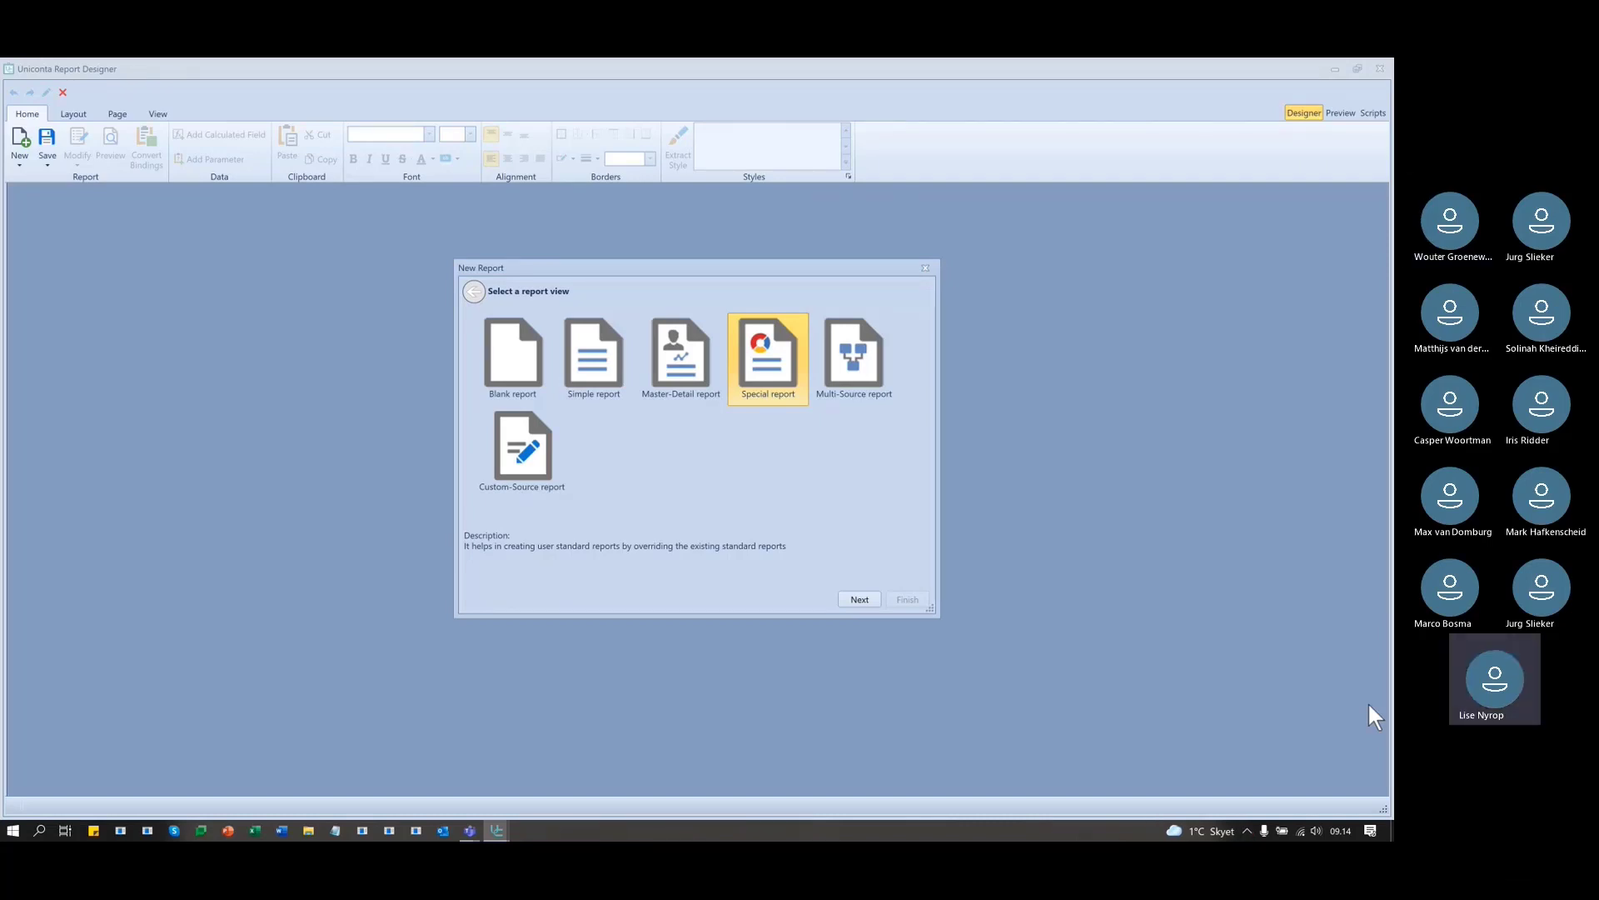
# - Dismiss the wizard, then begin a new report based on a Special report
pyautogui.click(925, 268)
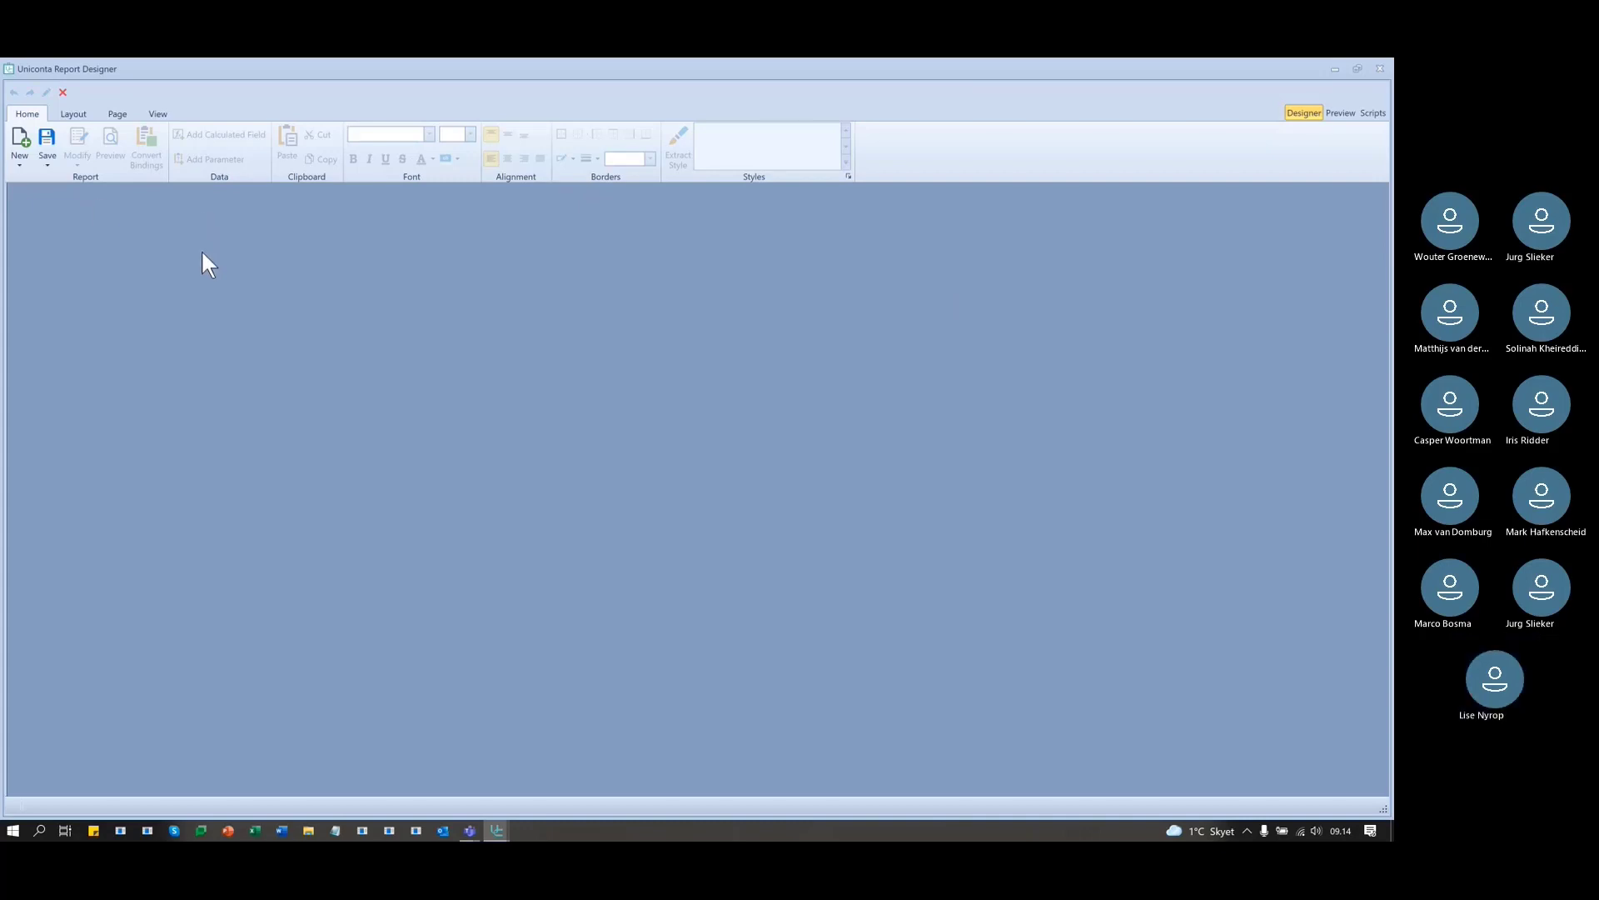
pyautogui.click(20, 139)
pyautogui.click(791, 364)
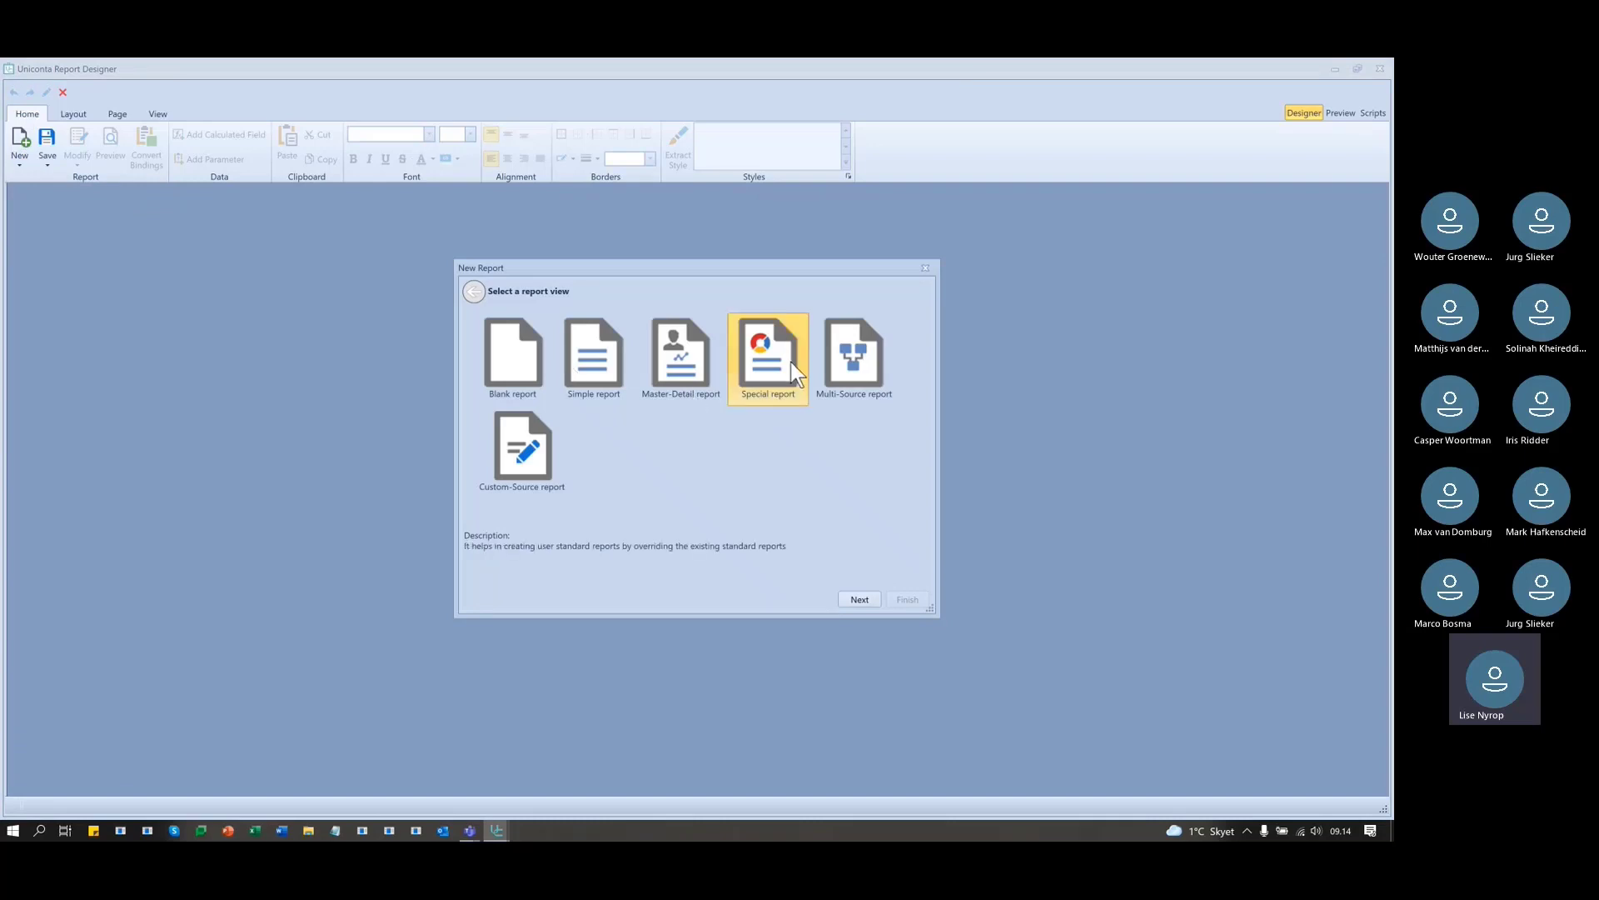
pyautogui.click(852, 600)
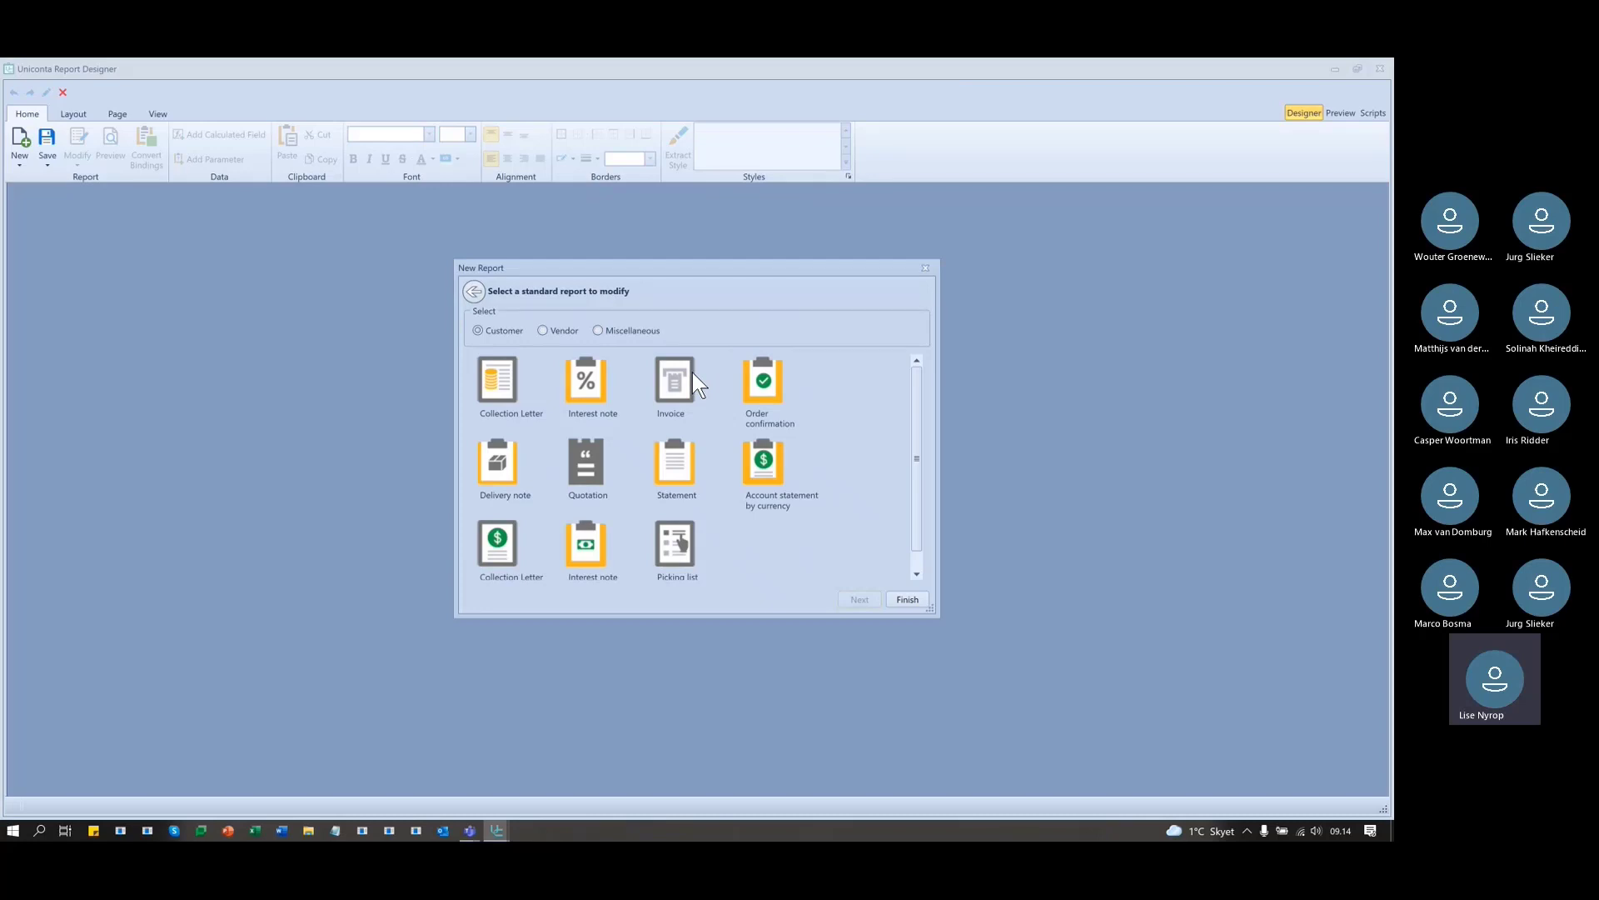
# - Review the Delivery note and Invoice standard reports, then go back to the report type choice
pyautogui.click(497, 475)
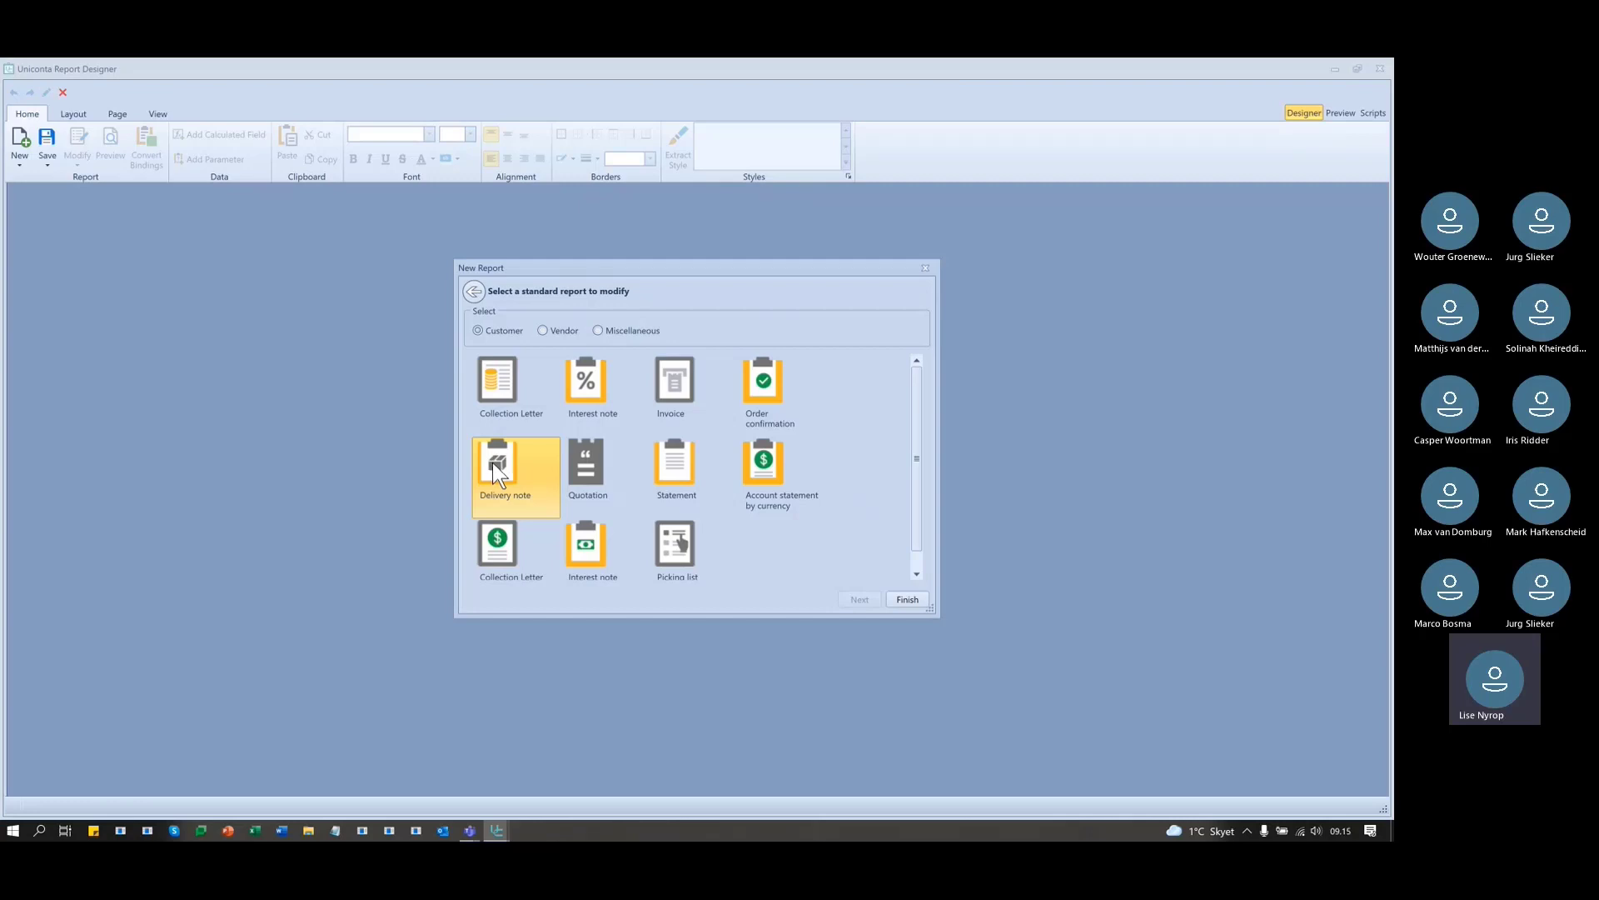
pyautogui.click(670, 385)
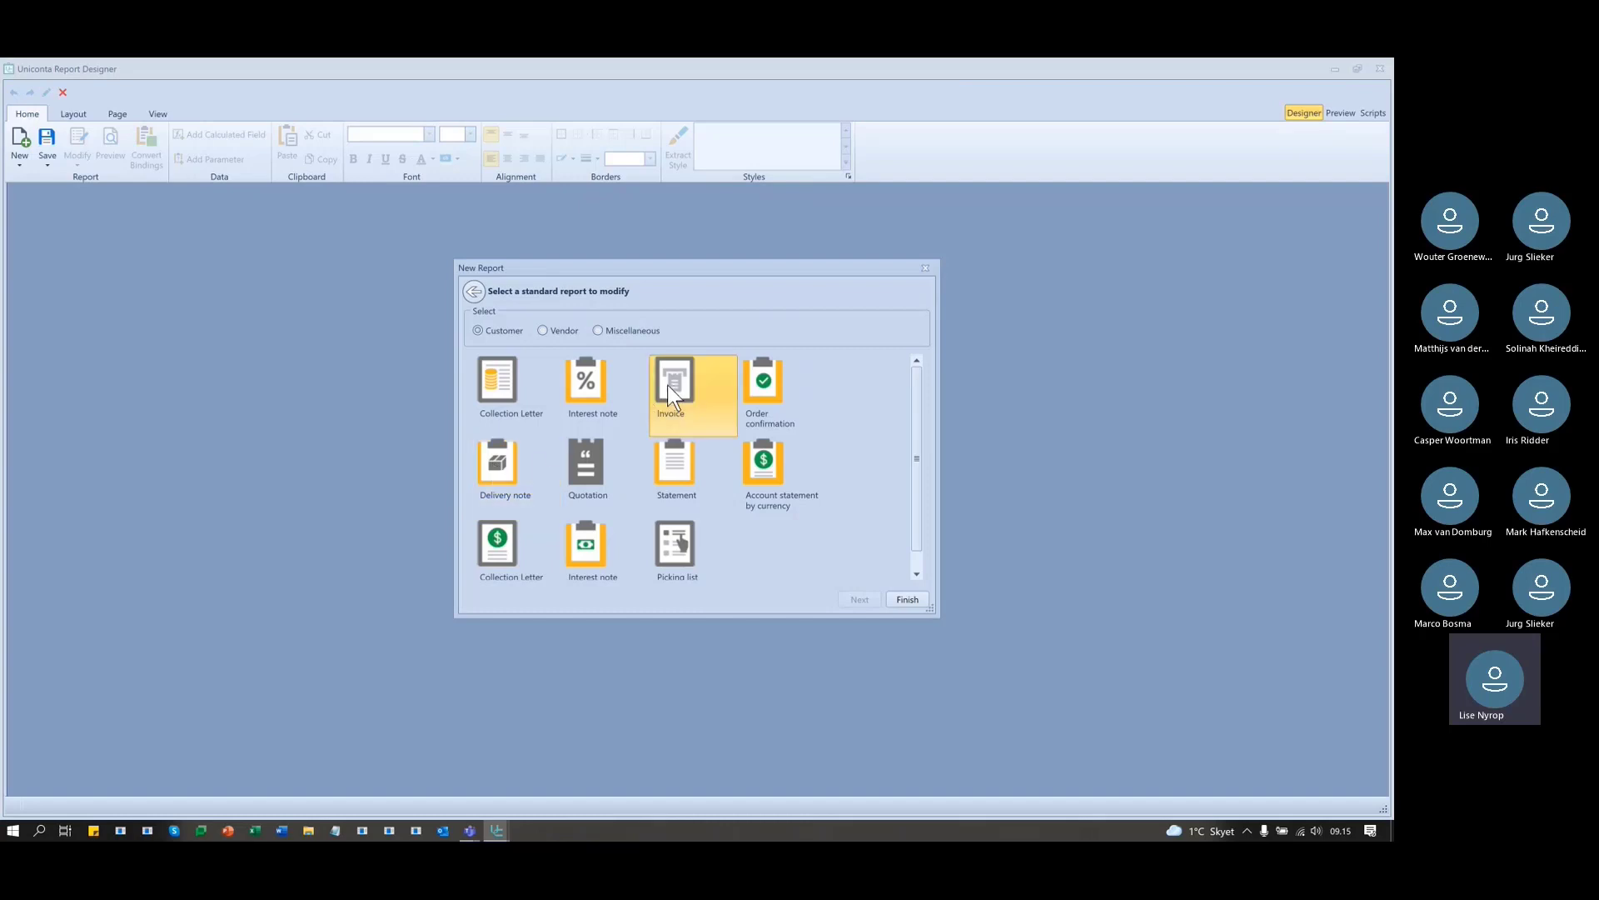
pyautogui.click(506, 463)
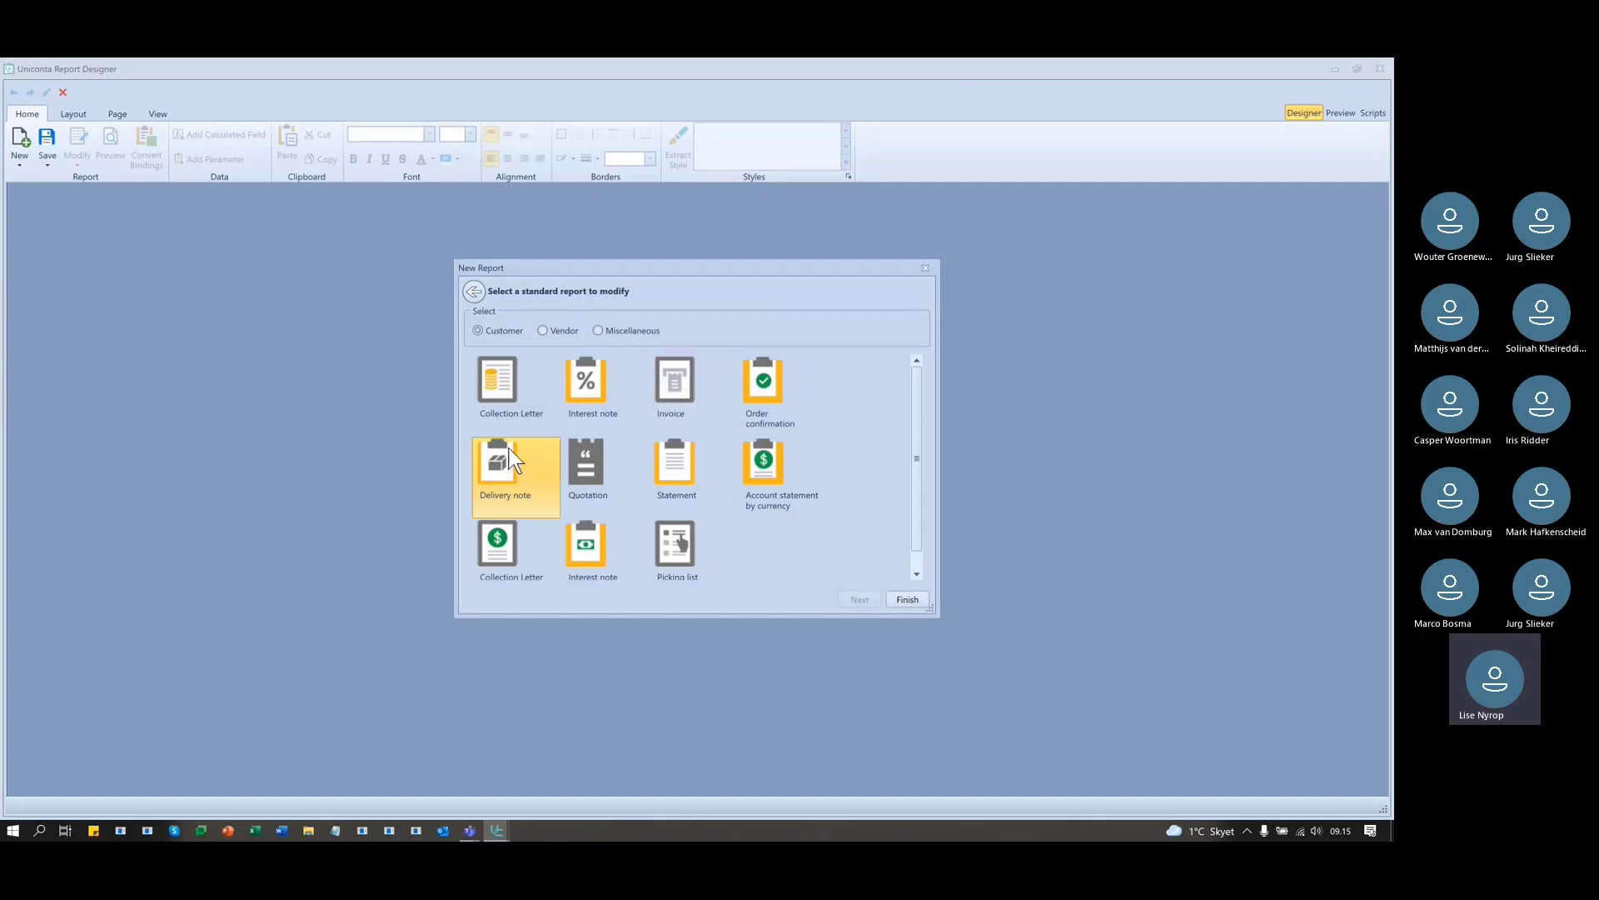
pyautogui.click(474, 289)
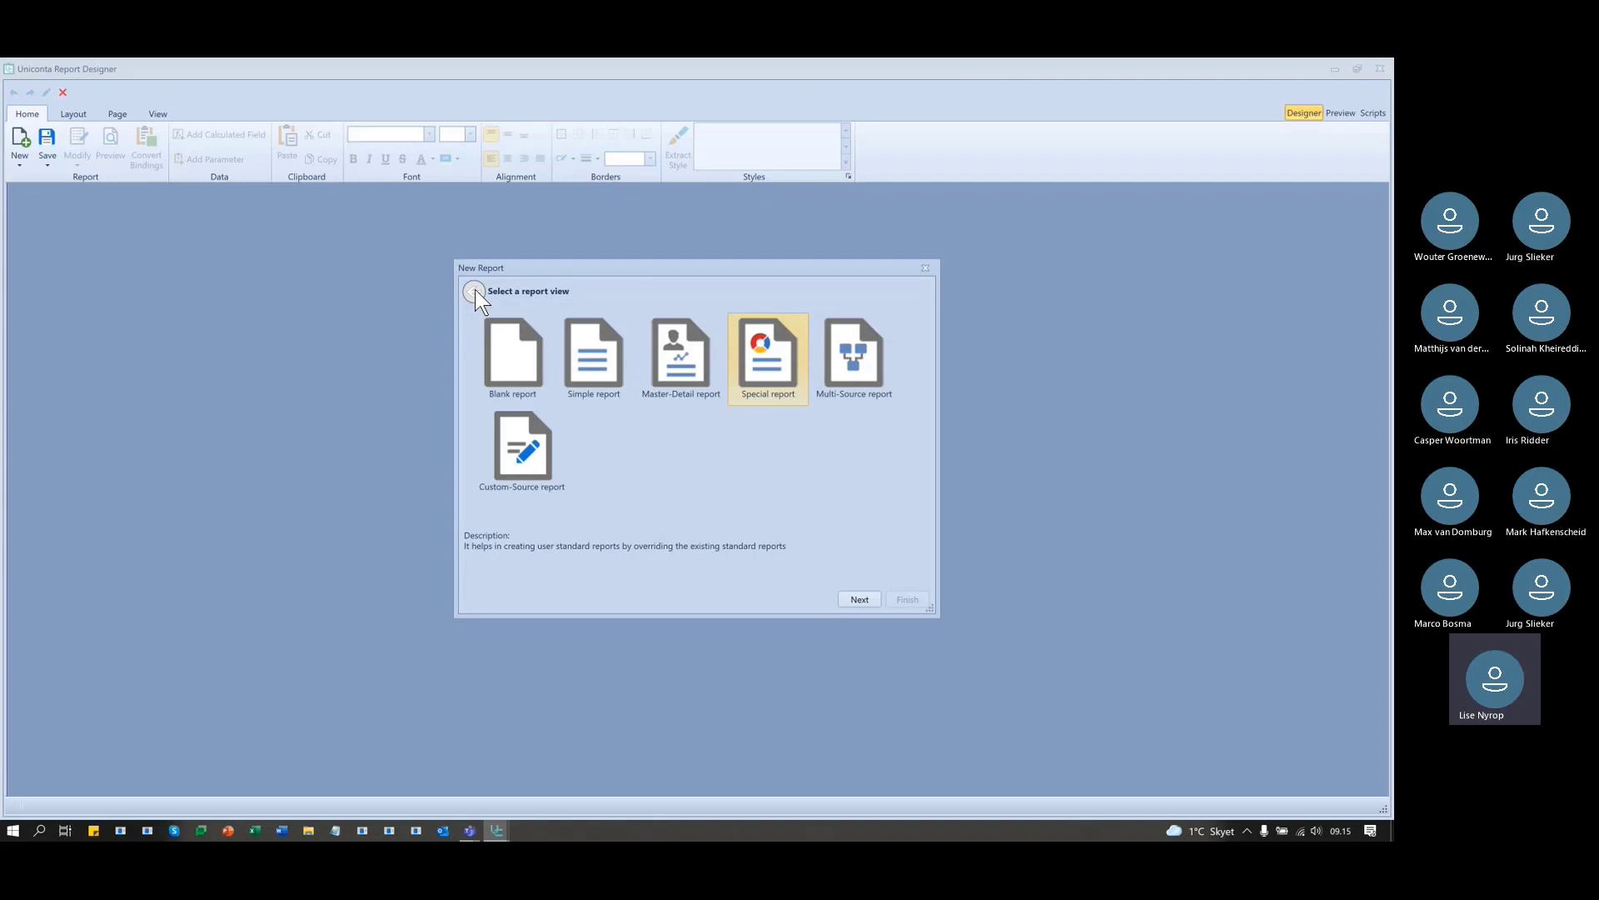
# - Compare the Blank and Simple report options, settle on Blank report and continue to table selection
pyautogui.click(517, 350)
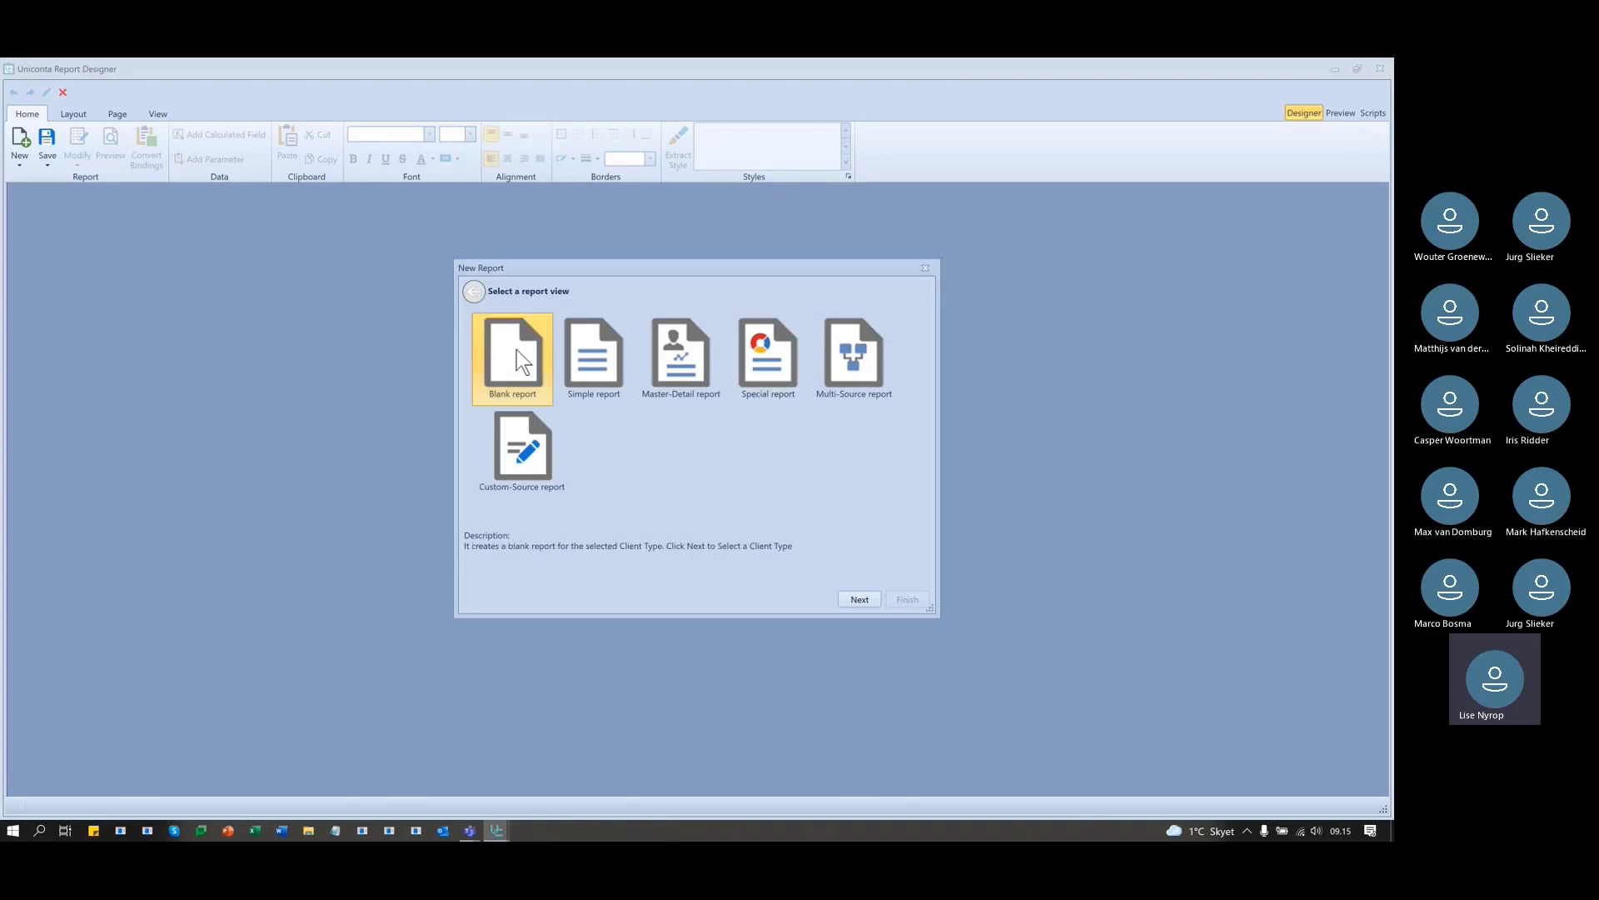
pyautogui.click(591, 360)
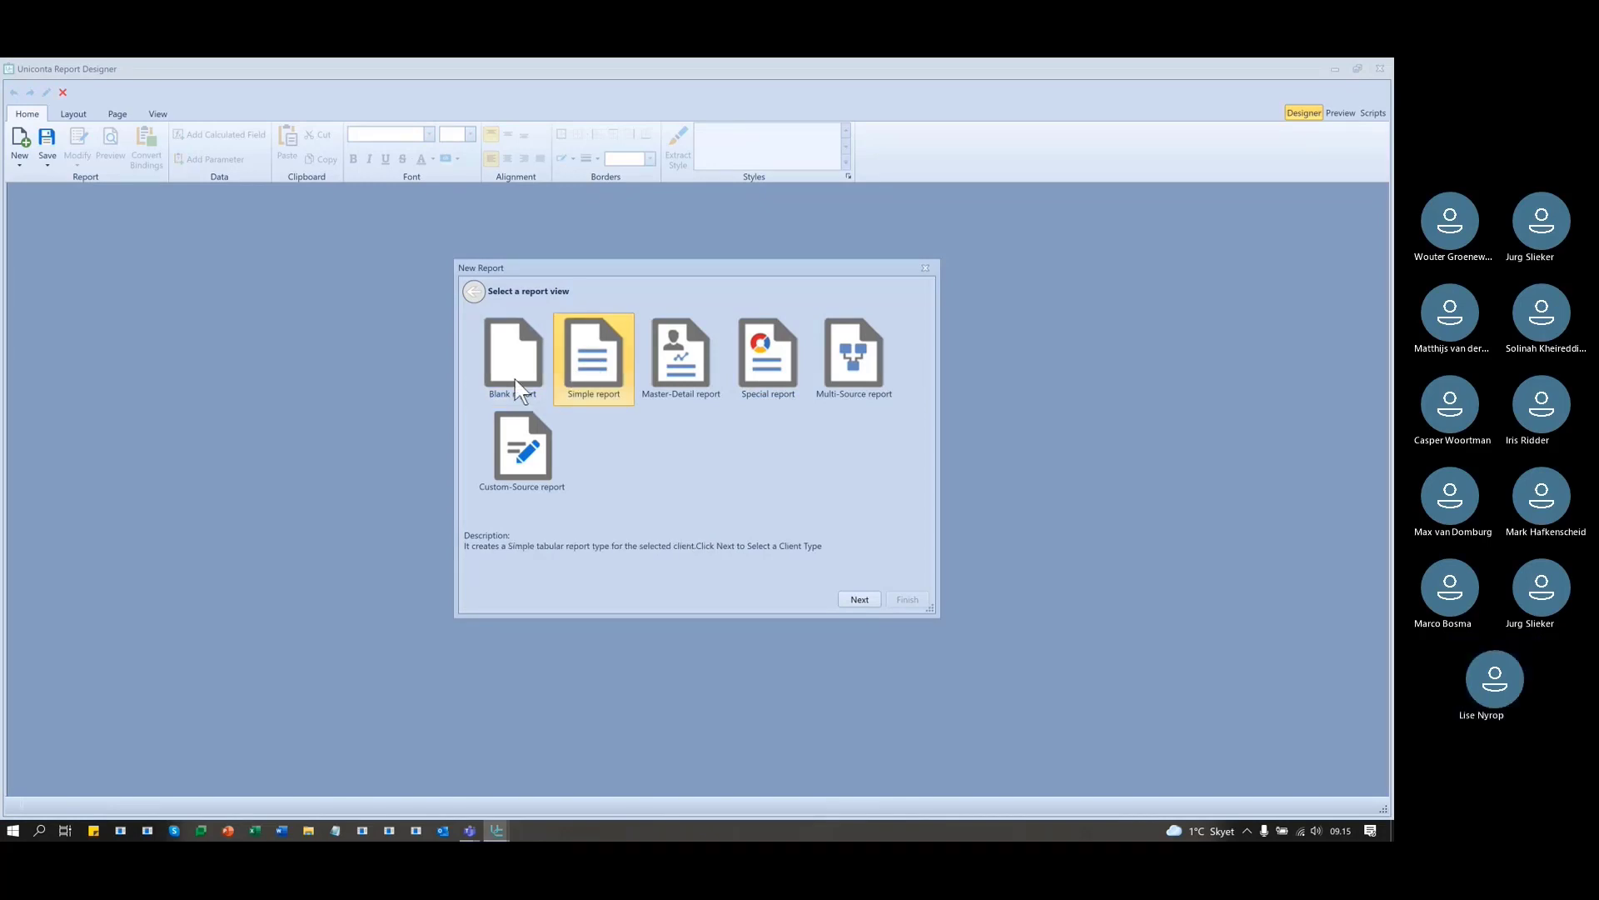
pyautogui.click(503, 350)
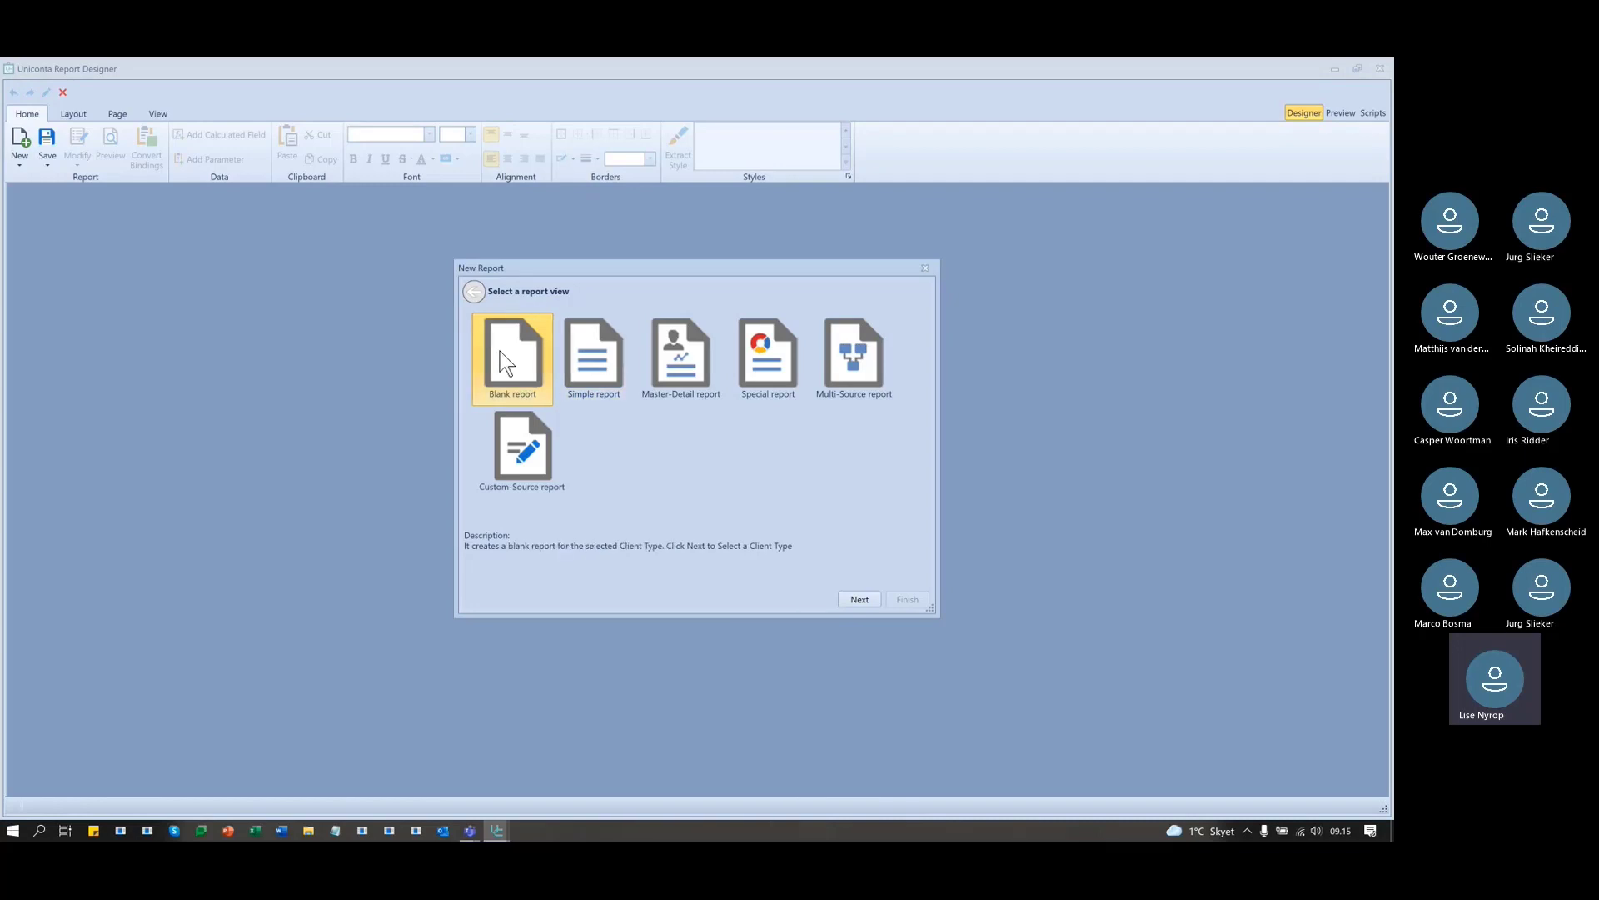
pyautogui.click(604, 360)
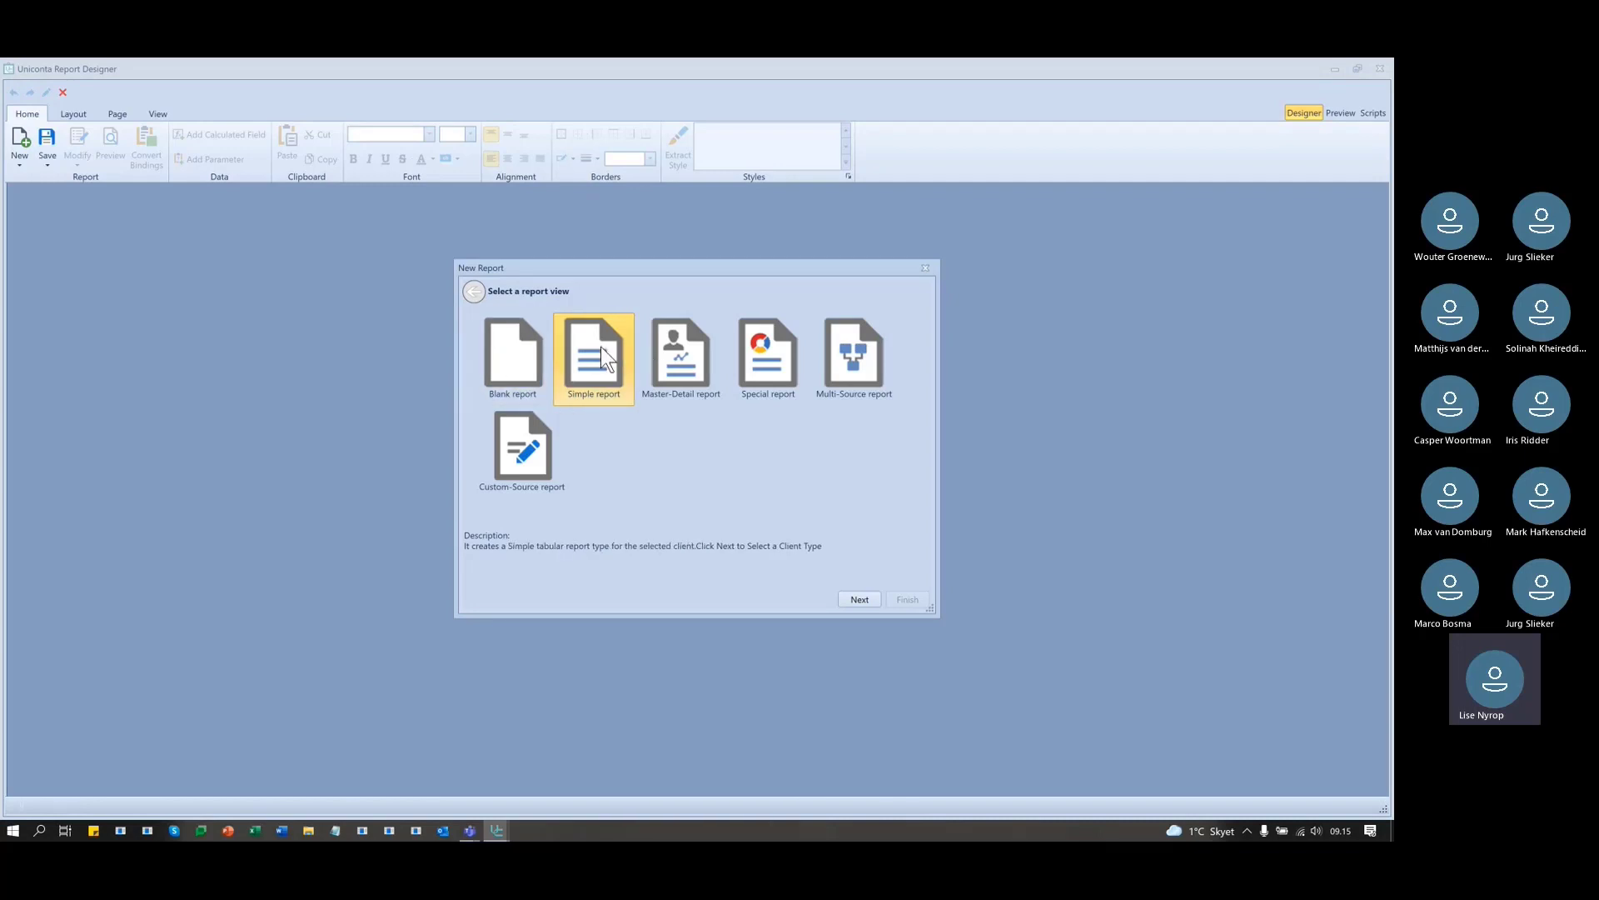
pyautogui.click(520, 358)
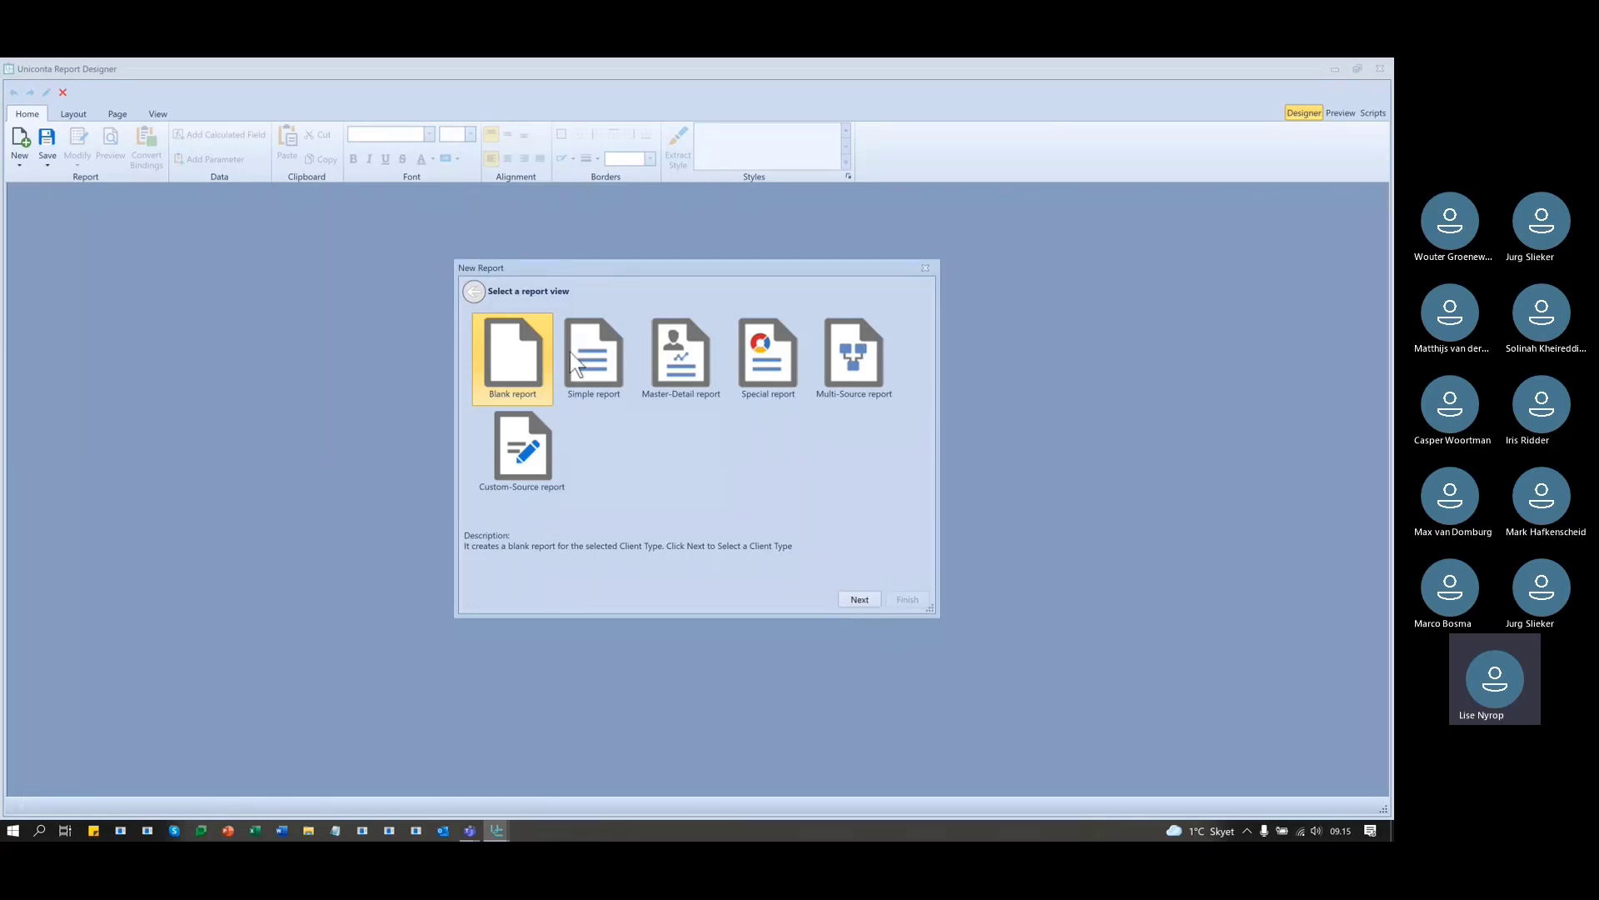
pyautogui.click(598, 367)
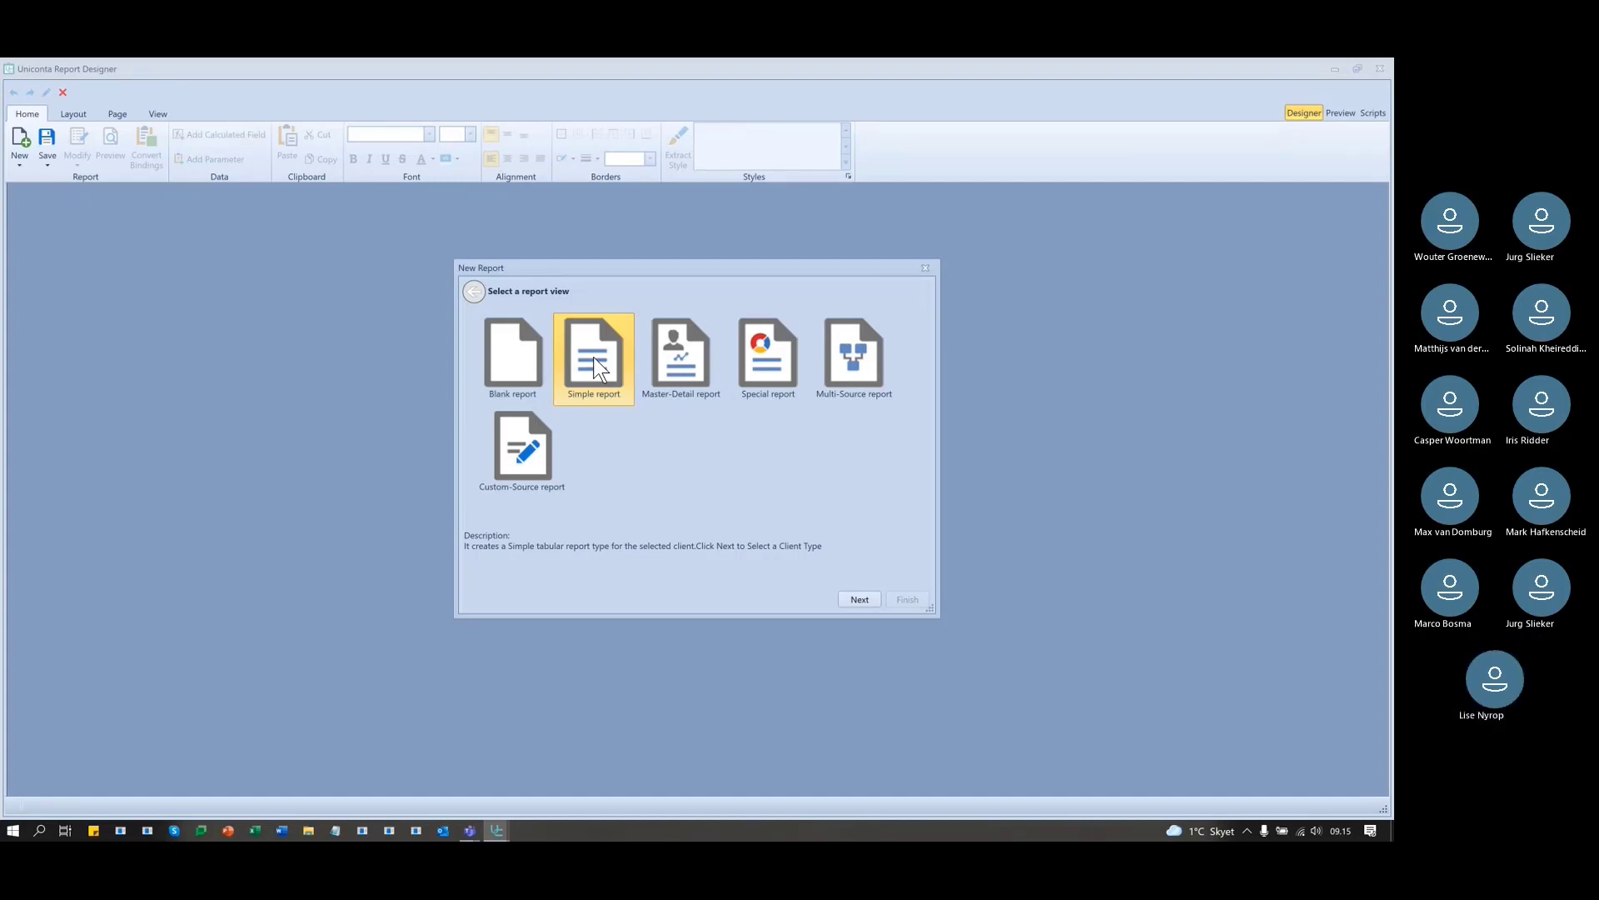
pyautogui.click(545, 365)
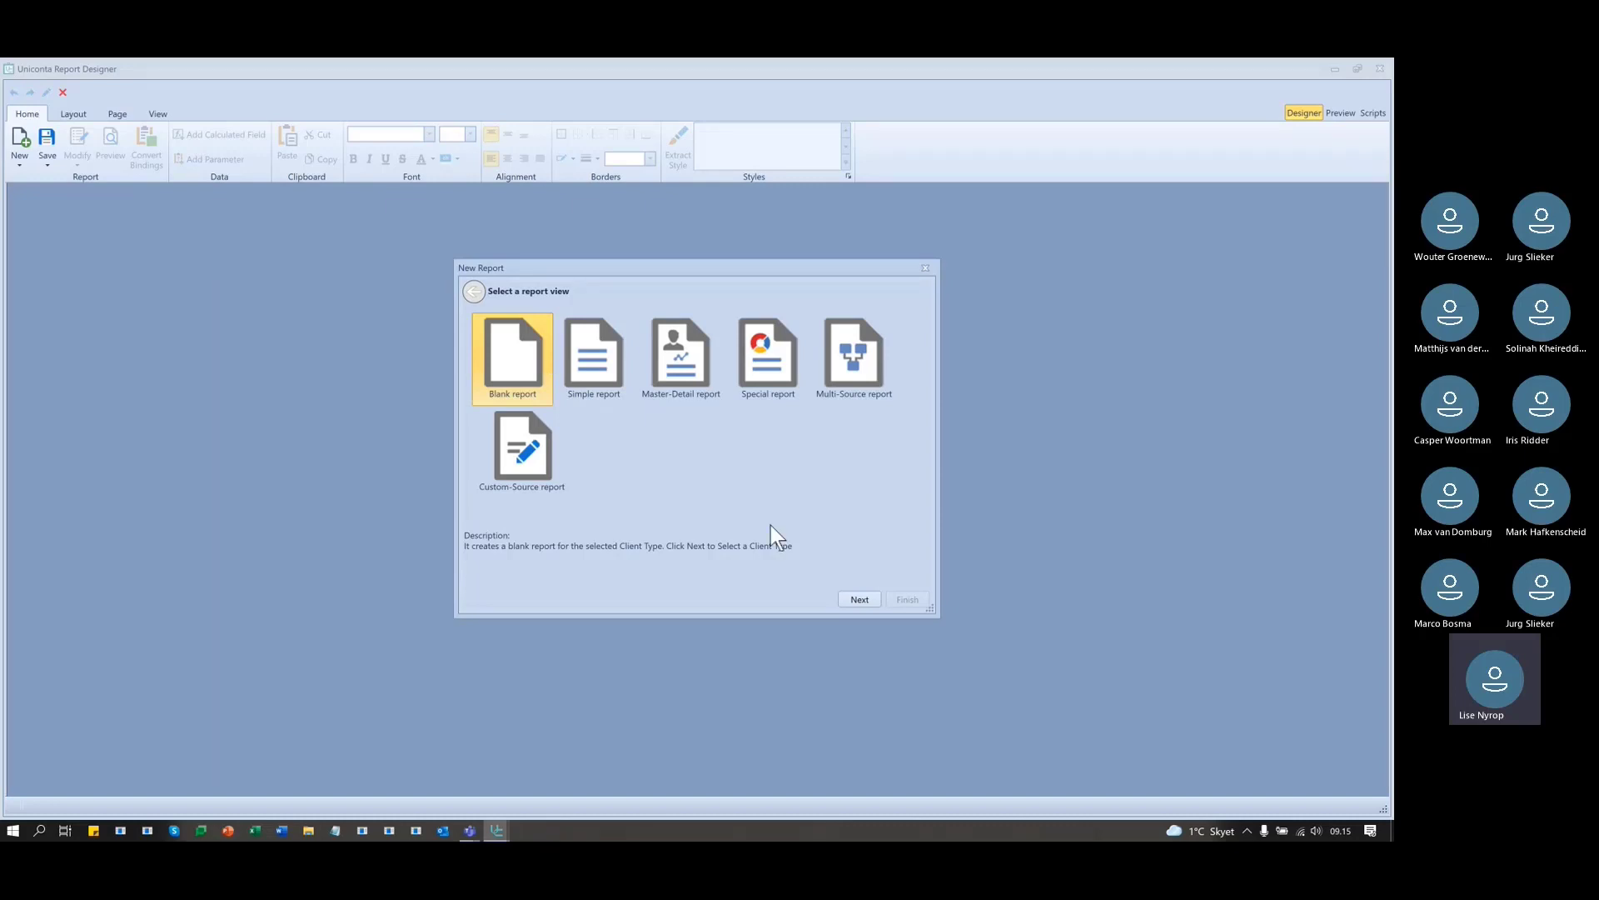
pyautogui.click(860, 599)
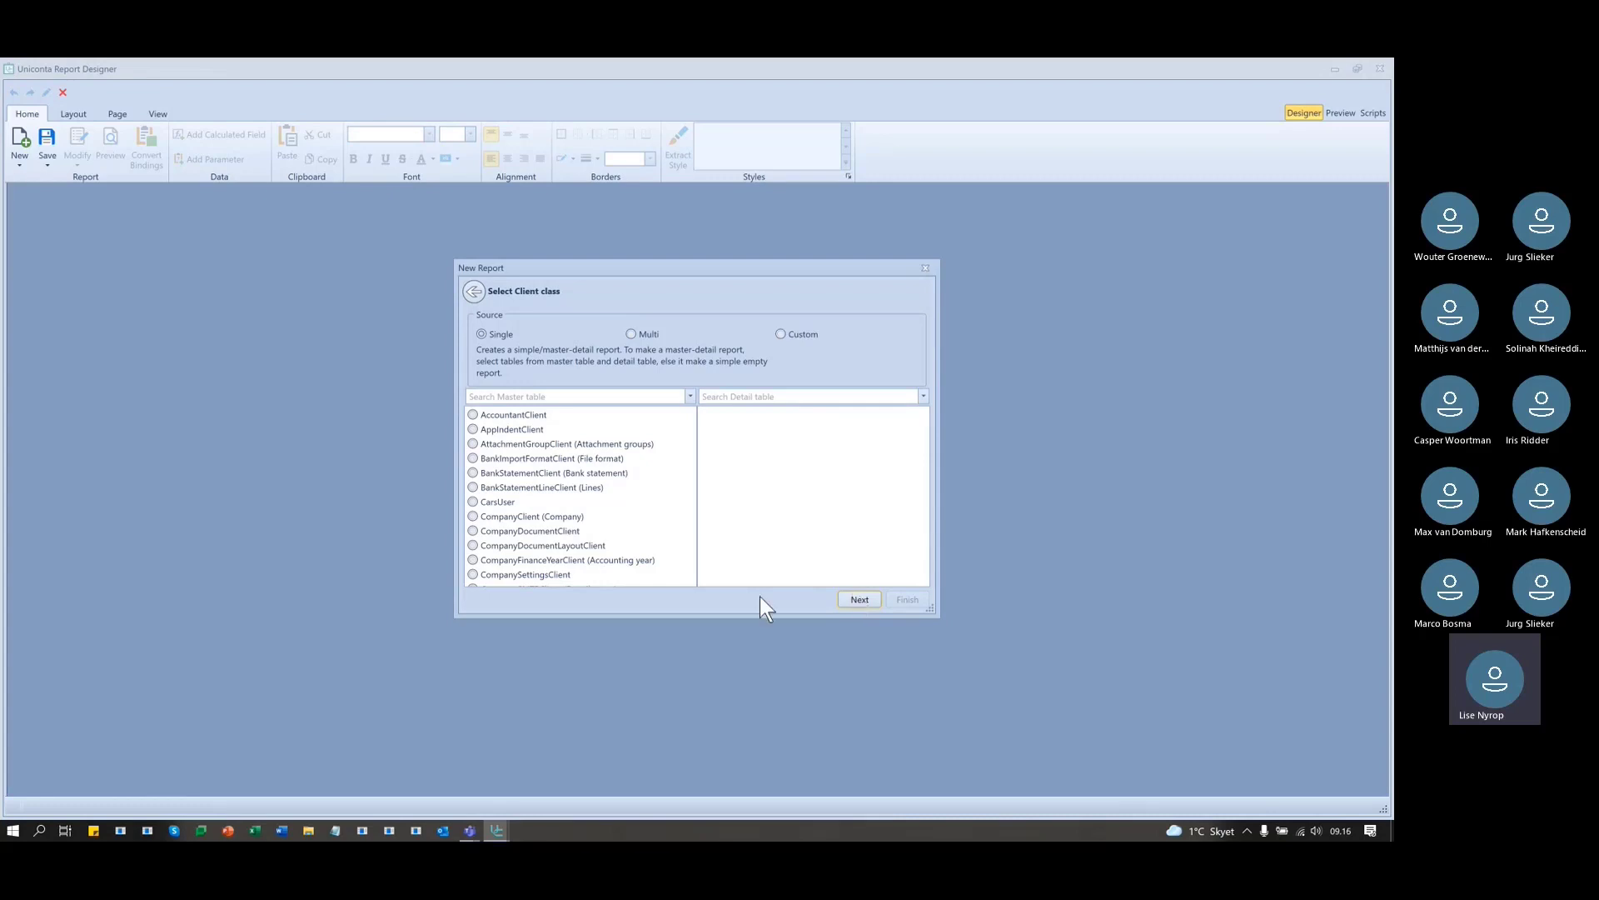
# - Filter the master tables by 'invitem' and choose InvItemClientUser (Items) as the master table
pyautogui.click(509, 397)
pyautogui.write('invitem')
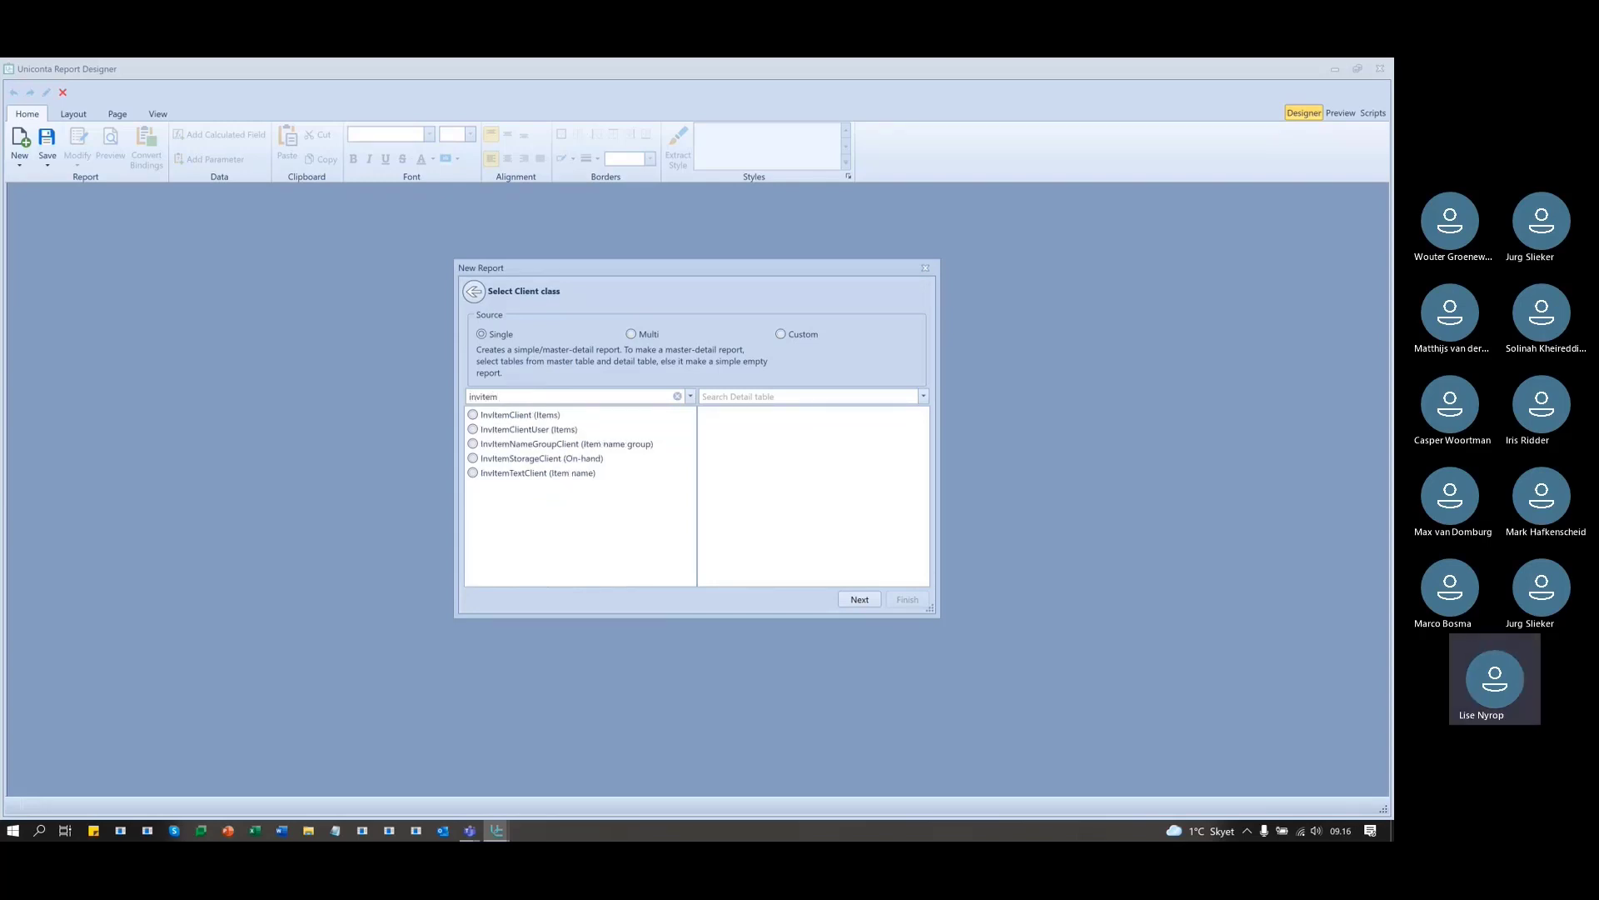
pyautogui.click(525, 445)
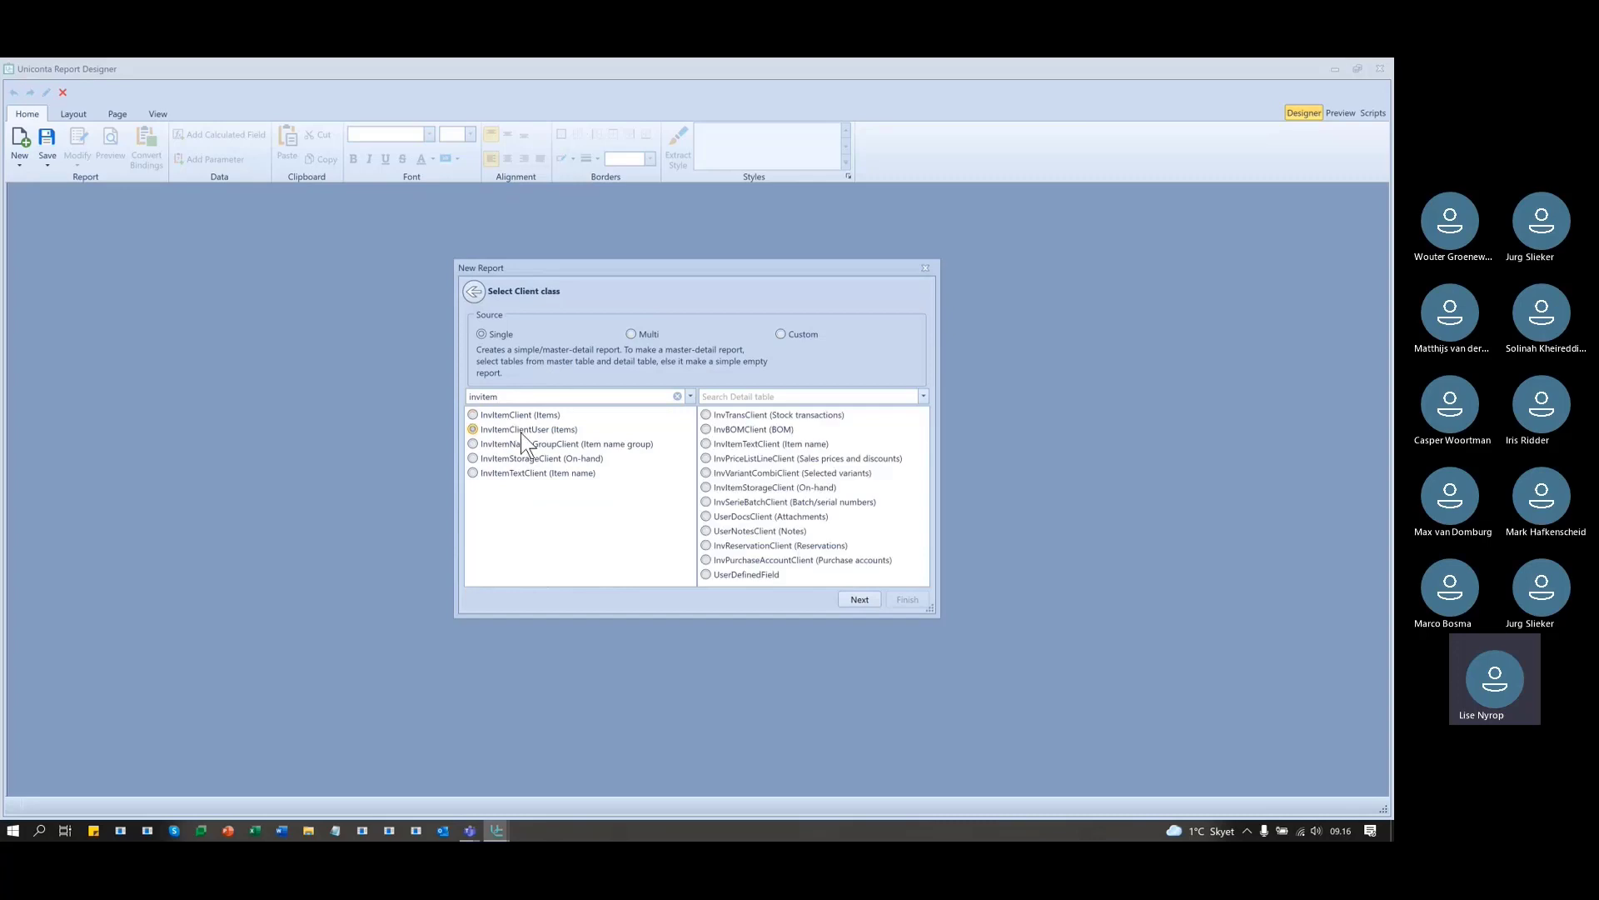
pyautogui.click(525, 459)
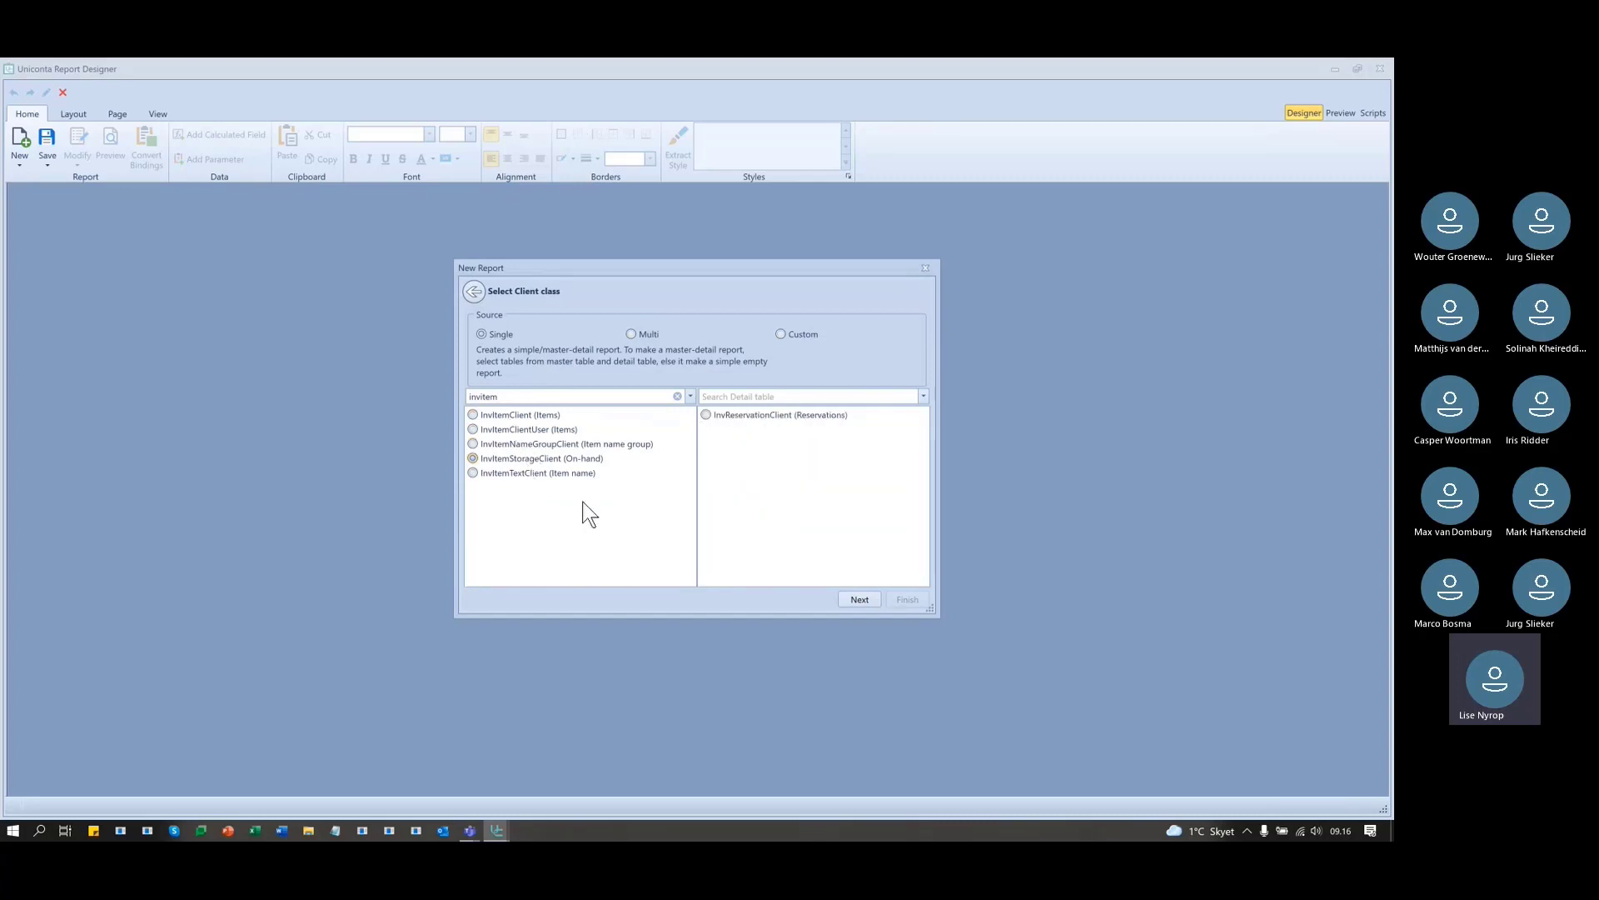
pyautogui.click(548, 428)
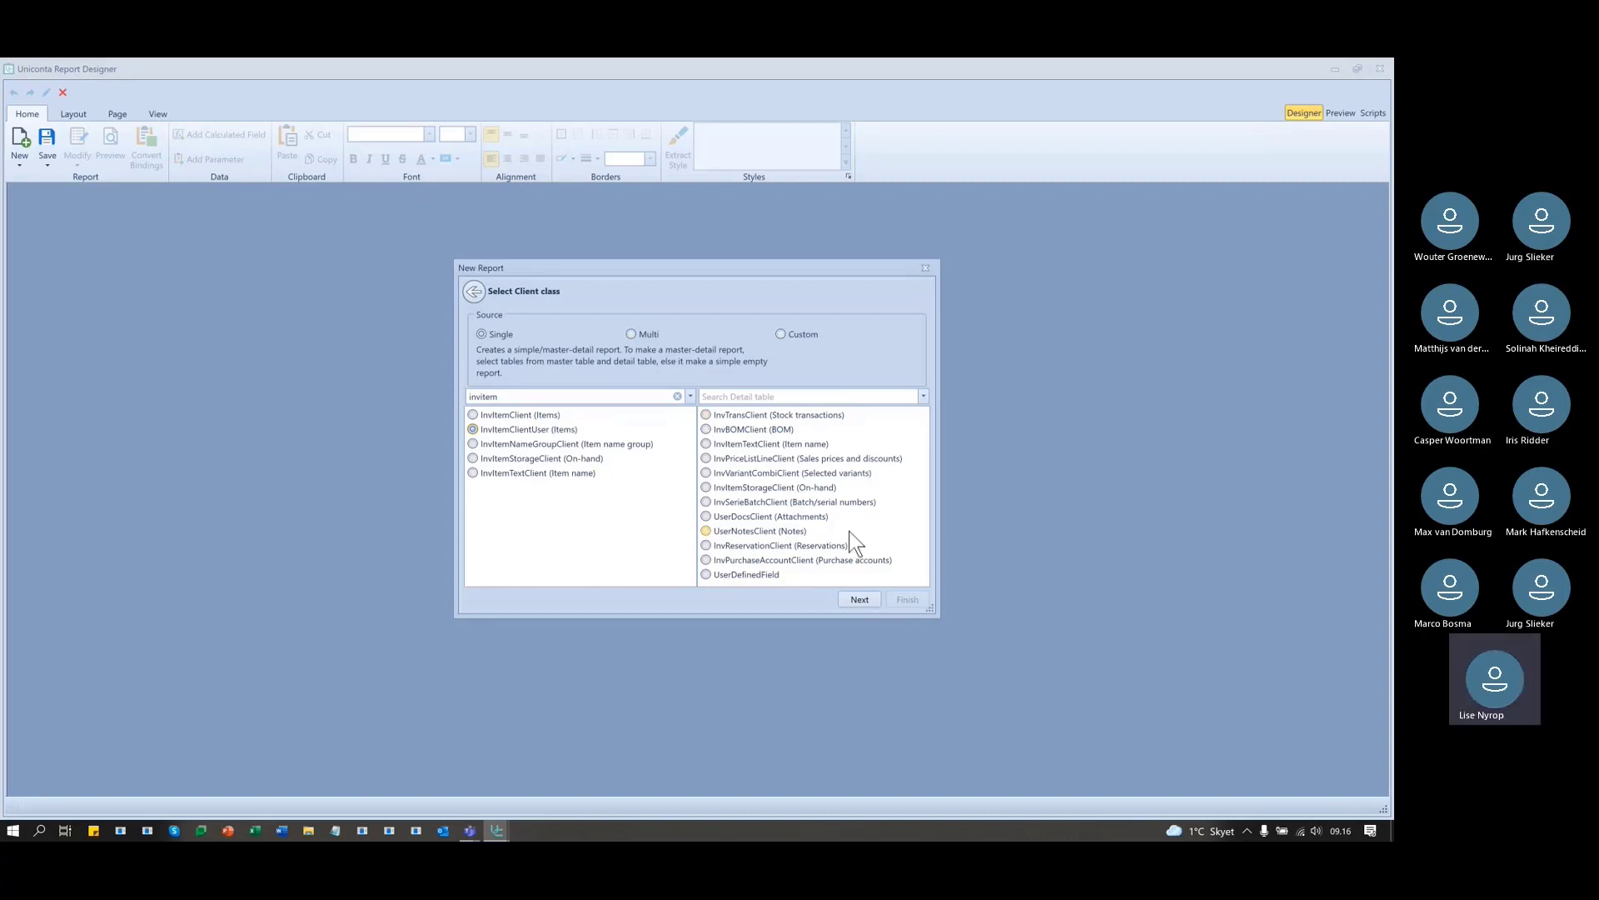
# - Advance to the data connection step and try the external data source and Master record options
pyautogui.click(858, 598)
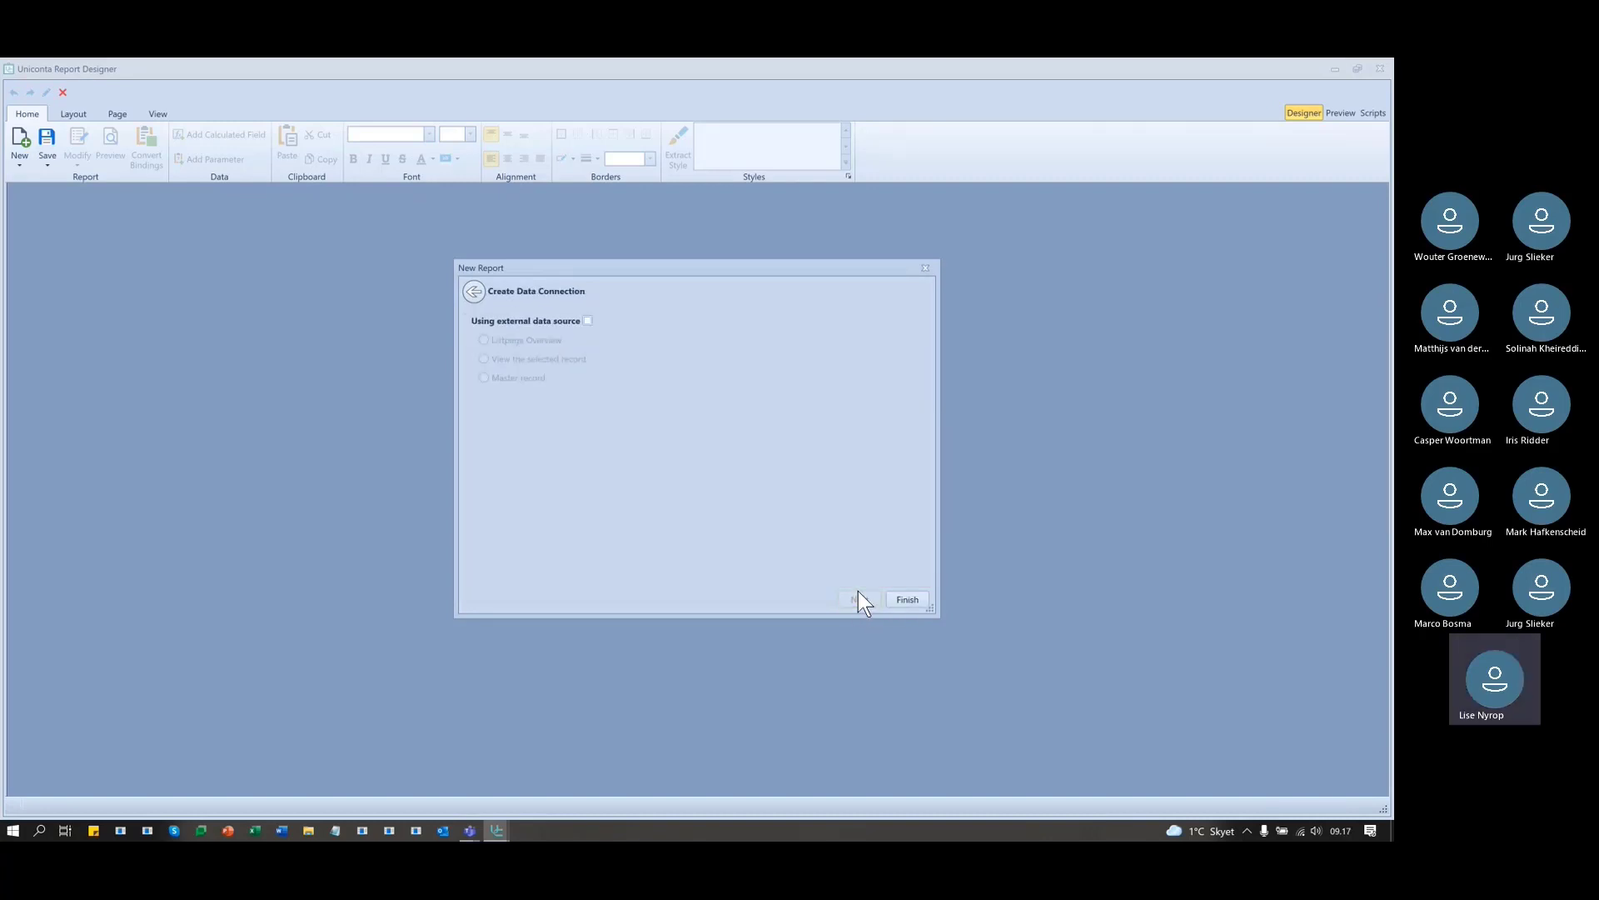
pyautogui.moveTo(607, 312)
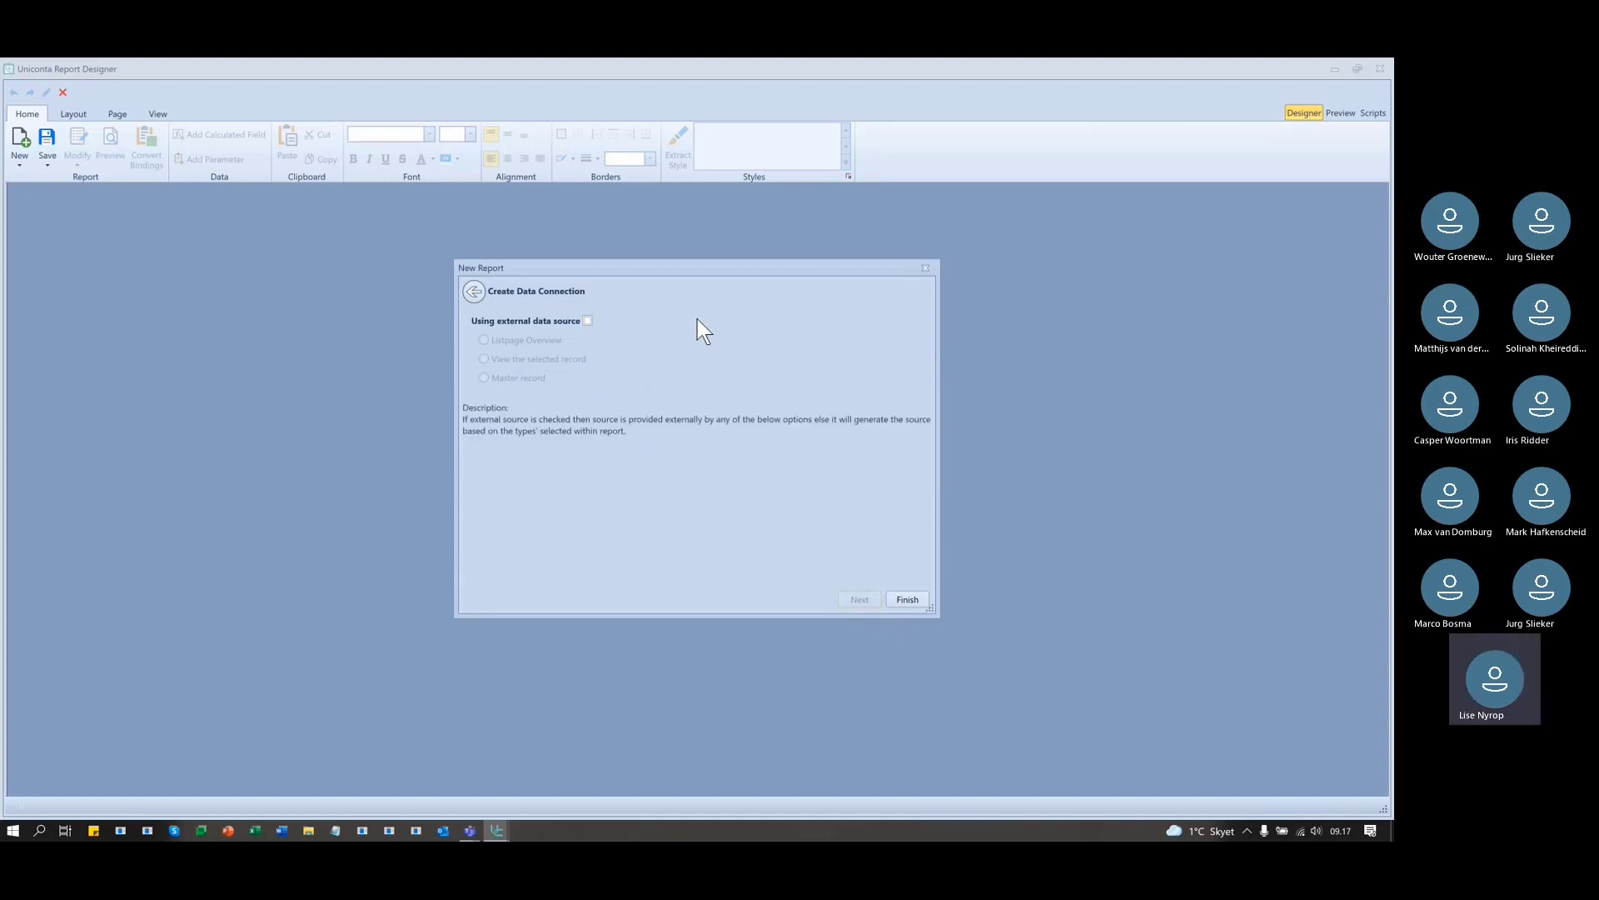
pyautogui.click(586, 320)
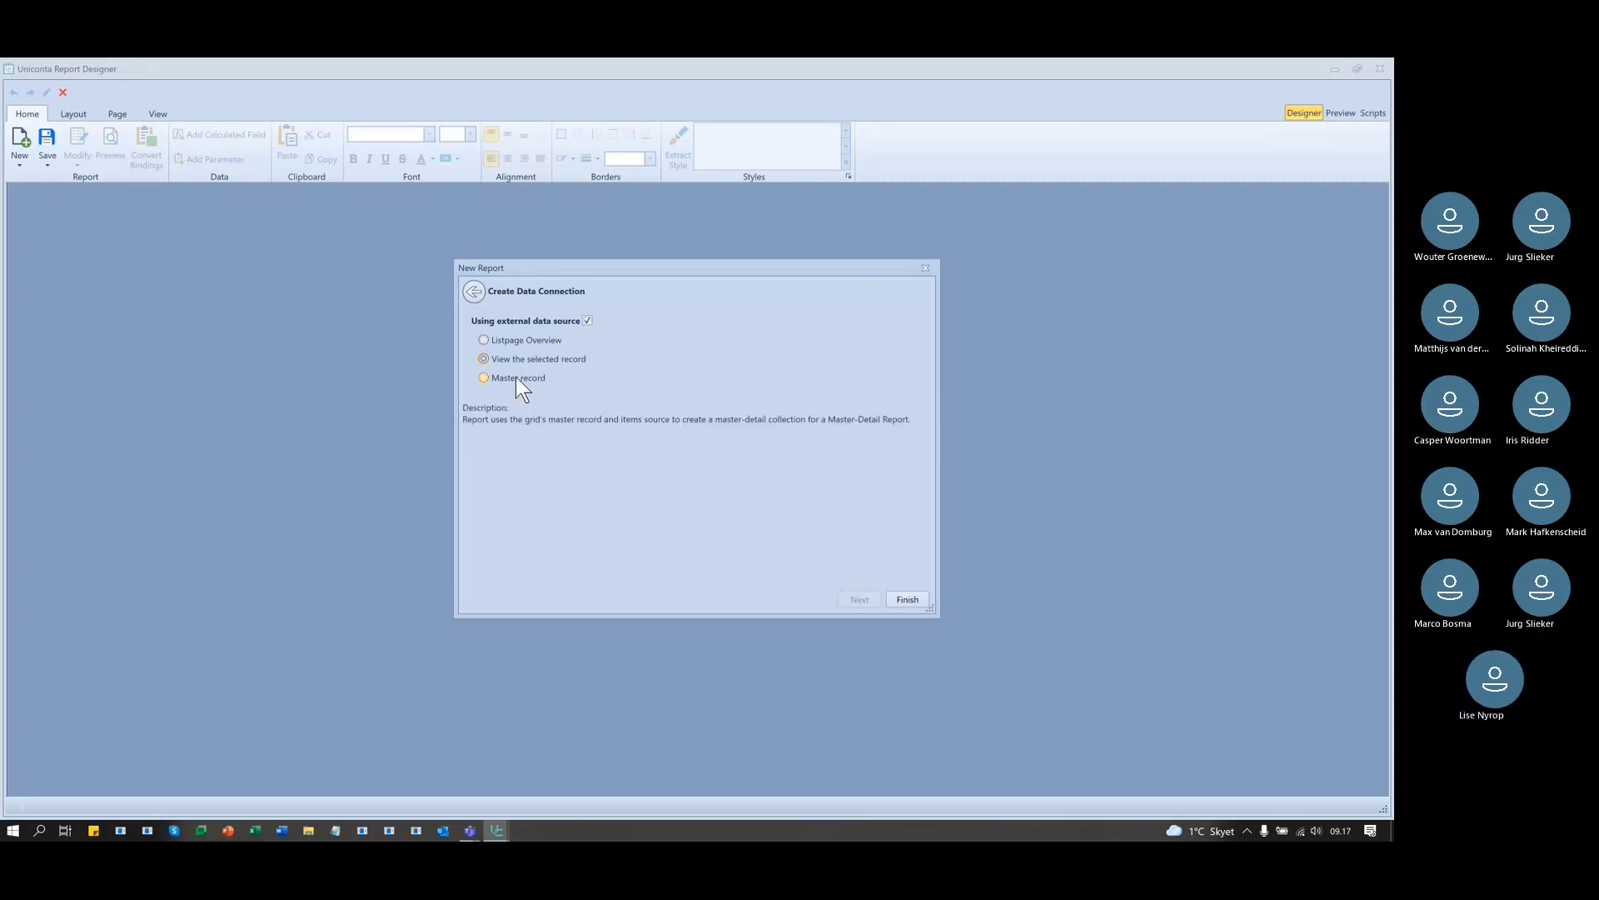
pyautogui.click(517, 376)
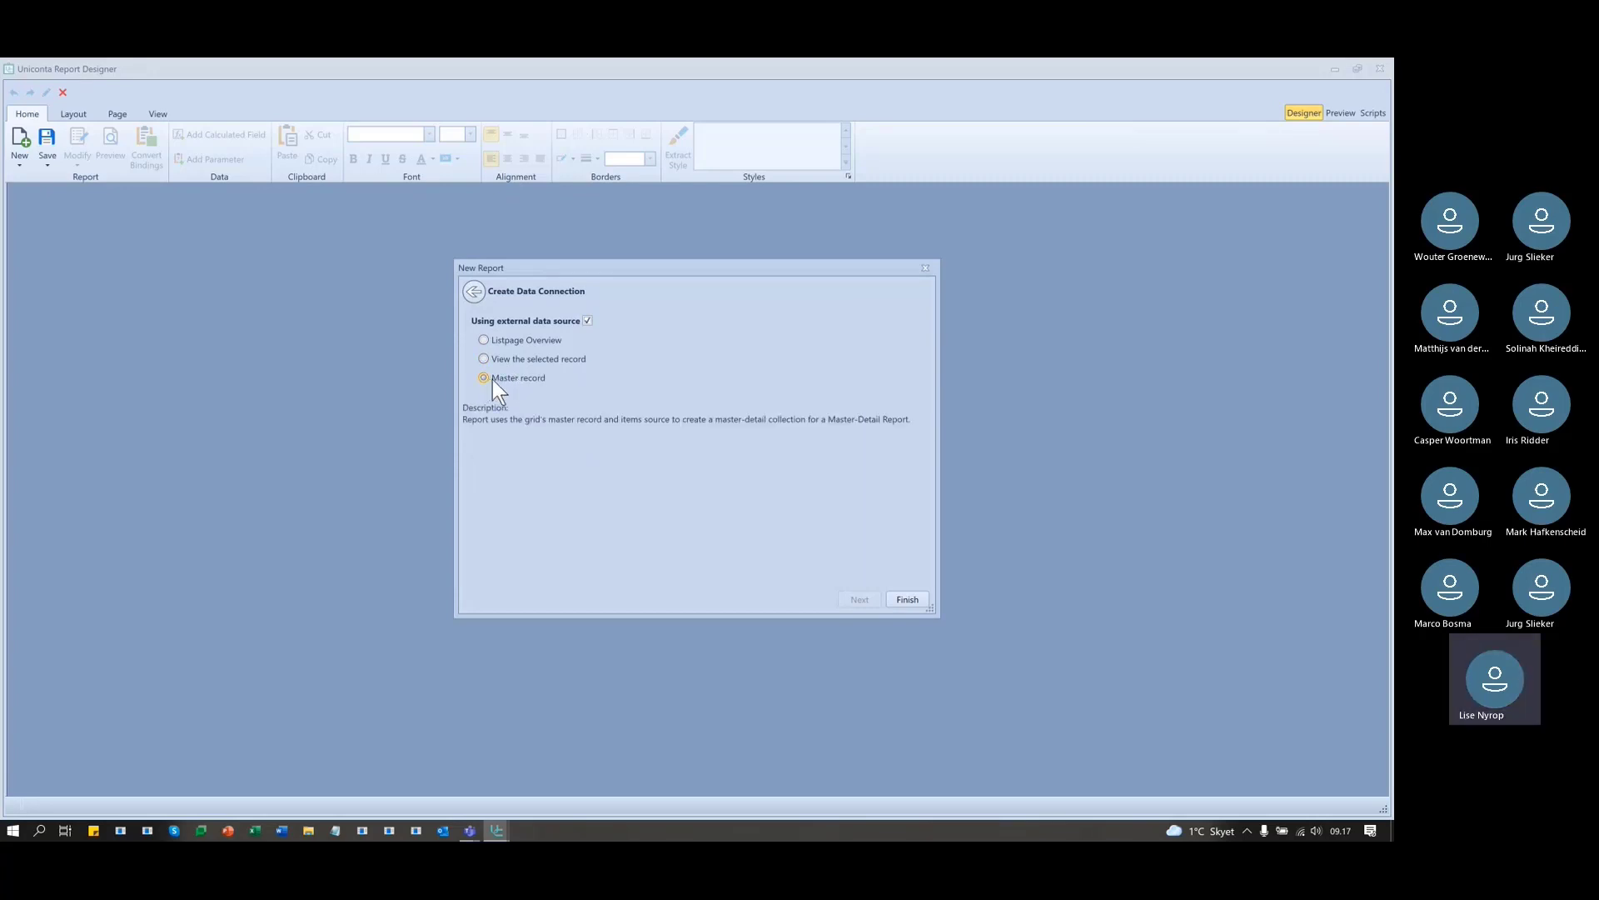
pyautogui.click(587, 320)
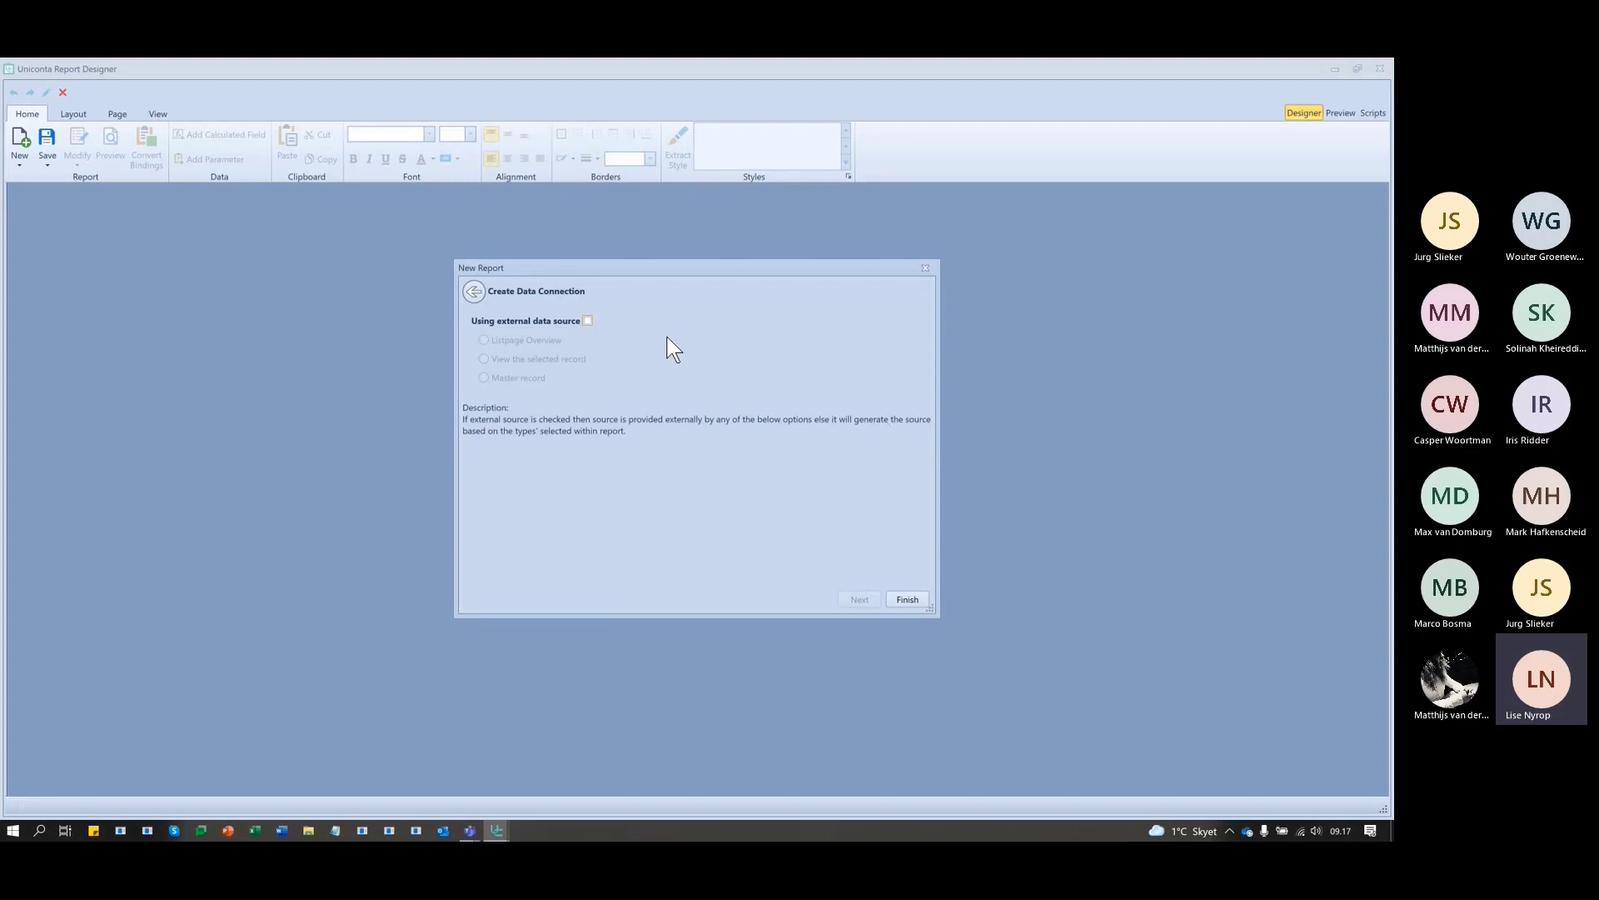
pyautogui.click(590, 321)
# - Try Listpage Overview, leave the external data source unchecked and finish the blank report
pyautogui.click(506, 341)
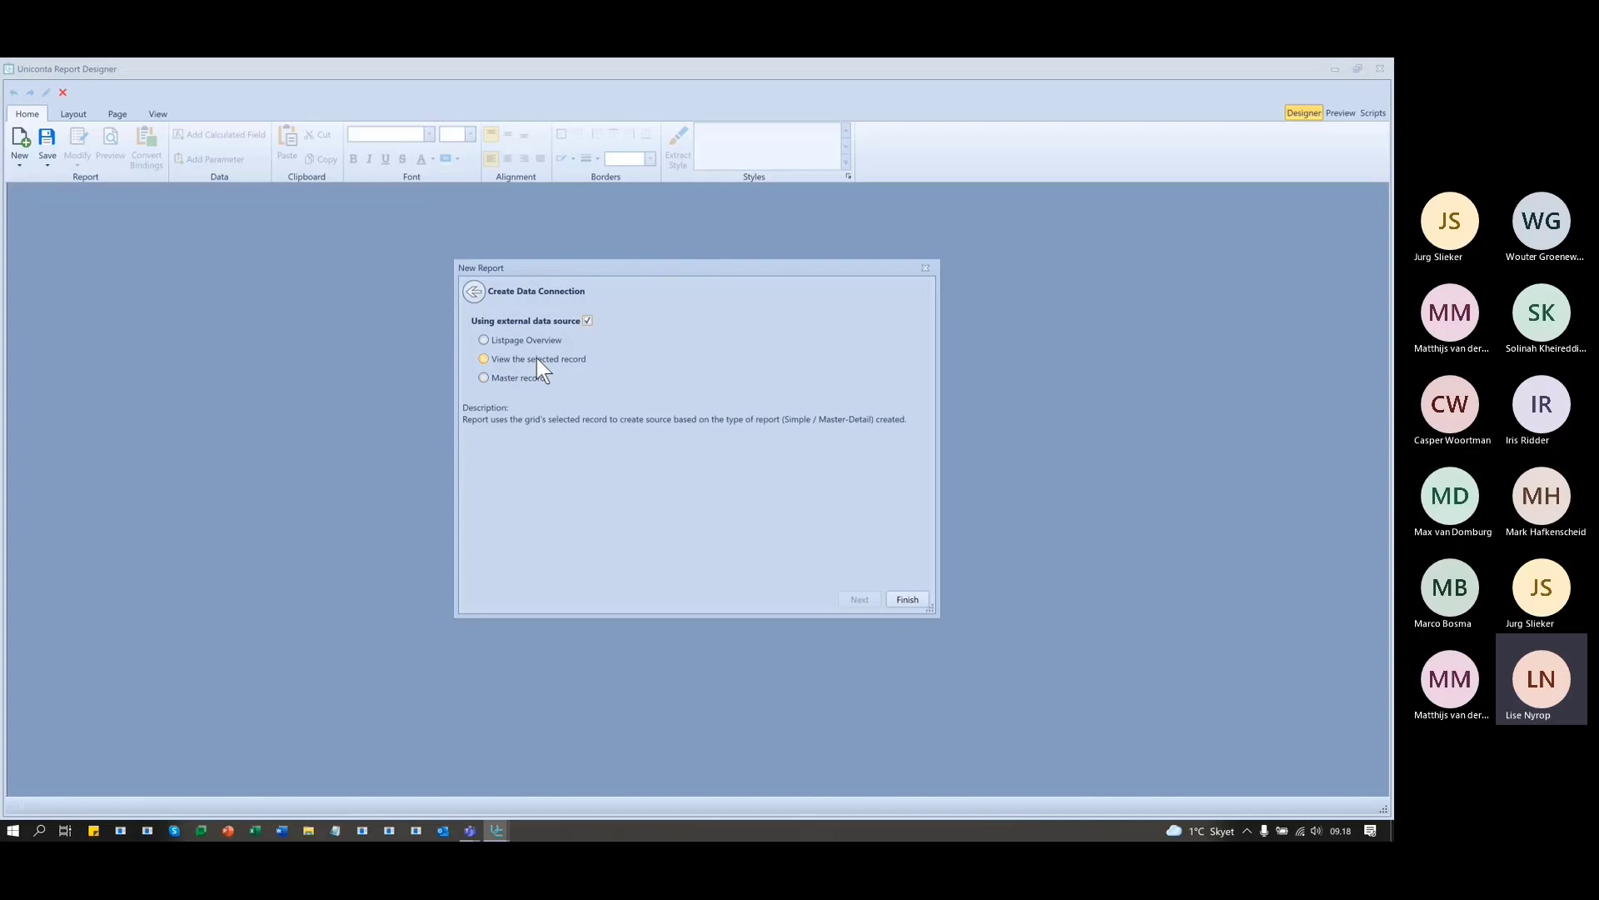
pyautogui.click(587, 320)
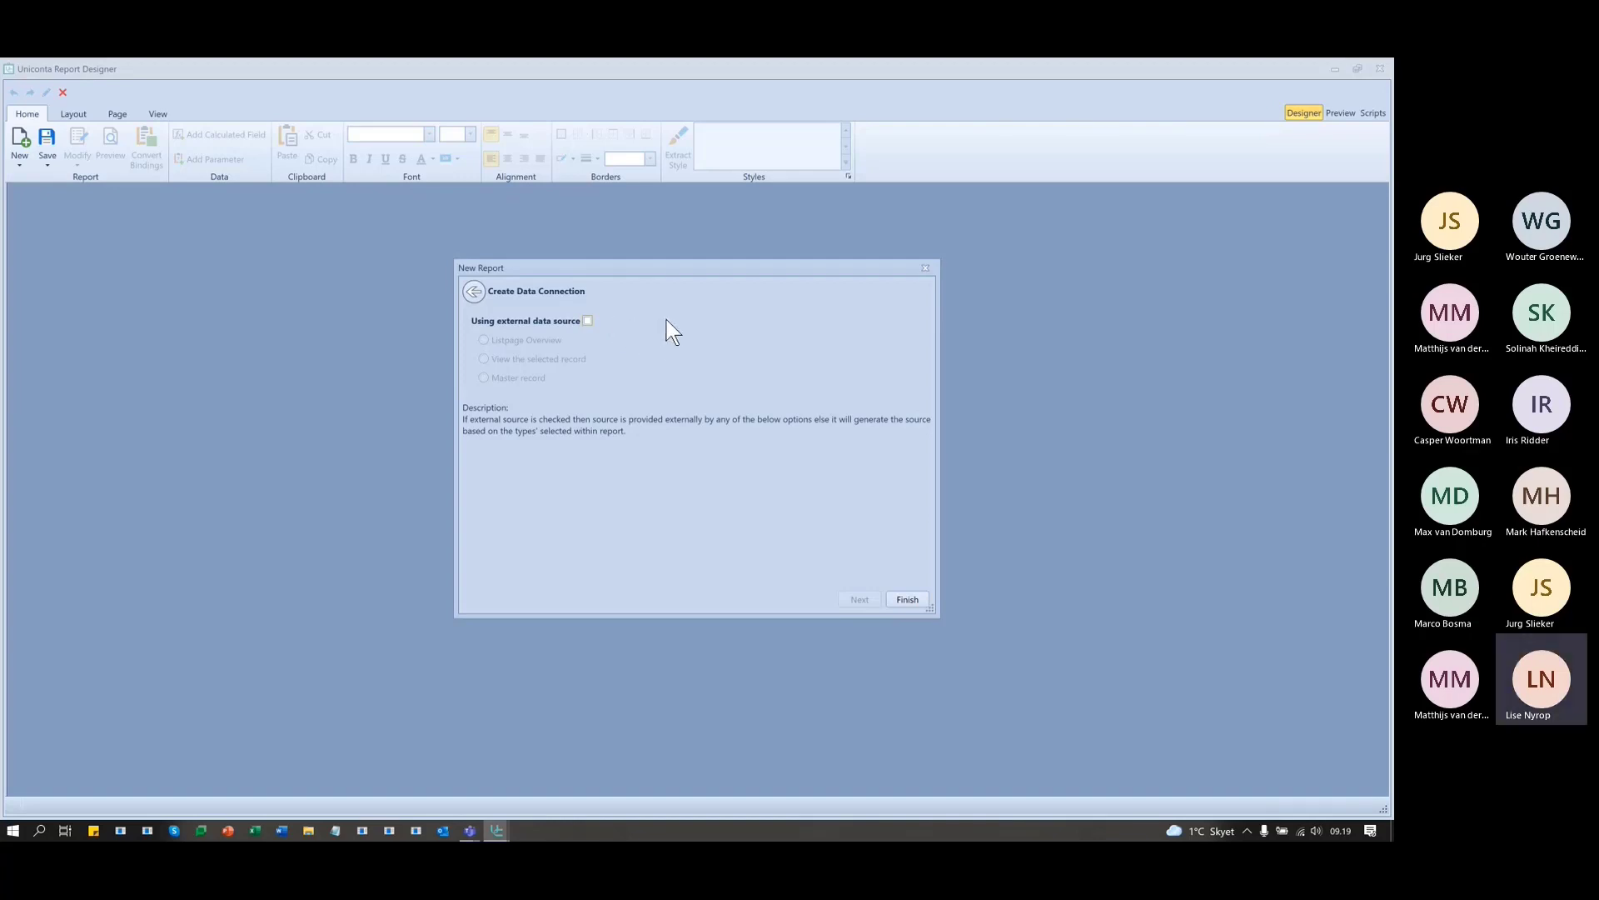
pyautogui.click(587, 321)
pyautogui.click(588, 321)
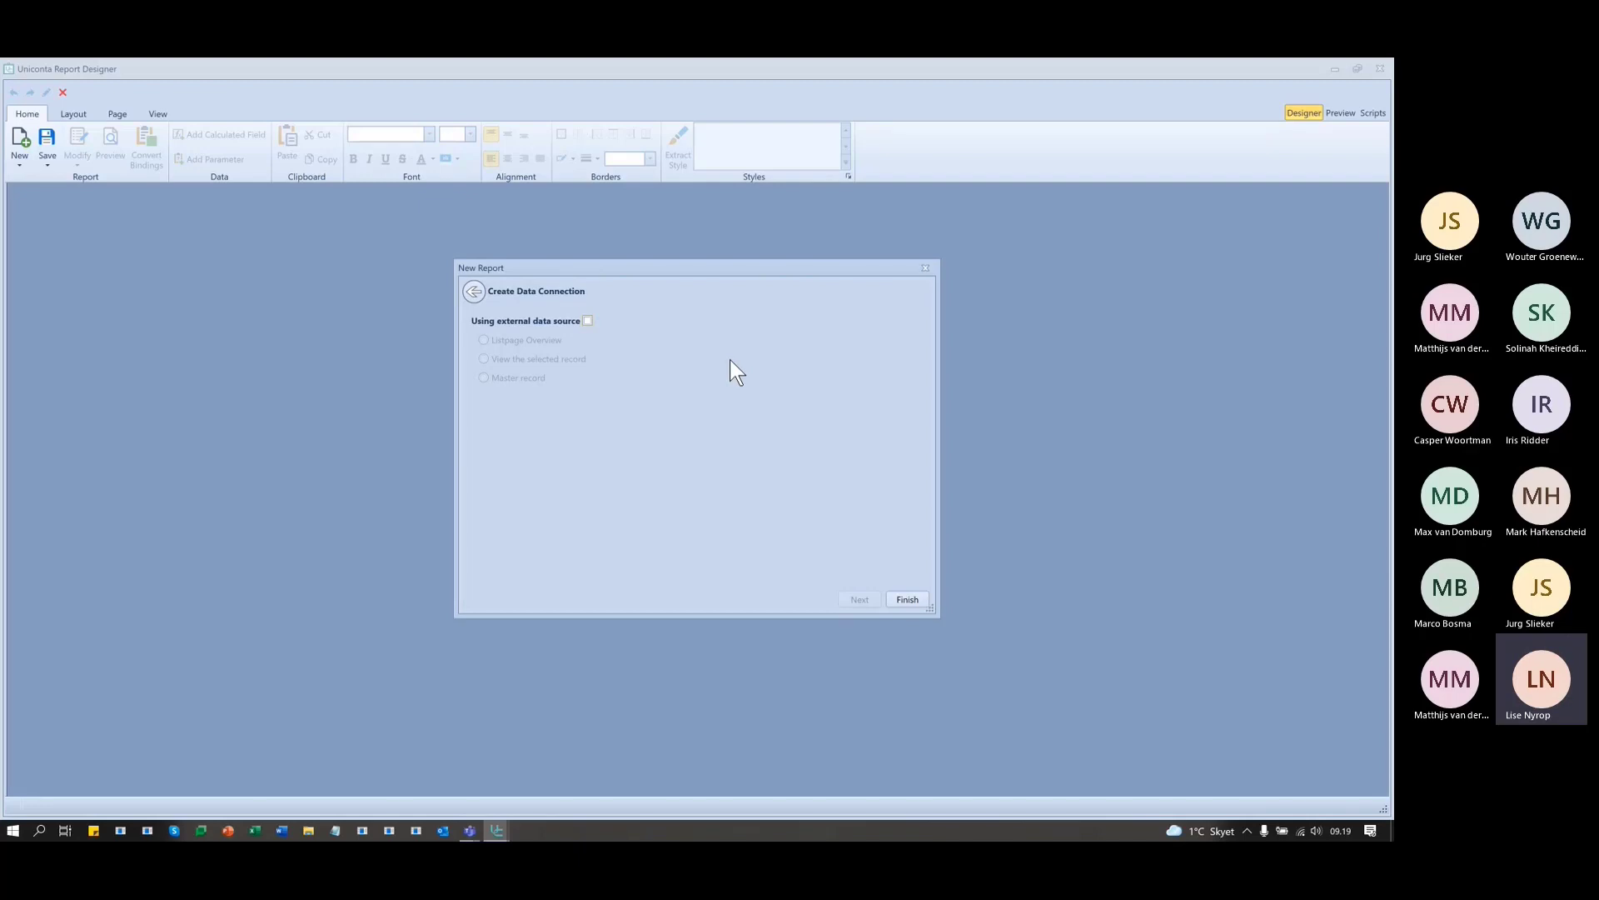
pyautogui.click(908, 598)
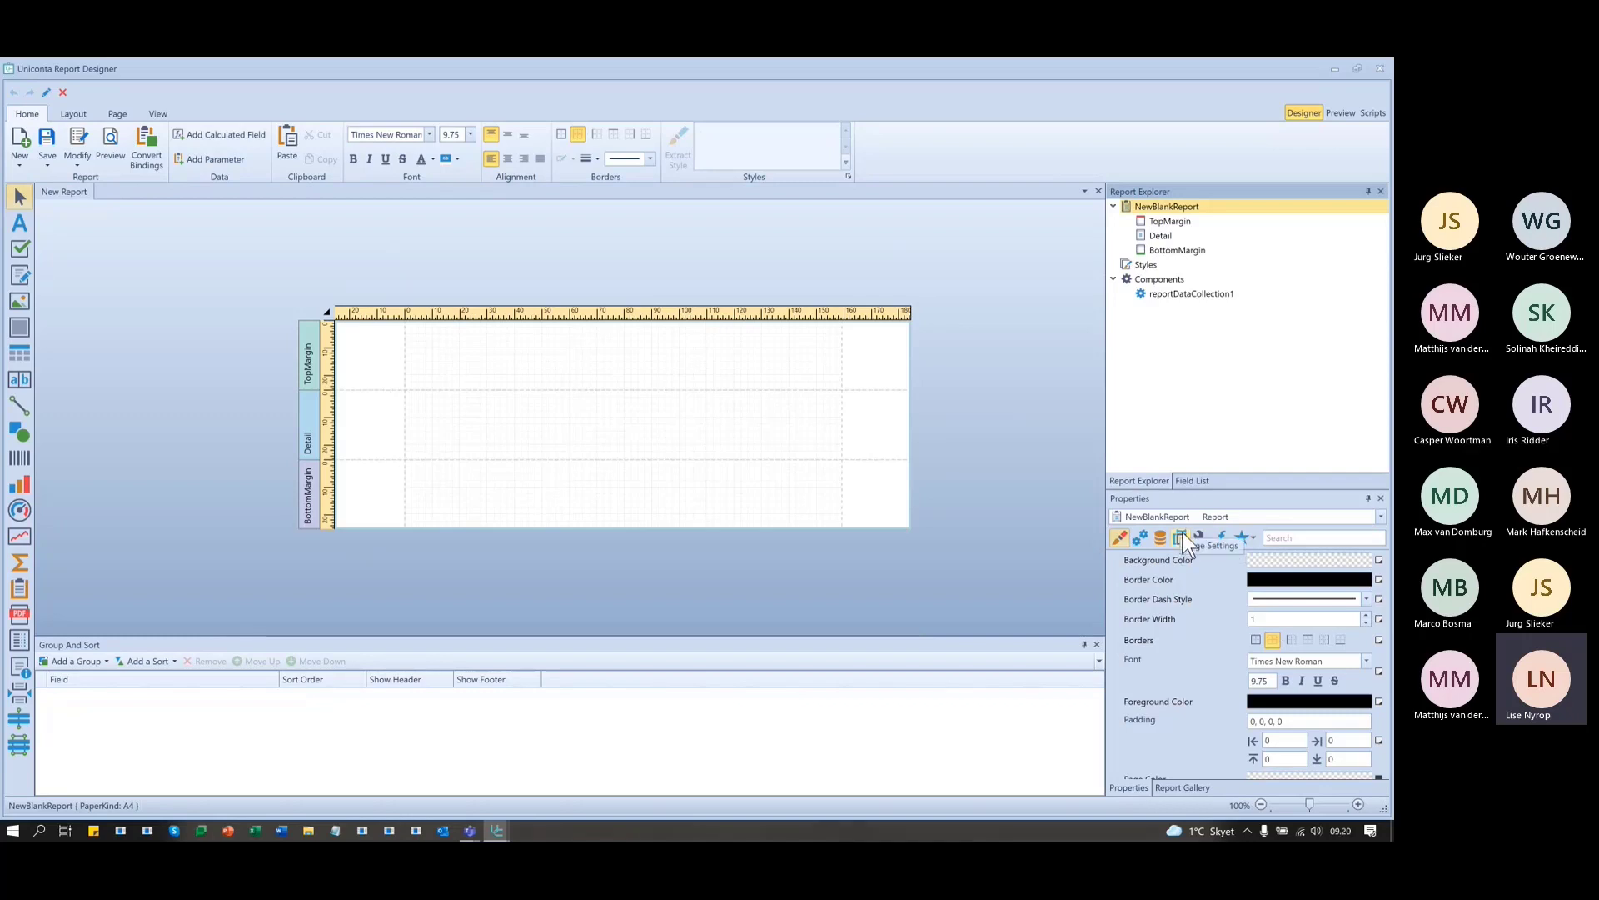
# - Inspect the margin bands, then show NewBlankReport's page settings: A4, 2100×2970, 254 margins
pyautogui.click(1159, 222)
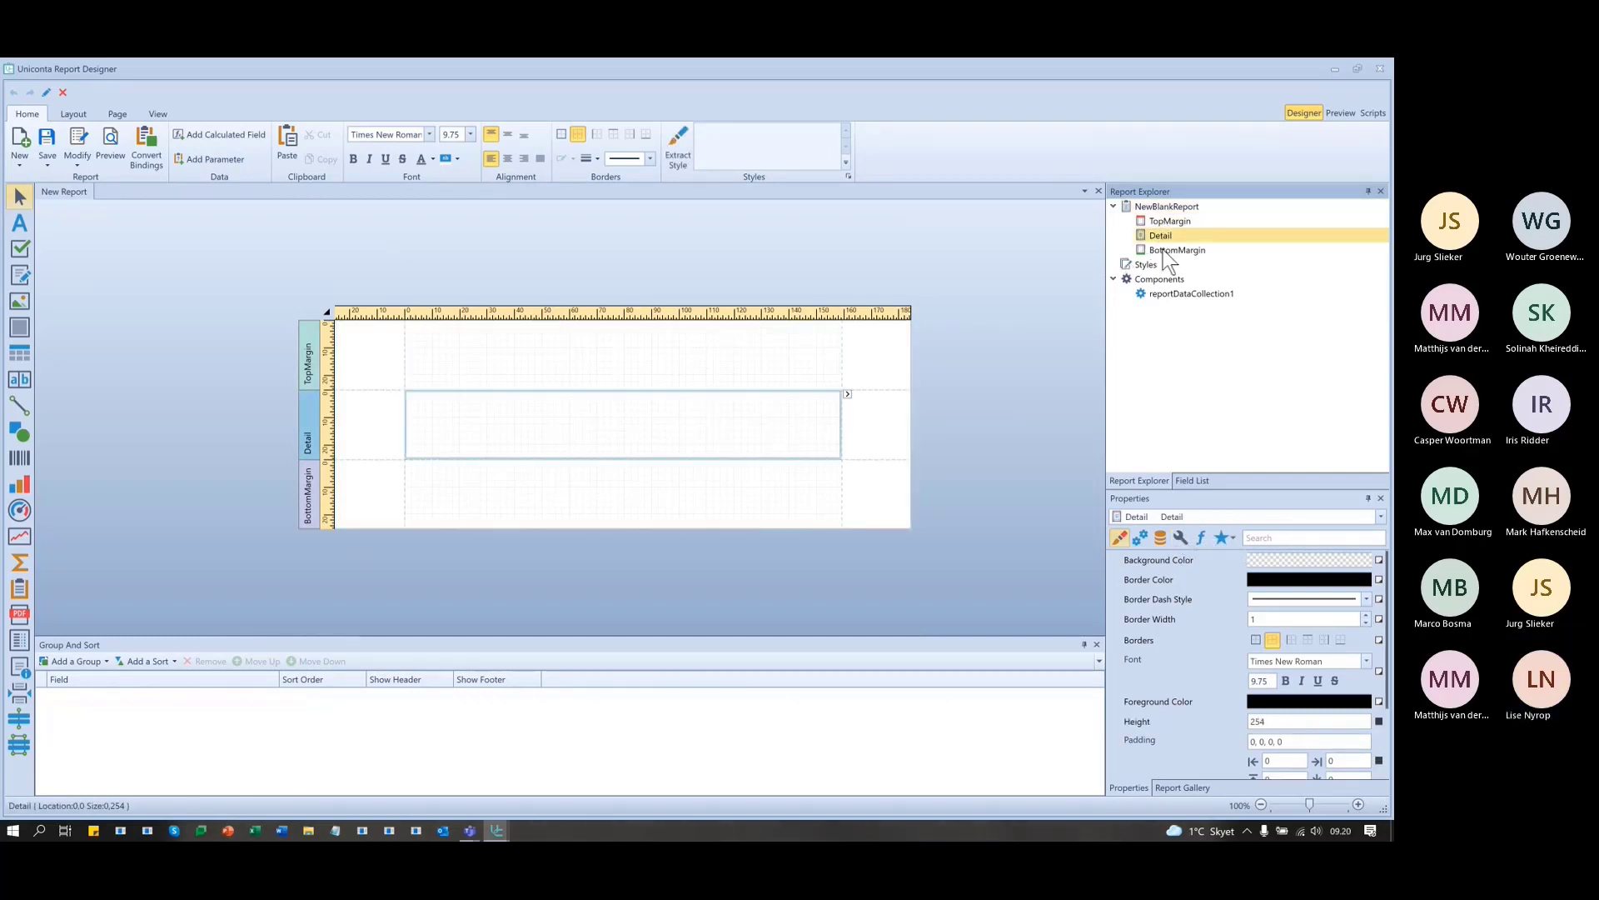
pyautogui.click(1167, 252)
pyautogui.click(1153, 220)
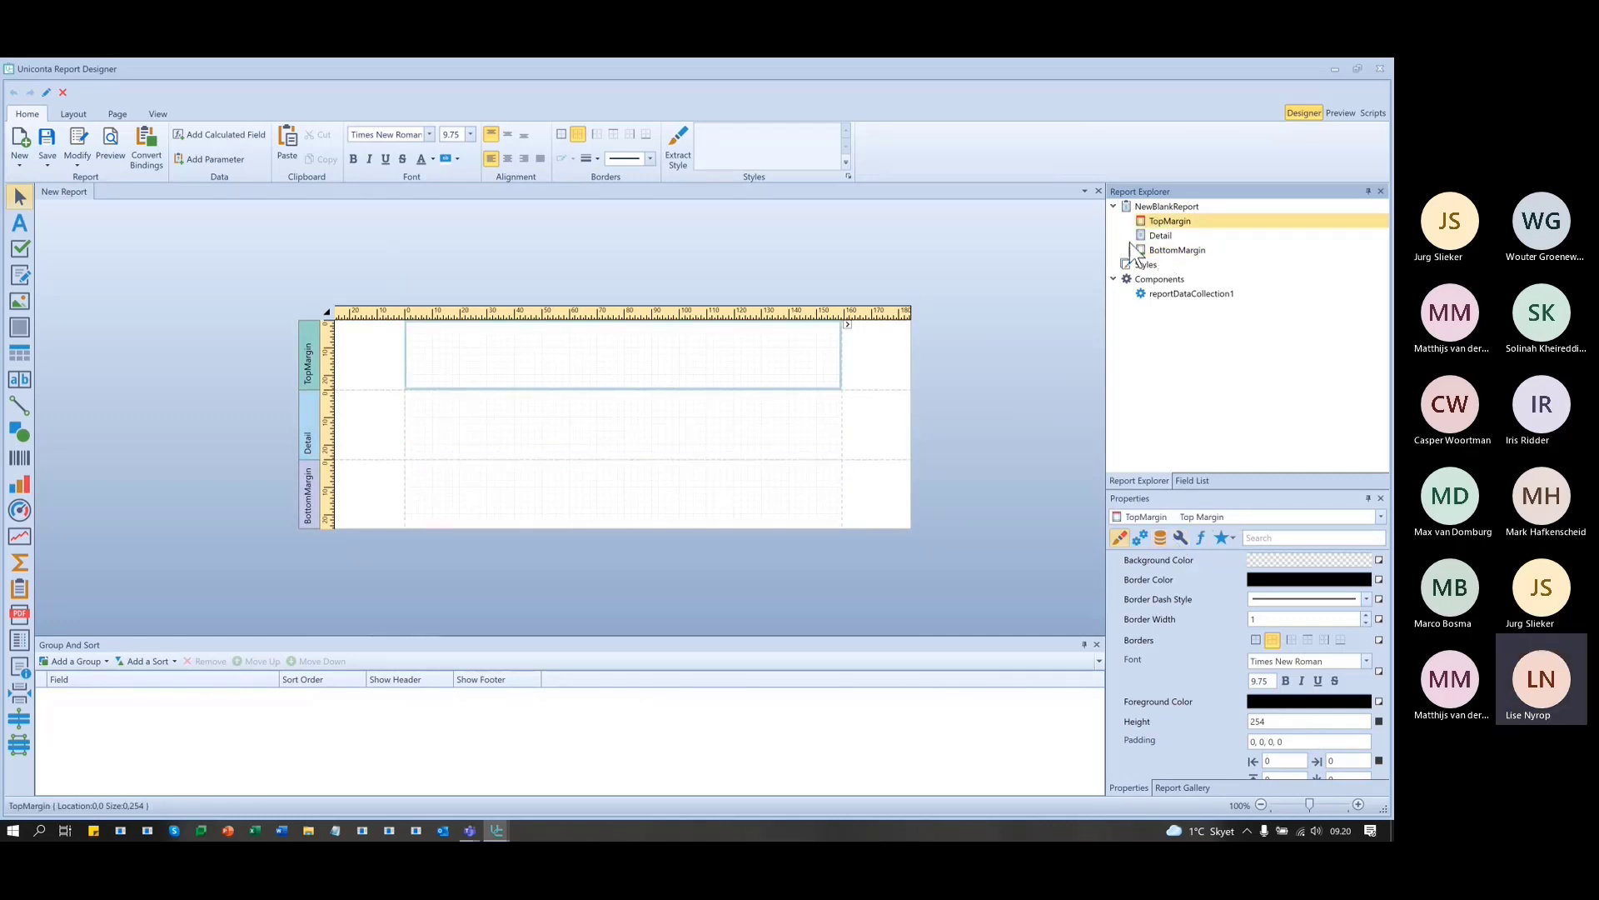
pyautogui.click(1162, 208)
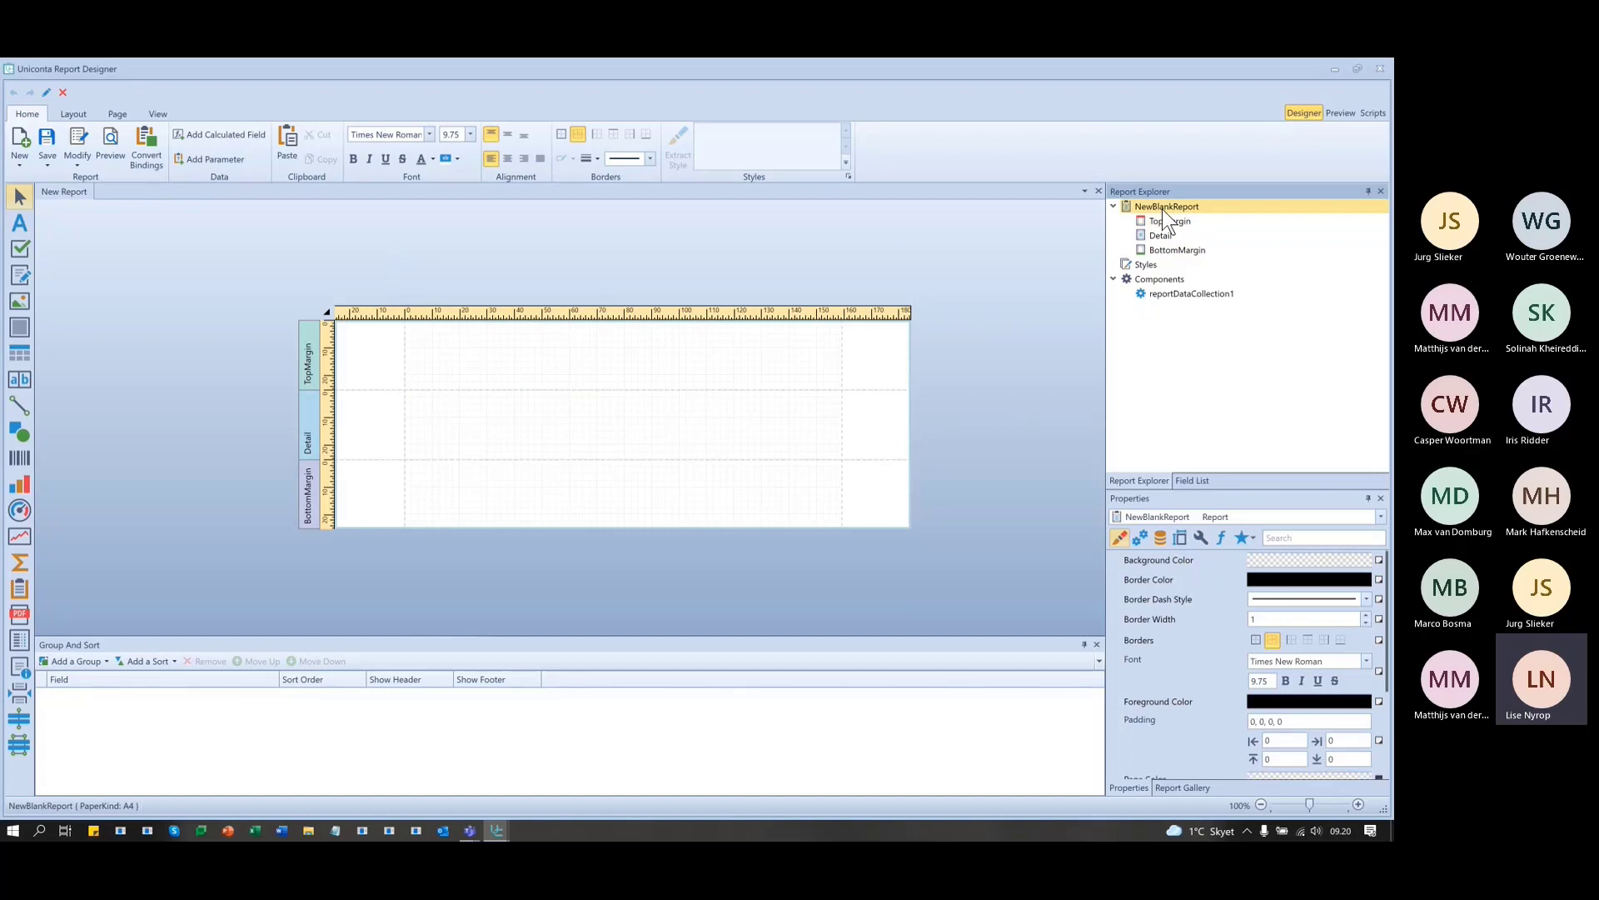
pyautogui.click(1181, 537)
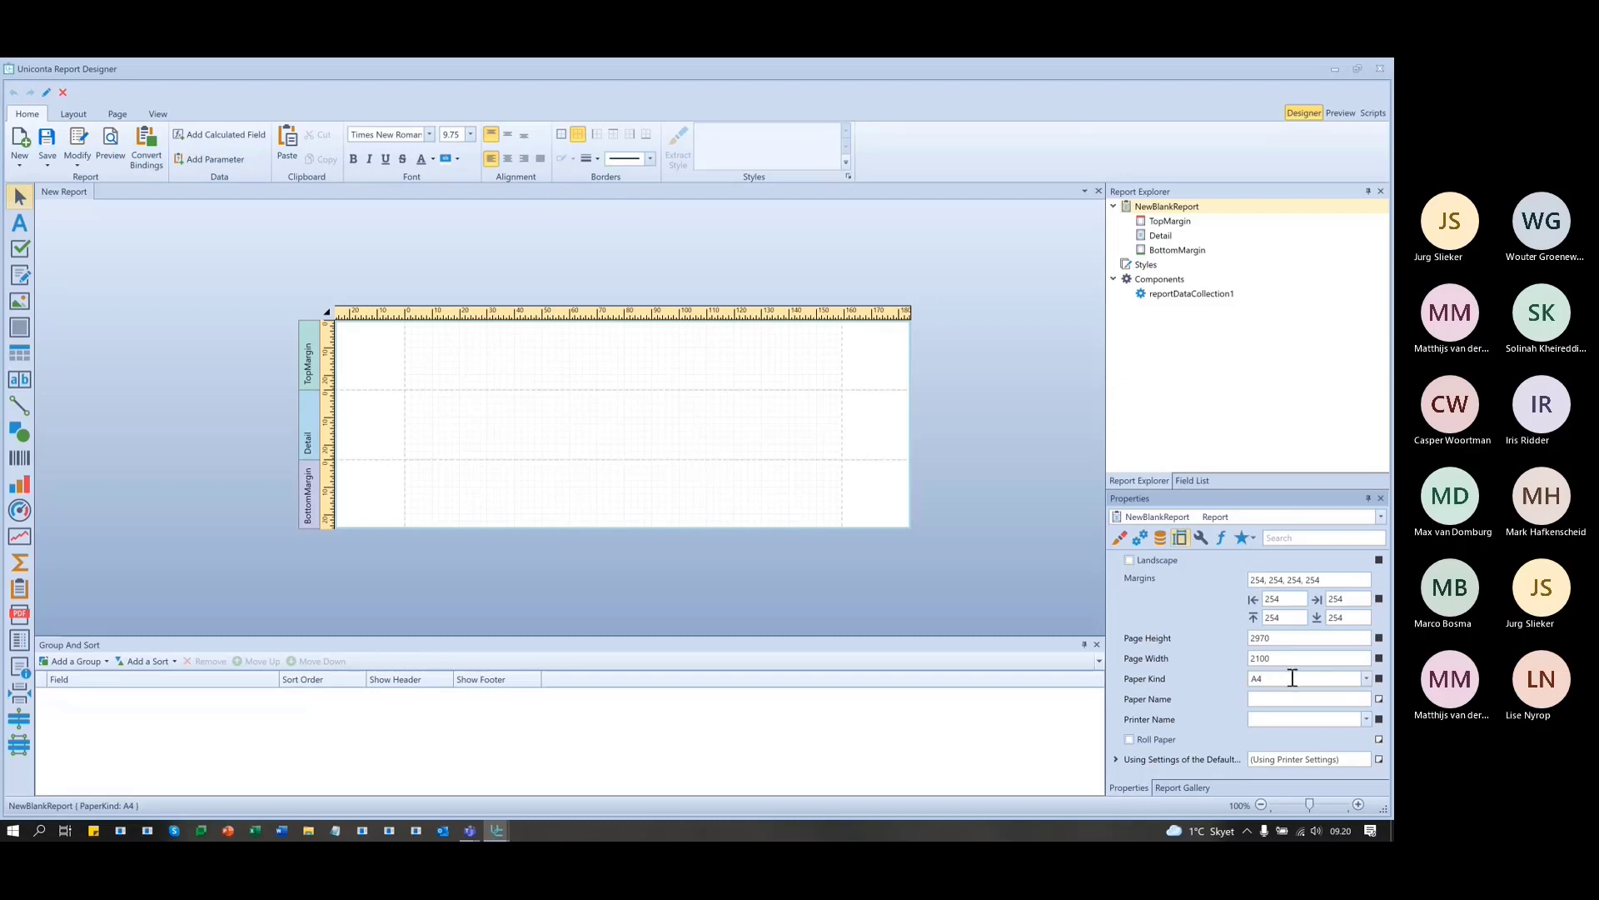
# - Browse the Paper Kind list of paper sizes and return to the top
pyautogui.click(1364, 677)
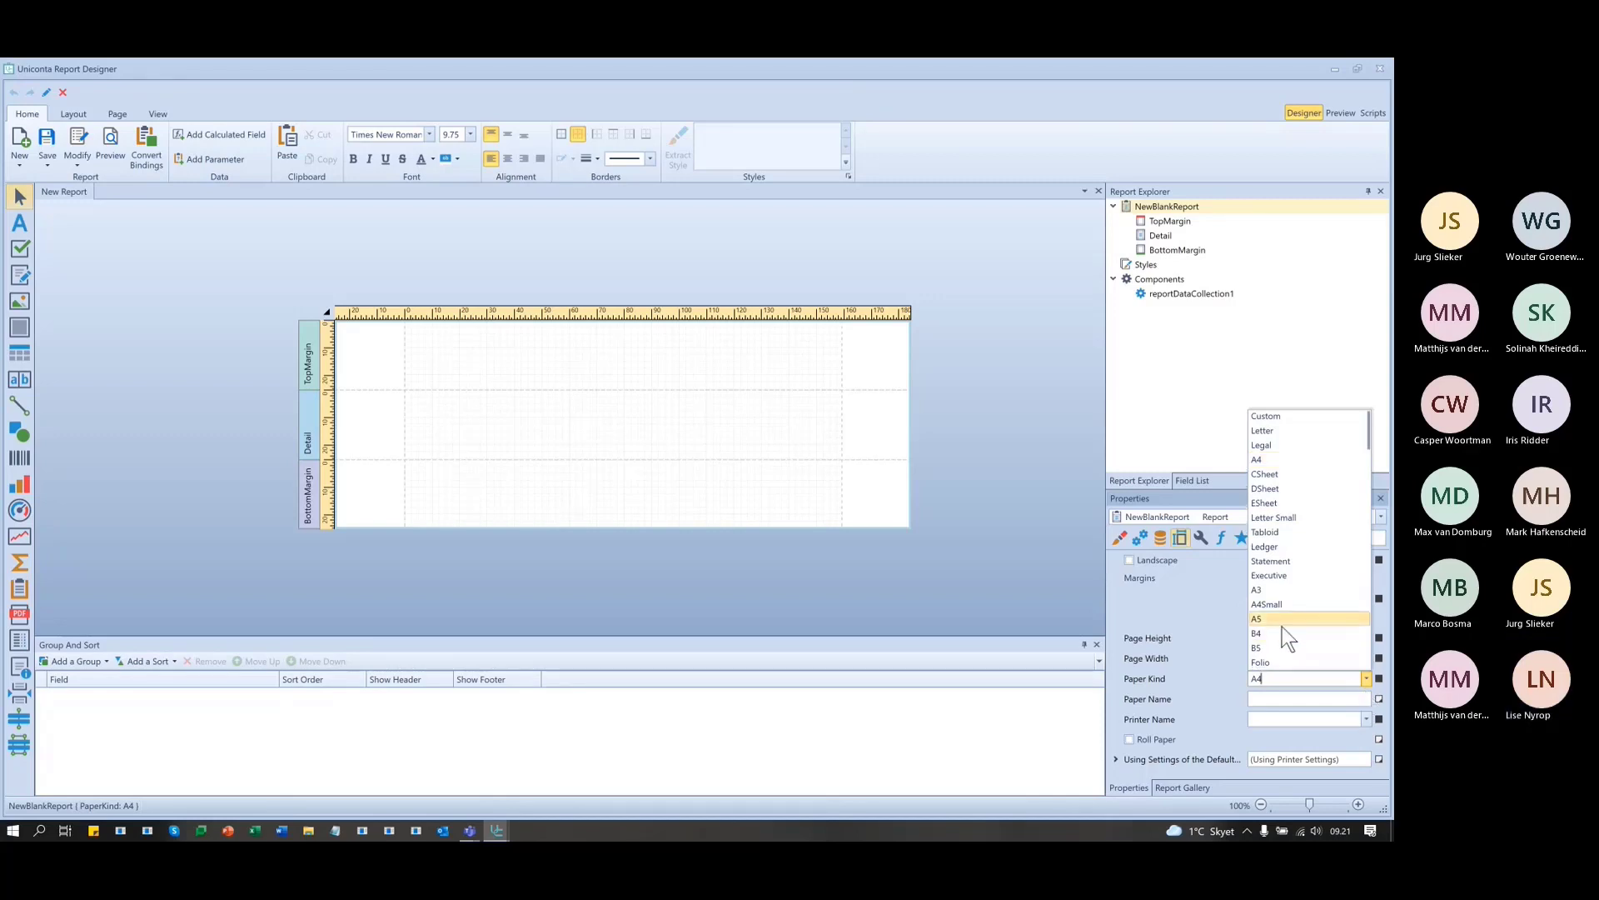
pyautogui.scroll(-2, 1302, 583)
pyautogui.scroll(-10, 1301, 570)
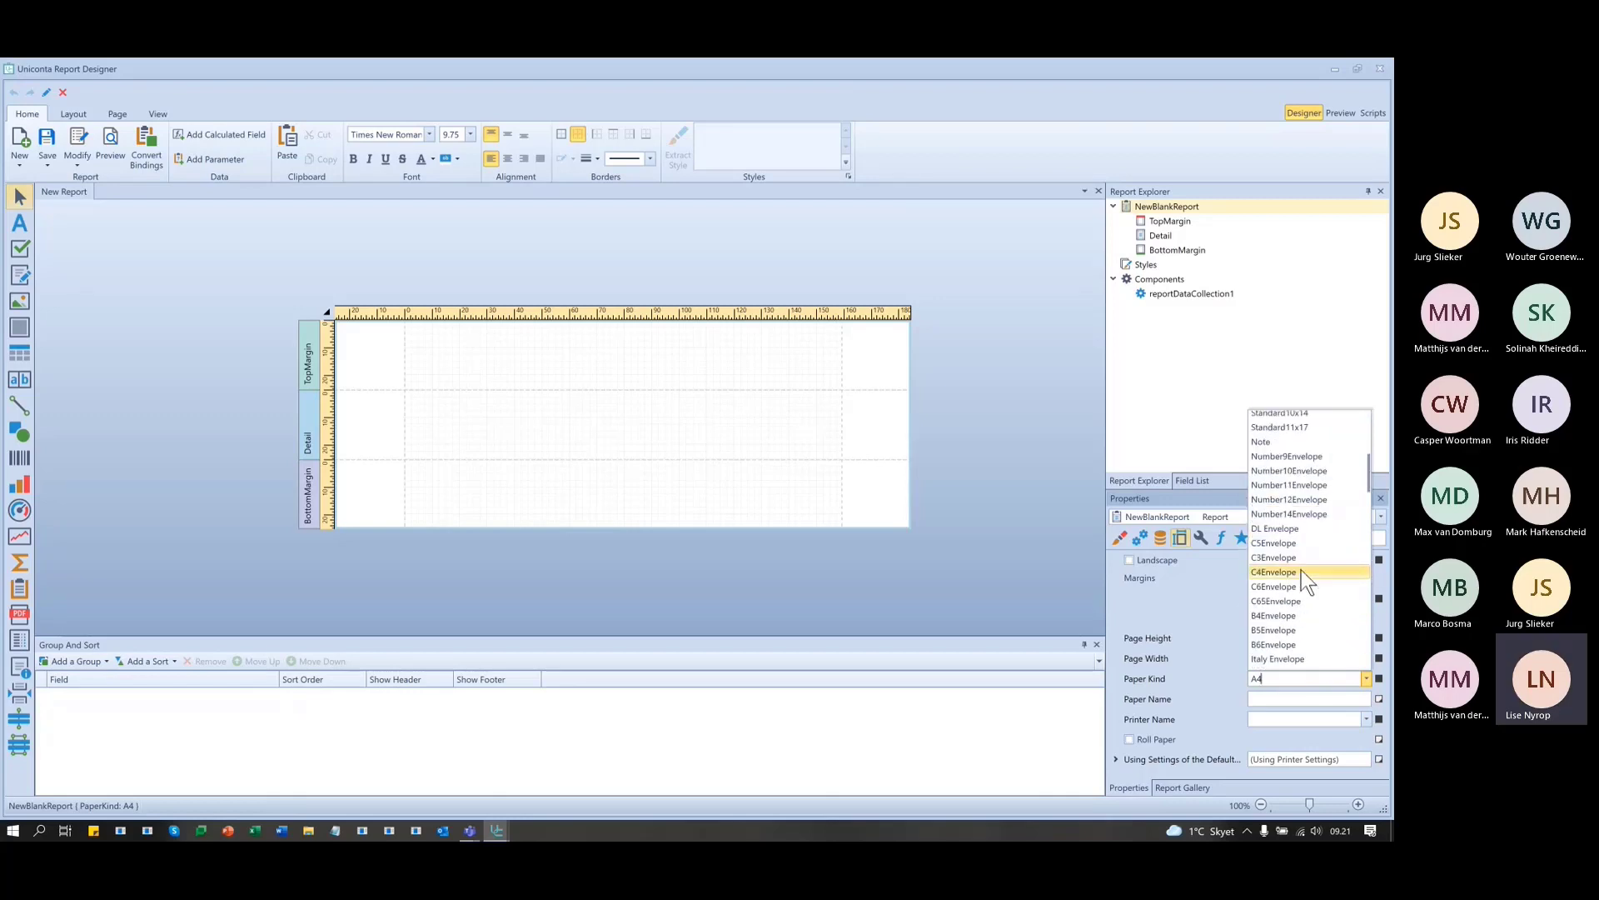
pyautogui.scroll(10, 1301, 604)
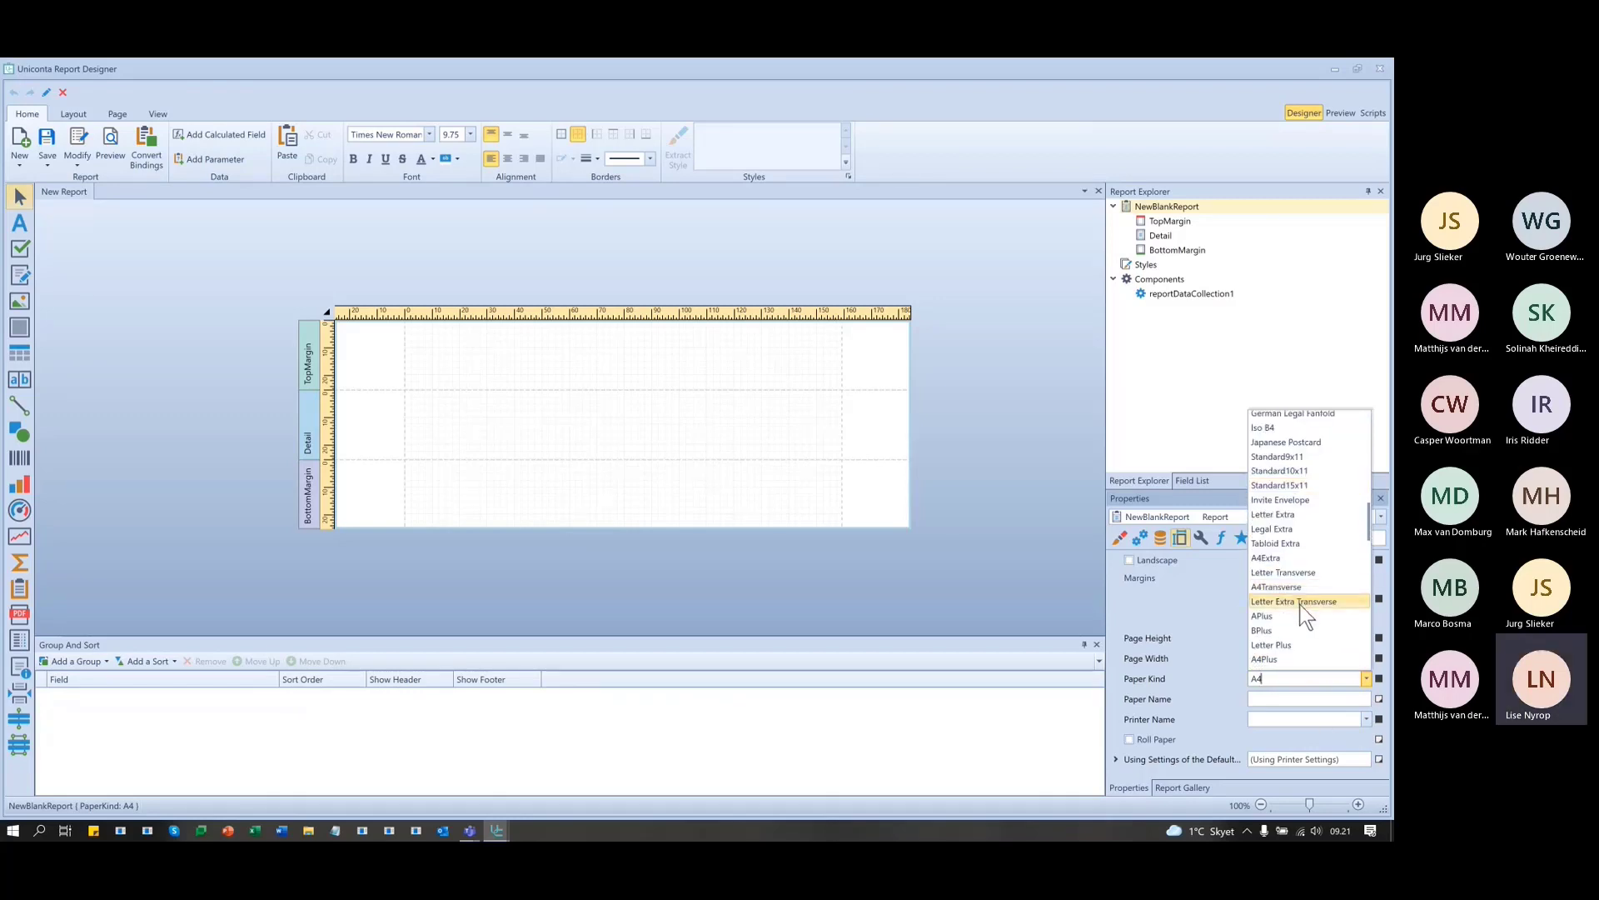
pyautogui.scroll(4, 1301, 605)
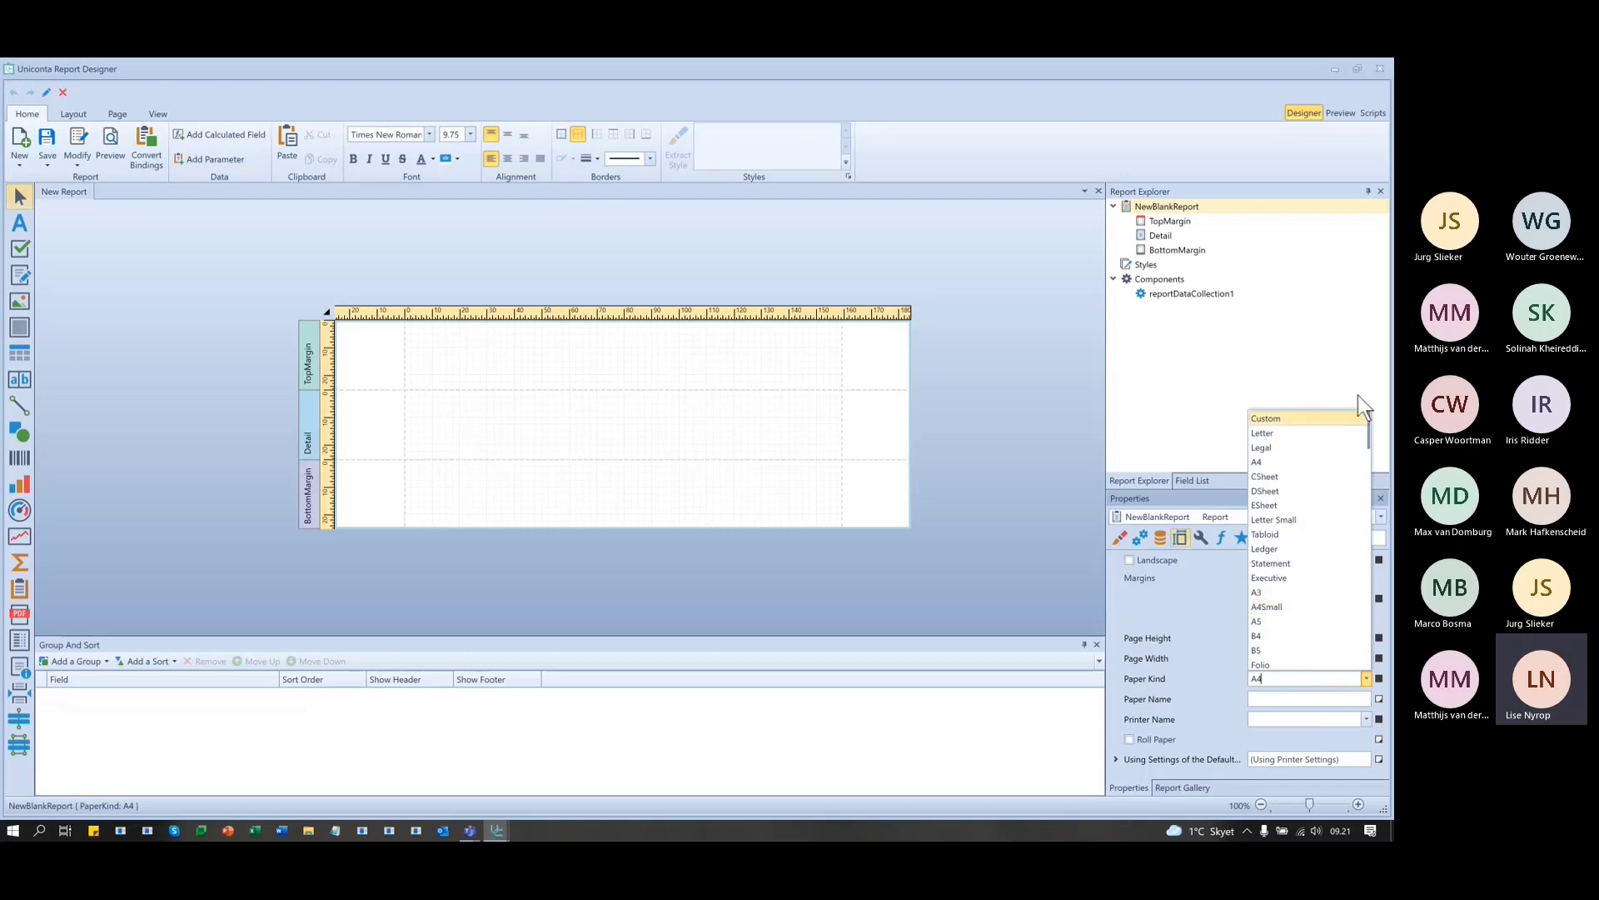
# - Set Paper Kind to Custom with page height 300 and page width 600
pyautogui.click(1297, 416)
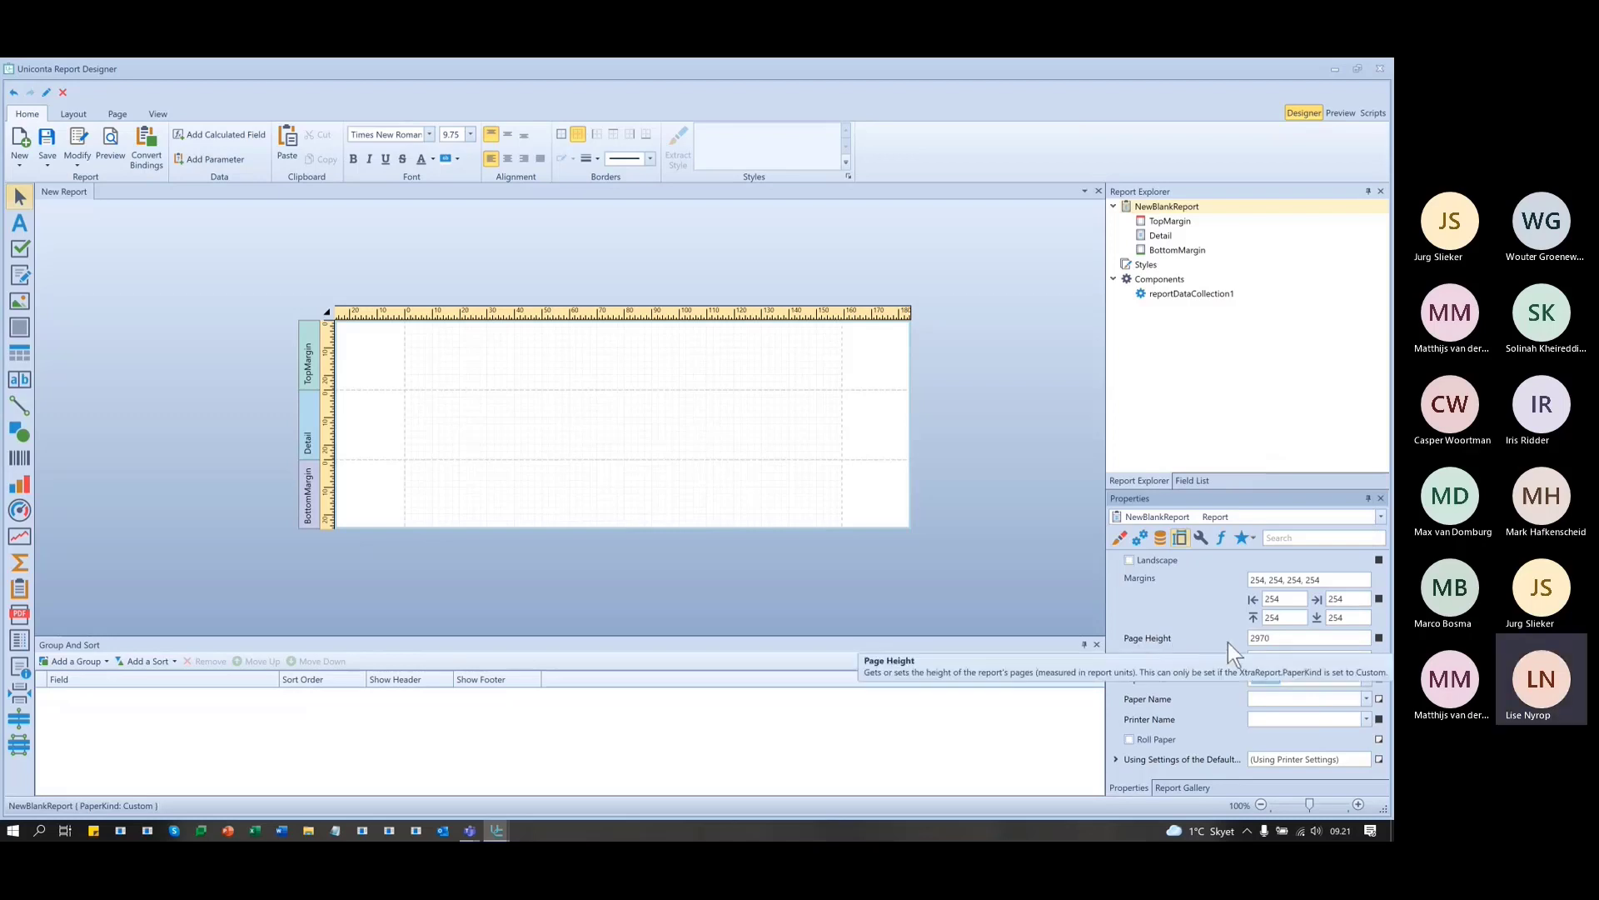
pyautogui.click(1337, 638)
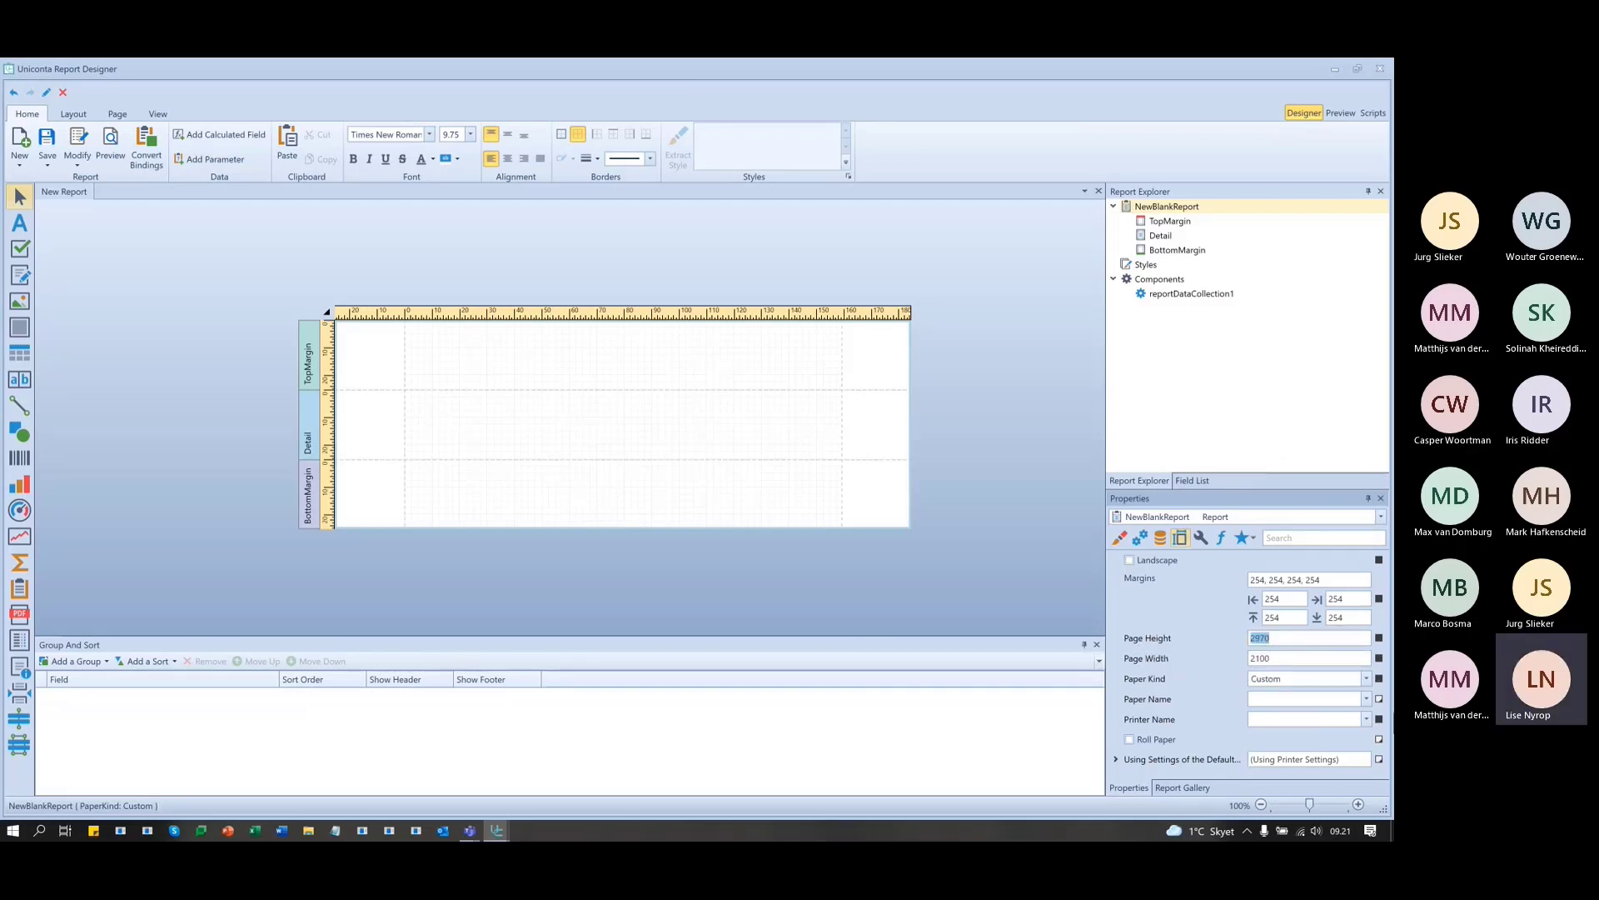
pyautogui.write('300')
pyautogui.press('Tab')
pyautogui.write('600')
pyautogui.press('Tab')
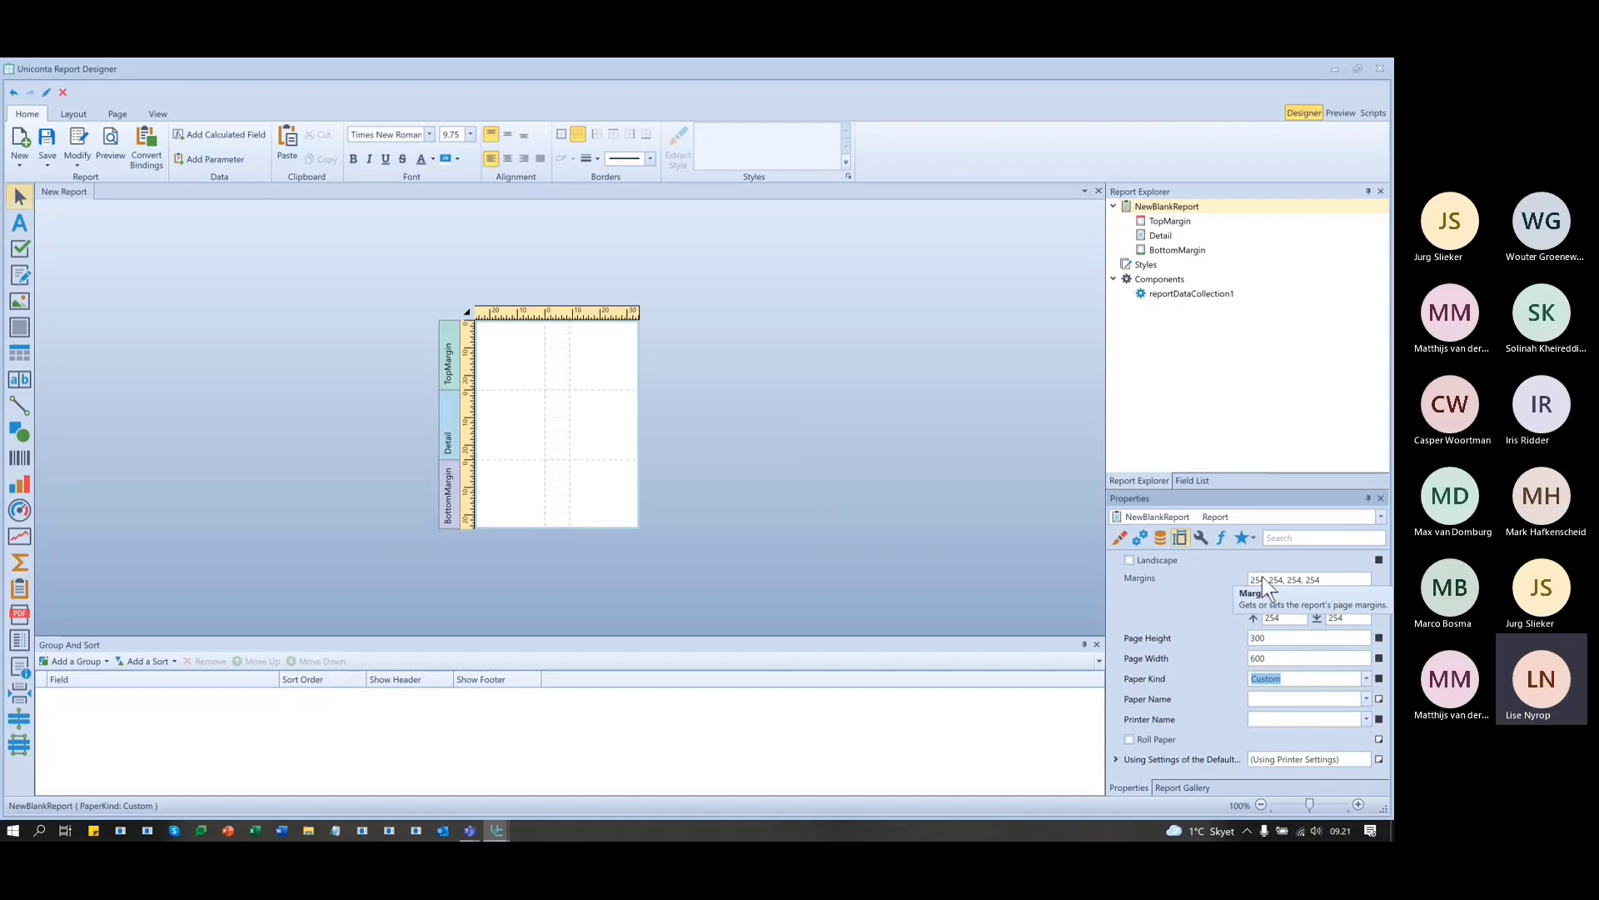
# - Enter 0 for the left, right, top and bottom margins of NewBlankReport
pyautogui.click(1323, 580)
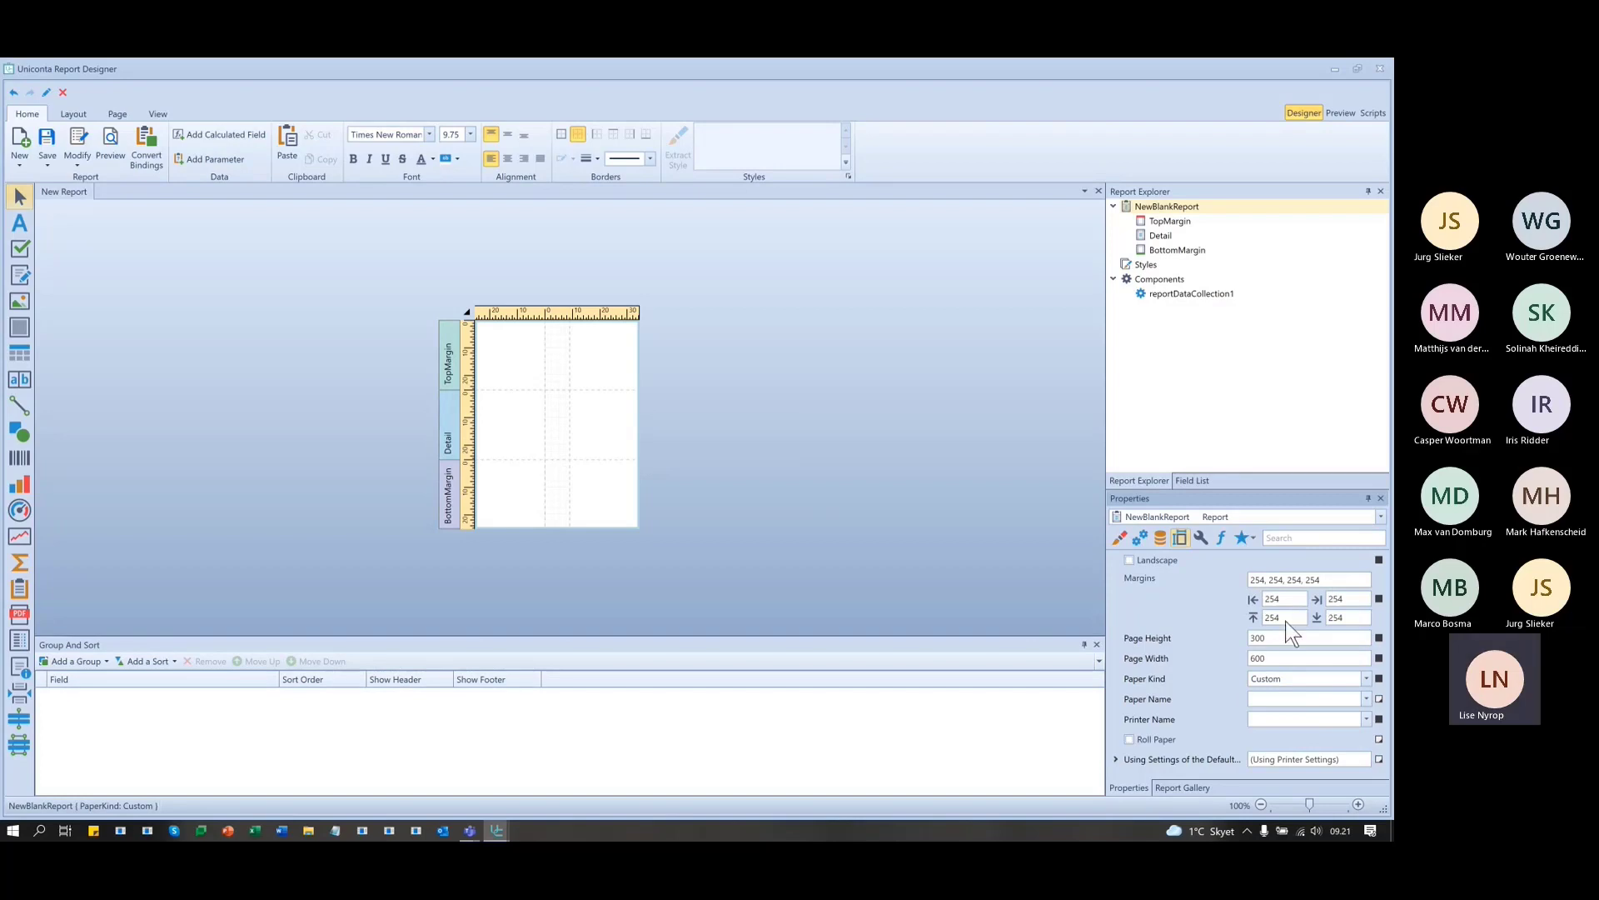
pyautogui.click(1292, 596)
pyautogui.press('Tab')
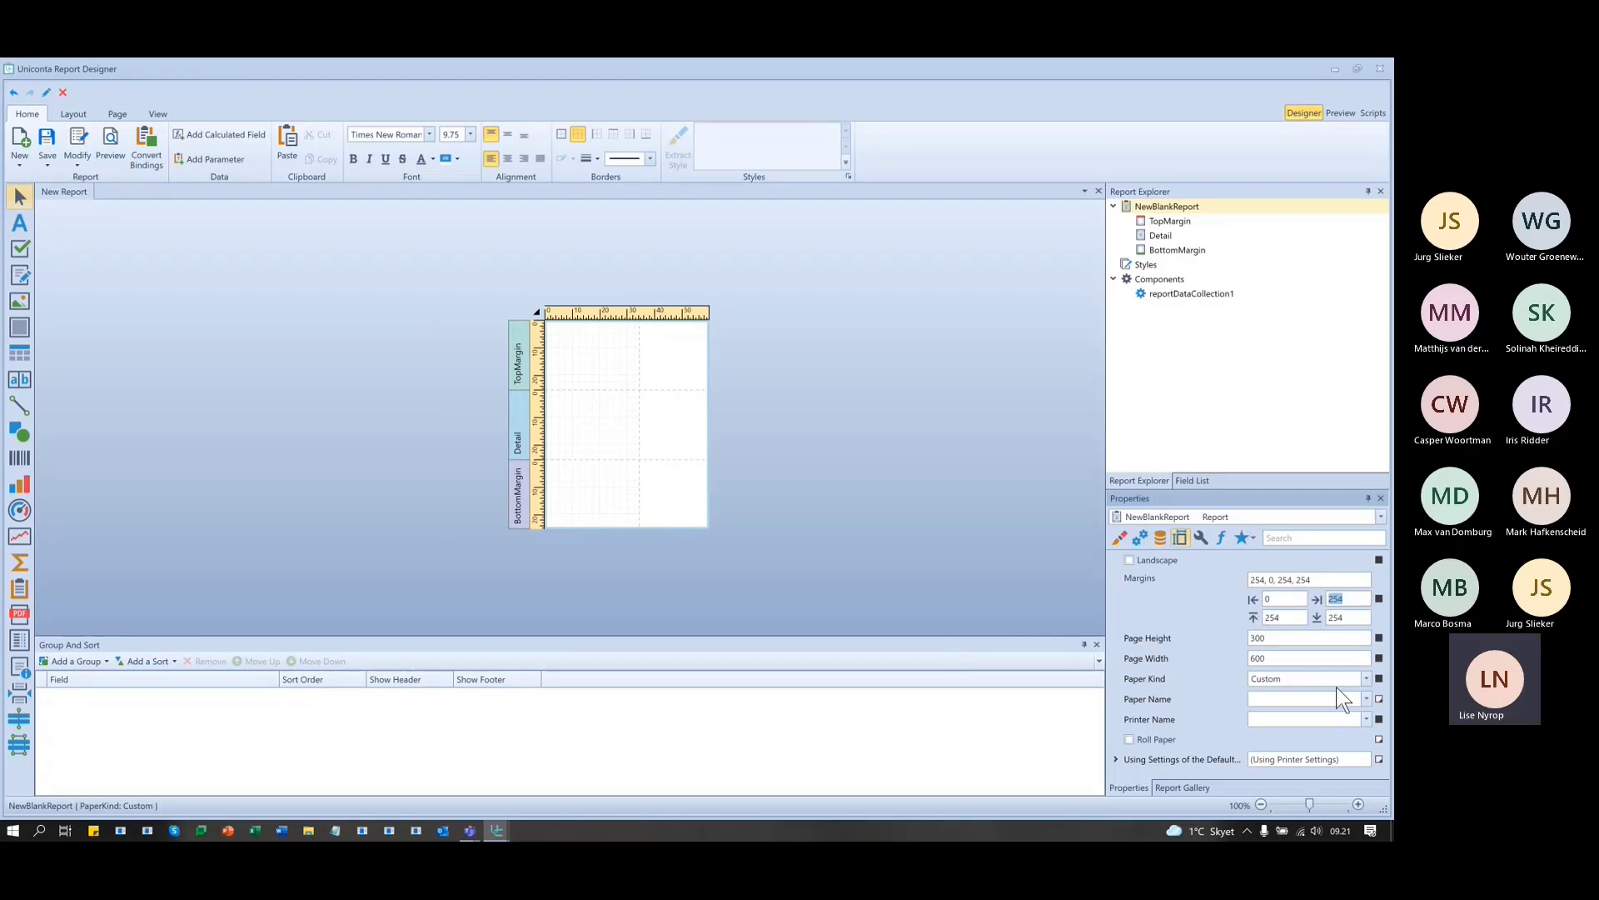
pyautogui.write('0')
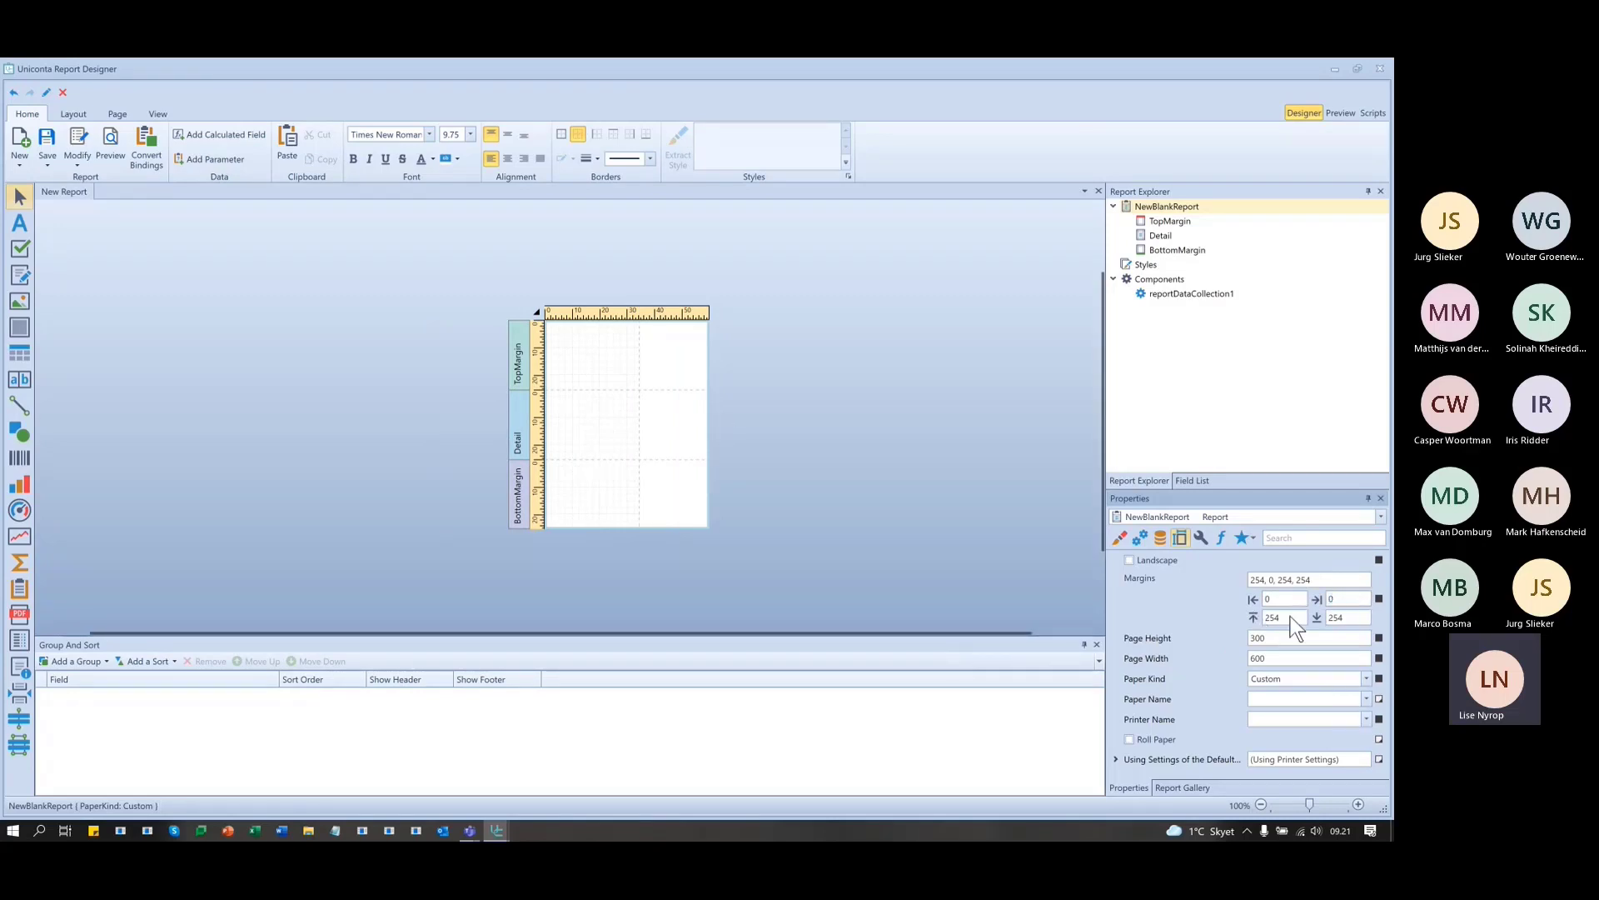
pyautogui.press('Tab')
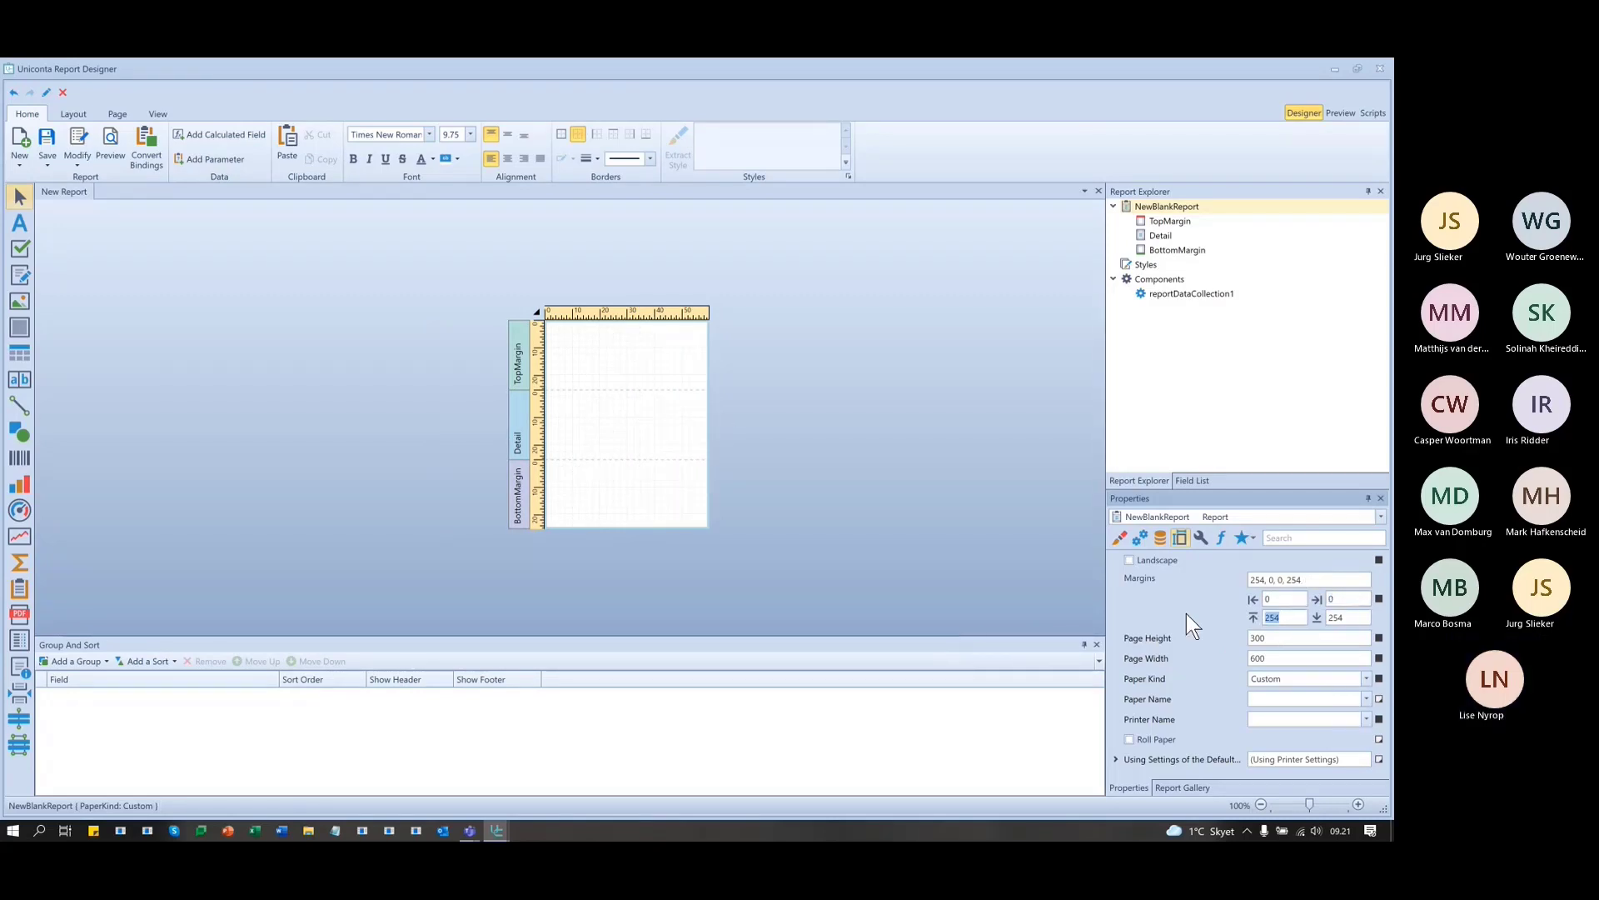
pyautogui.write('0')
pyautogui.press('Return')
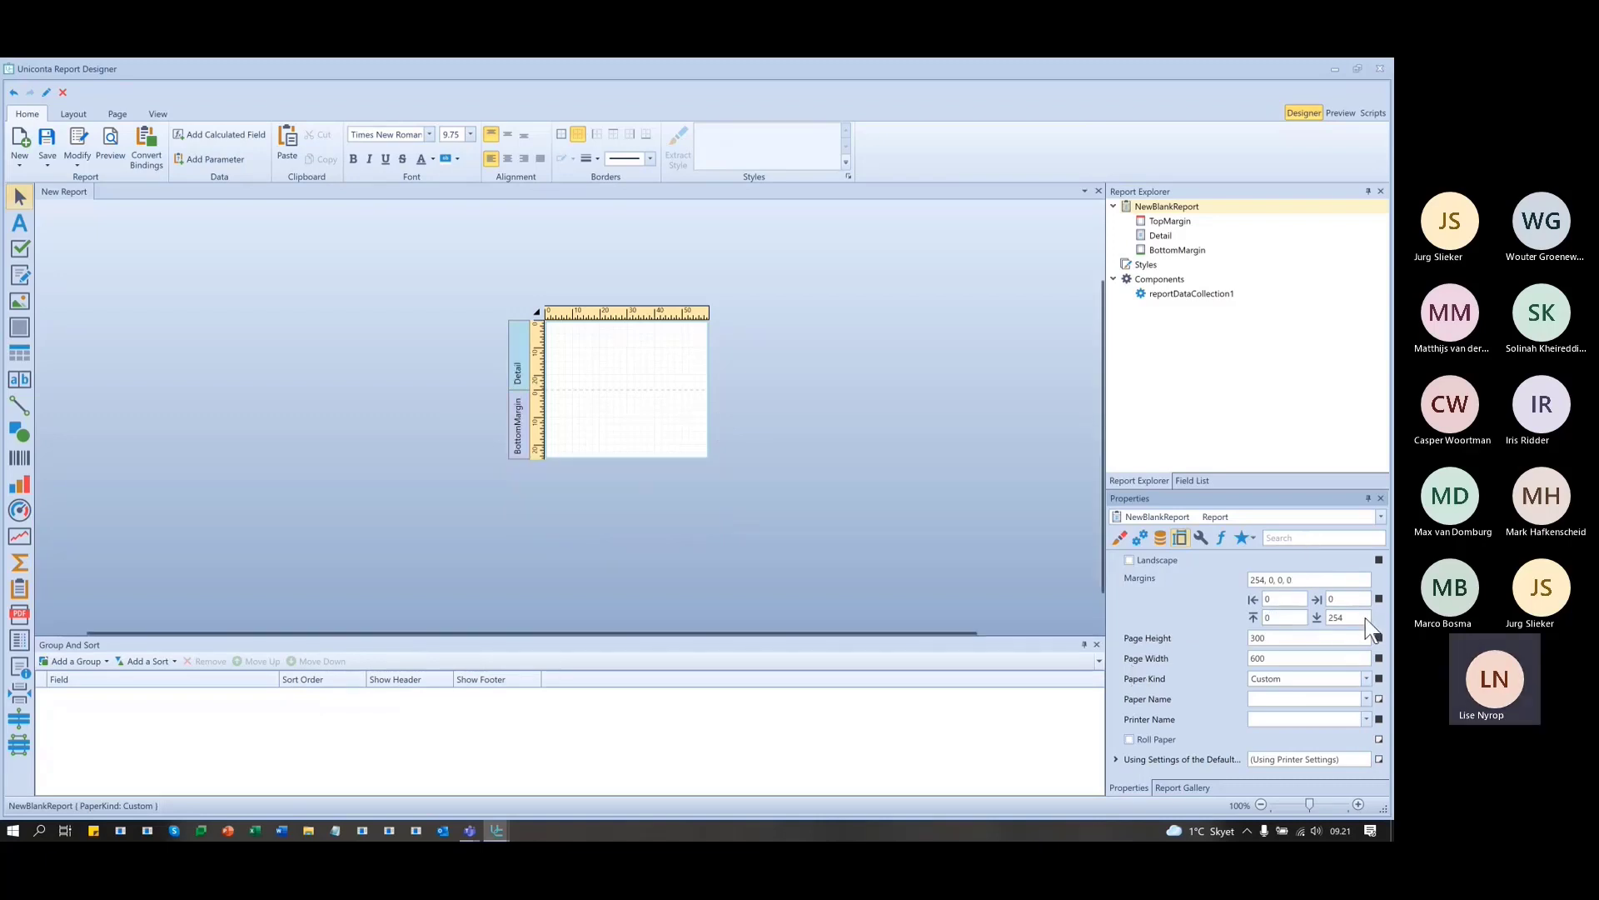
pyautogui.doubleClick(1363, 618)
pyautogui.write('0')
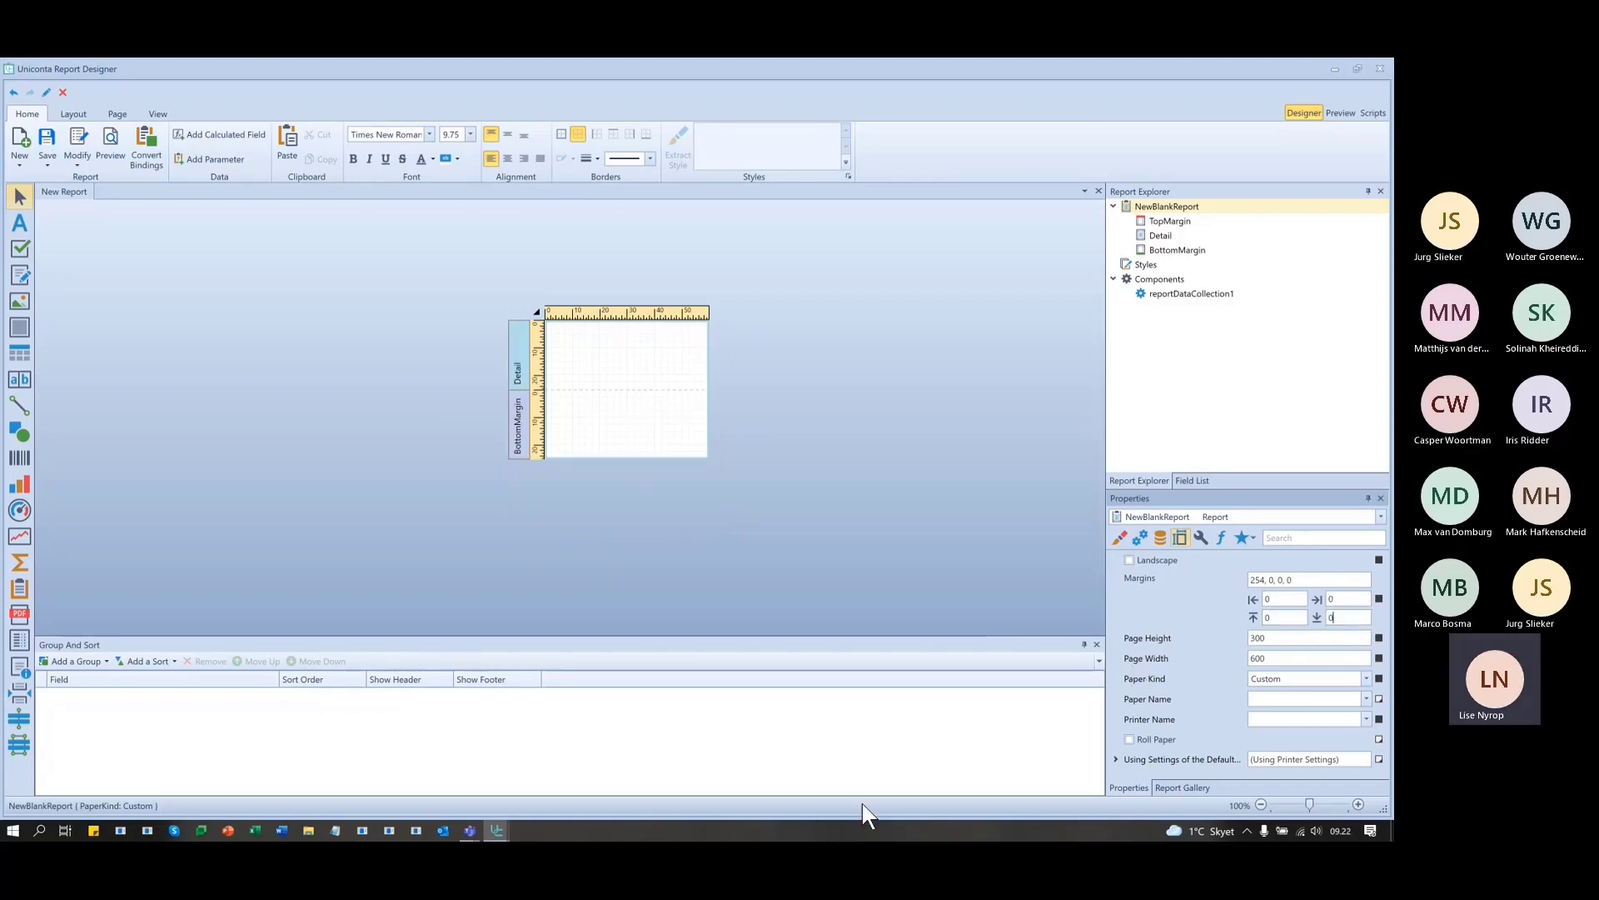
pyautogui.click(1336, 638)
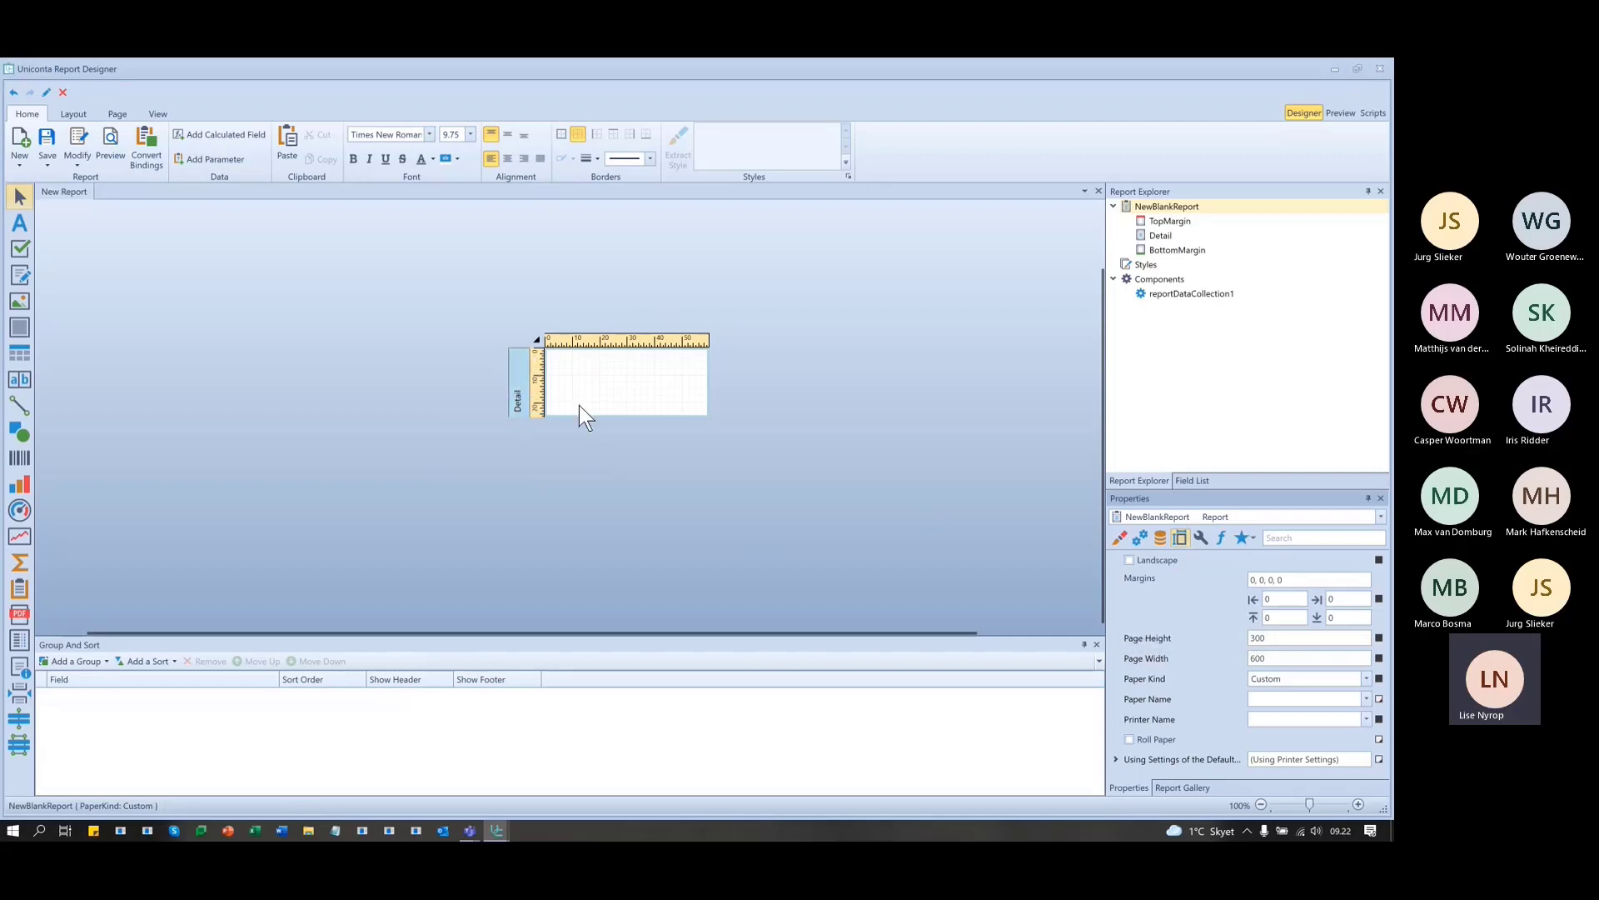
pyautogui.click(515, 367)
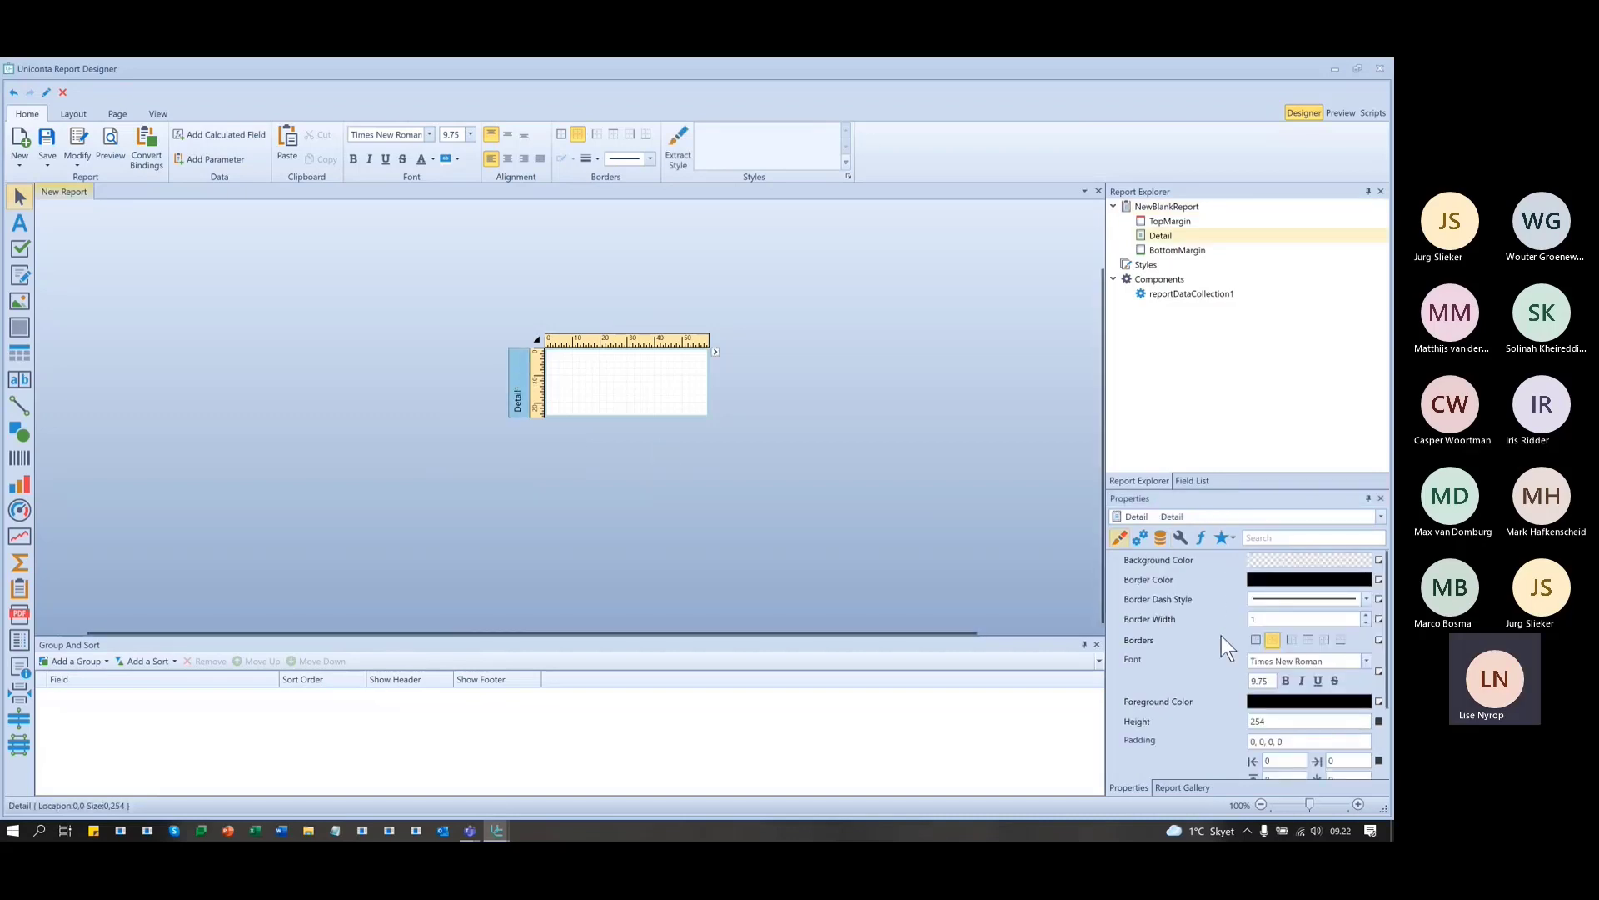
pyautogui.scroll(-1, 1223, 638)
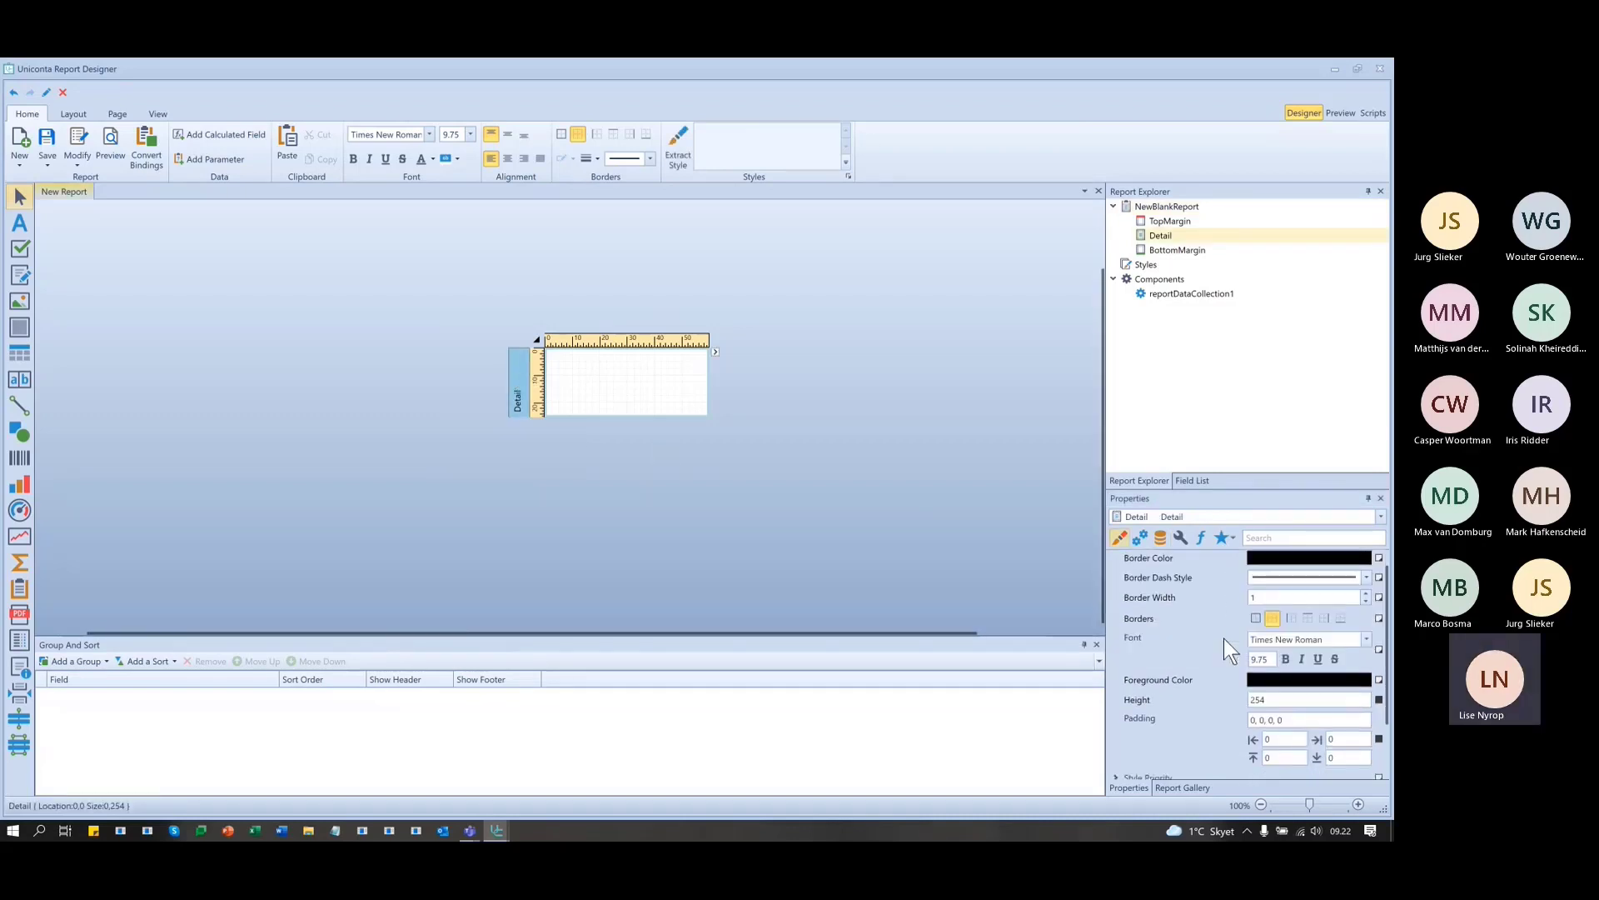
pyautogui.click(1323, 703)
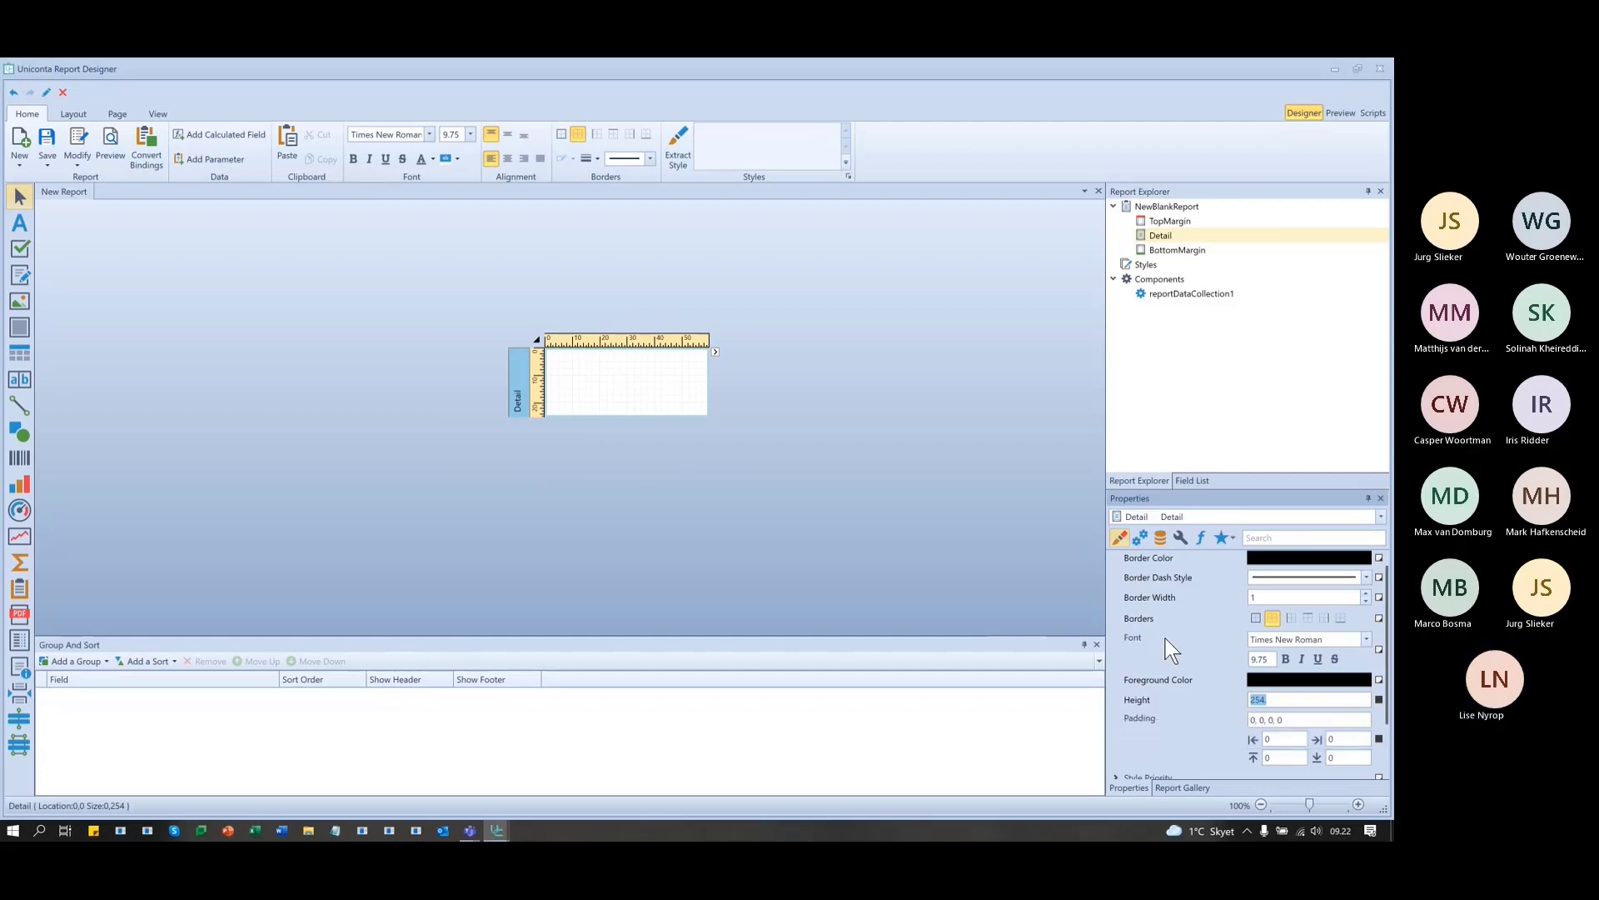
pyautogui.click(1298, 701)
pyautogui.write('.')
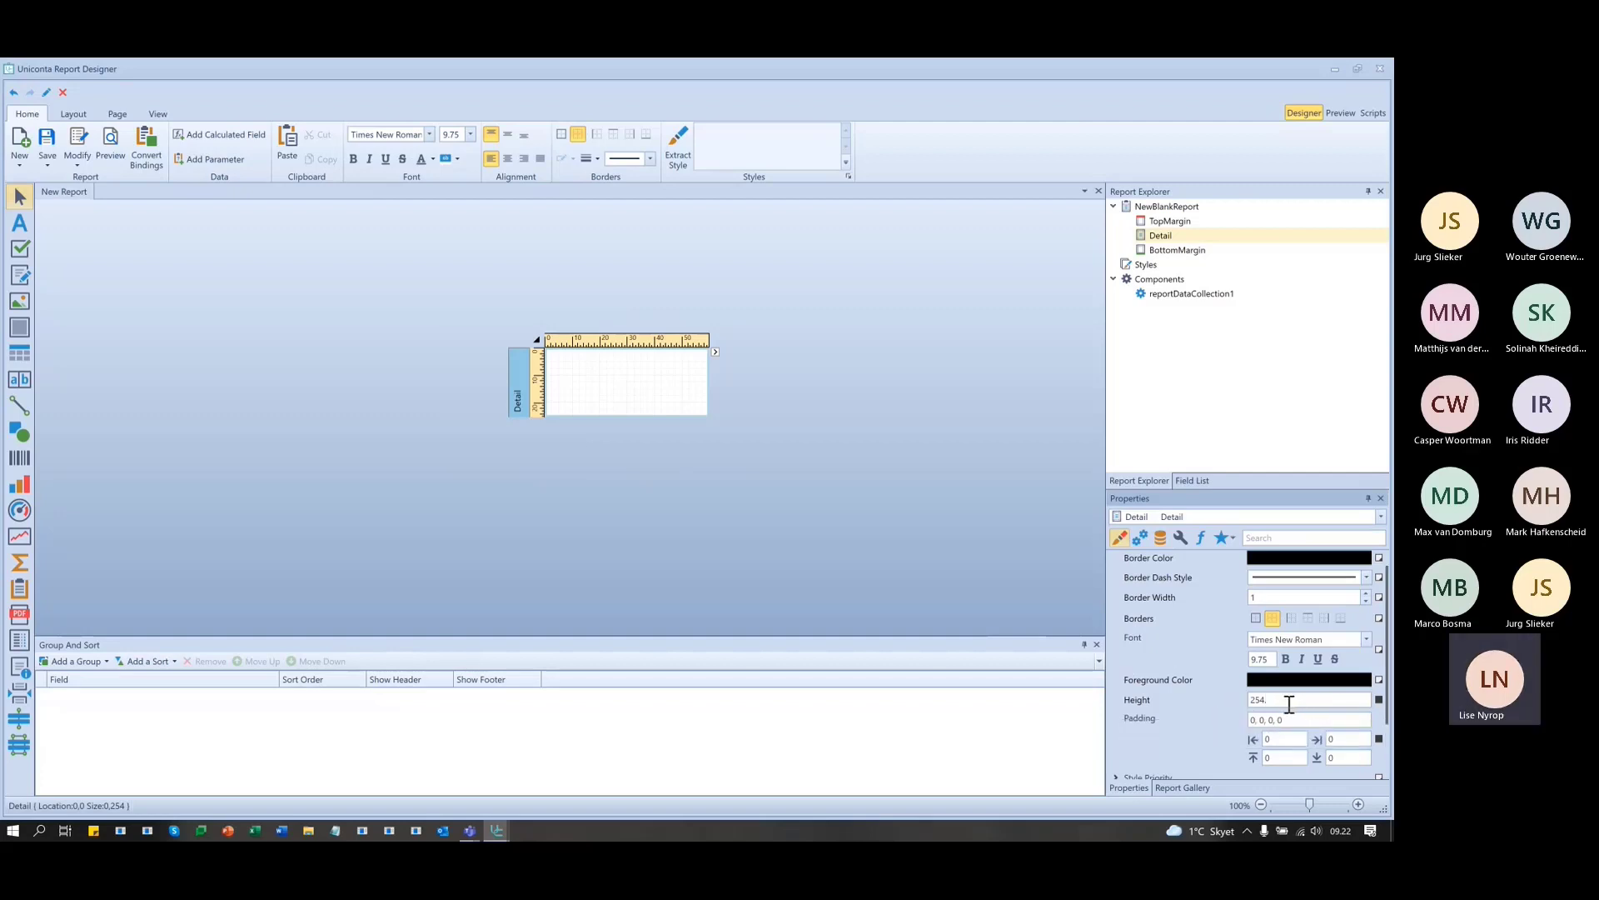
pyautogui.press('BackSpace')
pyautogui.write('.')
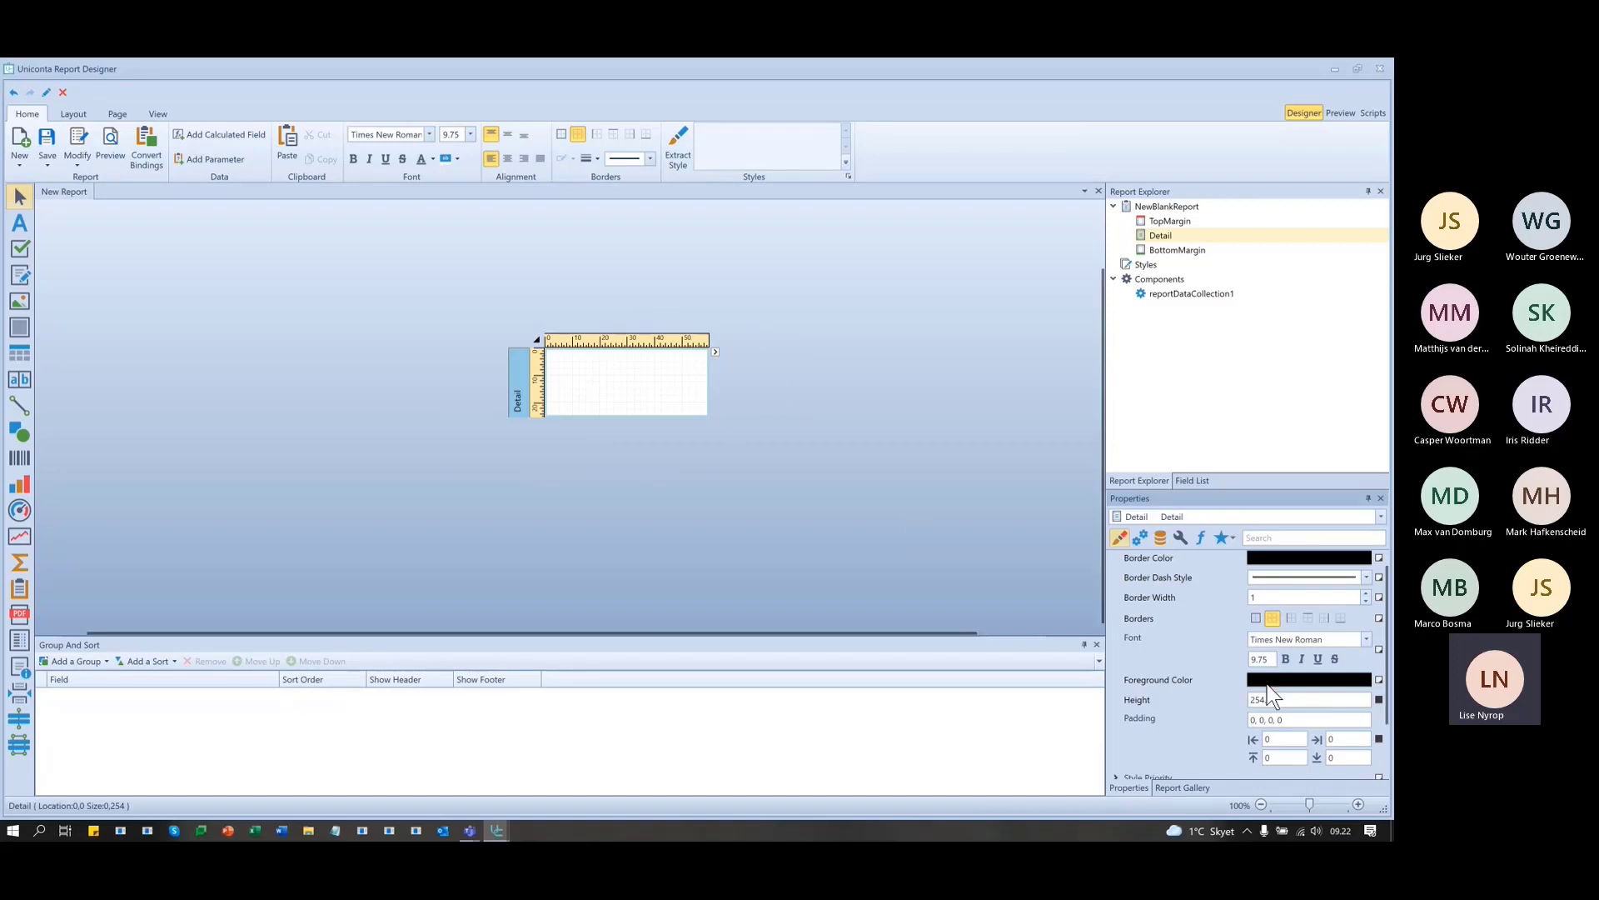
pyautogui.doubleClick(1286, 701)
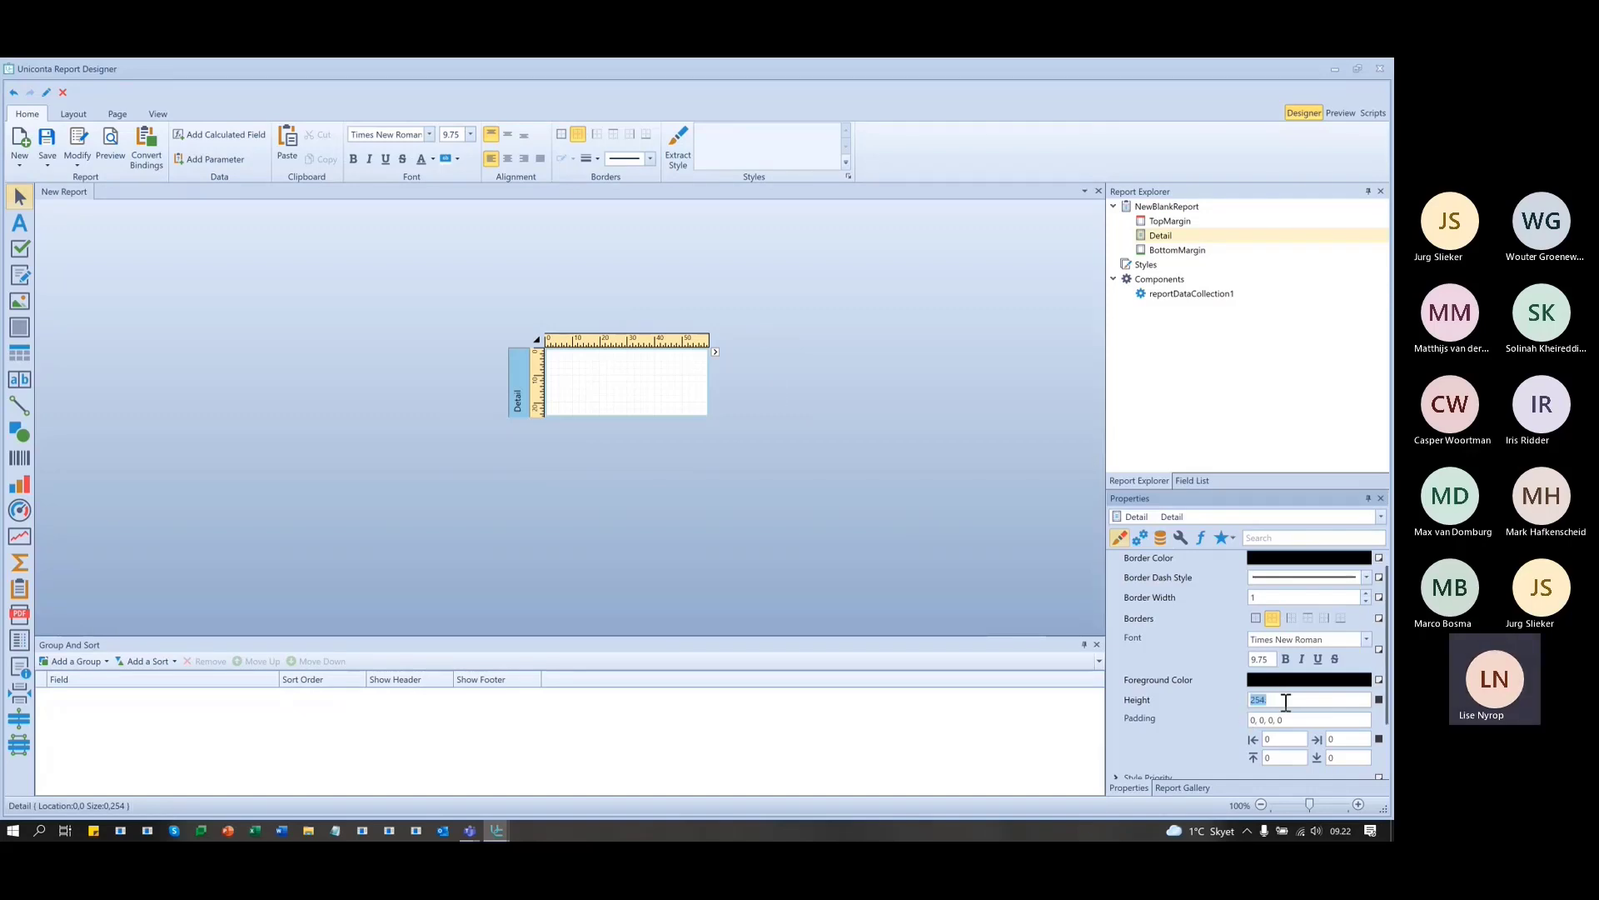
pyautogui.click(798, 436)
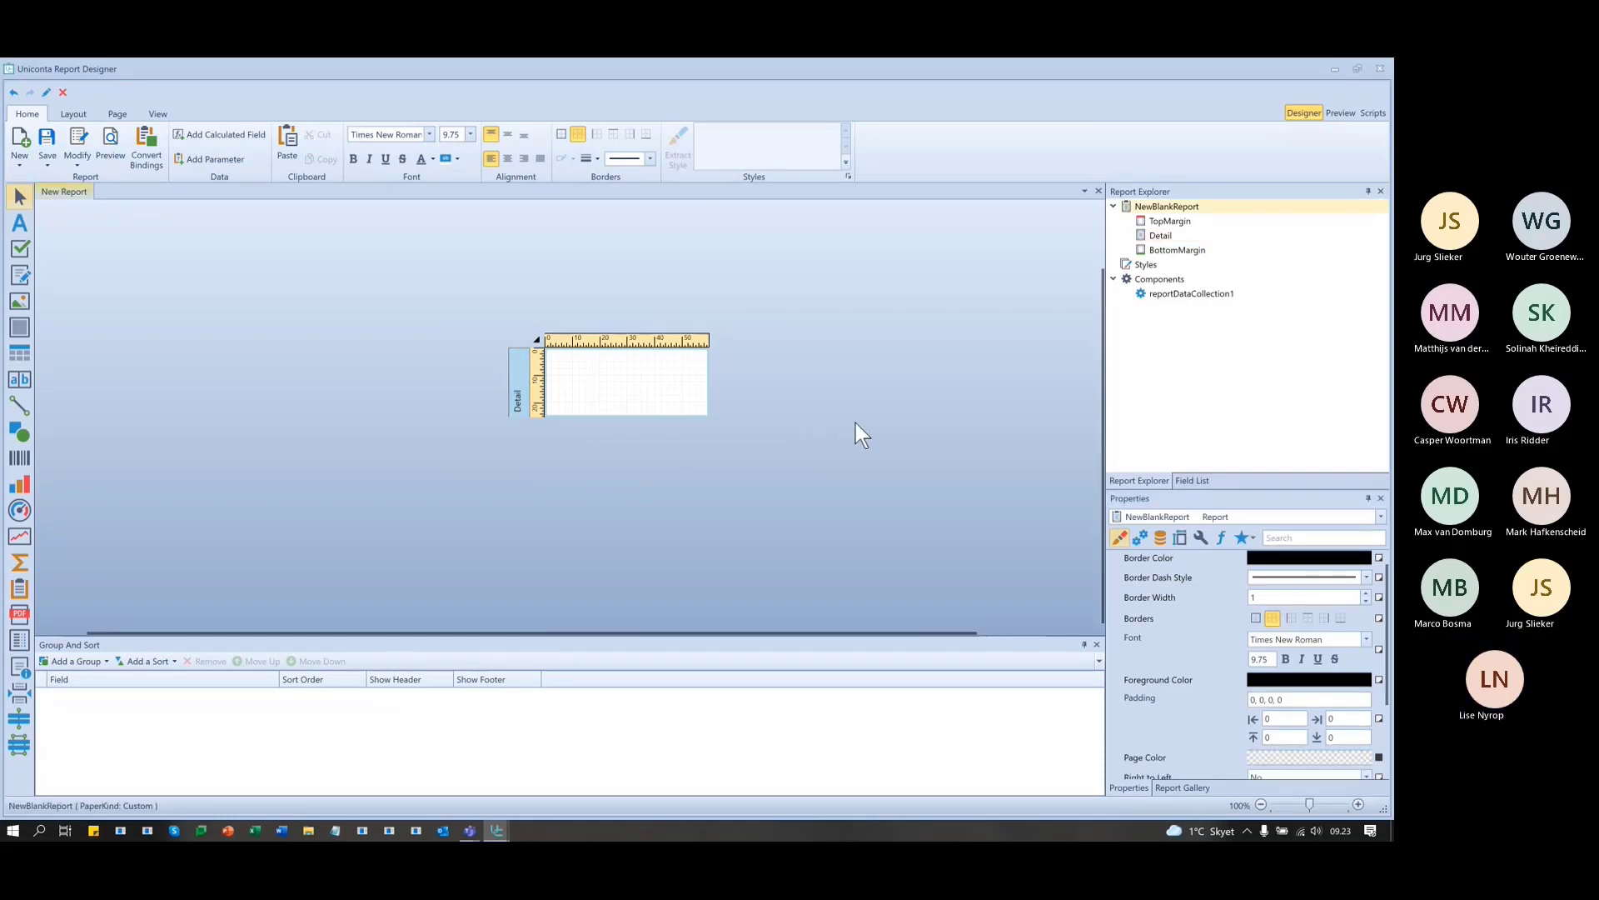
pyautogui.click(1340, 113)
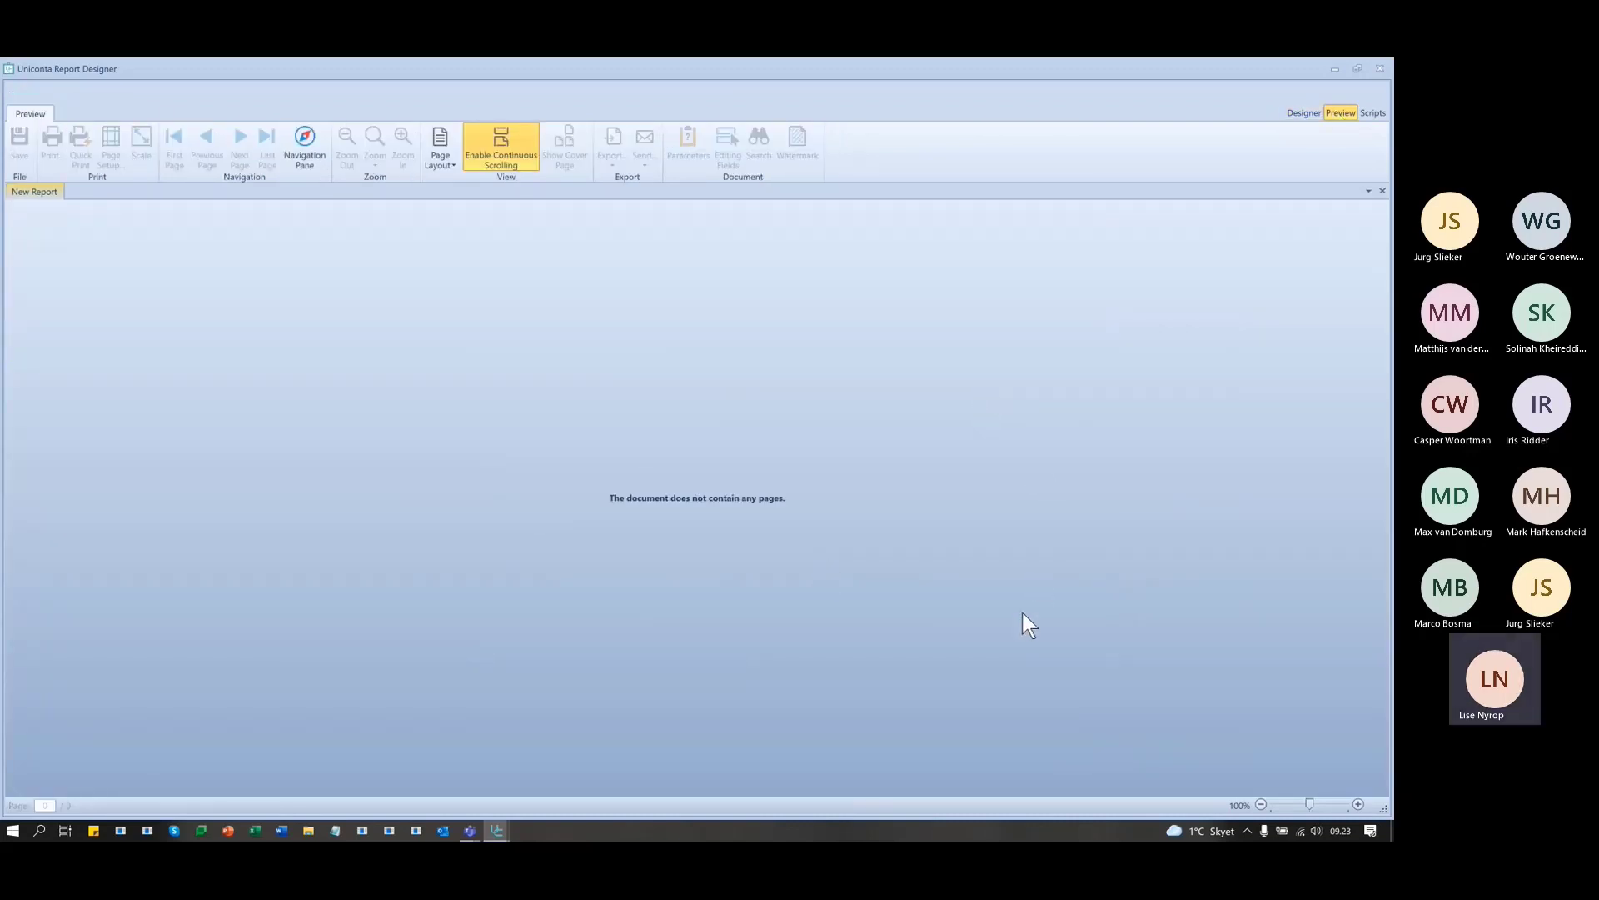
pyautogui.click(1295, 115)
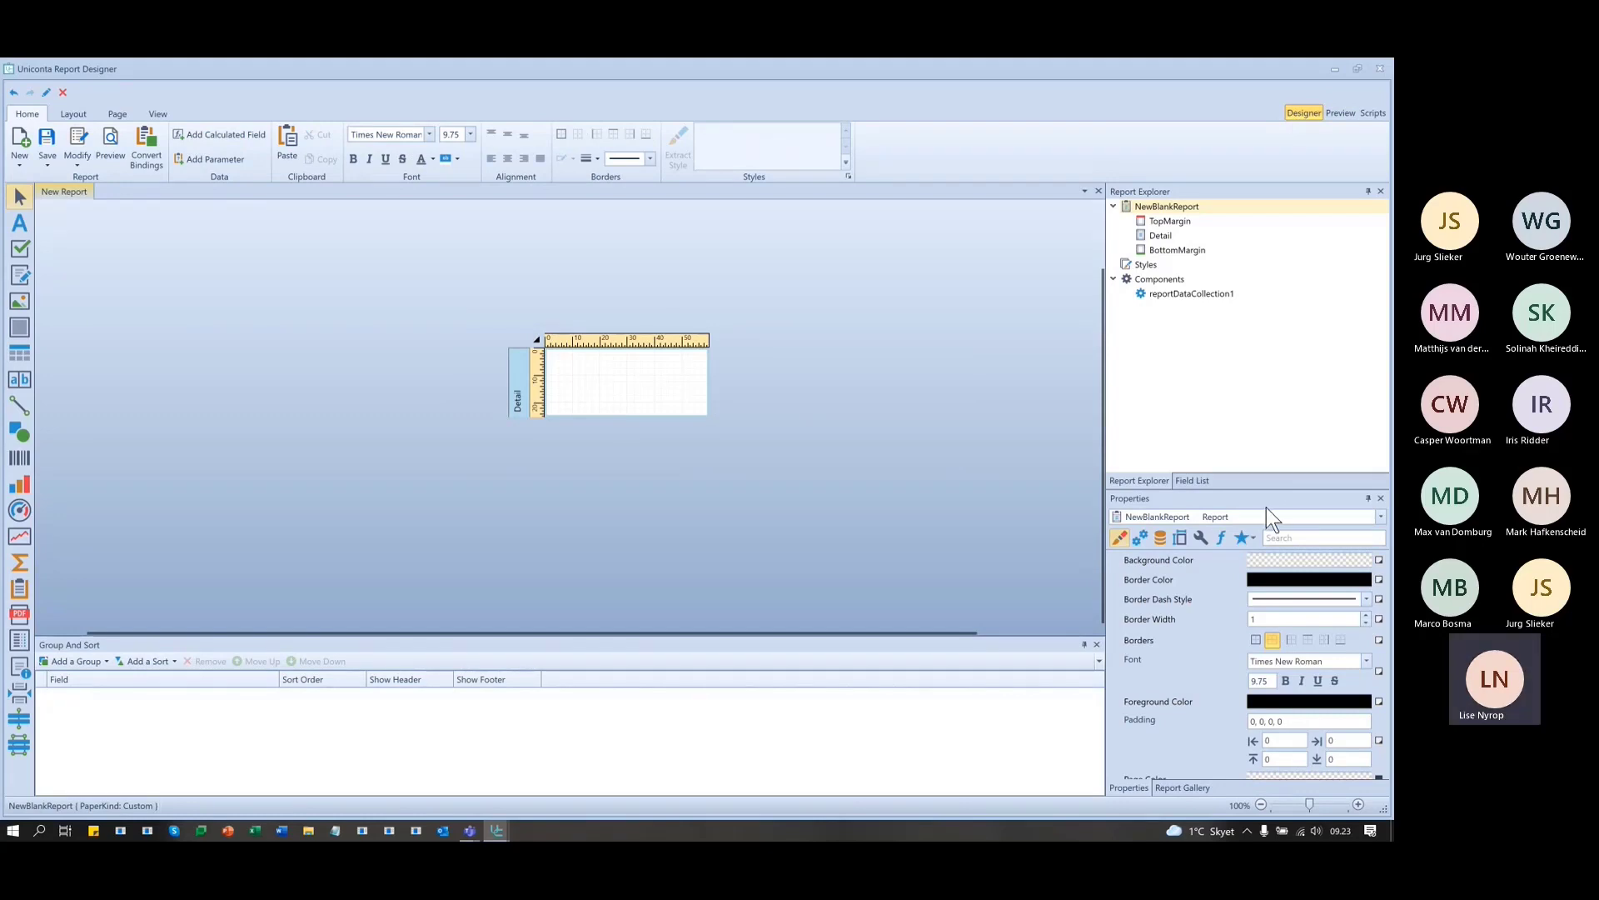
# - Place the Item name field on the Detail band, stretched to full label width with centred text
pyautogui.click(1192, 481)
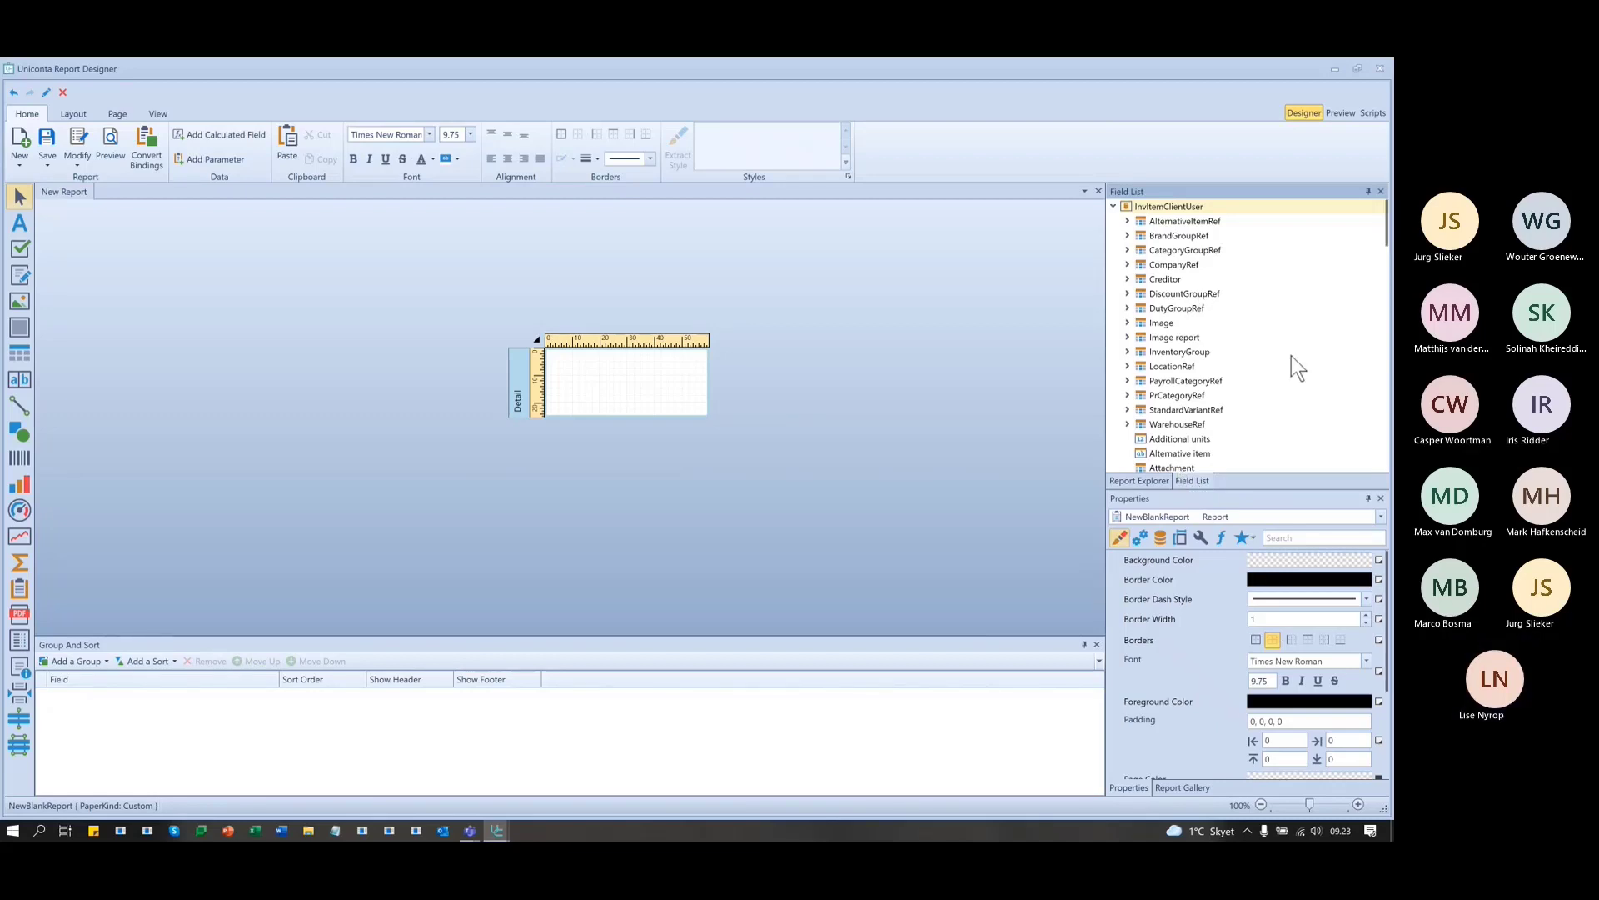
pyautogui.scroll(-10, 1291, 358)
pyautogui.scroll(-8, 1296, 365)
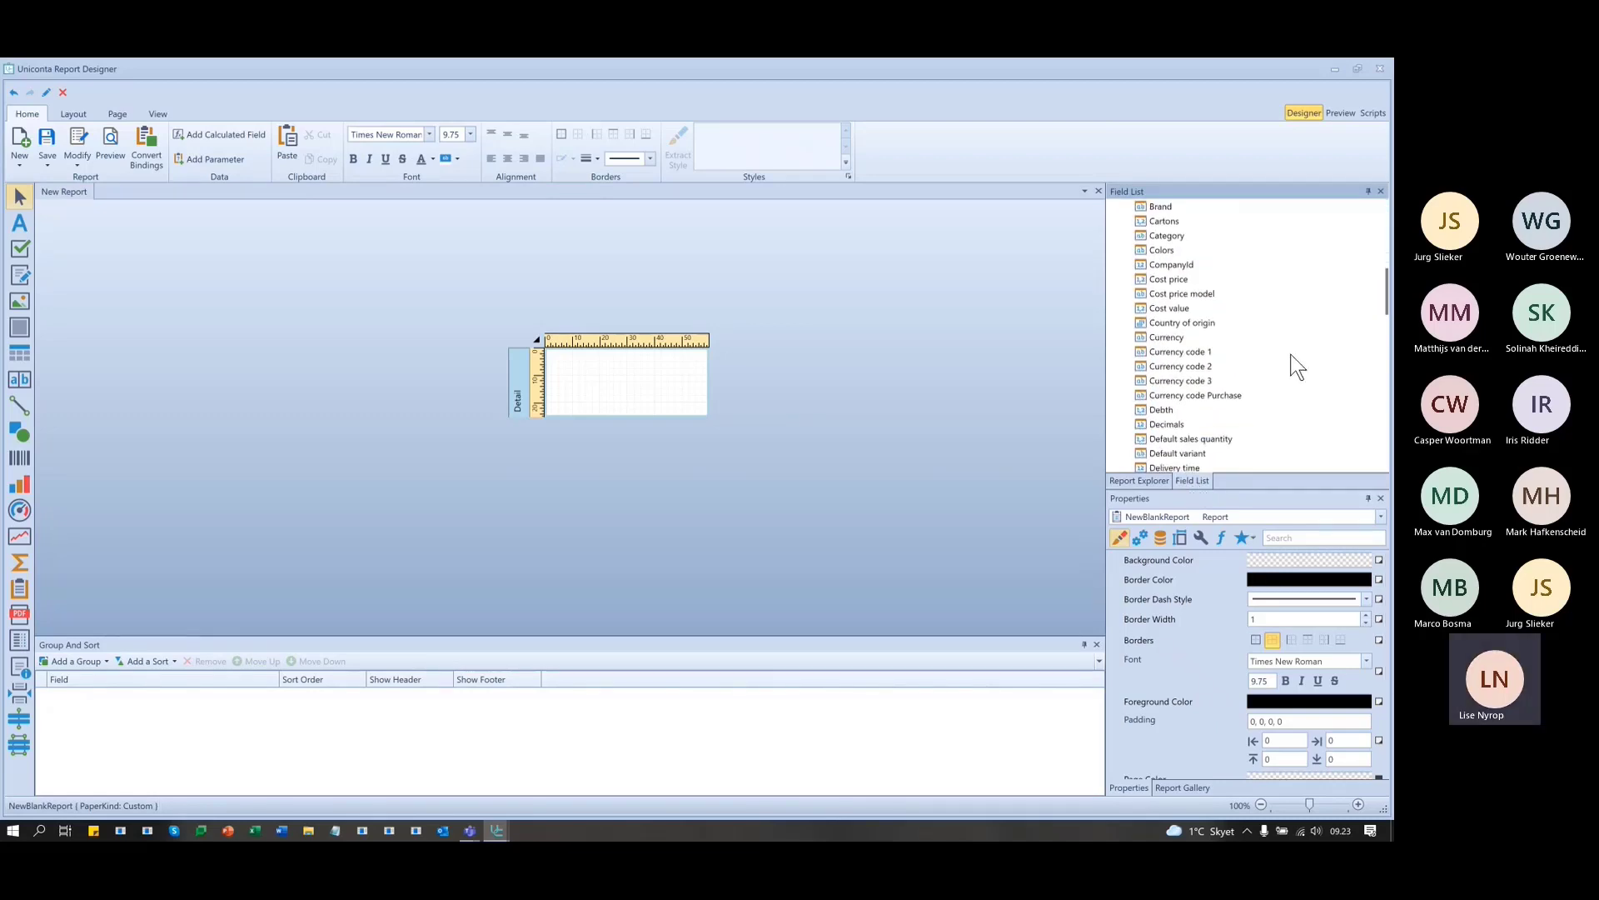
pyautogui.scroll(-4, 1294, 361)
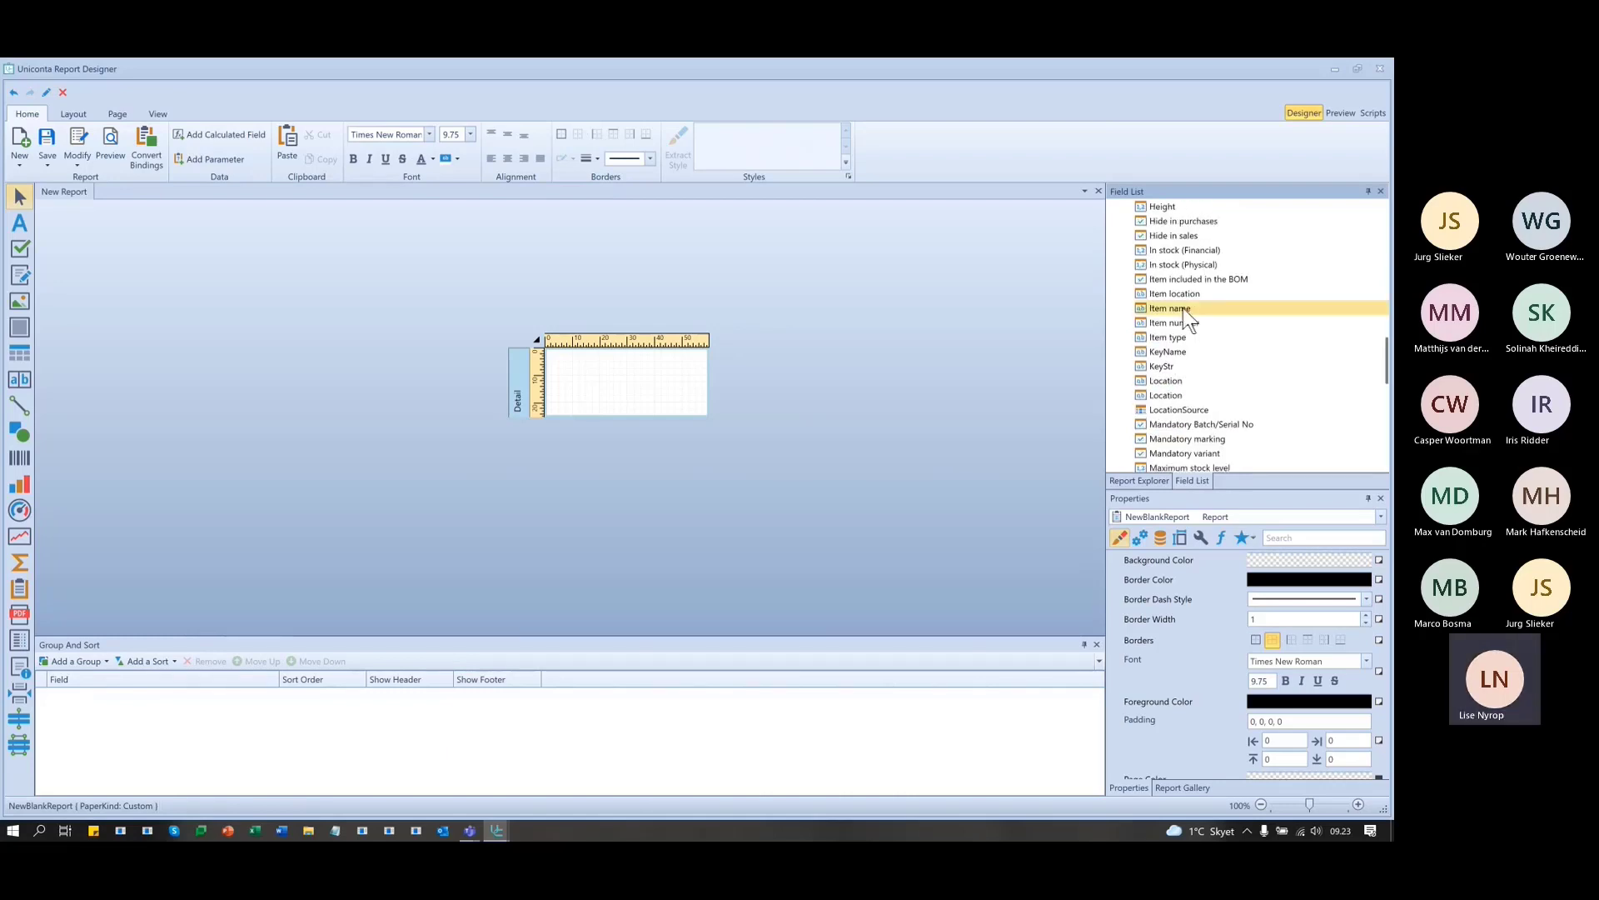
pyautogui.moveTo(1183, 307); pyautogui.dragTo(704, 363)
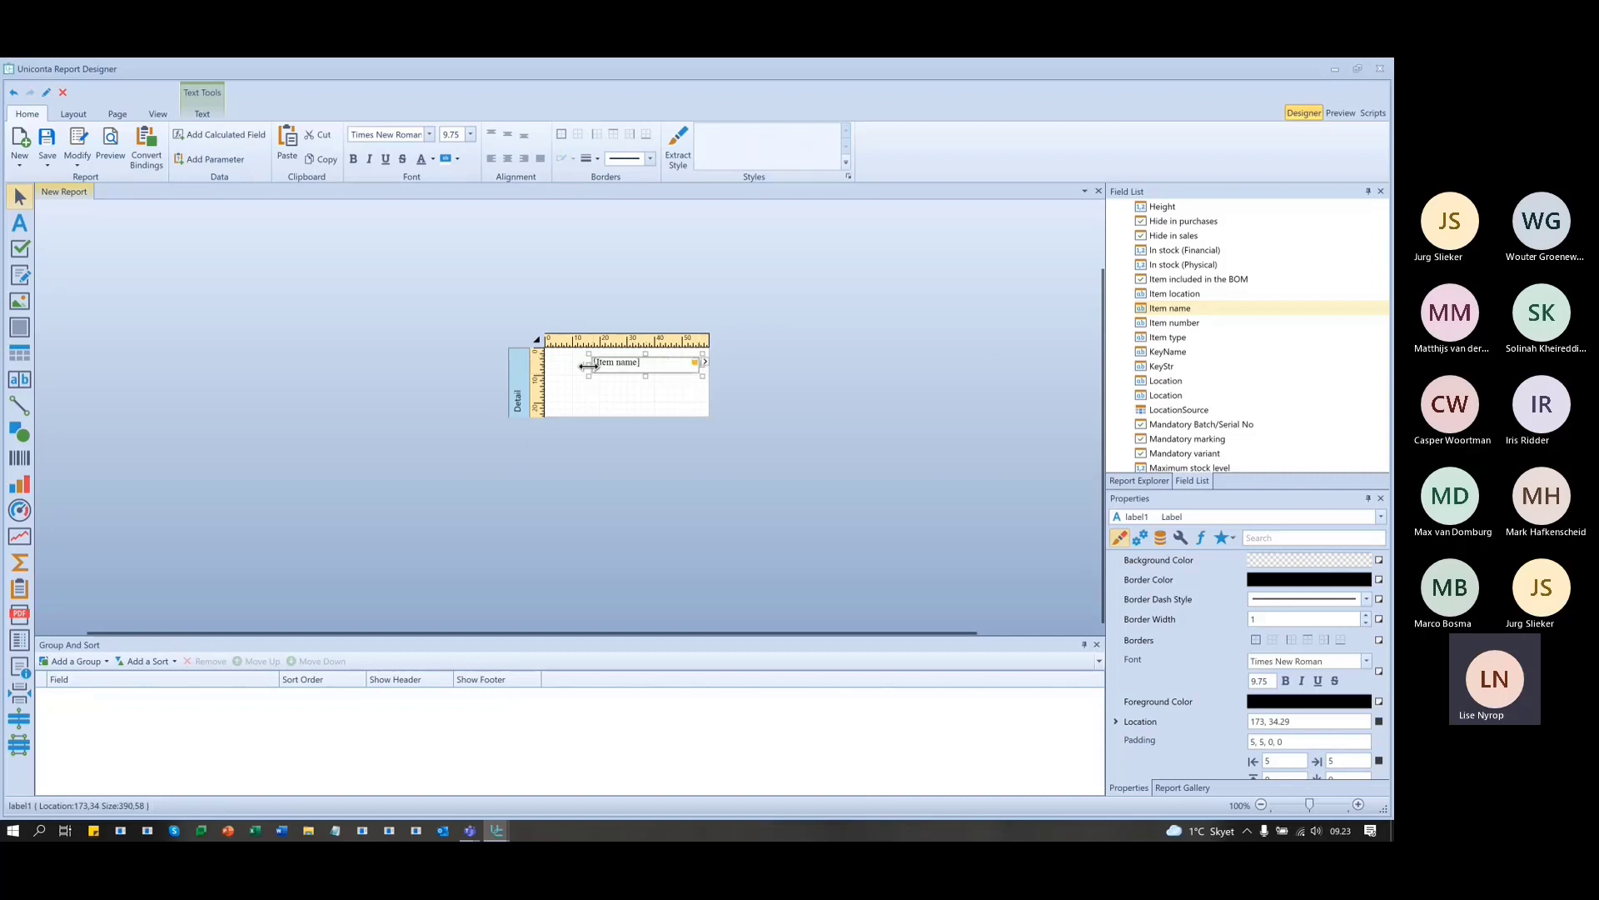
pyautogui.moveTo(588, 365); pyautogui.dragTo(636, 366)
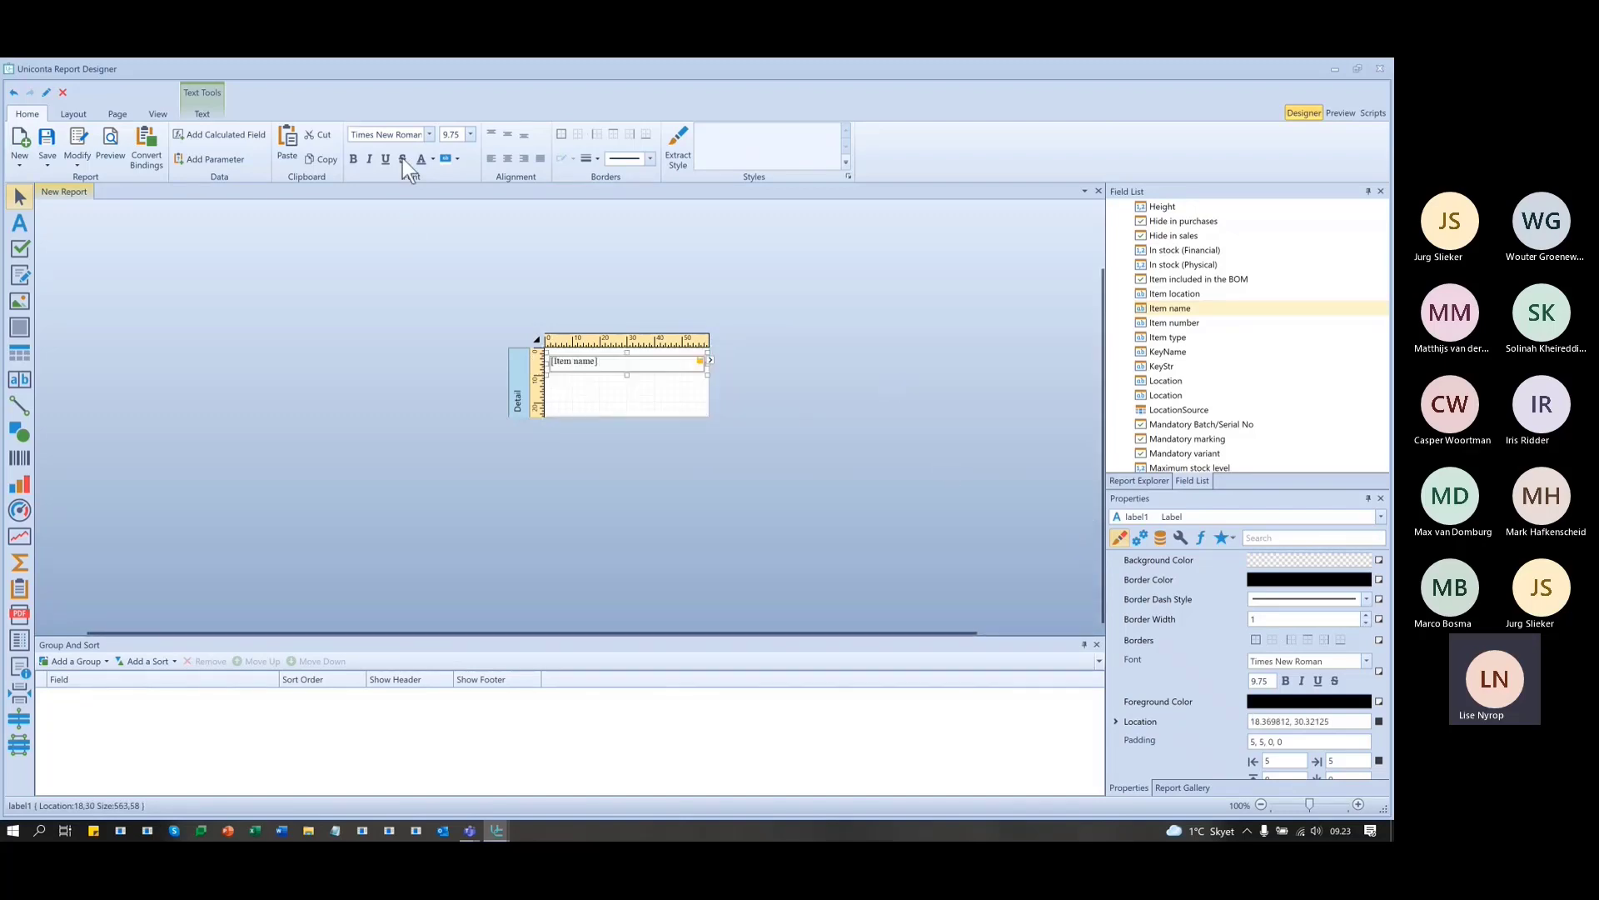
pyautogui.click(507, 158)
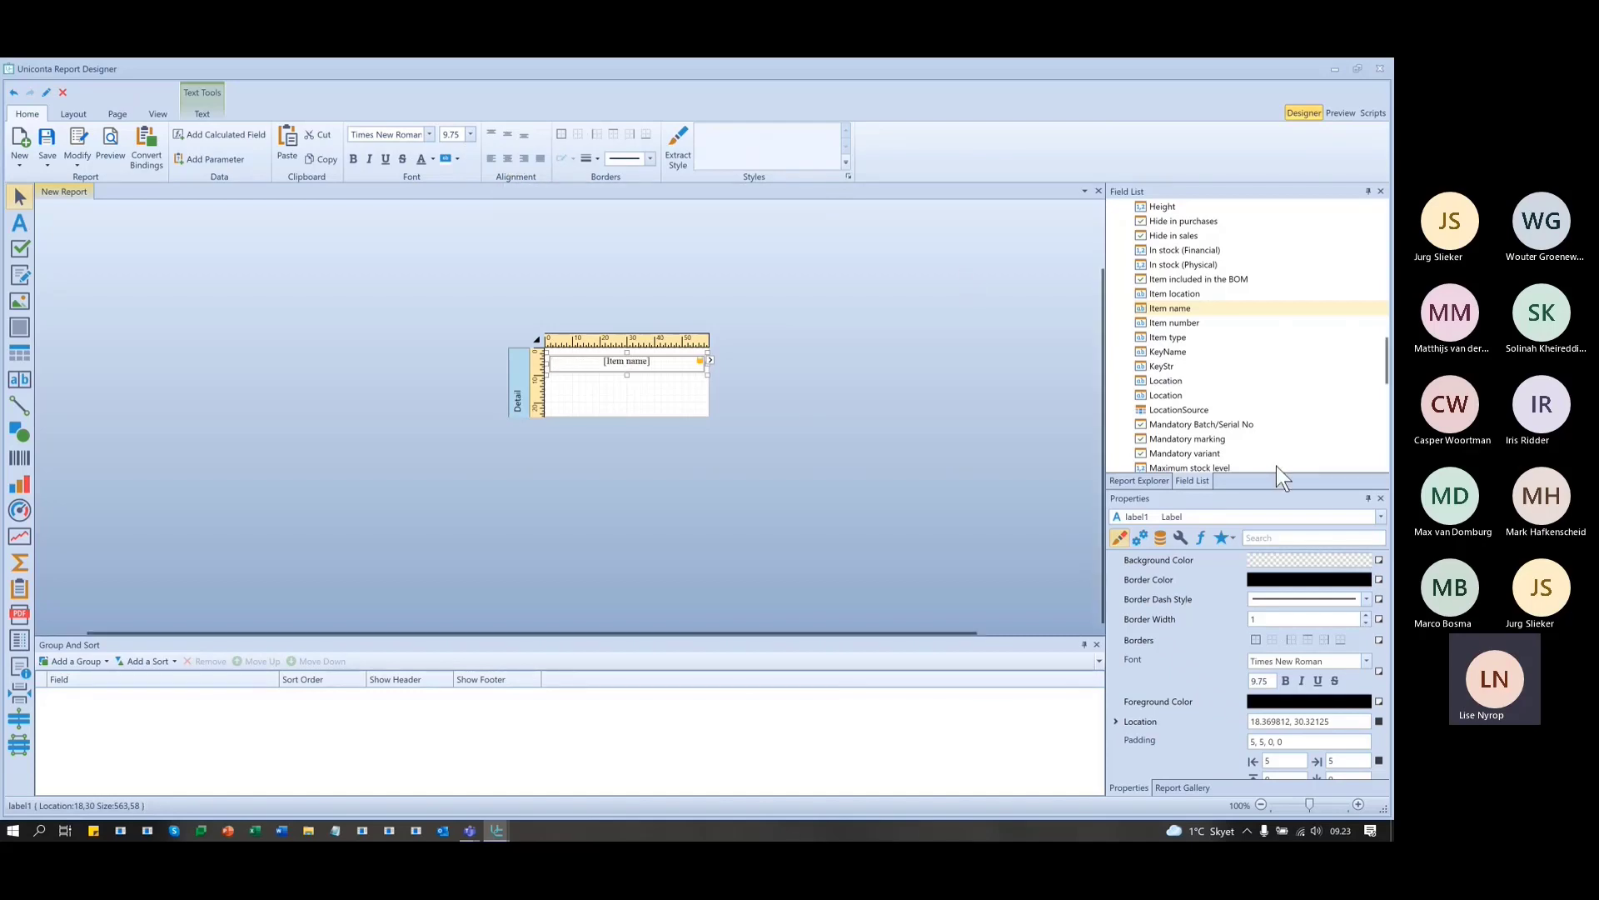
pyautogui.click(1341, 113)
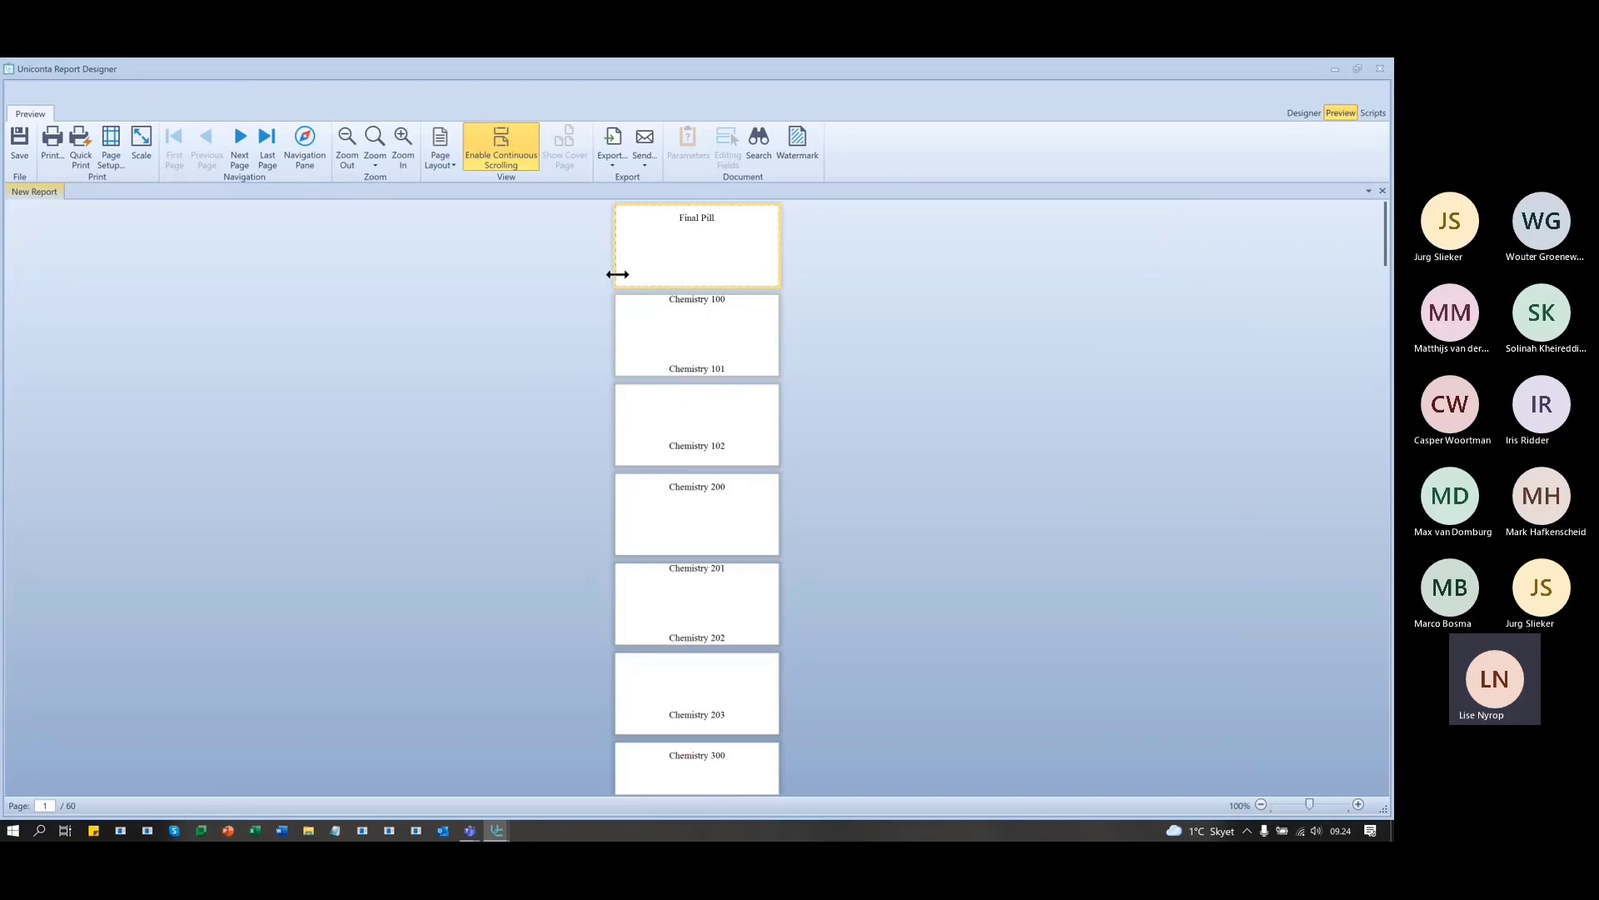
# - Inspect the 60 previewed label pages, some showing two item names like Chemistry 201 and 202
pyautogui.moveTo(614, 273); pyautogui.dragTo(616, 273)
# - Set the Detail band height to 300 and verify in the preview that each item gets one label
pyautogui.click(1296, 113)
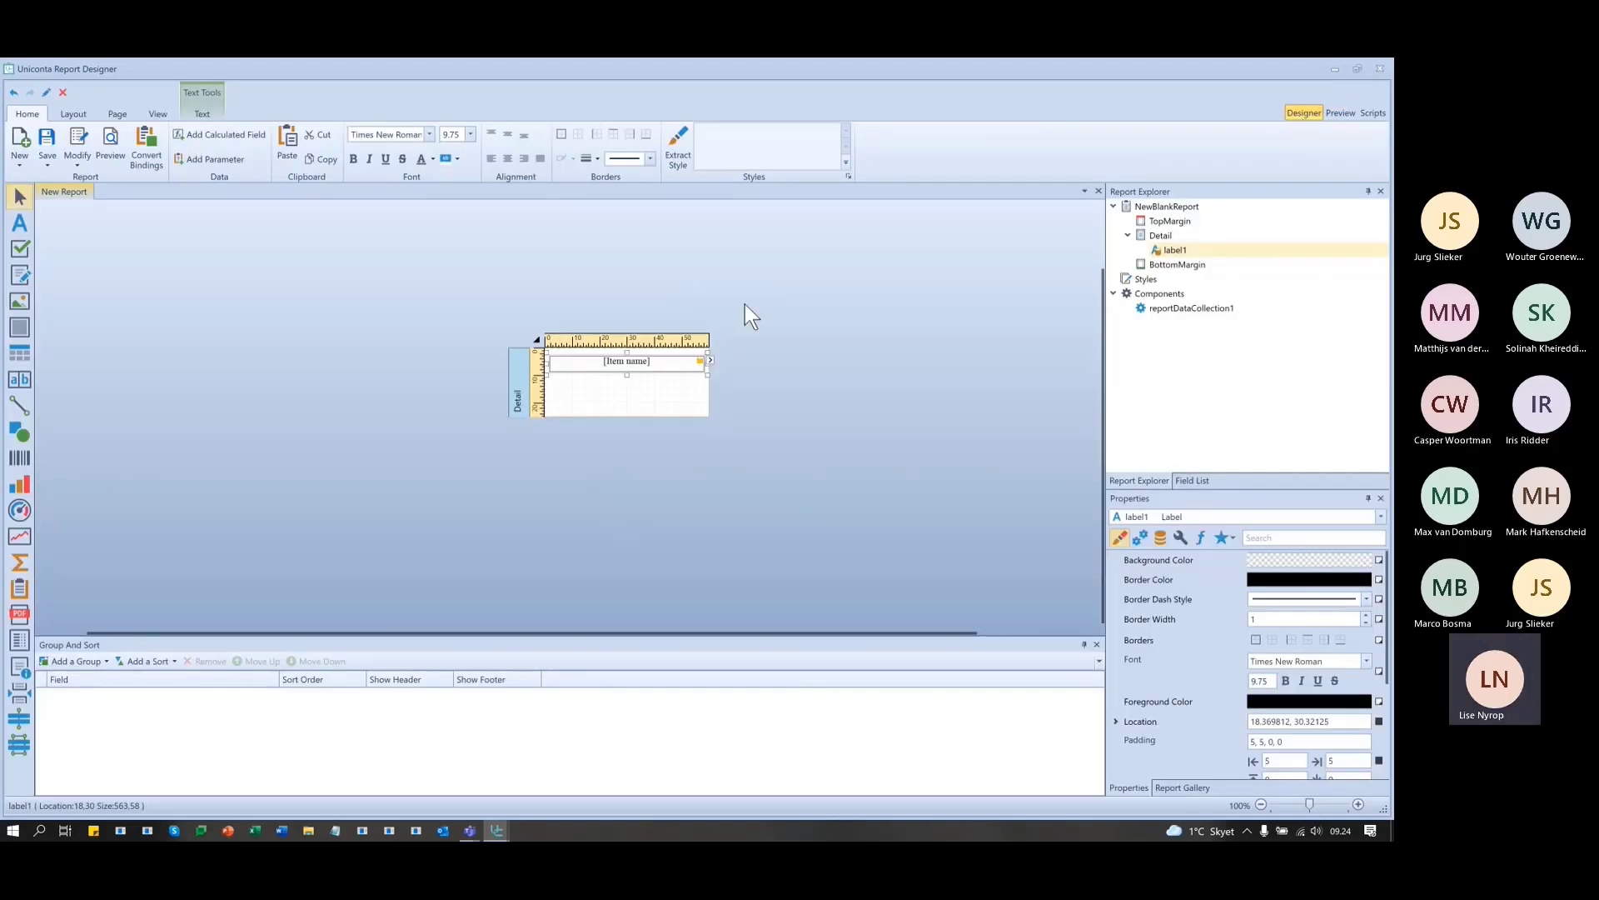
pyautogui.click(516, 378)
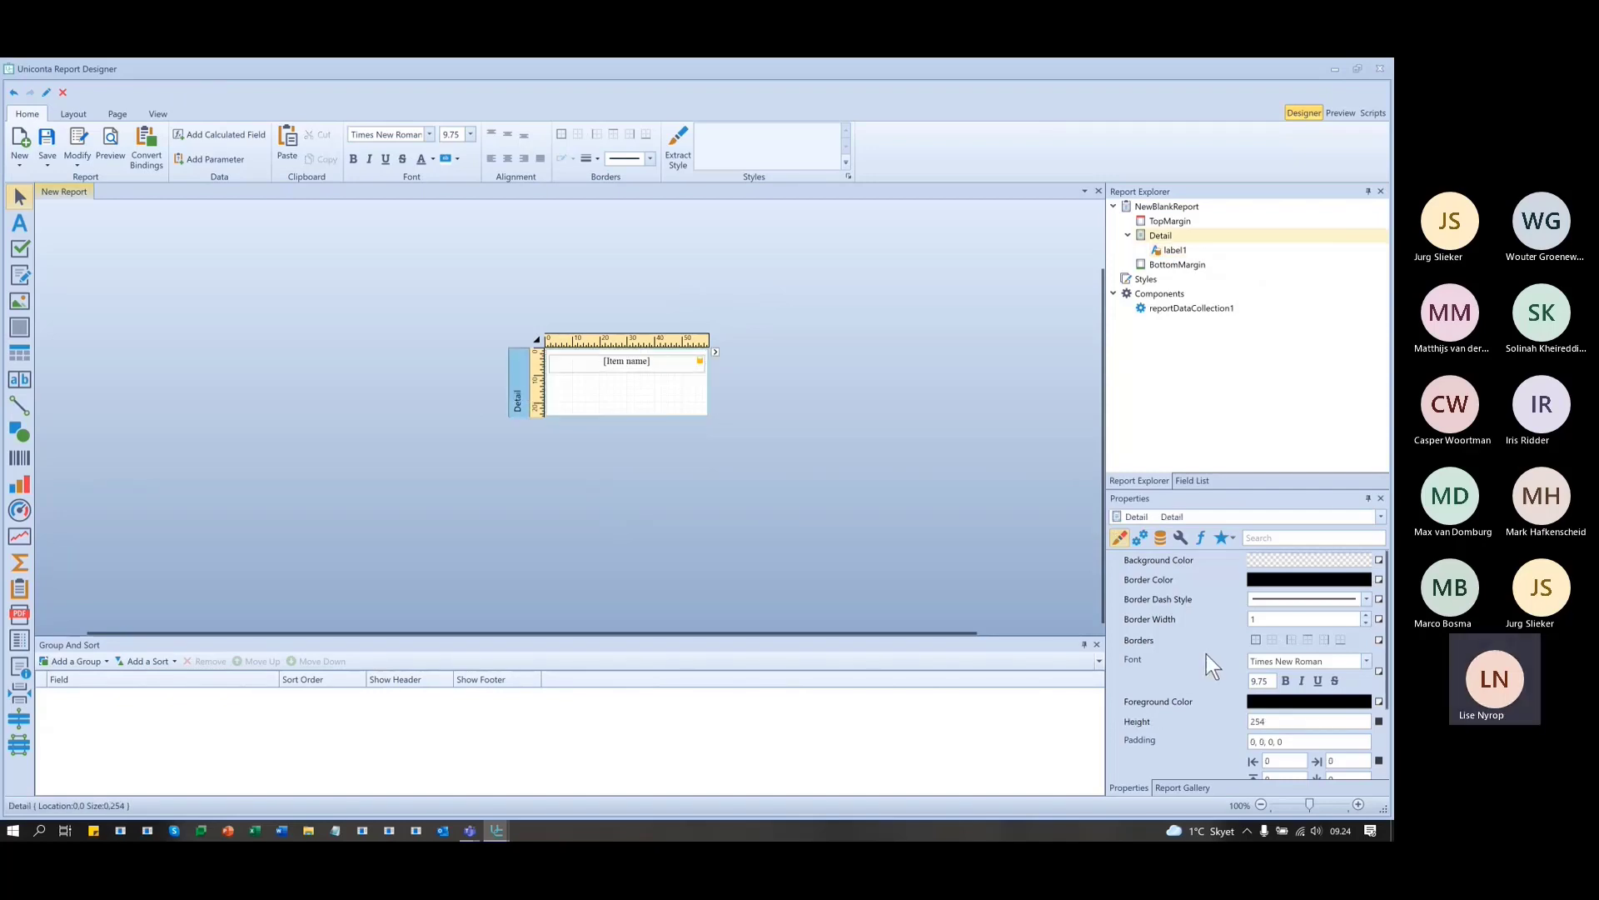
pyautogui.click(1301, 722)
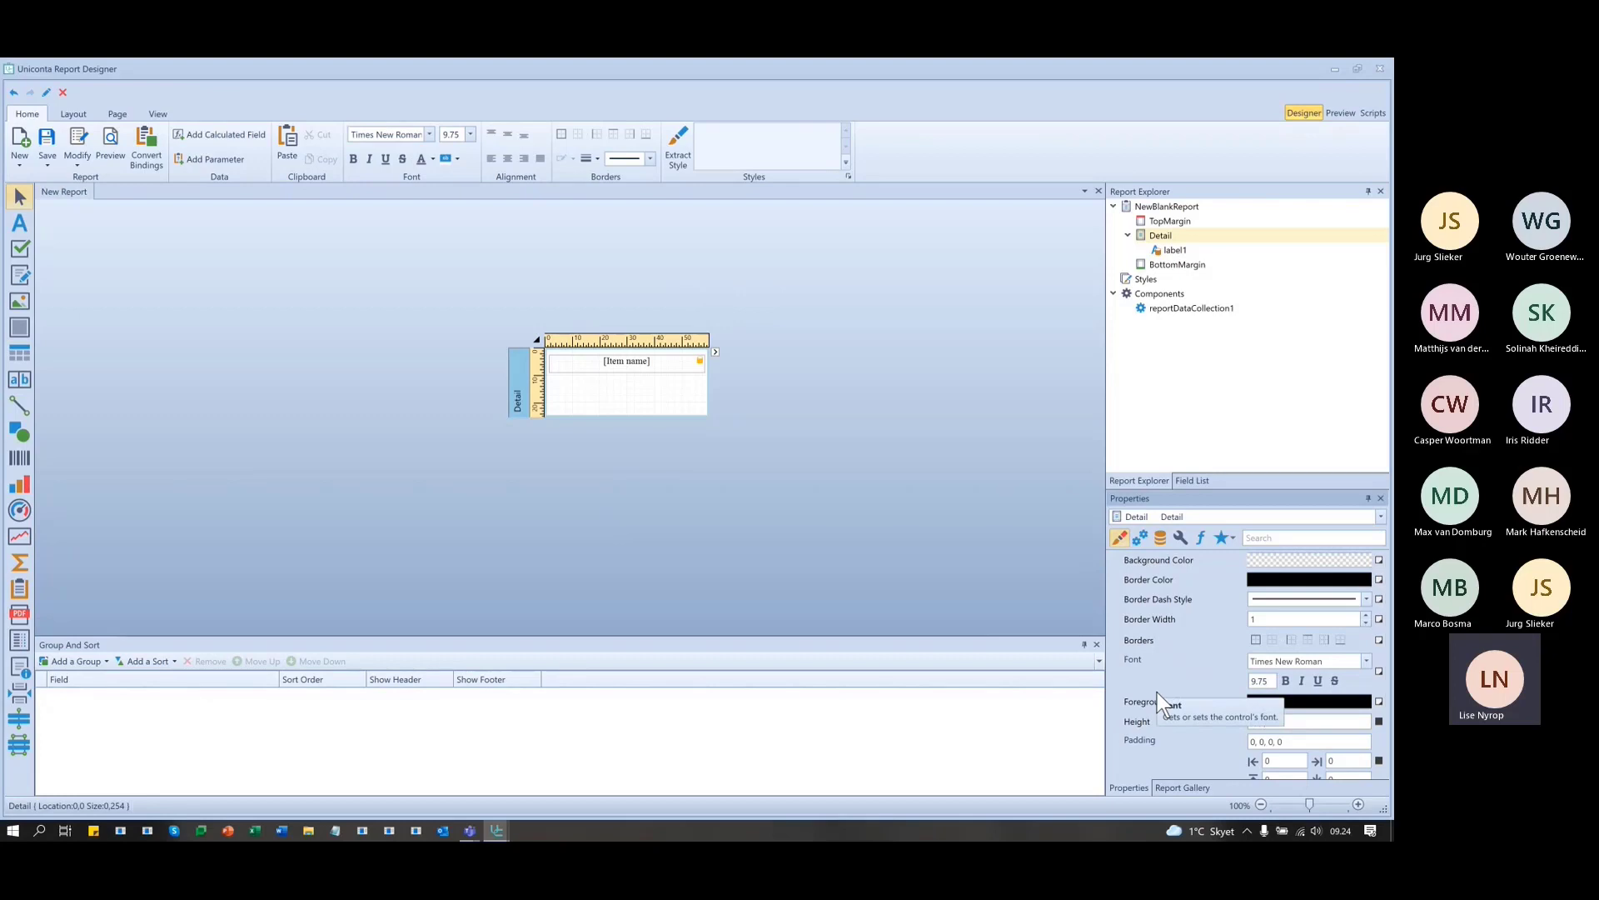
pyautogui.write('300.')
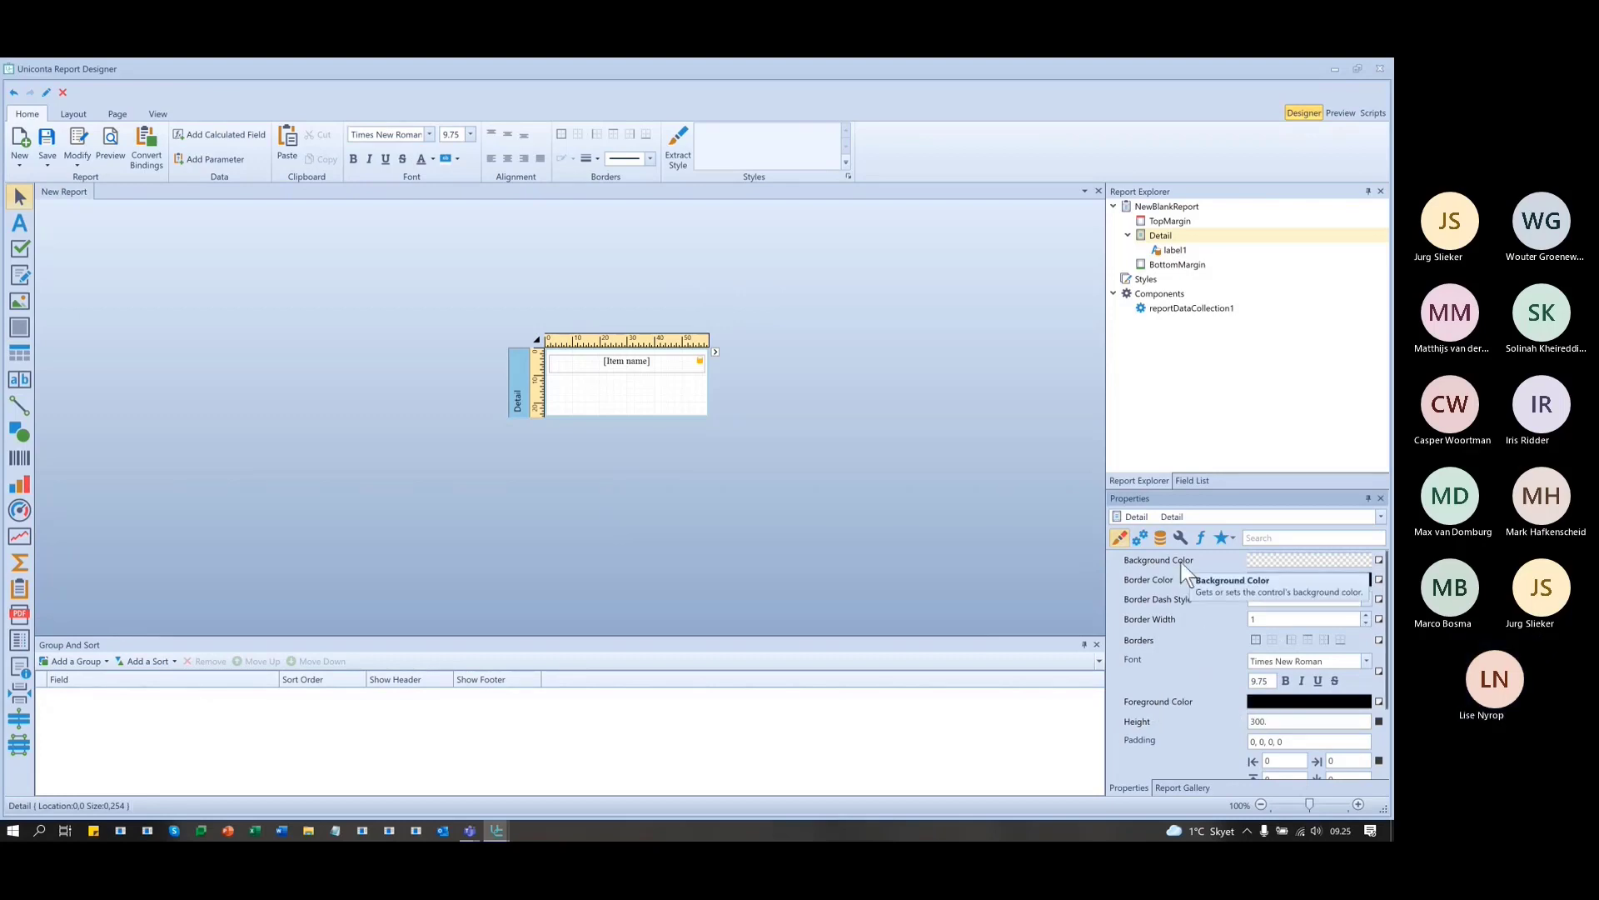
pyautogui.press('Tab')
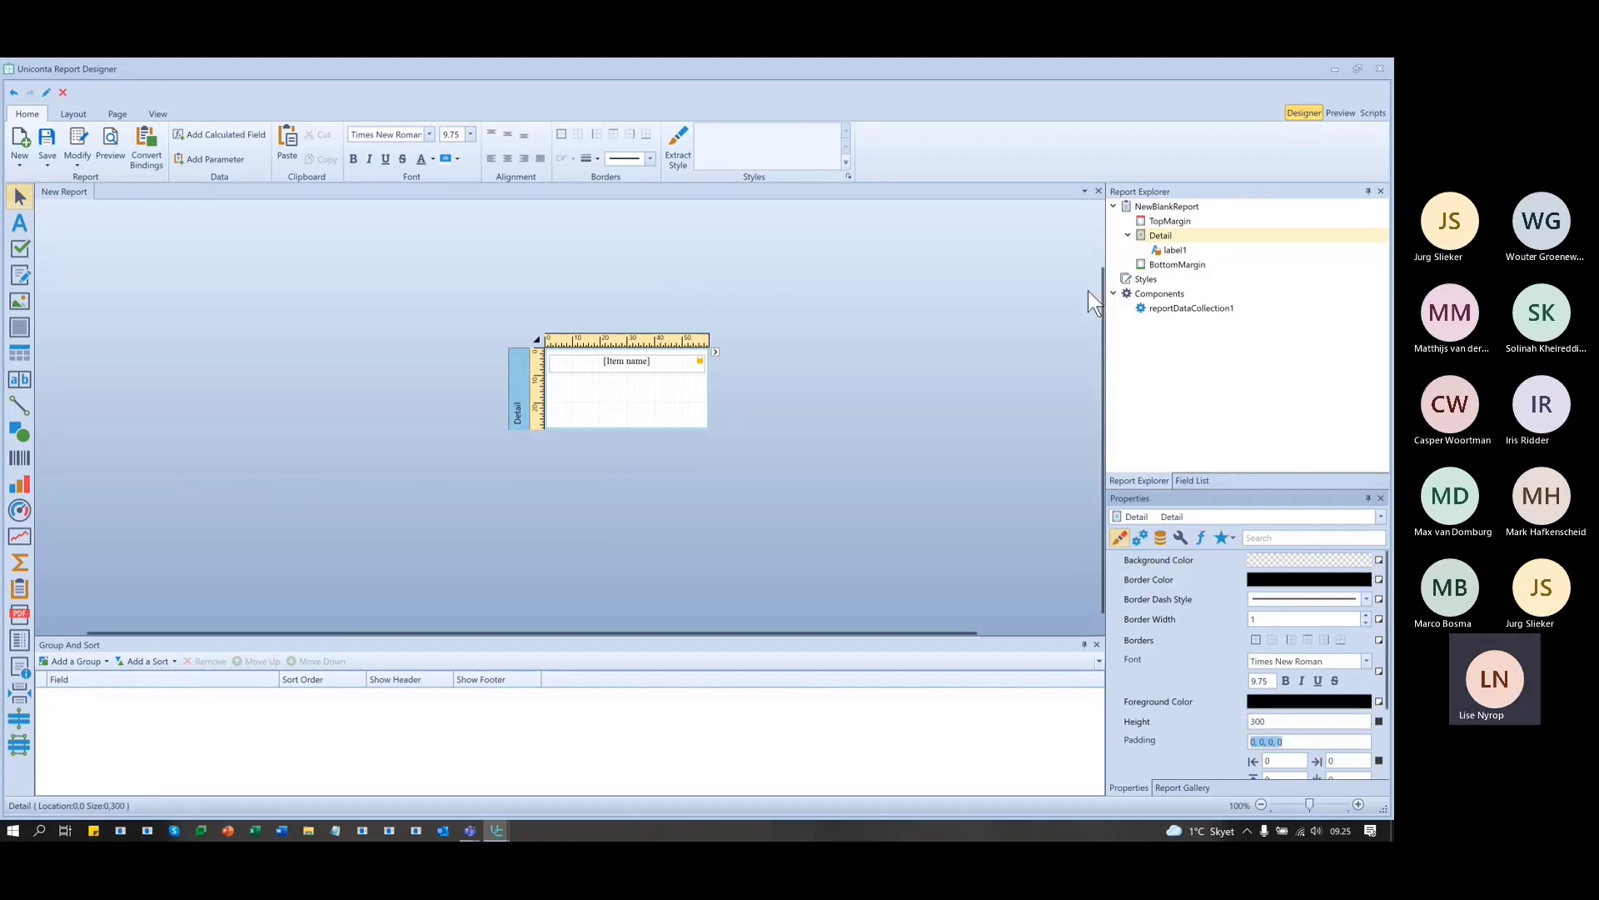
pyautogui.click(1341, 113)
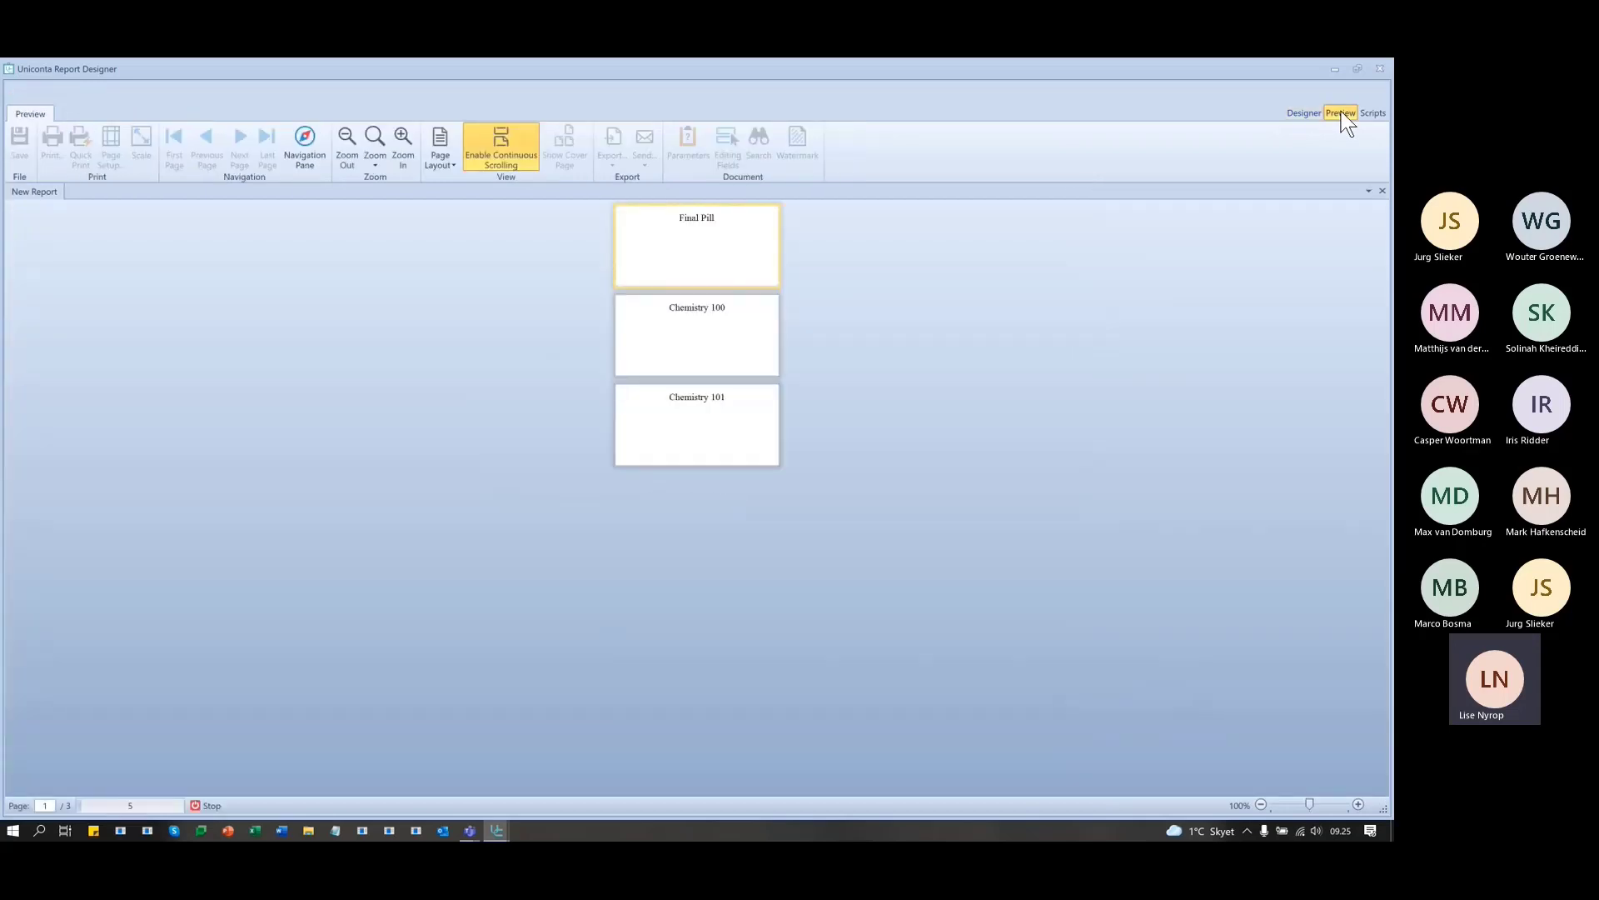
pyautogui.scroll(-5, 889, 322)
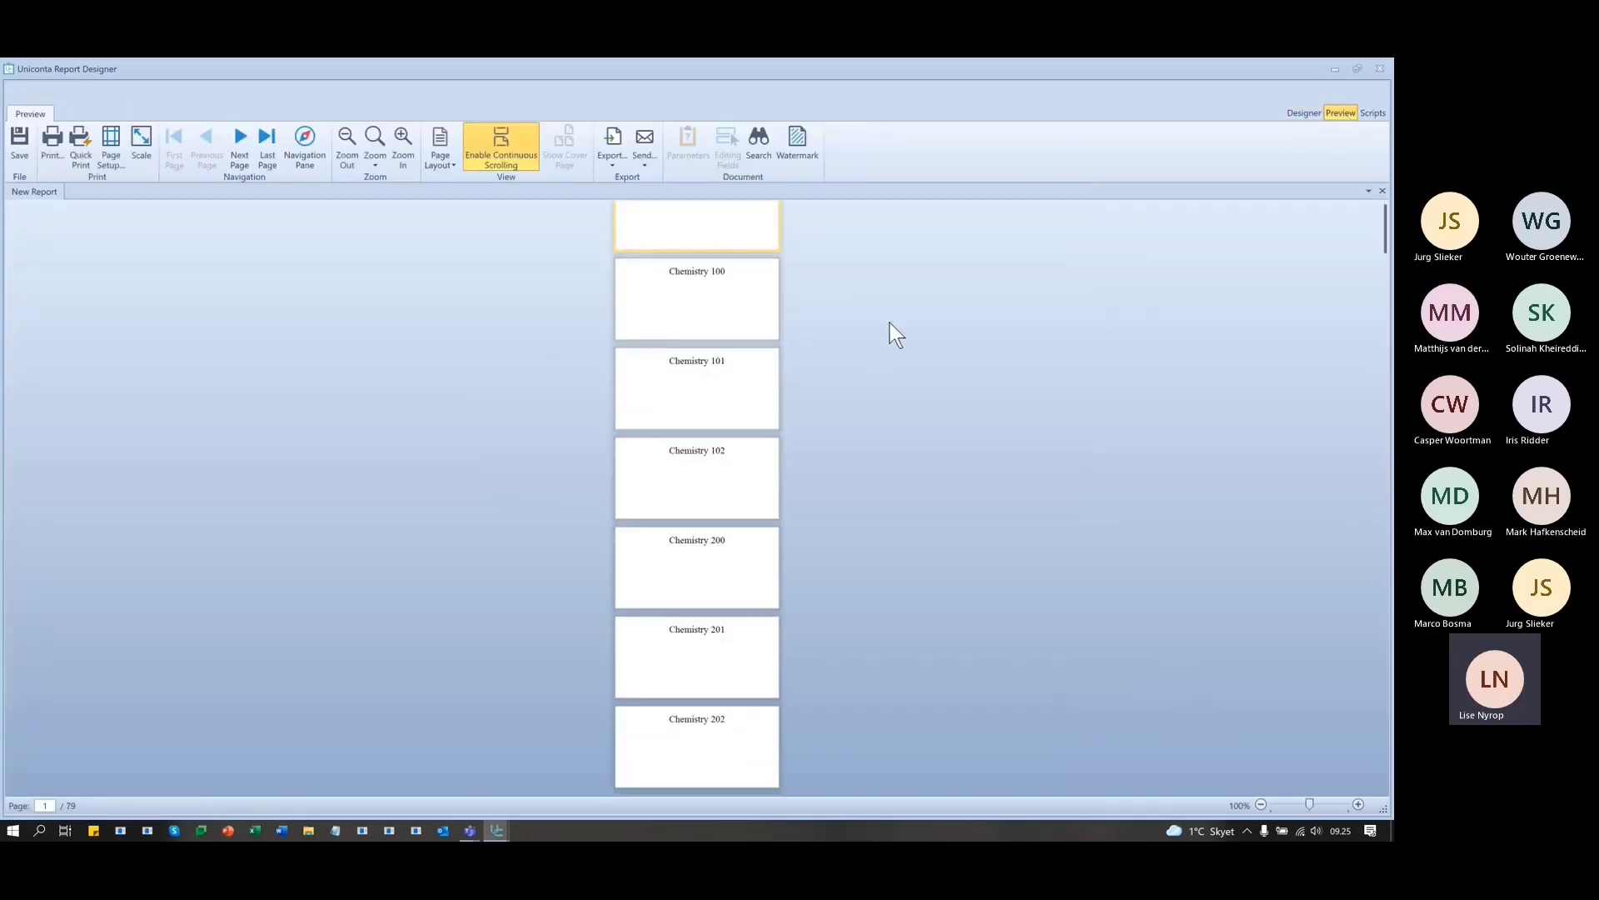
pyautogui.scroll(-9, 891, 325)
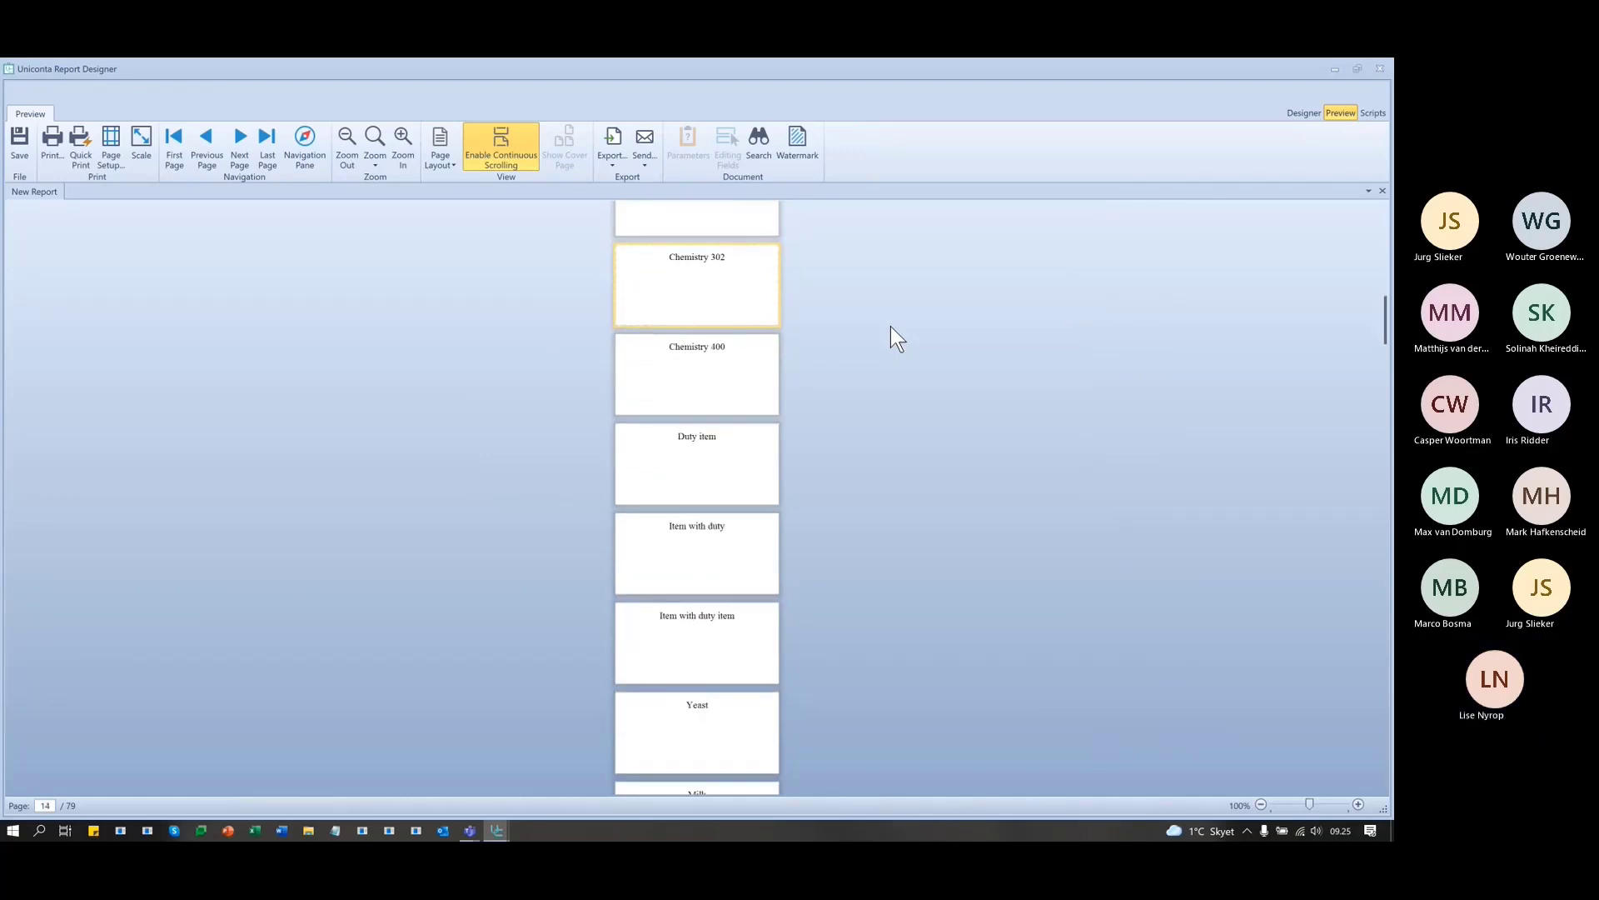
pyautogui.scroll(11, 891, 326)
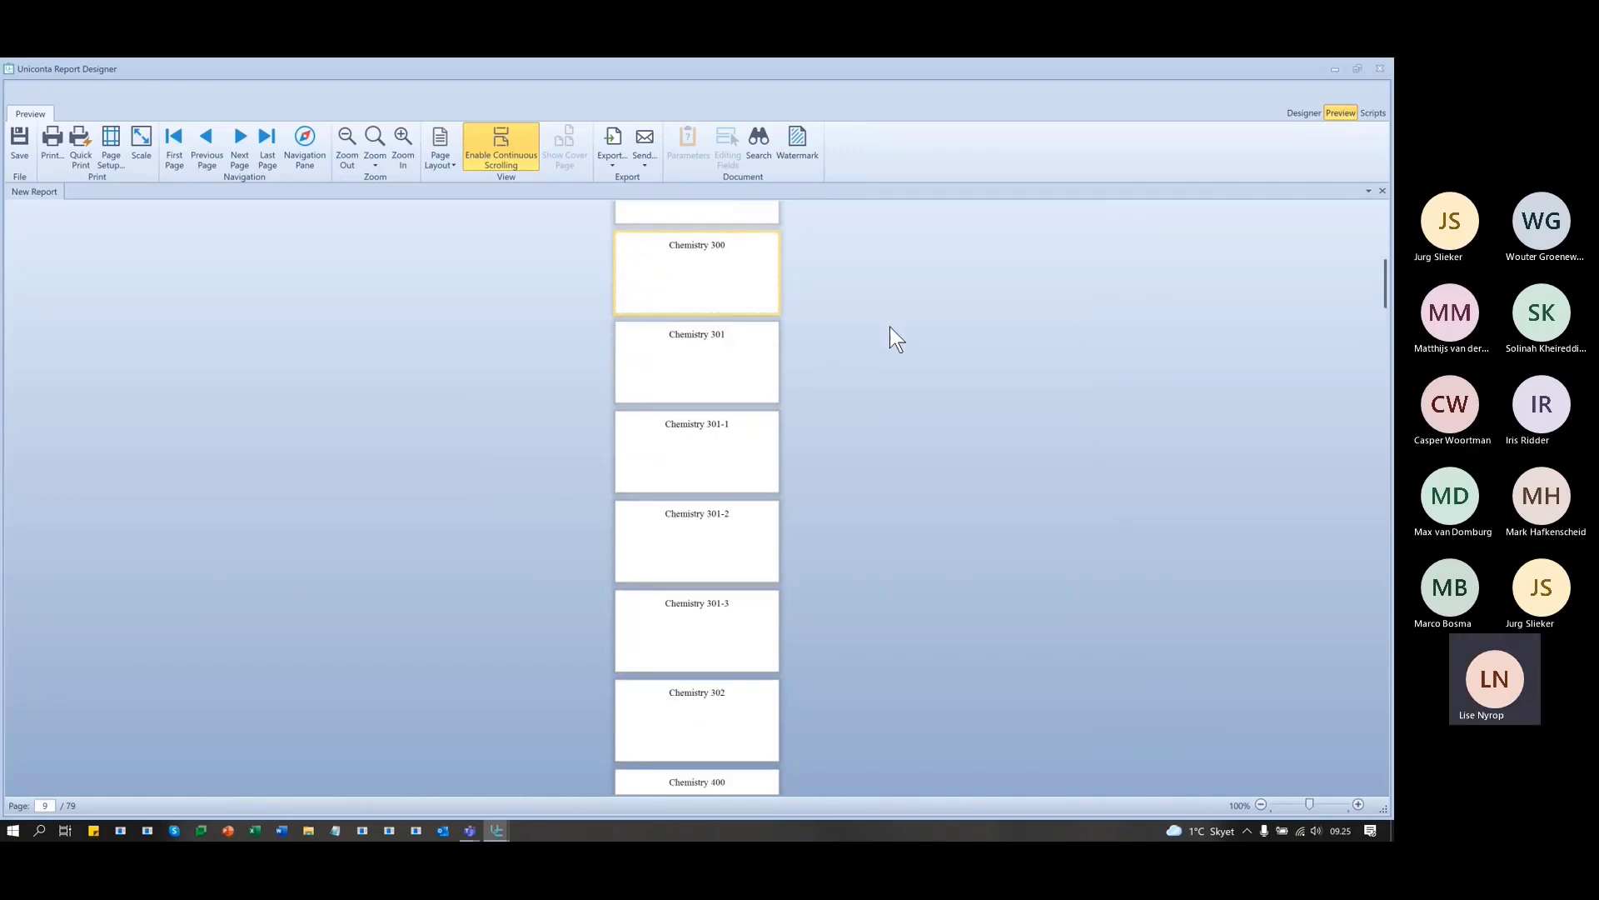
pyautogui.click(1304, 114)
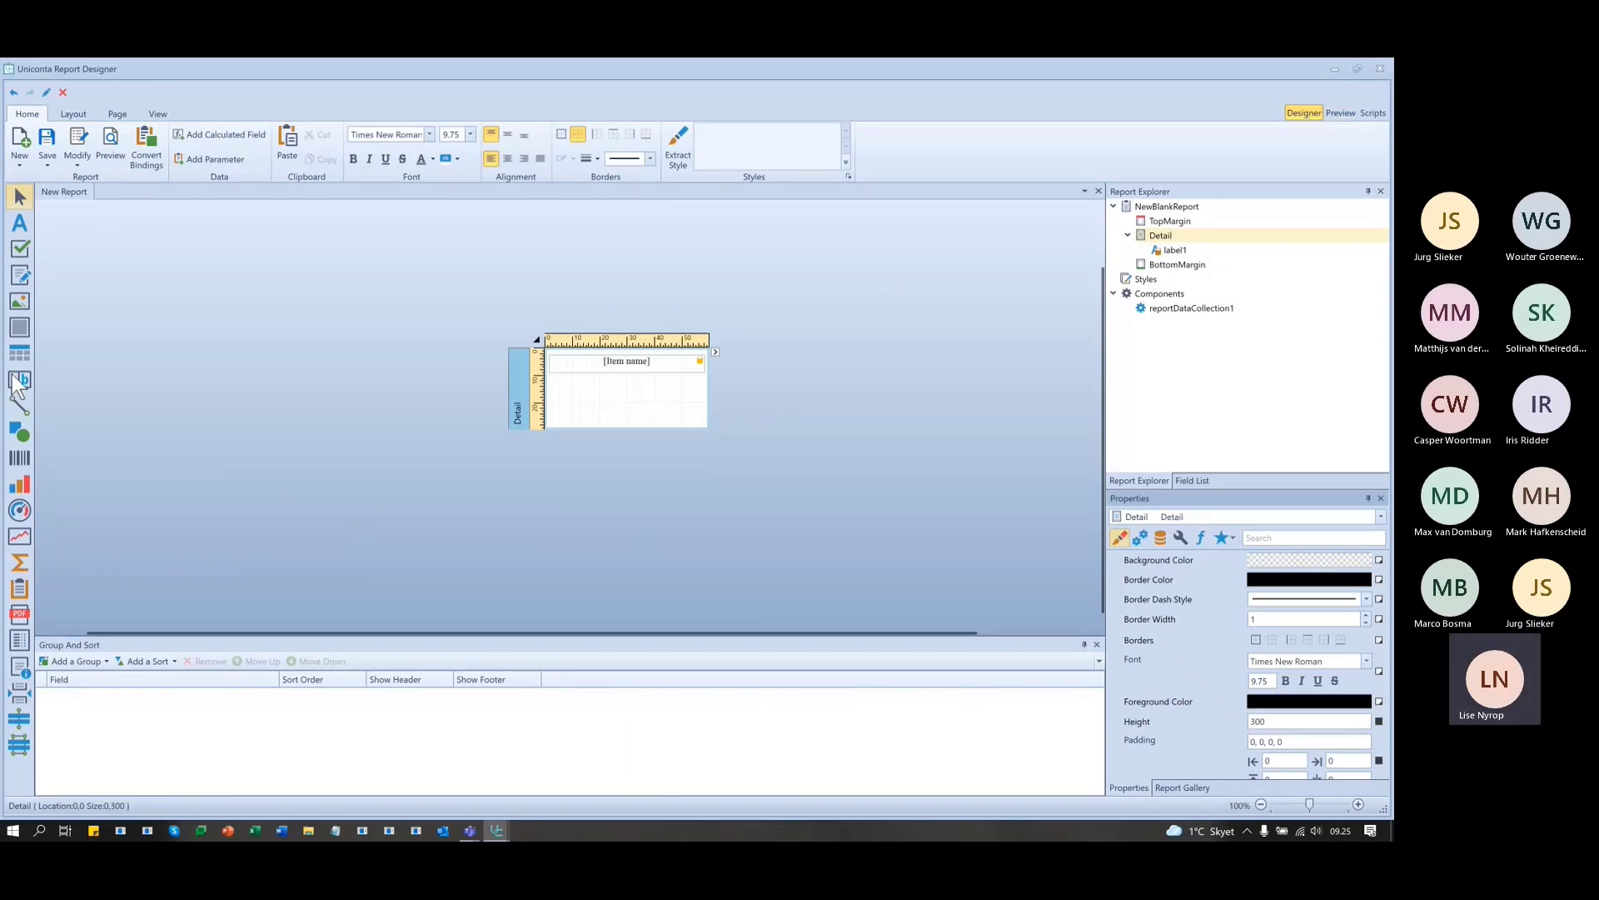
# - Draw a barcode centred beneath the Item name and confirm one barcode per label in the preview
pyautogui.click(20, 458)
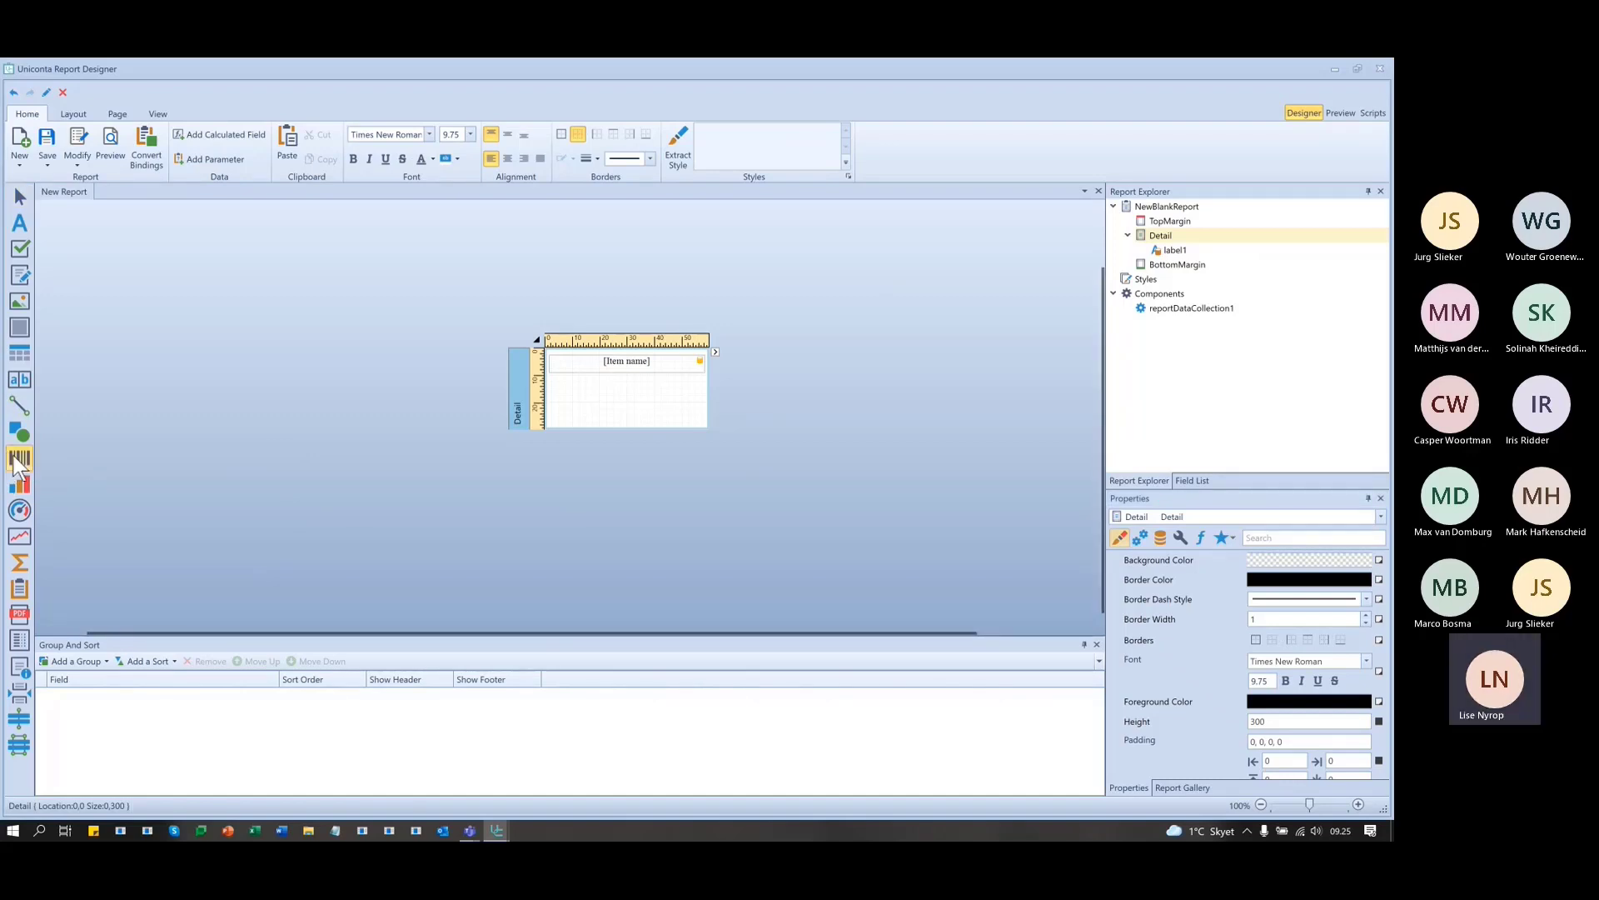
pyautogui.moveTo(550, 379); pyautogui.dragTo(703, 400)
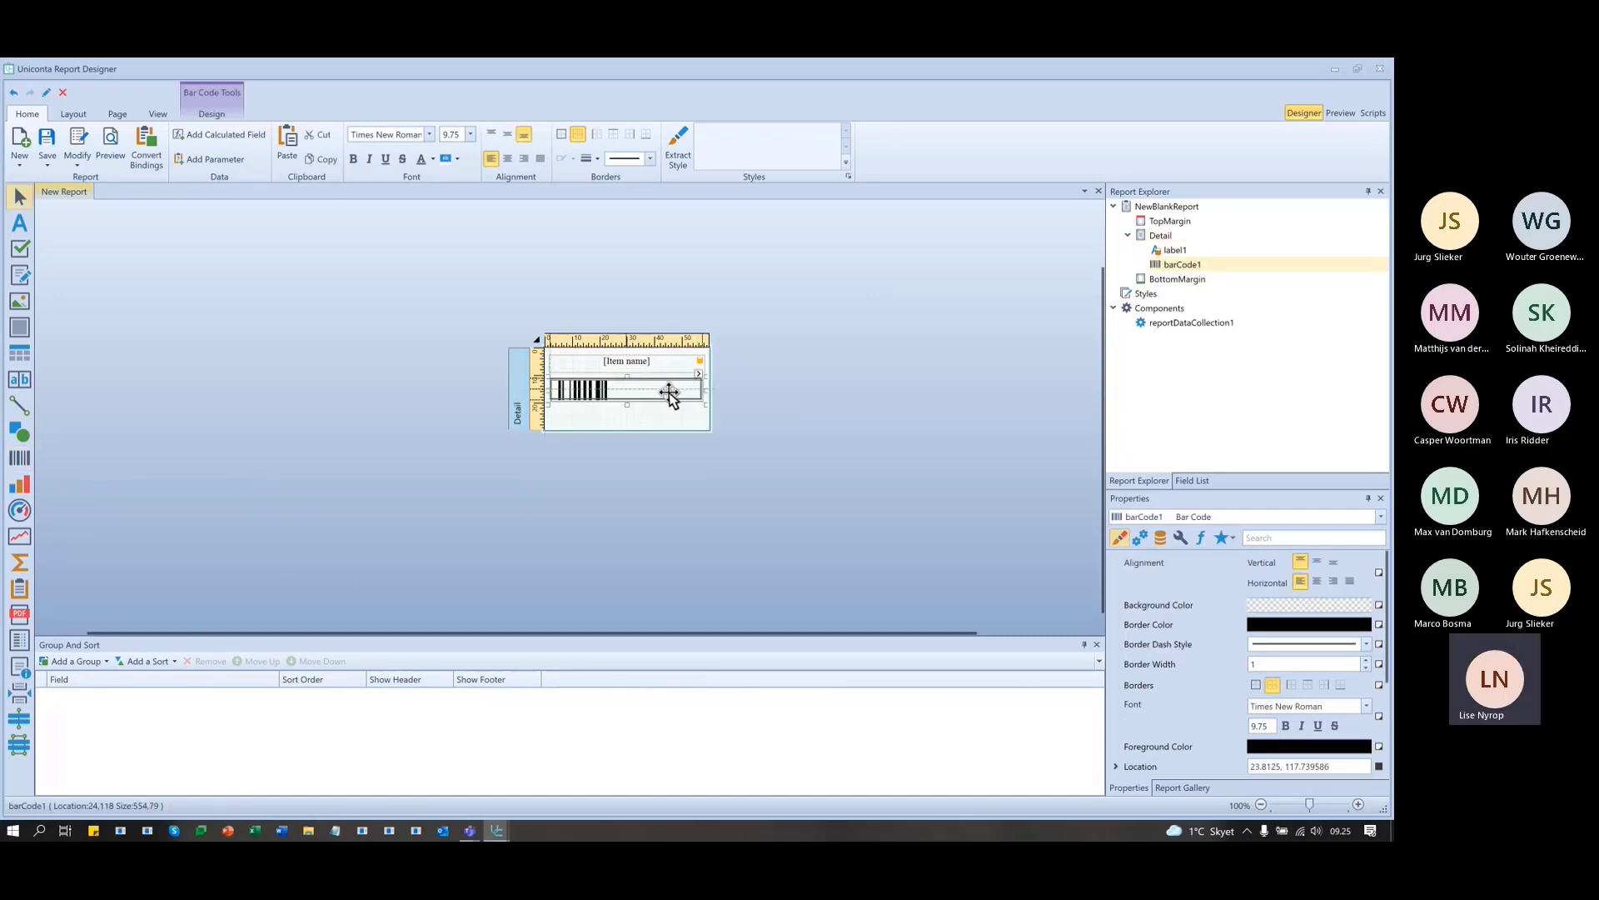
pyautogui.moveTo(669, 392); pyautogui.dragTo(672, 394)
pyautogui.click(910, 506)
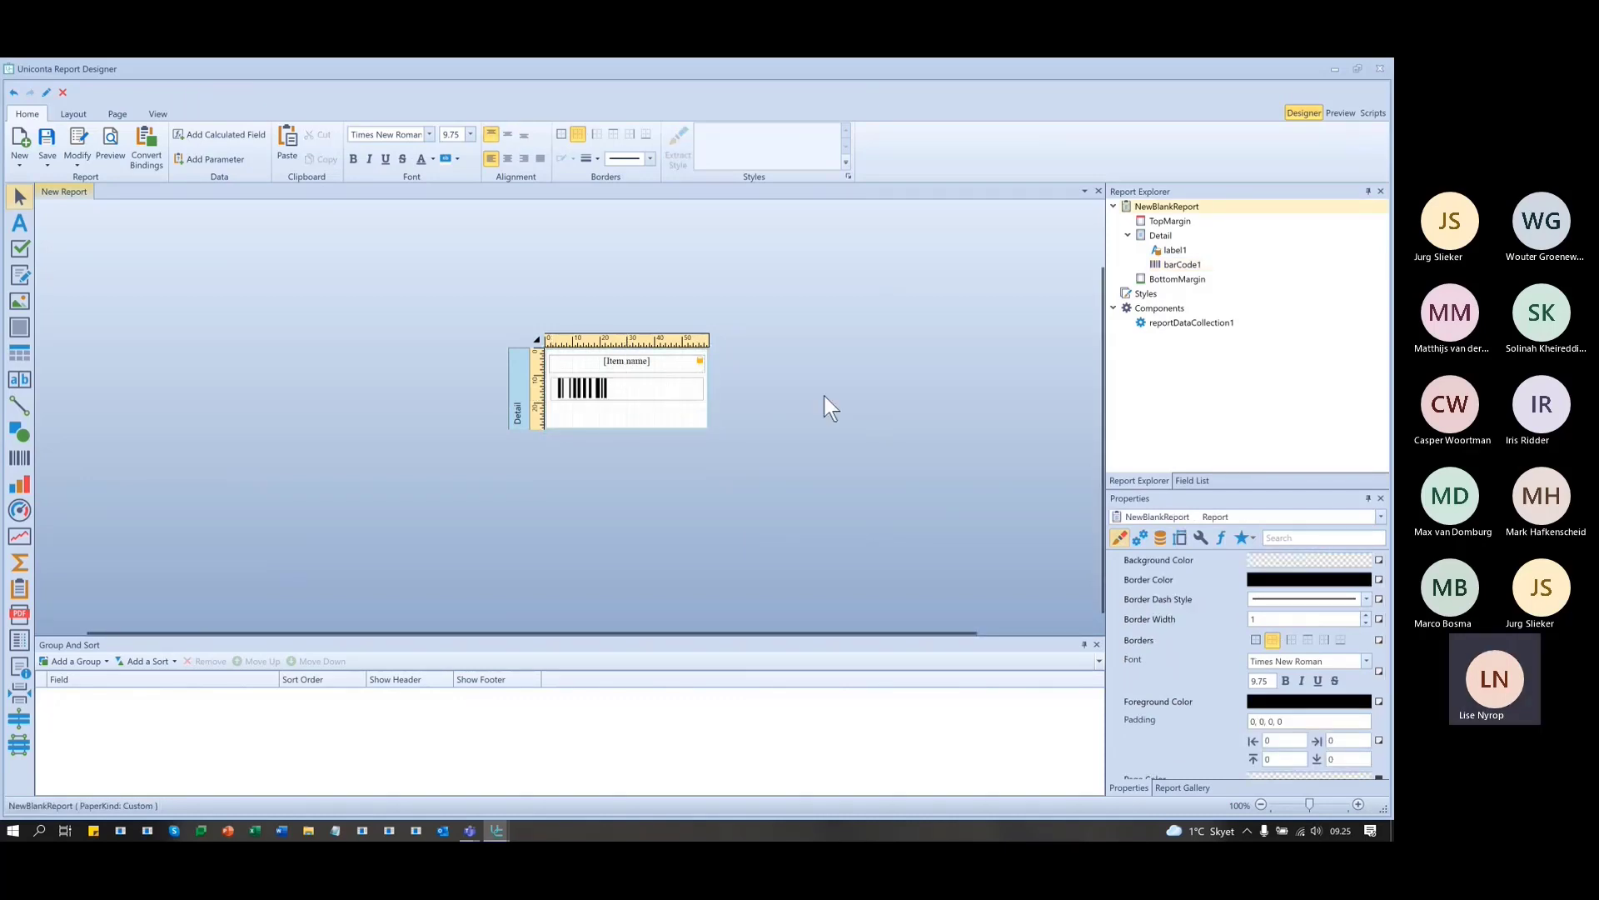
pyautogui.click(1341, 113)
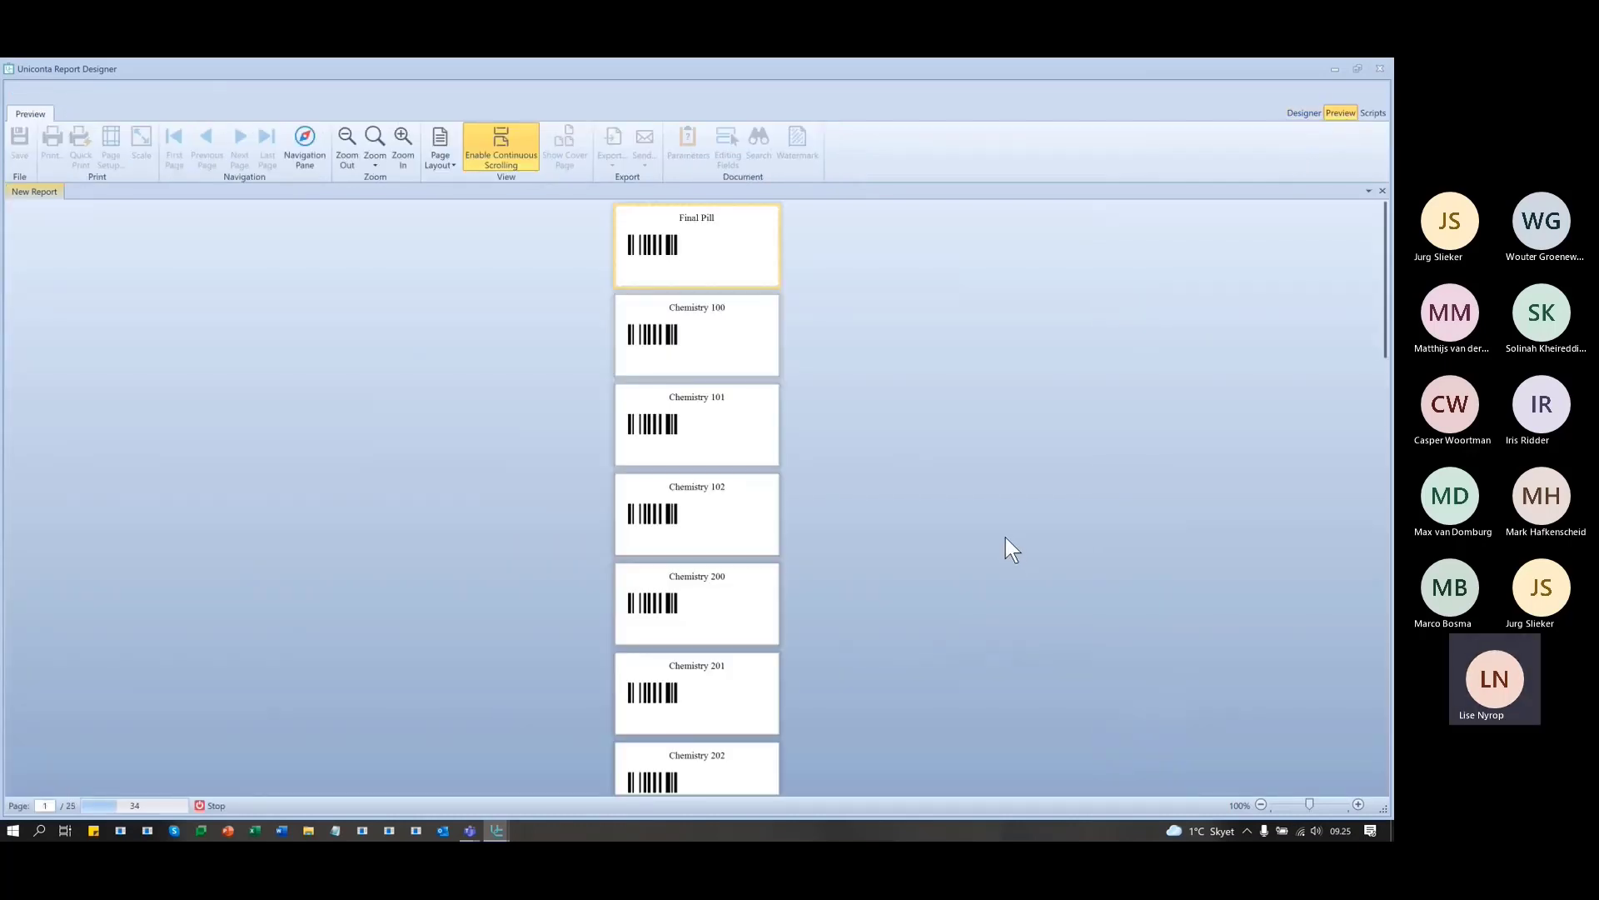
pyautogui.scroll(-3, 1006, 537)
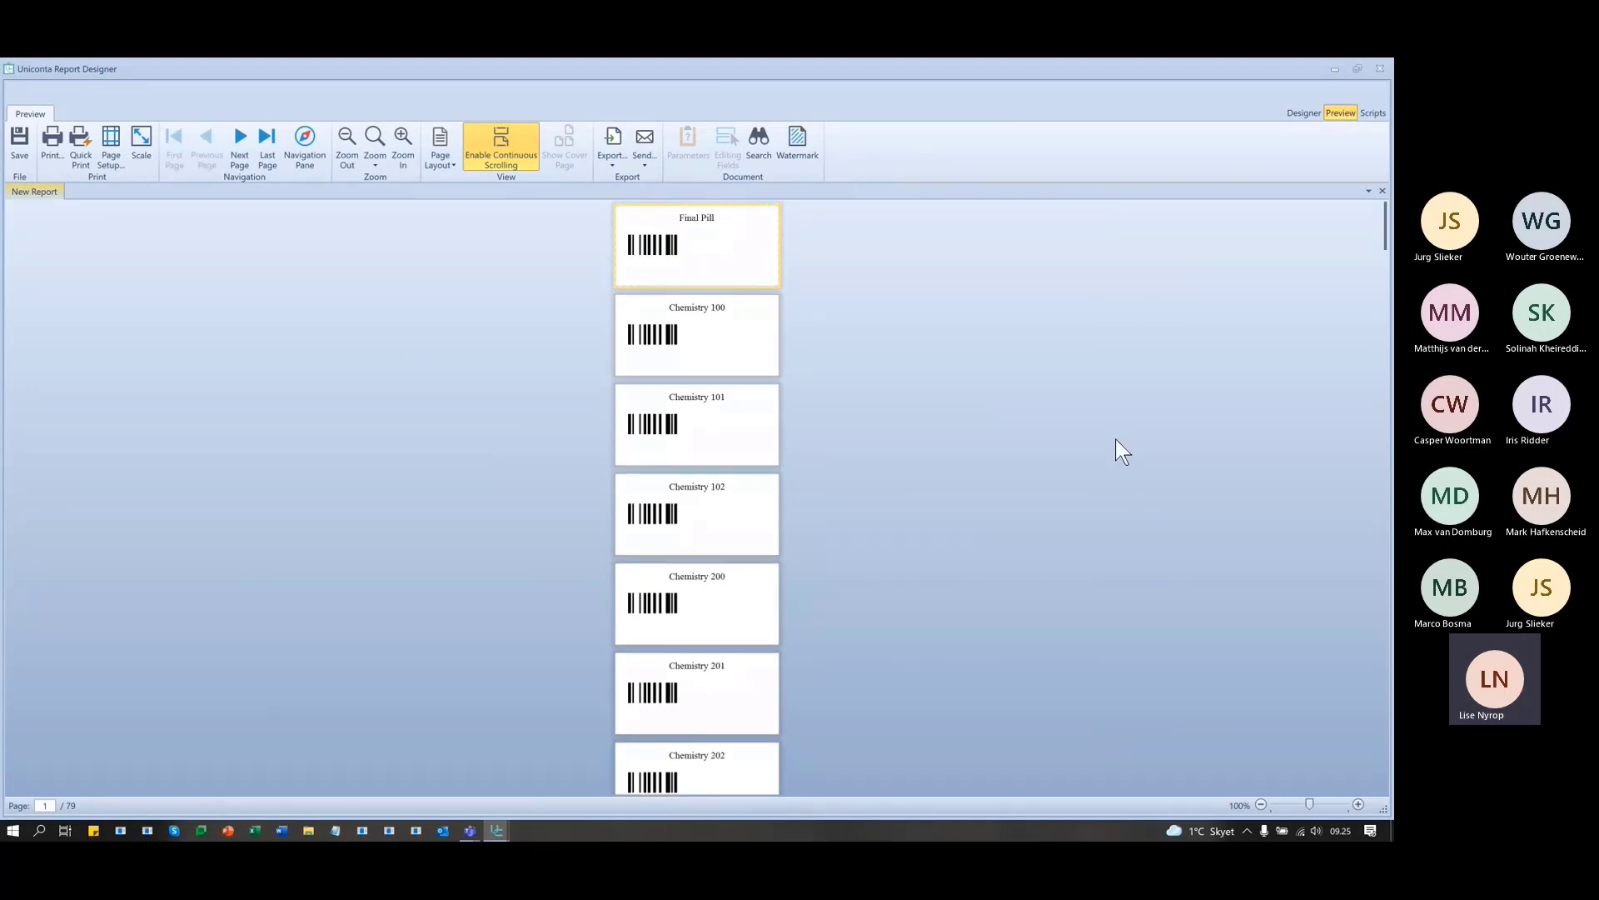
pyautogui.click(1306, 112)
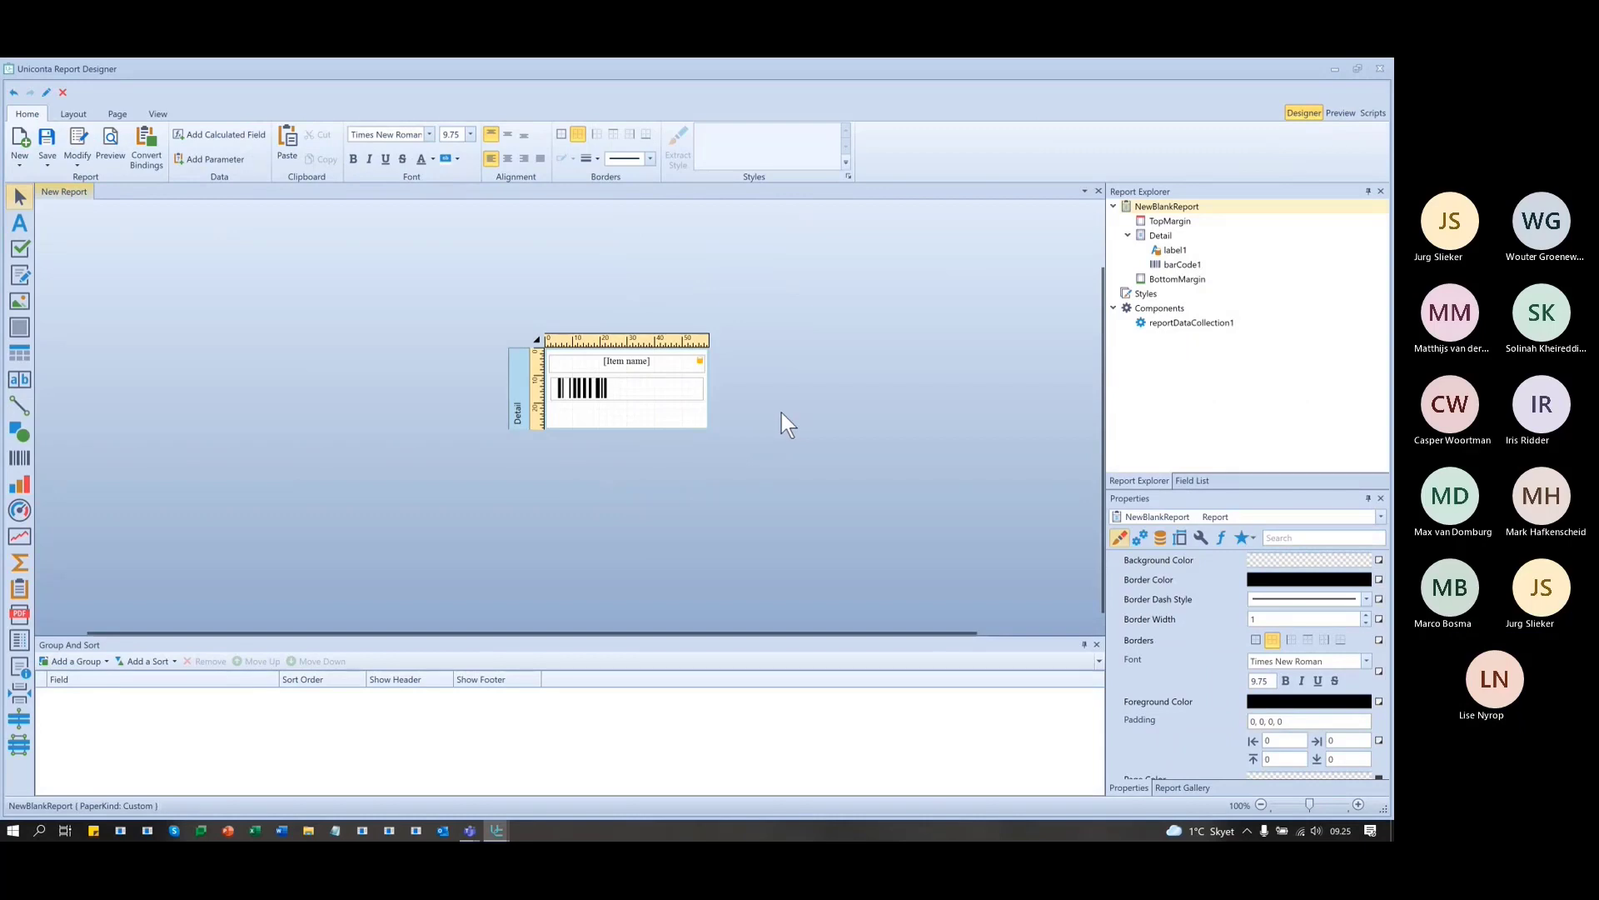
# - Bind barCode1 to the EAN number field from the Field List
pyautogui.click(629, 389)
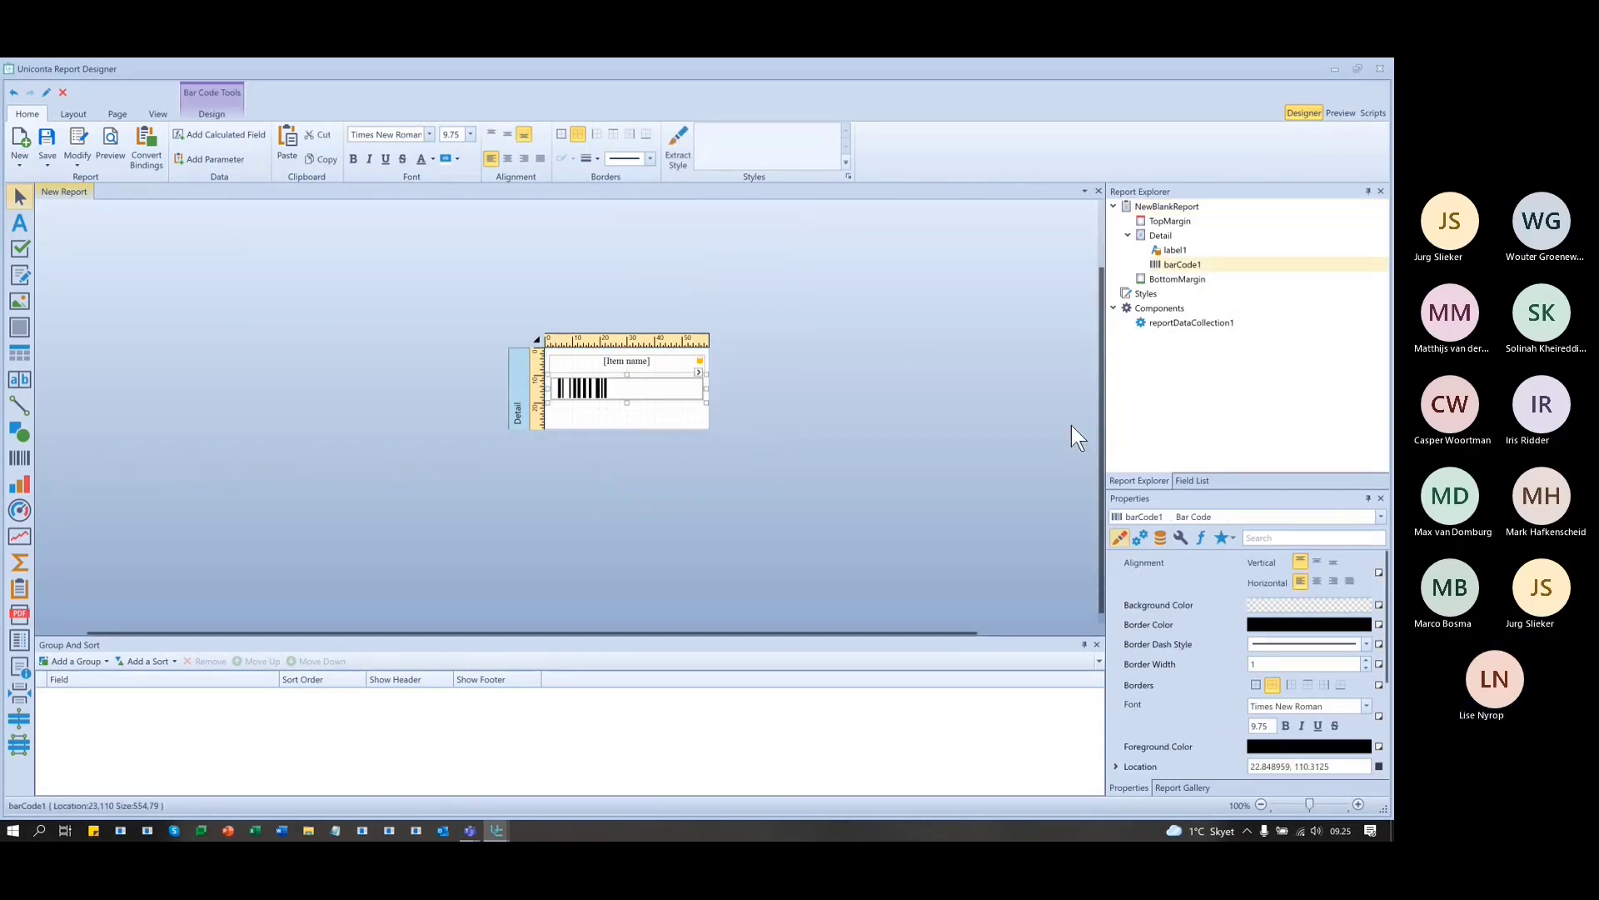
pyautogui.click(1192, 482)
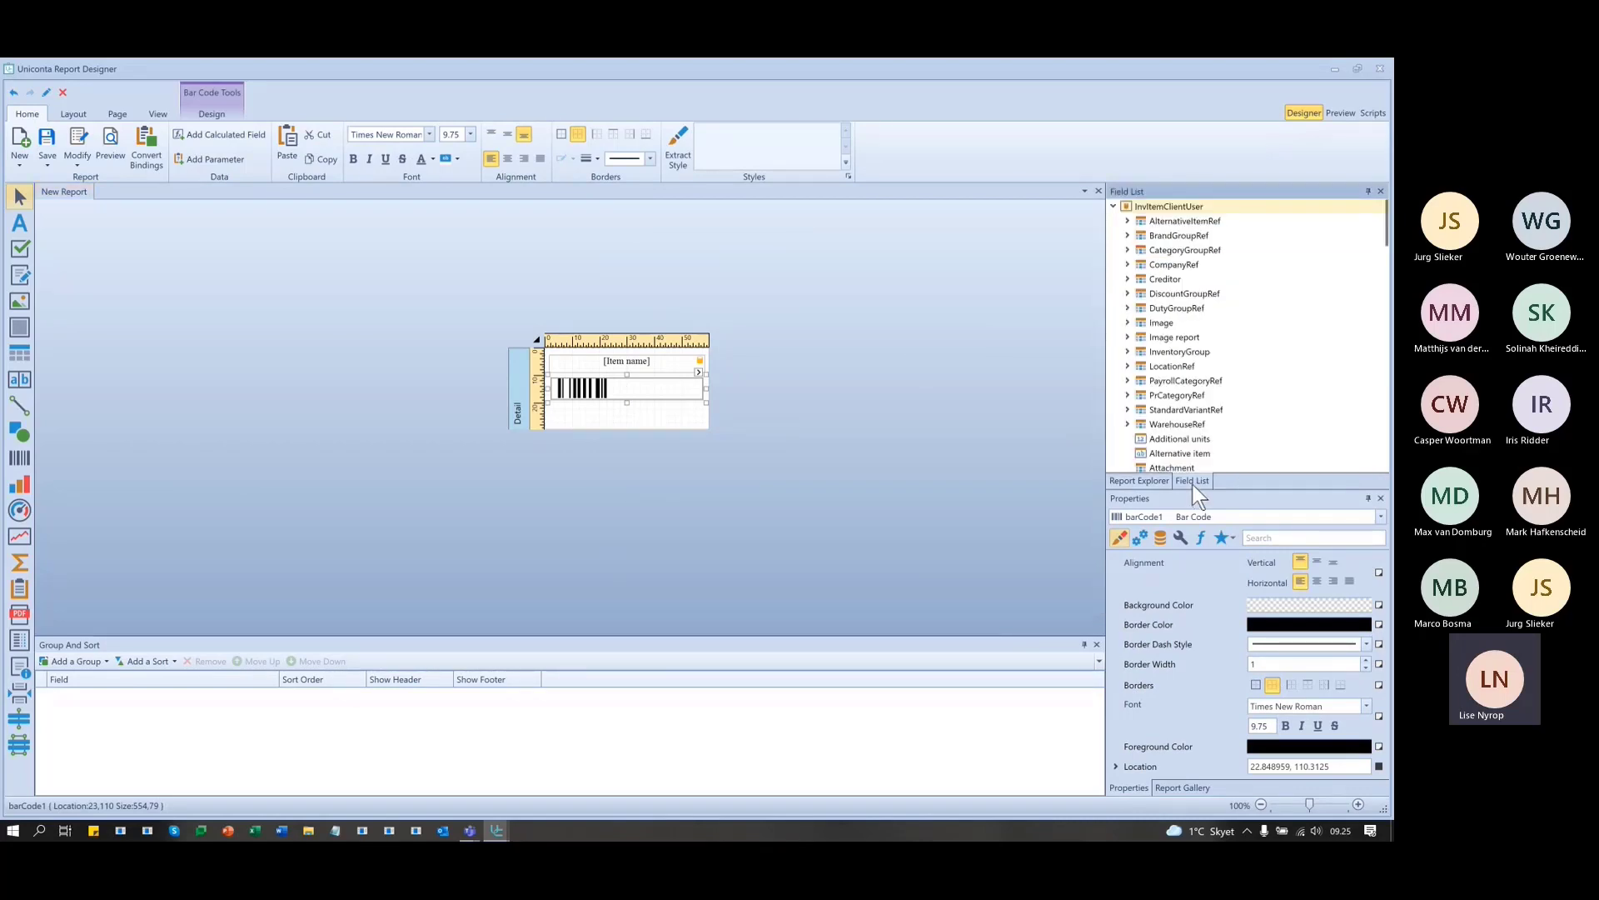
pyautogui.scroll(-3, 1200, 400)
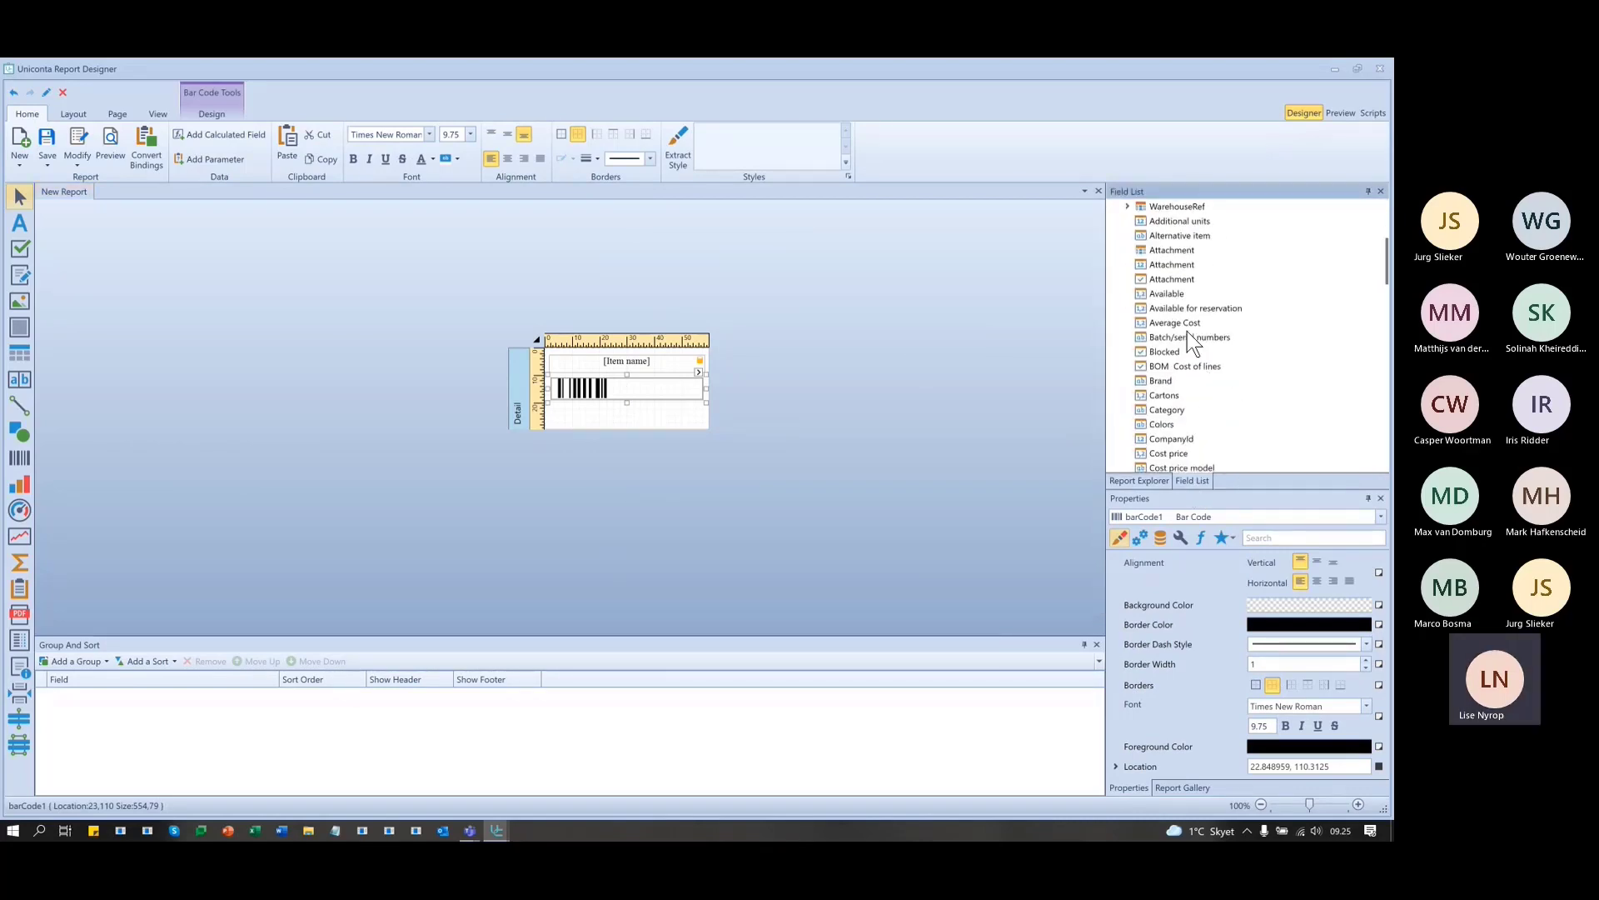
pyautogui.scroll(-3, 1175, 372)
pyautogui.scroll(-6, 1178, 371)
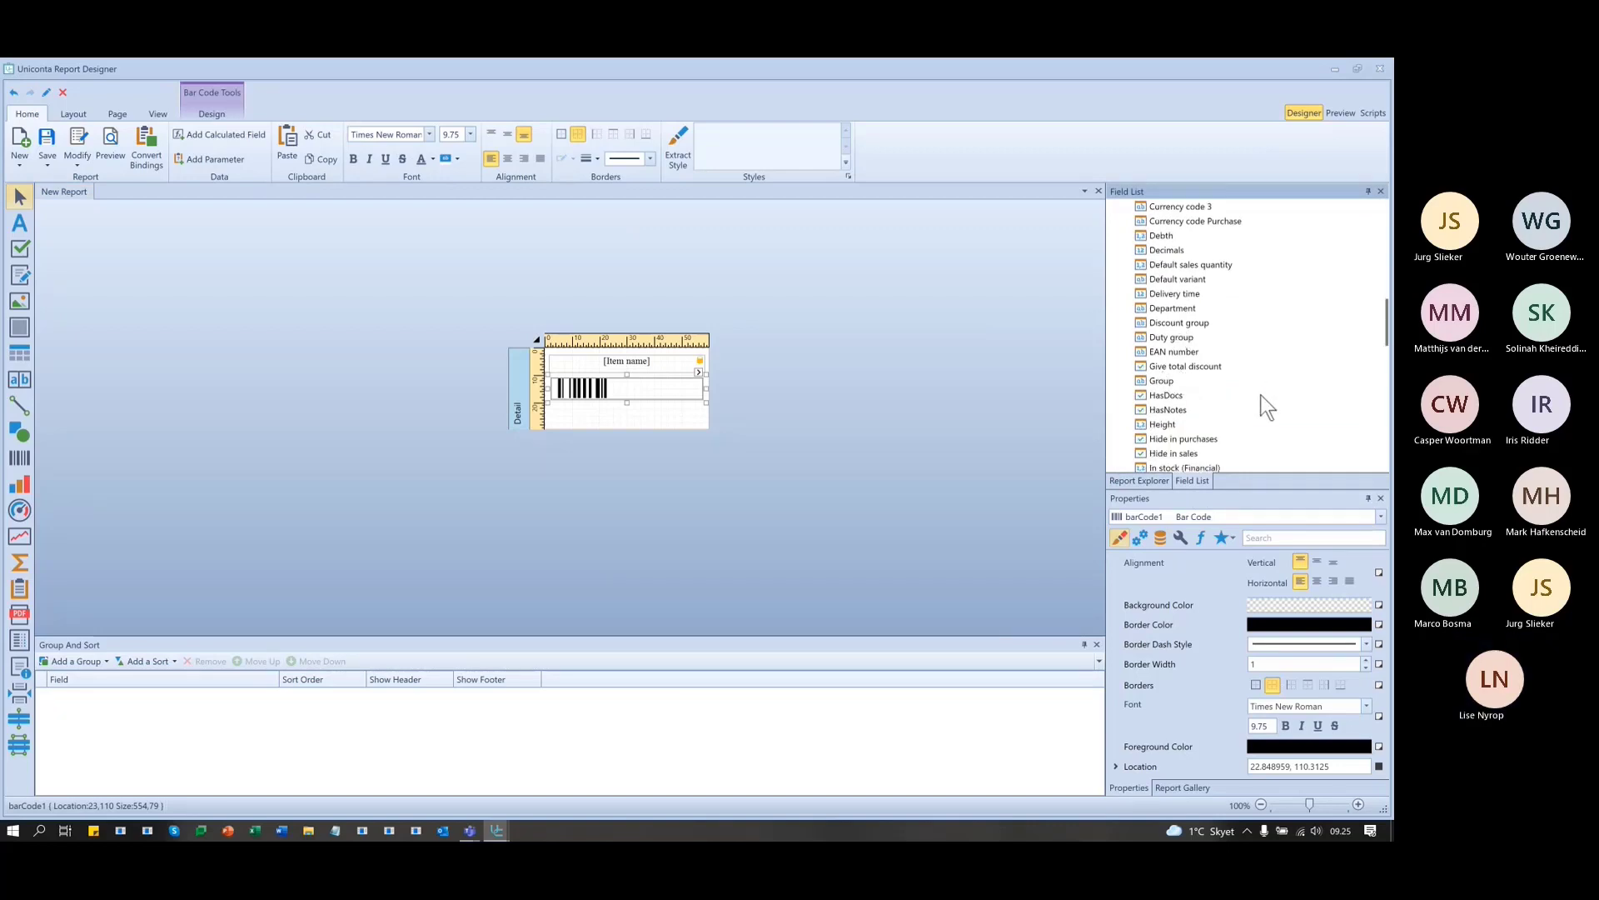
pyautogui.scroll(-1, 1261, 394)
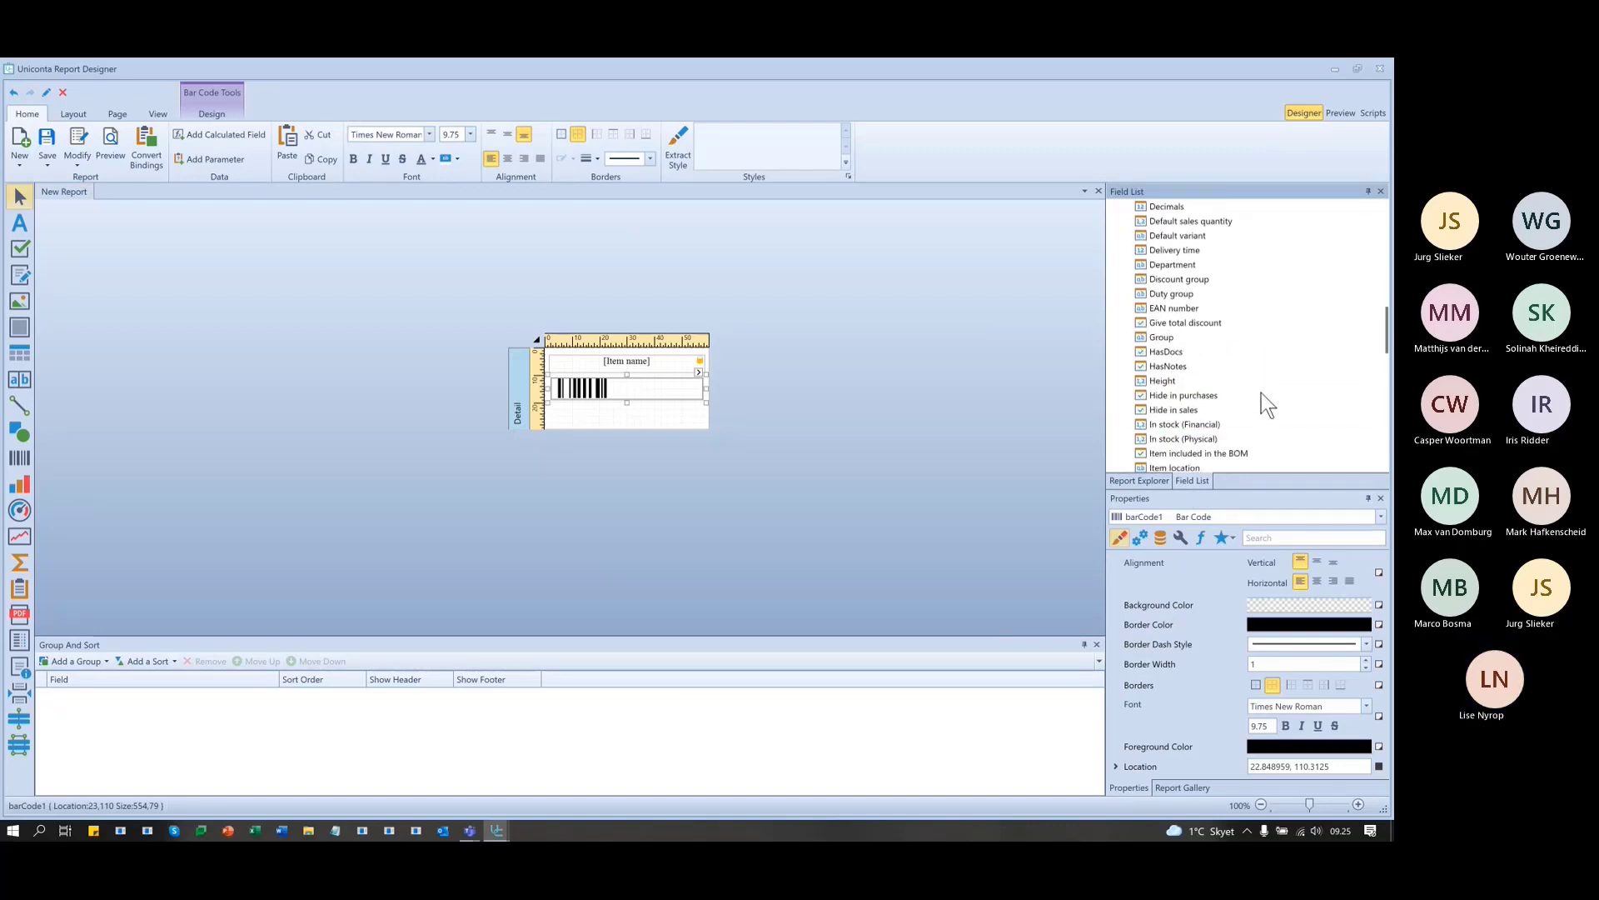
pyautogui.click(1177, 307)
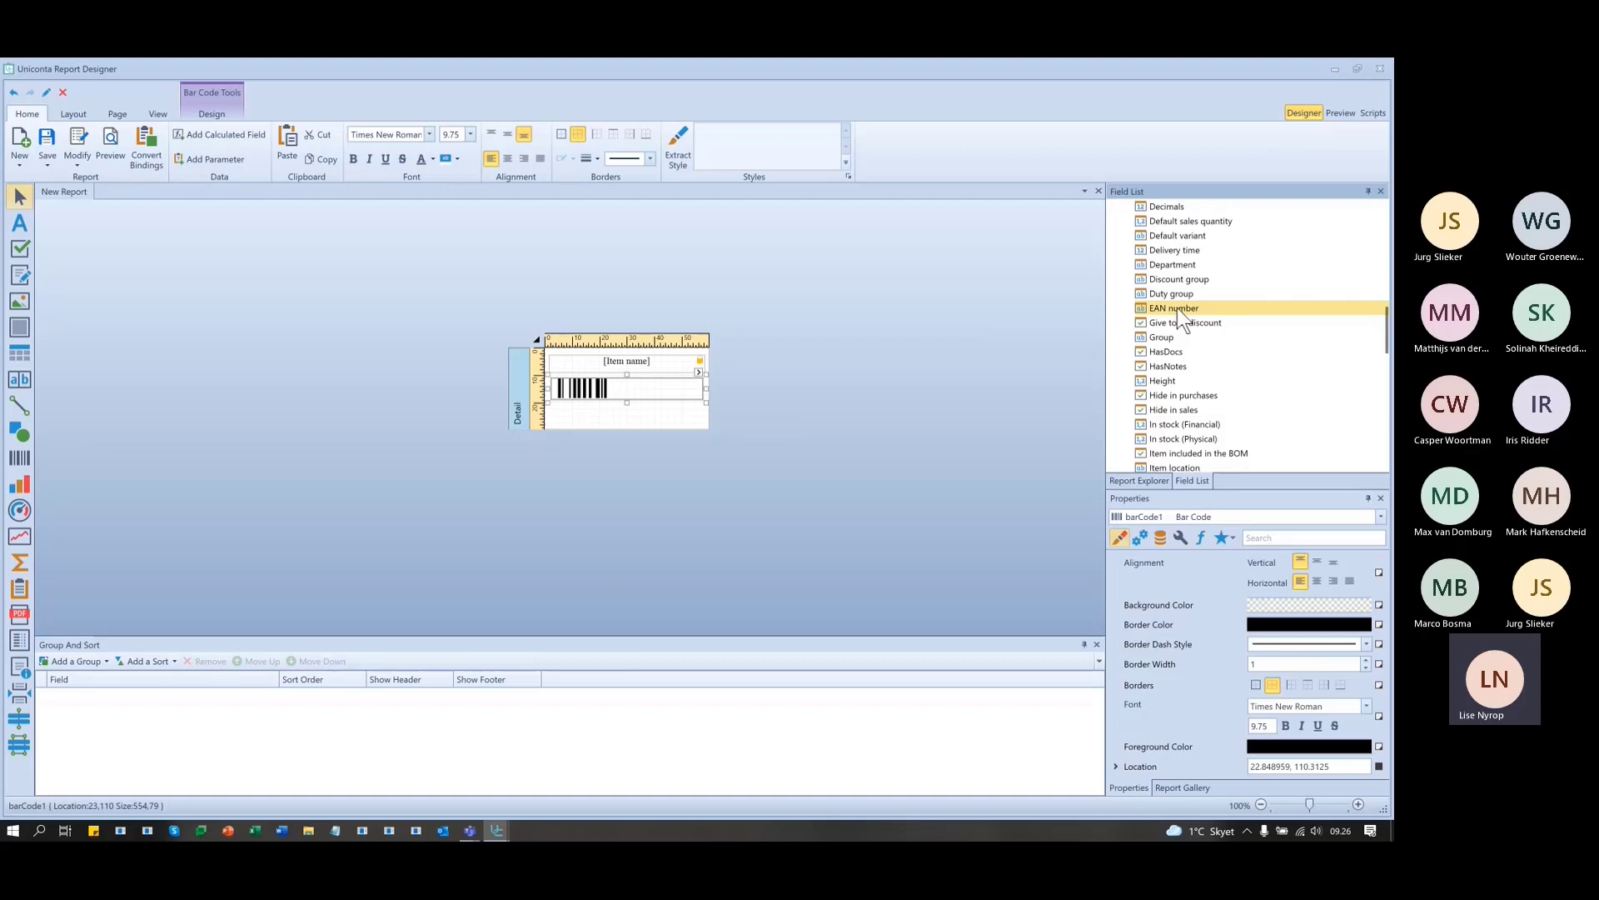
pyautogui.moveTo(1177, 307); pyautogui.dragTo(664, 389)
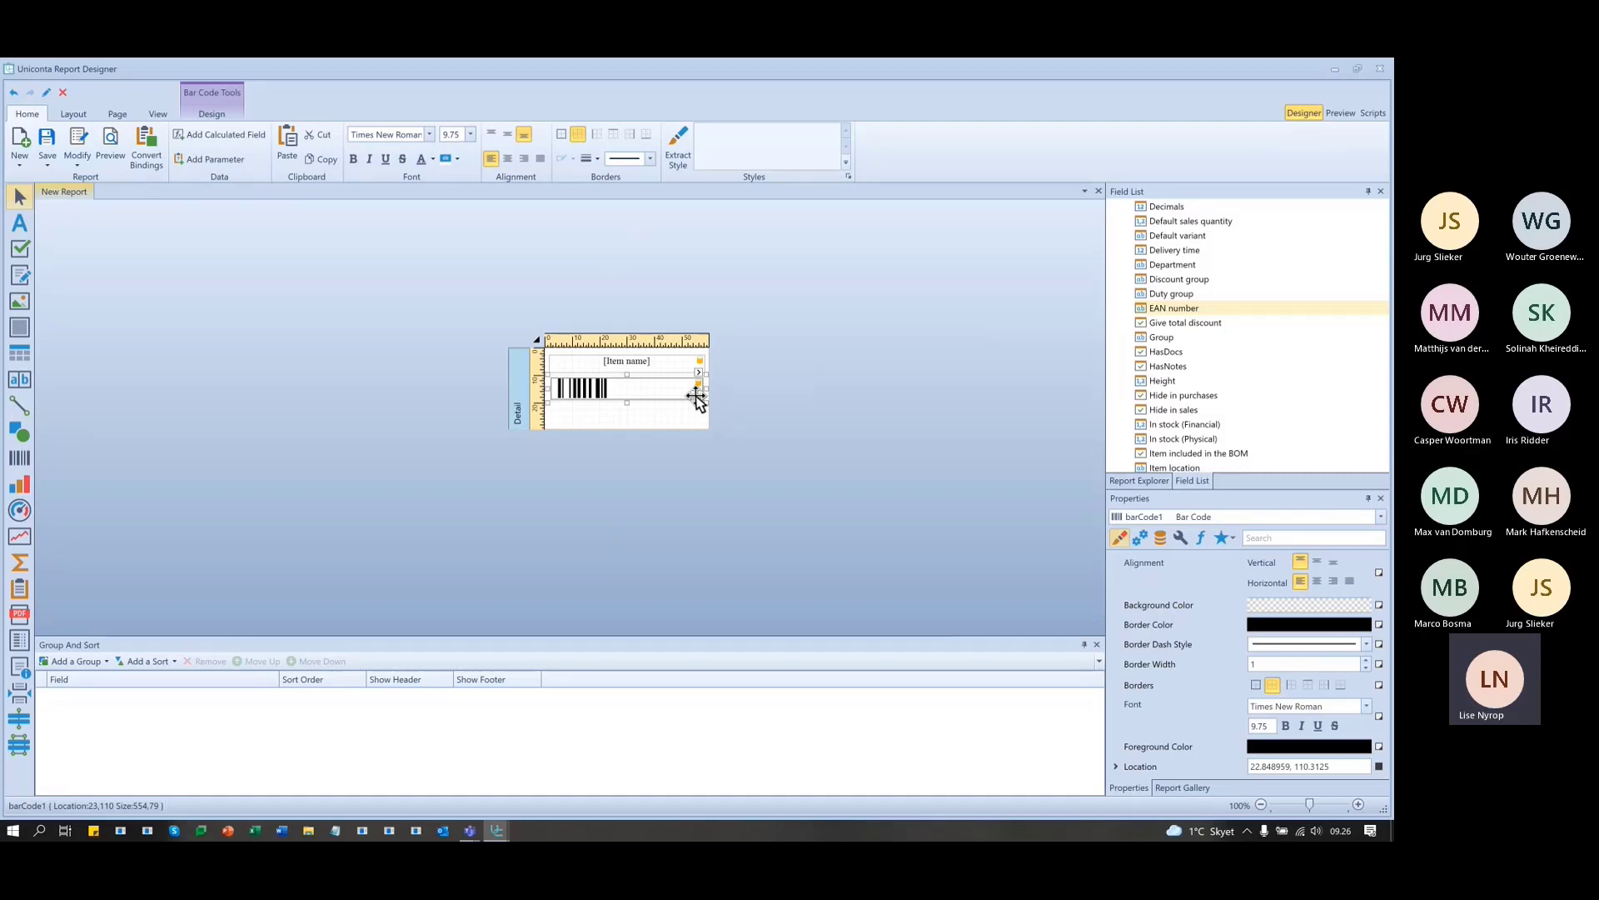
# - Preview the EAN barcode labels, then move the designer aside and open Uniconta's Inventory section
pyautogui.click(1339, 113)
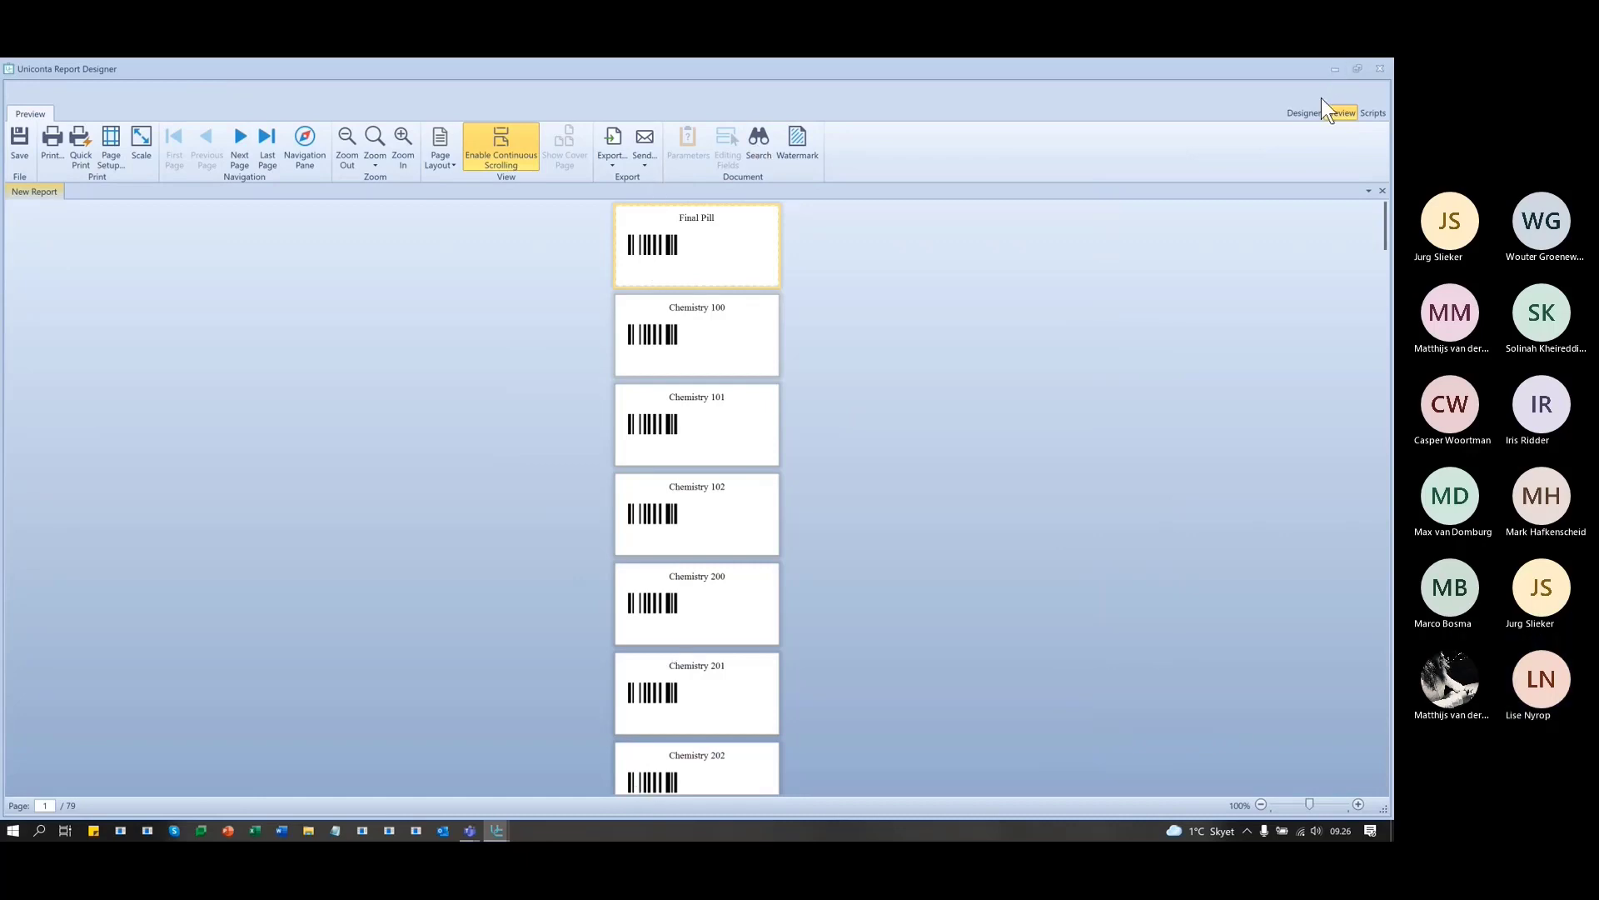
pyautogui.click(1301, 111)
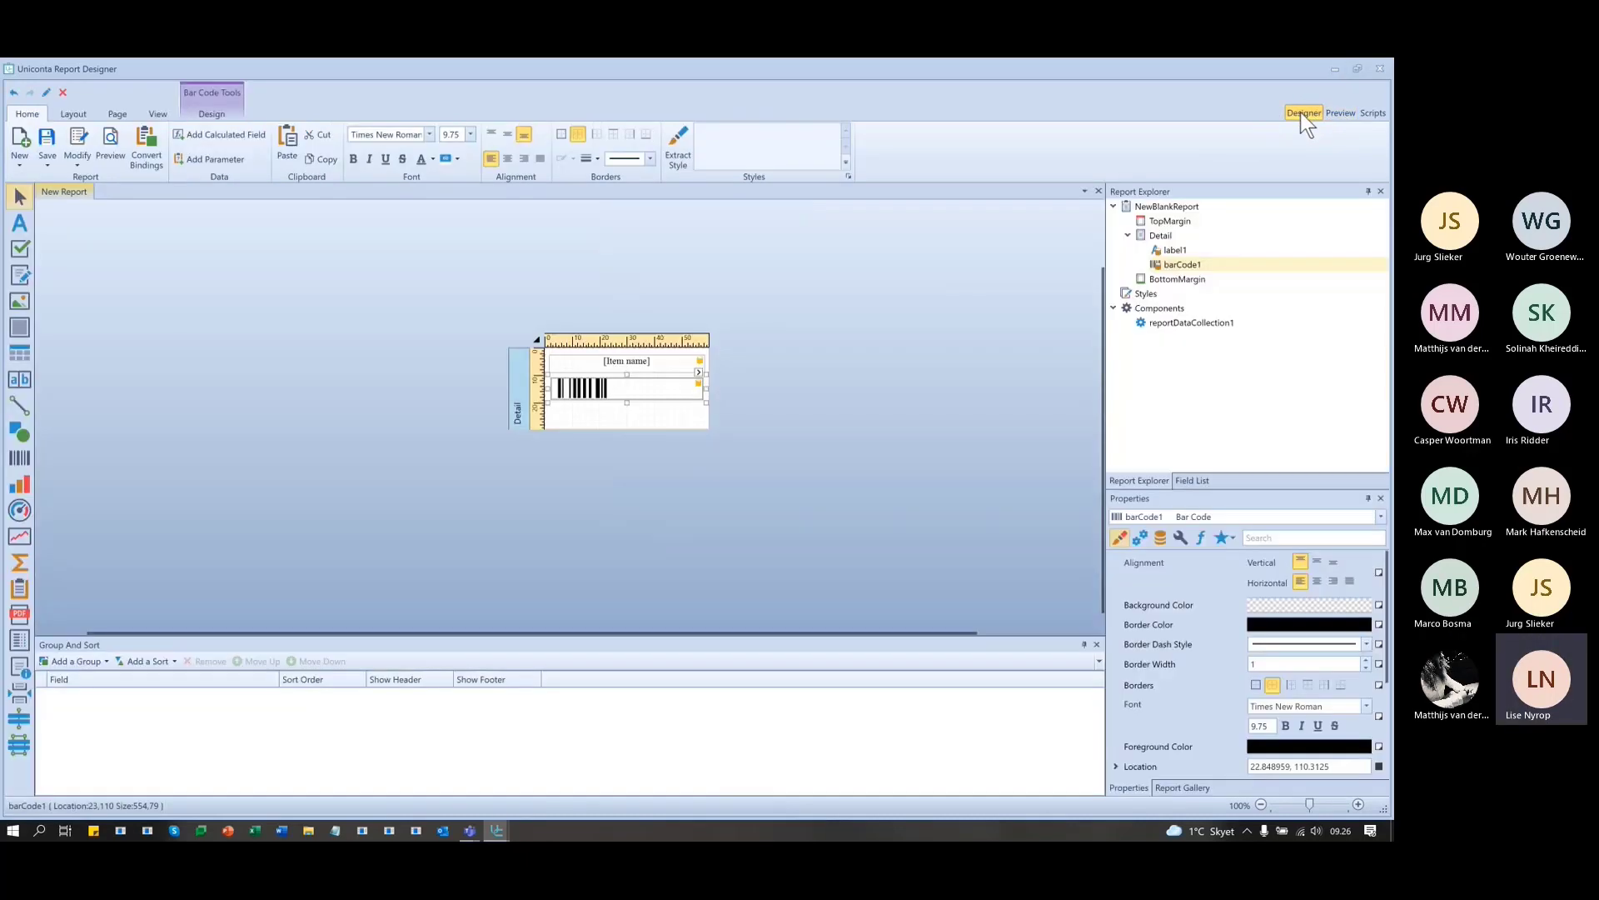
pyautogui.moveTo(1053, 70); pyautogui.dragTo(1088, 398)
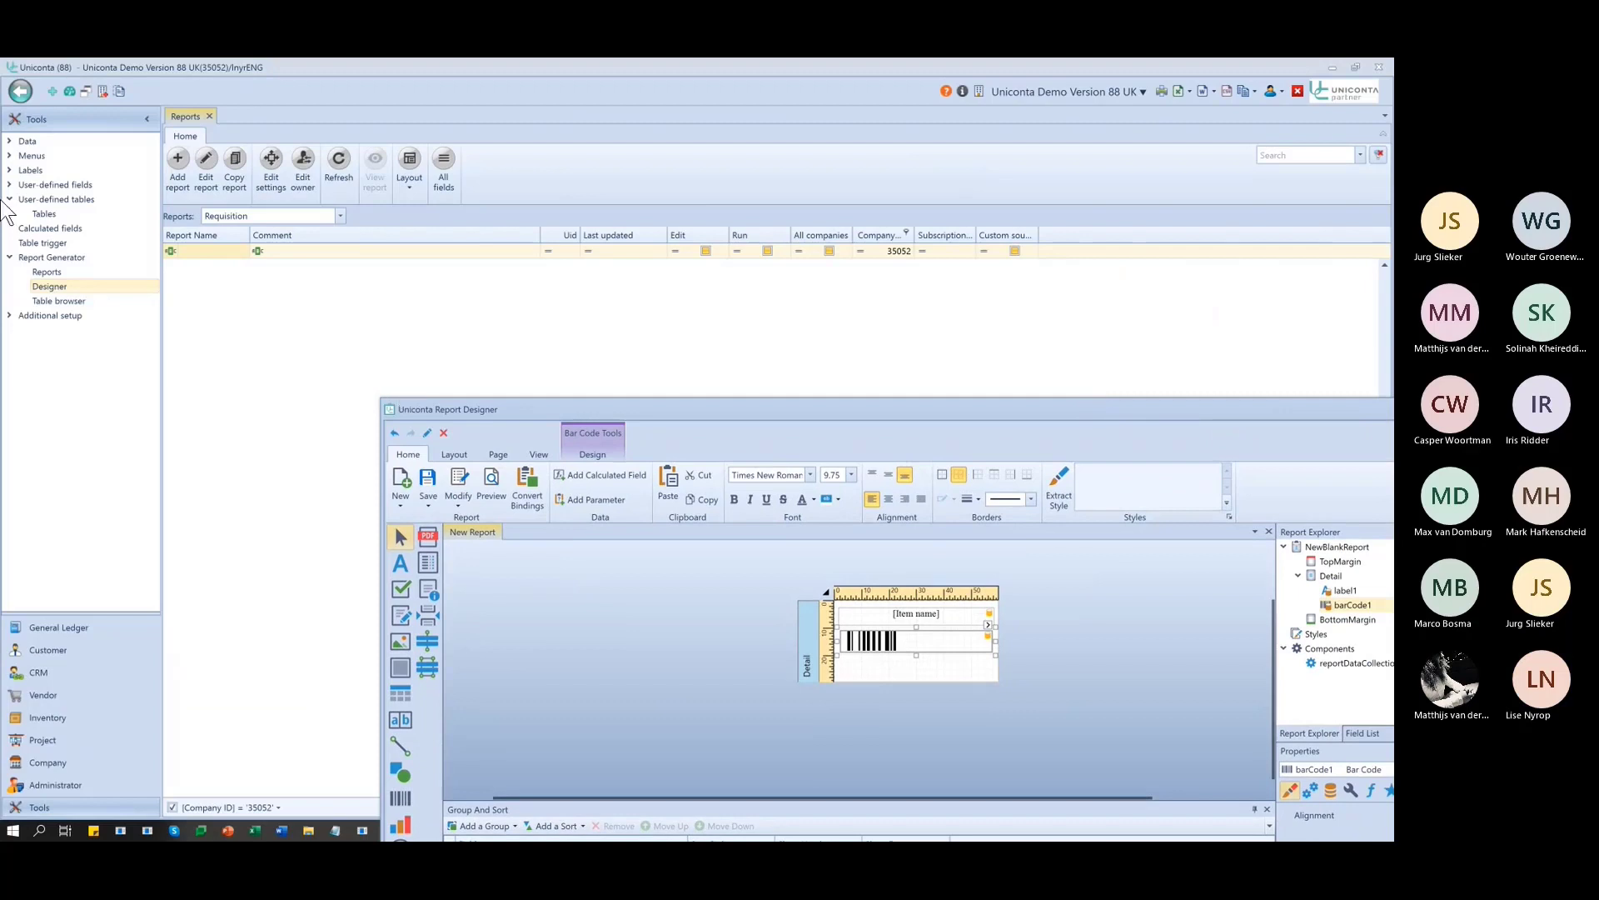
pyautogui.click(48, 717)
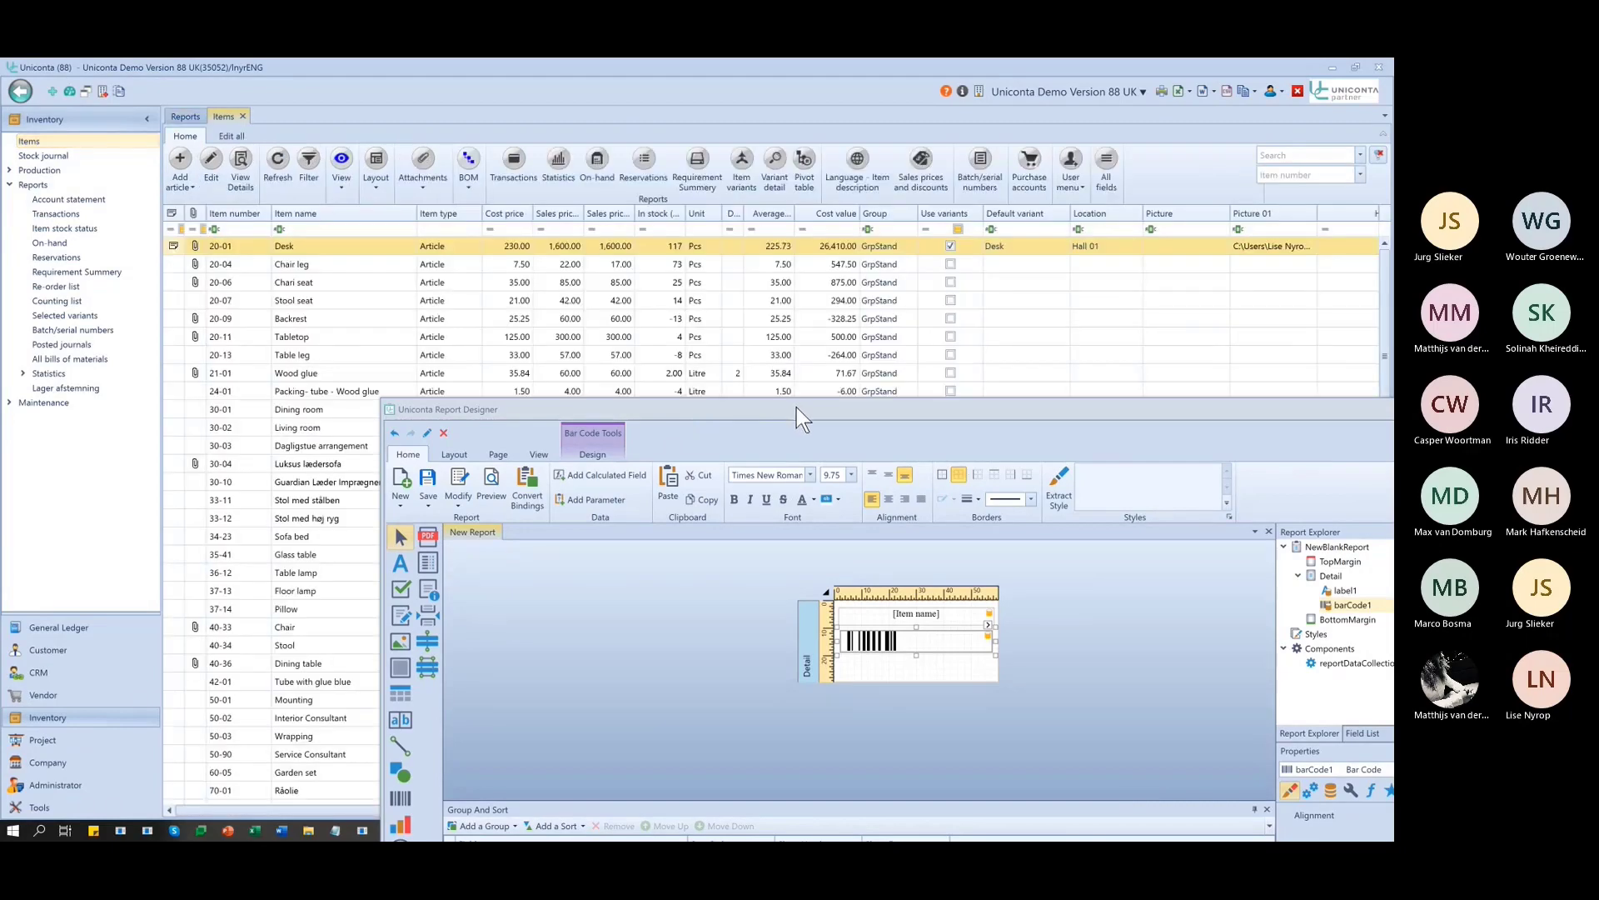
# - Add an EAN number column to the Inventory Items list after closing the stock transactions panel
pyautogui.moveTo(796, 407); pyautogui.dragTo(707, 551)
pyautogui.click(535, 188)
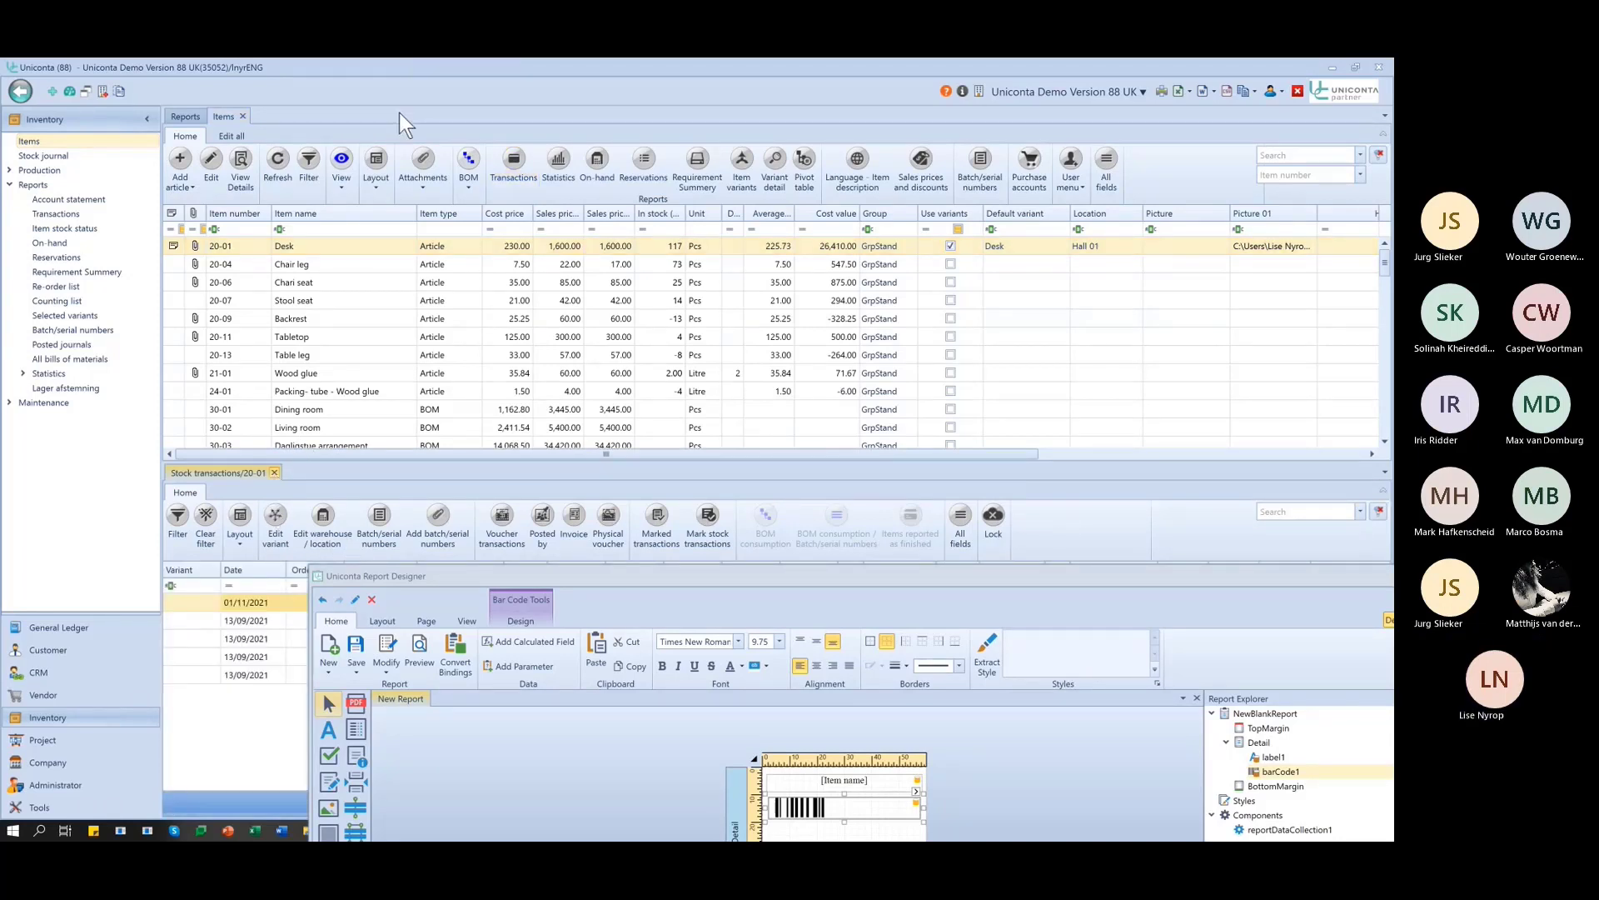
pyautogui.click(429, 306)
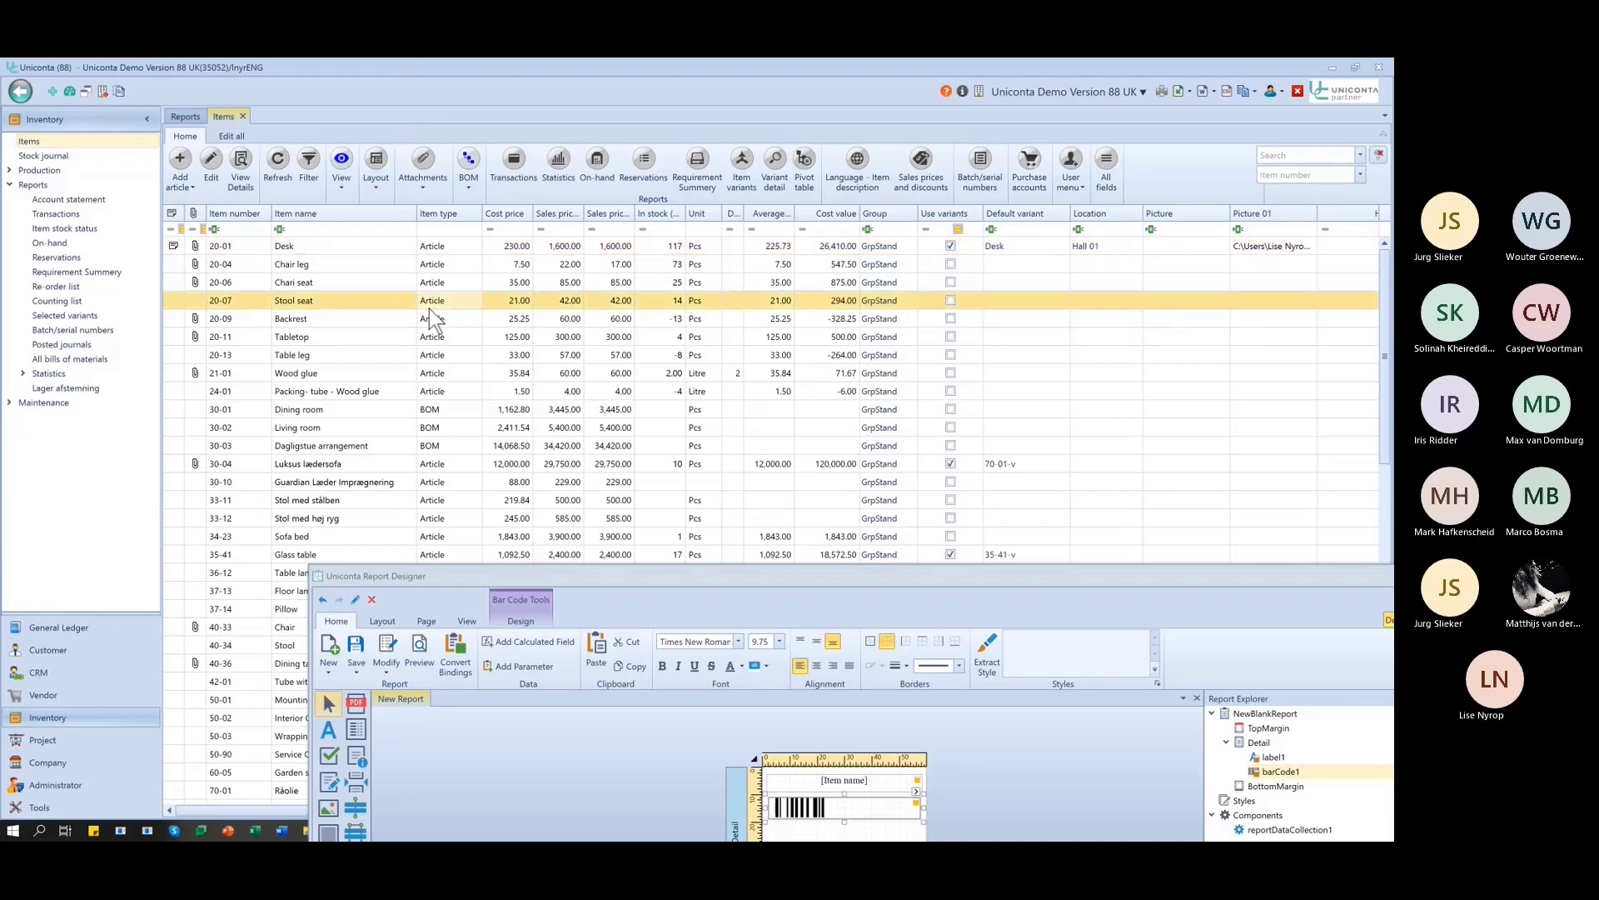
pyautogui.rightClick(429, 308)
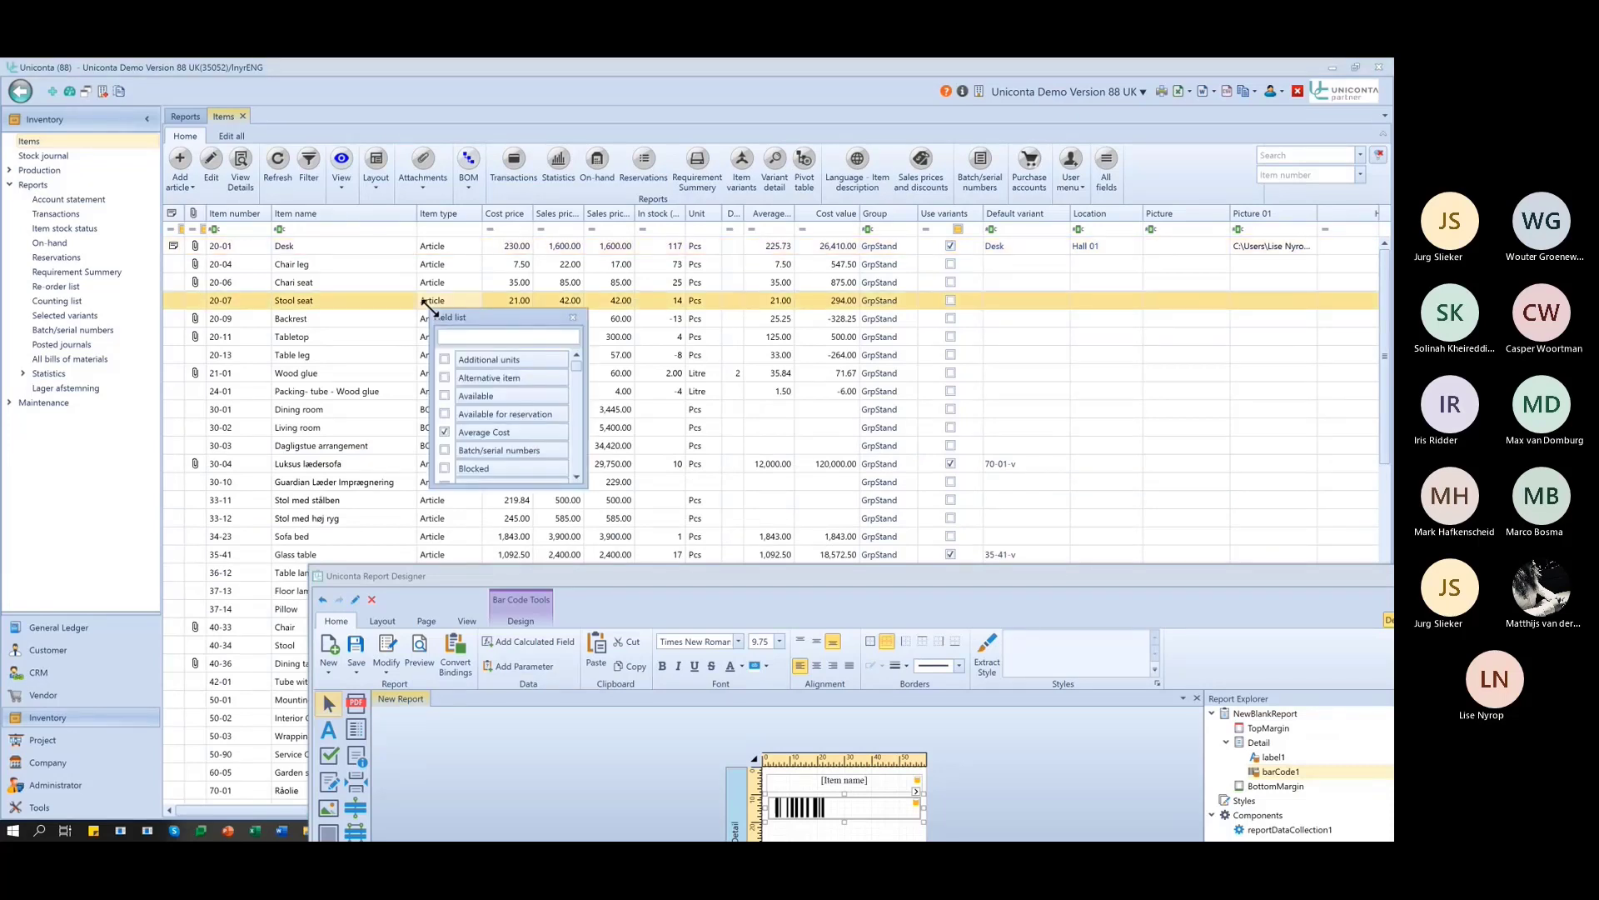
pyautogui.write('ean')
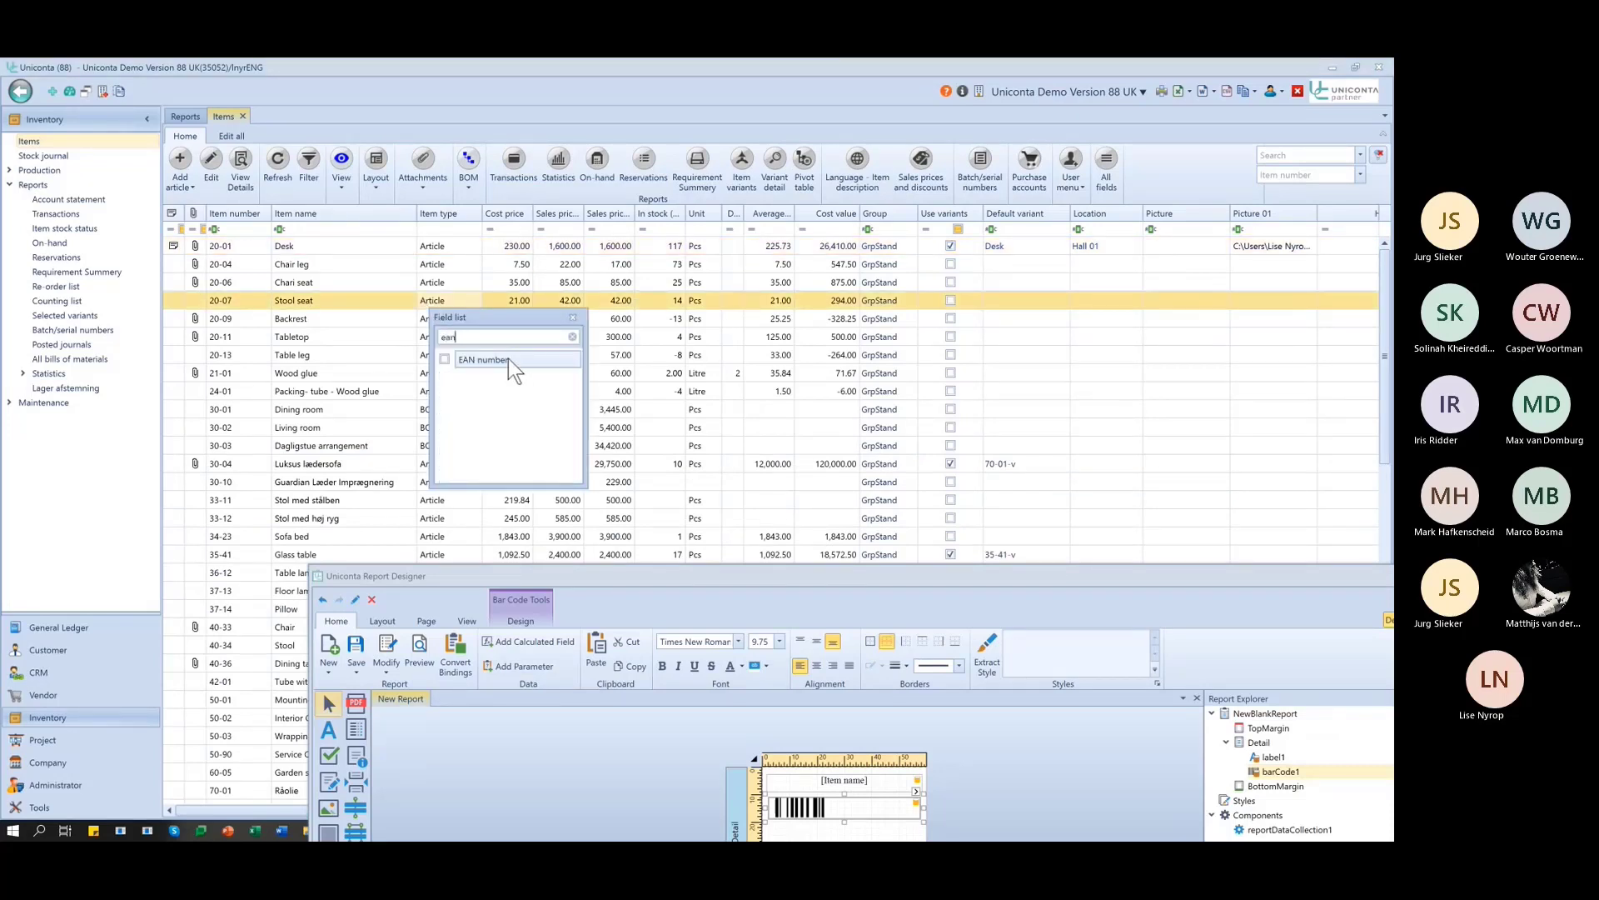
pyautogui.click(510, 361)
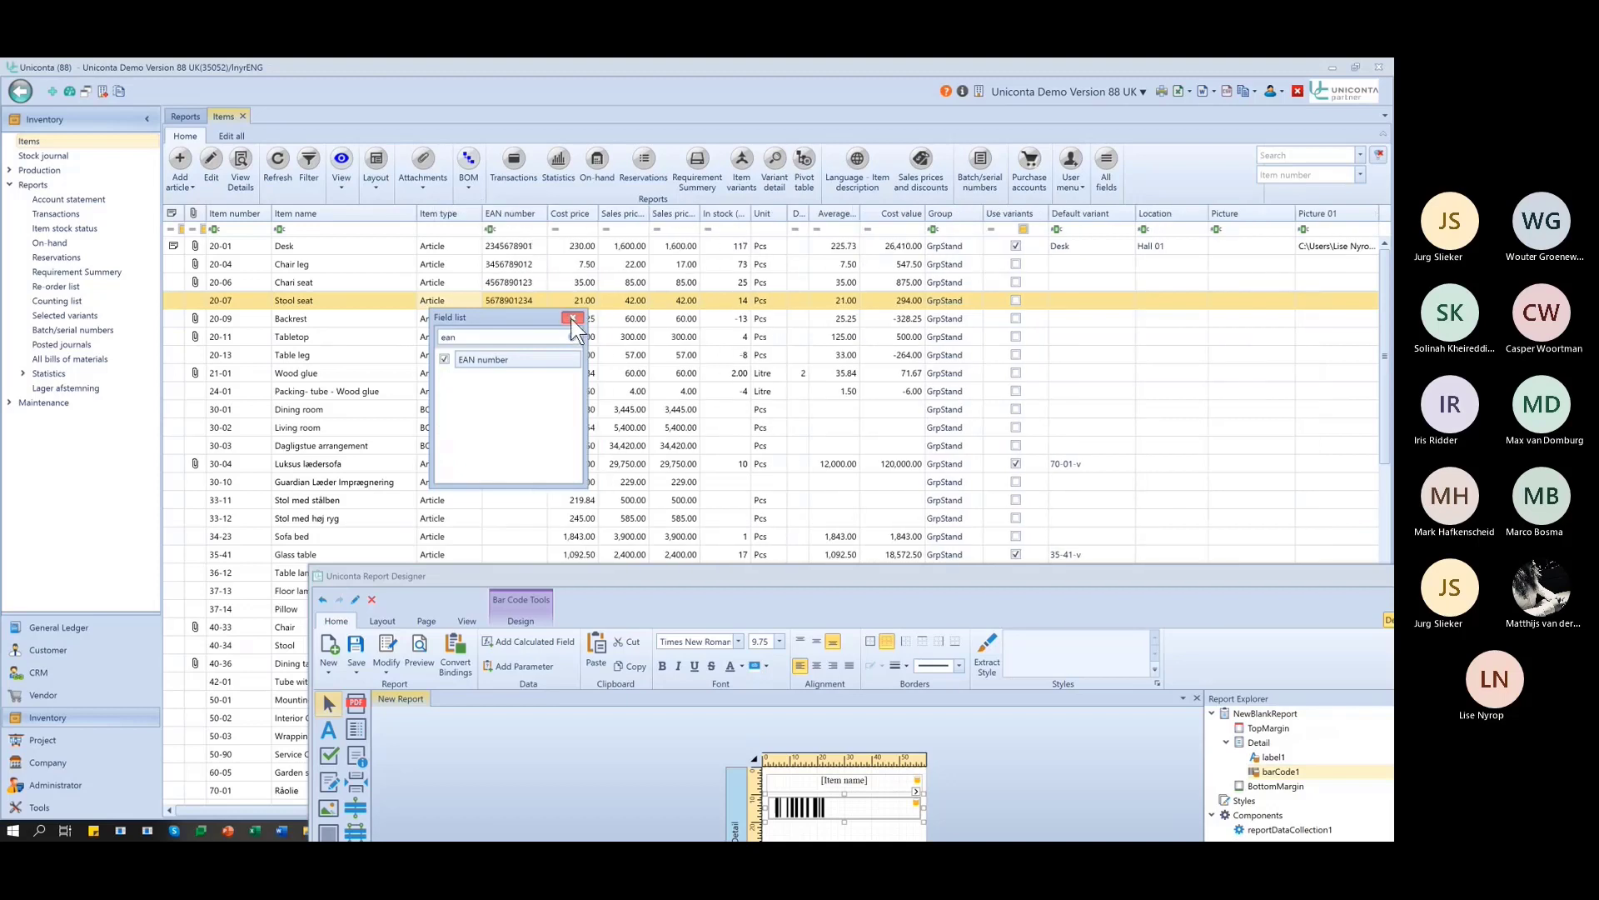
pyautogui.click(573, 318)
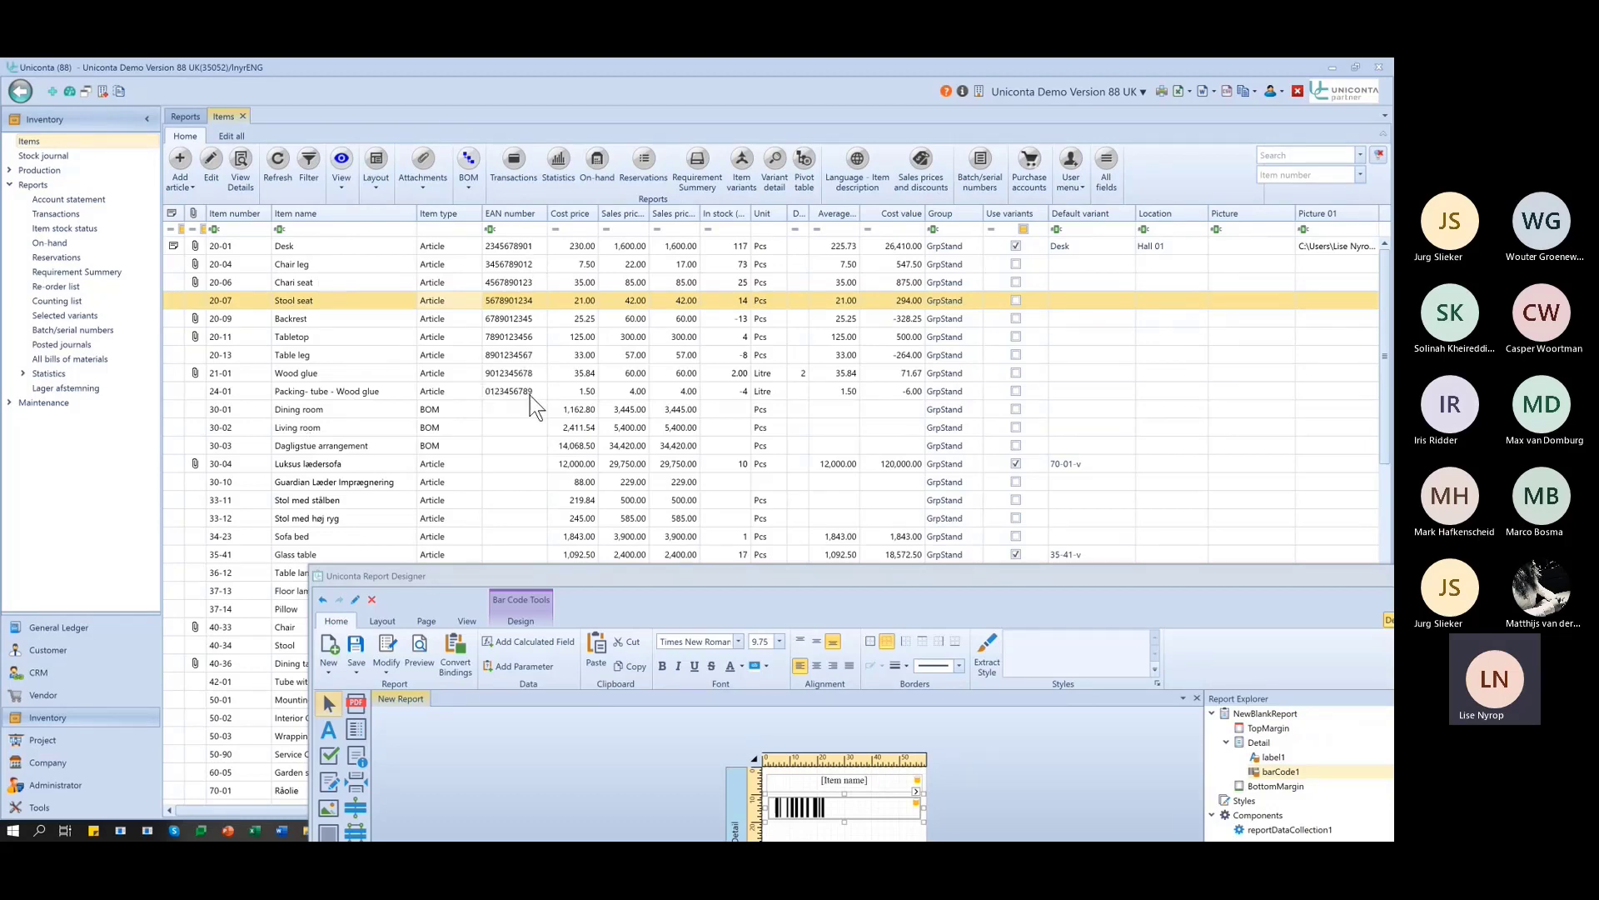
pyautogui.moveTo(686, 572); pyautogui.dragTo(469, 128)
pyautogui.click(1224, 169)
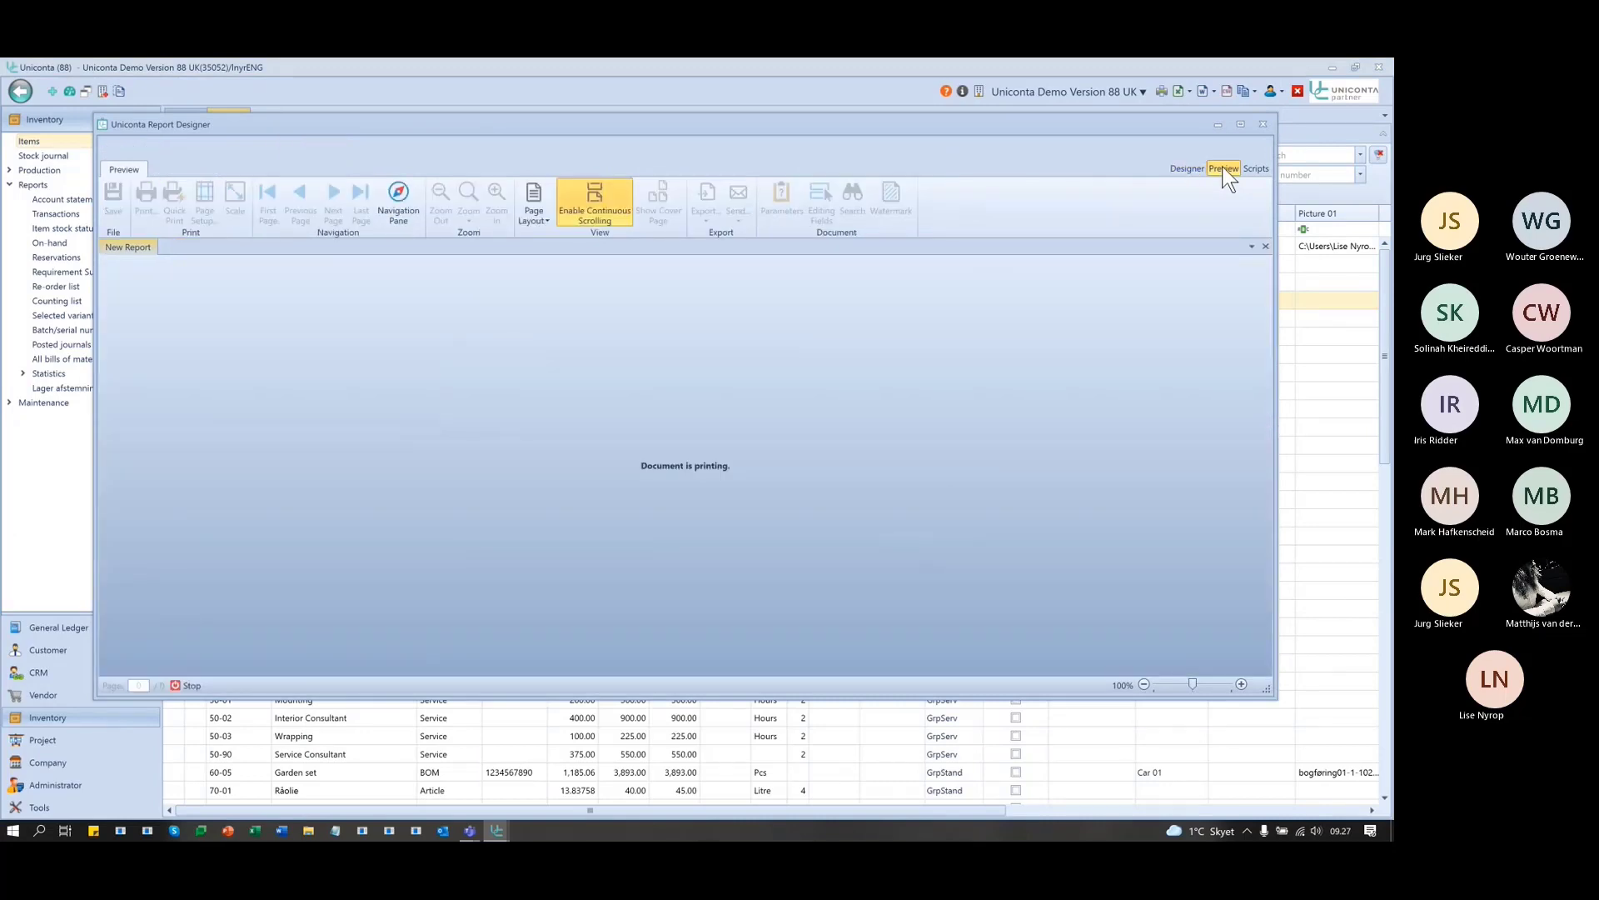
pyautogui.doubleClick(996, 126)
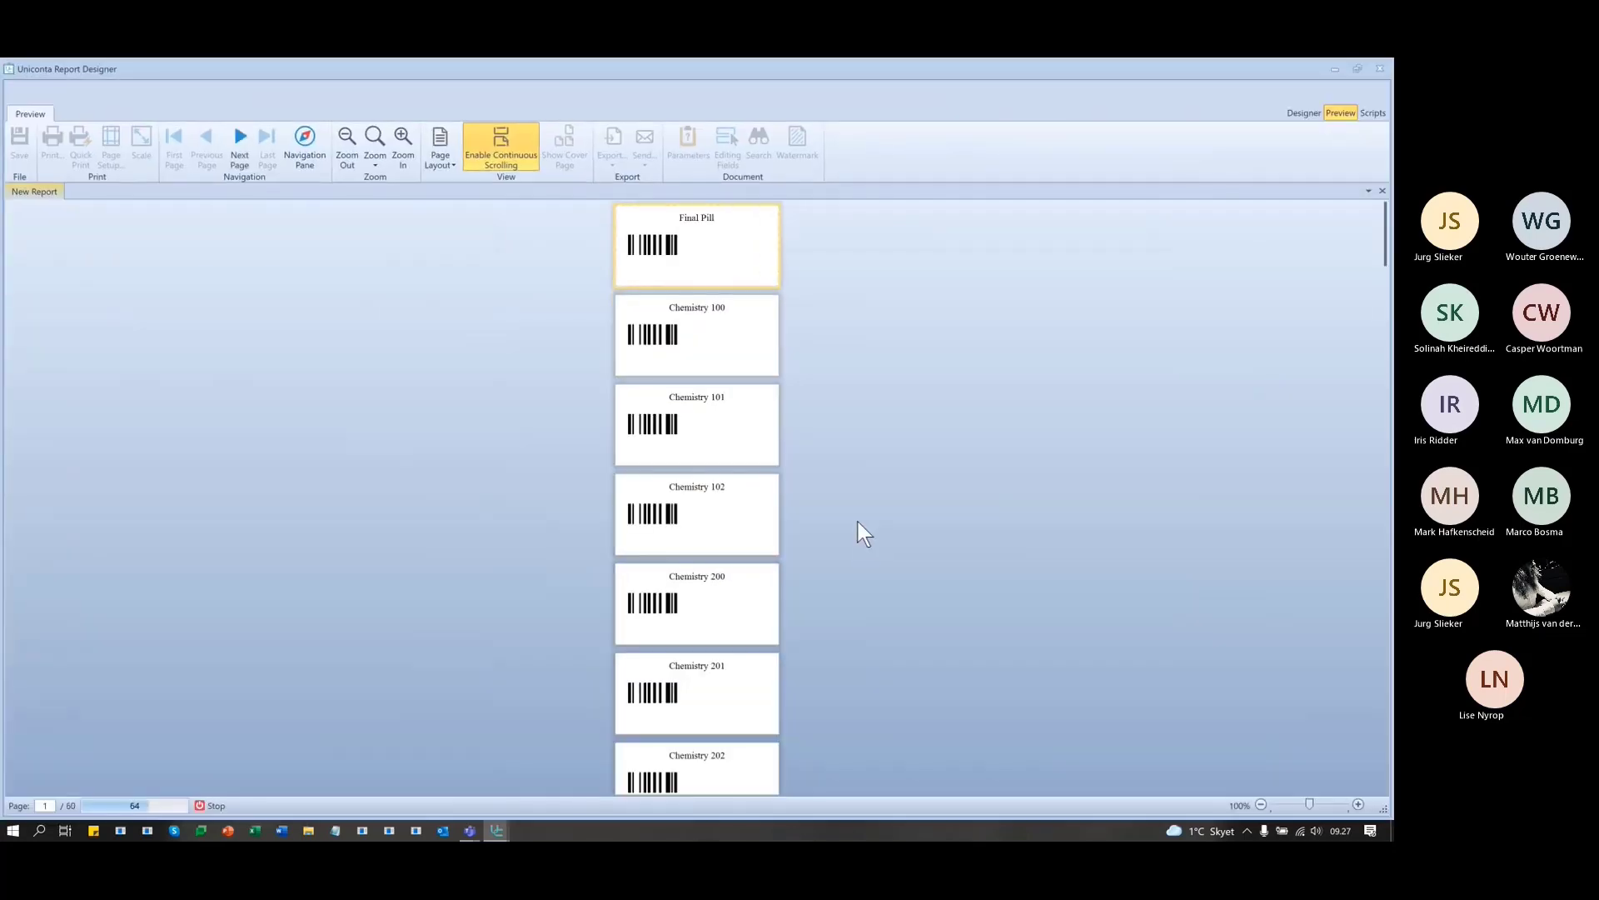
pyautogui.scroll(-5, 857, 521)
pyautogui.scroll(-10, 858, 518)
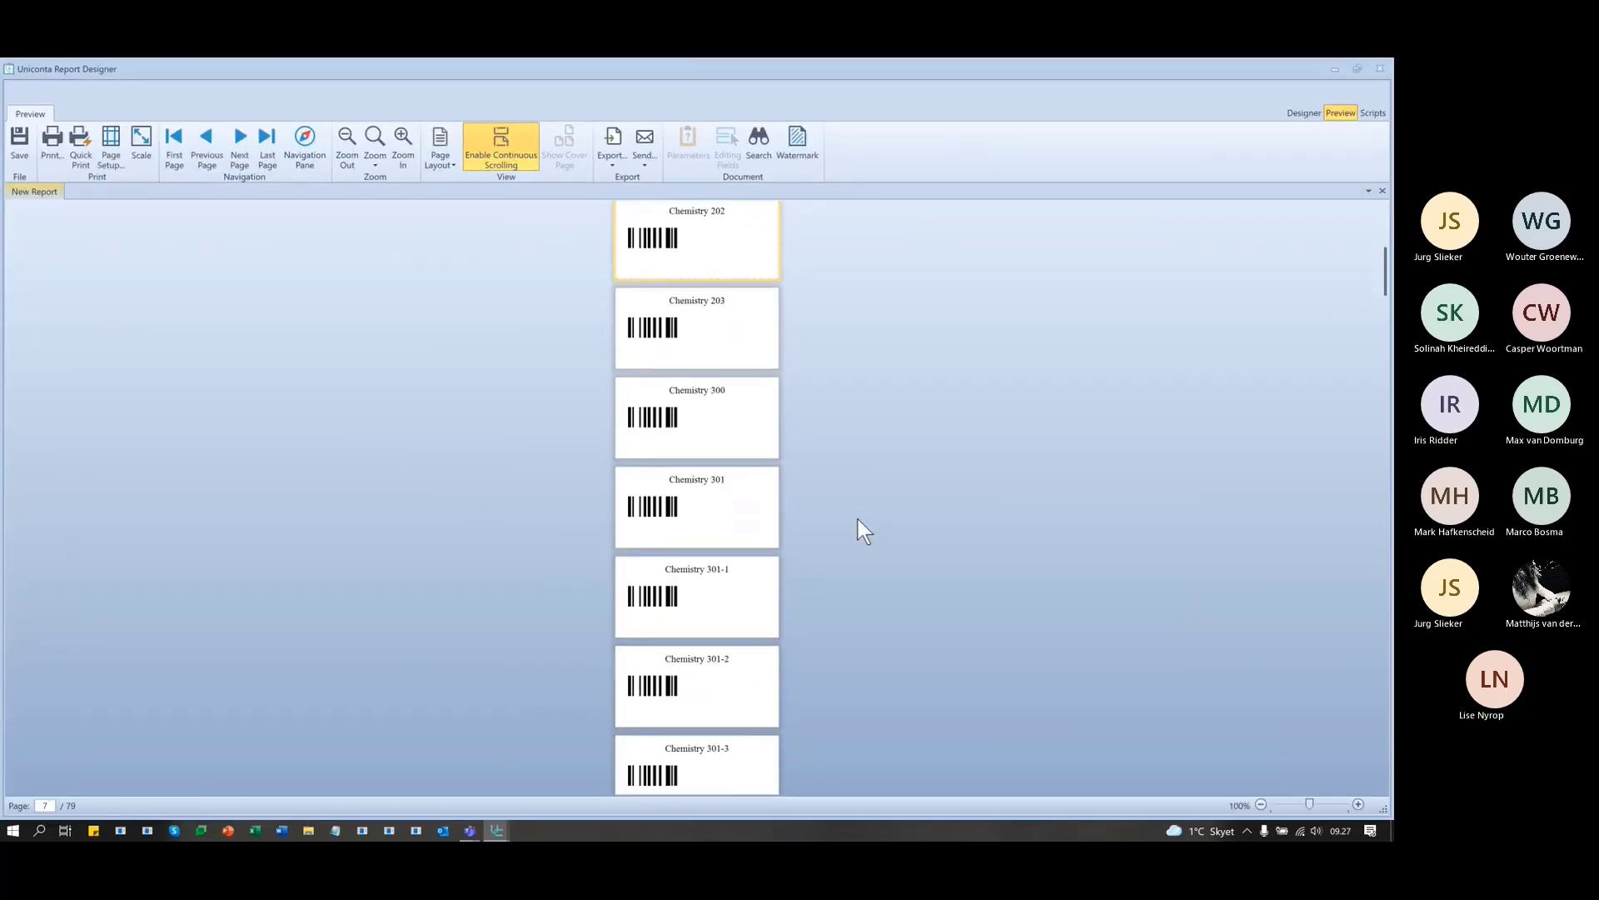
pyautogui.scroll(-3, 858, 521)
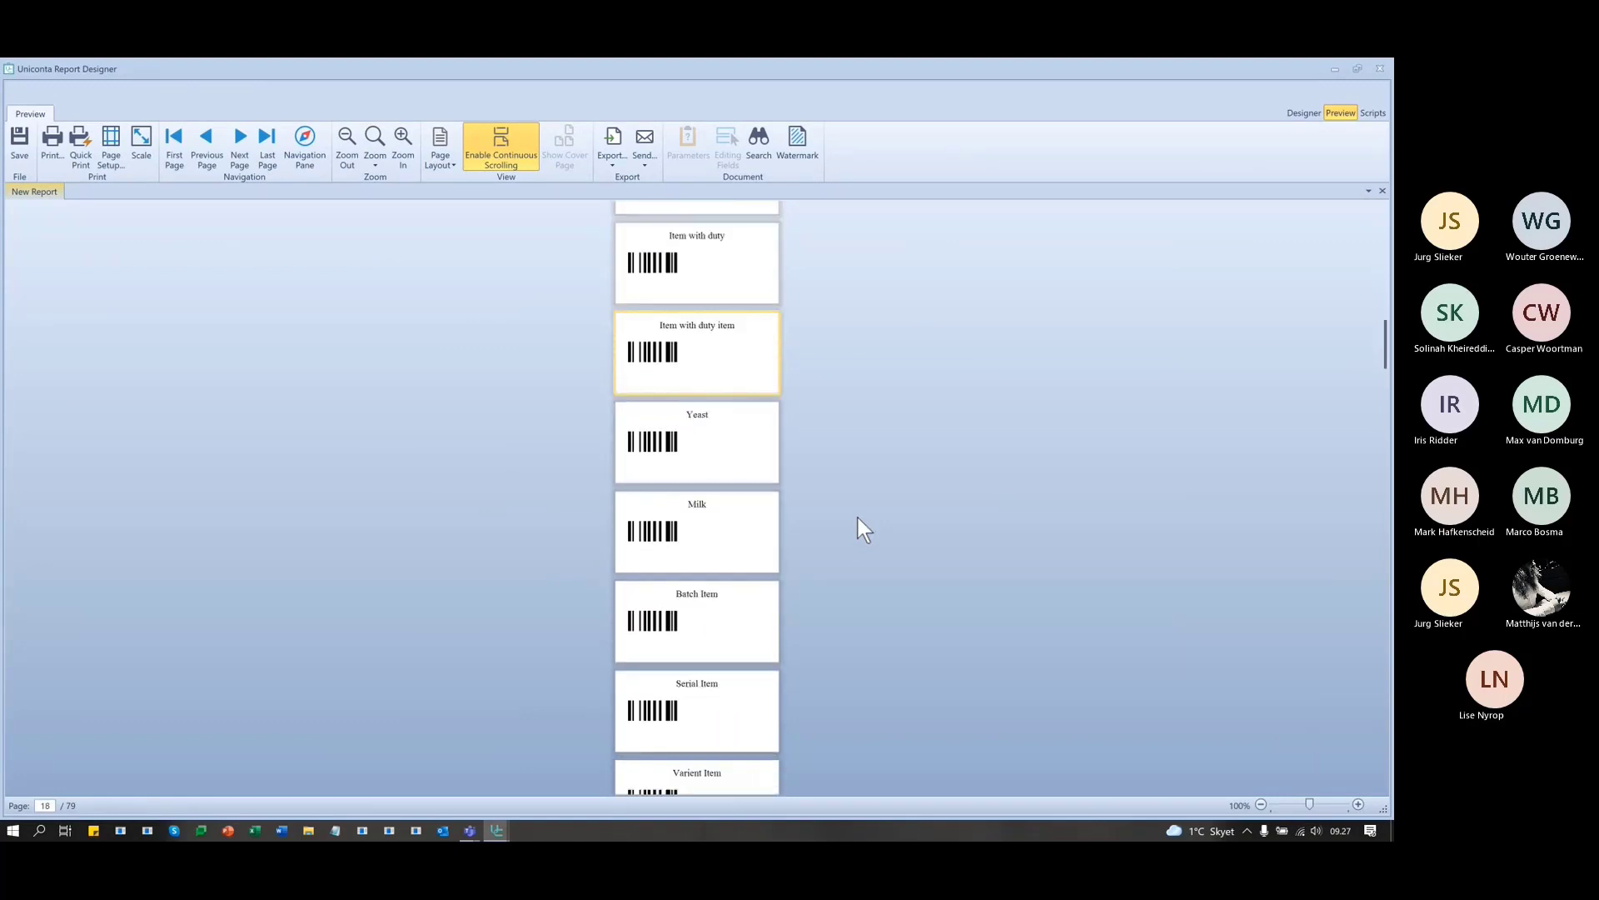
pyautogui.scroll(8, 858, 516)
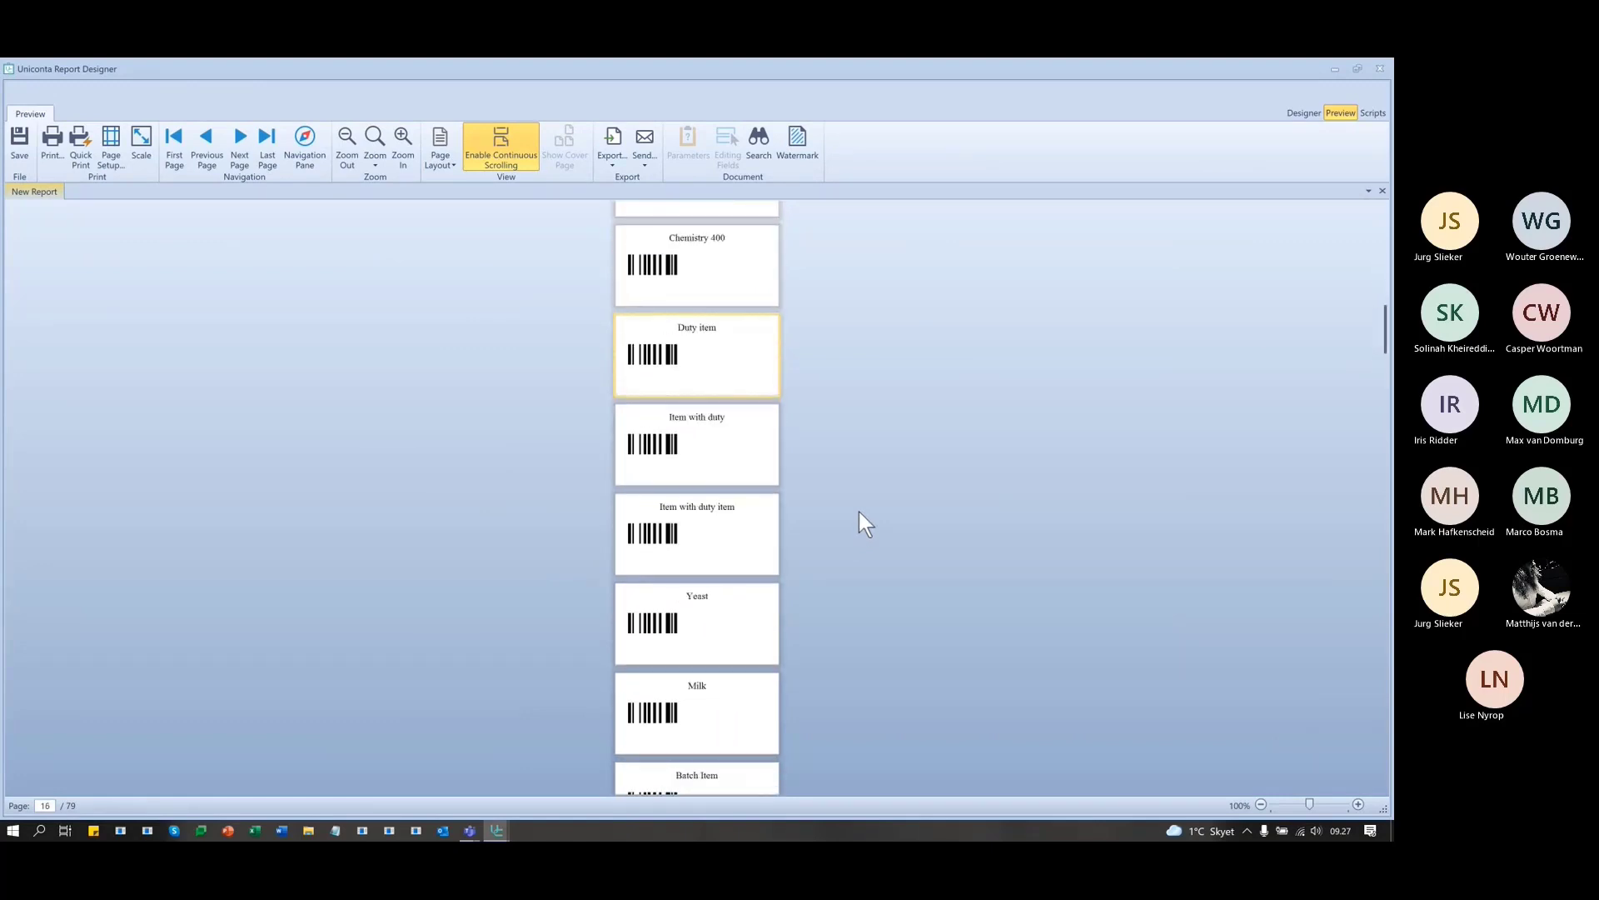
pyautogui.click(1294, 114)
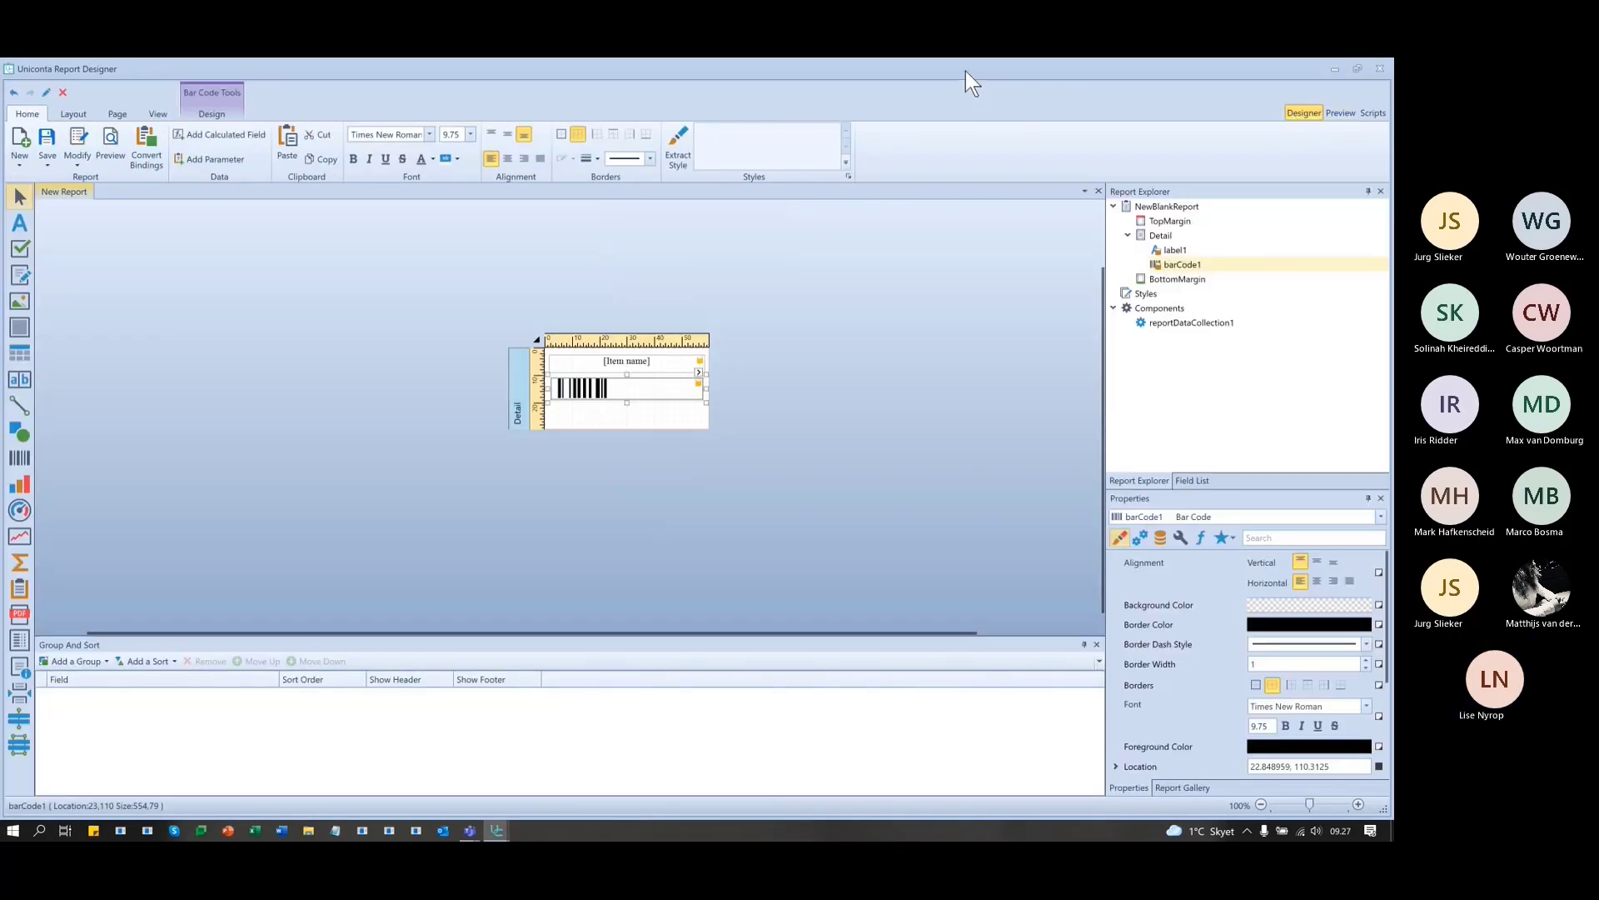
# - Maximize the designer and open the report's smart-tag settings showing data source InvItemClientUser
pyautogui.moveTo(967, 72); pyautogui.dragTo(890, 157)
pyautogui.doubleClick(773, 153)
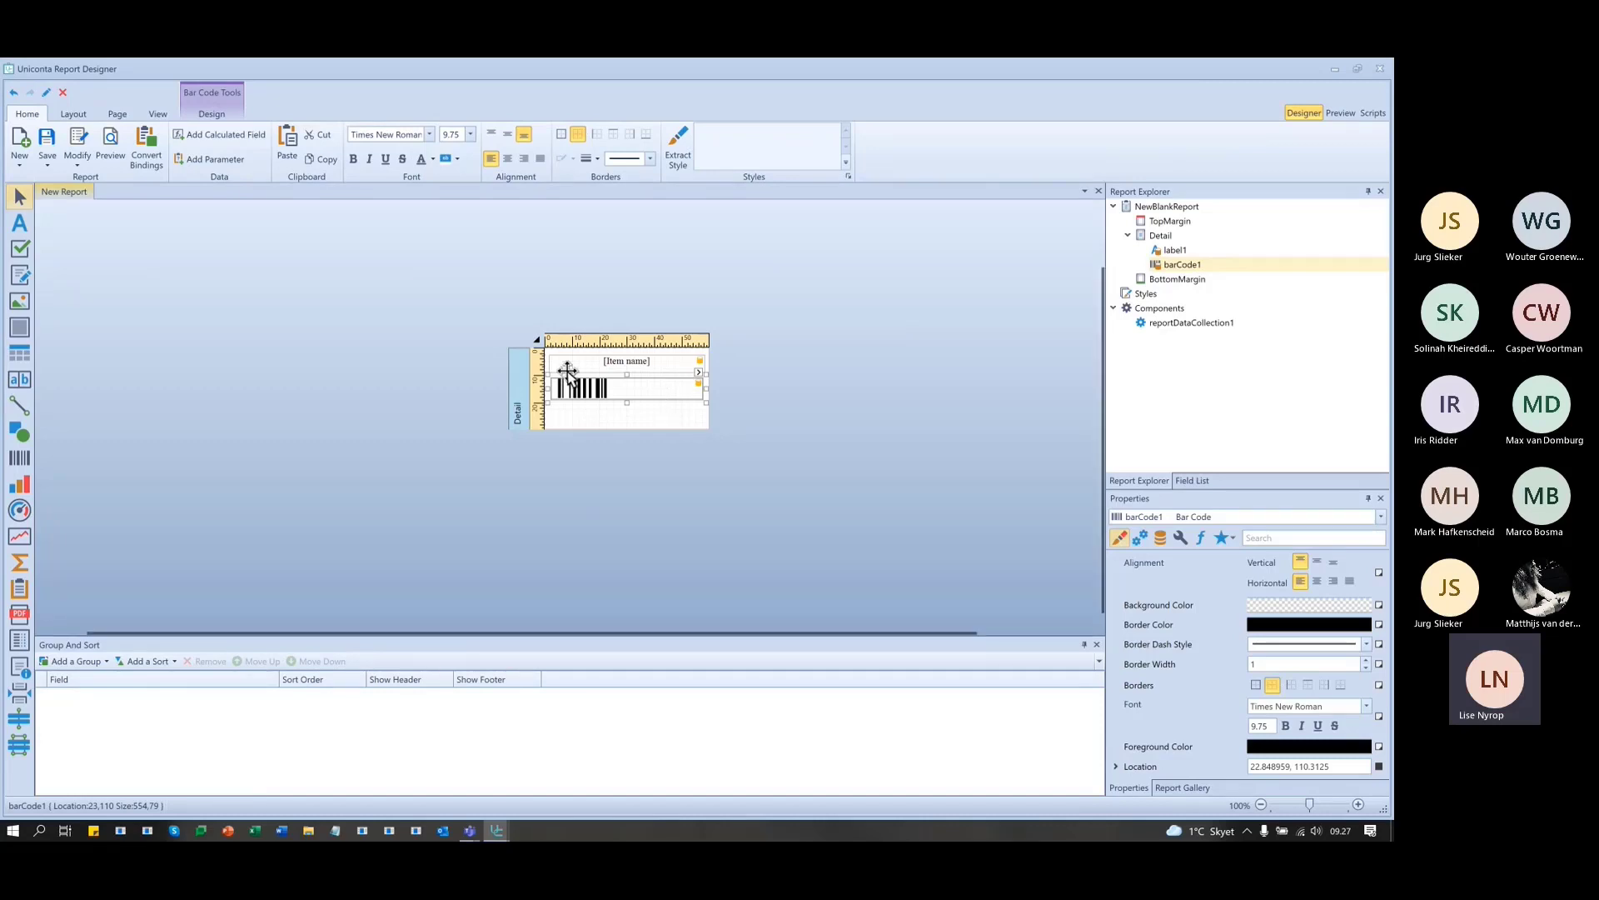
pyautogui.click(538, 340)
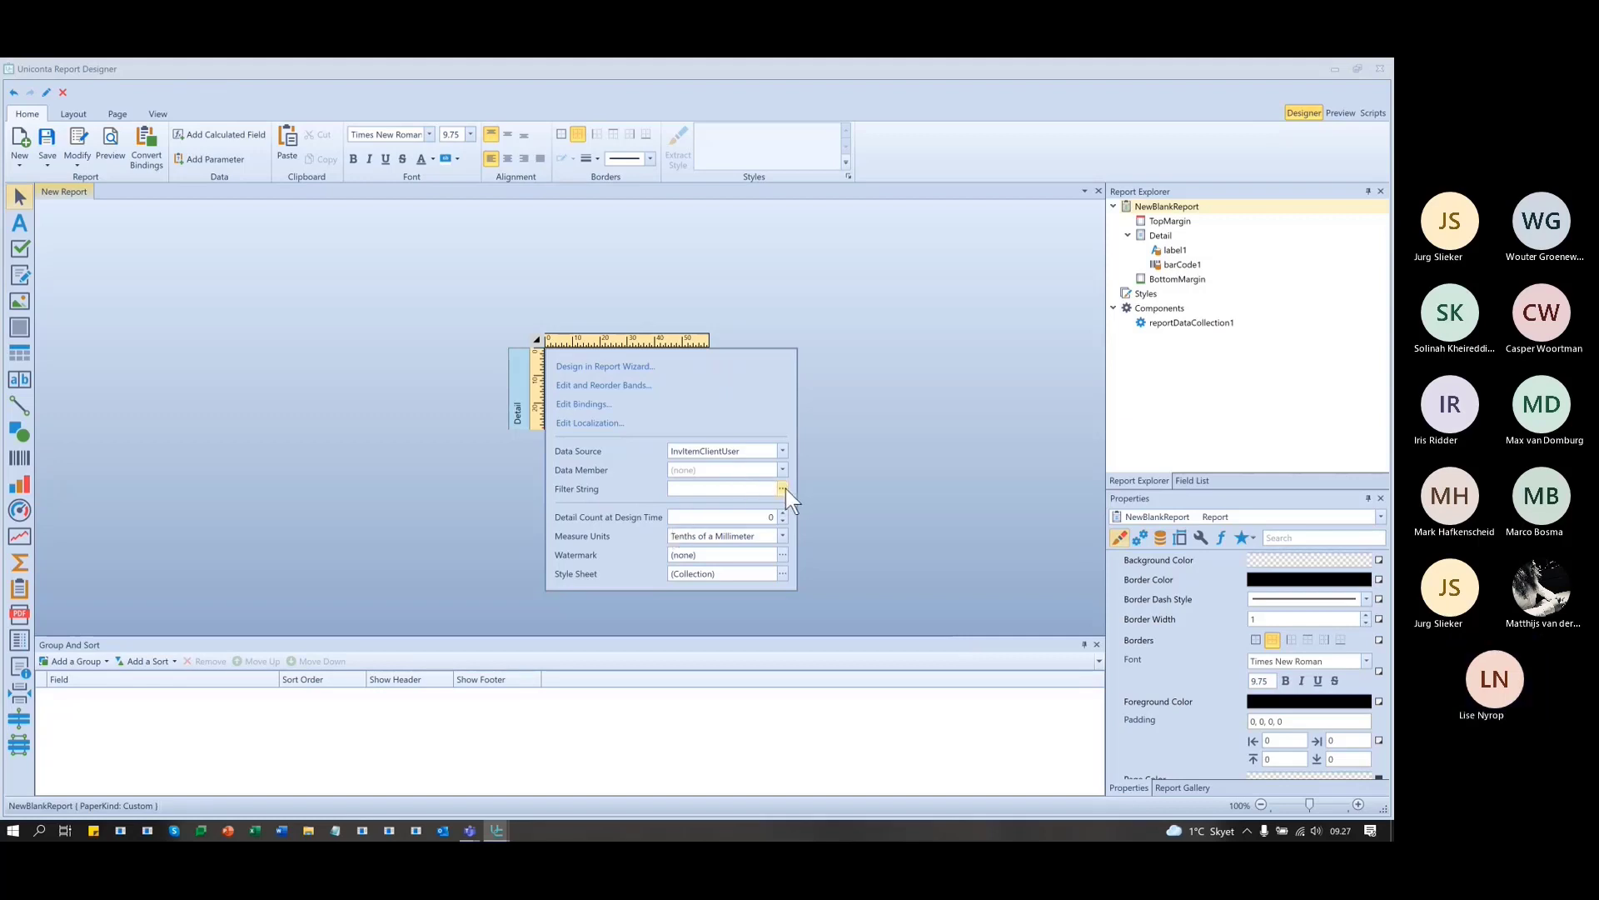
# - Look through the report's data properties and filter editor without changing anything
pyautogui.click(888, 462)
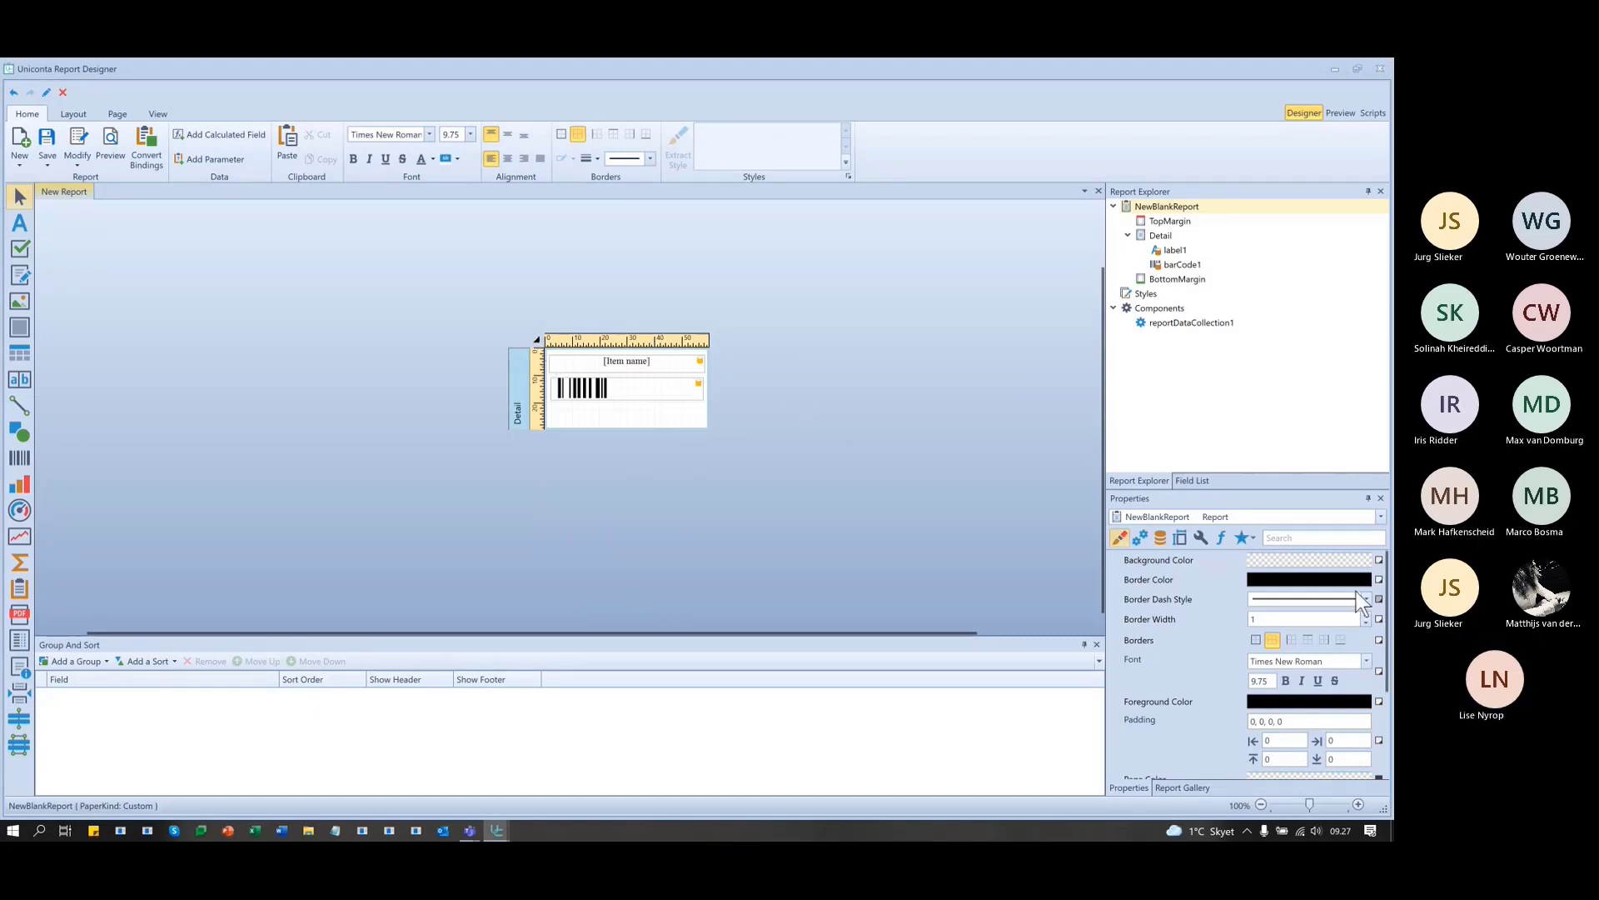
pyautogui.click(1163, 537)
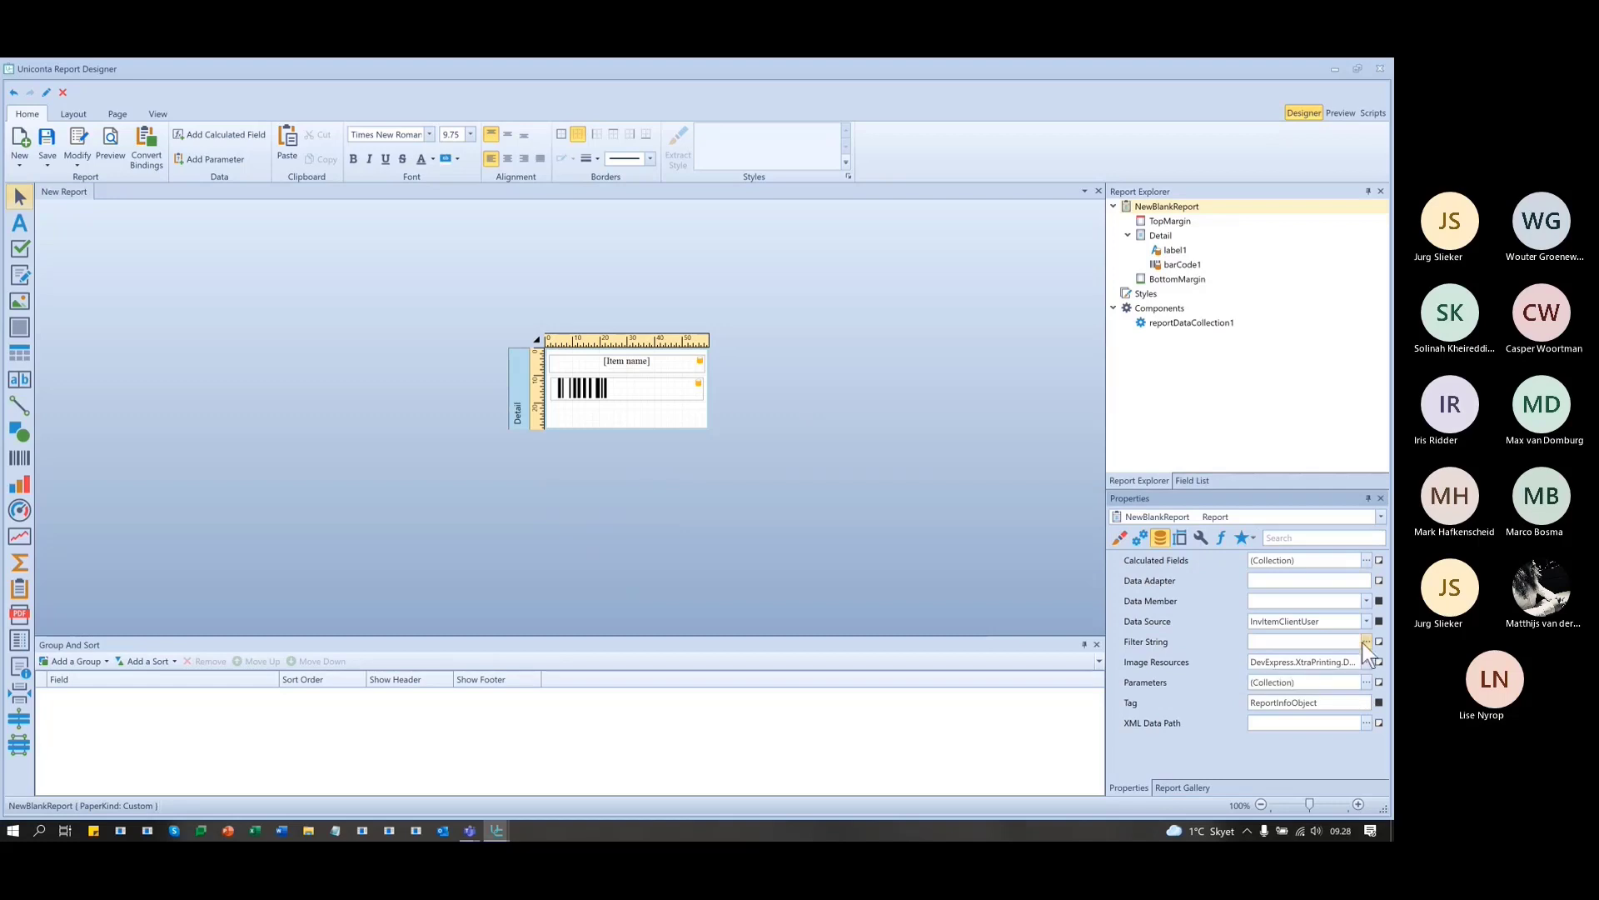
pyautogui.click(1365, 641)
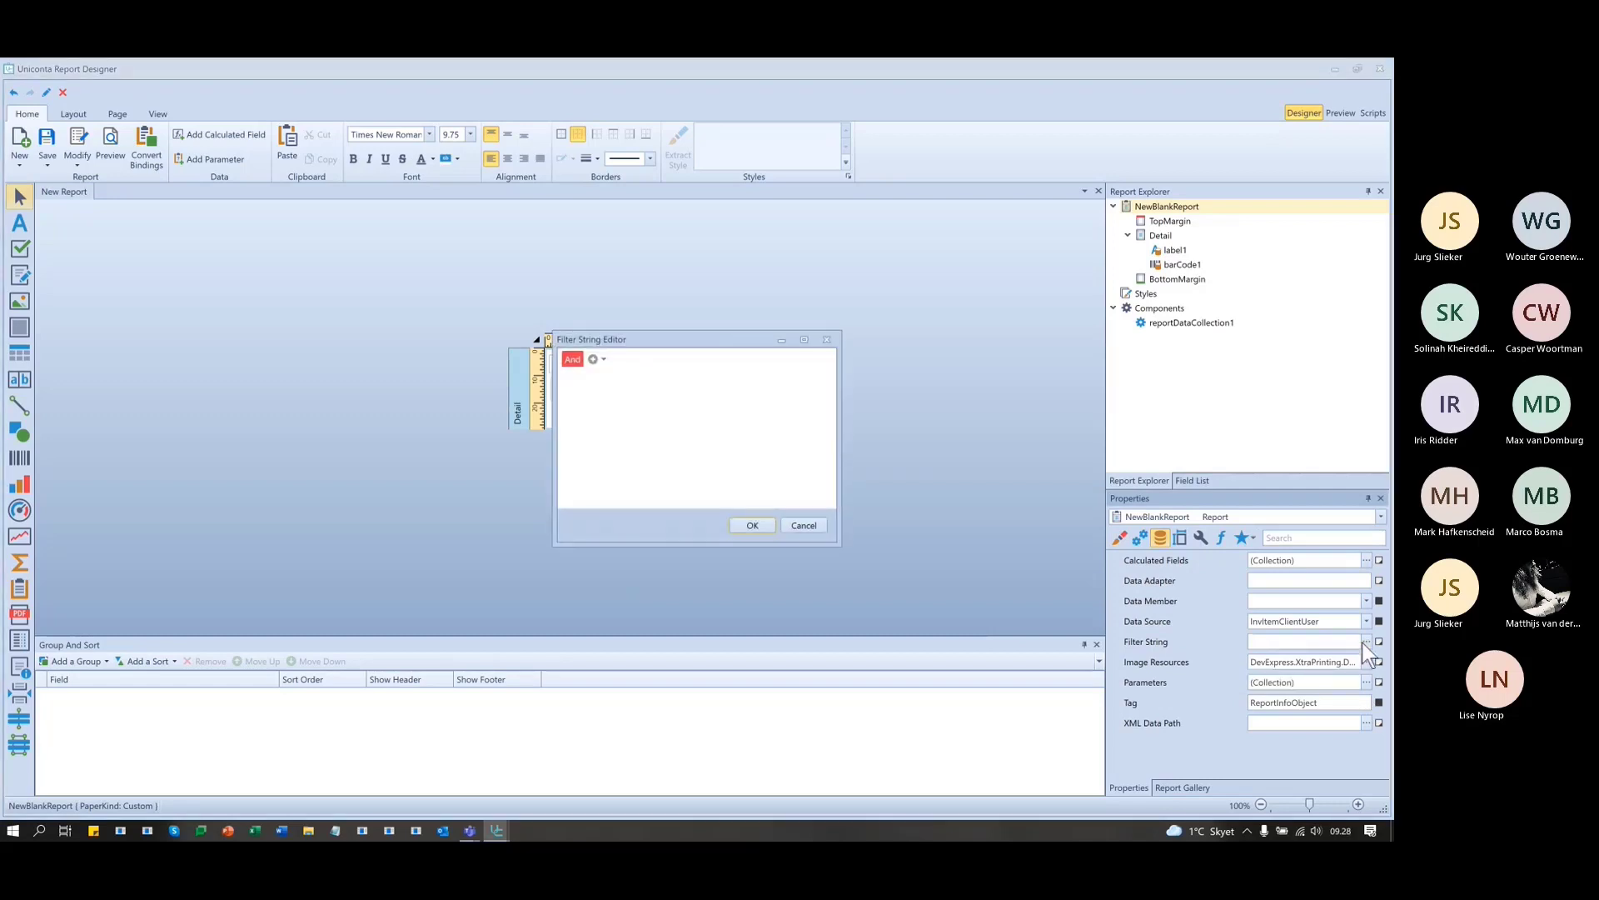
pyautogui.click(826, 339)
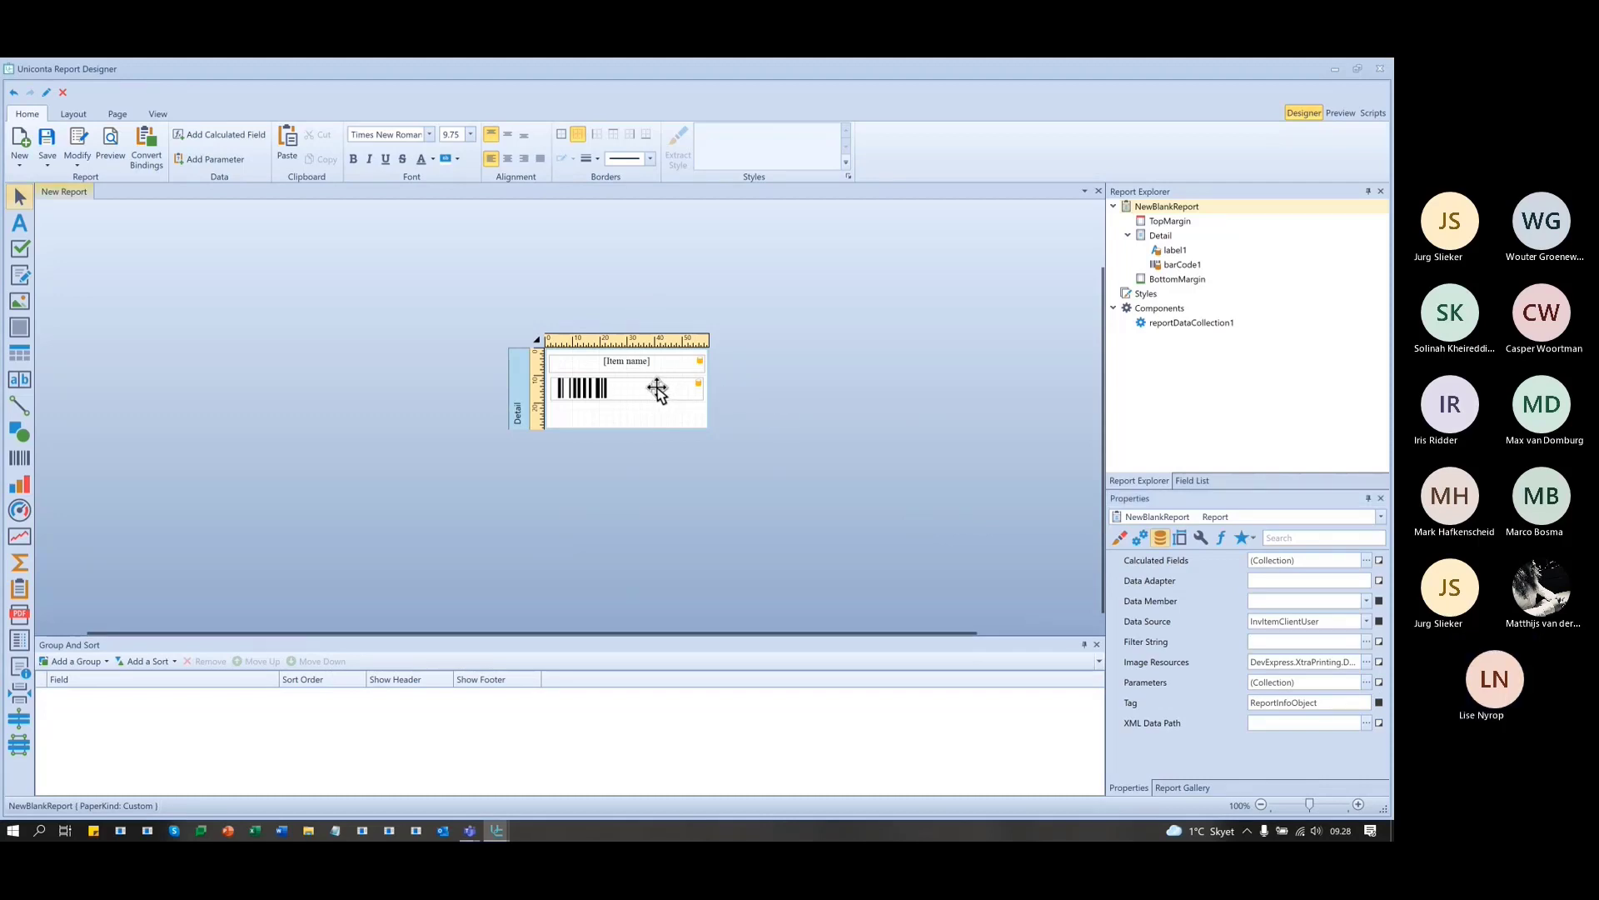
pyautogui.click(537, 340)
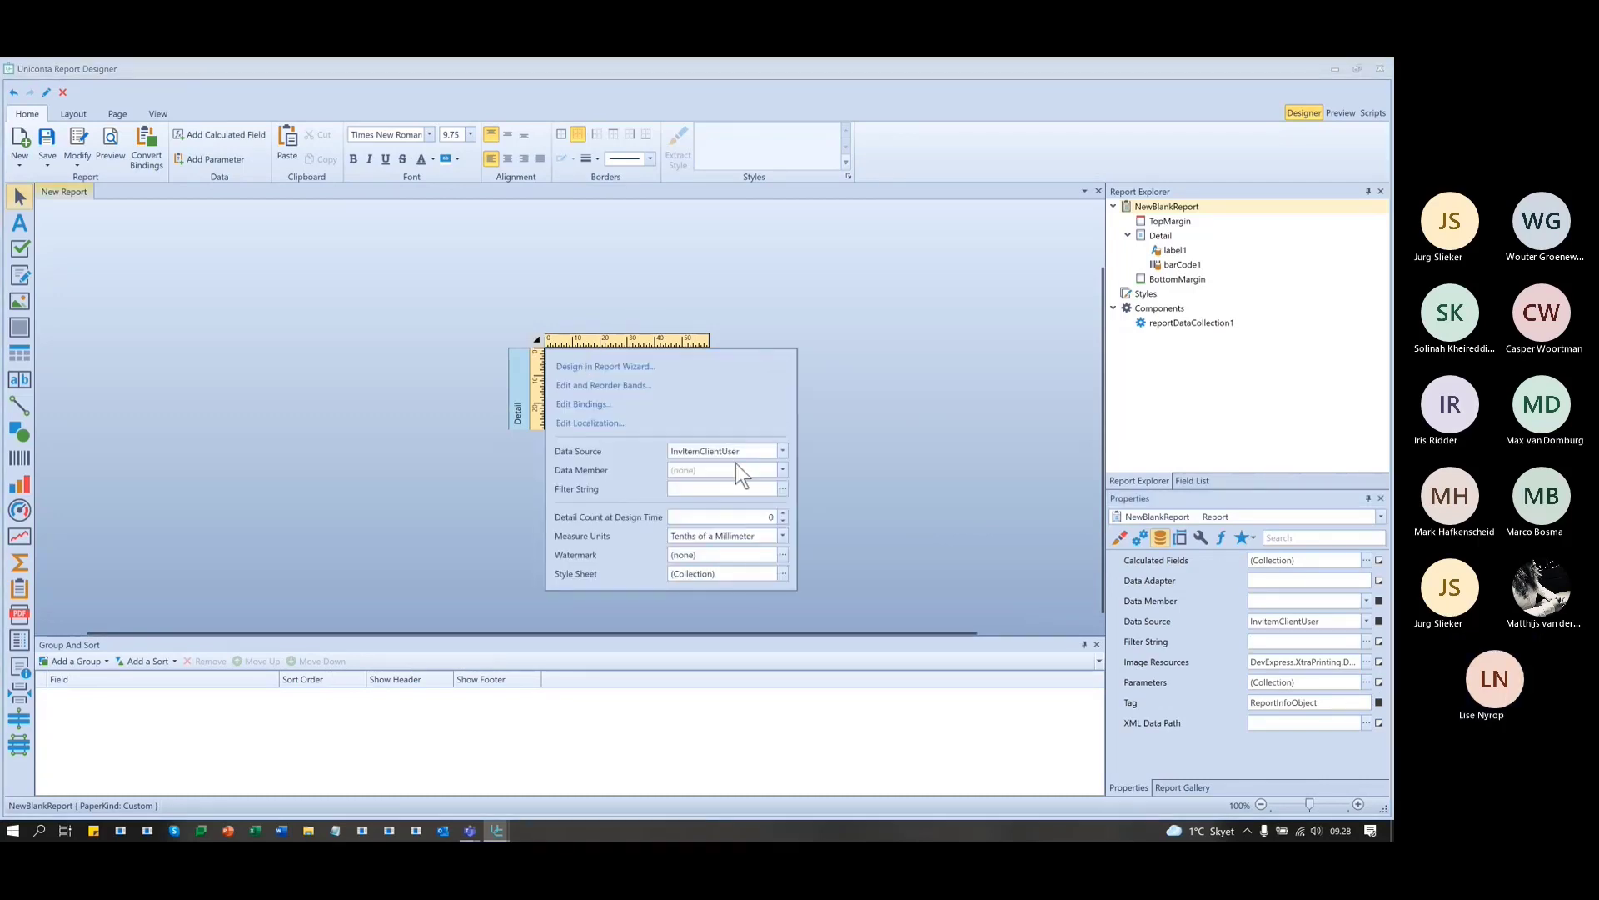
# - Filter the report to Item name starts with 'desk' and preview the single Desk label
pyautogui.click(782, 489)
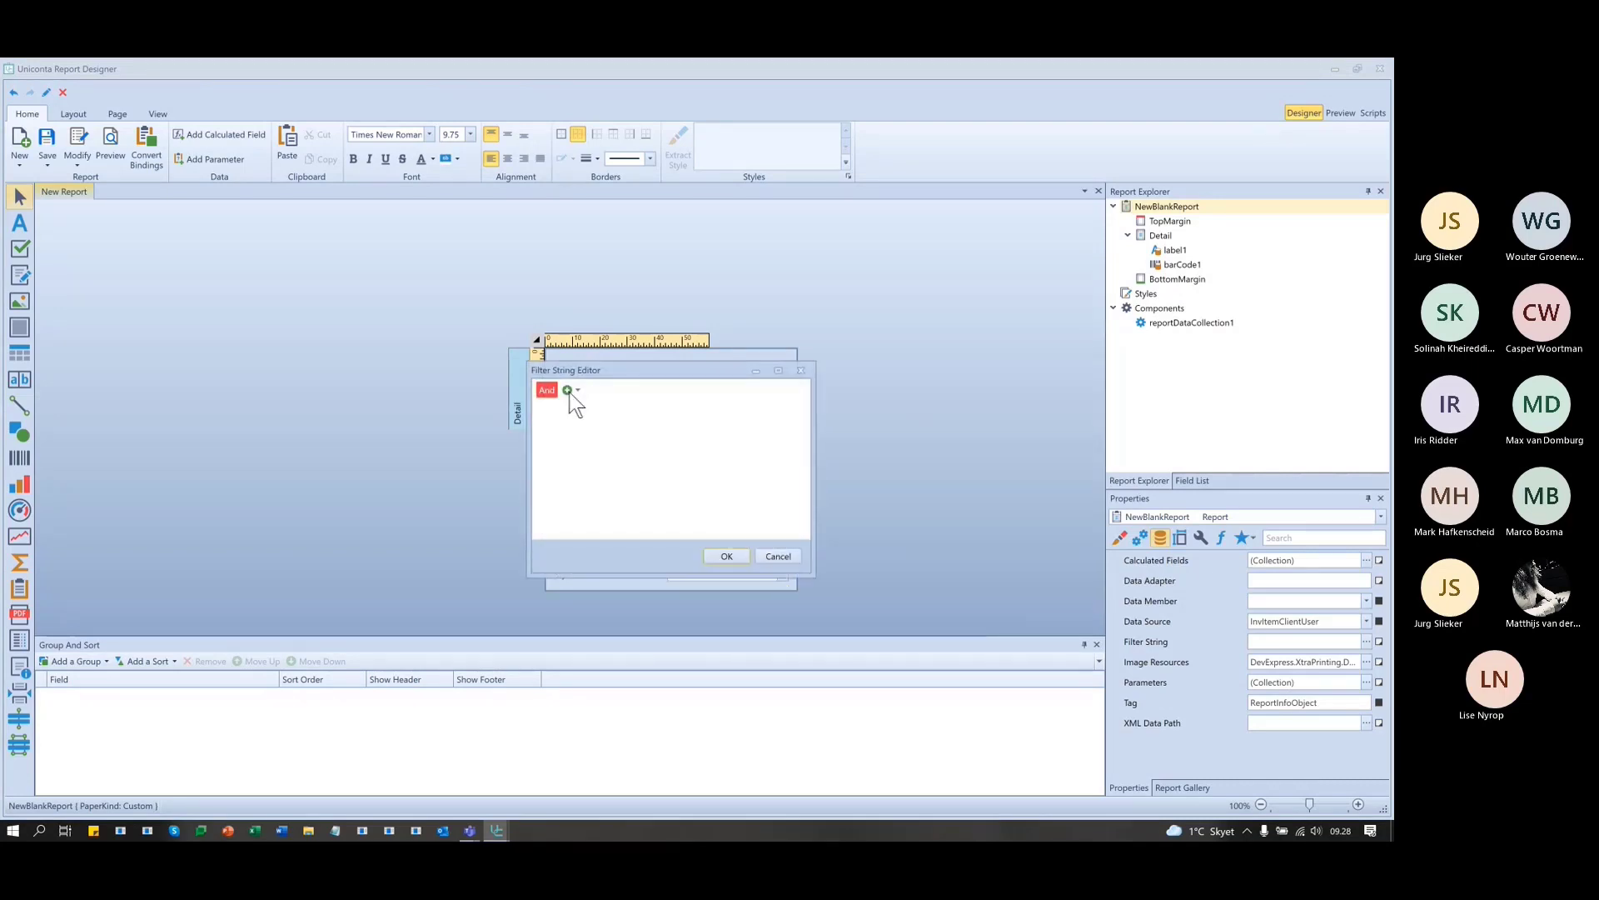
pyautogui.click(572, 411)
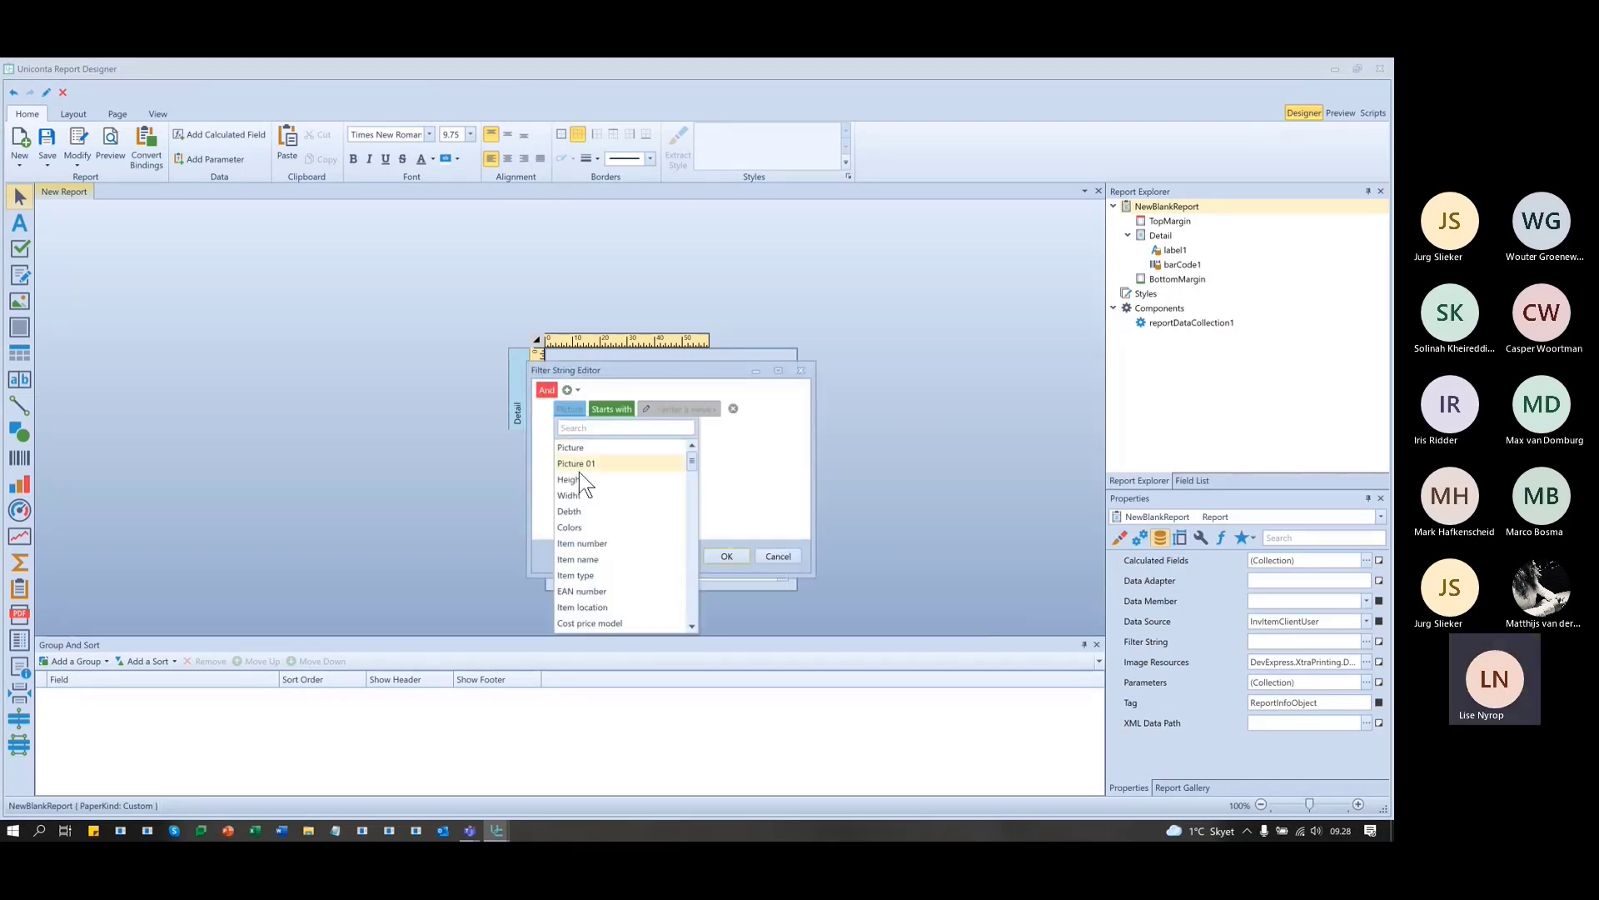
pyautogui.click(588, 559)
pyautogui.click(702, 408)
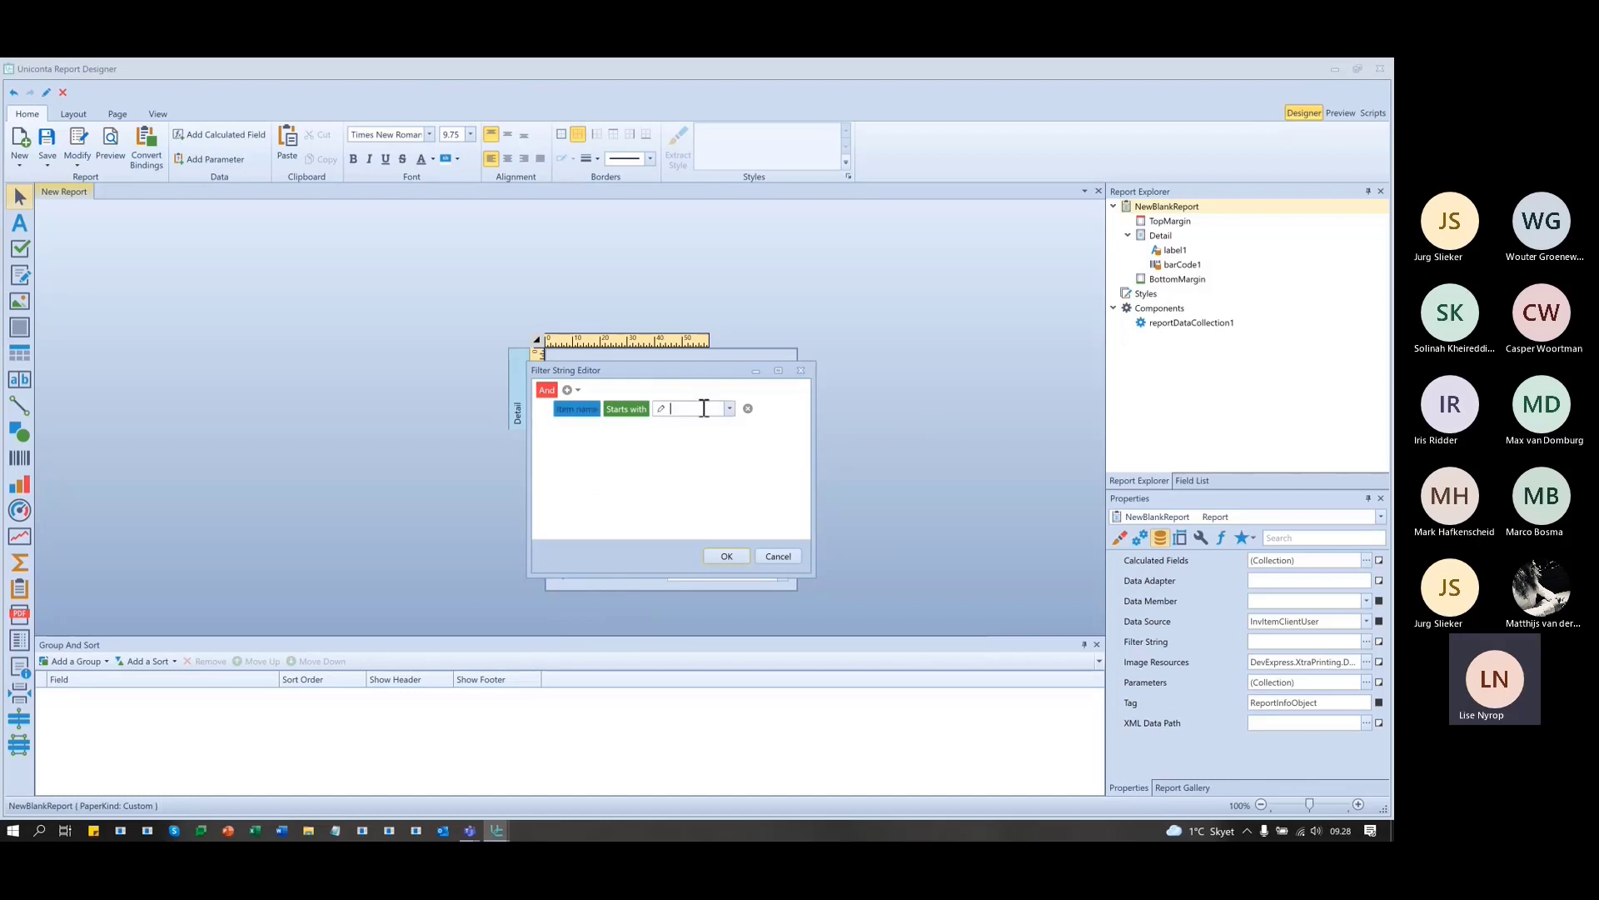
pyautogui.write('desk')
pyautogui.click(722, 556)
pyautogui.click(902, 309)
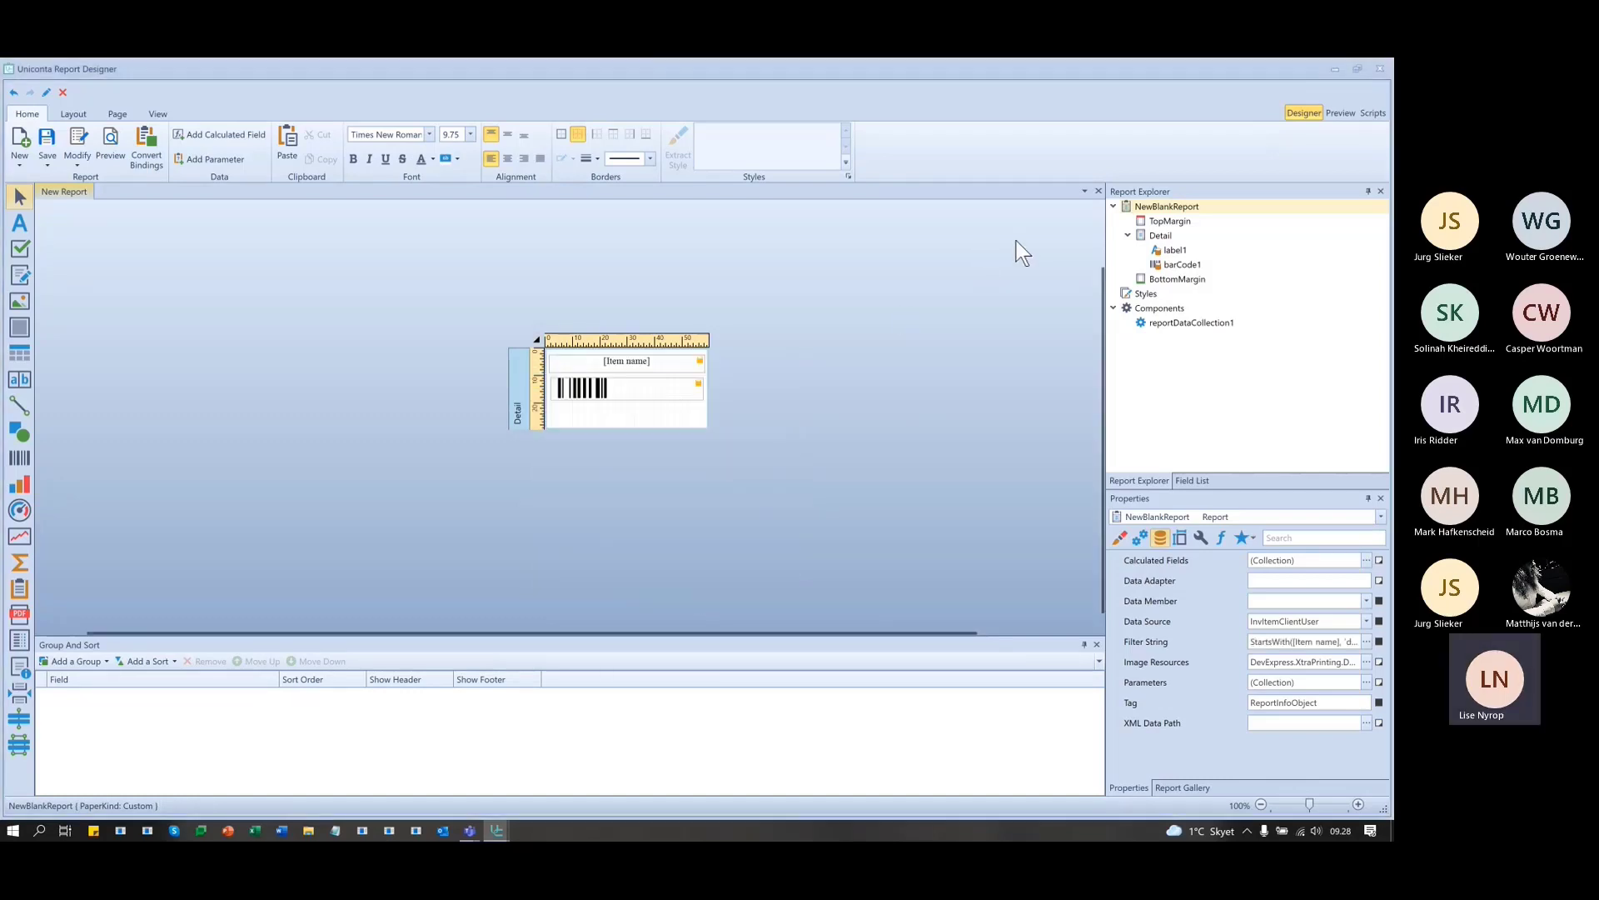
pyautogui.click(1327, 111)
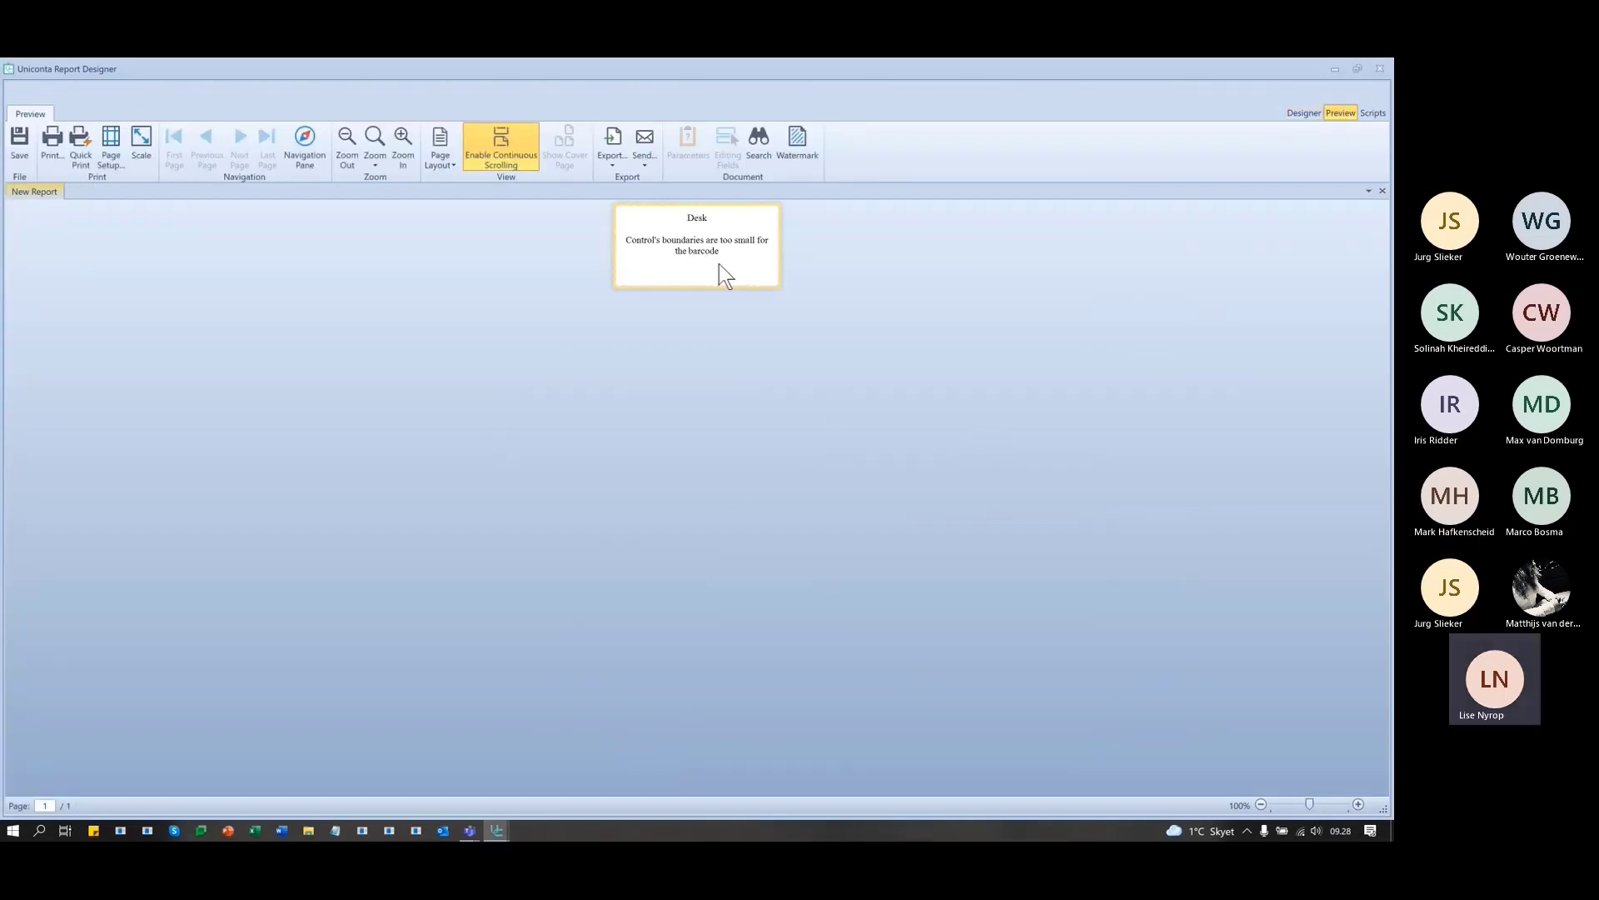
pyautogui.click(1304, 112)
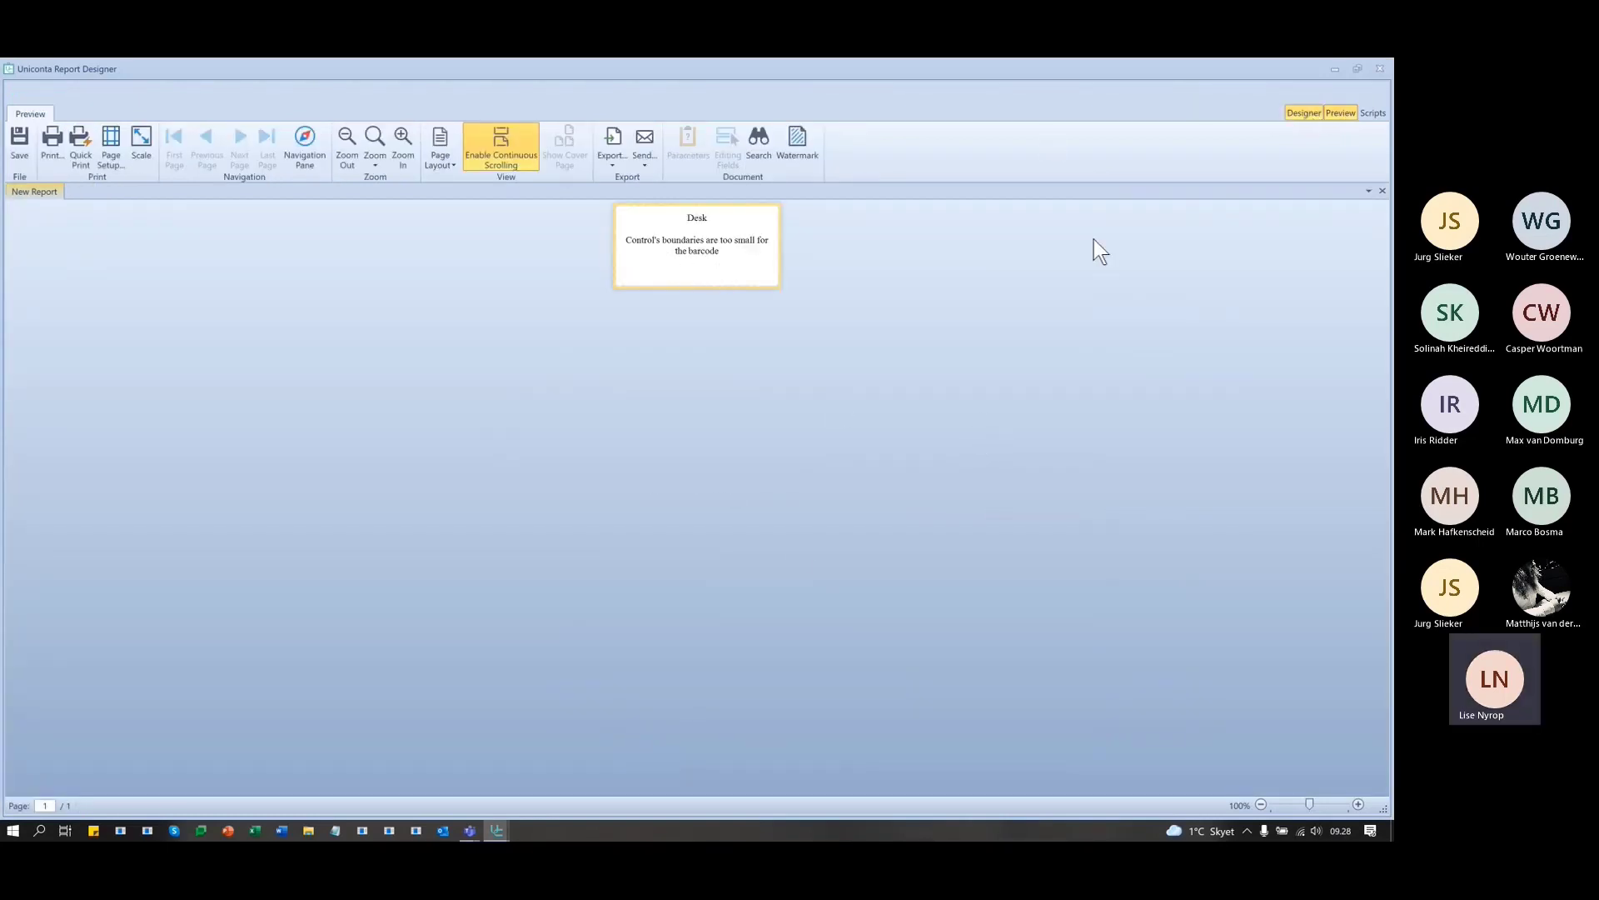
pyautogui.click(635, 390)
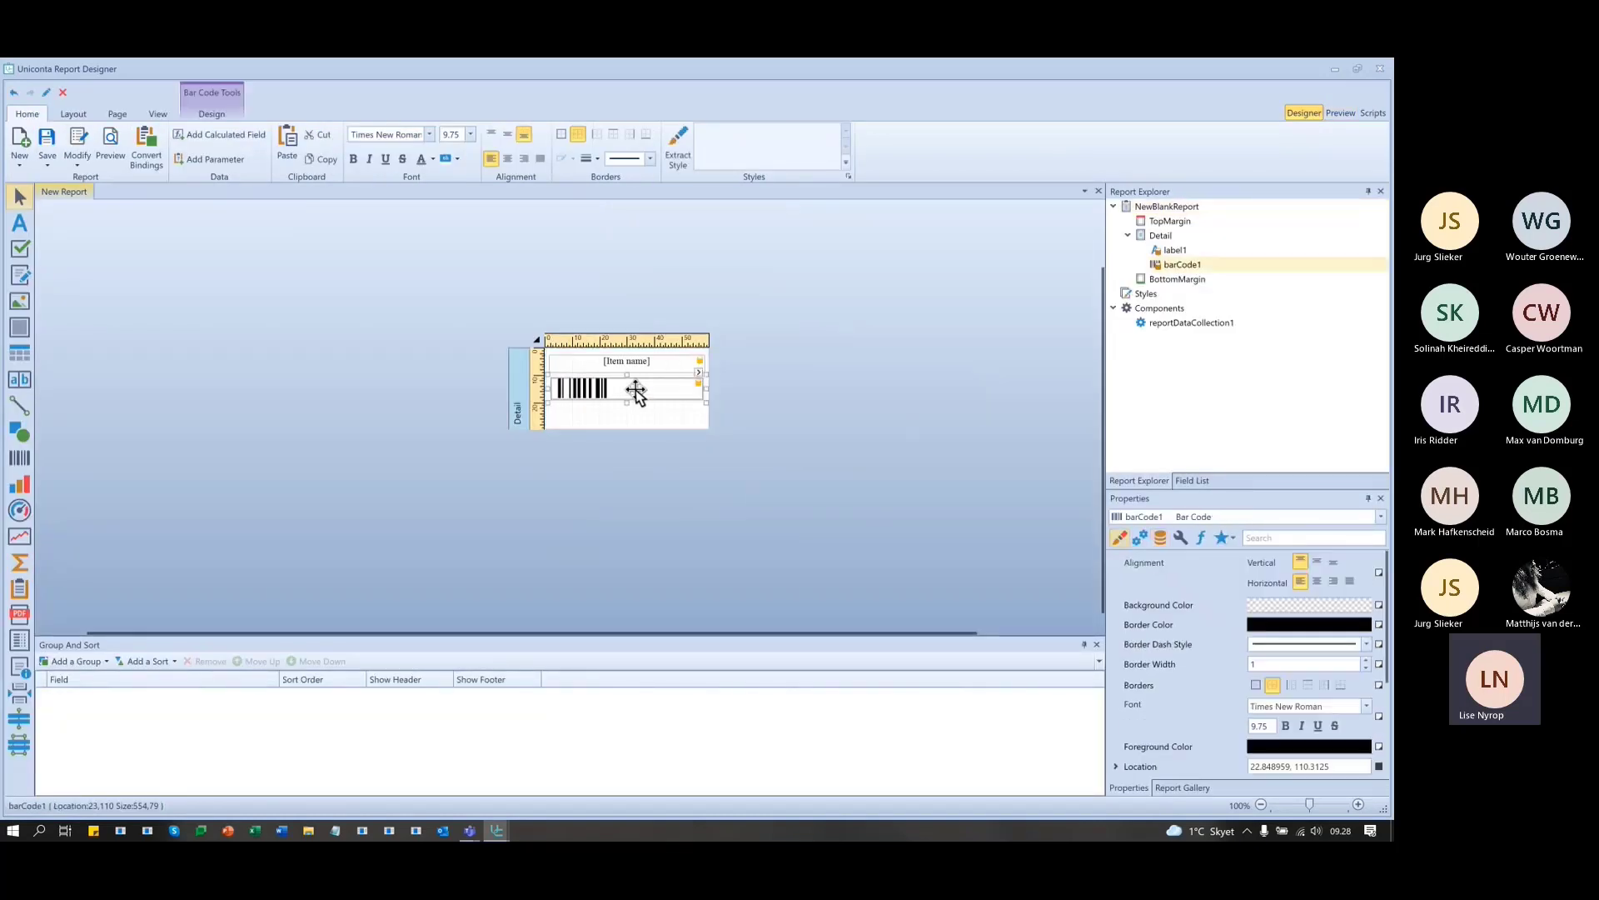
# - Open the barcode's settings and expand the Symbology list, currently set to Code 128
pyautogui.click(698, 372)
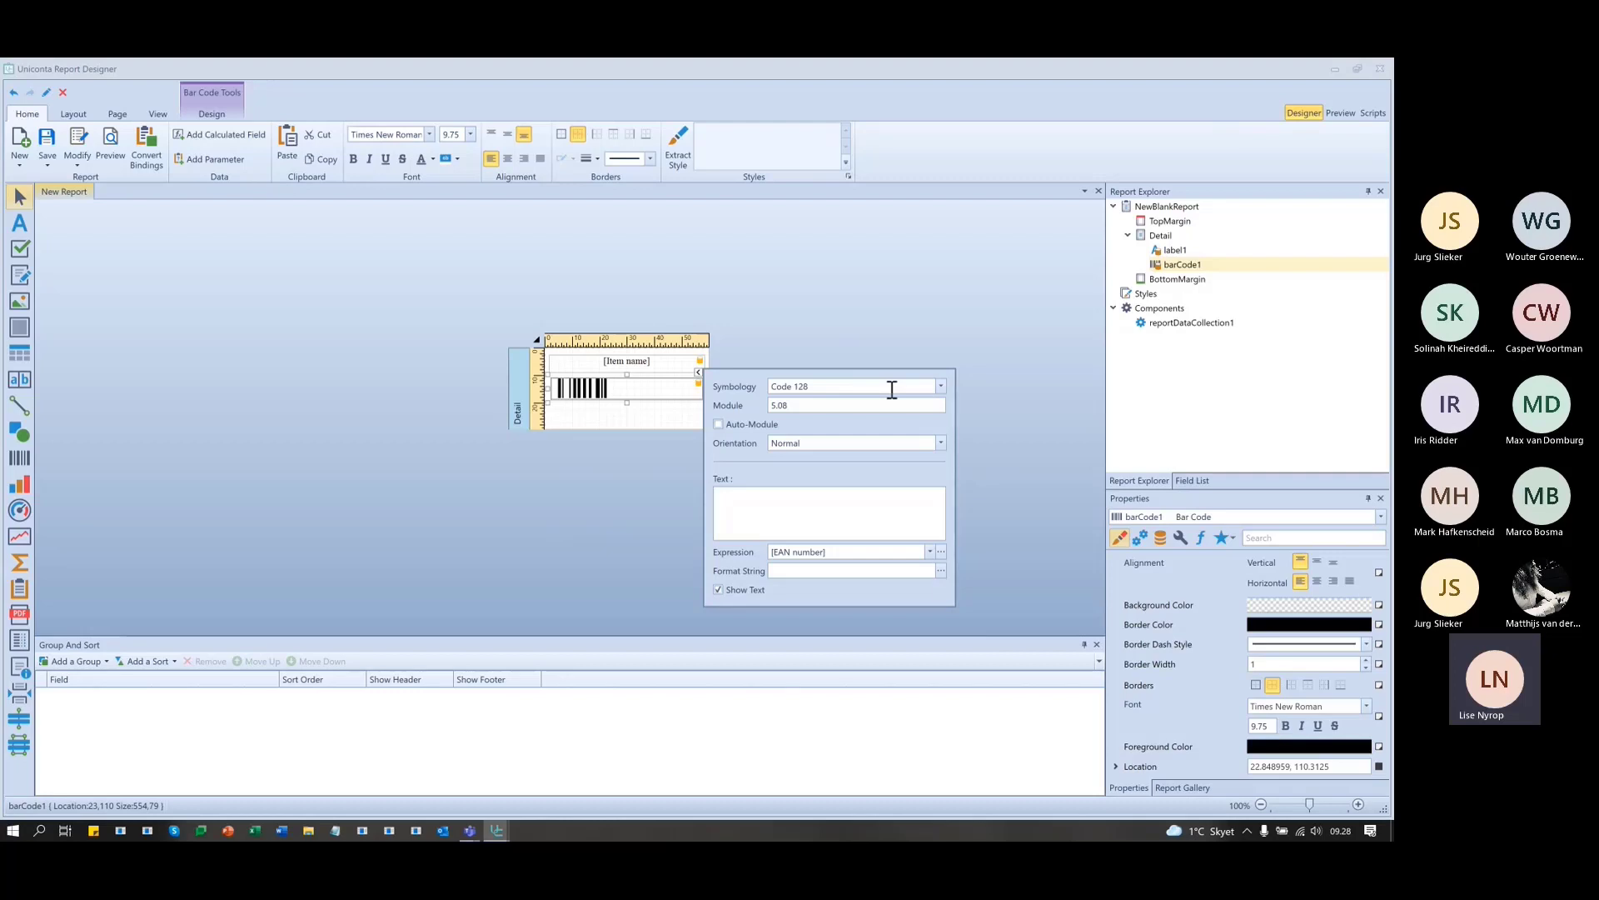
pyautogui.click(942, 385)
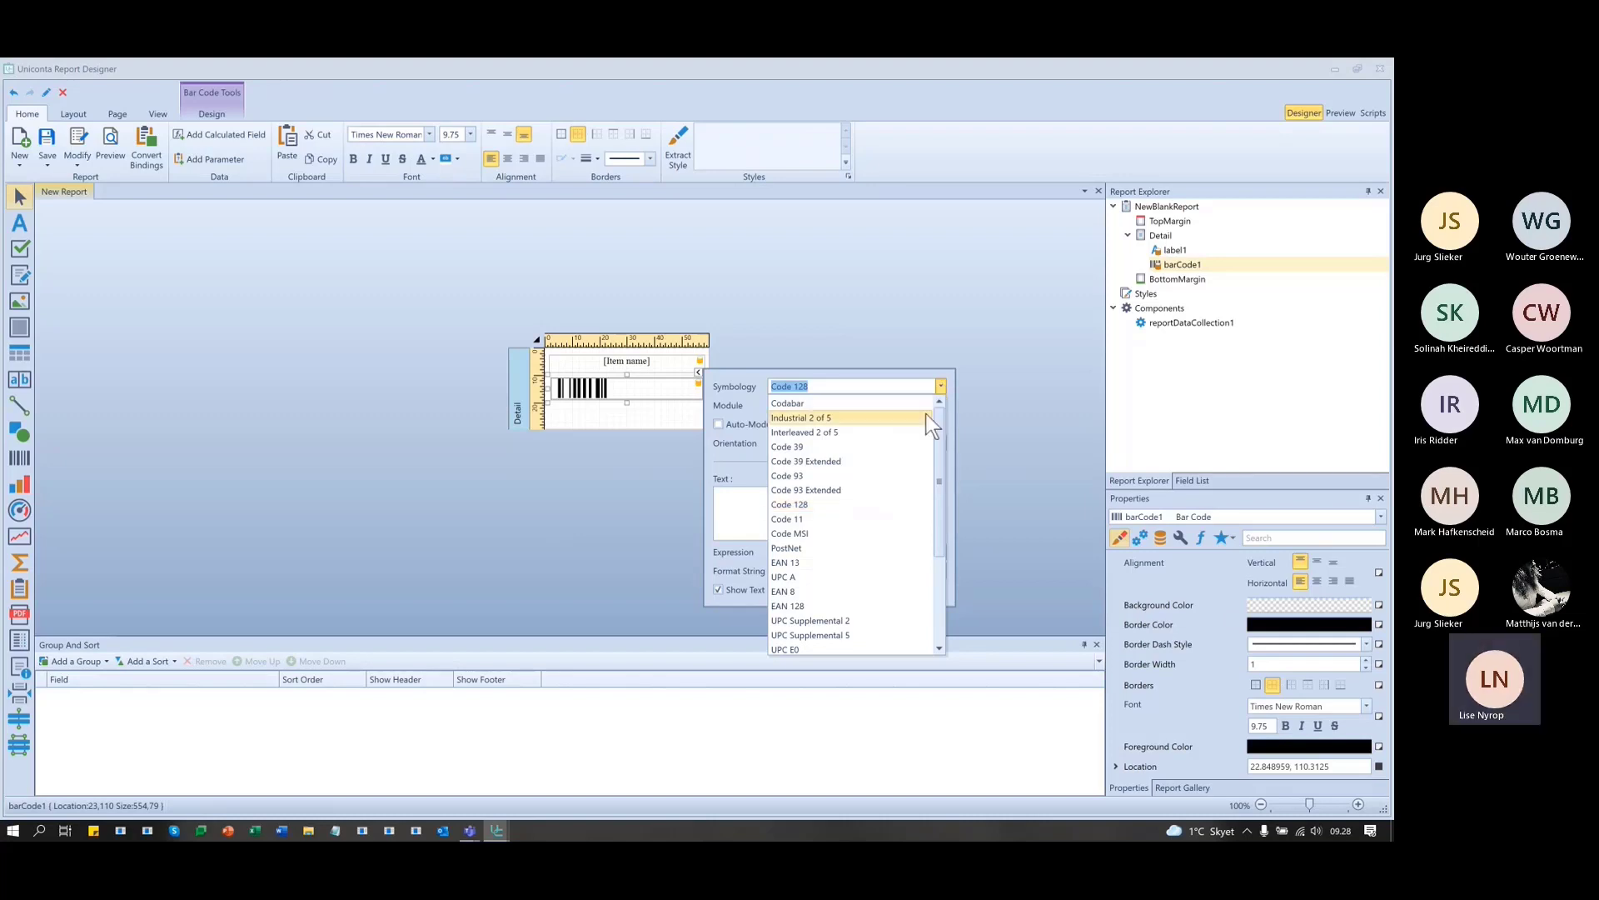
pyautogui.moveTo(942, 425)
pyautogui.mouseDown()
pyautogui.moveTo(937, 535)
pyautogui.moveTo(932, 408)
pyautogui.mouseUp()
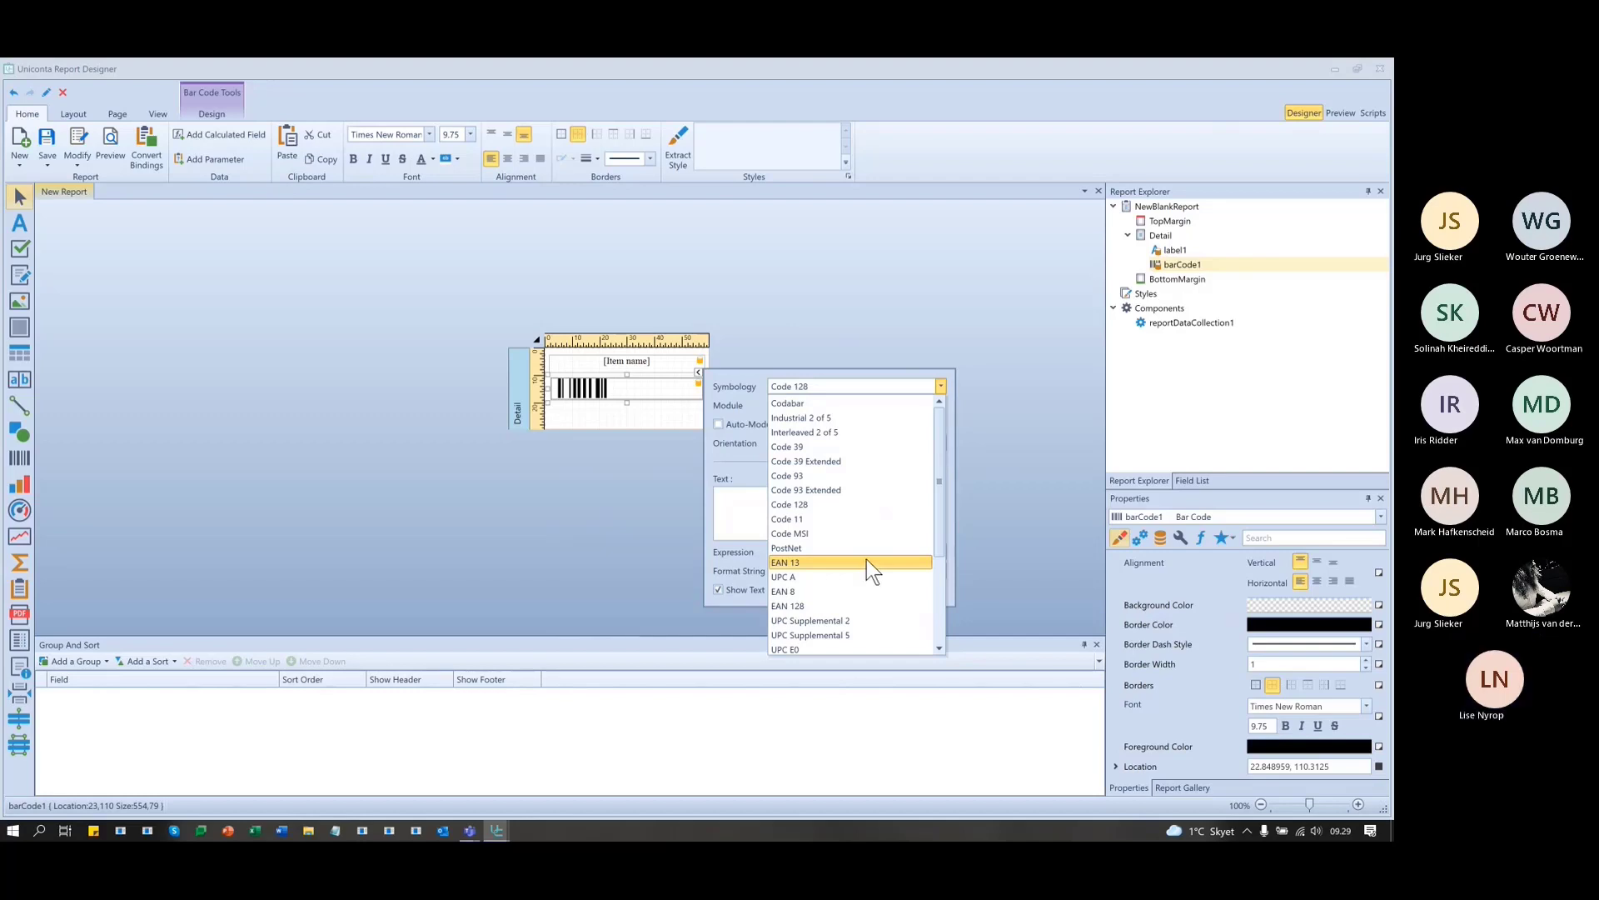
# - Set the label barcode symbology to EAN 128 with a module width of 2
pyautogui.click(858, 605)
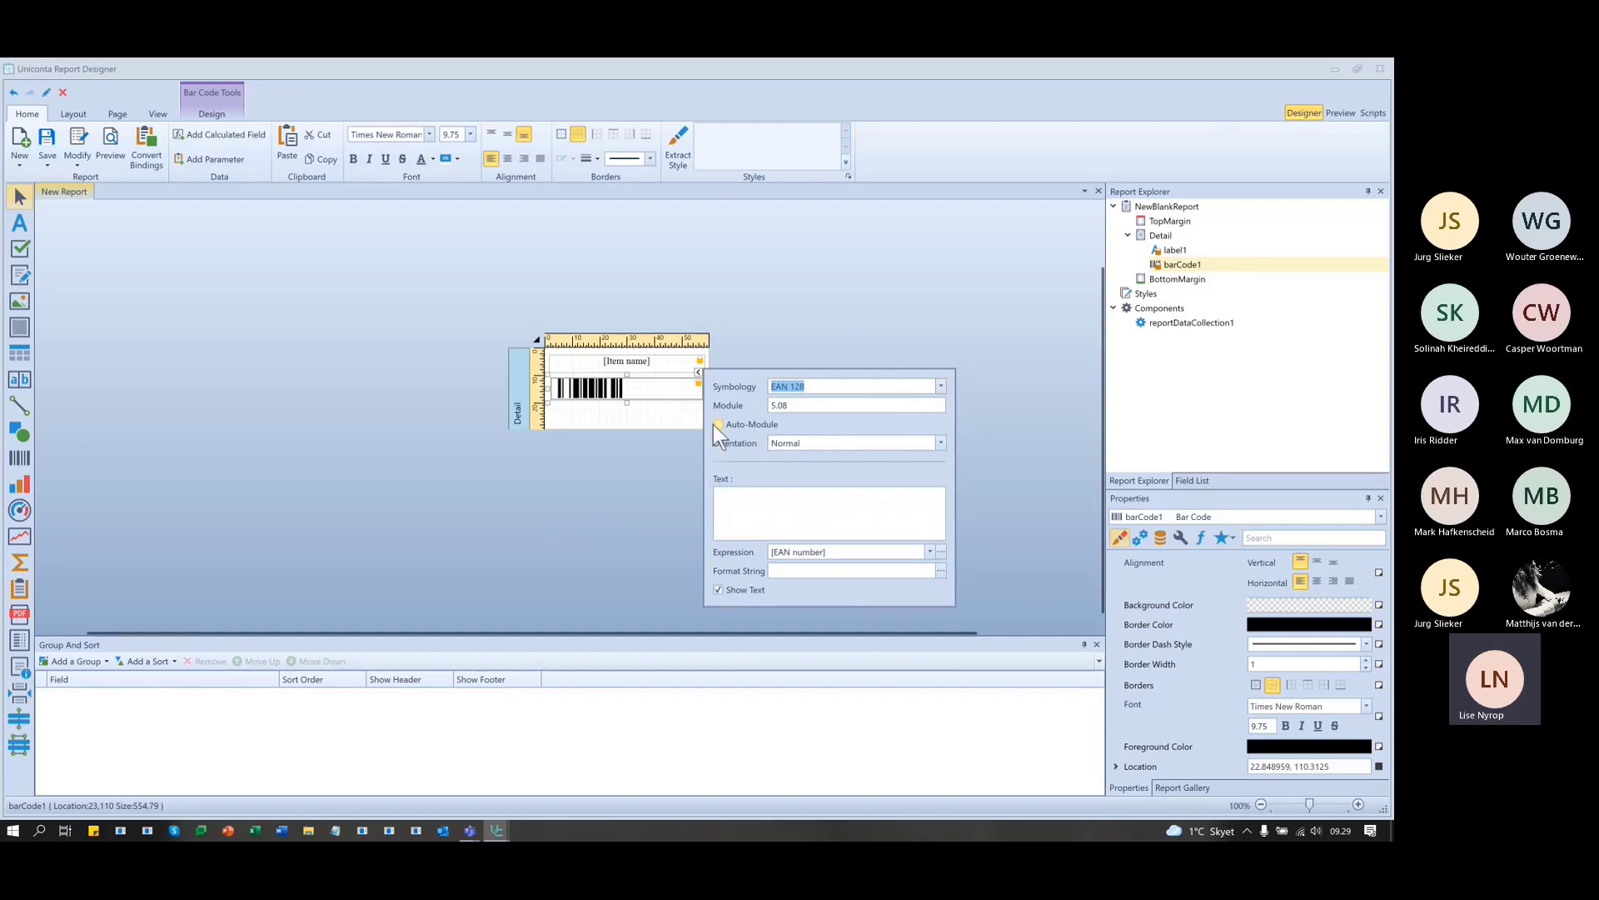
pyautogui.click(818, 405)
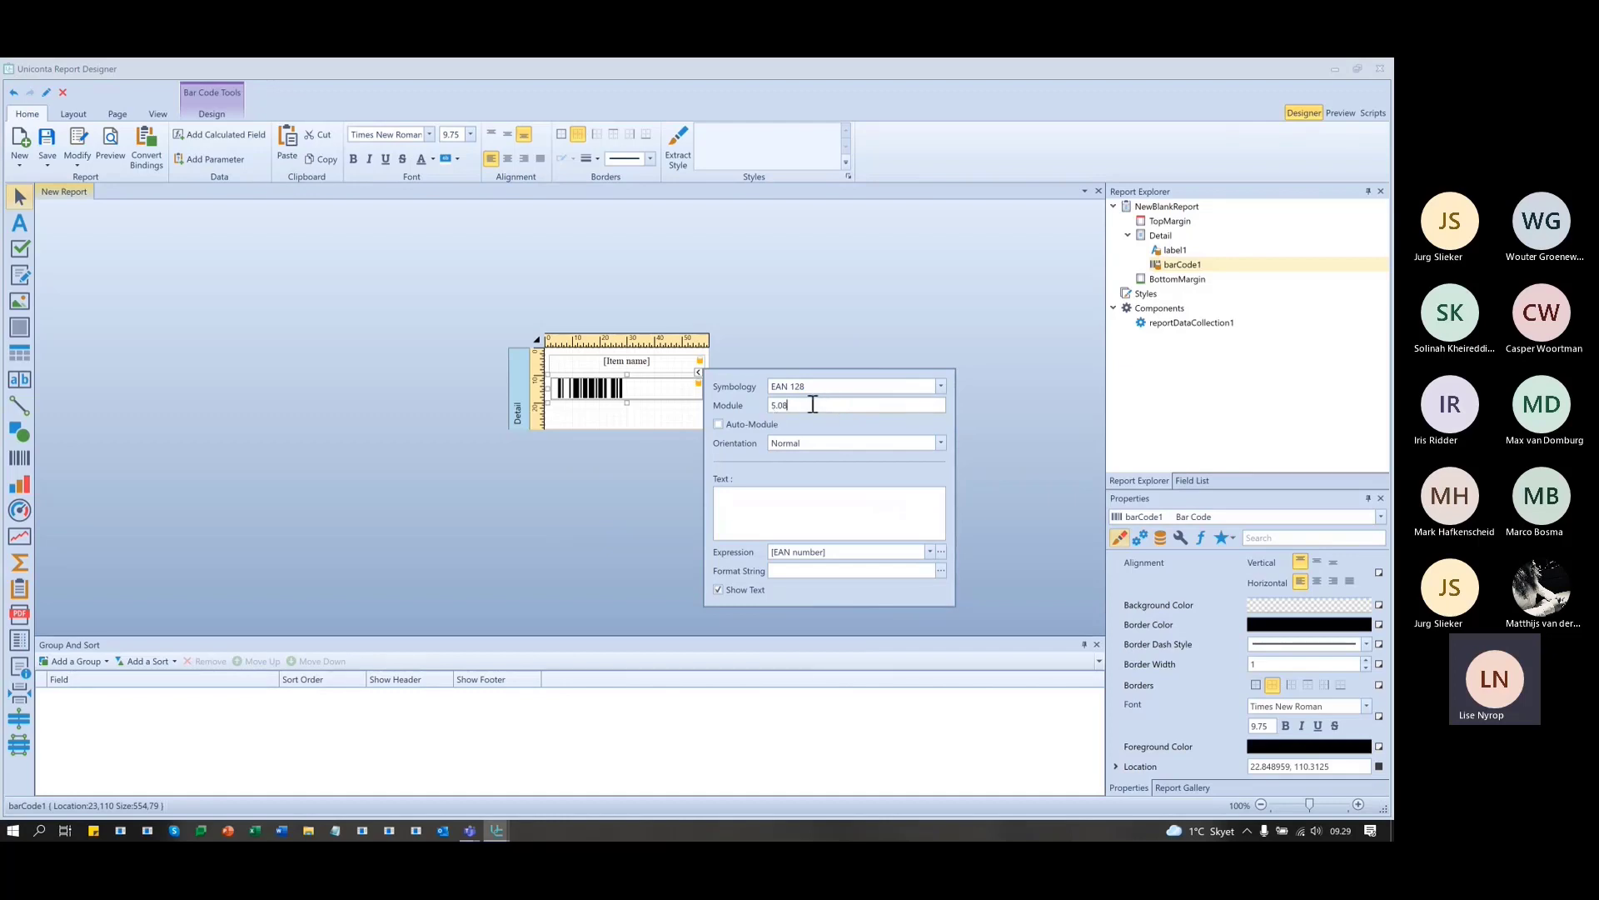
pyautogui.moveTo(811, 405); pyautogui.dragTo(733, 405)
pyautogui.write('1.')
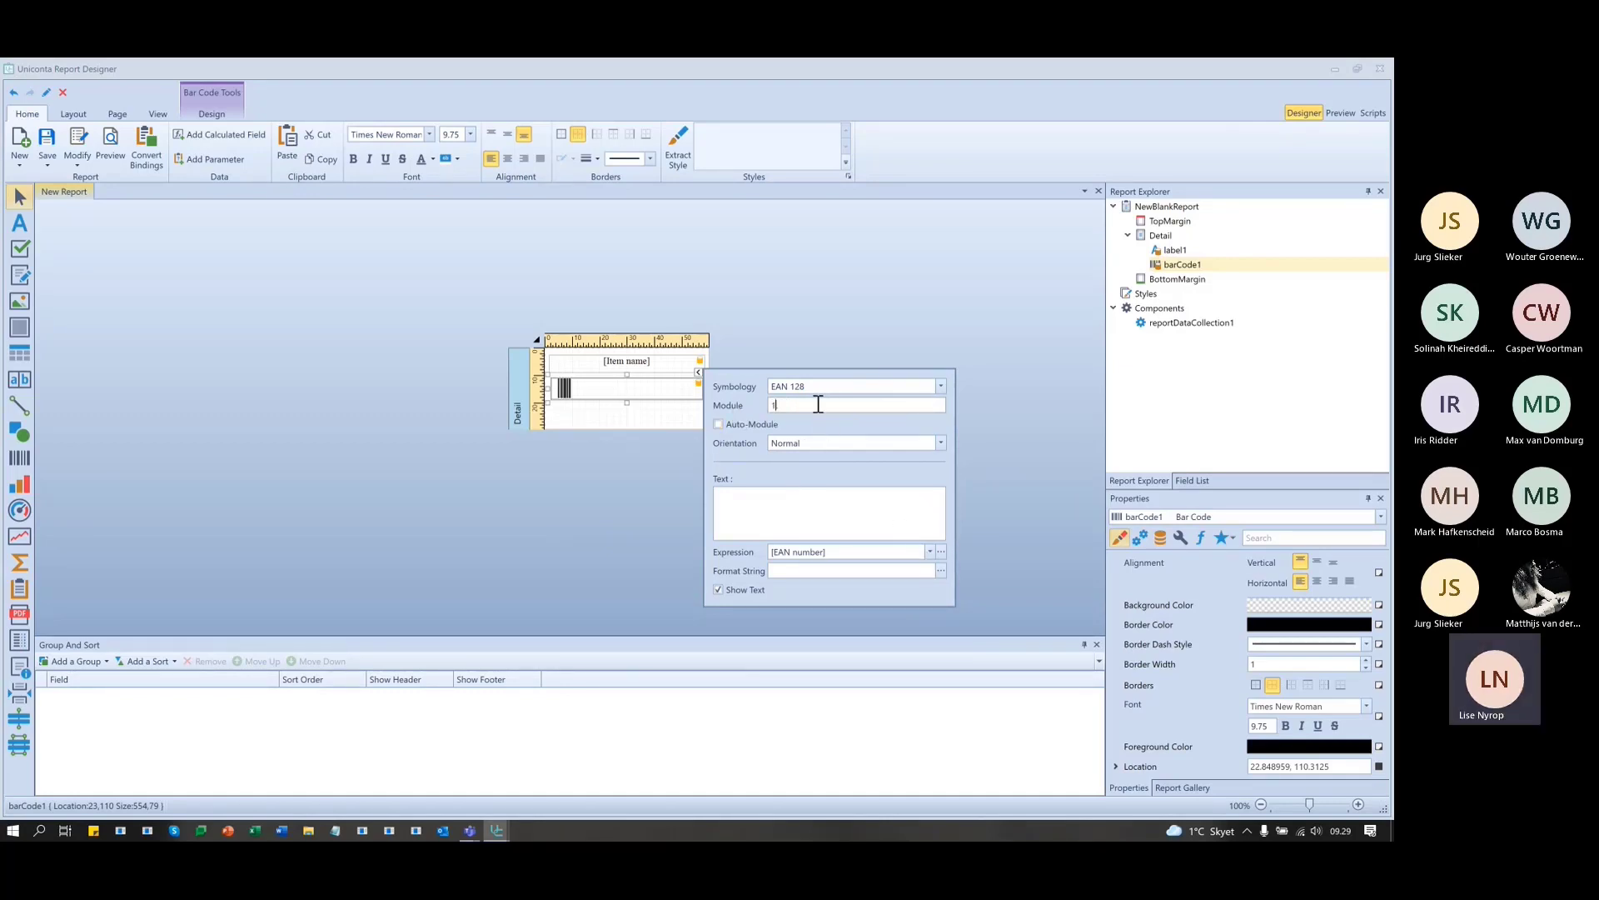
pyautogui.press('BackSpace')
pyautogui.write('2')
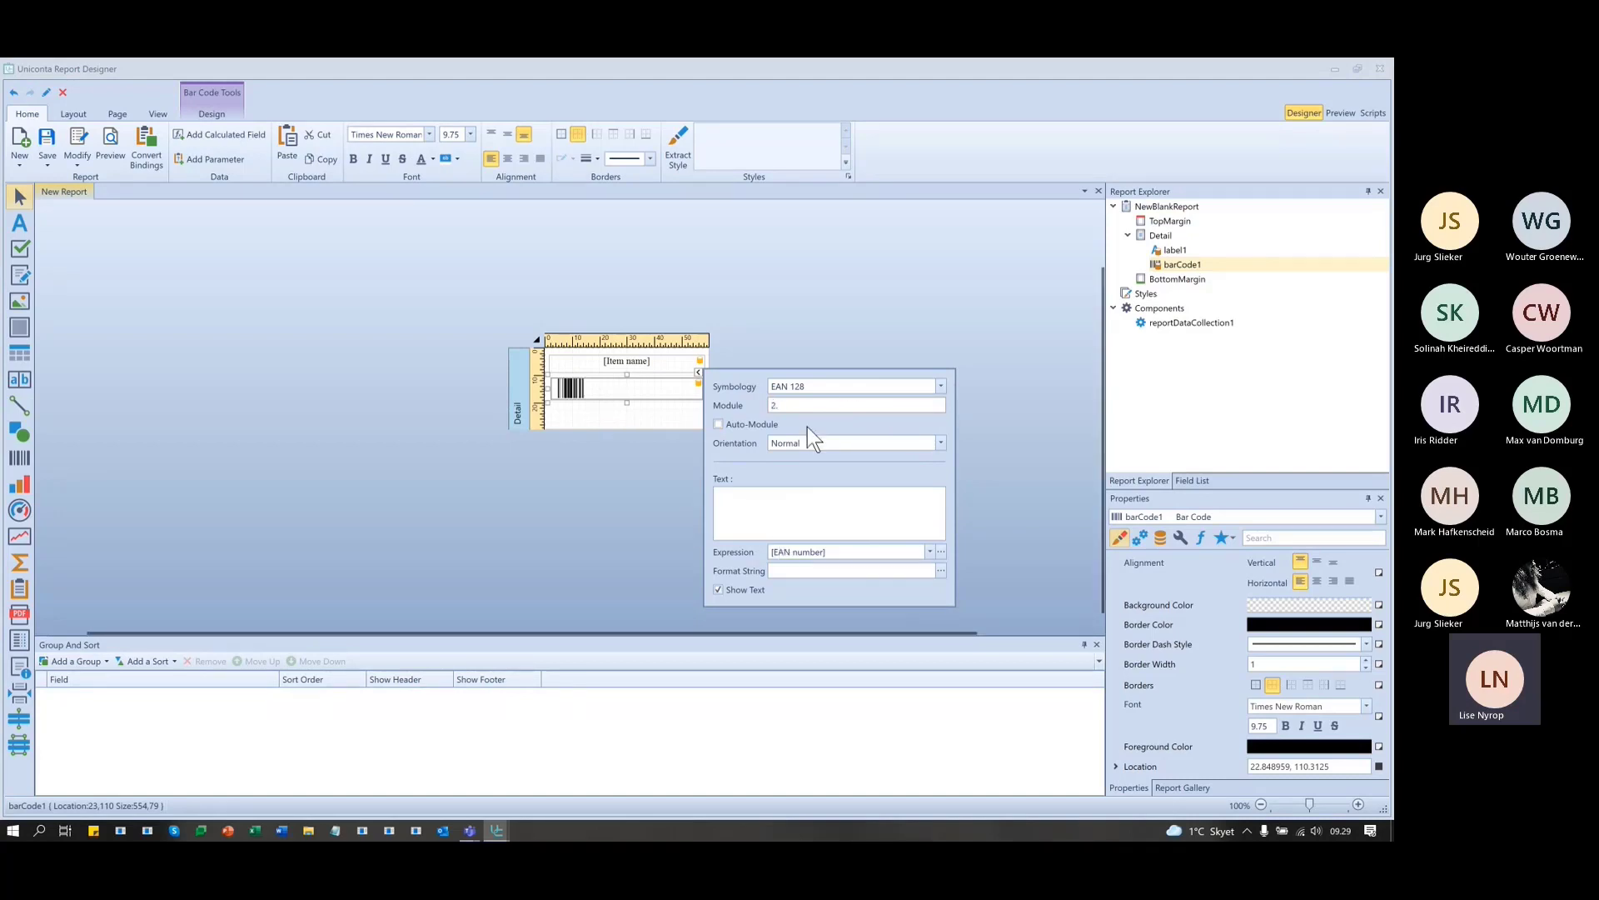
pyautogui.doubleClick(831, 405)
# - Turn on Auto-Module for the barcode, keep Show Text on, and close its settings
pyautogui.click(720, 425)
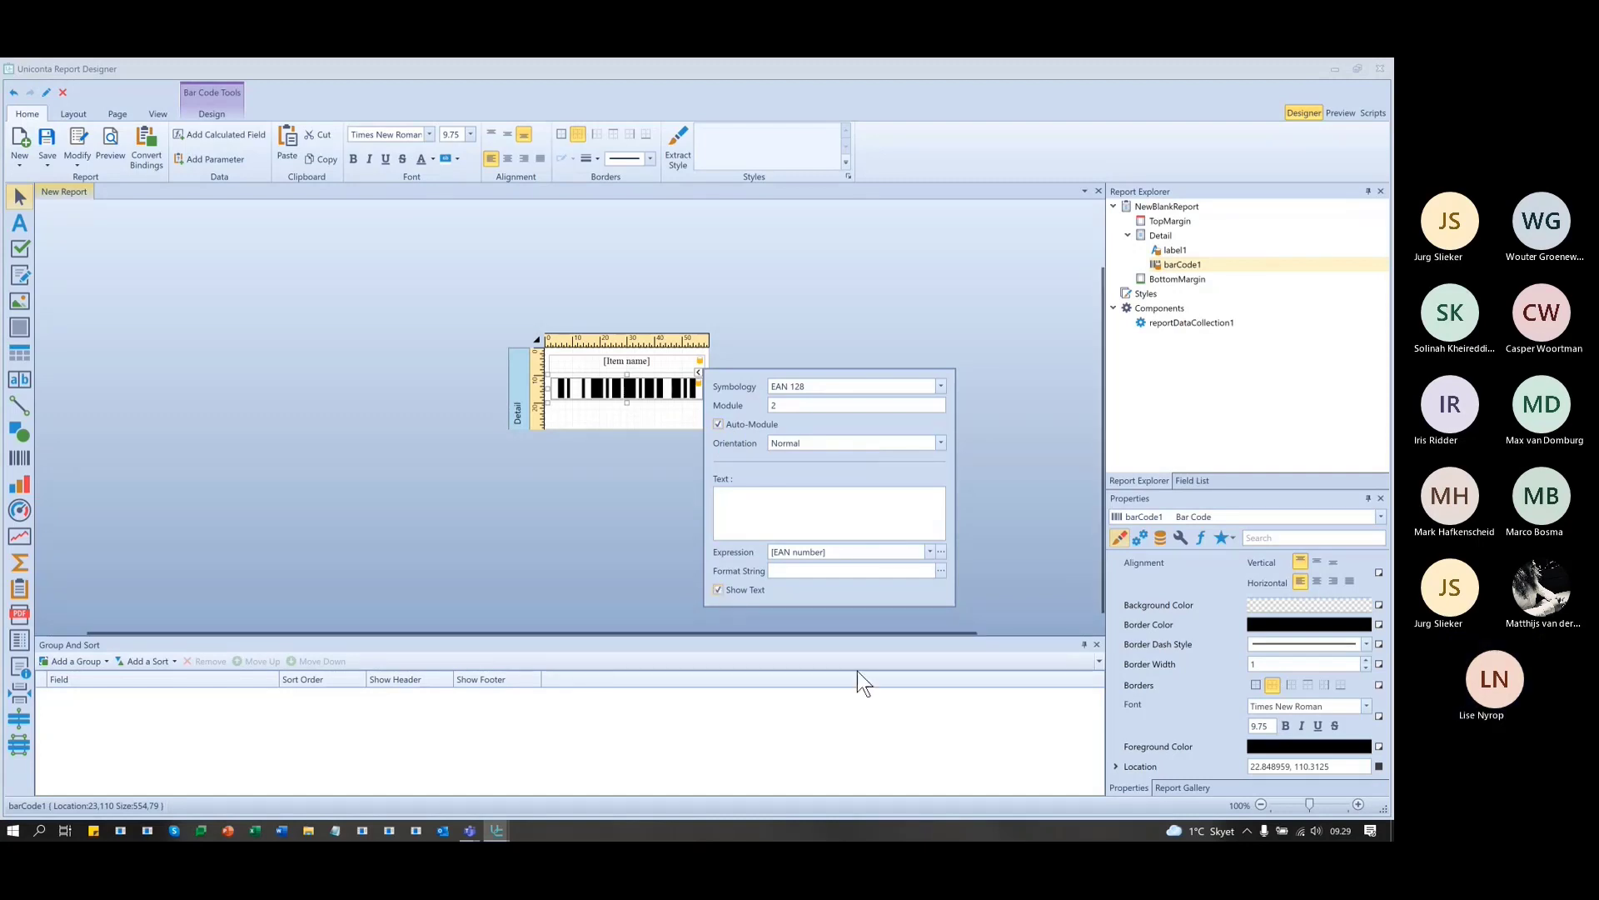
pyautogui.click(718, 589)
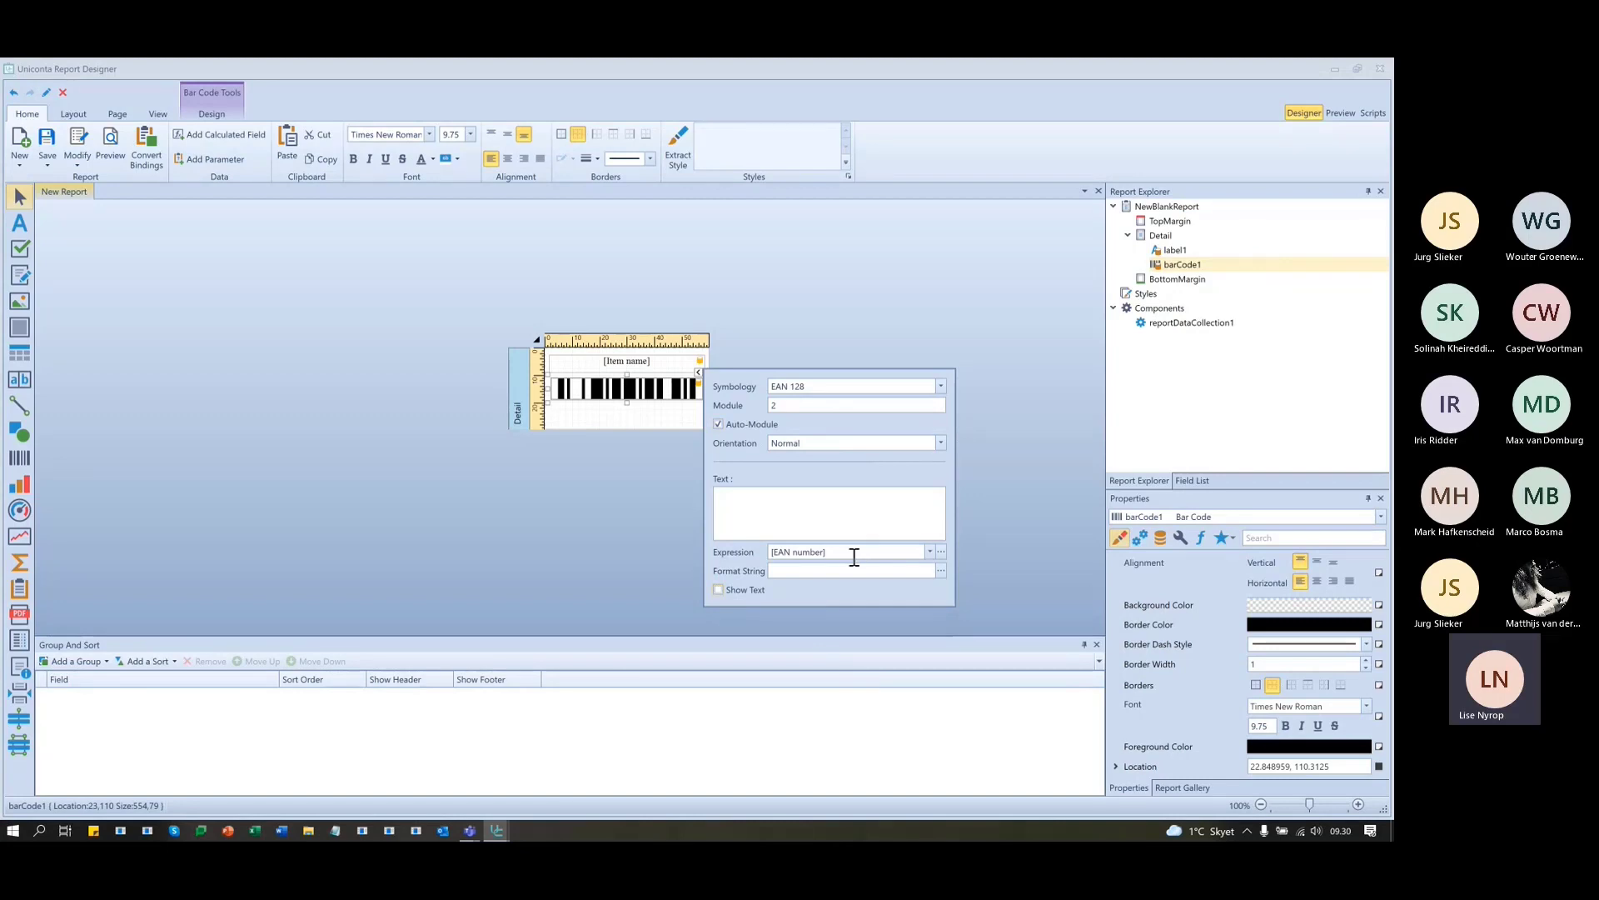
pyautogui.click(718, 589)
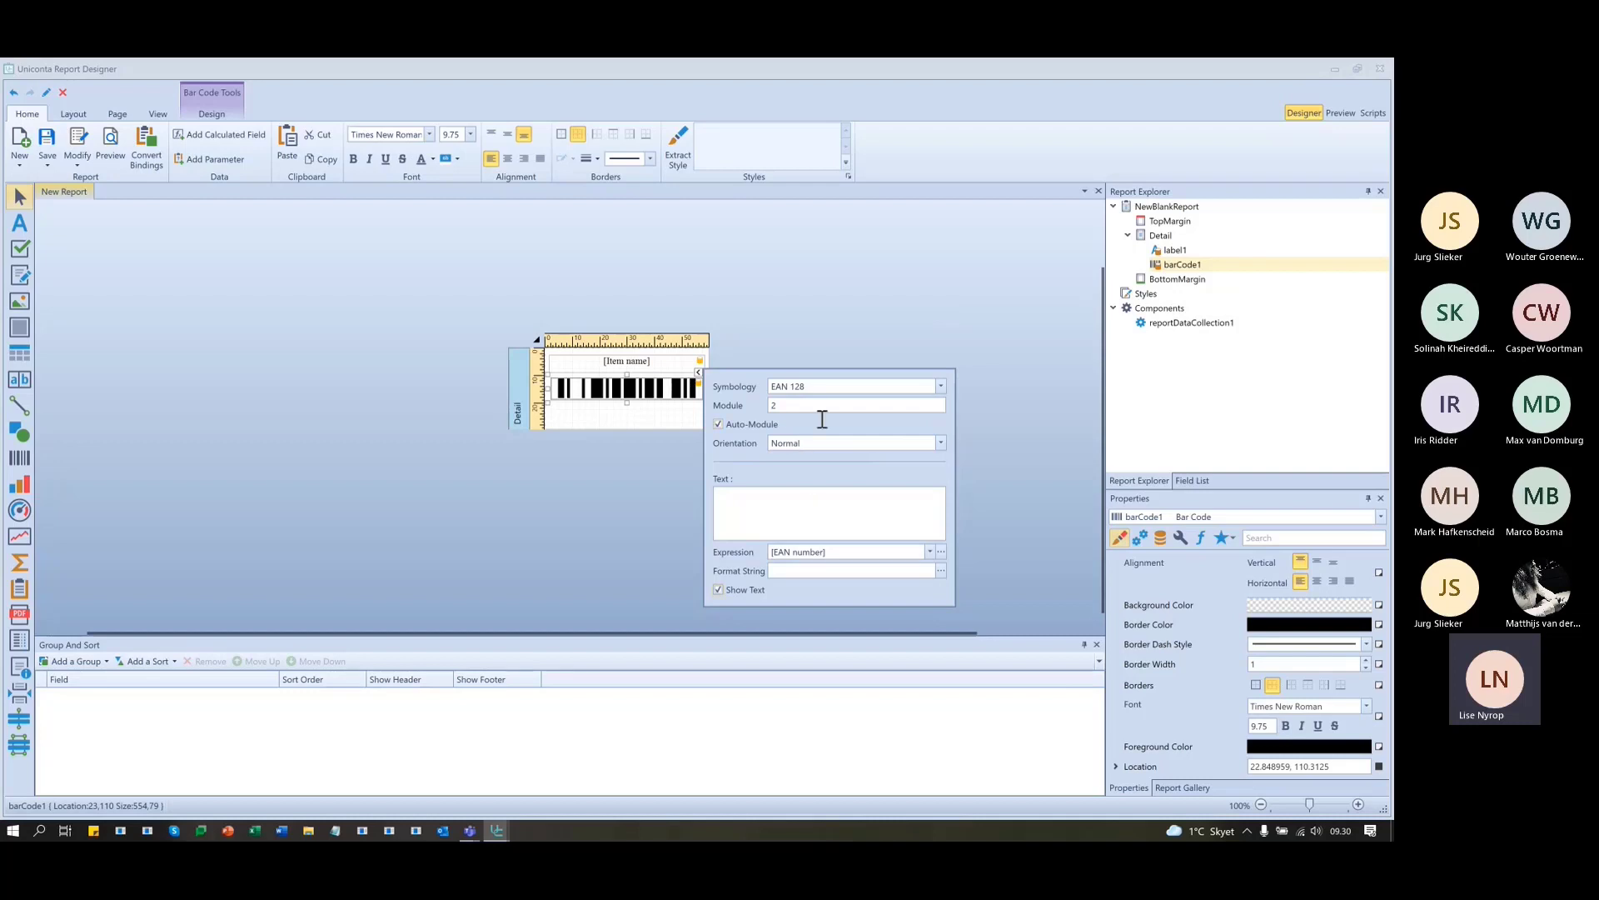
pyautogui.click(993, 238)
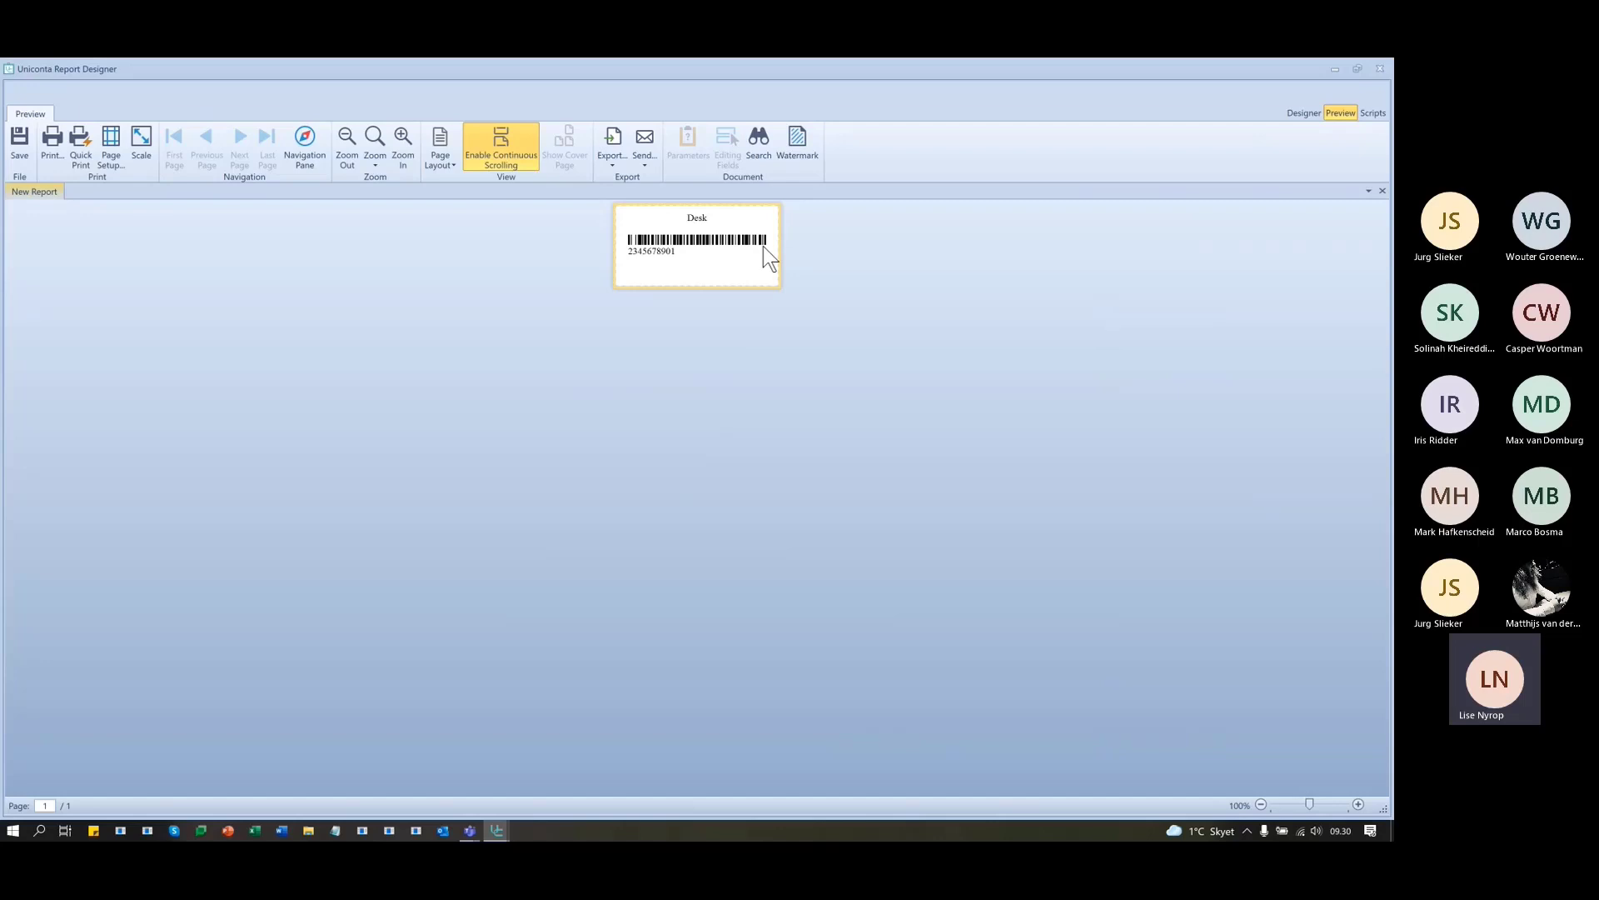
# - Back in Designer, clear the report's old Item name filter string
pyautogui.click(1305, 114)
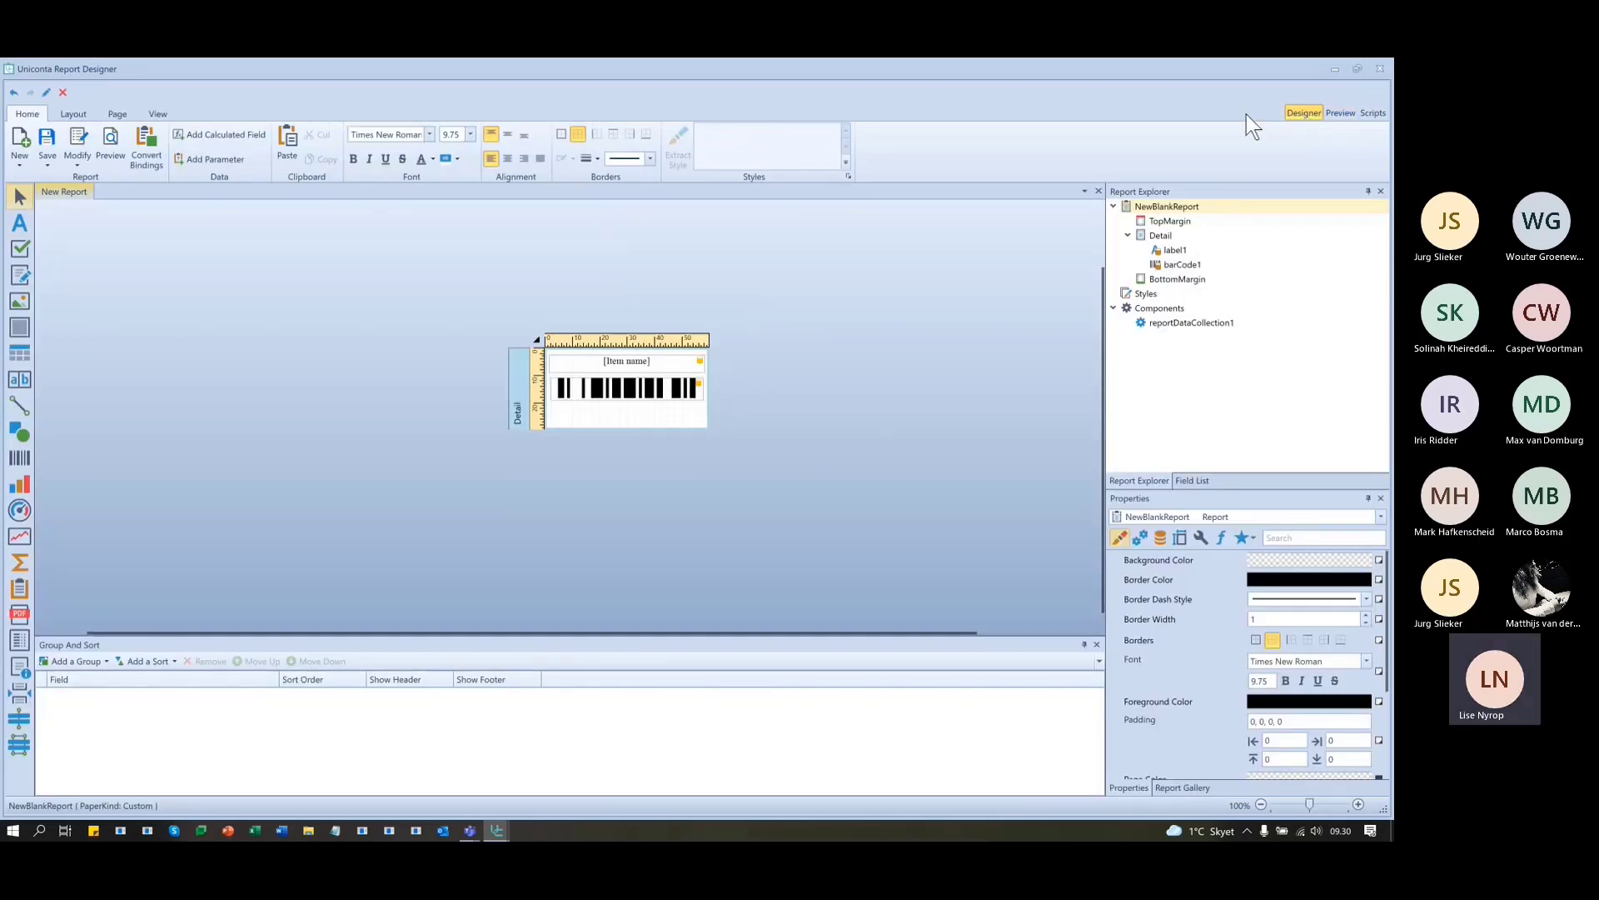
pyautogui.click(536, 339)
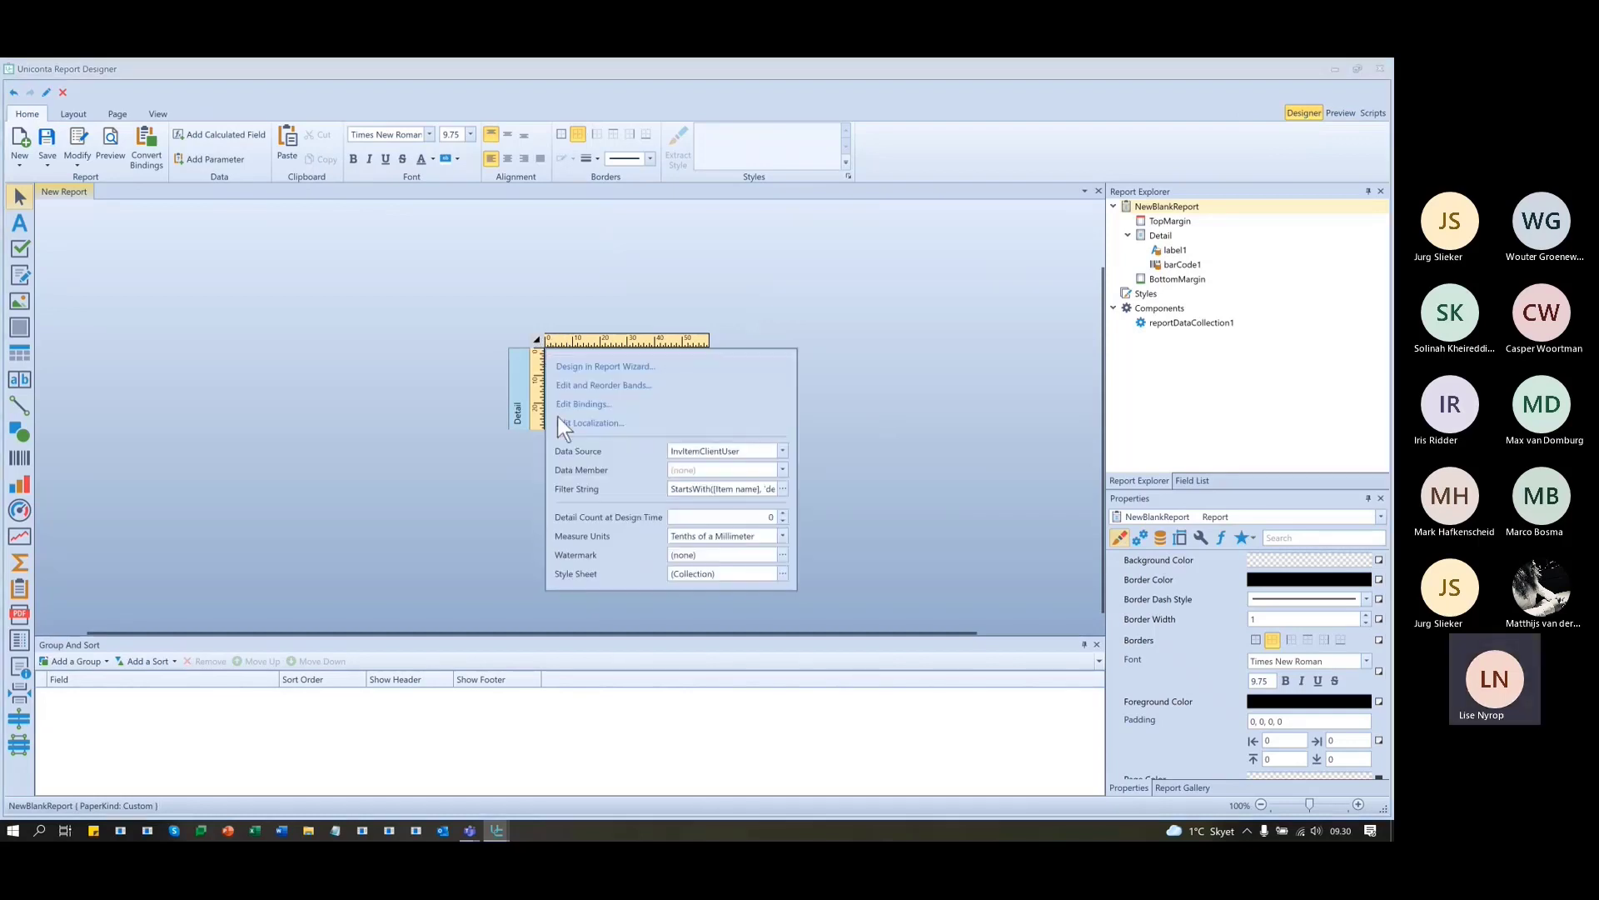
pyautogui.click(681, 489)
pyautogui.hotkey('ctrl', 'a')
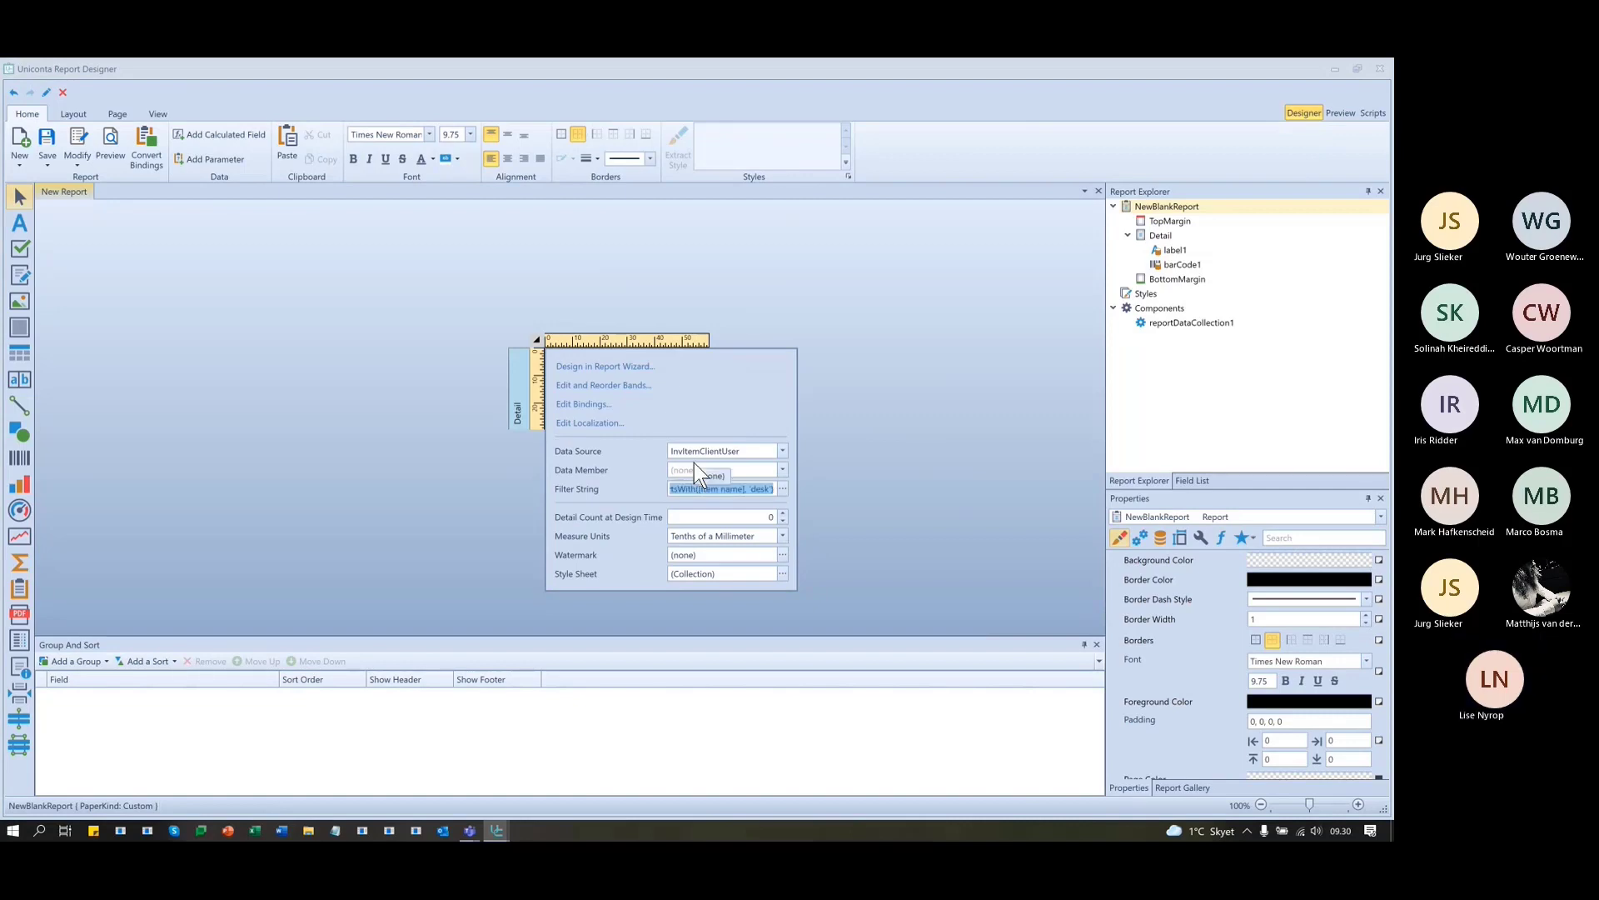
pyautogui.press('Delete')
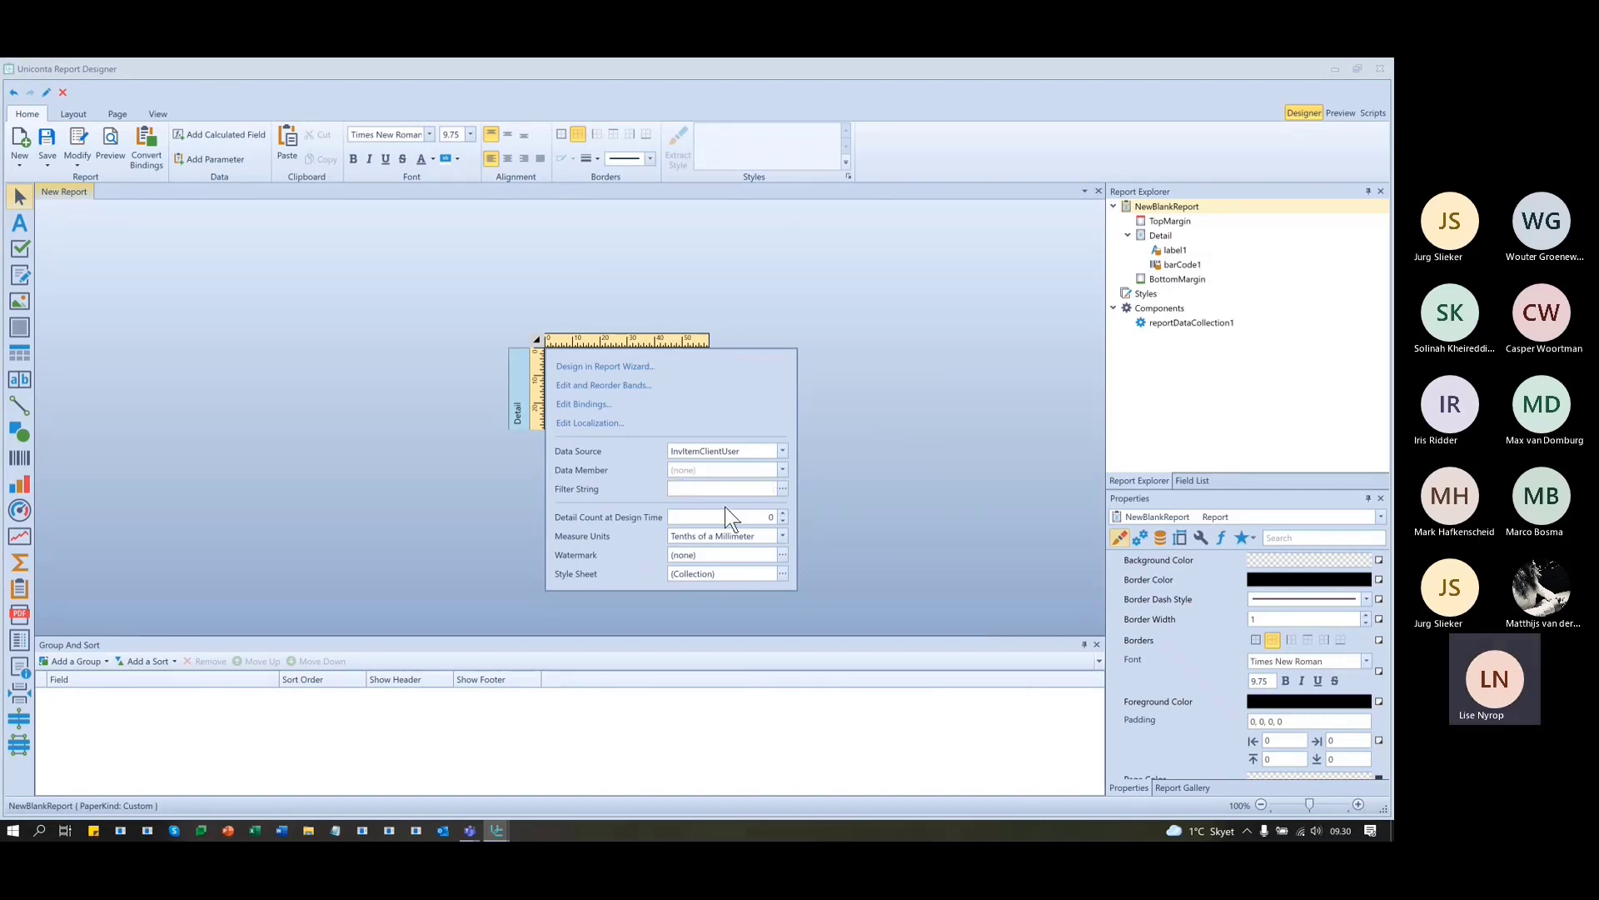
# - Add the filter condition 'EAN number Is not blank' and confirm it
pyautogui.click(782, 489)
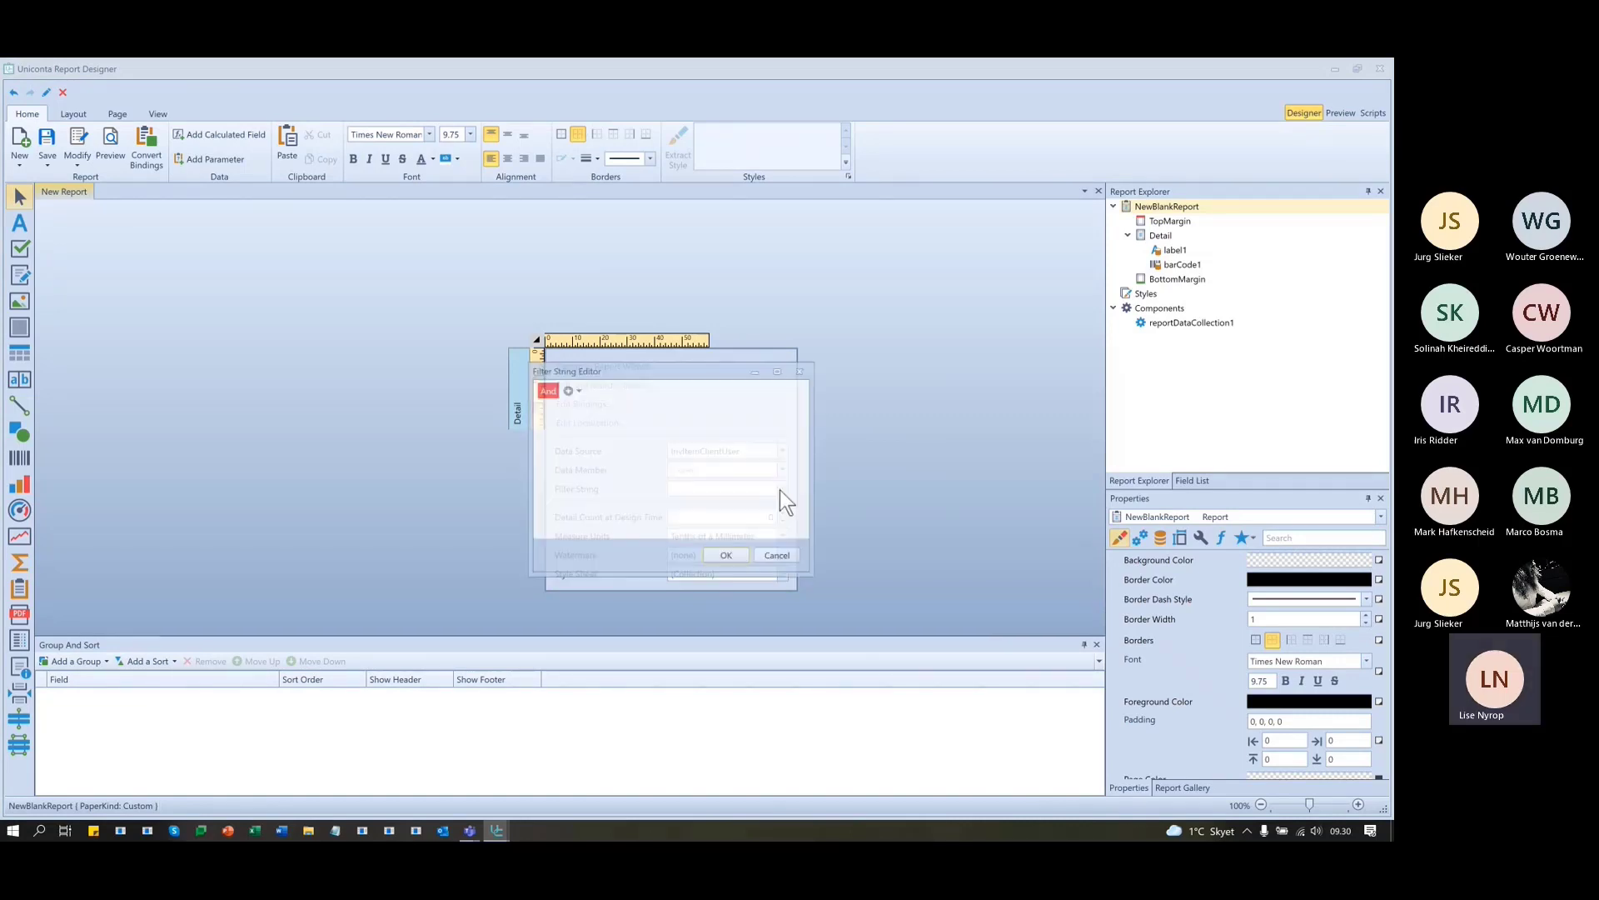
pyautogui.click(567, 389)
pyautogui.click(583, 409)
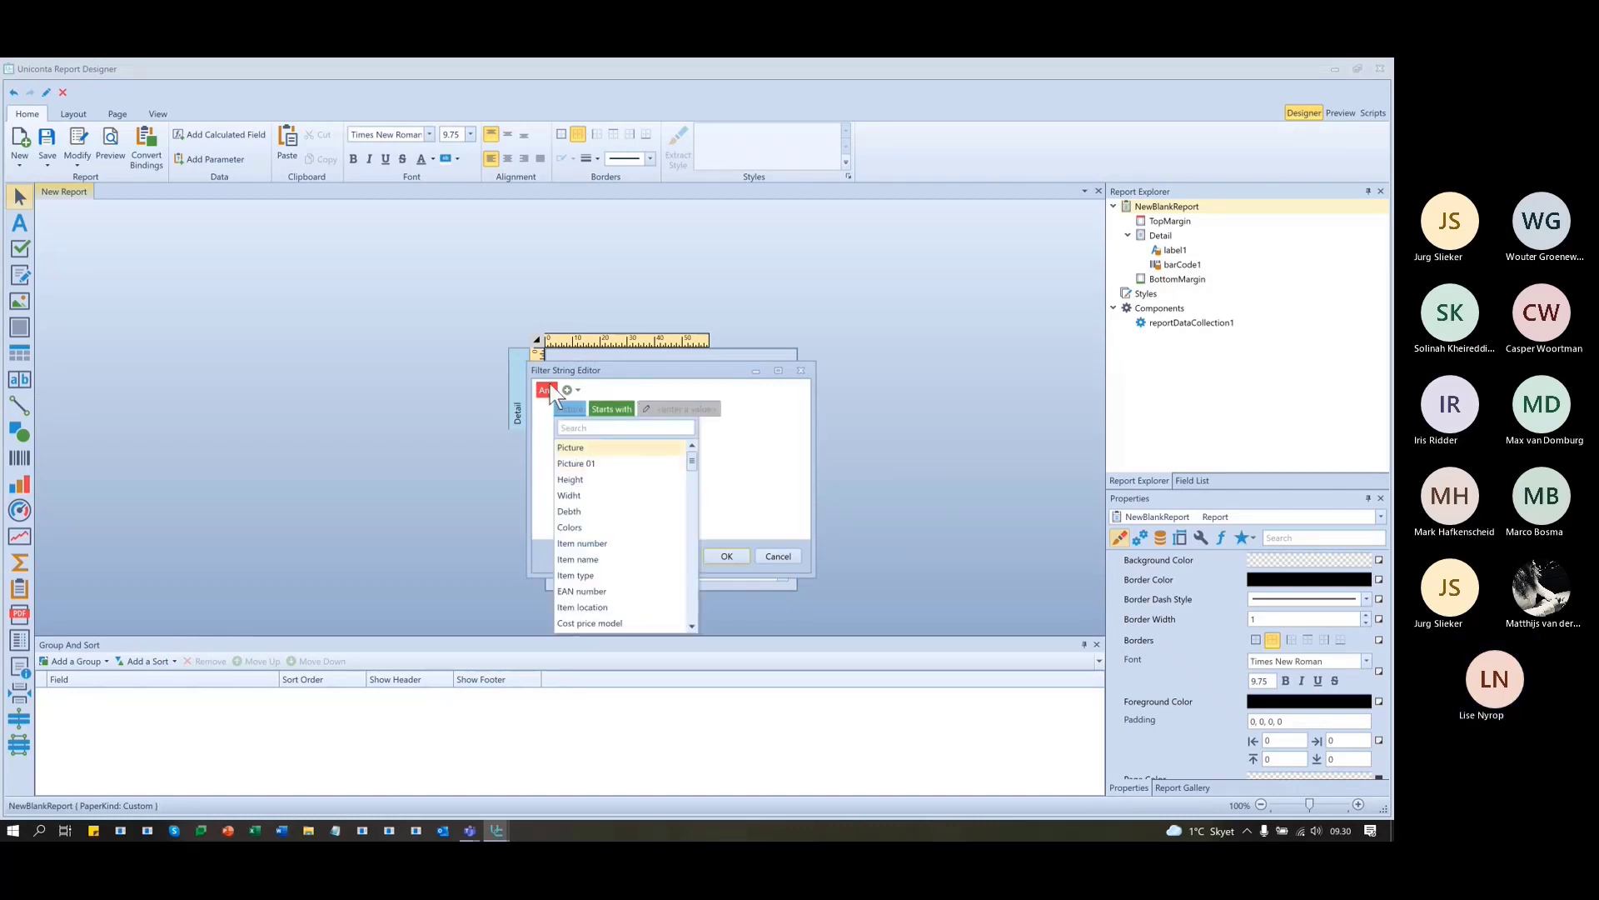
pyautogui.scroll(-1, 621, 541)
pyautogui.click(583, 543)
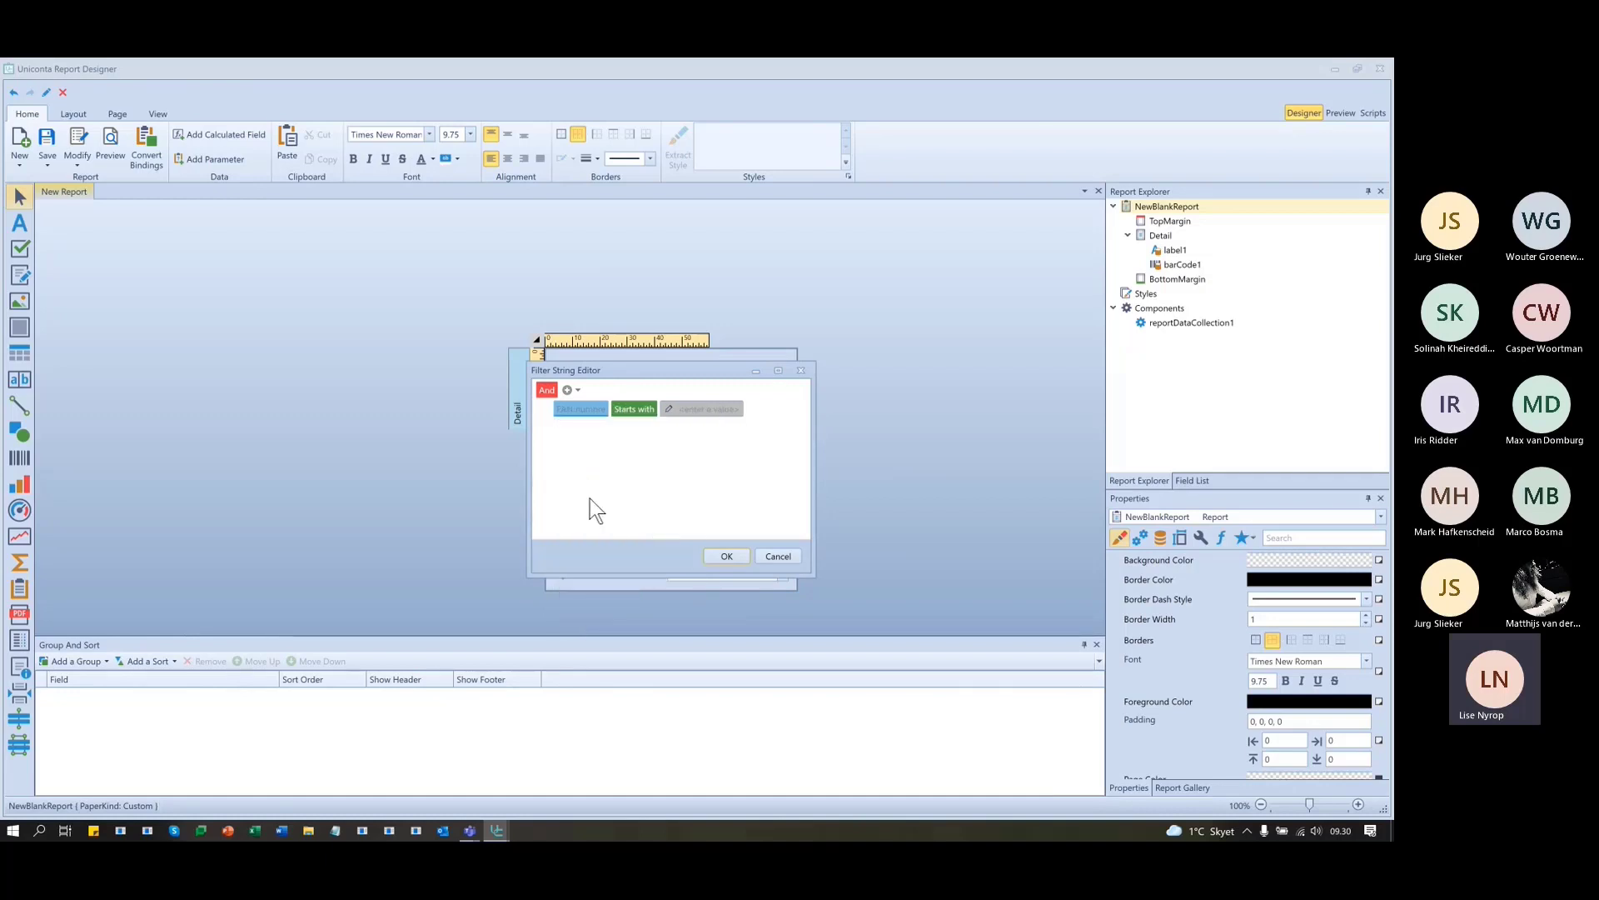
pyautogui.click(644, 409)
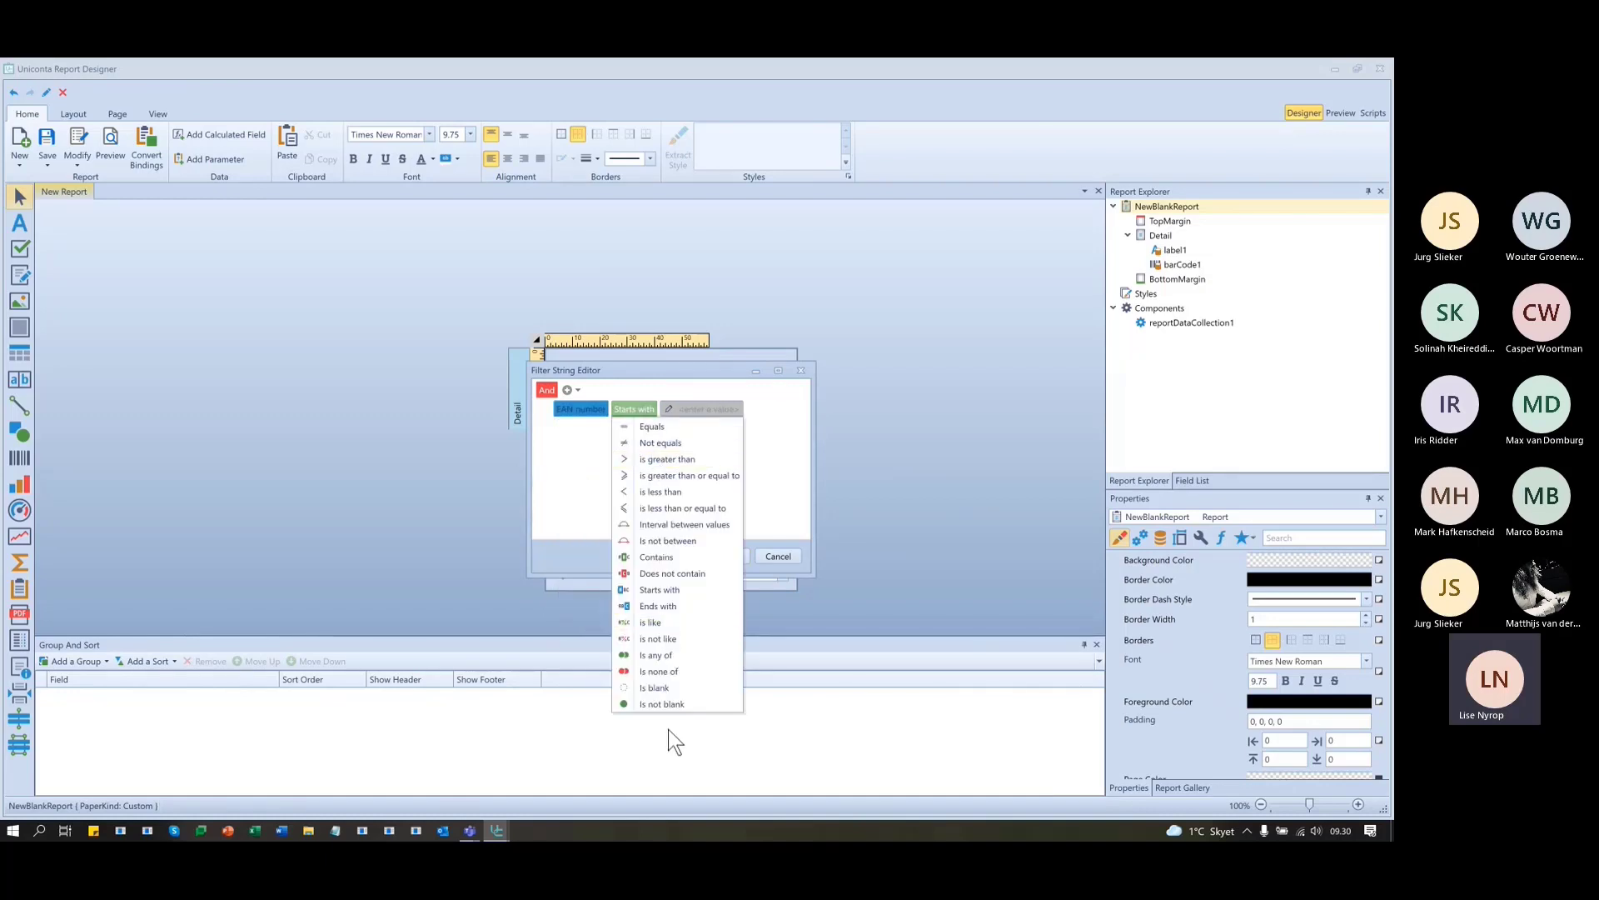
pyautogui.click(667, 703)
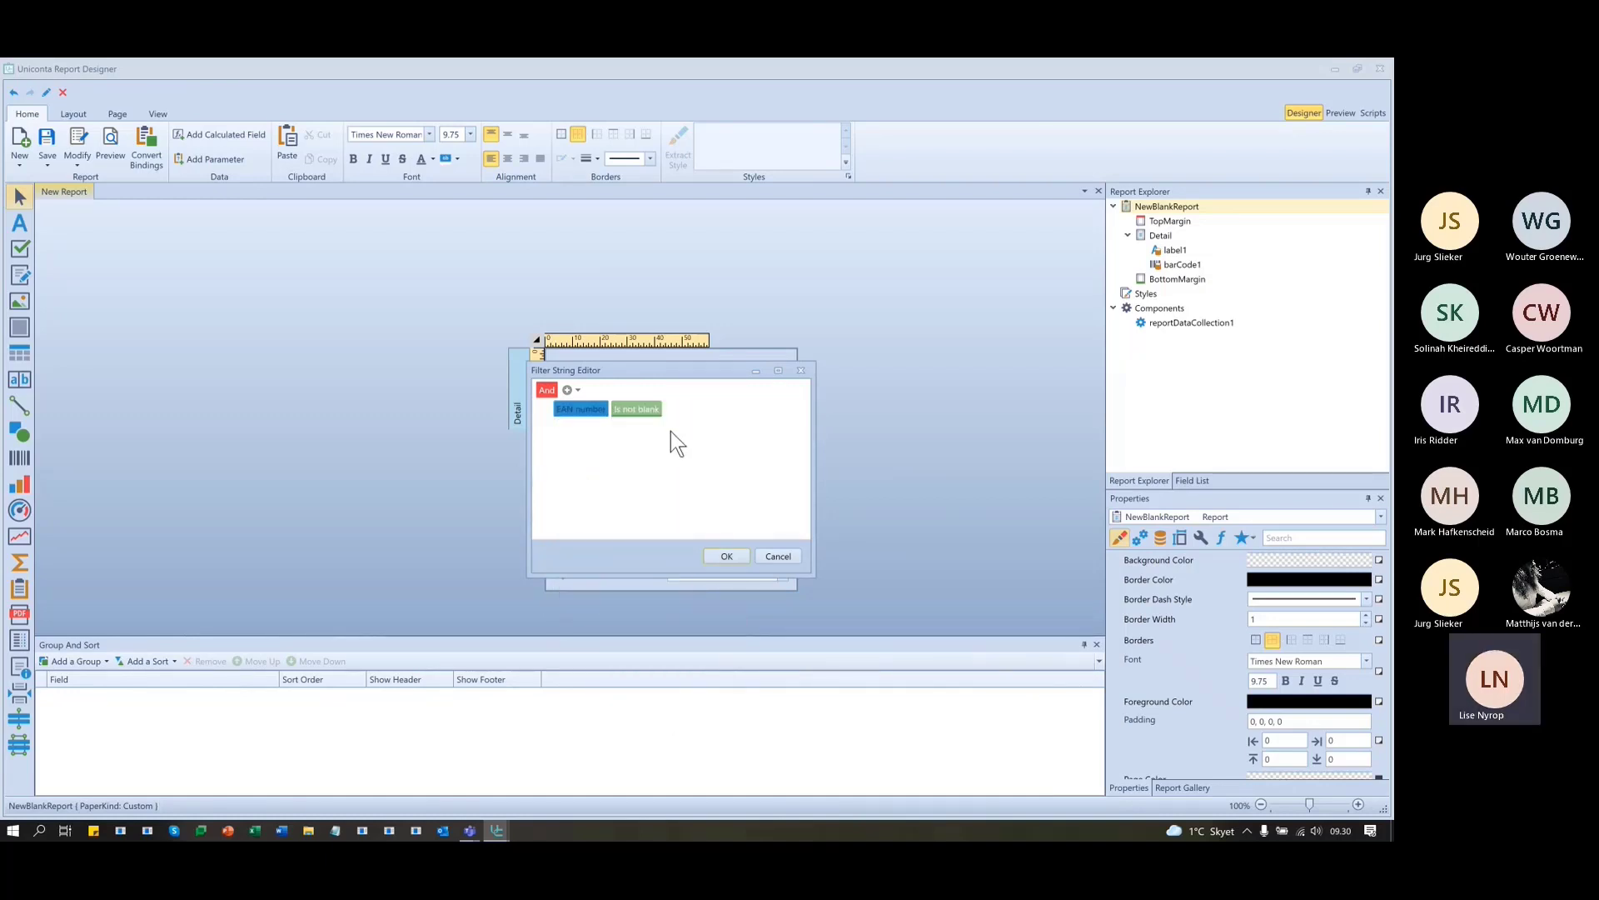
pyautogui.click(723, 556)
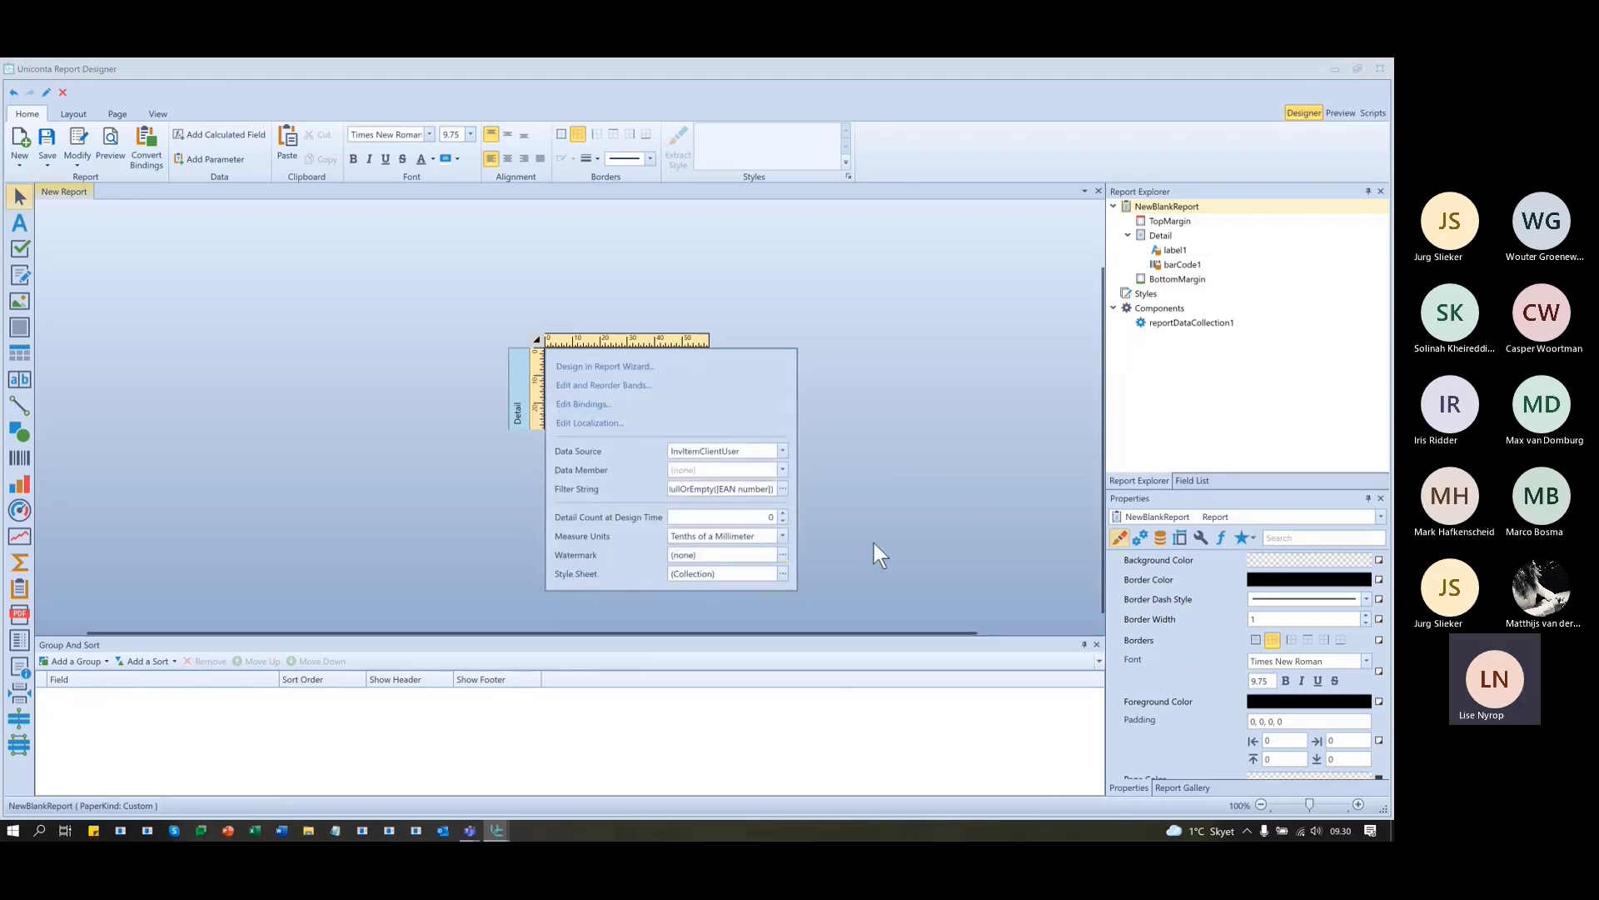
pyautogui.click(912, 404)
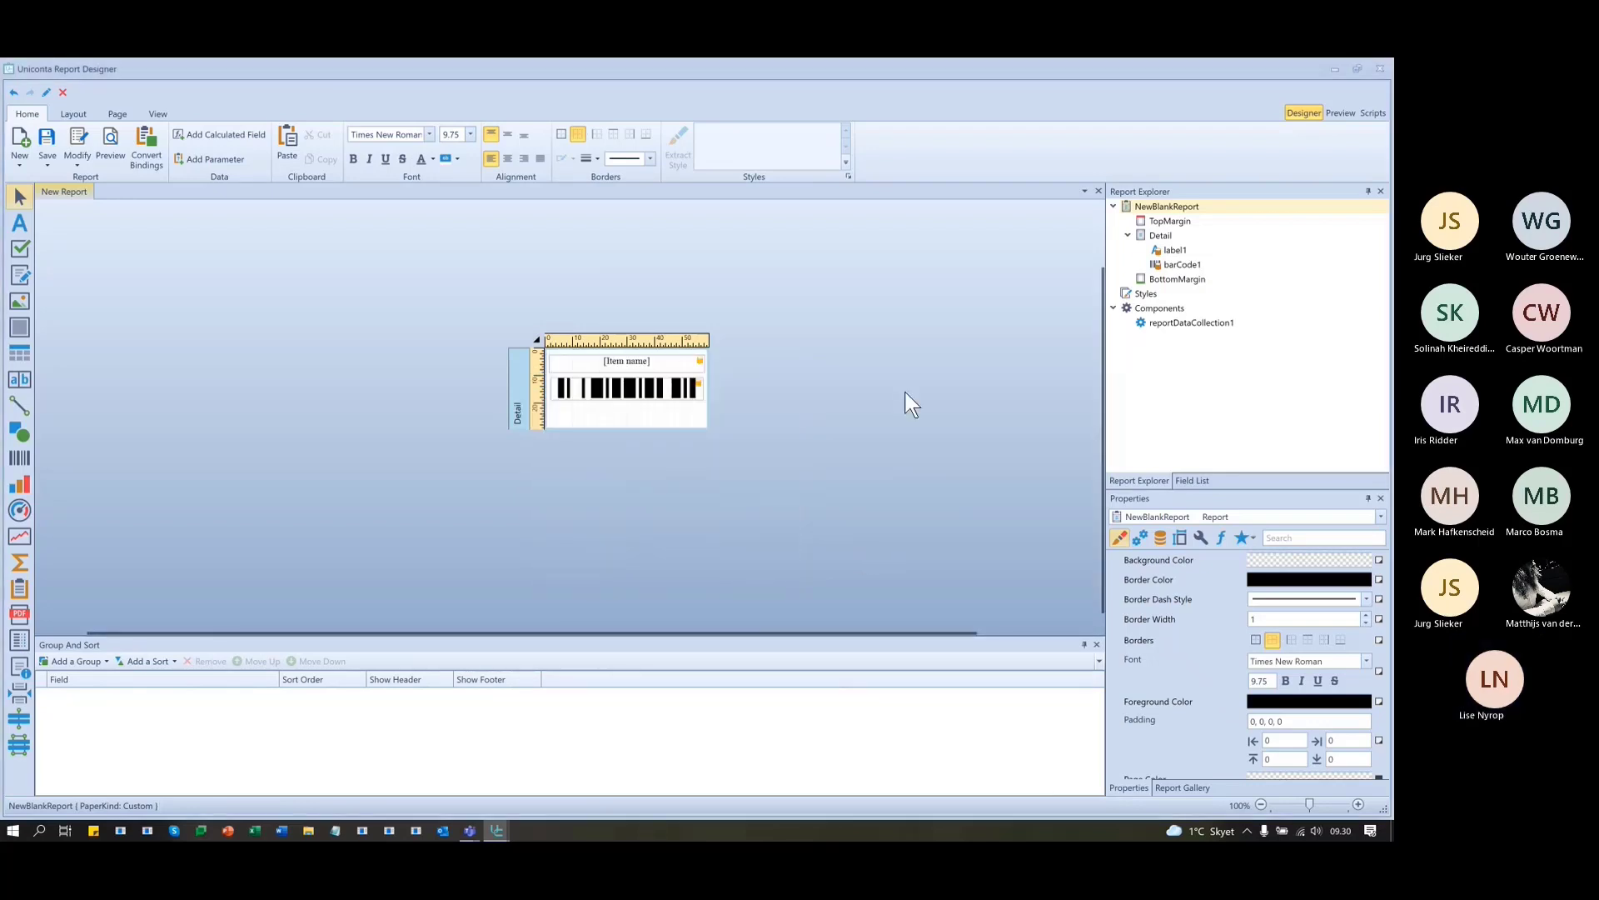
# - Preview the labels and scroll through all ten pages, from Desk to Garden set
pyautogui.click(1342, 112)
pyautogui.scroll(-1, 1053, 431)
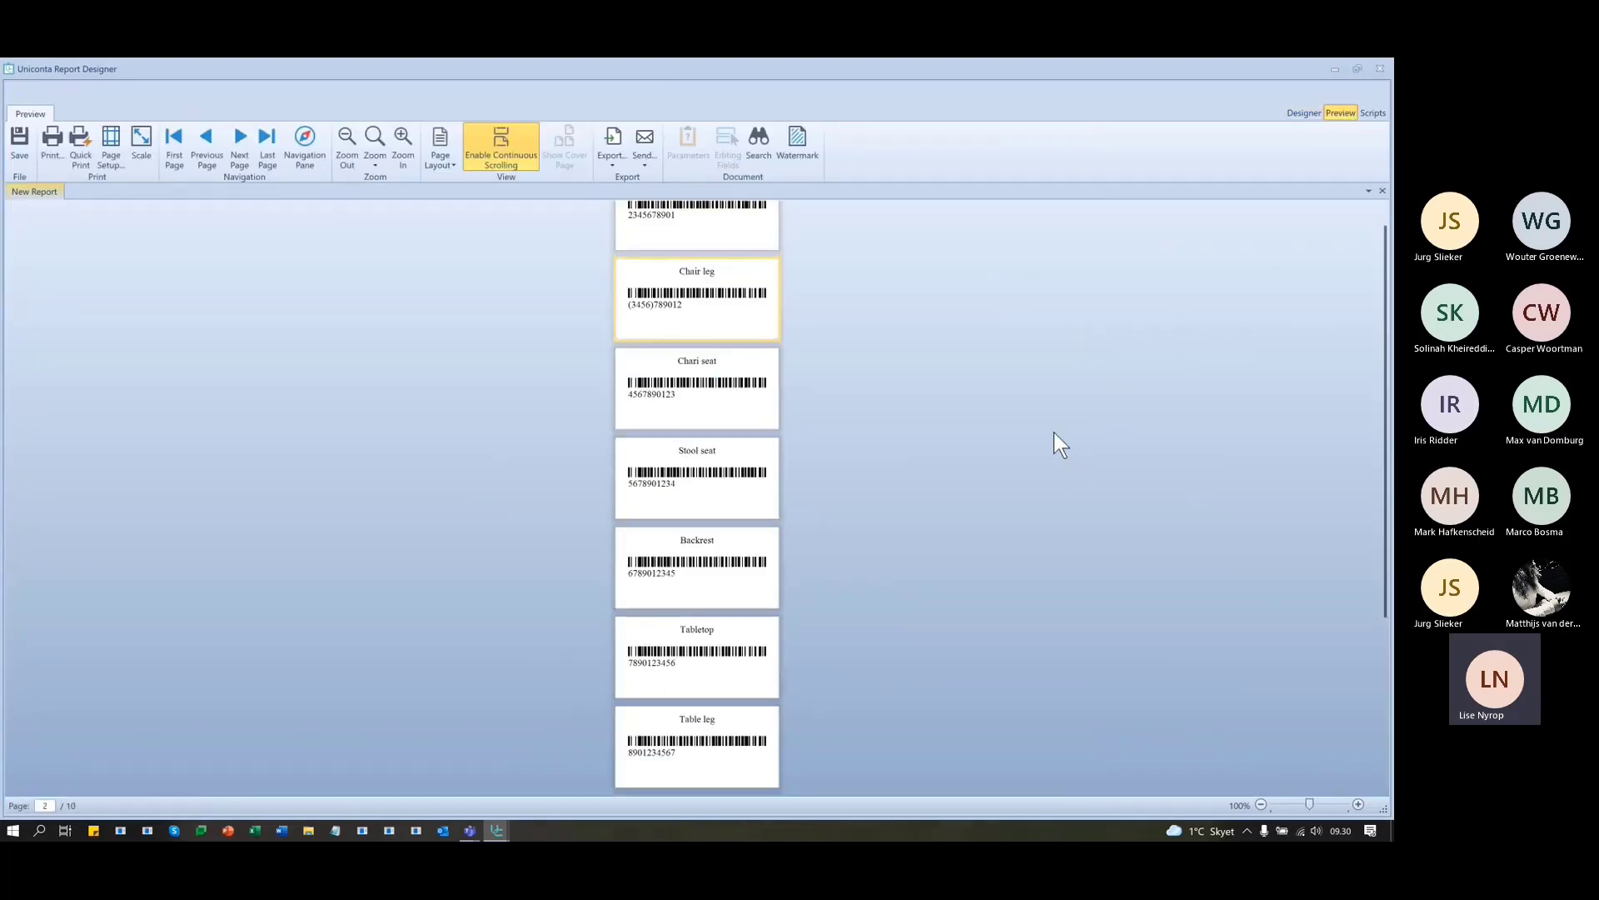
pyautogui.scroll(-4, 1053, 432)
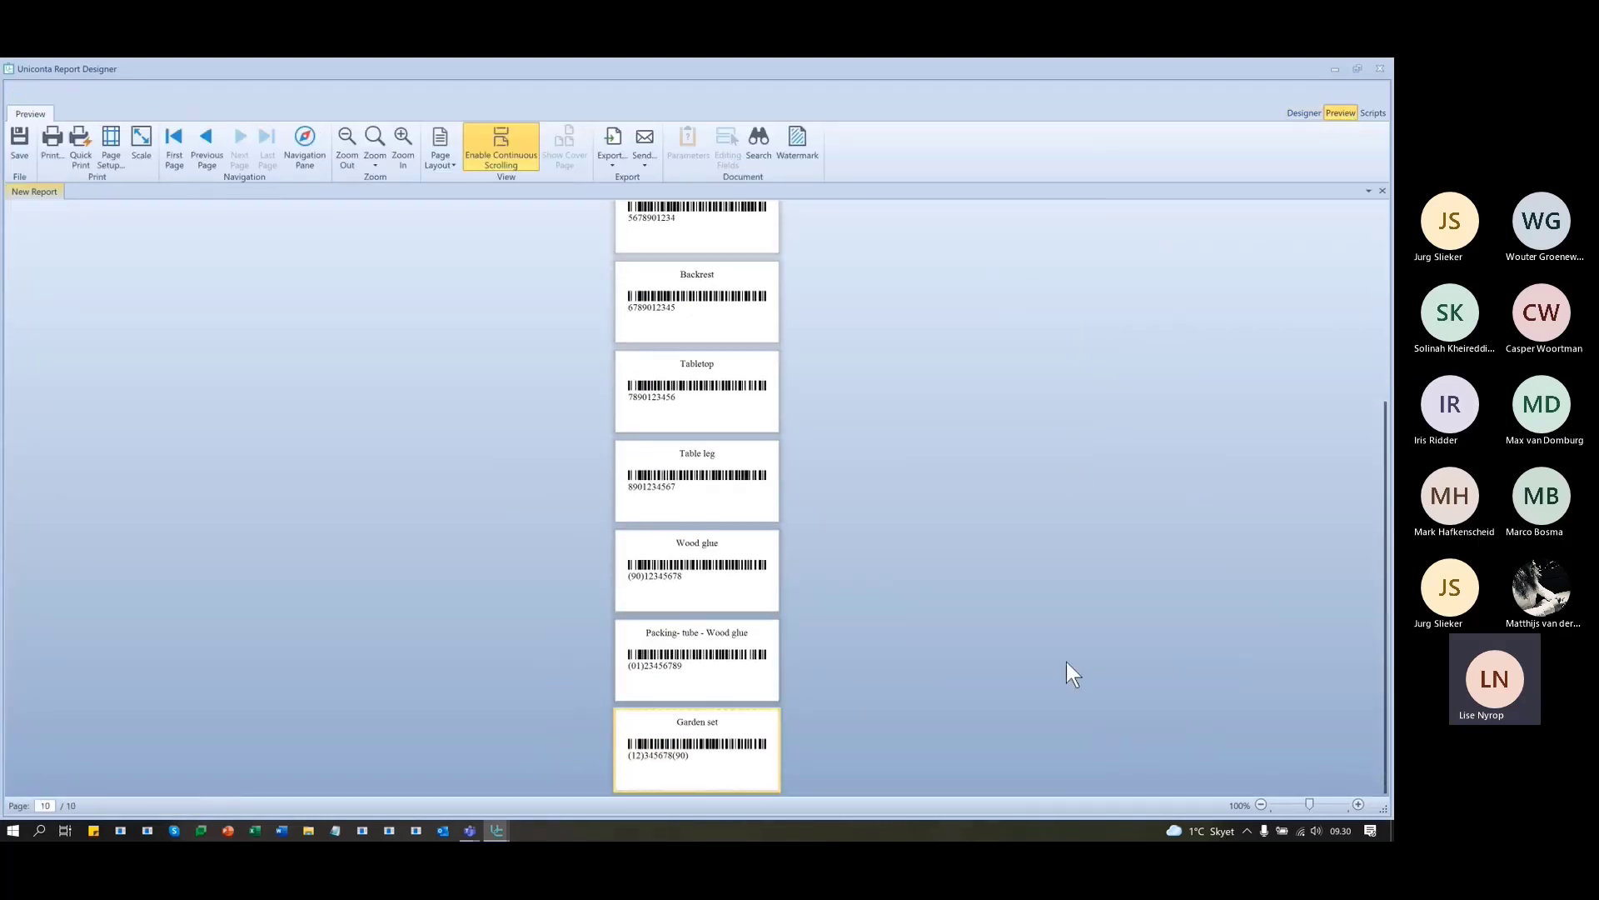
pyautogui.scroll(2, 1054, 684)
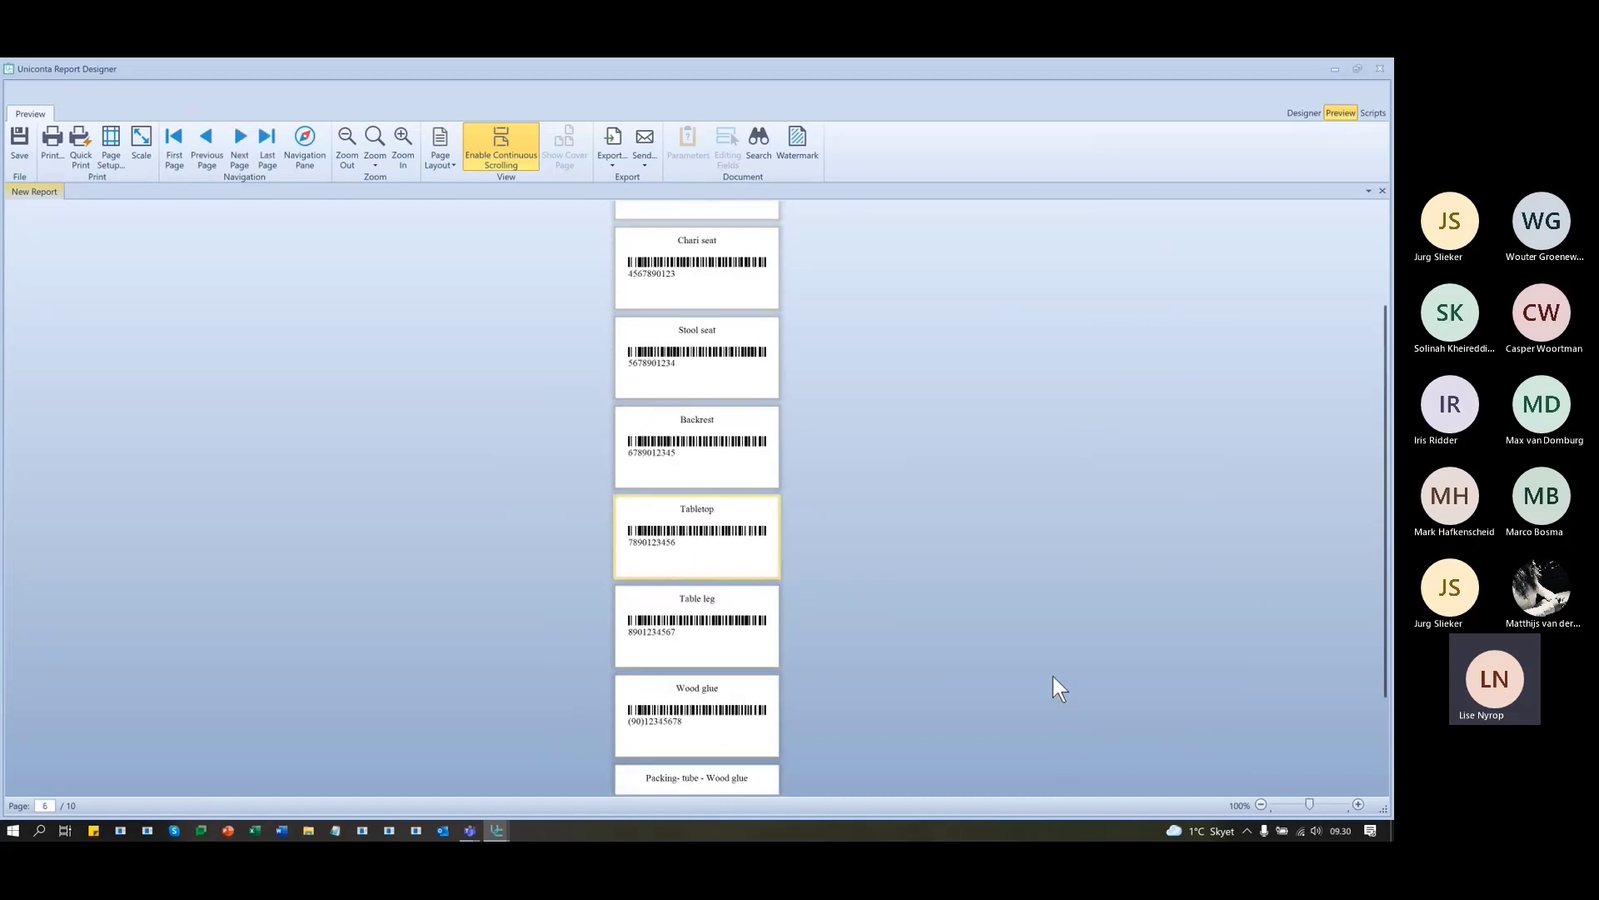
pyautogui.scroll(2, 1041, 591)
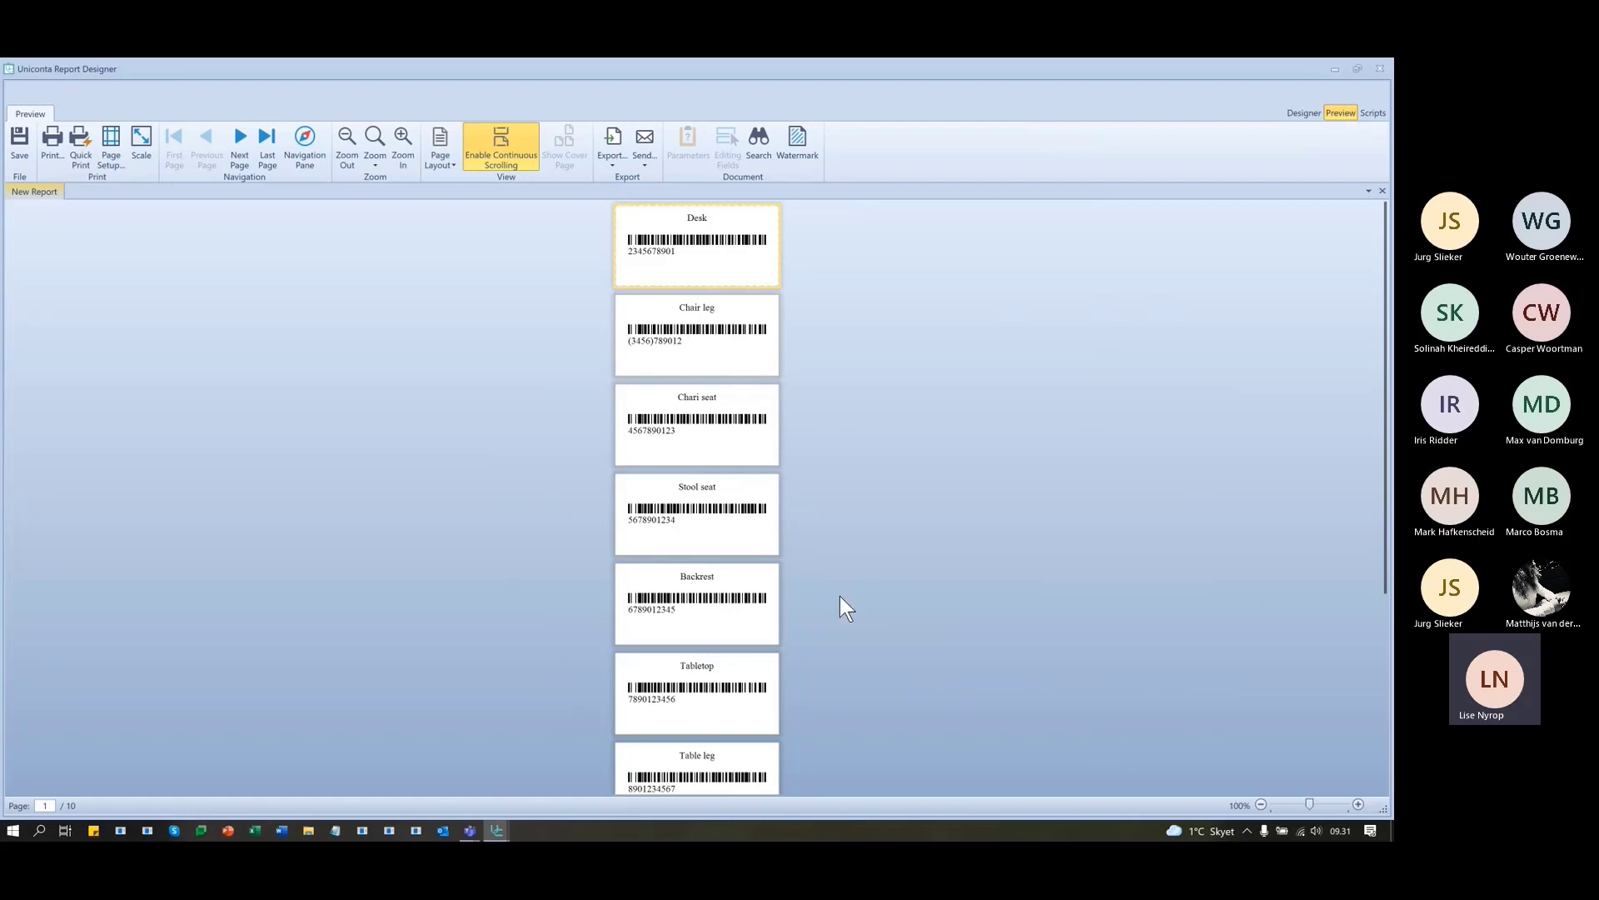
pyautogui.scroll(-6, 833, 598)
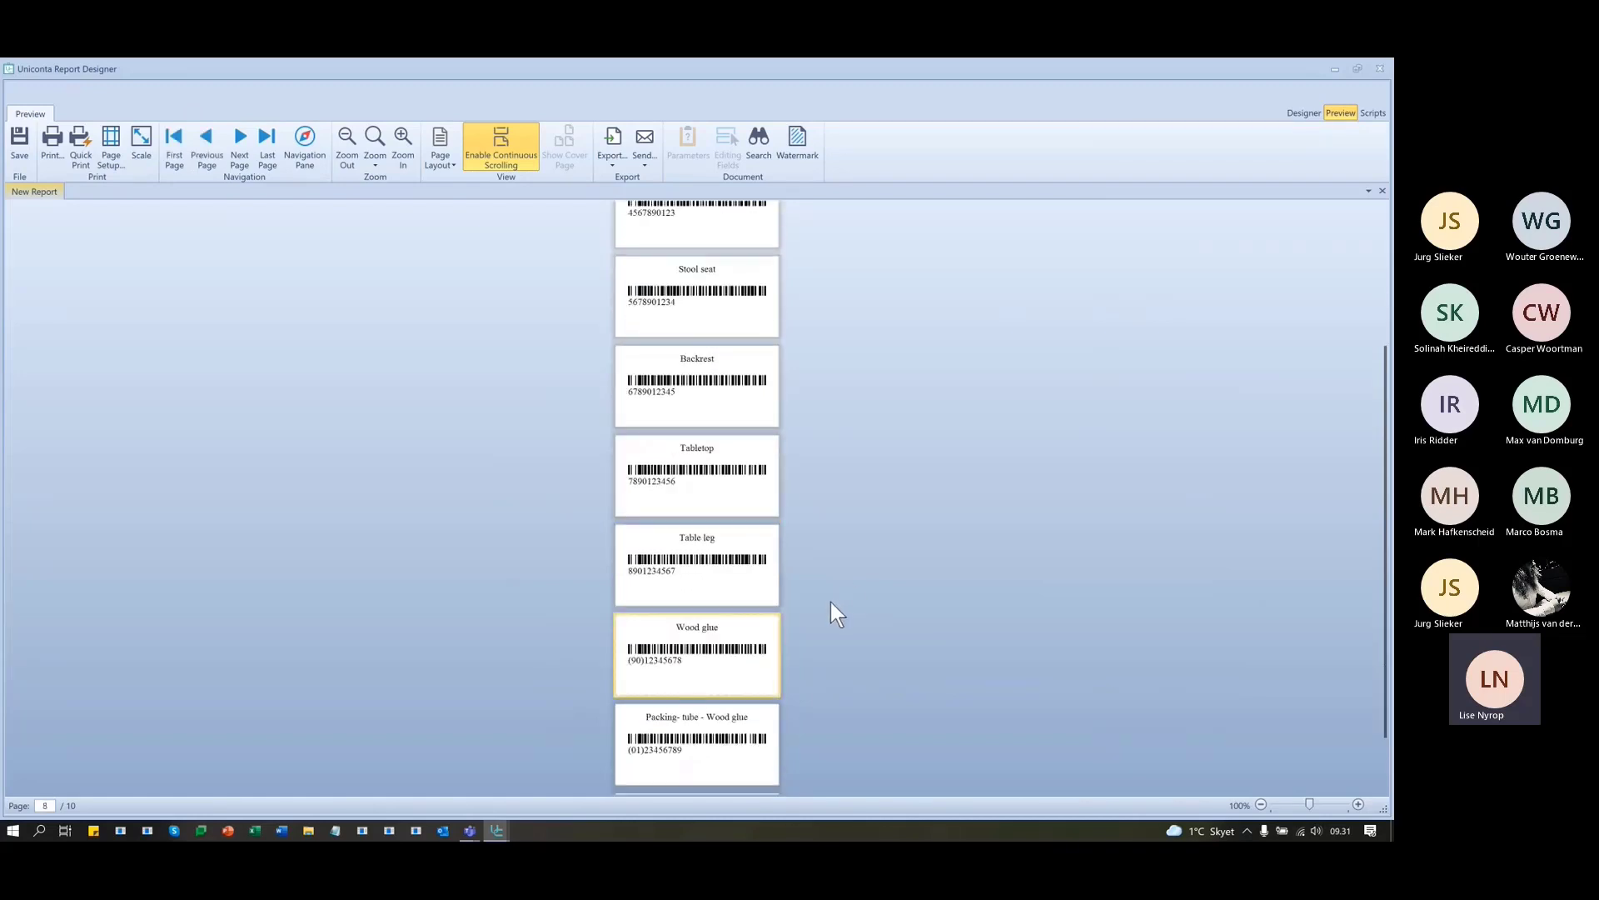
pyautogui.scroll(6, 831, 602)
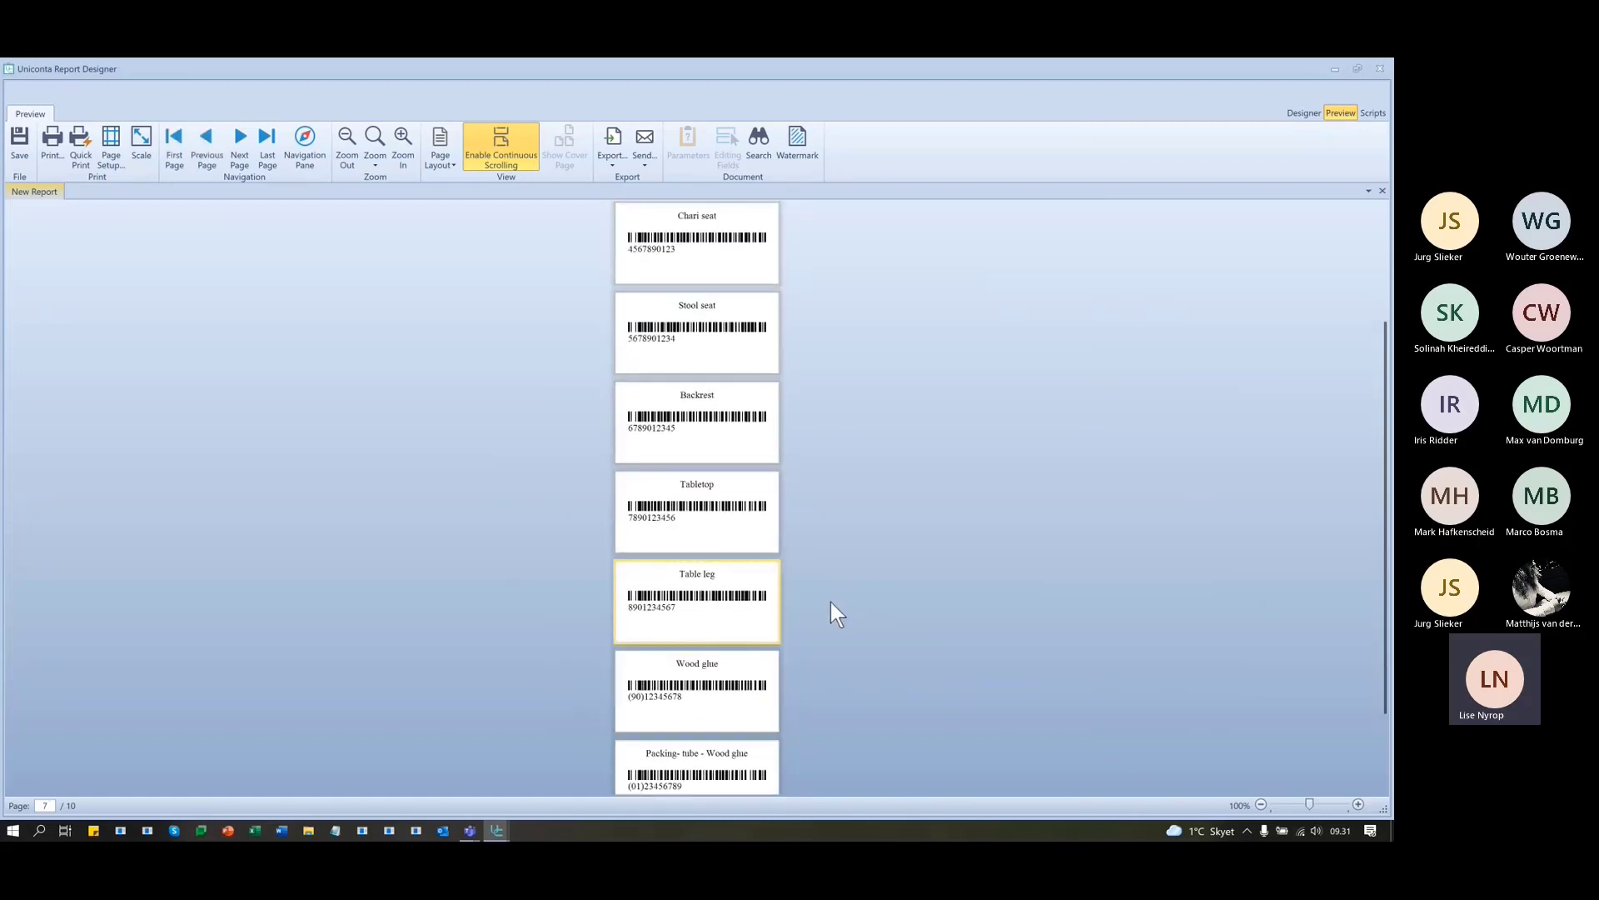
# - Make the Item name label bold with dark green text, then reselect the barcode
pyautogui.click(1297, 113)
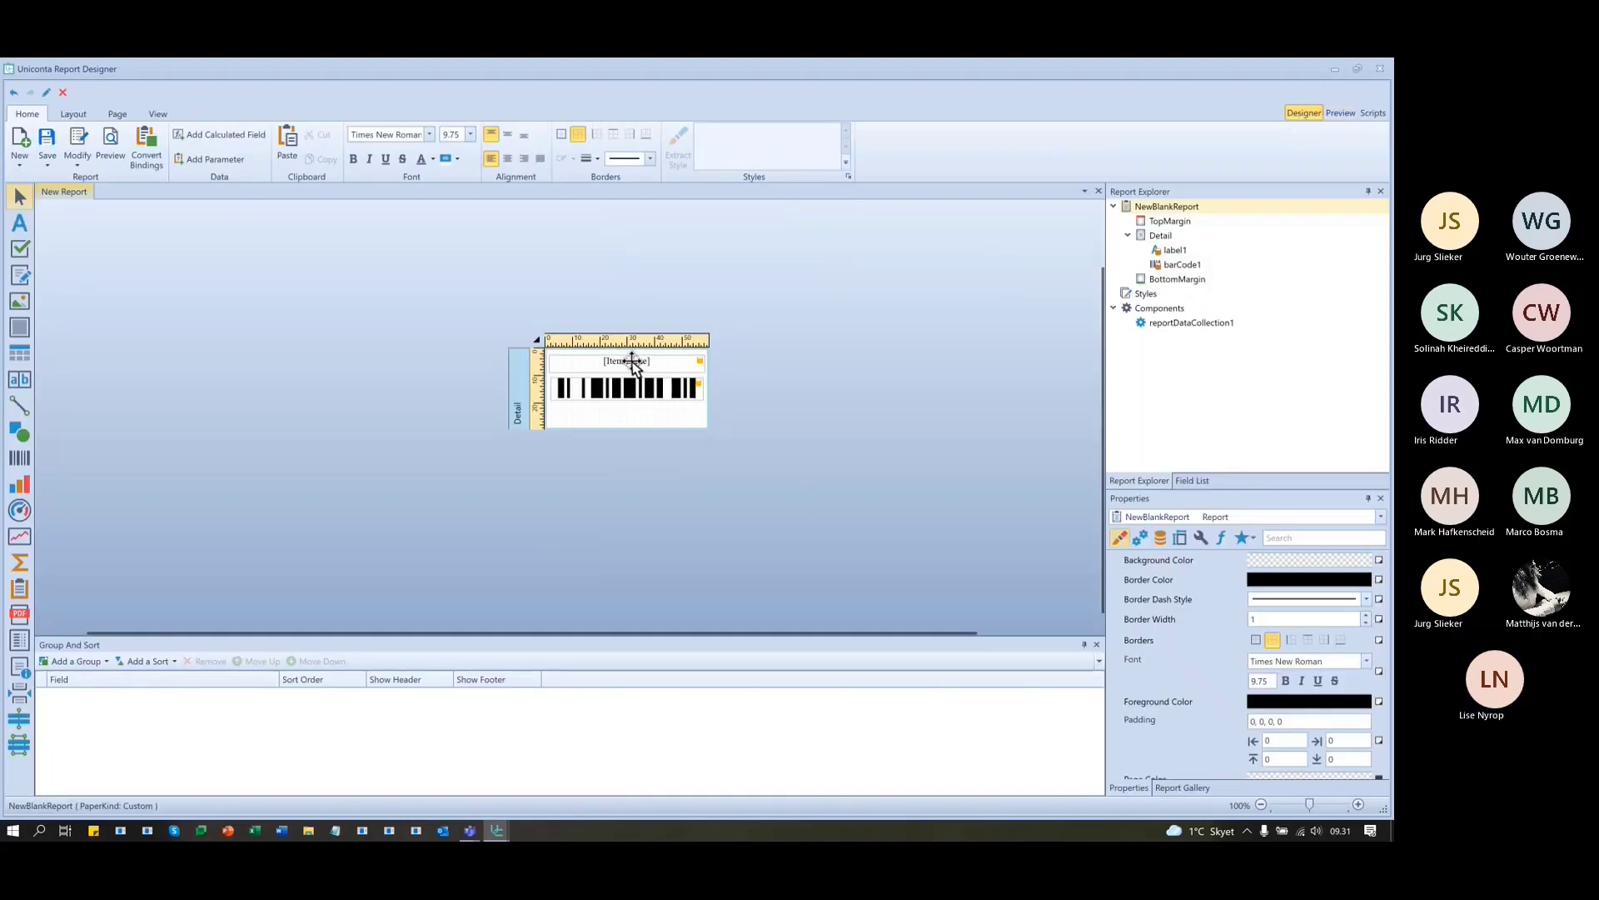
pyautogui.click(624, 387)
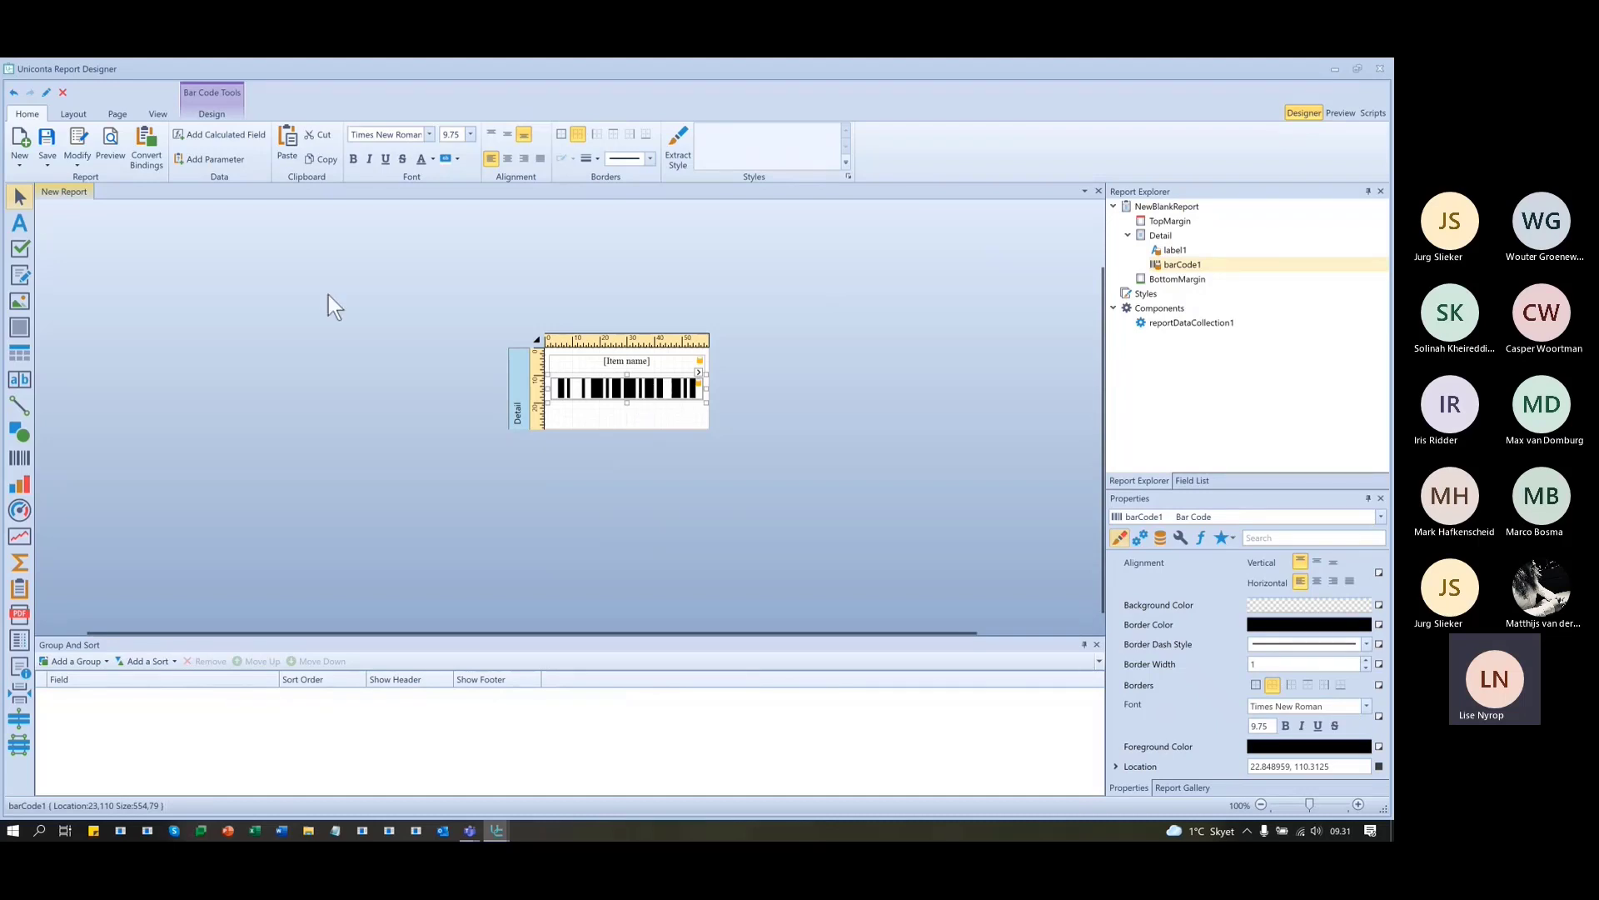
pyautogui.click(613, 364)
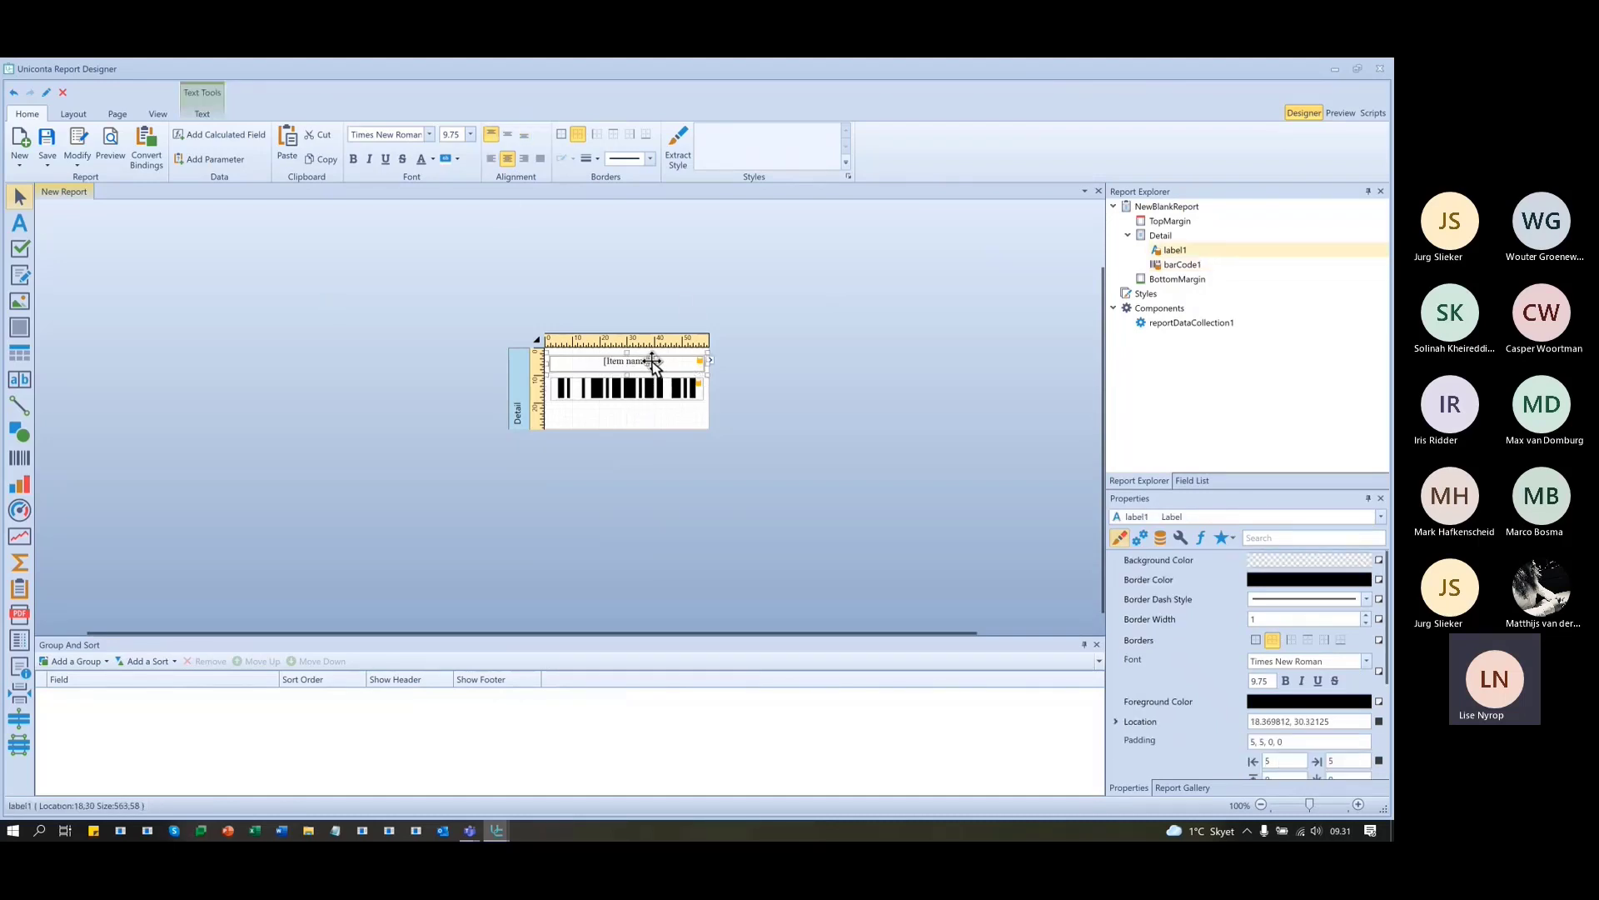
pyautogui.click(353, 159)
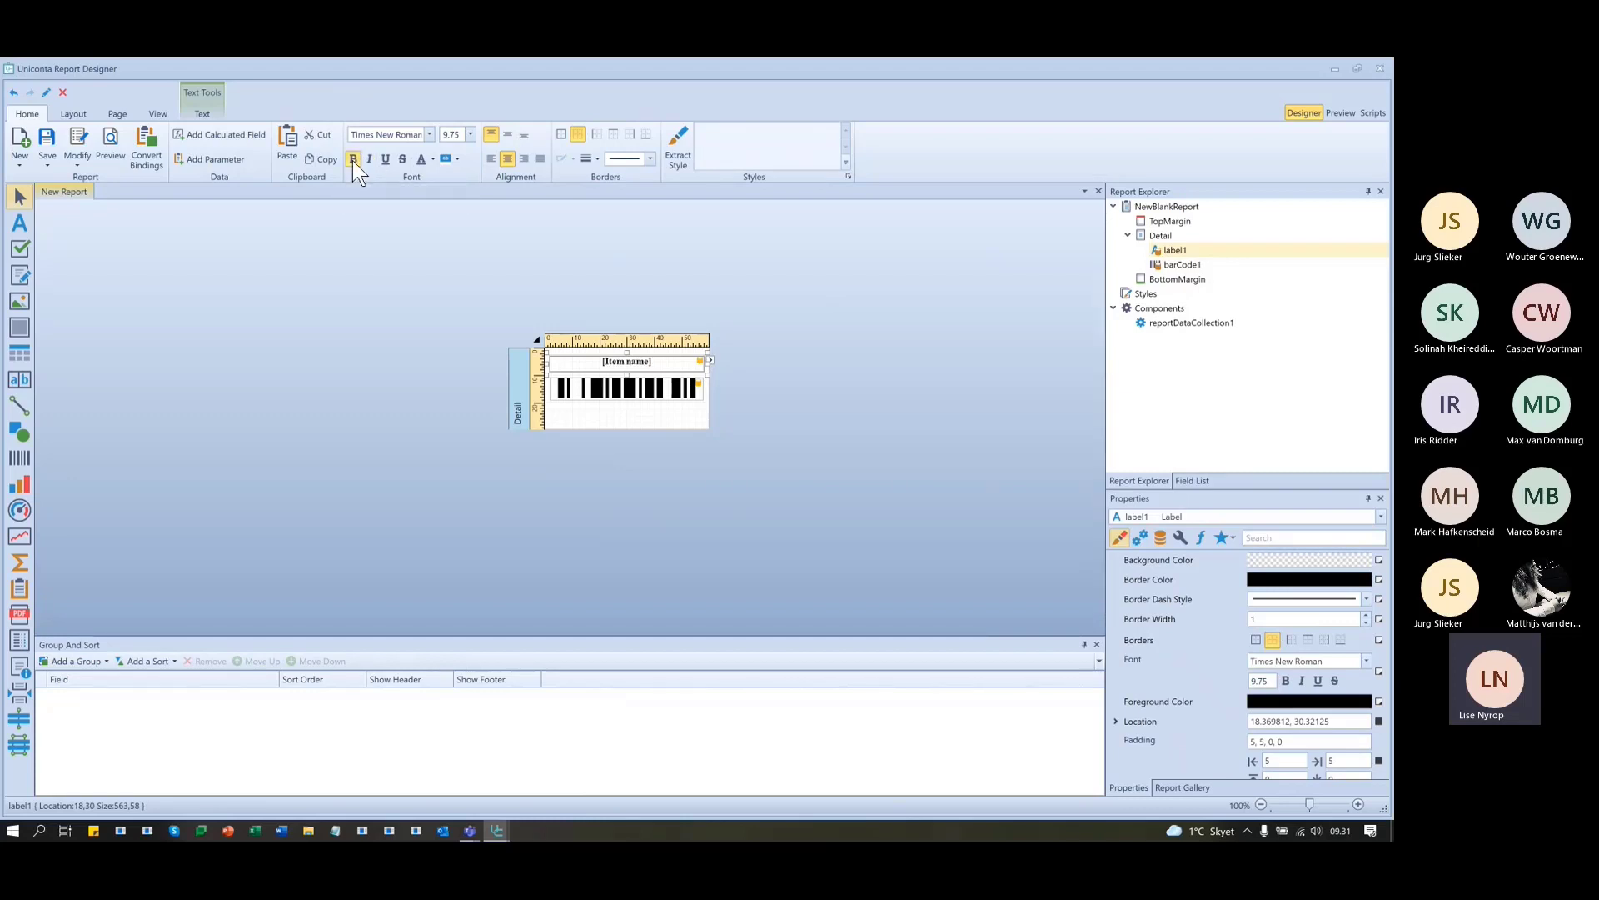
pyautogui.click(432, 160)
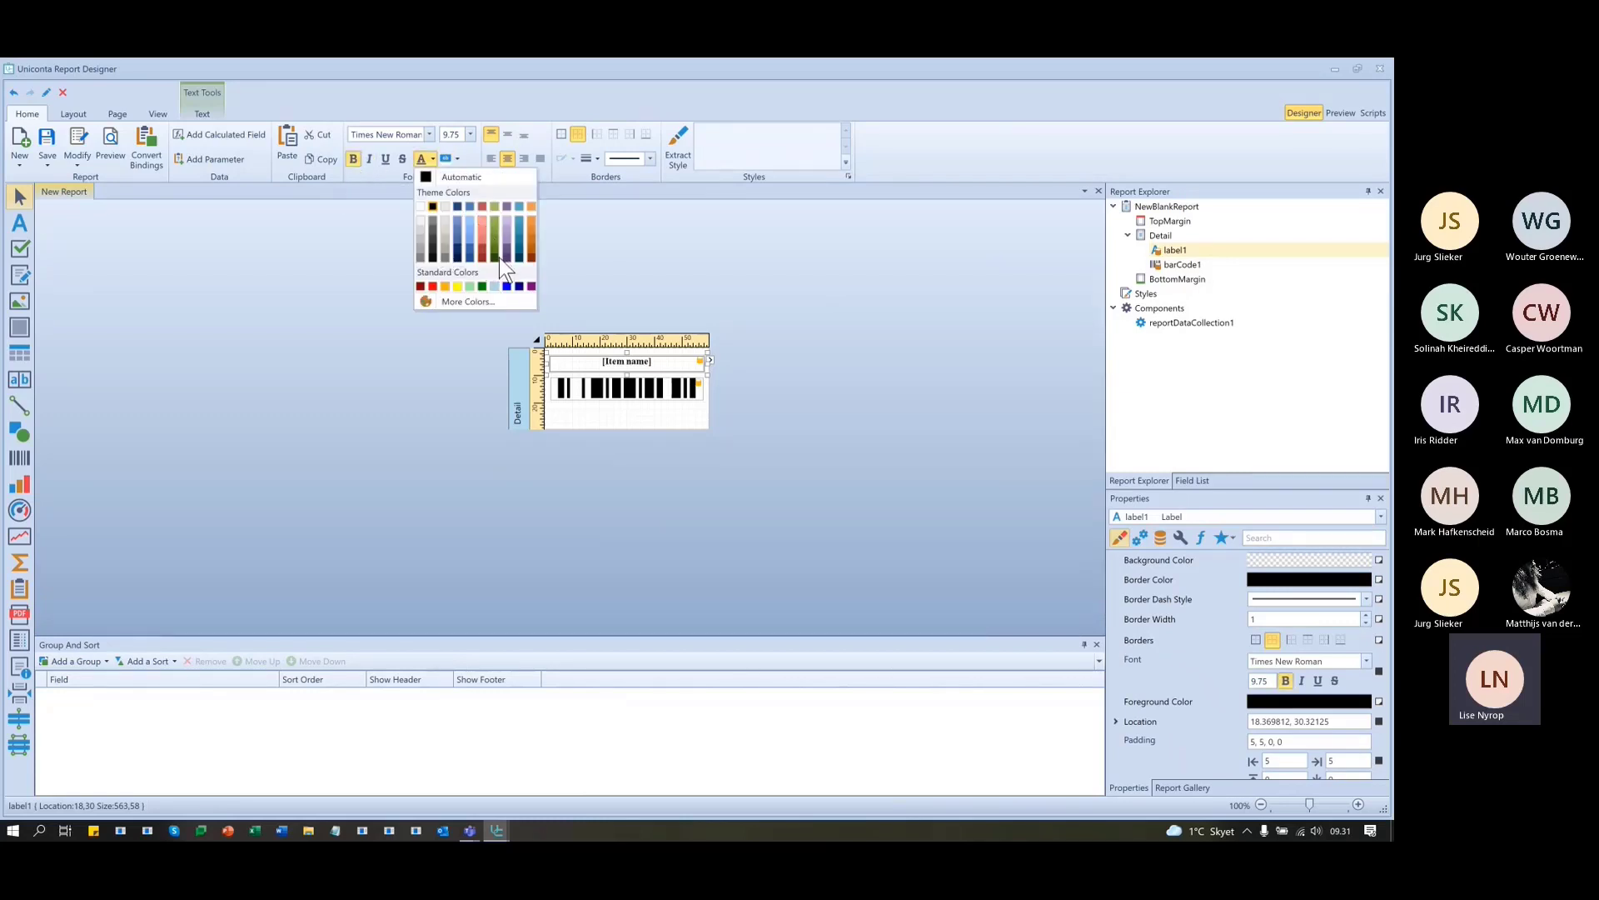
pyautogui.click(498, 257)
pyautogui.click(786, 416)
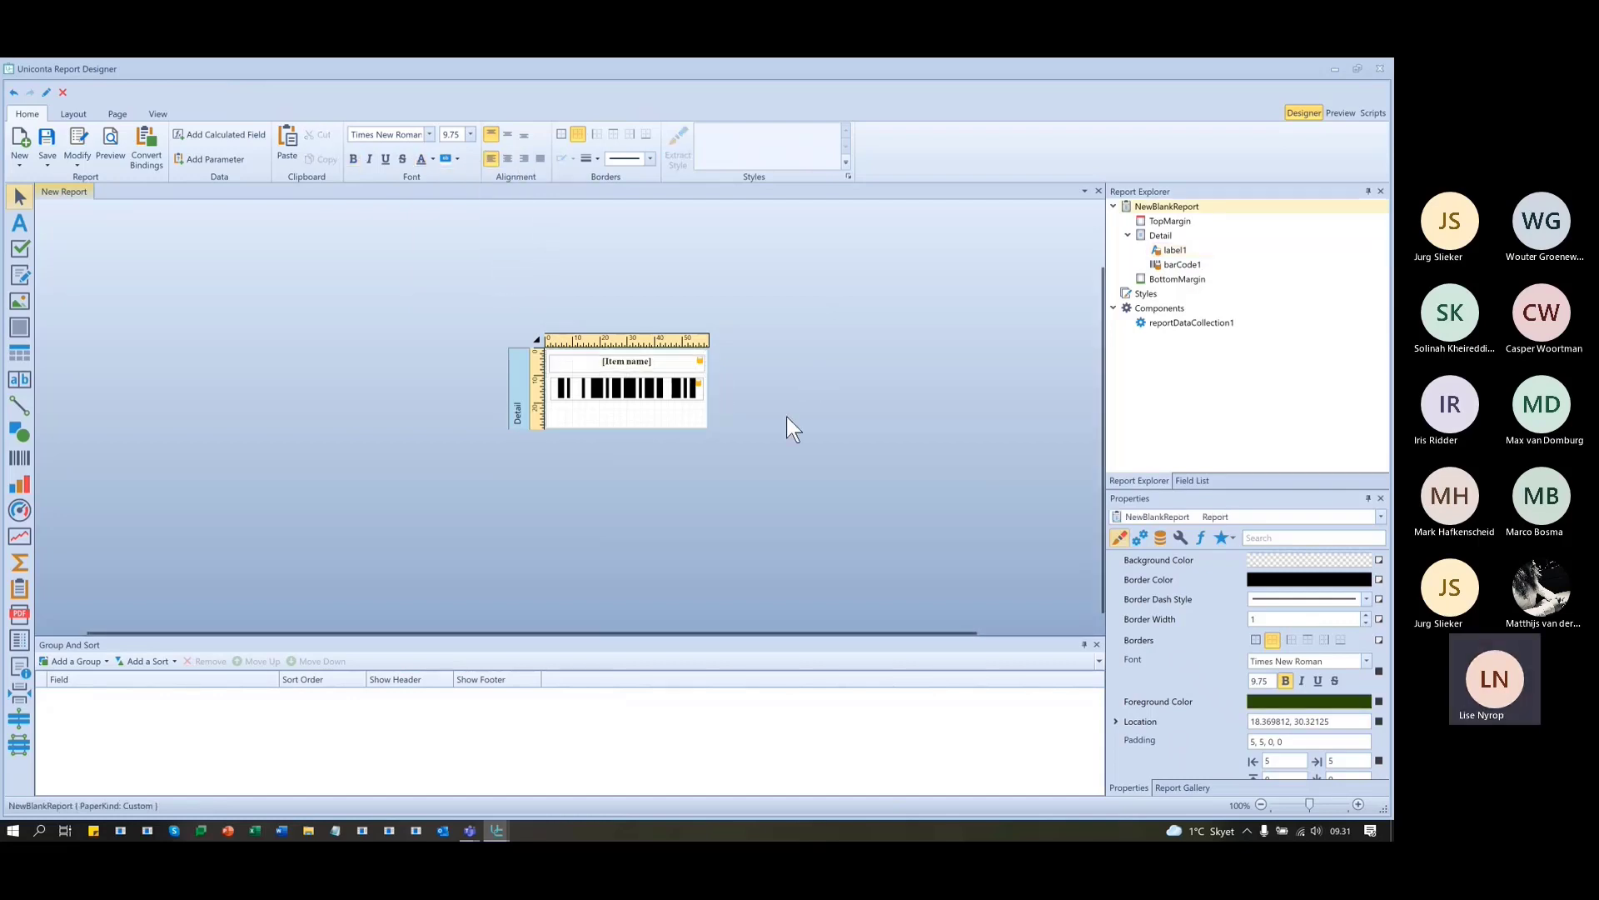
pyautogui.click(616, 388)
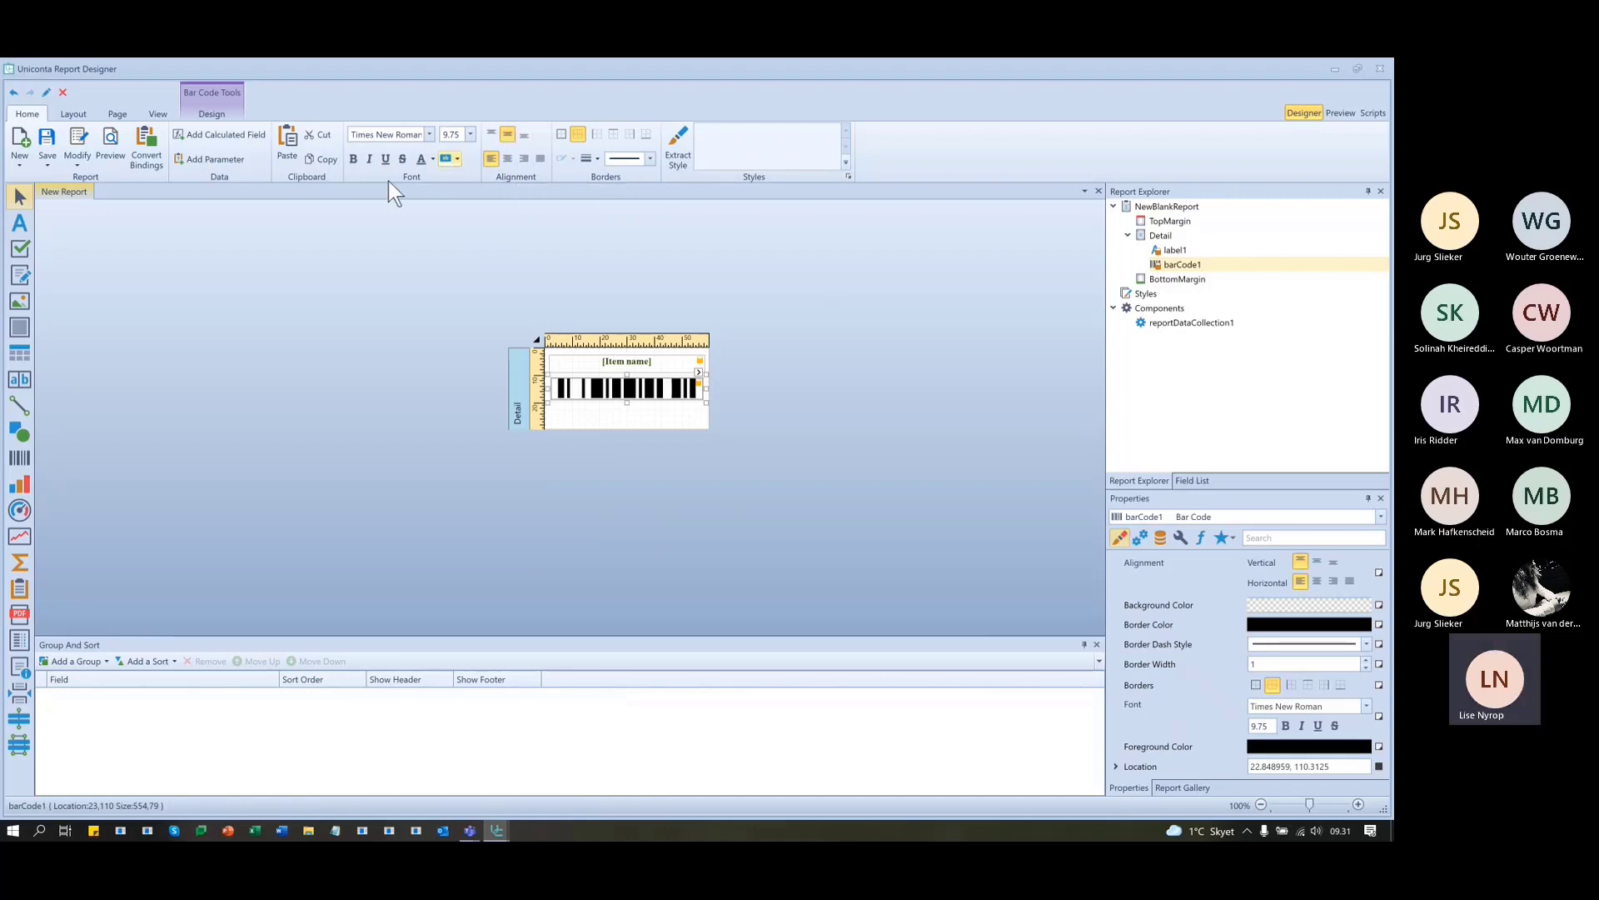
# - Colour the barcode red and give it a fixed module of 1 with Auto-Module off
pyautogui.click(432, 159)
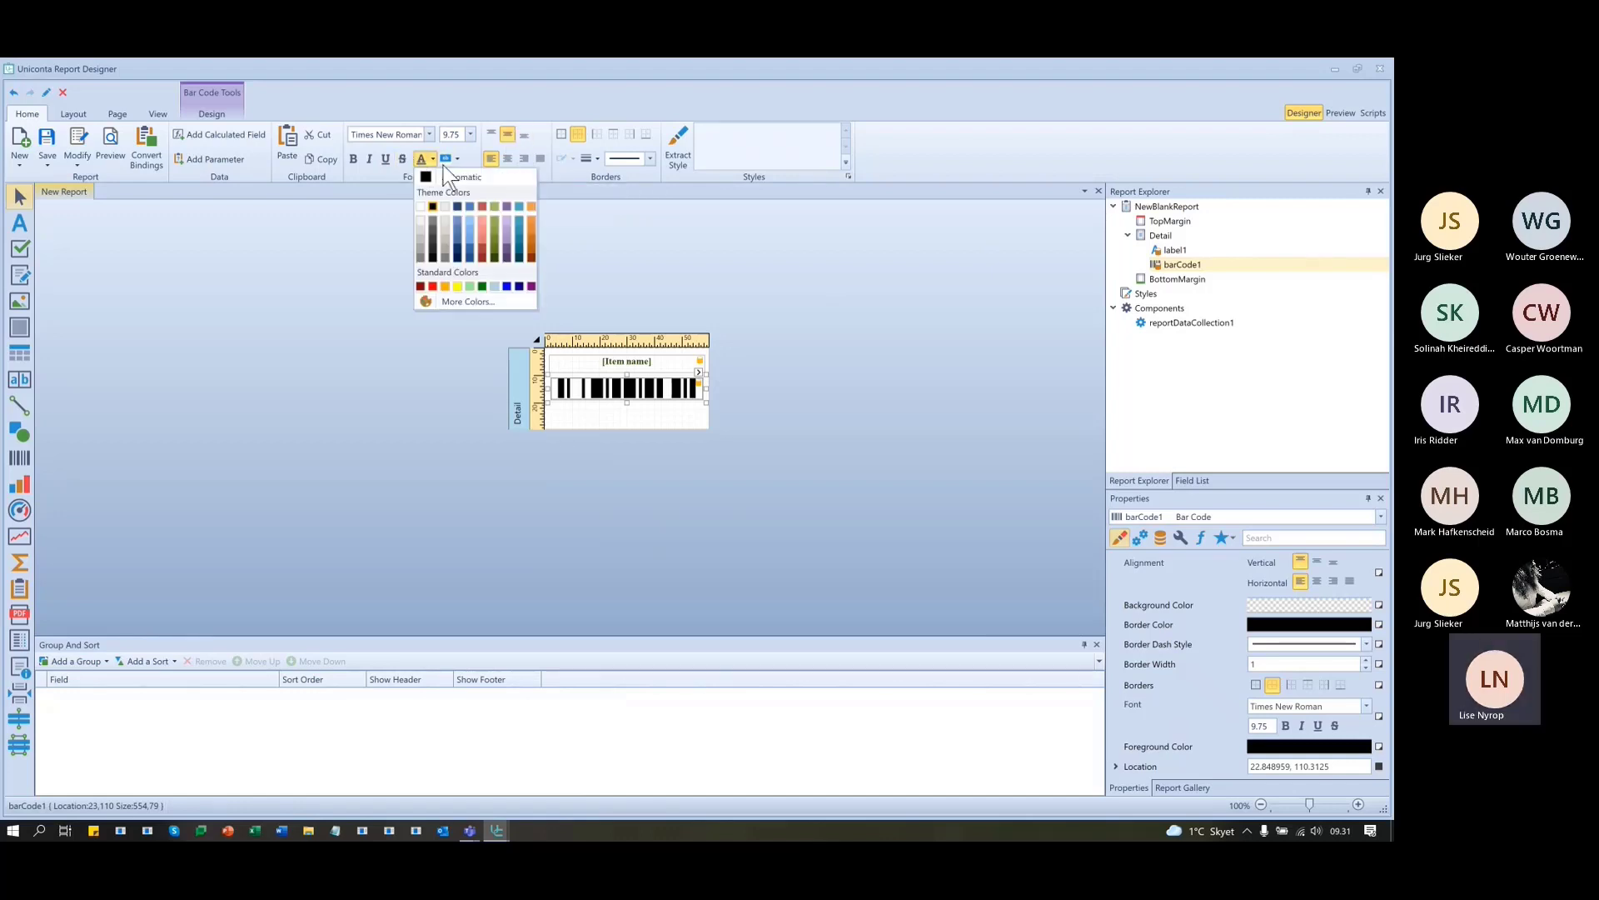
pyautogui.click(481, 205)
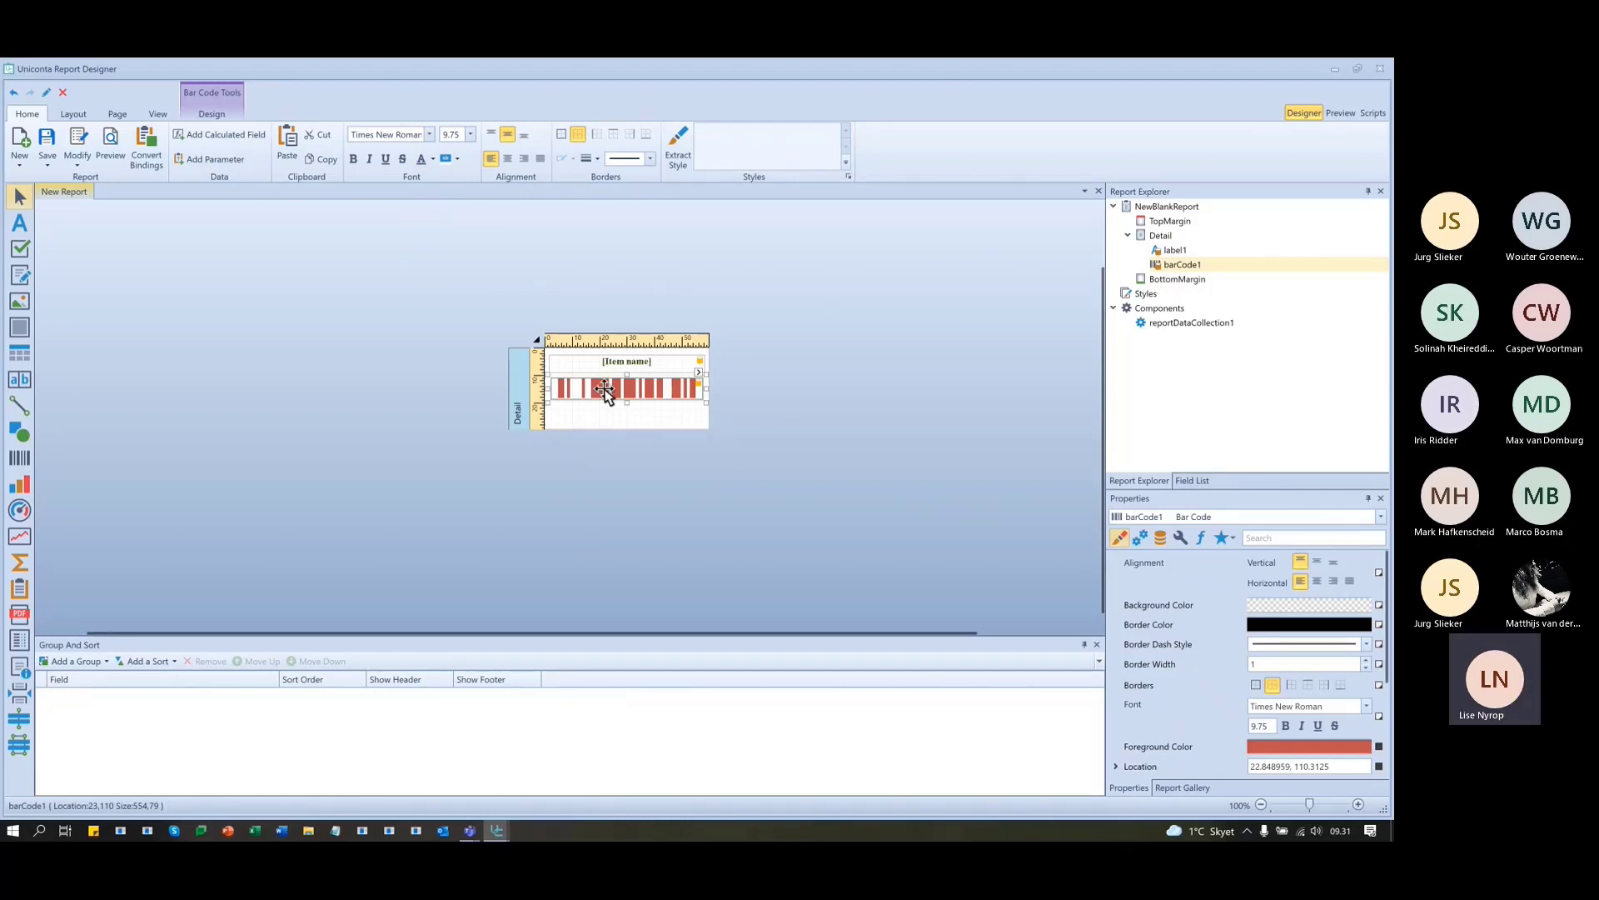
pyautogui.click(698, 372)
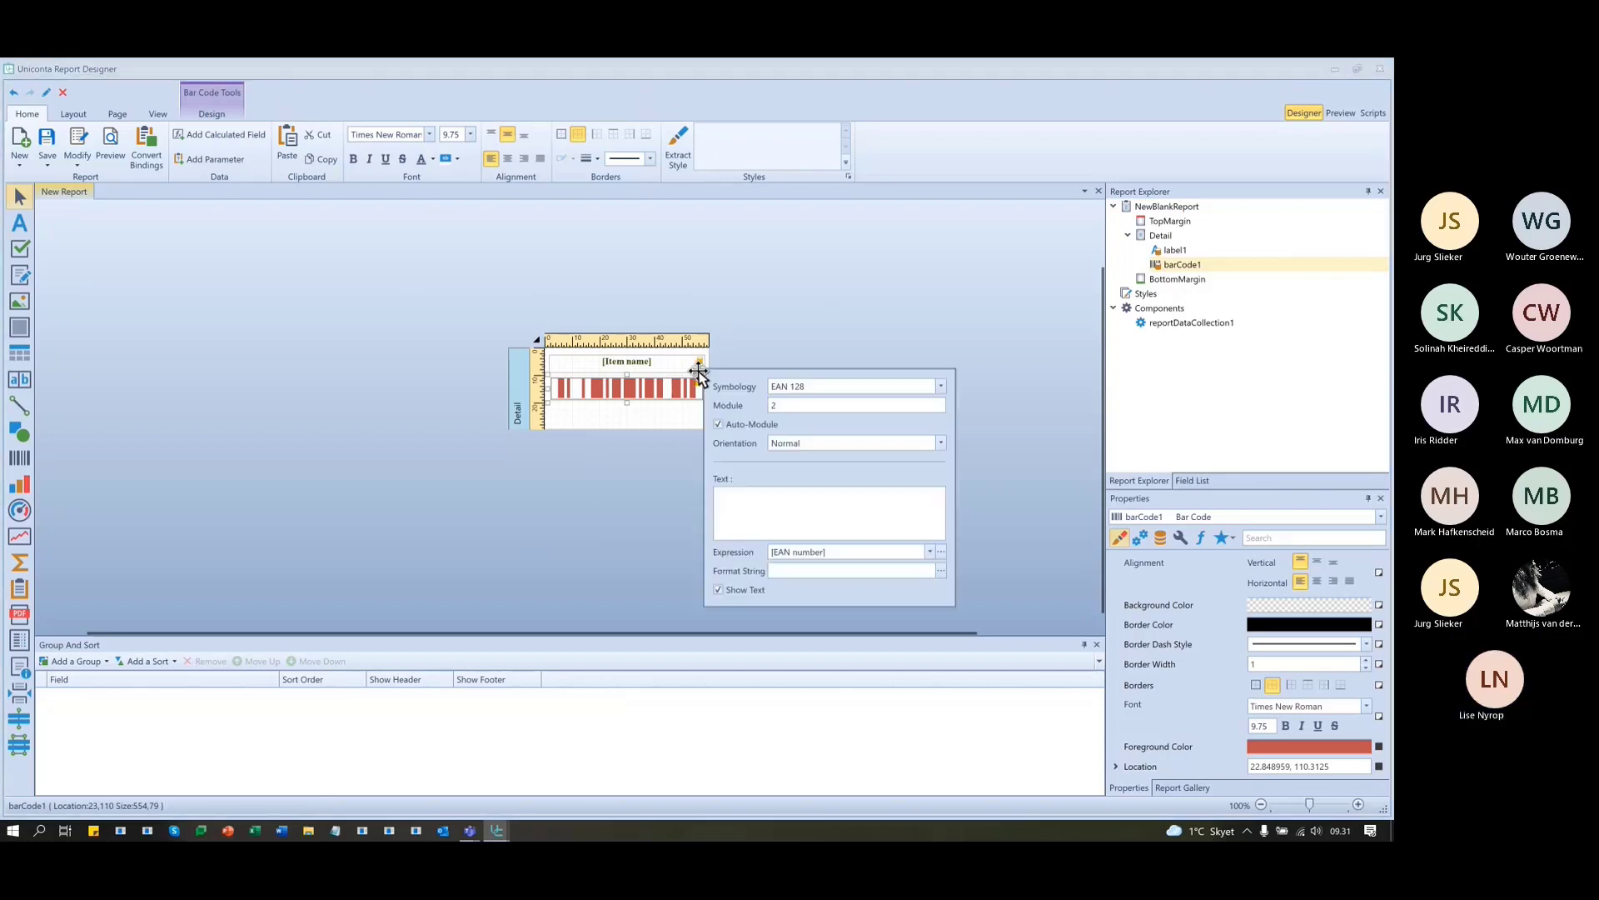
pyautogui.doubleClick(795, 409)
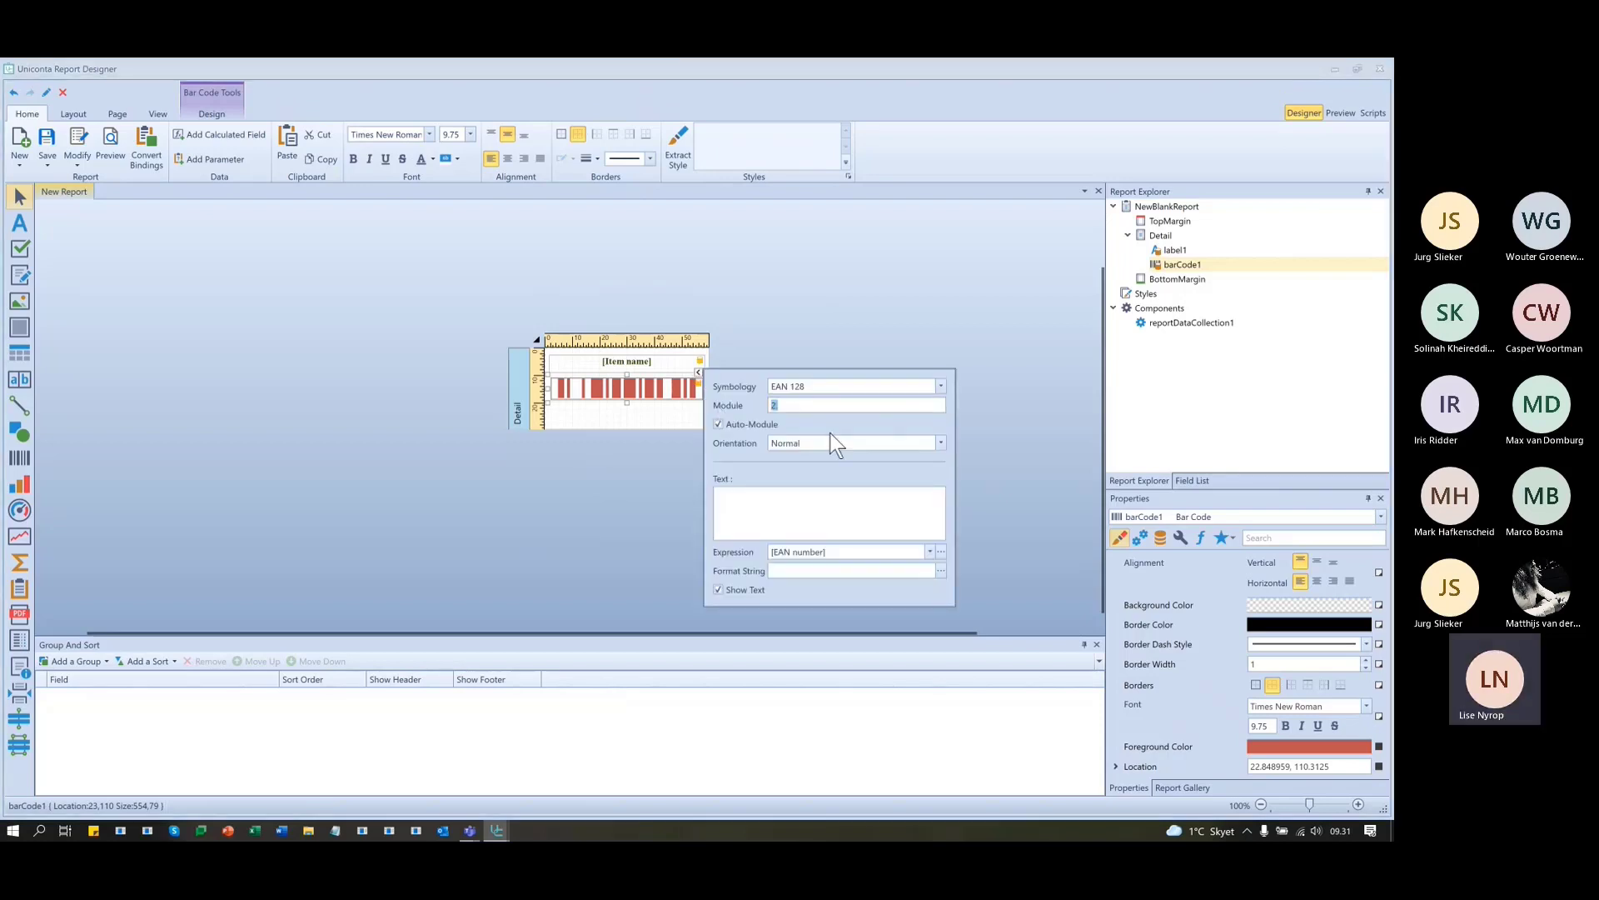
pyautogui.click(718, 425)
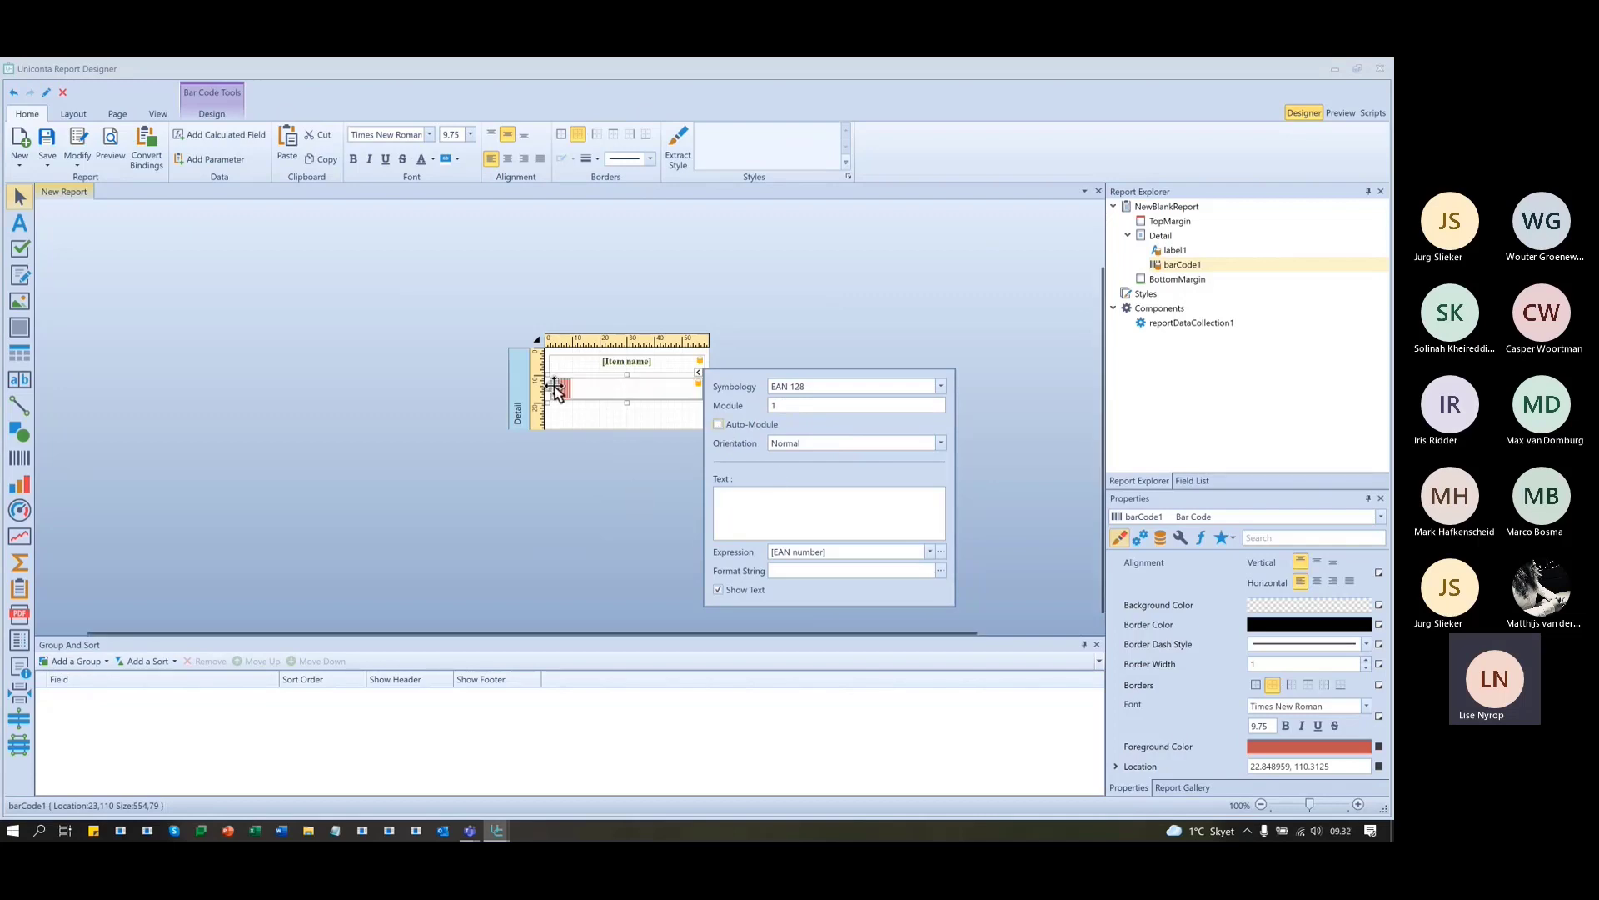
pyautogui.click(491, 463)
# - Centre the barcode horizontally within its box and preview the labels
pyautogui.click(632, 389)
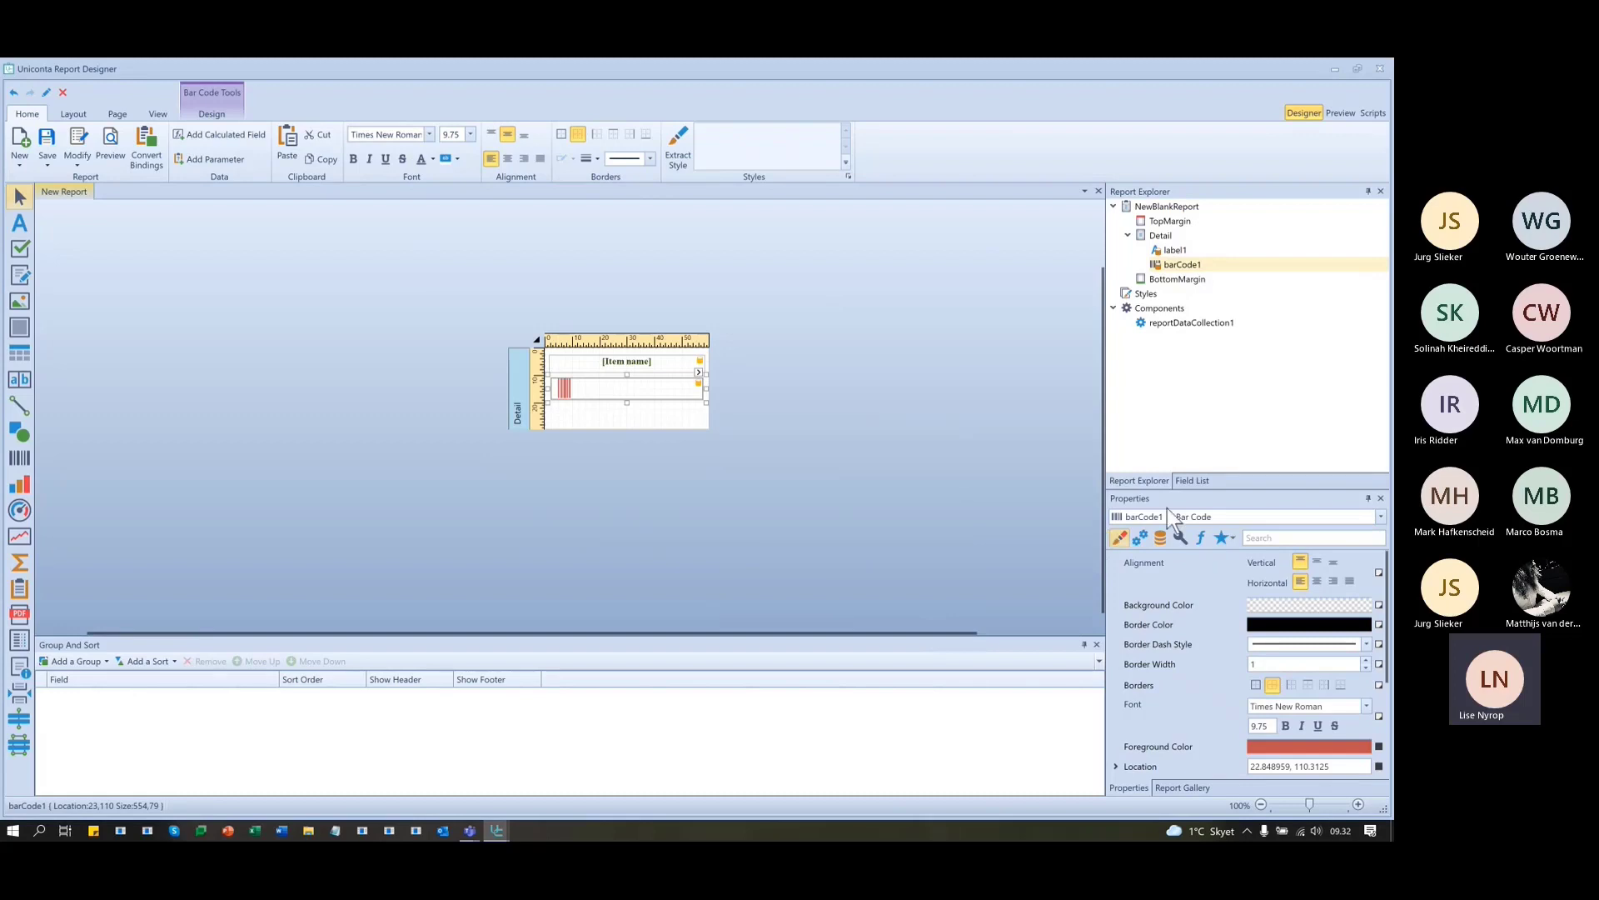
pyautogui.click(1318, 581)
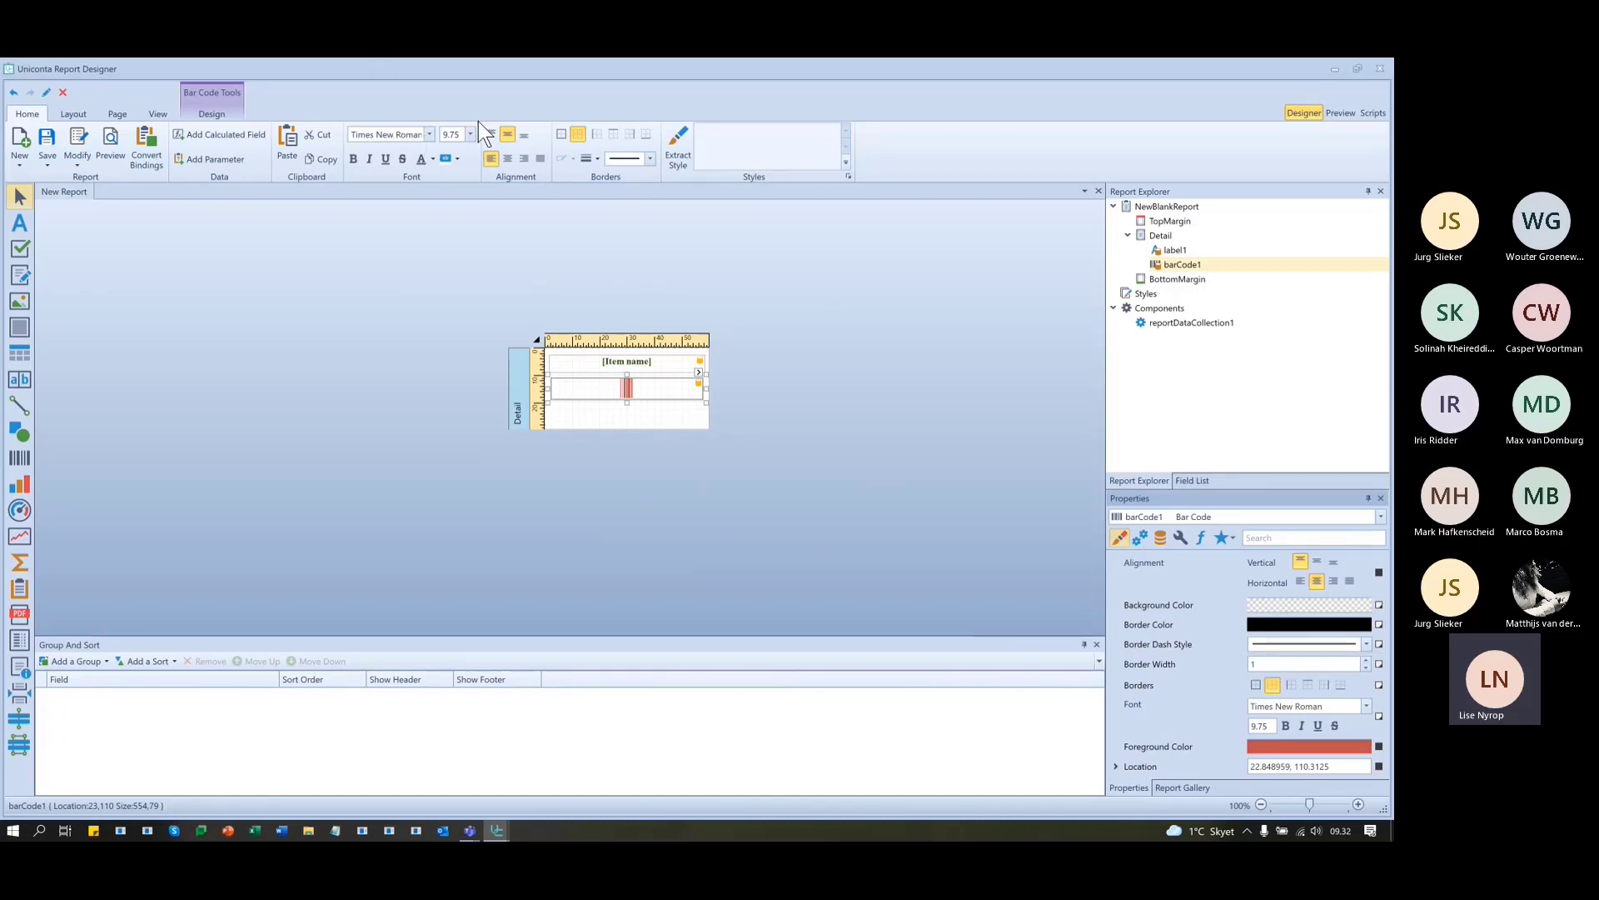
pyautogui.click(1334, 112)
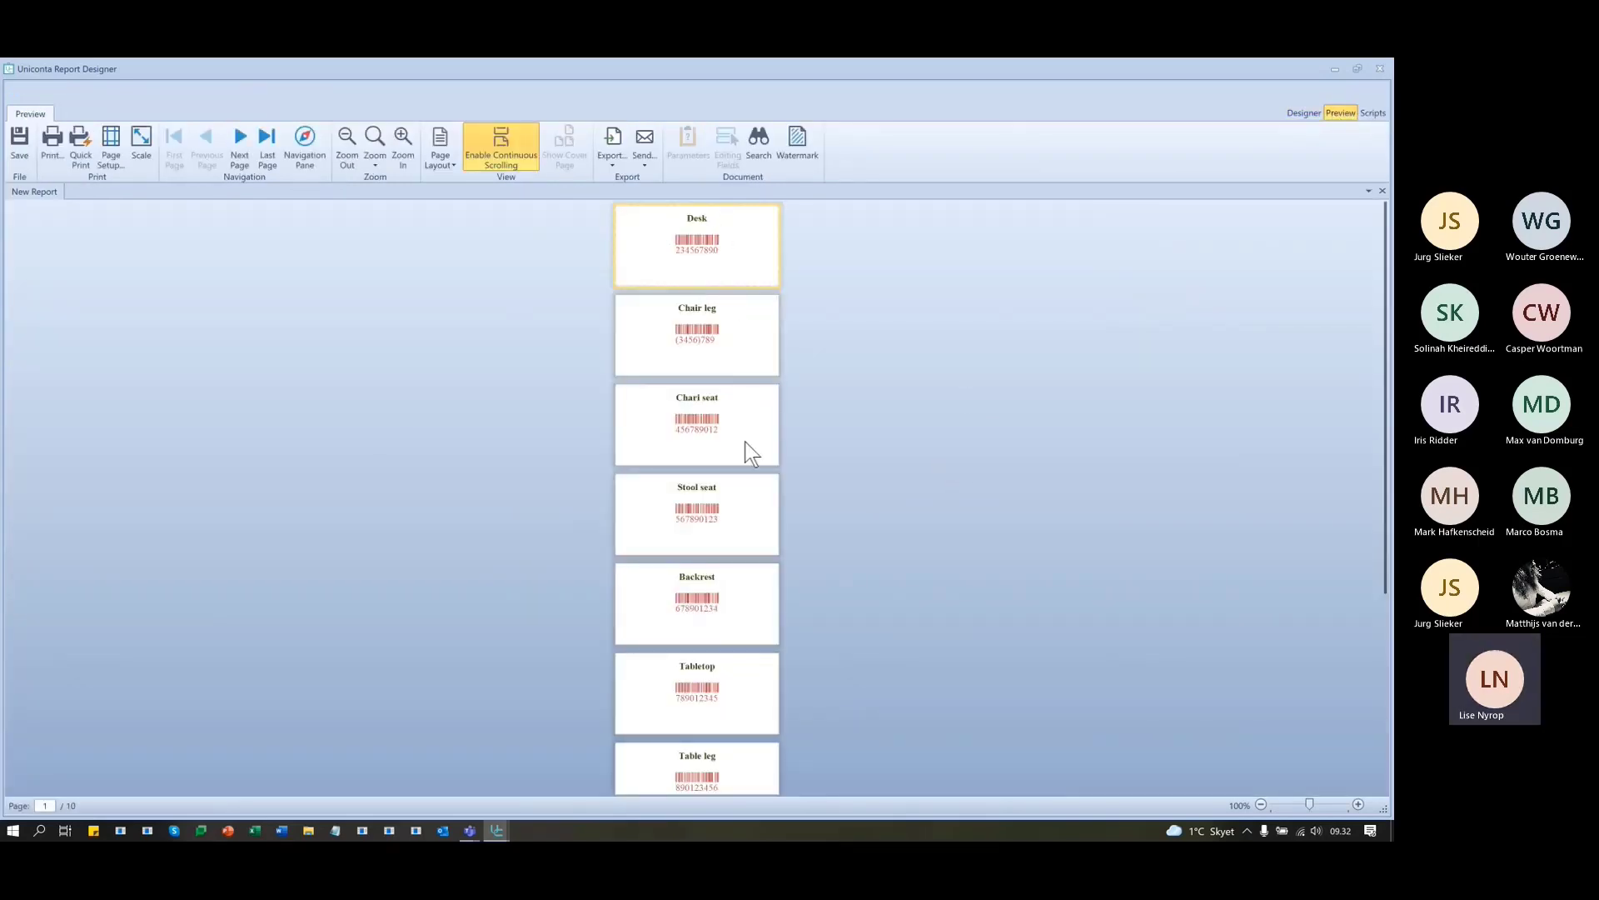
# - Check the red-barcode preview, then set the barcode colour back to black
pyautogui.scroll(-5, 744, 441)
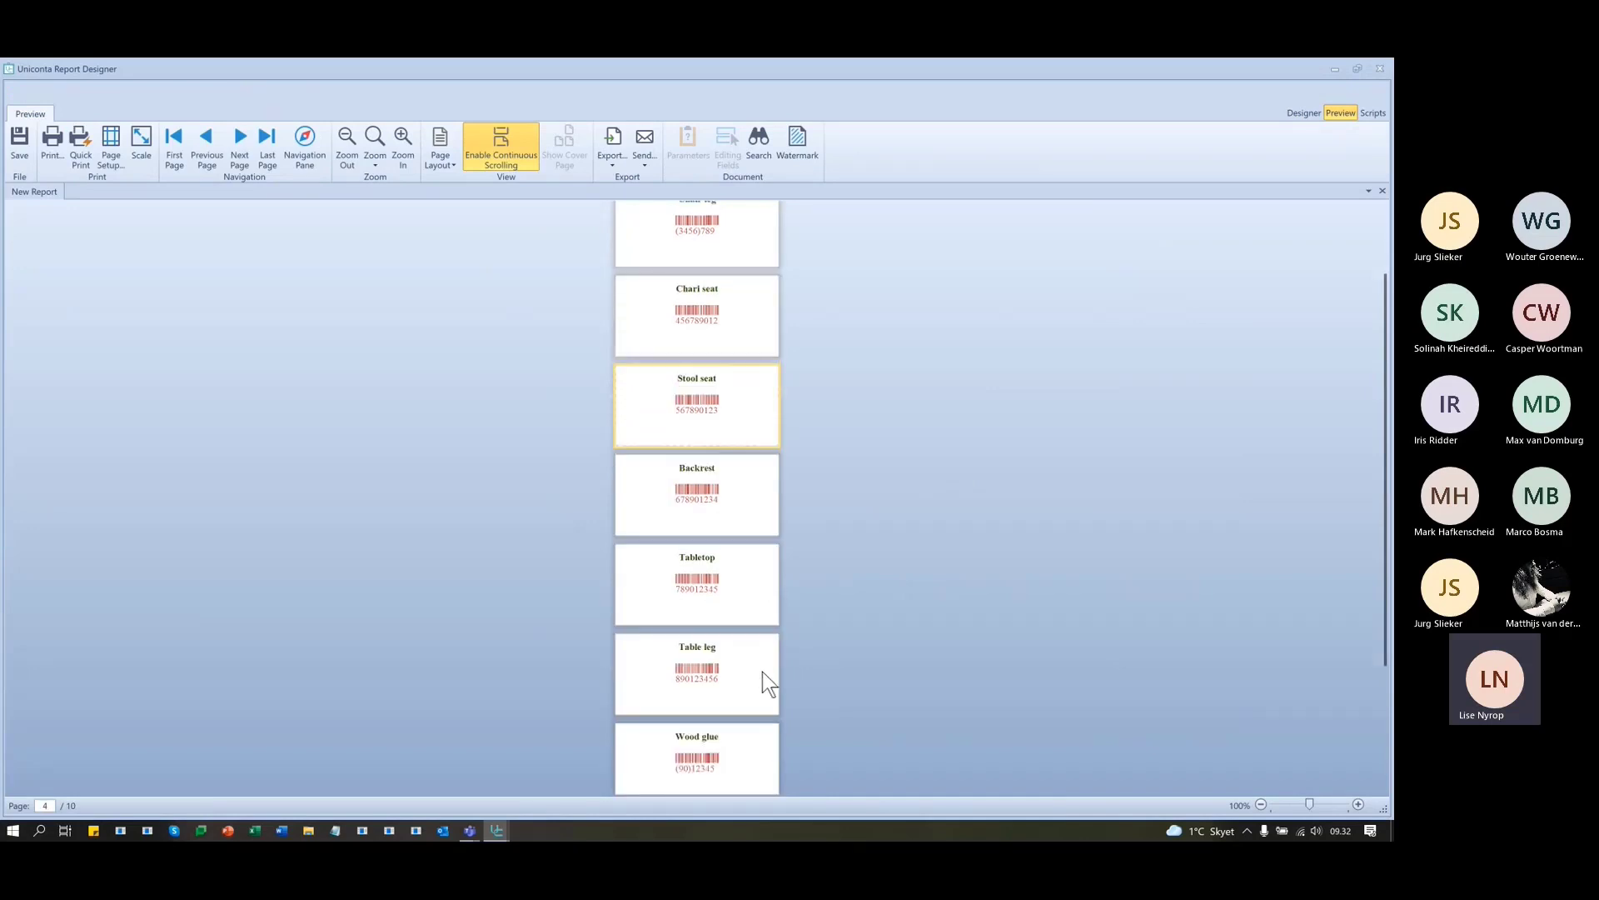
pyautogui.scroll(5, 762, 671)
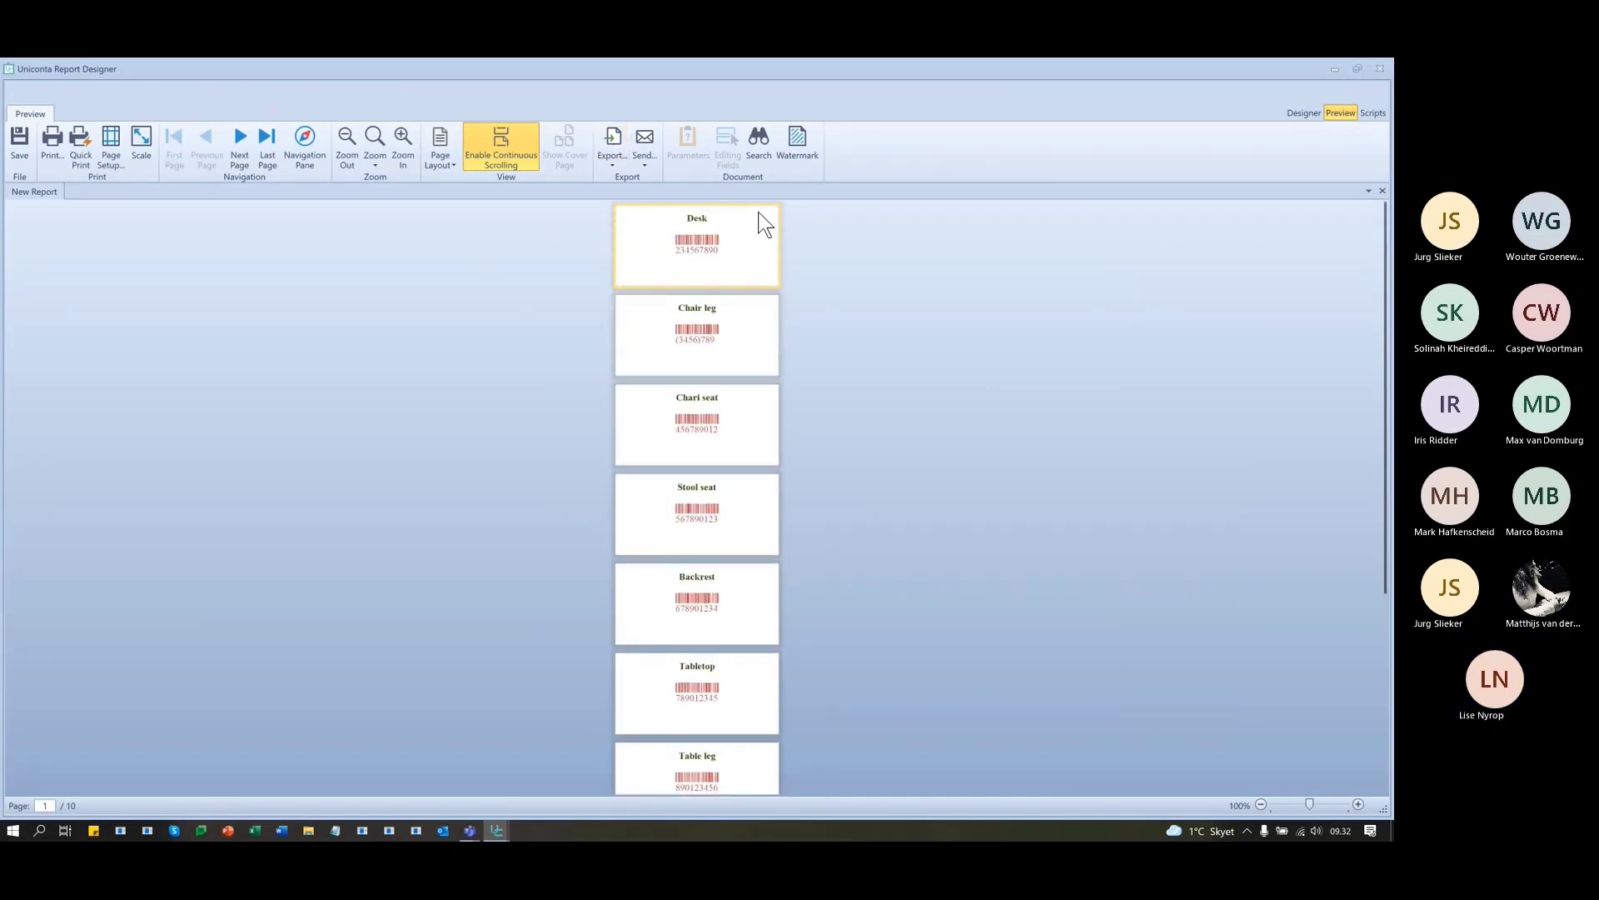
pyautogui.click(1305, 113)
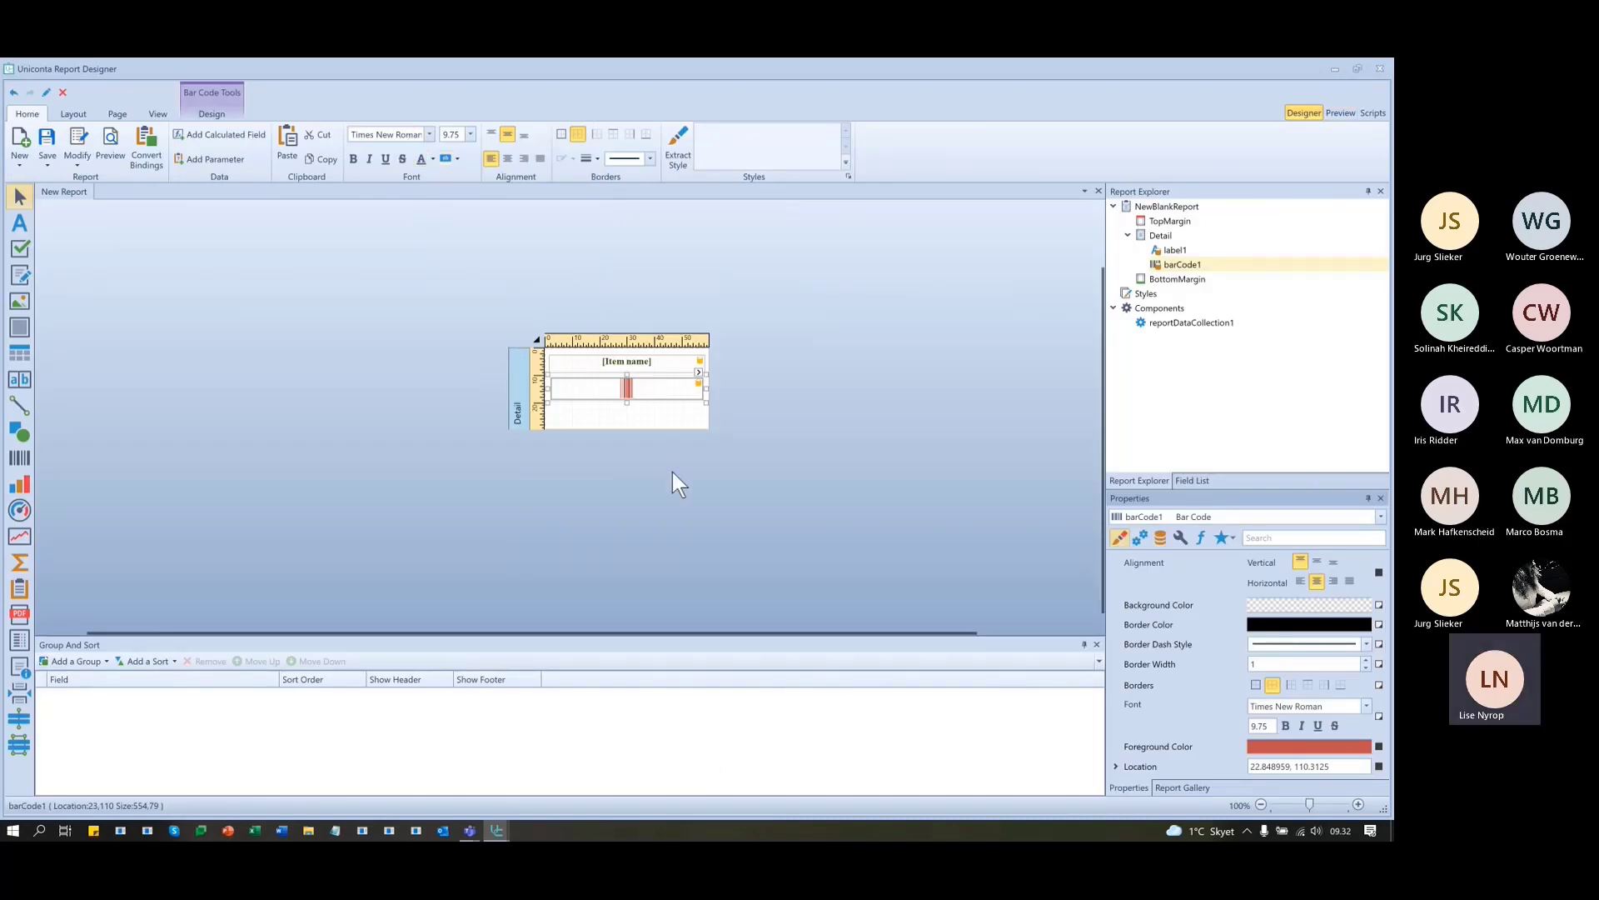
pyautogui.click(431, 158)
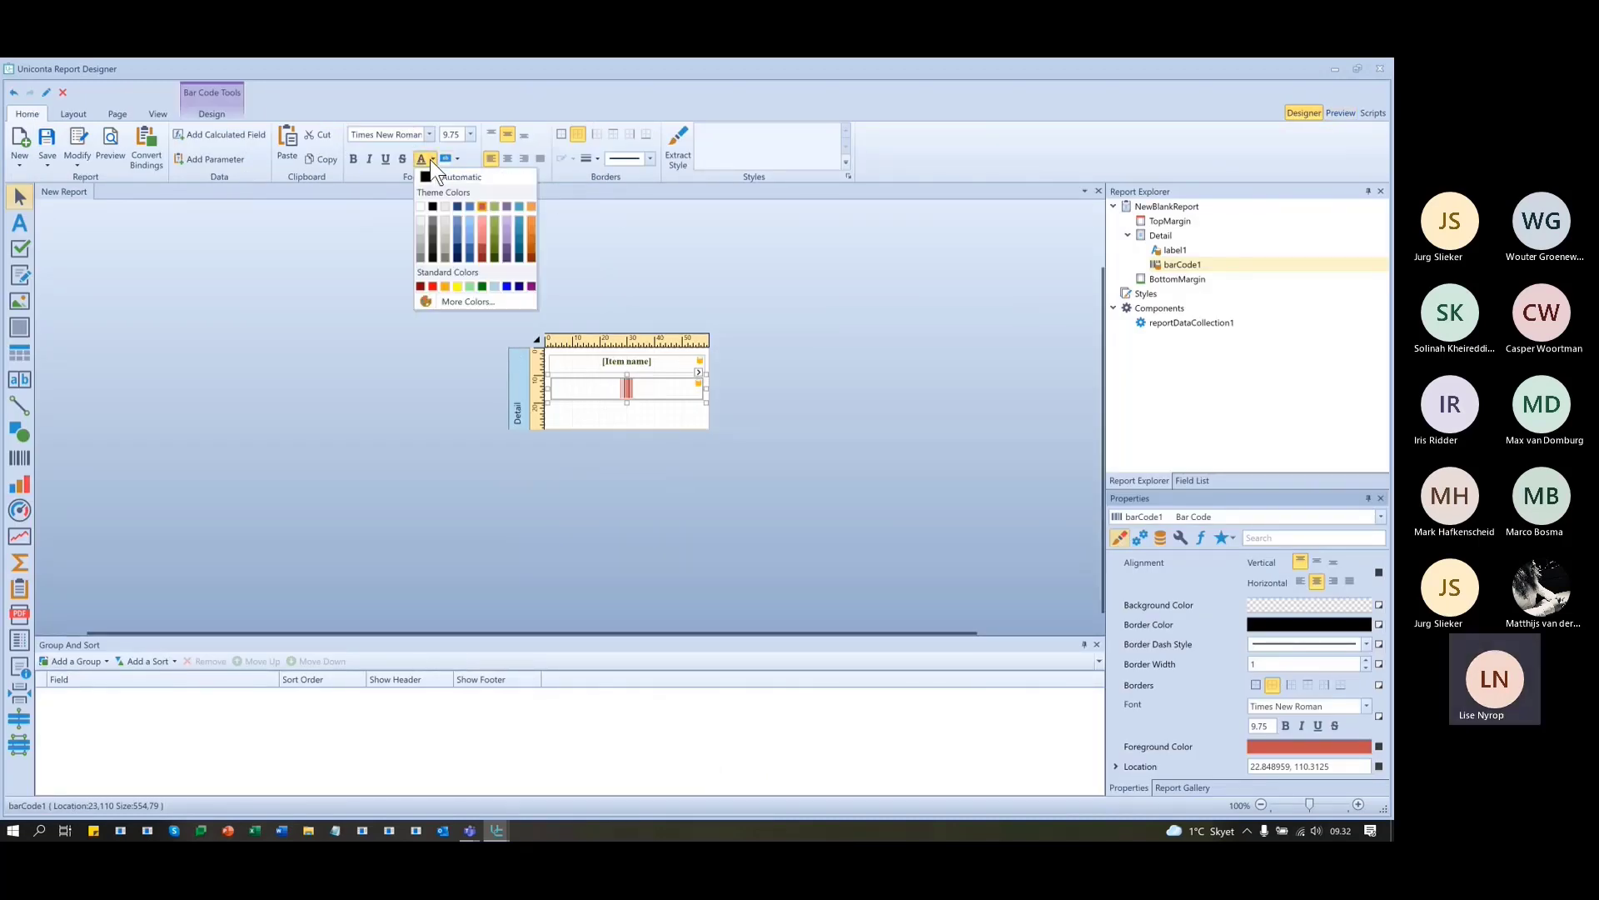
pyautogui.click(508, 176)
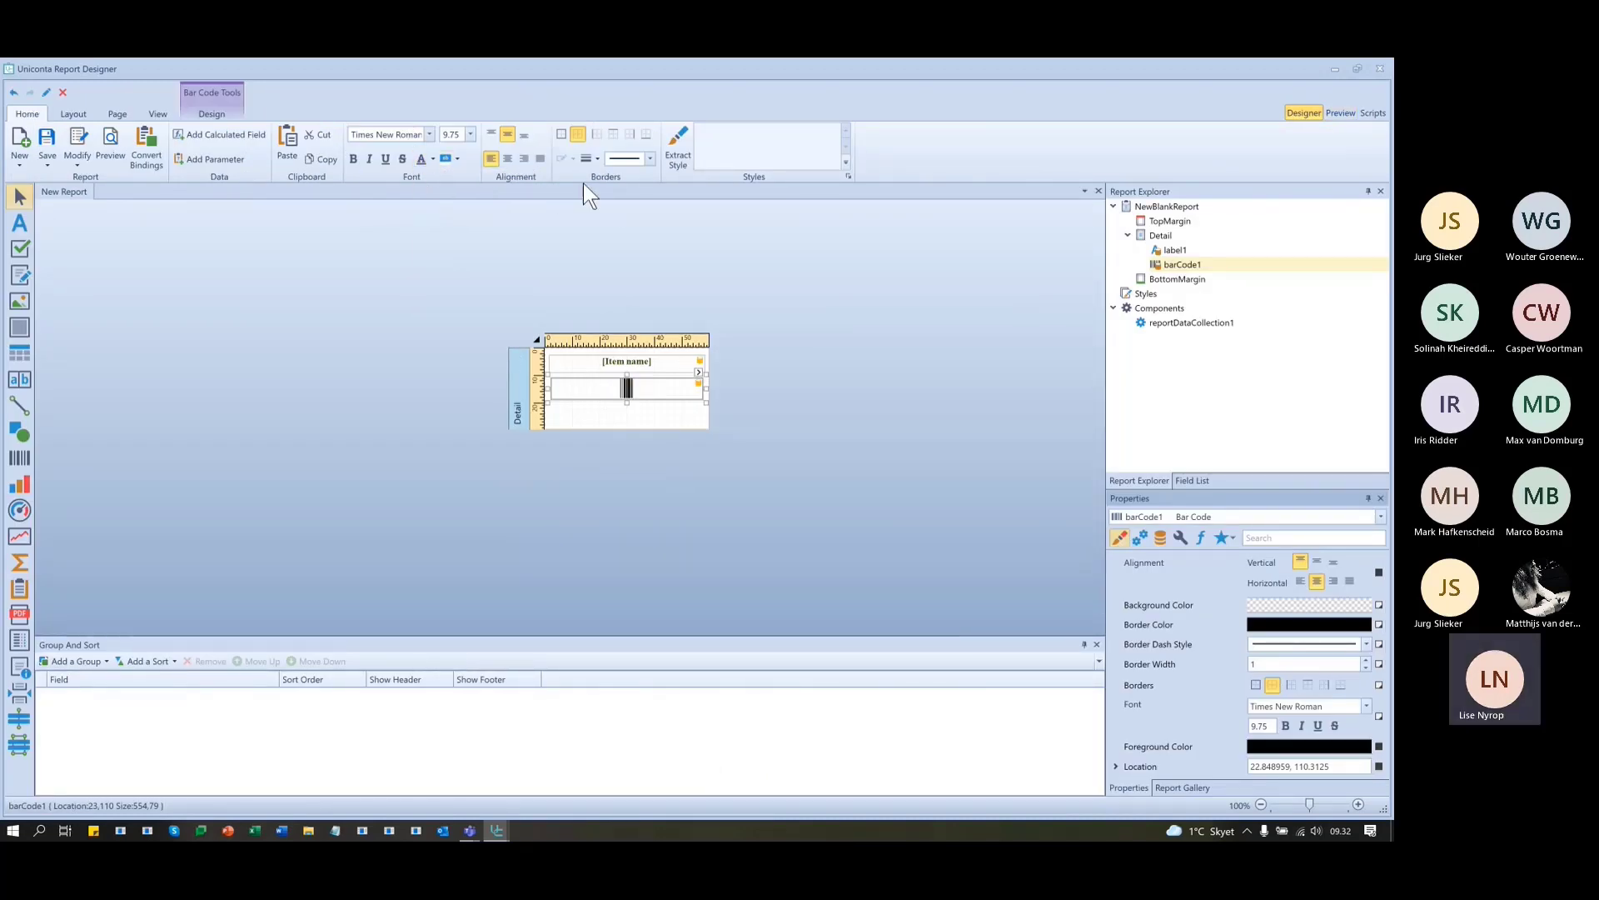
# - Preview the labels again, checking items like Wood glue and Table leg
pyautogui.click(1338, 114)
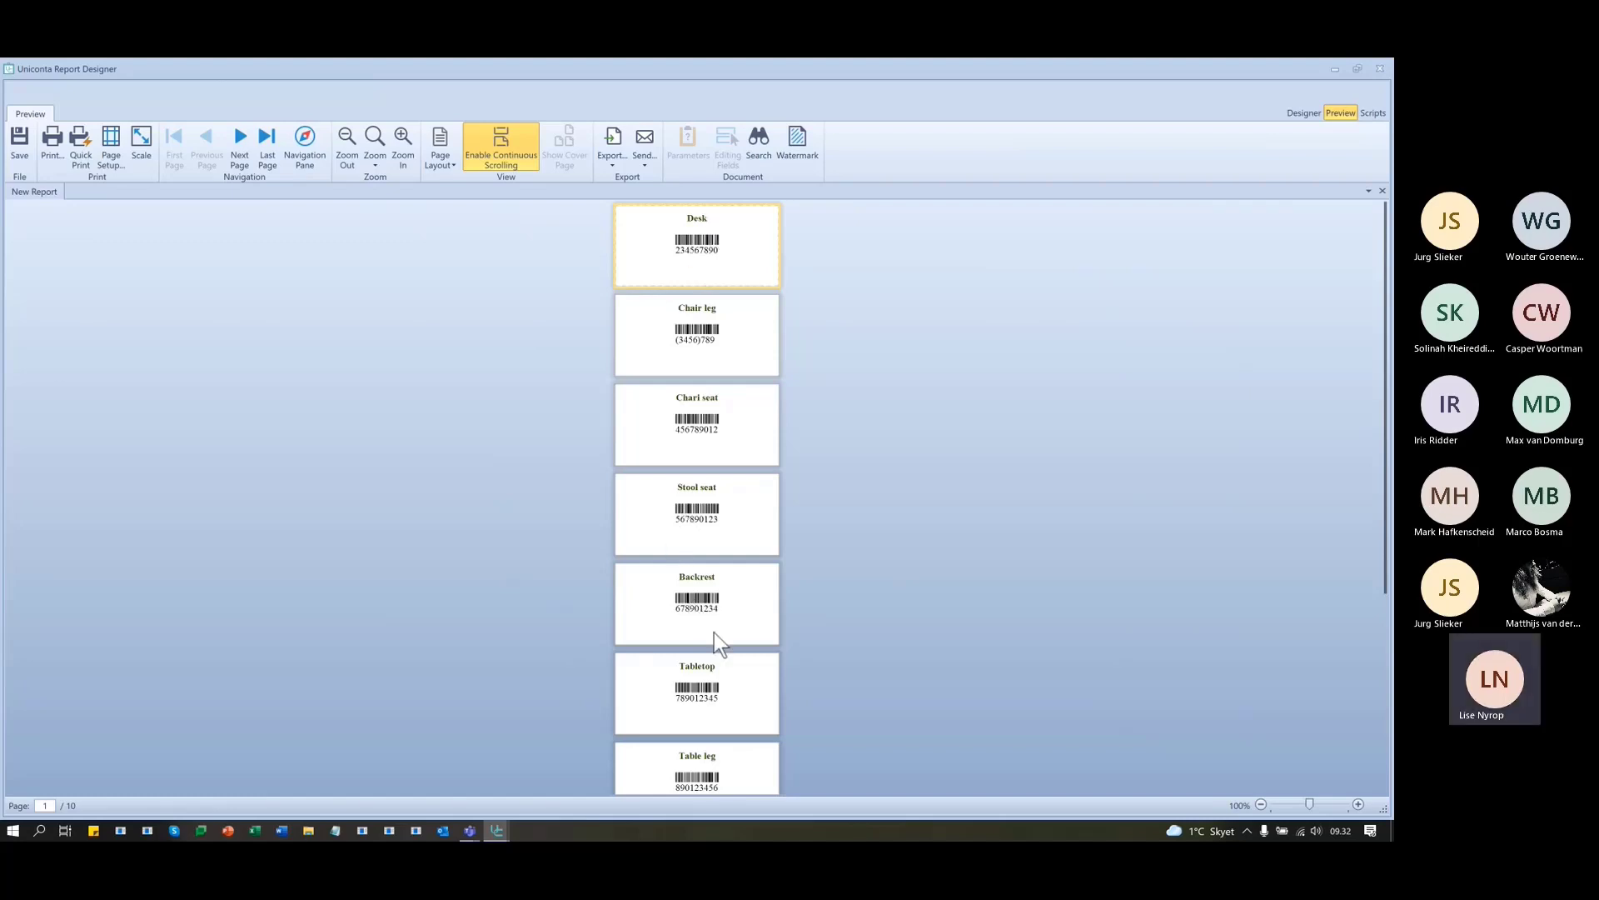
pyautogui.scroll(-2, 713, 632)
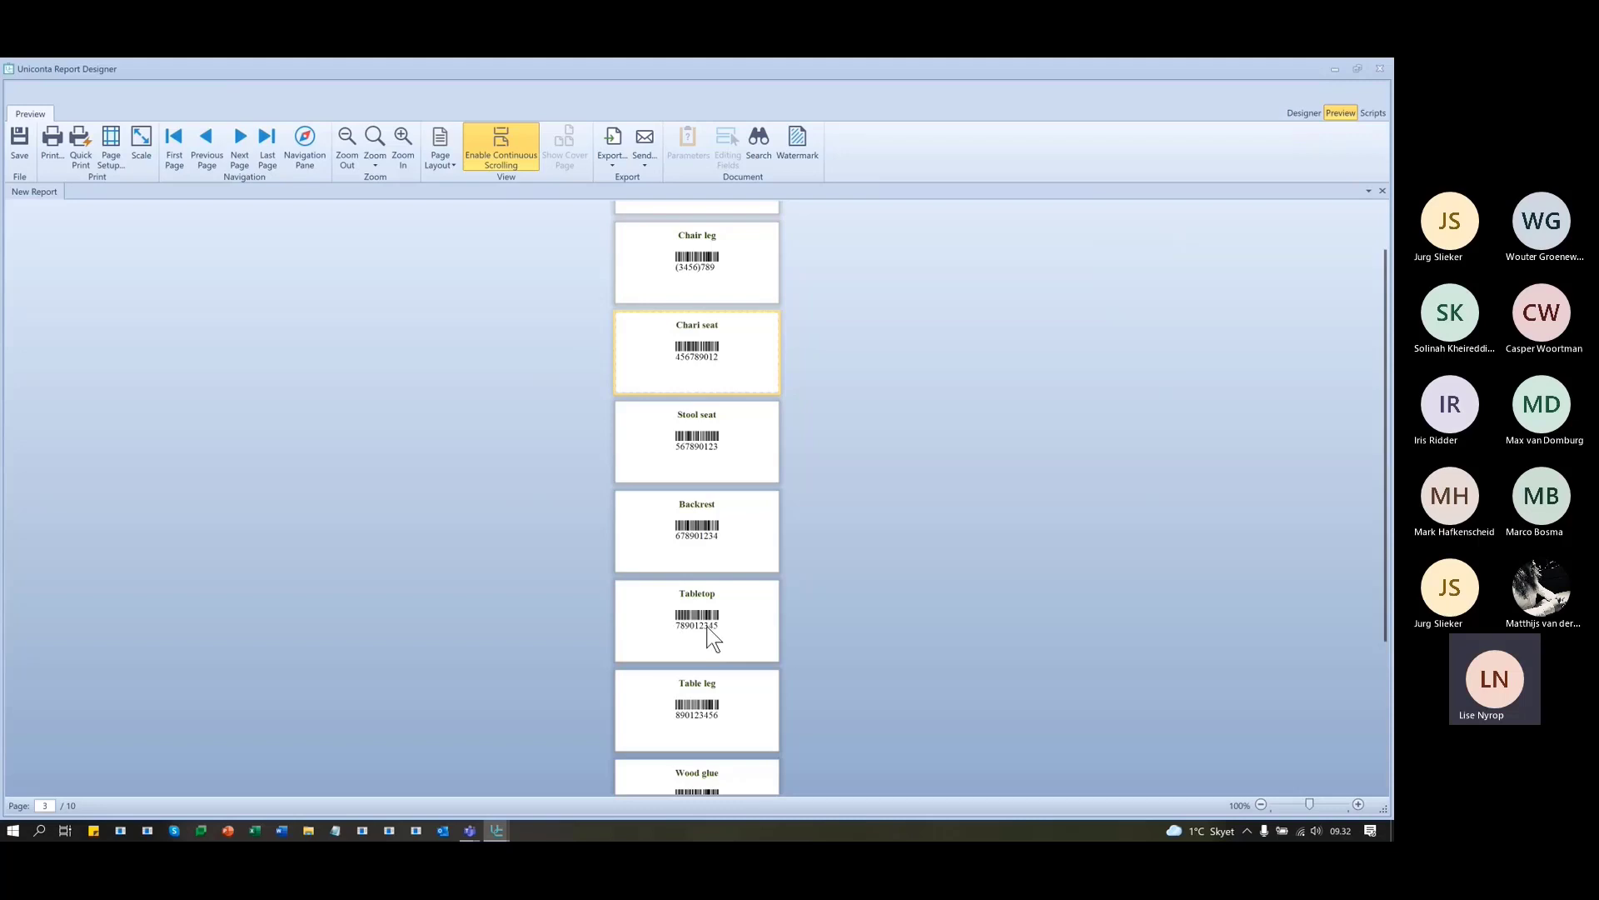
pyautogui.scroll(-6, 709, 633)
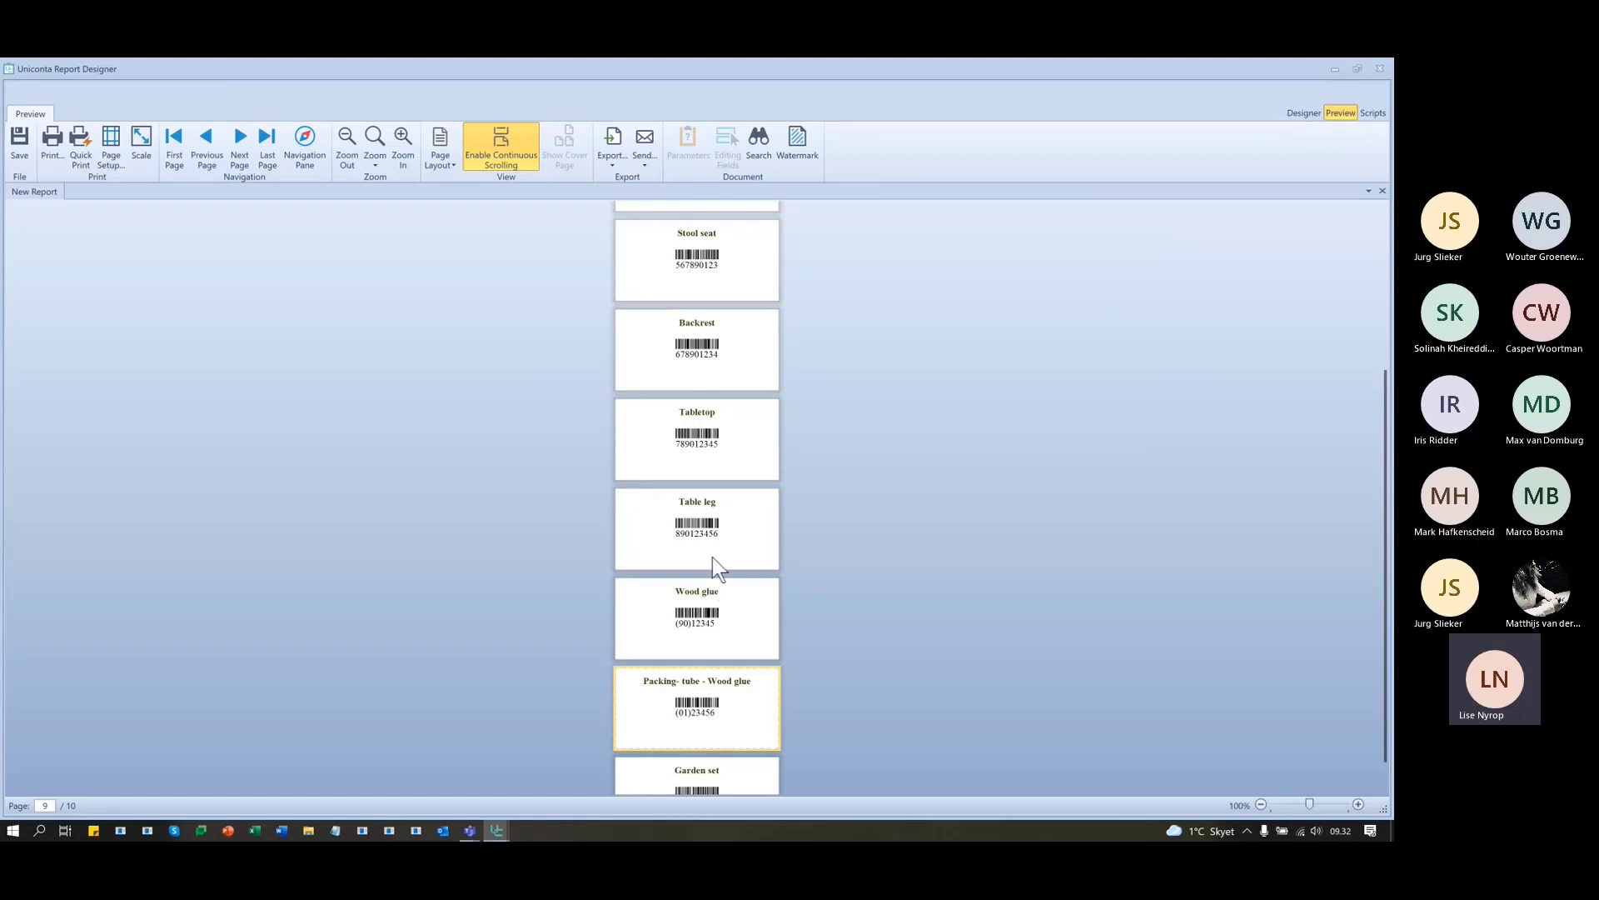
pyautogui.scroll(4, 712, 557)
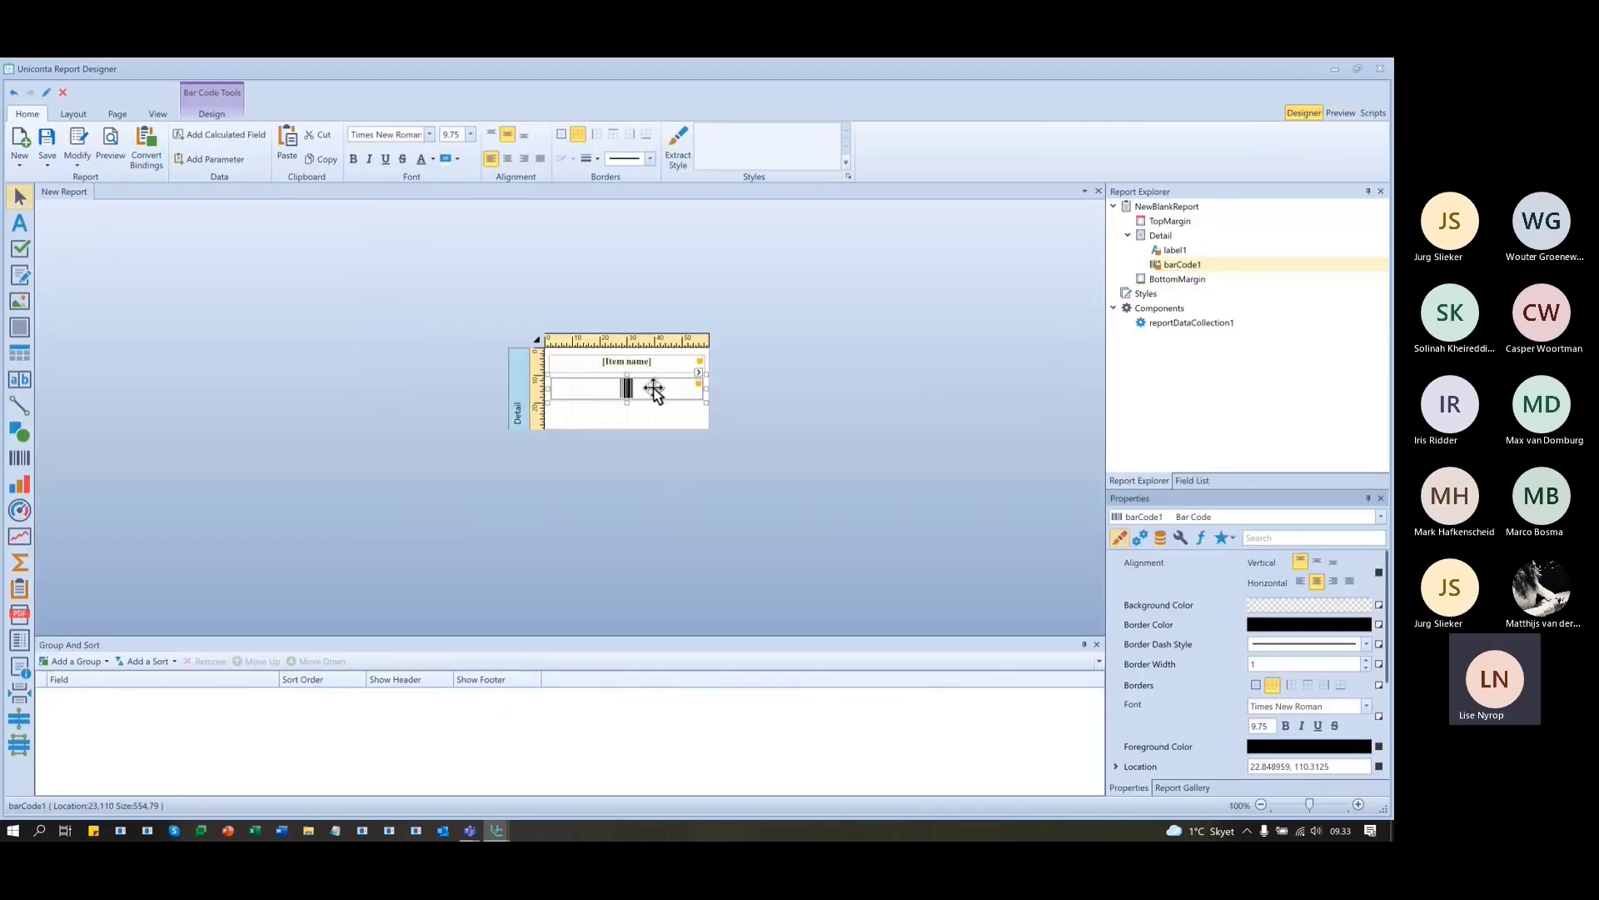
pyautogui.click(698, 372)
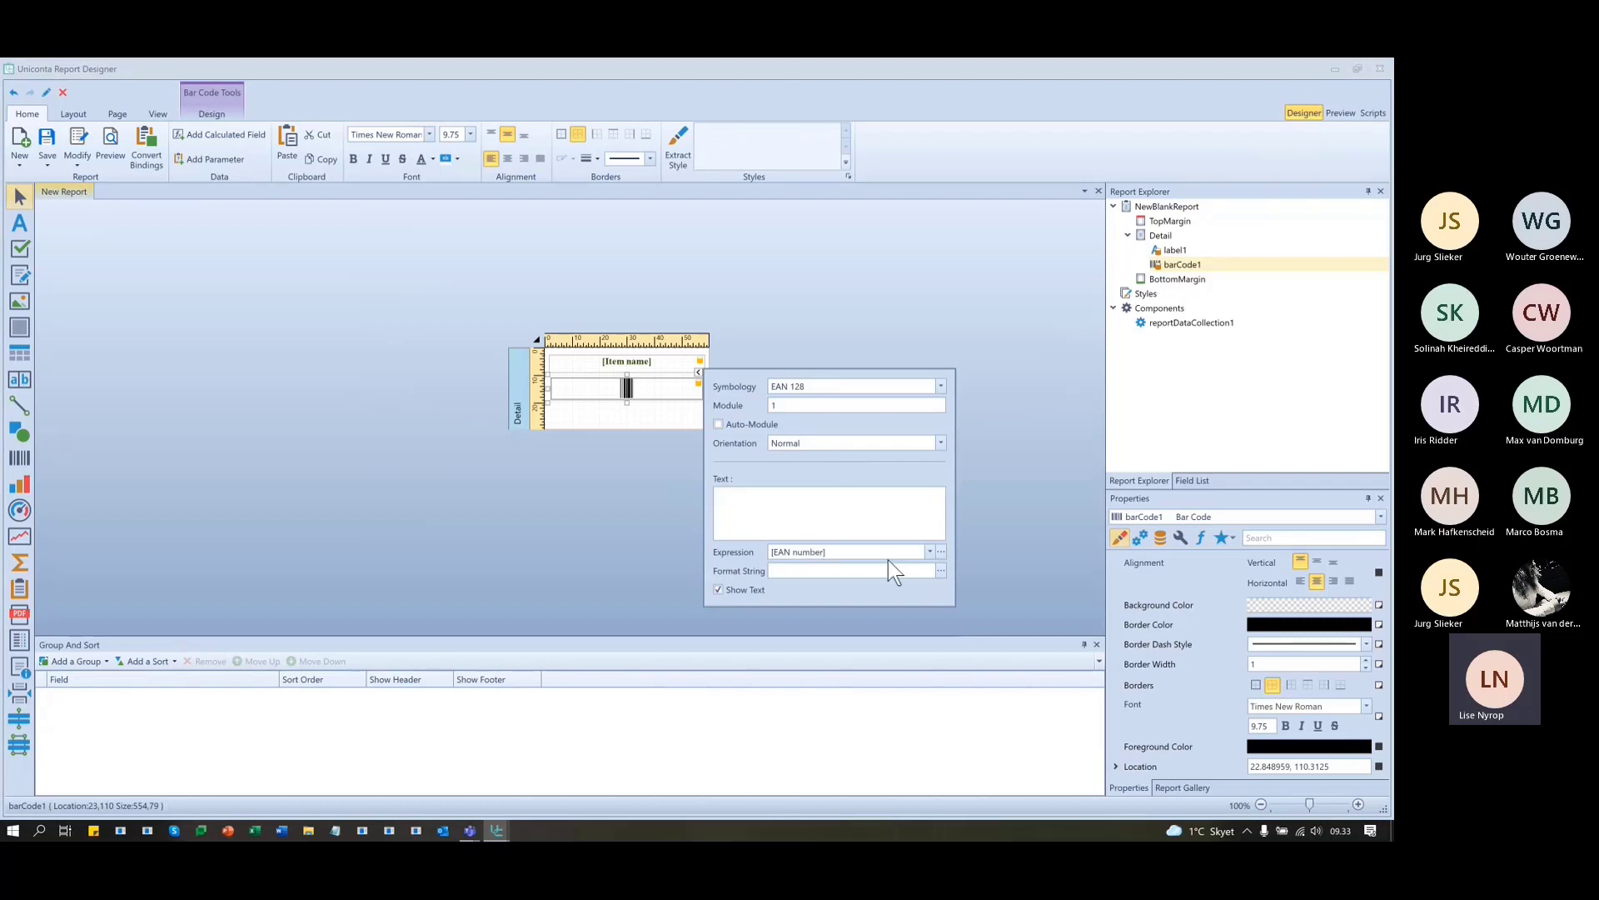
pyautogui.click(717, 590)
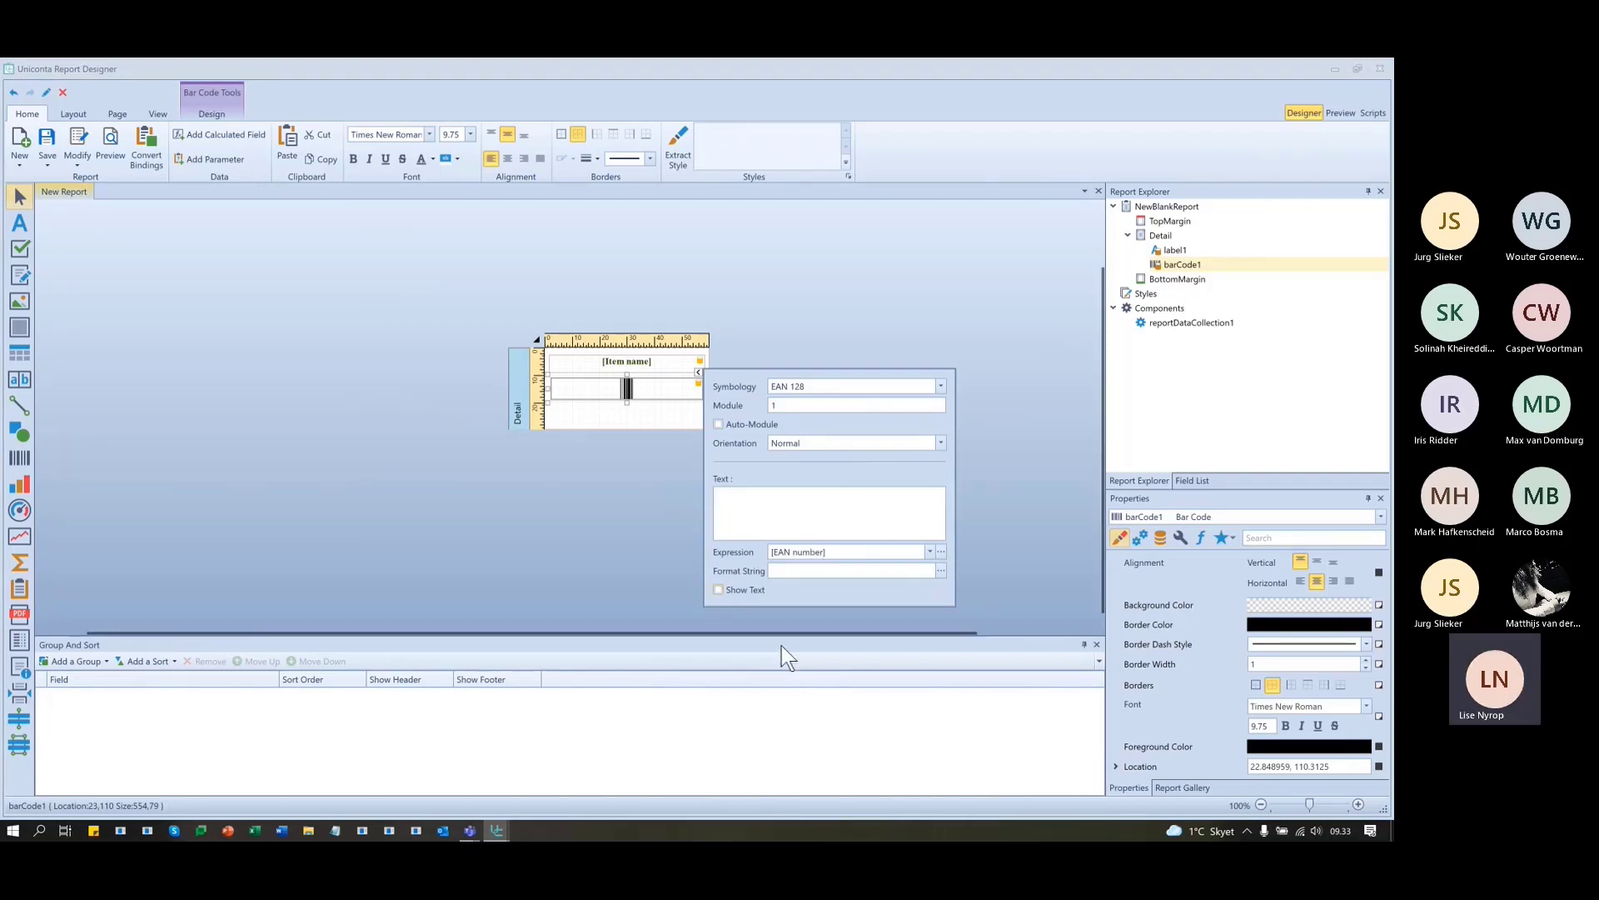
pyautogui.click(992, 433)
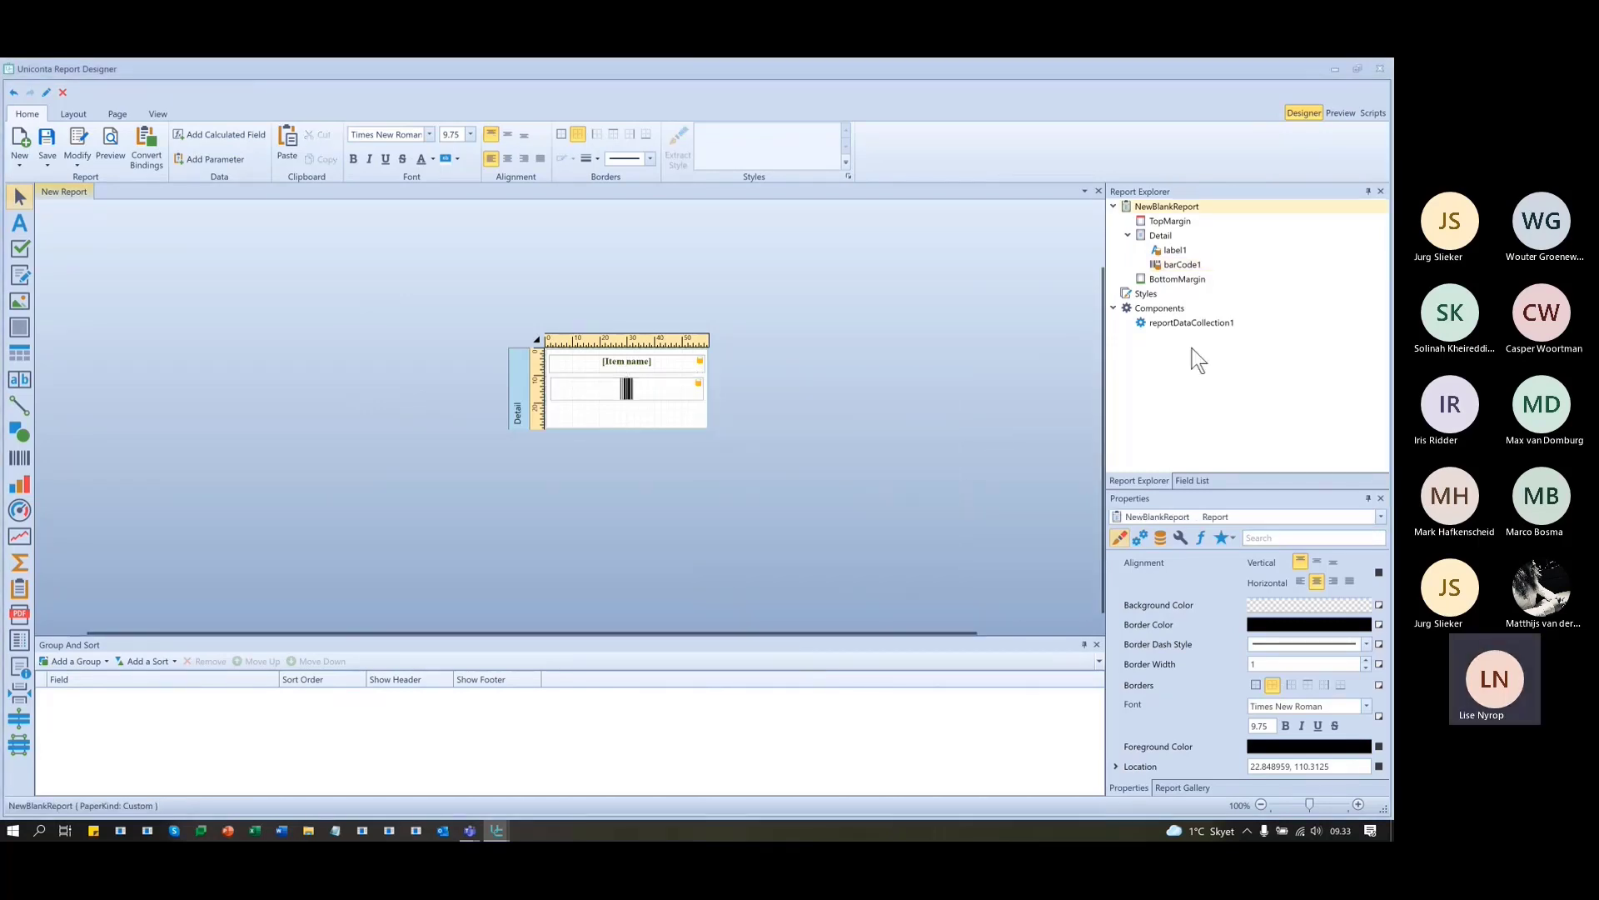
pyautogui.click(1337, 113)
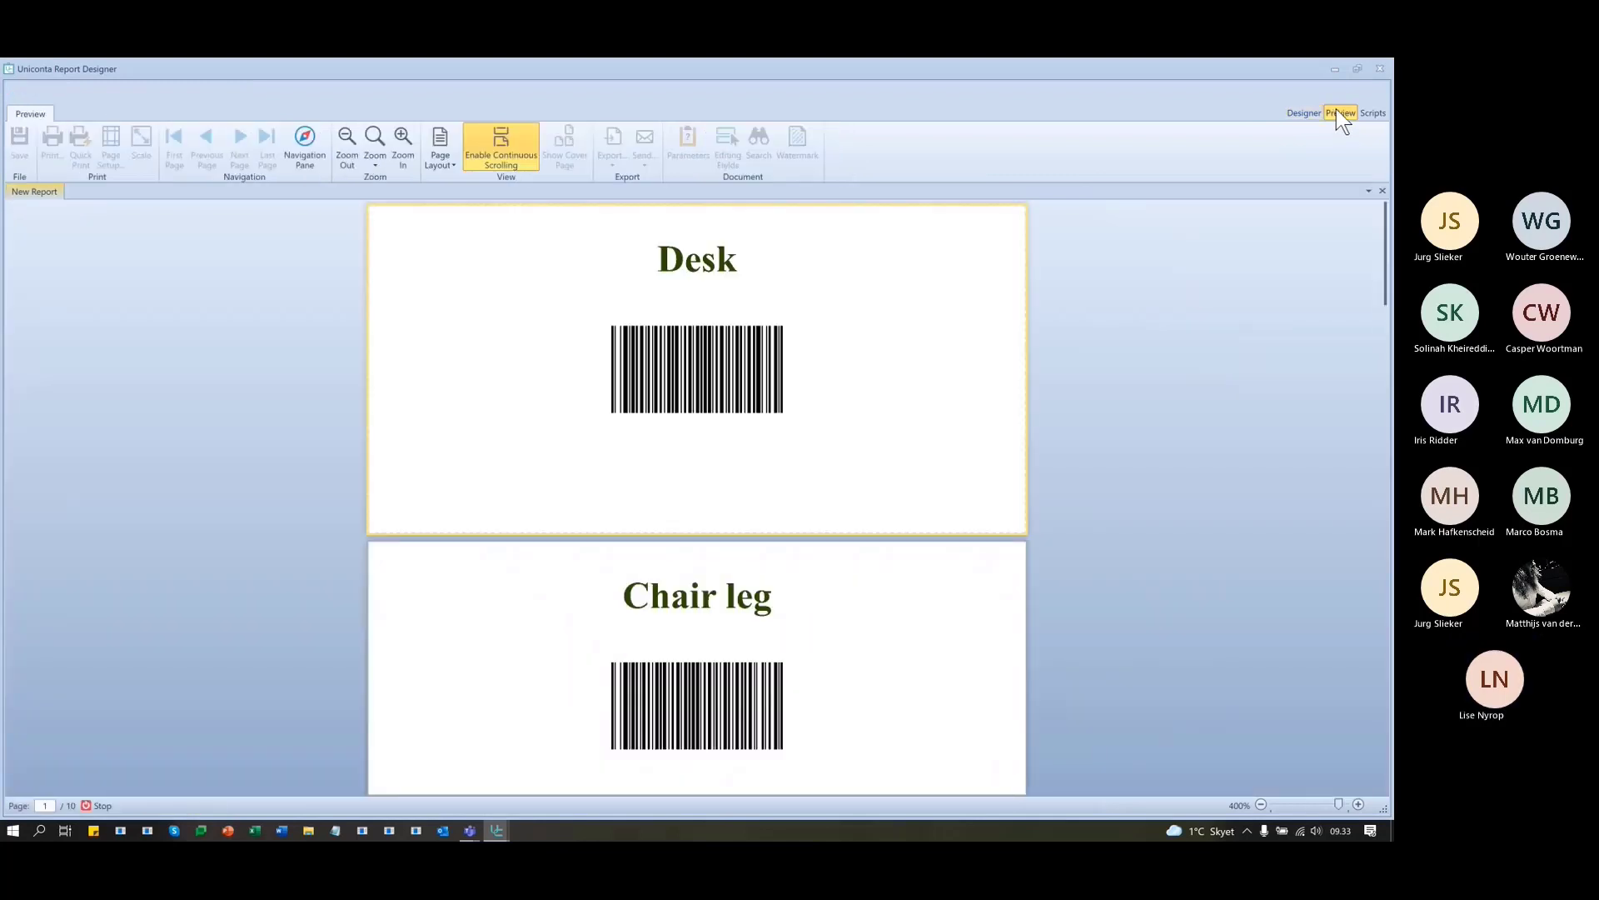
pyautogui.scroll(-4, 987, 577)
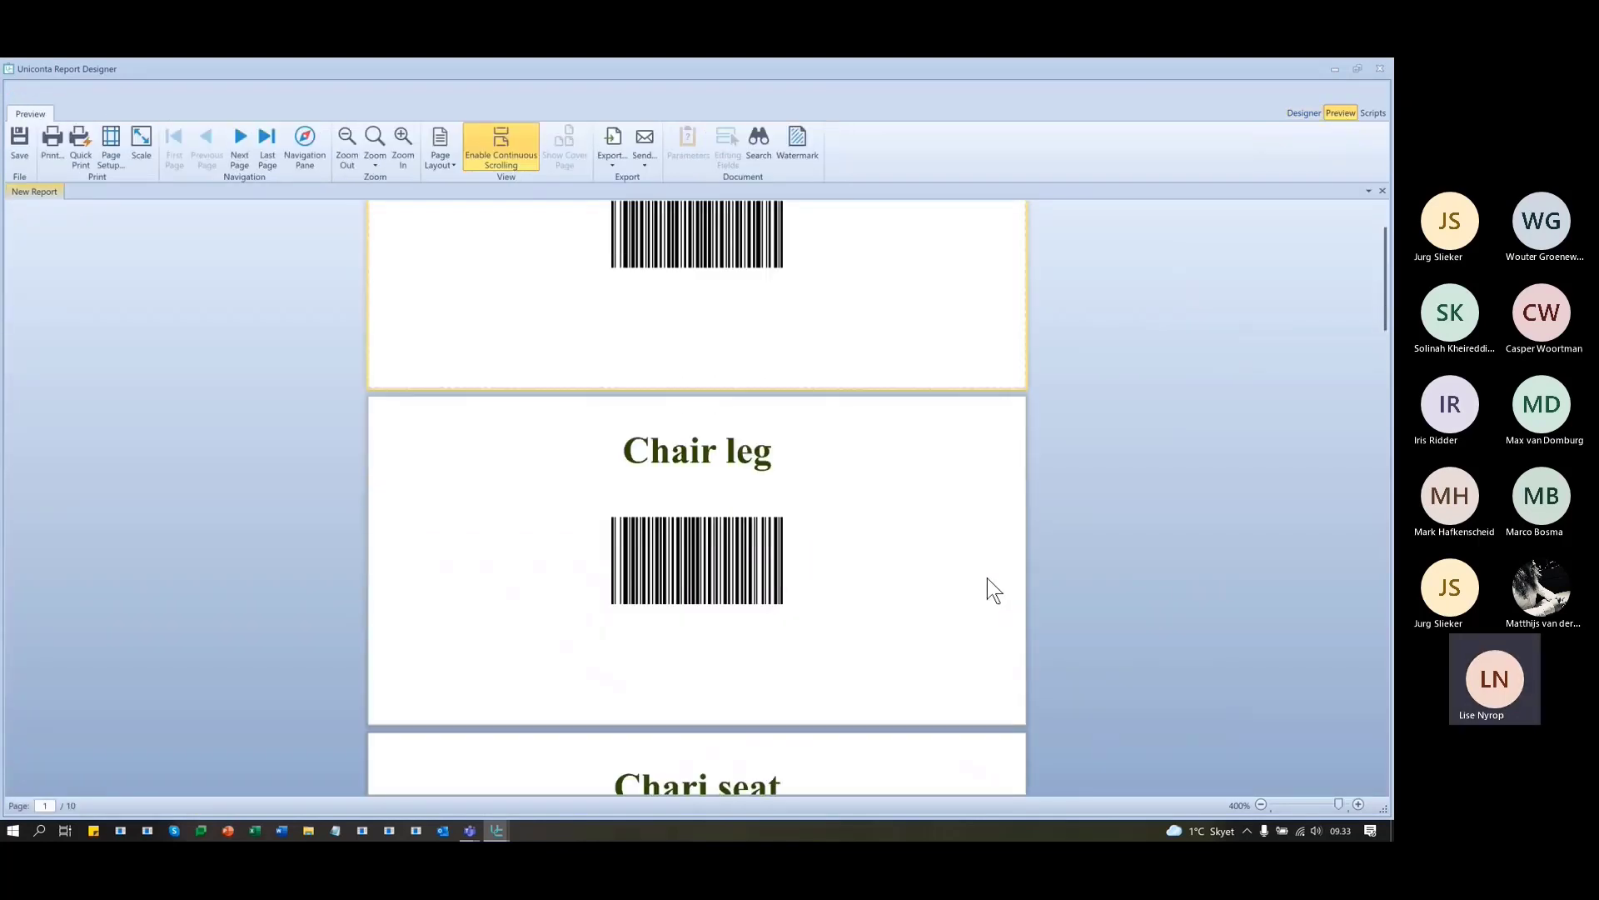
pyautogui.scroll(4, 987, 578)
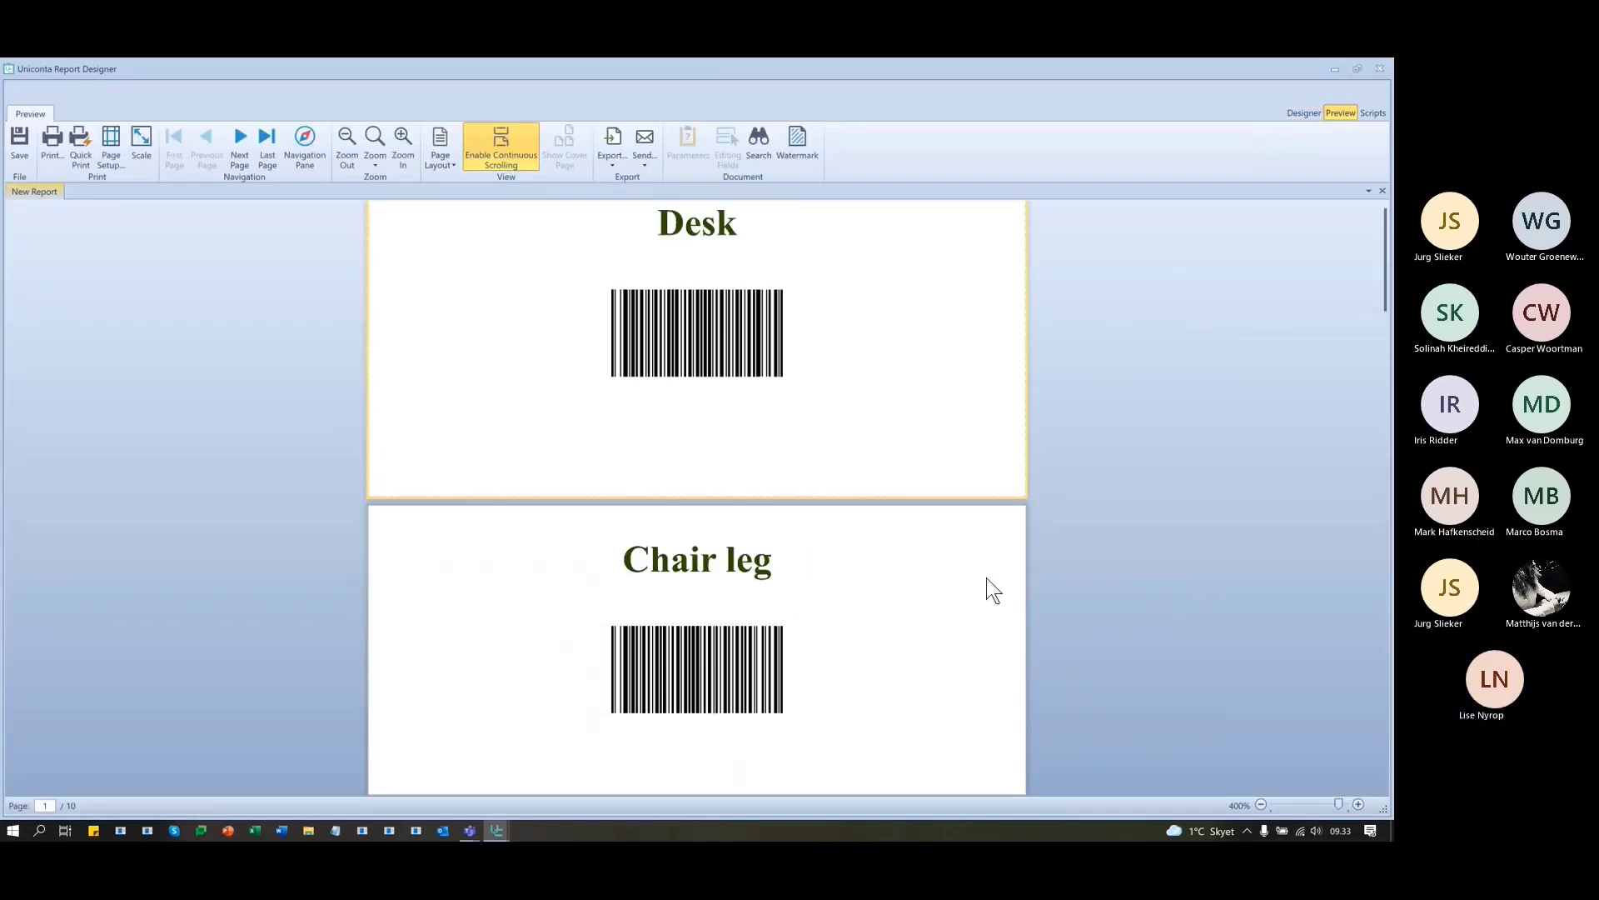
pyautogui.click(1291, 111)
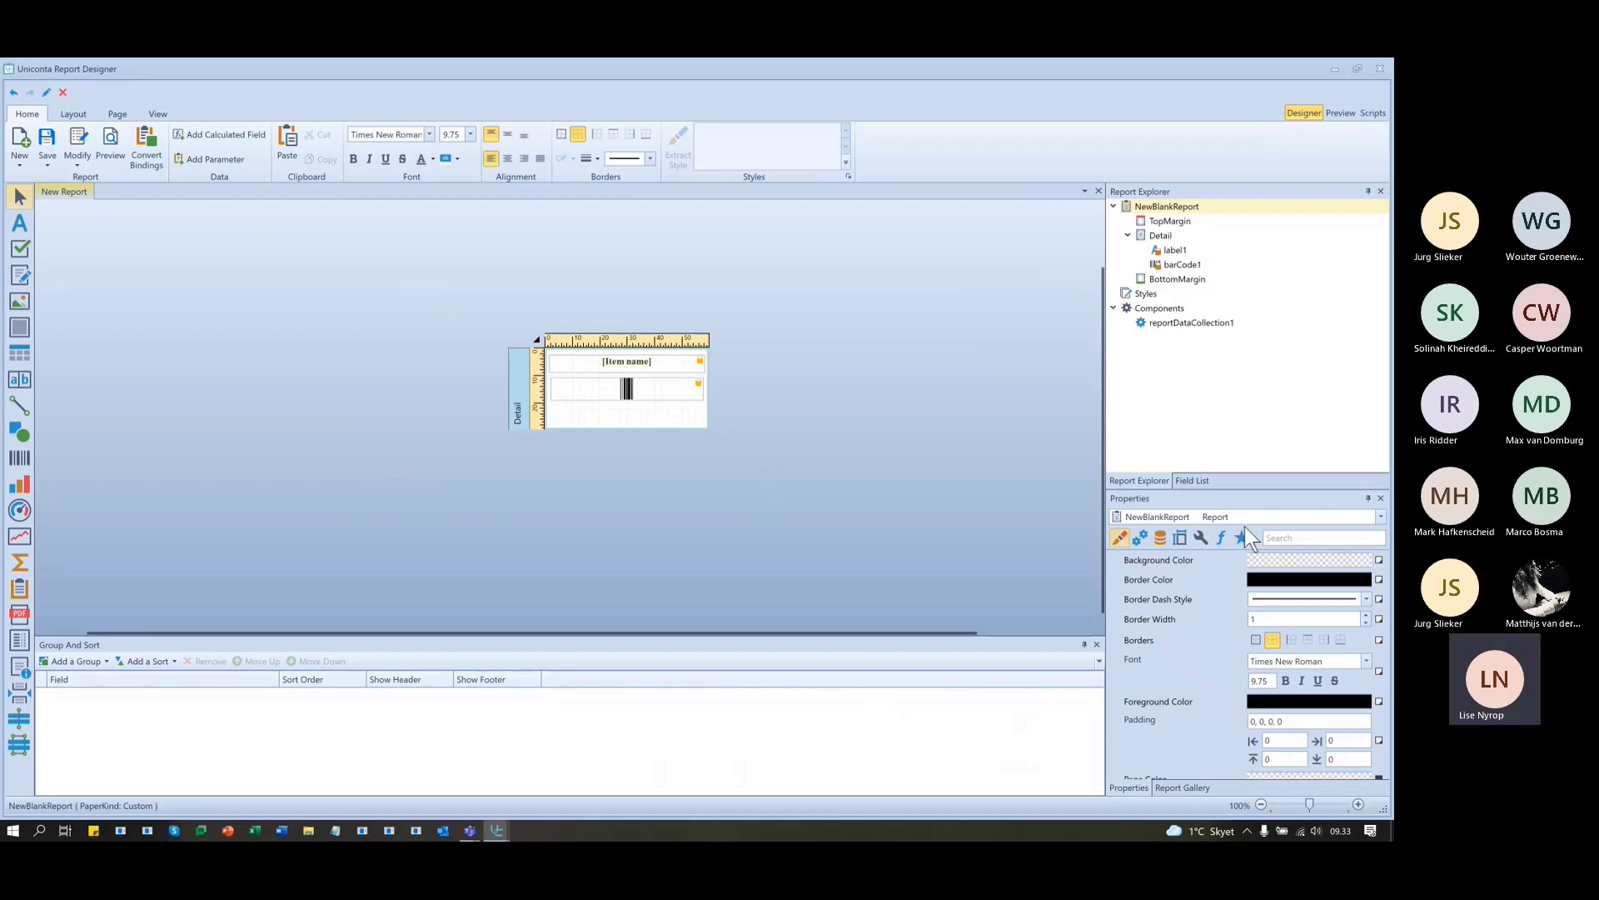
pyautogui.click(1192, 481)
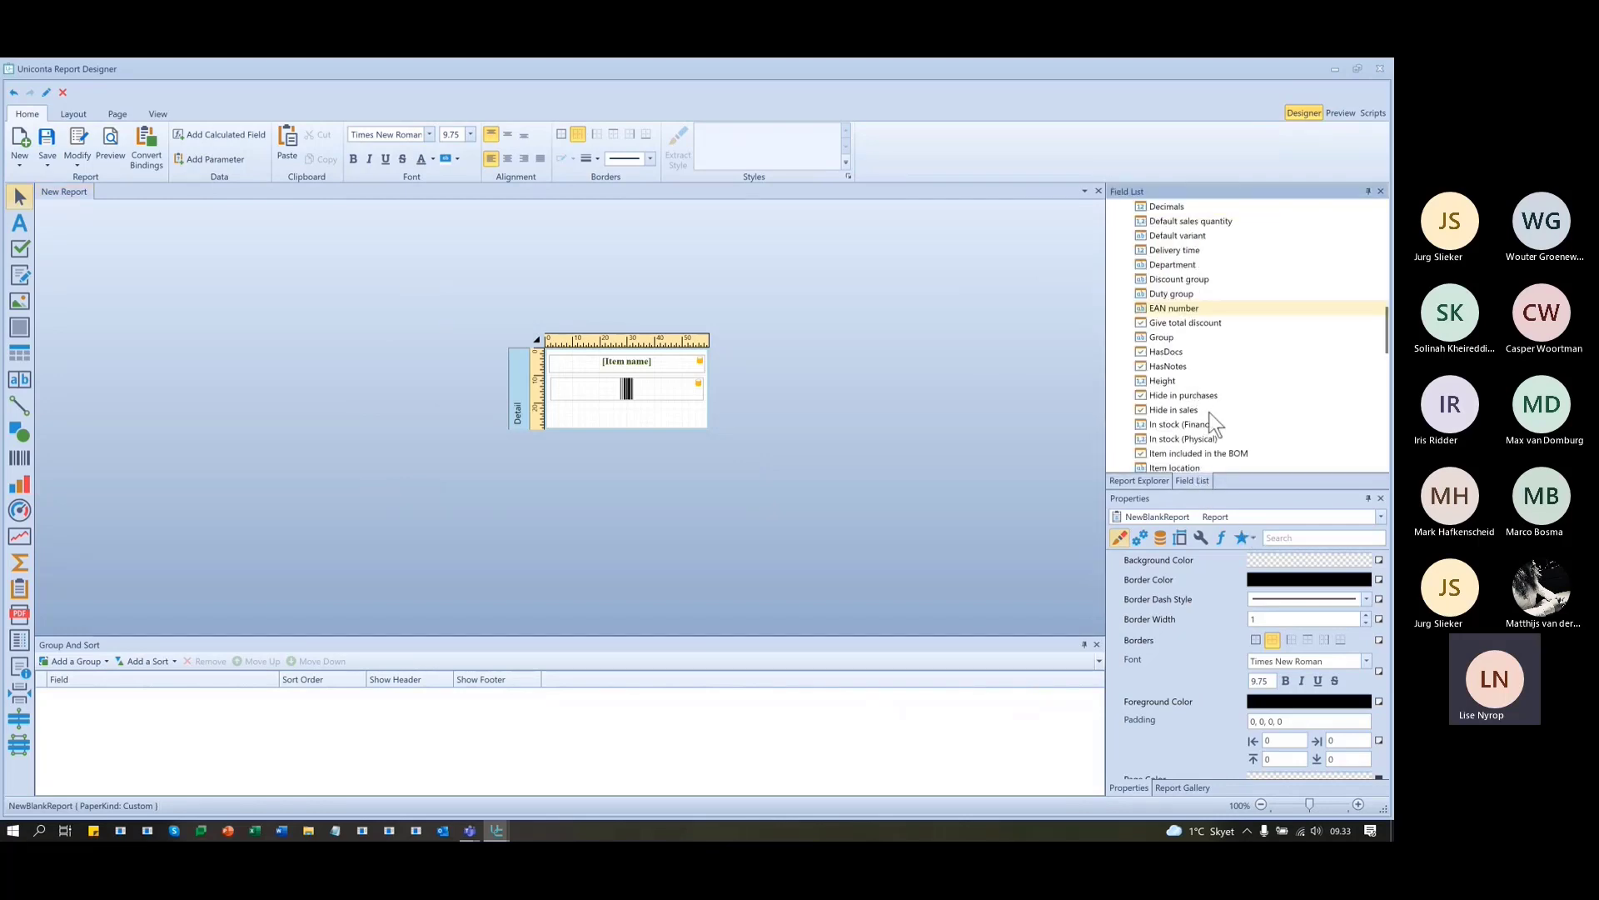
pyautogui.scroll(-5, 1290, 390)
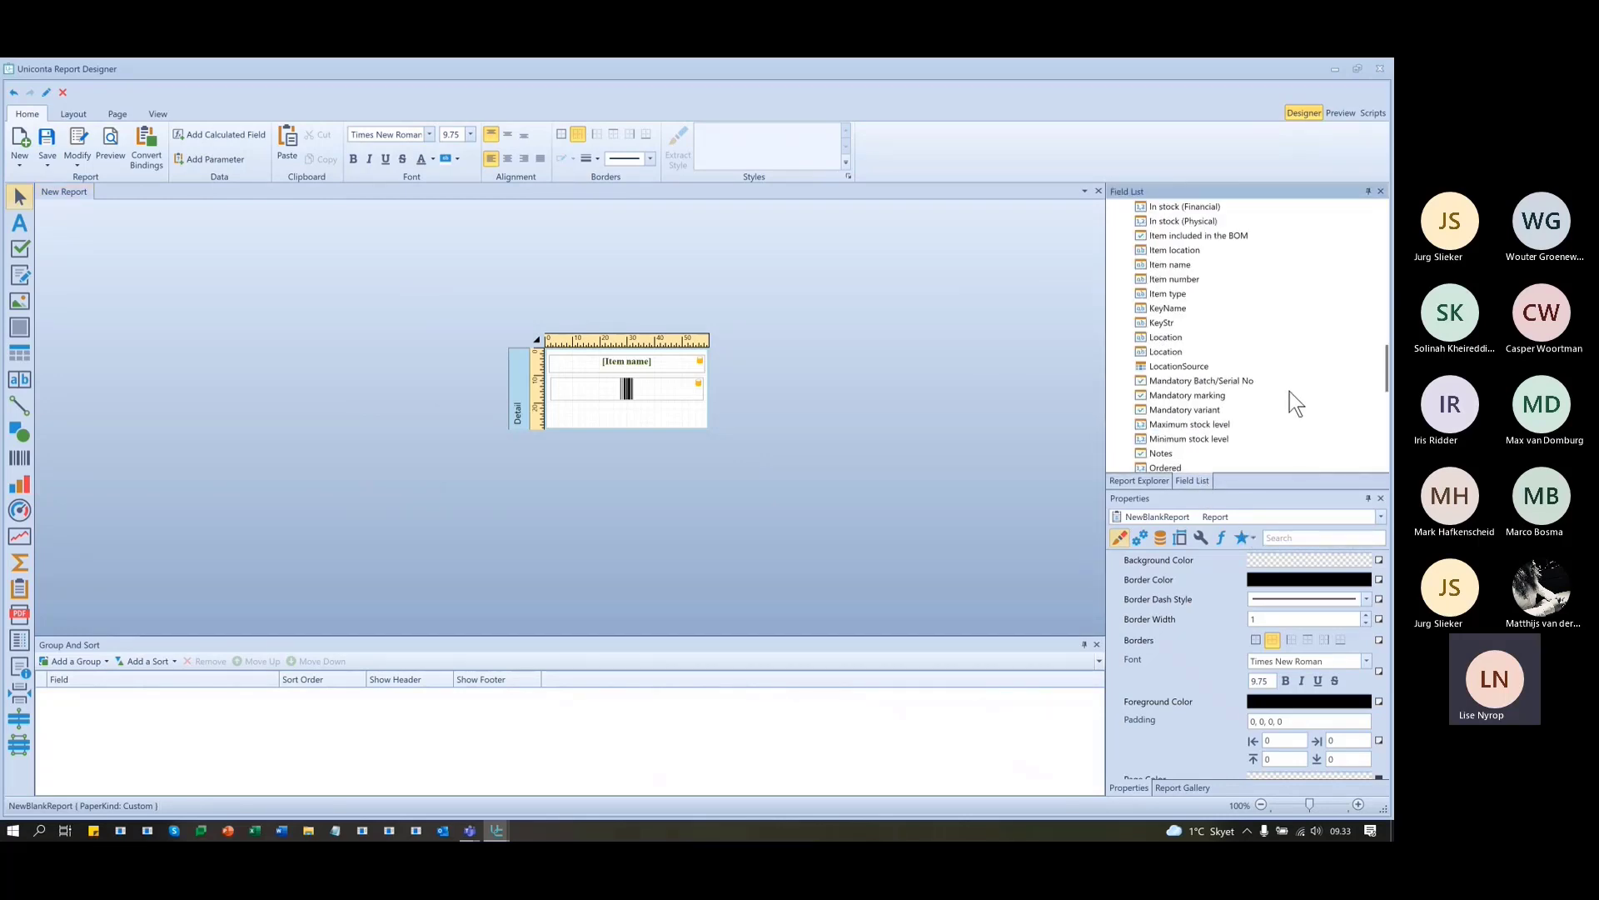
pyautogui.scroll(-10, 1257, 407)
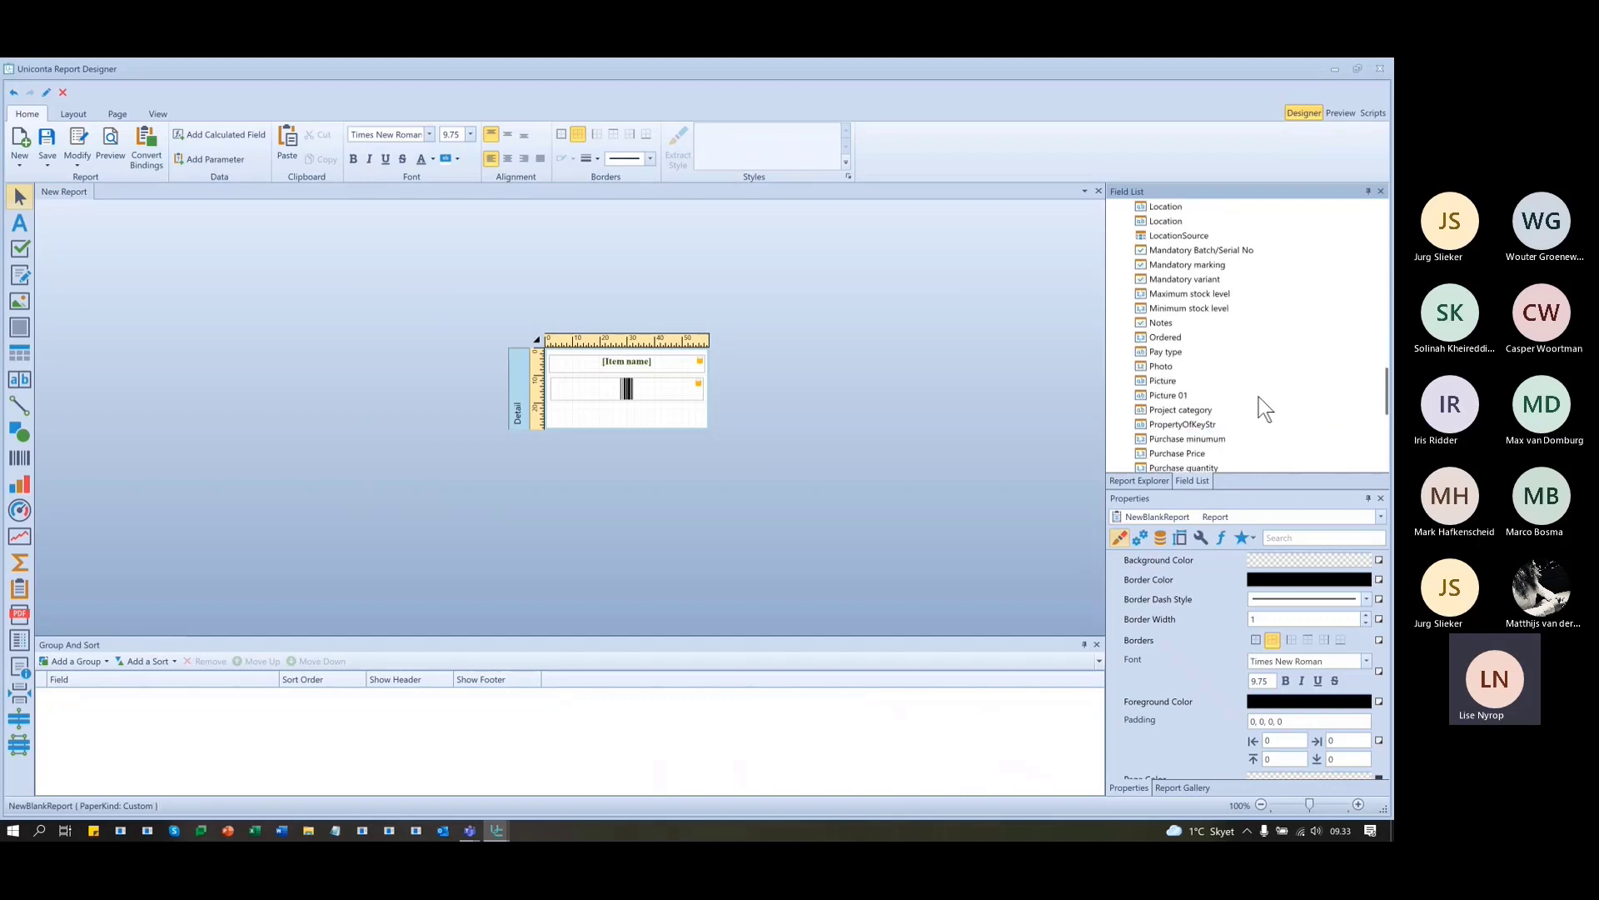
# - Place the Sales price 1 field under the barcode and view prices such as Desk 1600
pyautogui.scroll(-3, 1218, 408)
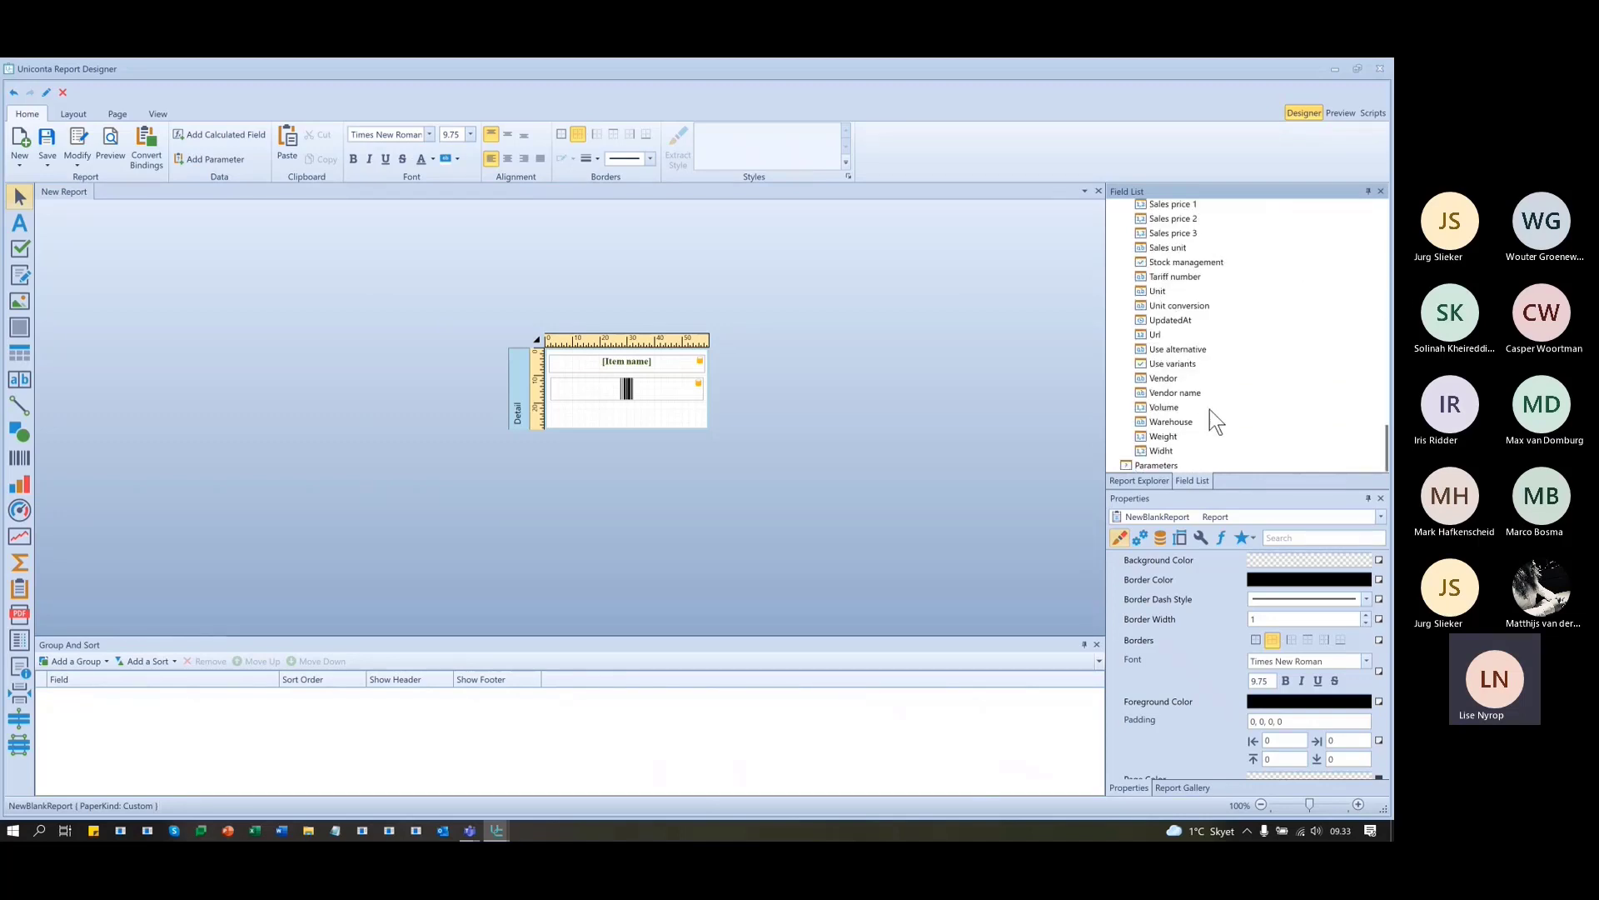
pyautogui.scroll(4, 1209, 408)
pyautogui.moveTo(1199, 380); pyautogui.dragTo(626, 412)
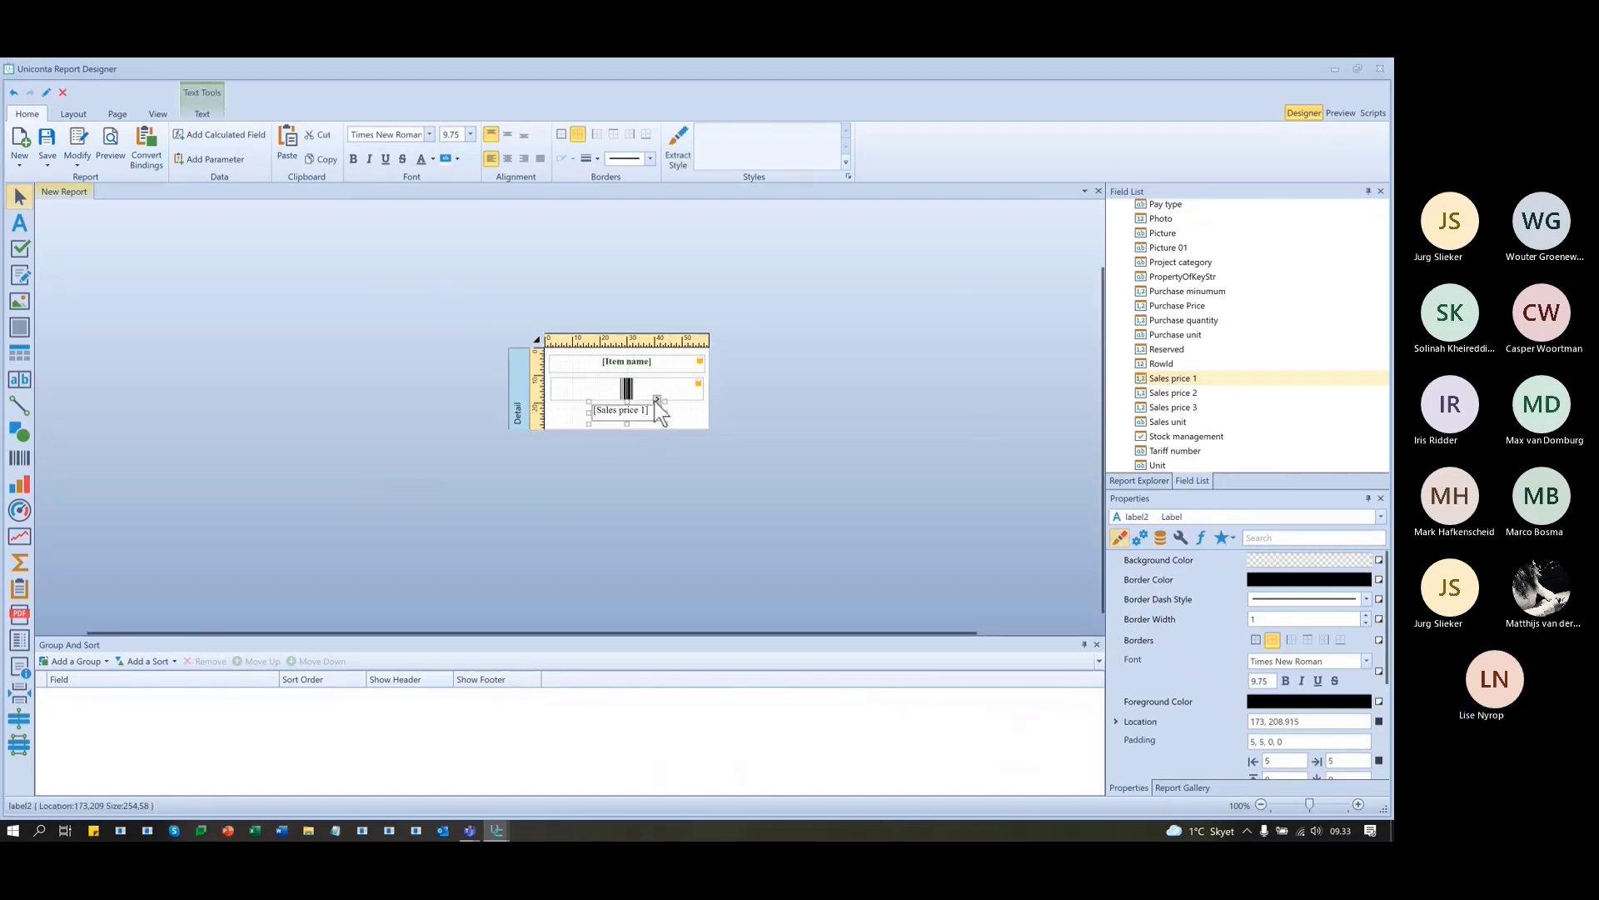
pyautogui.click(657, 400)
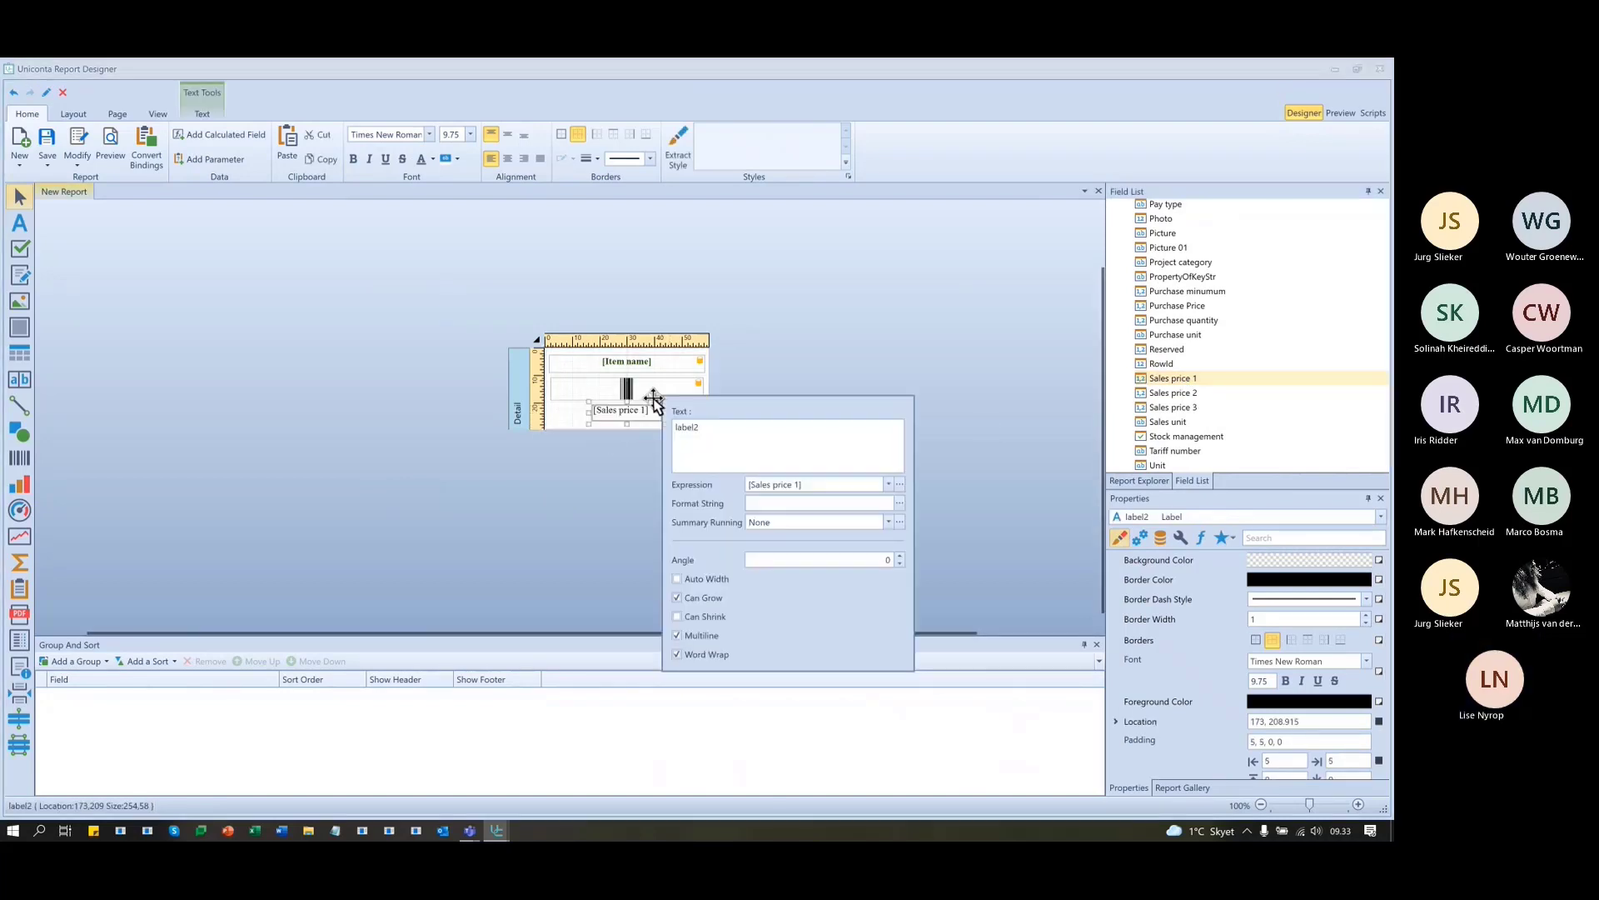
pyautogui.click(900, 502)
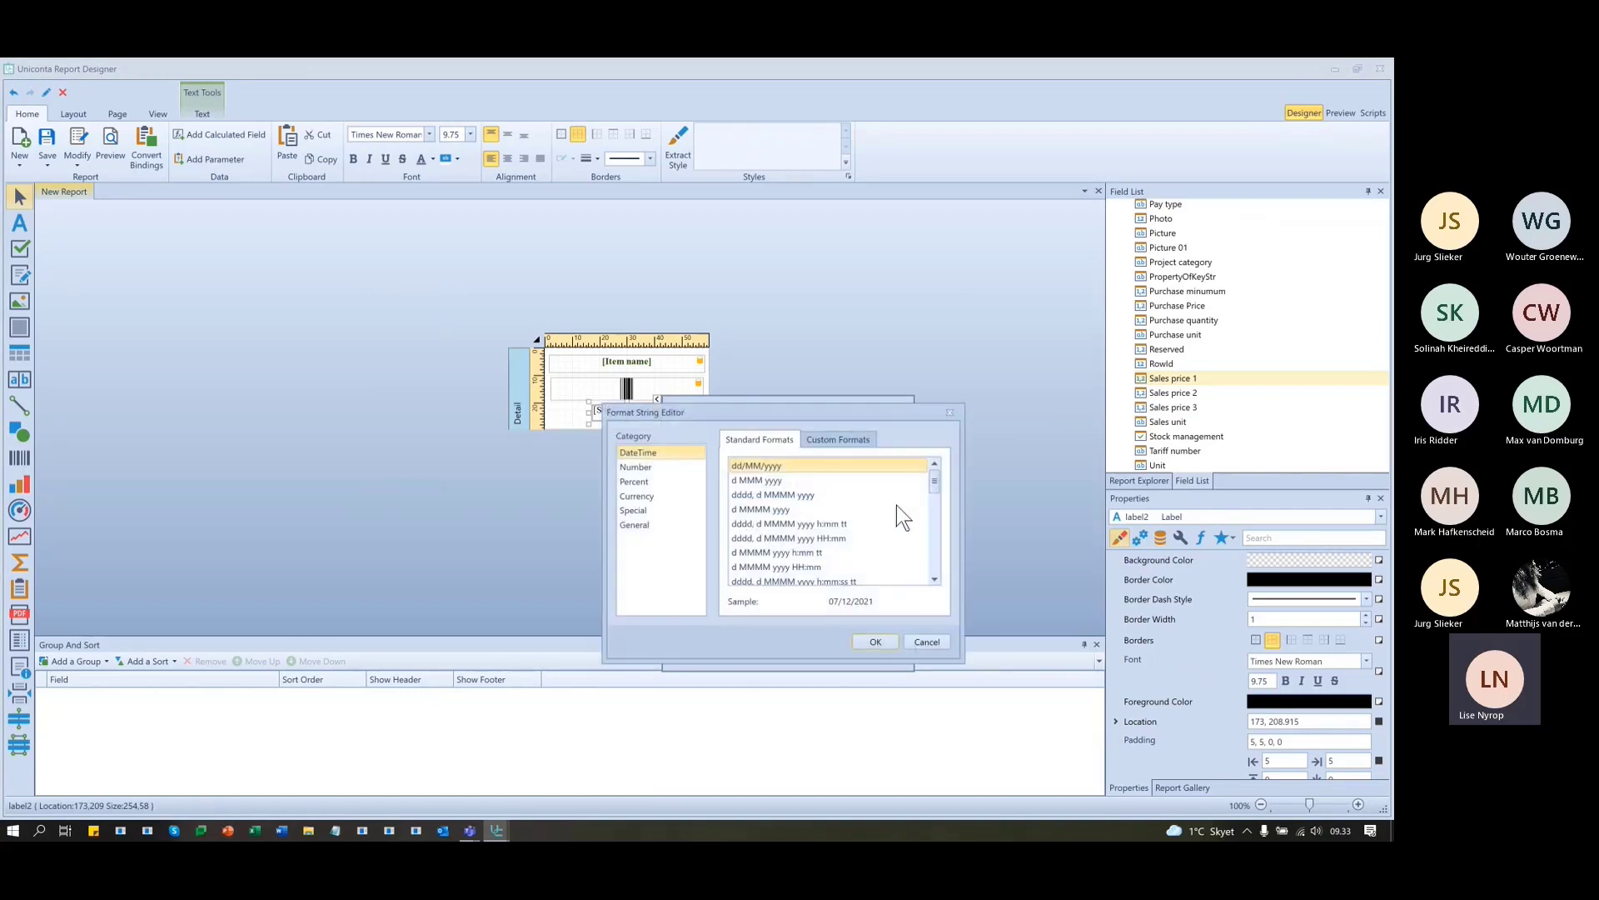
pyautogui.click(949, 412)
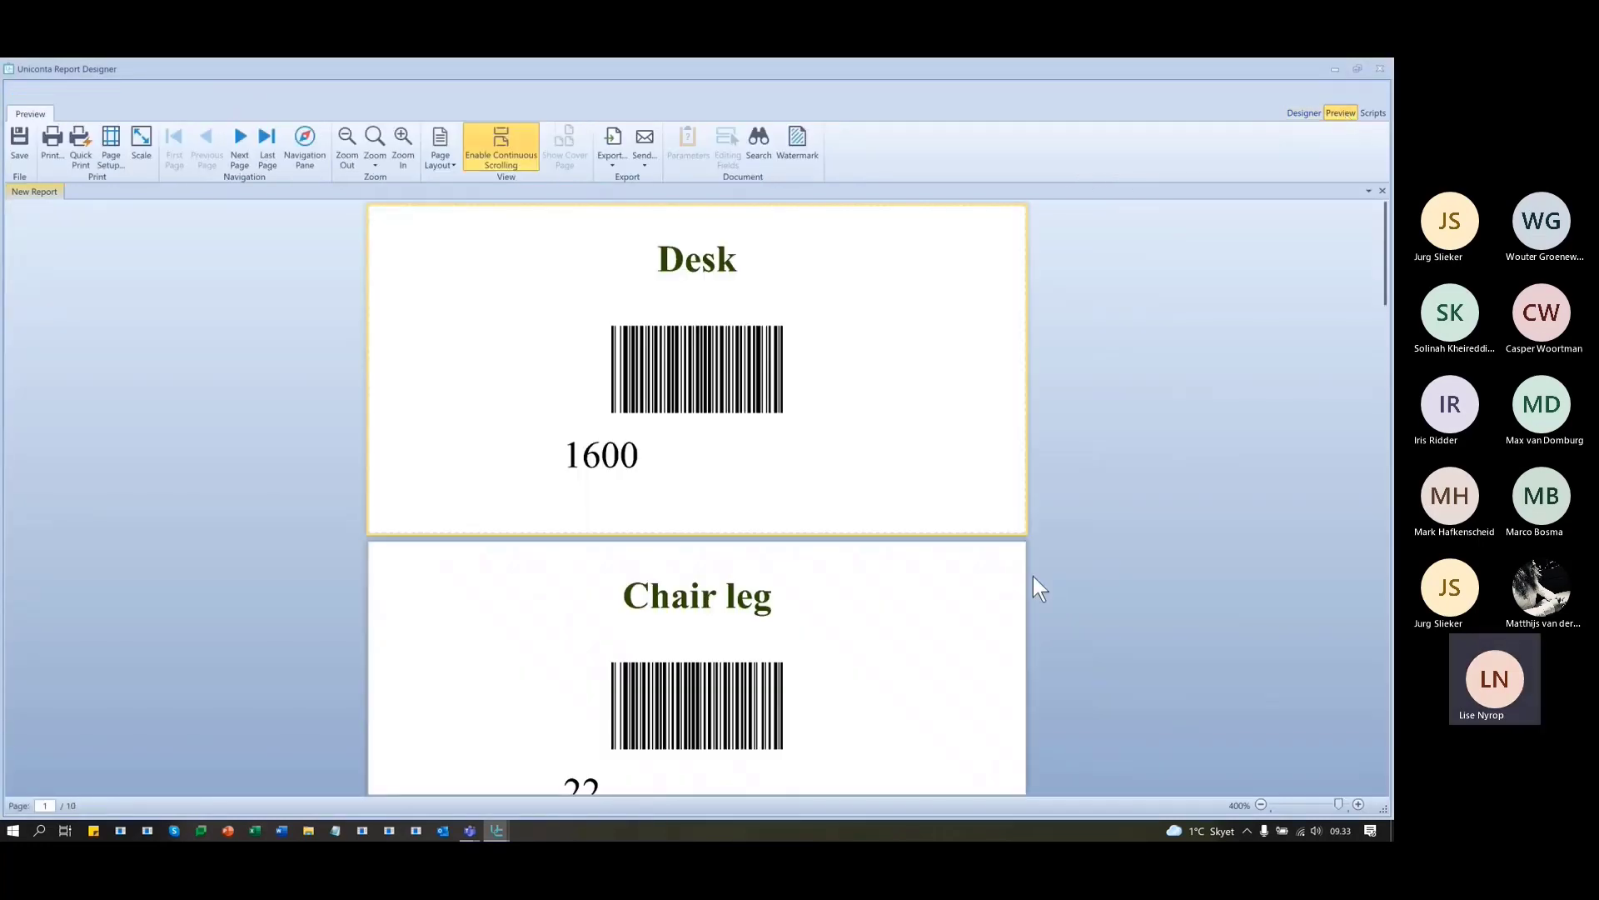
pyautogui.scroll(-2, 958, 516)
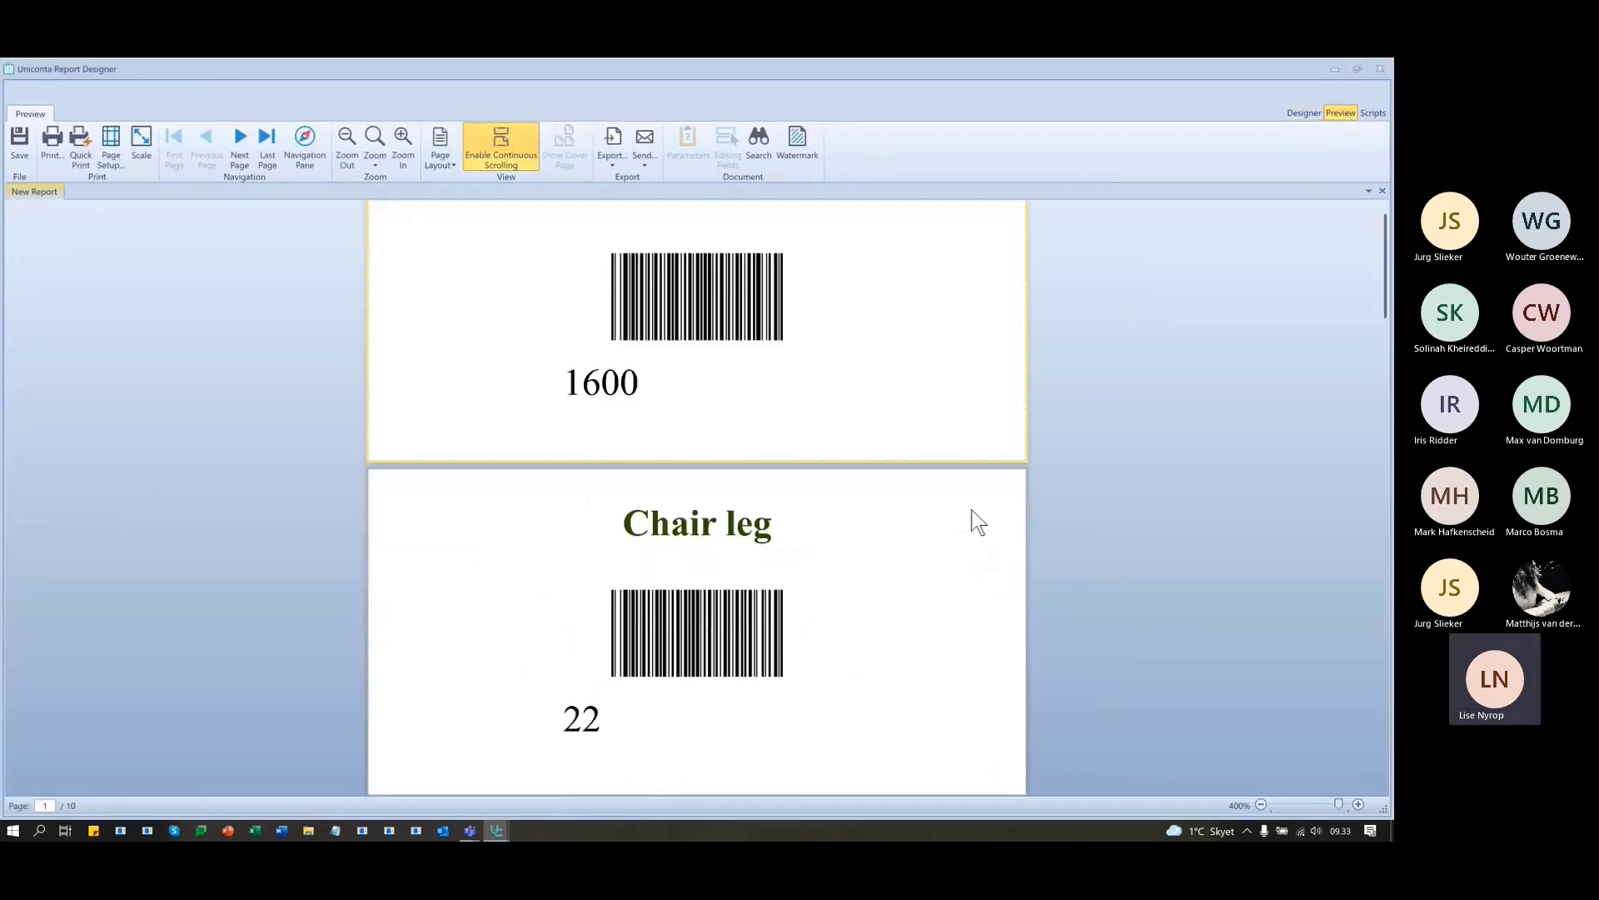
pyautogui.scroll(-6, 1038, 671)
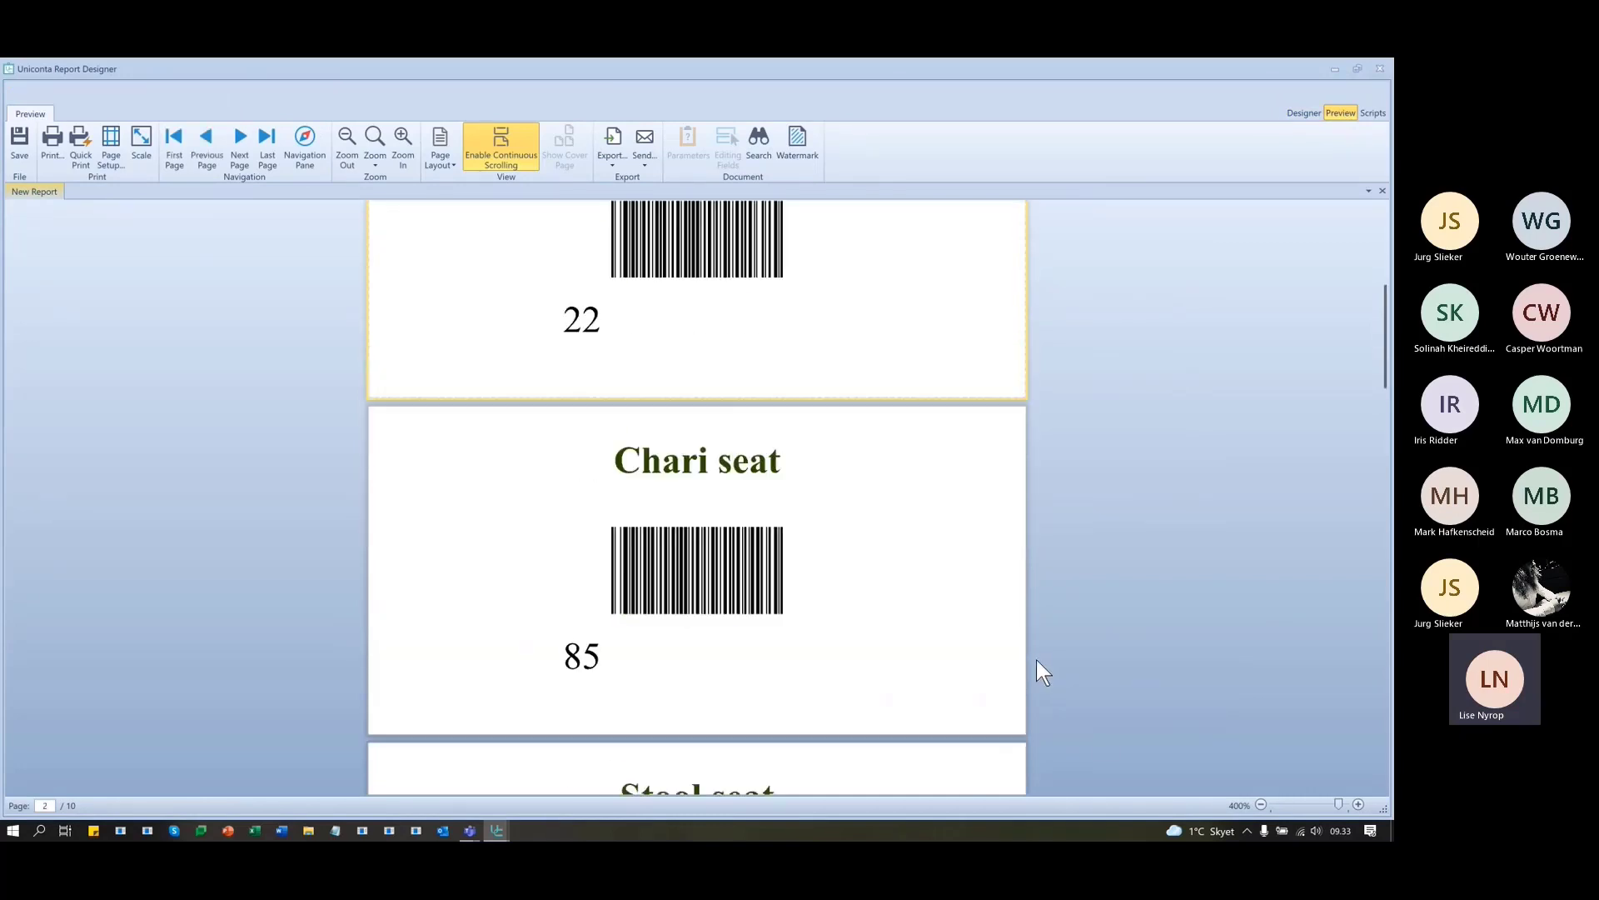
pyautogui.scroll(-9, 1037, 662)
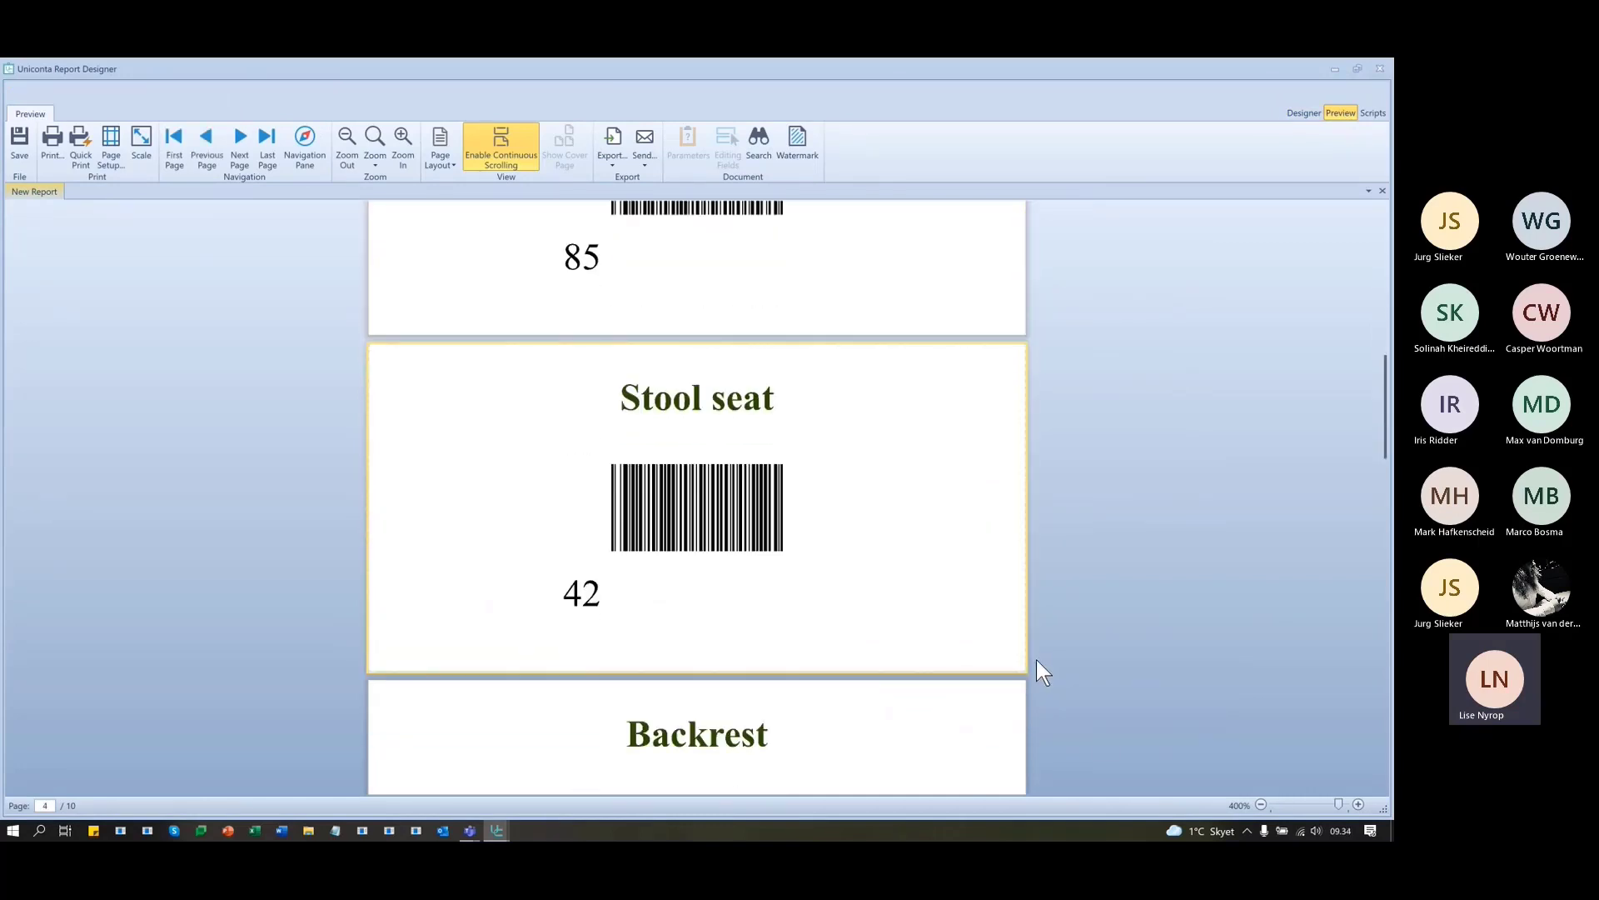
# - Format the price field as n2 with a € prefix
pyautogui.click(1301, 112)
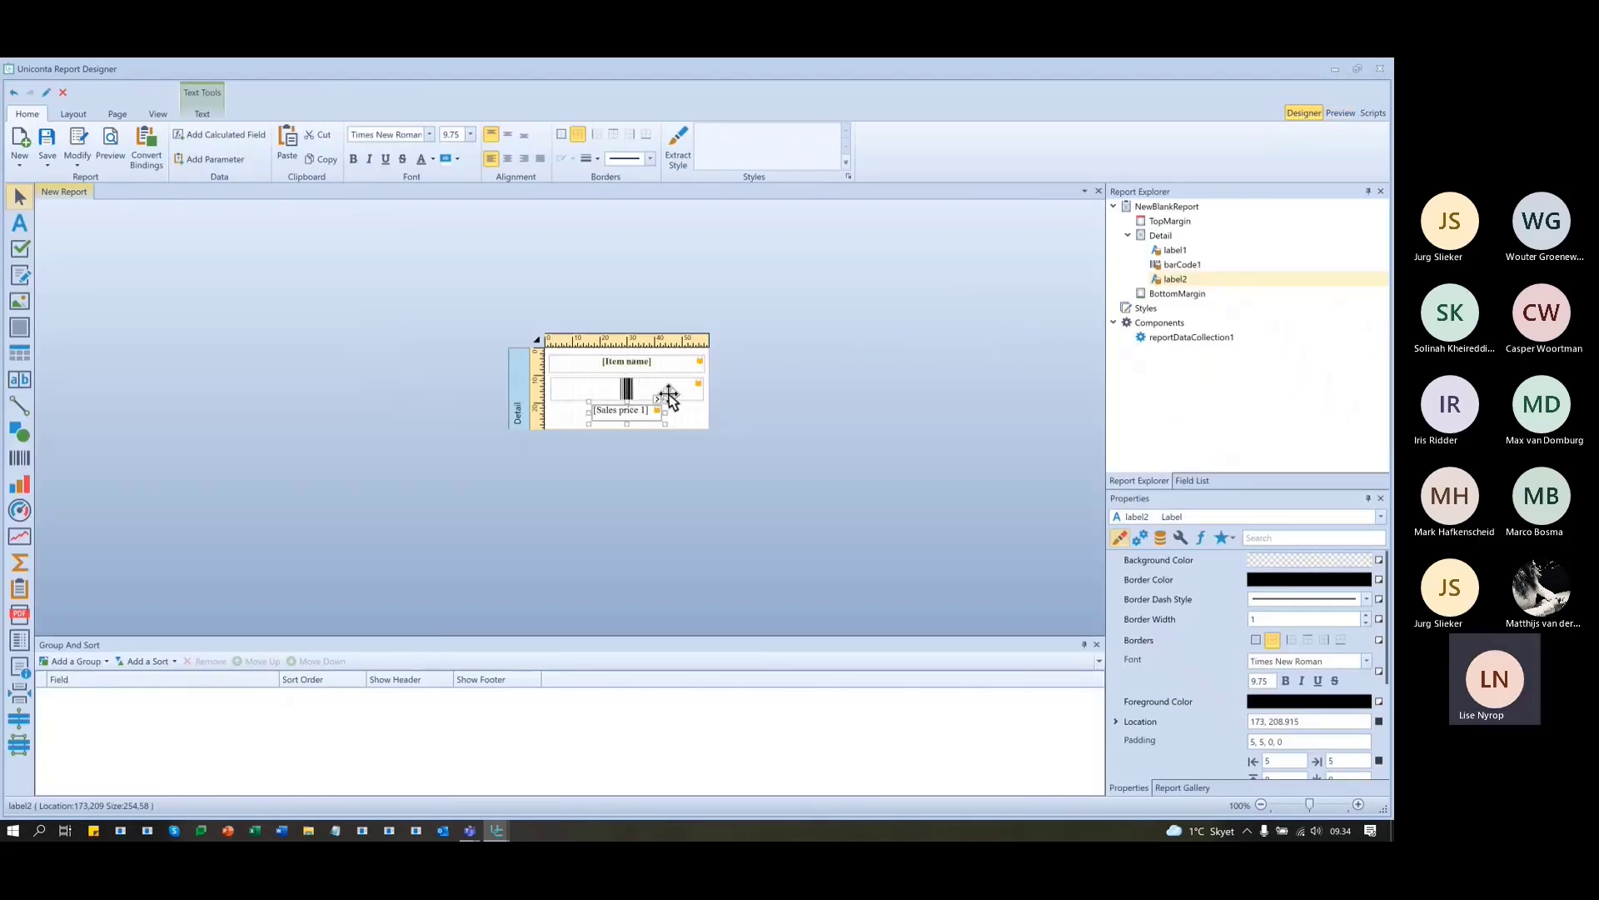
pyautogui.click(657, 399)
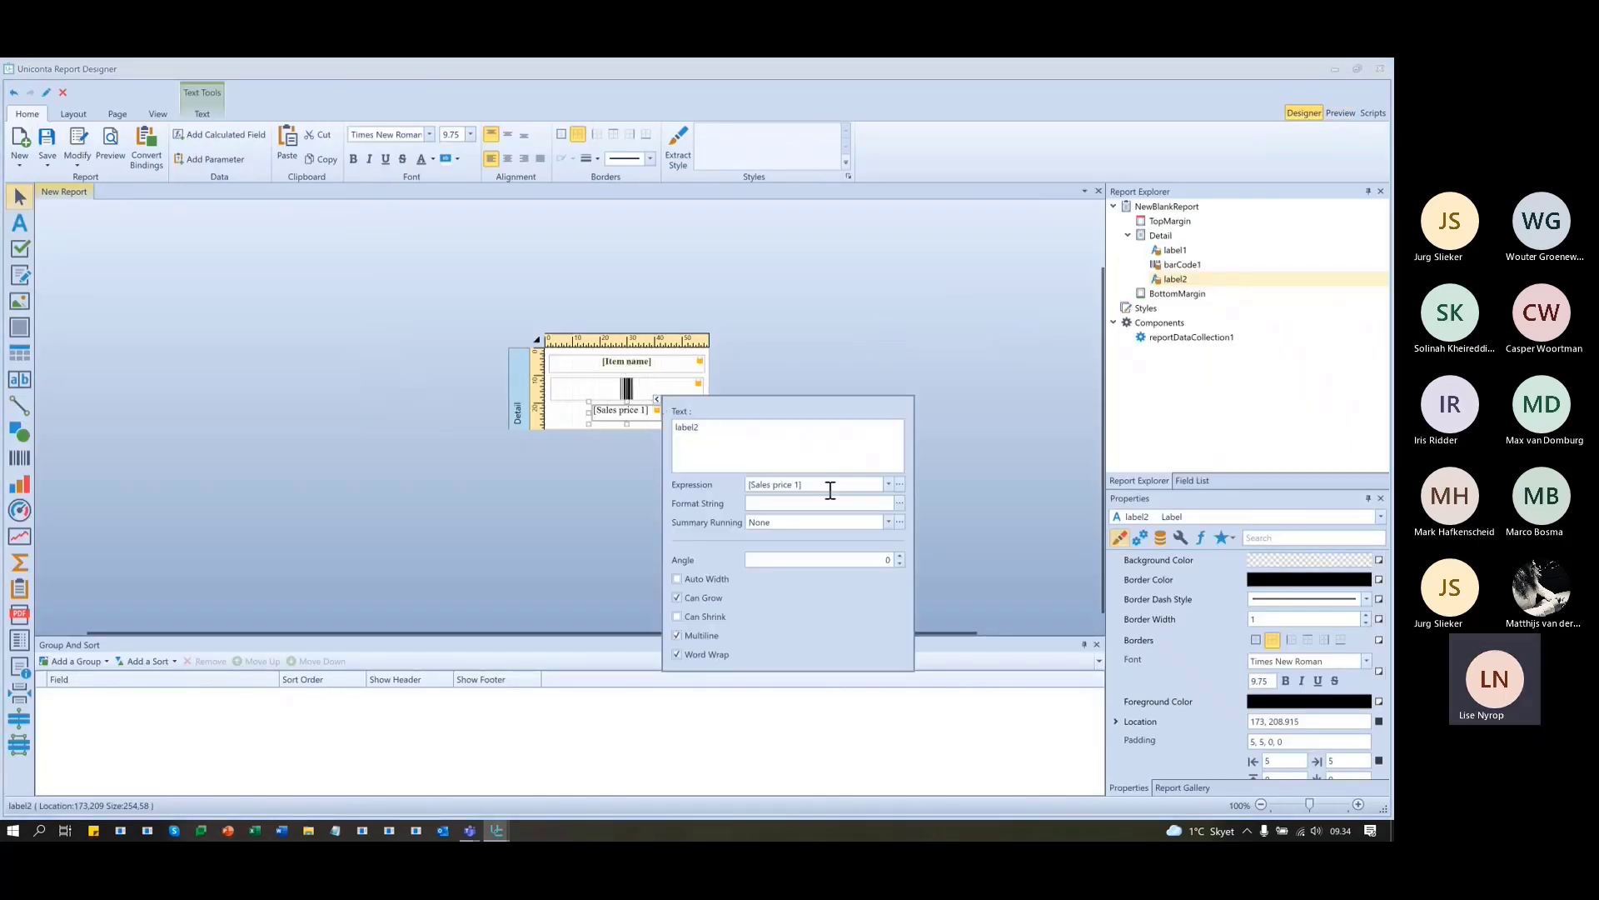
pyautogui.click(898, 503)
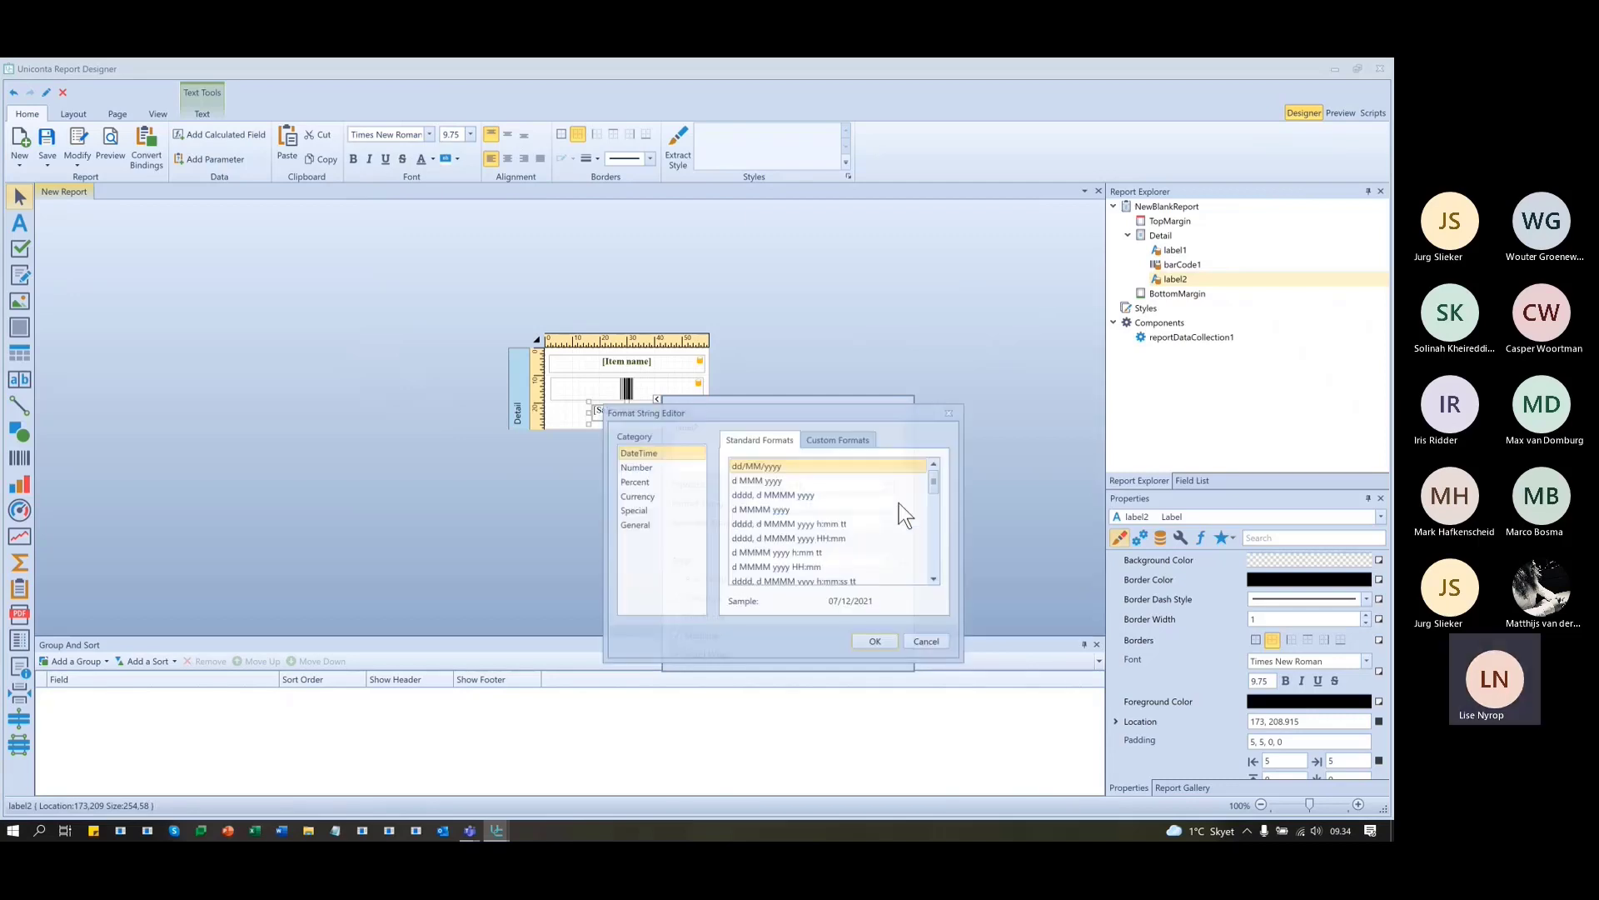
pyautogui.click(637, 468)
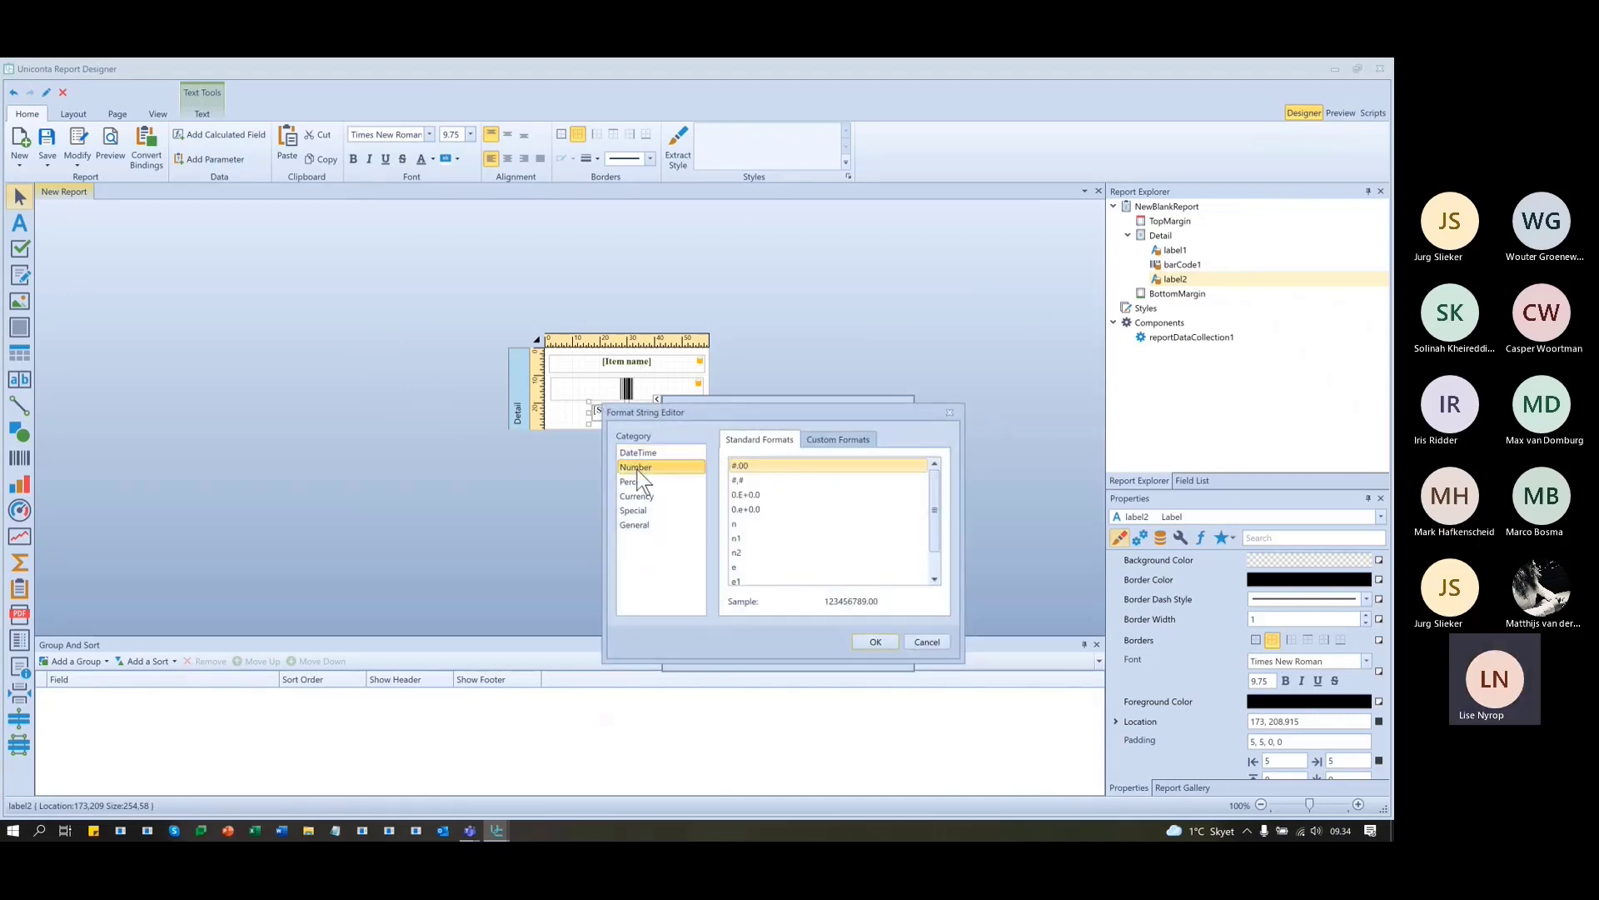
pyautogui.click(737, 551)
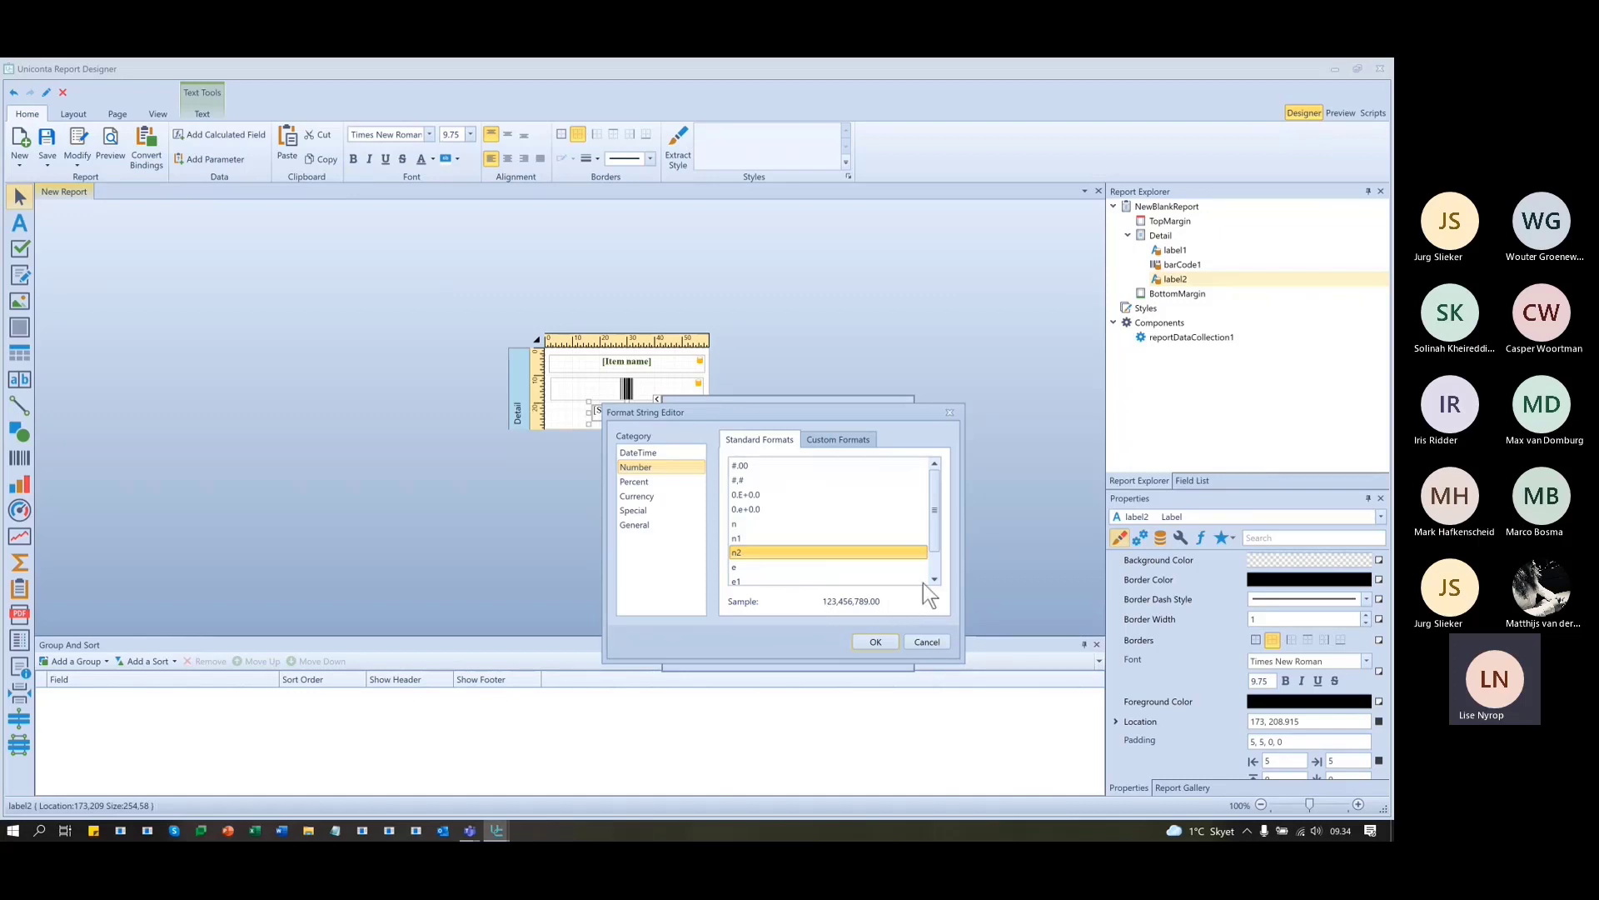
pyautogui.click(873, 643)
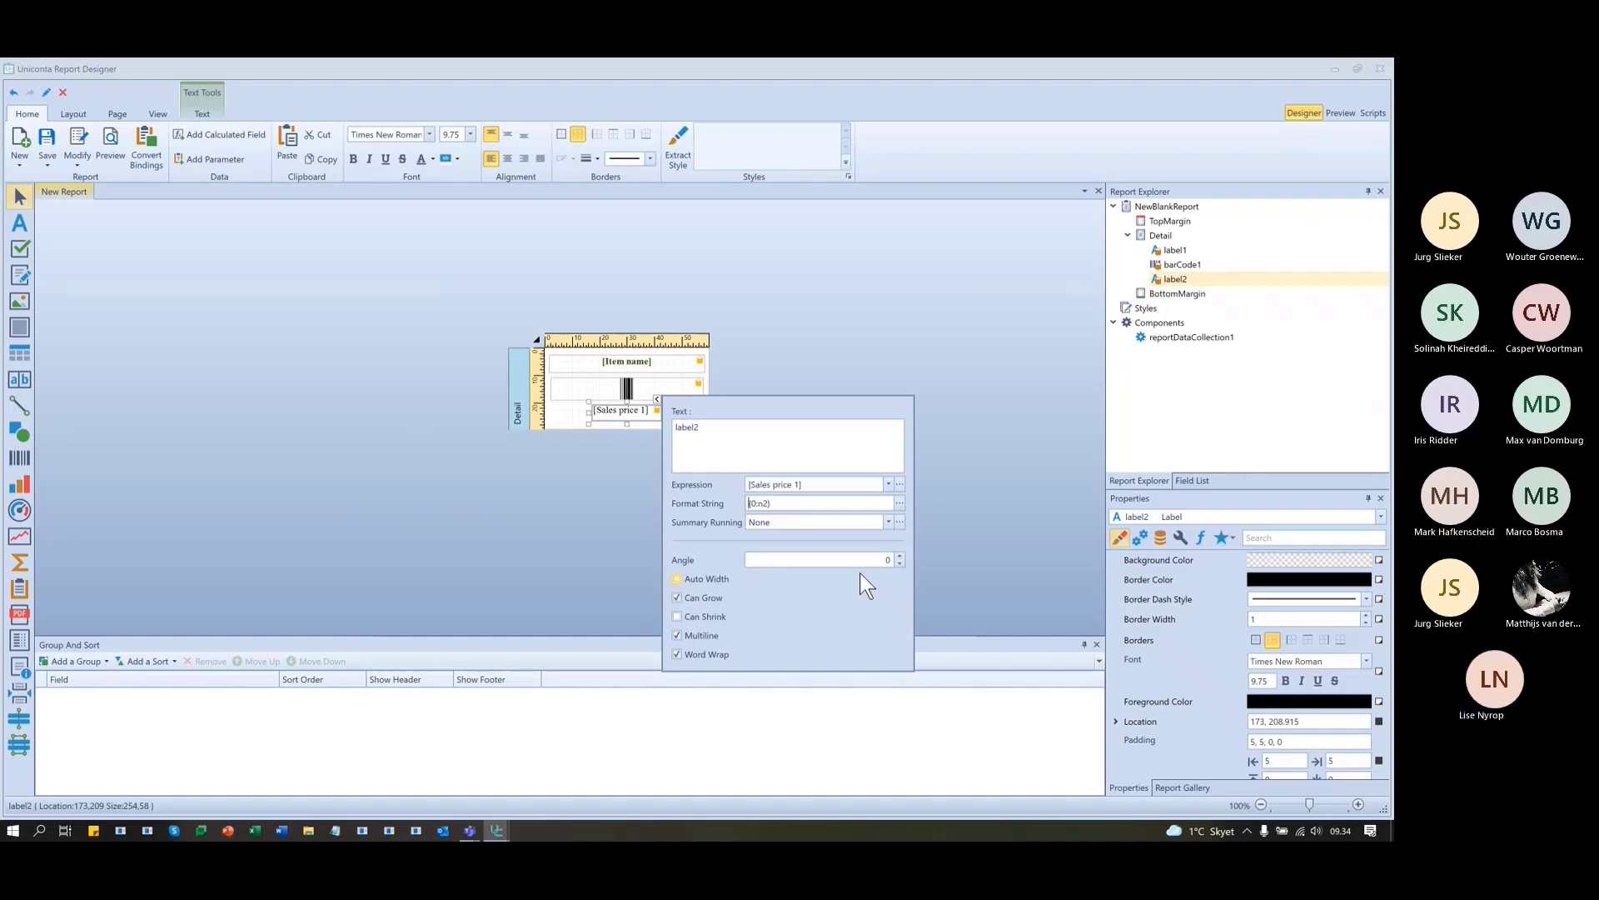
pyautogui.write('€')
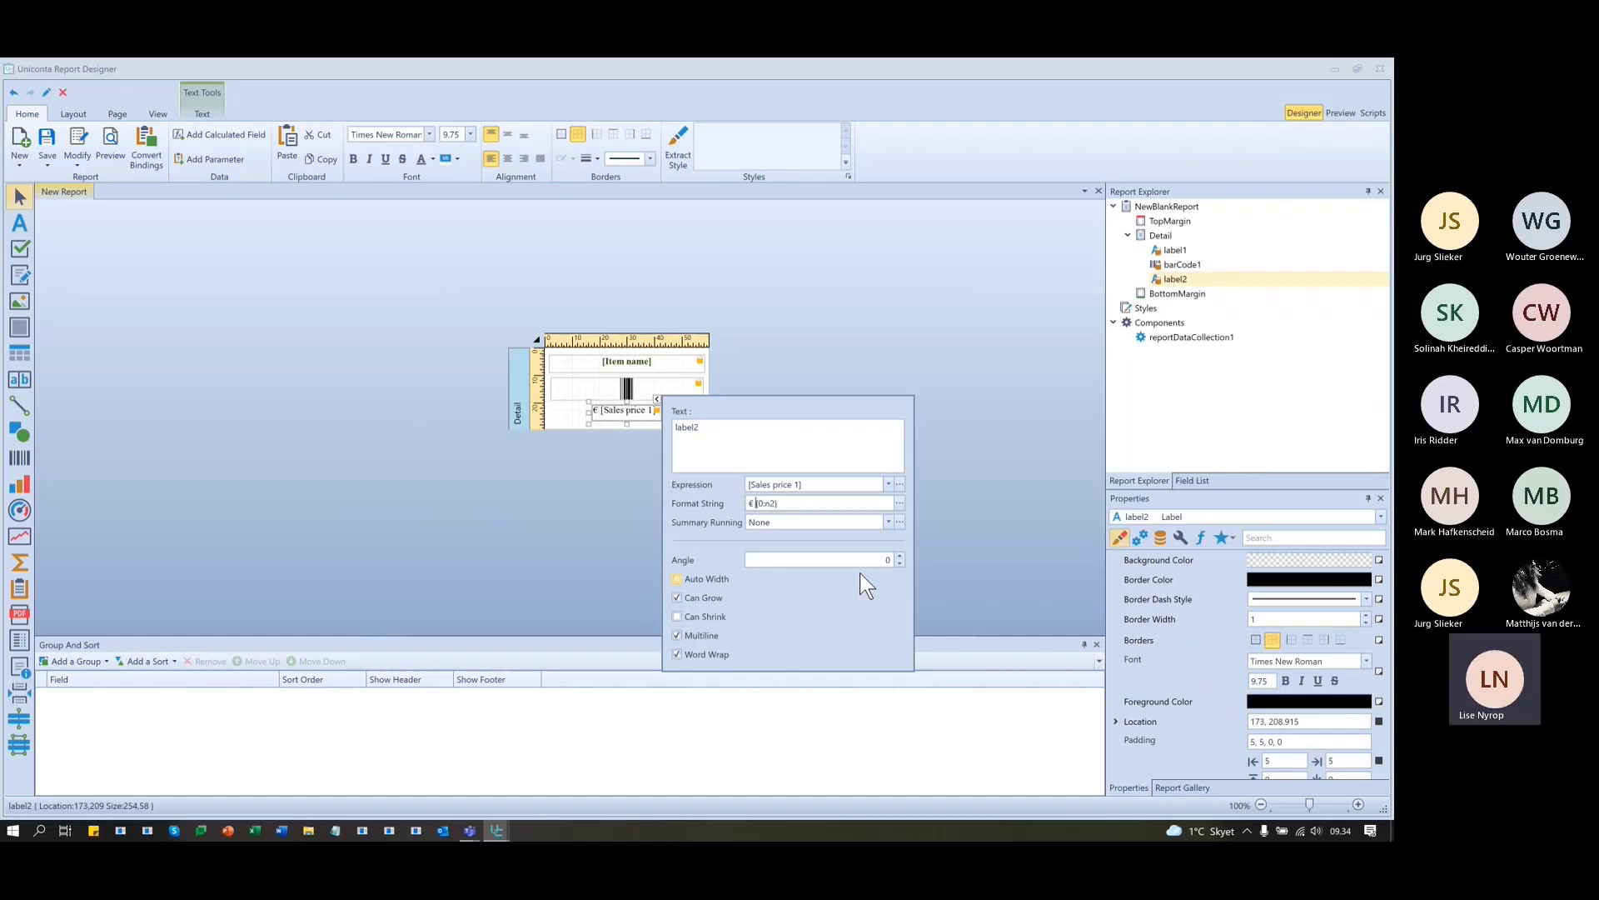
pyautogui.click(962, 519)
pyautogui.click(966, 518)
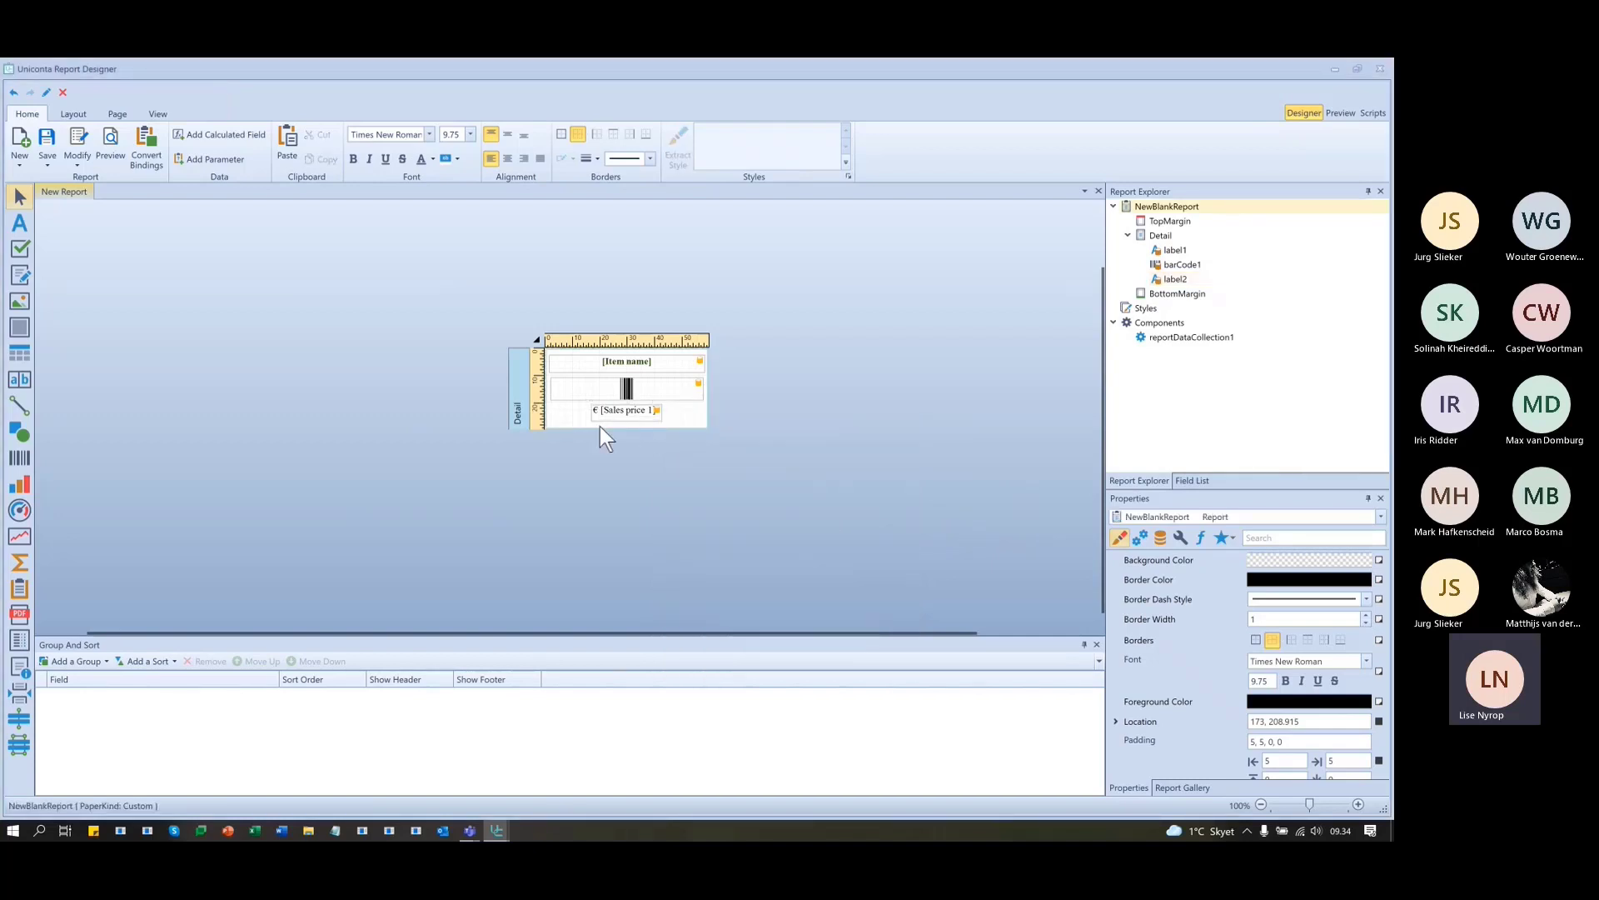
# - Preview the labels showing prices like € 1.600,00, then return to Designer
pyautogui.click(1342, 111)
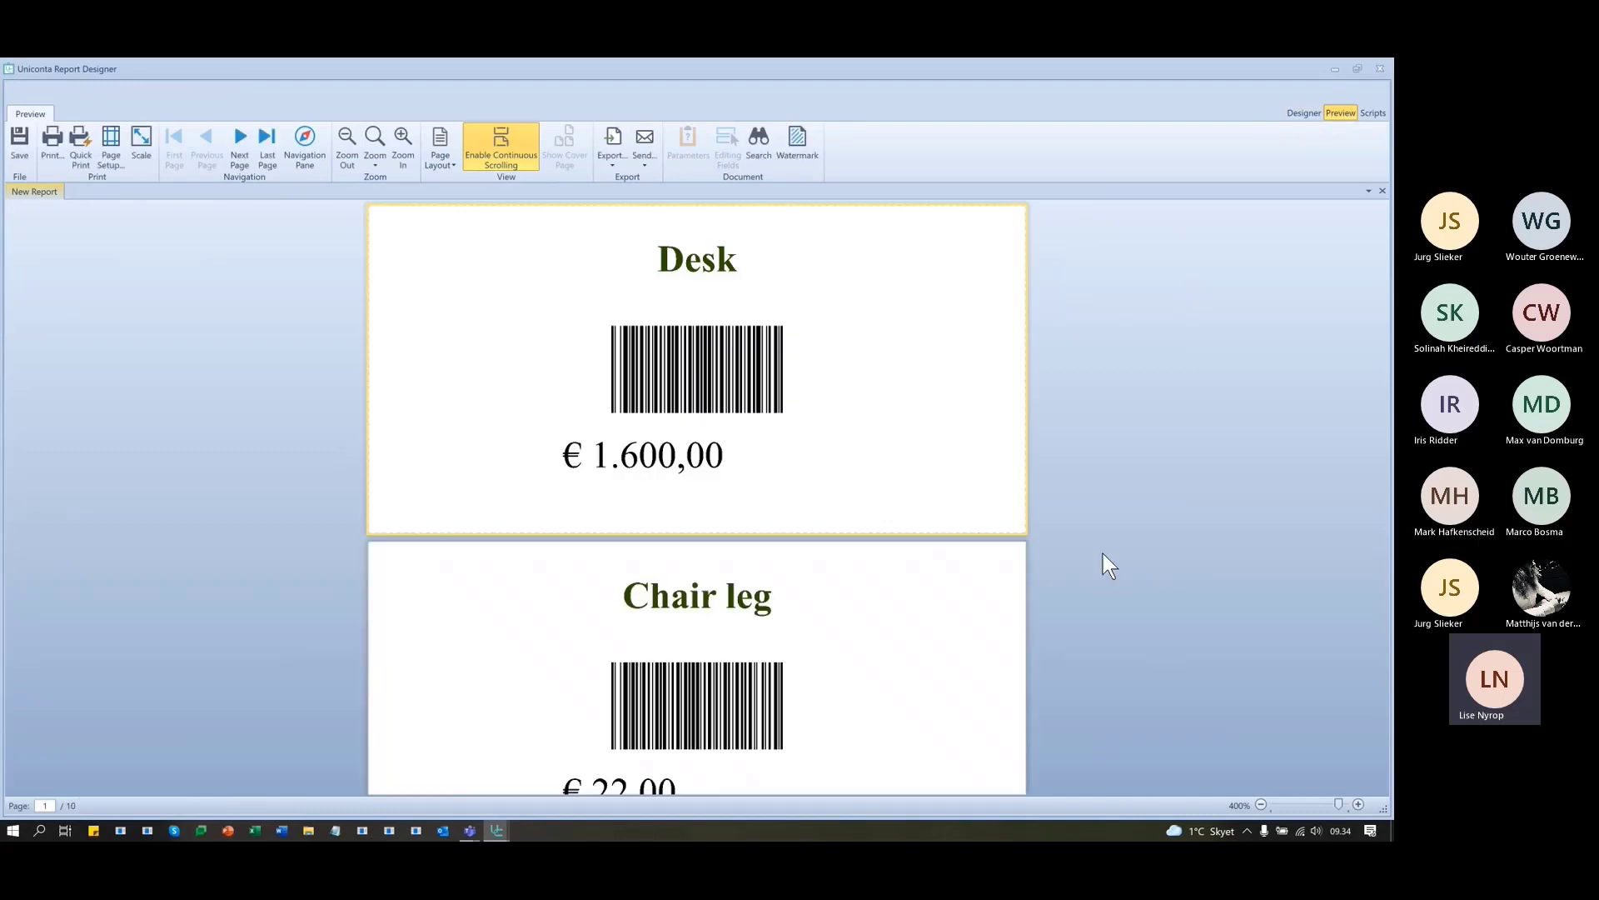
pyautogui.scroll(-5, 1115, 553)
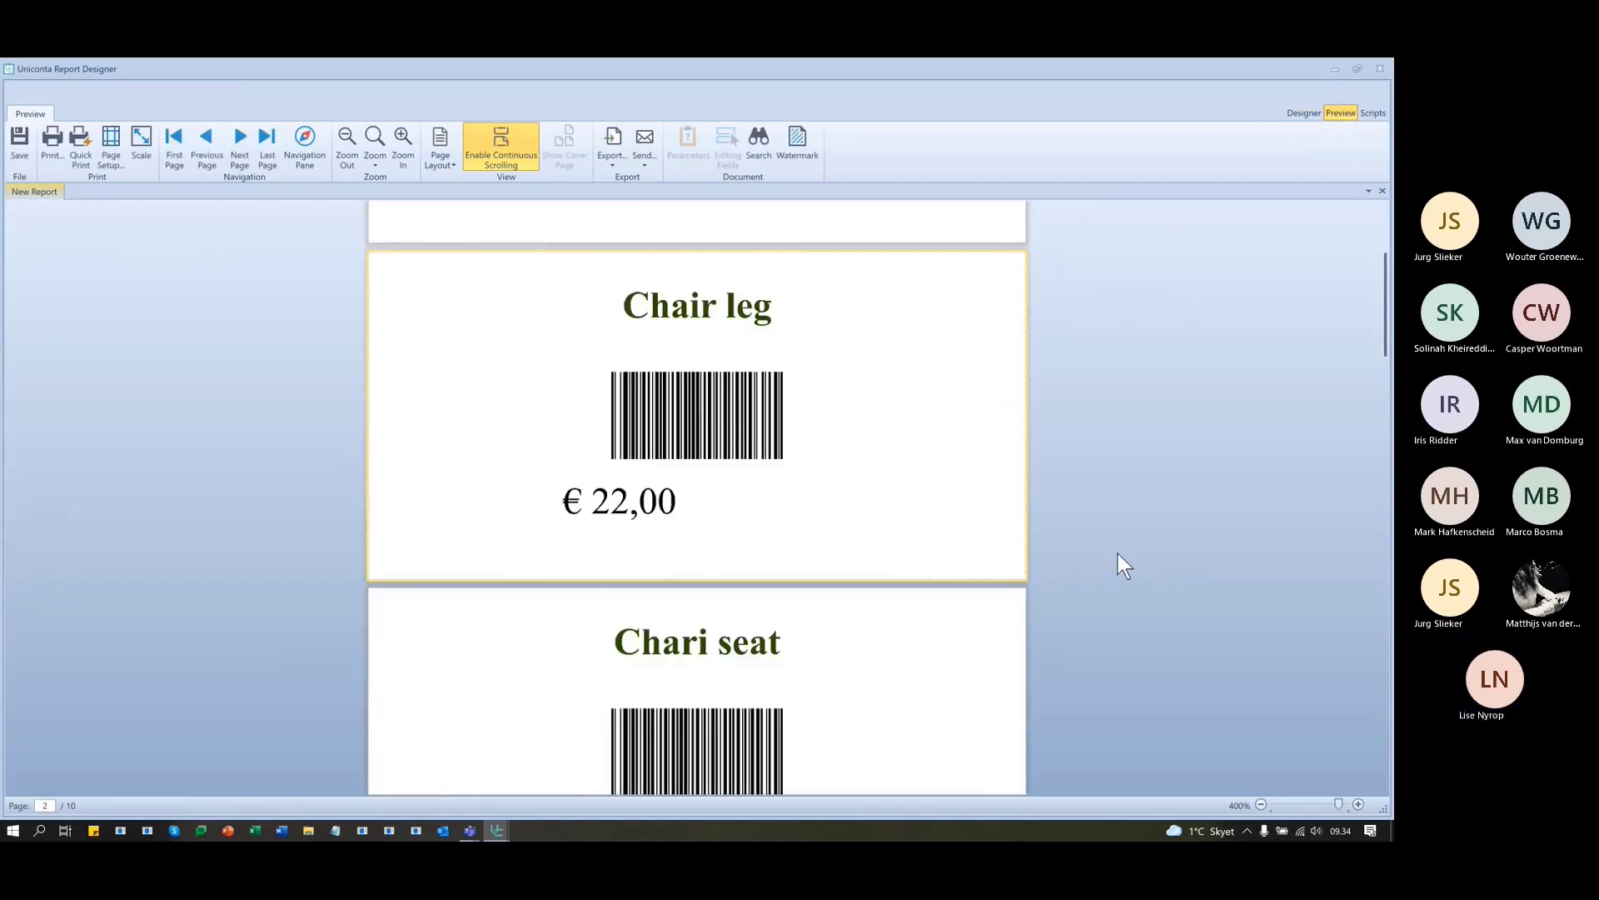
pyautogui.scroll(-2, 1118, 553)
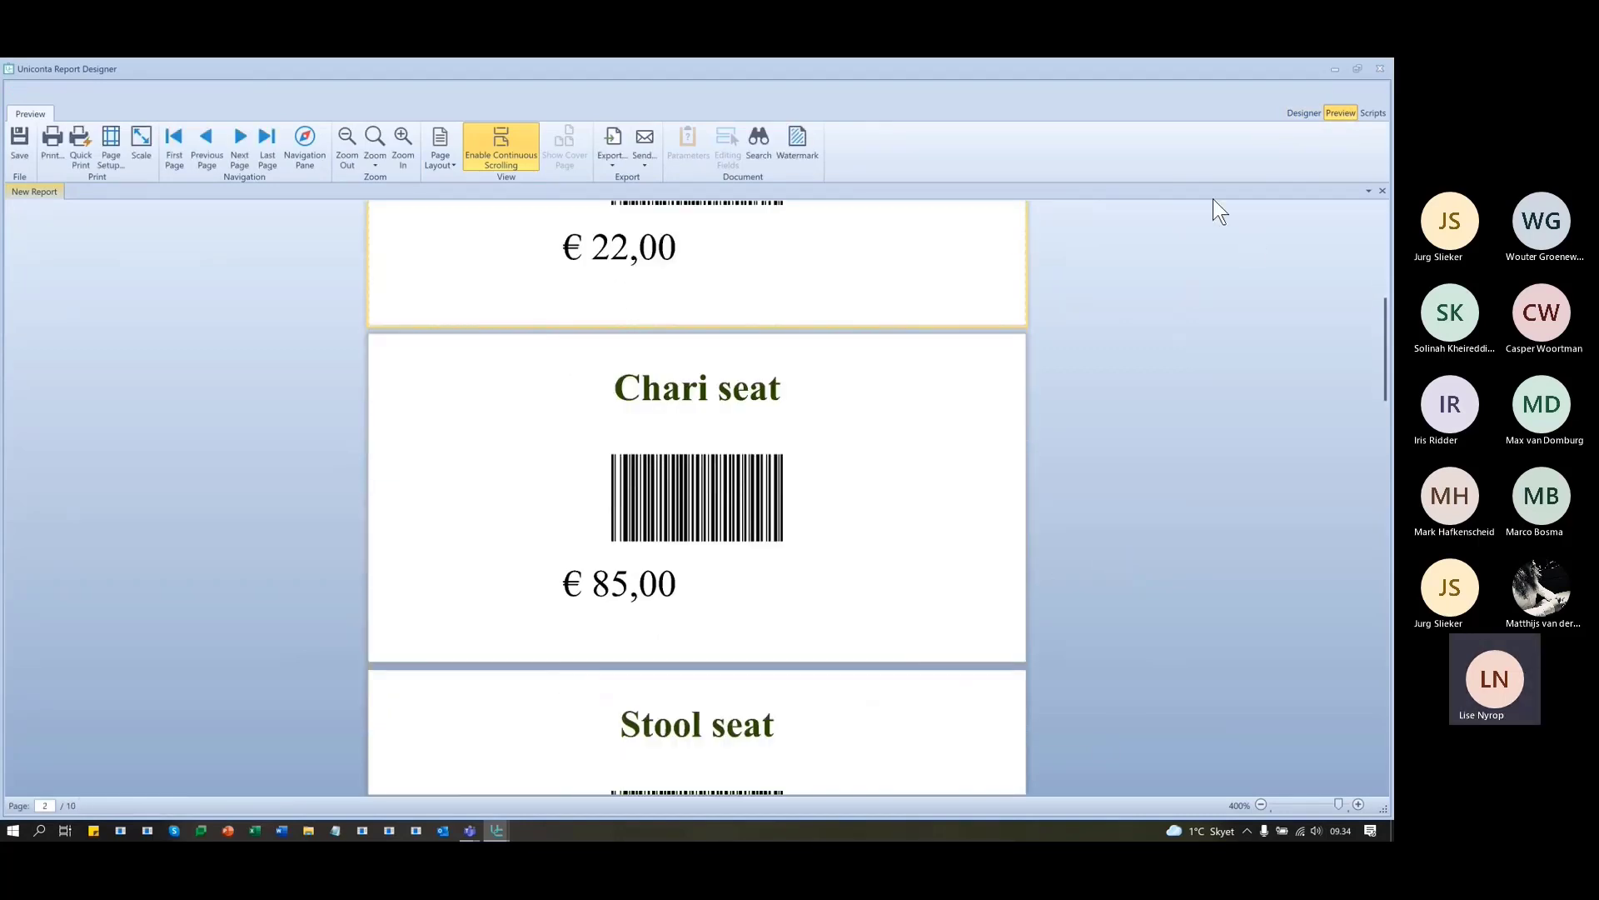
pyautogui.click(1301, 112)
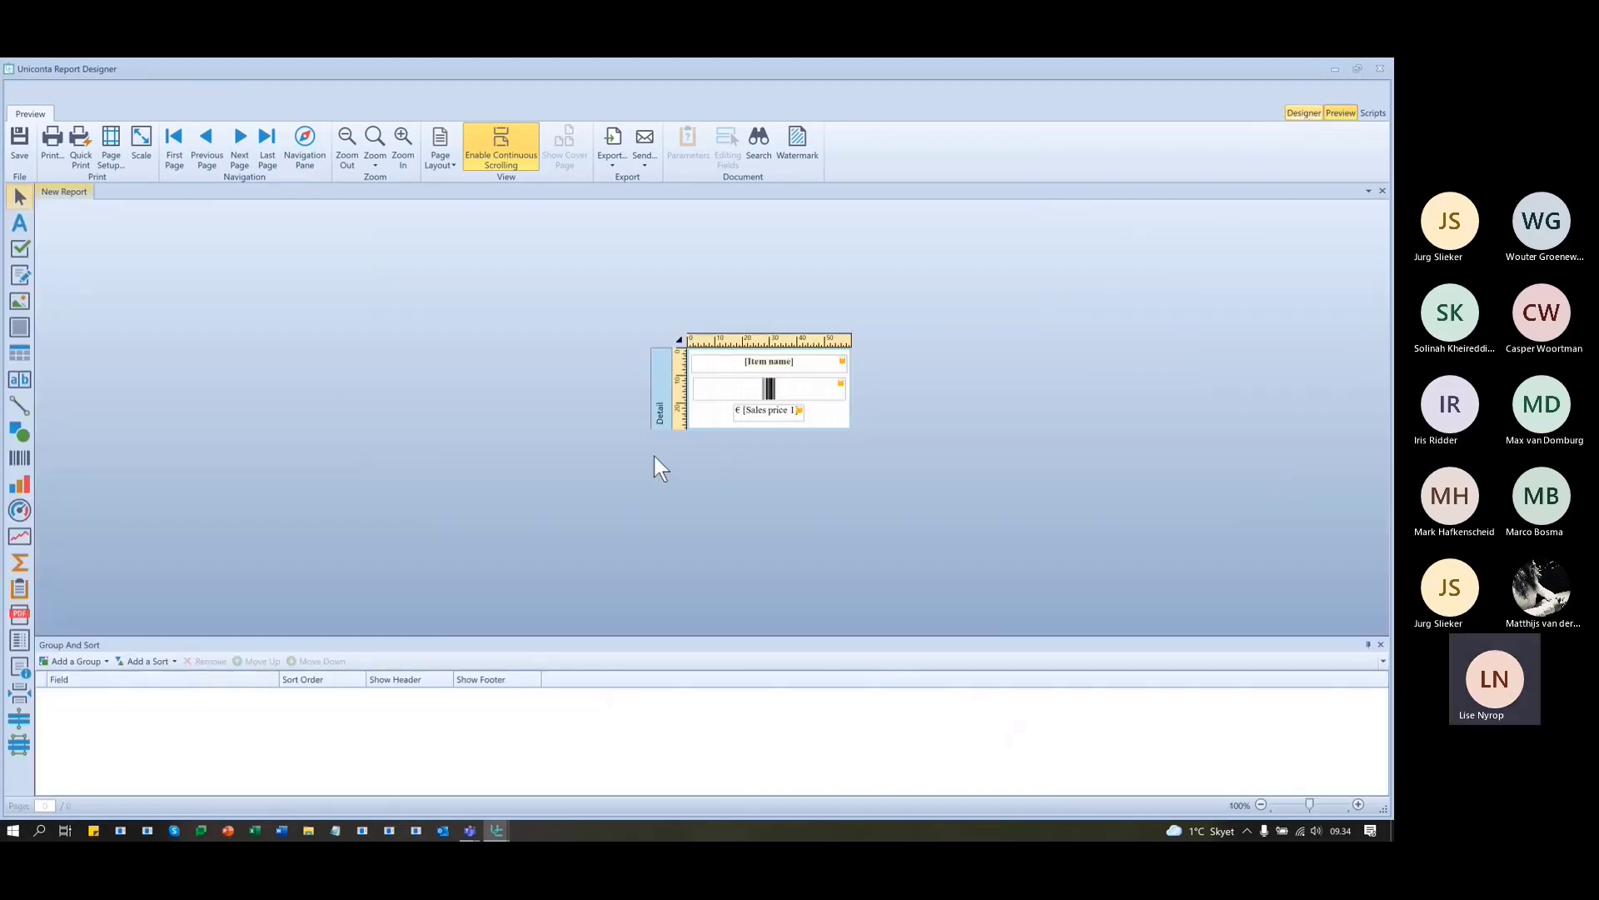
# - Centre-align the price text and preview all ten labels, e.g. € 3.893,00
pyautogui.click(625, 418)
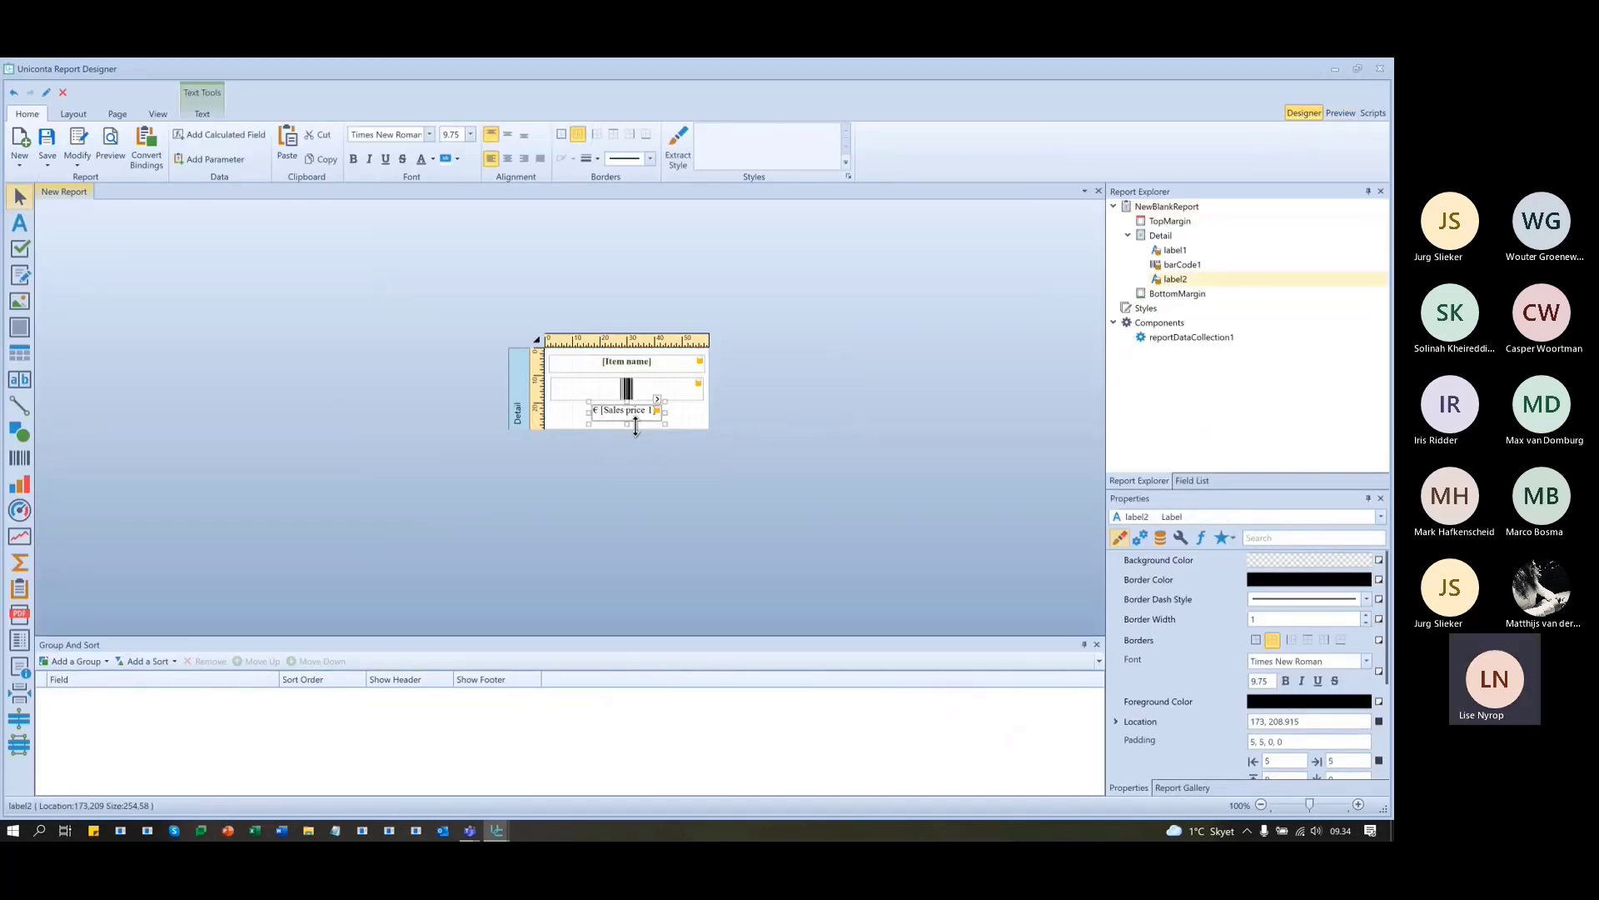
pyautogui.click(505, 158)
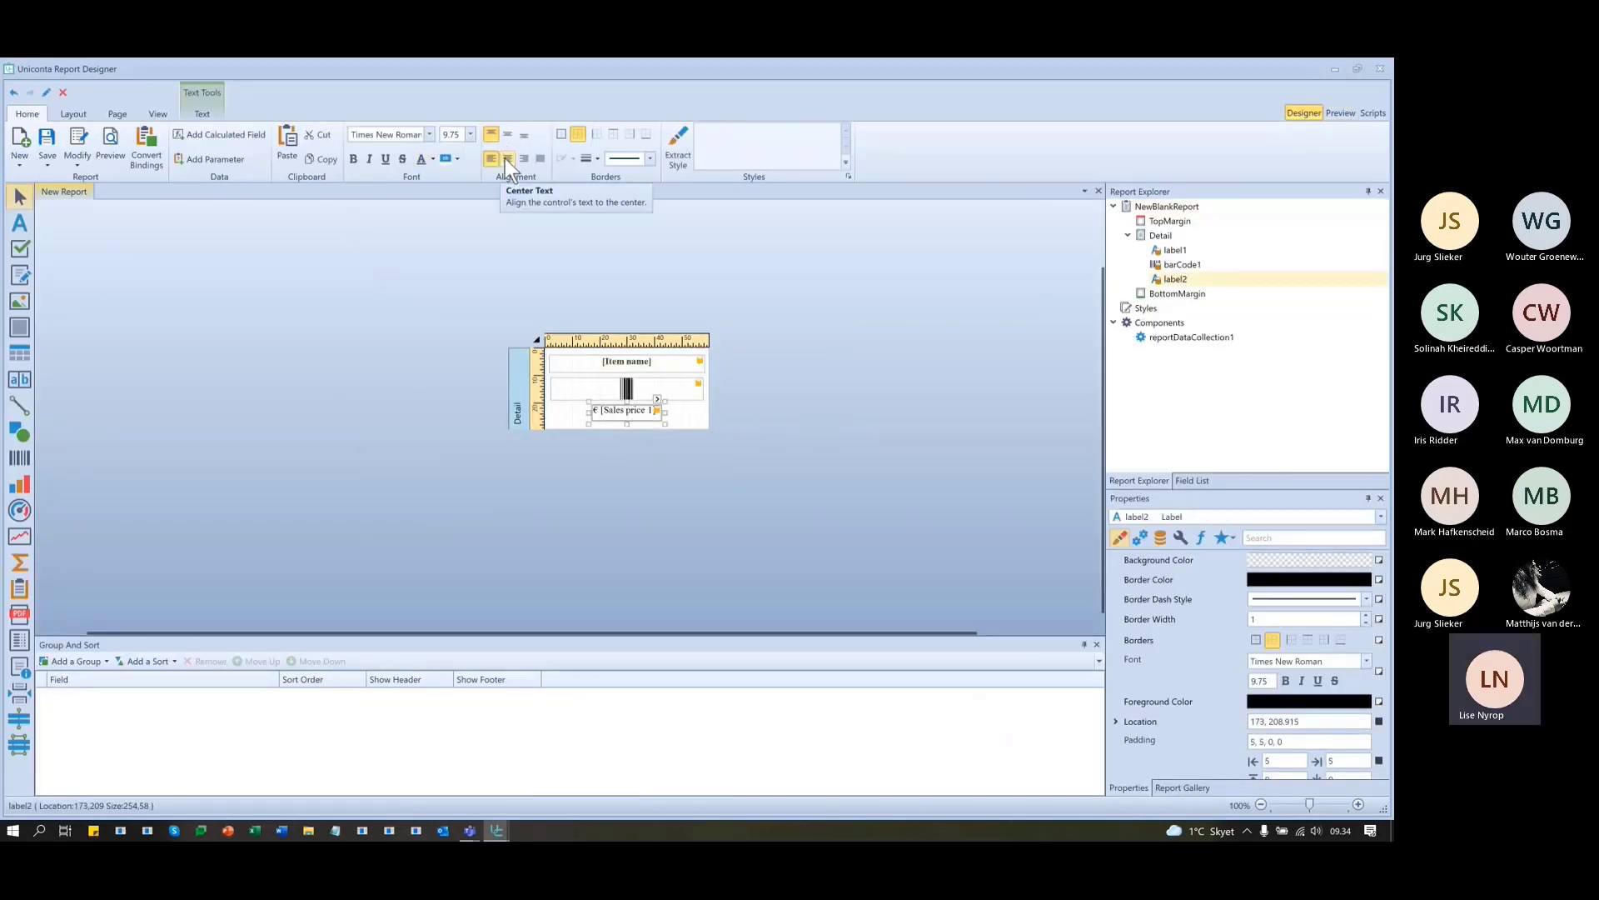
pyautogui.click(1344, 111)
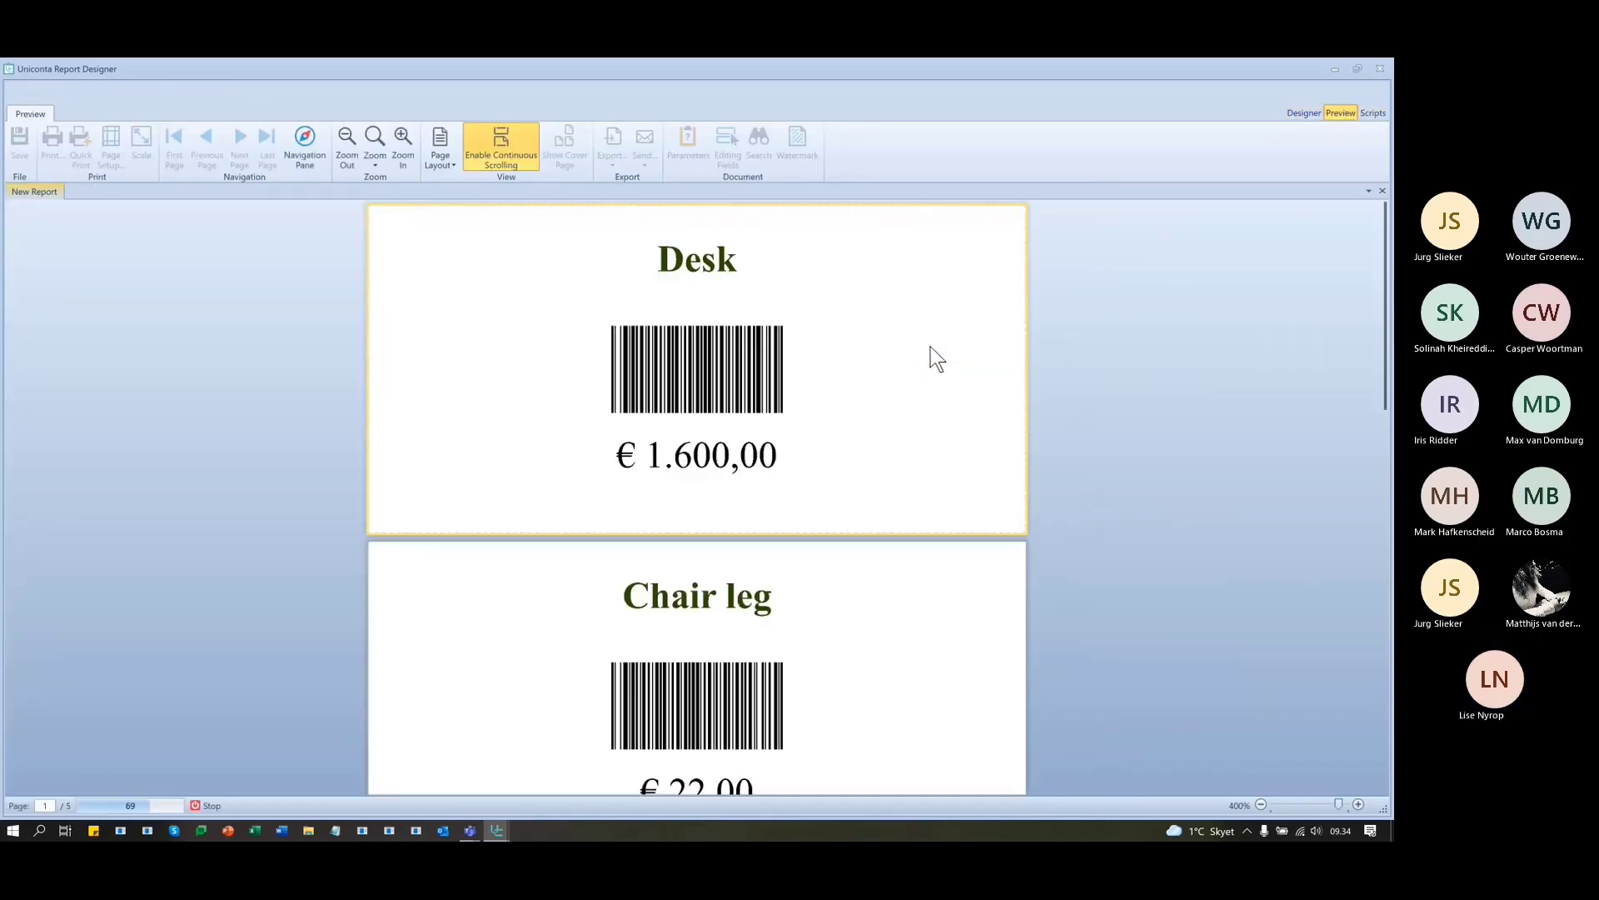
pyautogui.scroll(-4, 929, 348)
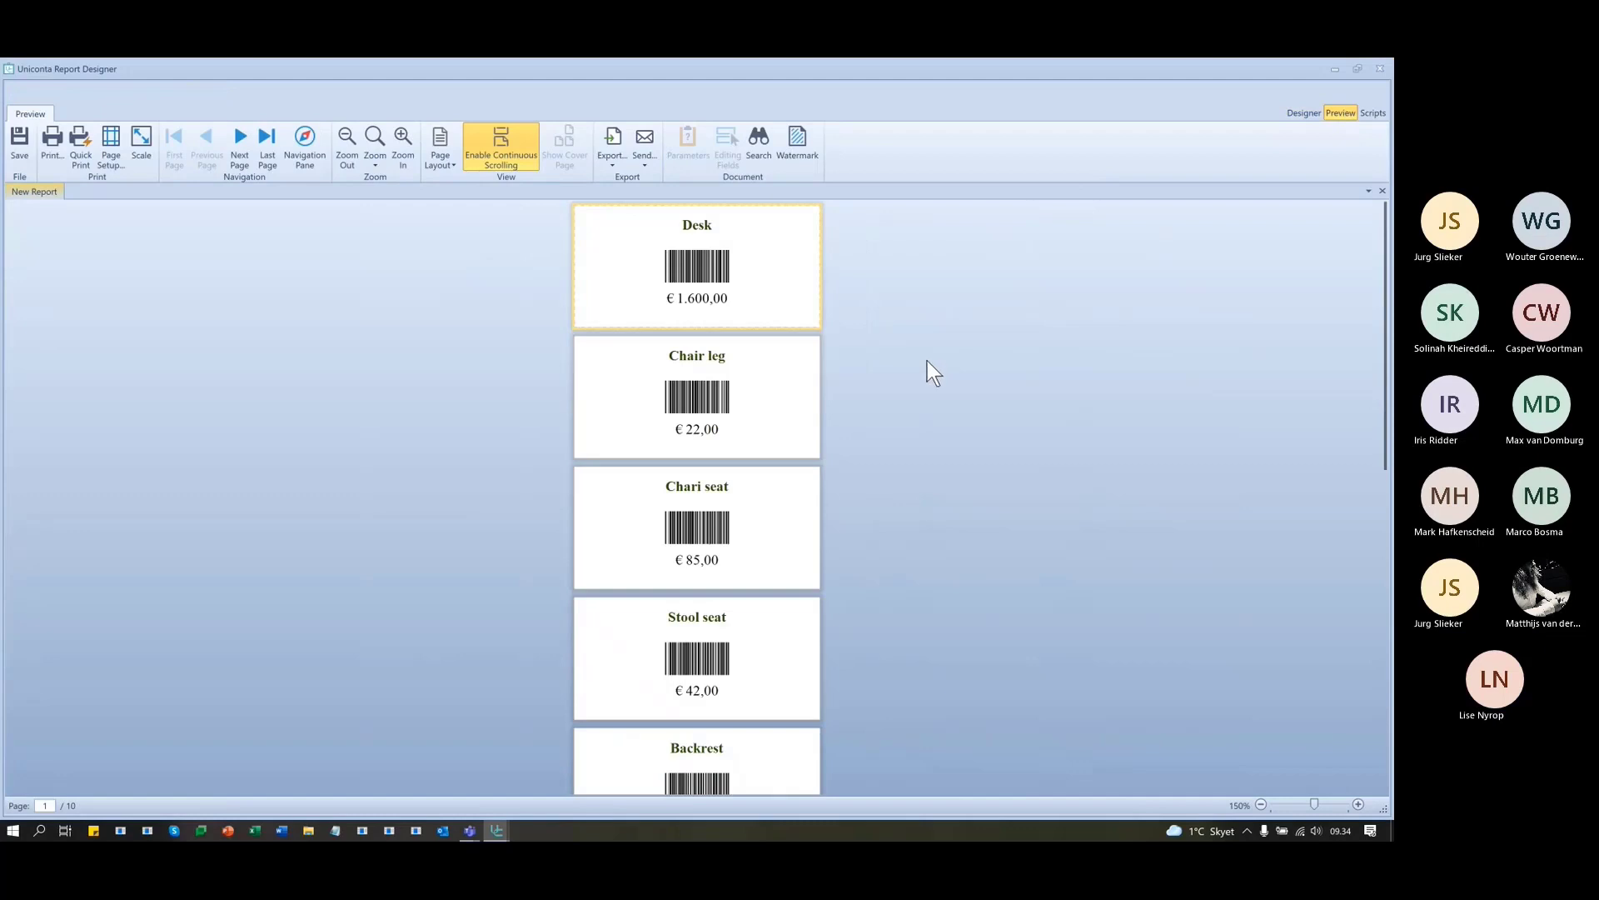
pyautogui.scroll(-3, 928, 343)
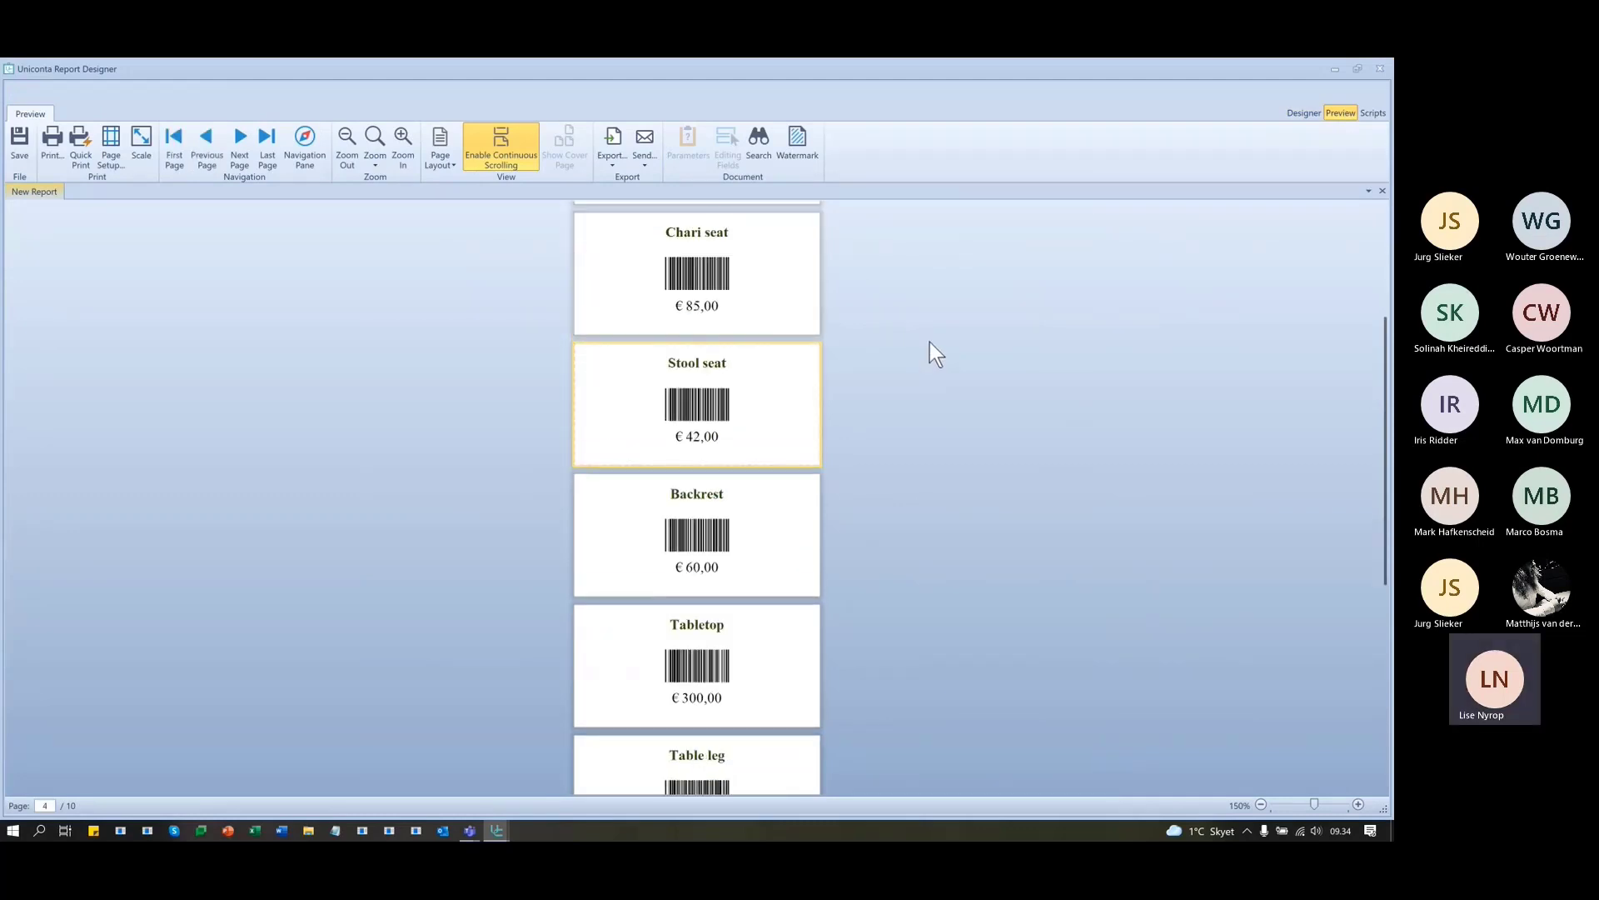
pyautogui.scroll(-5, 930, 341)
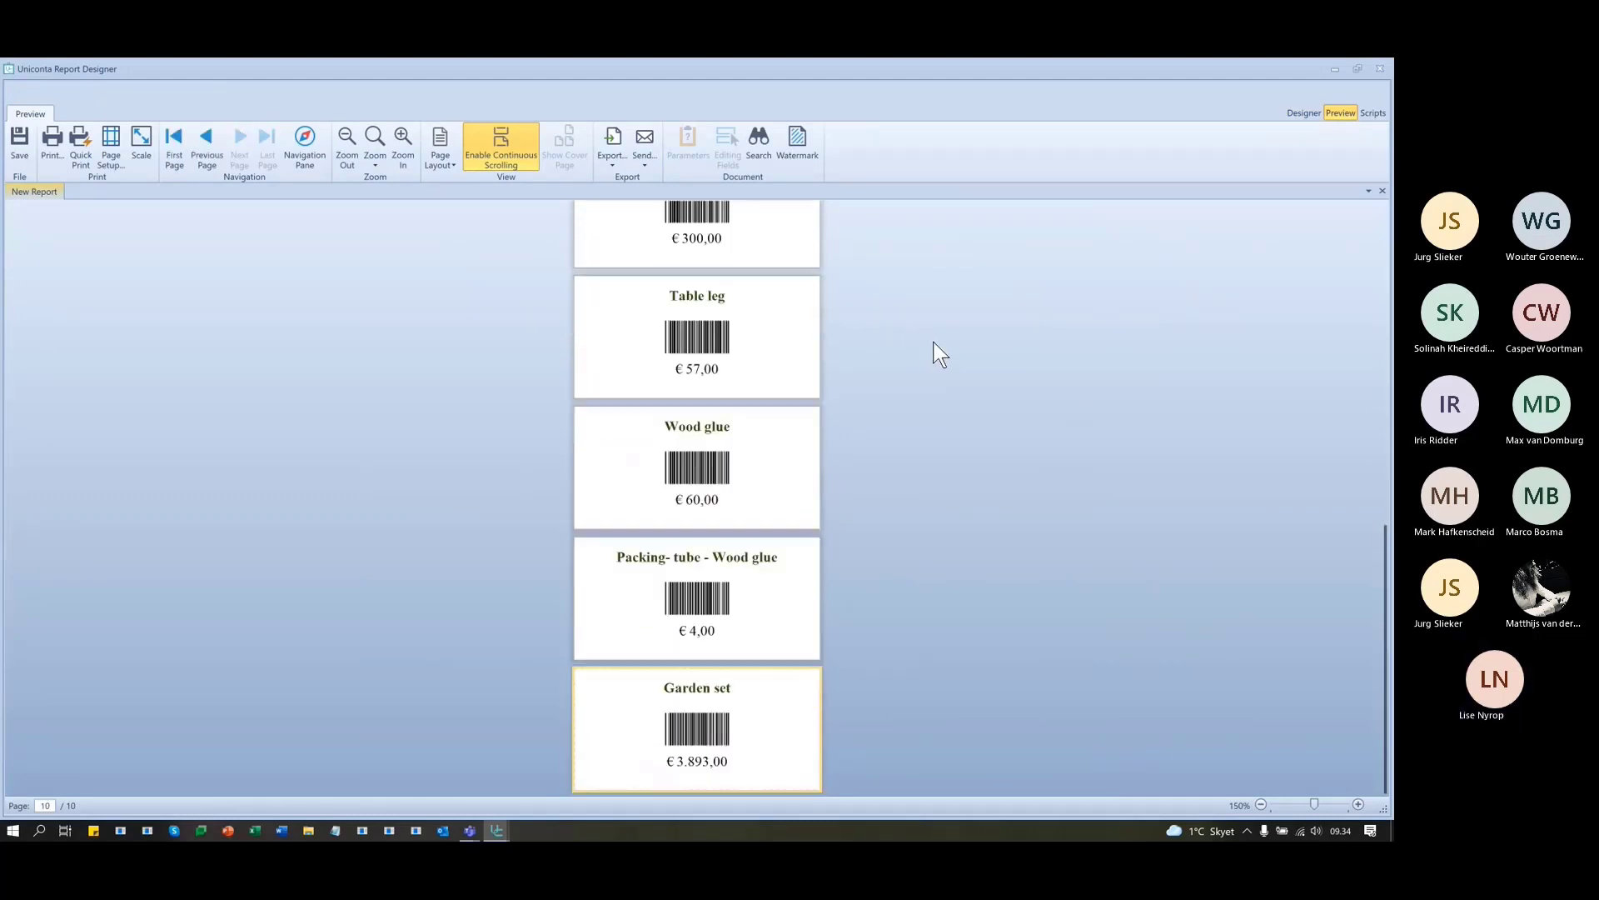
pyautogui.scroll(8, 937, 332)
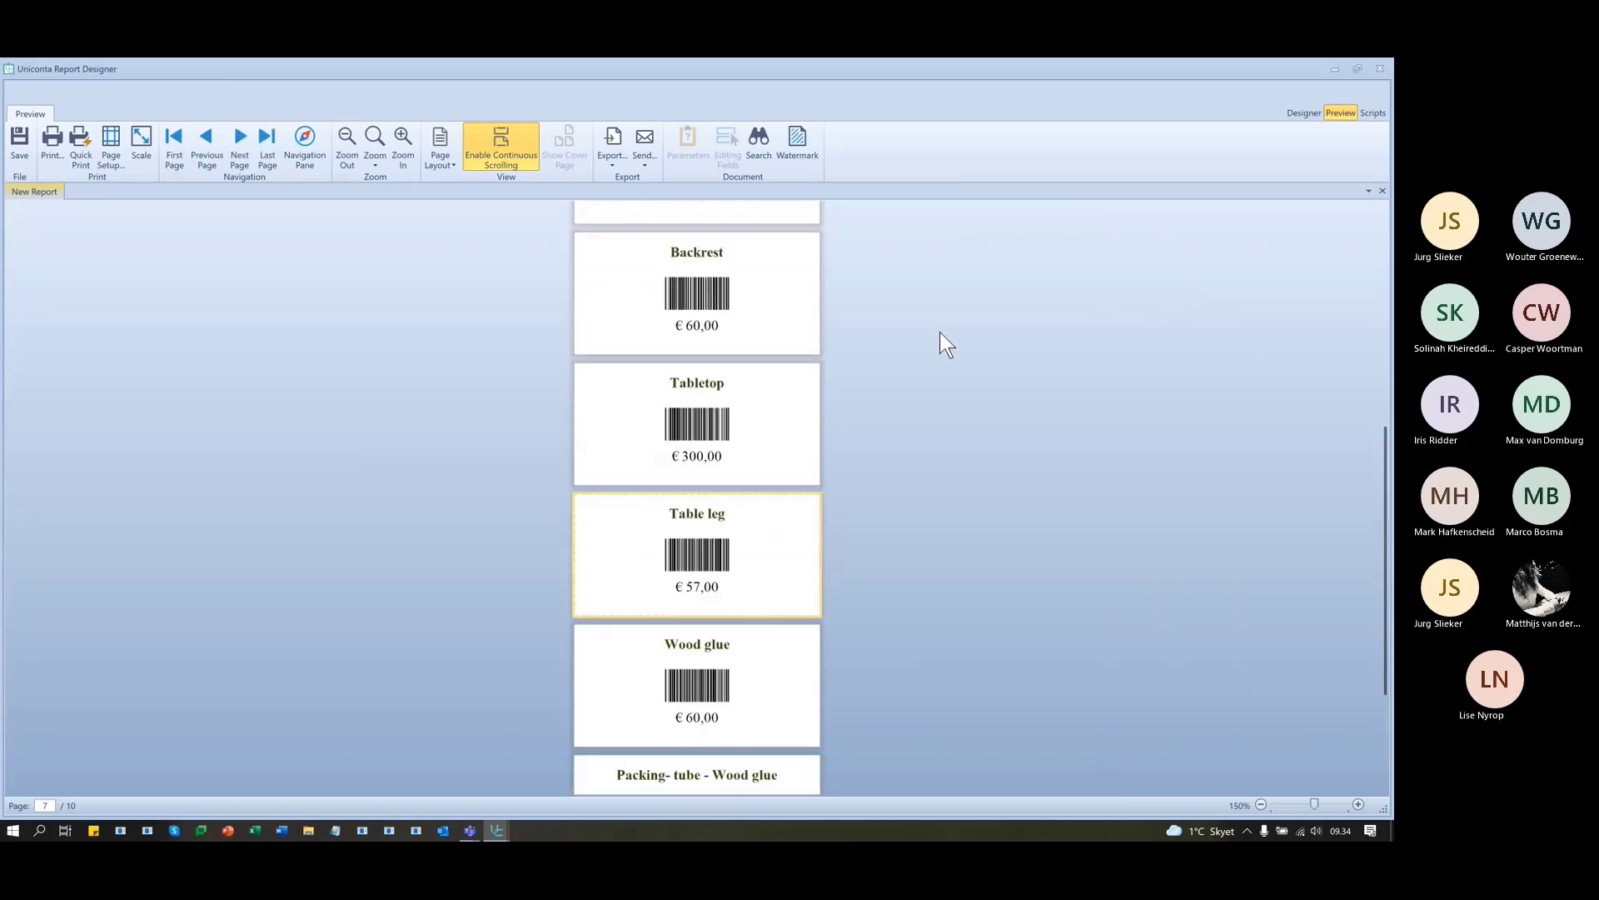
# - Tick Auto-Module and Show Text on the barcode so its bars fill the width
pyautogui.click(1302, 113)
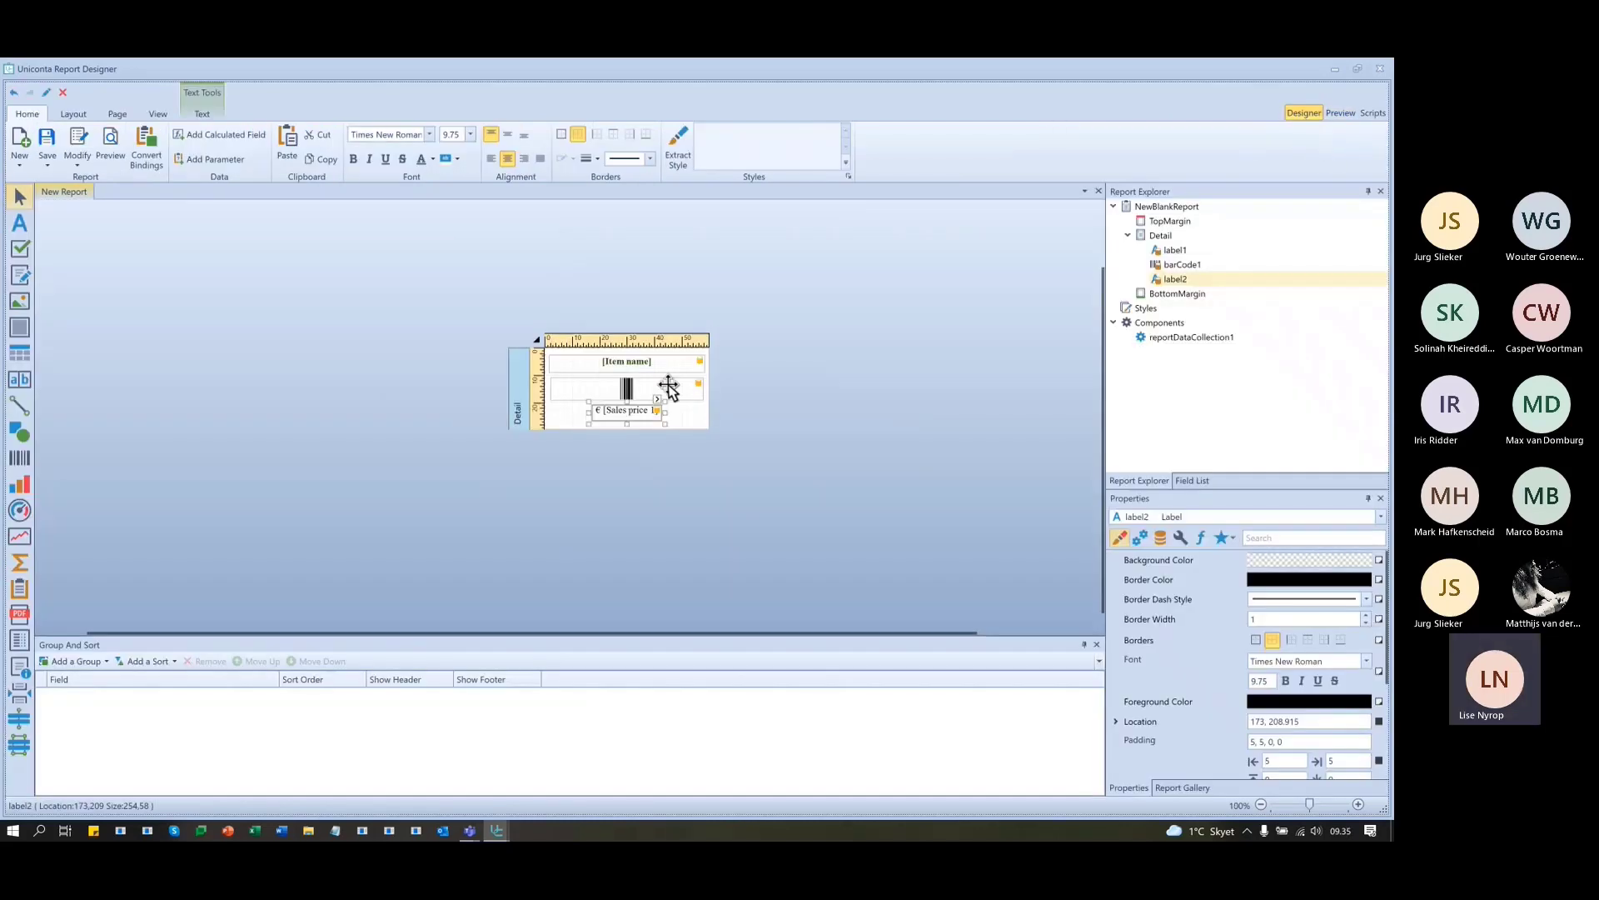
pyautogui.click(694, 375)
pyautogui.click(698, 373)
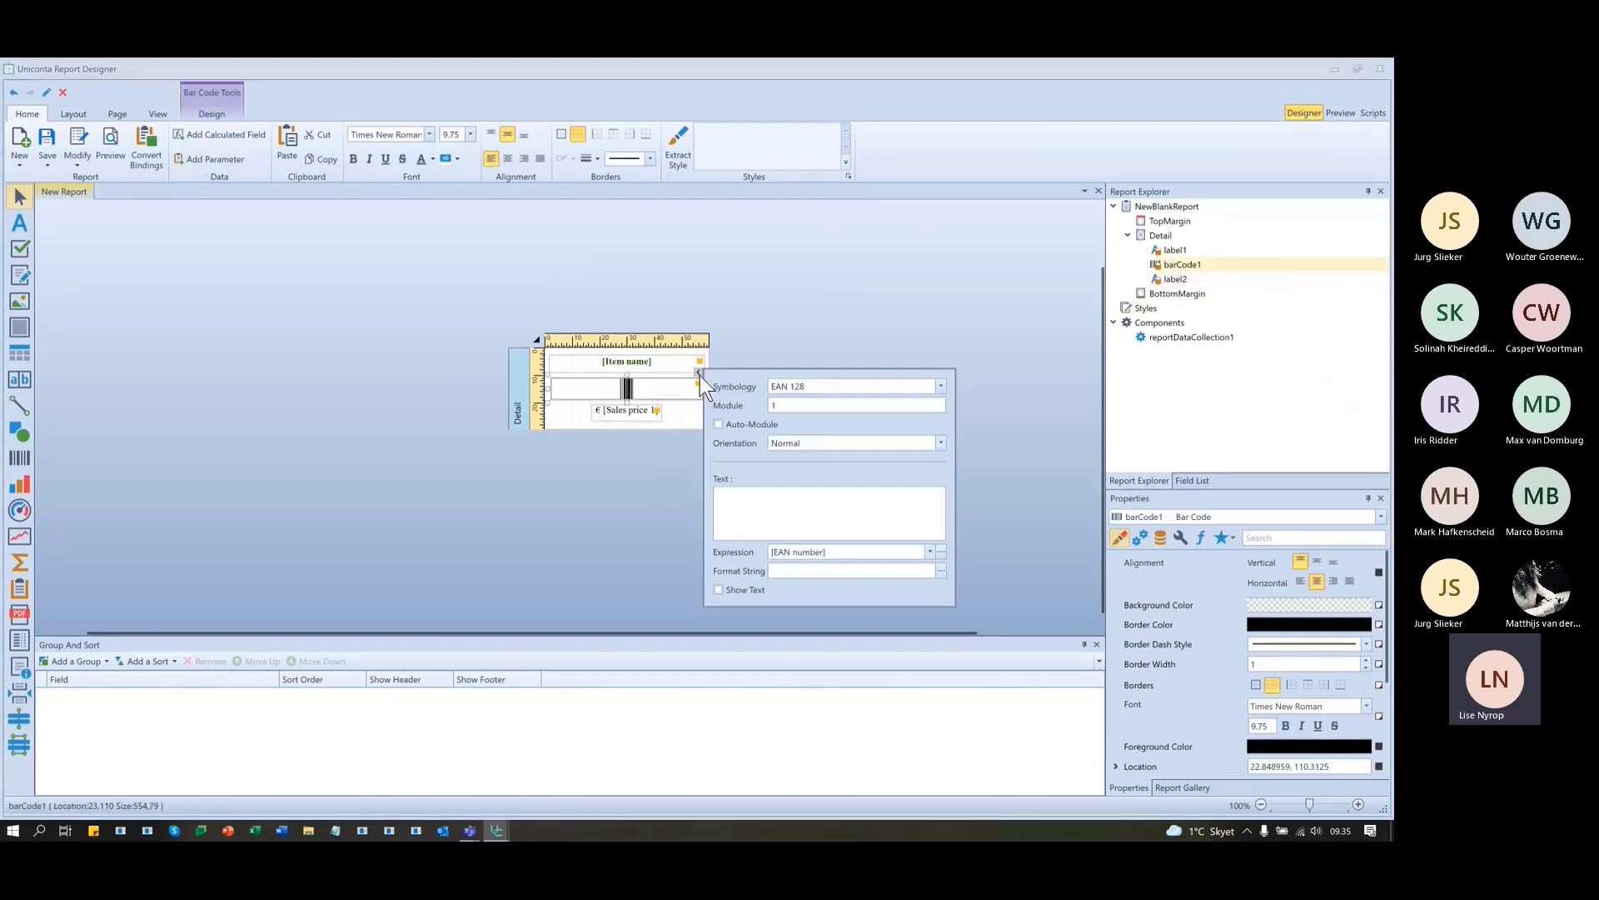
pyautogui.click(719, 424)
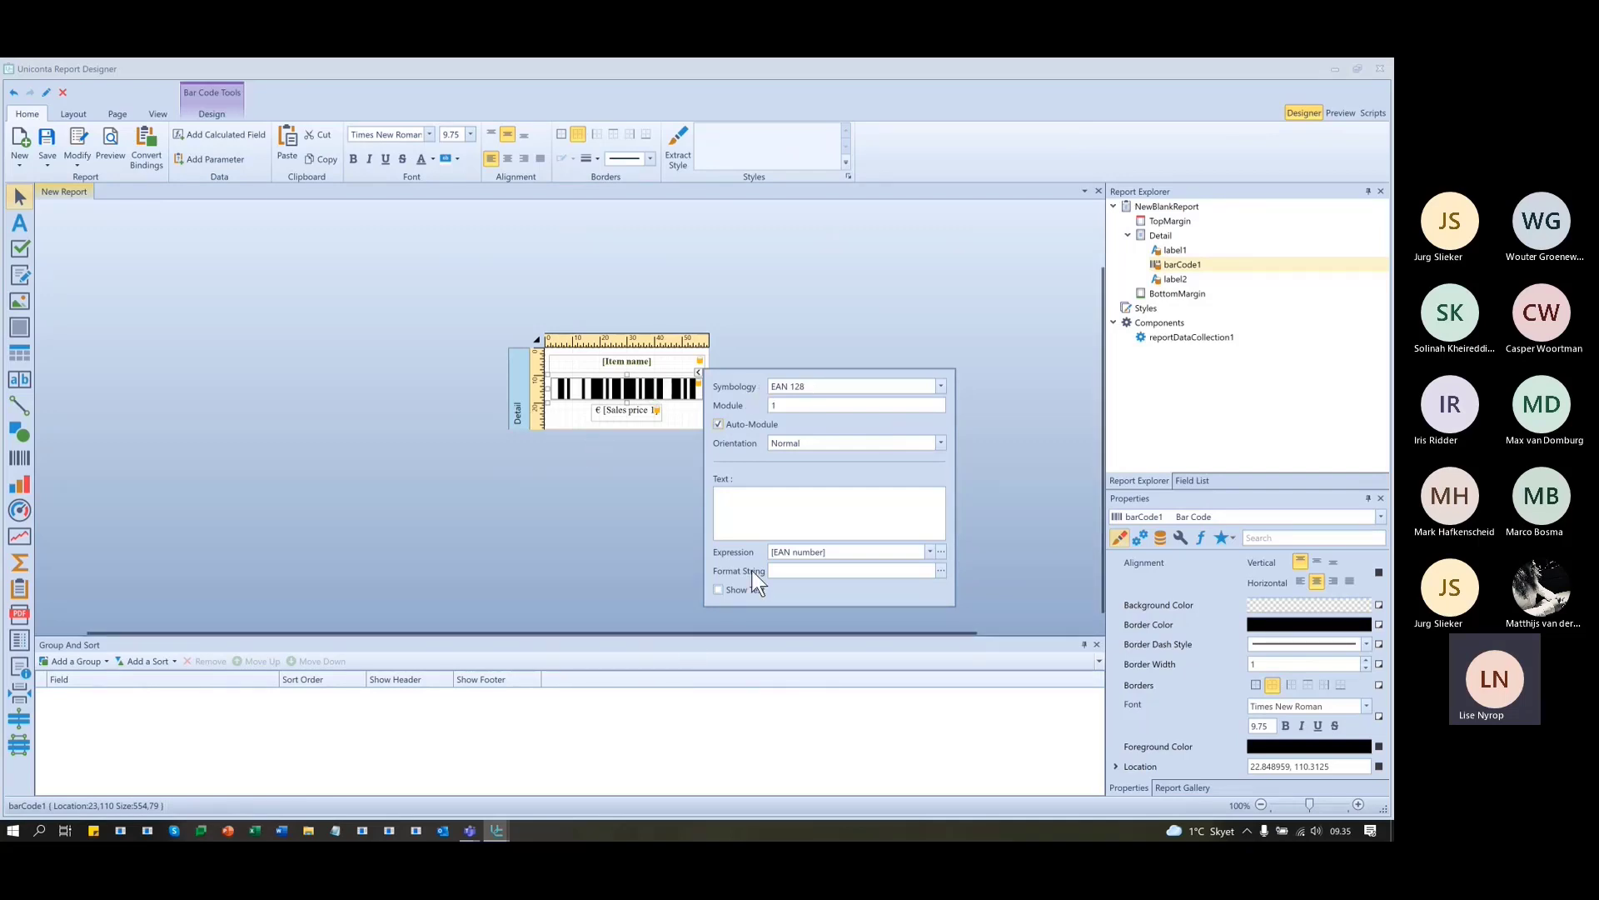
pyautogui.click(718, 590)
pyautogui.click(744, 247)
pyautogui.click(1341, 112)
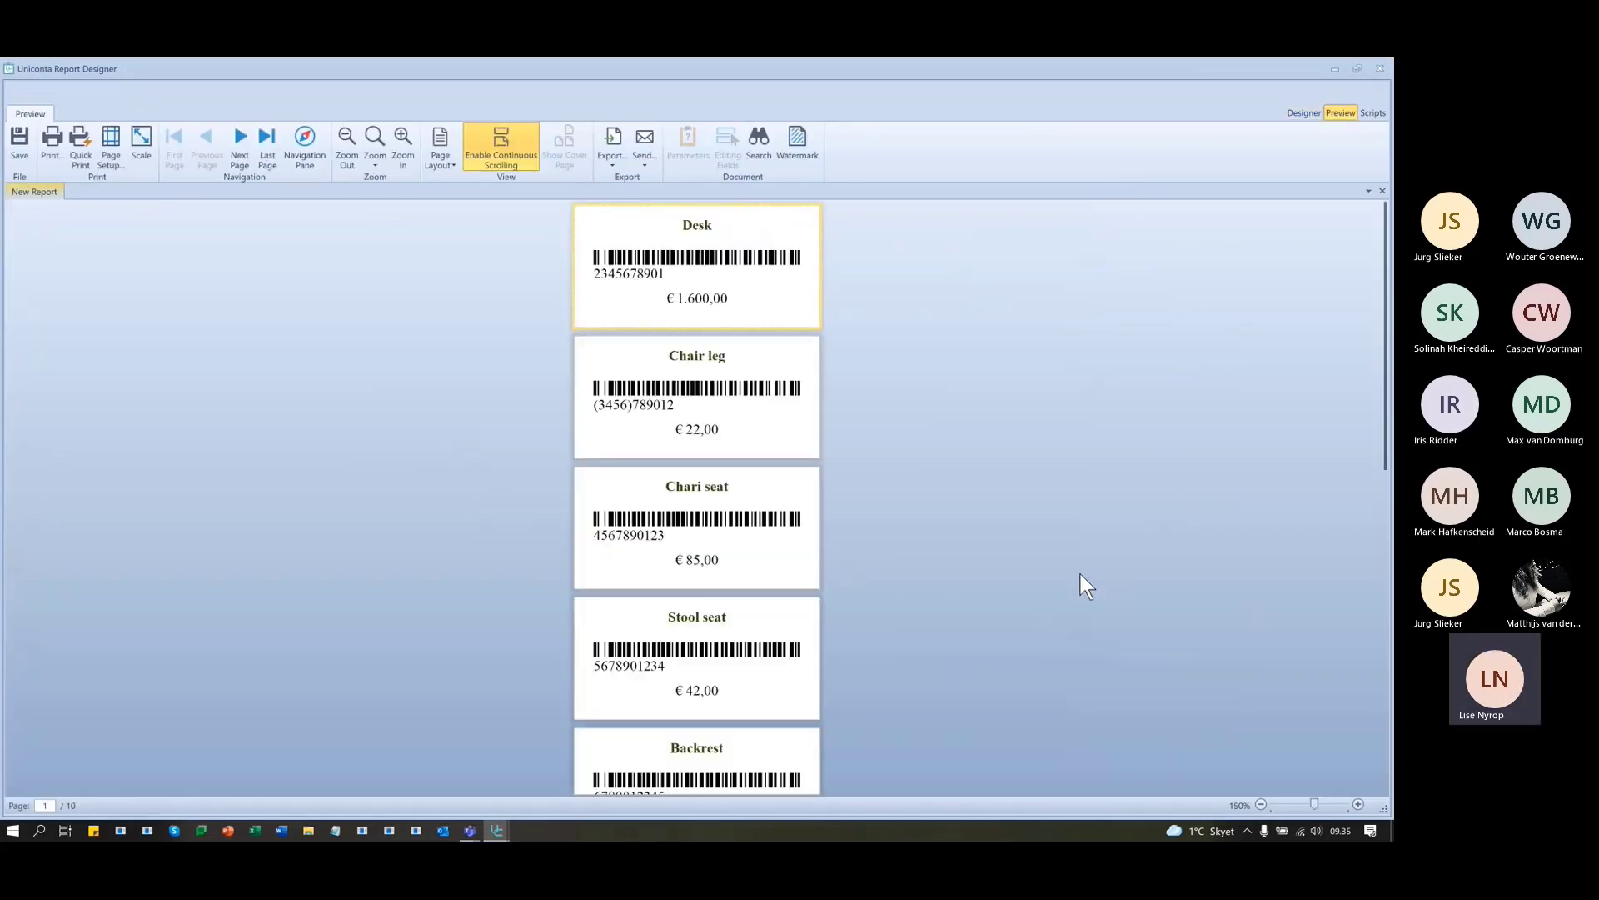
pyautogui.scroll(-1, 1080, 573)
pyautogui.scroll(-1, 1078, 571)
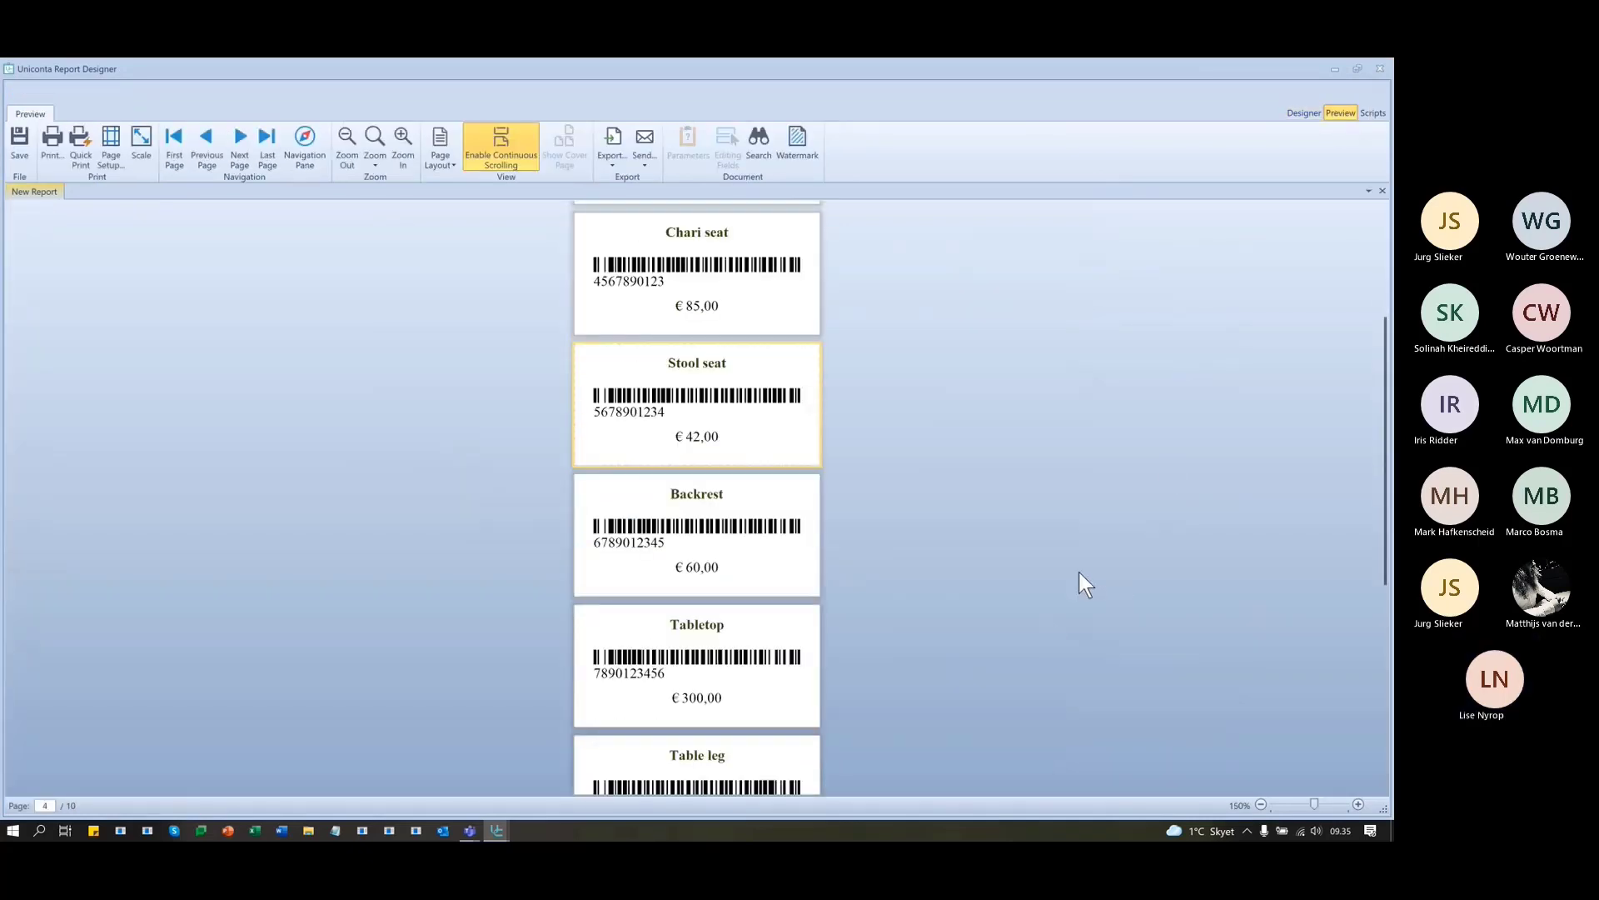
pyautogui.scroll(-1, 1077, 571)
pyautogui.scroll(-1, 1078, 571)
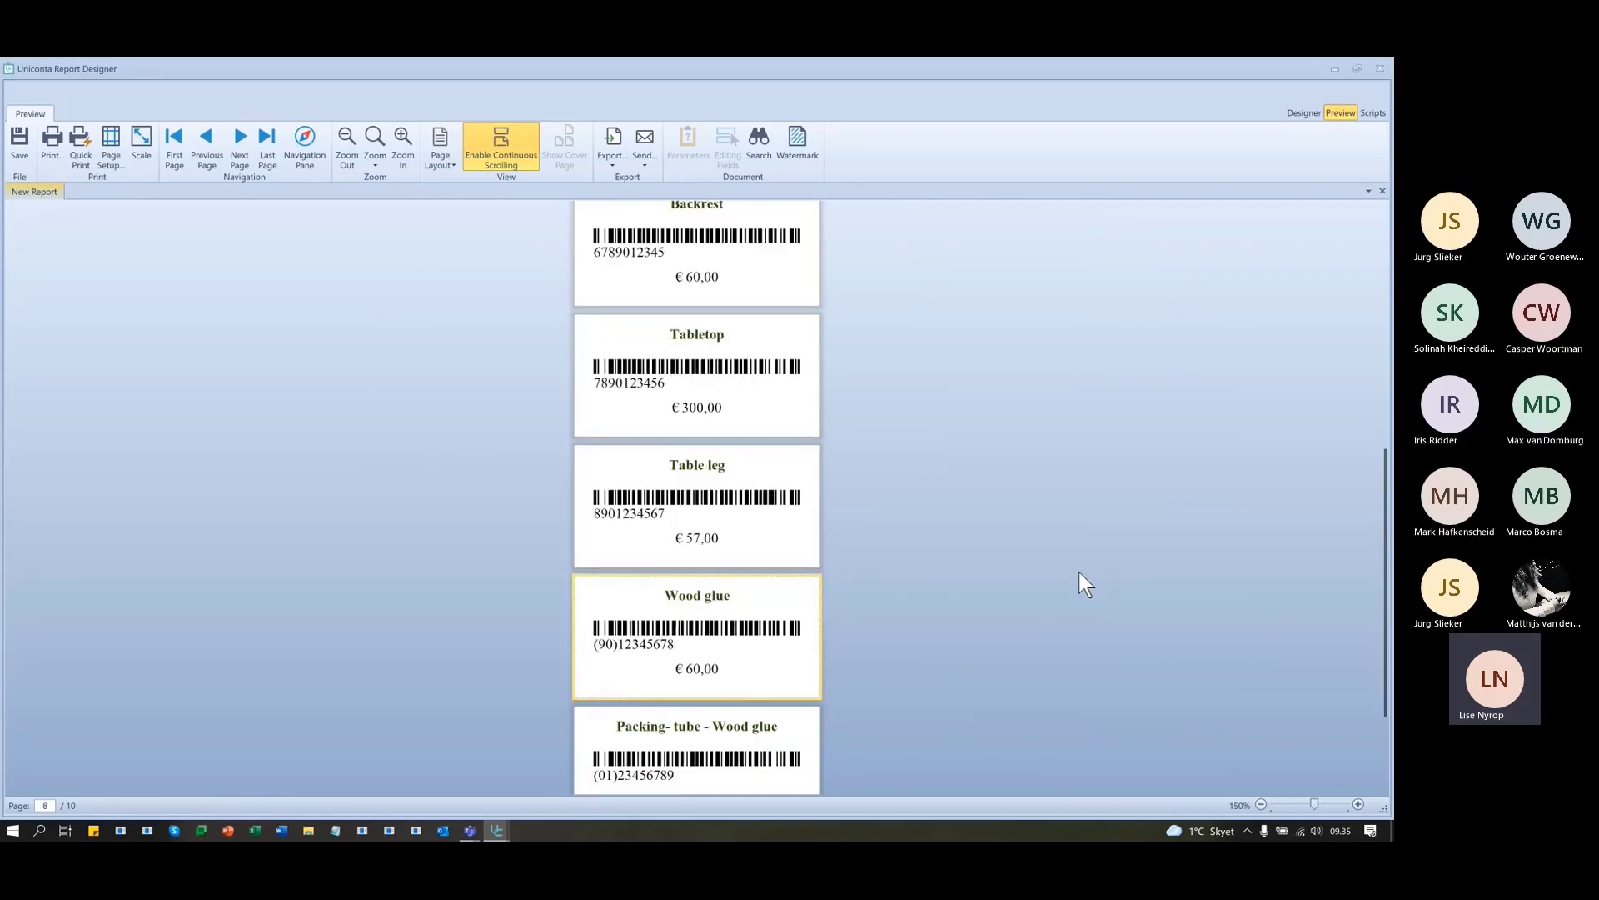
pyautogui.scroll(3, 1078, 572)
pyautogui.scroll(2, 1077, 571)
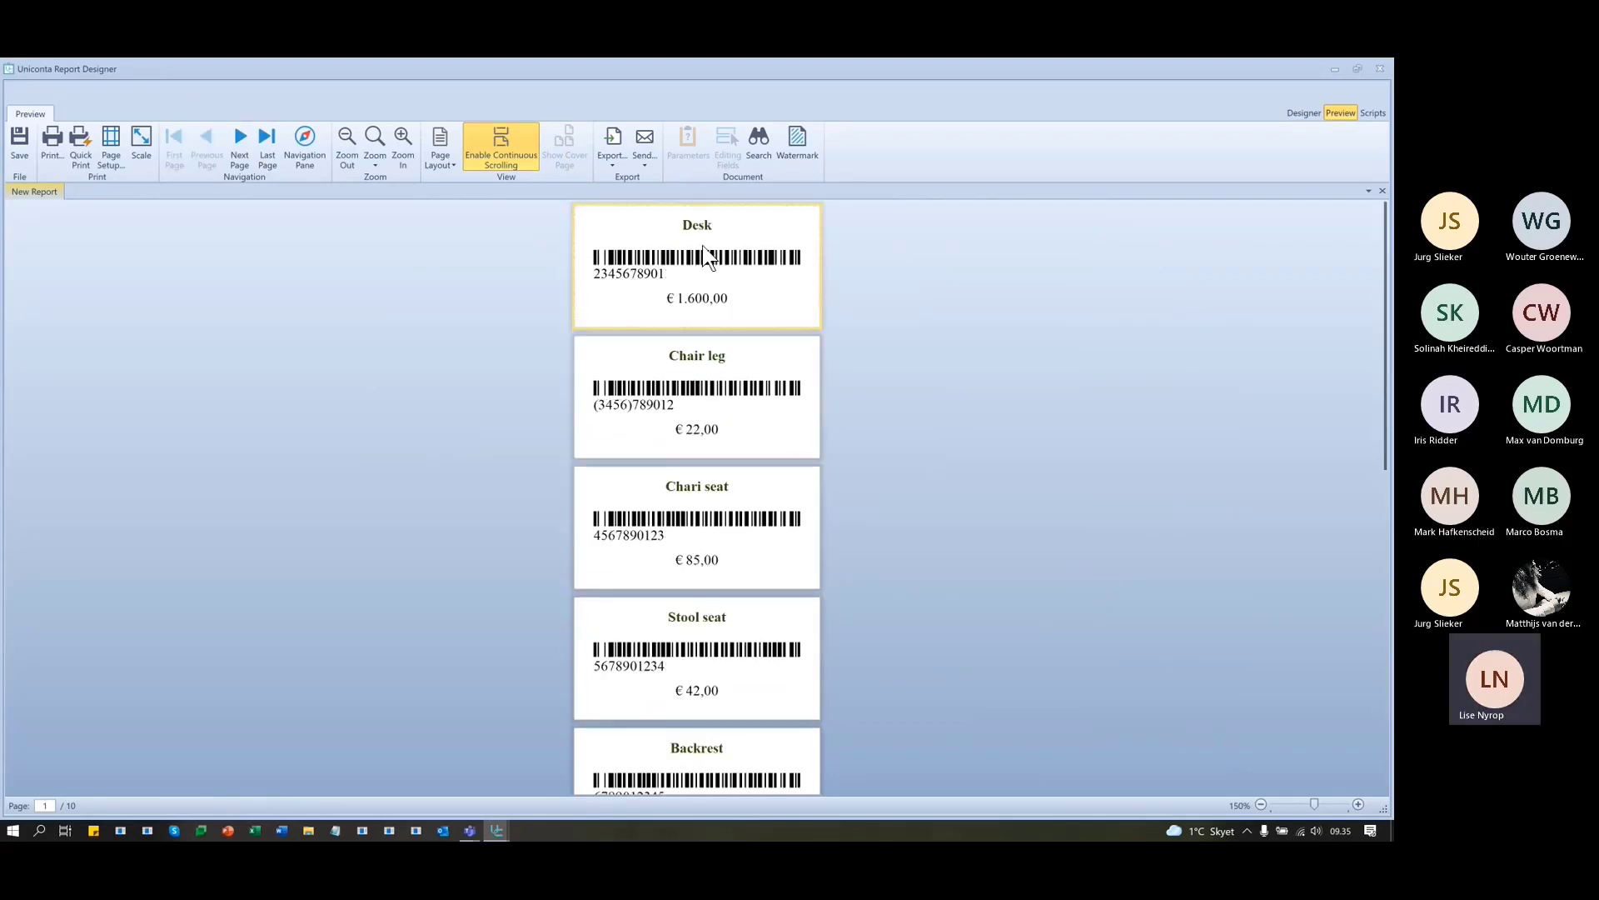
pyautogui.click(1303, 113)
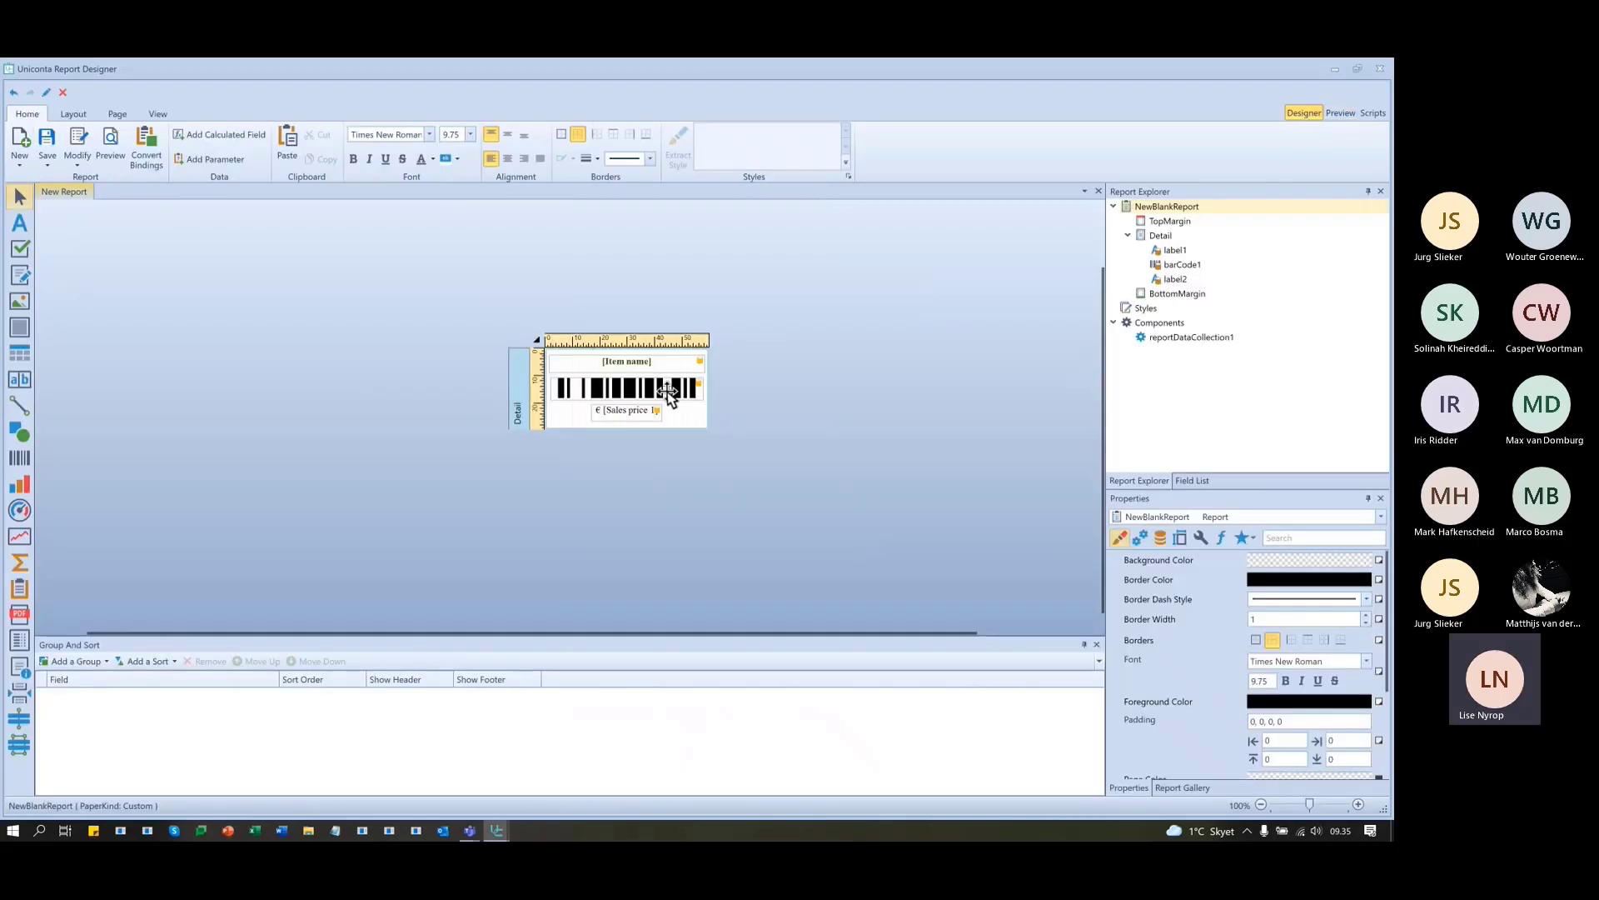
# - Center the barcode's number horizontally under the bars
pyautogui.click(616, 388)
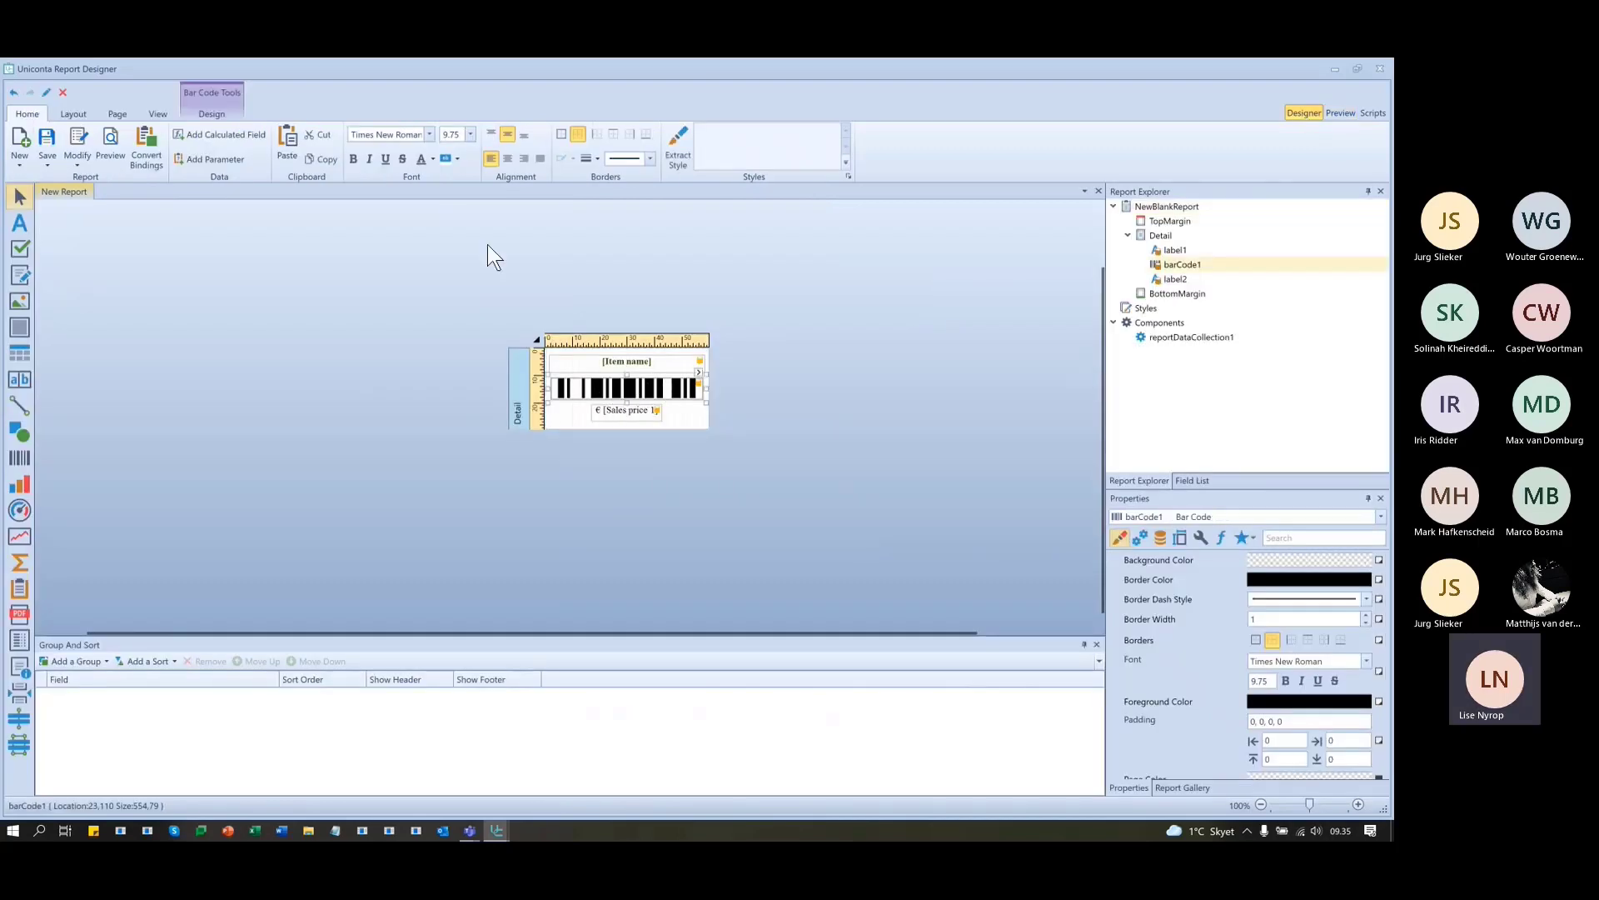
pyautogui.click(507, 133)
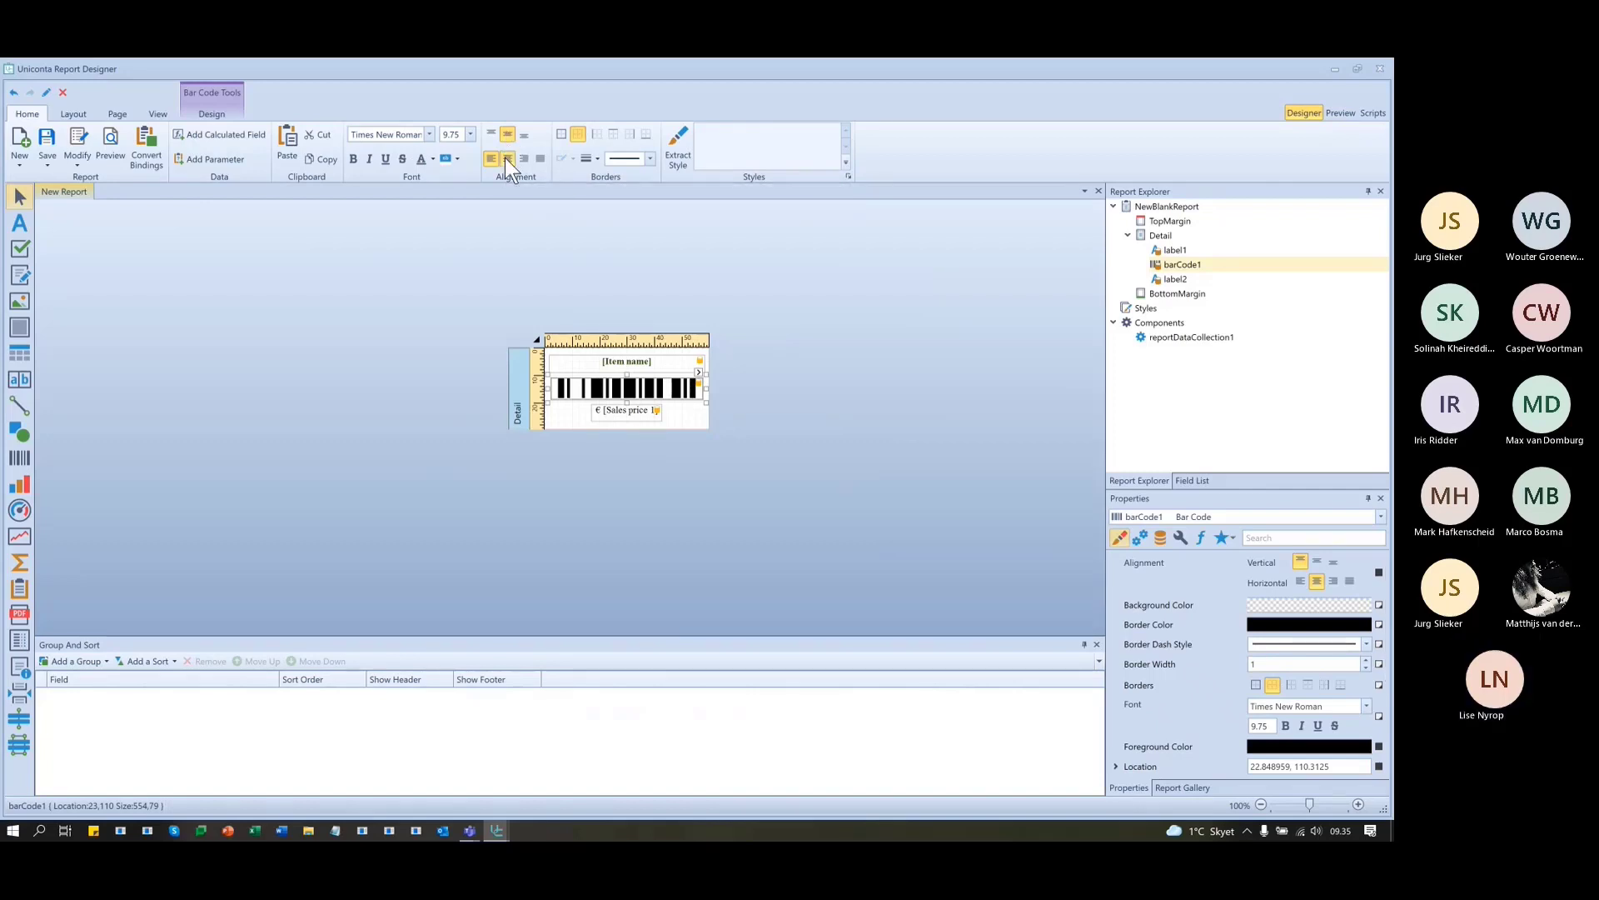
pyautogui.click(505, 158)
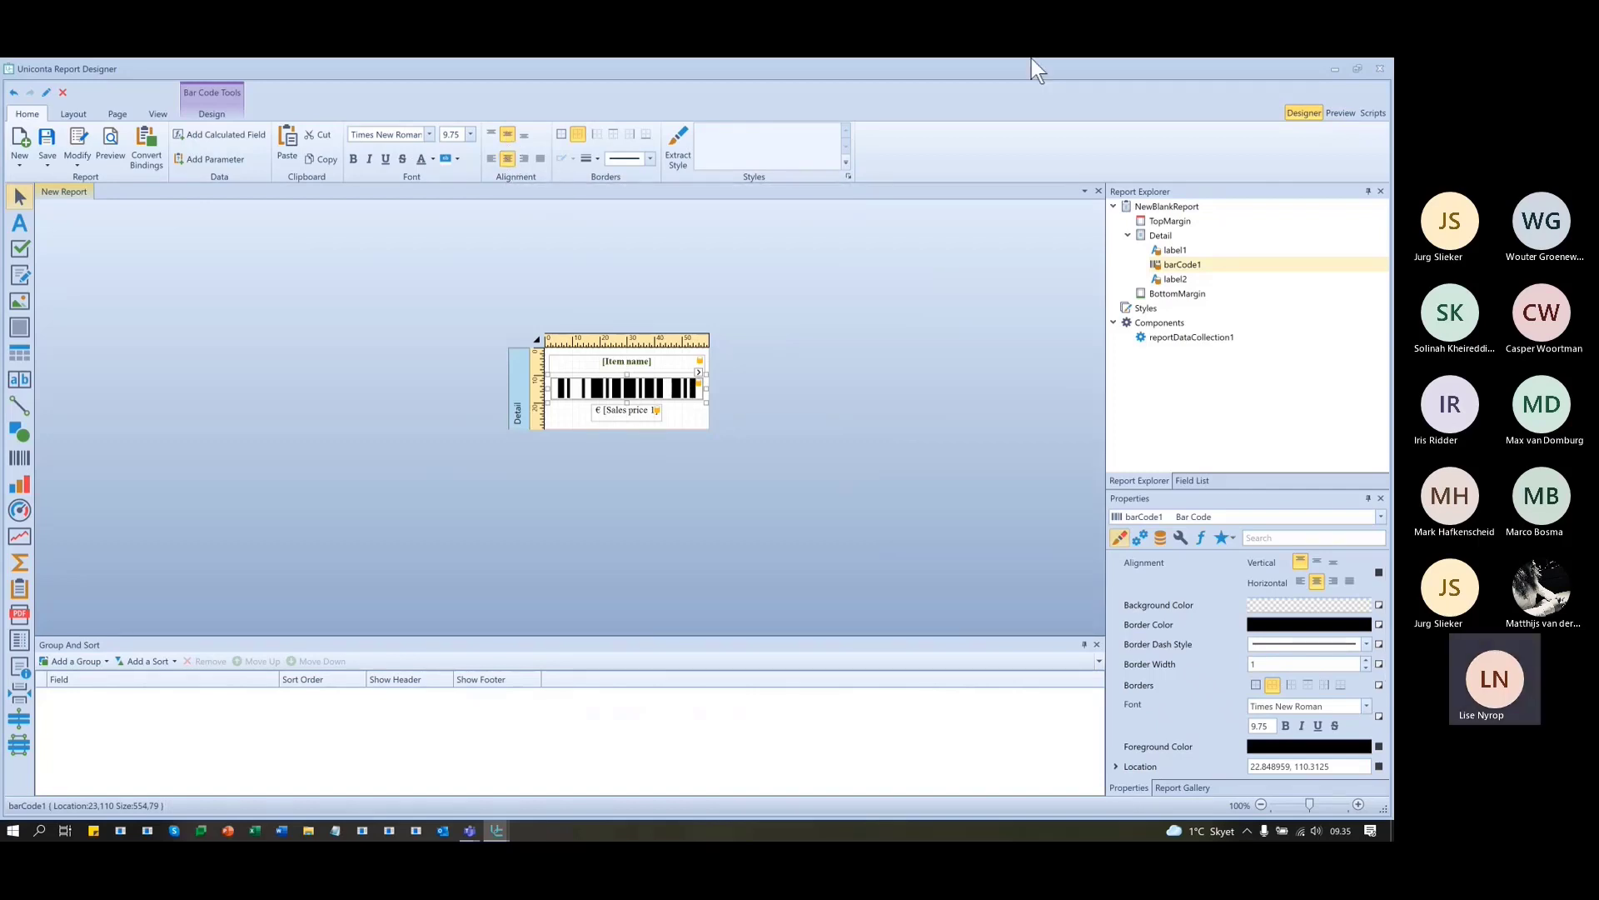
# - Preview the ten labels with centered barcode numbers, scrolling down to Garden set
pyautogui.click(1333, 113)
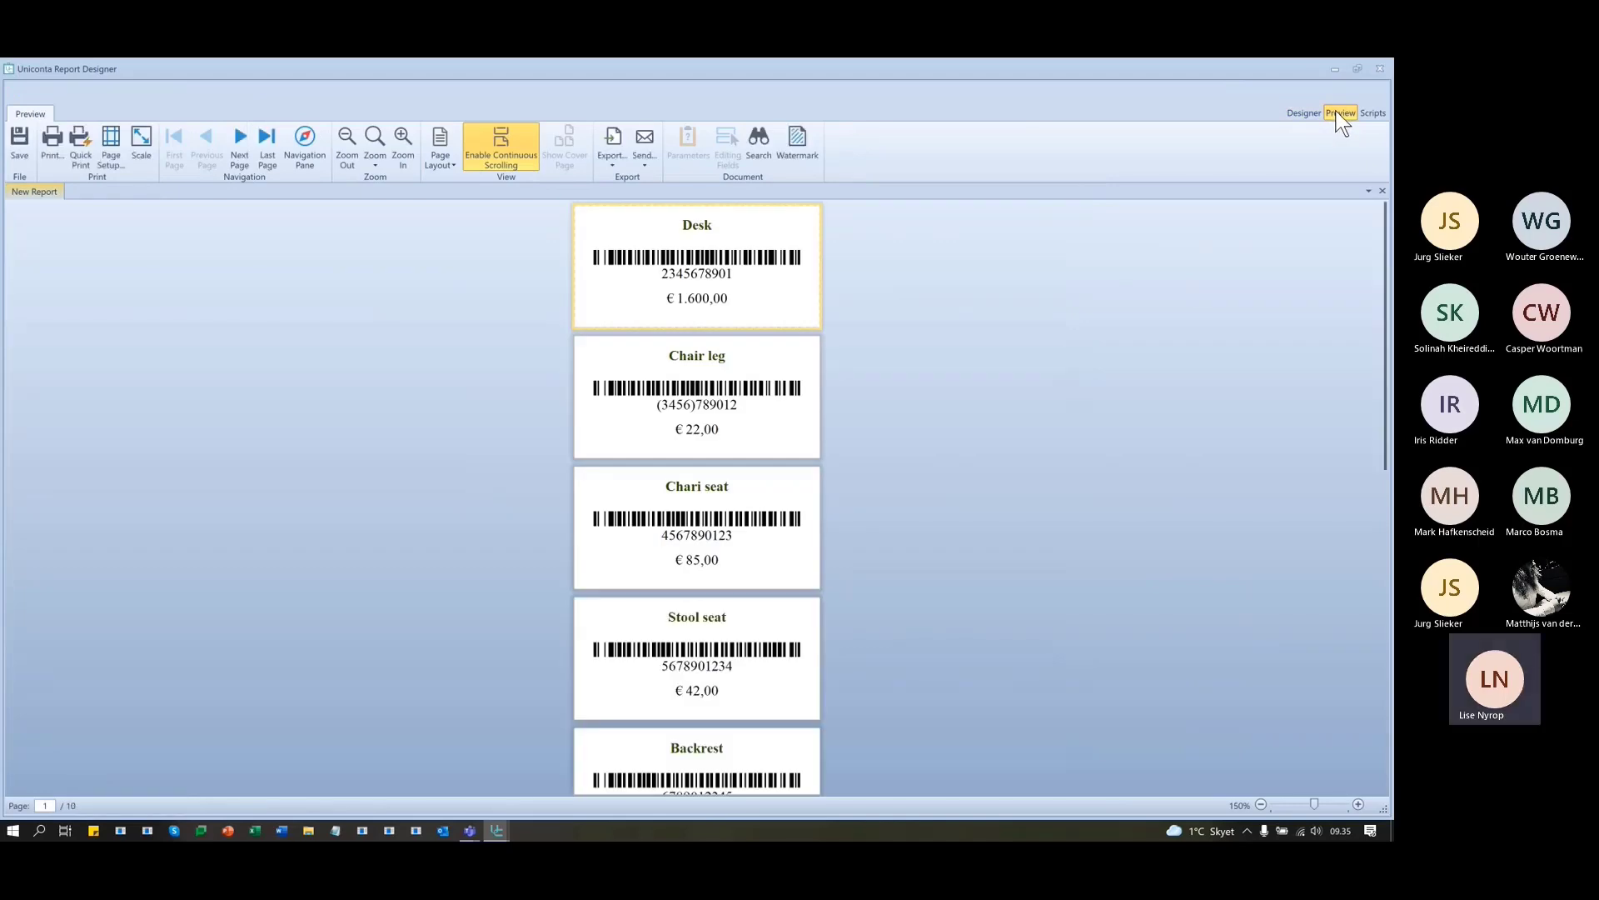
pyautogui.click(1318, 113)
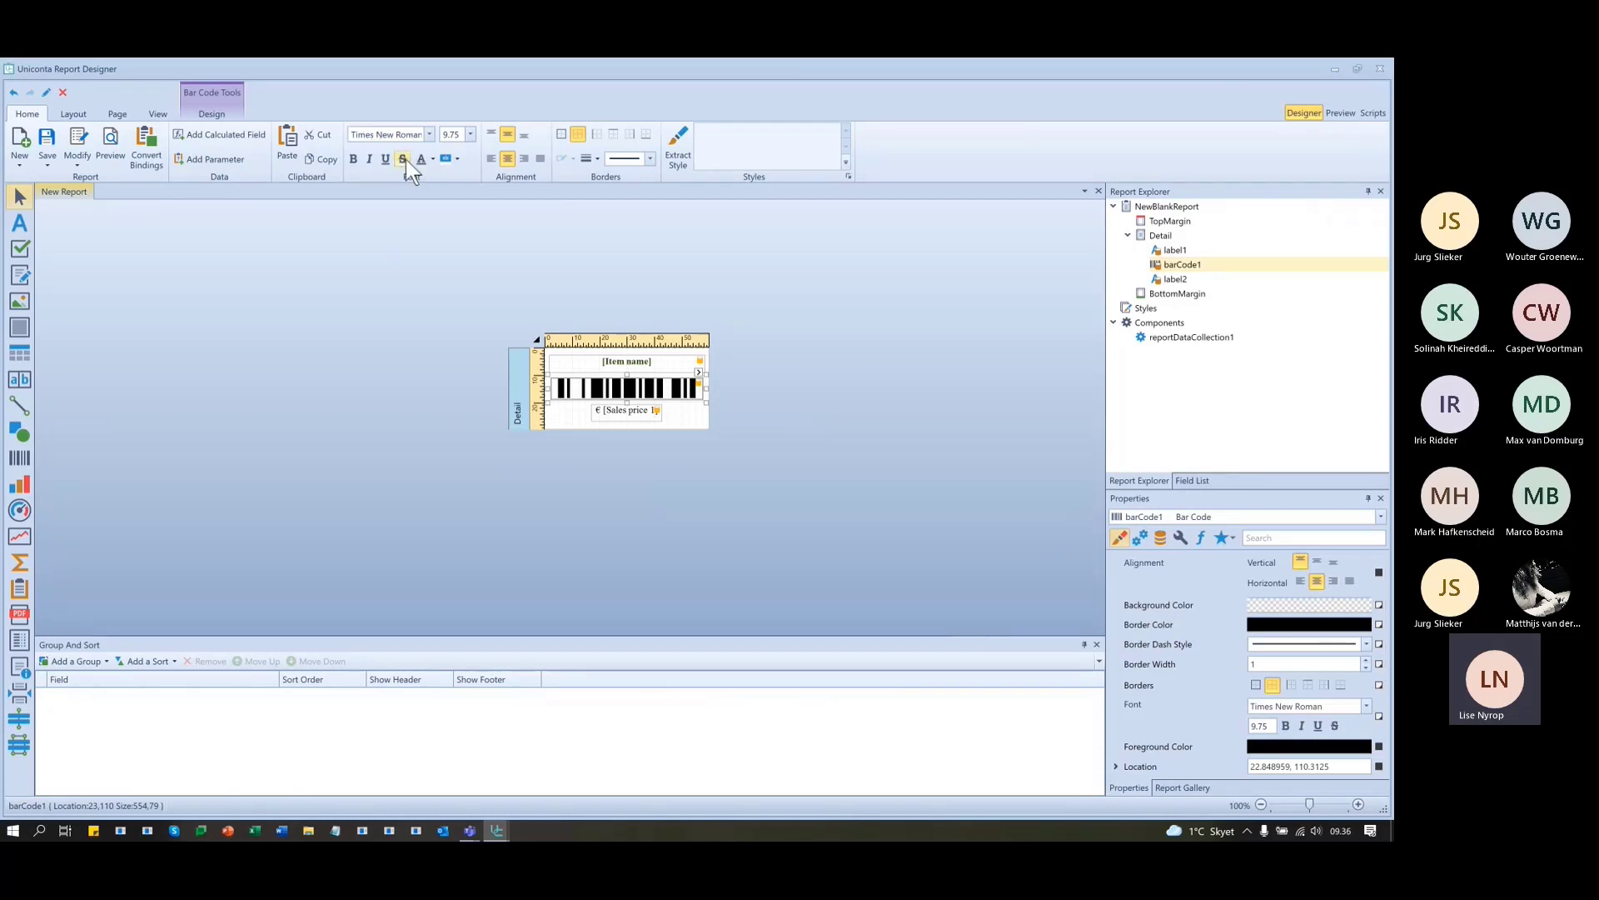
pyautogui.click(1341, 112)
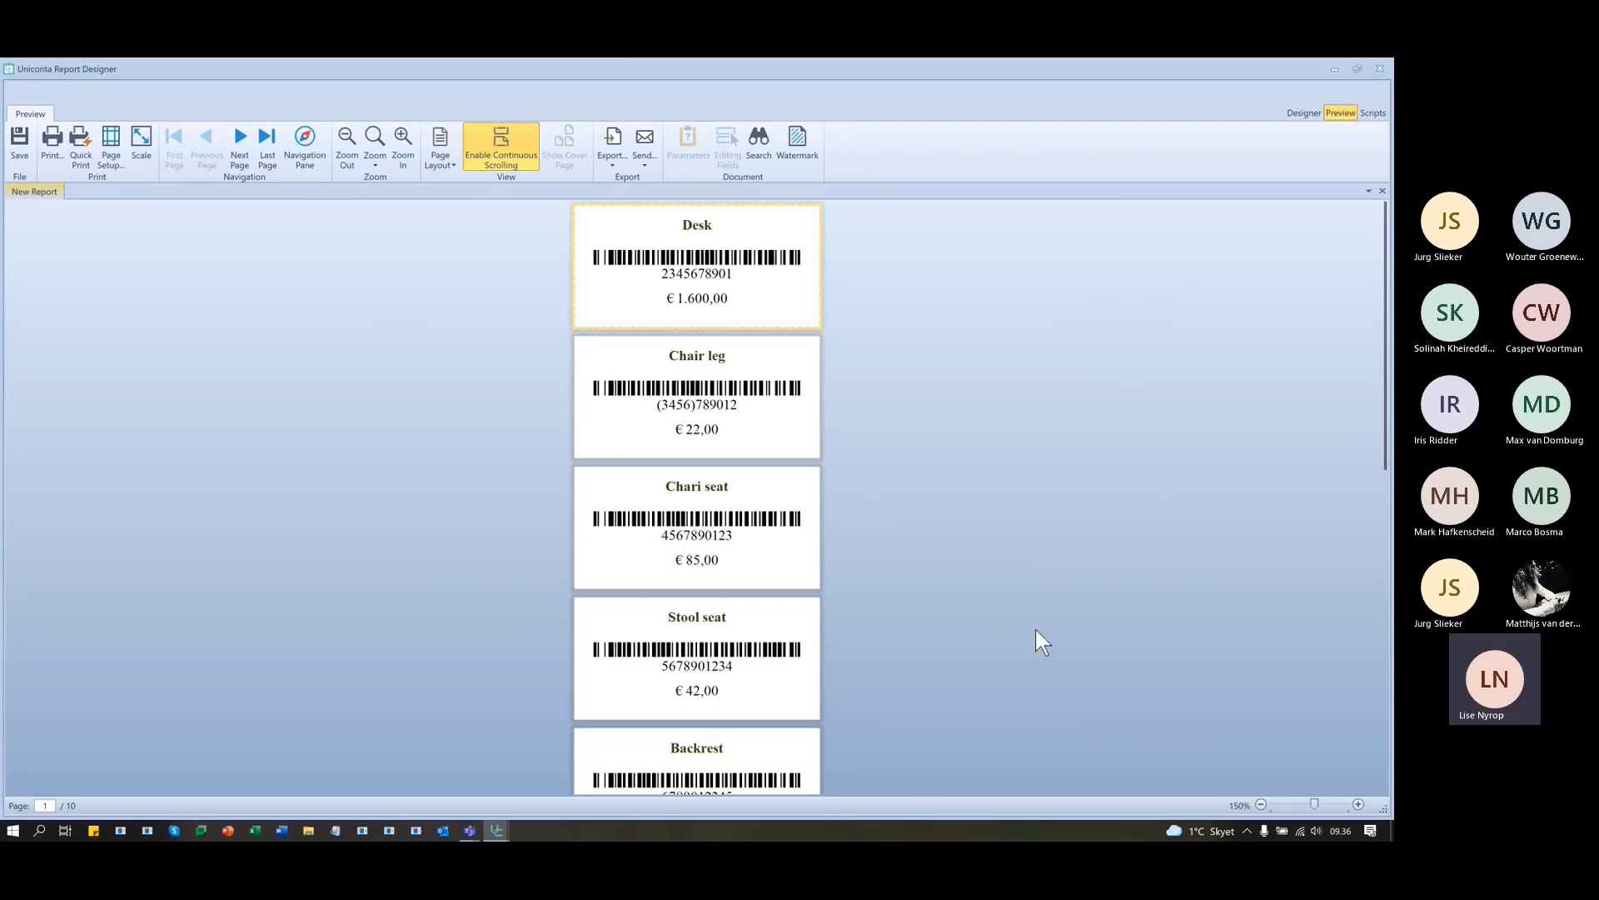
pyautogui.scroll(-8, 1018, 543)
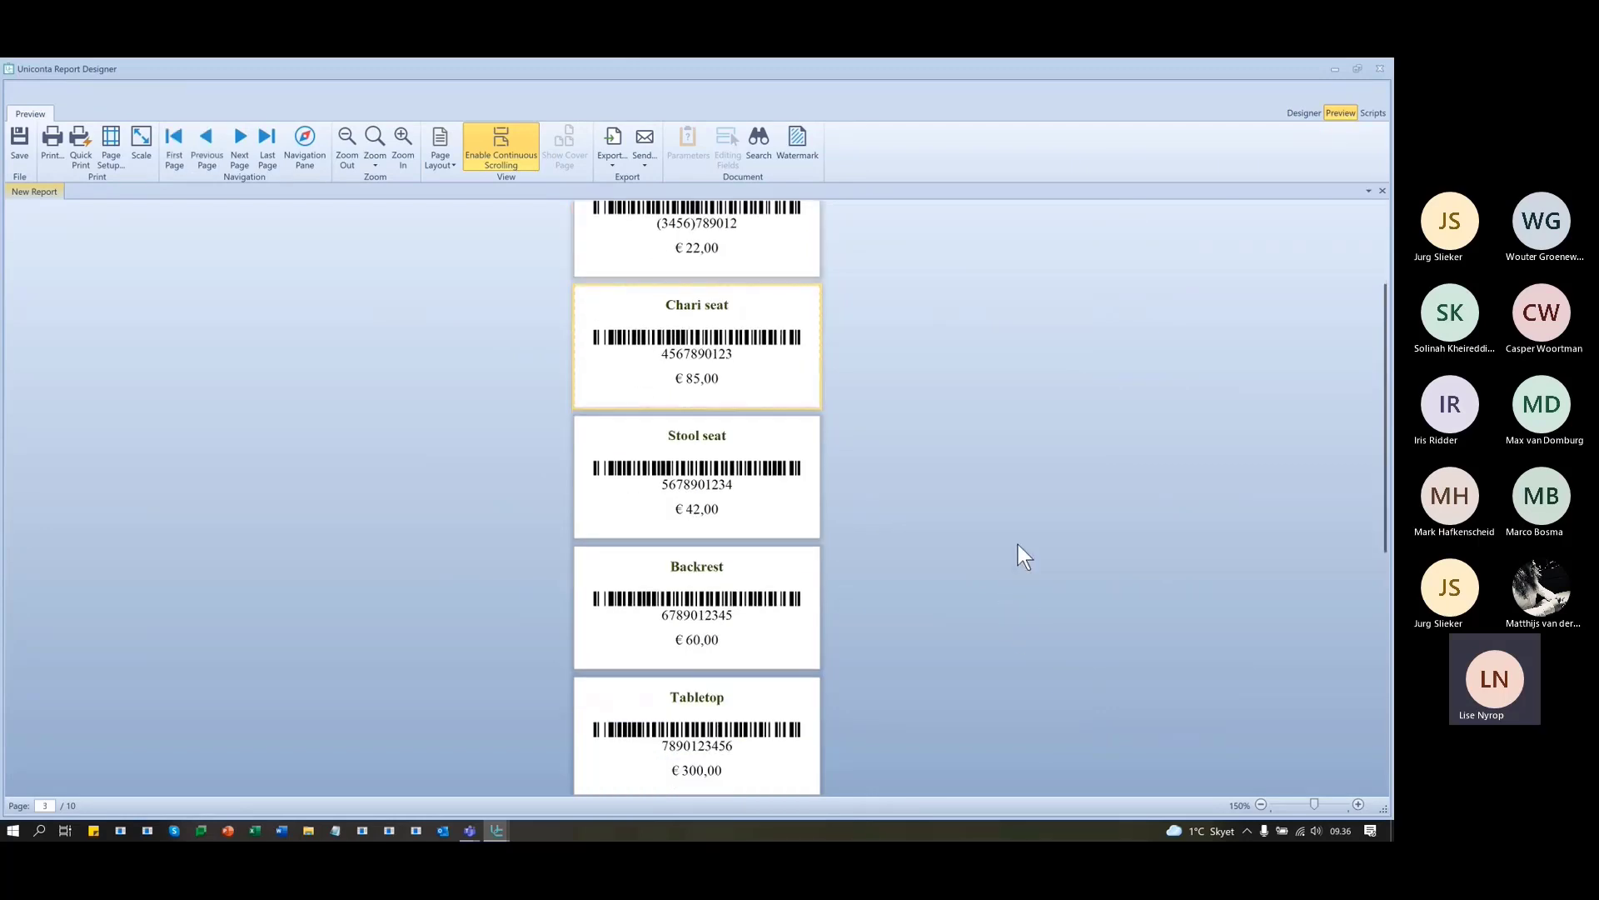
pyautogui.scroll(-3, 1017, 543)
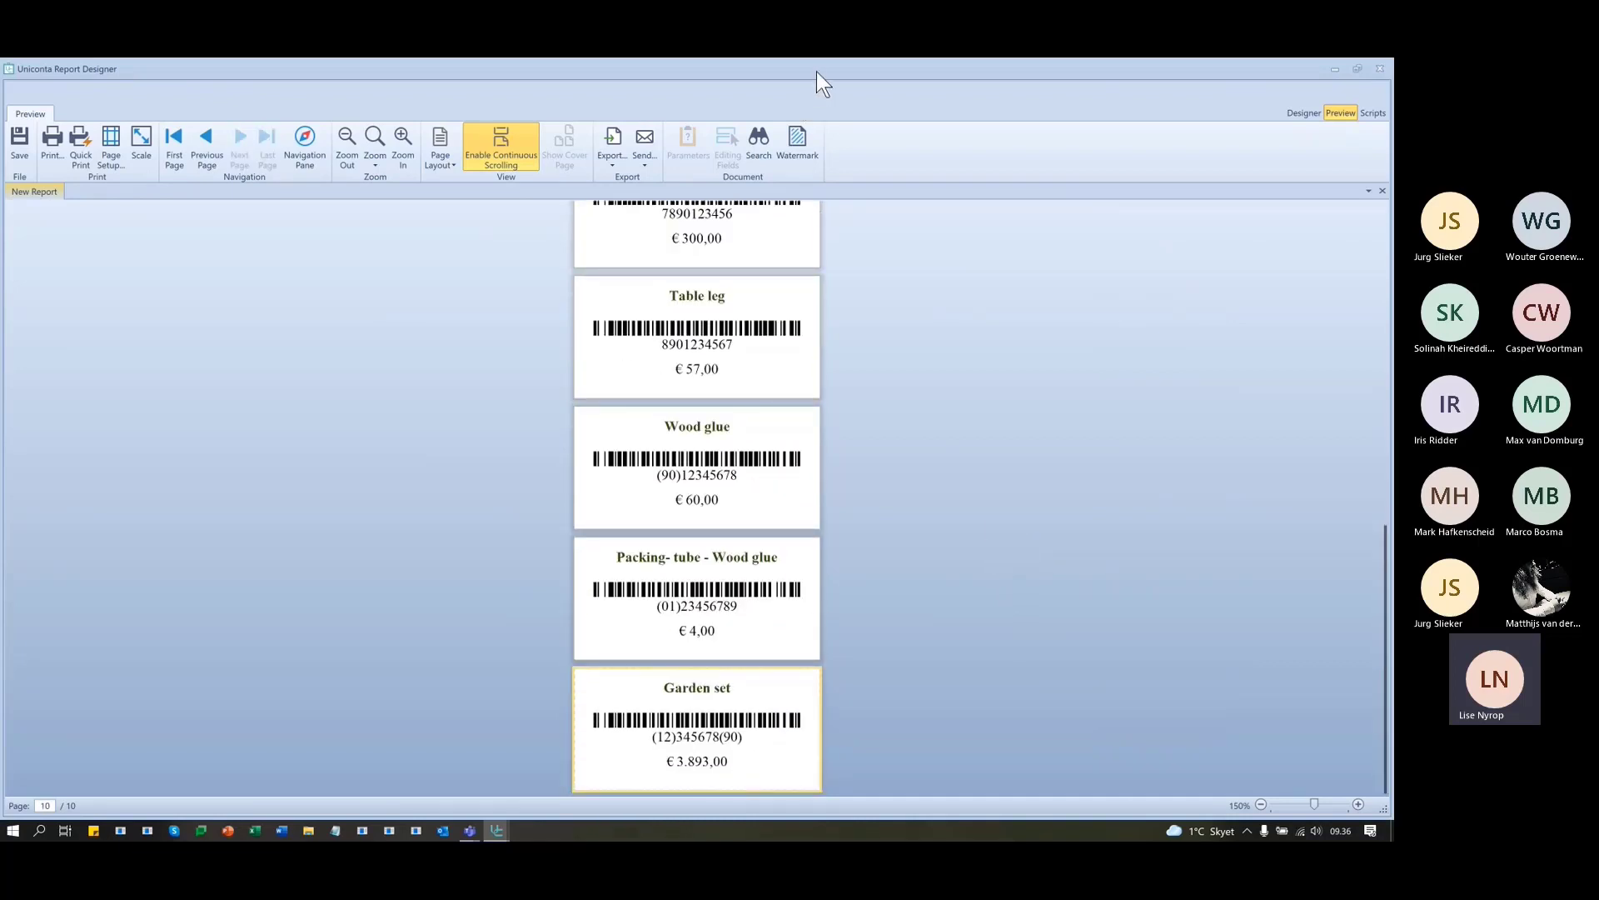
# - Move the report window aside and filter the Items list's EAN number to not equal 0
pyautogui.moveTo(817, 72); pyautogui.dragTo(977, 525)
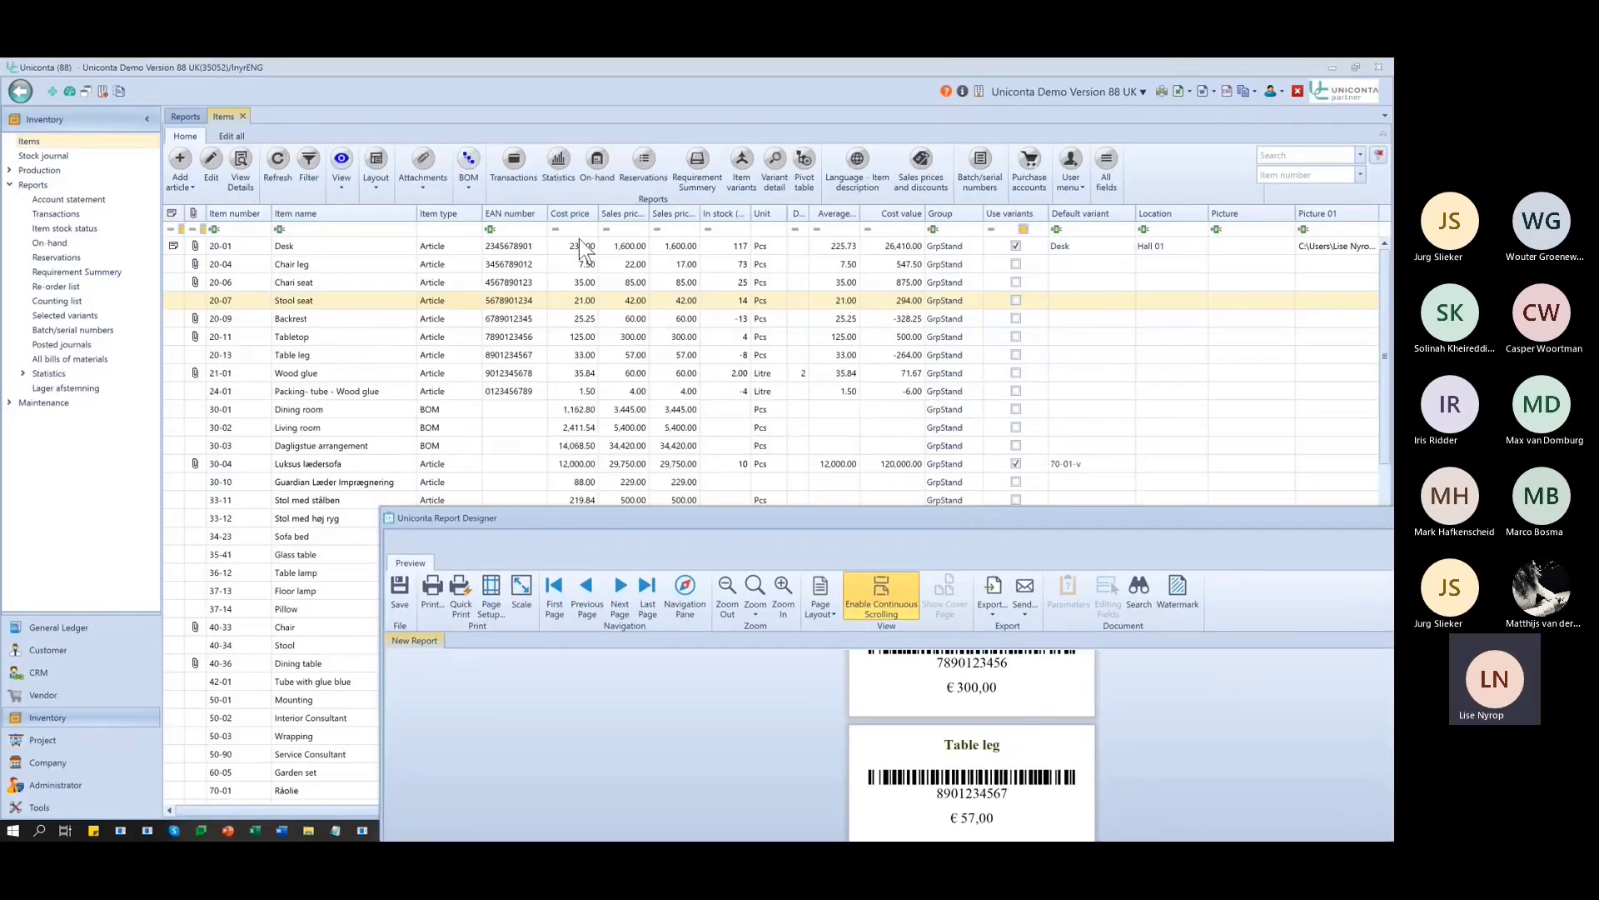
pyautogui.click(489, 230)
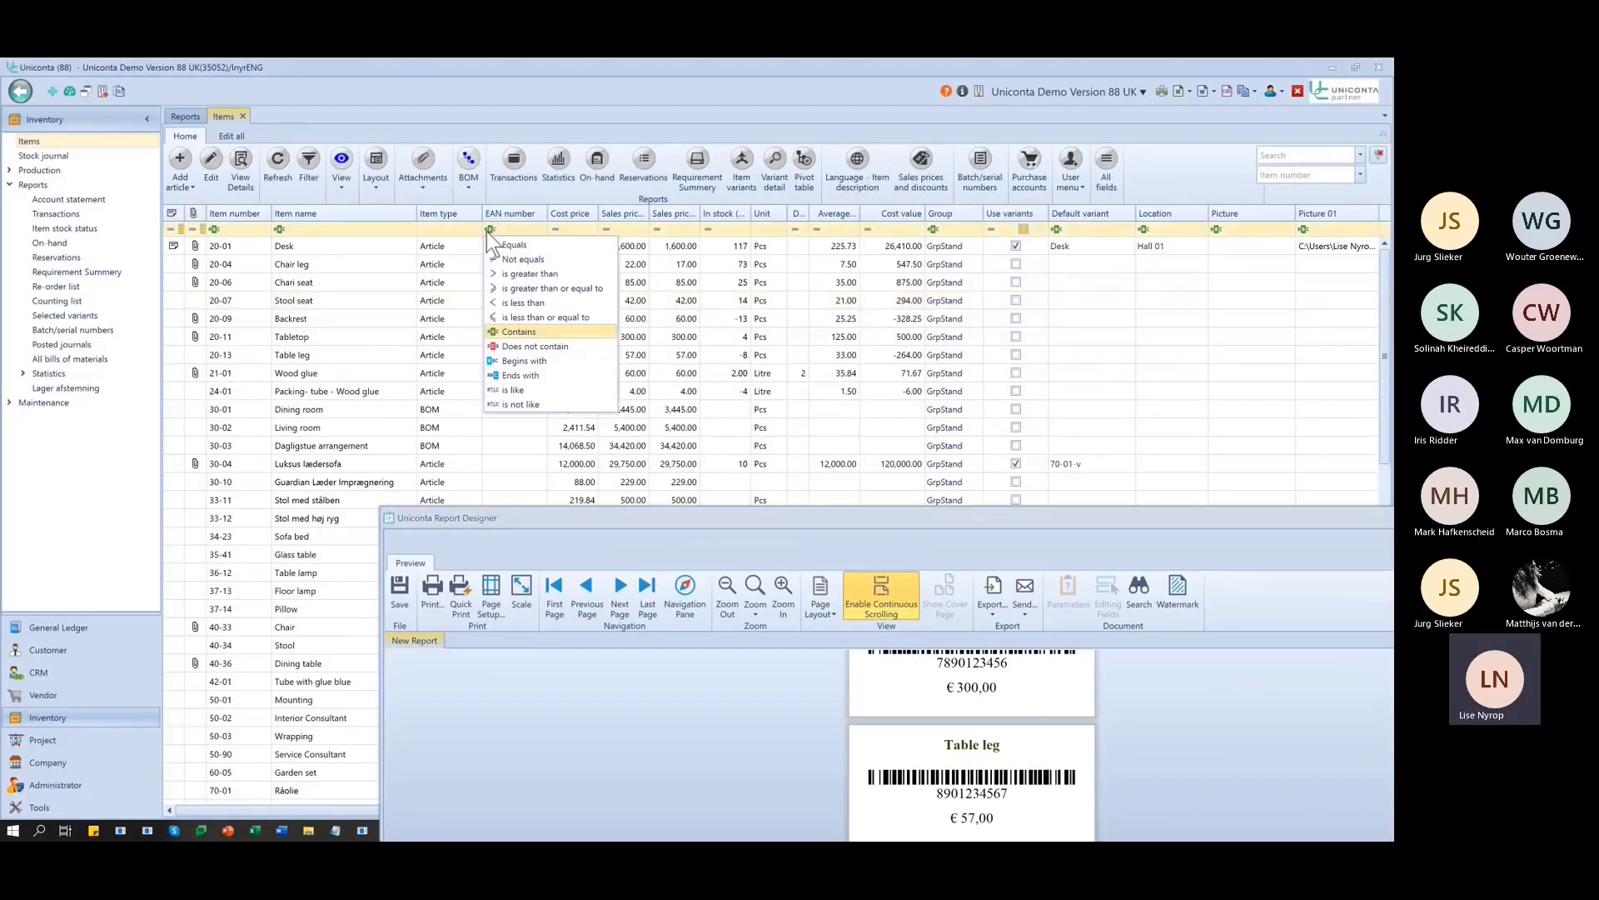
pyautogui.click(513, 259)
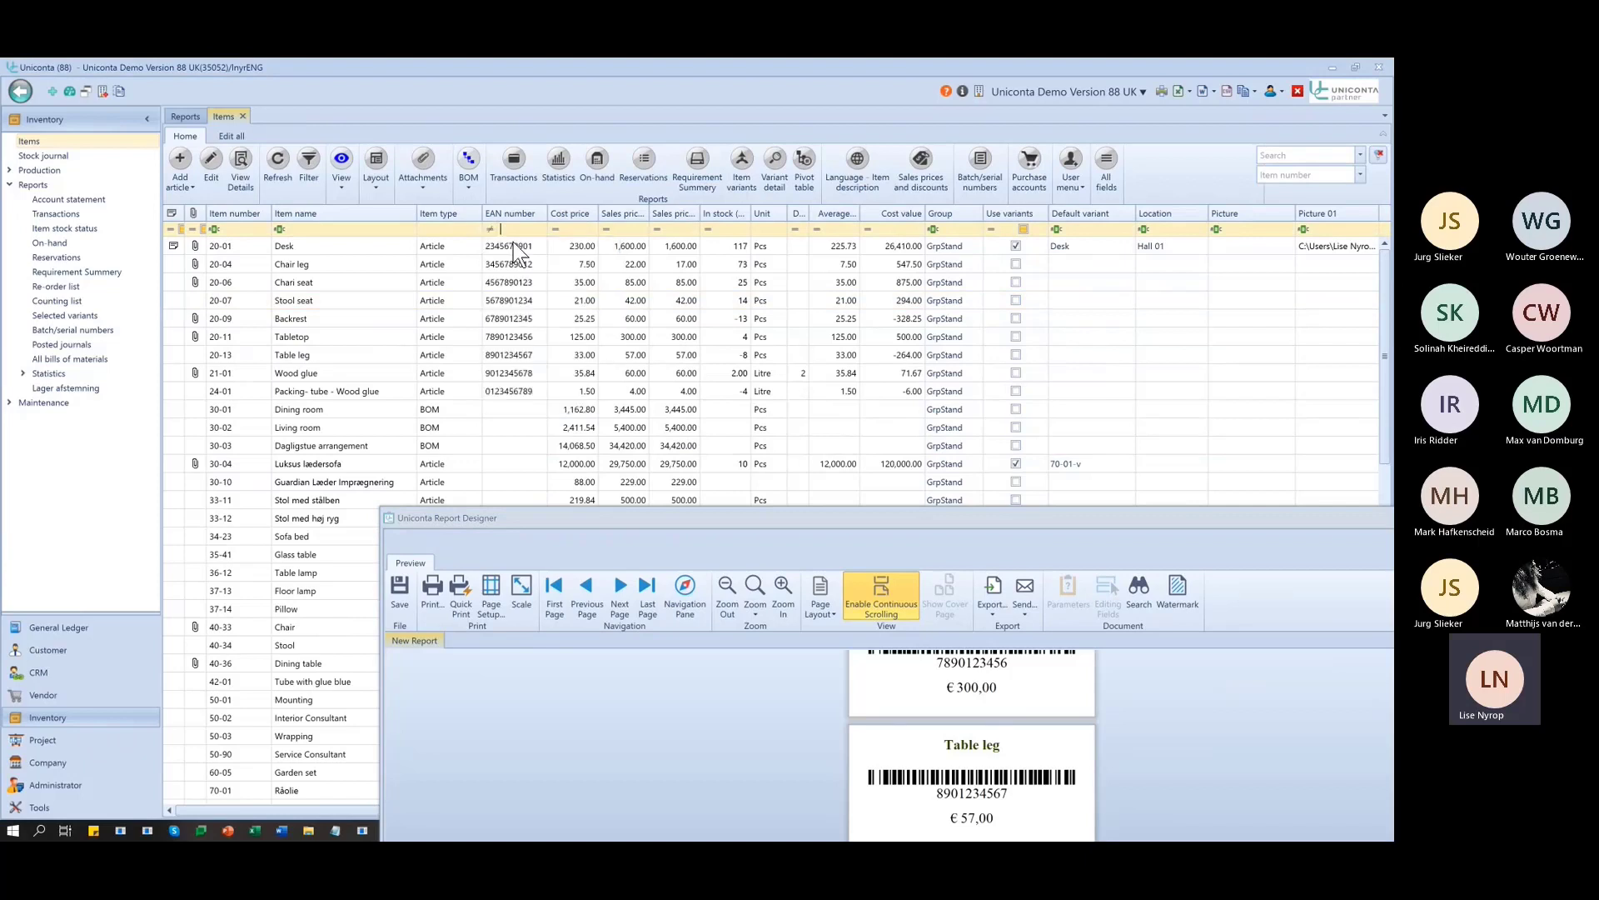
pyautogui.write('0')
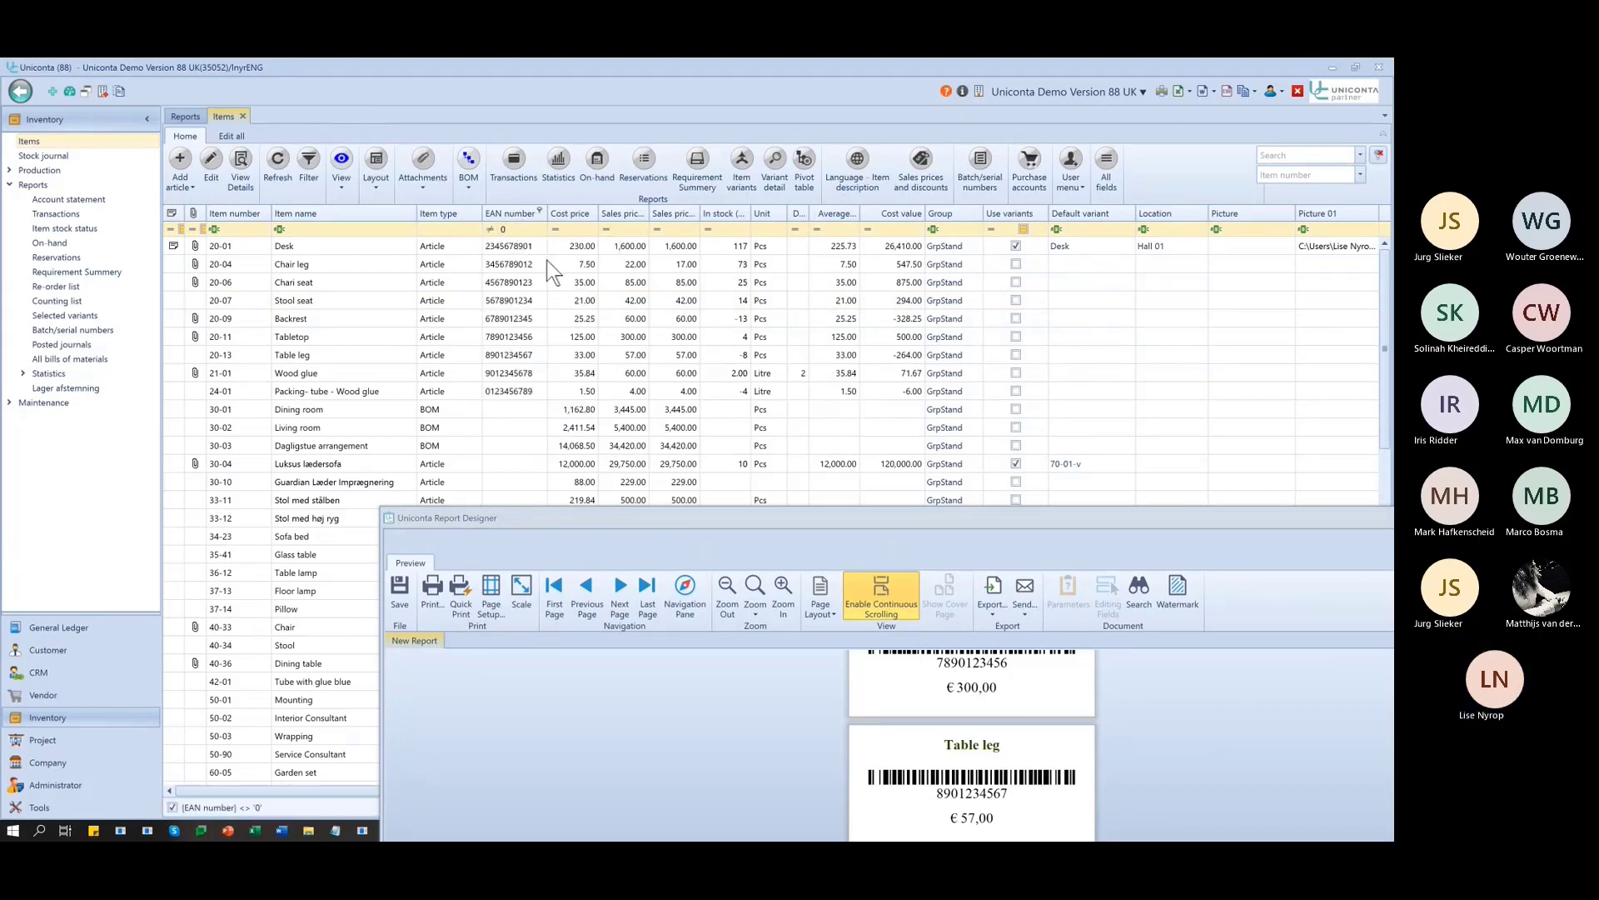
# - Change the EAN number filter to 'is not like' with an empty value, then bring the preview back
pyautogui.click(500, 230)
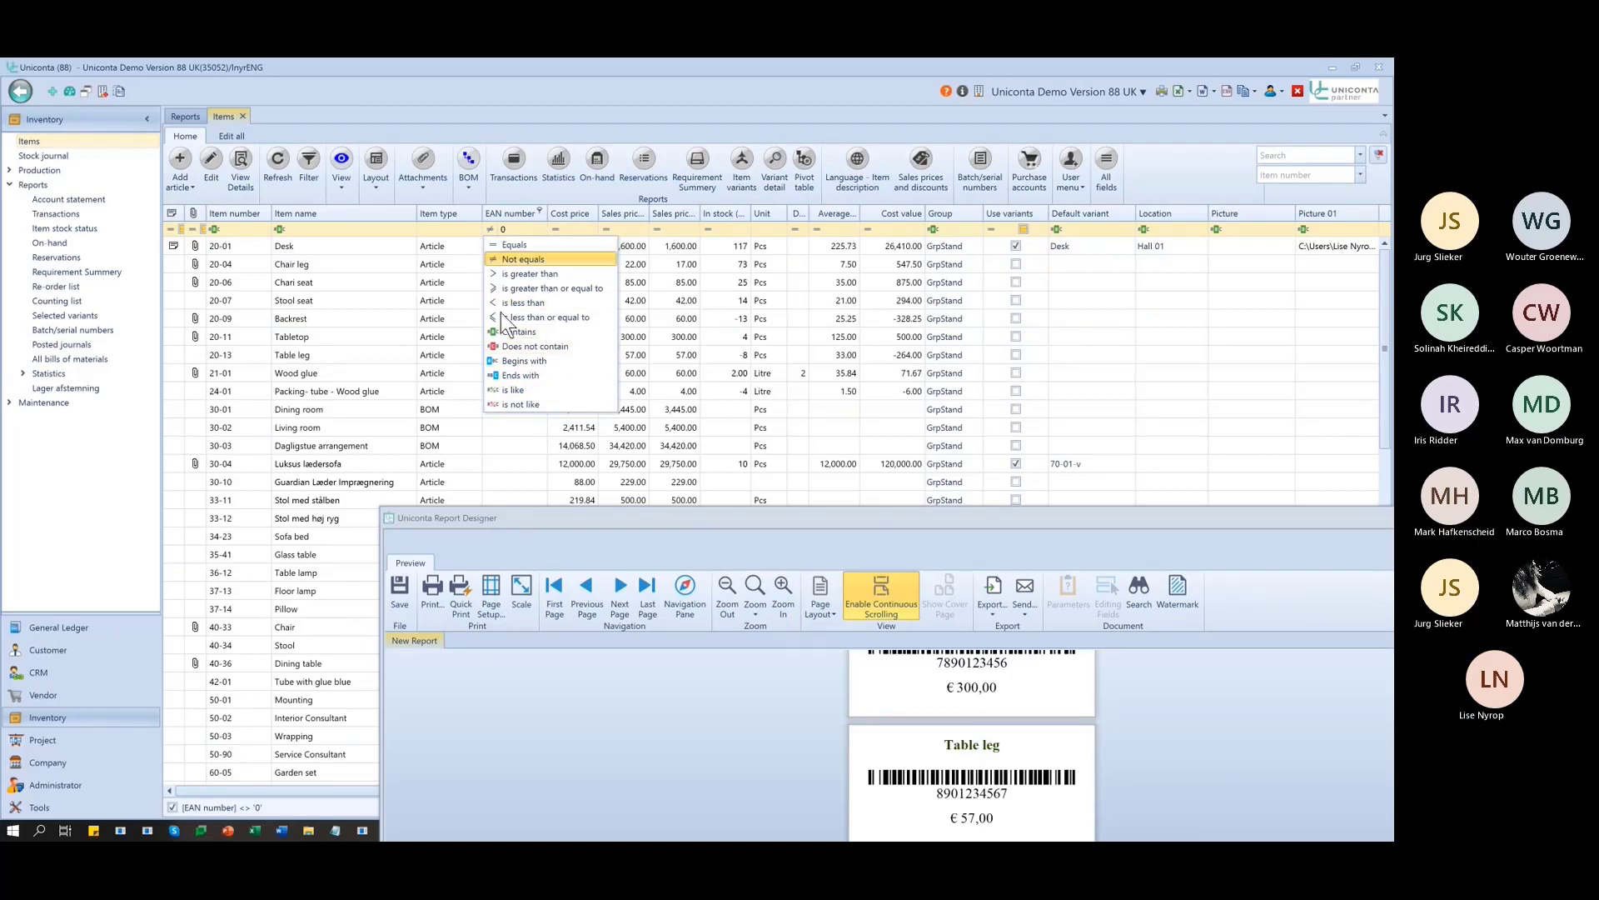
pyautogui.click(523, 405)
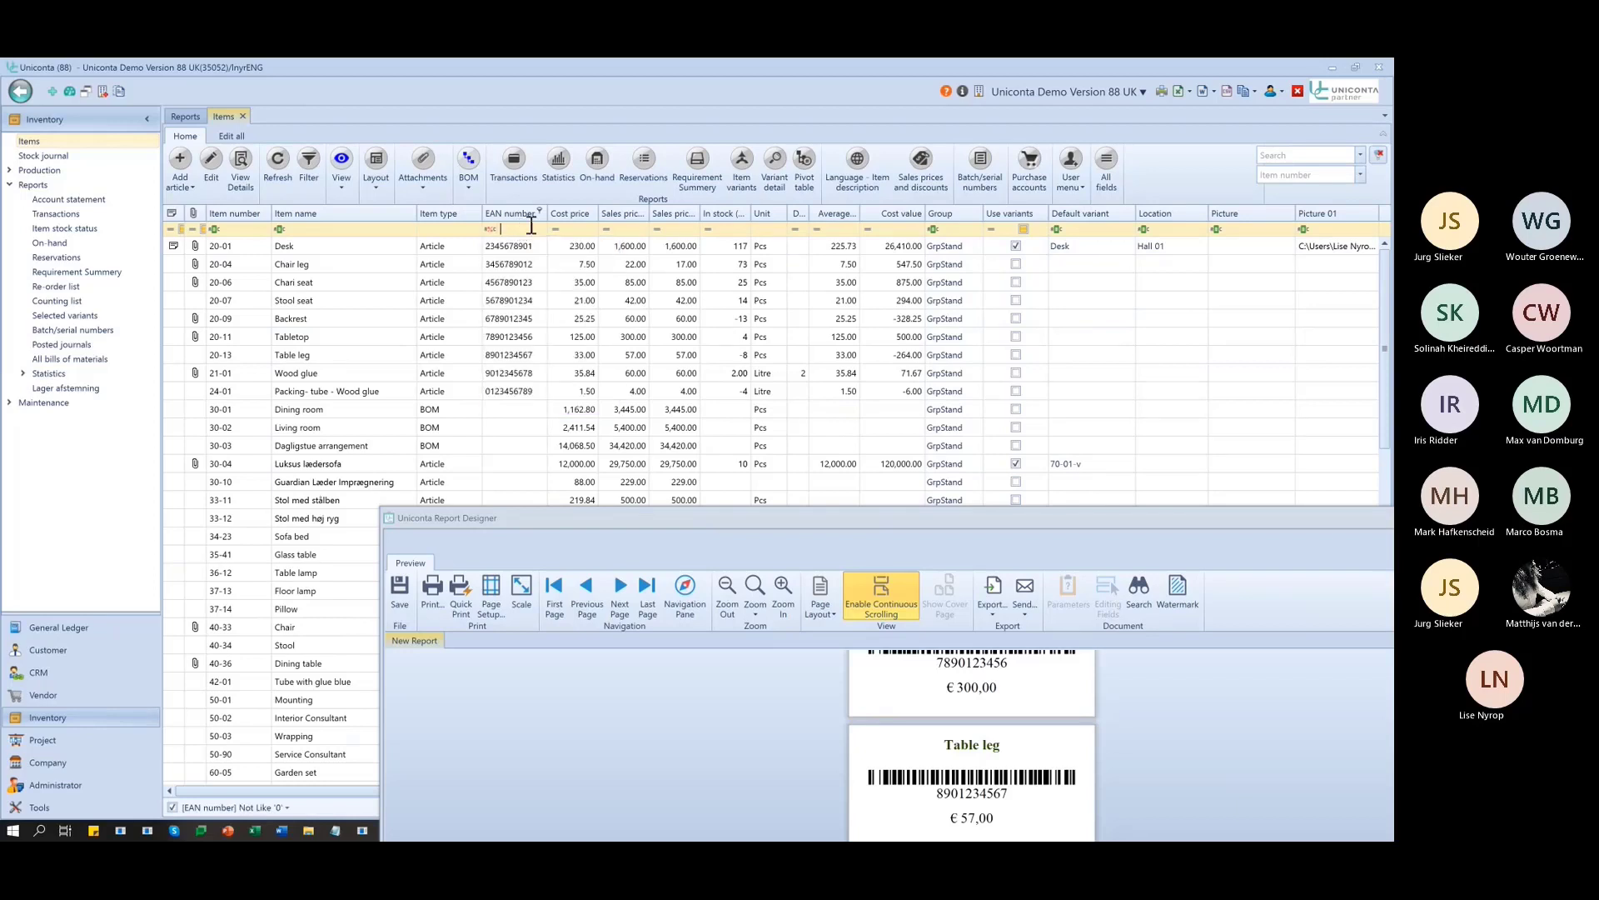
pyautogui.write('null')
pyautogui.moveTo(528, 229); pyautogui.dragTo(431, 186)
pyautogui.press('BackSpace')
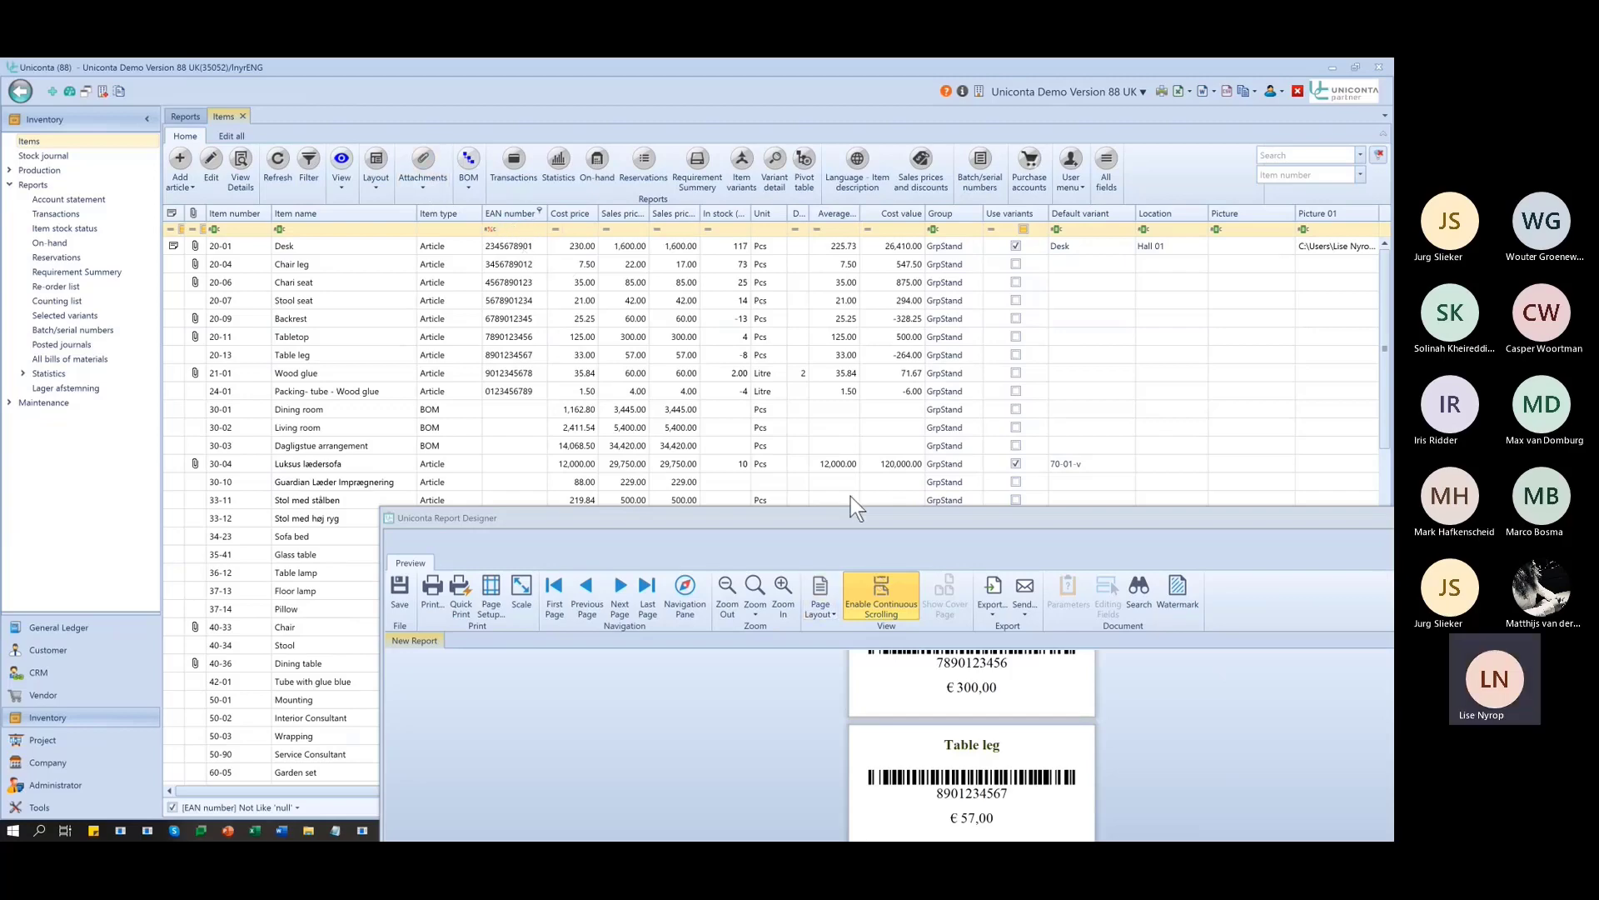
pyautogui.moveTo(871, 532); pyautogui.dragTo(590, 263)
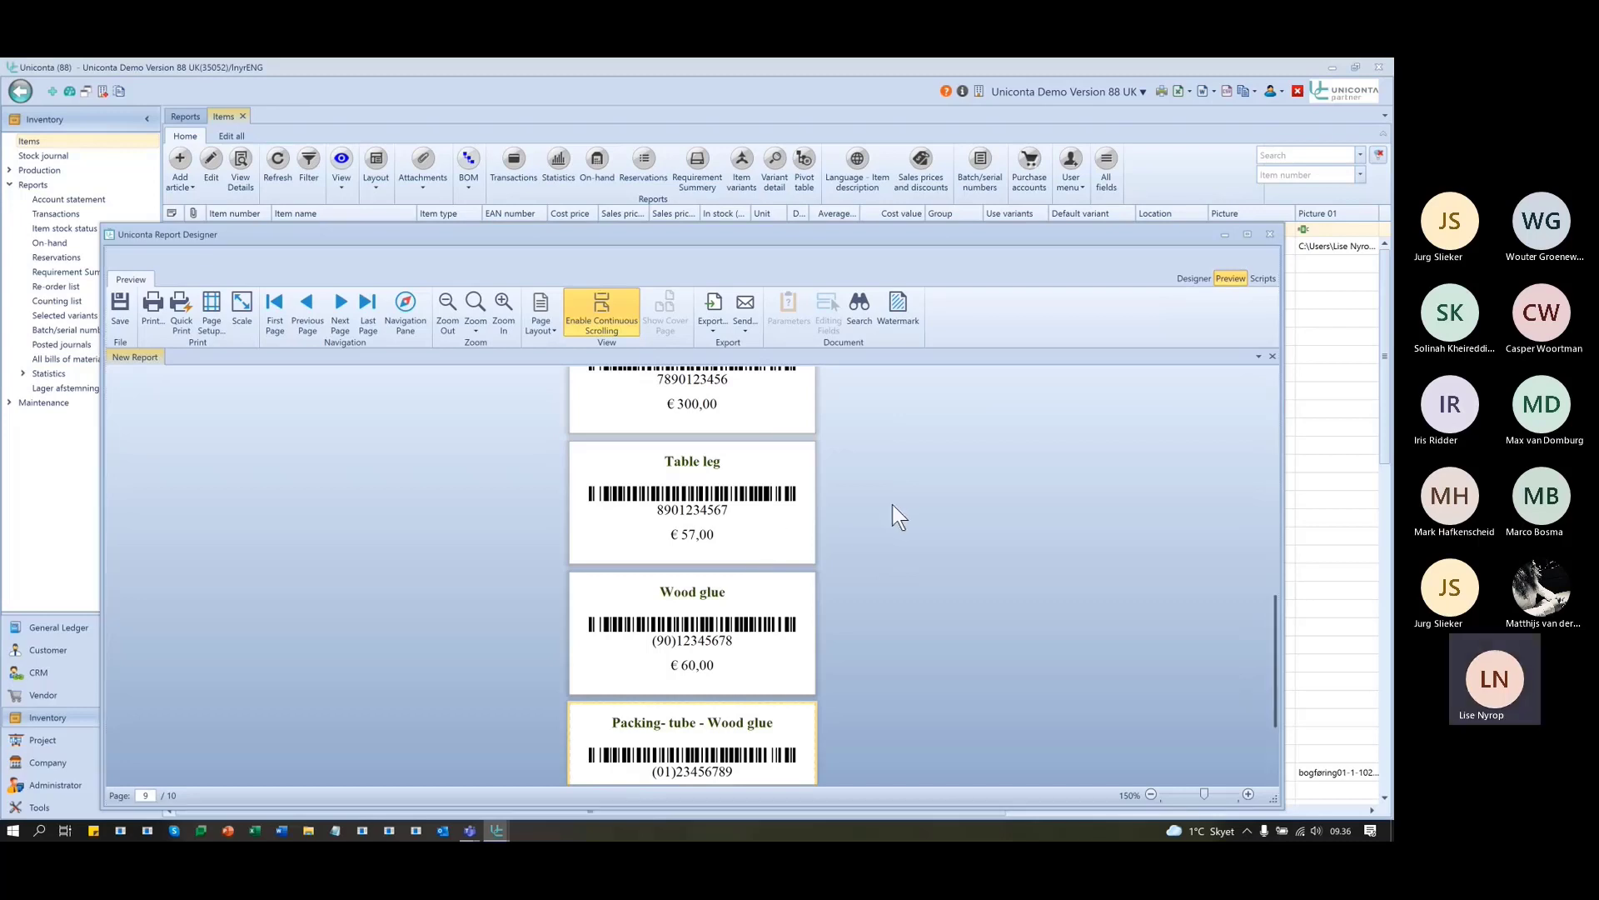
# - Save the label layout as report 'Barcodes', allowing other users to run it
pyautogui.moveTo(885, 231); pyautogui.dragTo(933, 152)
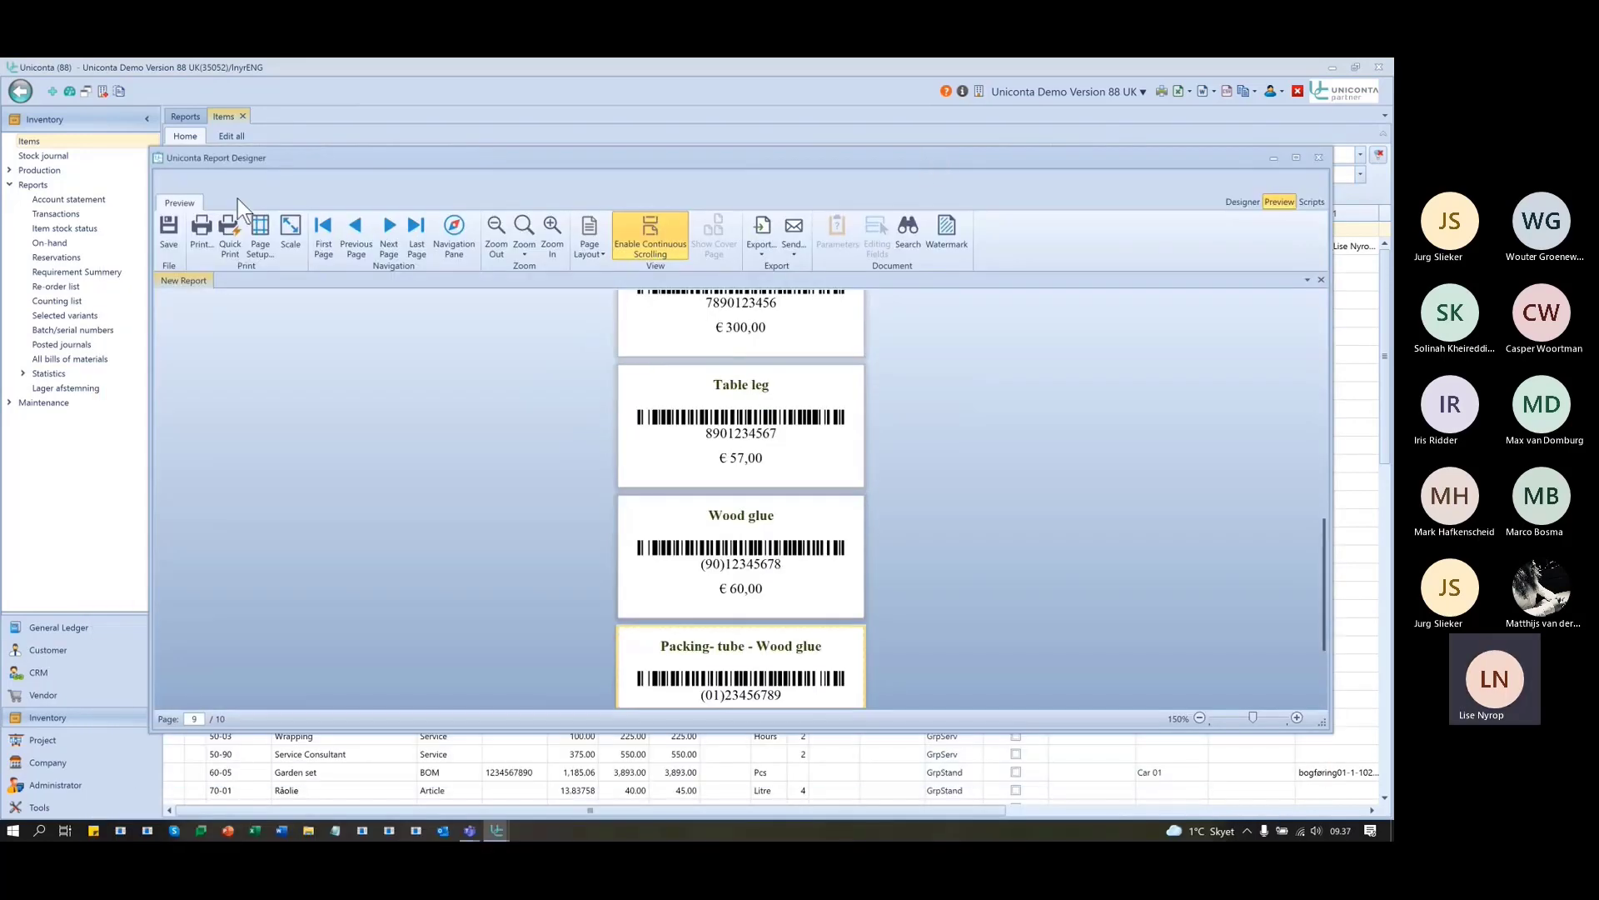
pyautogui.click(1241, 203)
pyautogui.click(196, 232)
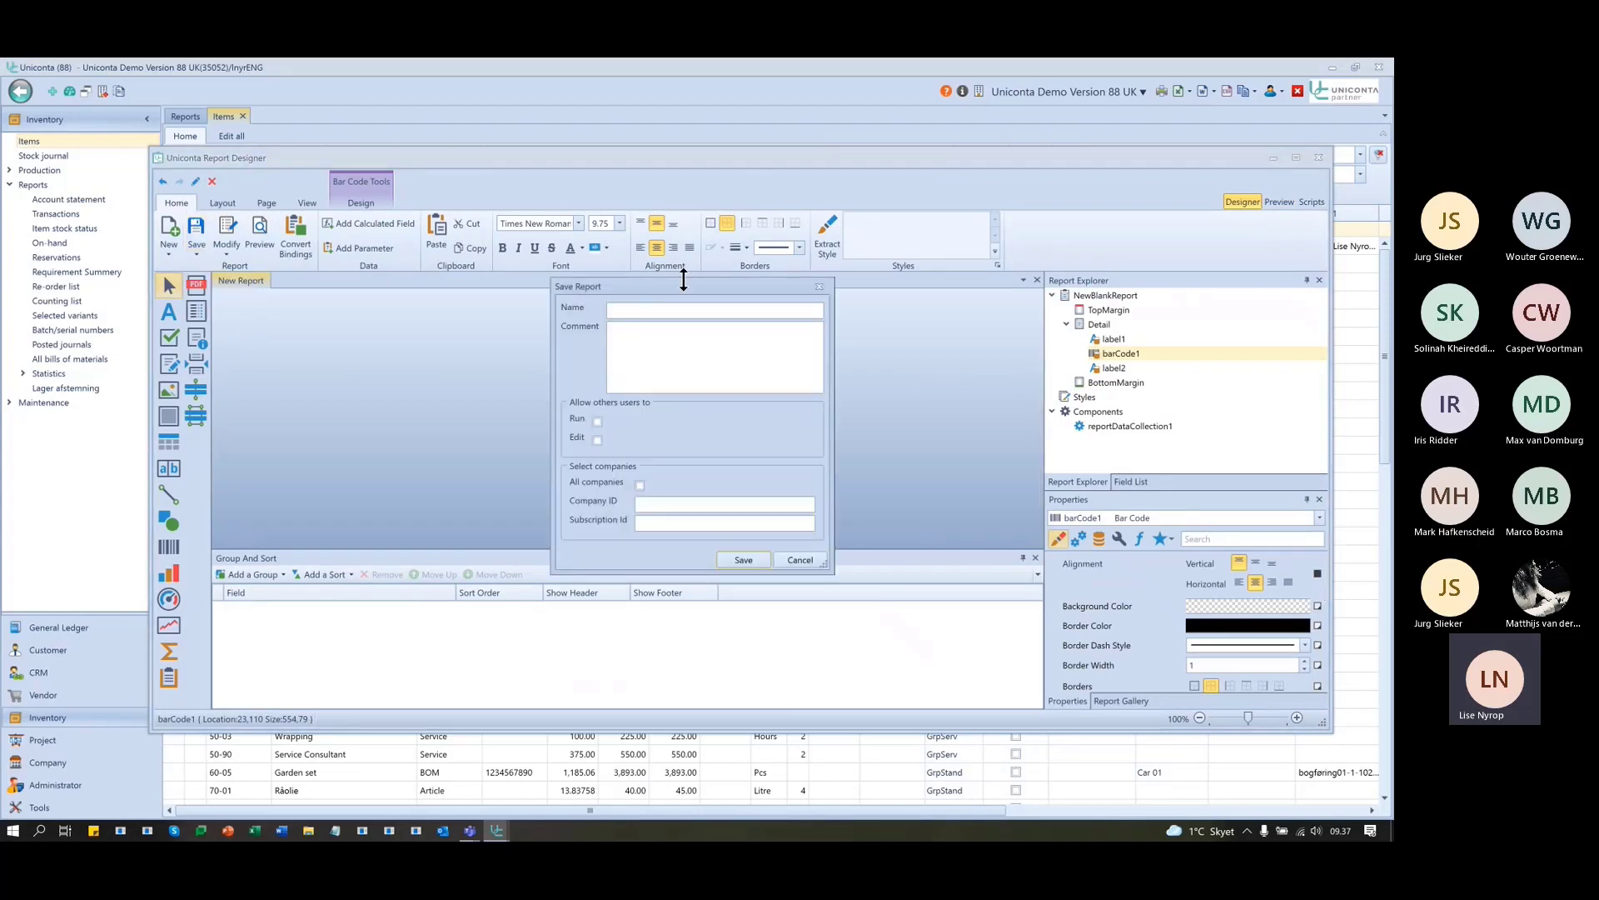
pyautogui.write('Barcodes')
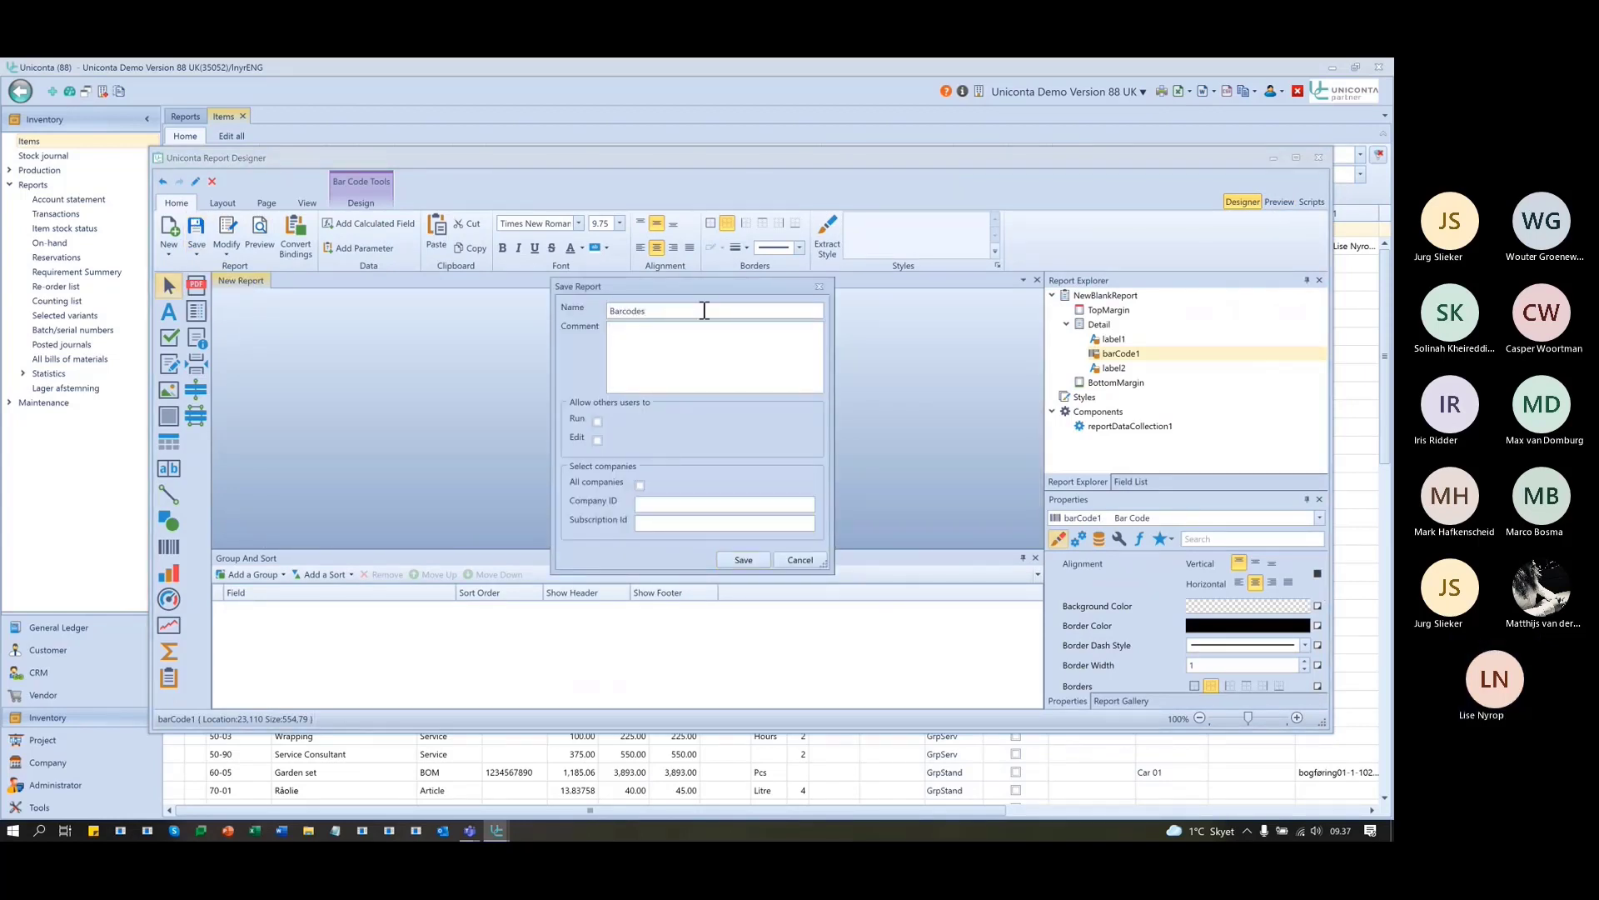
pyautogui.press('Tab')
pyautogui.click(600, 423)
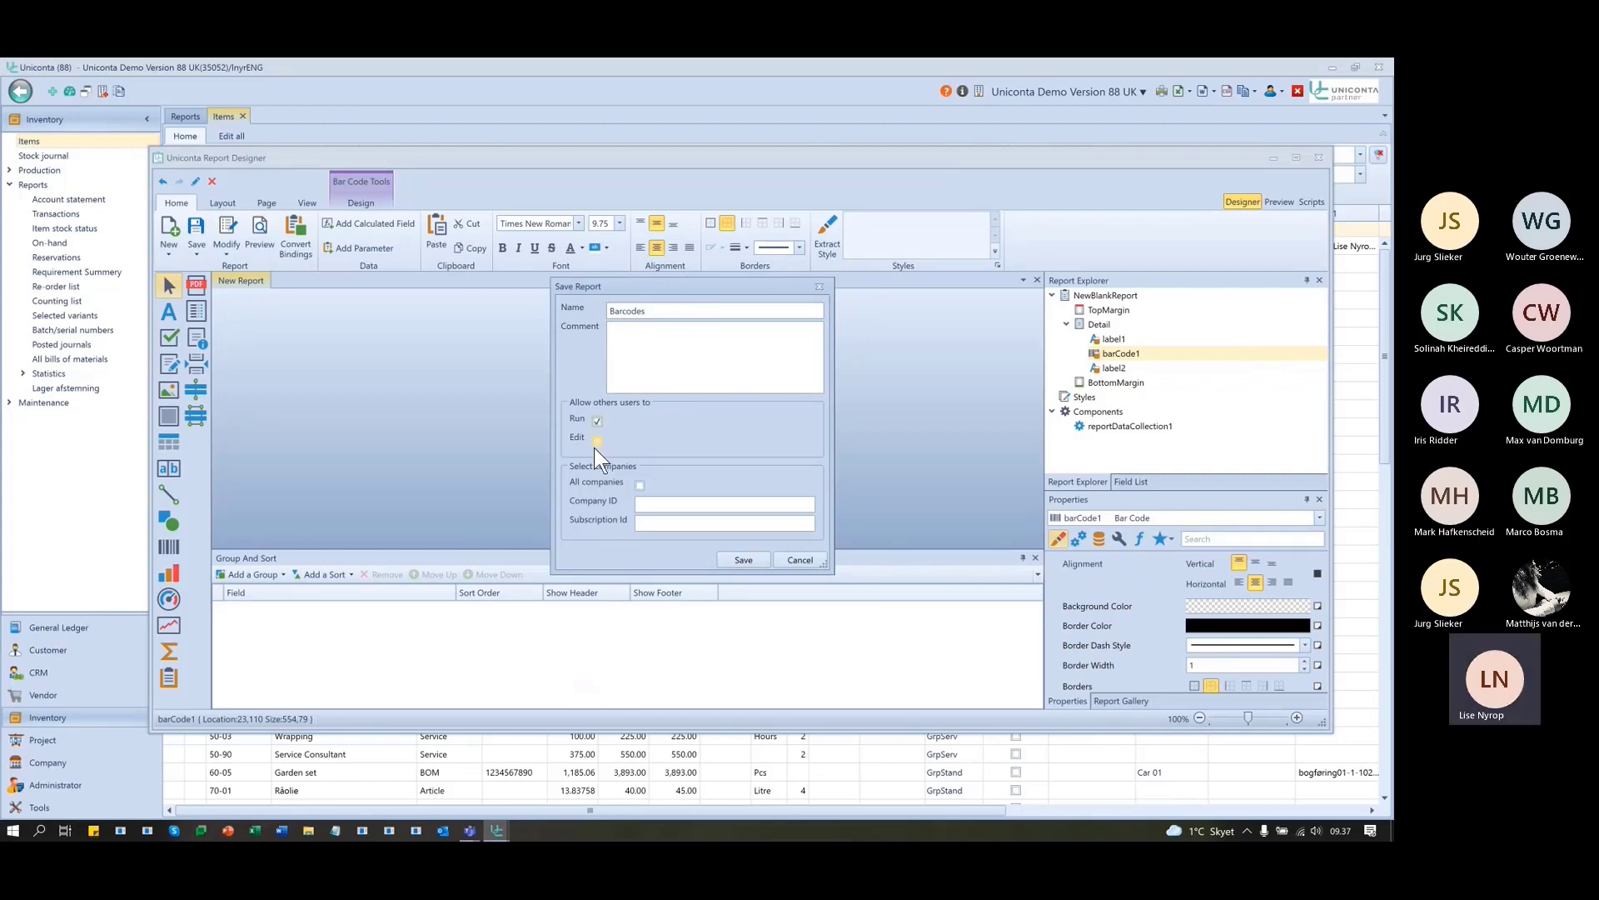
pyautogui.click(744, 559)
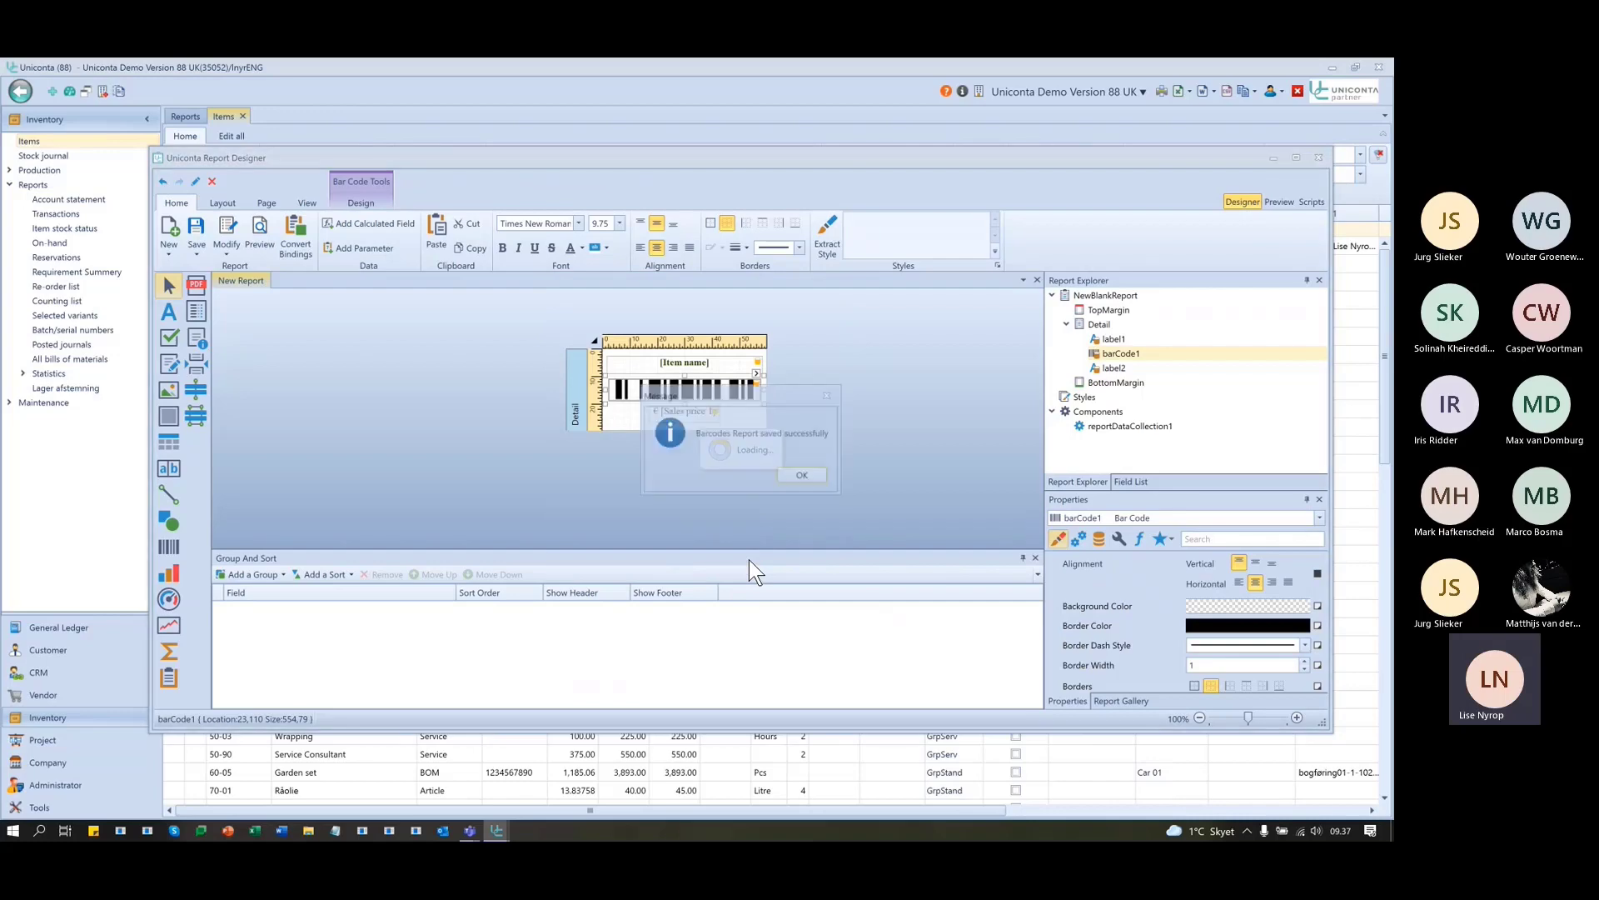
pyautogui.click(802, 475)
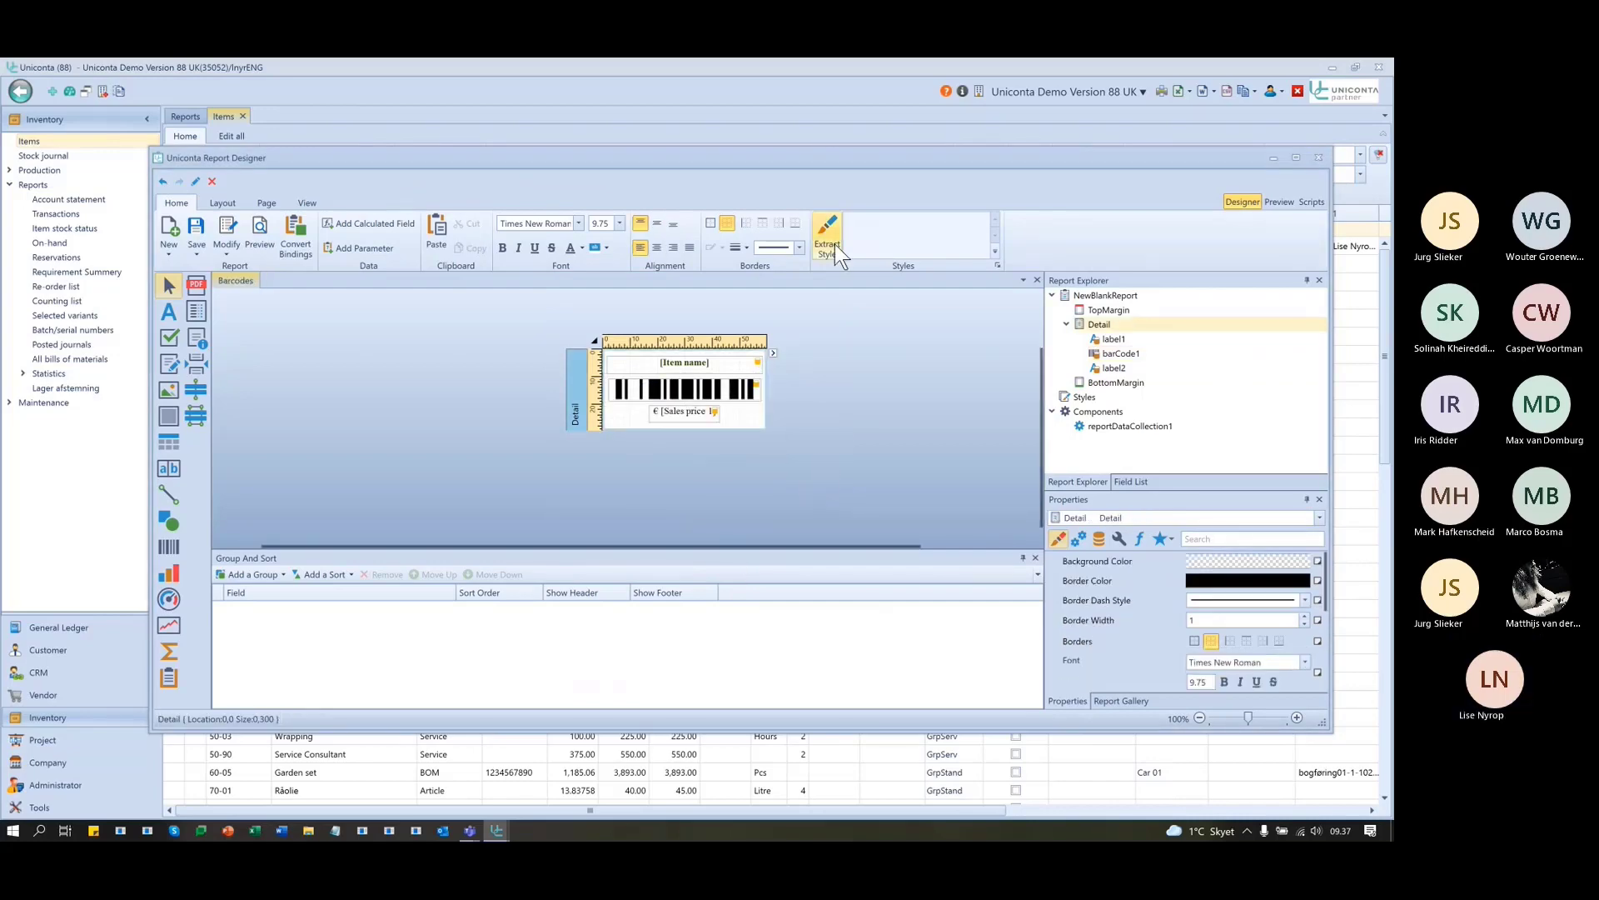
pyautogui.moveTo(1260, 165); pyautogui.dragTo(1228, 508)
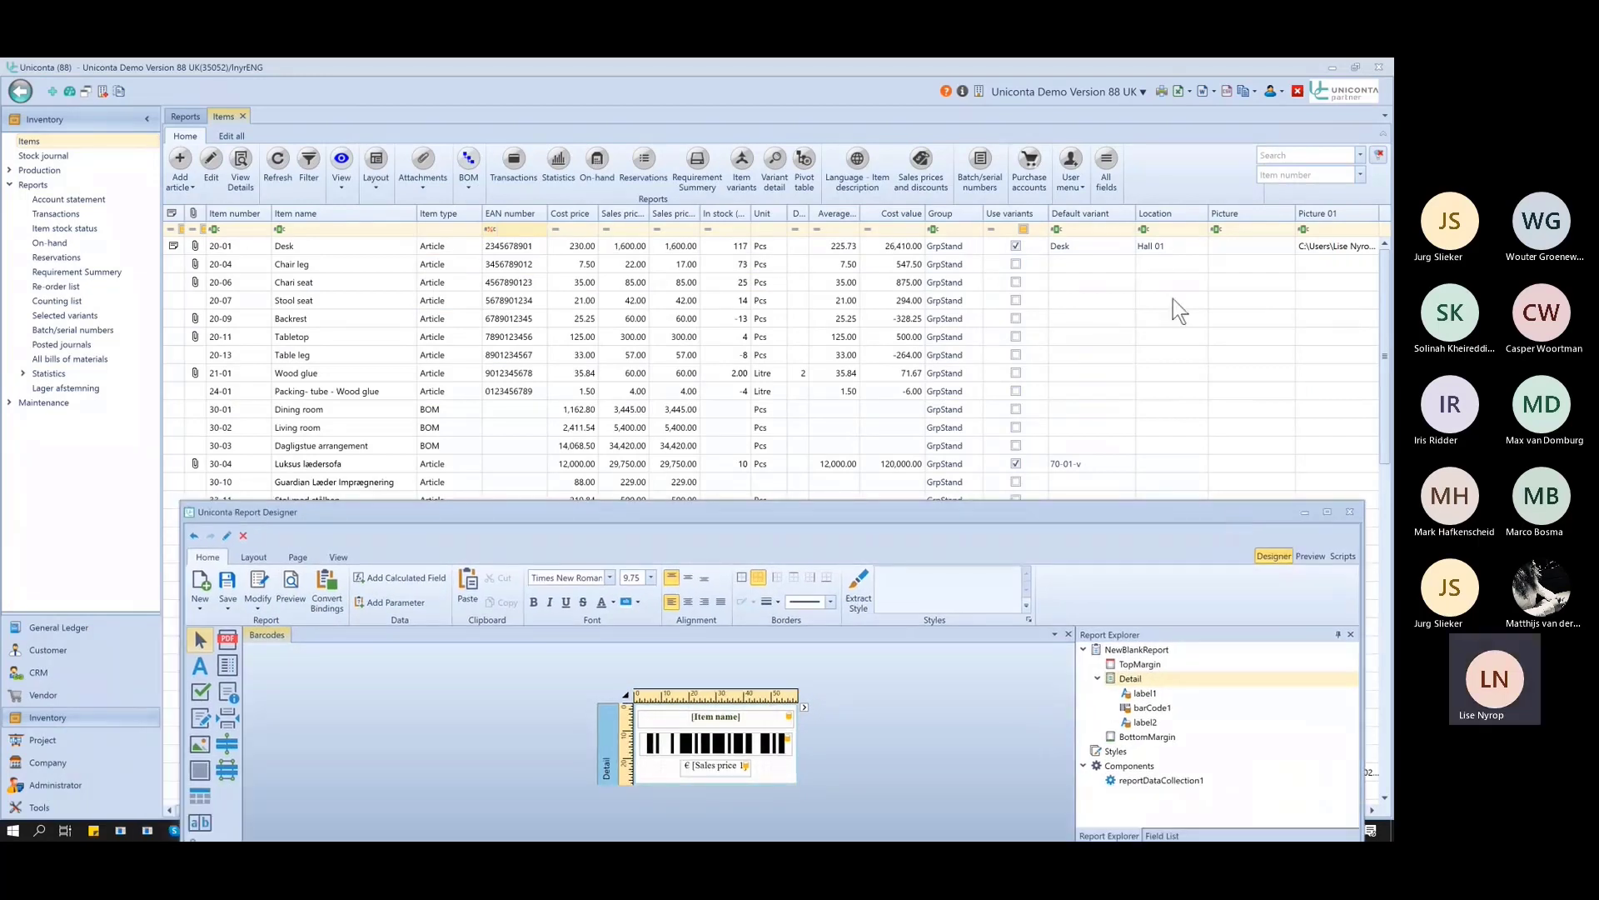
pyautogui.click(1076, 182)
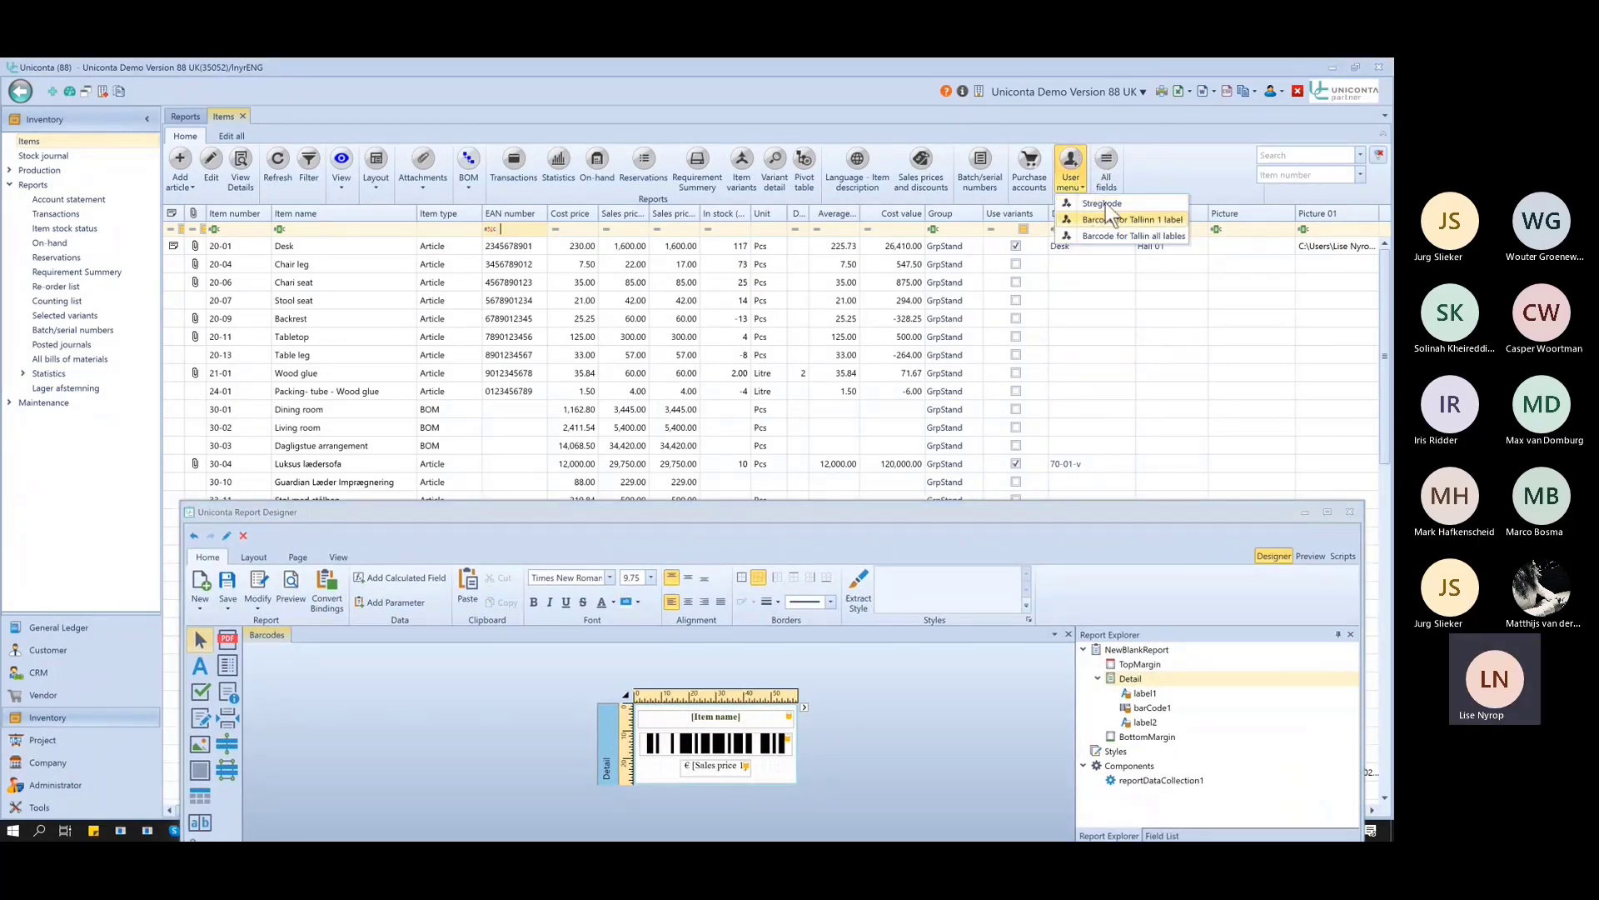
pyautogui.click(1172, 158)
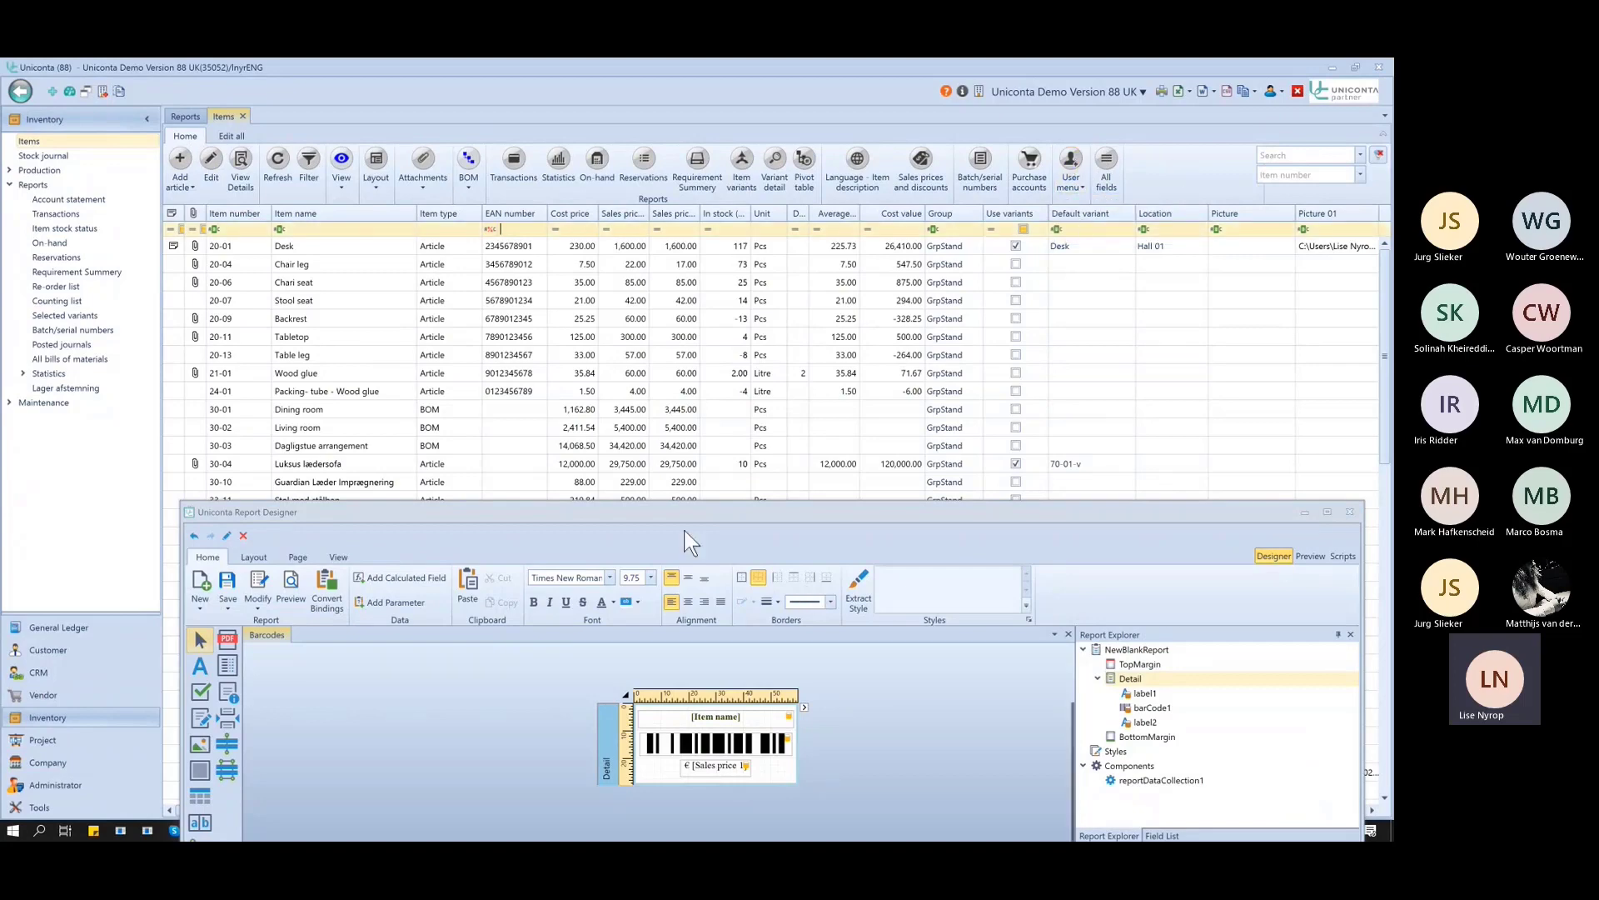
pyautogui.moveTo(674, 510); pyautogui.dragTo(586, 220)
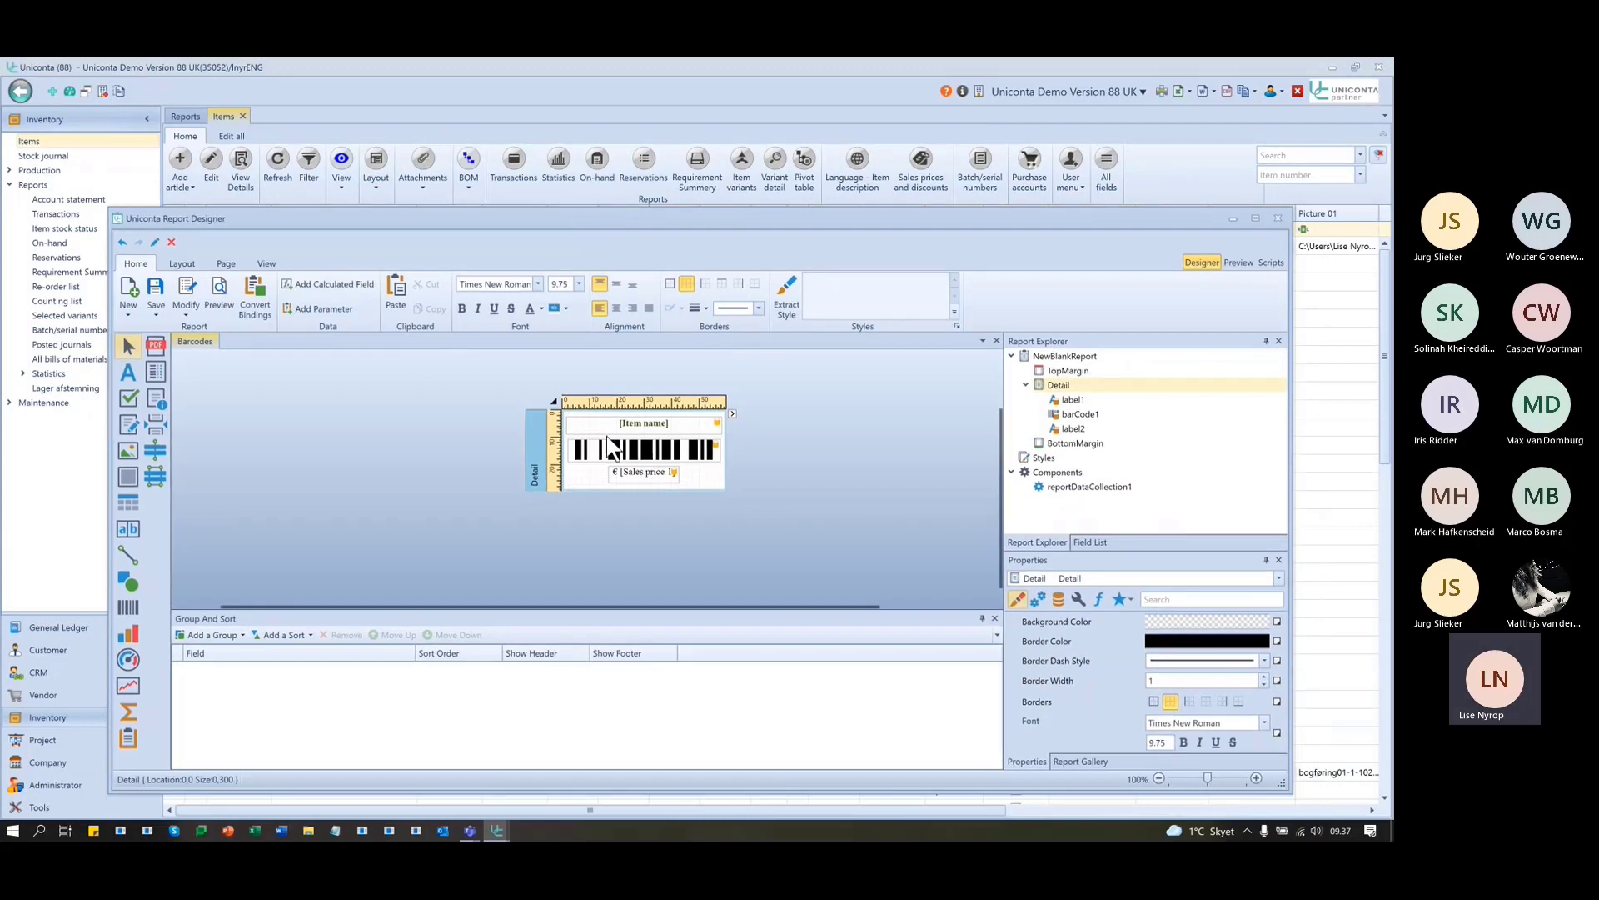
# - Reconfirm the Barcodes data connection with external data source turned off, and save the changes
pyautogui.click(189, 290)
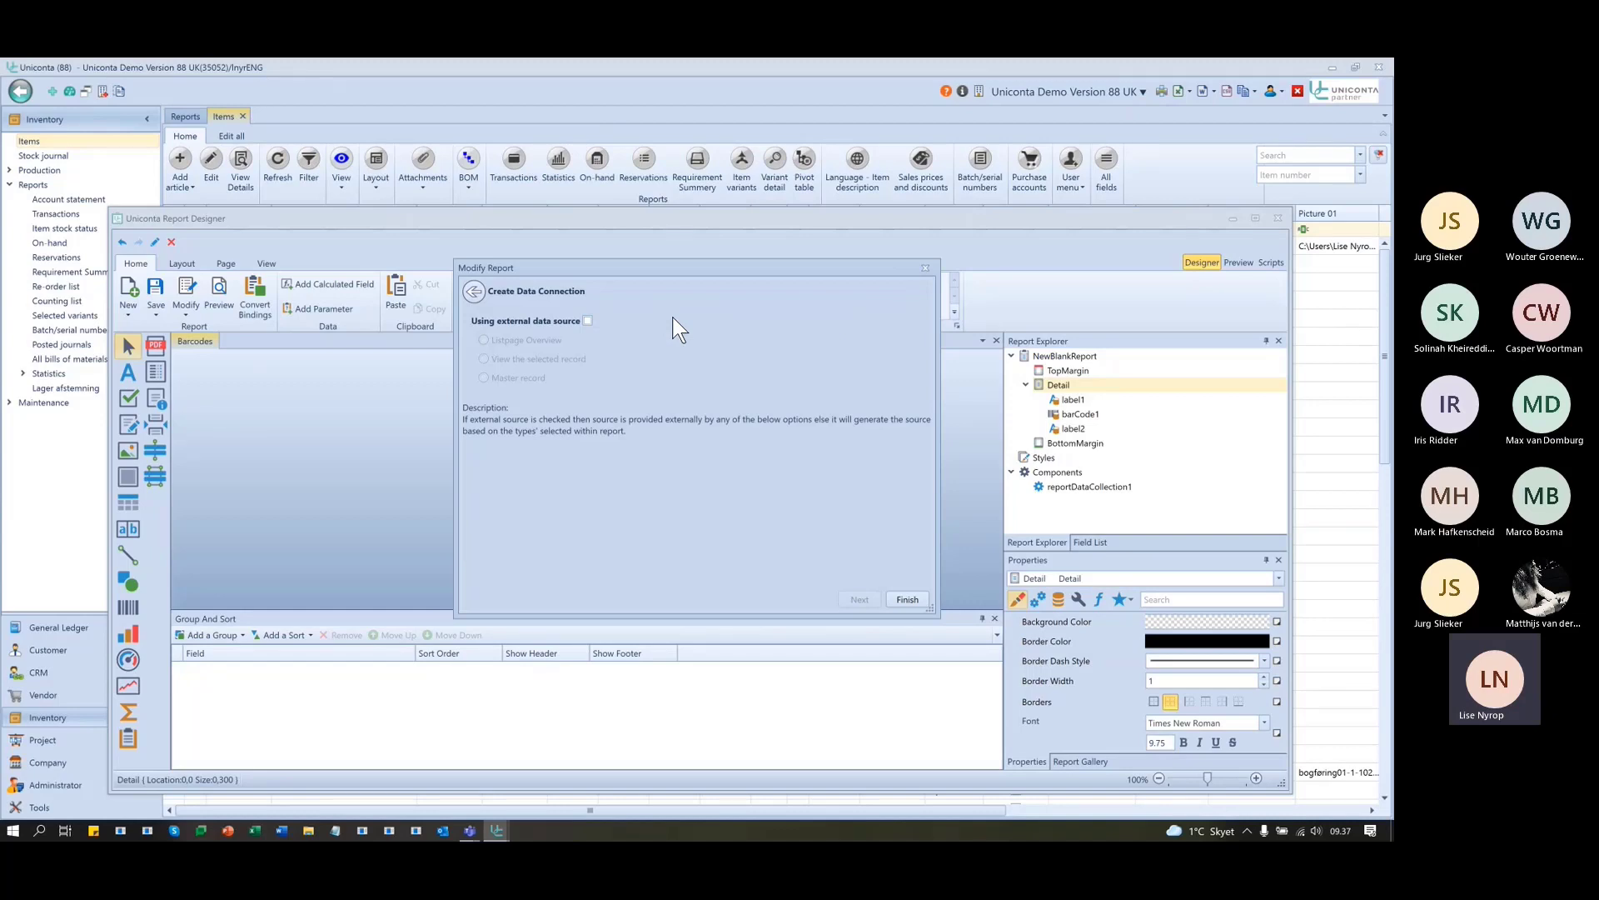
pyautogui.click(588, 321)
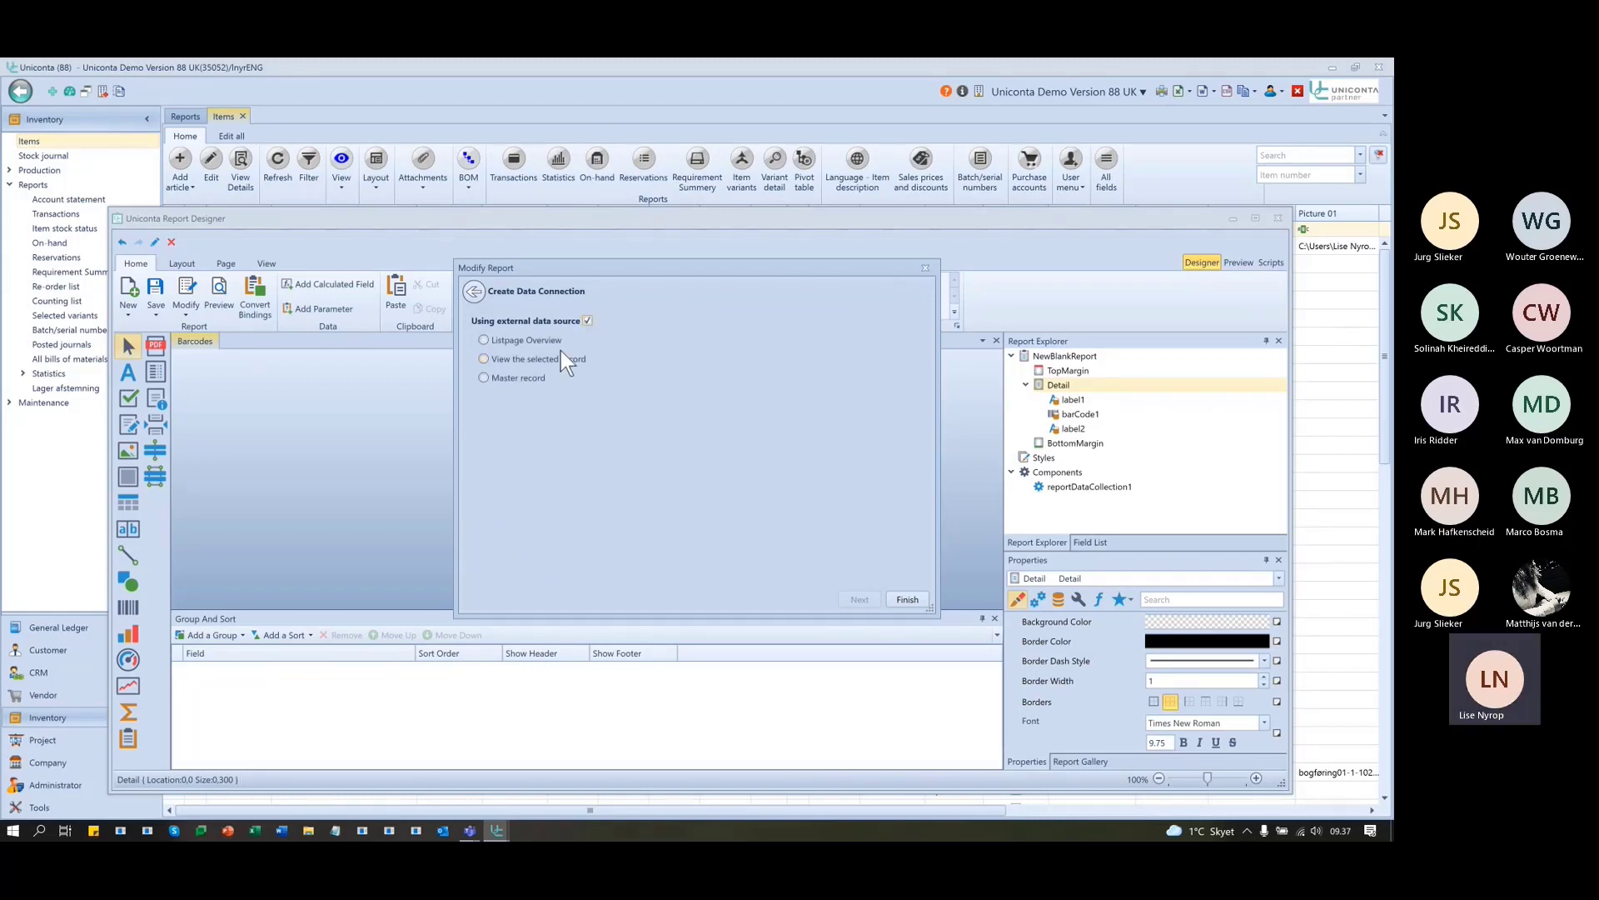
pyautogui.click(483, 340)
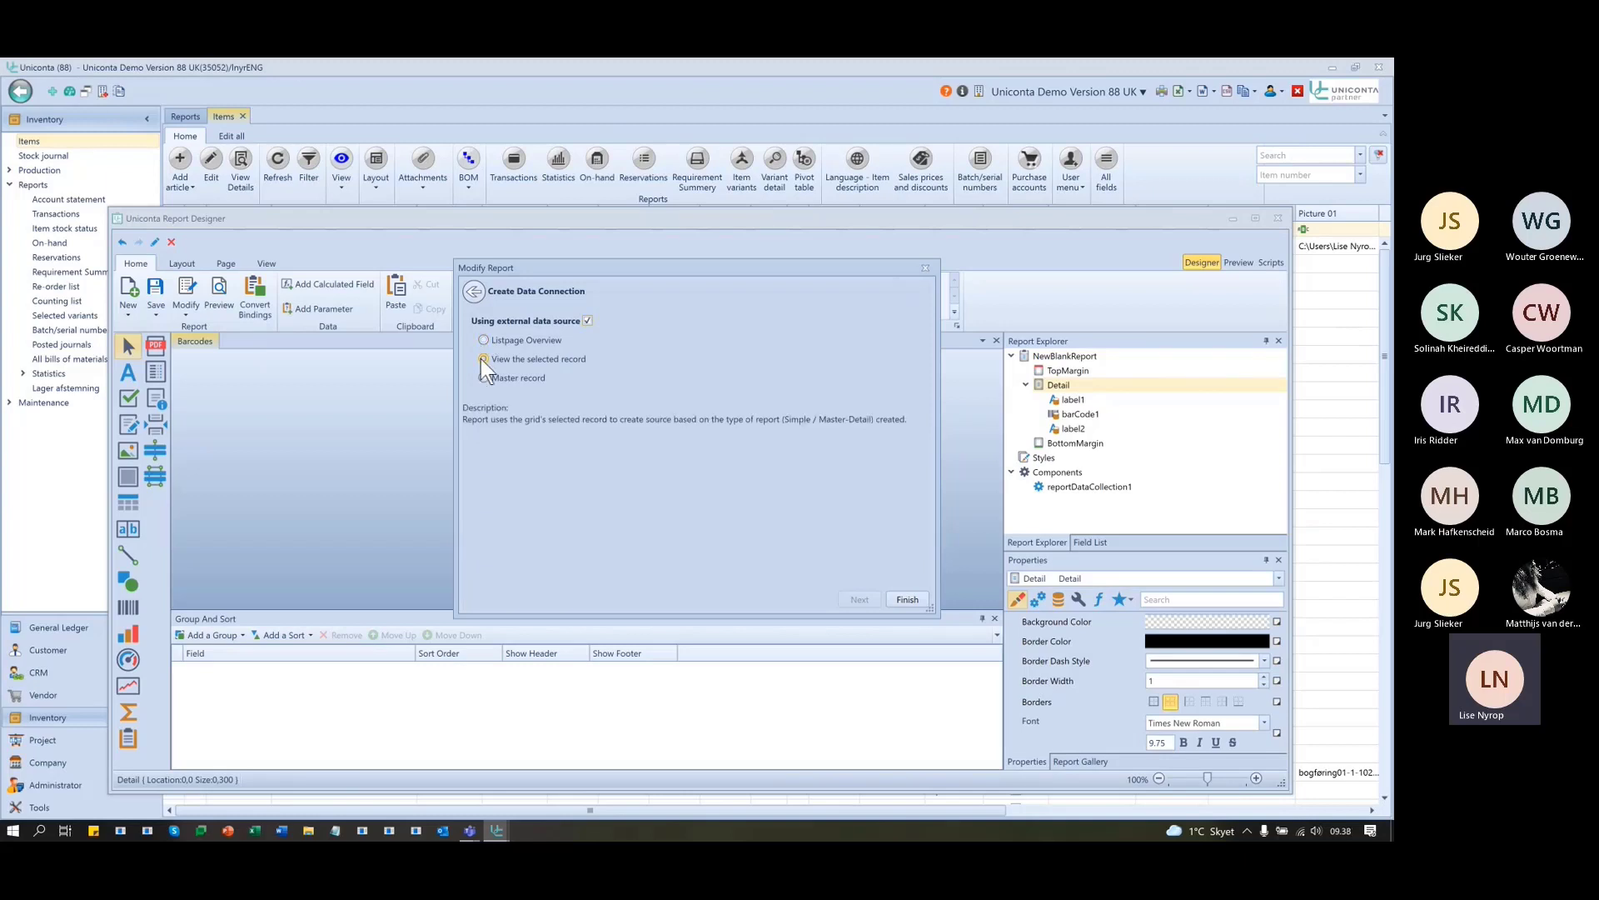
pyautogui.click(587, 321)
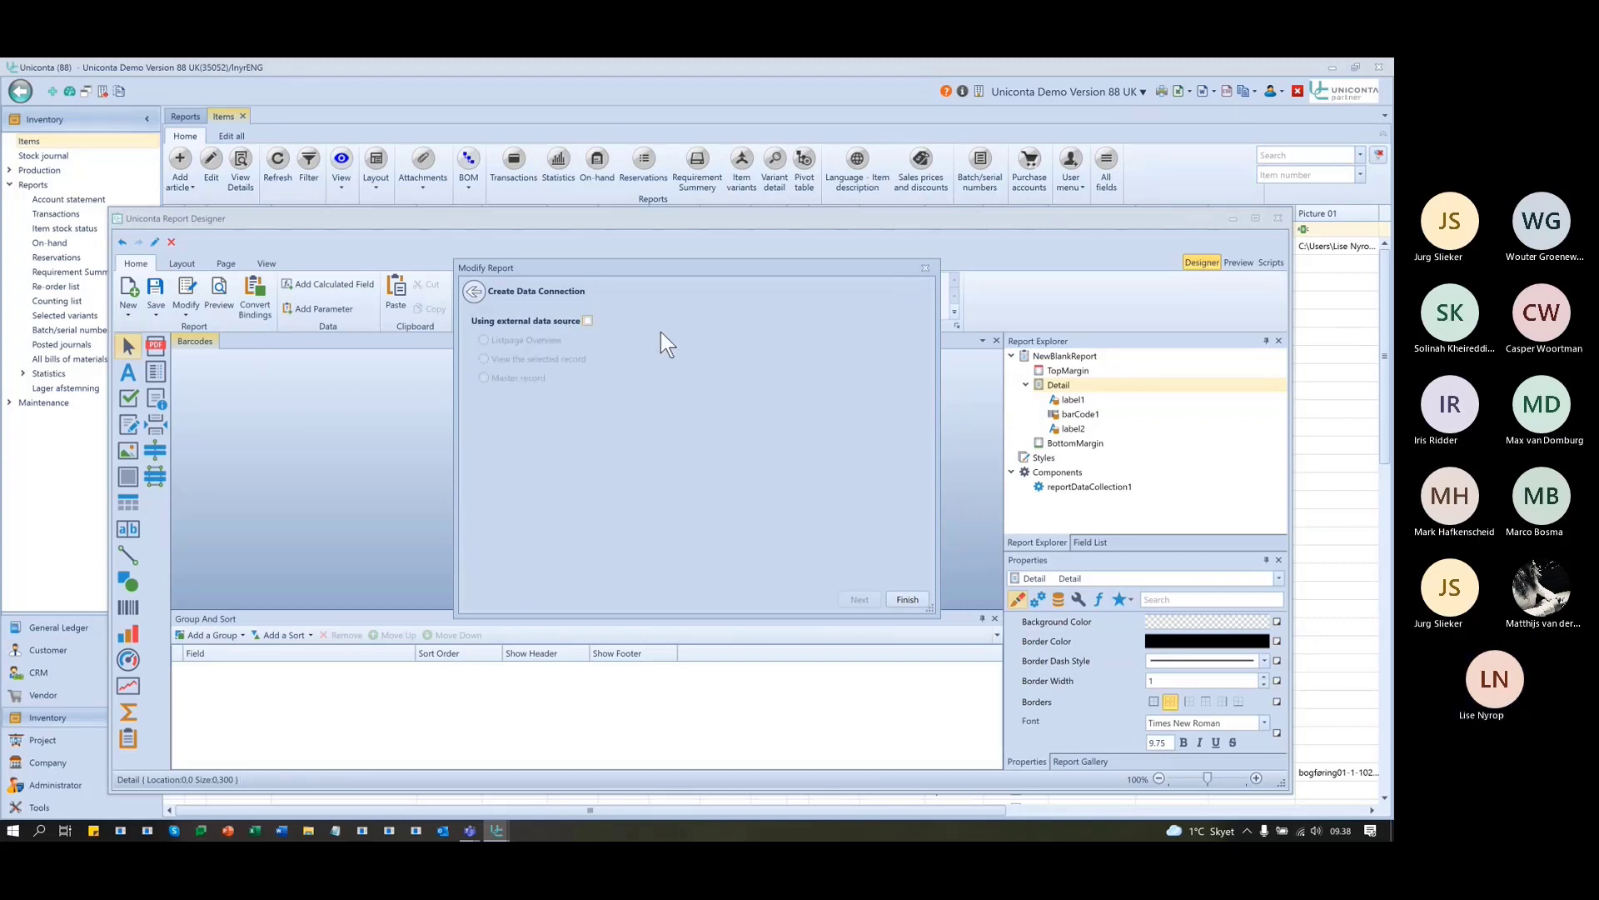
pyautogui.click(588, 321)
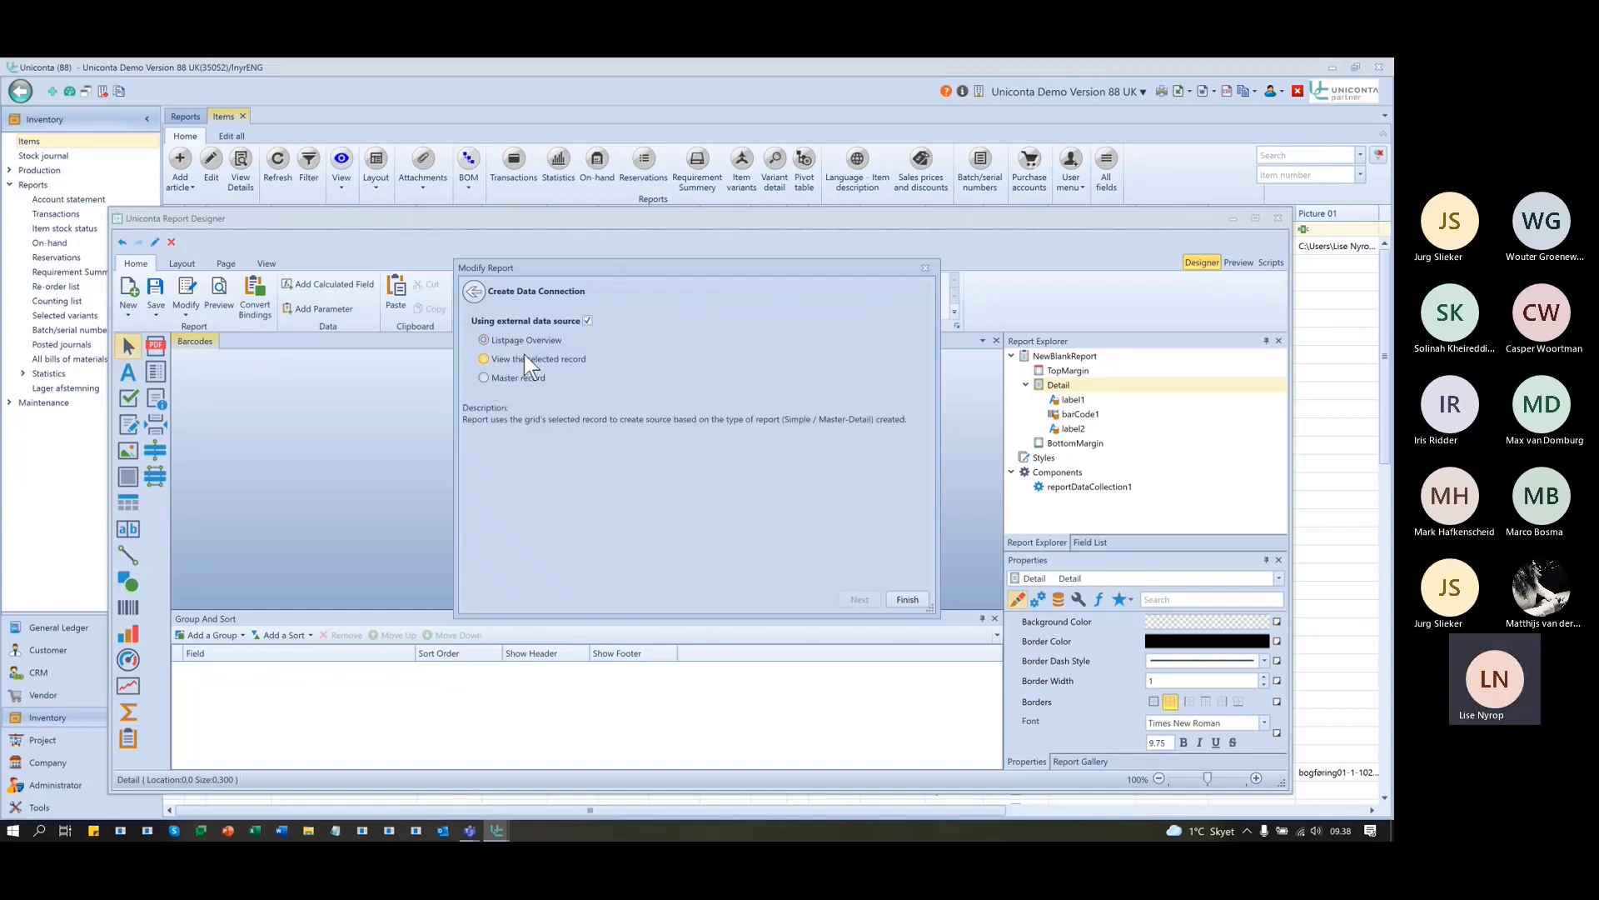
pyautogui.click(589, 321)
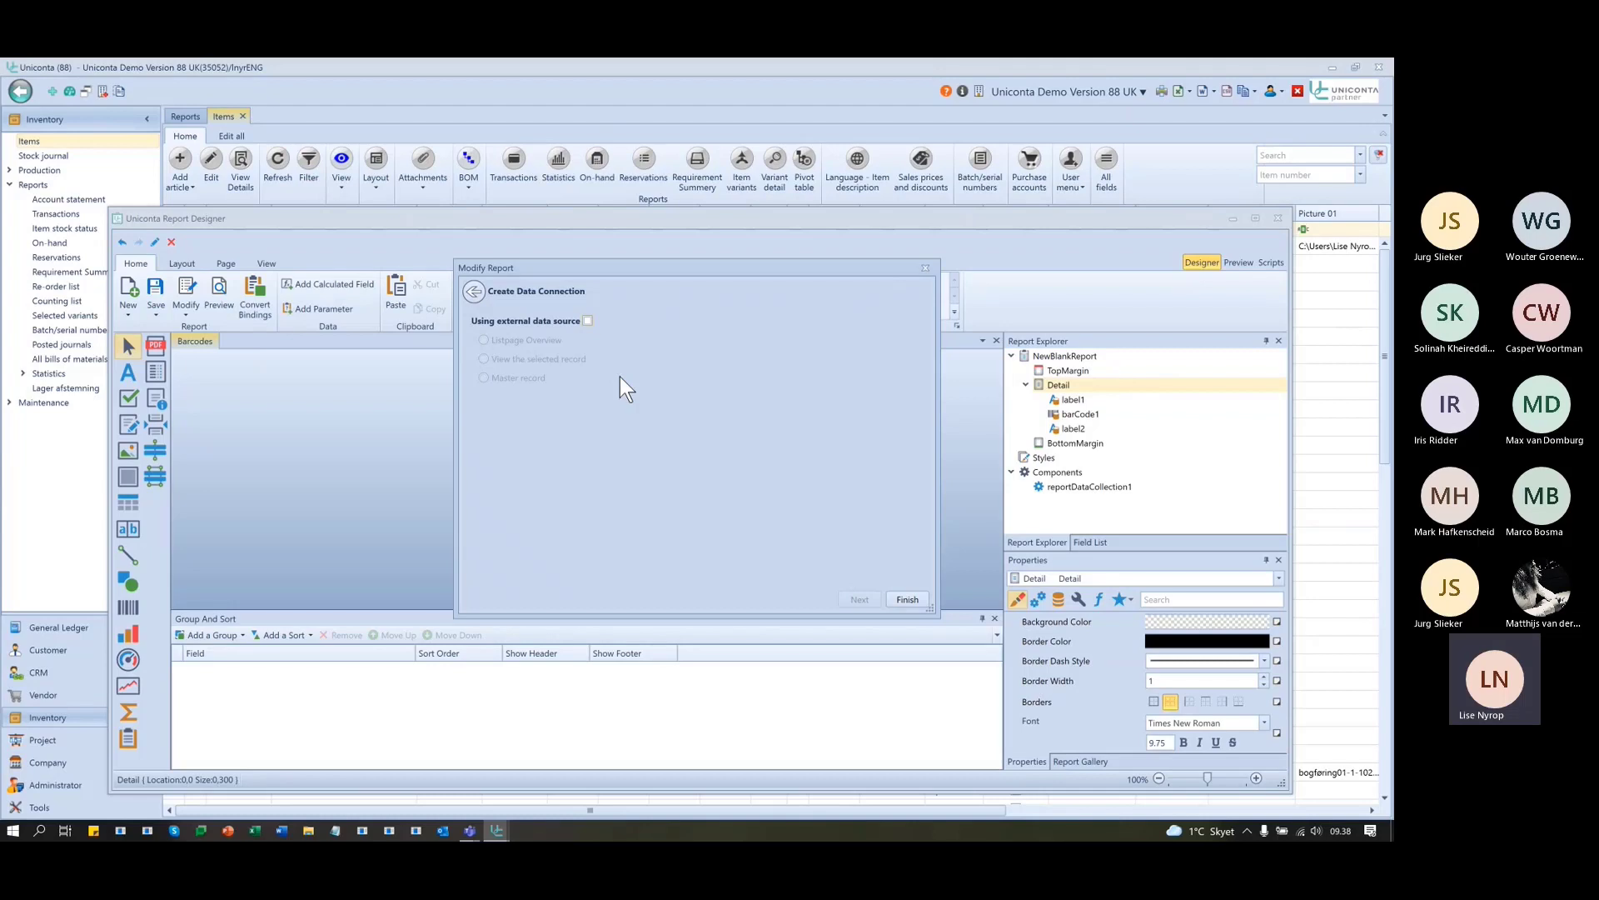
pyautogui.click(923, 597)
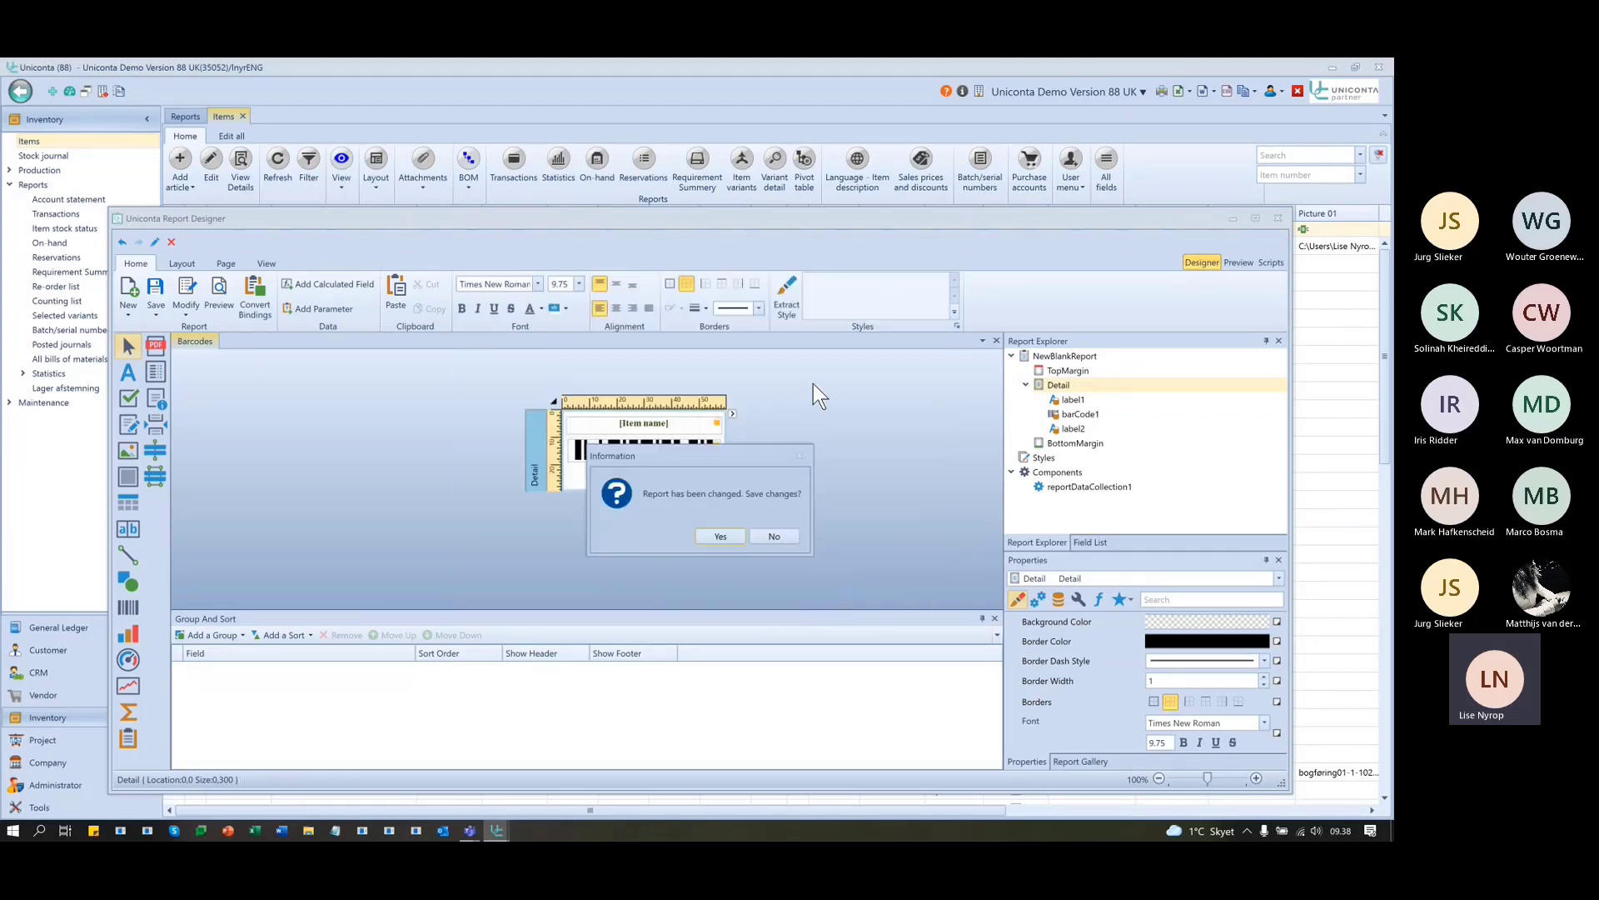
pyautogui.click(732, 534)
pyautogui.click(773, 535)
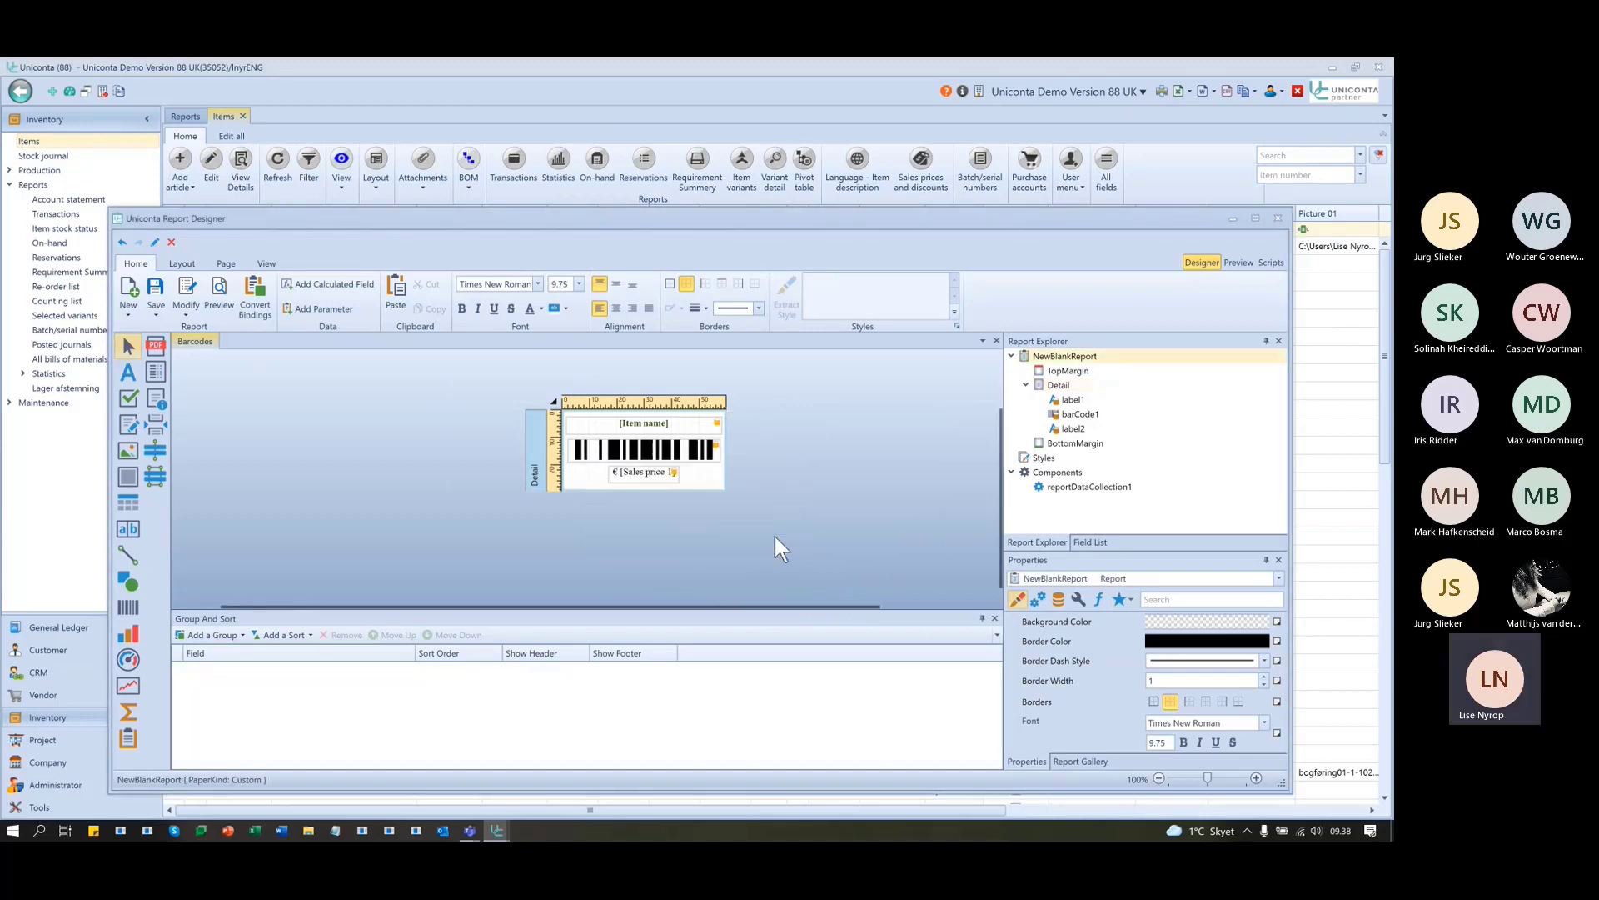
# - Minimize the designer and expand Tools > Menus > Main menu, briefly viewing the main menu editor
pyautogui.click(1225, 215)
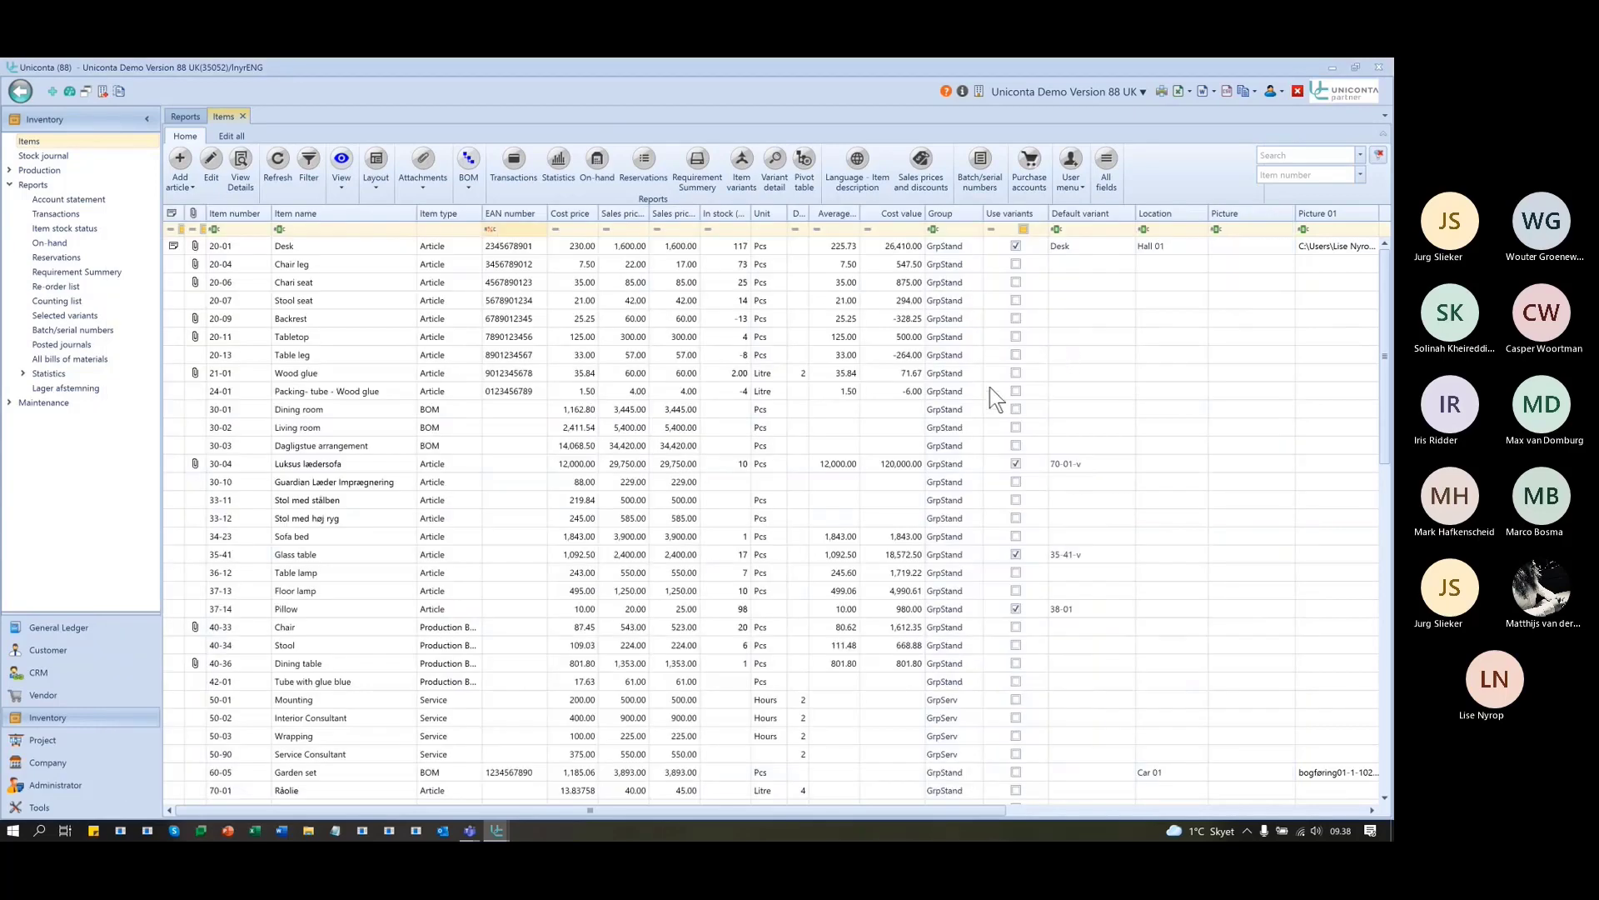
pyautogui.click(40, 807)
pyautogui.click(10, 156)
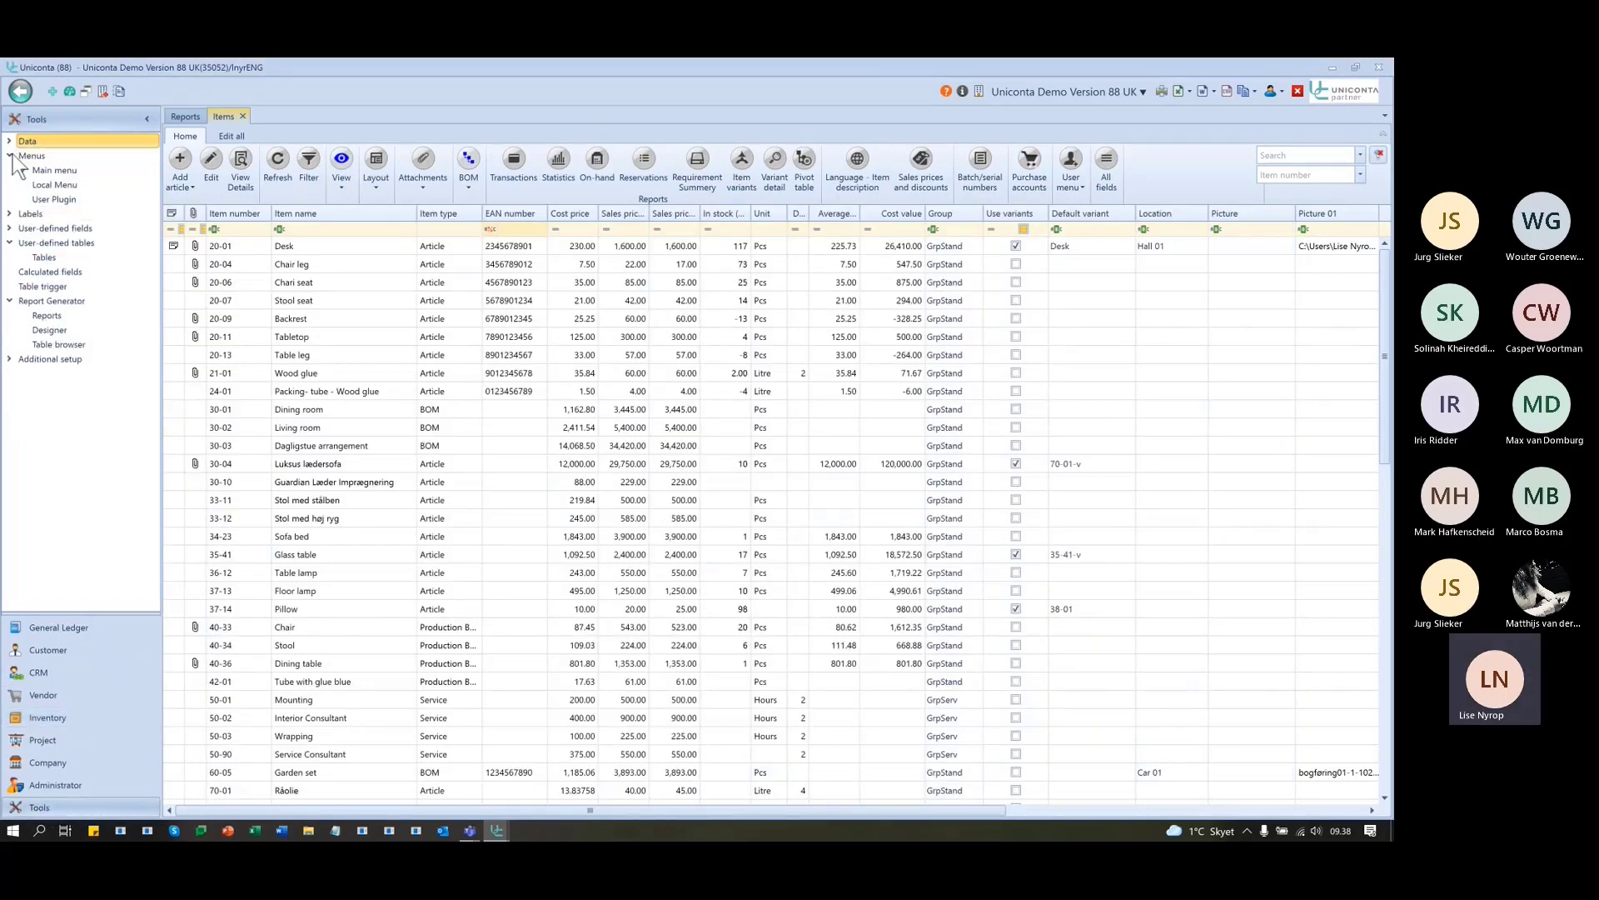
pyautogui.click(25, 170)
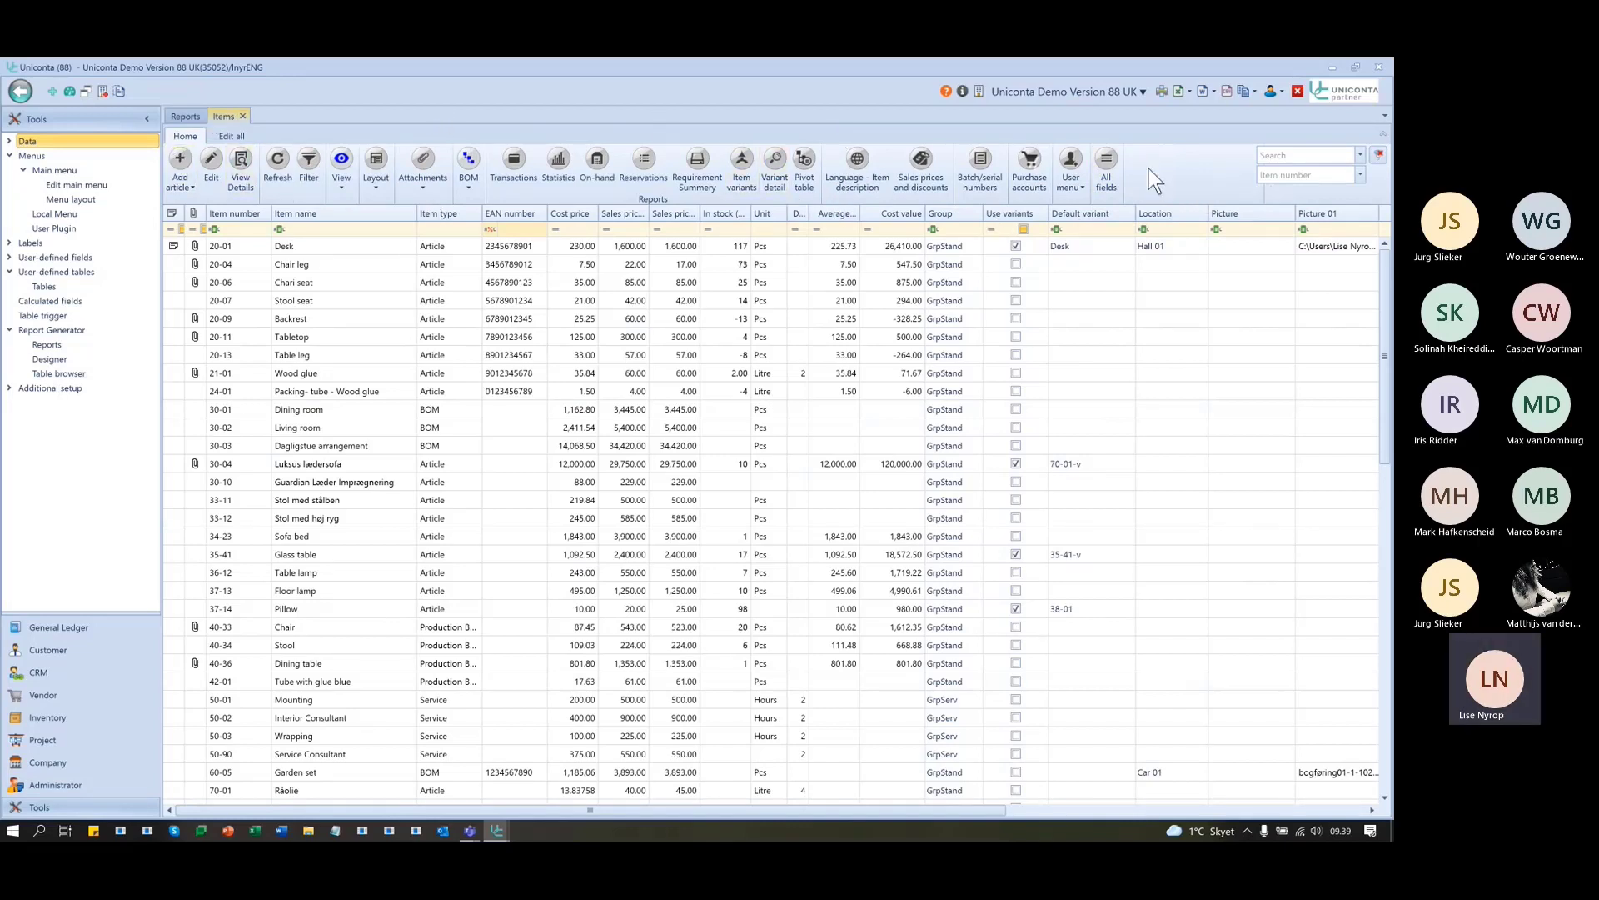
pyautogui.click(100, 183)
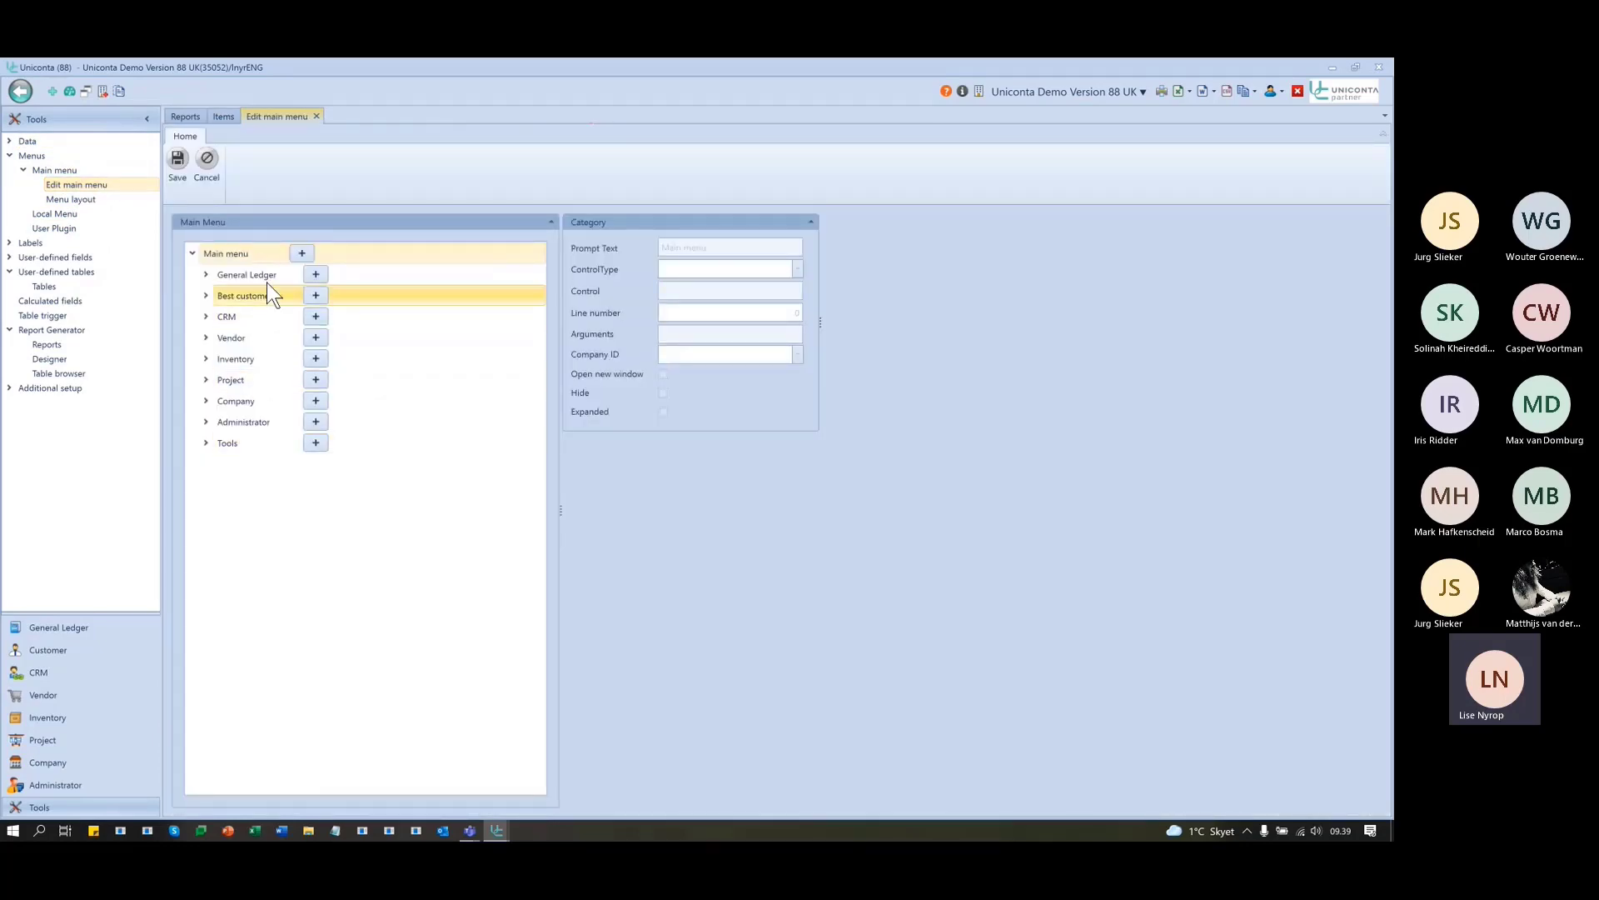
pyautogui.click(318, 117)
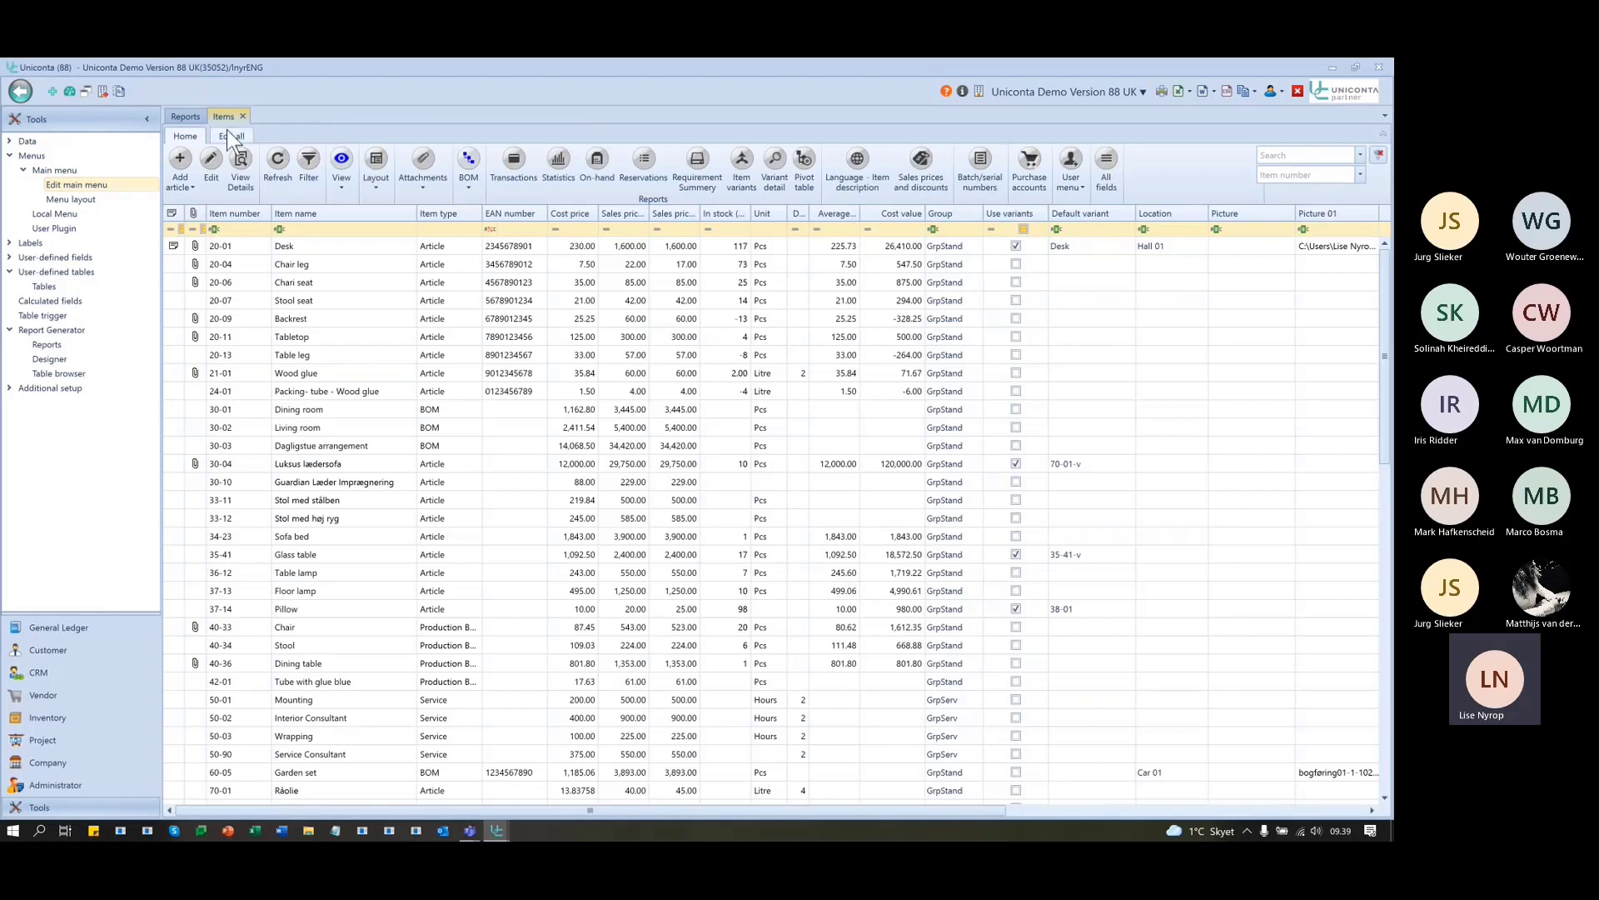
# - Open the Local Menu editor and browse its ControlName list
pyautogui.click(39, 213)
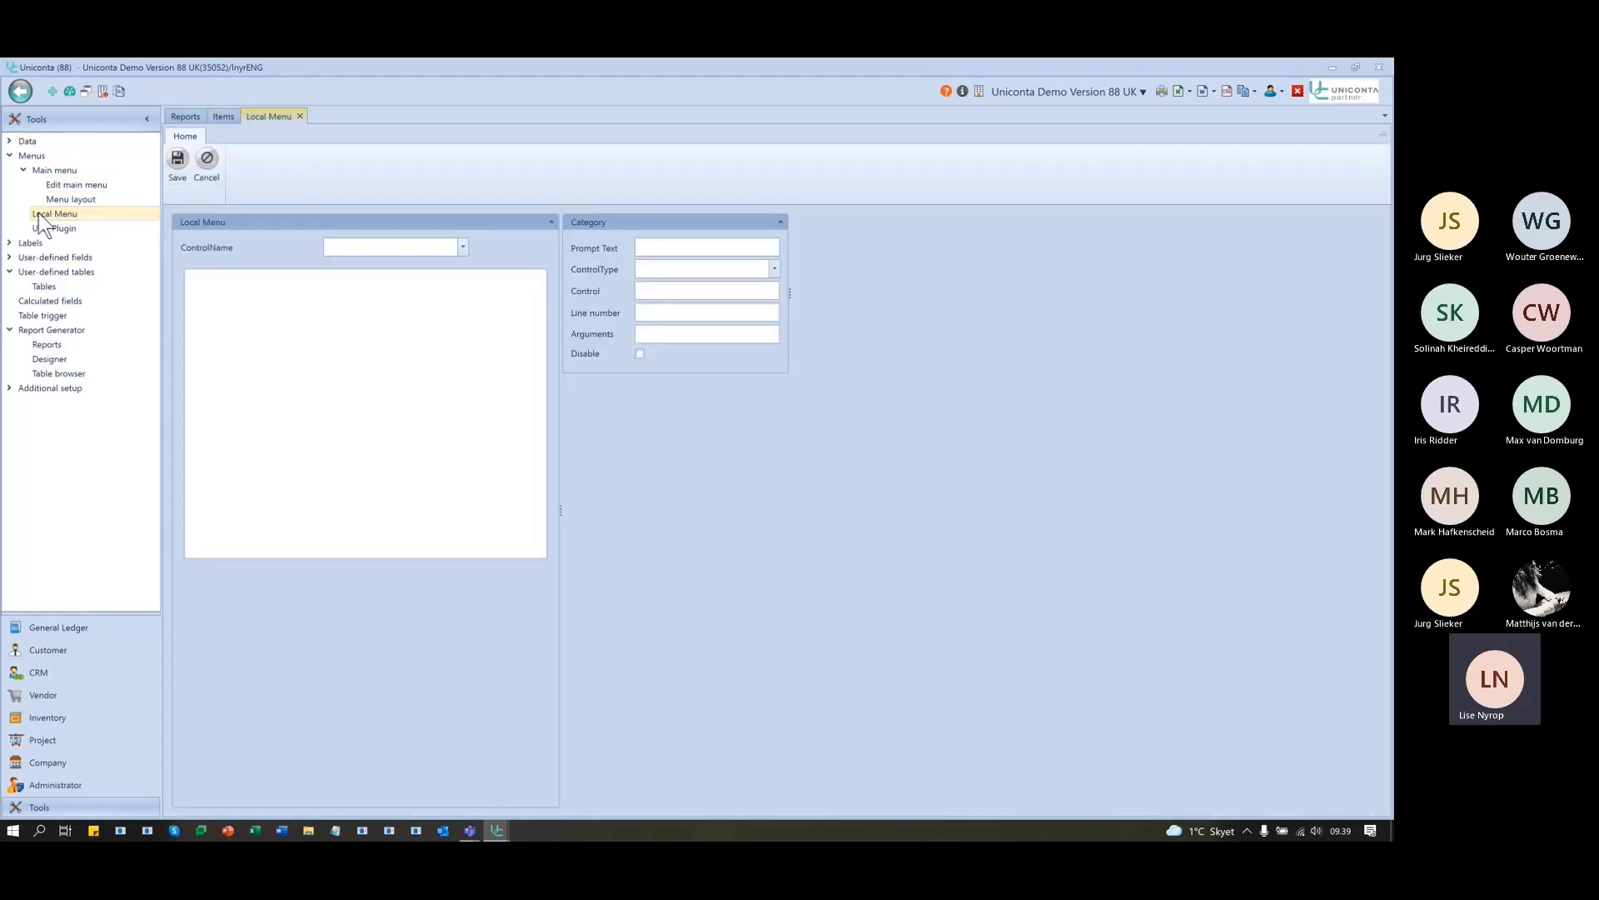
pyautogui.click(462, 248)
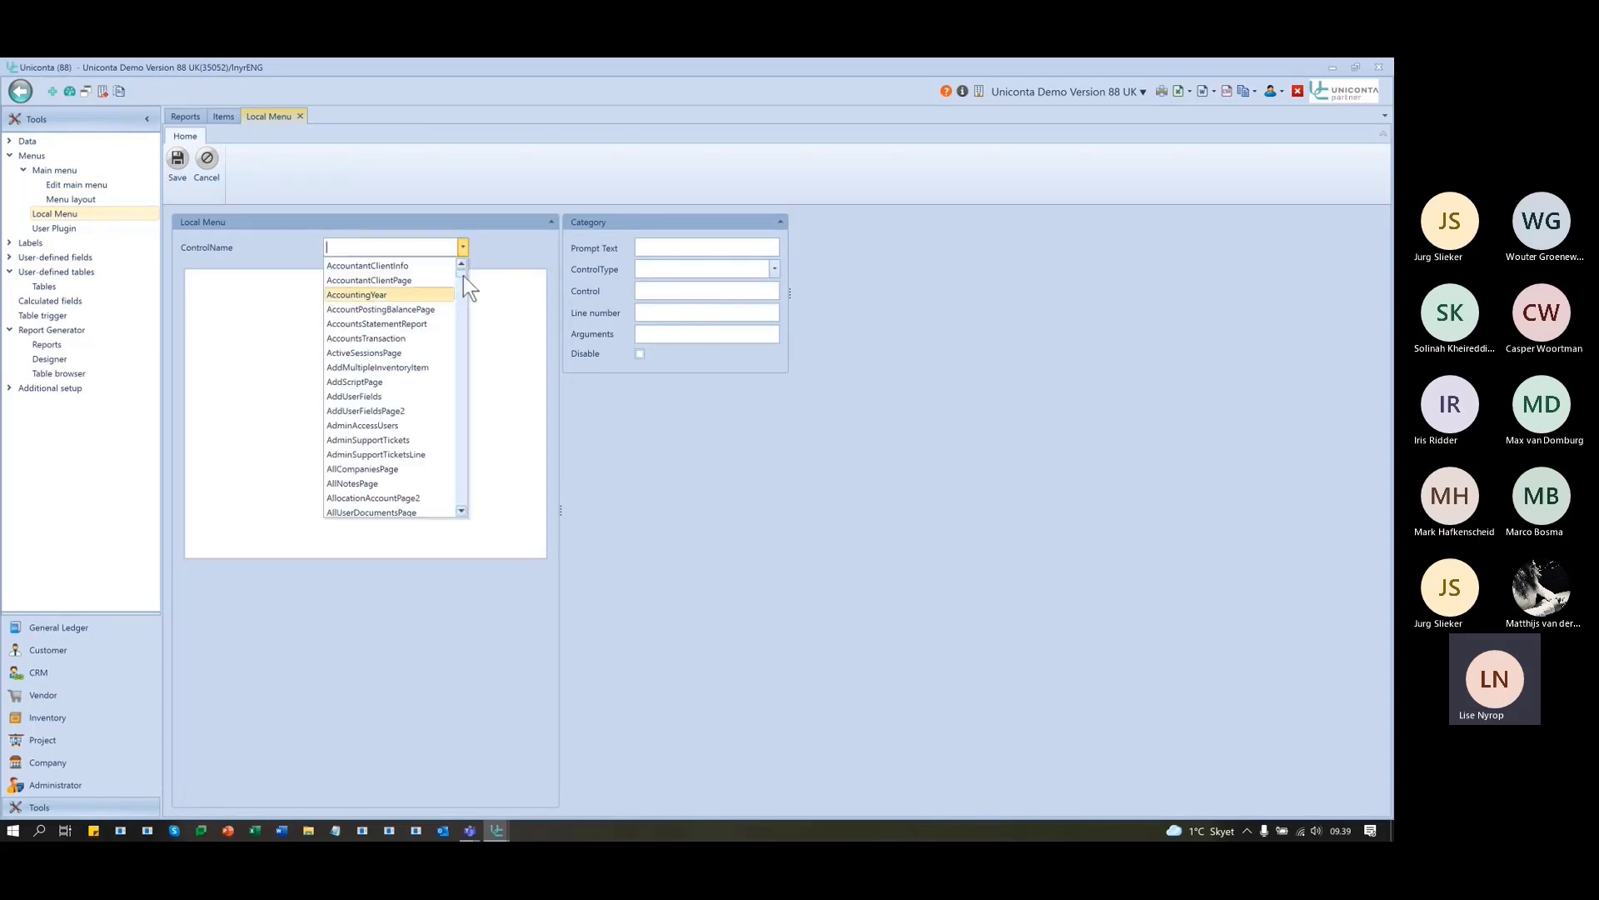
pyautogui.scroll(-20, 464, 276)
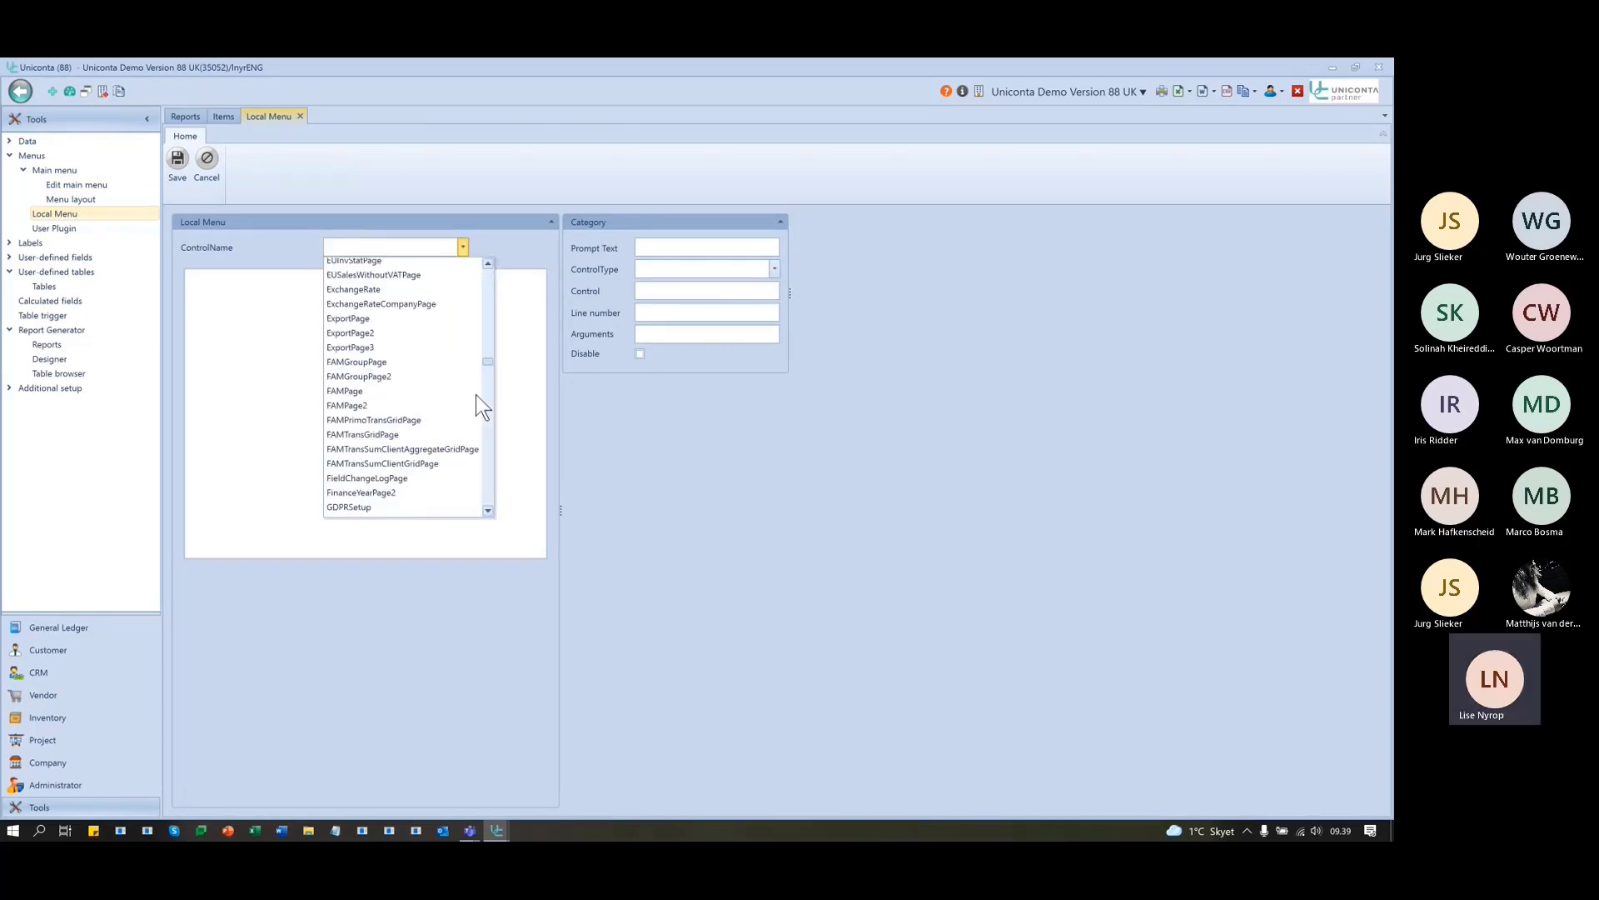
pyautogui.scroll(-10, 476, 465)
pyautogui.moveTo(506, 502); pyautogui.dragTo(462, 200)
pyautogui.click(425, 198)
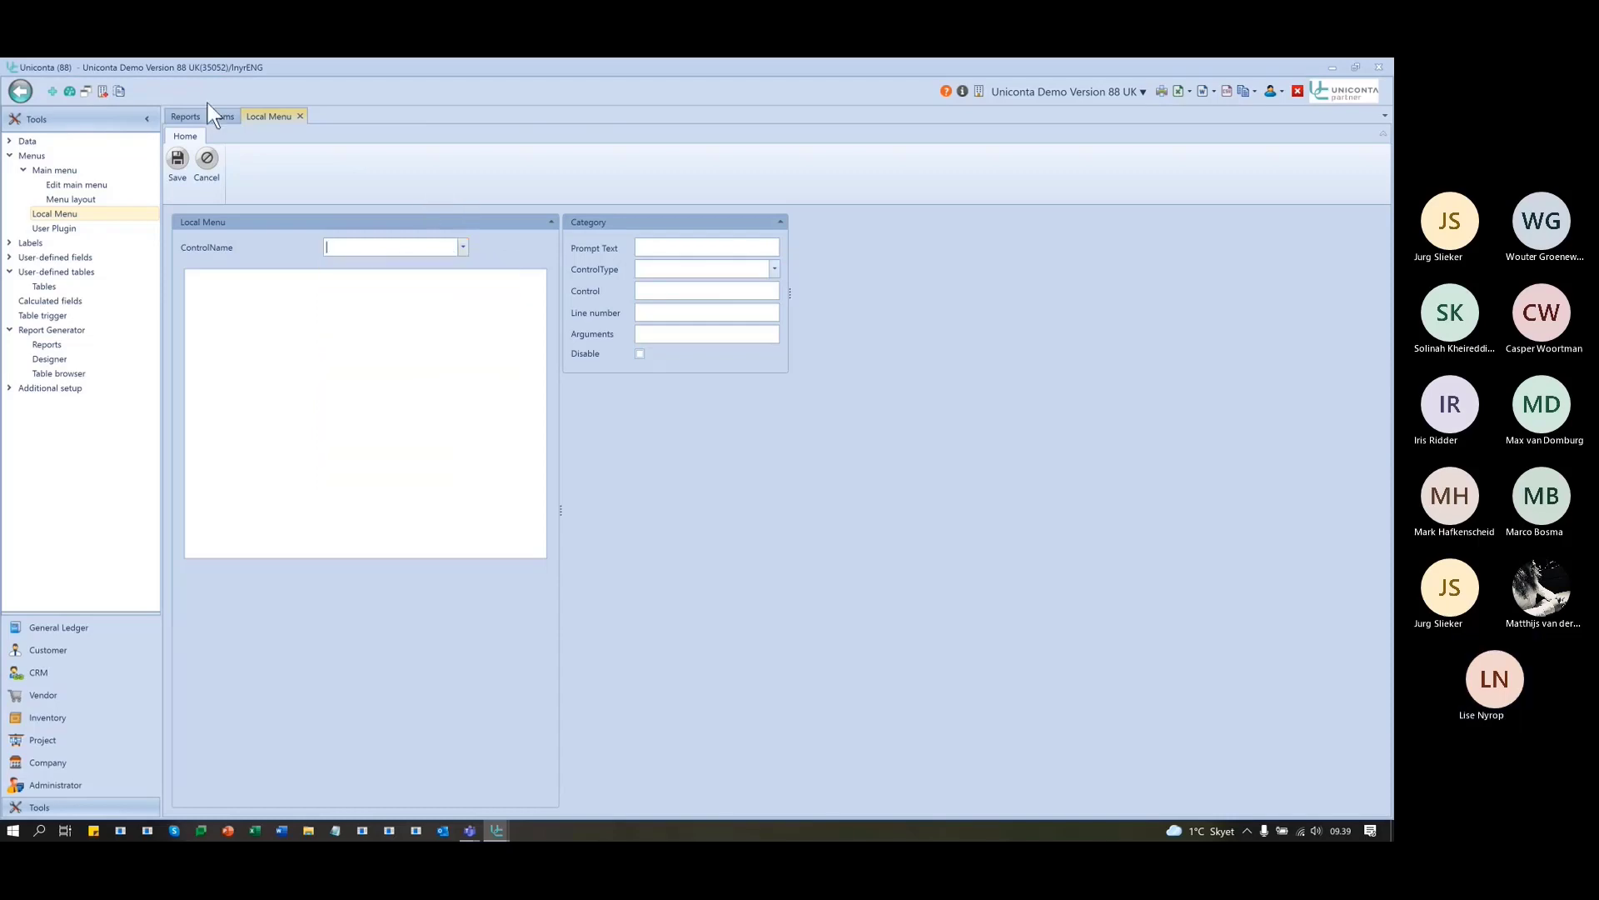
# - Show the Items list's control info: control InventoryItems, table InvItemClient
pyautogui.click(218, 116)
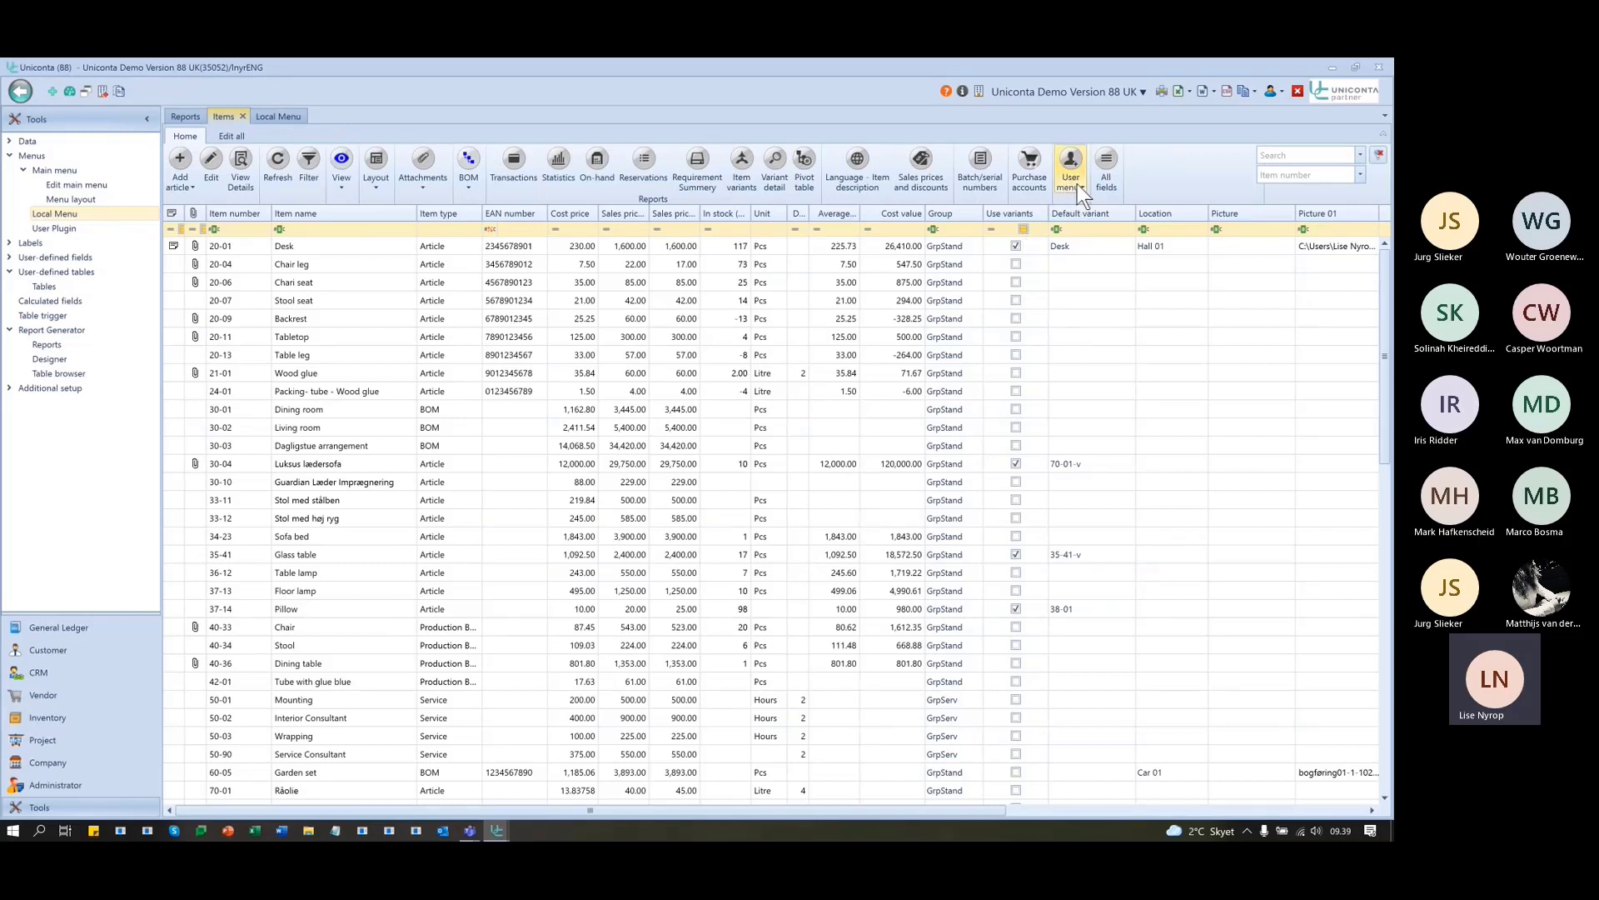
pyautogui.click(287, 112)
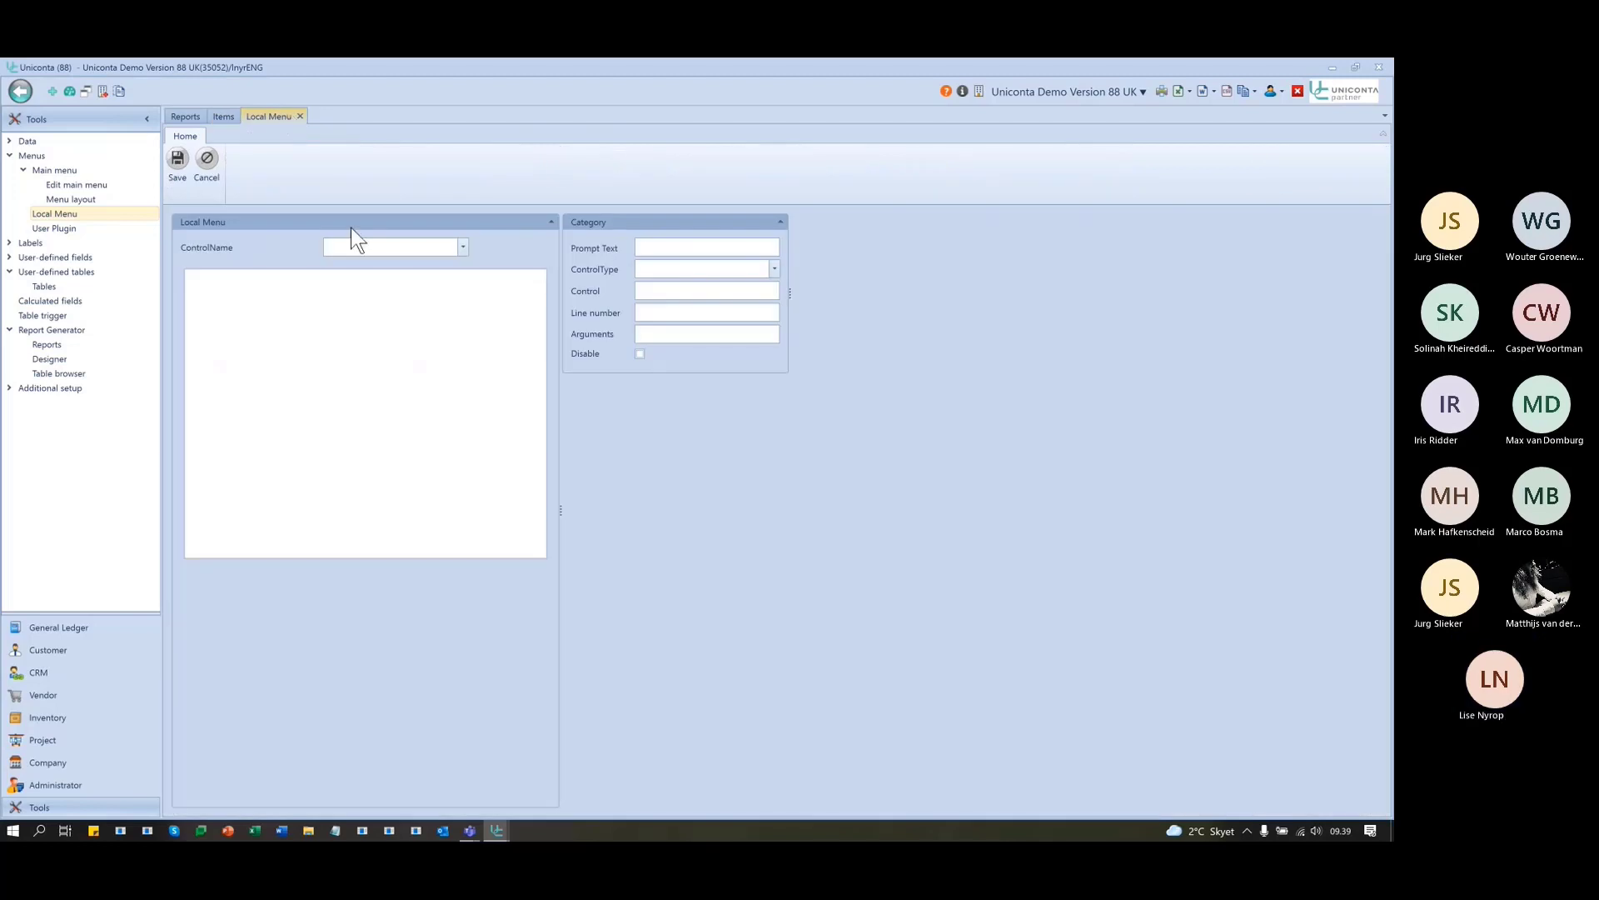
pyautogui.click(462, 246)
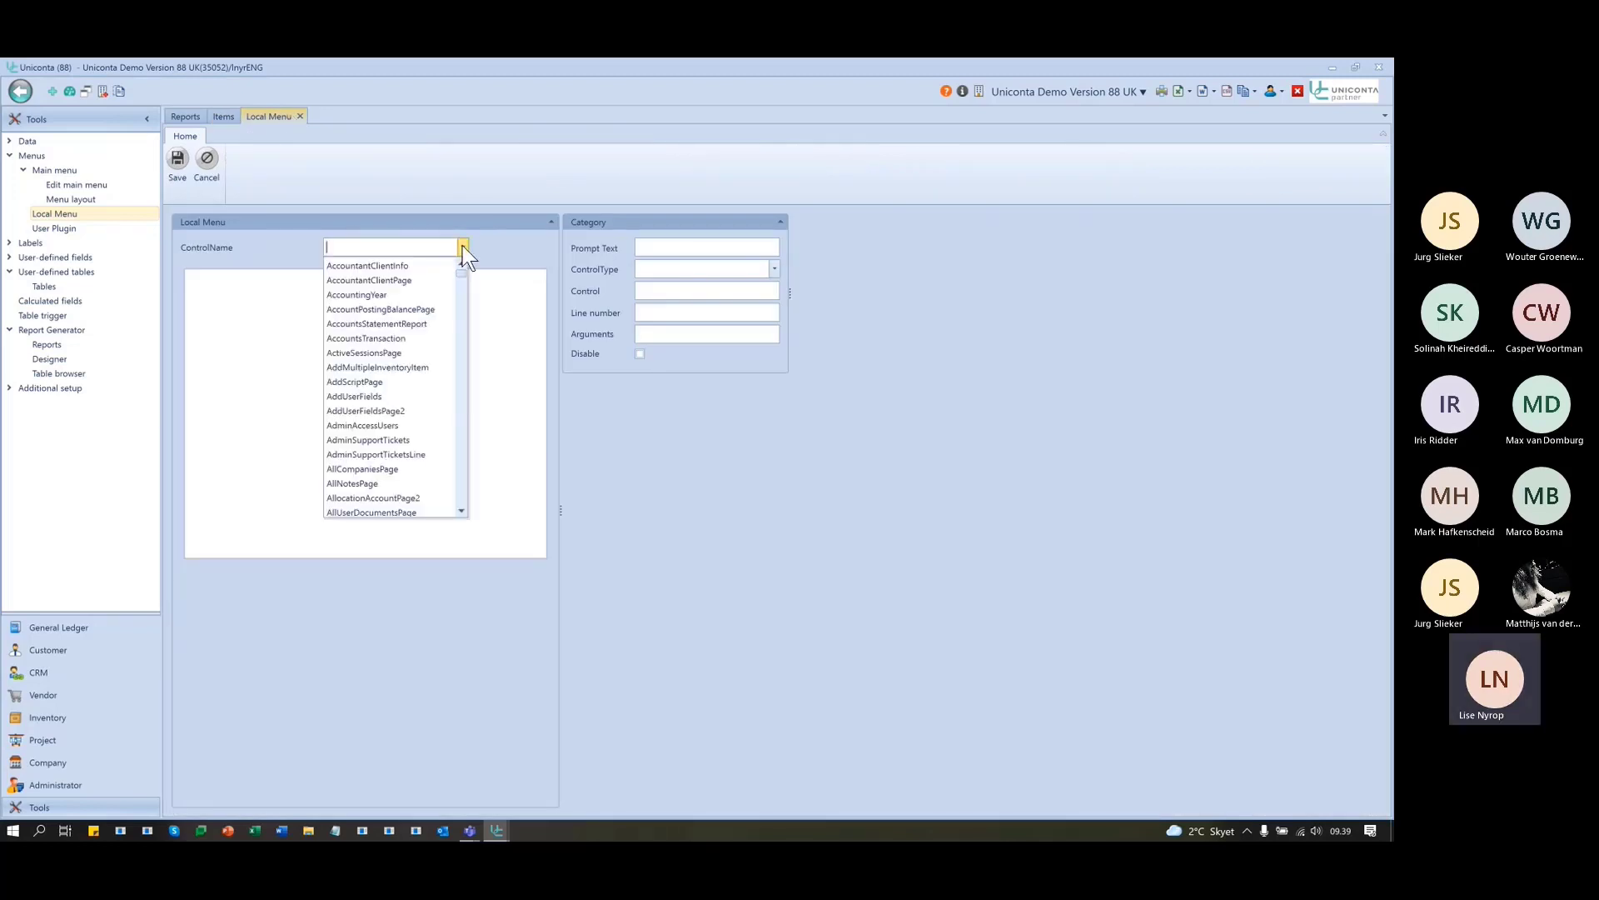
pyautogui.click(214, 115)
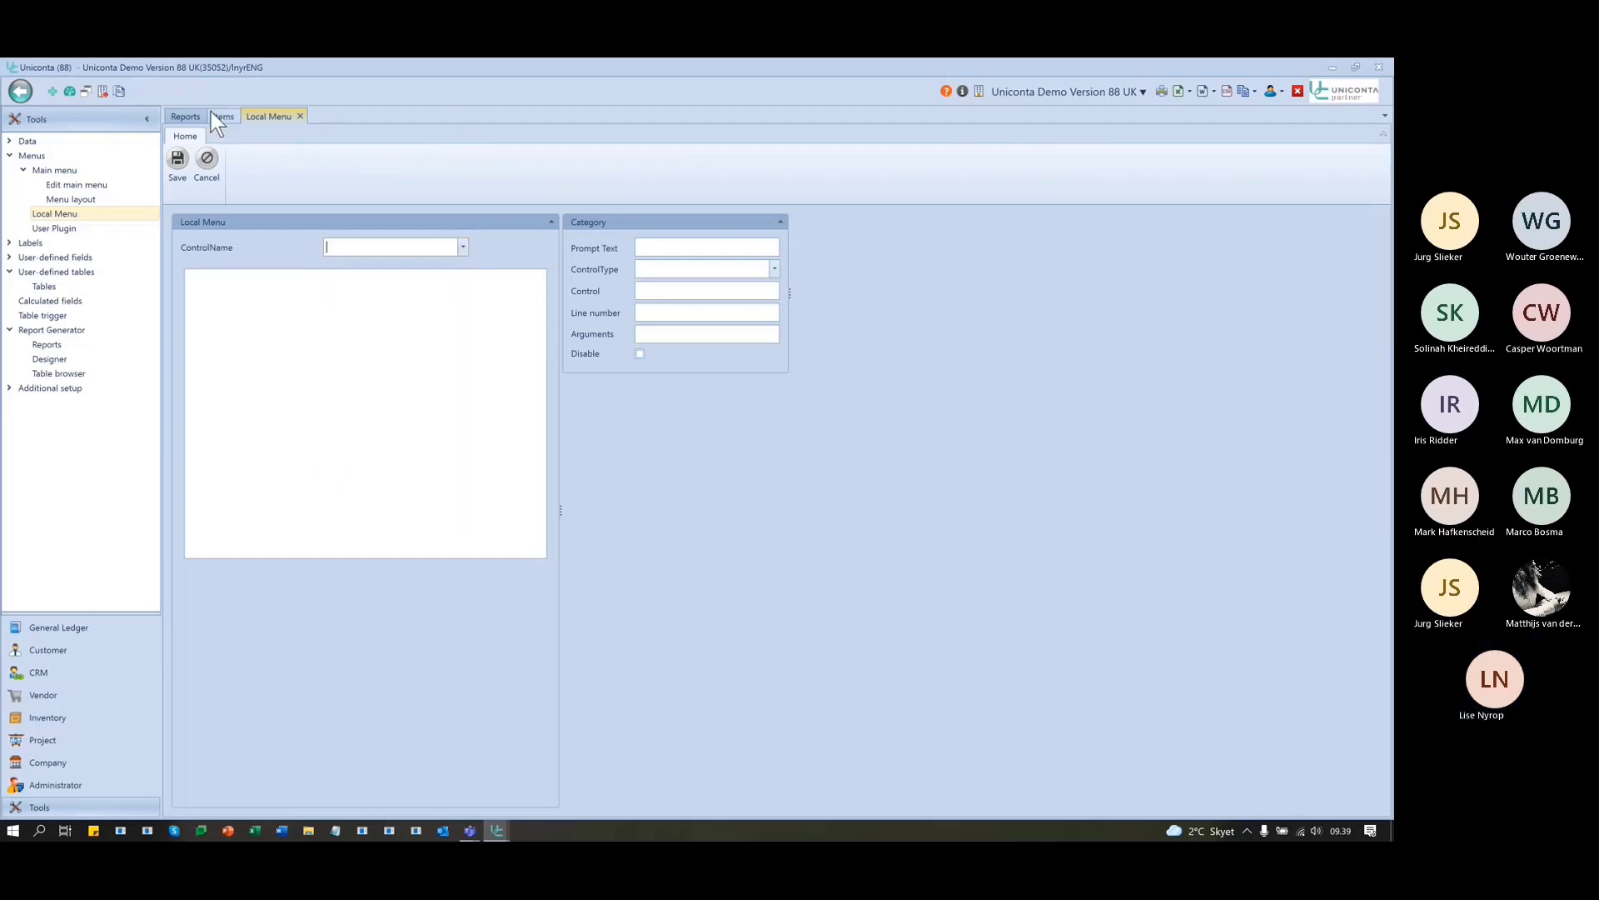
pyautogui.click(220, 116)
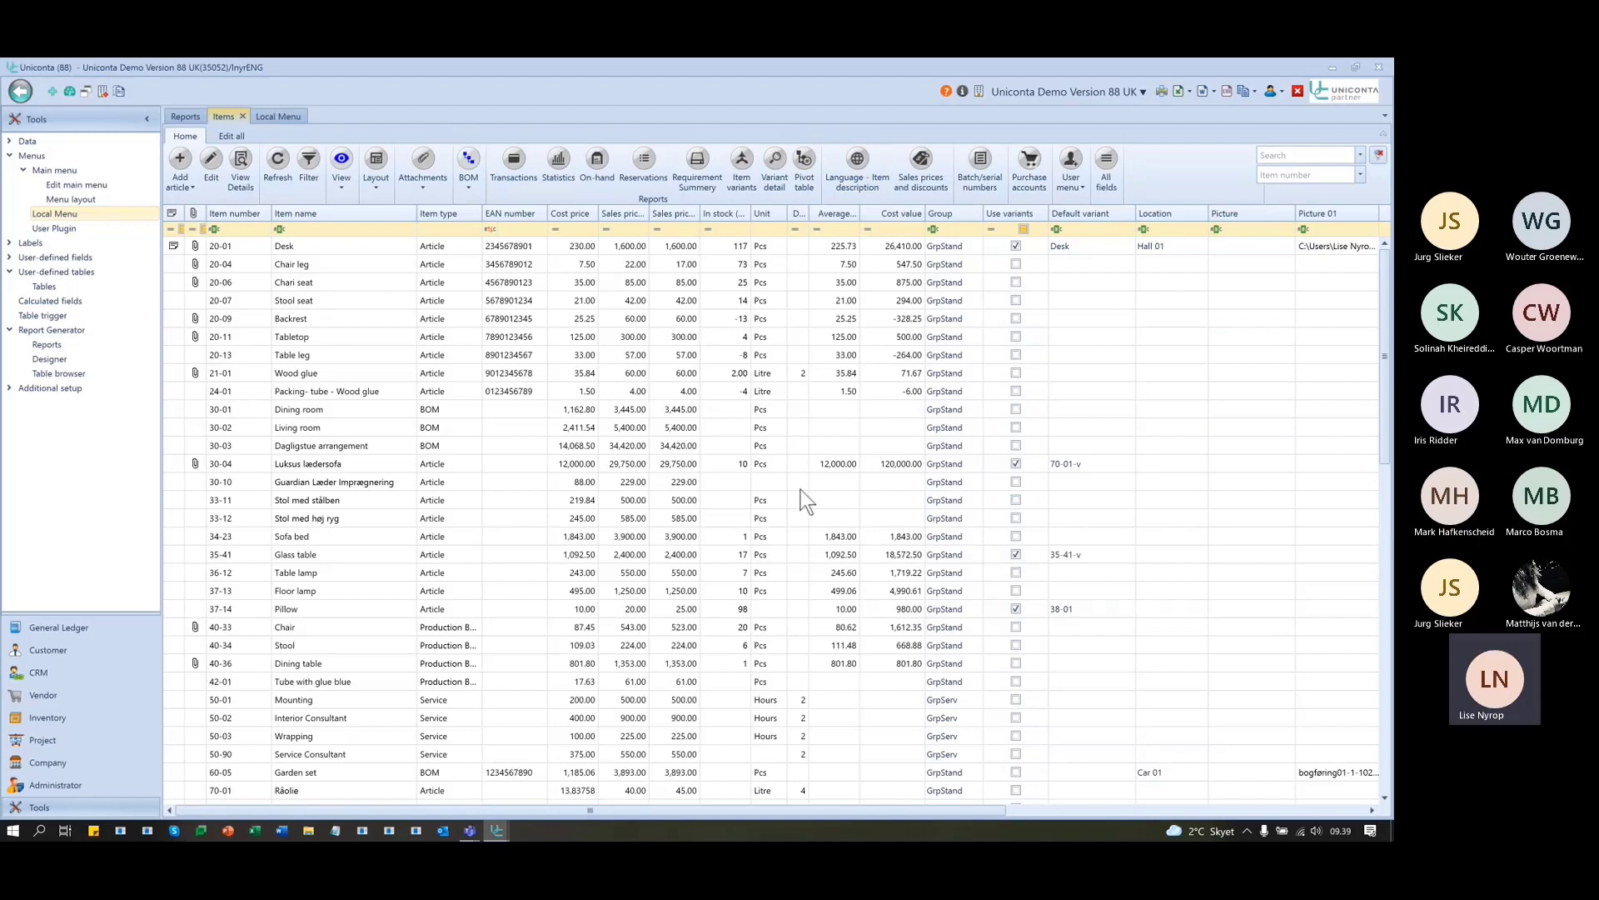
pyautogui.press('F12')
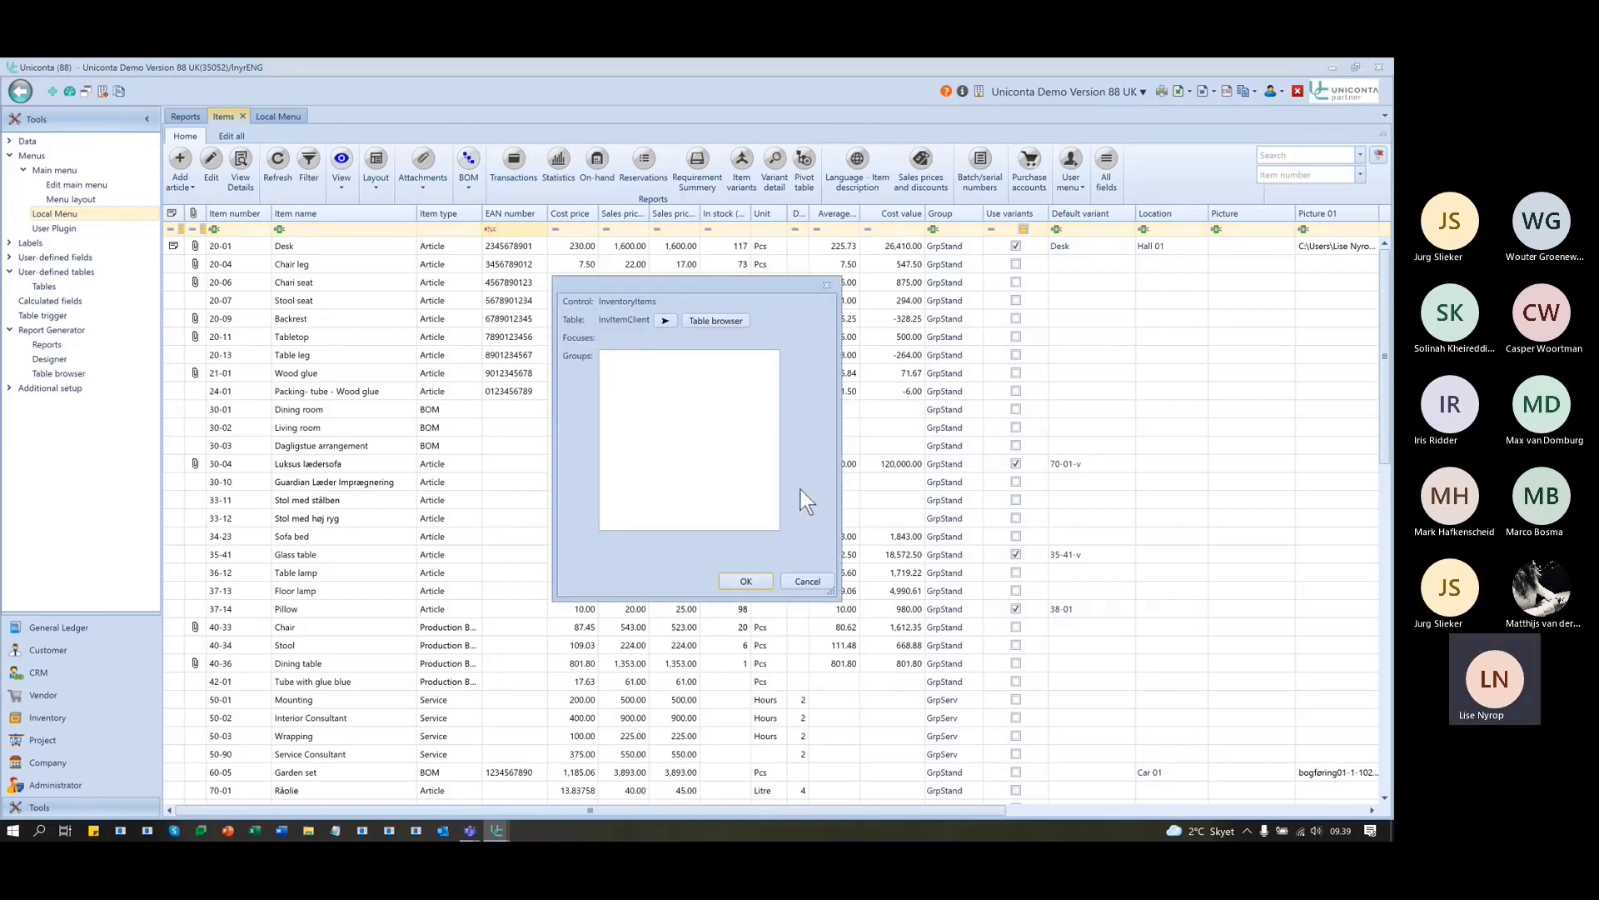
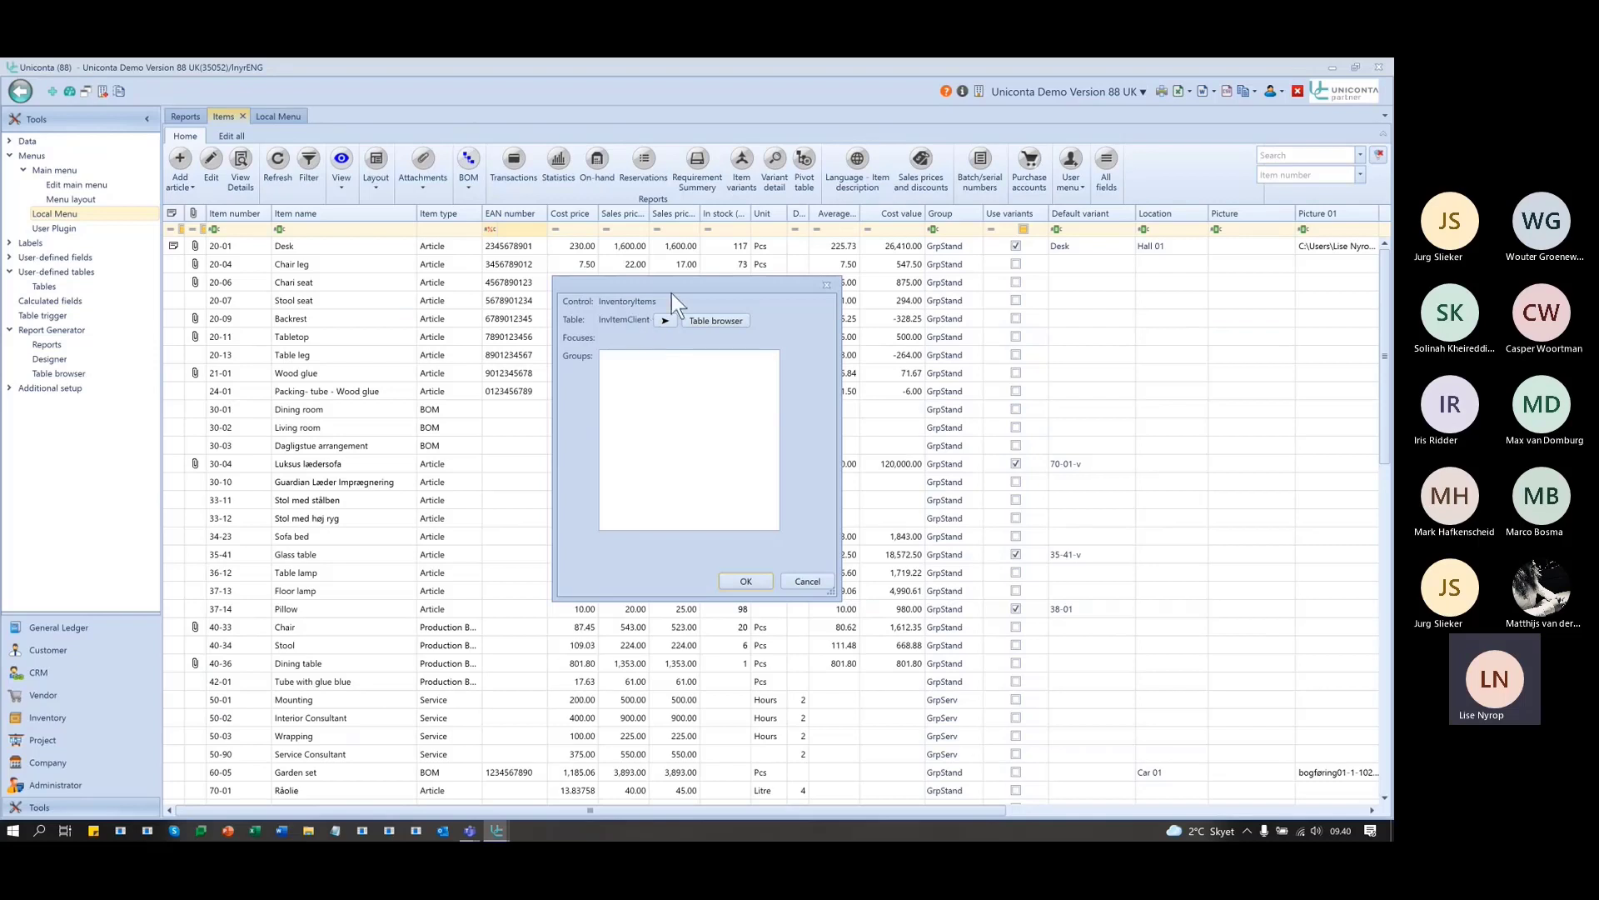
# - Close the control info and pick InventoryItems as the ControlName in the Local Menu editor
pyautogui.click(824, 284)
pyautogui.click(274, 116)
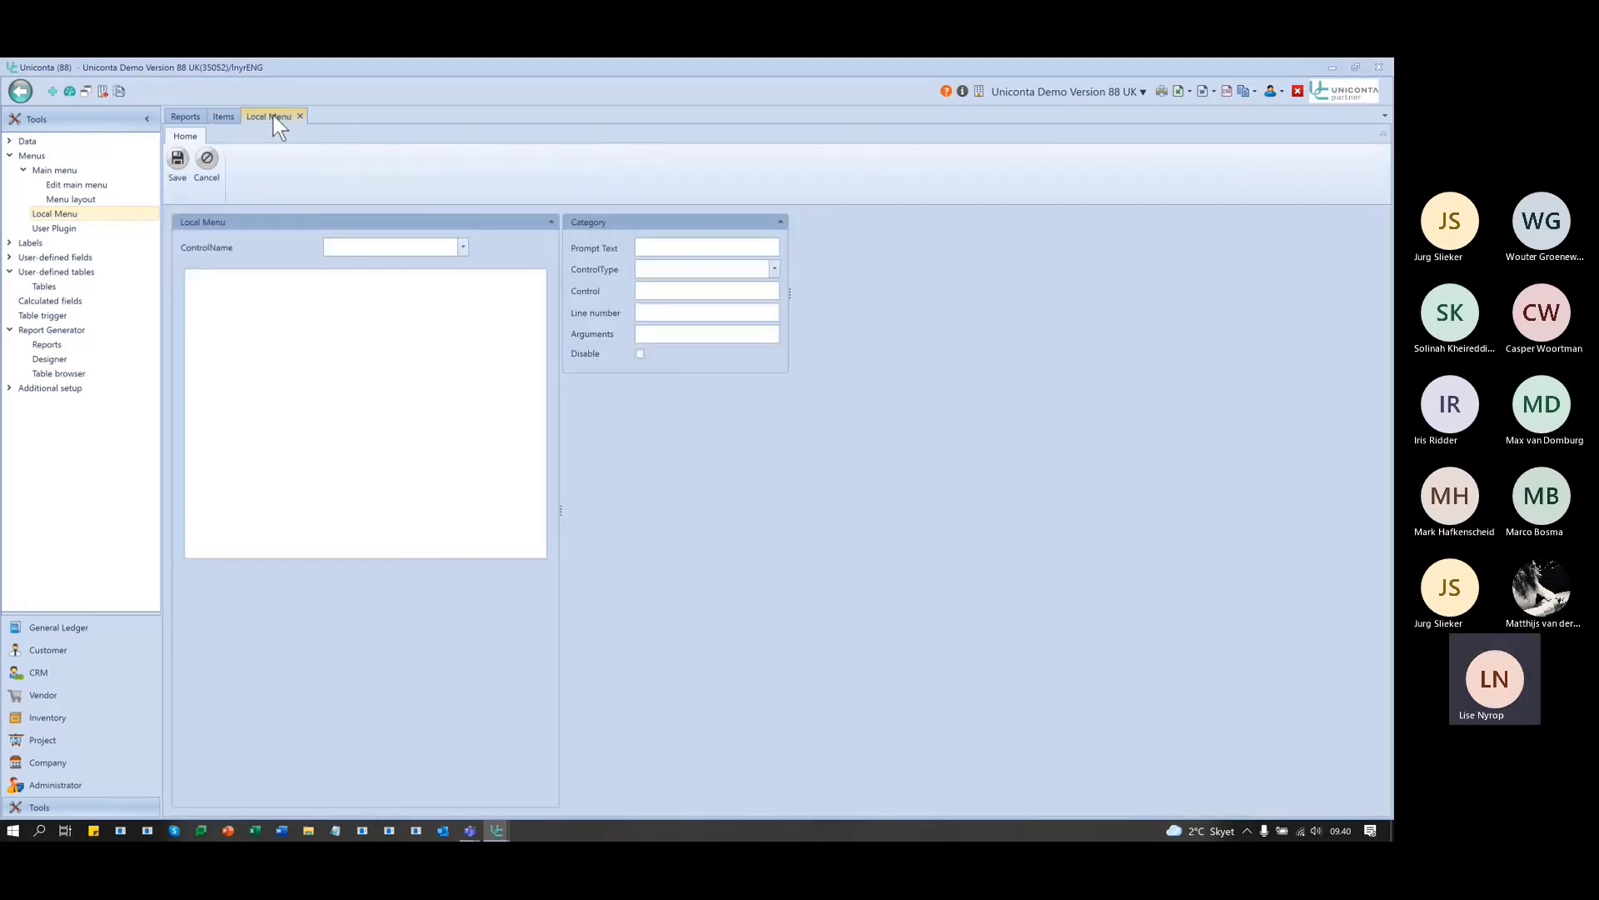
pyautogui.click(375, 246)
pyautogui.write('InventoryBOMStatement')
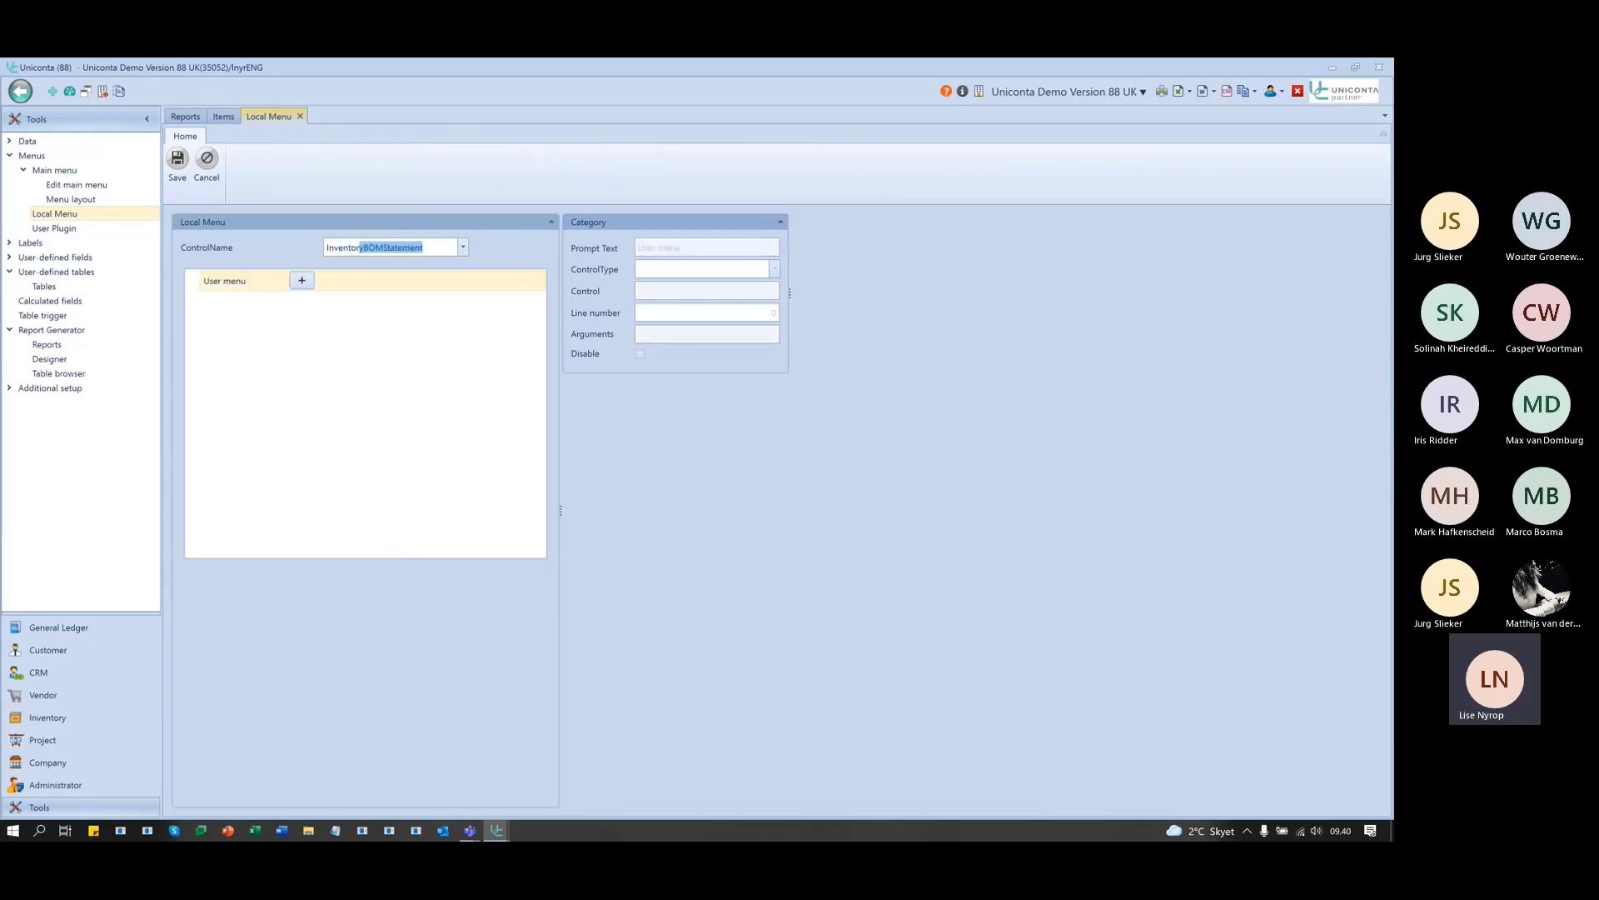
pyautogui.click(463, 248)
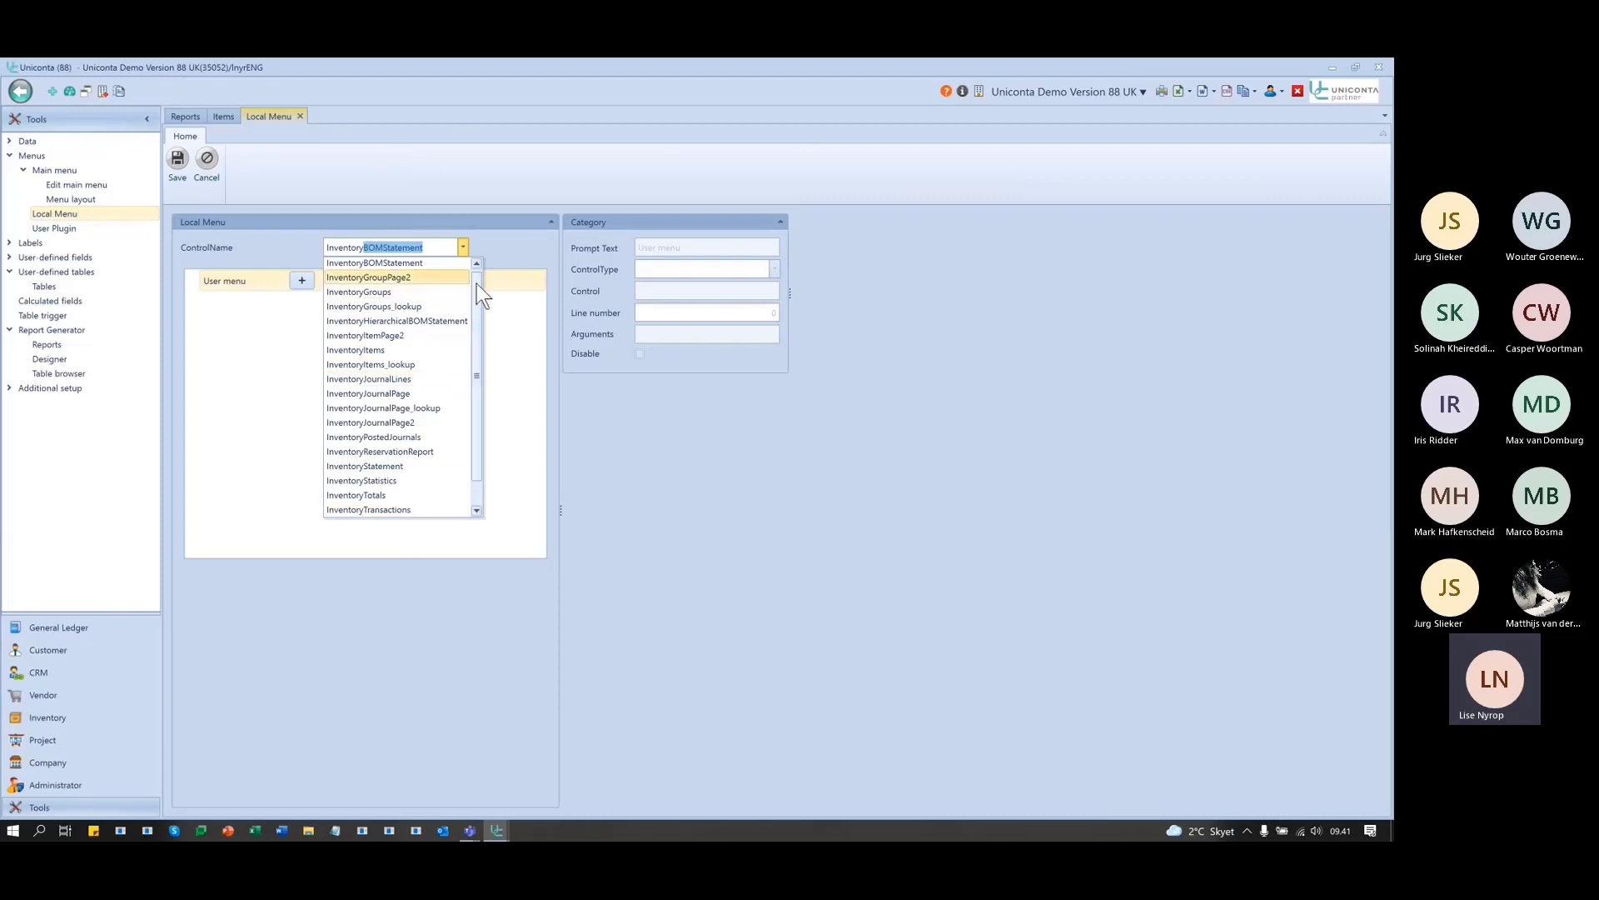
pyautogui.moveTo(475, 289); pyautogui.dragTo(473, 292)
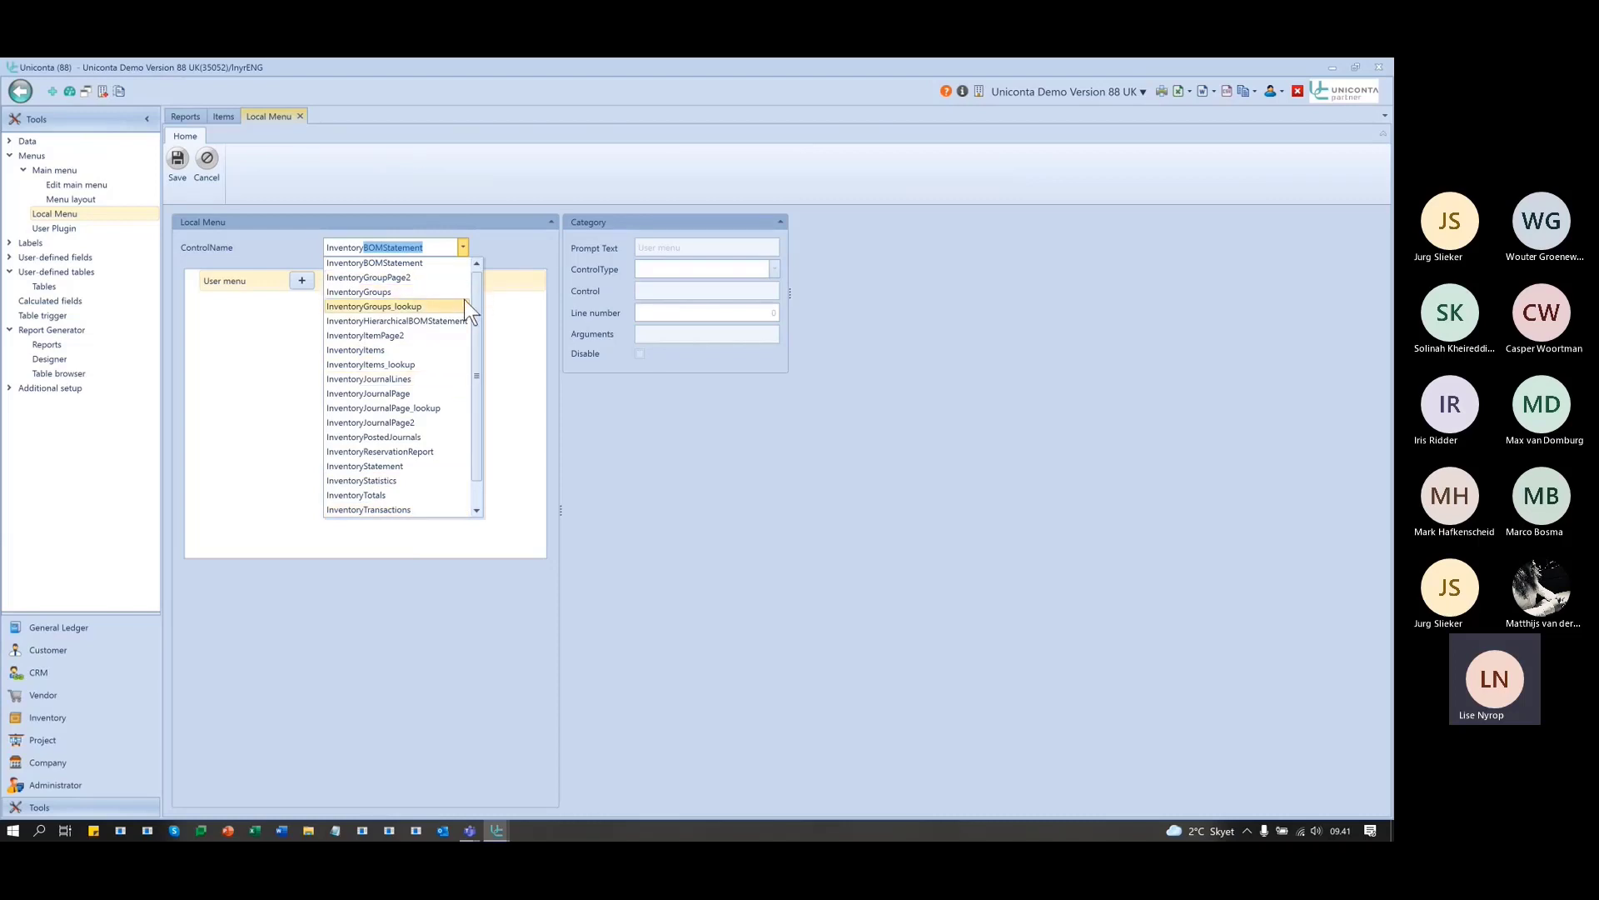
pyautogui.click(399, 349)
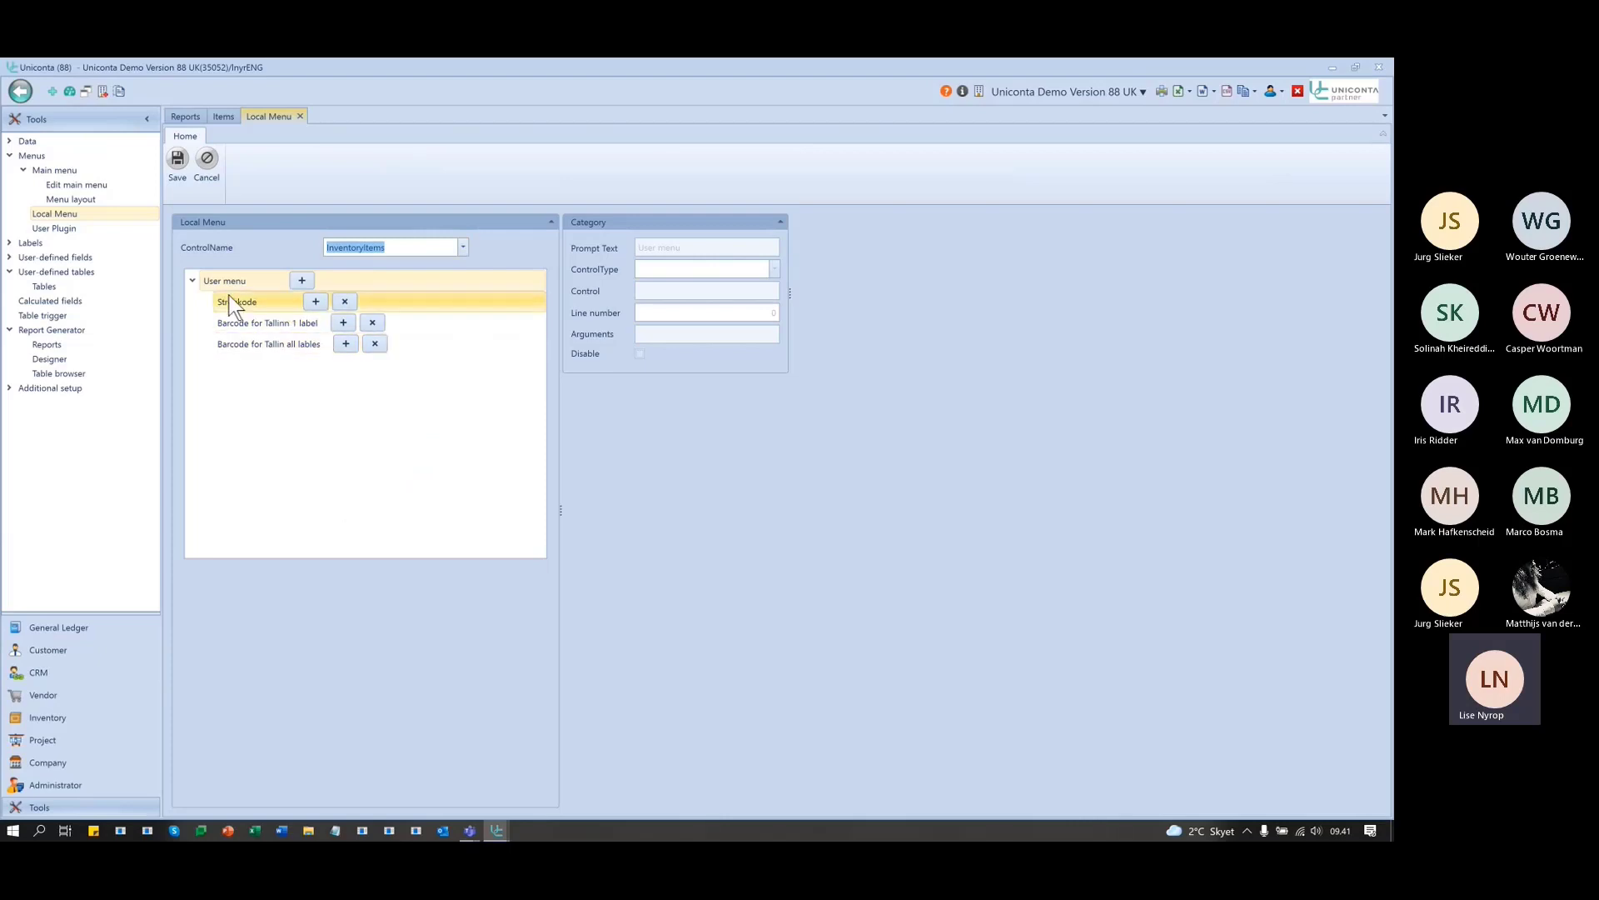
# - Delete the Stregkode and both Tallinn barcode entries from the InventoryItems user menu
pyautogui.click(376, 344)
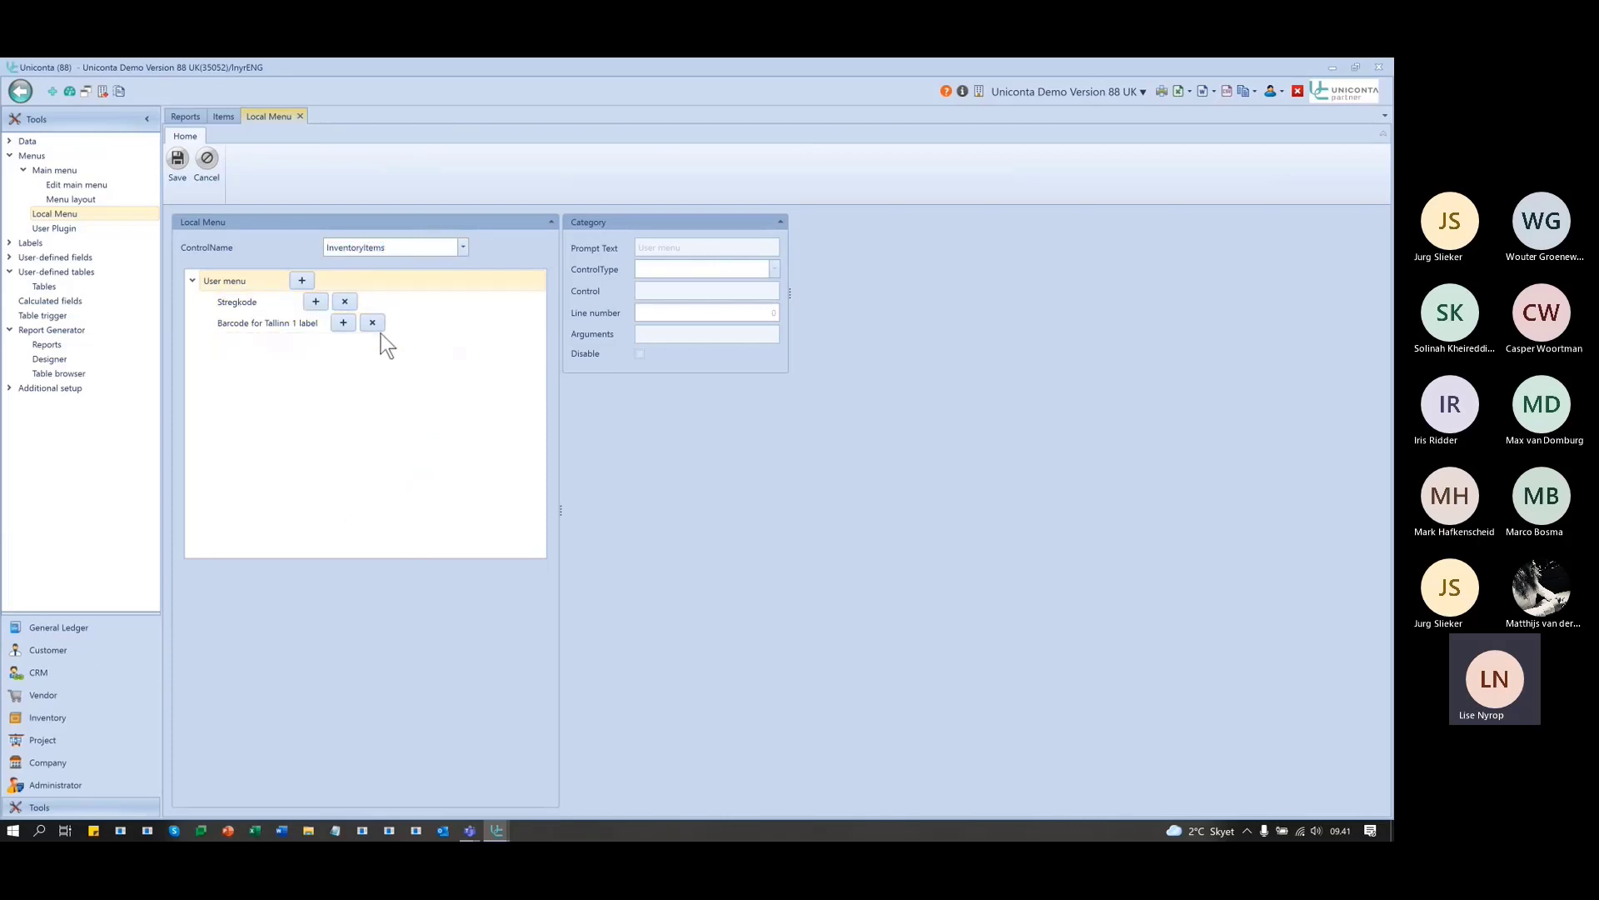
pyautogui.click(373, 323)
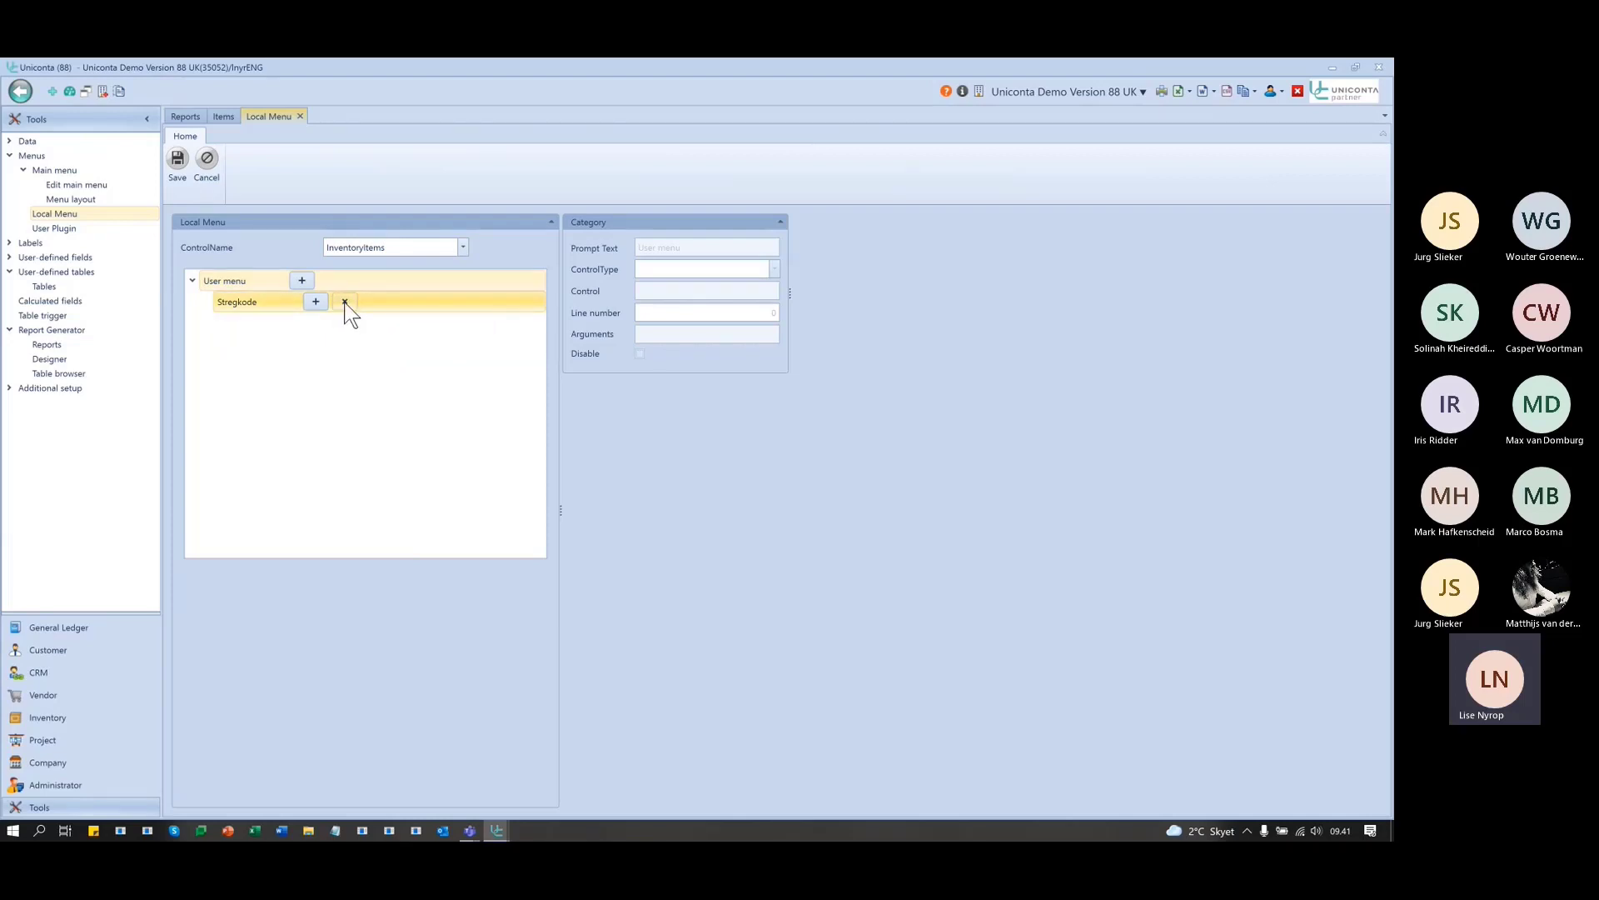
pyautogui.click(345, 302)
pyautogui.click(345, 302)
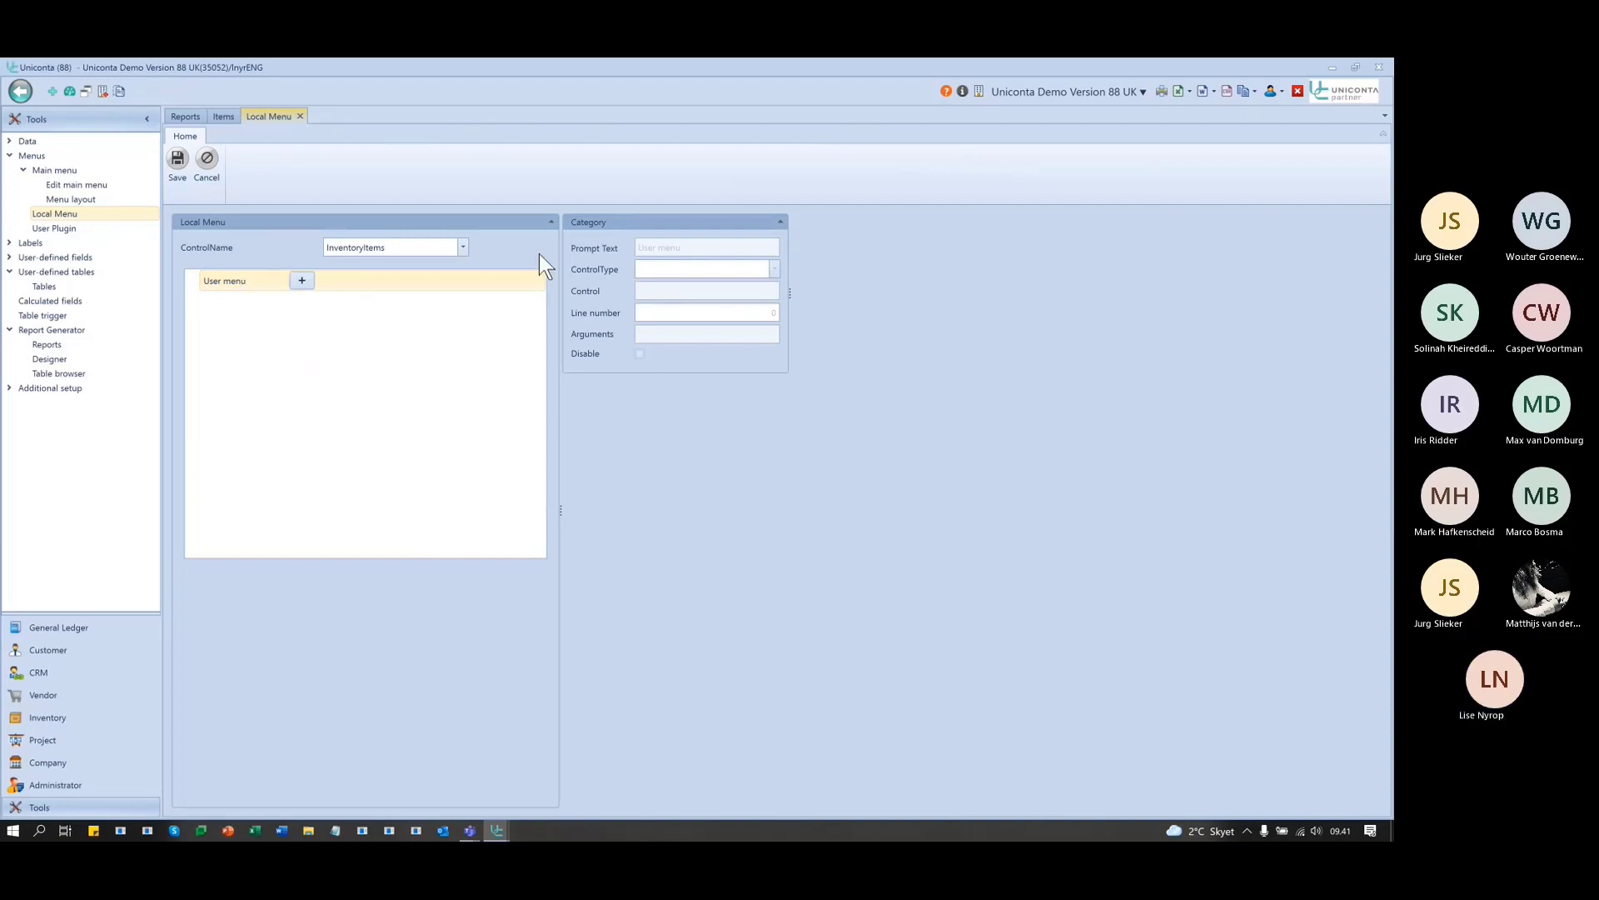
# - Add a new user menu entry with prompt text 'Barcodes'
pyautogui.click(302, 278)
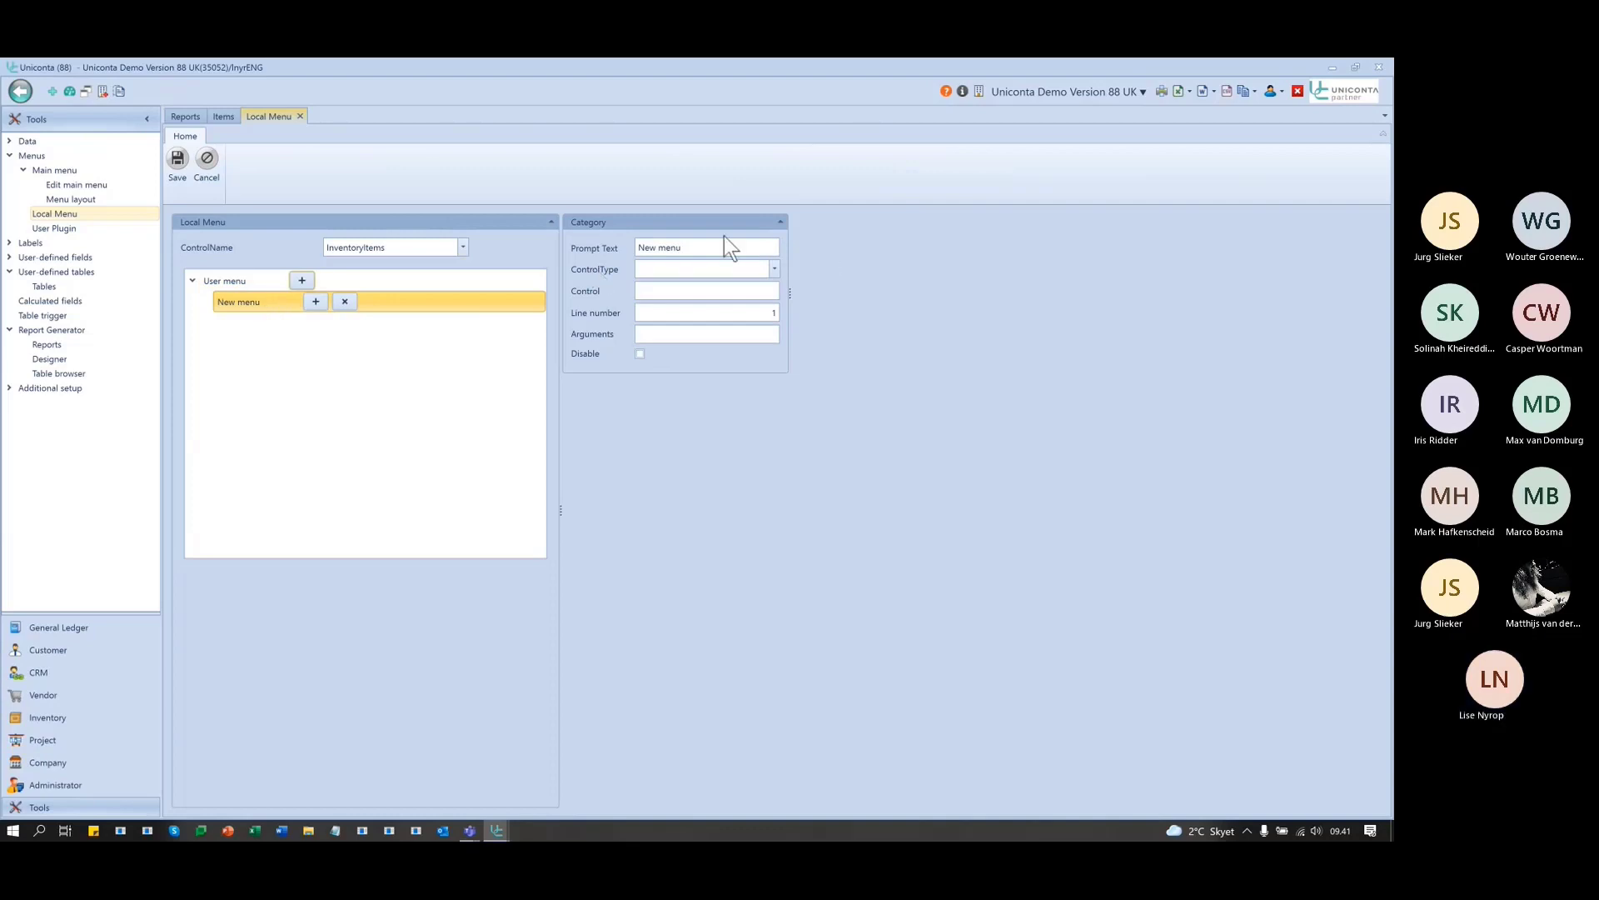
pyautogui.moveTo(721, 247); pyautogui.dragTo(512, 263)
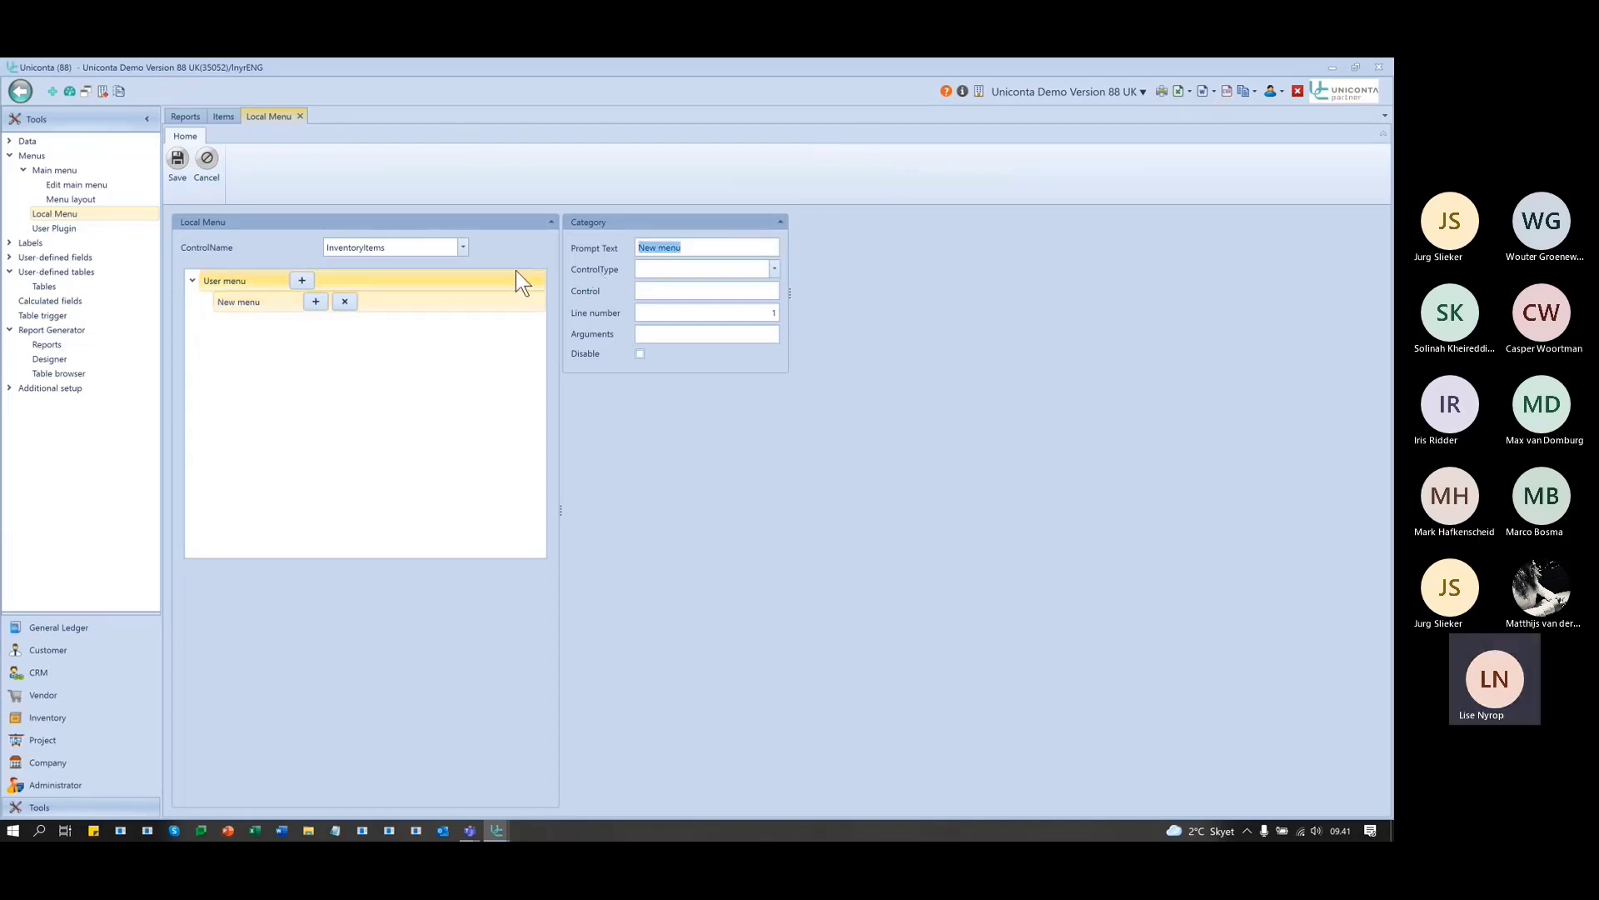
pyautogui.write('Barcodes')
pyautogui.click(775, 268)
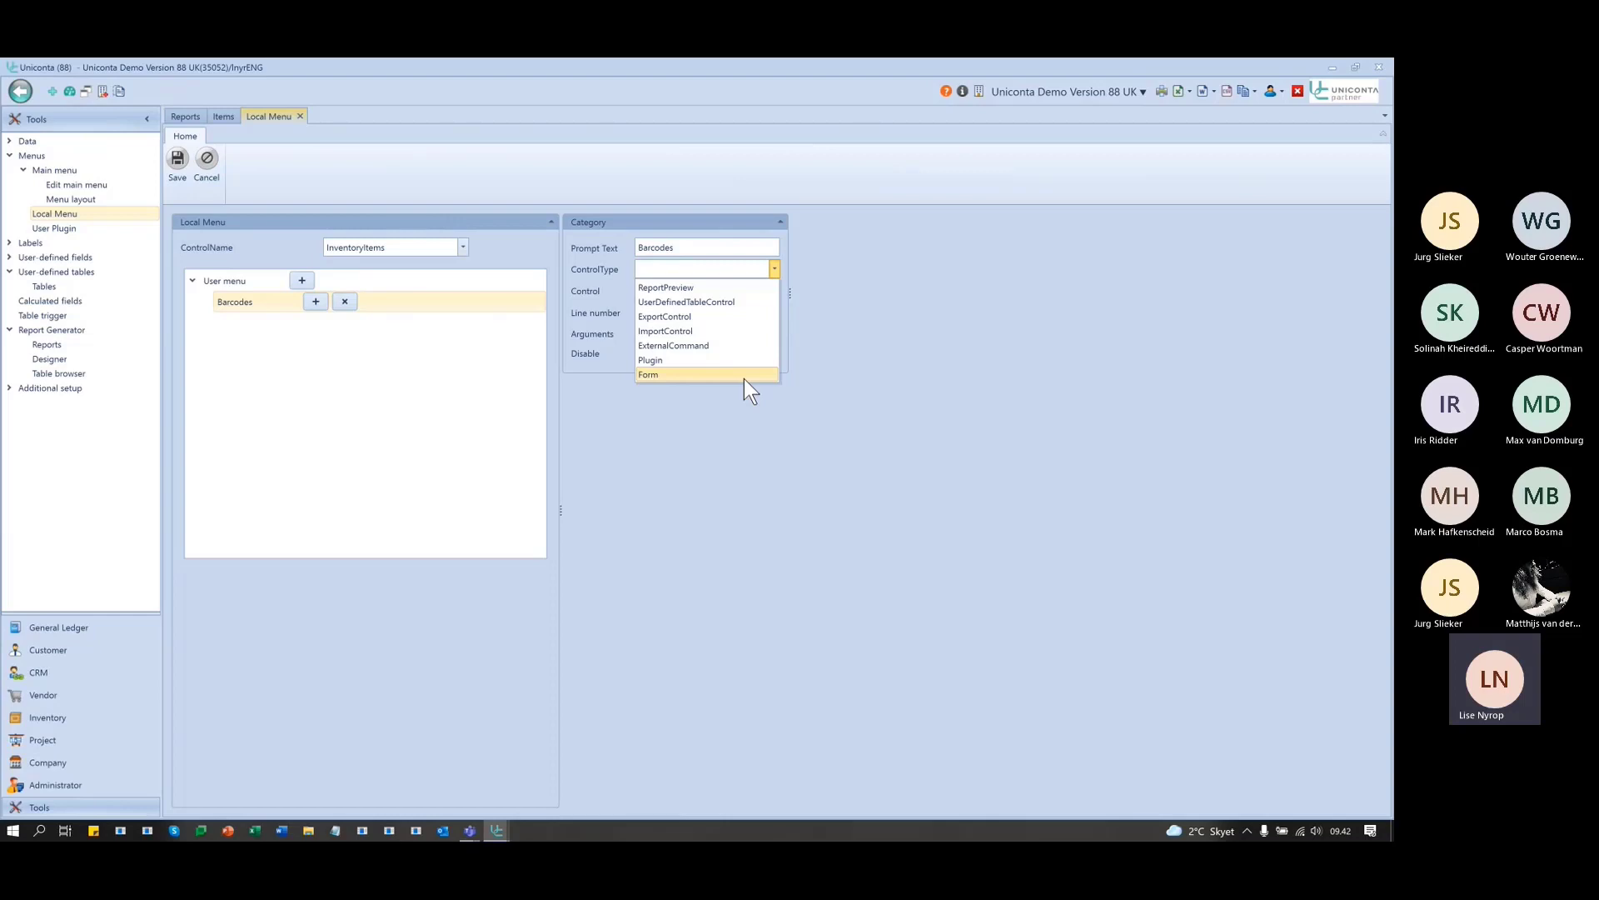
# - Make the Barcodes entry a ReportPreview of the Barcodes report, then switch to Chrome
pyautogui.click(739, 287)
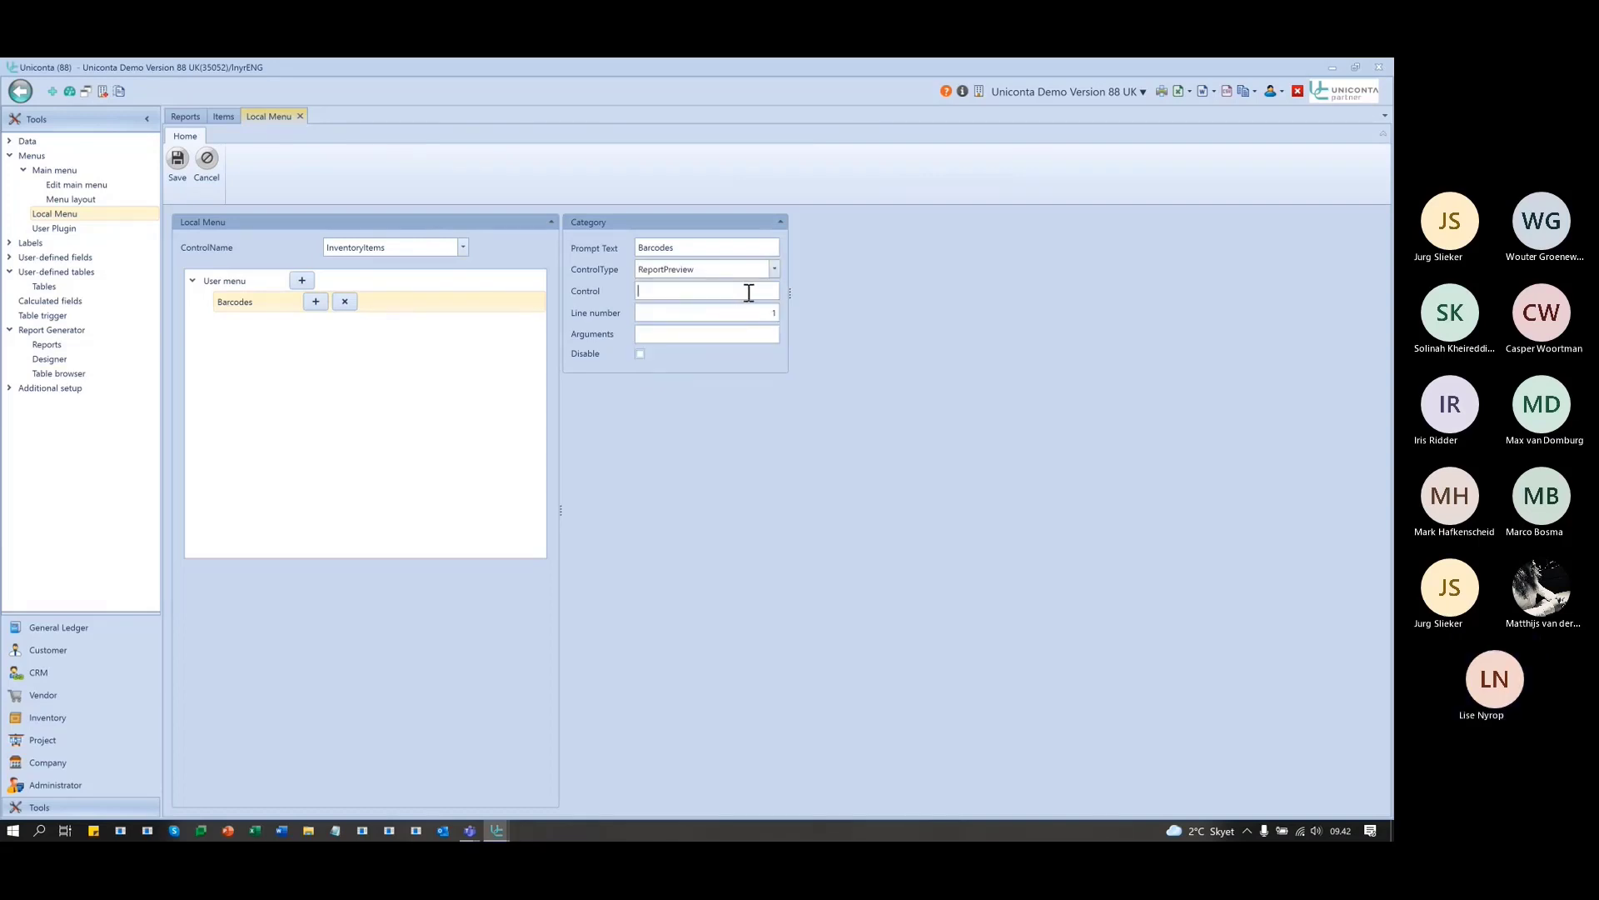
pyautogui.click(749, 292)
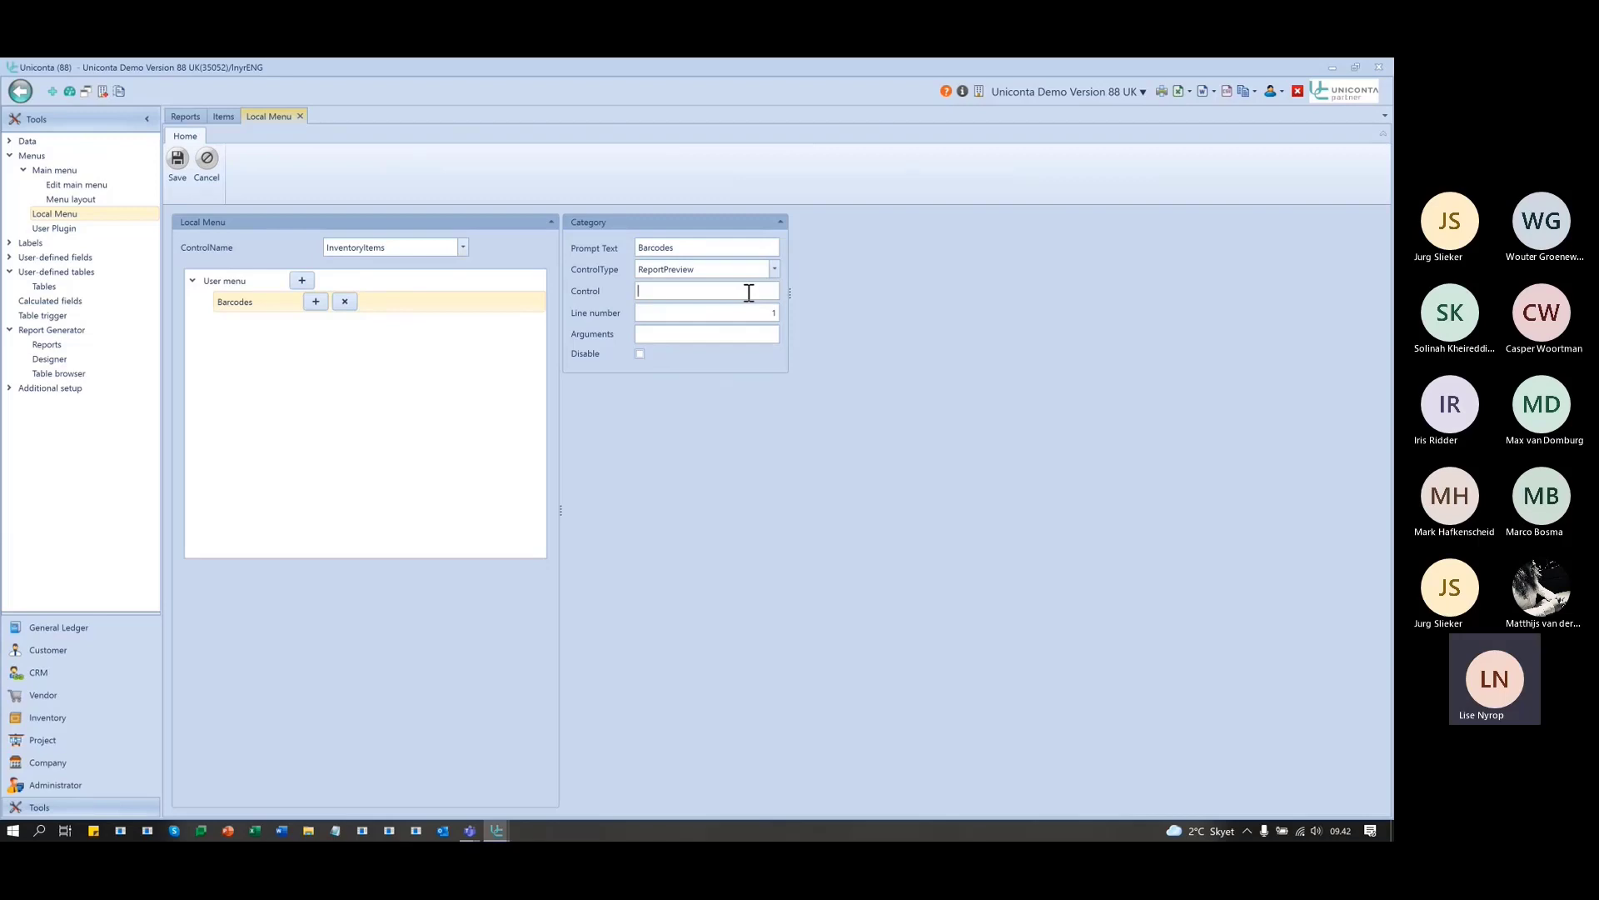
pyautogui.write('Barcodes')
pyautogui.click(763, 334)
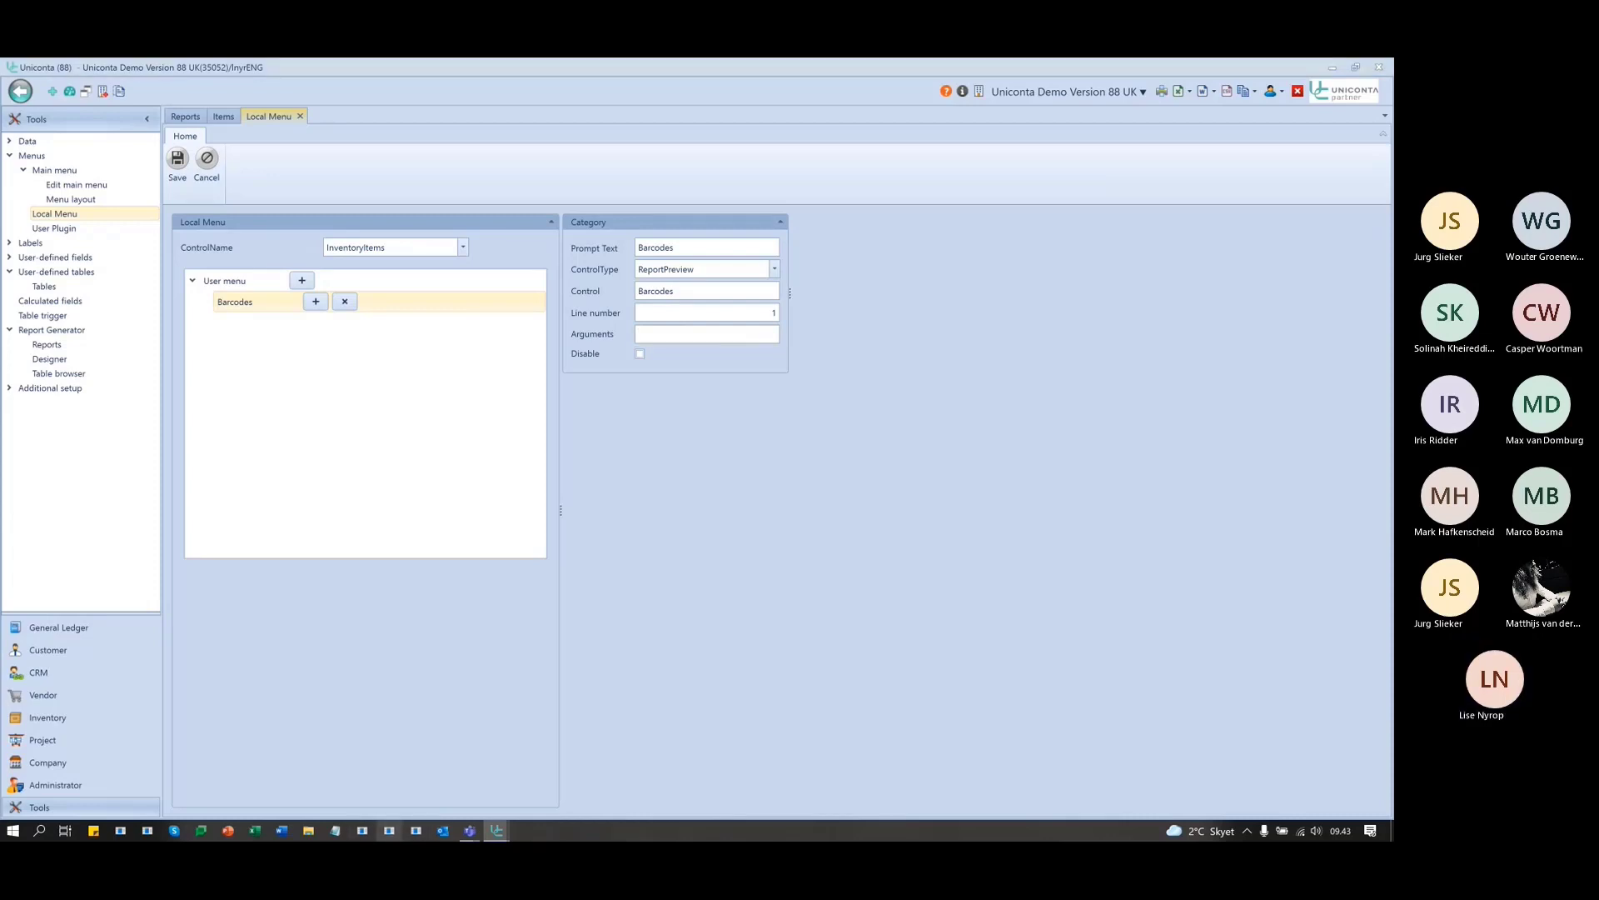
pyautogui.click(405, 834)
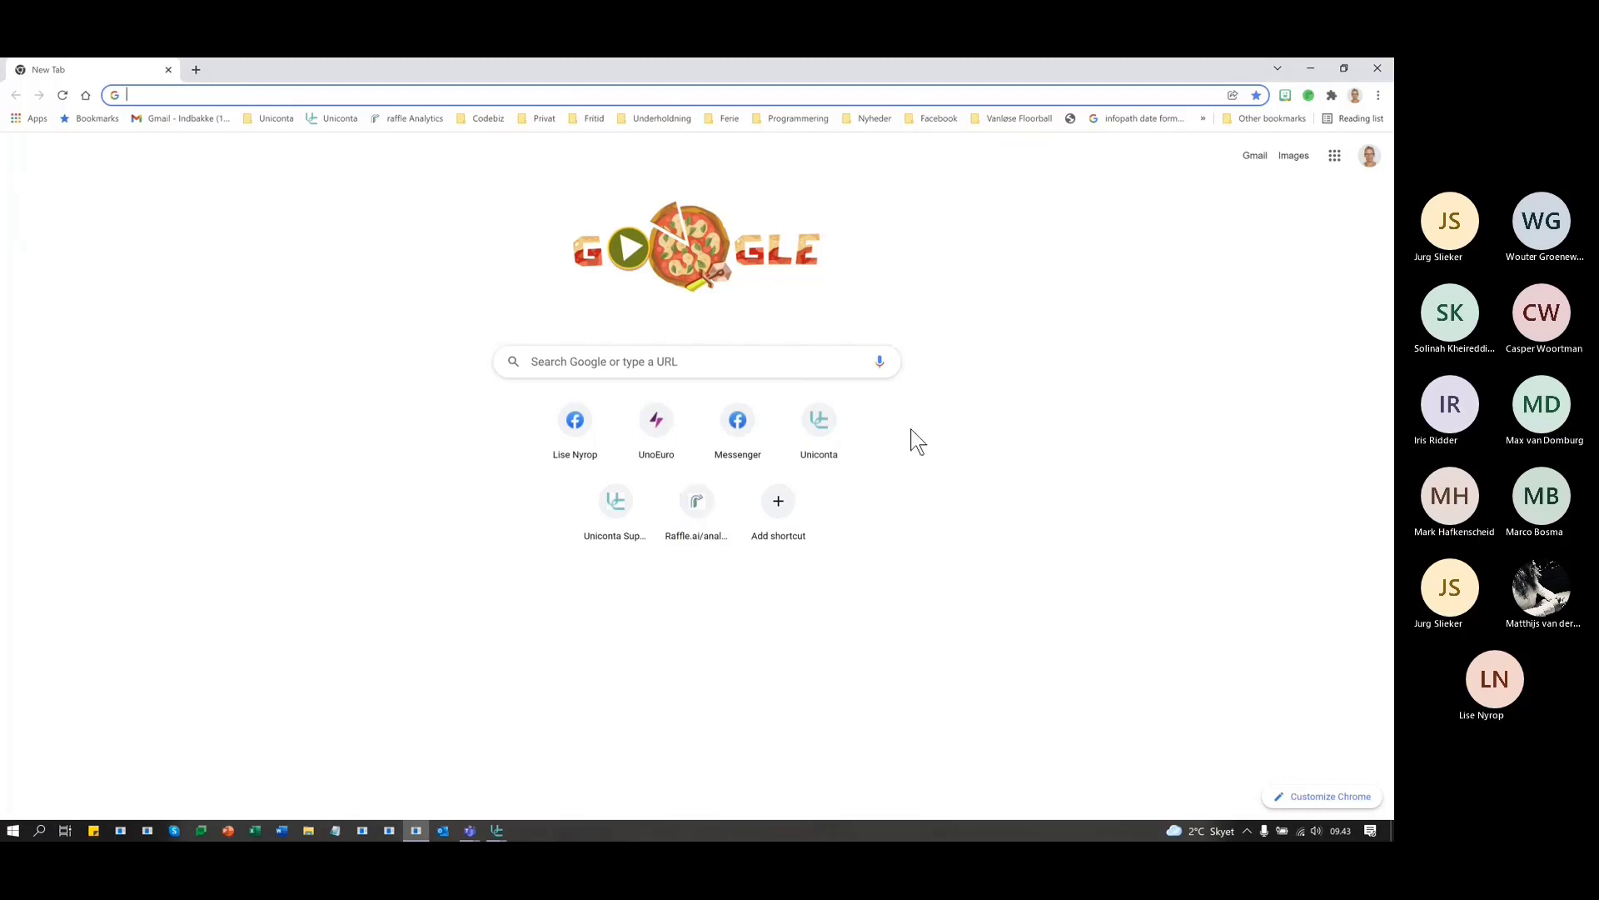
# - Go from the Uniconta website to Unipedia and browse the expanded Værktøjer section
pyautogui.click(842, 444)
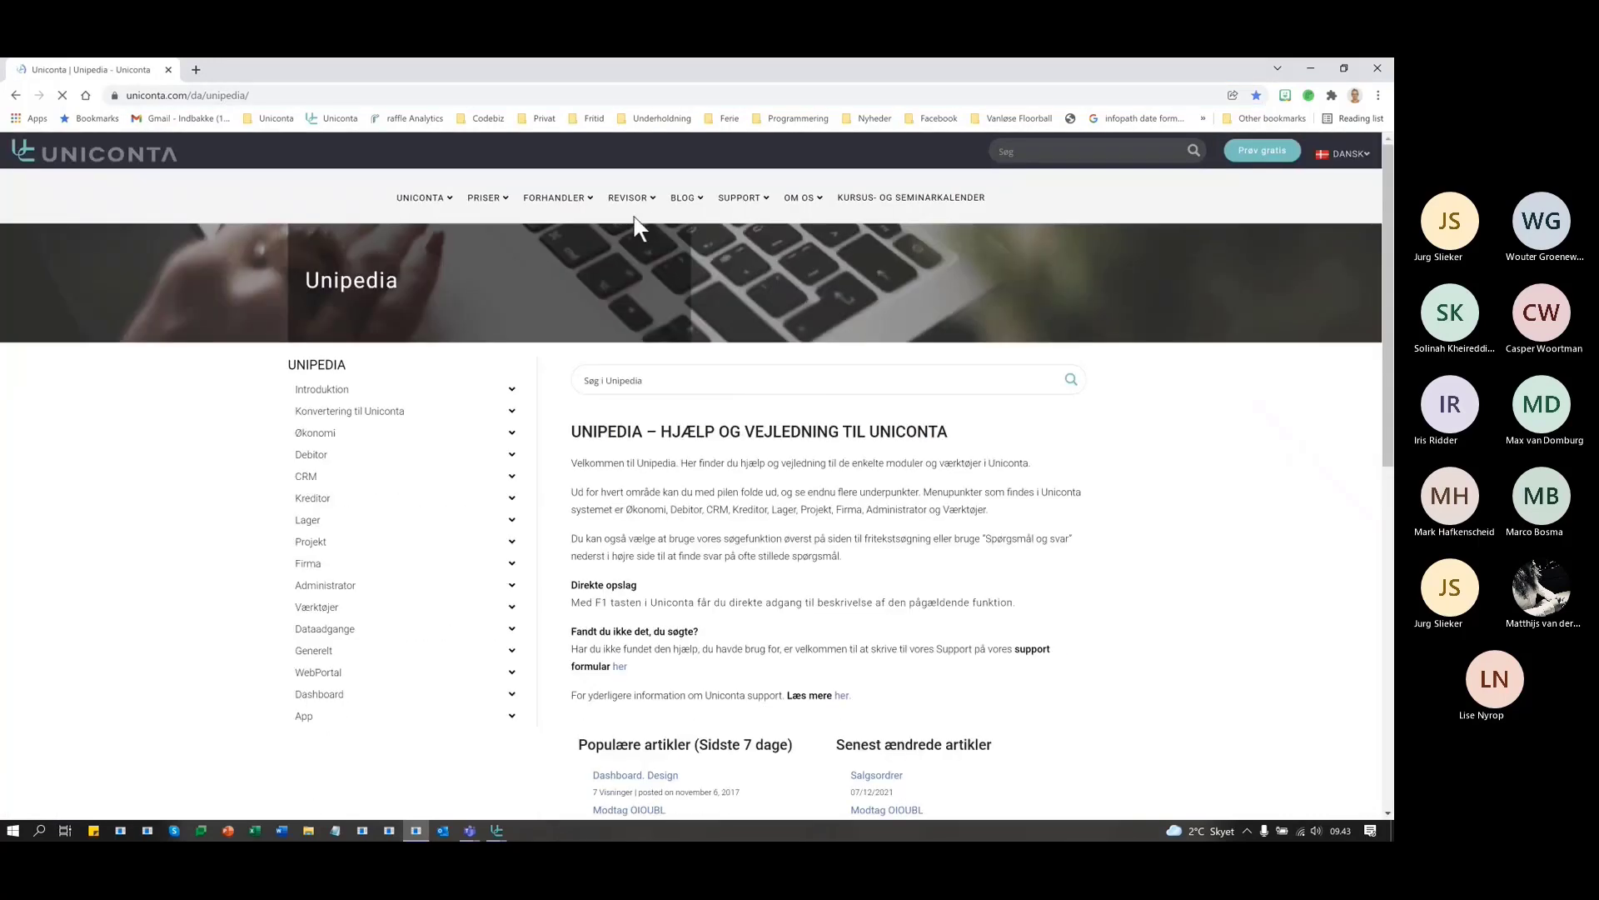
pyautogui.moveTo(584, 215)
pyautogui.moveTo(740, 210)
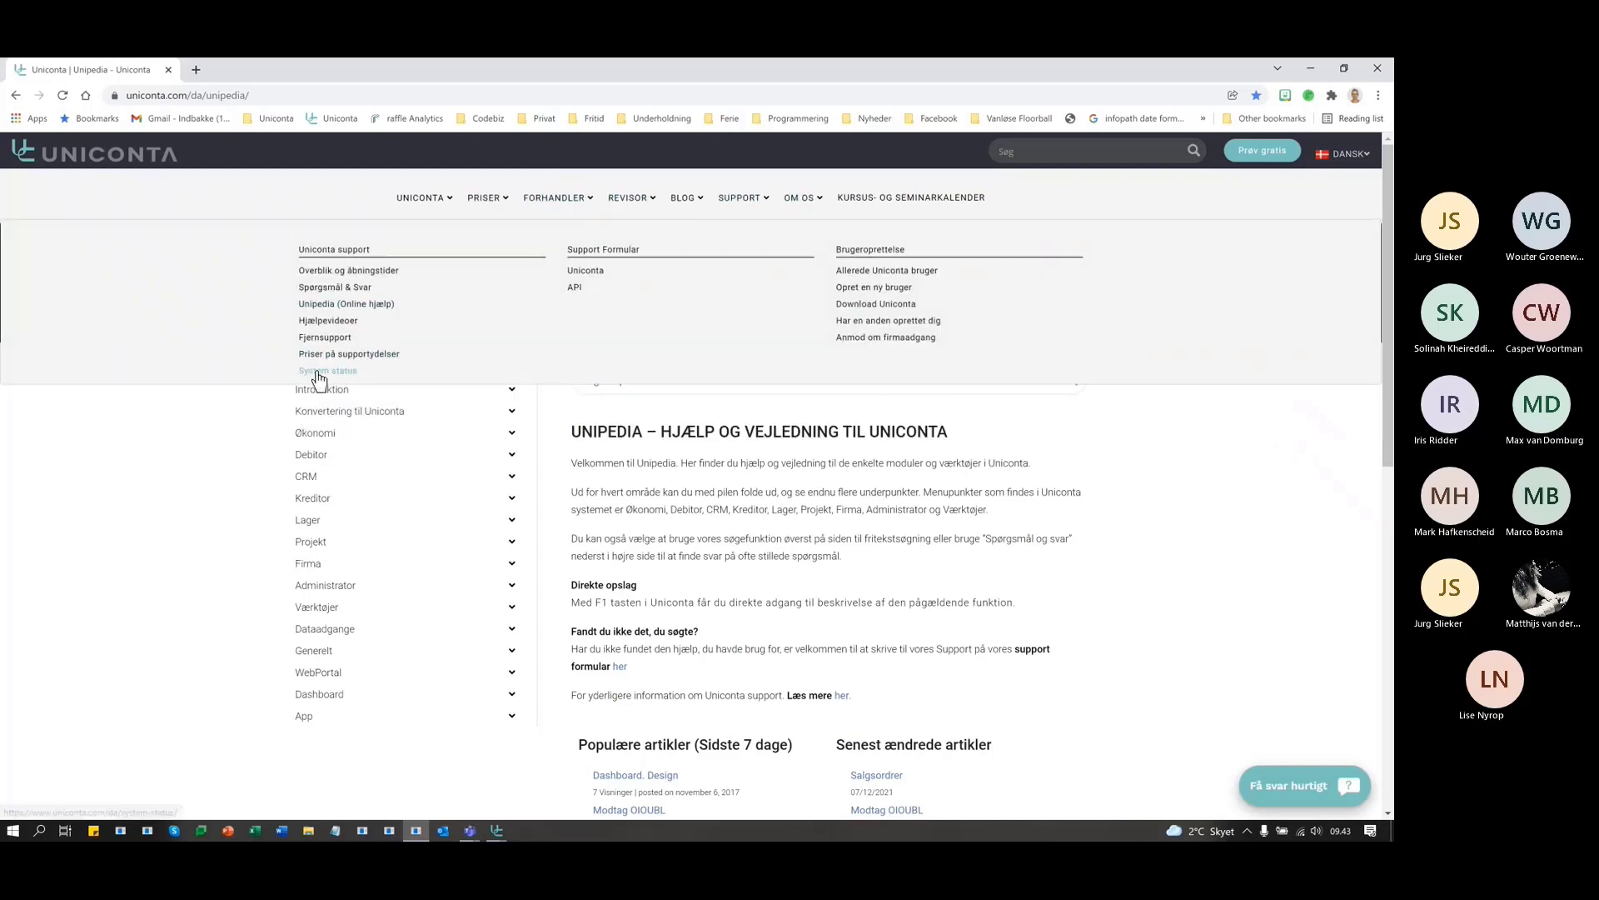
pyautogui.click(345, 305)
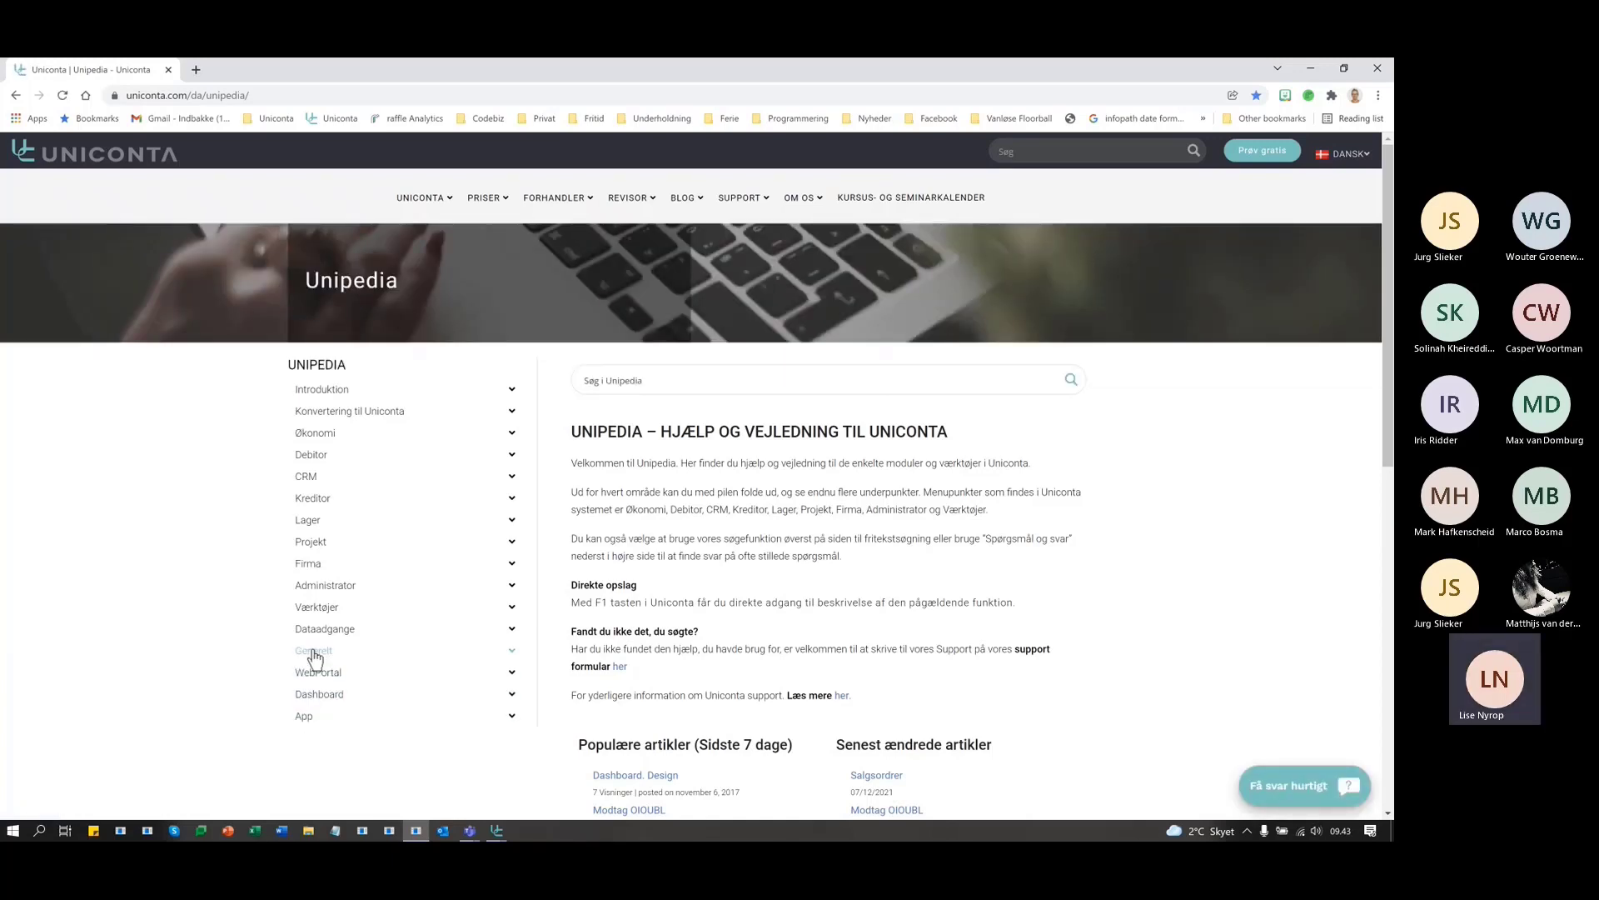
pyautogui.click(321, 609)
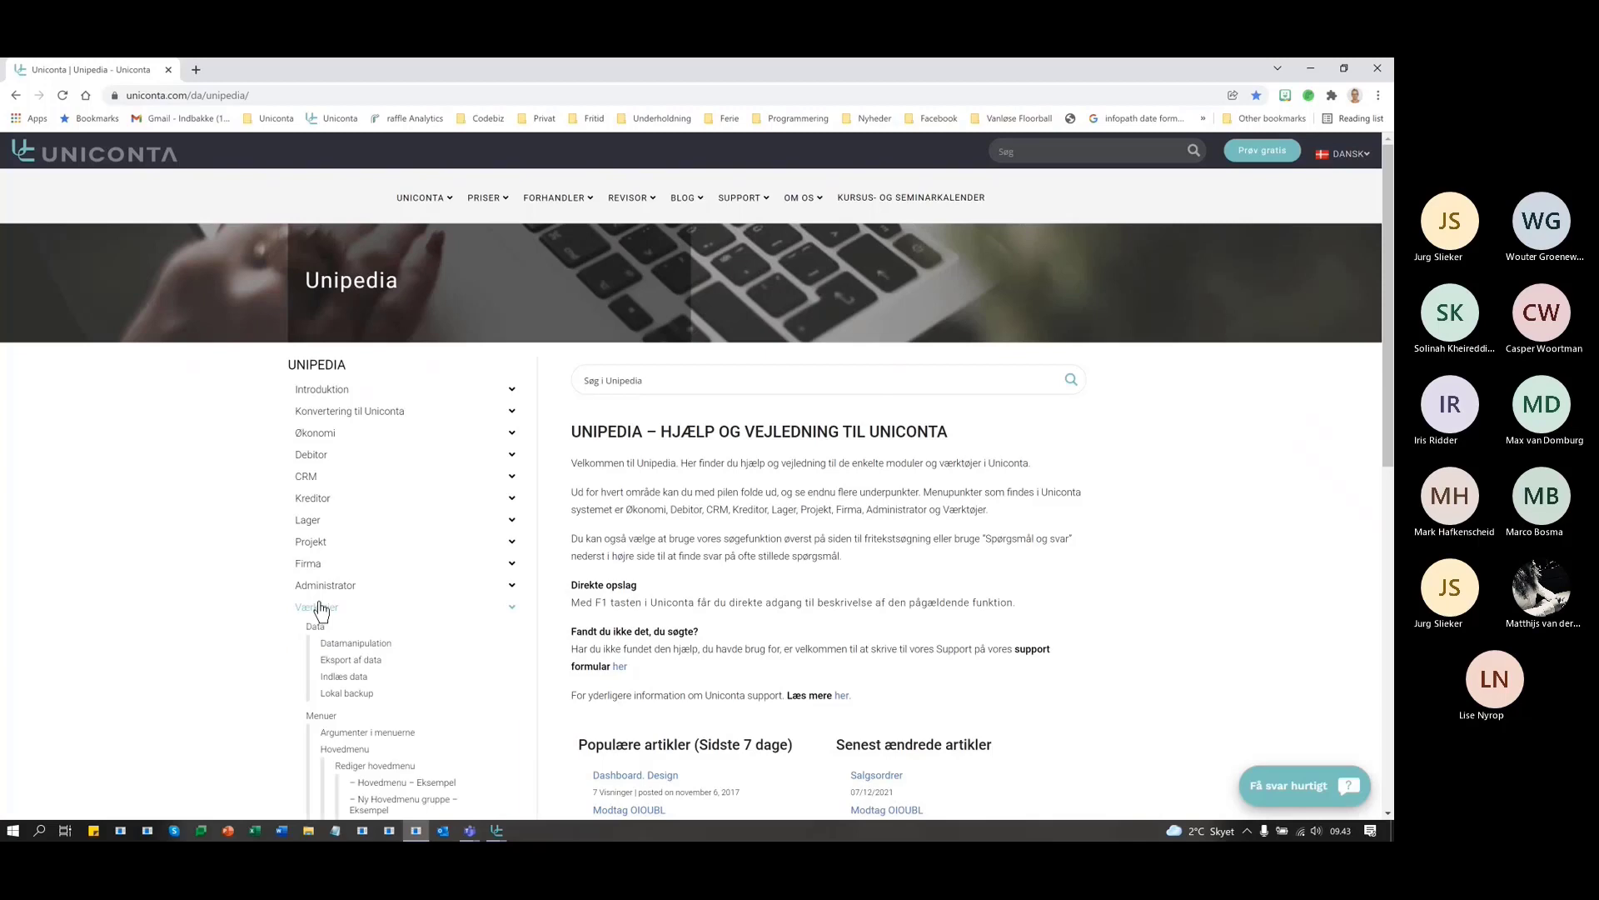
pyautogui.scroll(-5, 409, 673)
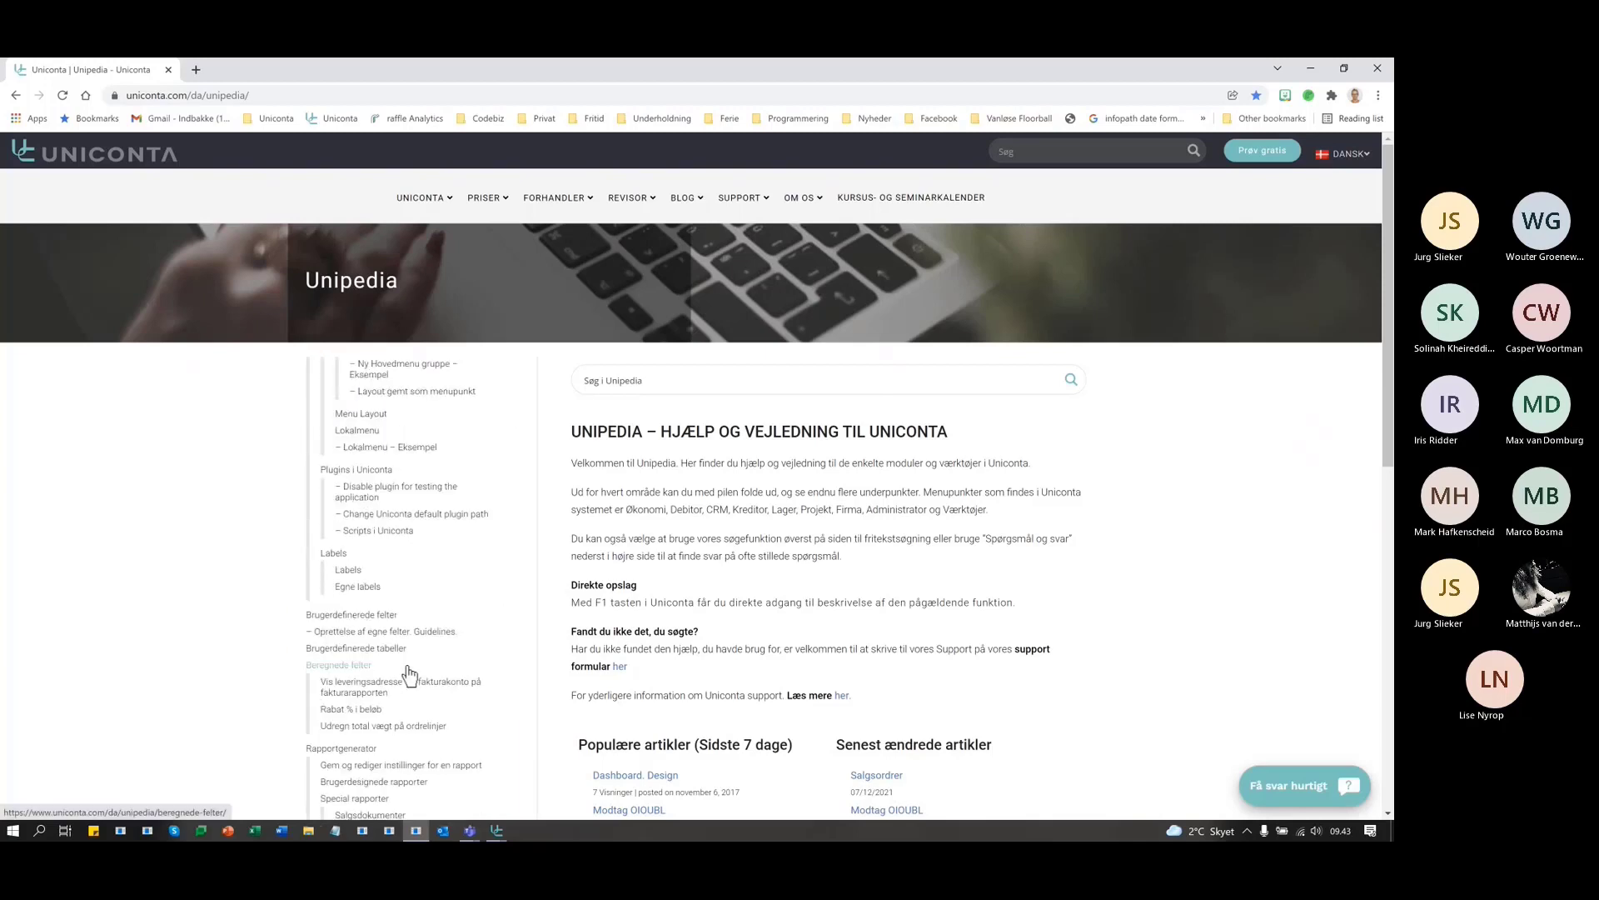
pyautogui.scroll(-2, 408, 673)
pyautogui.scroll(-2, 408, 673)
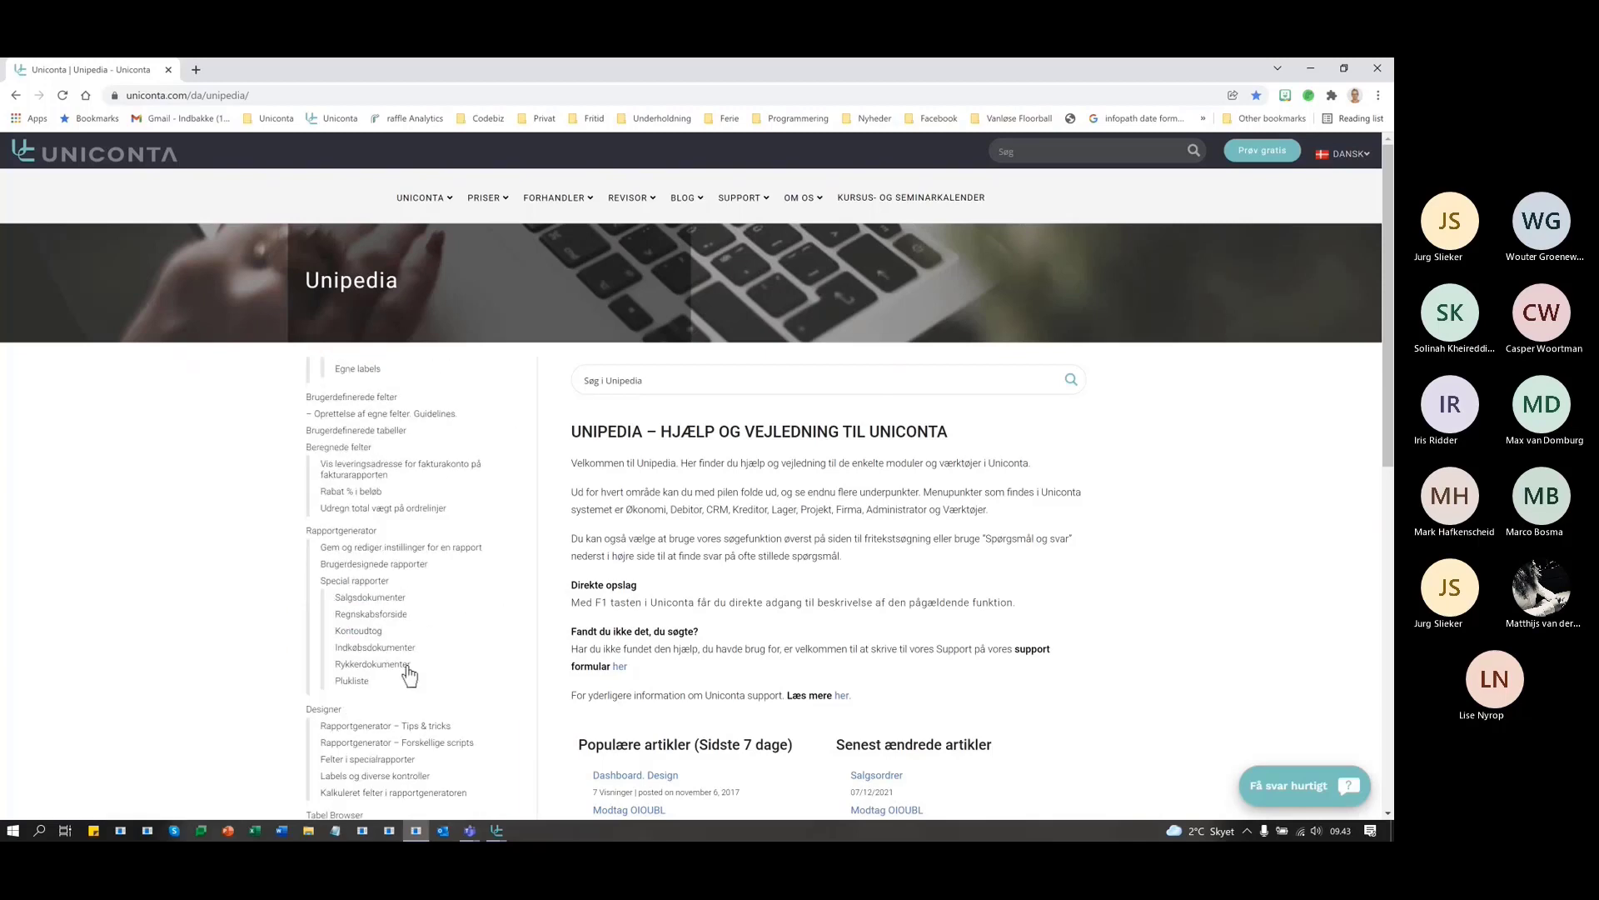
pyautogui.scroll(-2, 408, 676)
pyautogui.scroll(-2, 408, 675)
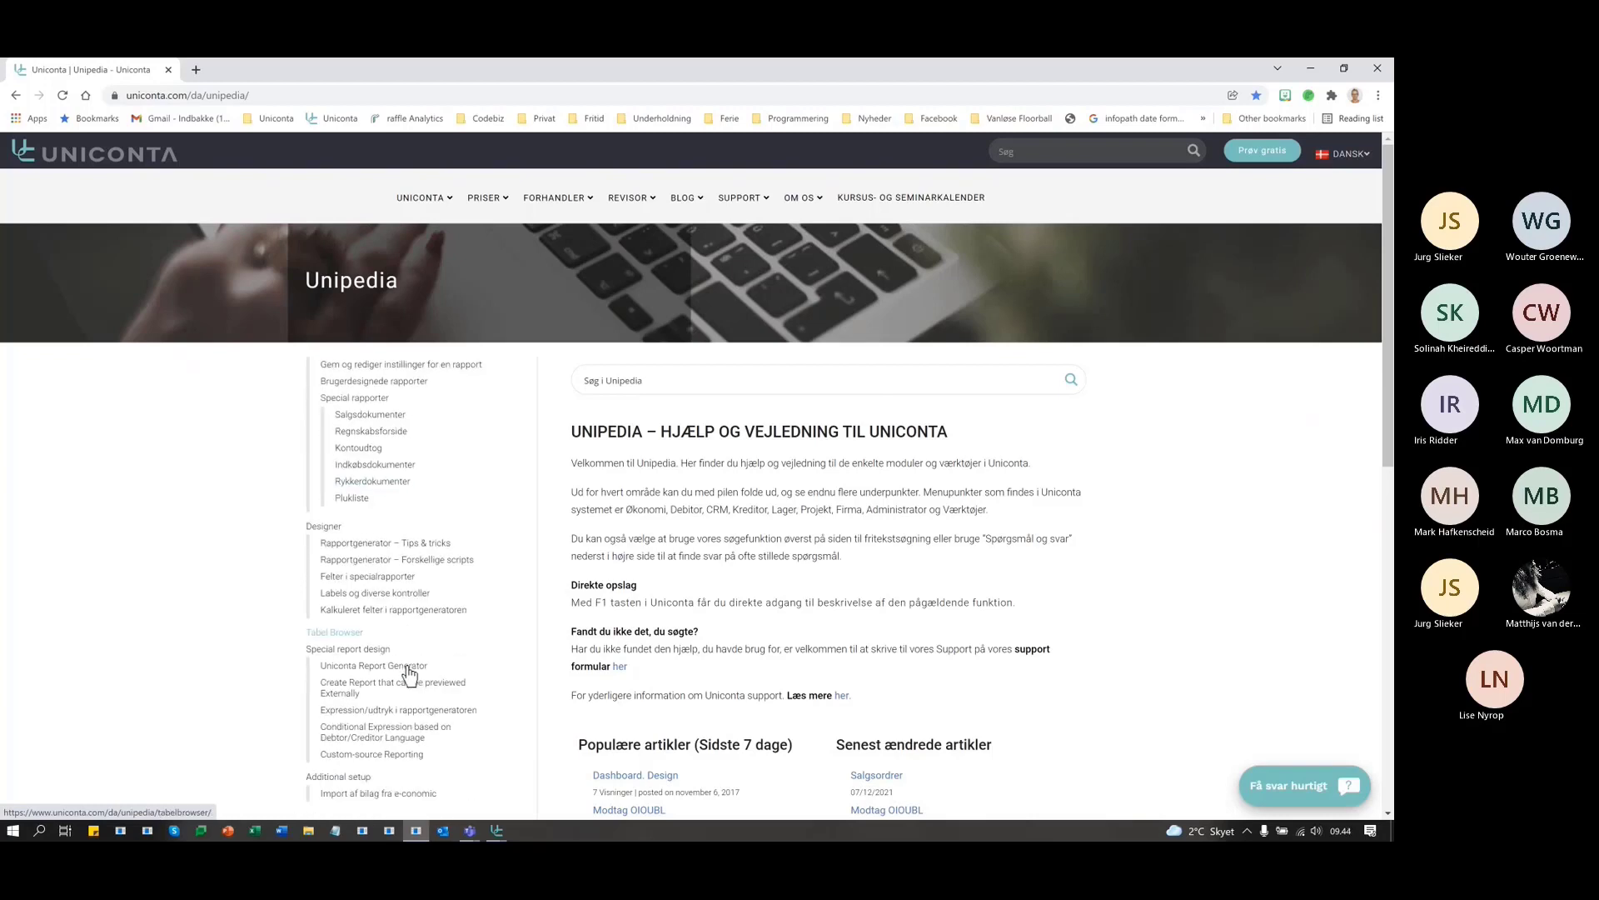
# - Search Unipedia for 'agument'
pyautogui.click(714, 382)
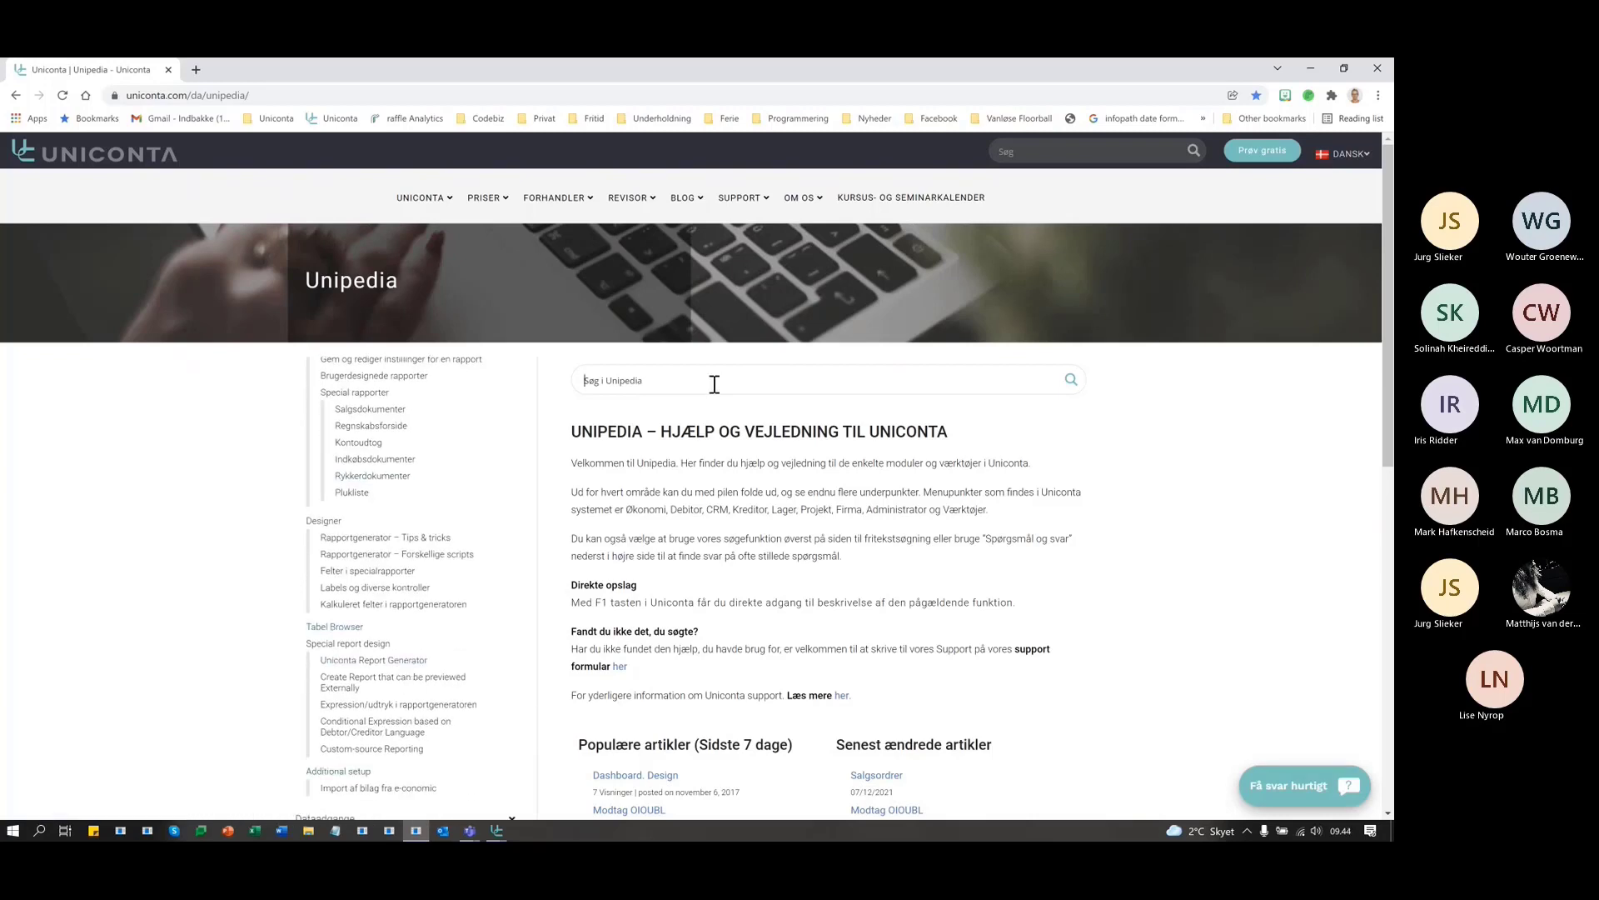
pyautogui.write('agument')
pyautogui.press('Return')
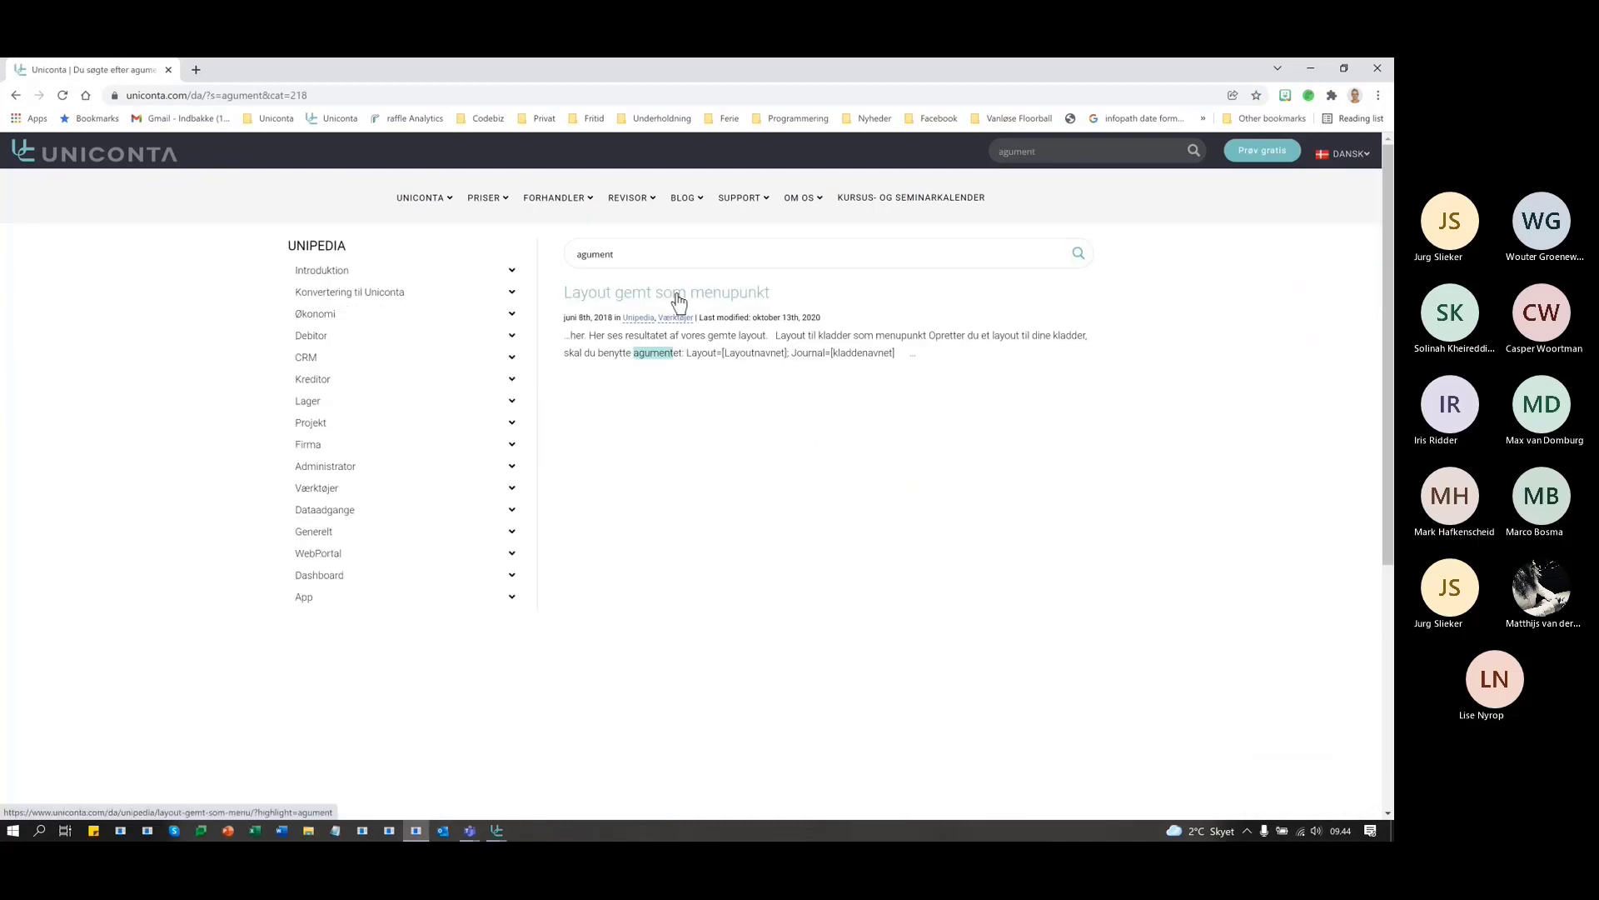
# - Open and read the 'Layout gemt som menupunkt' article's menu item setup instructions
pyautogui.click(677, 295)
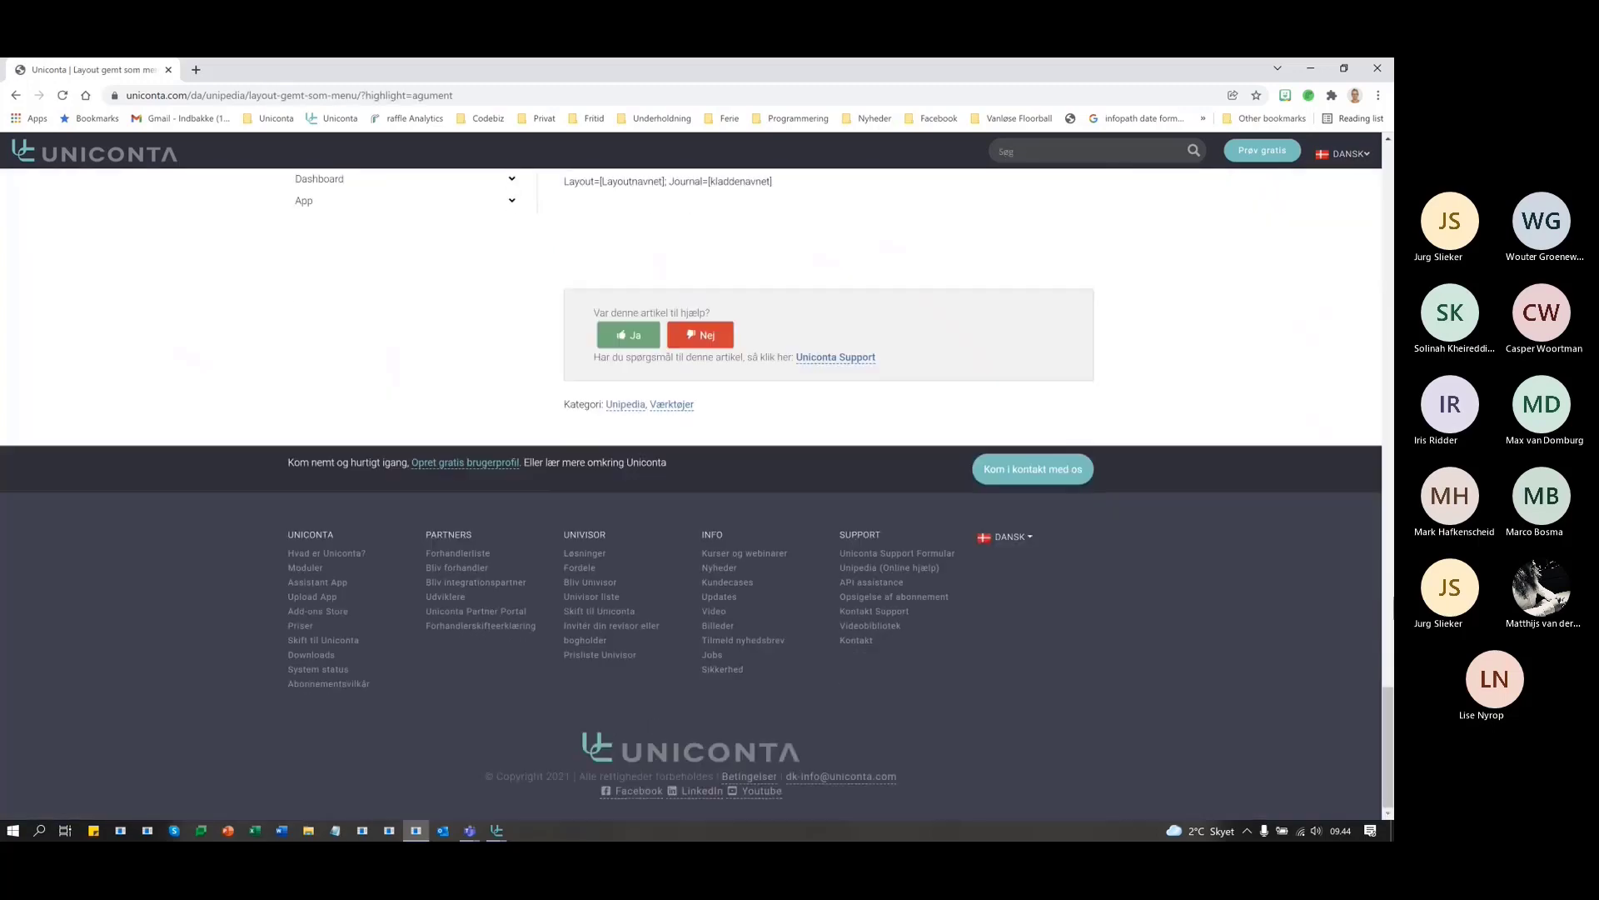
pyautogui.scroll(7, 1271, 343)
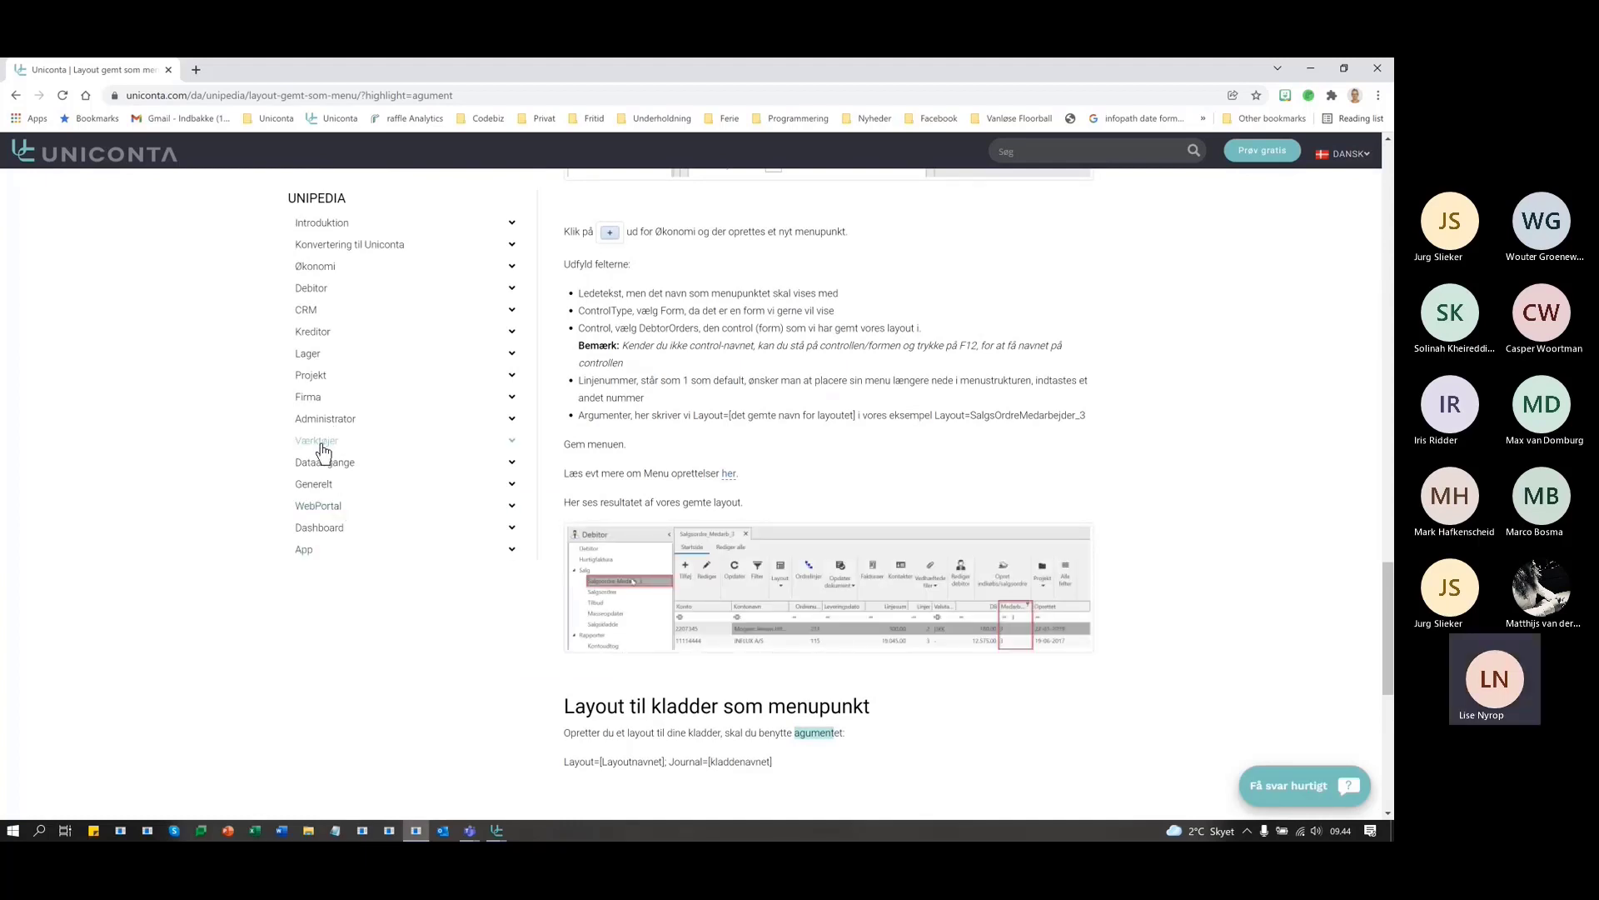
pyautogui.moveTo(323, 451); pyautogui.dragTo(776, 490)
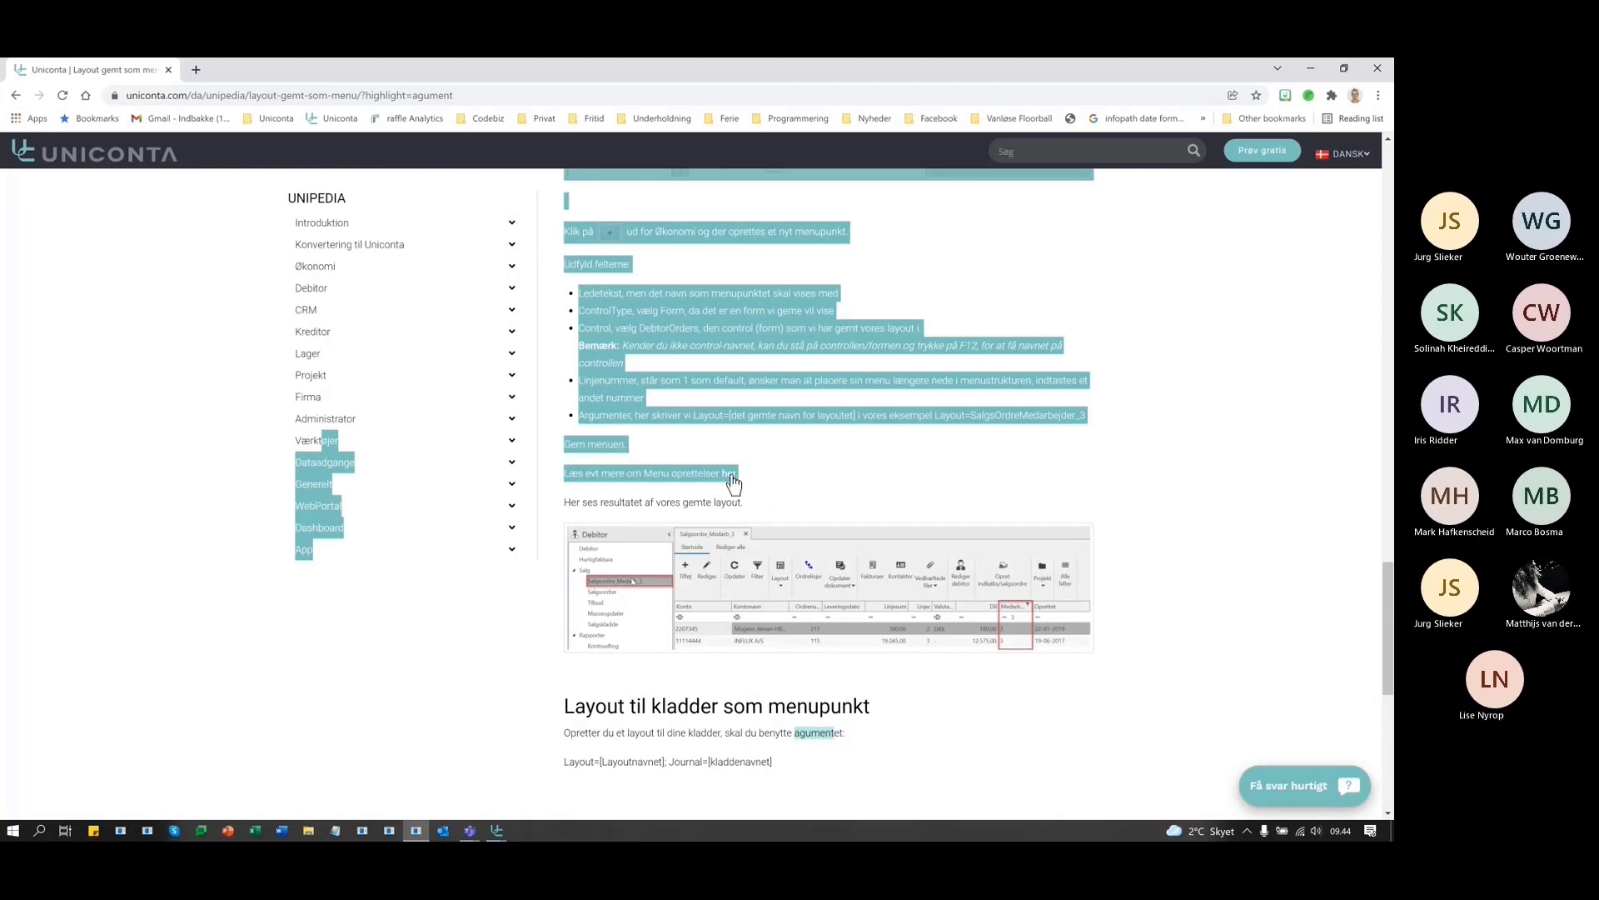
pyautogui.click(648, 329)
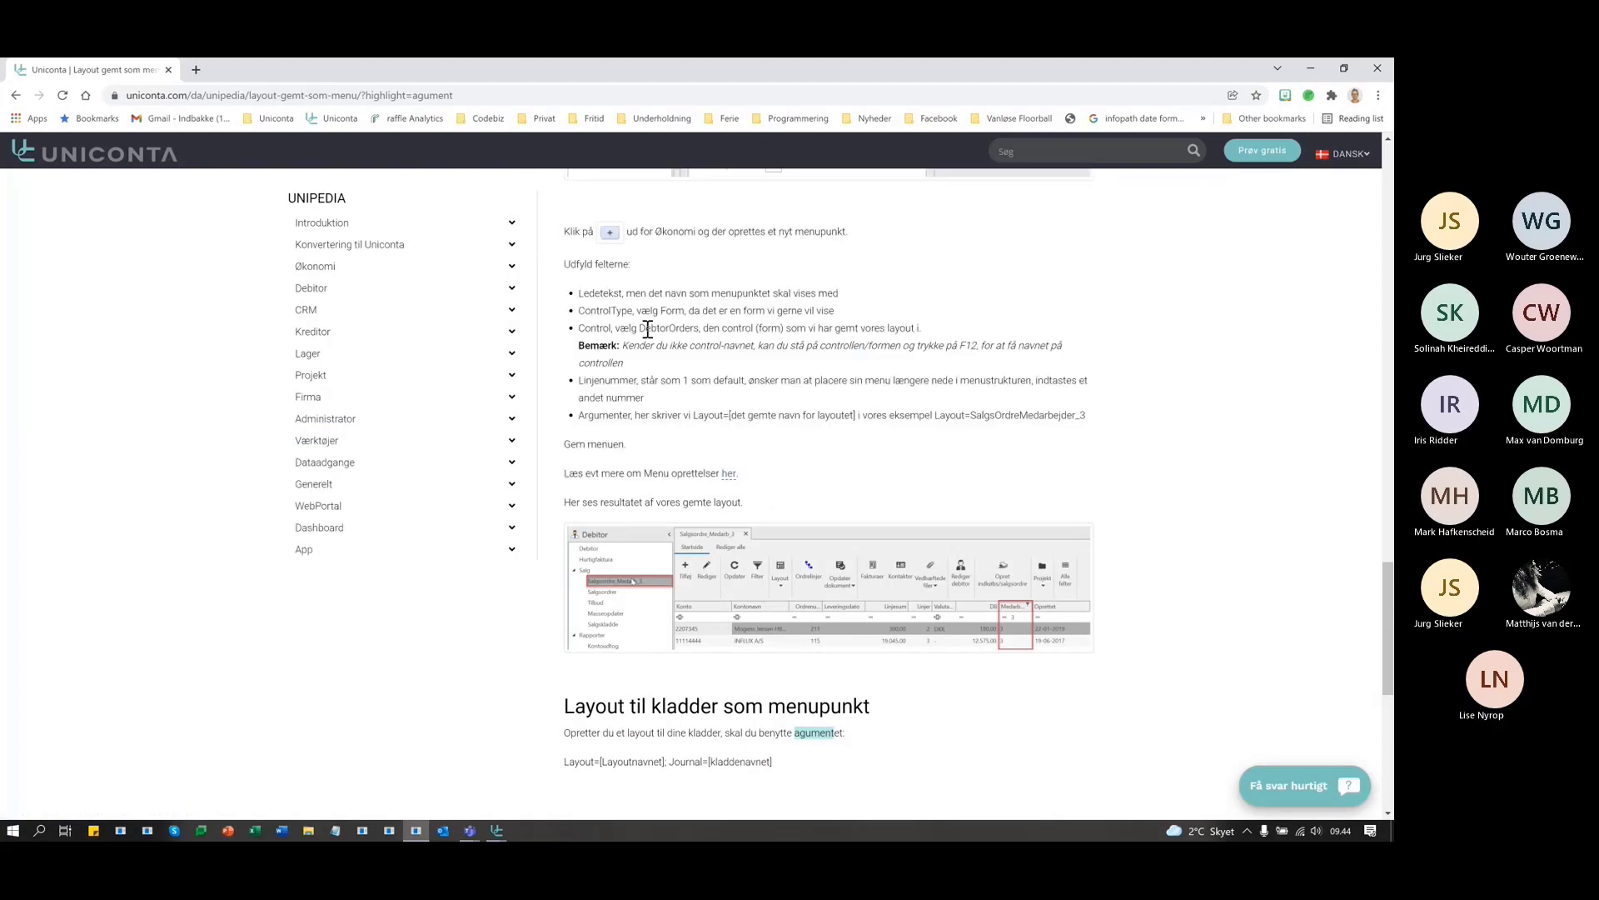
pyautogui.scroll(4, 704, 408)
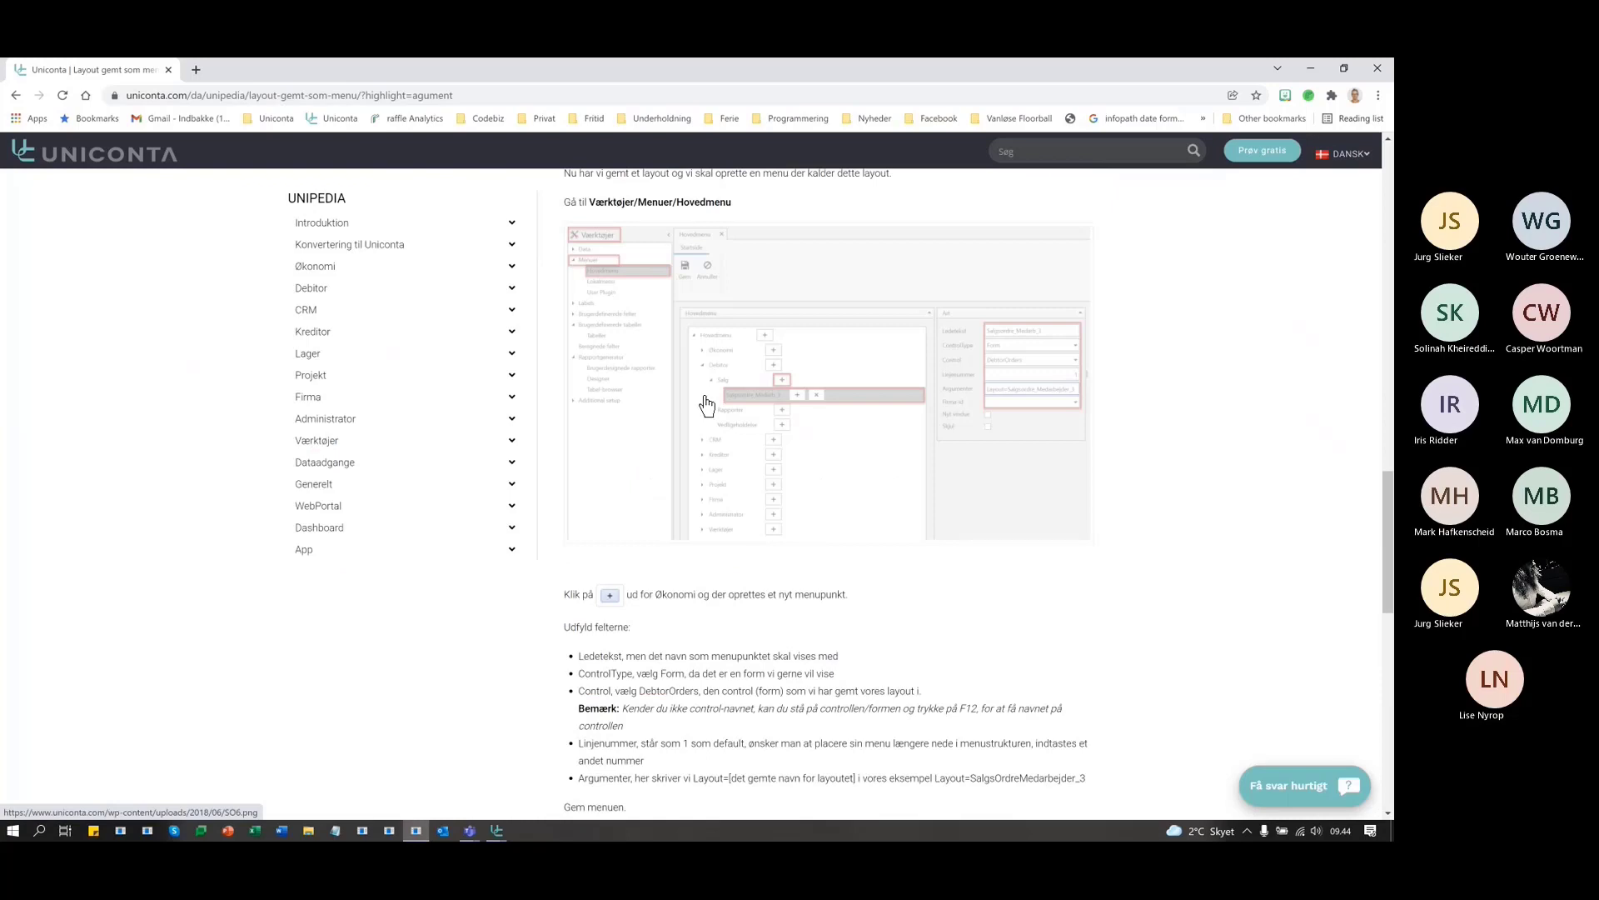
pyautogui.scroll(8, 1263, 466)
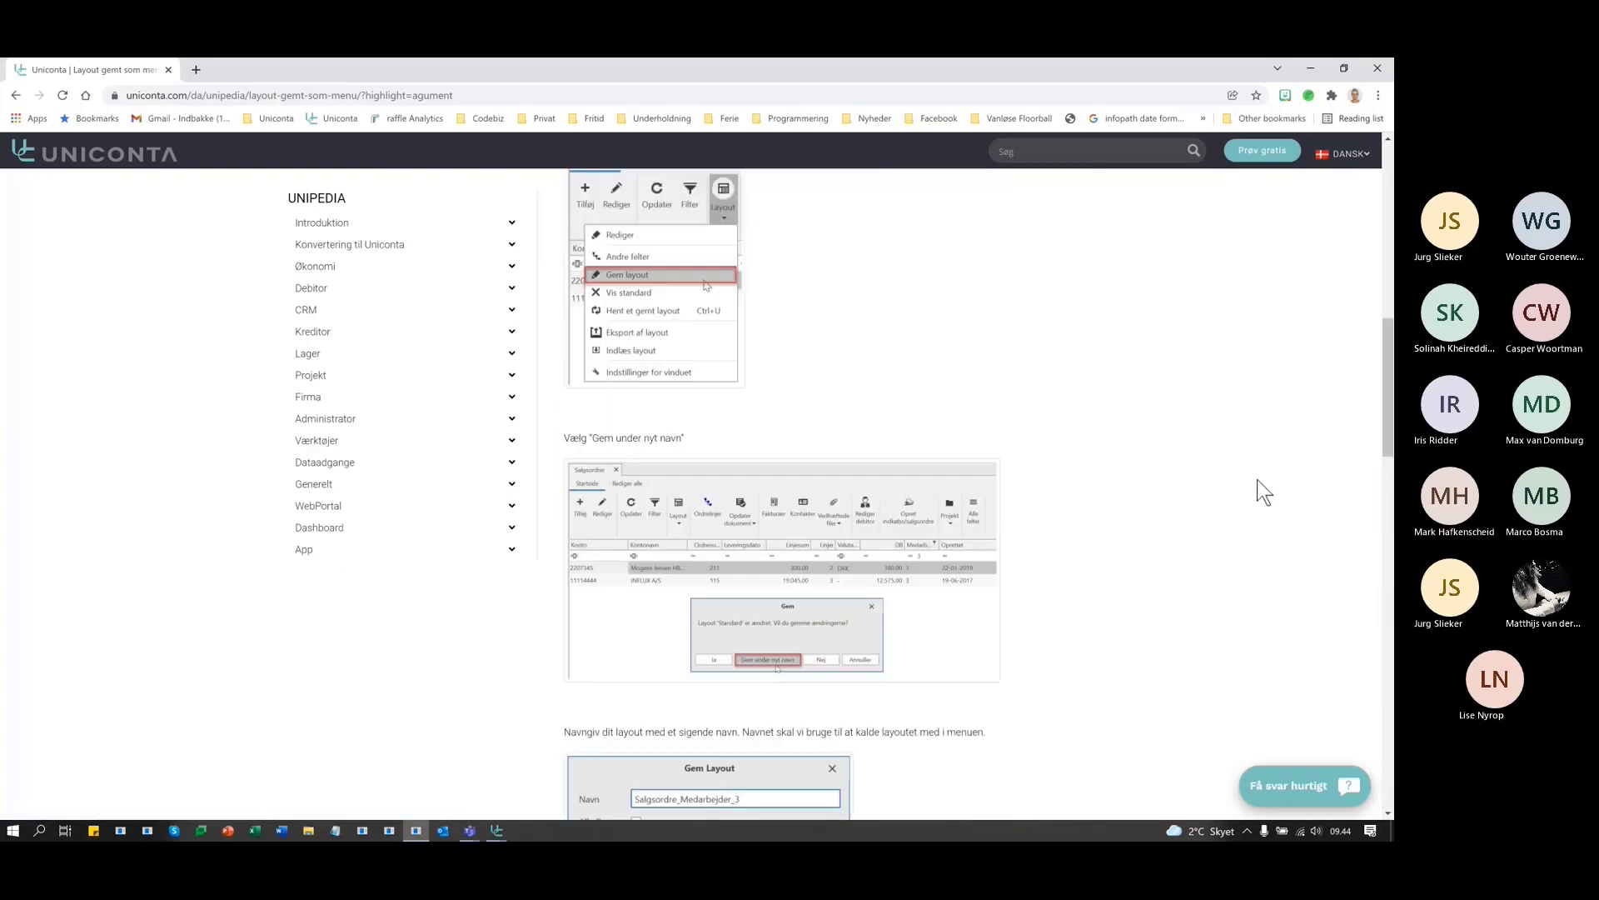
pyautogui.scroll(7, 1247, 483)
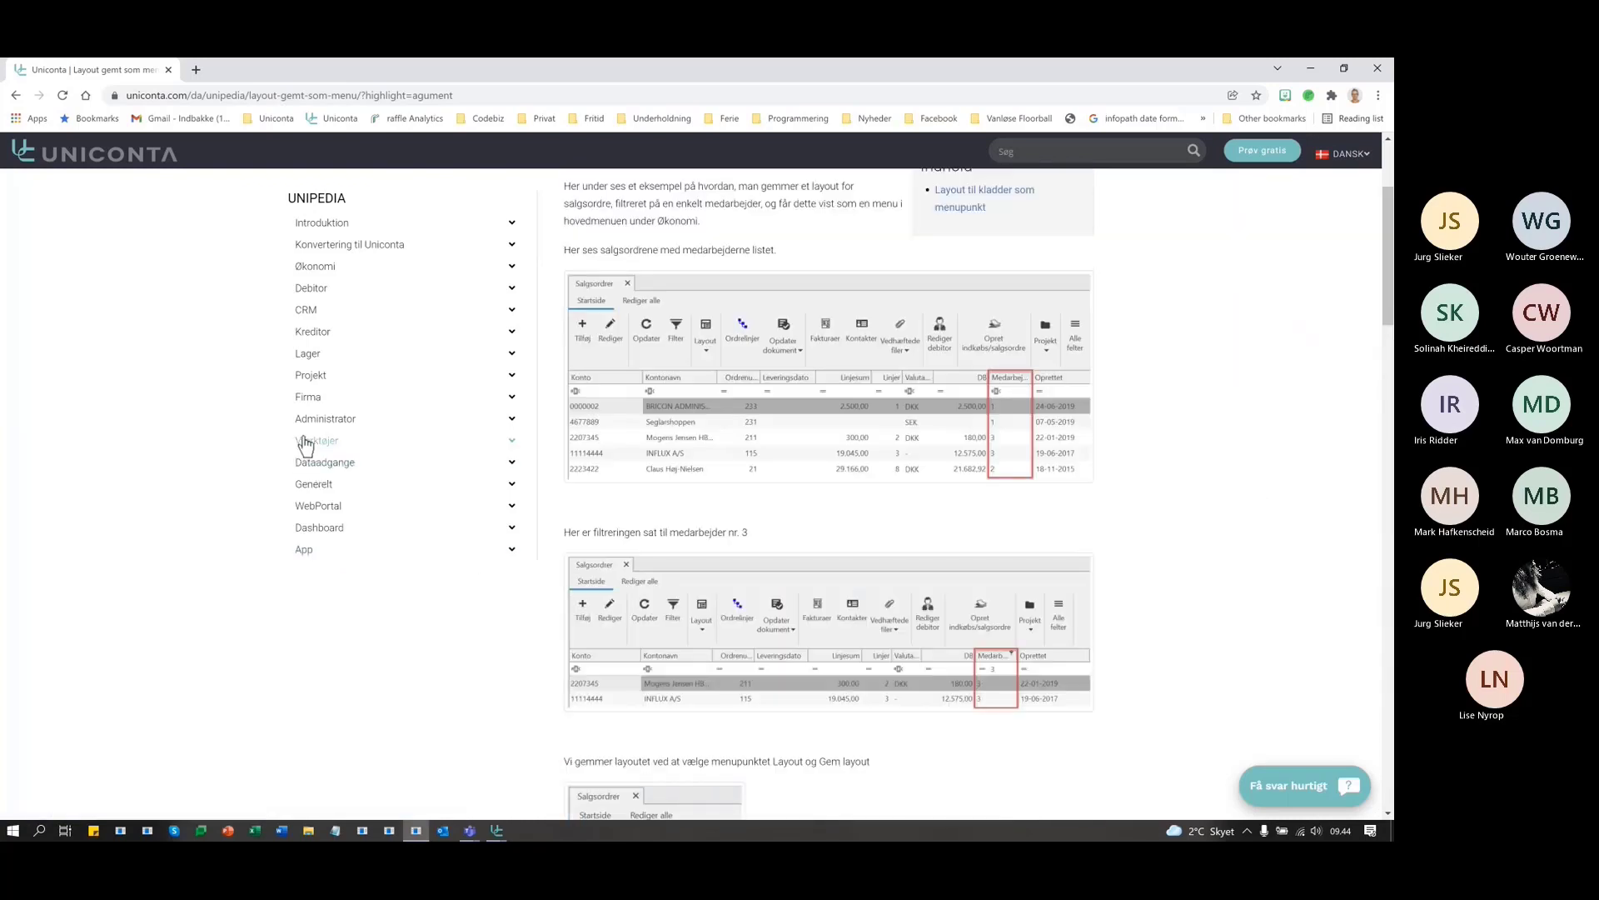
# - Expand Værktøjer in the Unipedia index and scroll through its articles
pyautogui.click(315, 440)
pyautogui.scroll(-3, 399, 712)
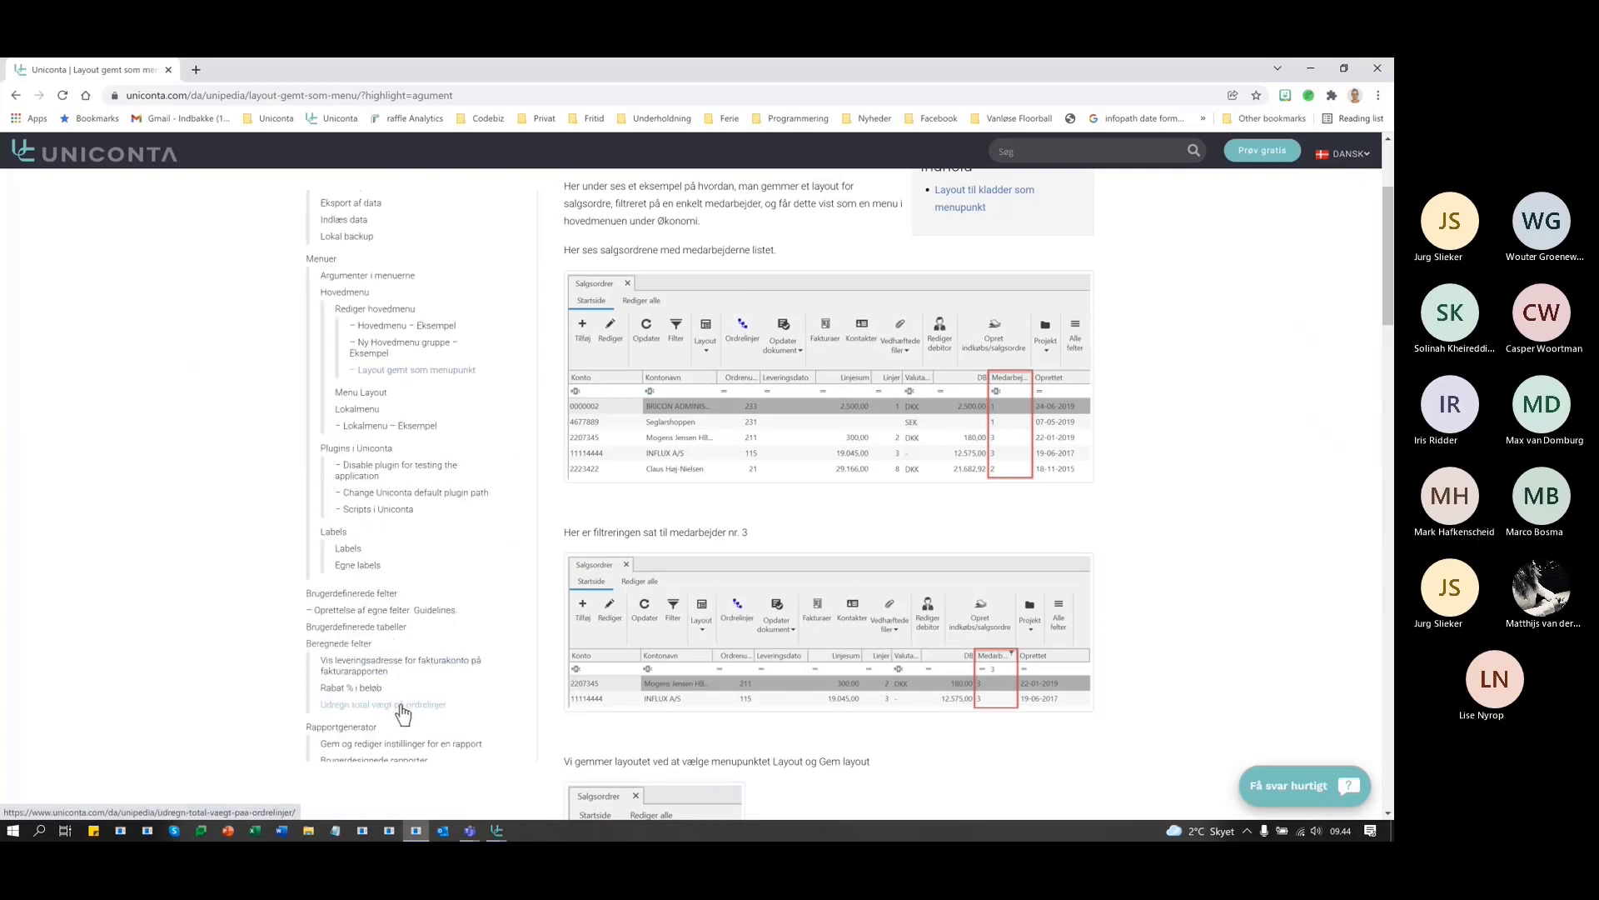
pyautogui.scroll(-3, 404, 714)
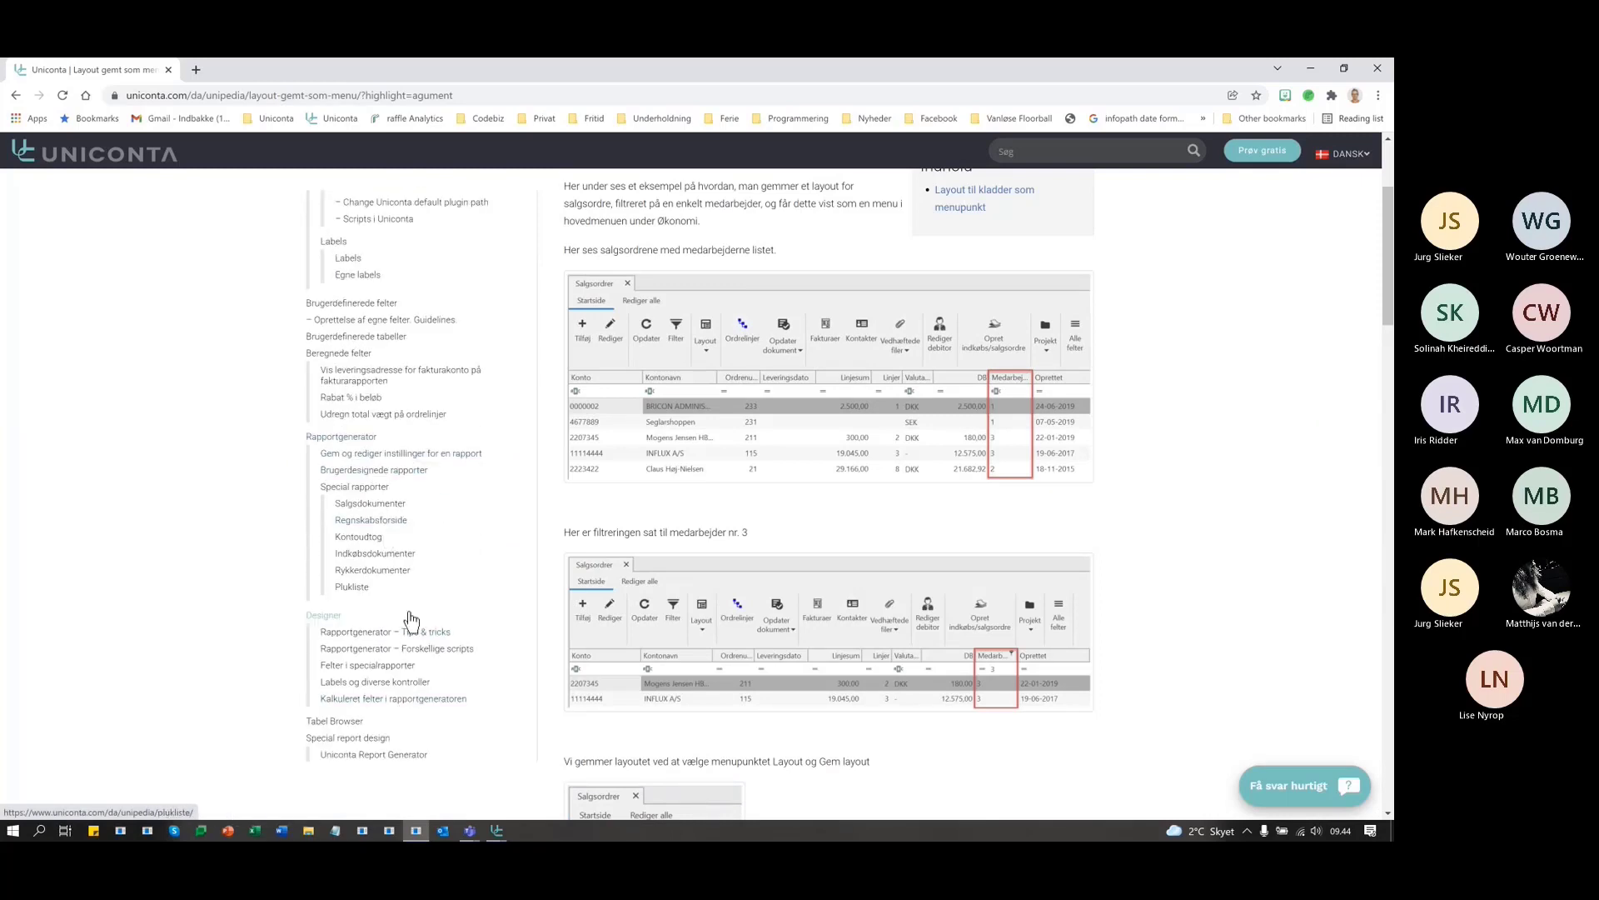
pyautogui.scroll(-3, 414, 635)
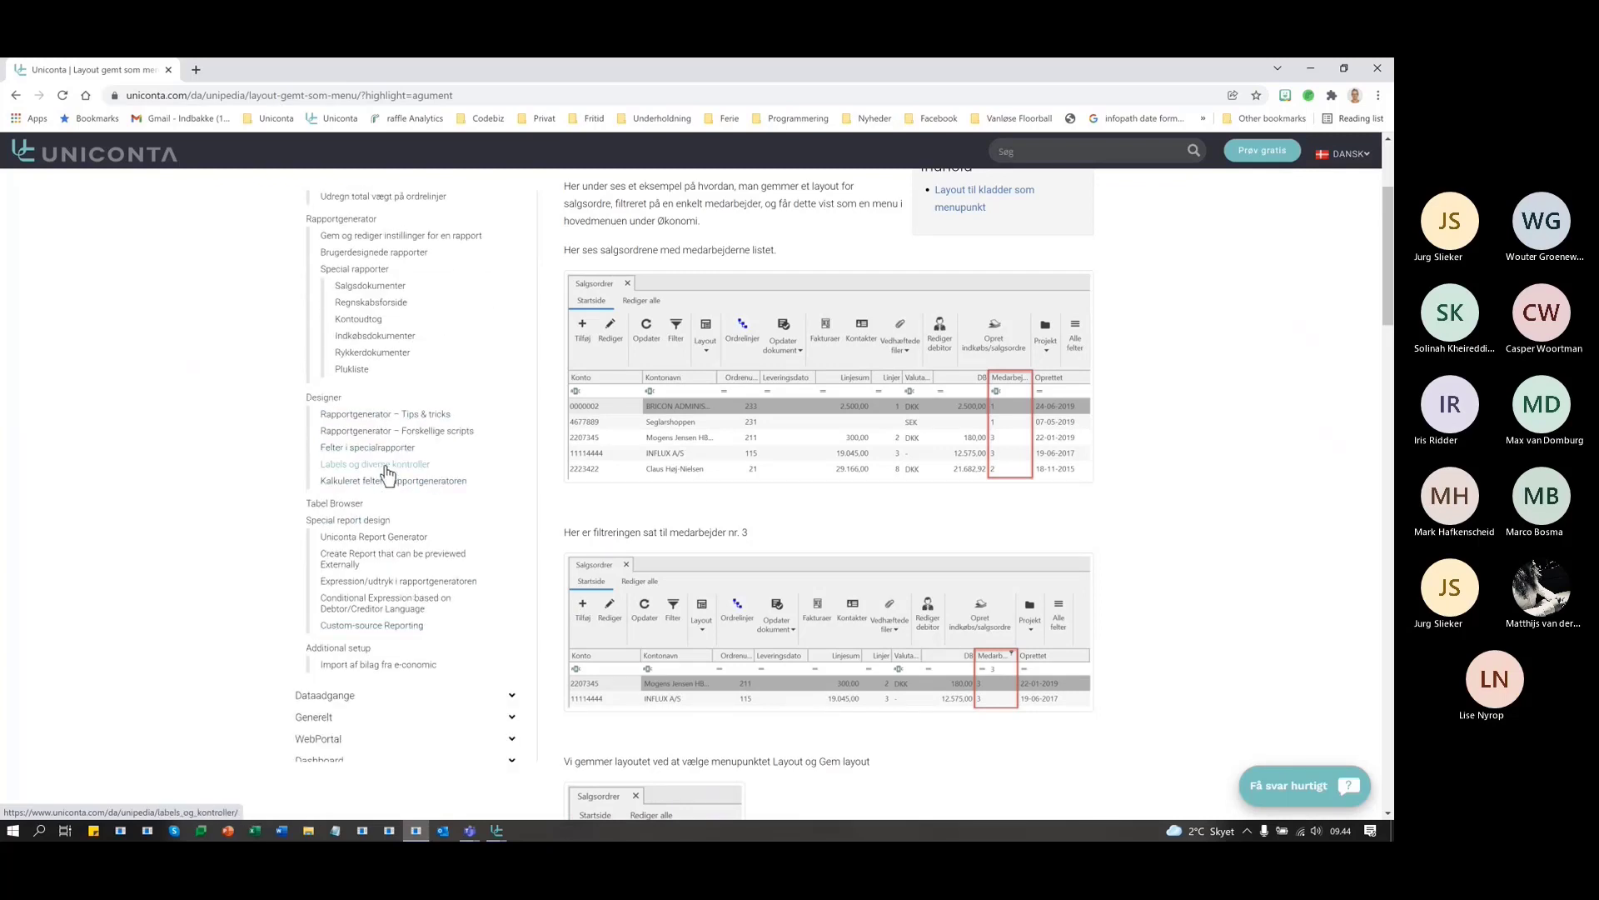
# - Open the 'Rapportgenerator – Tips & tricks' article
pyautogui.click(388, 415)
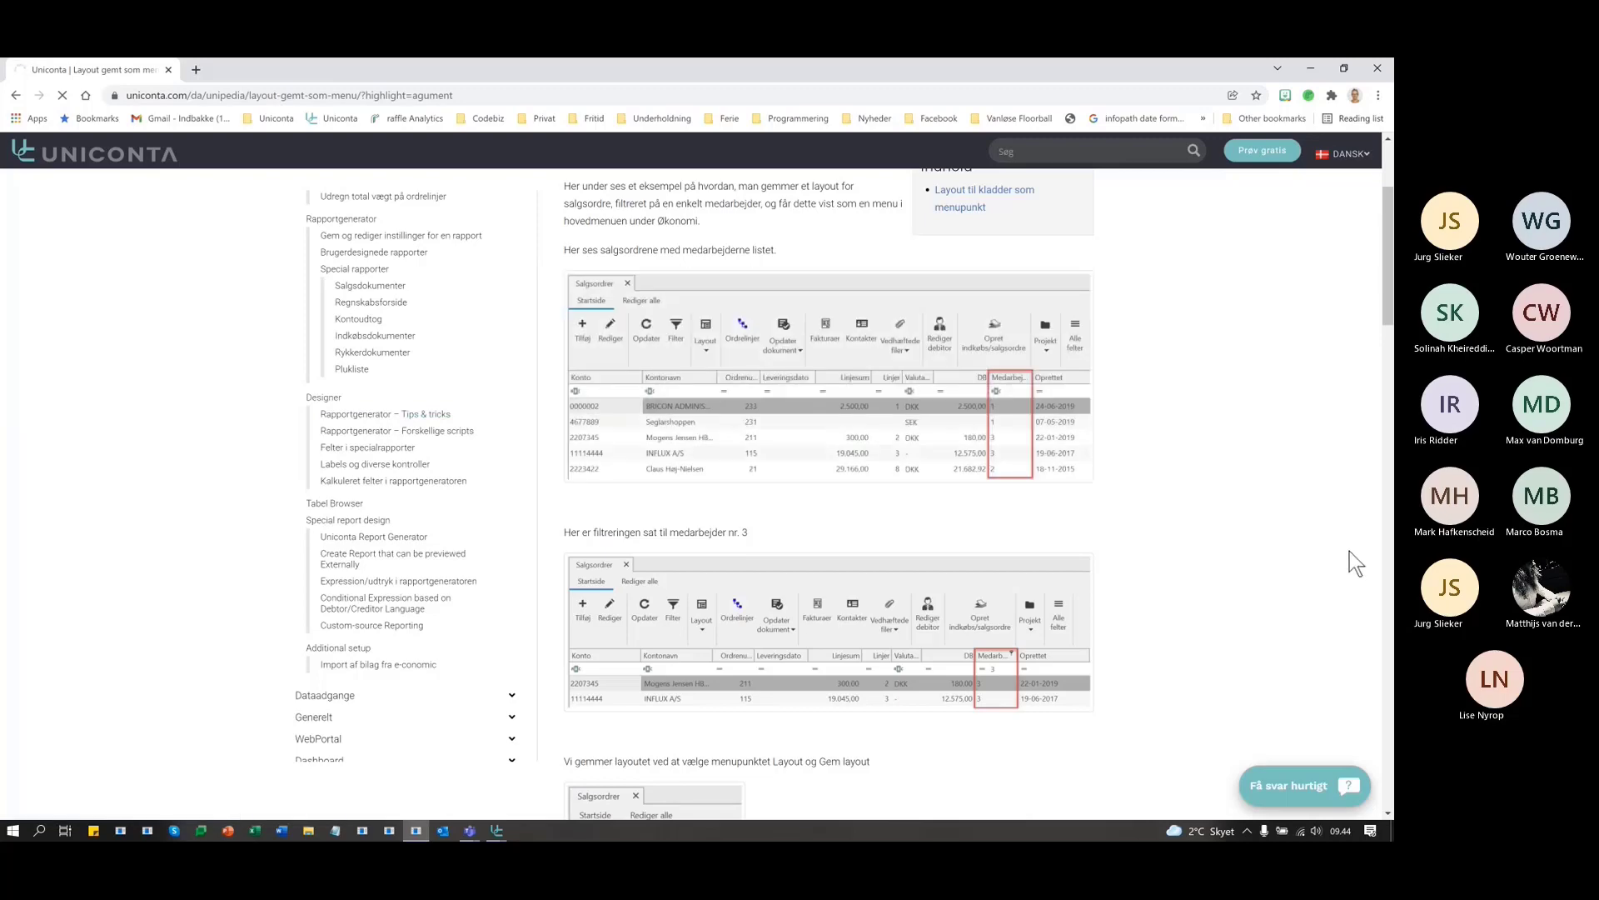
pyautogui.scroll(-10, 1141, 542)
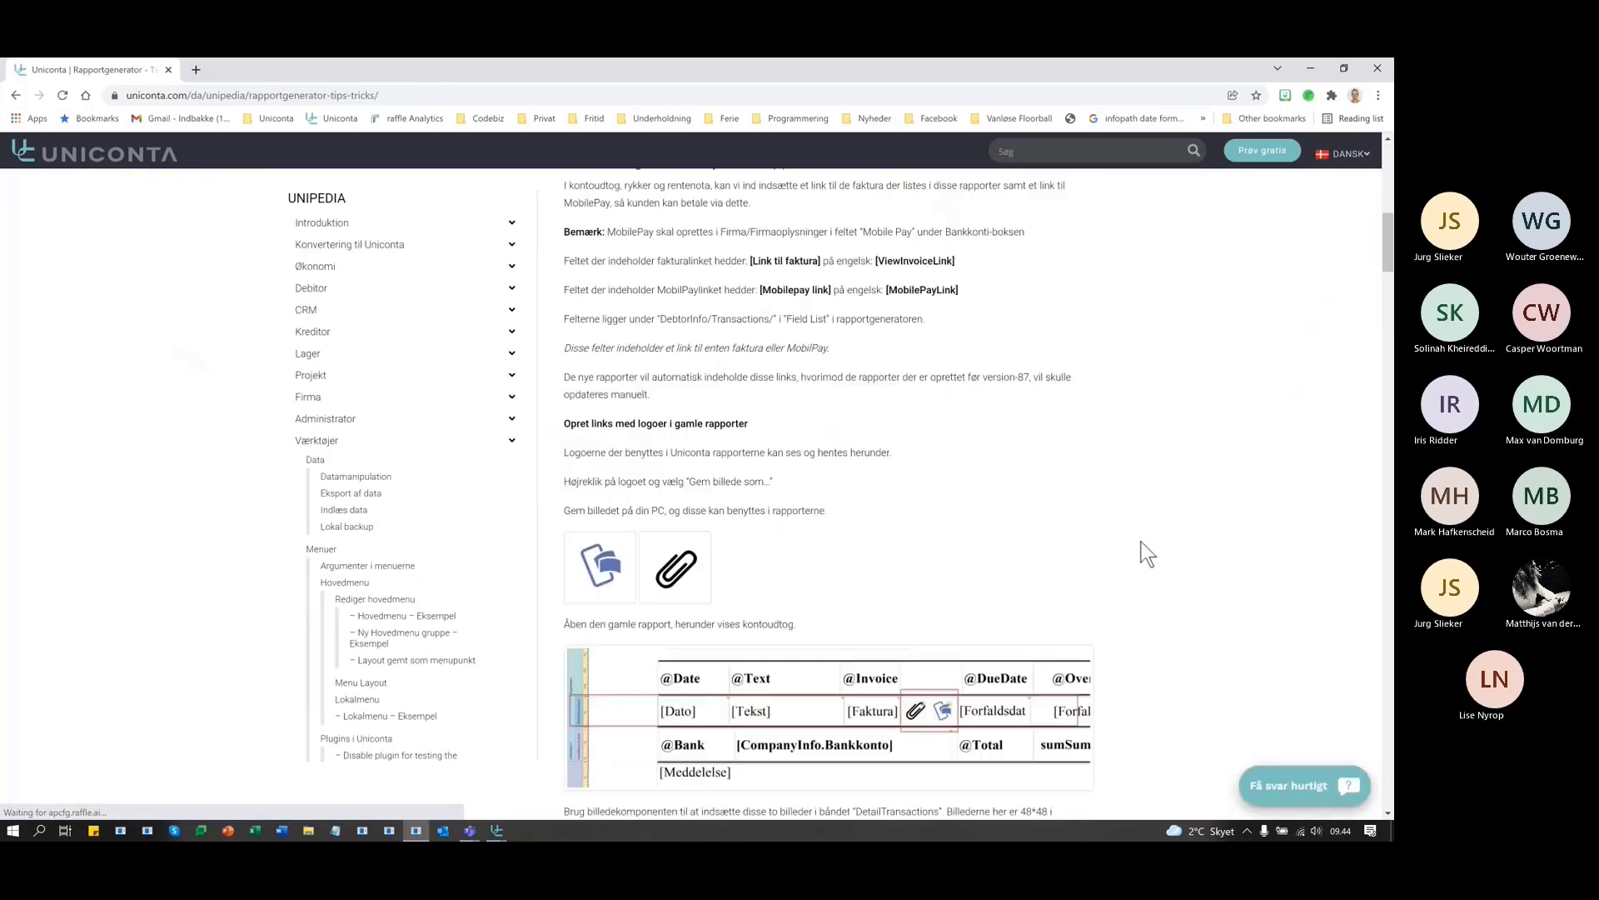
pyautogui.scroll(6, 1141, 541)
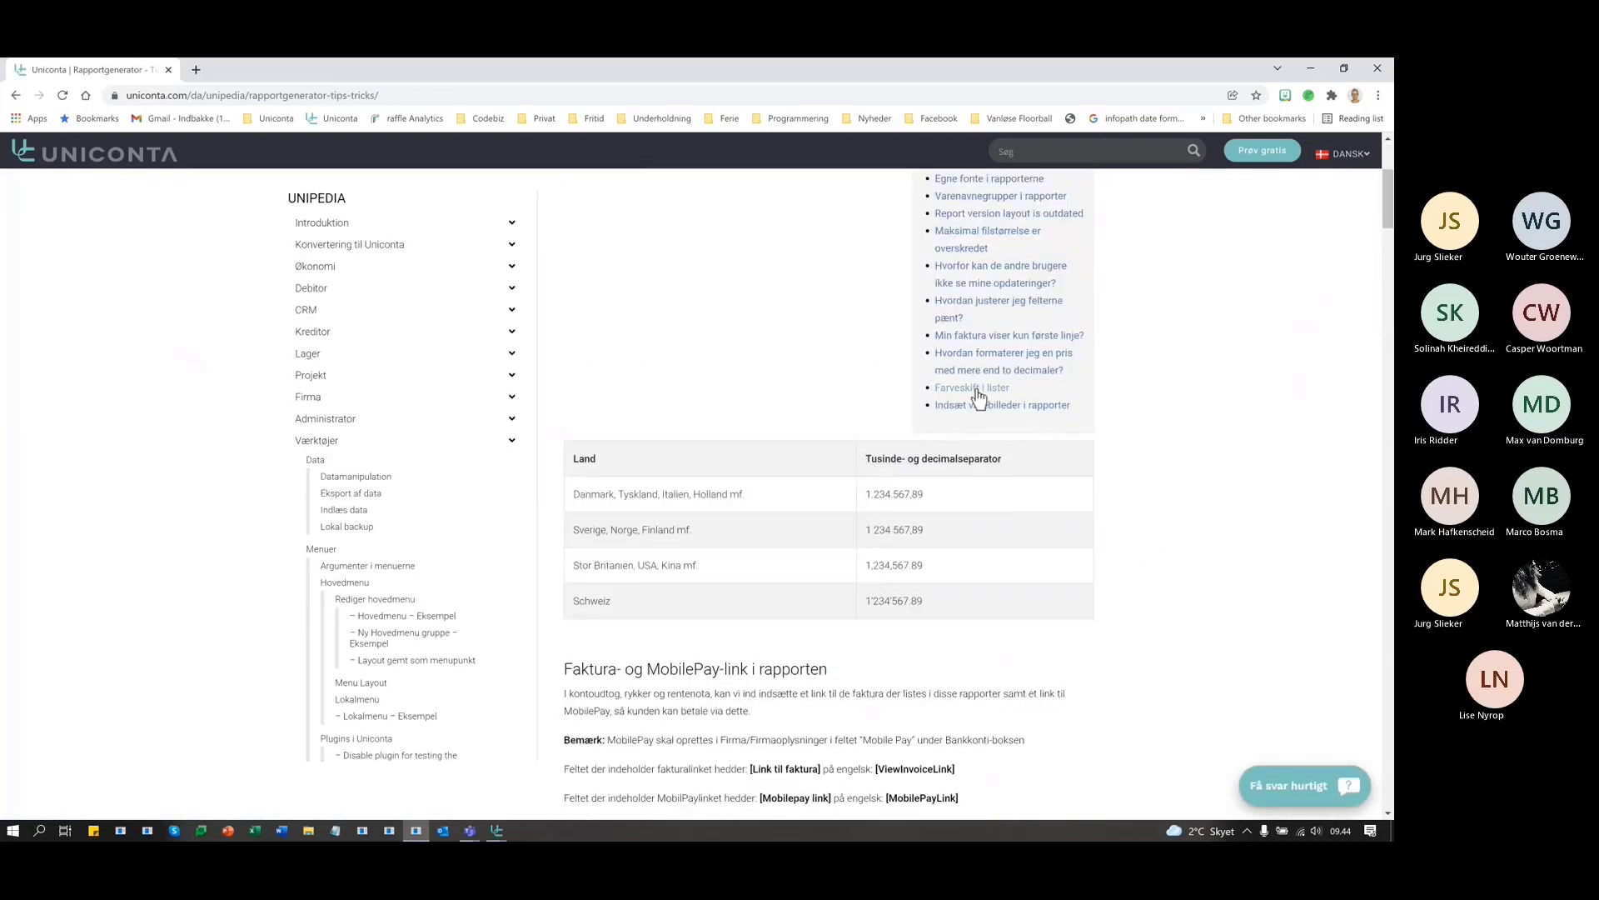
pyautogui.scroll(1, 968, 366)
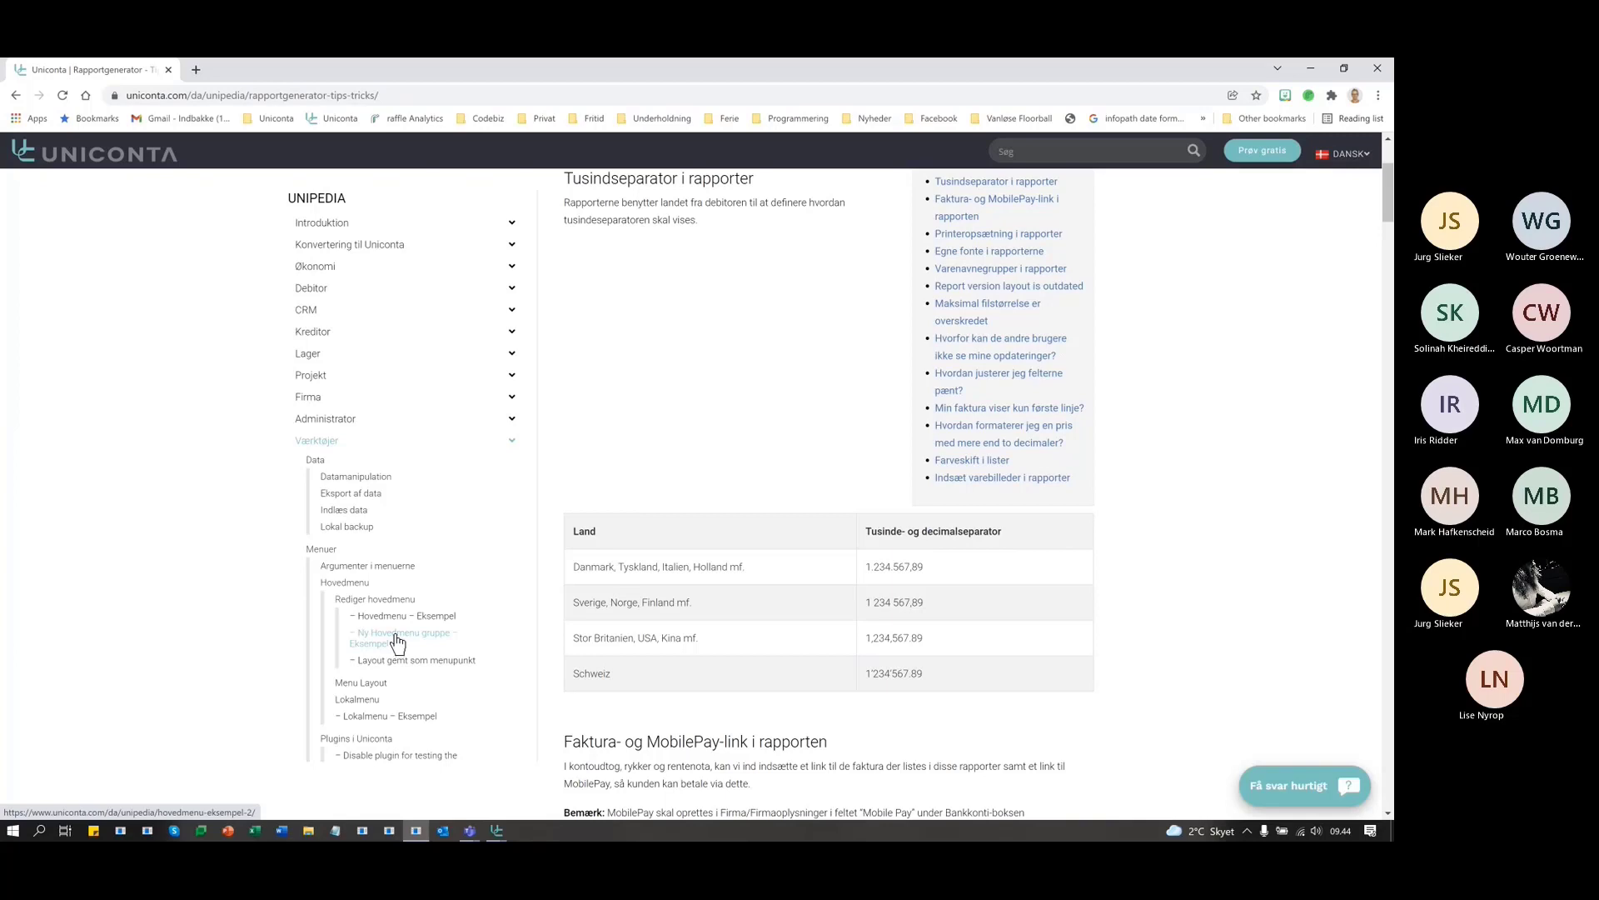
# - Read the 'Lokalmenu – Eksempel' article and copy the word 'Argumenter'
pyautogui.click(392, 731)
pyautogui.scroll(-8, 1145, 675)
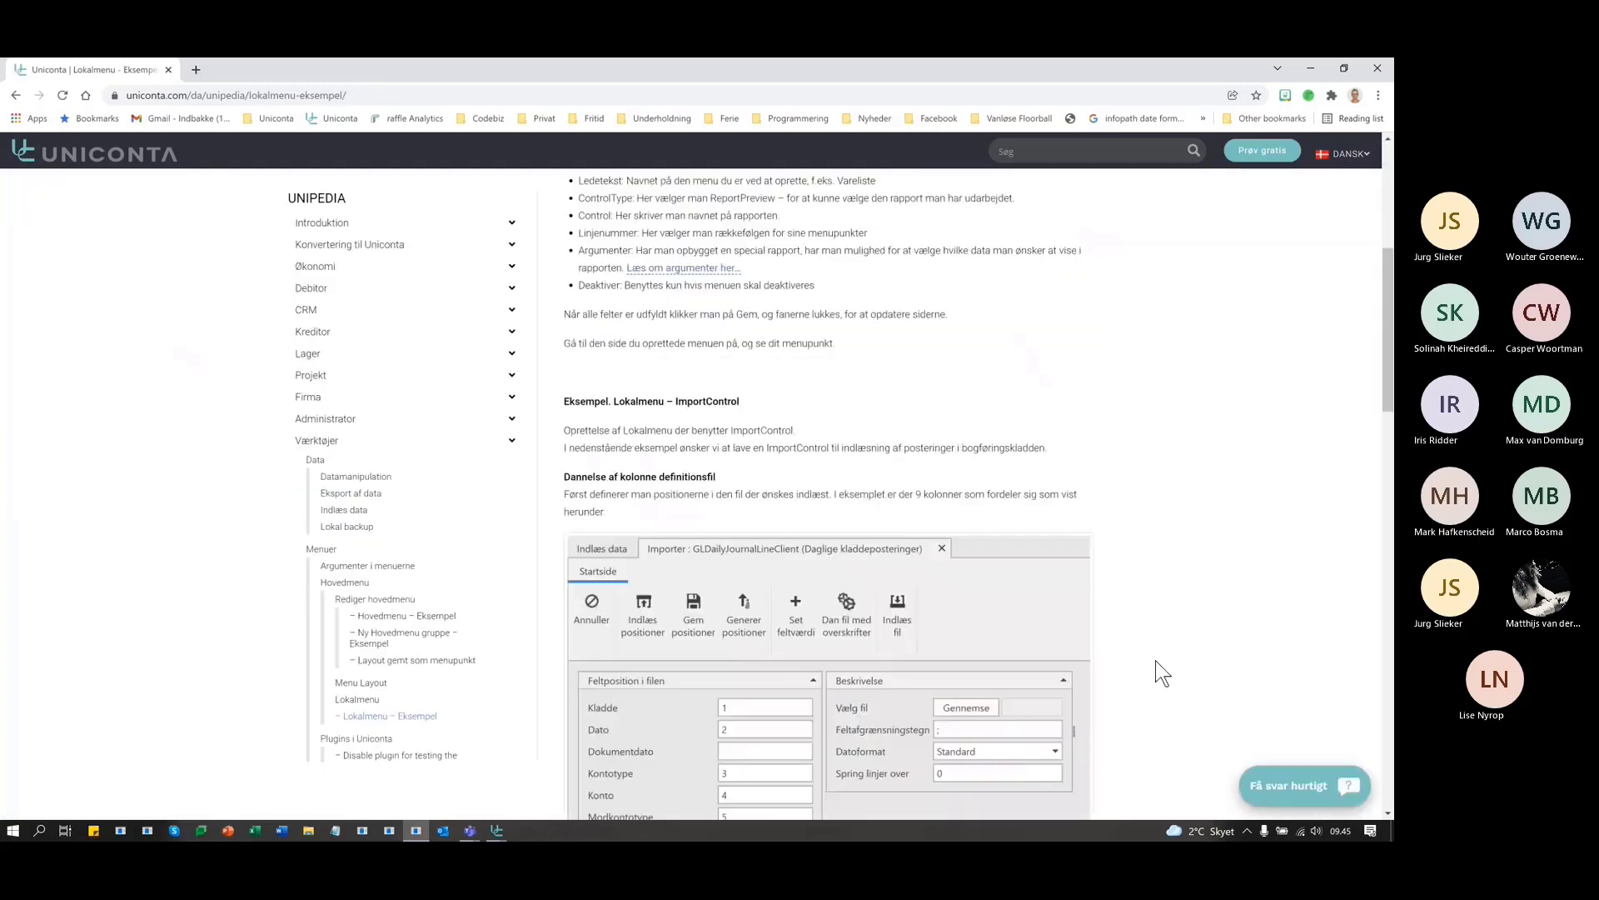
pyautogui.scroll(-12, 1156, 658)
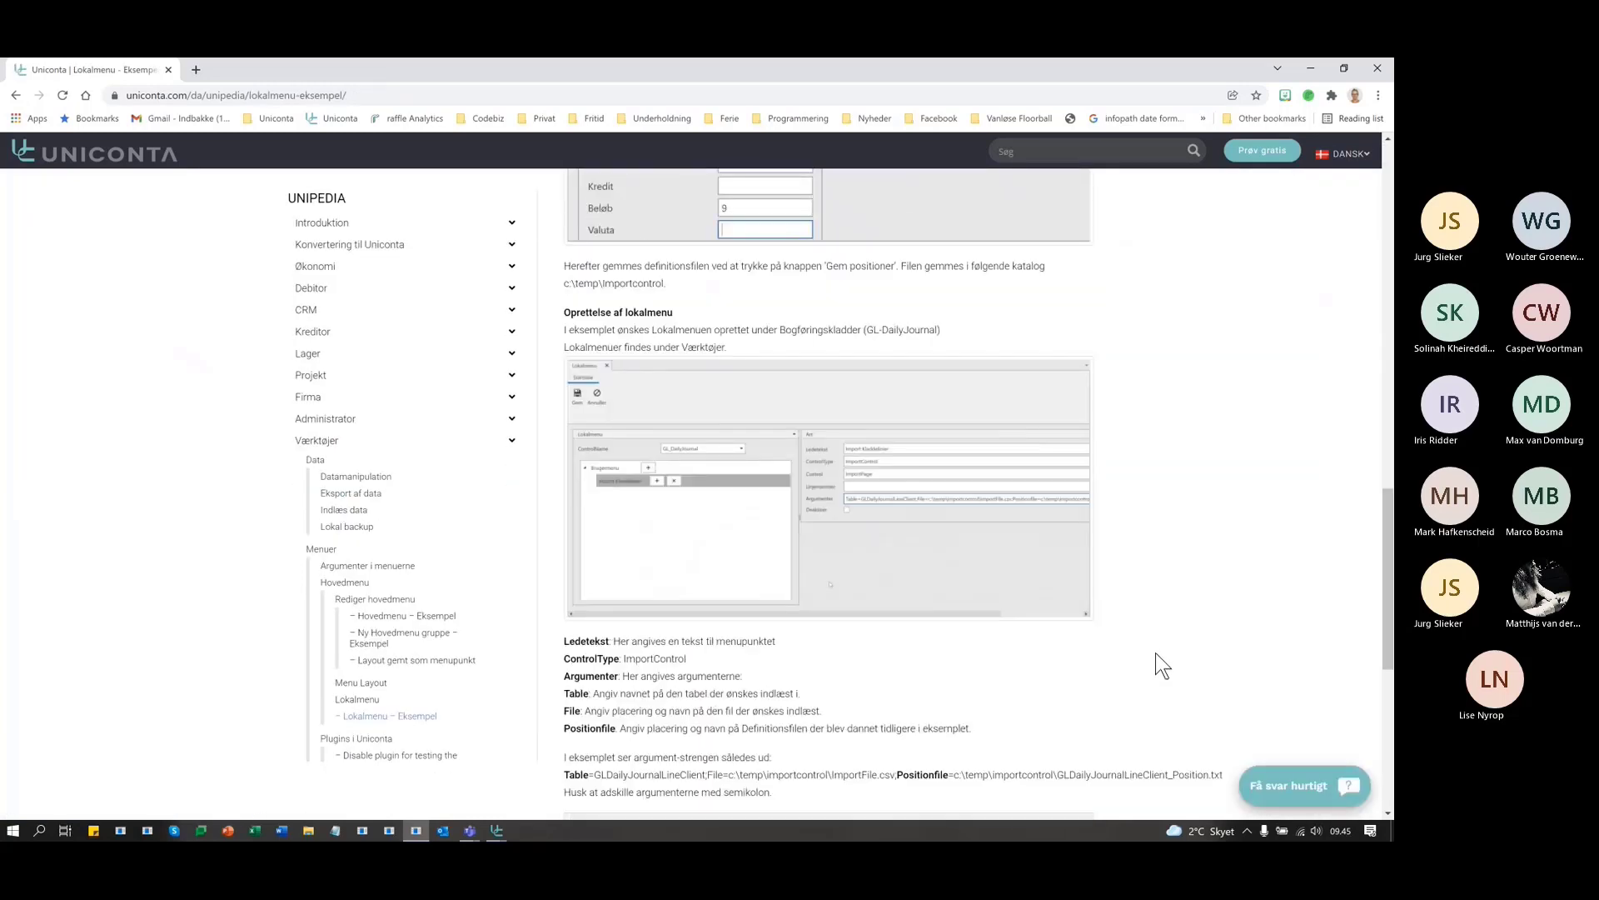
pyautogui.scroll(3, 1158, 637)
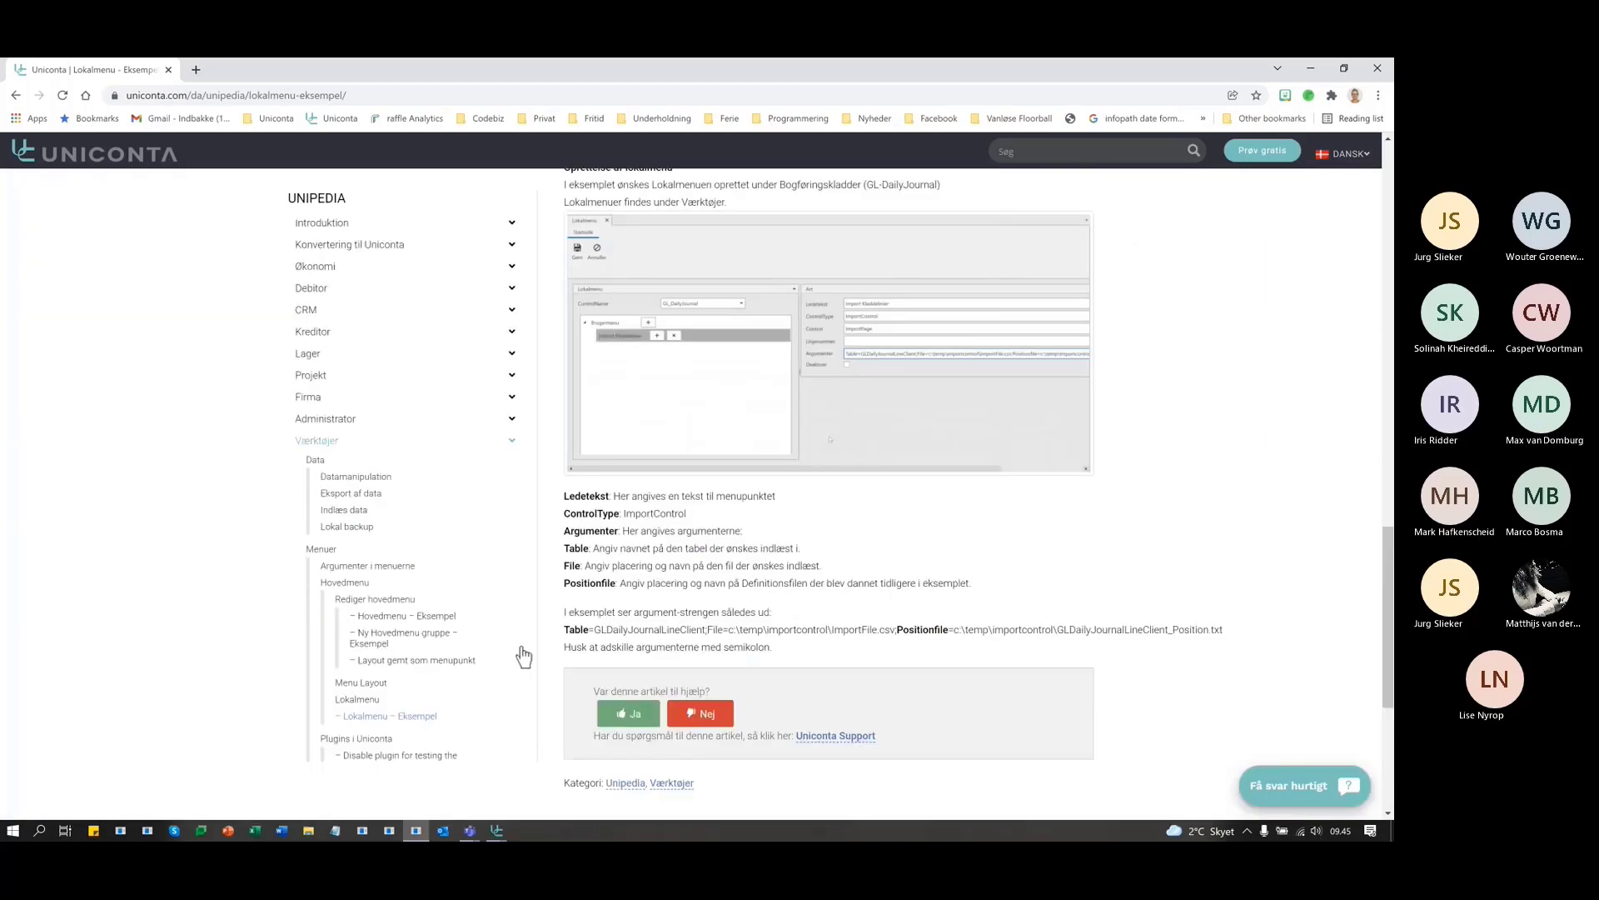
pyautogui.doubleClick(570, 533)
pyautogui.hotkey('ctrl', 'c')
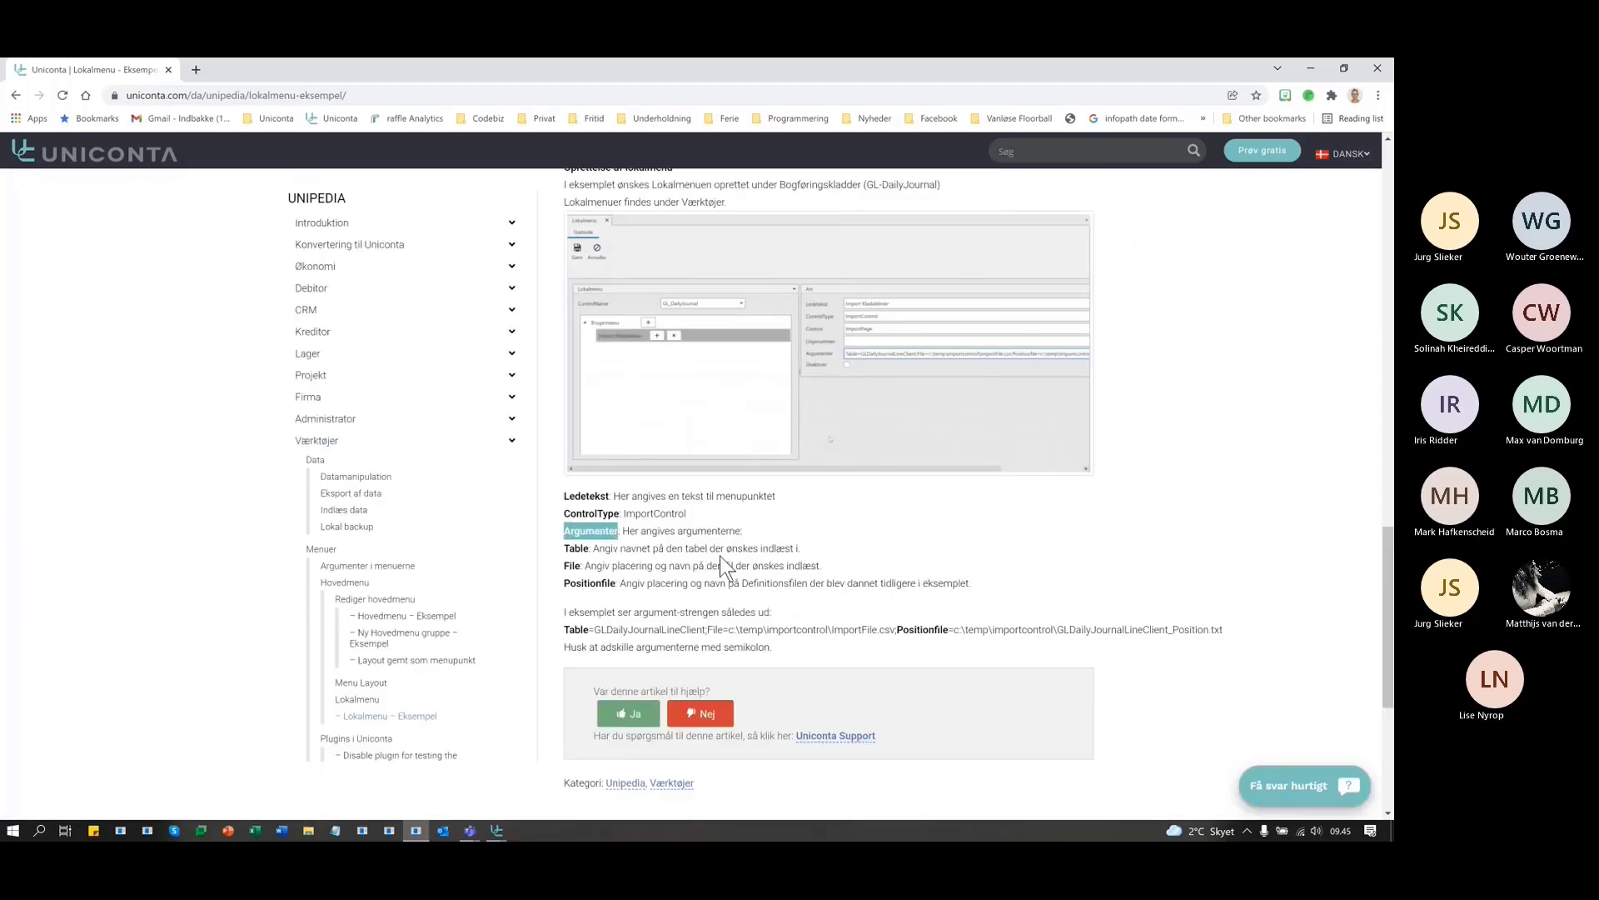
pyautogui.scroll(15, 737, 551)
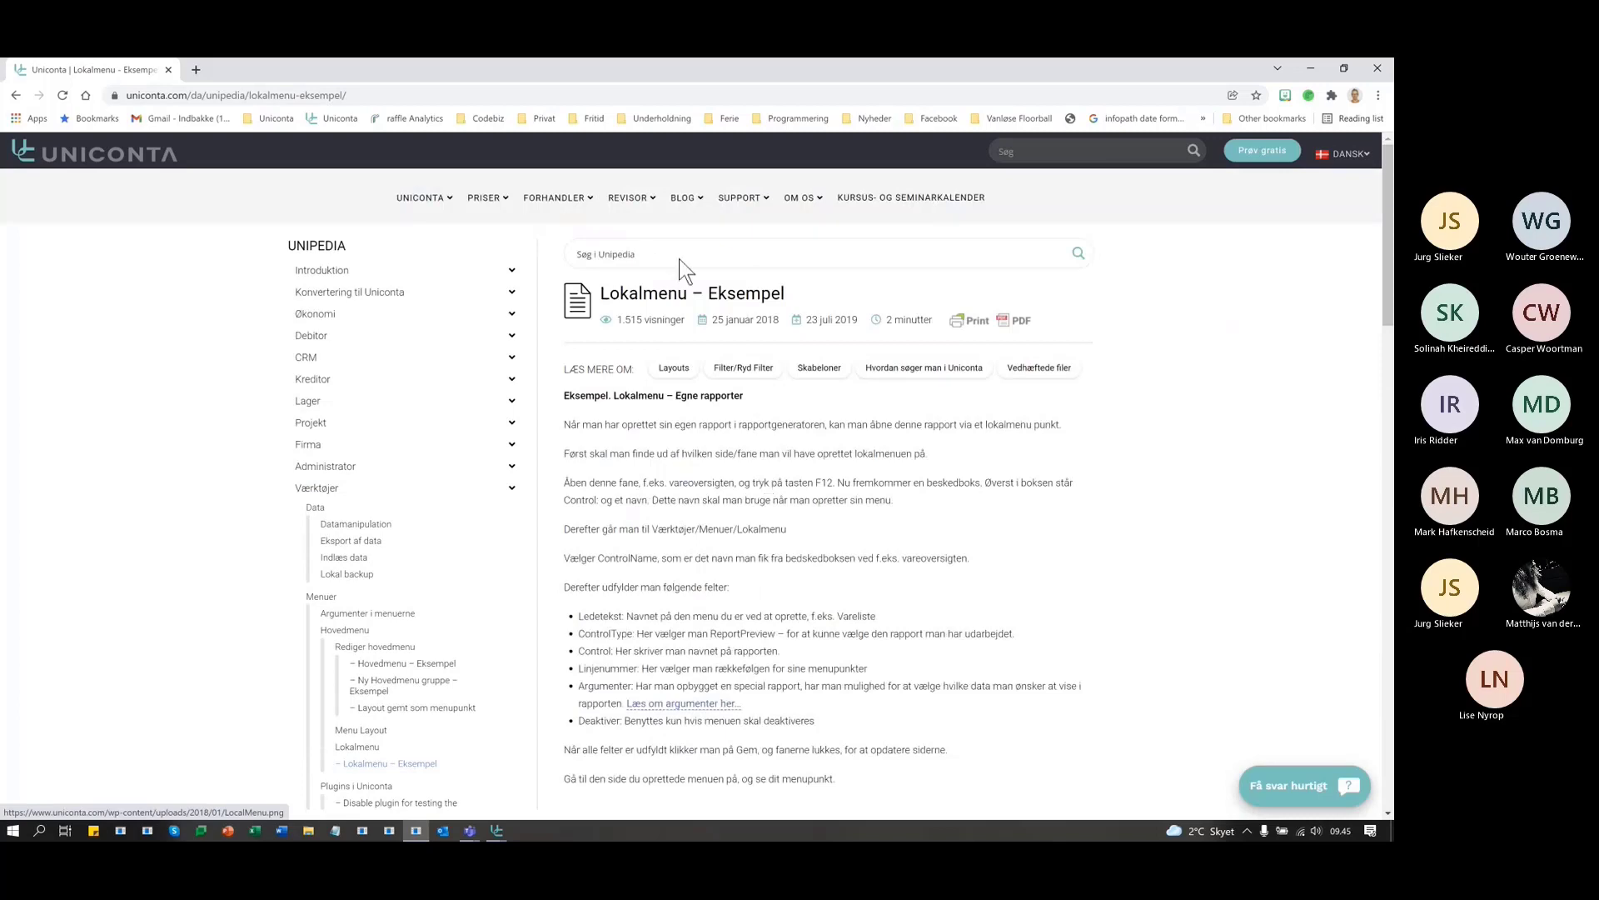
# - Search Unipedia for 'Argumenter', then change the search term to 'source'
pyautogui.moveTo(436, 220)
pyautogui.click(791, 254)
pyautogui.hotkey('ctrl', 'v')
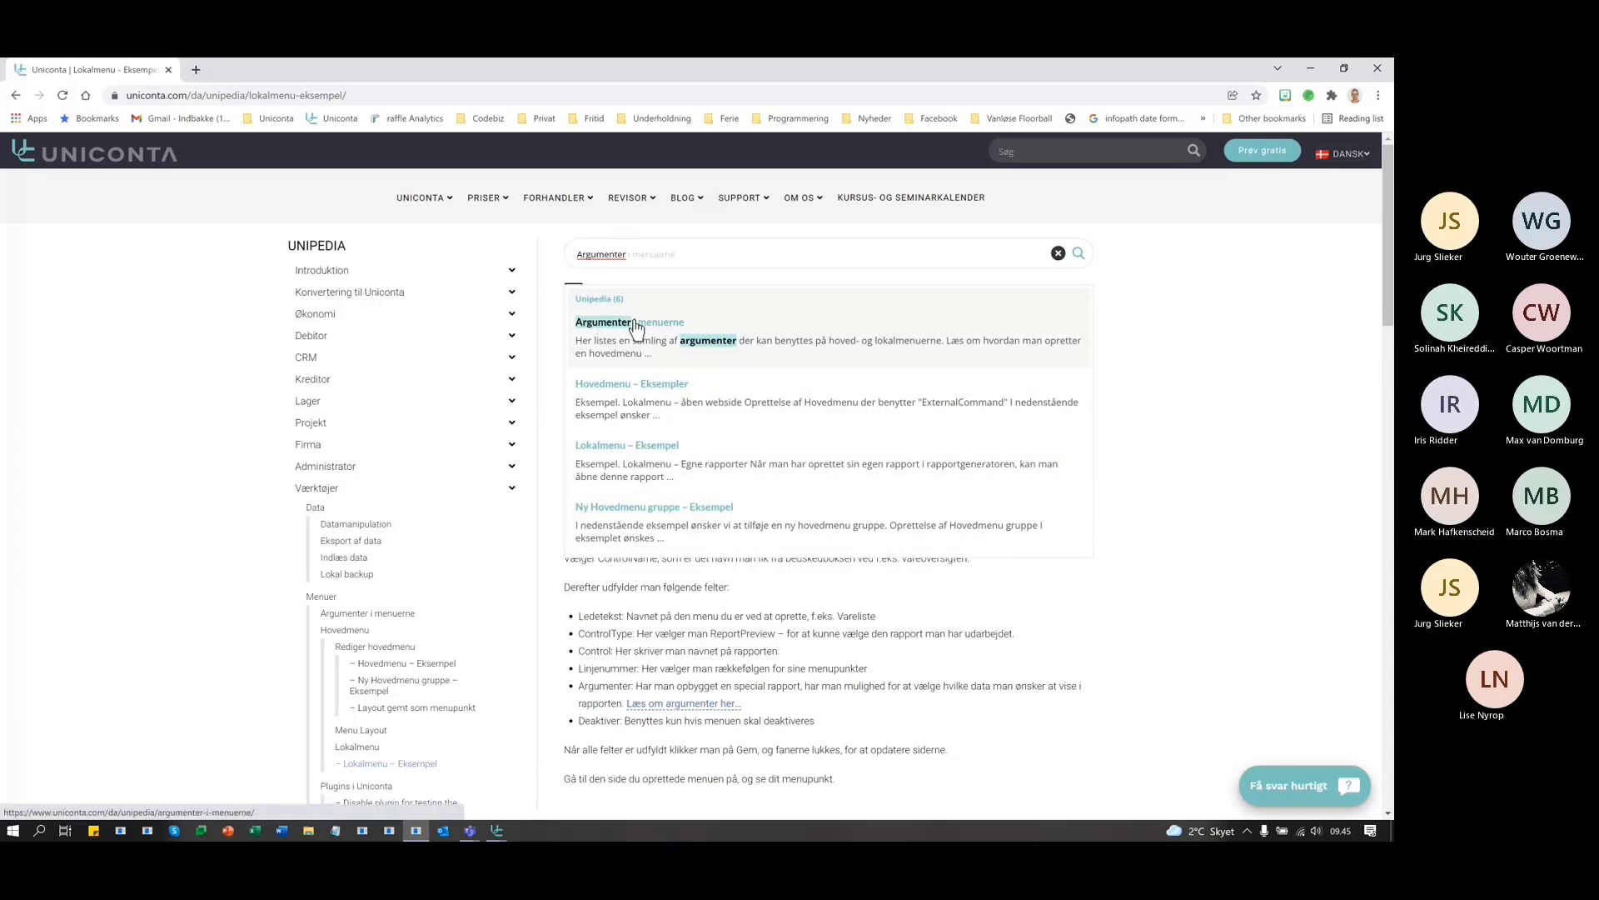
pyautogui.scroll(-2, 667, 454)
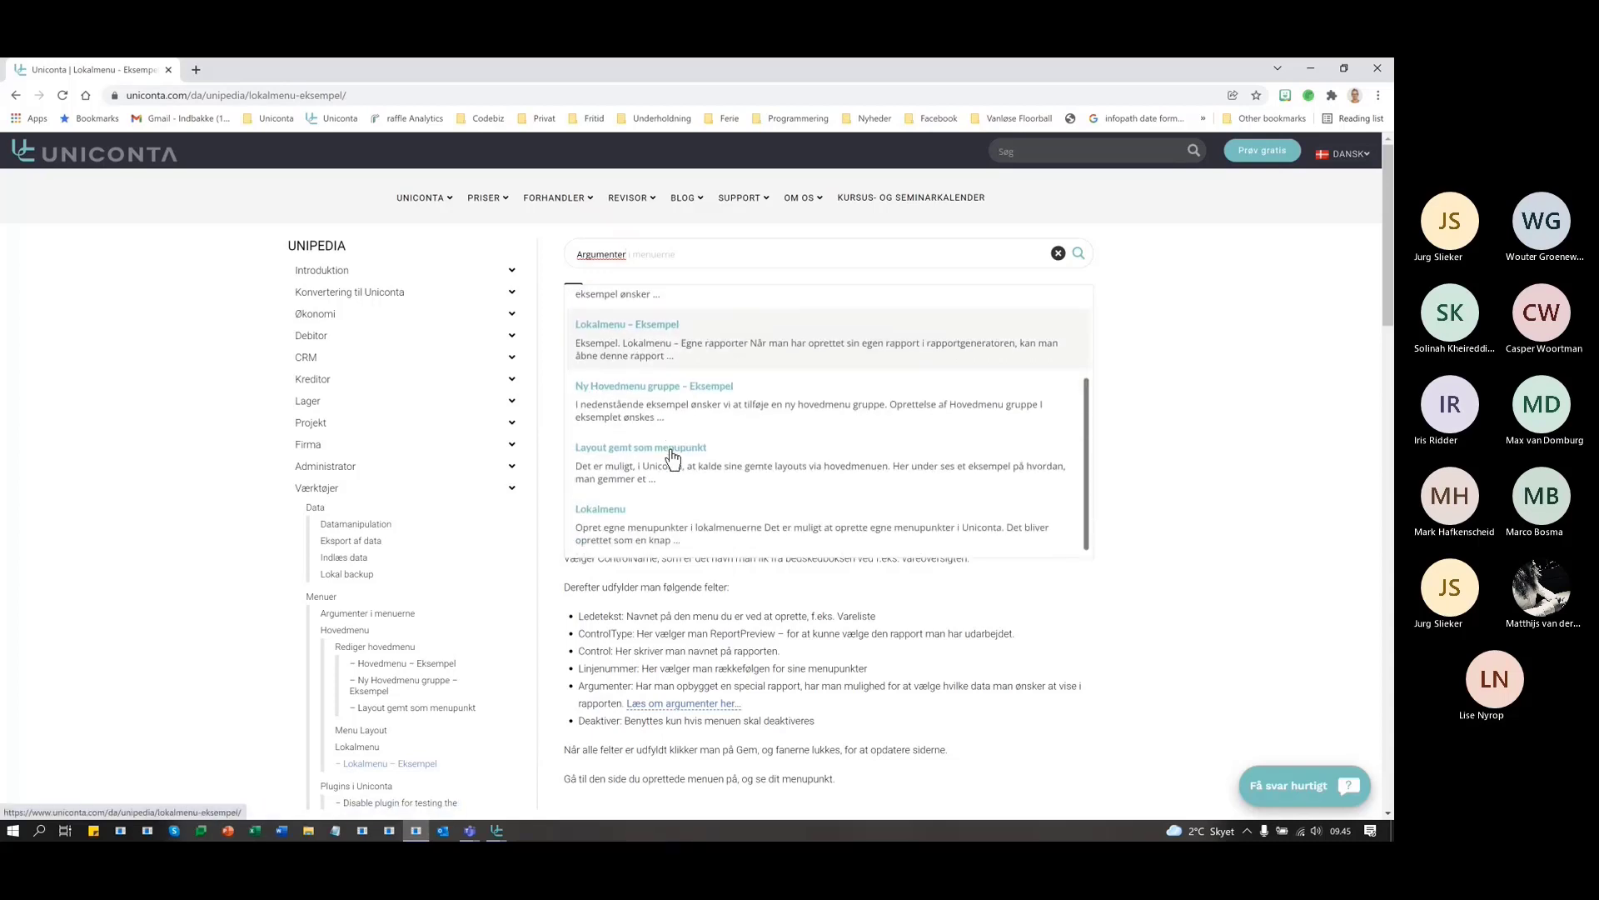
pyautogui.scroll(-2, 671, 458)
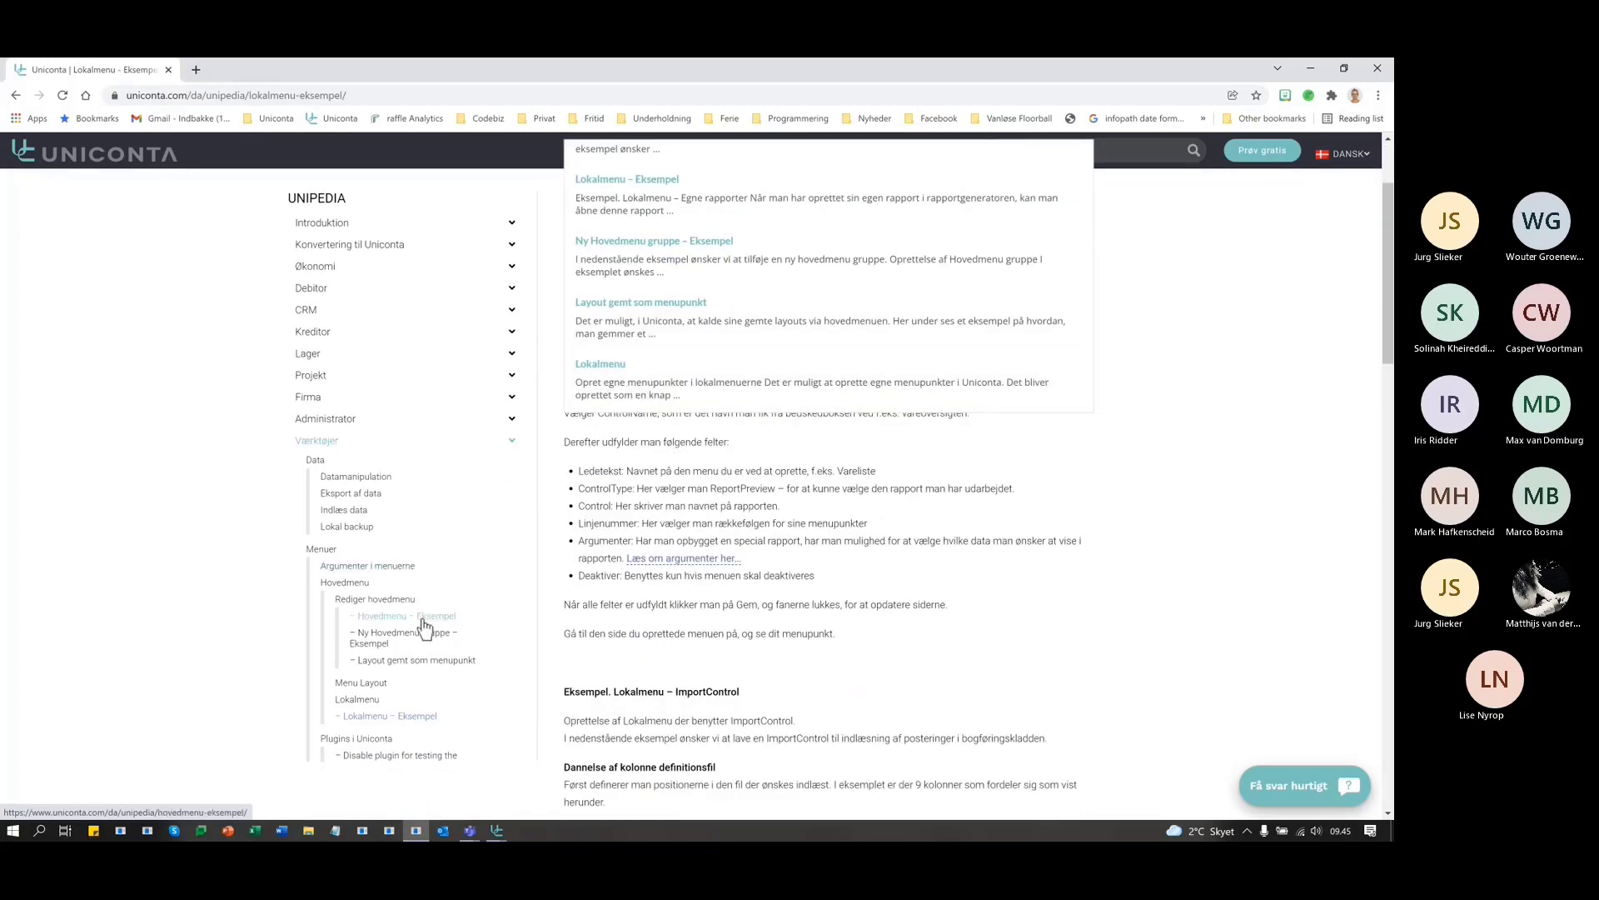
pyautogui.scroll(-2, 424, 629)
pyautogui.scroll(-1, 425, 629)
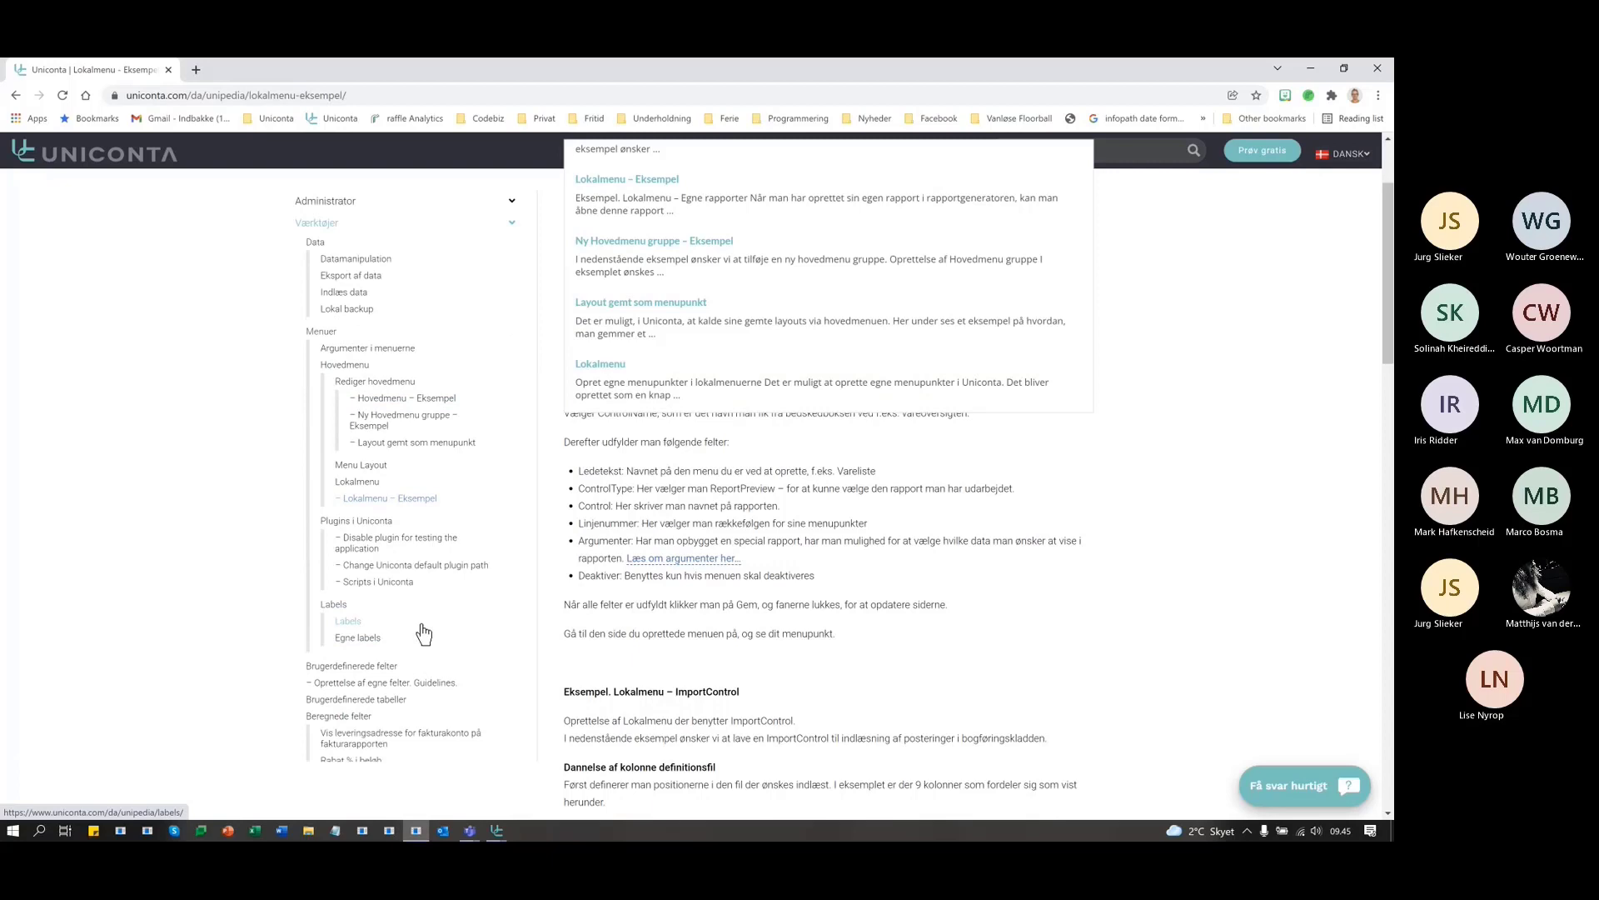
pyautogui.scroll(3, 423, 633)
pyautogui.scroll(2, 783, 313)
pyautogui.scroll(2, 1152, 382)
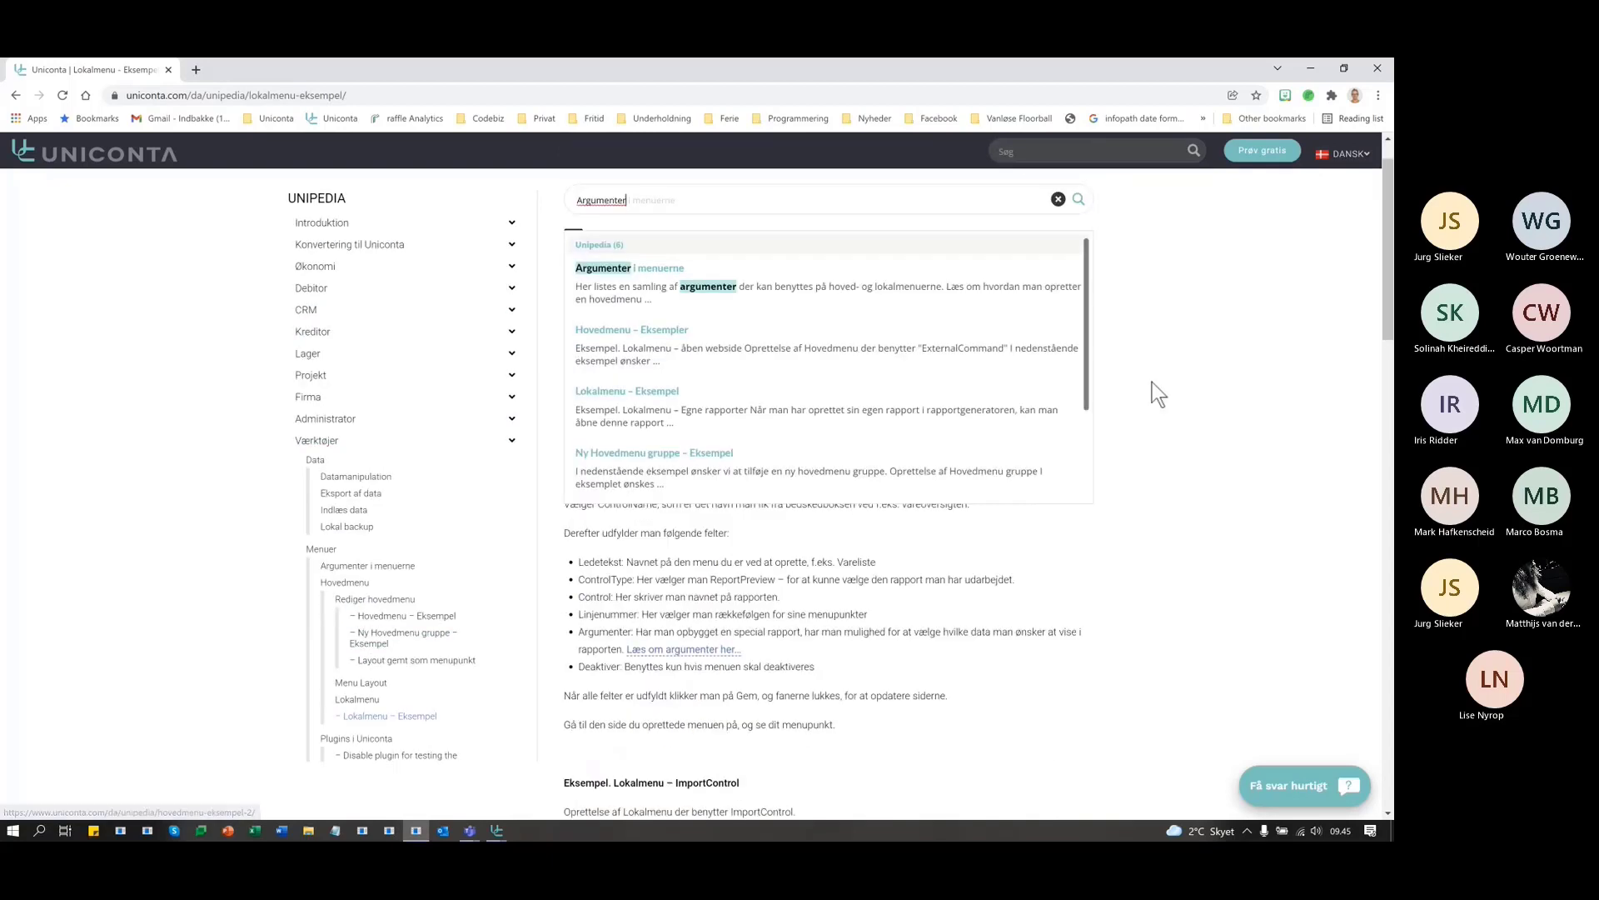
pyautogui.moveTo(688, 254); pyautogui.dragTo(483, 239)
pyautogui.write('source')
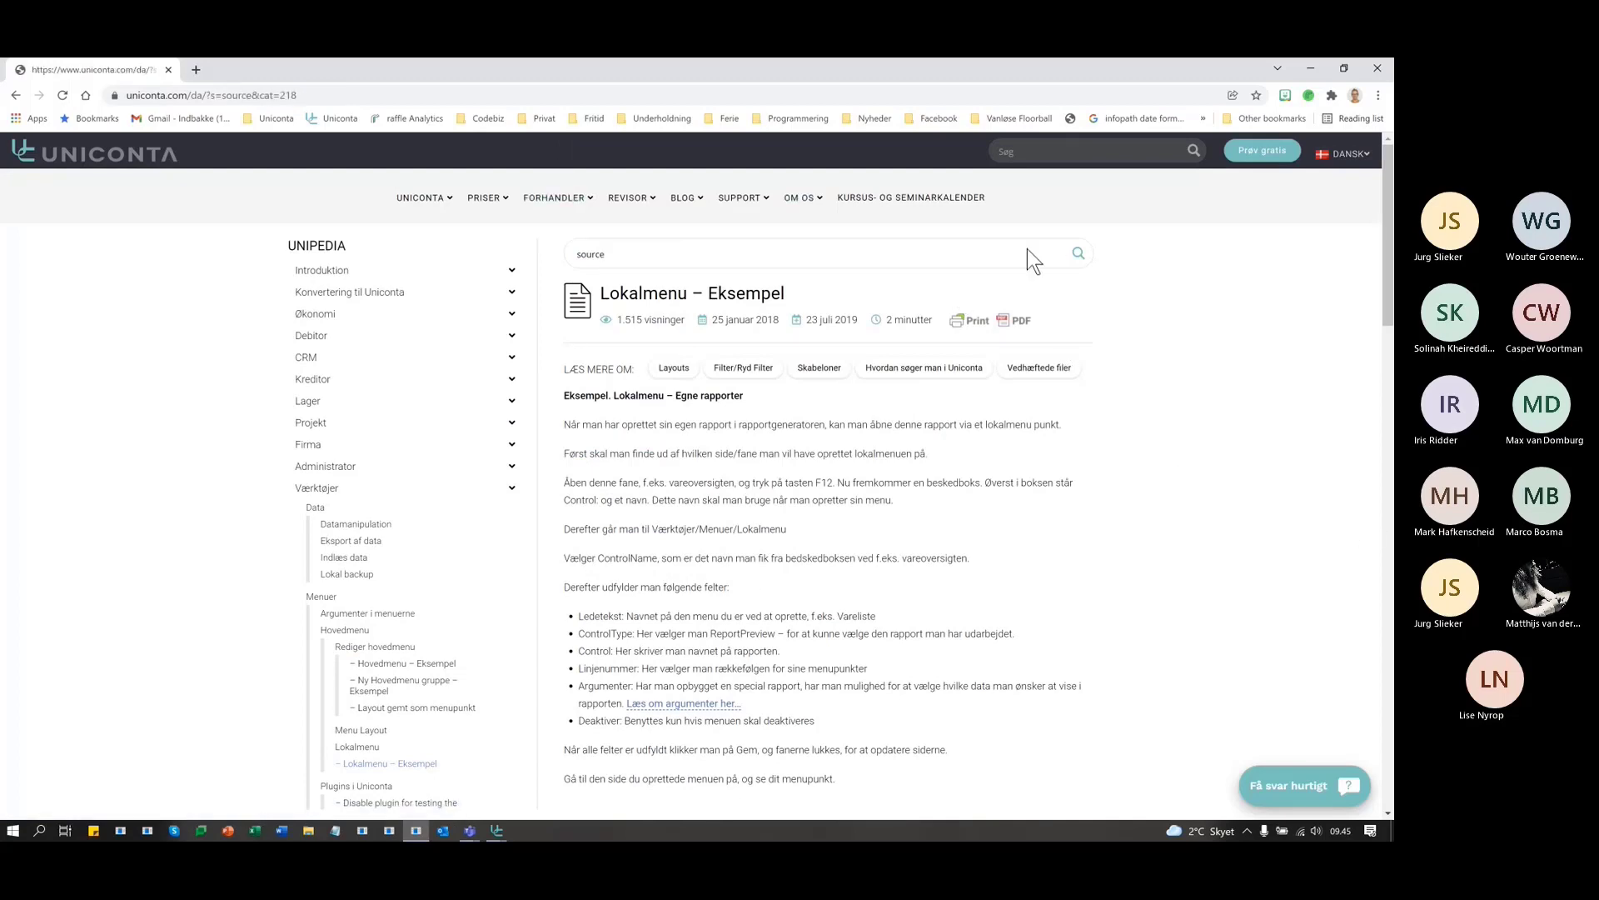
# - Run the 'source' search and open the 'Argumenter i menuerne' article
pyautogui.press('Return')
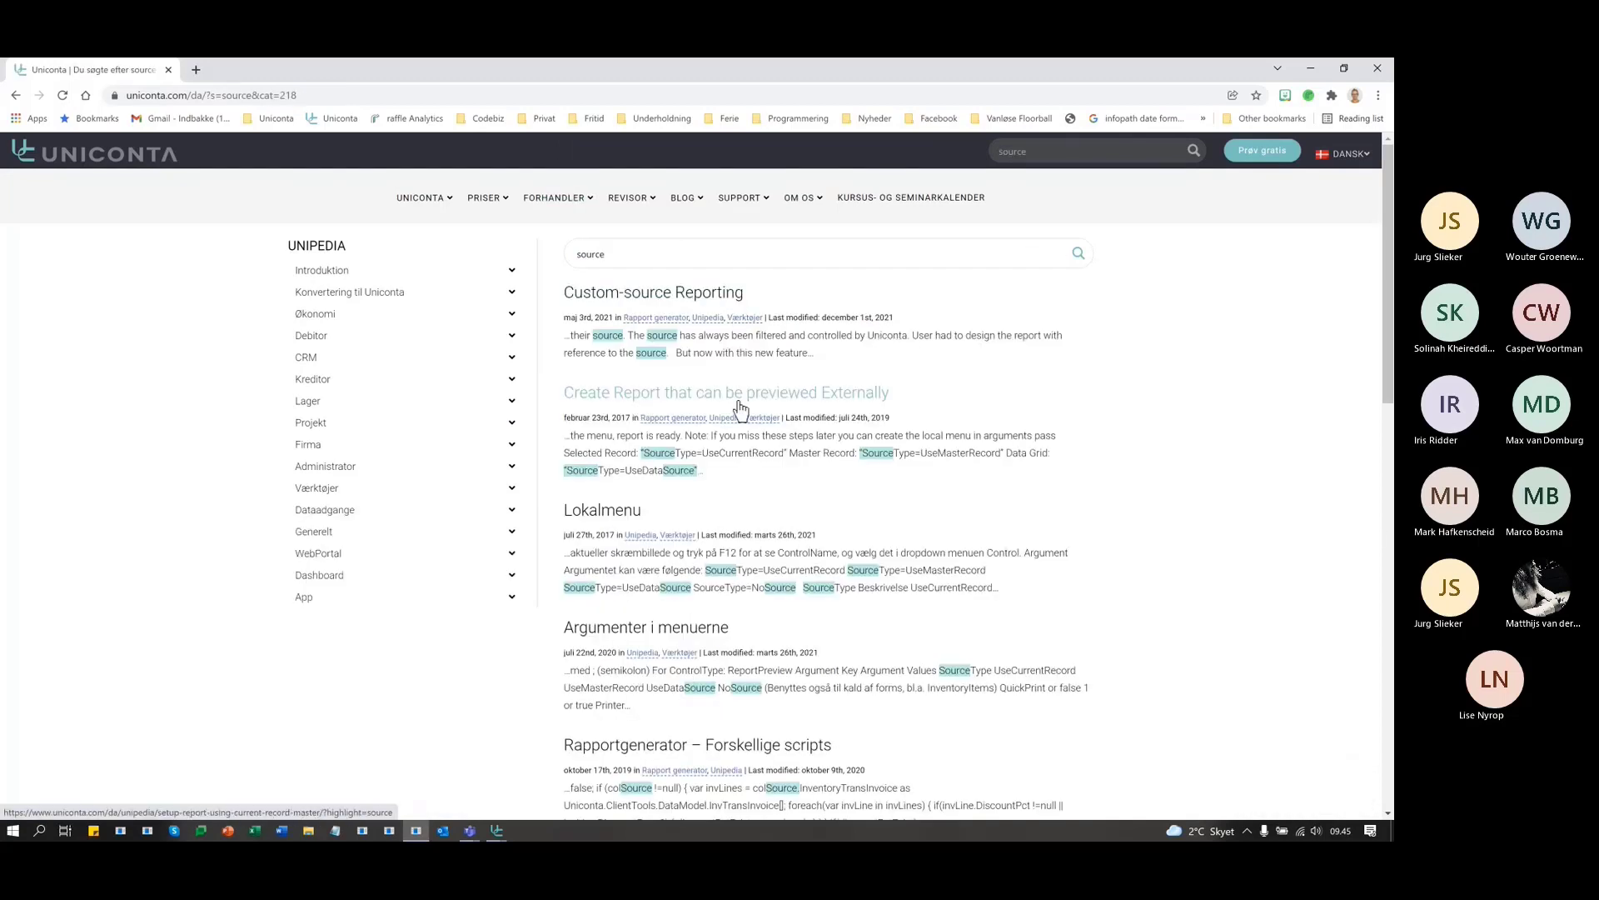
pyautogui.click(658, 638)
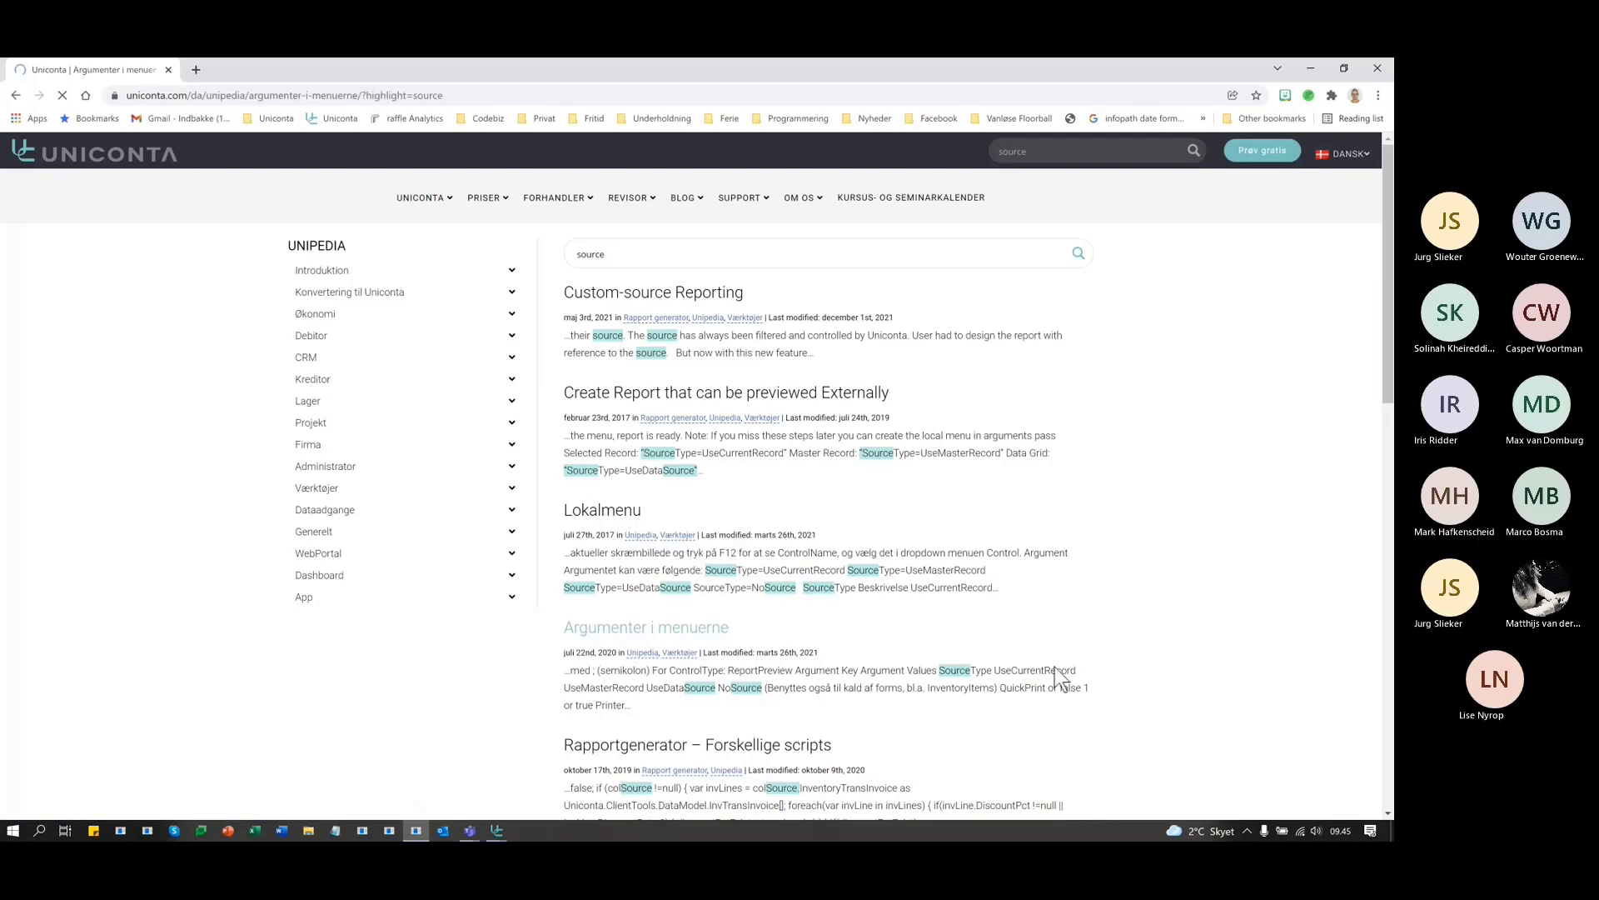
pyautogui.scroll(-4, 1143, 601)
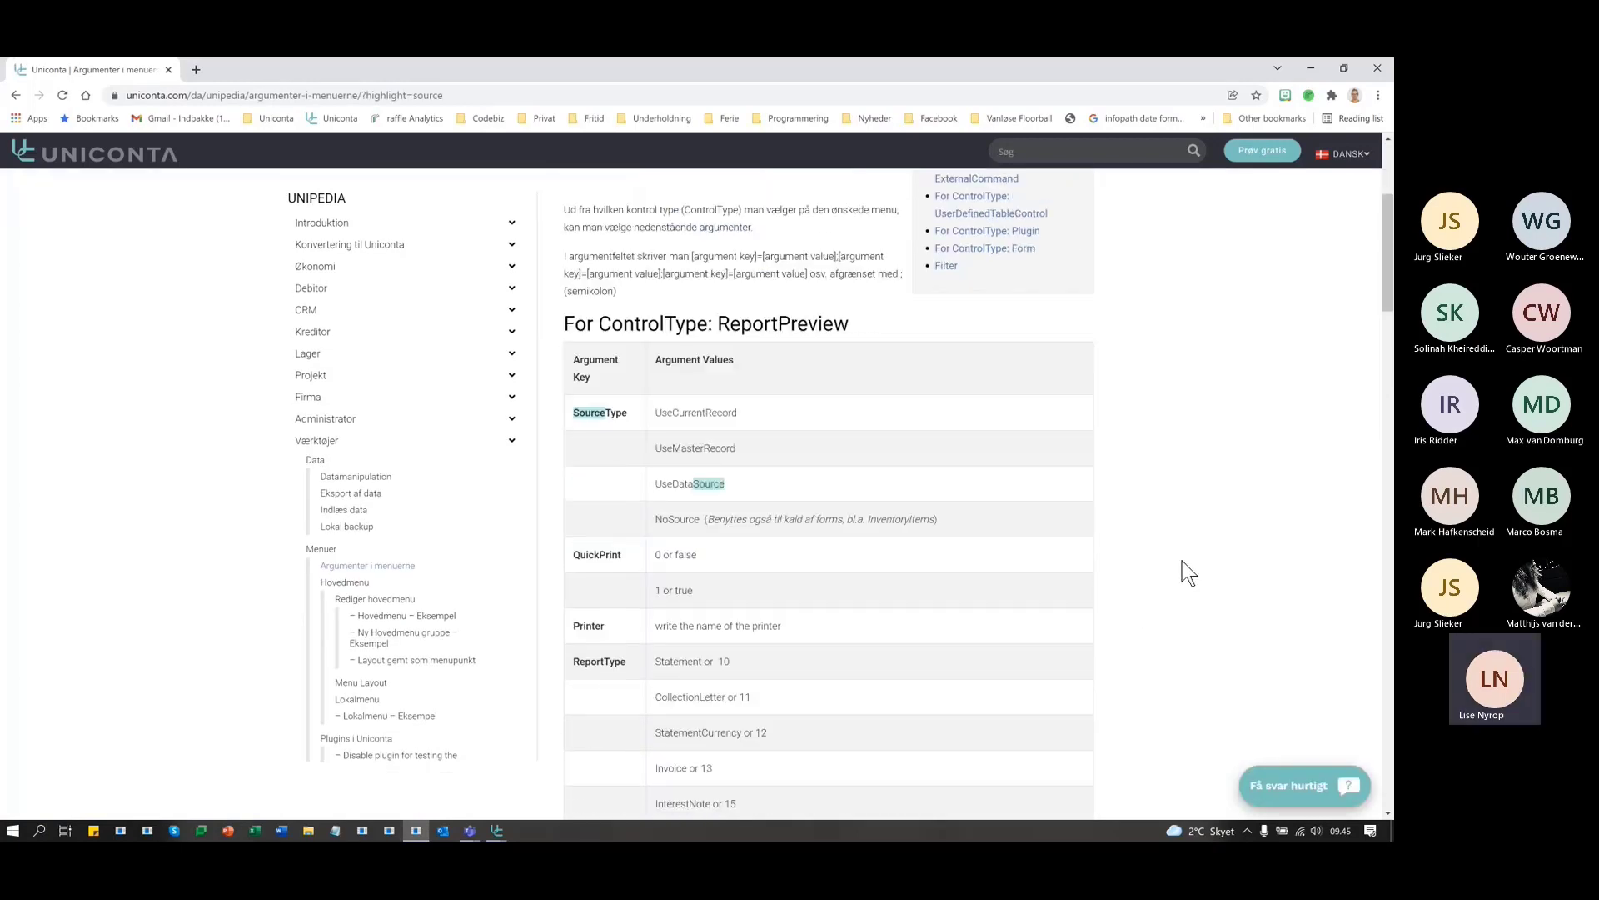
pyautogui.scroll(4, 1182, 562)
pyautogui.moveTo(571, 241)
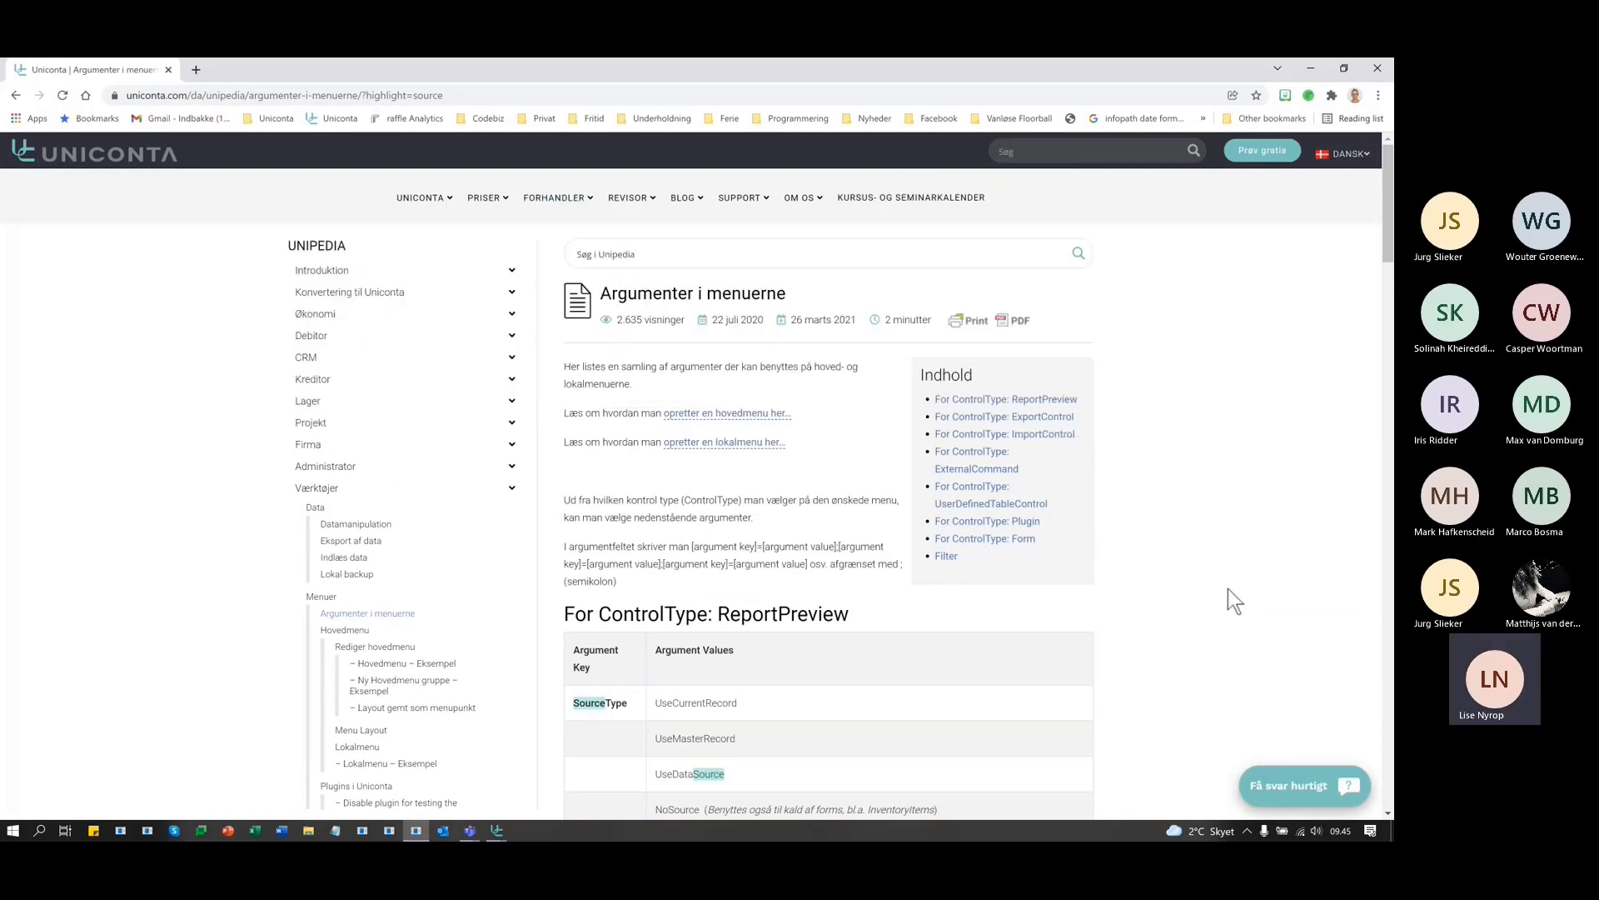
# - Jump to the ReportPreview arguments, note UseCurrentRecord, and return to Uniconta
pyautogui.click(989, 405)
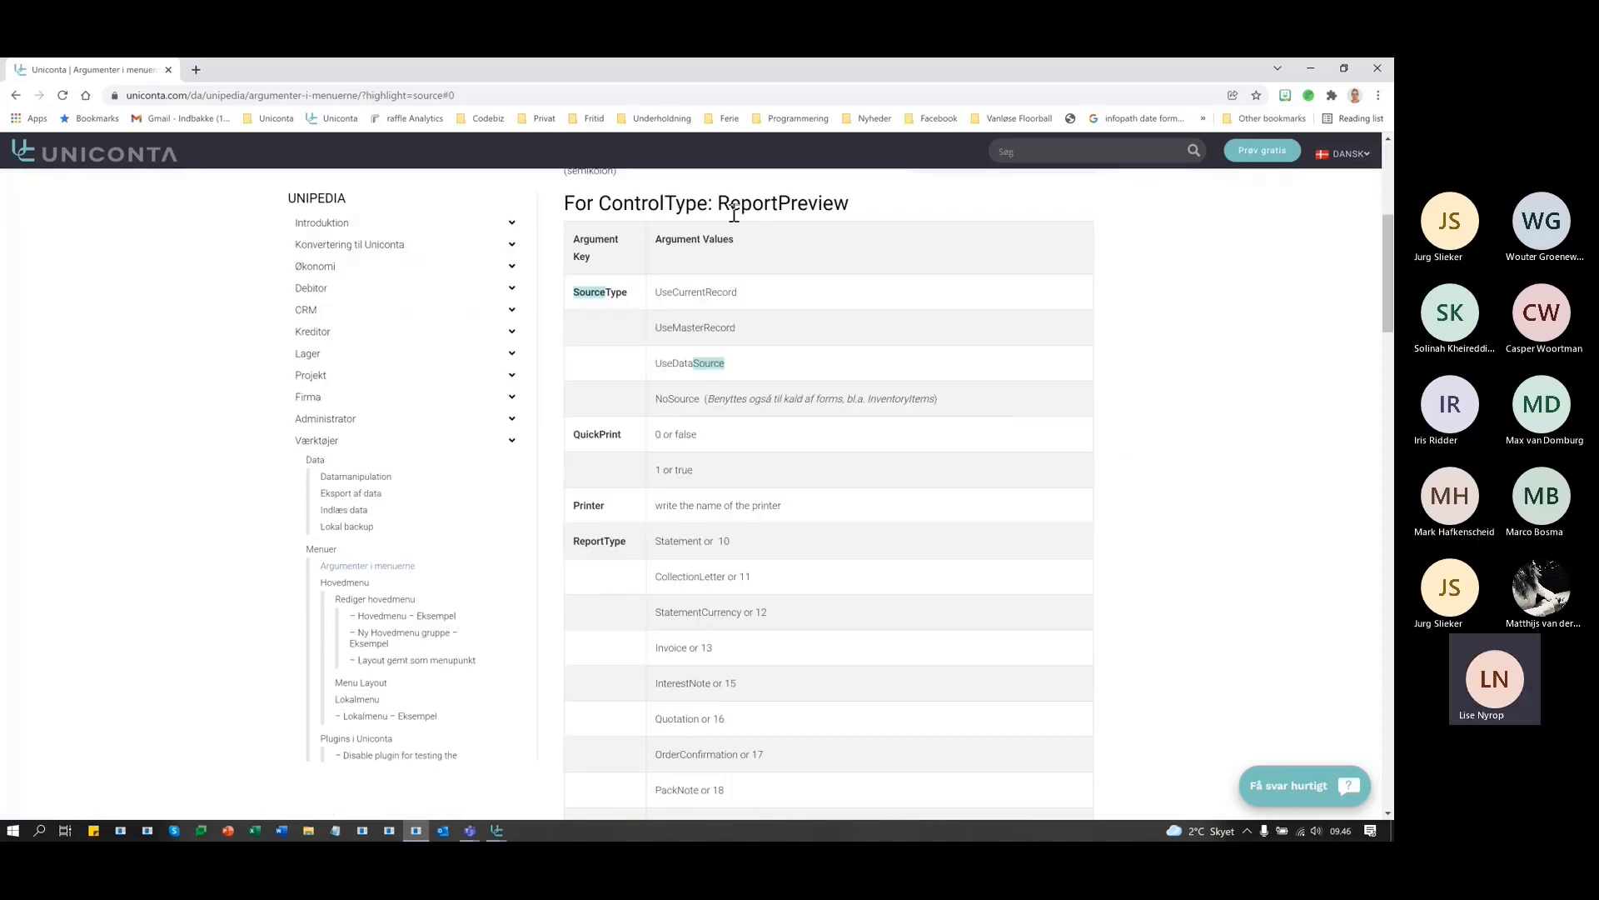
pyautogui.moveTo(718, 203); pyautogui.dragTo(853, 203)
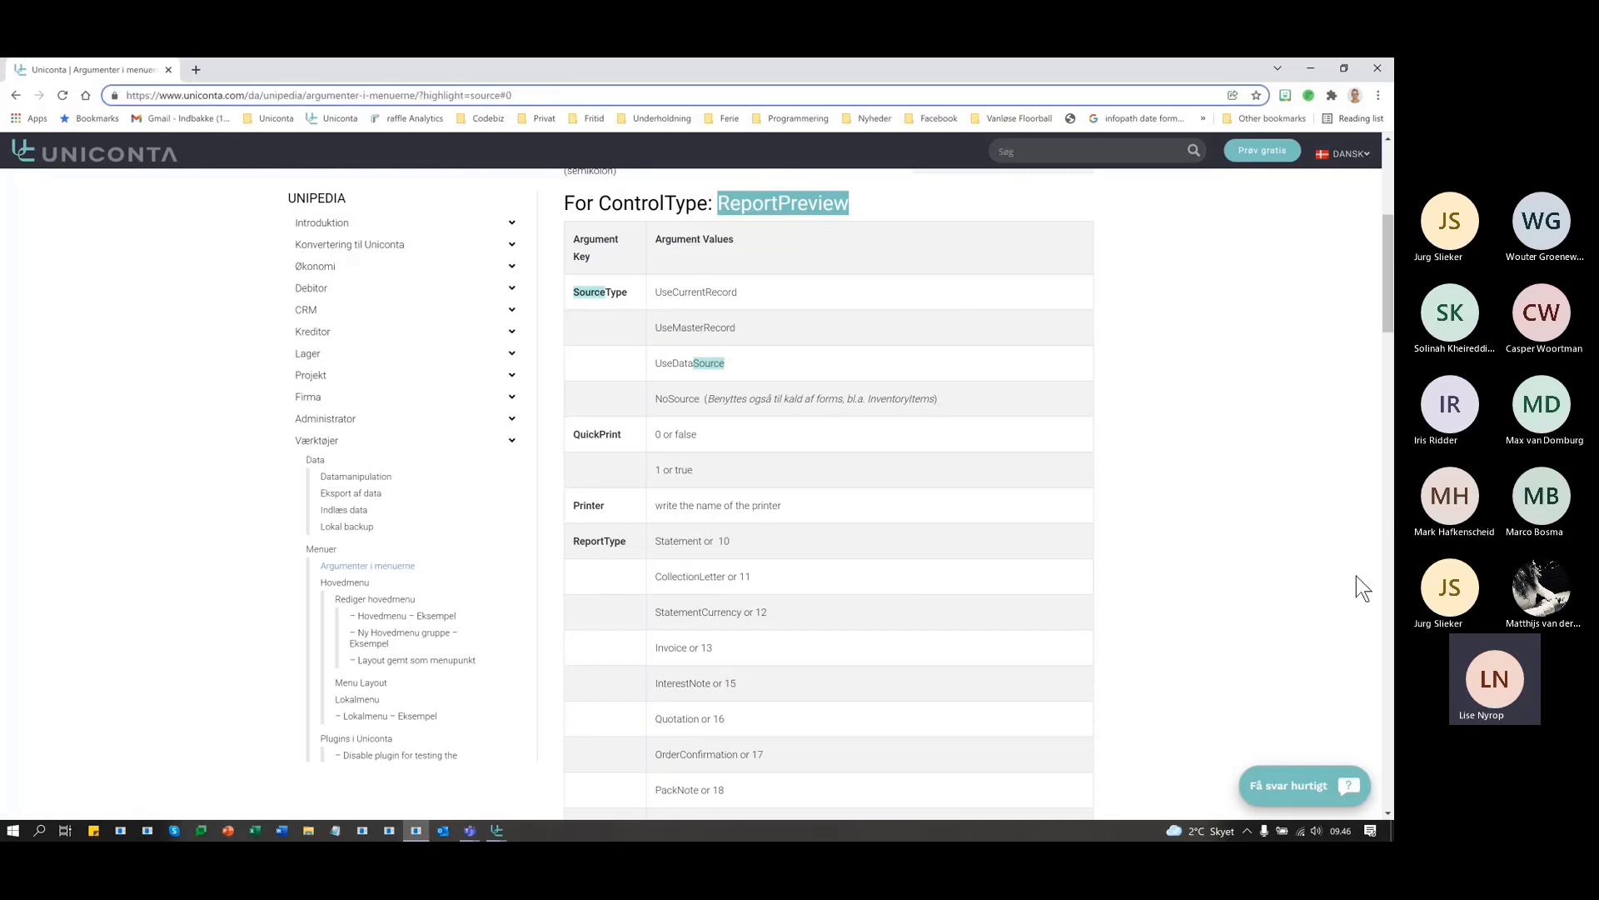
pyautogui.click(1203, 482)
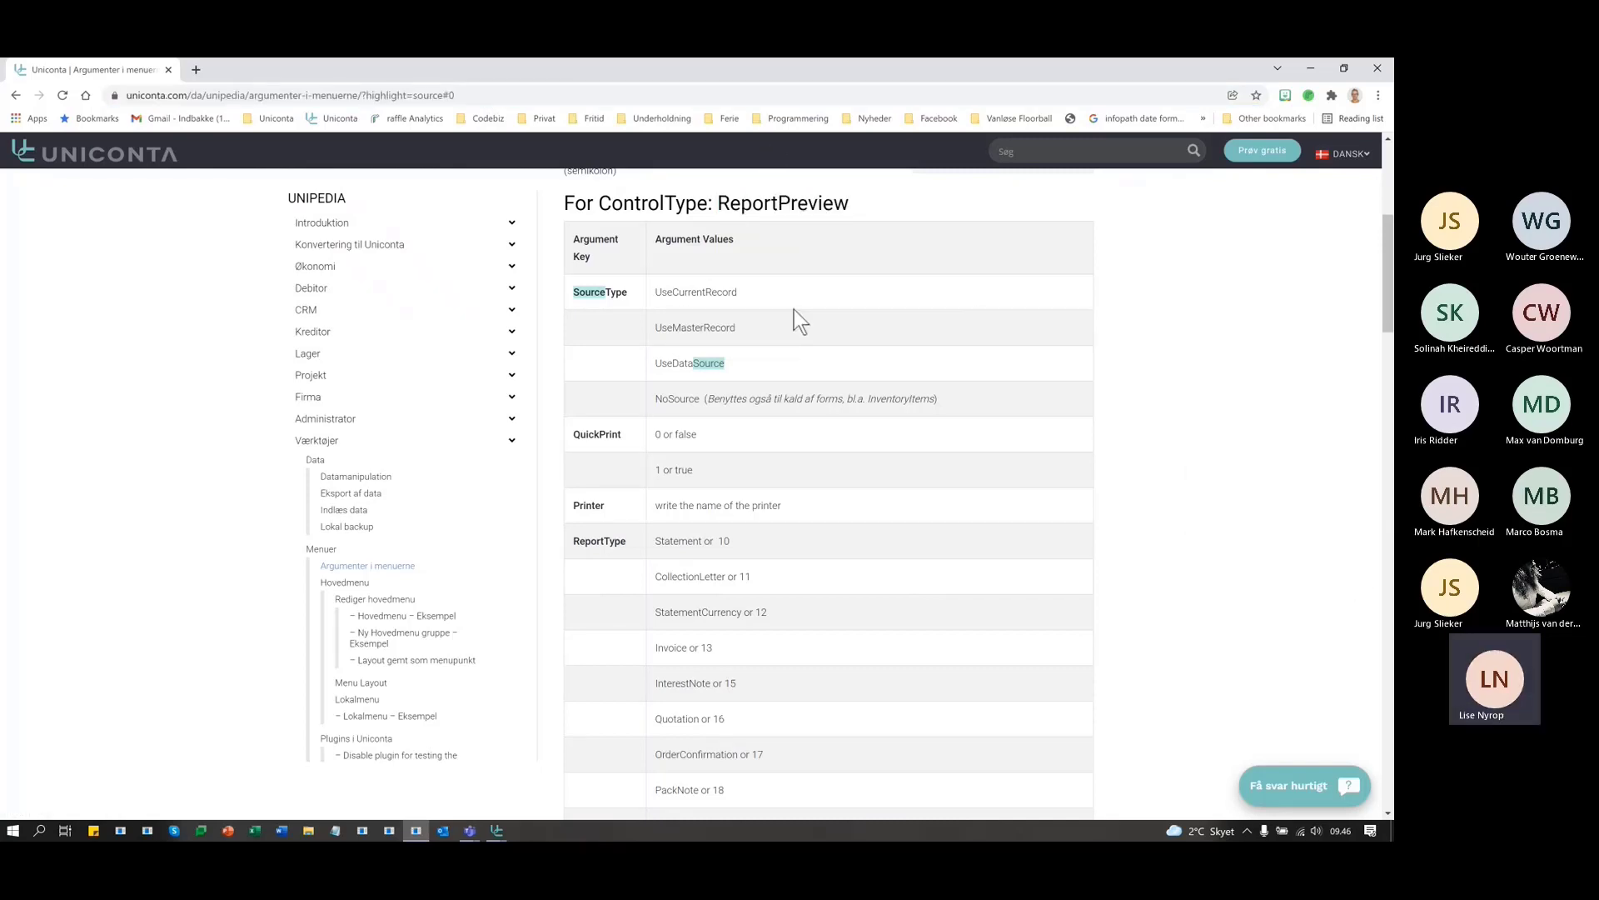
pyautogui.moveTo(737, 294); pyautogui.dragTo(657, 291)
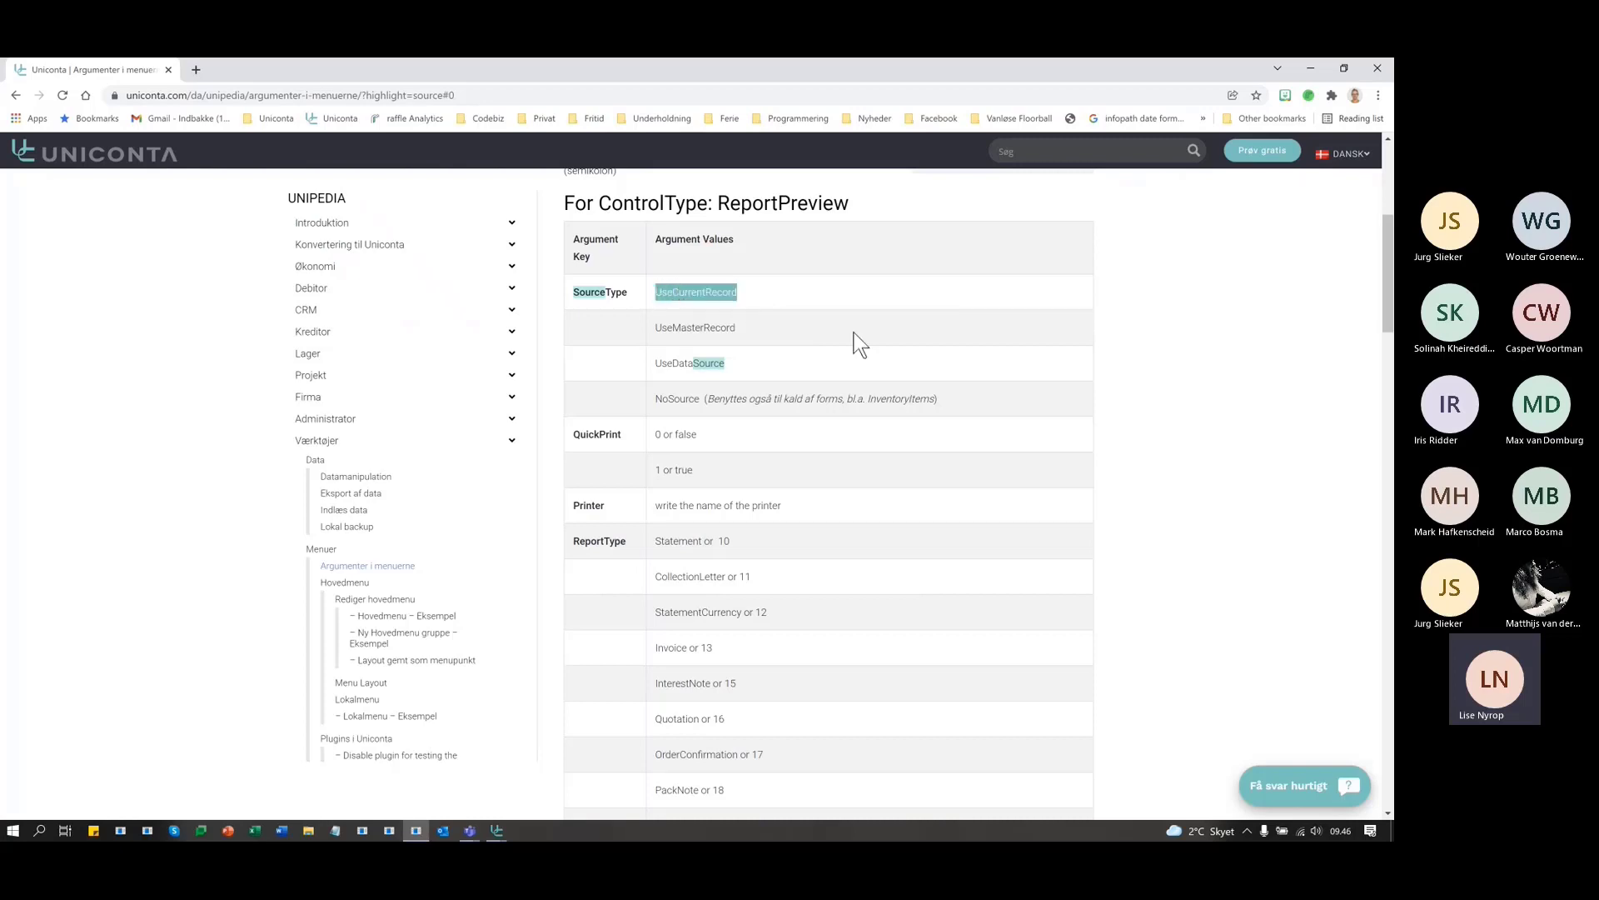
pyautogui.hotkey('alt', 'Tab')
pyautogui.hotkey('alt', 'Tab')
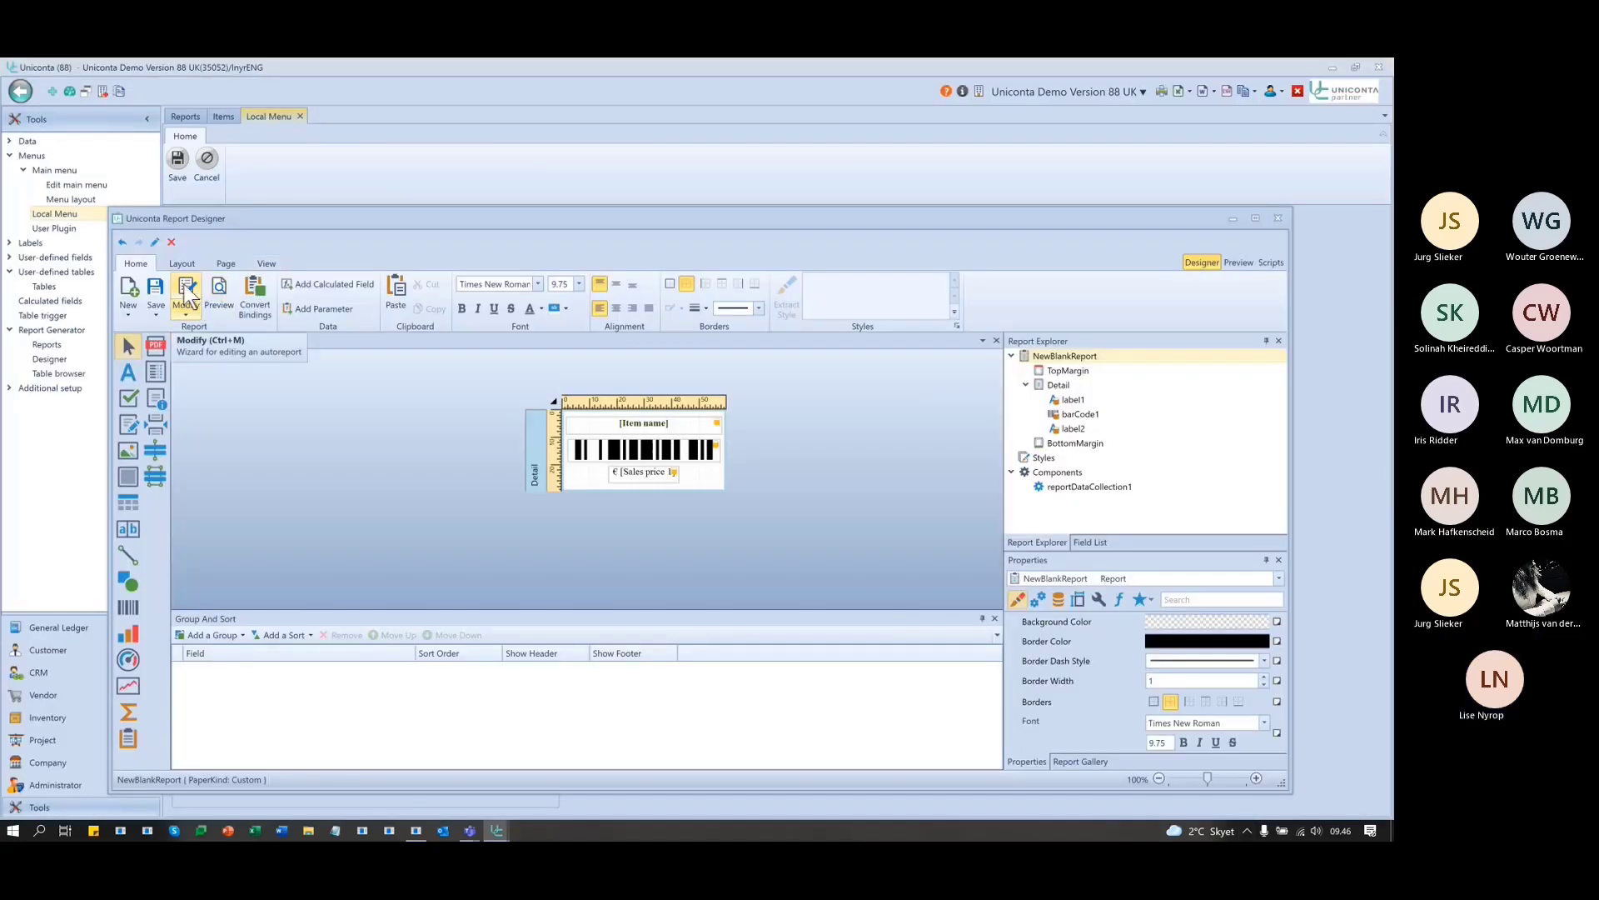
# - Compare the report's data connection with SourceType values UseMasterRecord, NoSource, UseCurrentRecord and UseDataSource
pyautogui.click(193, 297)
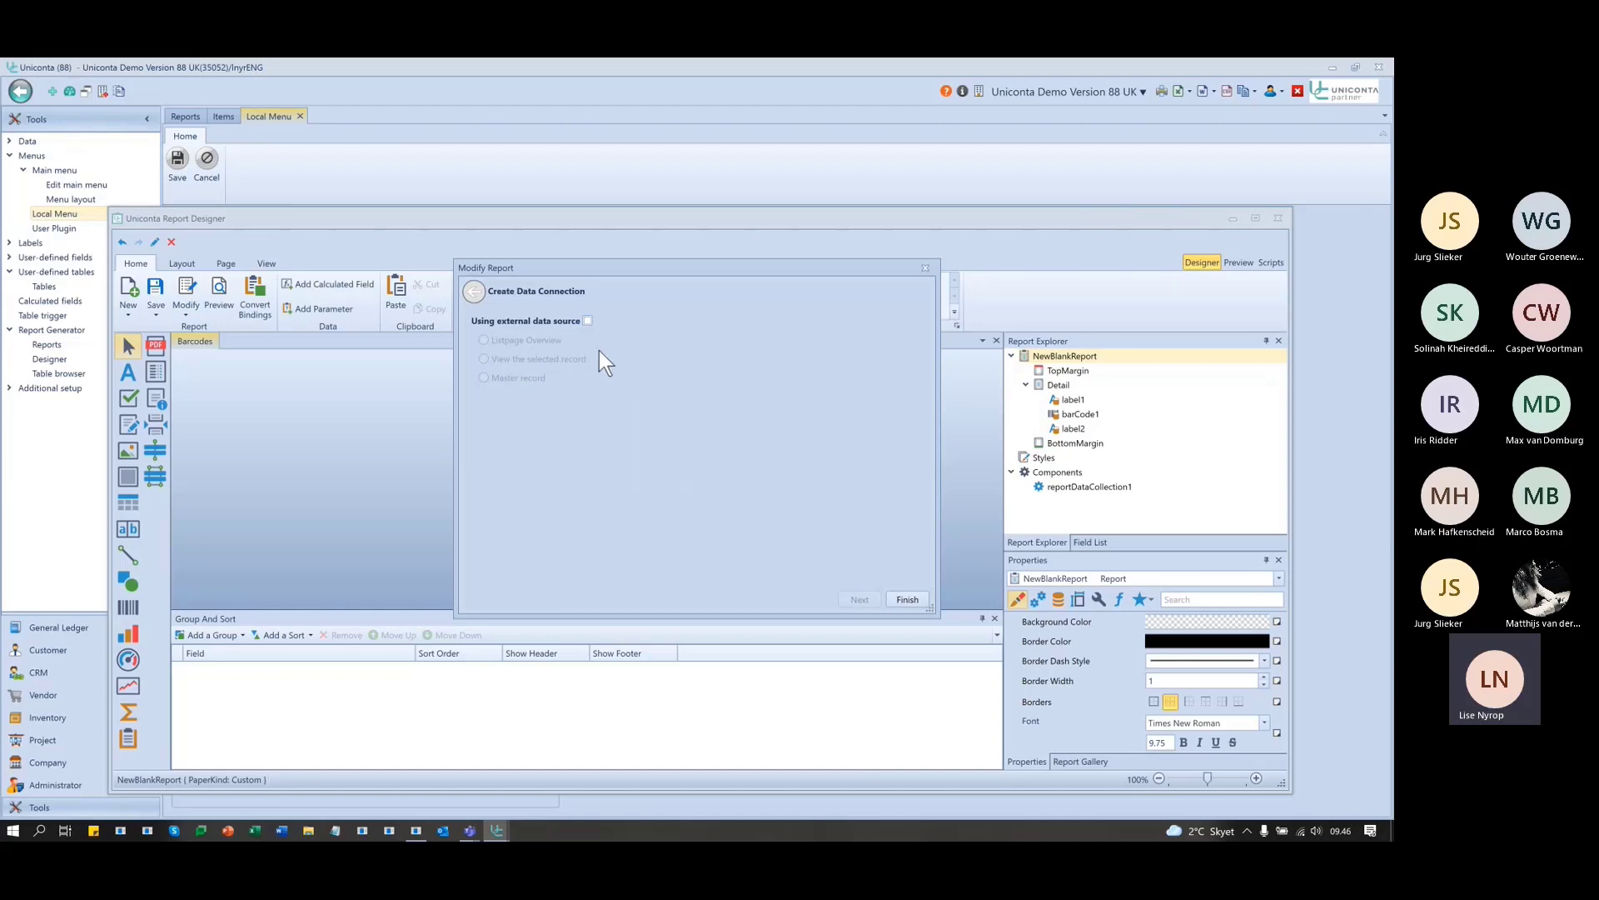
pyautogui.click(924, 268)
pyautogui.hotkey('alt', 'Tab')
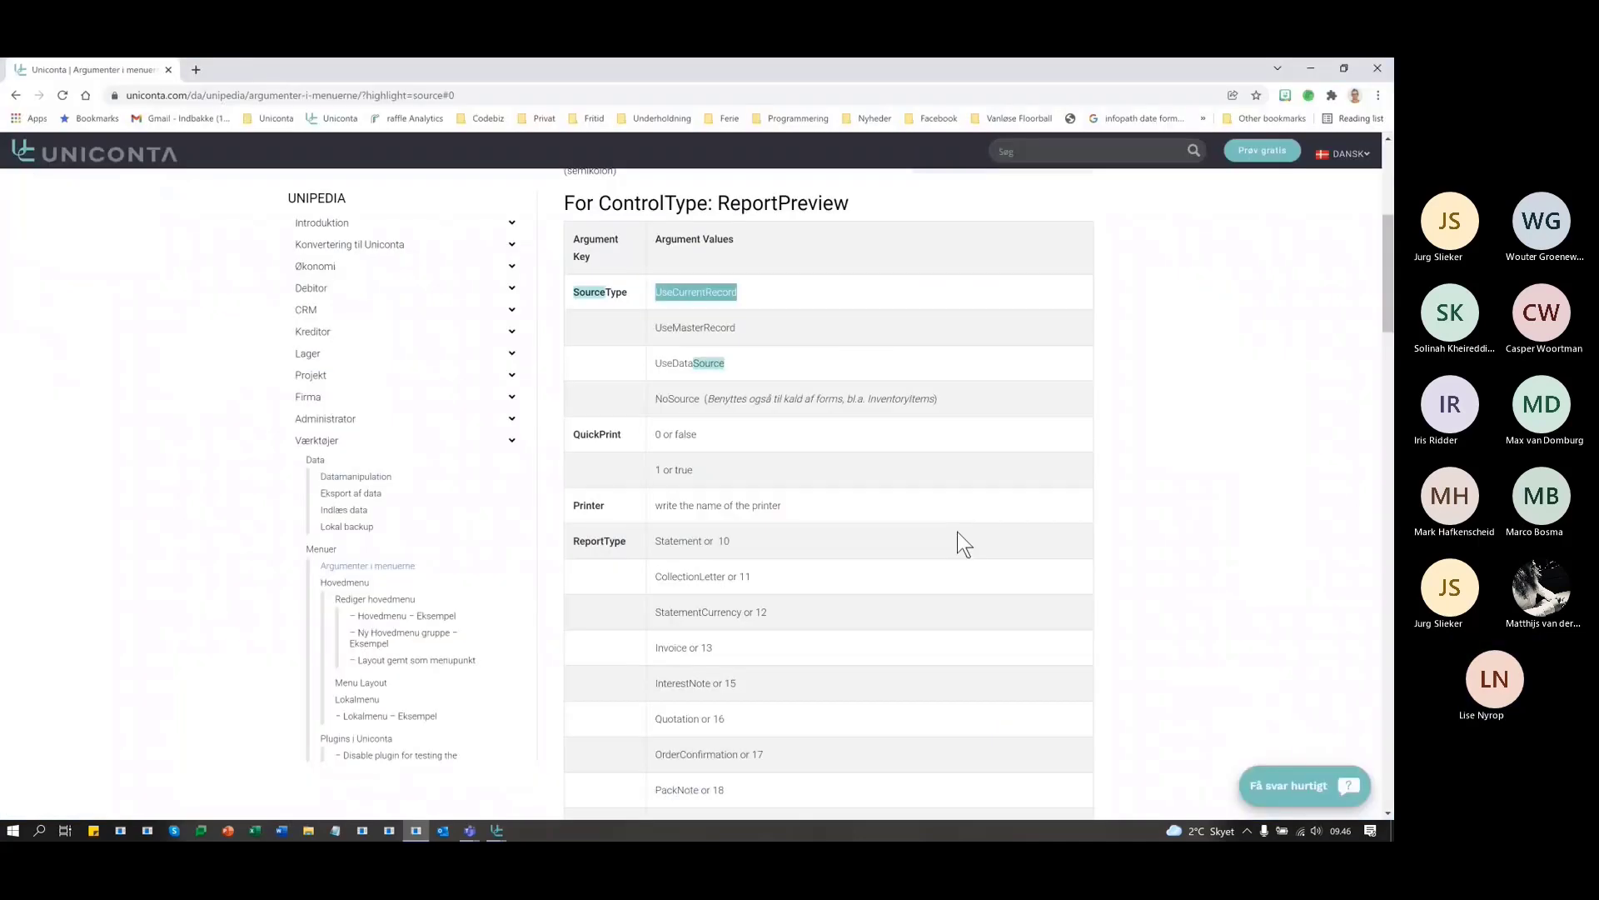
pyautogui.moveTo(736, 328); pyautogui.dragTo(654, 328)
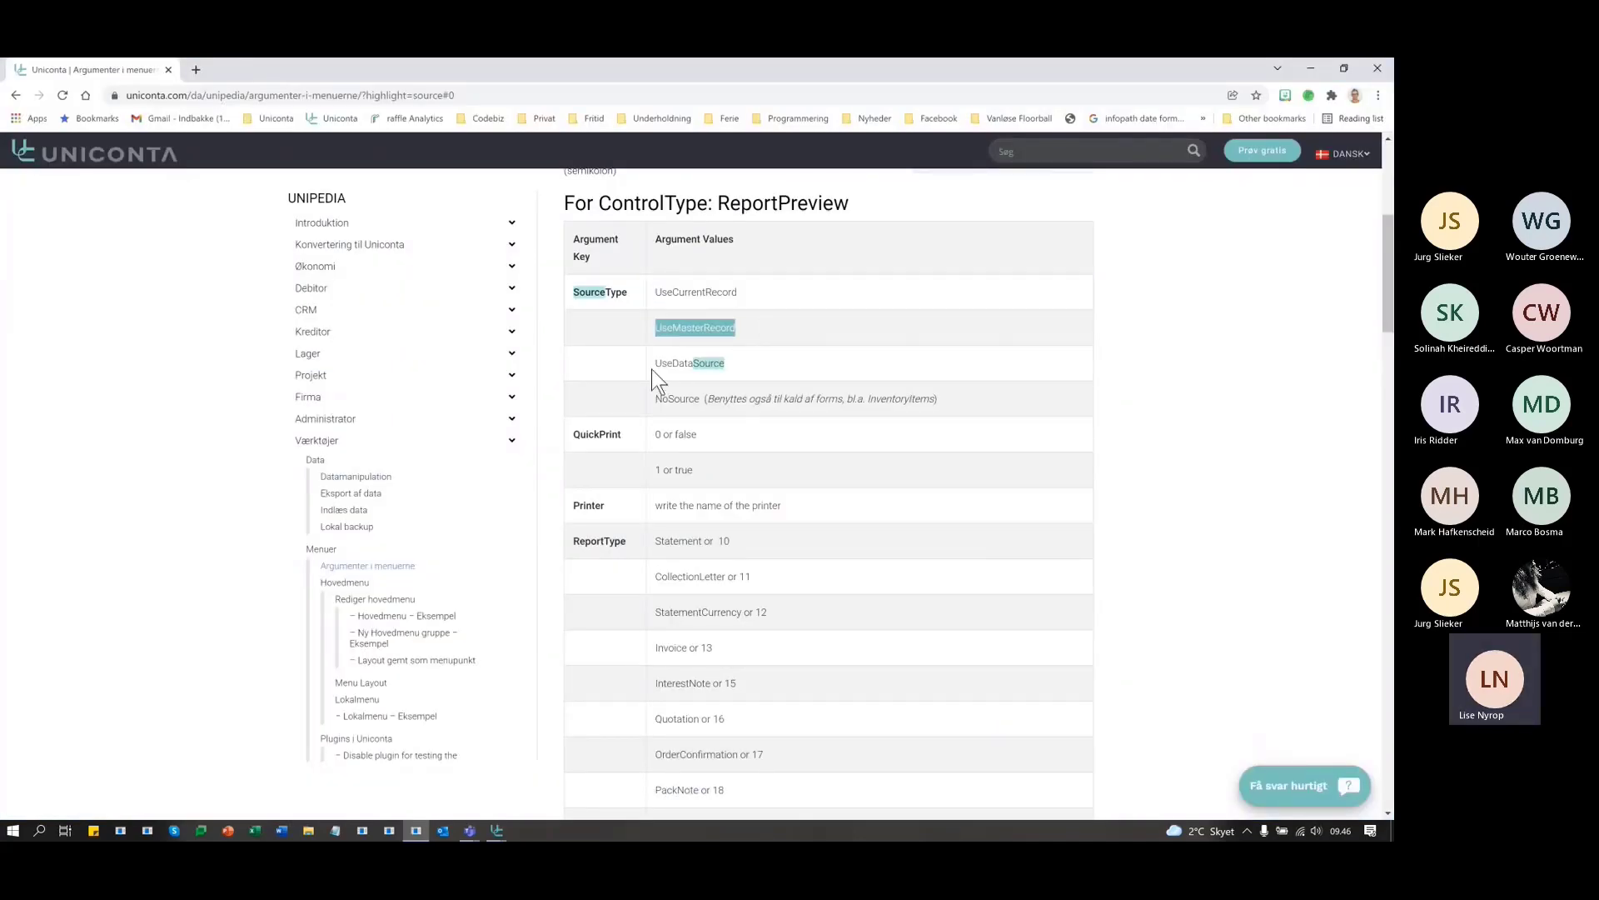
pyautogui.hotkey('alt', 'Tab')
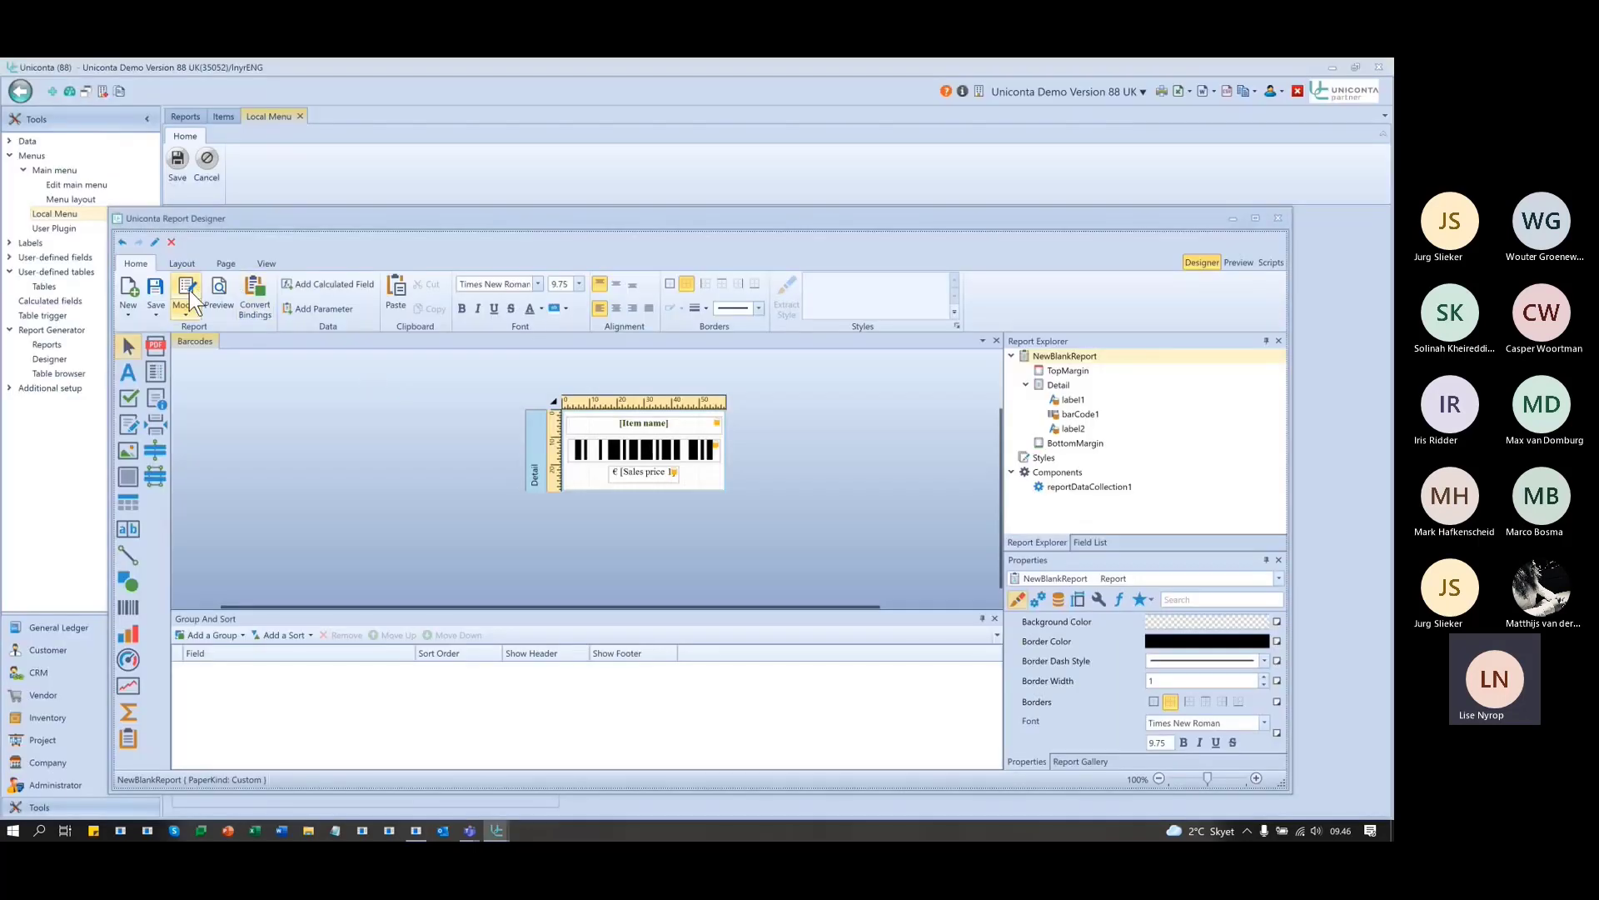
pyautogui.click(188, 288)
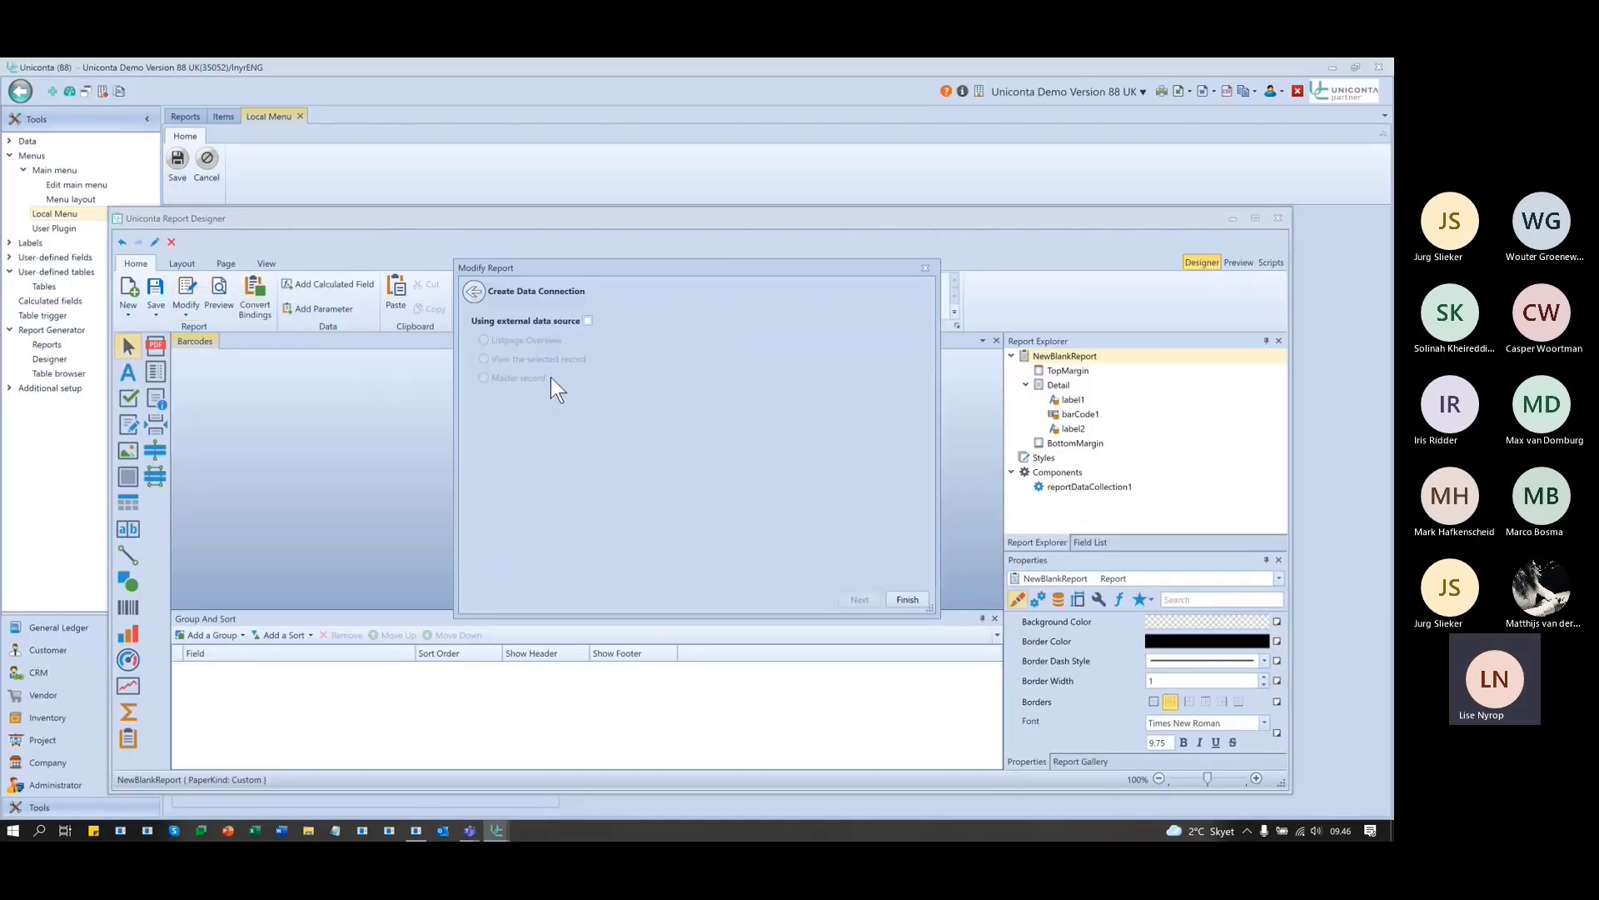
pyautogui.hotkey('alt', 'Tab')
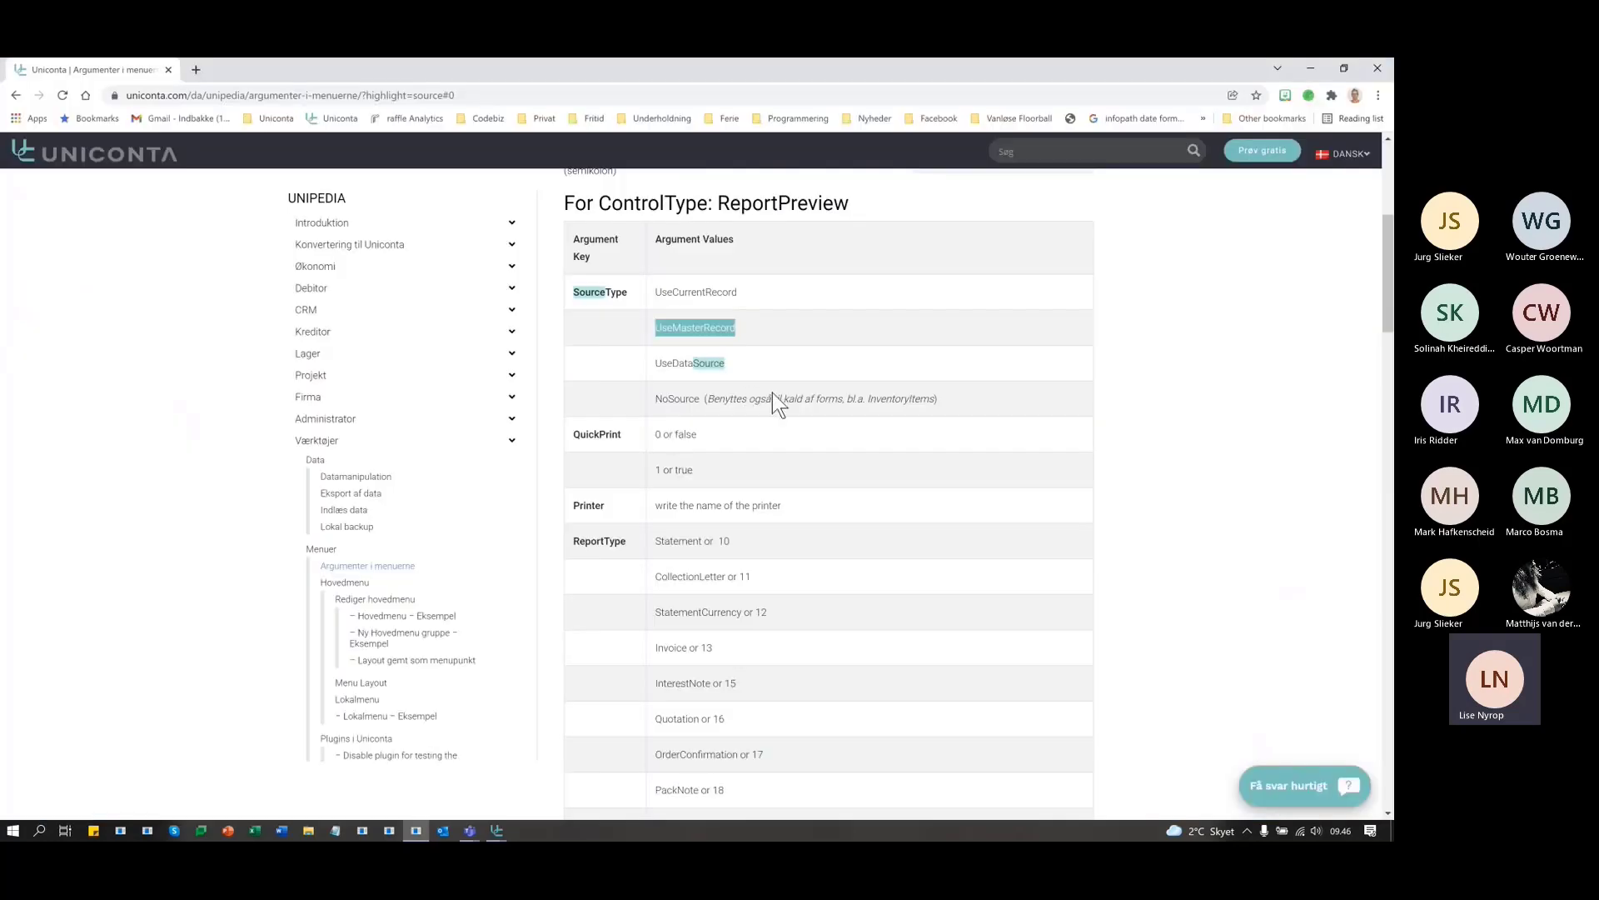
pyautogui.doubleClick(667, 399)
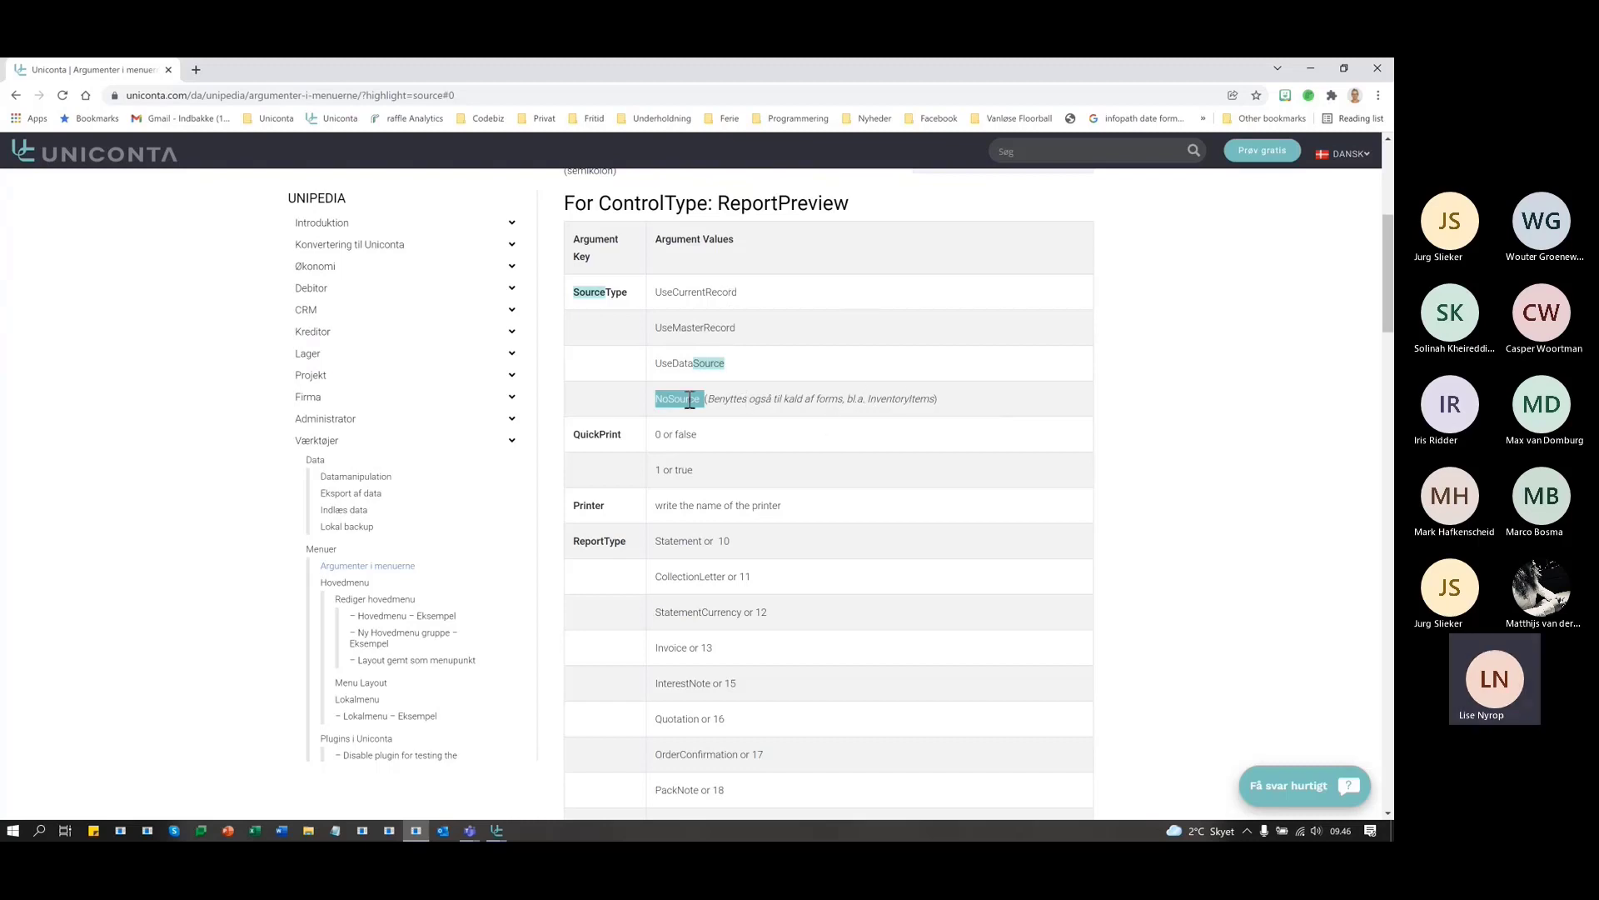
pyautogui.click(748, 293)
pyautogui.moveTo(773, 289); pyautogui.dragTo(654, 291)
pyautogui.click(733, 325)
pyautogui.doubleClick(692, 364)
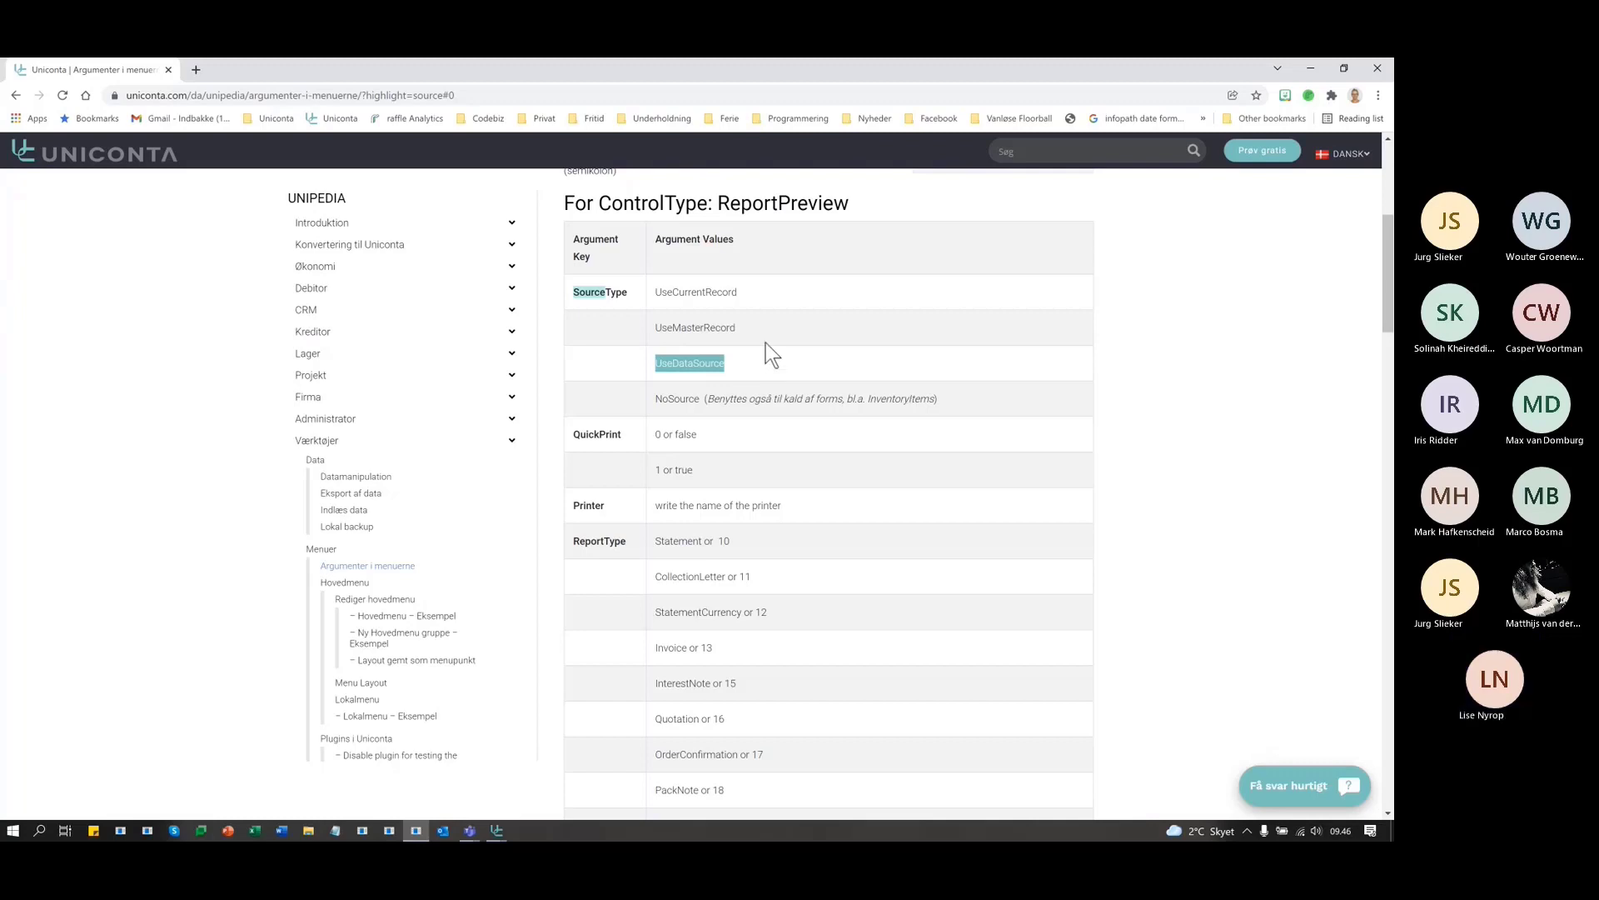
# - Close the data connection settings and minimize the Report Designer to reveal the Local Menu
pyautogui.scroll(1, 756, 342)
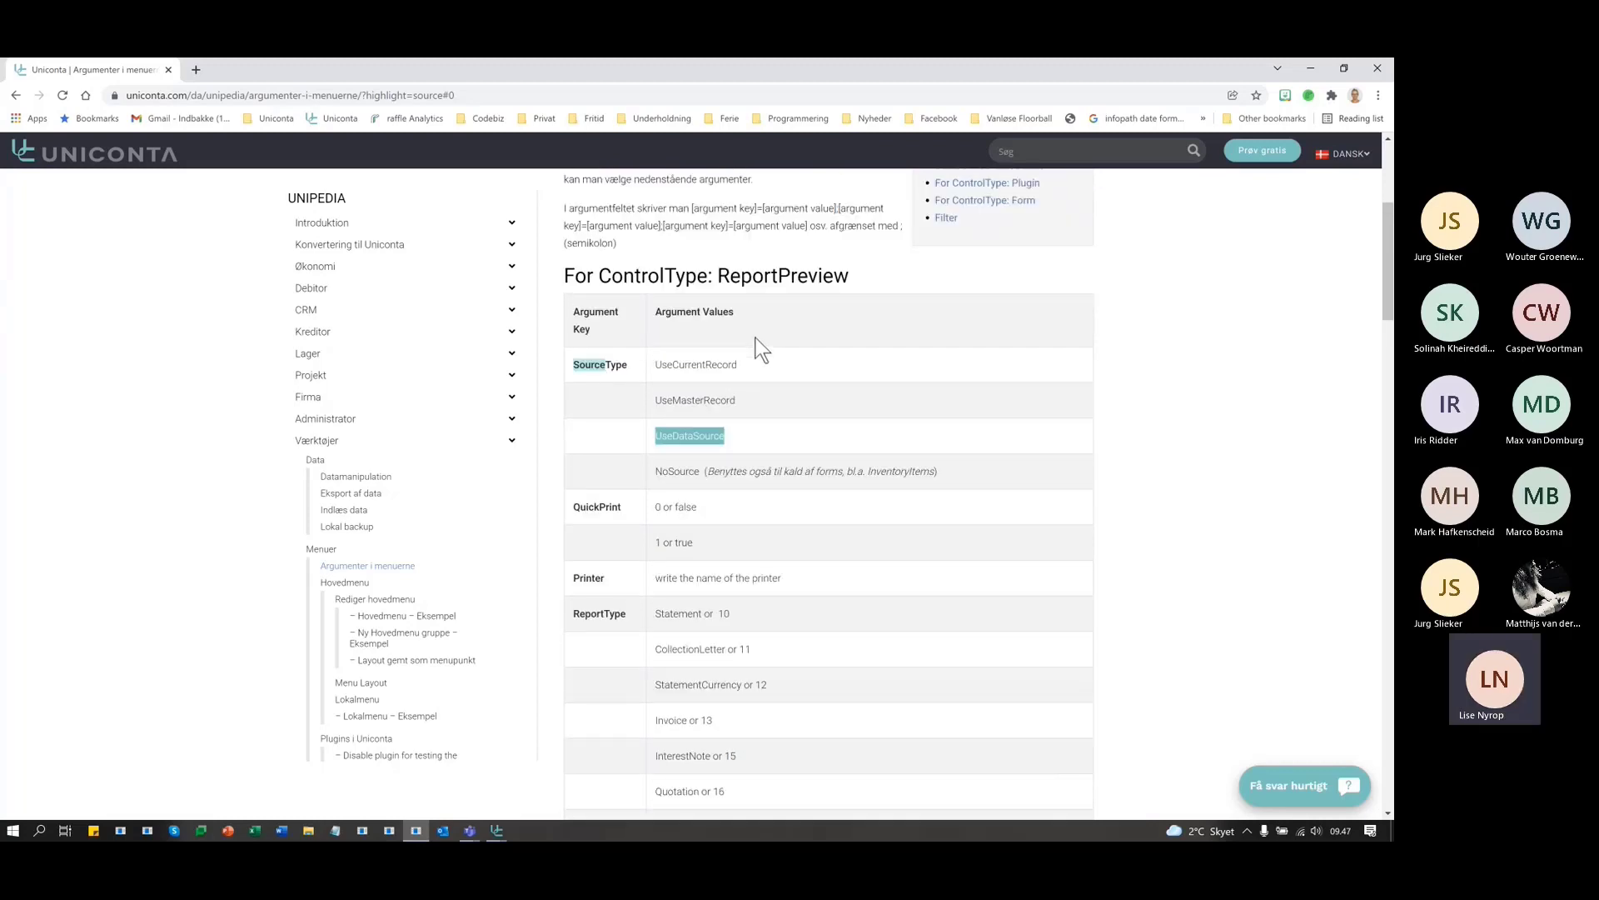
pyautogui.scroll(3, 756, 338)
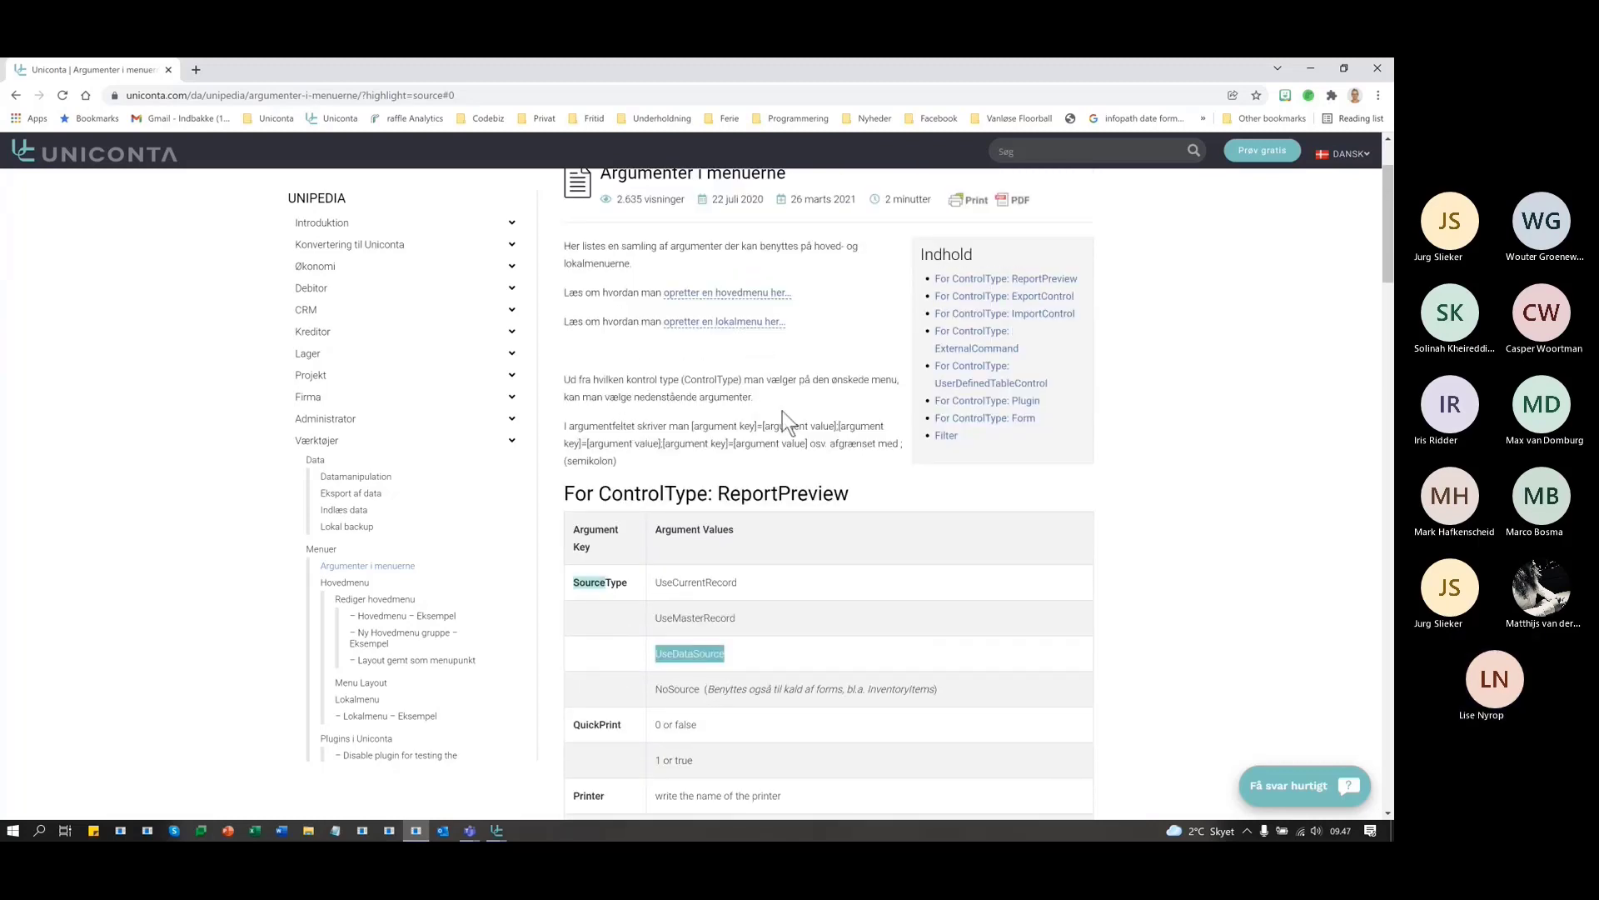
pyautogui.scroll(-3, 783, 411)
pyautogui.scroll(2, 782, 416)
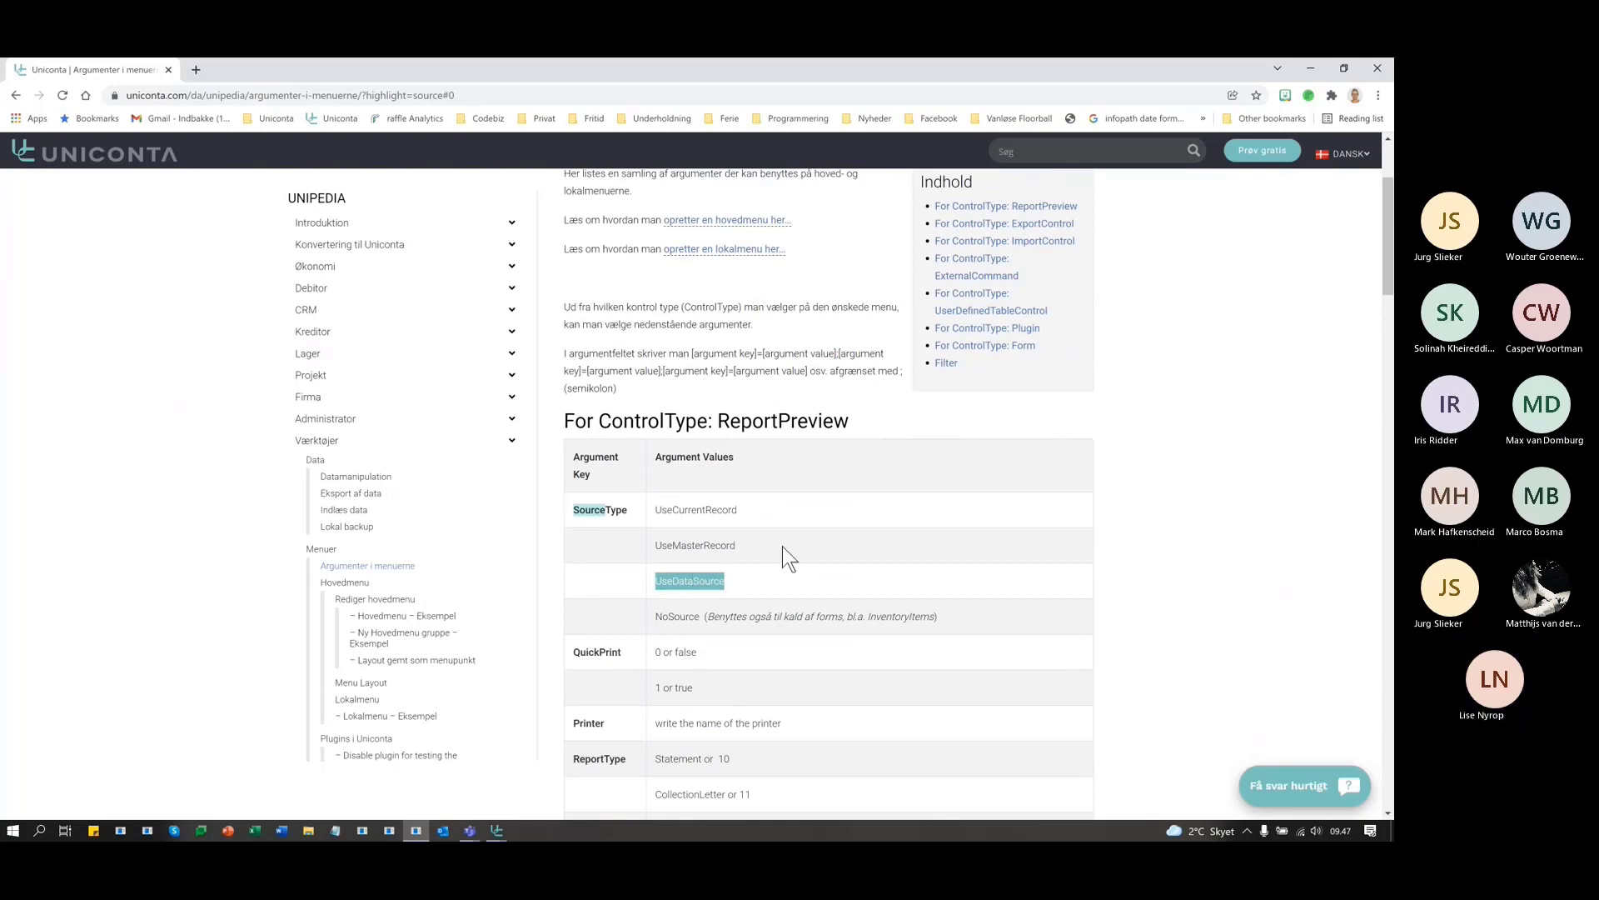
pyautogui.hotkey('alt', 'Tab')
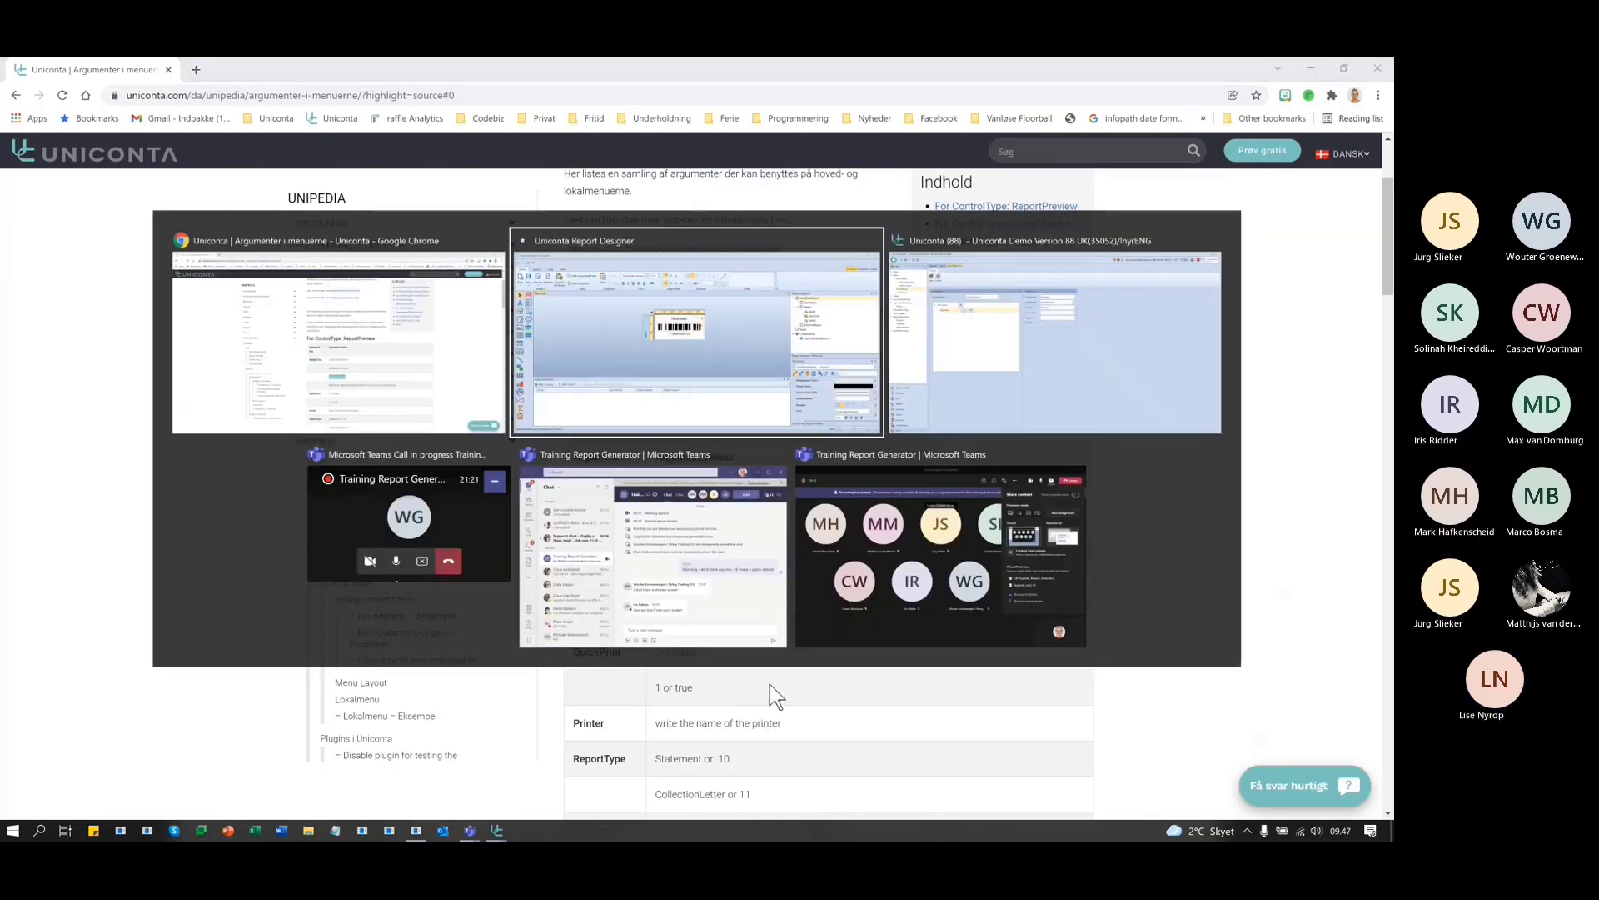
pyautogui.hotkey('alt', 'Tab')
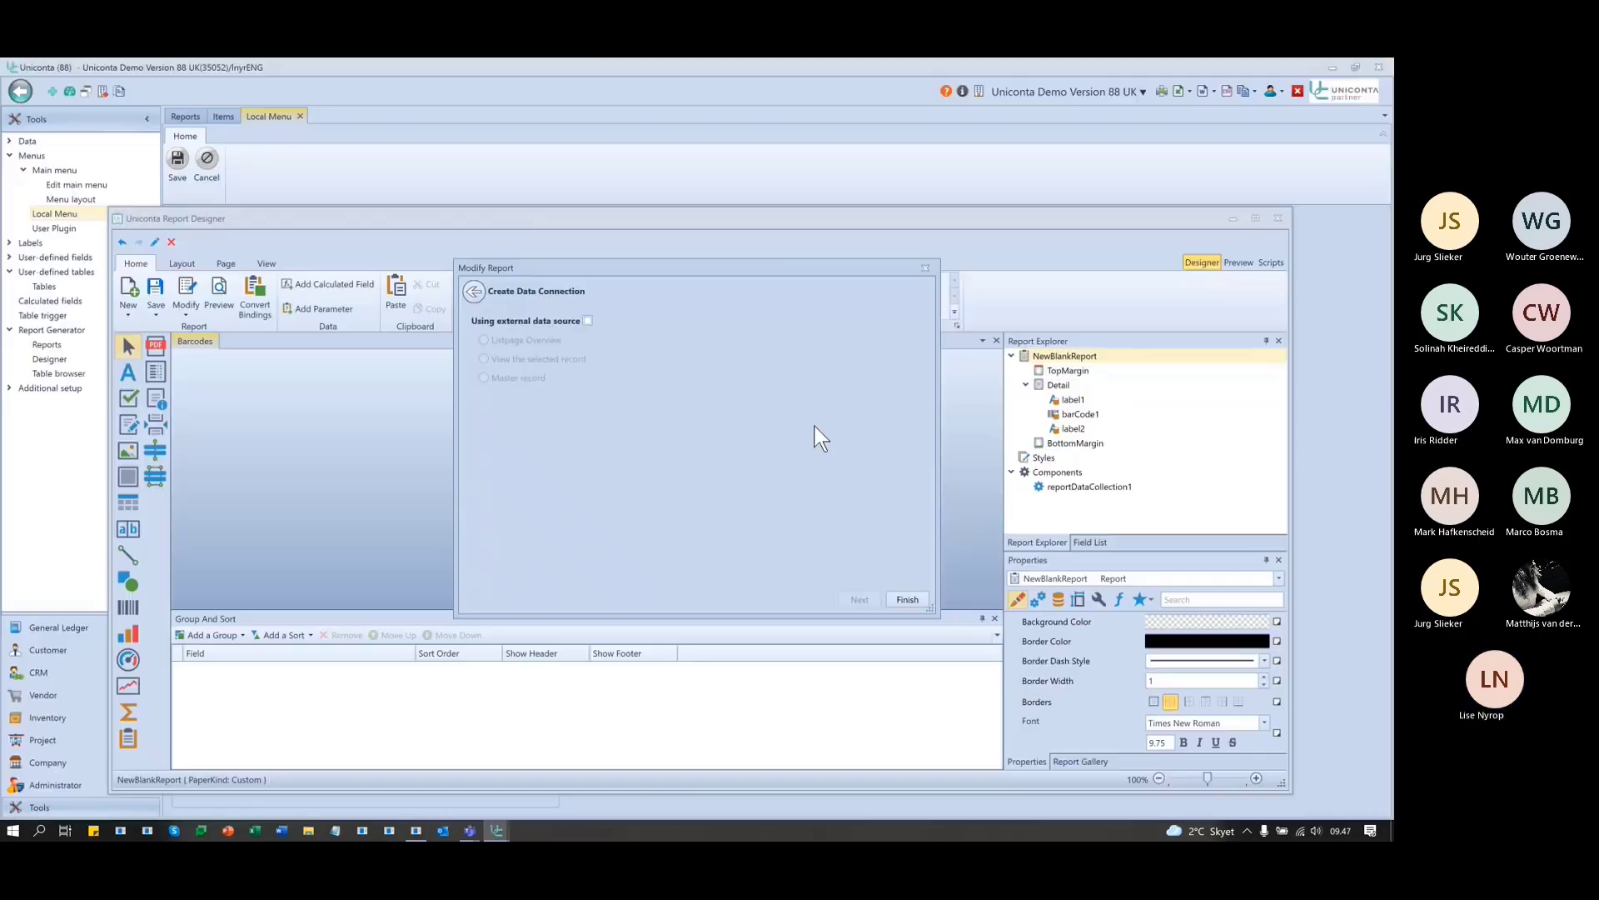
pyautogui.click(923, 267)
pyautogui.click(1232, 219)
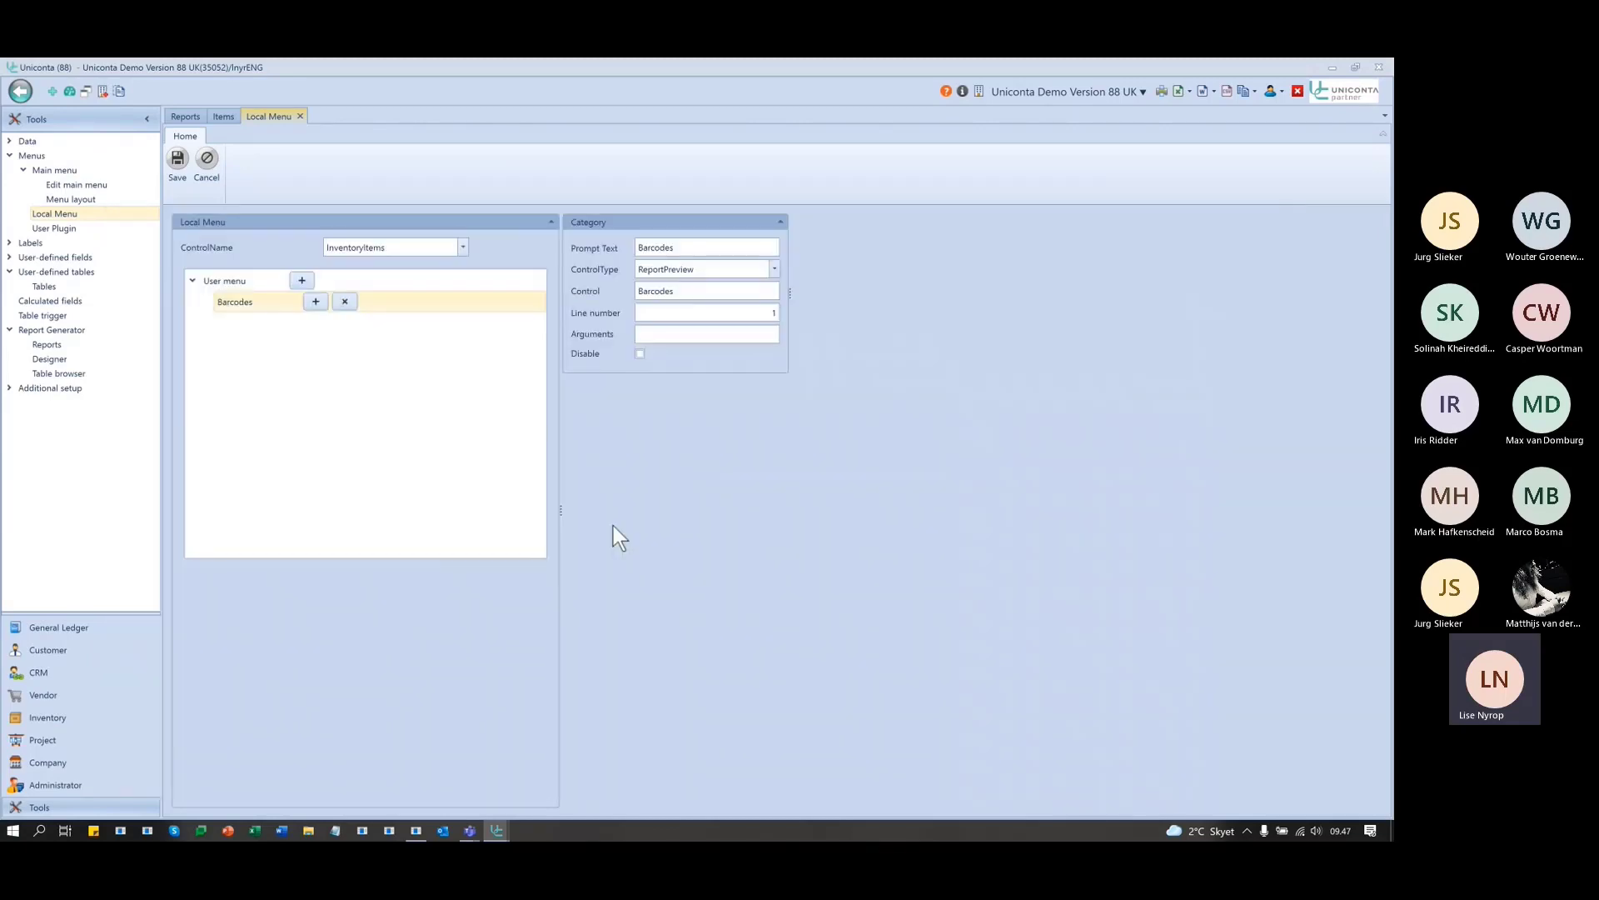
# - Copy the argument key SourceType from Unipedia's ReportPreview table
pyautogui.hotkey('alt', 'Tab')
pyautogui.click(843, 602)
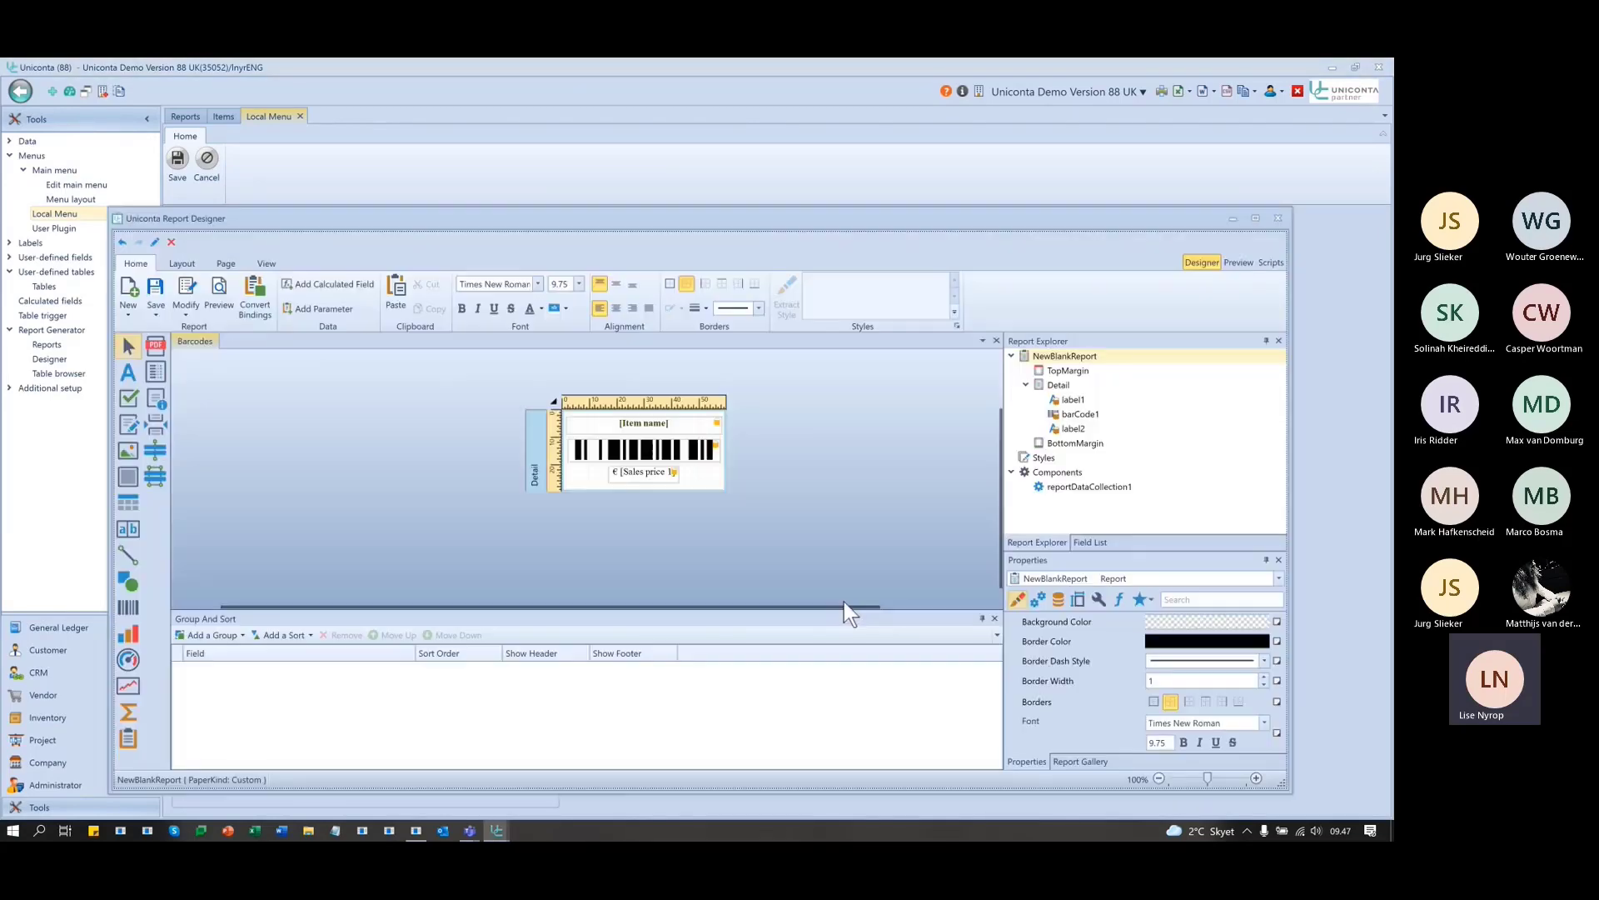
pyautogui.hotkey('alt', 'Tab')
pyautogui.hotkey('alt', 'Tab')
pyautogui.hotkey('alt', 'Tab')
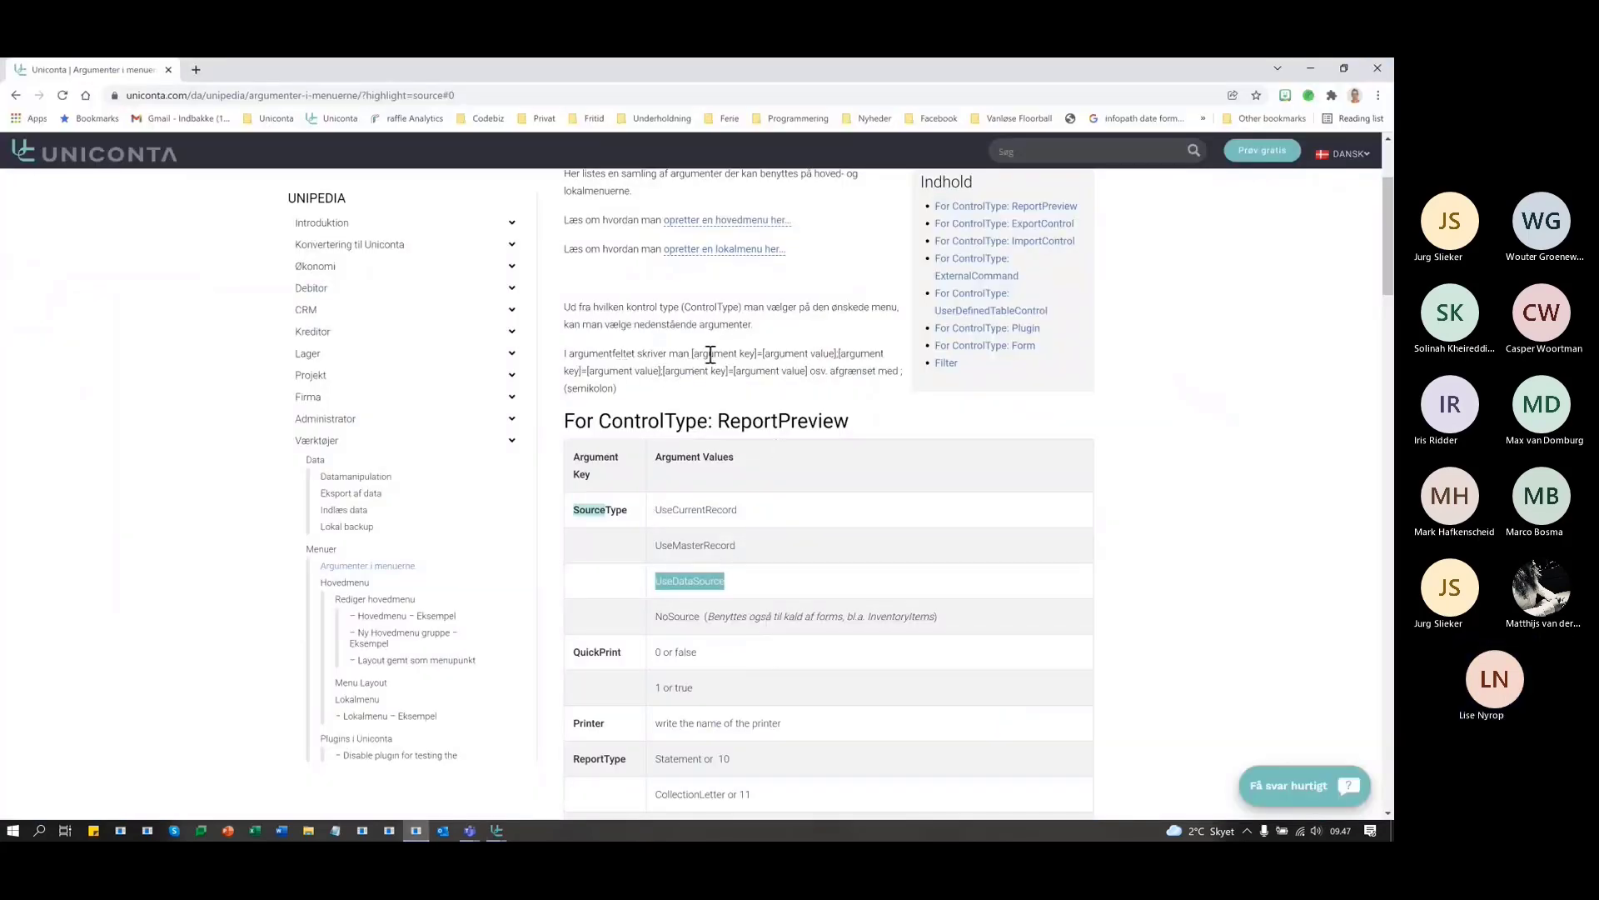
pyautogui.moveTo(734, 354); pyautogui.dragTo(757, 353)
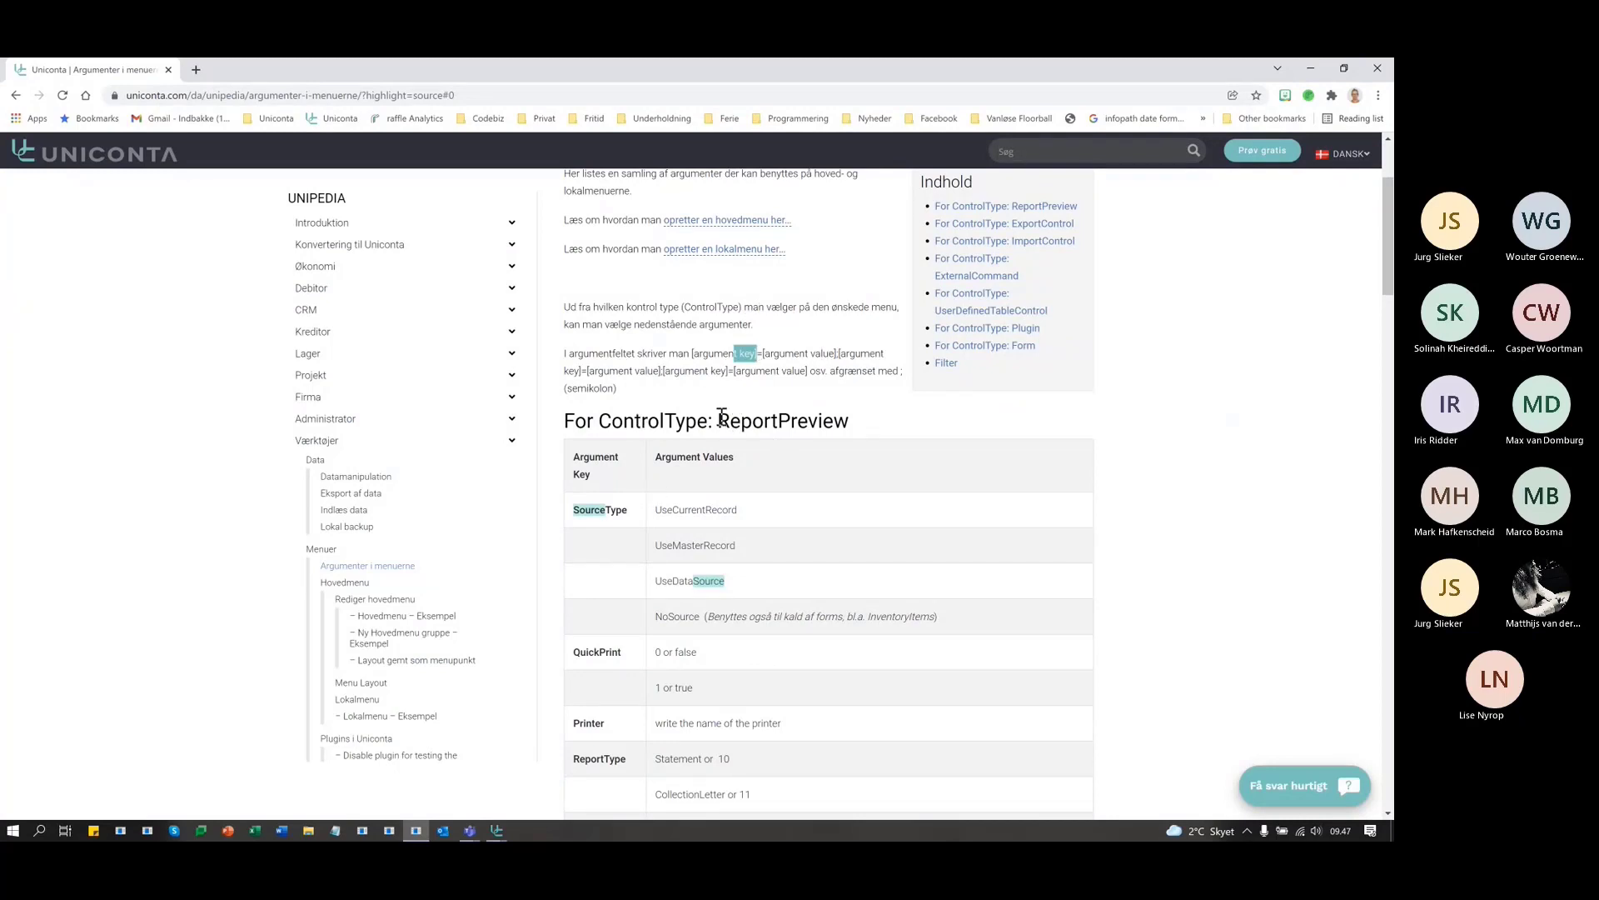
pyautogui.moveTo(718, 420); pyautogui.dragTo(848, 421)
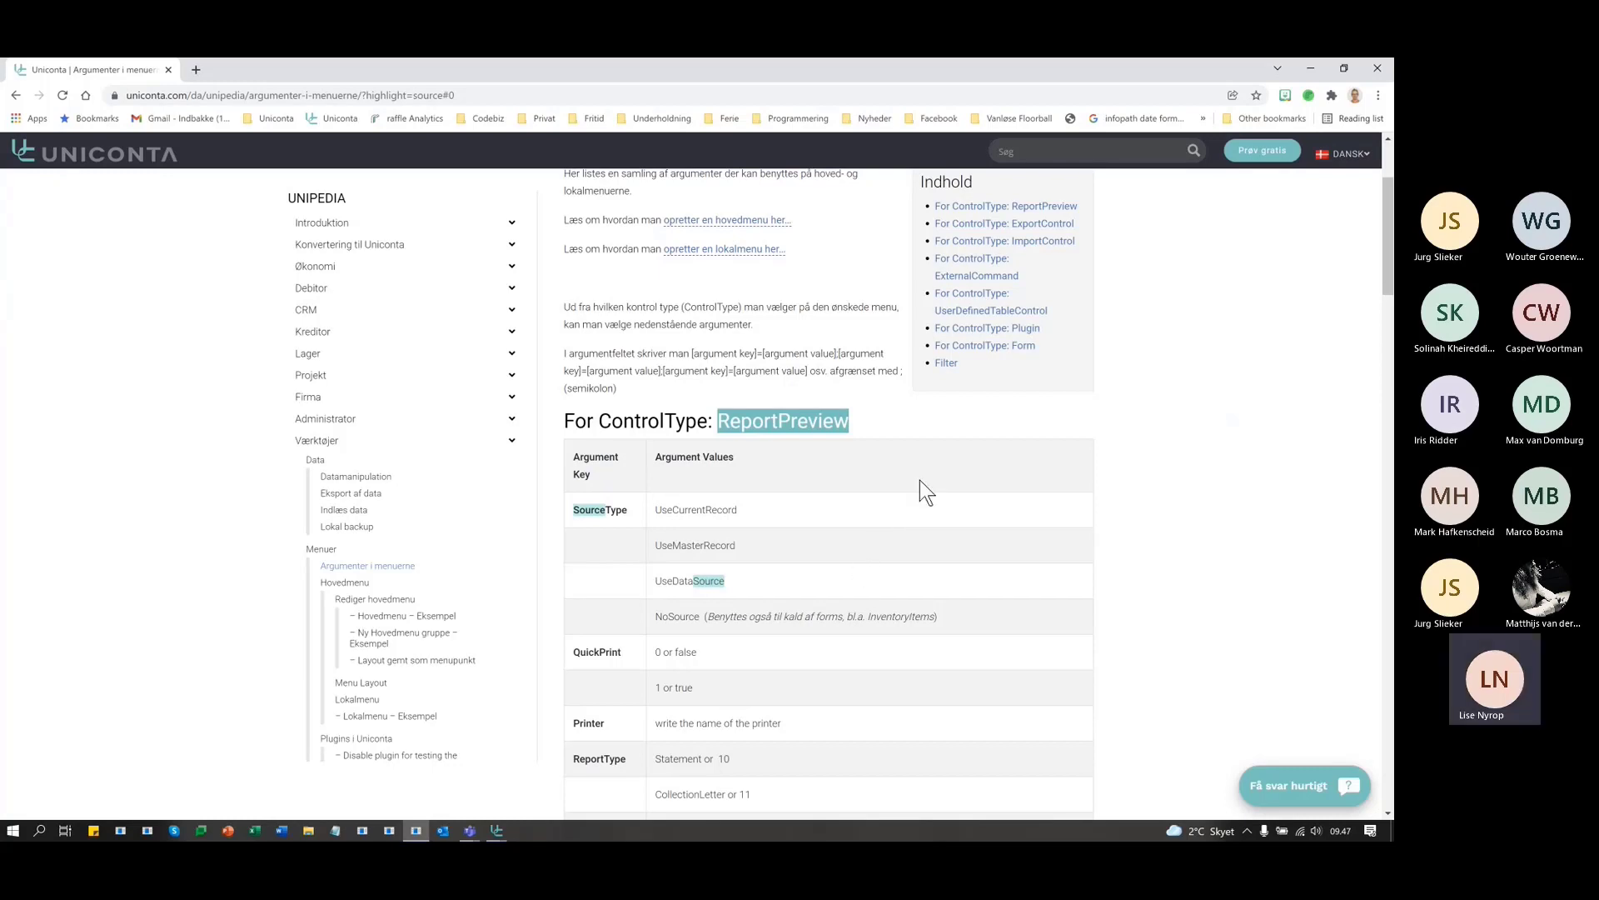
pyautogui.scroll(-1, 920, 480)
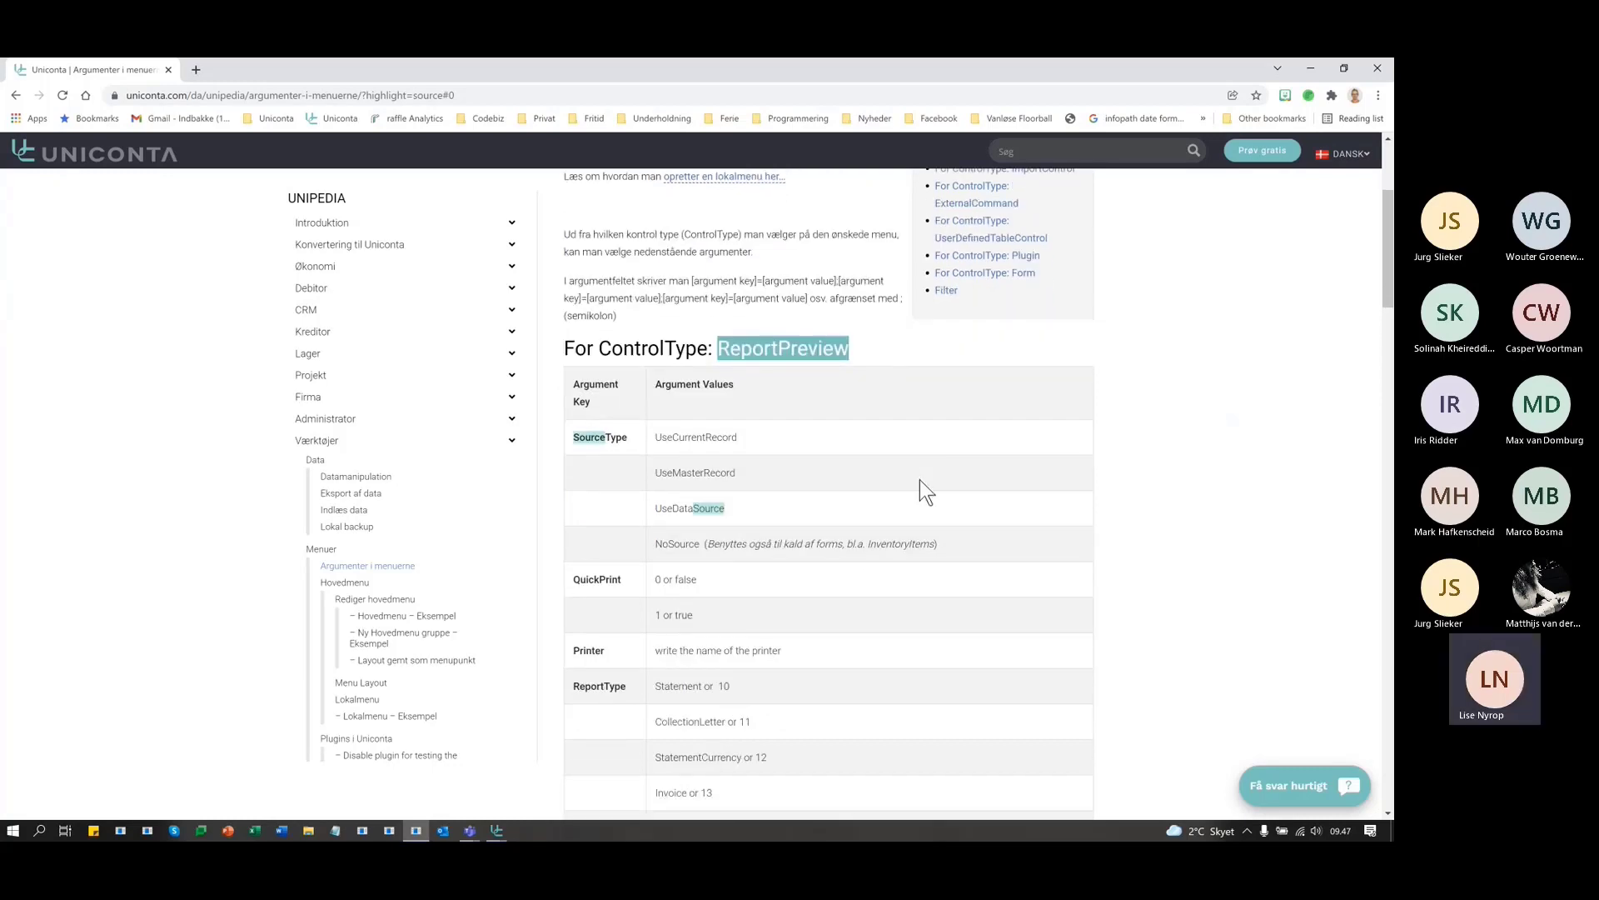
pyautogui.click(592, 433)
pyautogui.doubleClick(594, 435)
pyautogui.hotkey('ctrl', 'c')
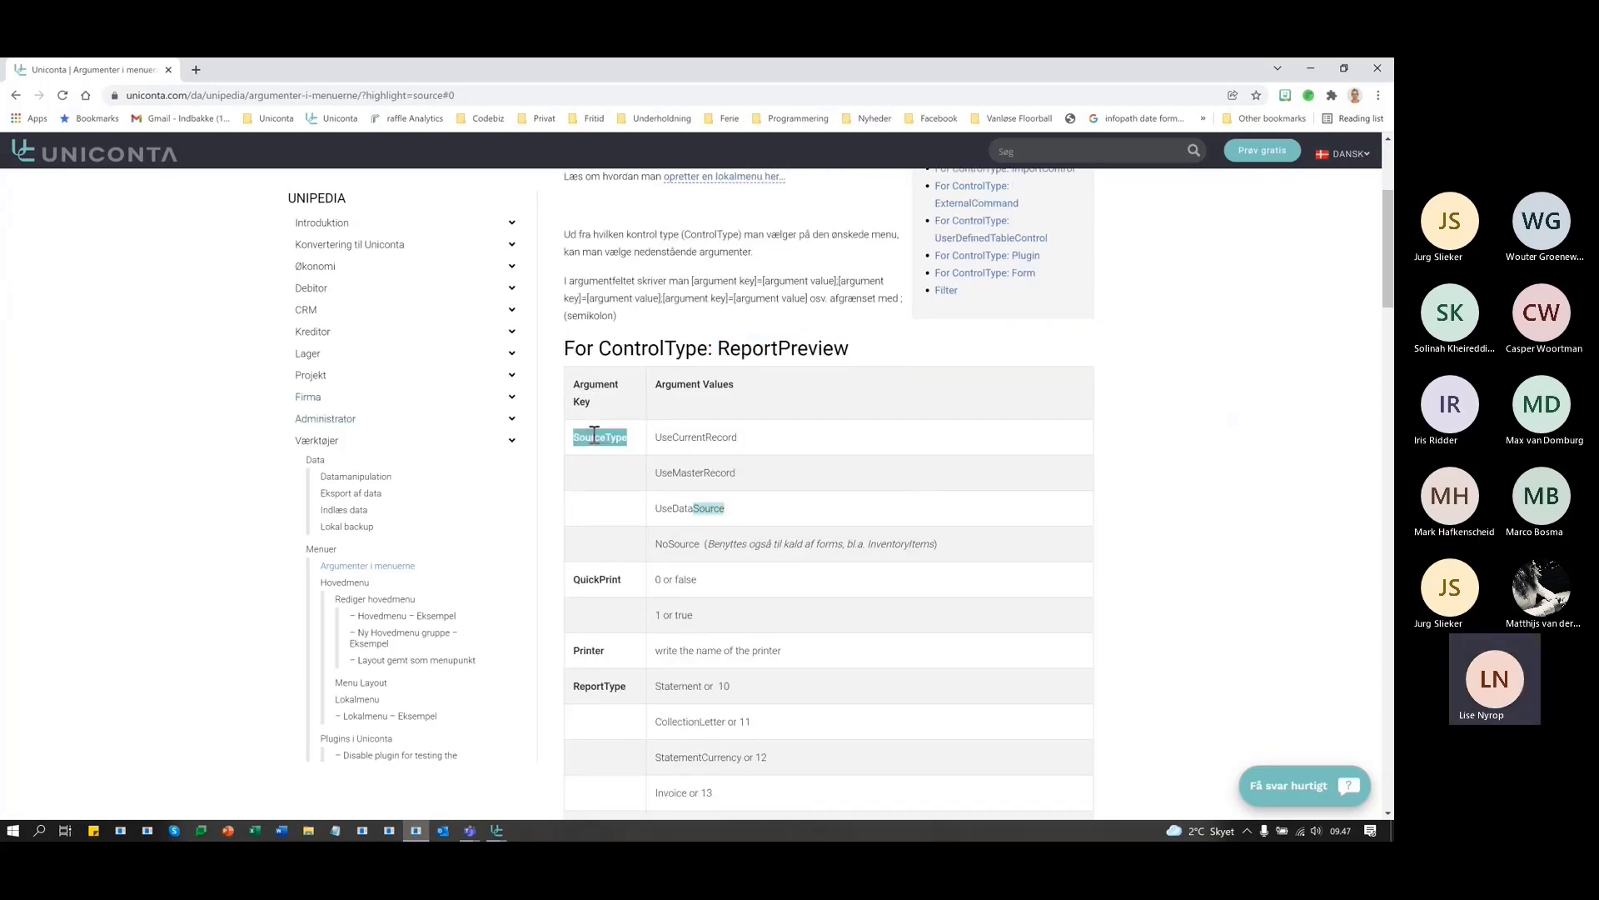
# - Enter 'SourceType=' in the Barcodes entry's Arguments field
pyautogui.hotkey('alt', 'Tab')
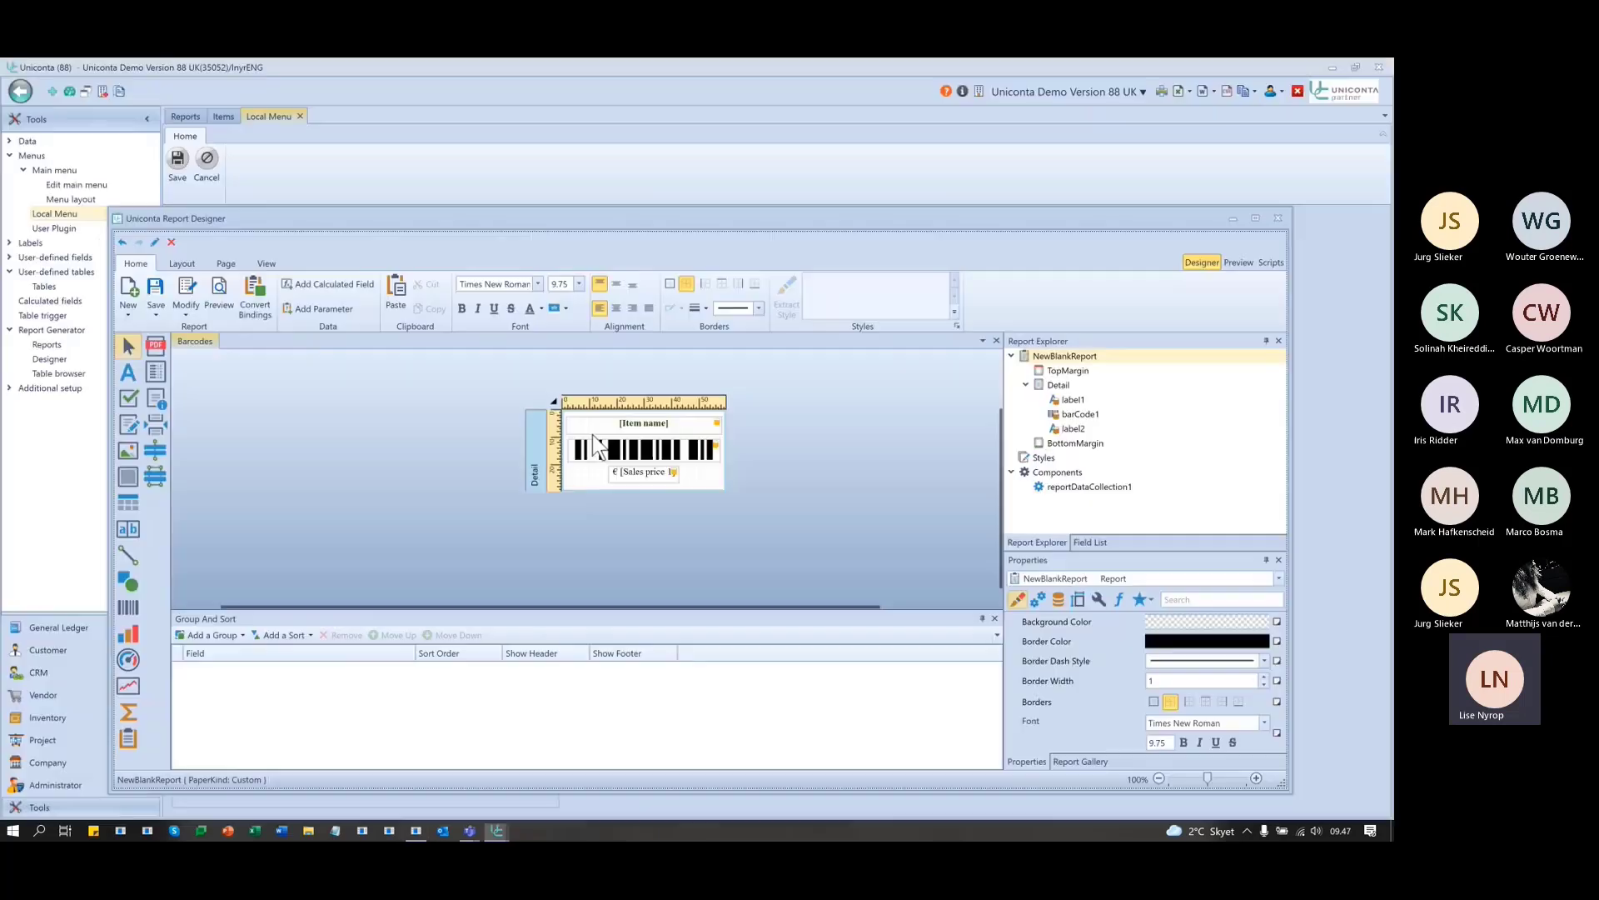
pyautogui.click(1234, 217)
pyautogui.click(650, 334)
pyautogui.hotkey('ctrl', 'v')
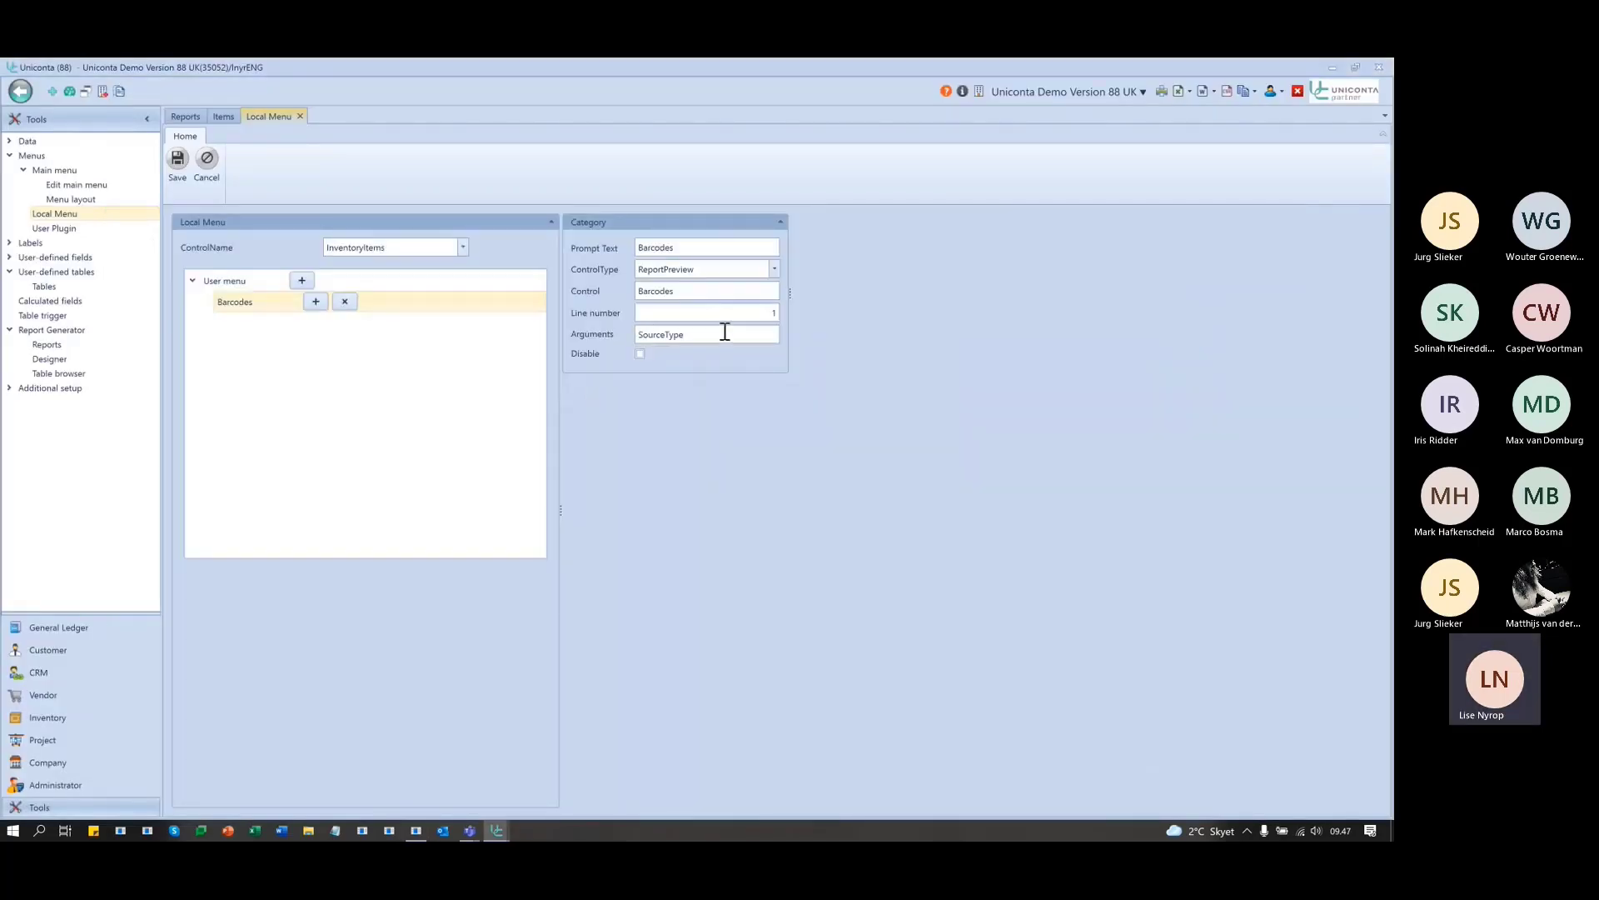
pyautogui.write('=')
# - Complete the arguments as SourceType=UseCurrentRecord using the value copied from Unipedia
pyautogui.hotkey('alt', 'Tab')
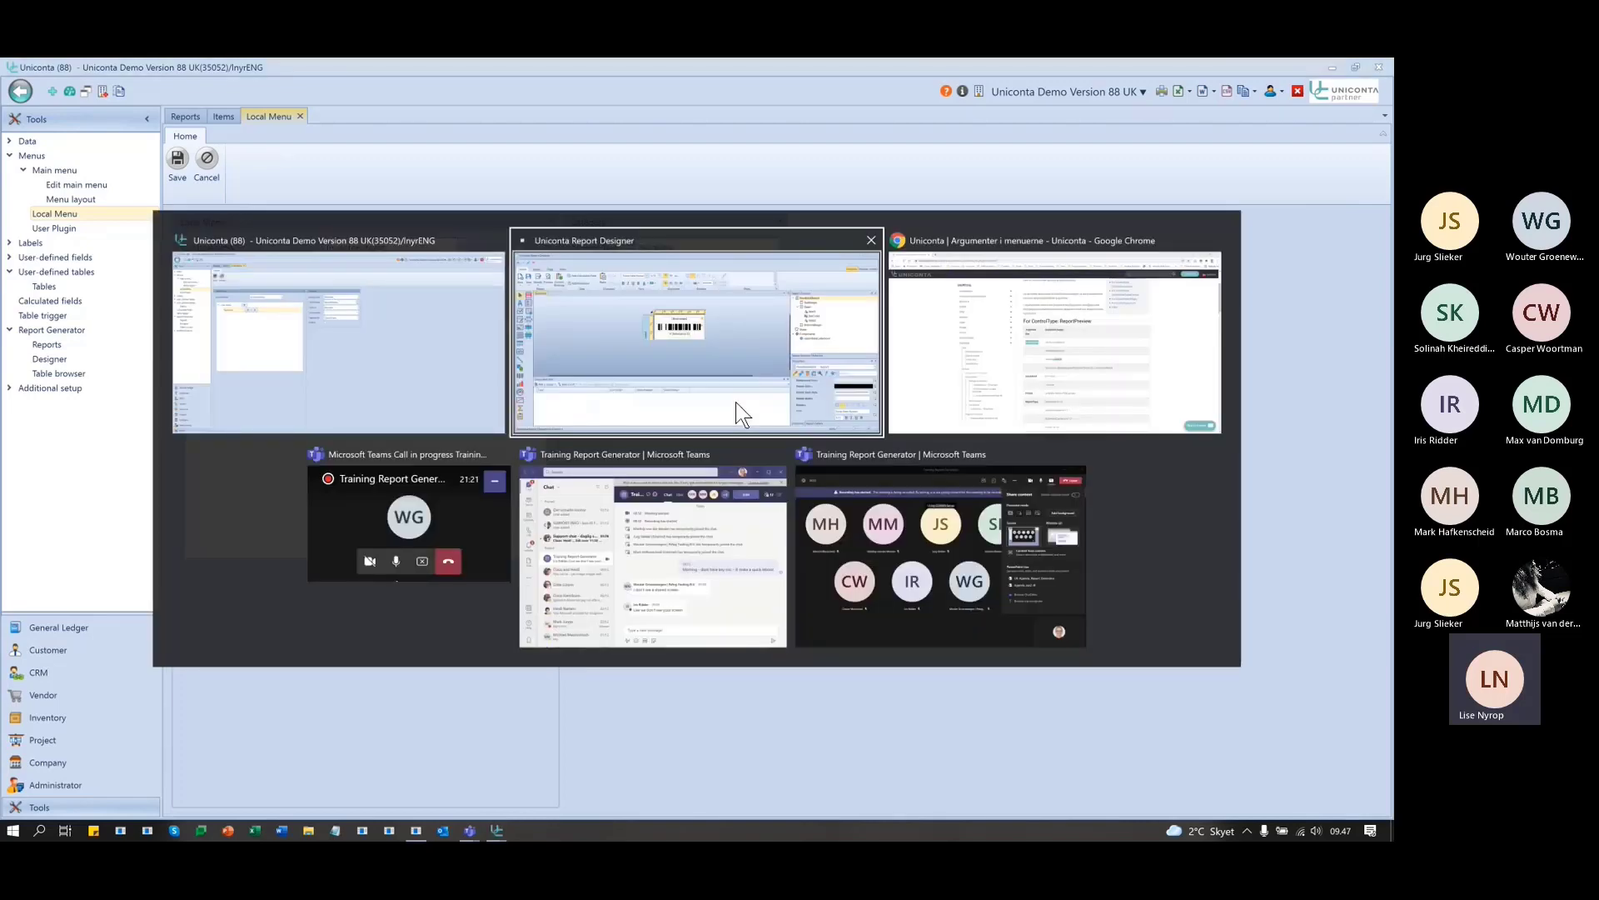
pyautogui.hotkey('alt', 'Tab')
pyautogui.hotkey('alt', 'Tab')
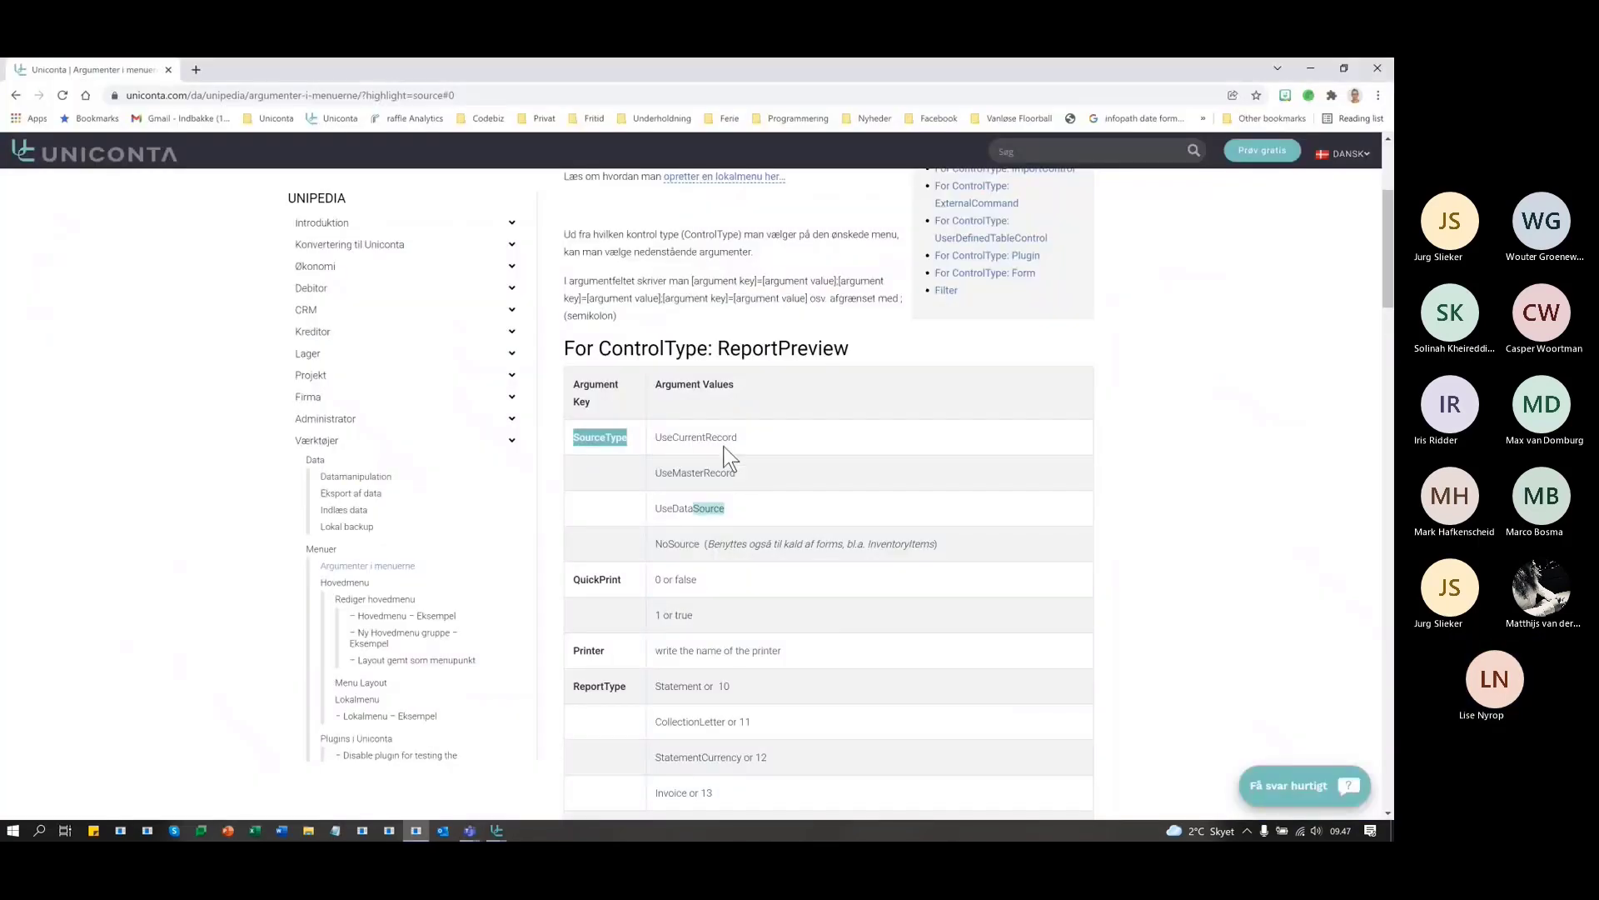
pyautogui.doubleClick(717, 437)
pyautogui.hotkey('ctrl', 'c')
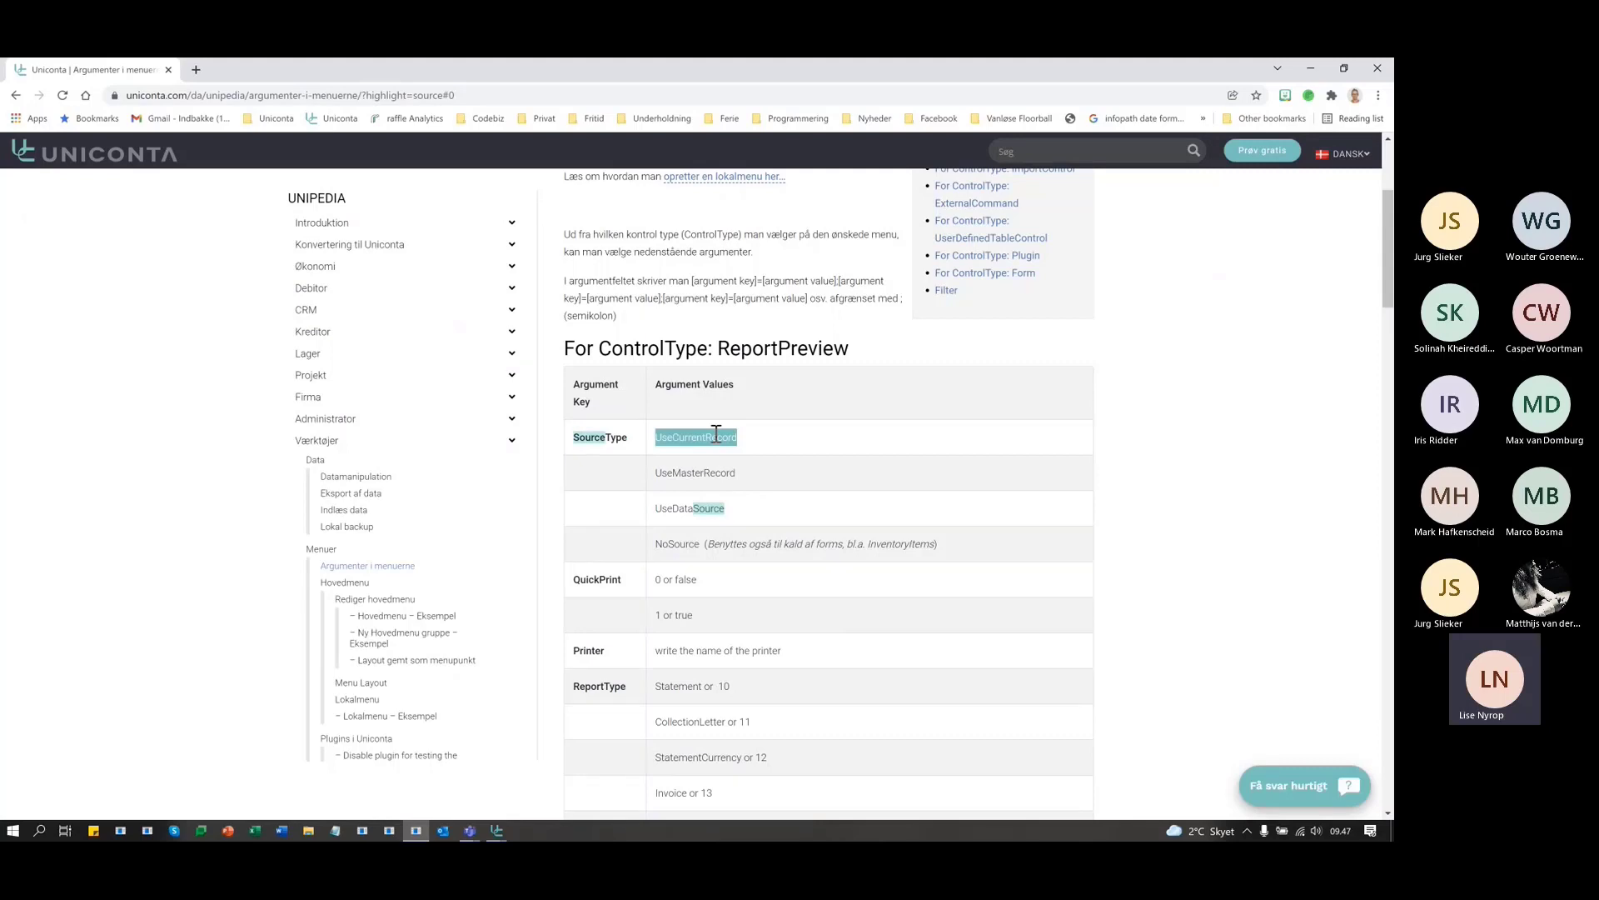
pyautogui.hotkey('alt', 'Tab')
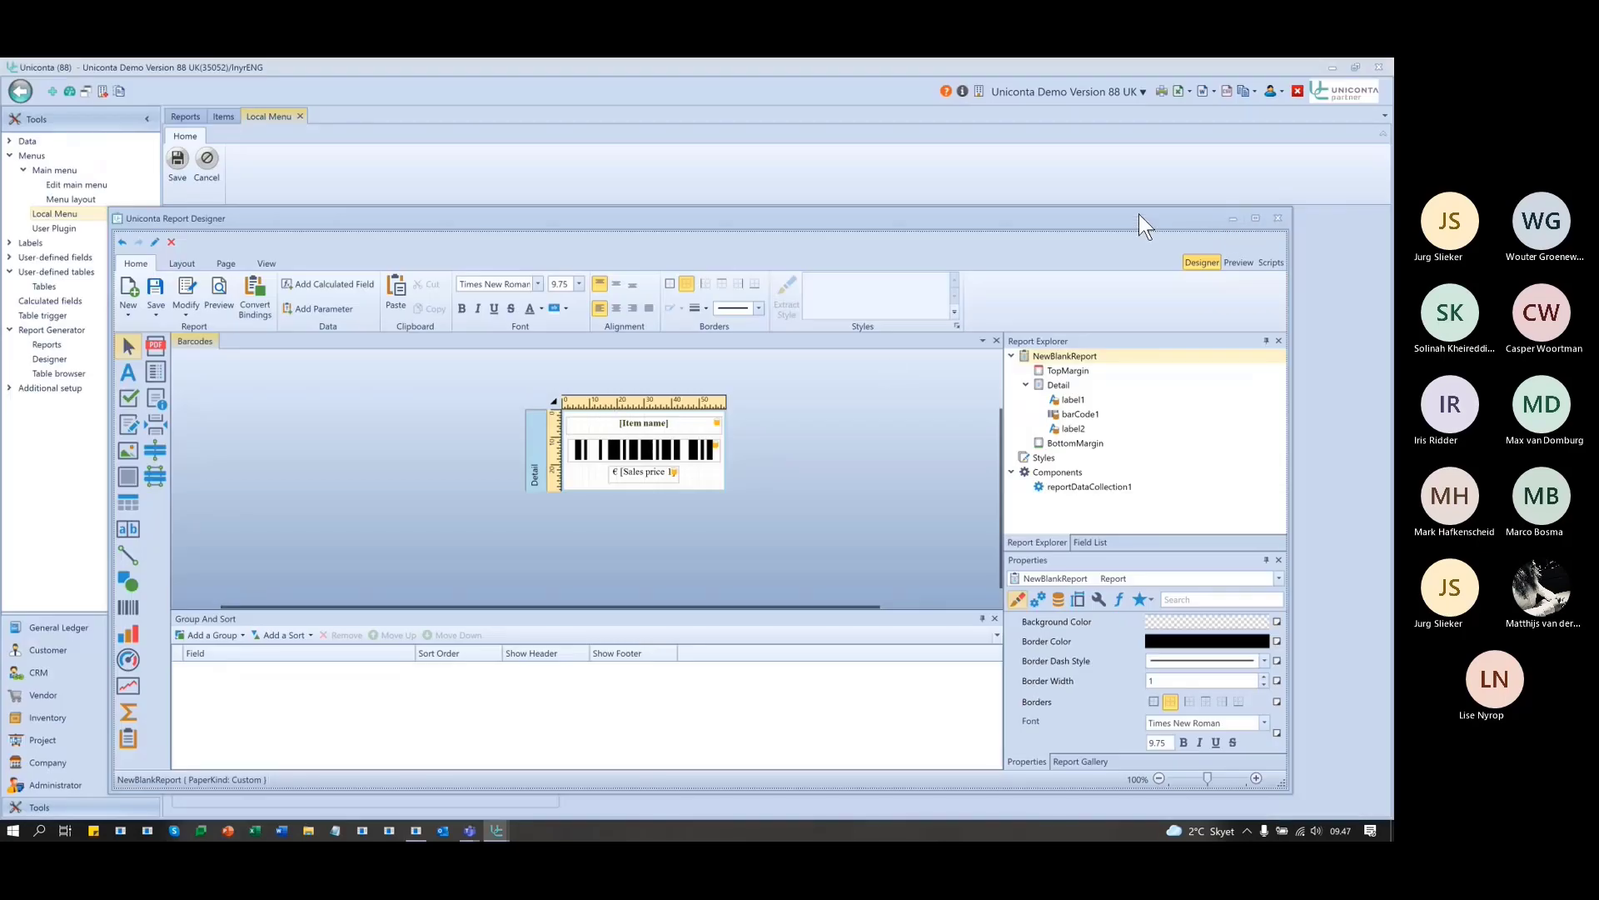
pyautogui.moveTo(1138, 214); pyautogui.dragTo(720, 817)
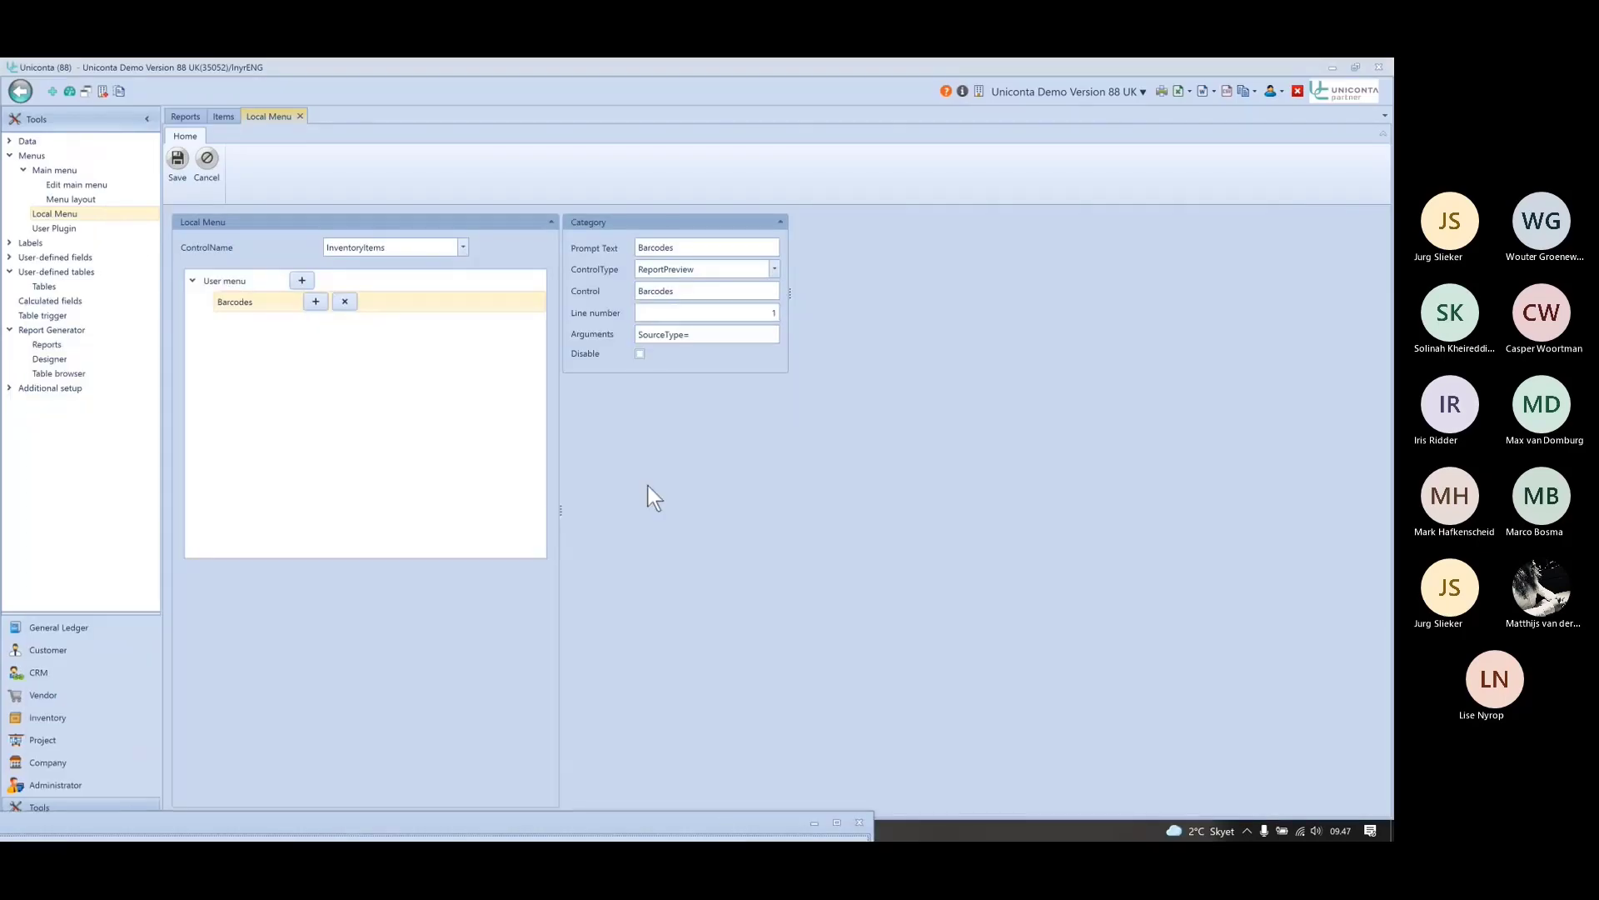
pyautogui.click(716, 340)
pyautogui.hotkey('ctrl', 'v')
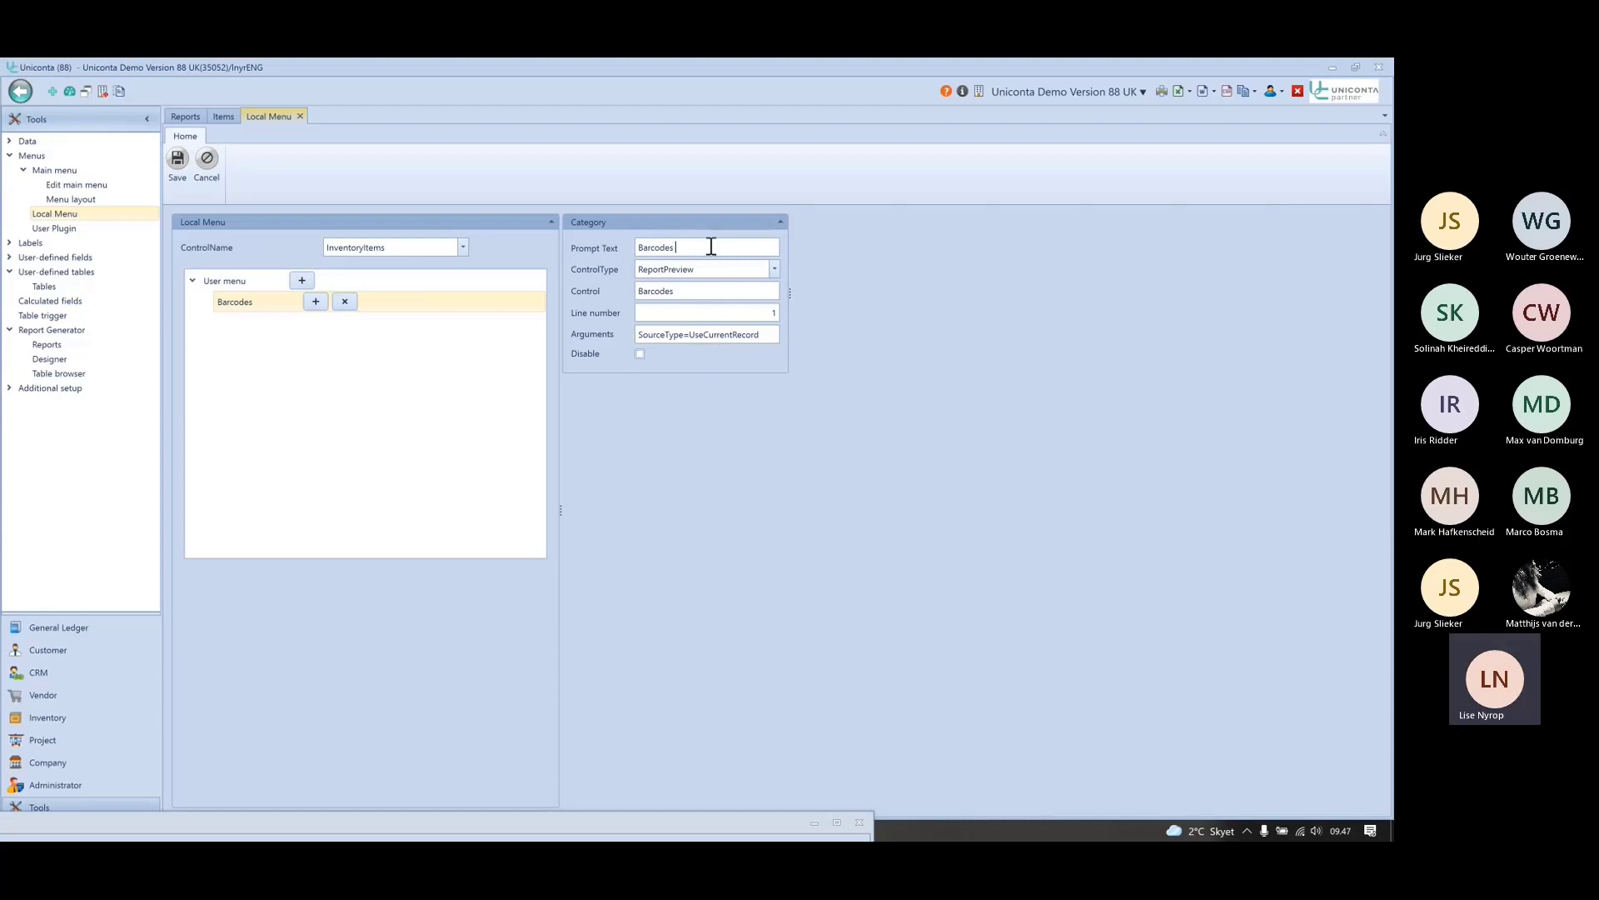
# - Rename the entry to 'Barcodes only one' and check the argument text
pyautogui.write('only one')
pyautogui.doubleClick(663, 334)
pyautogui.click(716, 334)
pyautogui.doubleClick(738, 335)
pyautogui.click(177, 158)
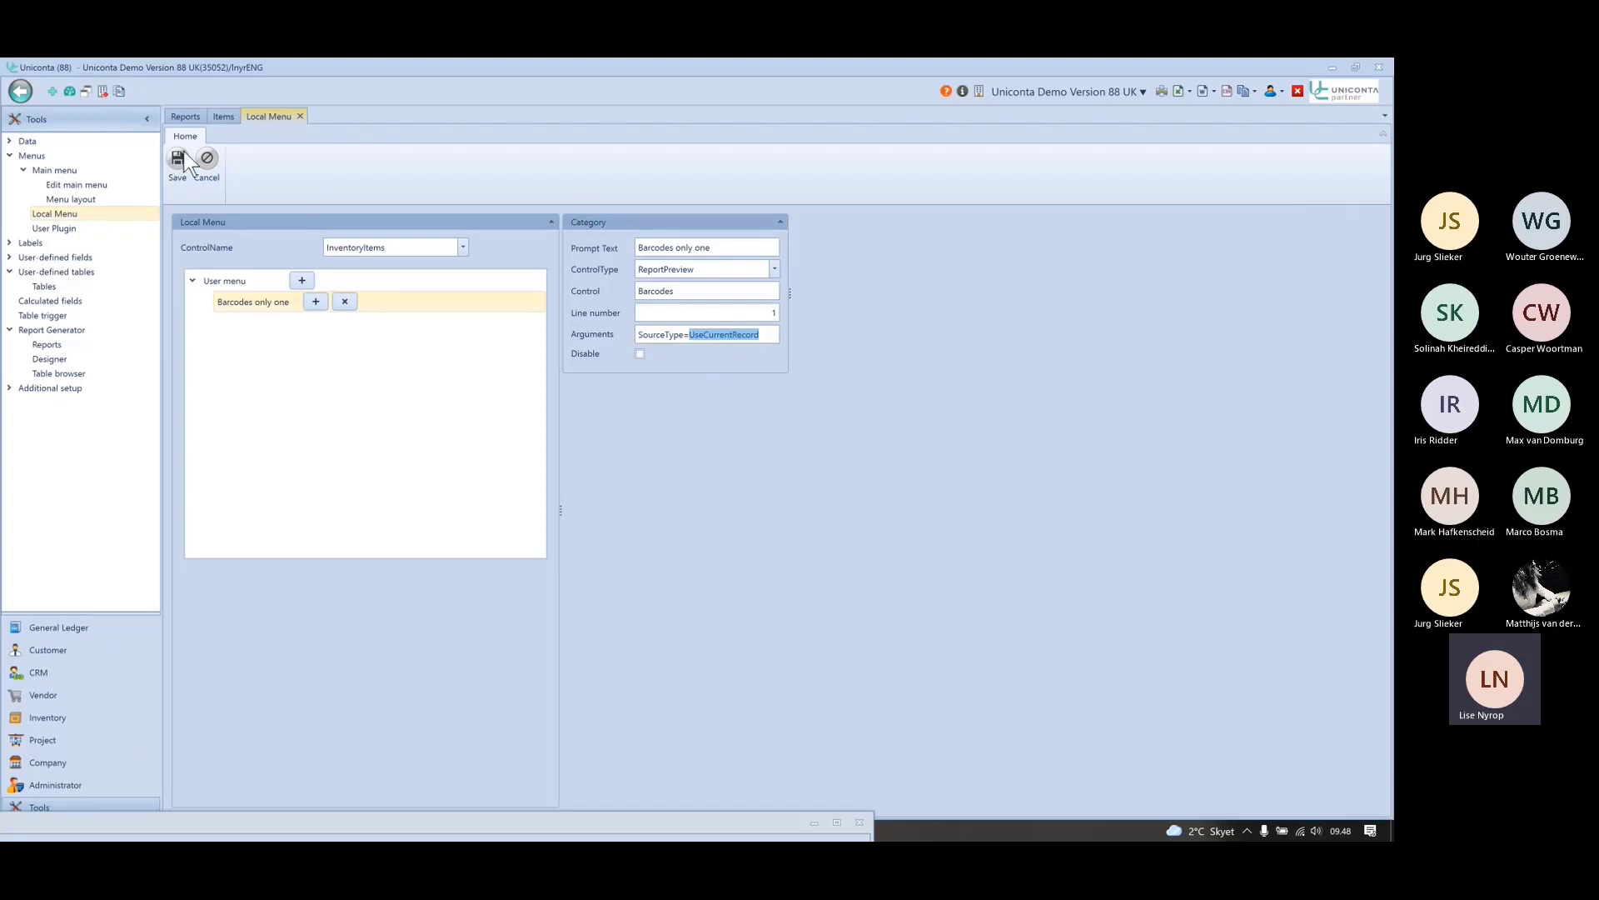
# - Add entry 'Barcodes all' as a ReportPreview of the Barcodes report
pyautogui.click(302, 281)
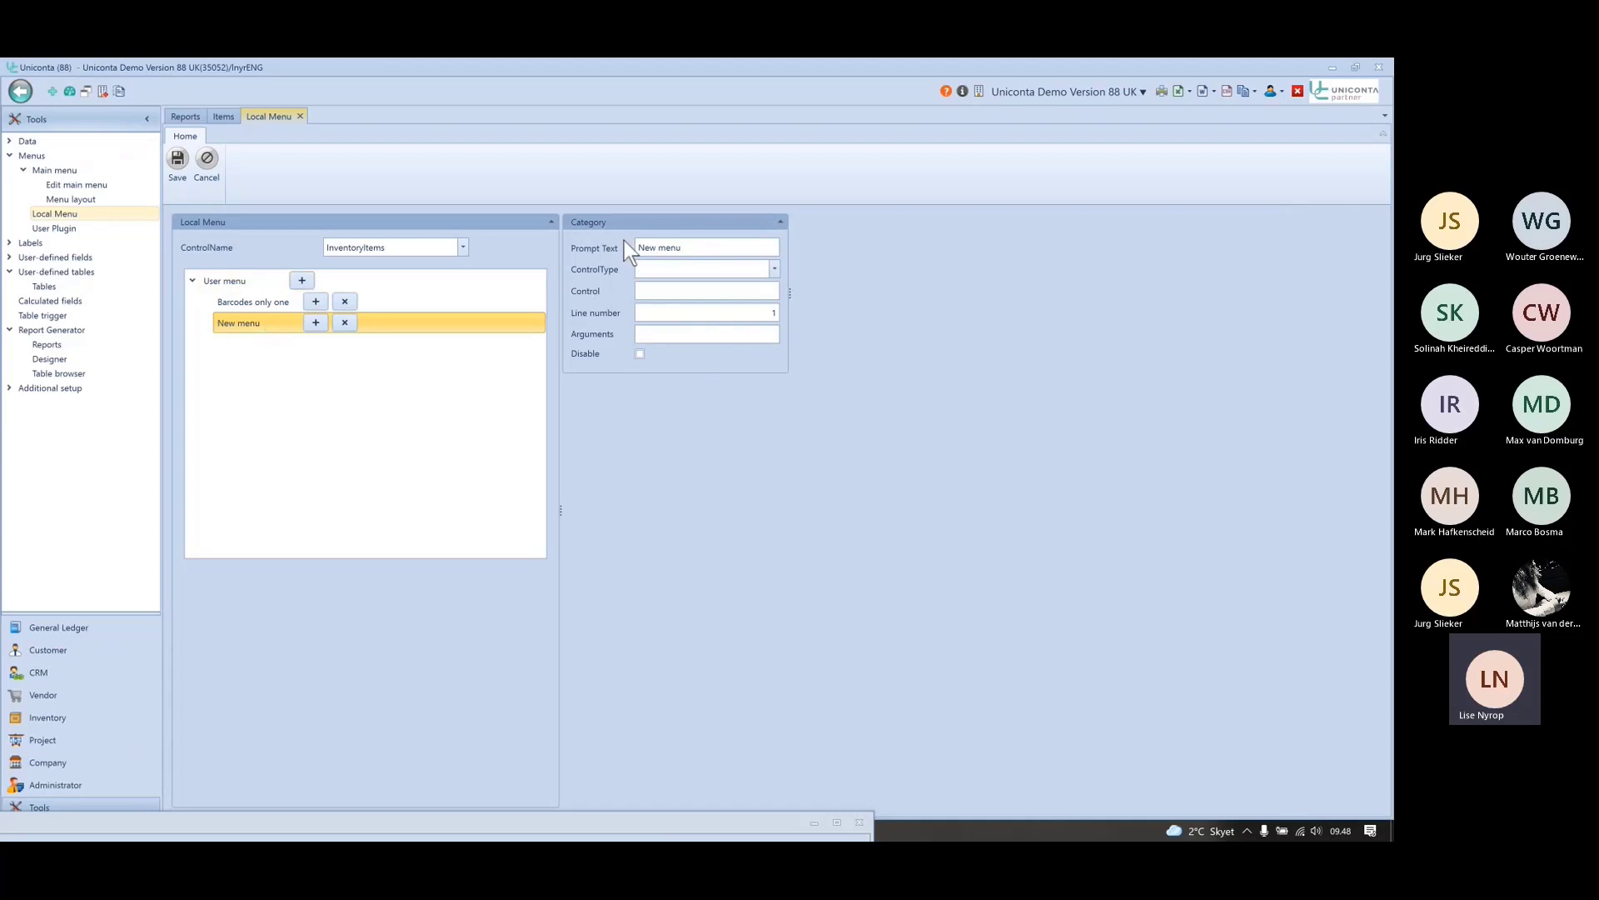
pyautogui.click(692, 248)
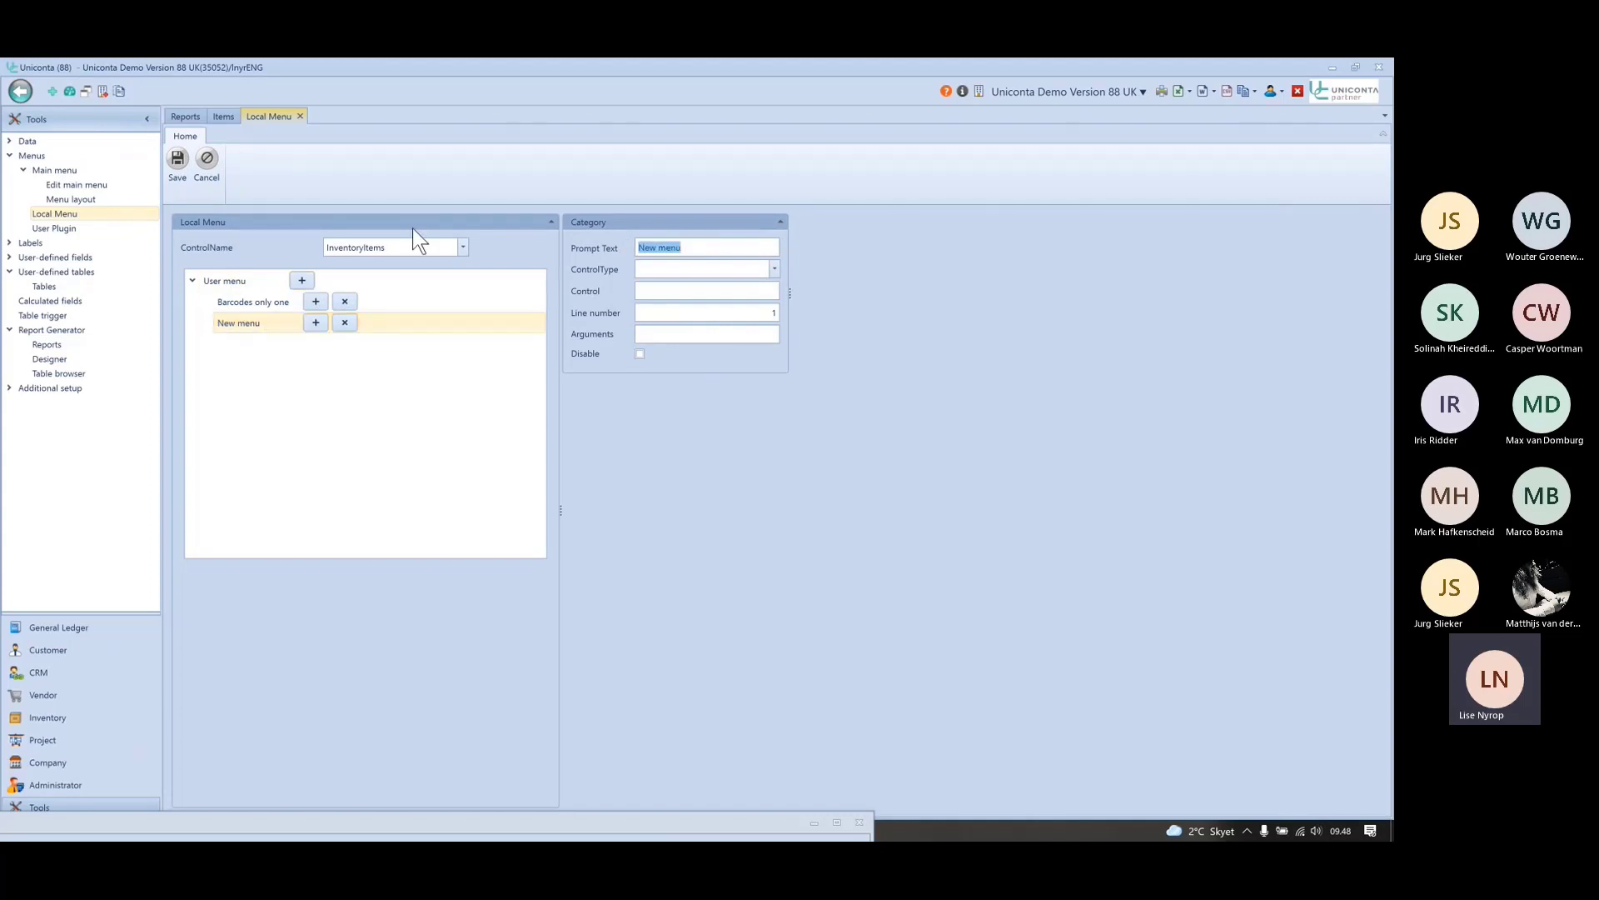
pyautogui.write('Barcodes')
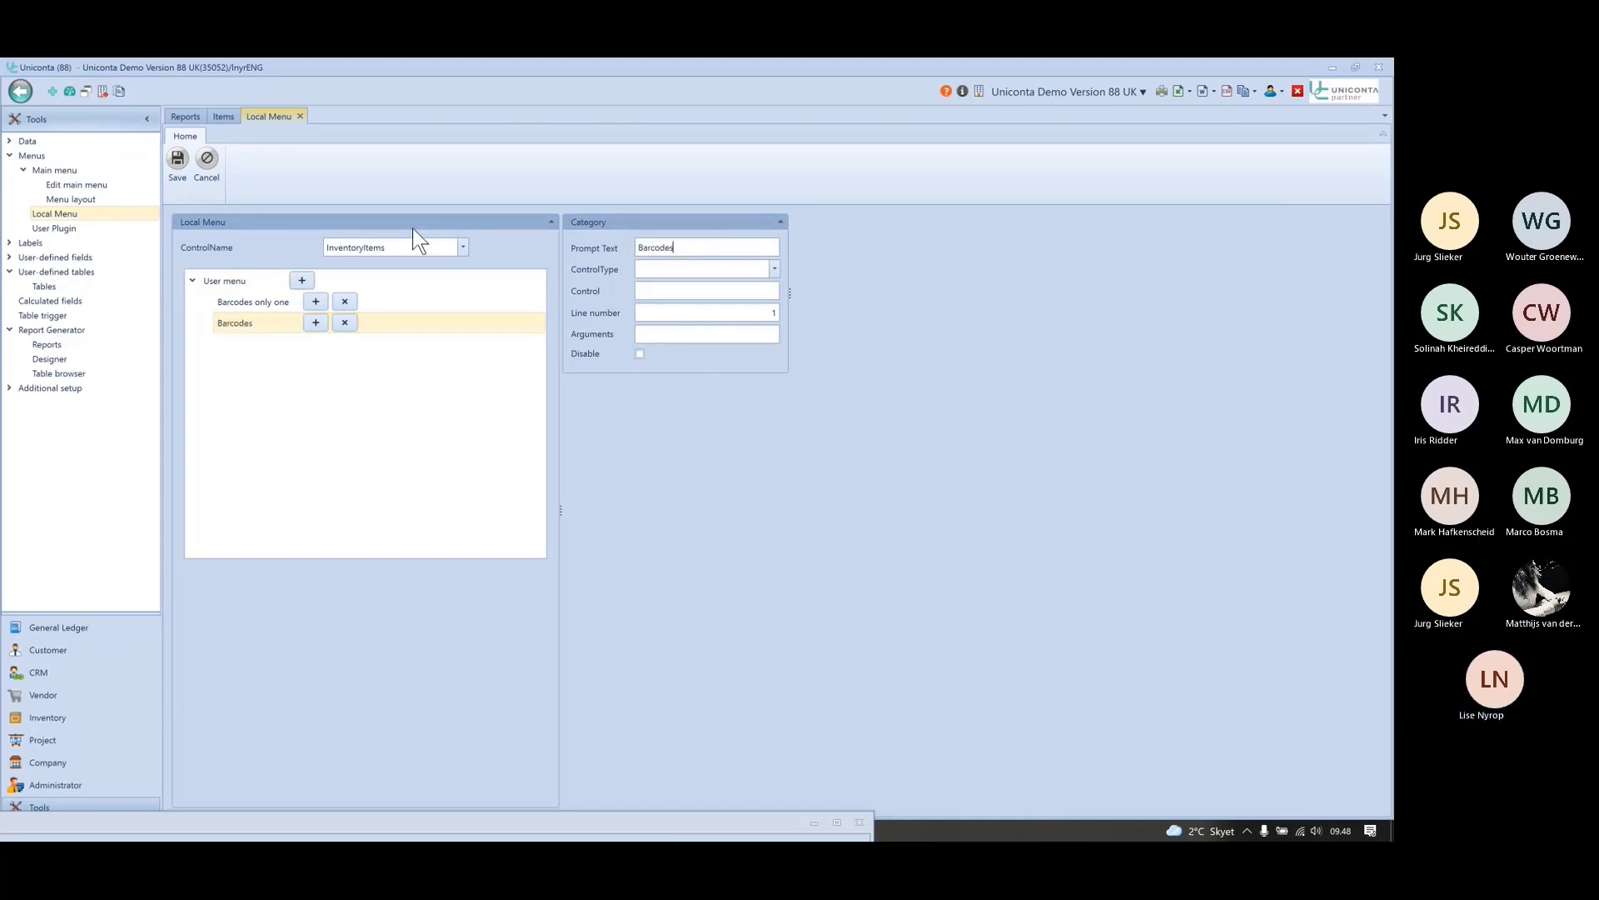
pyautogui.write(' all')
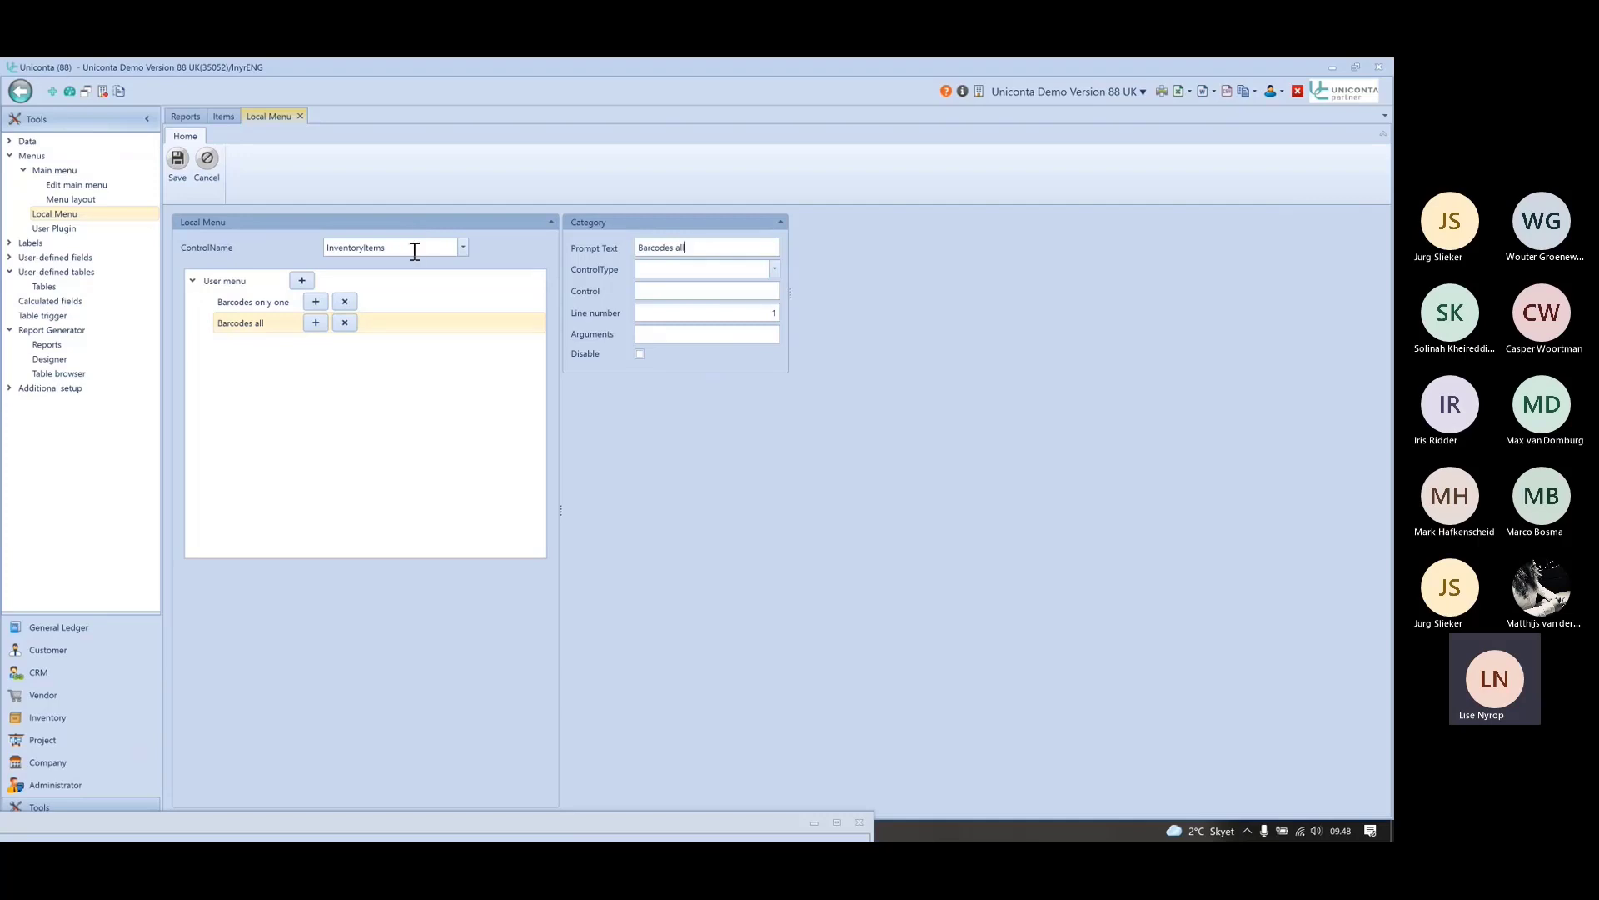
pyautogui.click(292, 300)
pyautogui.click(698, 292)
pyautogui.hotkey('ctrl', 'c')
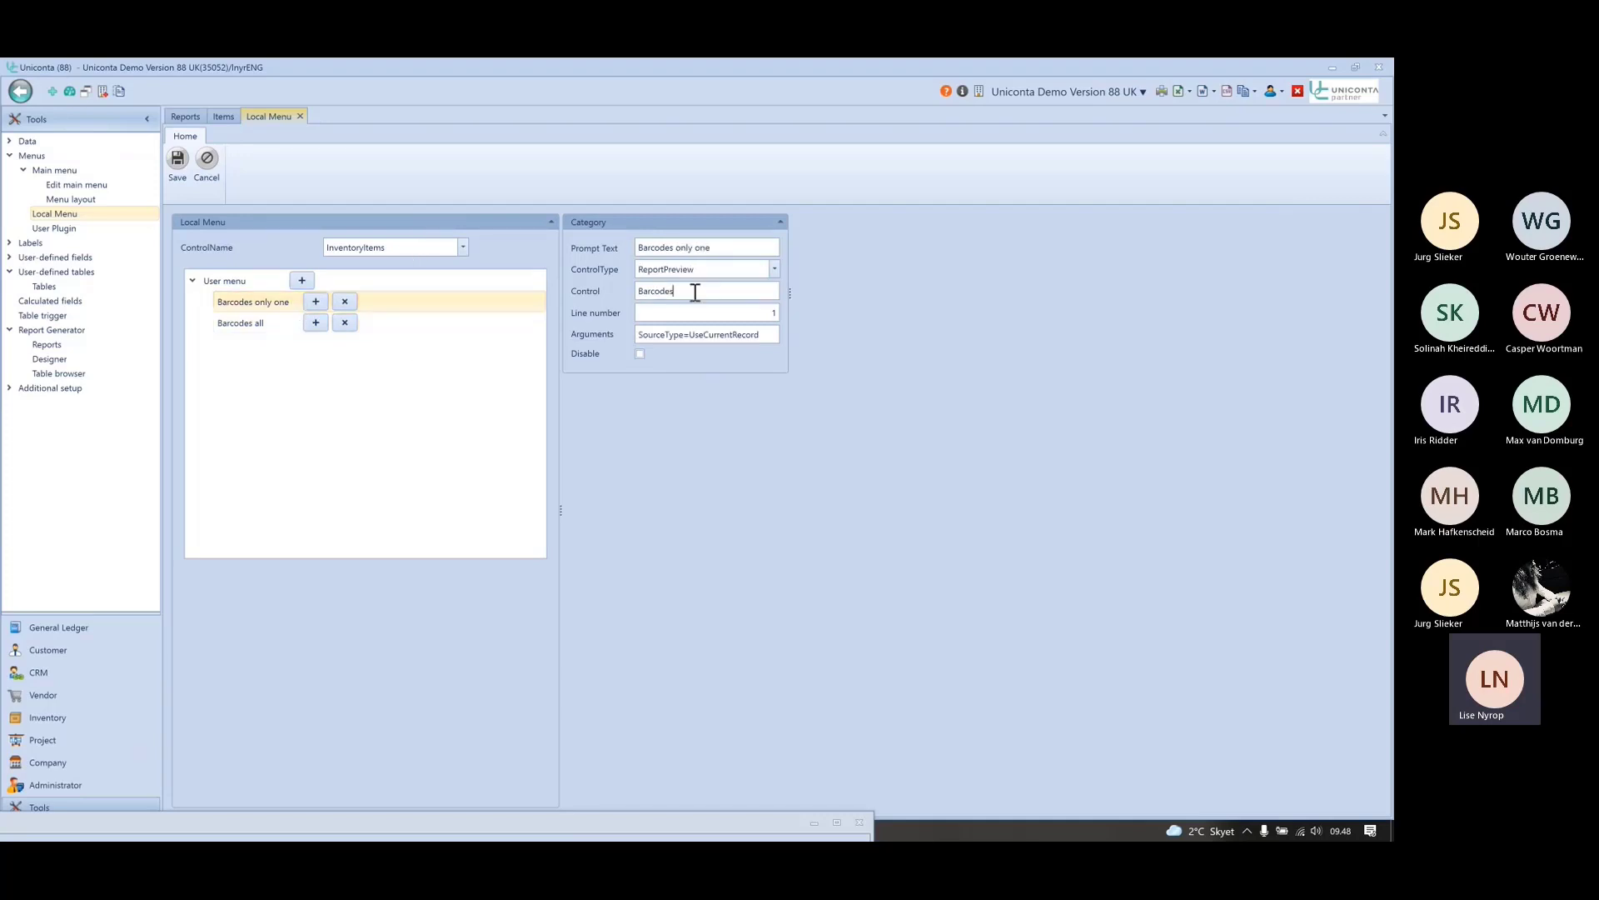
pyautogui.click(240, 322)
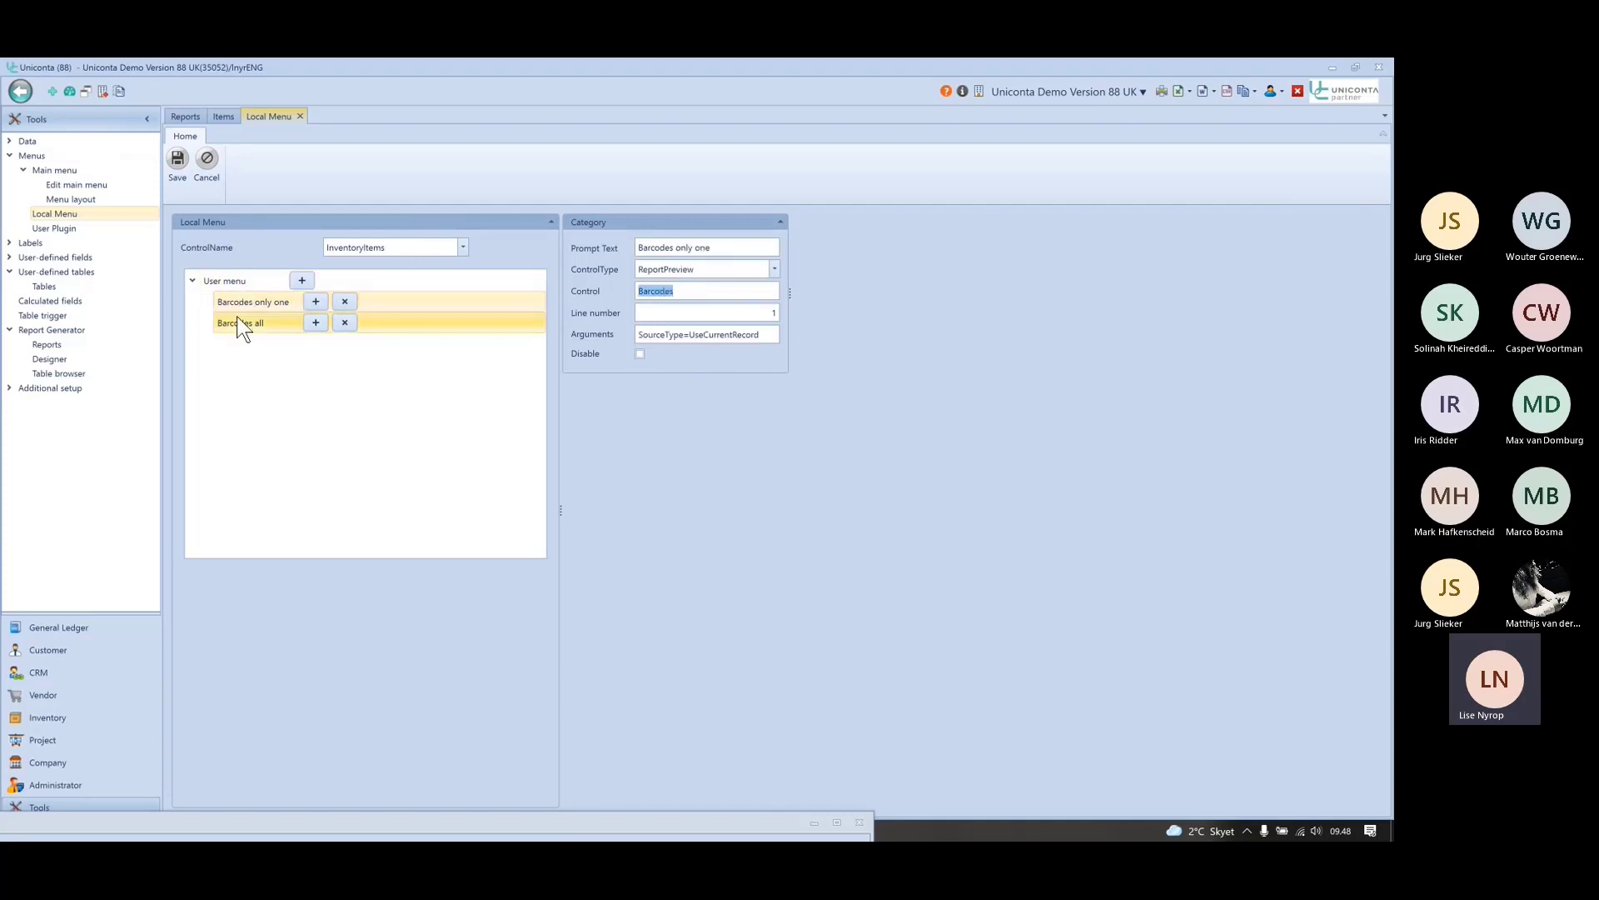
pyautogui.click(676, 268)
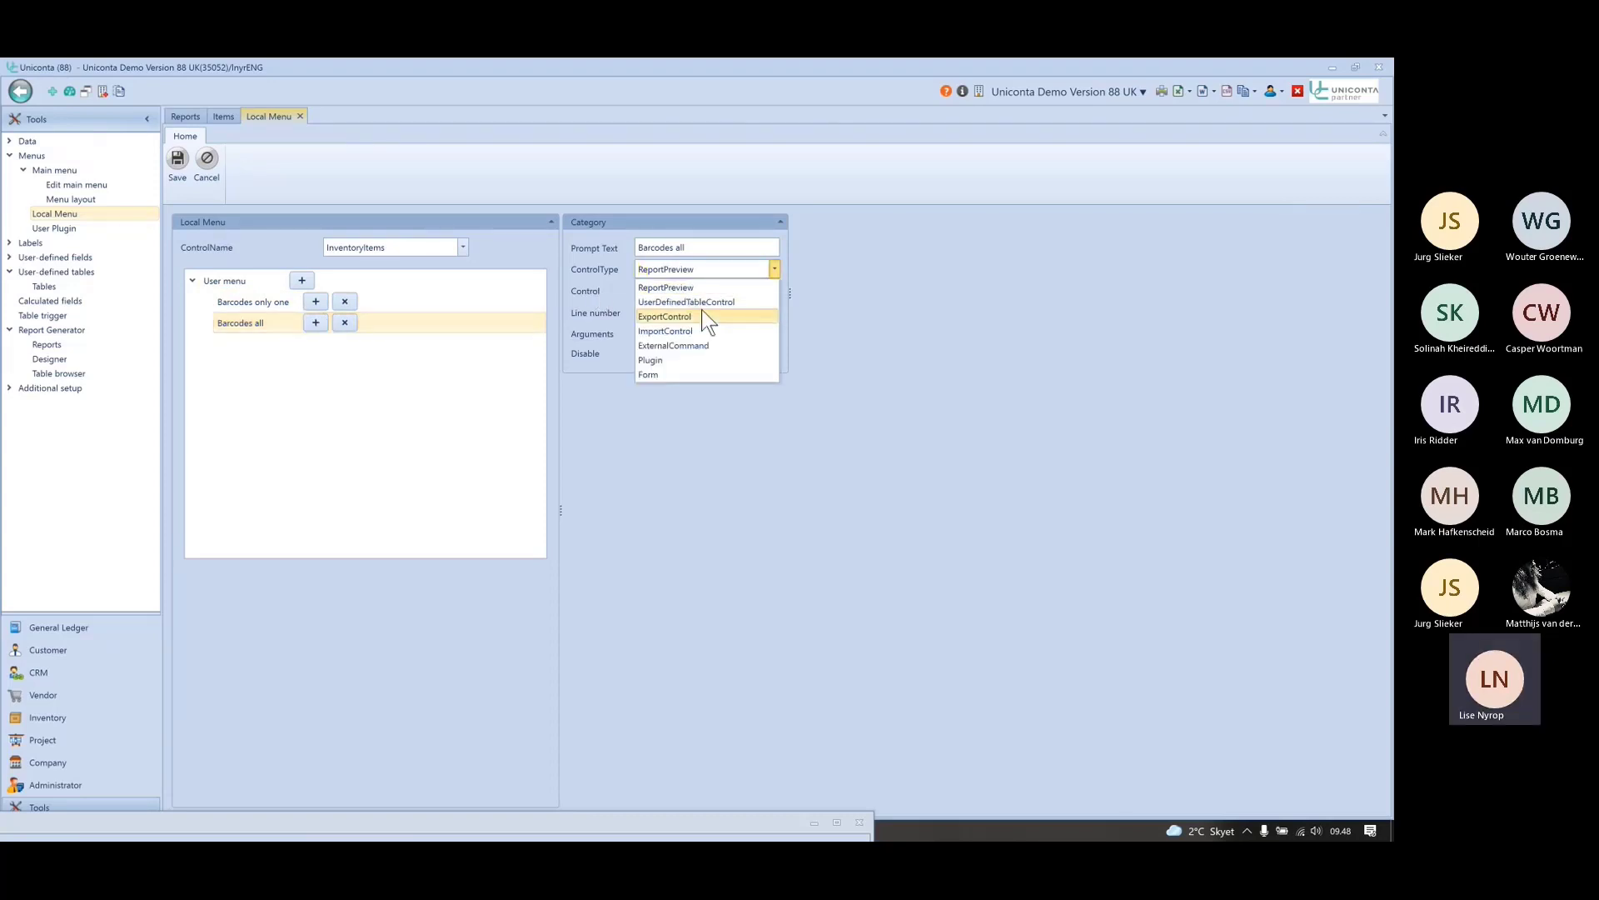
pyautogui.click(702, 287)
pyautogui.hotkey('ctrl', 'v')
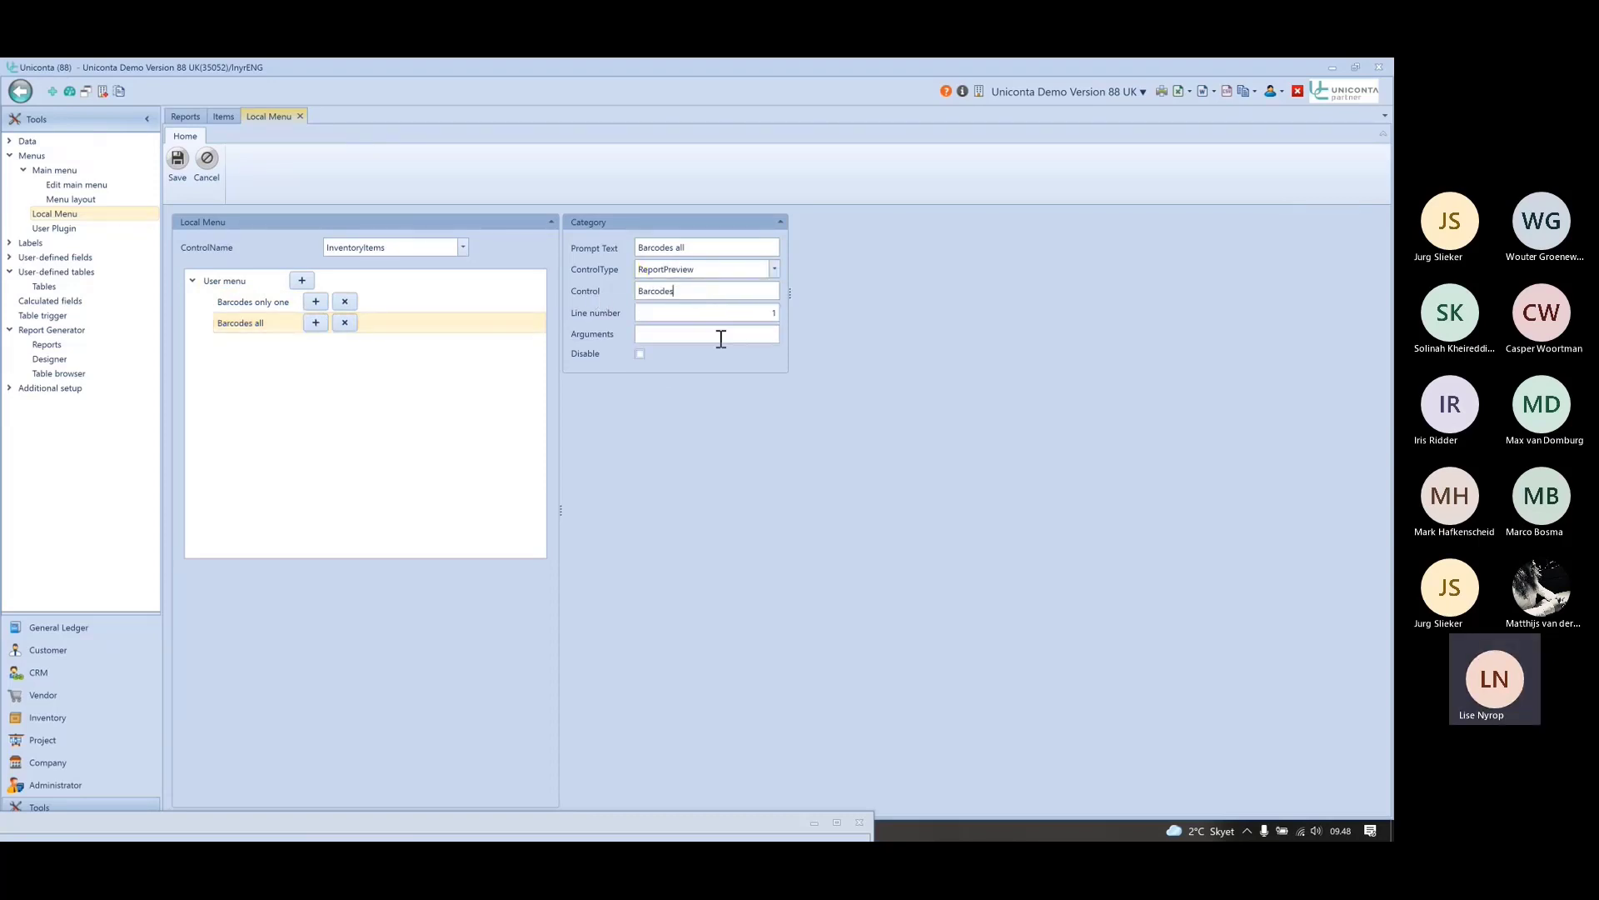
# - Give Barcodes all the SourceType=UseCurrentRecord argument and copy UseDataSource from Unipedia
pyautogui.click(292, 301)
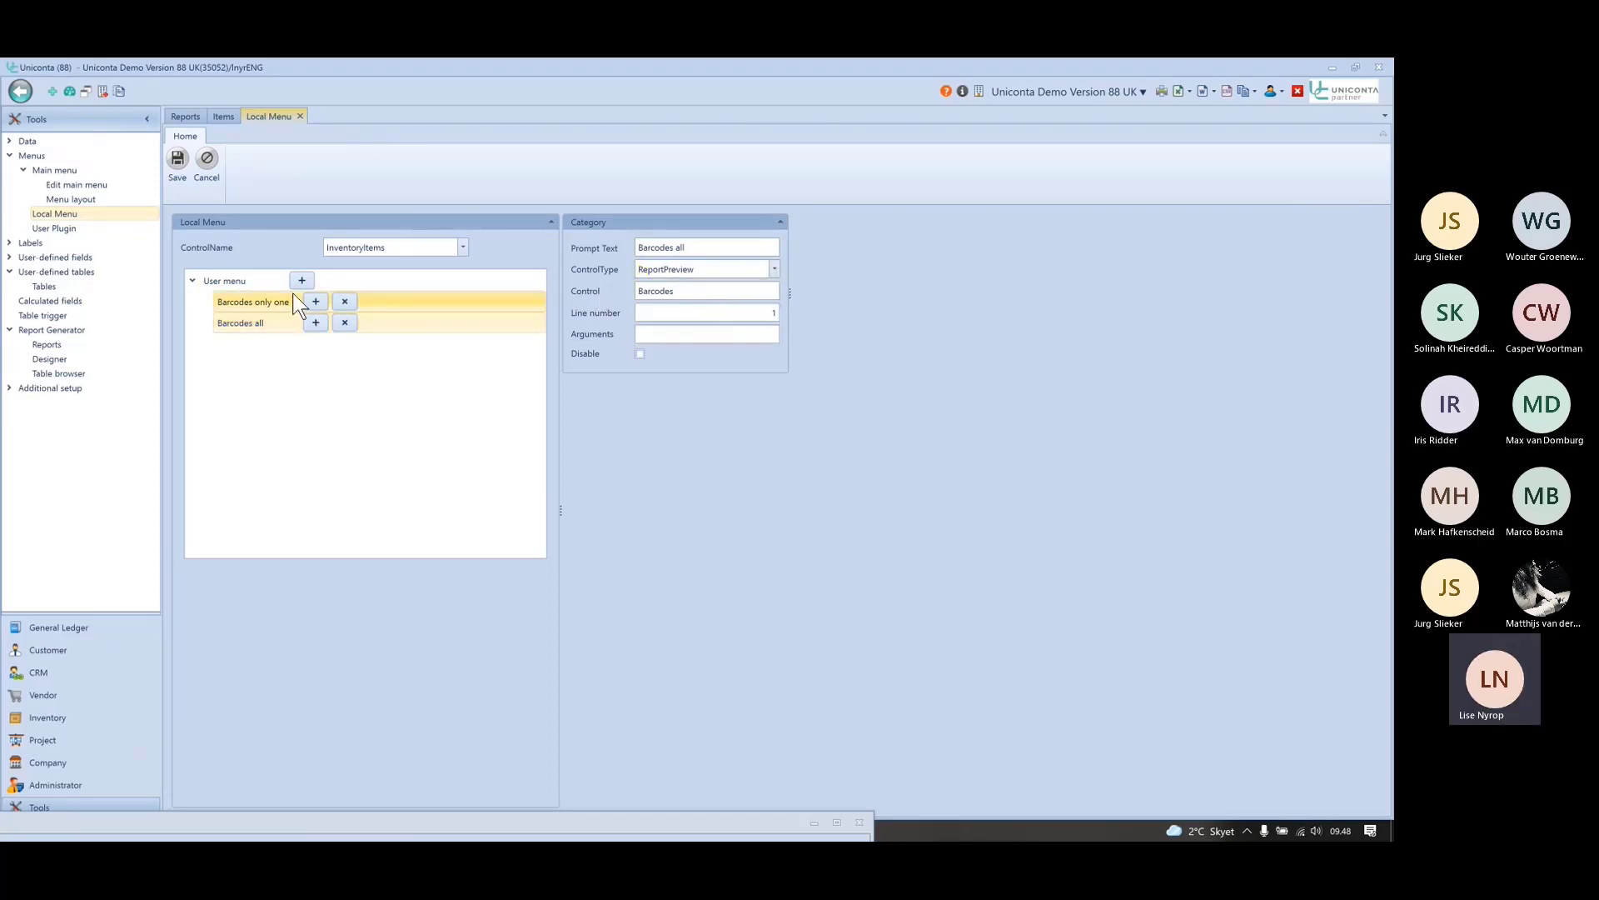
pyautogui.click(760, 334)
pyautogui.hotkey('ctrl', 'c')
pyautogui.click(246, 322)
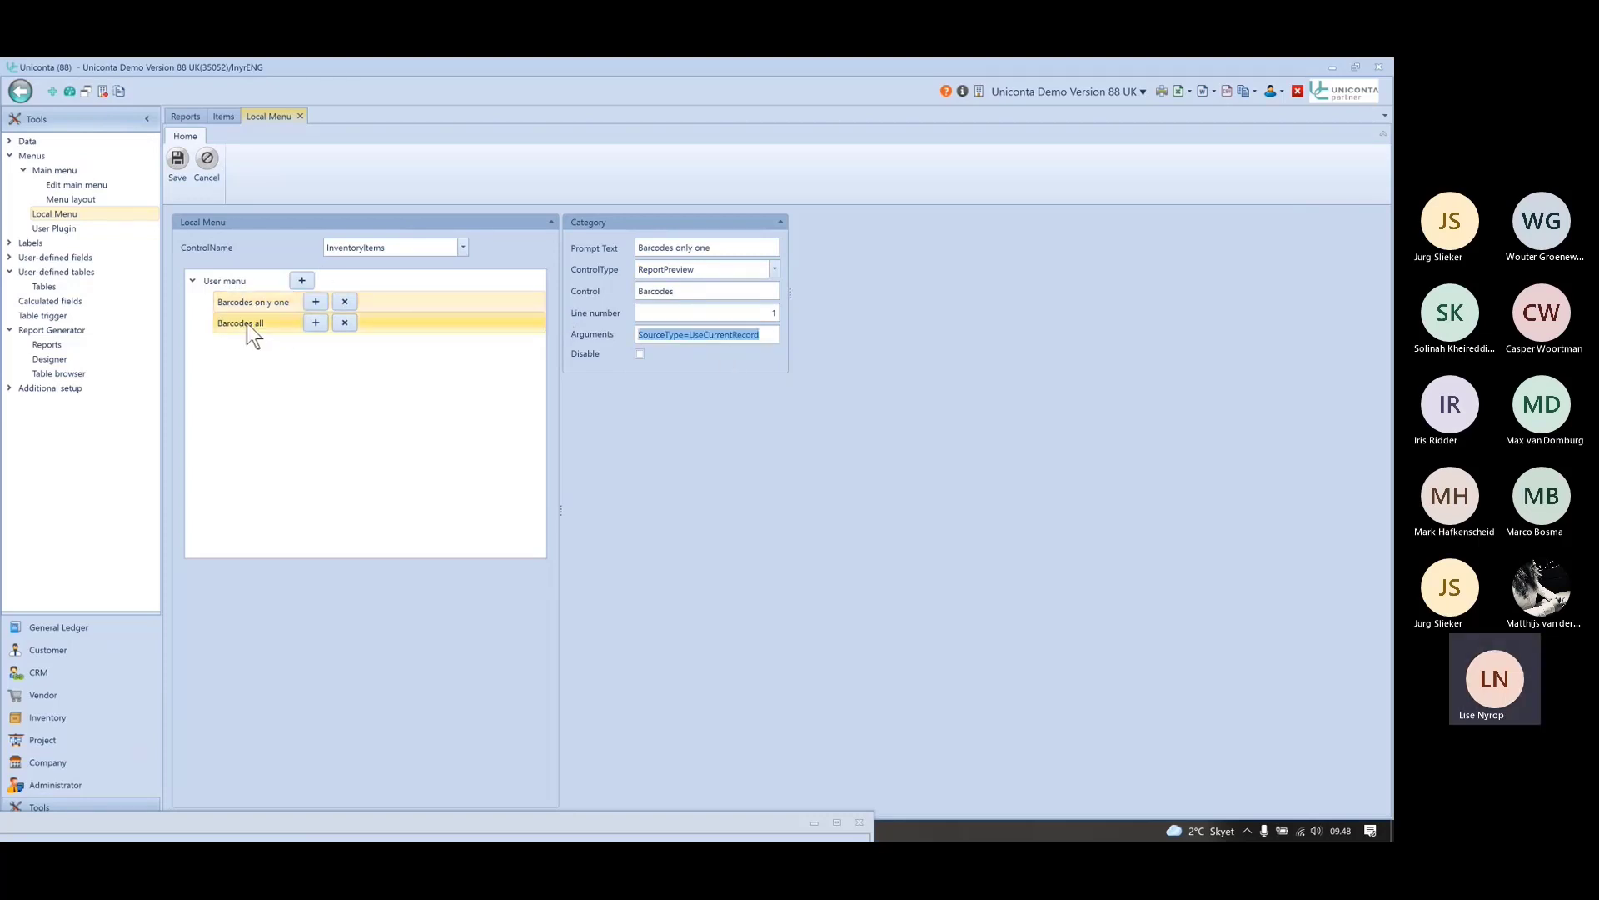
pyautogui.click(667, 333)
pyautogui.hotkey('ctrl', 'v')
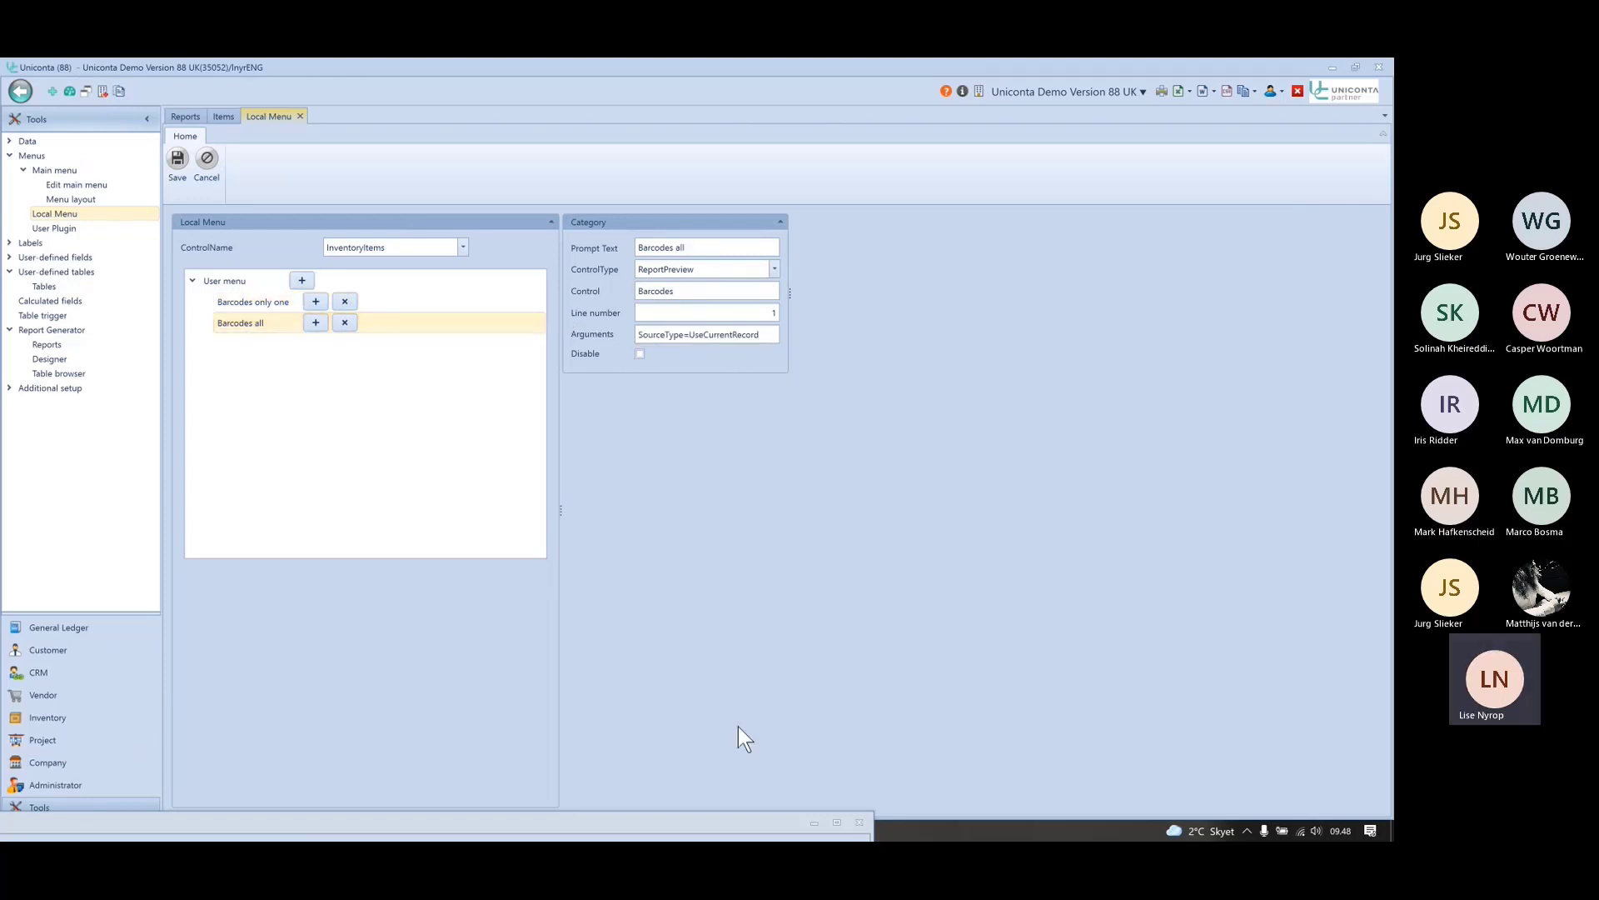
pyautogui.hotkey('alt', 'Tab')
pyautogui.hotkey('alt', 'Tab')
pyautogui.hotkey('alt', 'Tab')
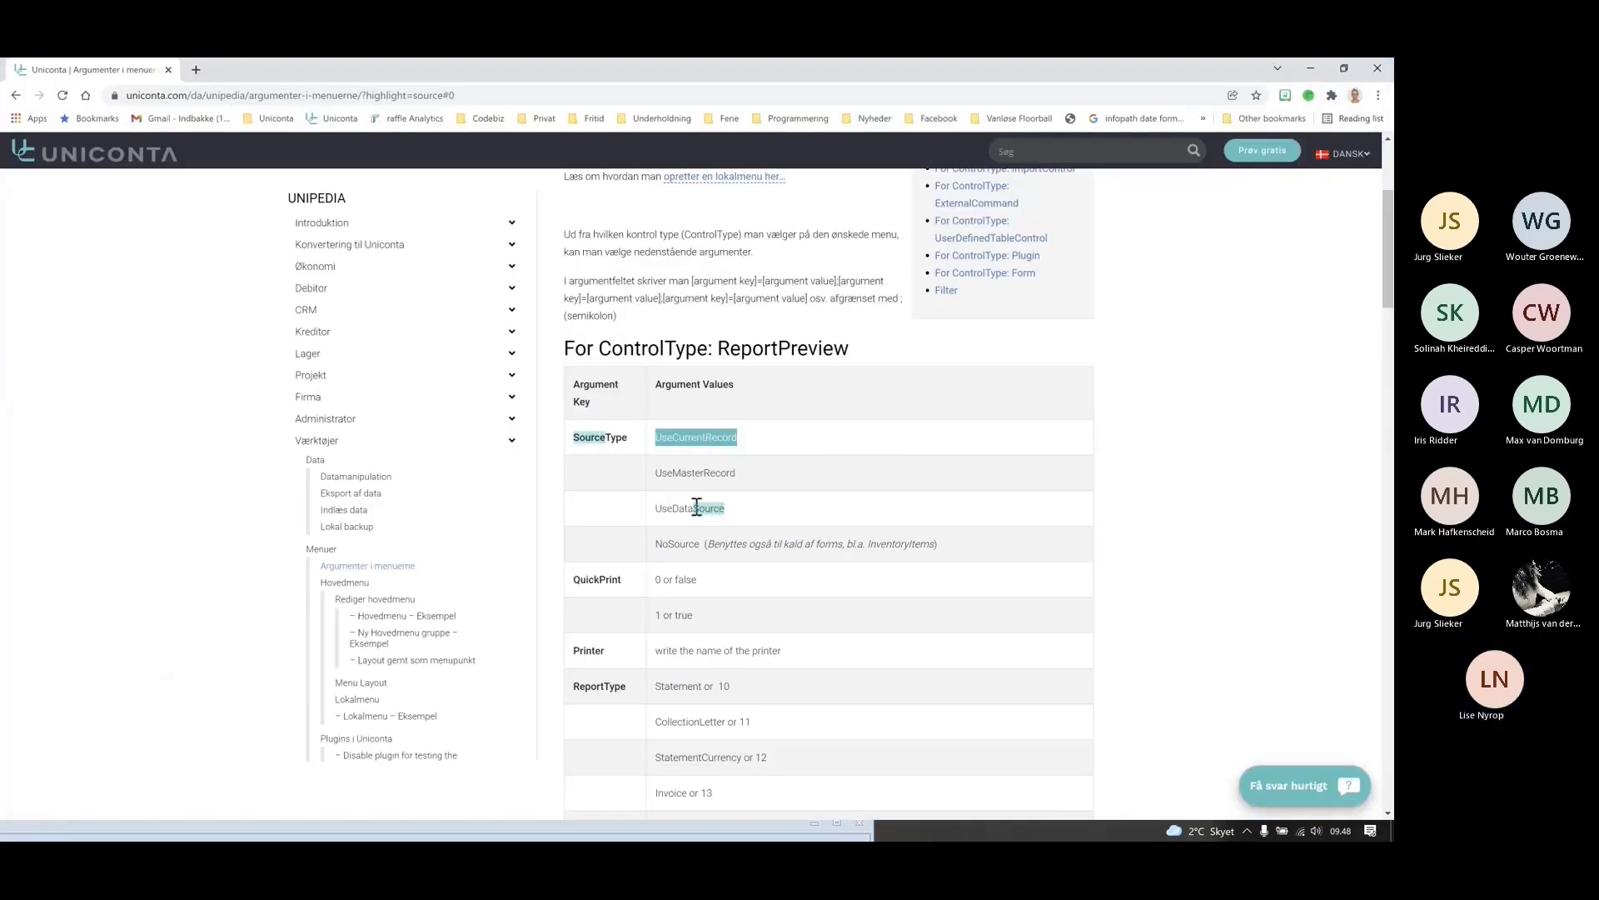
pyautogui.doubleClick(681, 509)
pyautogui.hotkey('ctrl', 'c')
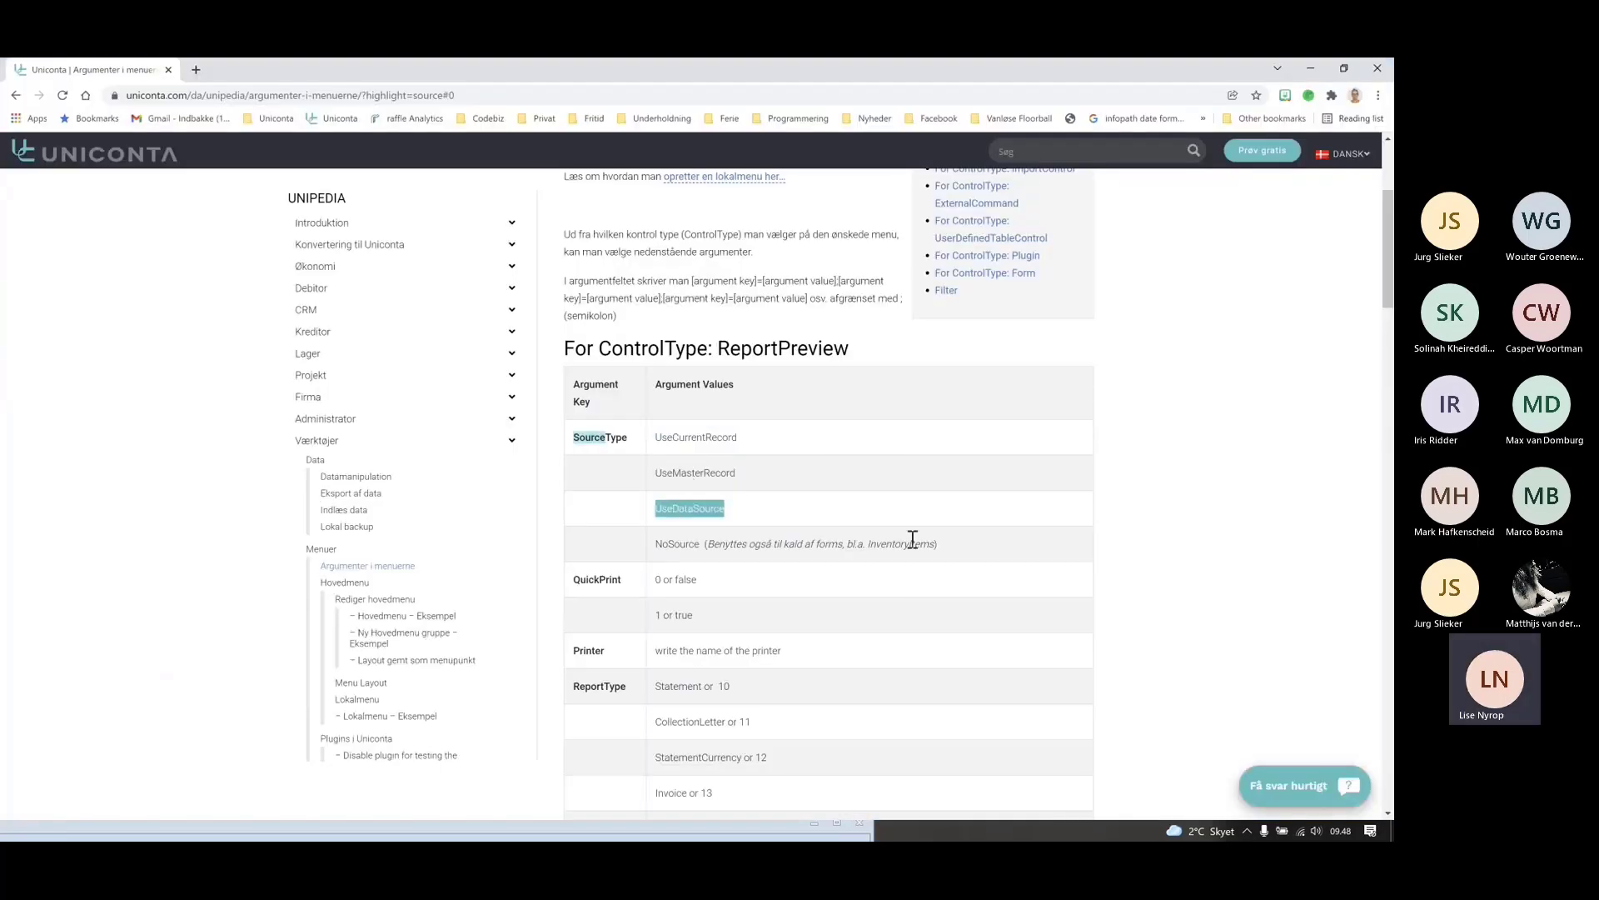
pyautogui.hotkey('alt', 'Tab')
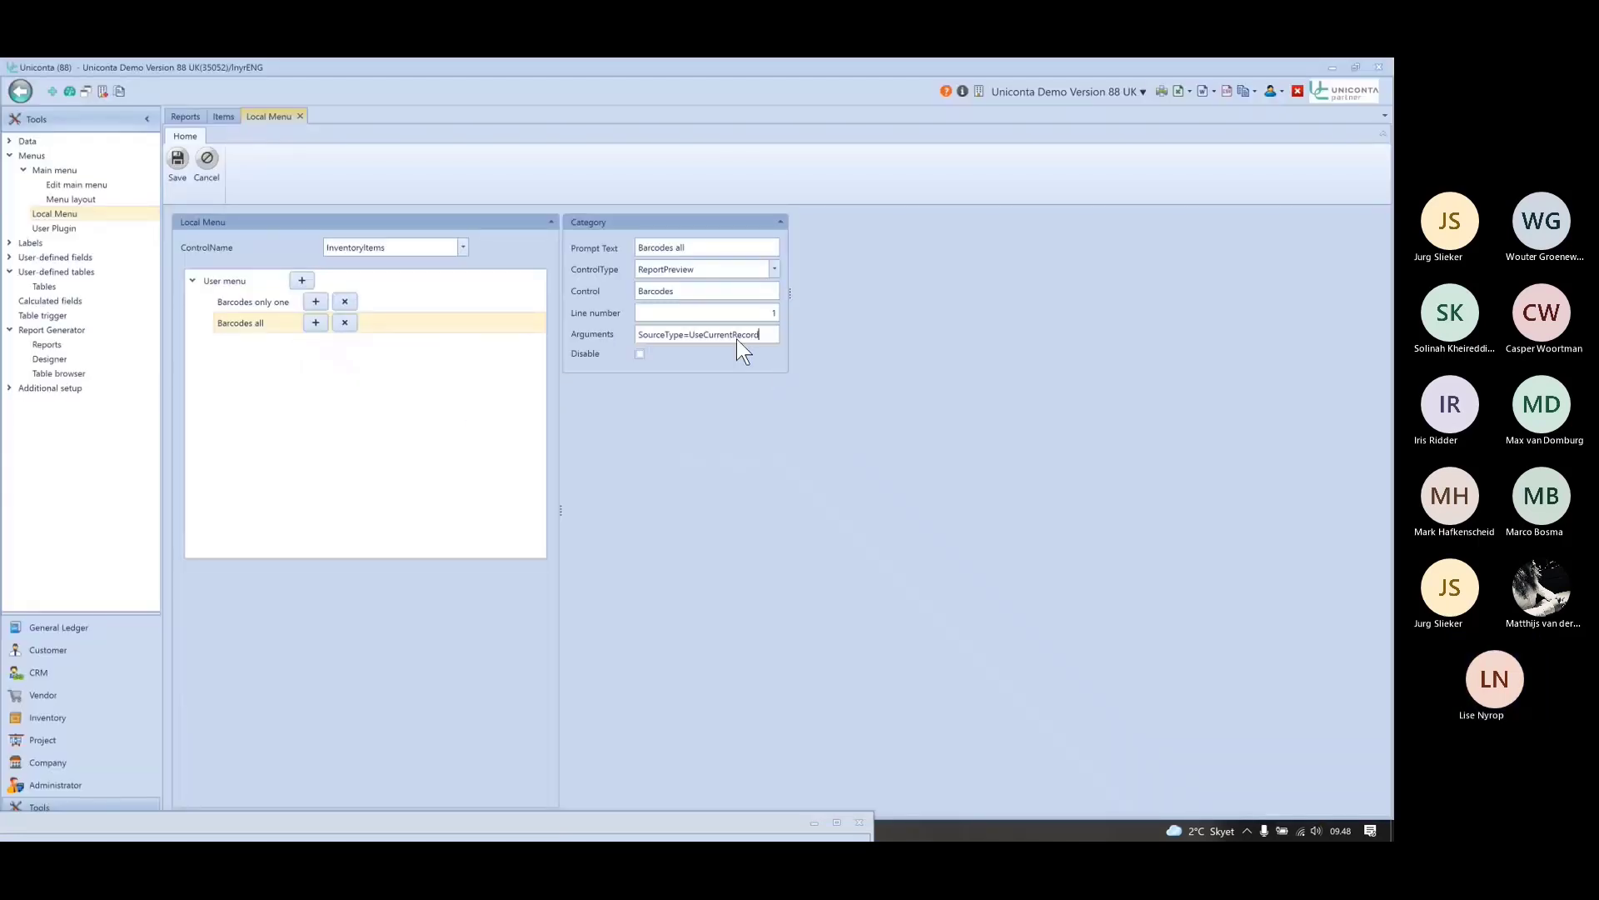
# - Change Barcodes all's argument from UseCurrentRecord to UseDataSource and save the Items local menu
pyautogui.doubleClick(731, 335)
pyautogui.hotkey('ctrl', 'v')
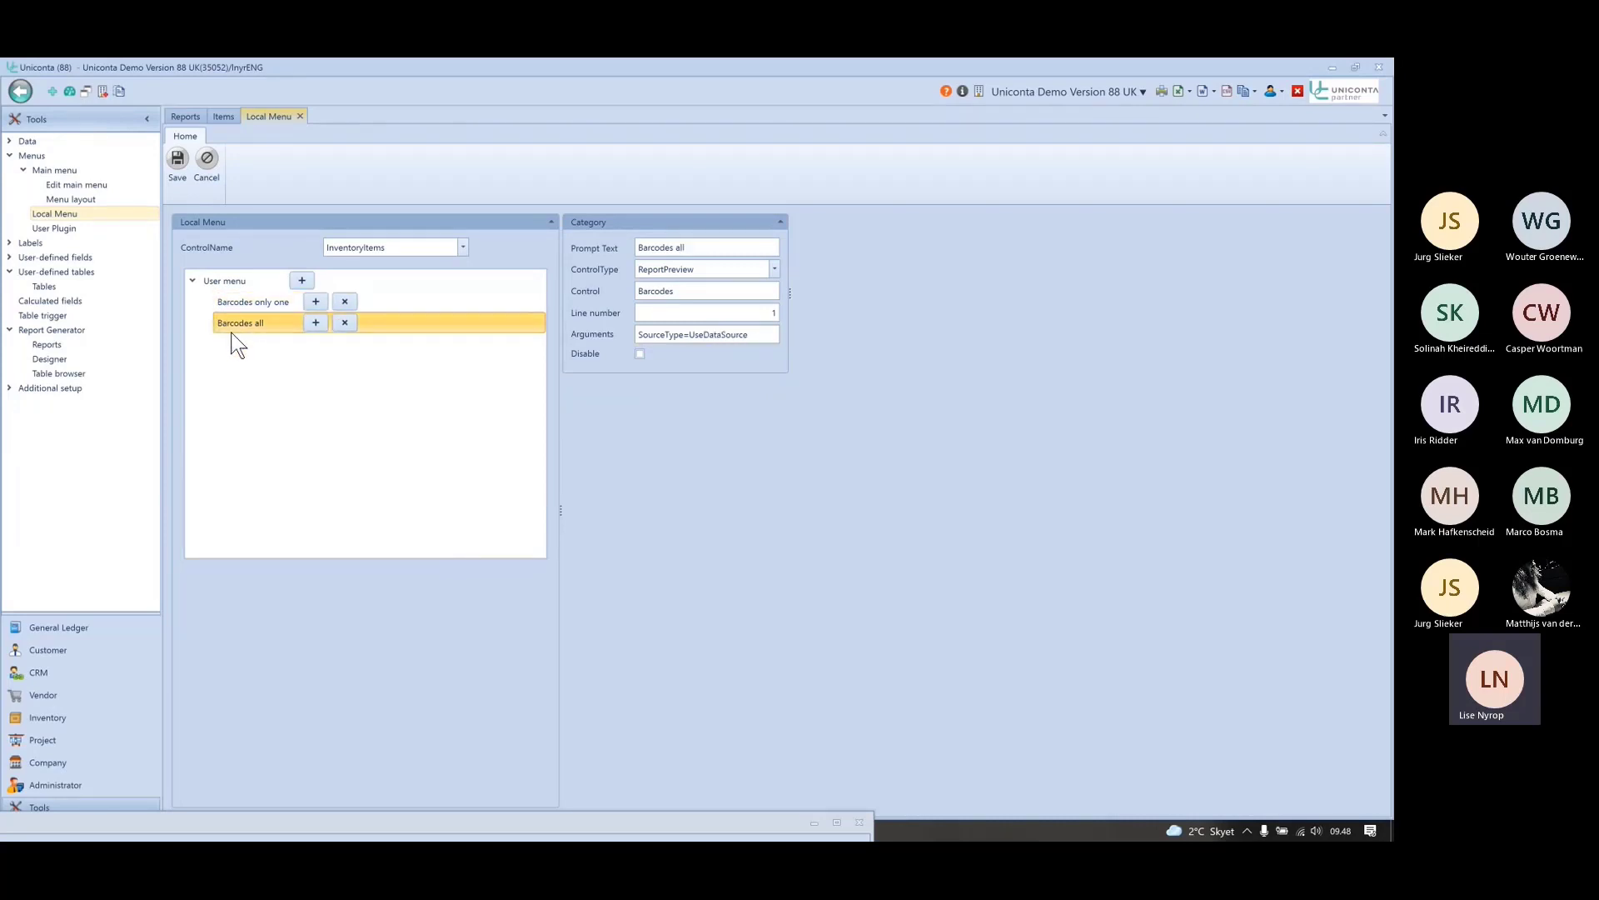
pyautogui.click(708, 293)
pyautogui.moveTo(707, 293); pyautogui.dragTo(620, 294)
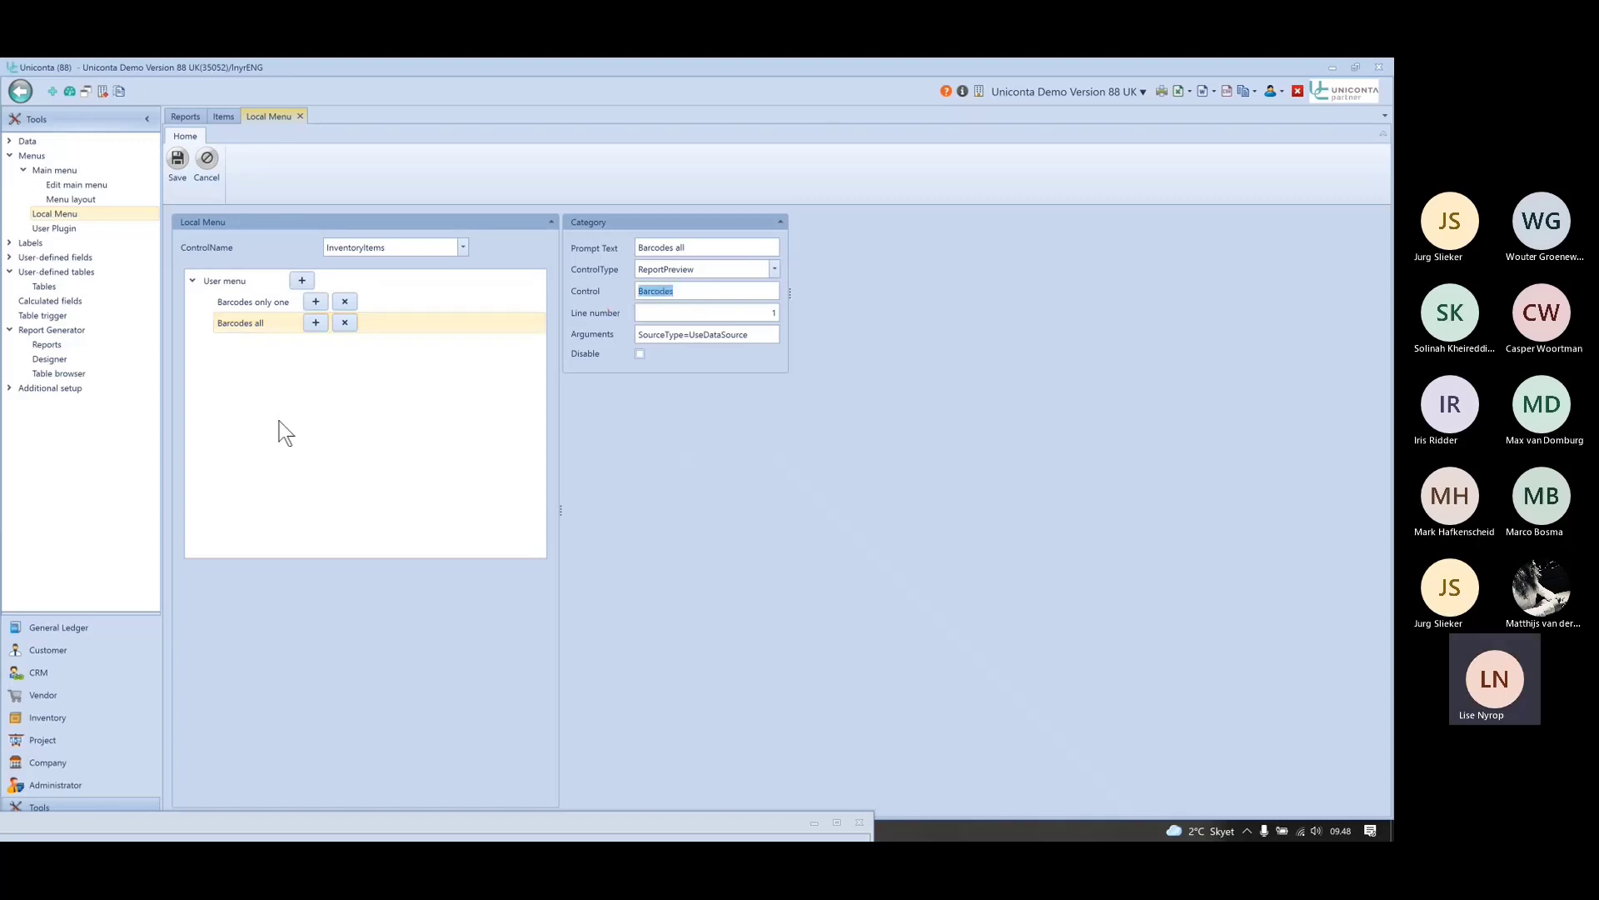
pyautogui.click(242, 303)
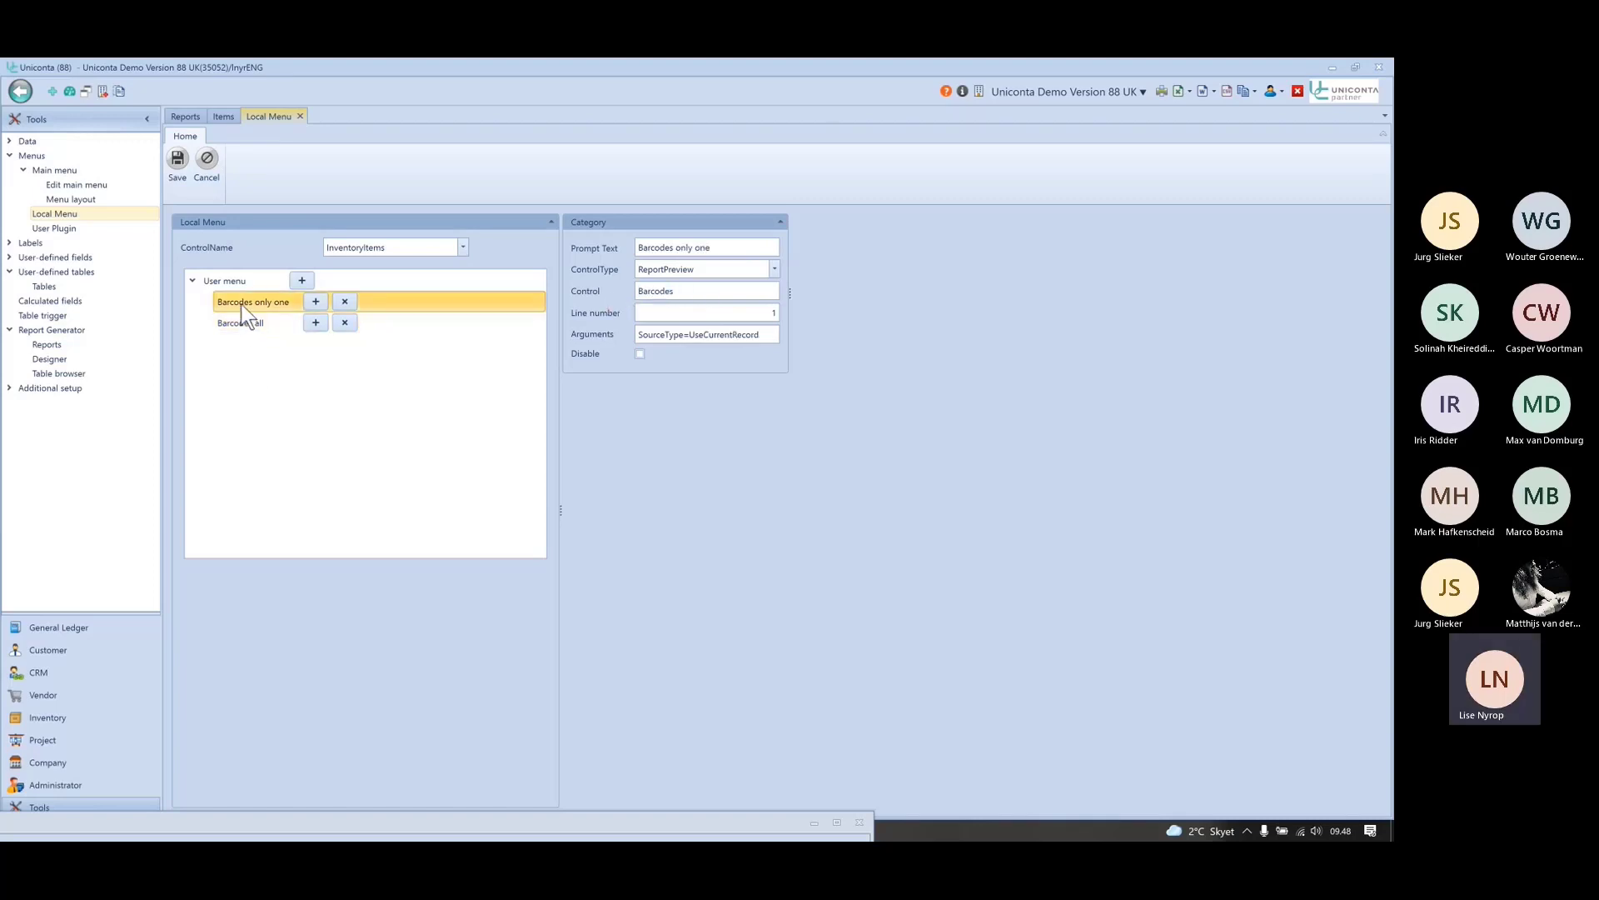
pyautogui.click(240, 315)
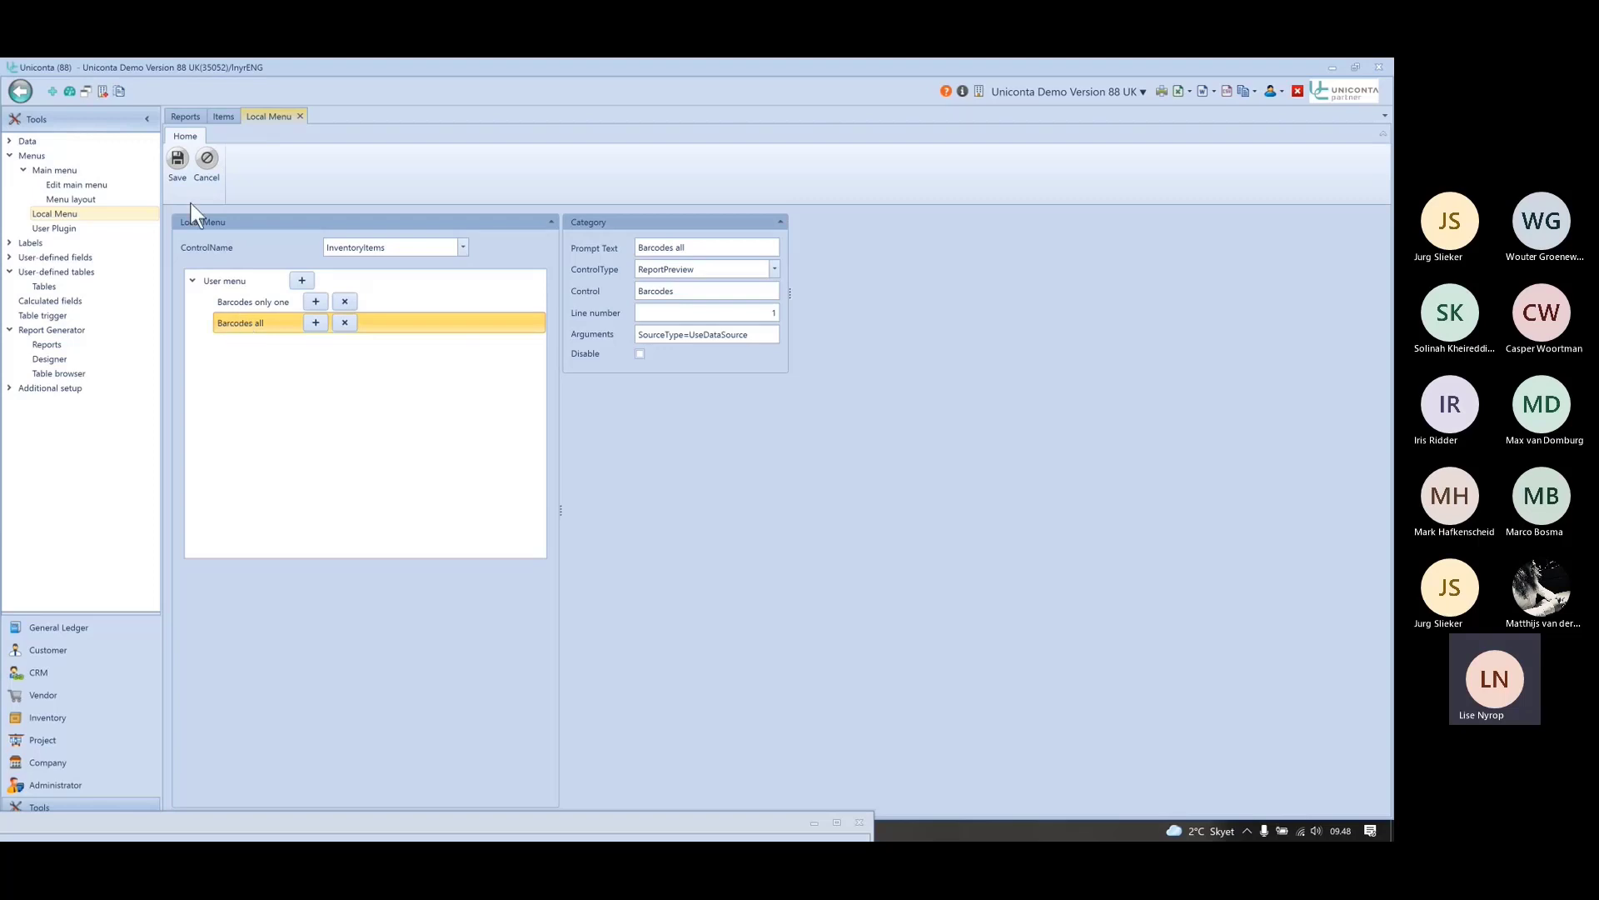
pyautogui.click(179, 158)
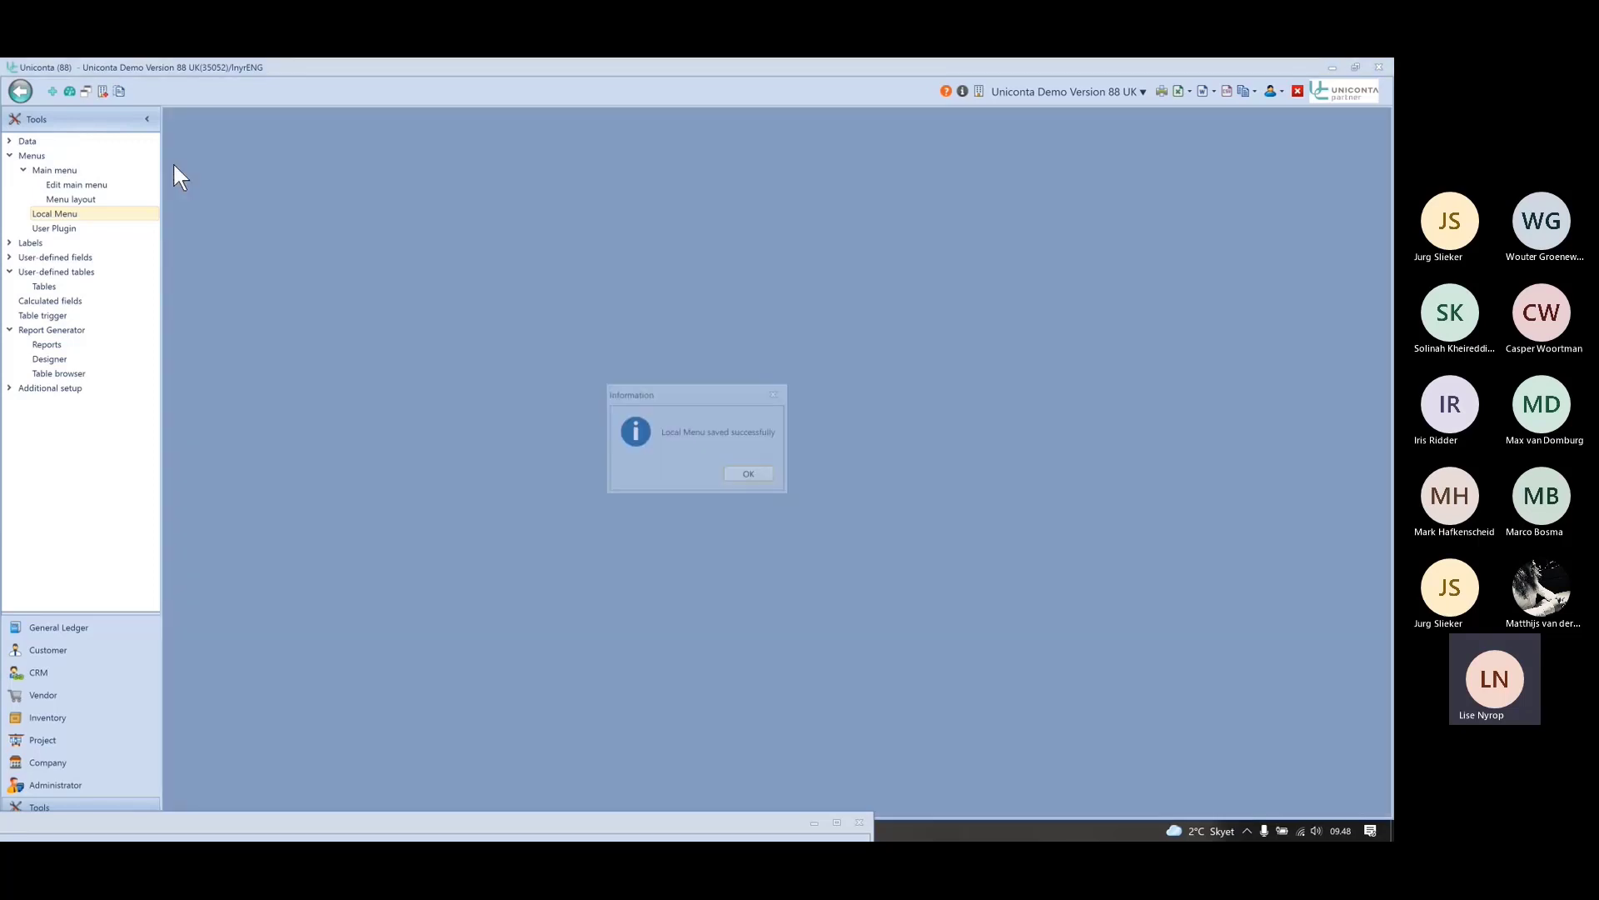
# - Open the Inventory Items list and check the two new barcode user menu entries
pyautogui.click(762, 475)
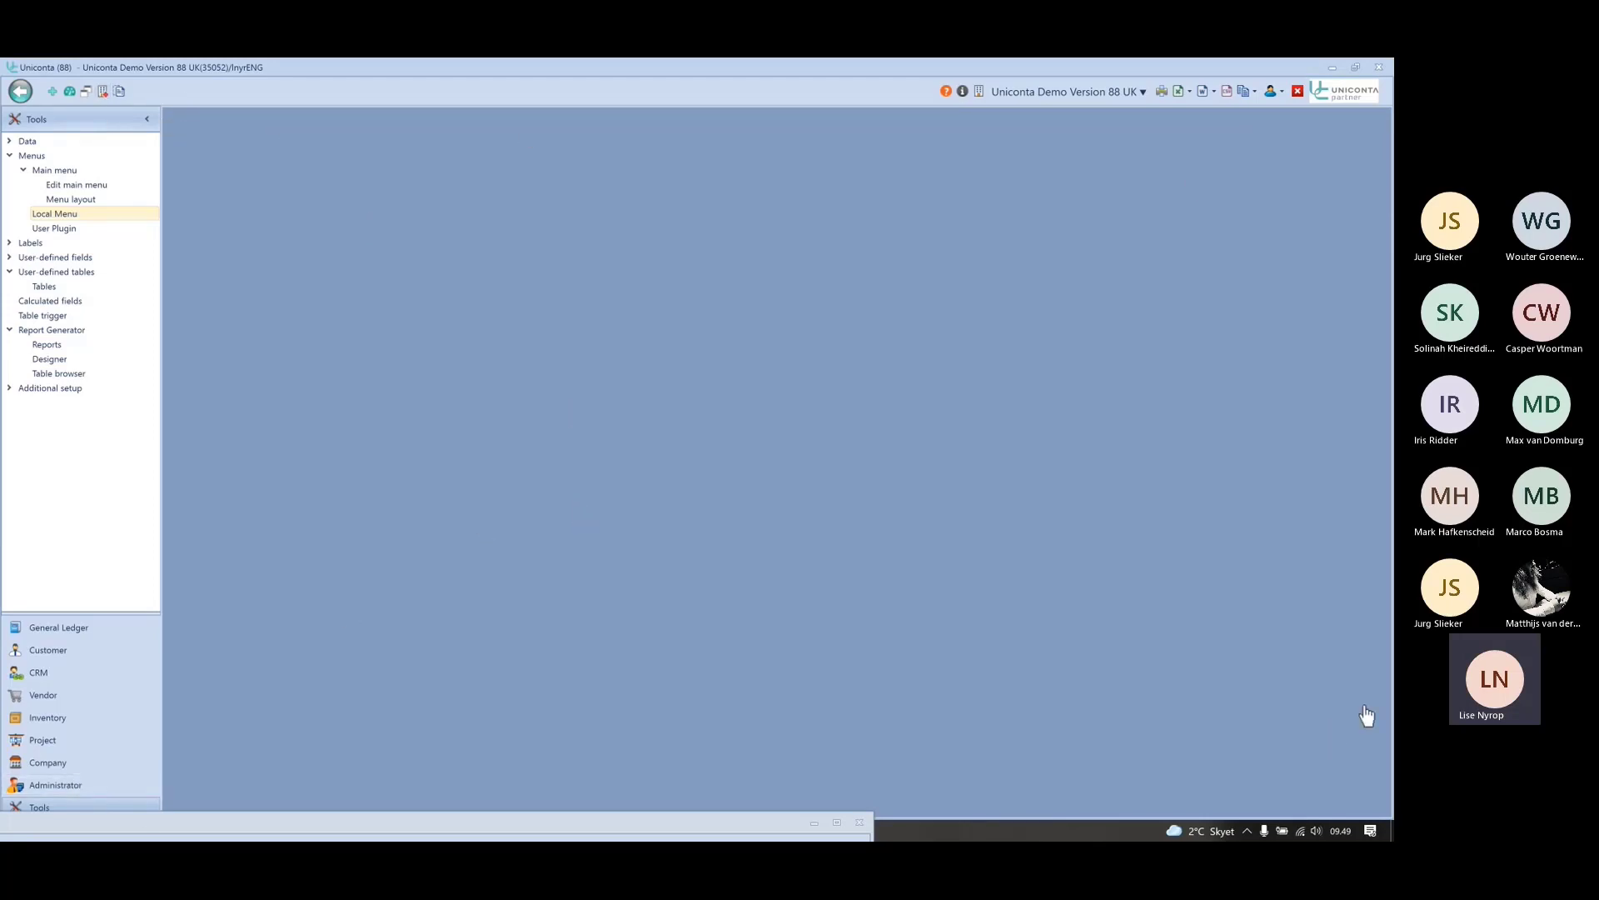
pyautogui.click(34, 718)
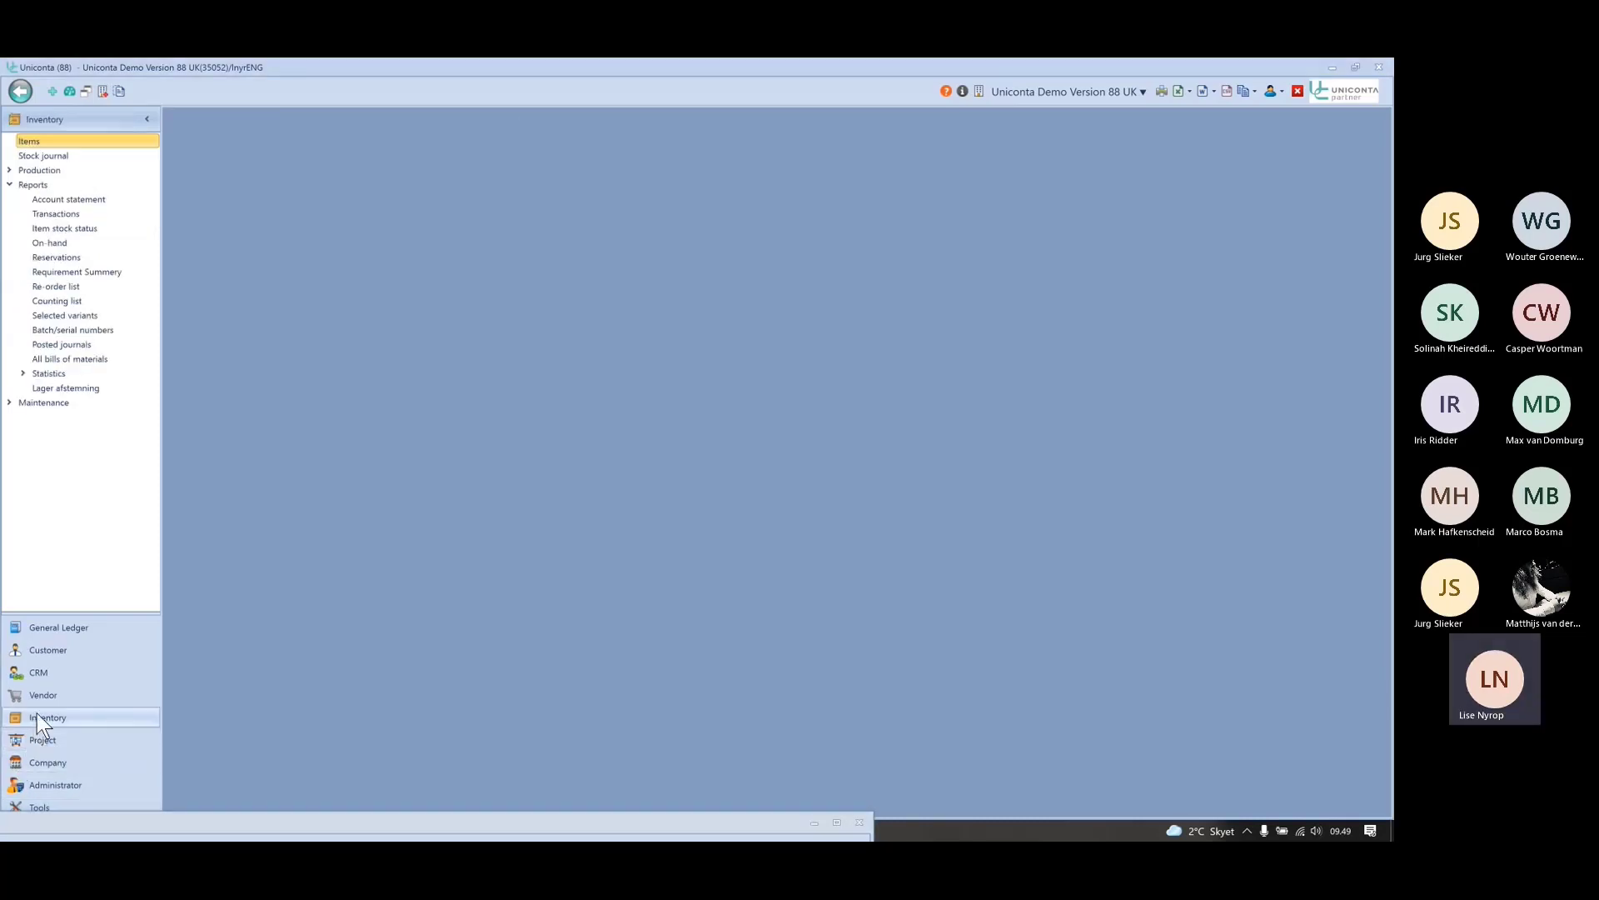
pyautogui.click(29, 143)
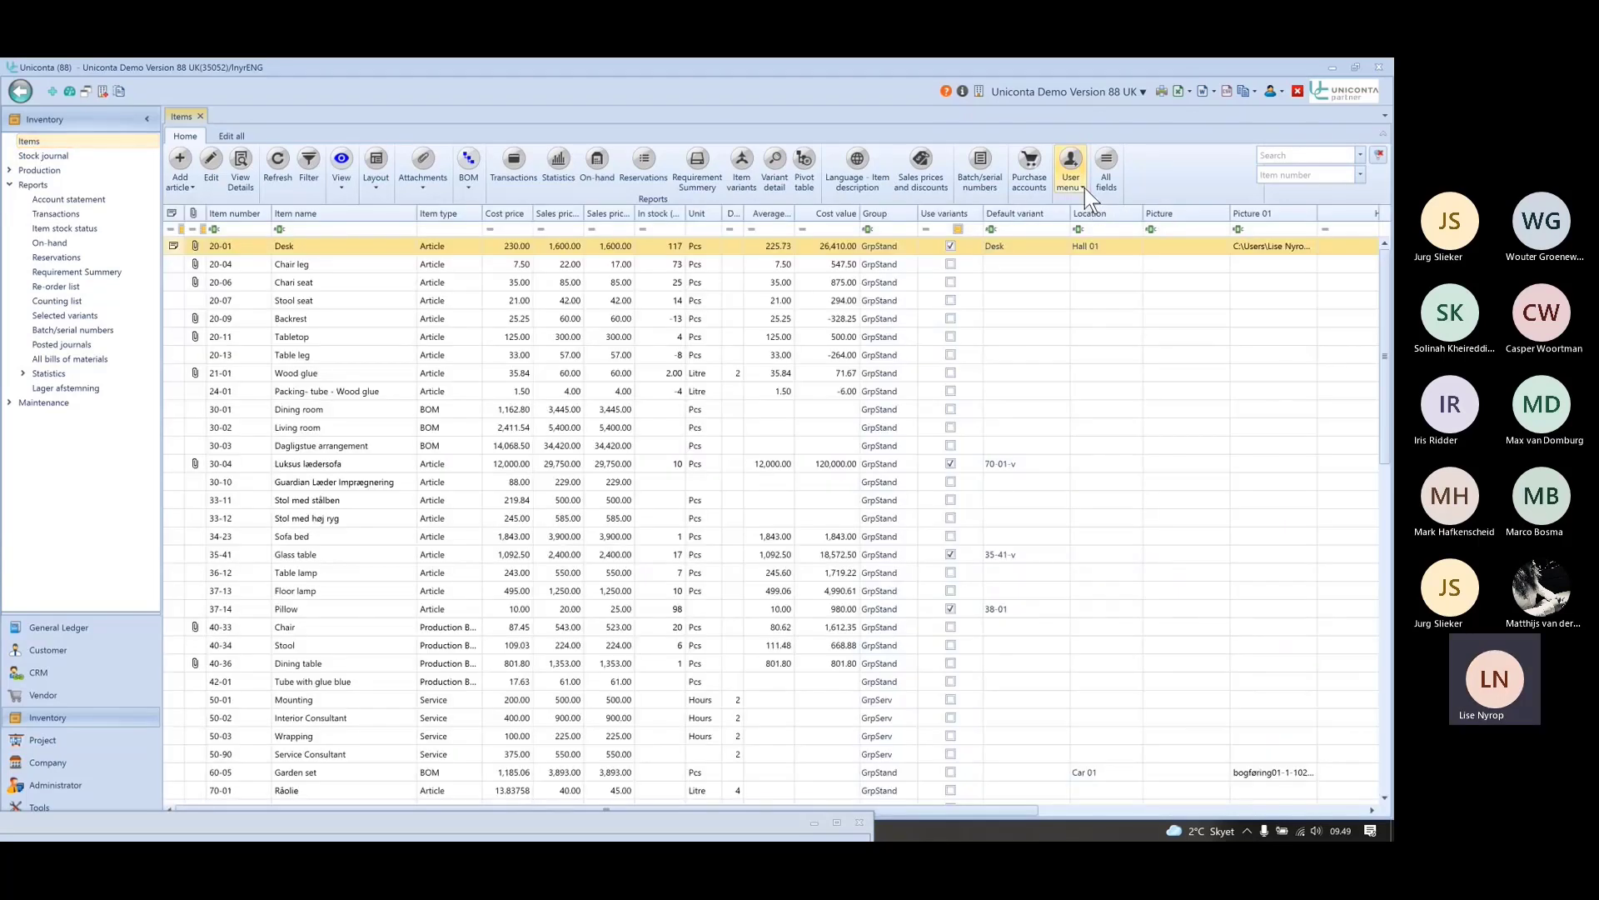
pyautogui.click(1081, 185)
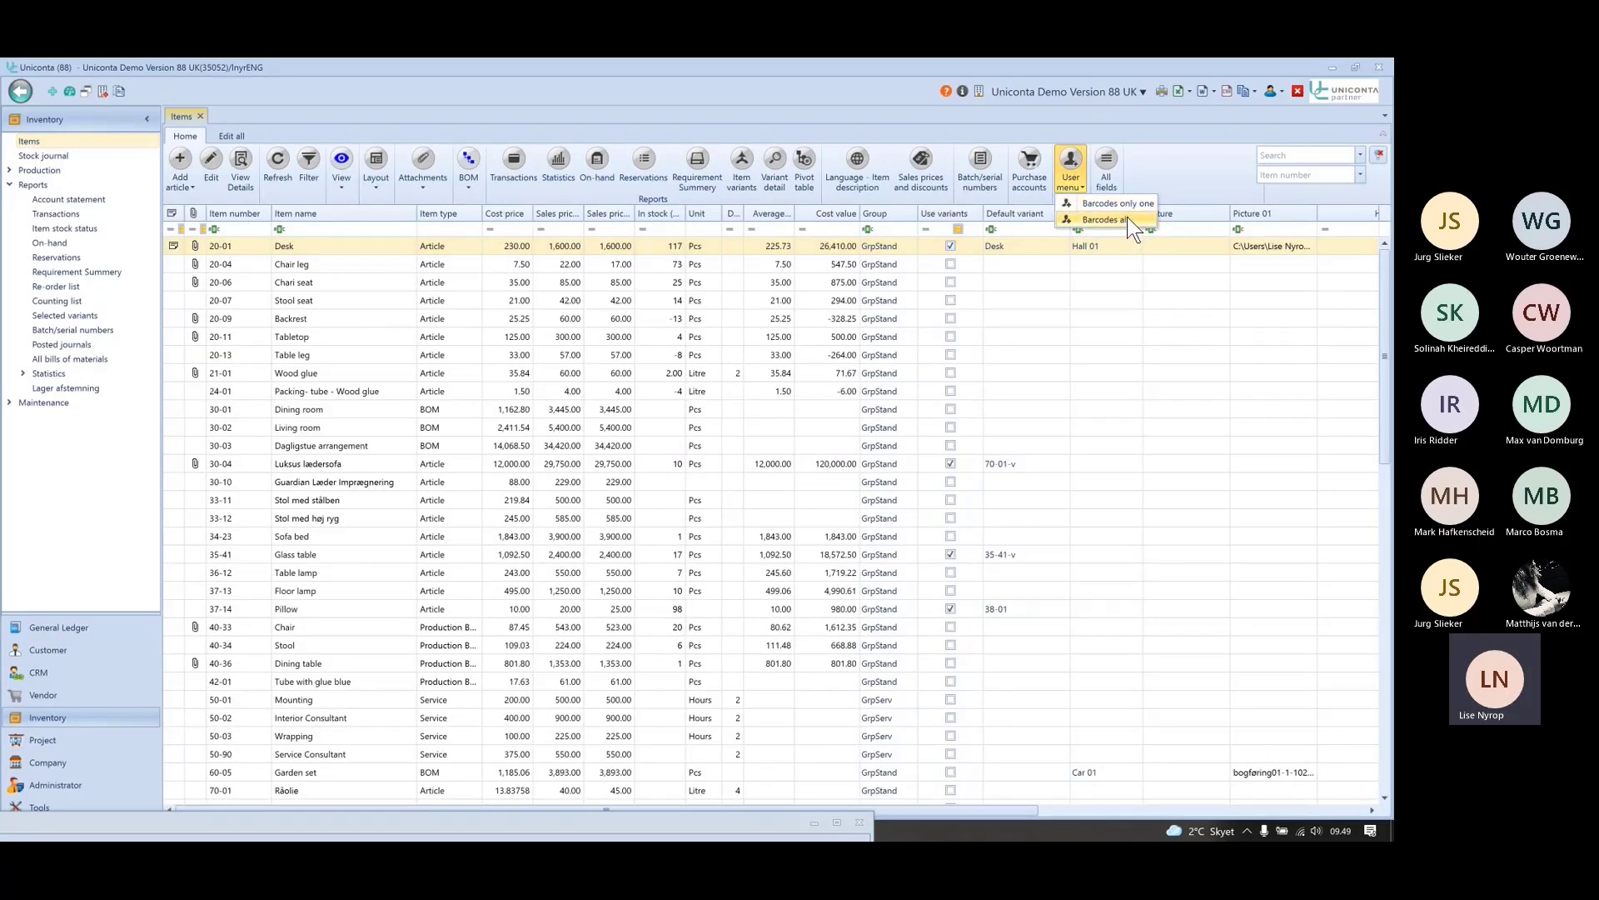
# - Add the EAN number column to the Items grid from the field list
pyautogui.click(598, 340)
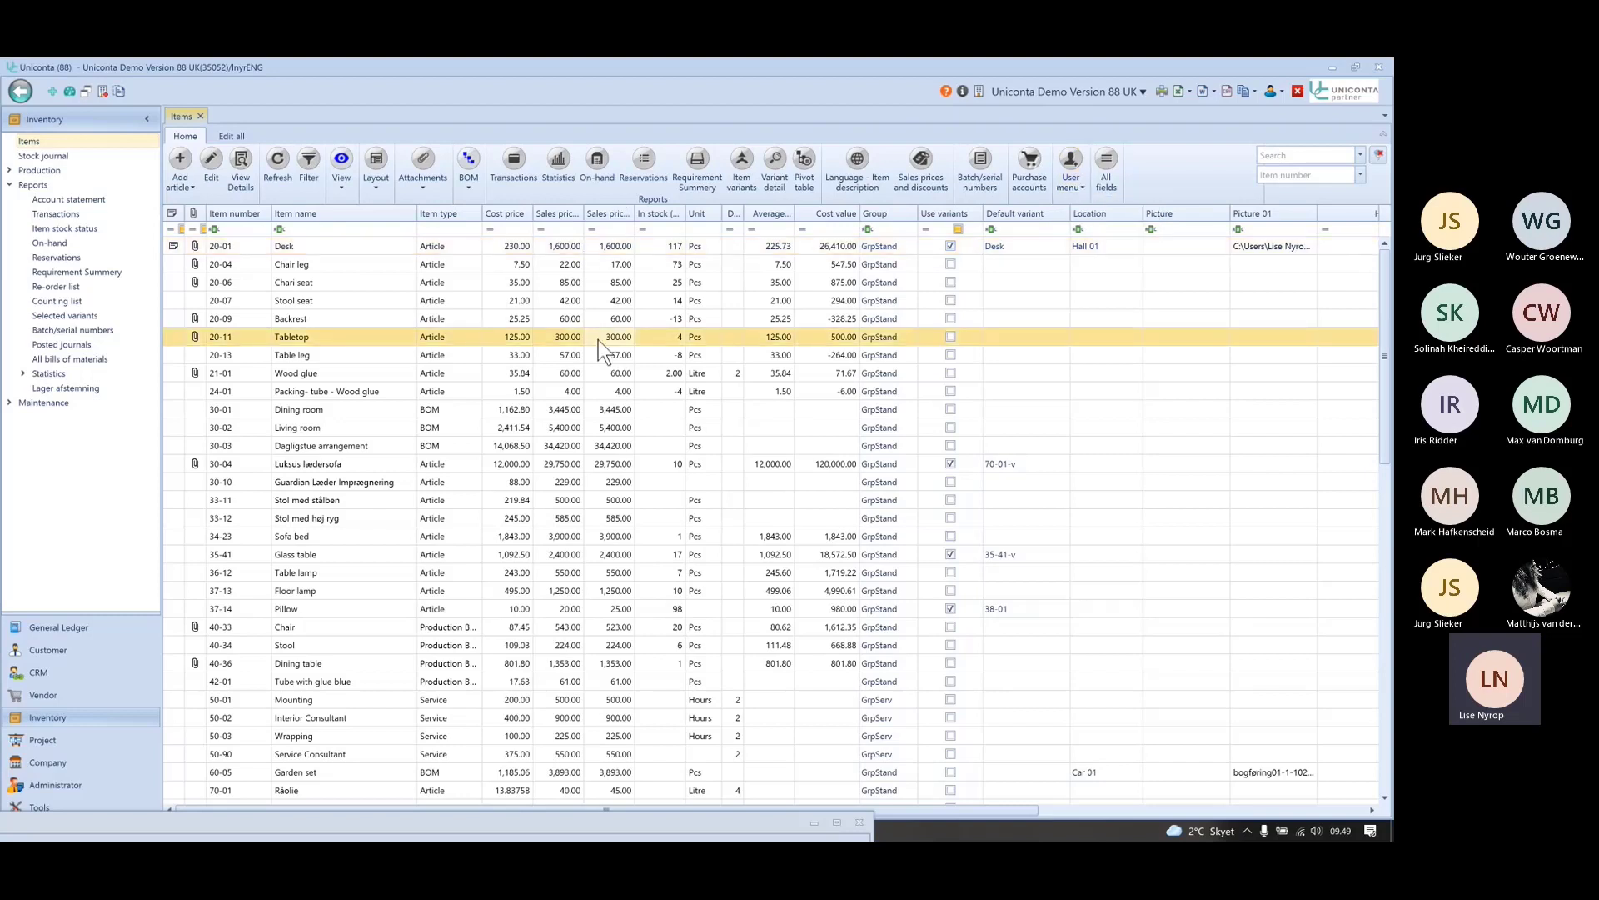
pyautogui.rightClick(598, 339)
pyautogui.click(642, 356)
pyautogui.write('ean')
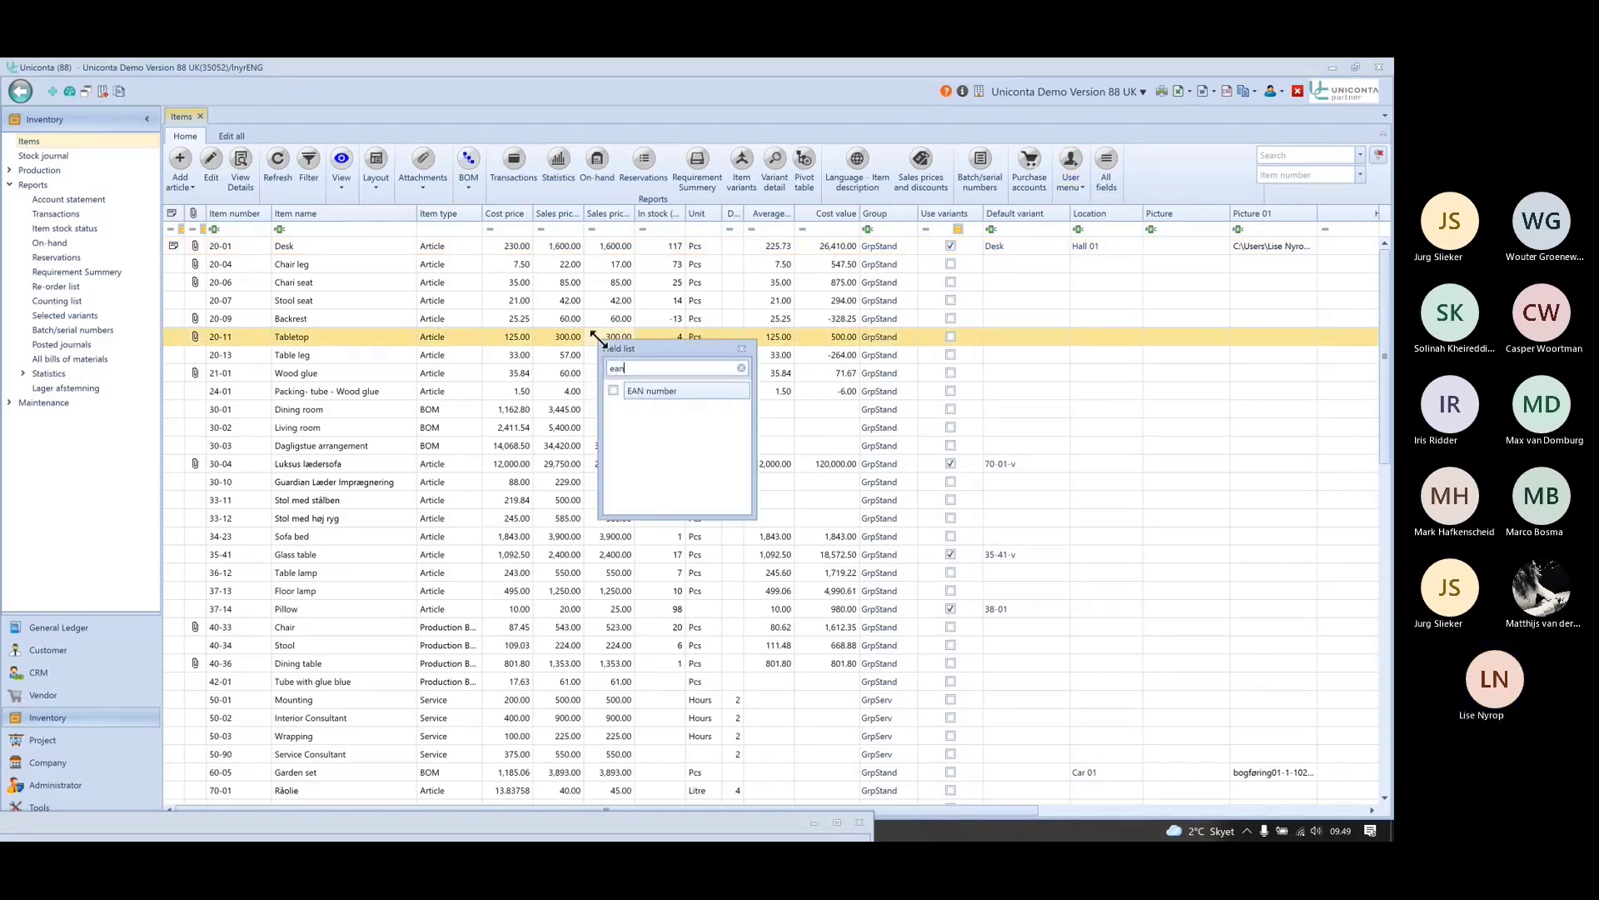
pyautogui.moveTo(661, 388); pyautogui.dragTo(544, 212)
pyautogui.click(742, 348)
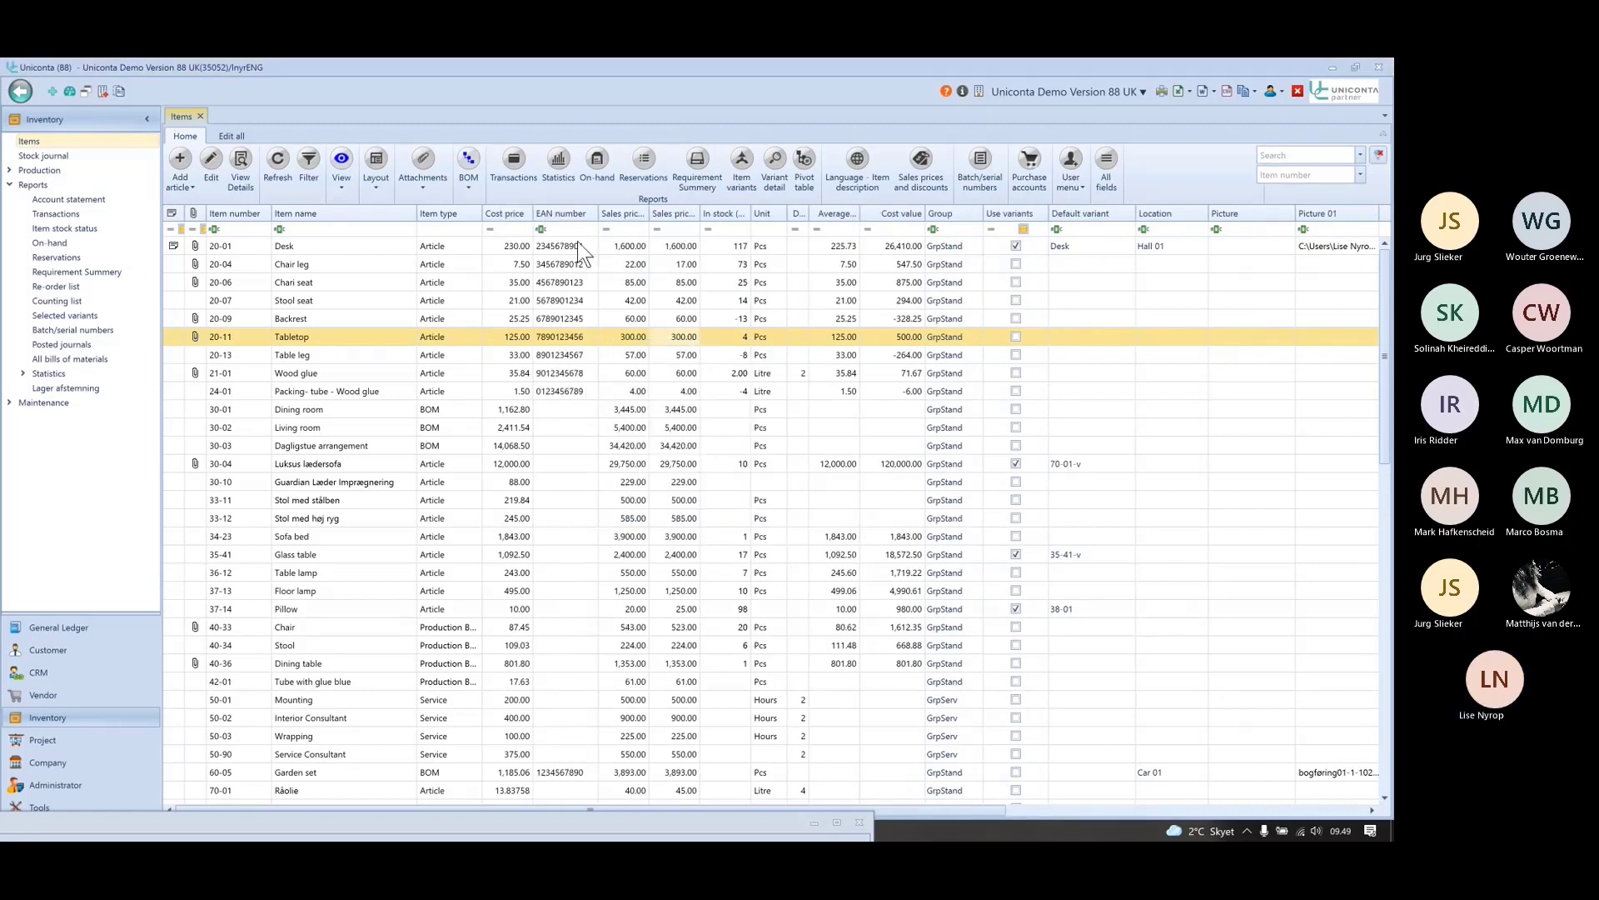
# - Run Barcodes only one for the Stool seat item
pyautogui.click(336, 302)
pyautogui.click(1075, 181)
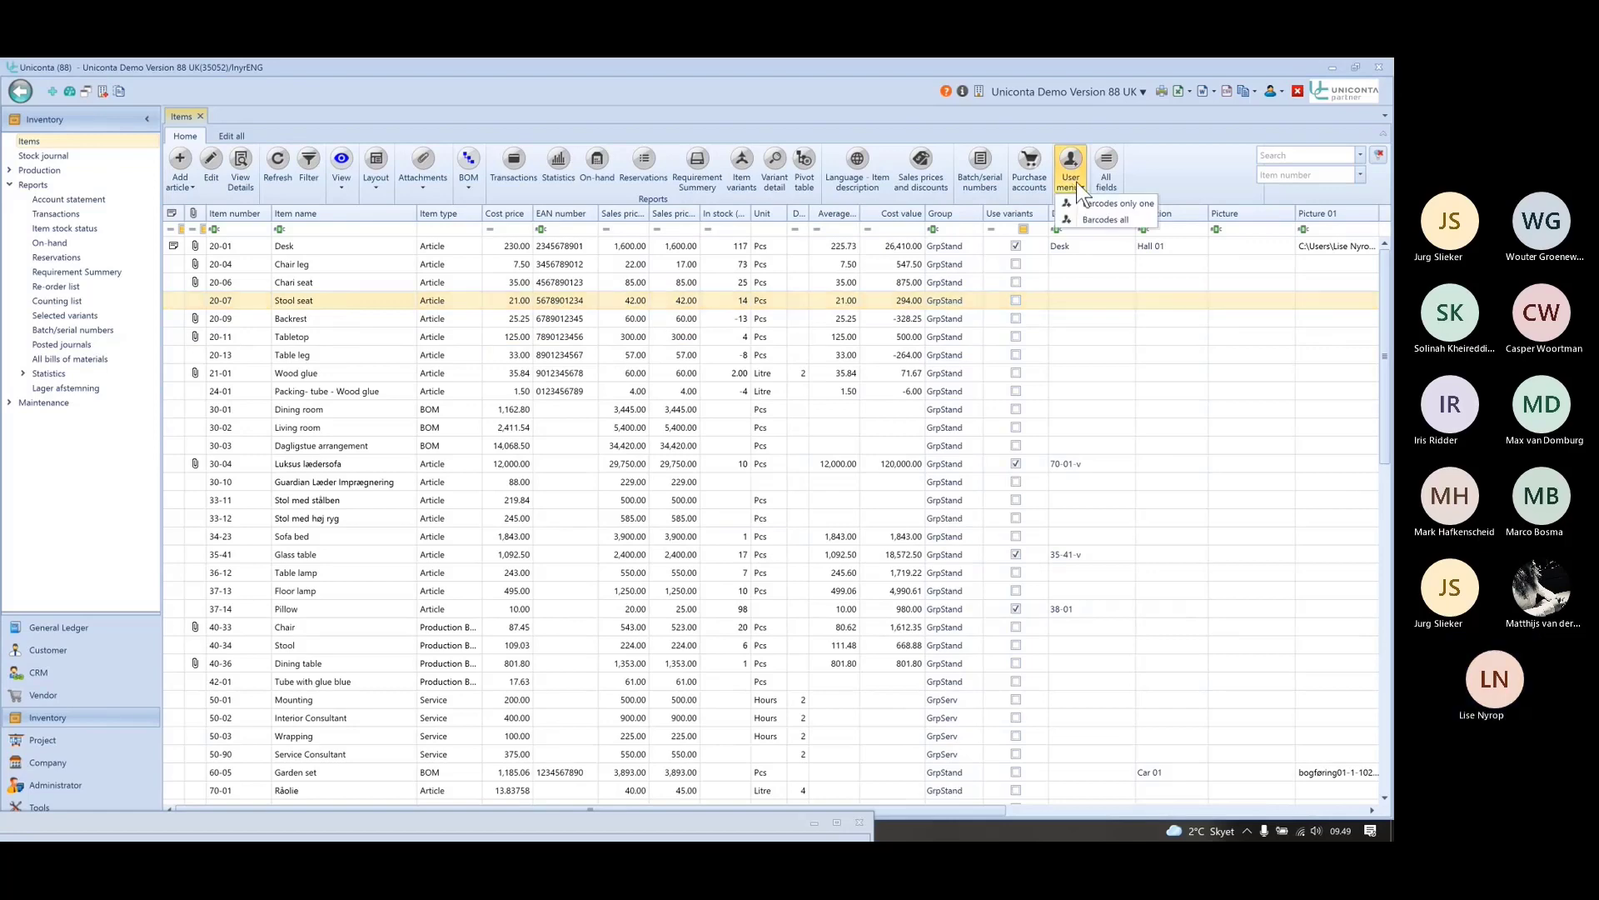
pyautogui.click(1094, 204)
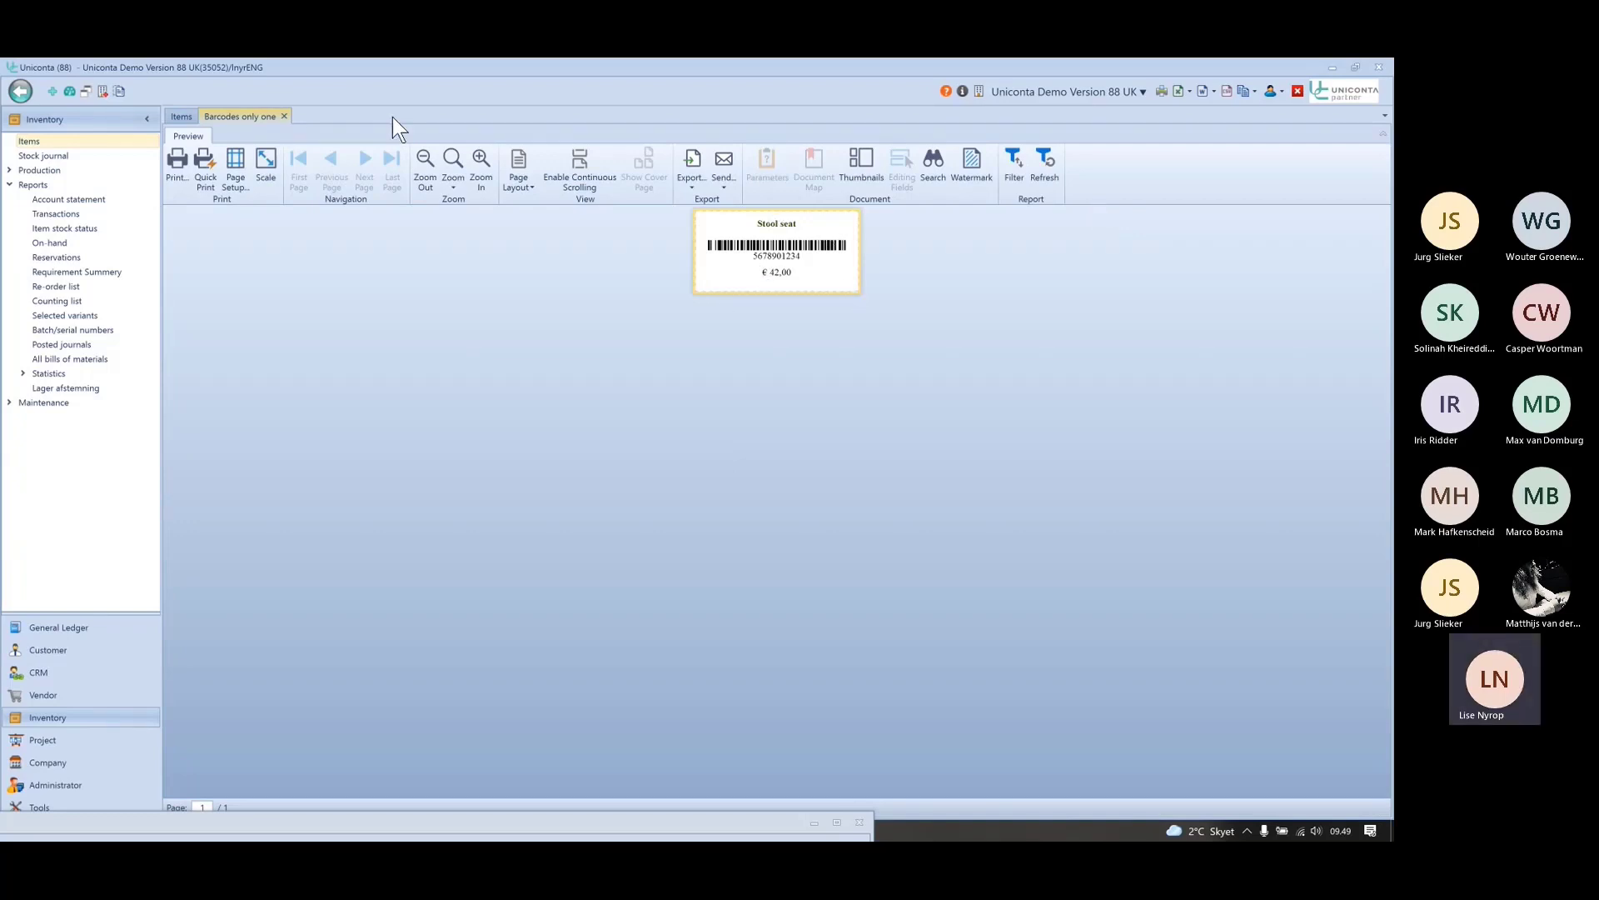
# - Close the Barcodes only one preview tab and return to the Items list
pyautogui.click(285, 115)
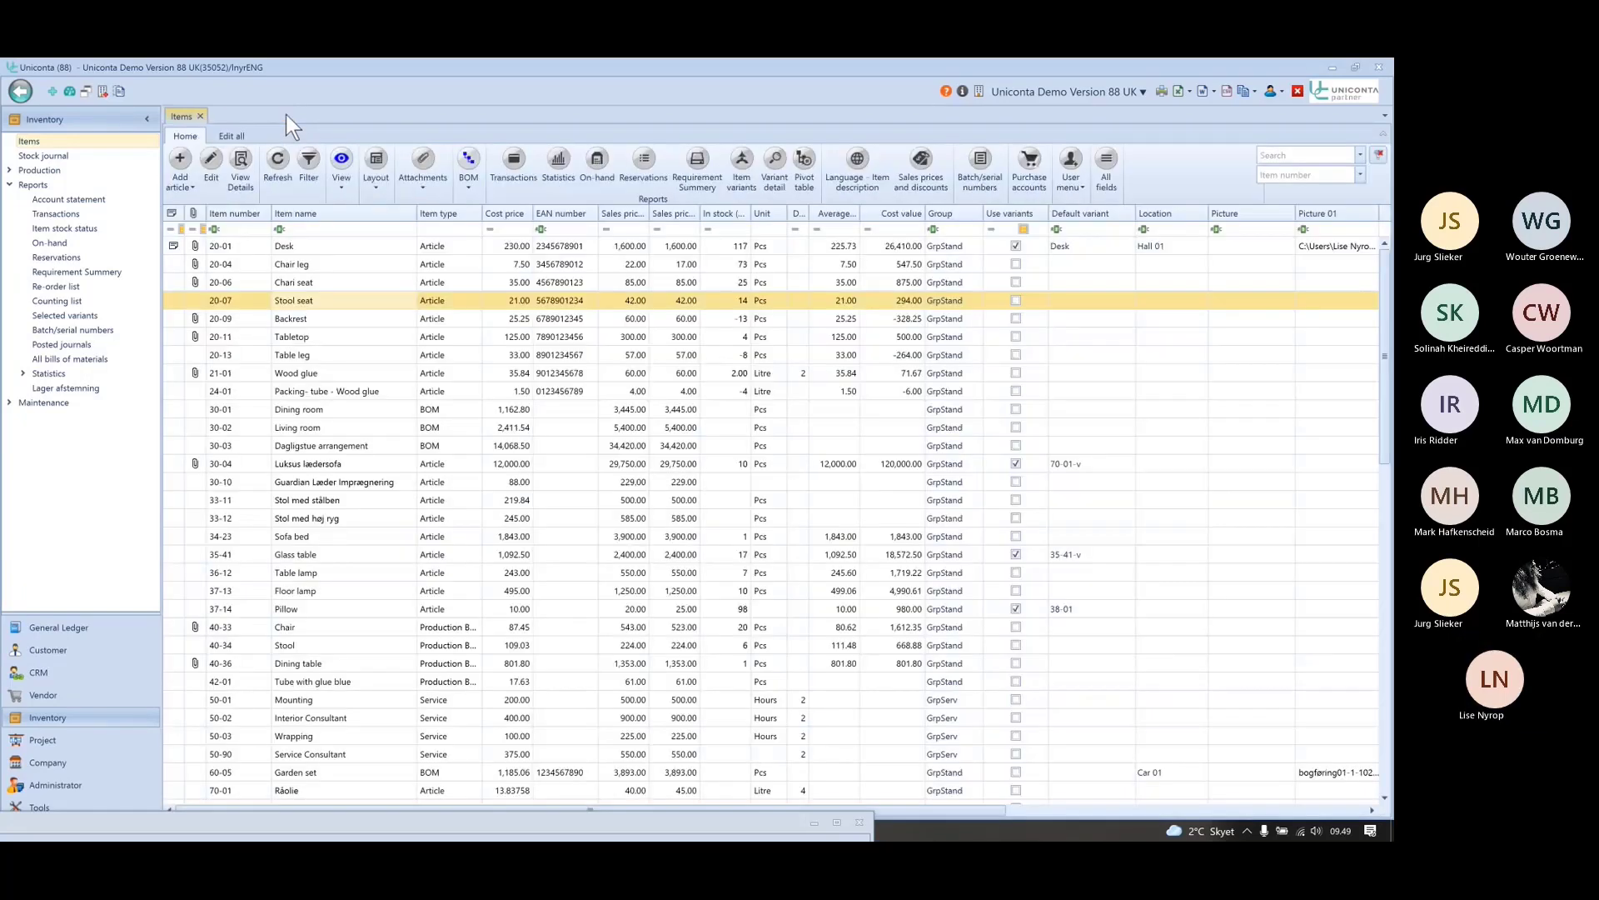
pyautogui.click(1080, 185)
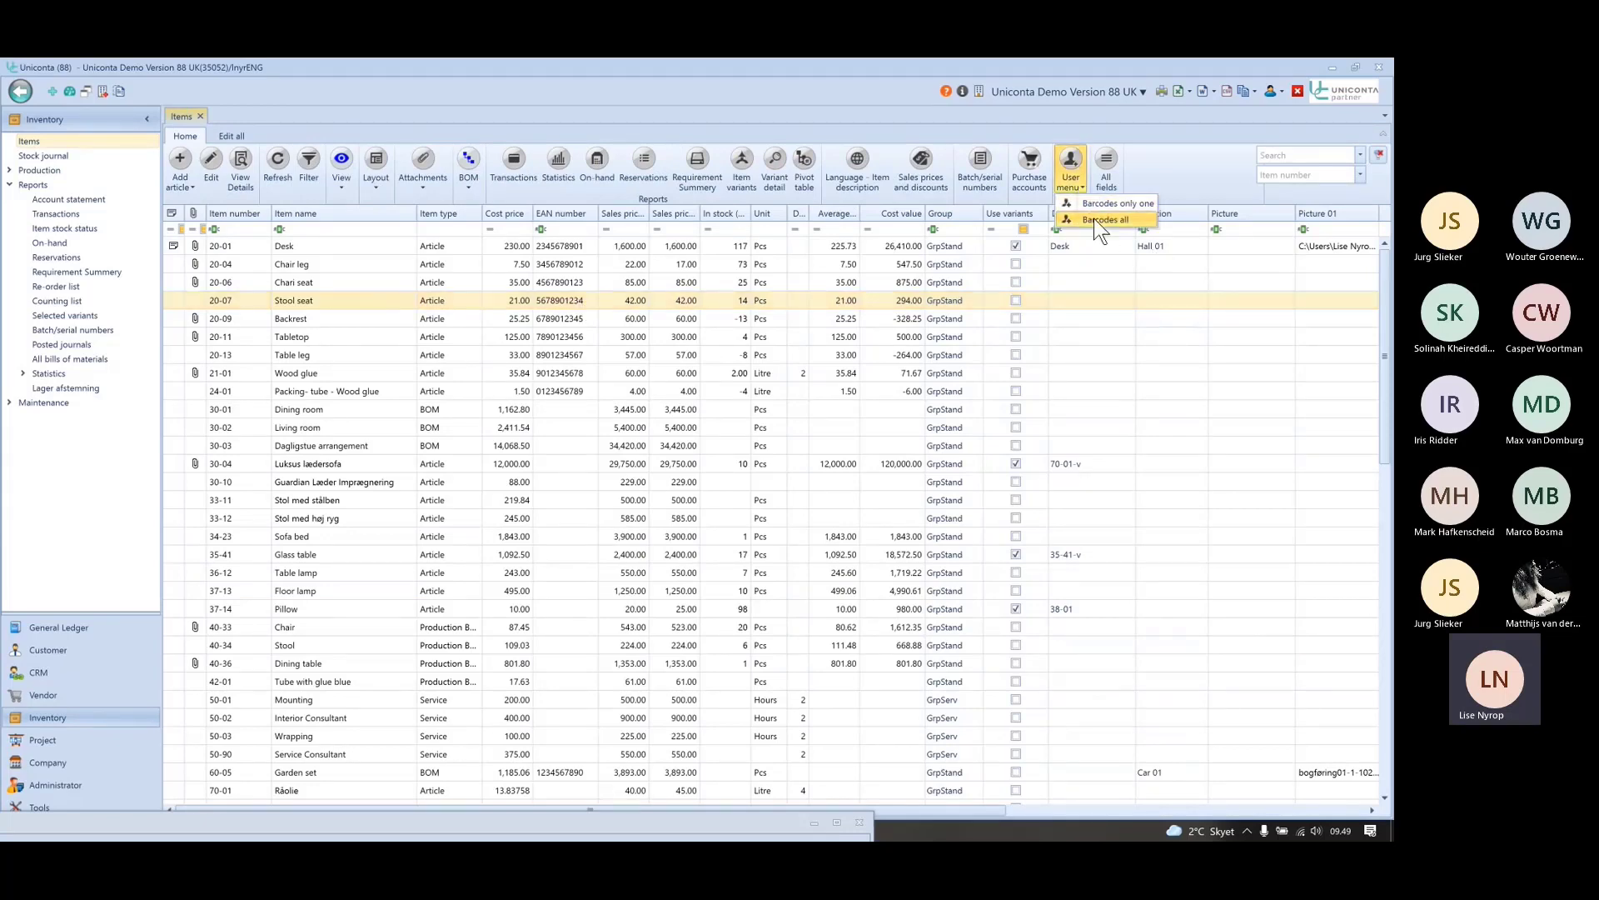
pyautogui.click(1092, 218)
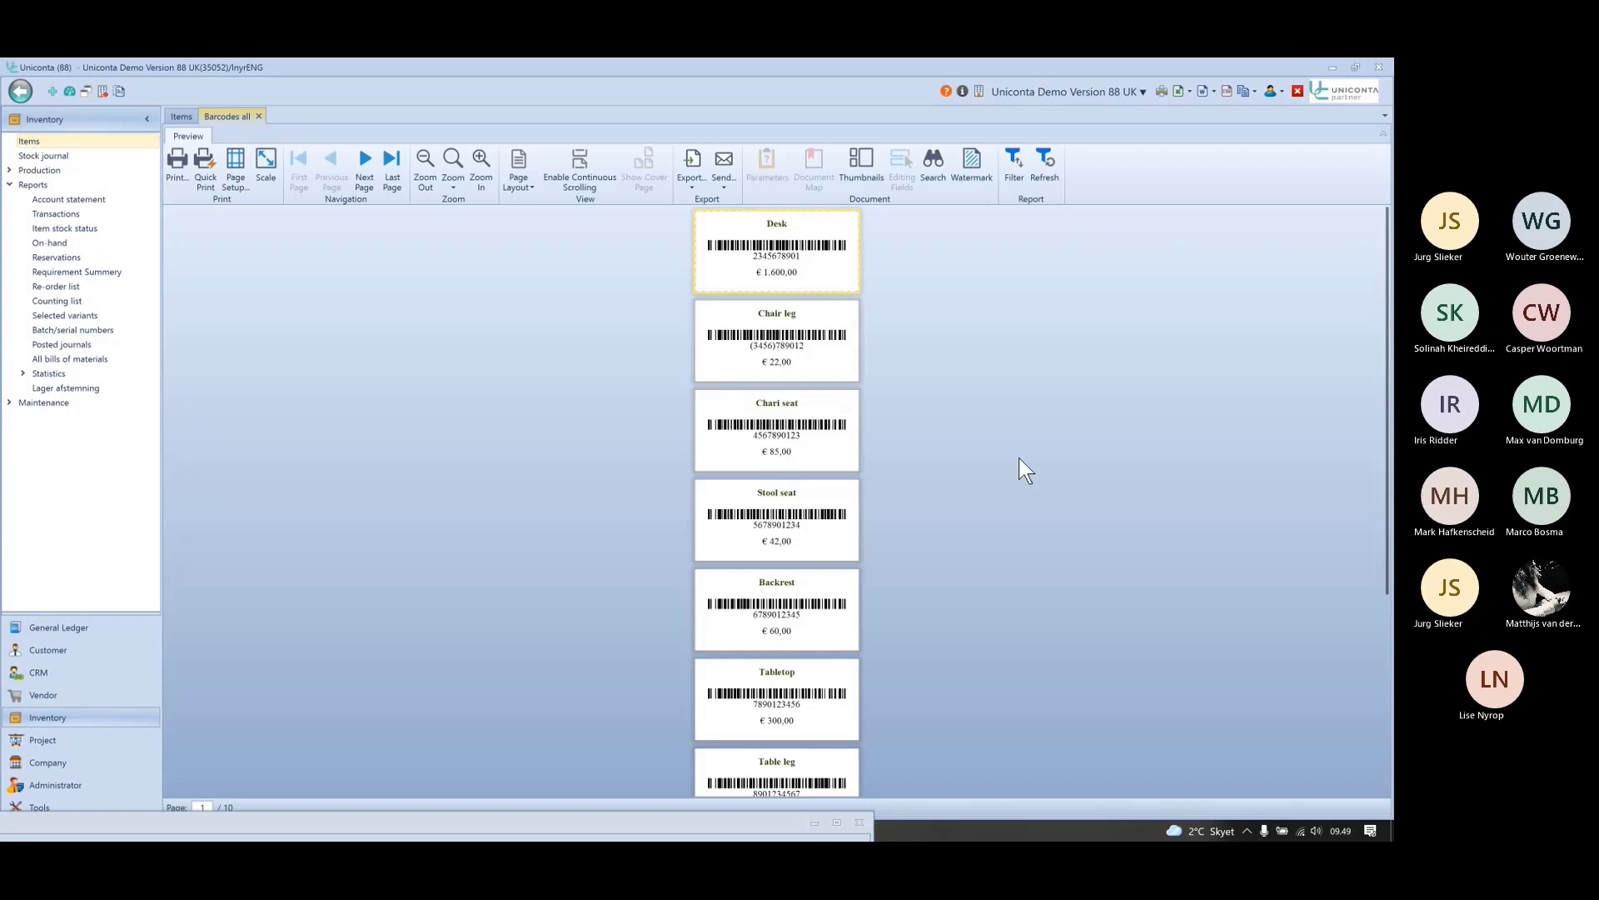
pyautogui.scroll(-3, 1018, 457)
pyautogui.scroll(5, 1018, 458)
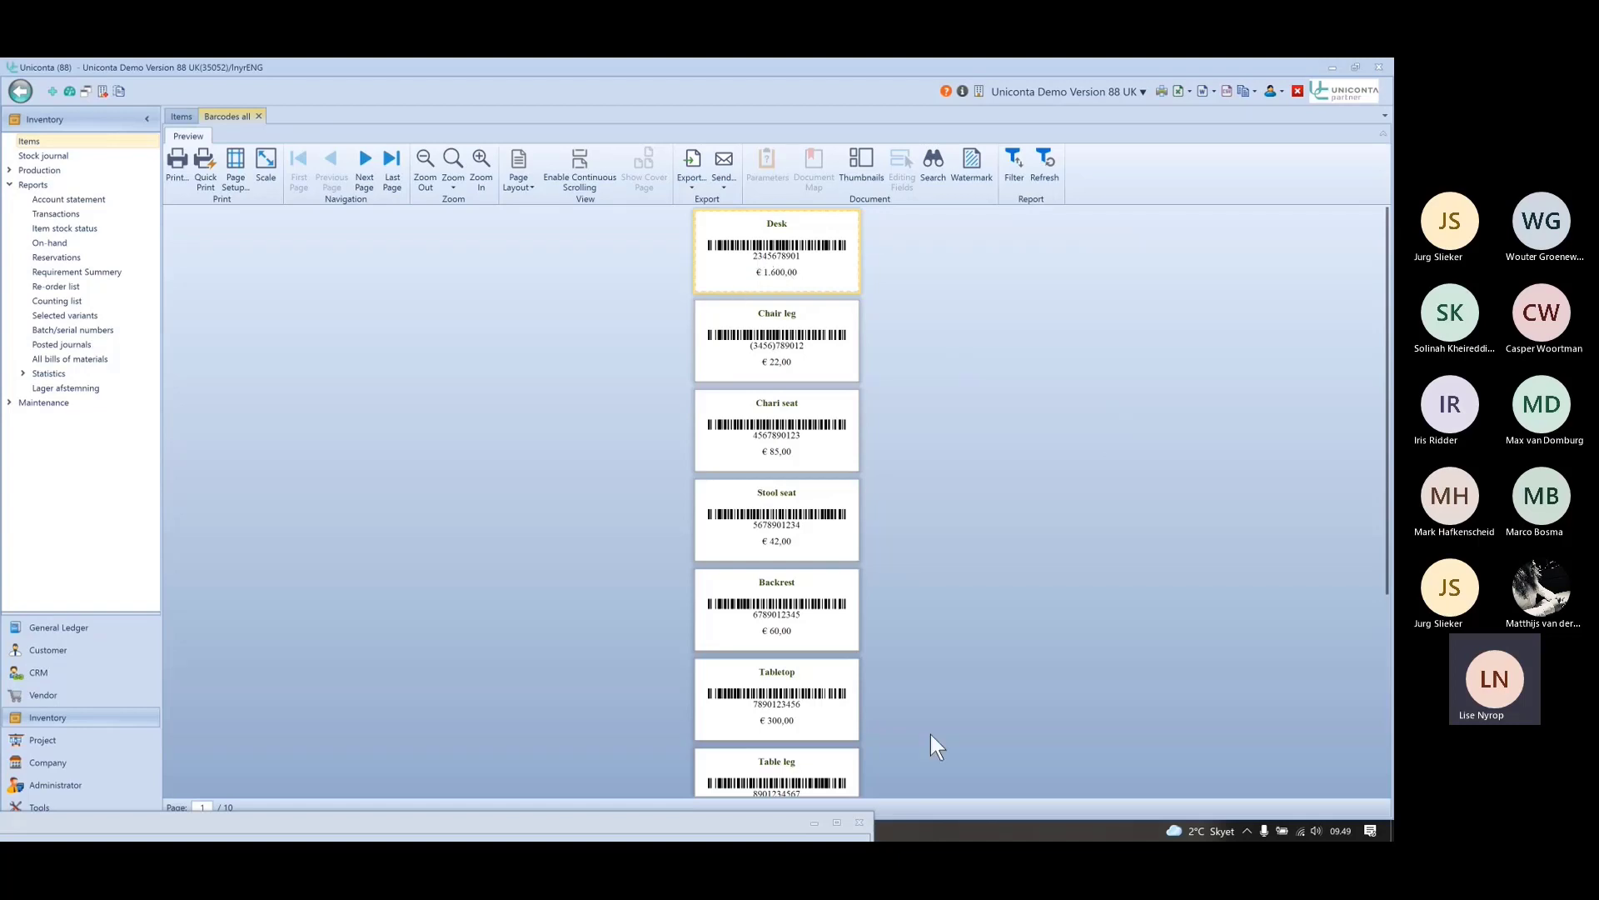
pyautogui.scroll(-4, 952, 698)
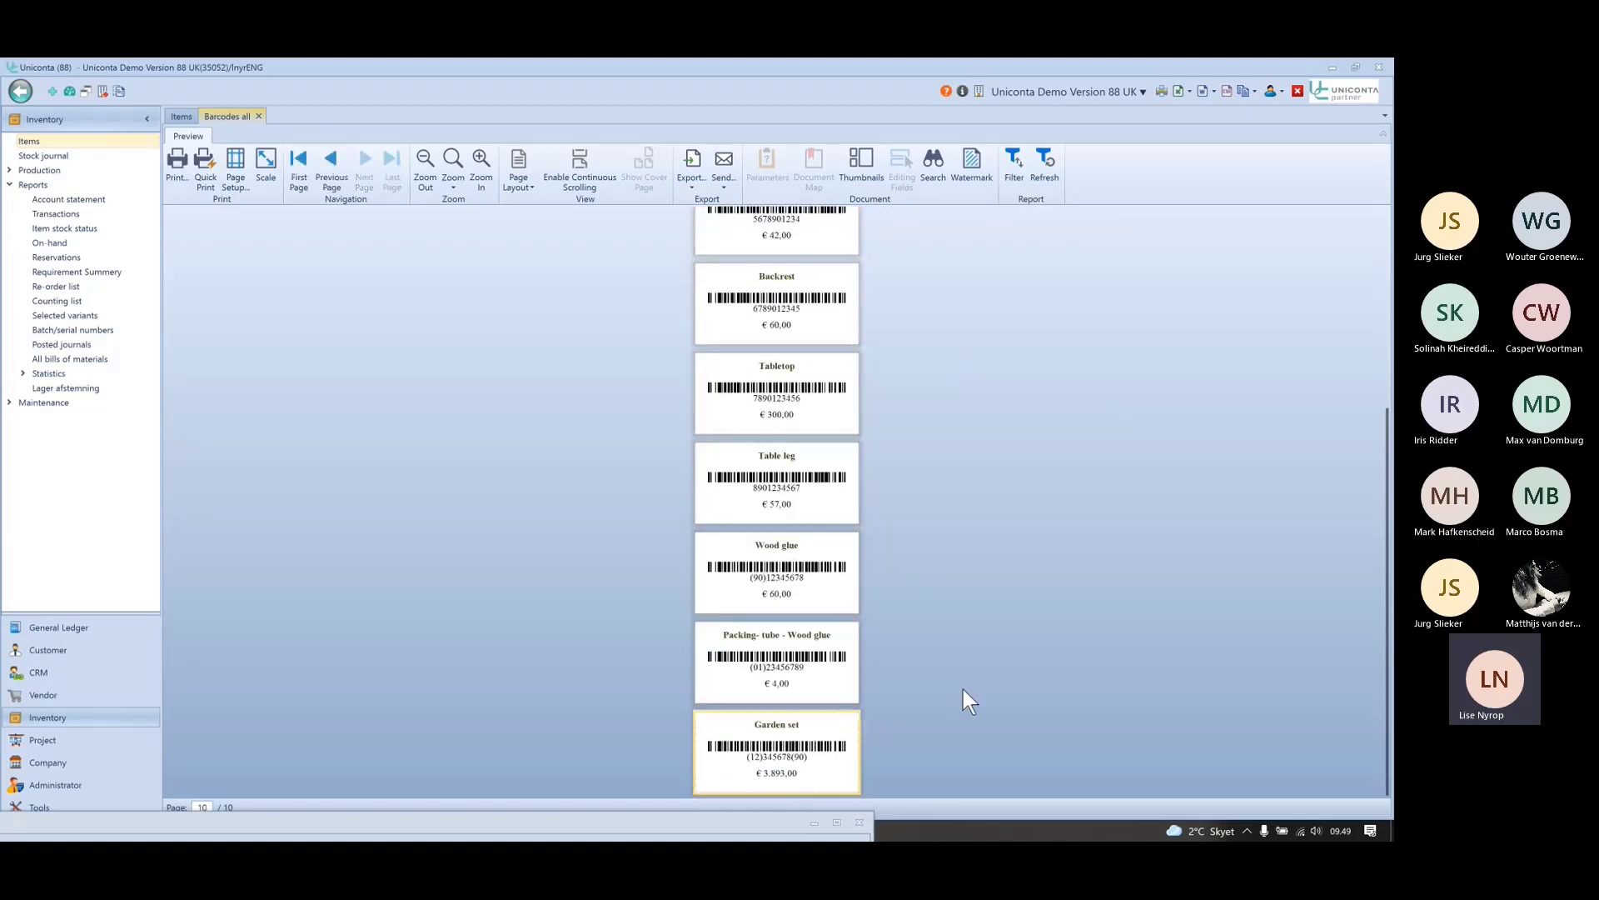
pyautogui.click(298, 171)
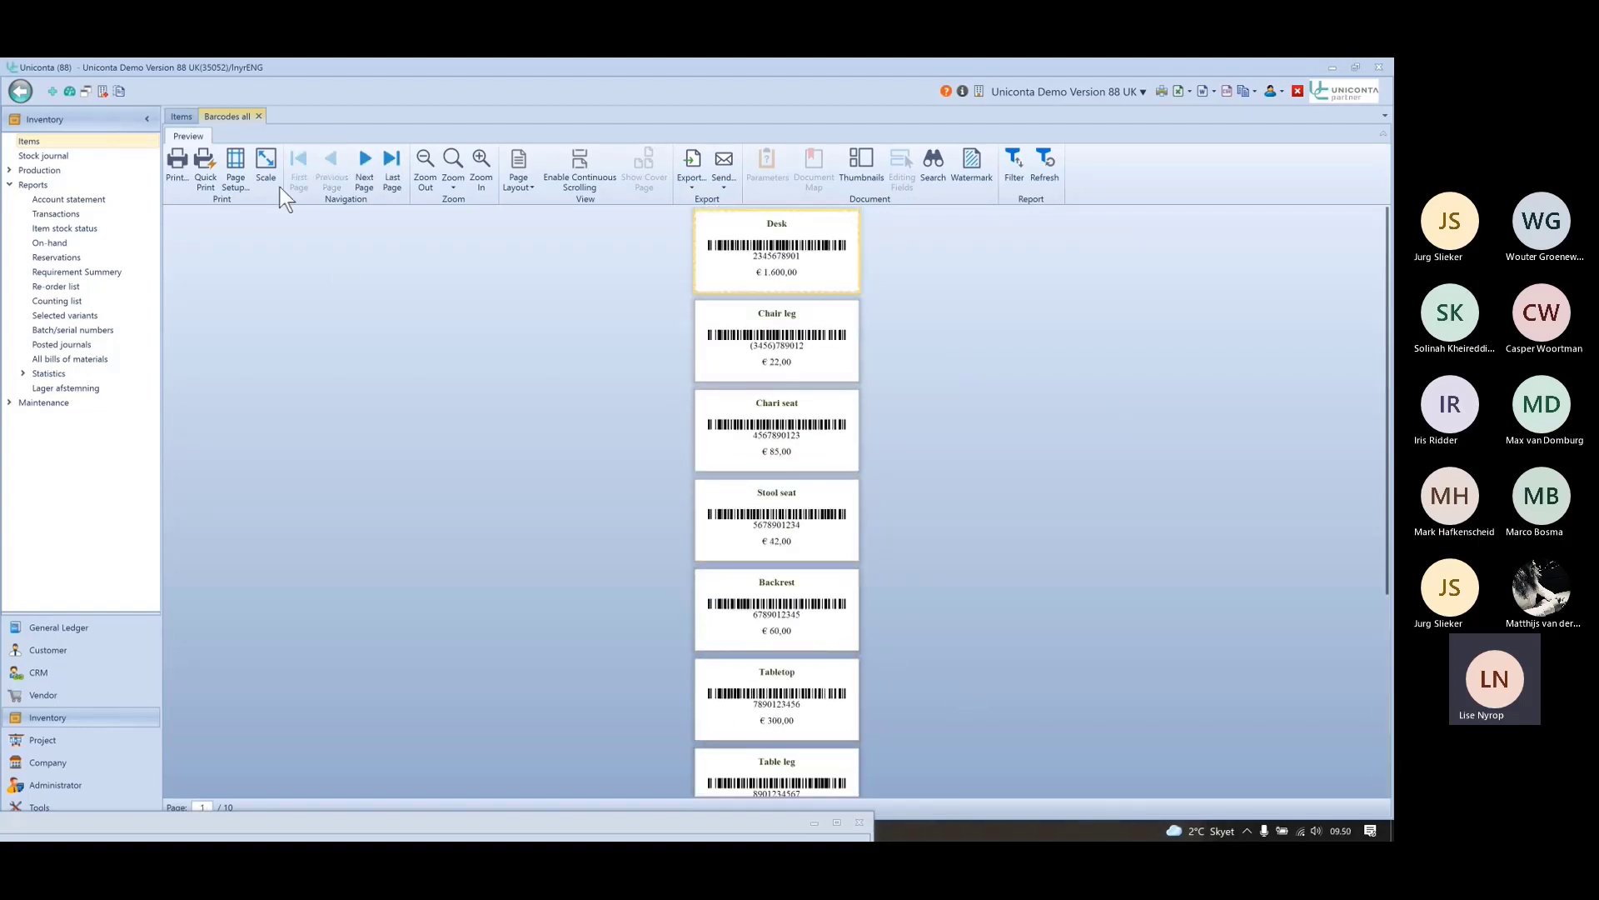
pyautogui.click(259, 115)
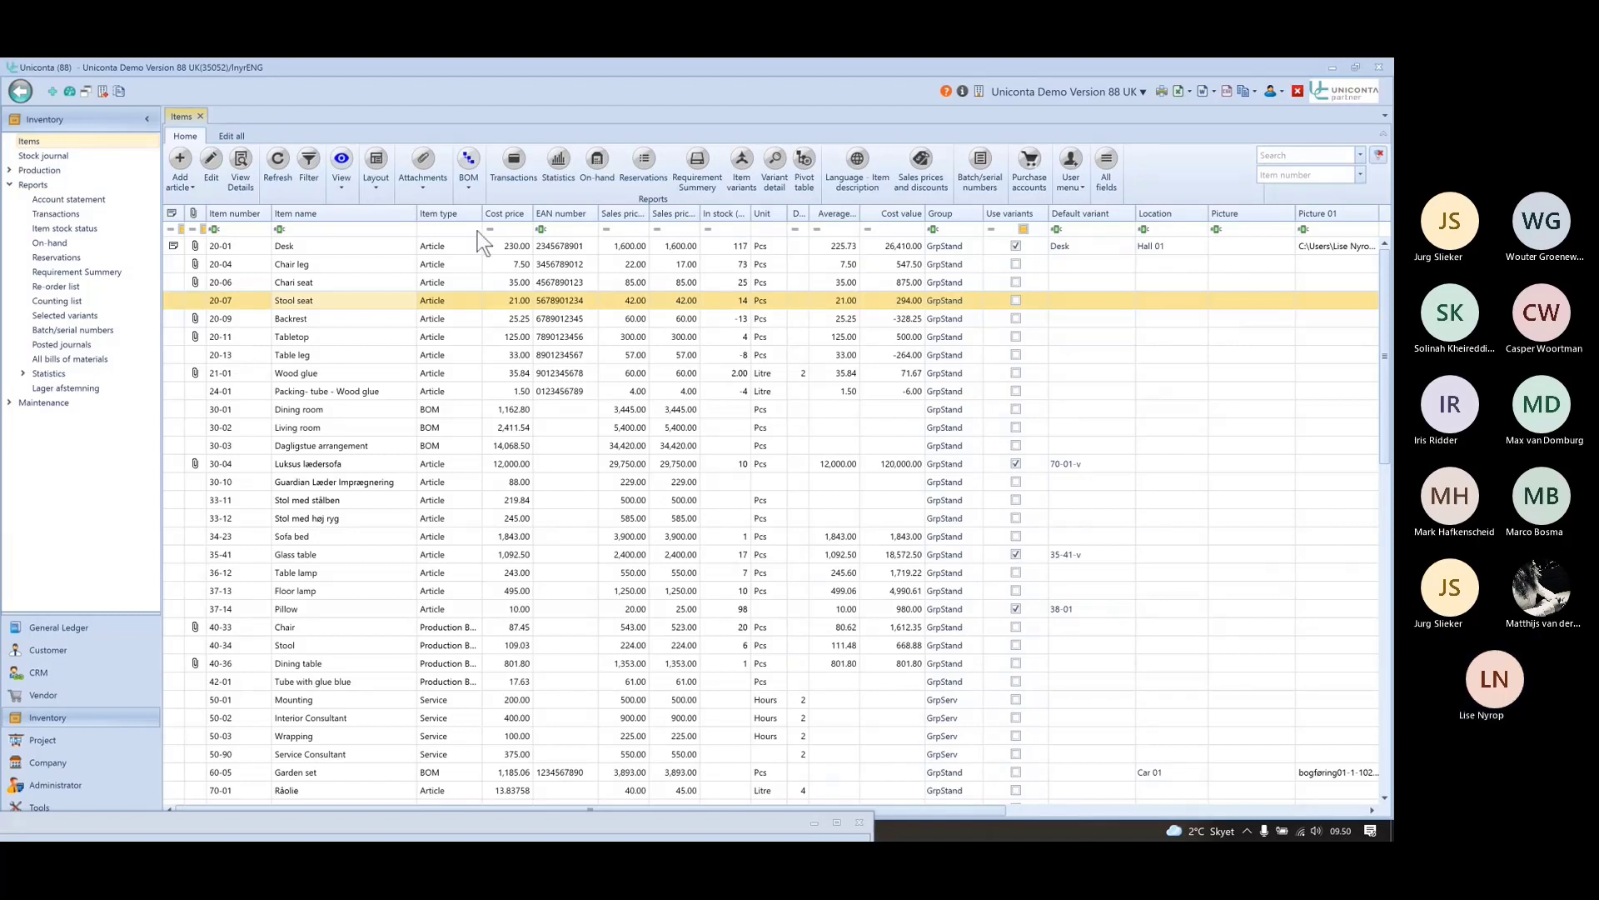
# - Switch back to the Report Designer with the barcode label layout and bring up Save Report
pyautogui.click(1078, 184)
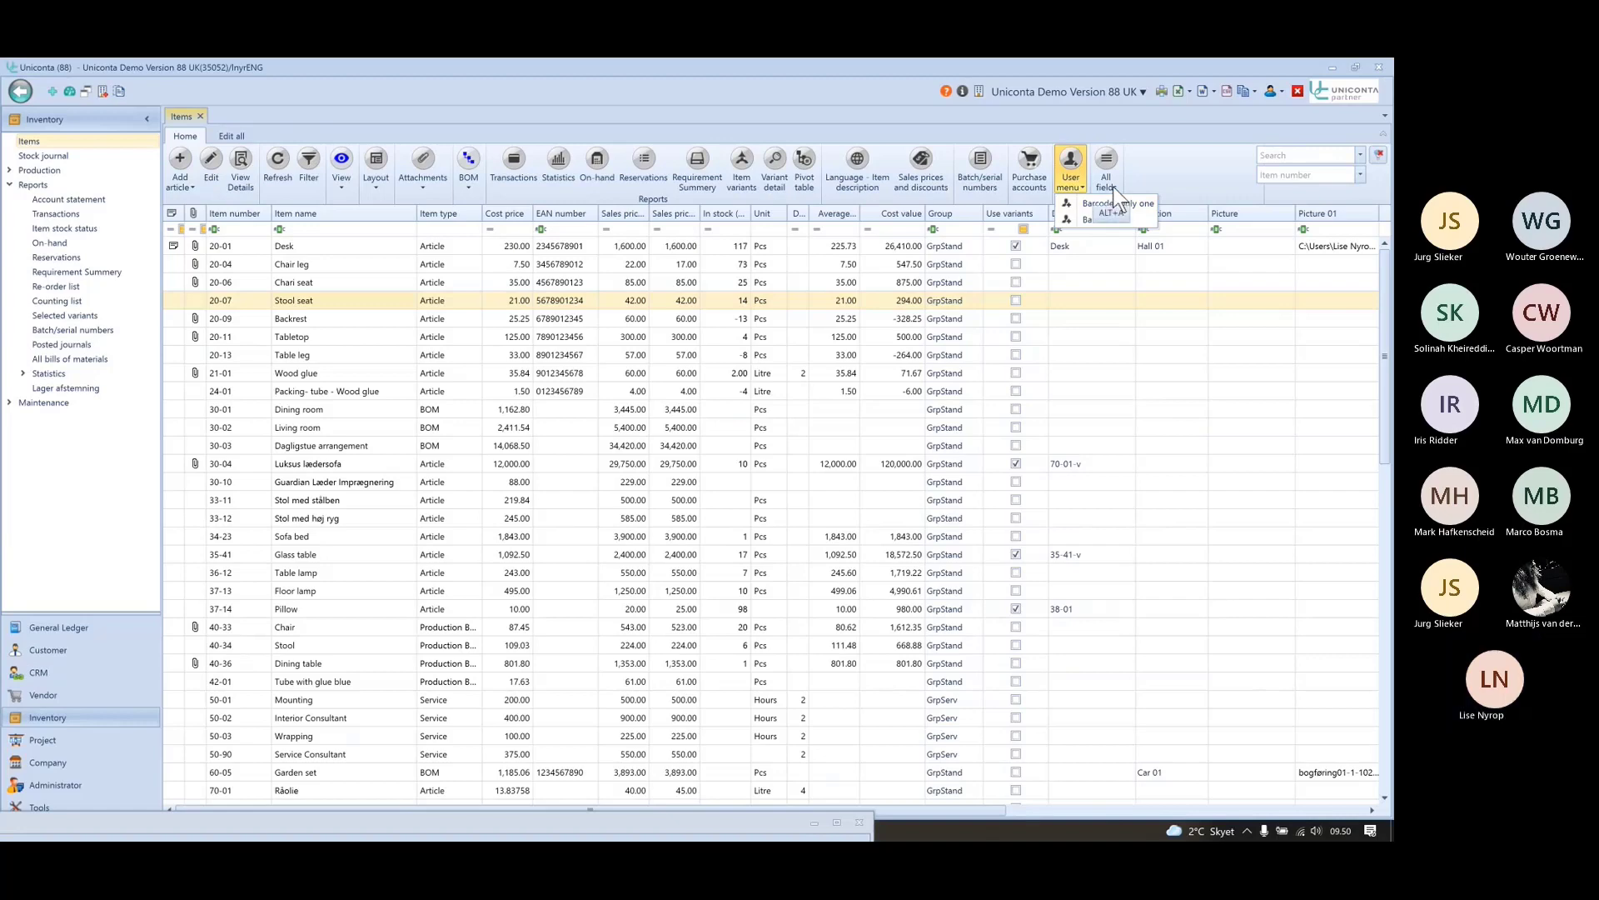
pyautogui.click(566, 100)
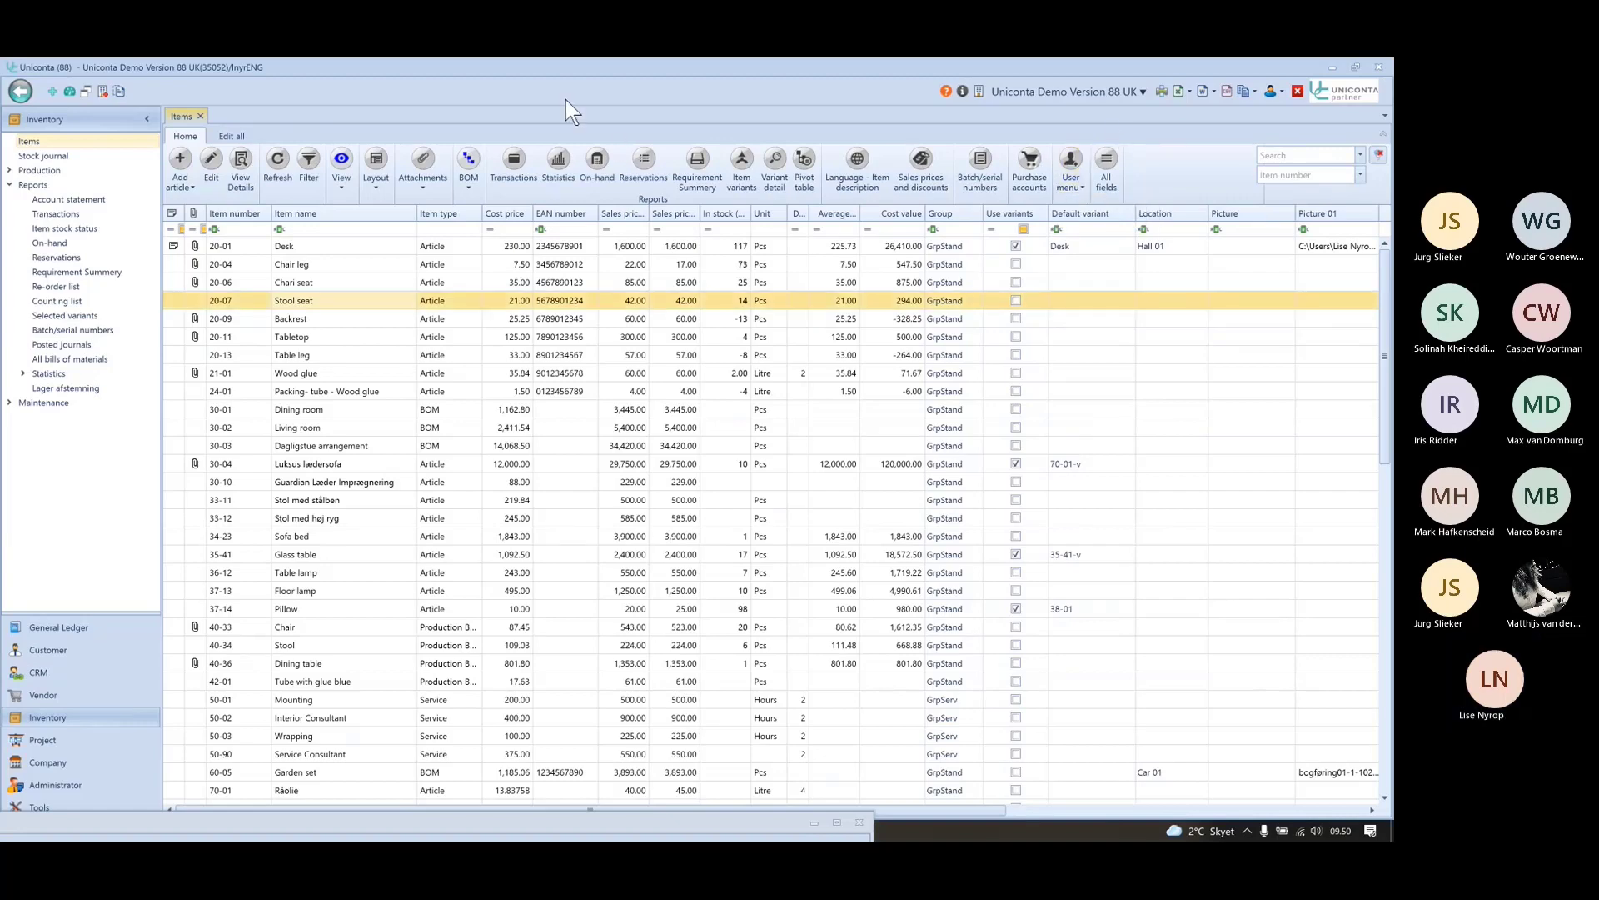
pyautogui.hotkey('alt', 'Tab')
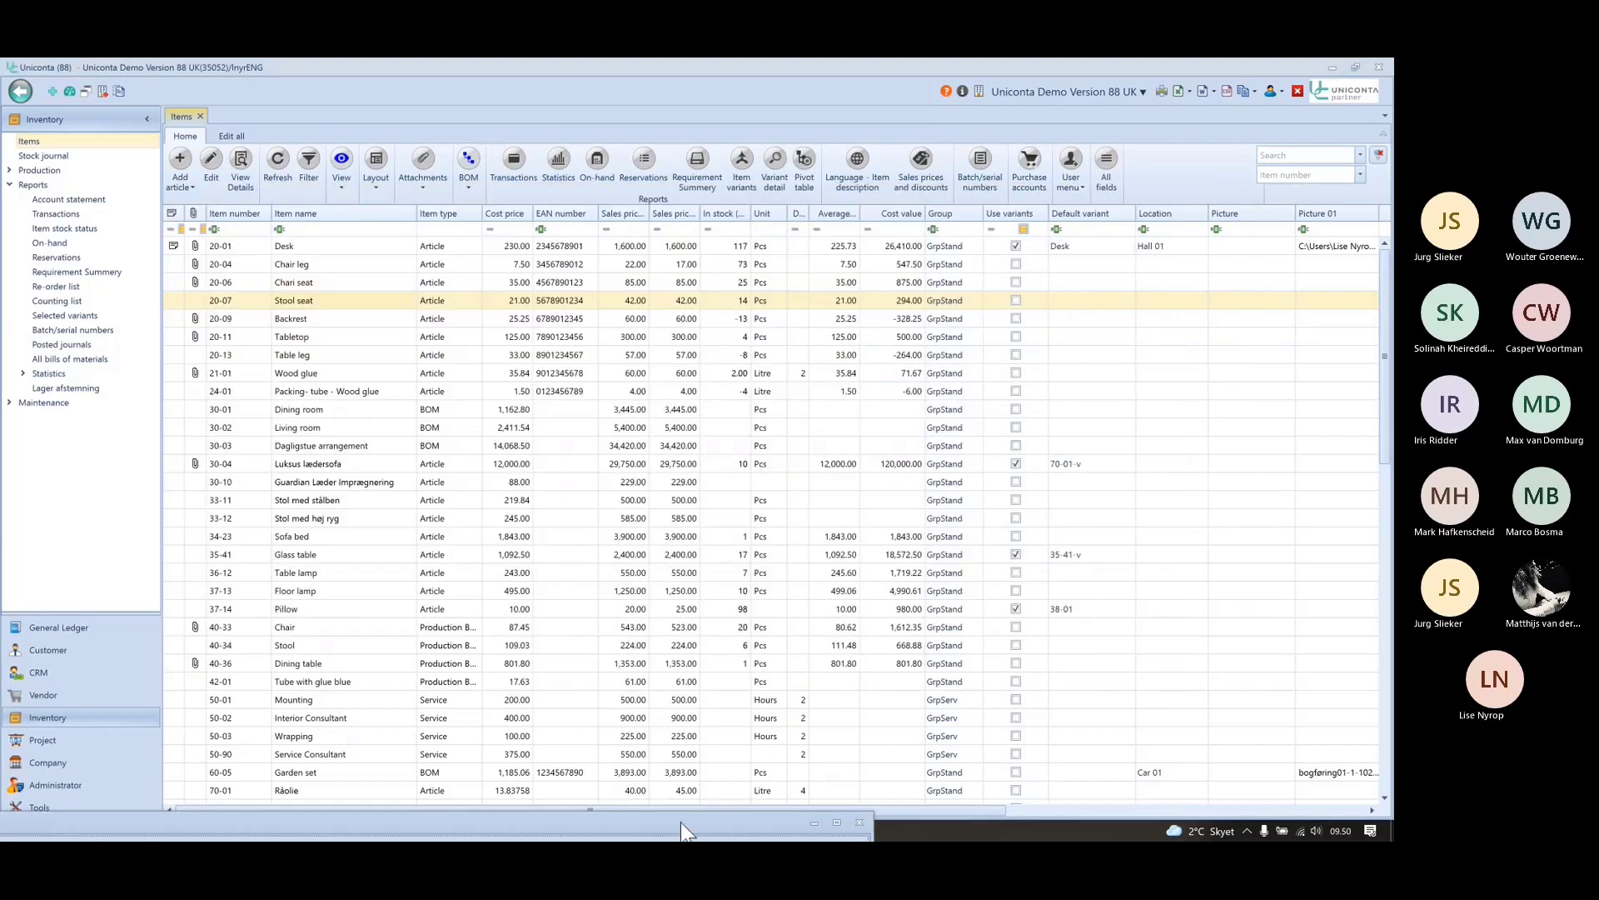
pyautogui.moveTo(677, 823); pyautogui.dragTo(1047, 136)
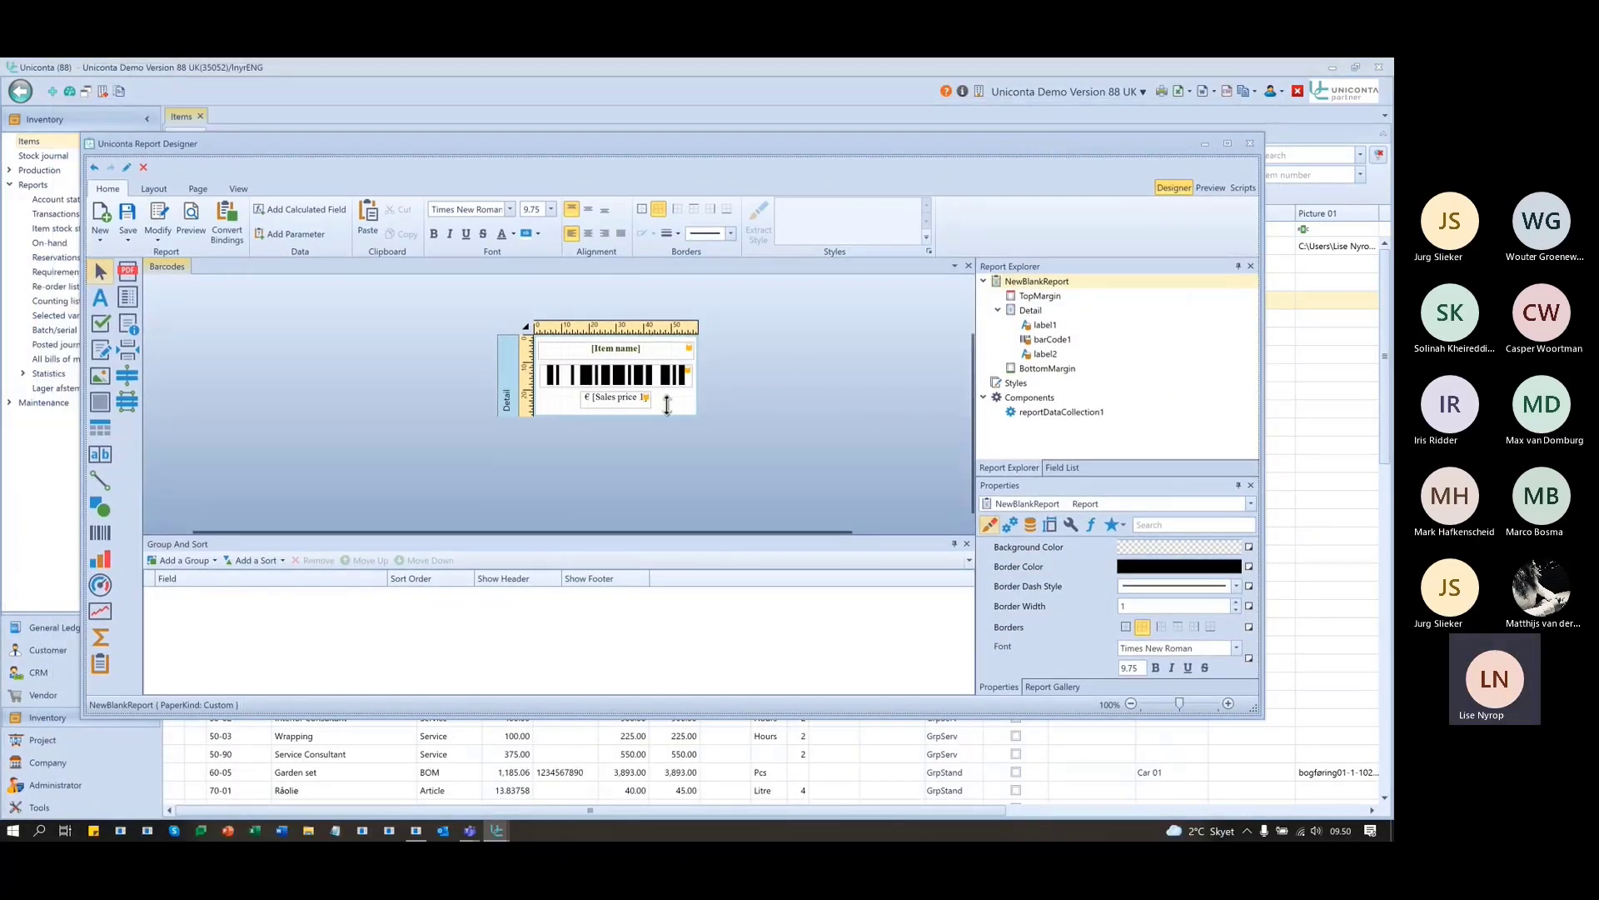
pyautogui.click(128, 241)
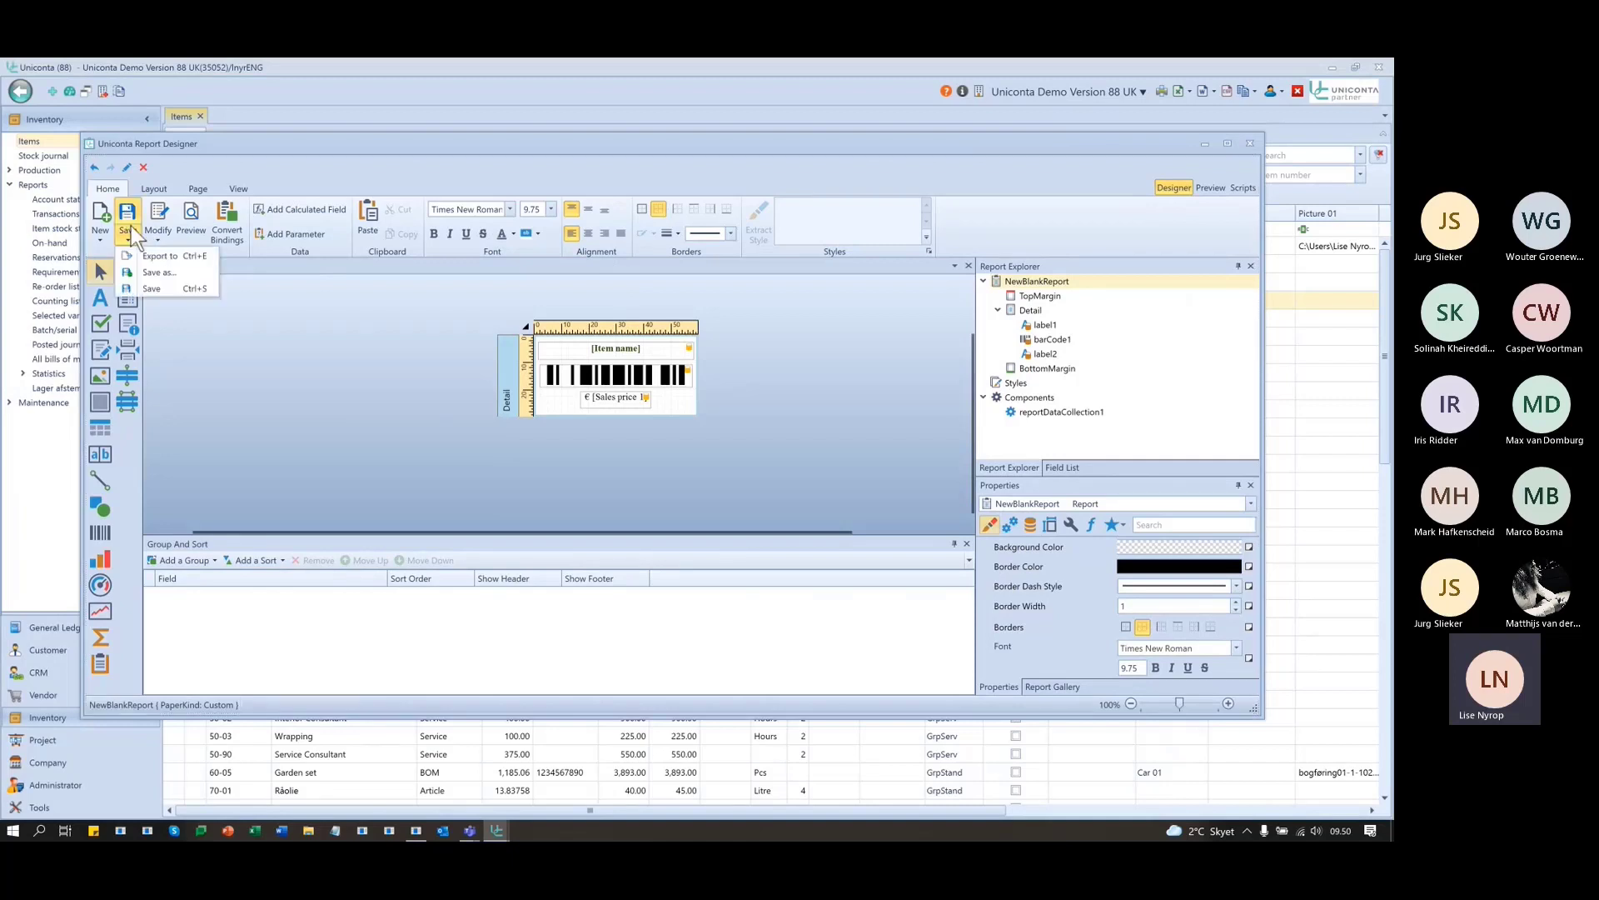
pyautogui.click(143, 276)
# - Save the layout as new report 'Barcodes2', allowing other users to run and edit it
pyautogui.click(644, 310)
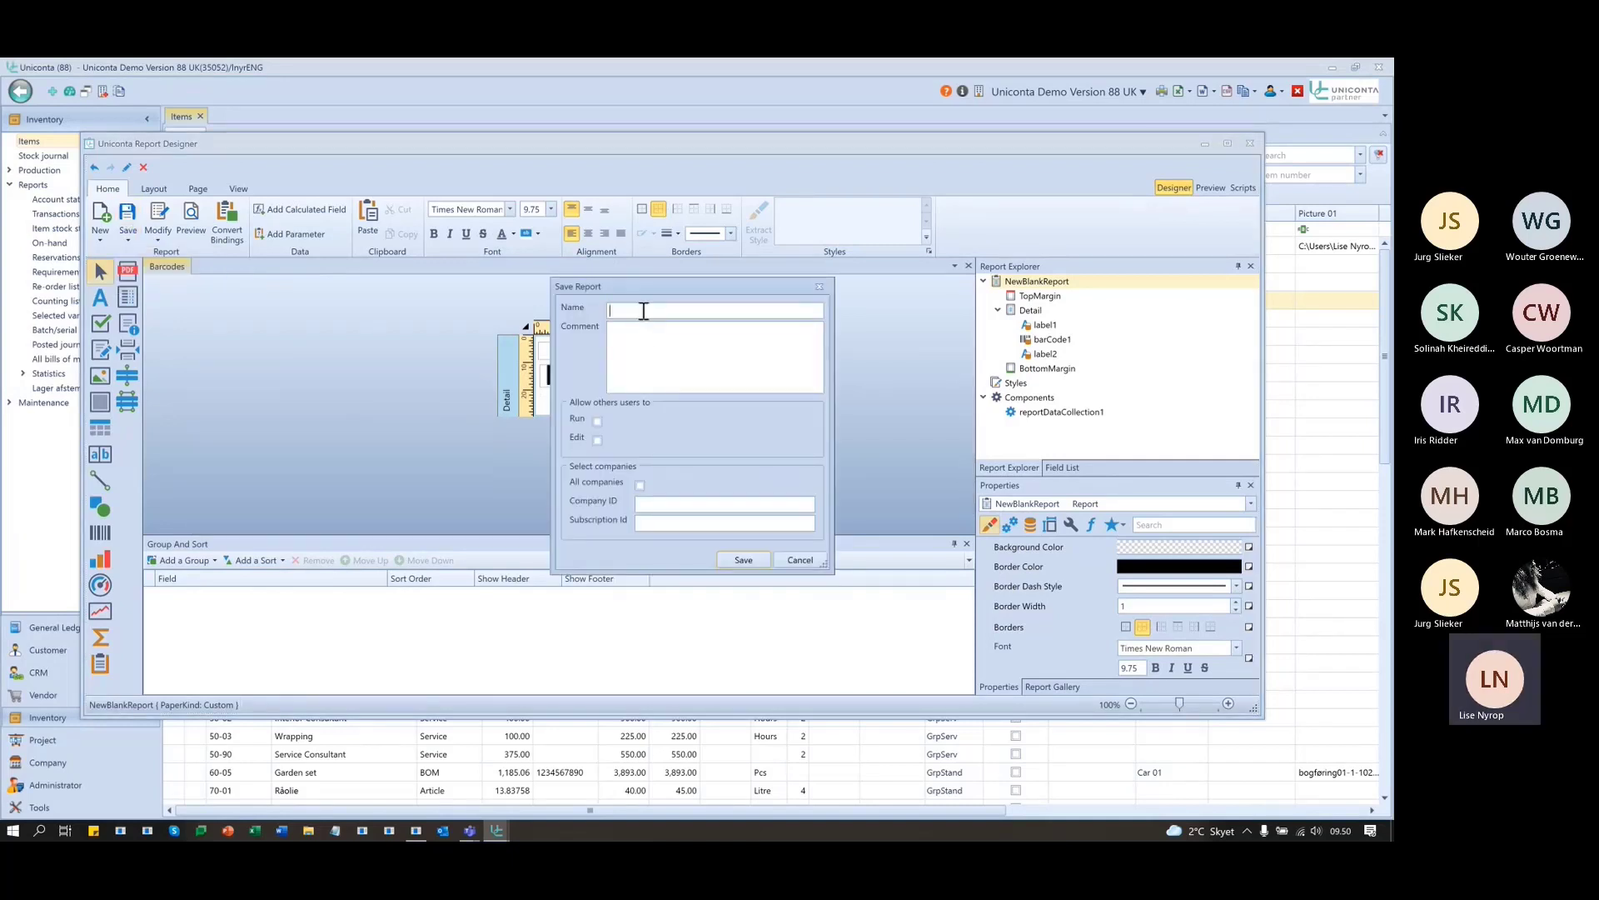
pyautogui.write('Barcodes2')
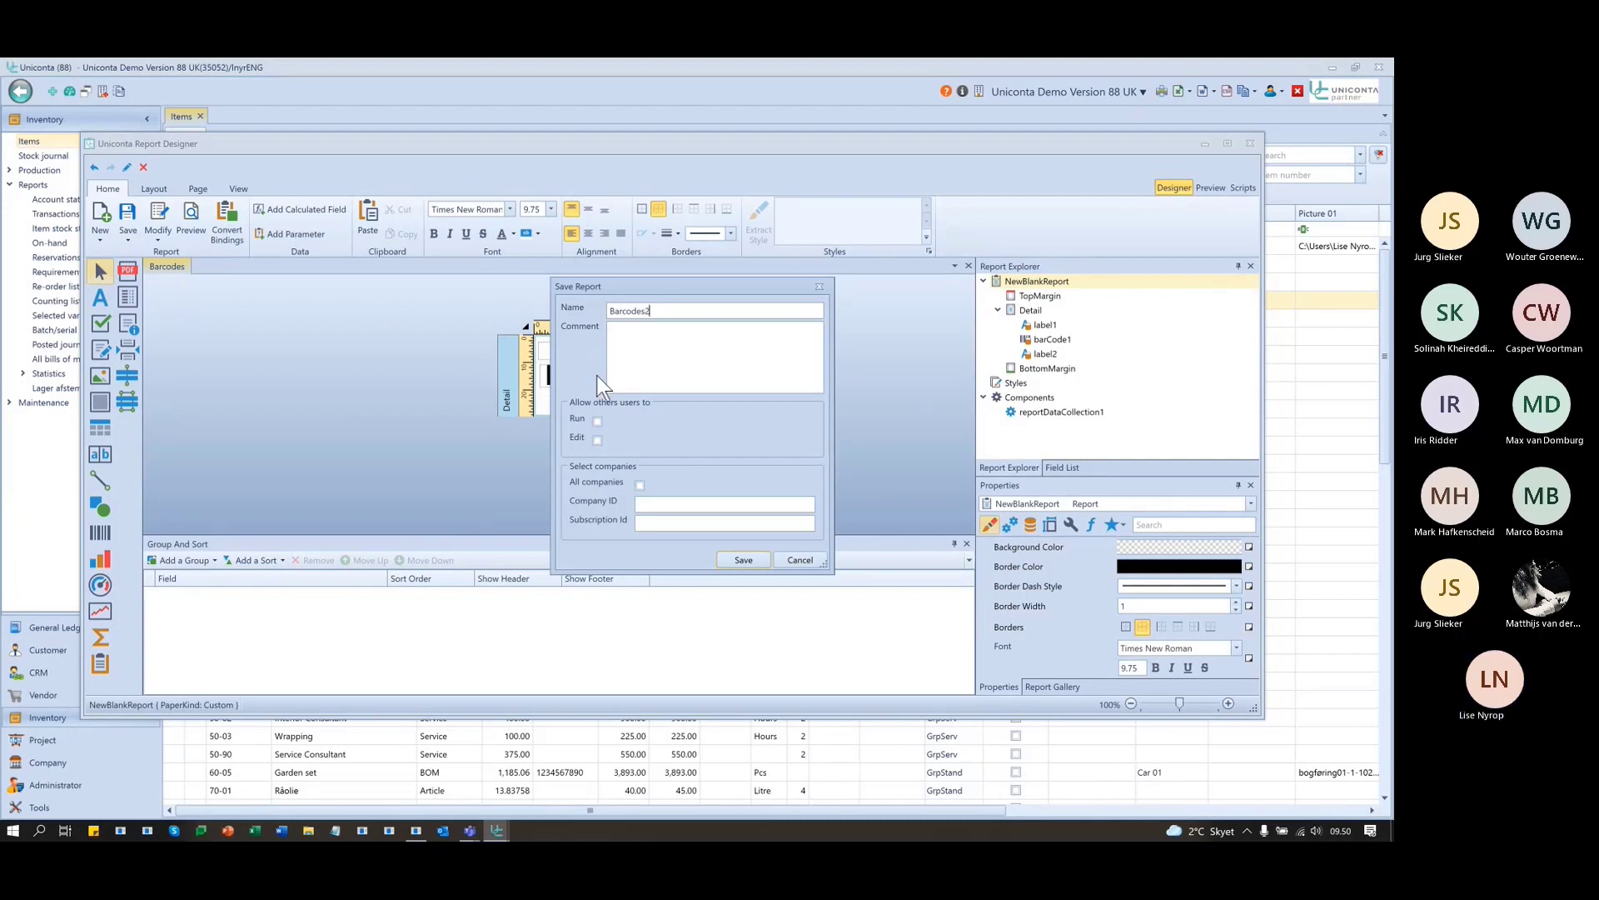
pyautogui.click(597, 422)
pyautogui.click(597, 439)
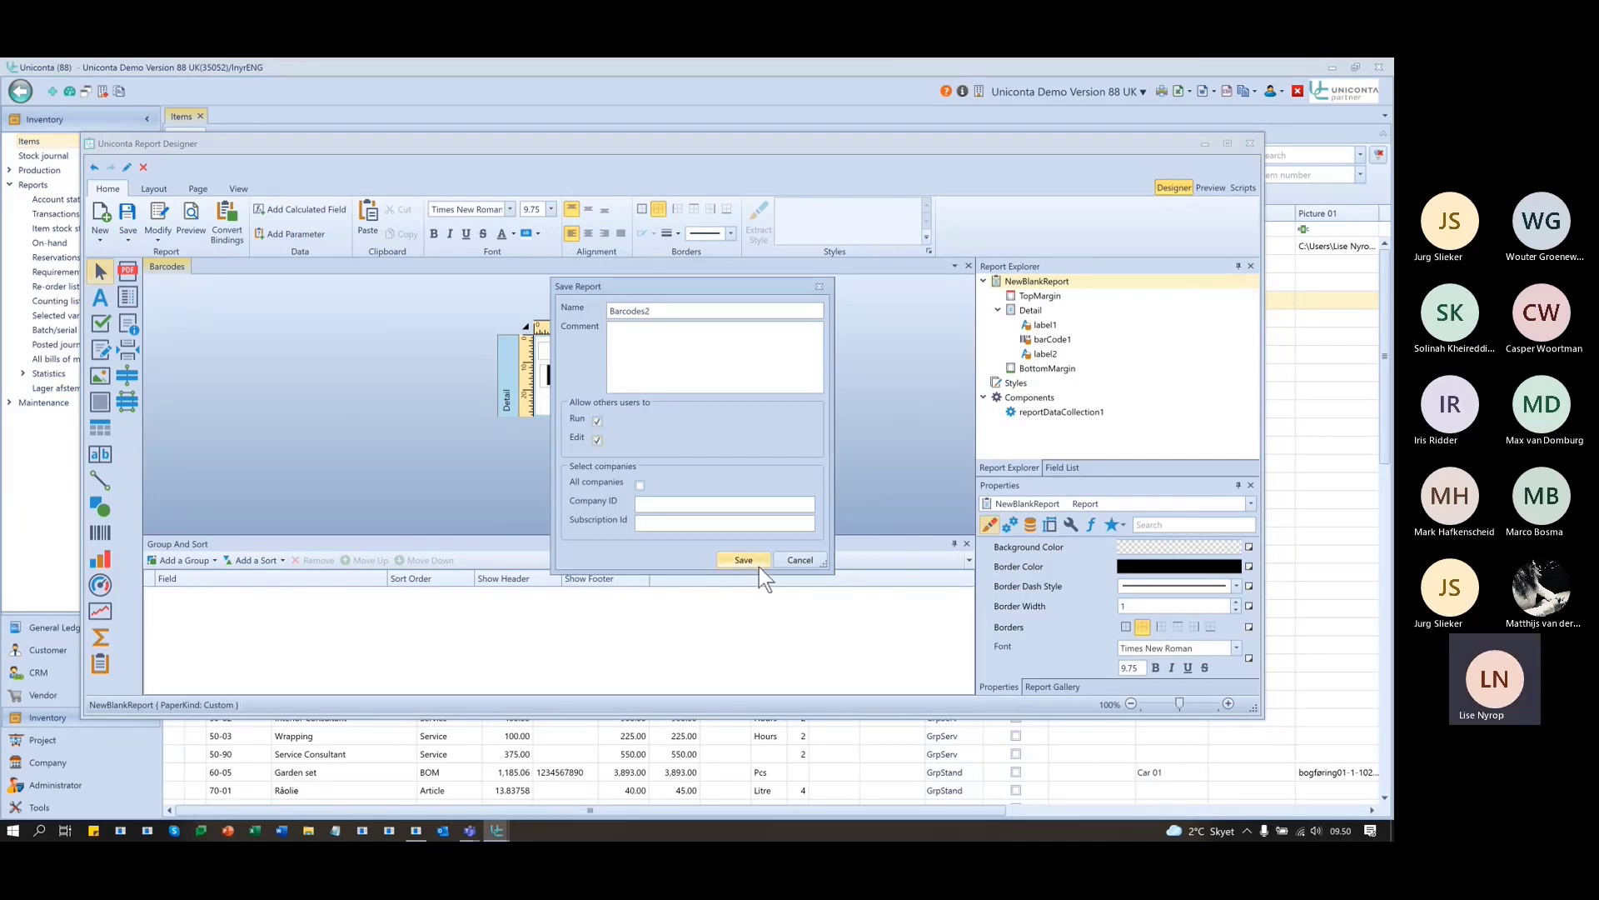
pyautogui.click(748, 558)
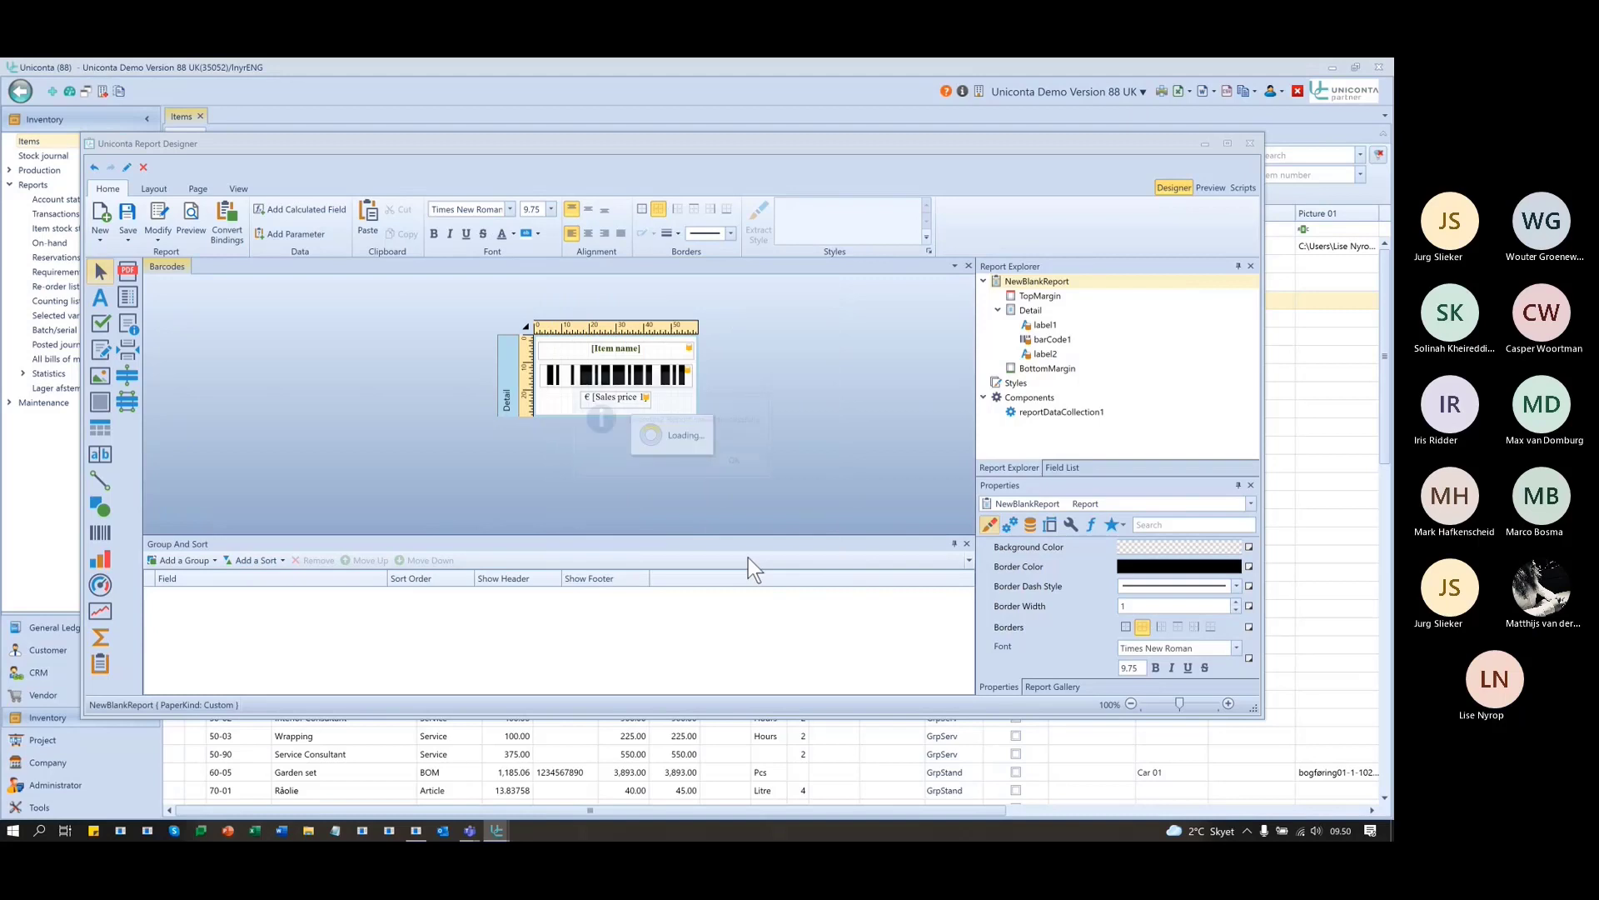
pyautogui.click(734, 461)
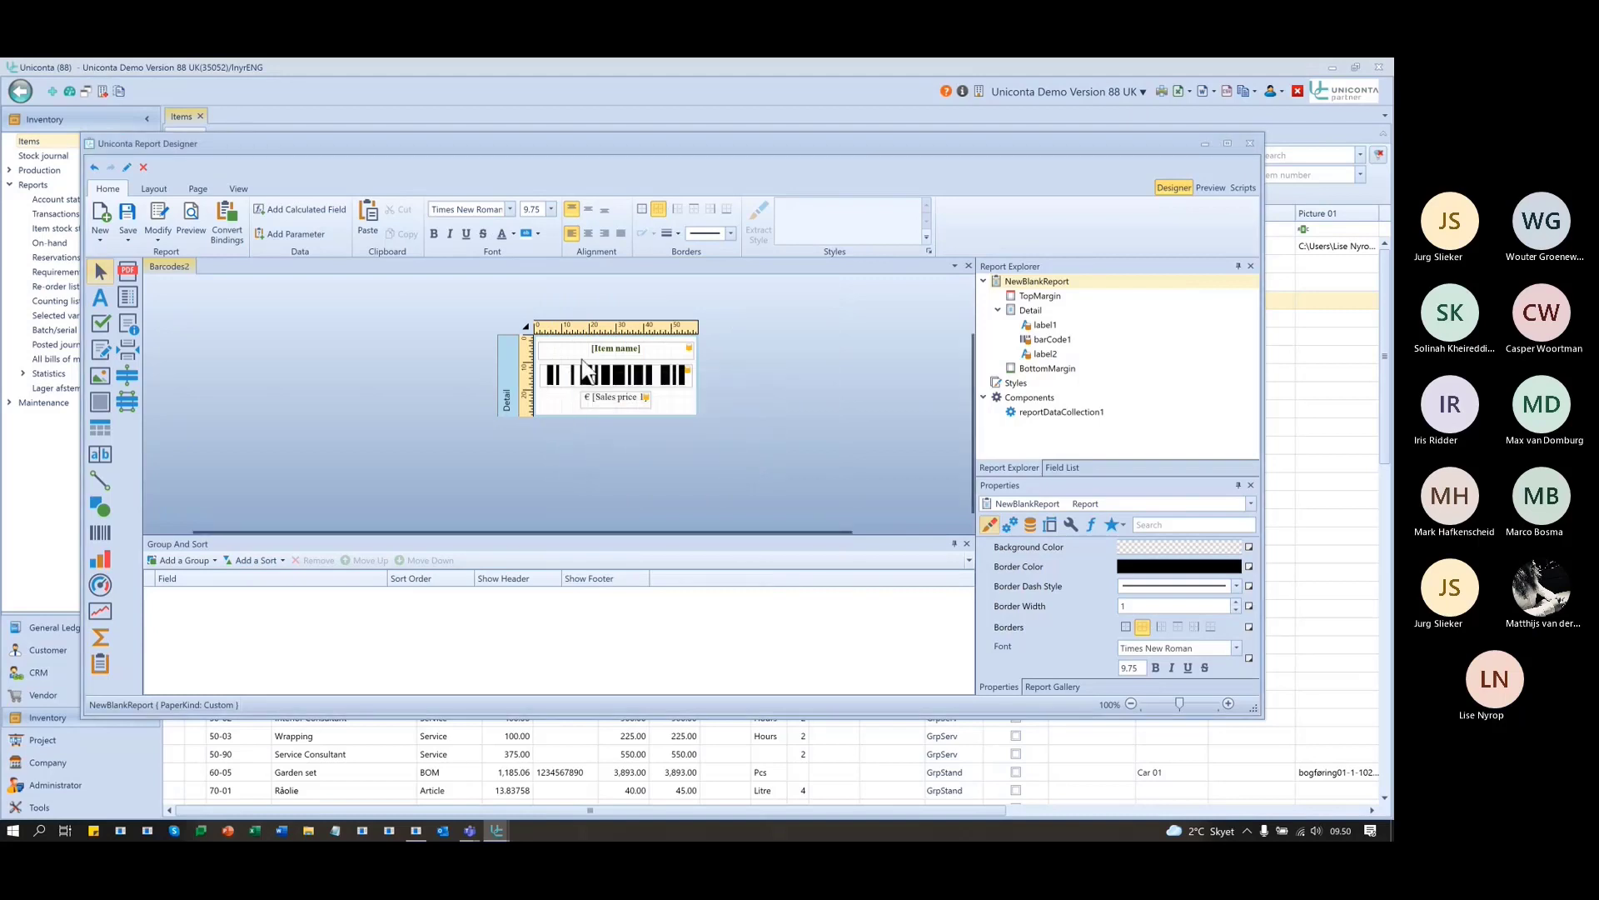
# - Set Barcodes2's data connection to the external Listpage Overview source and save the report
pyautogui.click(157, 215)
pyautogui.click(587, 320)
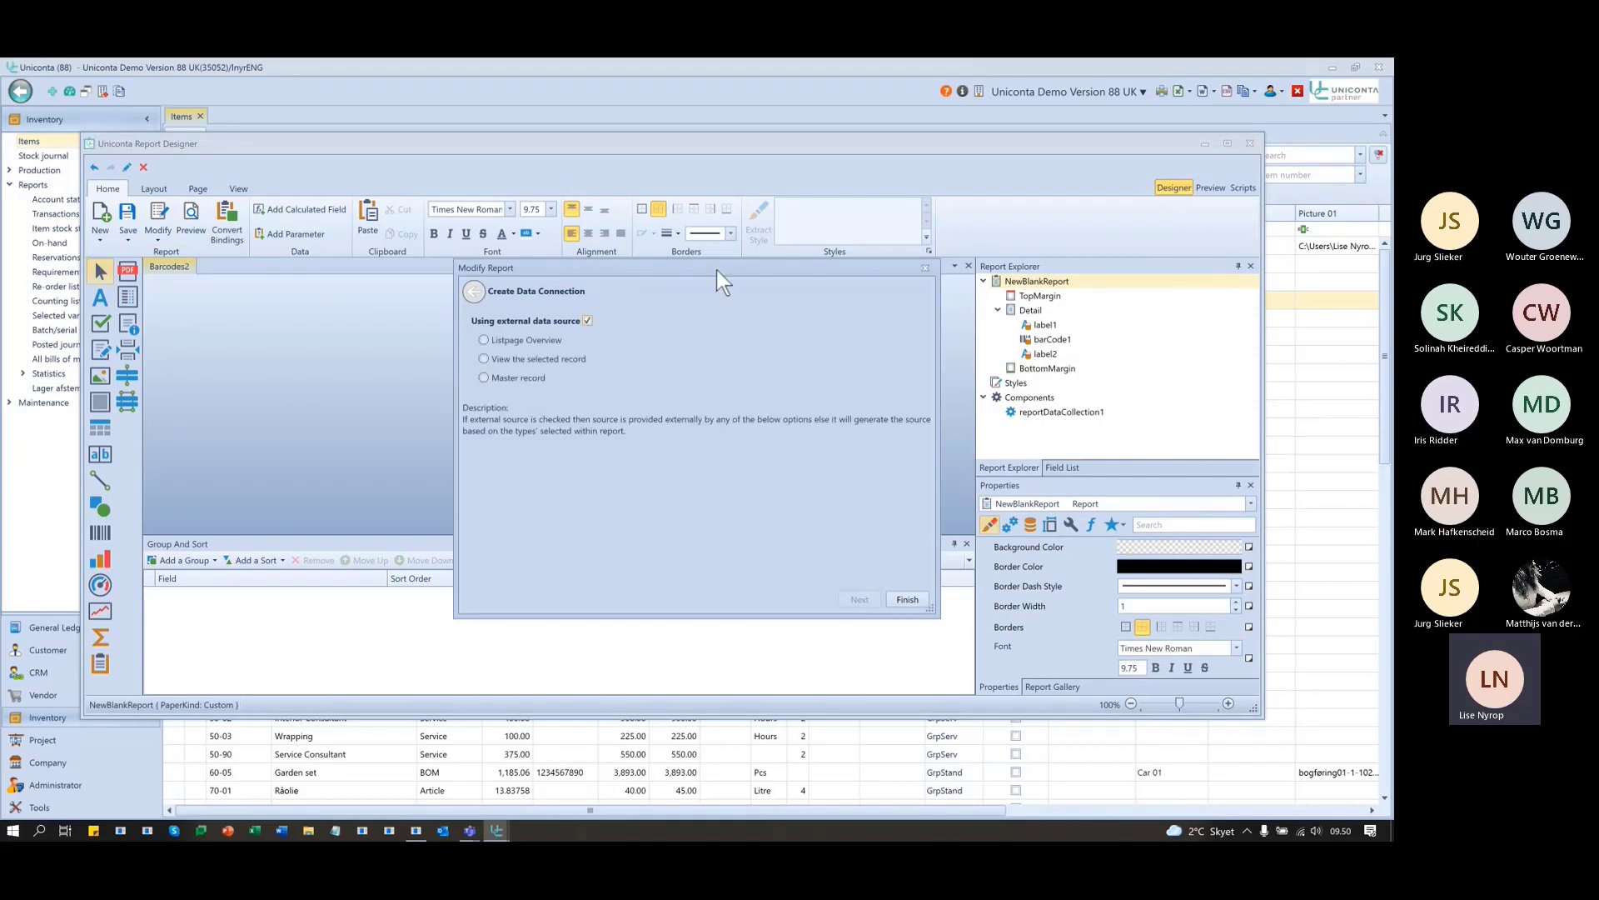
pyautogui.moveTo(717, 268); pyautogui.dragTo(677, 282)
pyautogui.click(467, 374)
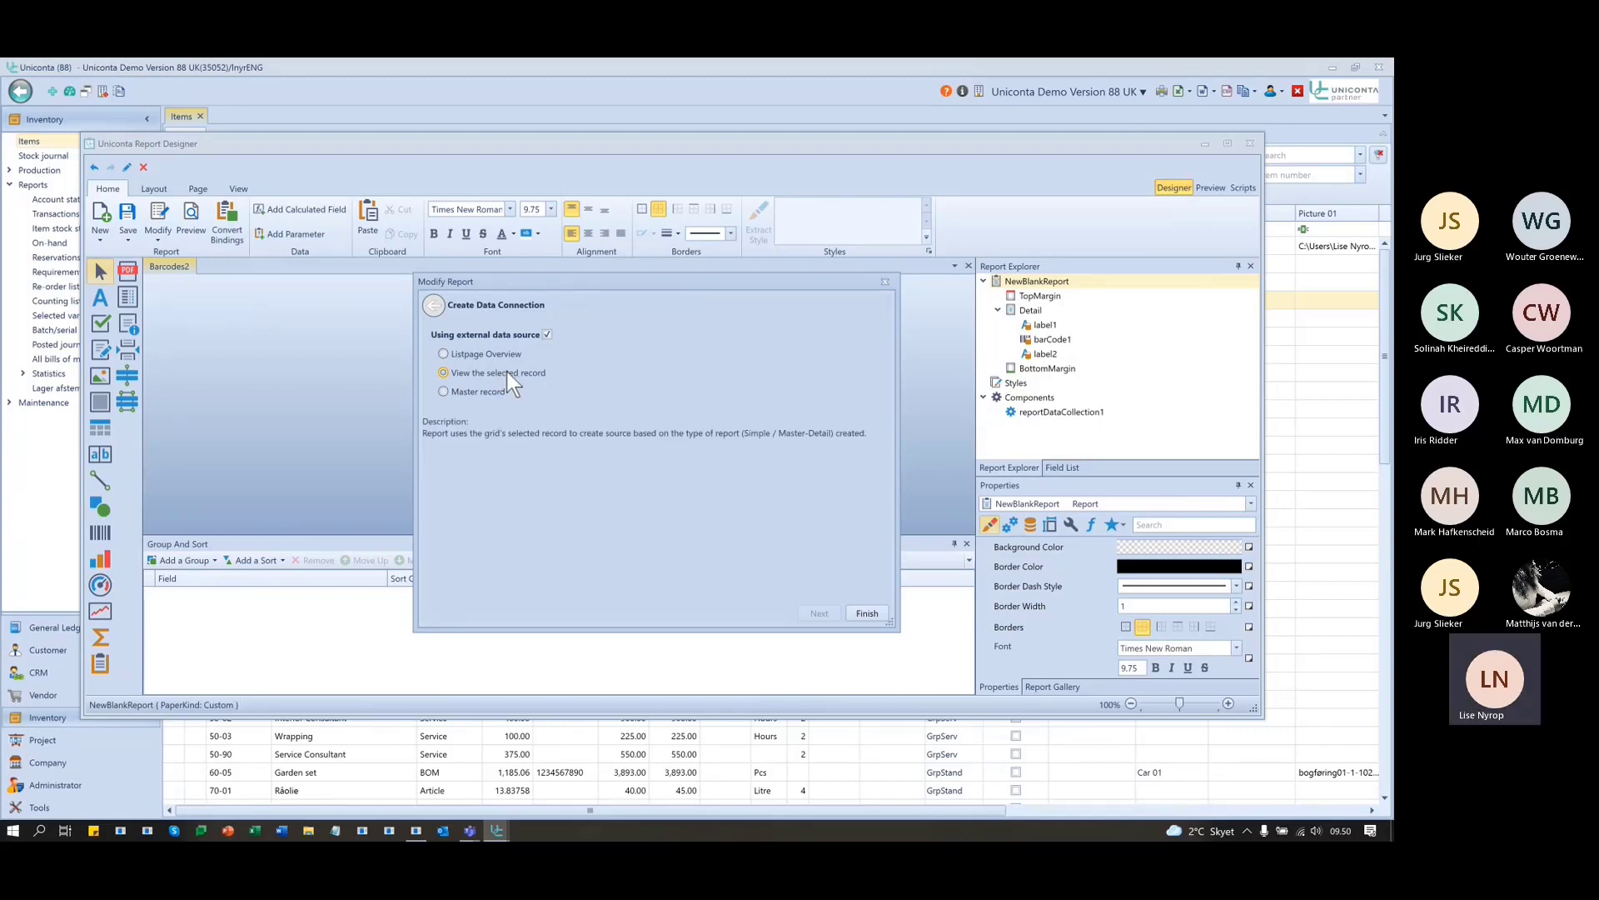
pyautogui.click(492, 353)
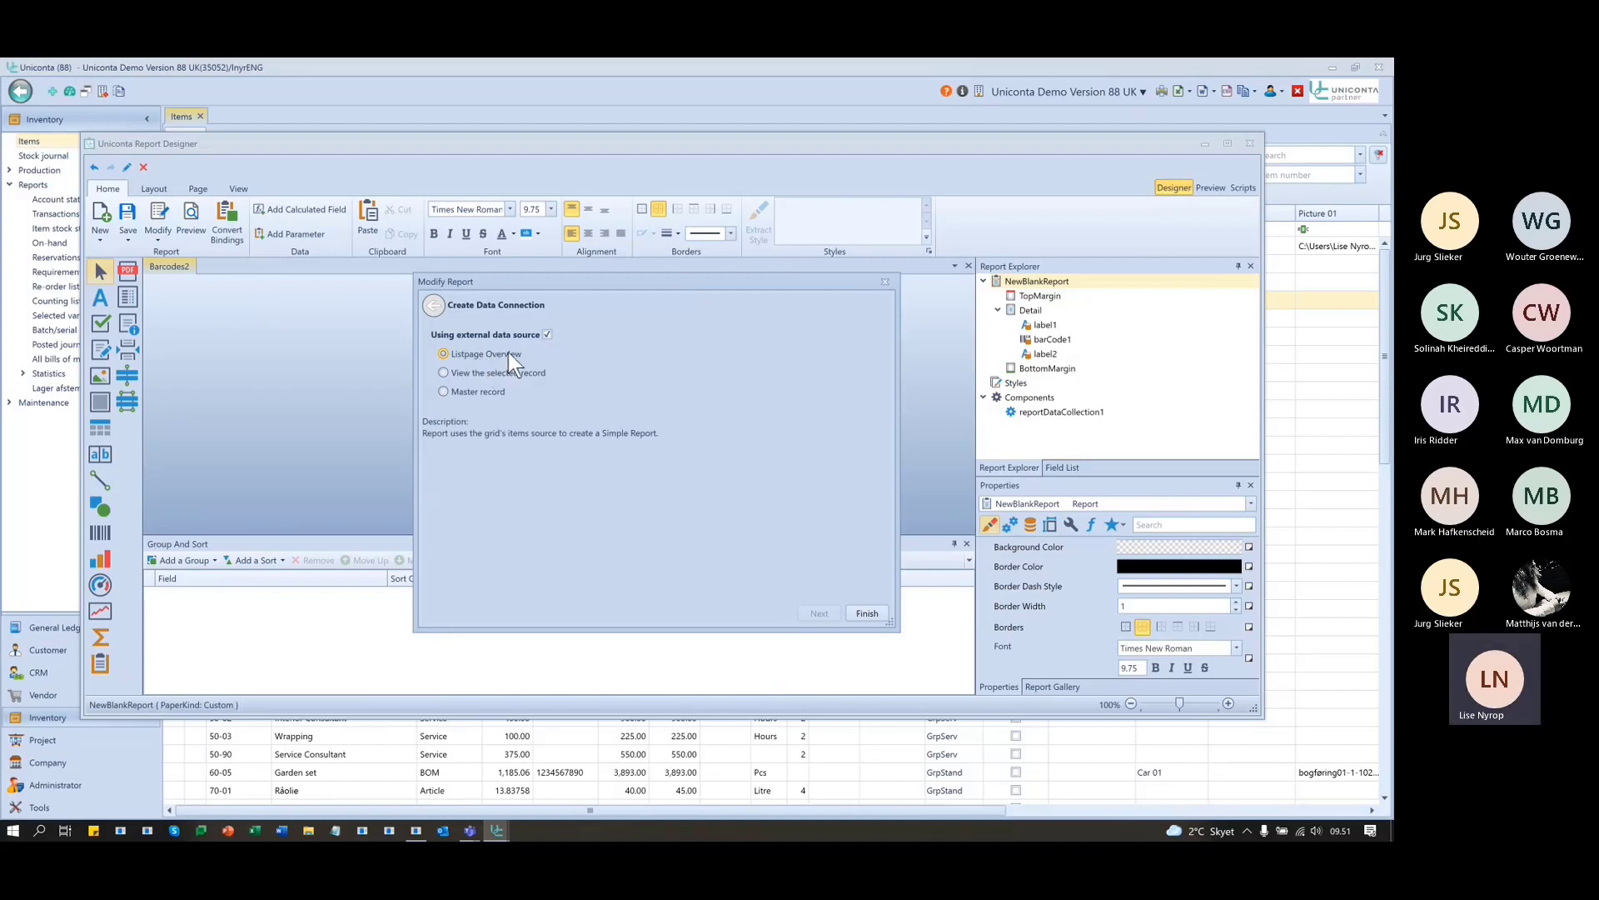
pyautogui.click(867, 613)
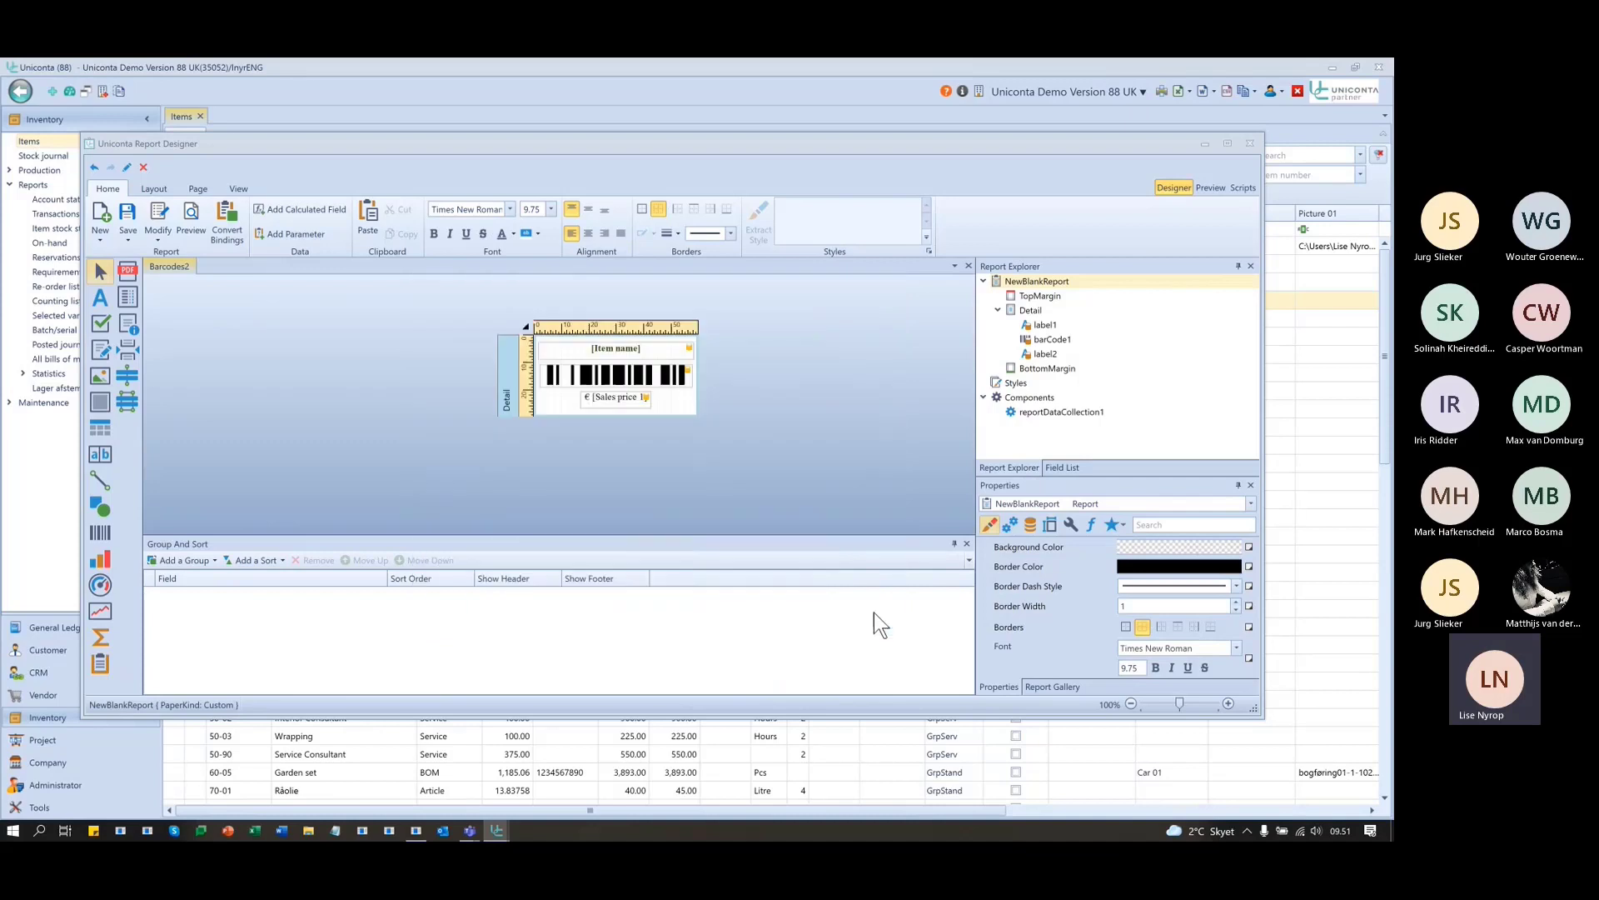
pyautogui.click(692, 460)
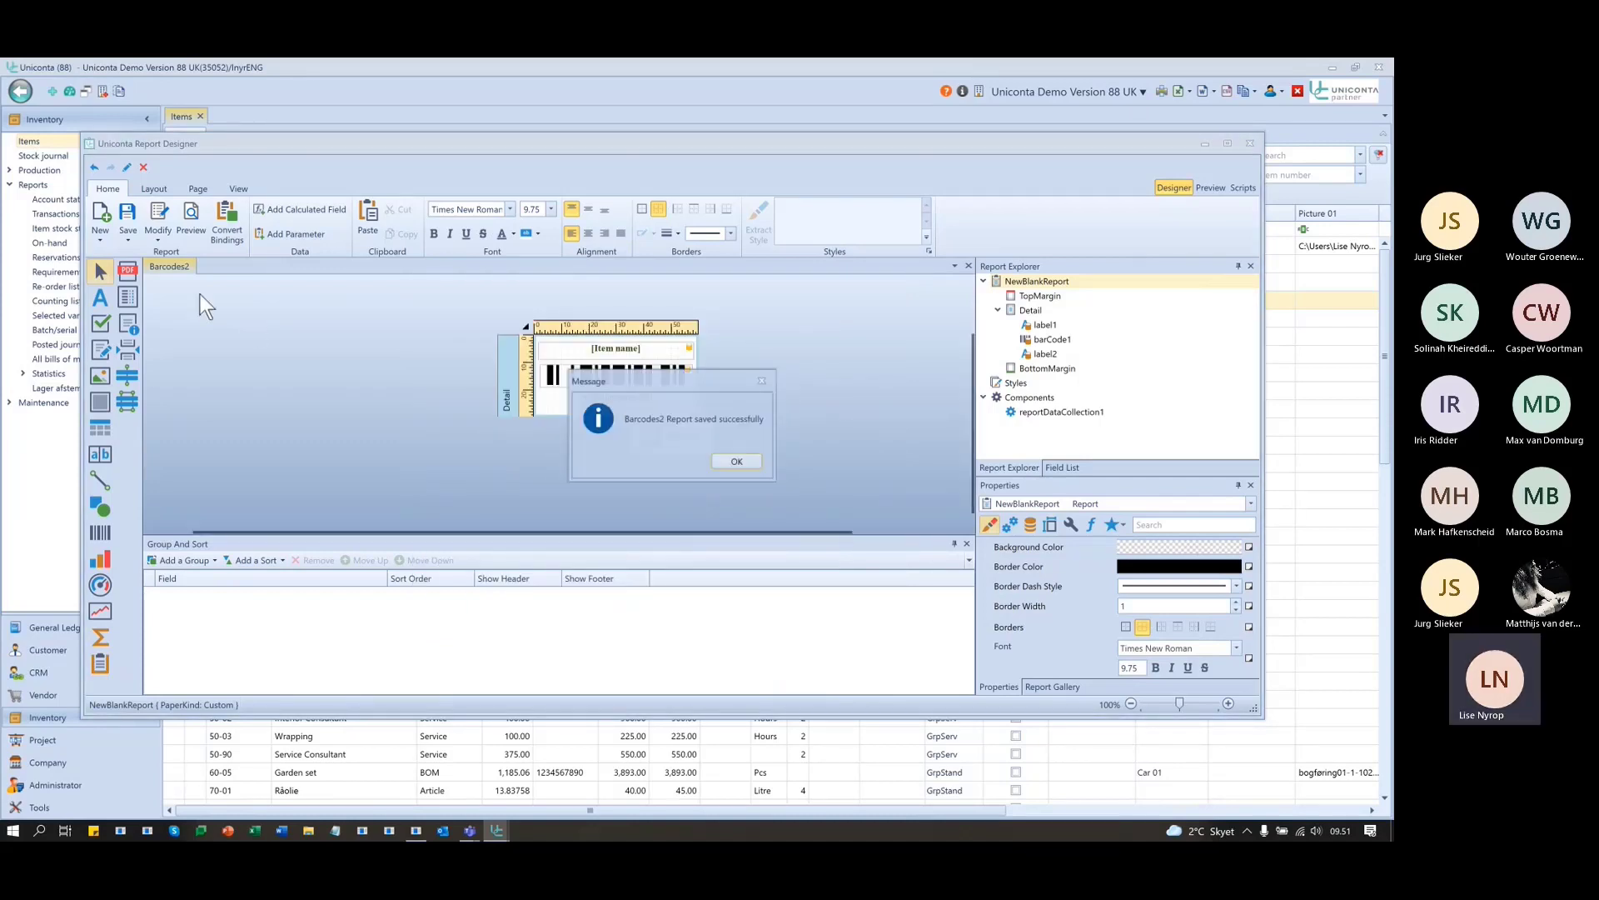
pyautogui.click(737, 462)
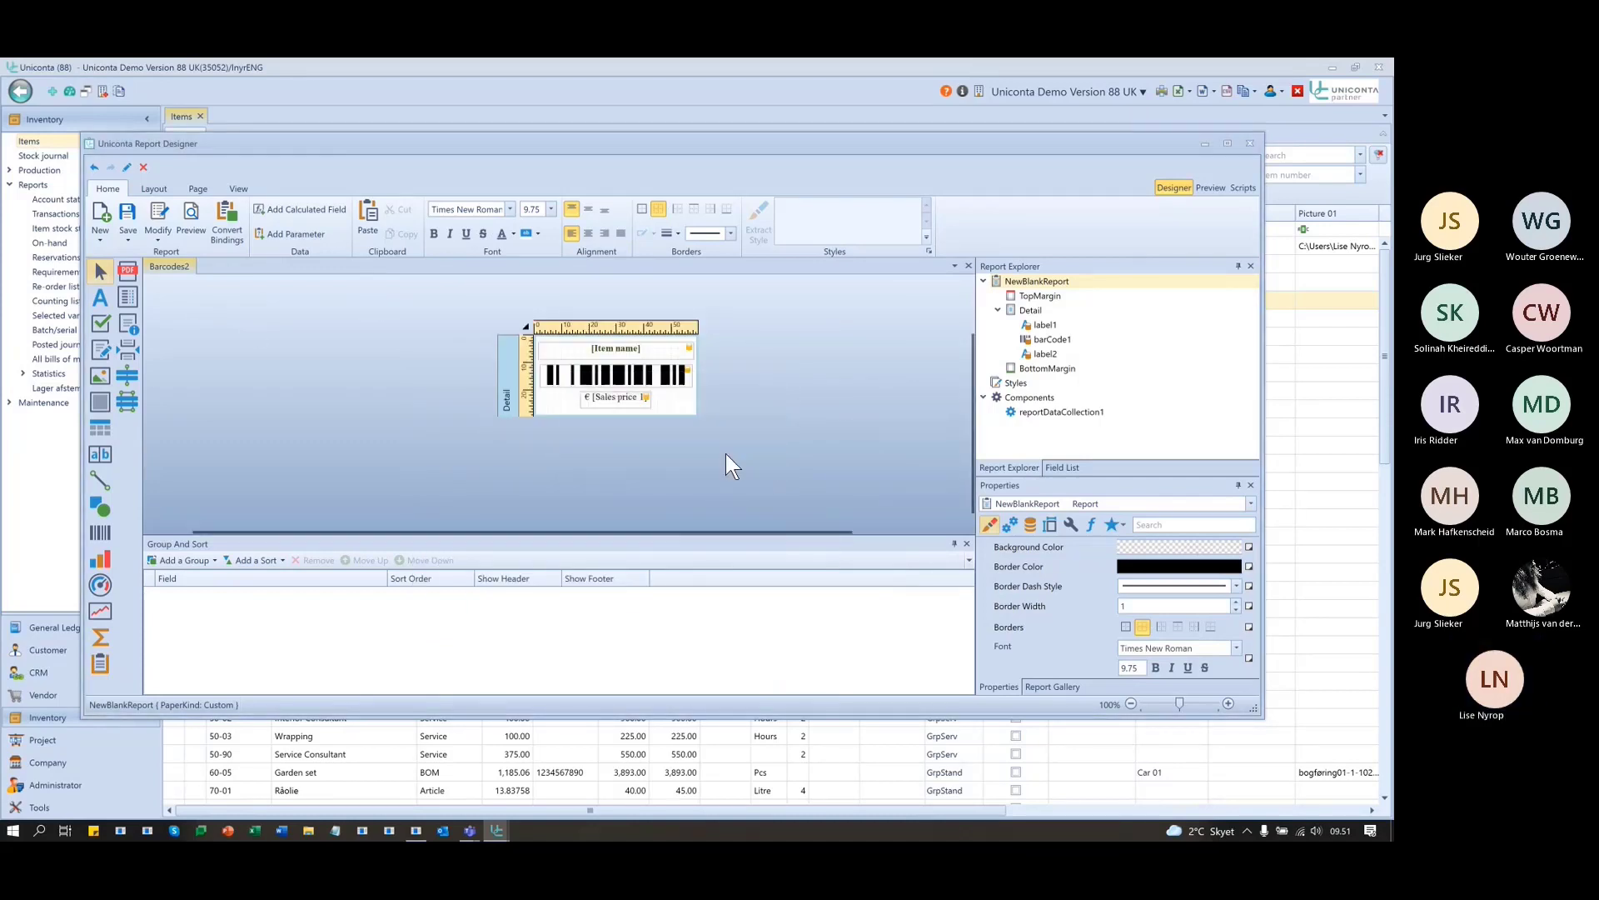
# - Remove the EAN number filter from Barcodes2's task settings and save the report again
pyautogui.click(526, 330)
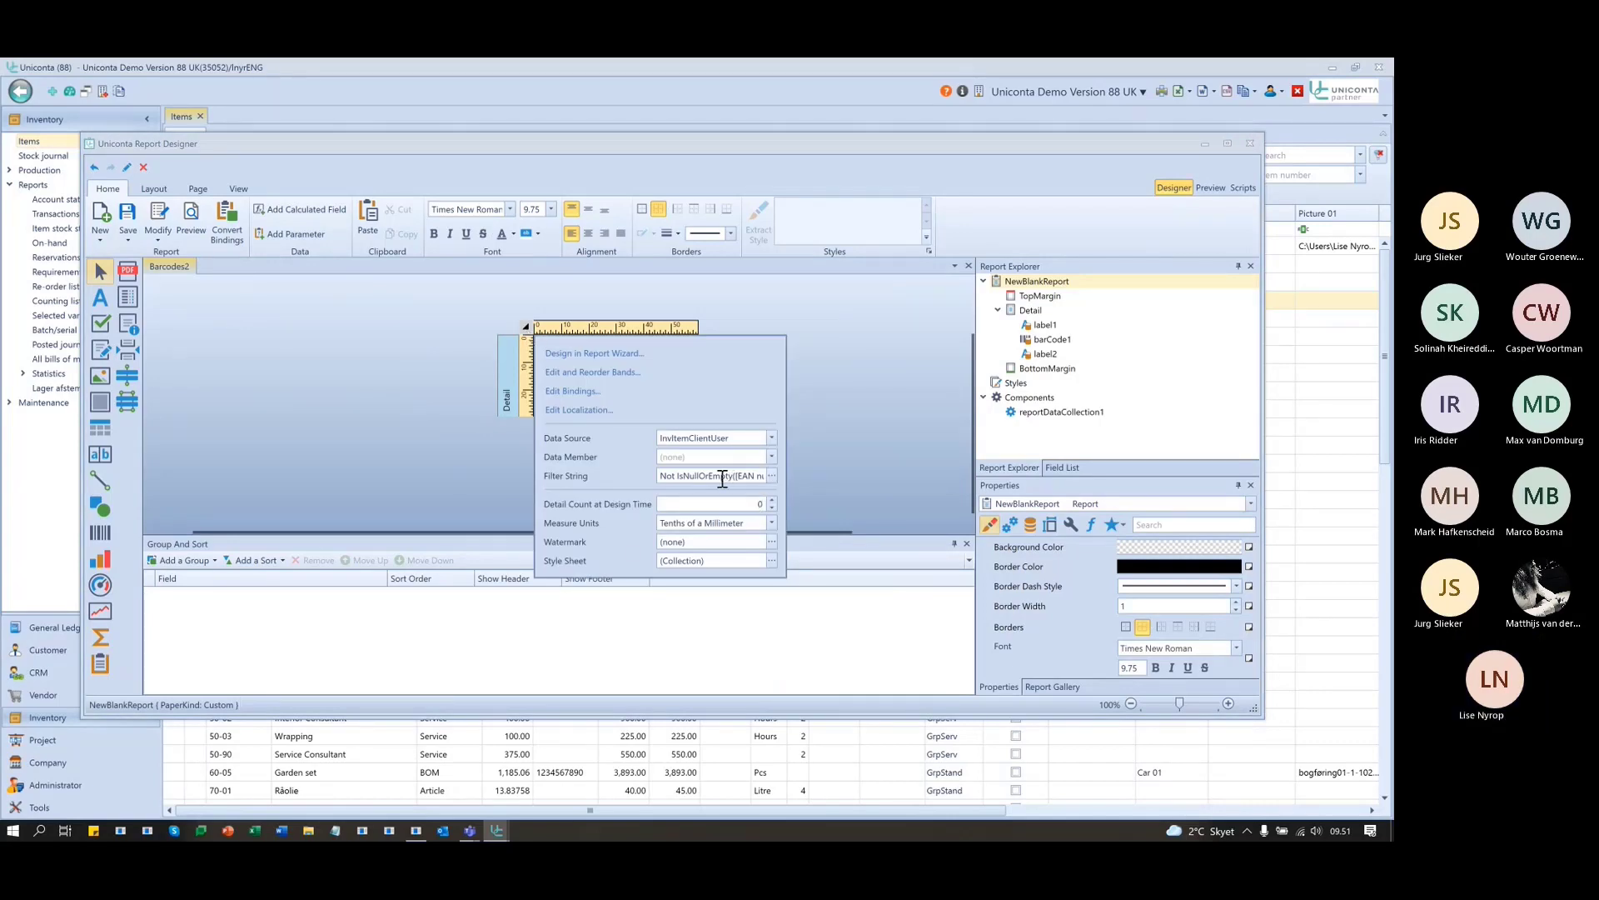
pyautogui.click(662, 475)
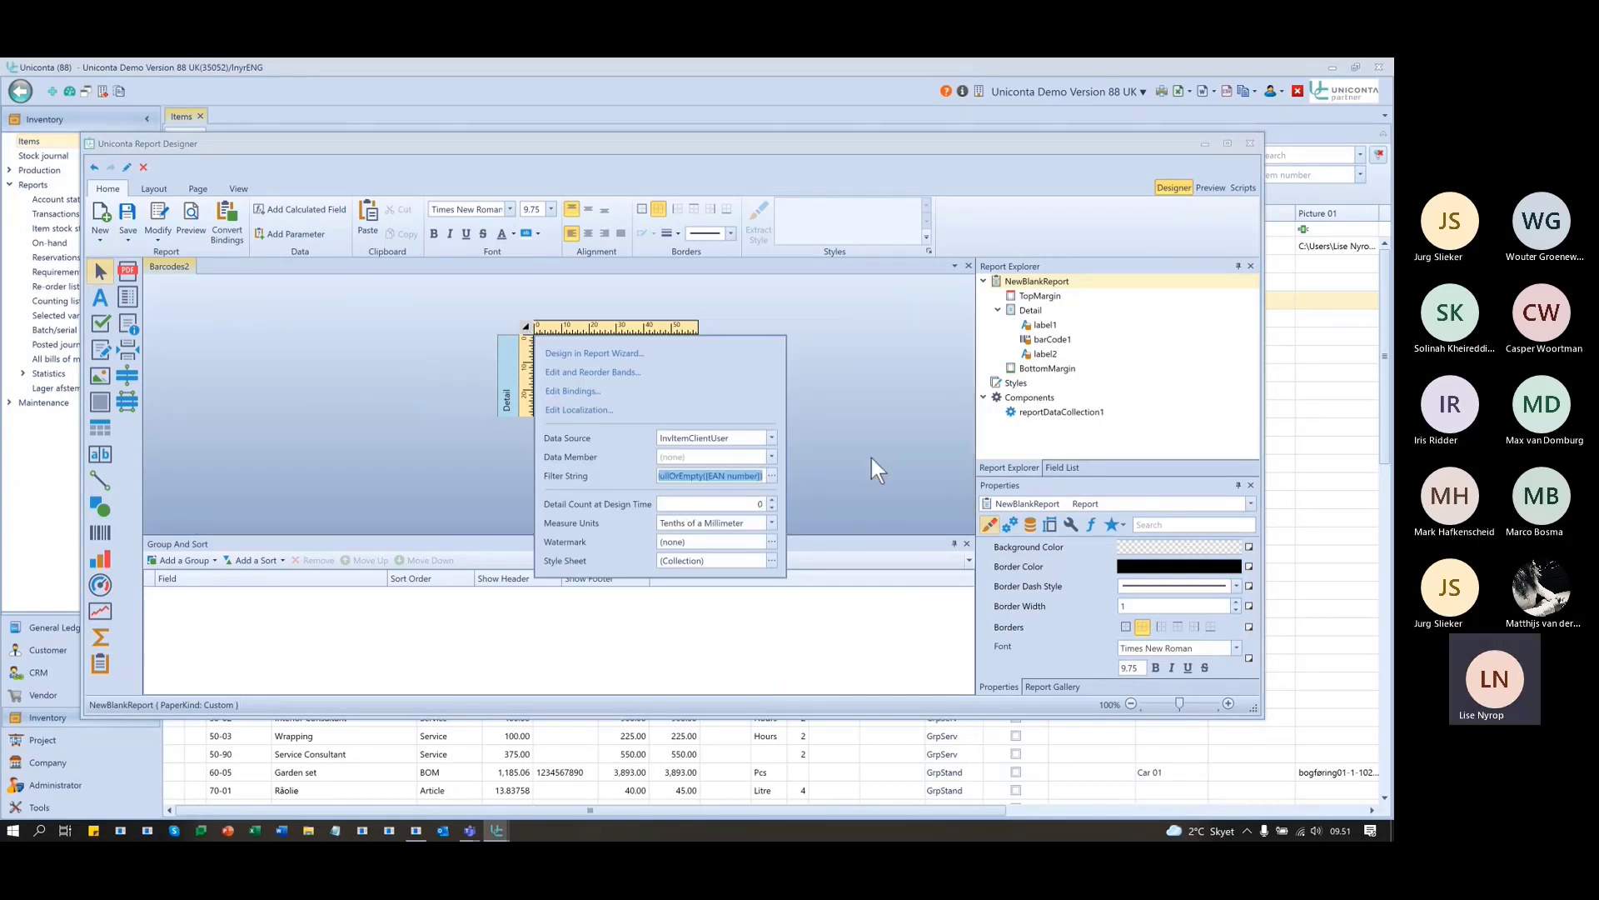
pyautogui.click(872, 456)
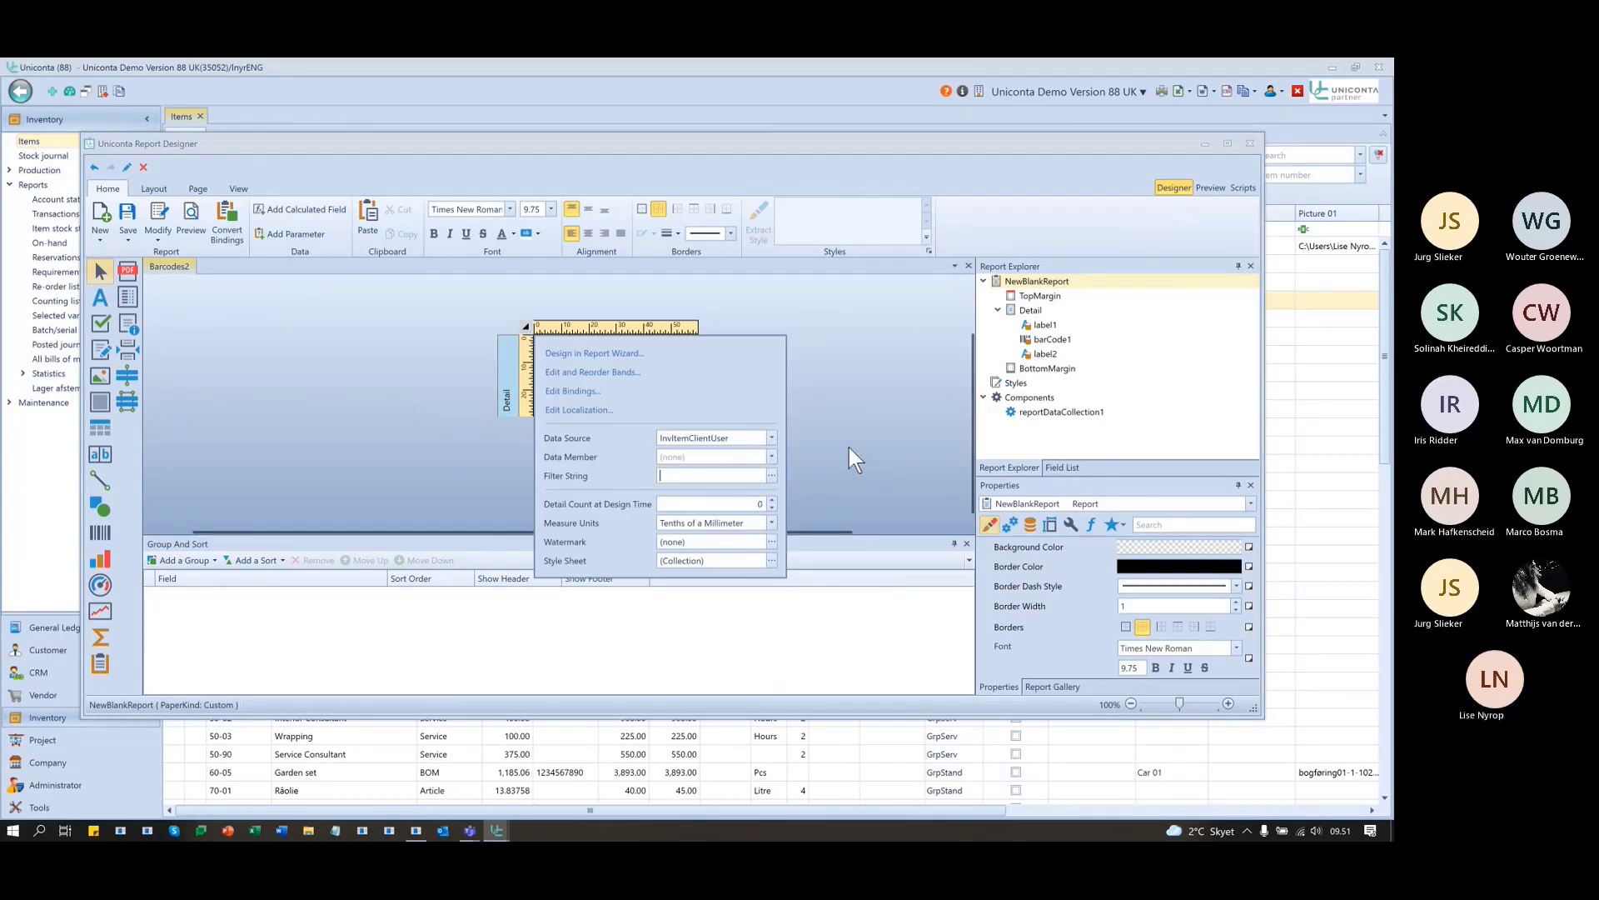
pyautogui.click(527, 327)
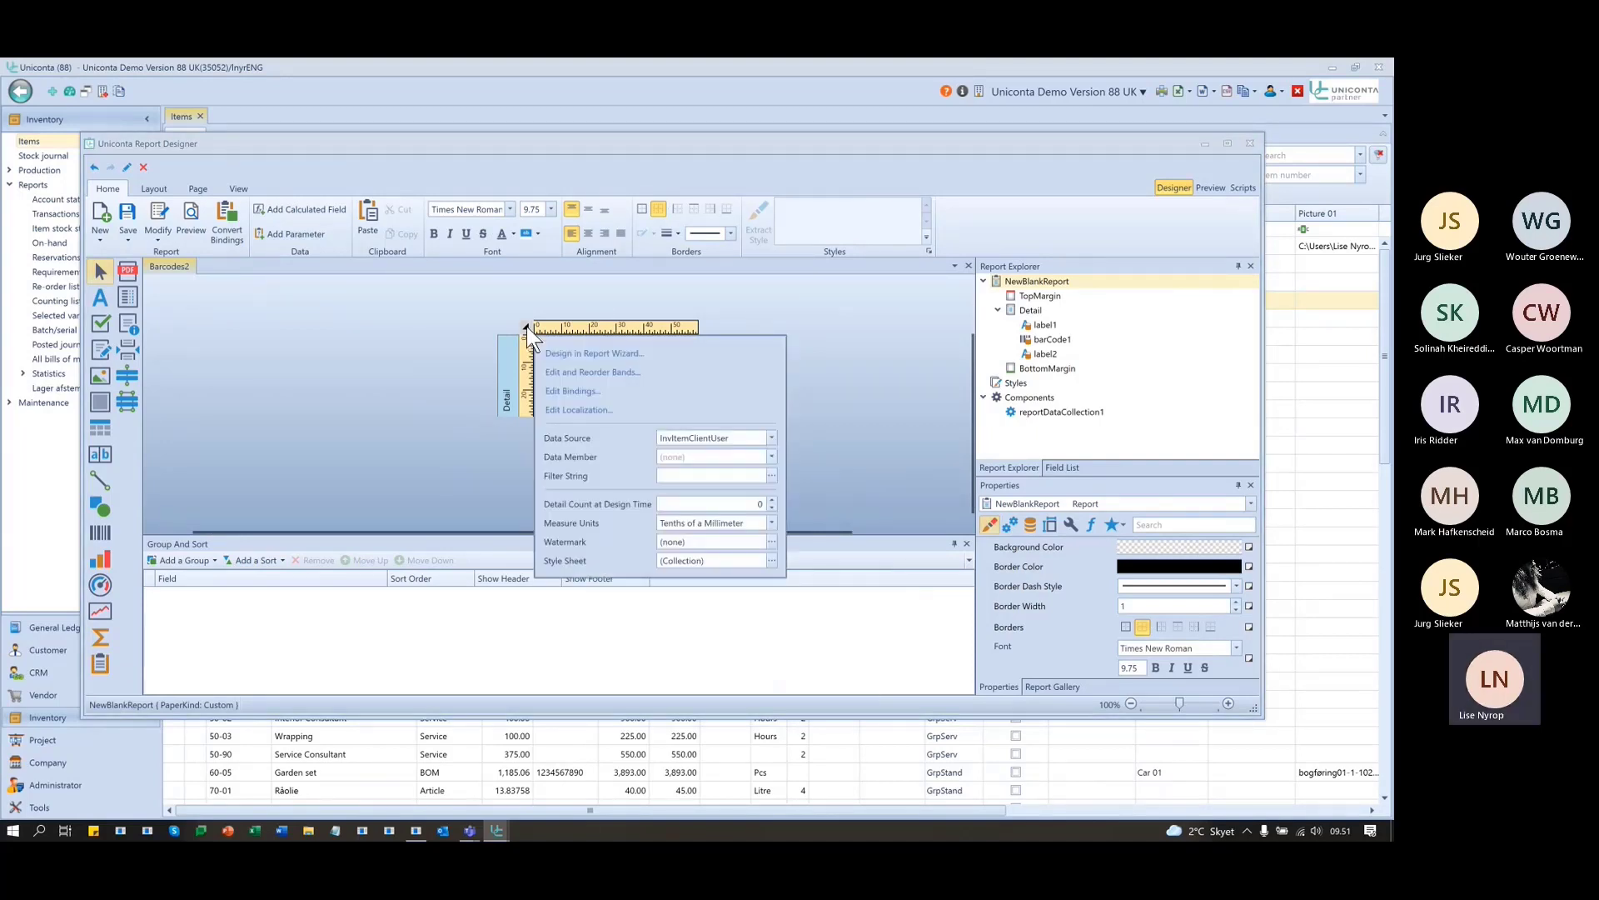
pyautogui.click(127, 215)
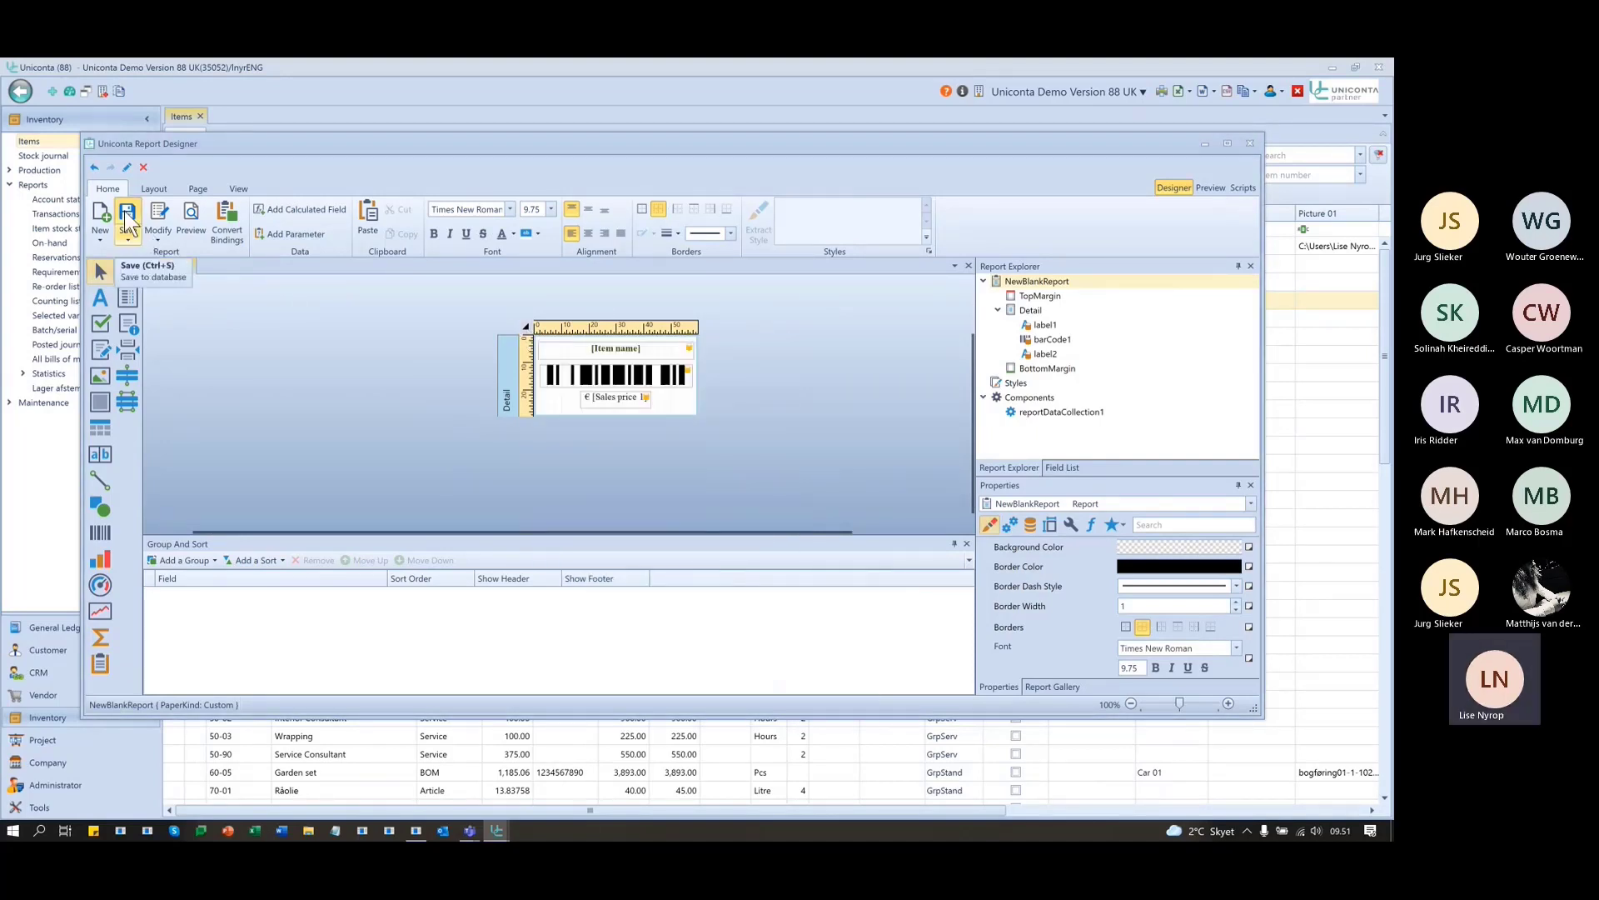
pyautogui.click(692, 462)
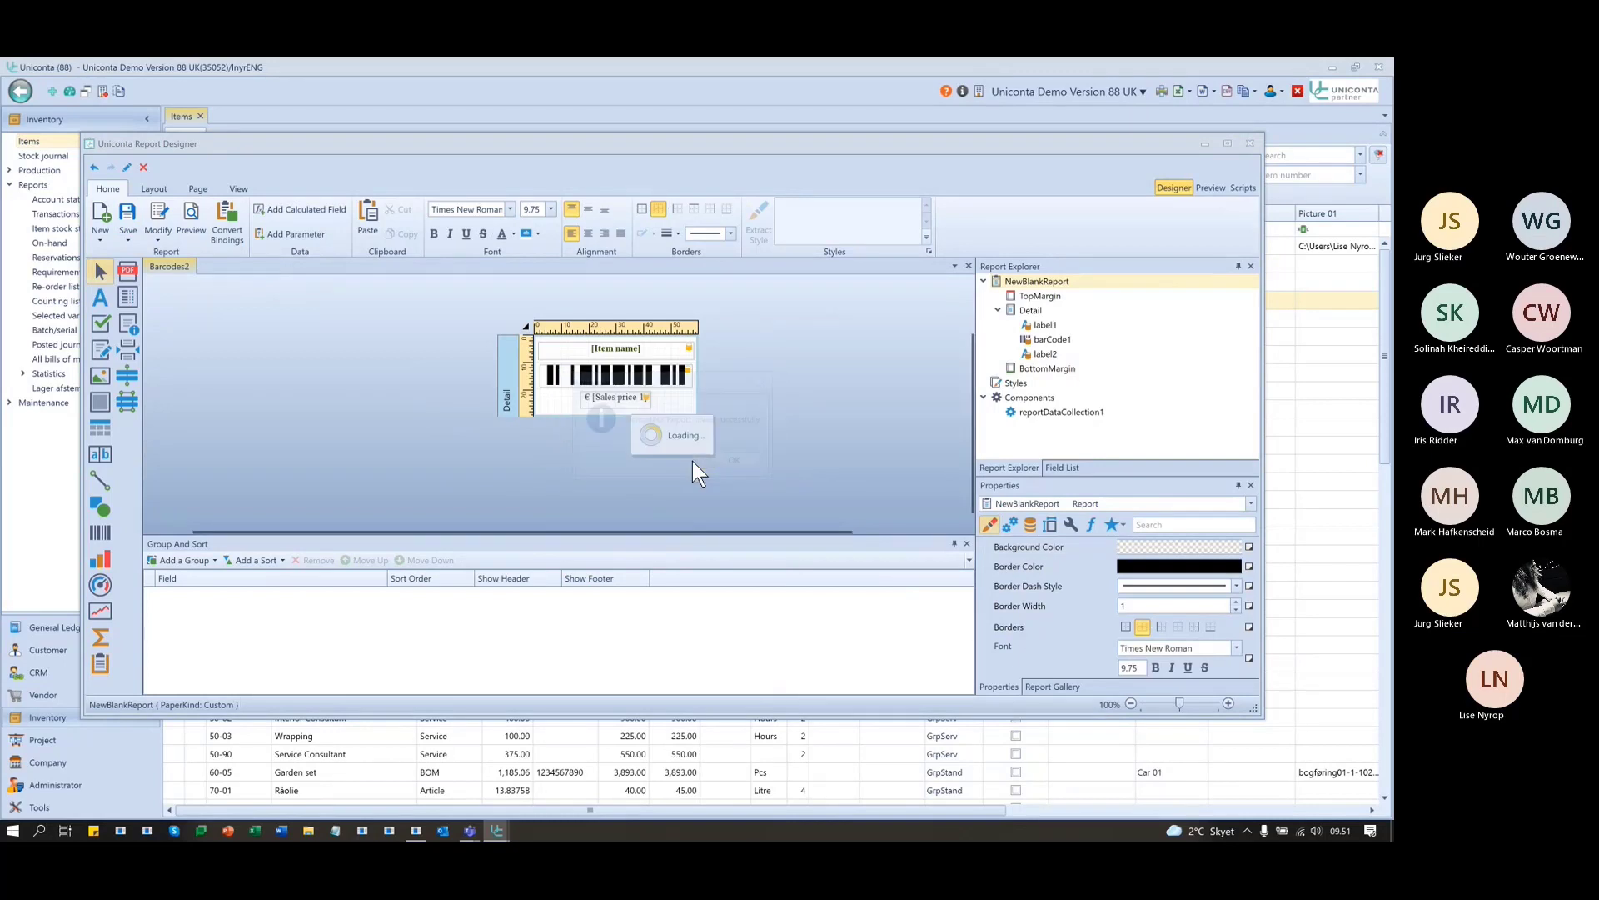
pyautogui.click(731, 460)
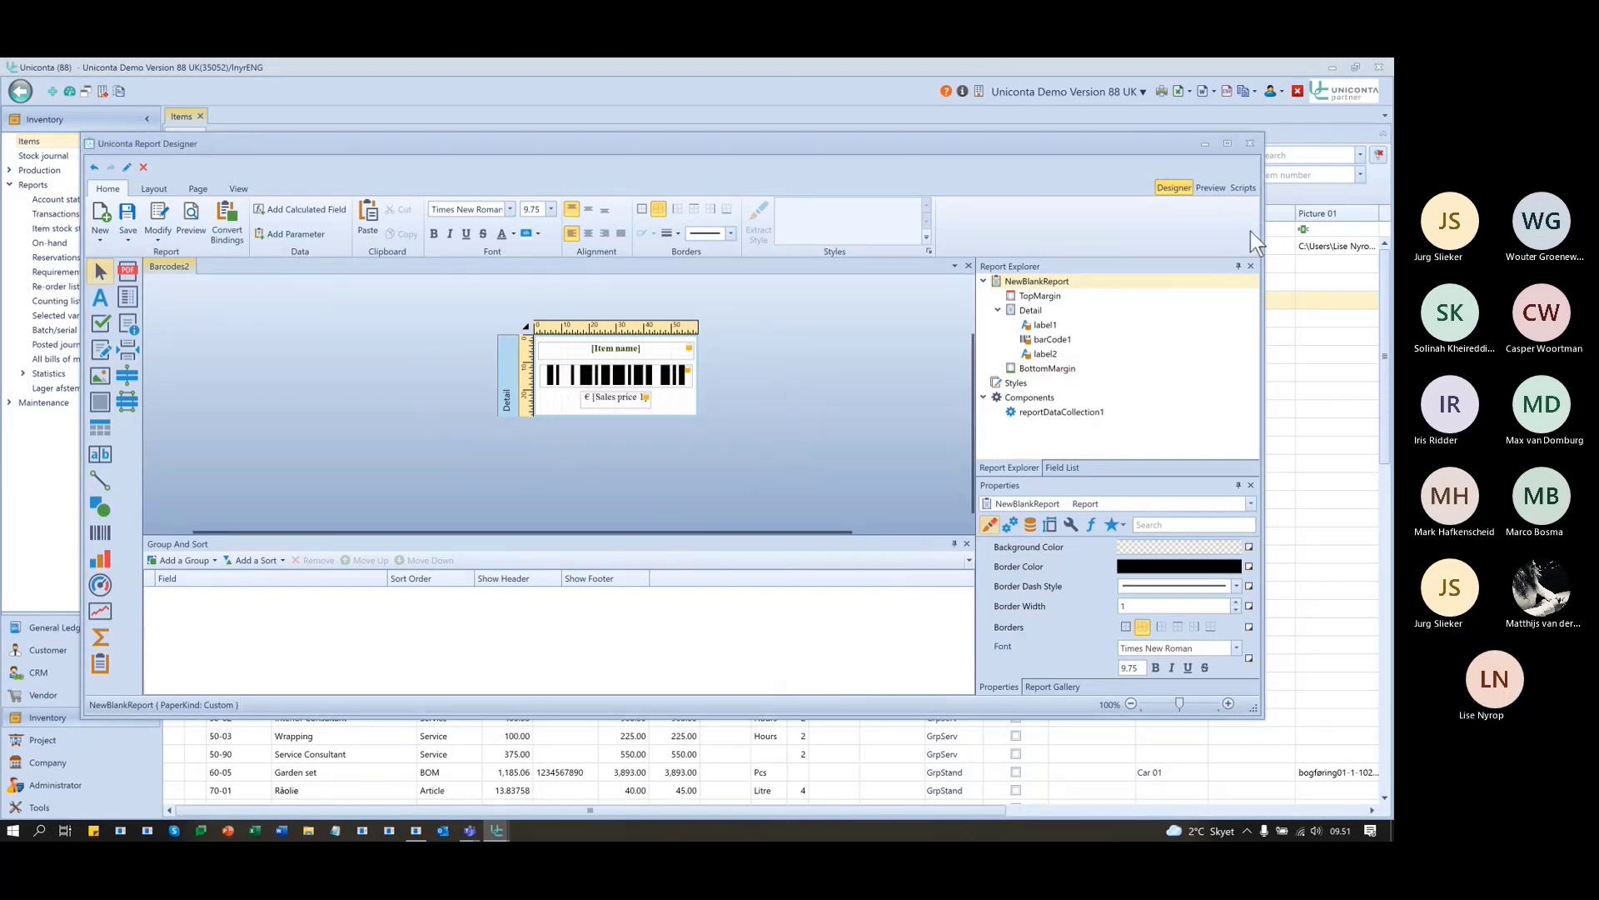
# - Preview the Barcodes2 labels, checking item names, barcodes and prices
pyautogui.click(1210, 188)
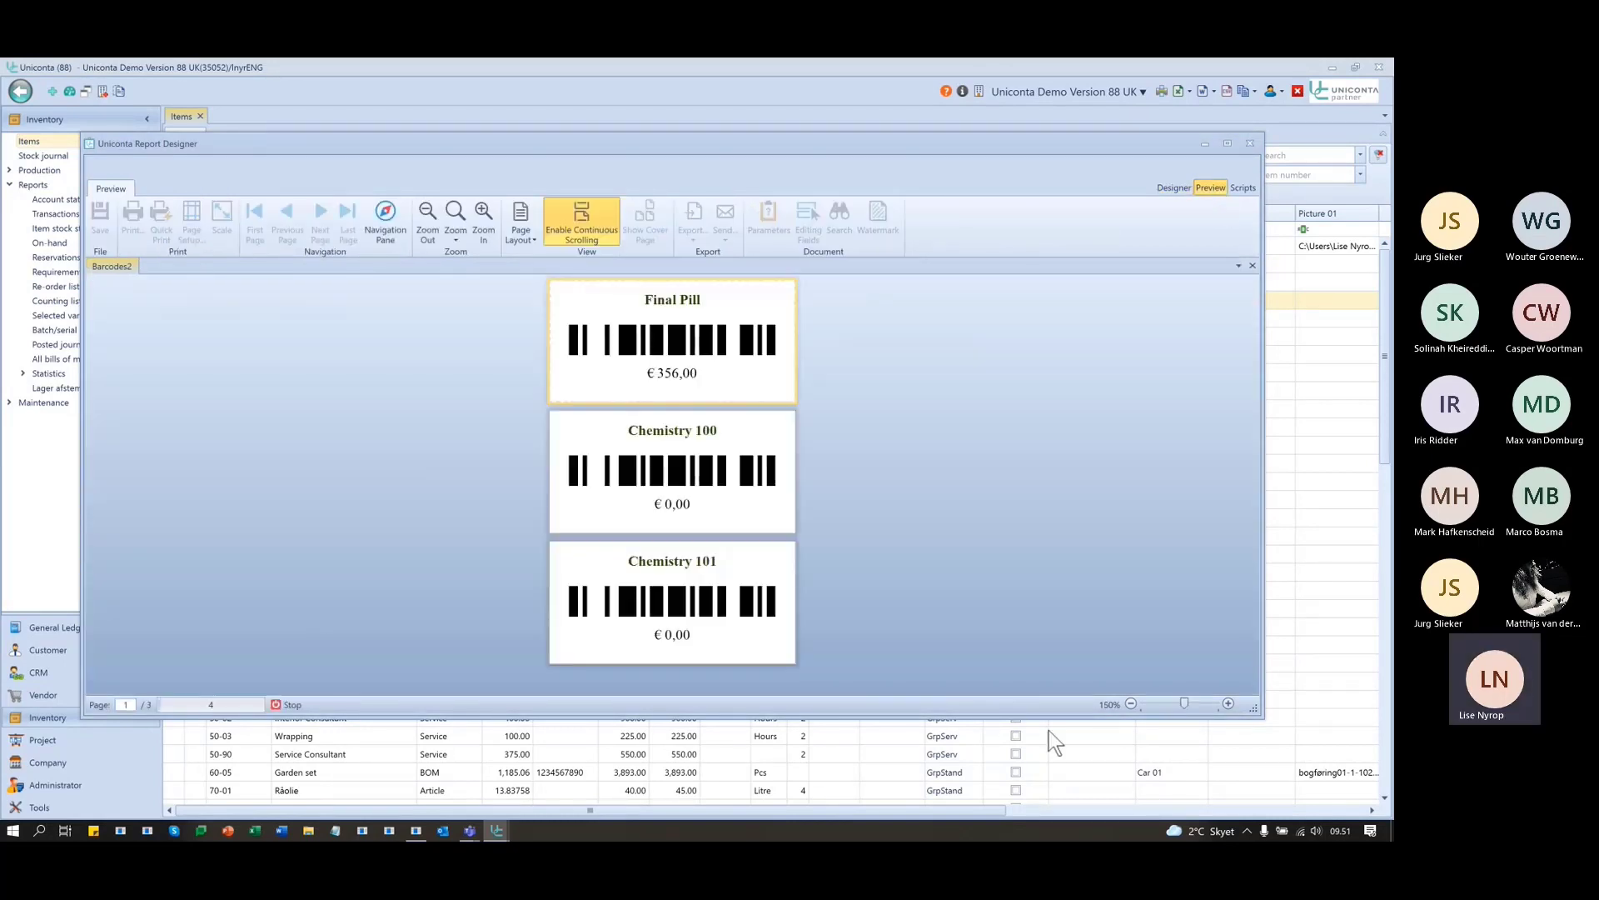
pyautogui.scroll(-2, 1056, 321)
pyautogui.scroll(-10, 1057, 315)
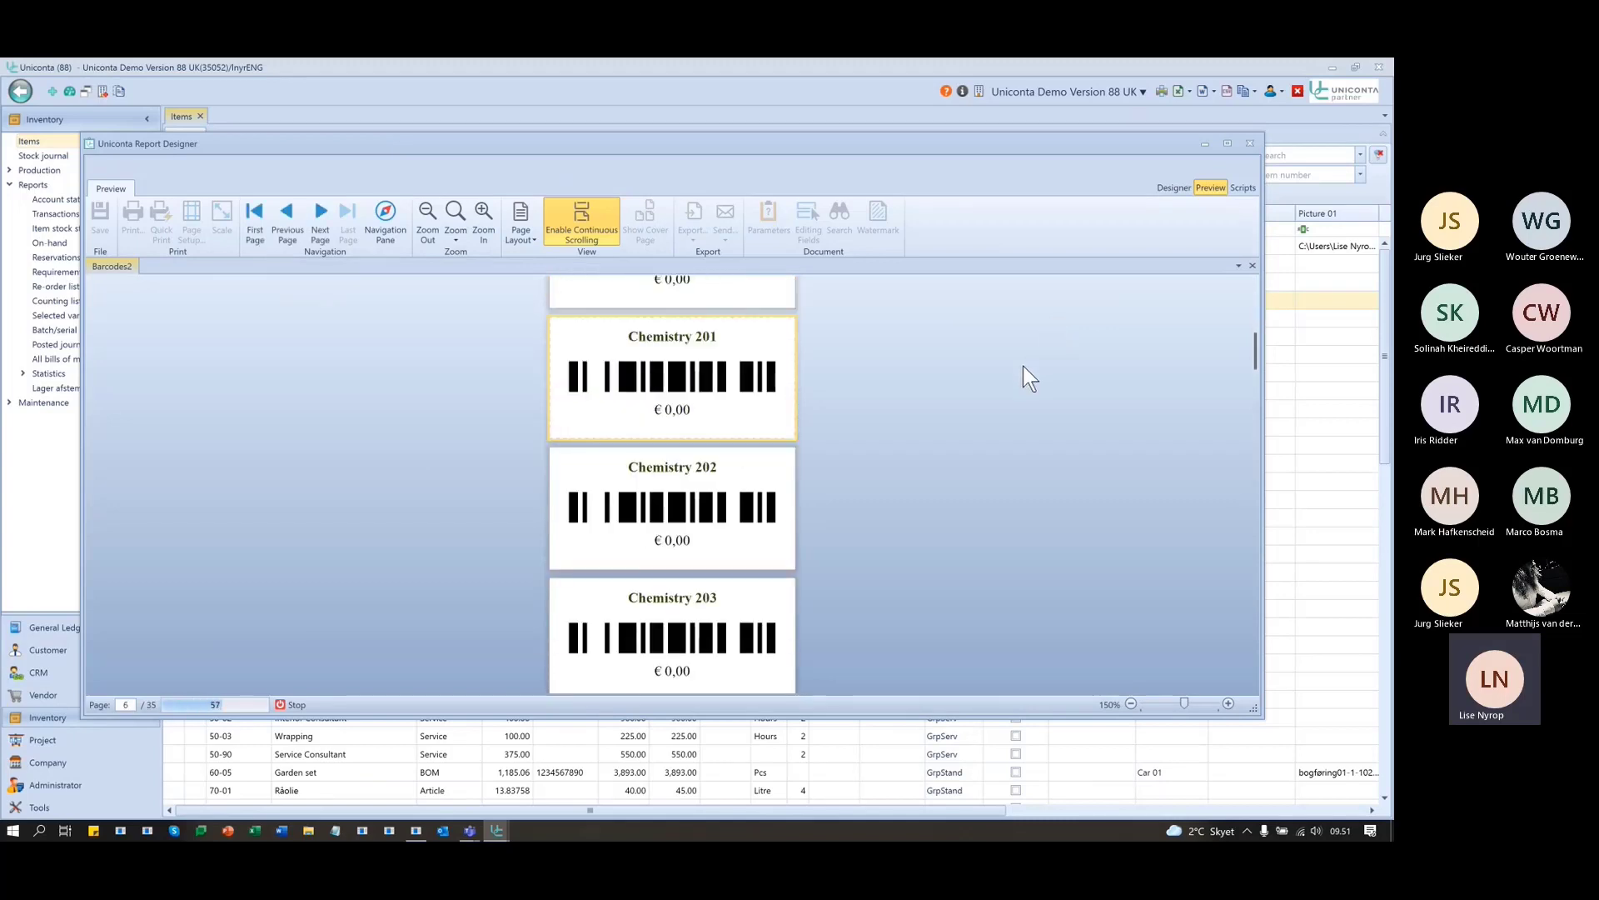
pyautogui.scroll(-10, 1003, 399)
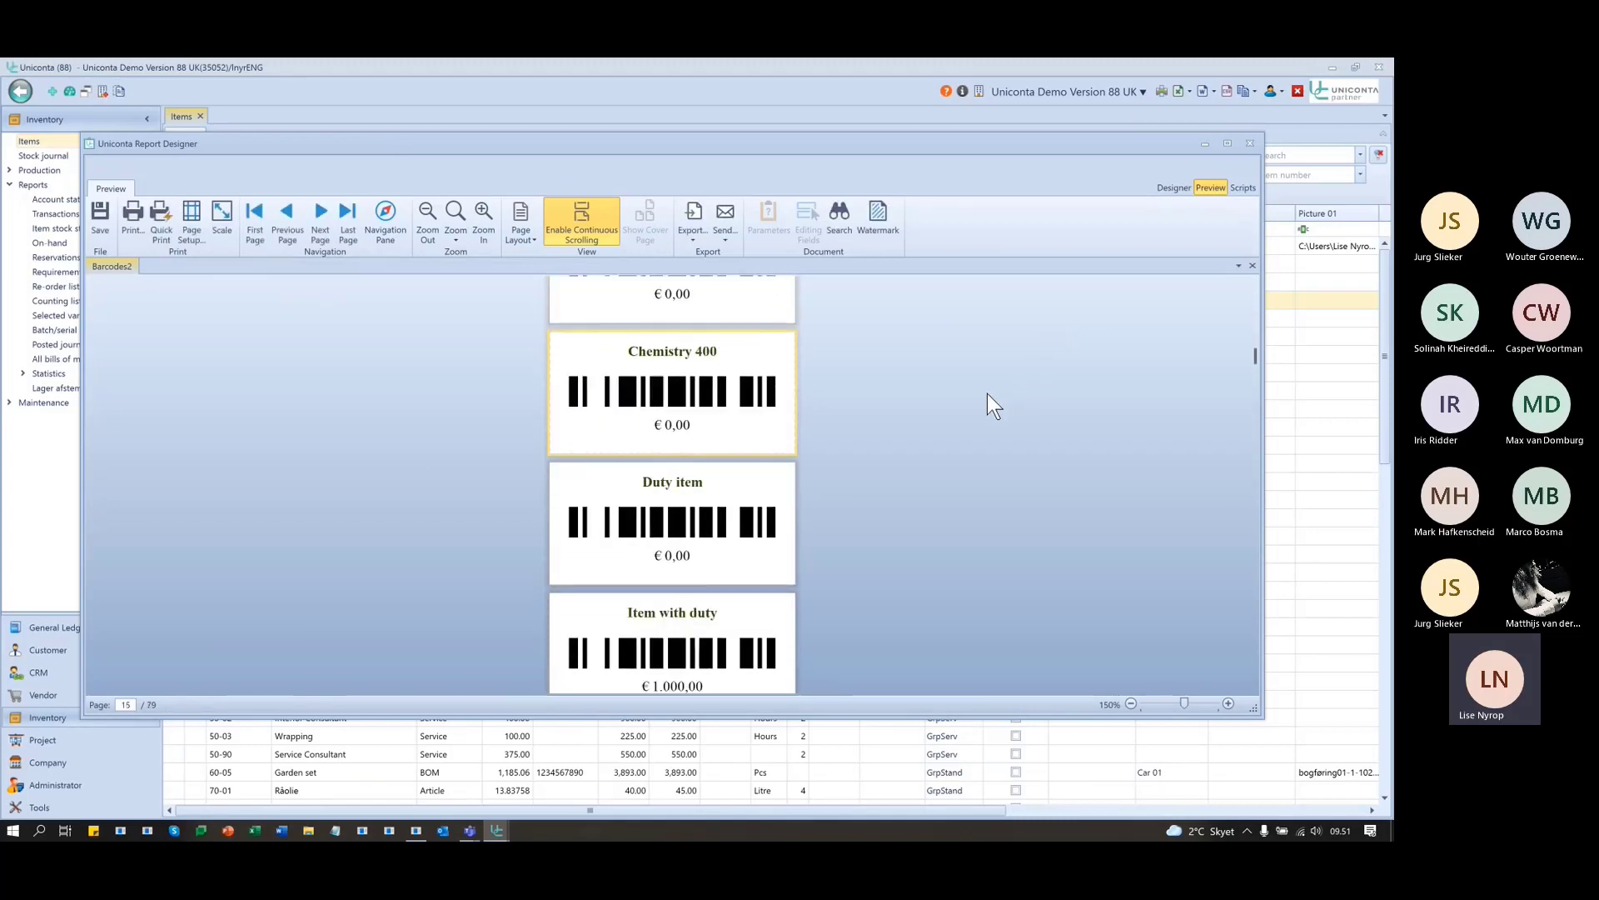
pyautogui.scroll(-6, 821, 542)
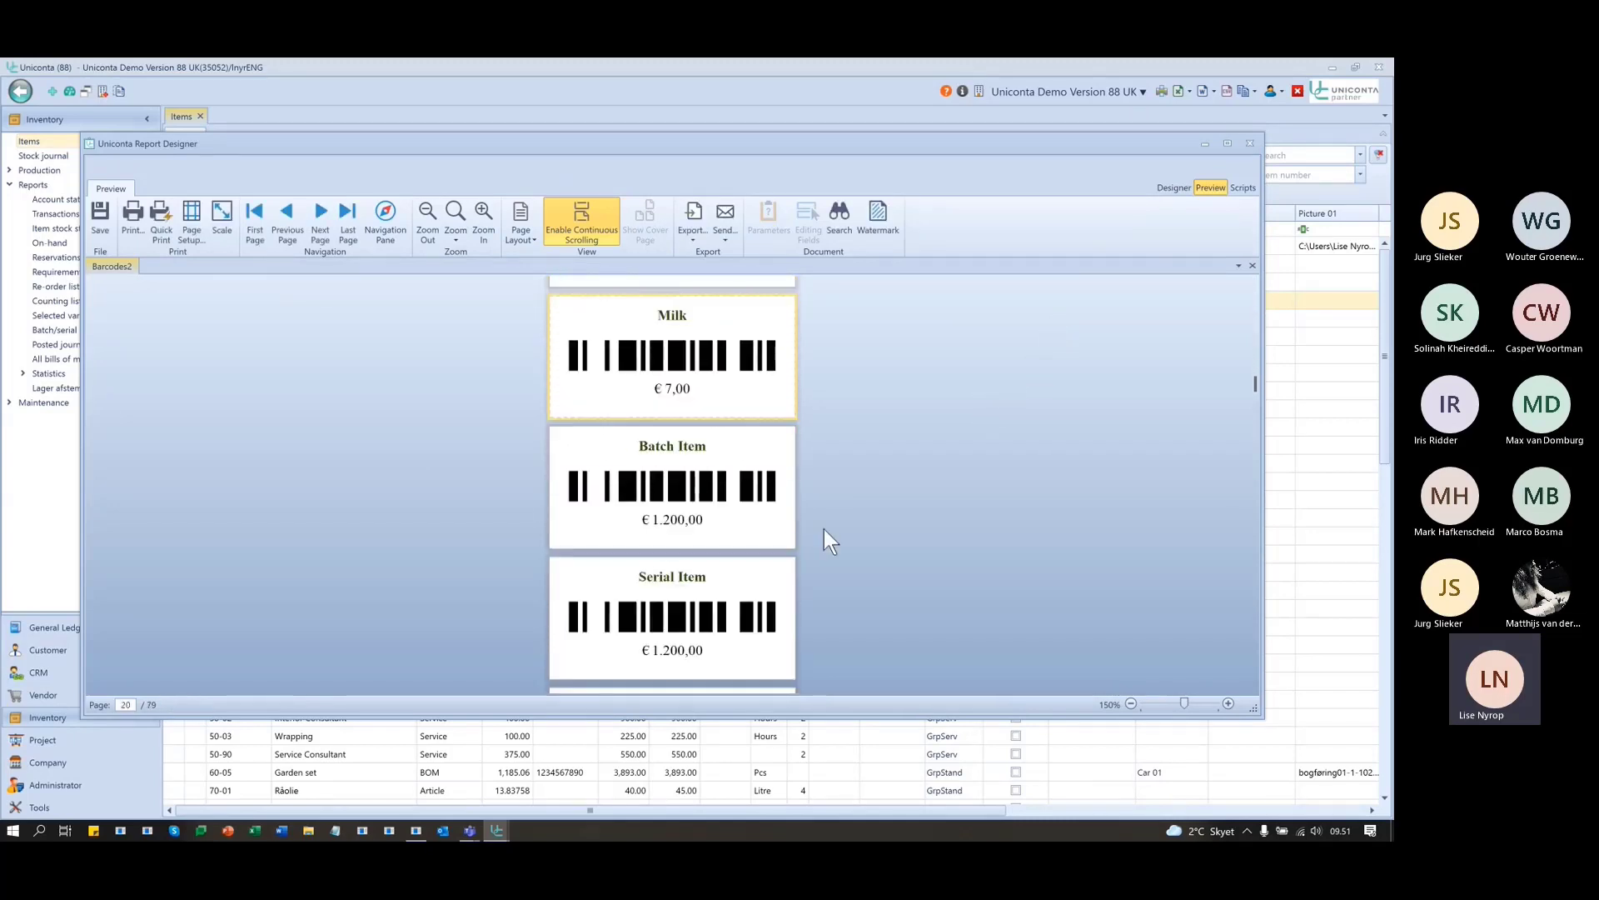
pyautogui.scroll(-2, 1008, 507)
pyautogui.scroll(2, 1011, 501)
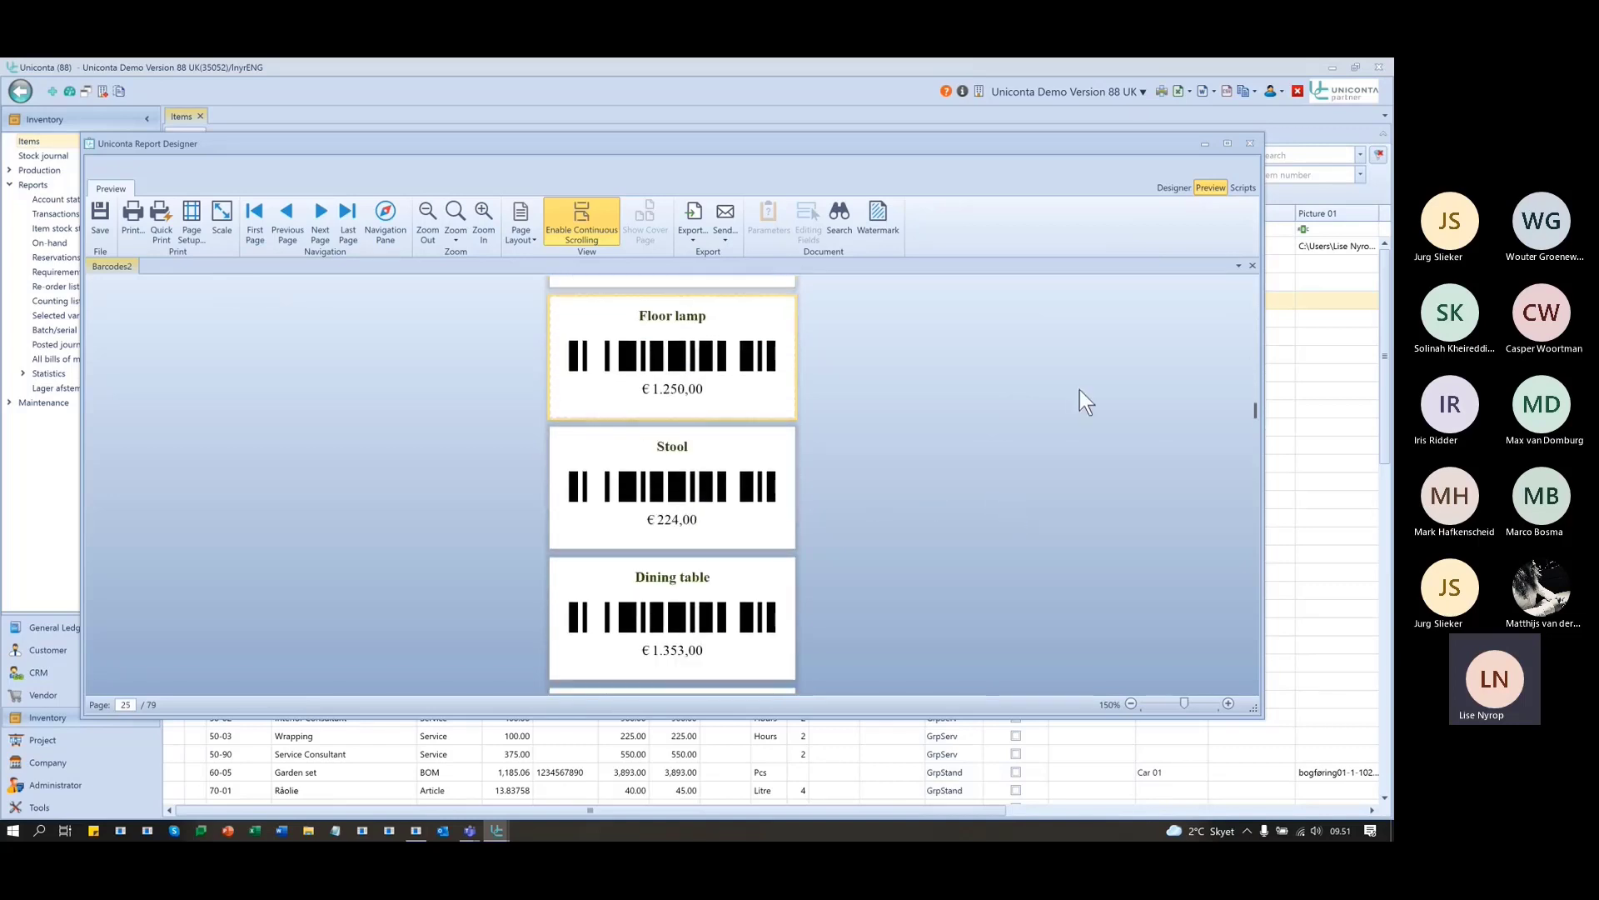
# - Save Barcodes2 once more from the Designer and minimize the Report Designer
pyautogui.click(1172, 186)
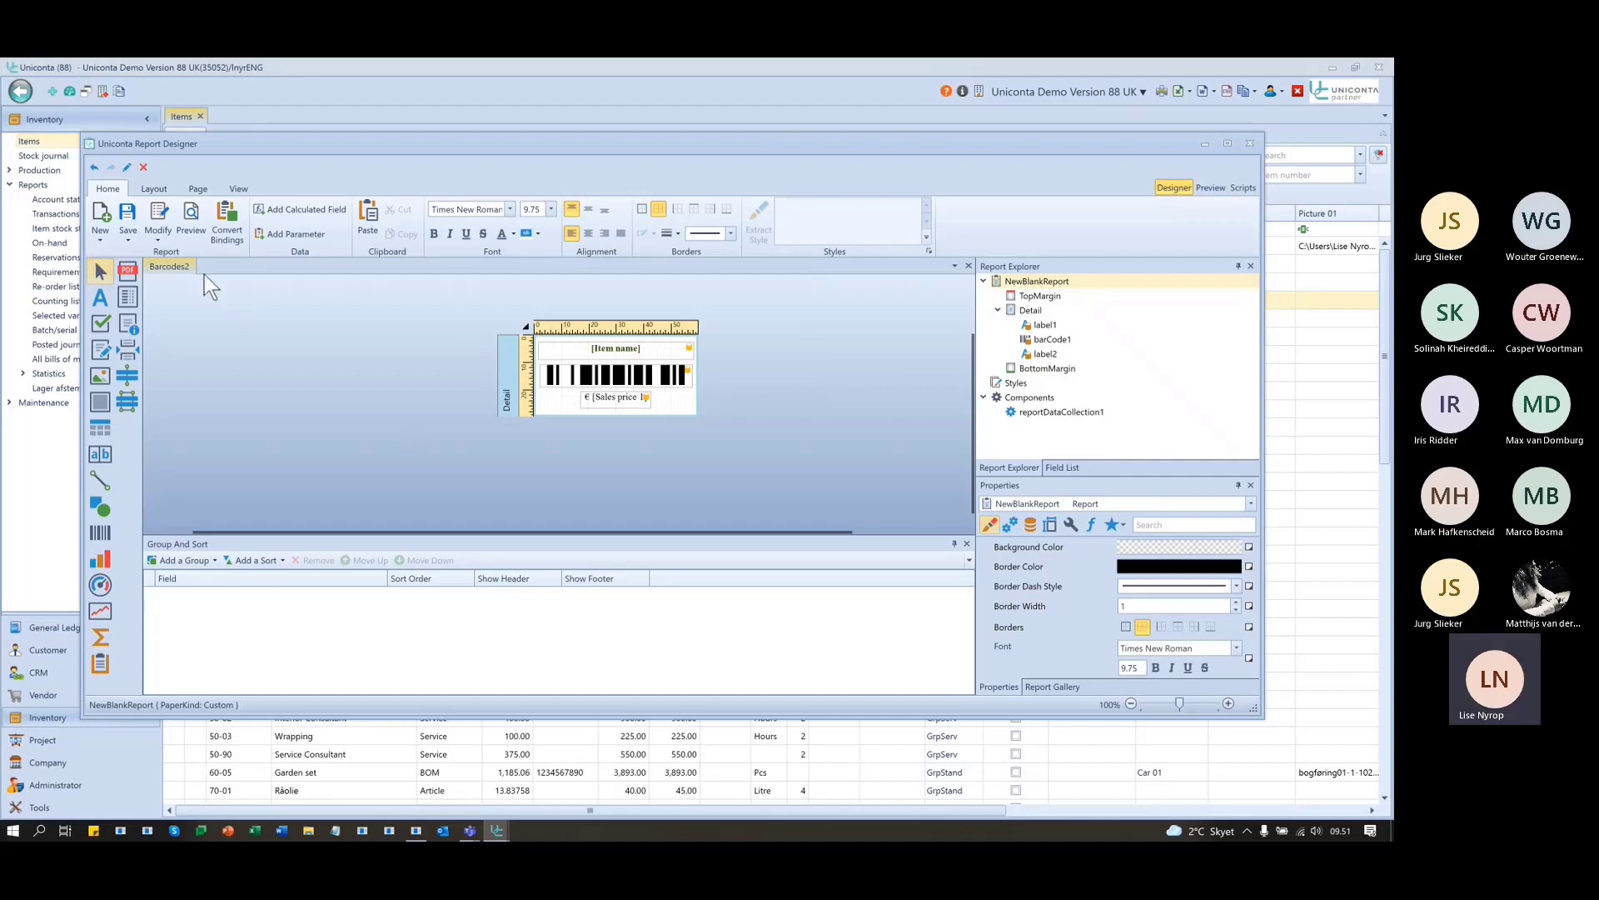
pyautogui.click(128, 219)
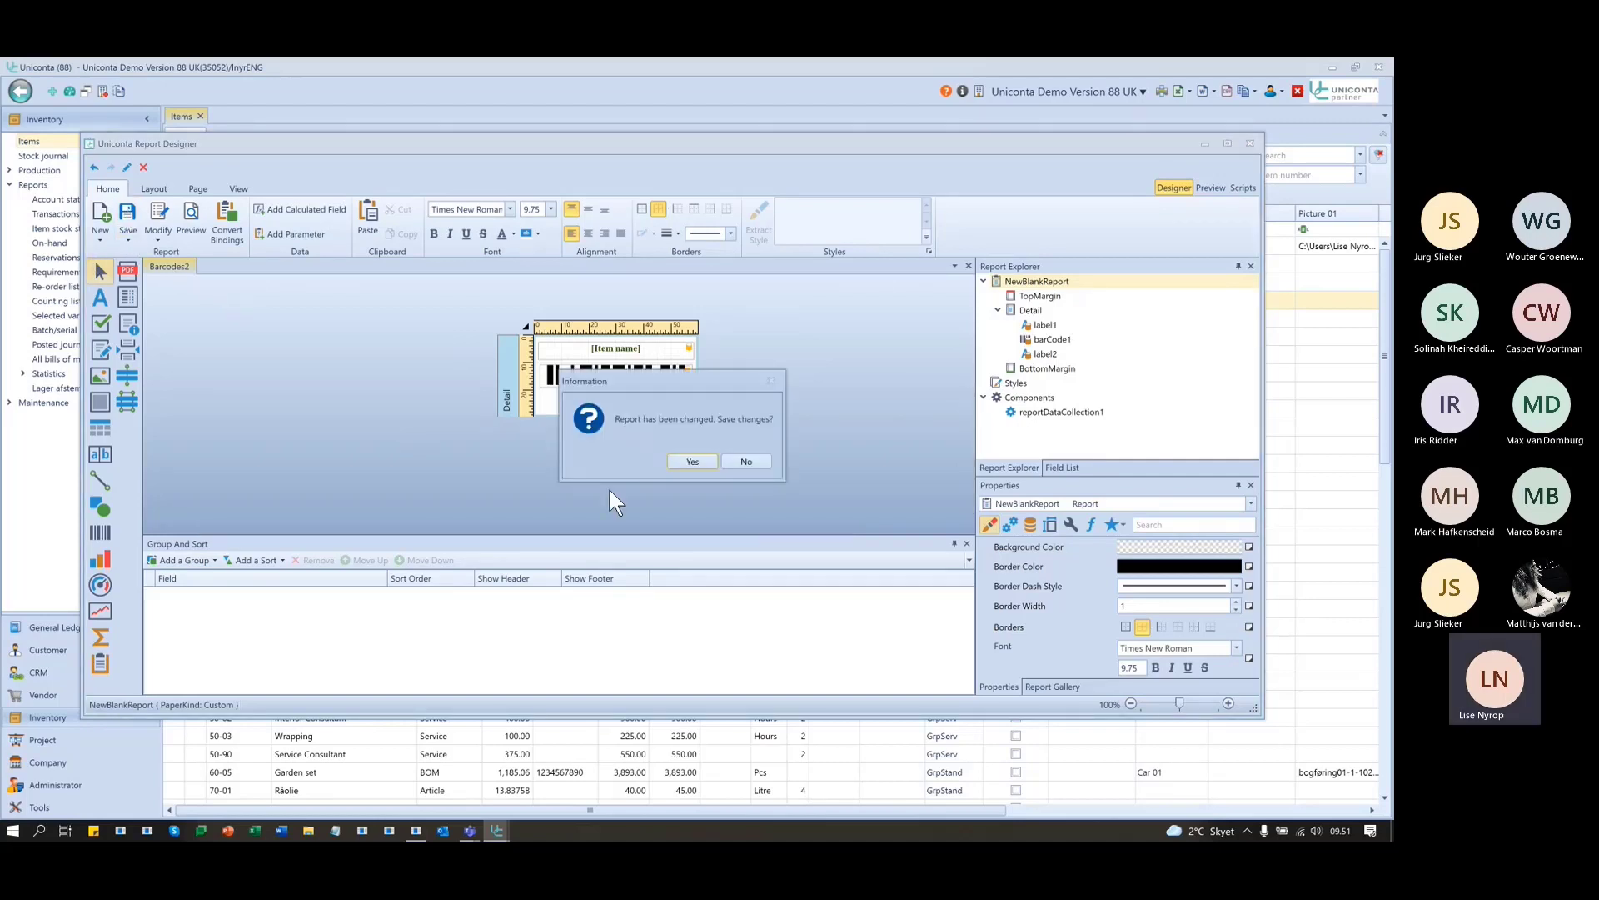
pyautogui.click(693, 462)
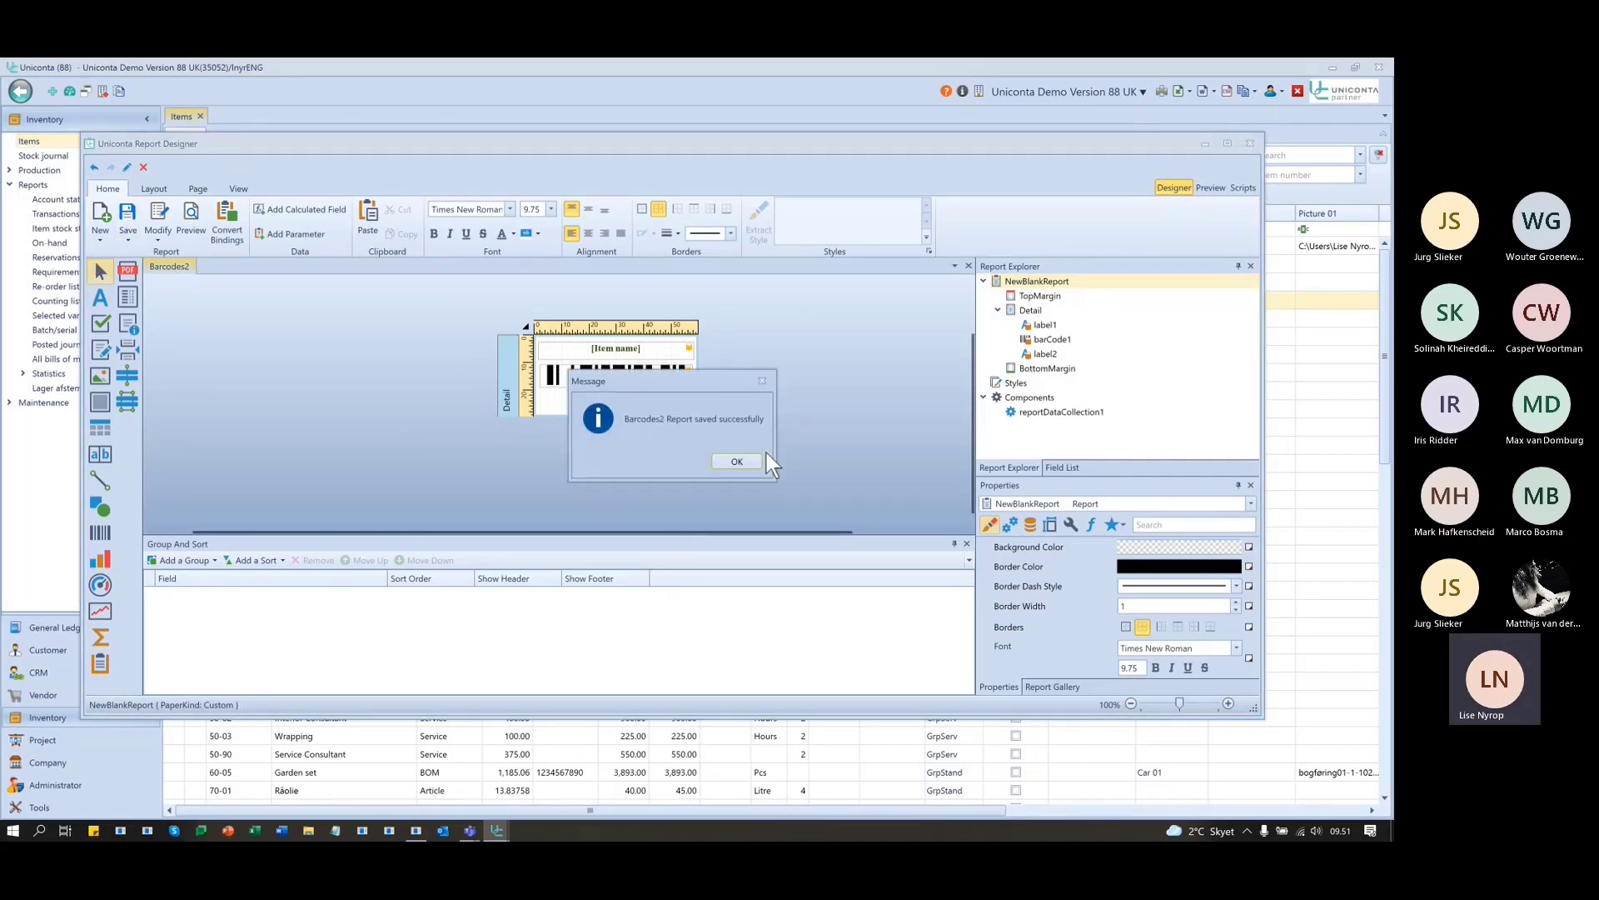
pyautogui.click(738, 461)
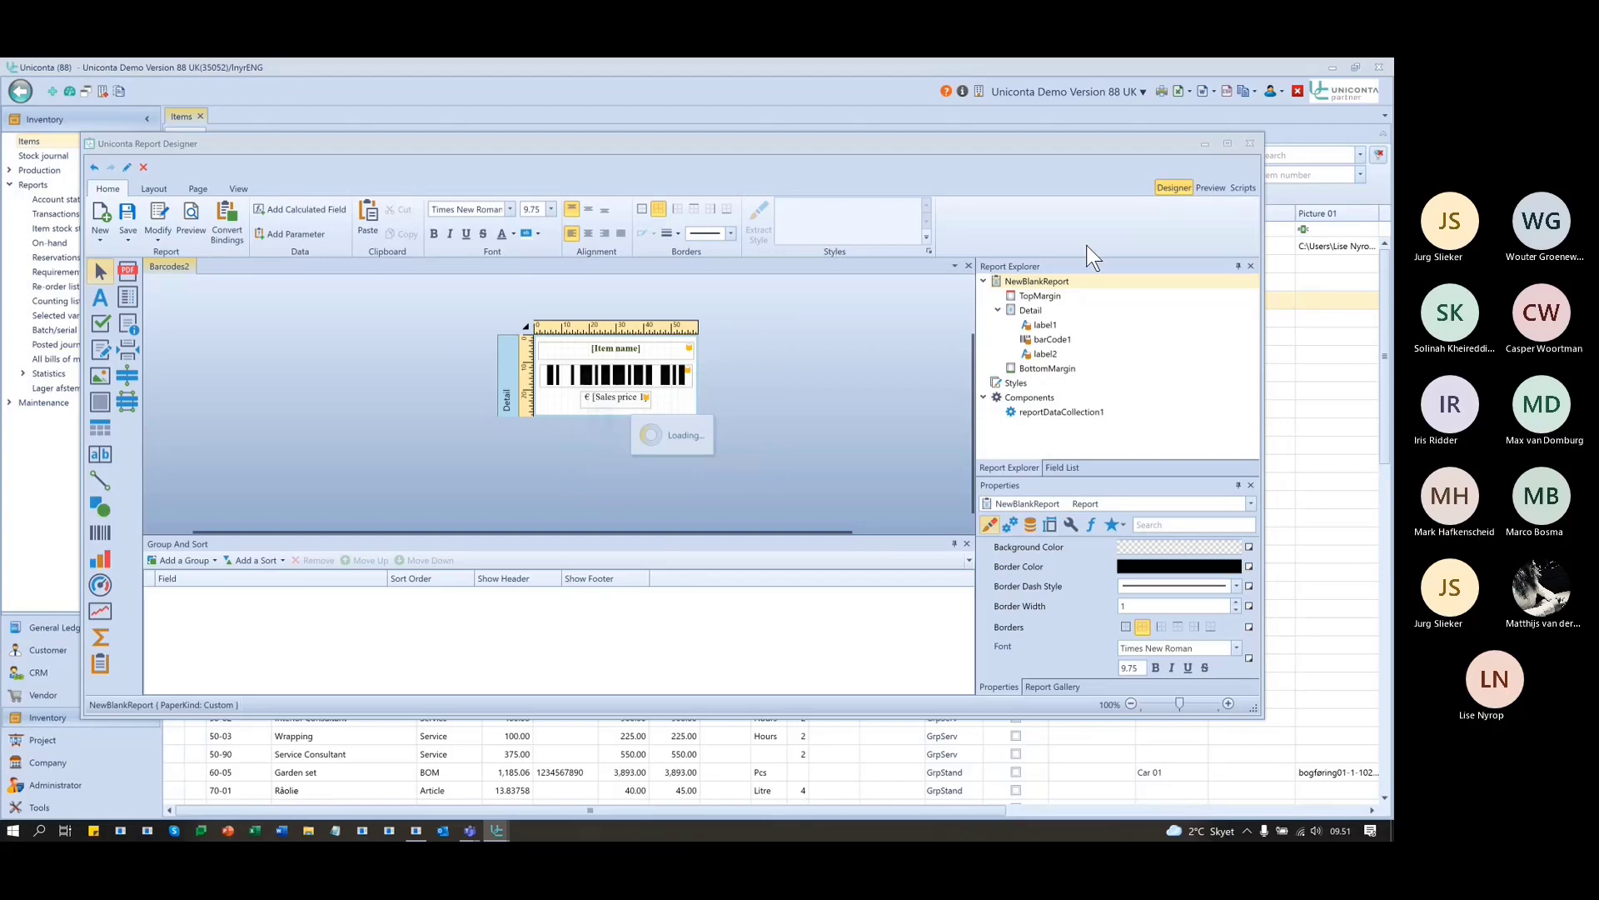
pyautogui.click(1205, 144)
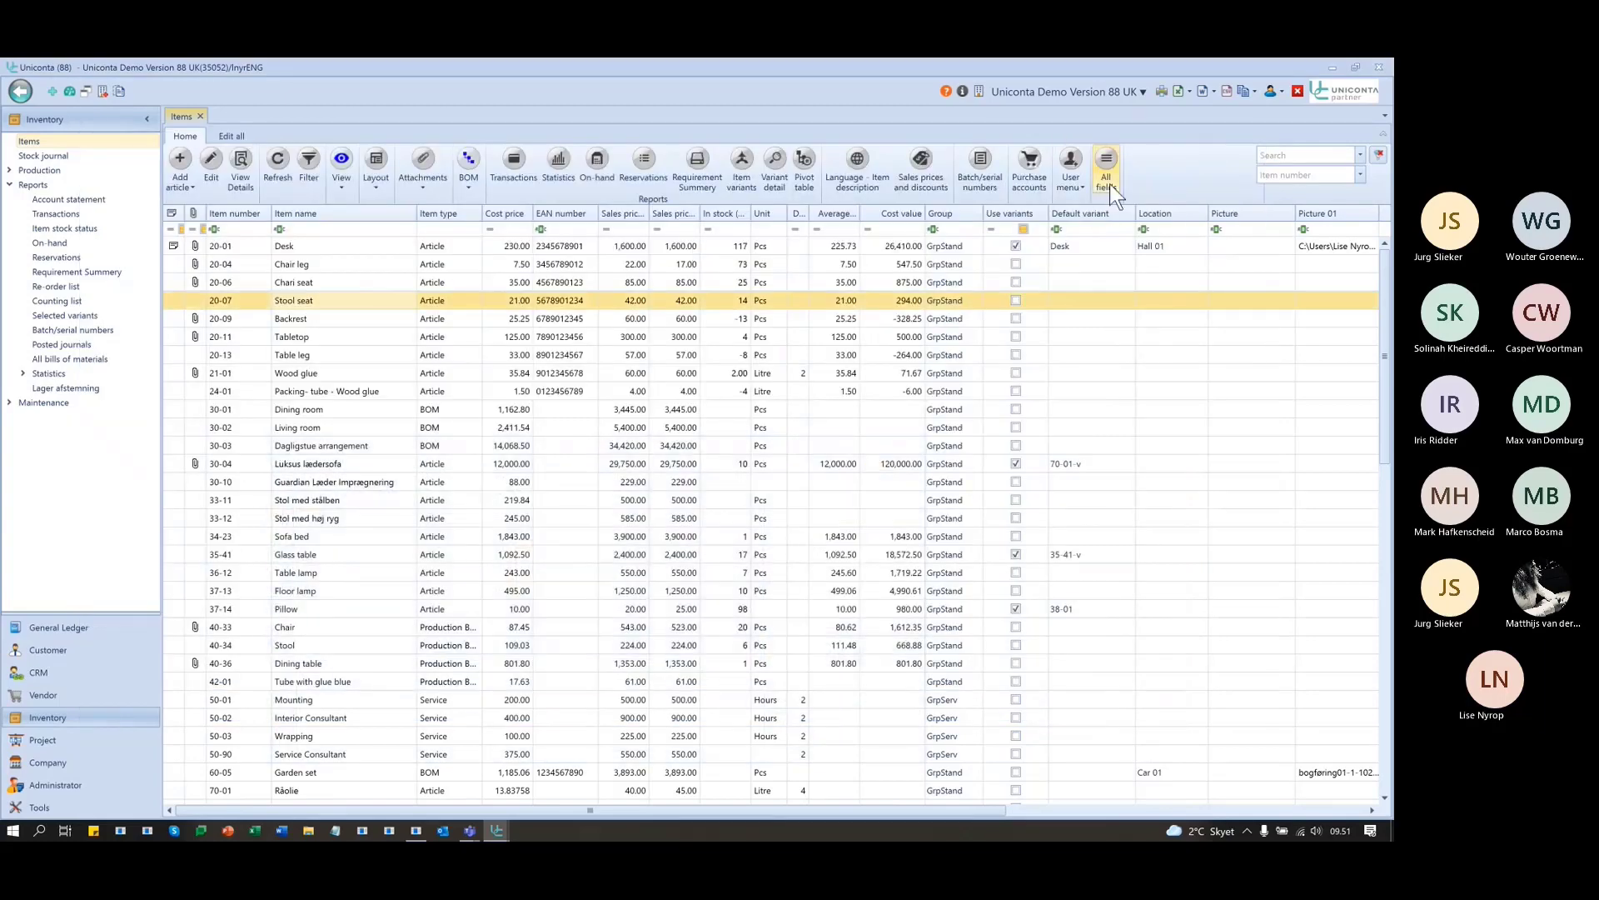
# - Find the Items list's control name, InventoryItems, with F12, then reopen the Local Menu editor
pyautogui.click(1081, 185)
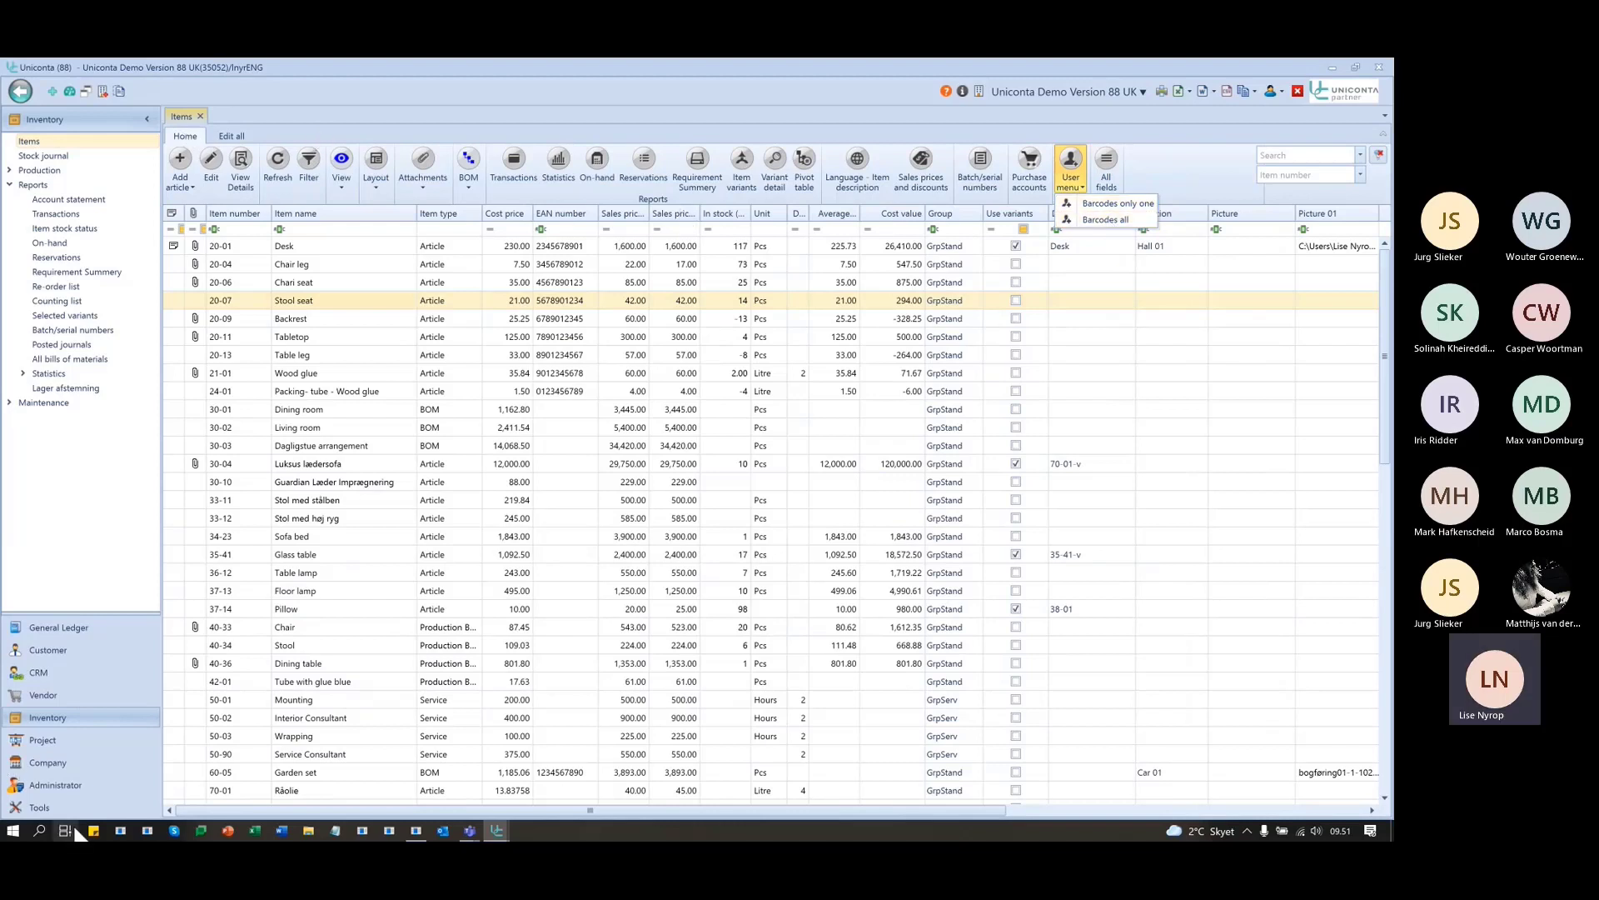
pyautogui.click(37, 807)
pyautogui.click(37, 807)
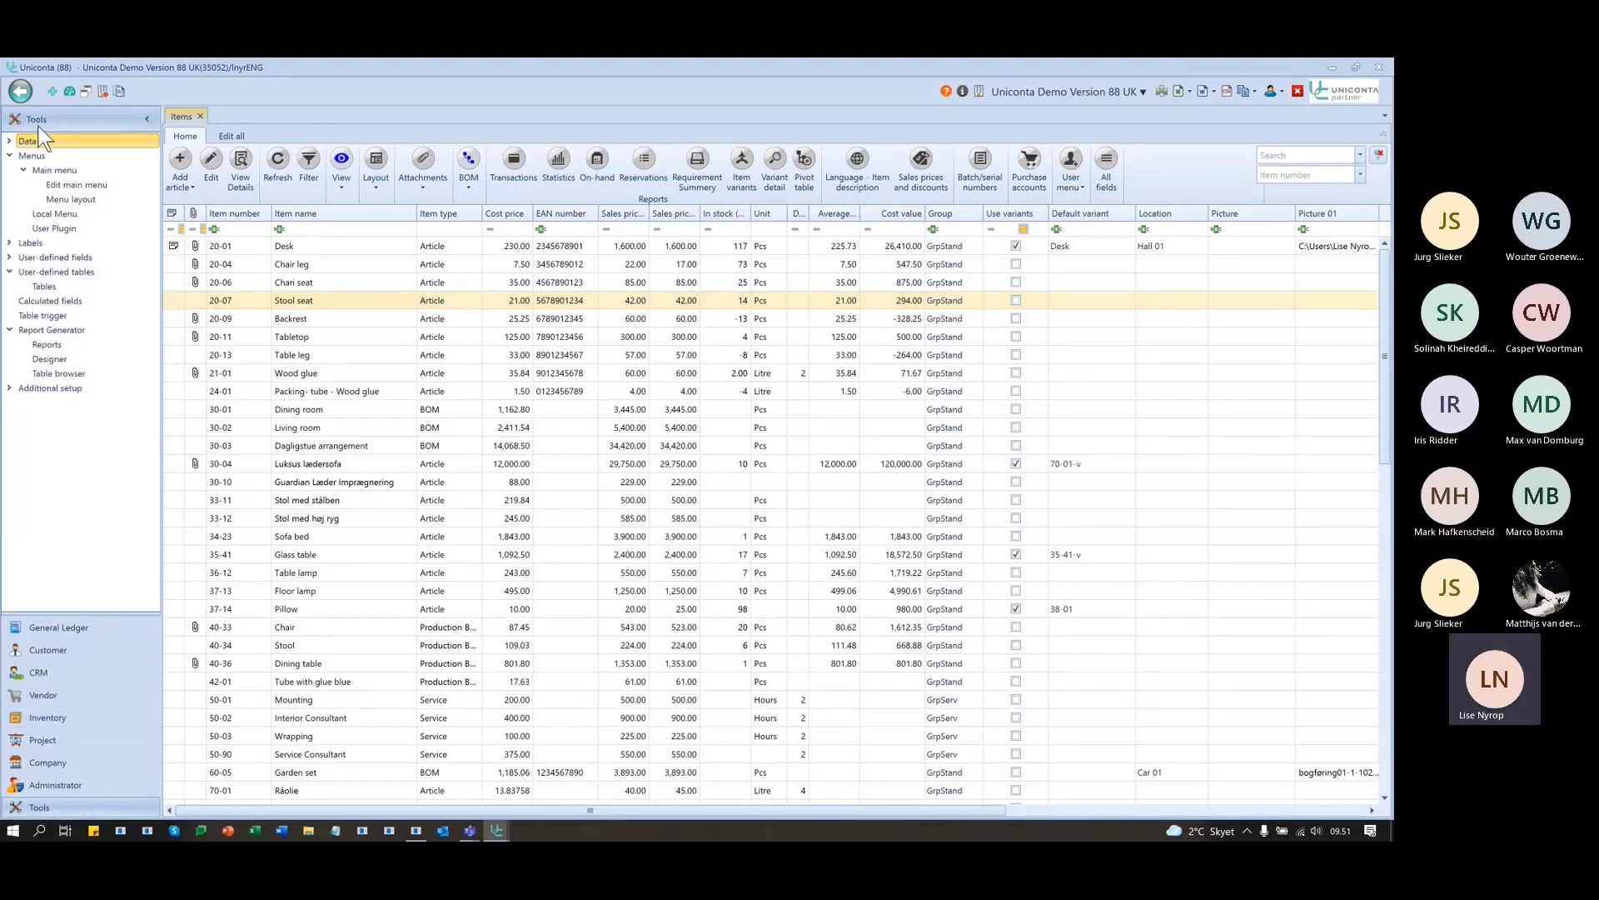
pyautogui.click(62, 214)
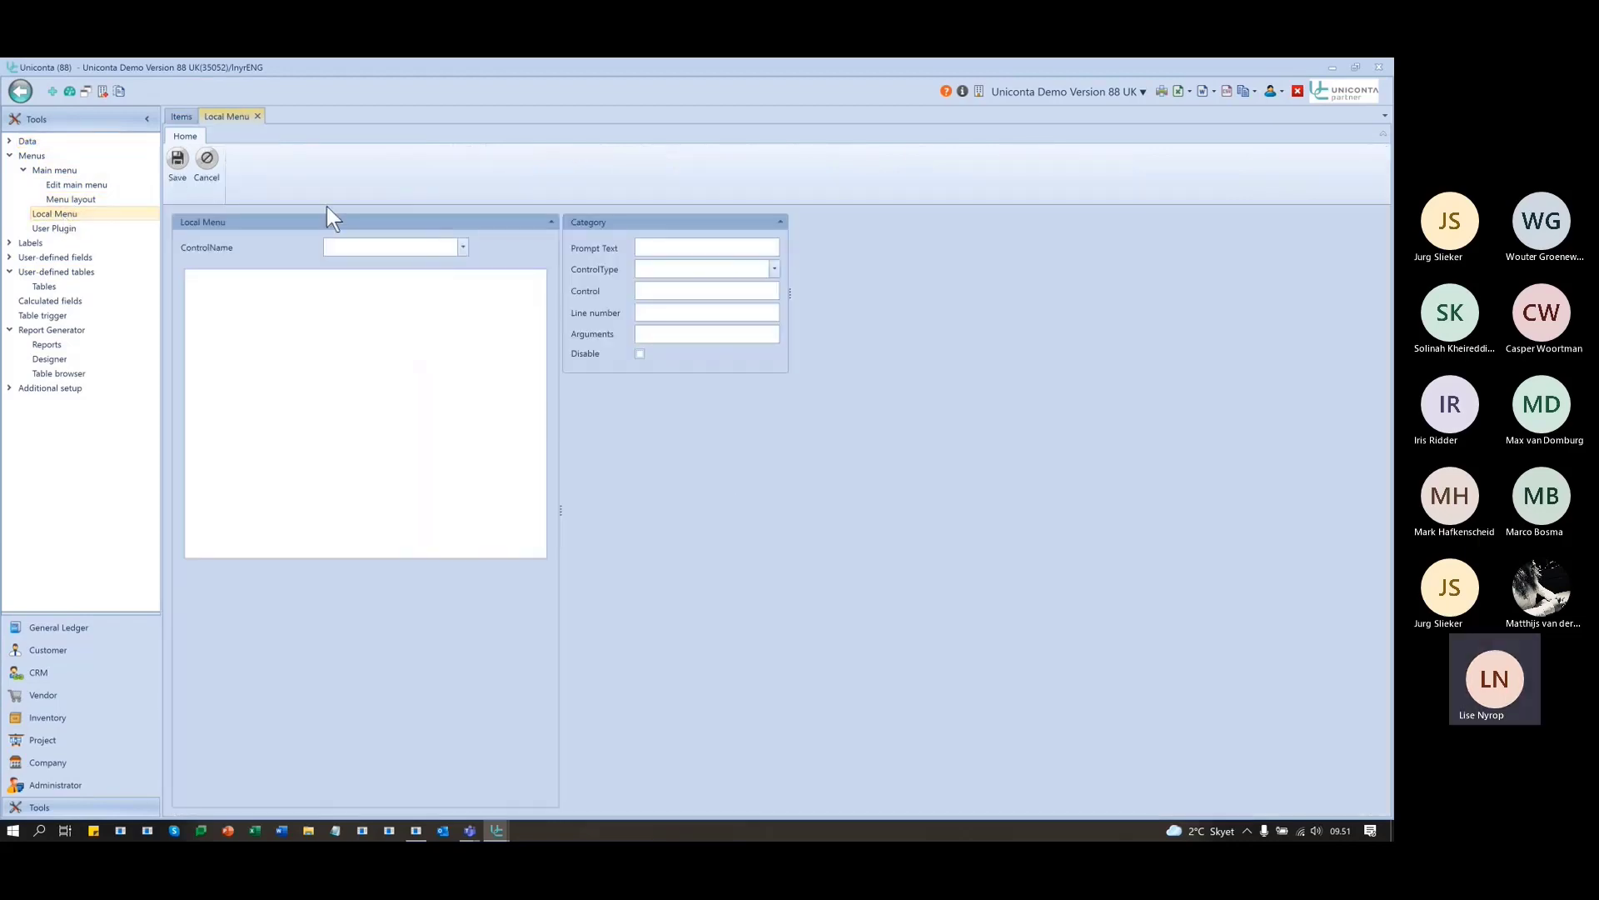
pyautogui.click(181, 117)
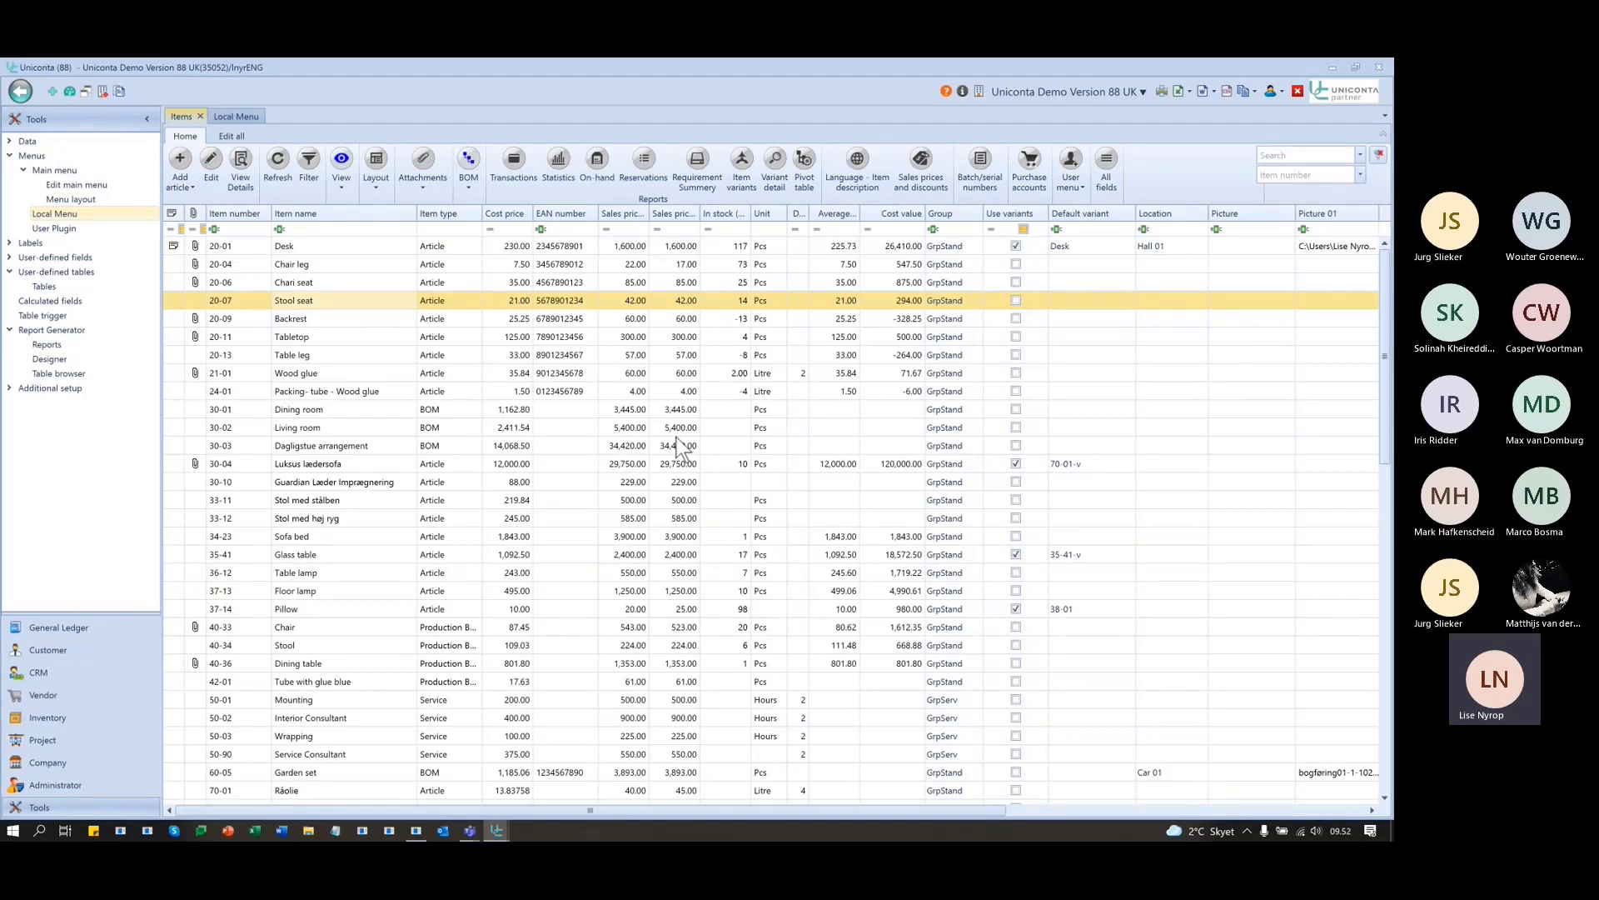
pyautogui.press('F12')
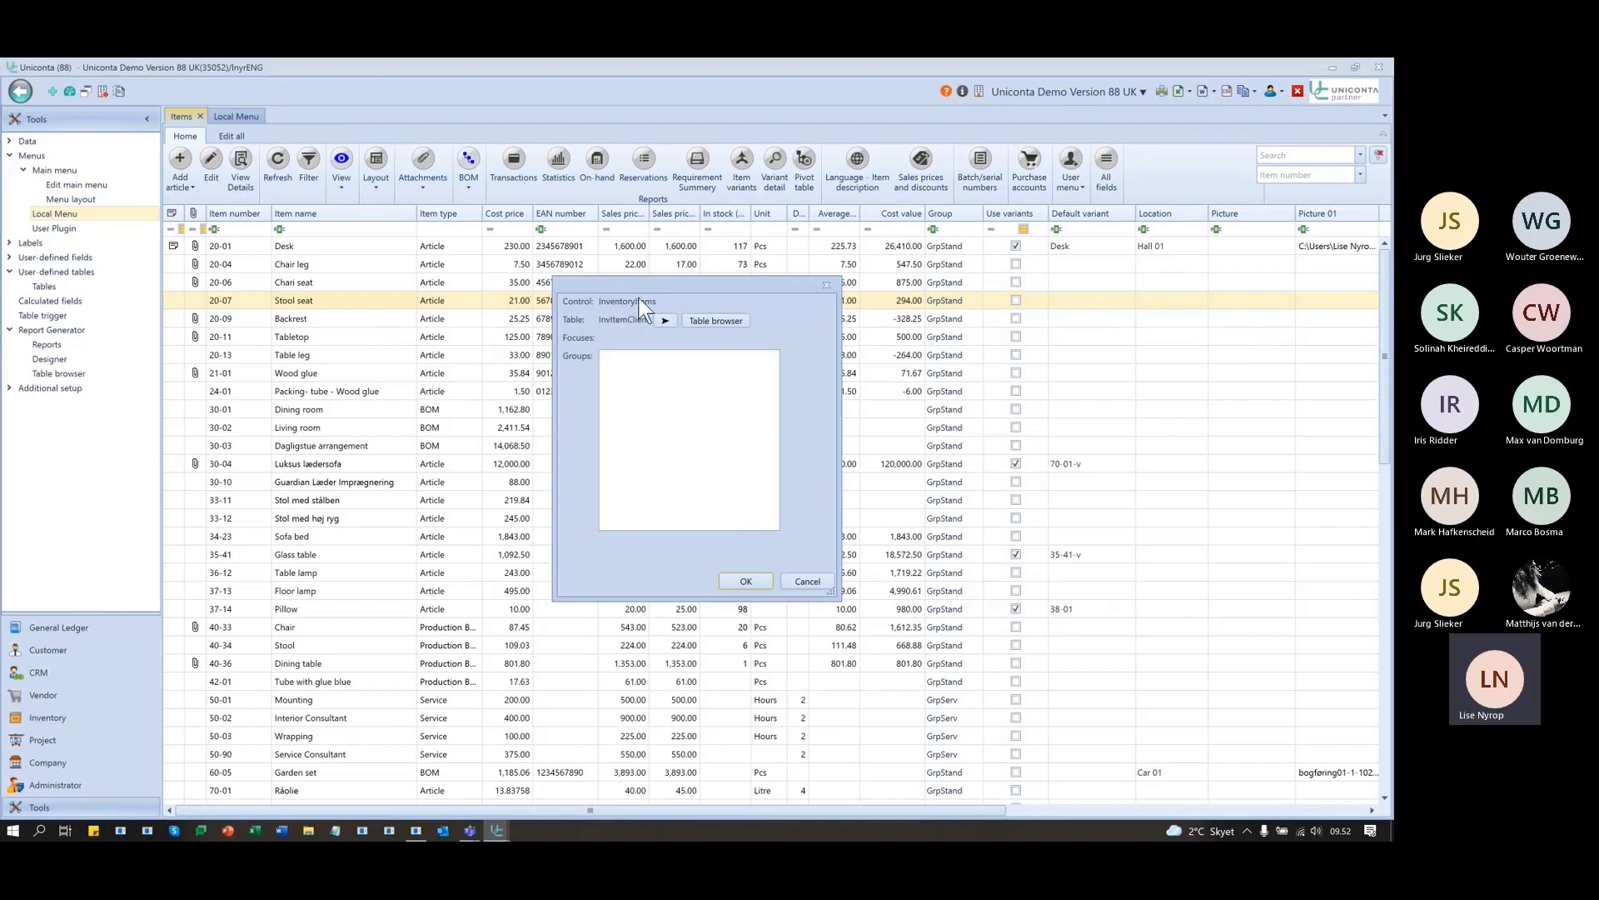
pyautogui.click(826, 286)
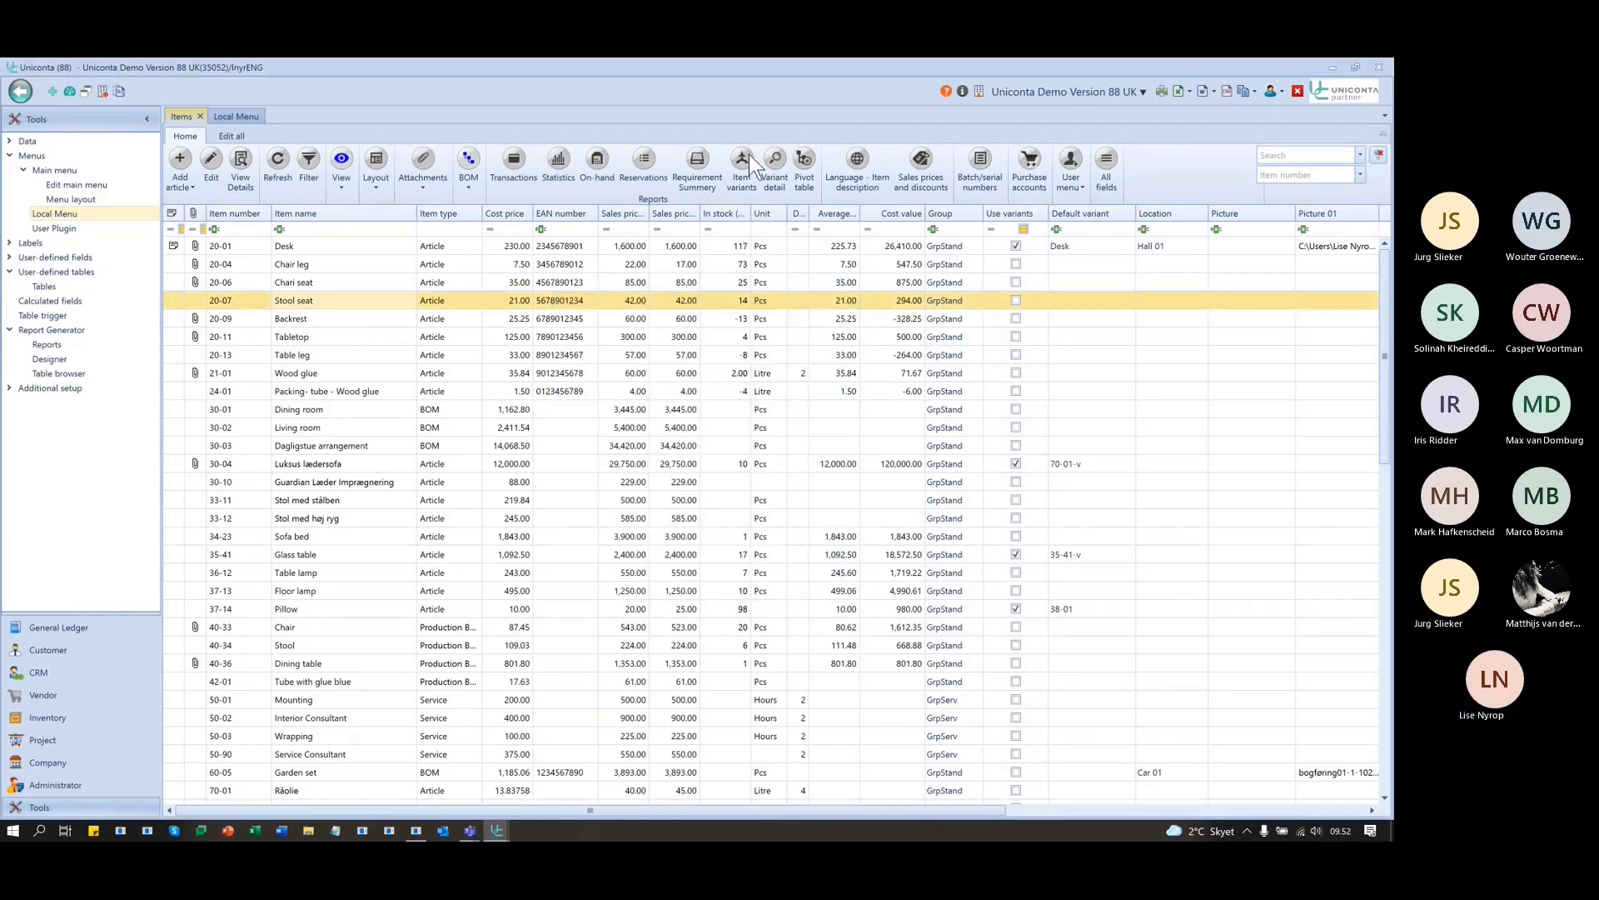
pyautogui.click(231, 116)
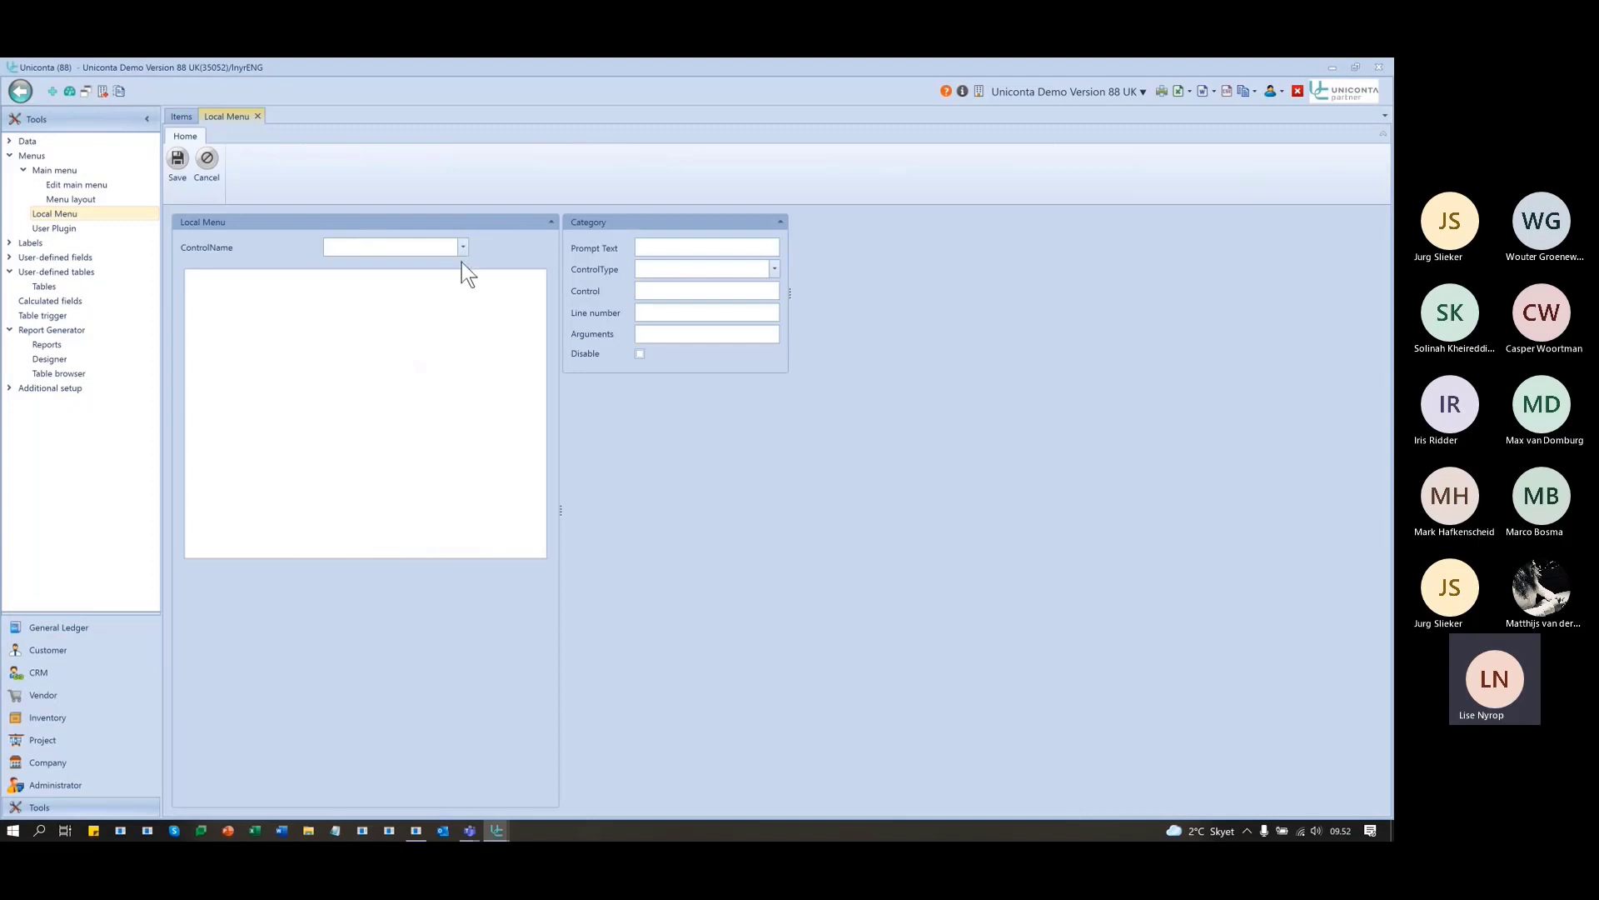
# - Choose InventoryItems as the control name in the Local Menu editor
pyautogui.write('Inventory')
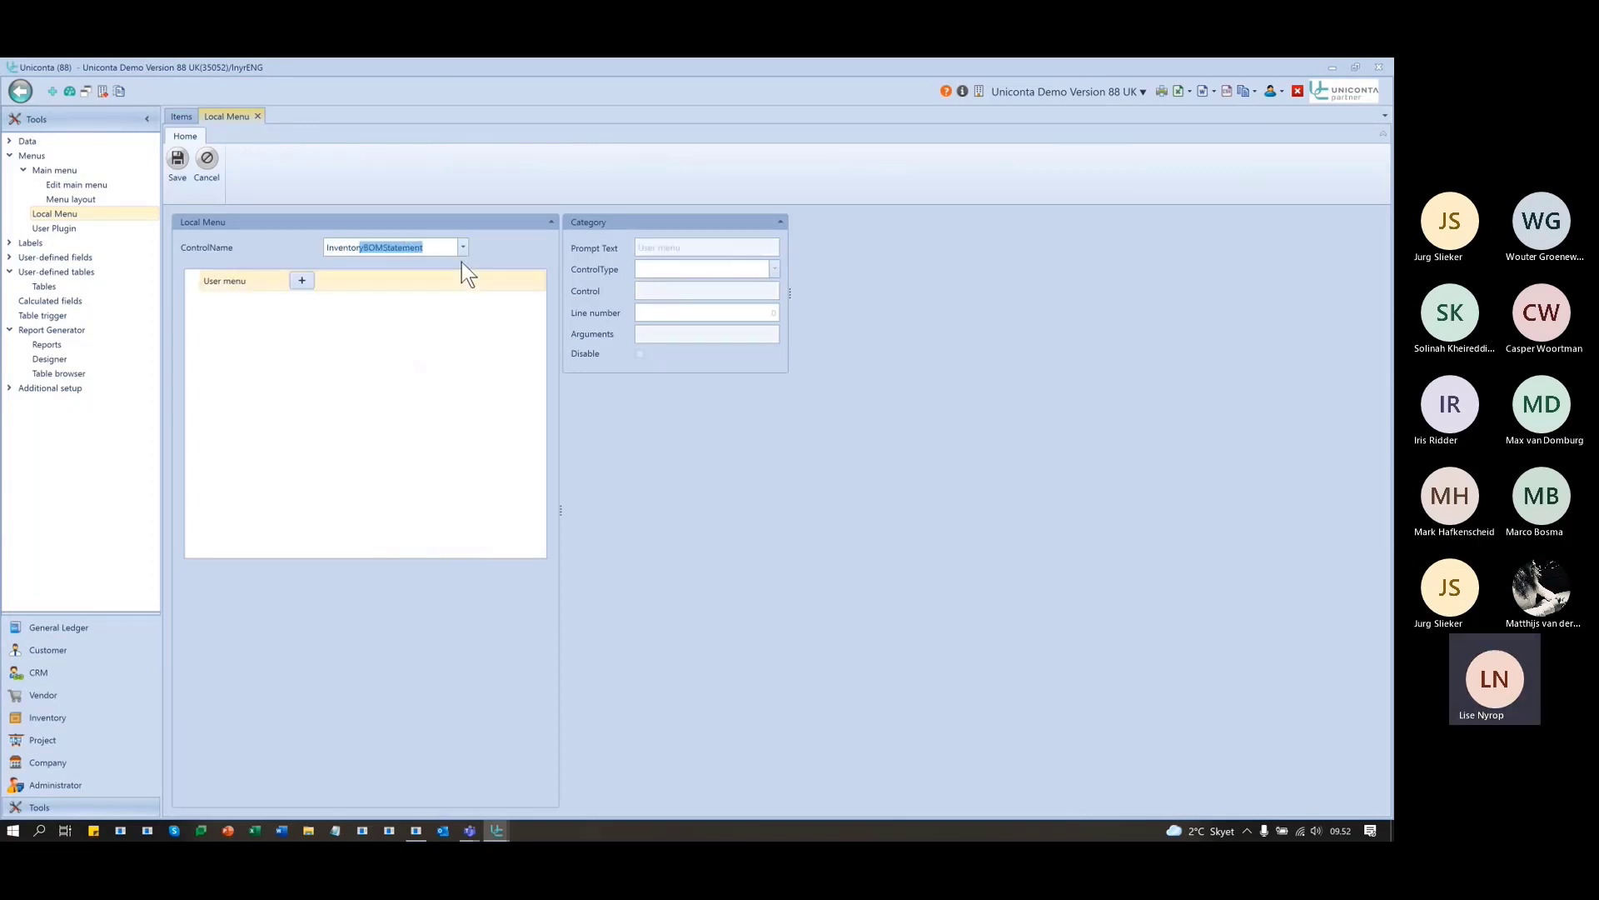
pyautogui.write('Ite')
pyautogui.click(462, 252)
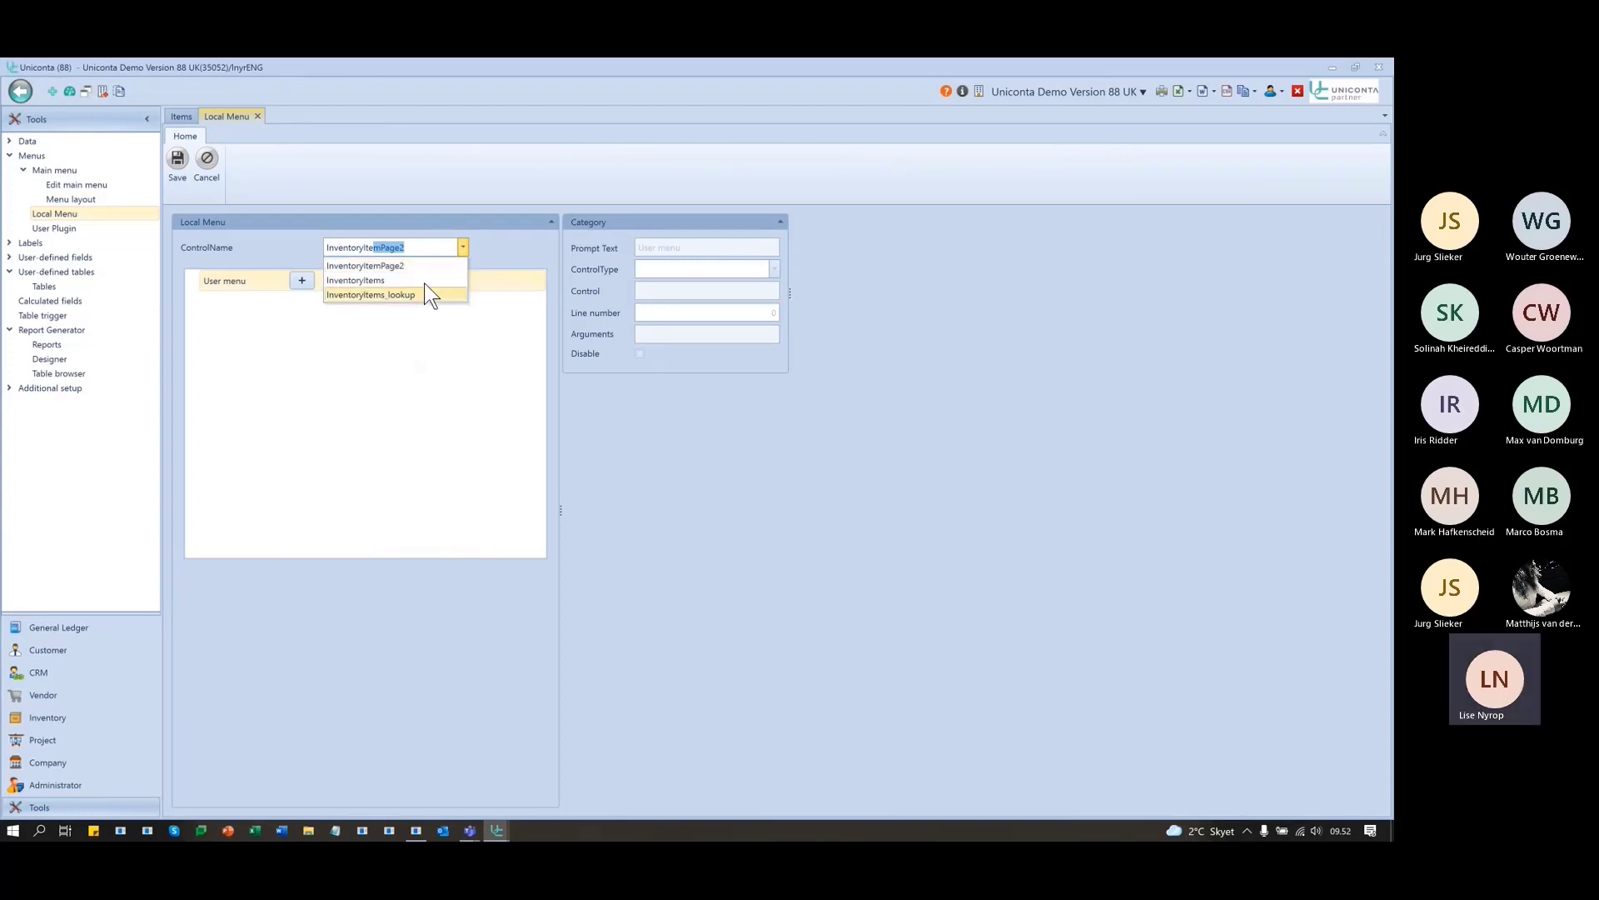
pyautogui.click(423, 281)
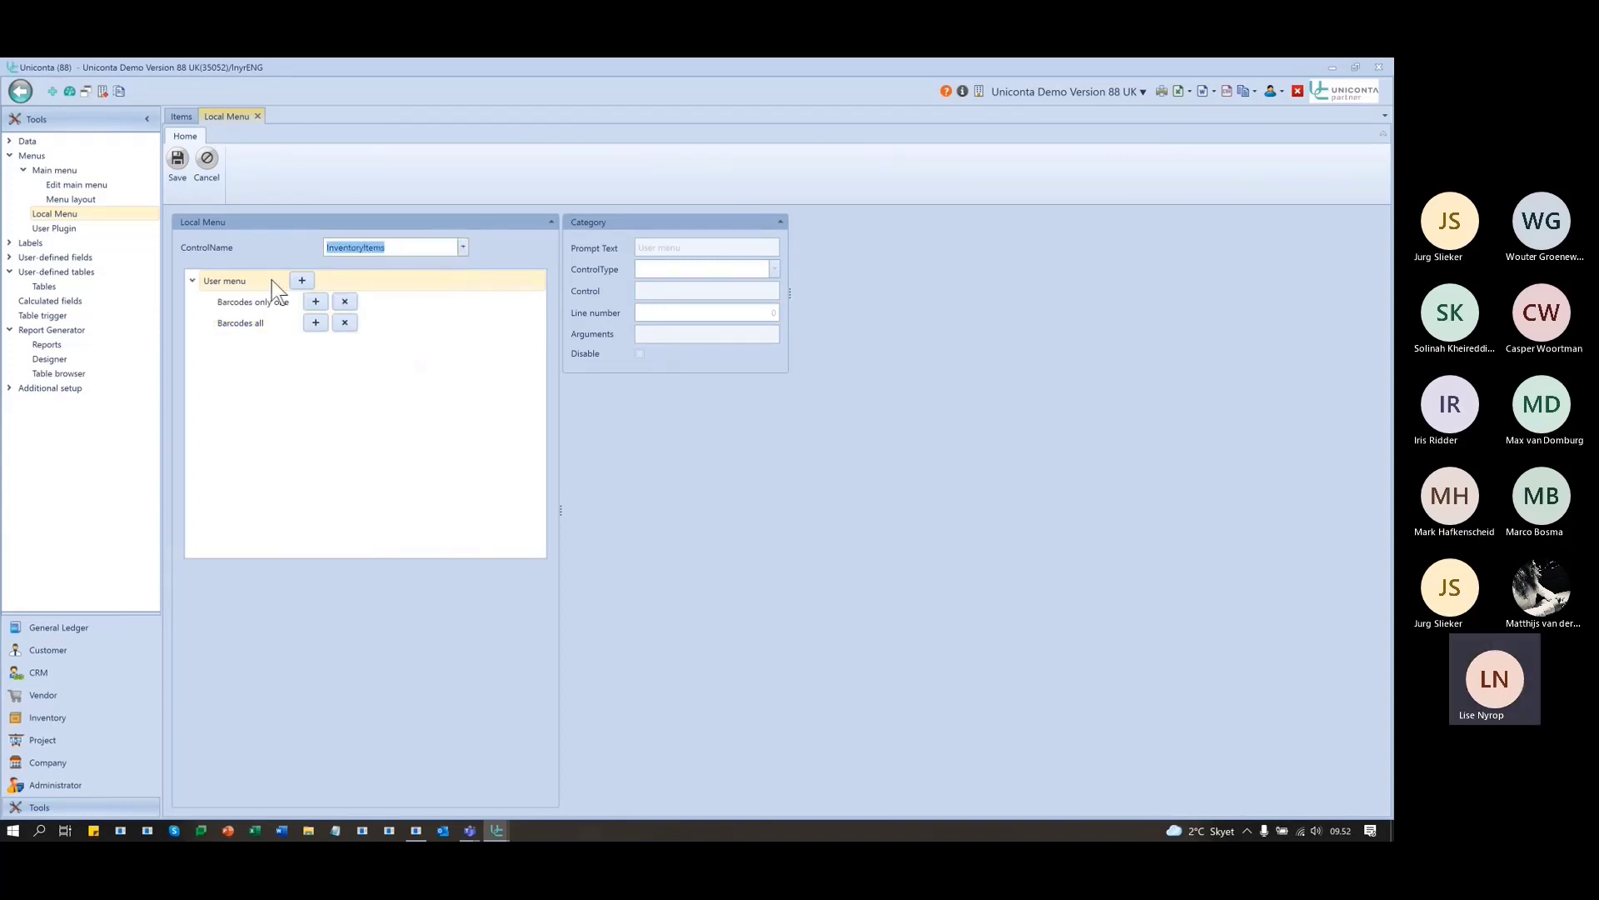
# - Add user menu entry 'Barcodes 2' as a ReportPreview of Barcodes2, and save
pyautogui.click(302, 280)
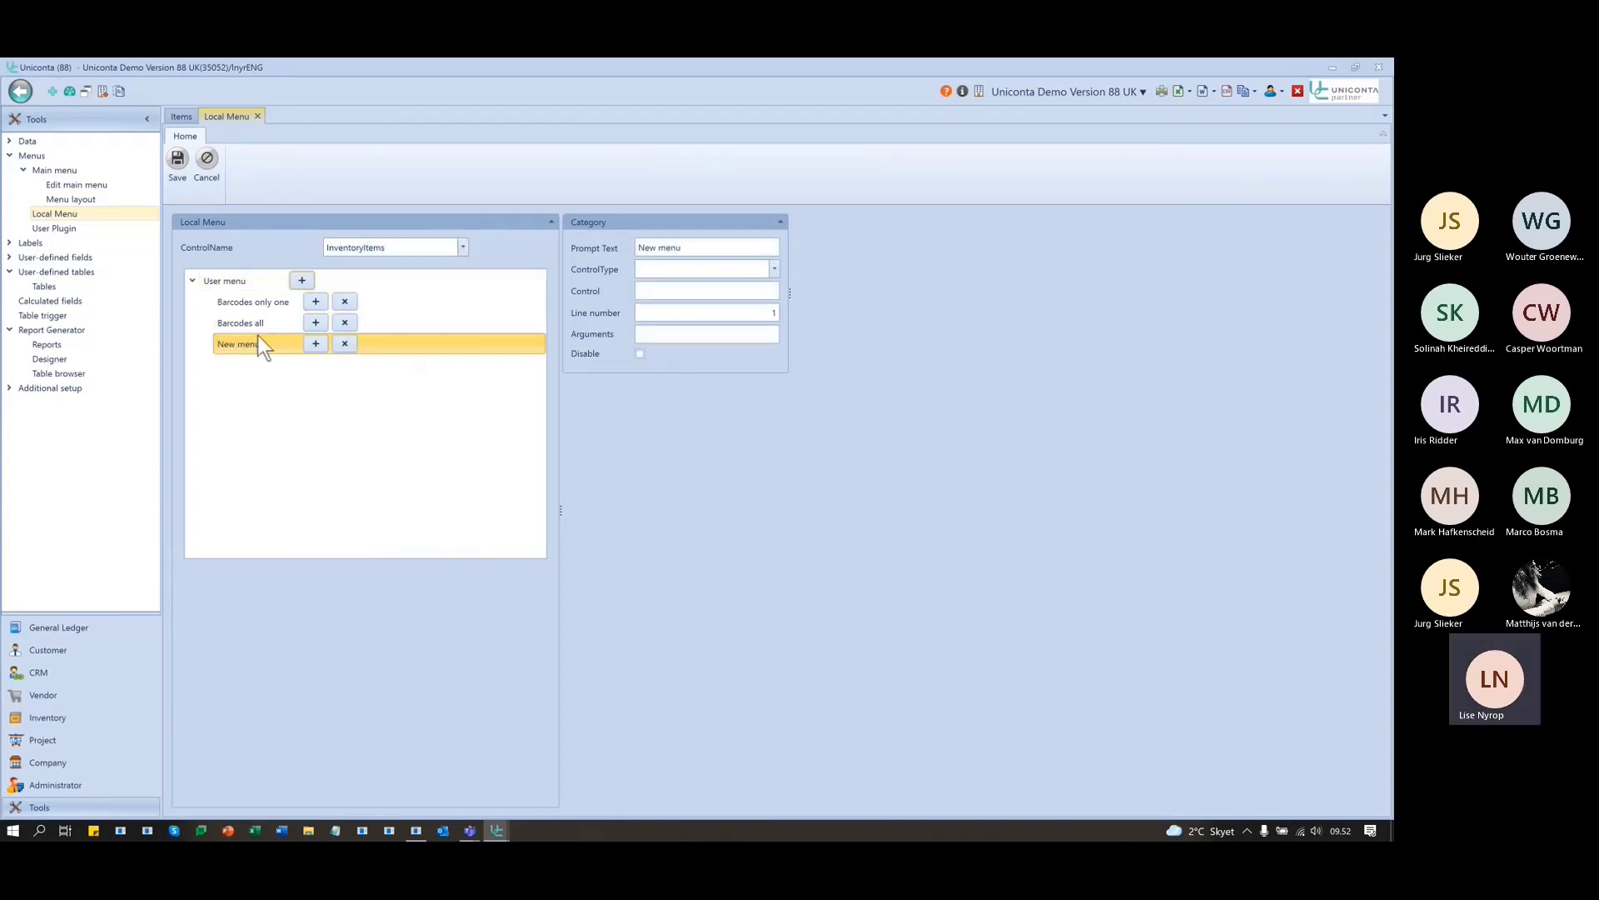
pyautogui.click(733, 247)
pyautogui.write('Barcod')
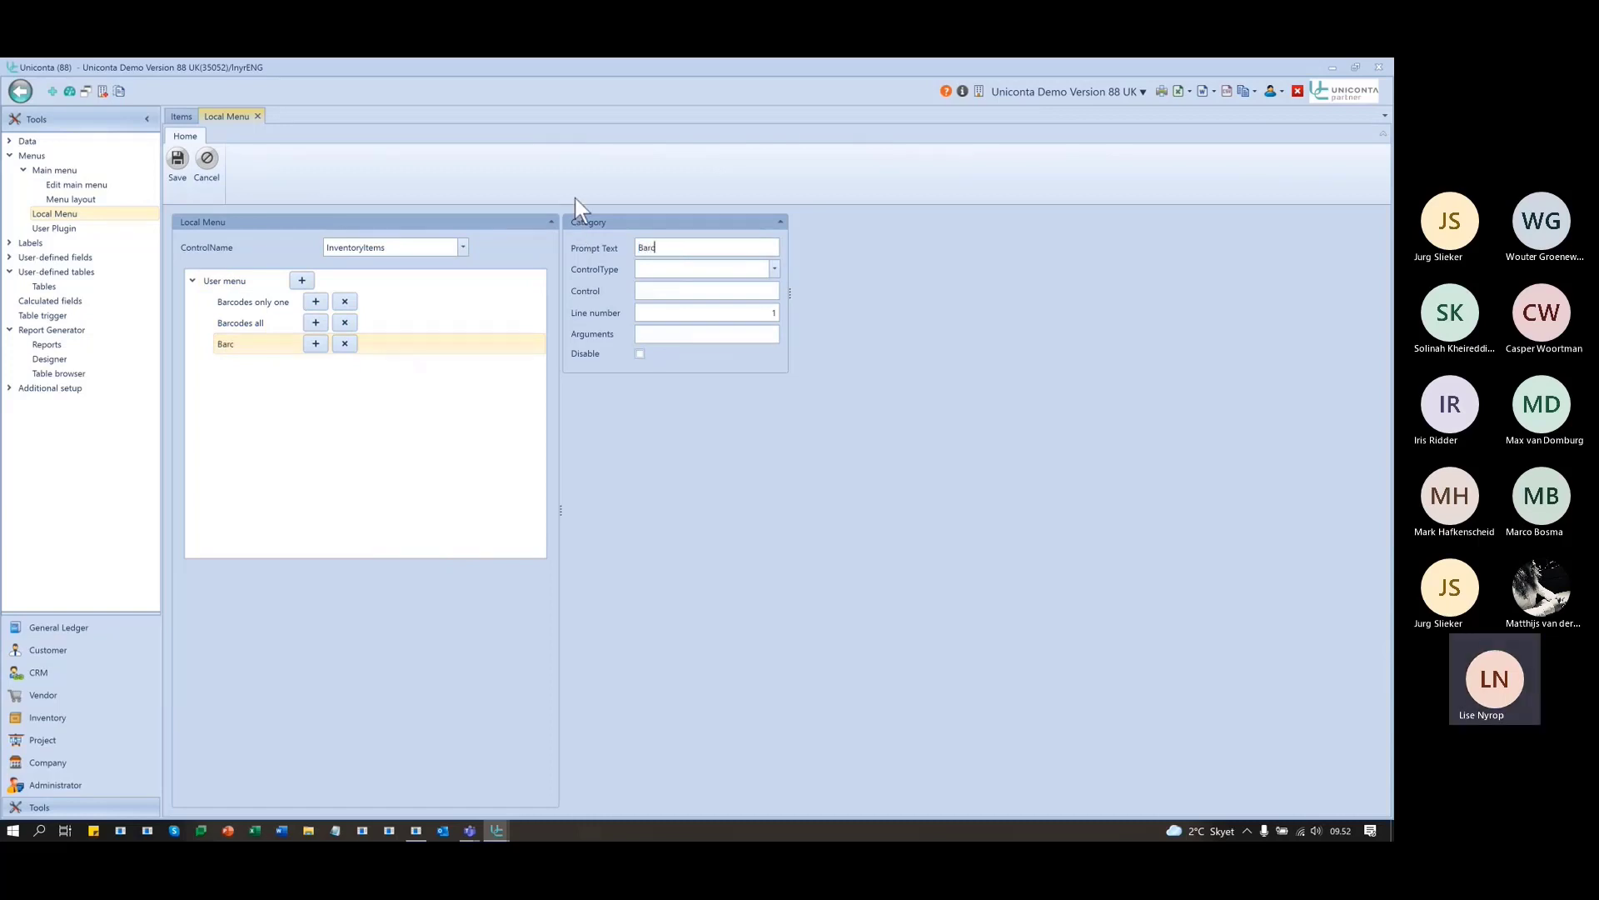
pyautogui.write('es')
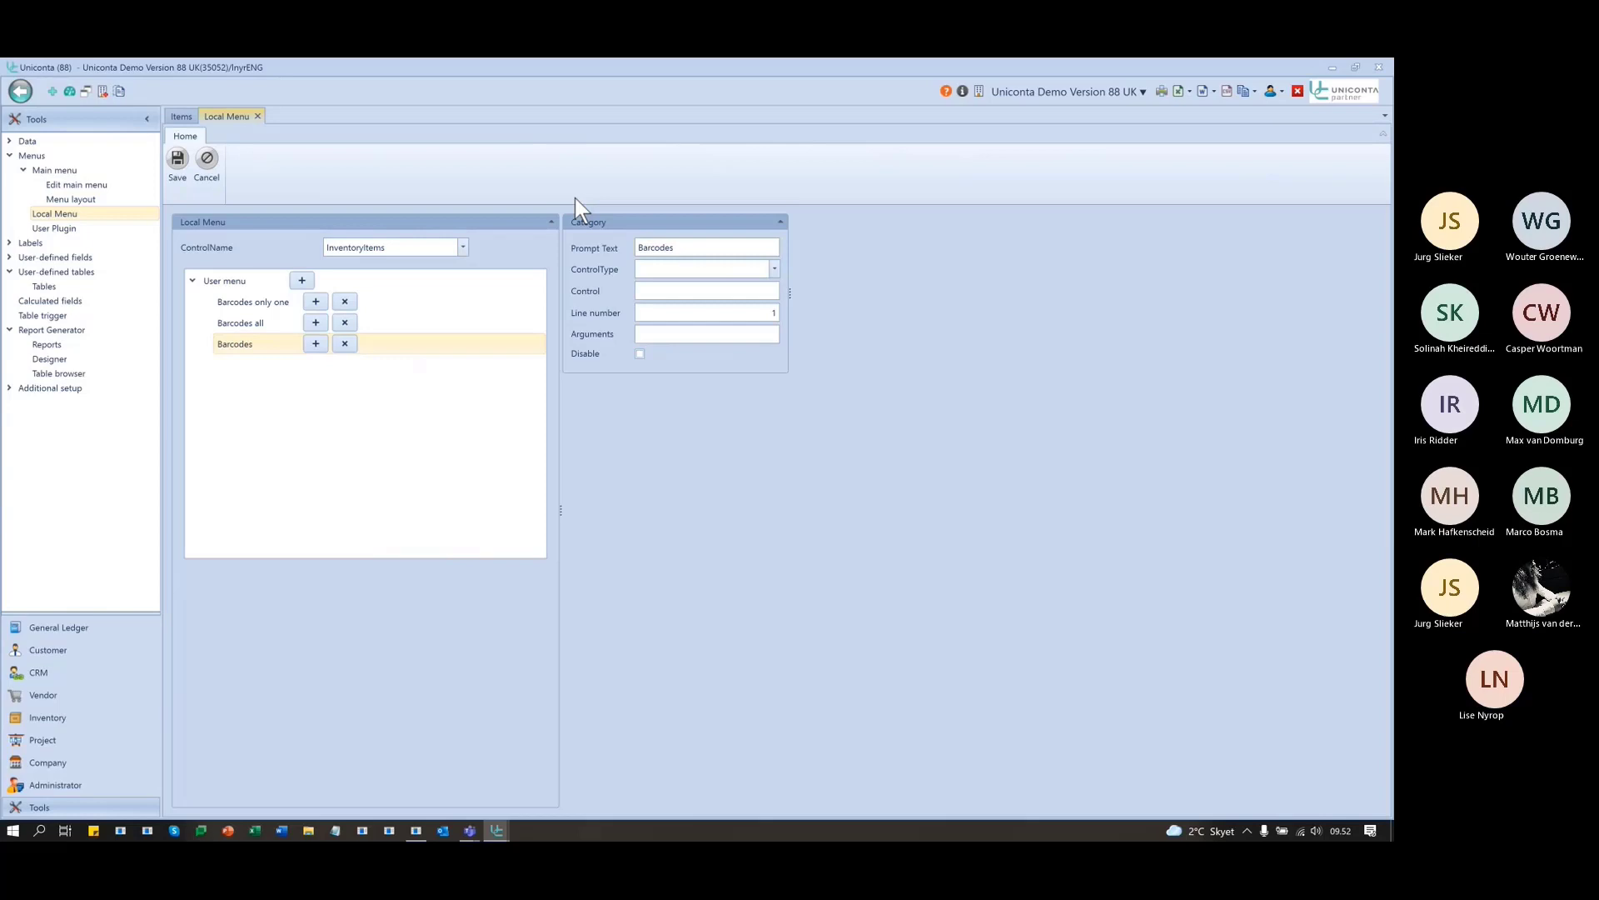
pyautogui.write(' 2')
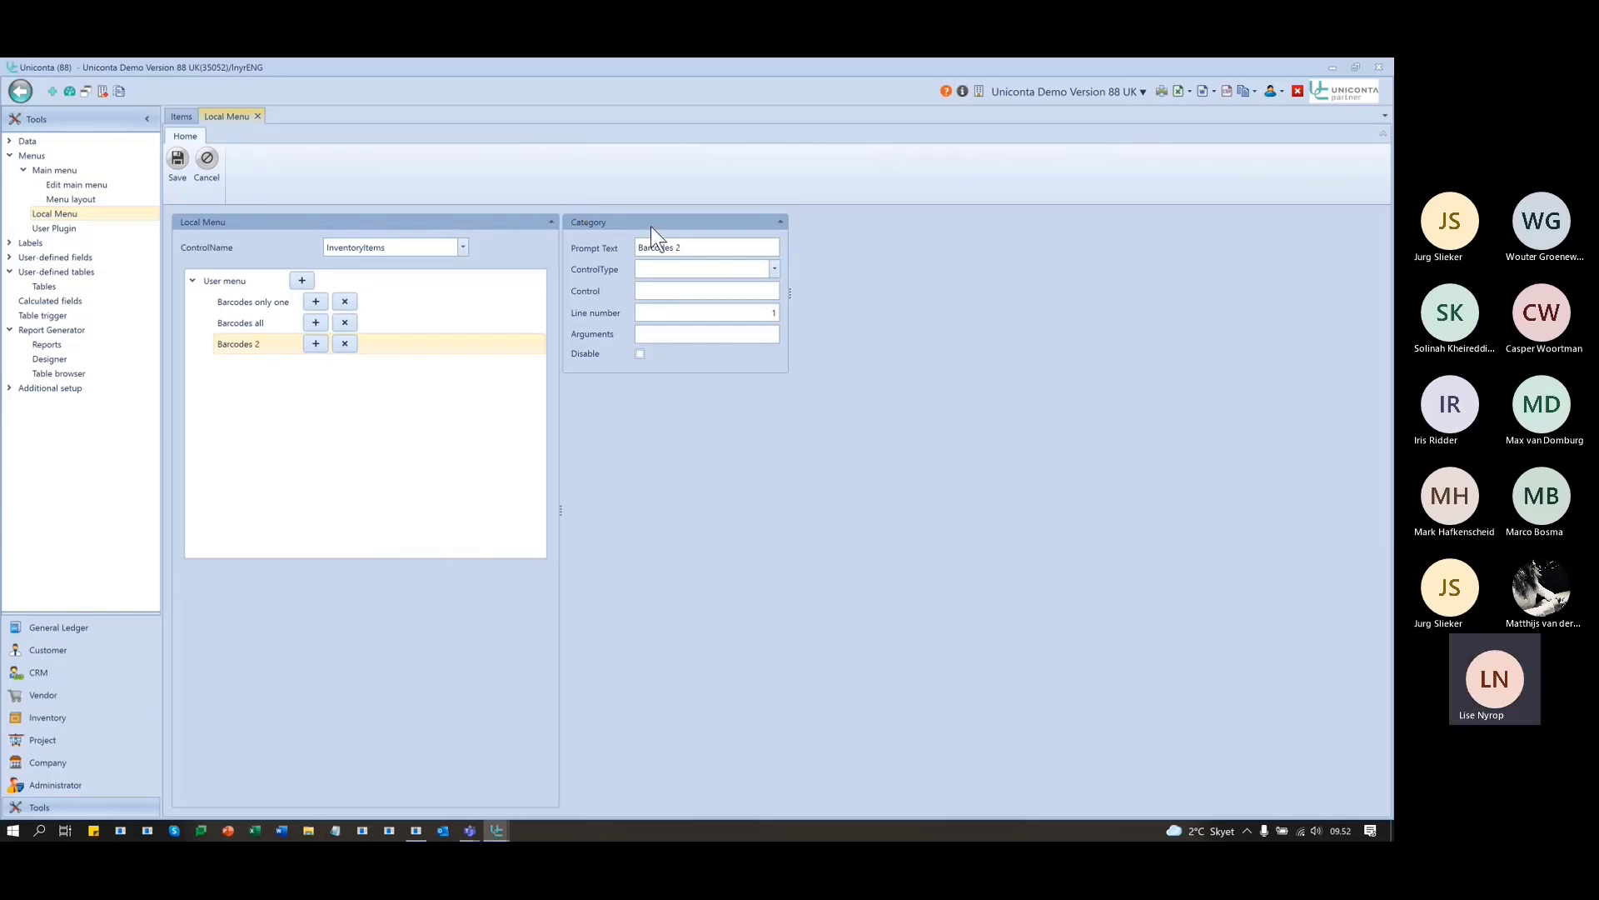
pyautogui.click(762, 275)
pyautogui.click(743, 287)
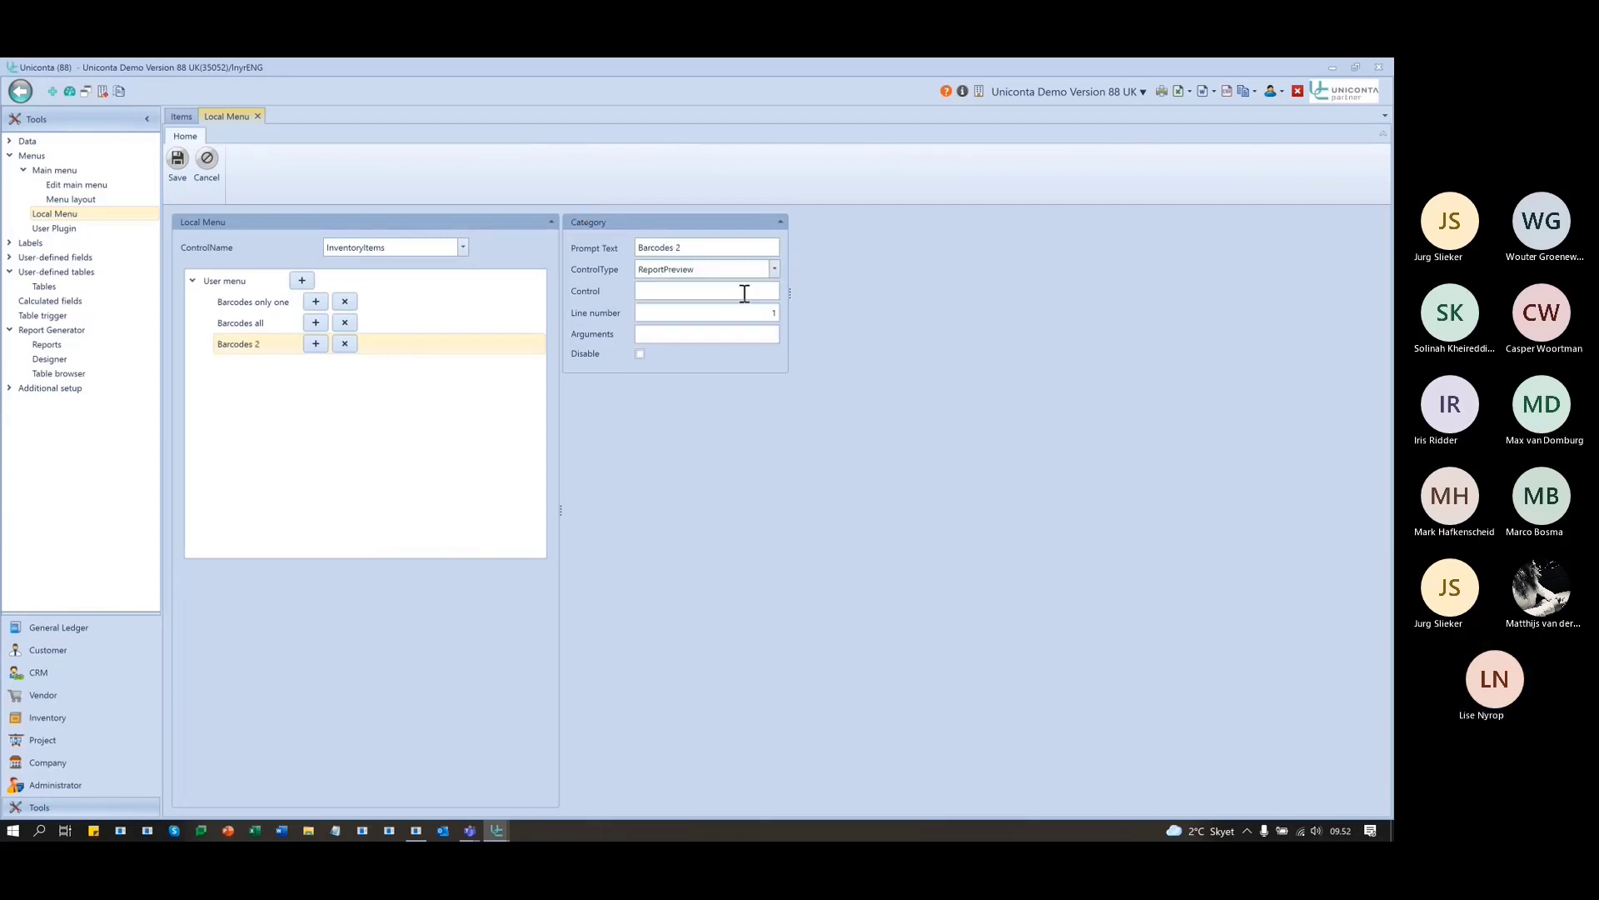
pyautogui.click(700, 289)
pyautogui.write('Barcodes2')
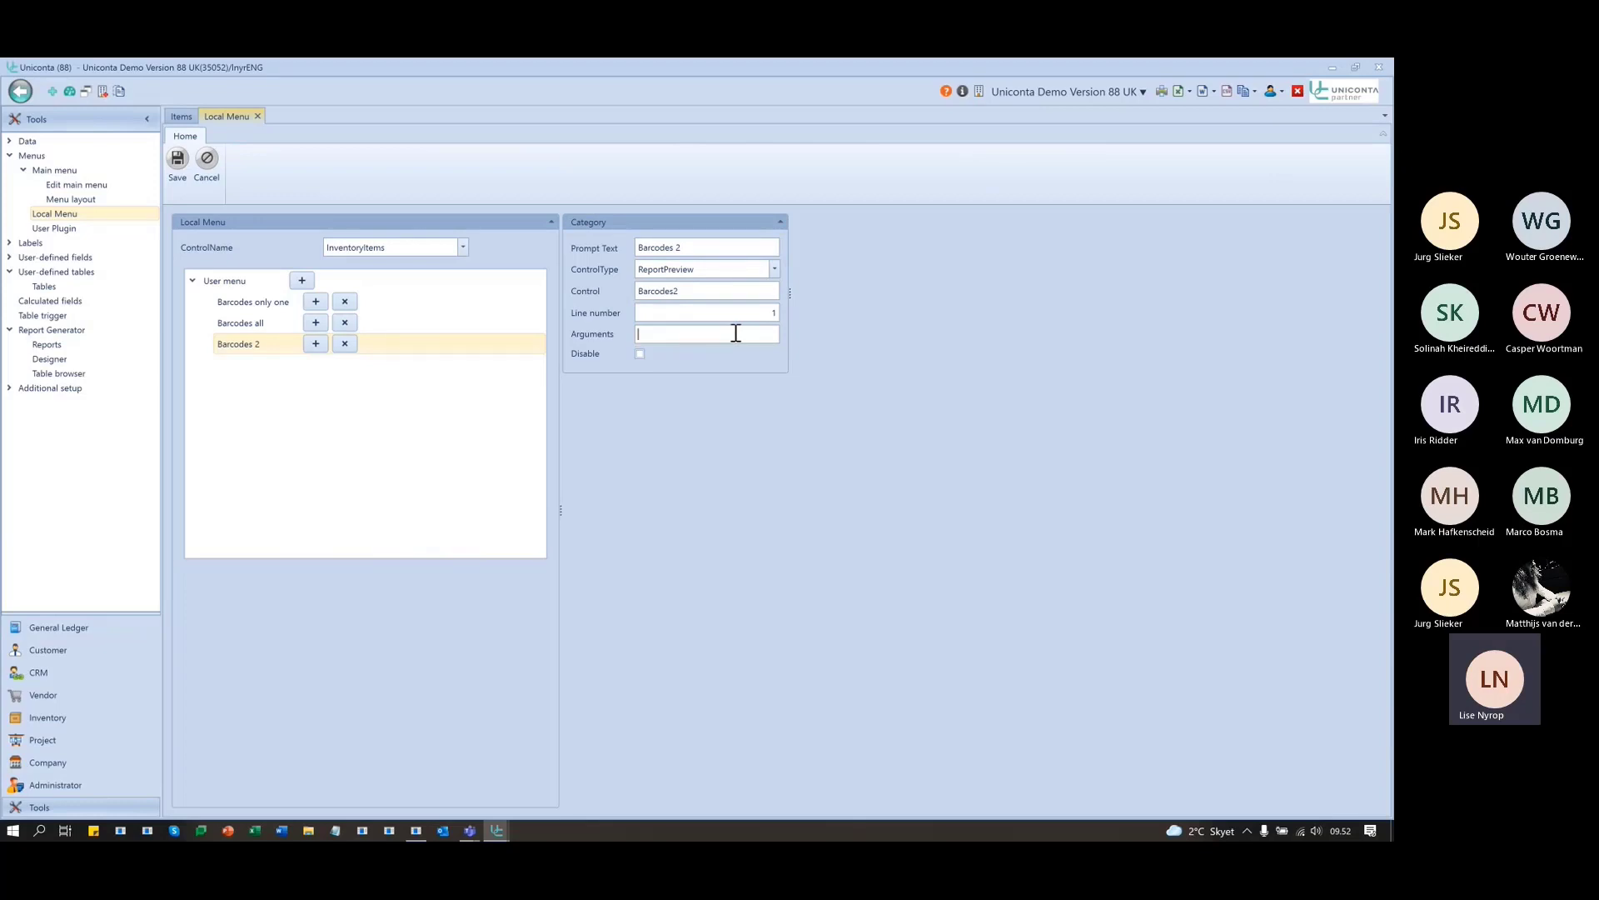
pyautogui.click(177, 164)
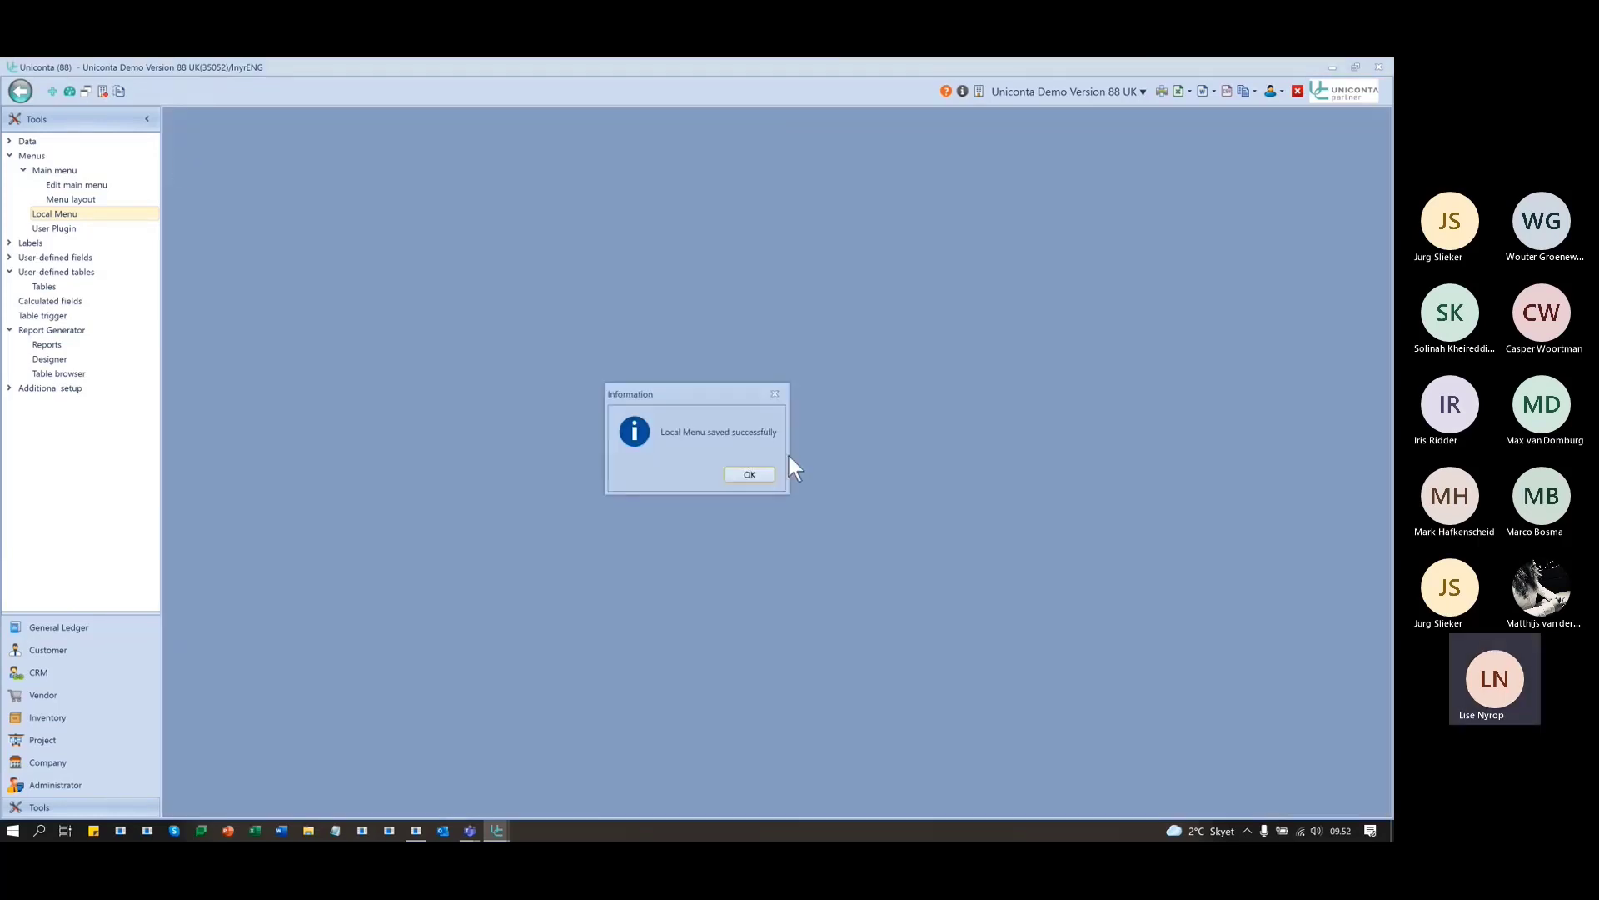
pyautogui.click(760, 473)
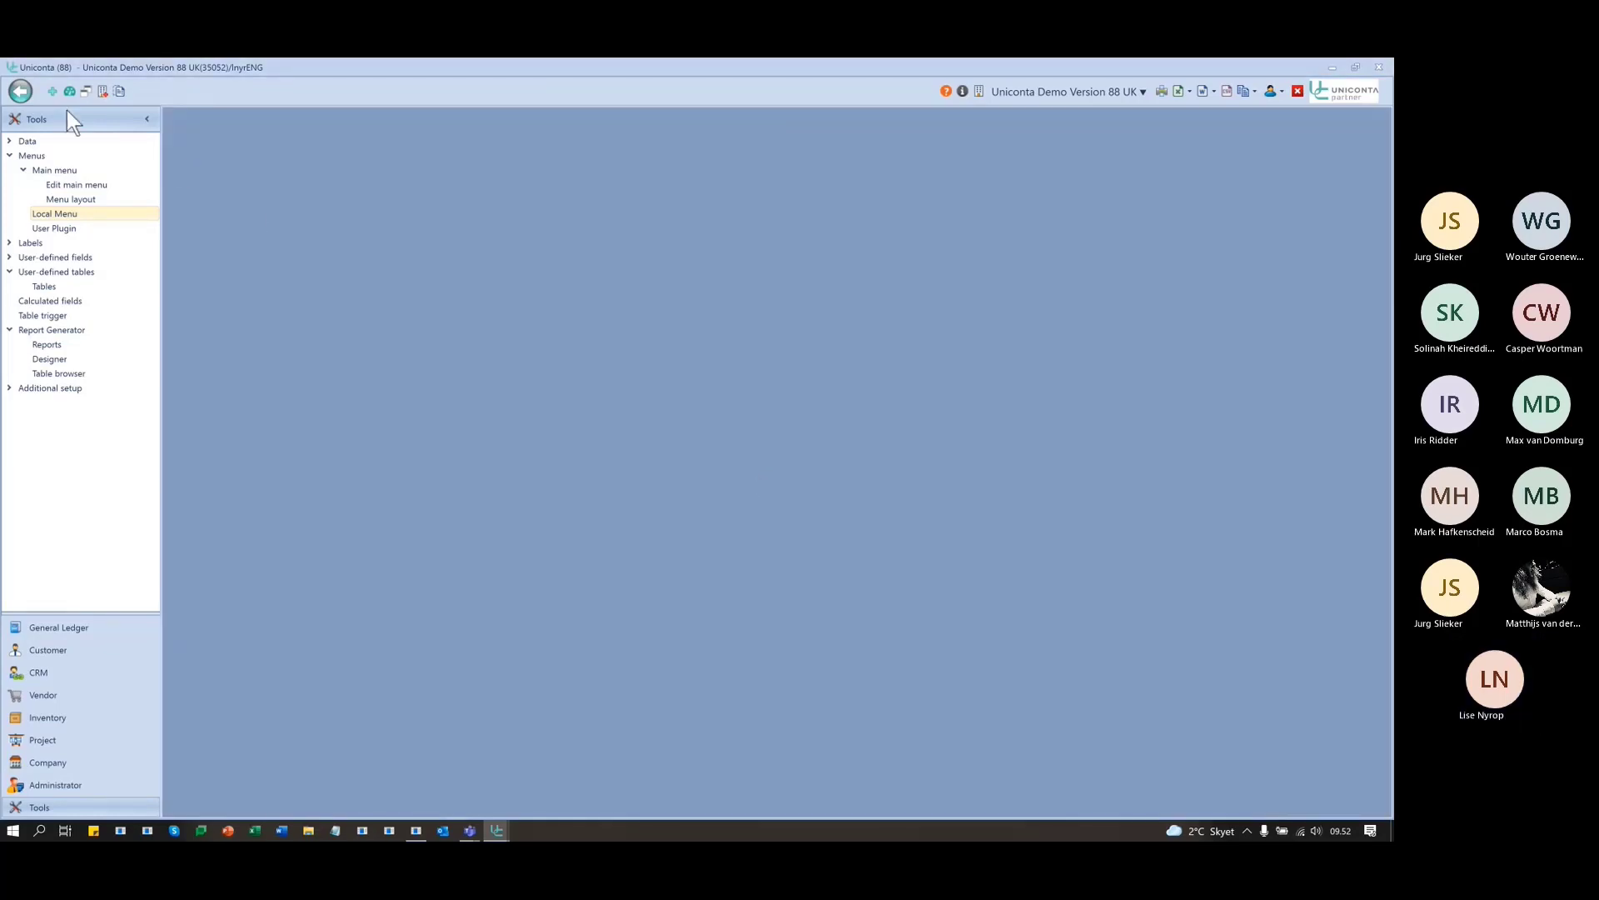
# - From Inventory Items, preview the 79-page Barcodes 2 label report for all items, then close it
pyautogui.click(64, 714)
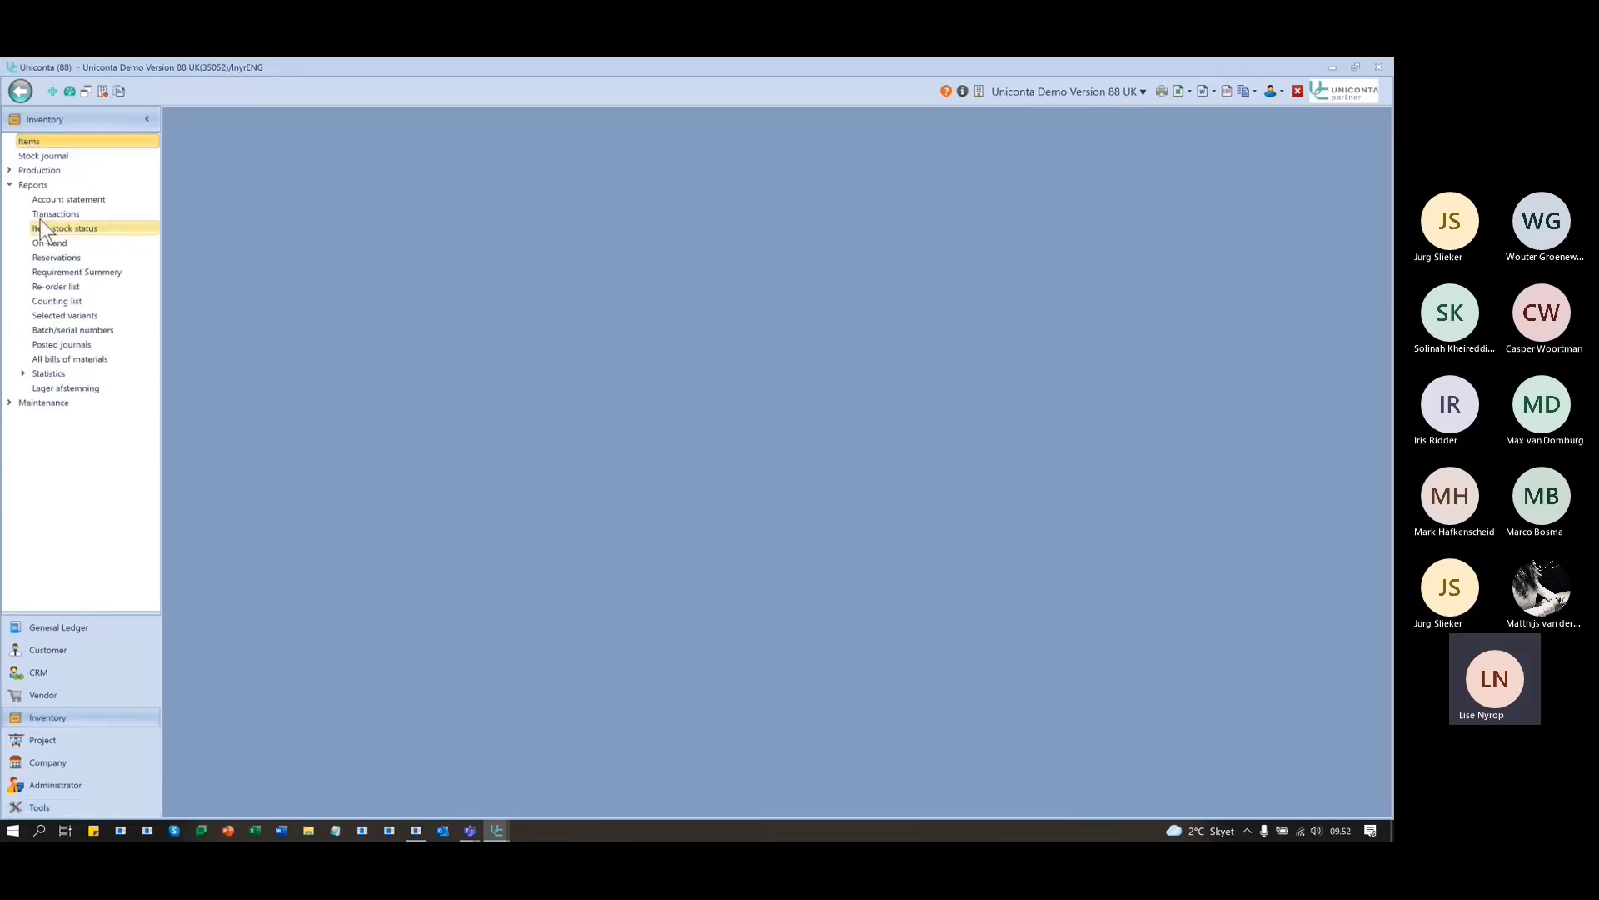
pyautogui.click(30, 140)
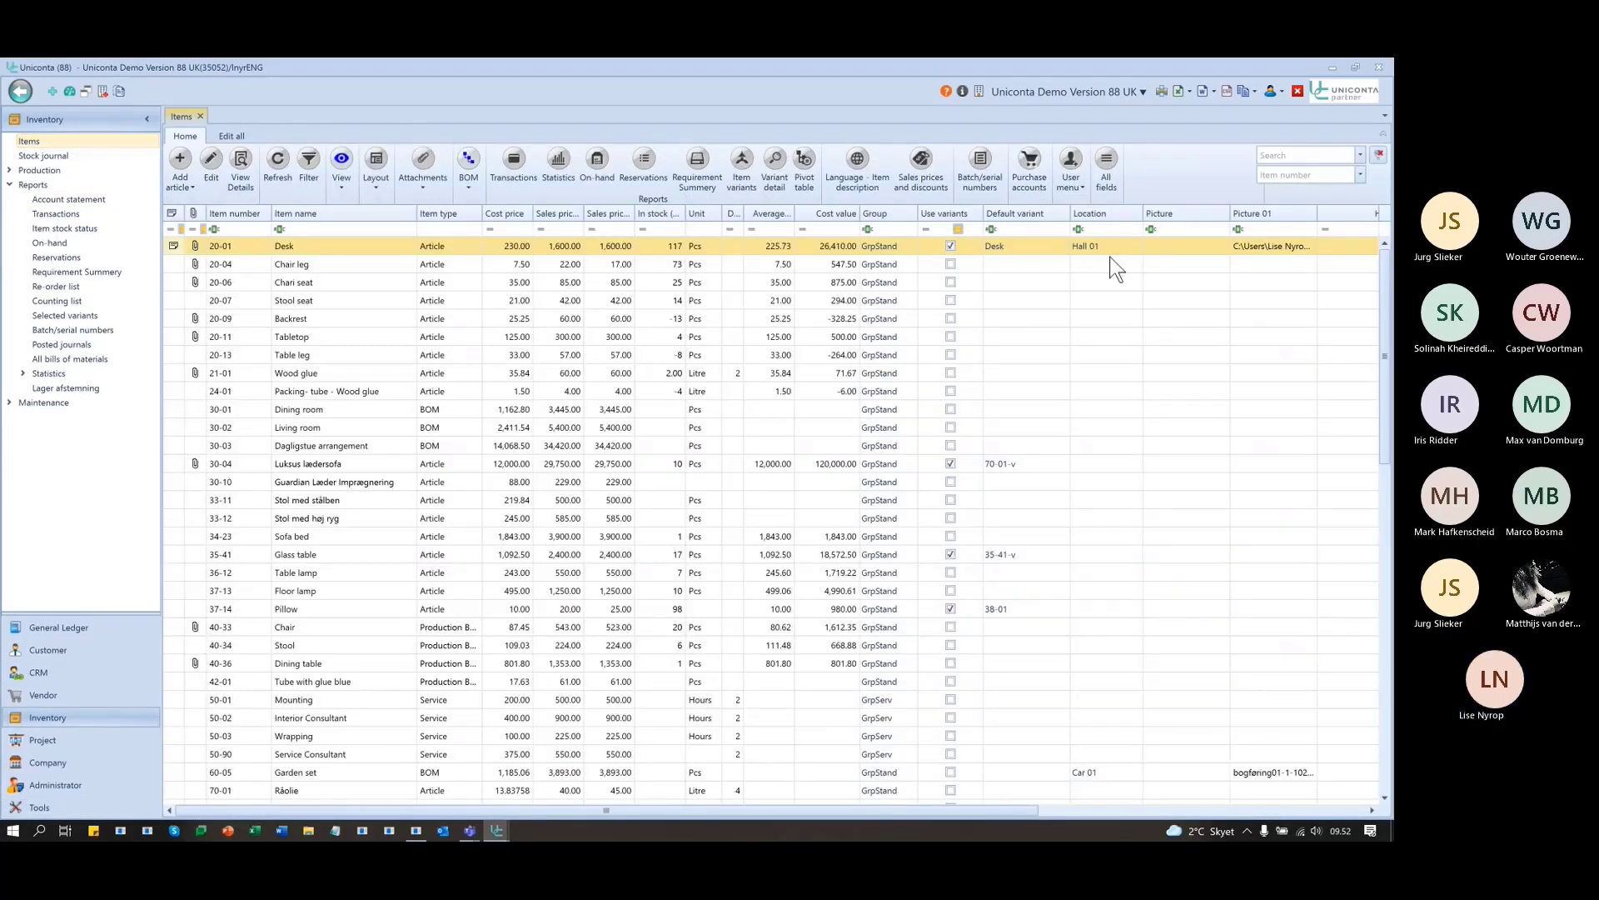
pyautogui.click(1075, 184)
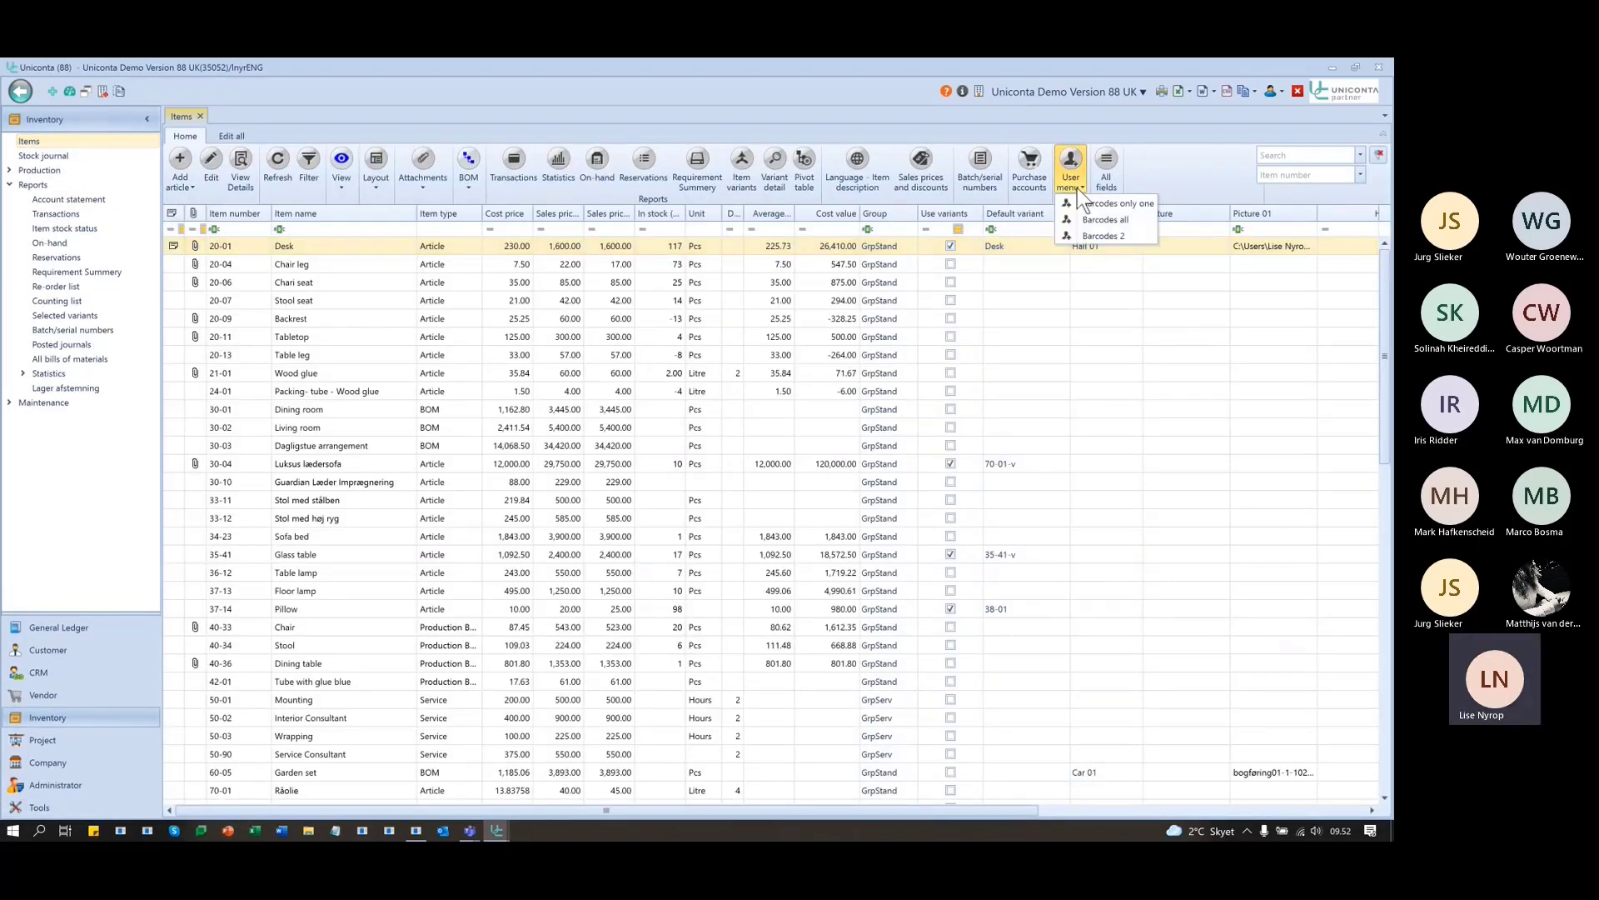
pyautogui.click(1104, 236)
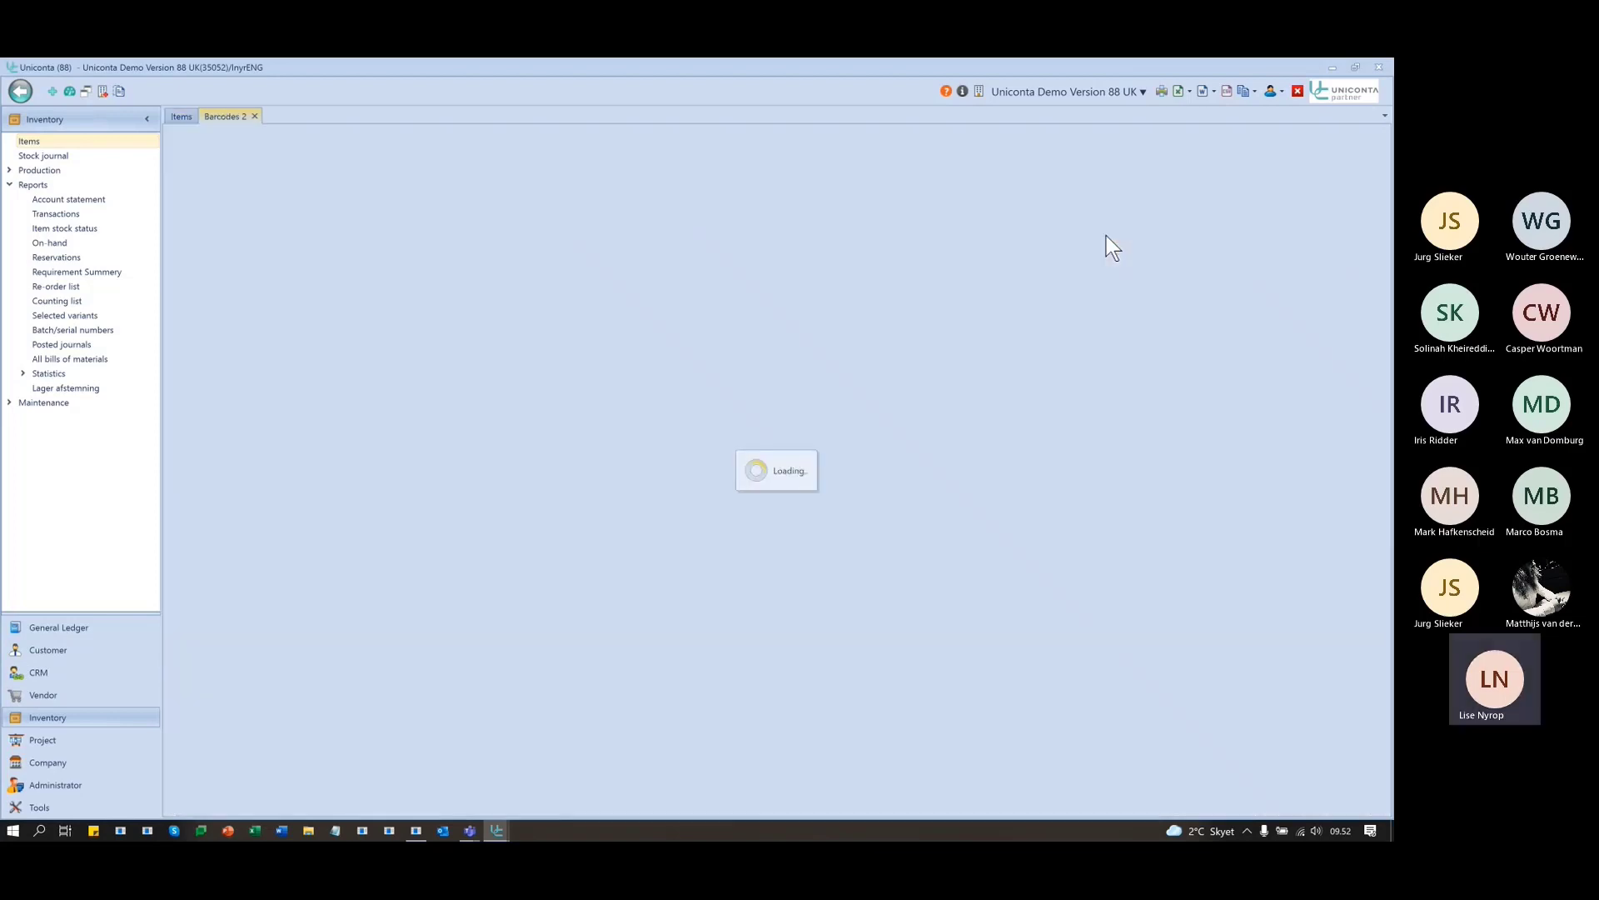
pyautogui.scroll(-10, 645, 491)
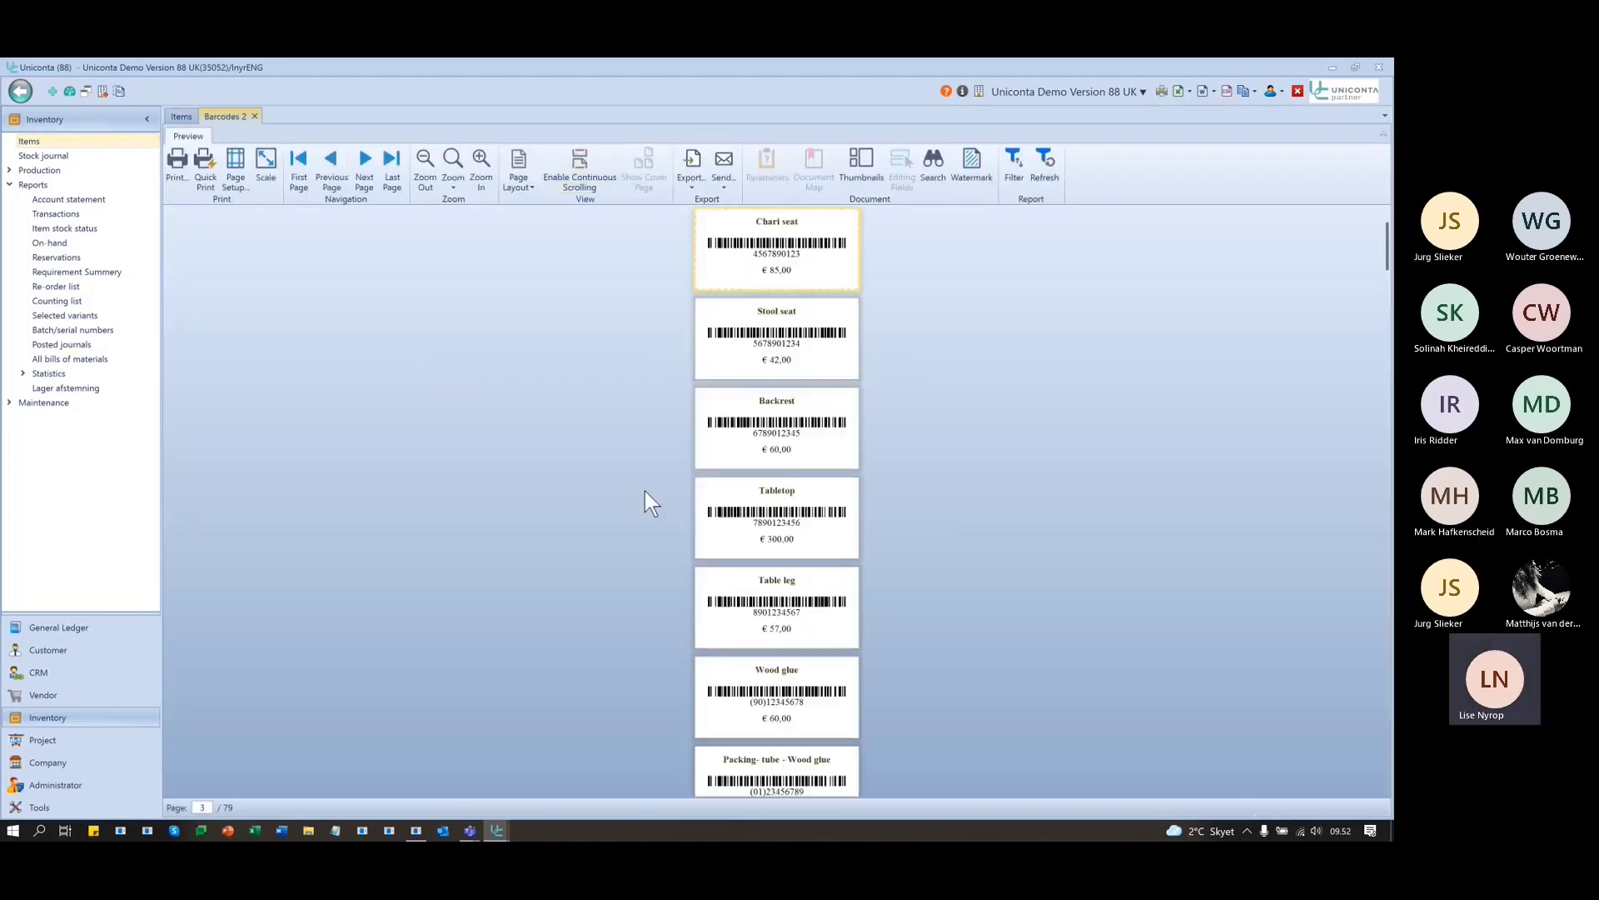
pyautogui.scroll(-13, 642, 493)
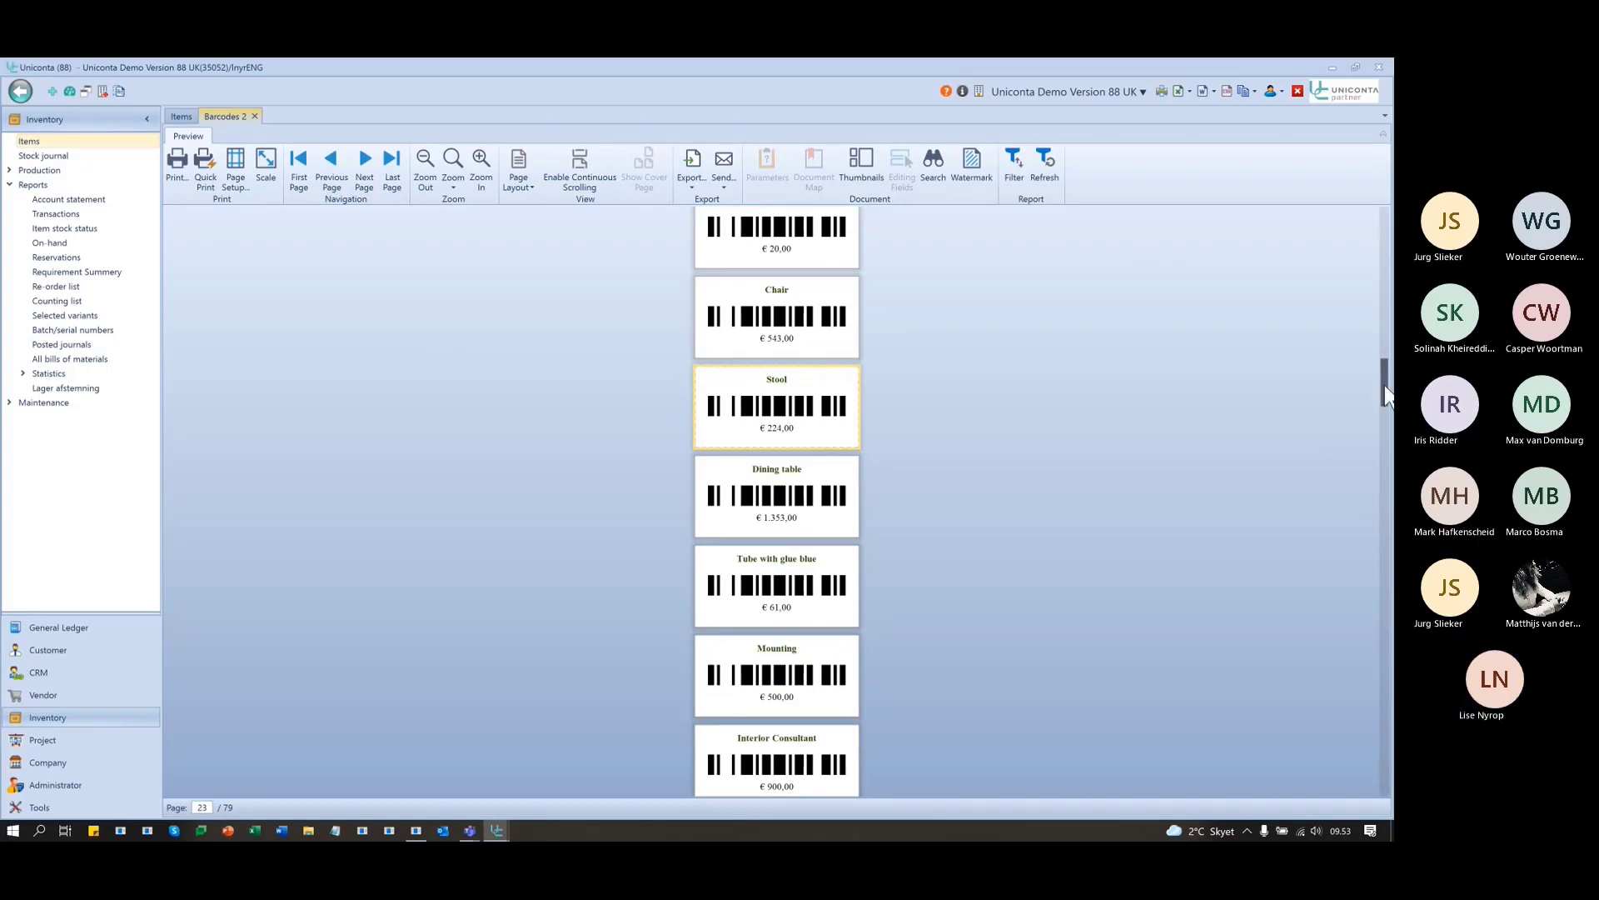
pyautogui.moveTo(1387, 391); pyautogui.dragTo(1341, 183)
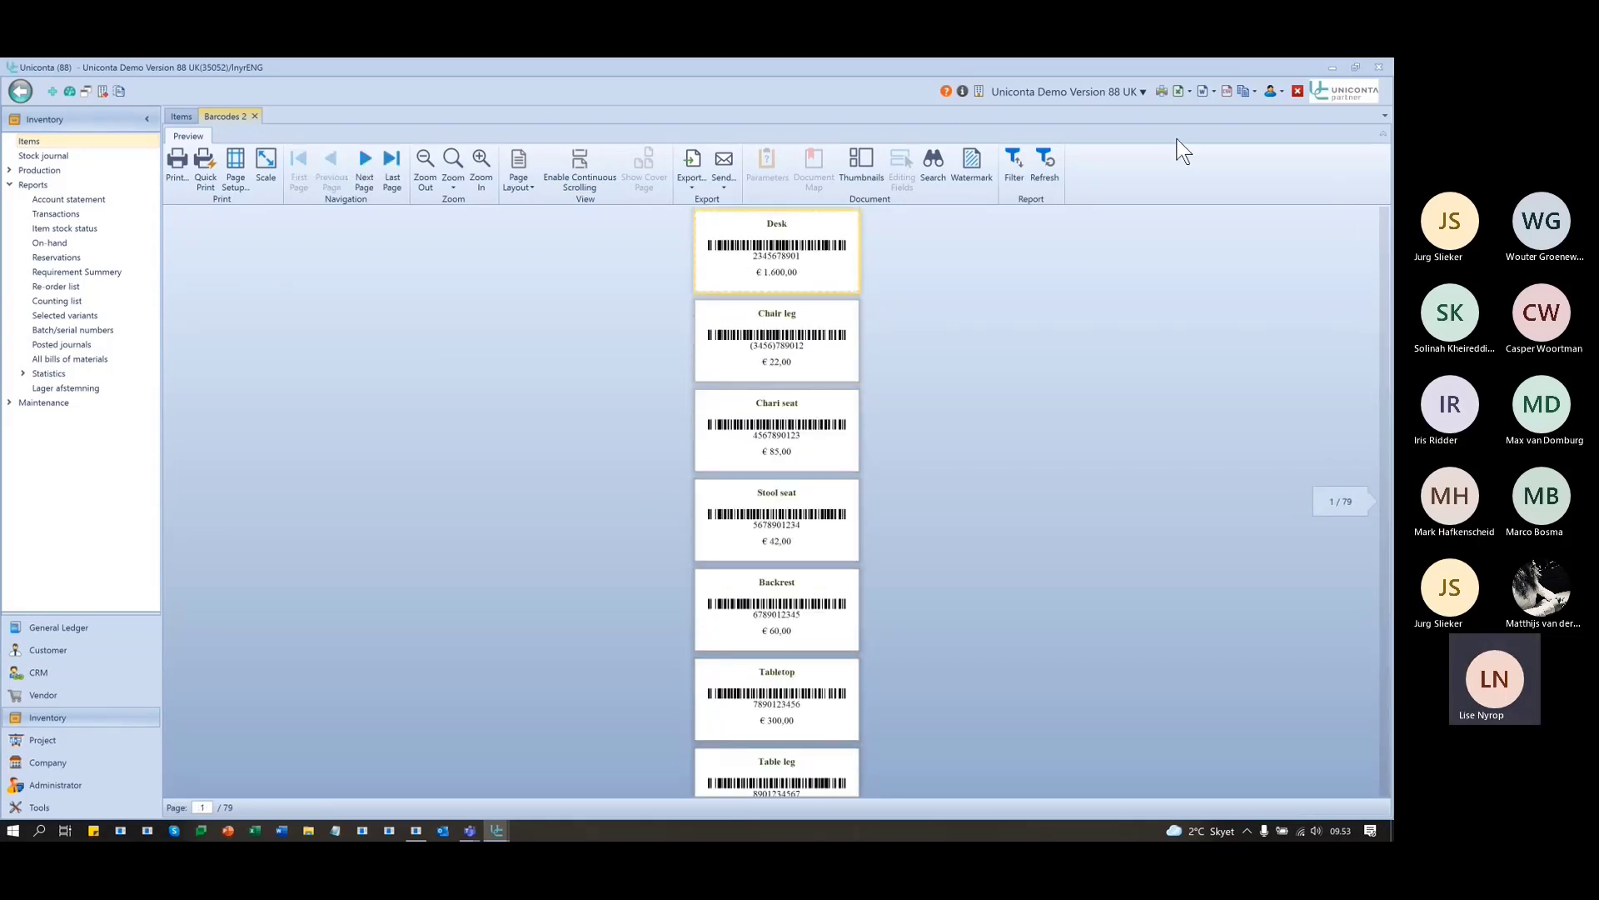
pyautogui.click(255, 116)
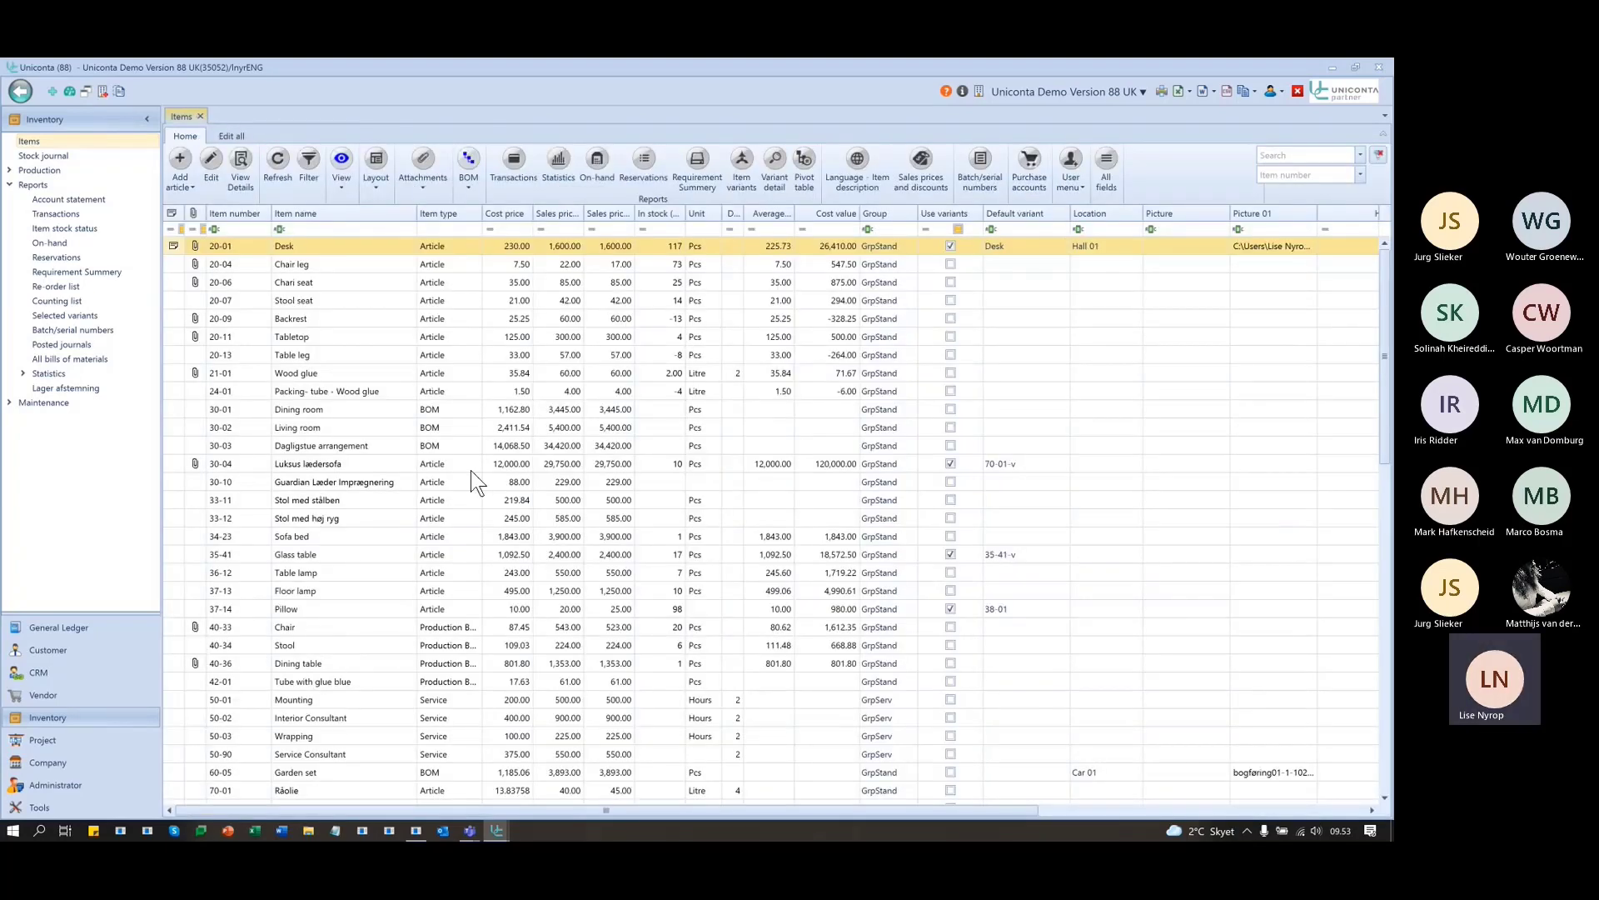
# - Filter Item name by 'stoo' and preview Barcodes 2 labels for Stool seat and Stool
pyautogui.click(338, 229)
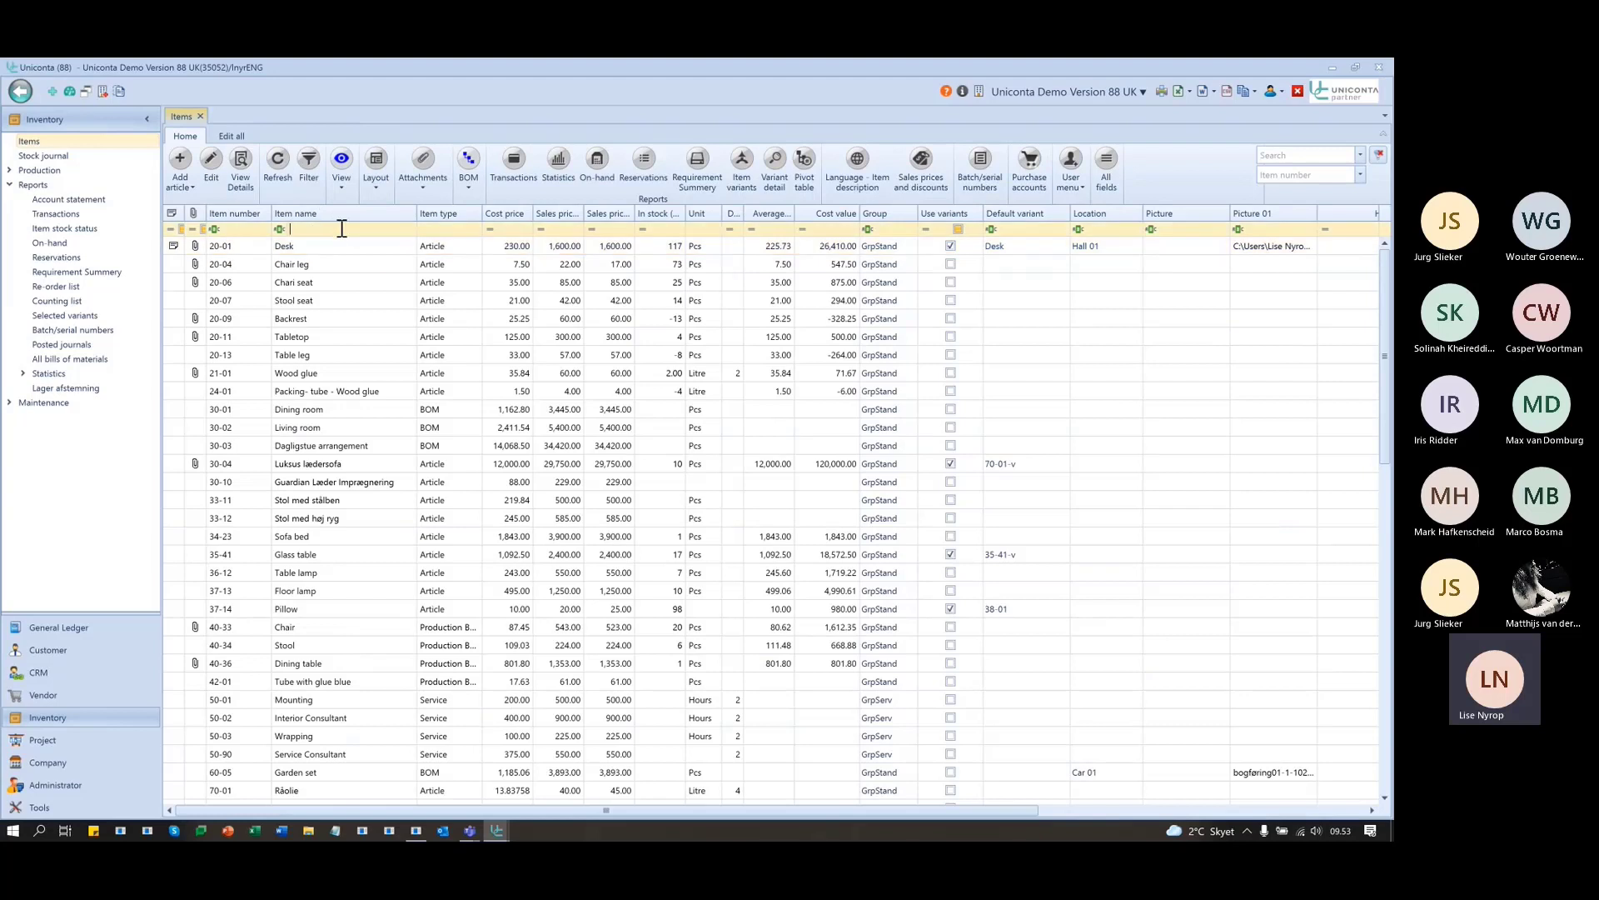
pyautogui.write('stool')
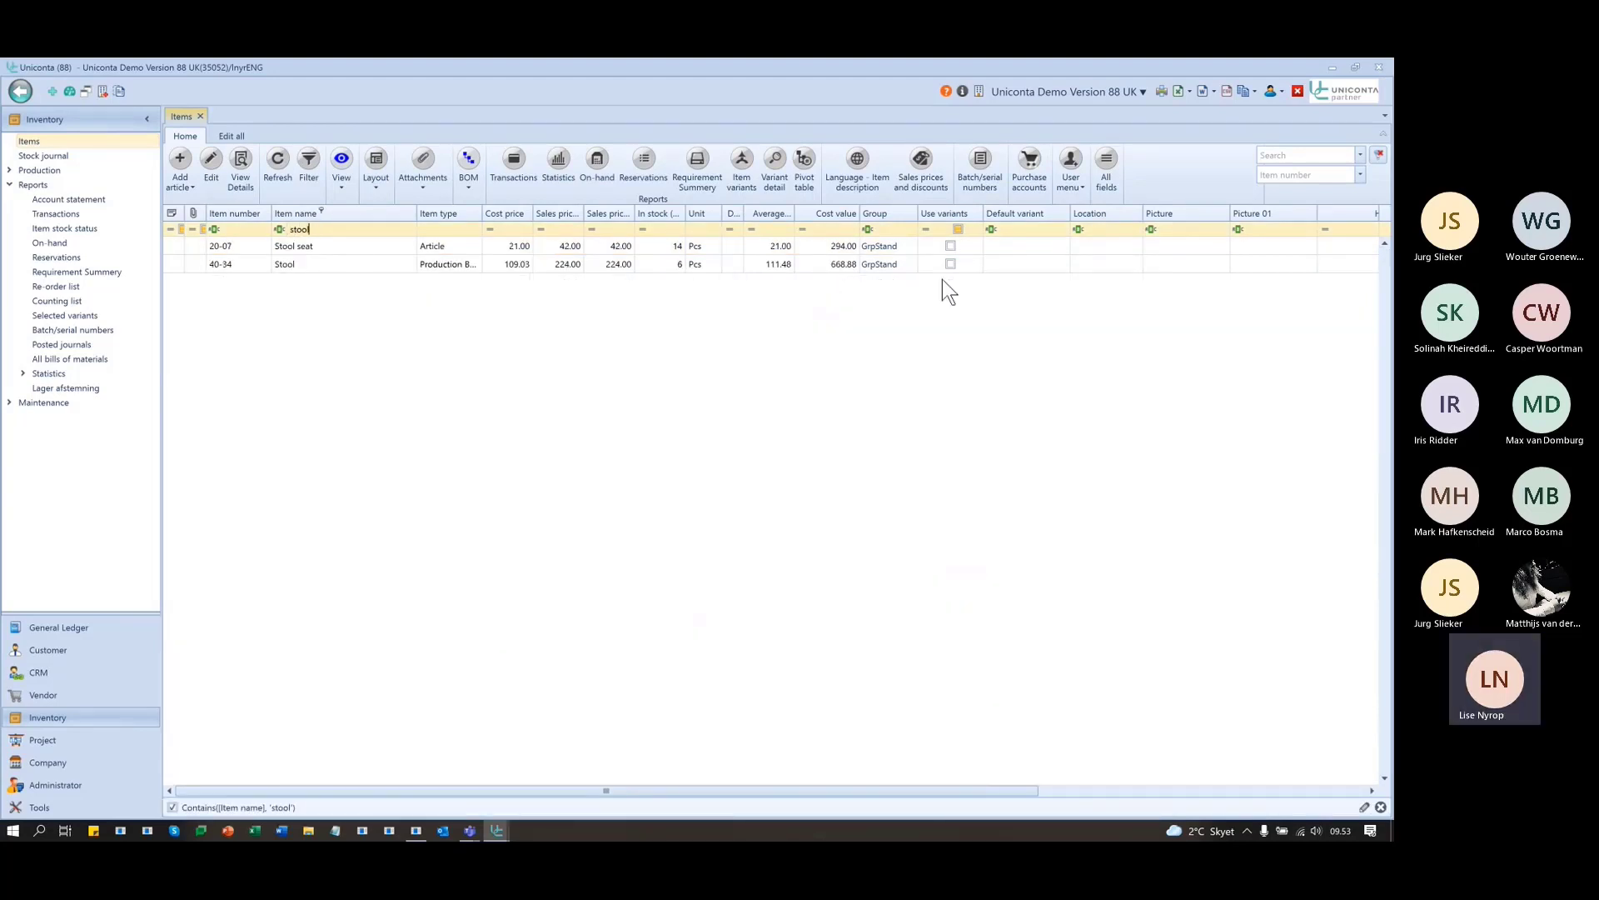
pyautogui.click(1070, 173)
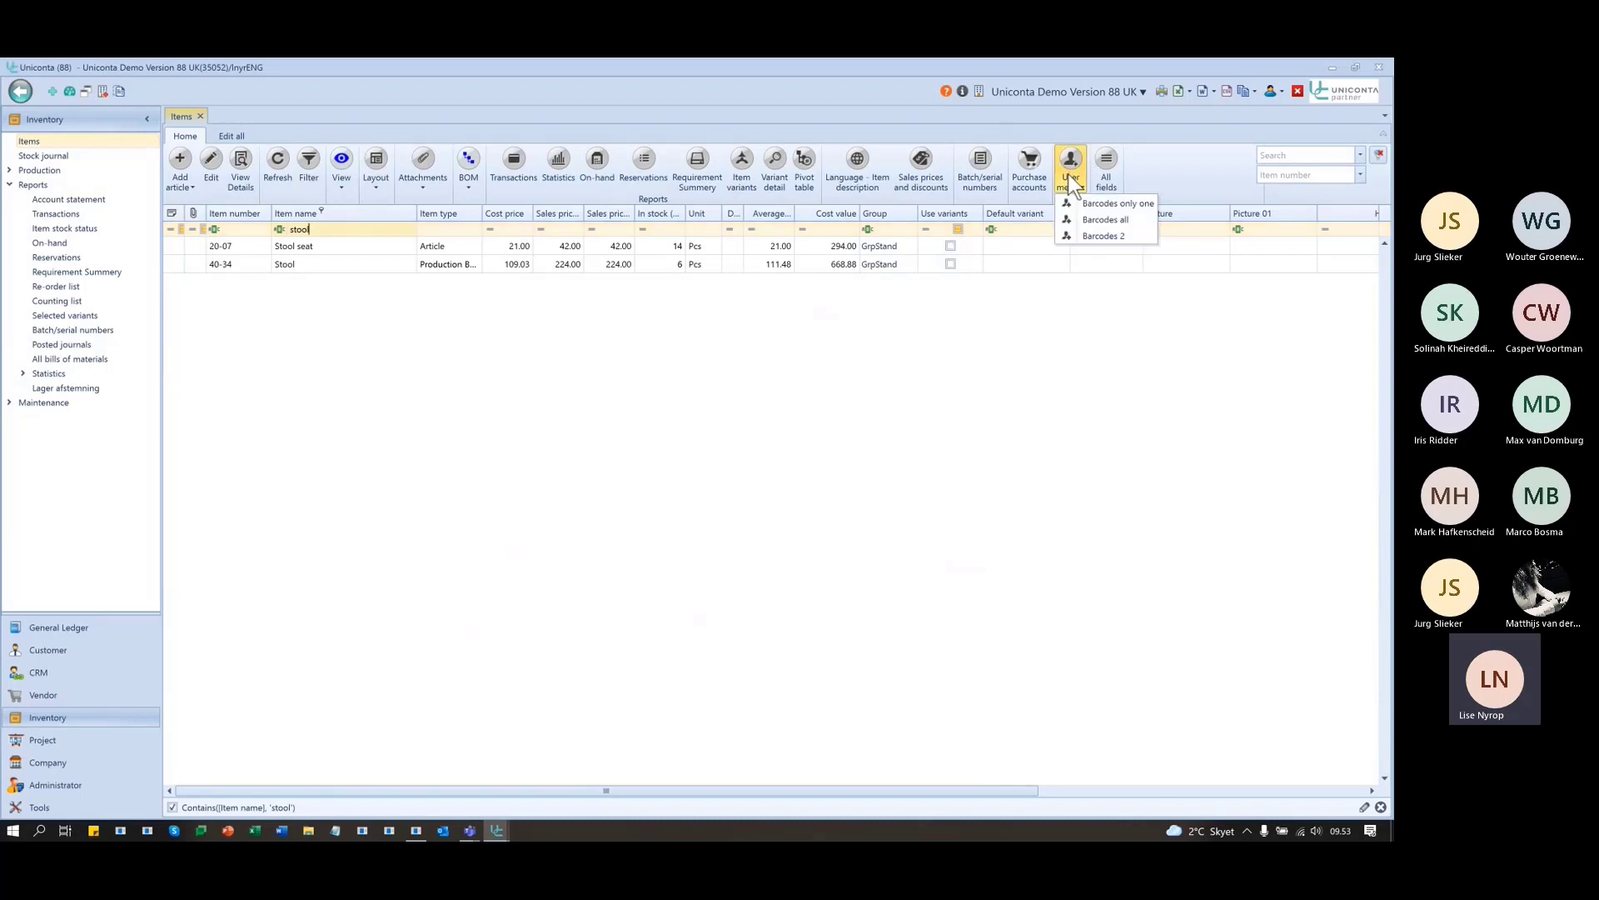
pyautogui.click(1096, 235)
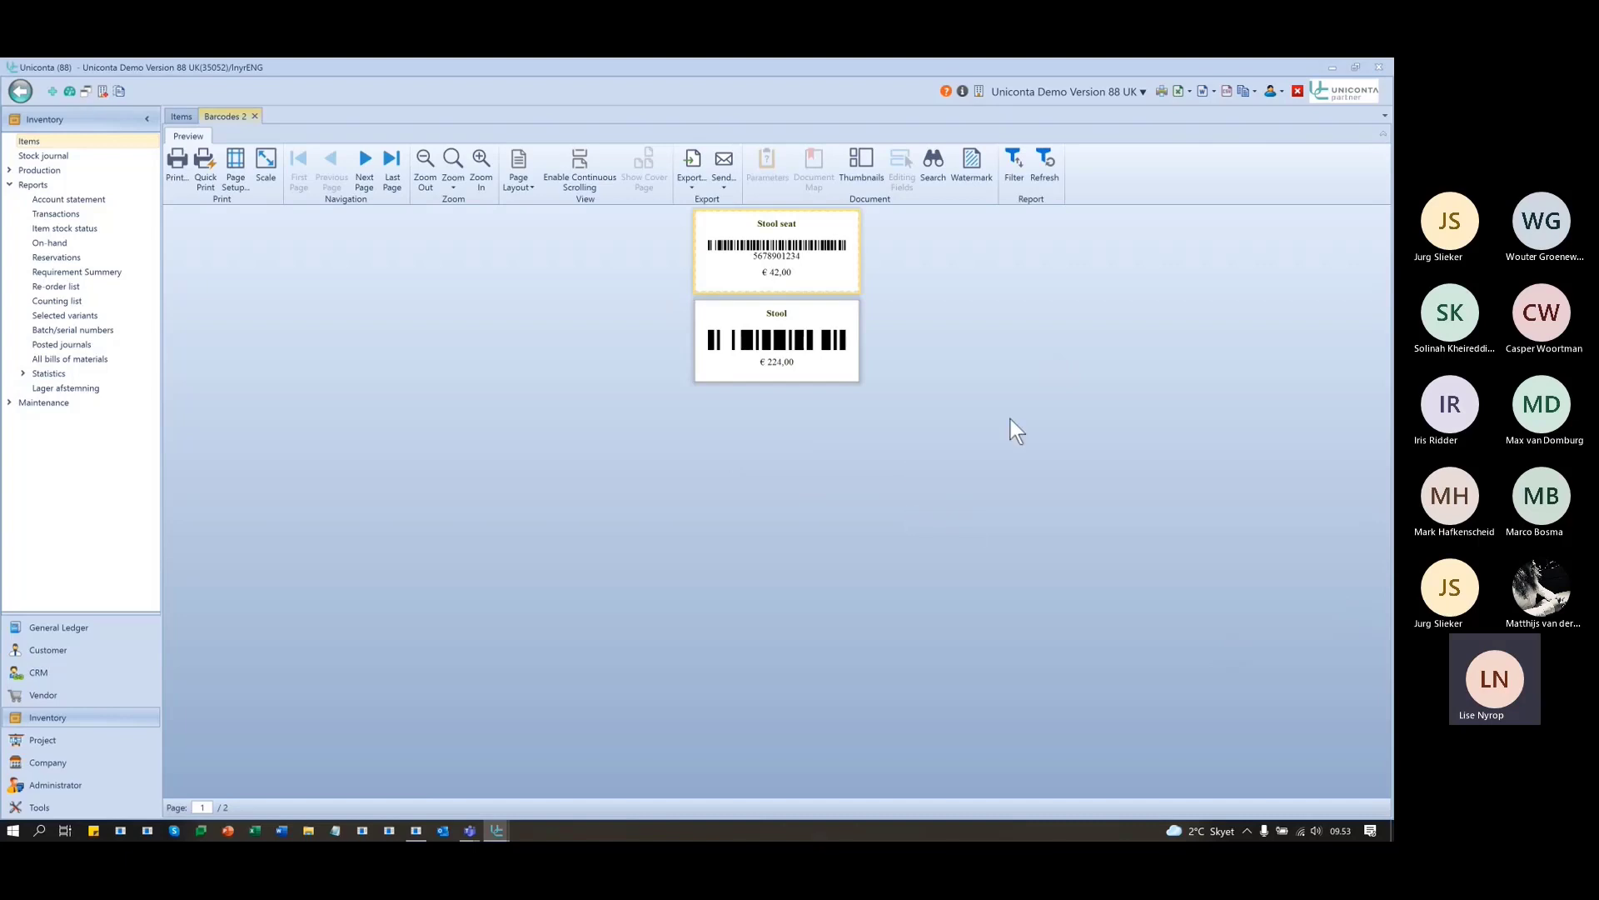
pyautogui.click(255, 116)
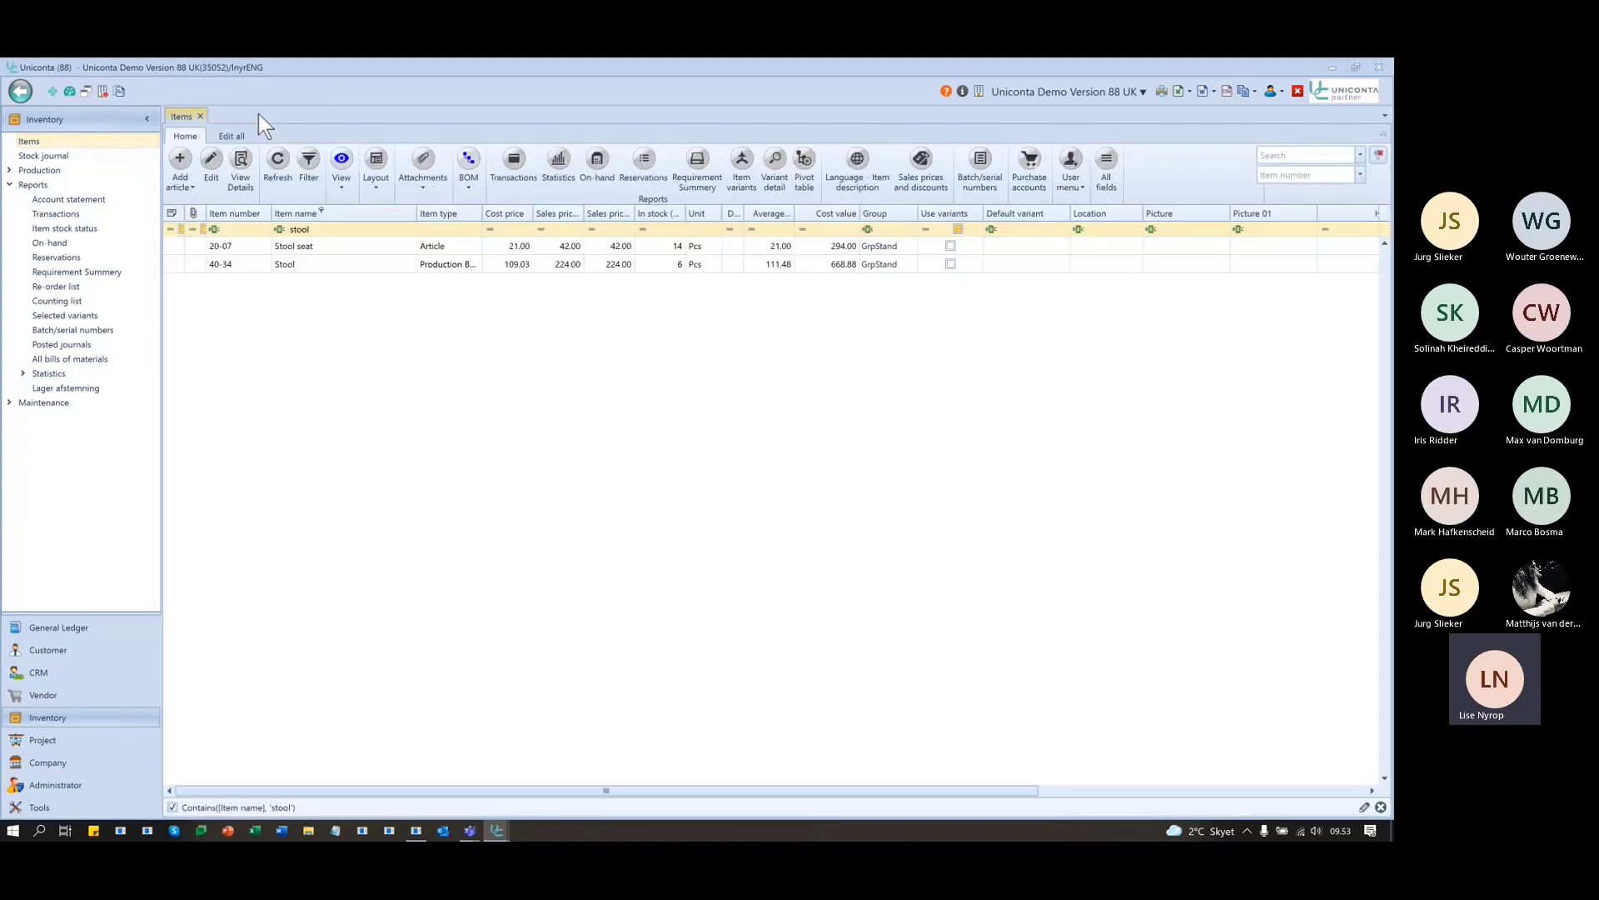
pyautogui.click(1081, 184)
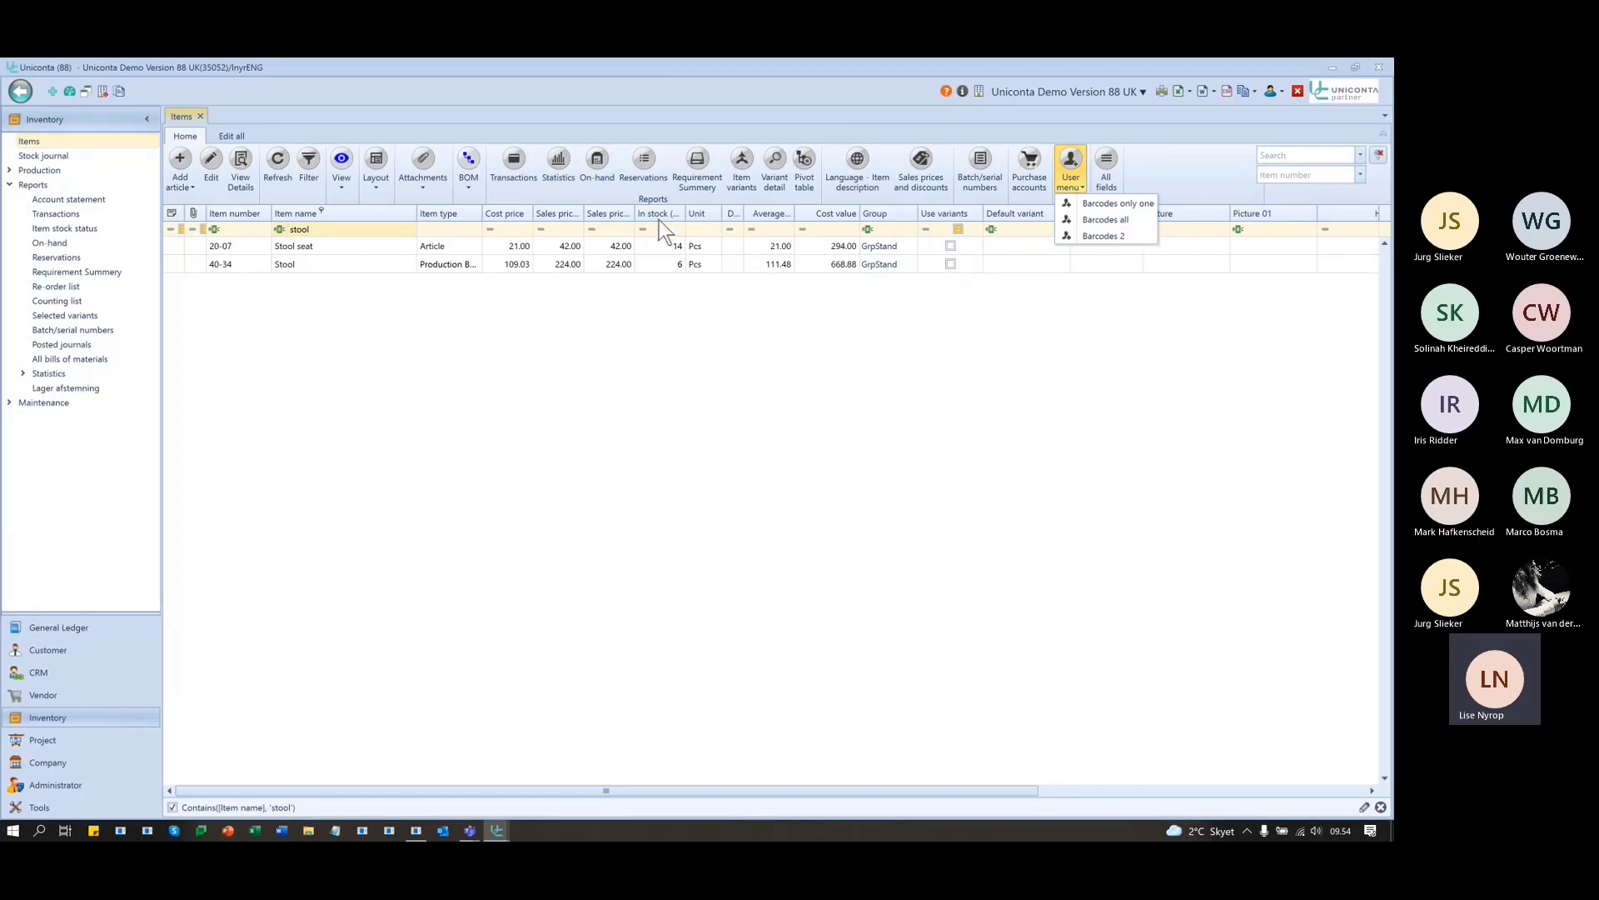
# - Filter the list to item 20-07 Stool seat and preview its single Barcodes 2 label
pyautogui.rightClick(253, 245)
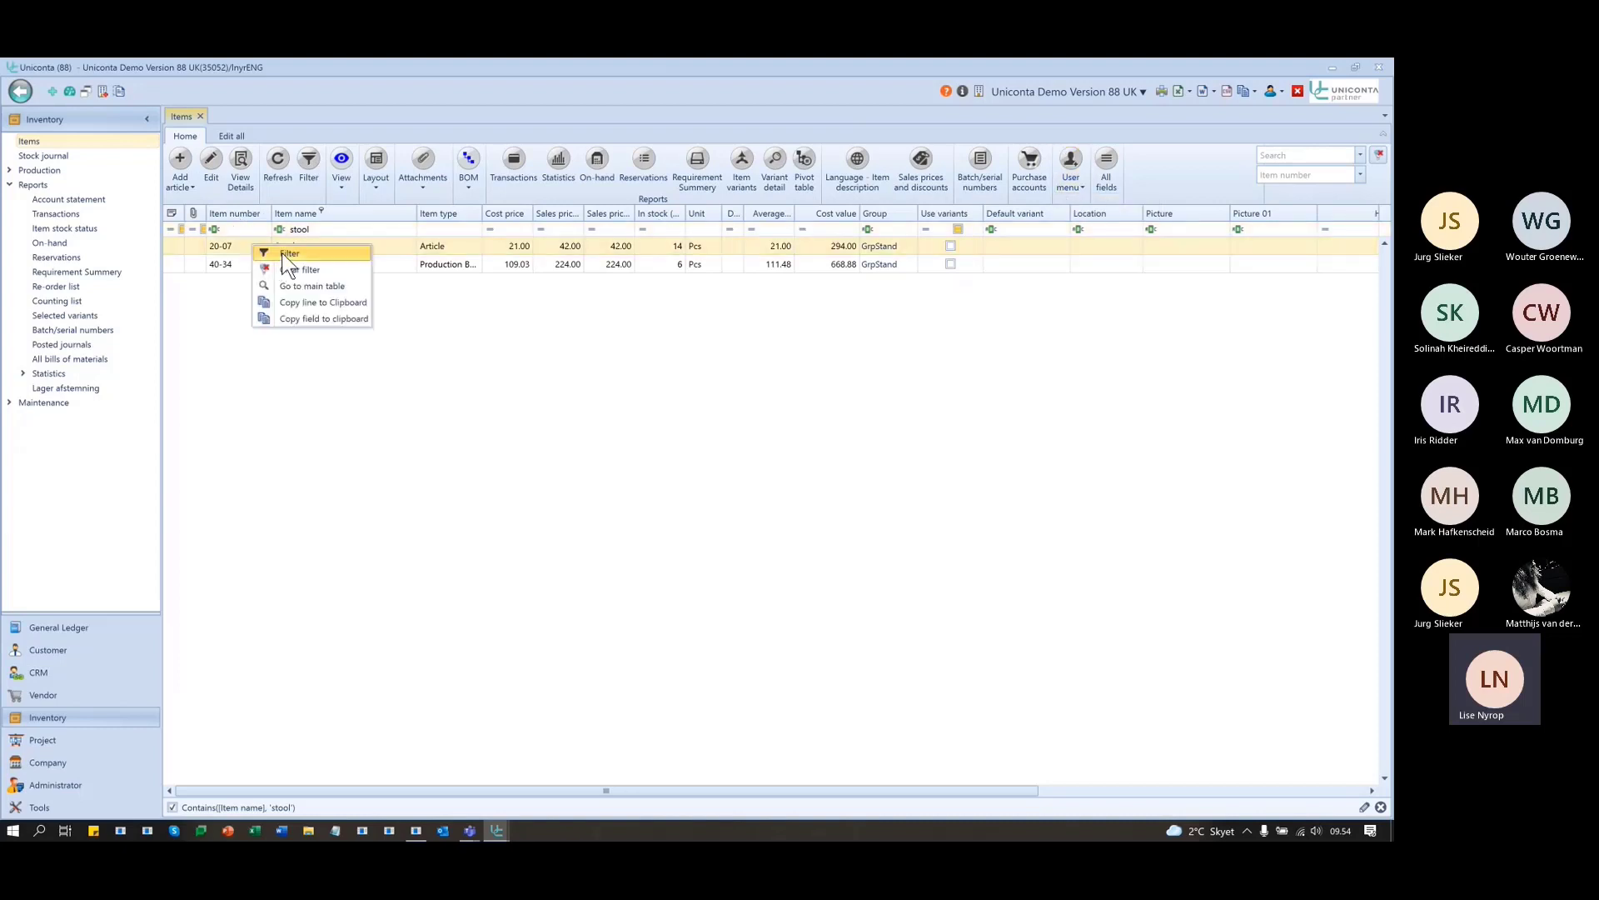
pyautogui.click(288, 253)
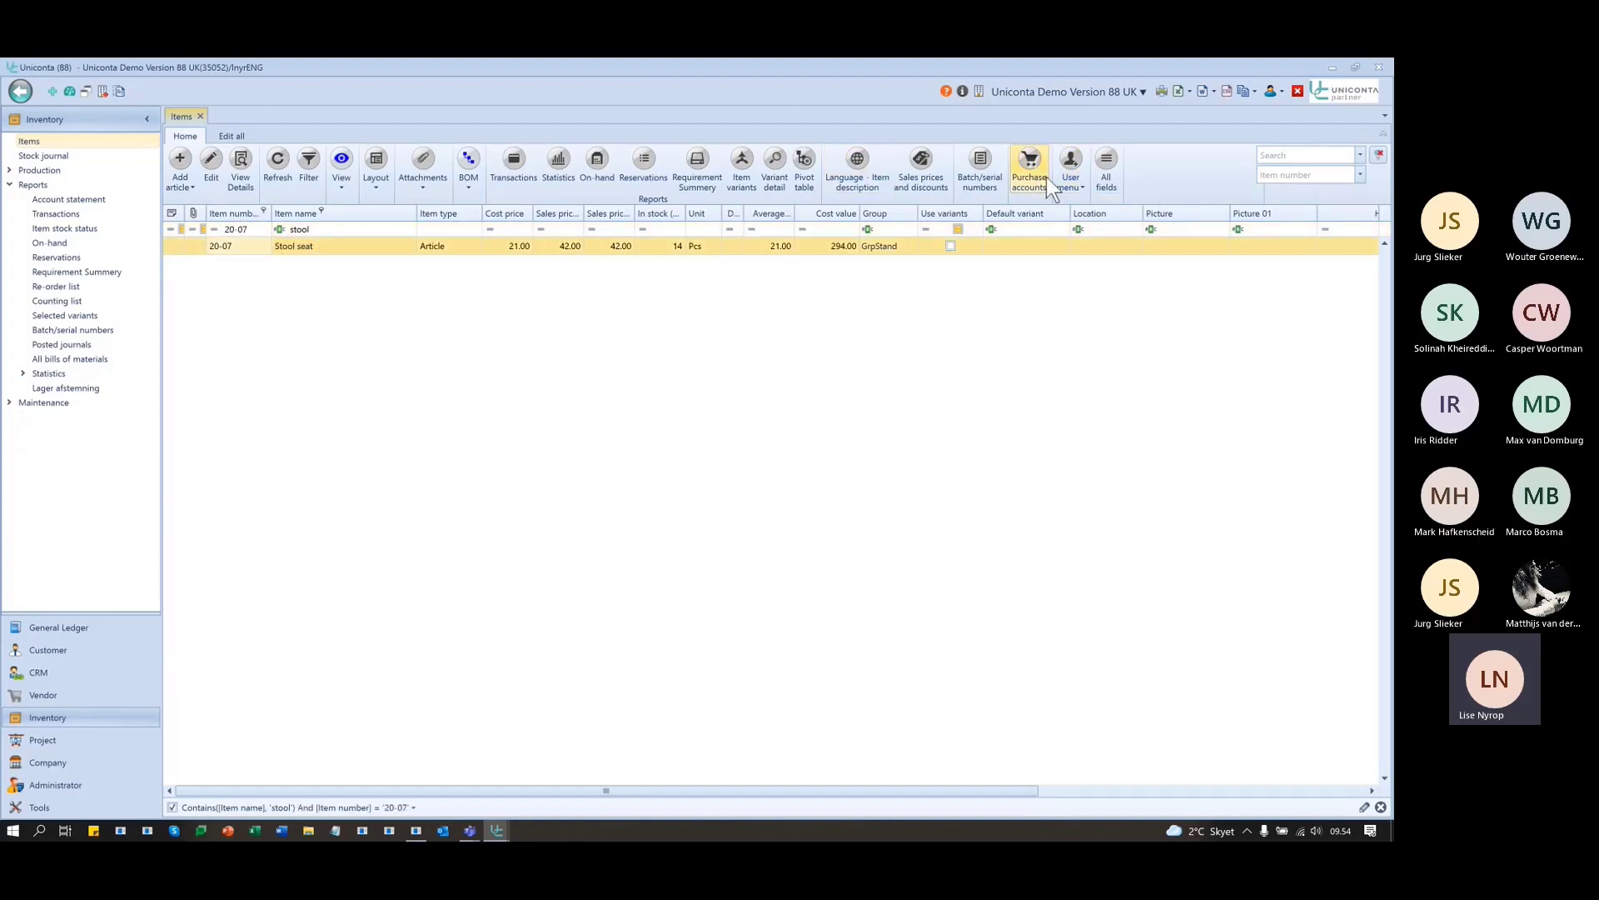
pyautogui.click(1071, 171)
pyautogui.click(1091, 236)
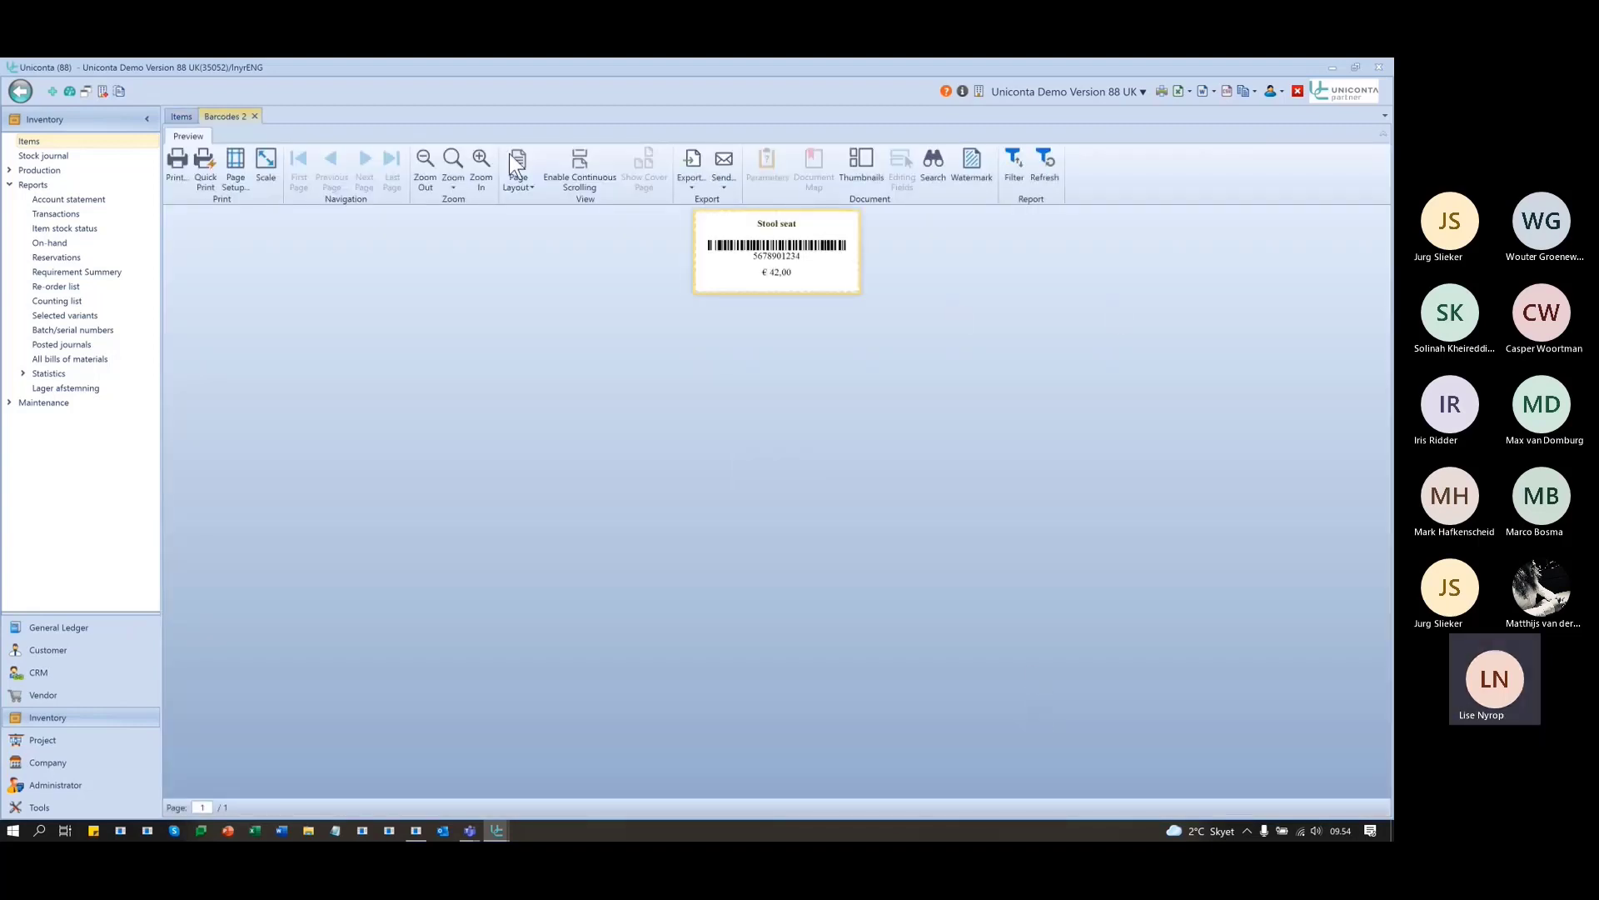
pyautogui.click(254, 115)
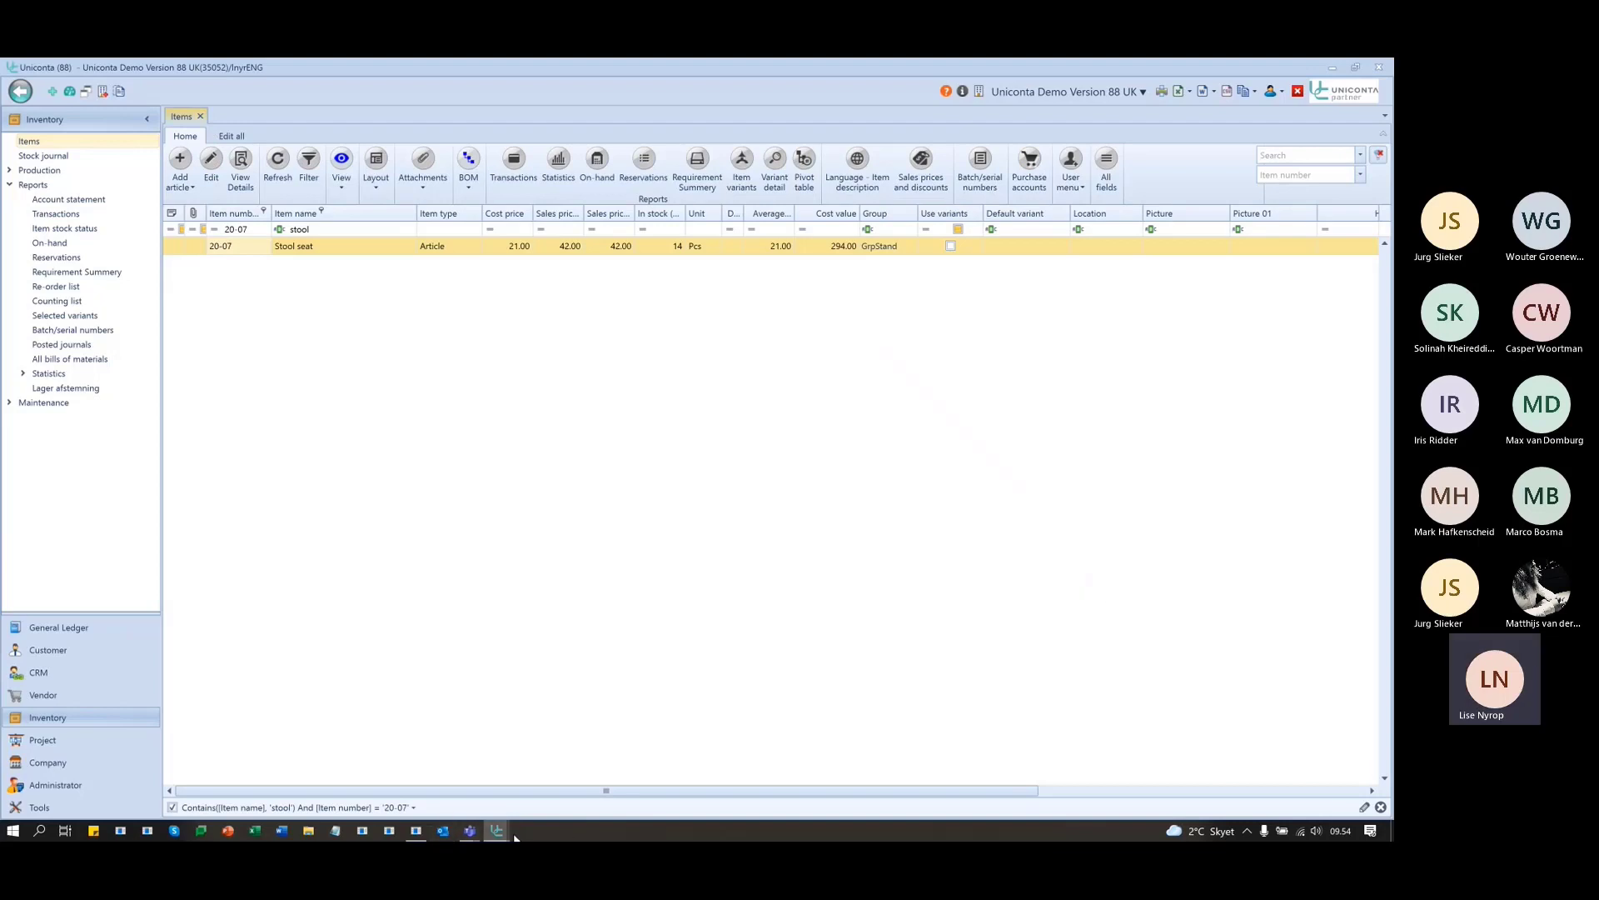
# - In Report Designer, save the design as Barcodes3, letting other users run it
pyautogui.moveTo(496, 830)
pyautogui.click(573, 770)
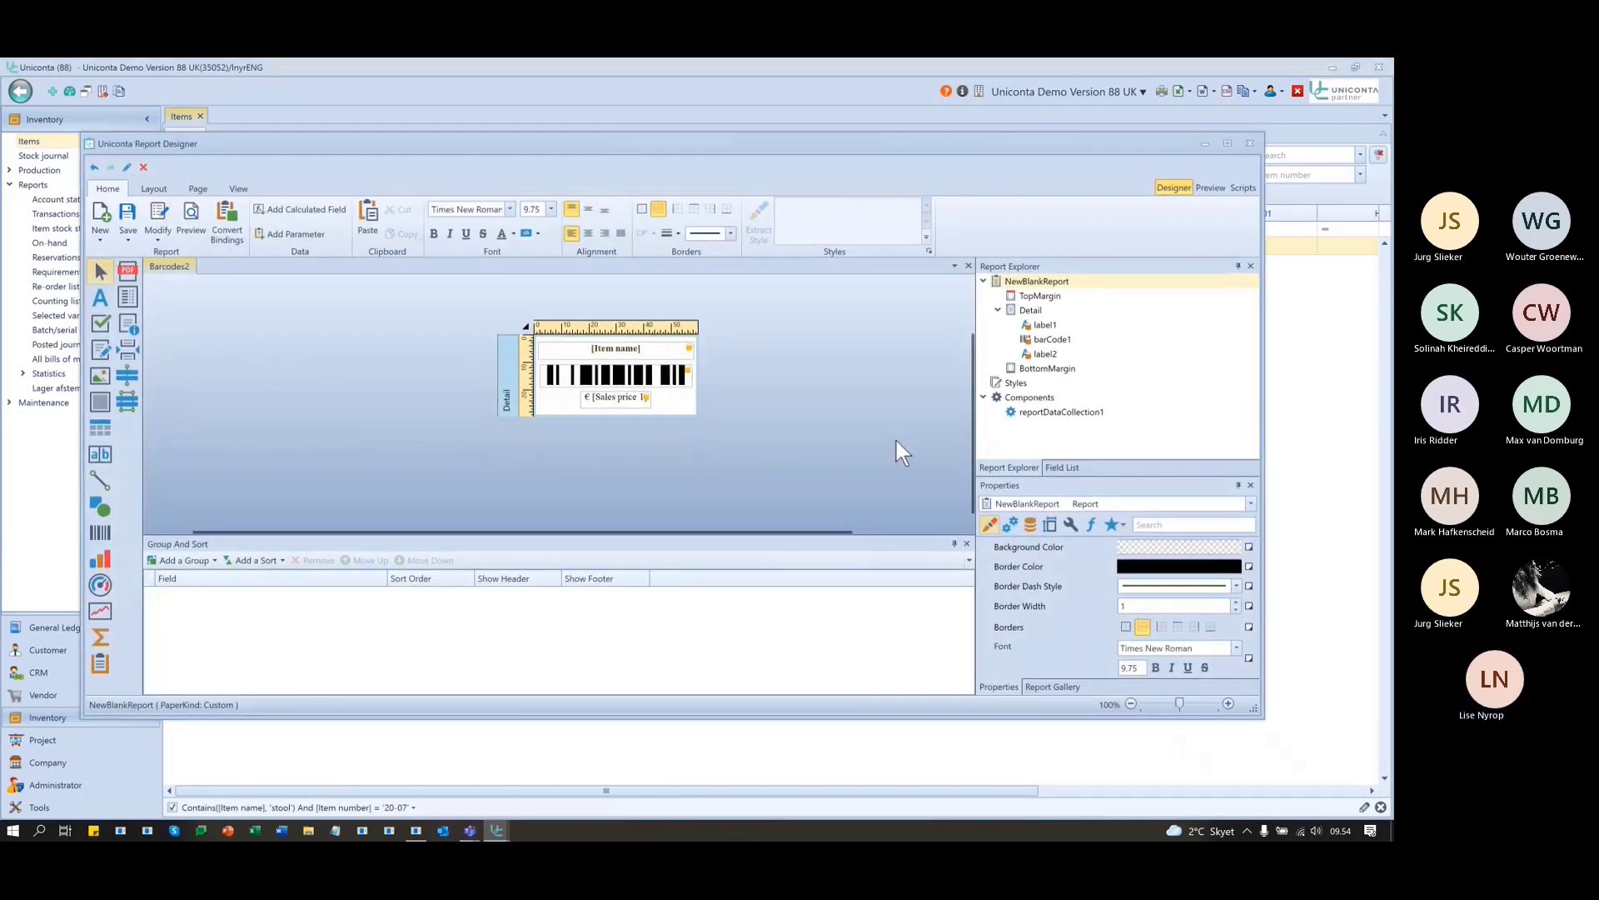
pyautogui.click(123, 233)
pyautogui.click(137, 270)
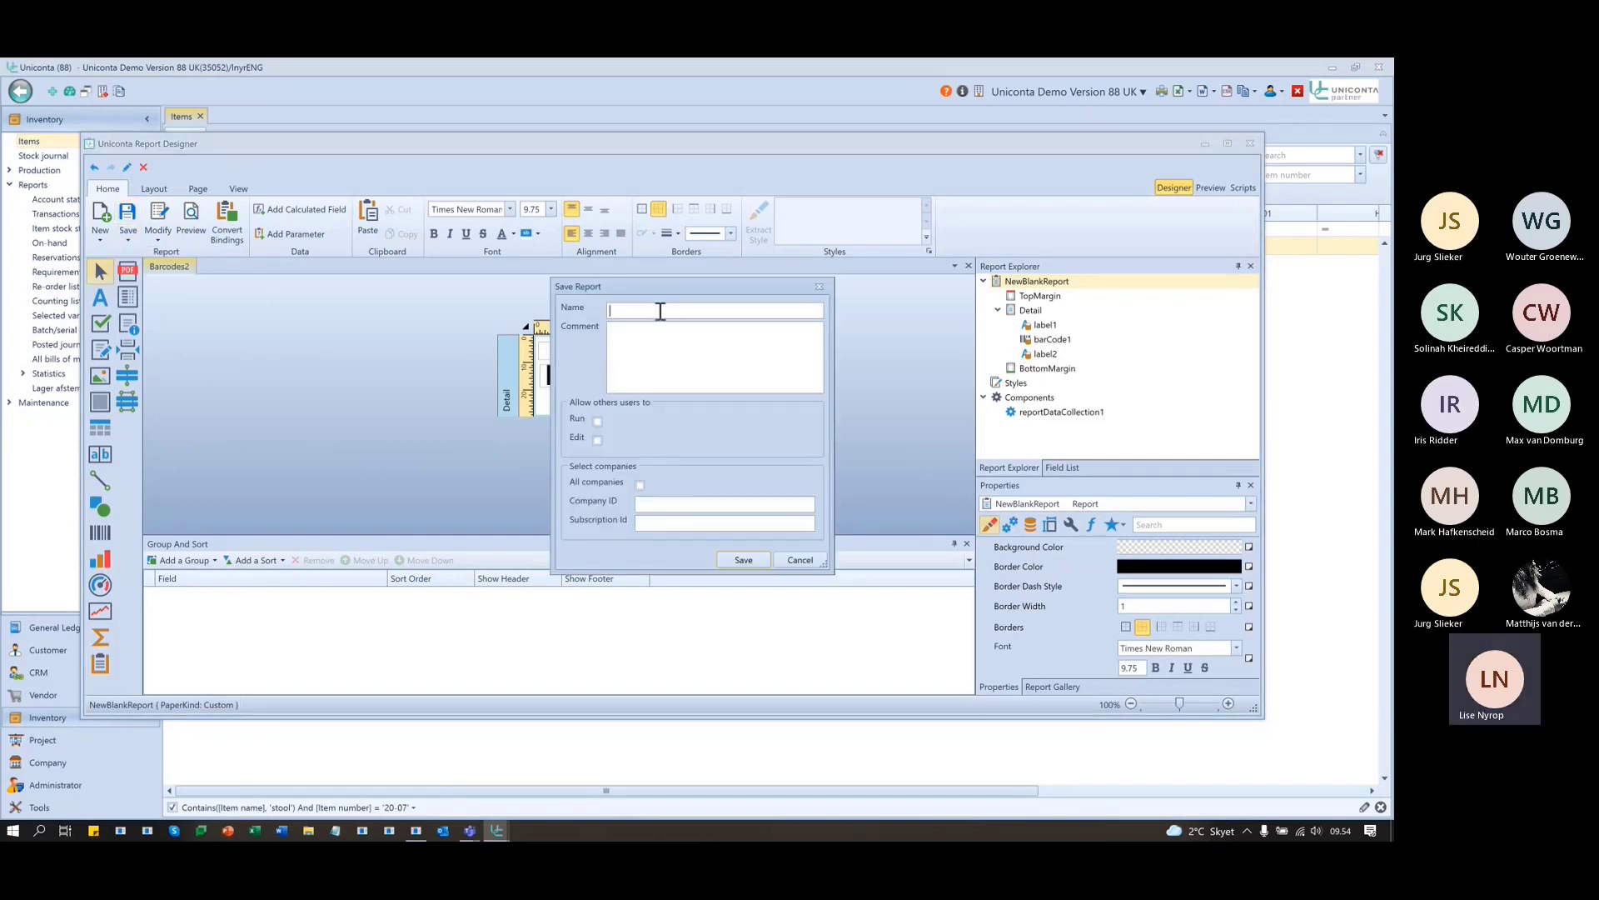
pyautogui.write('Barceds')
pyautogui.press('BackSpace')
pyautogui.press('BackSpace')
pyautogui.press('BackSpace')
pyautogui.press('BackSpace')
pyautogui.press('BackSpace')
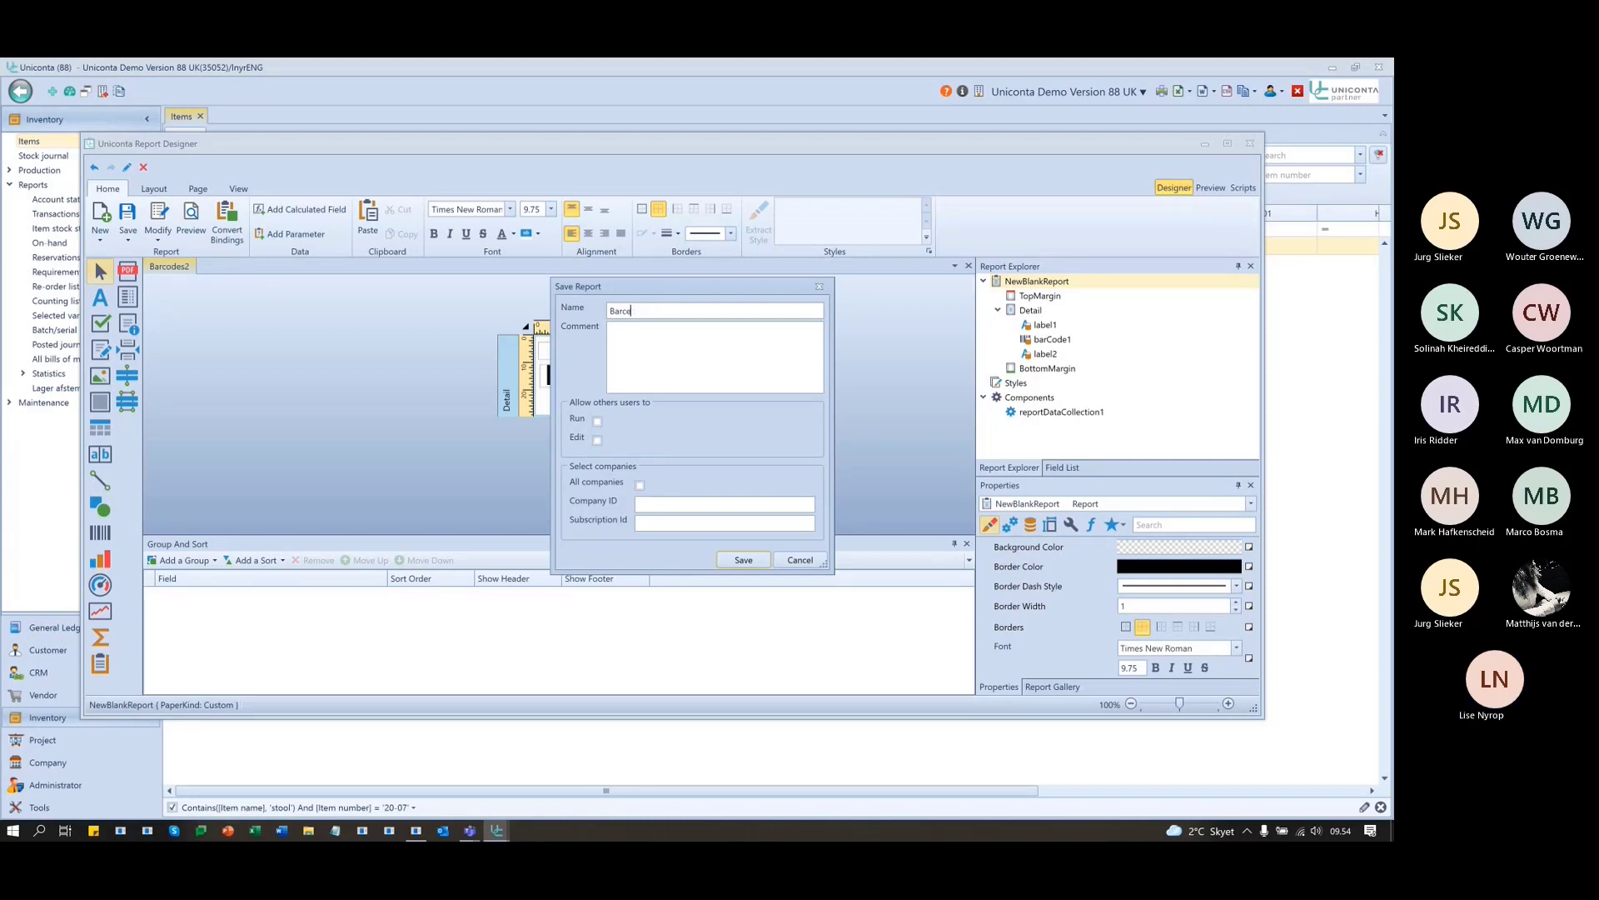
pyautogui.write('rcodes3')
pyautogui.press('Tab')
pyautogui.click(596, 420)
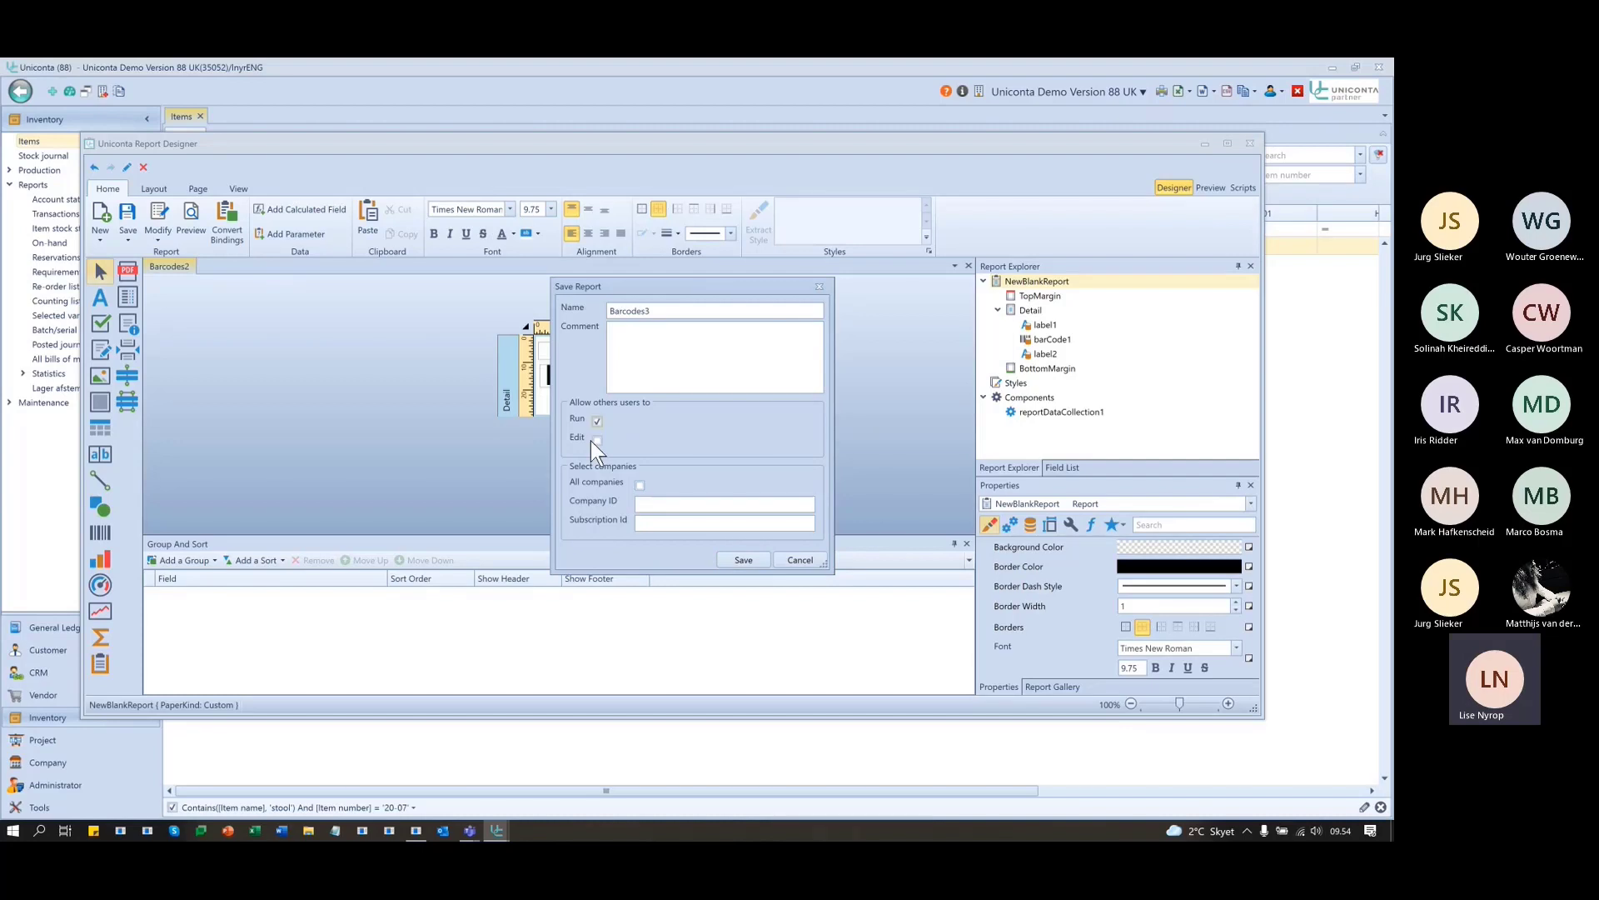
pyautogui.click(744, 560)
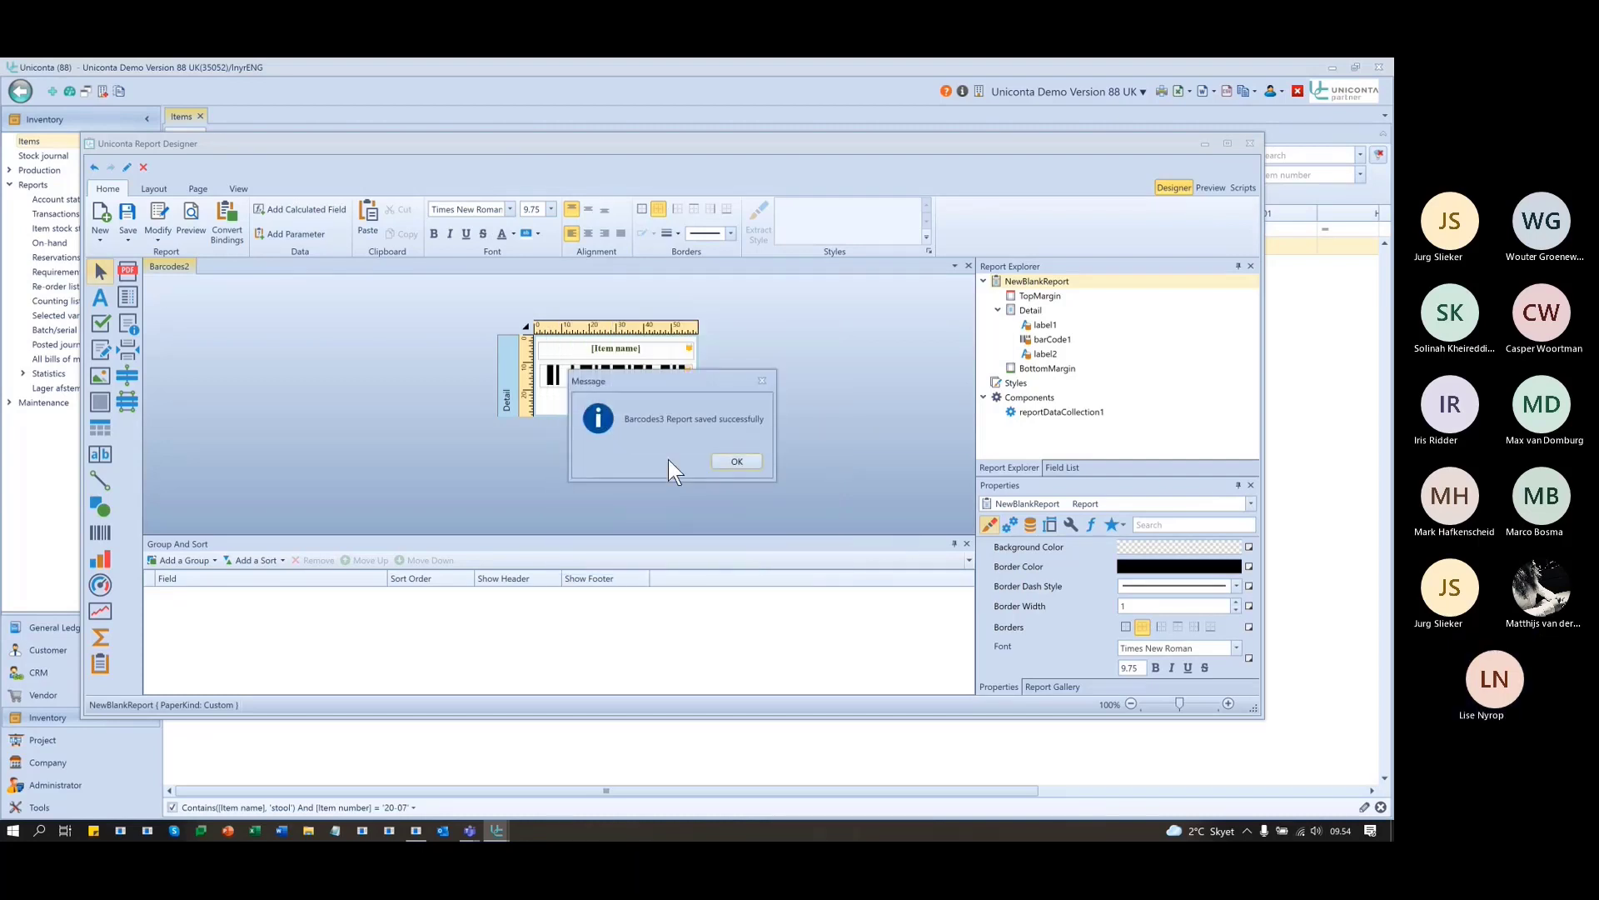
pyautogui.click(737, 462)
# - Base Barcodes3 on the grid's selected record, save the change, and minimize the designer
pyautogui.click(524, 327)
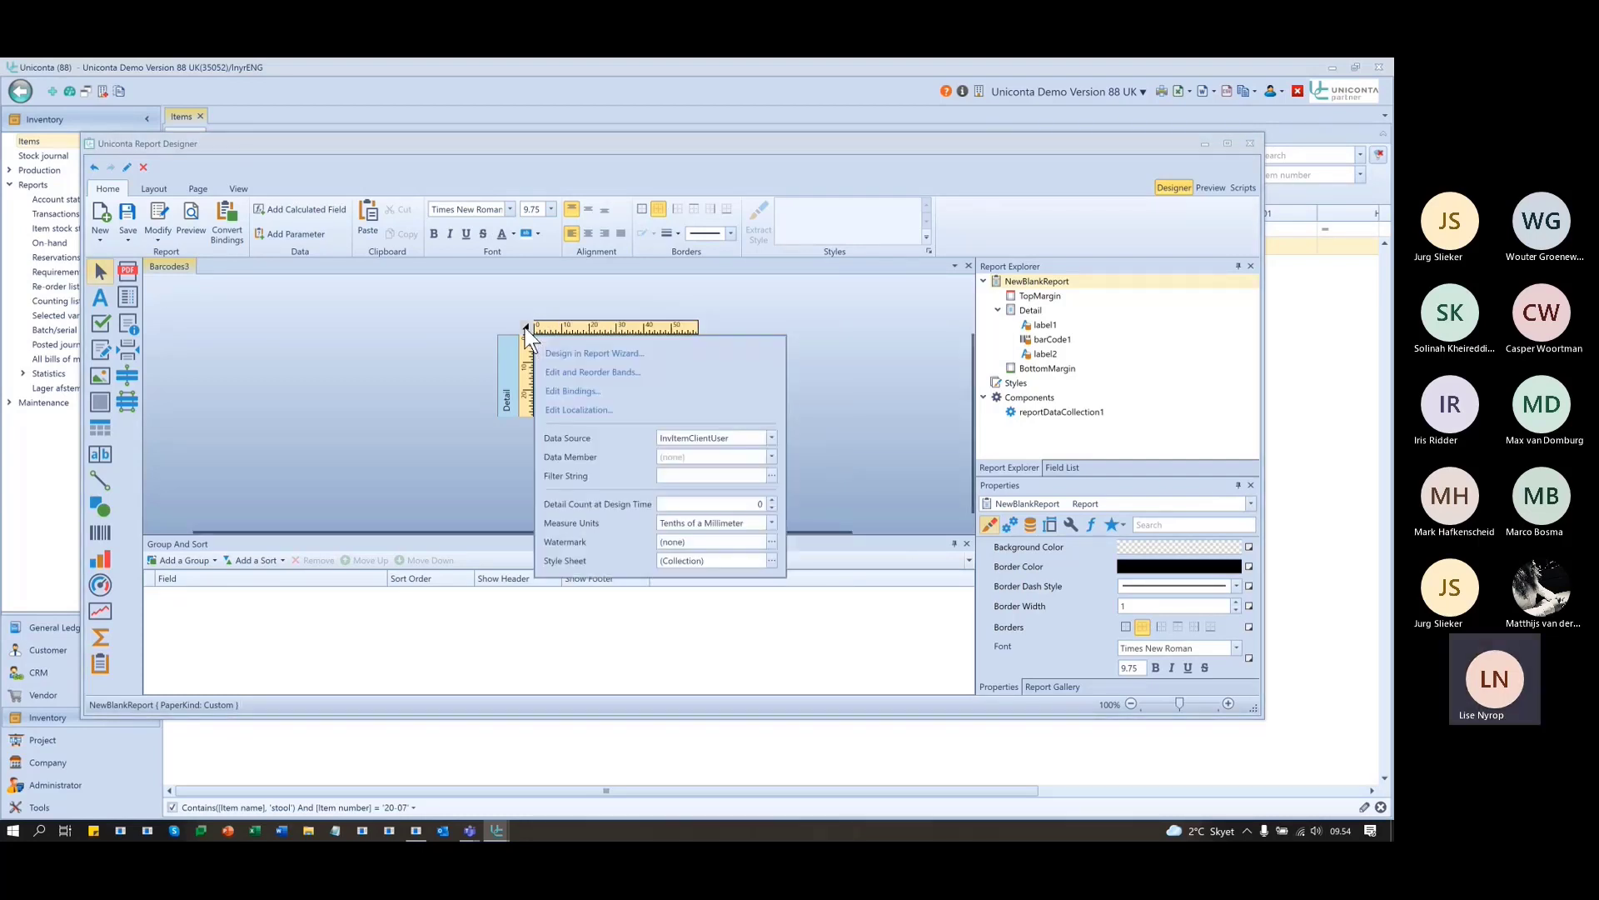
pyautogui.click(394, 343)
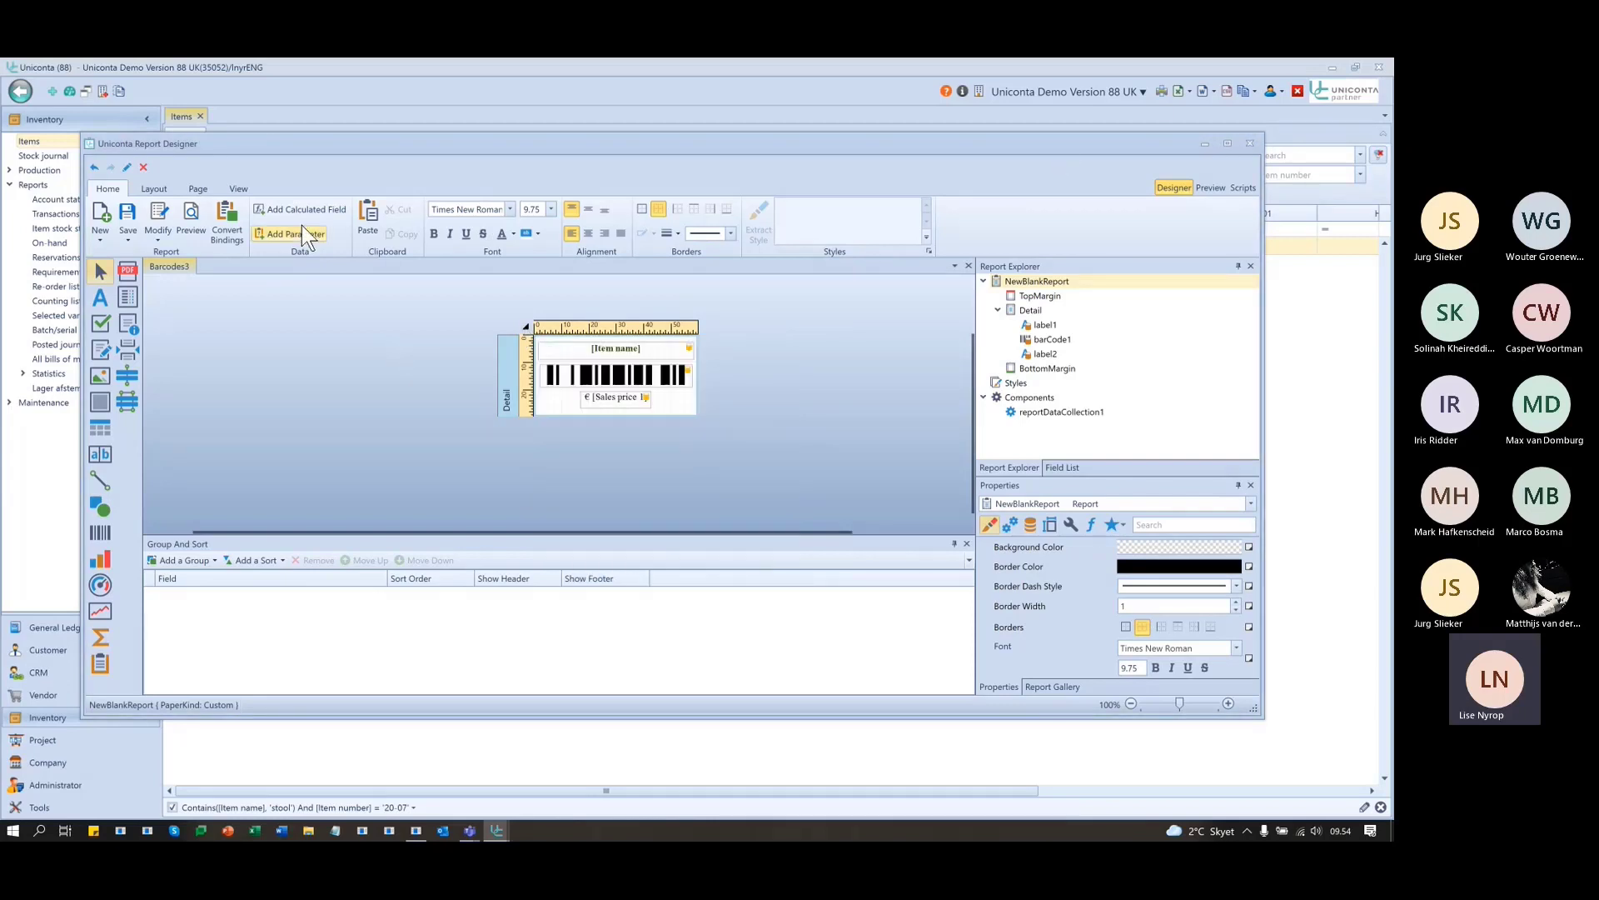
pyautogui.click(169, 215)
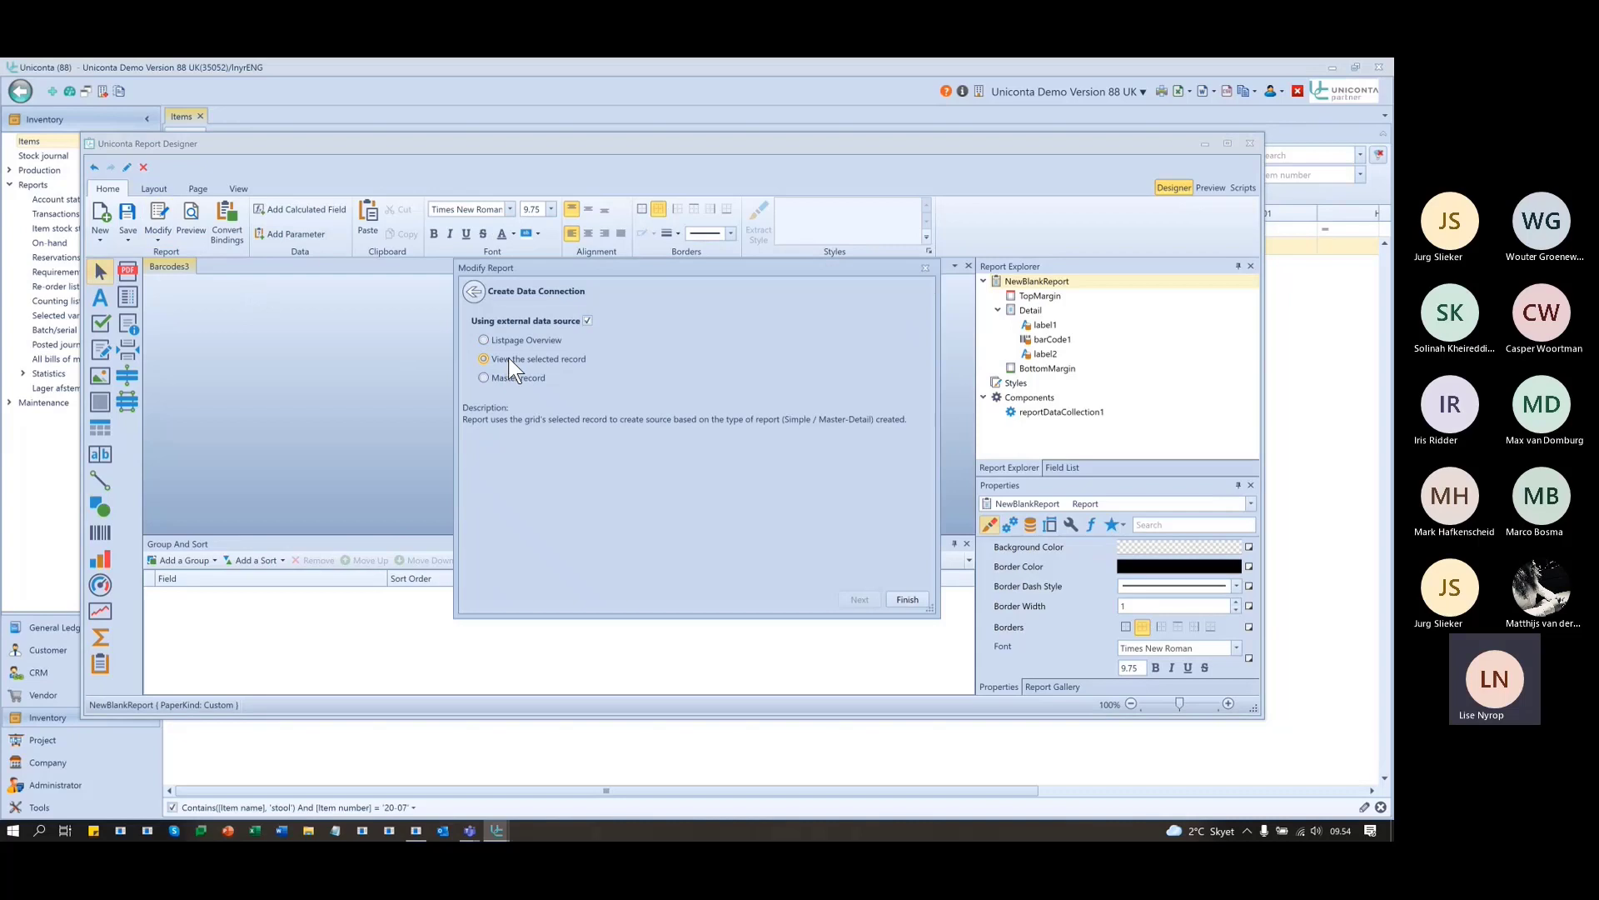
pyautogui.click(908, 599)
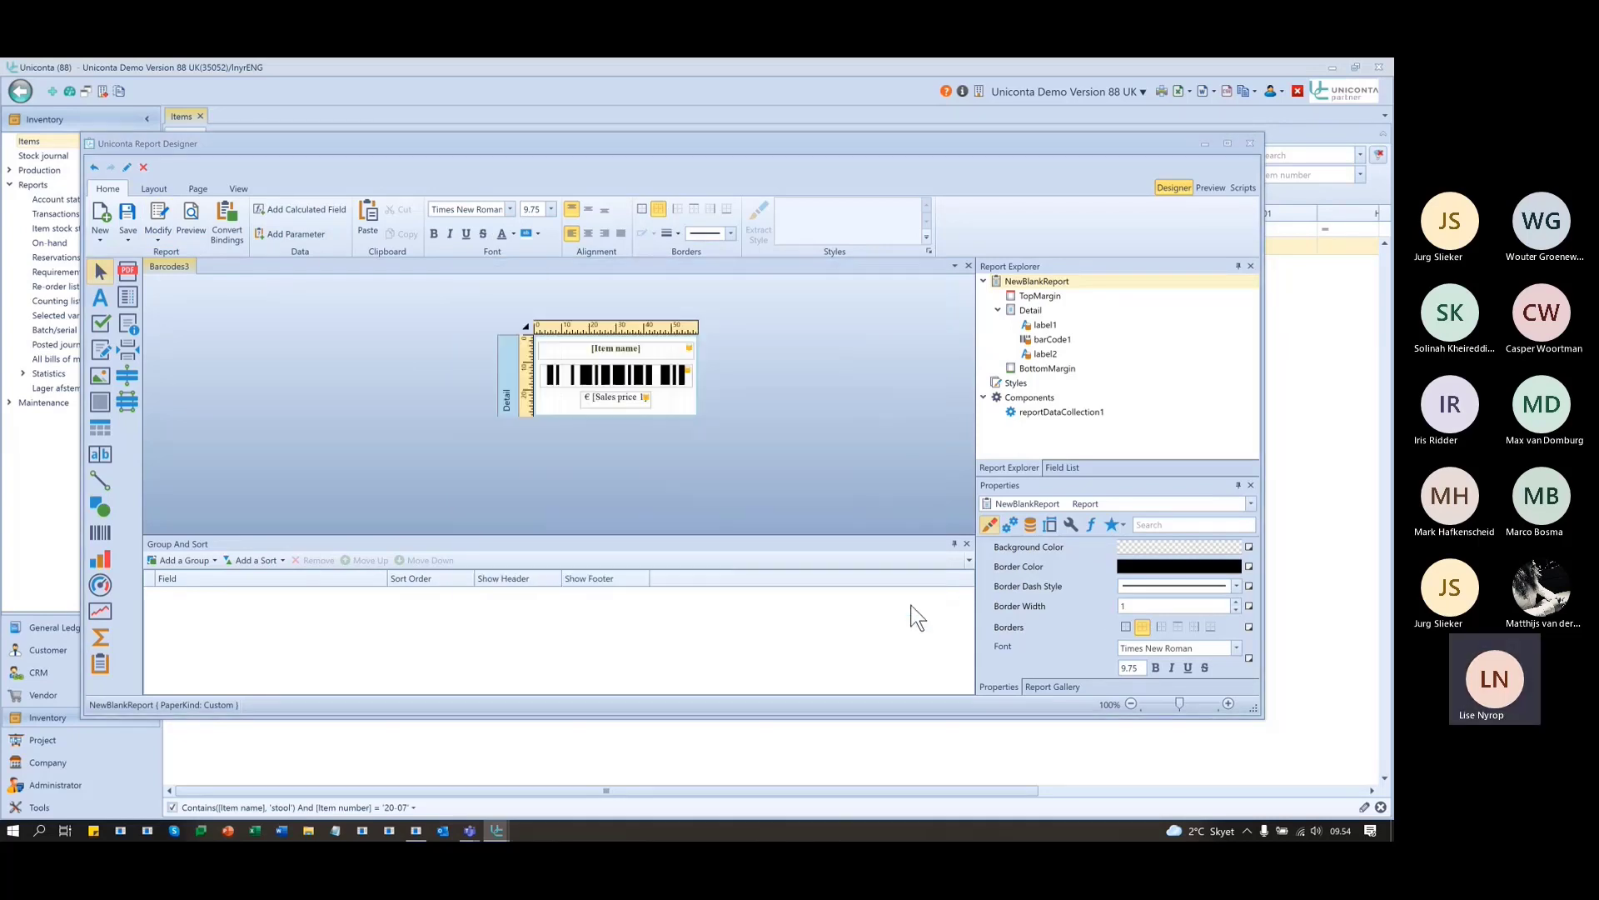
pyautogui.click(693, 460)
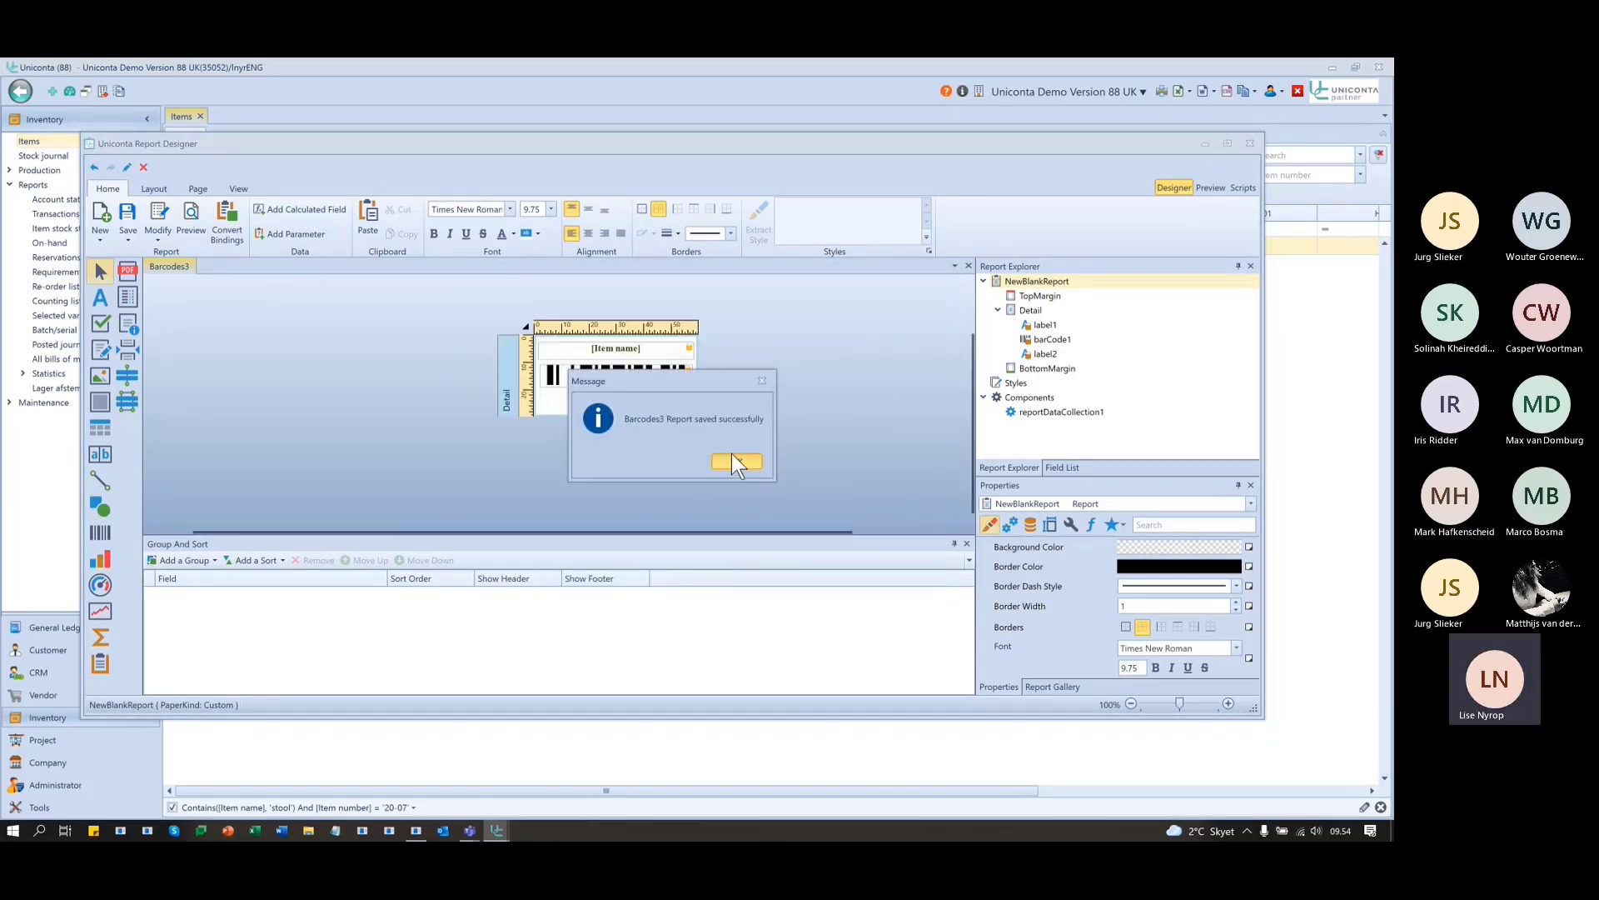
pyautogui.click(737, 460)
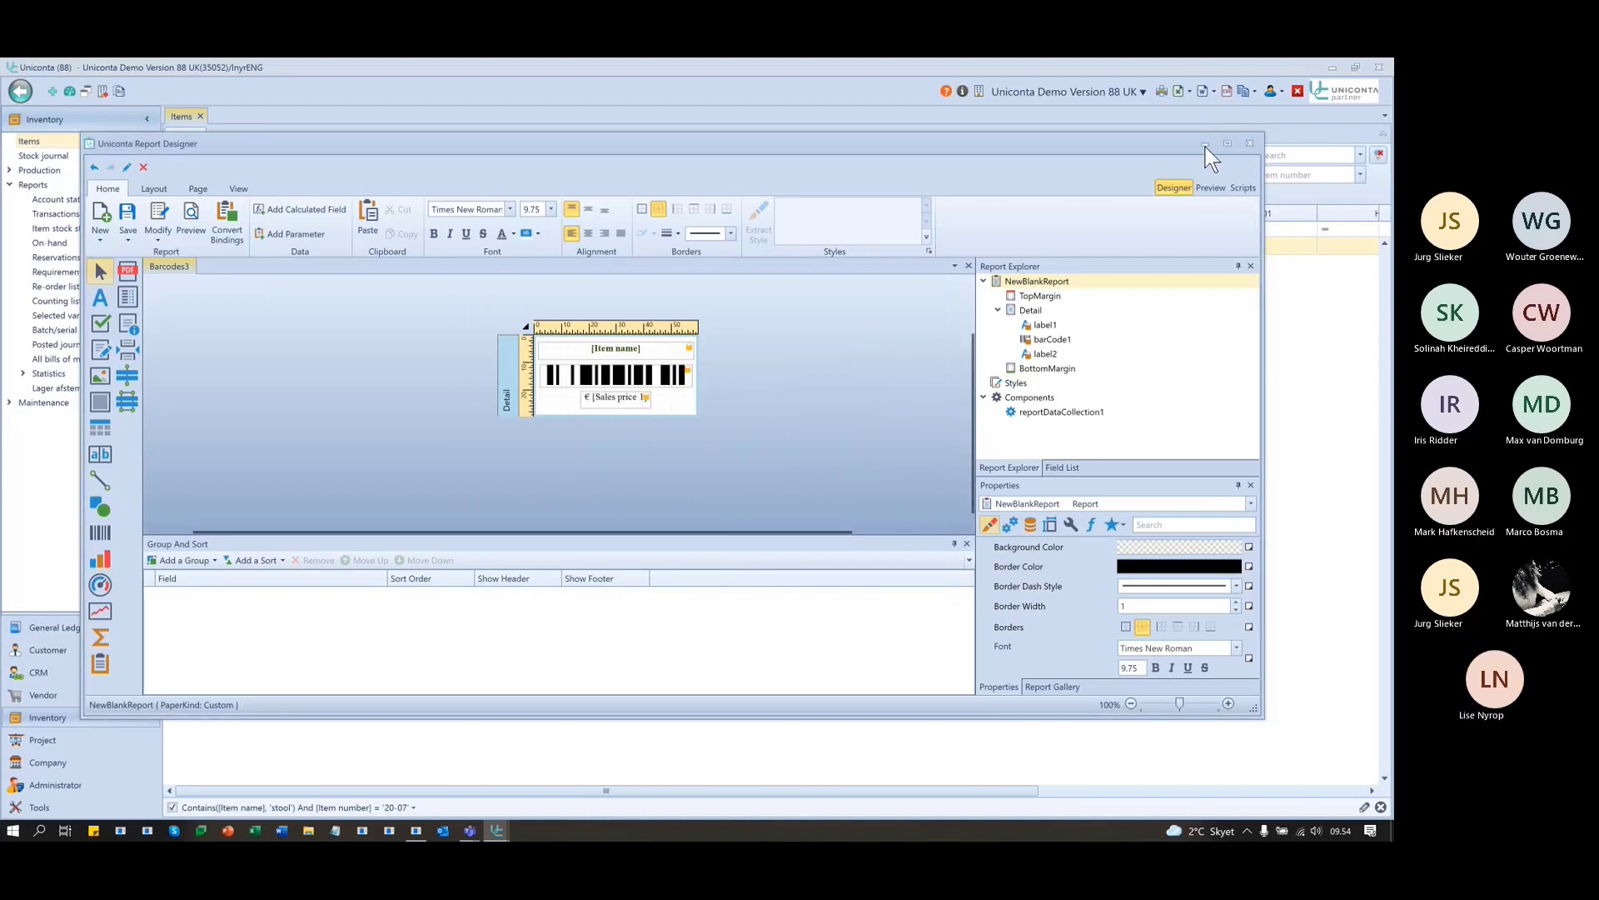
pyautogui.click(1206, 143)
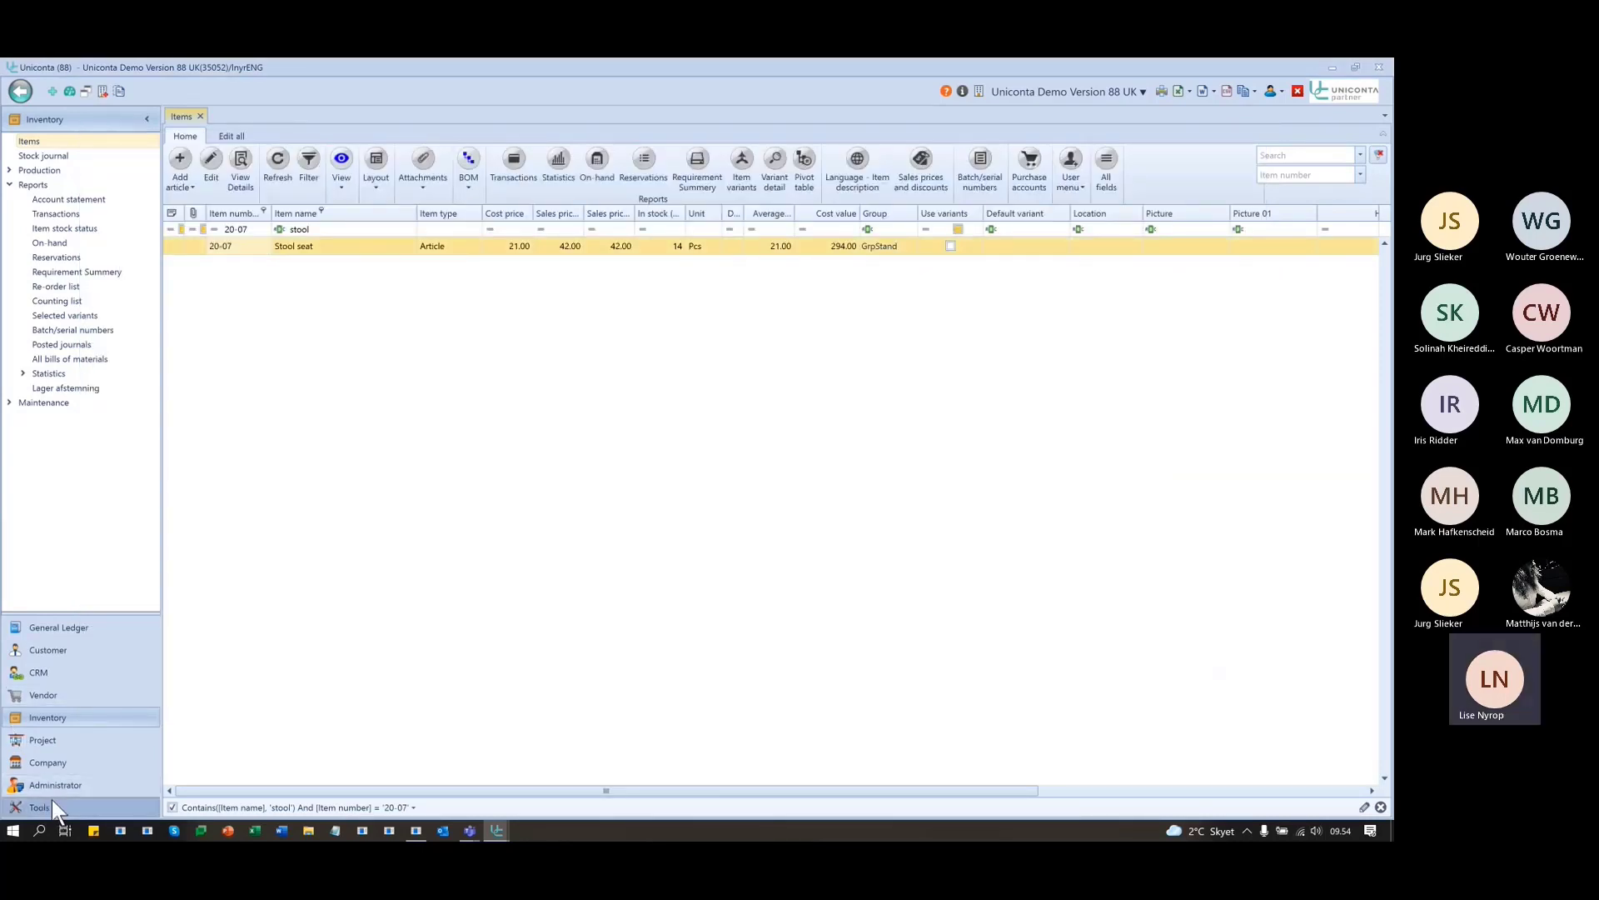
# - In the InventoryItems local menu, add User menu entry 'Barcode 3' as ReportPreview of Barcode3
pyautogui.click(41, 806)
pyautogui.click(48, 214)
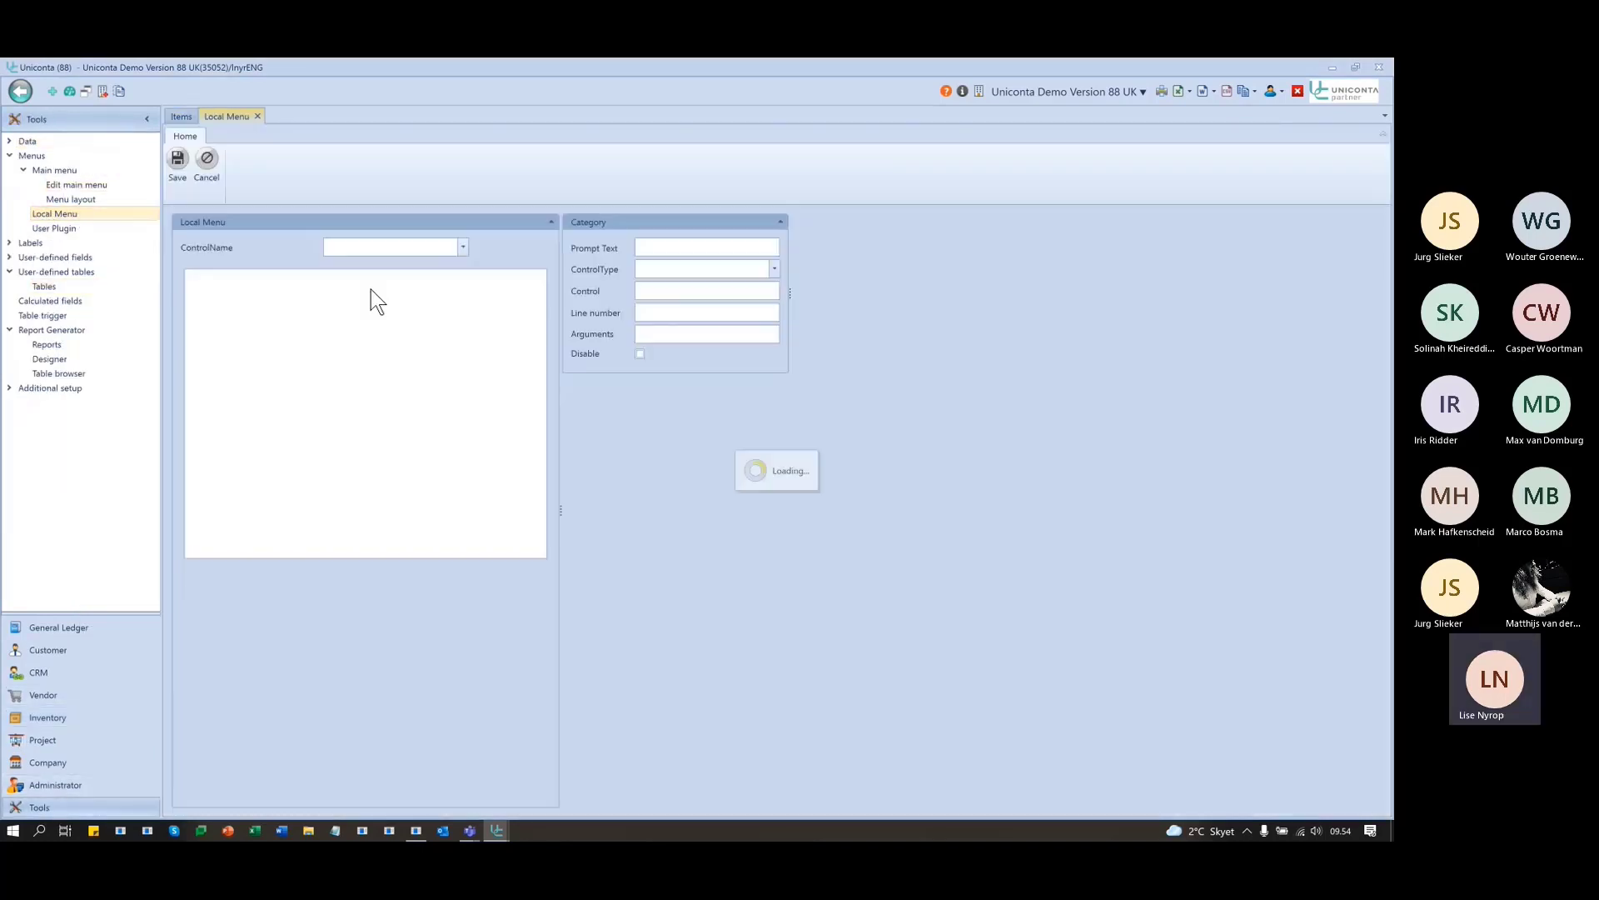
pyautogui.click(375, 247)
pyautogui.write('Invento')
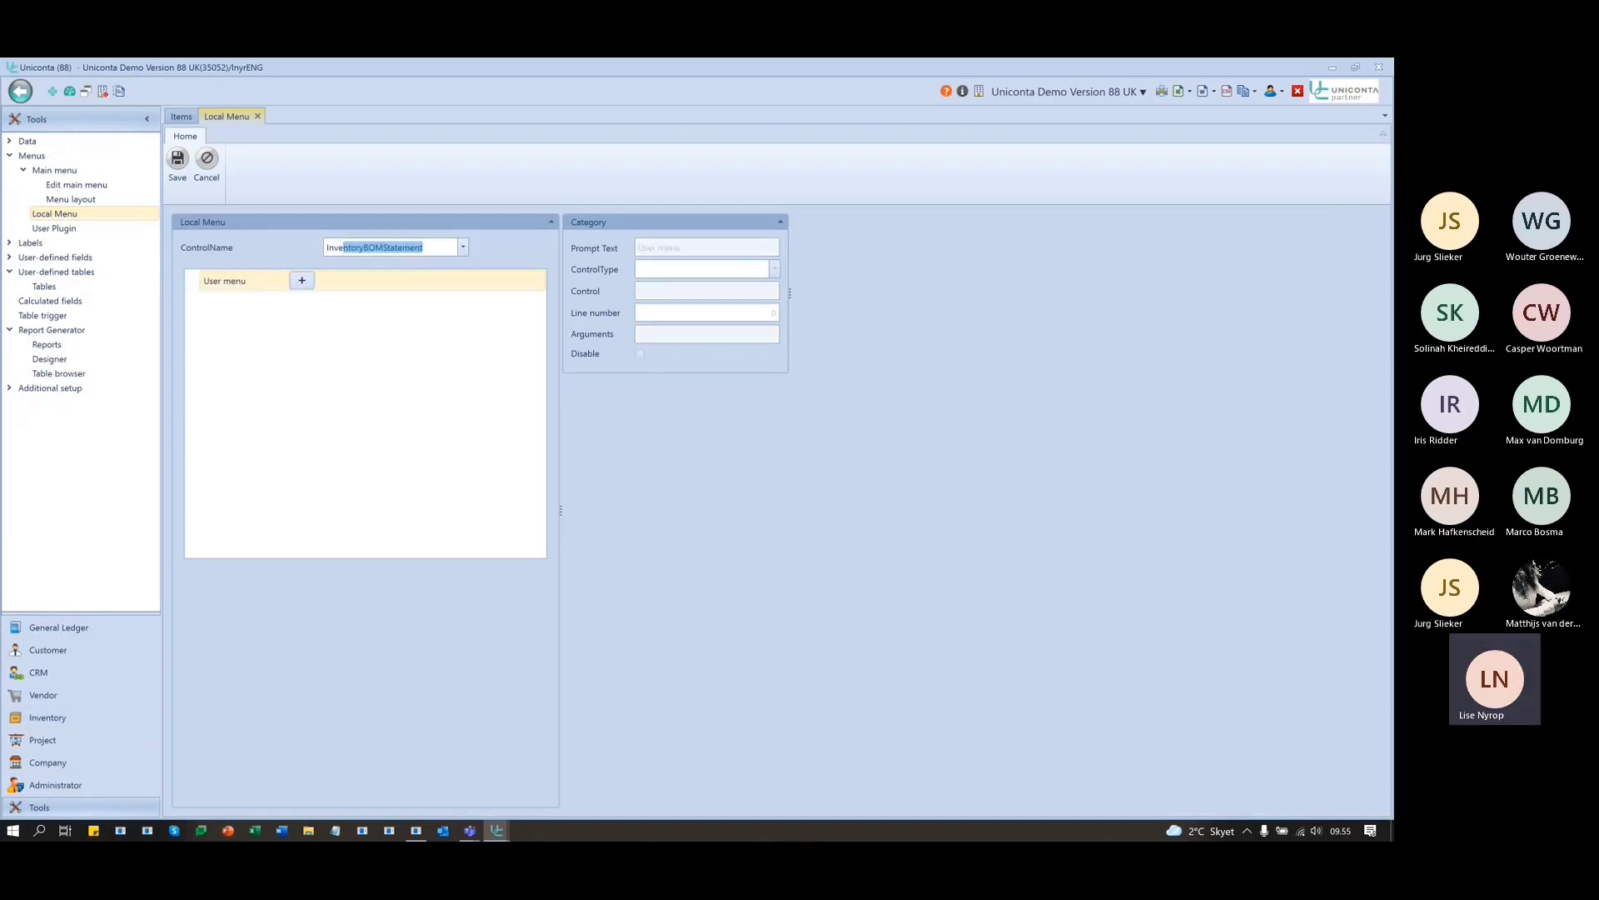
pyautogui.write('ryItems')
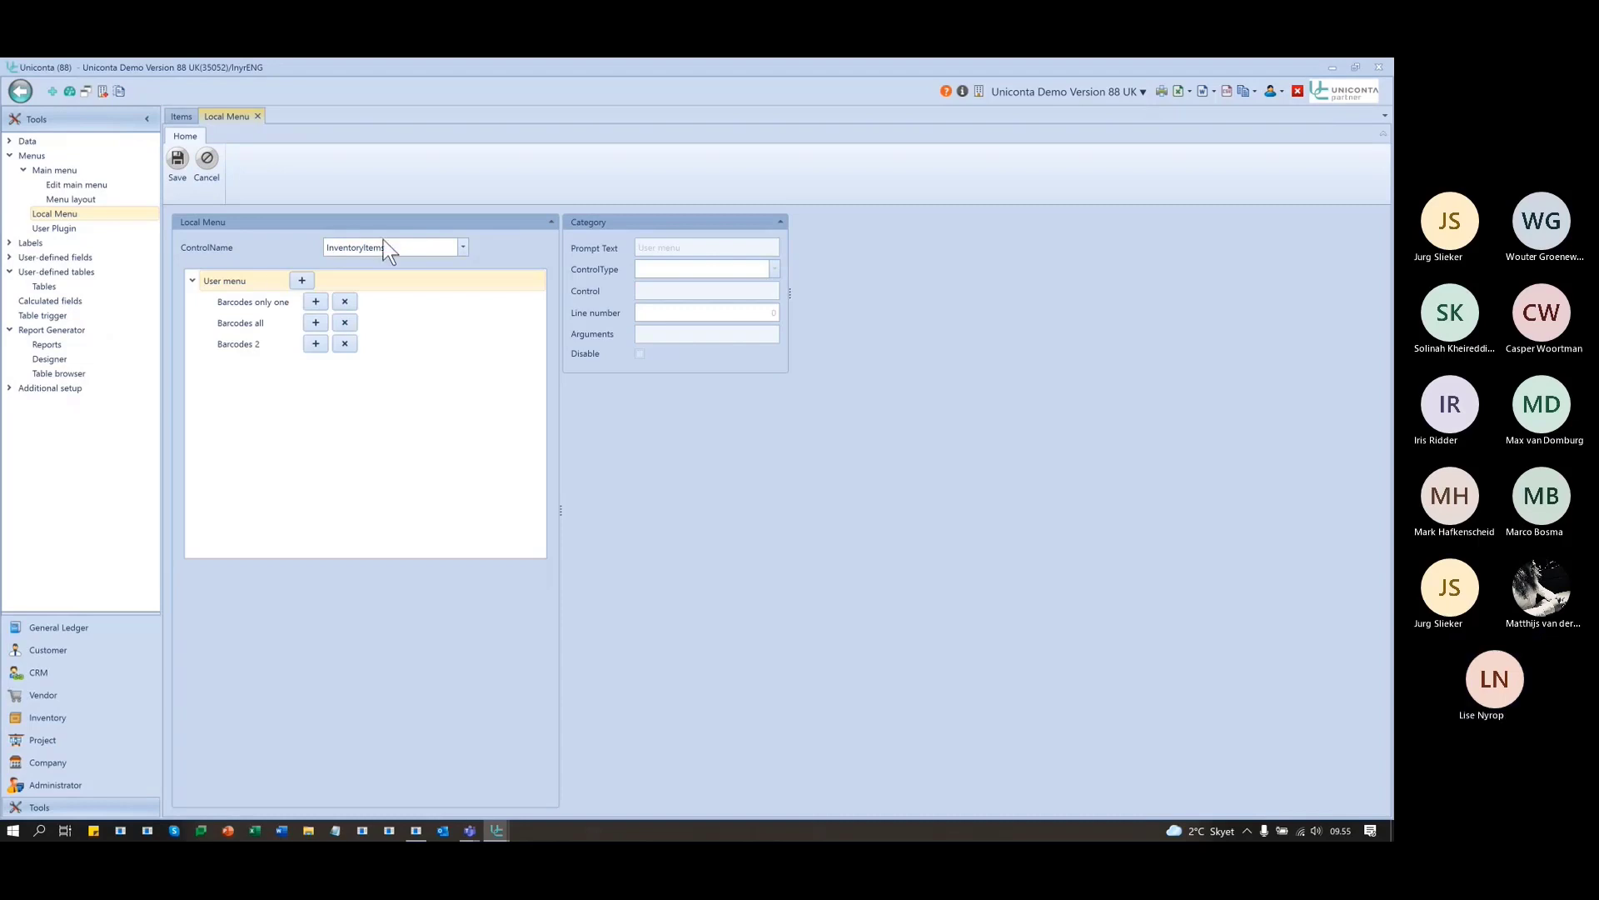
pyautogui.click(303, 283)
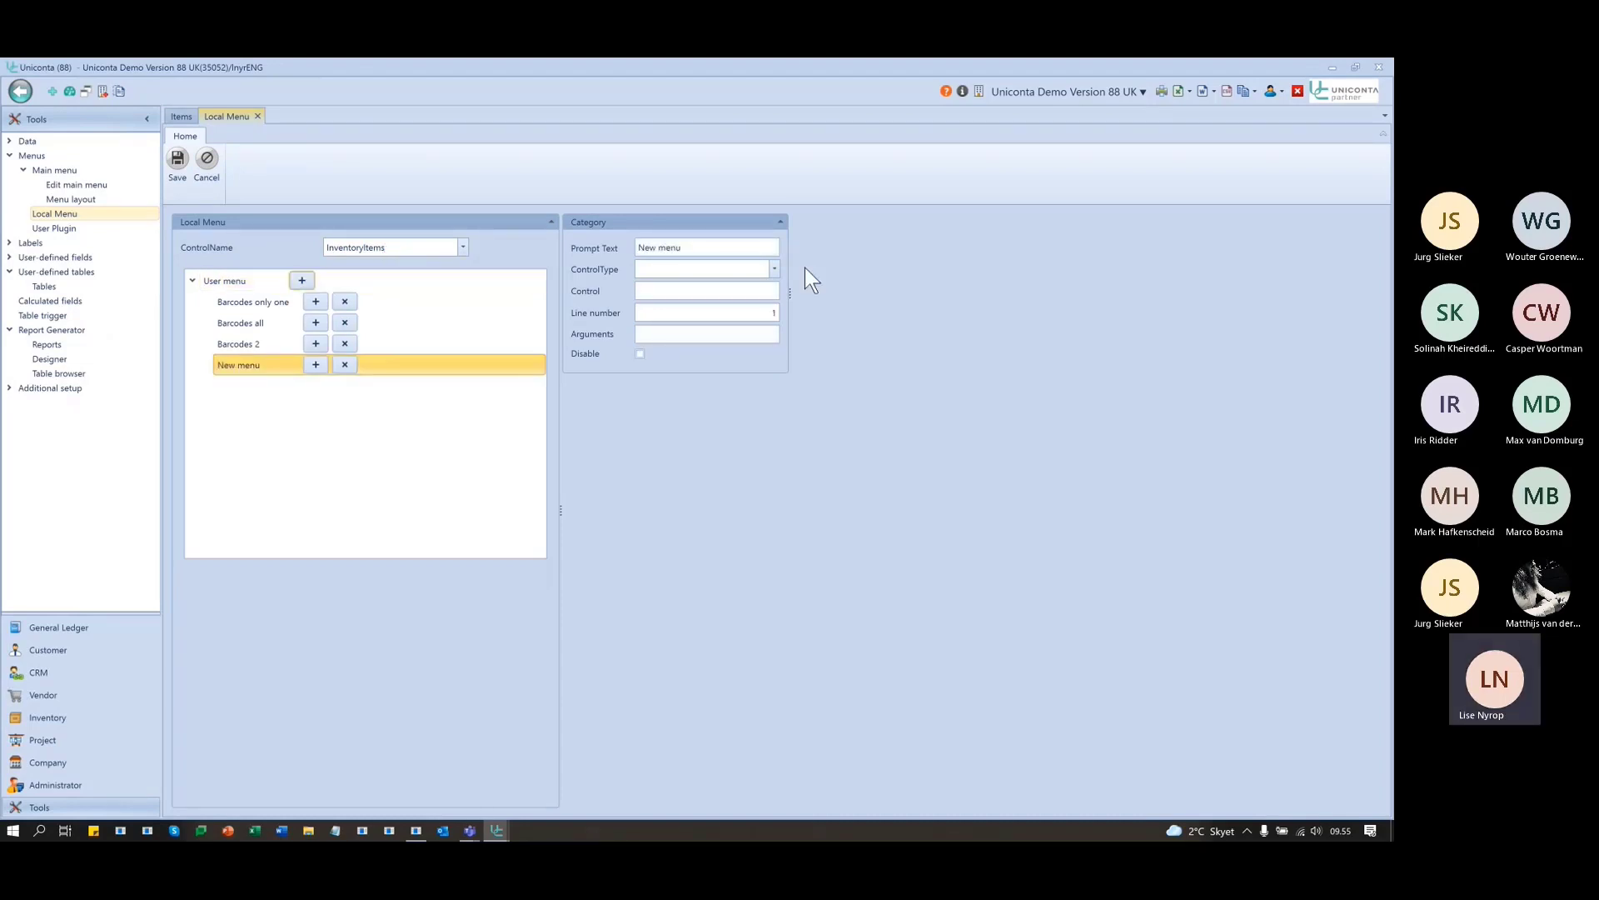
pyautogui.click(733, 248)
pyautogui.write('Bar')
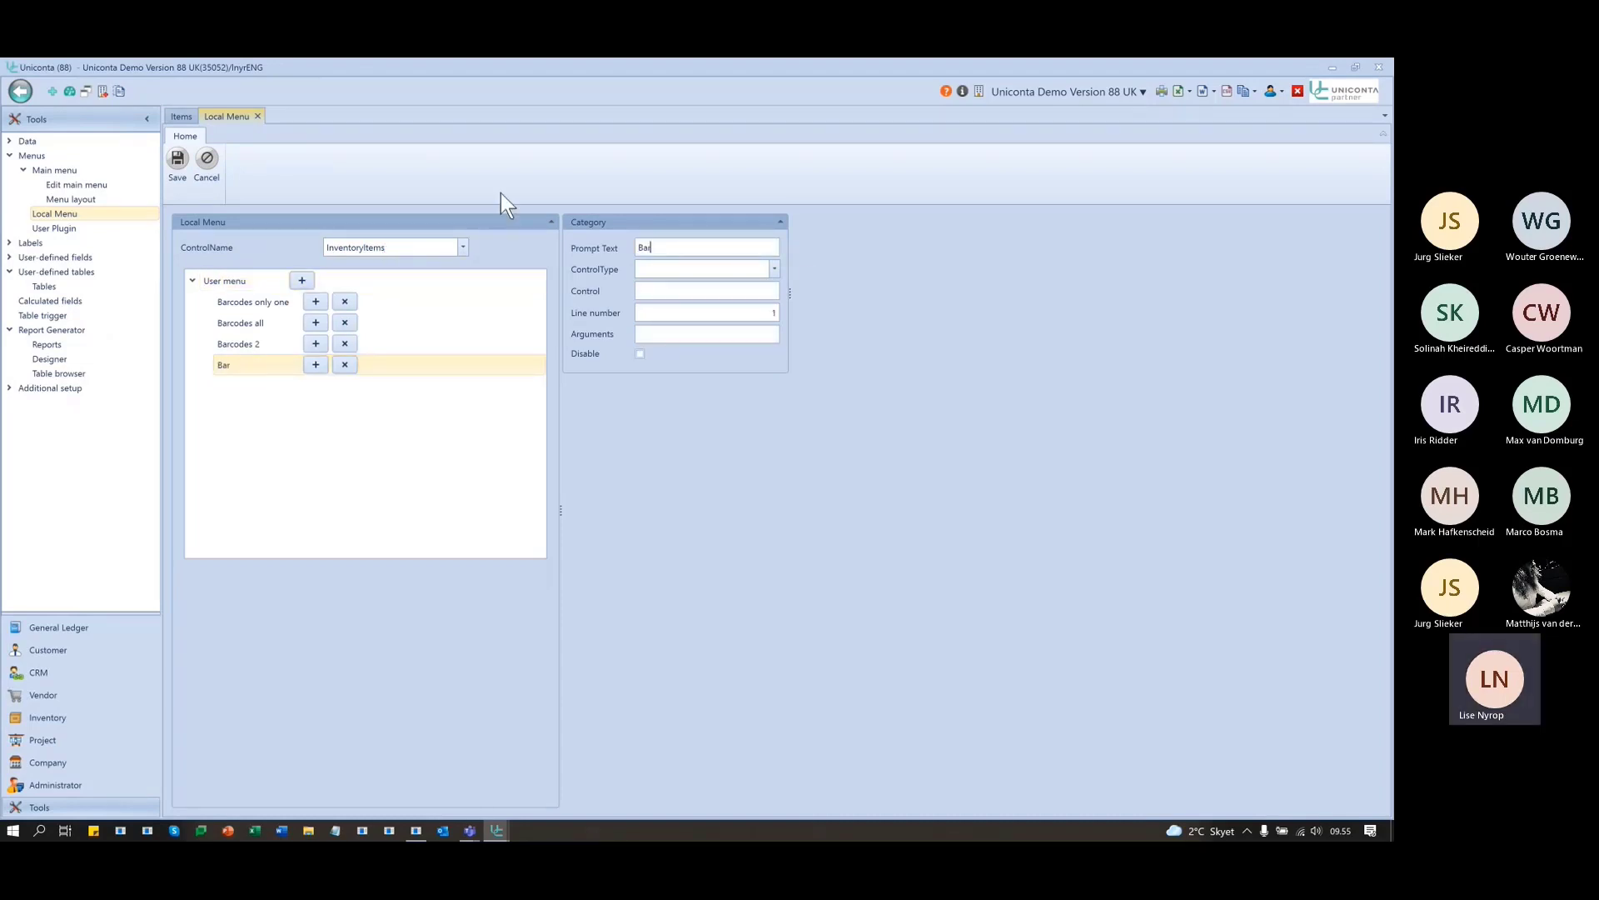
pyautogui.write('code 3')
pyautogui.click(671, 272)
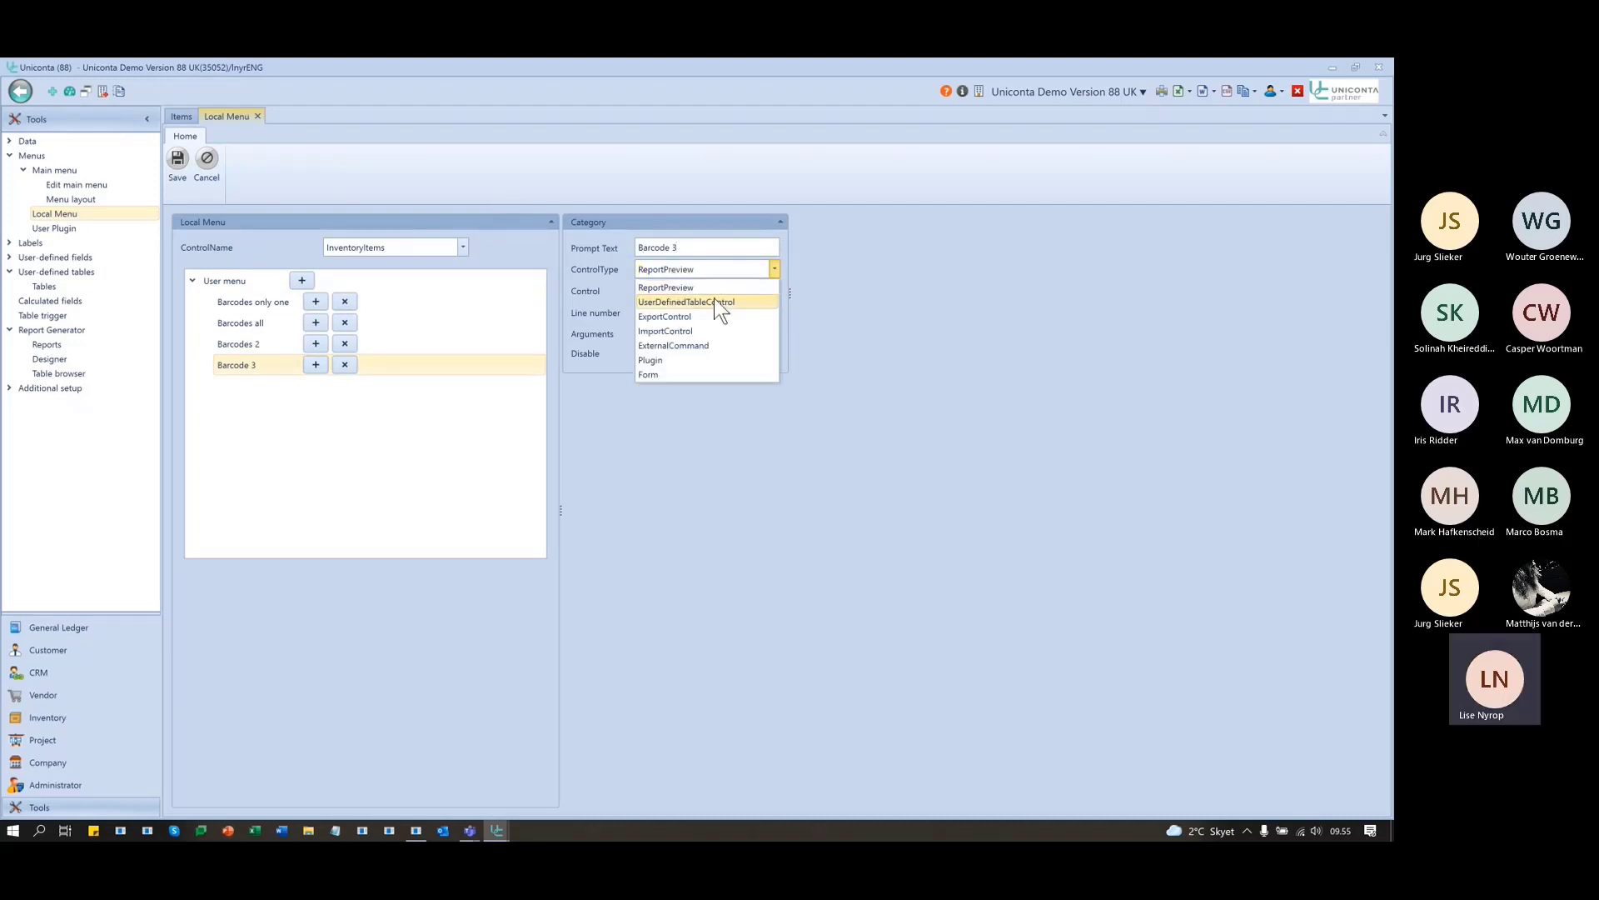
pyautogui.click(704, 288)
pyautogui.write('Bar')
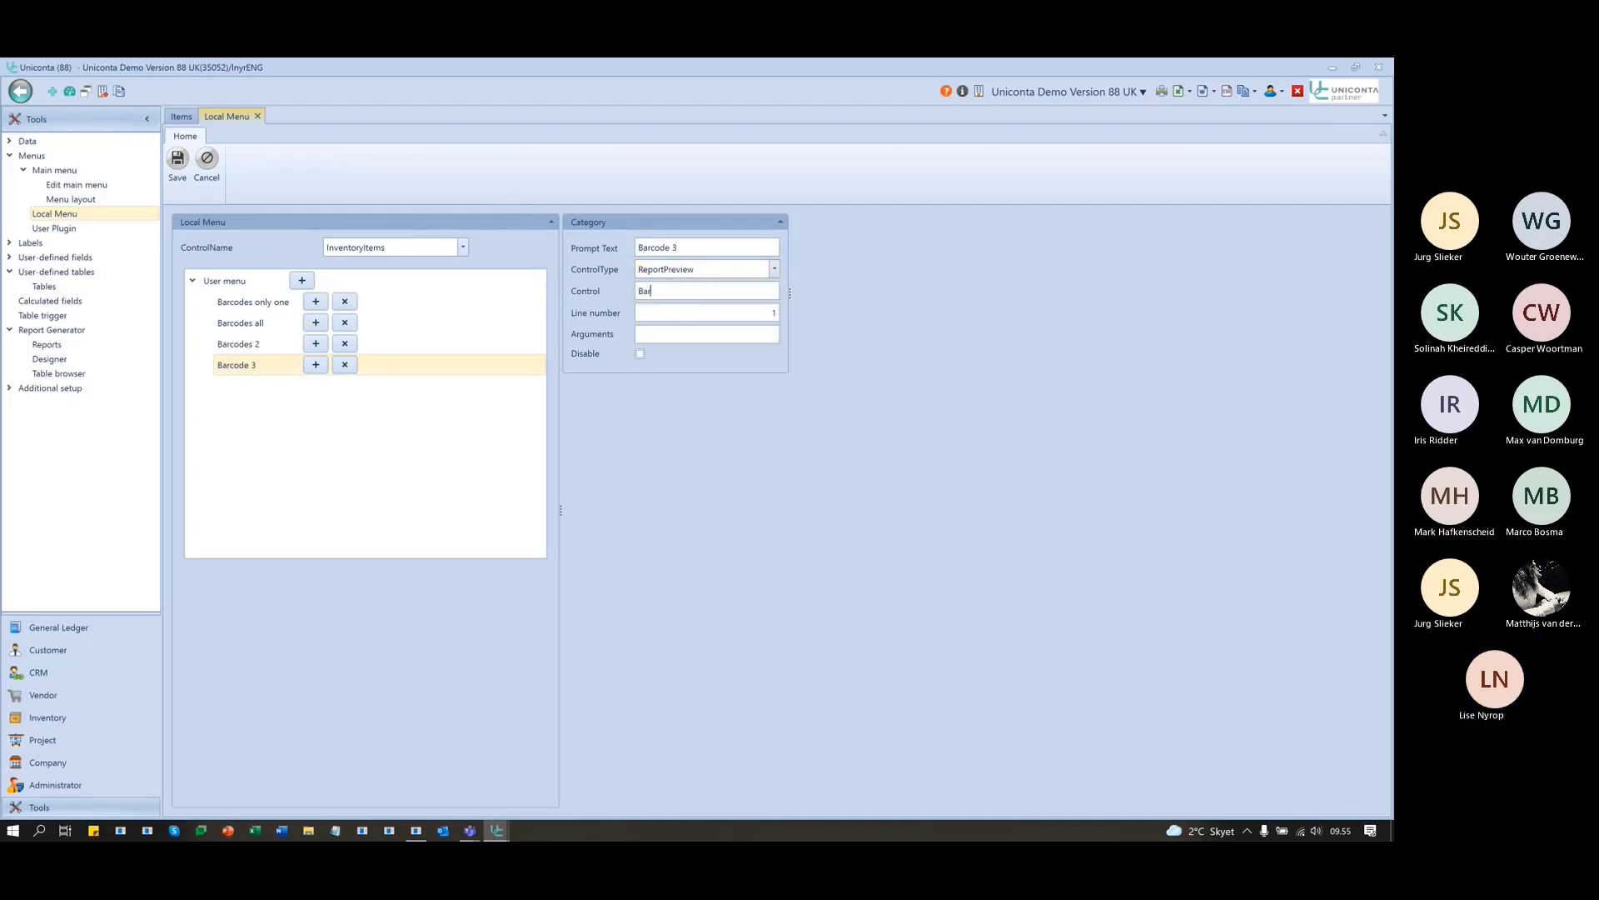
pyautogui.write('code3')
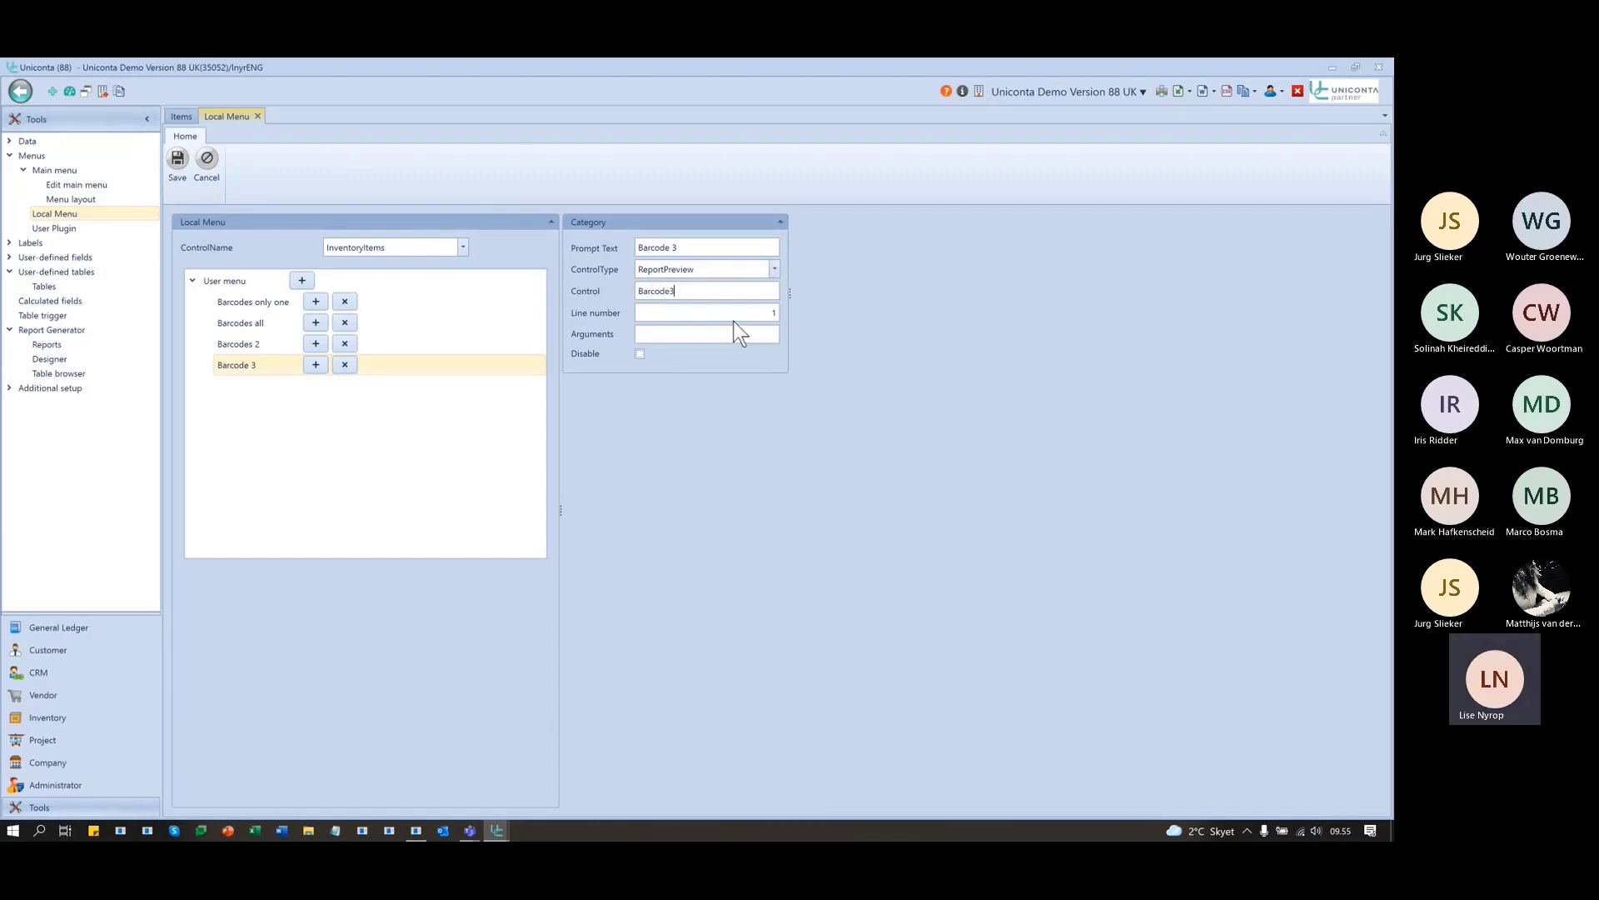
# - After checking the other barcode entries' line numbers, give Barcode 3 line number 4 and save
pyautogui.click(235, 304)
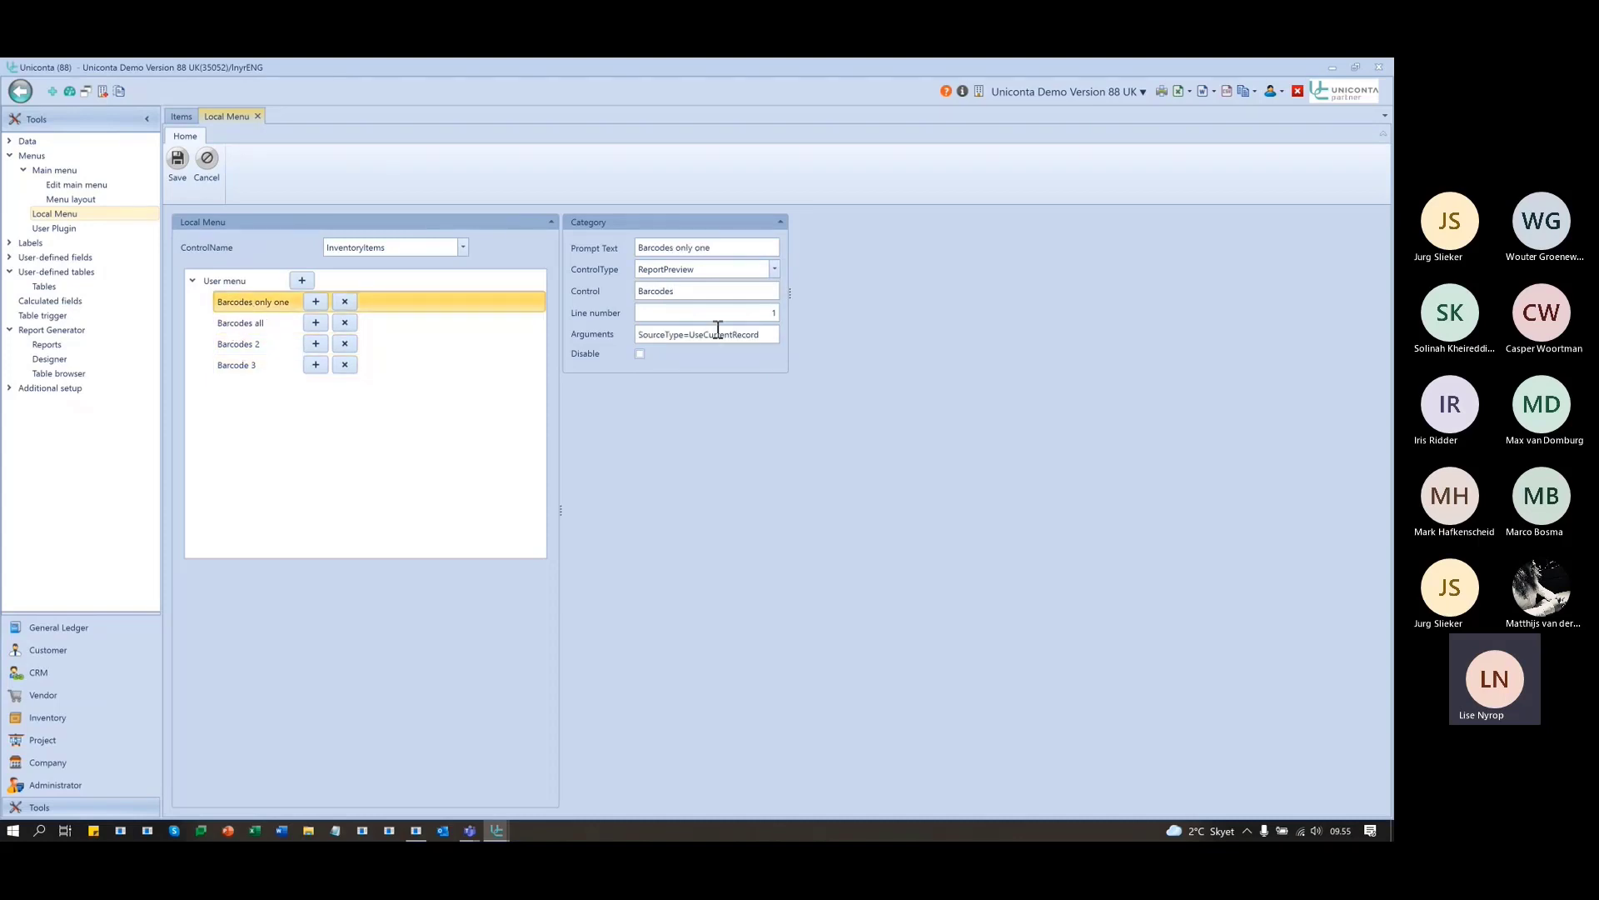
pyautogui.click(233, 323)
pyautogui.click(774, 312)
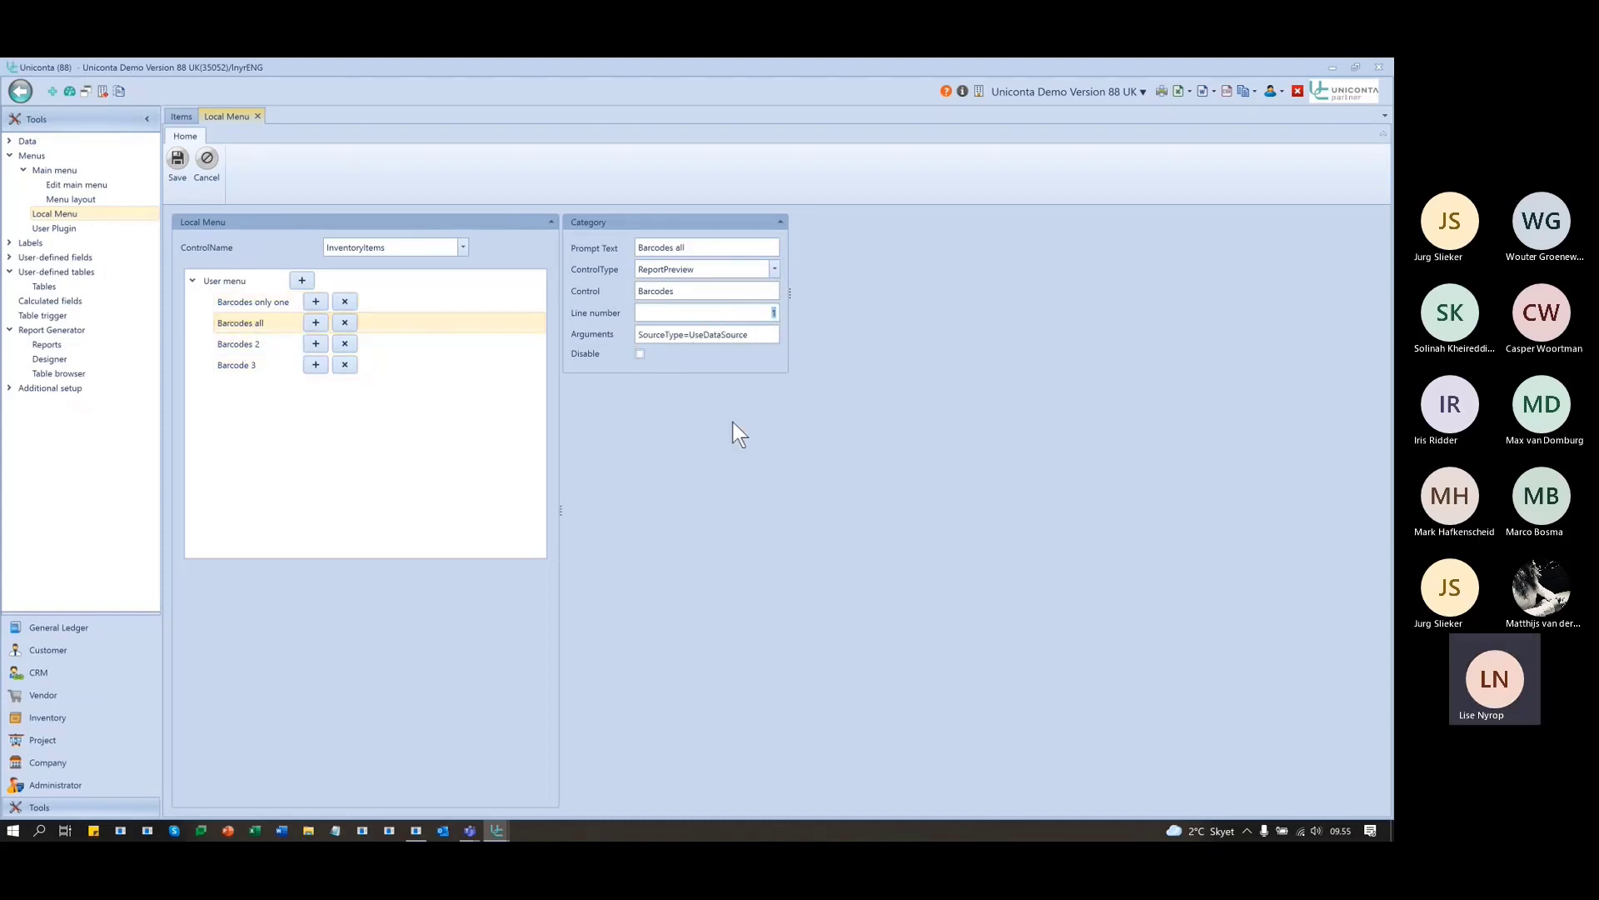
pyautogui.click(295, 343)
pyautogui.click(751, 313)
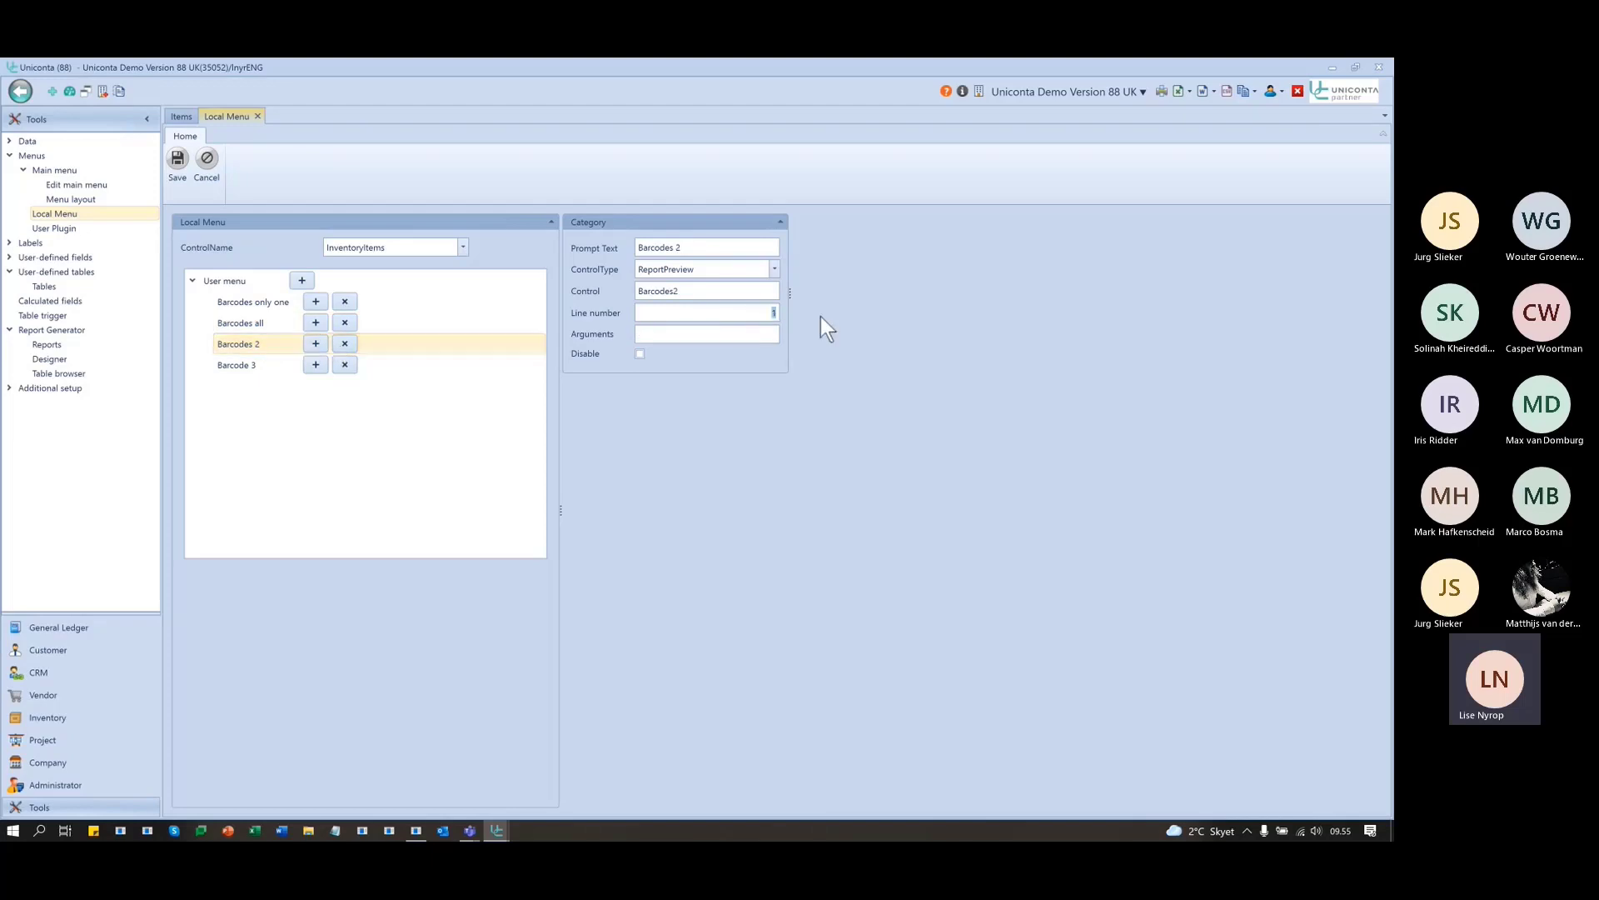
pyautogui.click(259, 366)
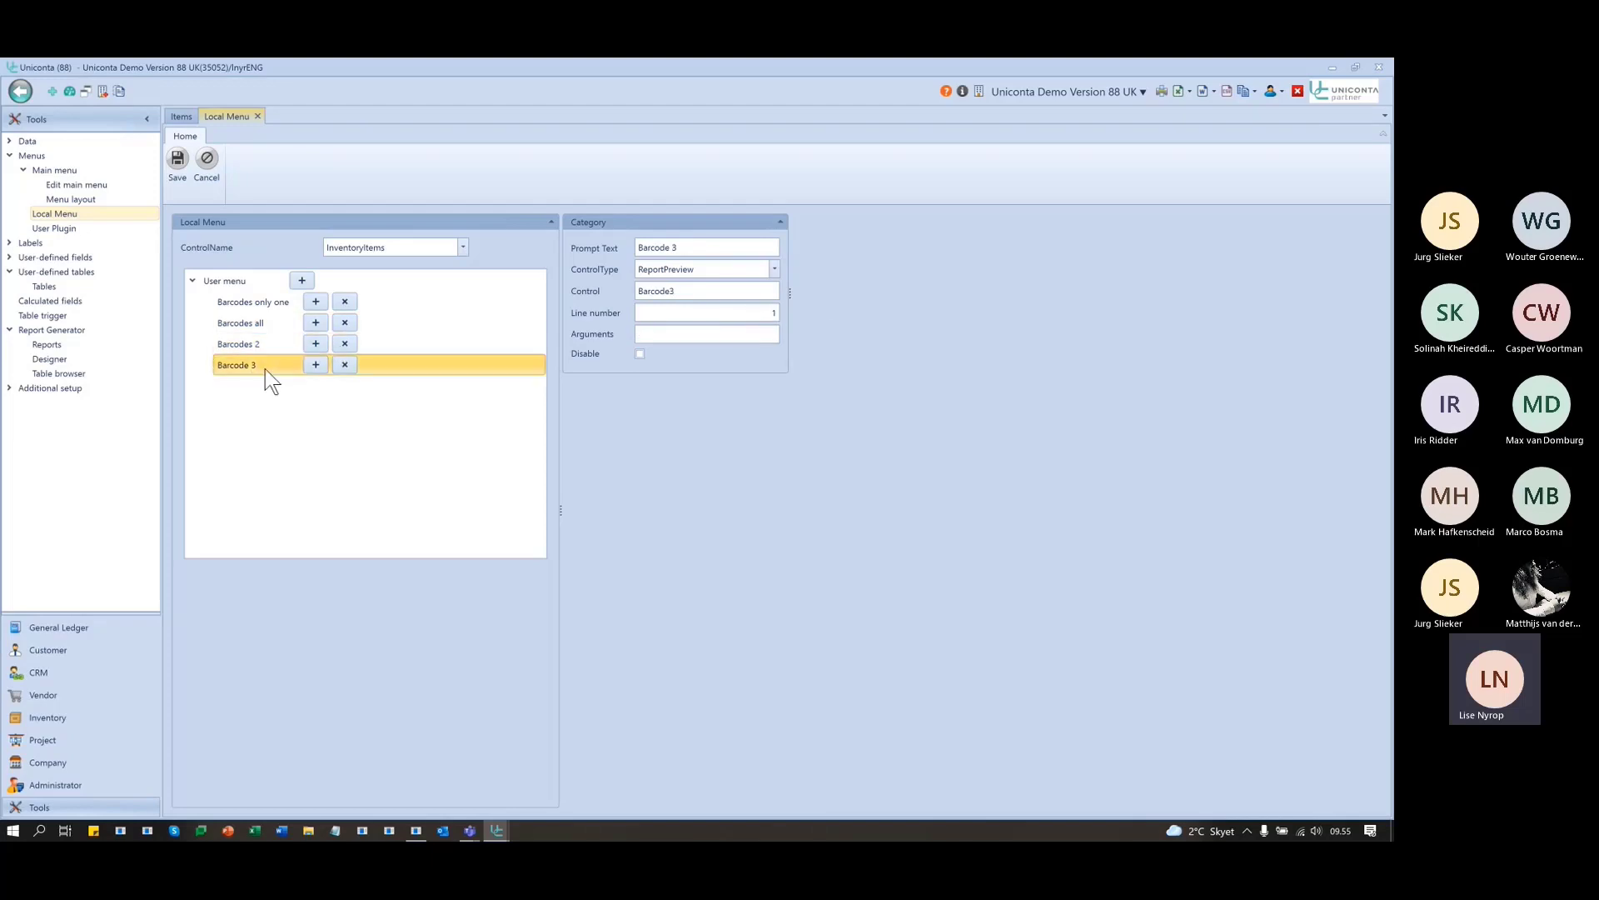
pyautogui.click(760, 313)
pyautogui.write('4')
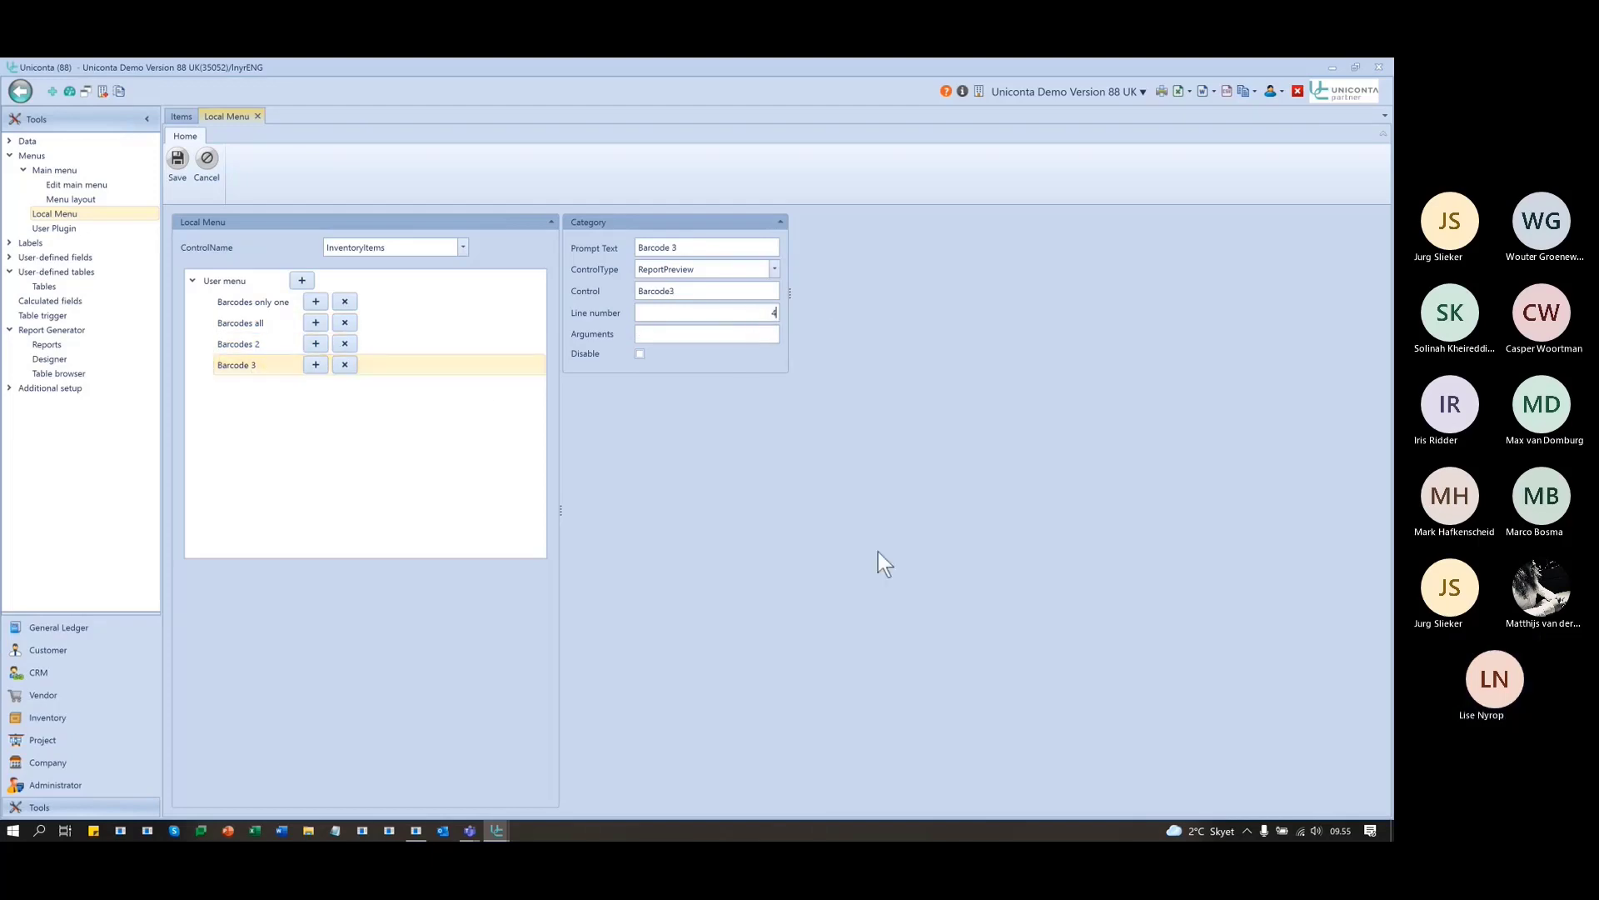
pyautogui.click(178, 160)
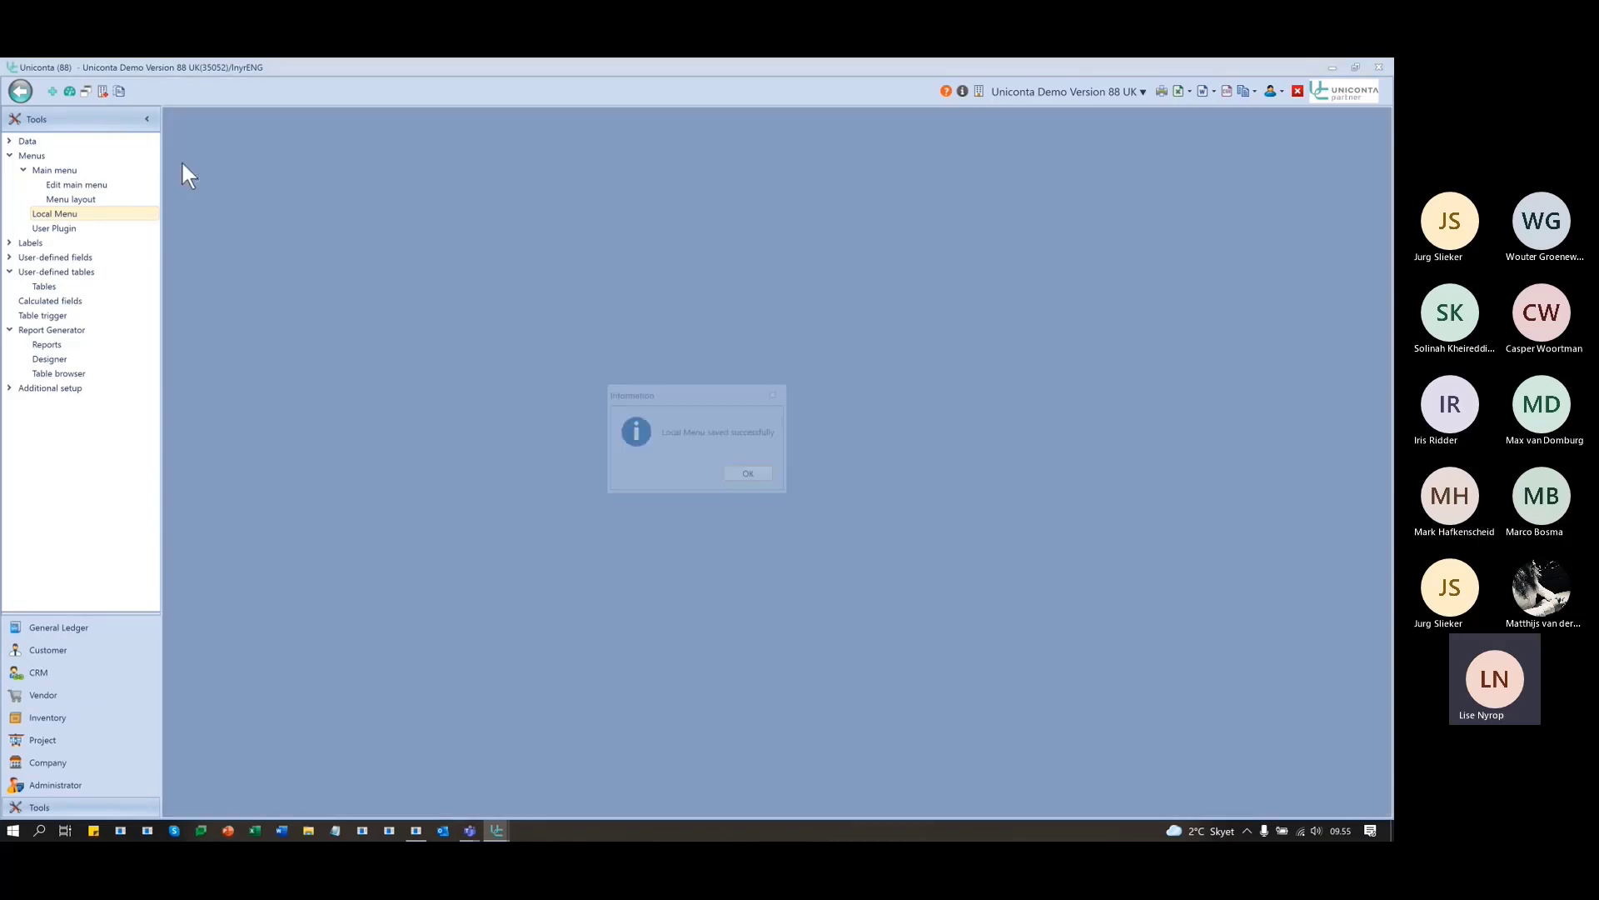
pyautogui.click(752, 474)
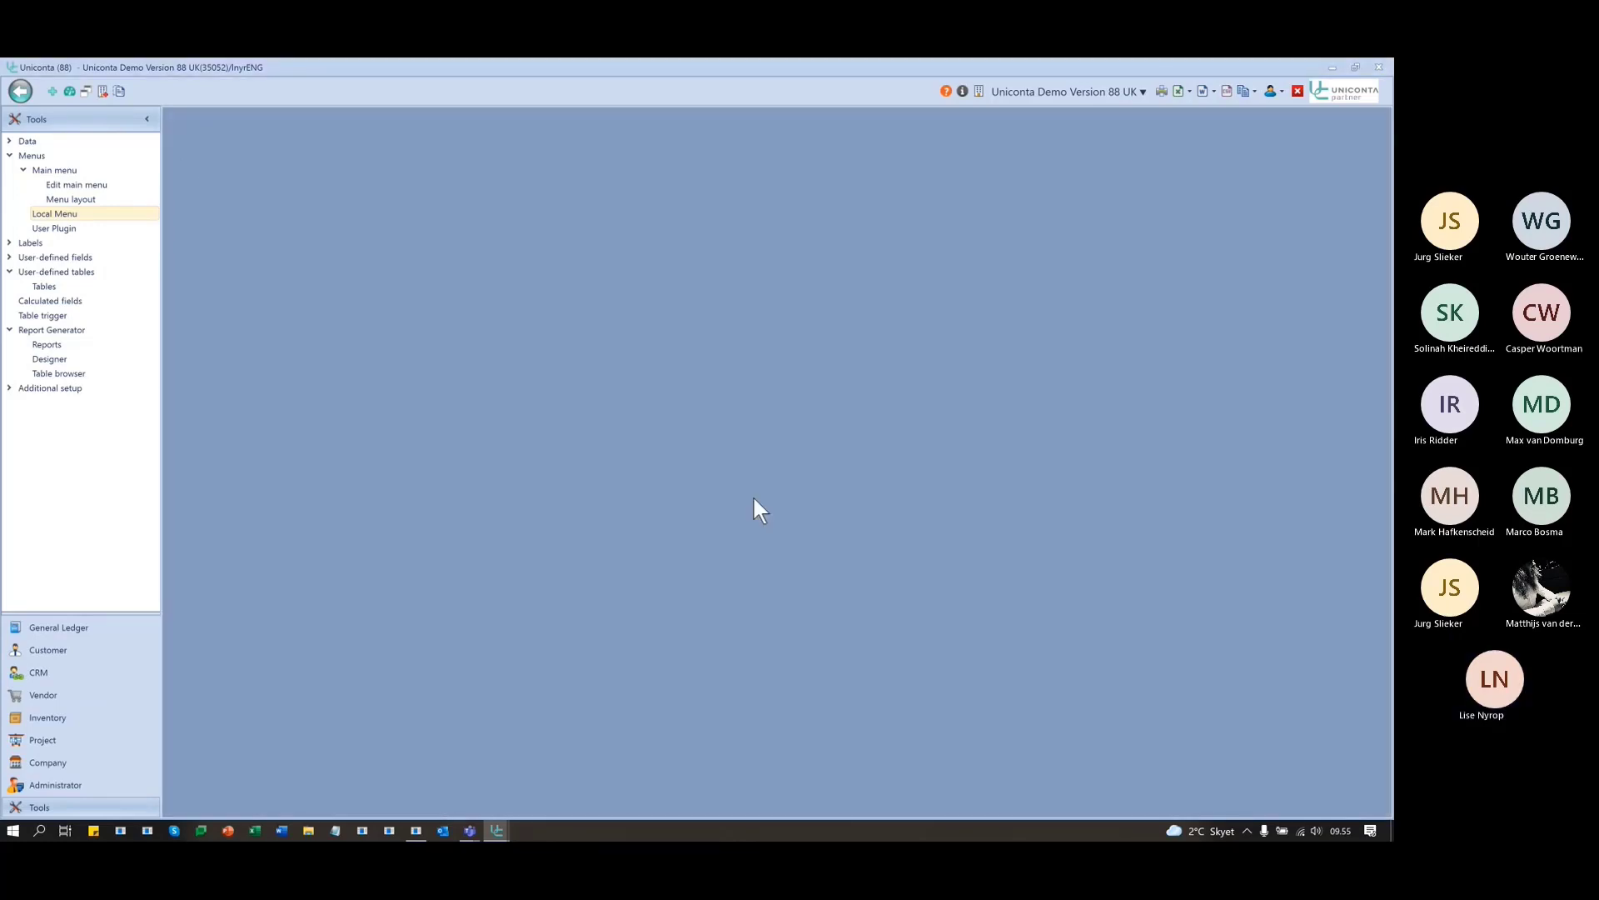
pyautogui.click(48, 717)
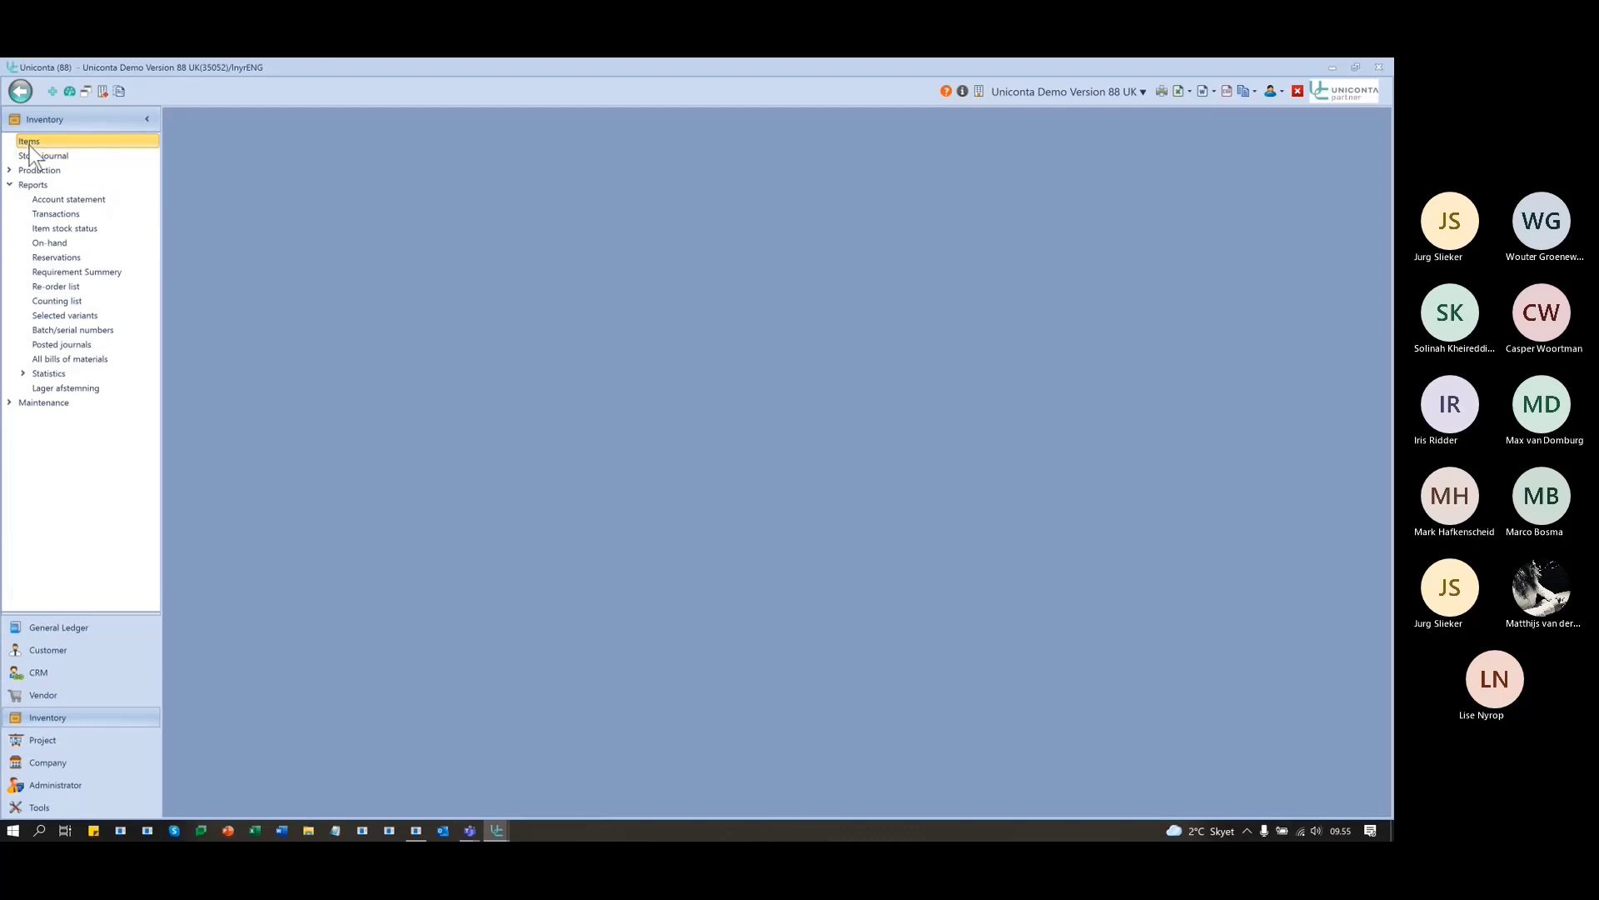
pyautogui.click(30, 141)
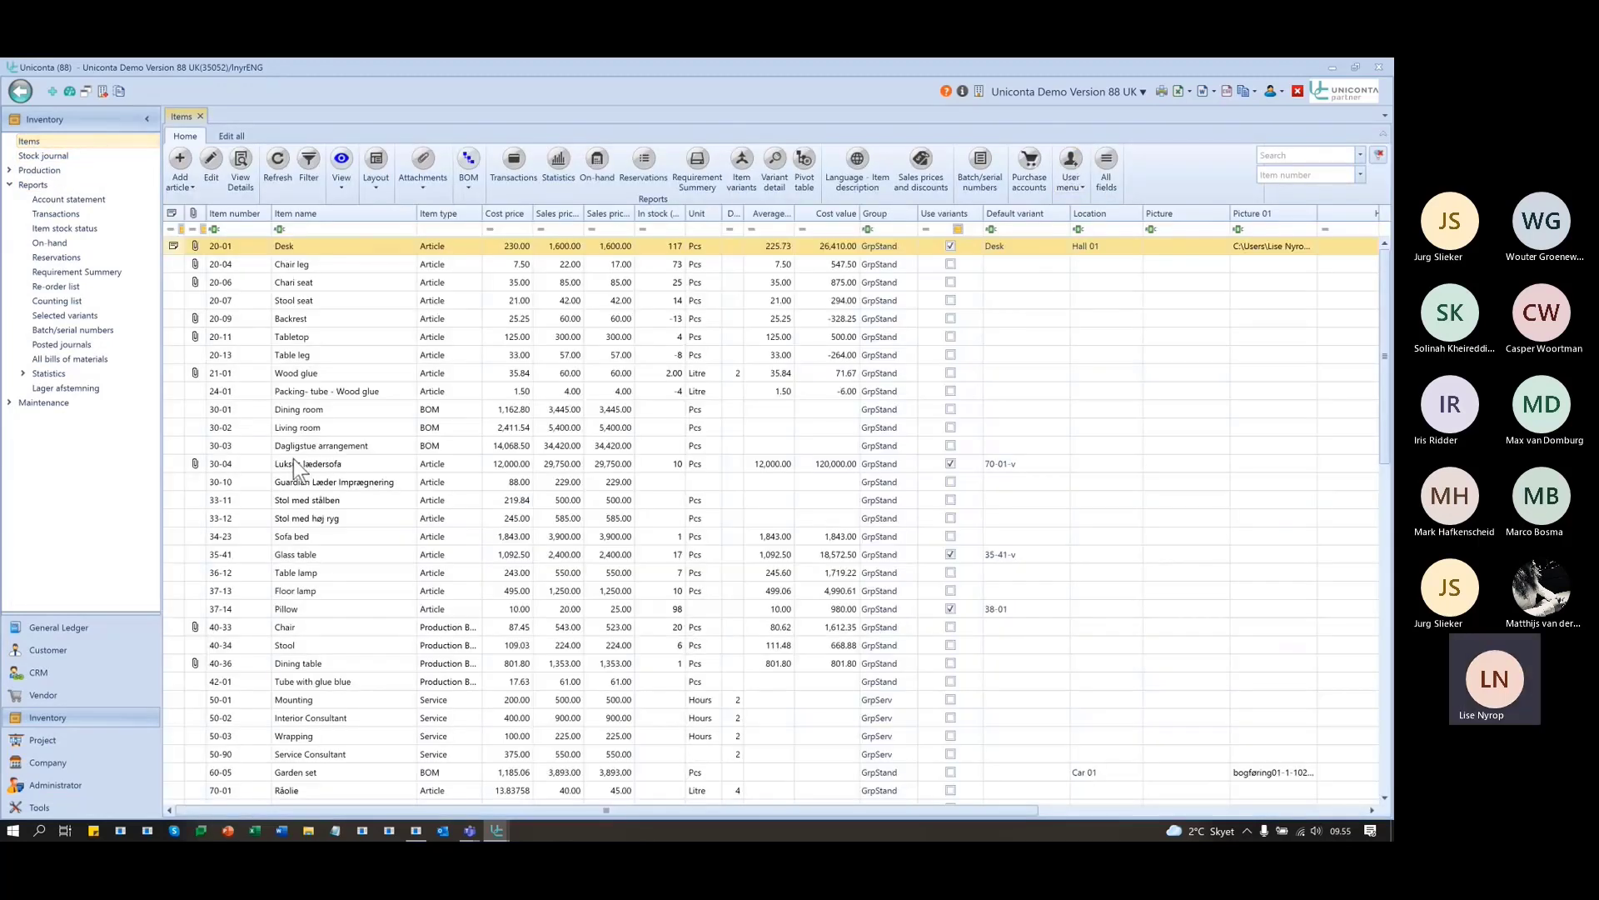
pyautogui.click(293, 538)
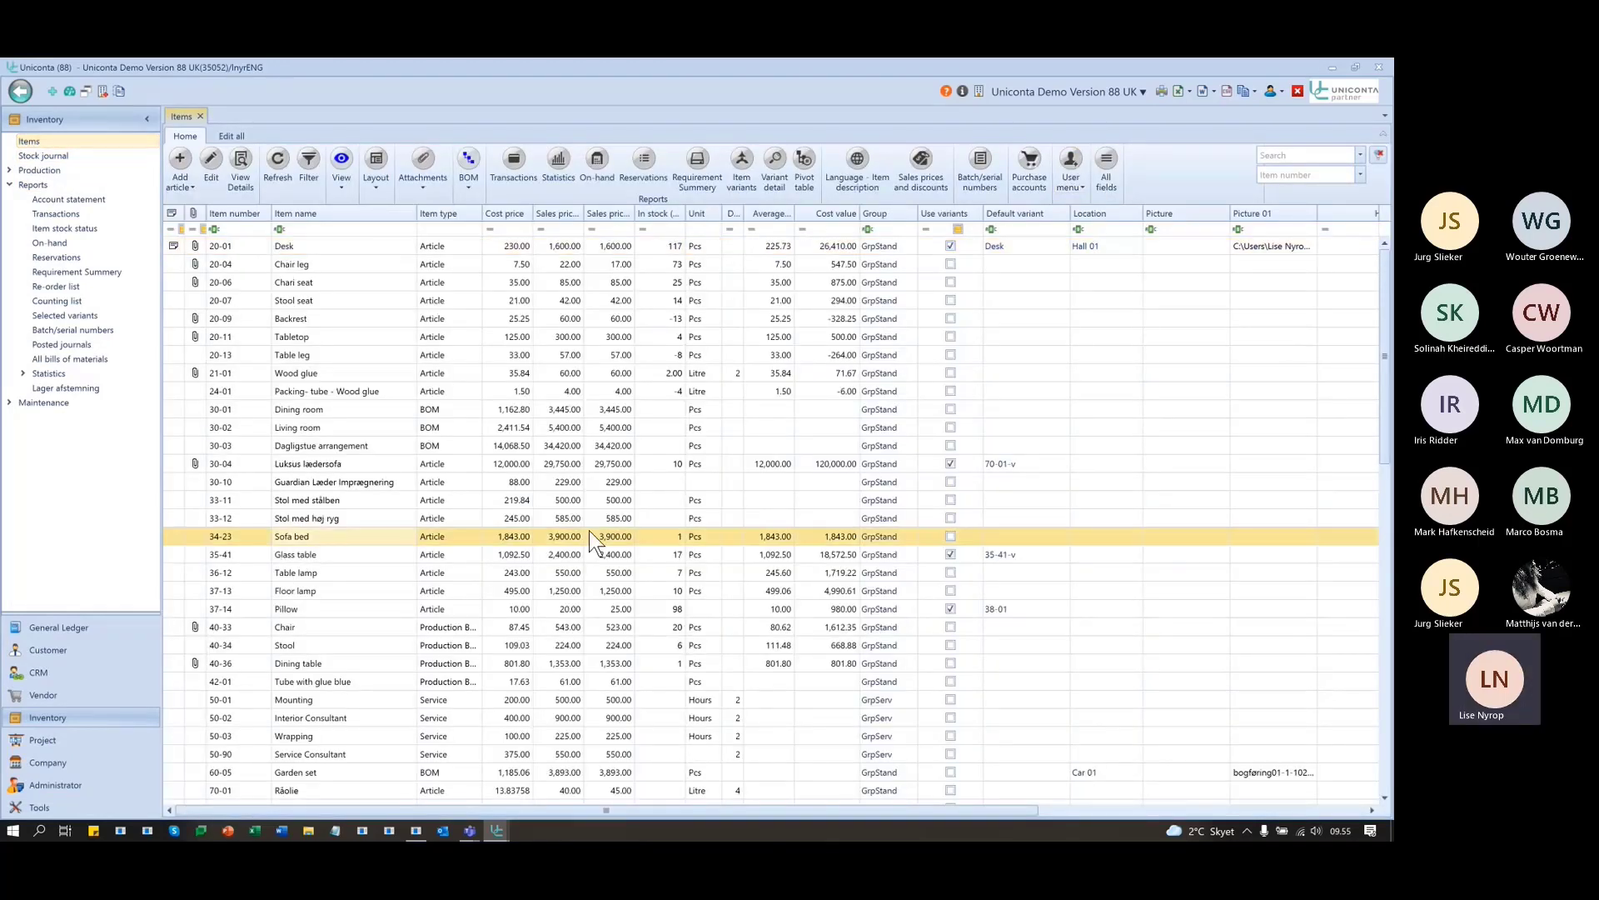
pyautogui.click(1079, 173)
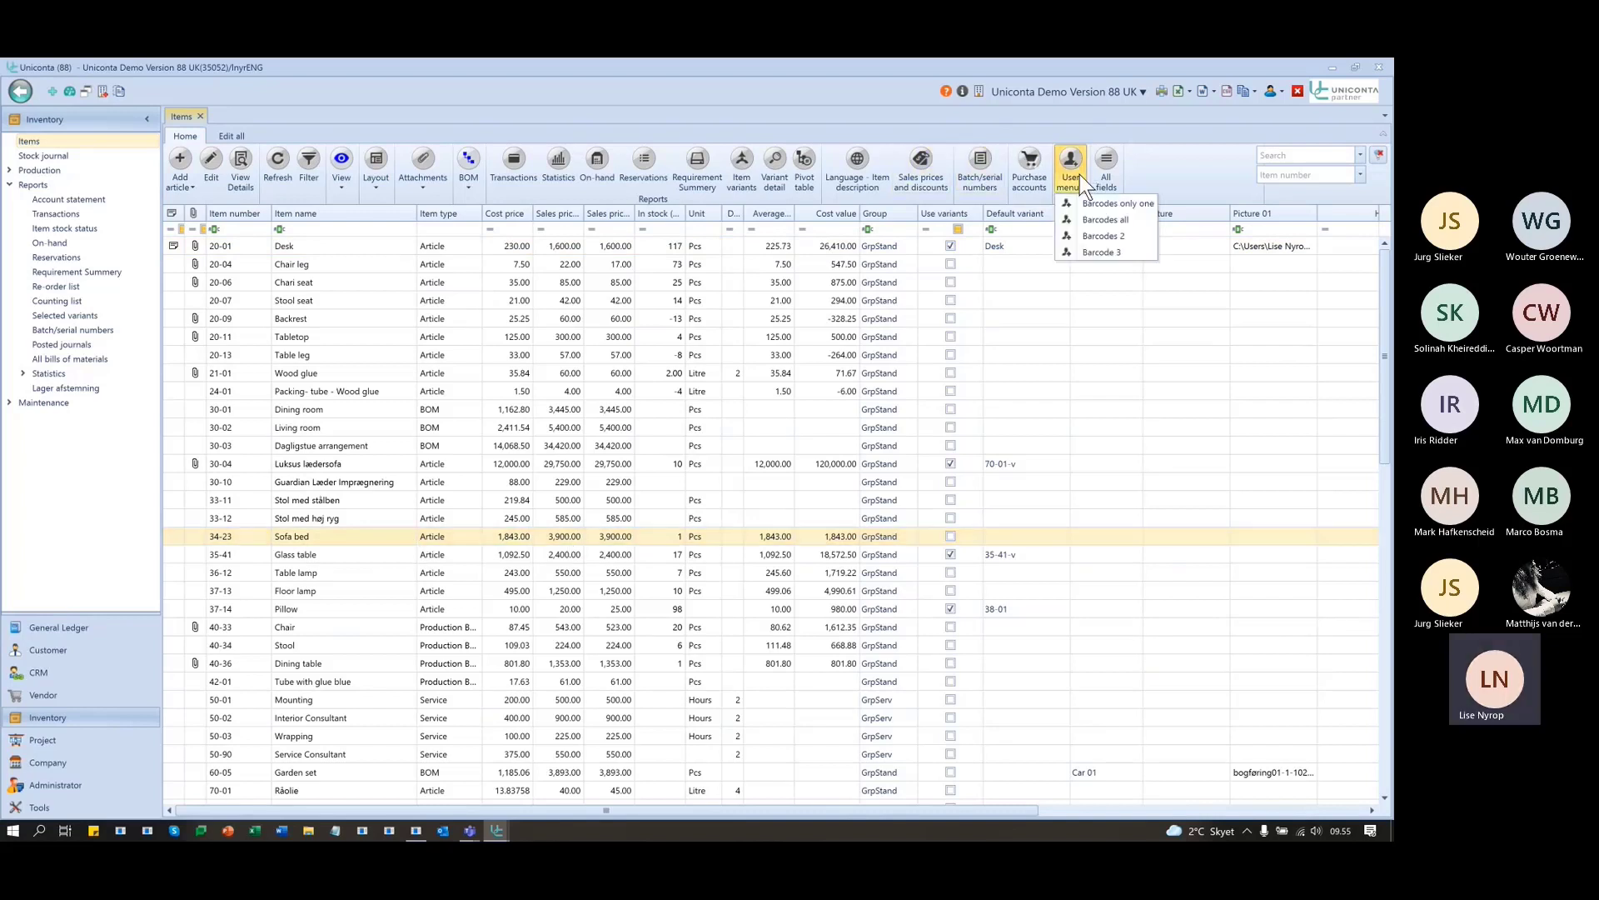
pyautogui.click(1099, 253)
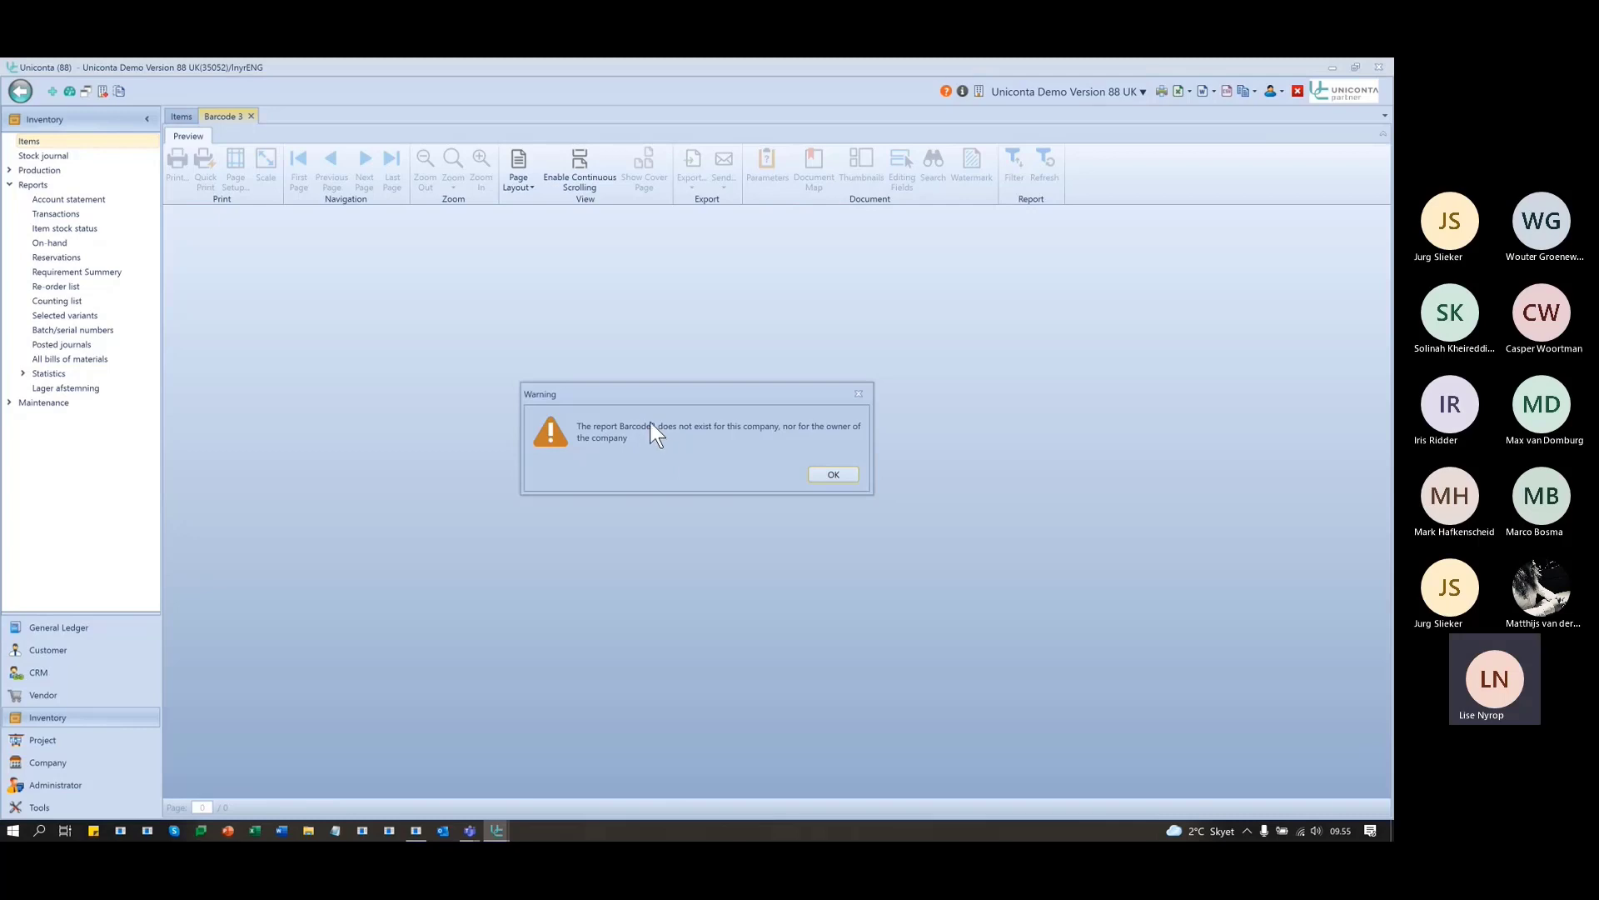
pyautogui.click(831, 474)
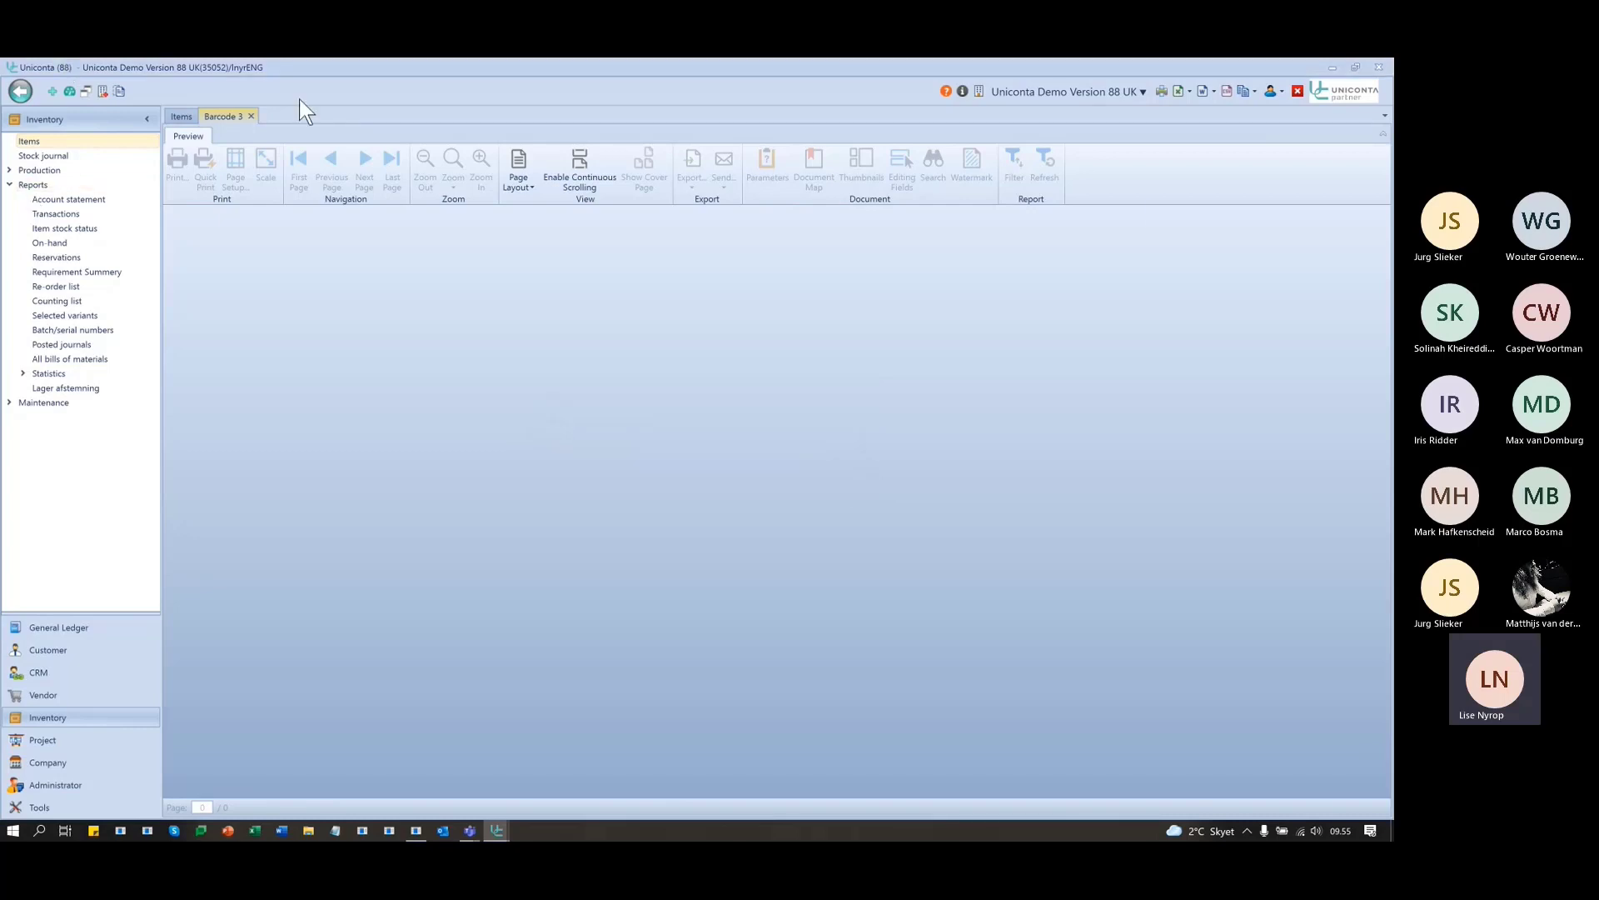
pyautogui.click(252, 116)
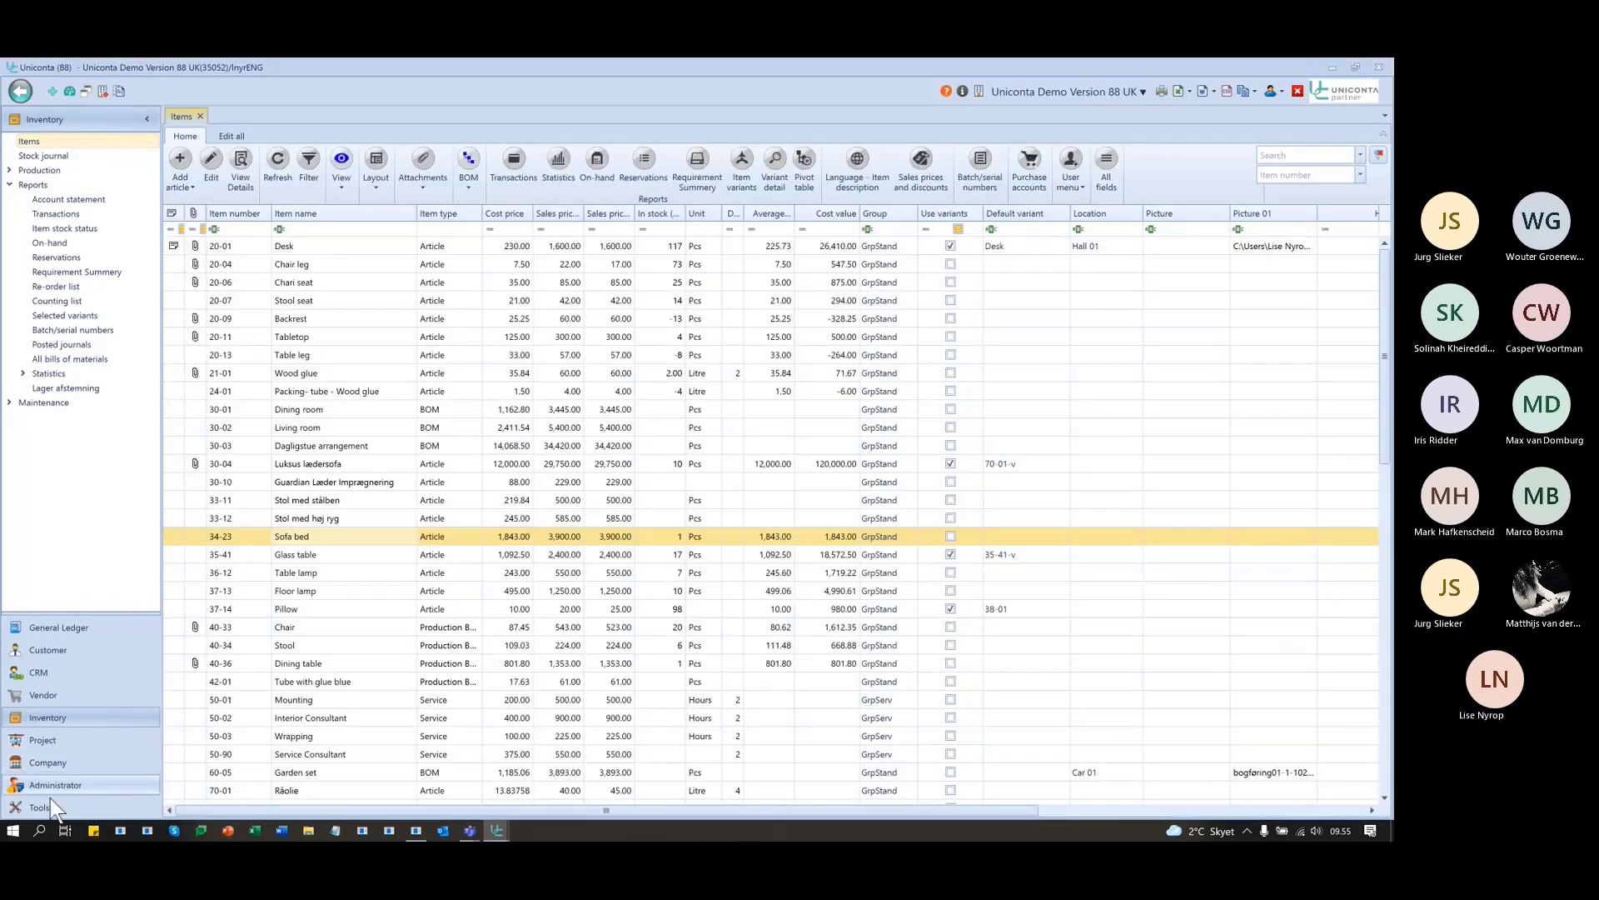
pyautogui.click(55, 808)
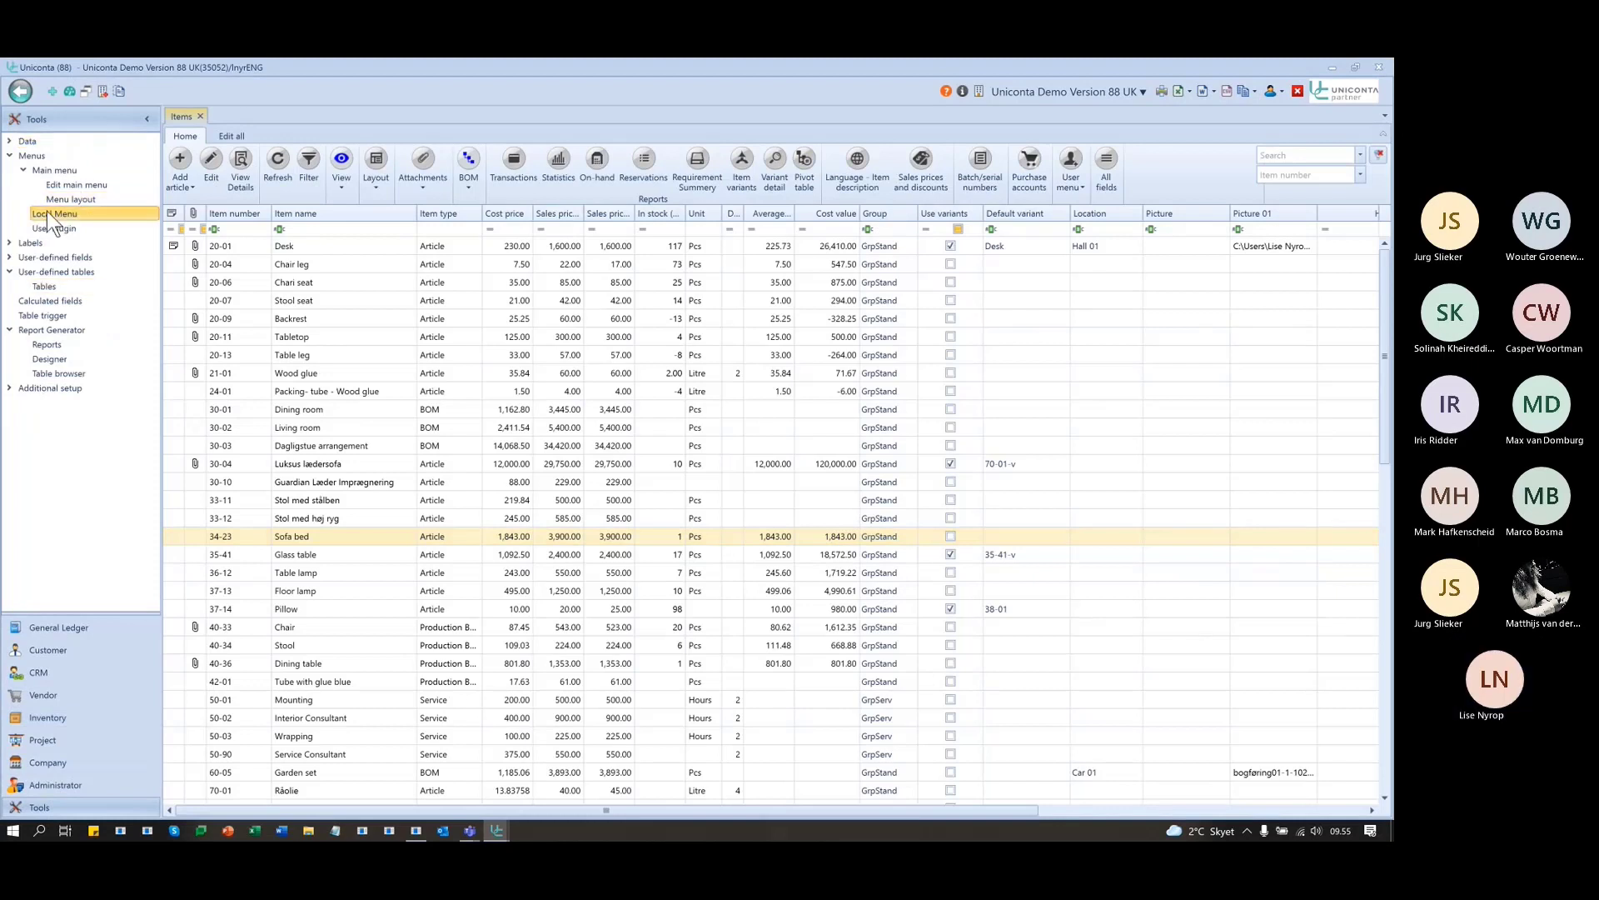
pyautogui.click(50, 213)
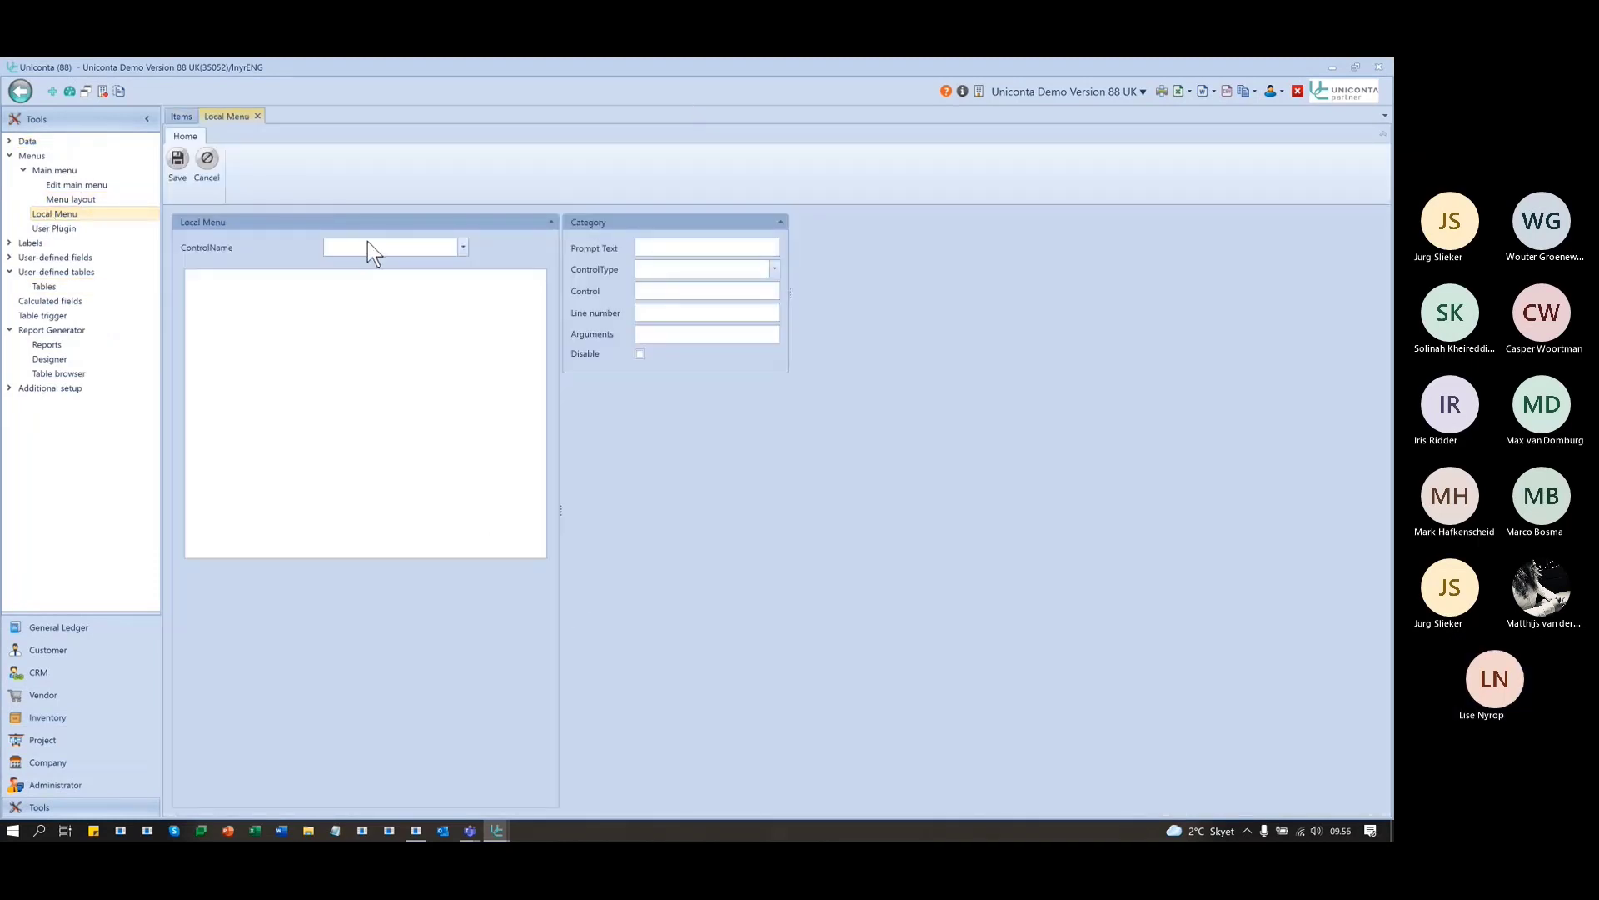
pyautogui.write('Inventory')
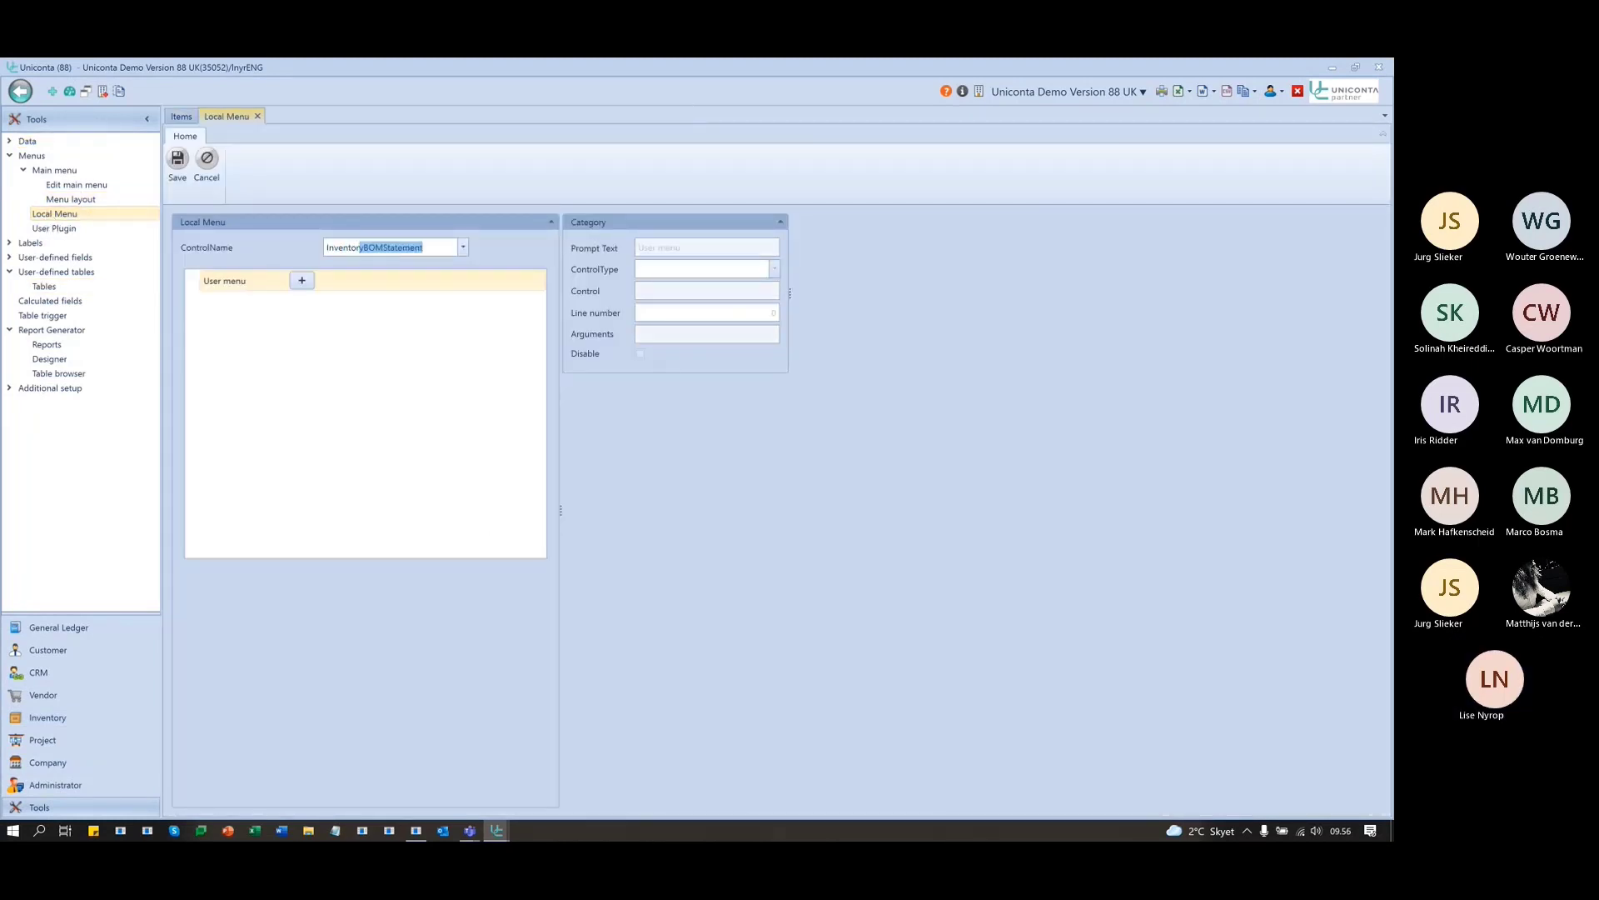
pyautogui.write('Items')
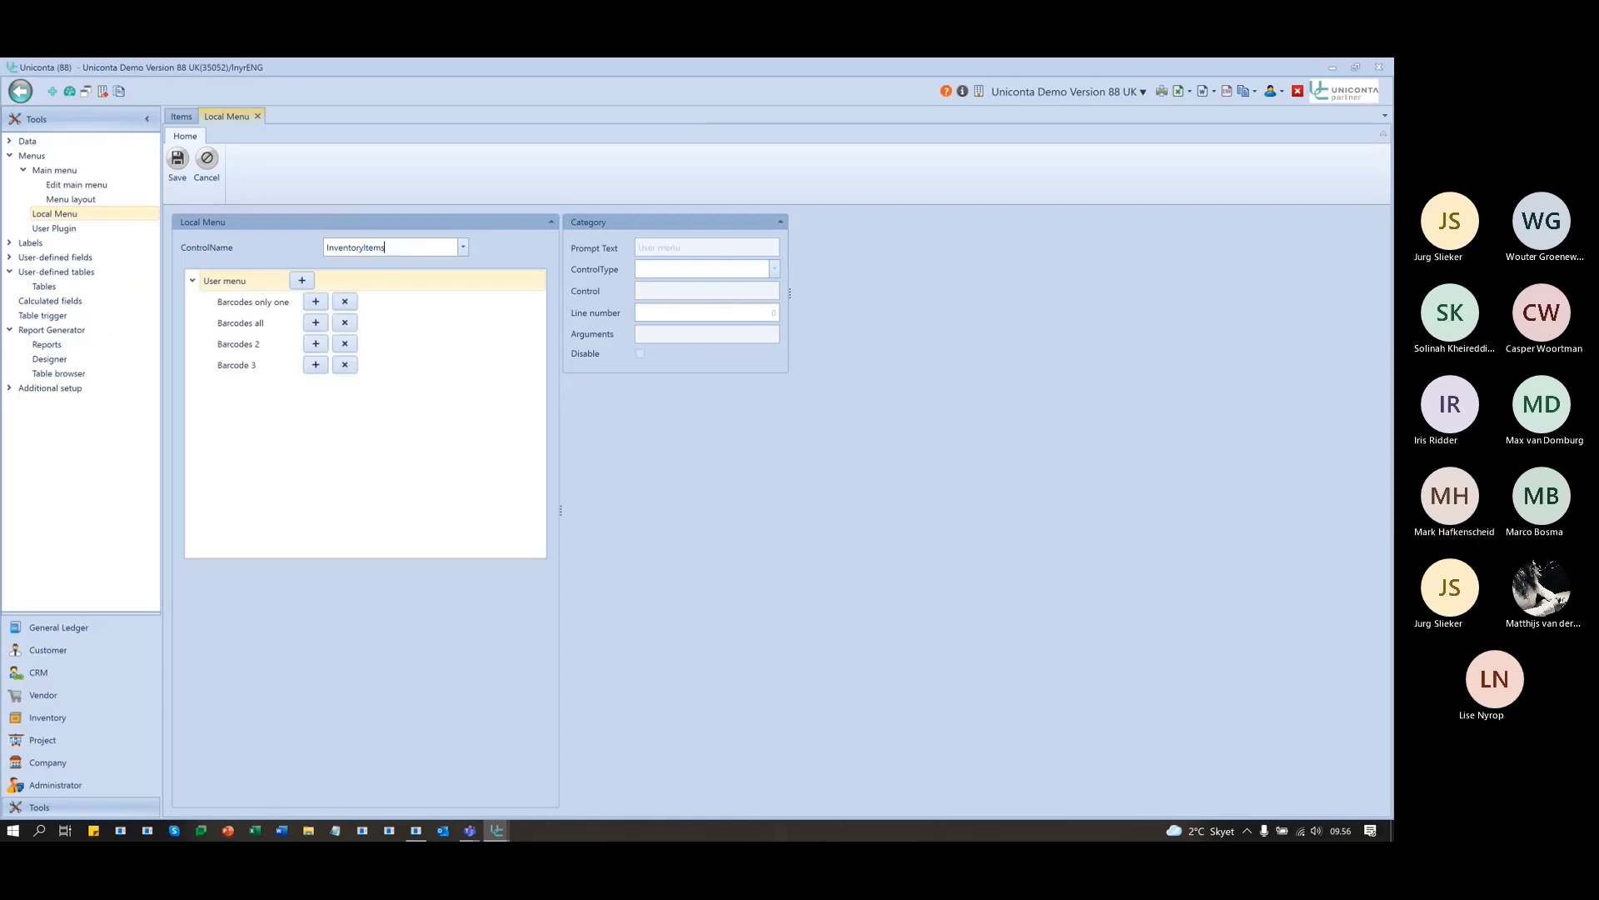
pyautogui.click(239, 367)
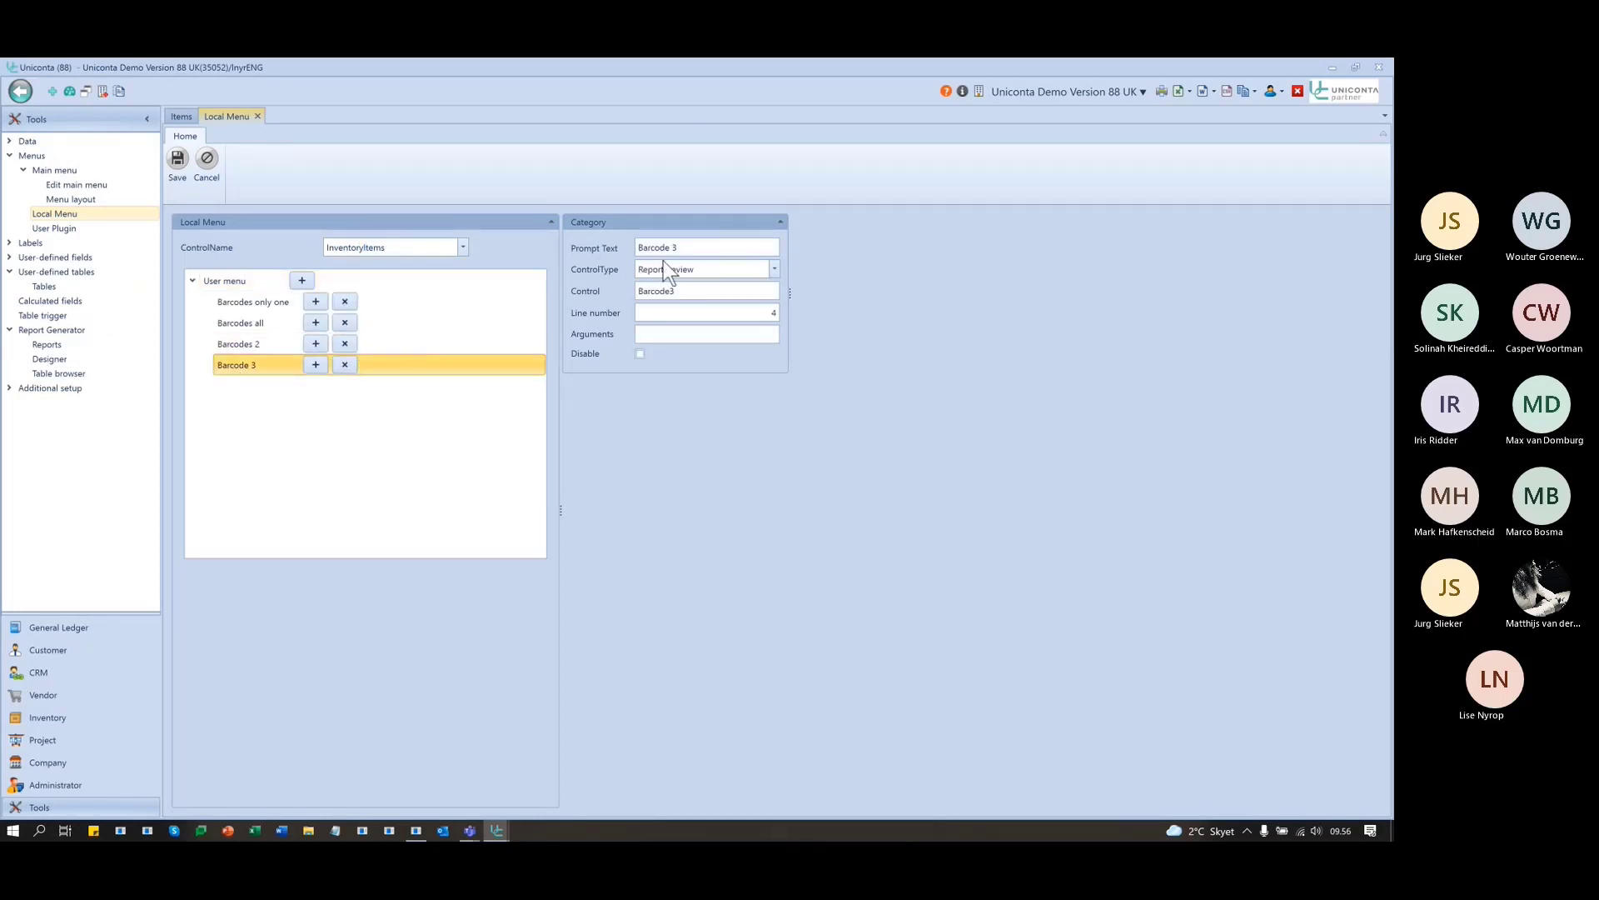
pyautogui.click(671, 290)
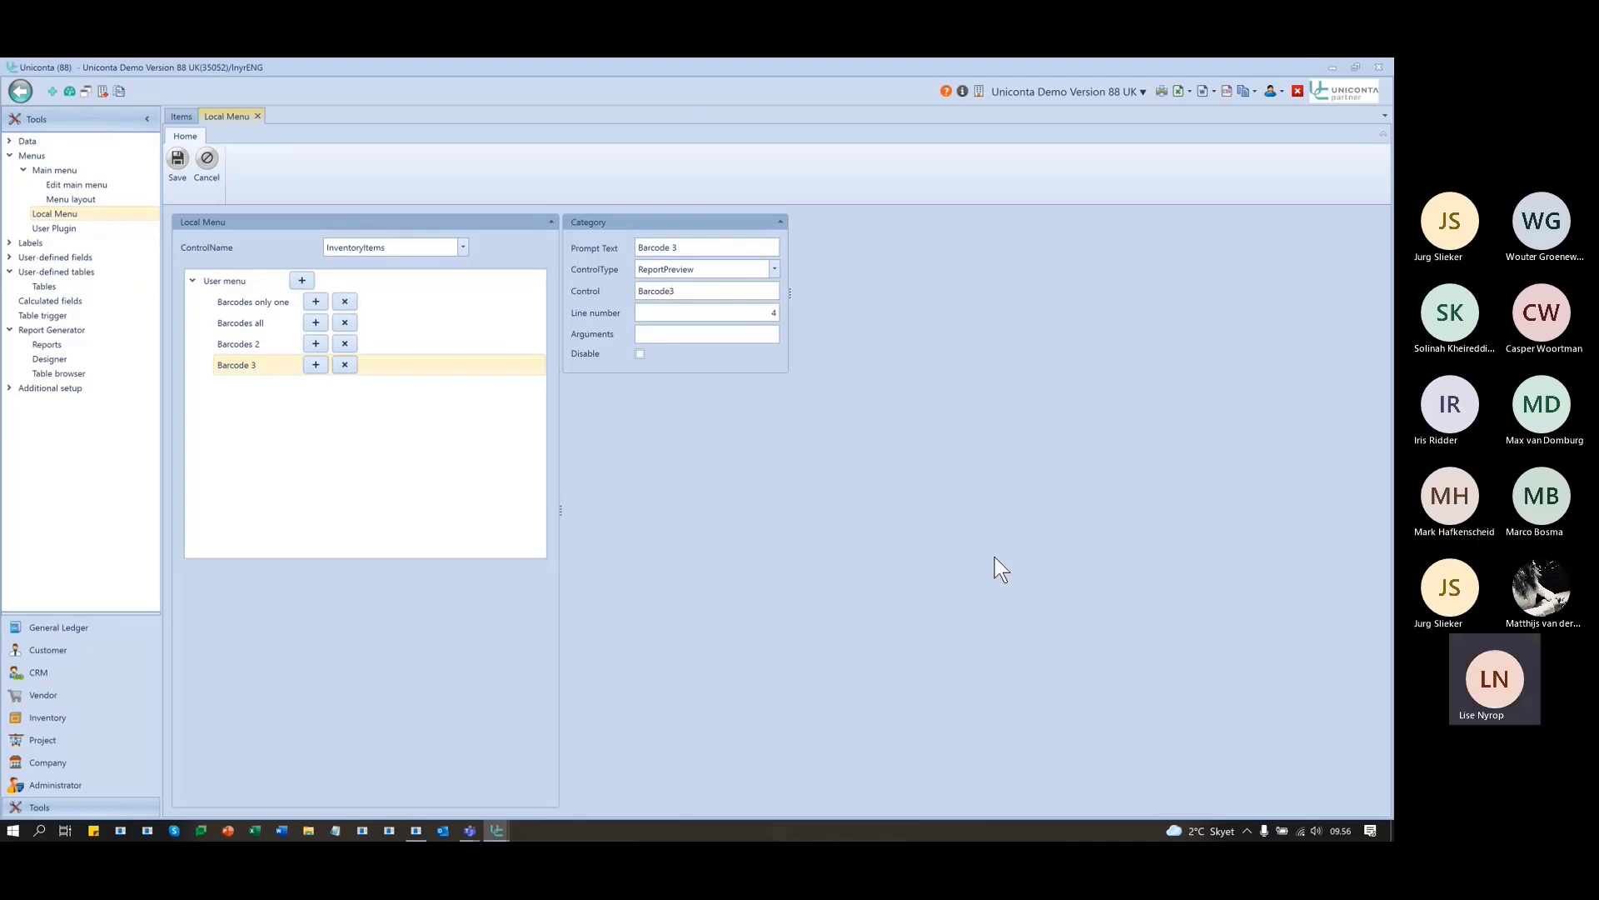
pyautogui.click(176, 159)
pyautogui.click(749, 473)
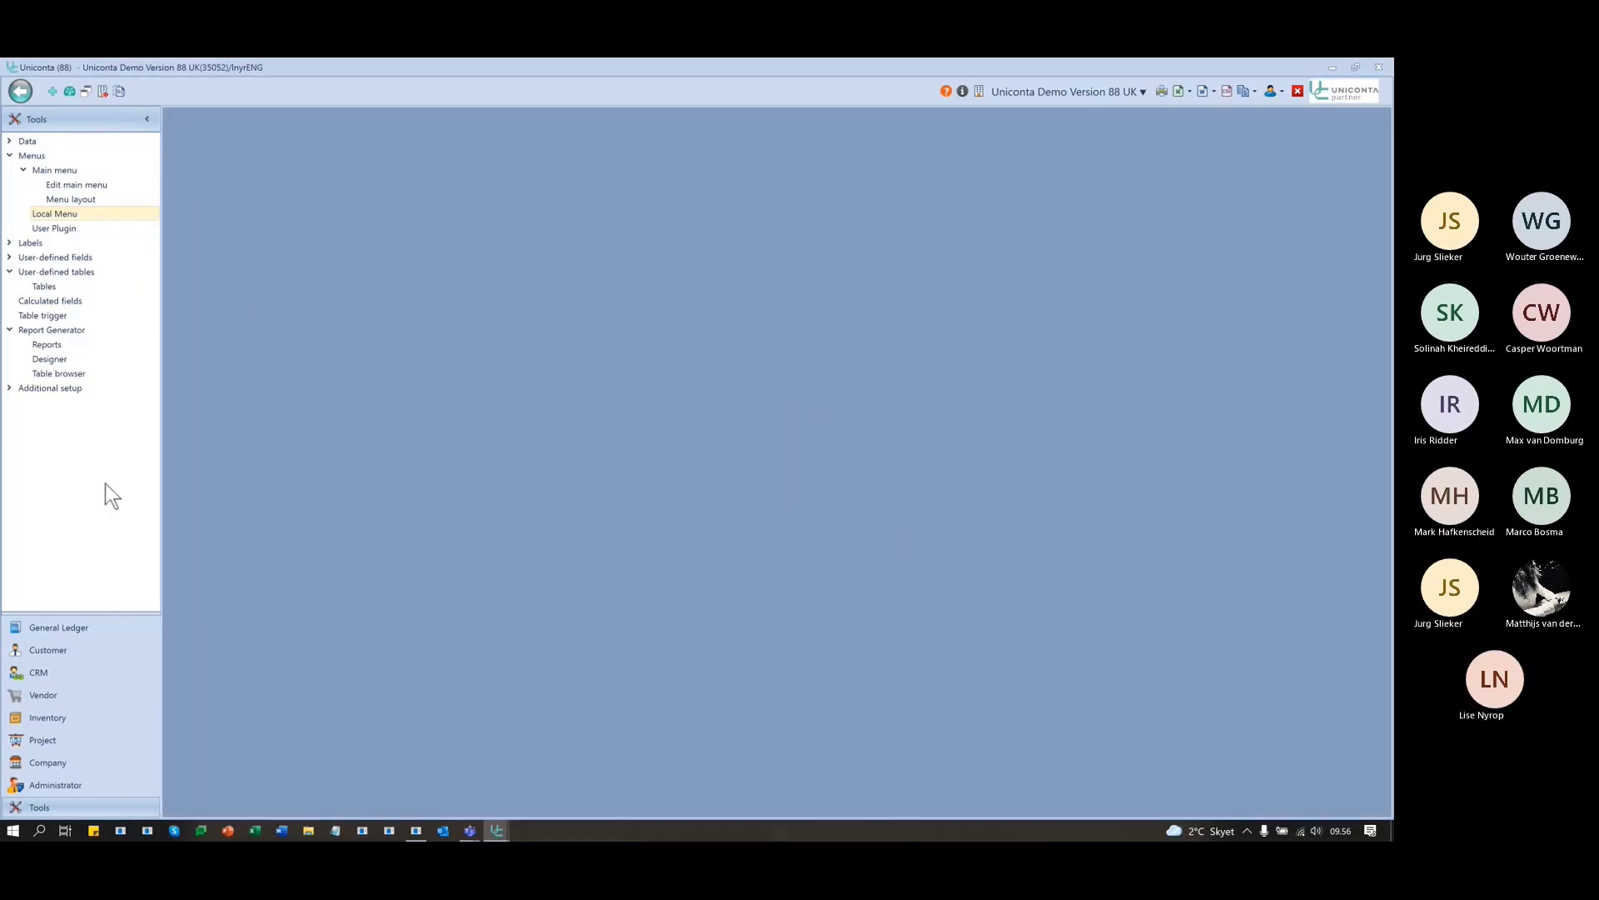
# - Open Inventory Items and preview the Barcode 3 label for Floor lamp
pyautogui.click(48, 717)
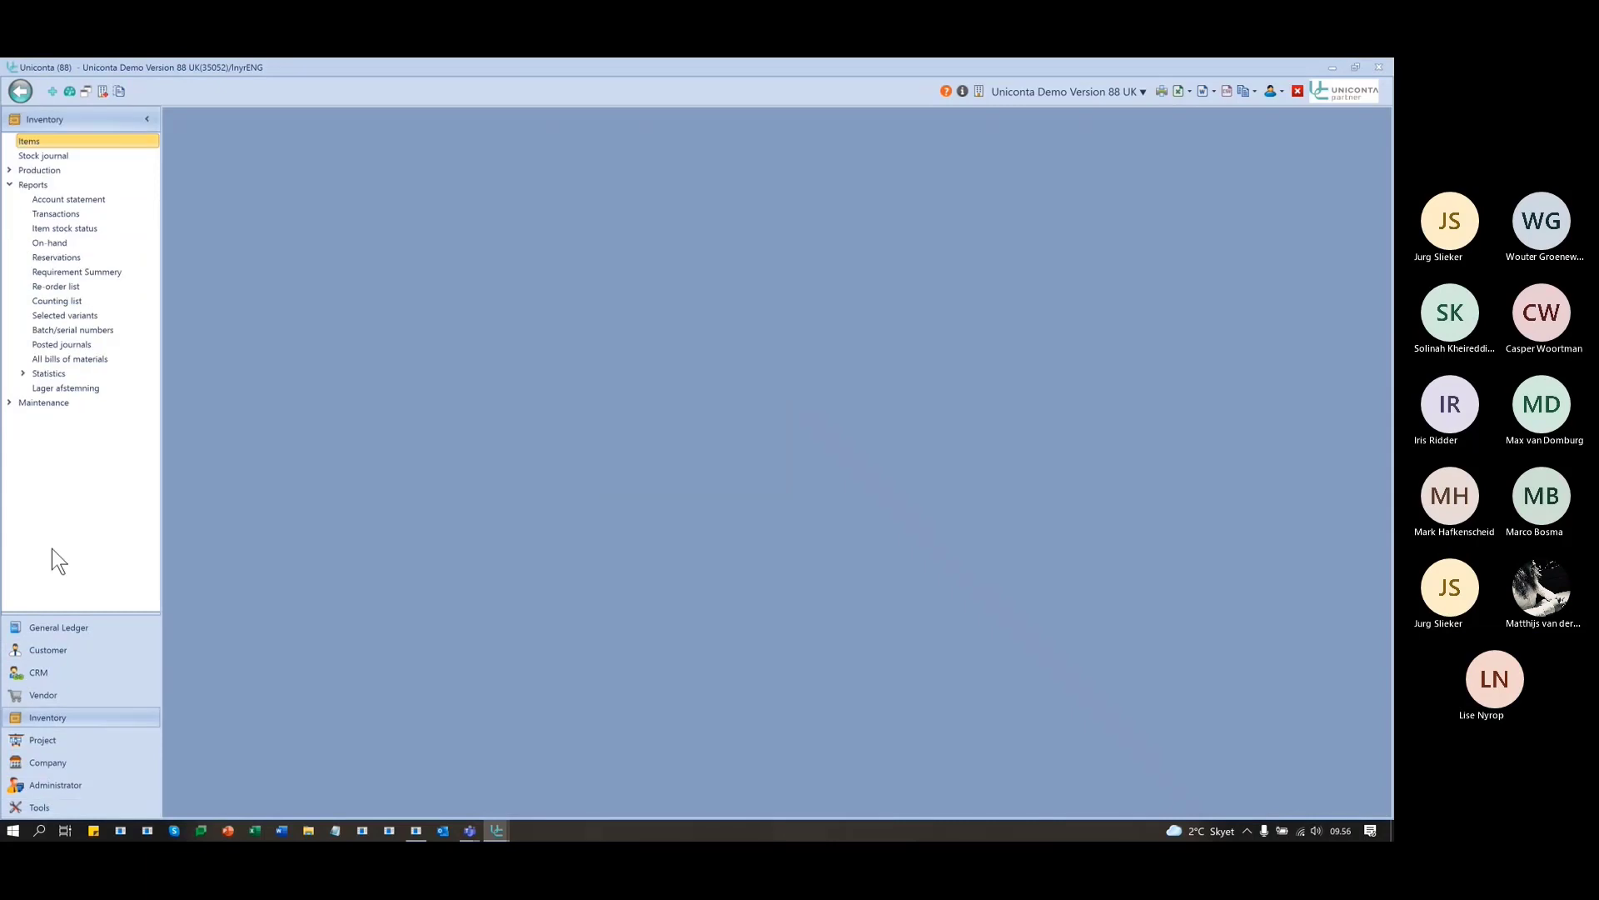
pyautogui.click(47, 140)
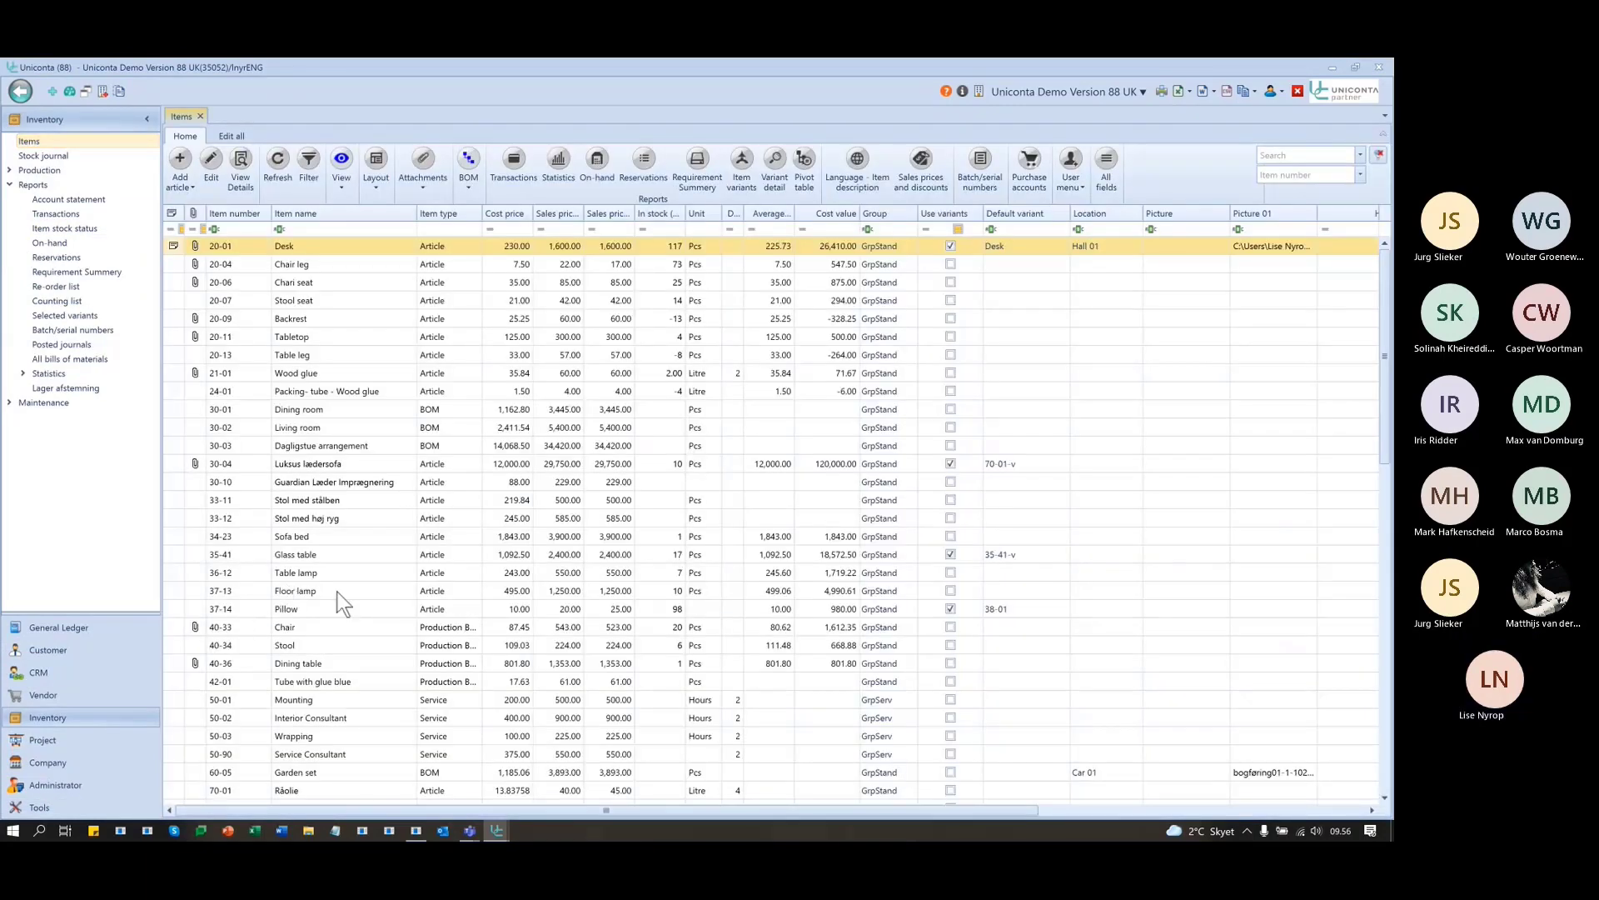
pyautogui.click(337, 592)
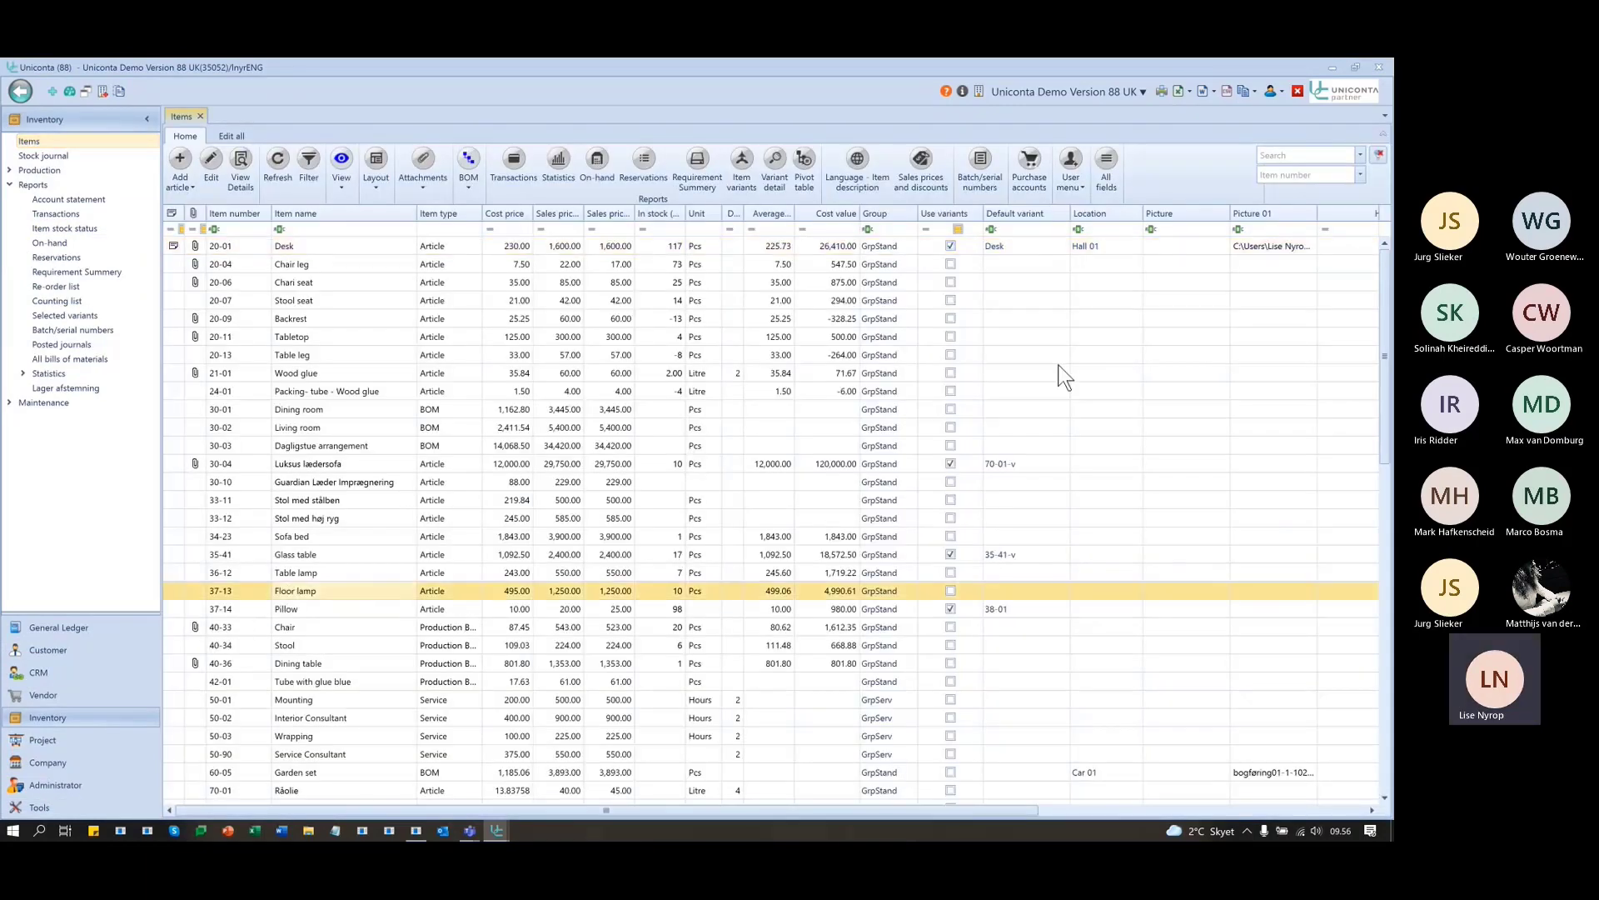
pyautogui.click(1071, 164)
pyautogui.click(1091, 251)
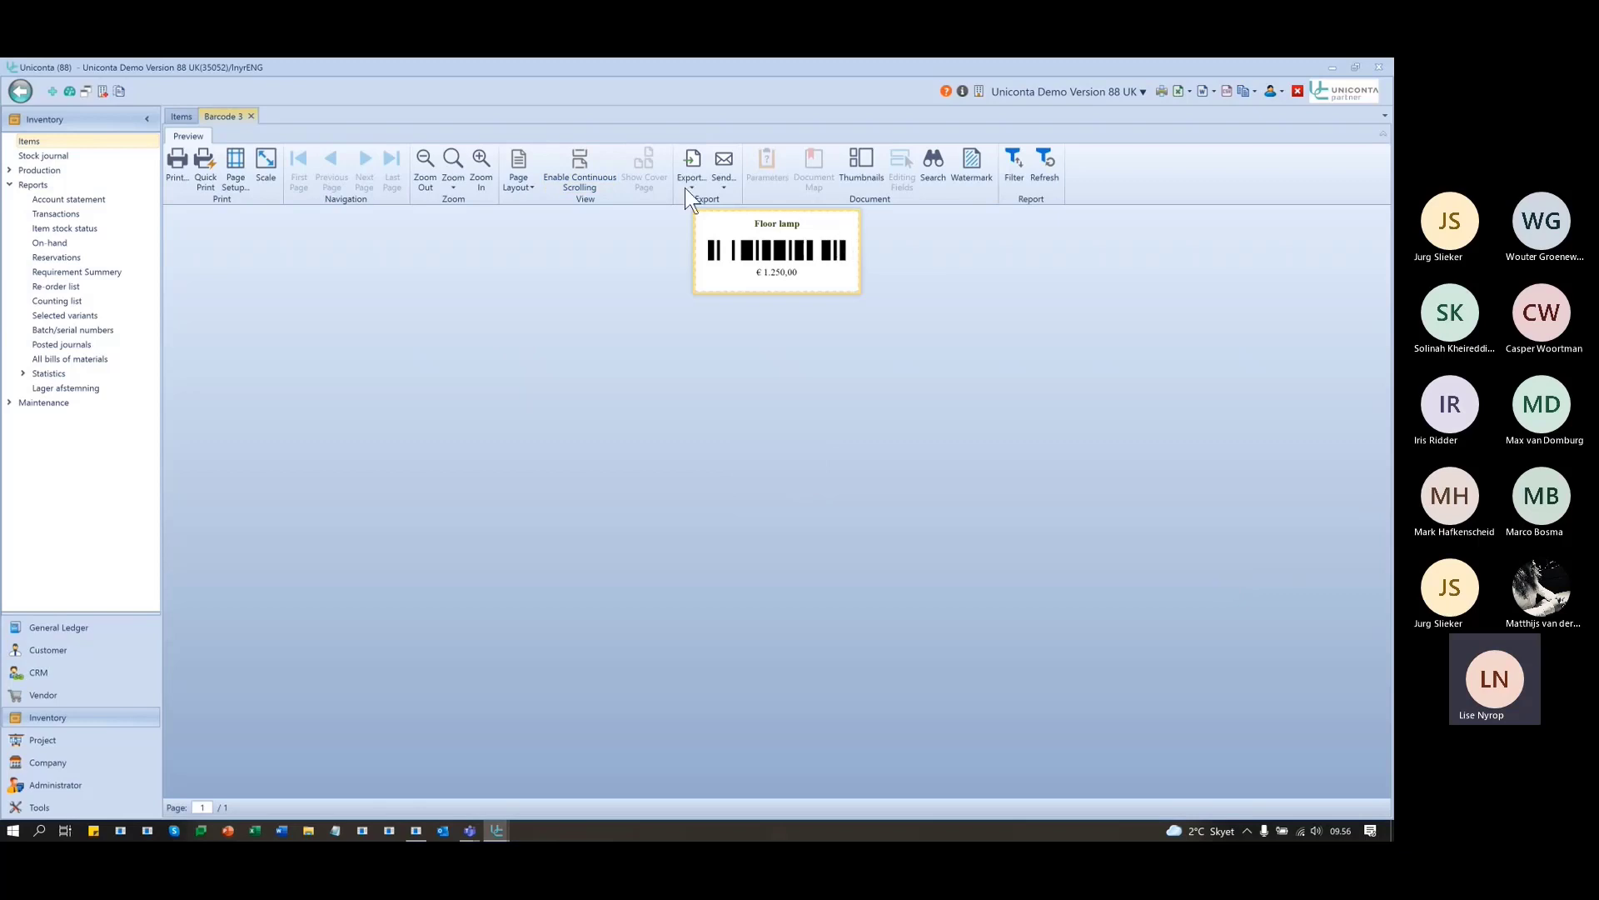
pyautogui.click(251, 116)
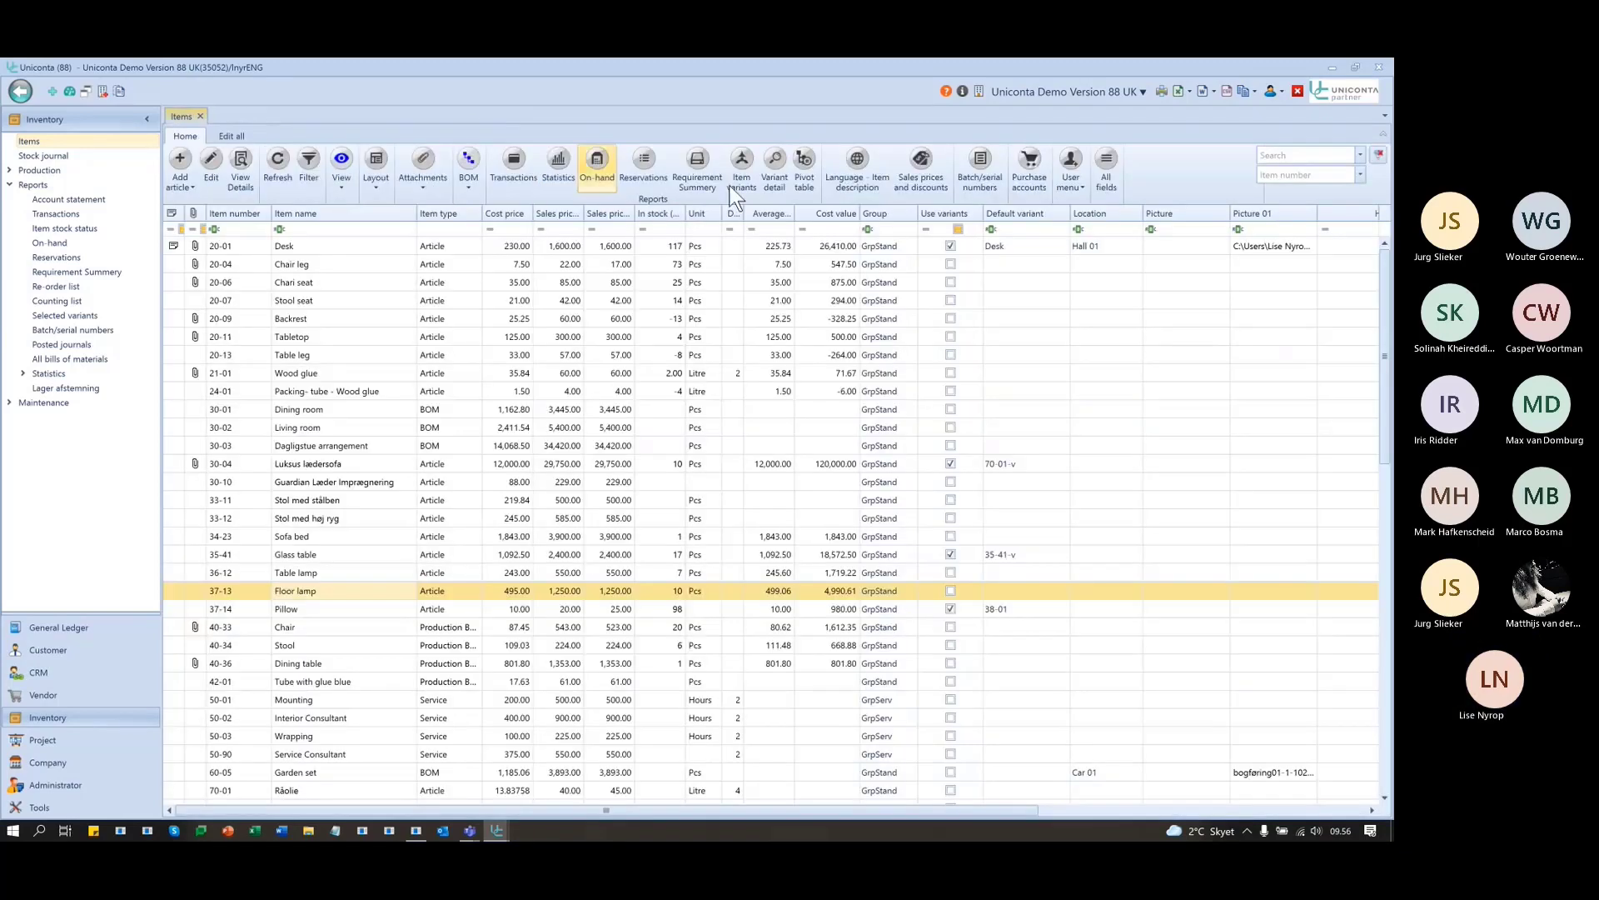
pyautogui.click(1083, 184)
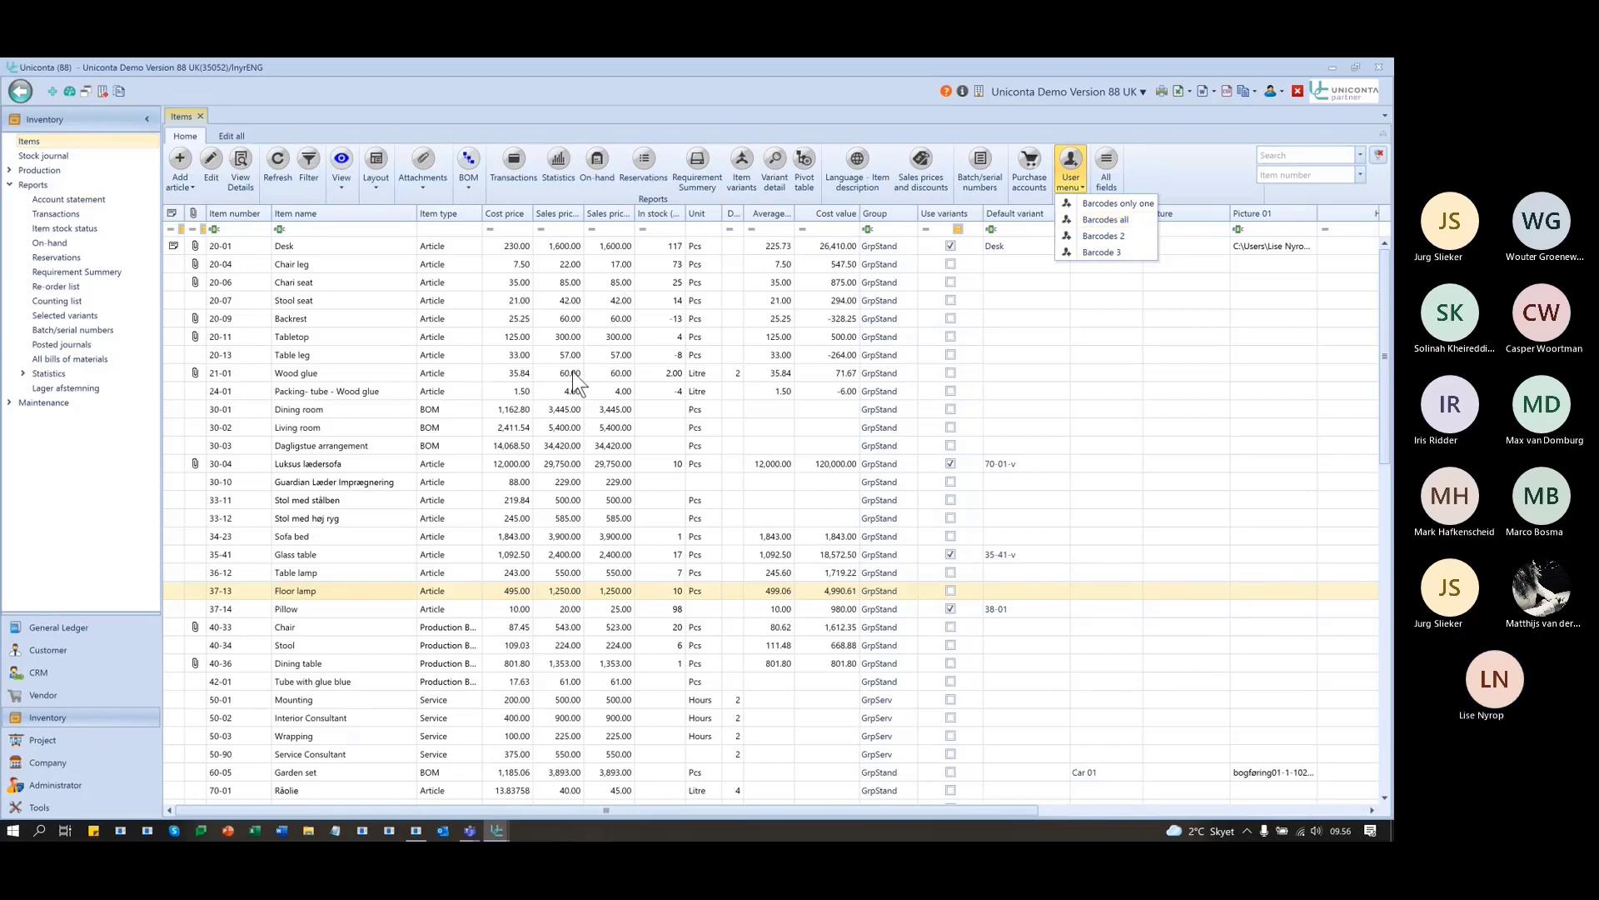
# - Filter the list to Dining room and preview its single Barcodes all label
pyautogui.click(321, 408)
pyautogui.rightClick(322, 408)
pyautogui.click(407, 418)
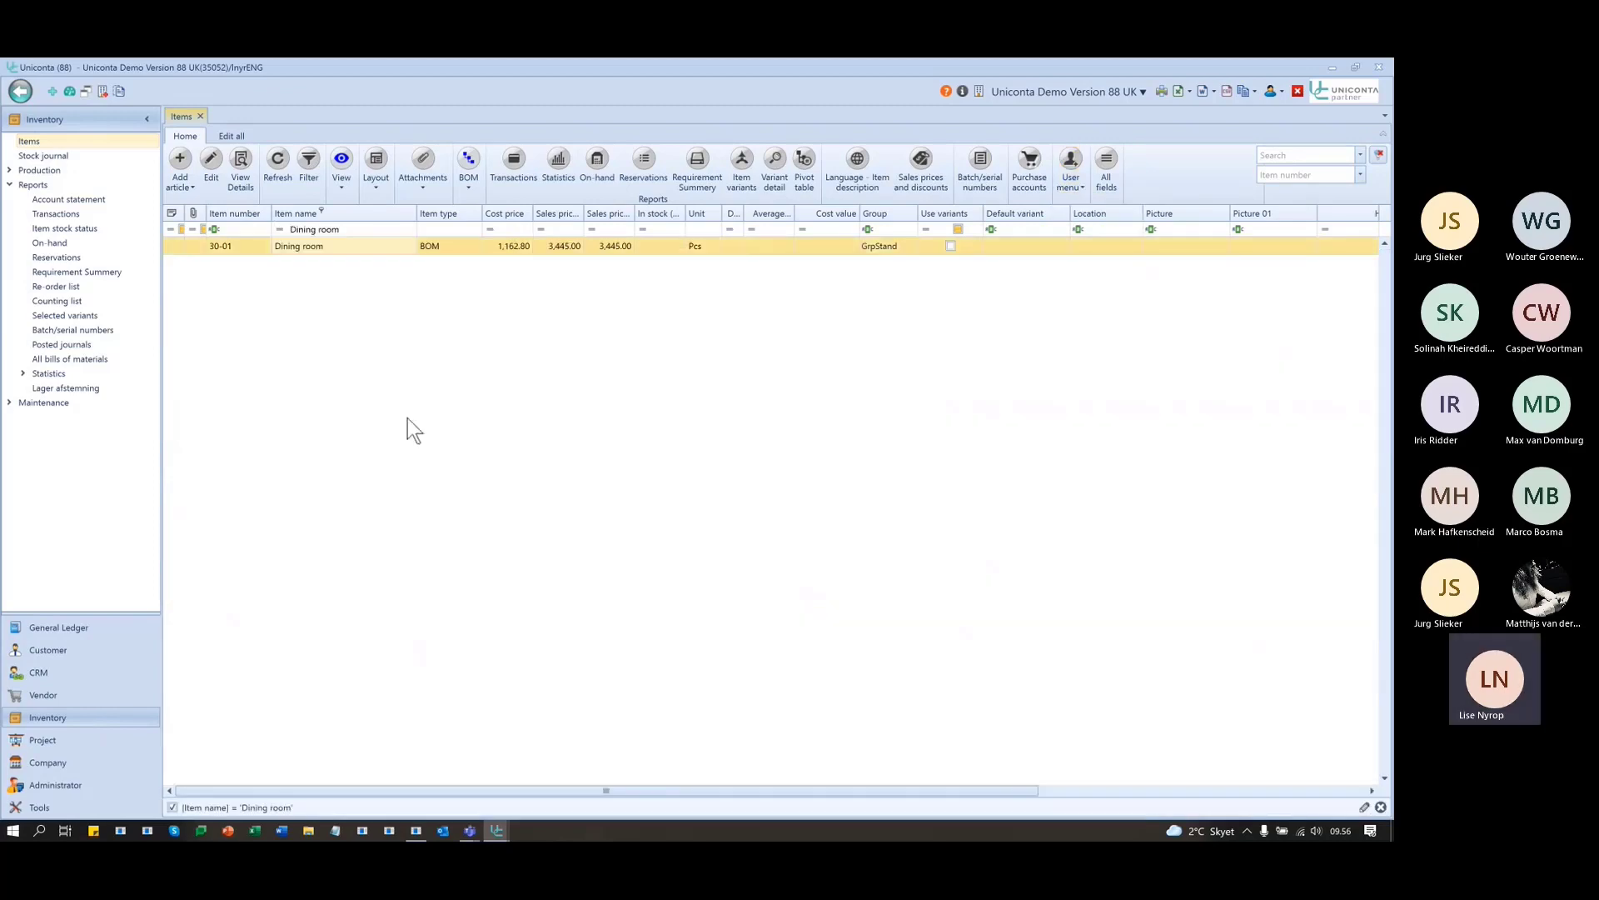
pyautogui.click(1072, 178)
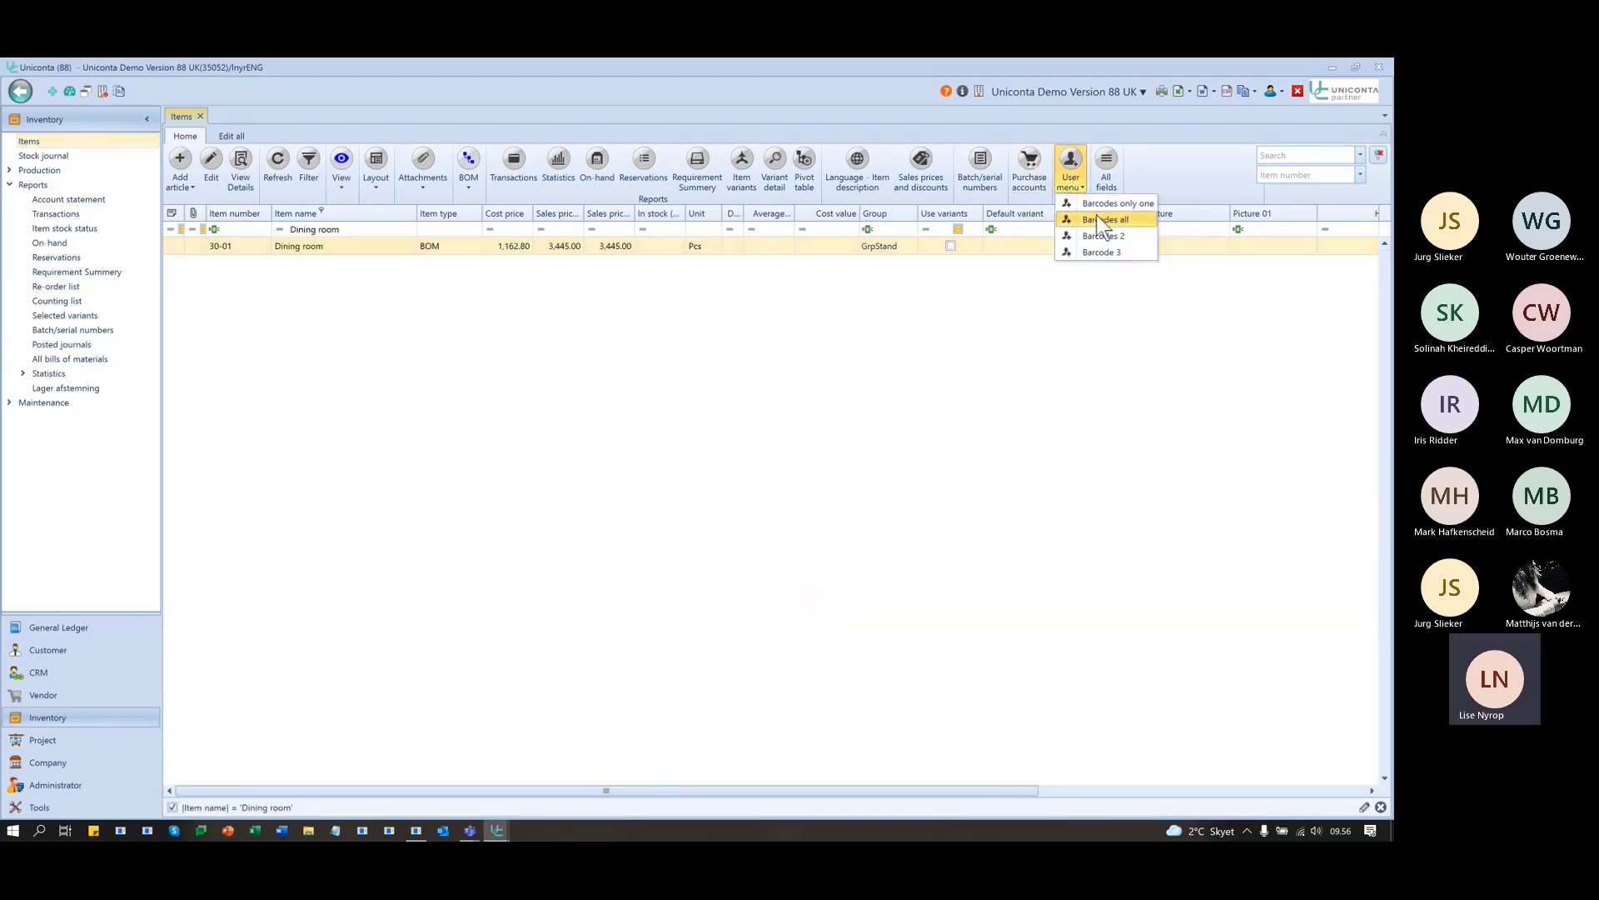
pyautogui.click(1096, 213)
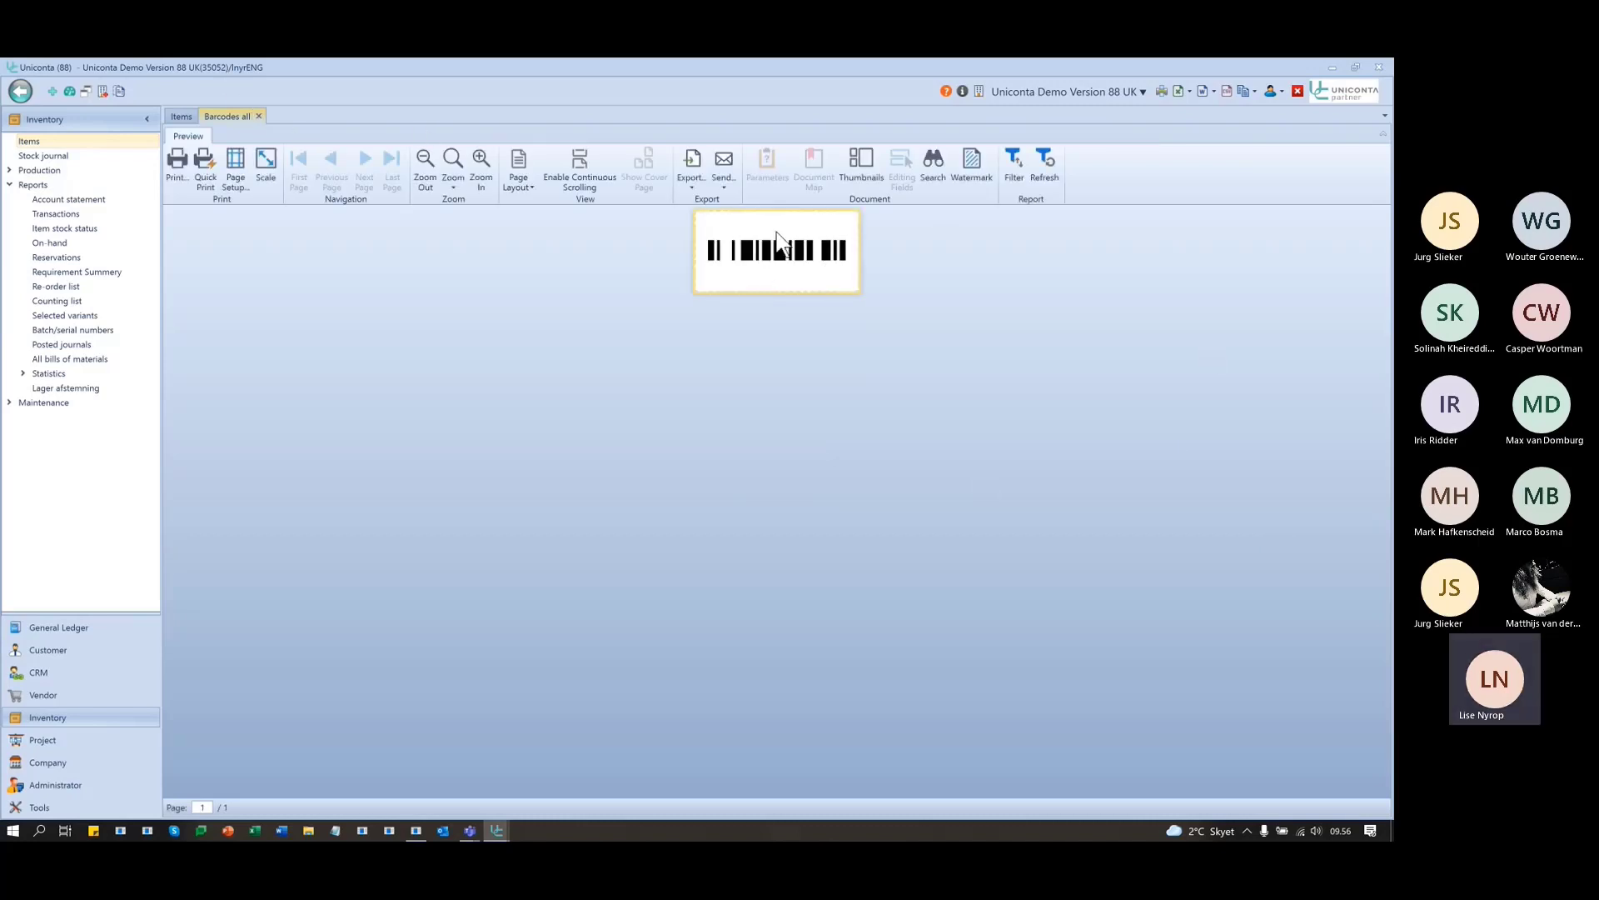
pyautogui.click(259, 115)
pyautogui.click(1085, 178)
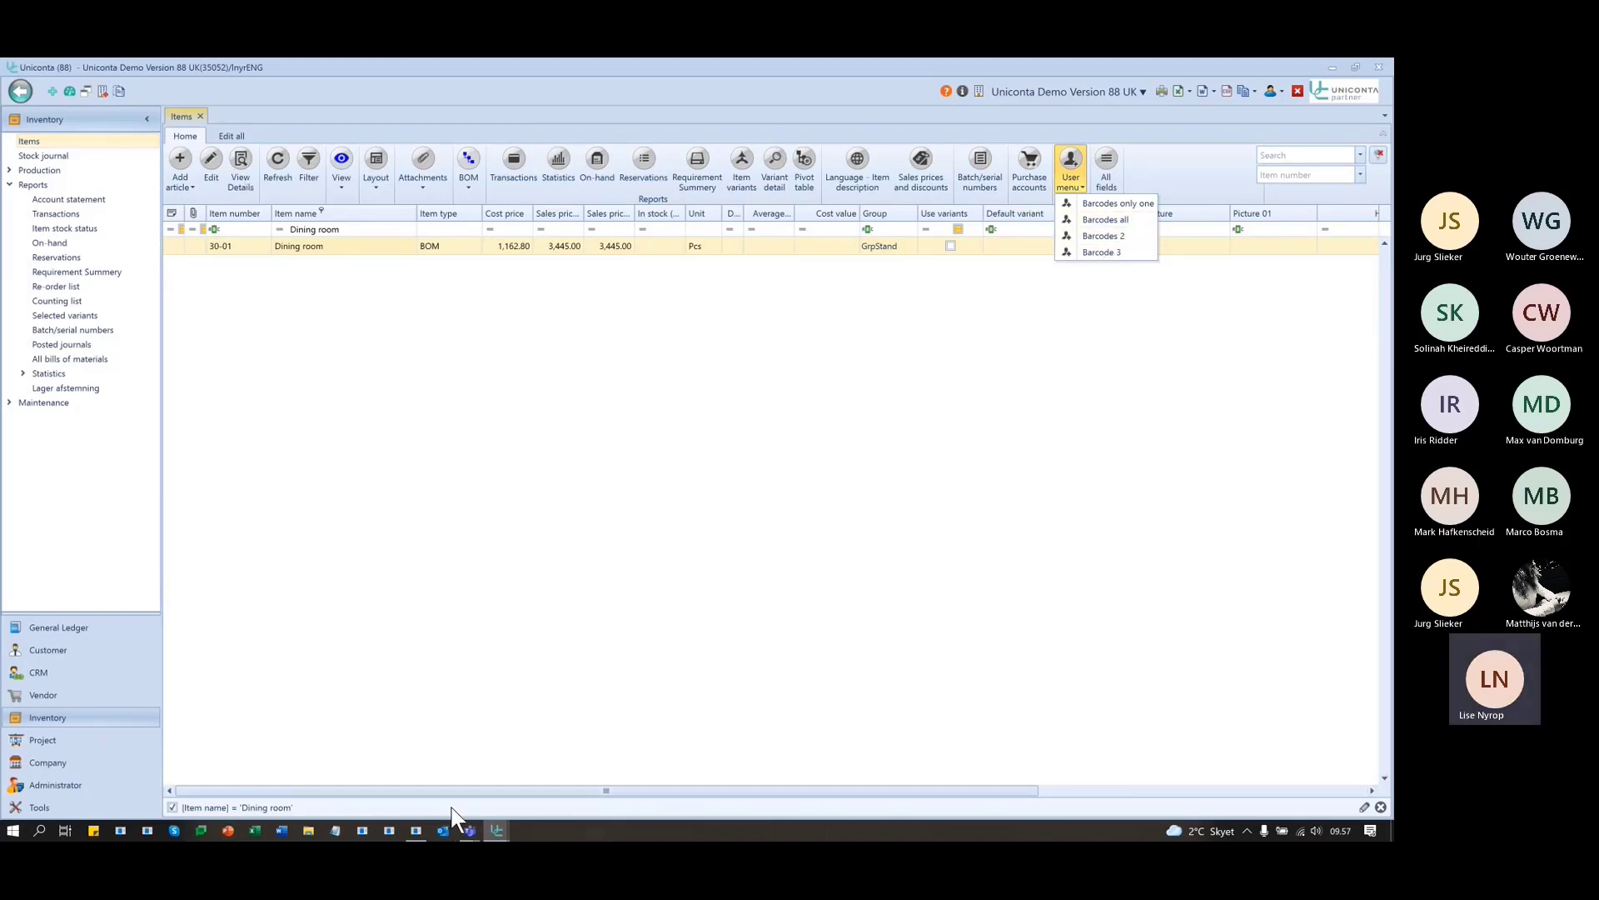
pyautogui.hotkey('alt', 'Tab')
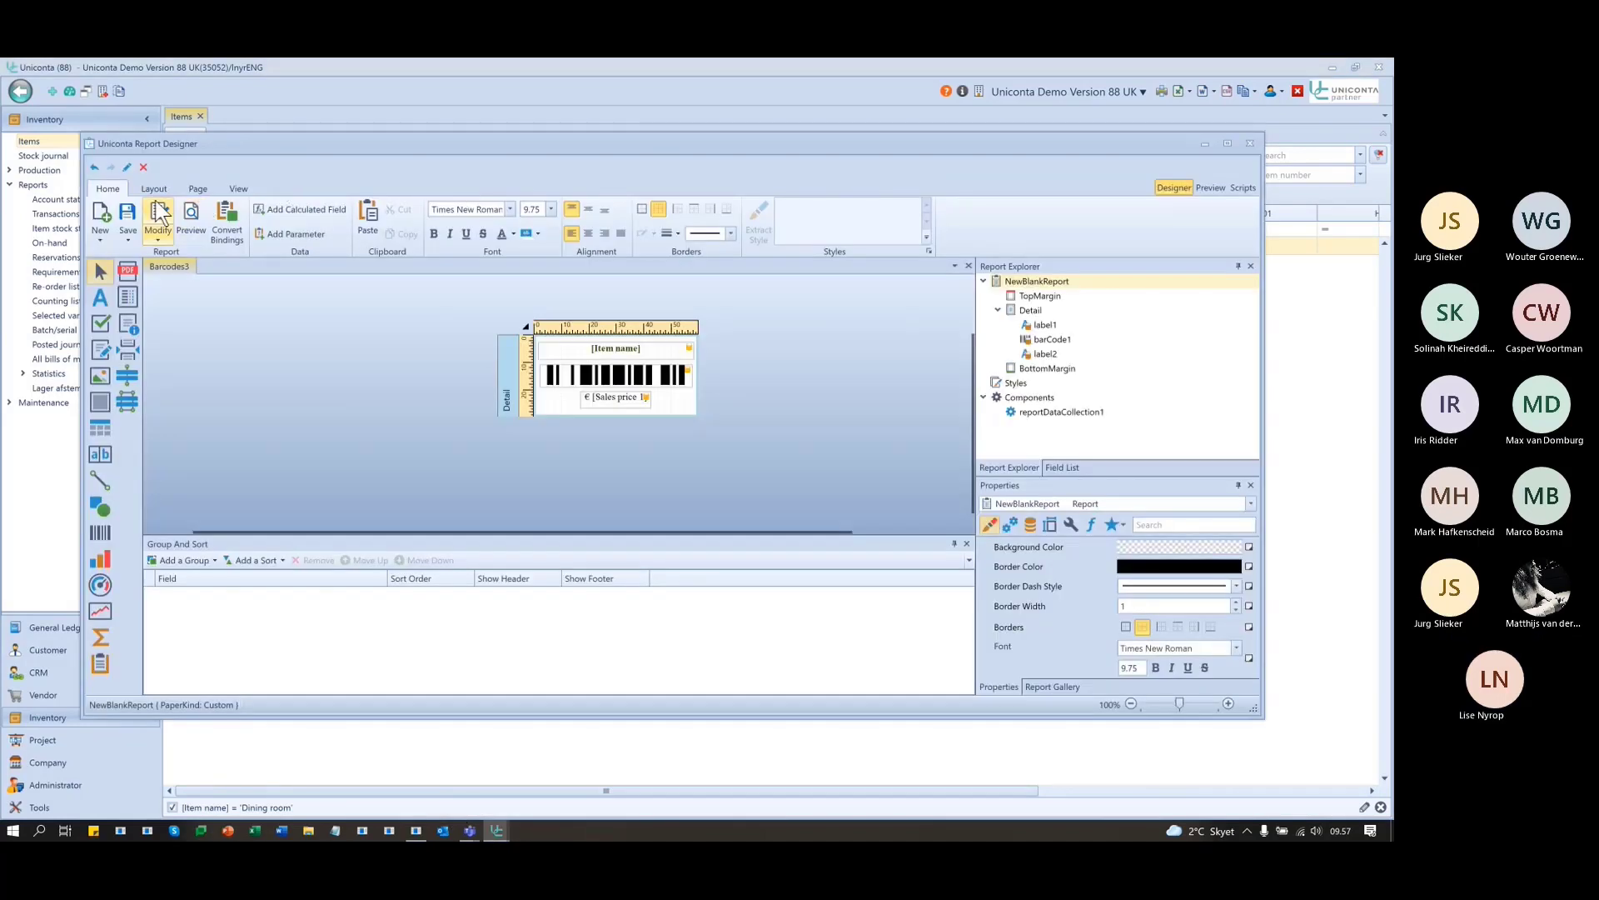
pyautogui.click(157, 216)
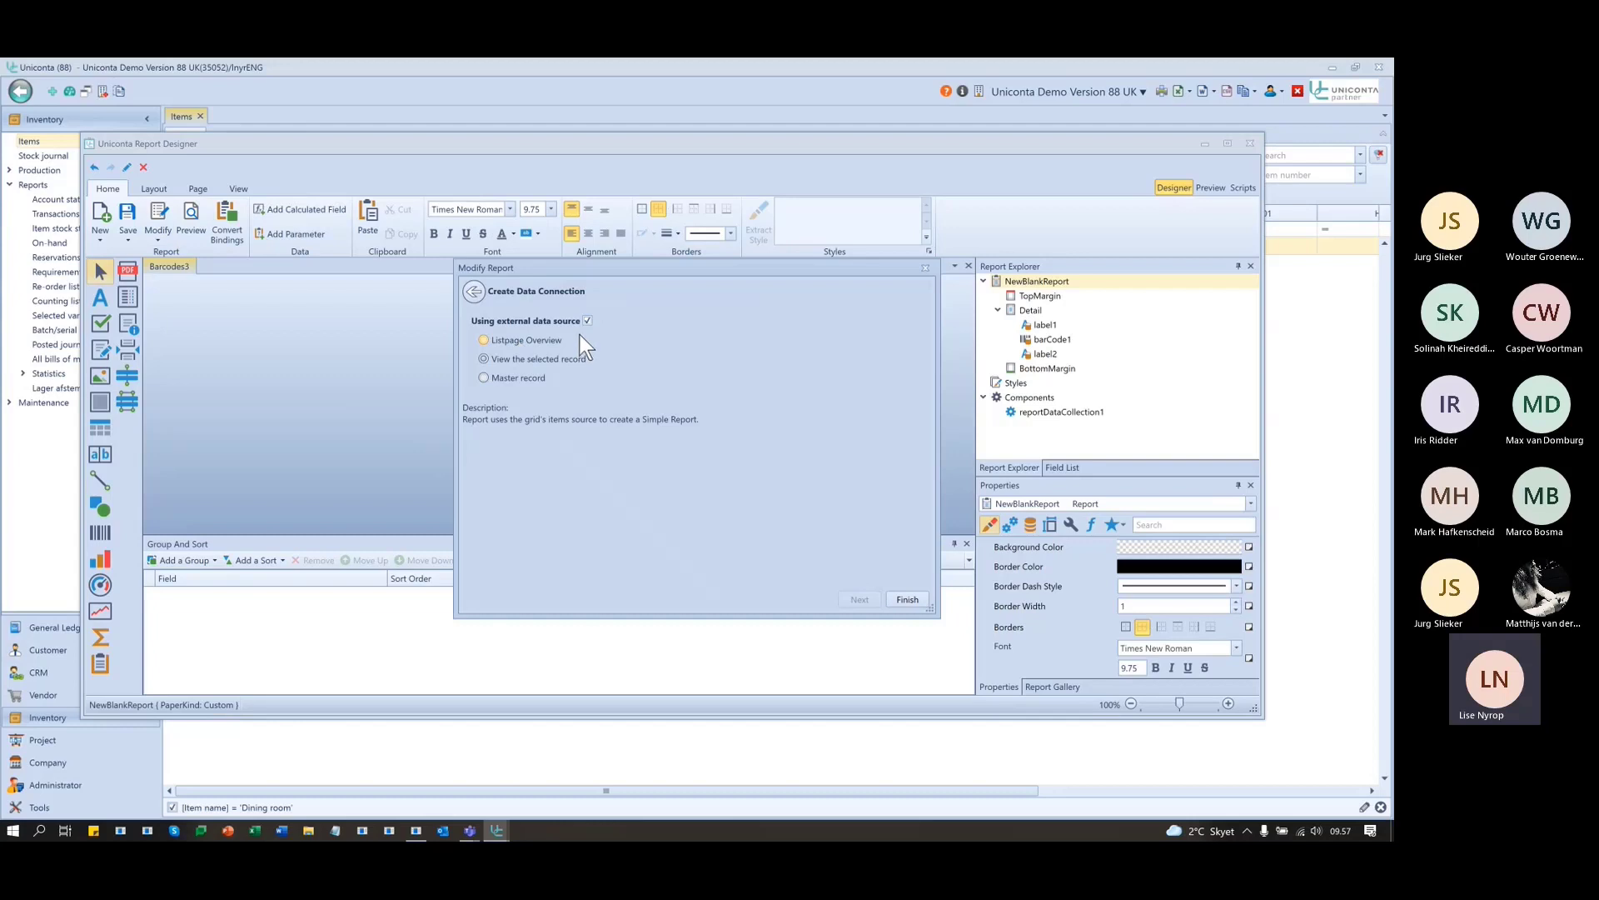
pyautogui.click(927, 268)
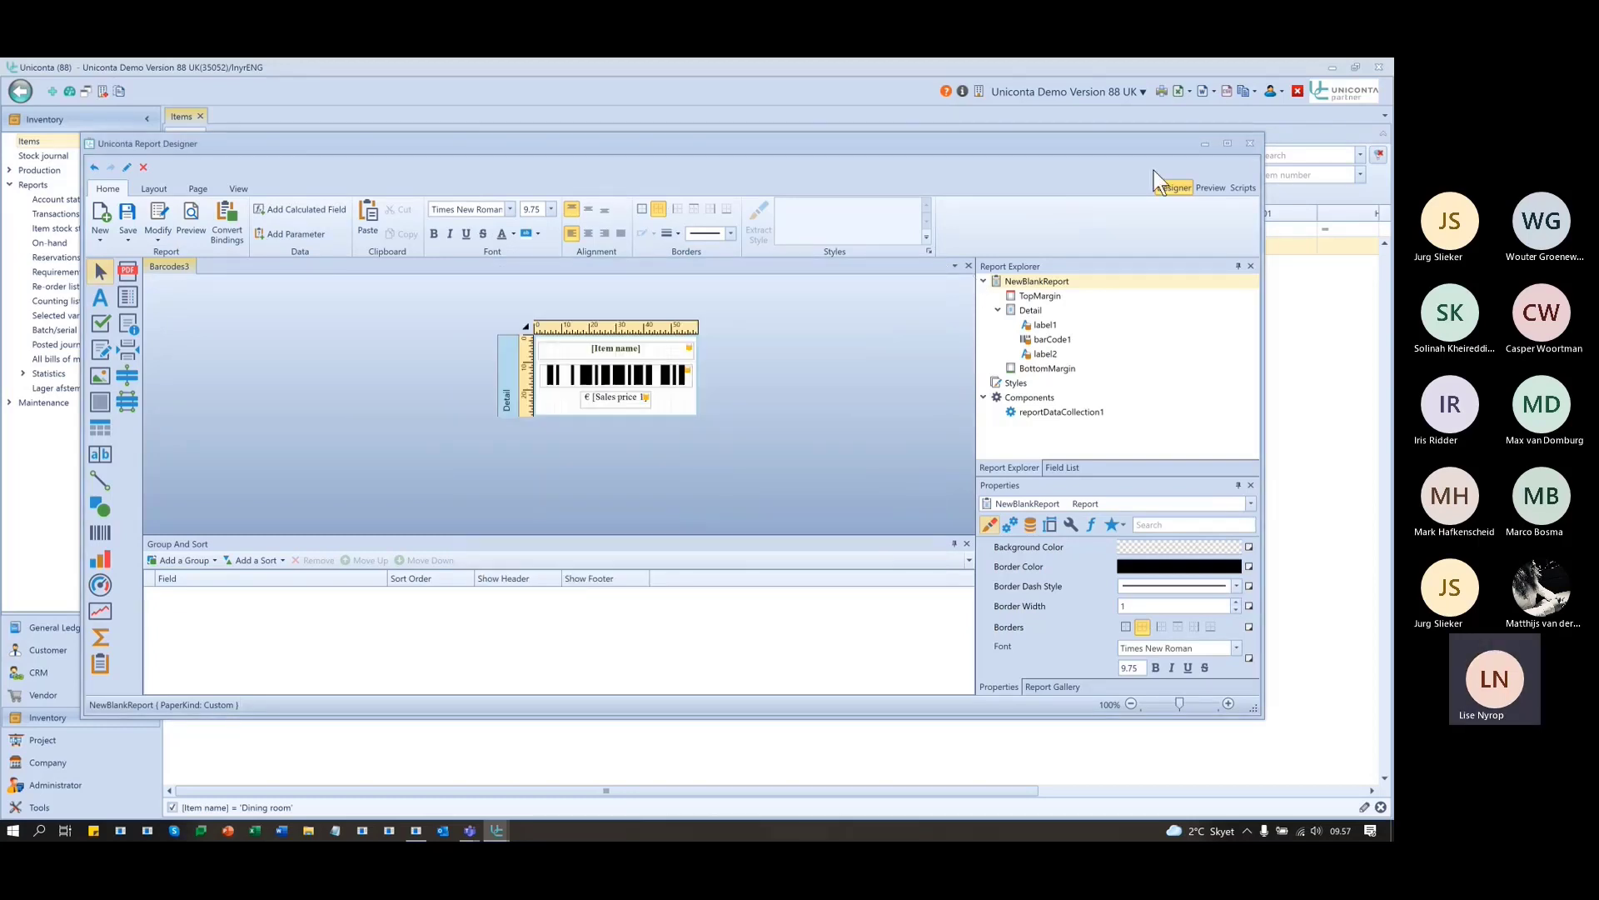
pyautogui.click(1201, 143)
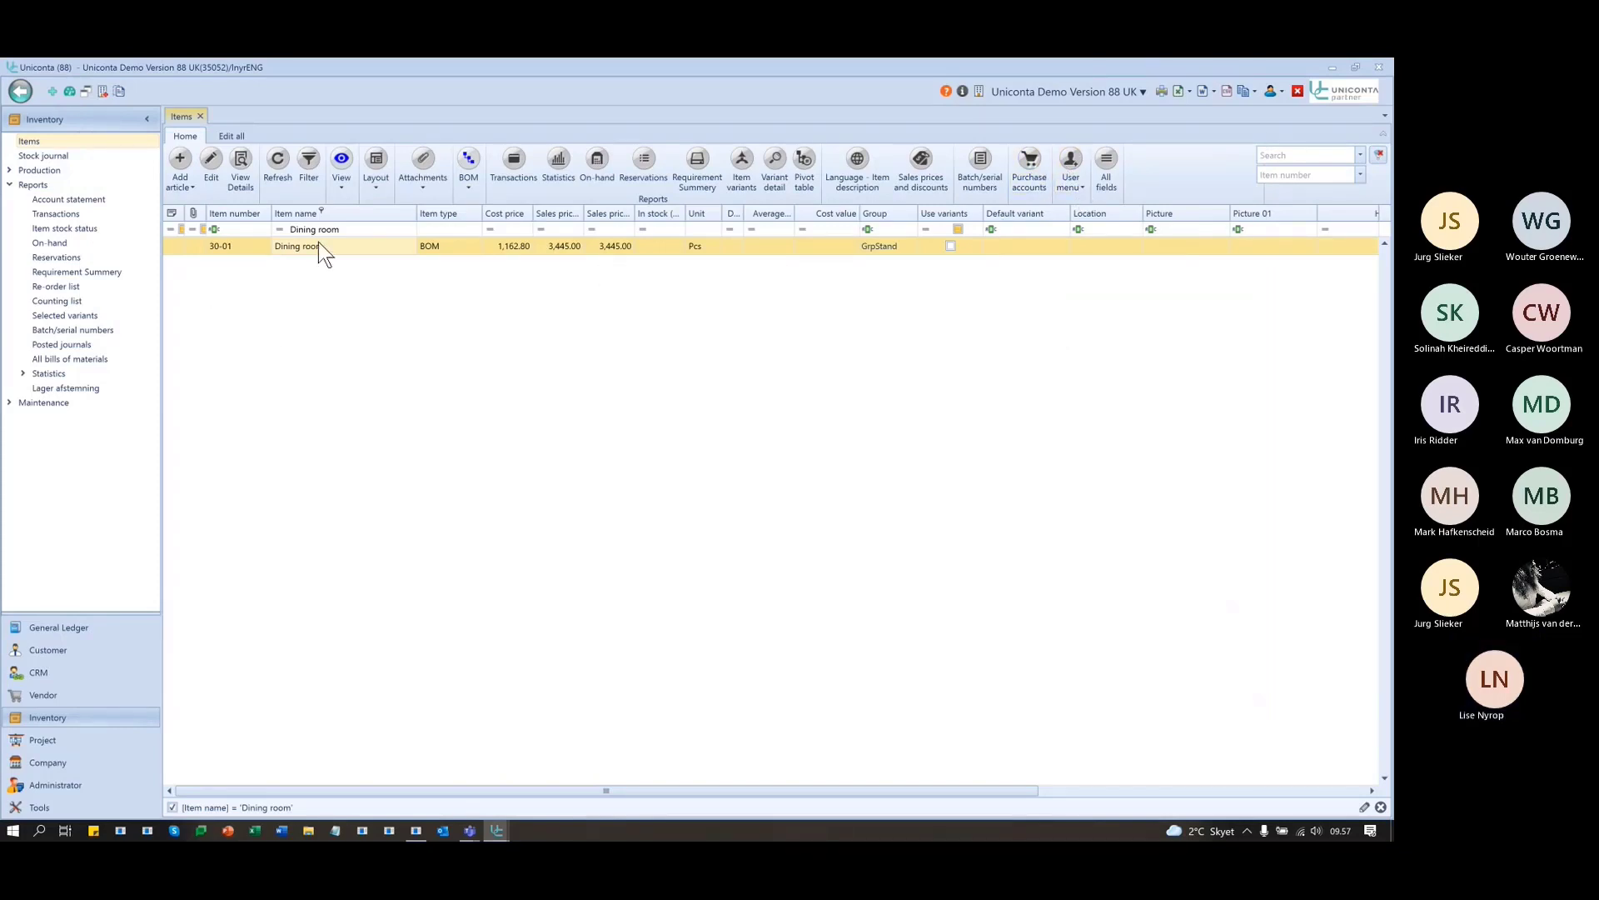
# - Replace the Dining room filter with Chair leg and preview its Barcodes all label
pyautogui.click(1379, 156)
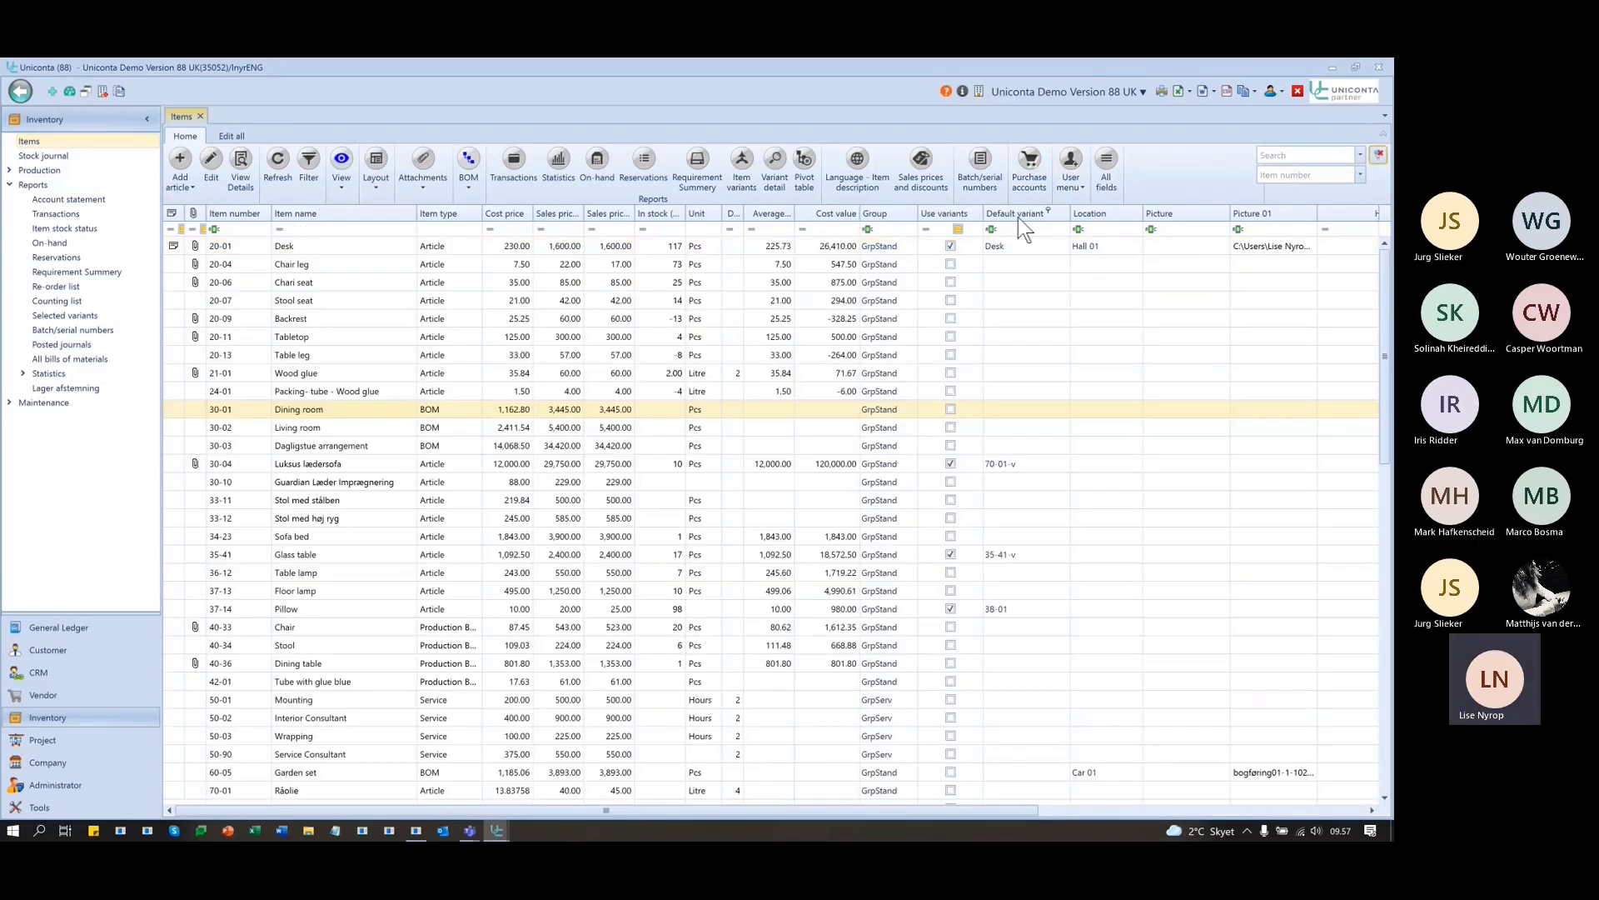
pyautogui.click(332, 263)
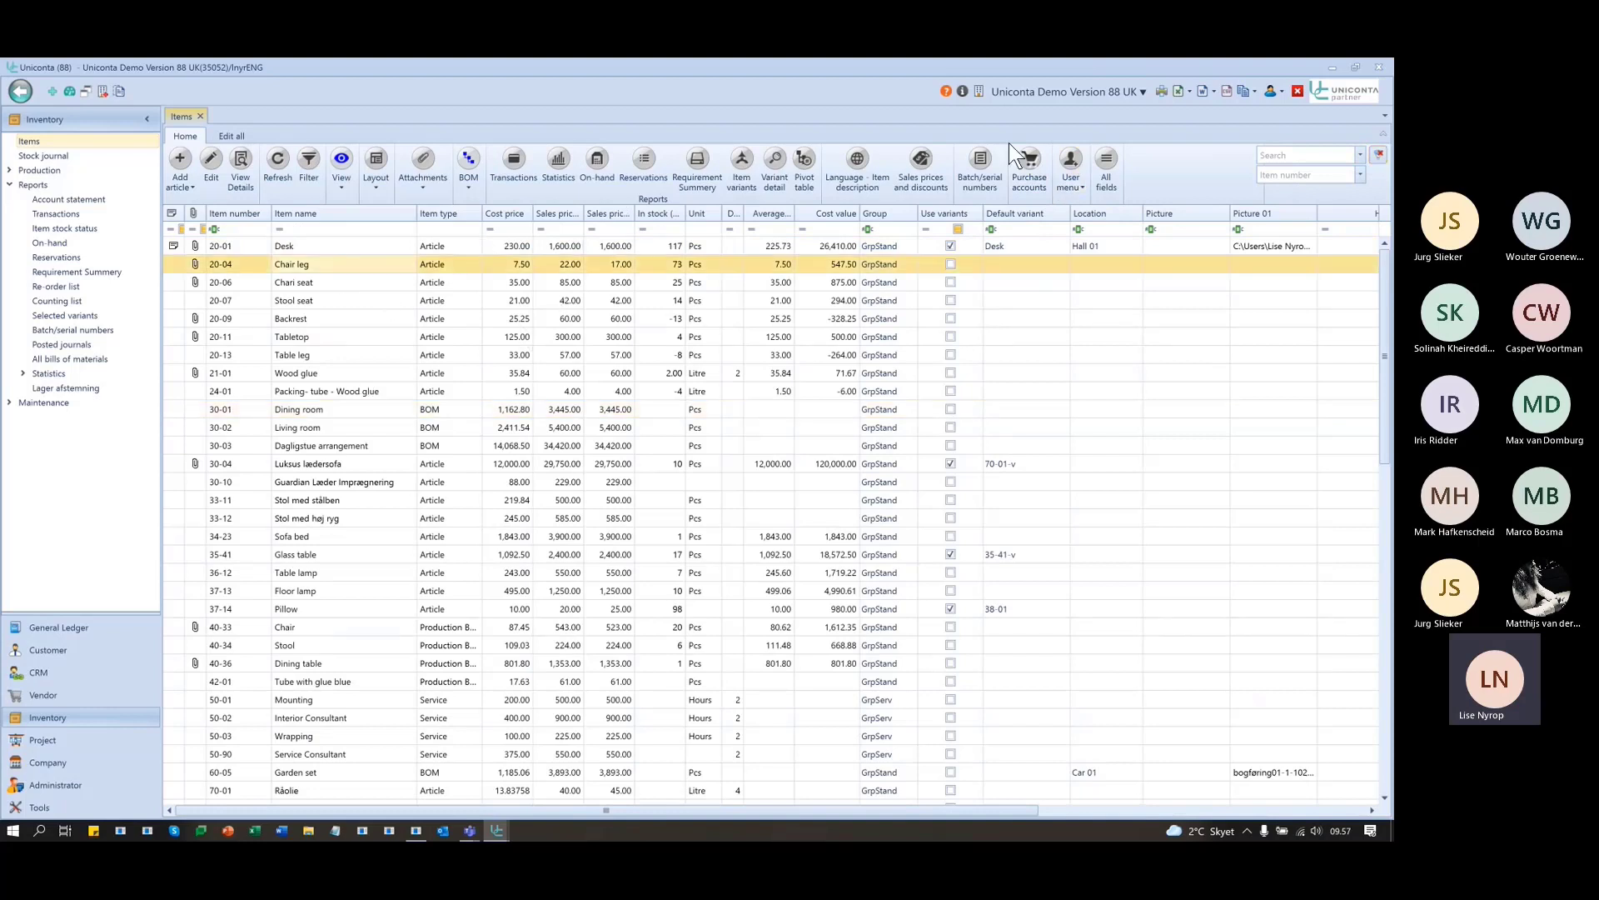
pyautogui.click(1071, 167)
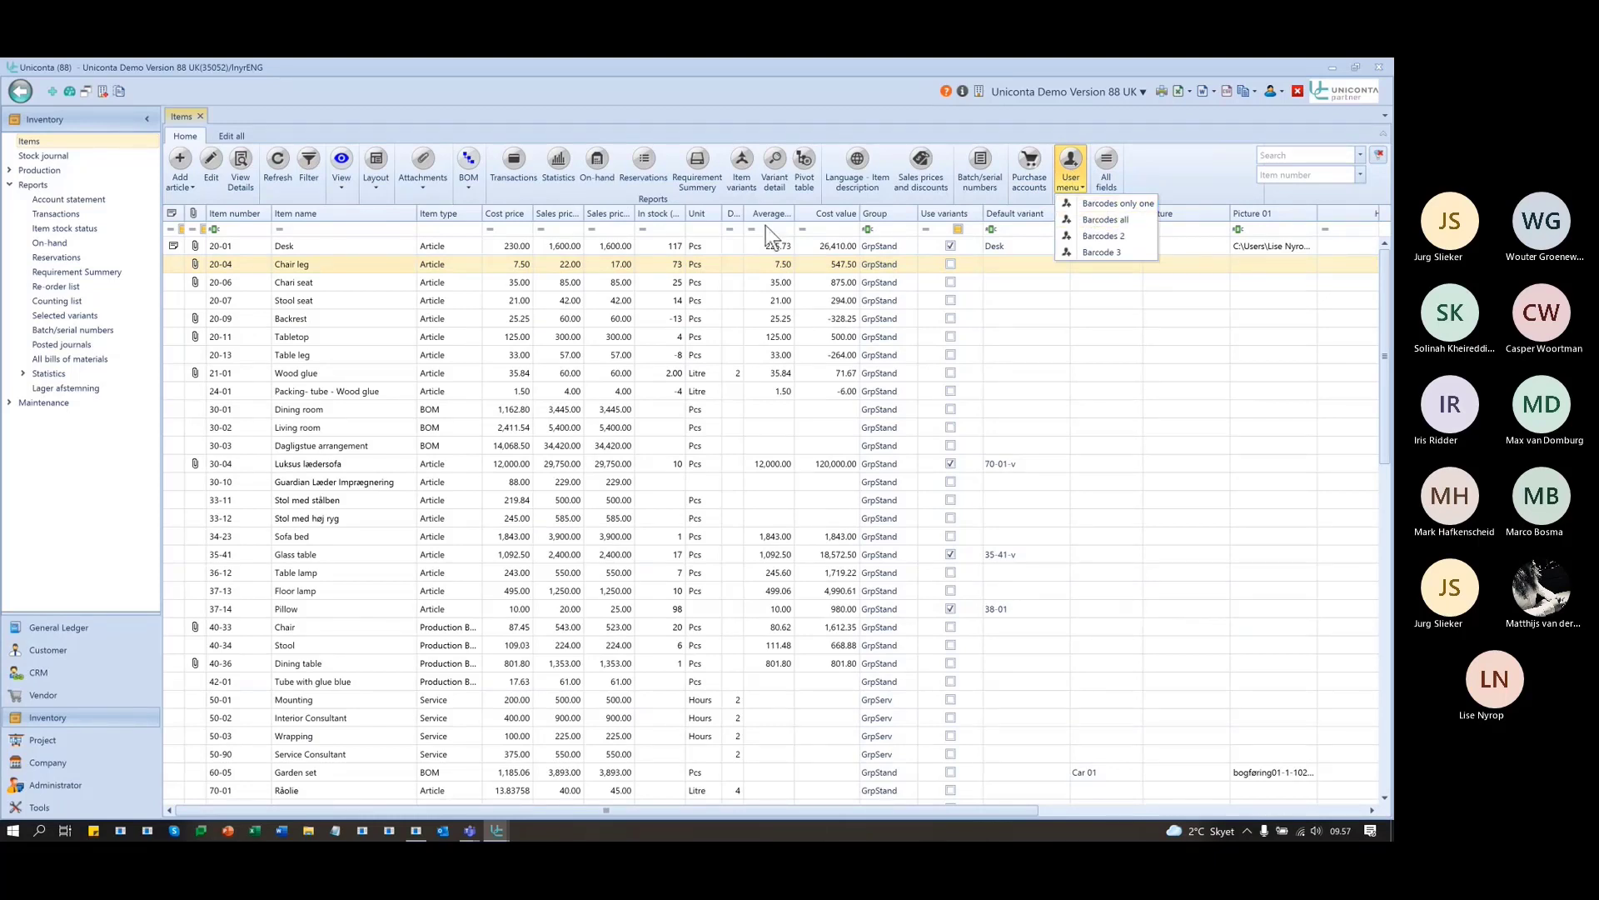
pyautogui.rightClick(320, 268)
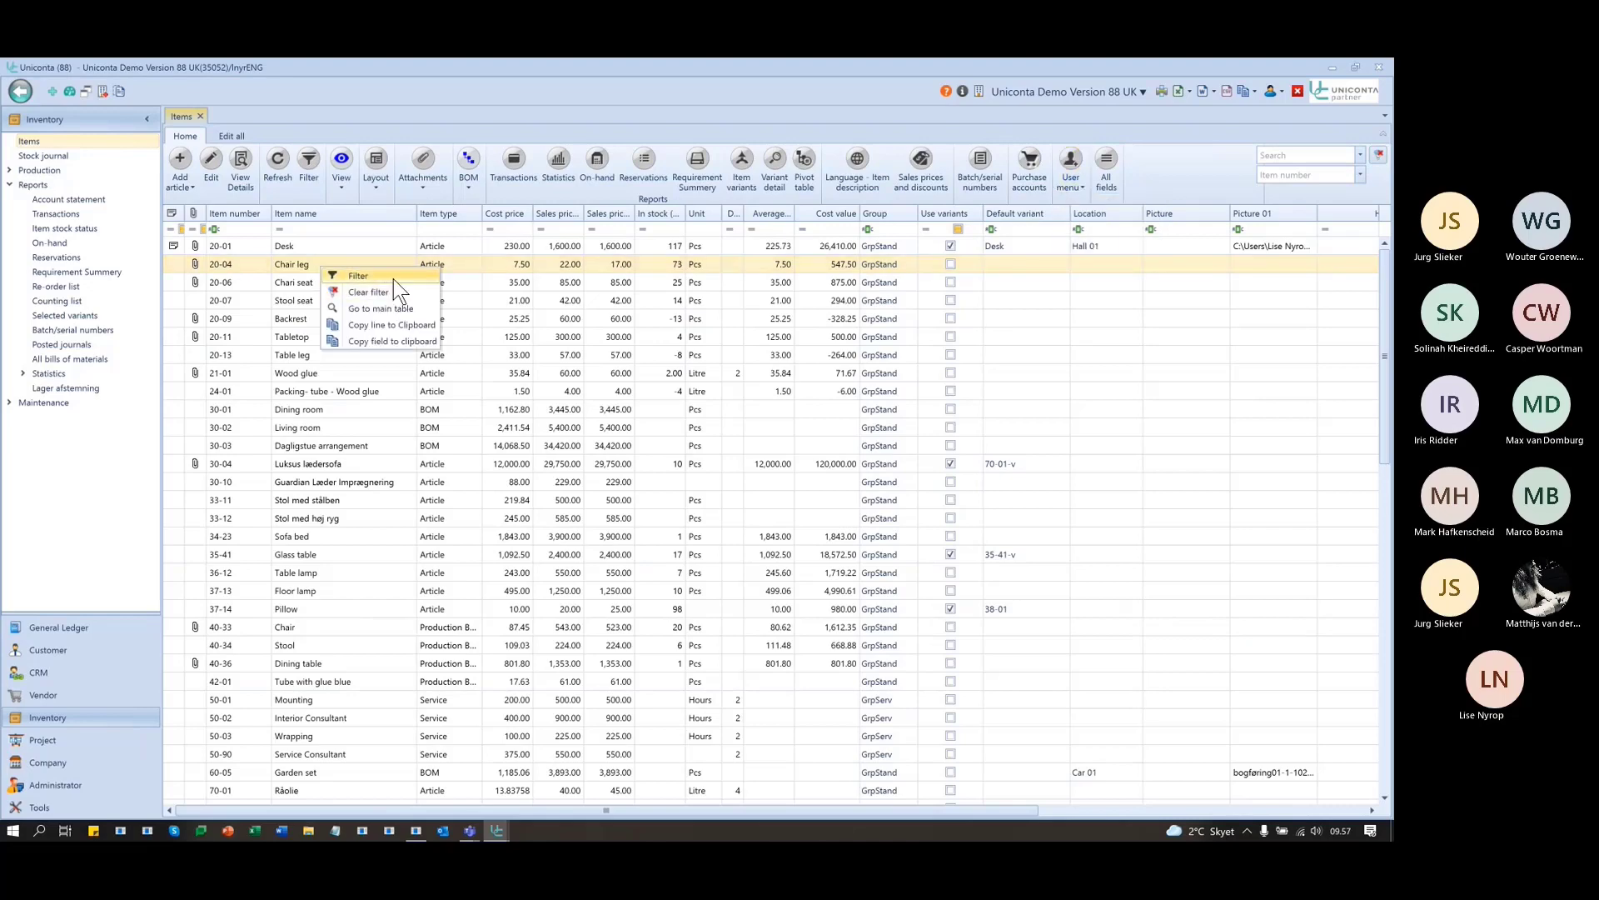
pyautogui.click(391, 277)
pyautogui.click(1071, 167)
pyautogui.click(1096, 218)
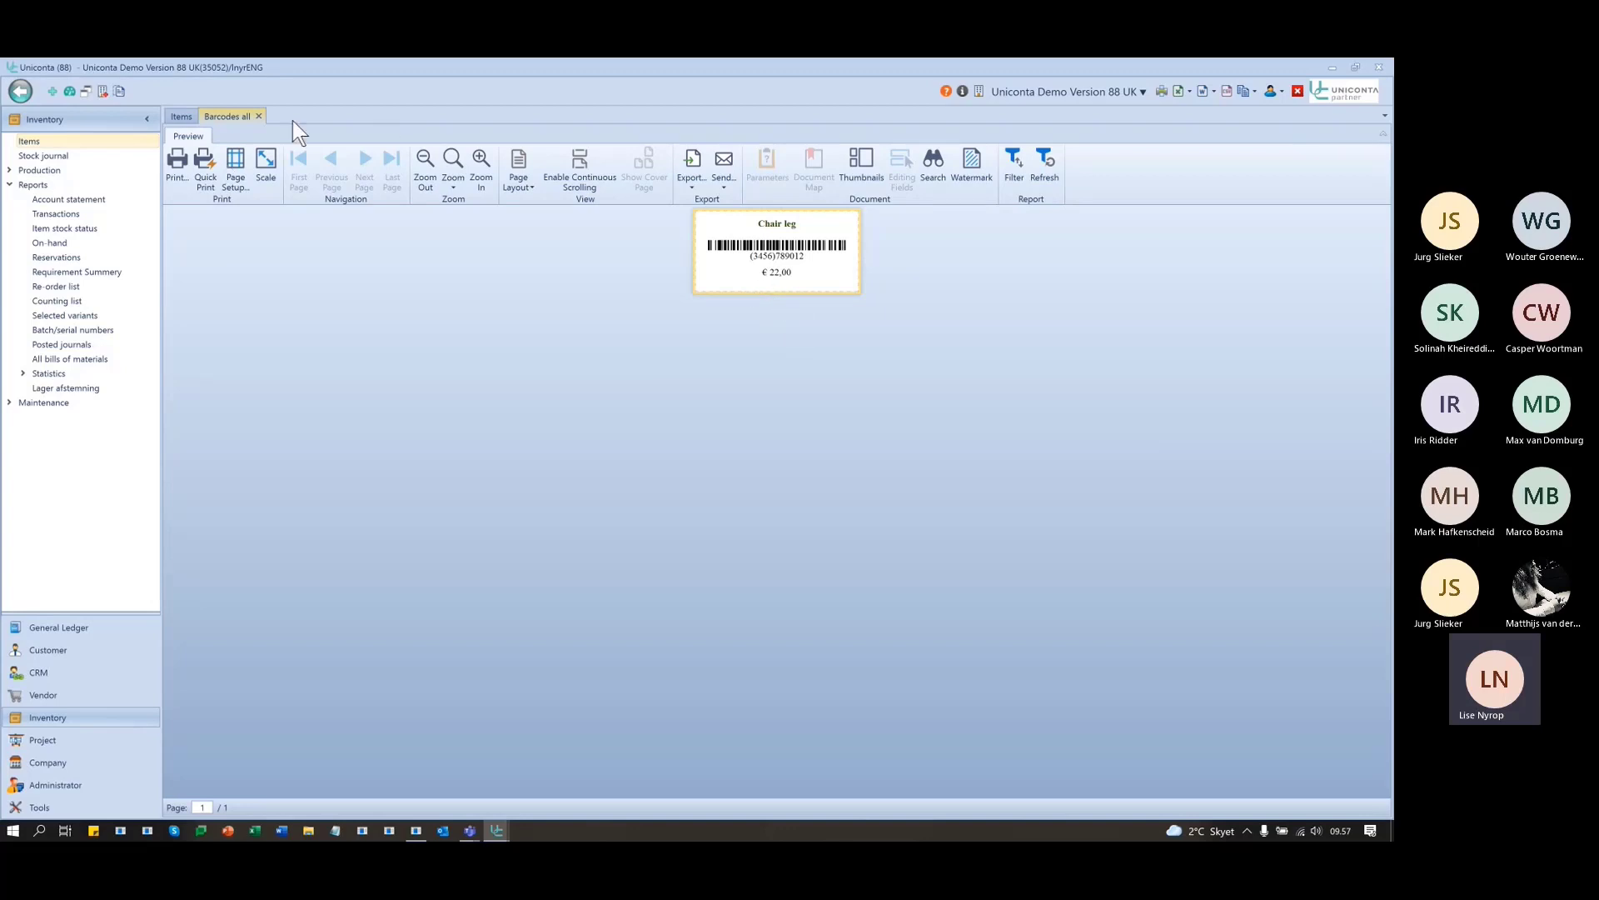
pyautogui.click(258, 115)
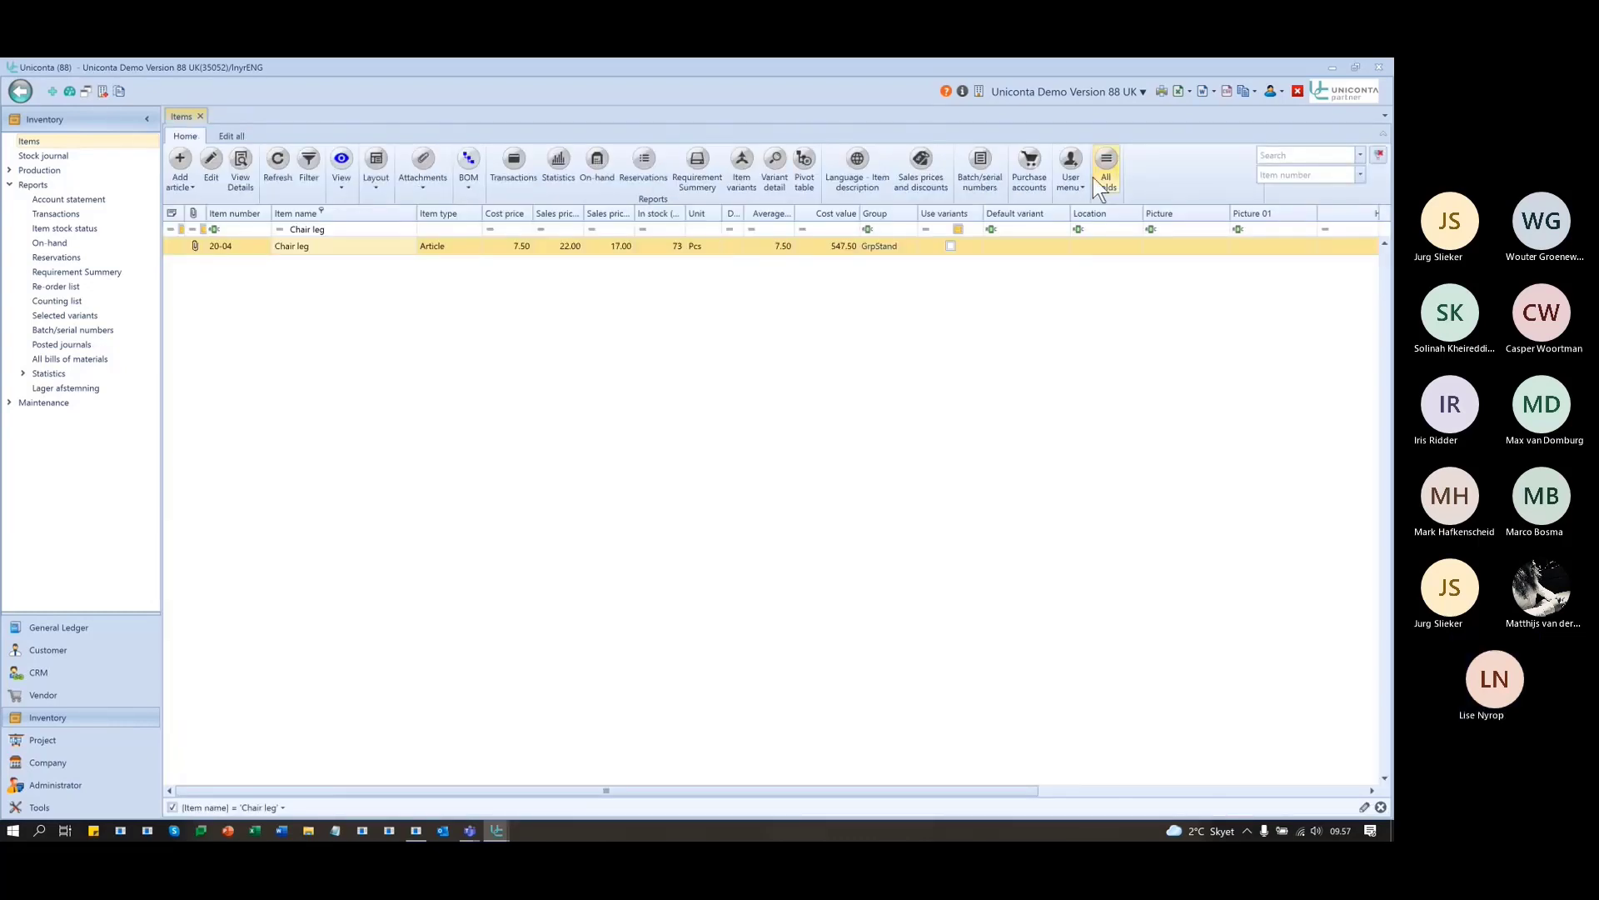
# - Preview the Chair leg Barcodes 2 label showing its name and €22,00 price
pyautogui.click(1075, 189)
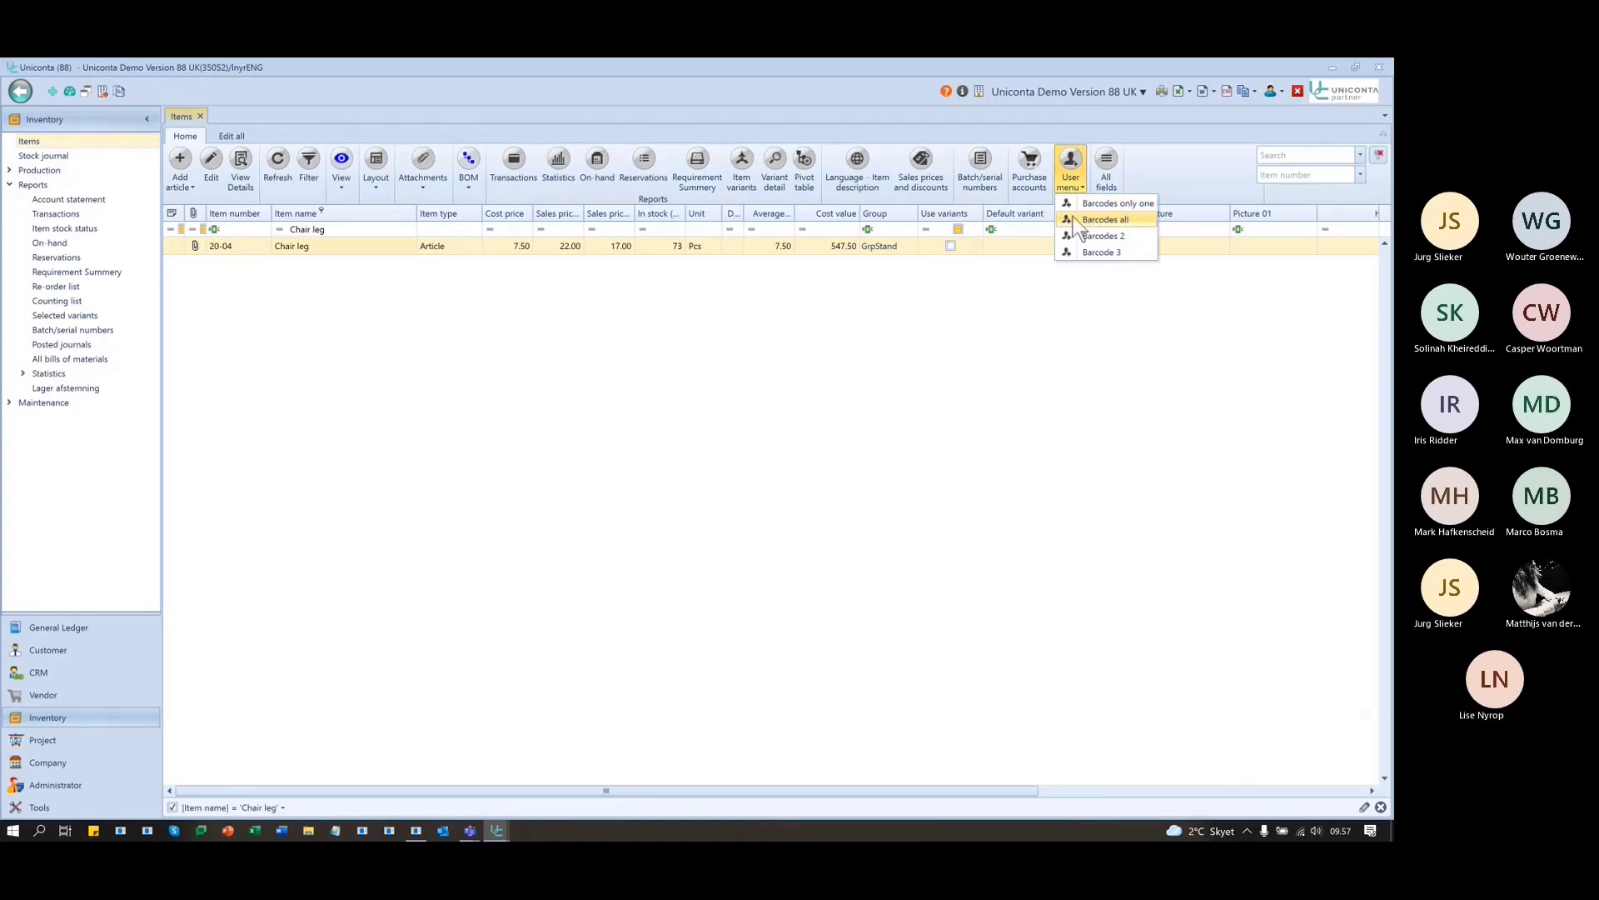
pyautogui.click(1131, 220)
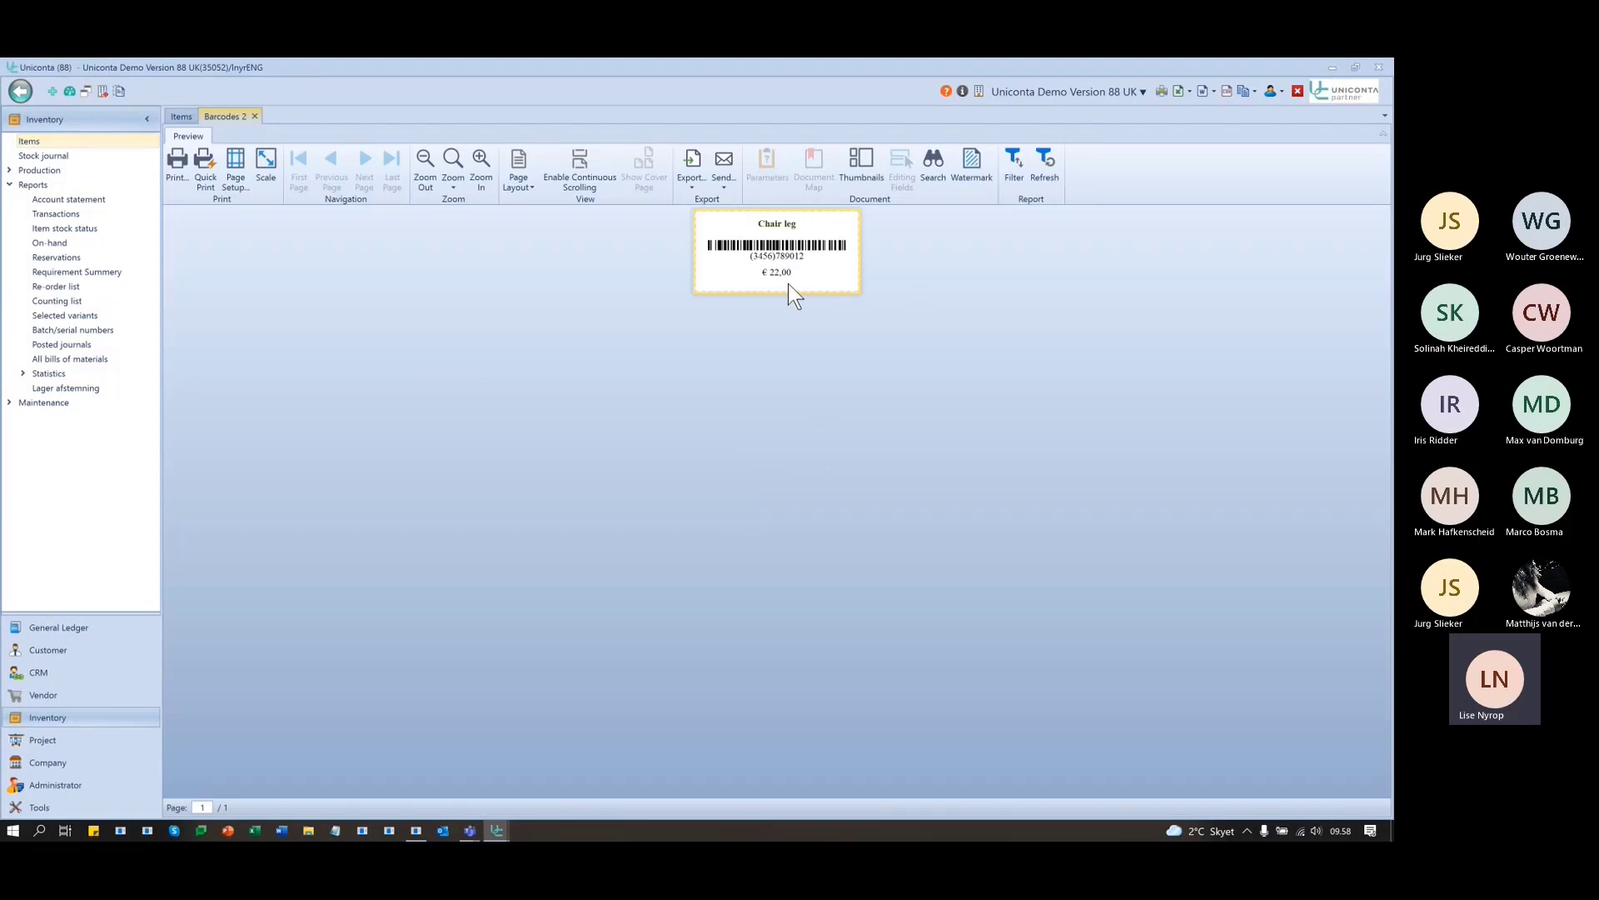
pyautogui.click(254, 116)
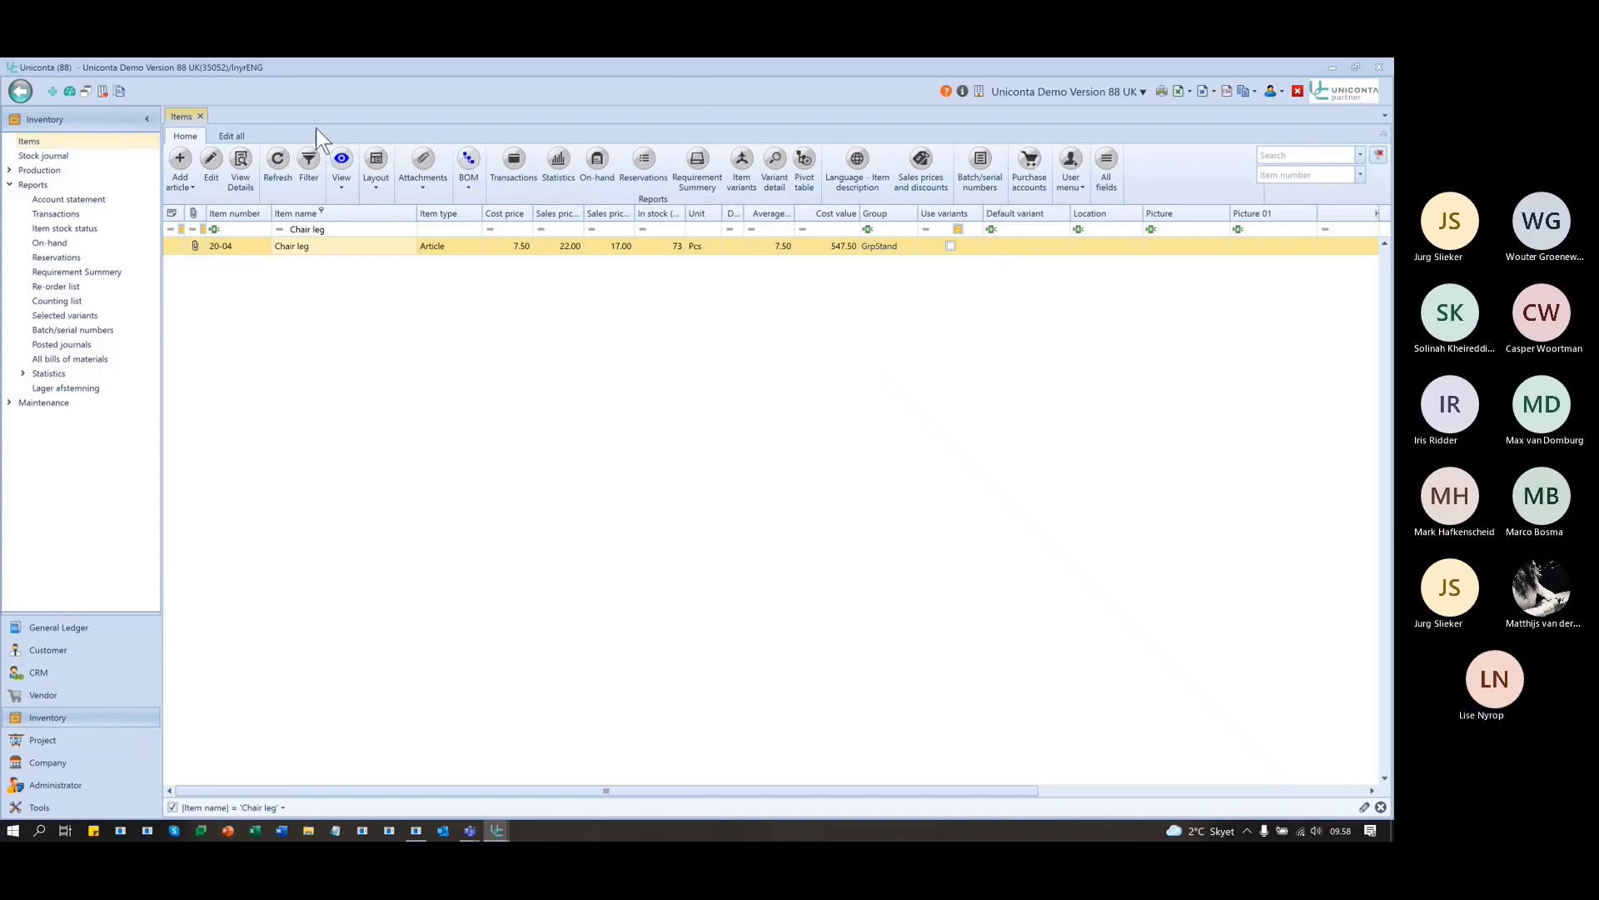
pyautogui.click(1072, 185)
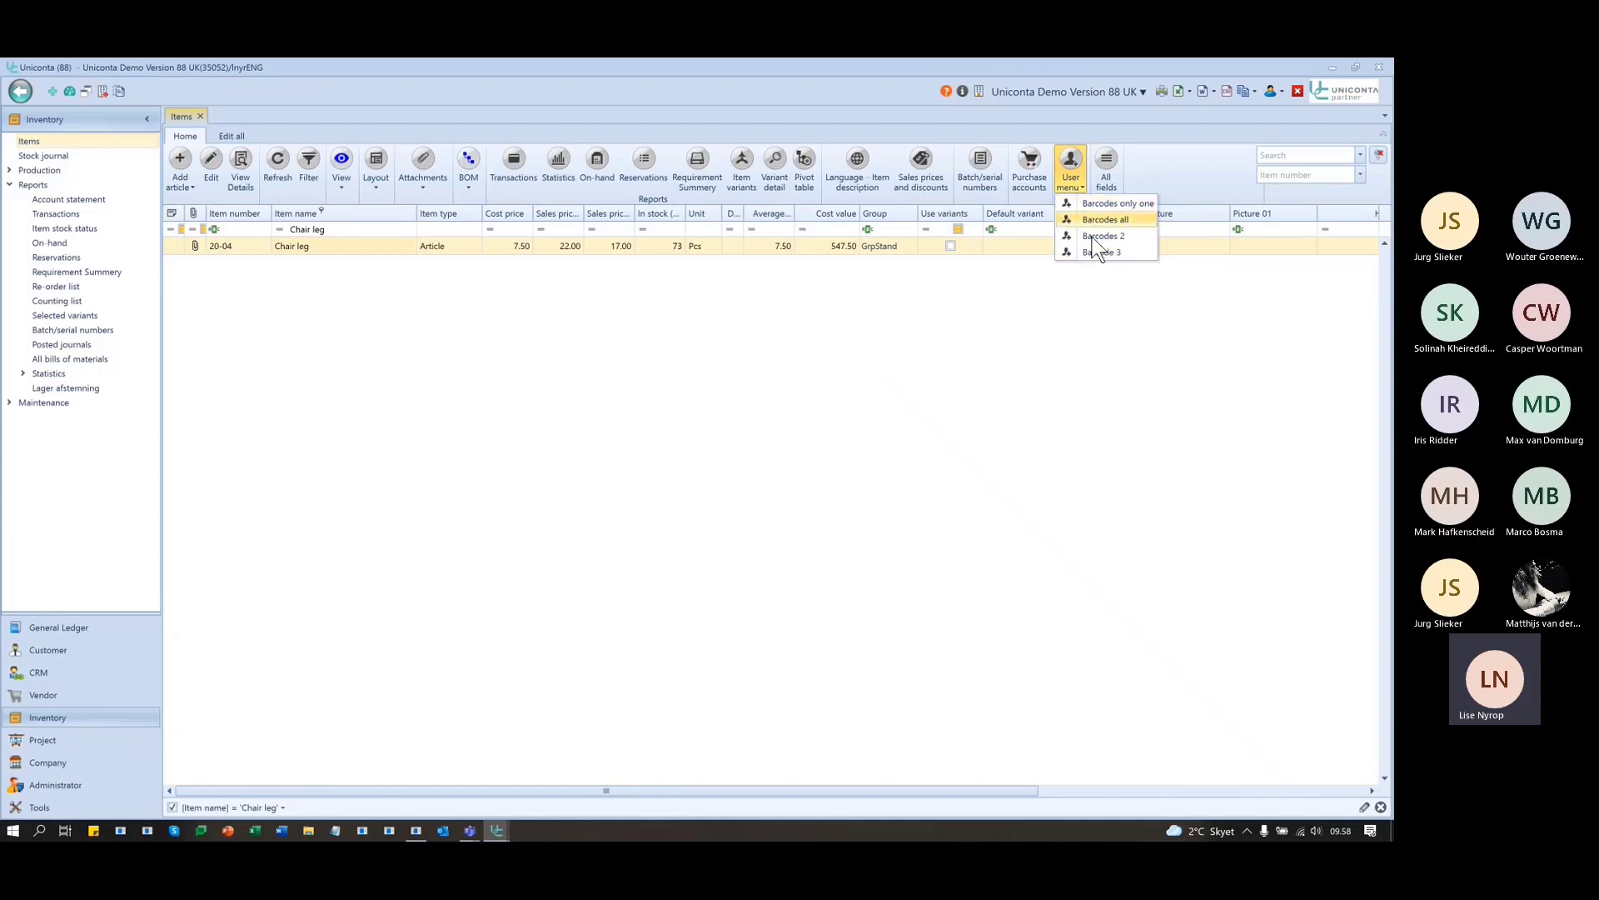
pyautogui.click(1046, 363)
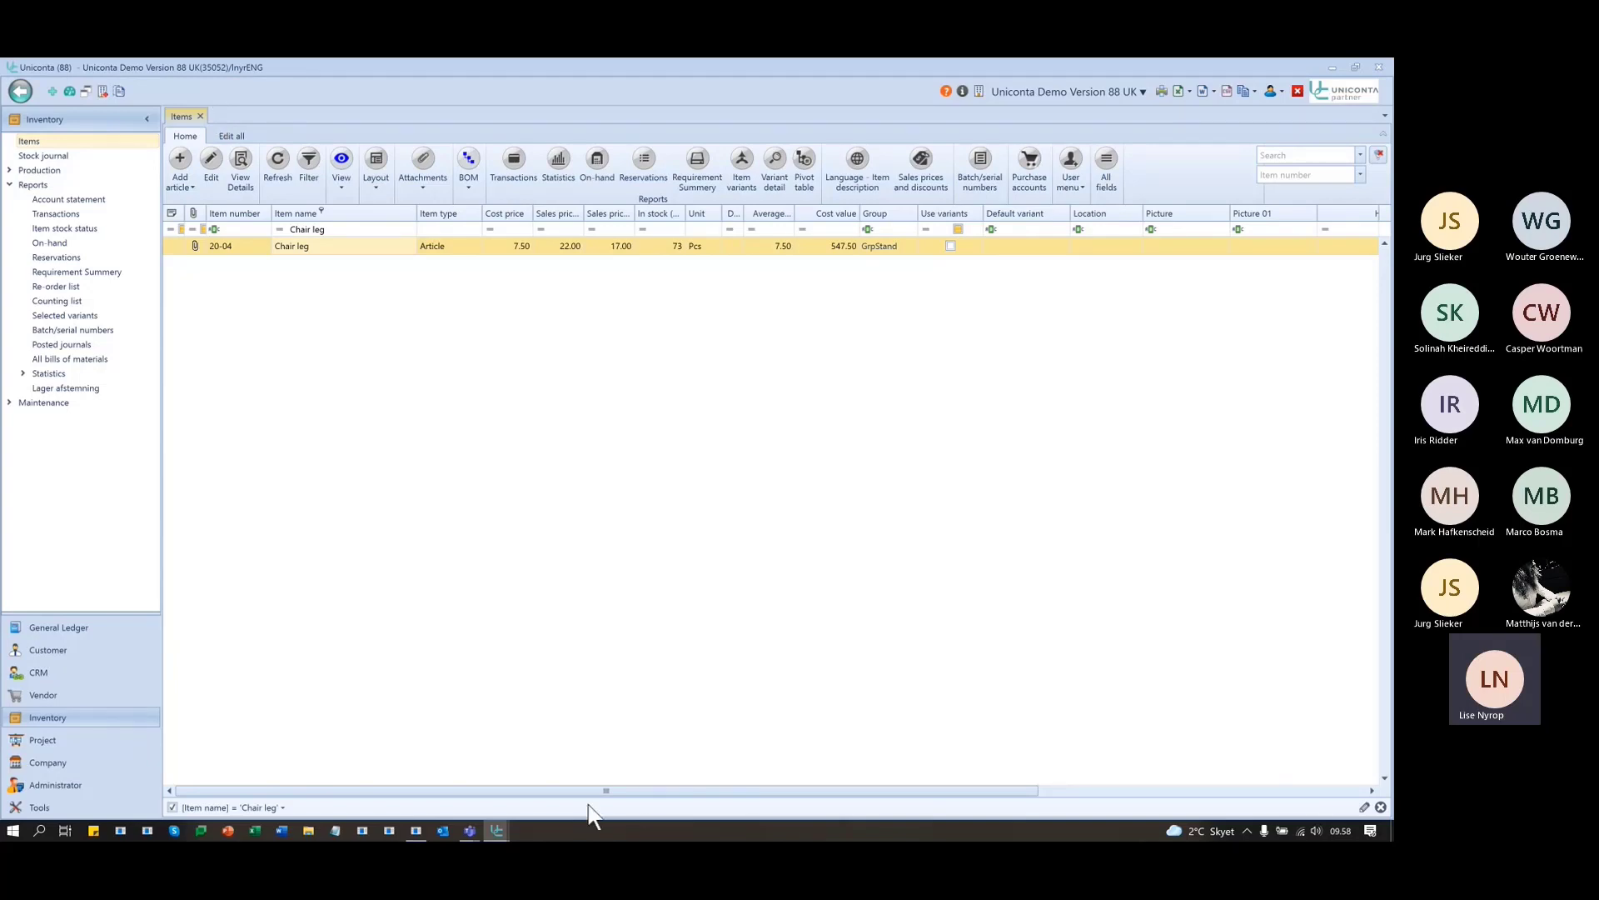
# - Maximize the Report Designer and close the Barcodes3 report
pyautogui.hotkey('alt', 'Tab')
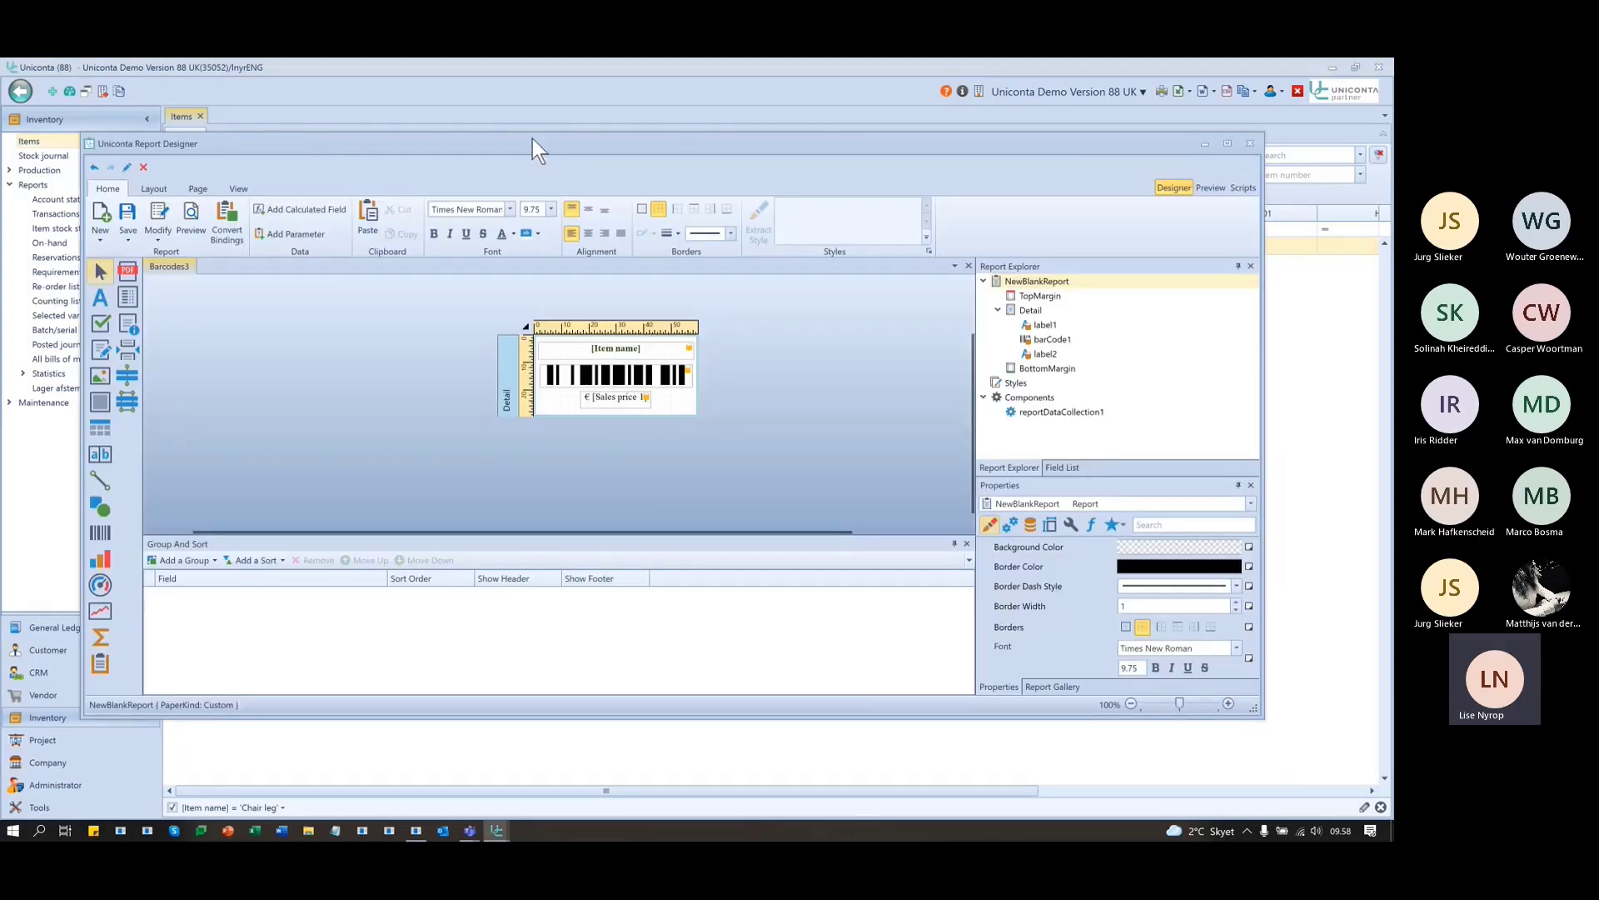
pyautogui.doubleClick(666, 147)
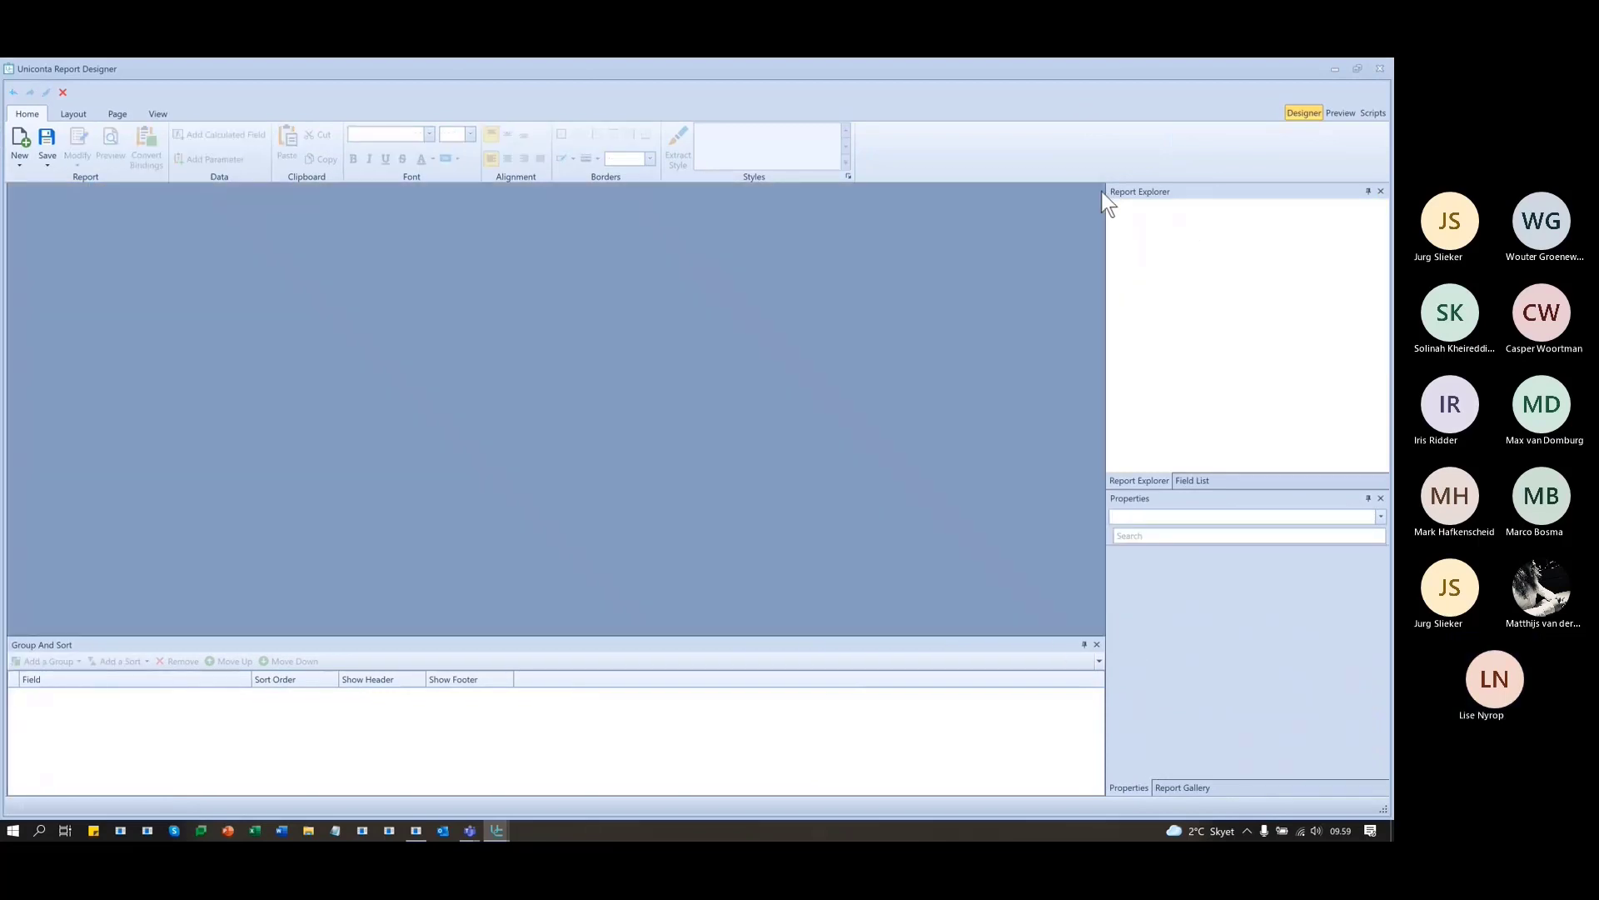
pyautogui.click(1100, 191)
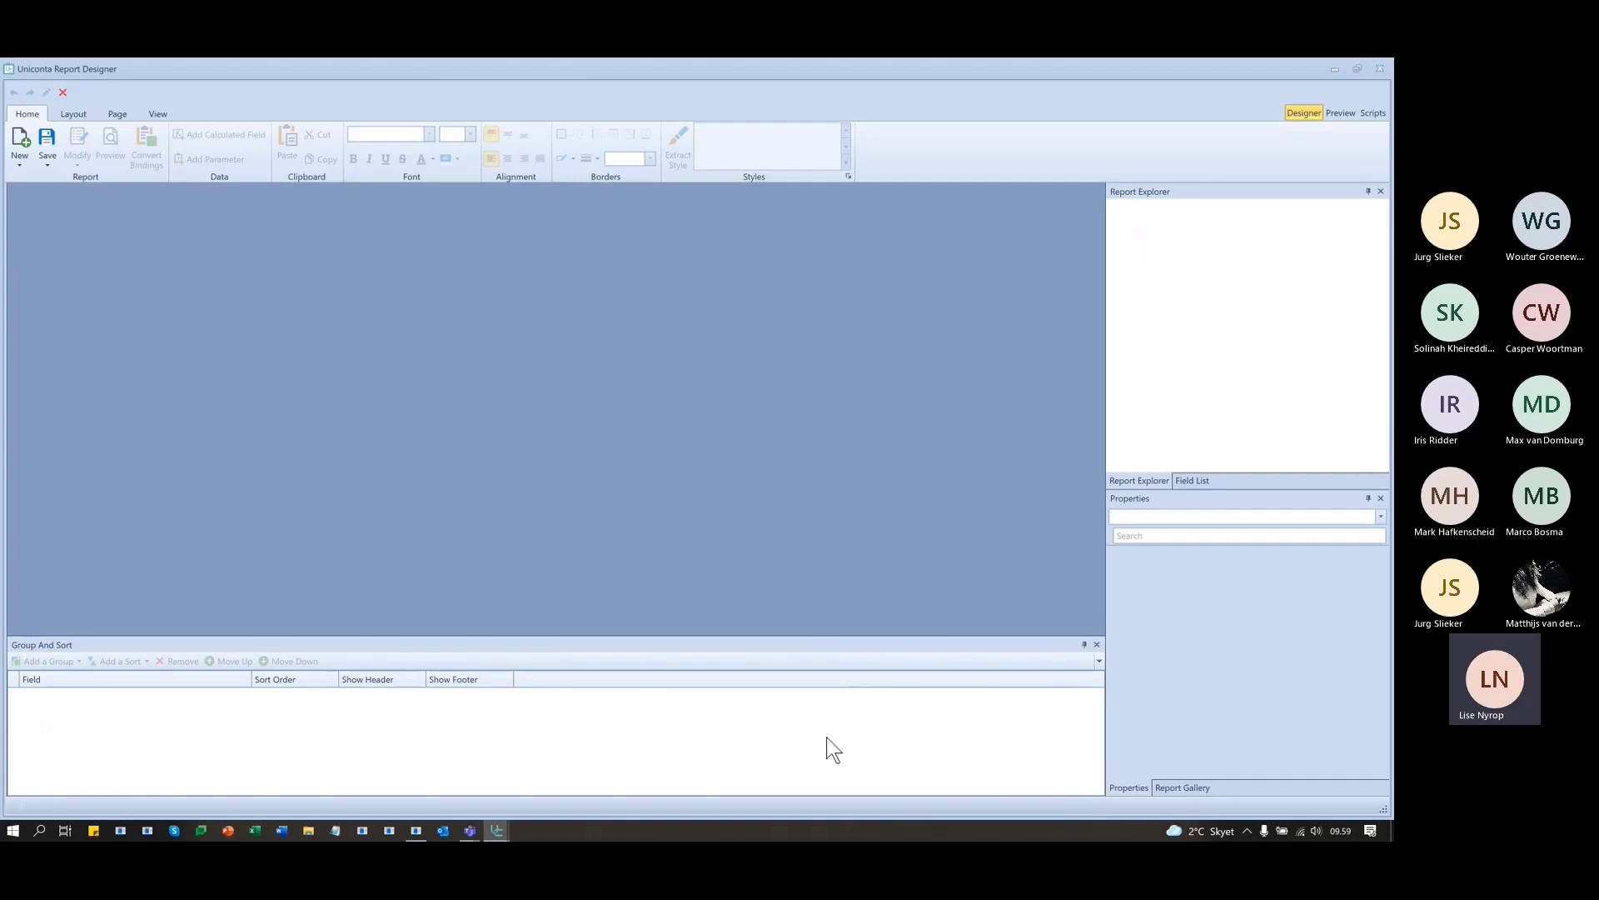
# - Re-dock the Group And Sort panel and start a new report
pyautogui.click(1086, 644)
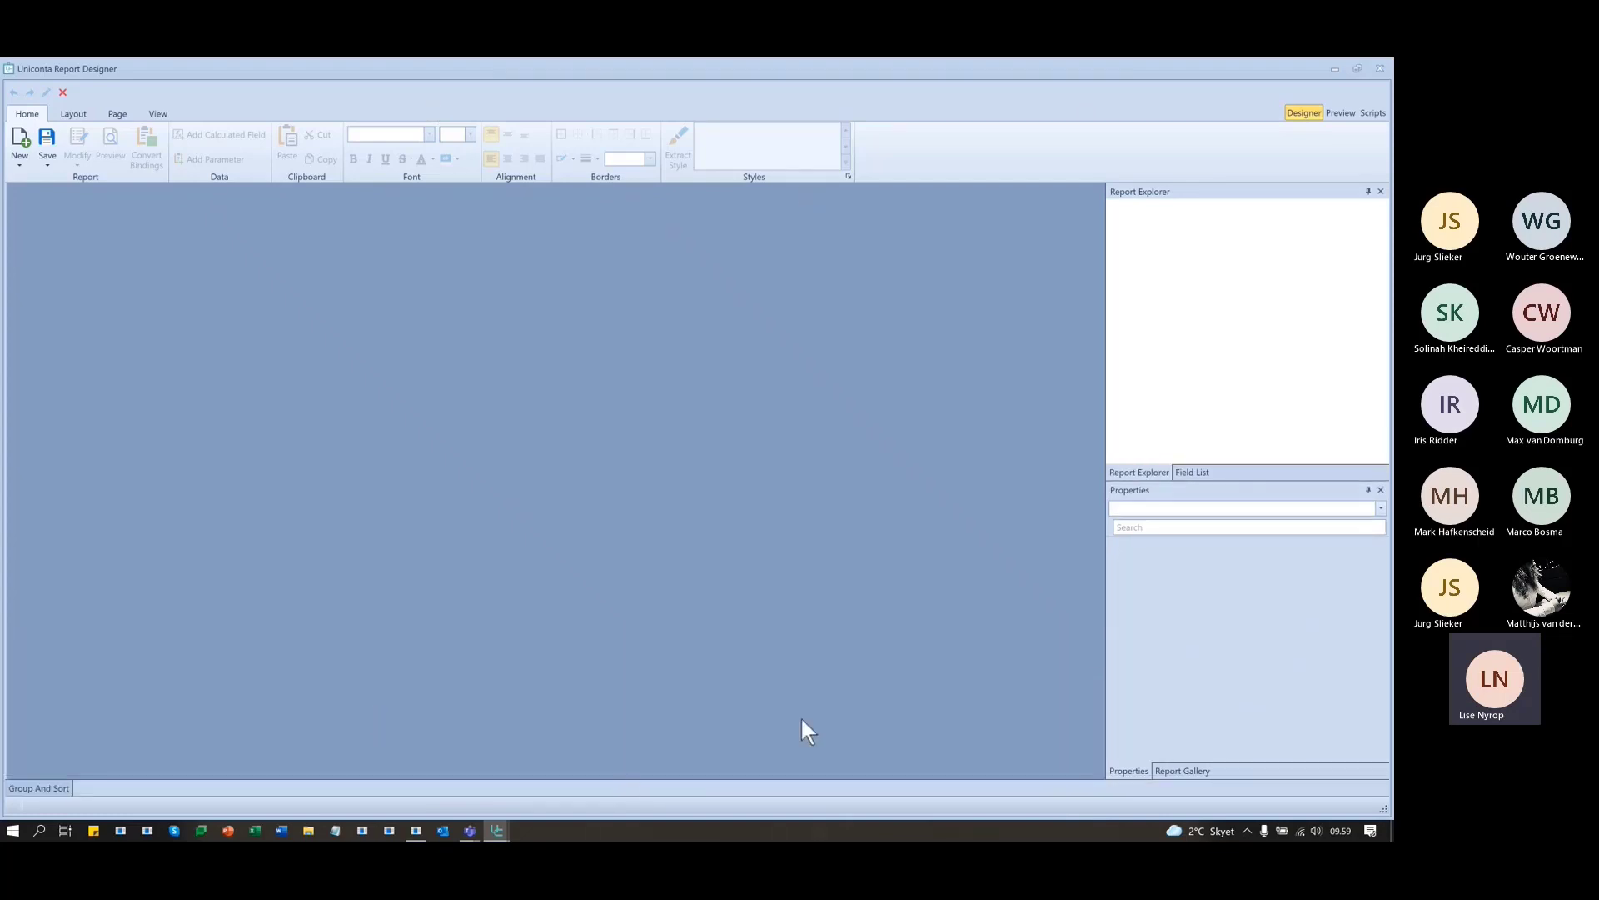
pyautogui.click(43, 789)
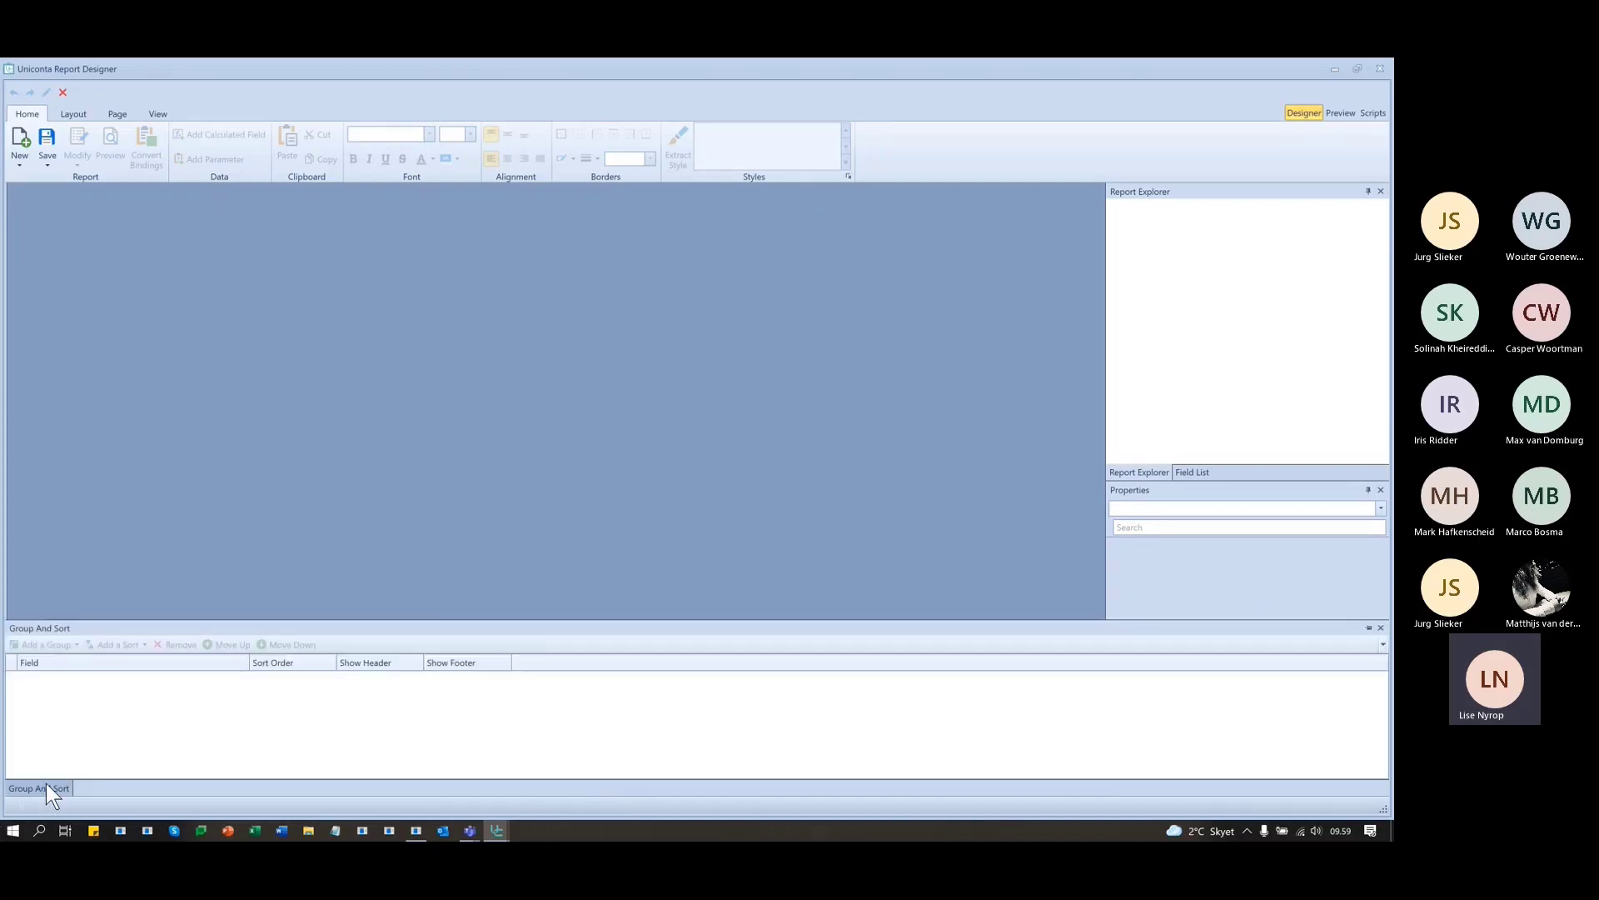
pyautogui.click(1370, 627)
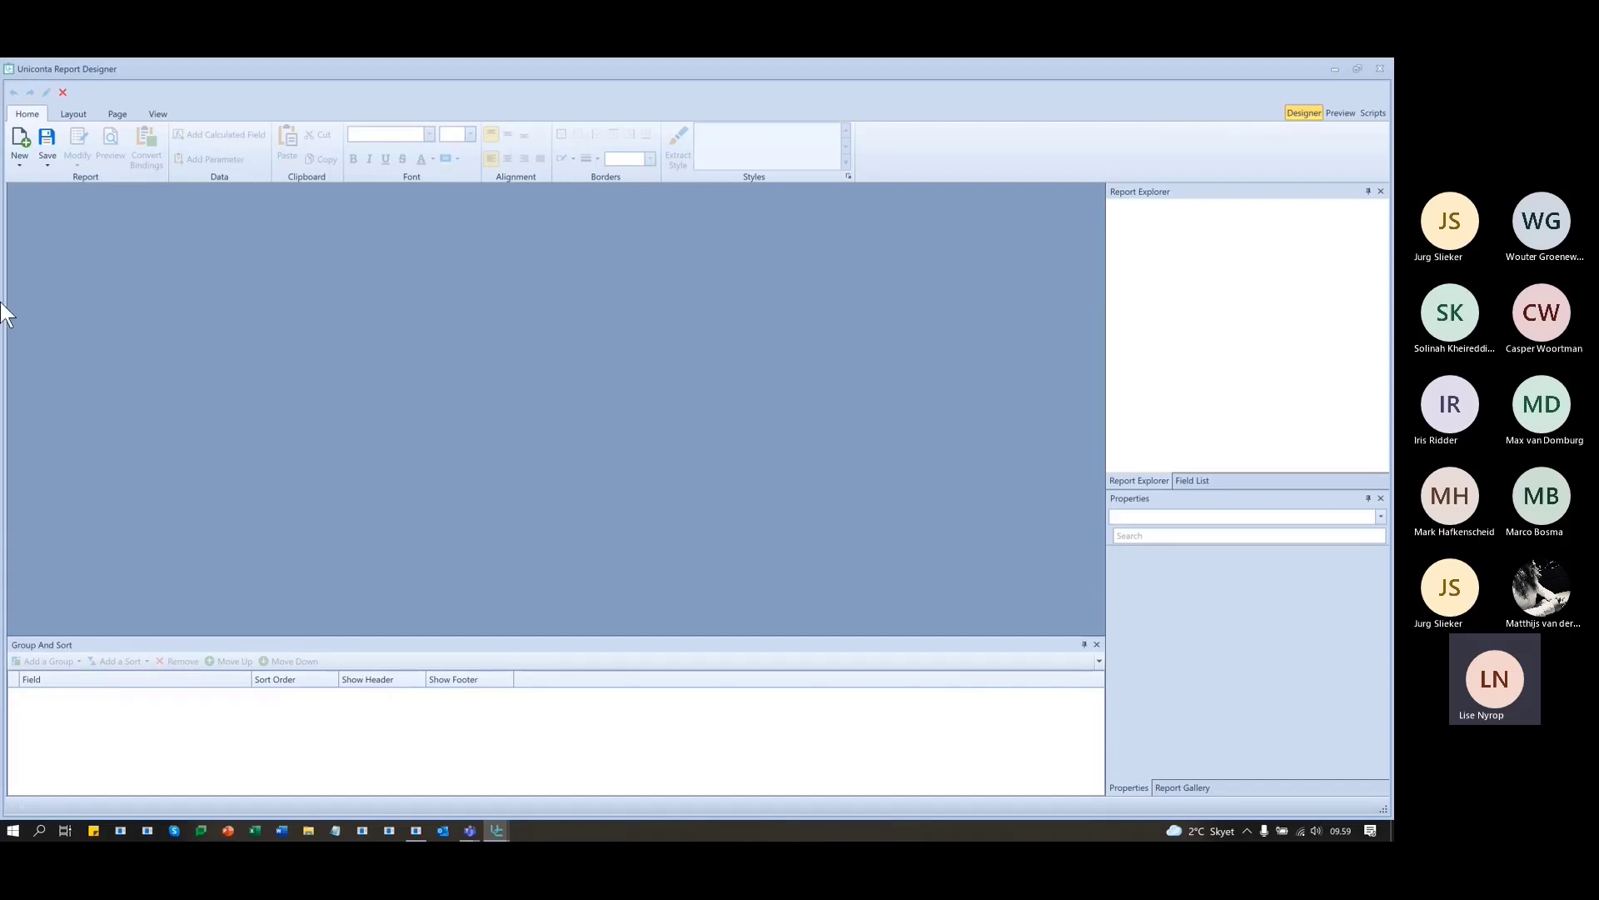
pyautogui.click(19, 140)
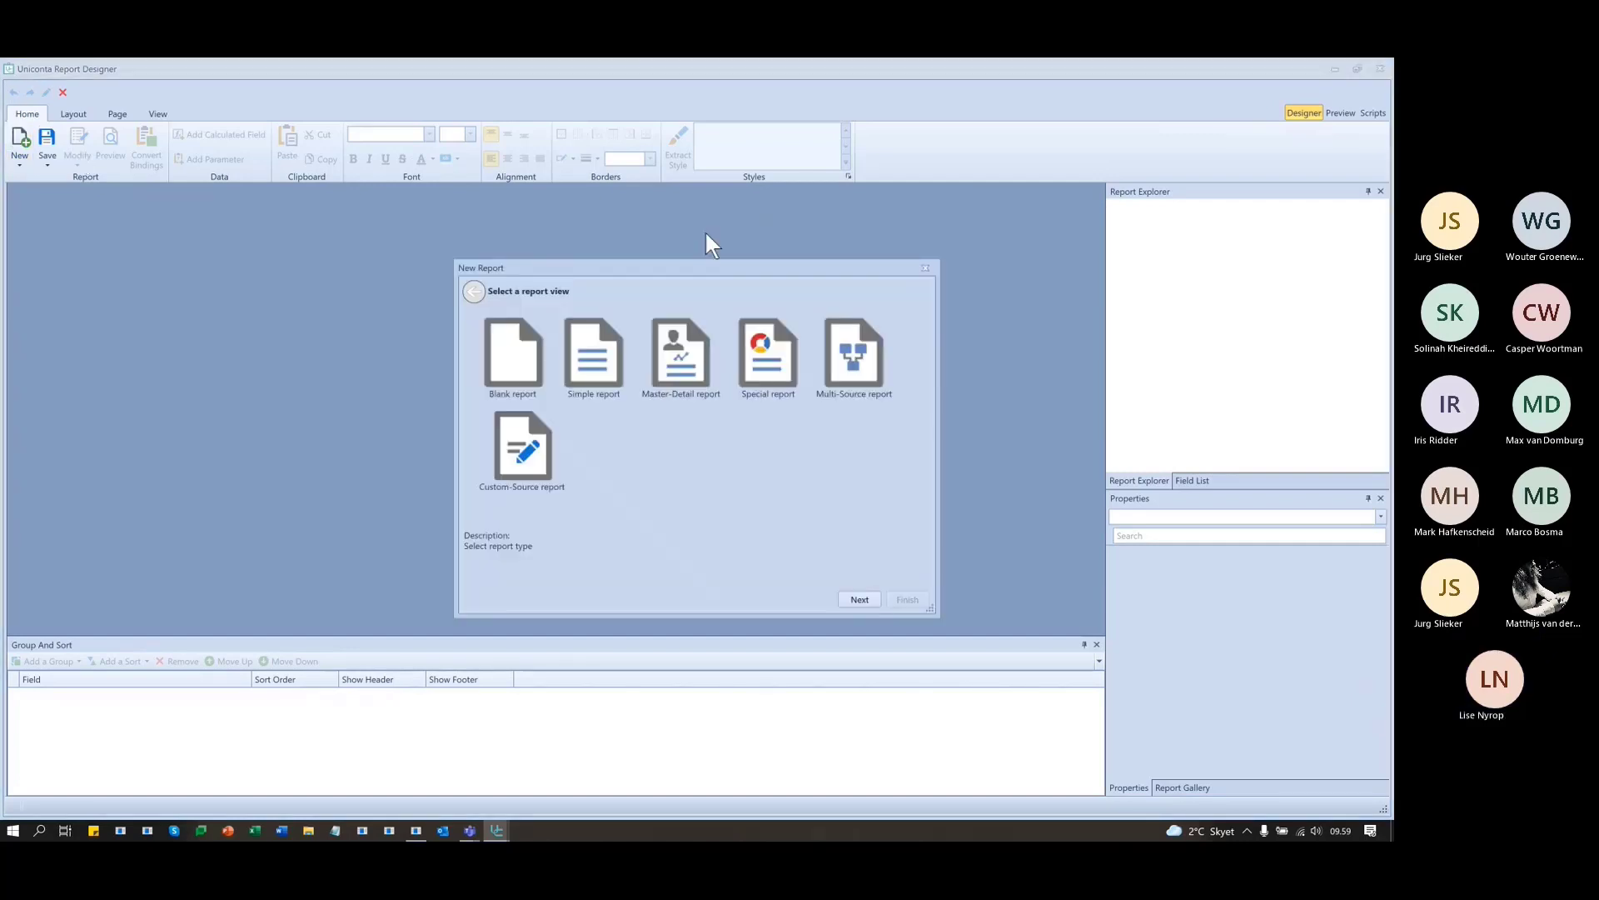
# - Make it a Simple report based on the InvItemClientUser (Items) table
pyautogui.click(586, 341)
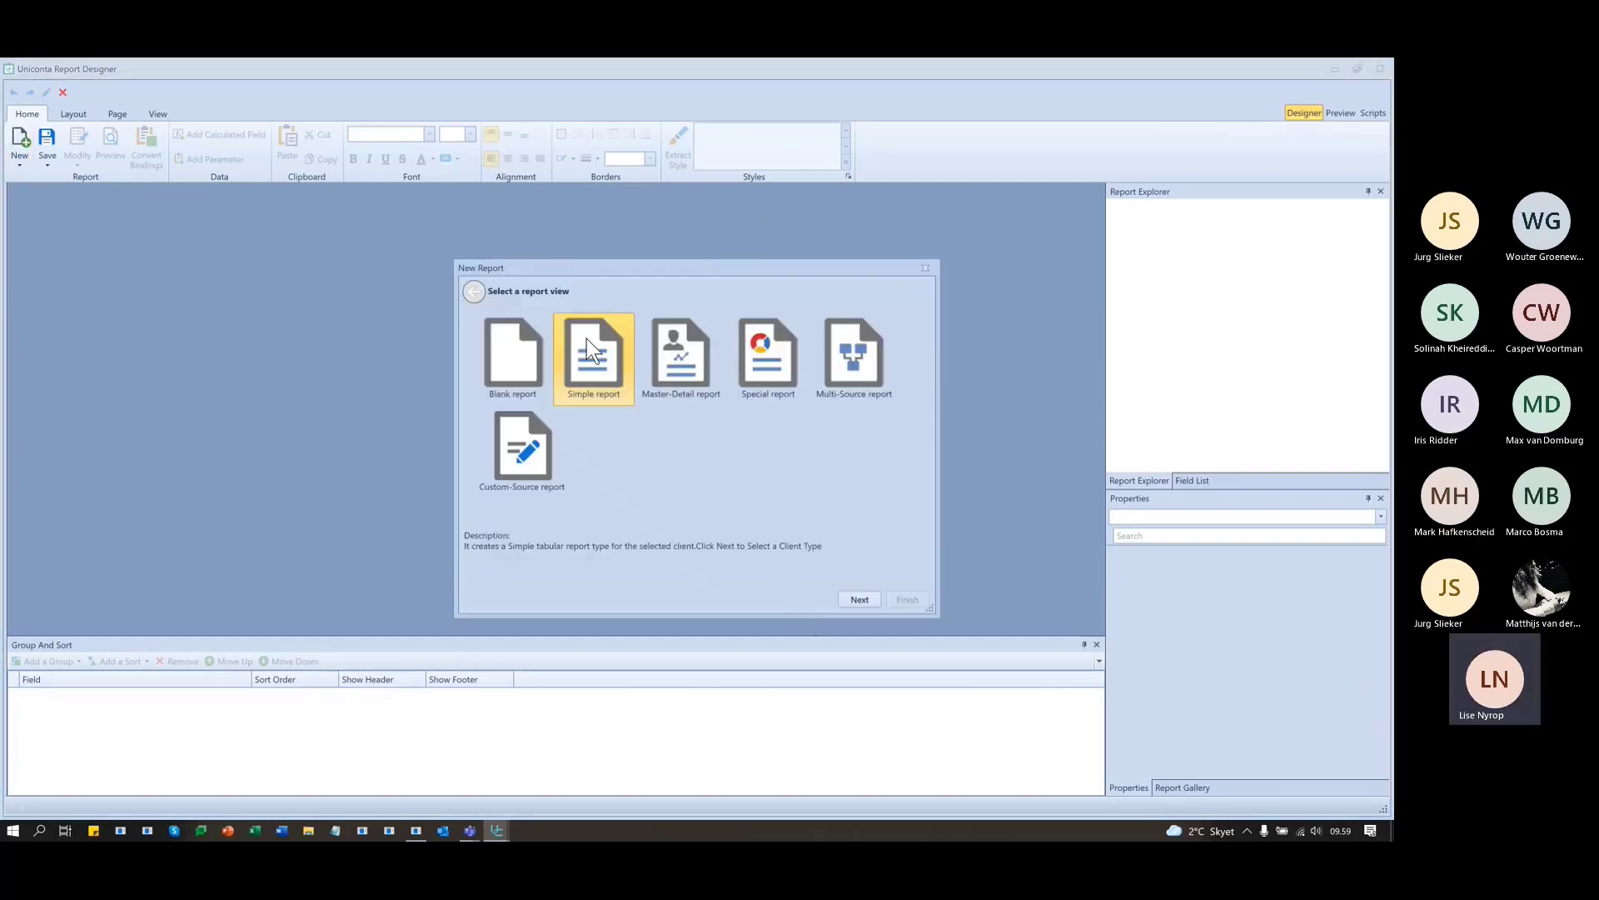
pyautogui.click(858, 596)
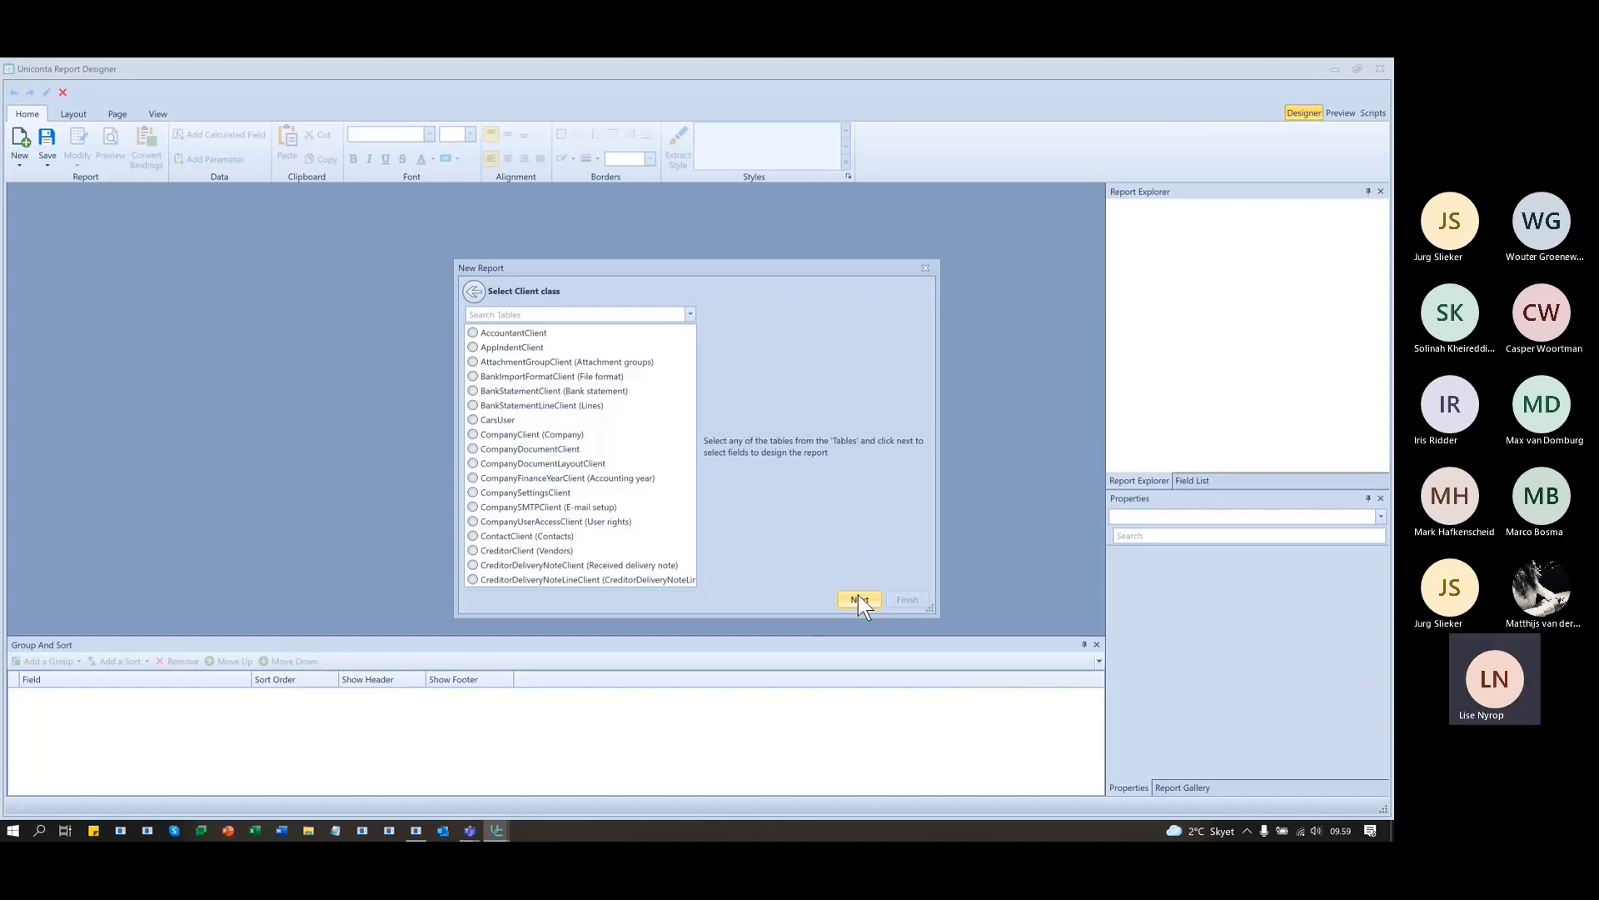
pyautogui.click(533, 315)
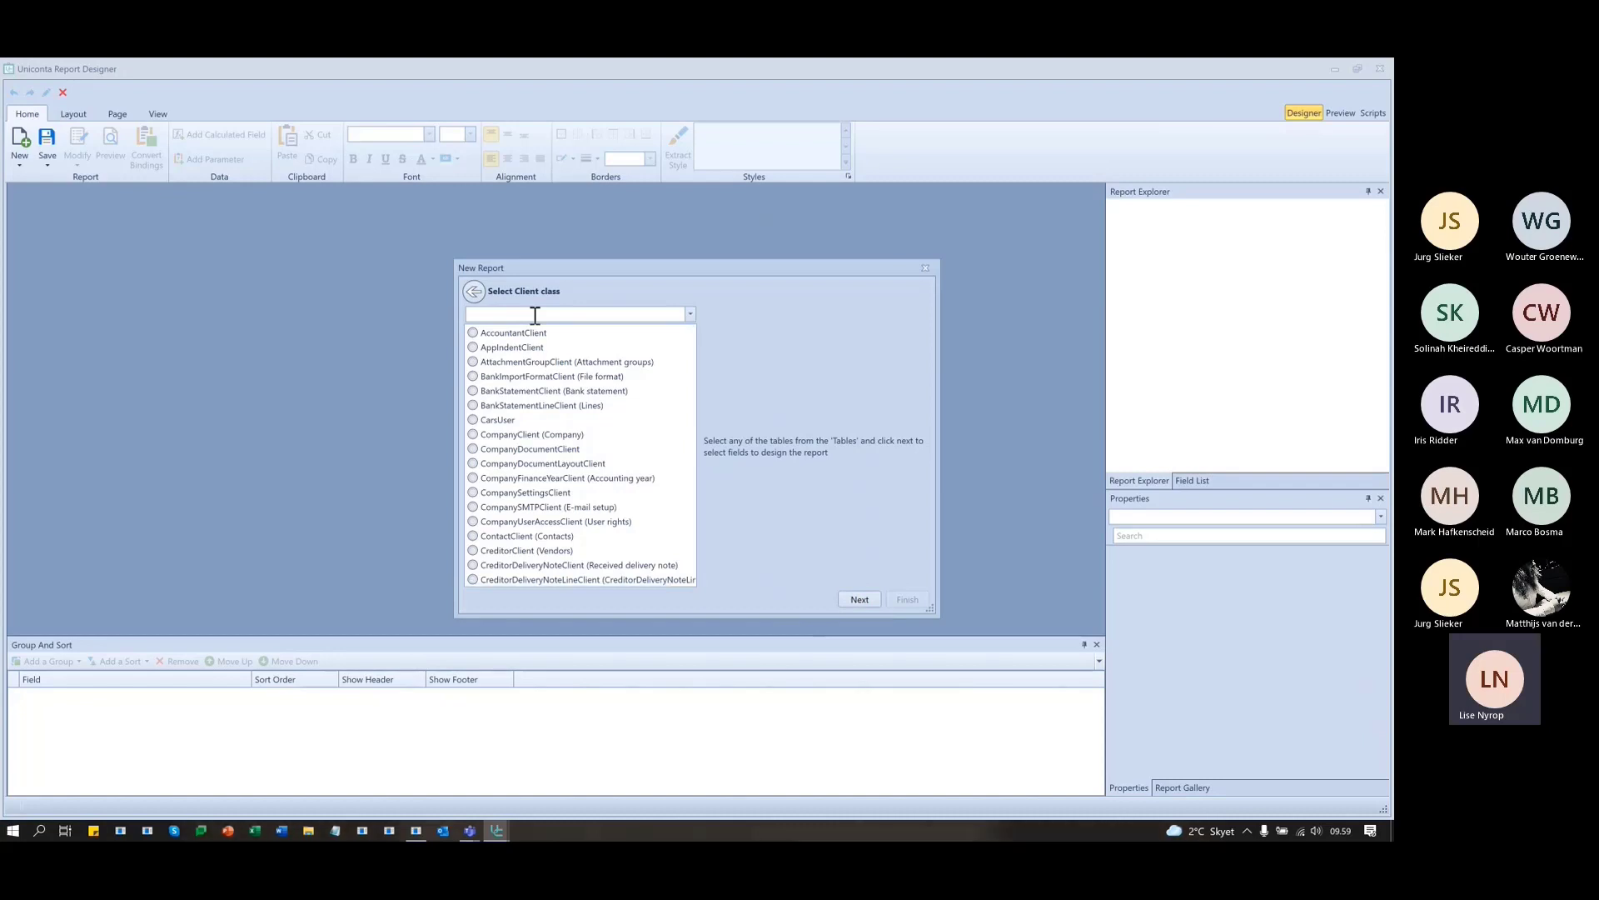
pyautogui.write('inventory')
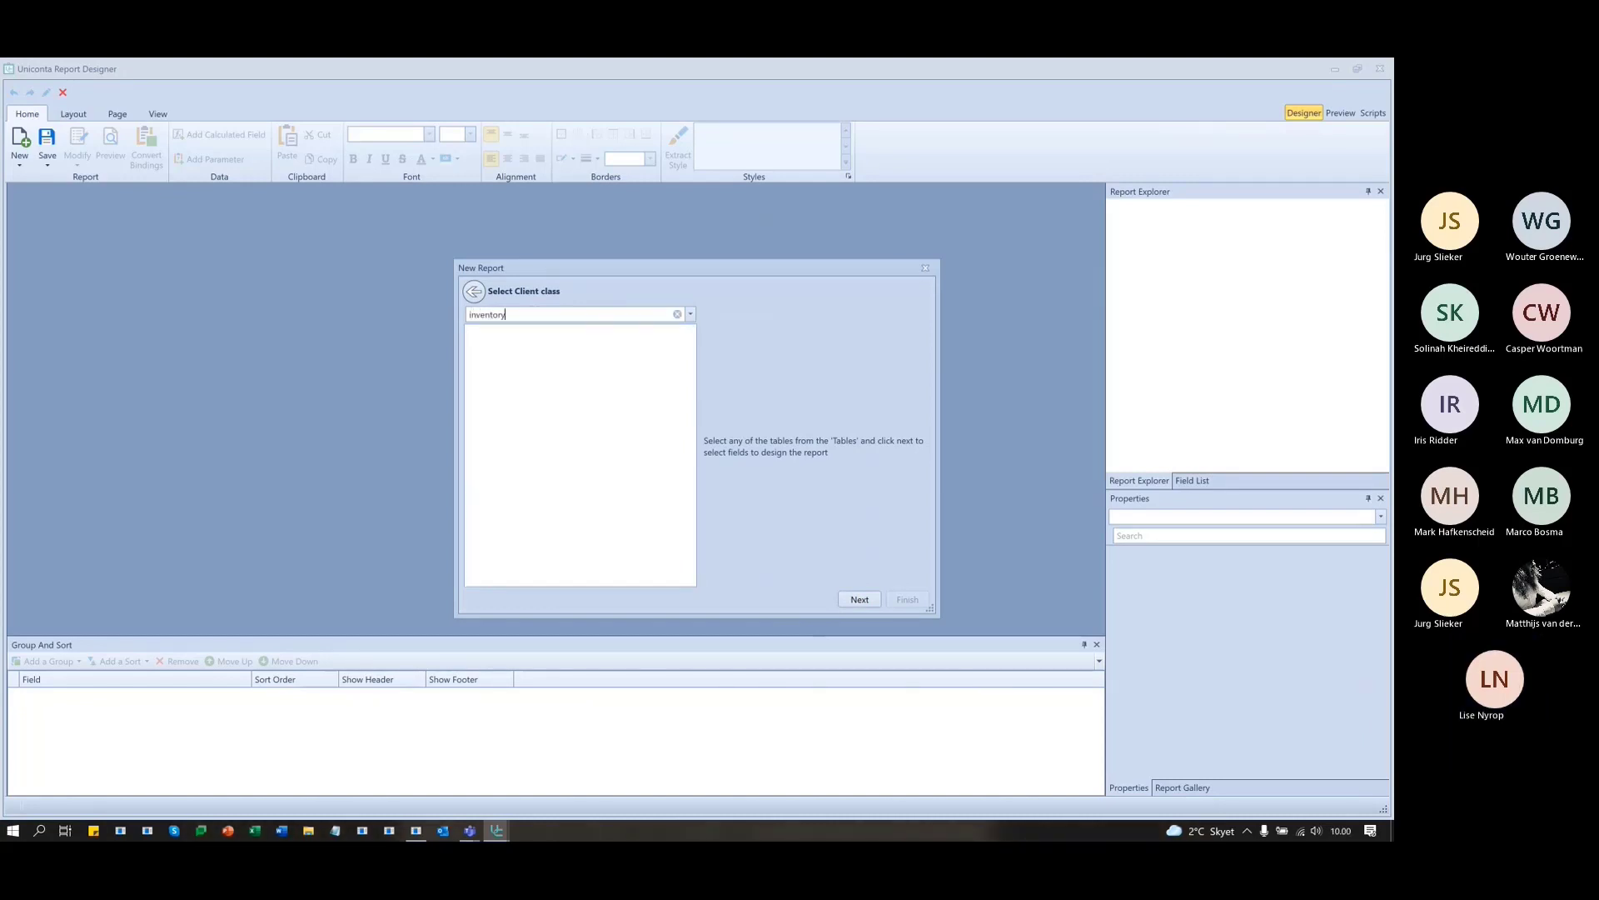
pyautogui.press('BackSpace')
pyautogui.press('BackSpace')
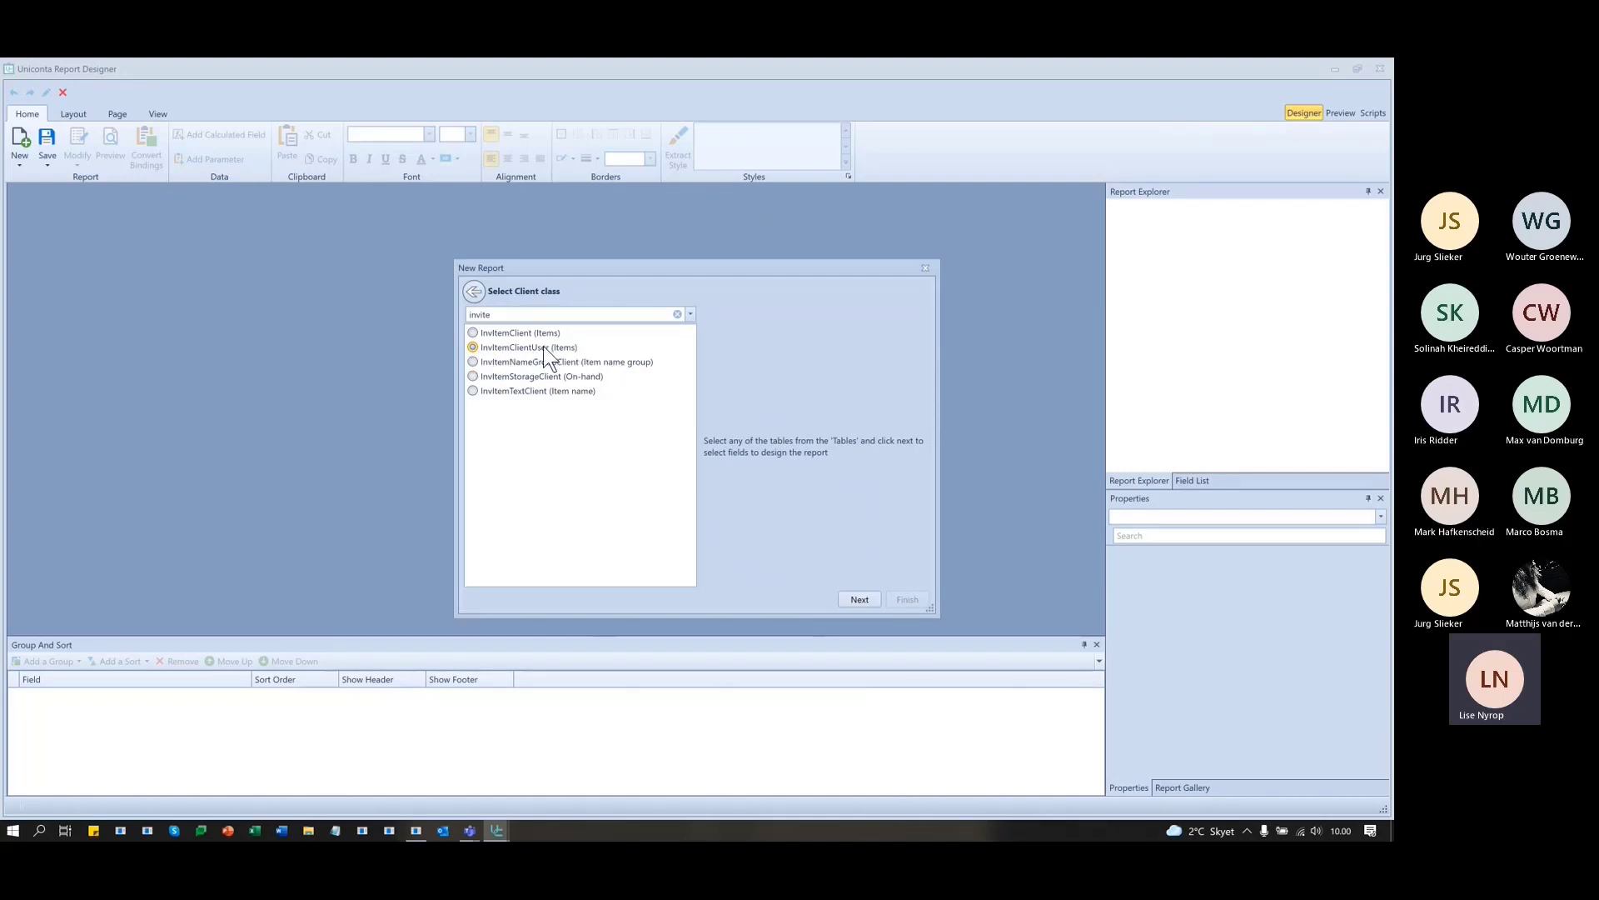
pyautogui.click(866, 596)
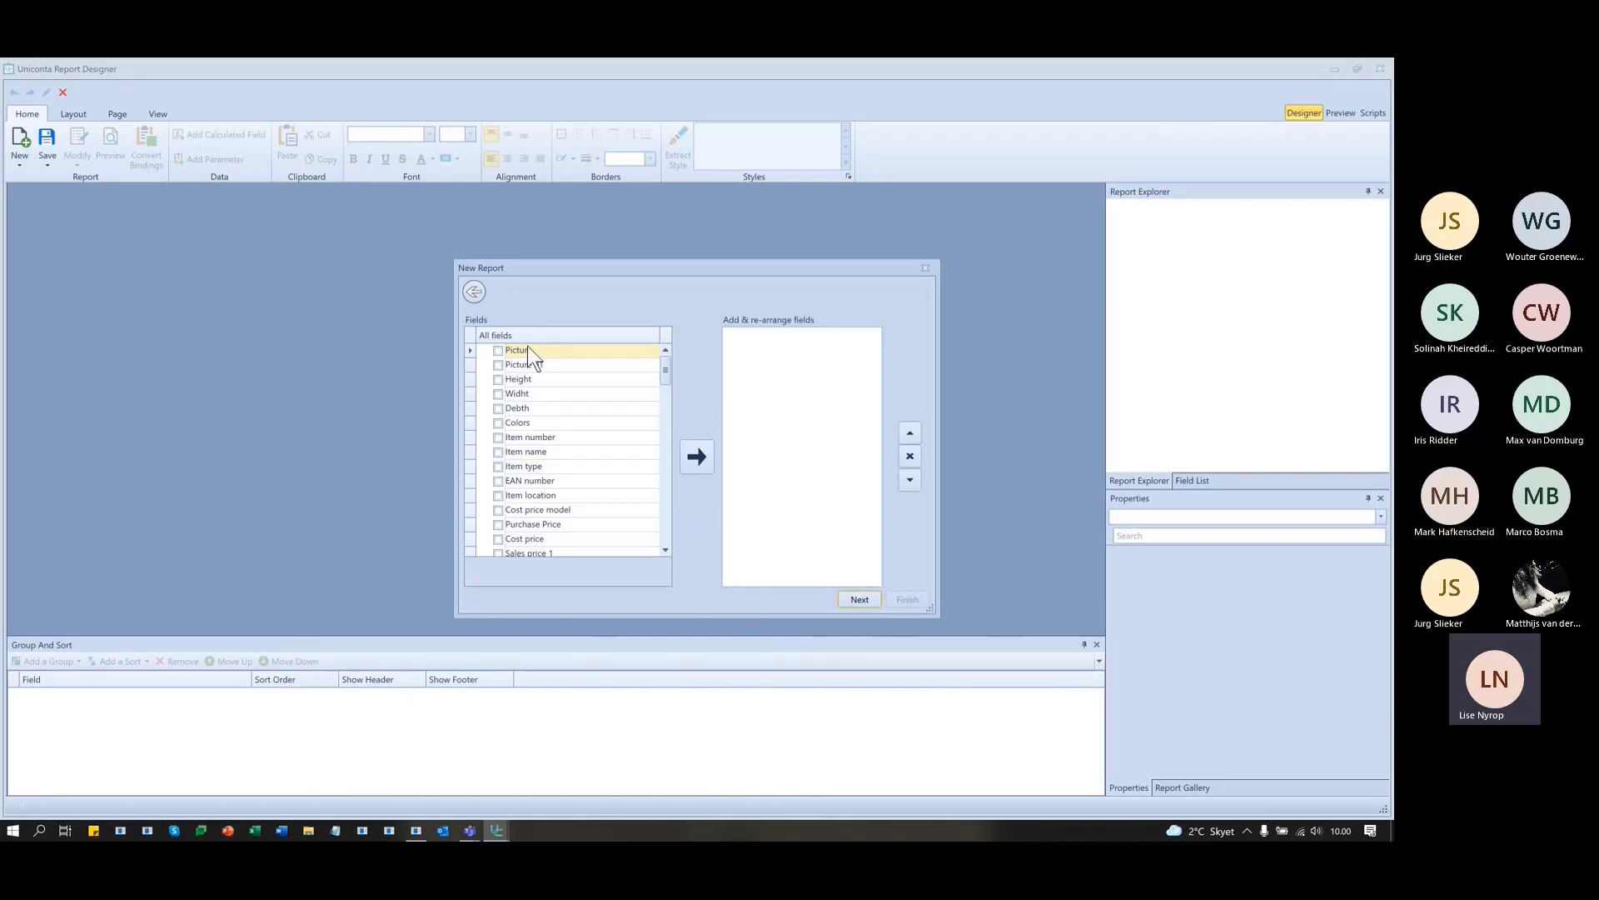
# - Select Item number and Cost price among the item fields
pyautogui.click(498, 438)
pyautogui.scroll(-1, 581, 482)
pyautogui.scroll(-1, 581, 490)
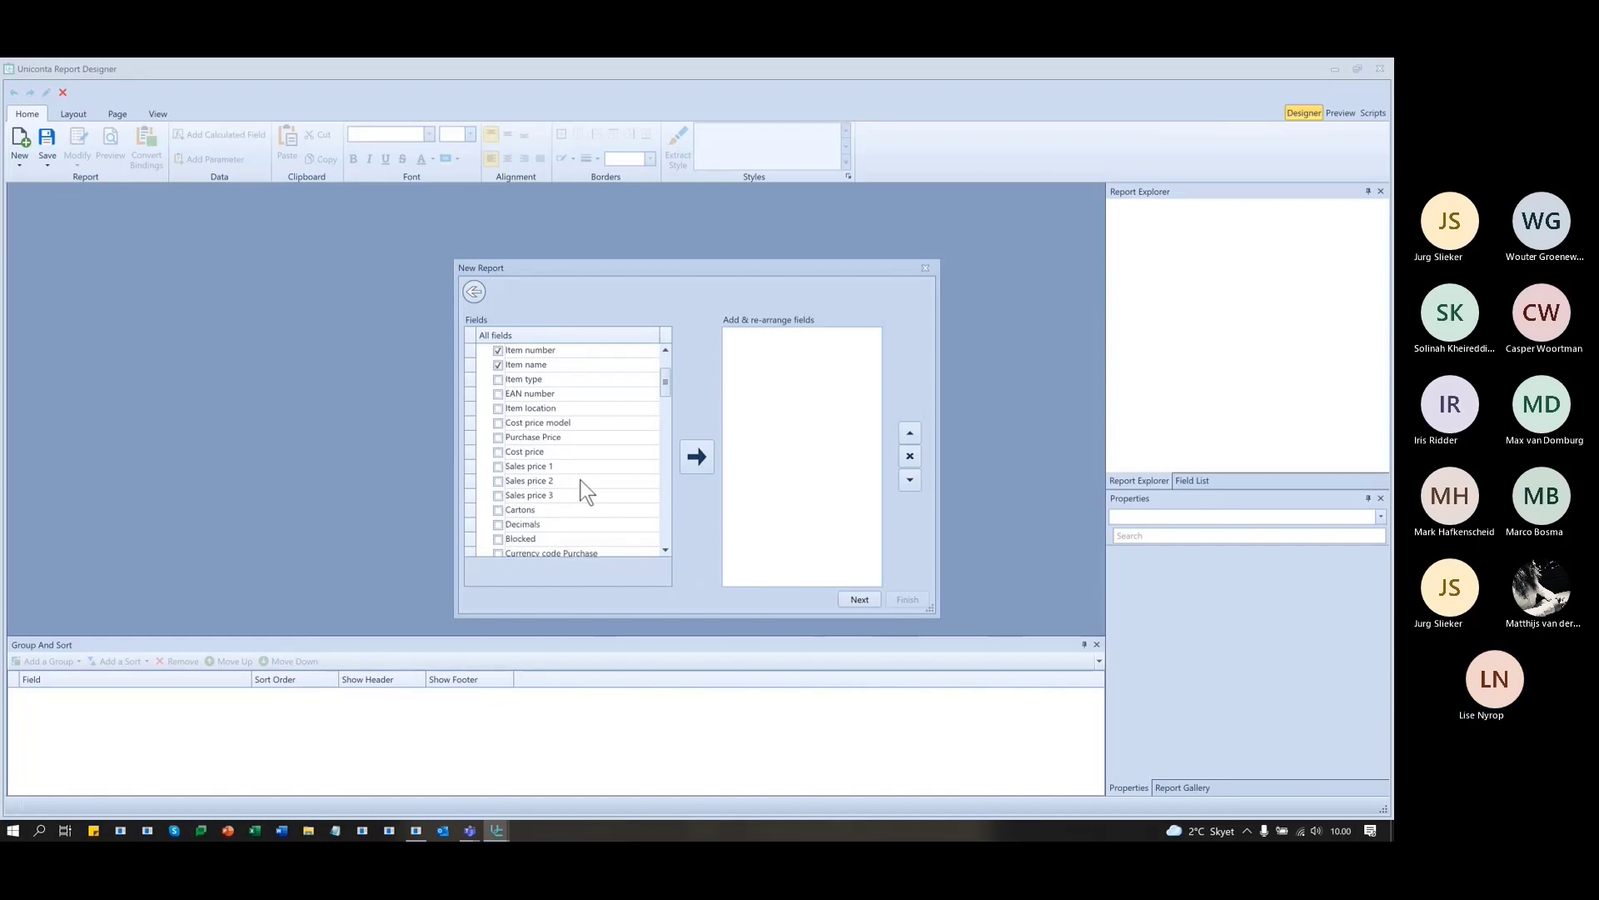
pyautogui.click(498, 452)
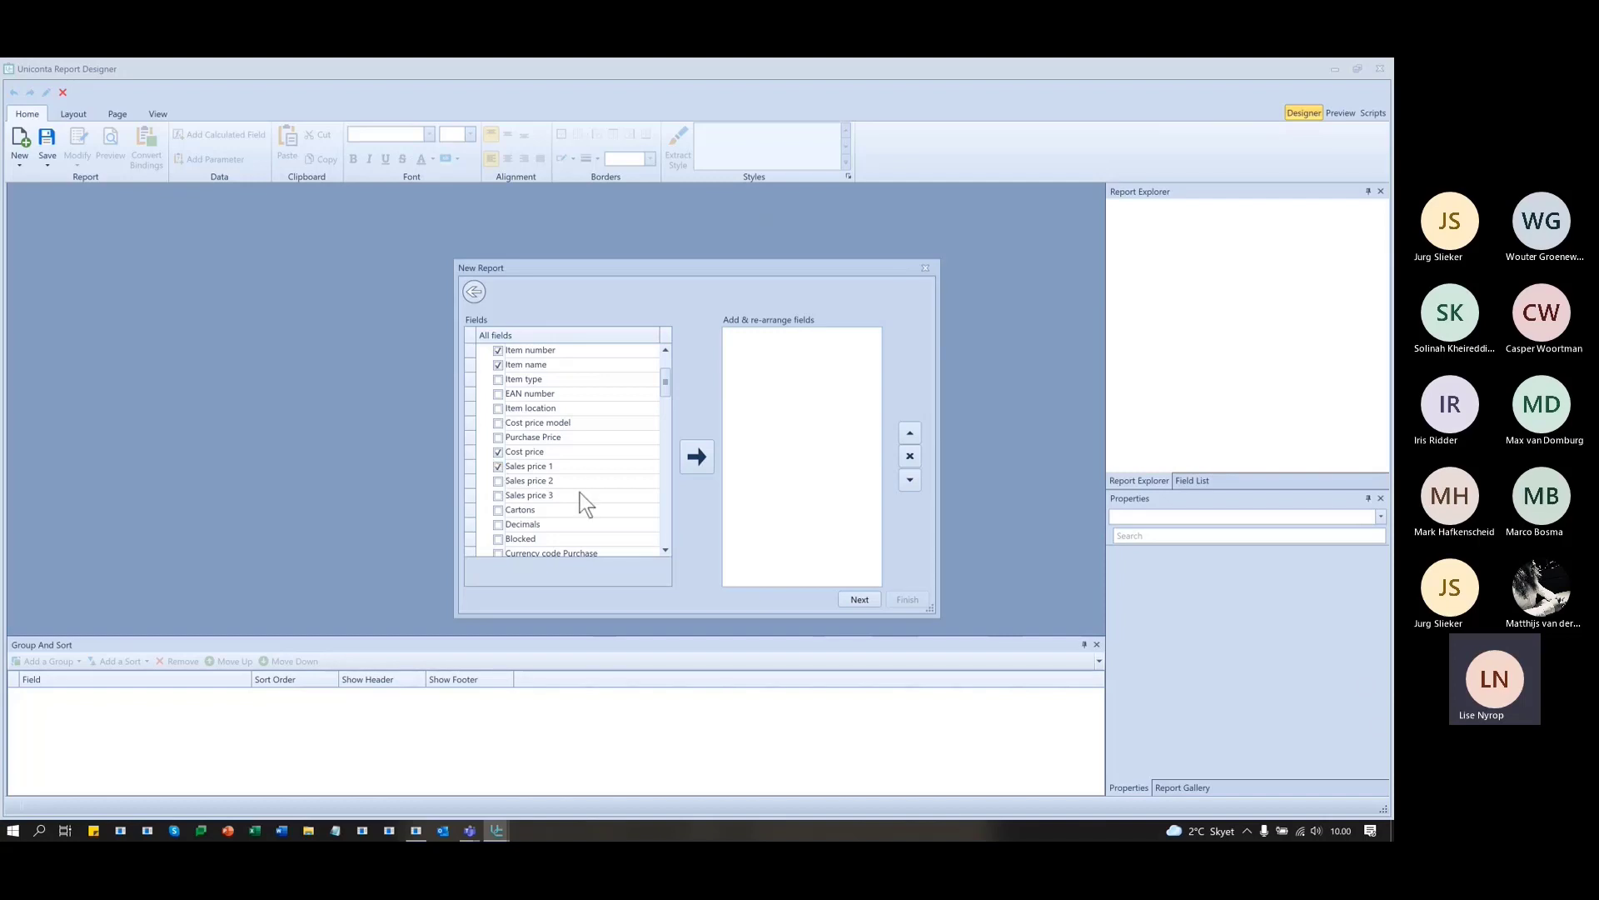
pyautogui.scroll(-1, 606, 492)
pyautogui.scroll(-3, 606, 483)
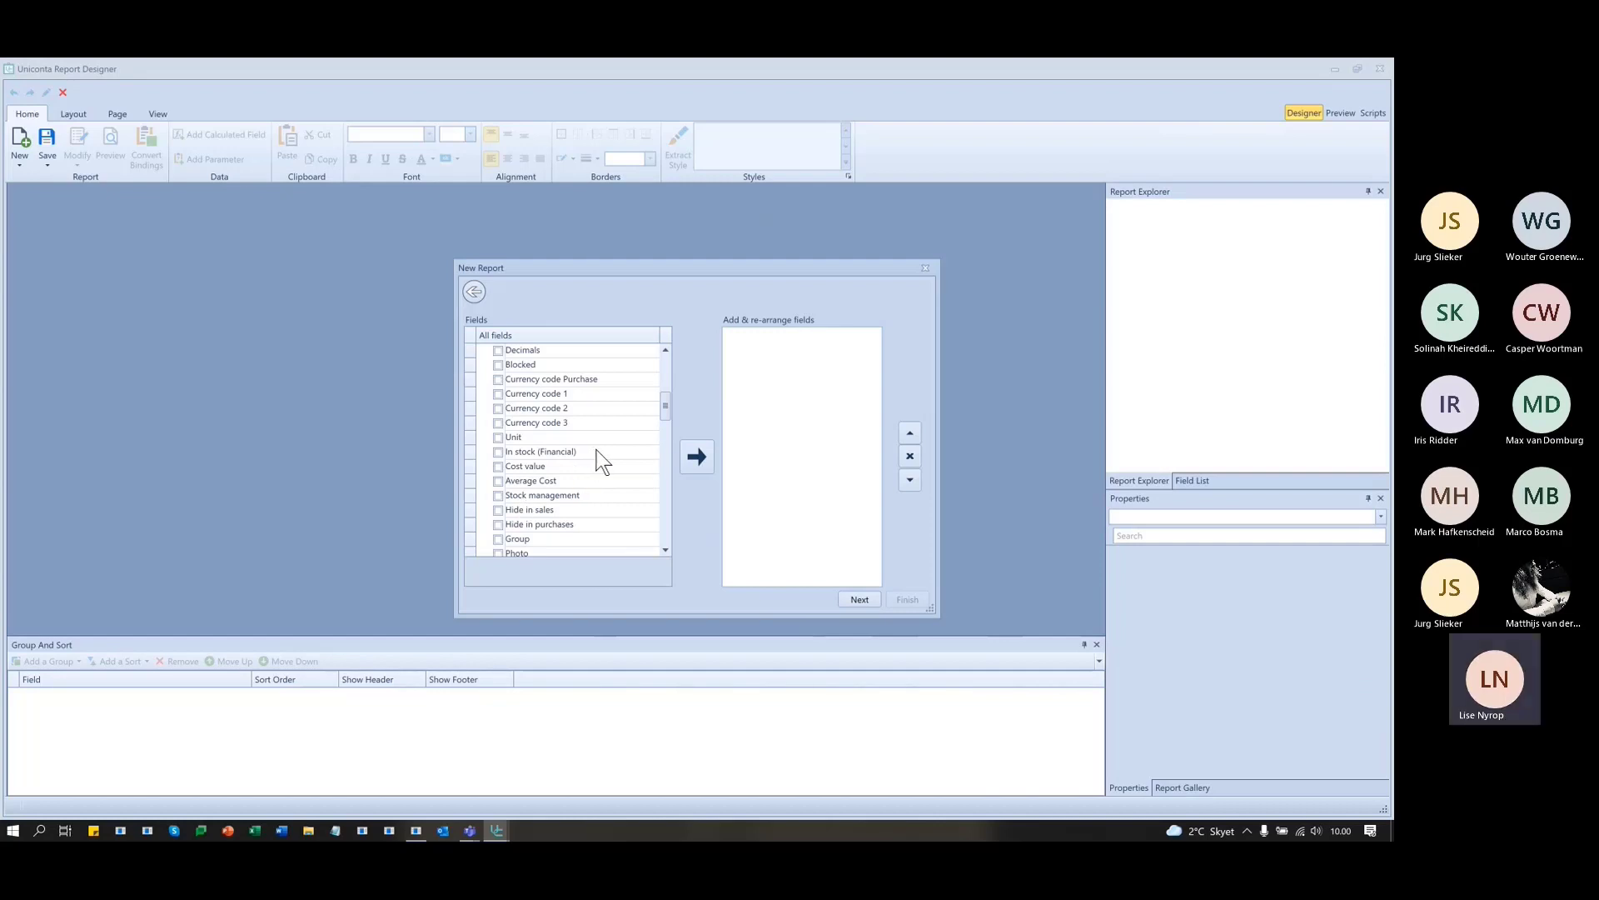
pyautogui.scroll(-2, 608, 462)
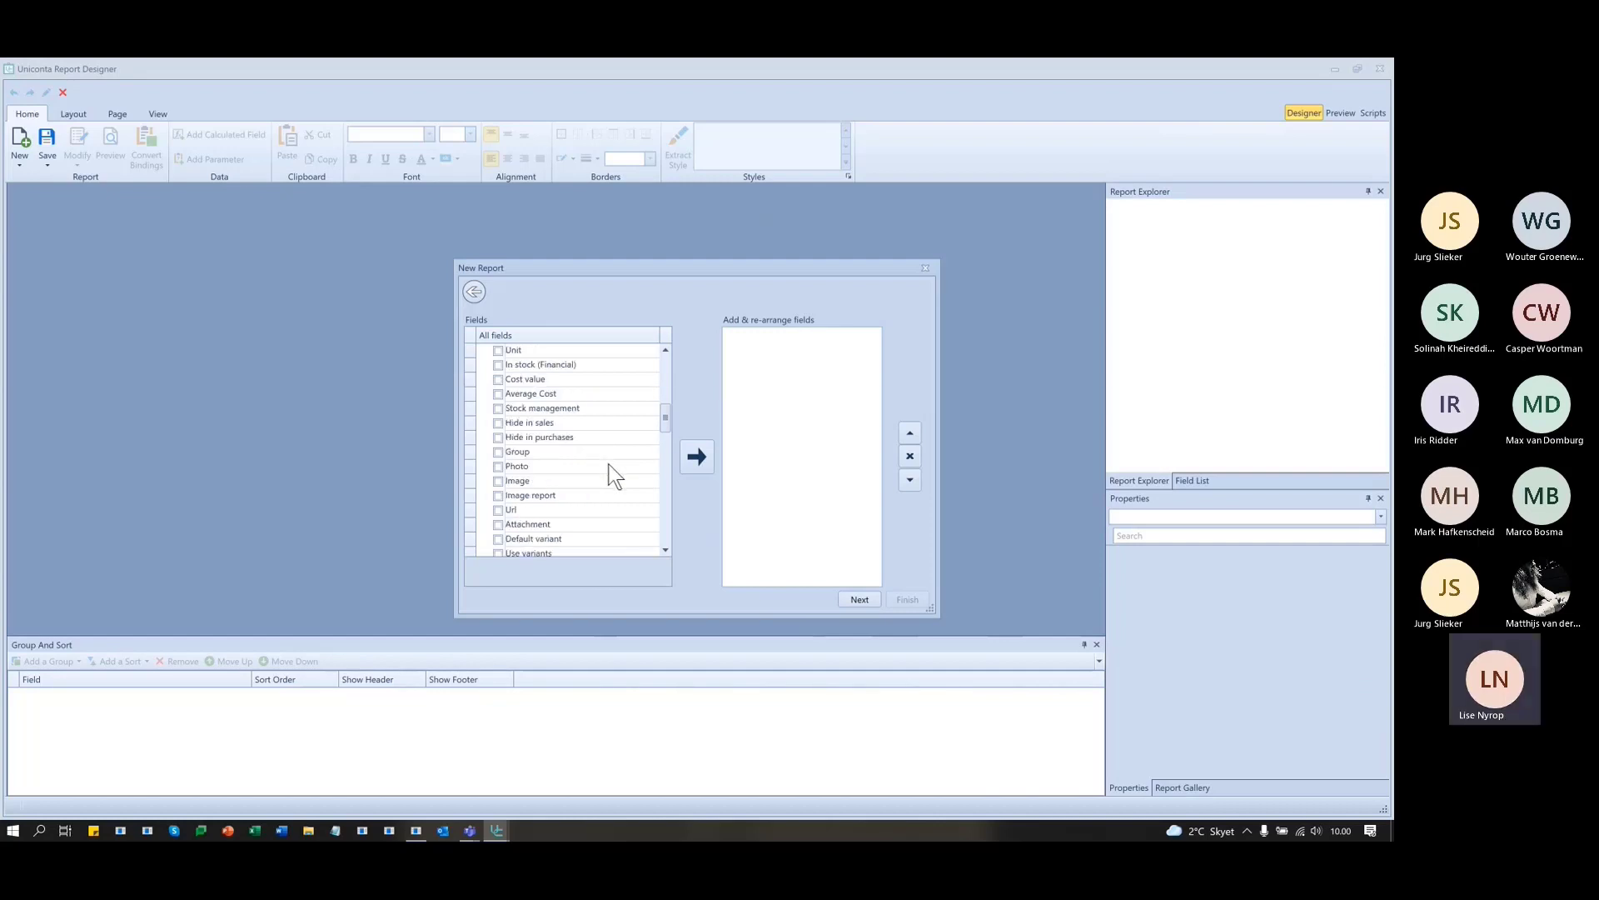
pyautogui.scroll(-2, 614, 477)
pyautogui.scroll(-1, 615, 477)
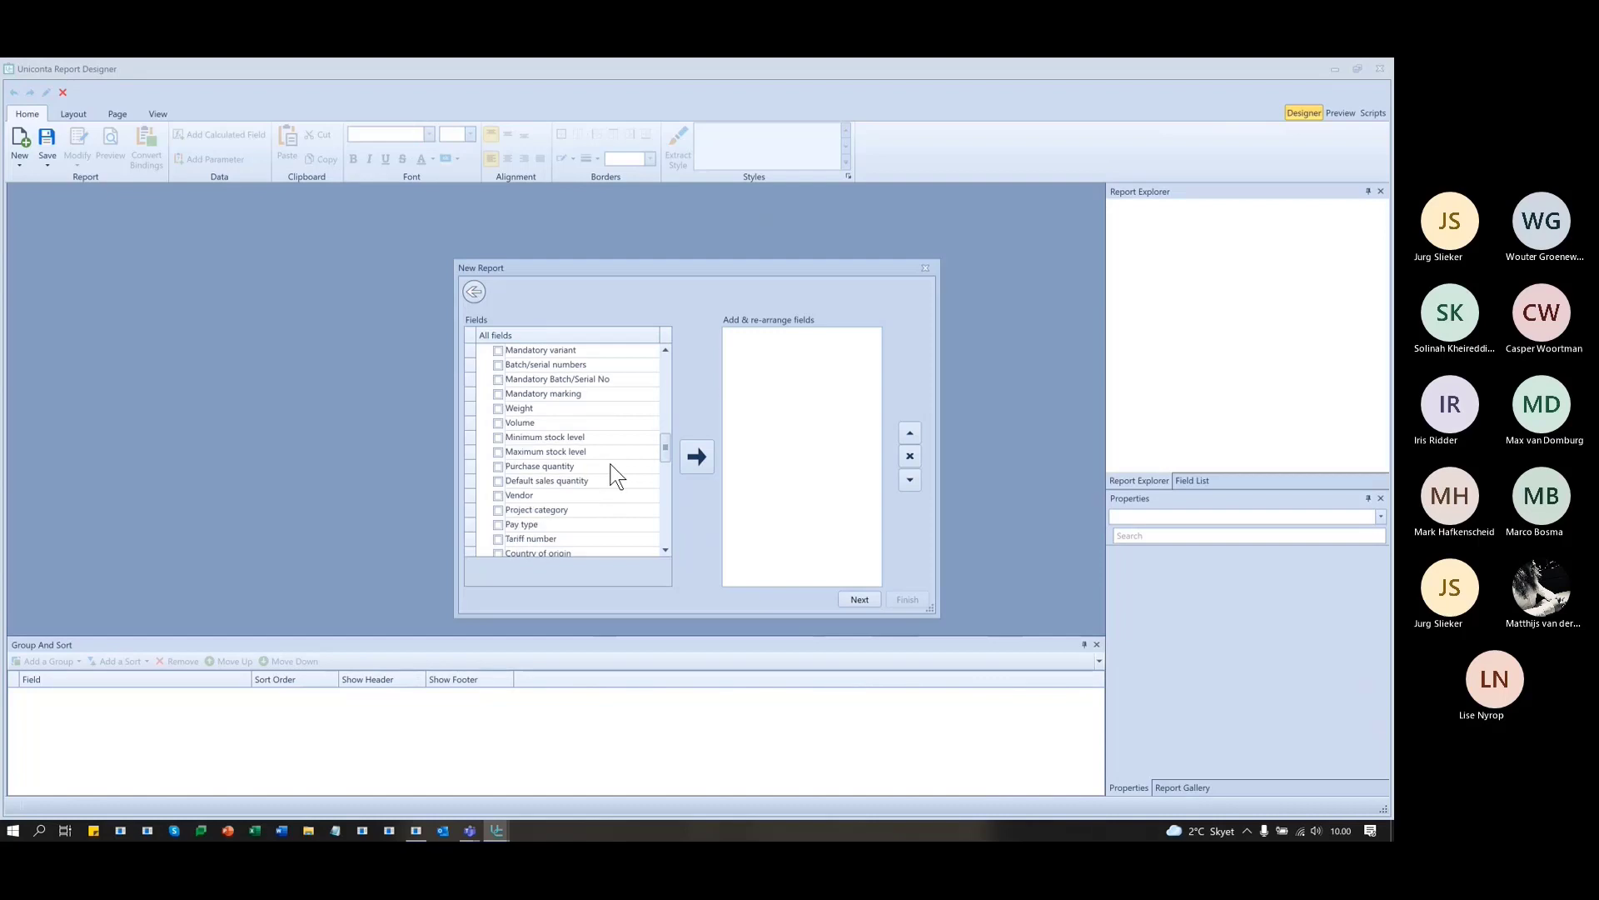
pyautogui.scroll(-4, 611, 464)
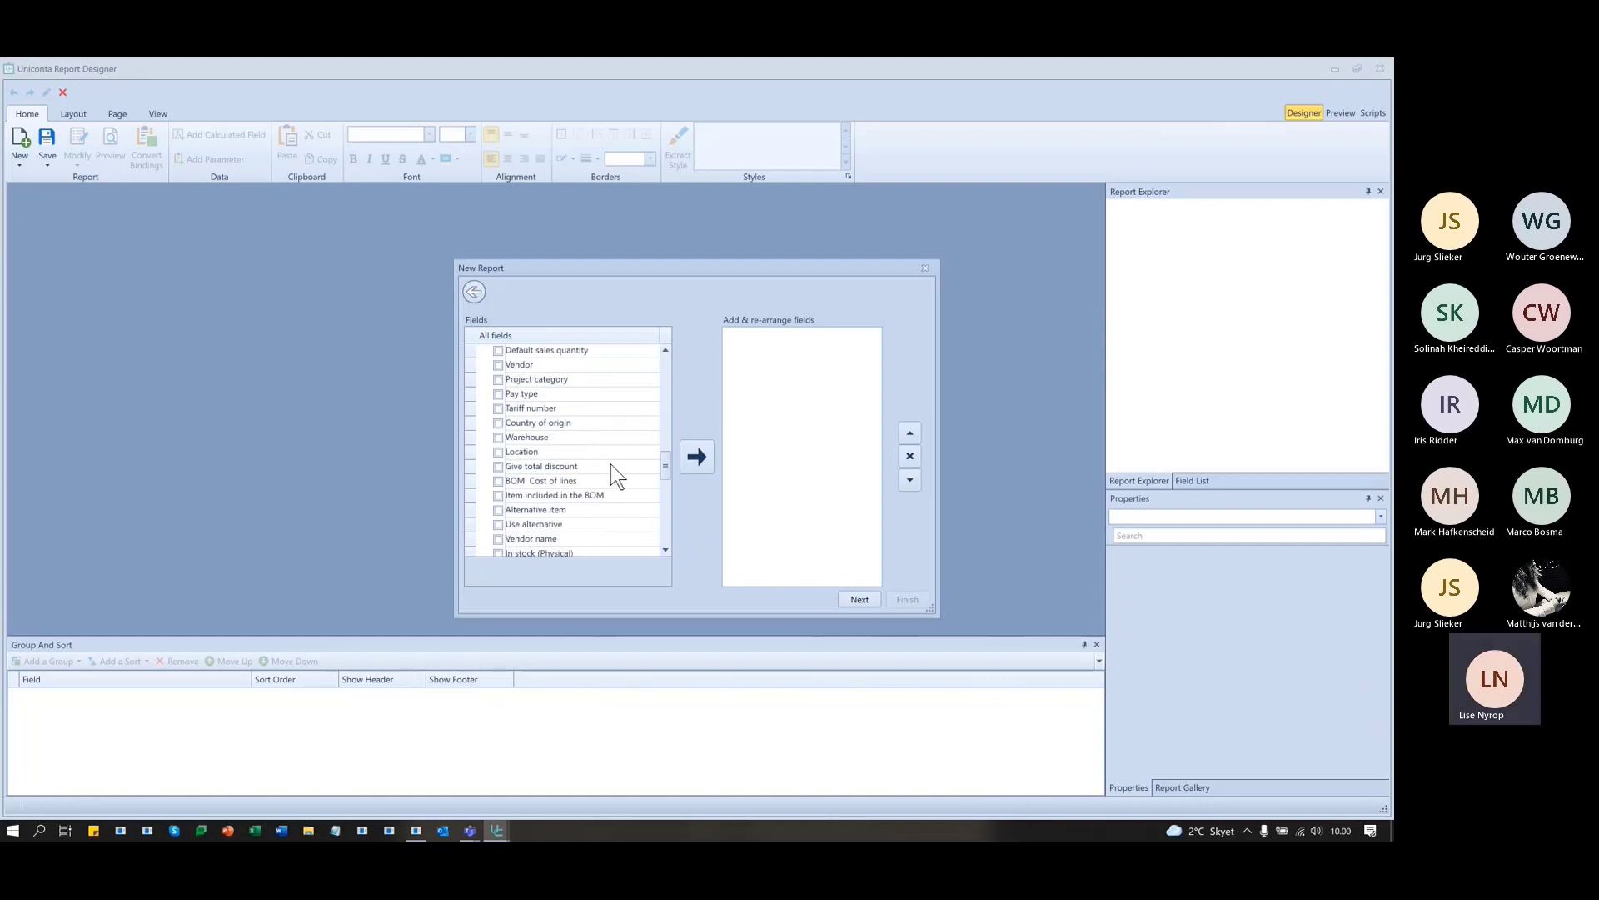
pyautogui.scroll(6, 611, 463)
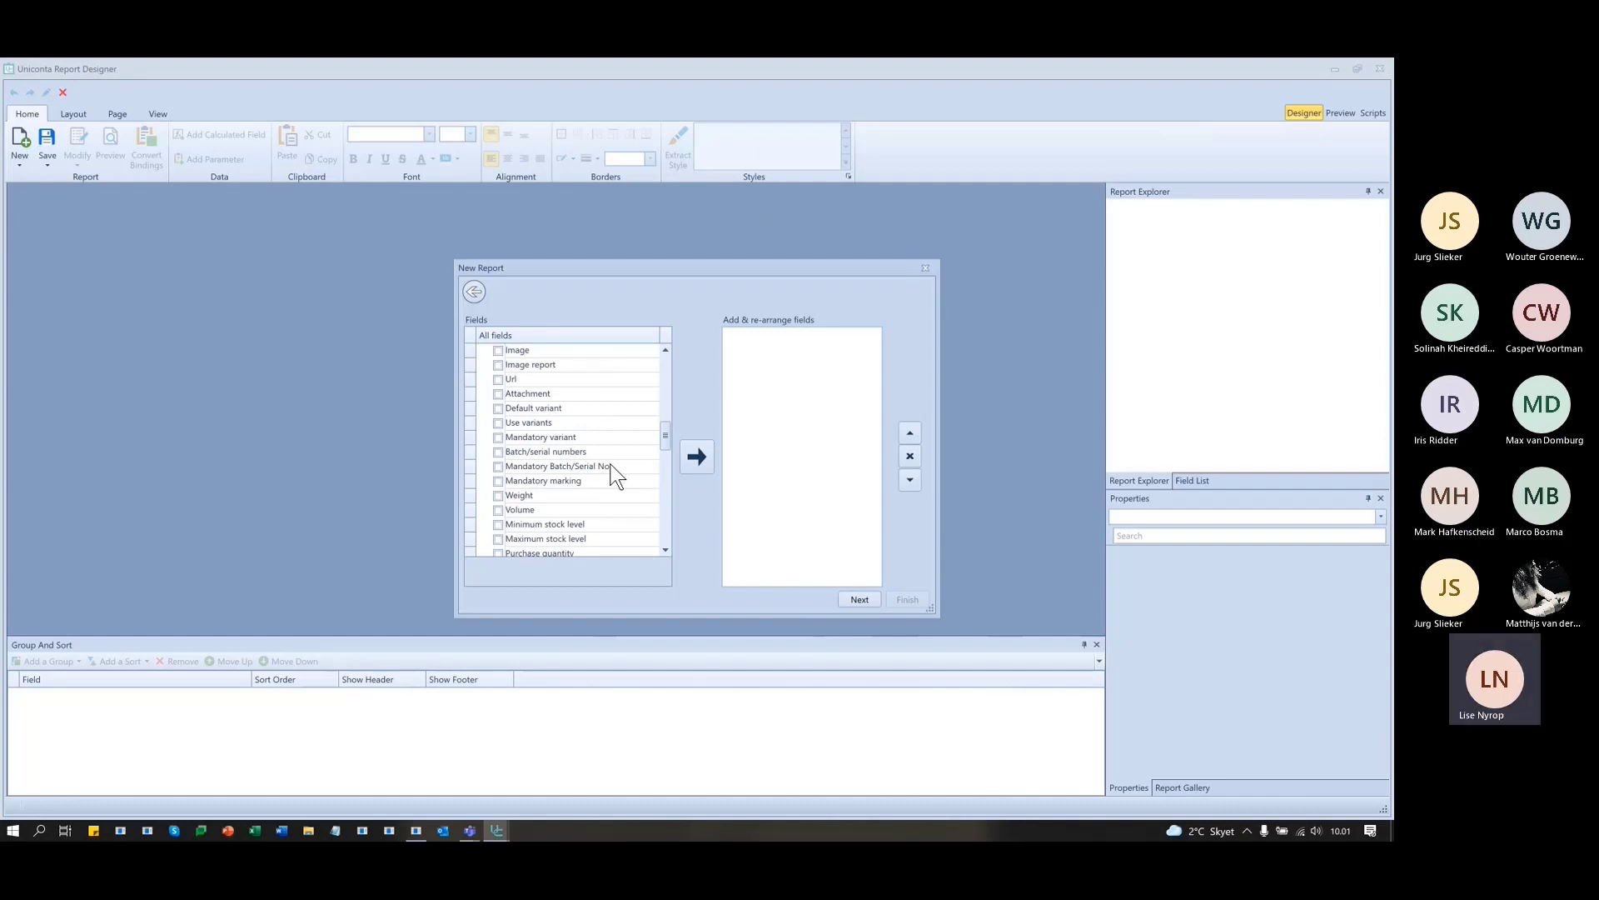
# - Find and select In stock (Physical), then add all five chosen fields to the report
pyautogui.hotkey('ctrl', 'f')
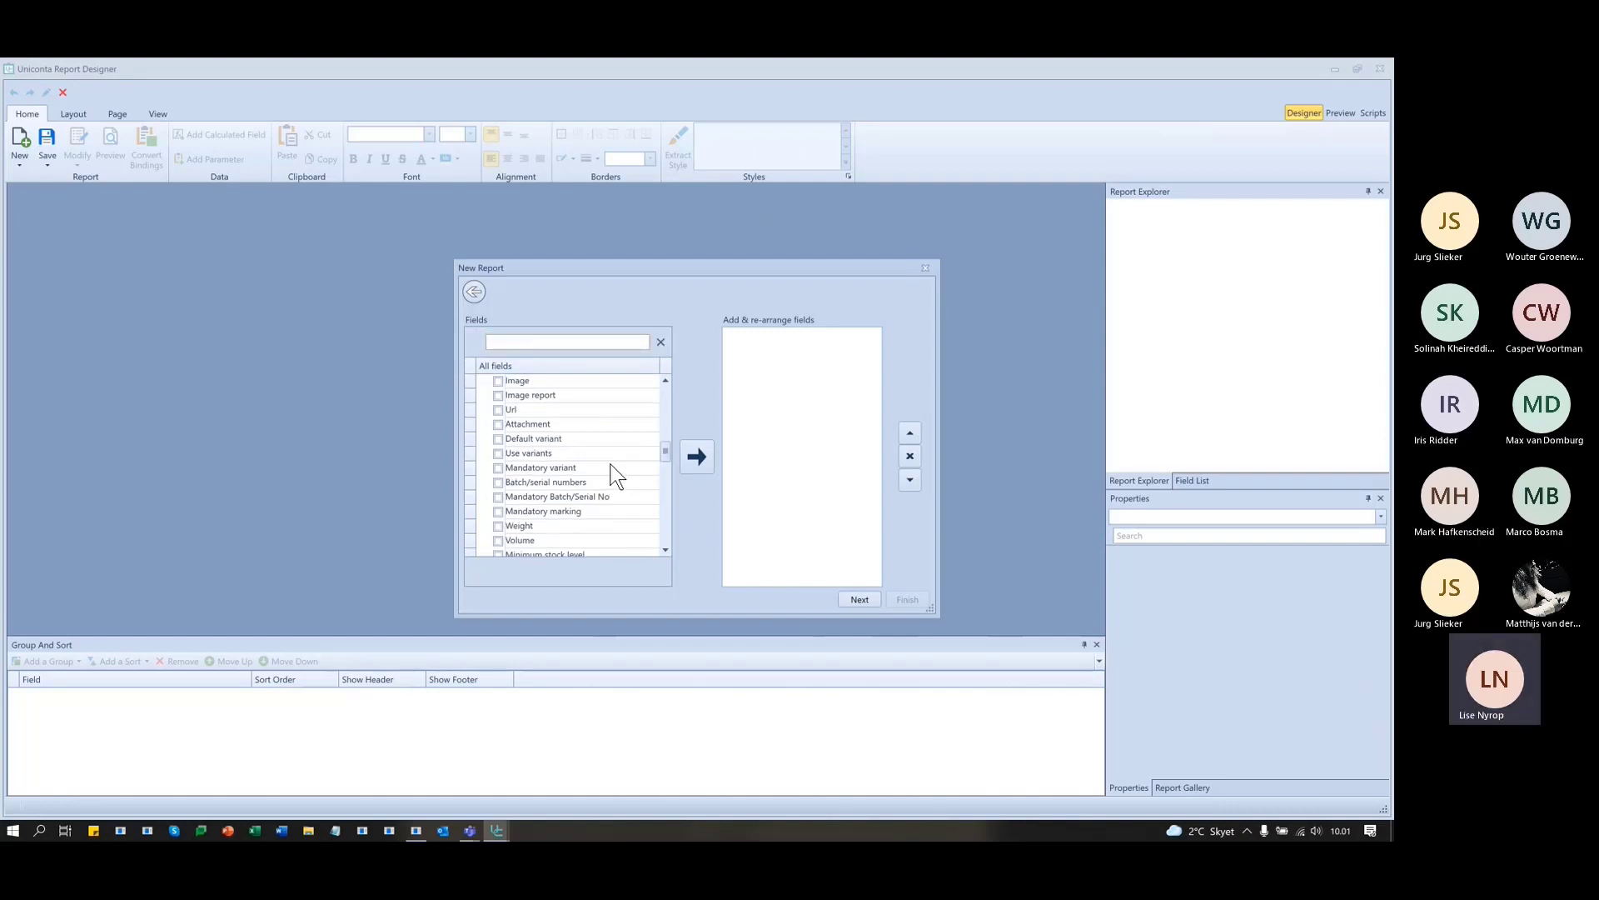
pyautogui.write('in')
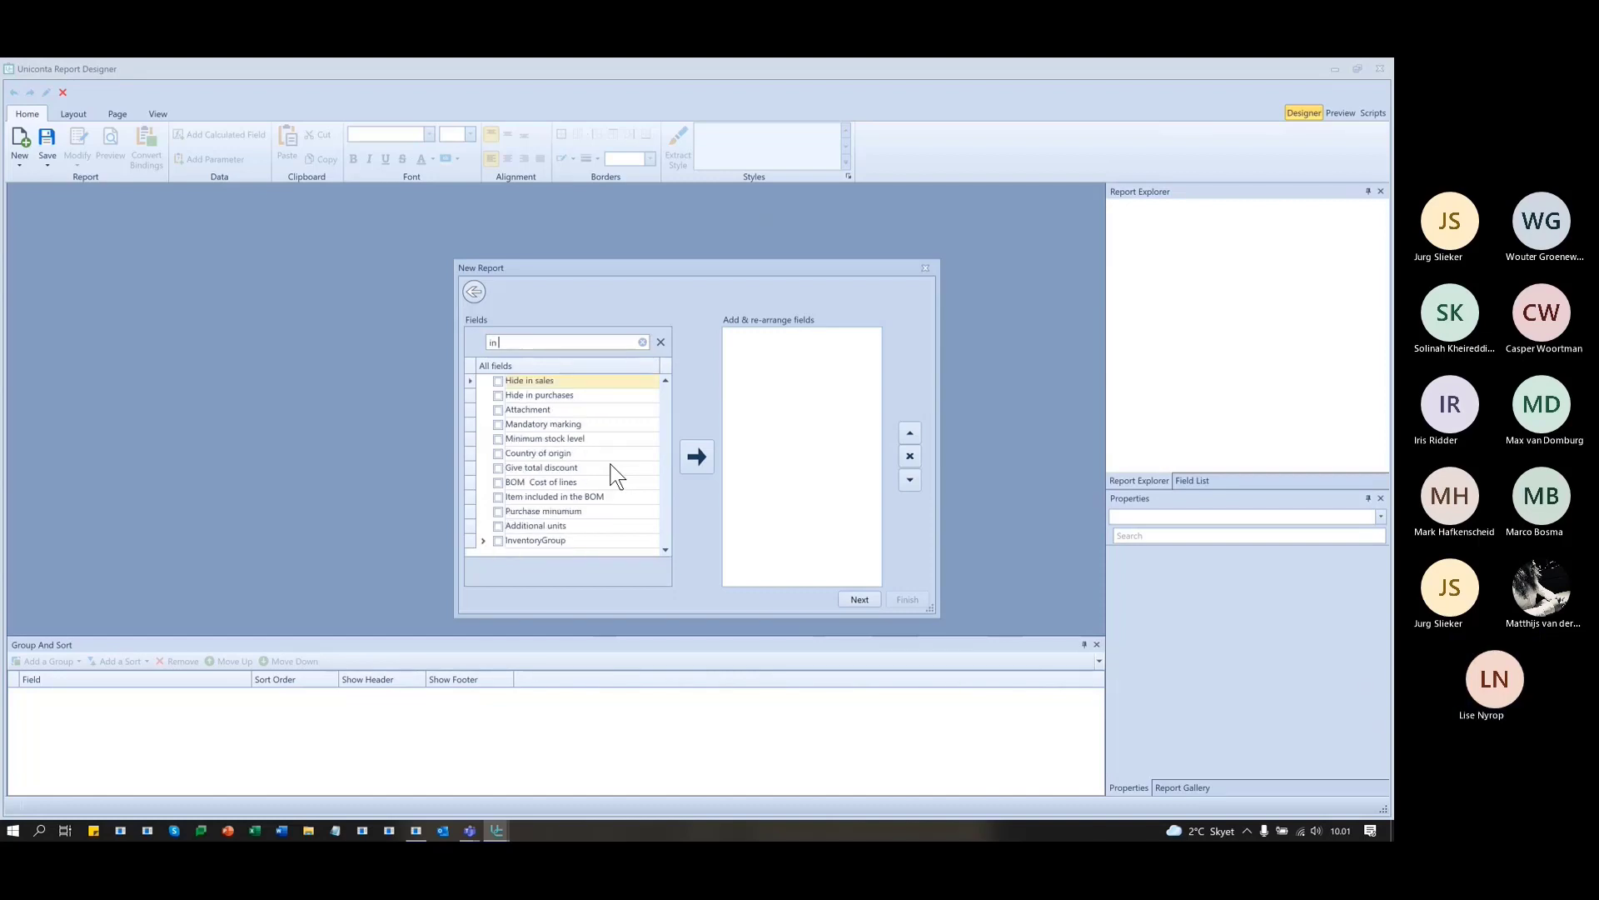
pyautogui.write(' sto')
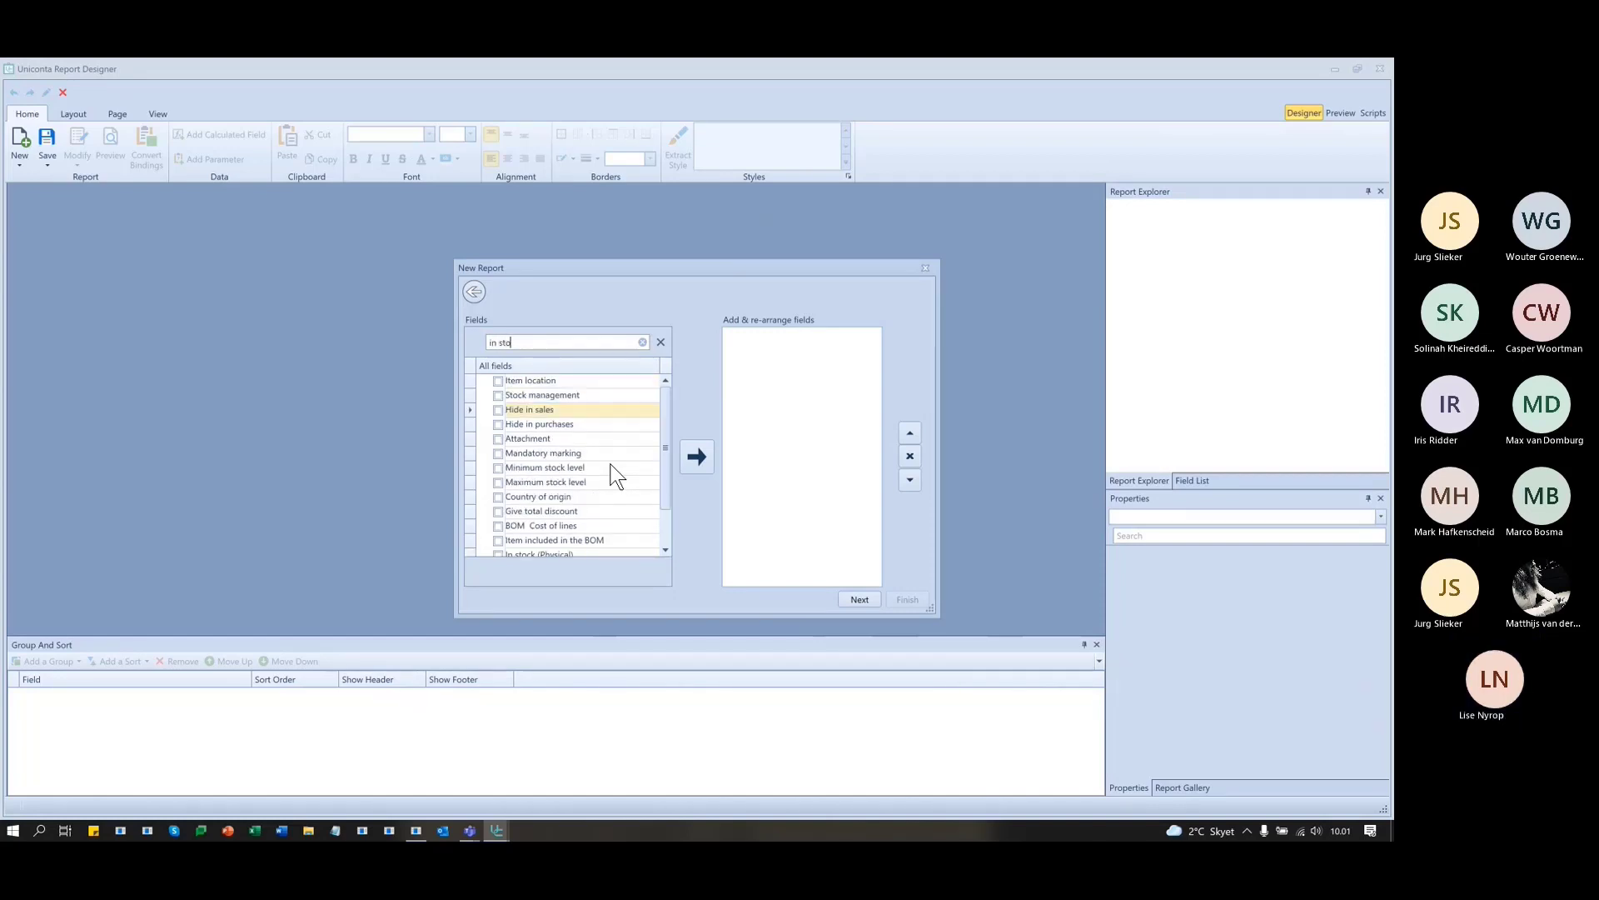
pyautogui.write('ck')
pyautogui.scroll(-1, 614, 436)
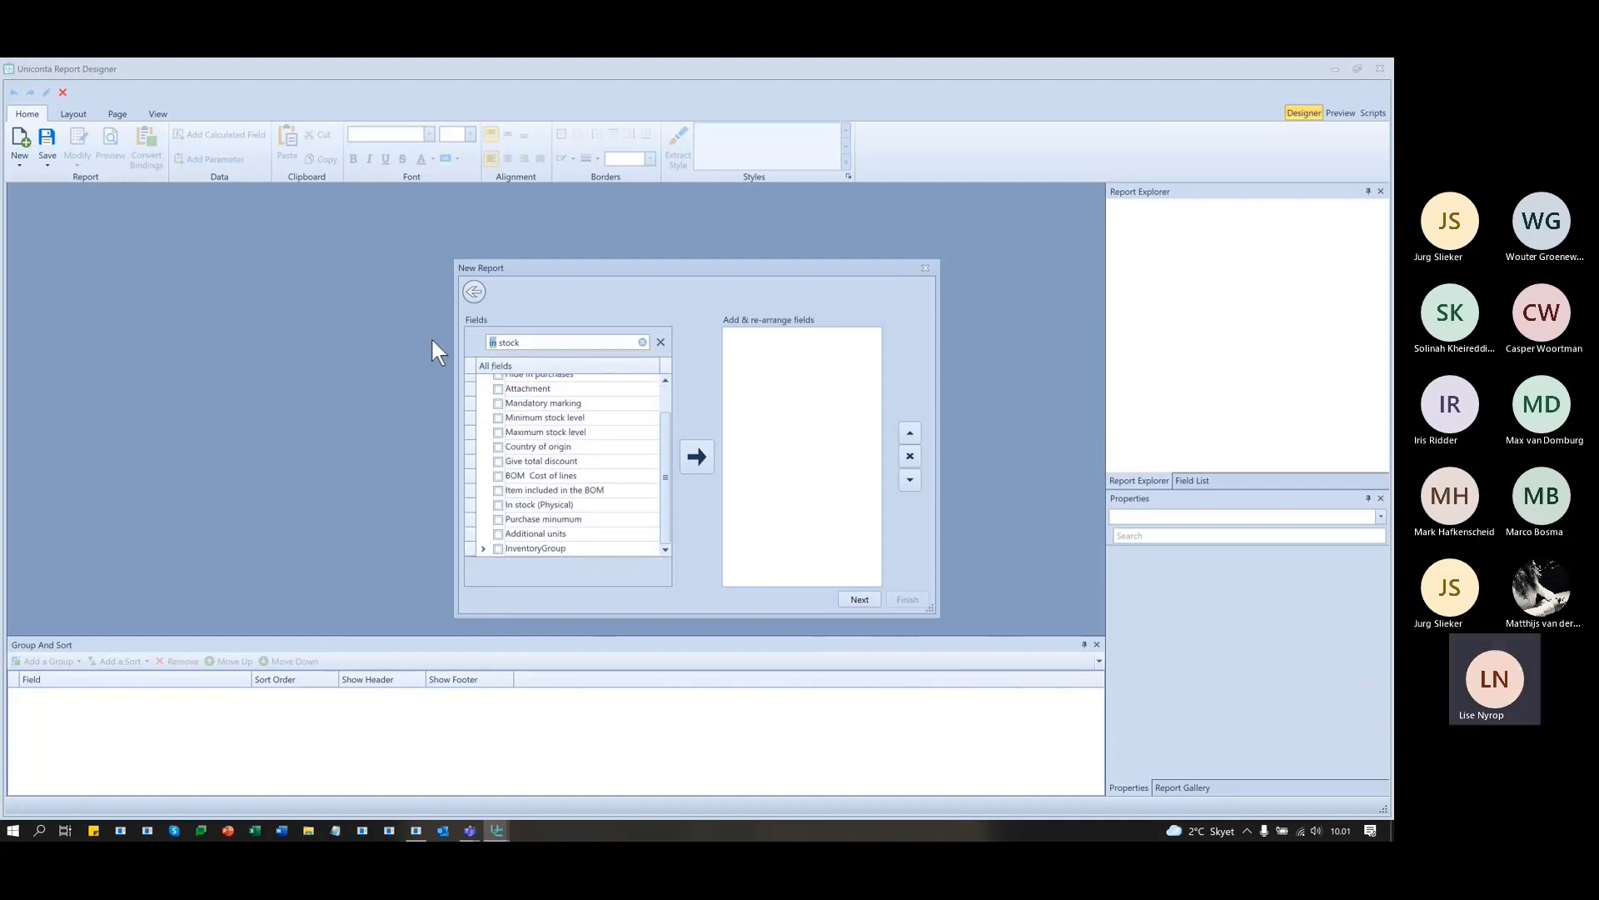
pyautogui.press('BackSpace')
pyautogui.press('BackSpace')
pyautogui.press('BackSpace')
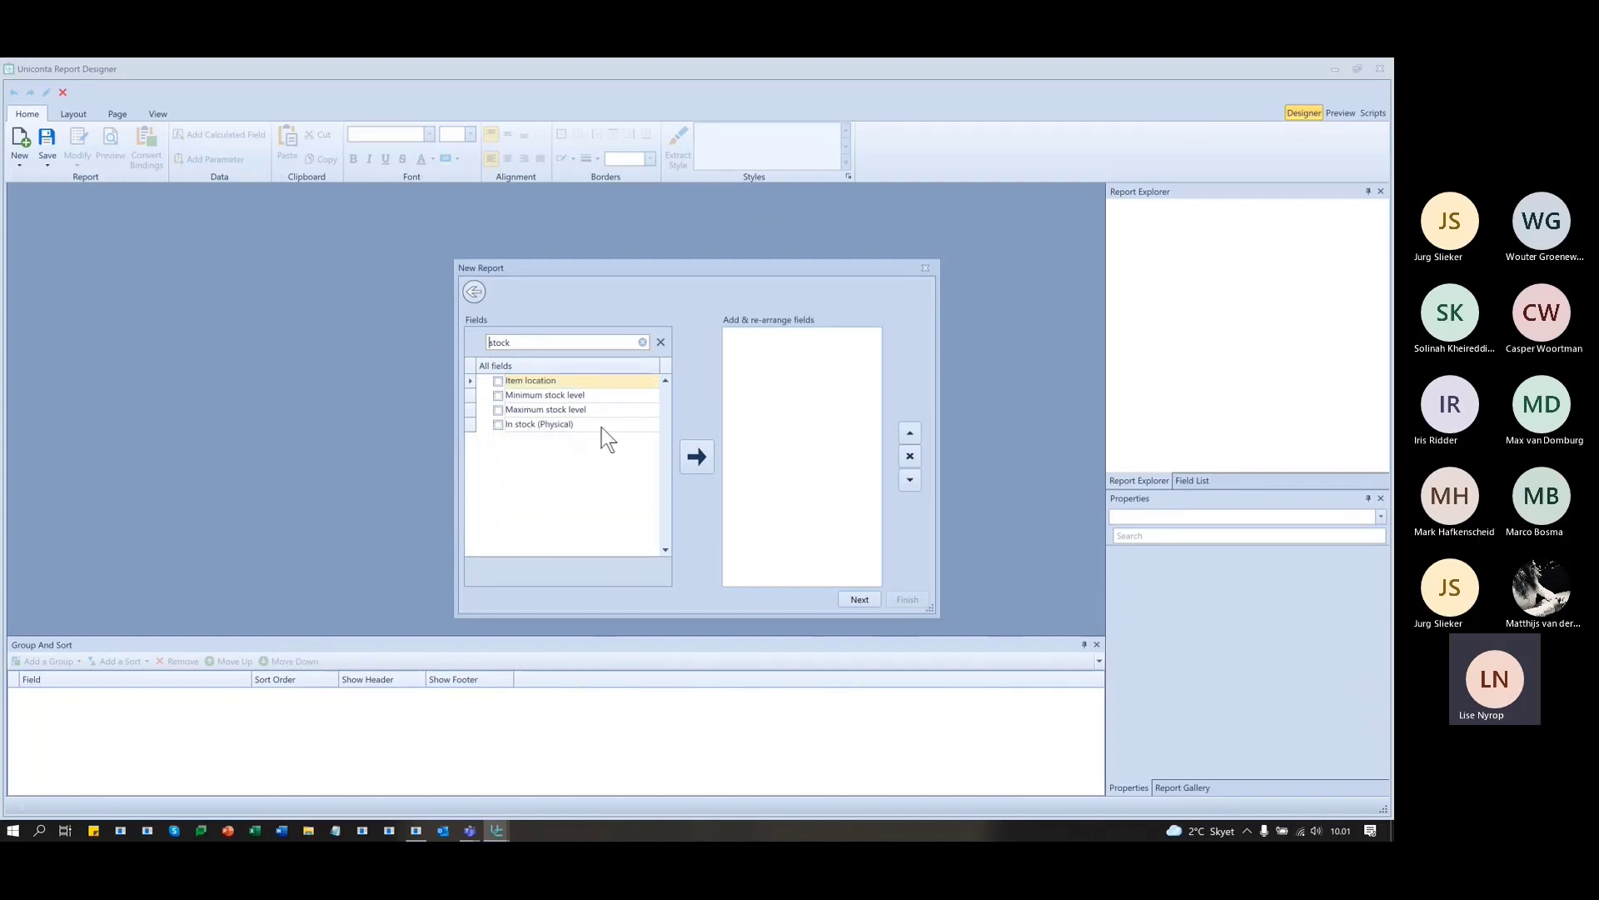
pyautogui.click(497, 424)
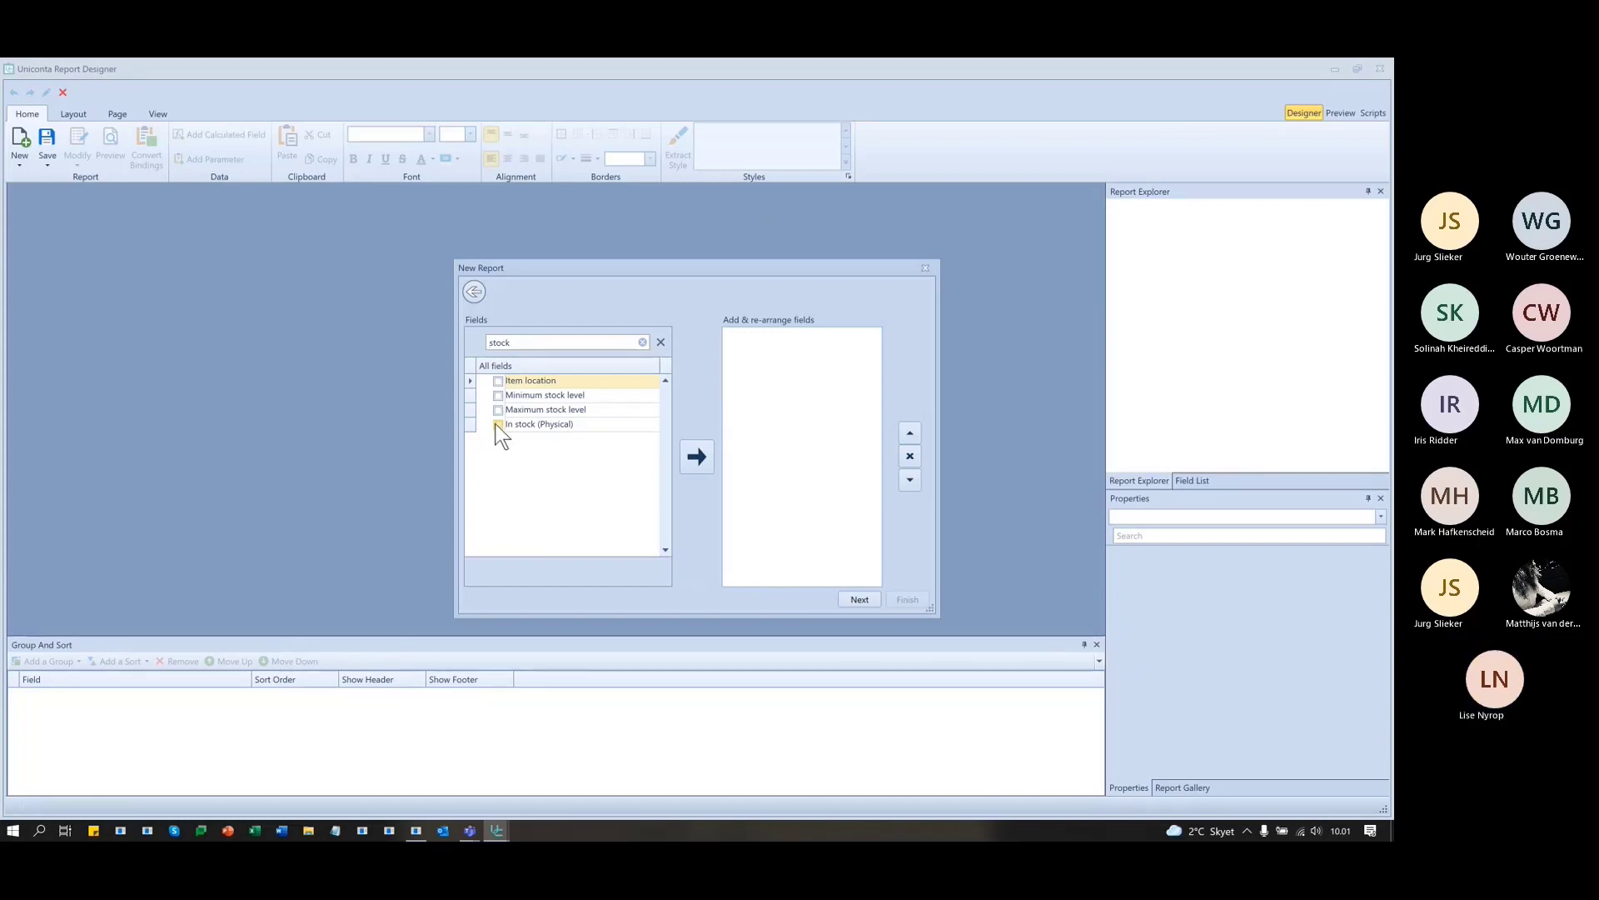
pyautogui.click(703, 455)
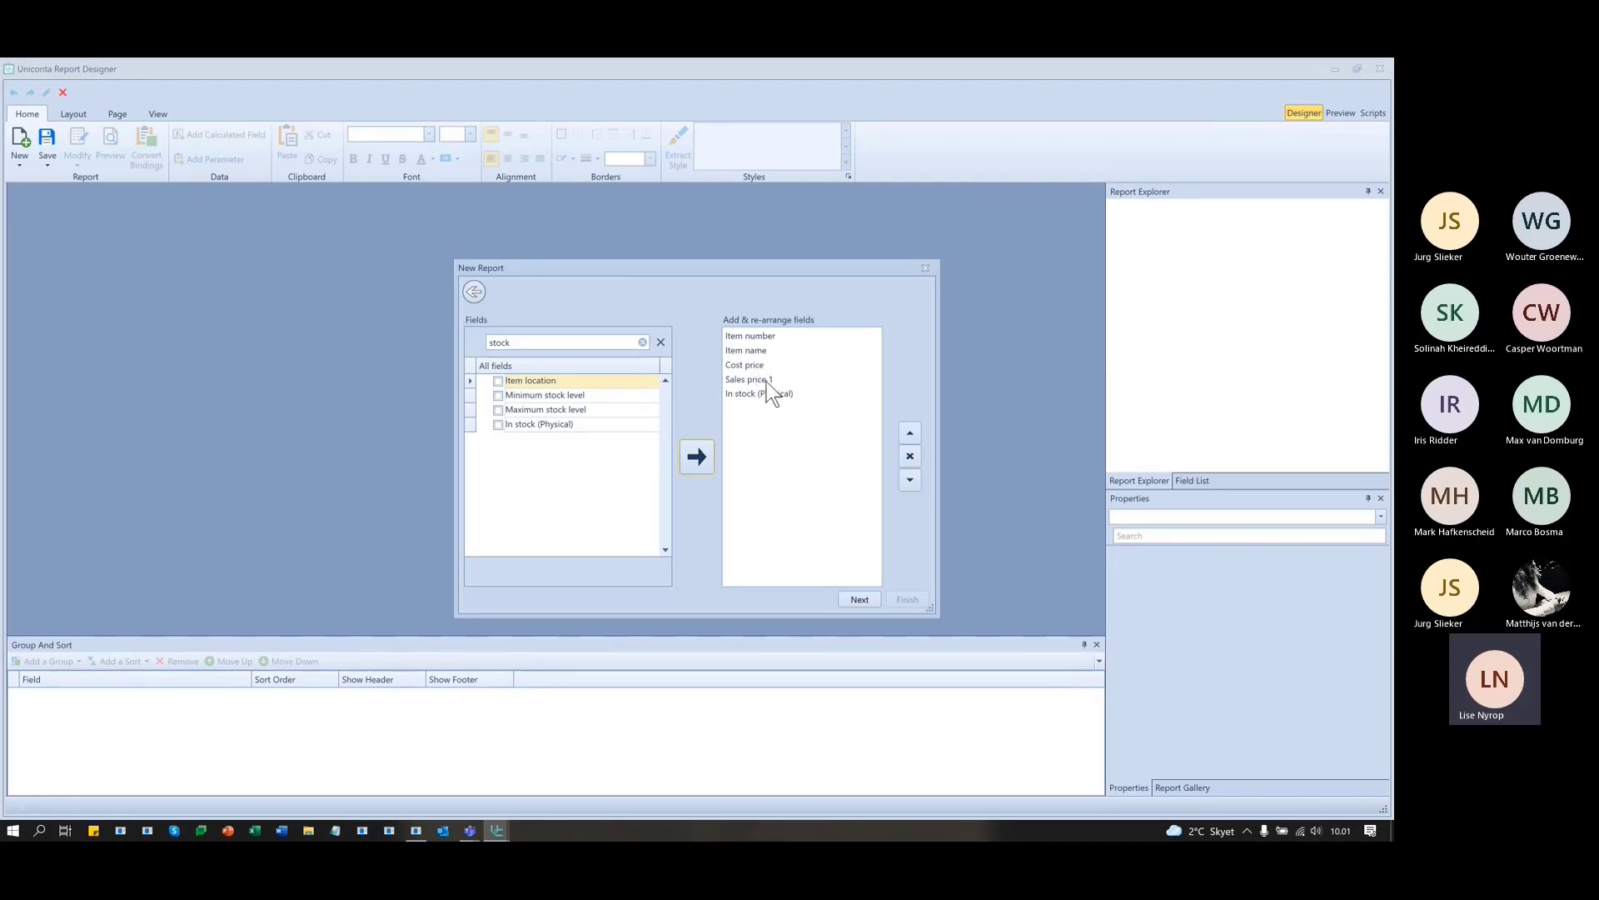
pyautogui.click(859, 600)
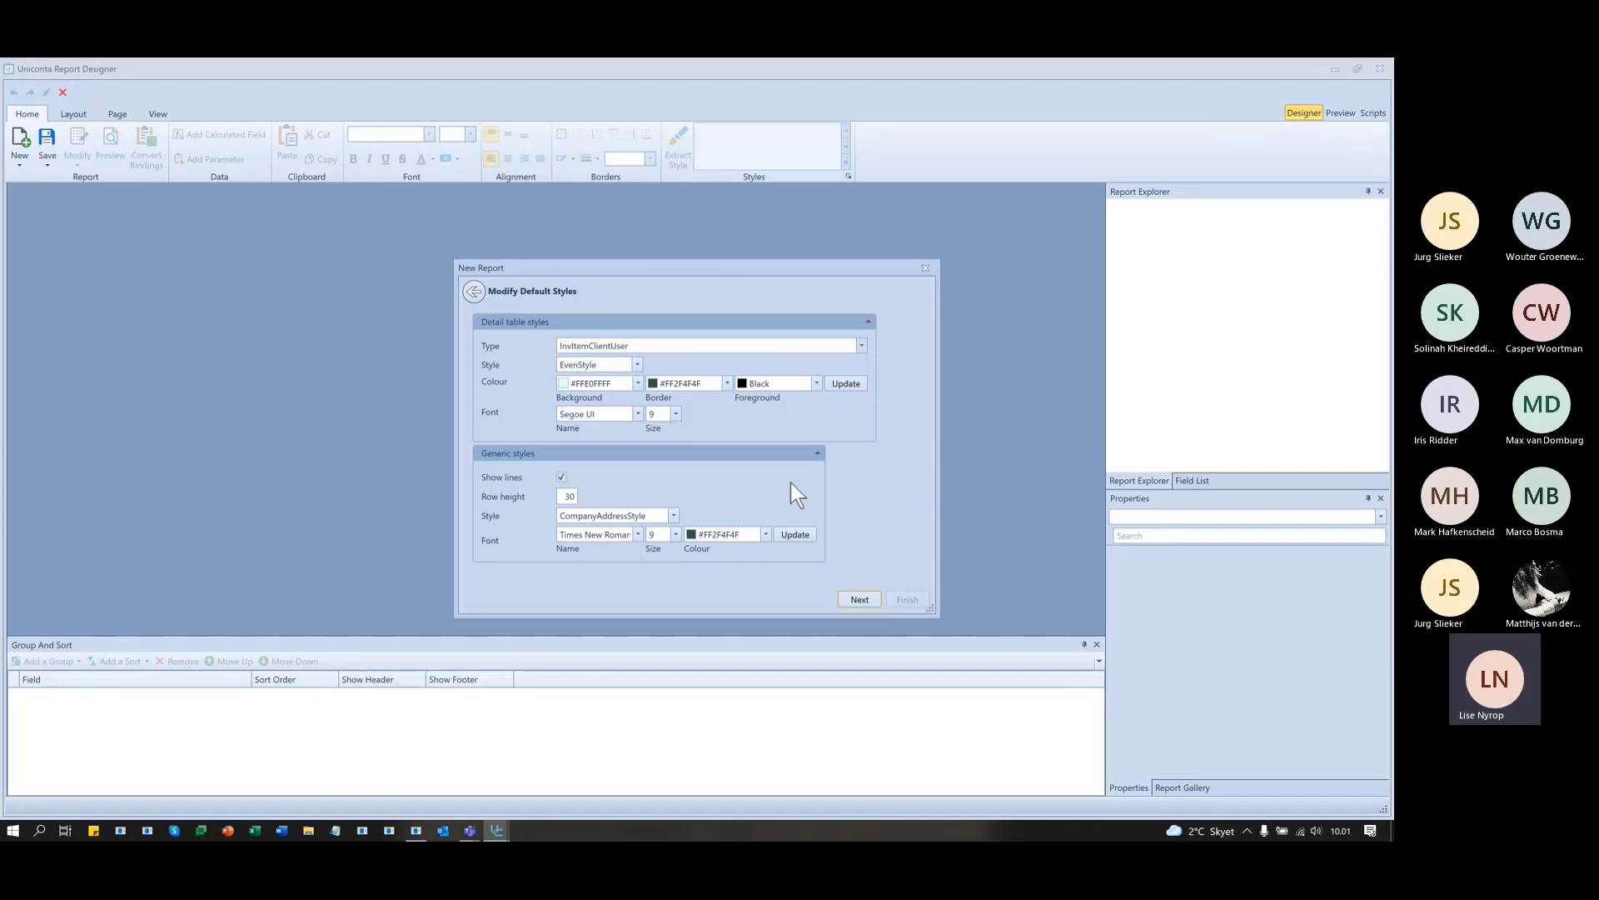
# - Choose Printer3 from the installed printers as the report's printer
pyautogui.click(859, 598)
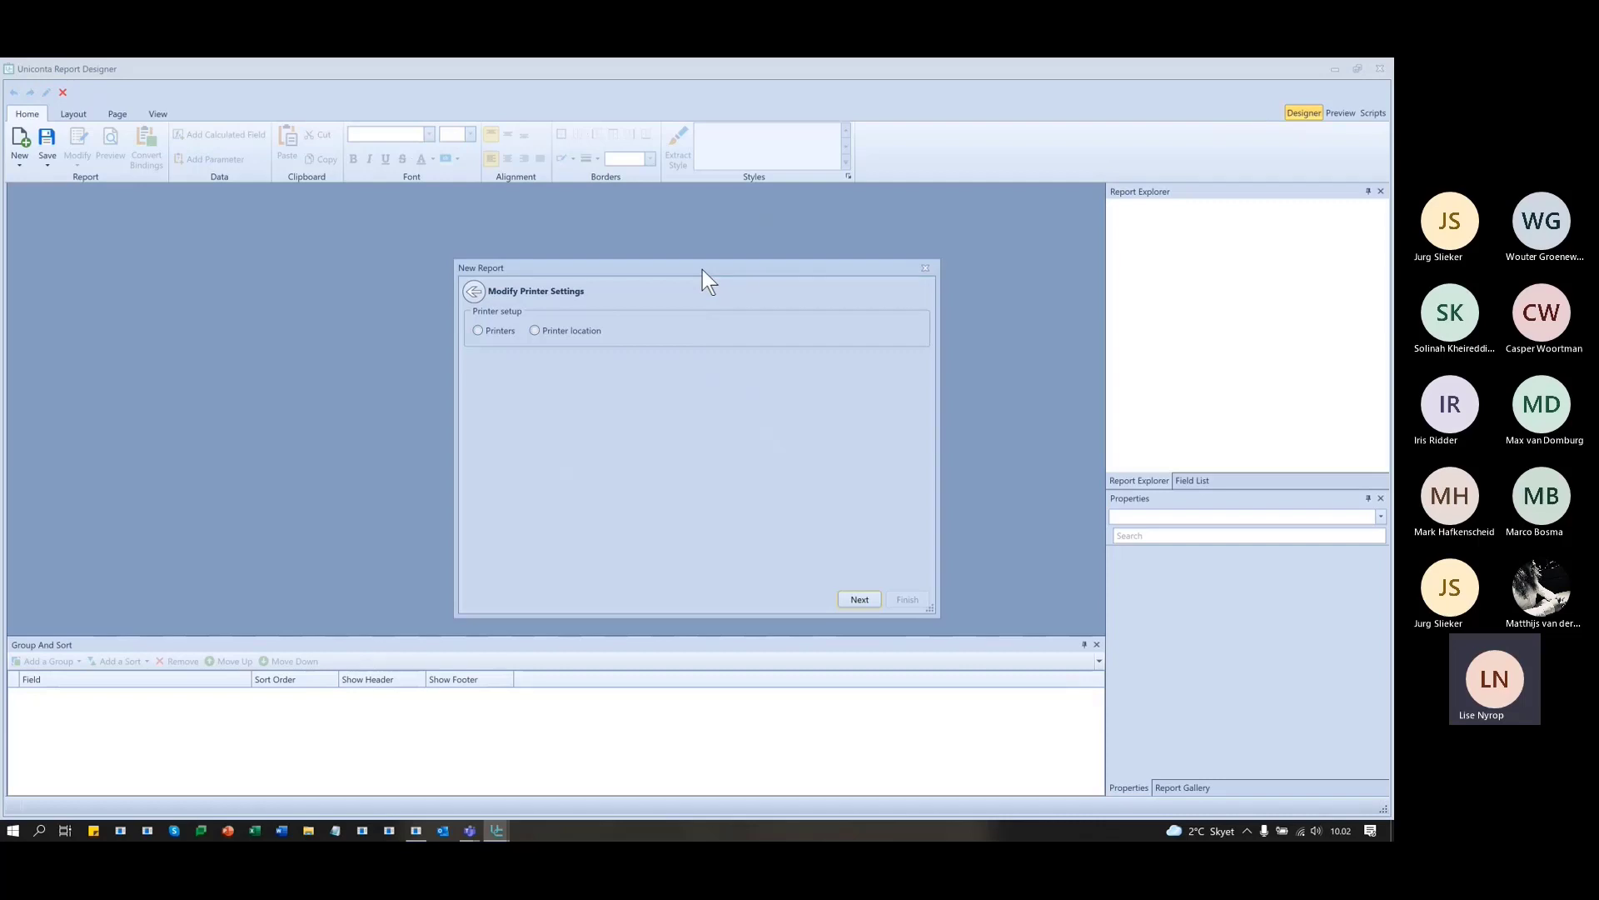
pyautogui.click(479, 331)
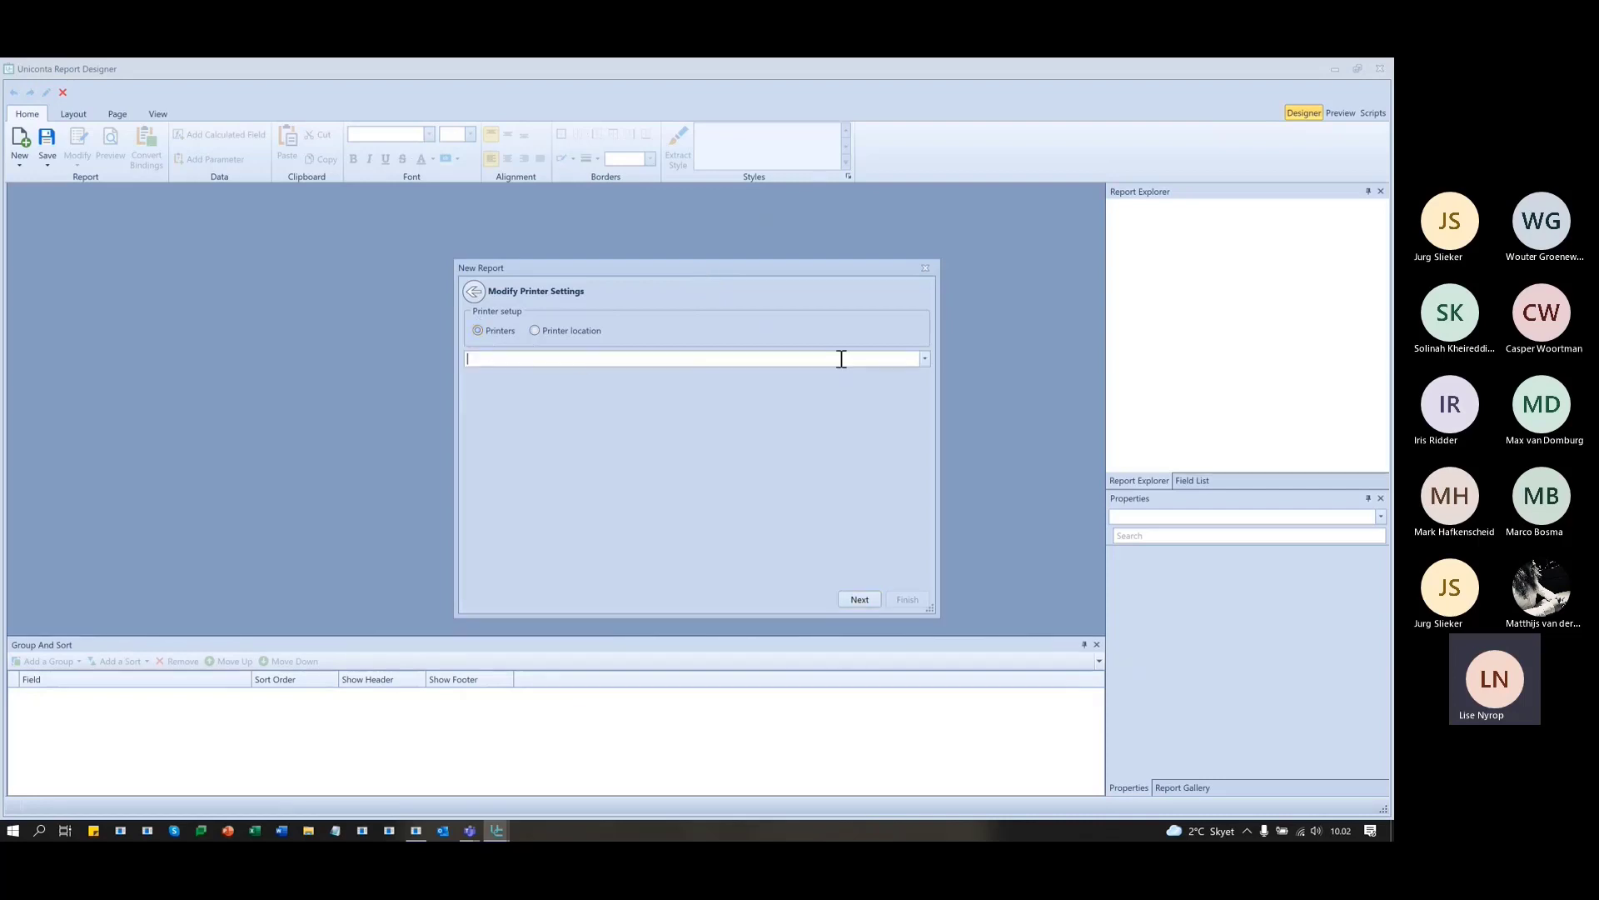
pyautogui.click(925, 358)
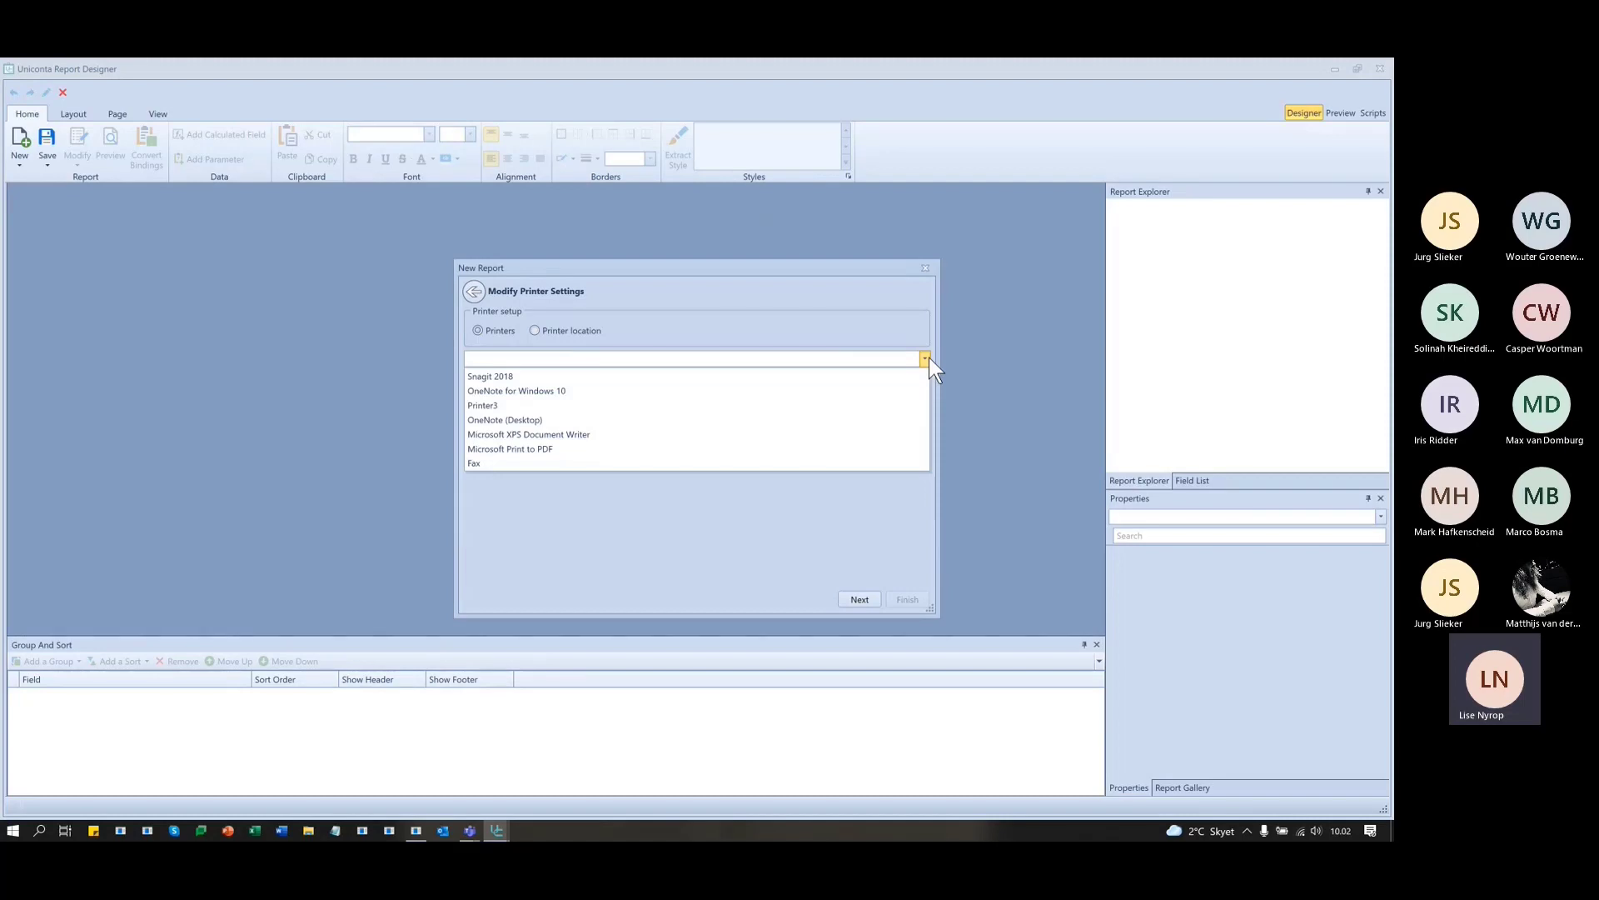
pyautogui.click(924, 359)
pyautogui.click(535, 329)
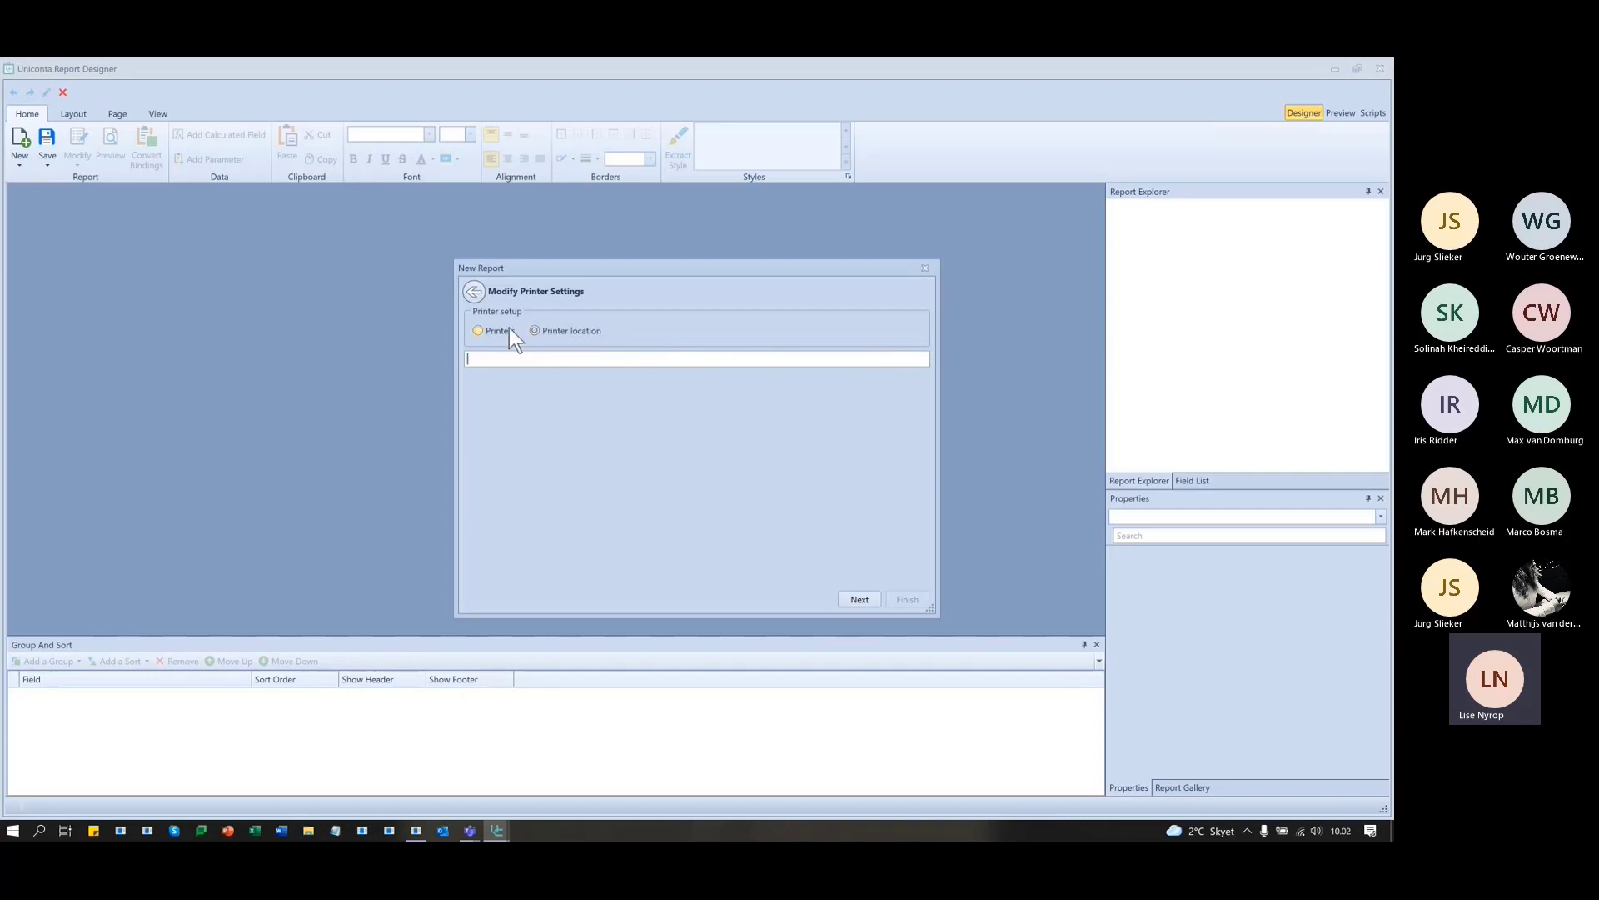
pyautogui.click(478, 330)
pyautogui.click(923, 358)
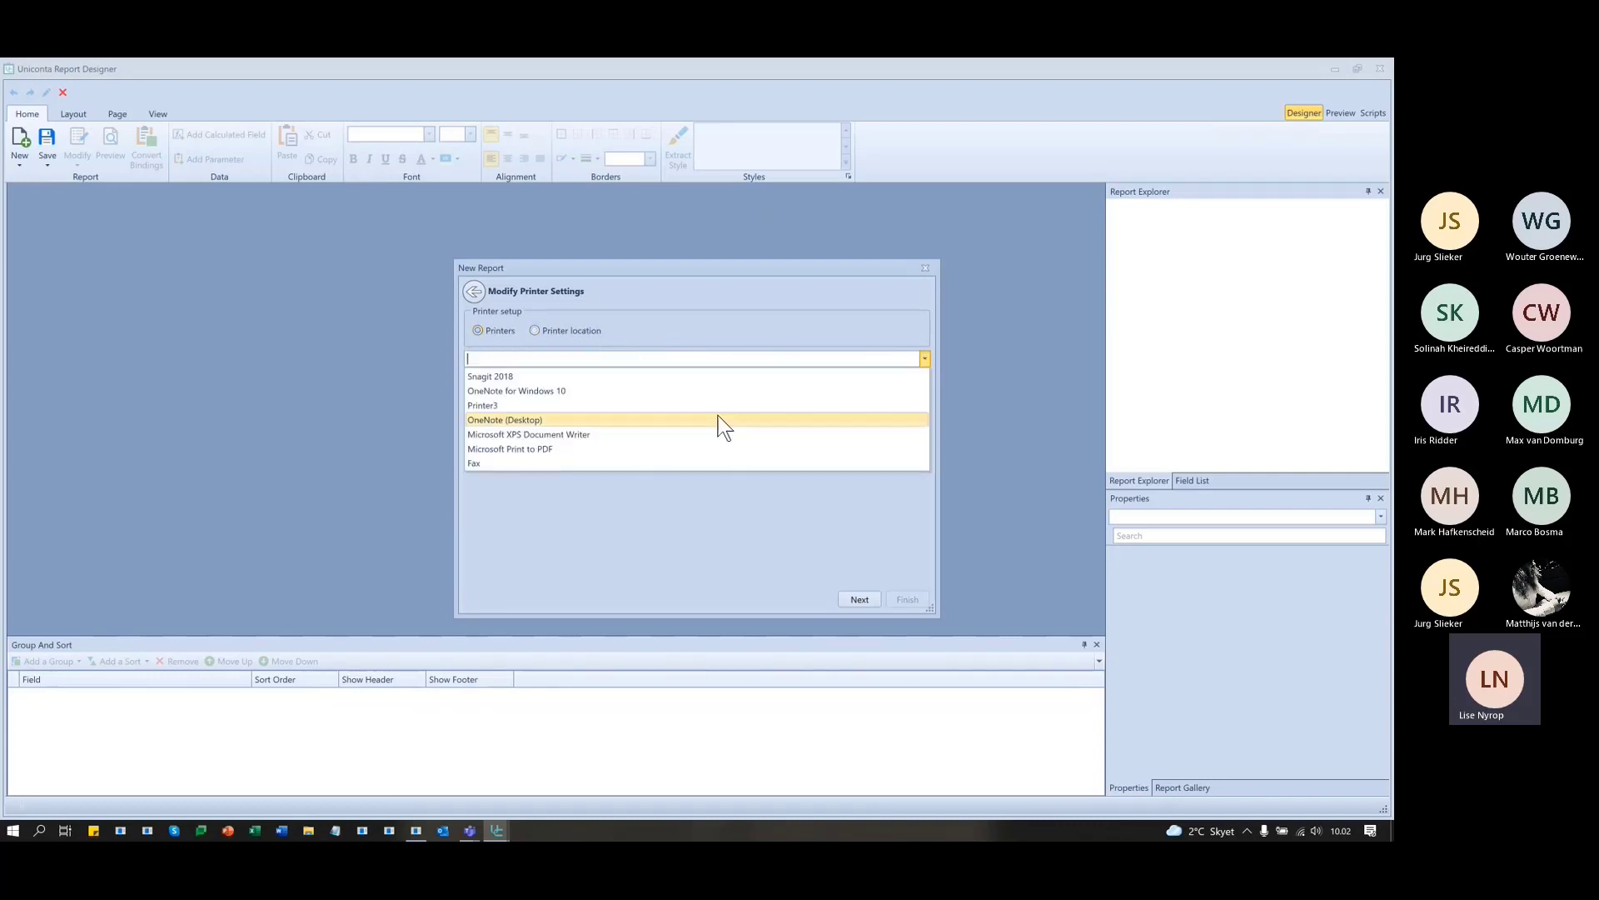
pyautogui.click(583, 404)
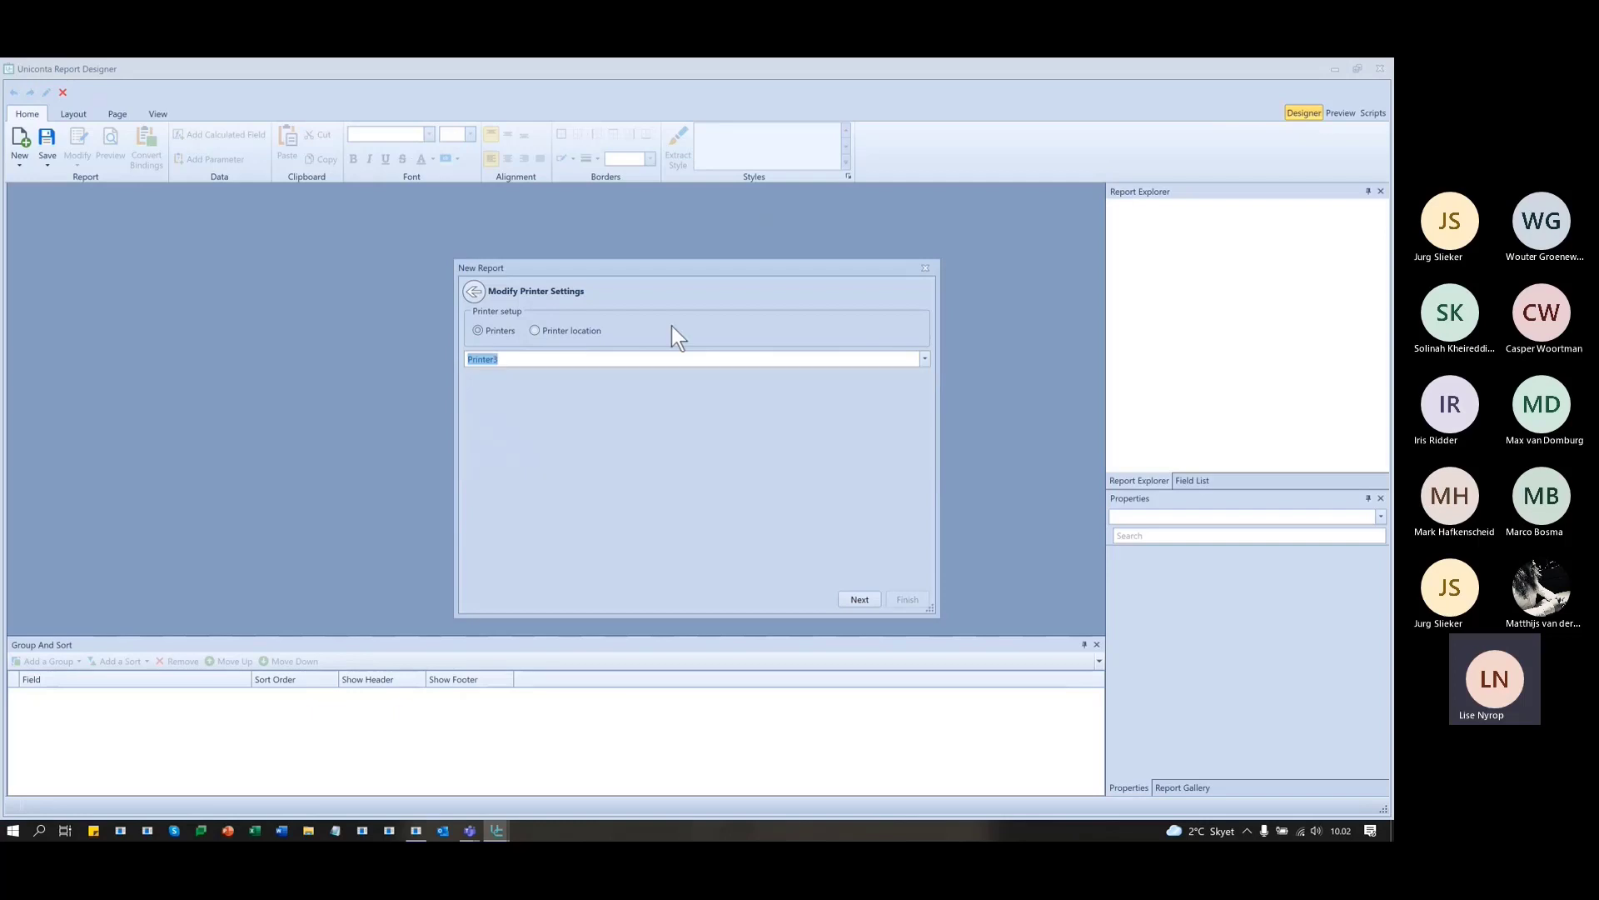
# - Leave 'Using external data source' unchecked and finish the wizard
pyautogui.click(860, 599)
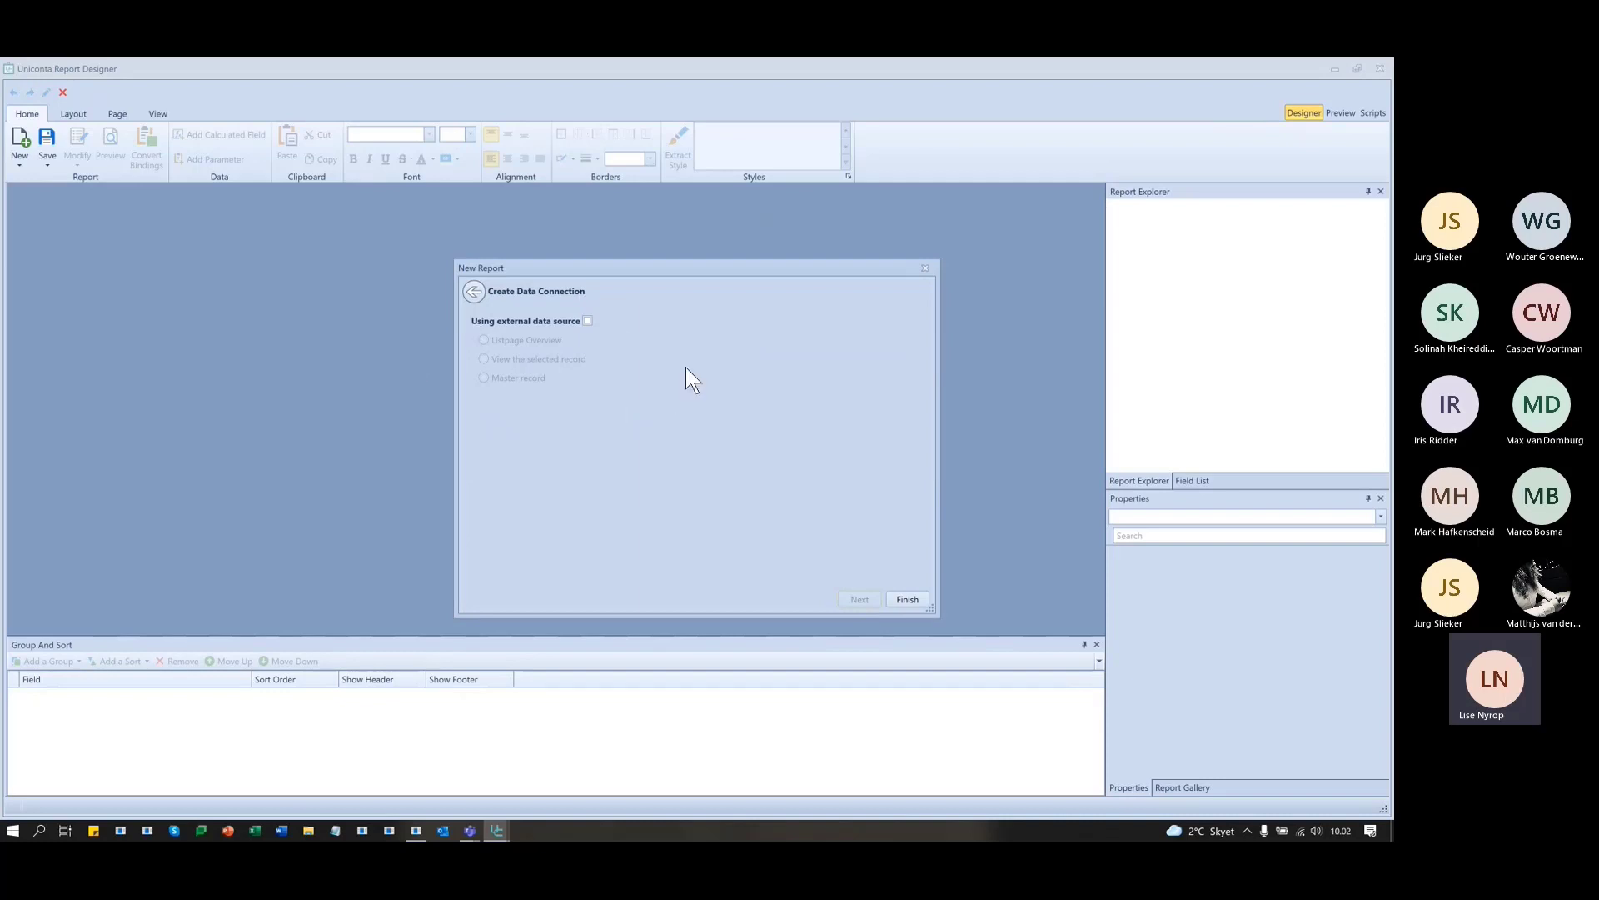
pyautogui.moveTo(575, 319)
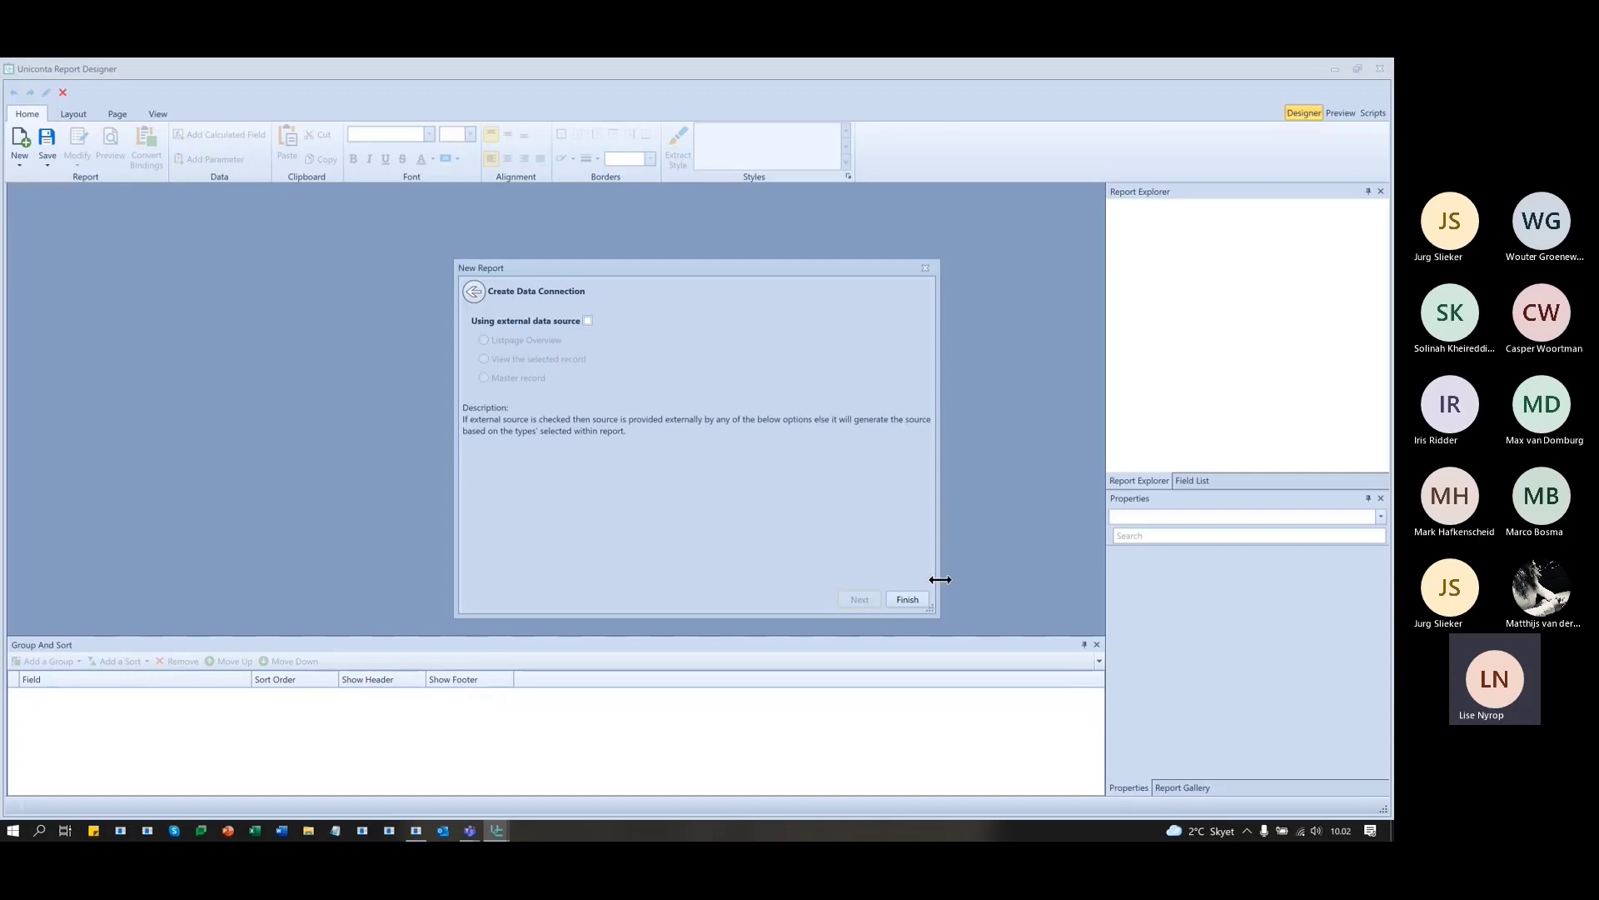
pyautogui.click(908, 599)
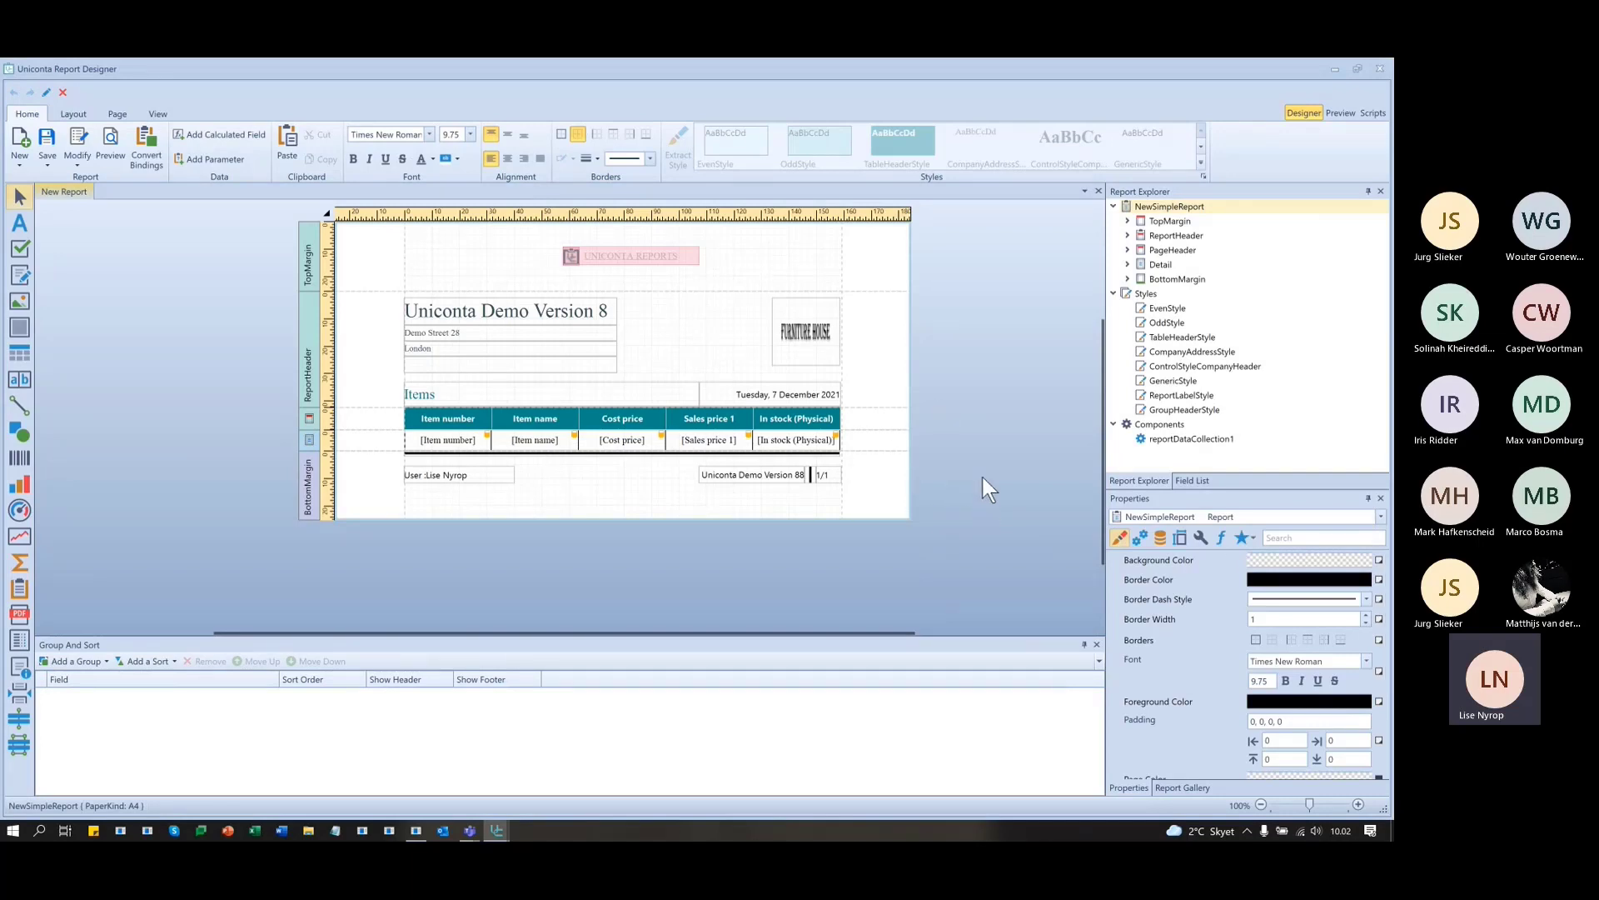
# - Preview the generated Items report pages, then return to the Designer
pyautogui.click(1344, 110)
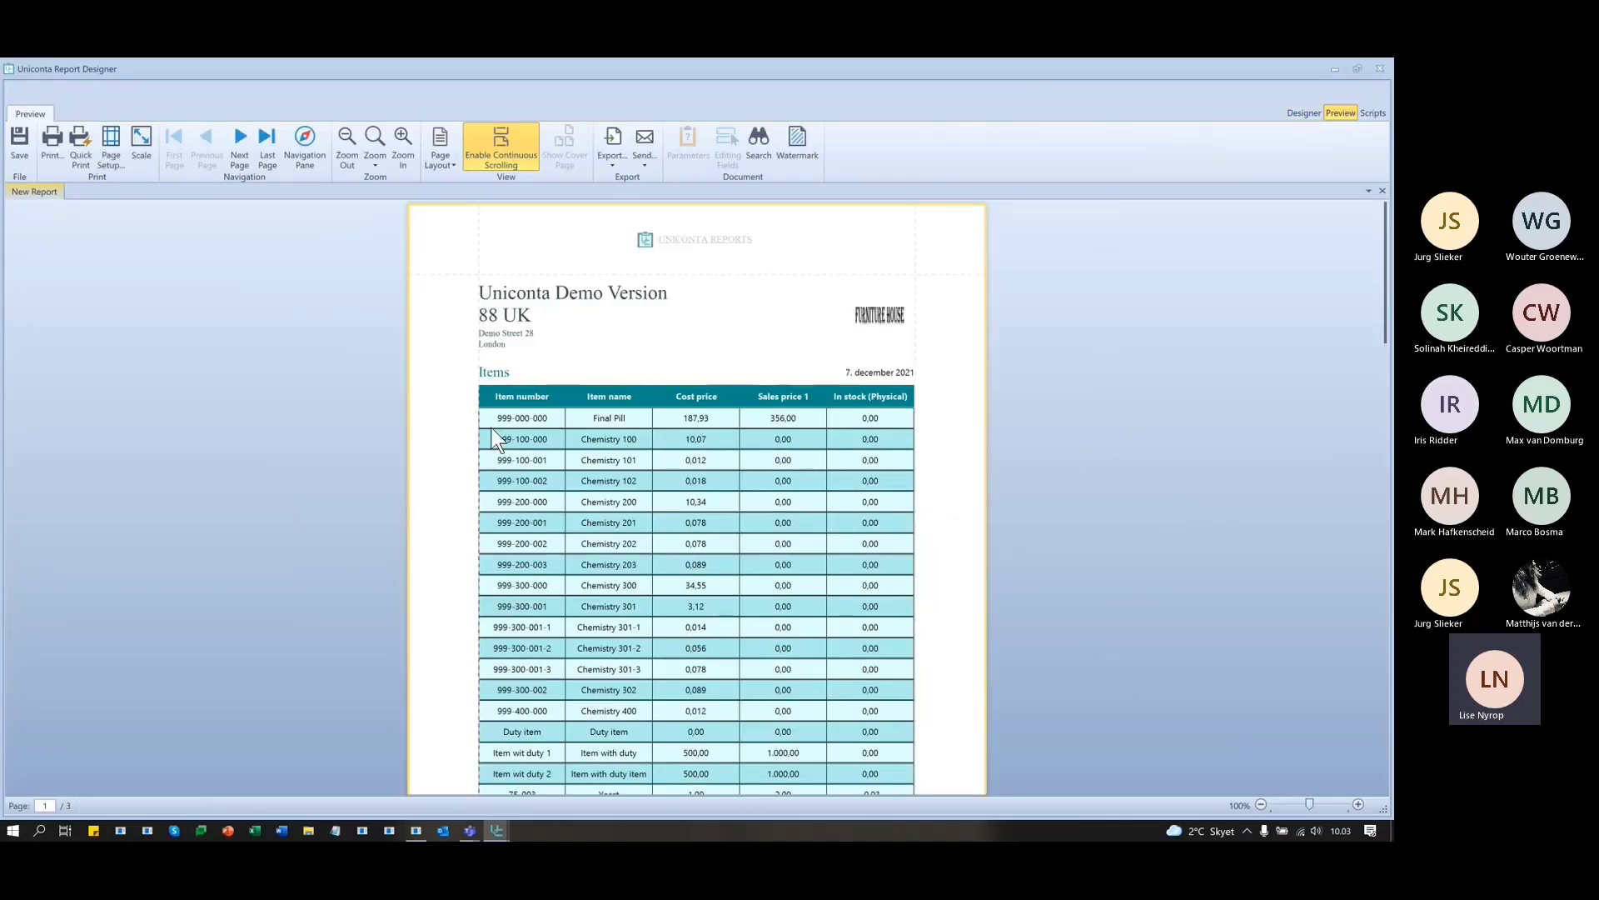
pyautogui.scroll(-1, 514, 426)
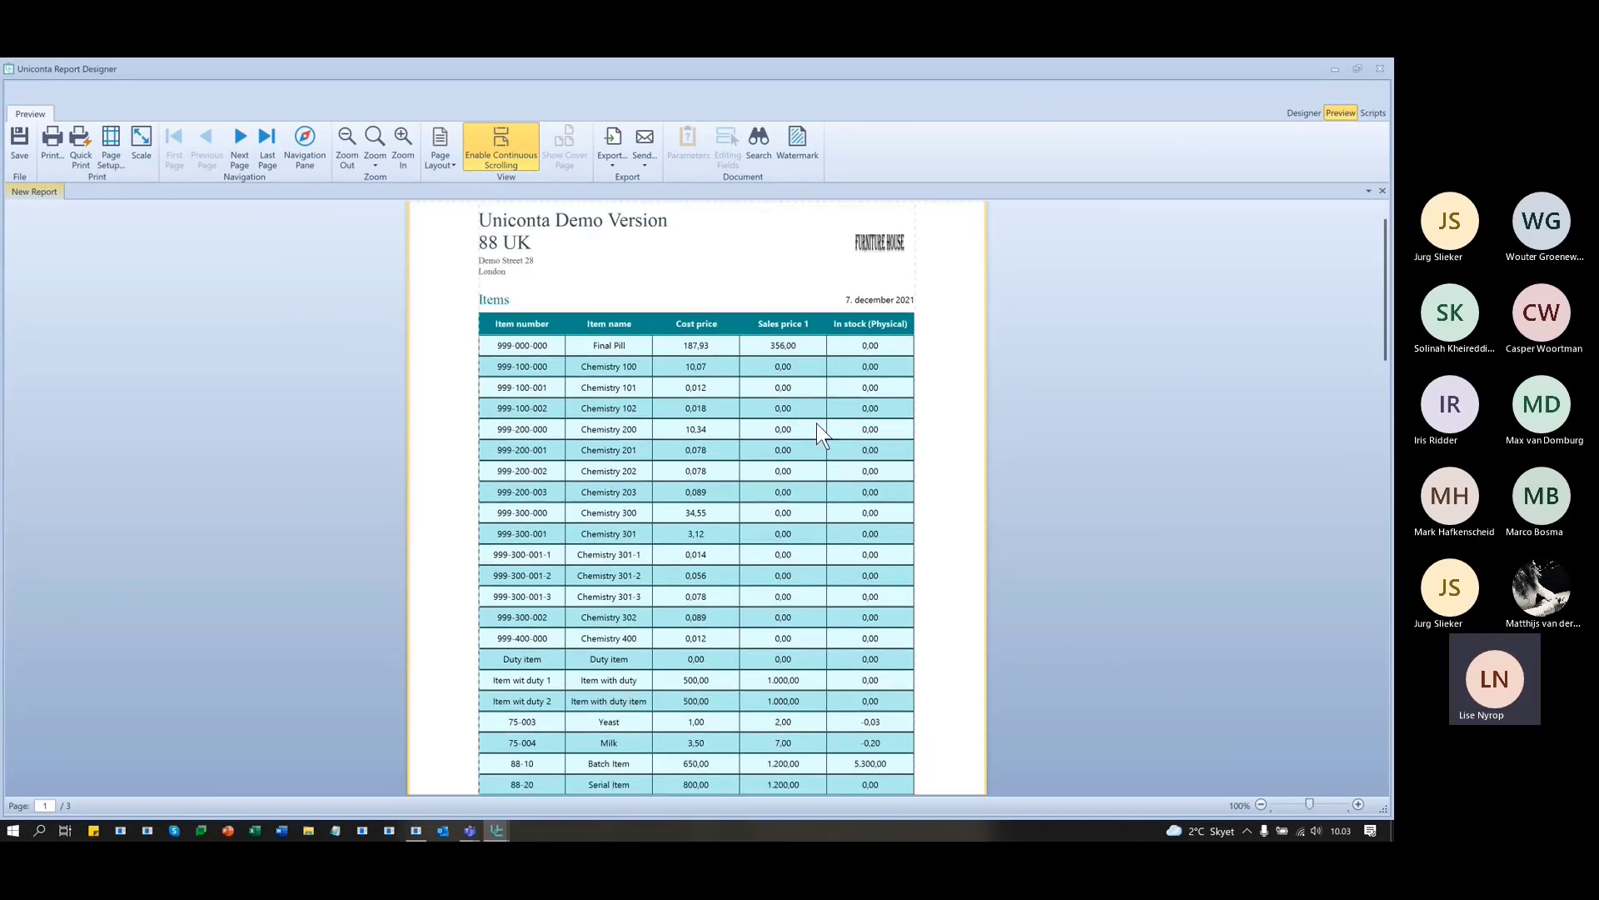
pyautogui.scroll(-2, 792, 597)
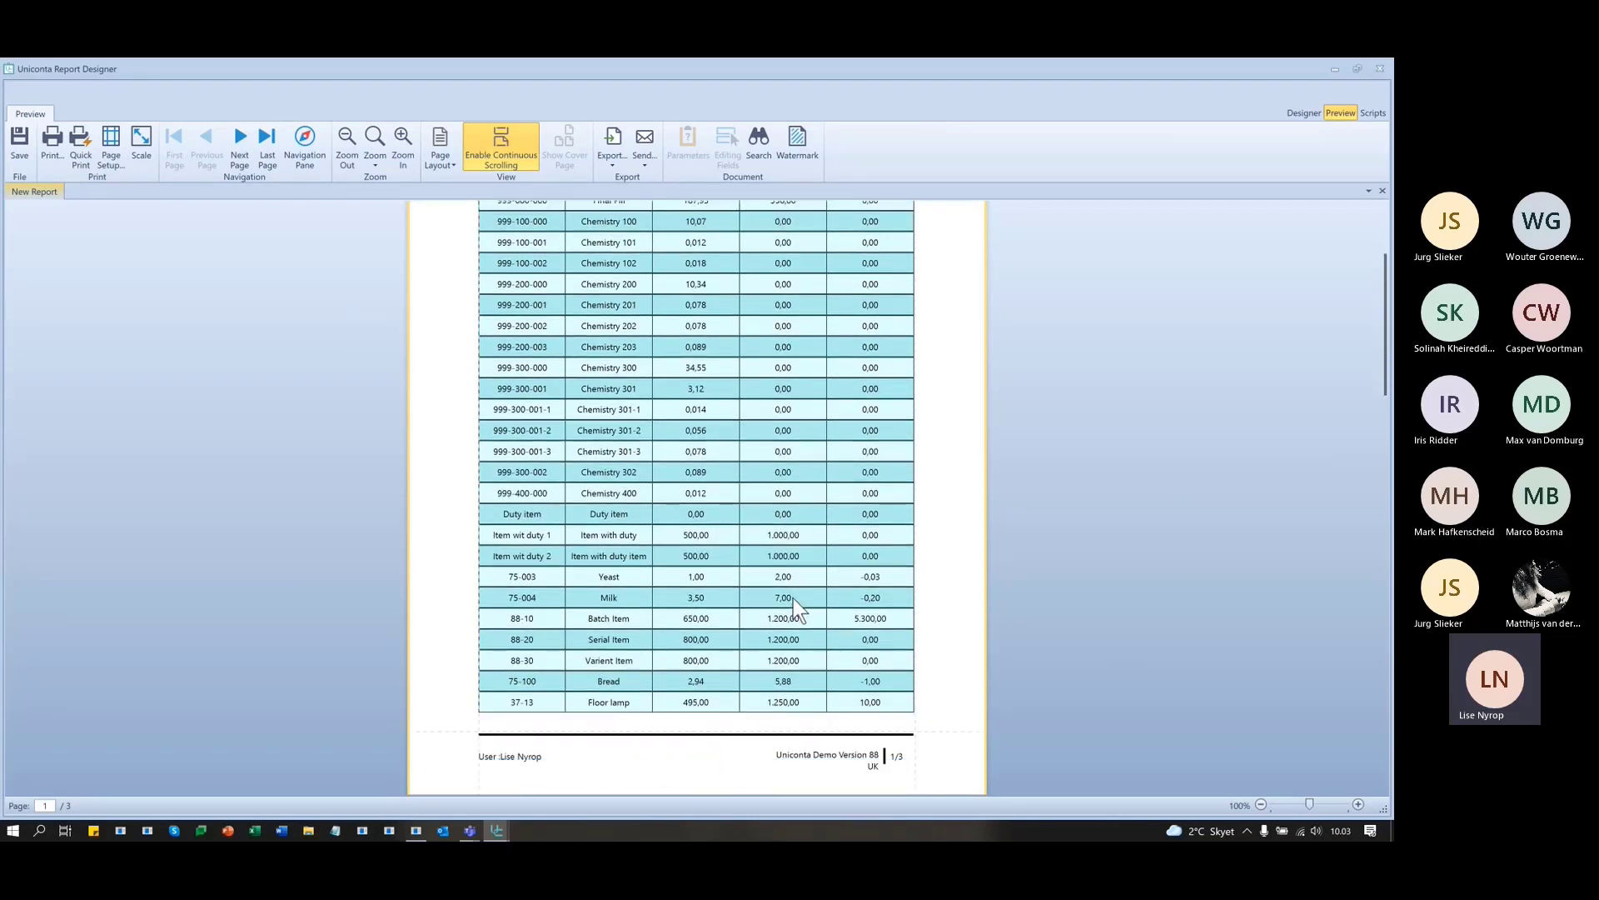
pyautogui.scroll(-1, 792, 598)
pyautogui.scroll(3, 873, 557)
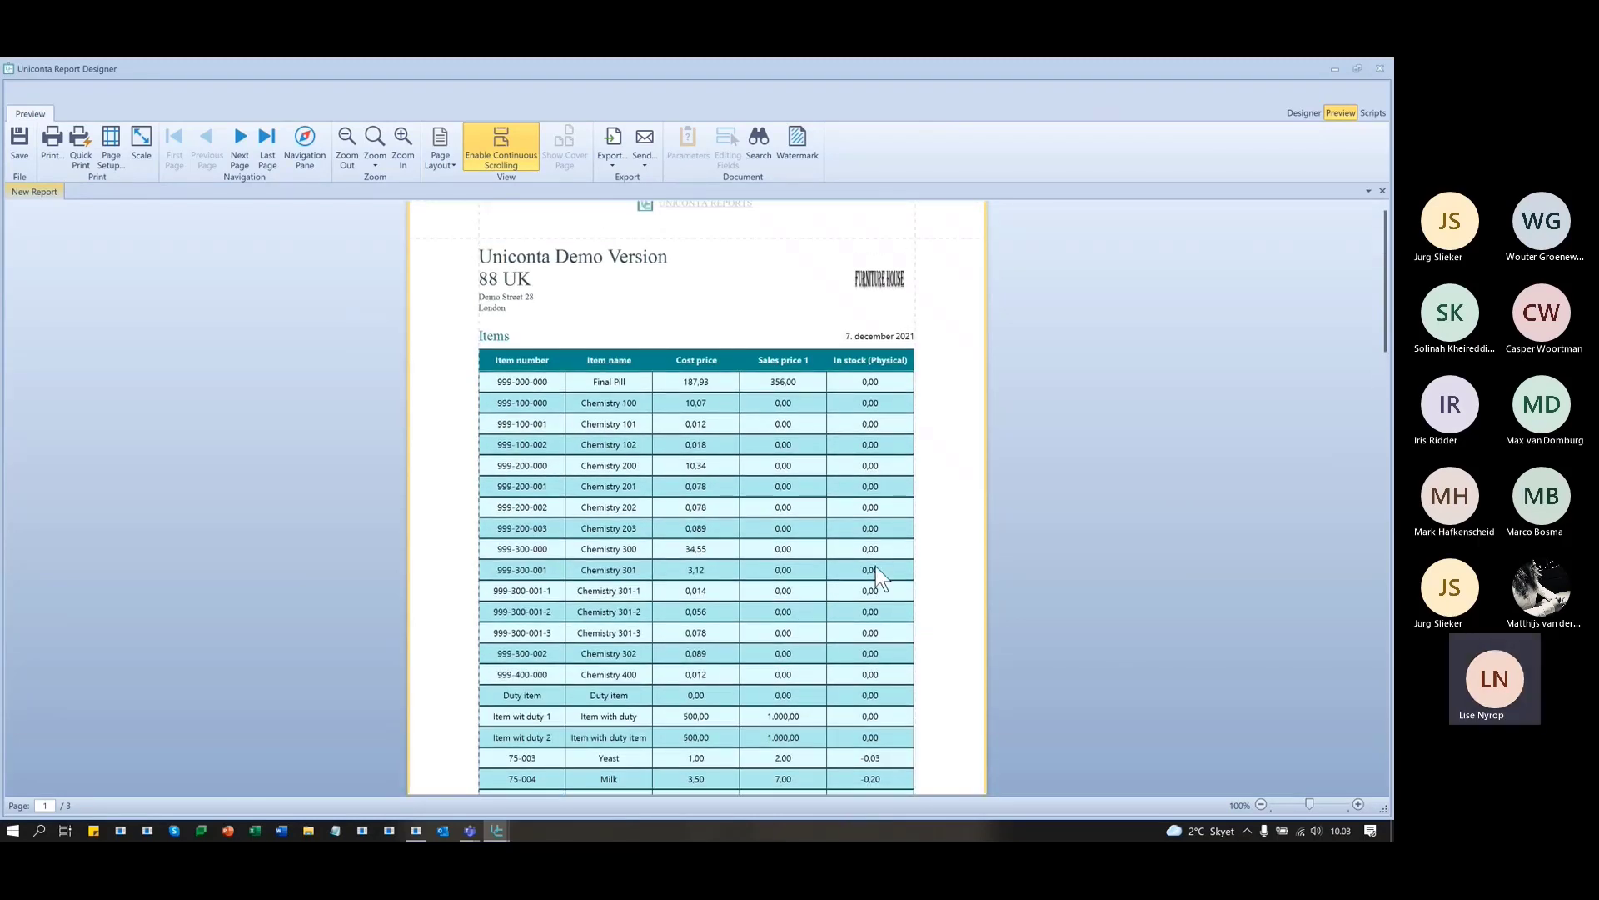
pyautogui.scroll(-8, 871, 581)
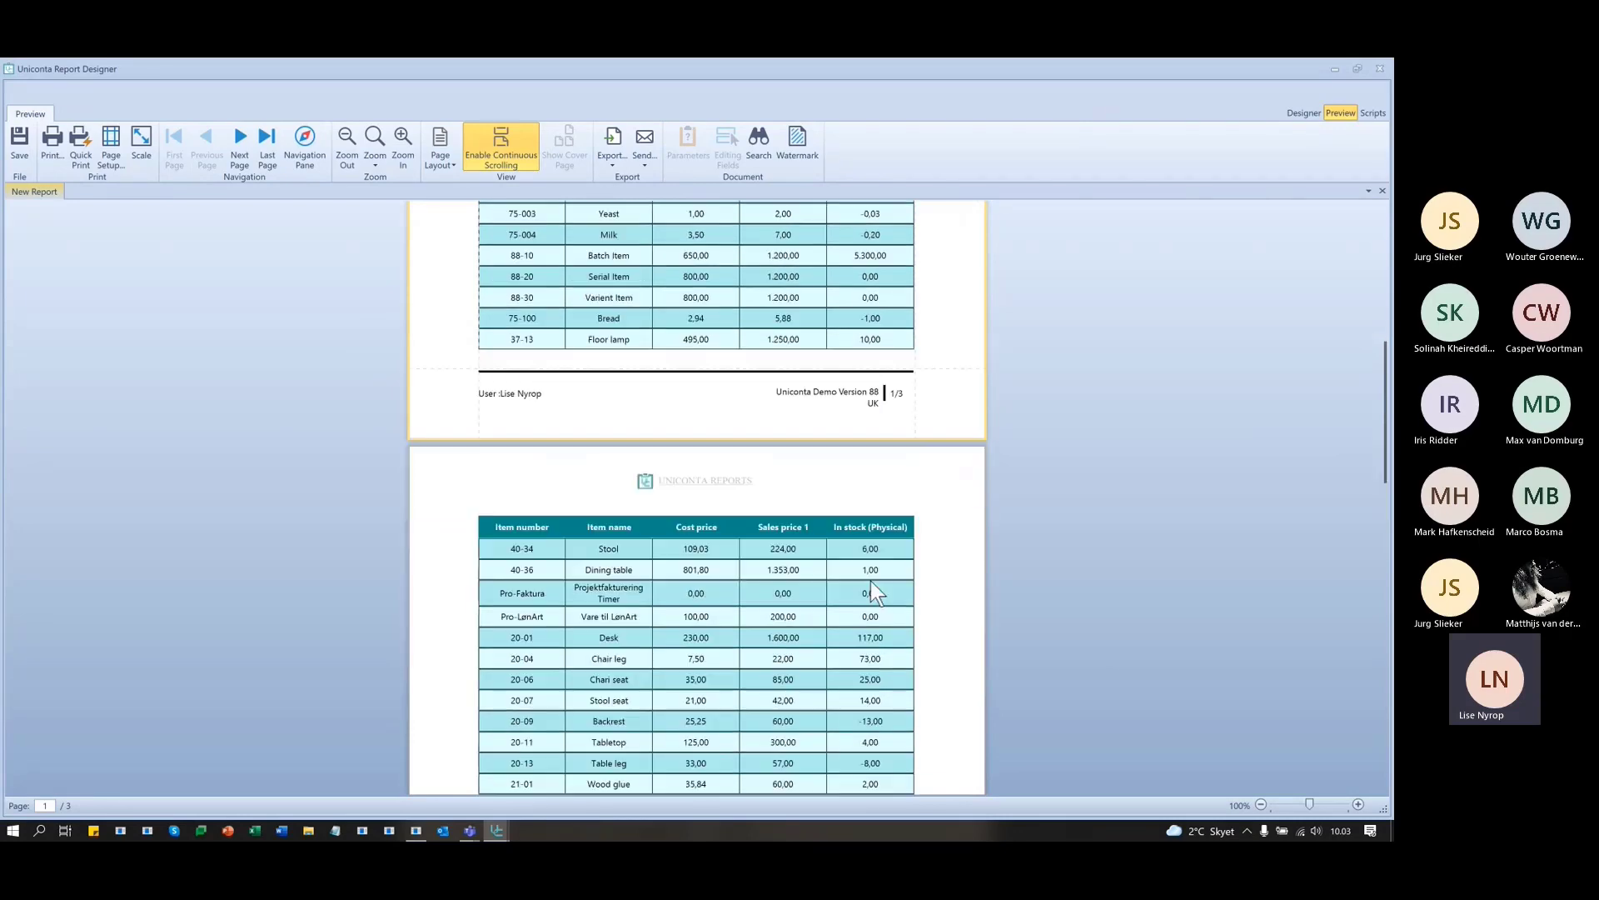
pyautogui.scroll(-5, 871, 581)
pyautogui.scroll(9, 872, 652)
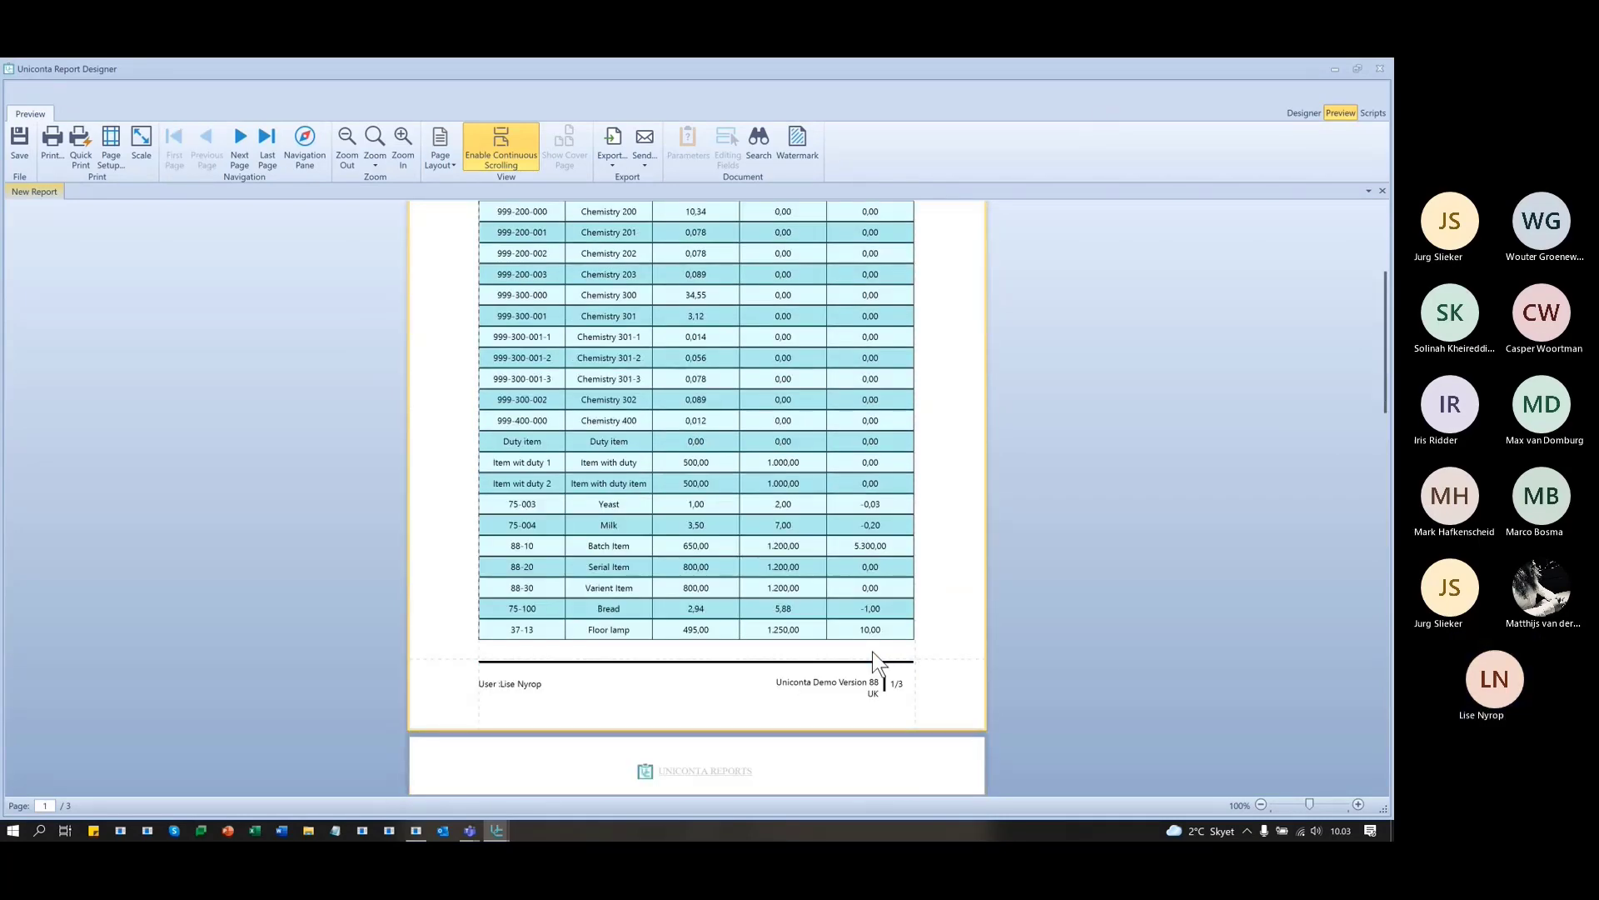
pyautogui.scroll(3, 875, 662)
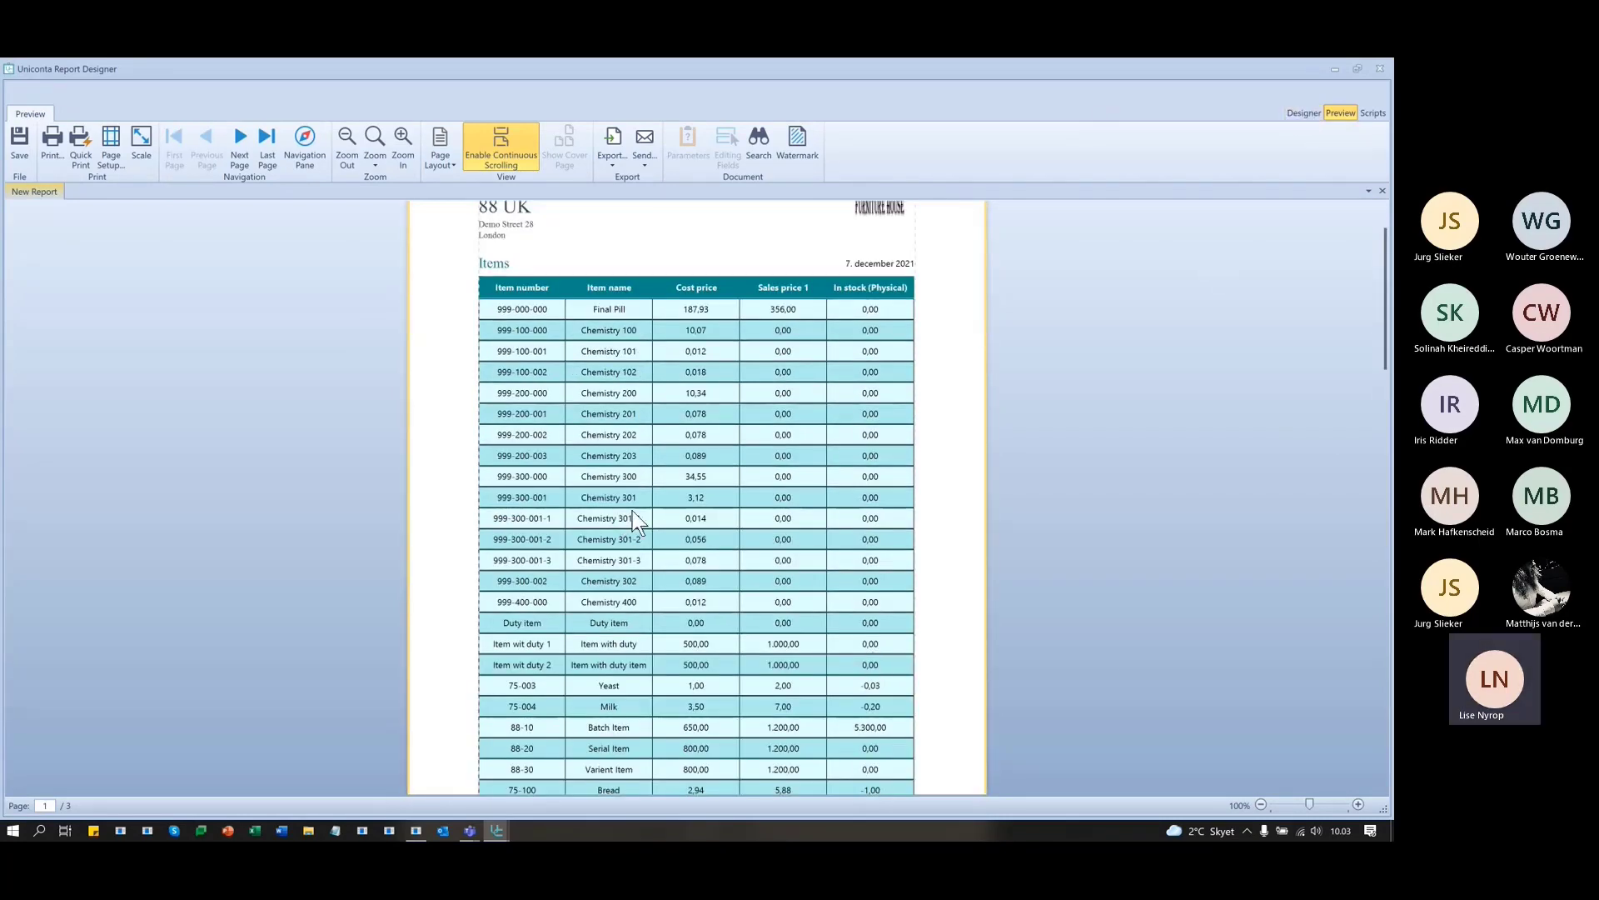
pyautogui.scroll(-3, 632, 512)
pyautogui.scroll(5, 632, 511)
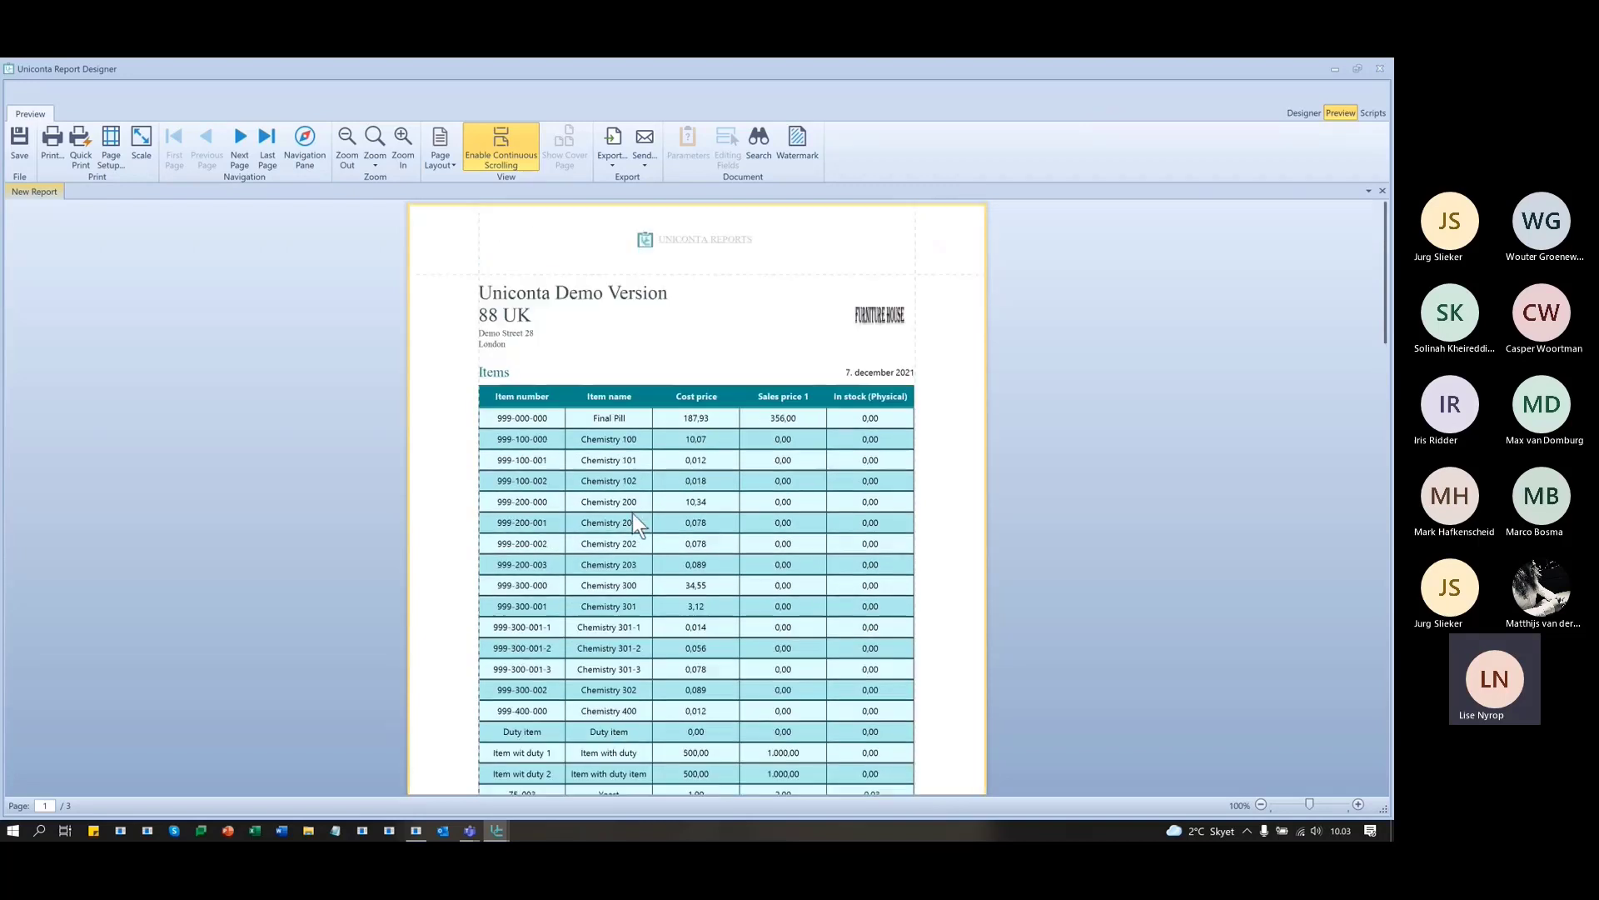
pyautogui.click(1302, 114)
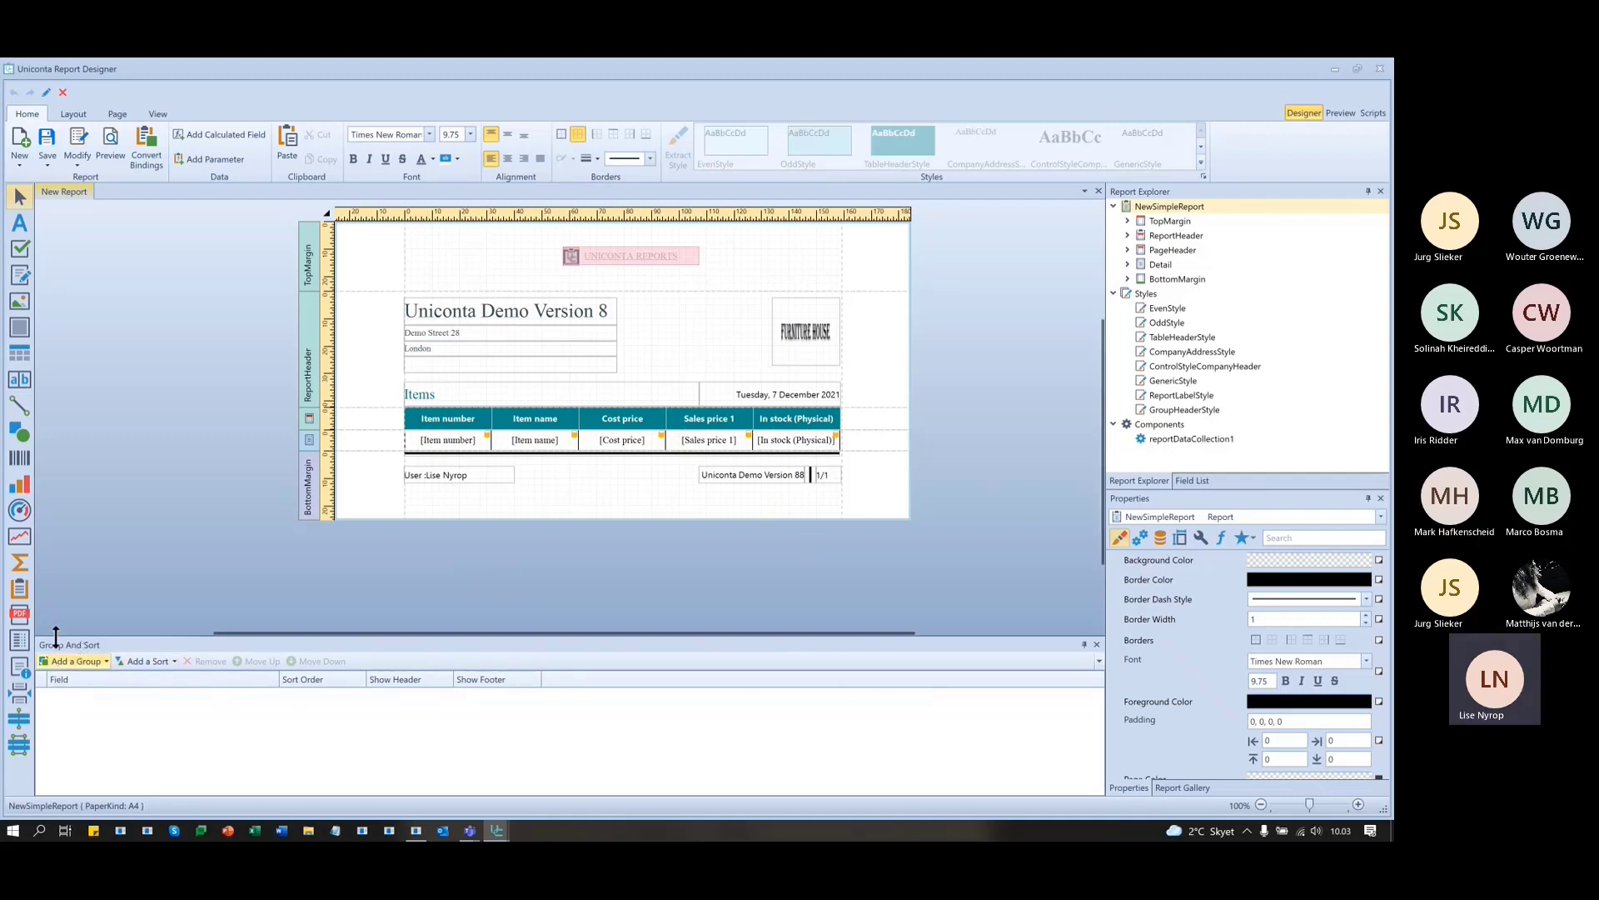
# - Add a grouping on the Group field, removing and re-adding it once
pyautogui.click(101, 662)
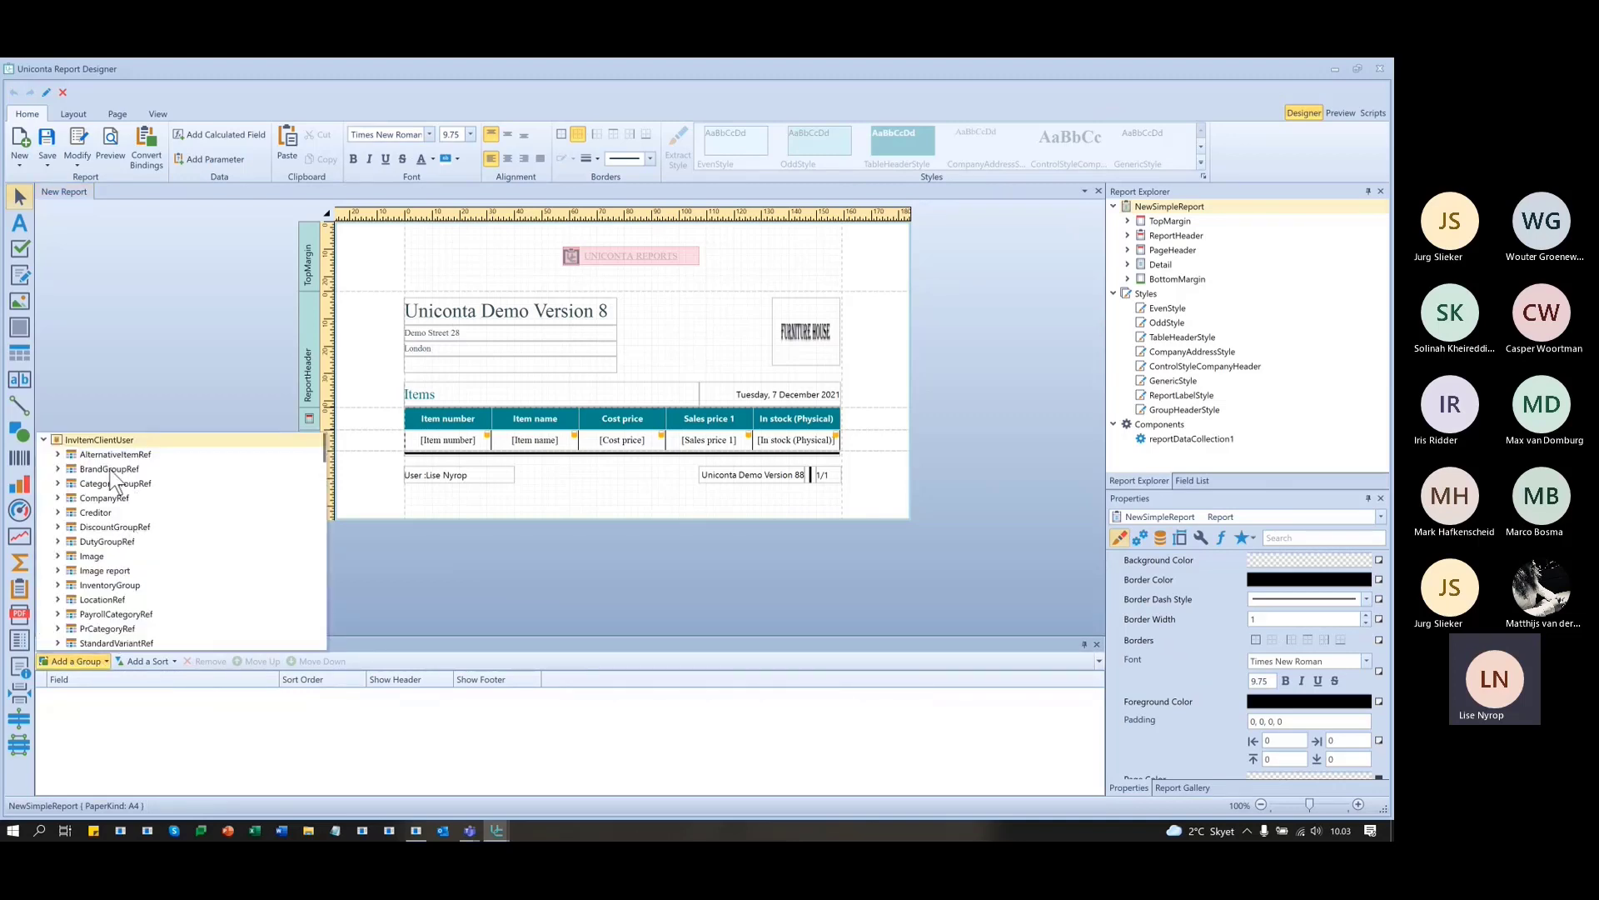
pyautogui.scroll(-3, 123, 575)
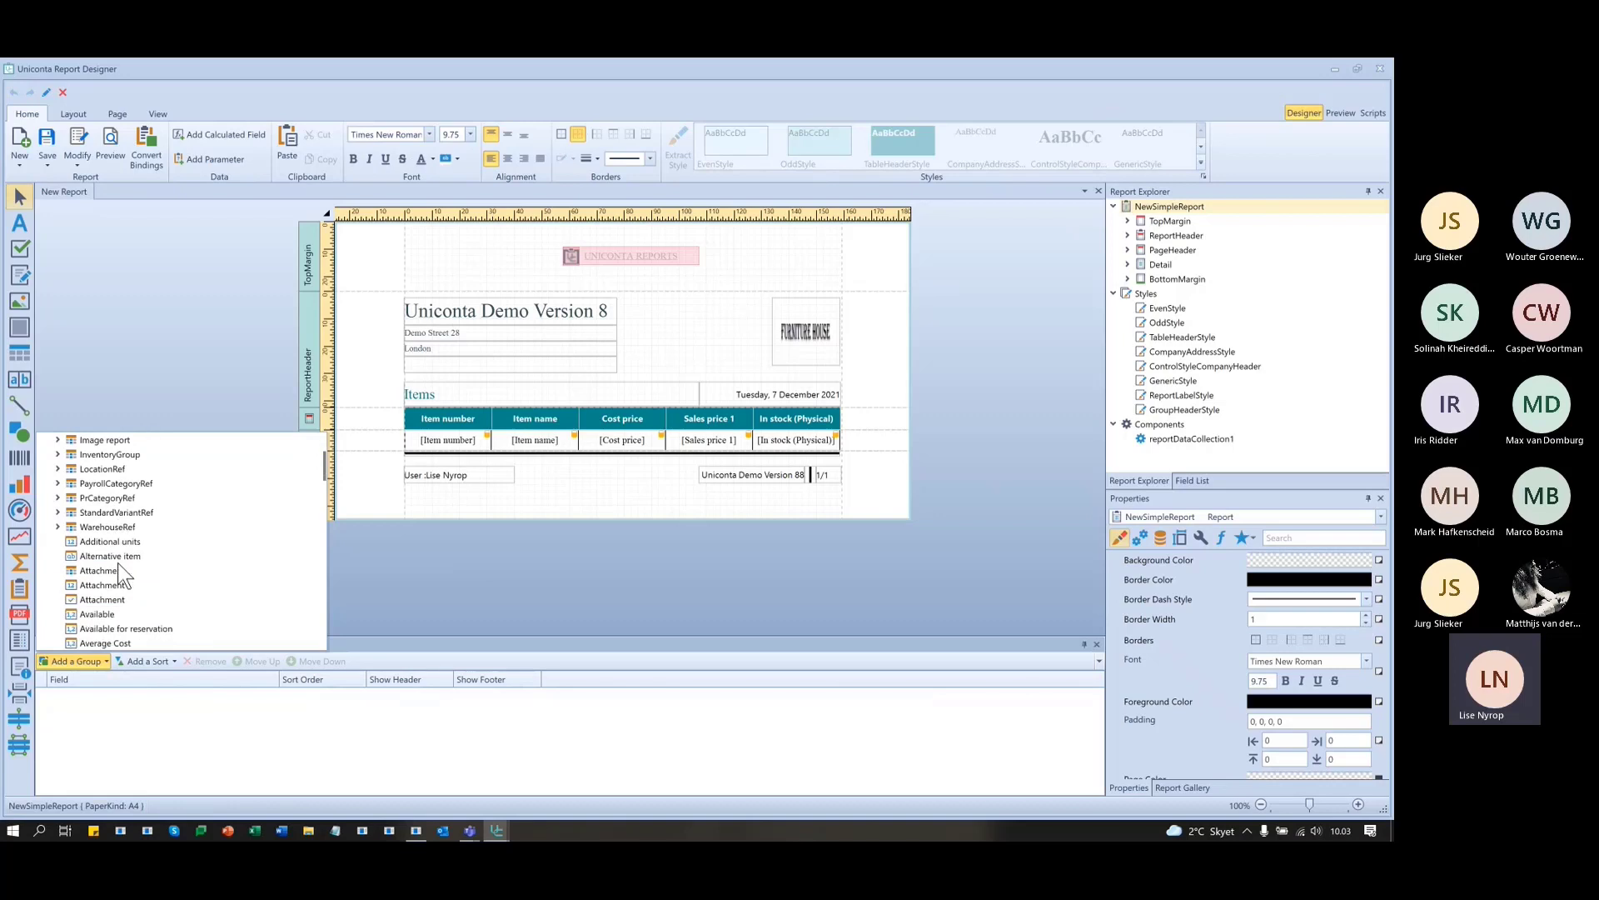
pyautogui.scroll(-4, 122, 575)
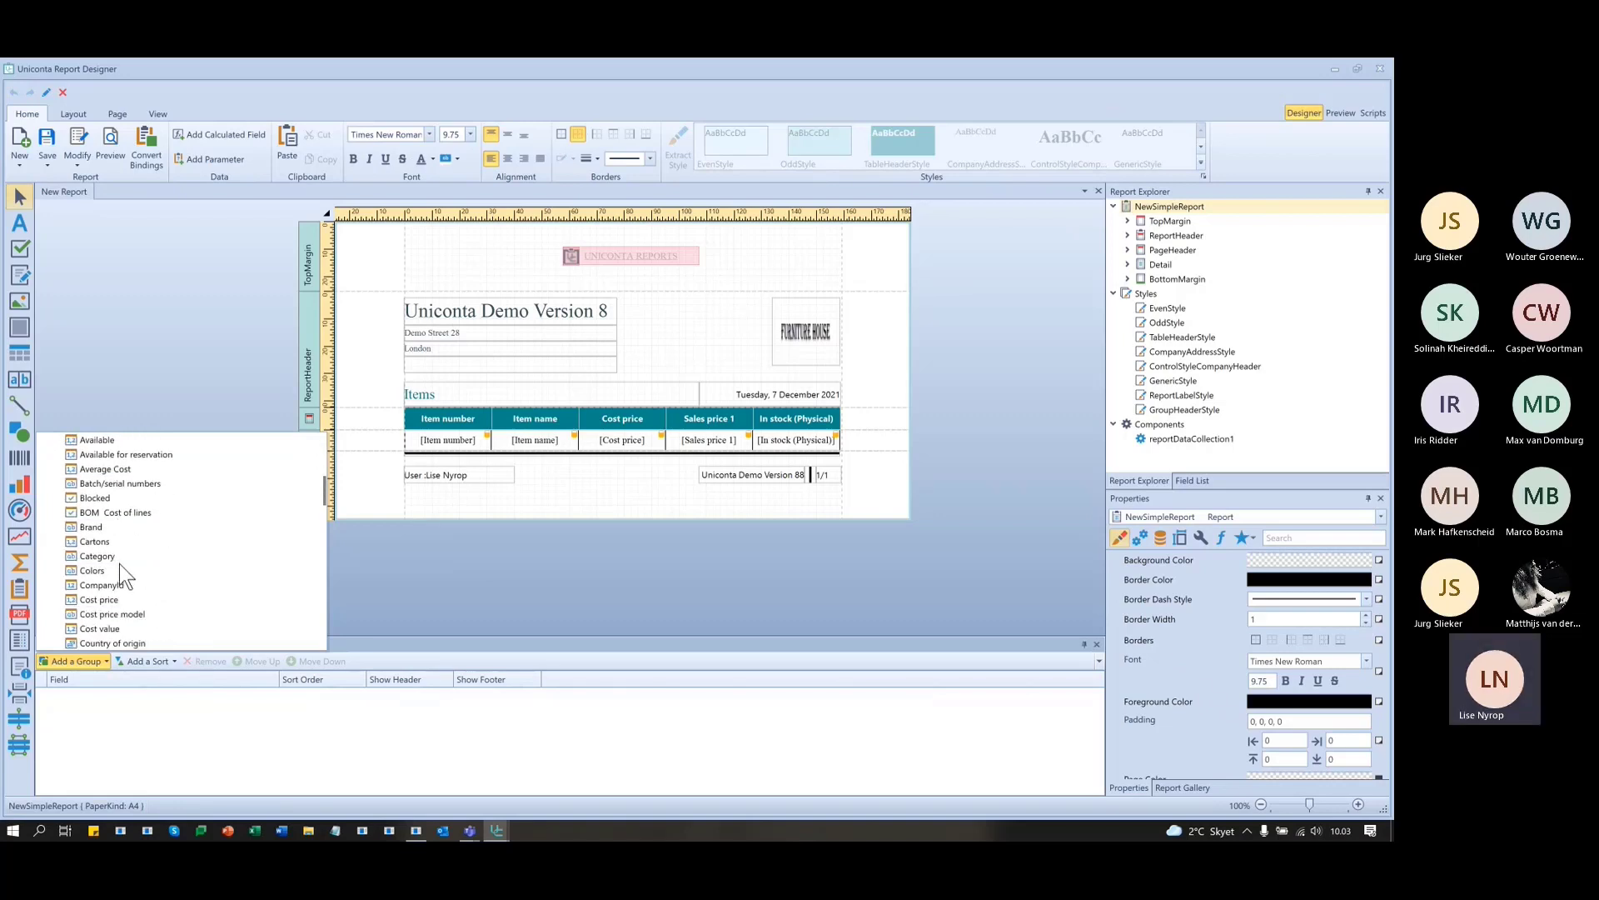
pyautogui.scroll(-6, 121, 564)
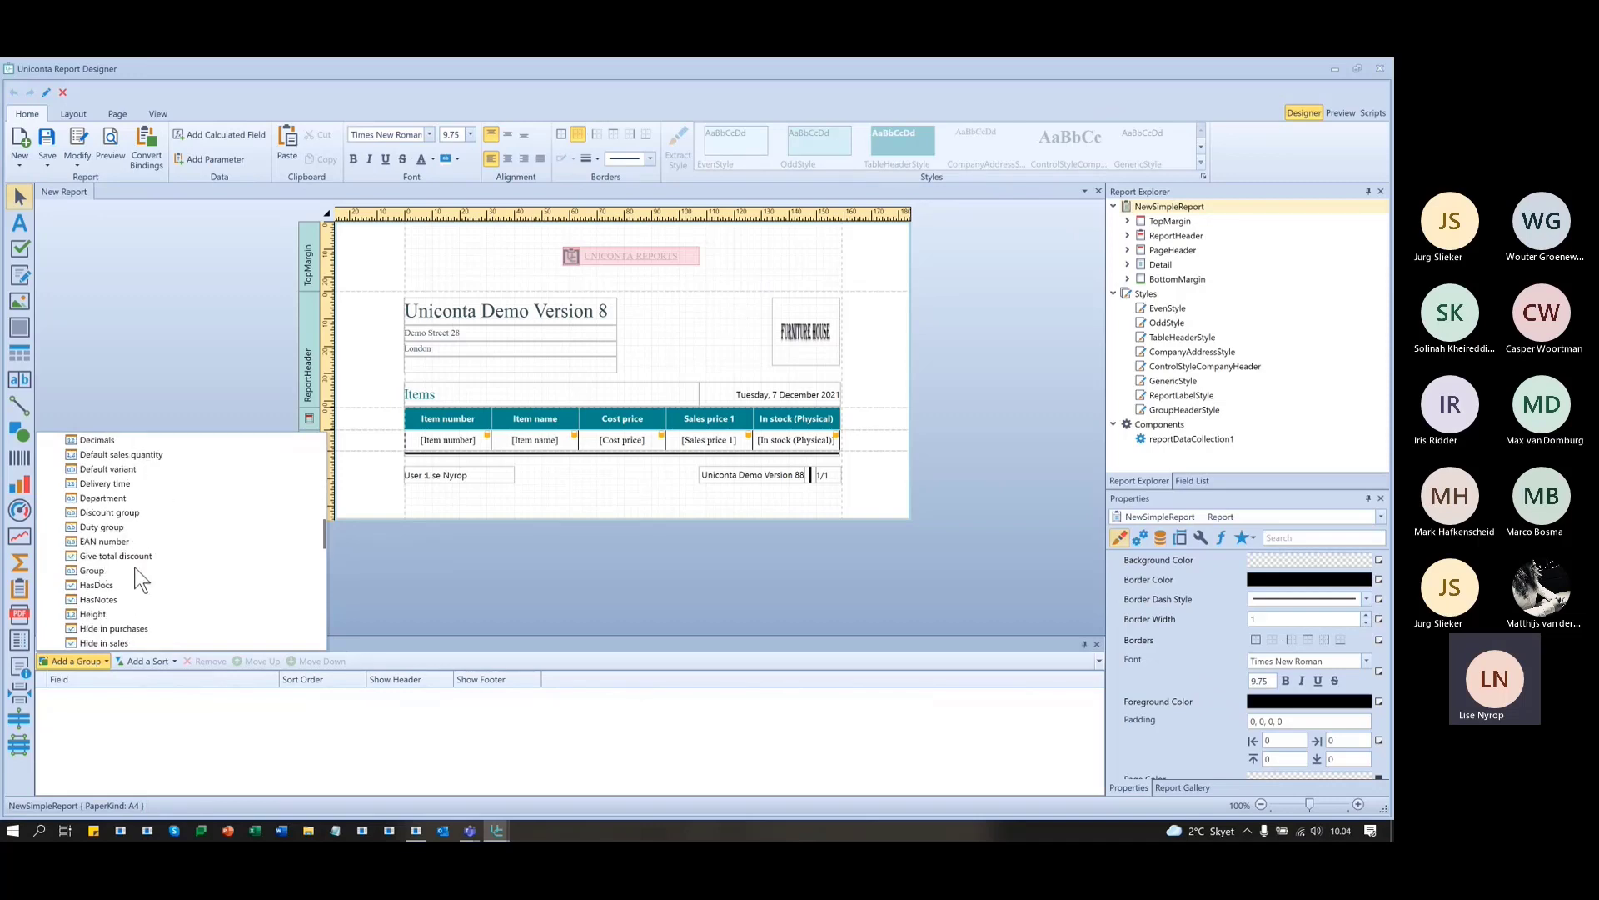
pyautogui.click(91, 571)
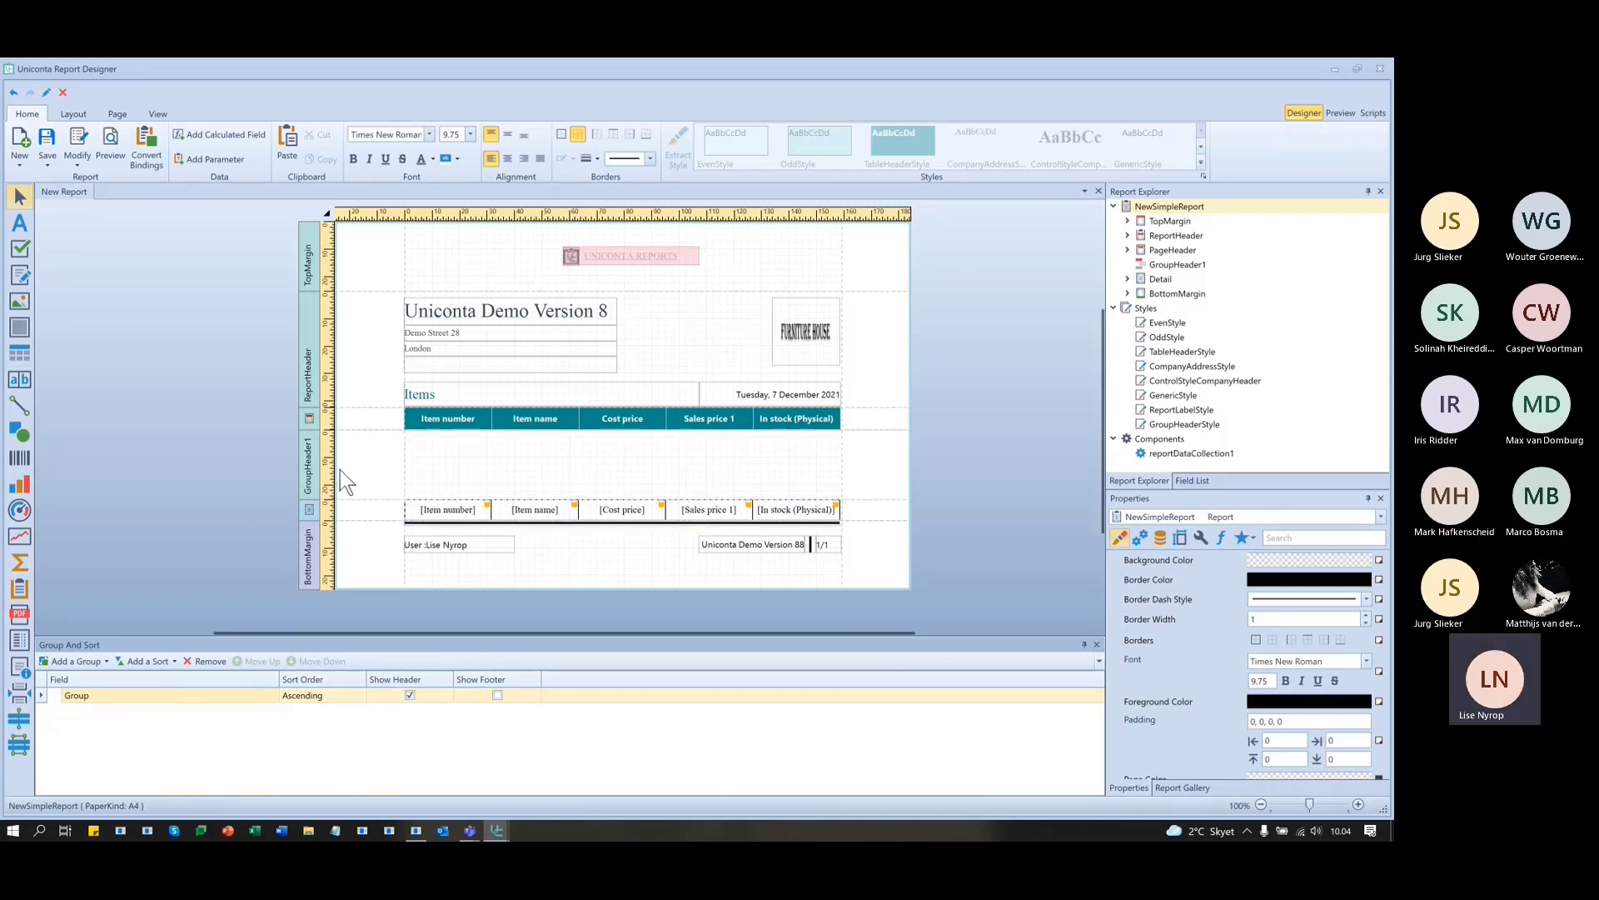
pyautogui.click(200, 660)
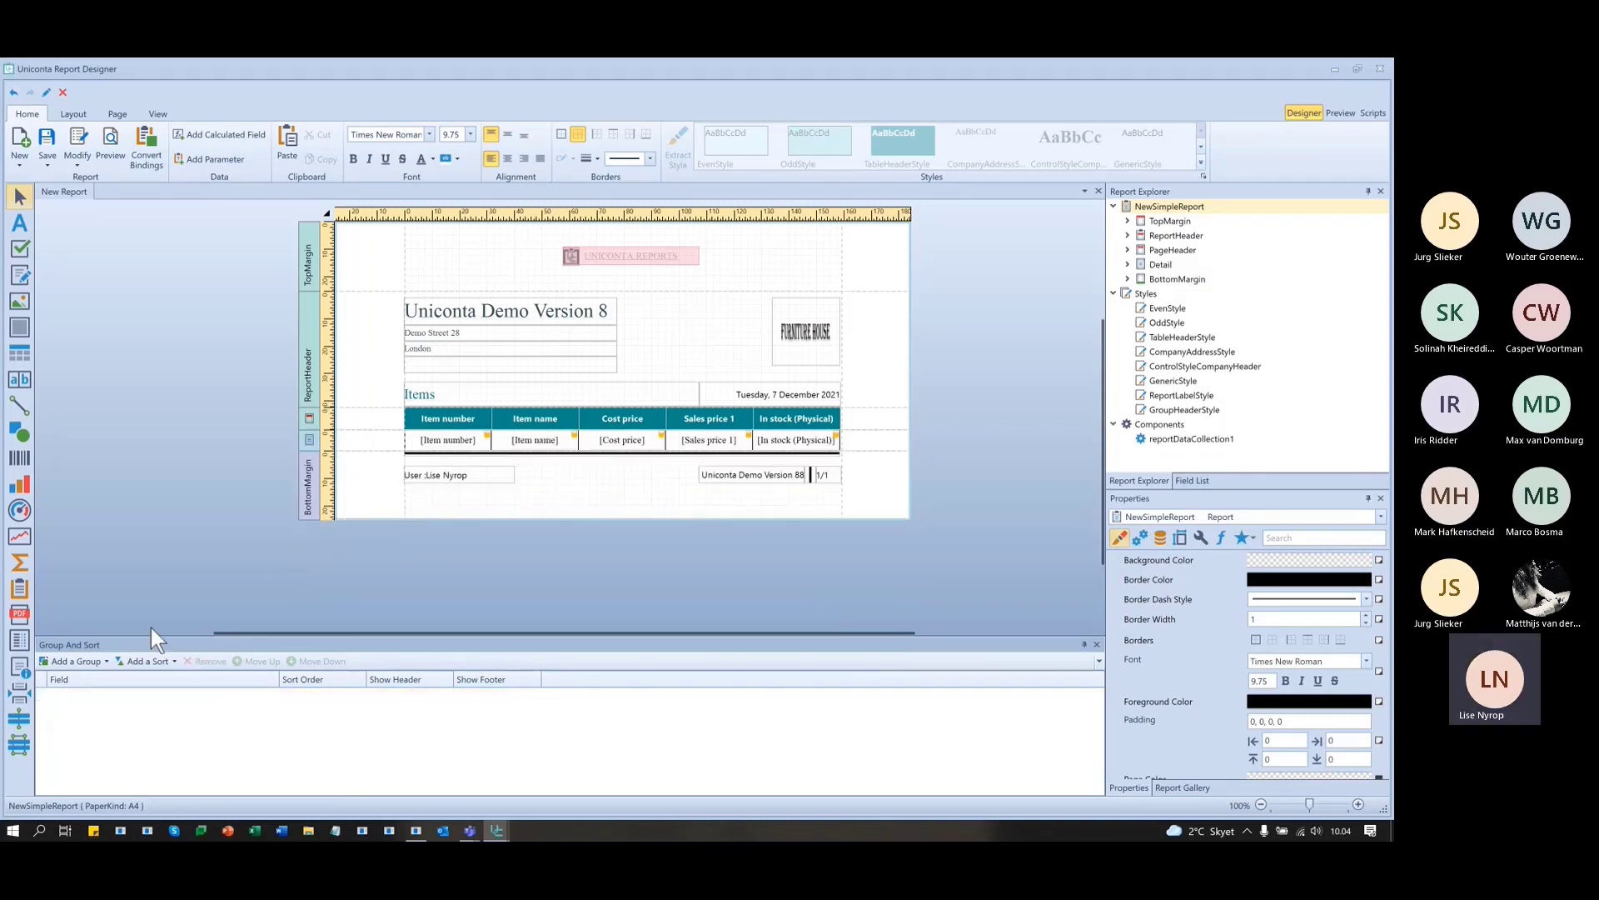
pyautogui.click(92, 660)
pyautogui.scroll(-5, 124, 533)
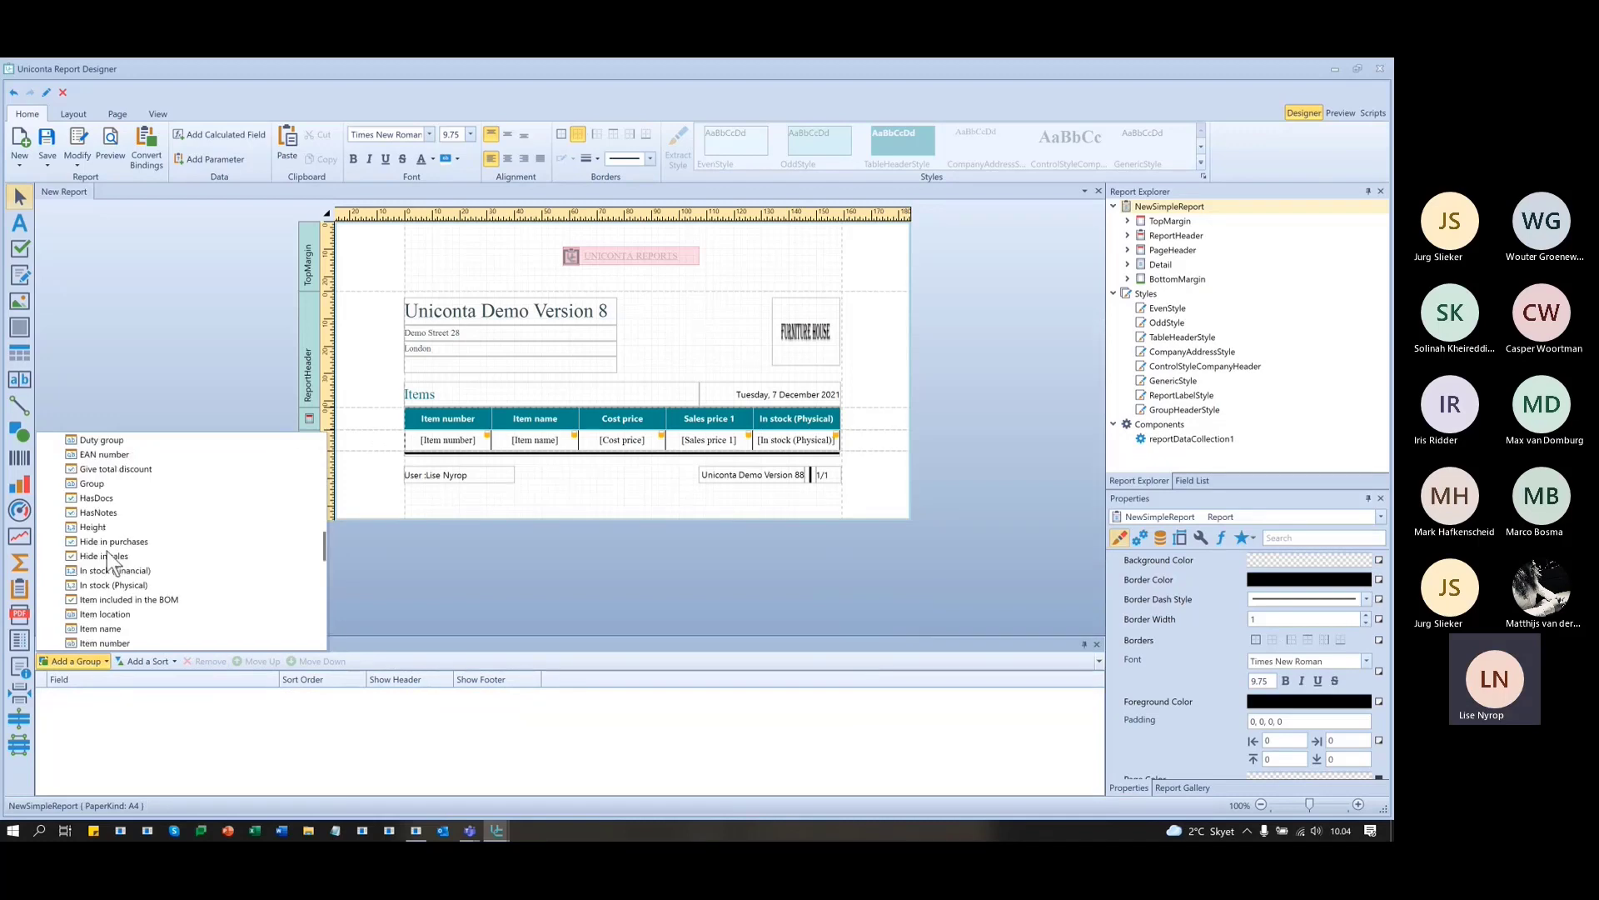
pyautogui.click(83, 441)
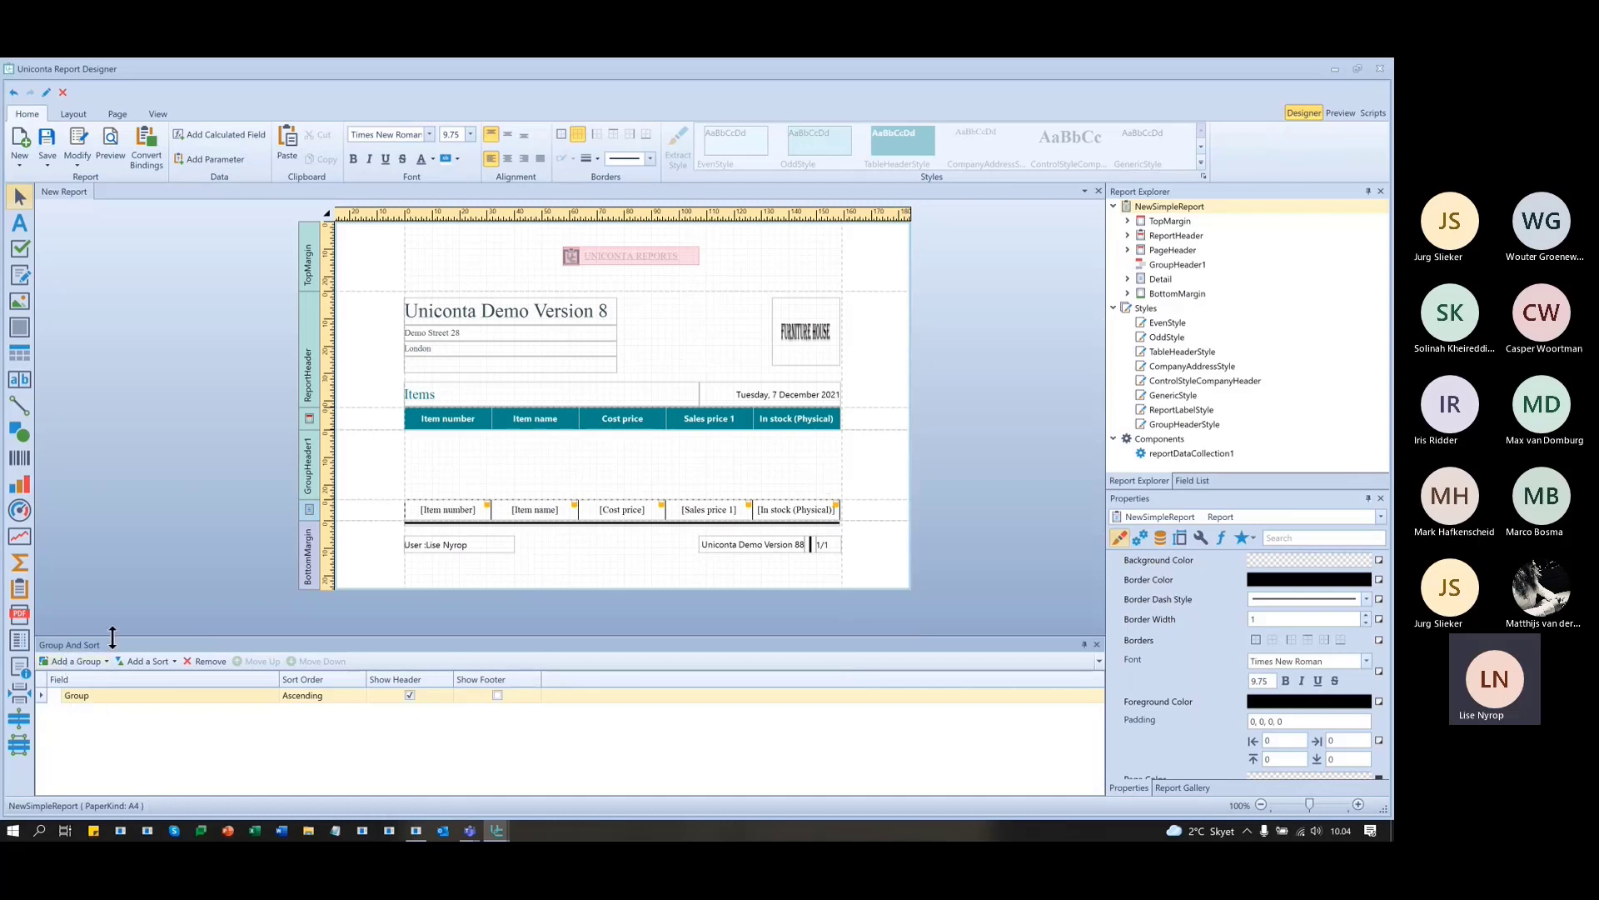
# - Keep the Group grouping ascending with its header, and turn on Show Footer
pyautogui.click(361, 693)
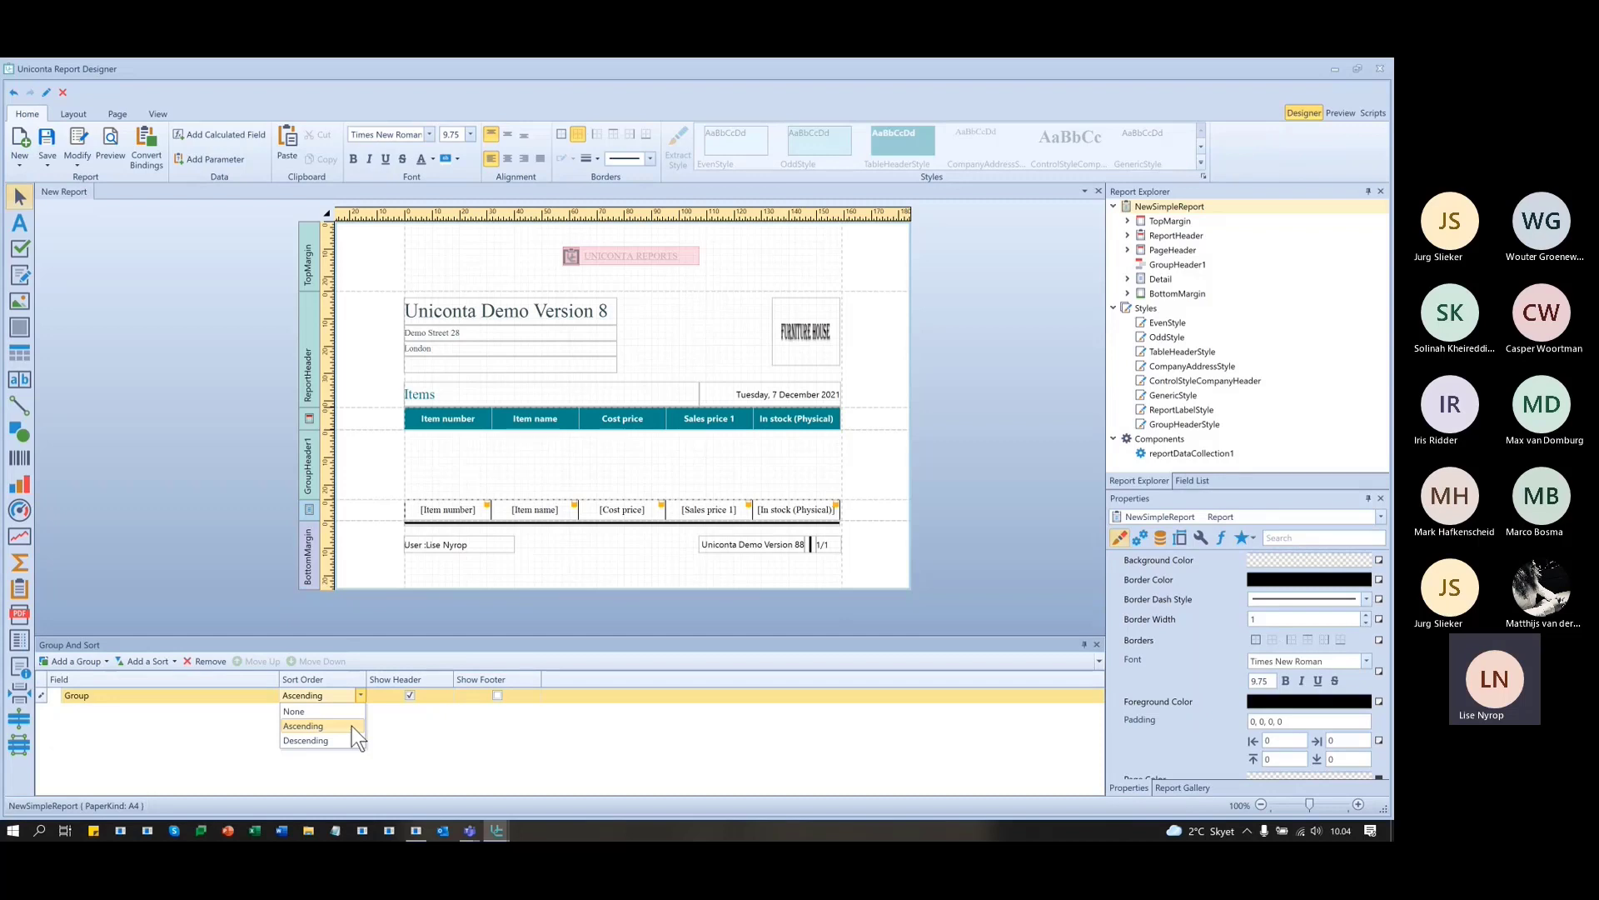
pyautogui.click(351, 727)
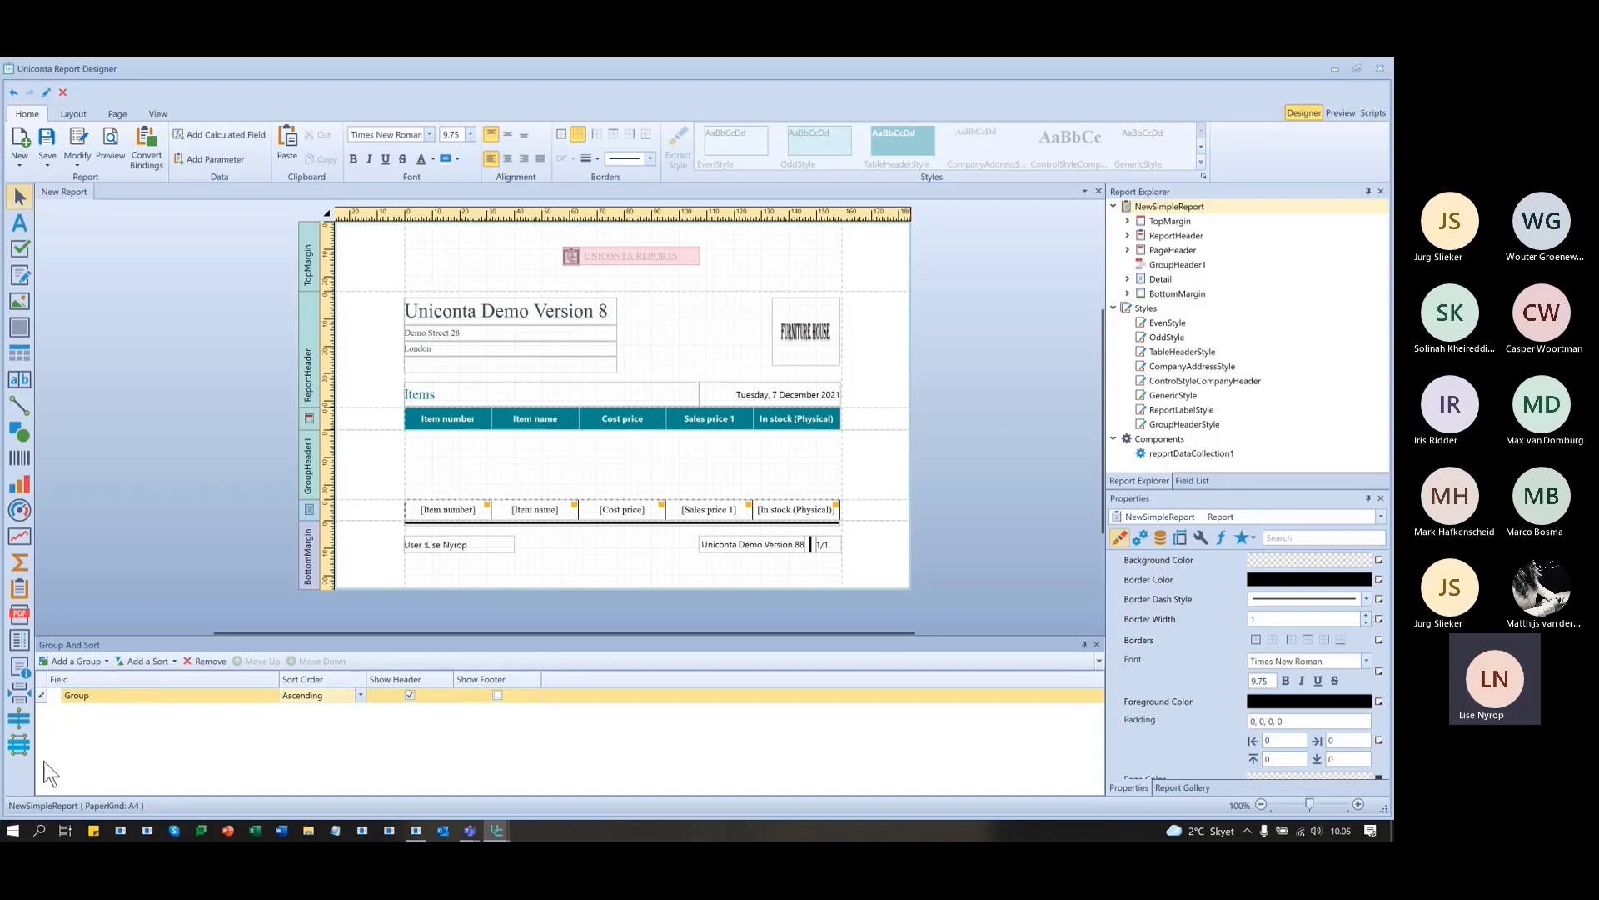
pyautogui.click(410, 697)
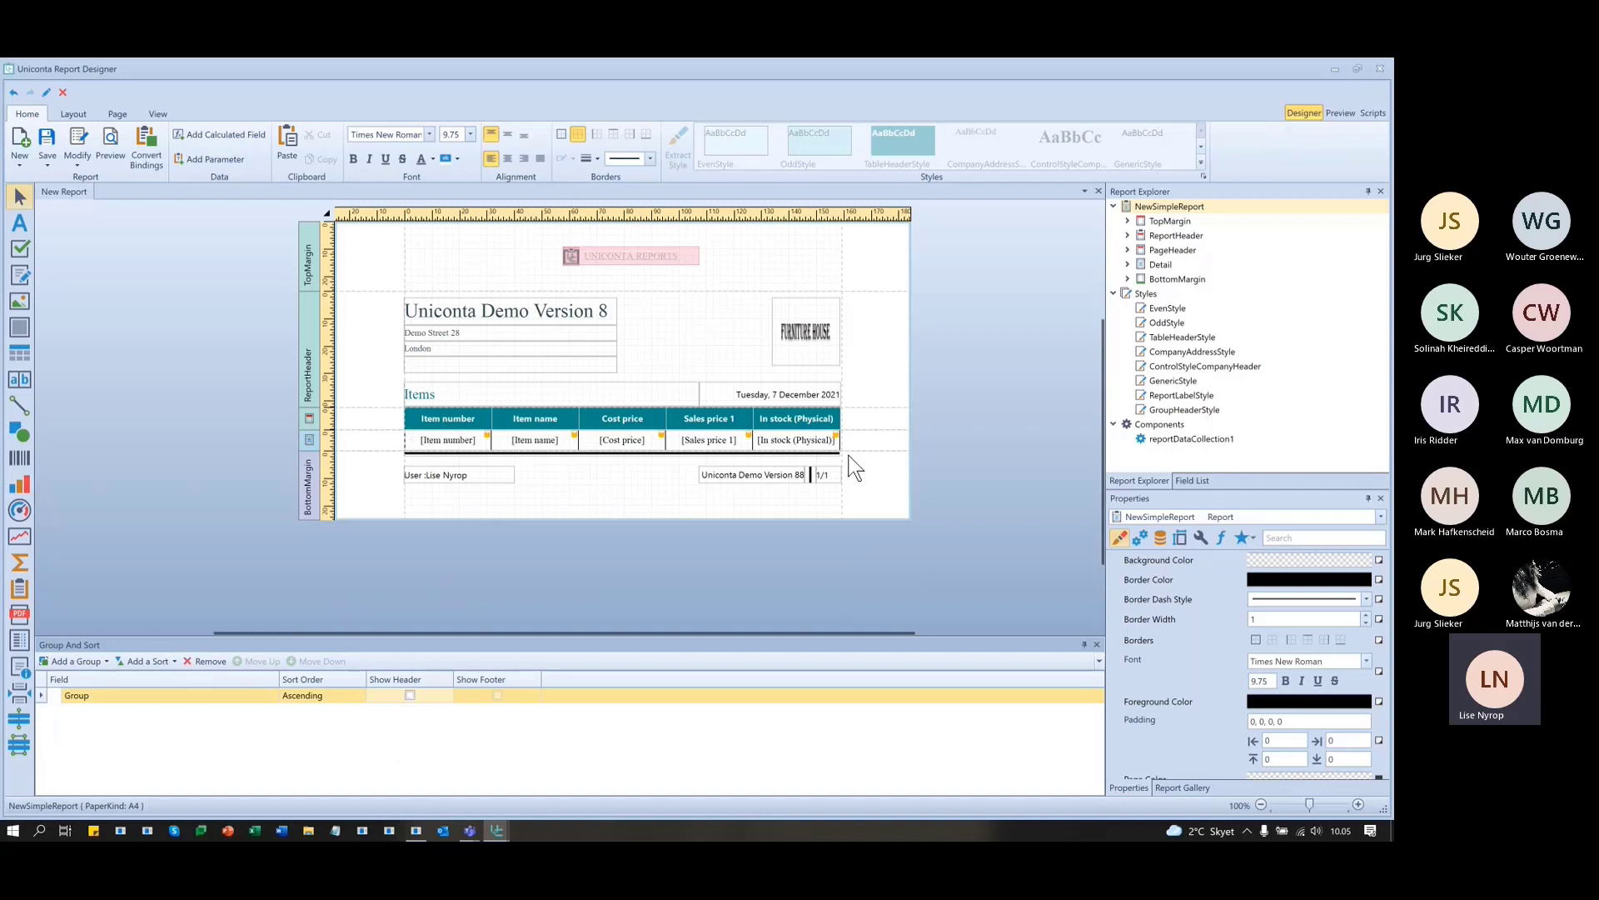
pyautogui.click(410, 695)
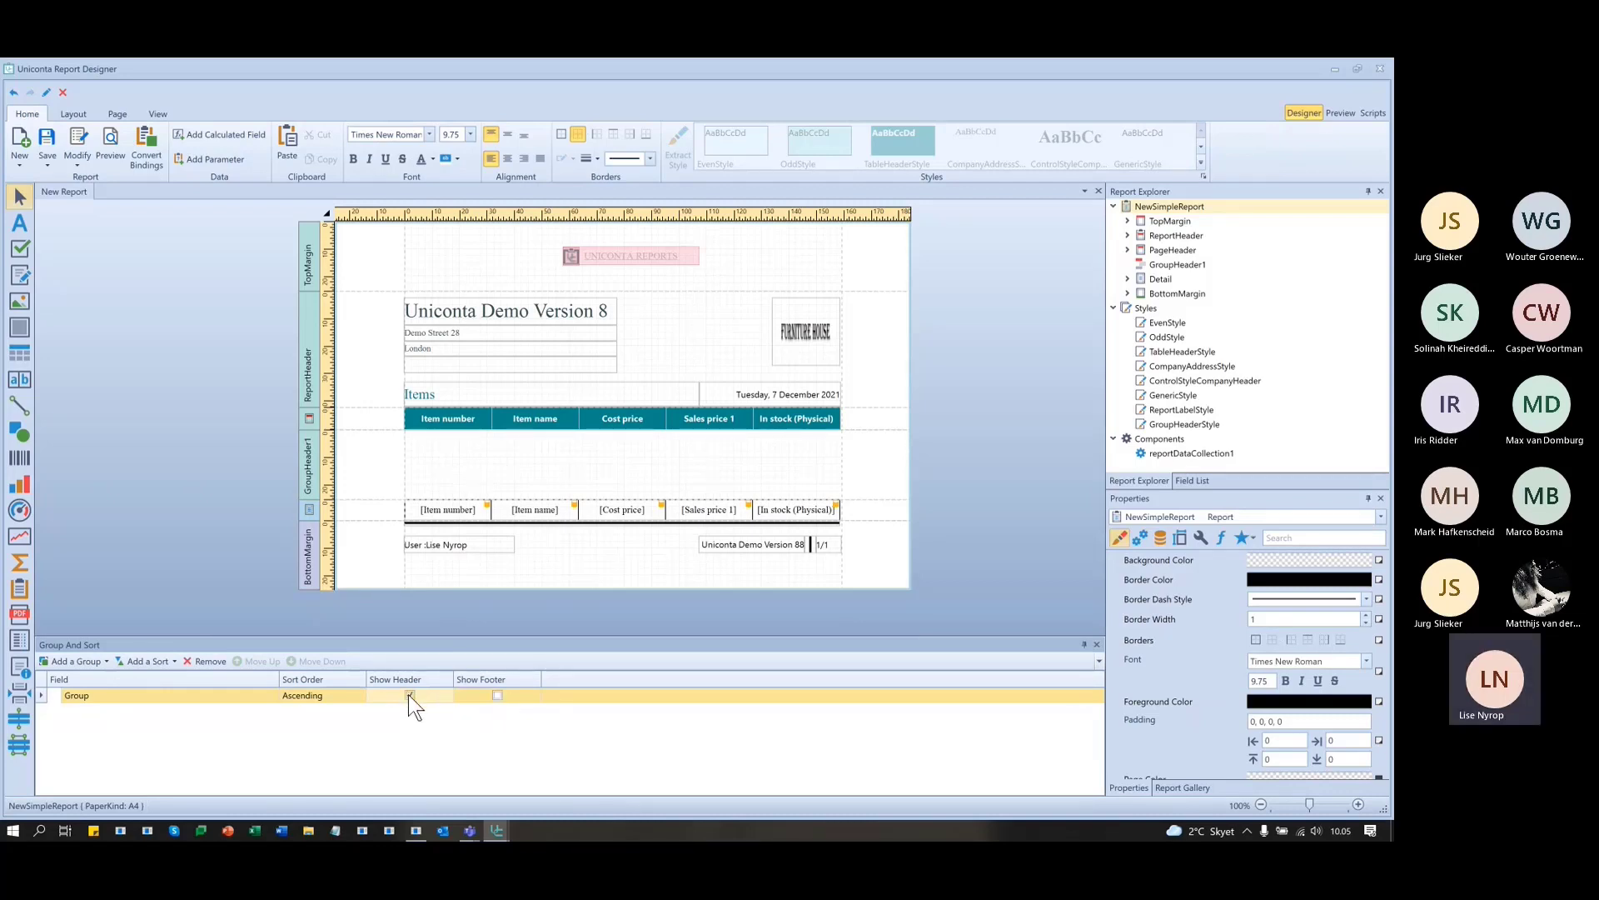
pyautogui.click(498, 695)
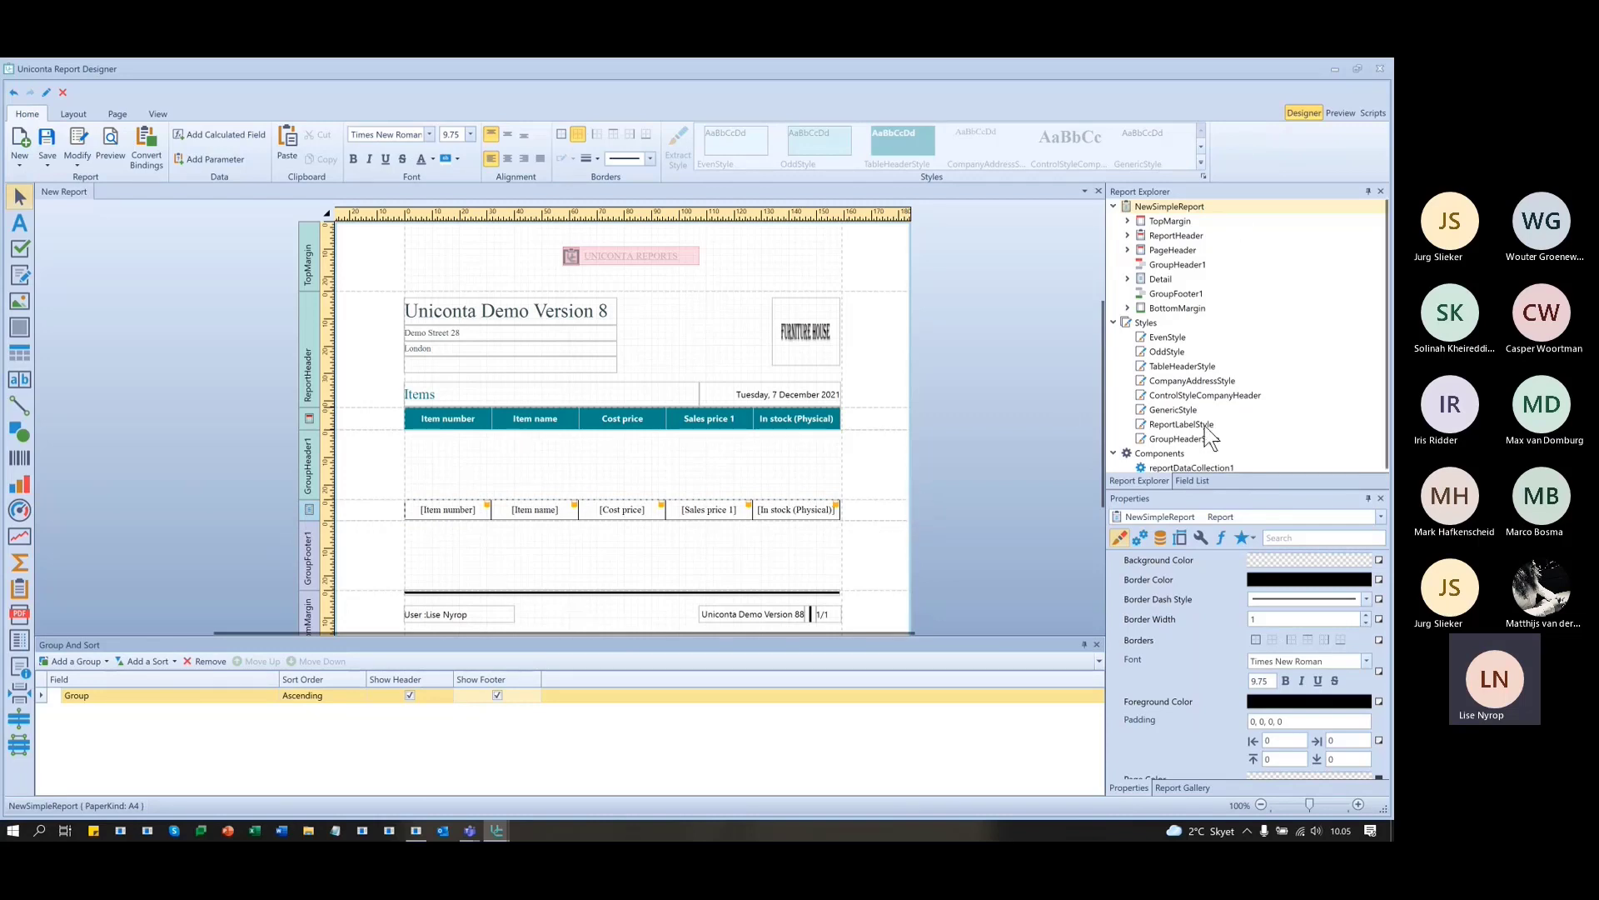
pyautogui.click(1192, 482)
# - Drag the Group field from the Field List into the GroupHeader1 band
pyautogui.scroll(15, 1207, 323)
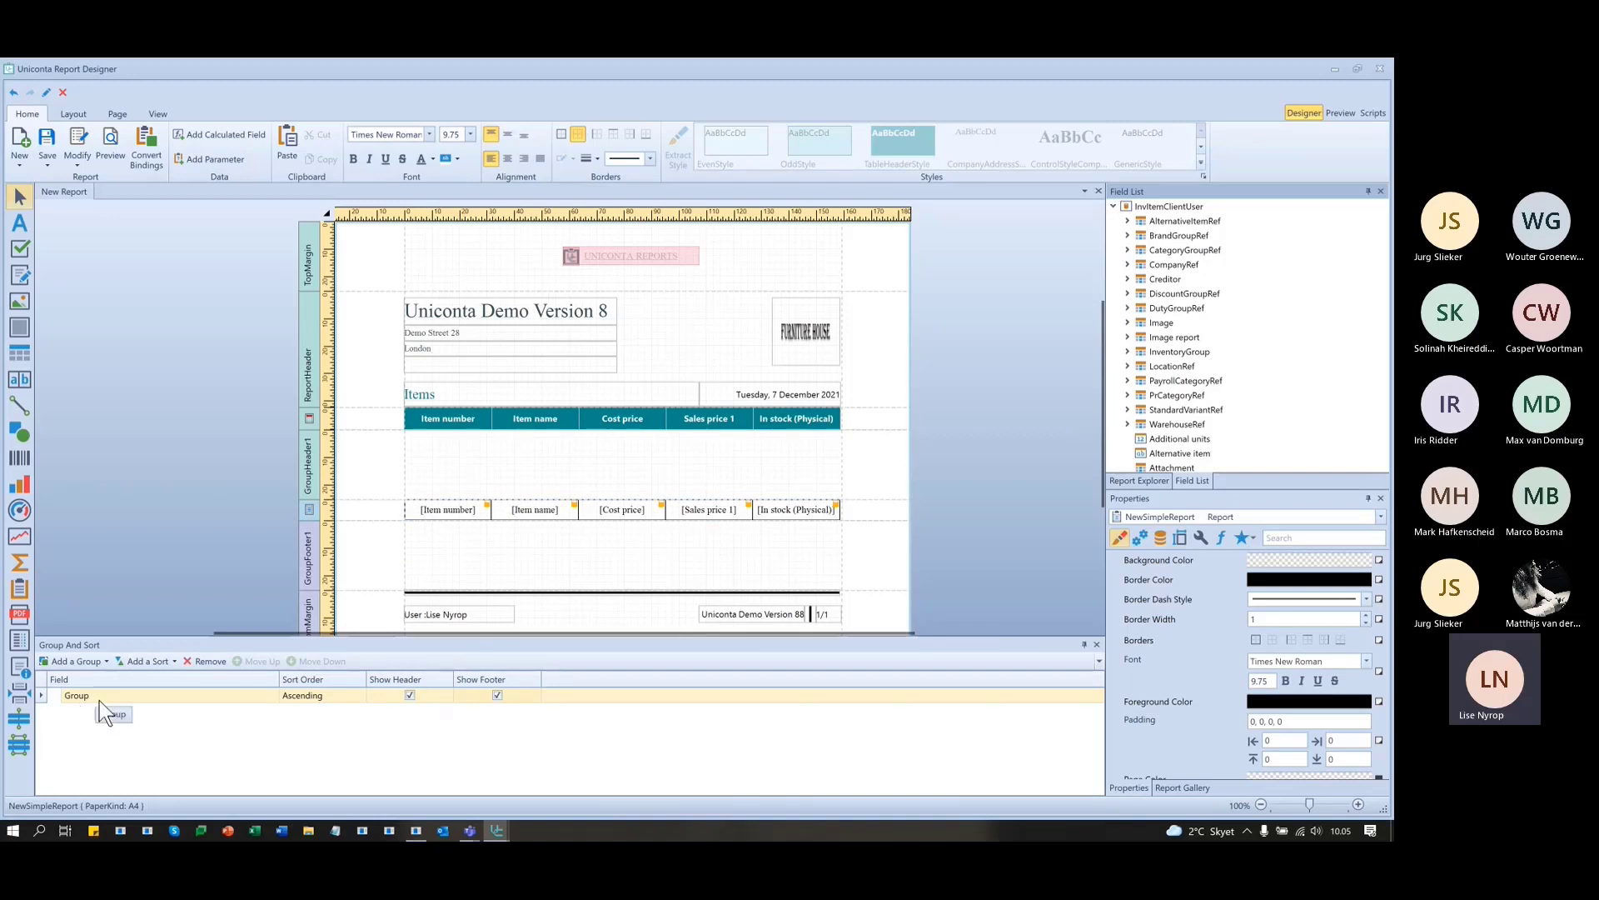
pyautogui.scroll(-6, 1216, 373)
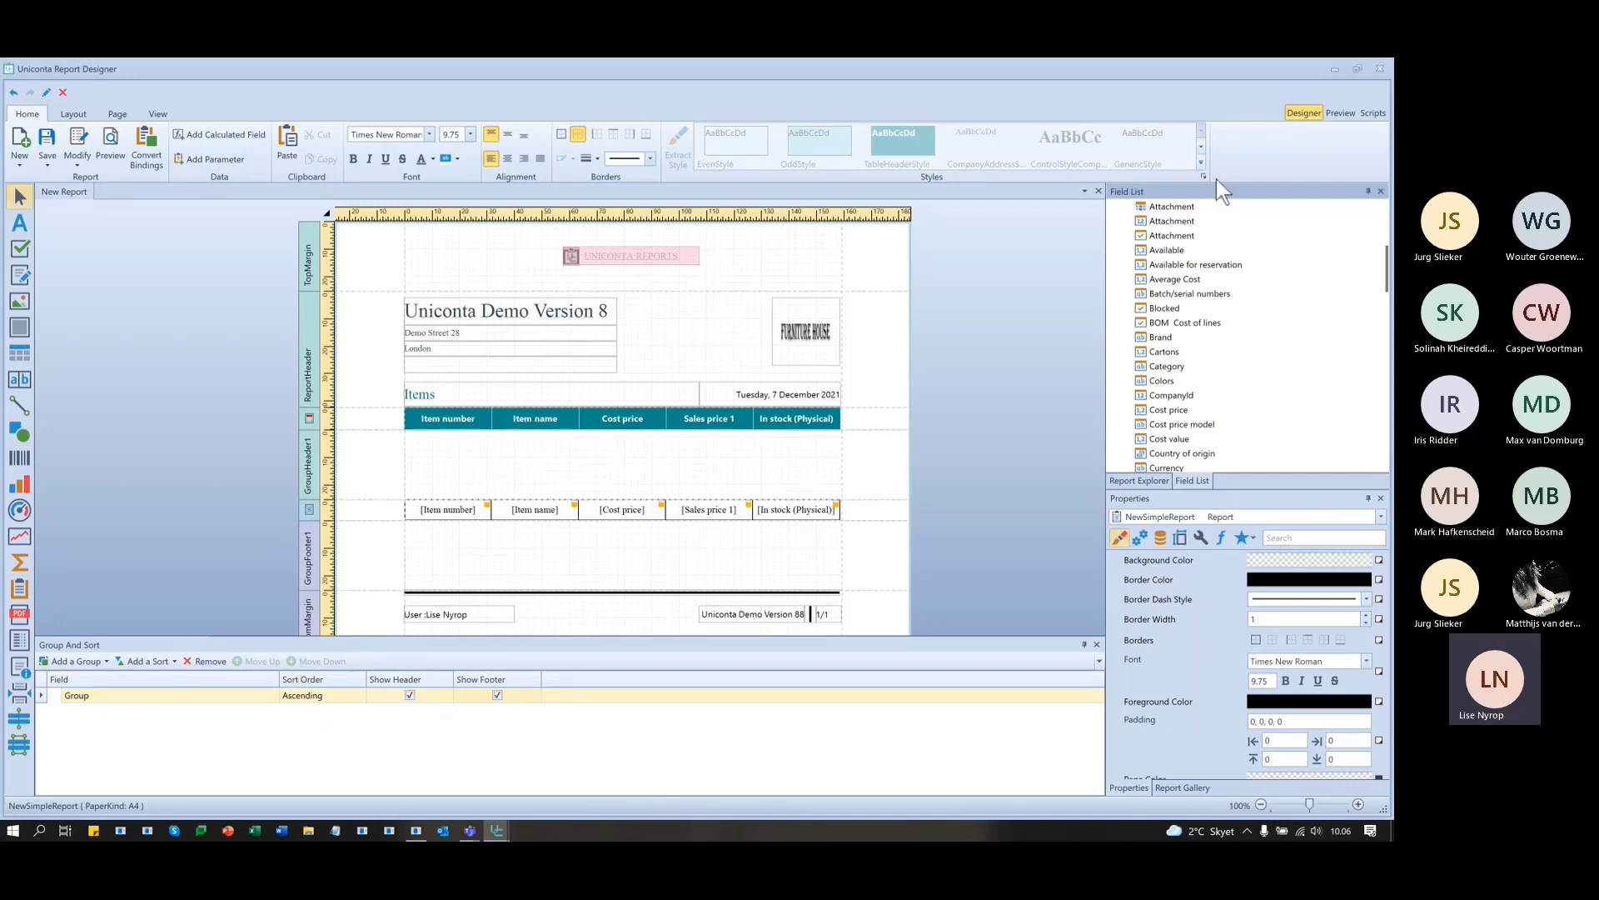
pyautogui.scroll(-4, 1187, 328)
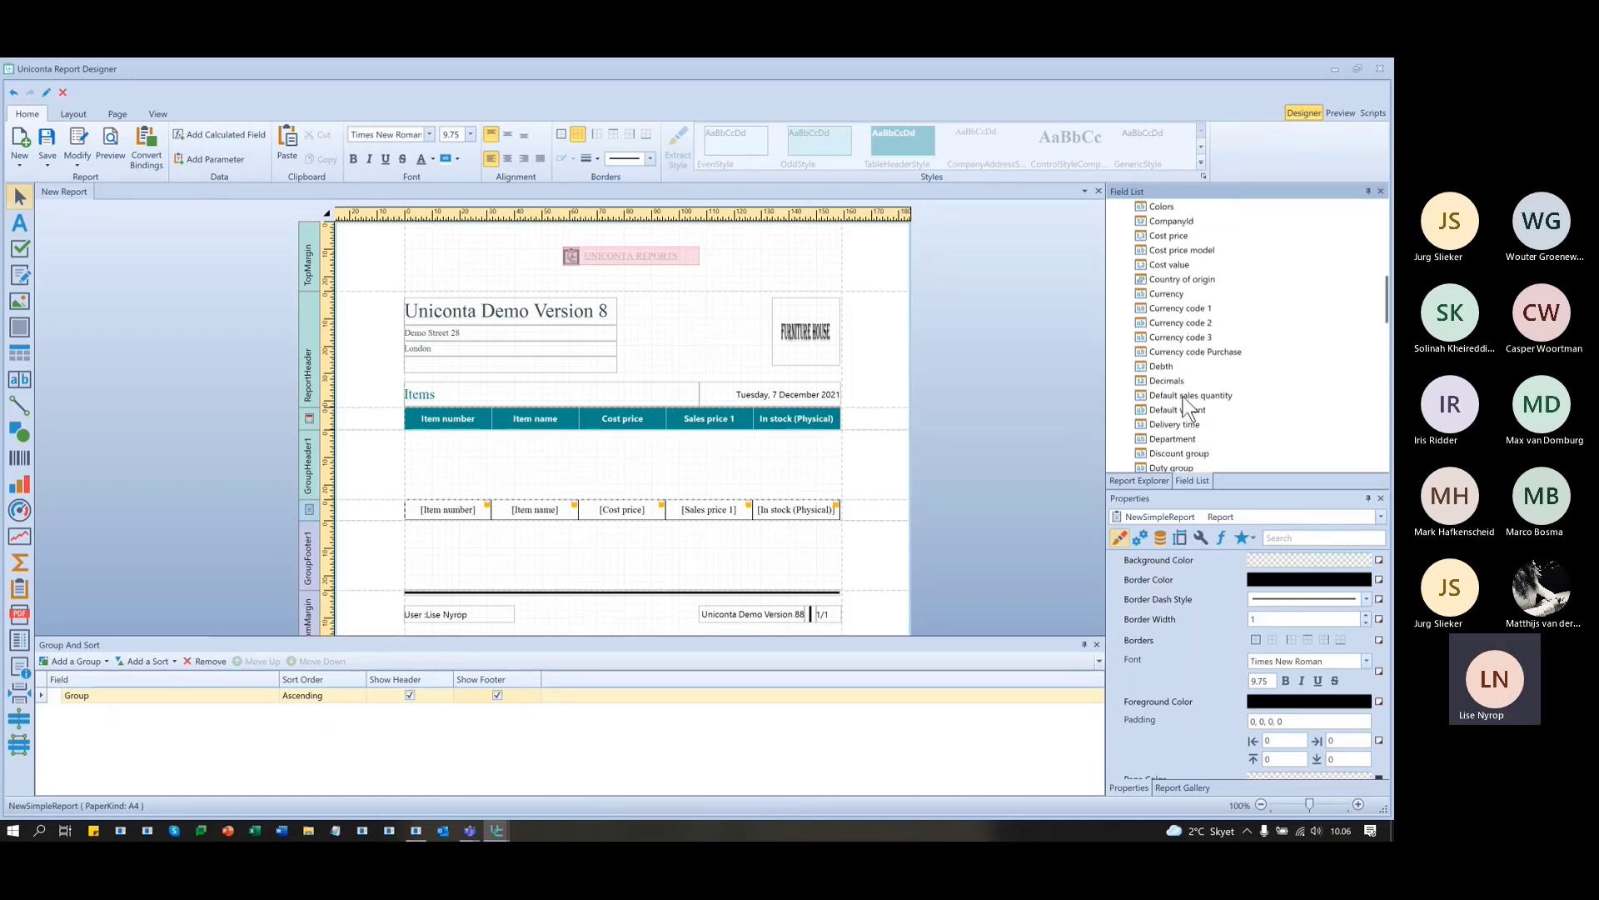
pyautogui.scroll(-3, 1191, 376)
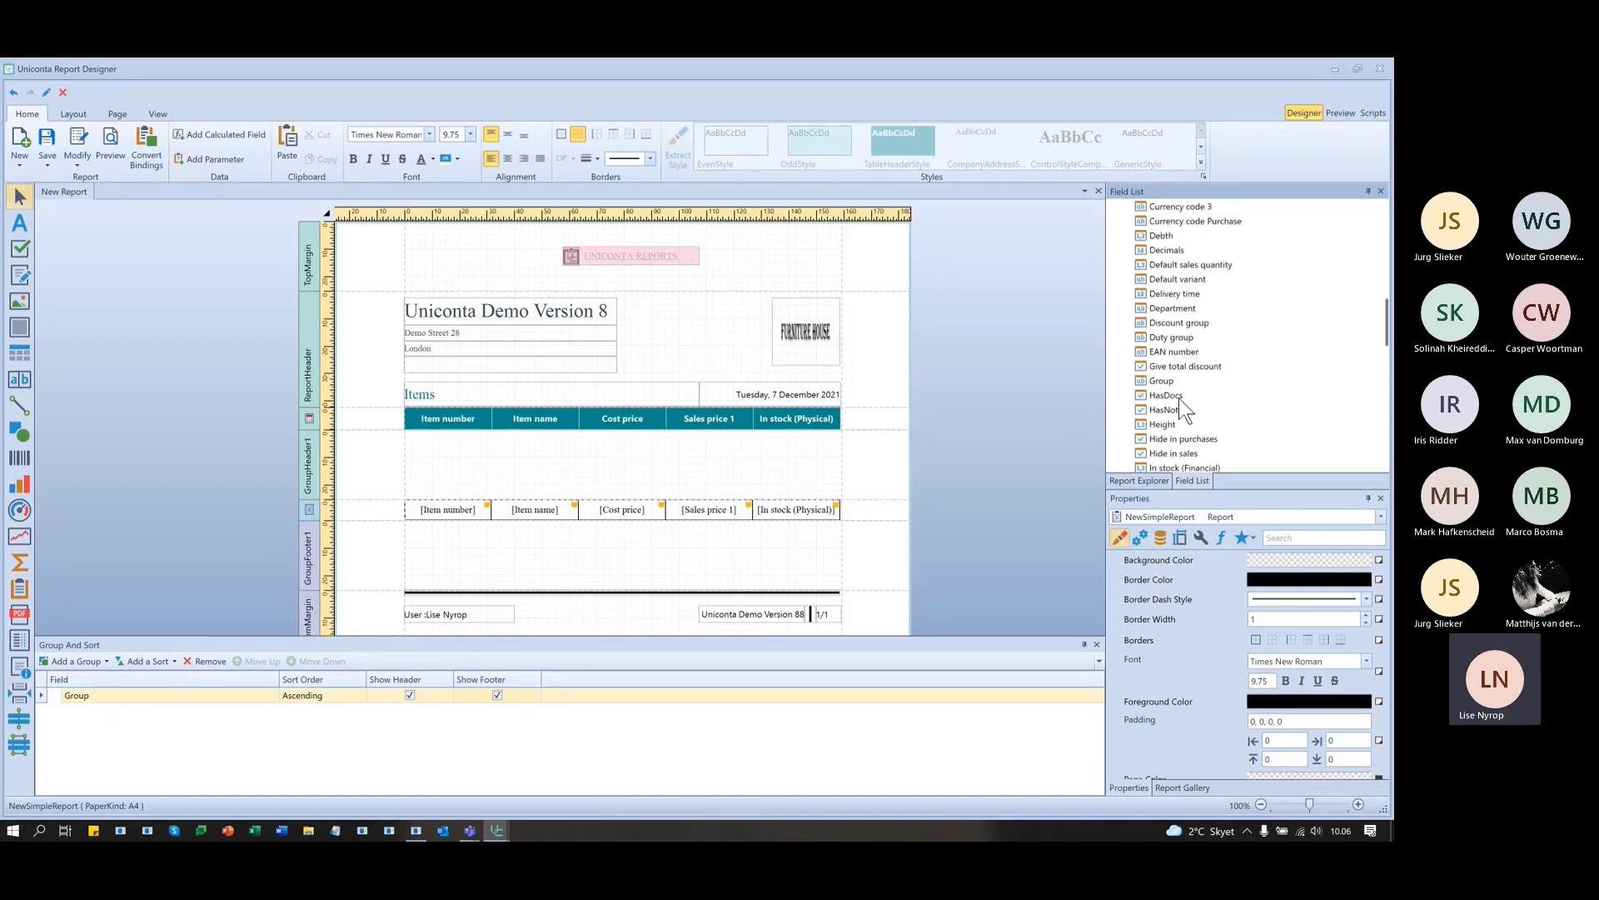
pyautogui.moveTo(1161, 381); pyautogui.dragTo(474, 476)
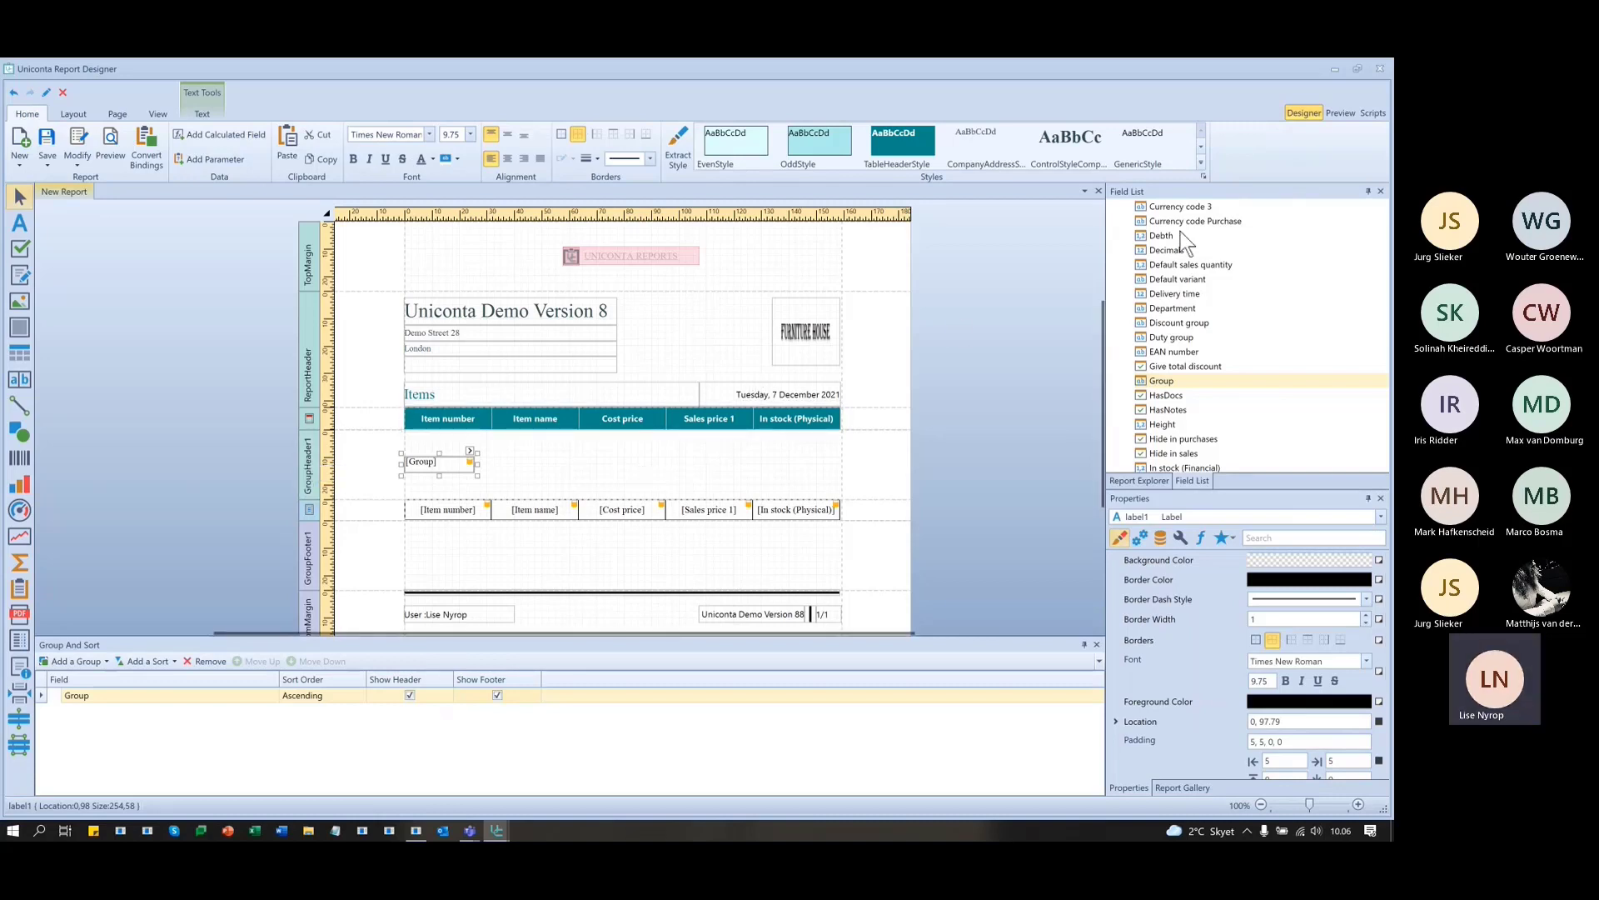
# - Preview all four pages showing items under group codes like Duty, Freight and GrpElectro
pyautogui.click(1341, 113)
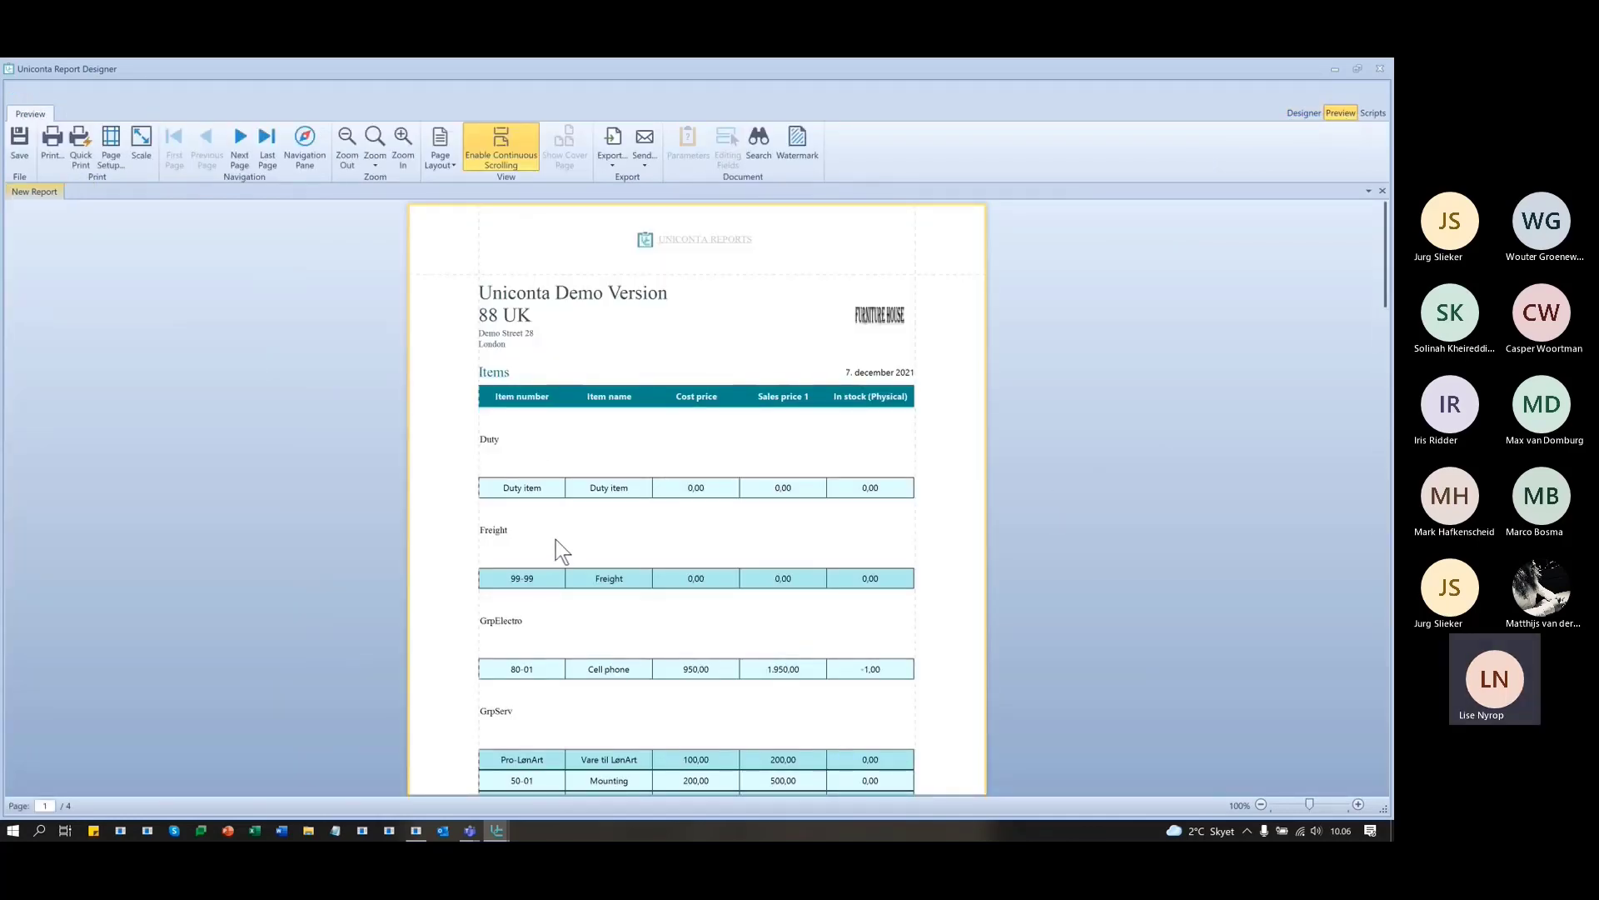
pyautogui.scroll(-3, 556, 538)
pyautogui.scroll(-2, 579, 532)
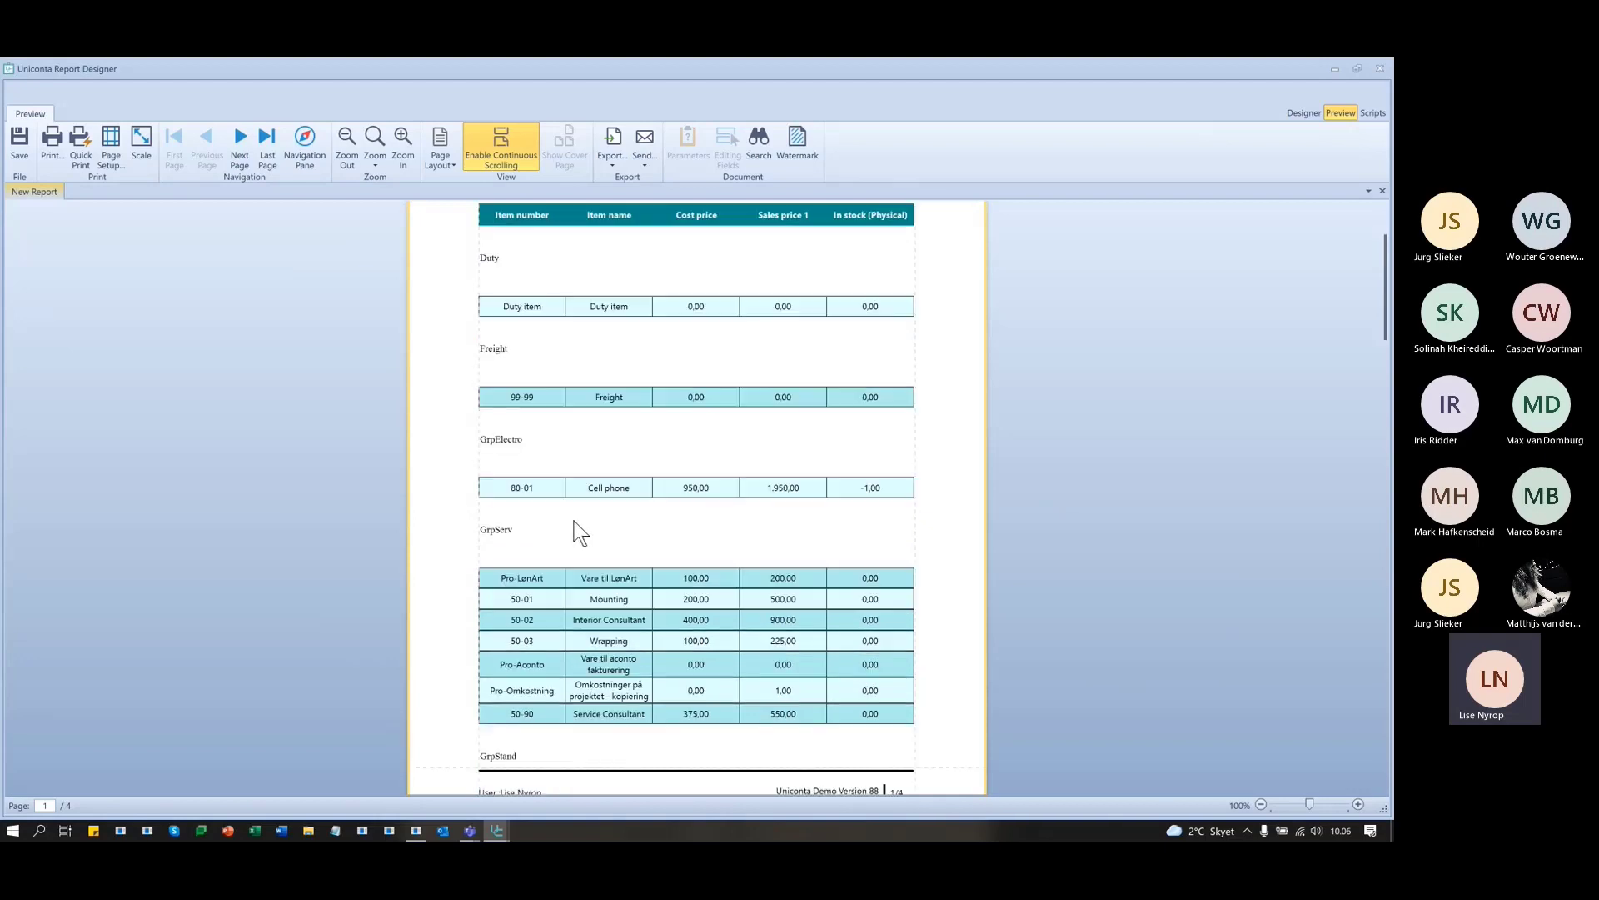
pyautogui.scroll(-3, 557, 523)
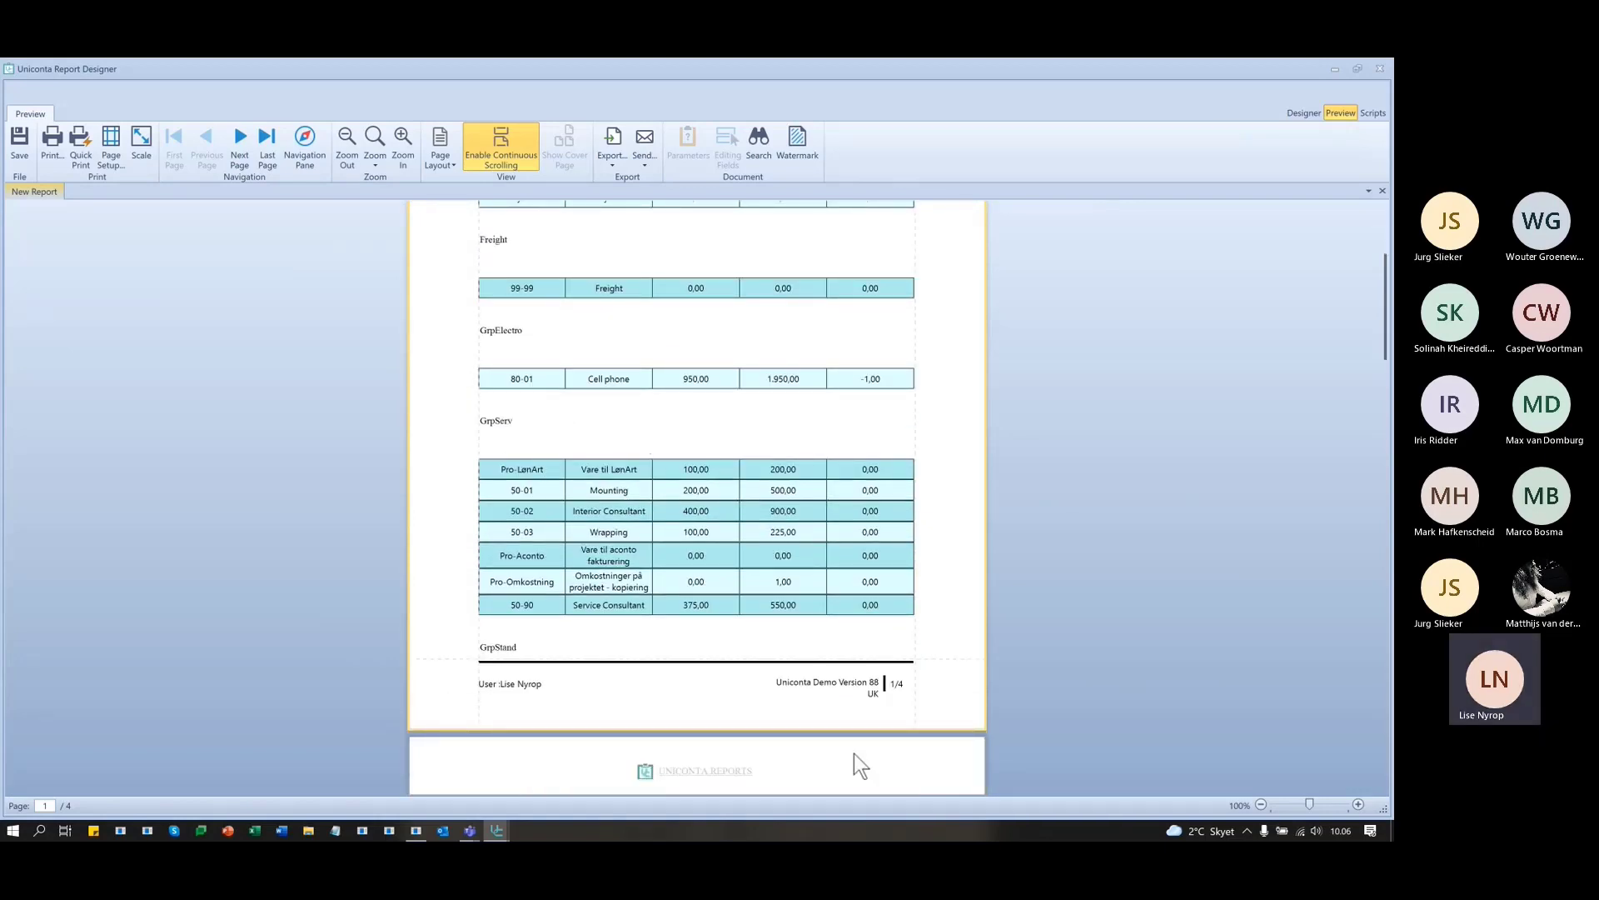
pyautogui.scroll(-3, 526, 658)
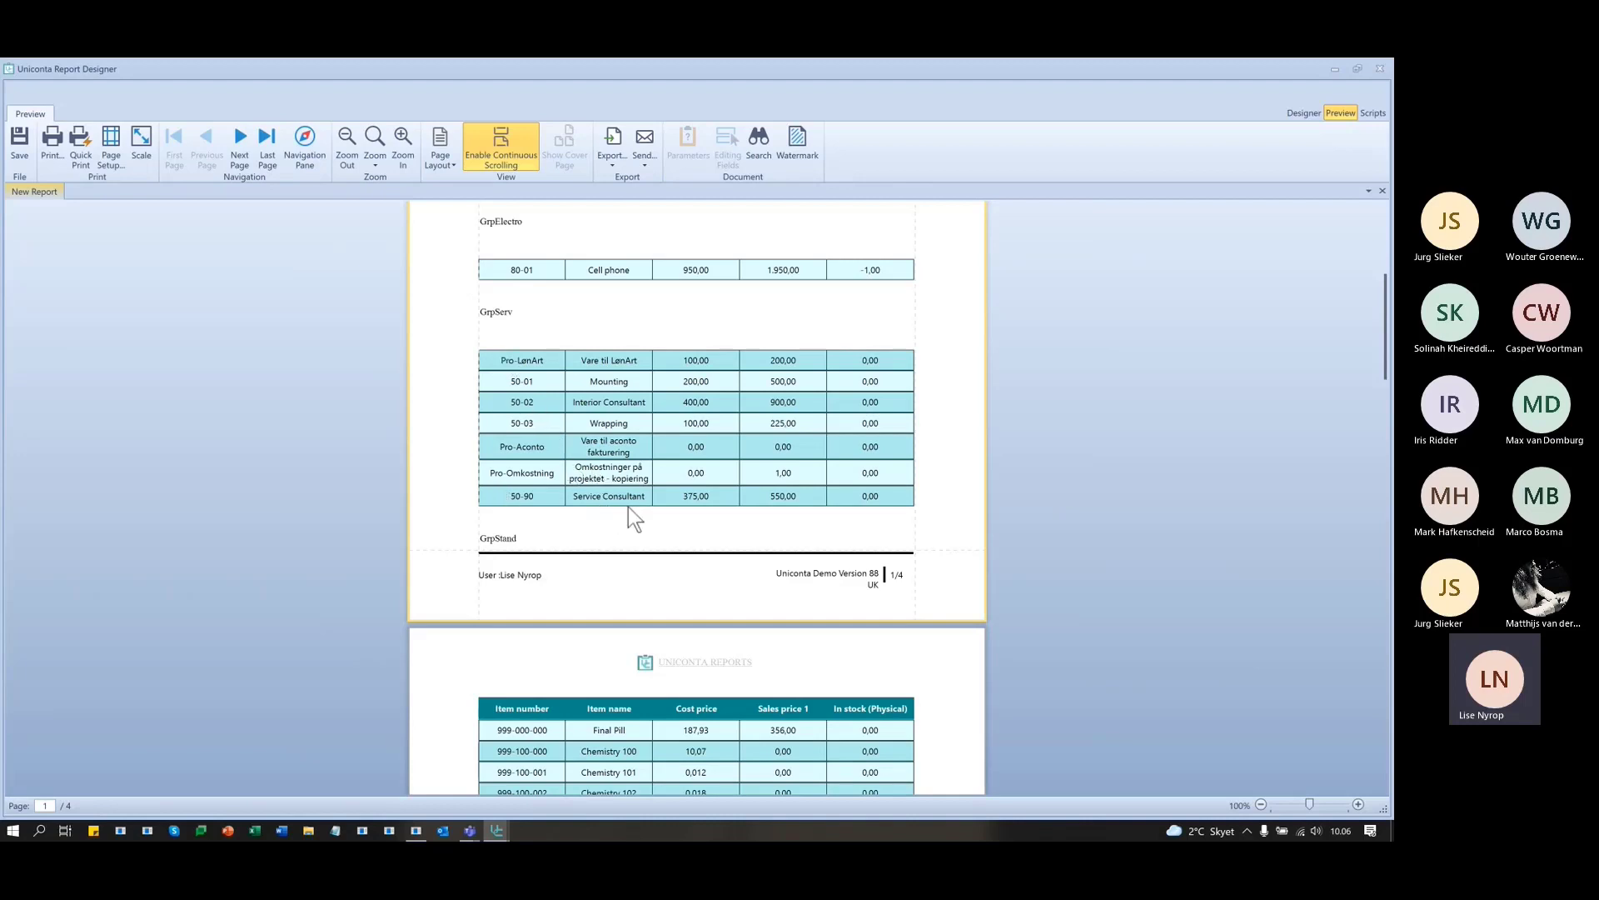
pyautogui.scroll(-5, 628, 506)
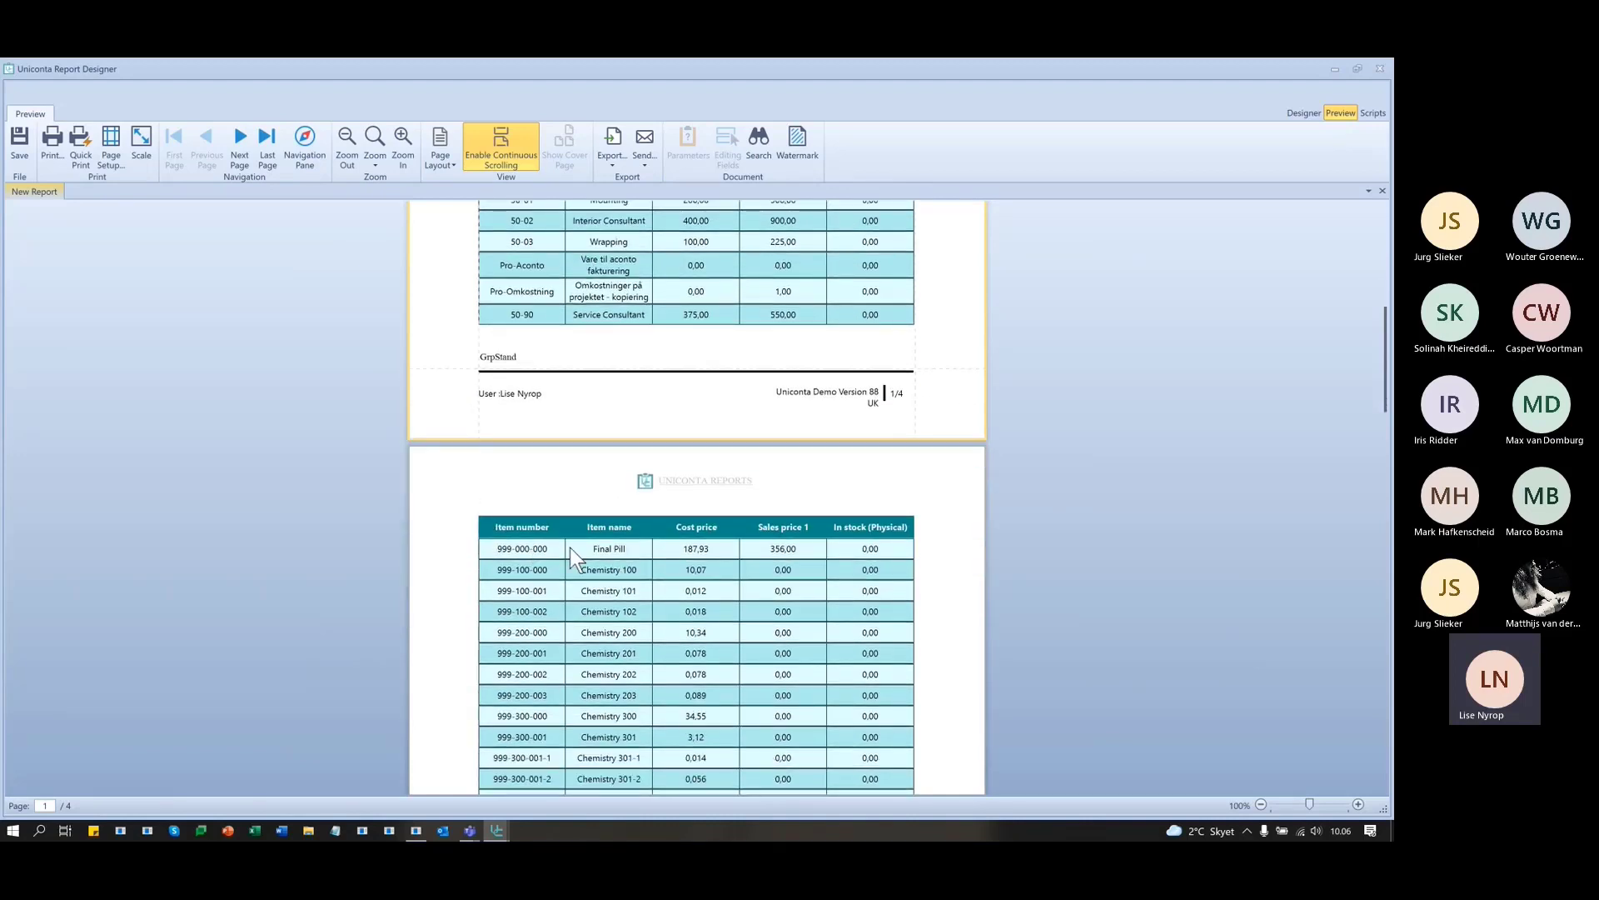
pyautogui.scroll(-15, 572, 556)
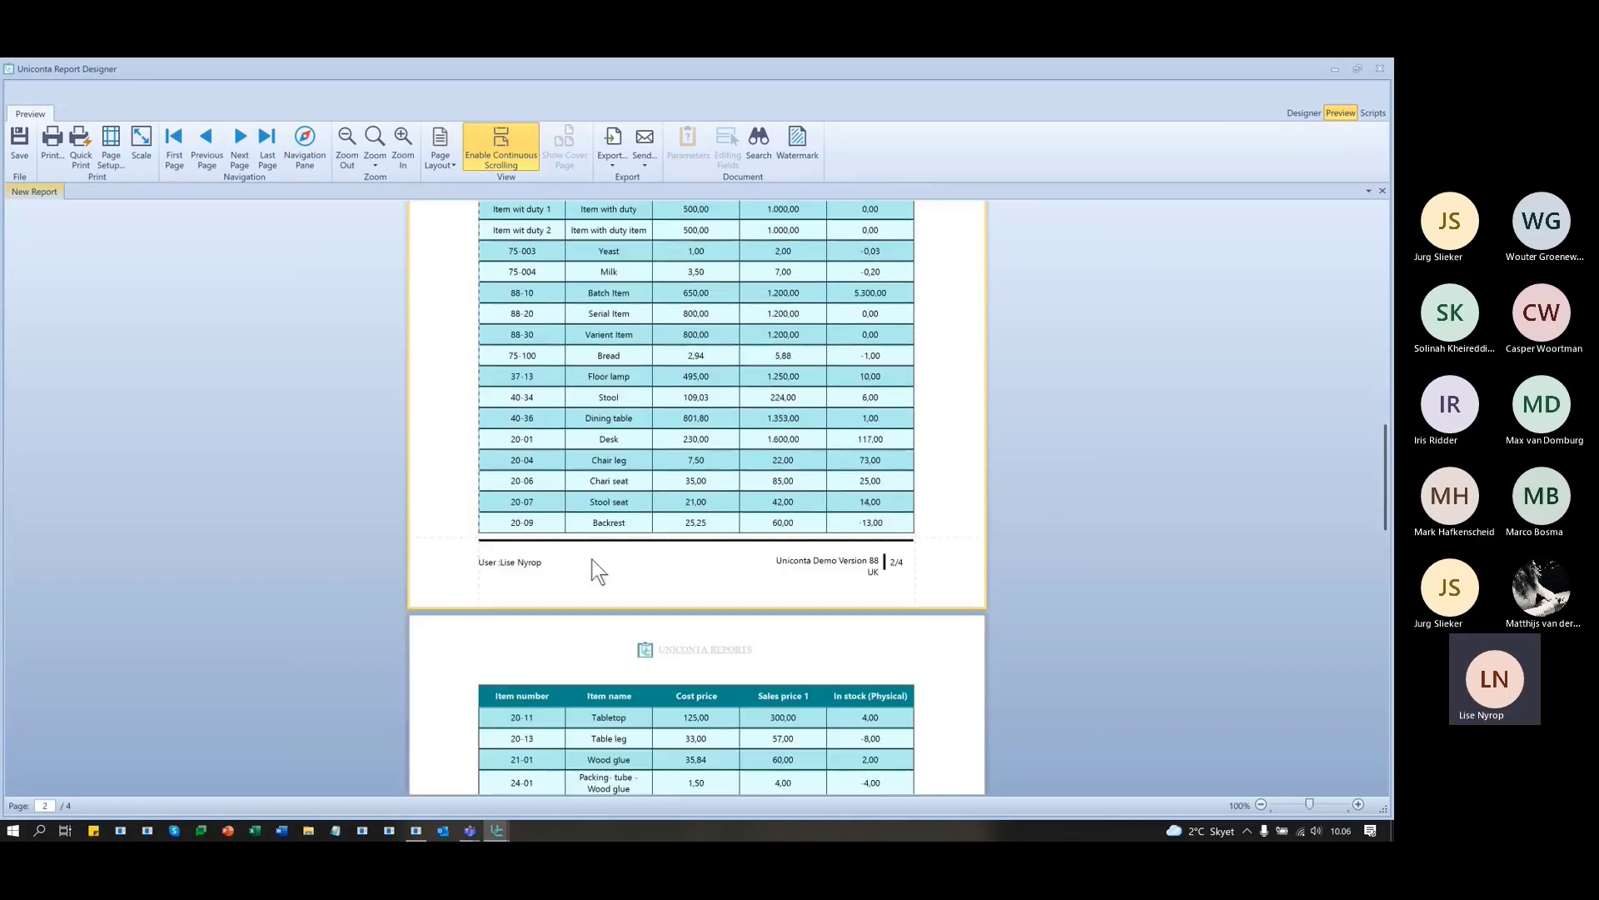
pyautogui.scroll(-12, 592, 560)
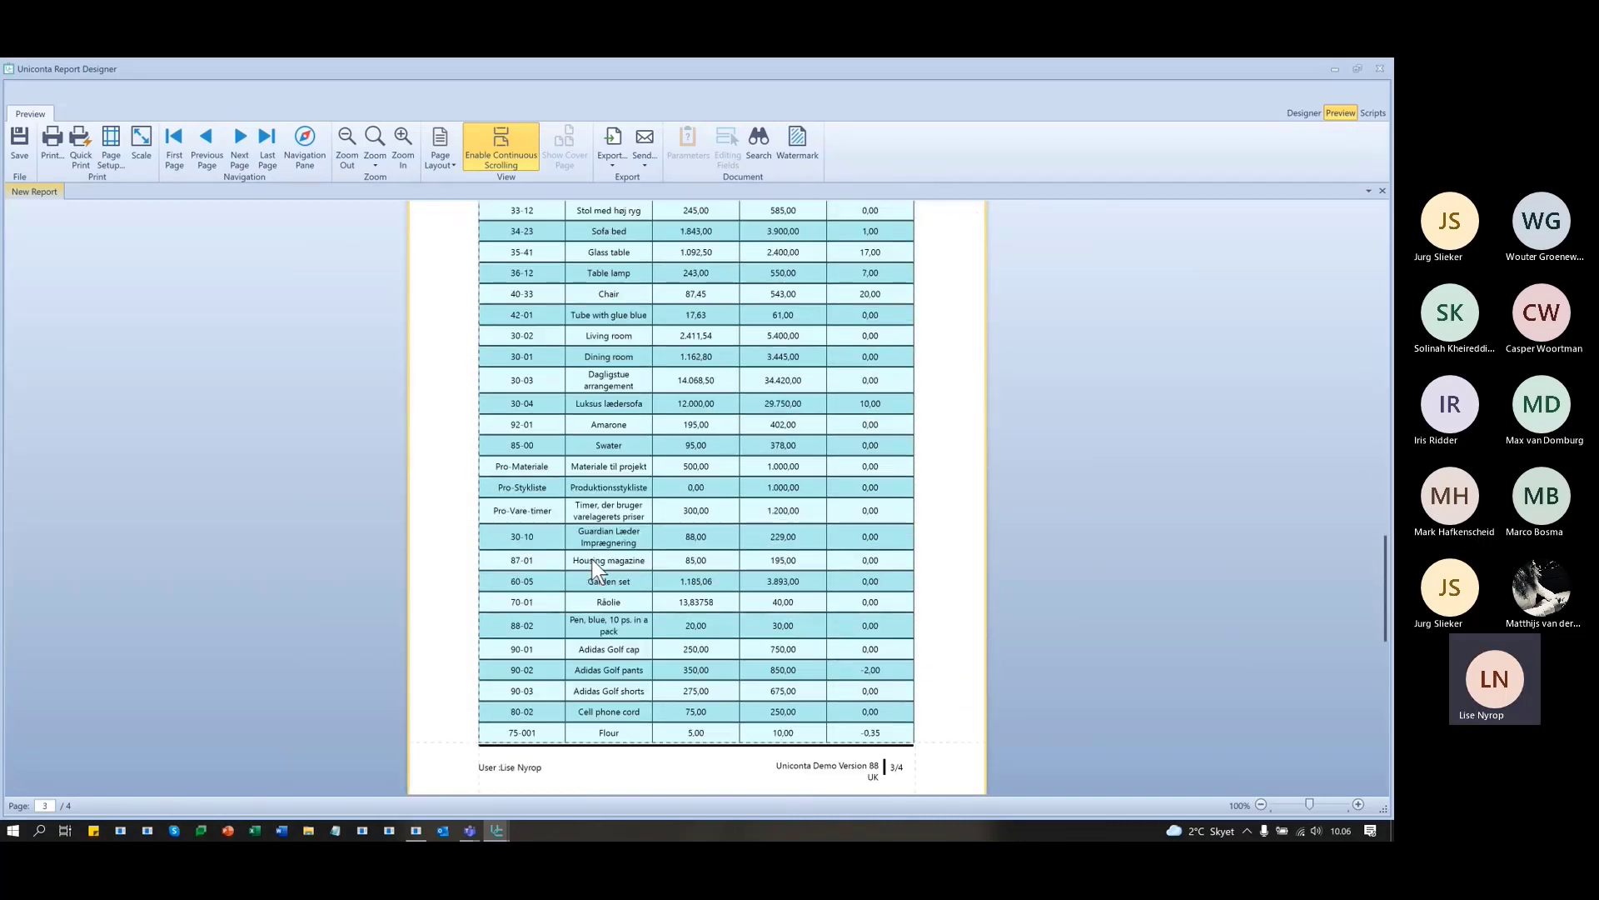
pyautogui.scroll(-12, 591, 559)
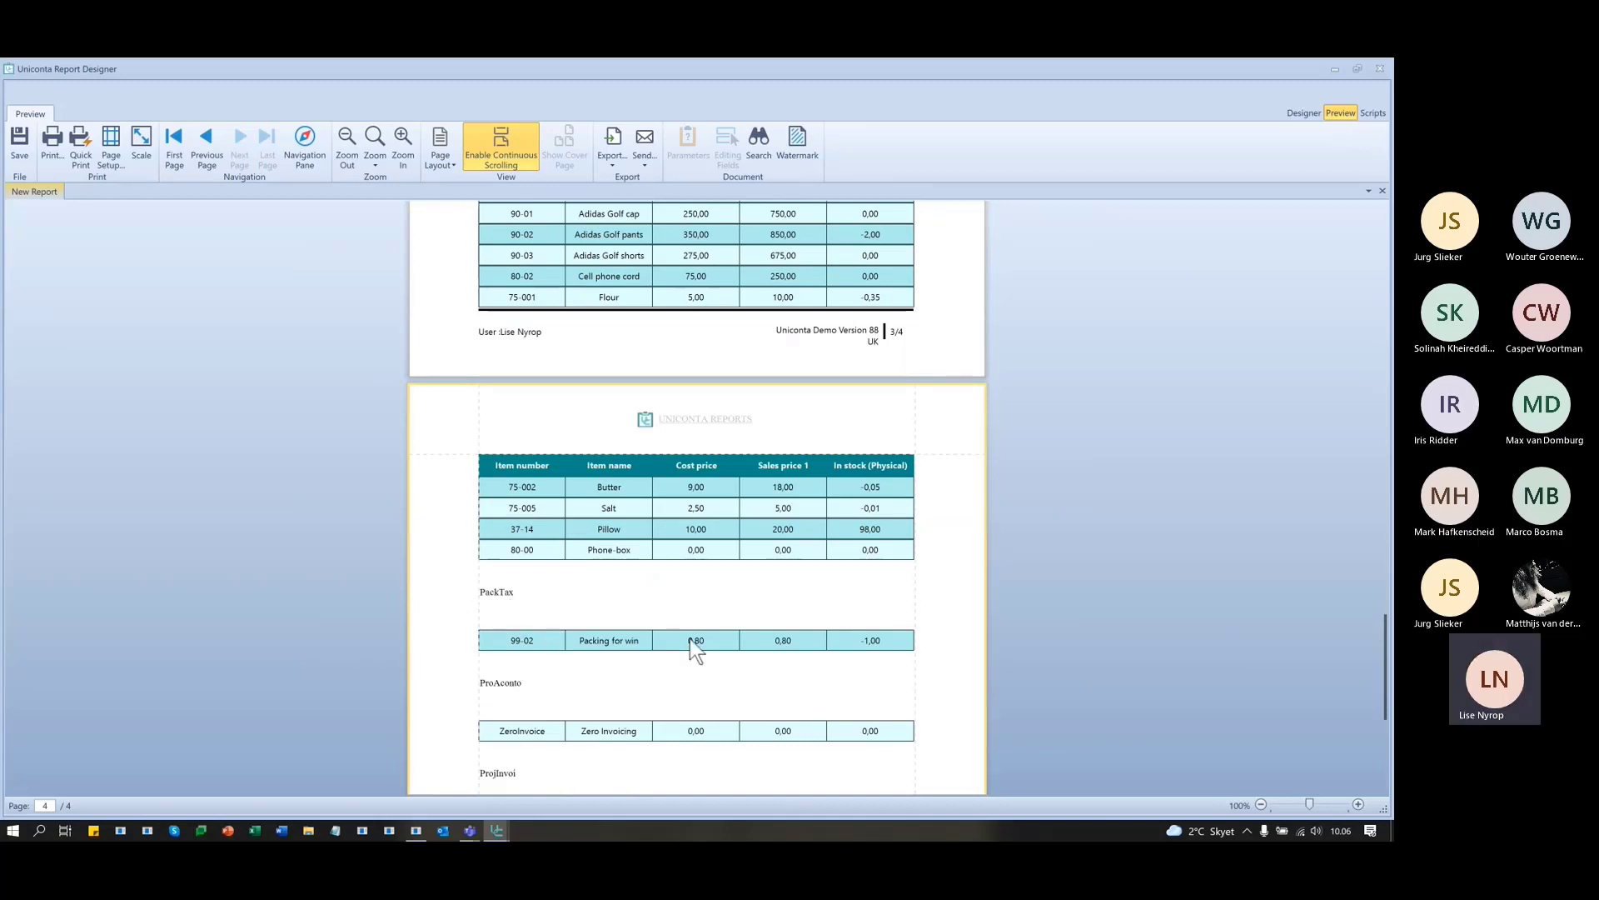
pyautogui.scroll(-1, 837, 667)
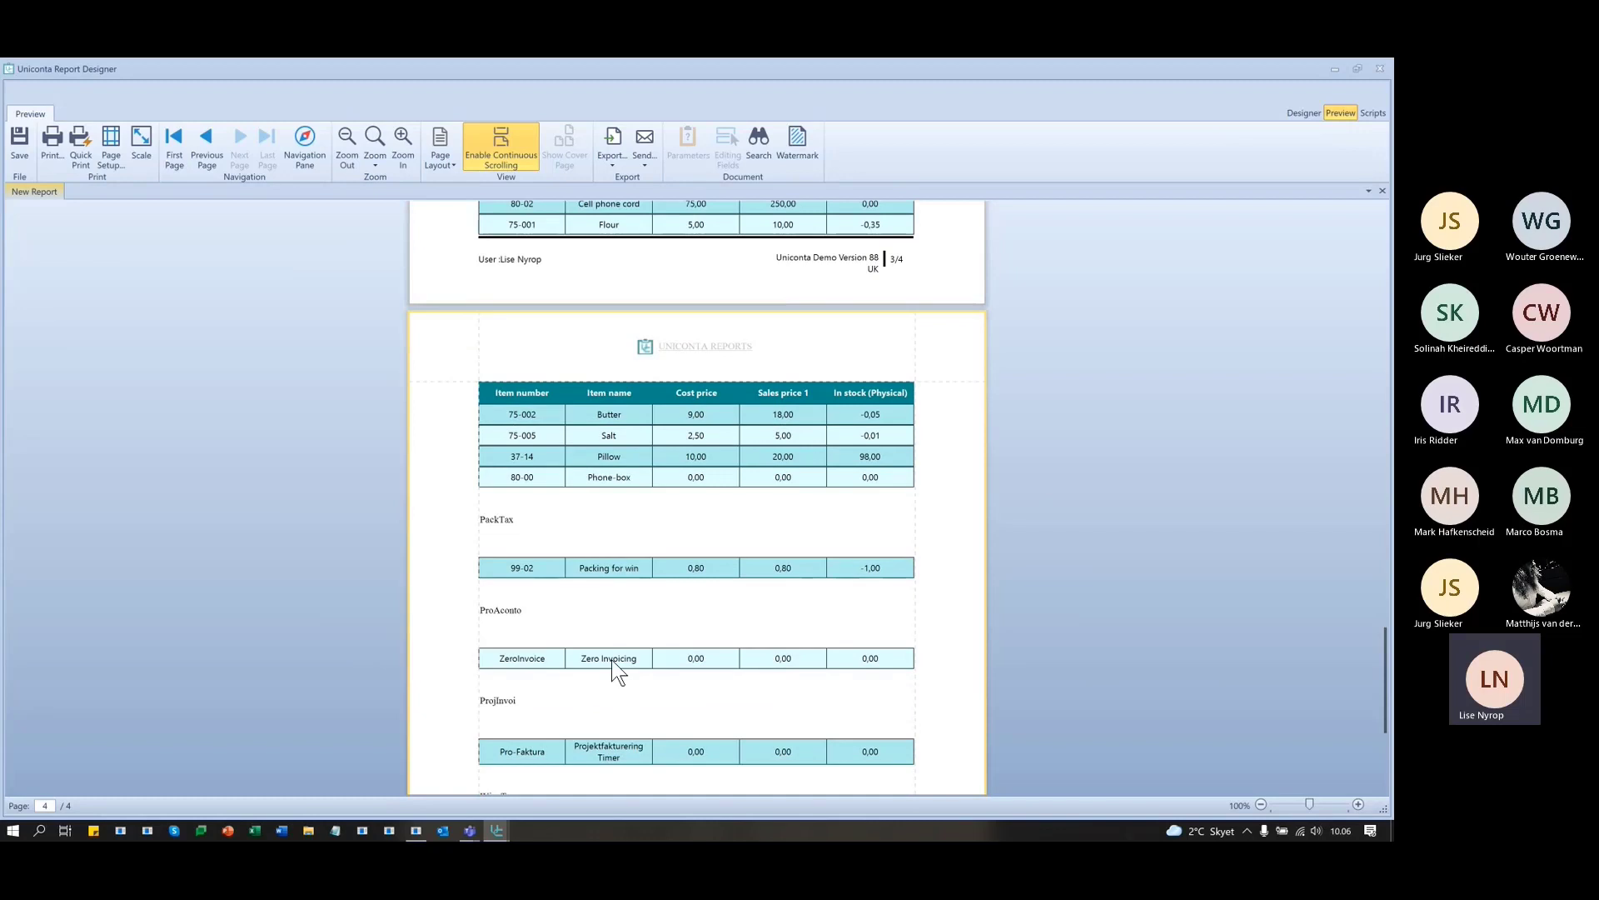
pyautogui.scroll(-2, 535, 627)
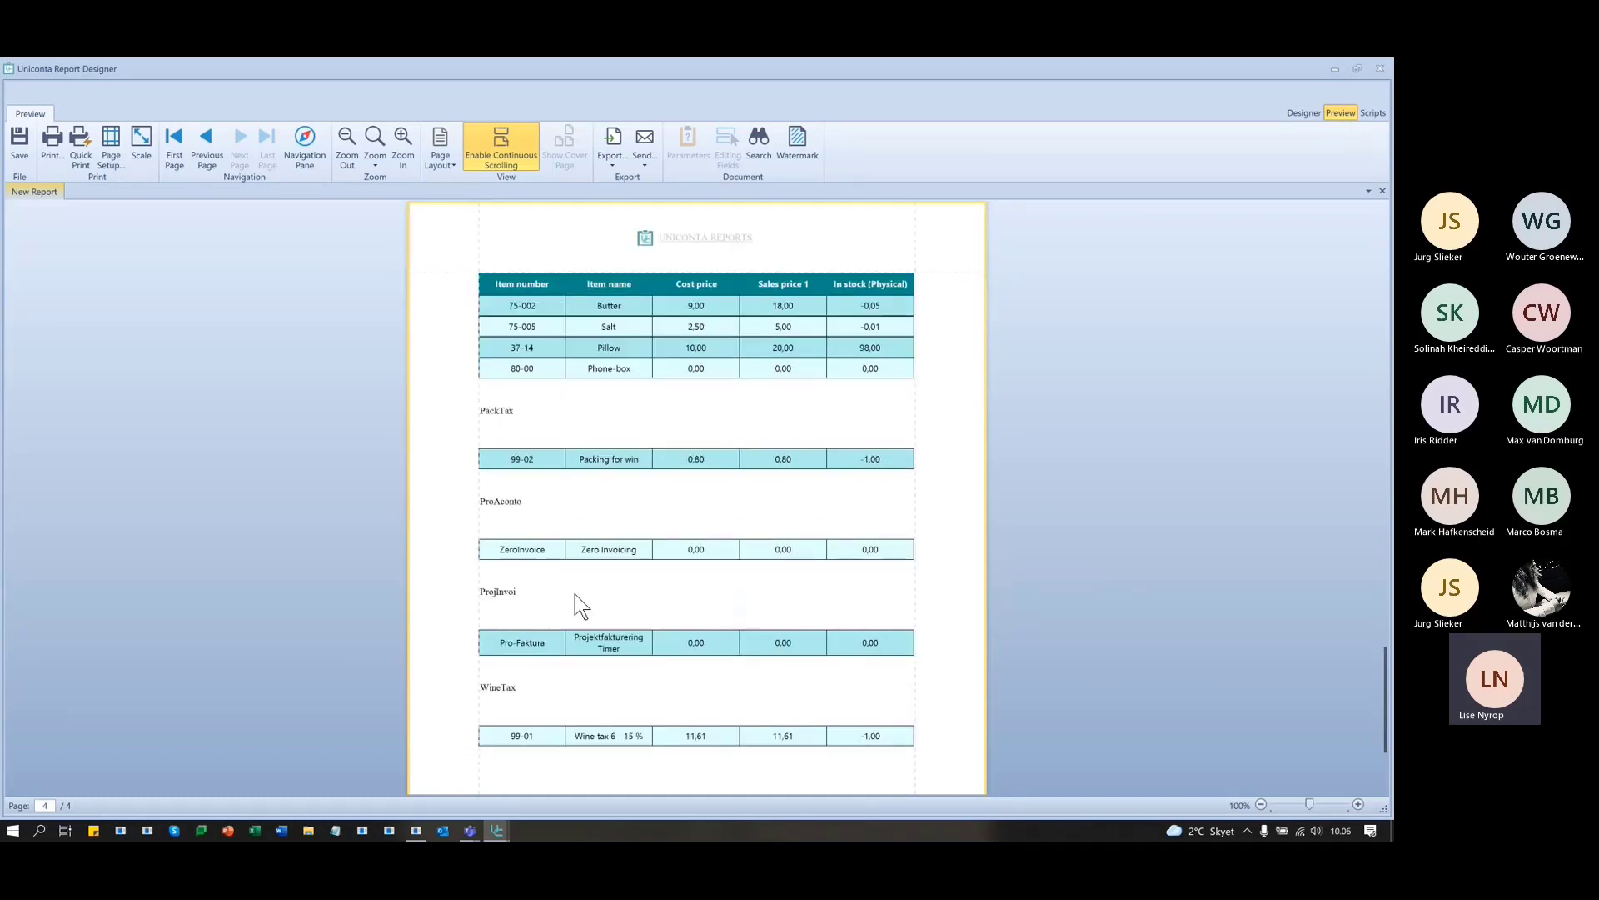
pyautogui.scroll(-2, 724, 648)
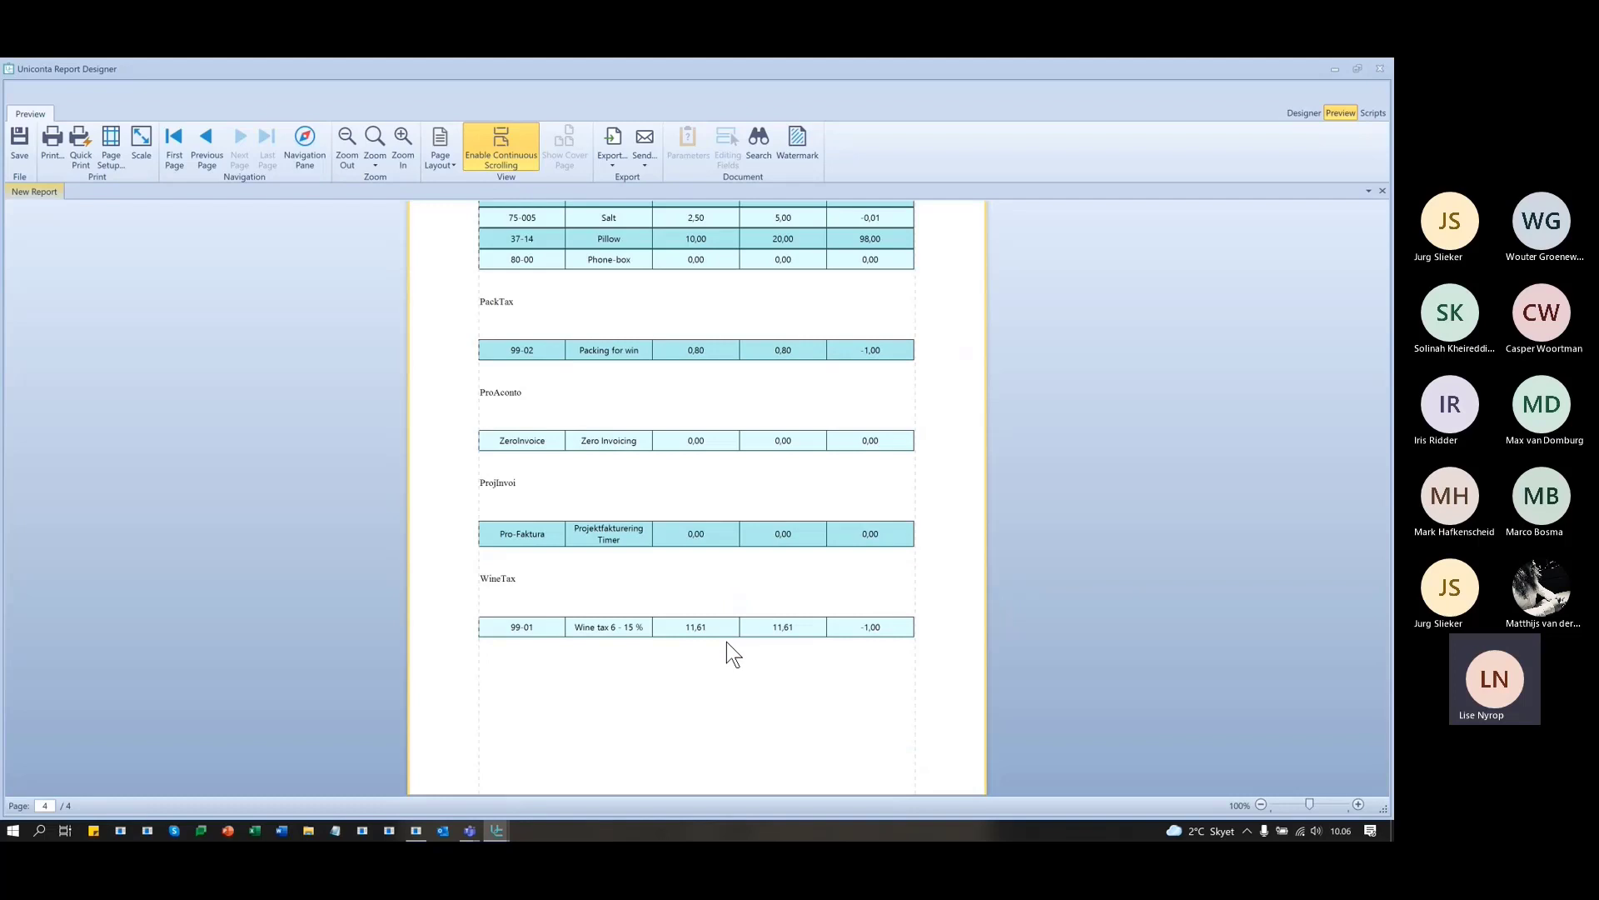
pyautogui.scroll(10, 623, 610)
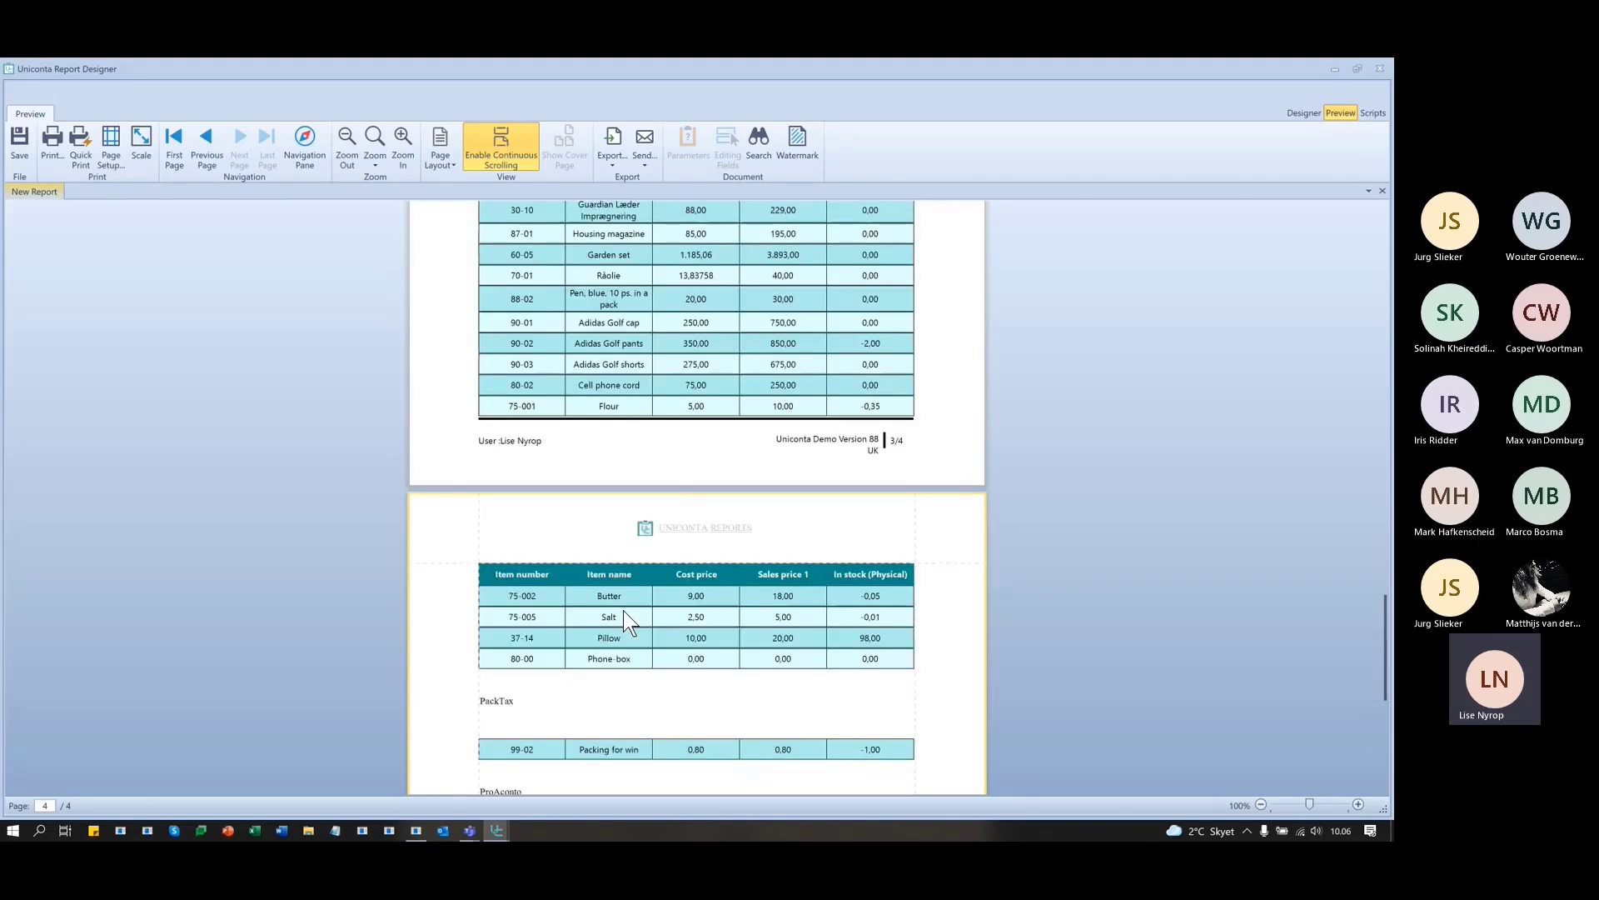
pyautogui.scroll(15, 625, 612)
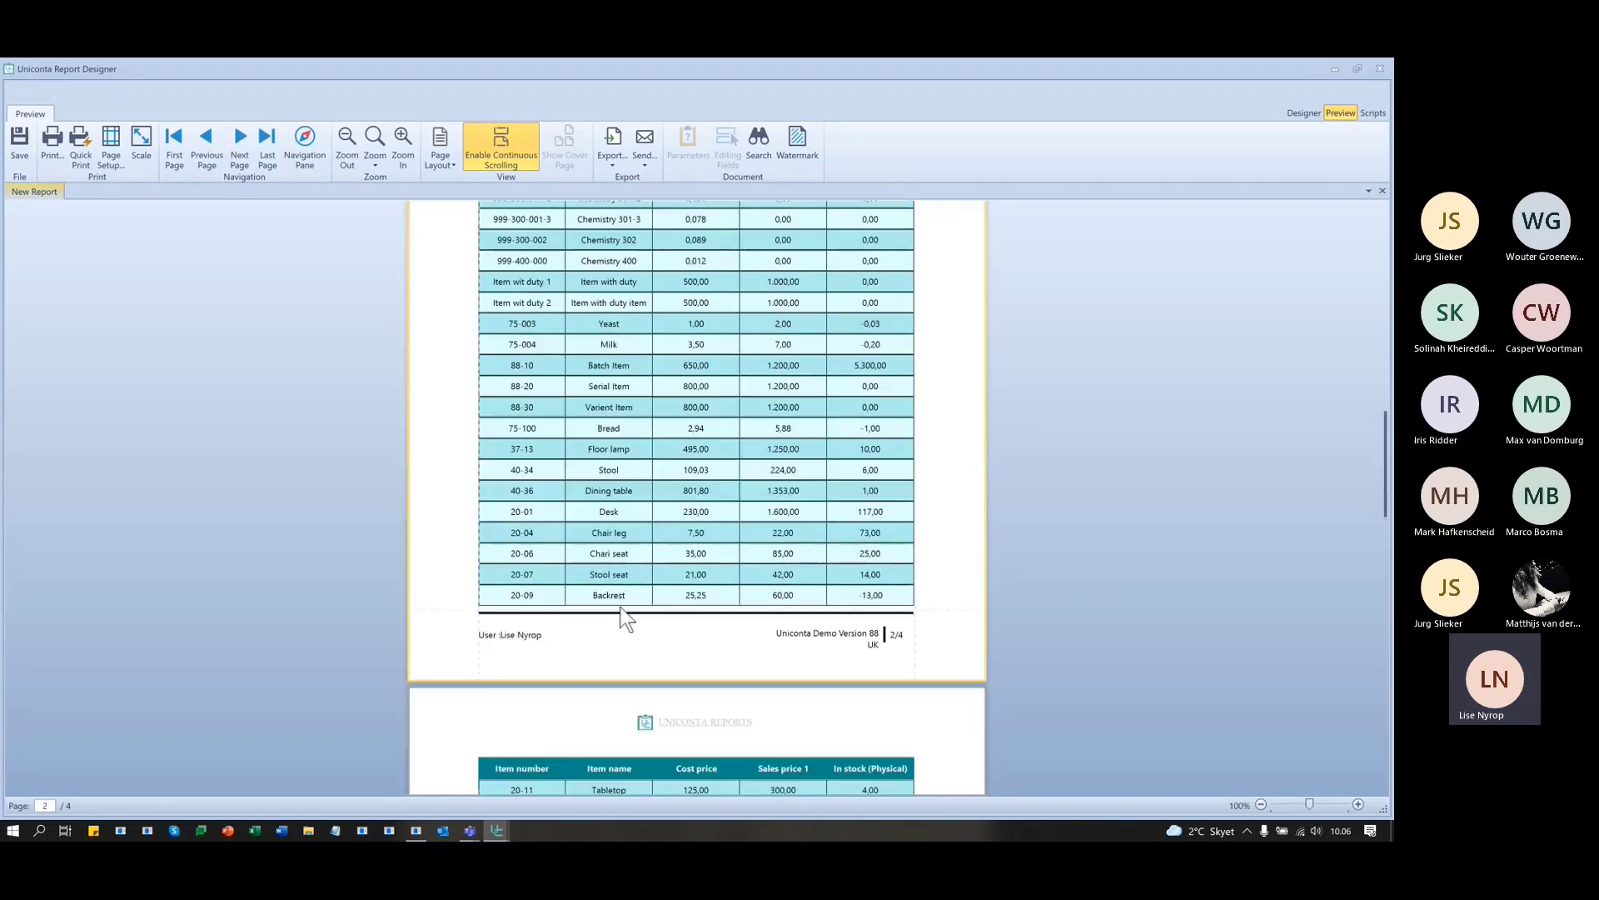
pyautogui.scroll(15, 619, 606)
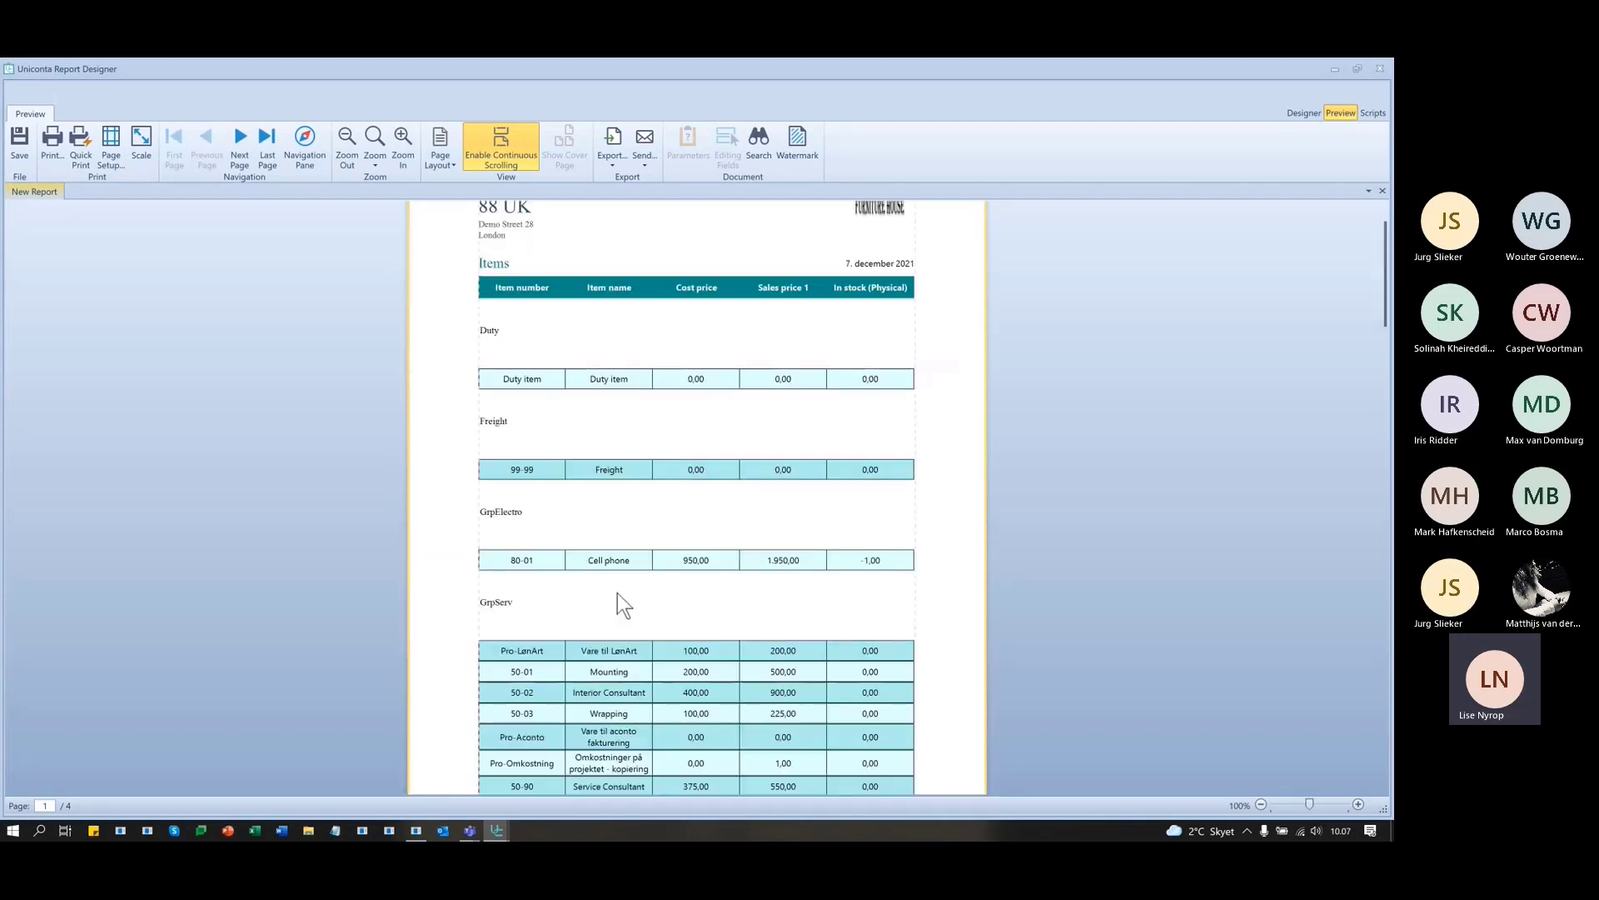
pyautogui.scroll(1, 609, 429)
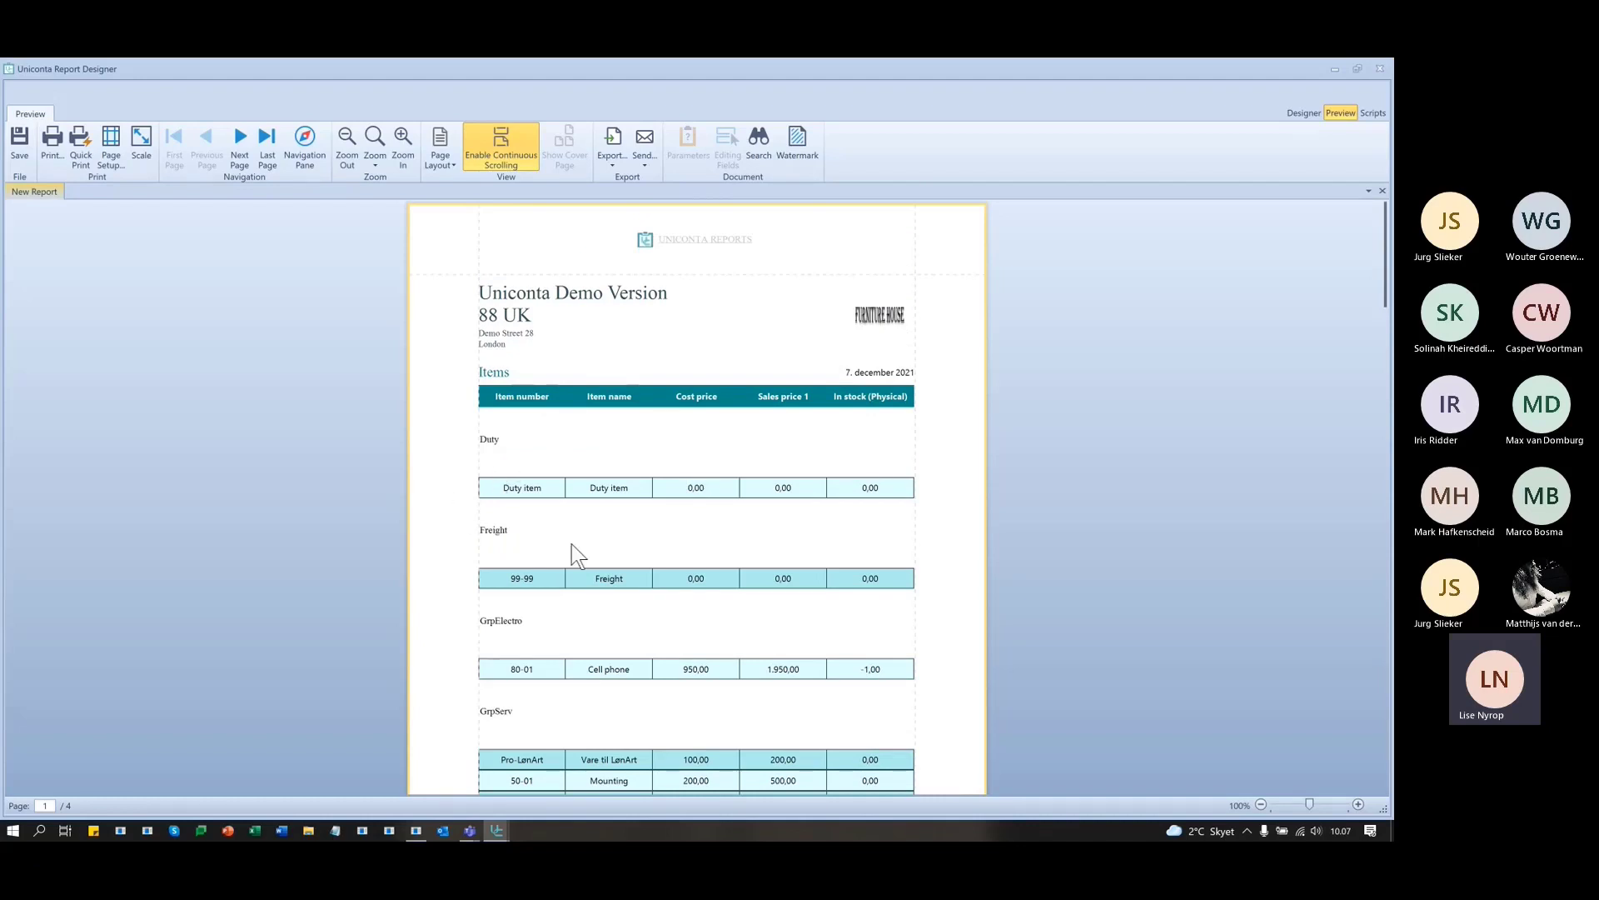
pyautogui.scroll(-1, 807, 638)
pyautogui.scroll(1, 807, 638)
# - Put InventoryGroup's Name in the group header and preview headings like Electronic equipment
pyautogui.click(1301, 113)
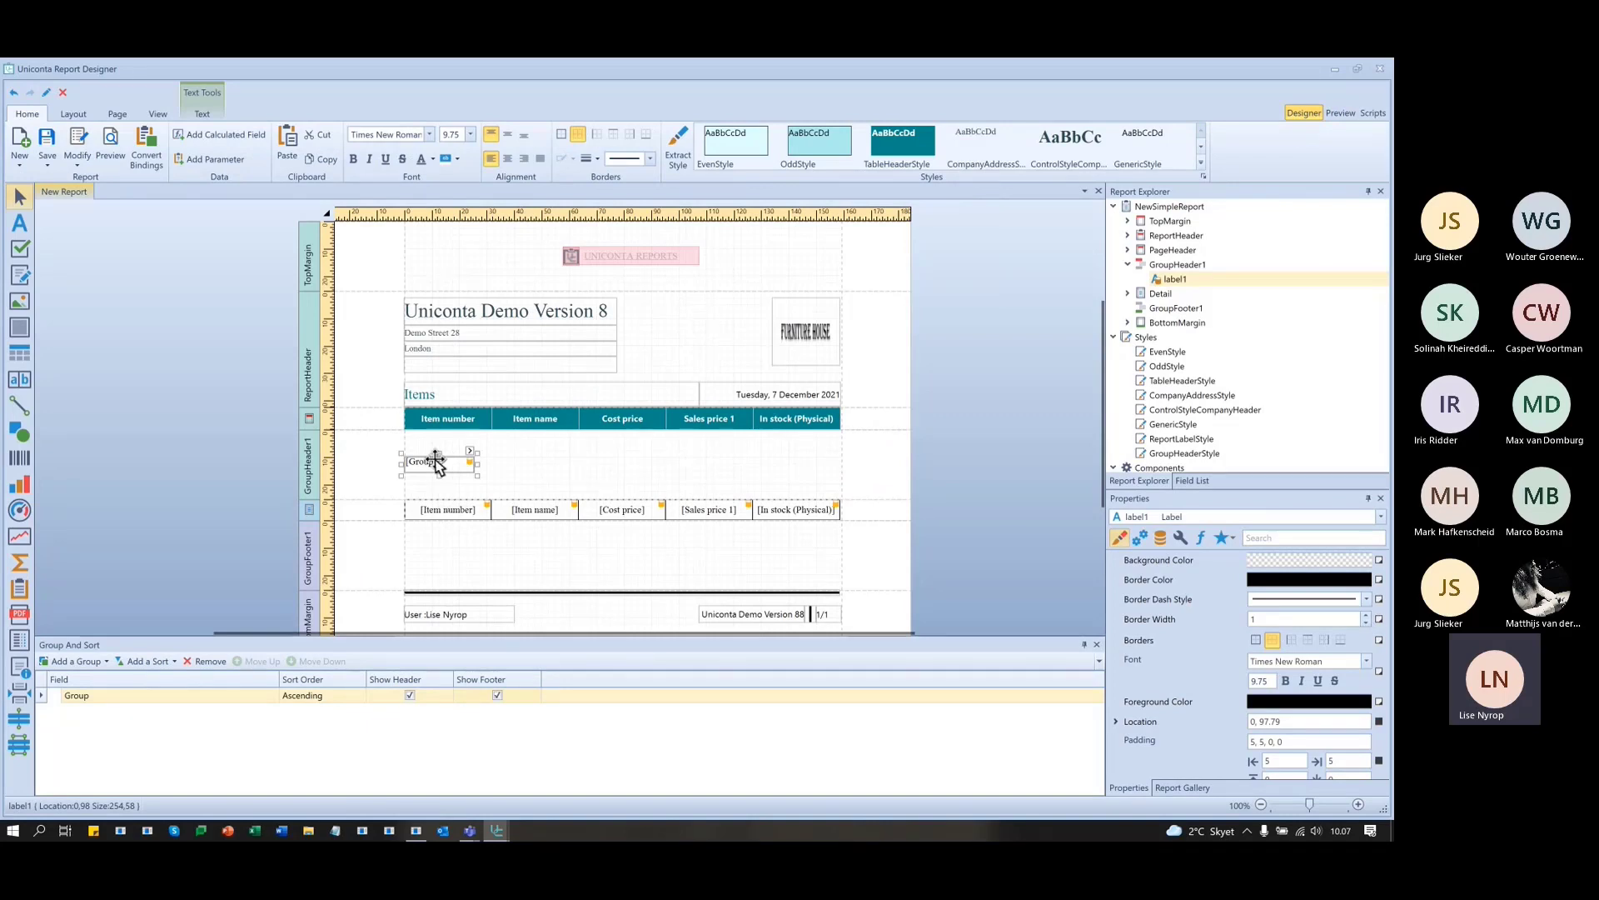
pyautogui.click(1202, 479)
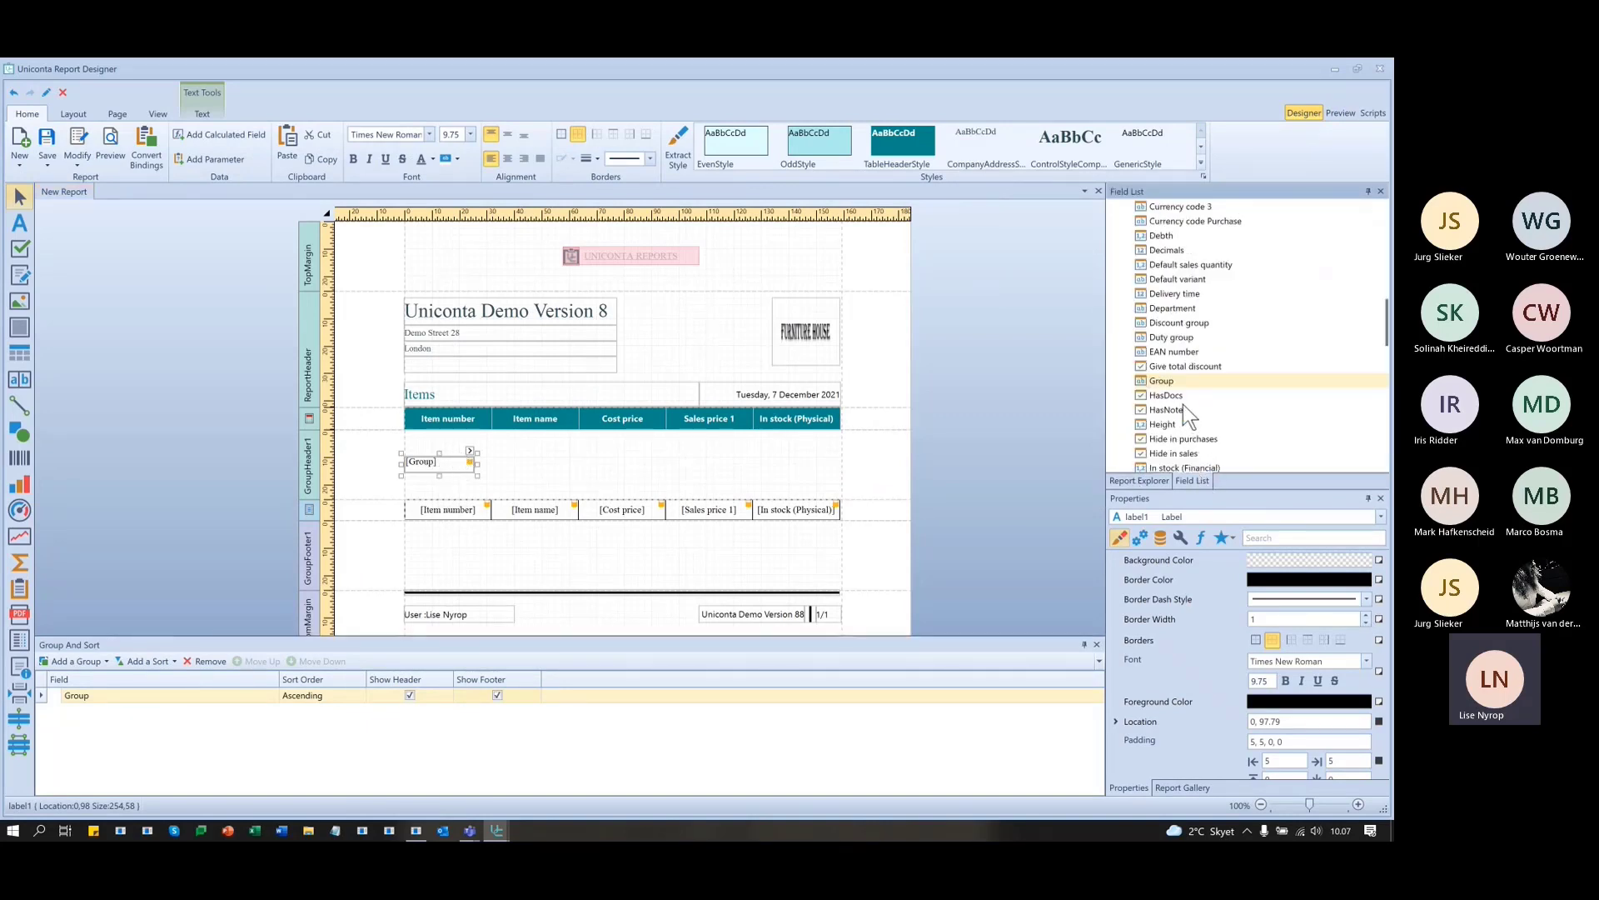
pyautogui.scroll(10, 1223, 378)
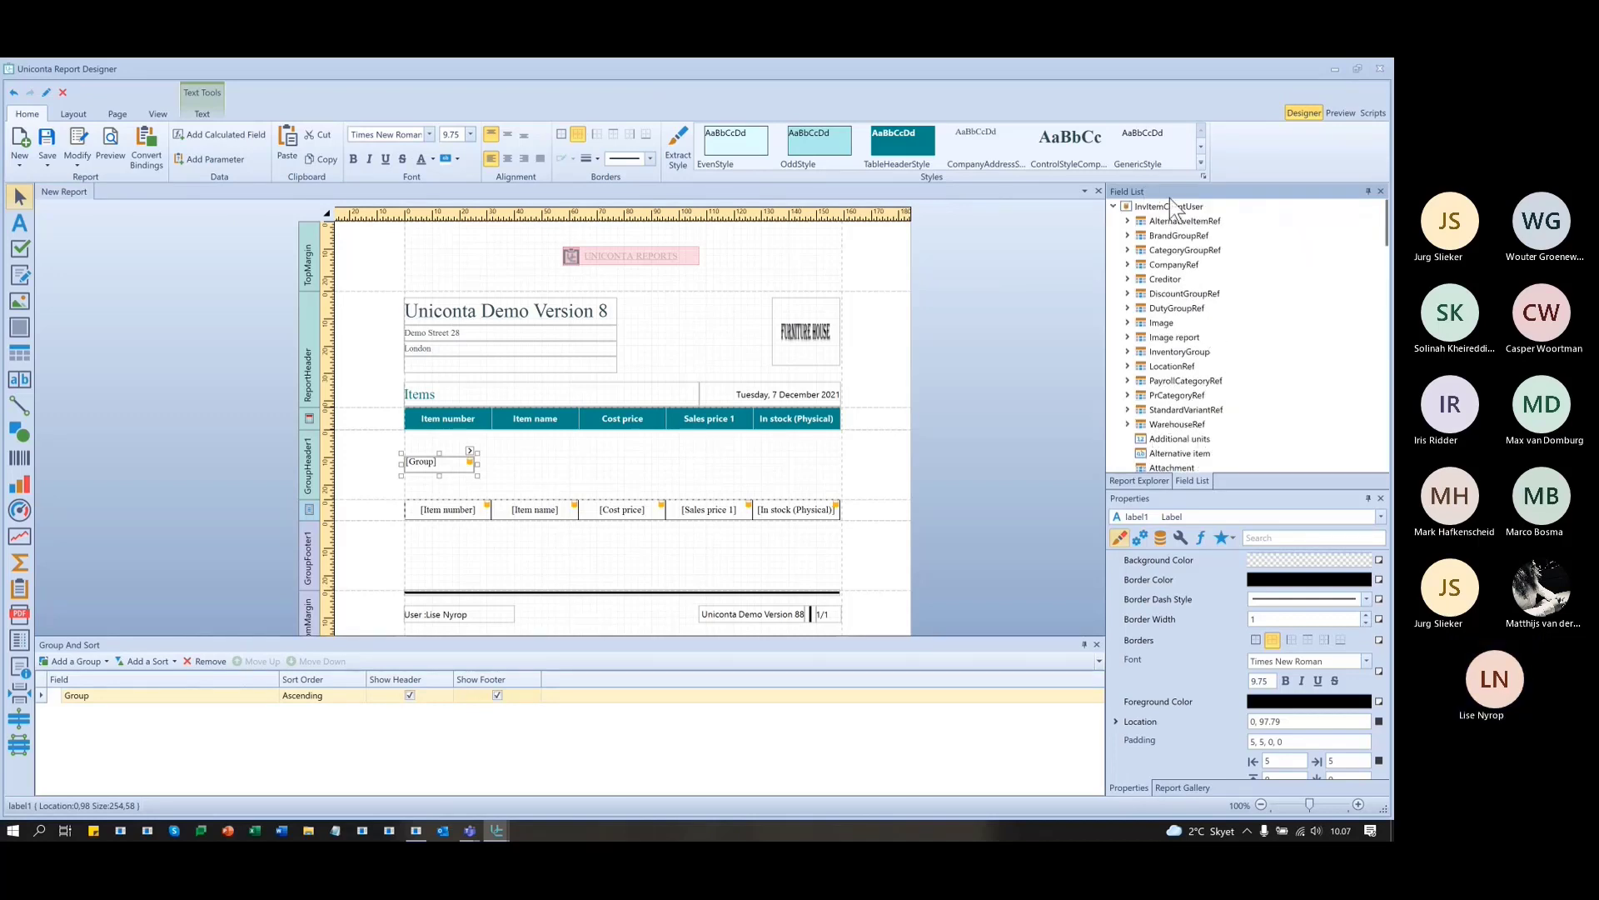
pyautogui.click(1202, 351)
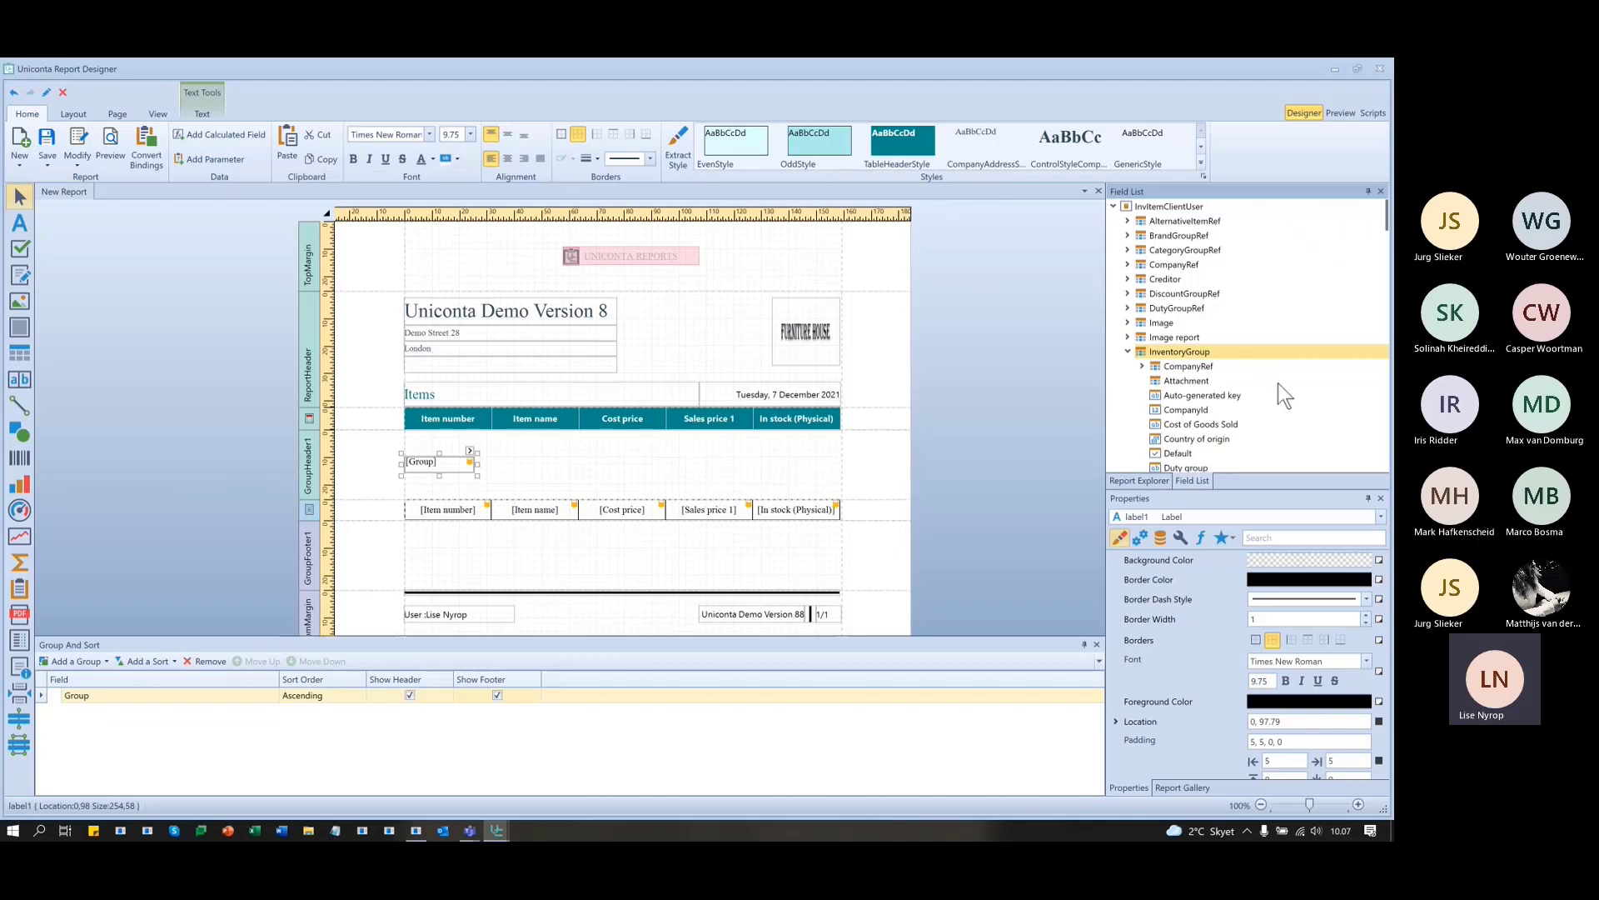
pyautogui.scroll(-3, 1283, 388)
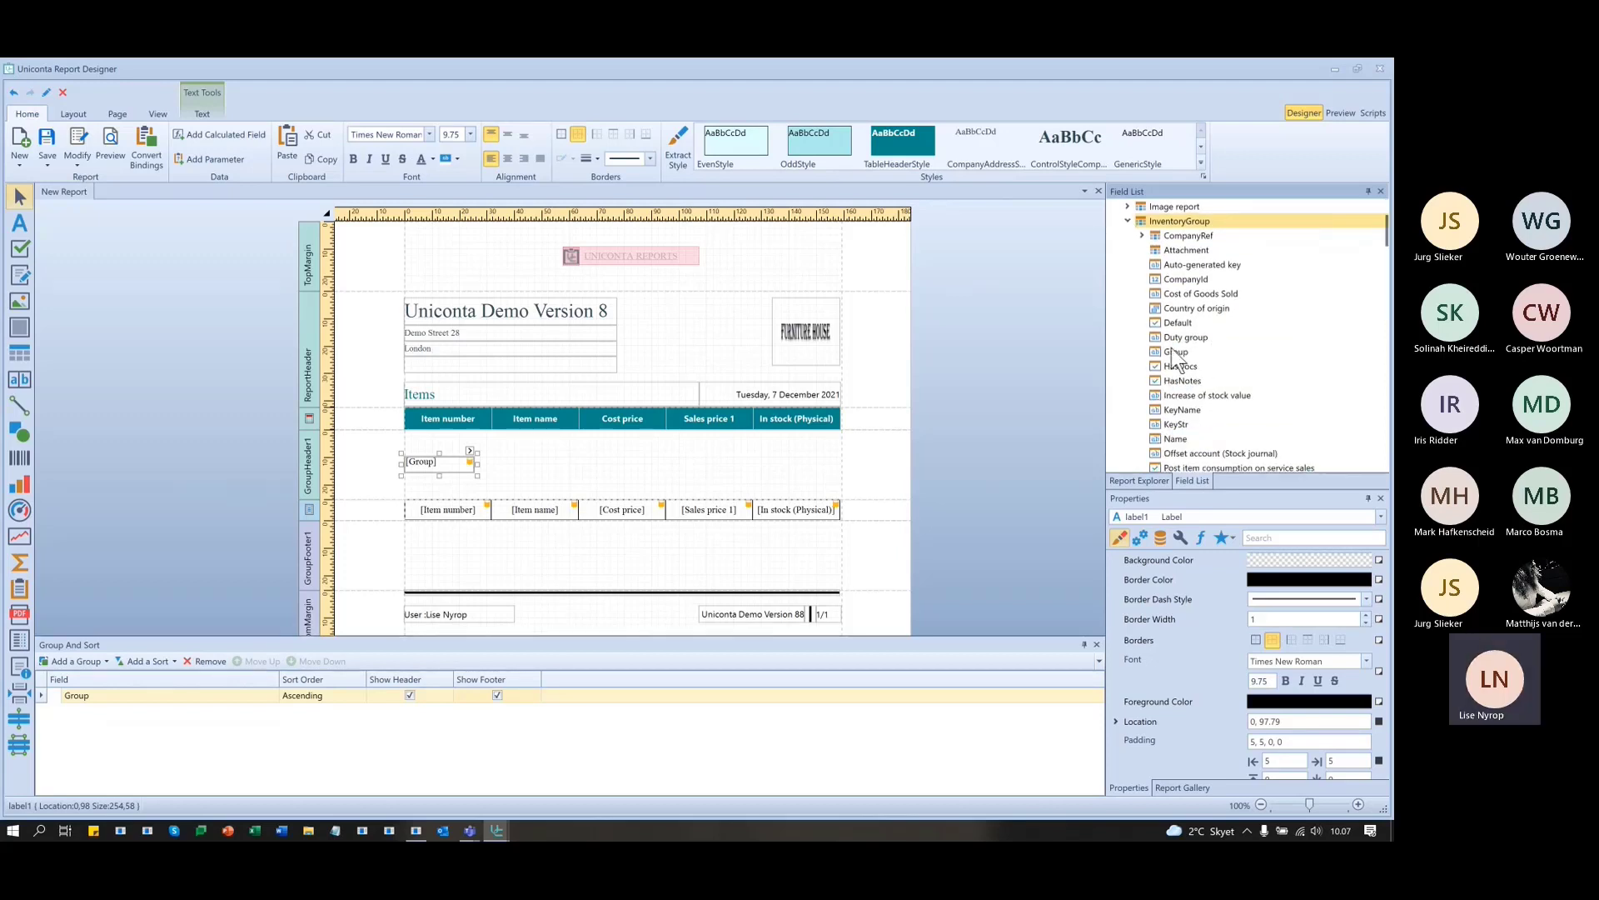
pyautogui.click(1173, 350)
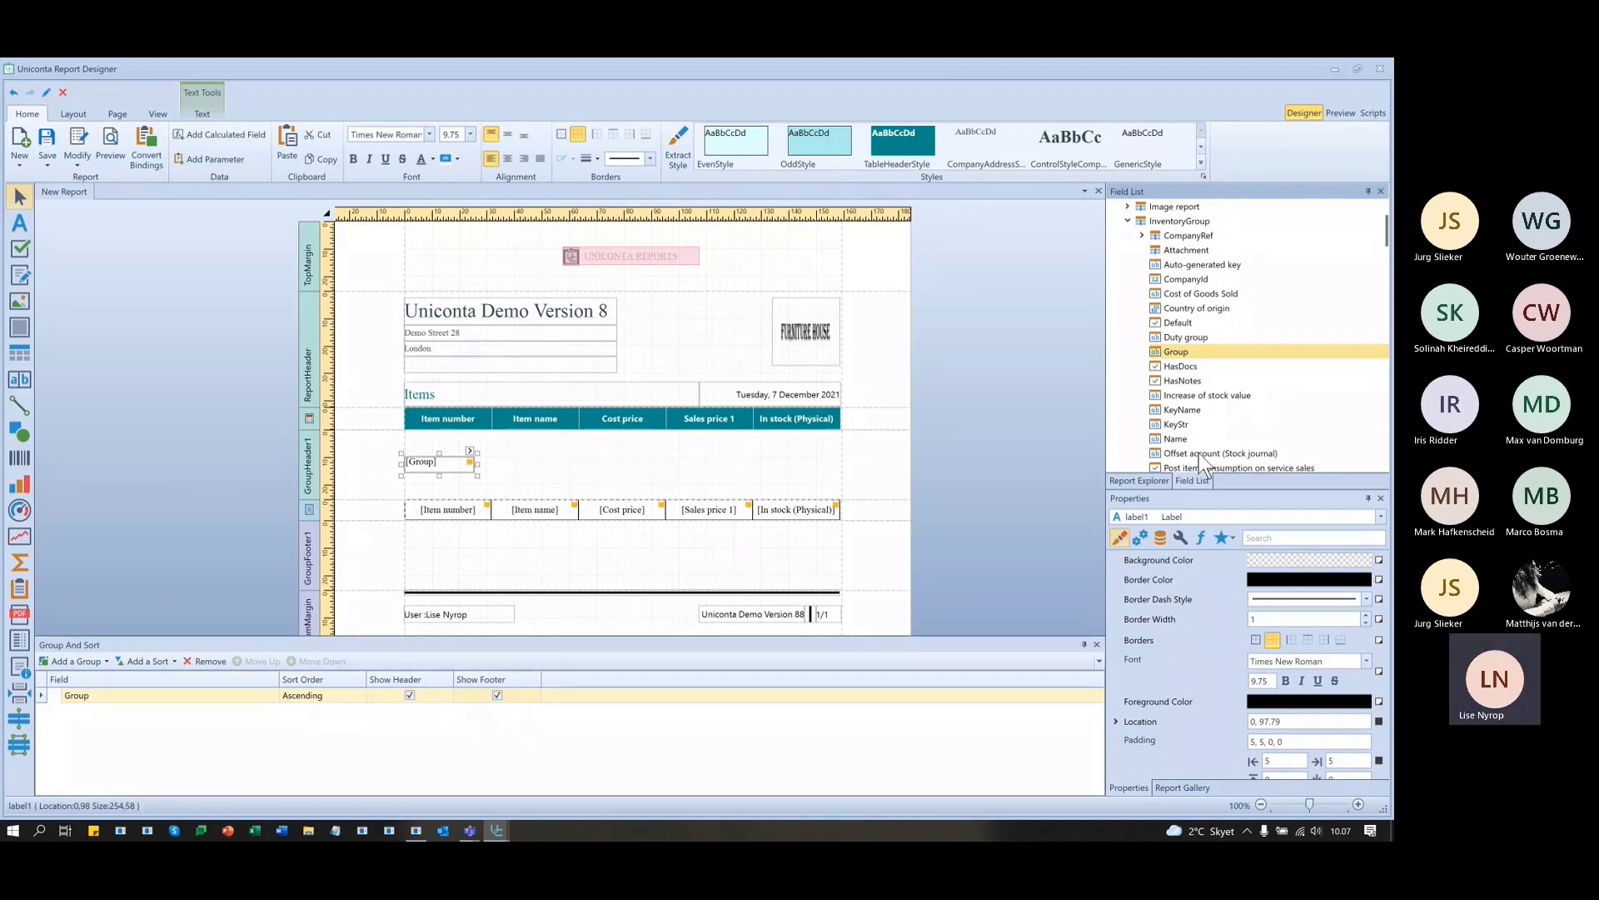
pyautogui.moveTo(1175, 439); pyautogui.dragTo(439, 462)
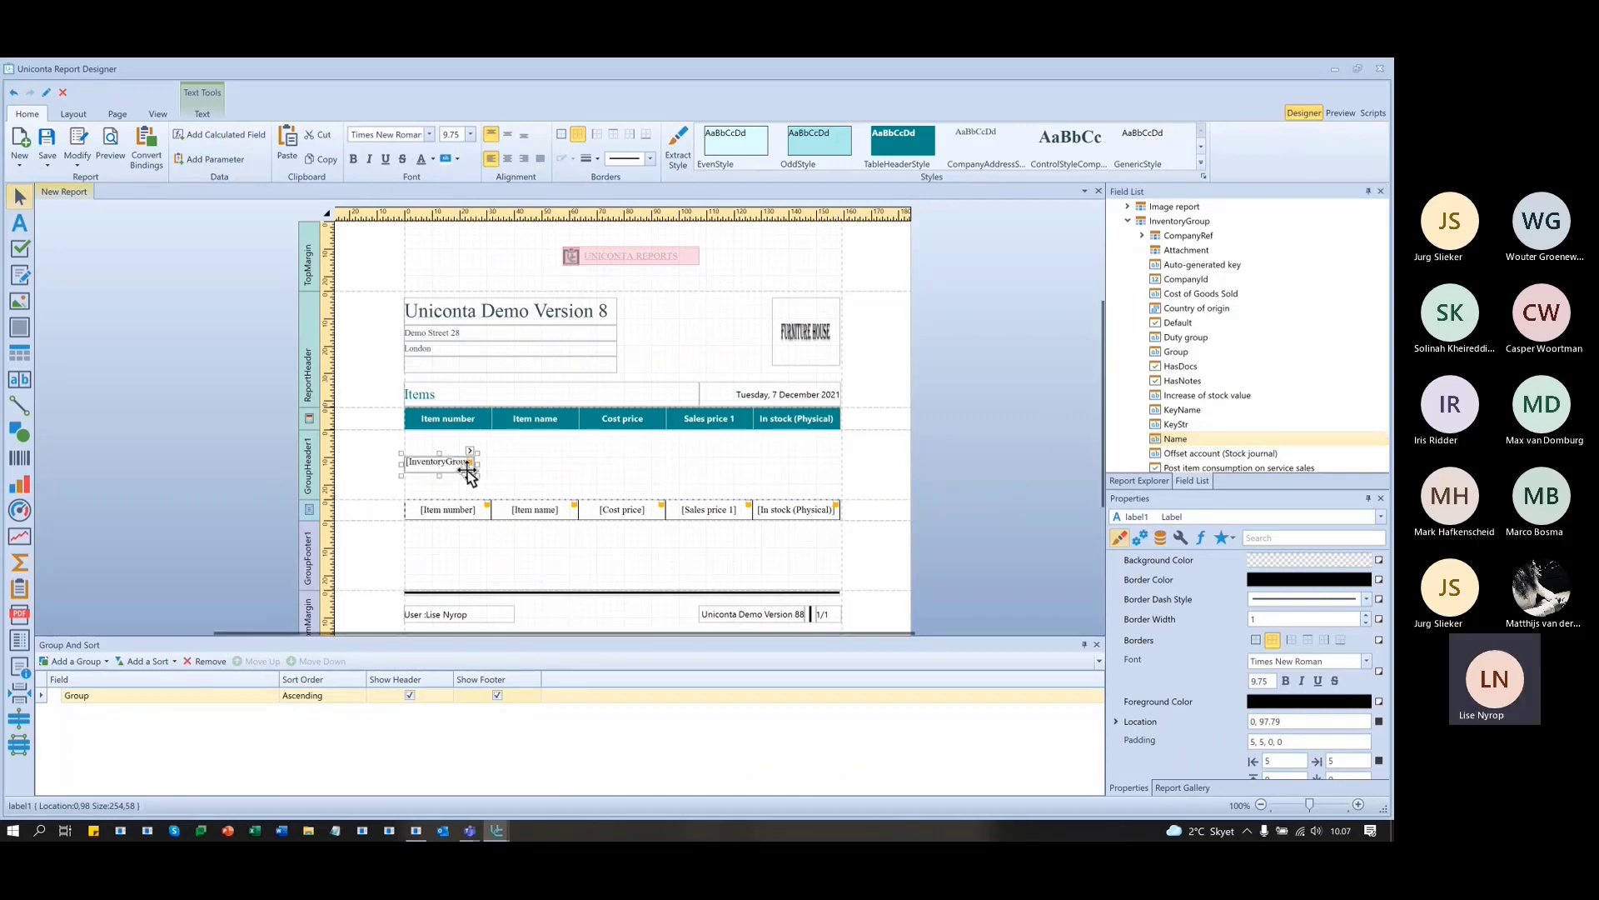
pyautogui.click(1341, 113)
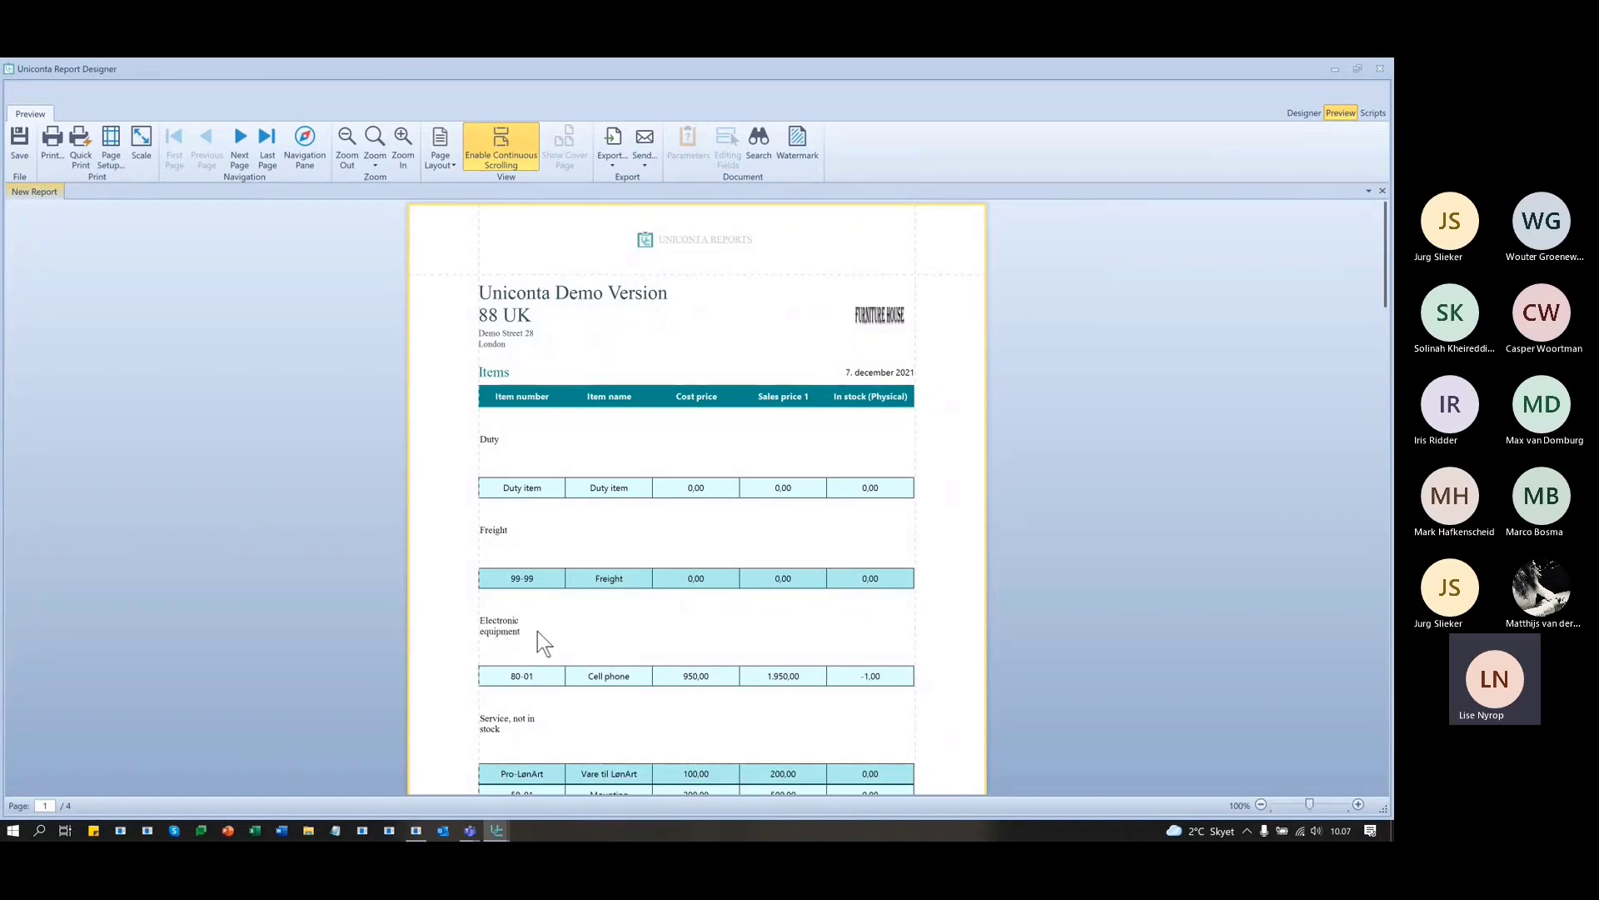
pyautogui.scroll(-1, 547, 643)
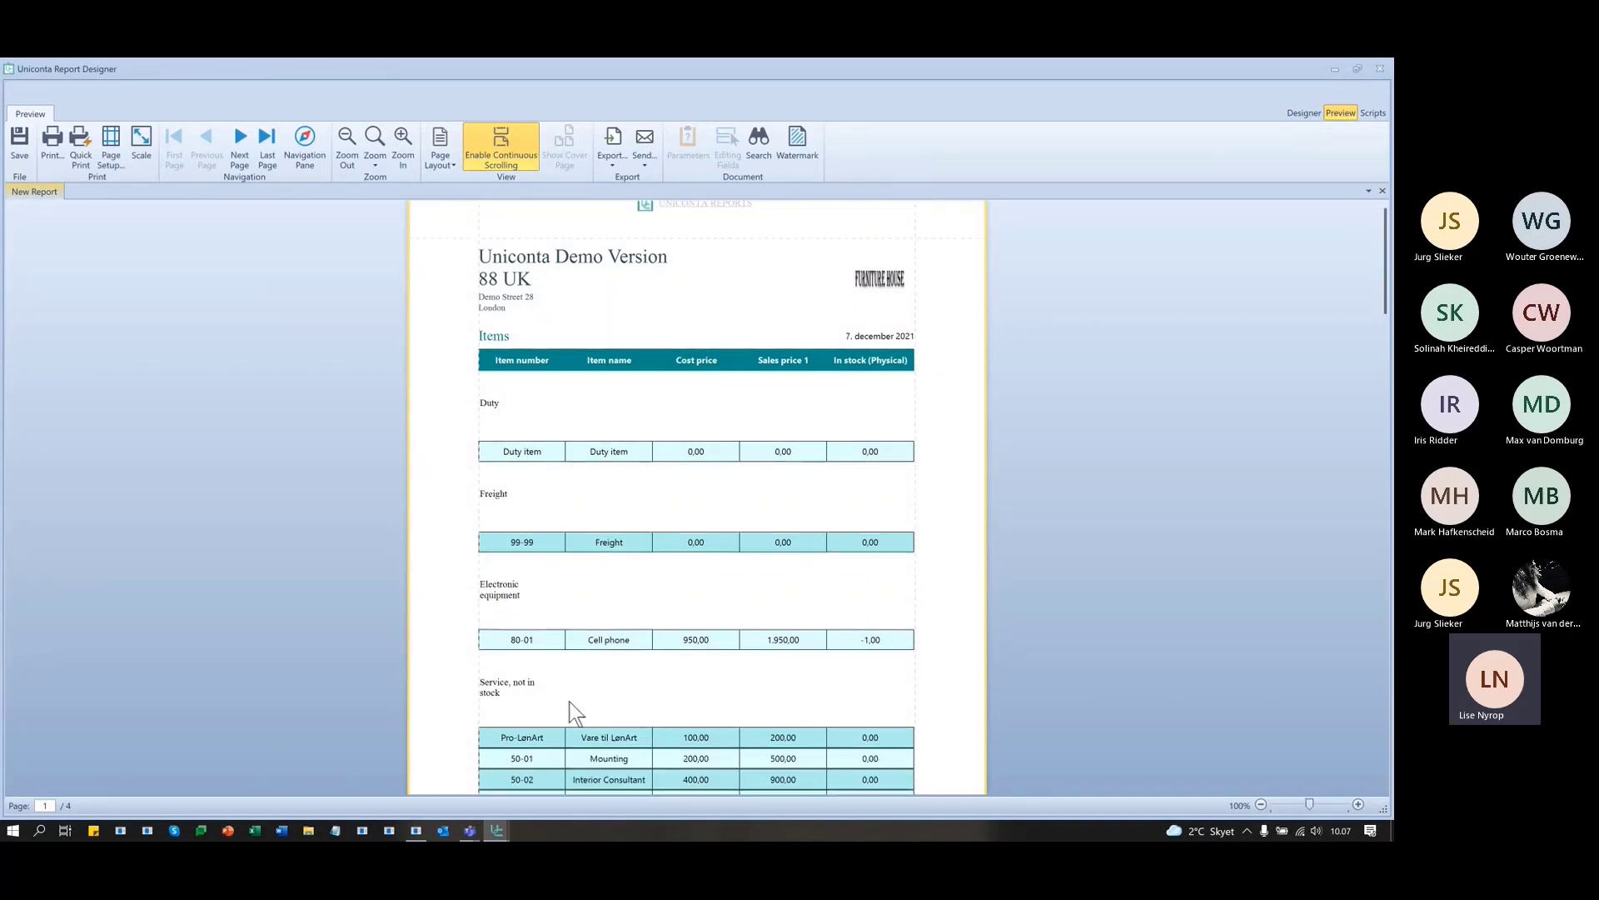
pyautogui.scroll(1, 612, 671)
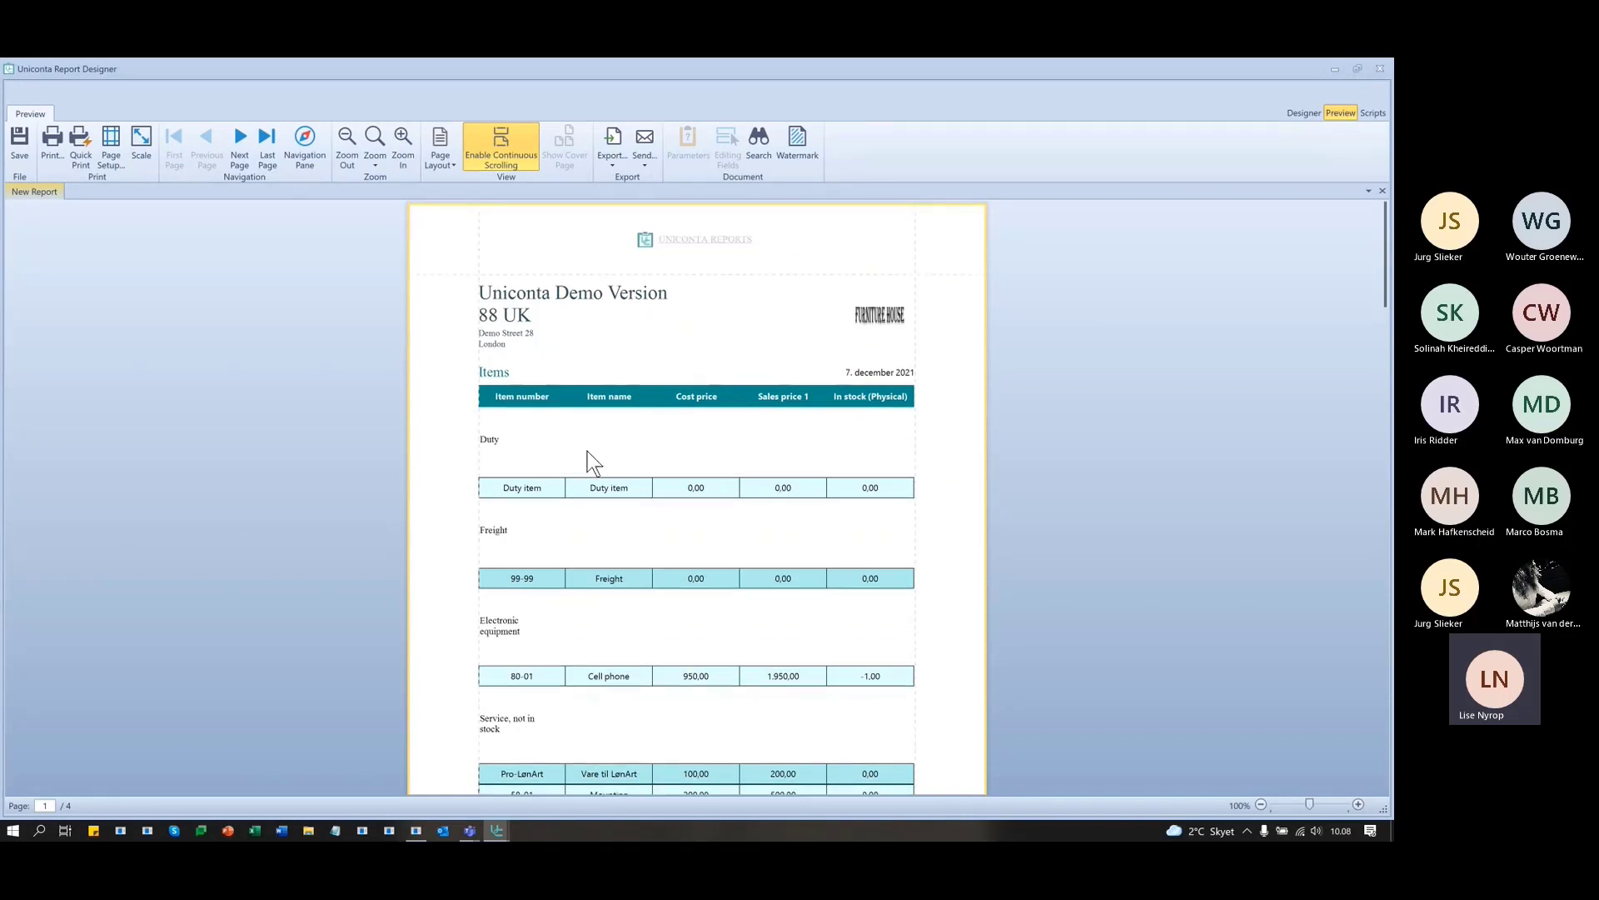
# - Widen the [InventoryGroup].[Name] group header label and make it bold at font size 12
pyautogui.click(1303, 113)
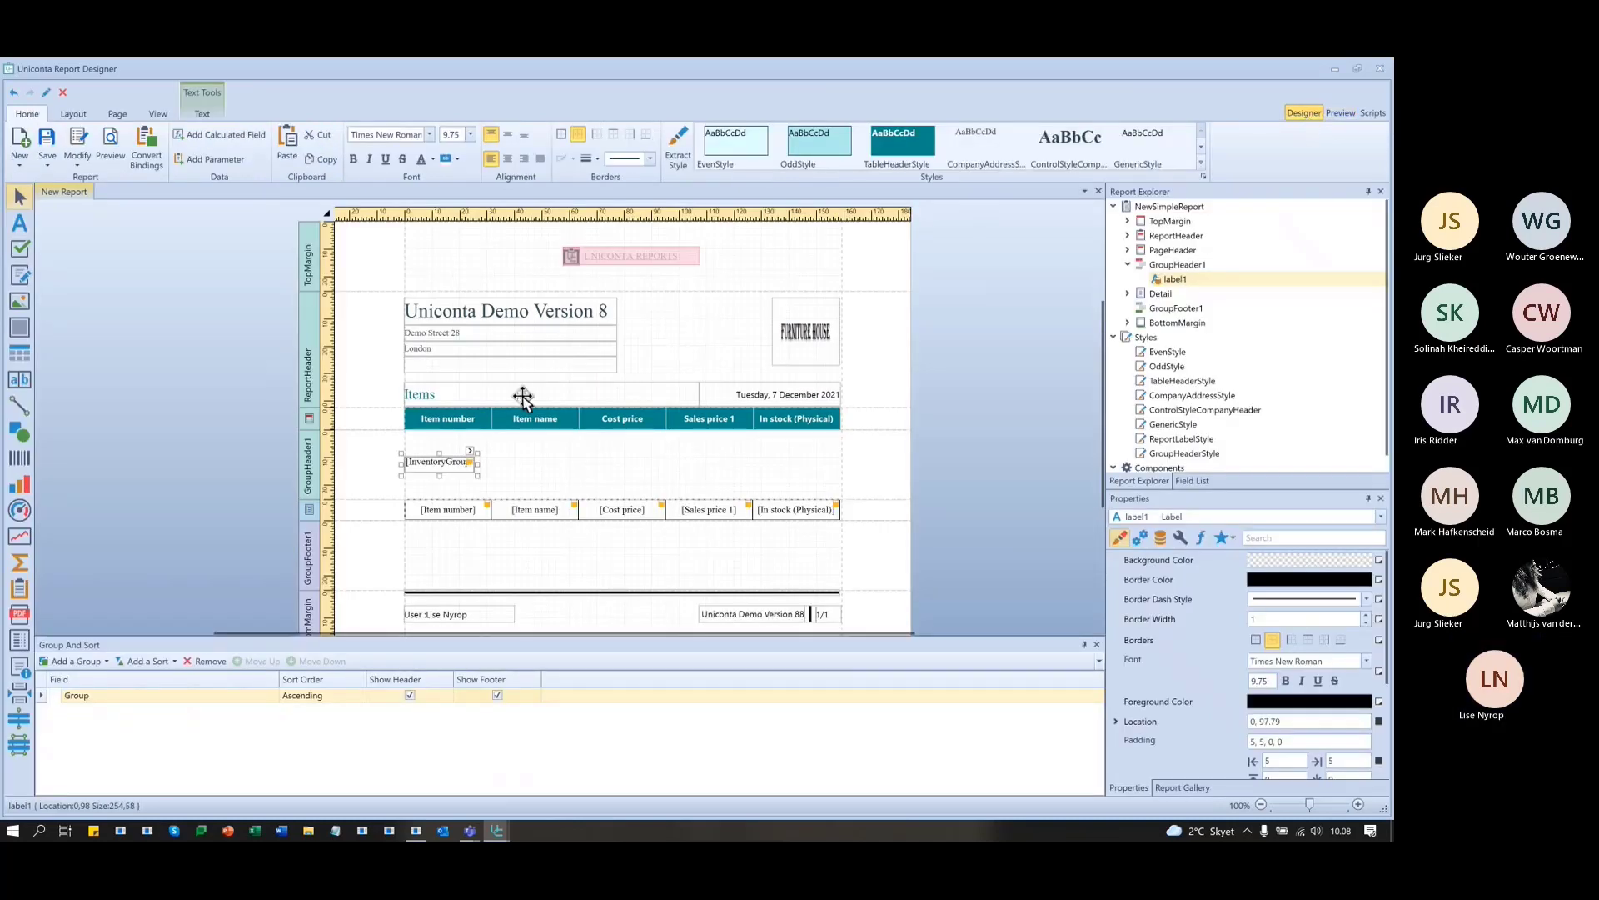
pyautogui.moveTo(477, 464); pyautogui.dragTo(755, 453)
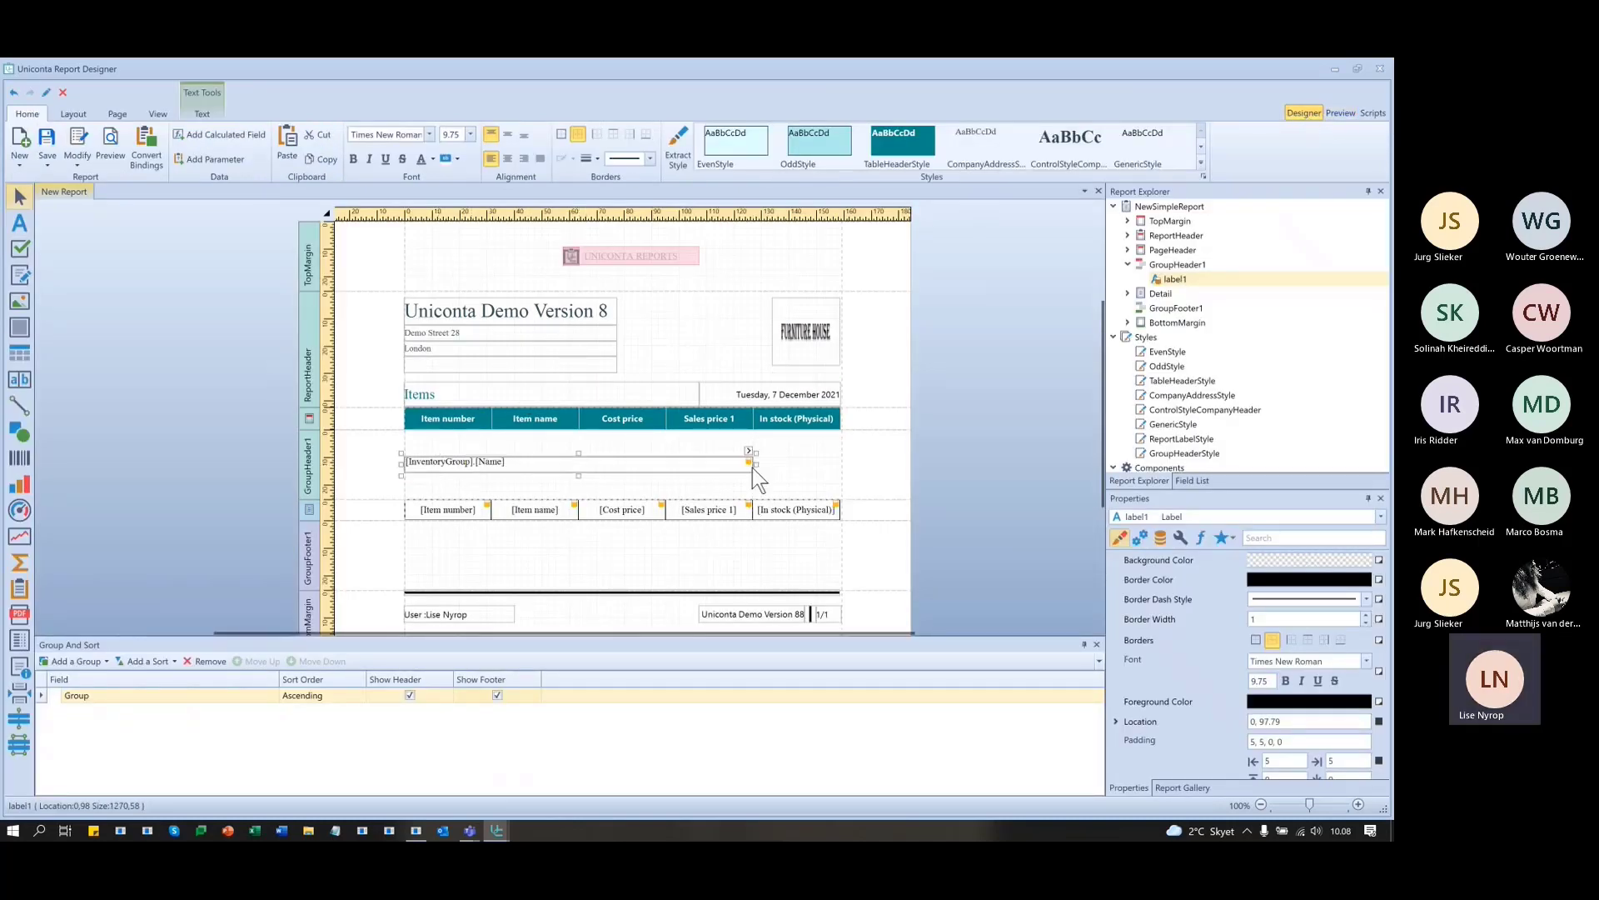
pyautogui.click(353, 158)
pyautogui.click(470, 135)
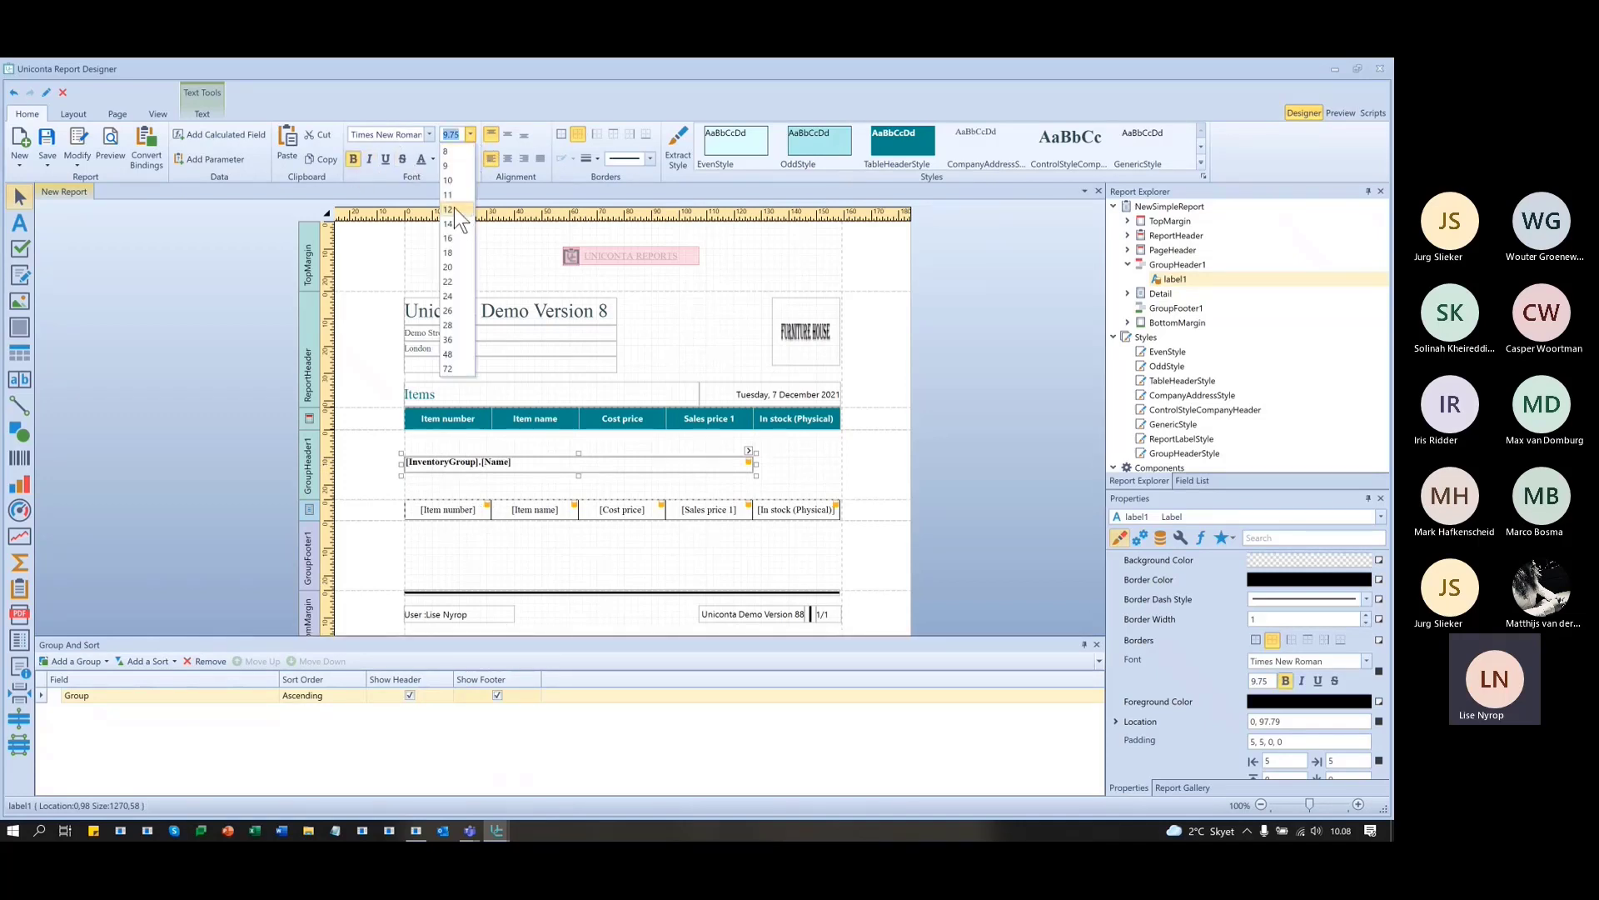
pyautogui.click(455, 209)
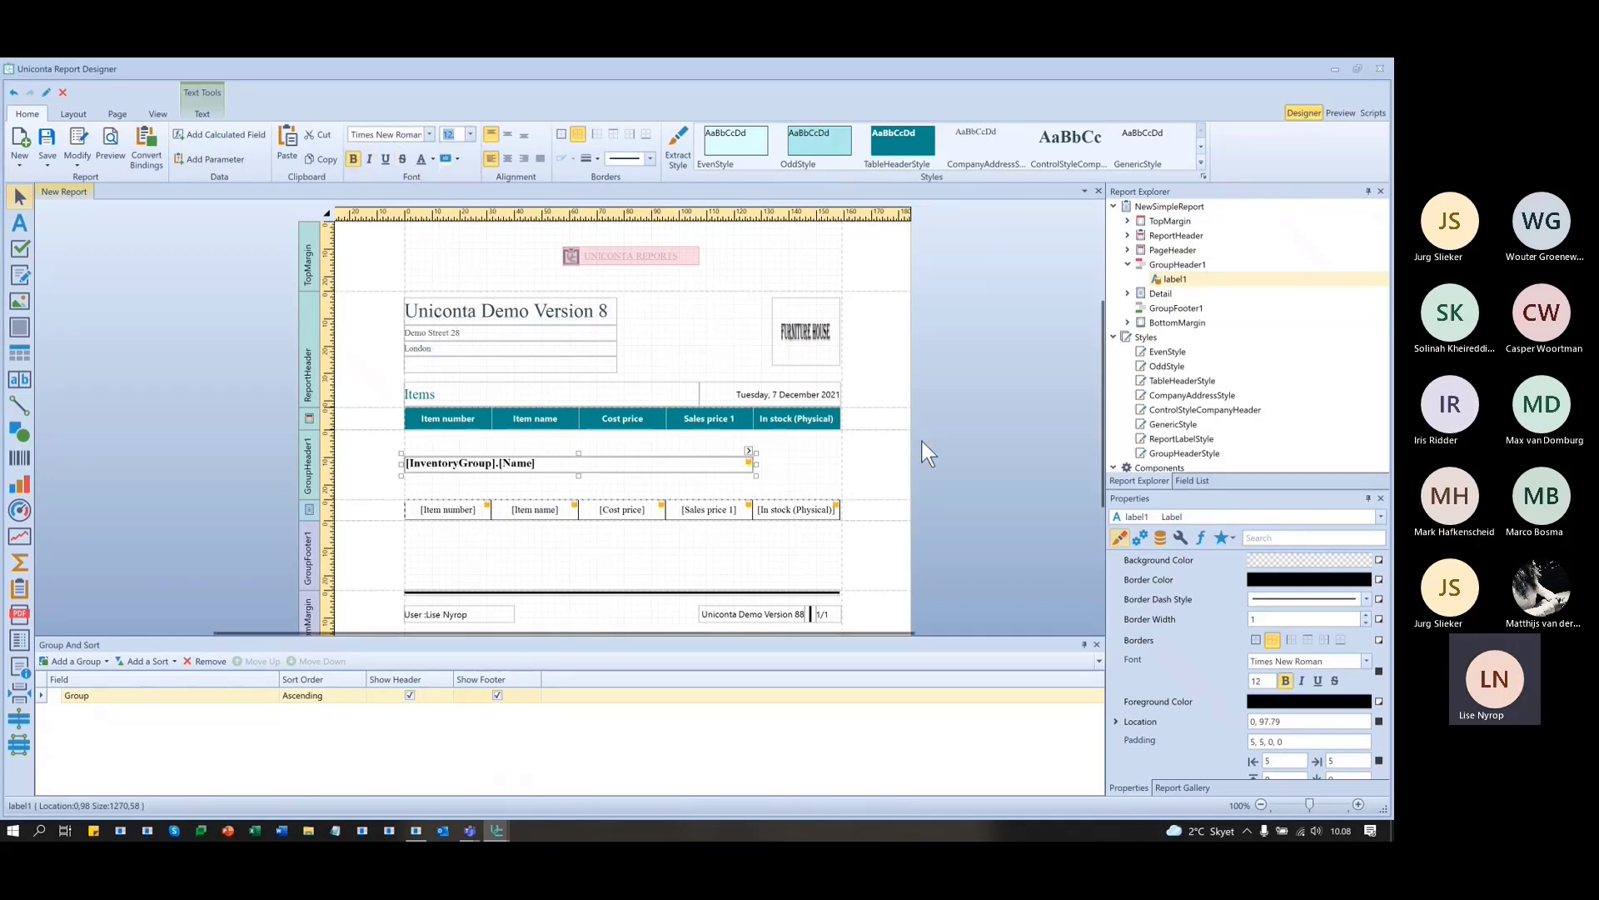
pyautogui.click(941, 434)
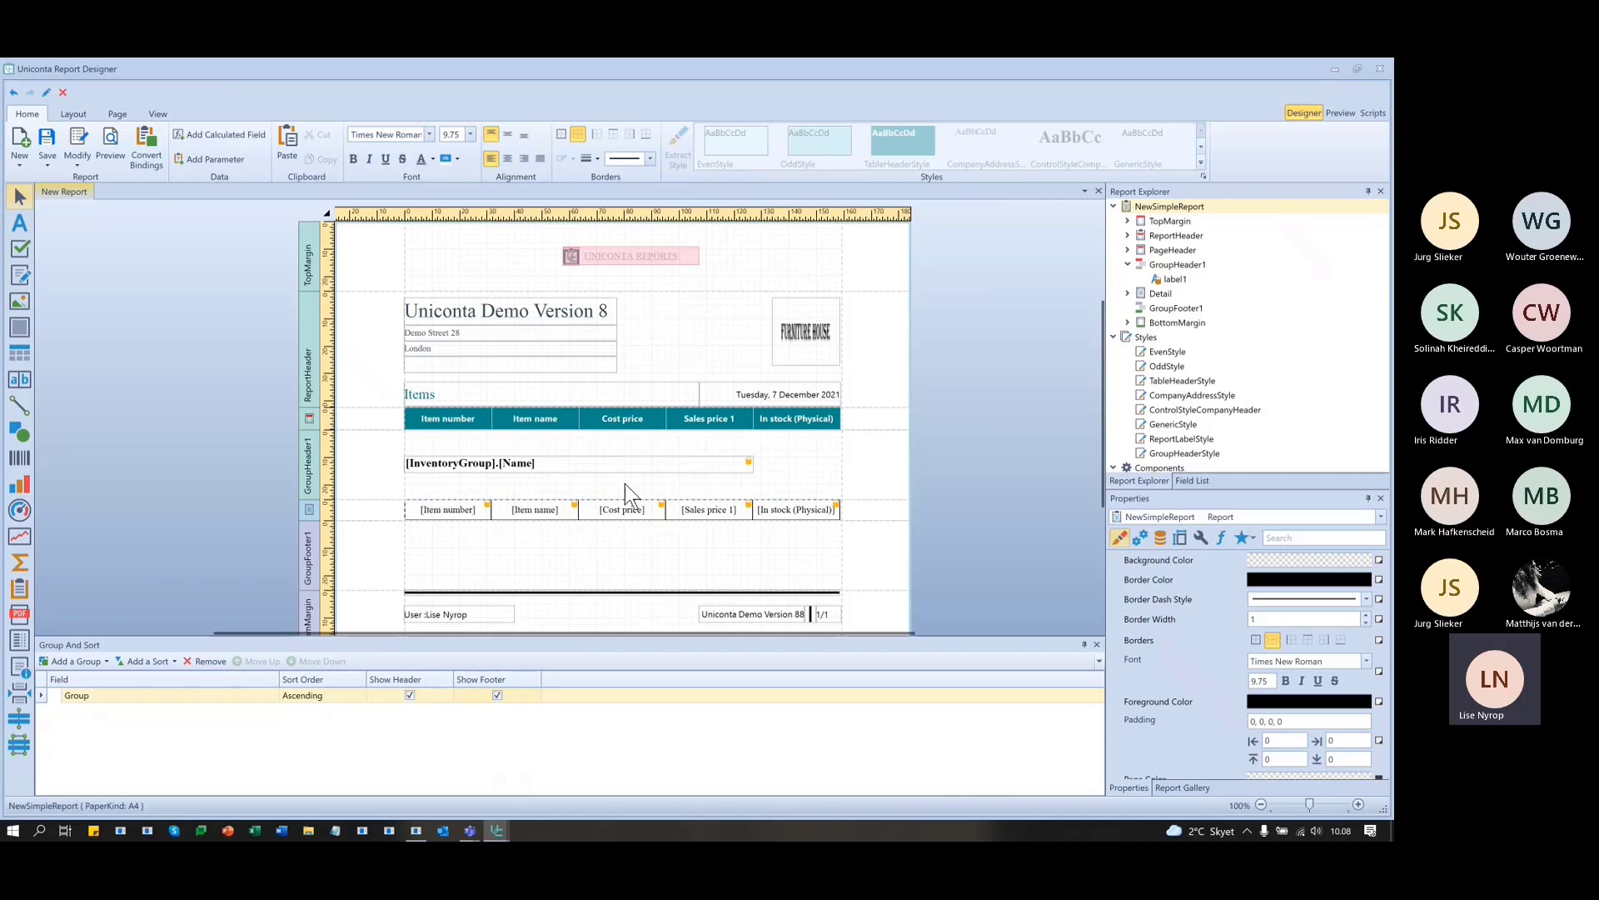
# - Move xrHeaderTable from the page header into GroupHeader1 below the group name, then preview
pyautogui.click(405, 405)
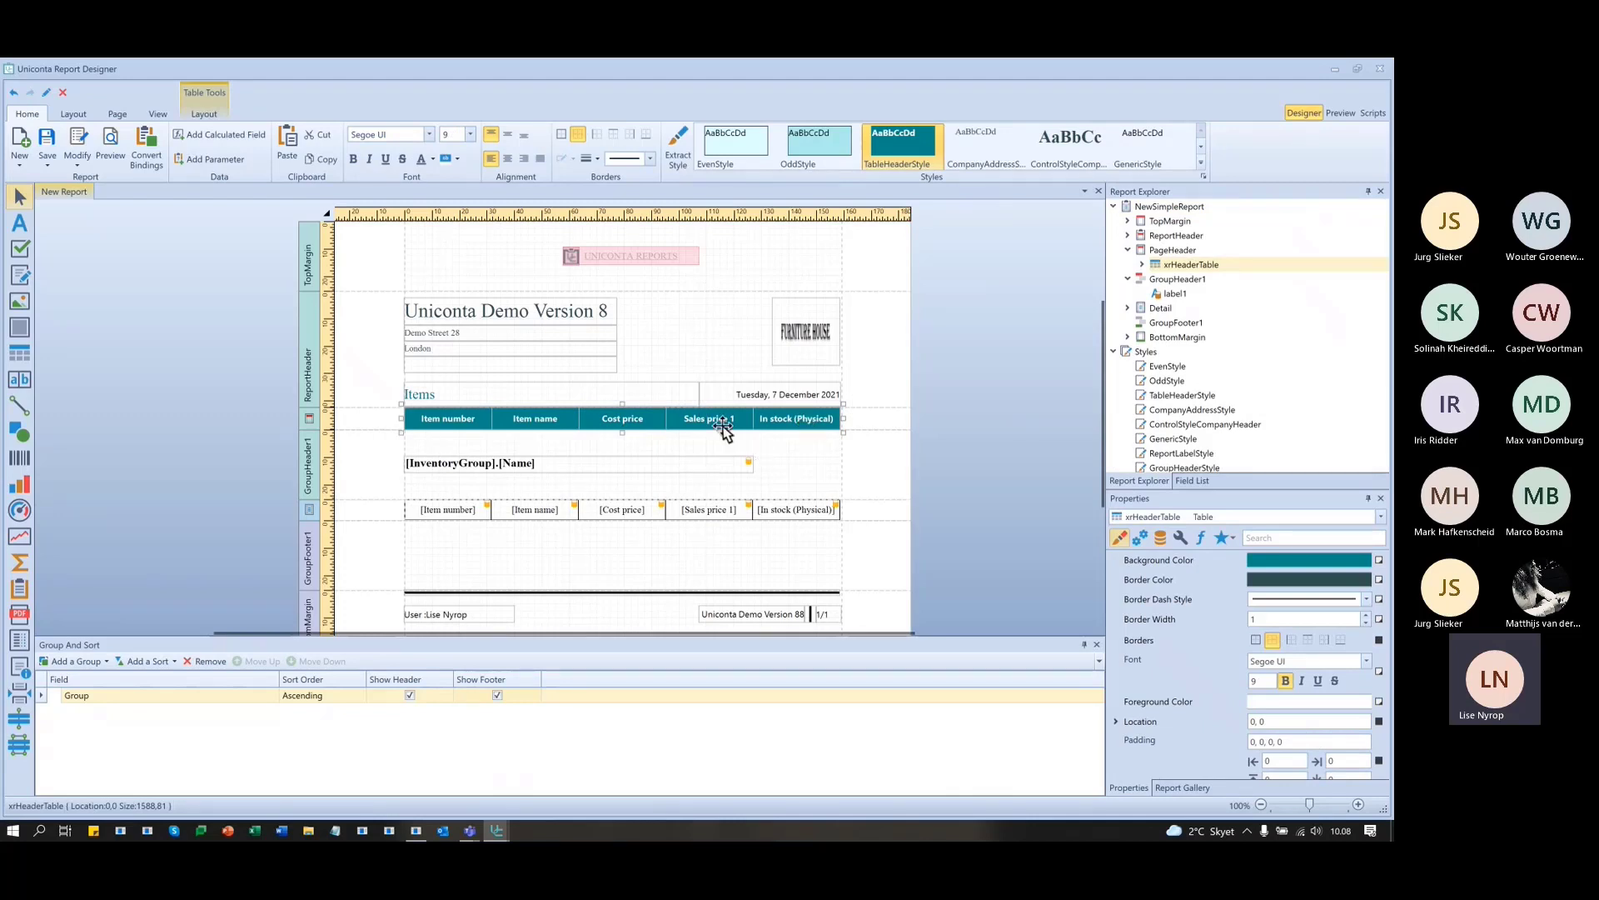
pyautogui.moveTo(704, 419); pyautogui.dragTo(712, 491)
pyautogui.click(1013, 529)
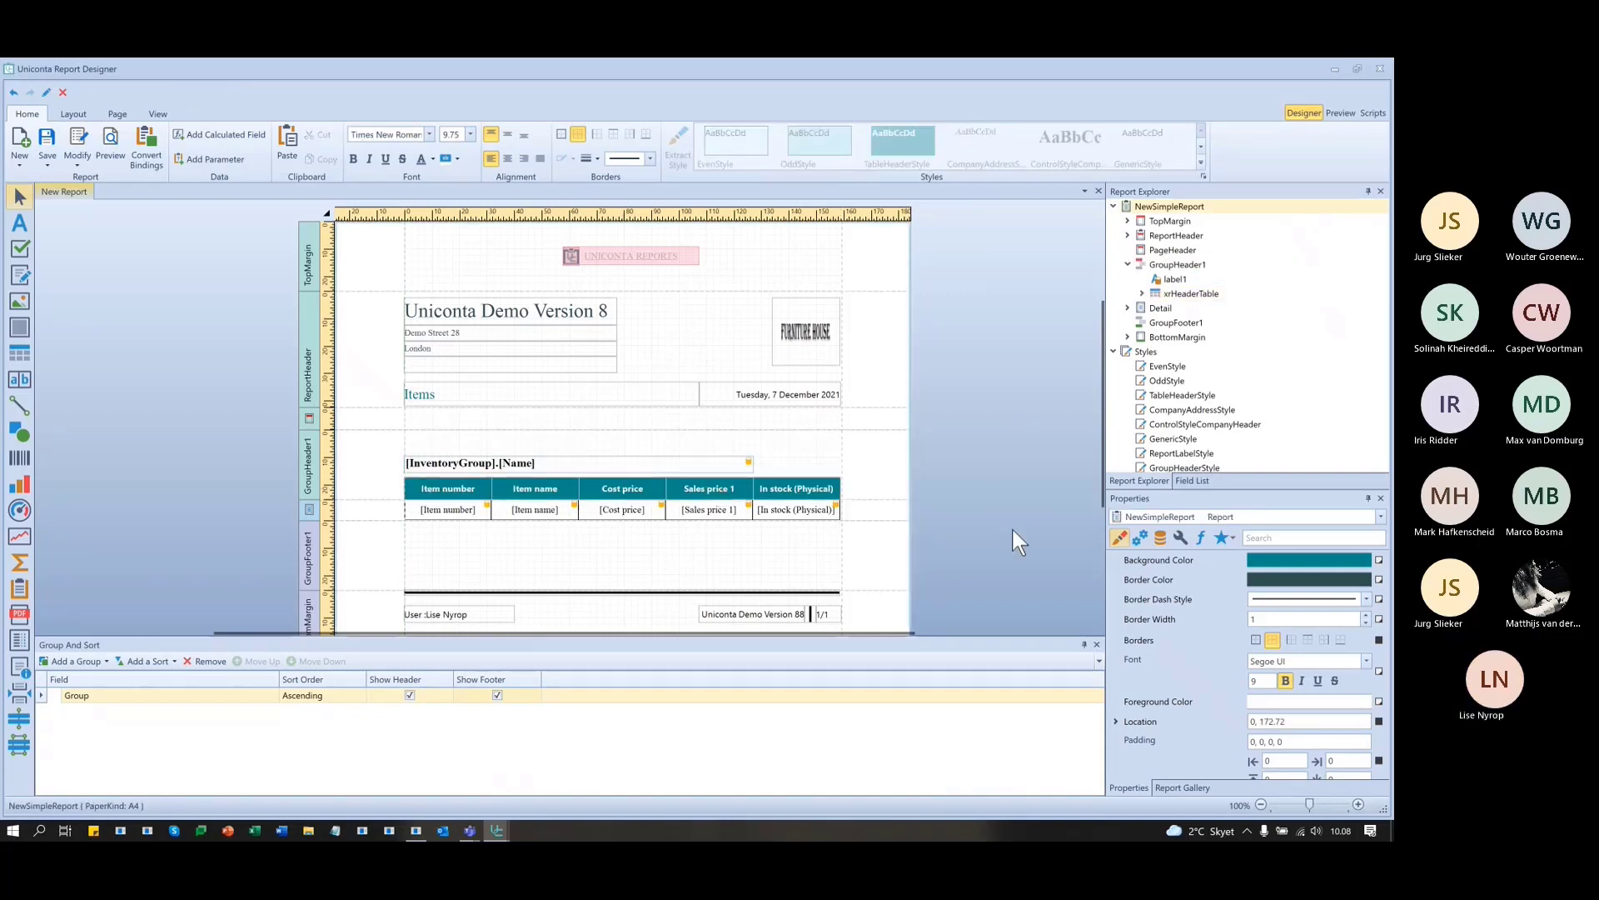
pyautogui.click(1339, 110)
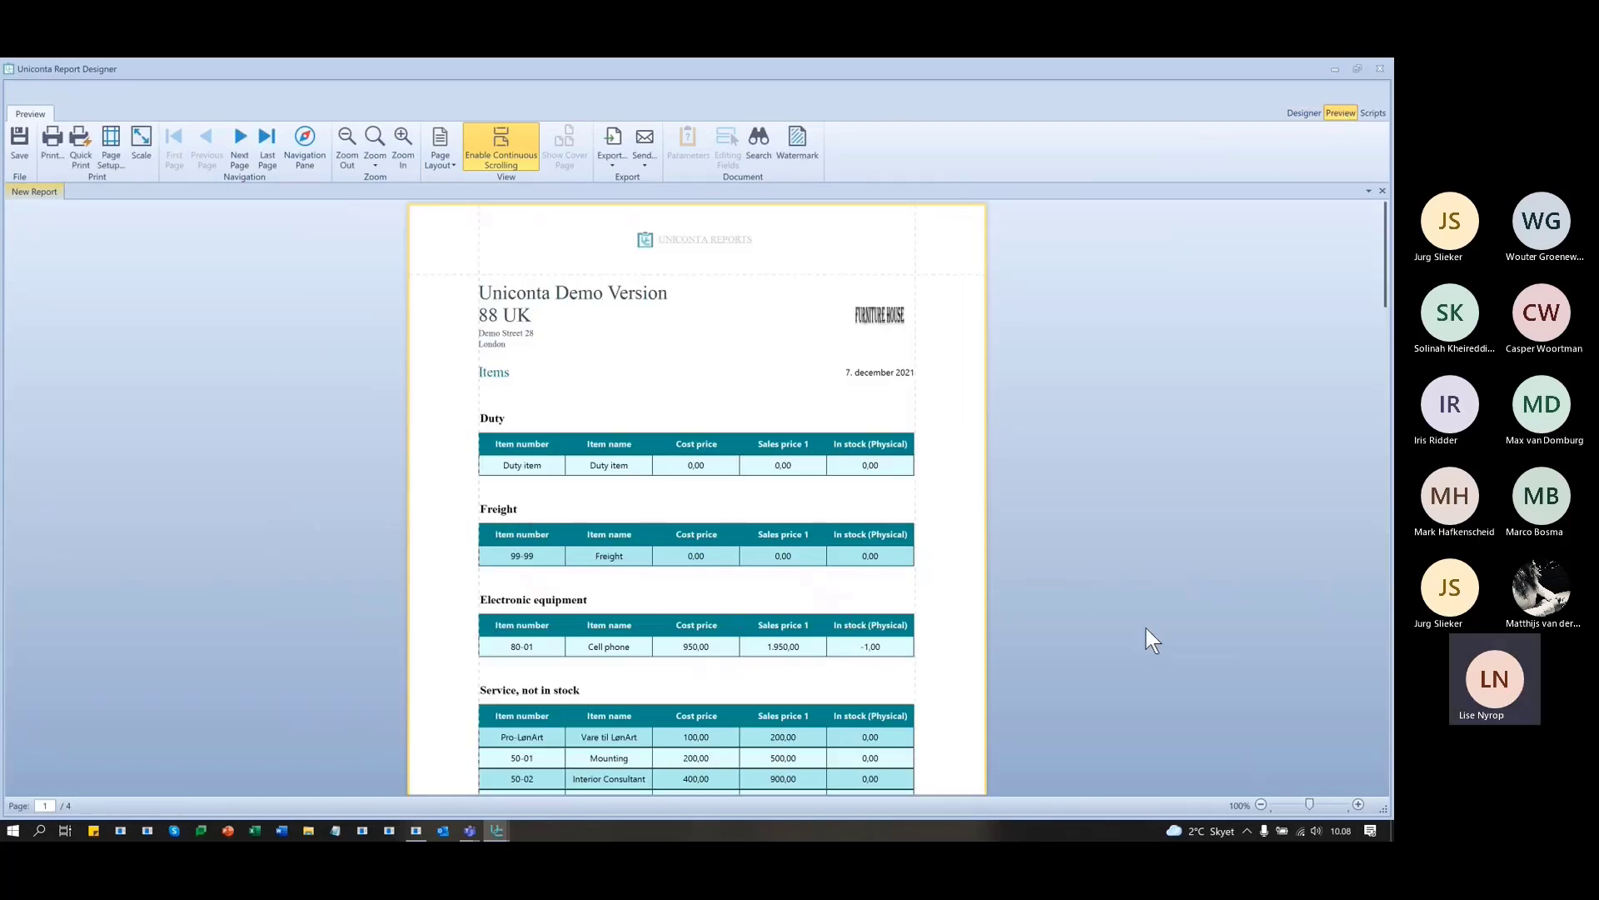
# - Scroll through preview pages 1 to 4, then return to the Designer layout
pyautogui.scroll(-1, 1152, 639)
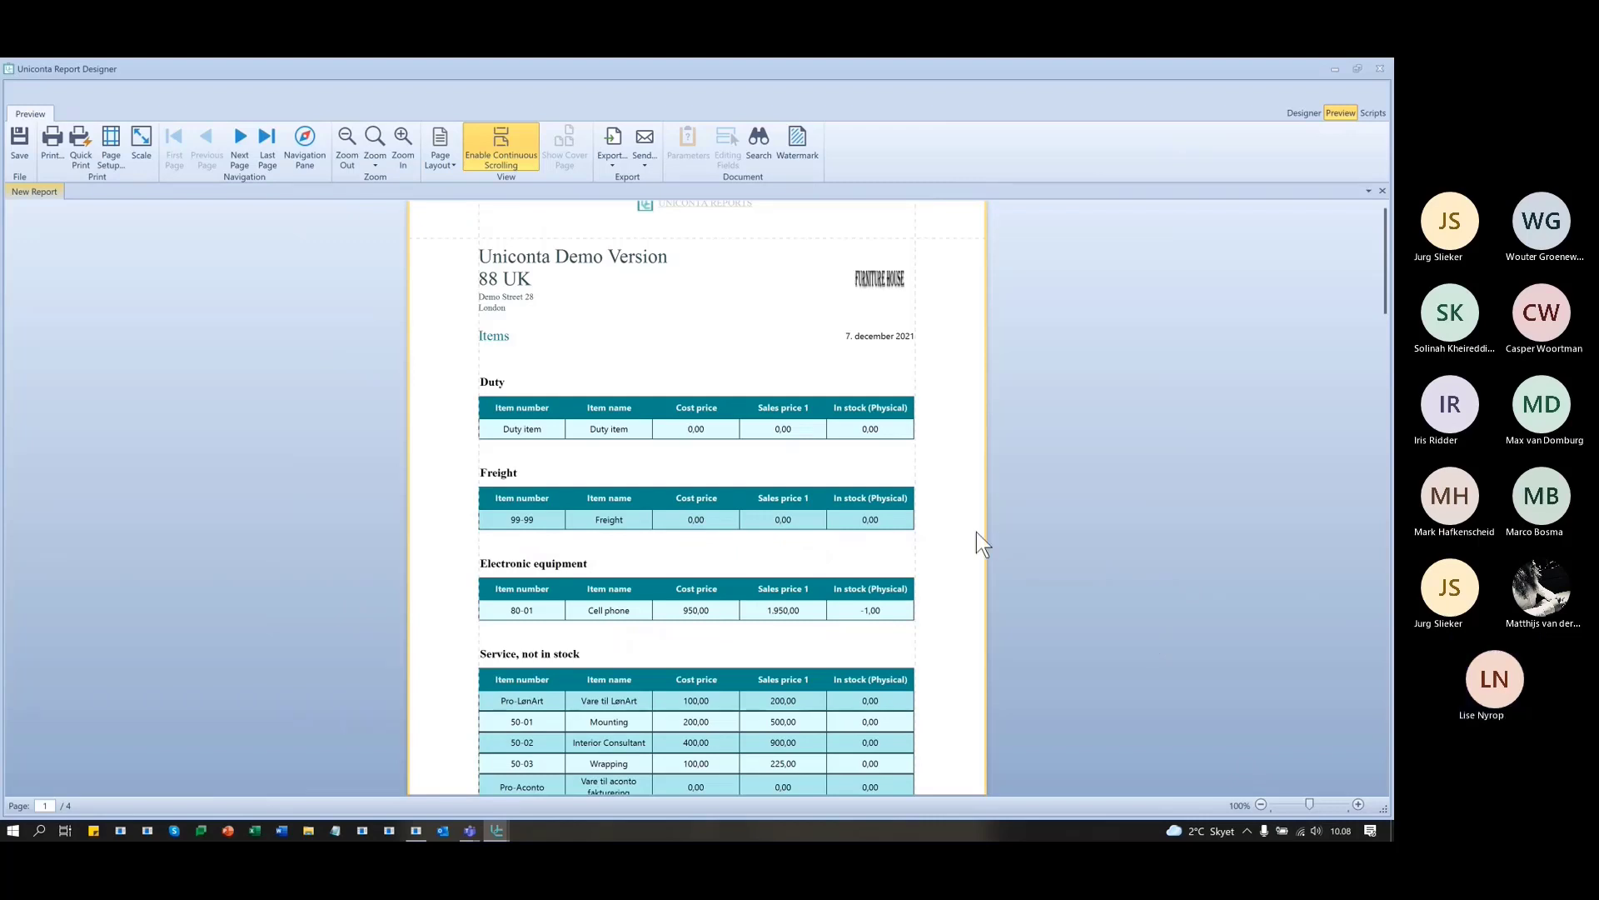
pyautogui.scroll(-5, 976, 532)
pyautogui.scroll(-11, 961, 533)
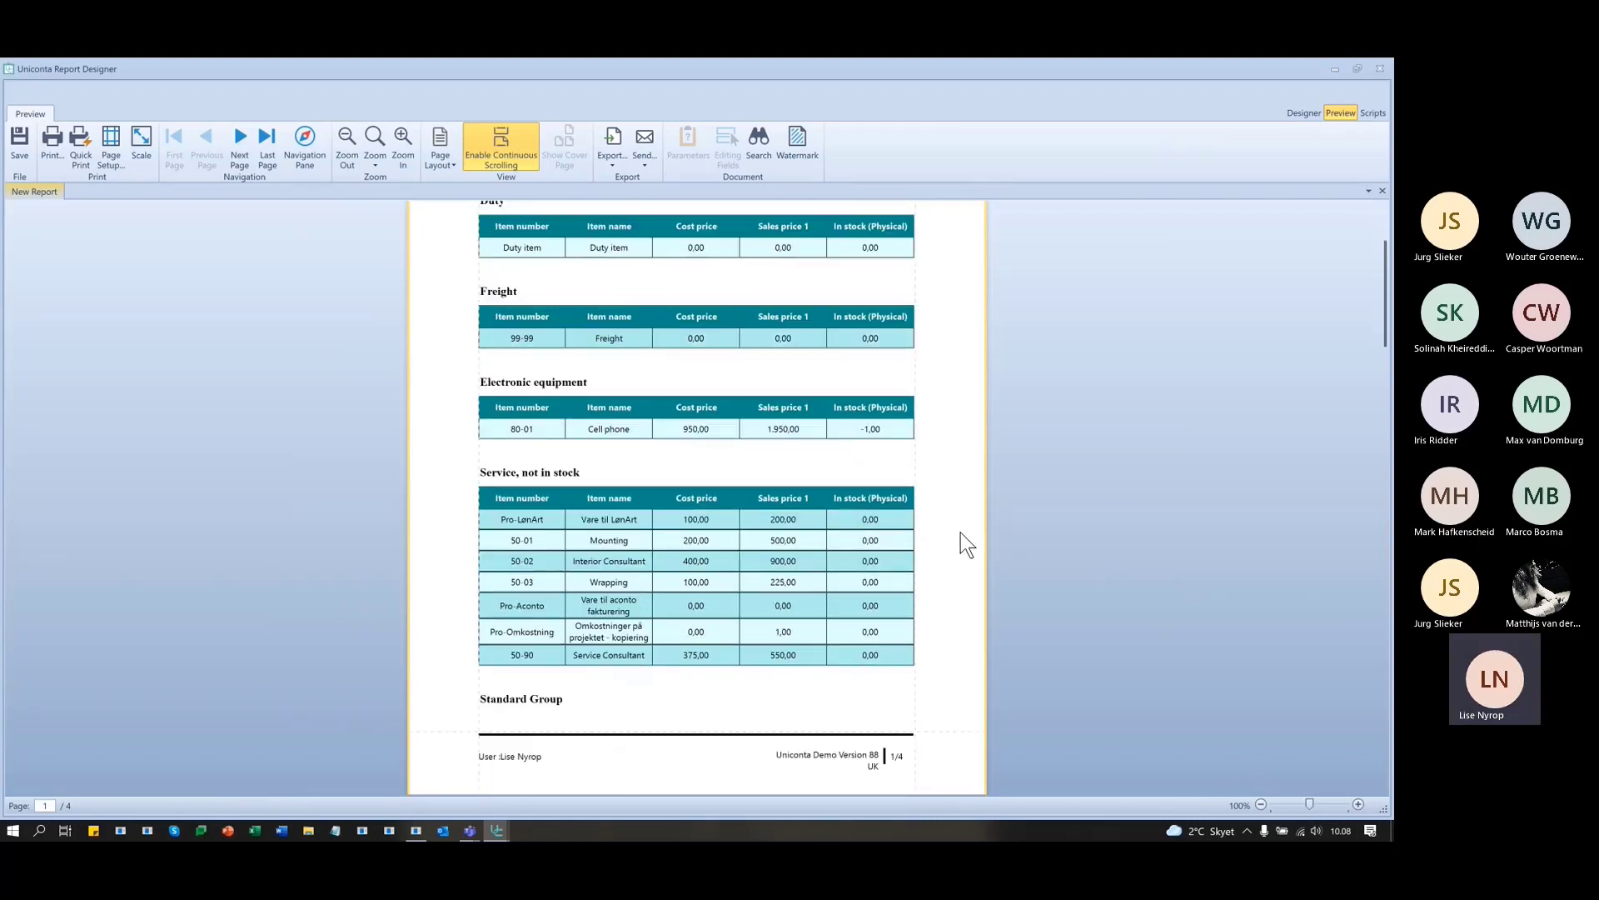
pyautogui.scroll(-11, 968, 537)
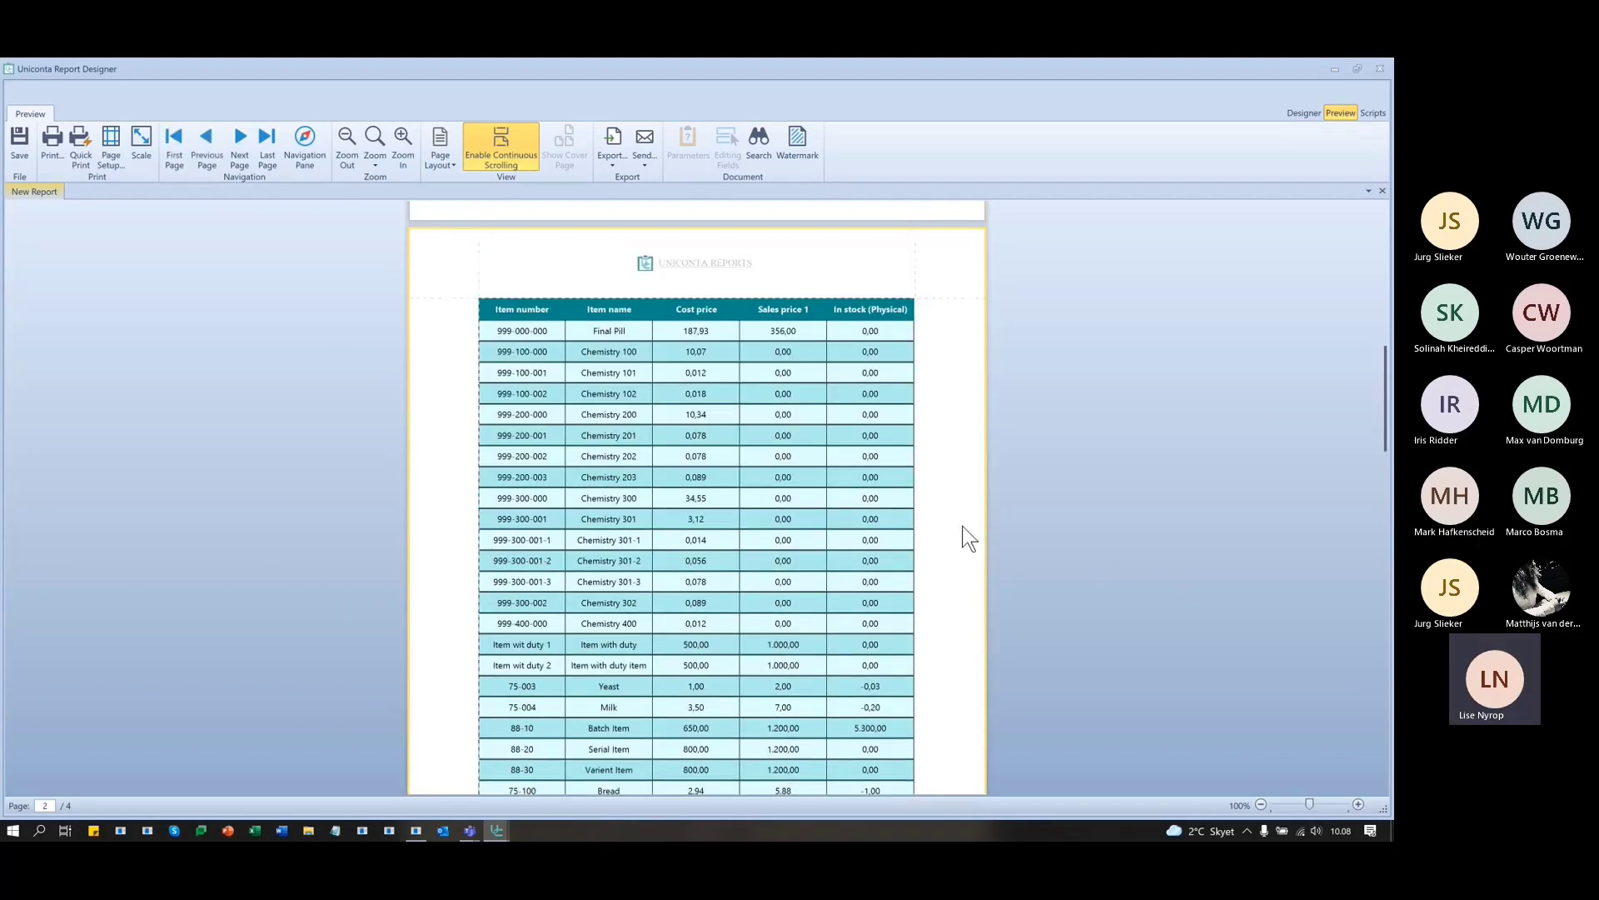
pyautogui.scroll(-19, 964, 524)
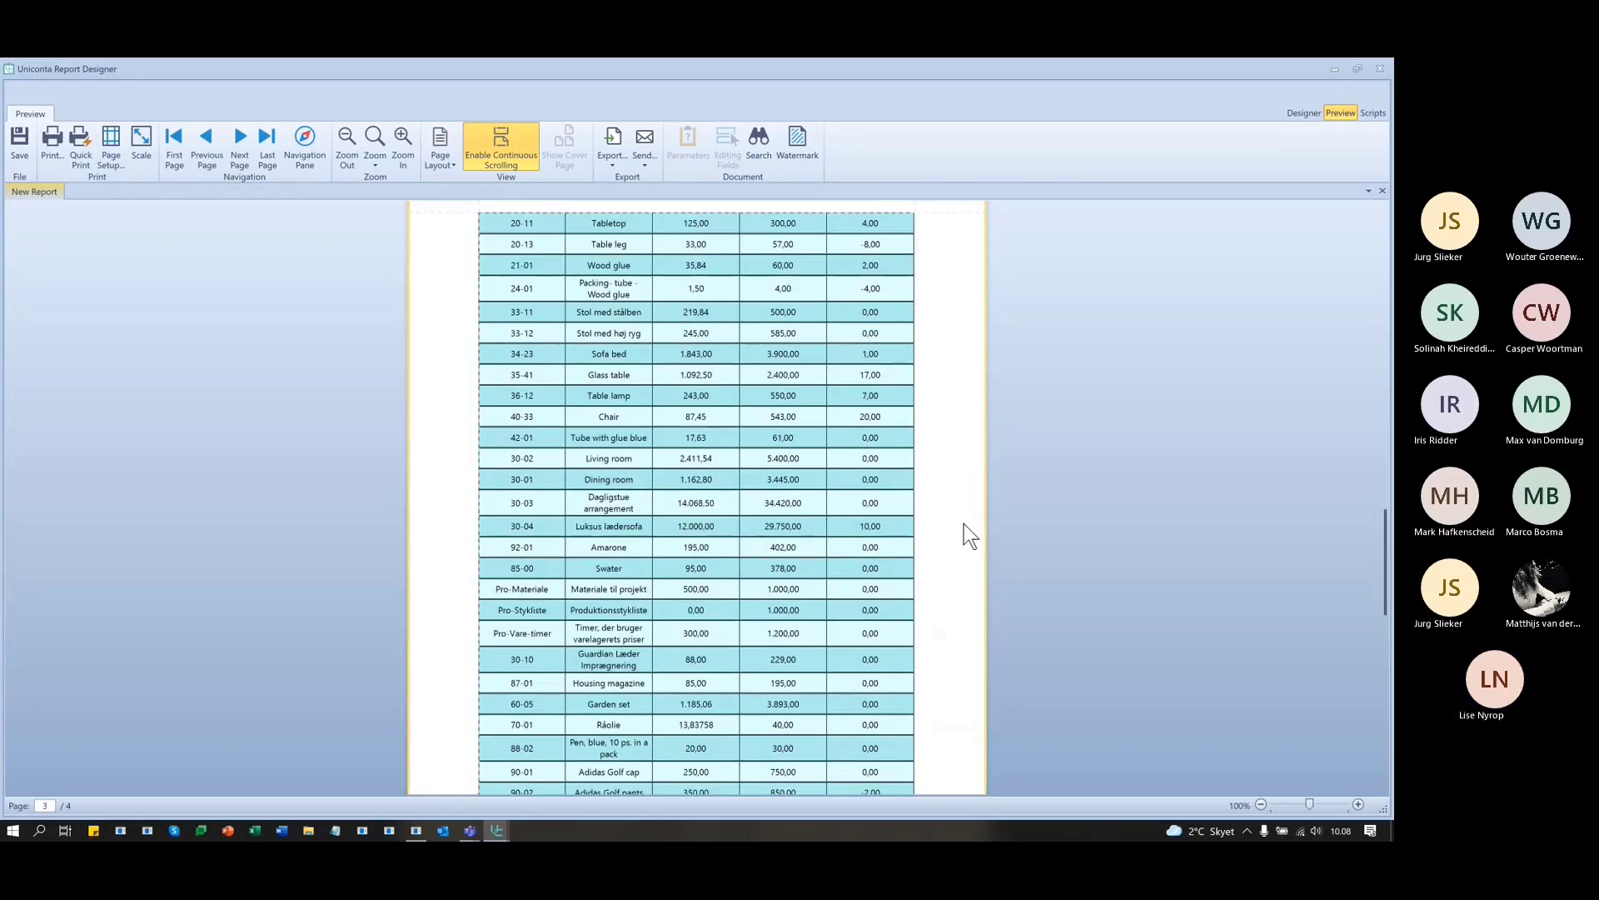
pyautogui.scroll(-16, 962, 523)
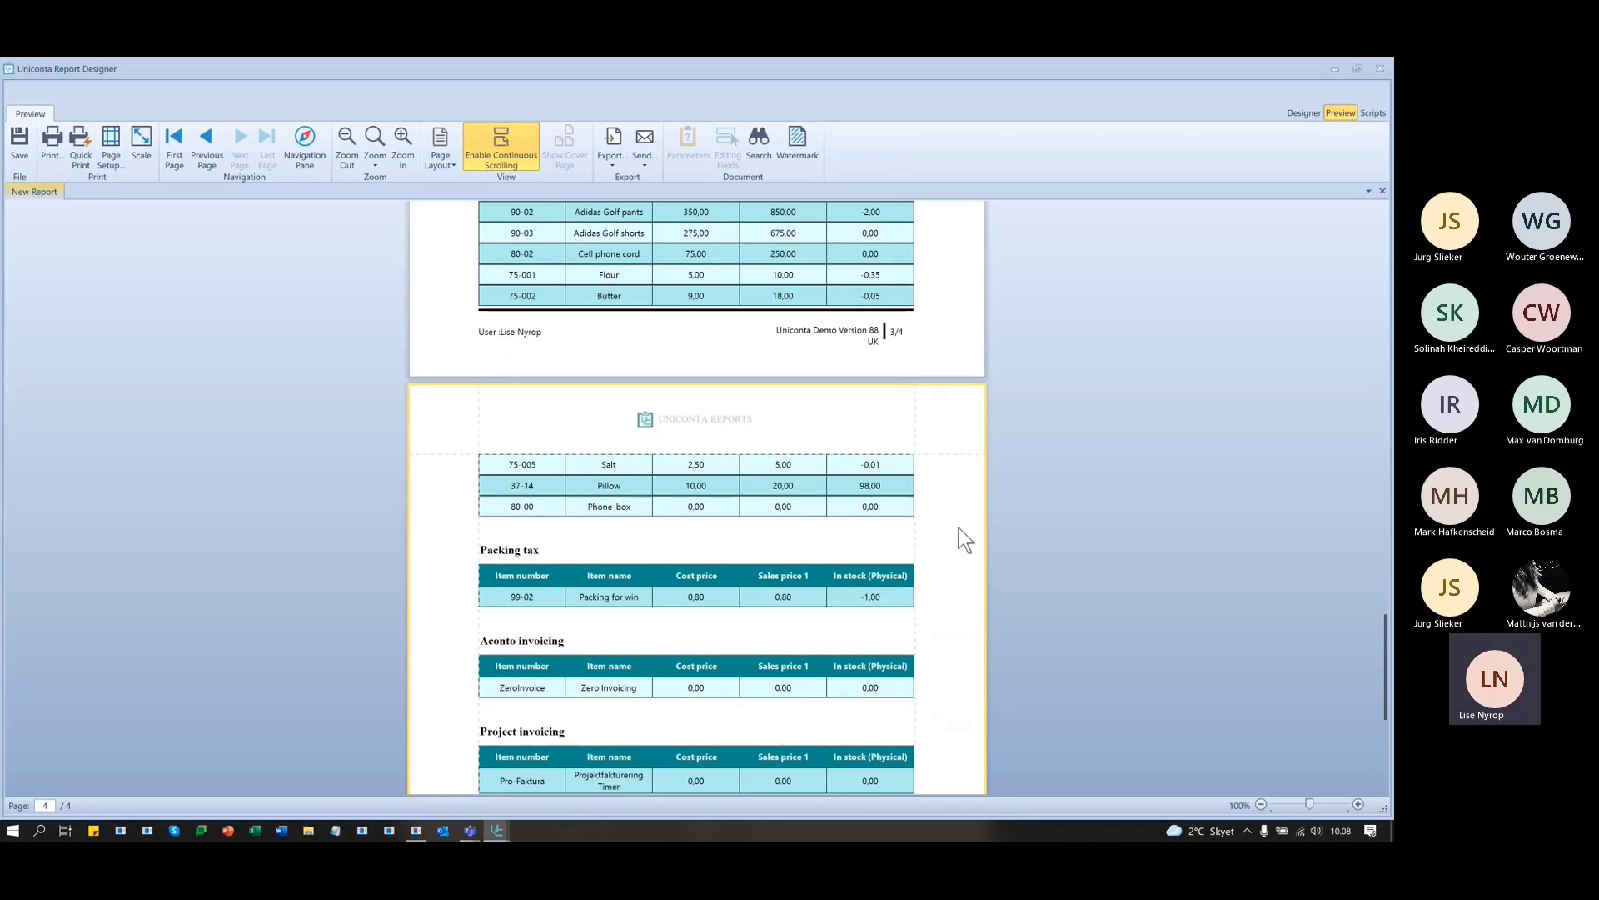
pyautogui.click(1304, 112)
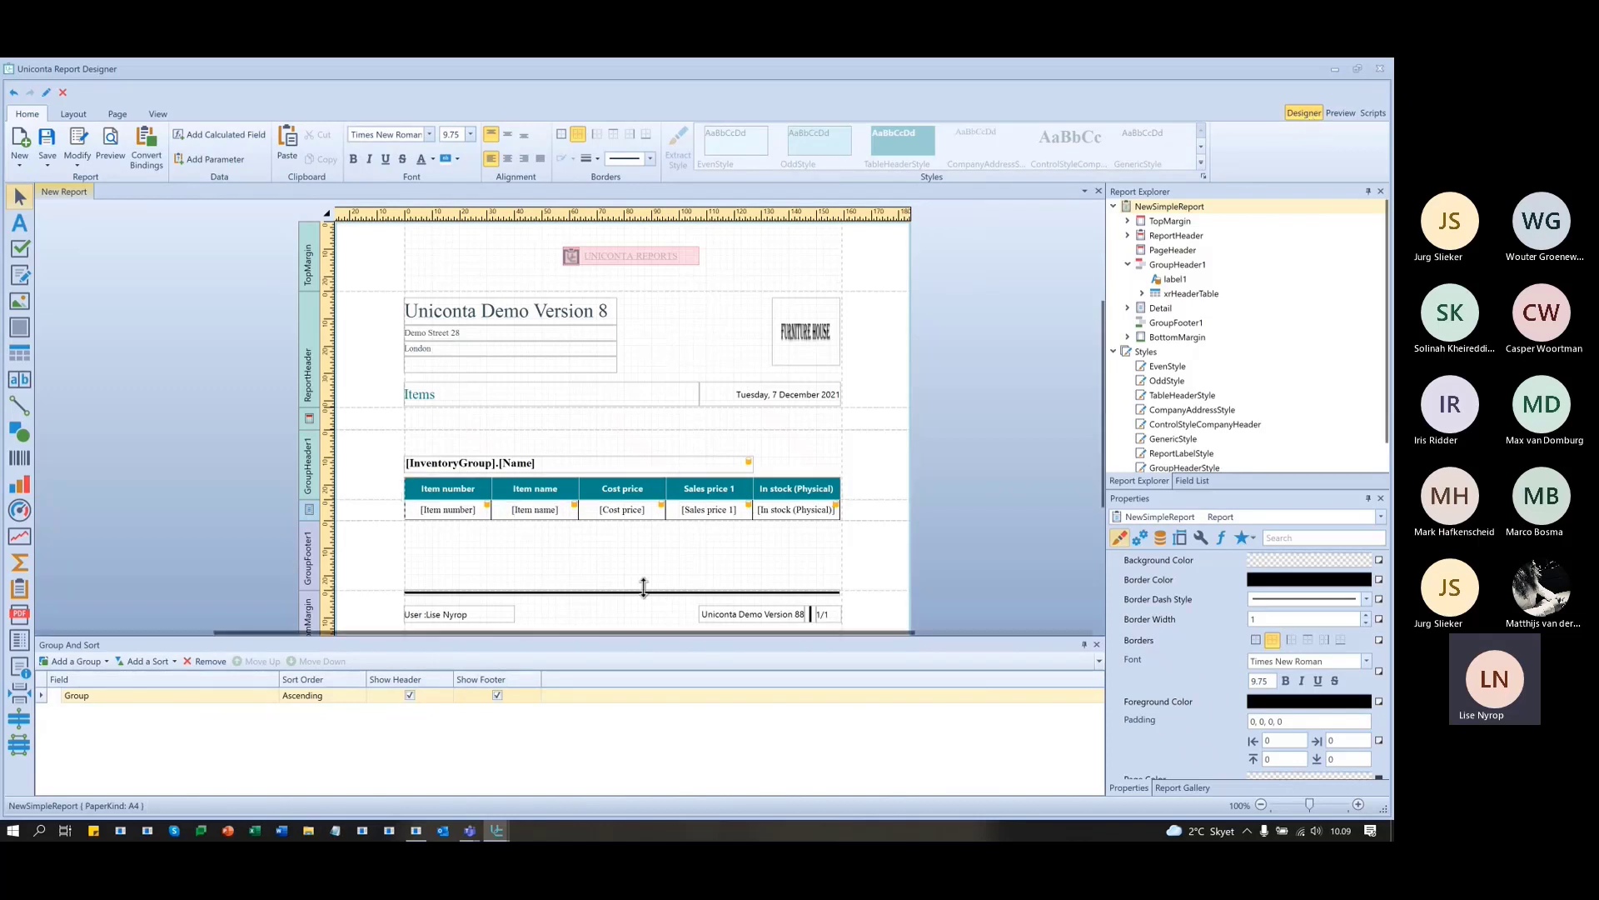
# - Select the empty PageHeader band and show the Field List of InvItemClientUser fields
pyautogui.click(442, 423)
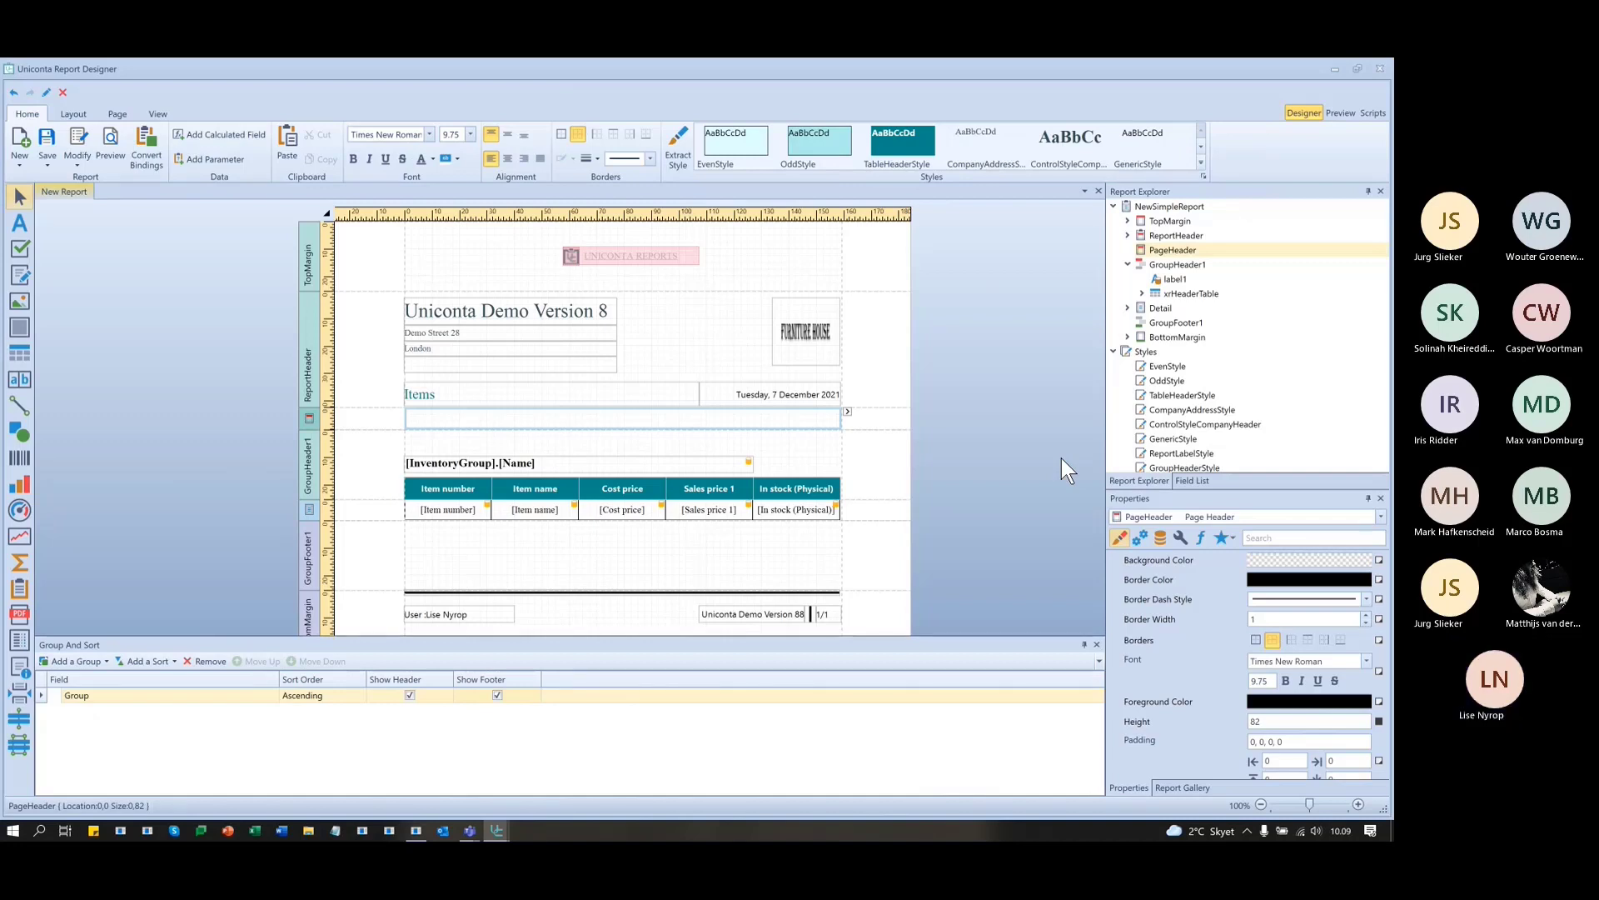
pyautogui.scroll(-1, 451, 512)
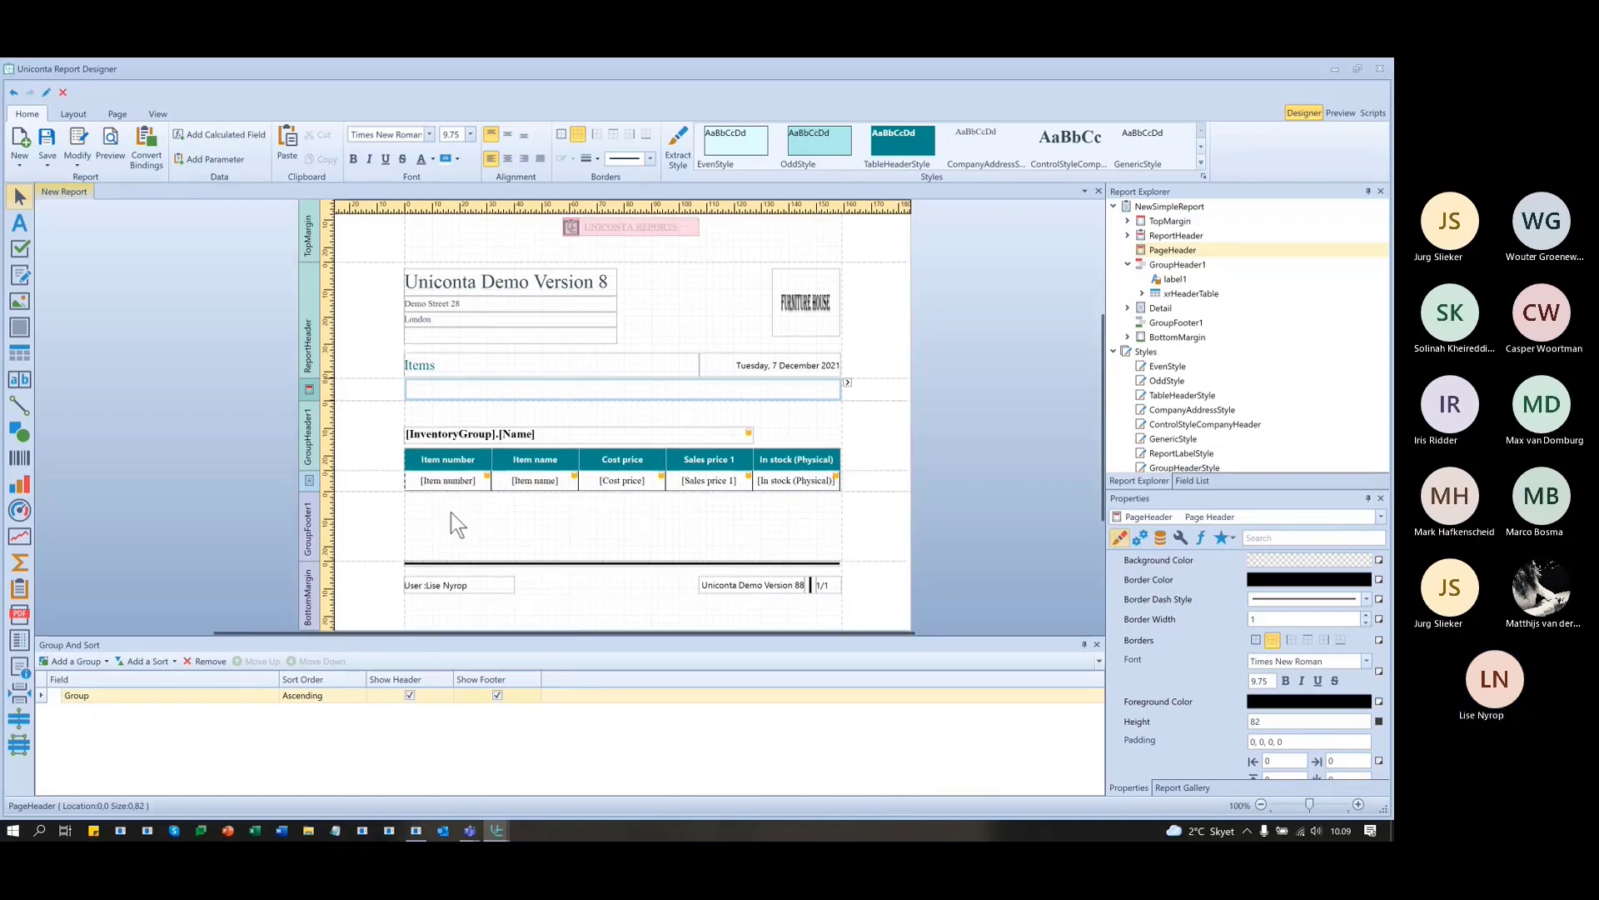
pyautogui.scroll(-1, 451, 513)
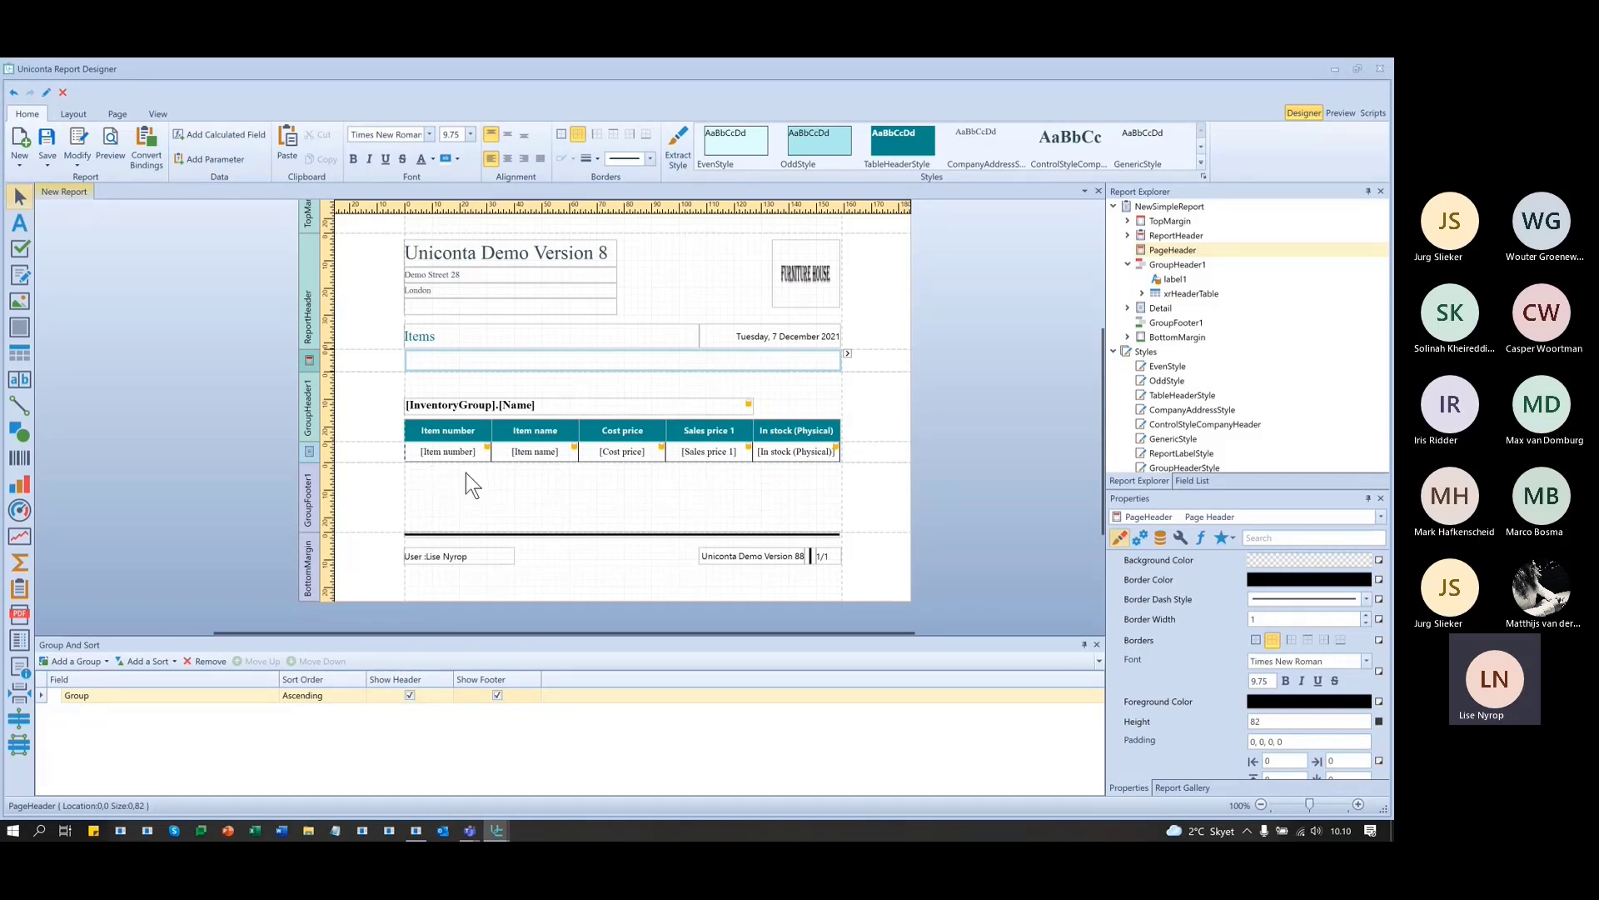
pyautogui.click(1176, 481)
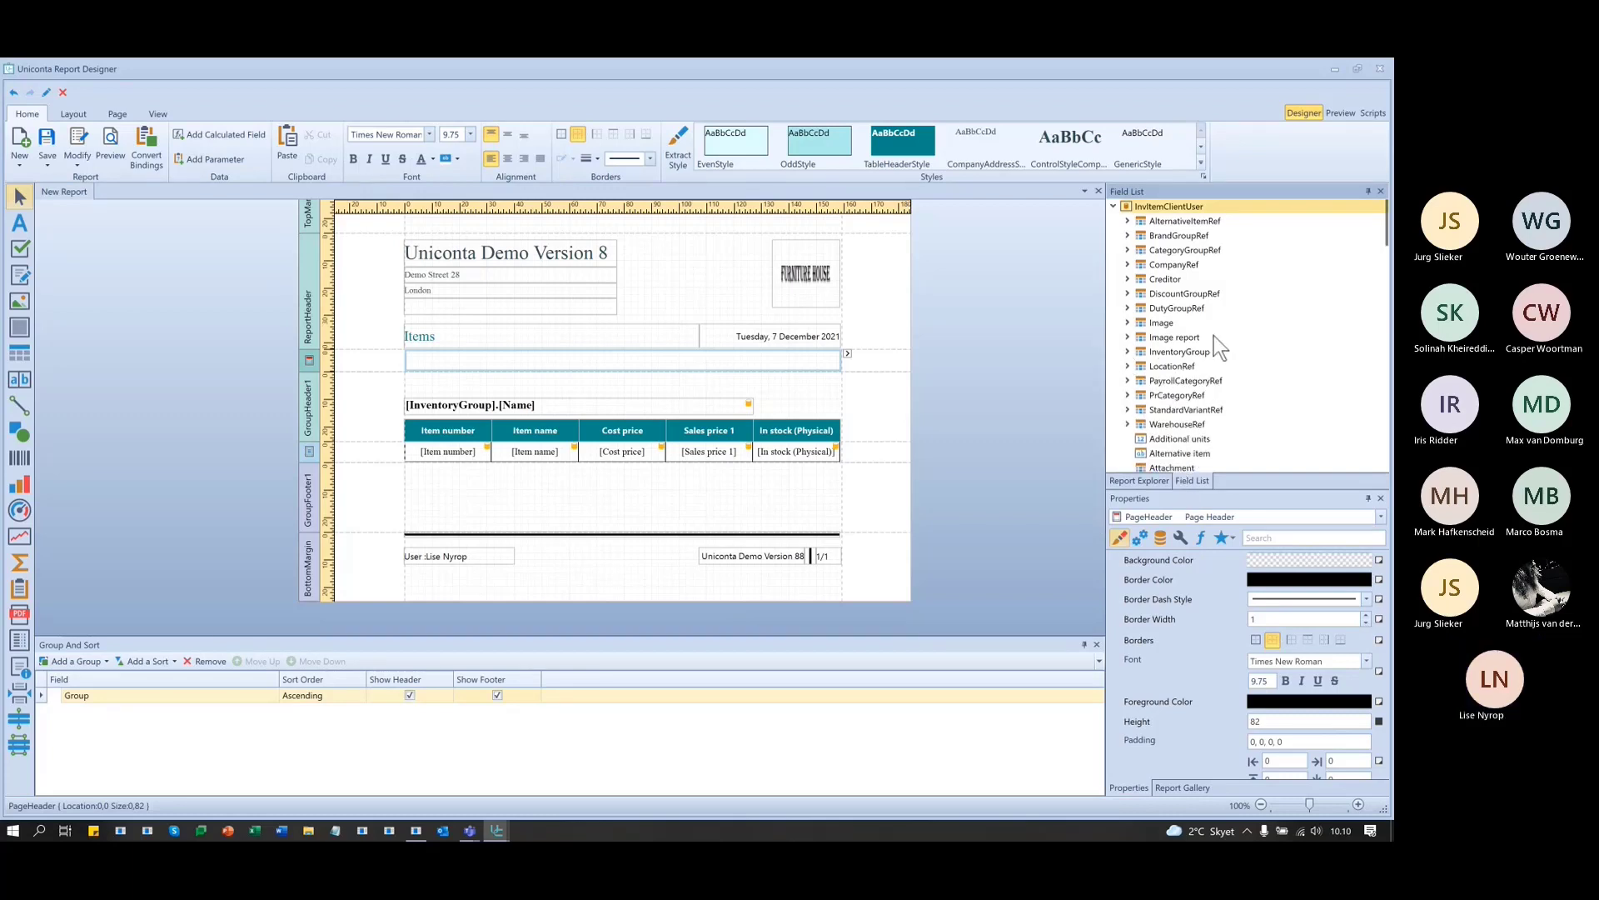
# - Drag the Item number field into the group footer and centre its text
pyautogui.scroll(-20, 1218, 342)
pyautogui.scroll(-5, 1242, 373)
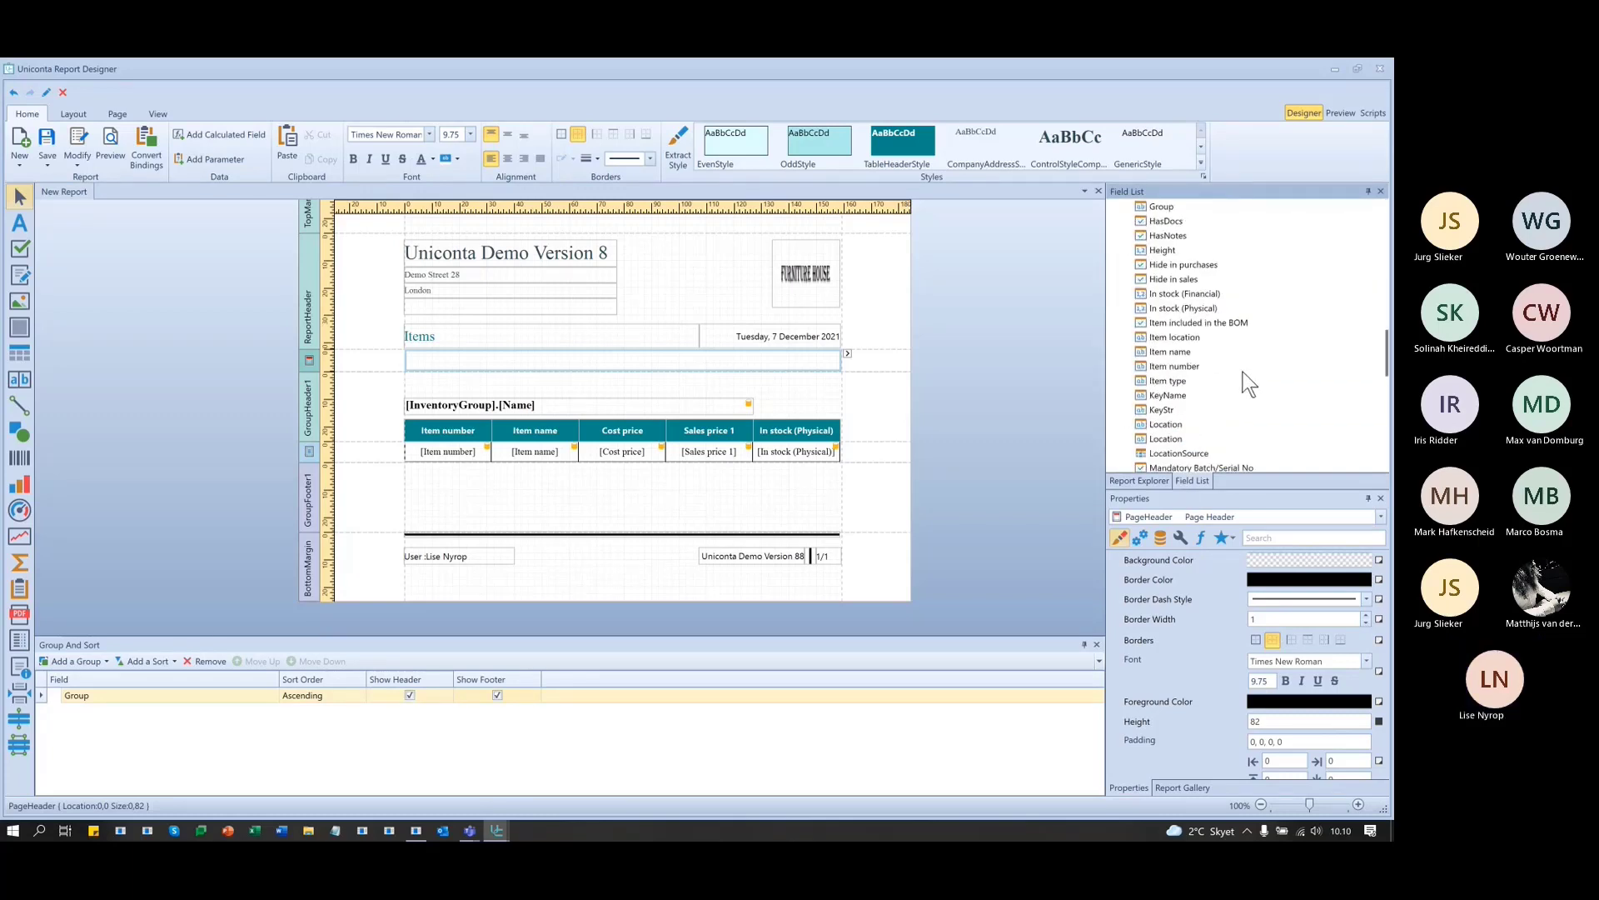
pyautogui.moveTo(1184, 367); pyautogui.dragTo(451, 476)
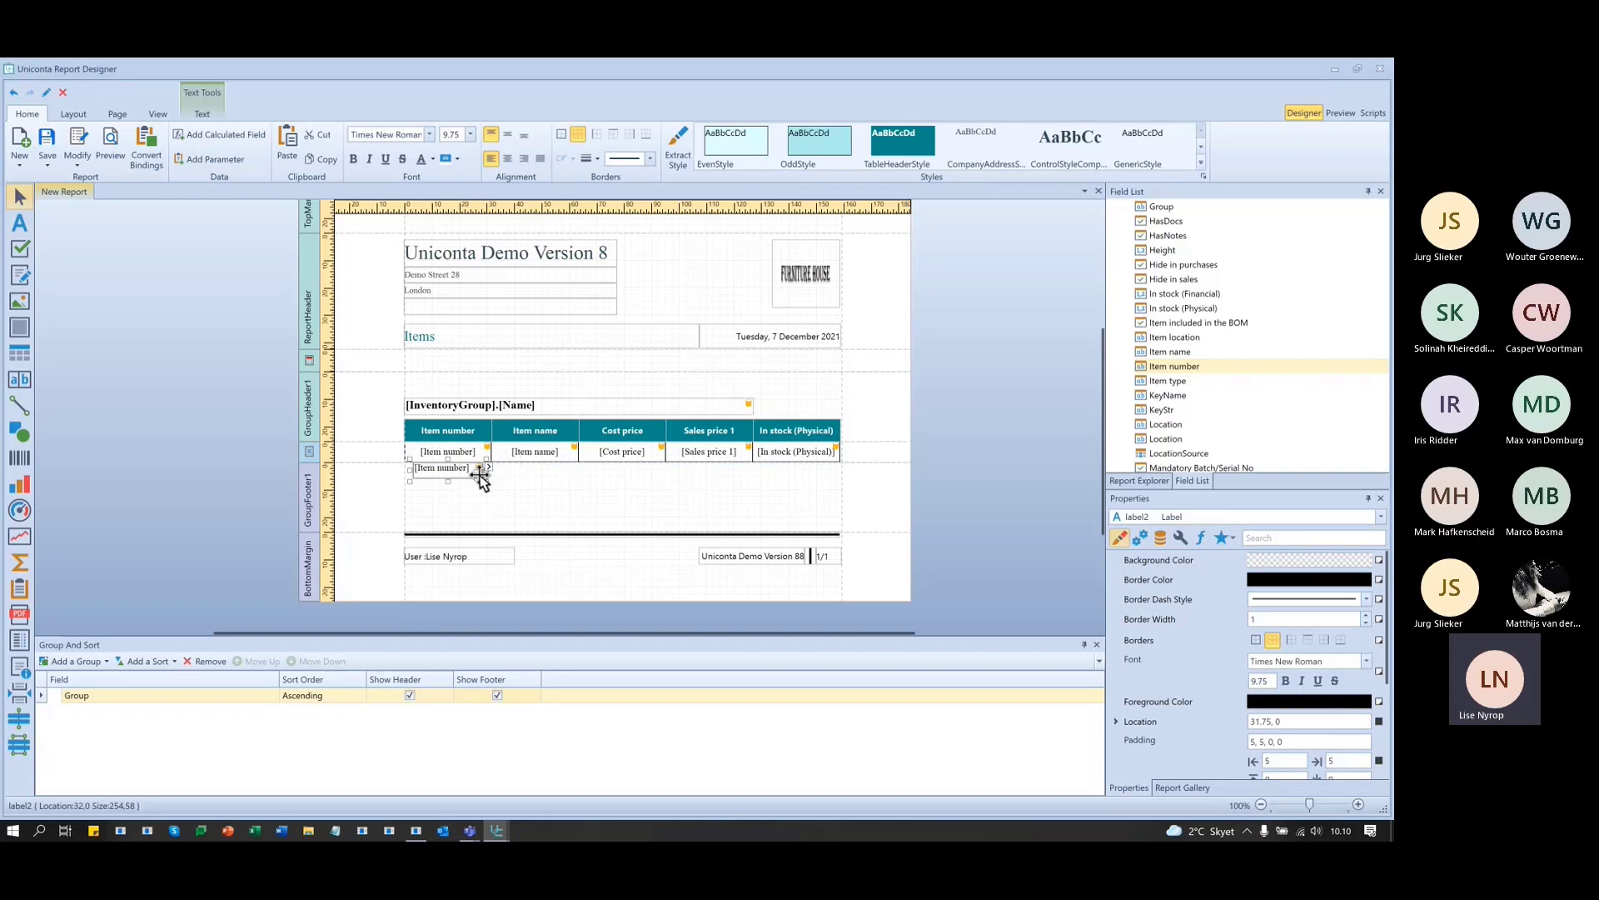
pyautogui.click(503, 134)
pyautogui.click(507, 157)
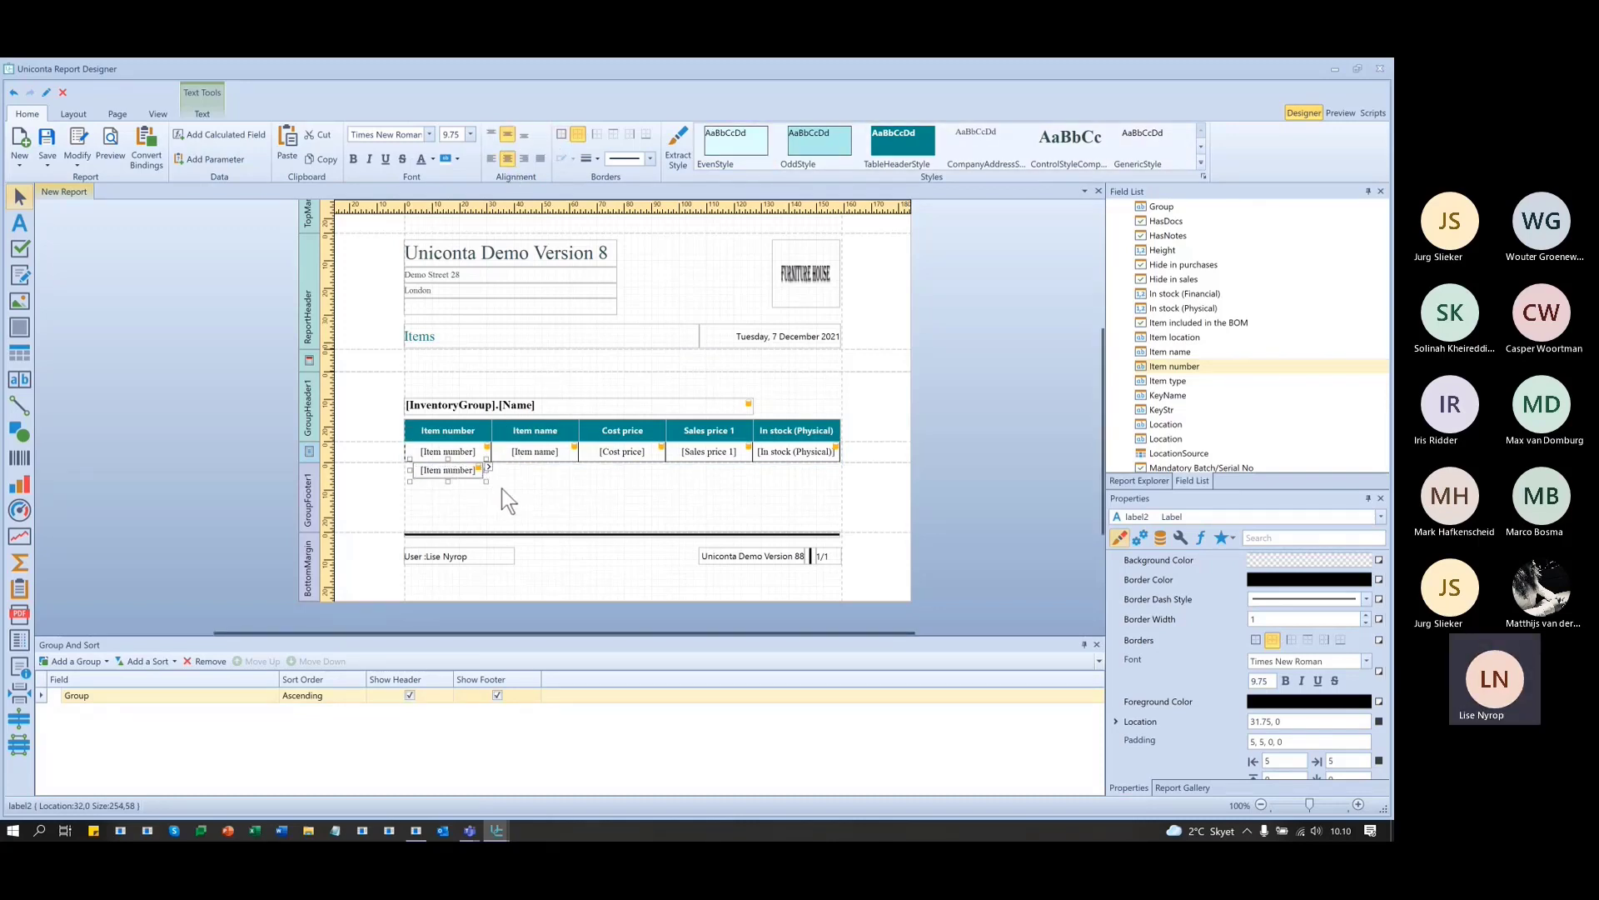
pyautogui.click(444, 450)
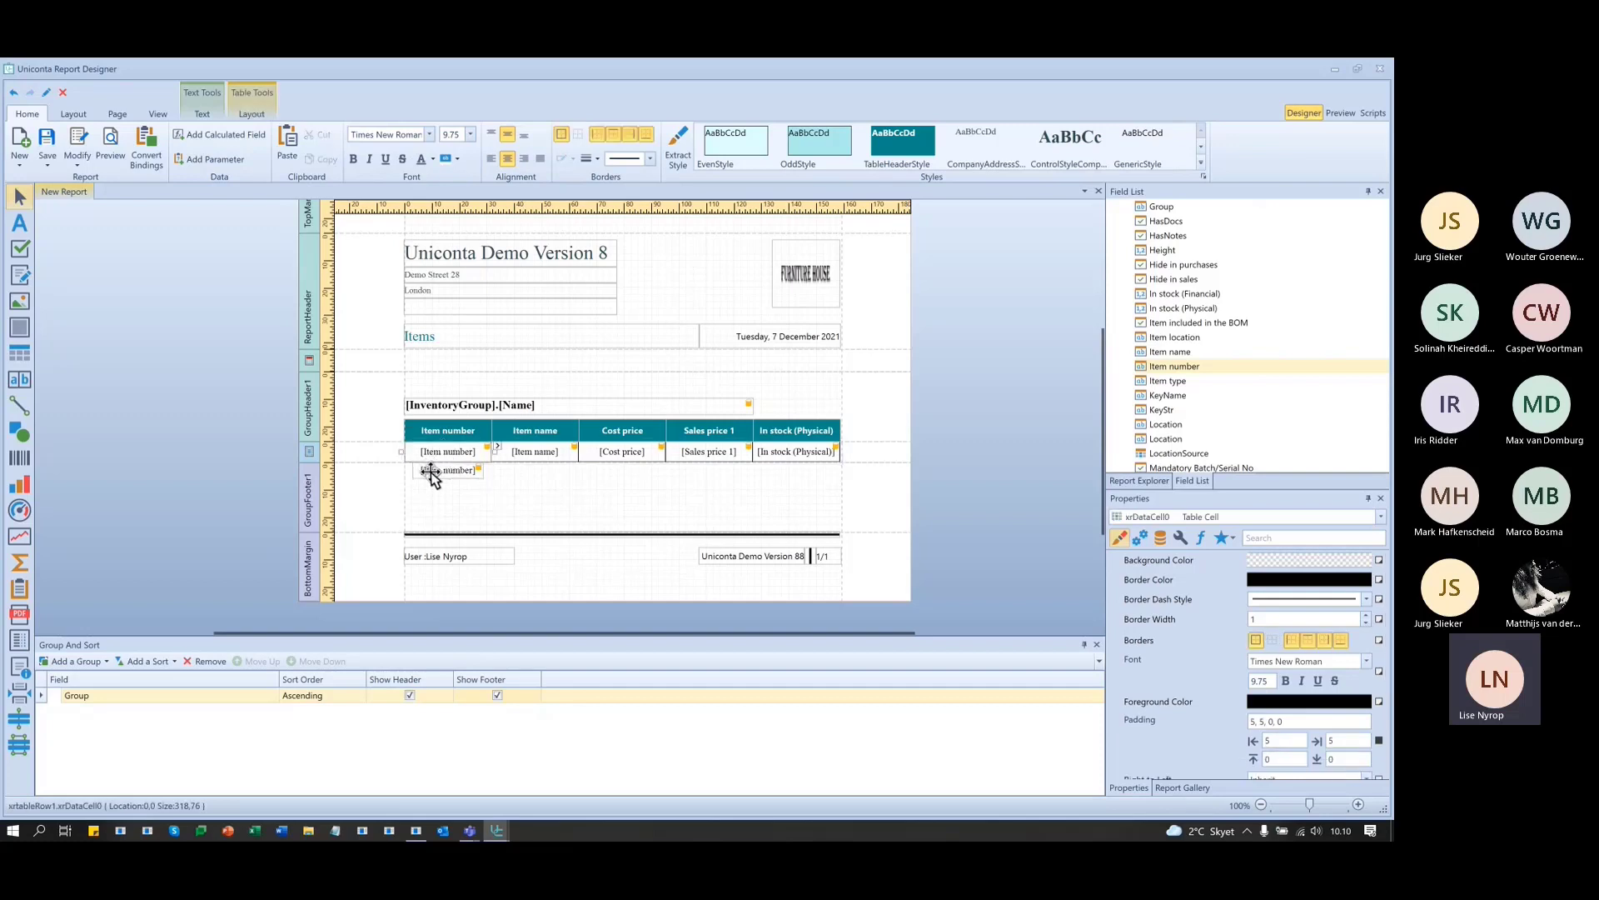
pyautogui.click(431, 471)
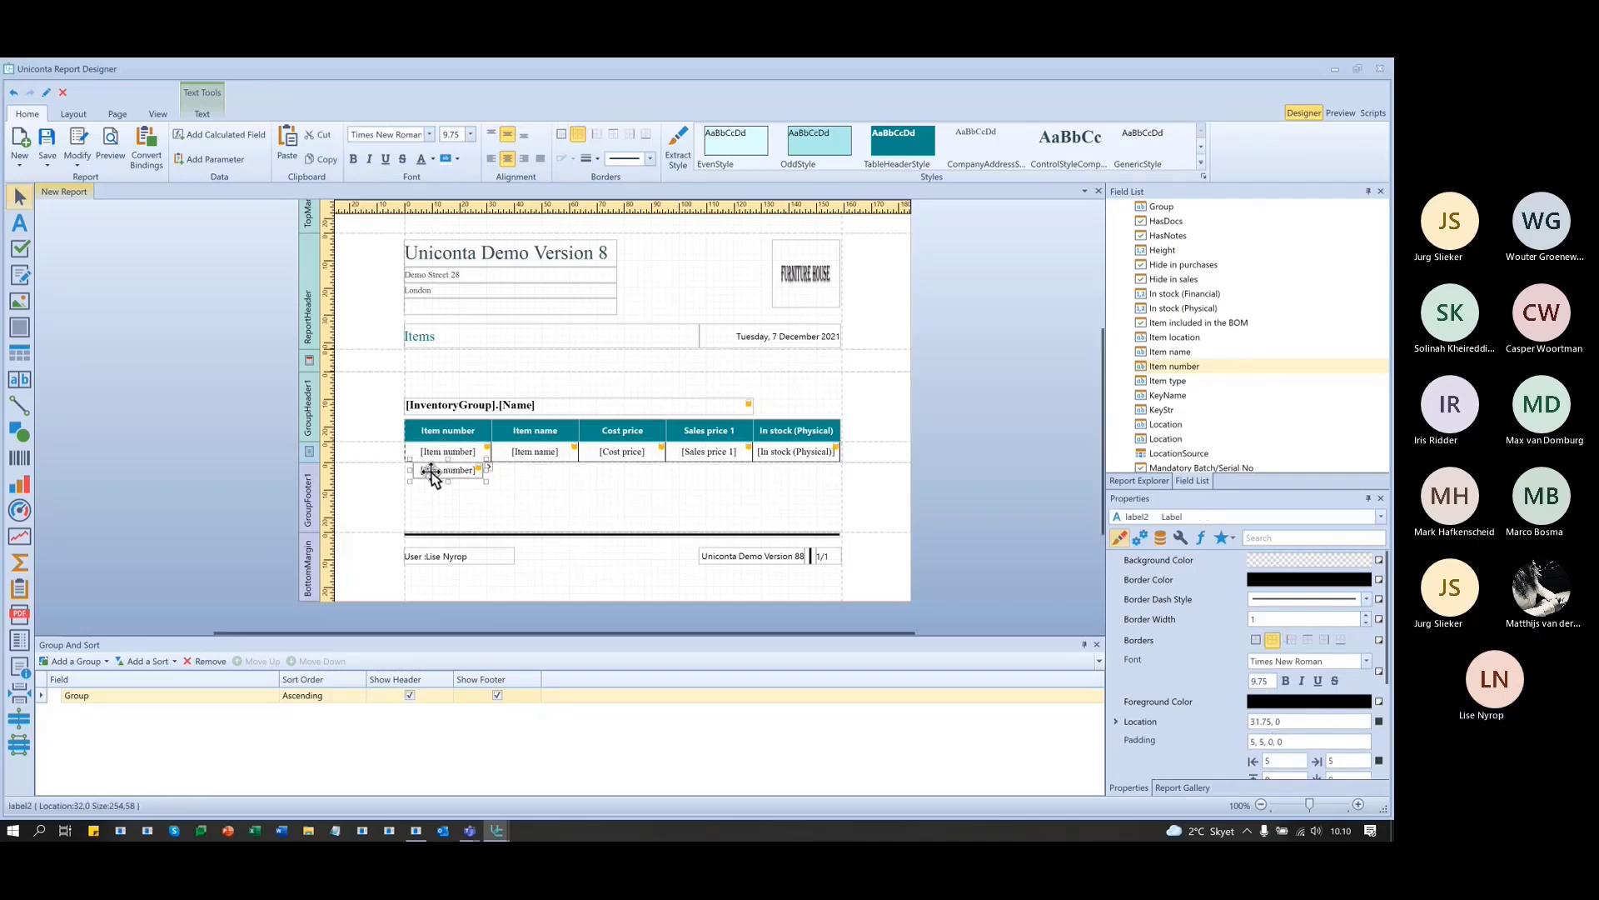
# - Move the Item number footer label to the band's left, widen it, and preview the report
pyautogui.click(72, 115)
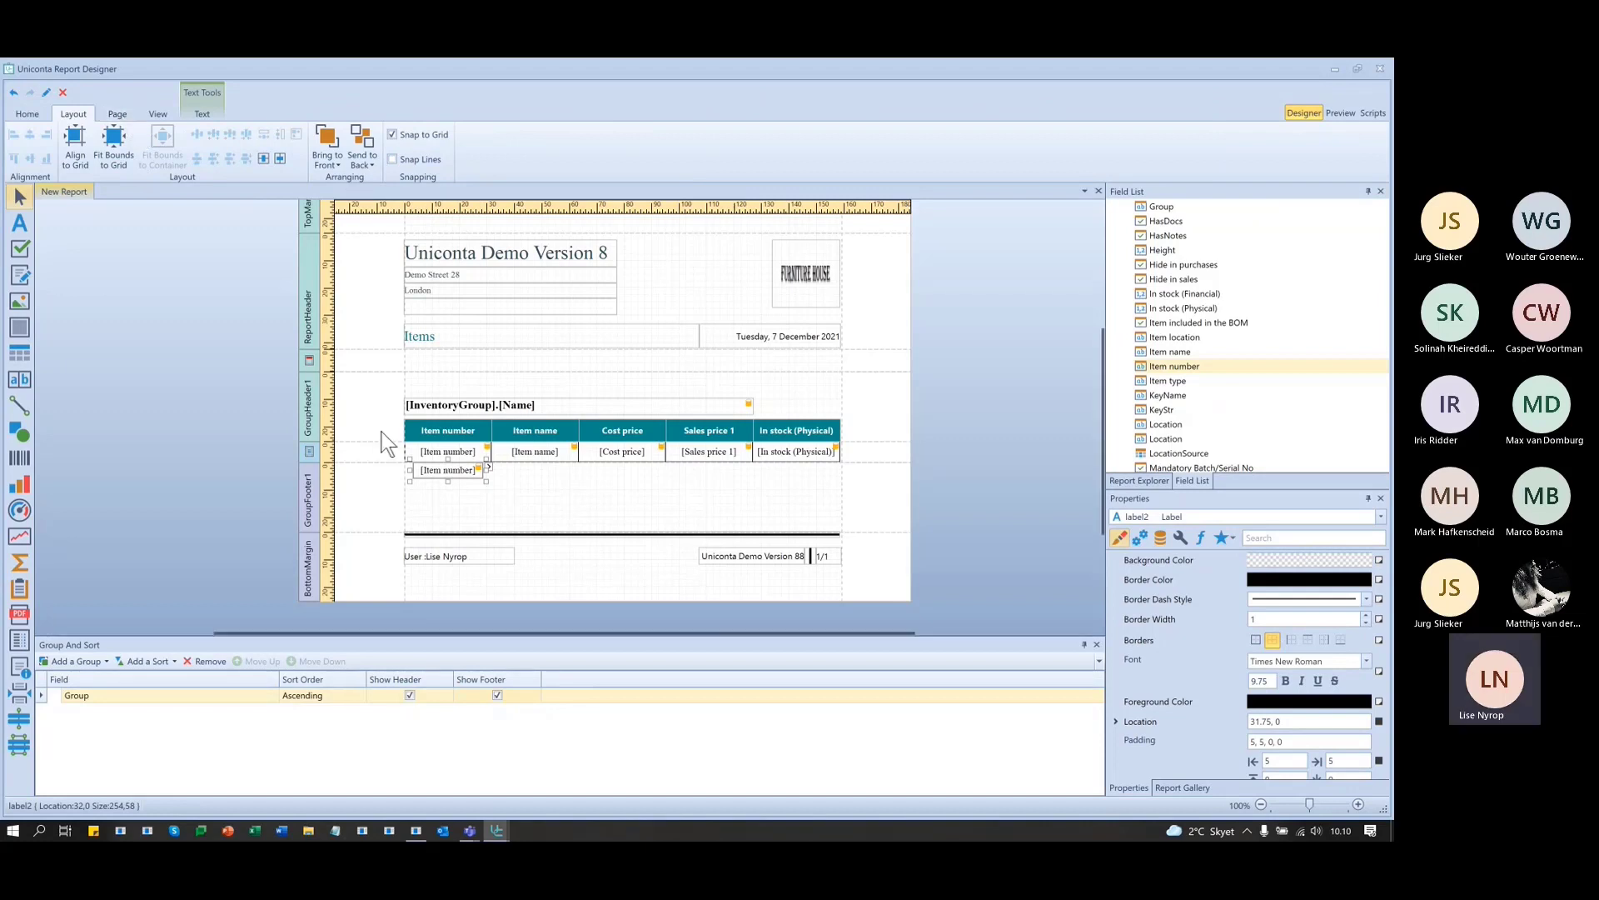
pyautogui.click(501, 501)
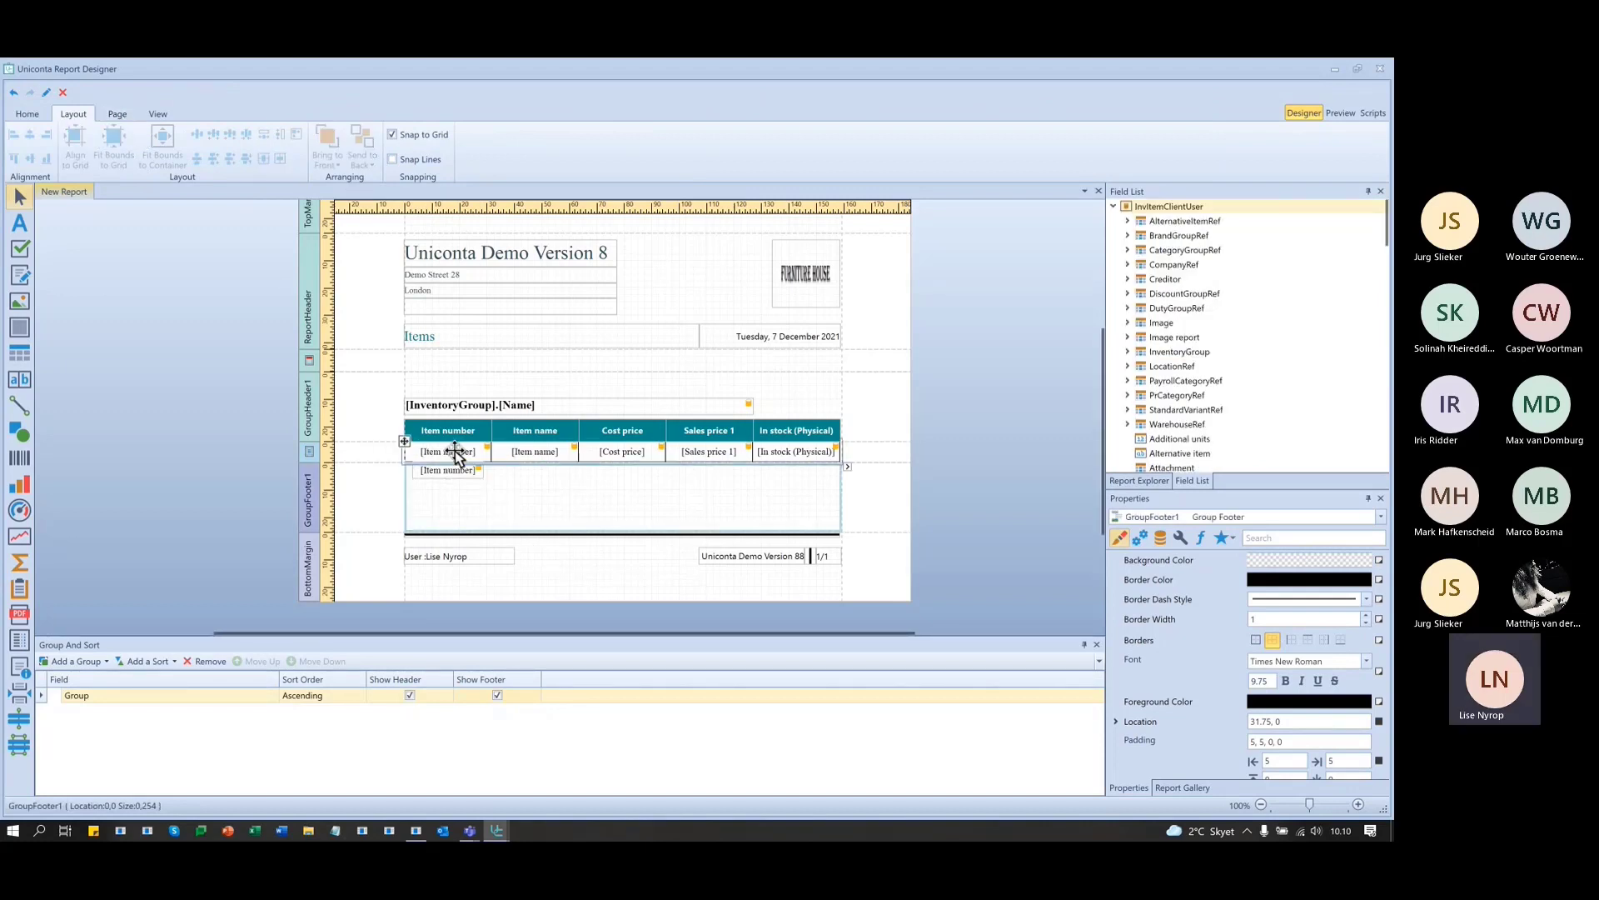
pyautogui.click(431, 473)
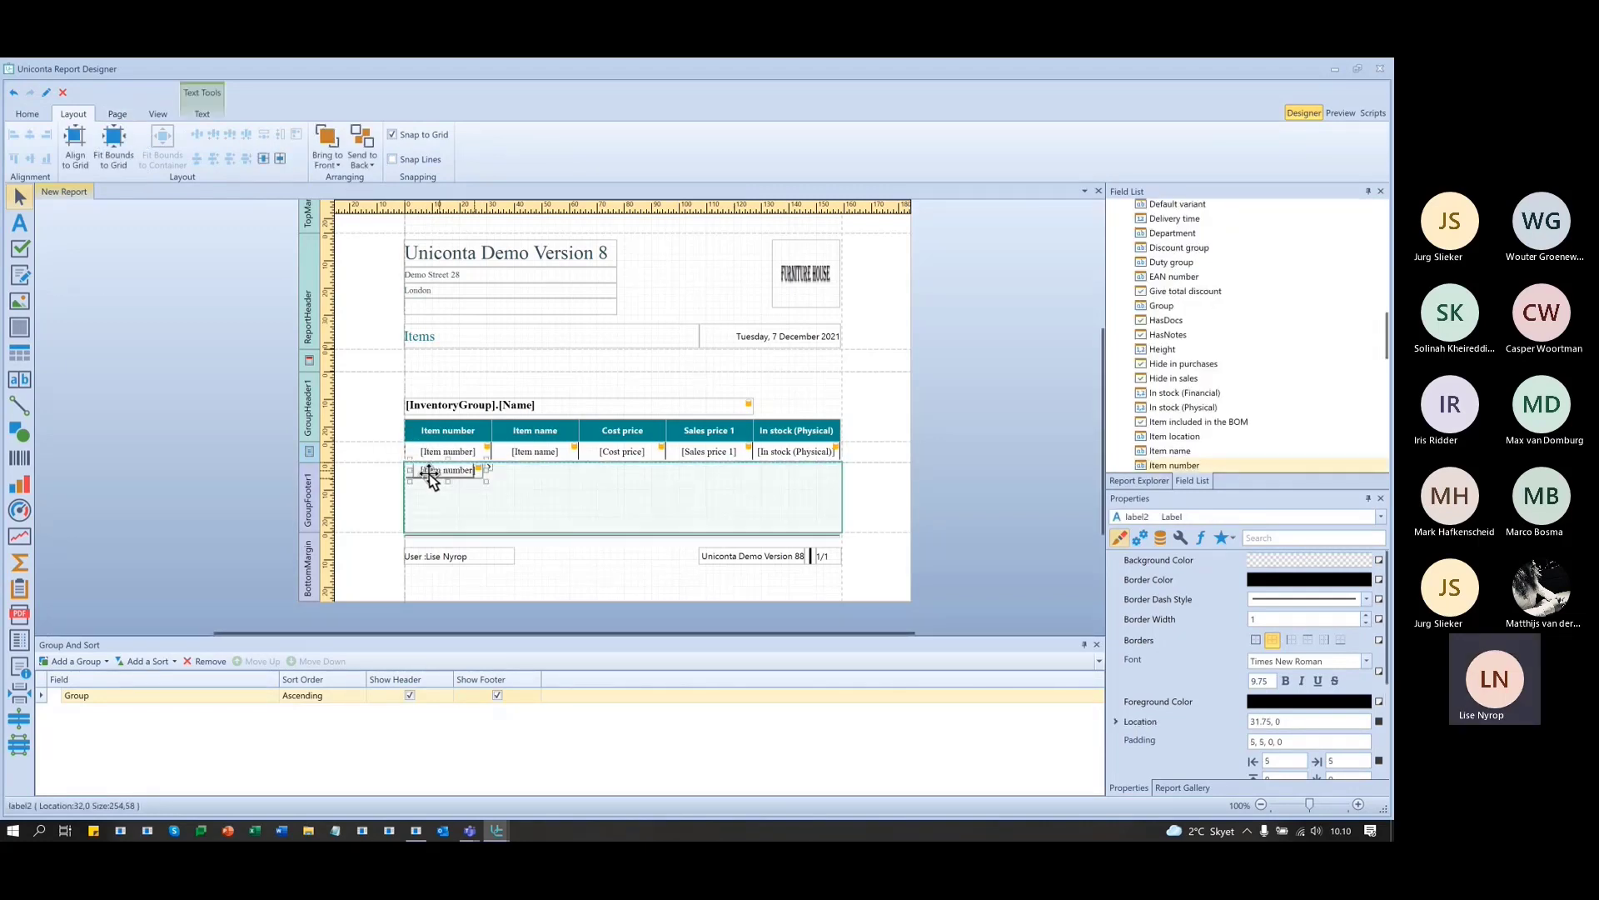
pyautogui.moveTo(429, 473); pyautogui.dragTo(494, 493)
pyautogui.click(542, 493)
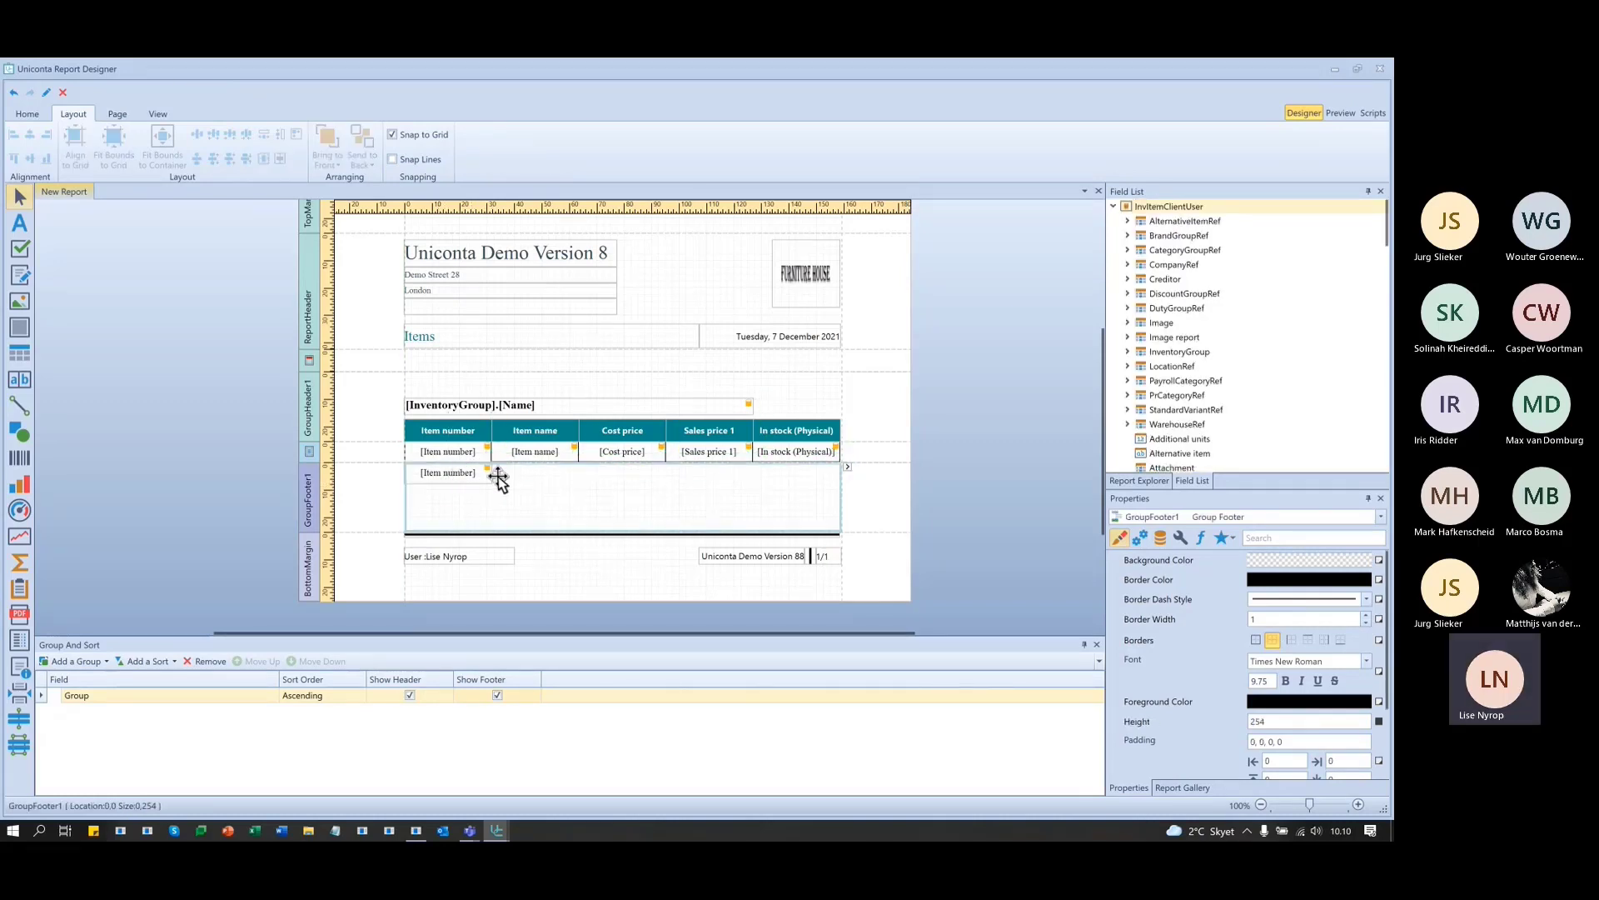
pyautogui.click(443, 474)
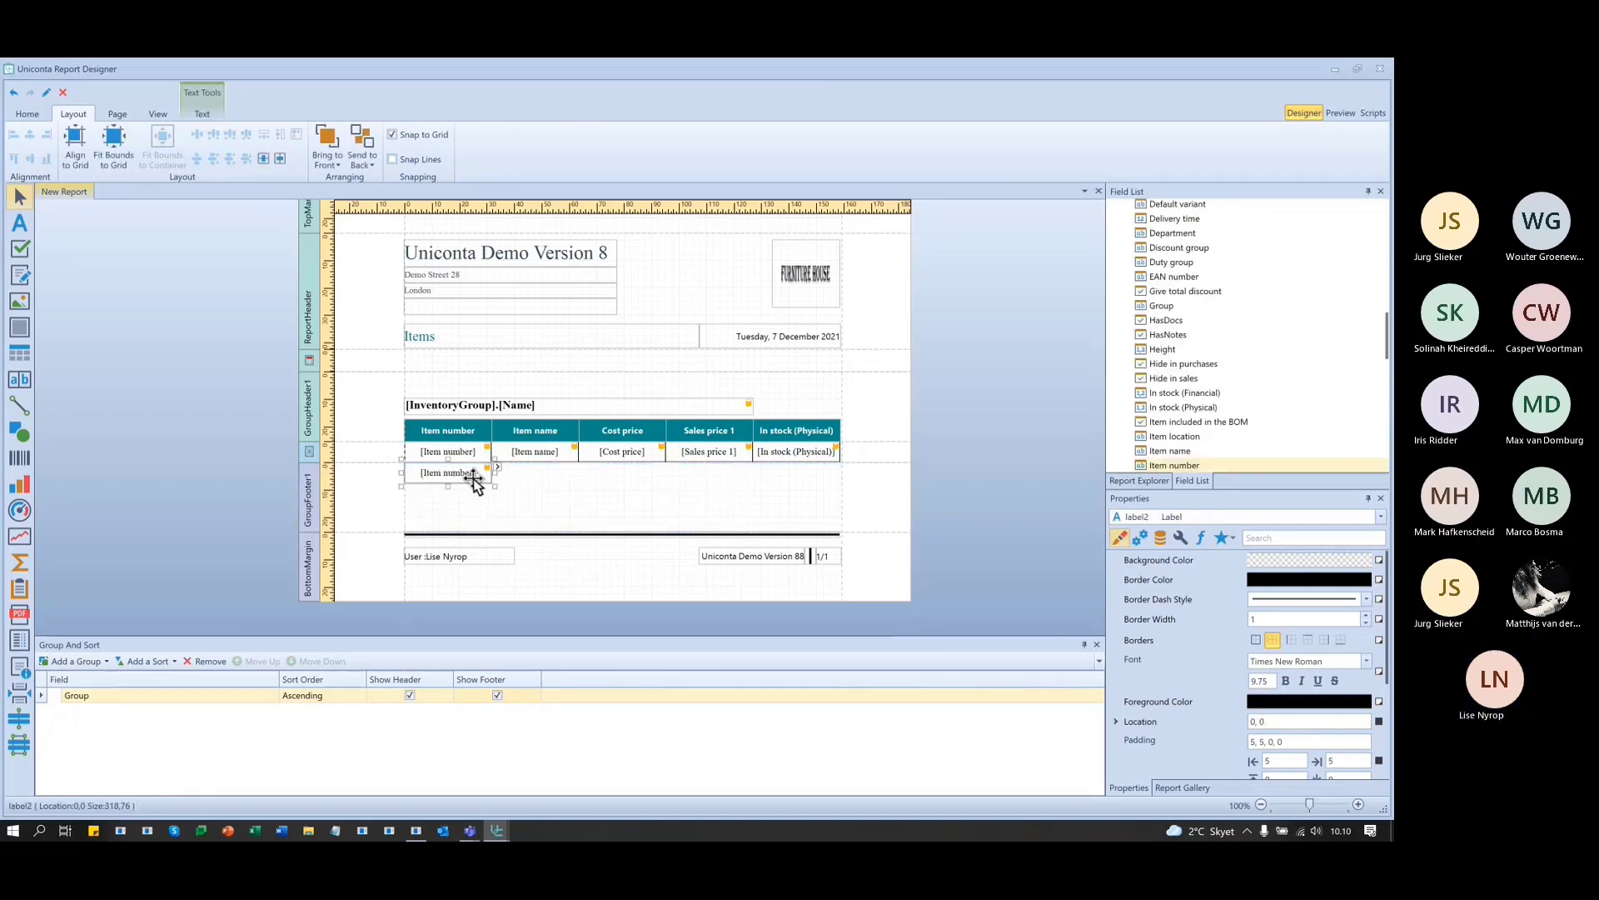
pyautogui.click(1336, 112)
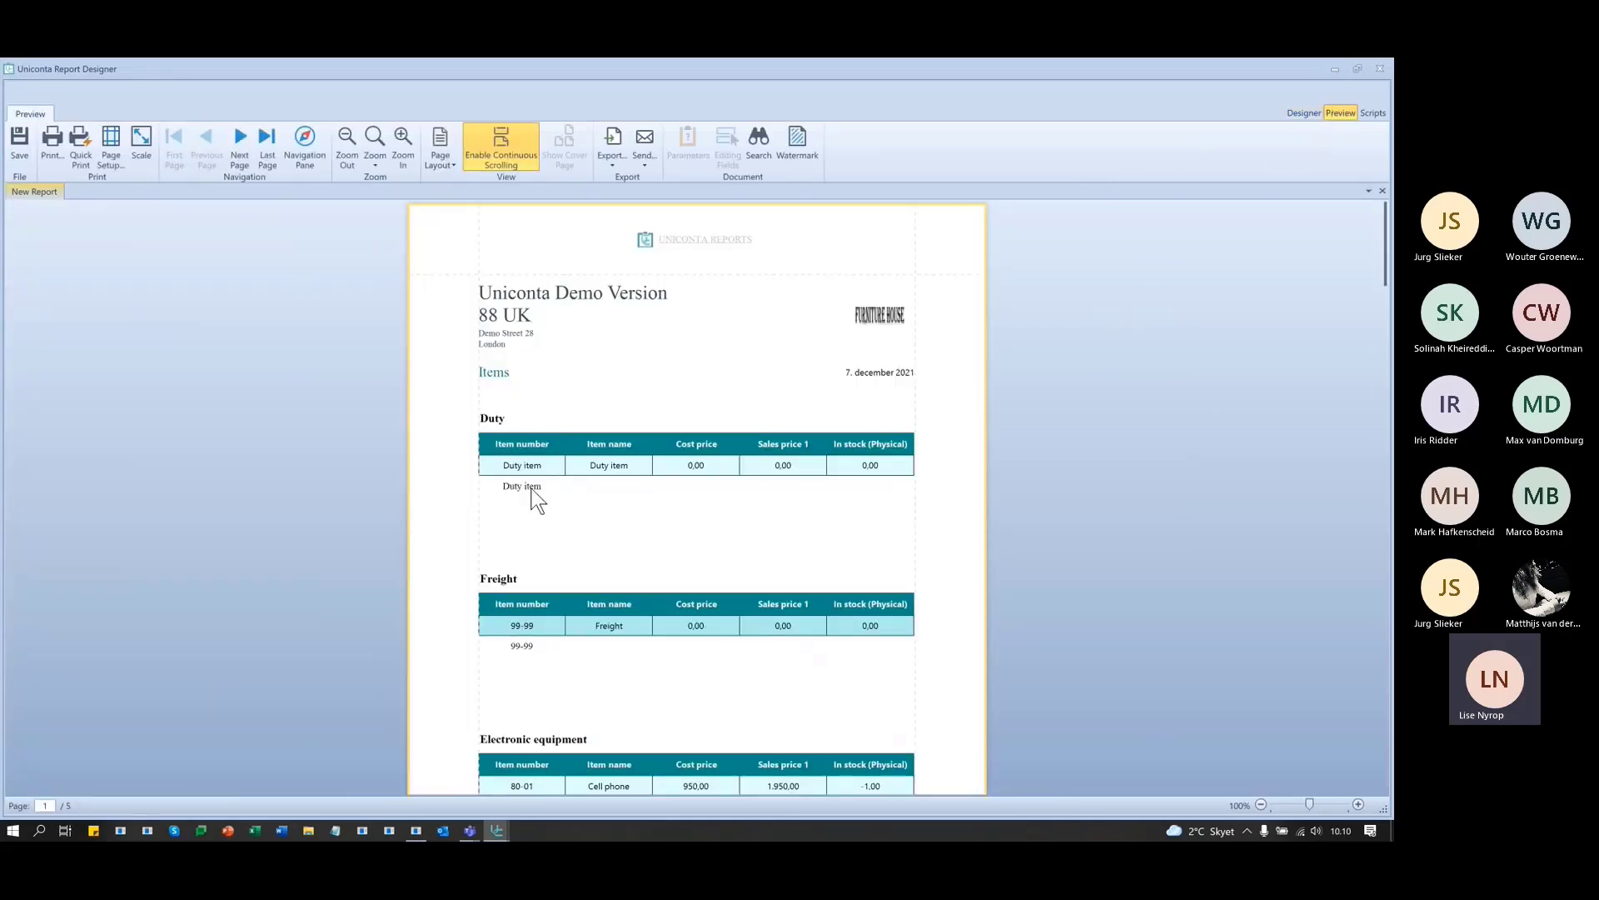
# - Scroll the preview pages to check footer values like 80-01 and 50-90 under their groups
pyautogui.scroll(-2, 541, 647)
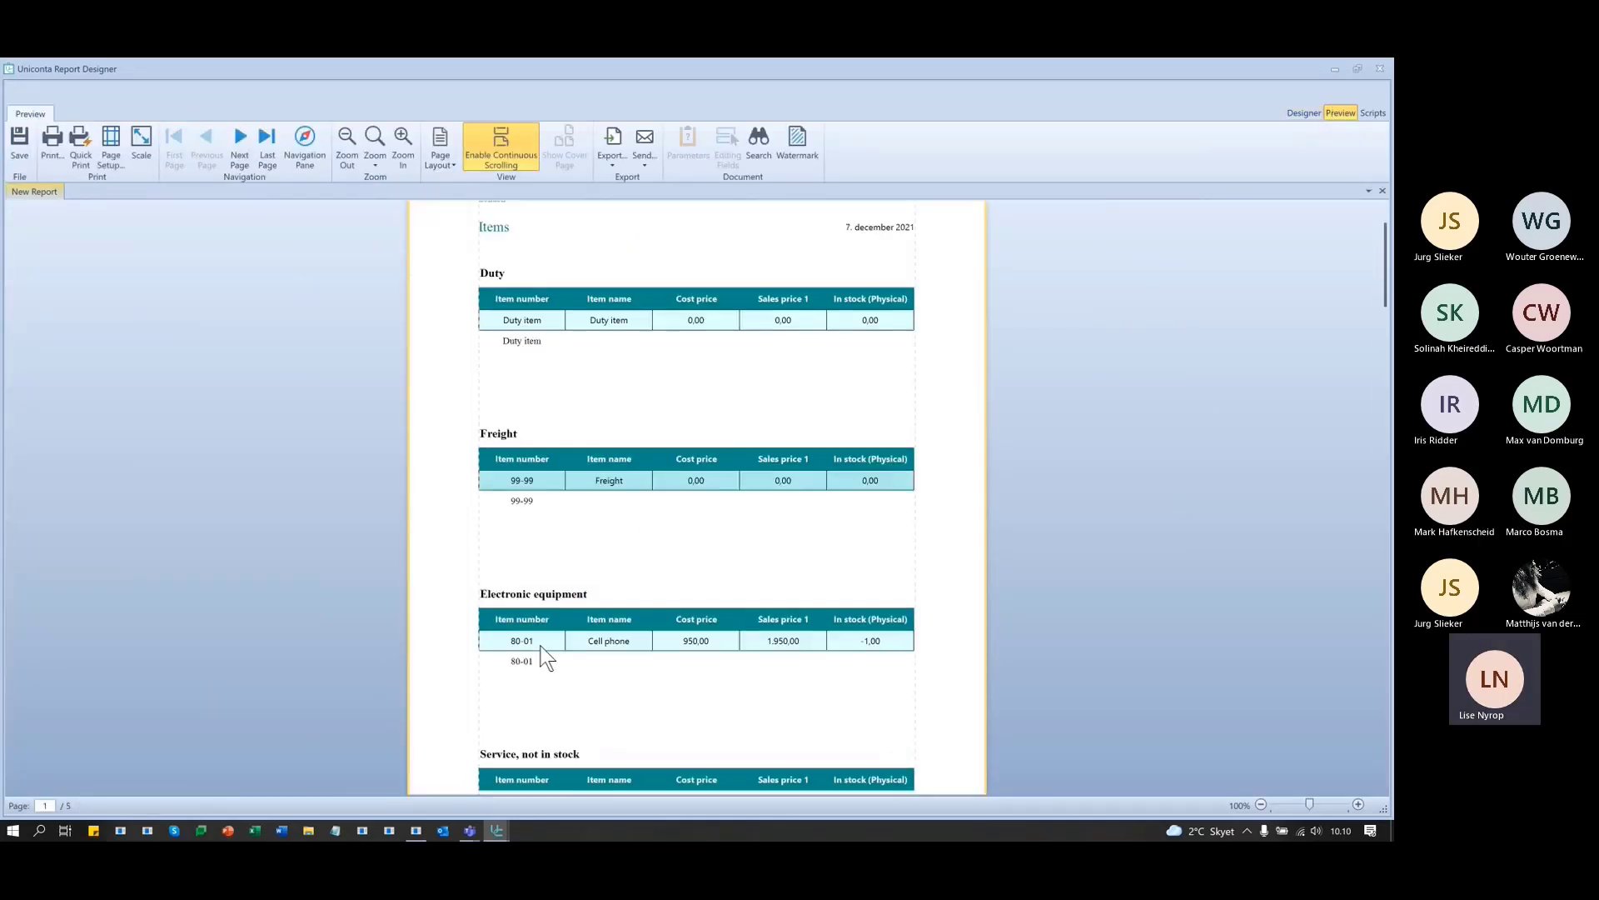
pyautogui.scroll(-1, 543, 655)
pyautogui.scroll(-8, 524, 629)
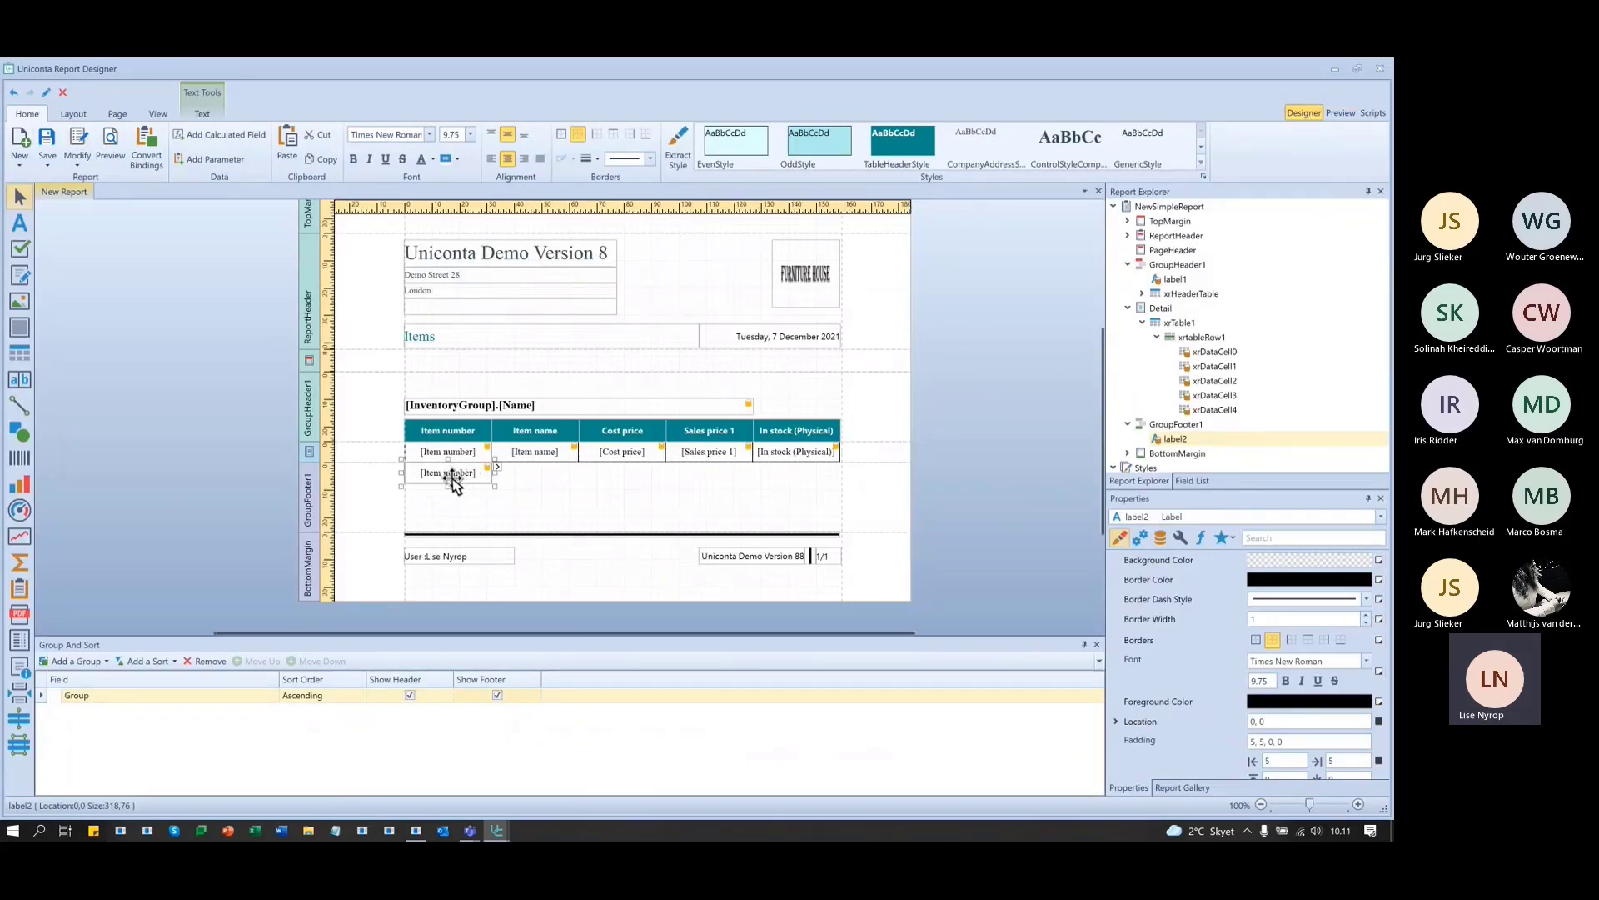
# - Set the footer label's Summary Running to Group via its smart tag
pyautogui.click(496, 467)
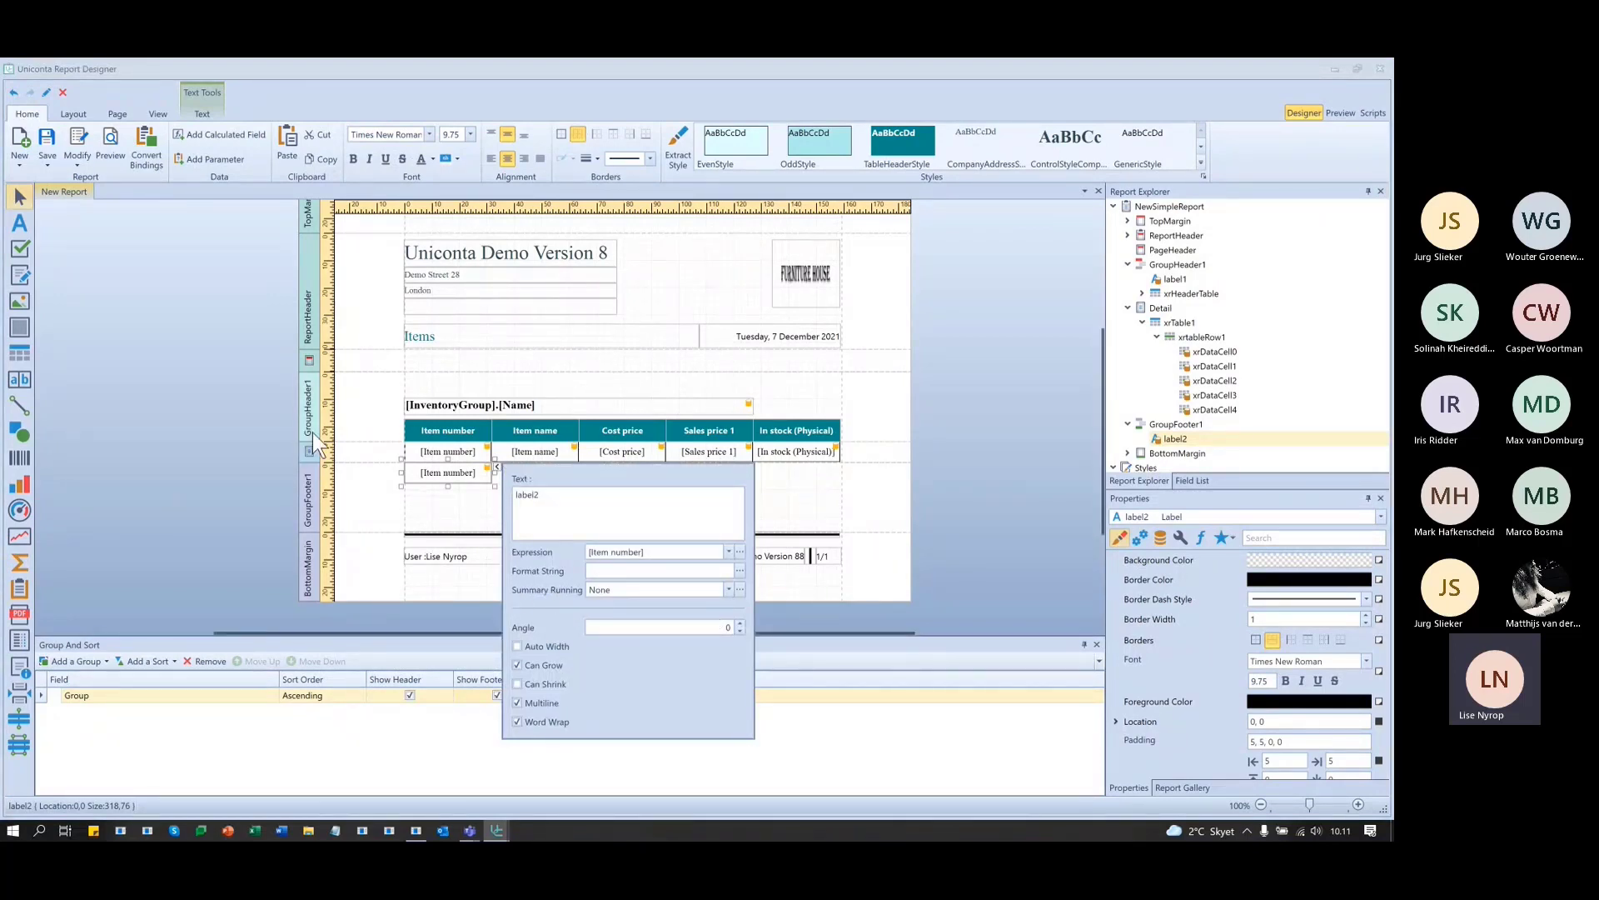
pyautogui.click(728, 587)
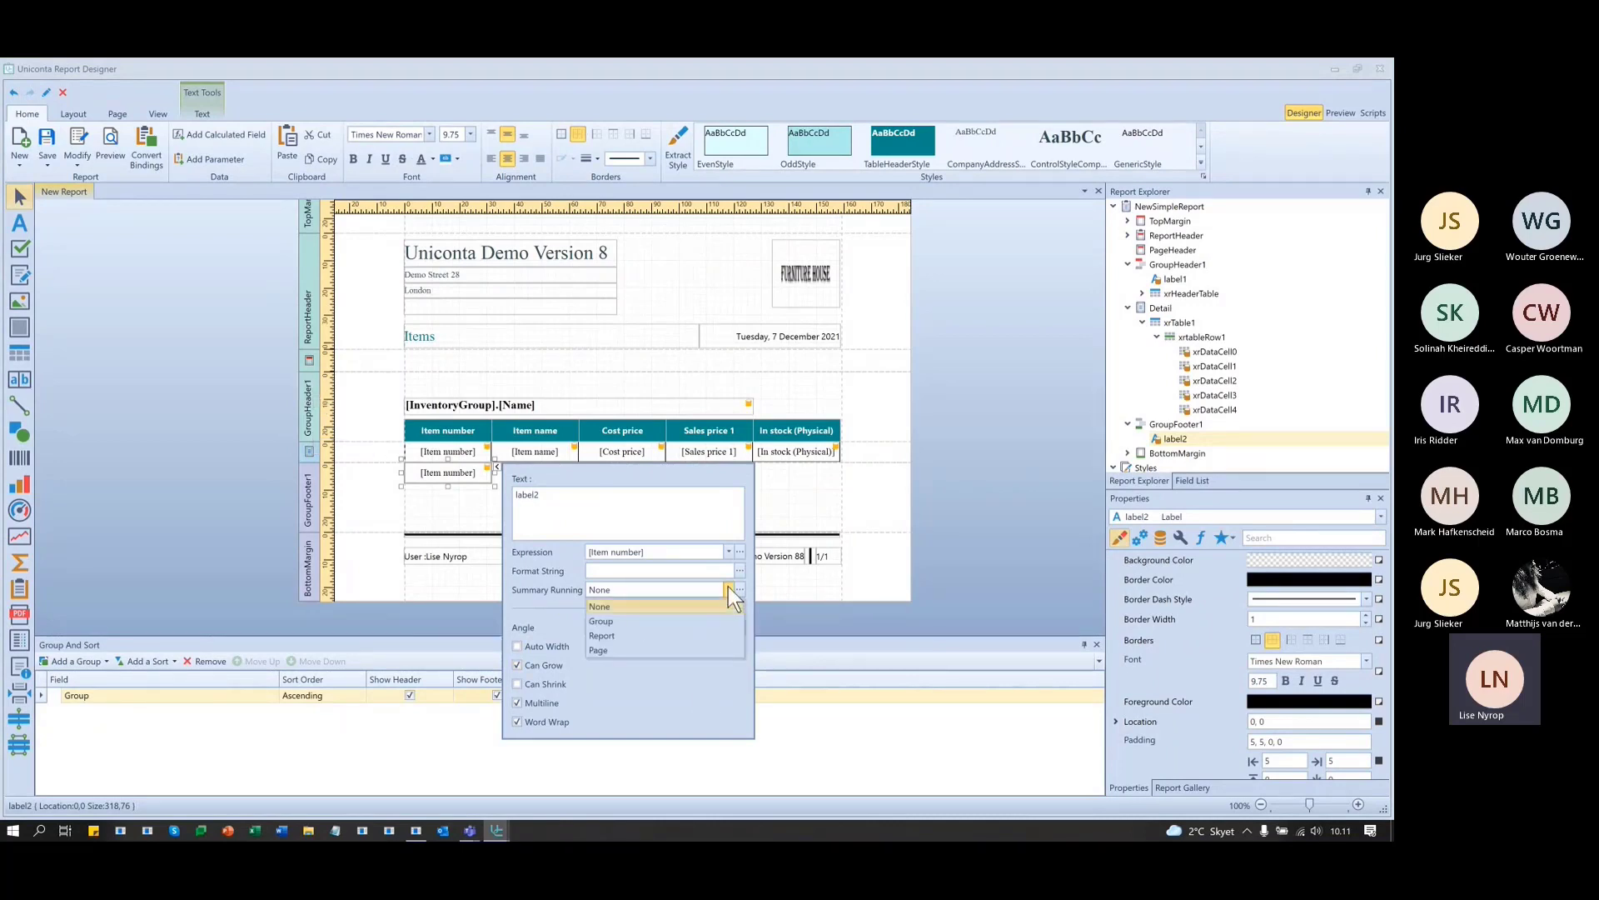
pyautogui.click(606, 622)
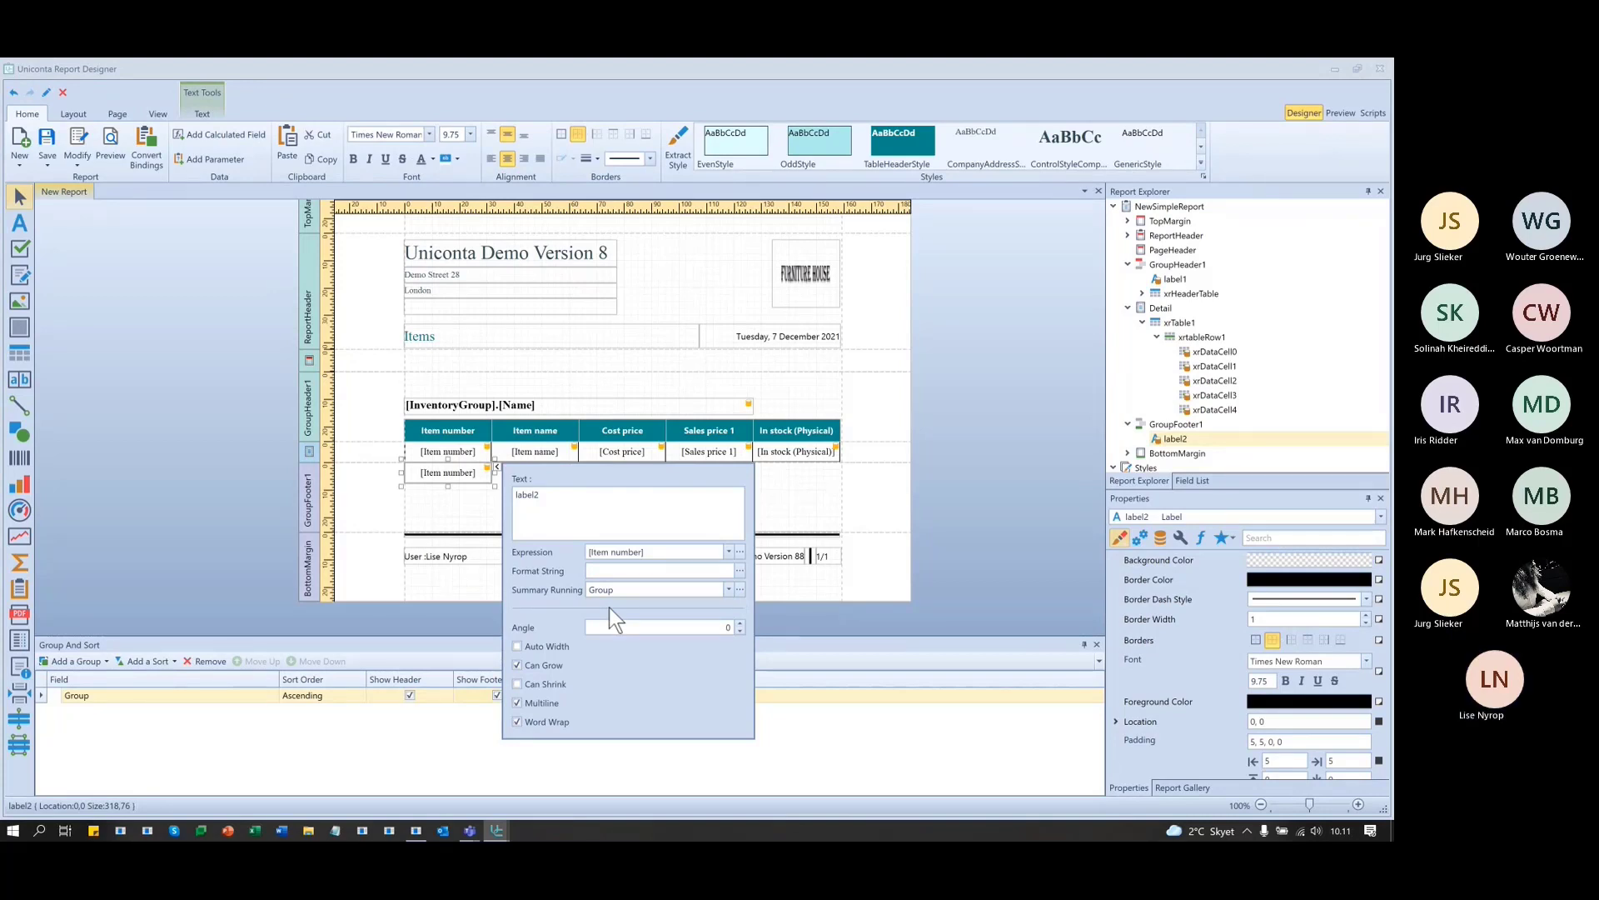
pyautogui.click(621, 590)
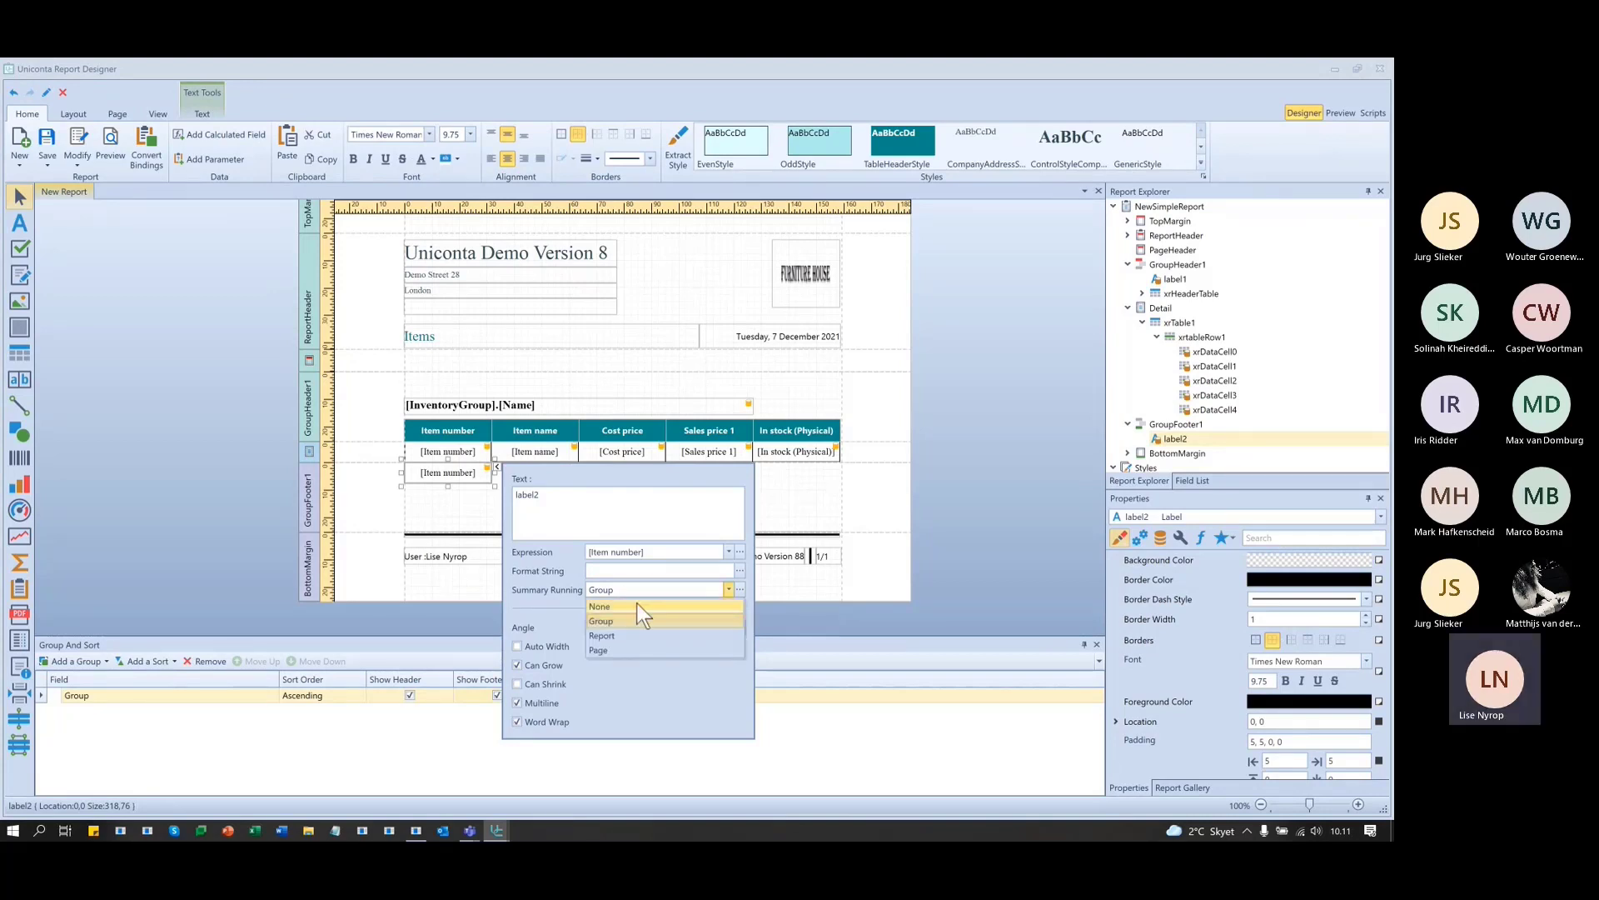
pyautogui.click(740, 552)
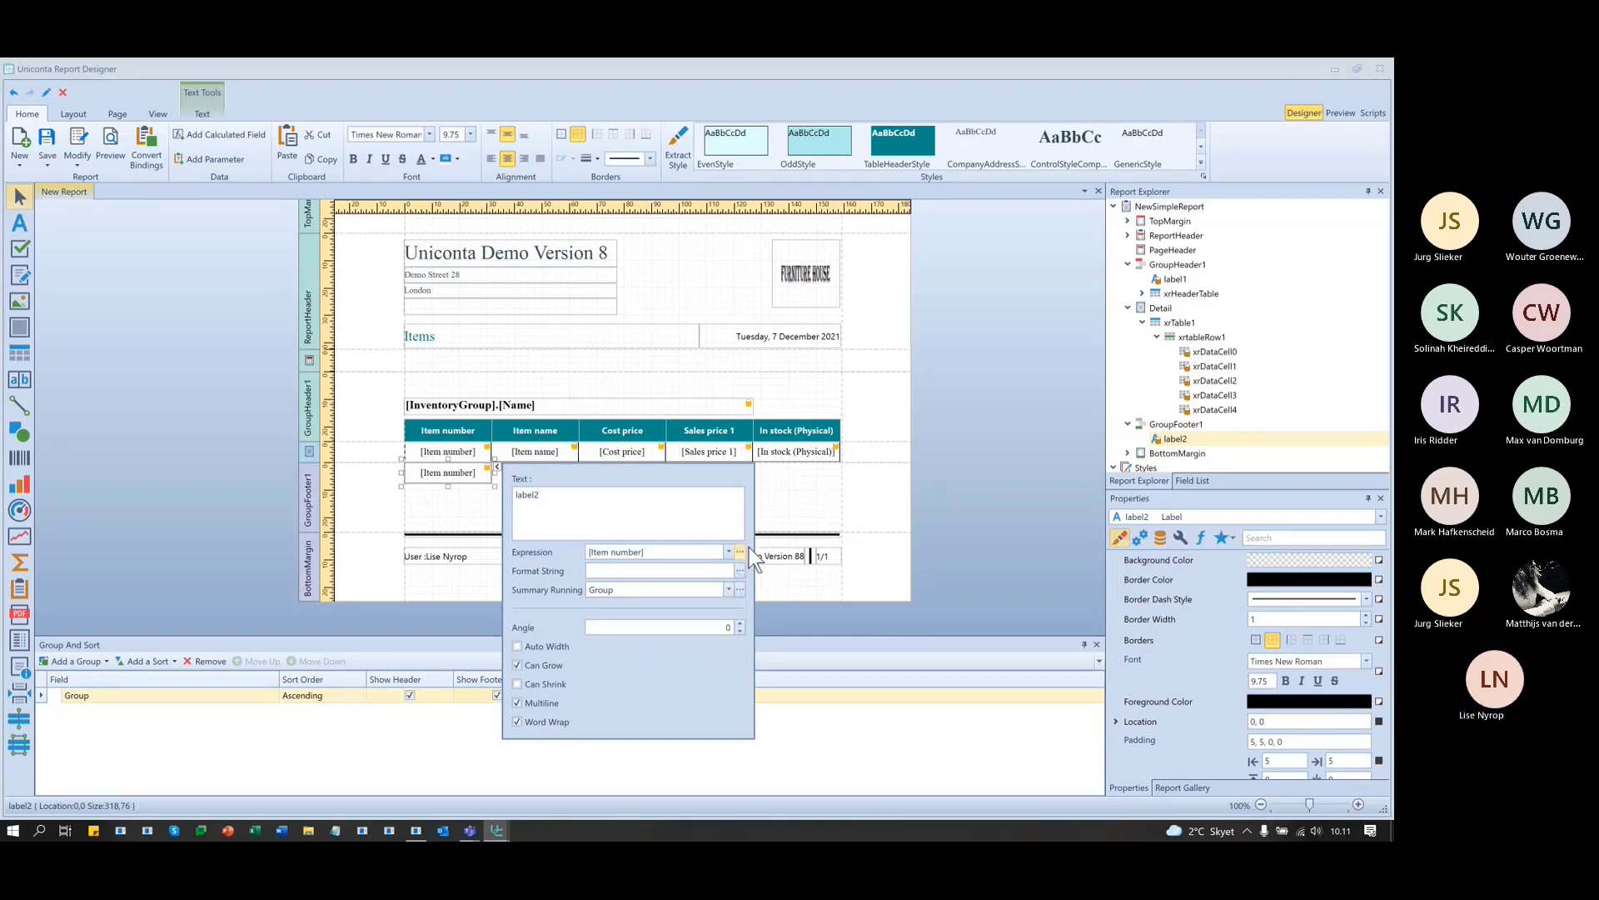
# - Change the label's expression to sumCount([Item number]) in the Expression Editor
pyautogui.moveTo(633, 243); pyautogui.dragTo(804, 267)
pyautogui.click(673, 564)
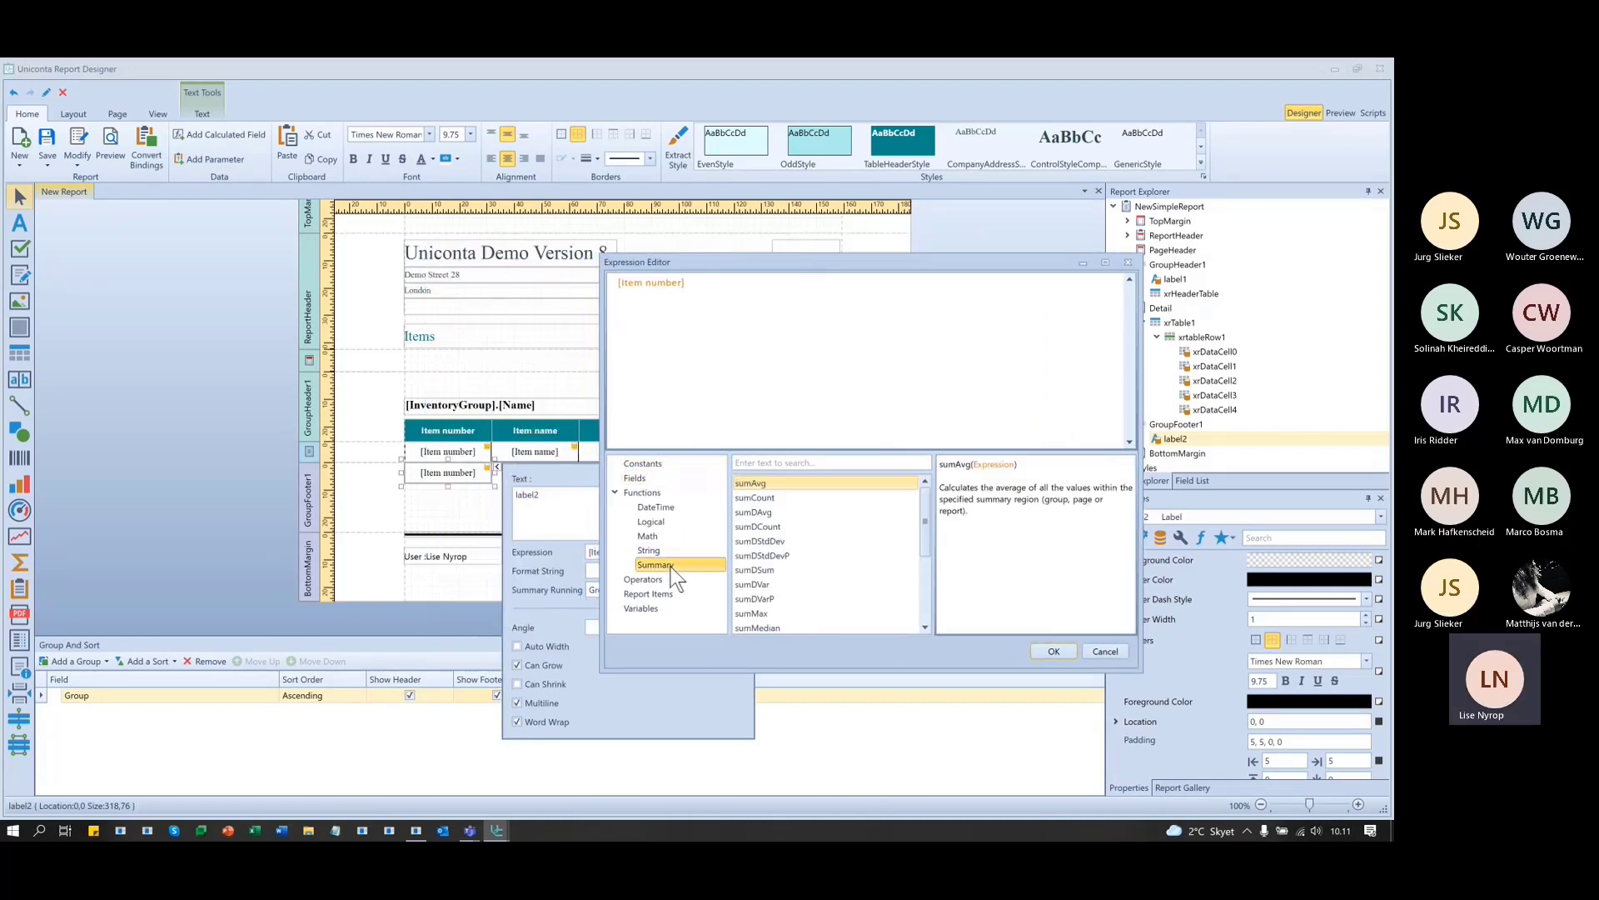
pyautogui.click(753, 499)
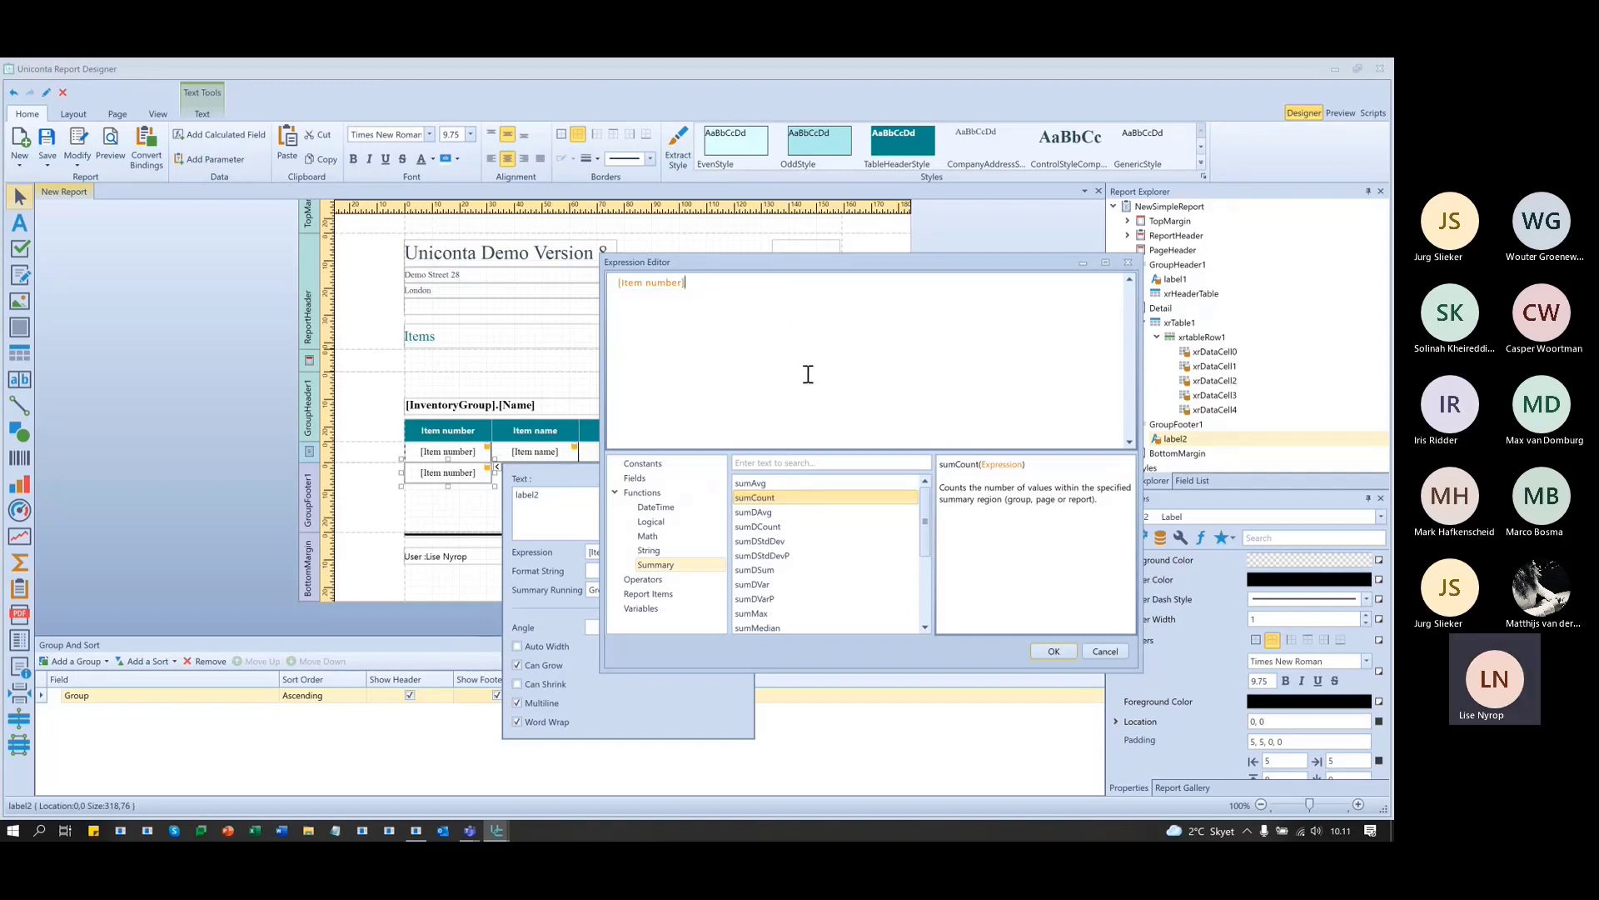
pyautogui.doubleClick(766, 497)
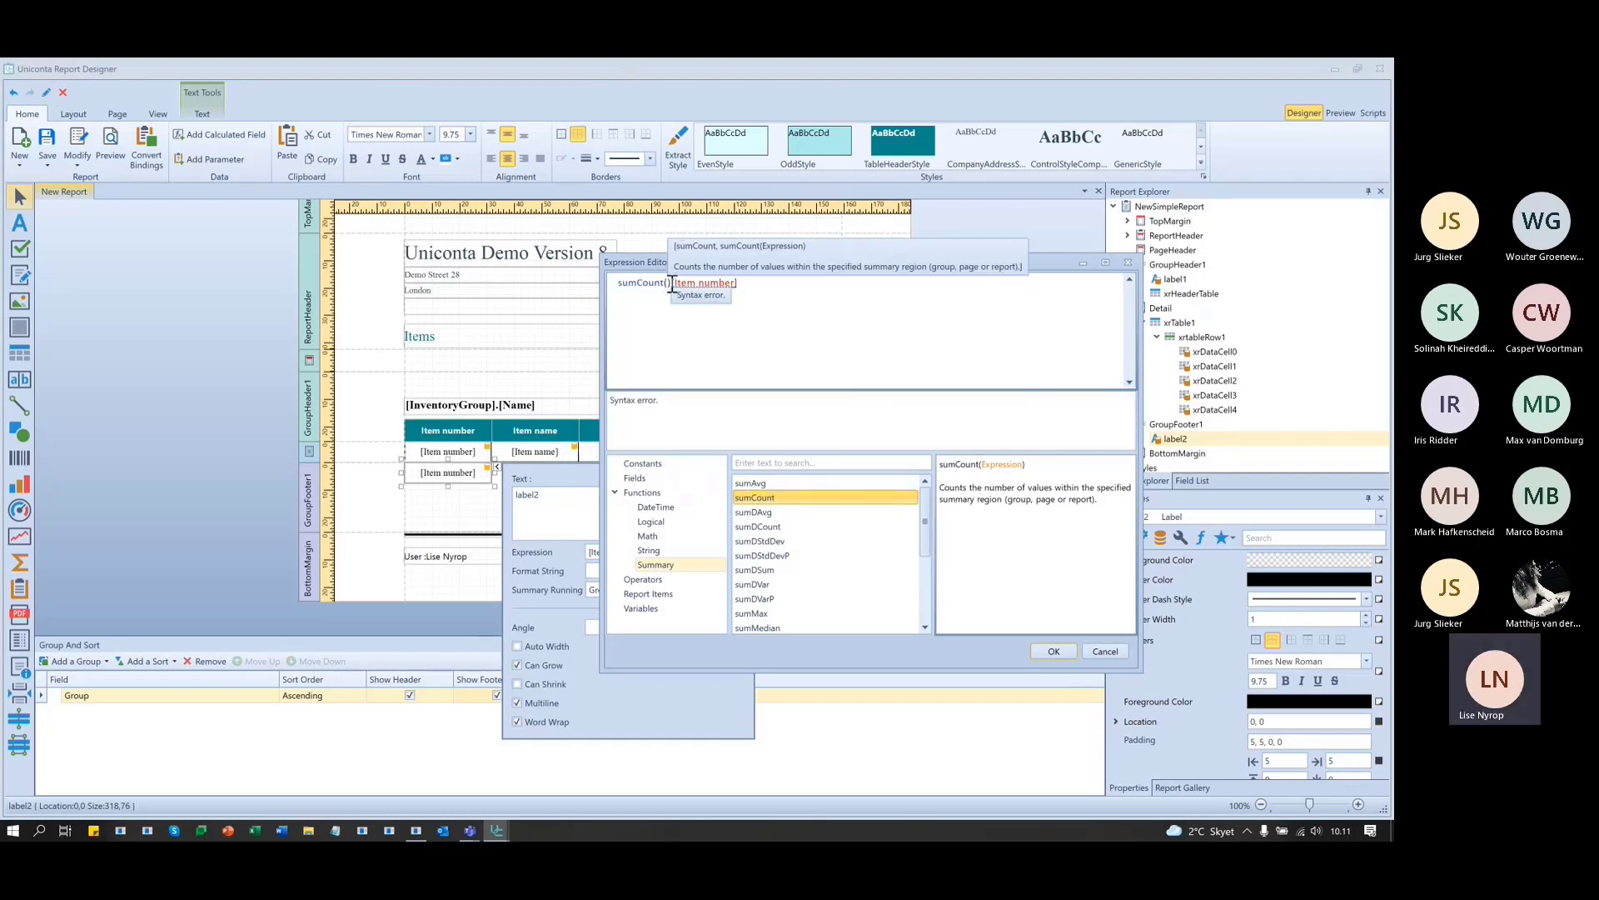
pyautogui.press('Delete')
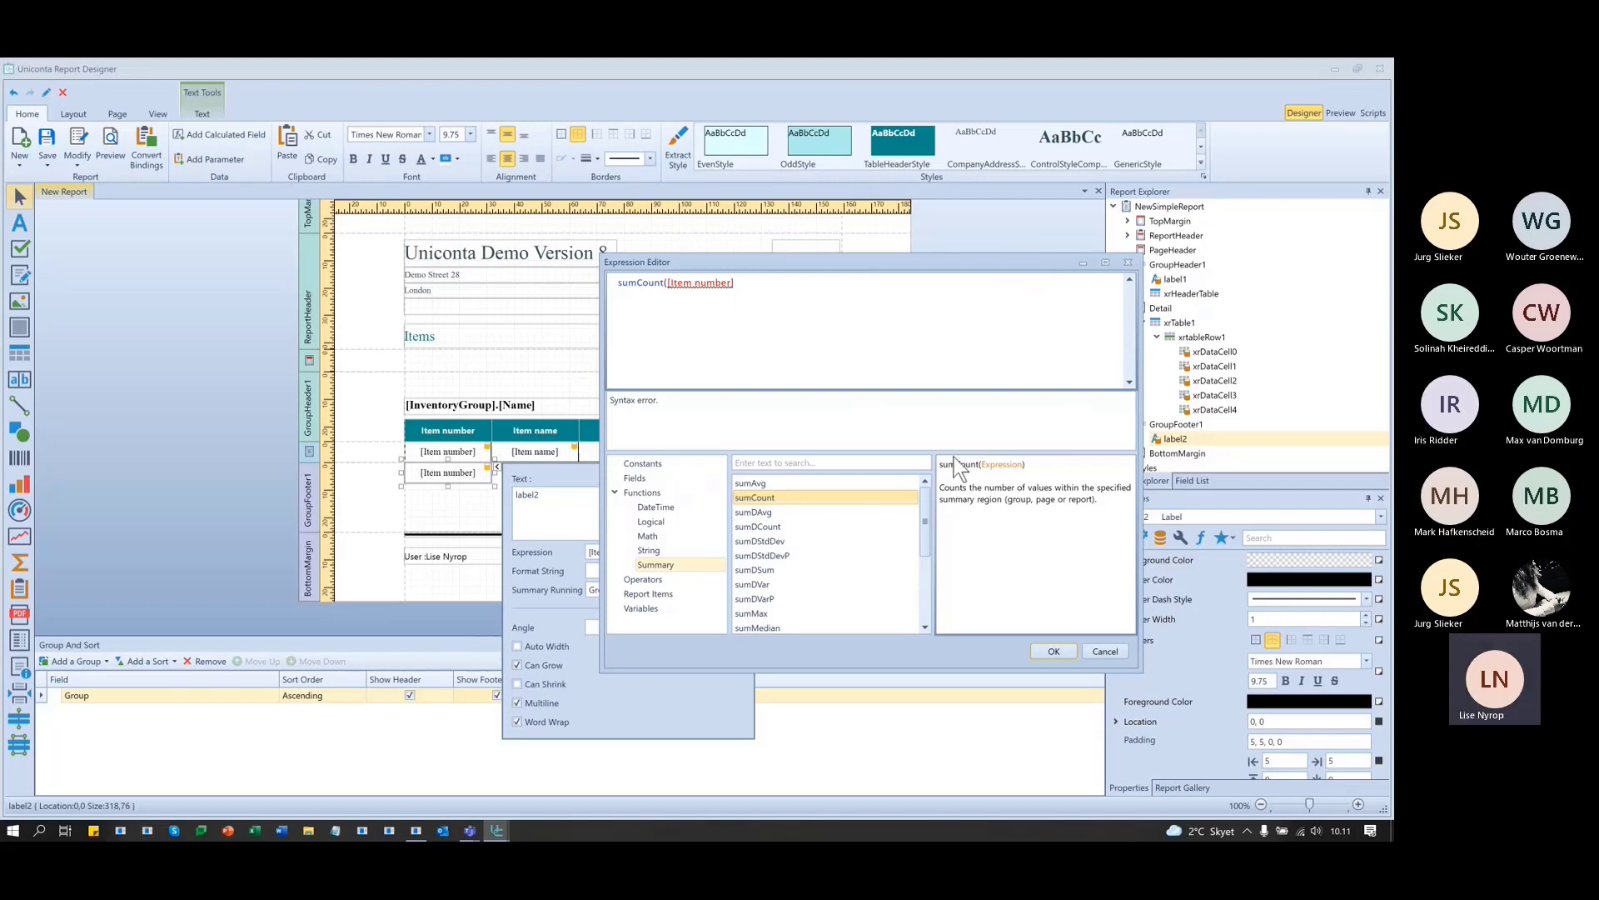
pyautogui.write(')')
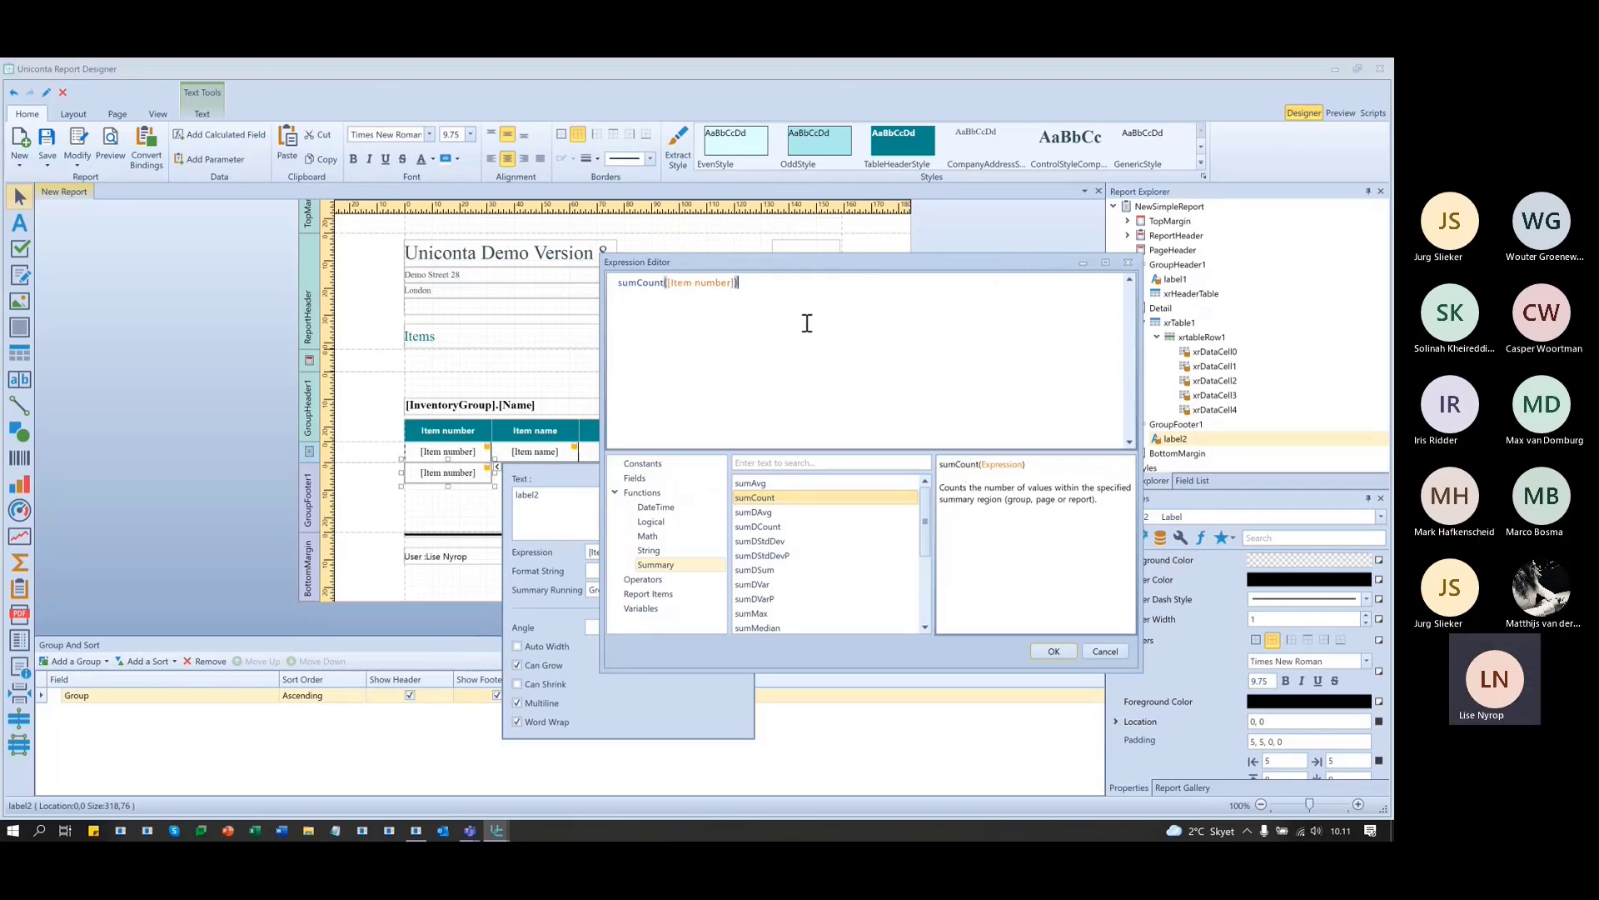
pyautogui.click(1055, 653)
# - Preview the report and check the per-group item counts, such as 1 for Freight, 7 and 65
pyautogui.click(448, 509)
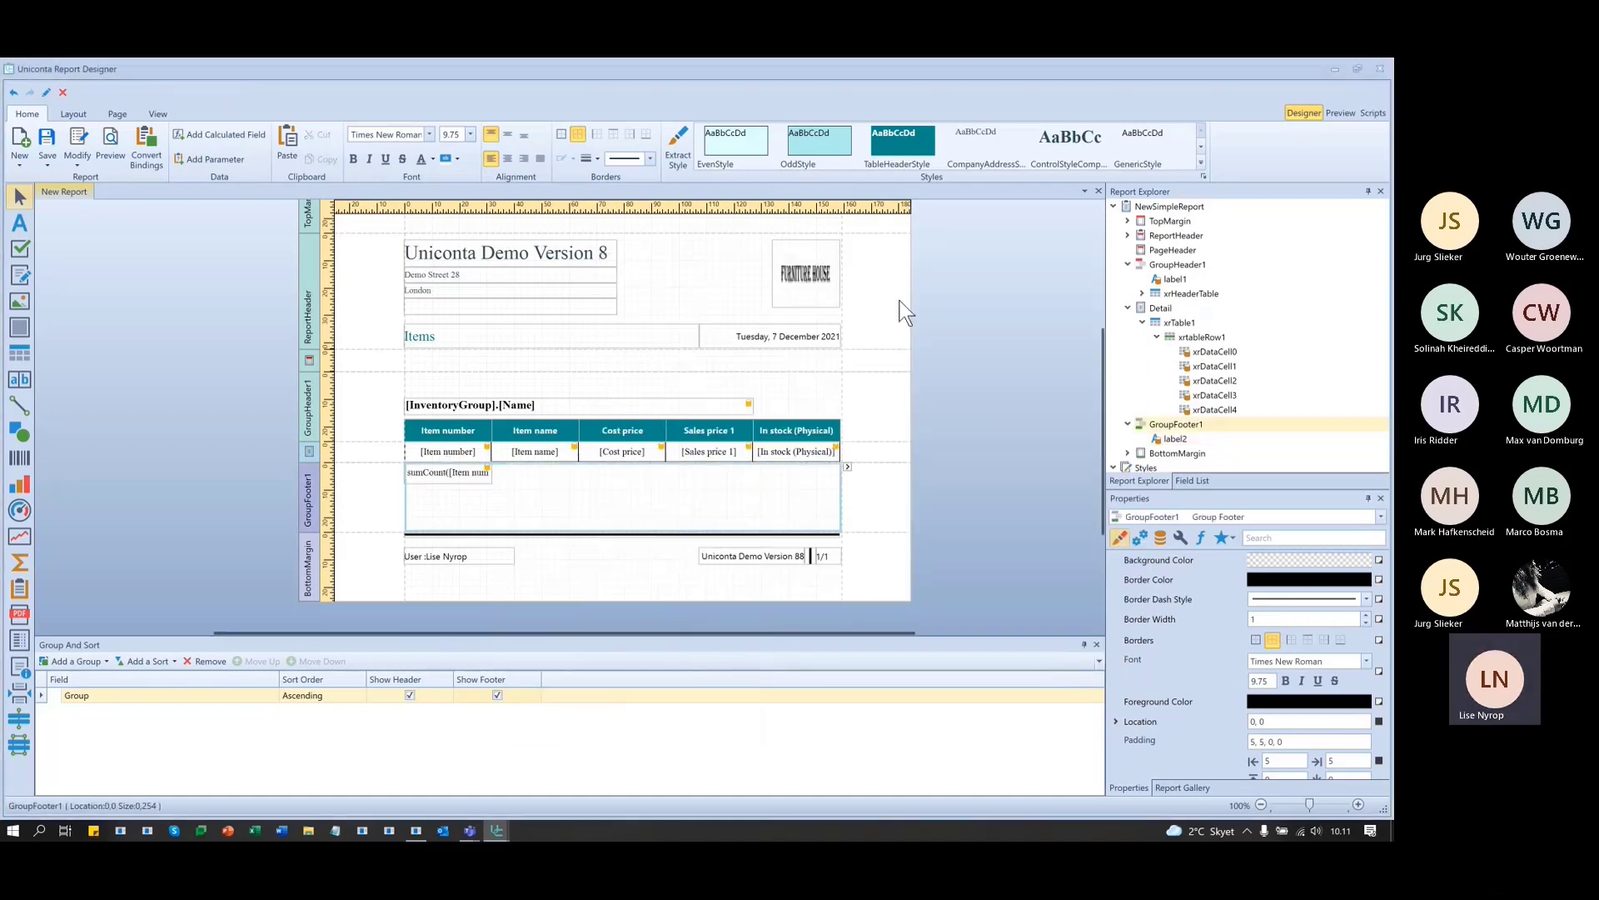
pyautogui.click(1343, 113)
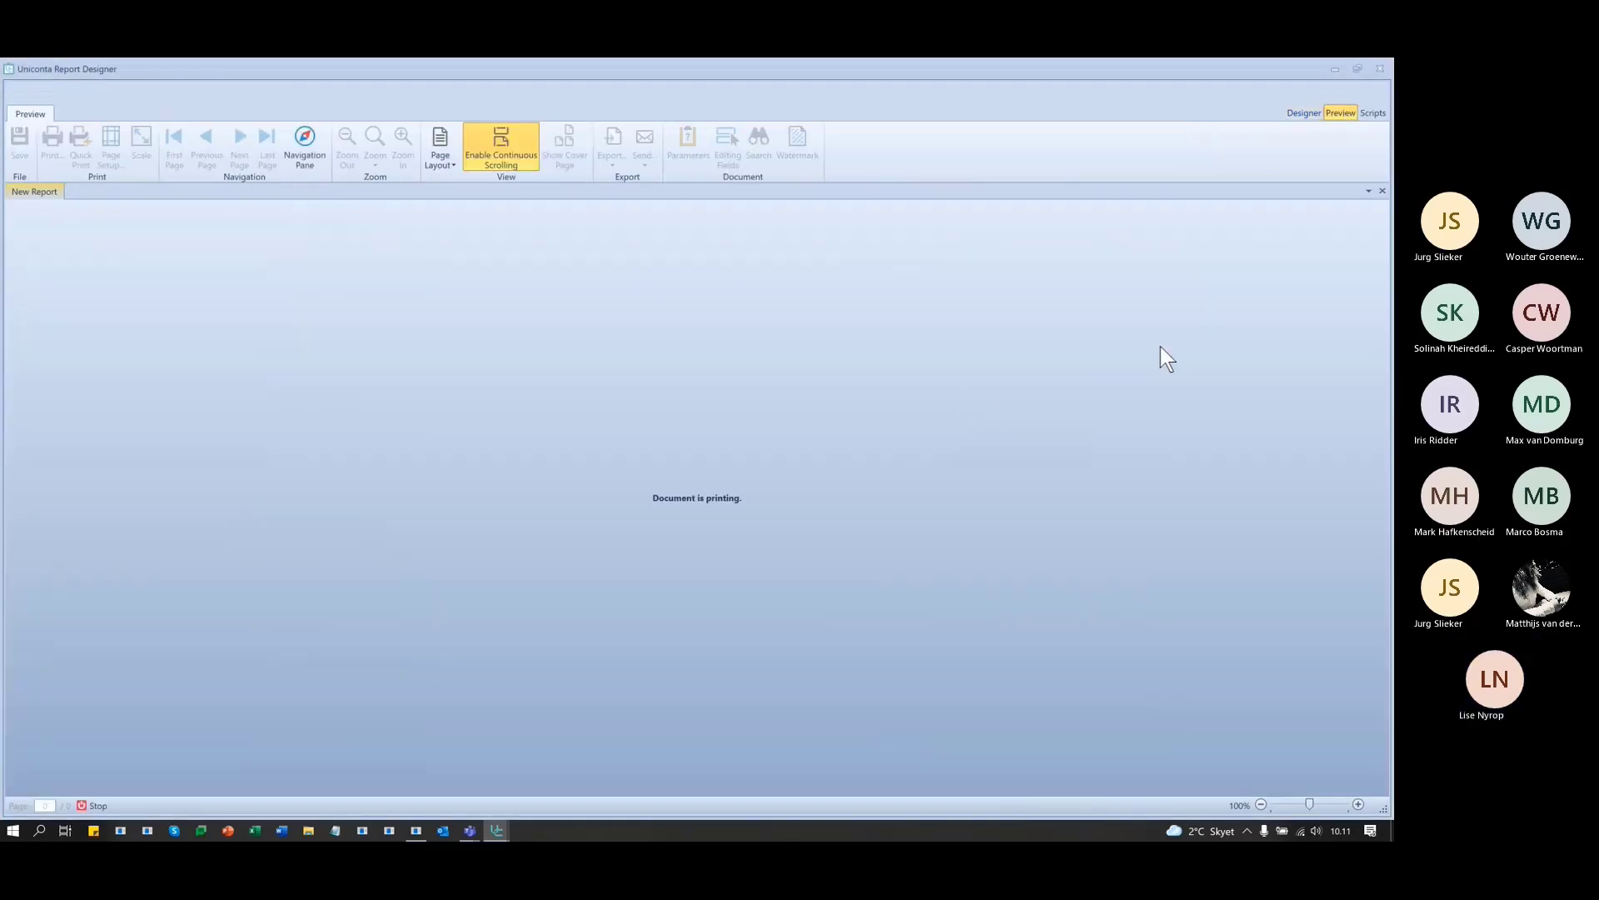
pyautogui.scroll(-10, 562, 675)
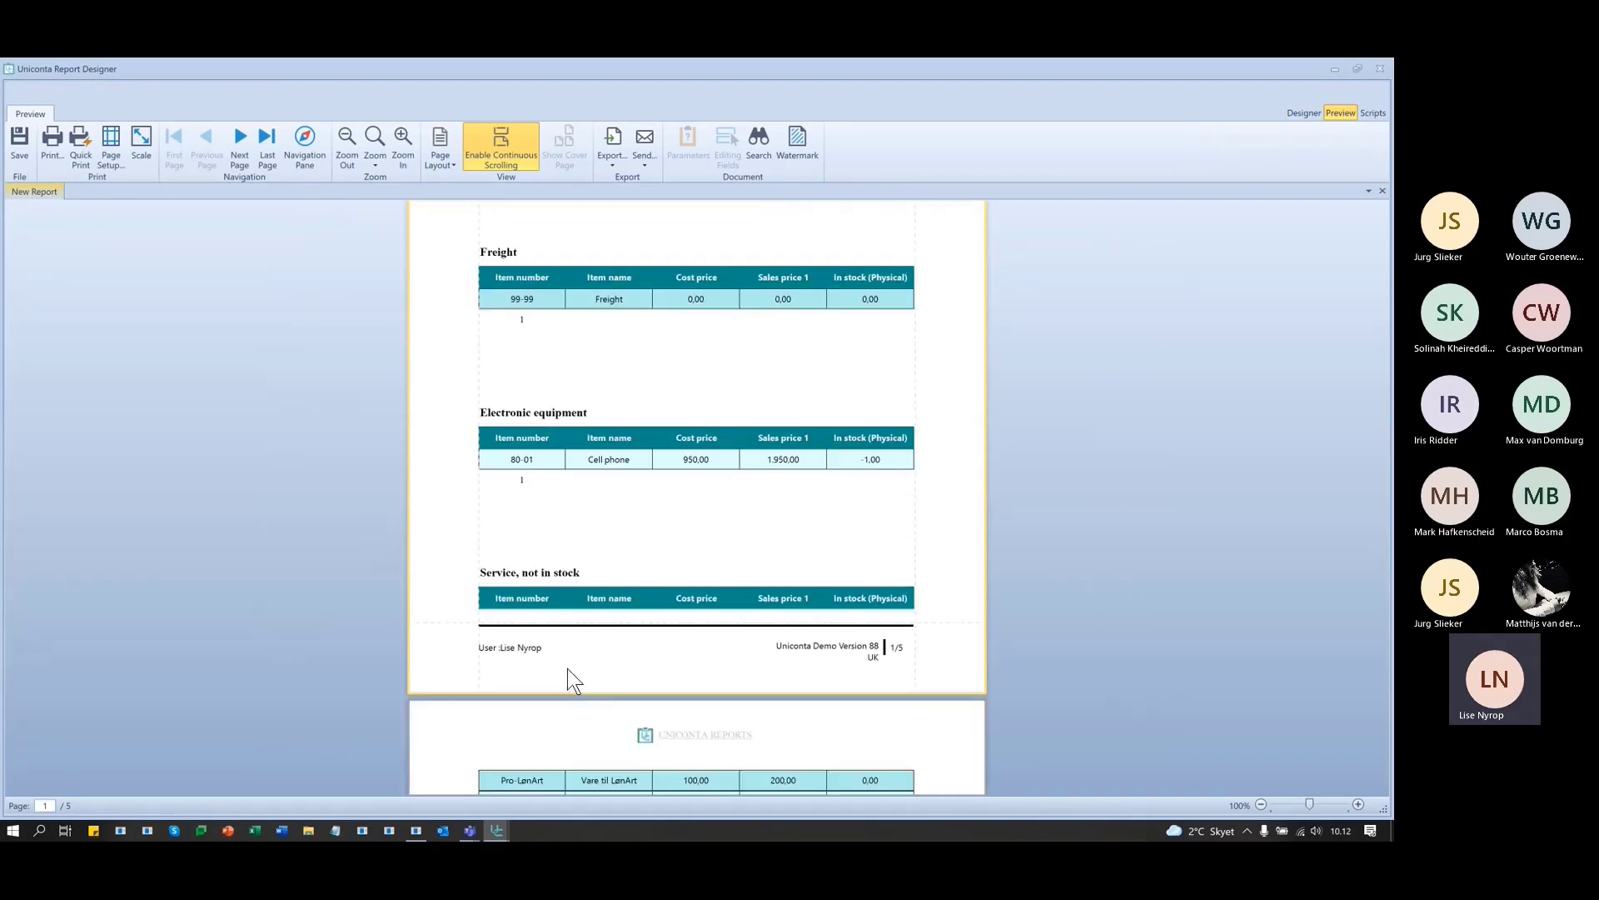
pyautogui.scroll(-3, 567, 666)
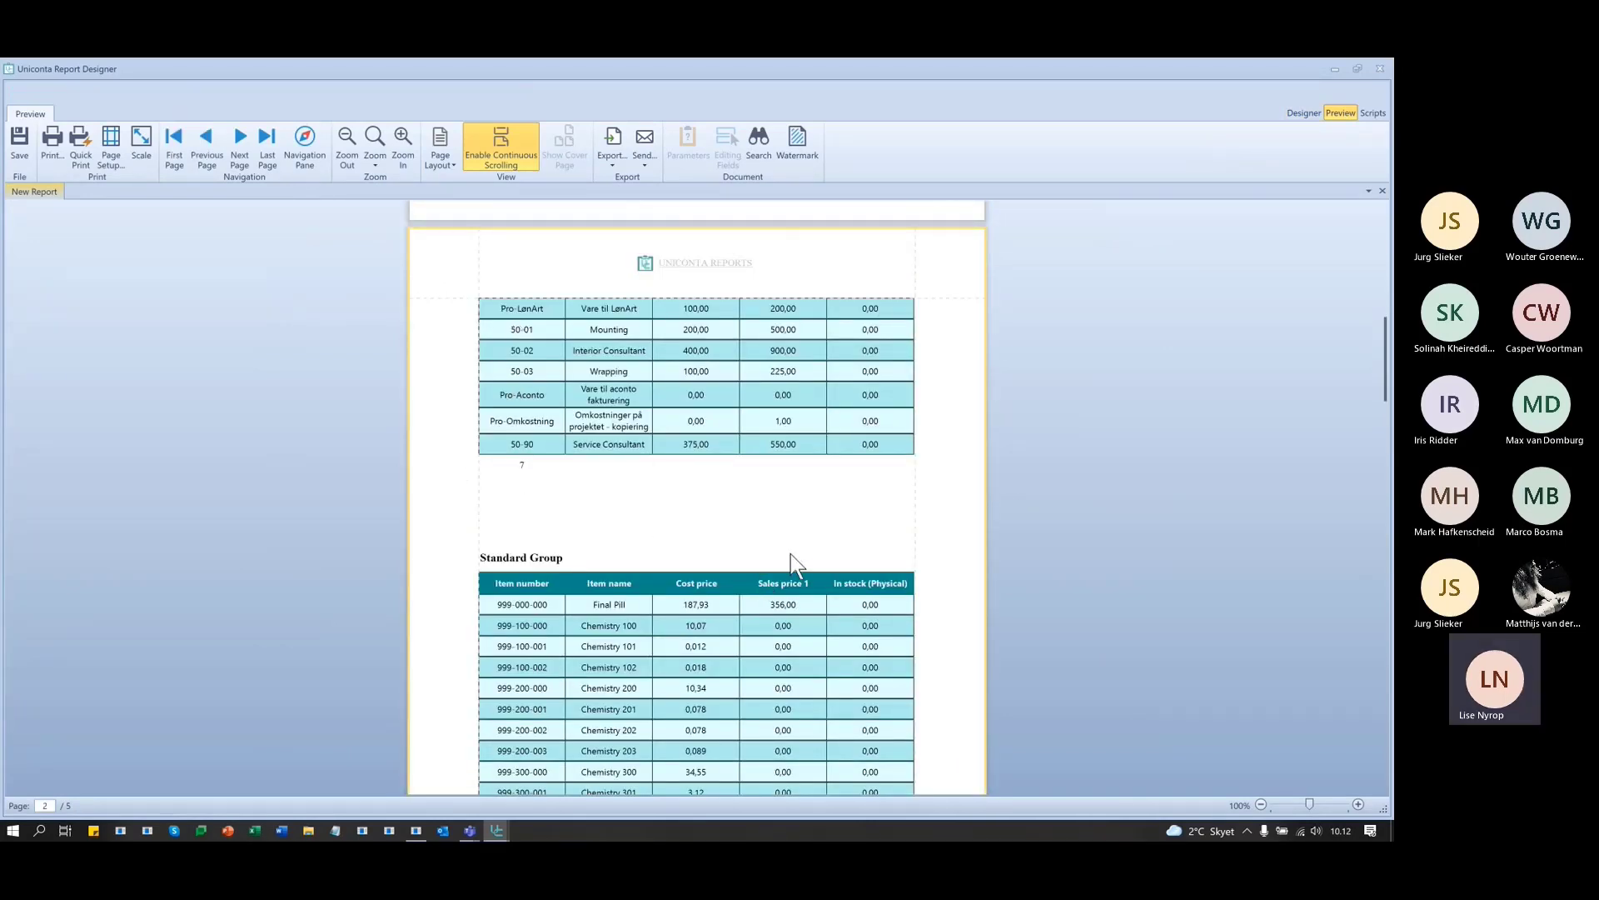
pyautogui.scroll(1, 792, 553)
pyautogui.scroll(-12, 791, 545)
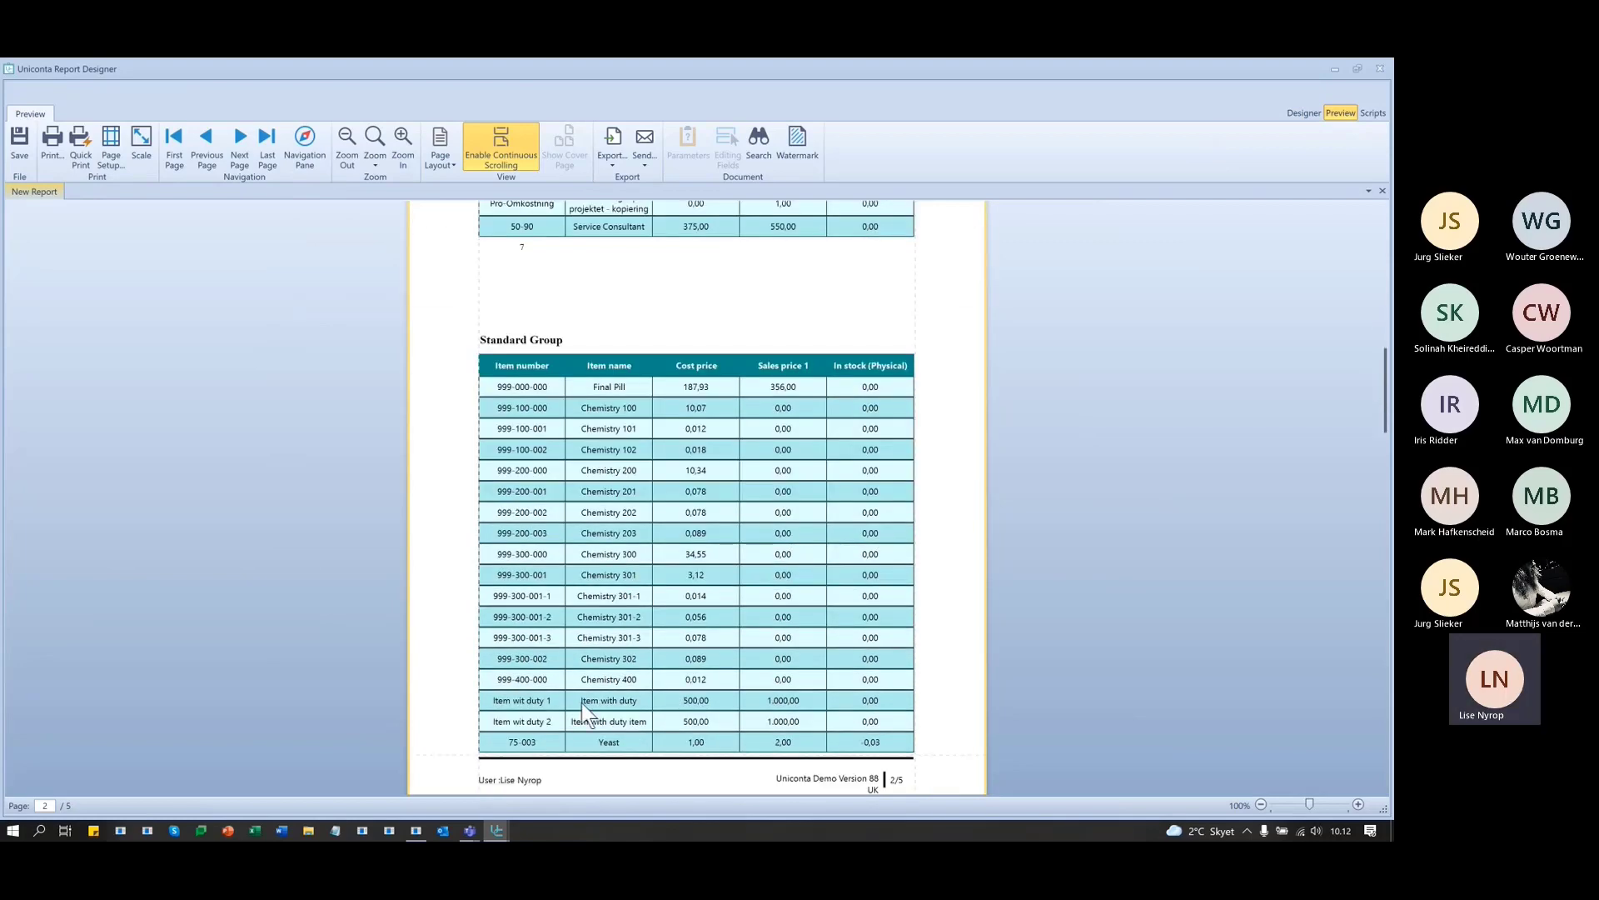
pyautogui.scroll(-12, 578, 693)
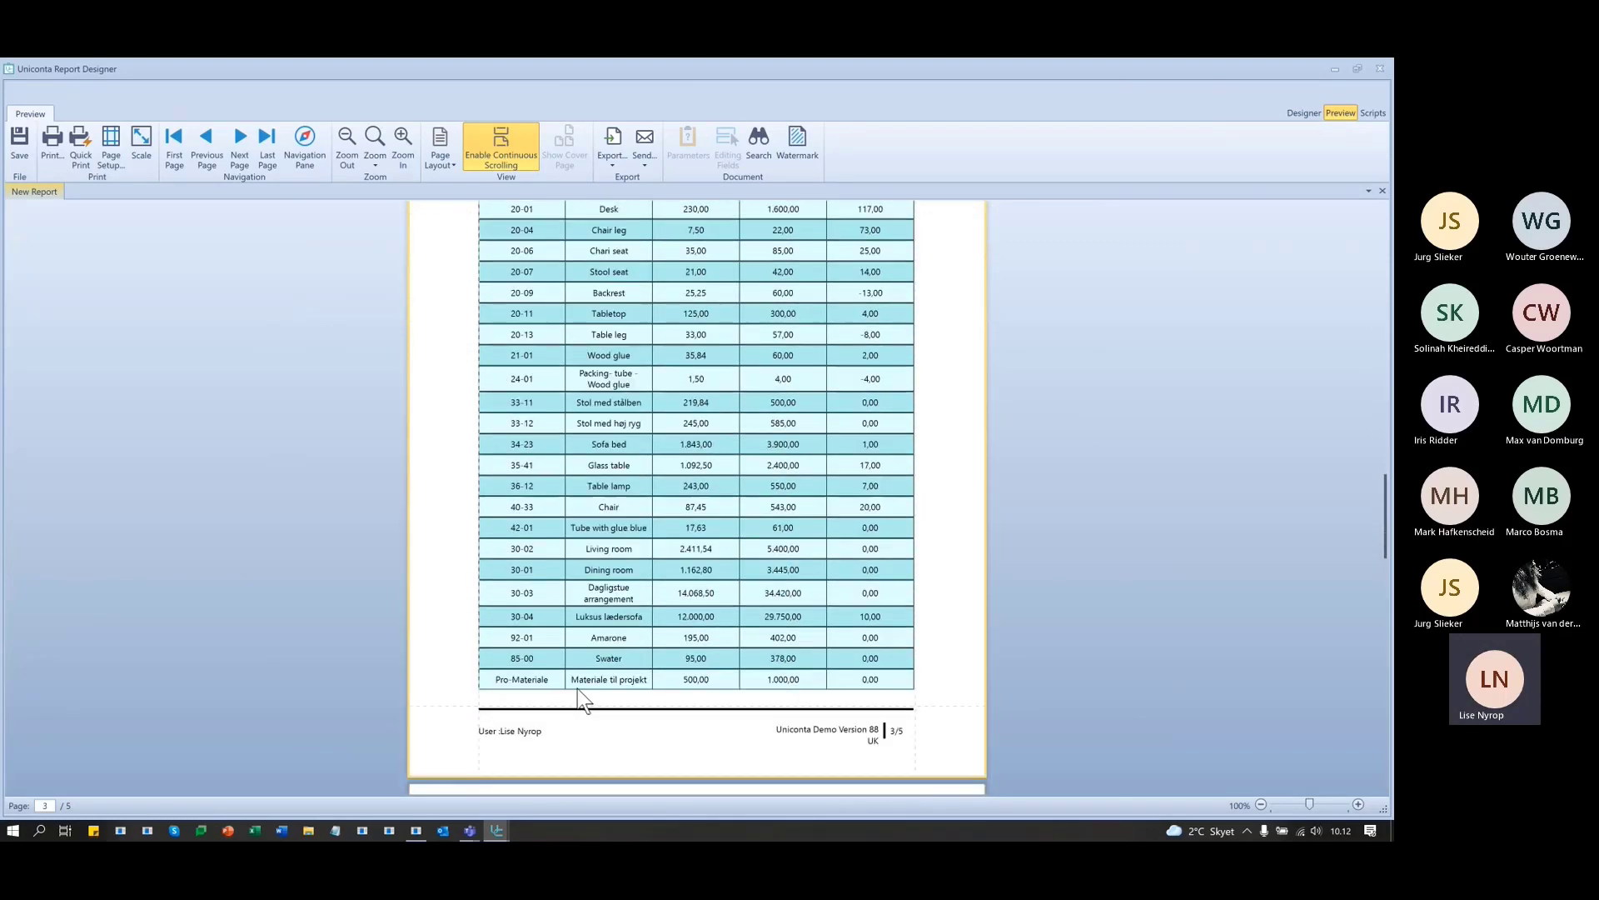
pyautogui.scroll(-6, 577, 685)
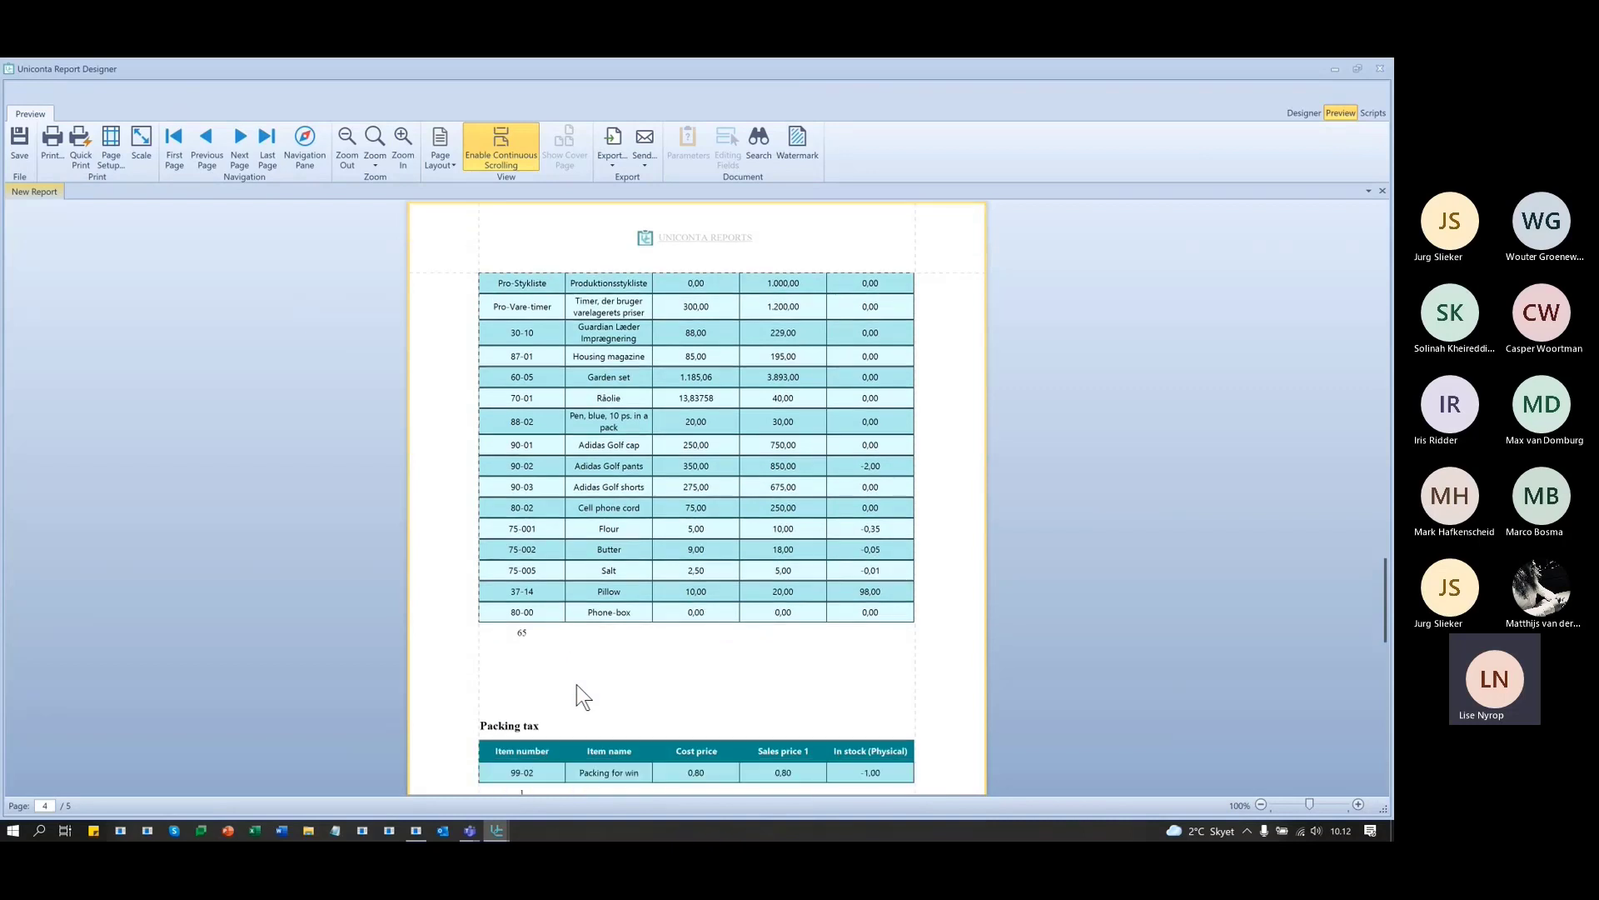
pyautogui.scroll(-2, 648, 653)
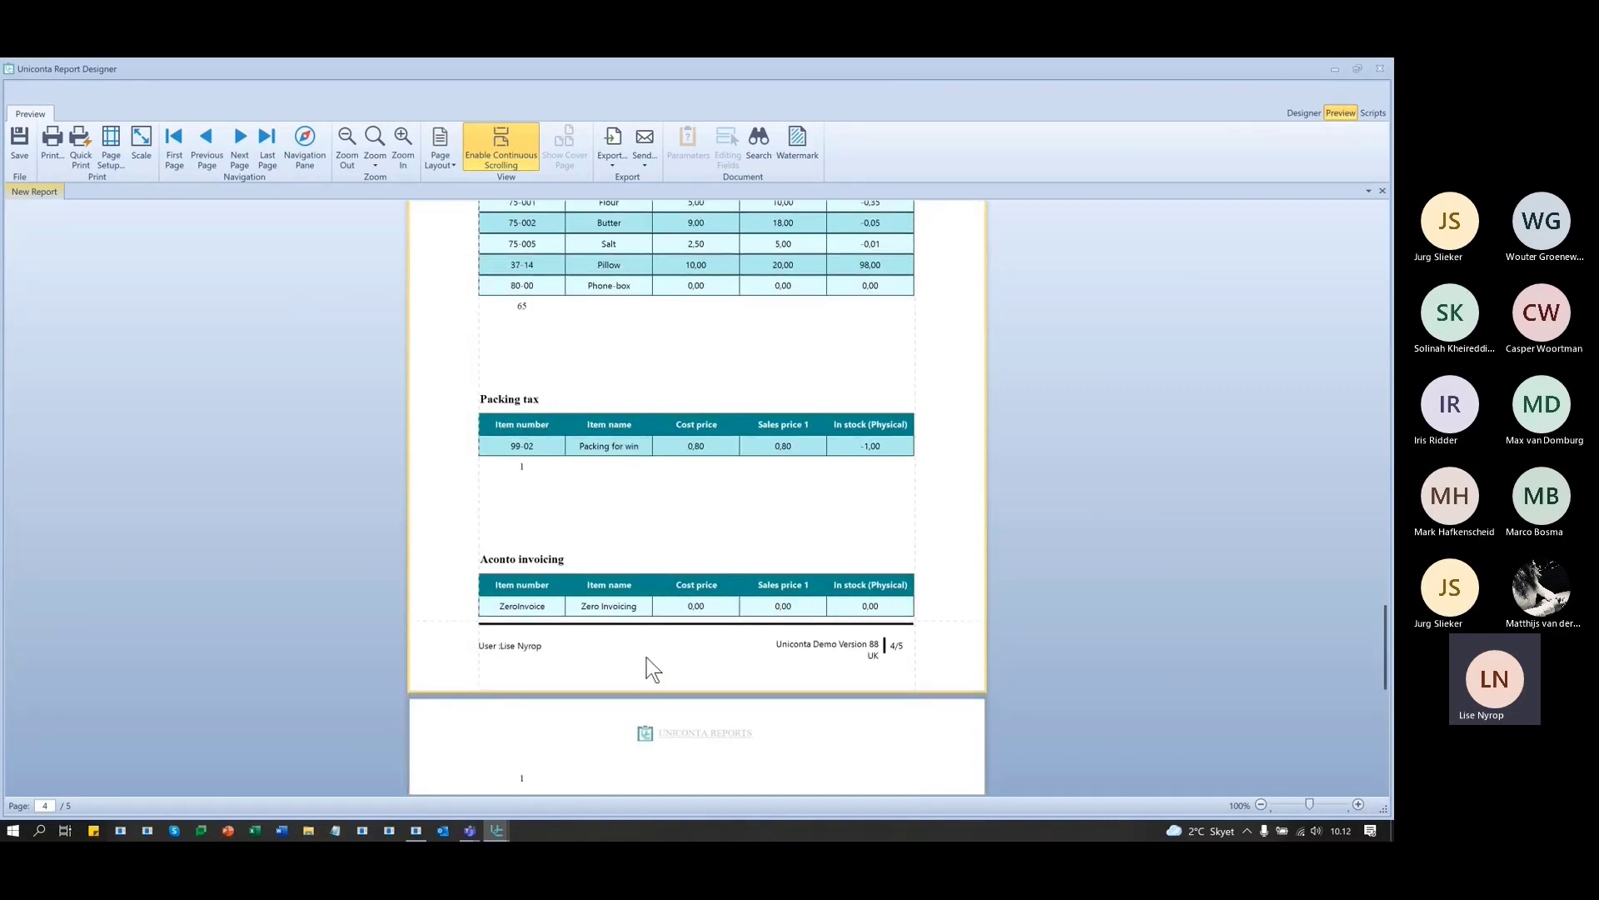
pyautogui.scroll(4, 646, 663)
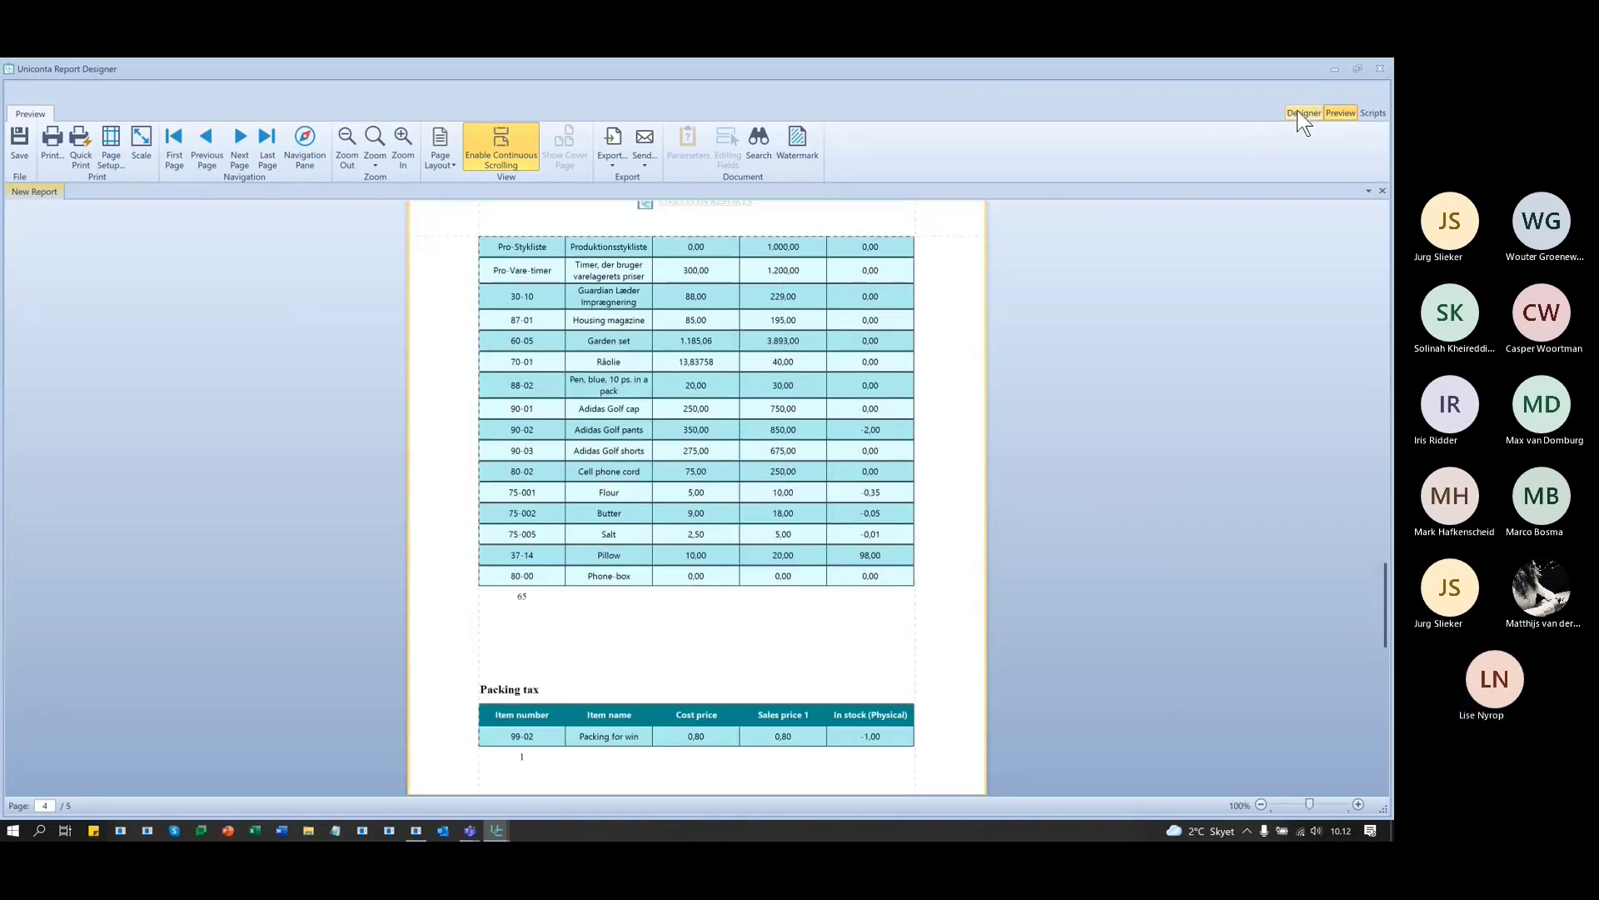
# - Insert a new table column to the right of In stock (Physical)
pyautogui.click(1297, 109)
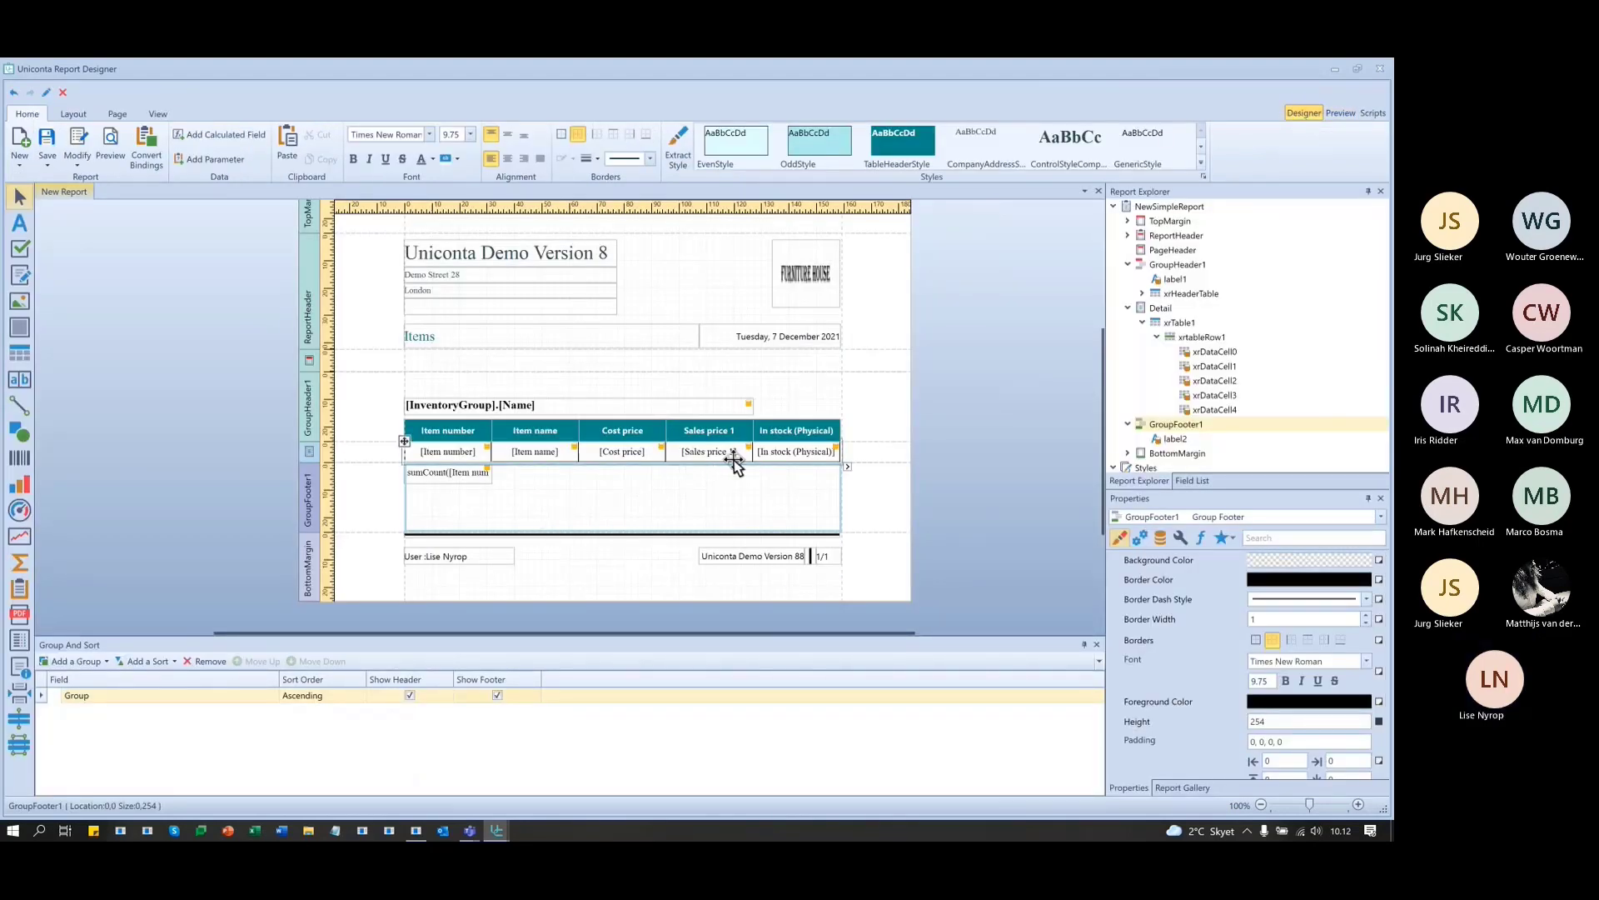
pyautogui.click(798, 452)
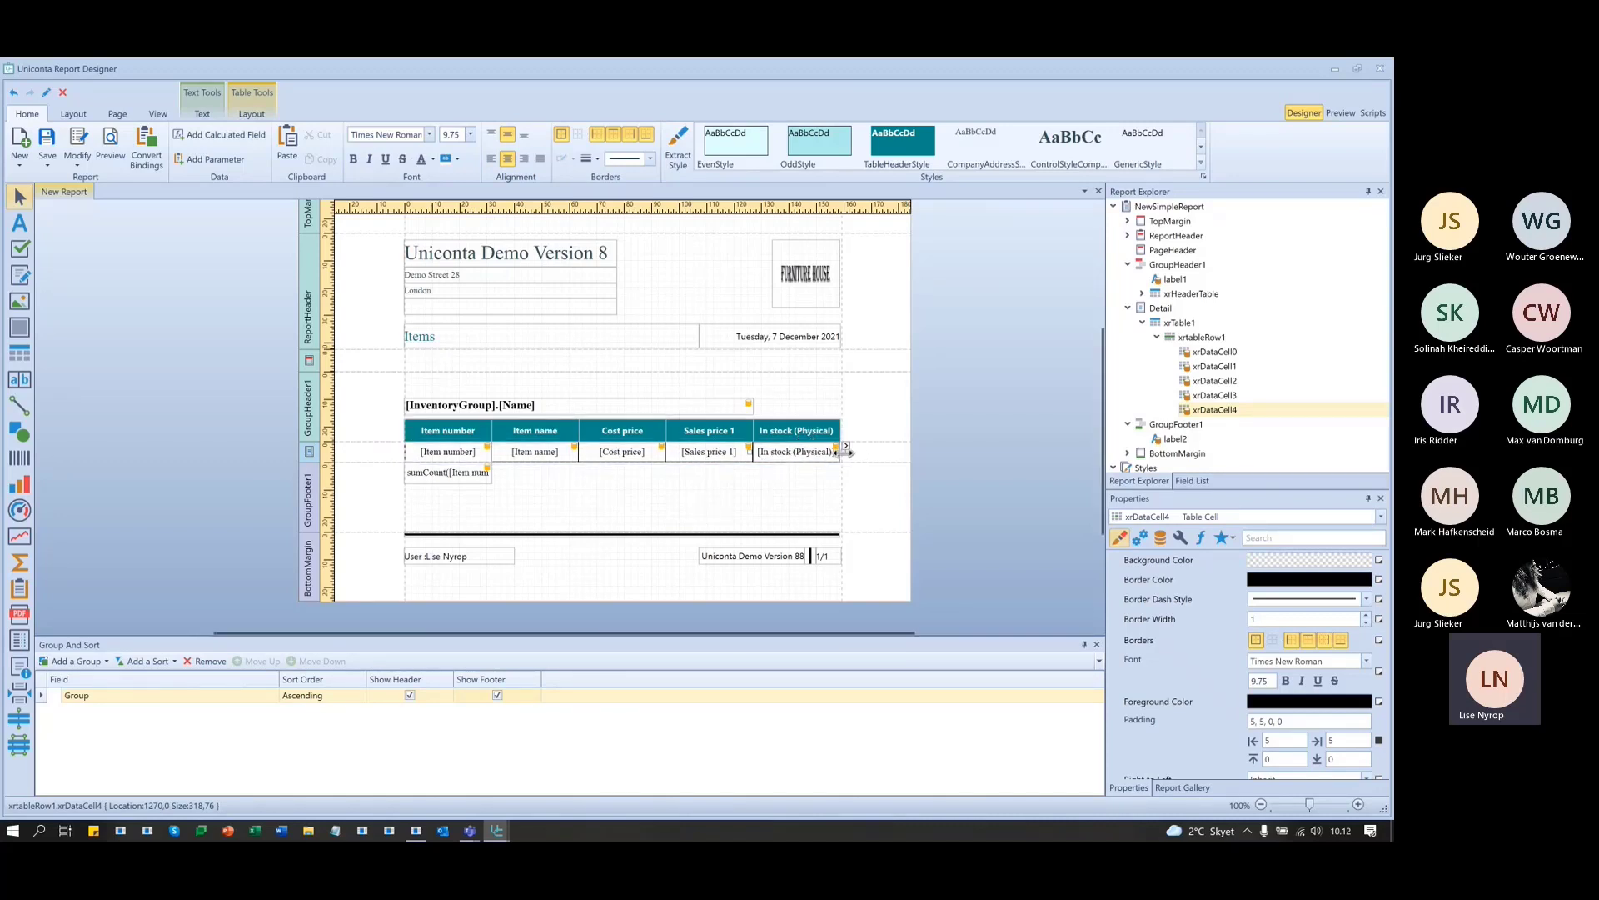
pyautogui.rightClick(795, 449)
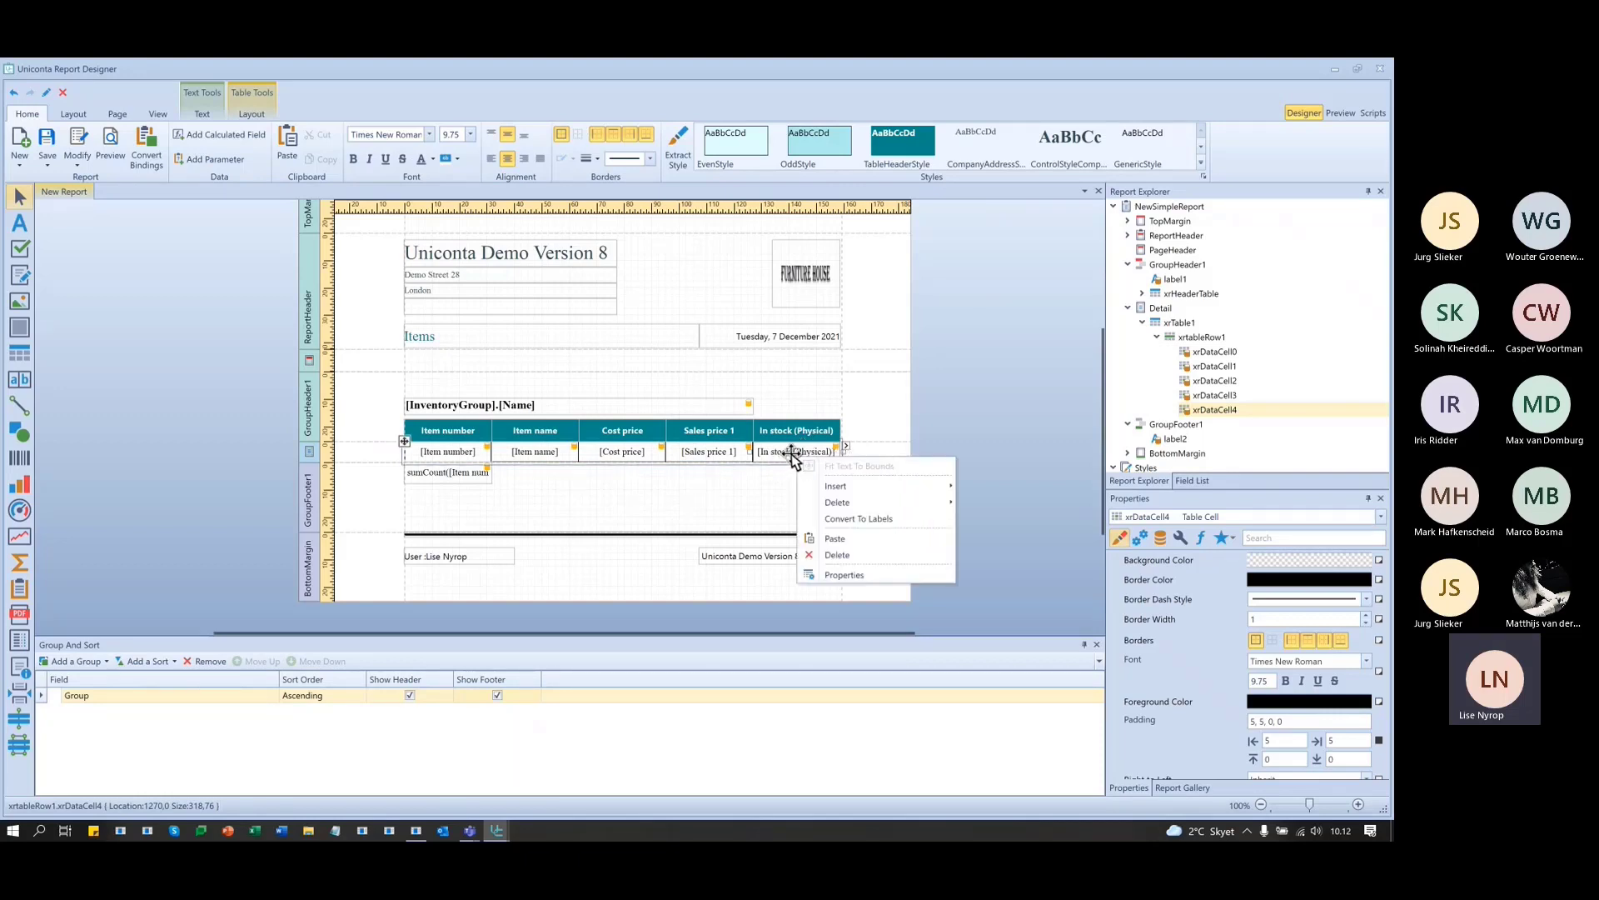
pyautogui.moveTo(836, 486)
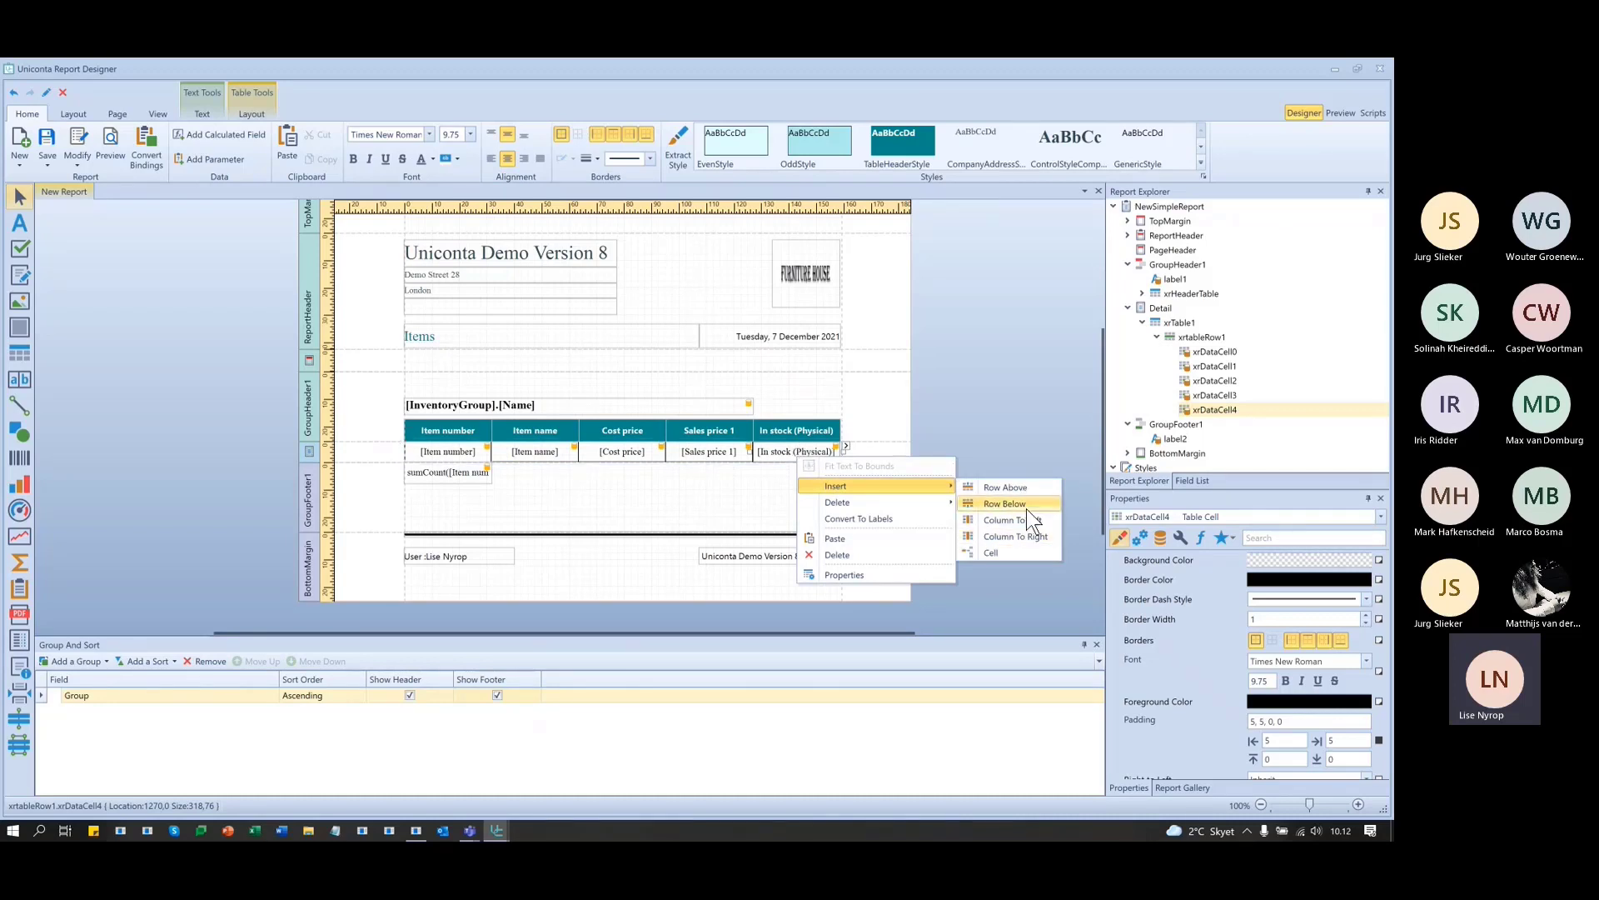
pyautogui.click(1012, 535)
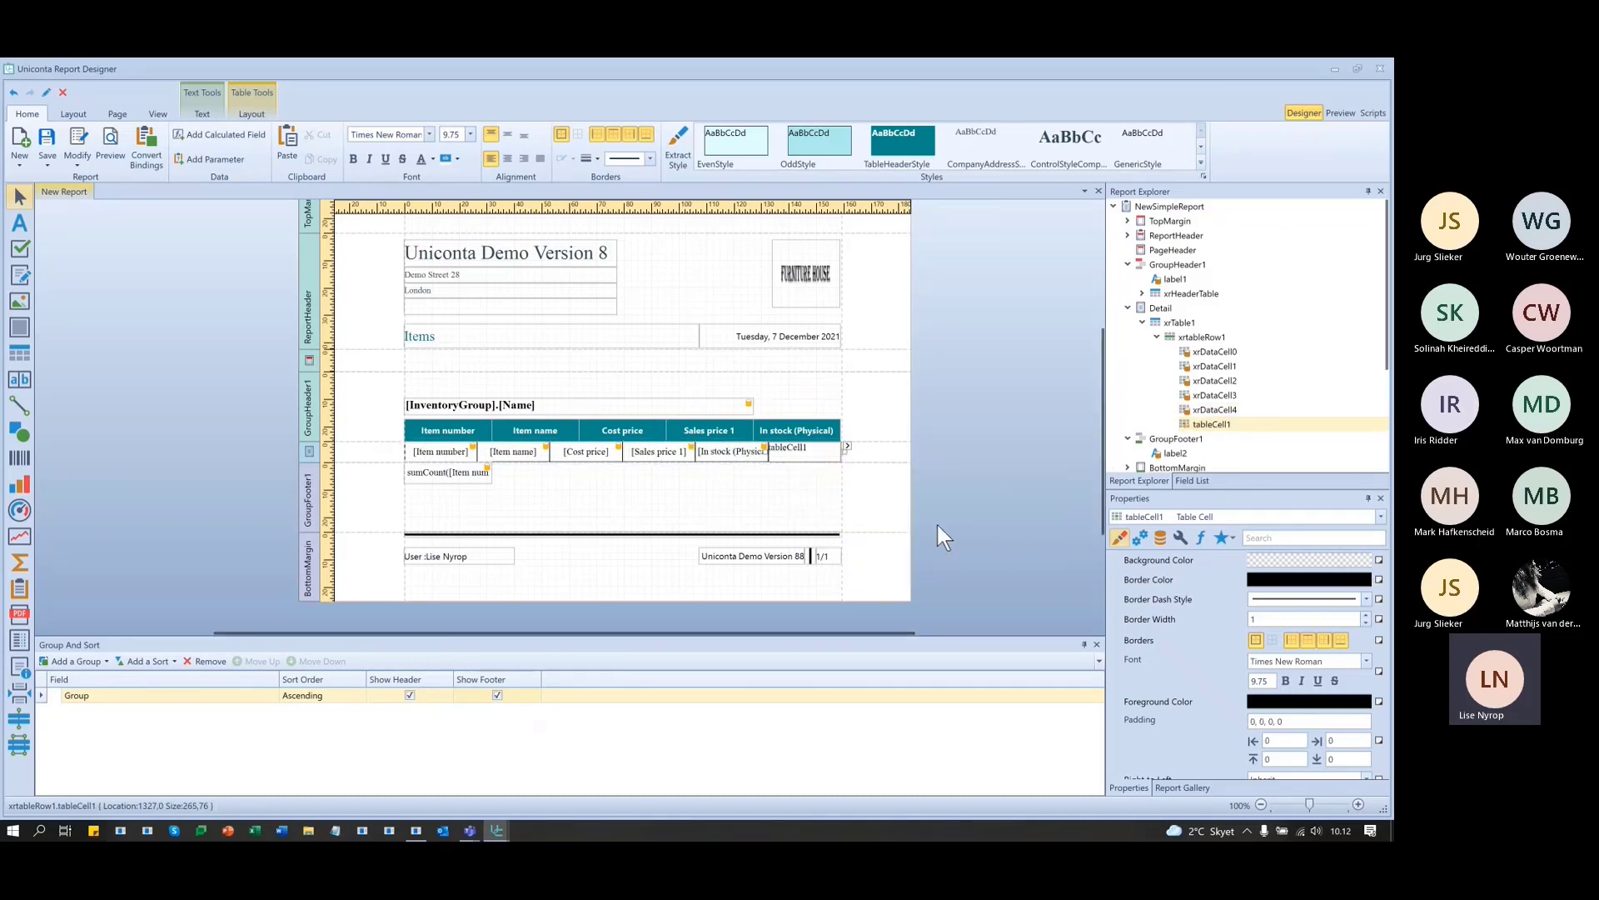
pyautogui.rightClick(801, 433)
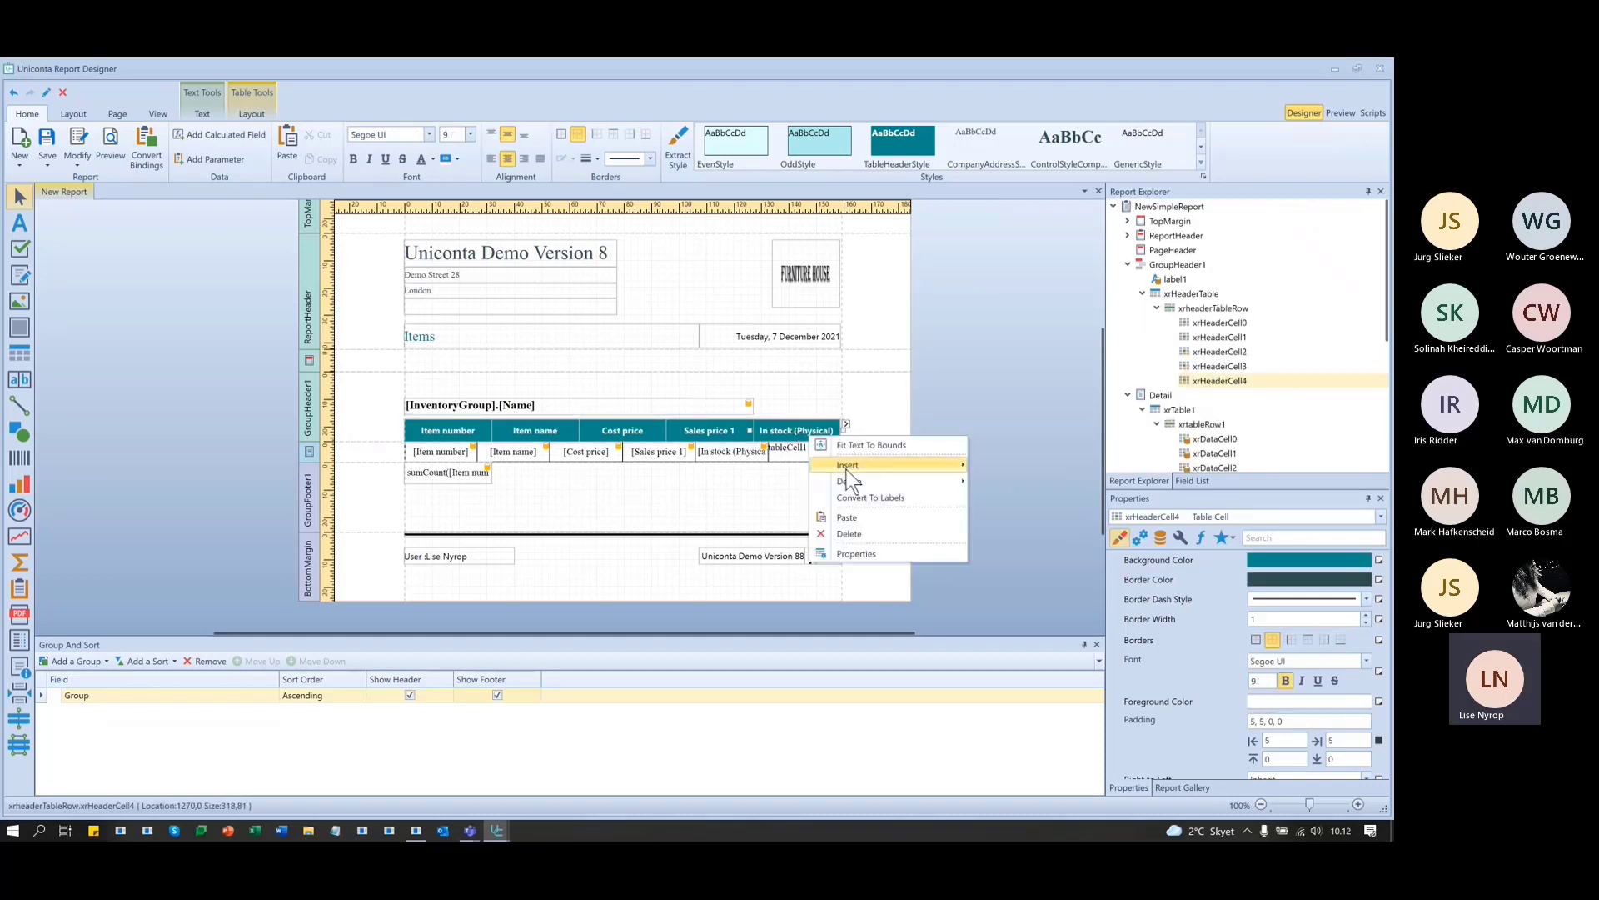
pyautogui.moveTo(851, 464)
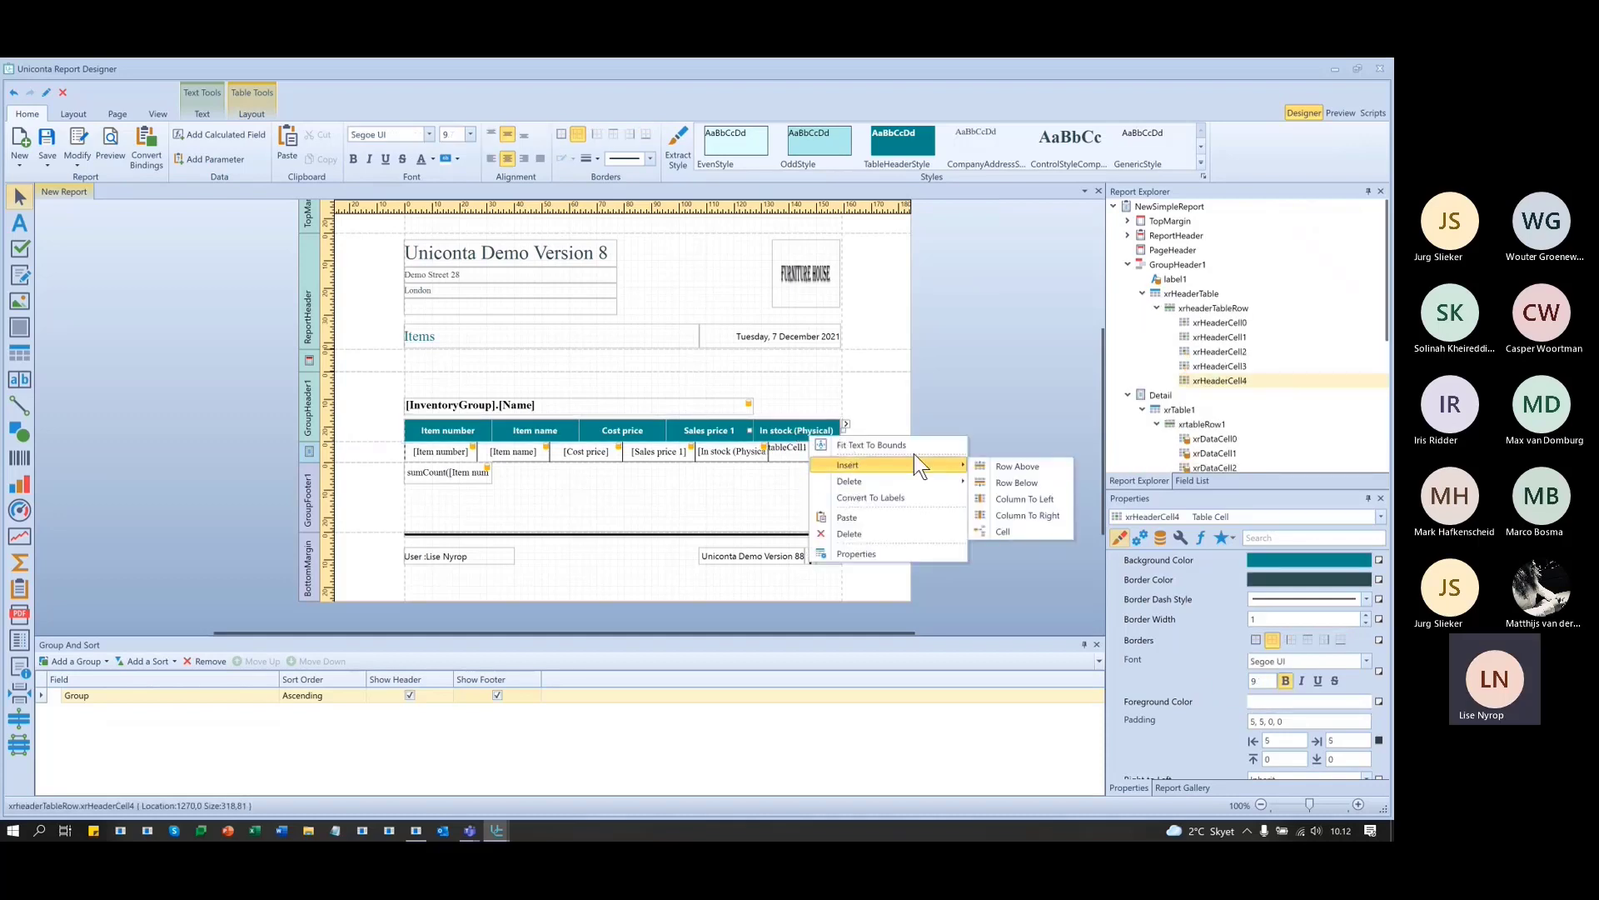
pyautogui.click(1035, 513)
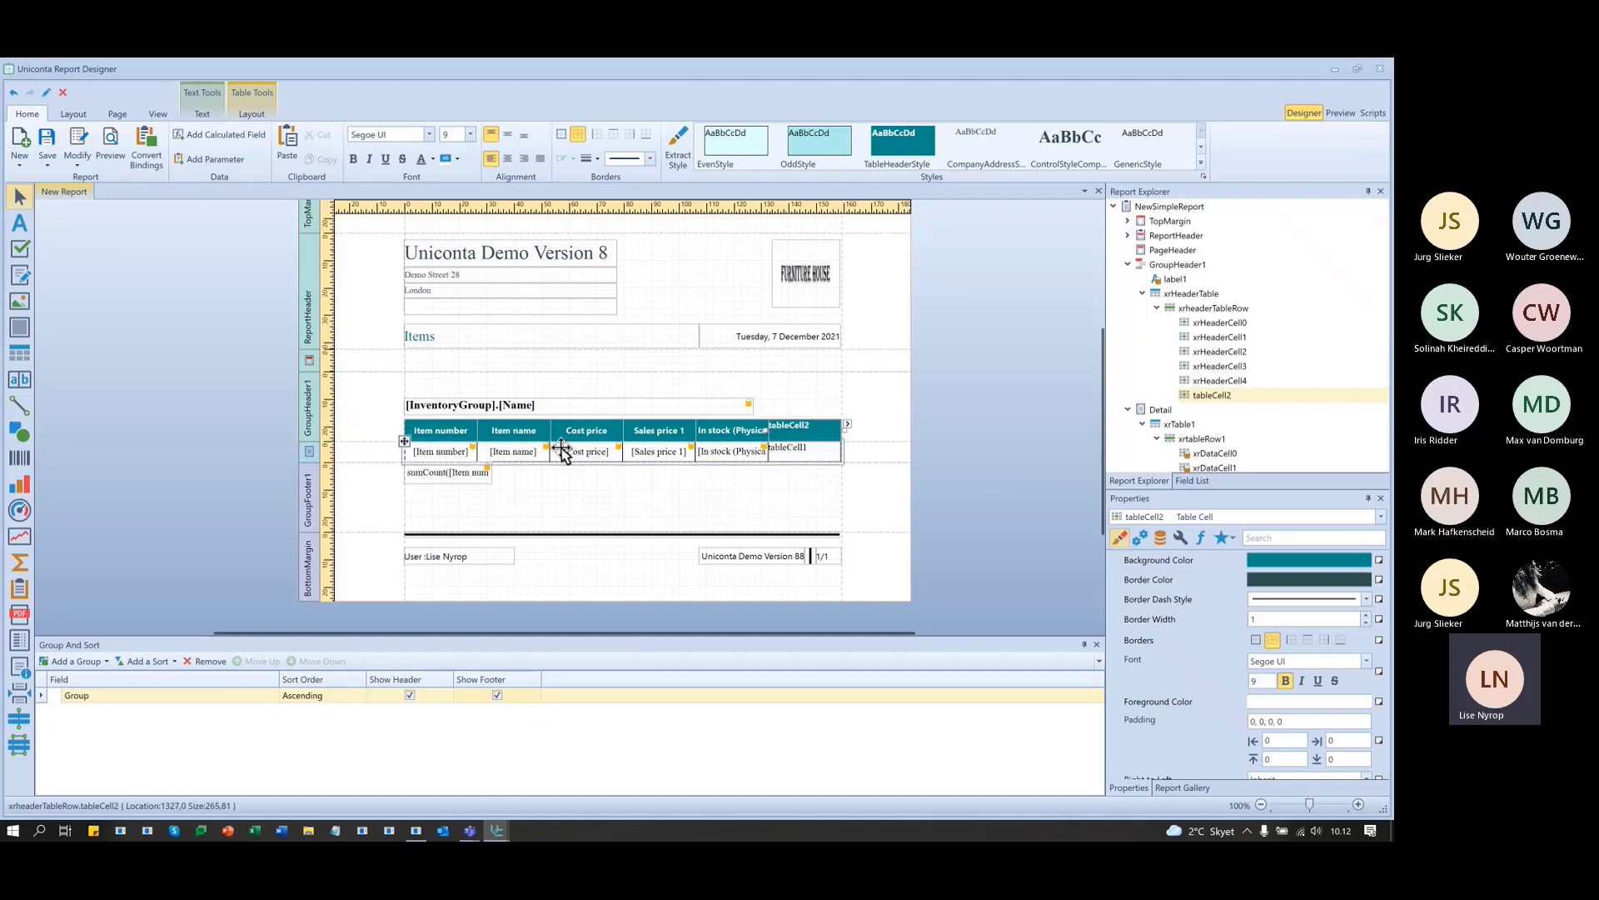
# - Centre the new column's header and data cell text vertically and horizontally
pyautogui.click(423, 478)
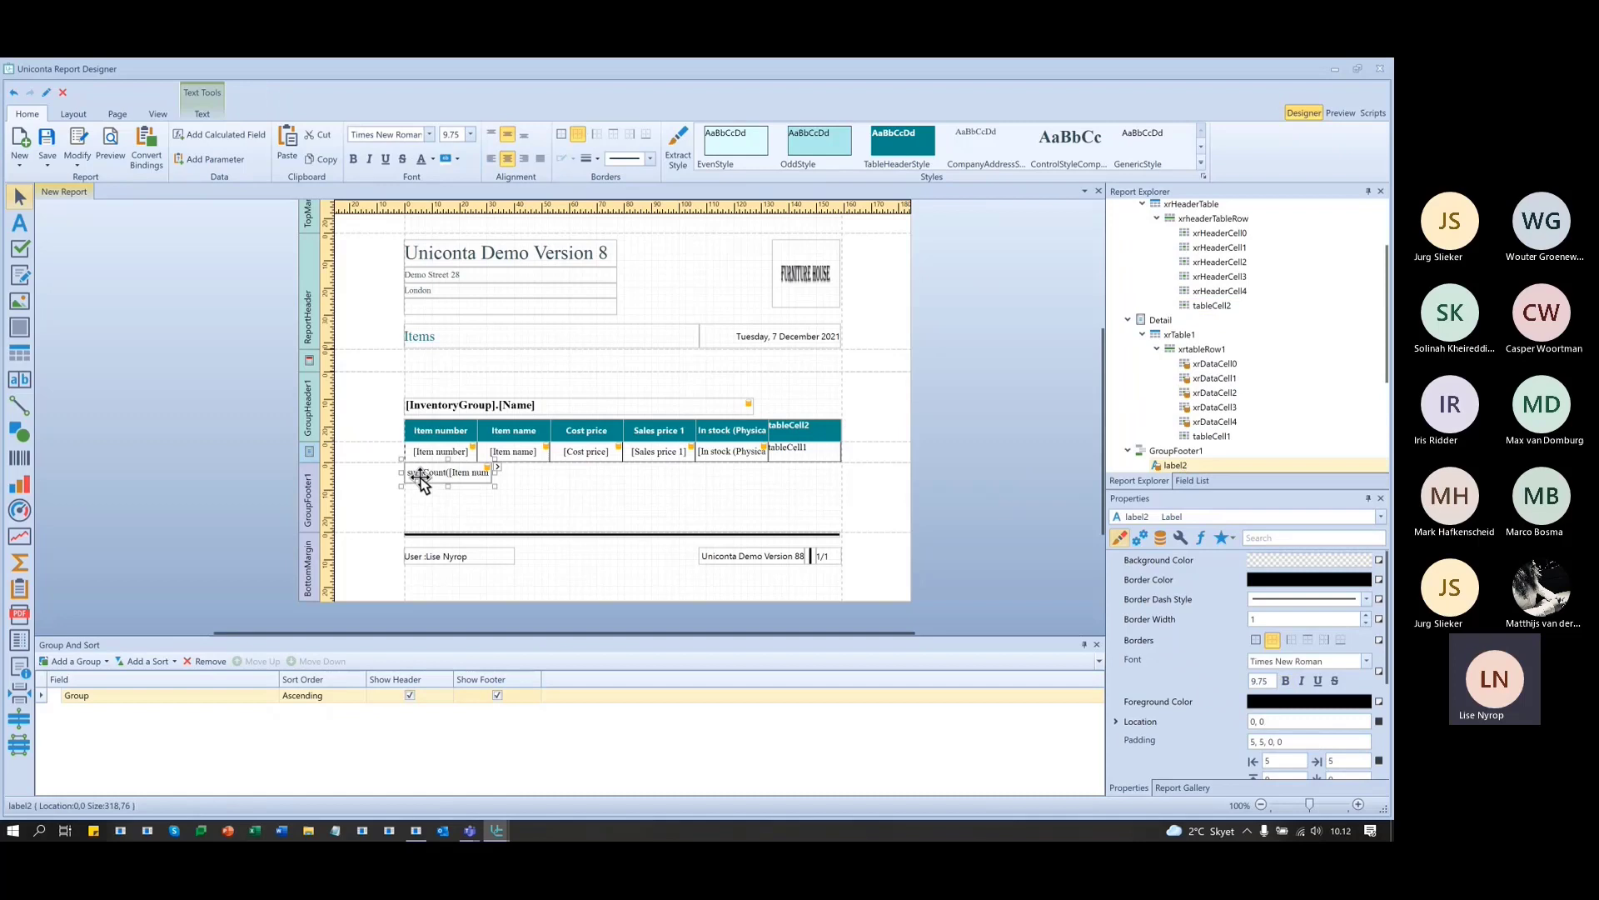
pyautogui.click(798, 435)
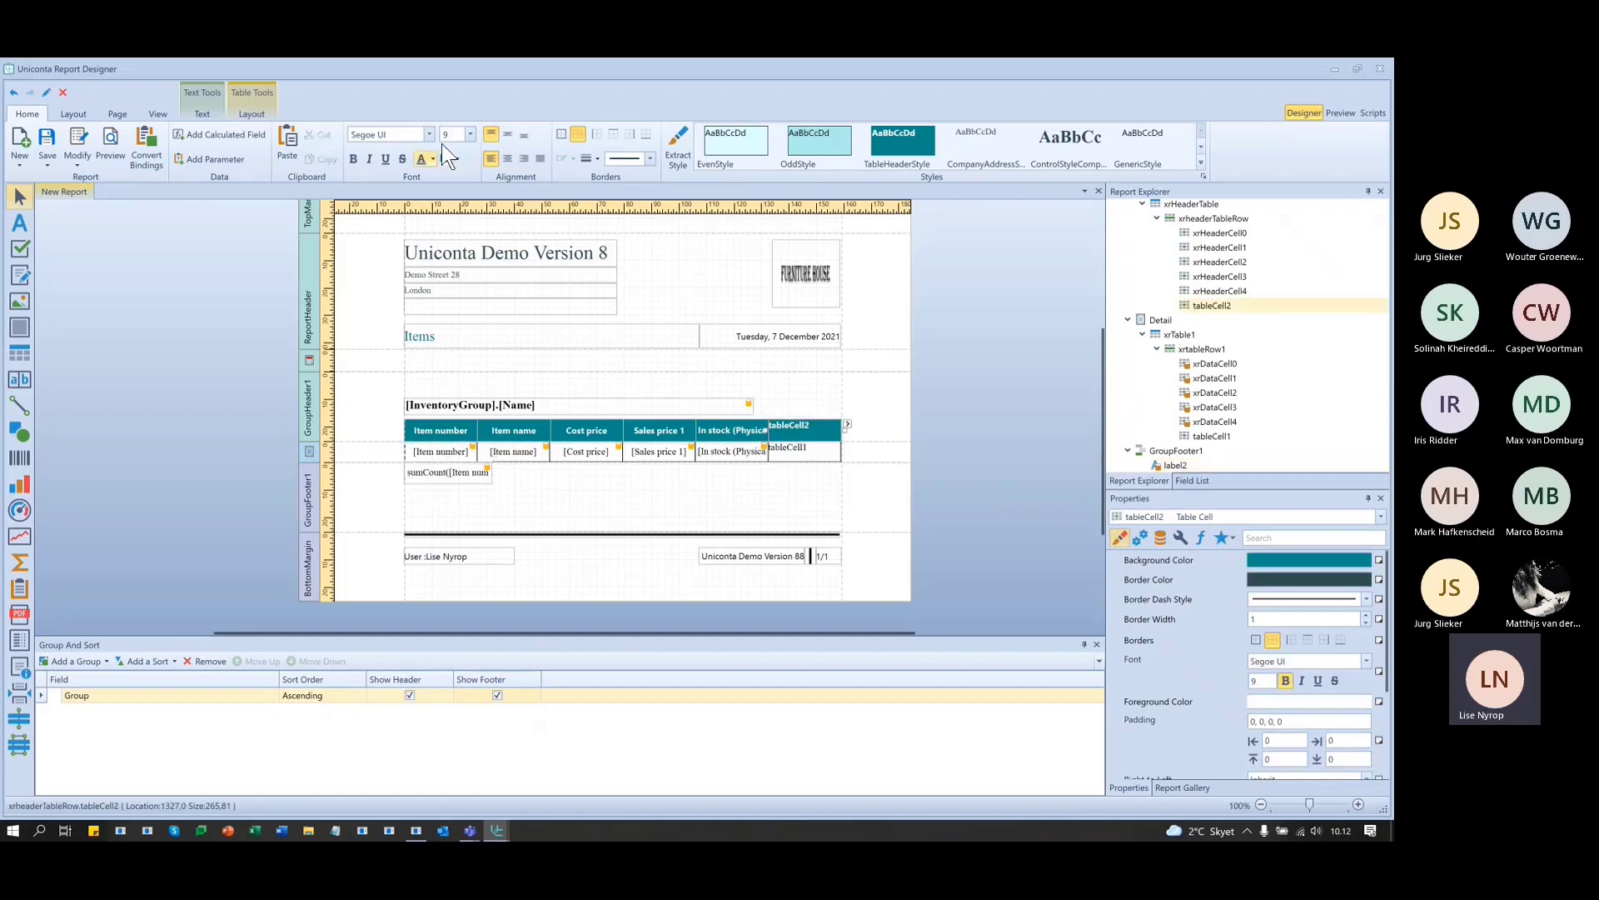
pyautogui.click(508, 135)
pyautogui.click(508, 159)
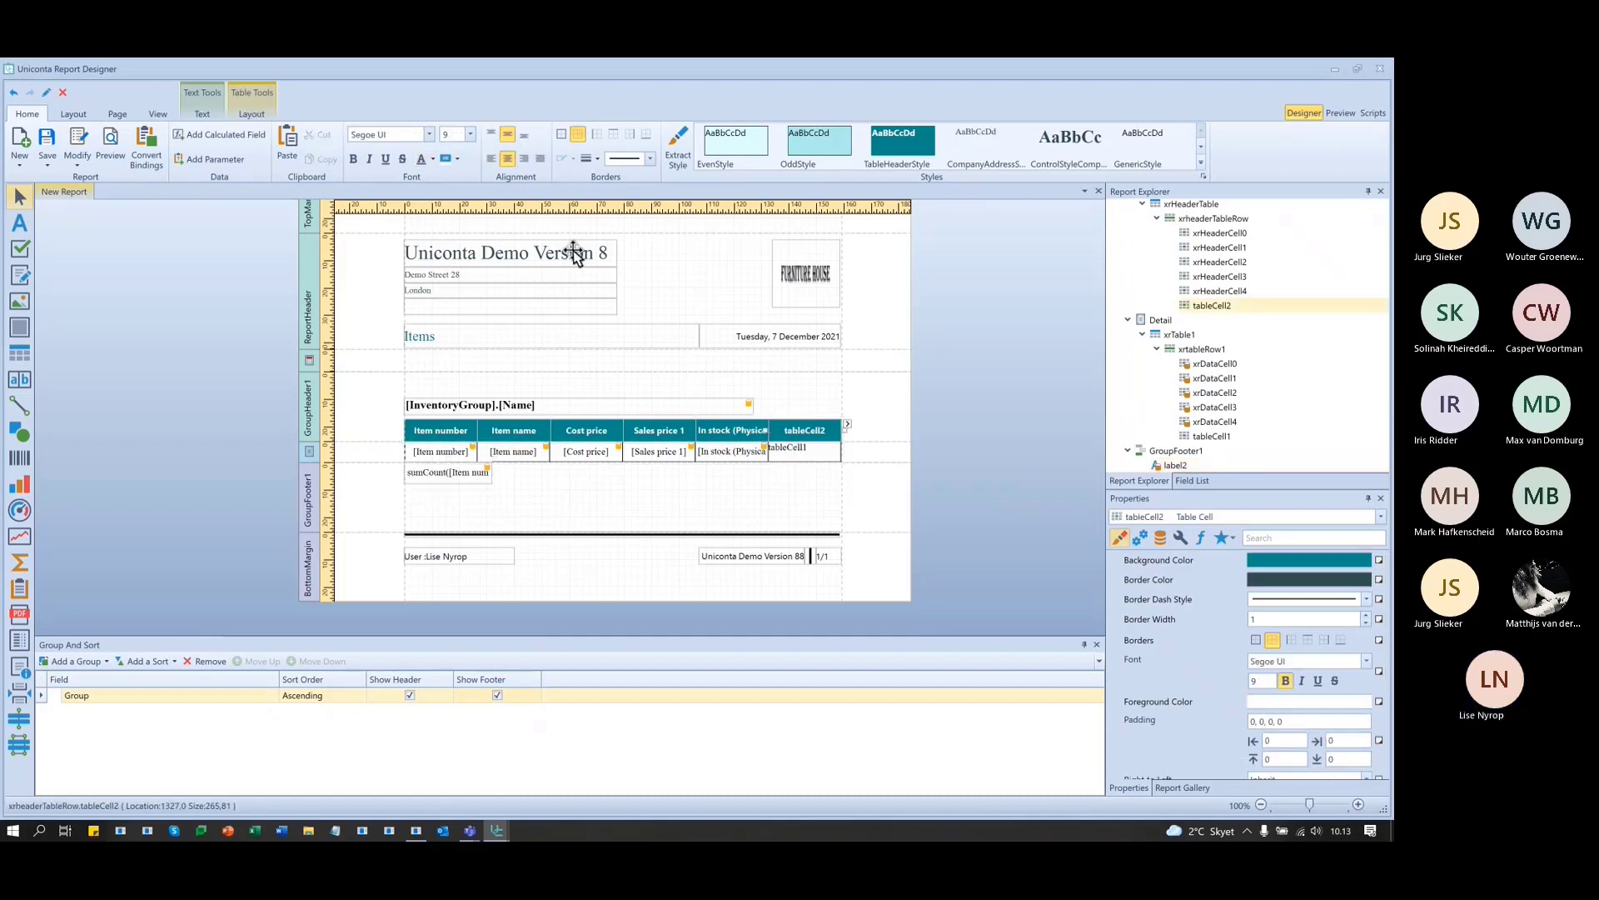
pyautogui.click(800, 450)
pyautogui.click(508, 135)
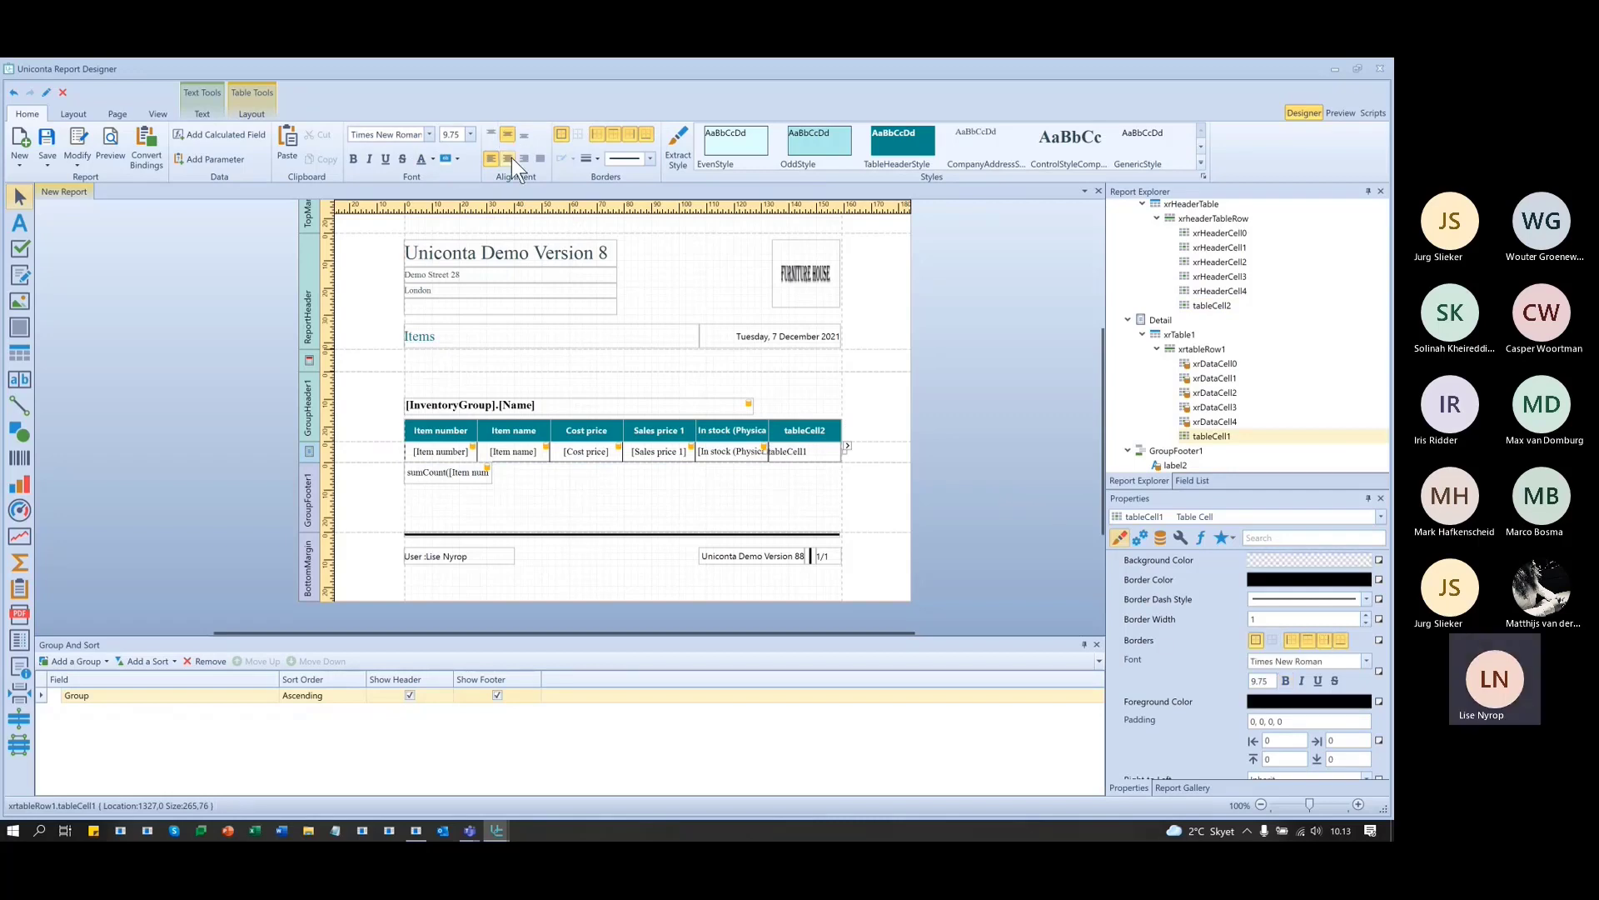
pyautogui.click(508, 158)
pyautogui.click(775, 482)
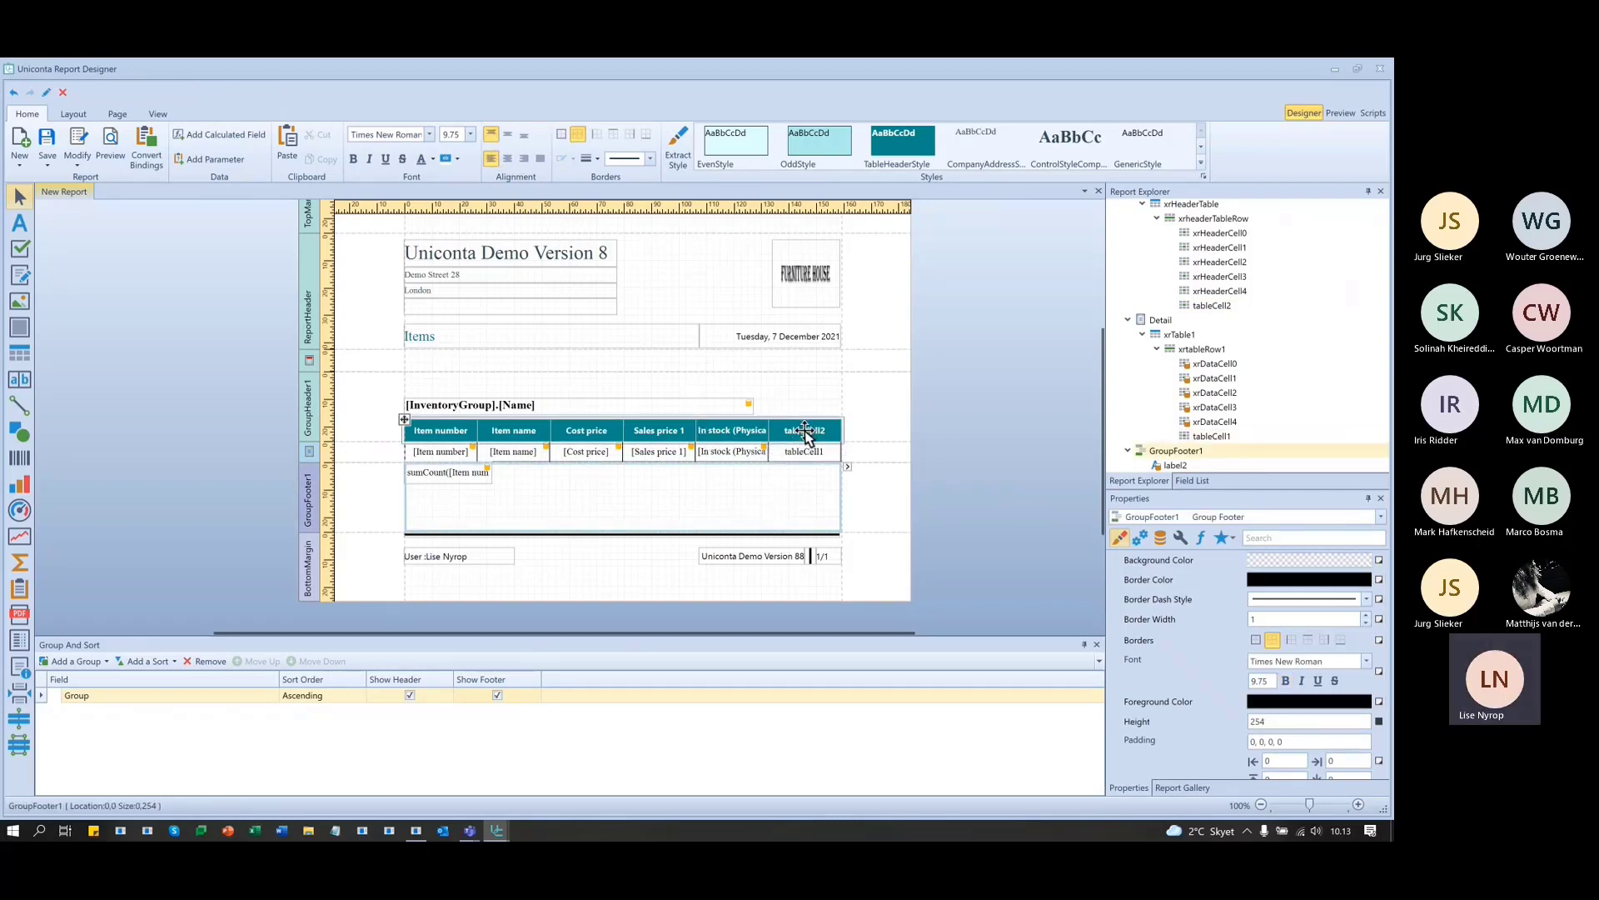
# - Head the new column 'Value of stock', then select its data cell
pyautogui.doubleClick(804, 434)
pyautogui.write('V')
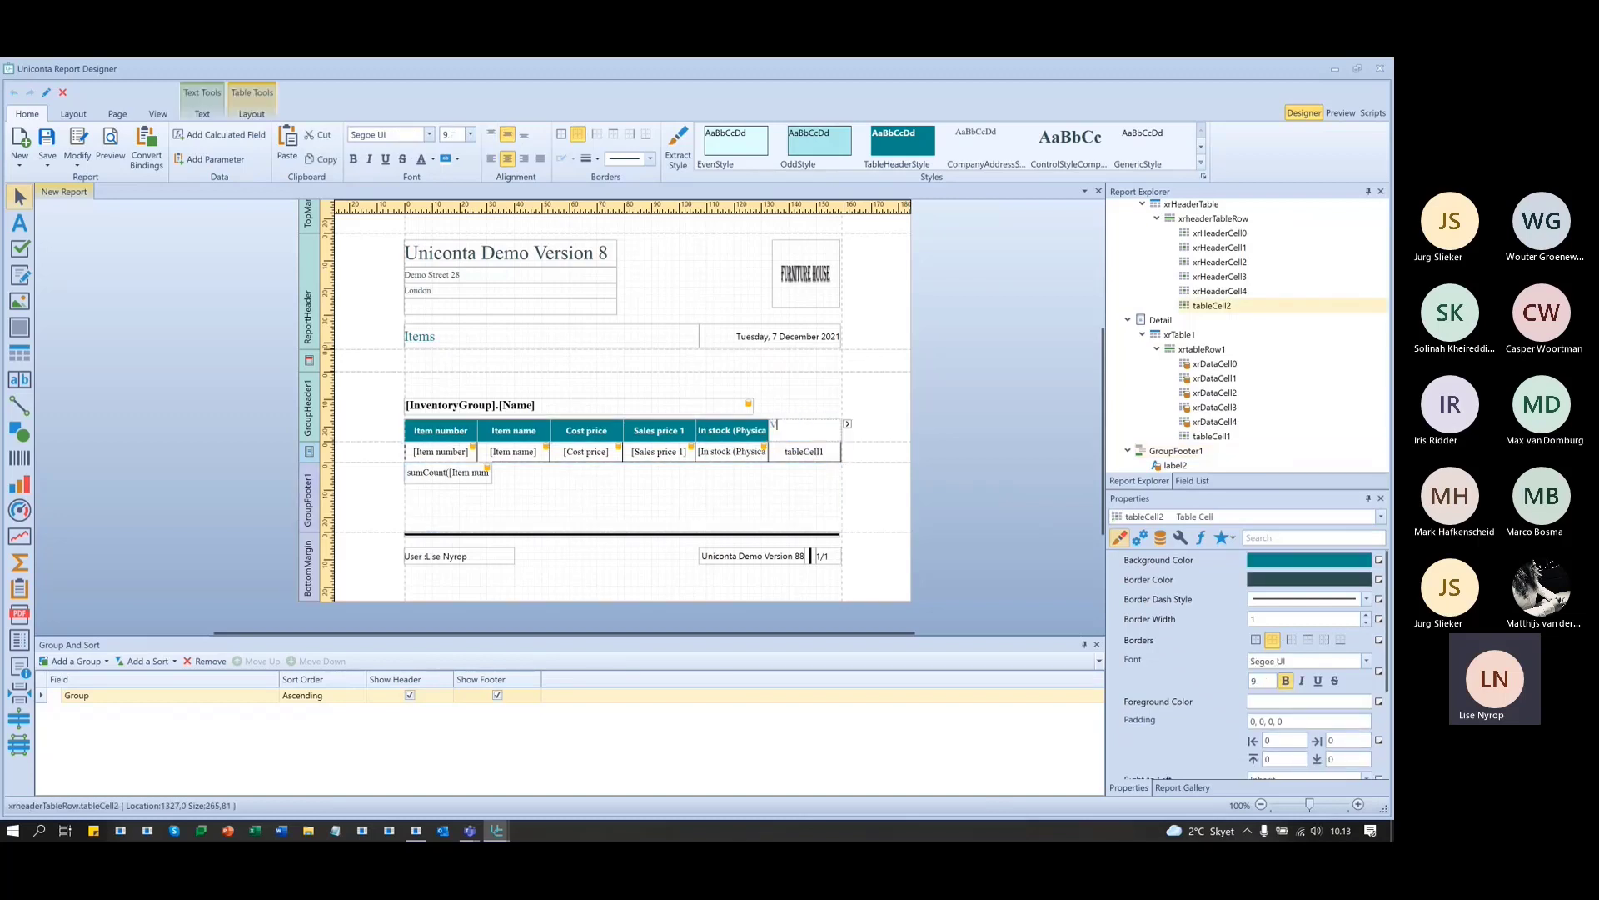
pyautogui.write('alue of')
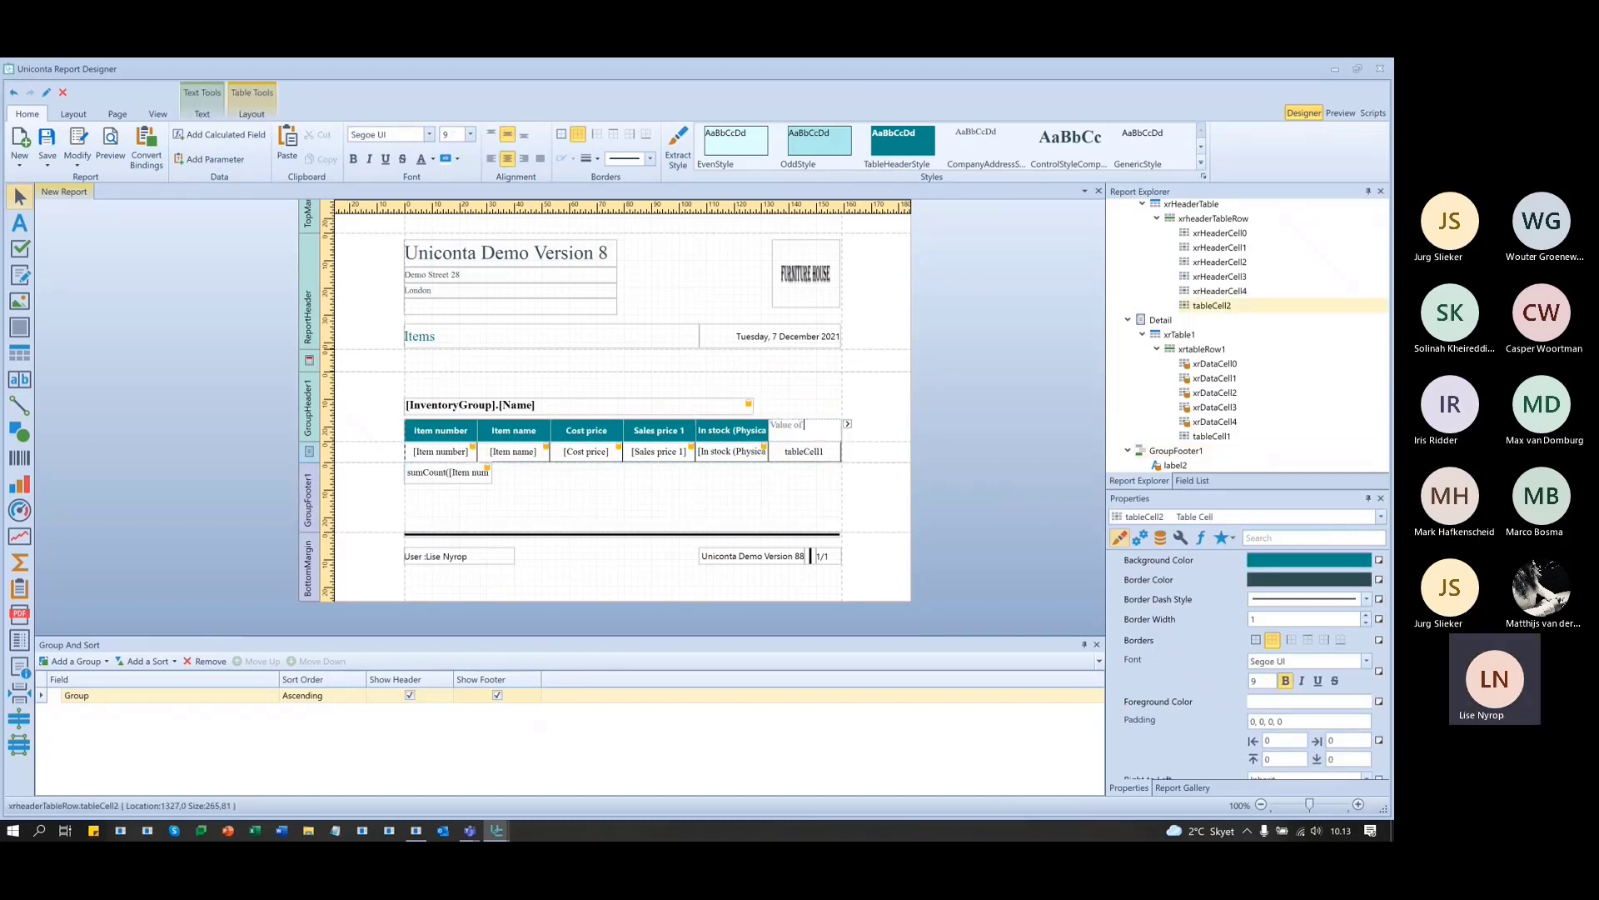
pyautogui.write(' stock')
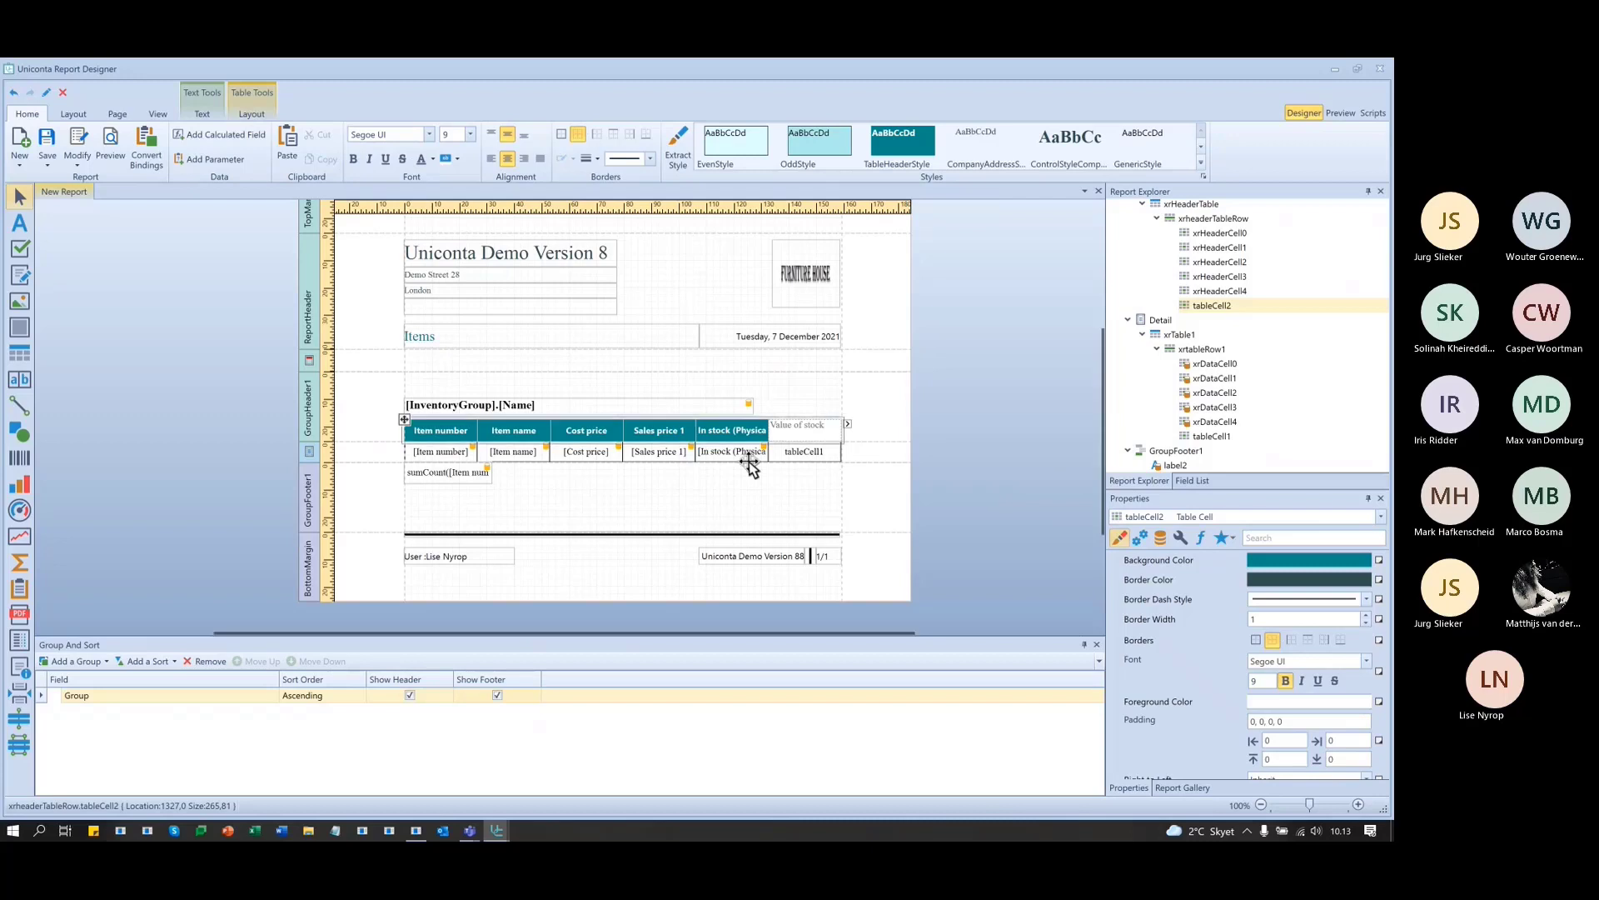
pyautogui.click(774, 510)
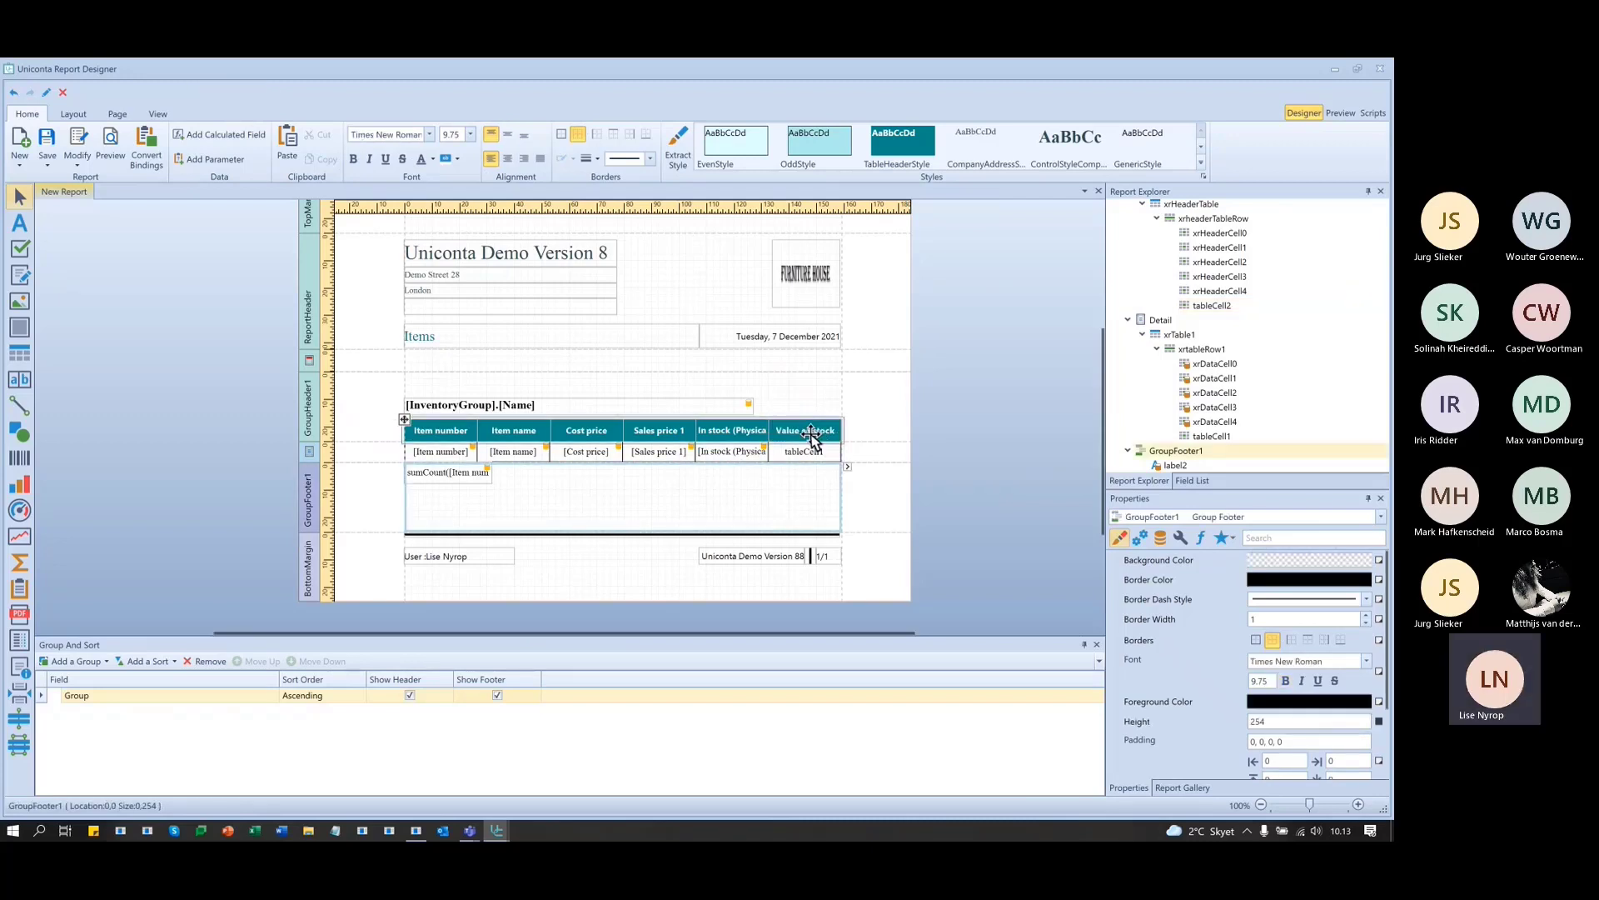
pyautogui.click(731, 455)
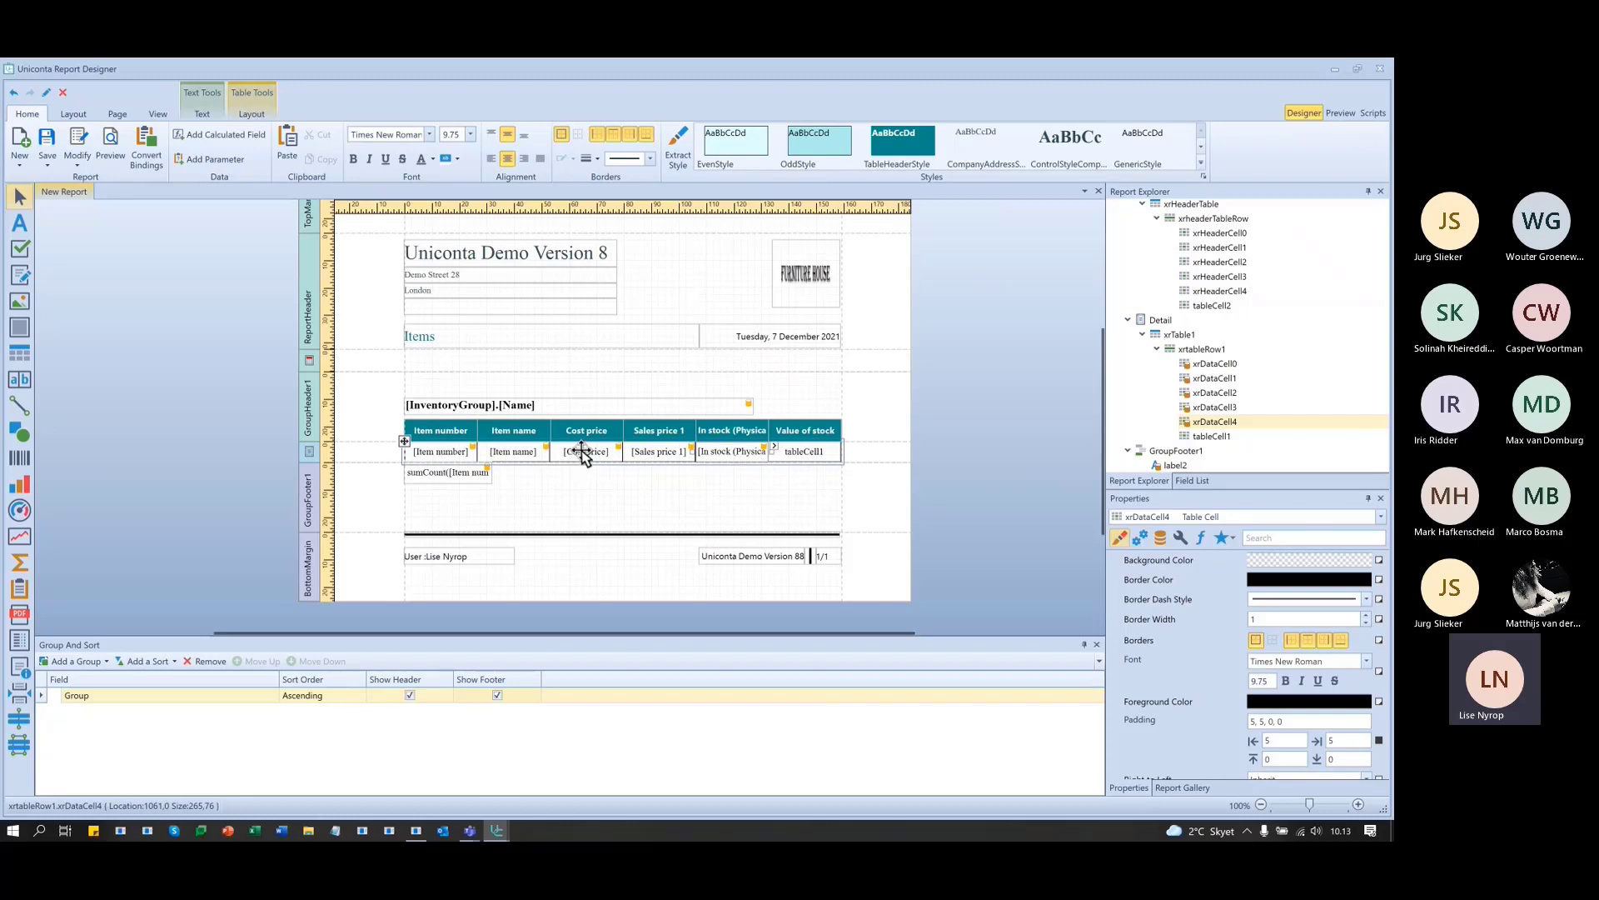
pyautogui.click(591, 452)
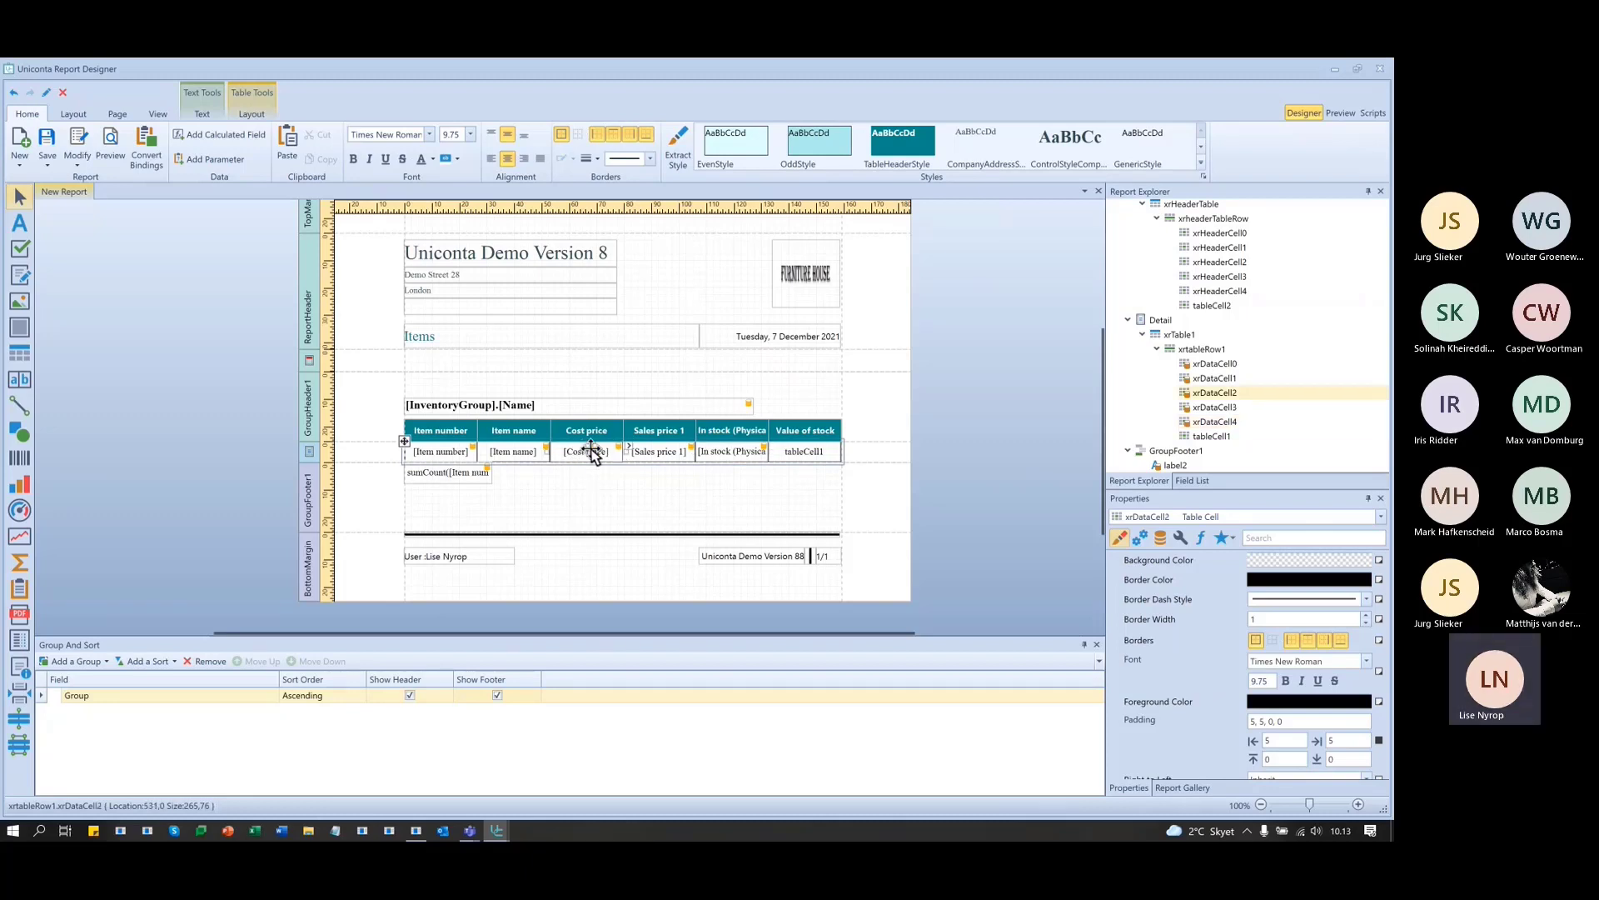
pyautogui.click(819, 455)
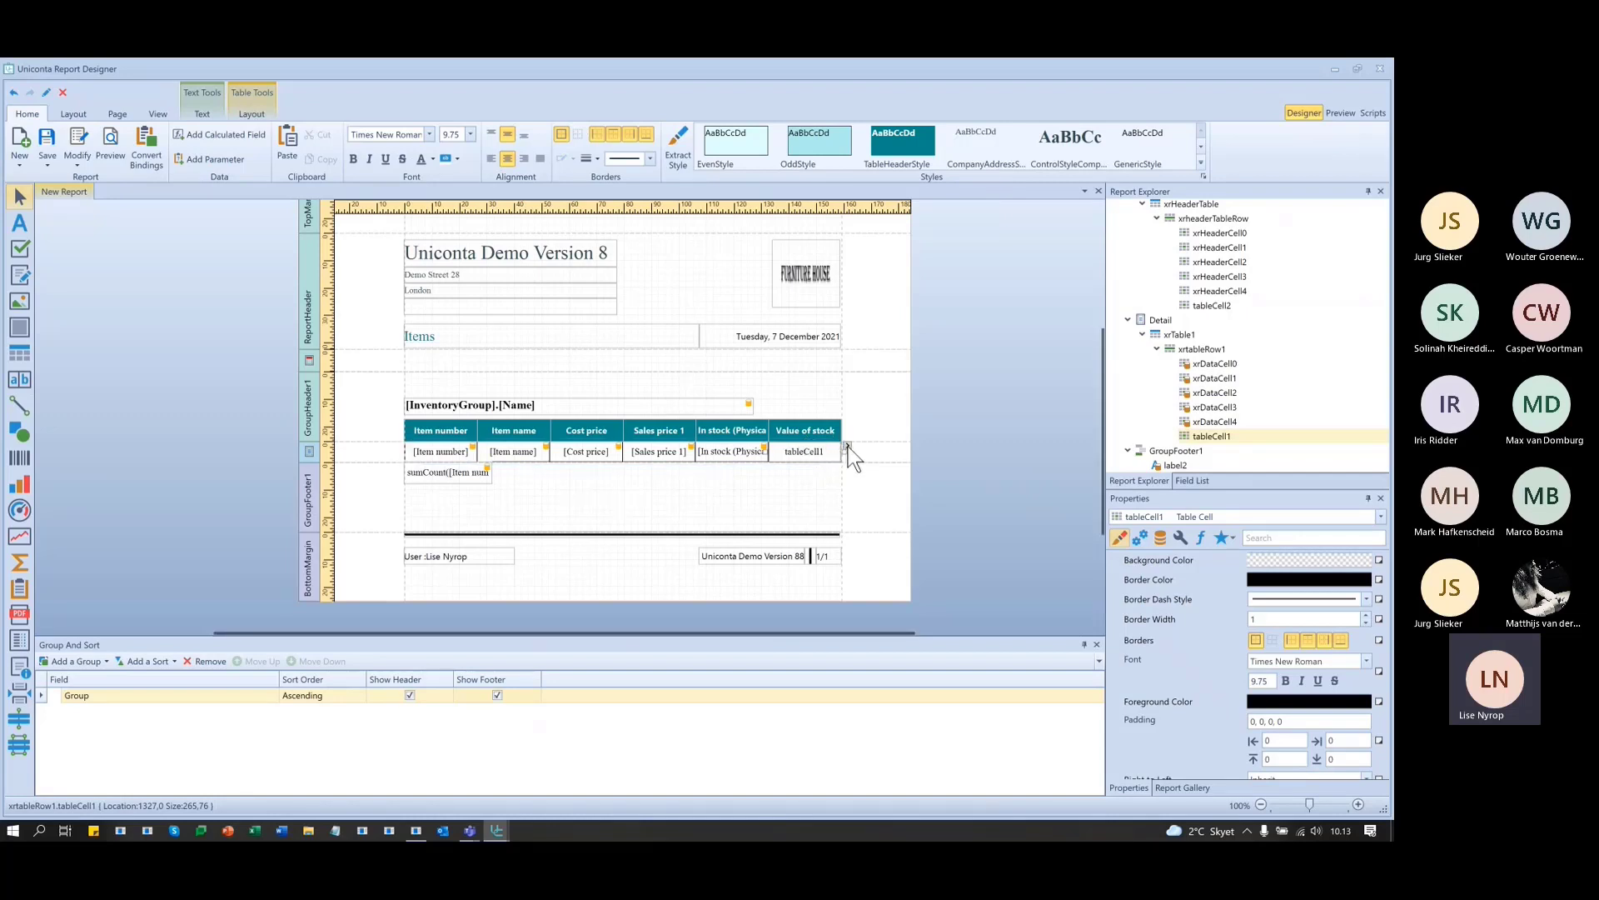
# - Open the Expression Editor for the Value of stock data cell from its smart tag
pyautogui.doubleClick(828, 450)
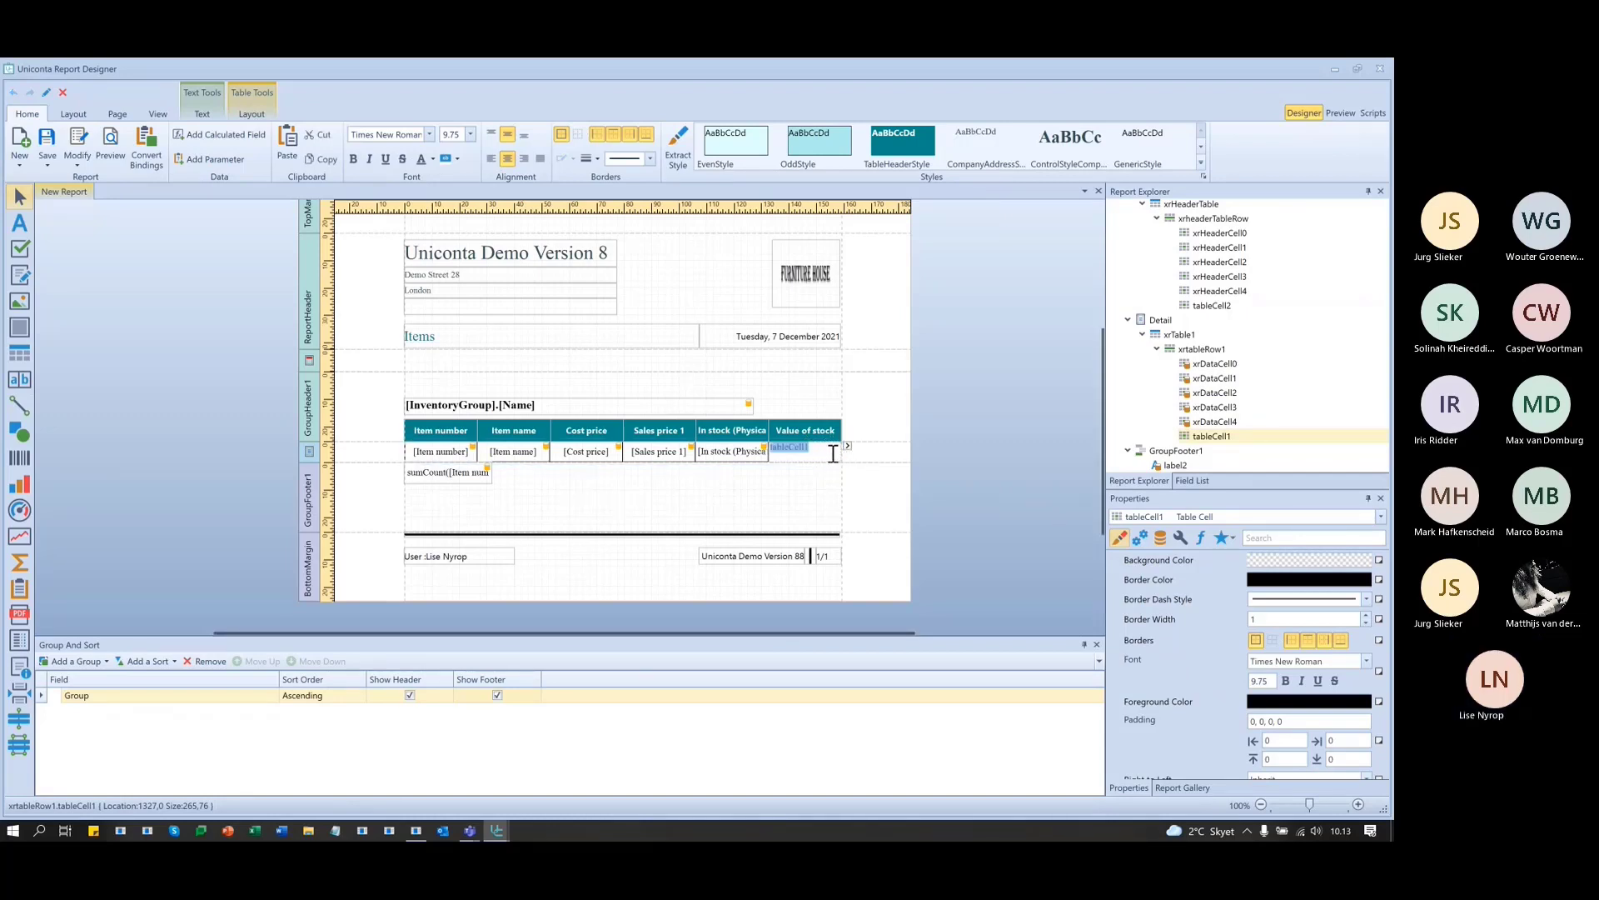
pyautogui.click(777, 484)
pyautogui.click(806, 454)
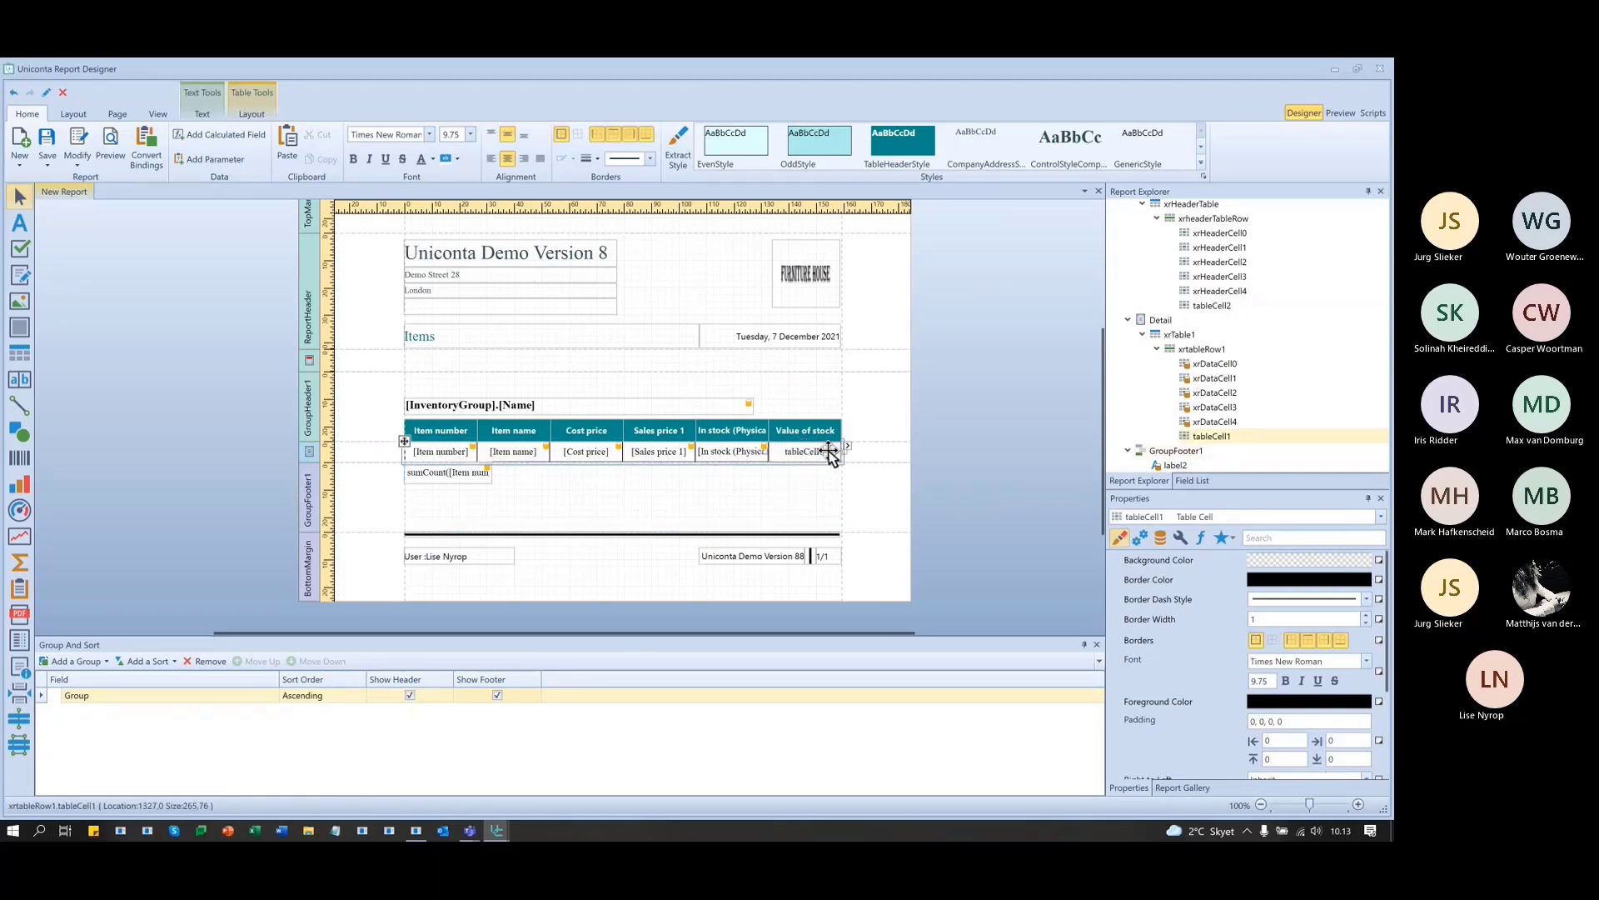
pyautogui.click(846, 446)
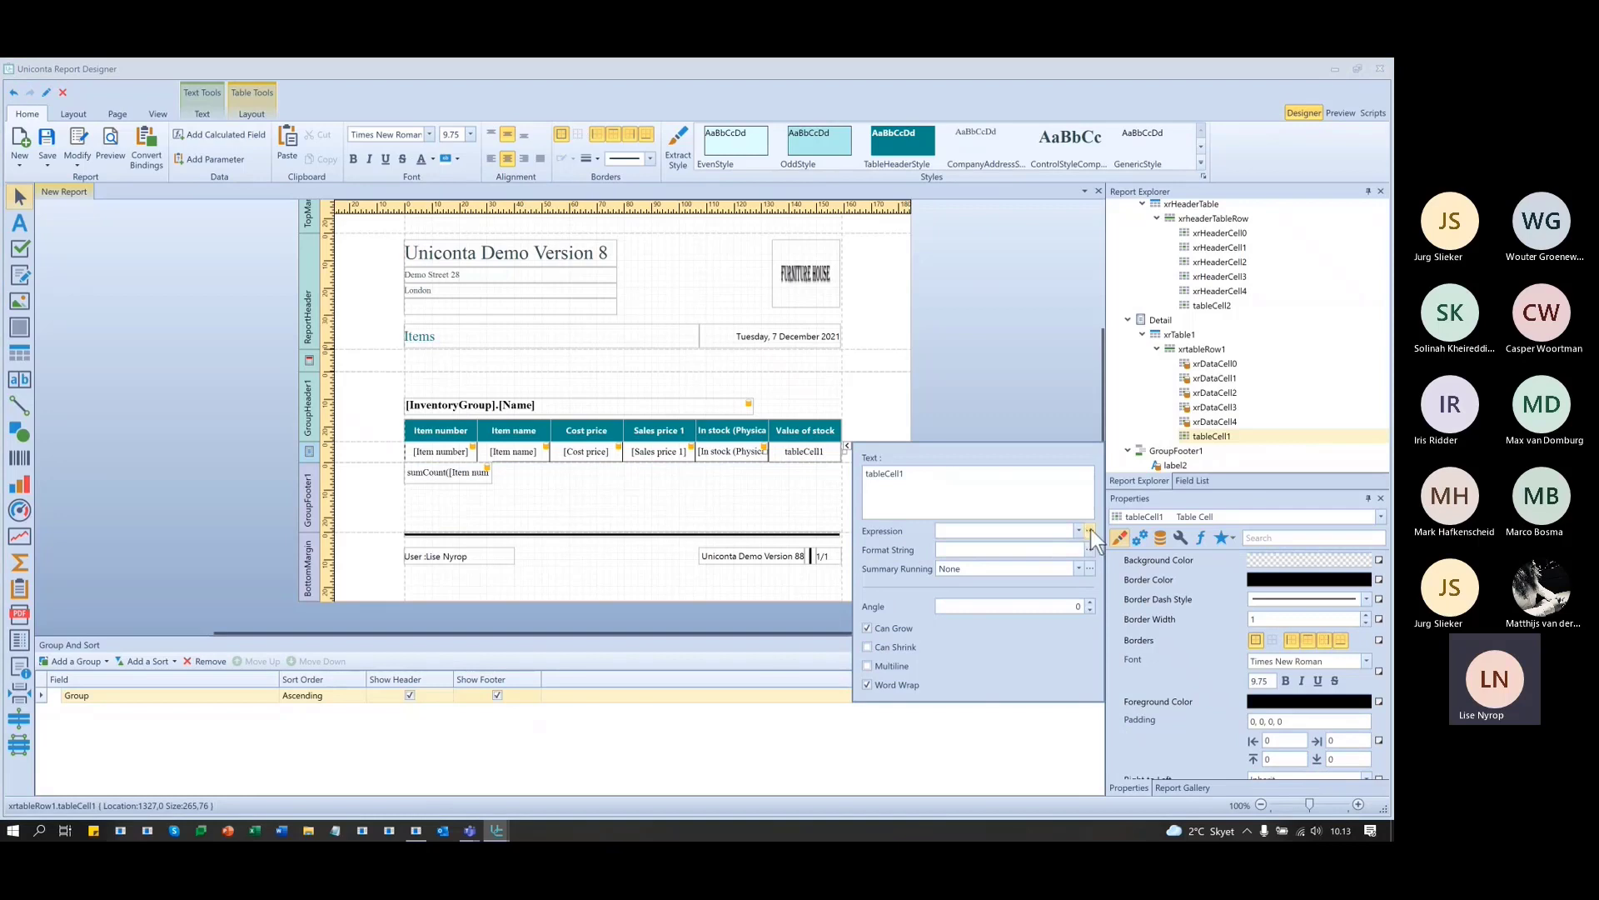
pyautogui.click(1091, 530)
pyautogui.moveTo(639, 240); pyautogui.dragTo(617, 521)
# - Enter [Cost price]*[In stock (Physical)] as the cell's expression and confirm it
pyautogui.write('cost')
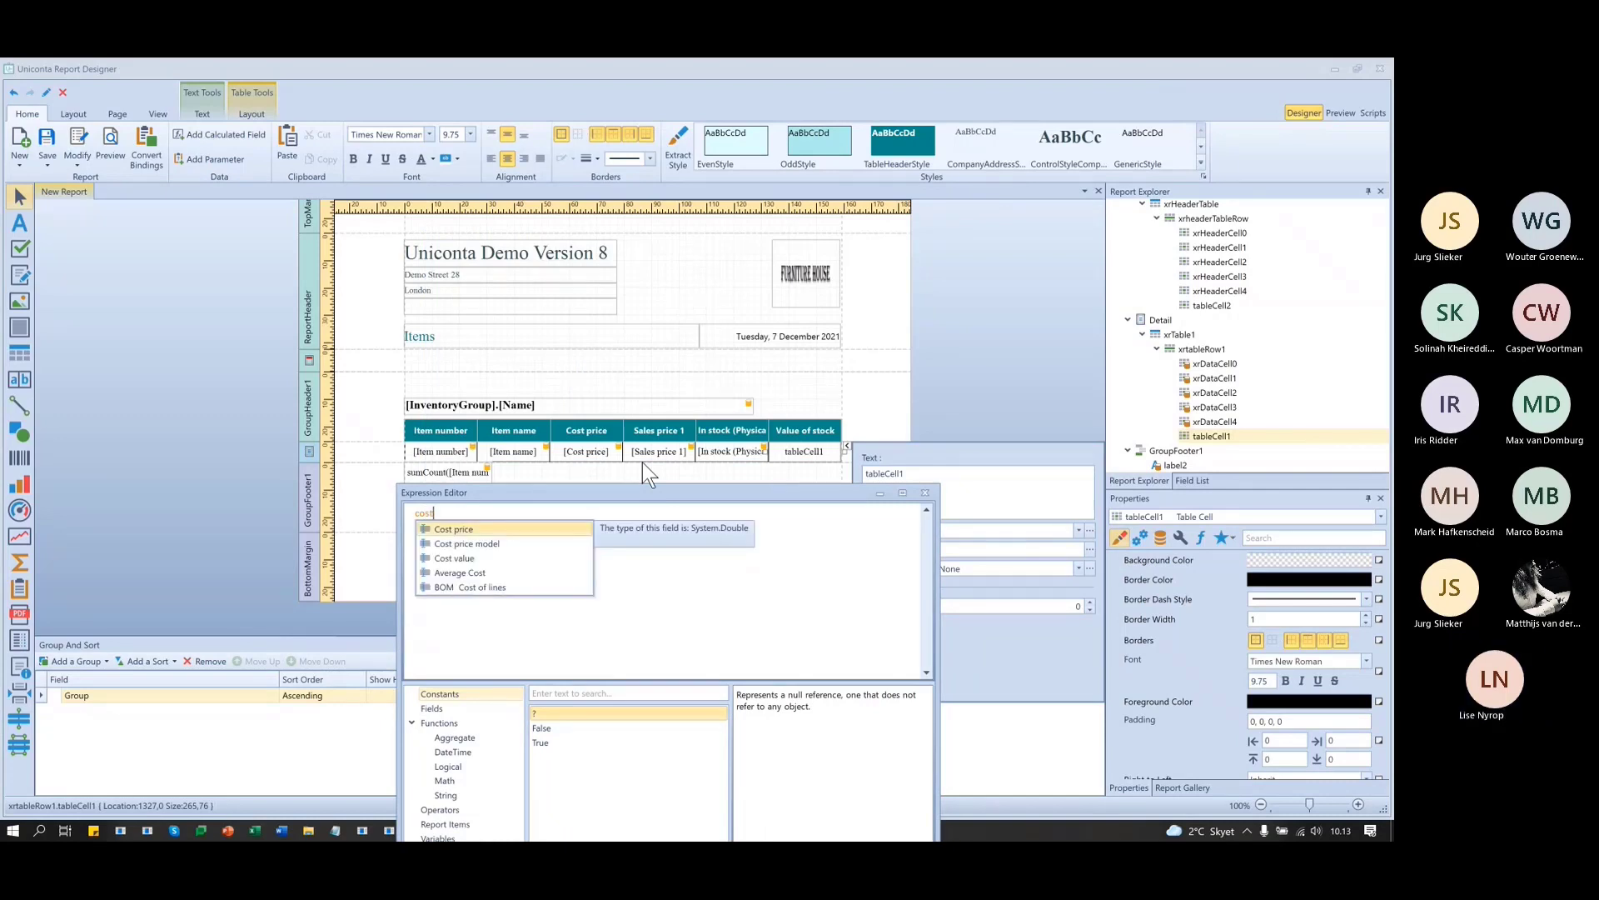
pyautogui.press('Return')
pyautogui.write('*')
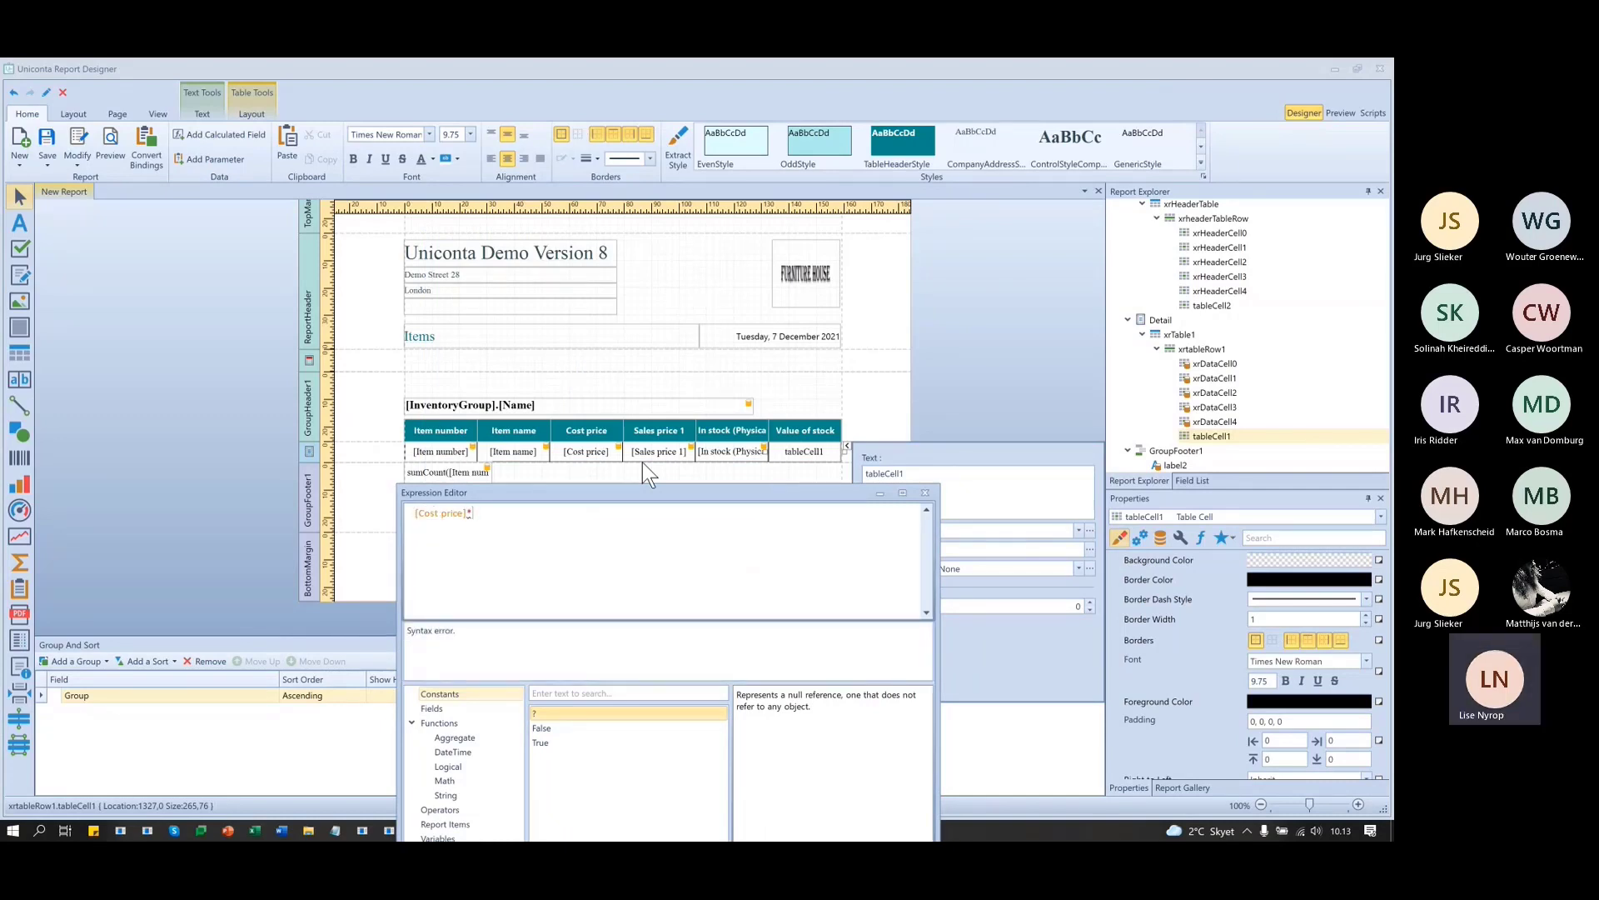
pyautogui.write('in')
pyautogui.press('Down')
pyautogui.press('Return')
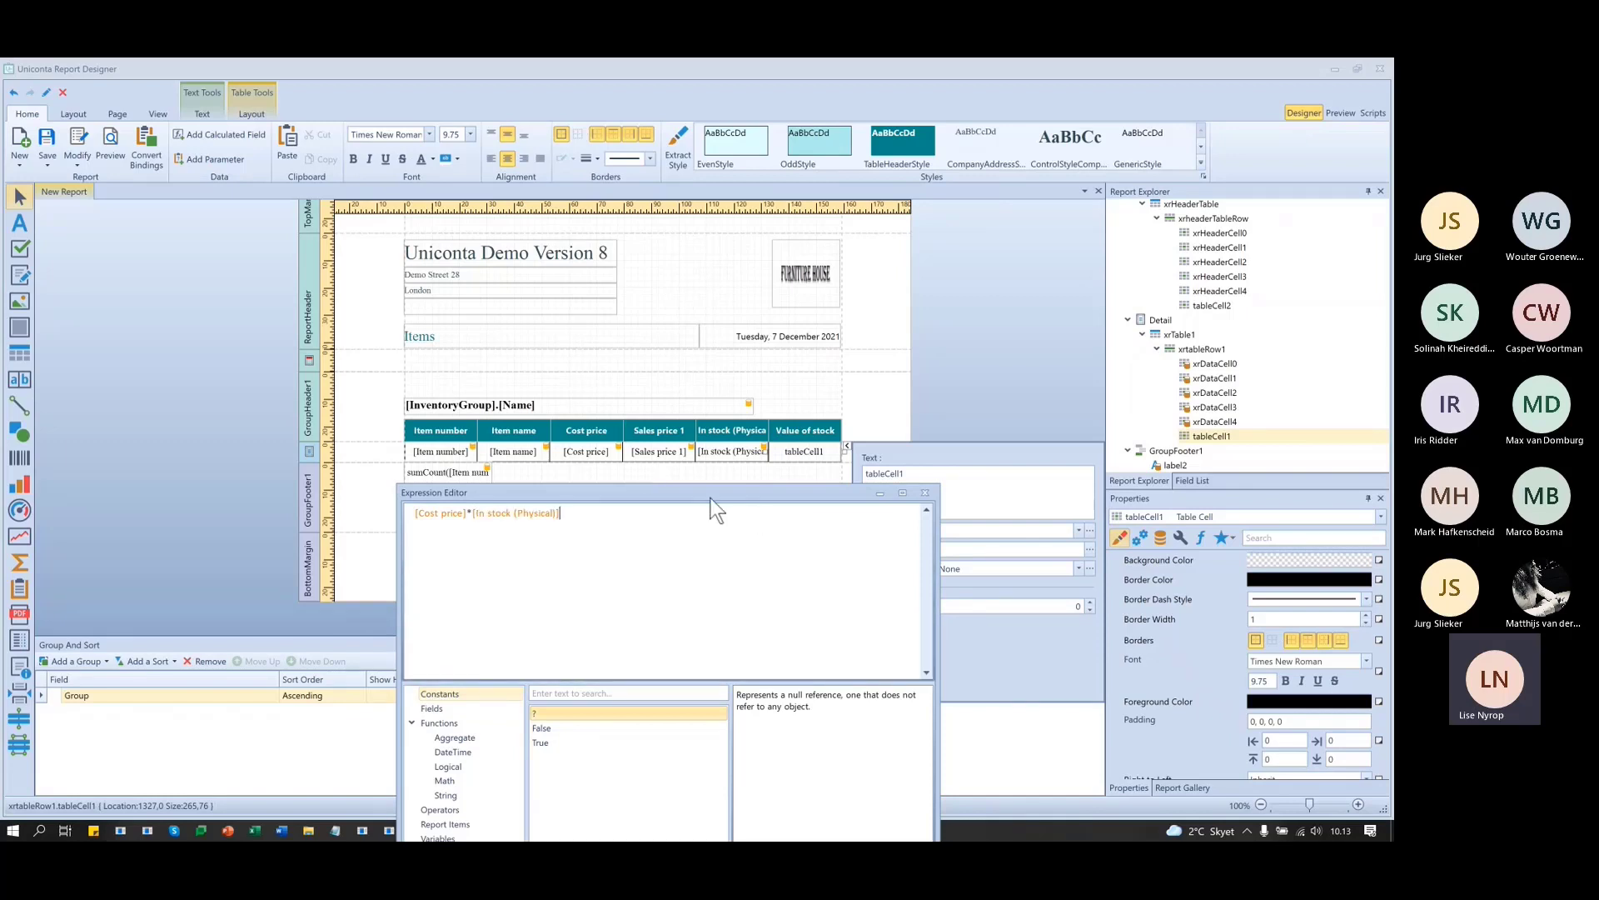
pyautogui.moveTo(711, 496); pyautogui.dragTo(535, 310)
pyautogui.click(673, 696)
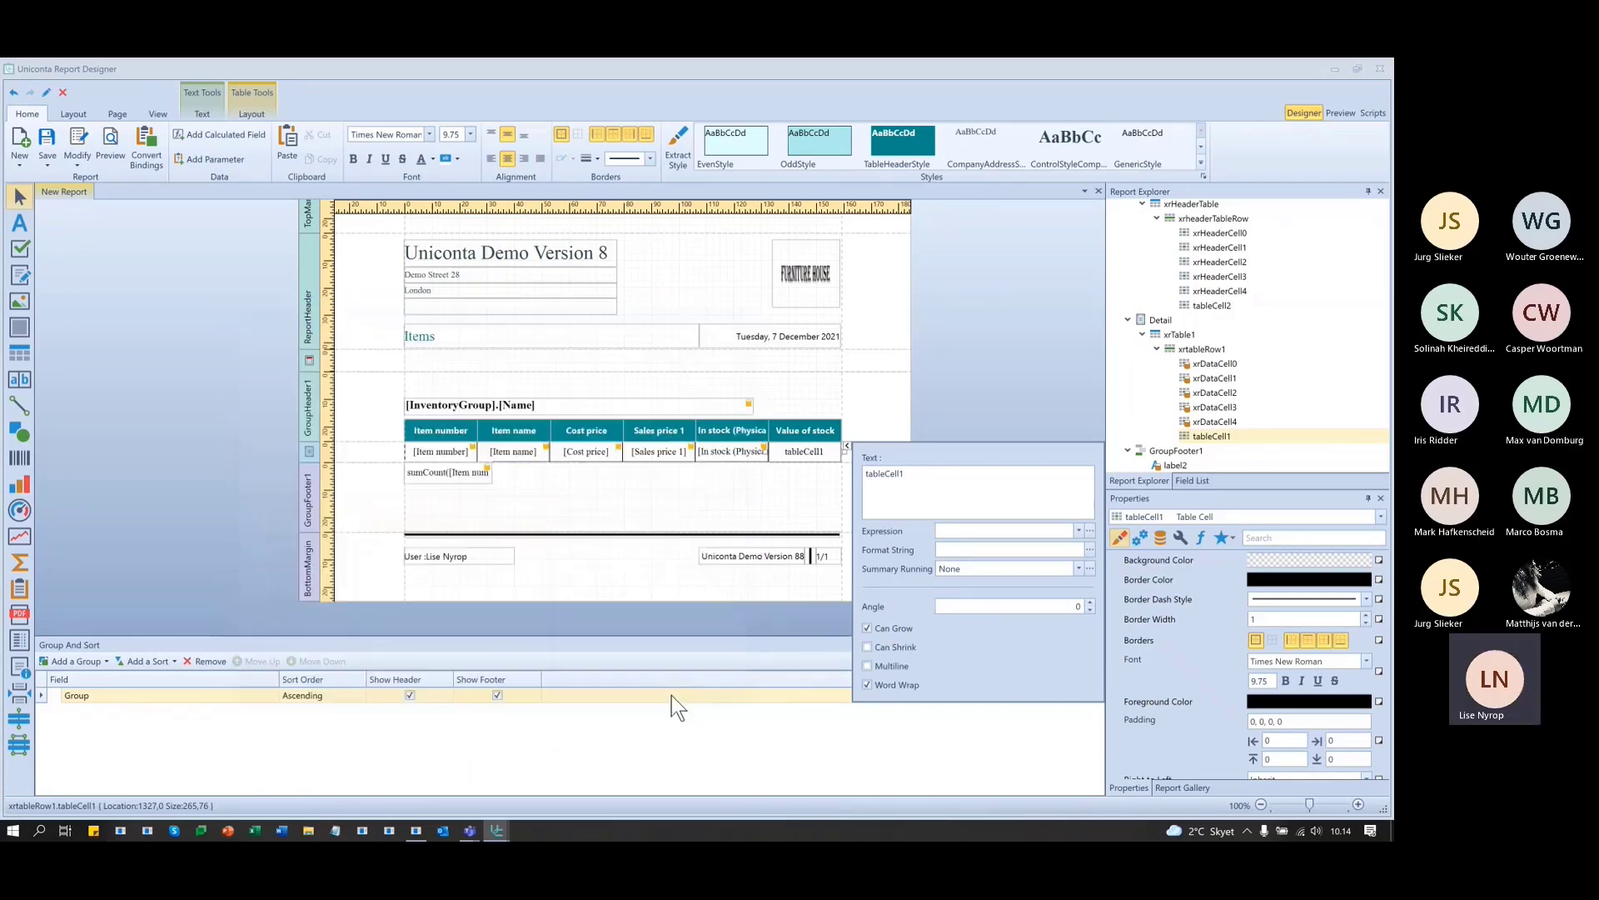
pyautogui.click(956, 353)
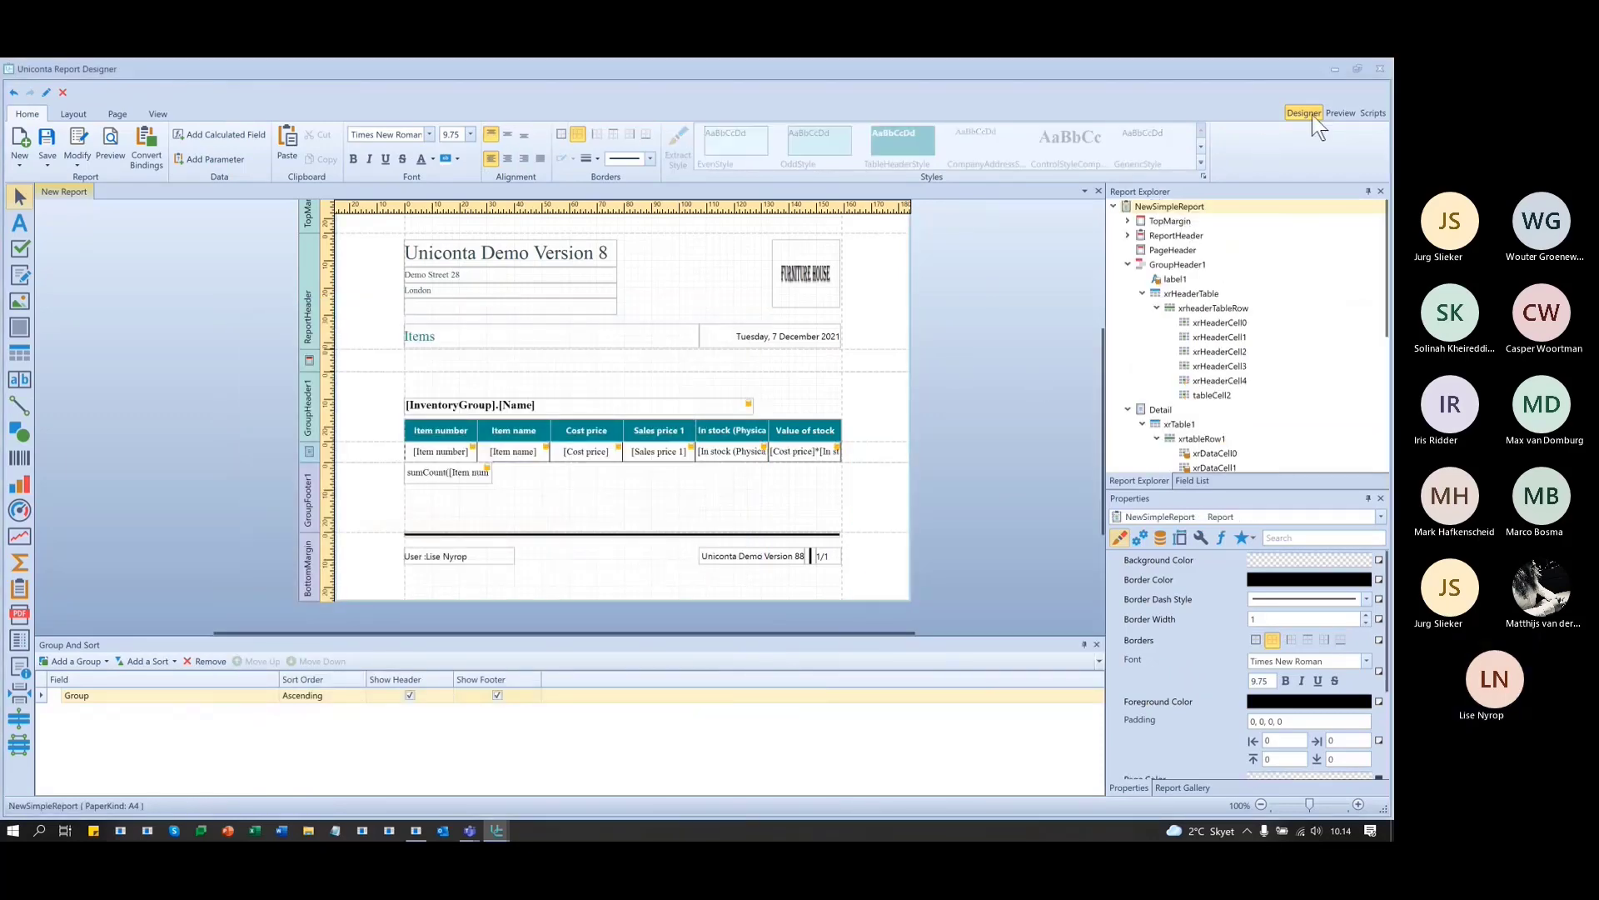
# - Preview the report and check Value of stock amounts like 3445000 and 4950, then return to Designer
pyautogui.click(1333, 112)
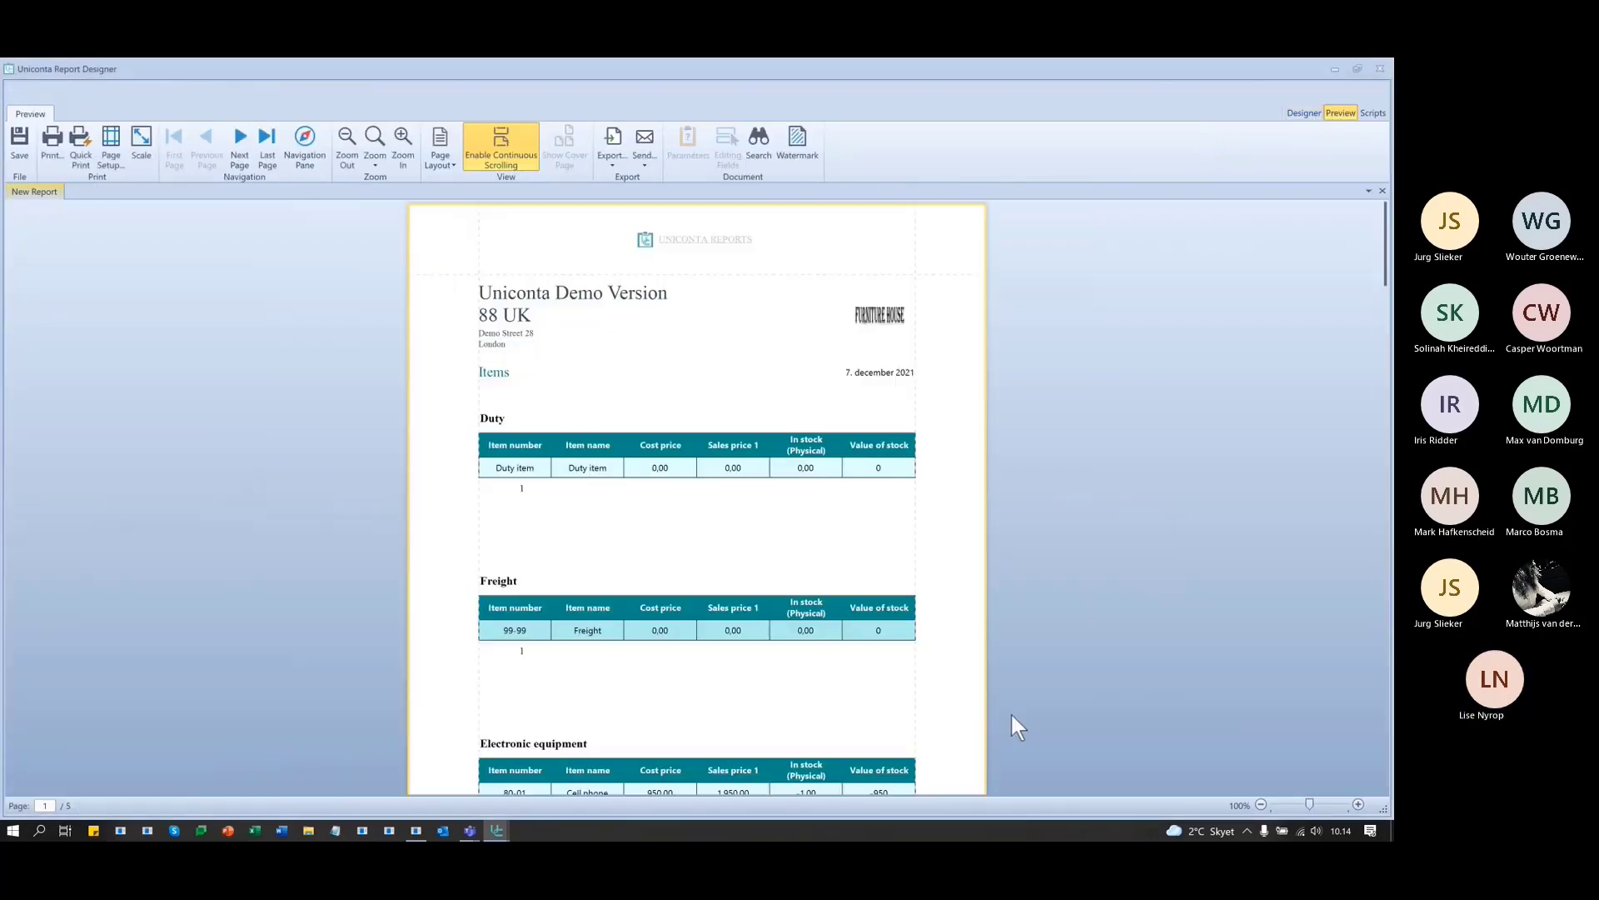
pyautogui.scroll(-3, 1019, 538)
pyautogui.scroll(-1, 1018, 538)
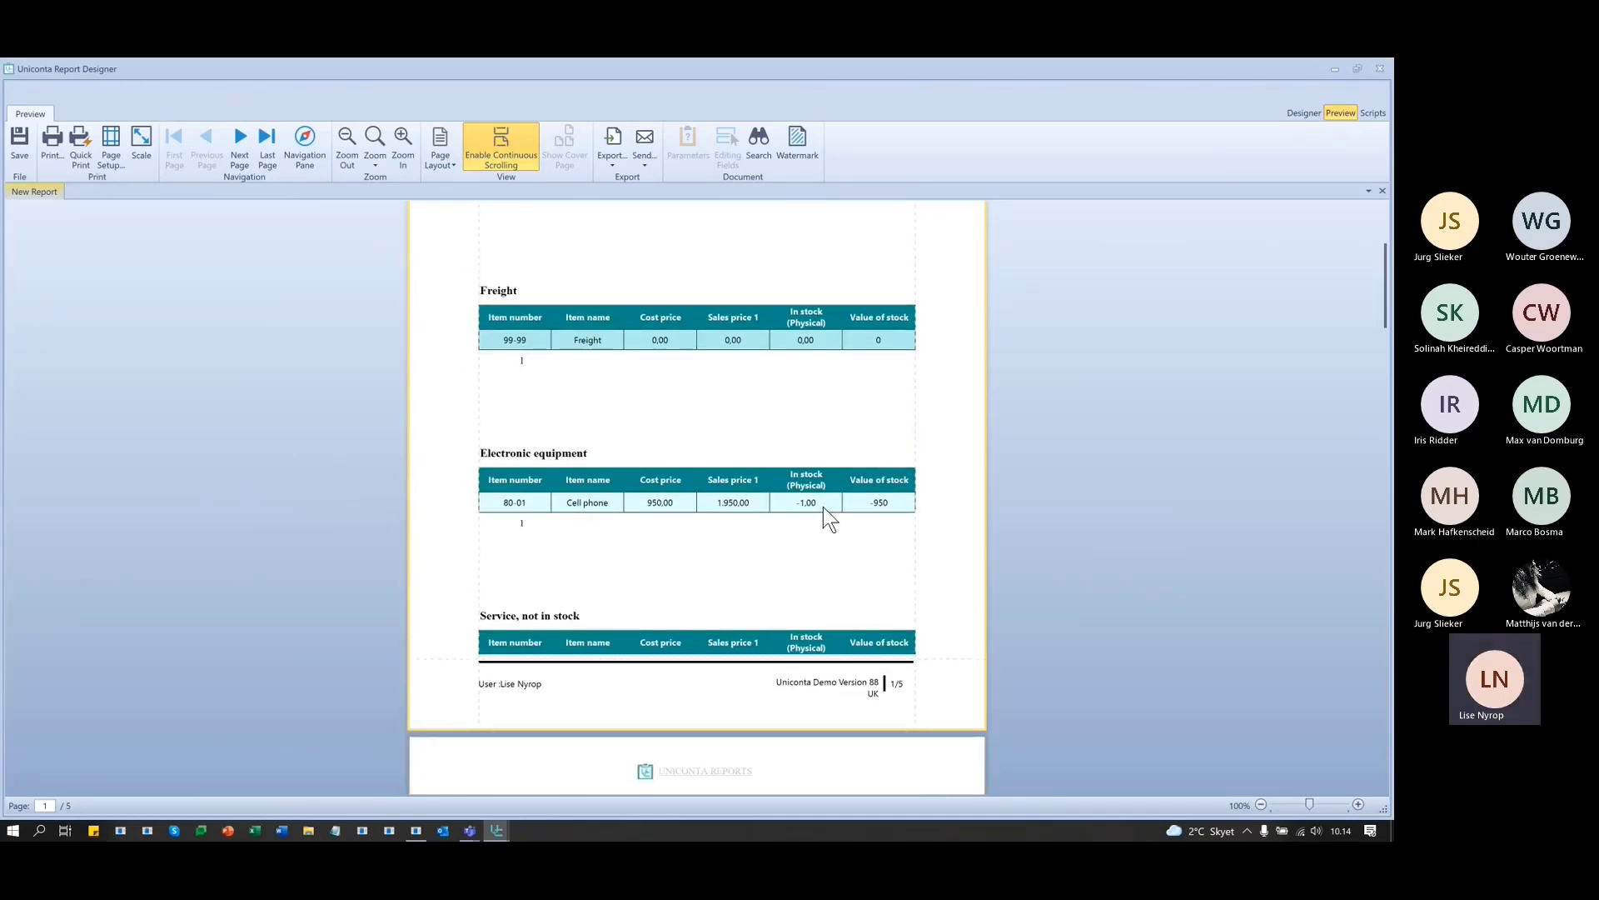
pyautogui.scroll(-1, 847, 519)
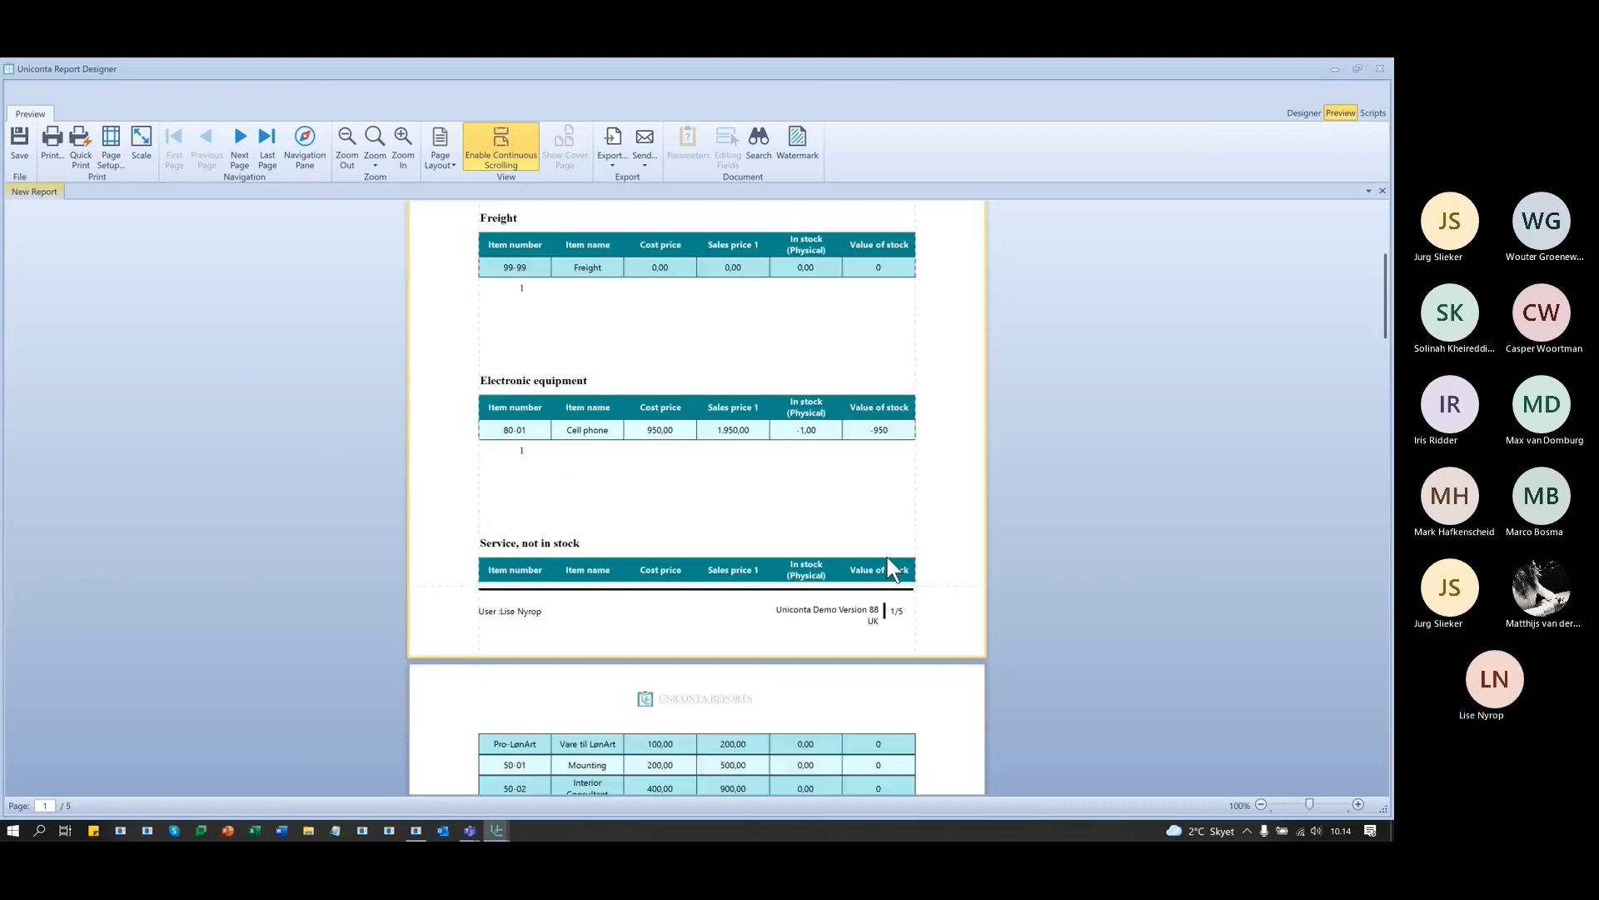
pyautogui.scroll(-6, 796, 457)
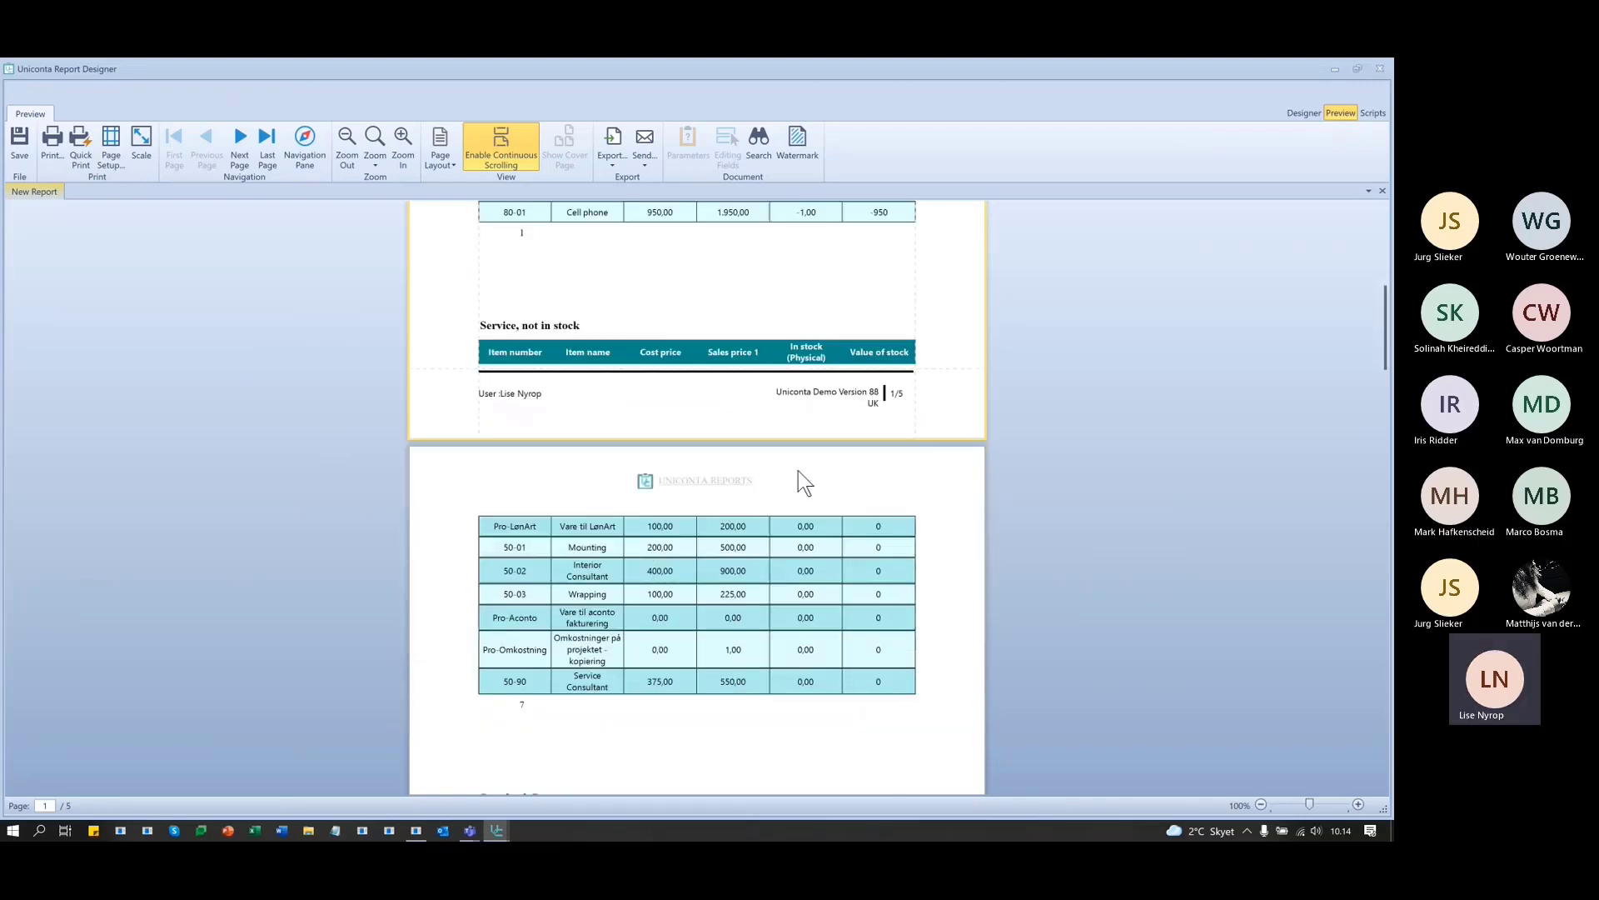
pyautogui.scroll(-10, 857, 675)
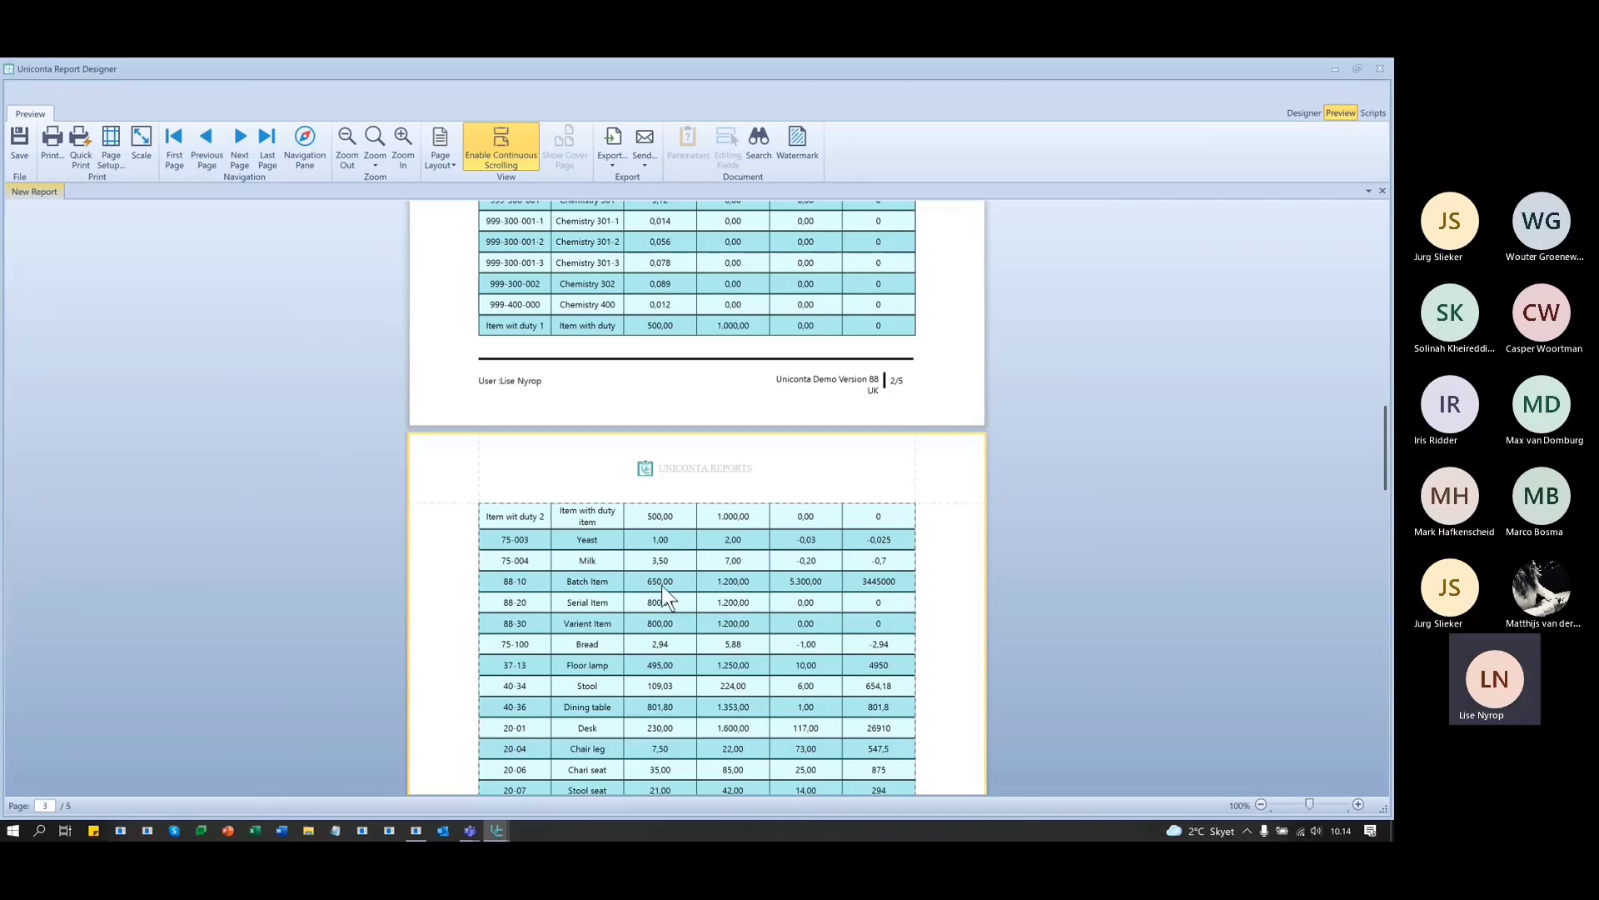
pyautogui.scroll(5, 662, 585)
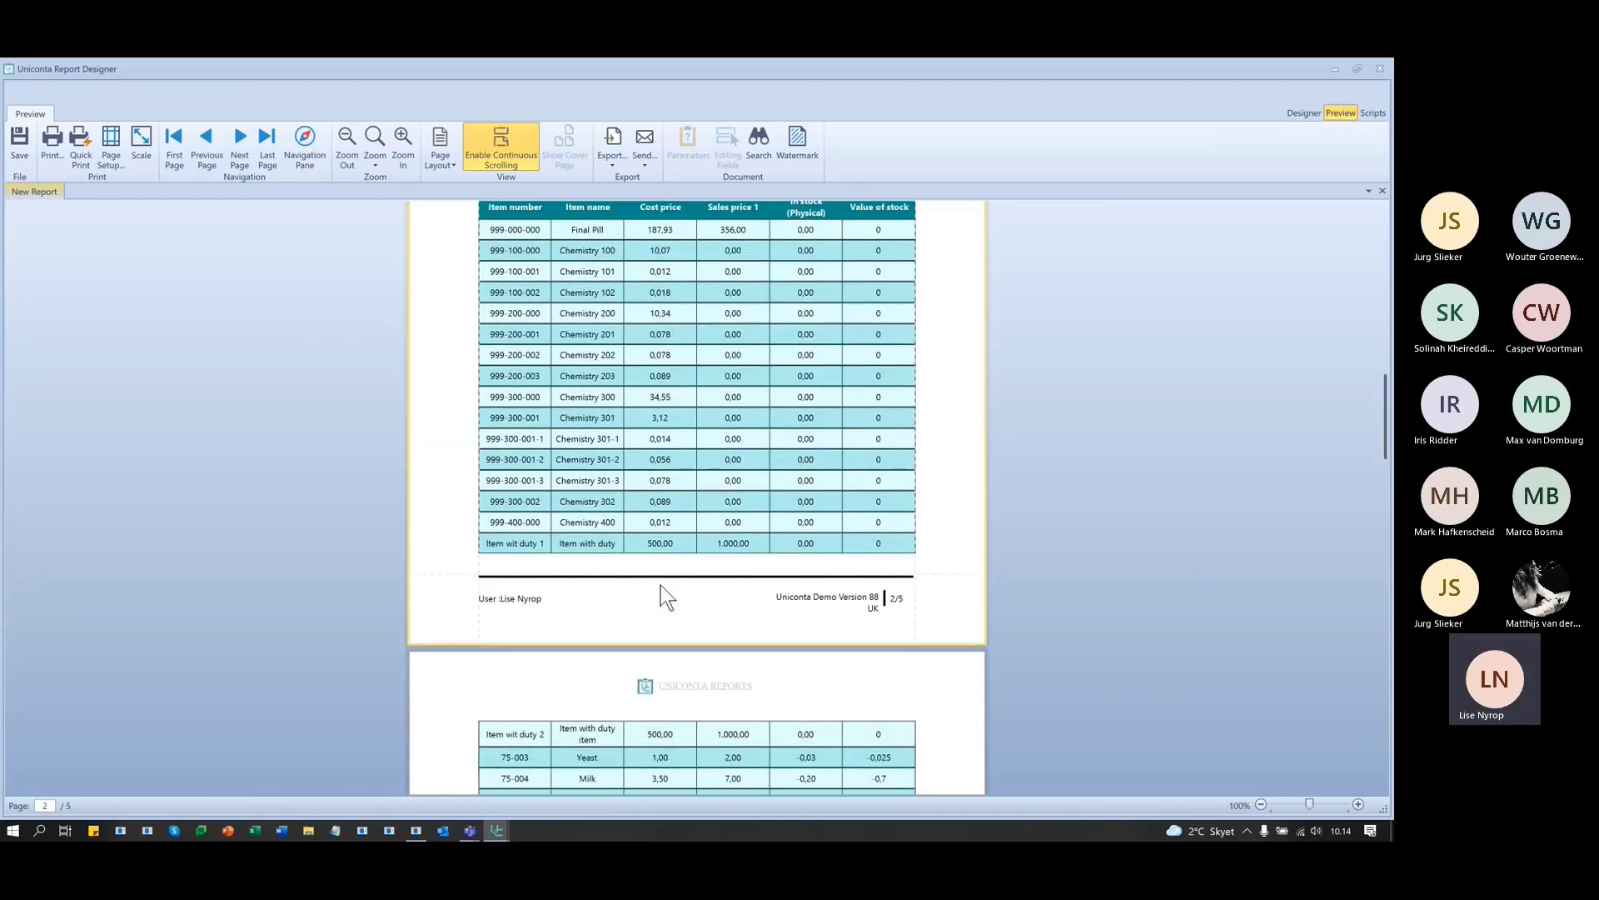
pyautogui.scroll(-1, 663, 753)
pyautogui.scroll(3, 670, 762)
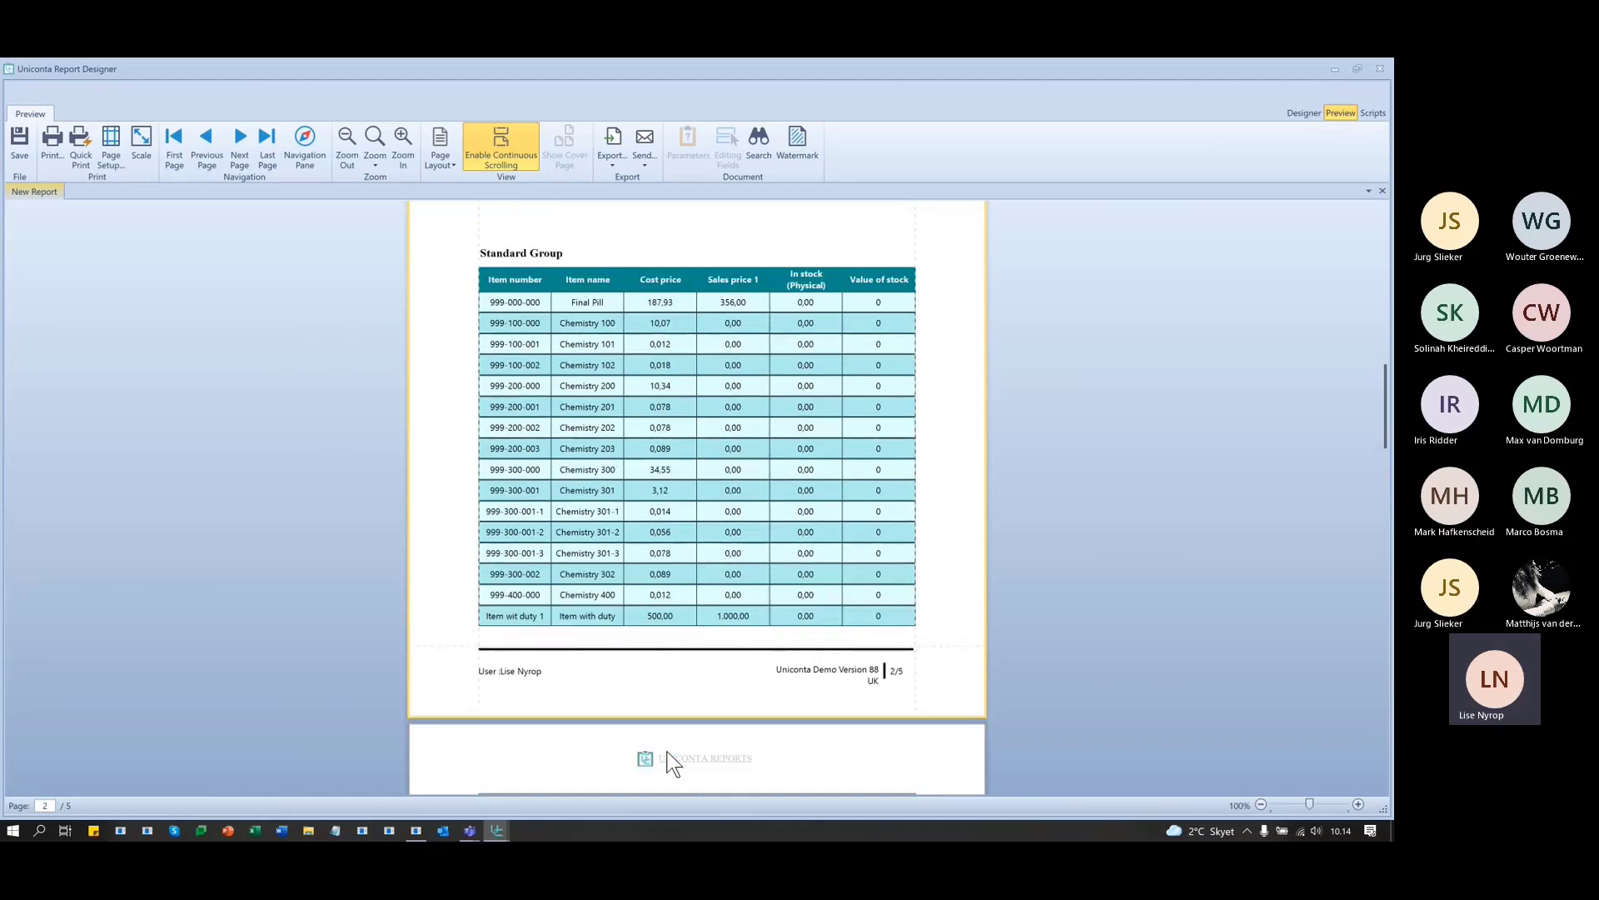
pyautogui.scroll(-3, 671, 762)
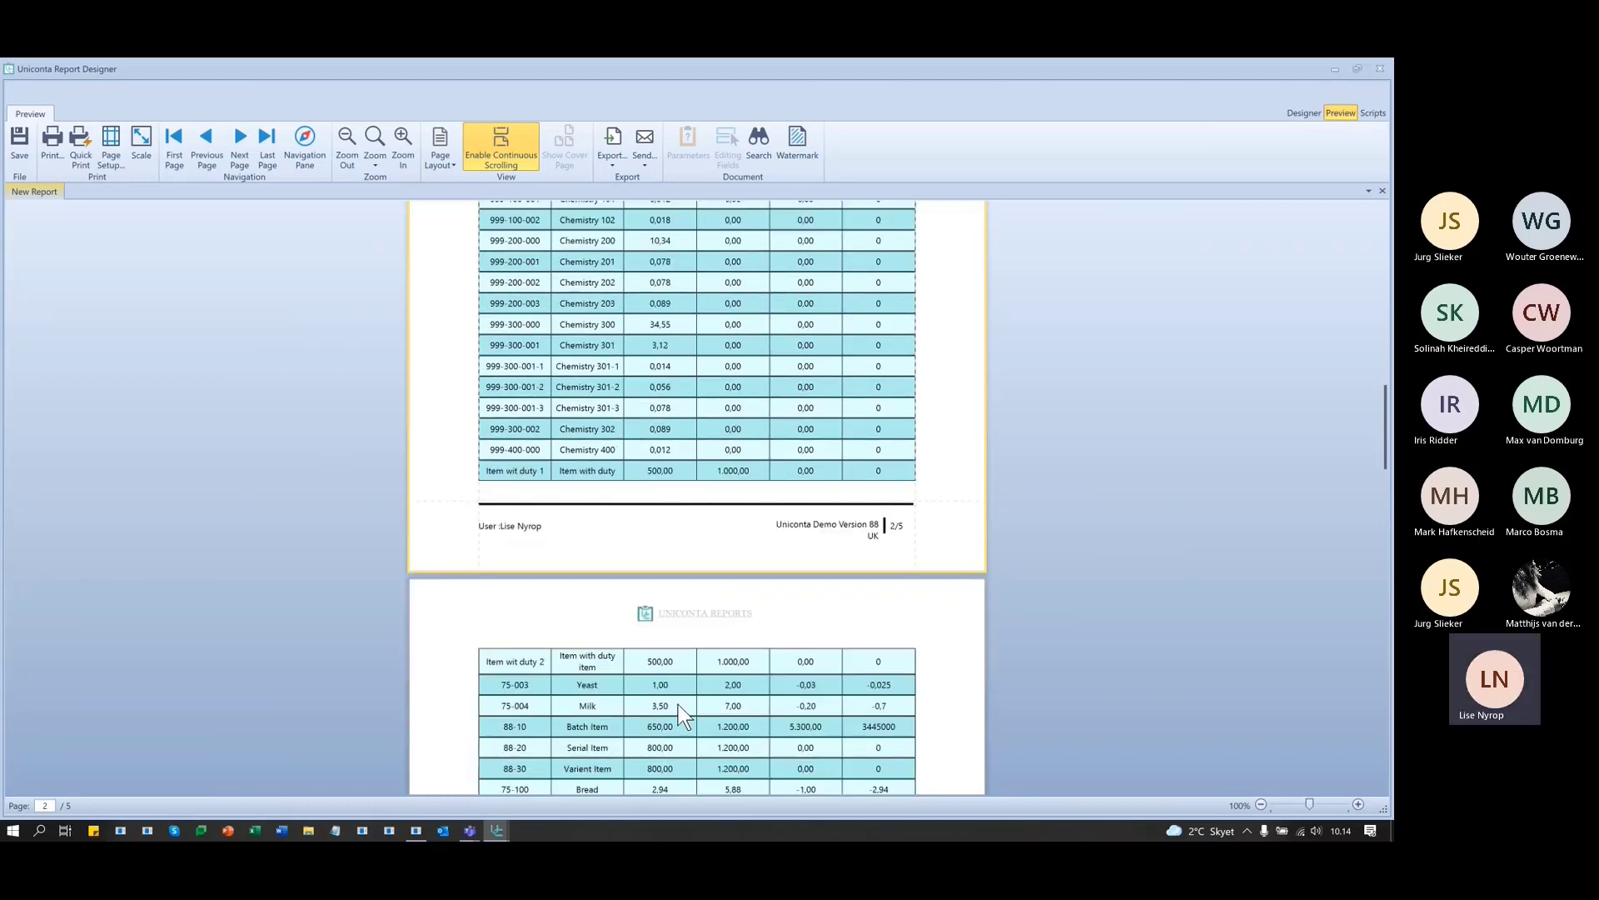
pyautogui.scroll(-8, 683, 745)
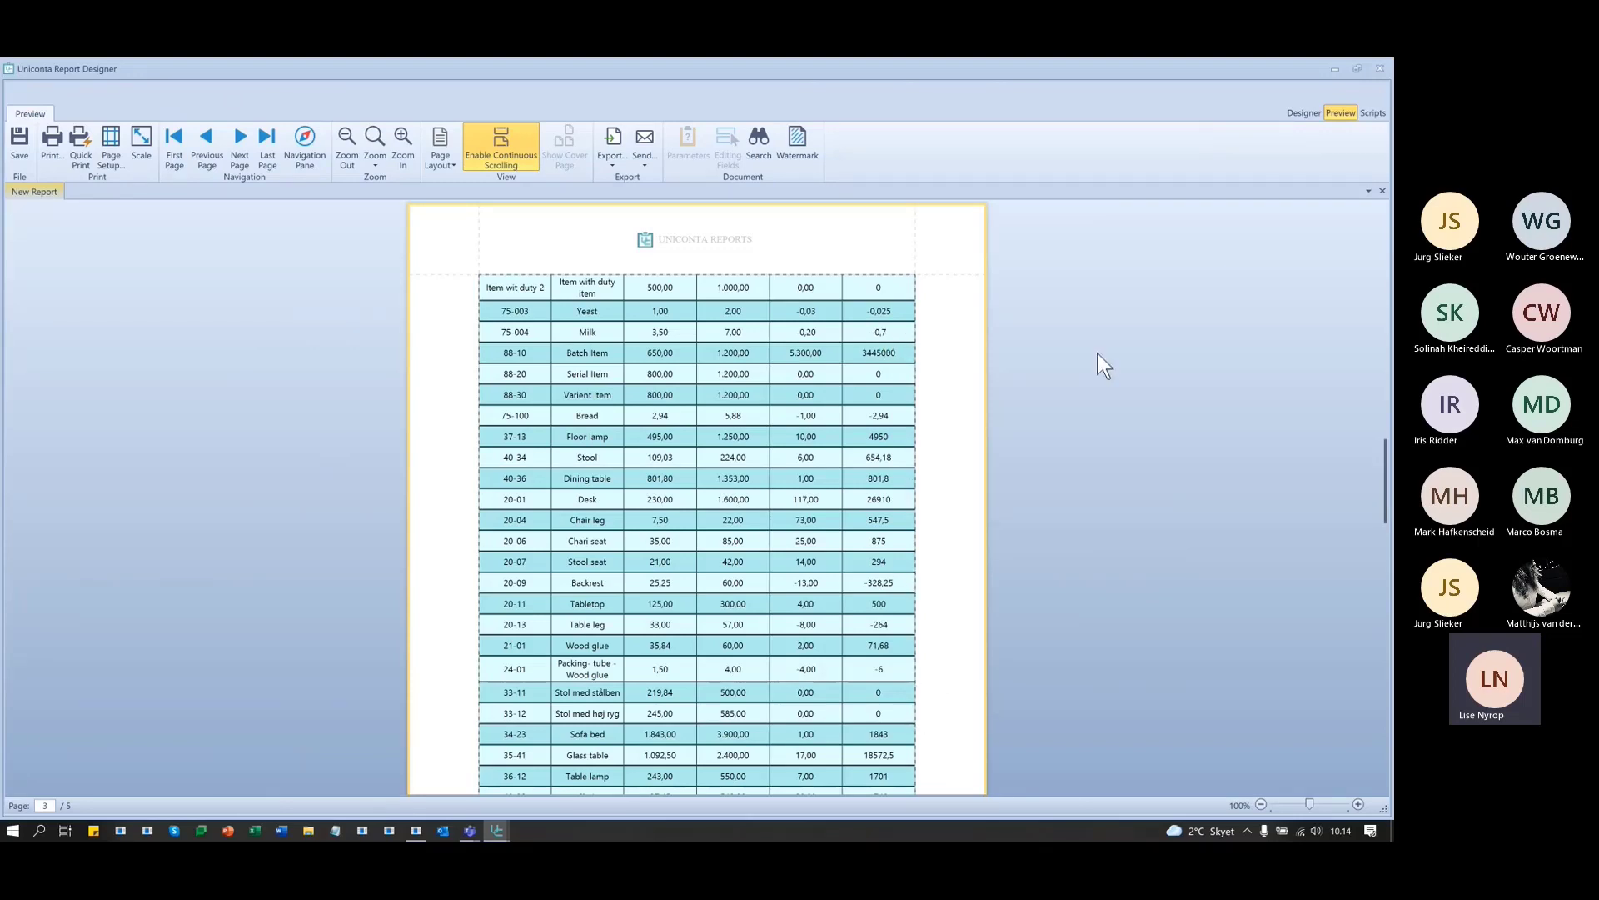
pyautogui.click(1304, 113)
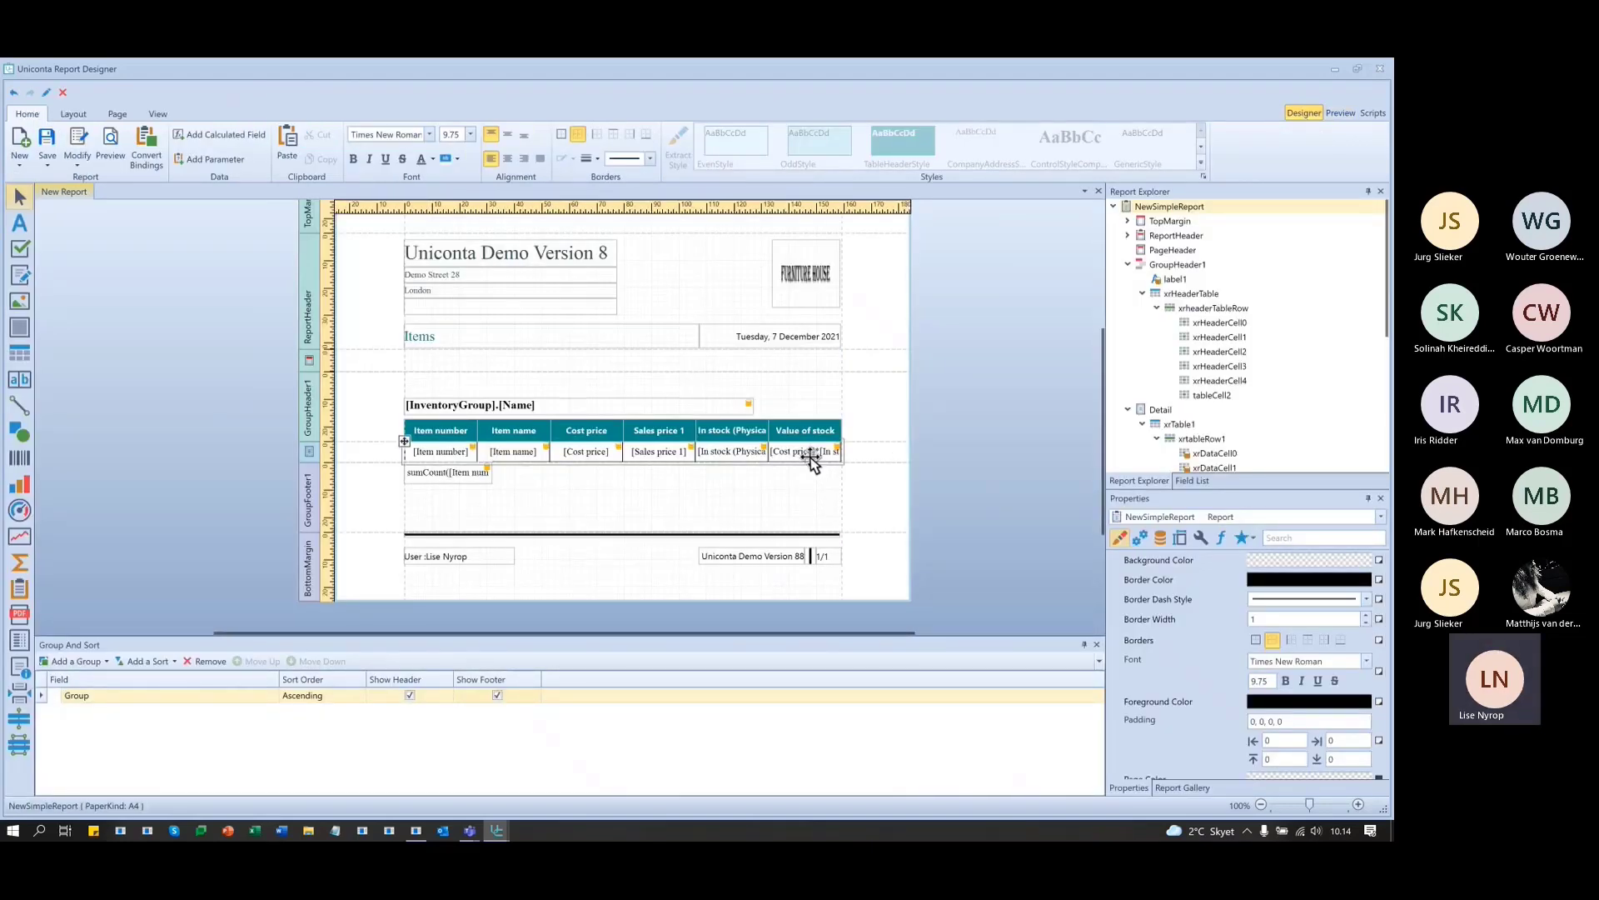
# - Add a calculated field from the Field List and rename calculatedField1 to calValueOfStock
pyautogui.click(1195, 481)
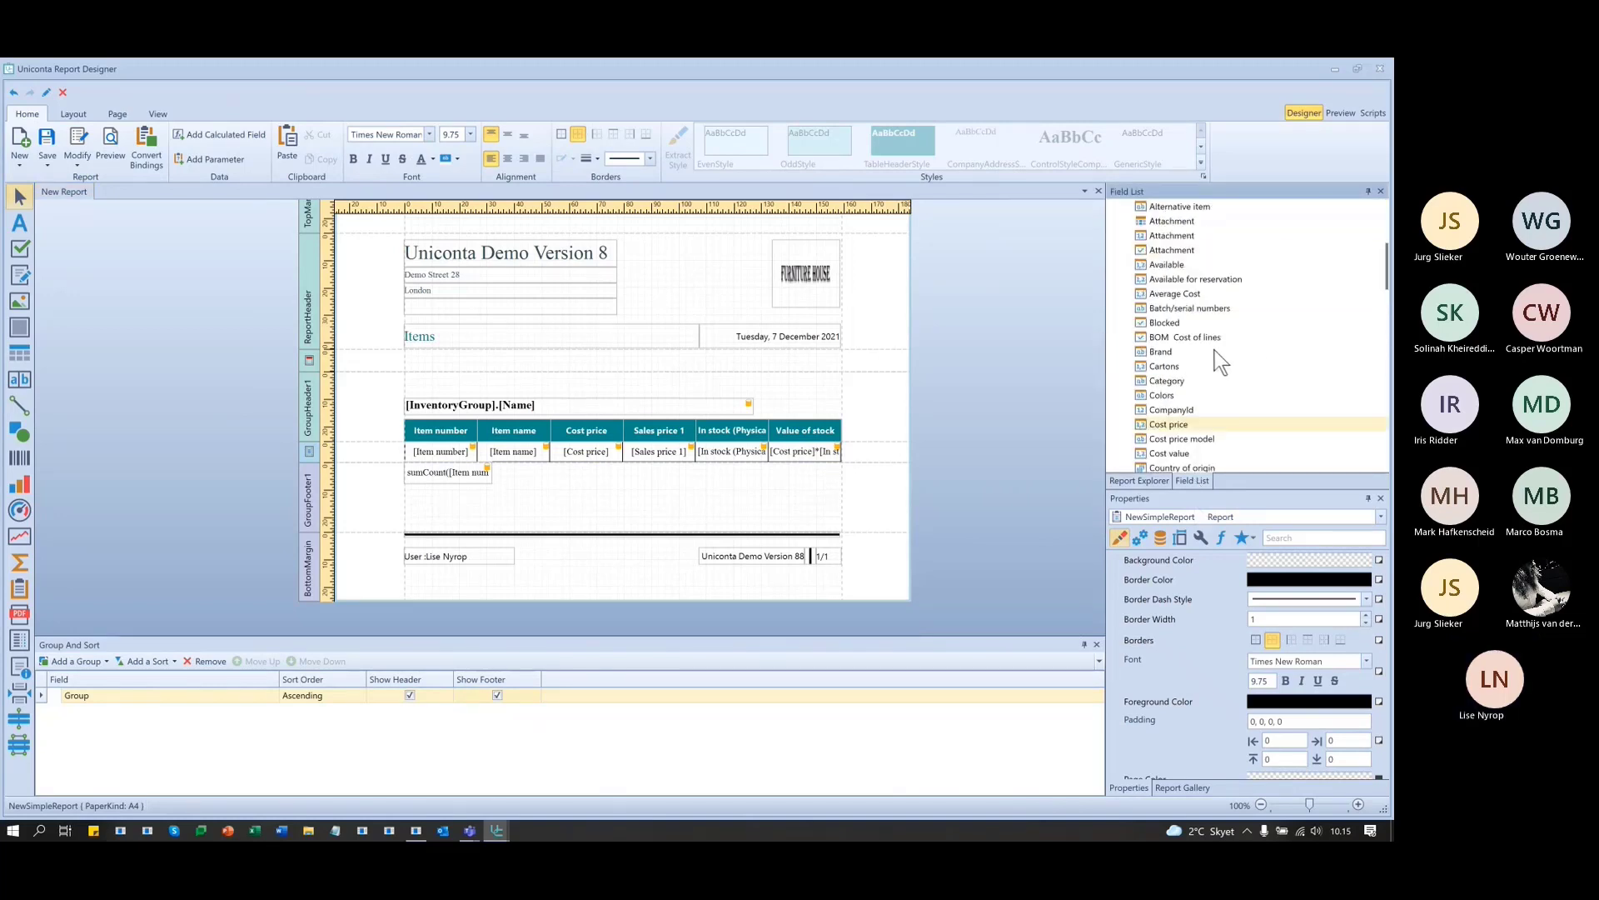
pyautogui.rightClick(1162, 391)
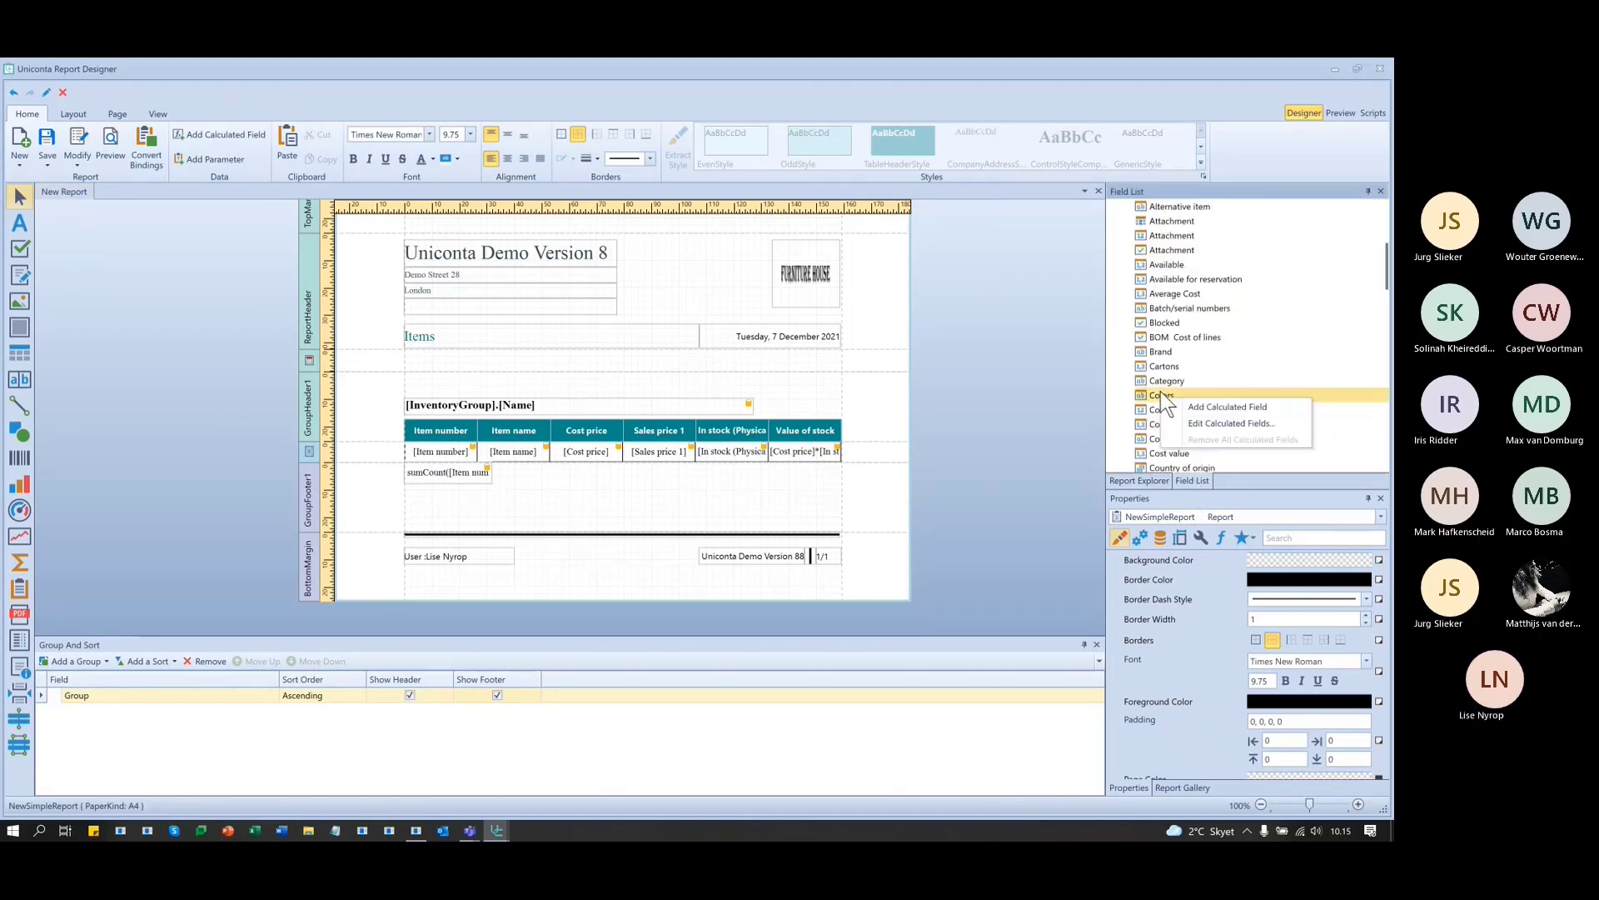
pyautogui.click(1258, 405)
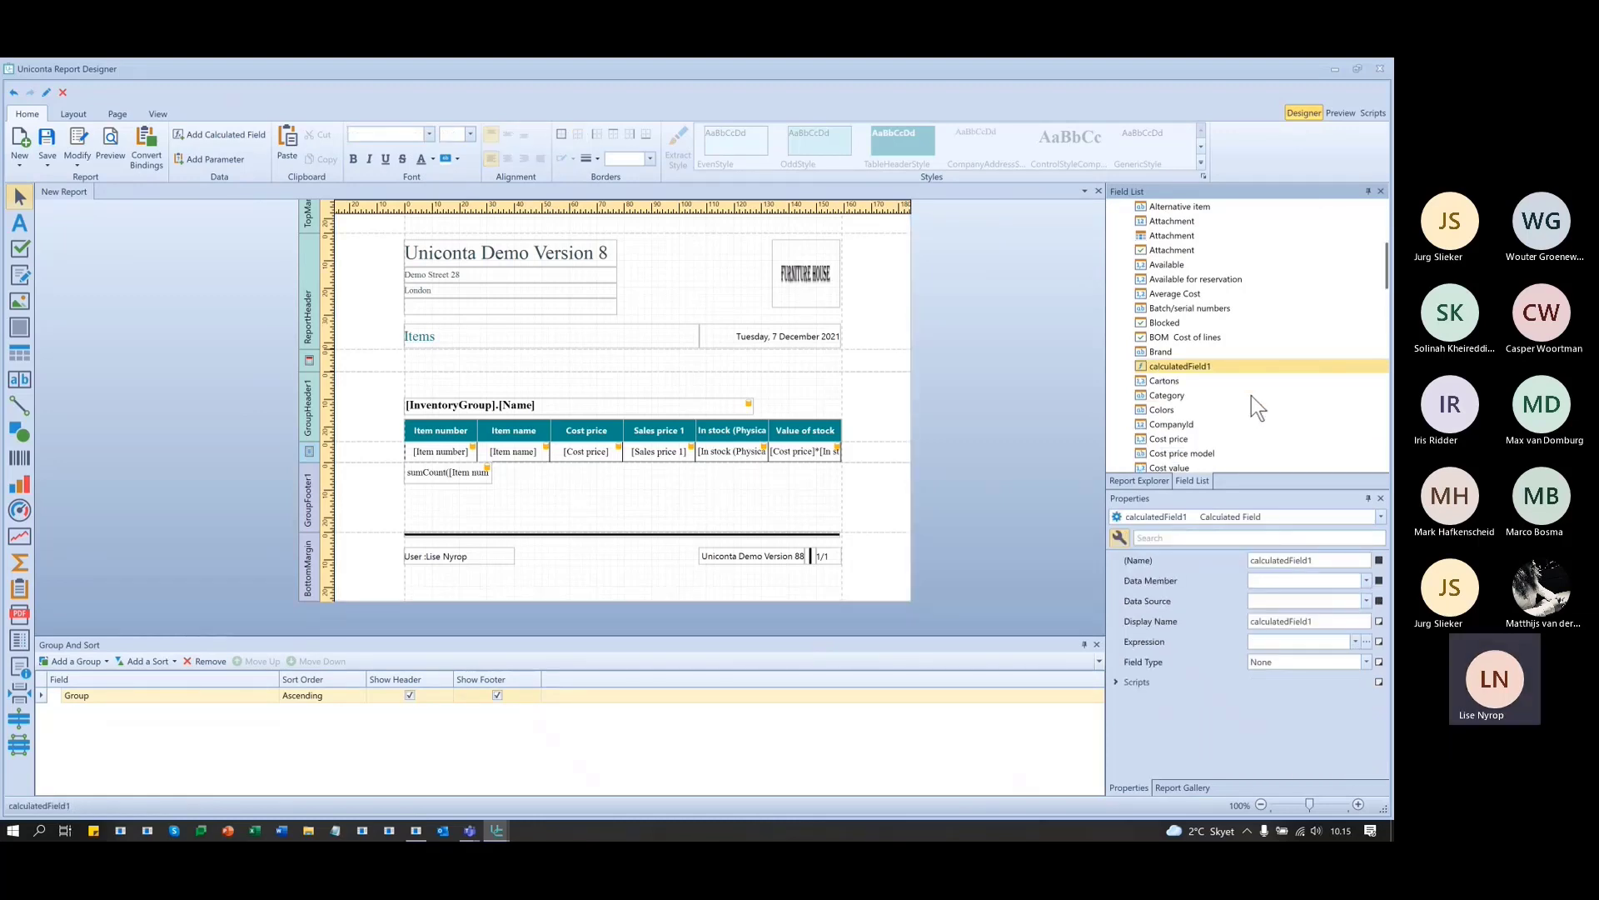
pyautogui.rightClick(1197, 373)
pyautogui.click(1343, 559)
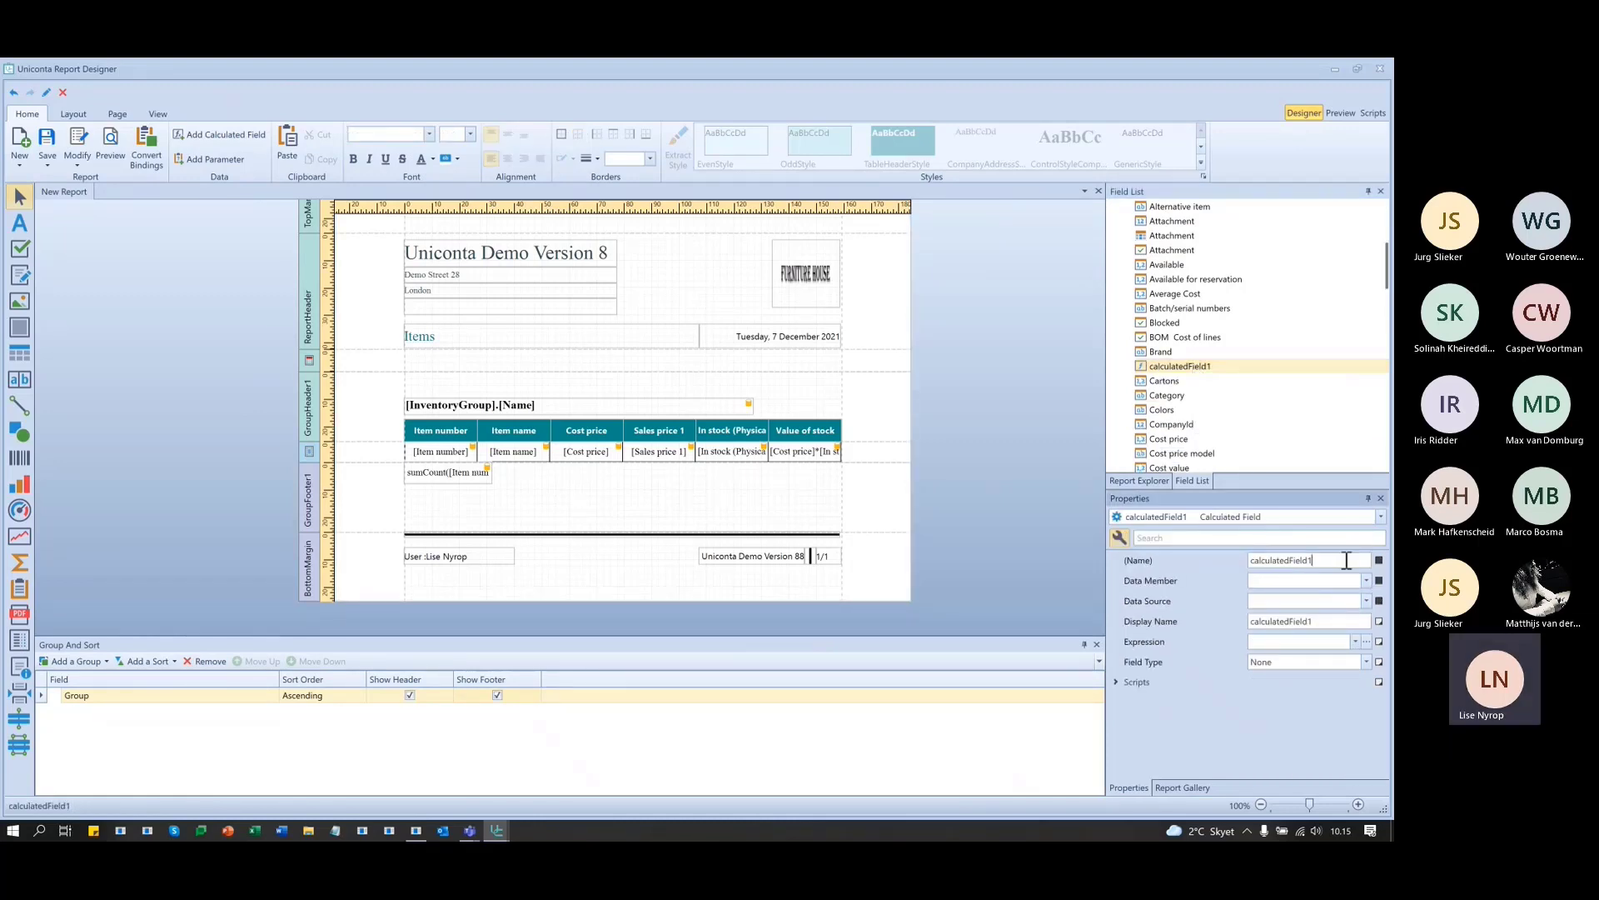
pyautogui.doubleClick(1344, 560)
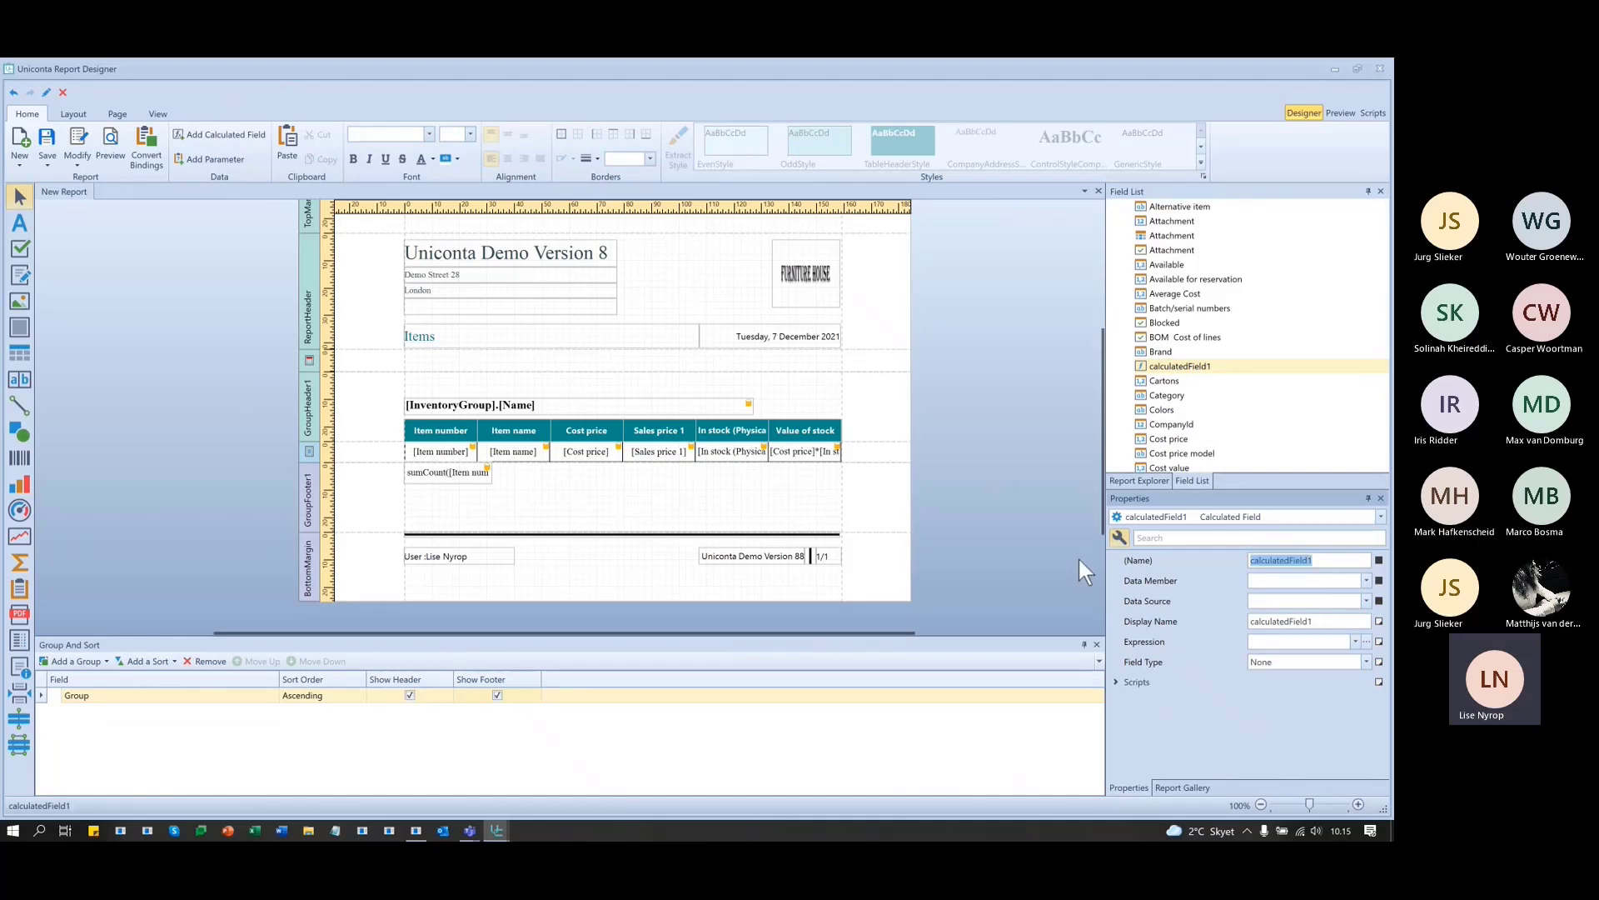
pyautogui.write('c')
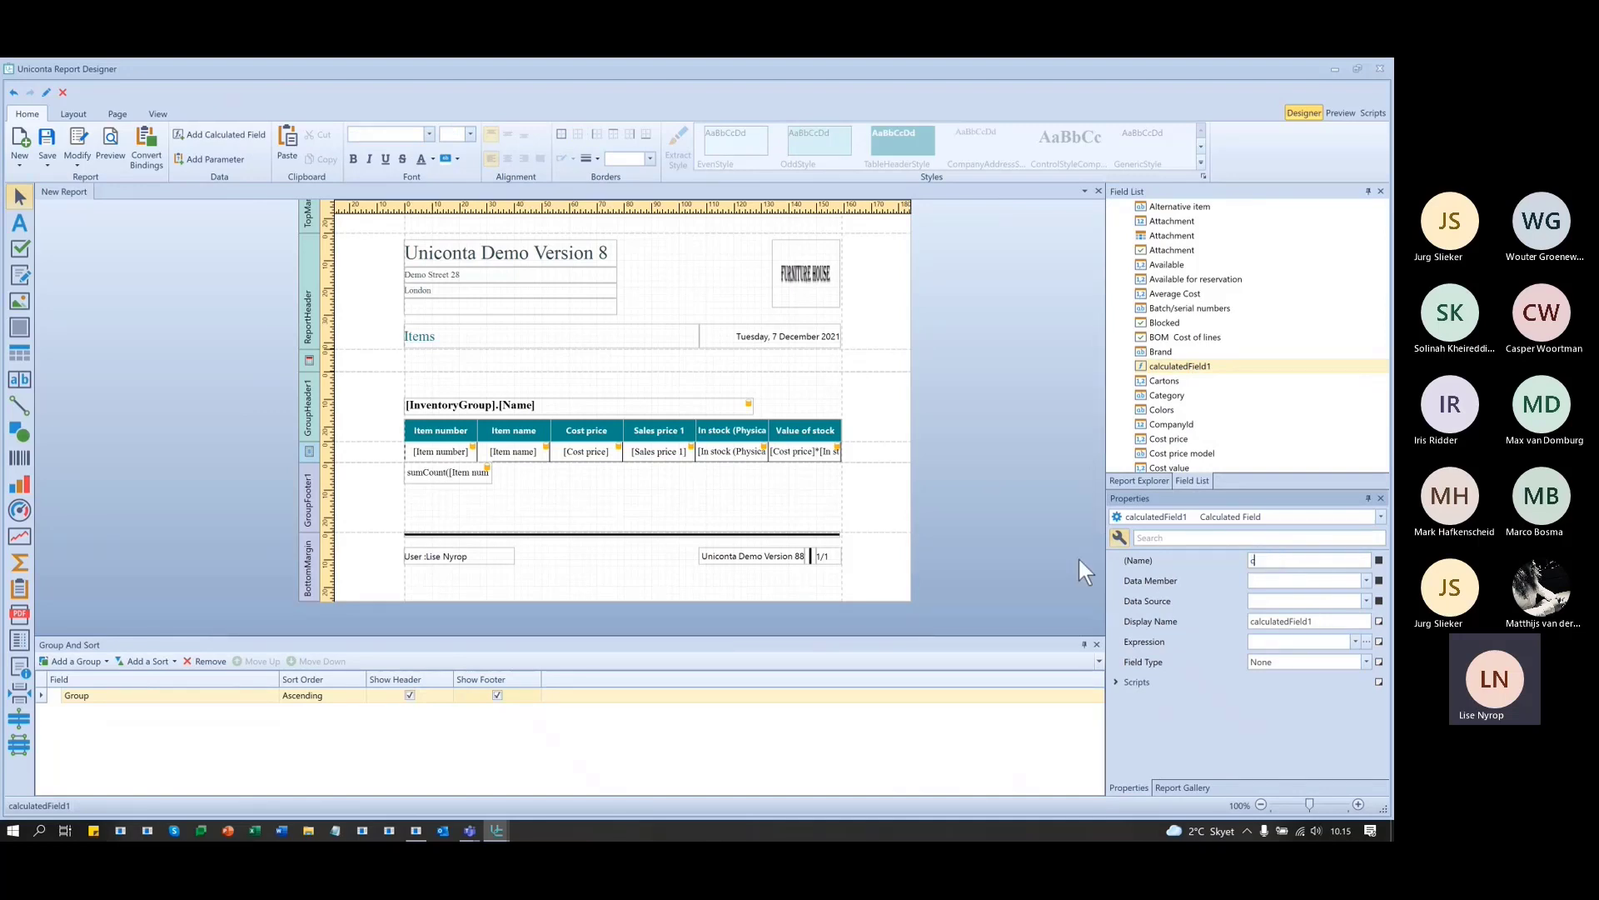
pyautogui.write('alValu')
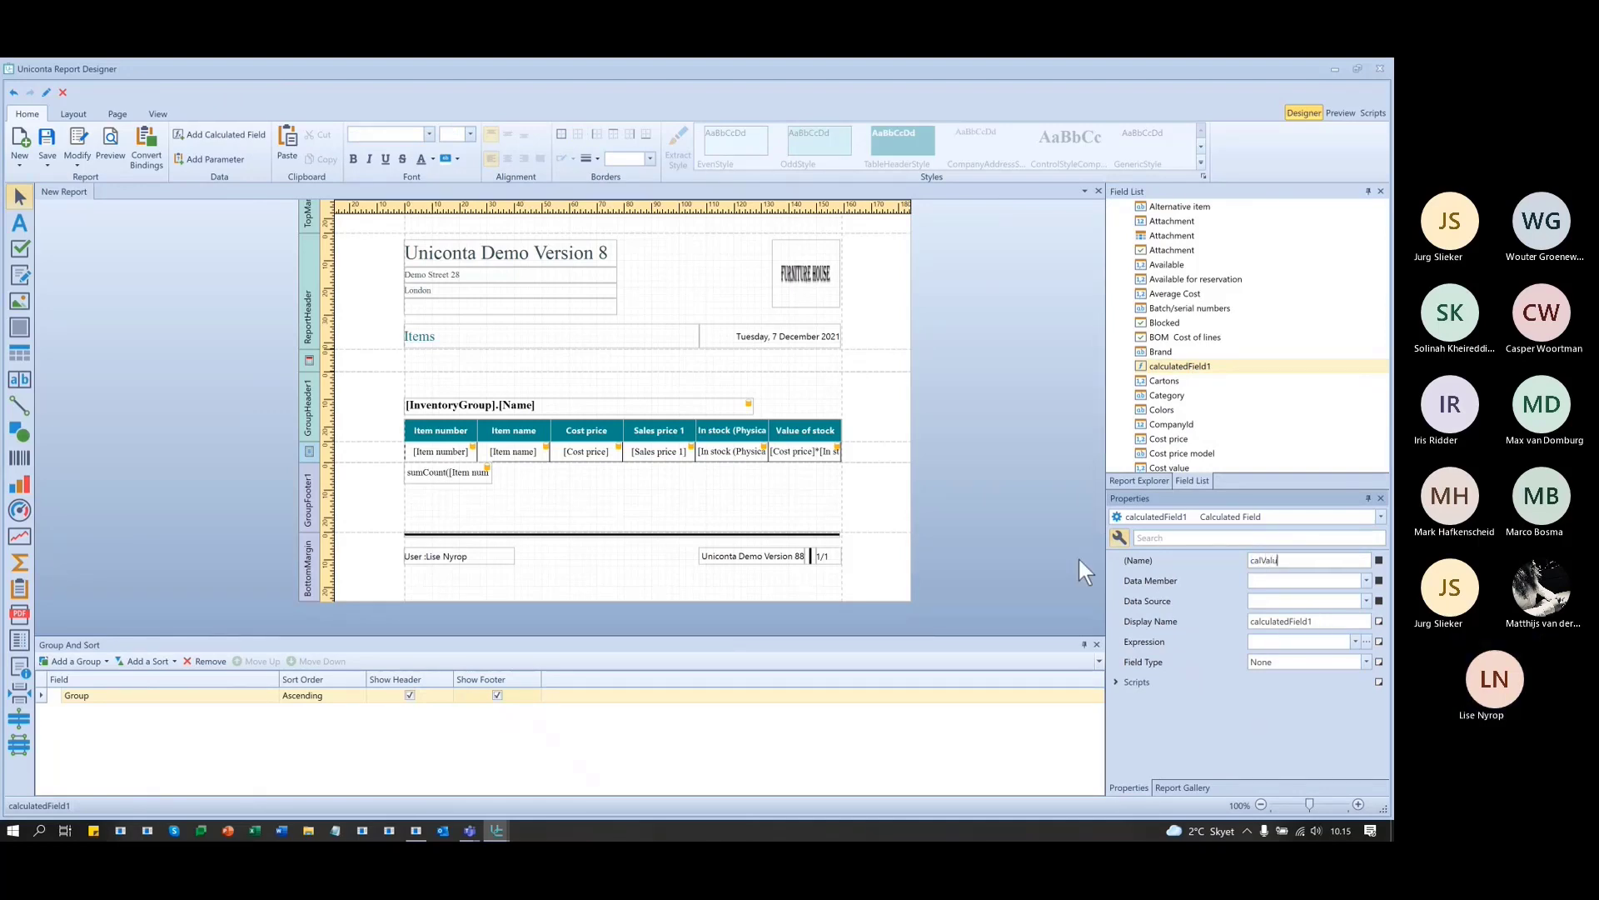
pyautogui.write('eOfStock')
pyautogui.click(1131, 642)
# - Give calValueOfStock the expression [Cost price]*[In stock (Physical)]
pyautogui.click(1366, 642)
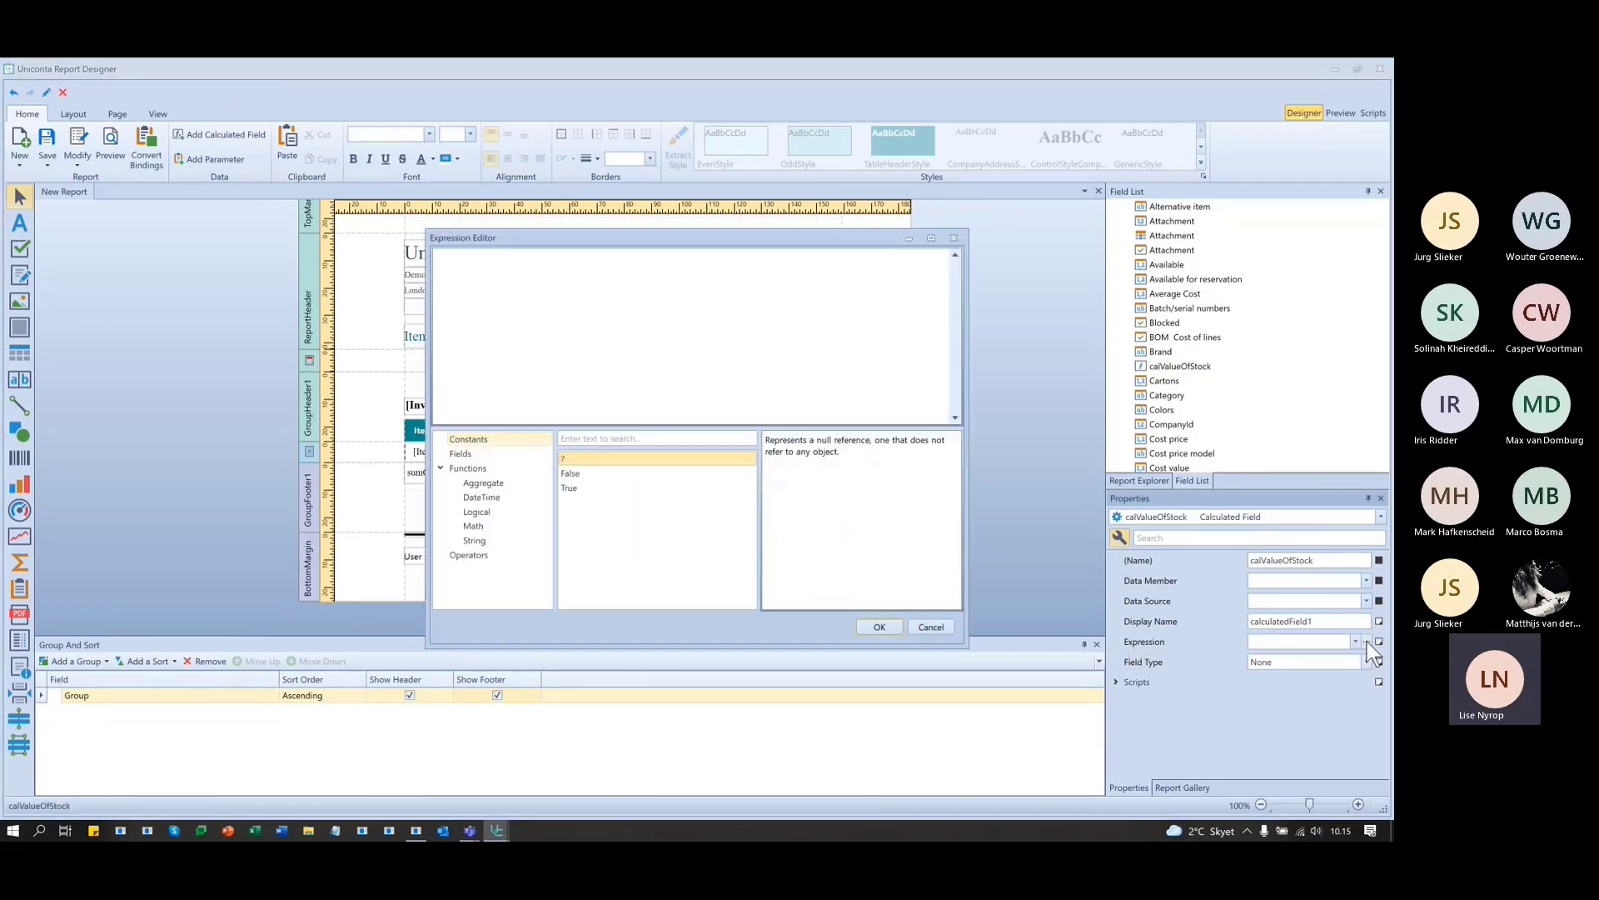
pyautogui.write('cost')
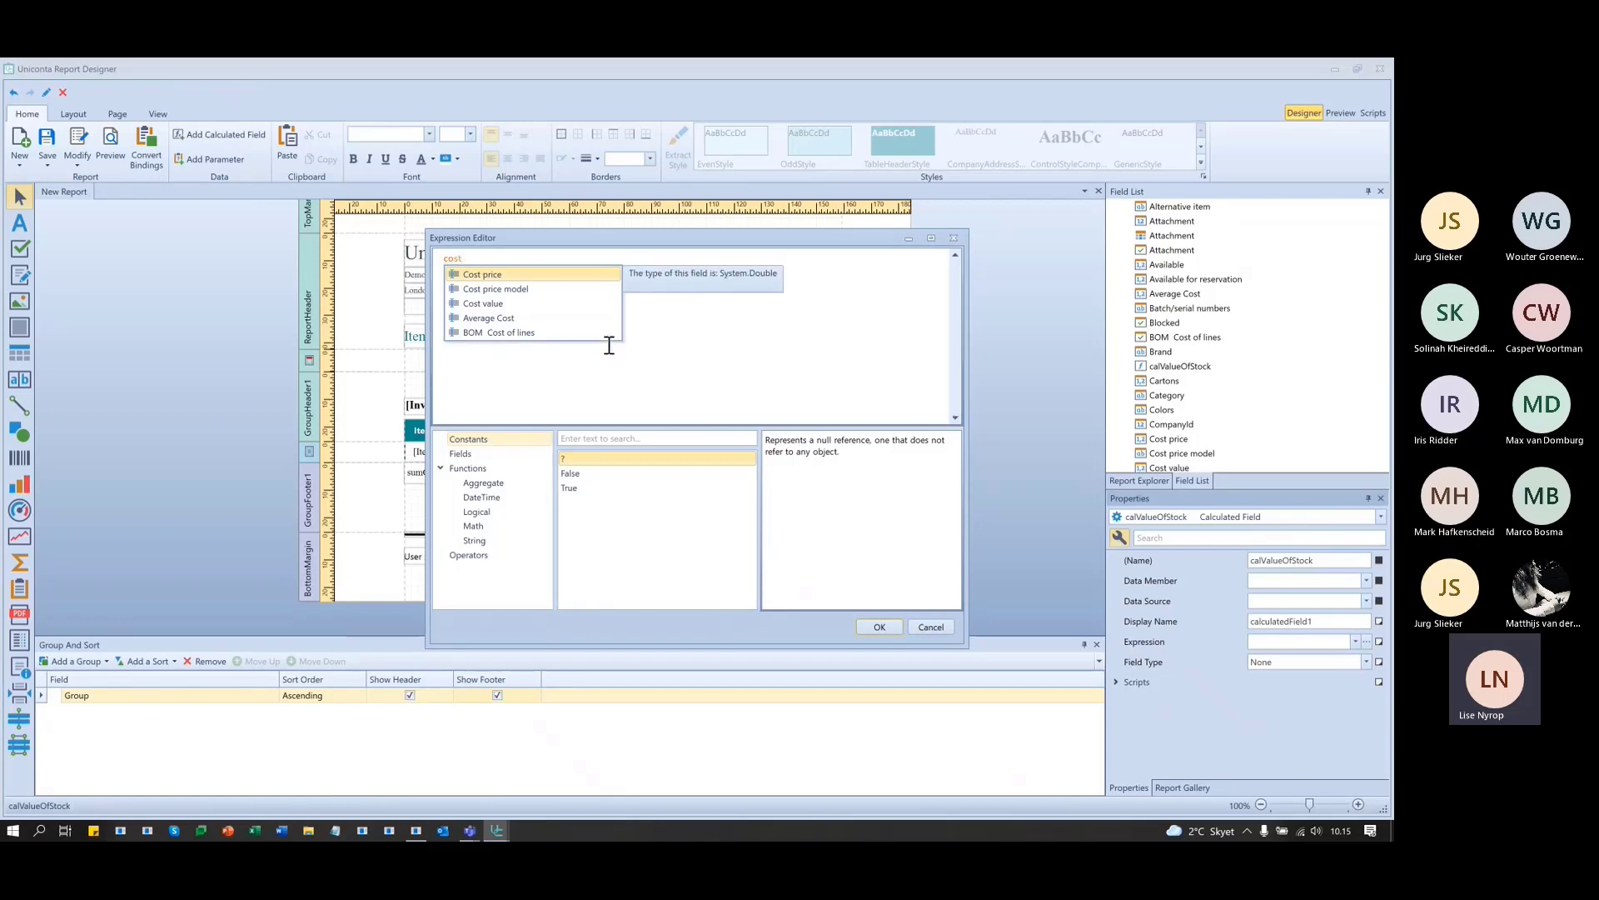
pyautogui.press('Return')
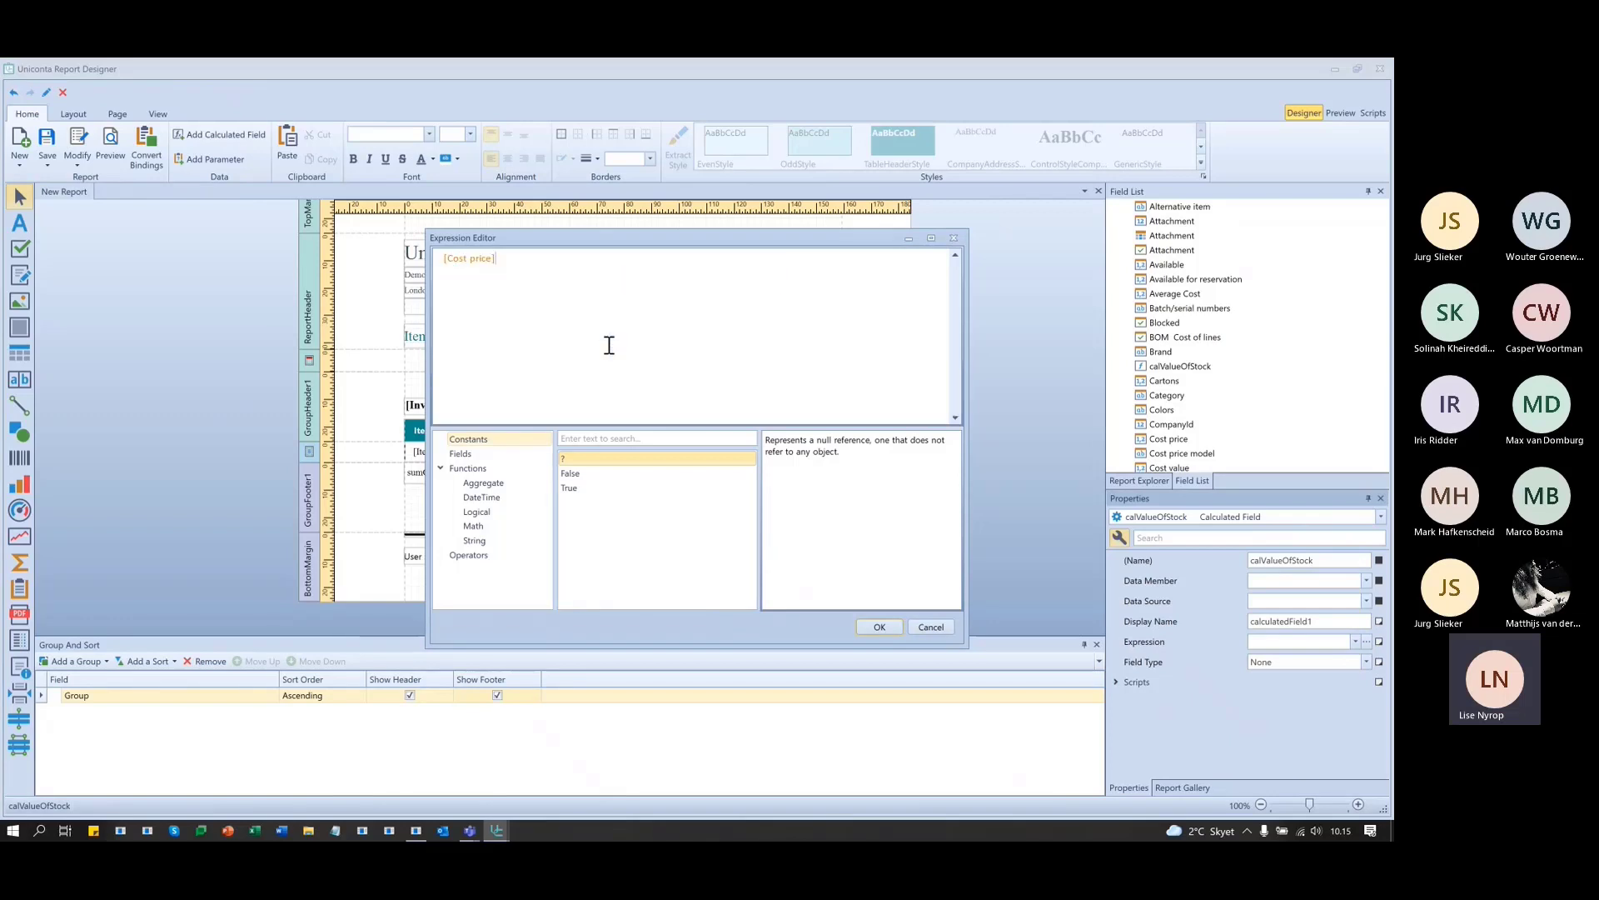
pyautogui.write('*')
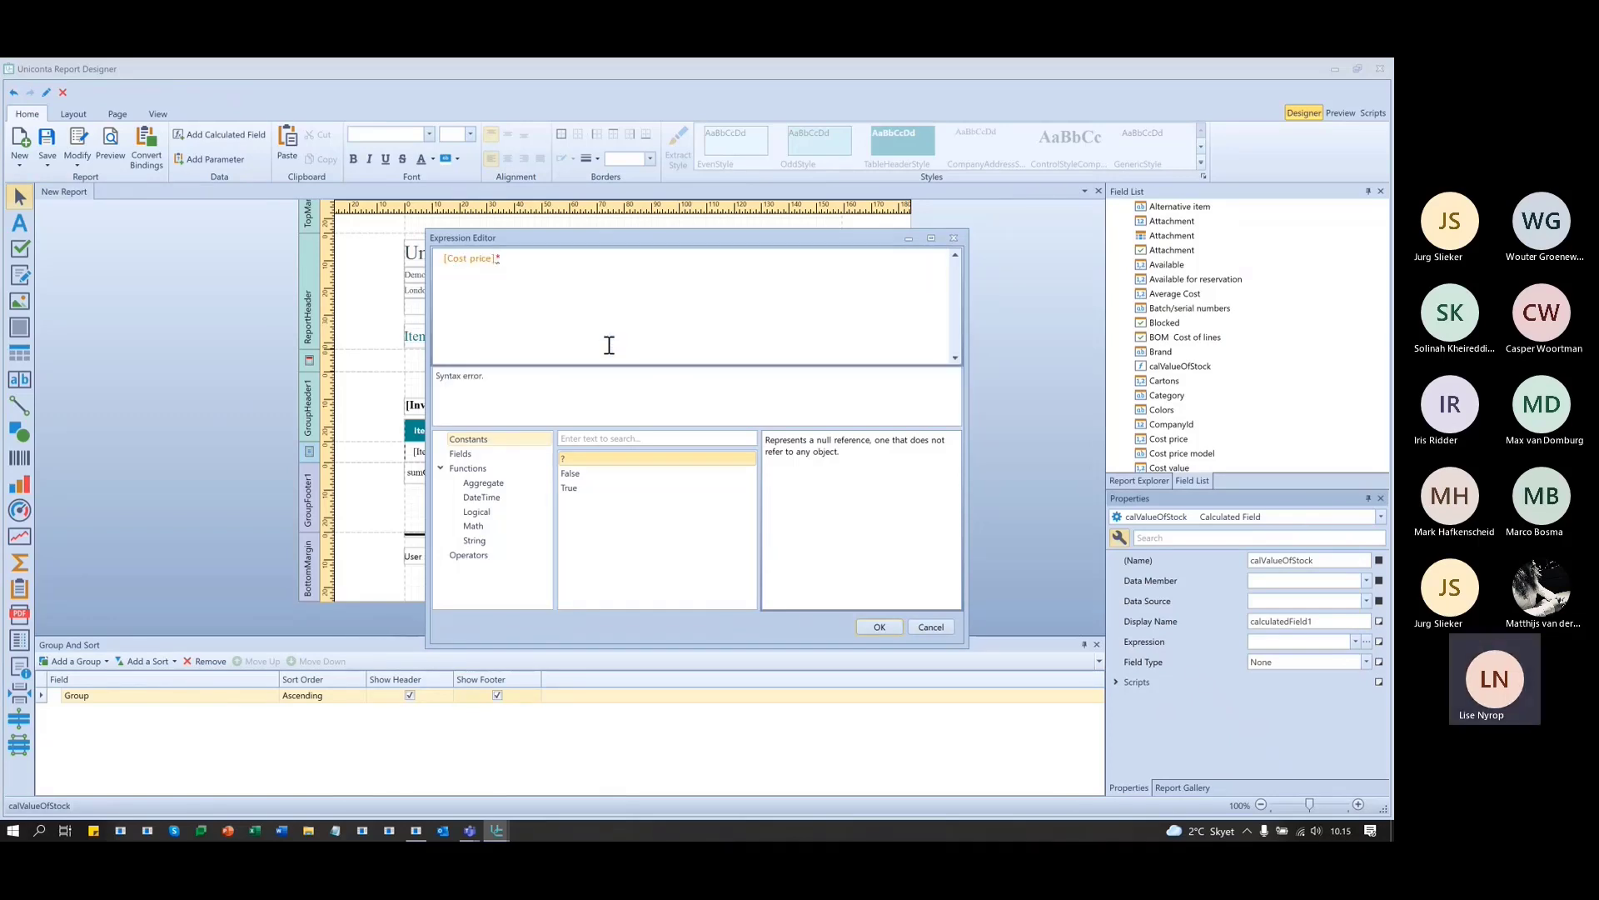
pyautogui.write('In')
pyautogui.press('Down')
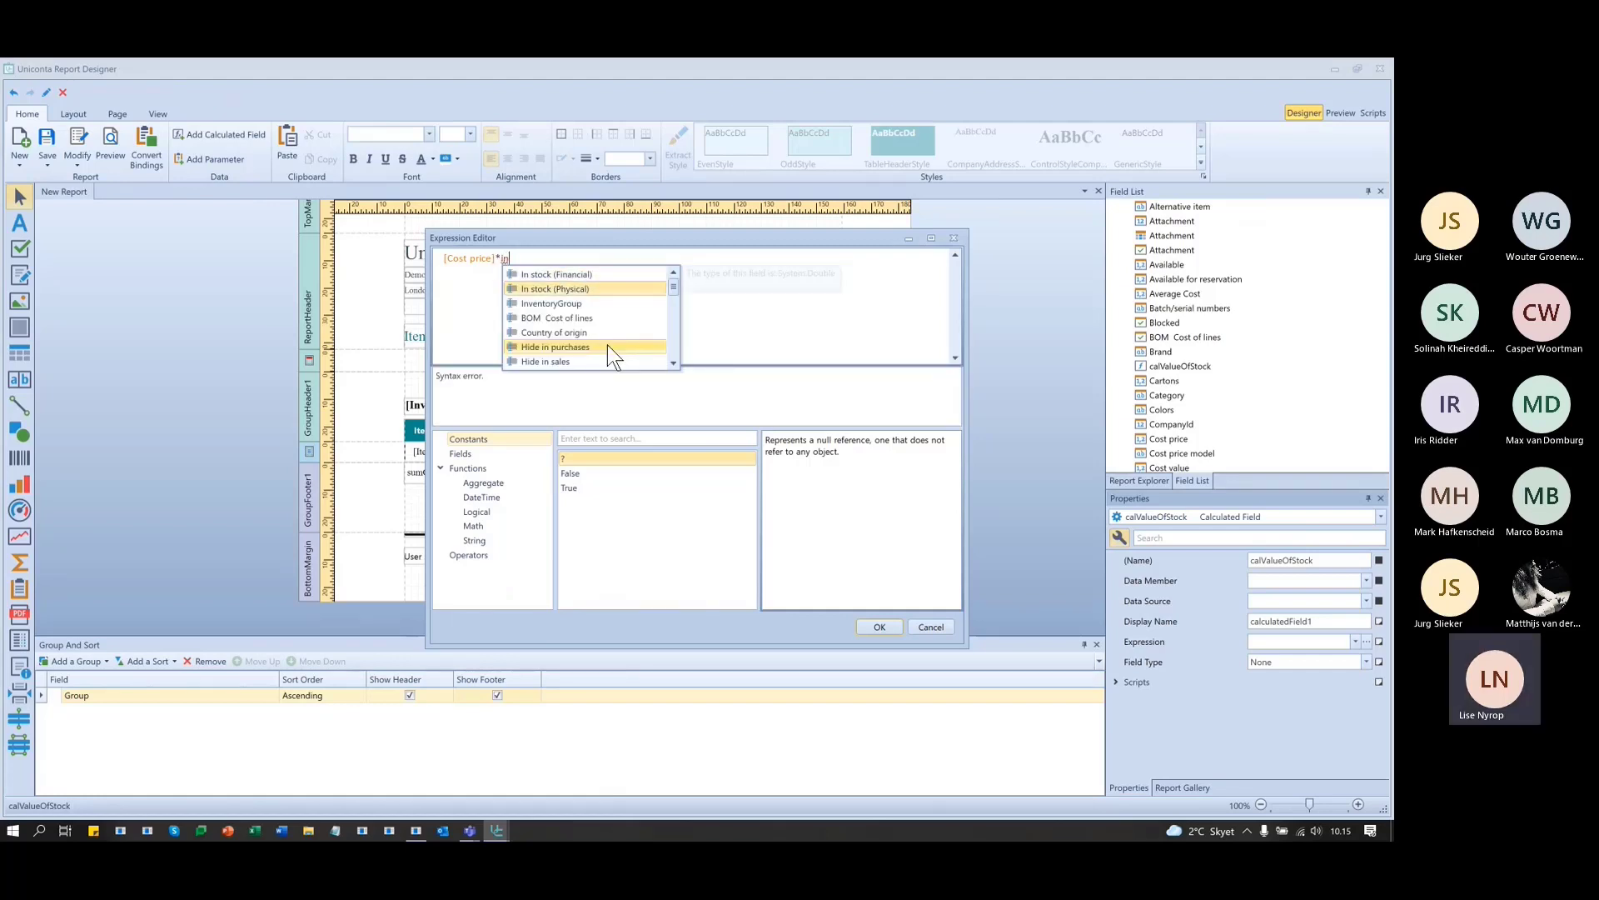
pyautogui.press('Return')
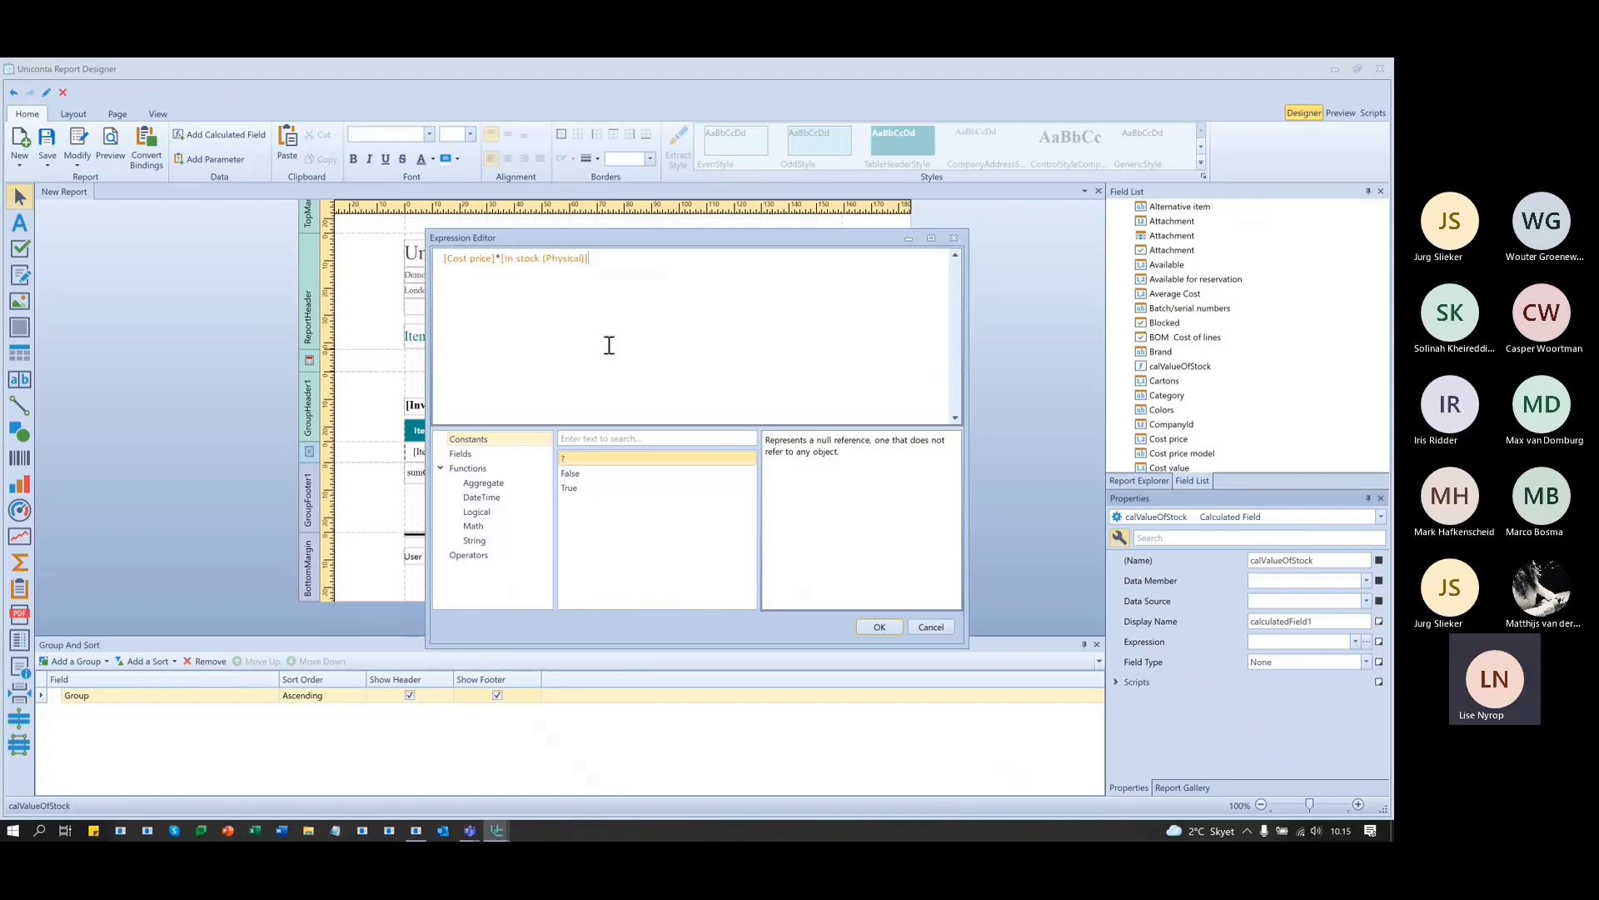
pyautogui.click(874, 626)
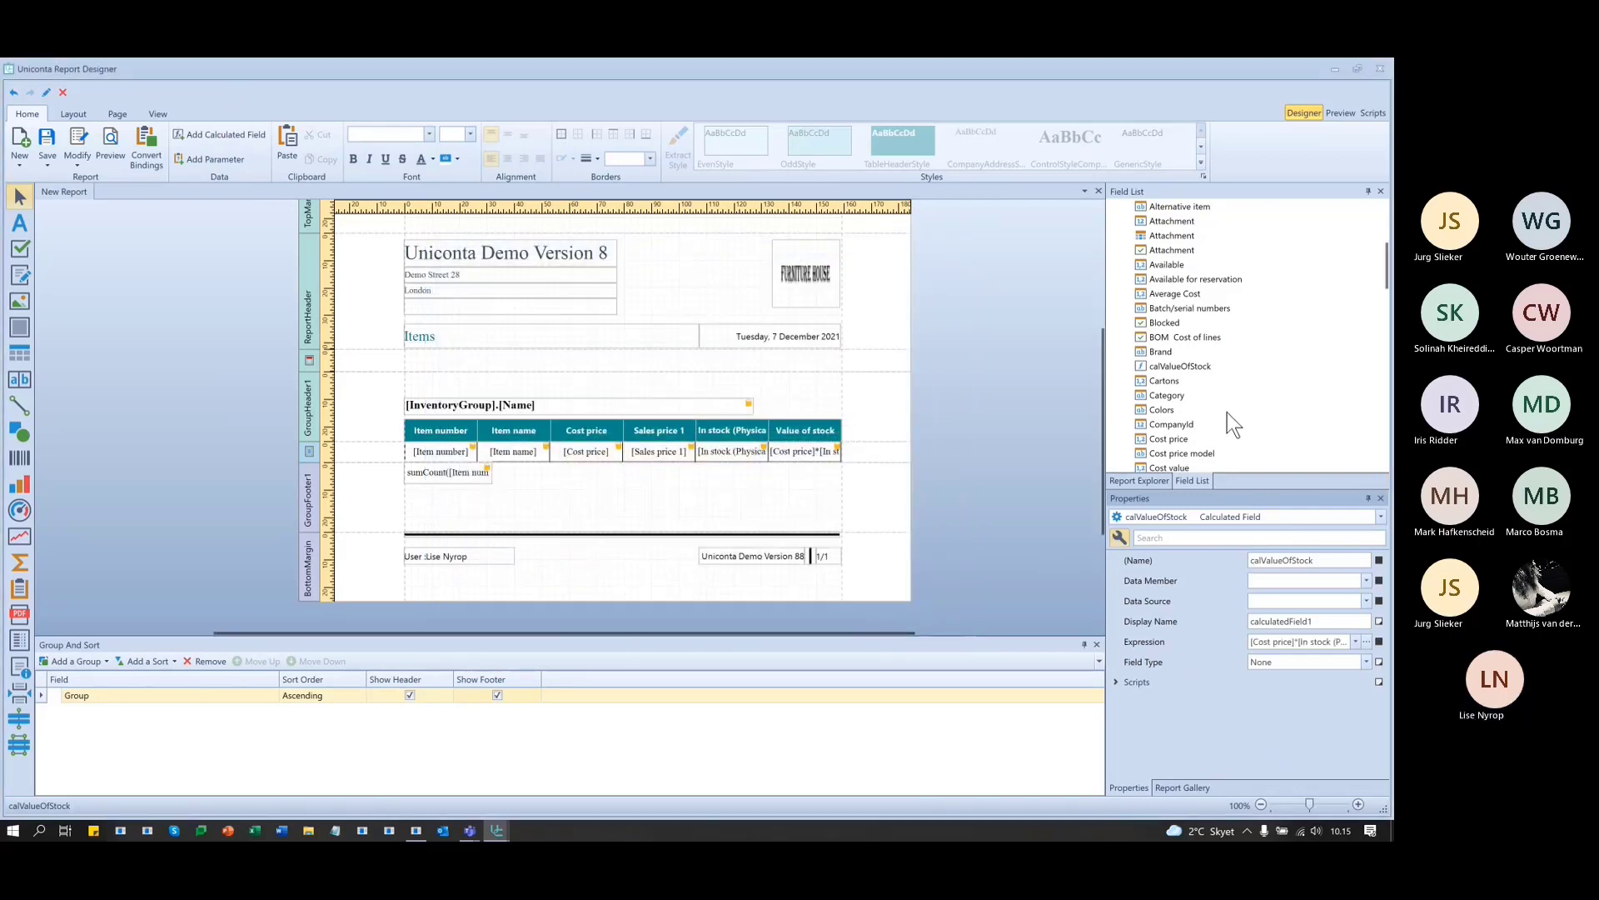
# - Make the Detail band taller to fit a new row
pyautogui.click(1204, 367)
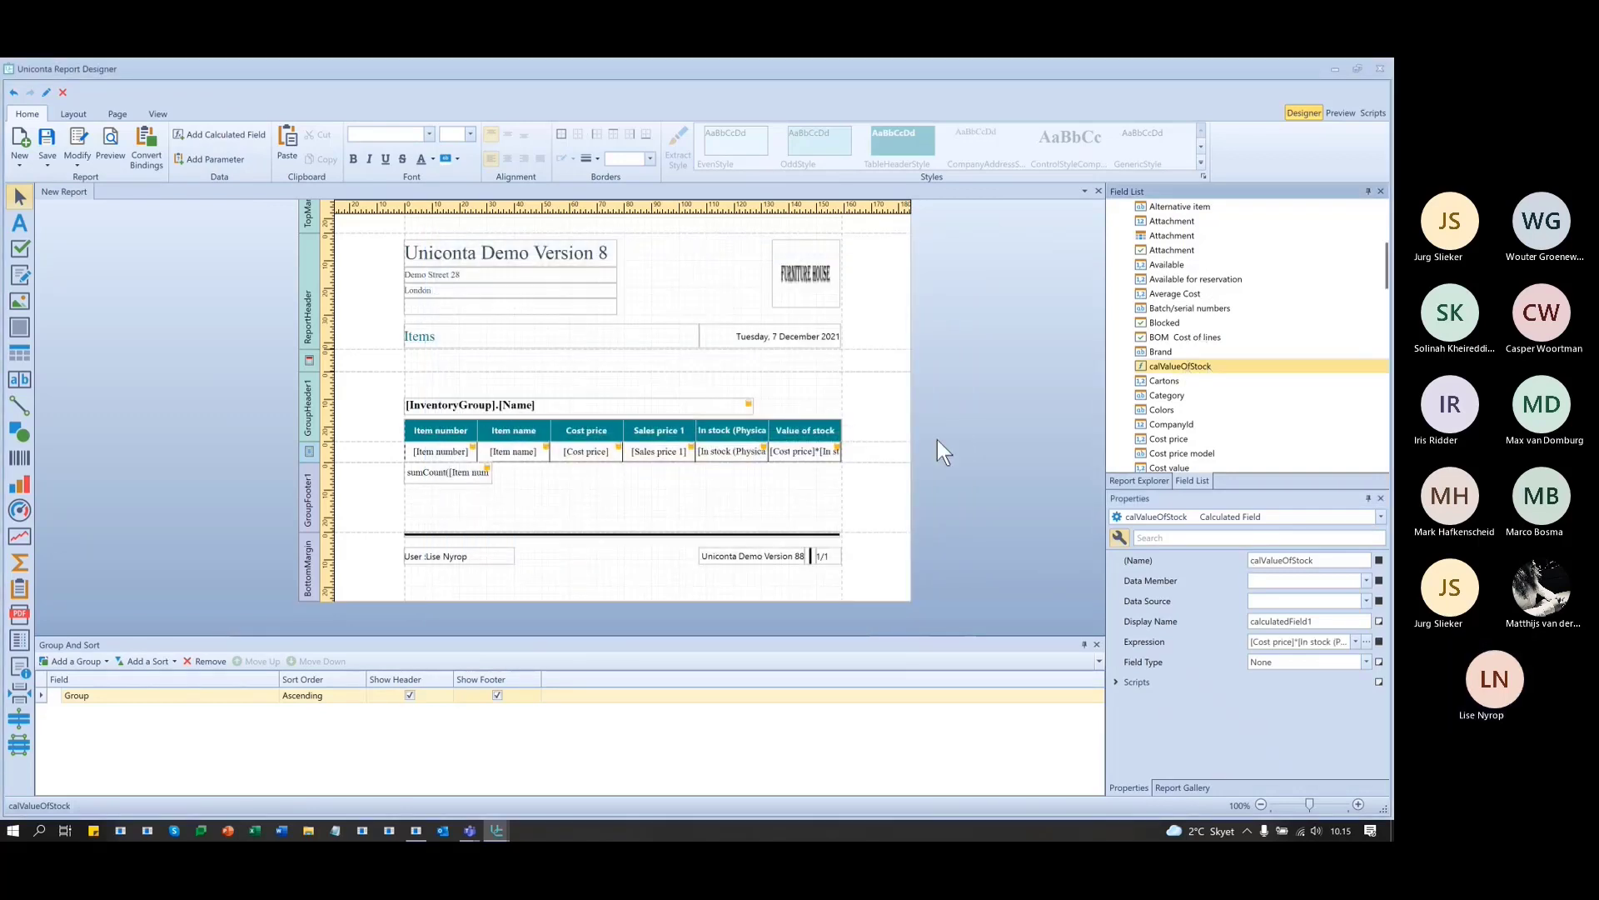
pyautogui.click(885, 440)
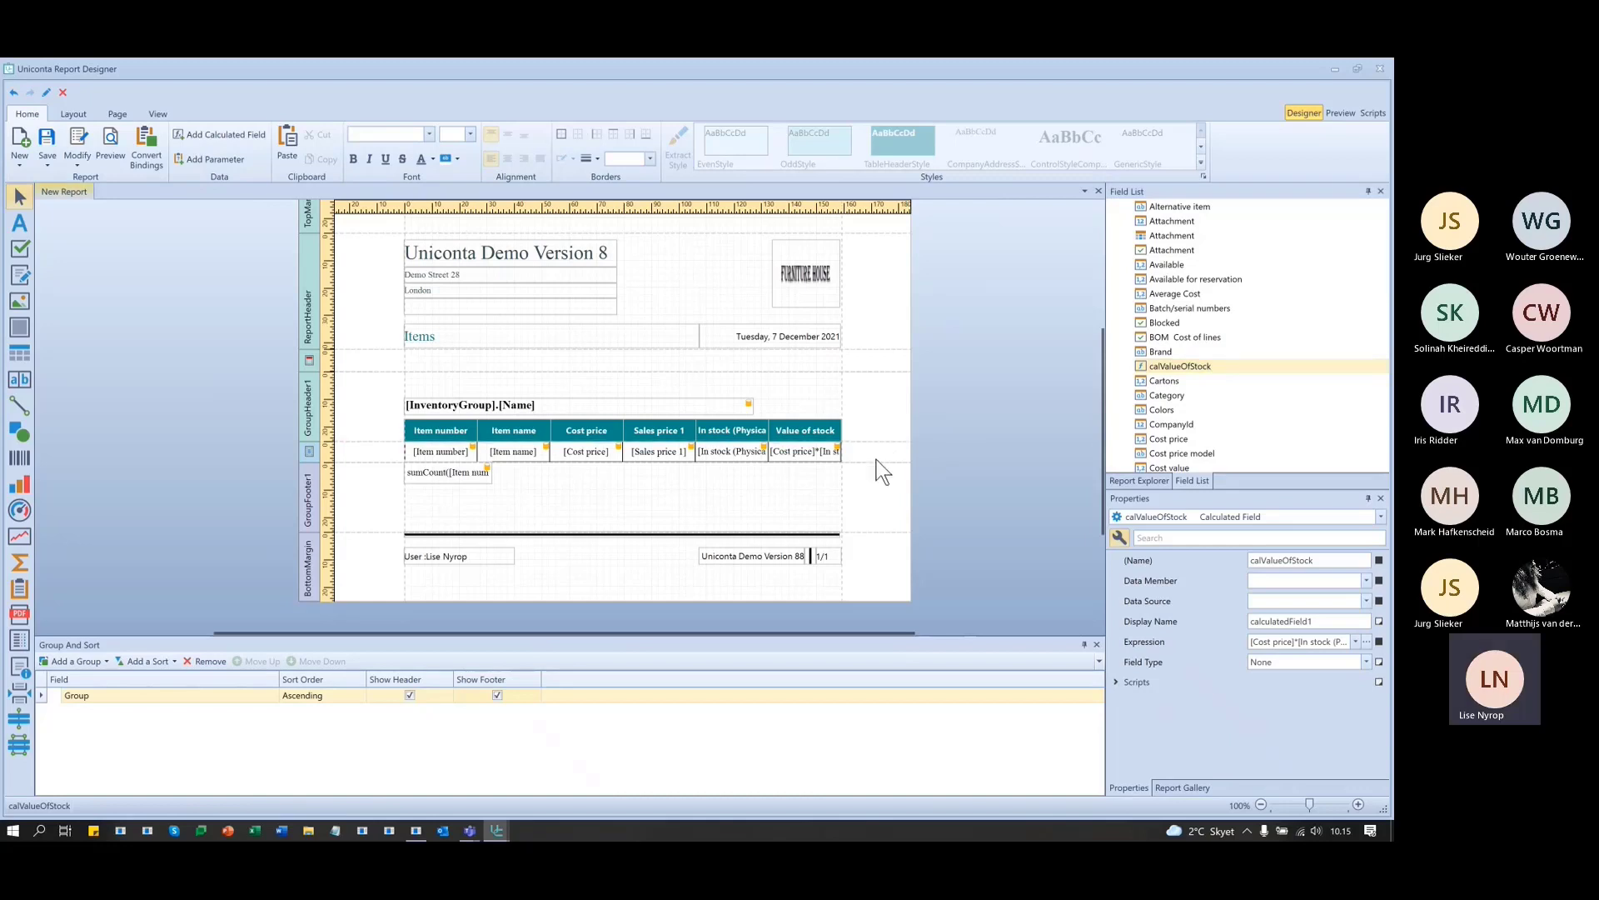
pyautogui.click(874, 462)
pyautogui.moveTo(872, 461); pyautogui.dragTo(866, 485)
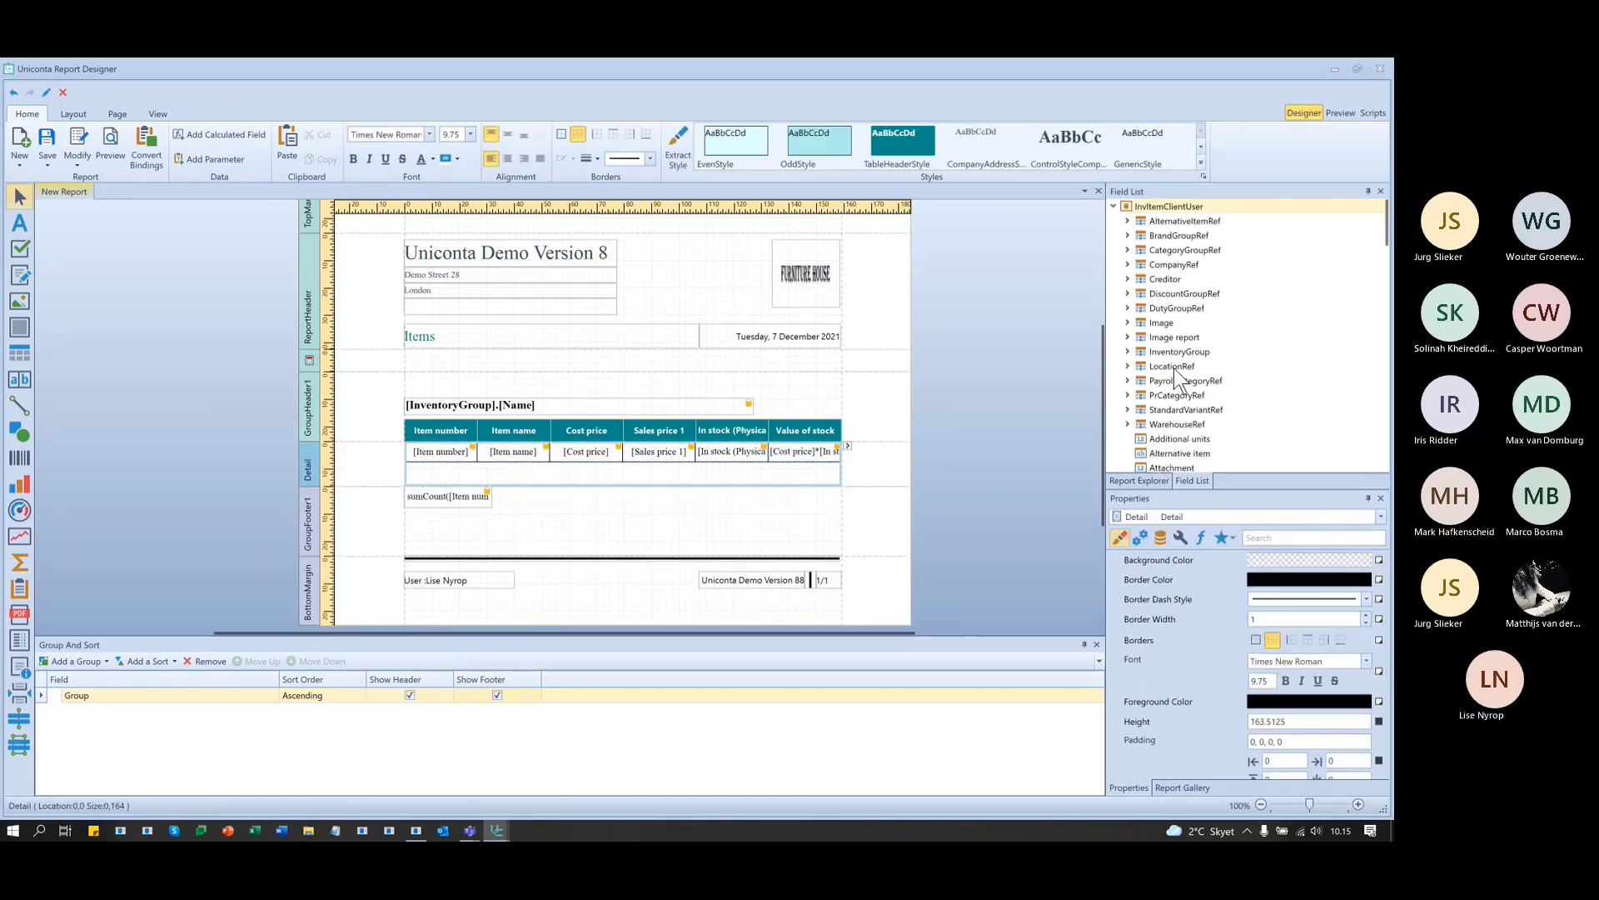
# - Place a label bound to calValueOfStock in the Detail band beneath the Value of stock column
pyautogui.click(806, 452)
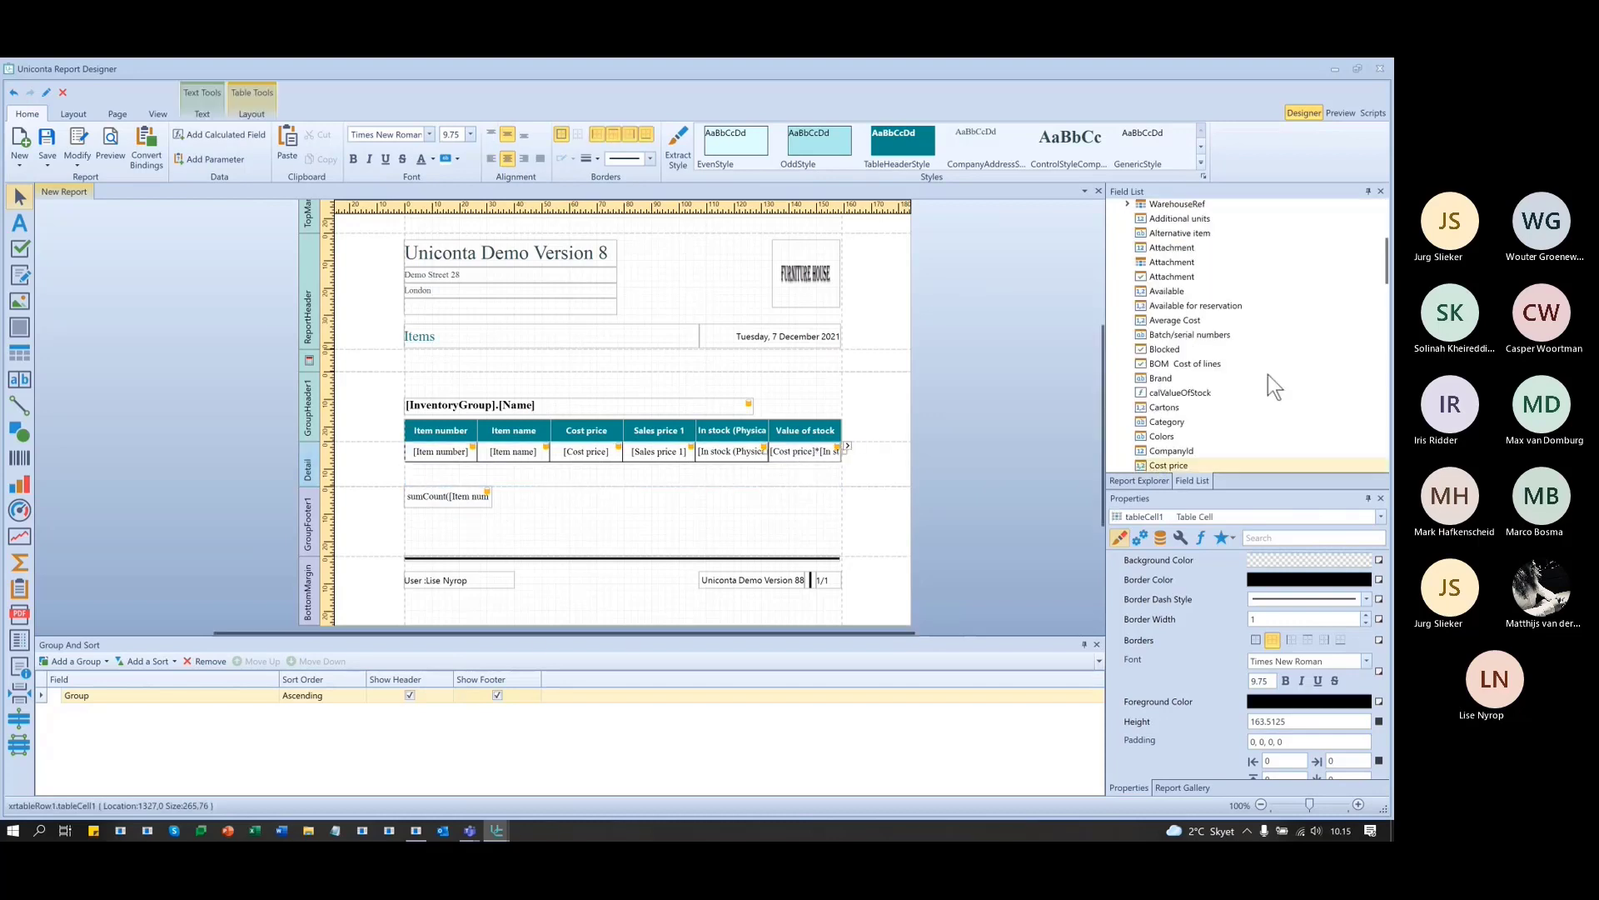
pyautogui.scroll(-5, 1216, 370)
pyautogui.moveTo(1169, 351); pyautogui.dragTo(809, 485)
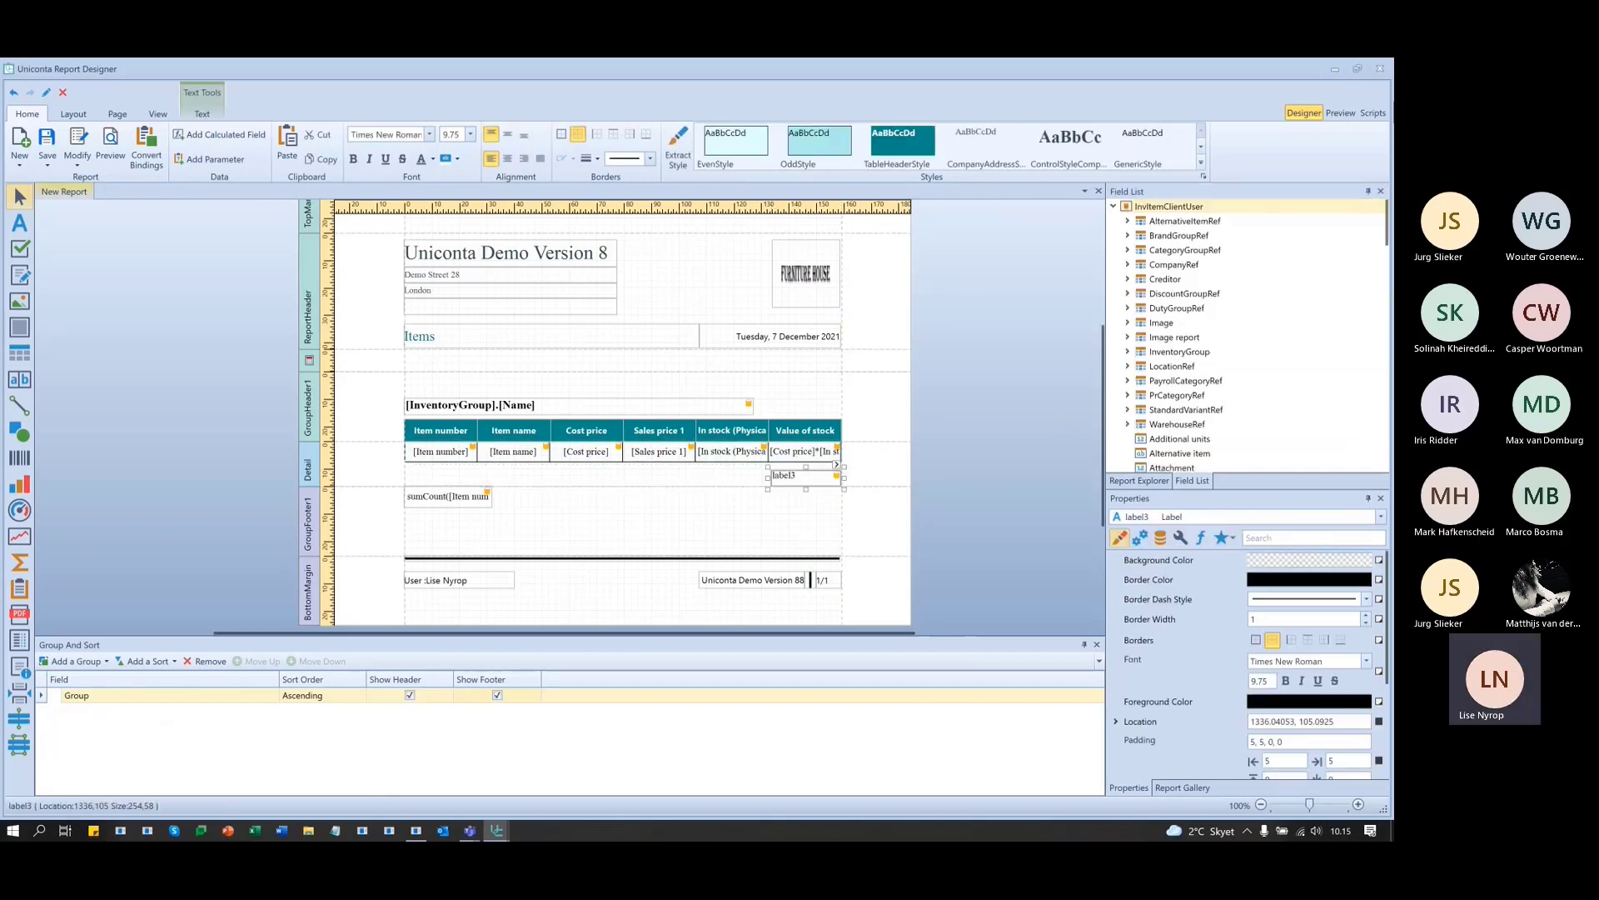
pyautogui.scroll(-3, 1179, 428)
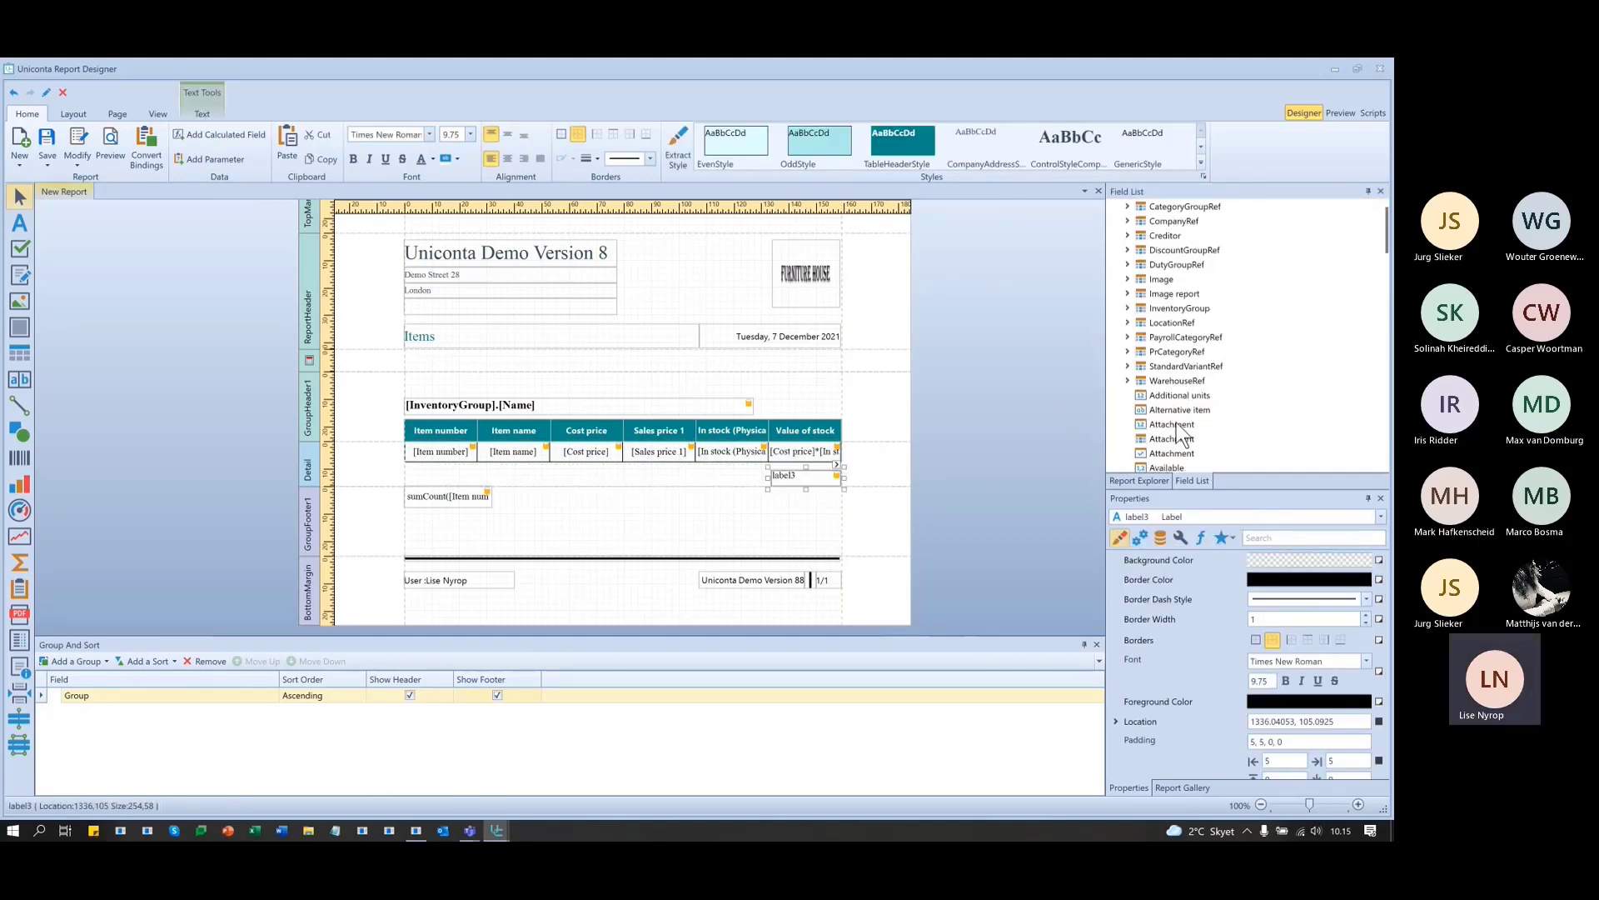
pyautogui.scroll(-2, 1203, 415)
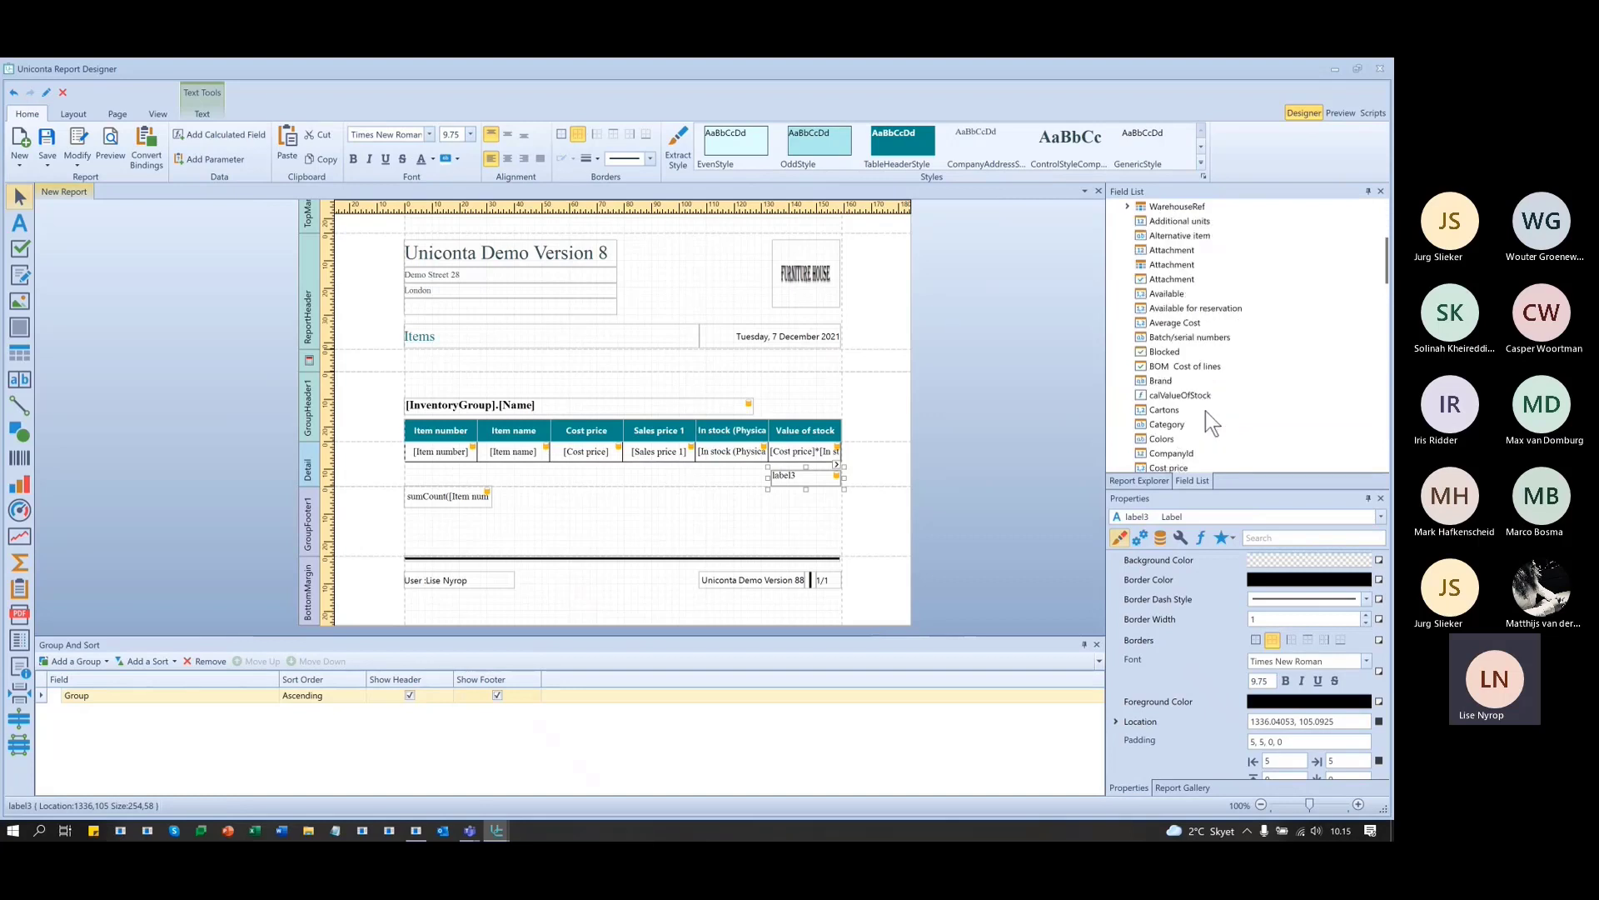
pyautogui.moveTo(1187, 397); pyautogui.dragTo(820, 484)
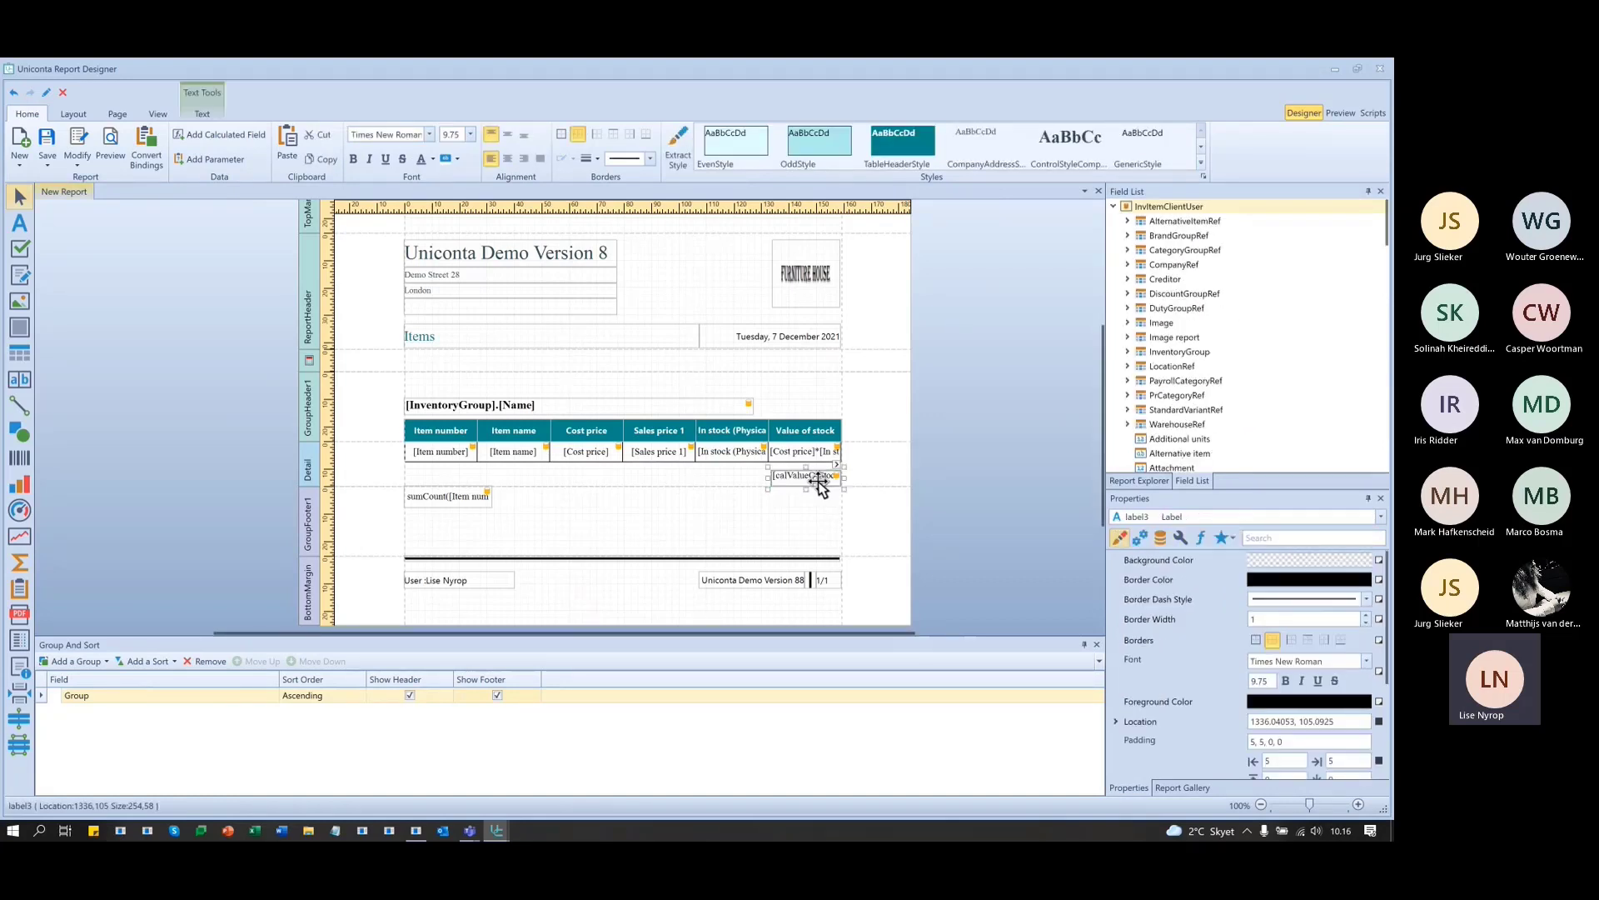
pyautogui.click(870, 468)
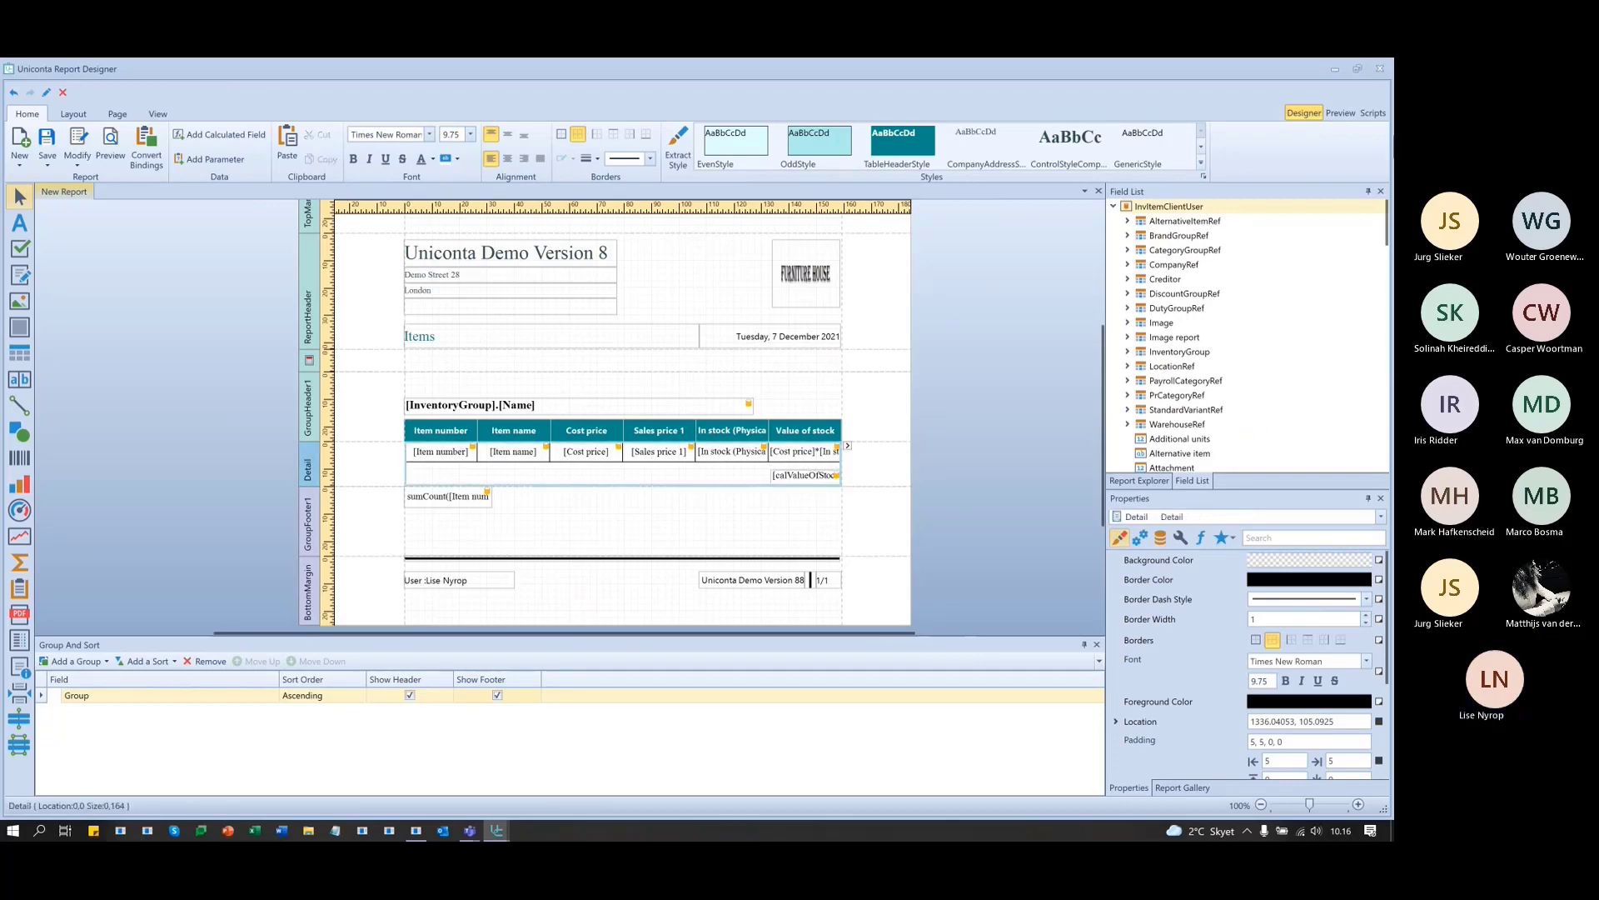
# - Preview the report to check calValueOfStock values such as -950 and 3445000, then return to design view
pyautogui.click(1338, 113)
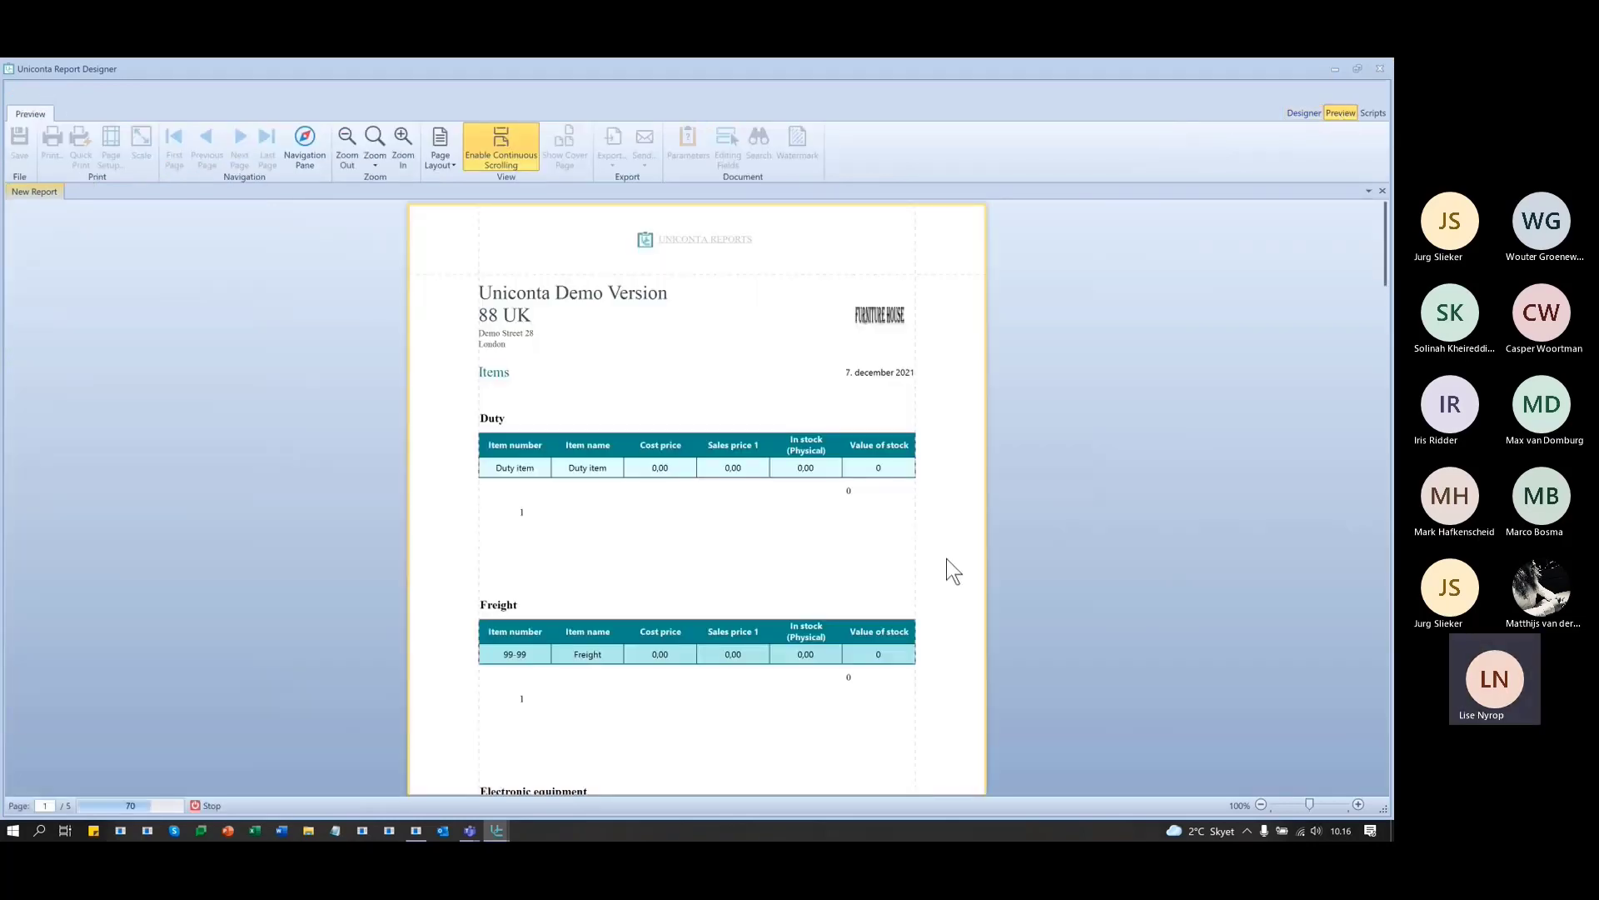
pyautogui.scroll(-4, 991, 500)
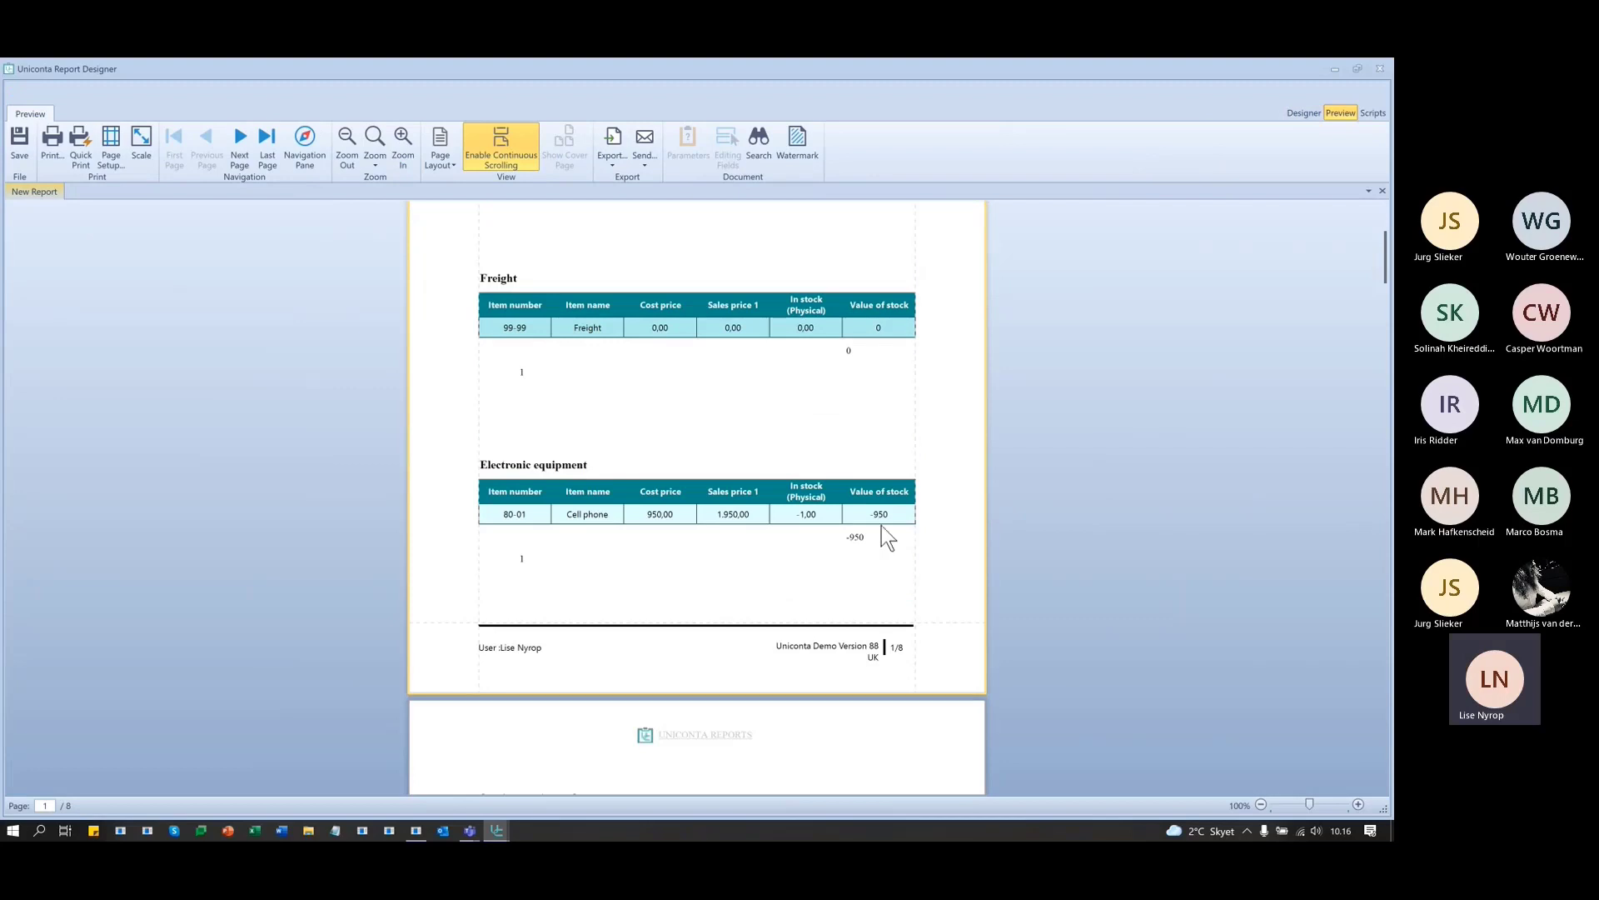
pyautogui.scroll(-9, 1035, 551)
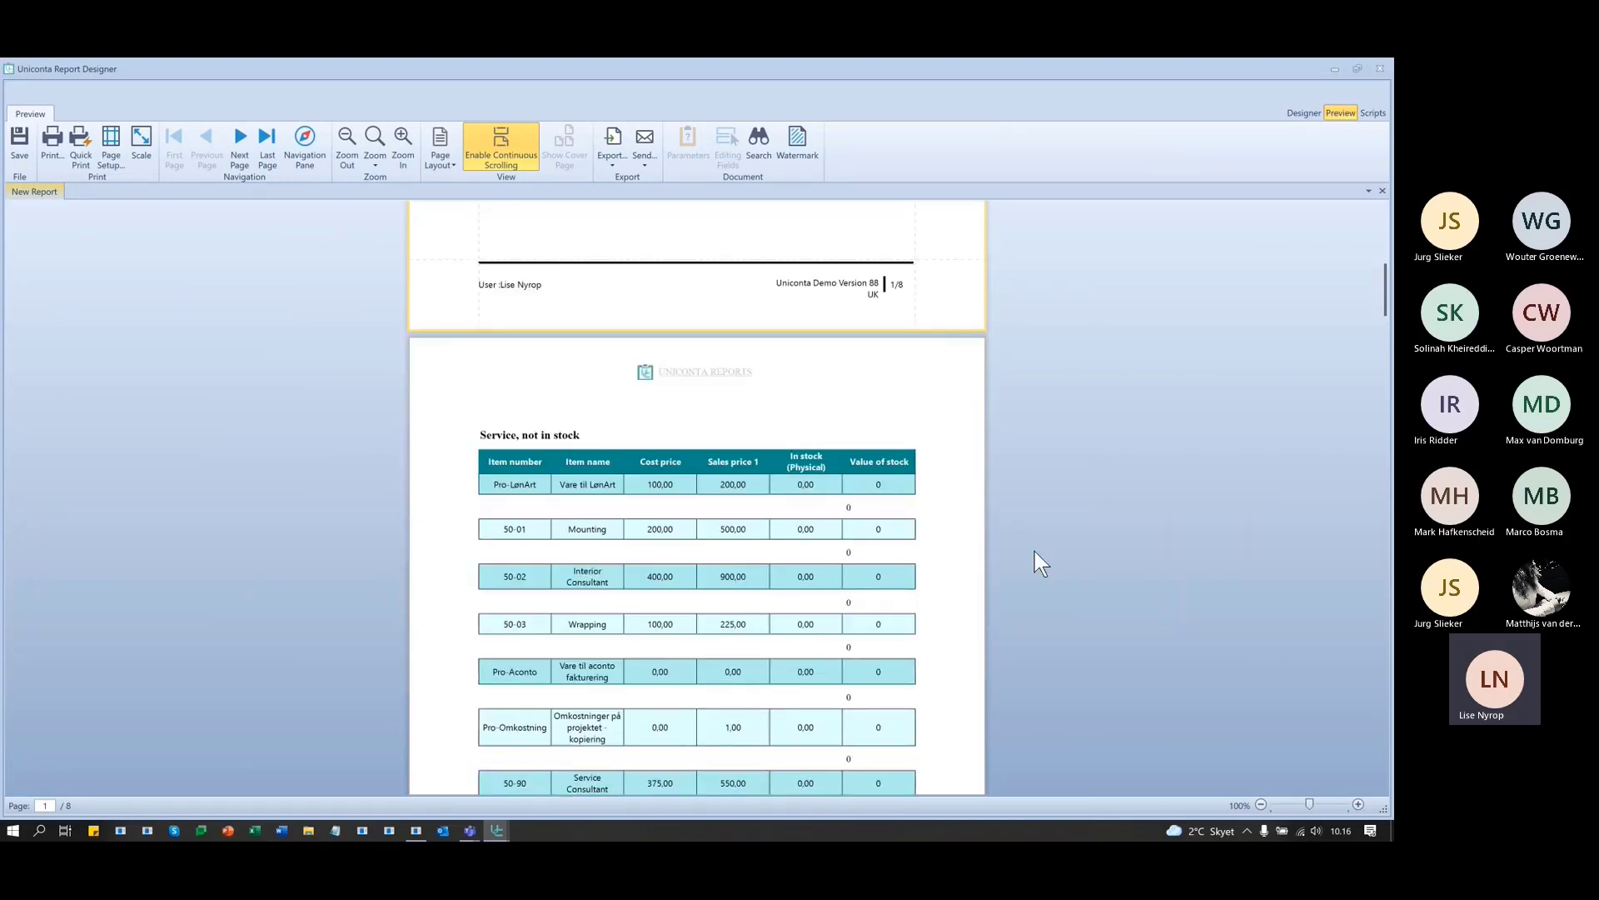
pyautogui.scroll(-10, 1035, 551)
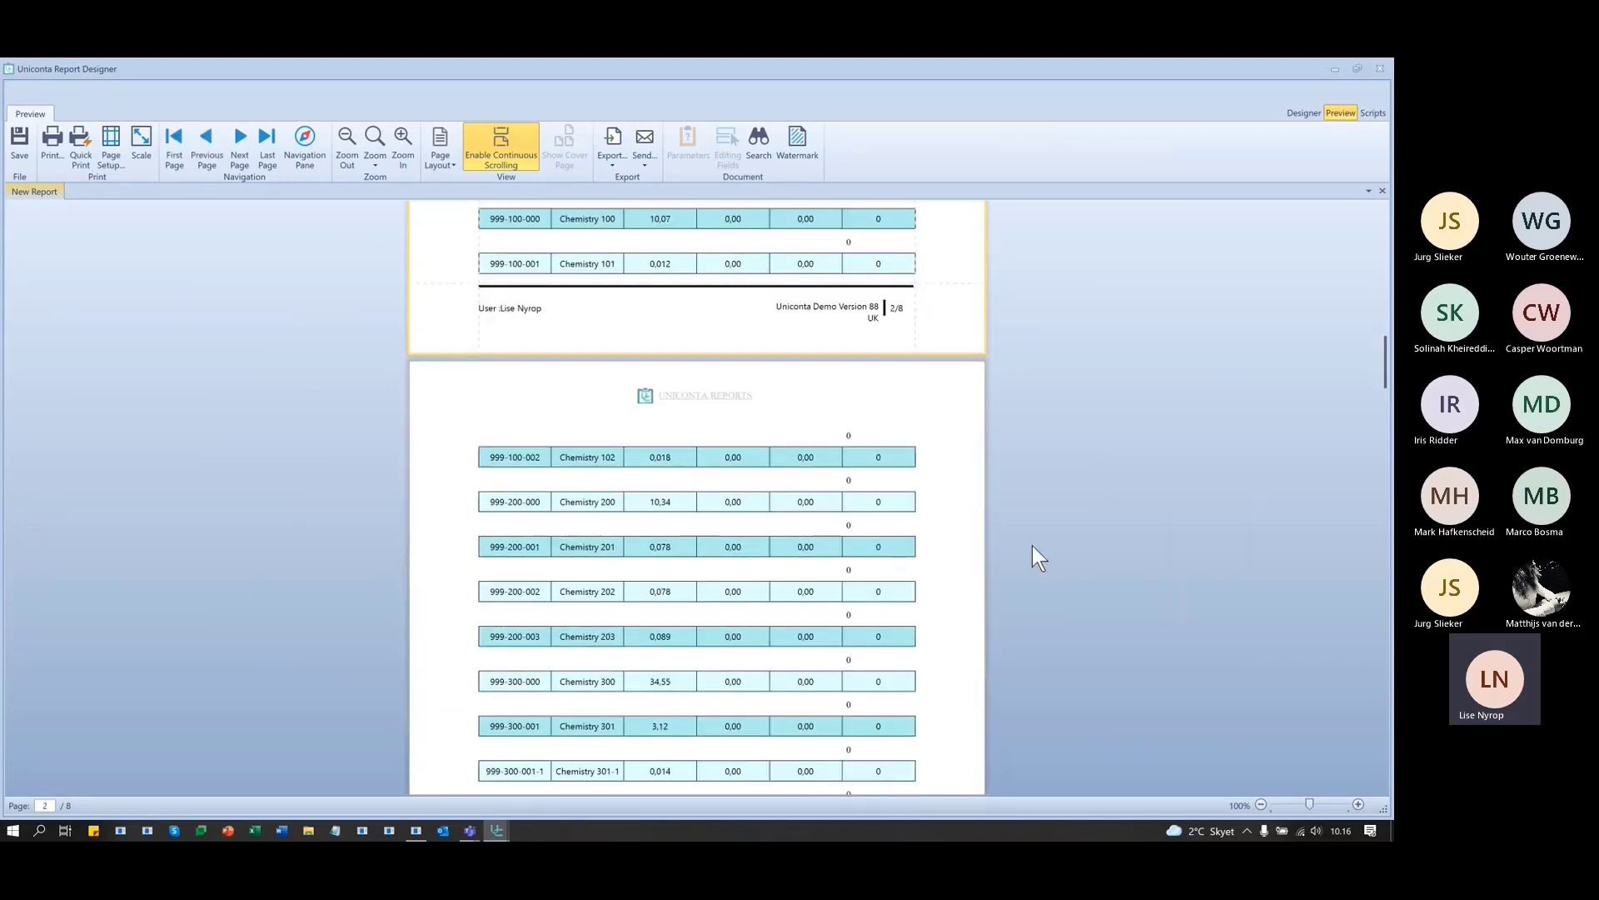
pyautogui.scroll(-6, 1032, 543)
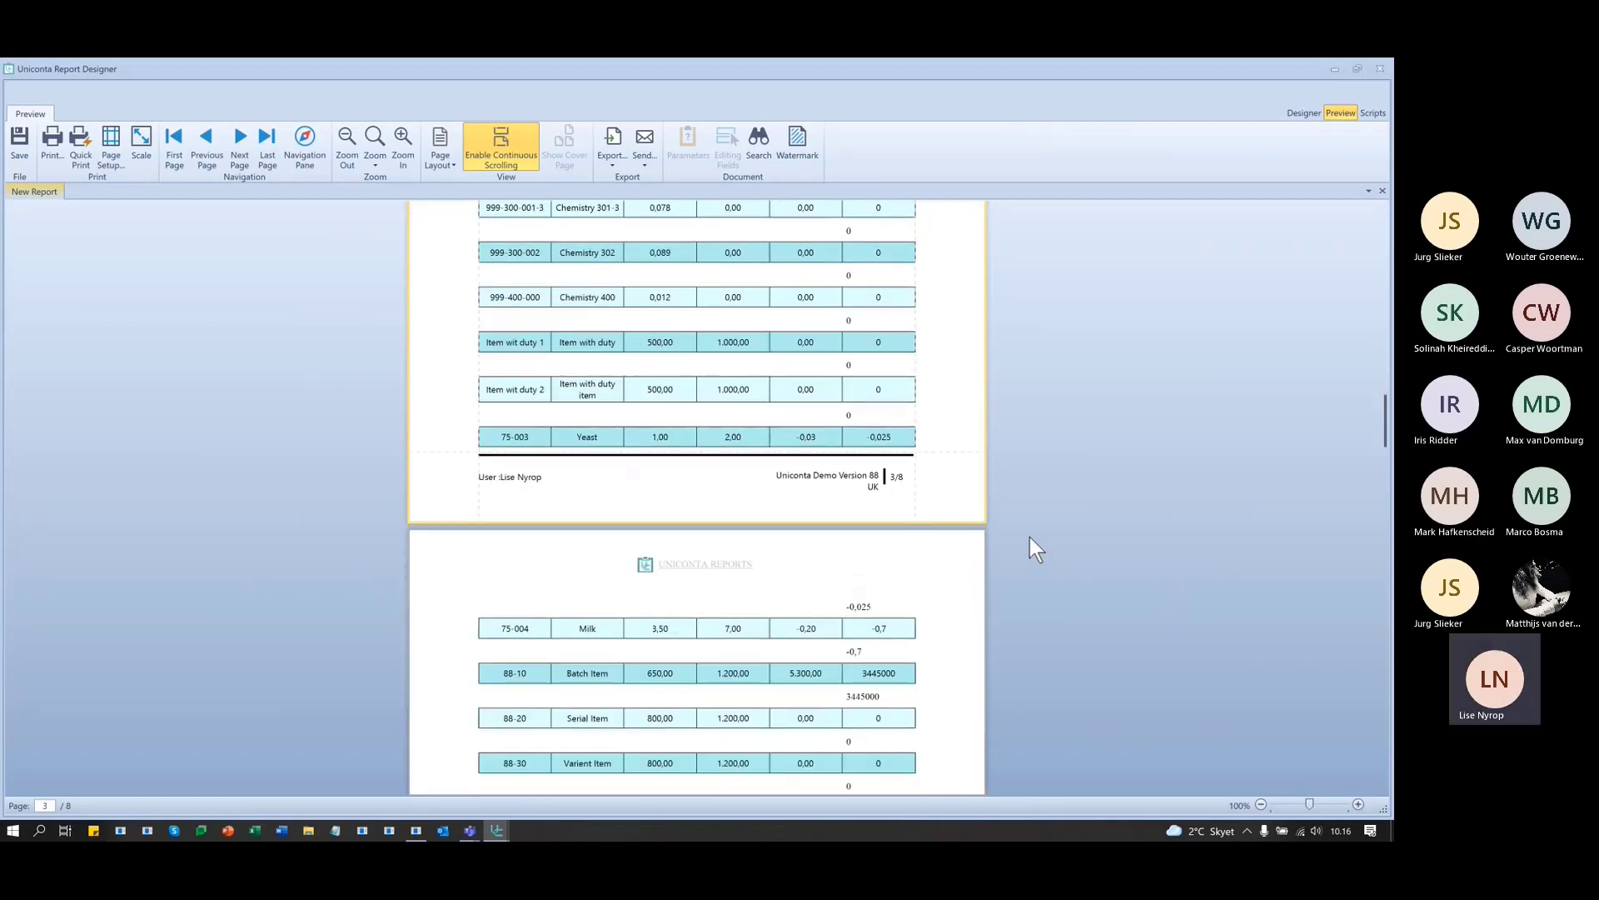
pyautogui.scroll(2, 1030, 537)
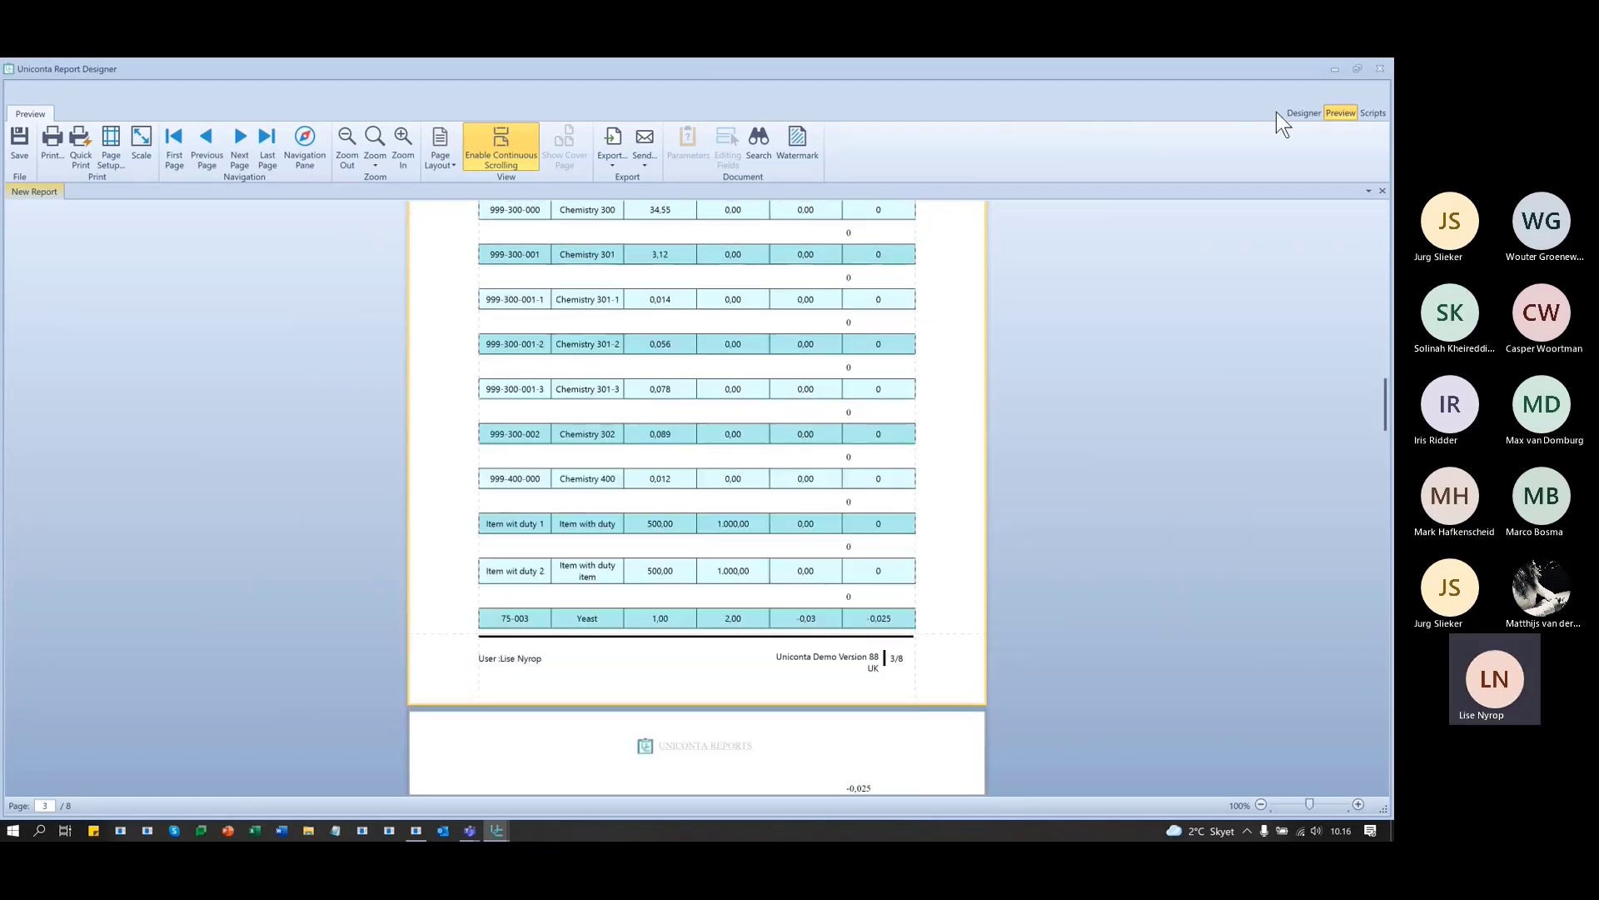
pyautogui.click(1301, 113)
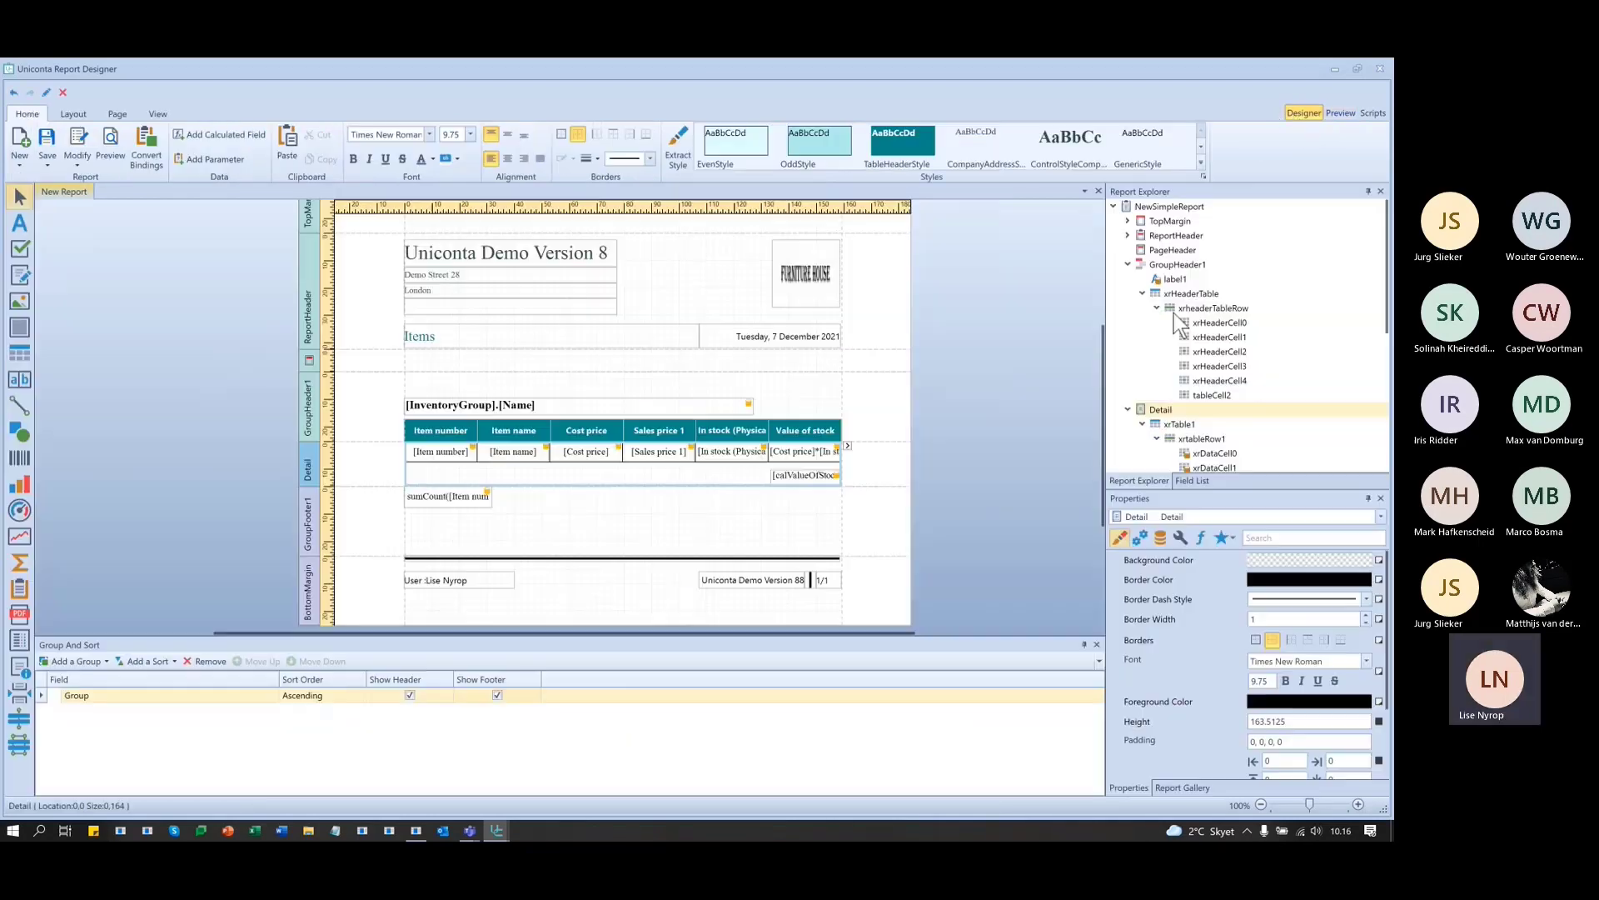
# - Draw a new label, label4, in the GroupFooter1 band under the Value of stock column
pyautogui.click(805, 475)
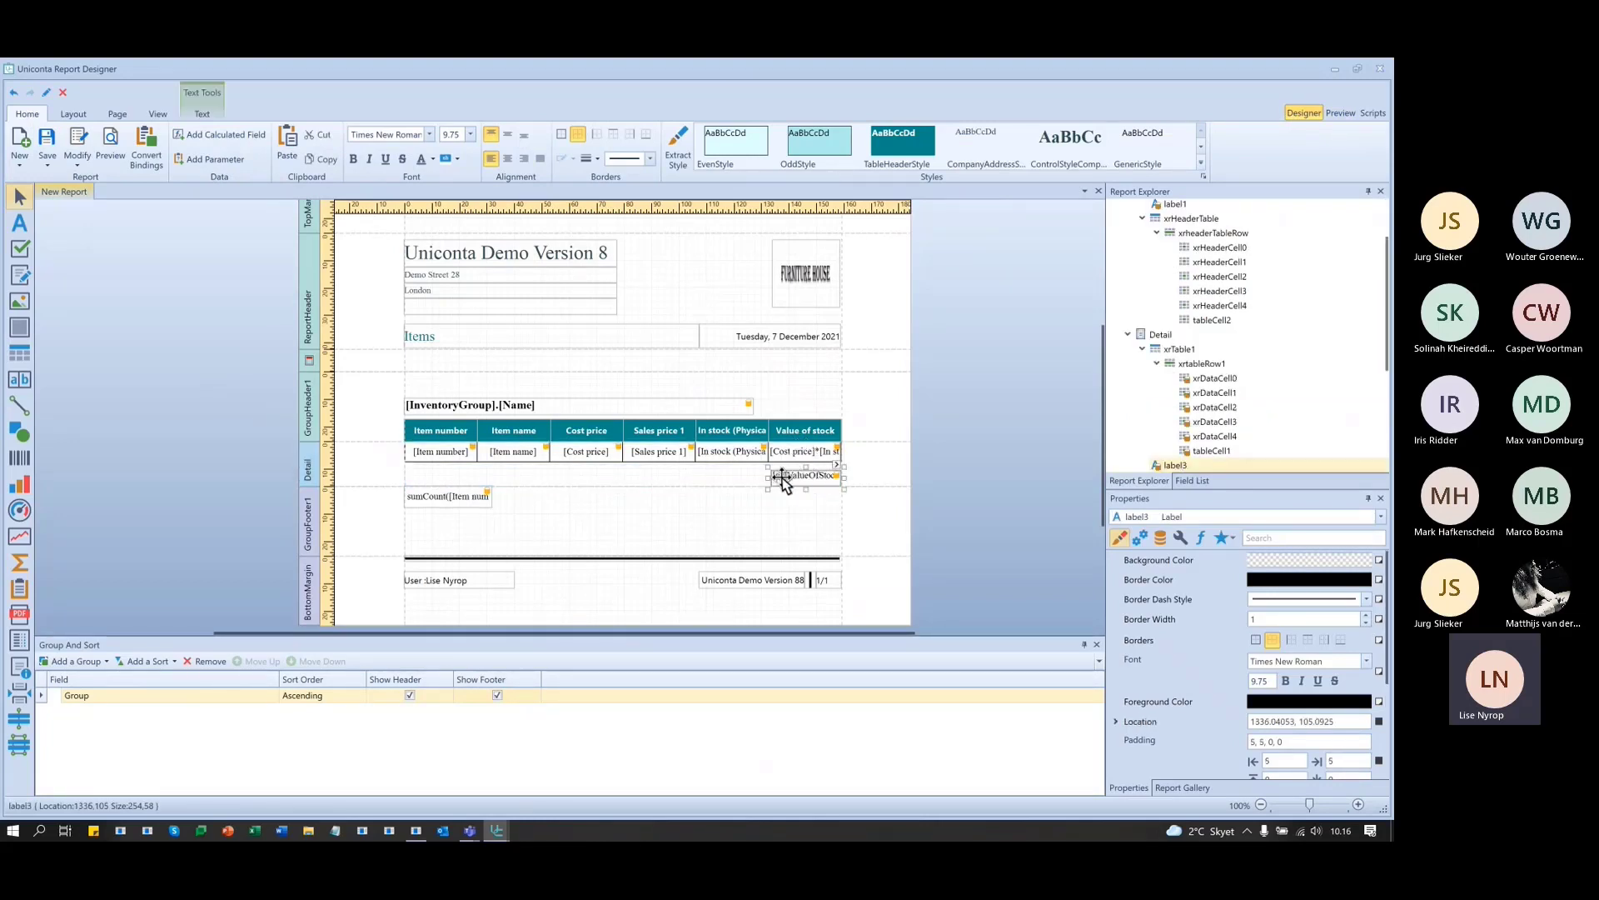
pyautogui.click(587, 516)
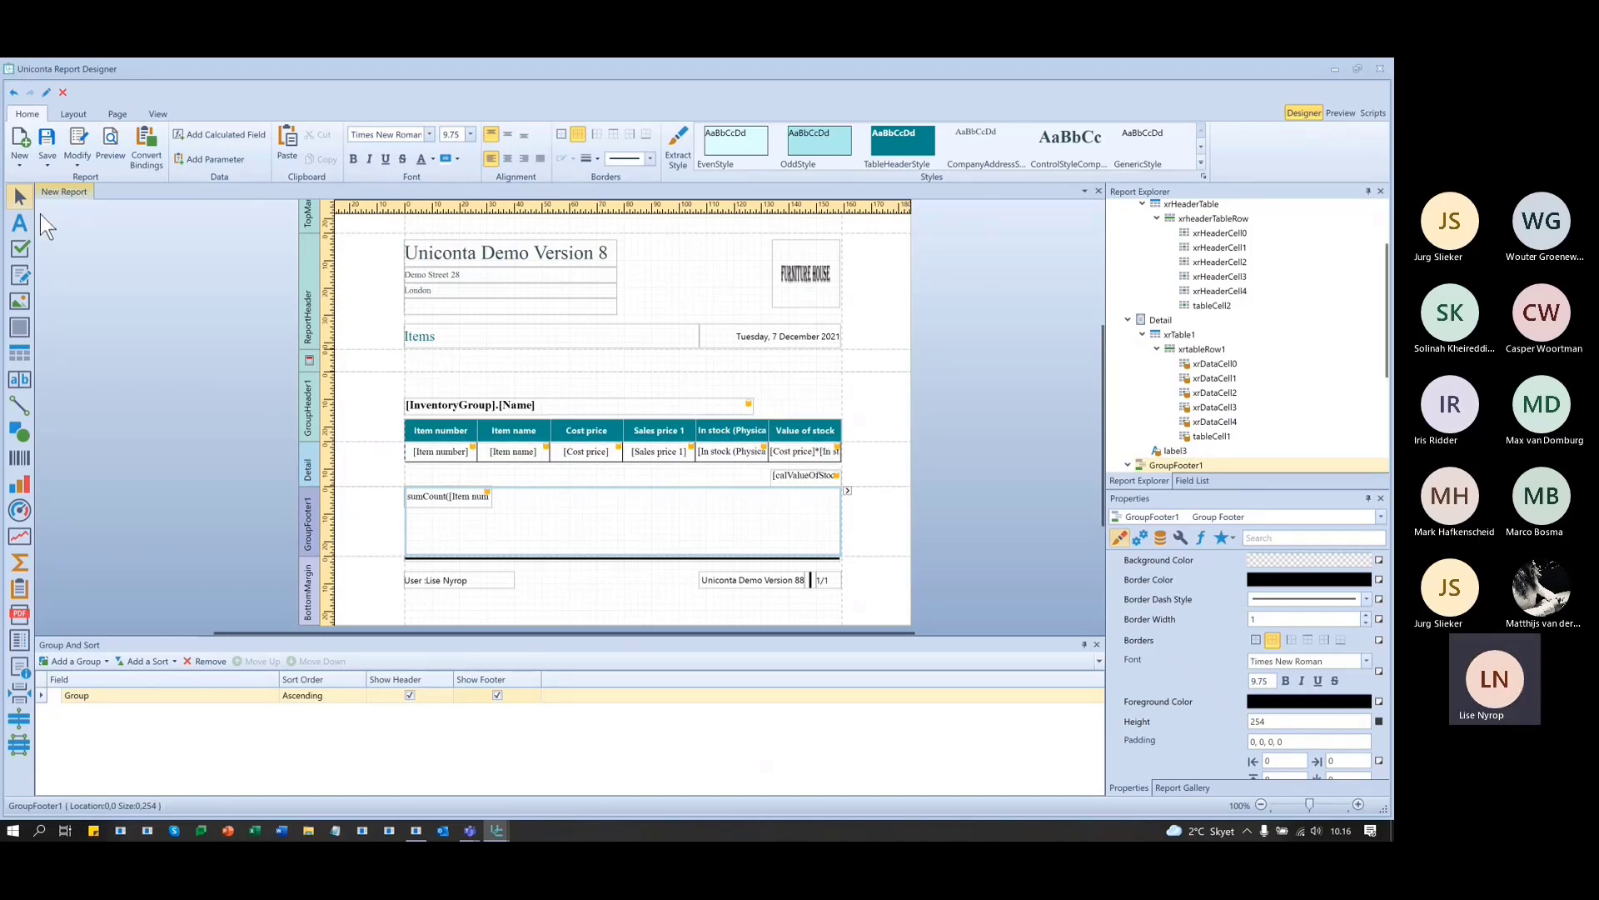
pyautogui.click(20, 220)
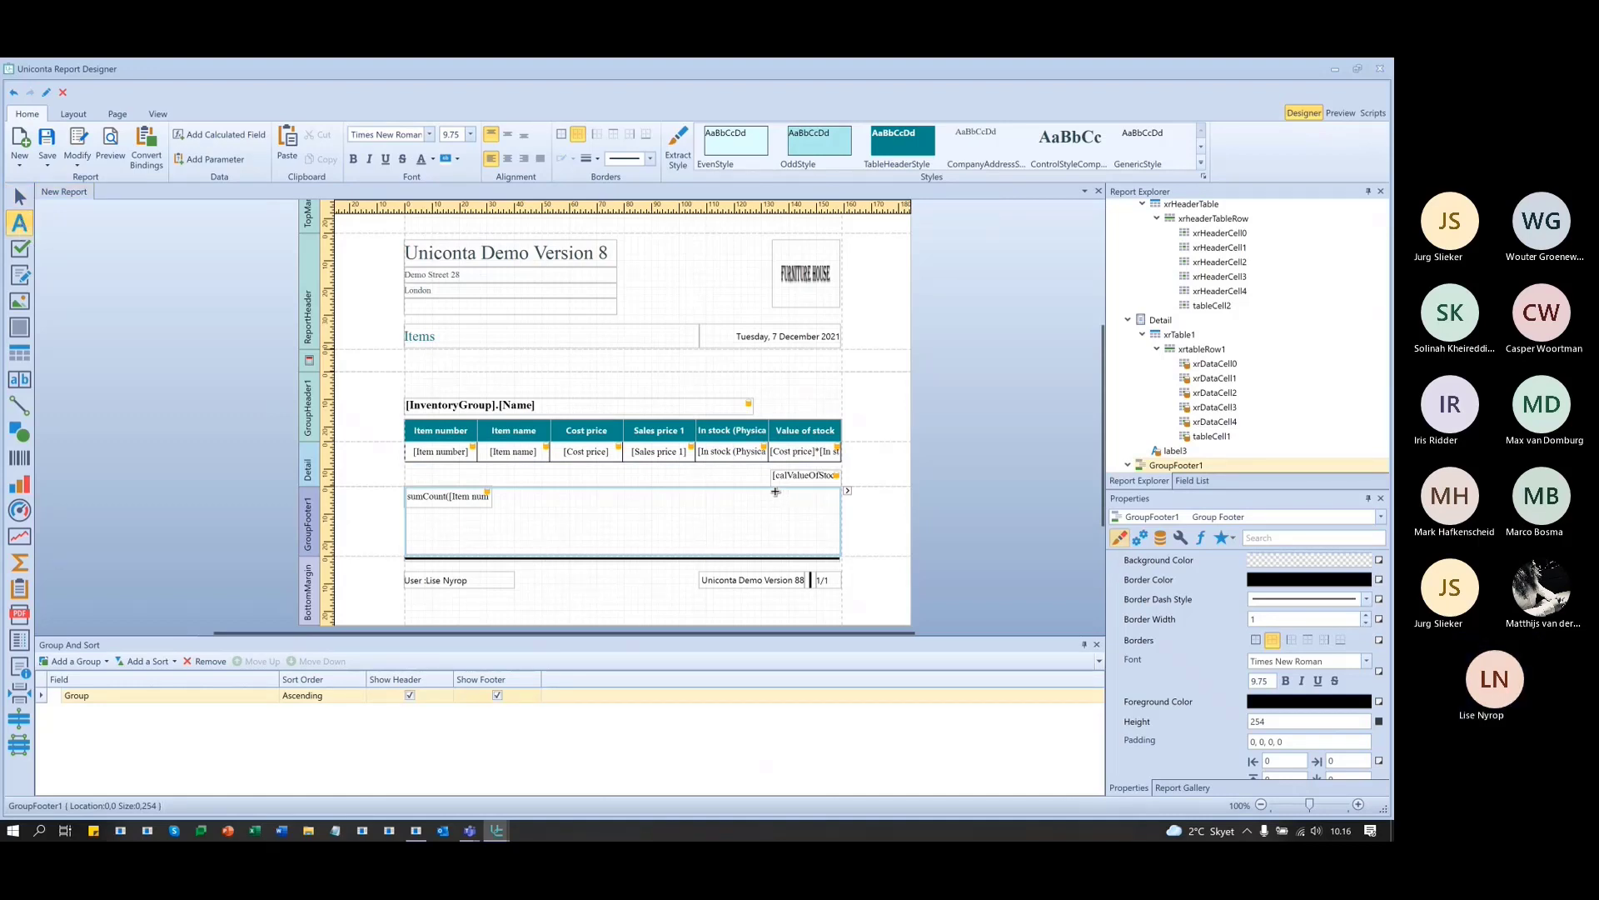
pyautogui.moveTo(772, 491); pyautogui.dragTo(840, 512)
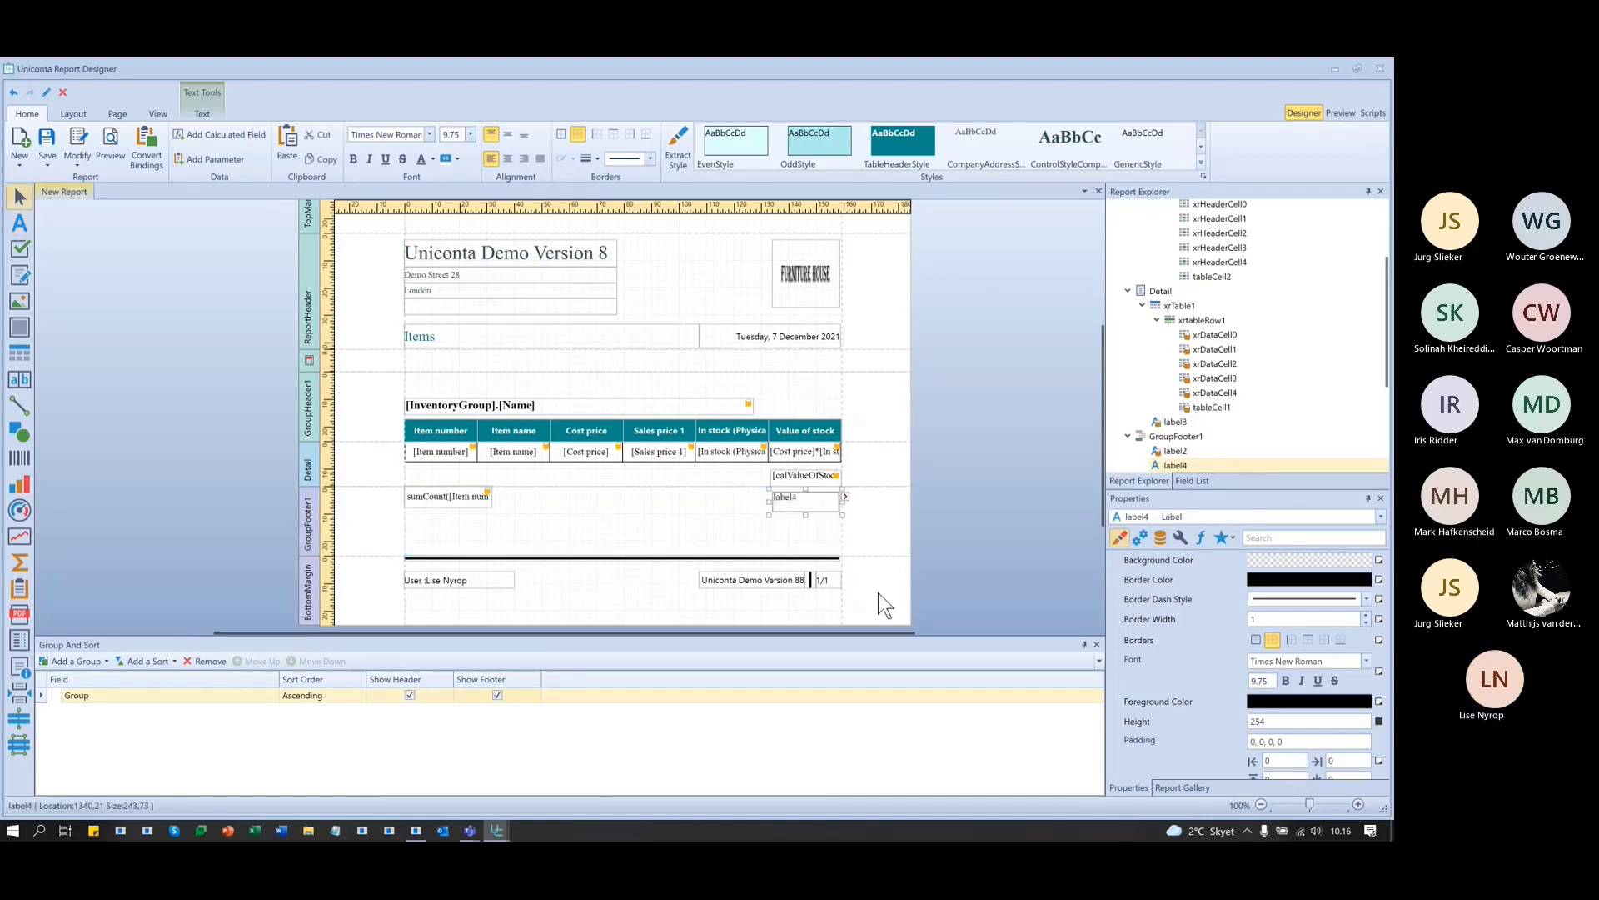
# - Set label4's Summary Running to Group
pyautogui.click(844, 497)
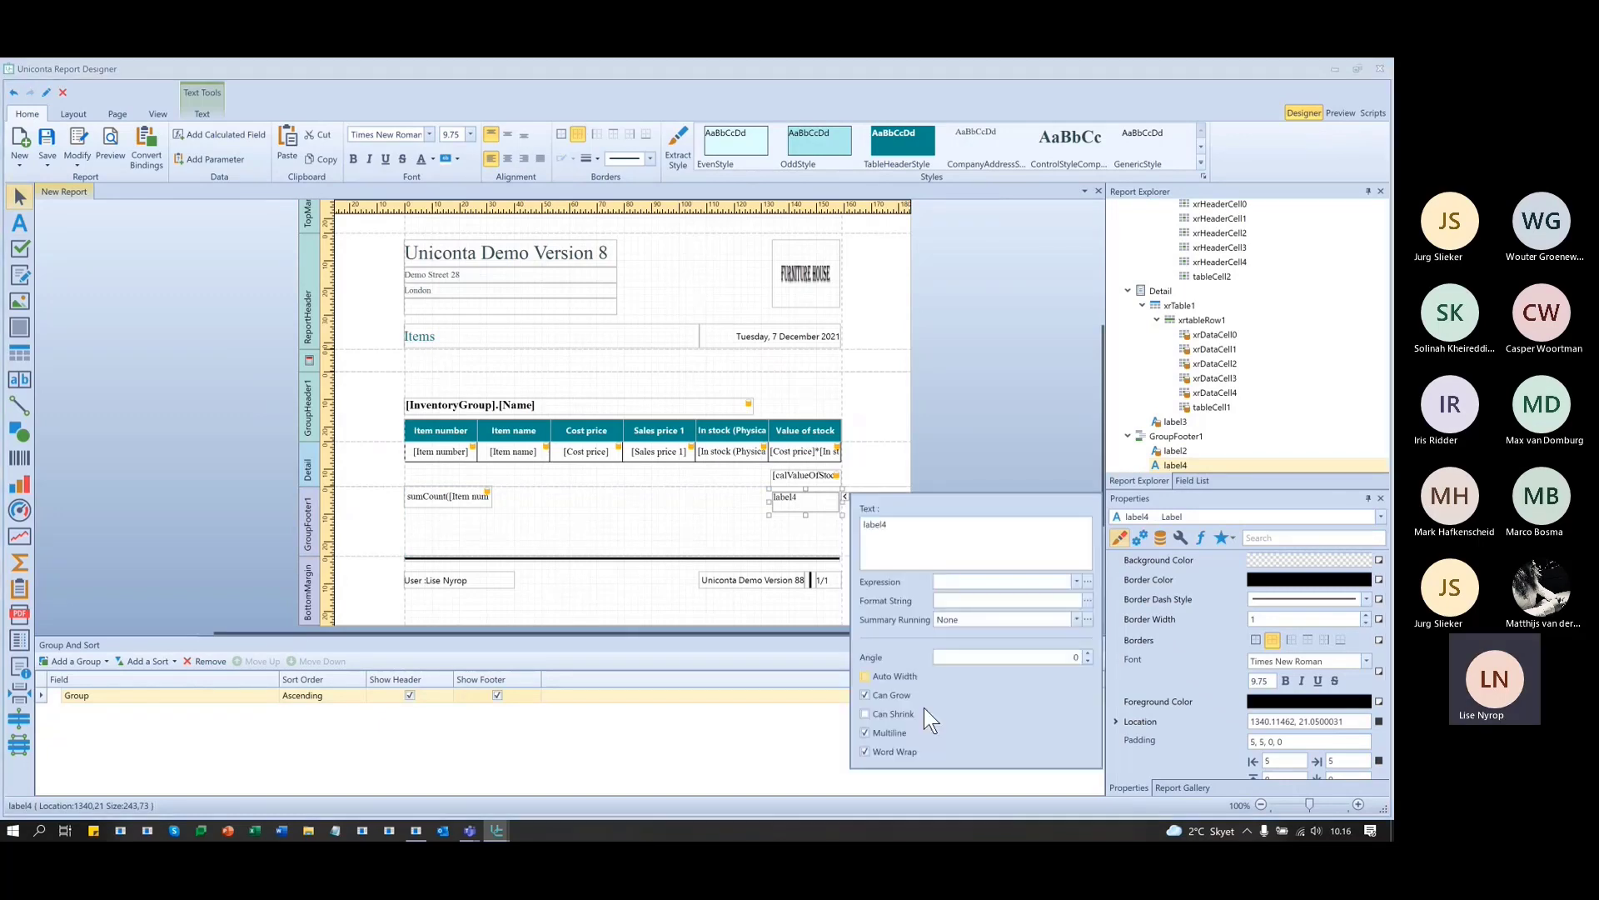
pyautogui.click(1076, 620)
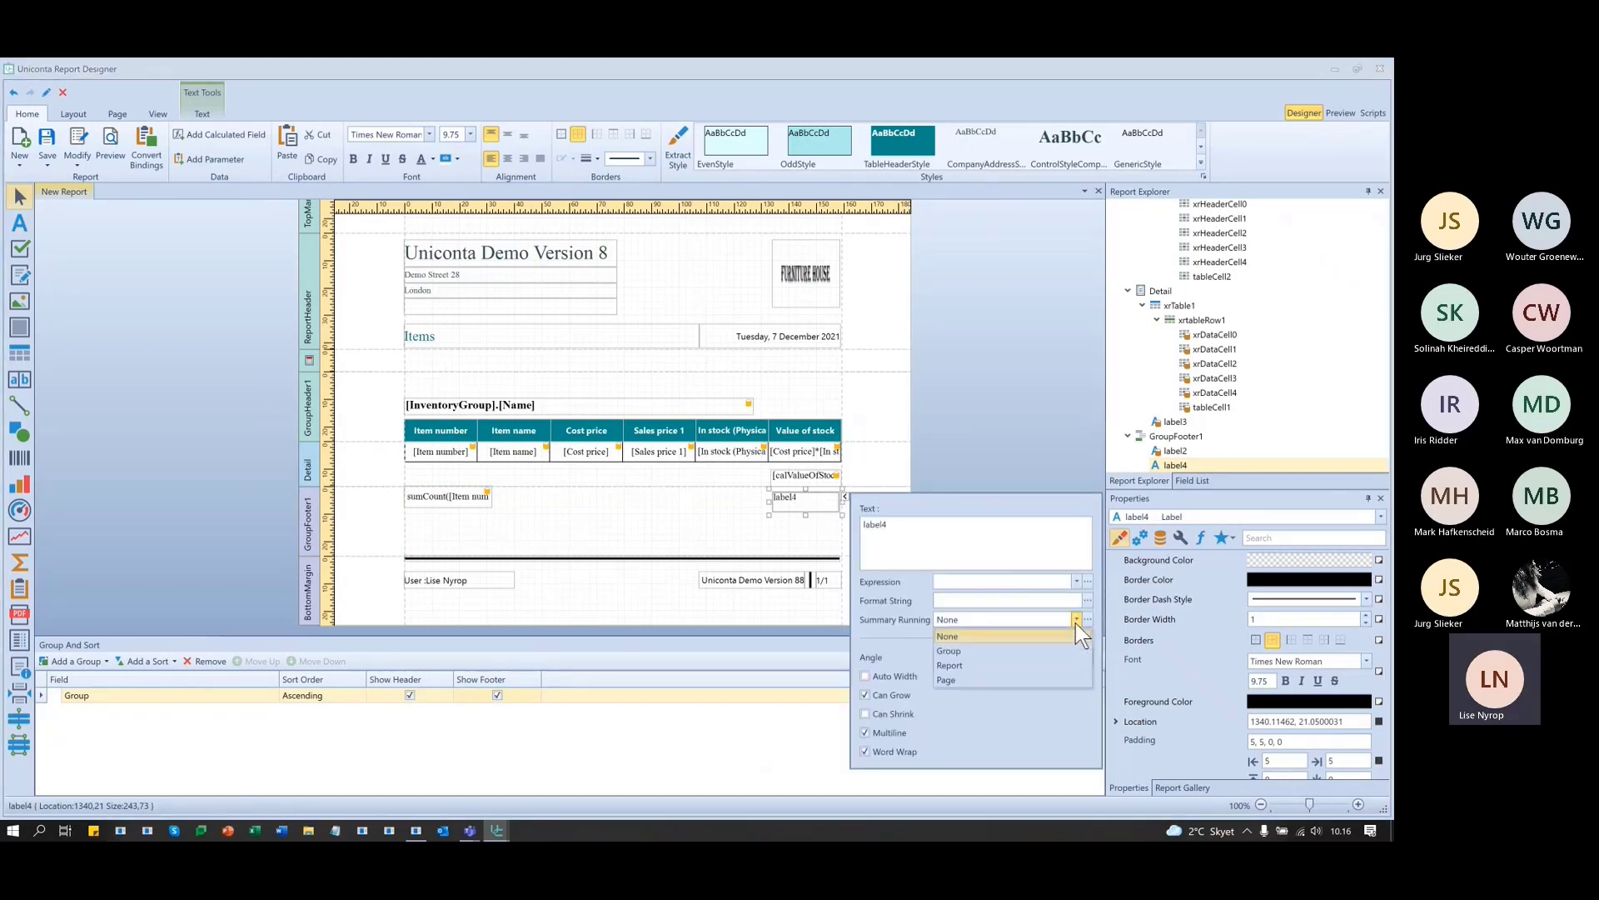
pyautogui.click(992, 647)
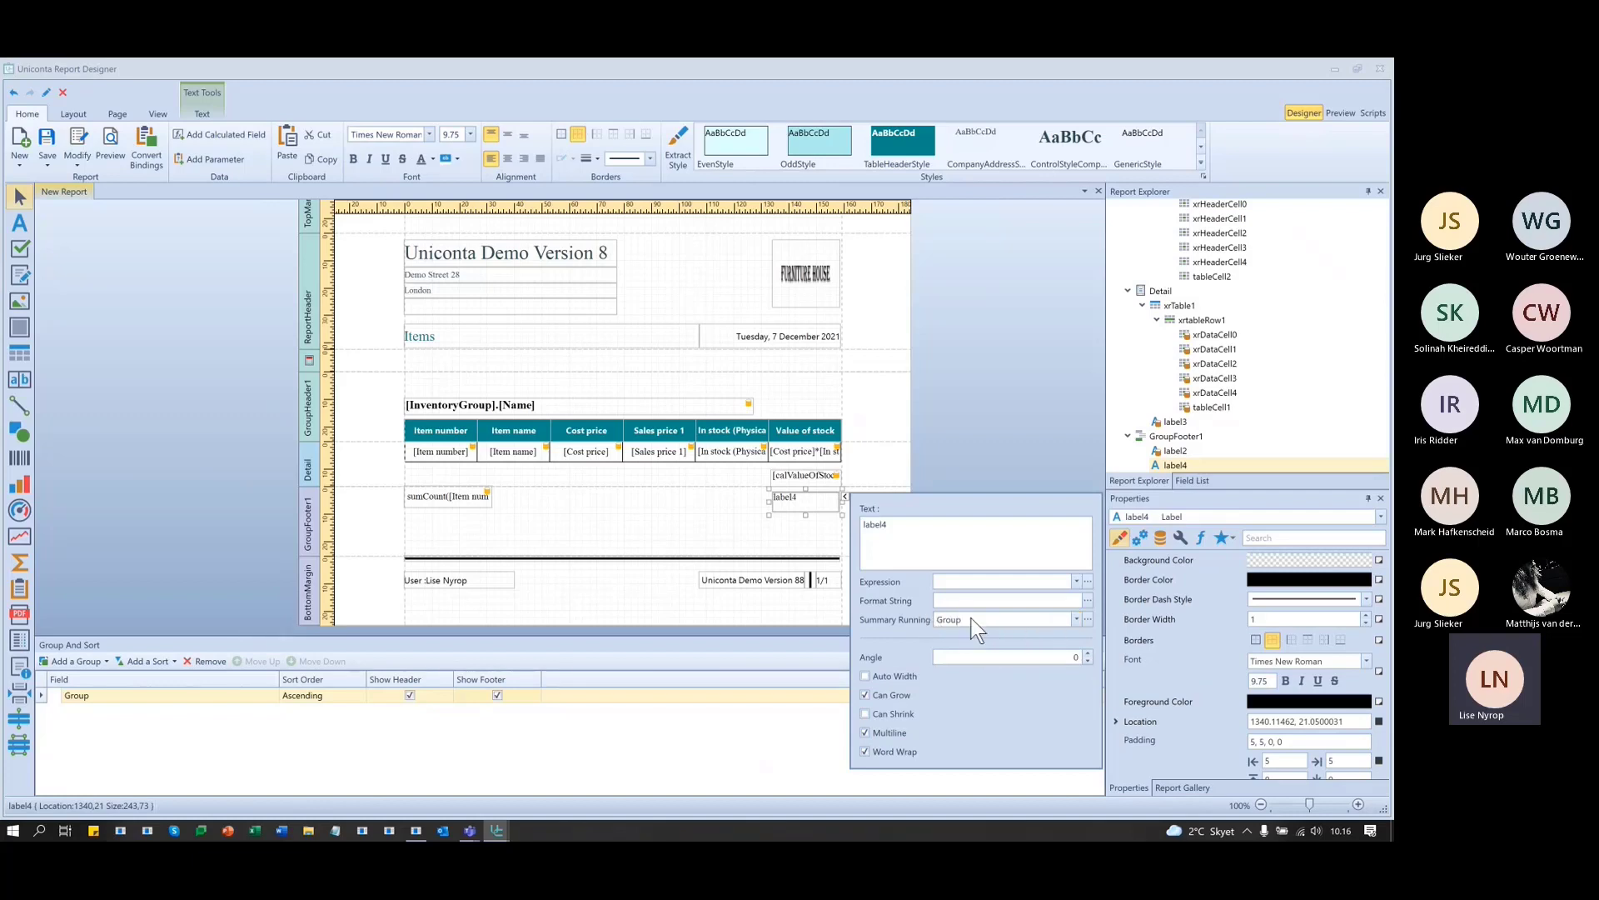
pyautogui.click(1076, 620)
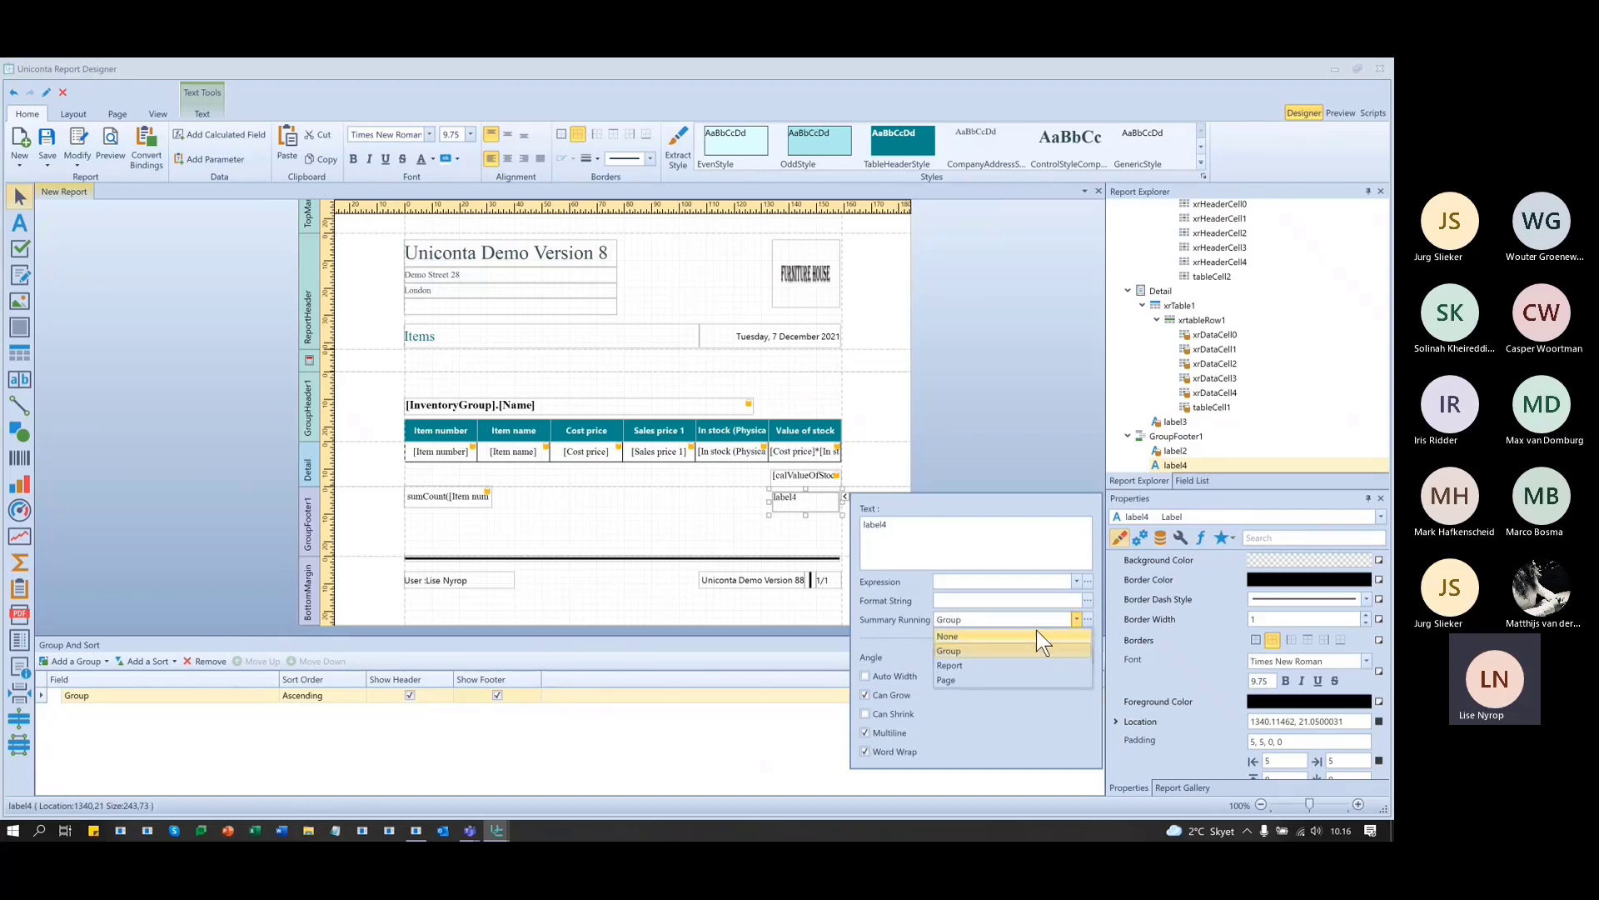
pyautogui.click(1036, 632)
pyautogui.click(1088, 580)
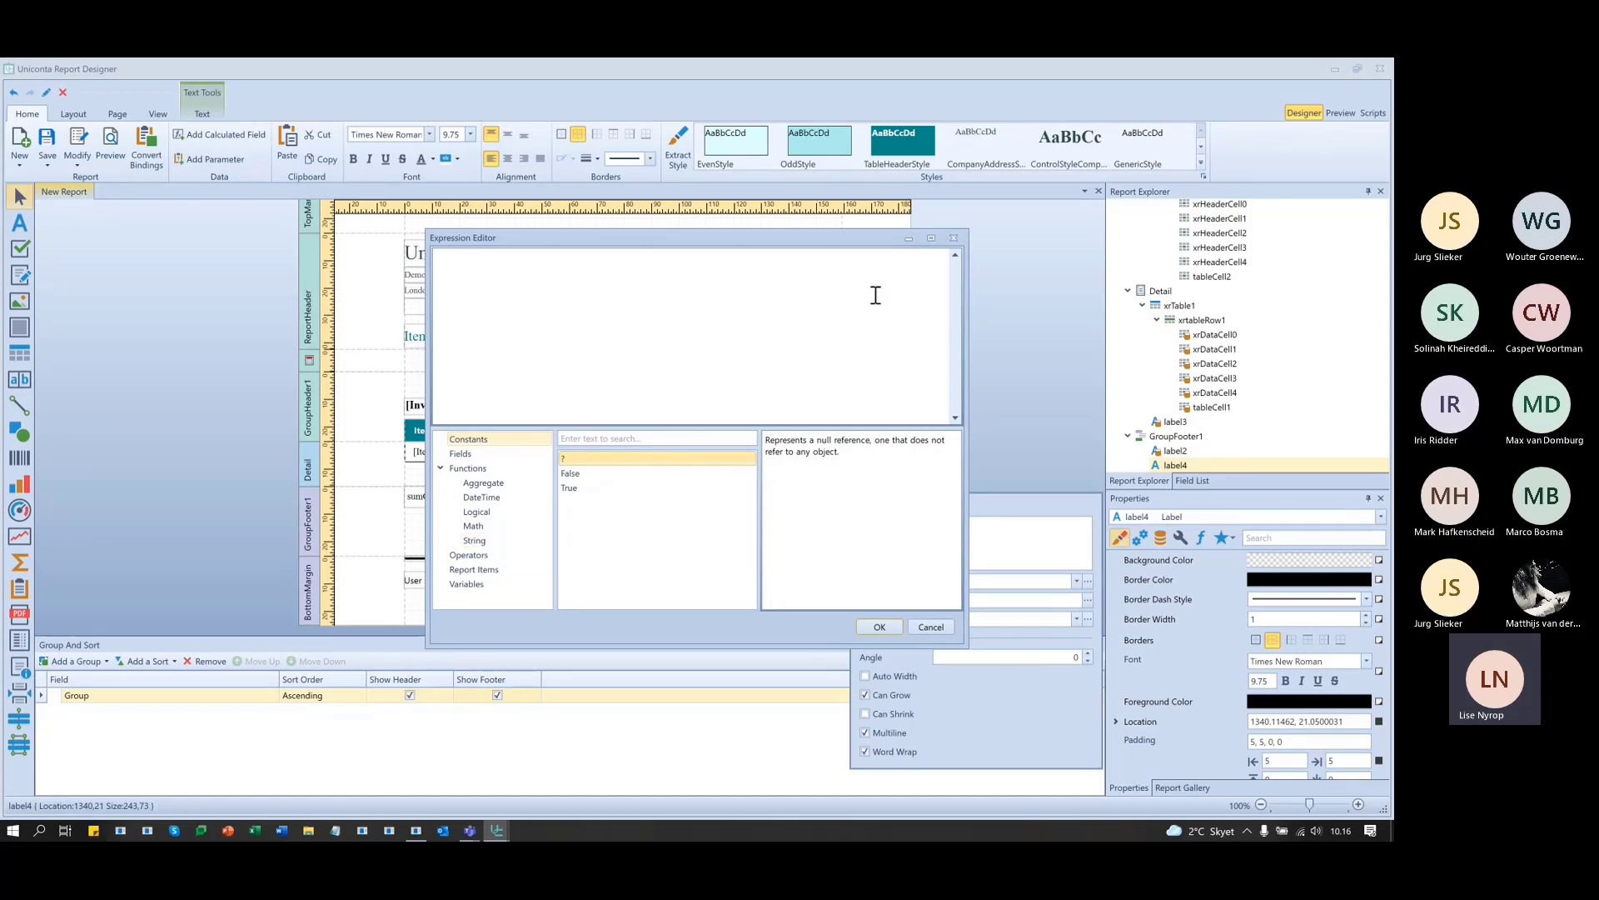
pyautogui.click(954, 238)
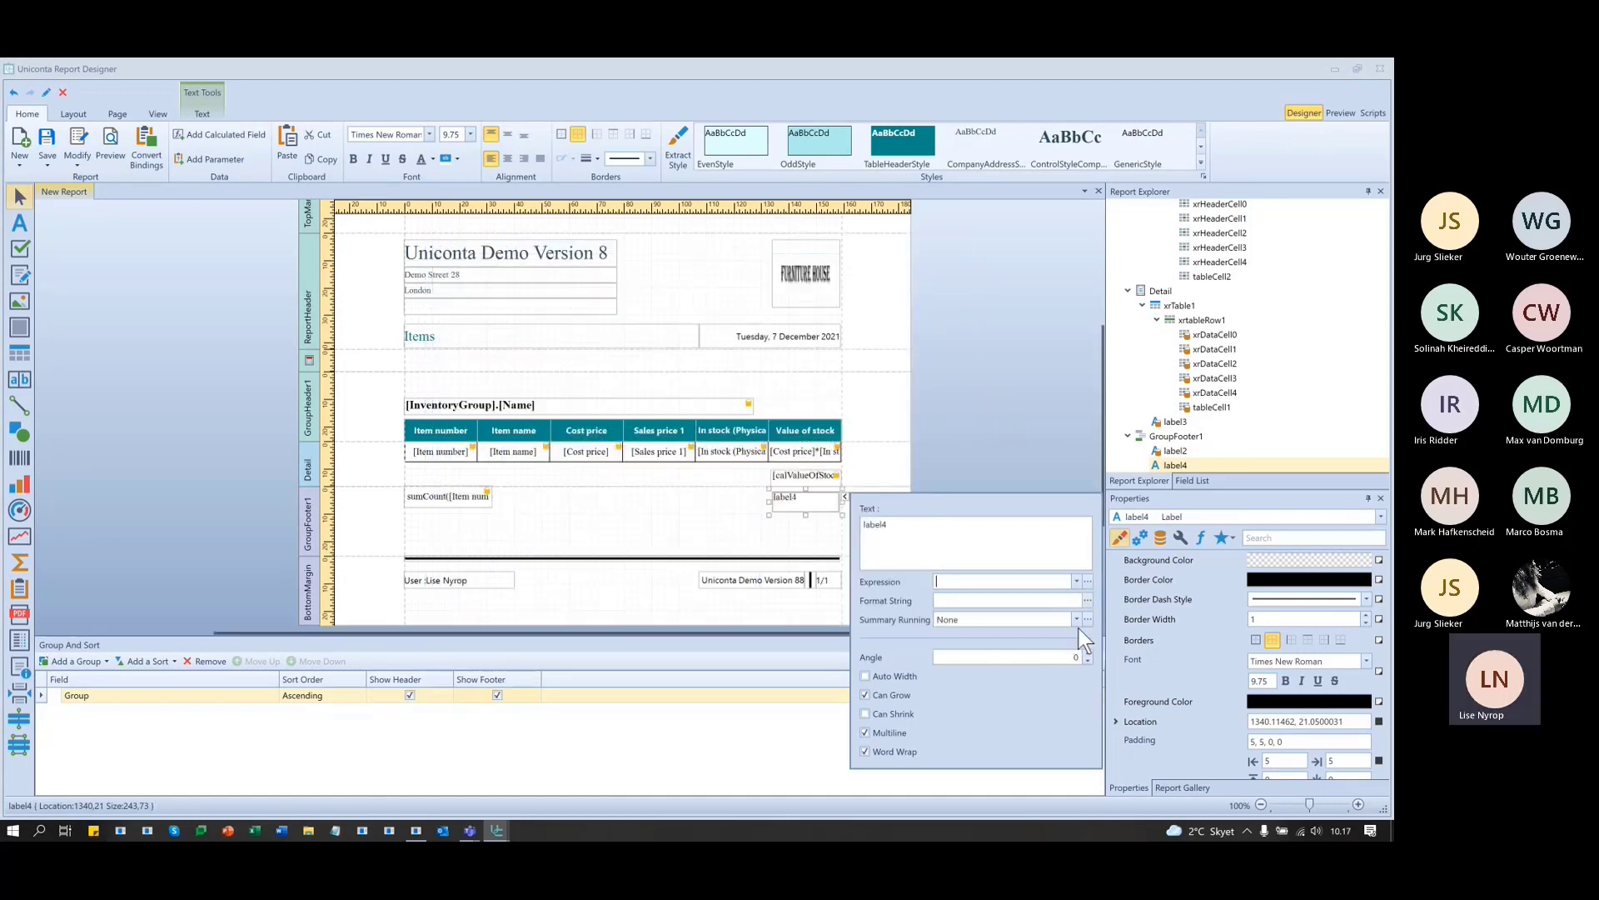
pyautogui.click(1076, 619)
pyautogui.click(1046, 646)
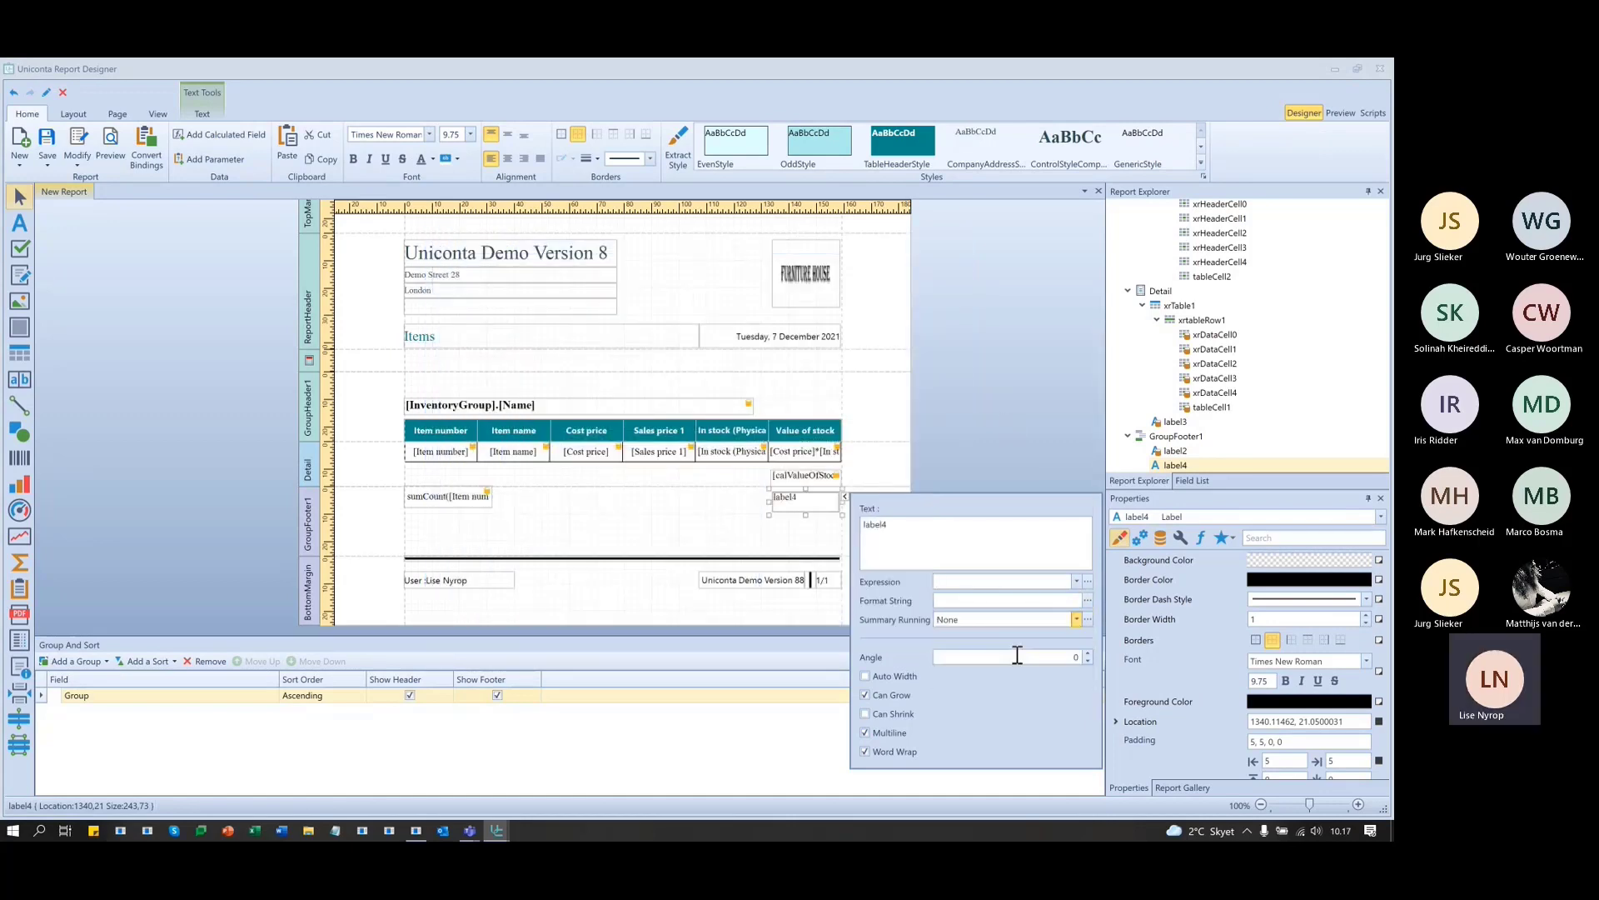
# - Insert the sumSum() function from Summary functions into label4's expression
pyautogui.click(1087, 581)
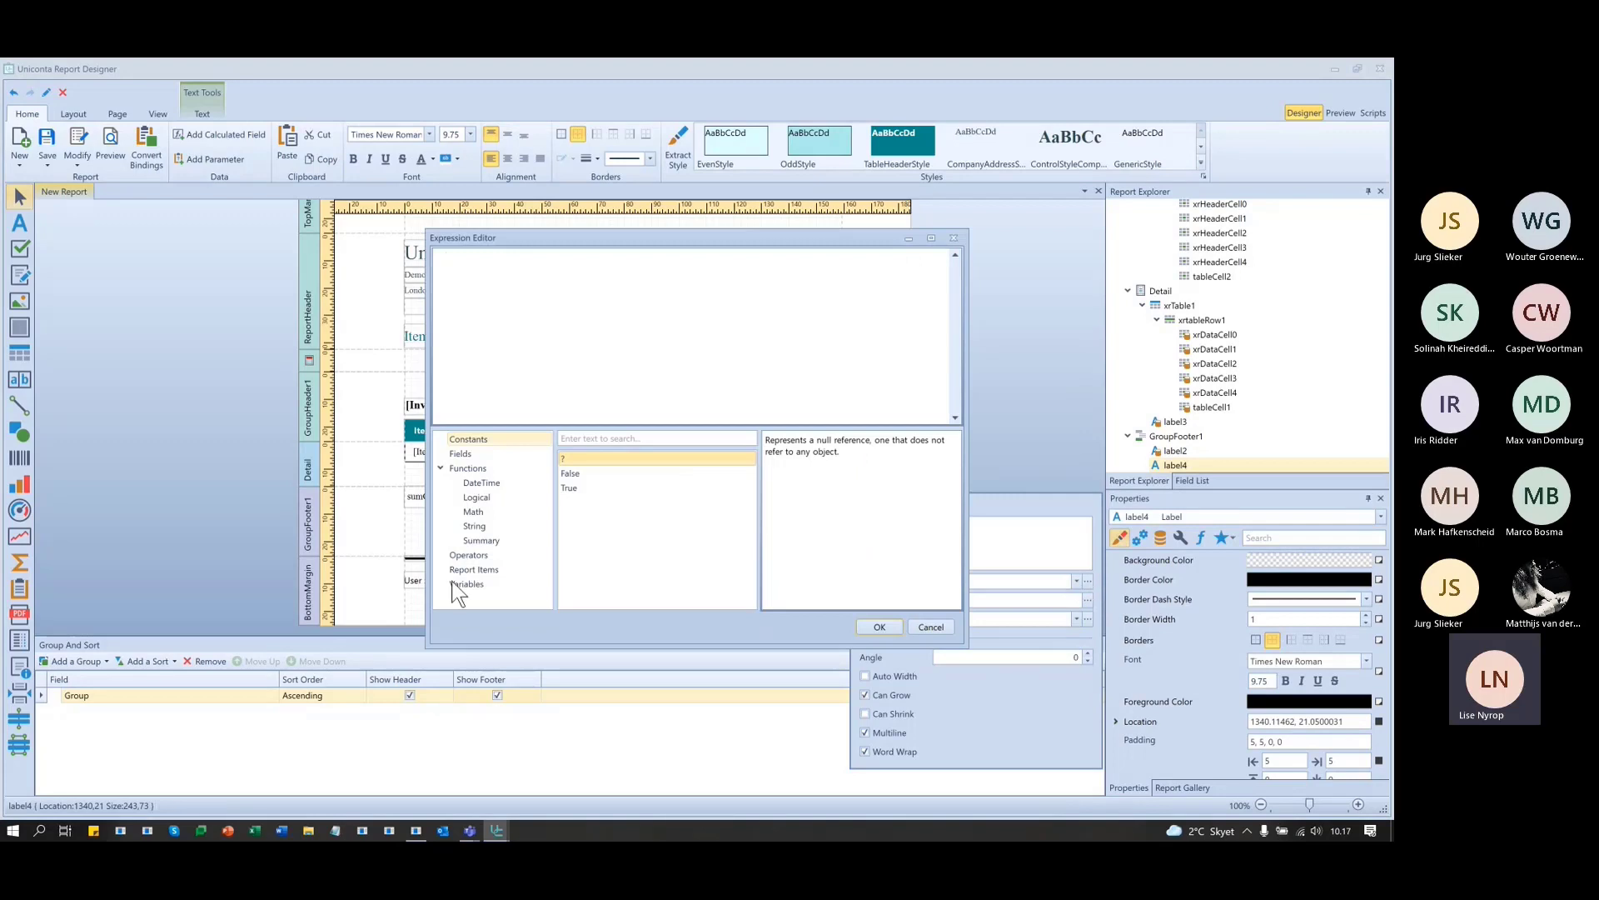
pyautogui.click(507, 539)
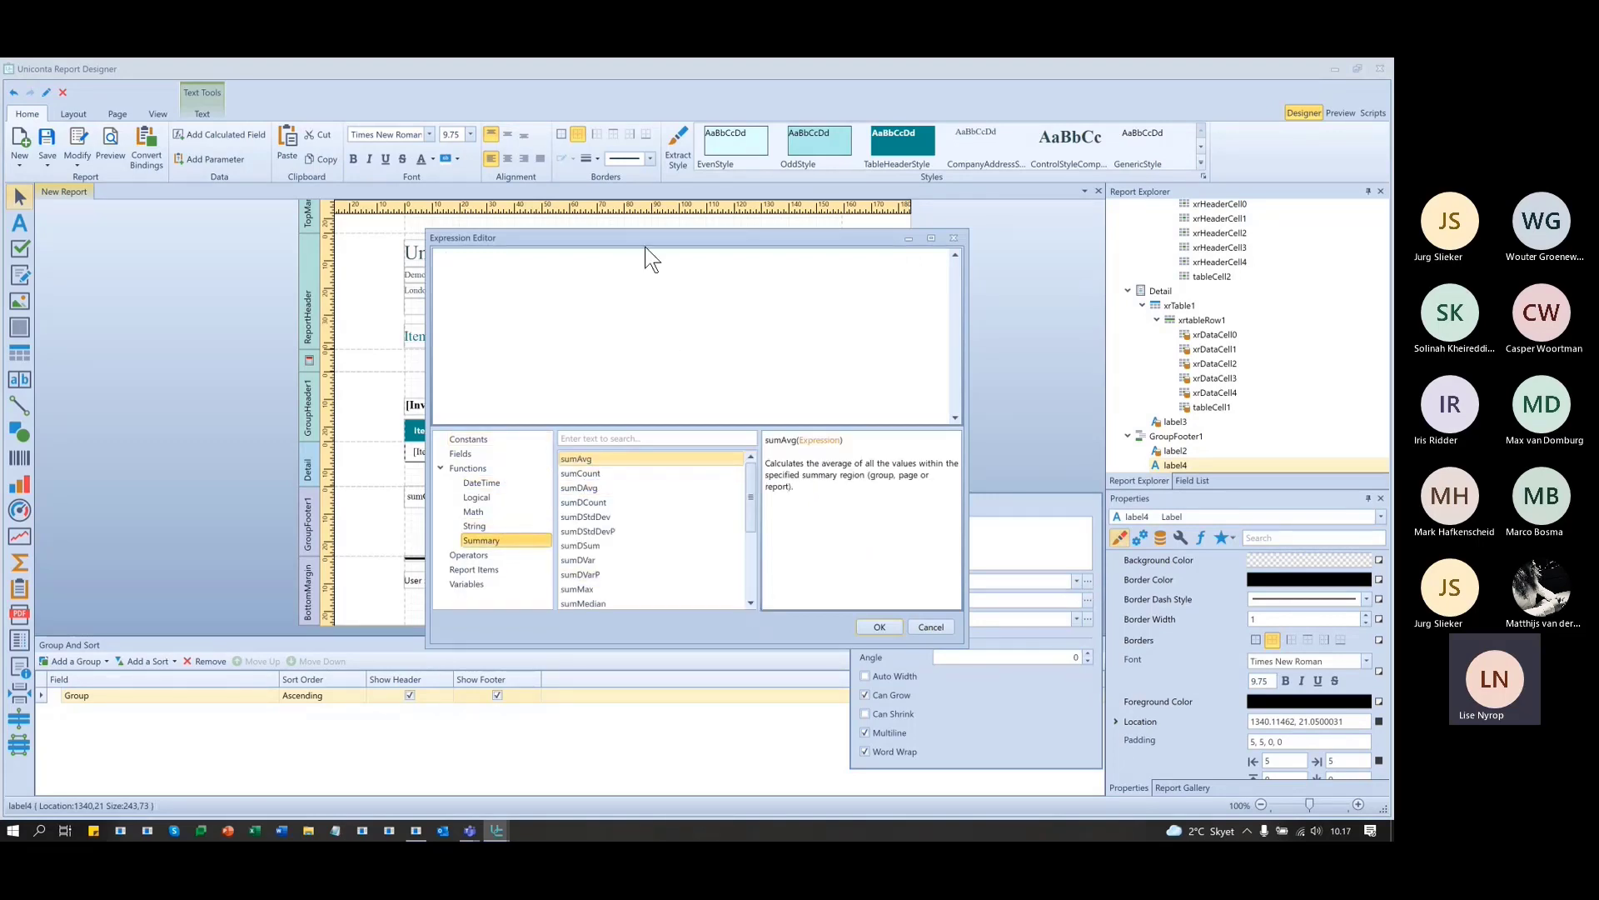
pyautogui.scroll(-2, 640, 567)
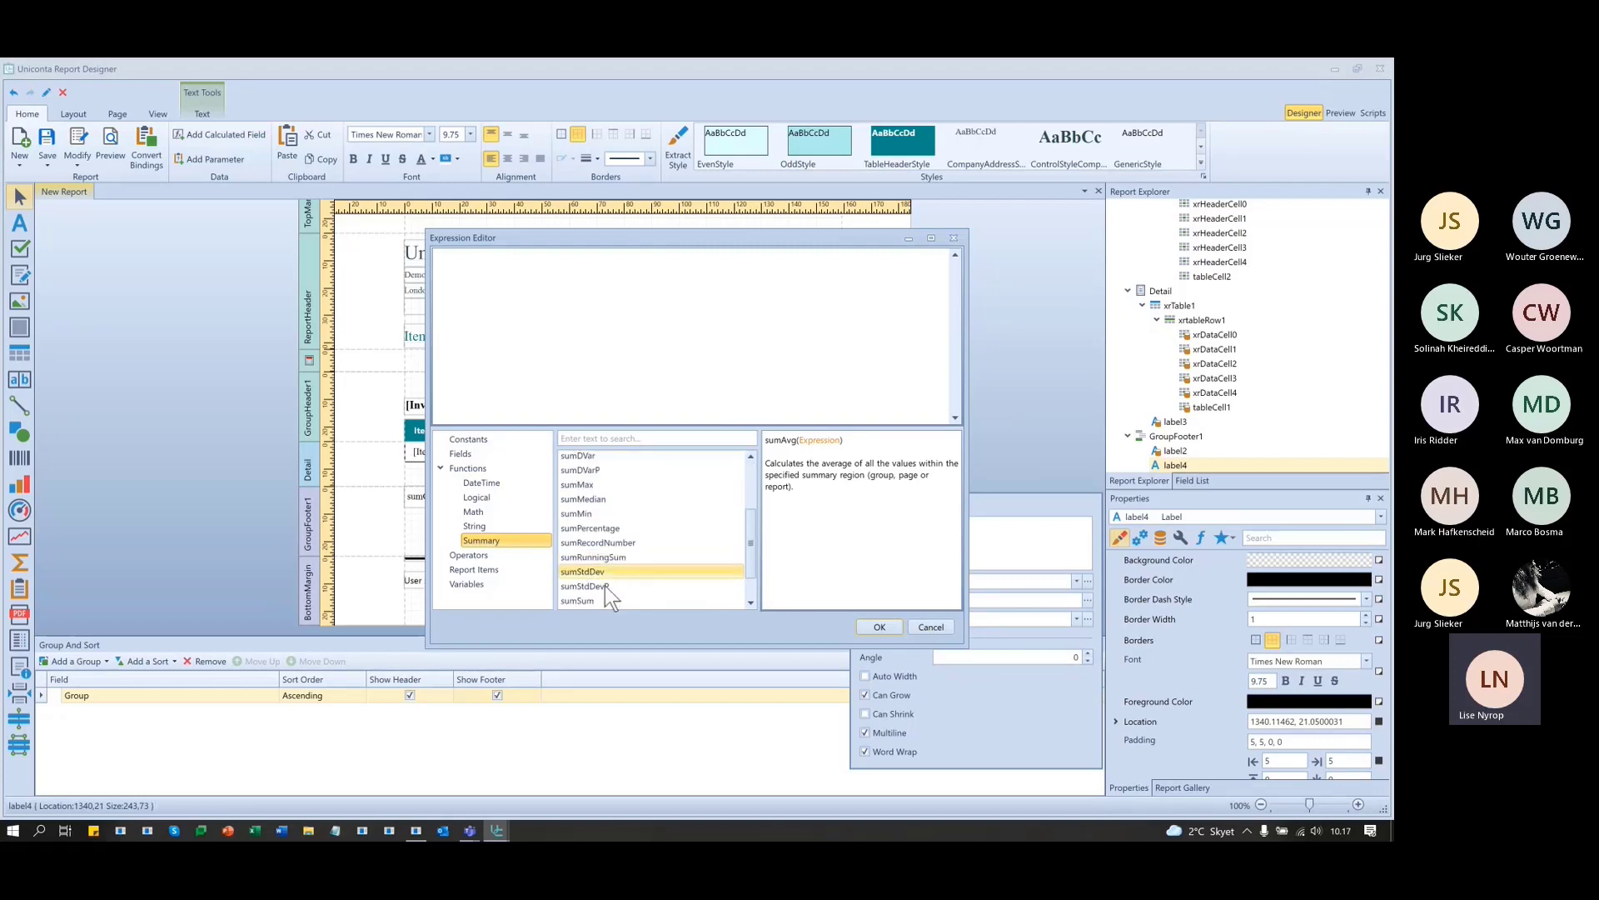
pyautogui.scroll(-1, 608, 570)
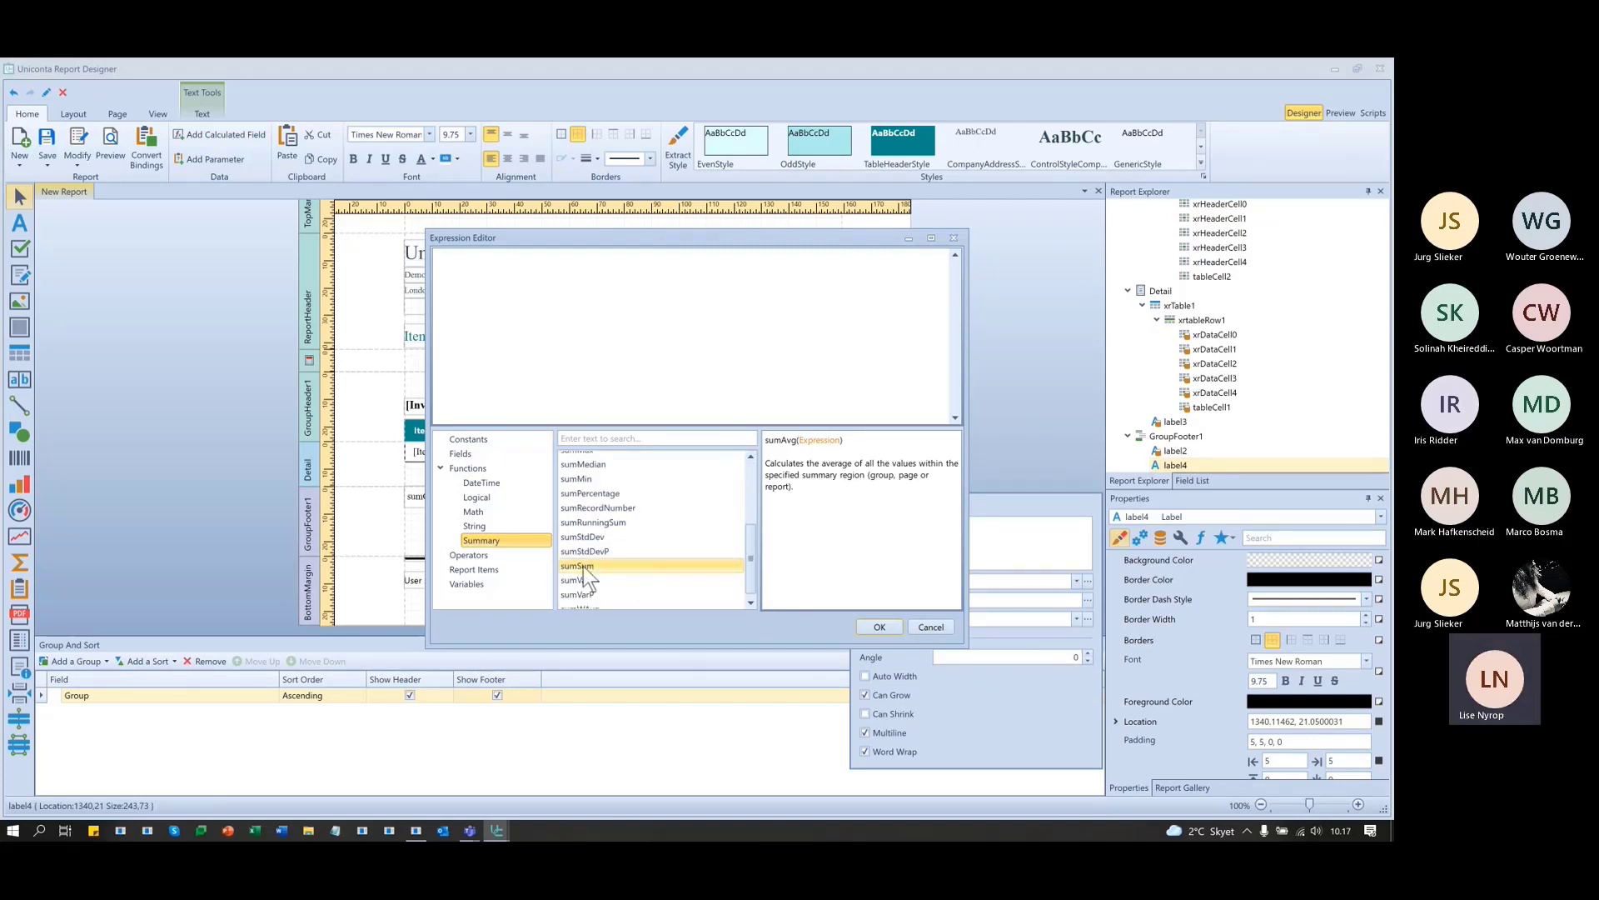
pyautogui.click(624, 567)
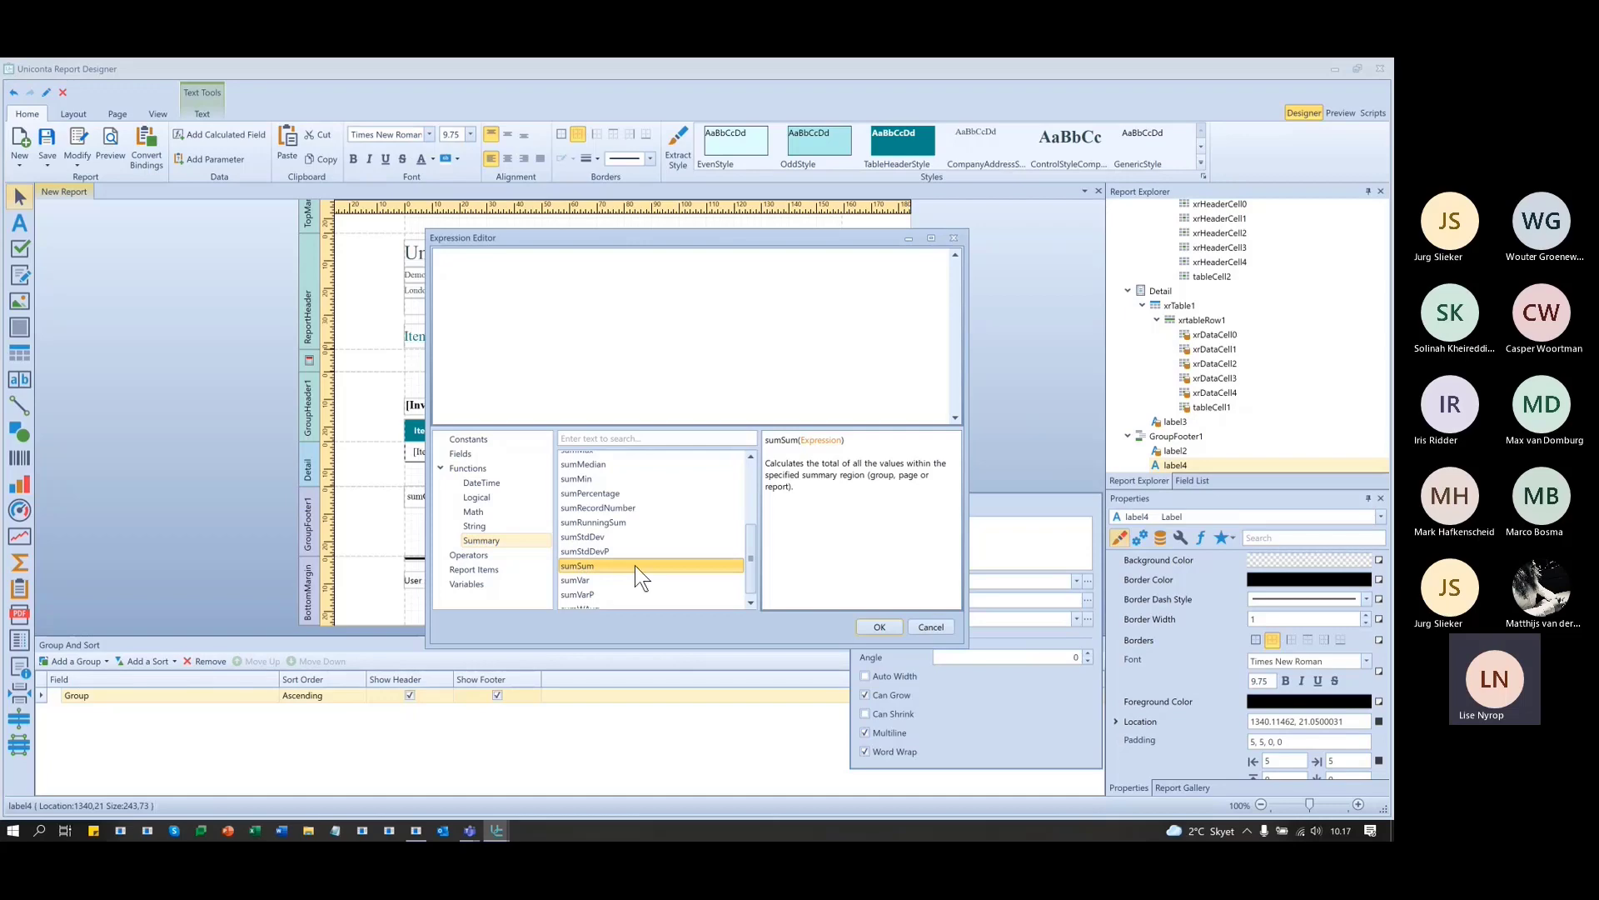
pyautogui.doubleClick(635, 565)
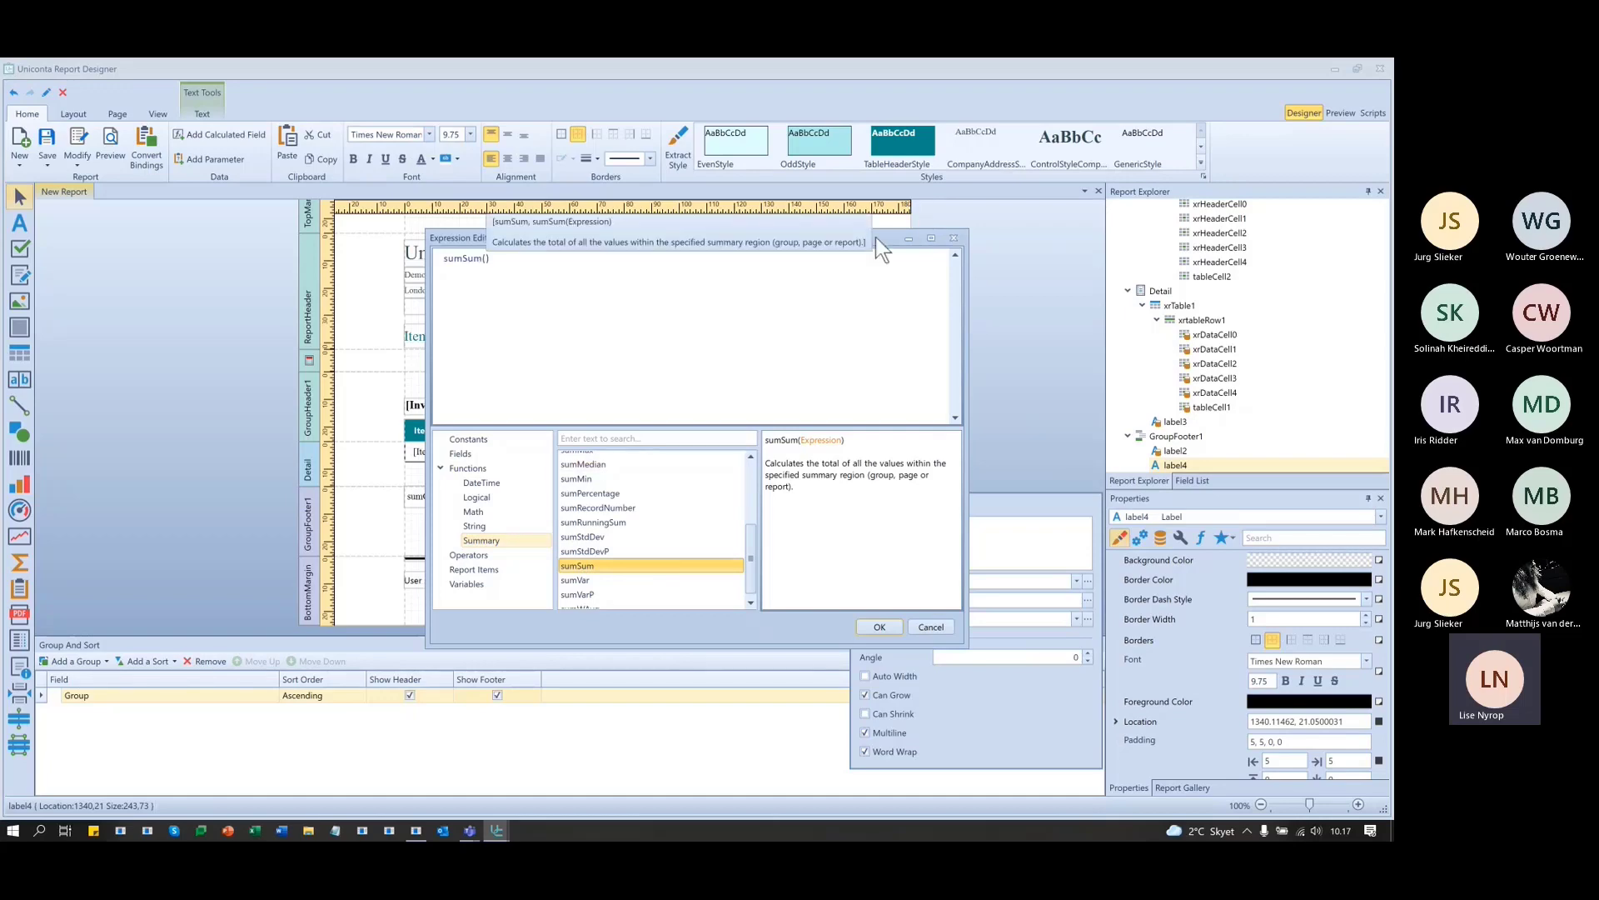
pyautogui.moveTo(882, 237); pyautogui.dragTo(563, 288)
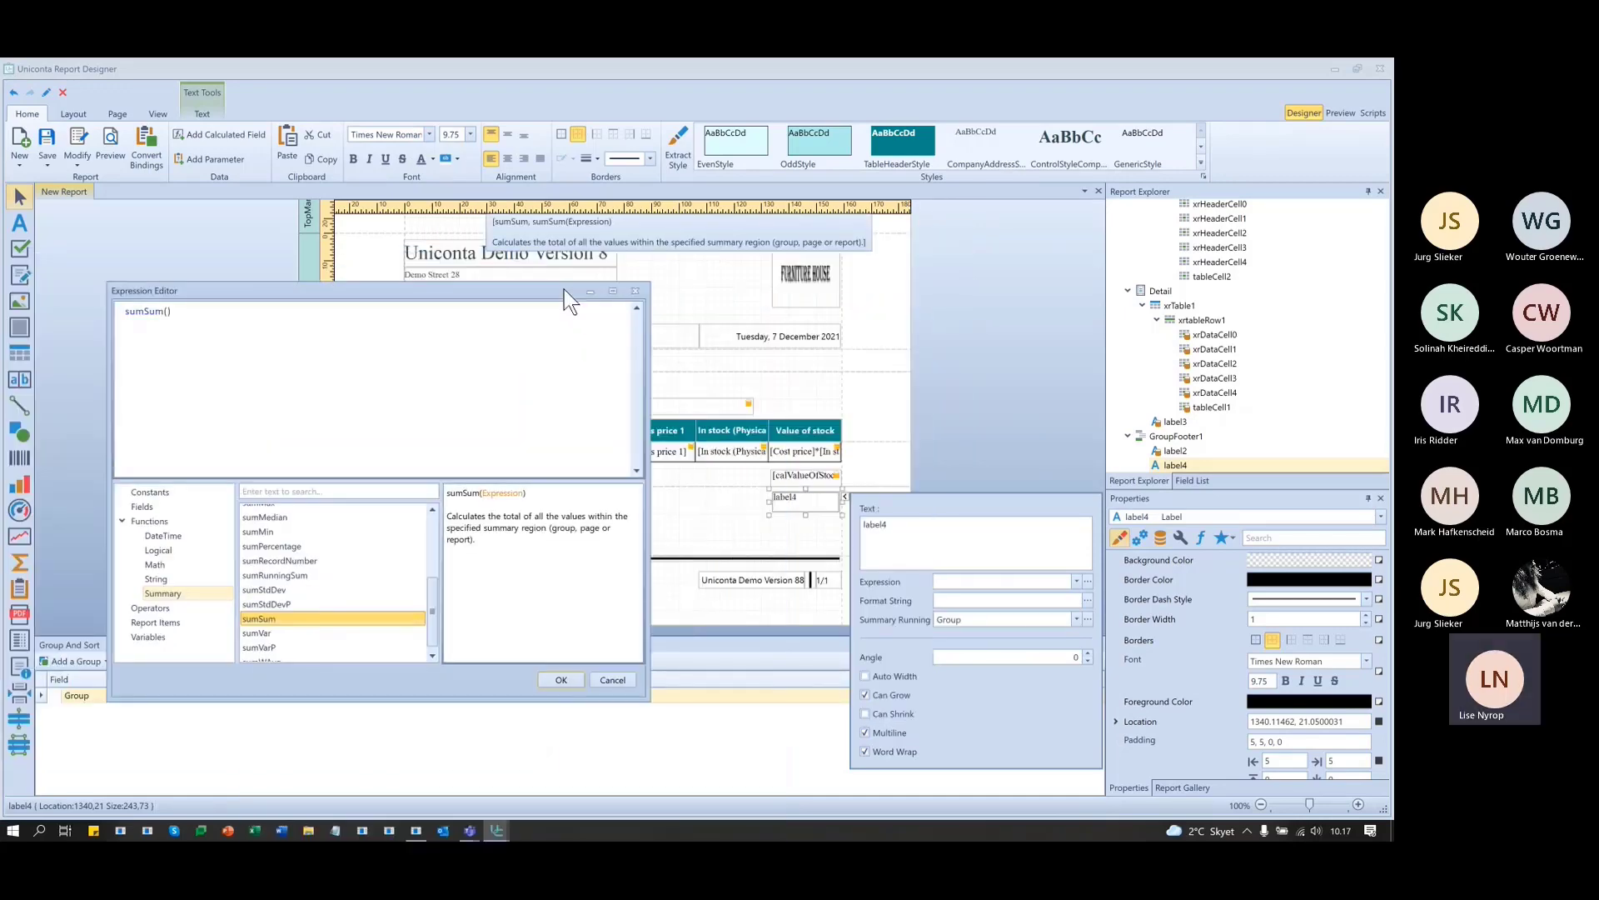
pyautogui.click(170, 314)
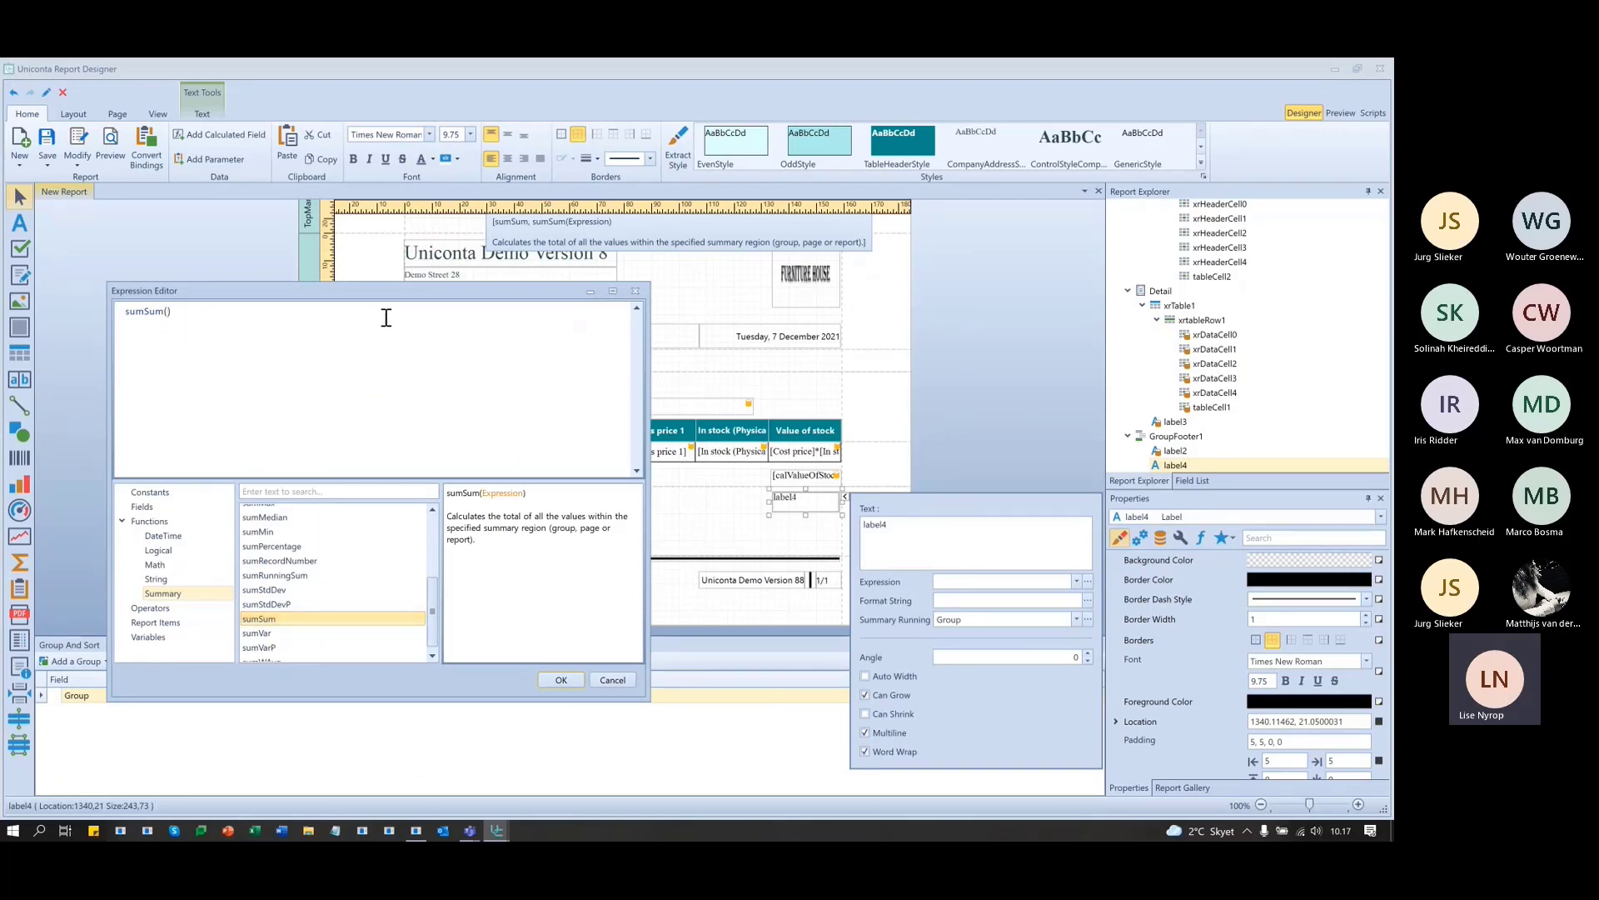
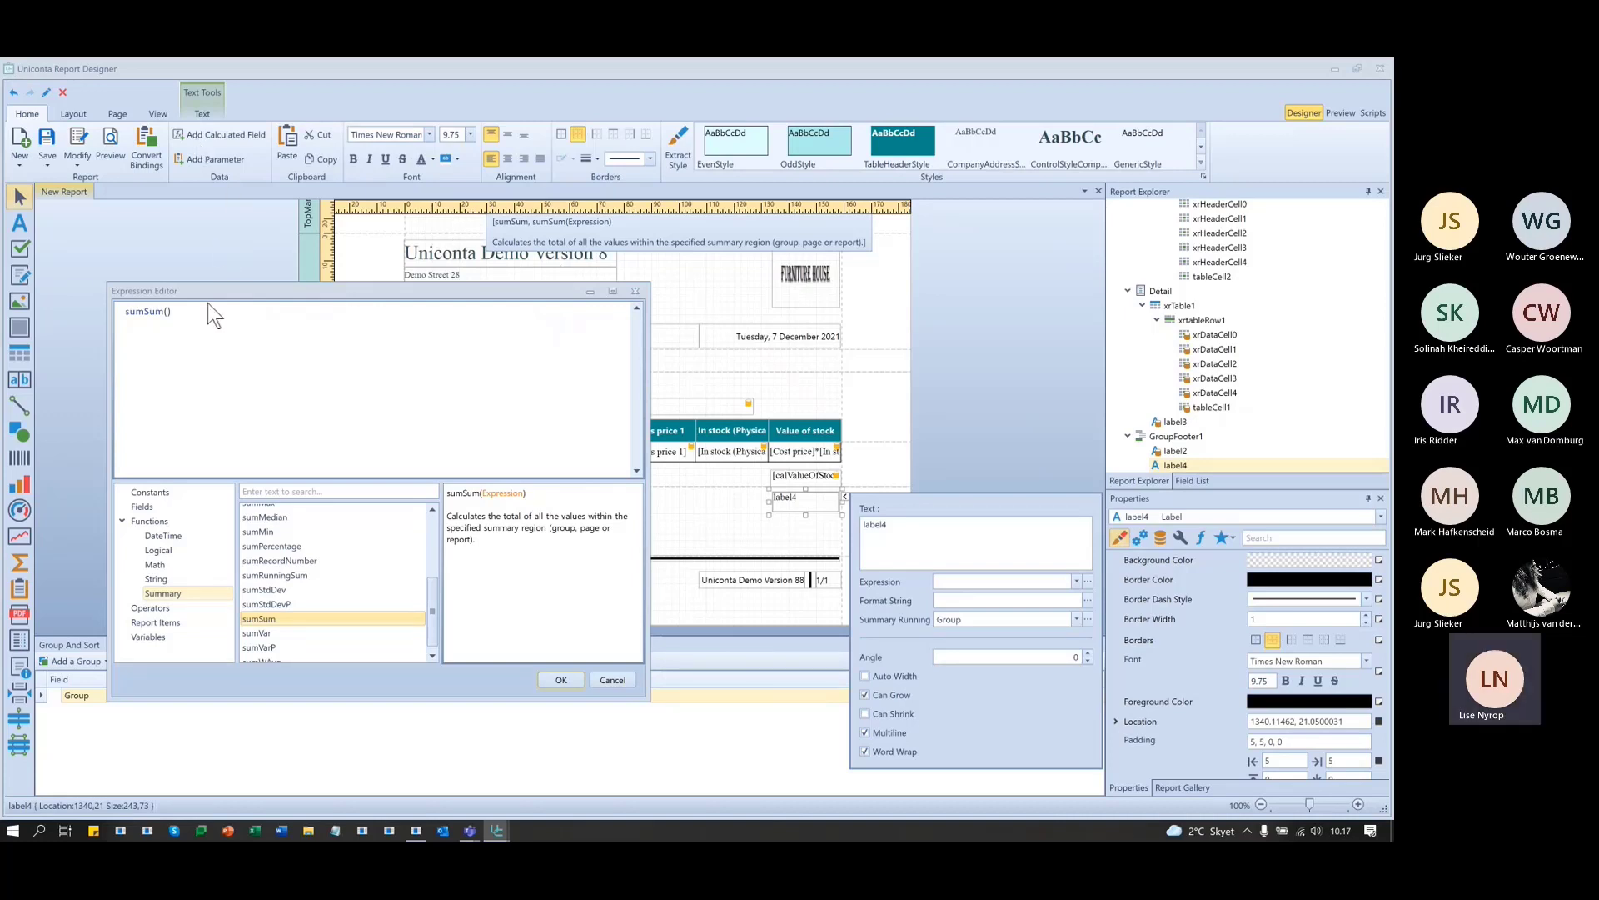
# - Put the calValueOfStock field inside label4's sum function, giving sumSum([calValueOfStock])
pyautogui.click(180, 313)
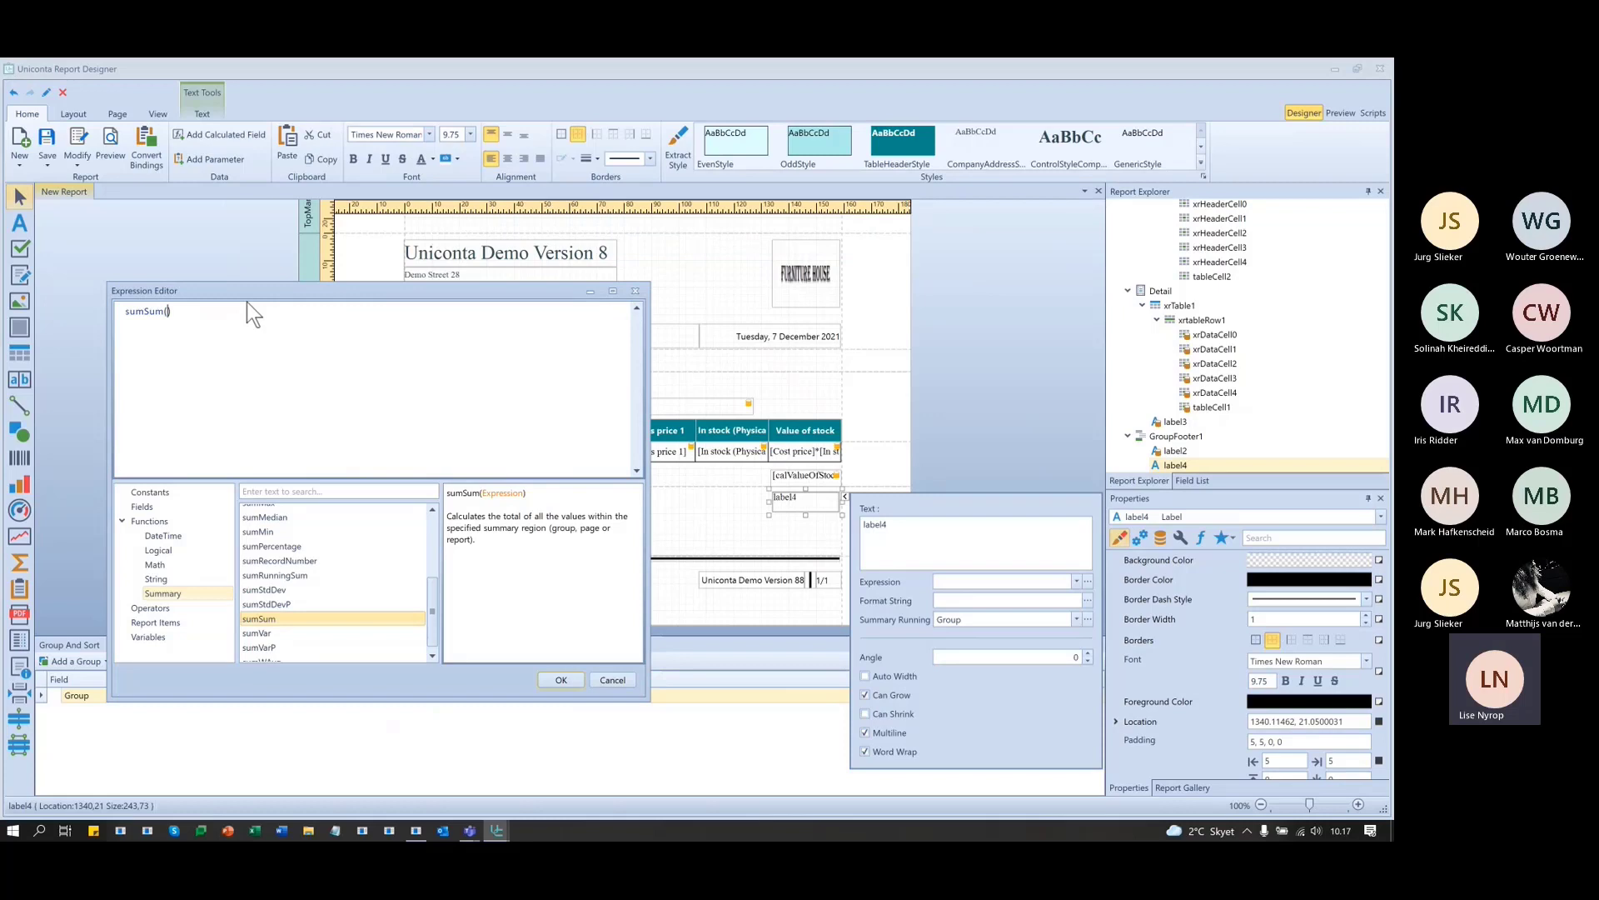
pyautogui.write('cal')
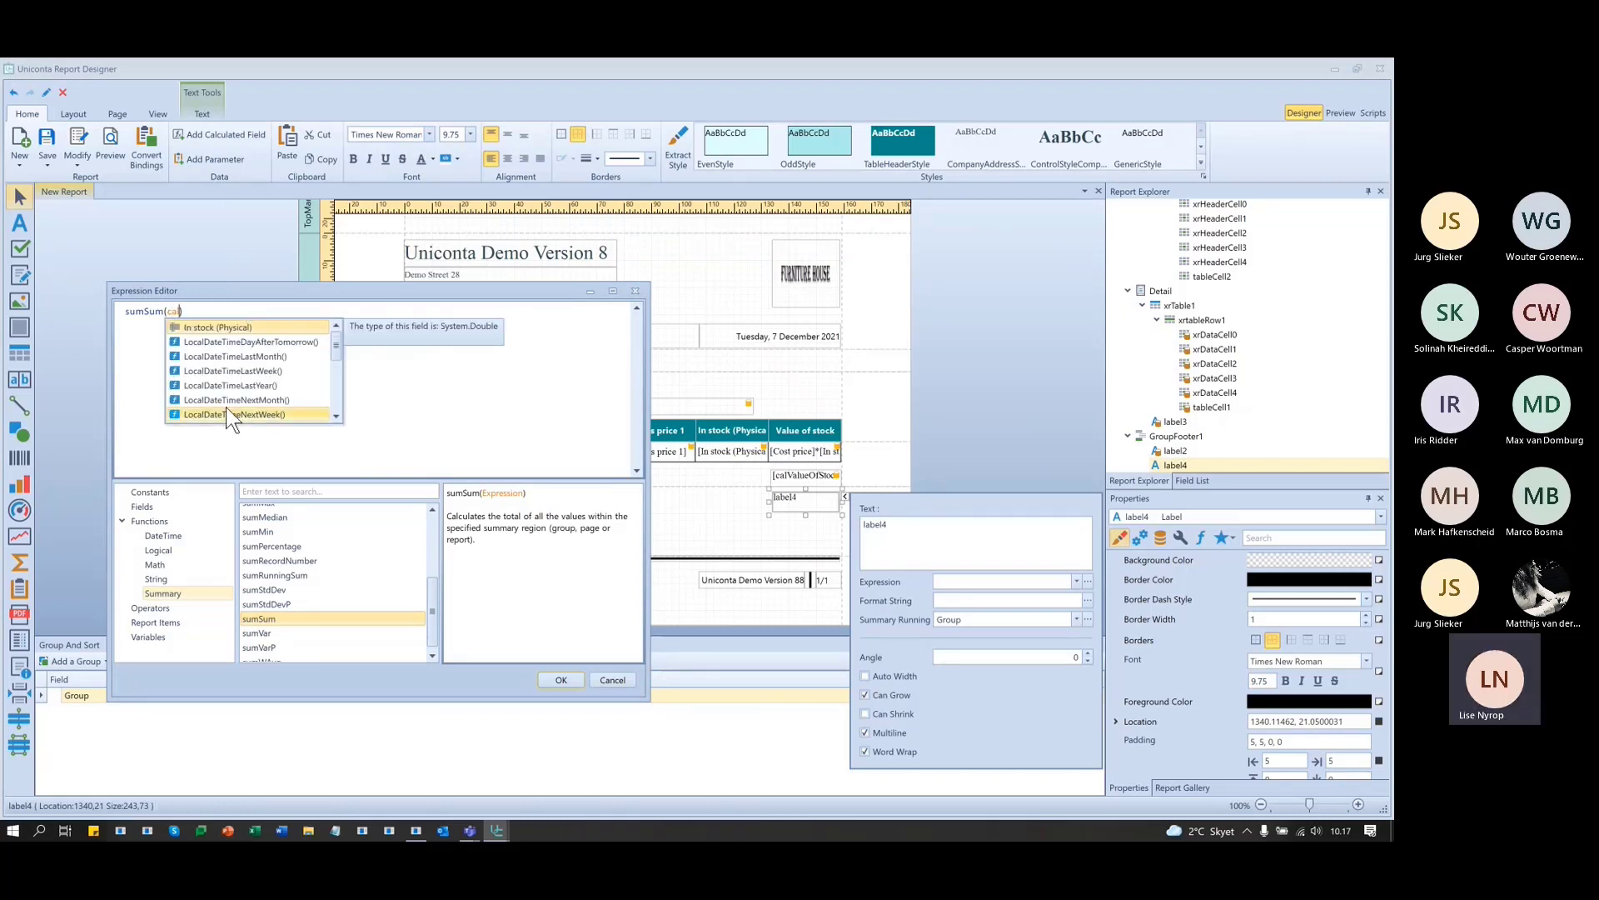
pyautogui.scroll(-3, 227, 406)
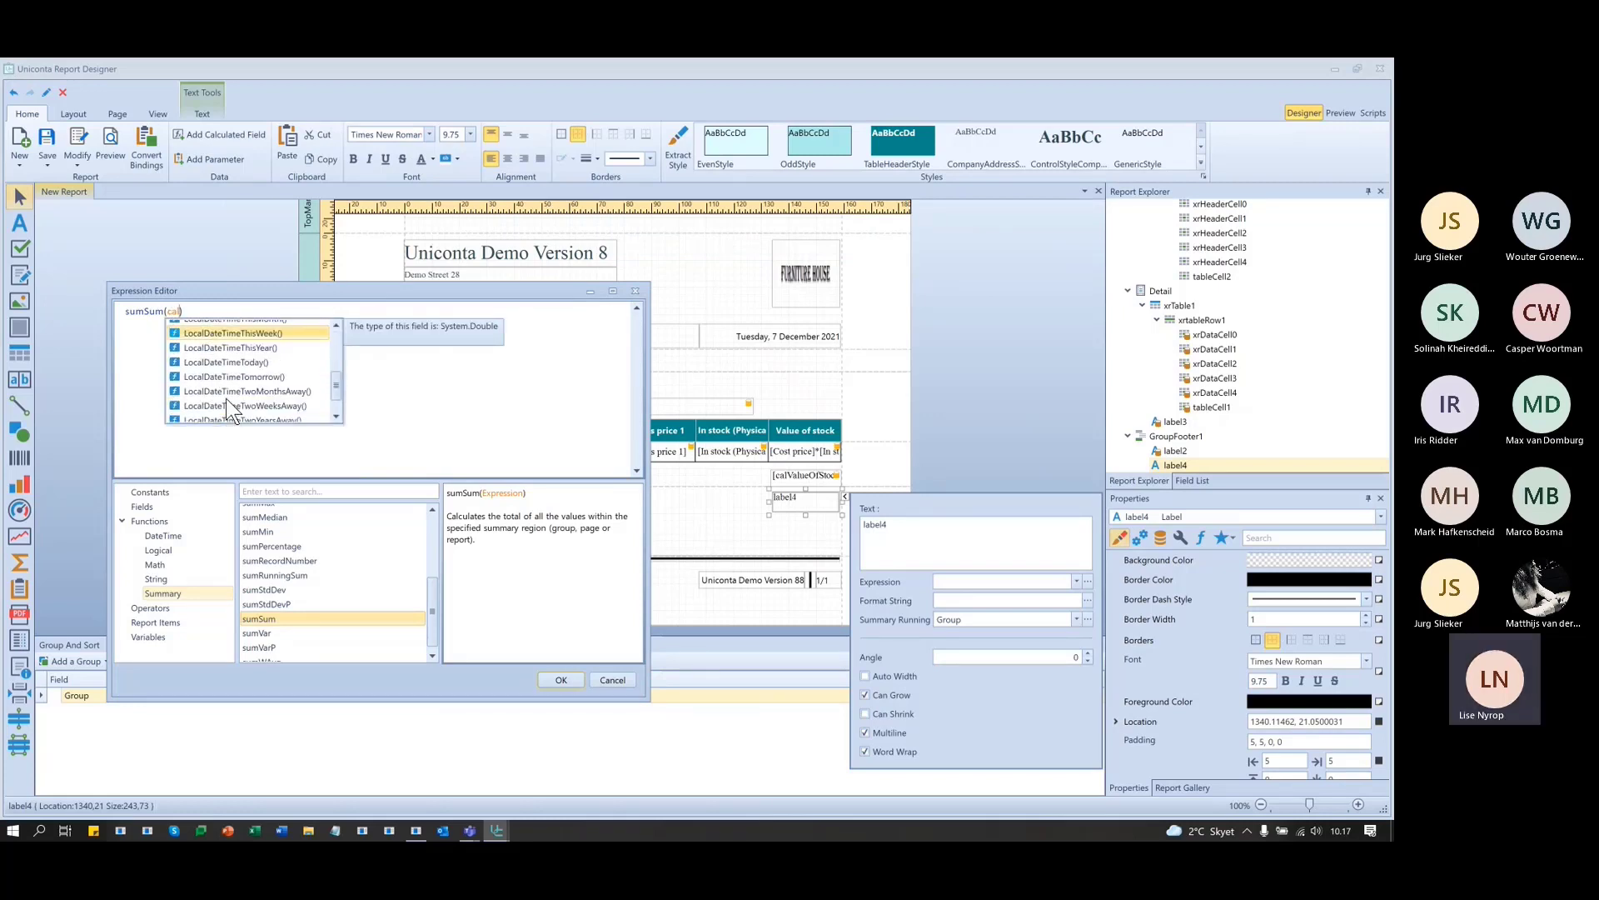
pyautogui.click(193, 311)
pyautogui.press('BackSpace')
pyautogui.press('BackSpace')
pyautogui.press('BackSpace')
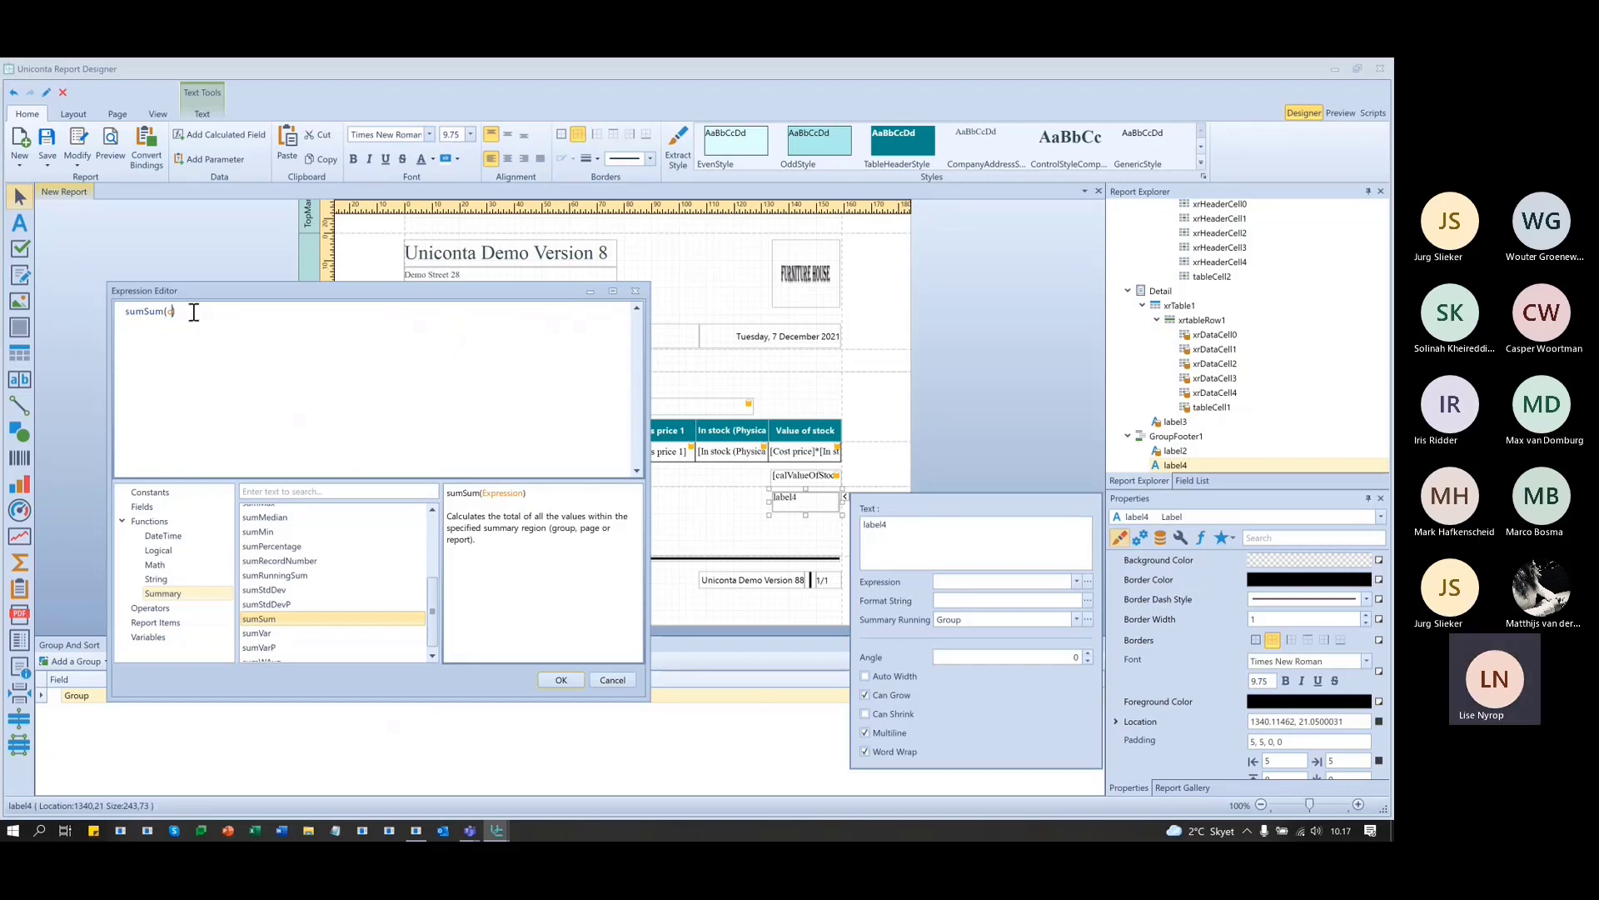
pyautogui.click(153, 510)
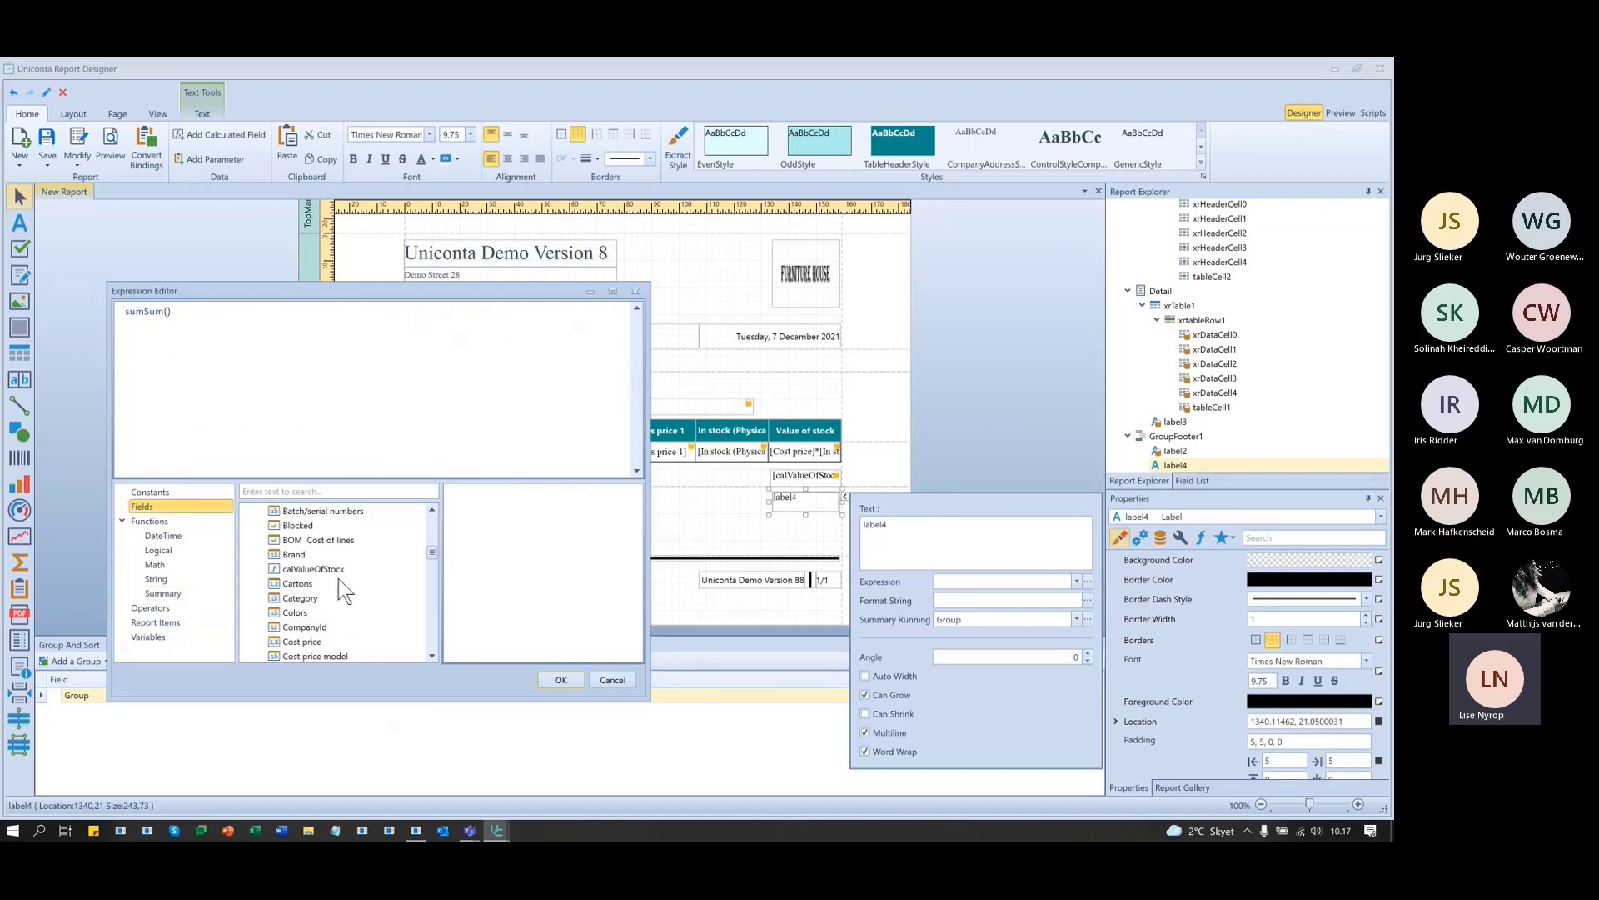
pyautogui.doubleClick(336, 568)
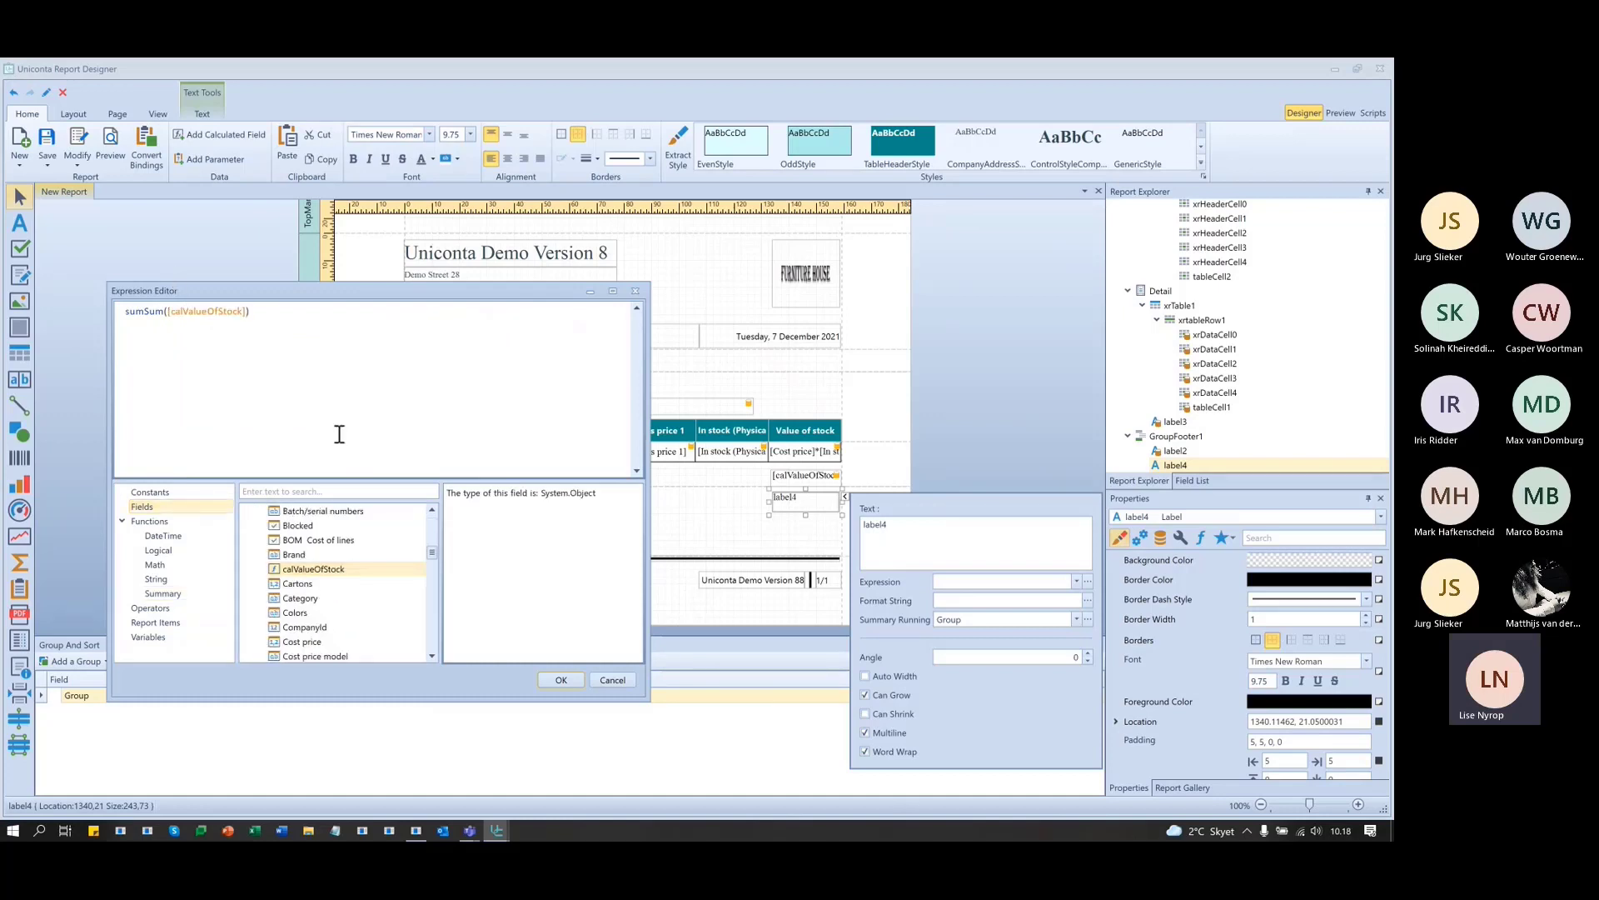
pyautogui.click(563, 677)
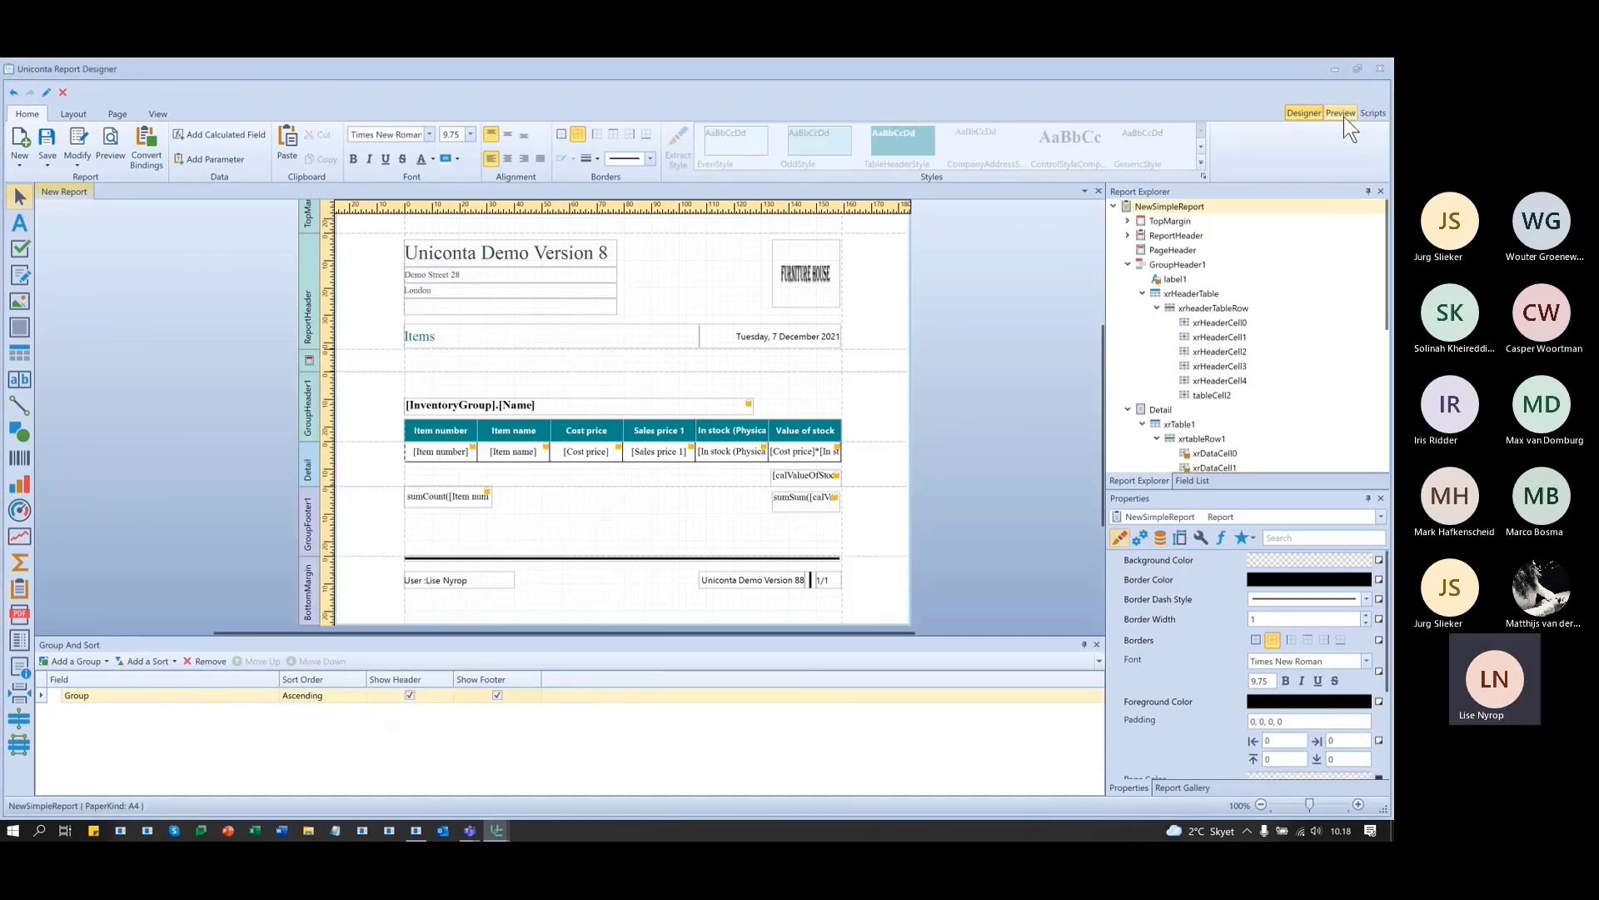
pyautogui.click(1342, 114)
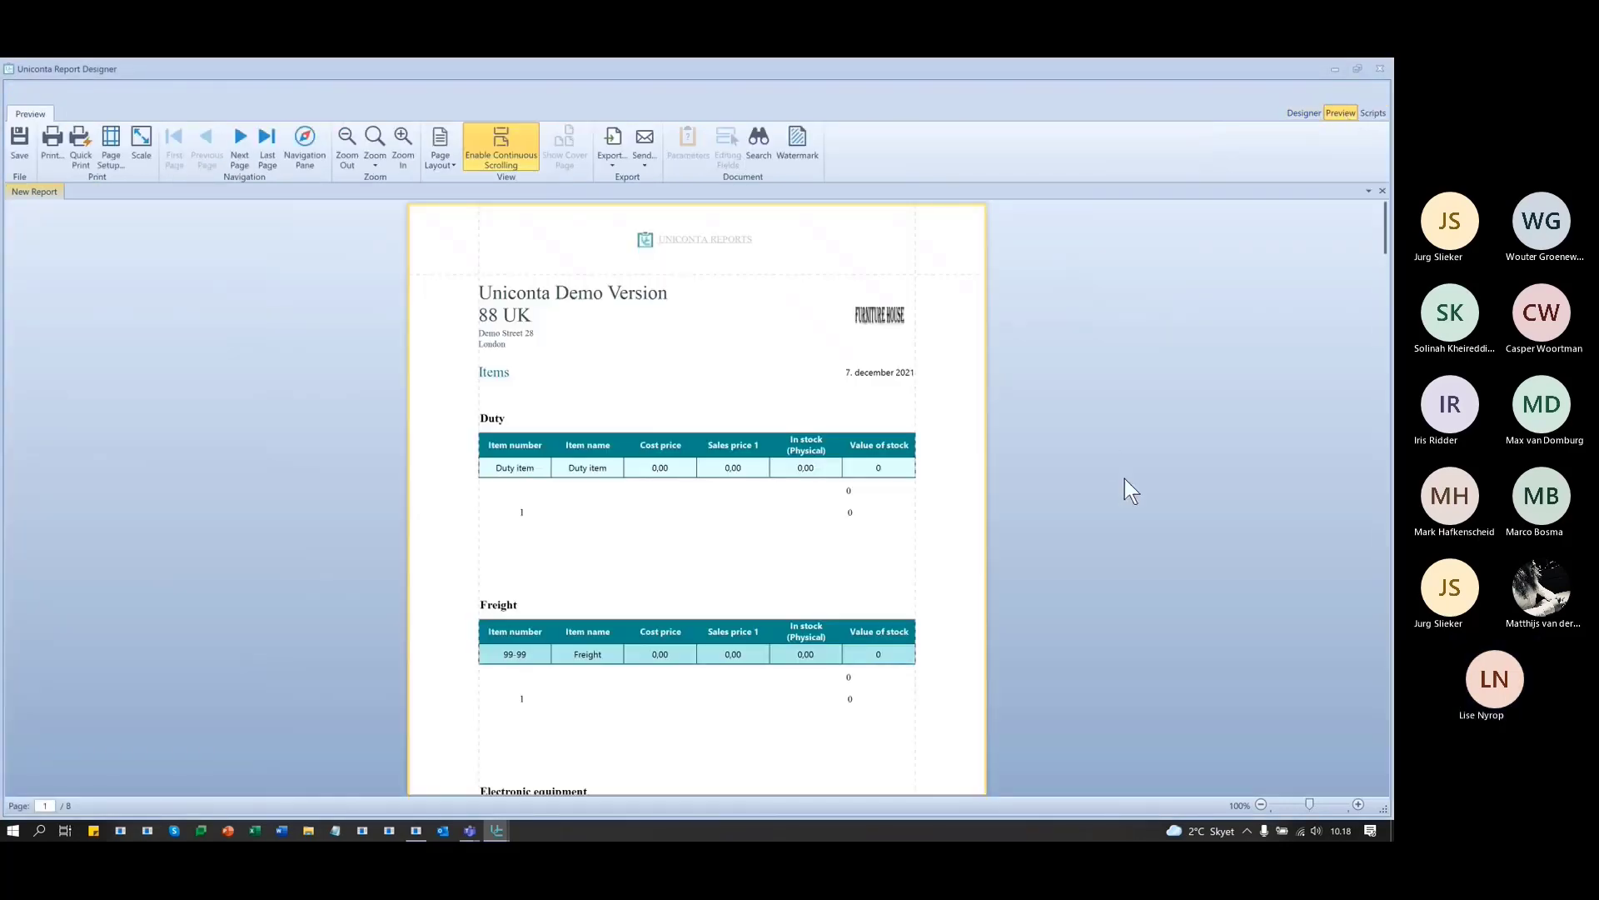
pyautogui.scroll(-5, 1125, 478)
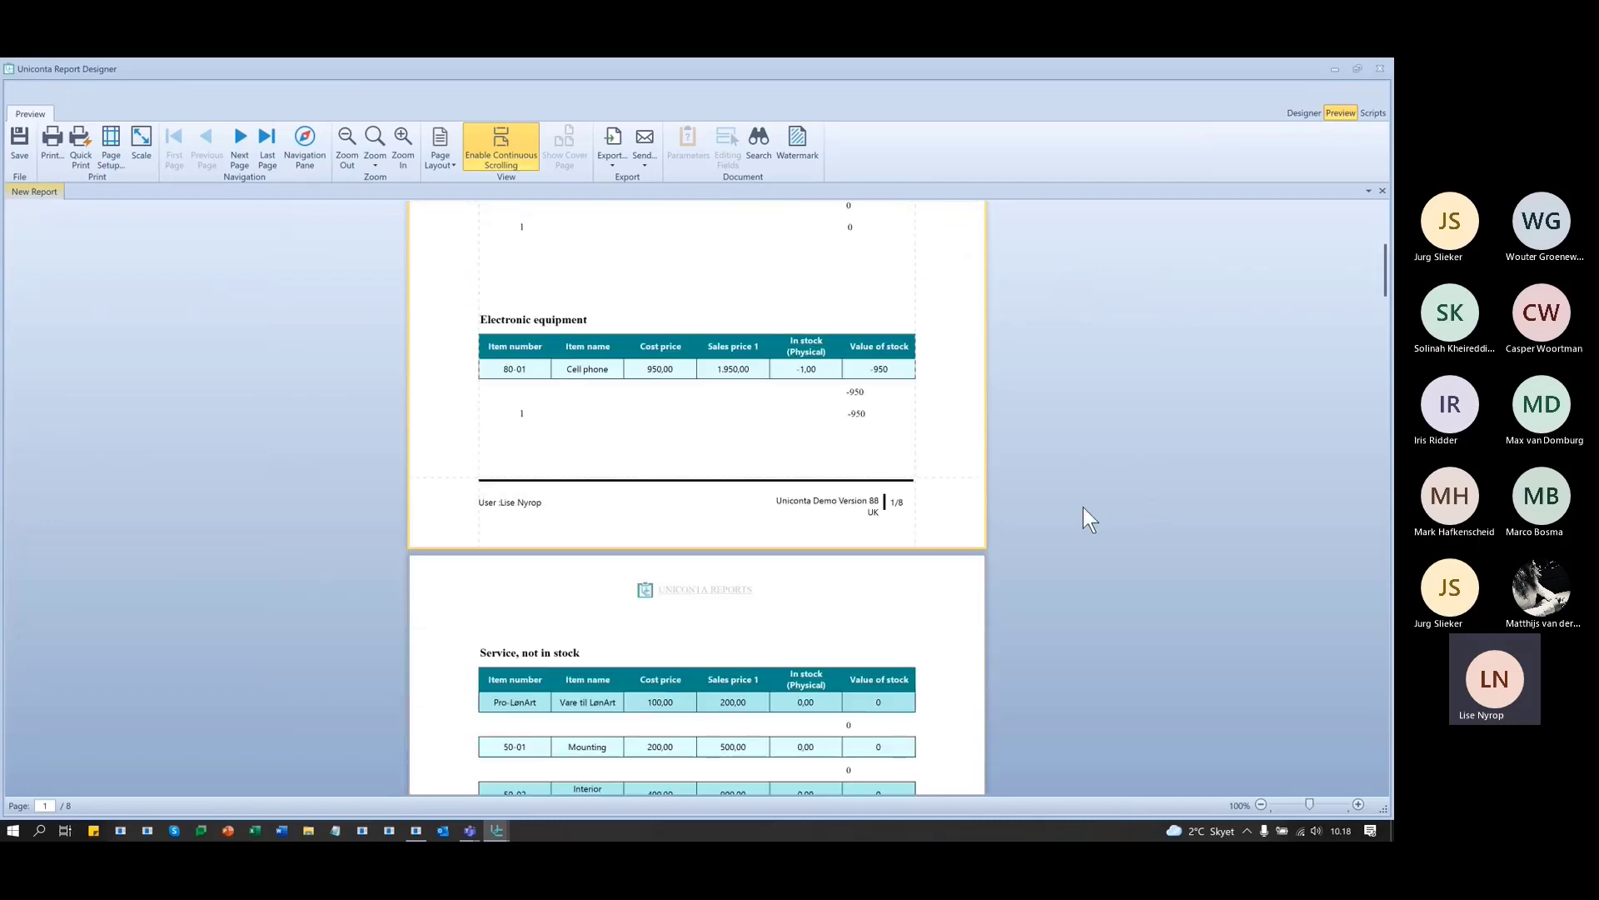
pyautogui.scroll(-4, 1142, 450)
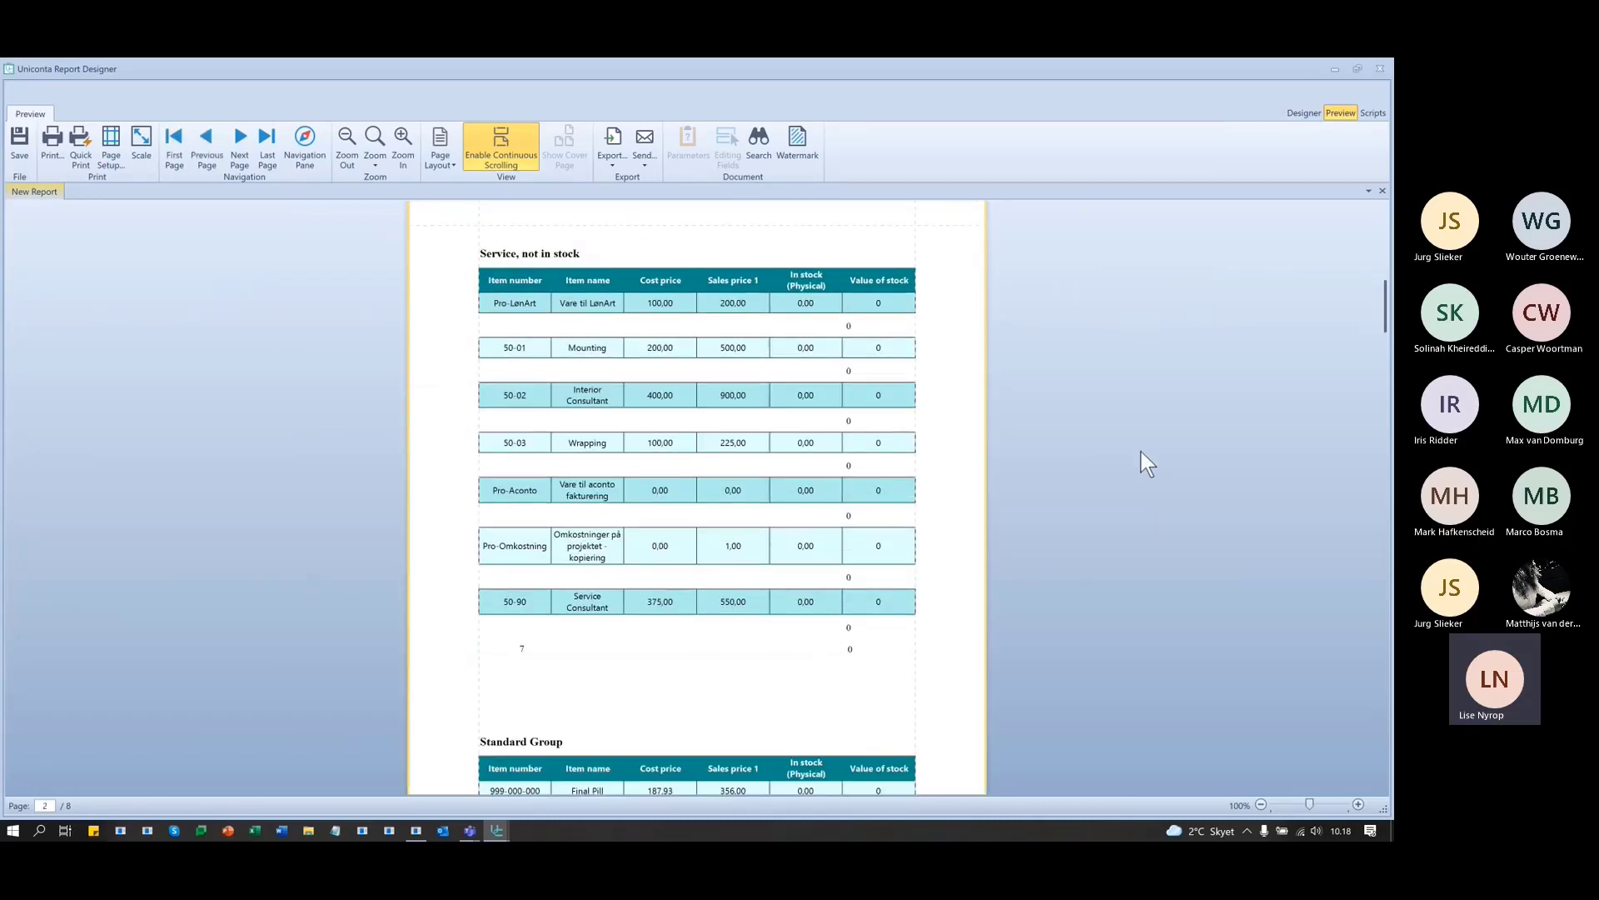
pyautogui.scroll(-4, 1140, 451)
pyautogui.scroll(-3, 1137, 453)
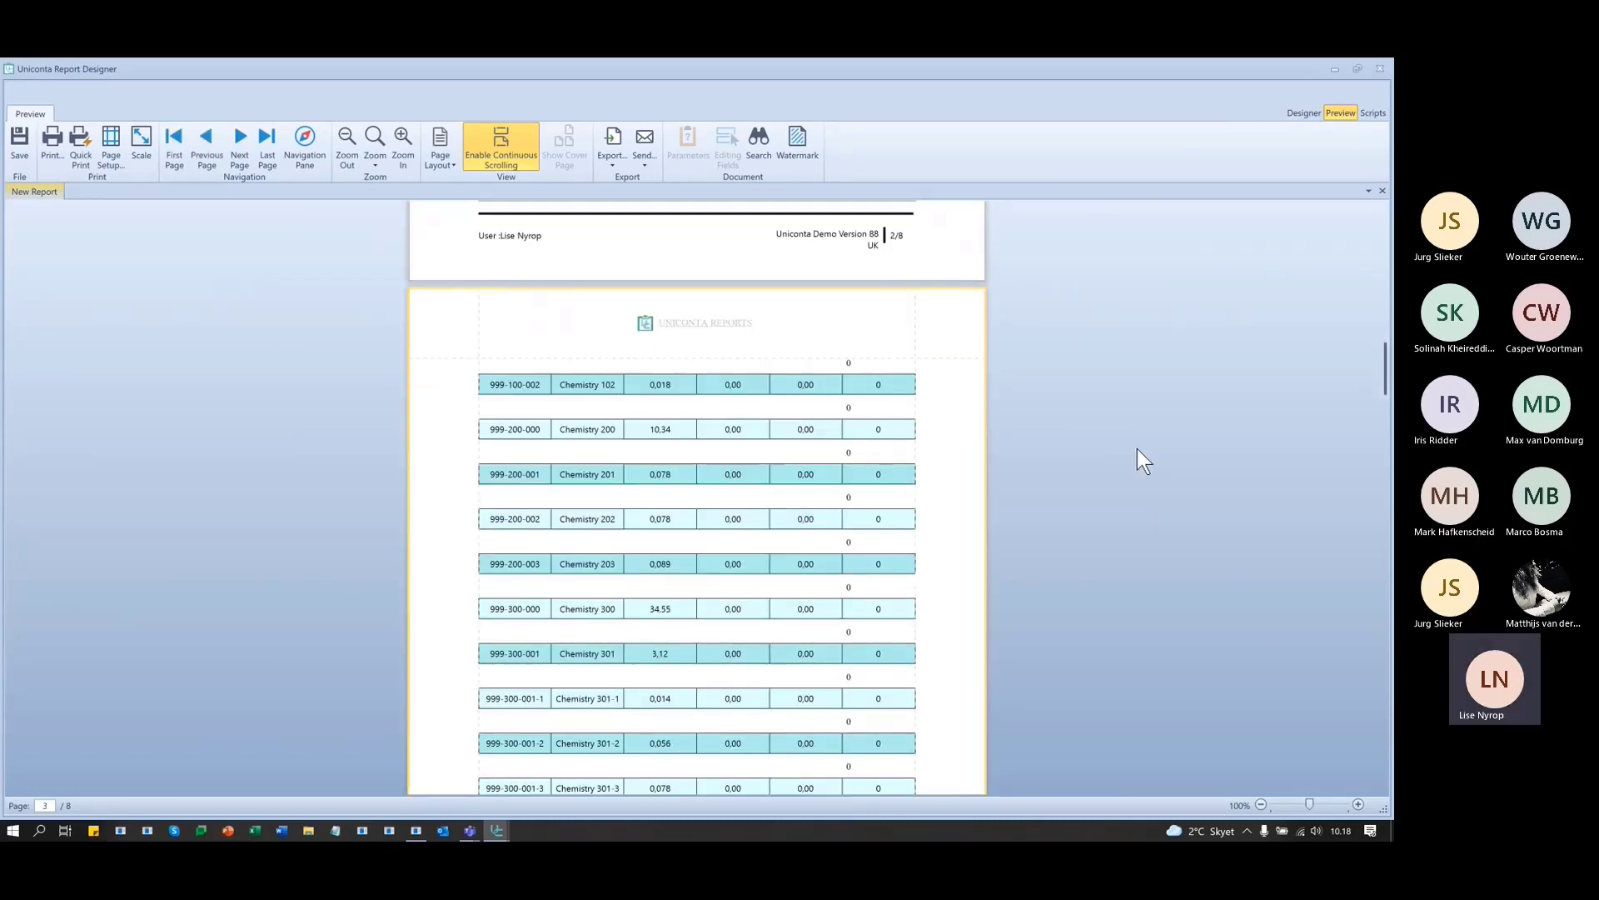
pyautogui.scroll(-9, 1137, 448)
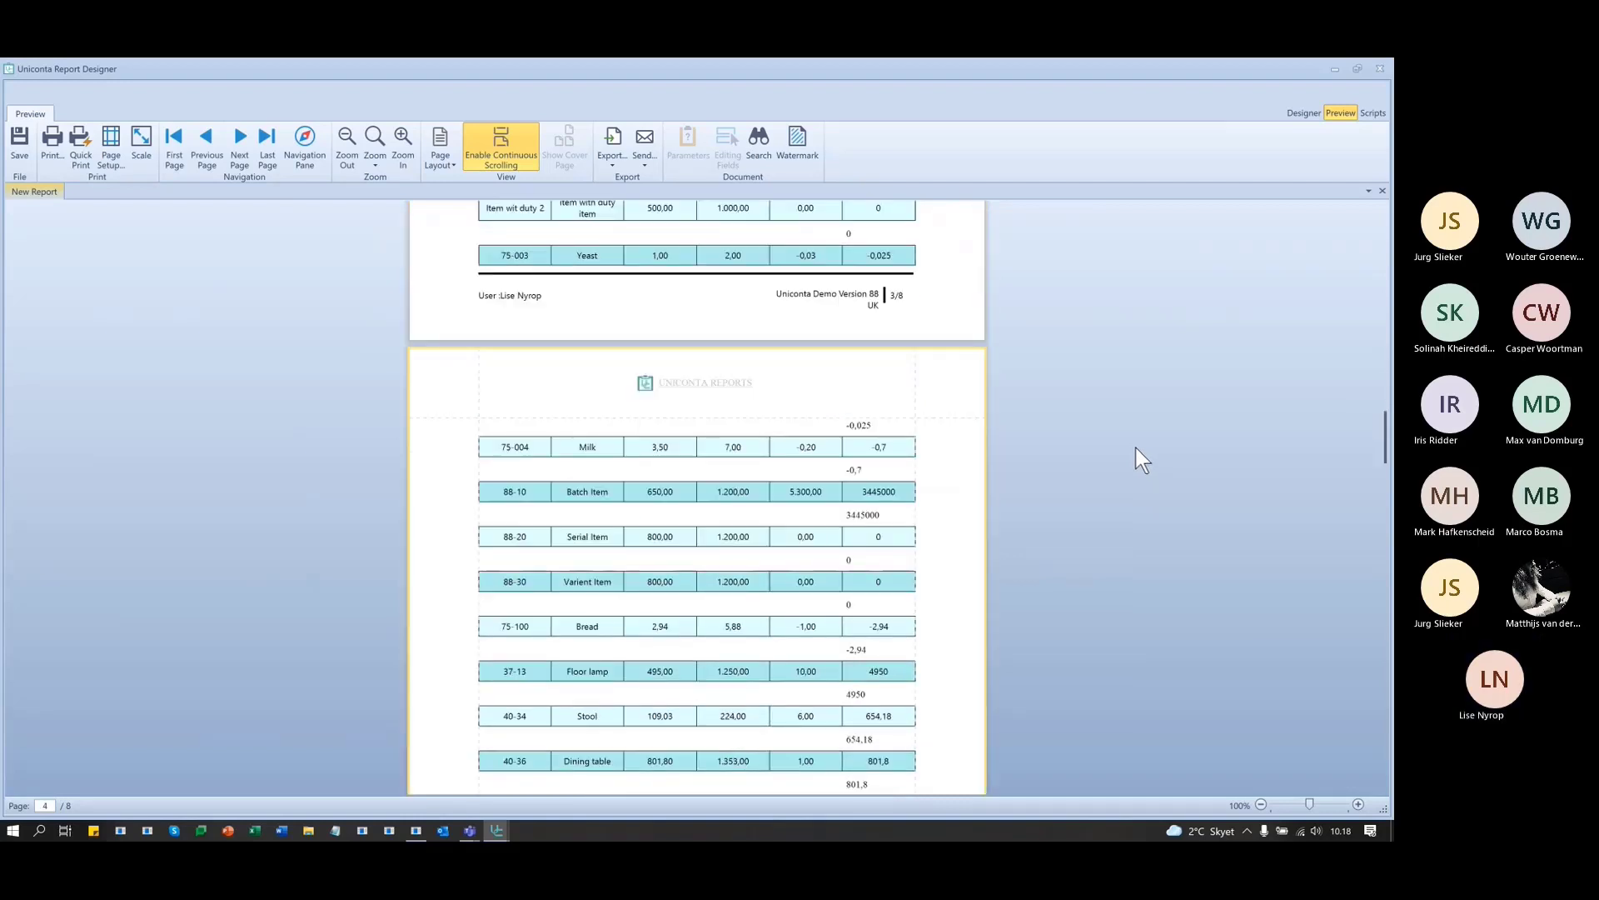
pyautogui.scroll(-2, 917, 528)
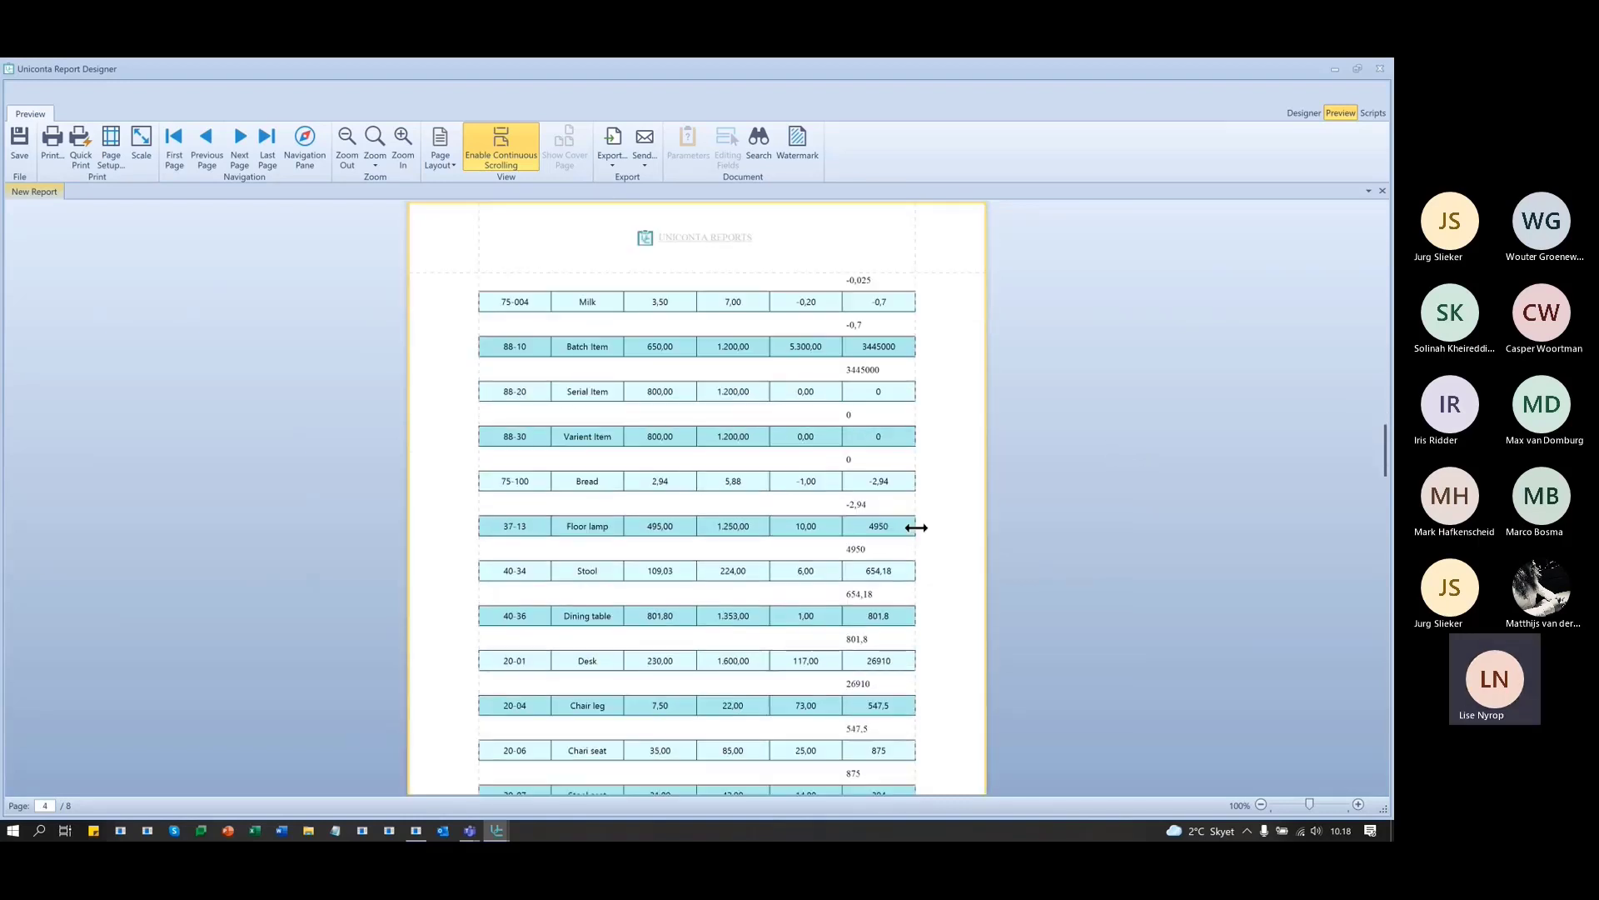
pyautogui.scroll(-5, 962, 632)
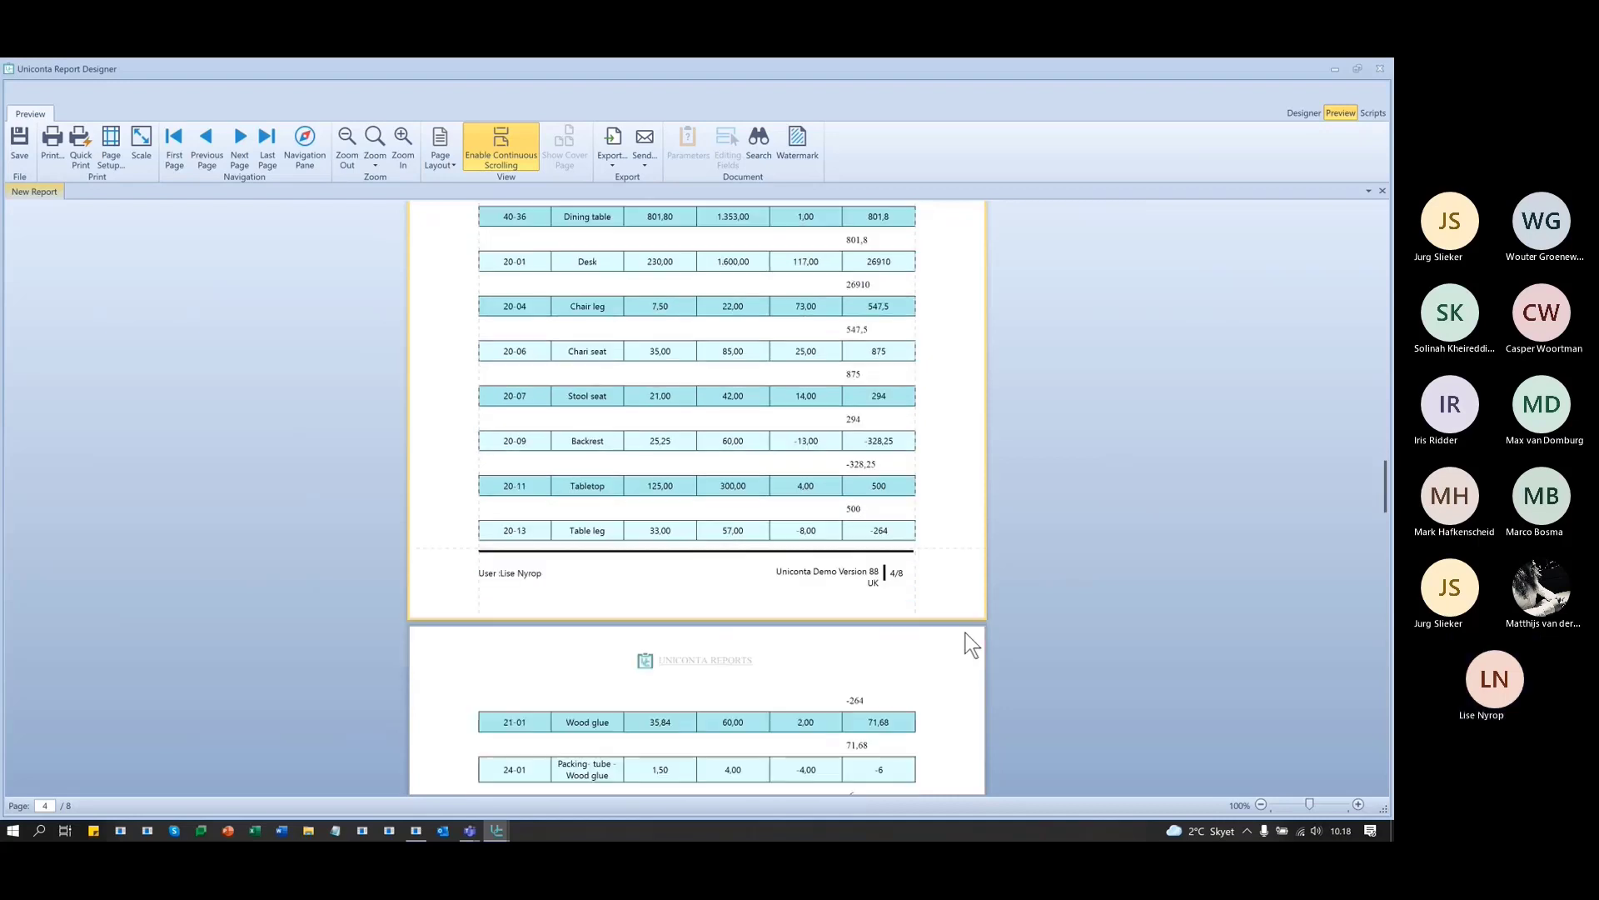
pyautogui.scroll(-7, 966, 632)
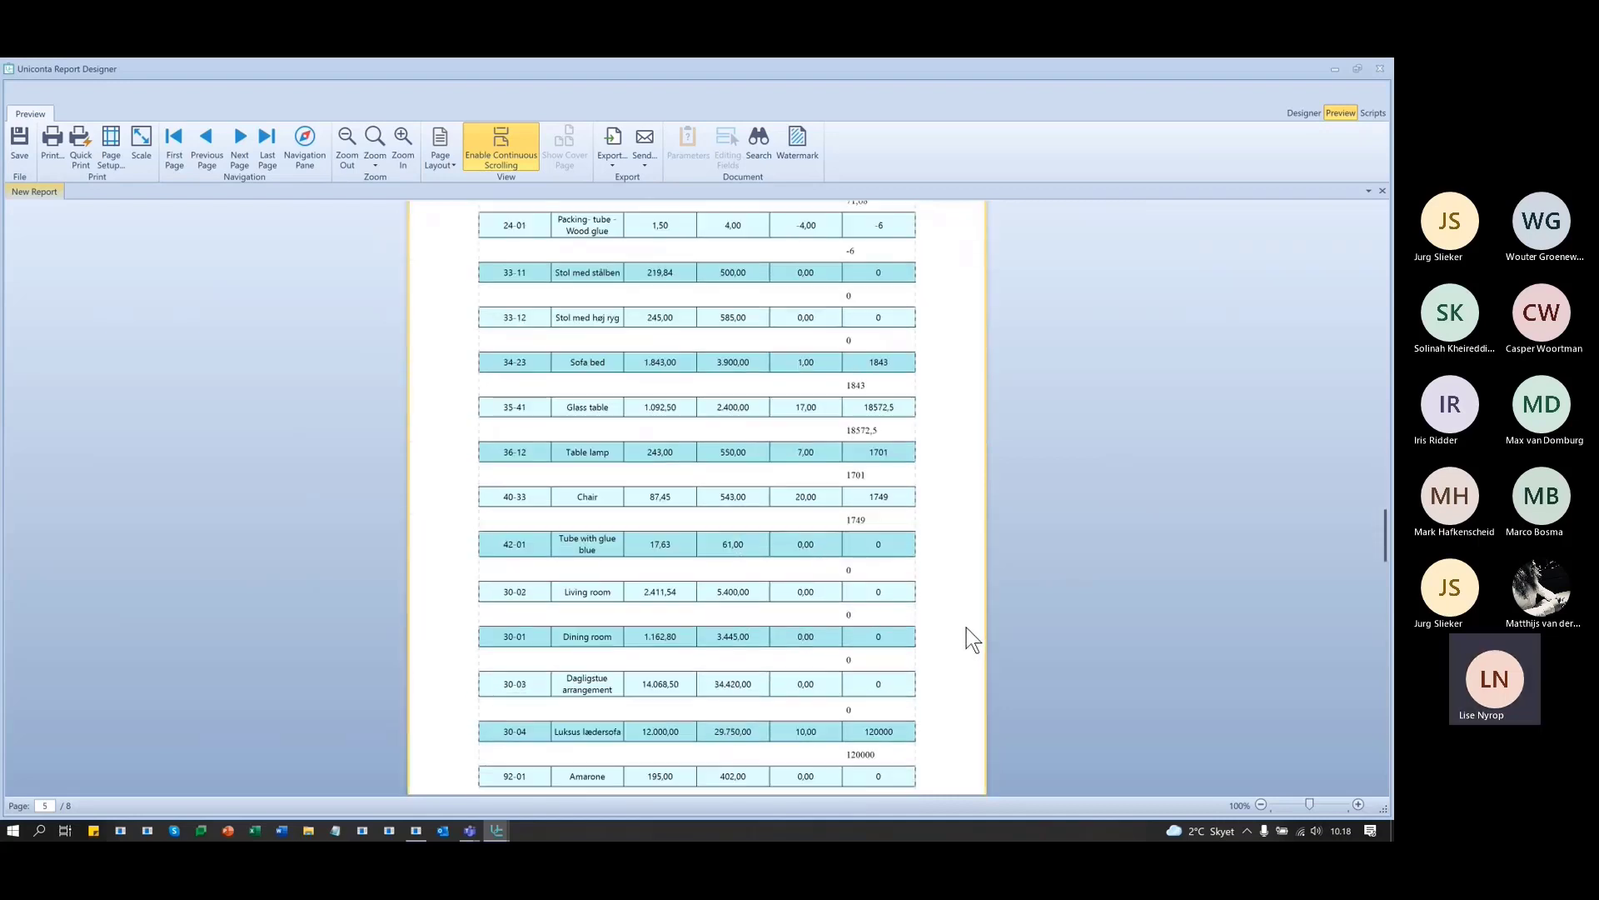
pyautogui.scroll(-7, 966, 628)
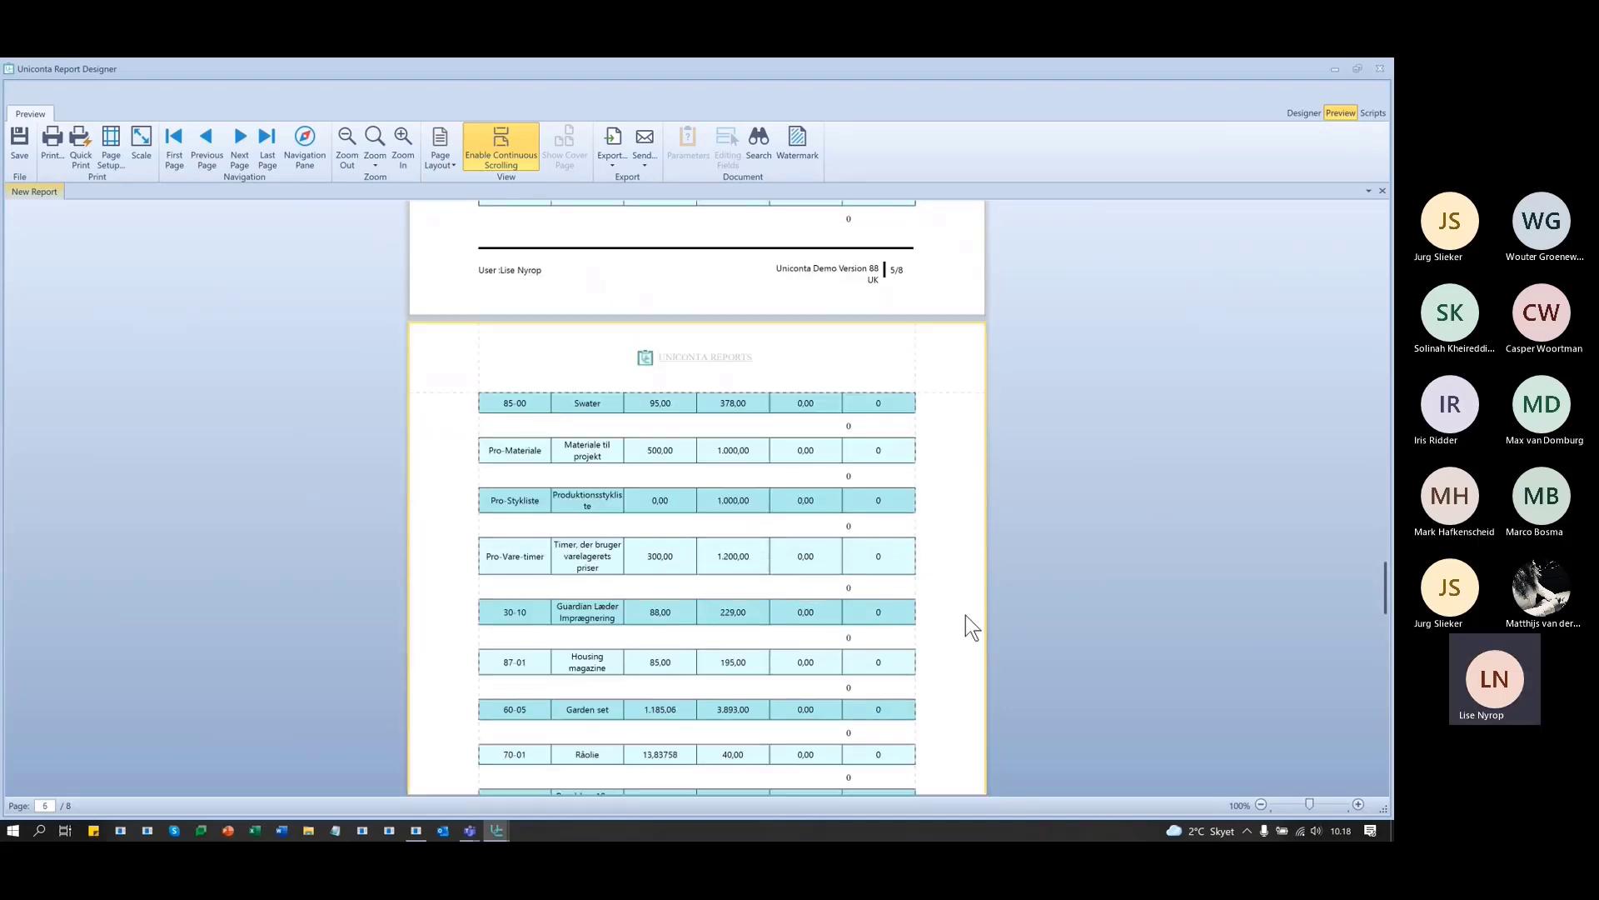
pyautogui.scroll(-8, 966, 617)
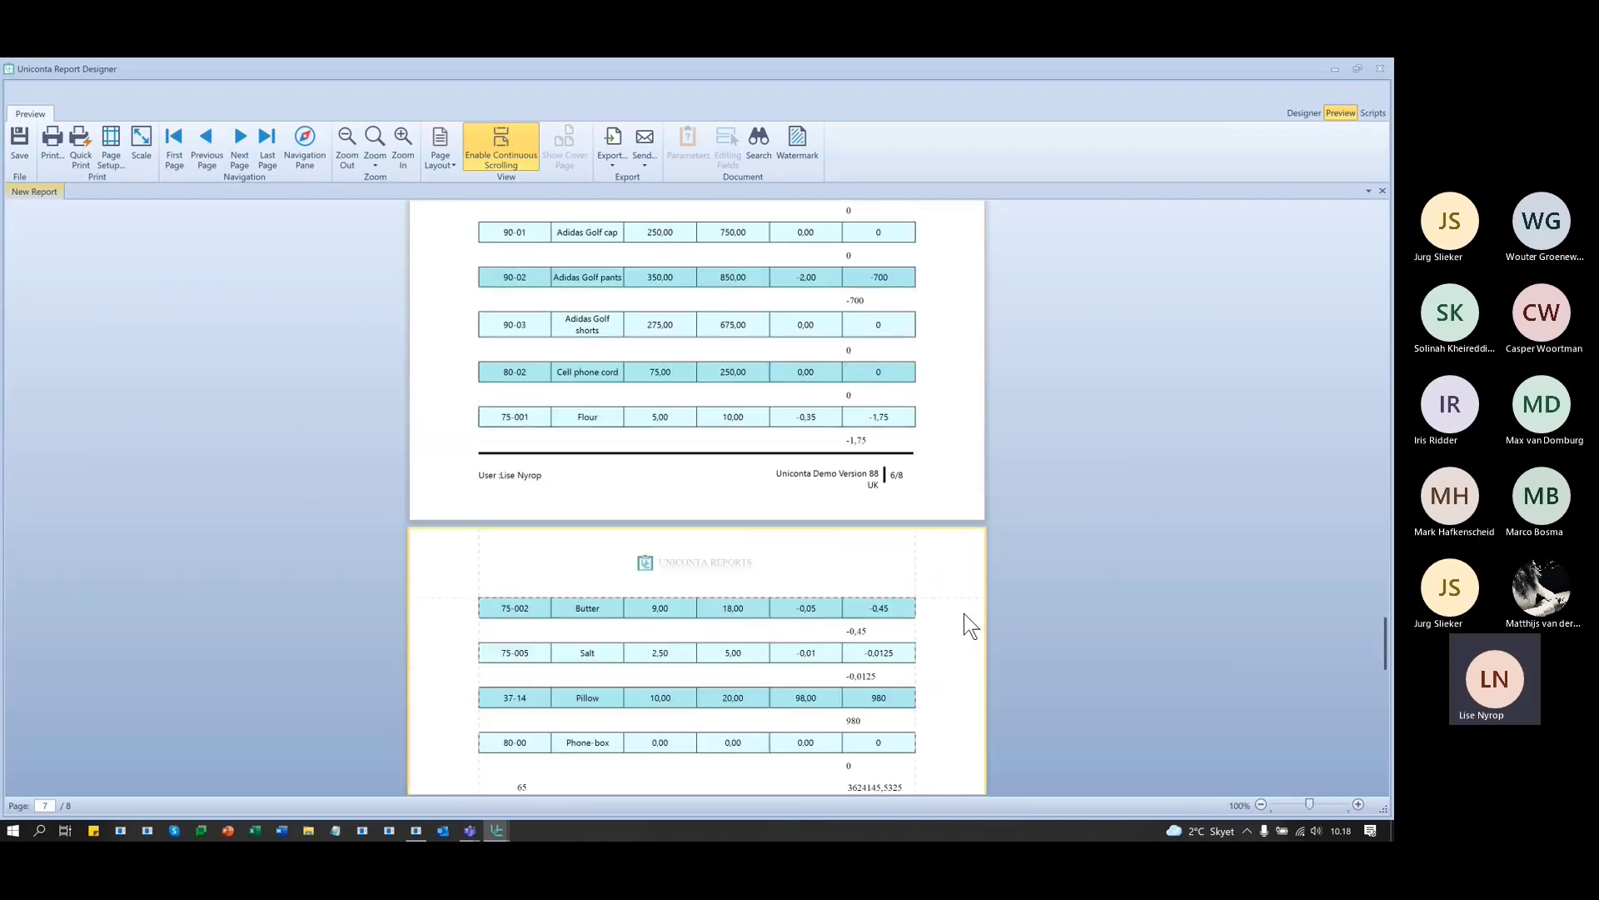
pyautogui.scroll(-1, 963, 613)
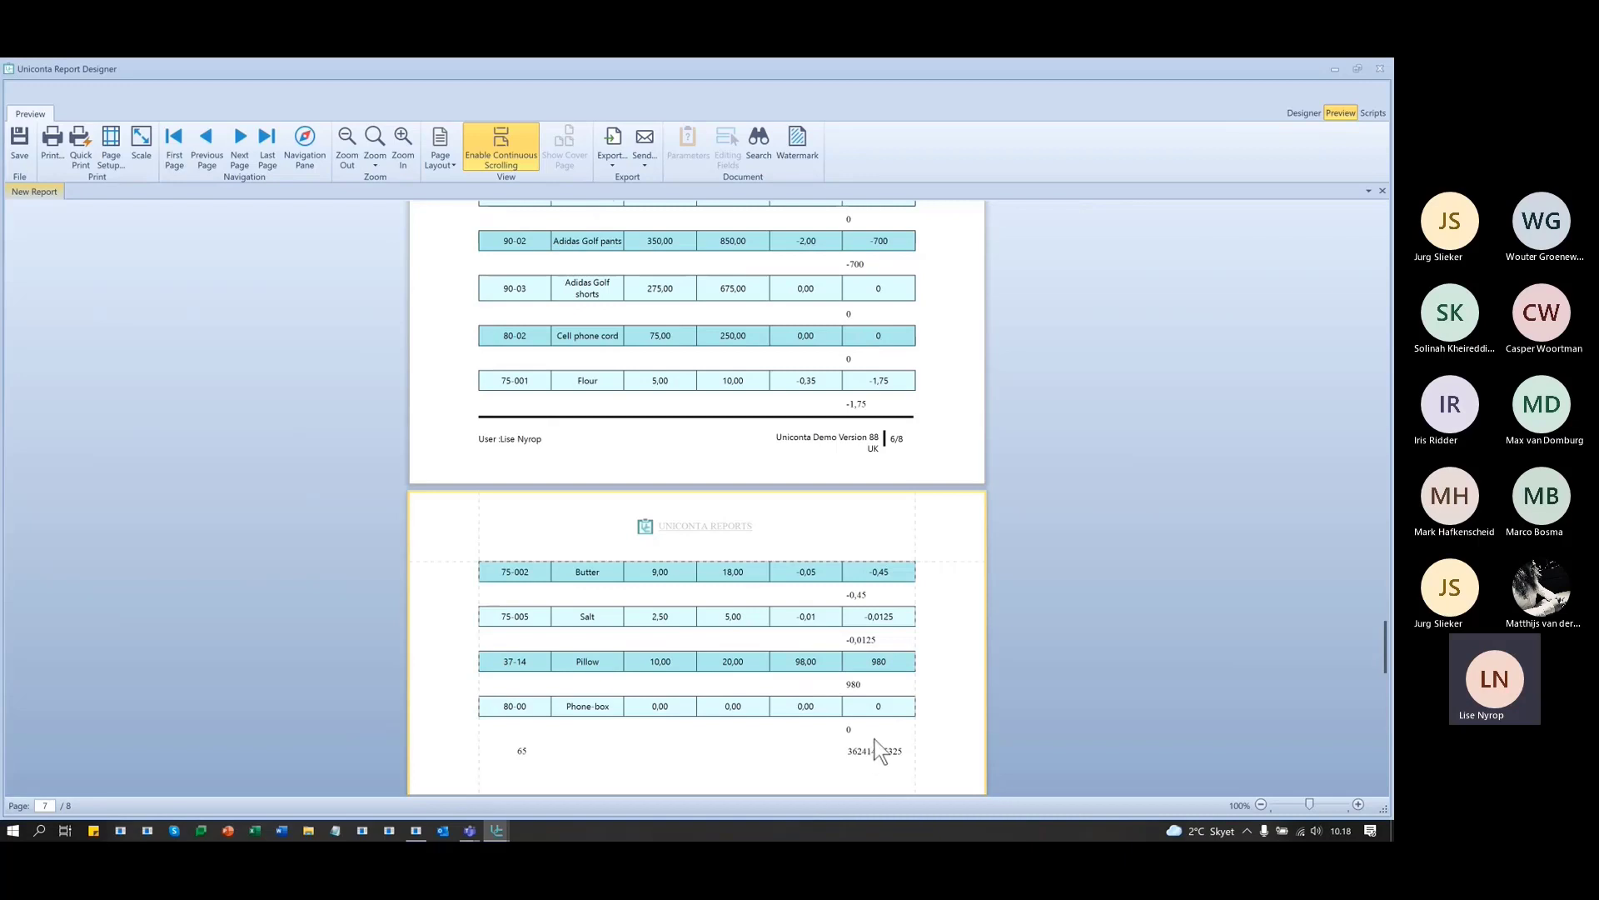
pyautogui.click(1303, 112)
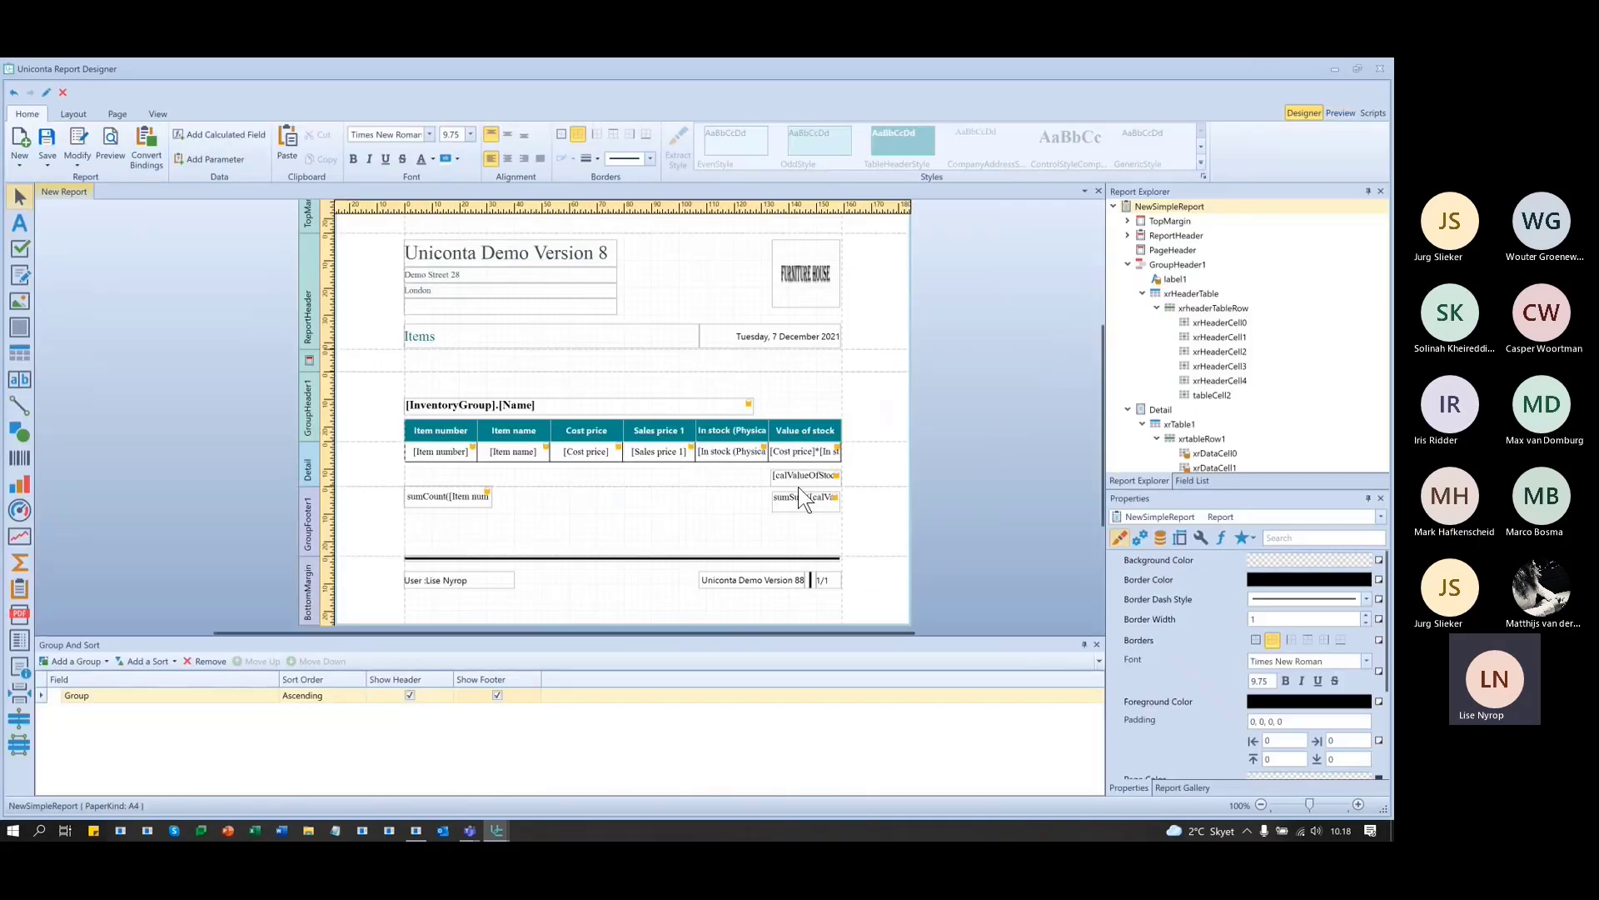
pyautogui.click(793, 499)
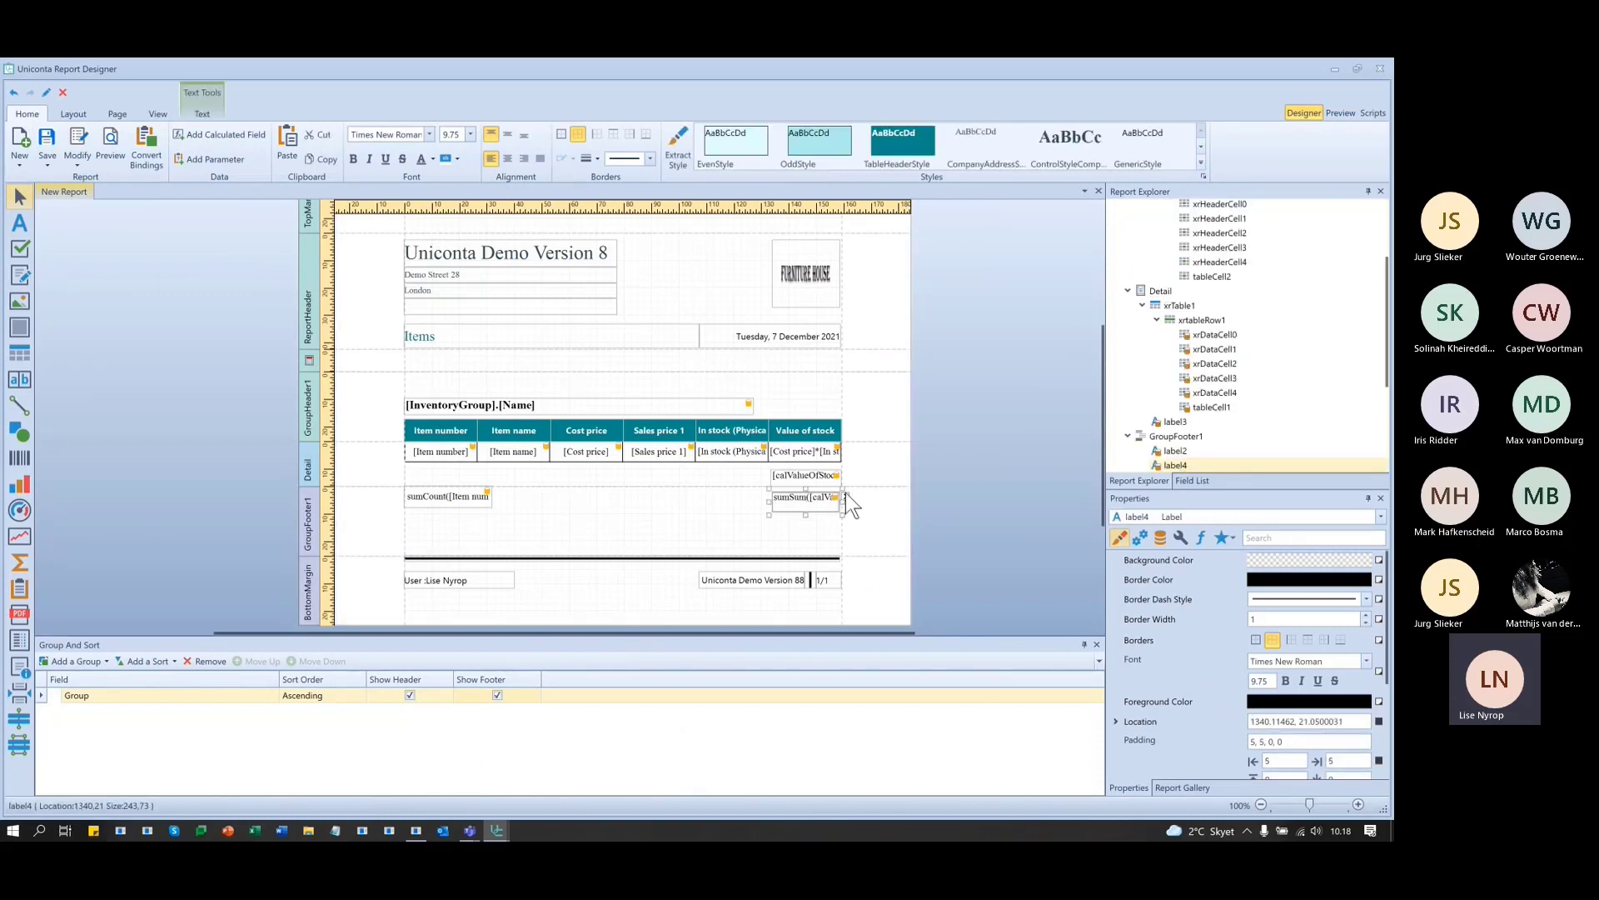
pyautogui.click(845, 496)
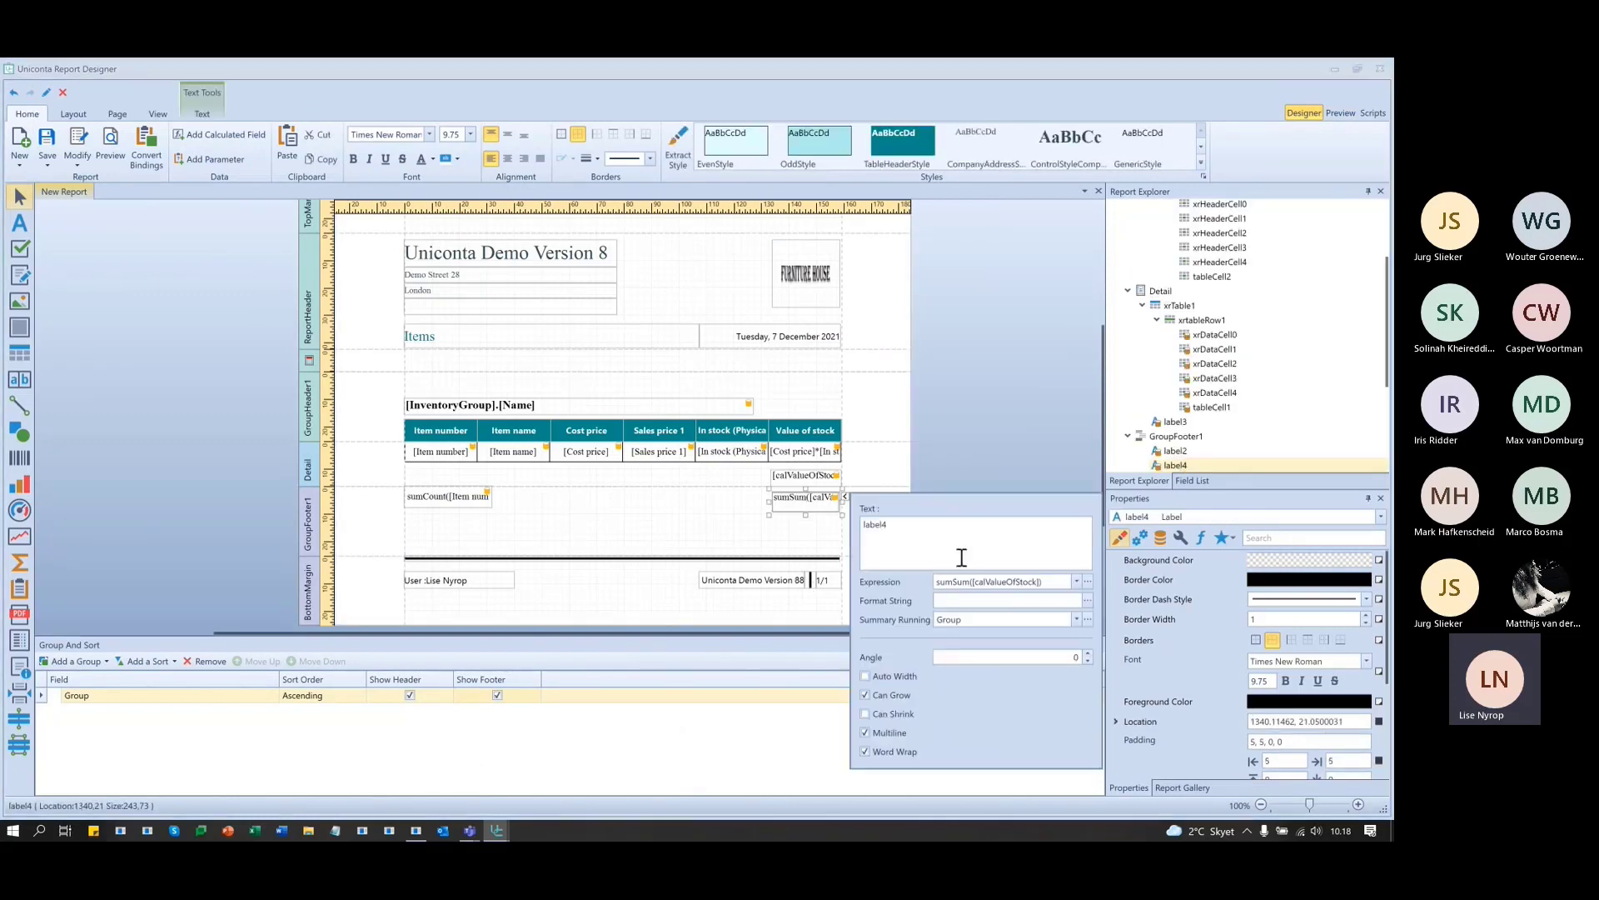
pyautogui.click(1087, 582)
pyautogui.moveTo(746, 240); pyautogui.dragTo(519, 567)
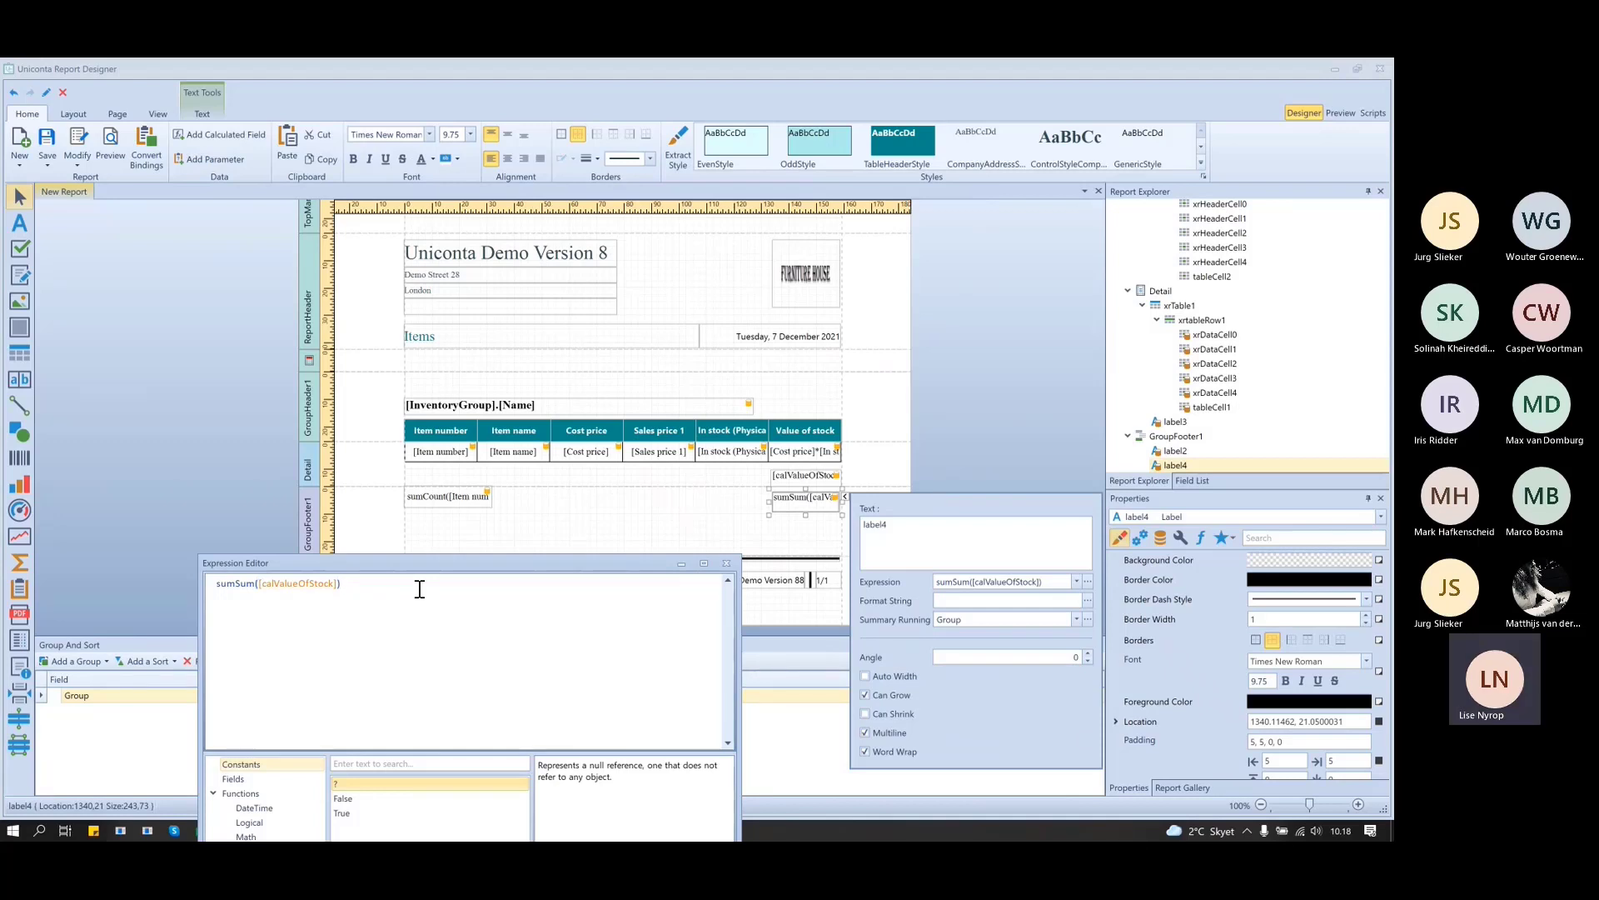
pyautogui.hotkey('ctrl', 'shift', 'Left')
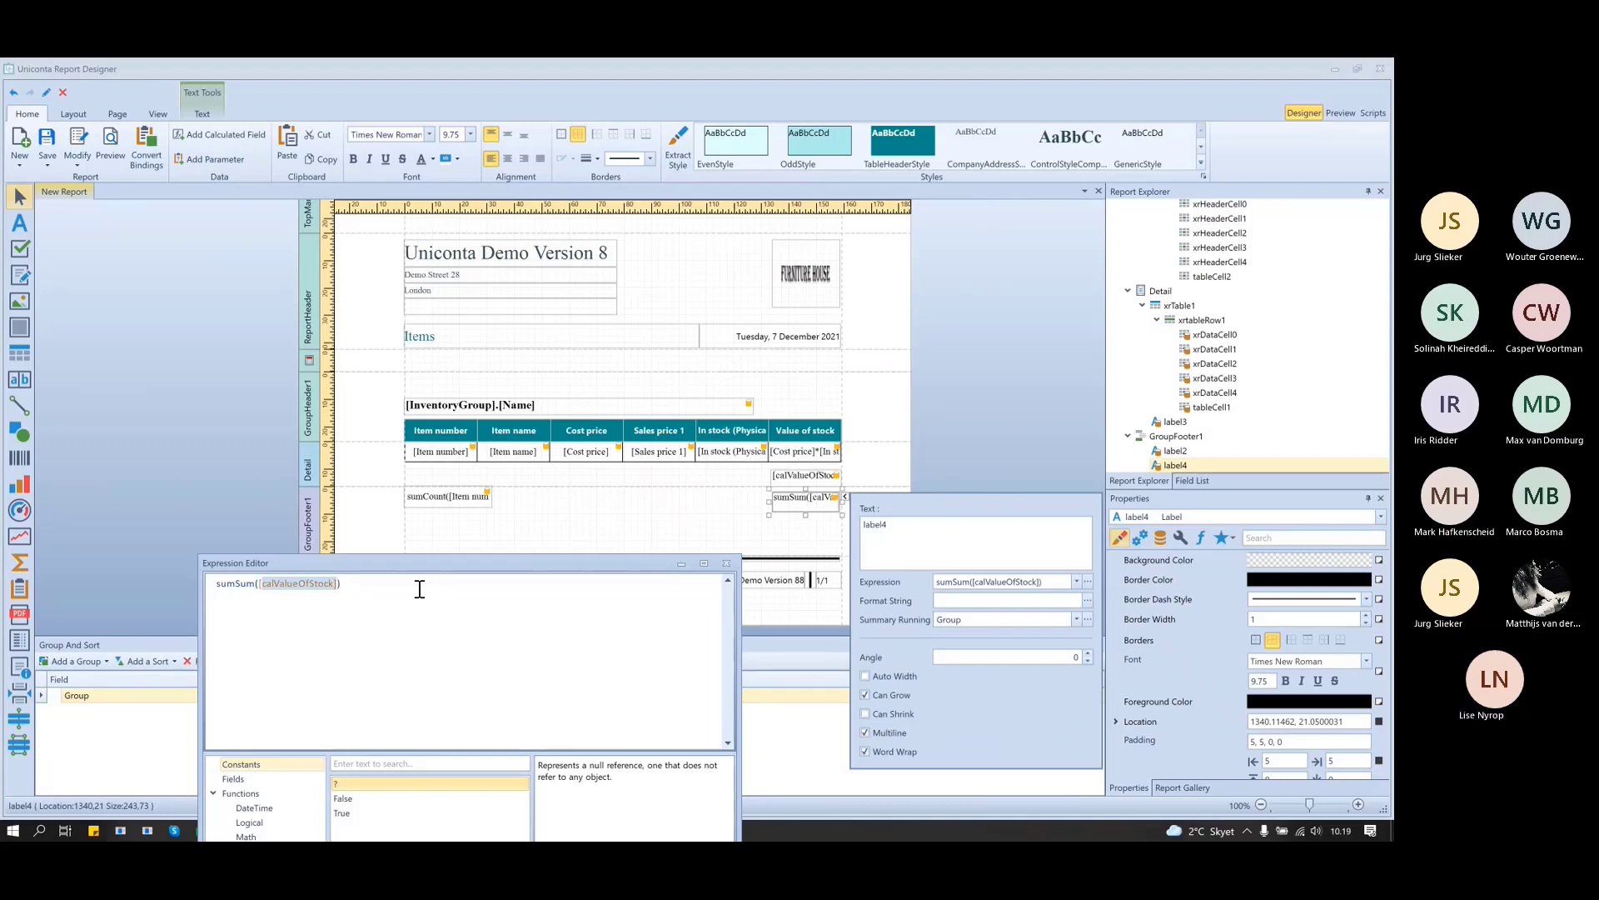
pyautogui.click(726, 563)
pyautogui.click(833, 473)
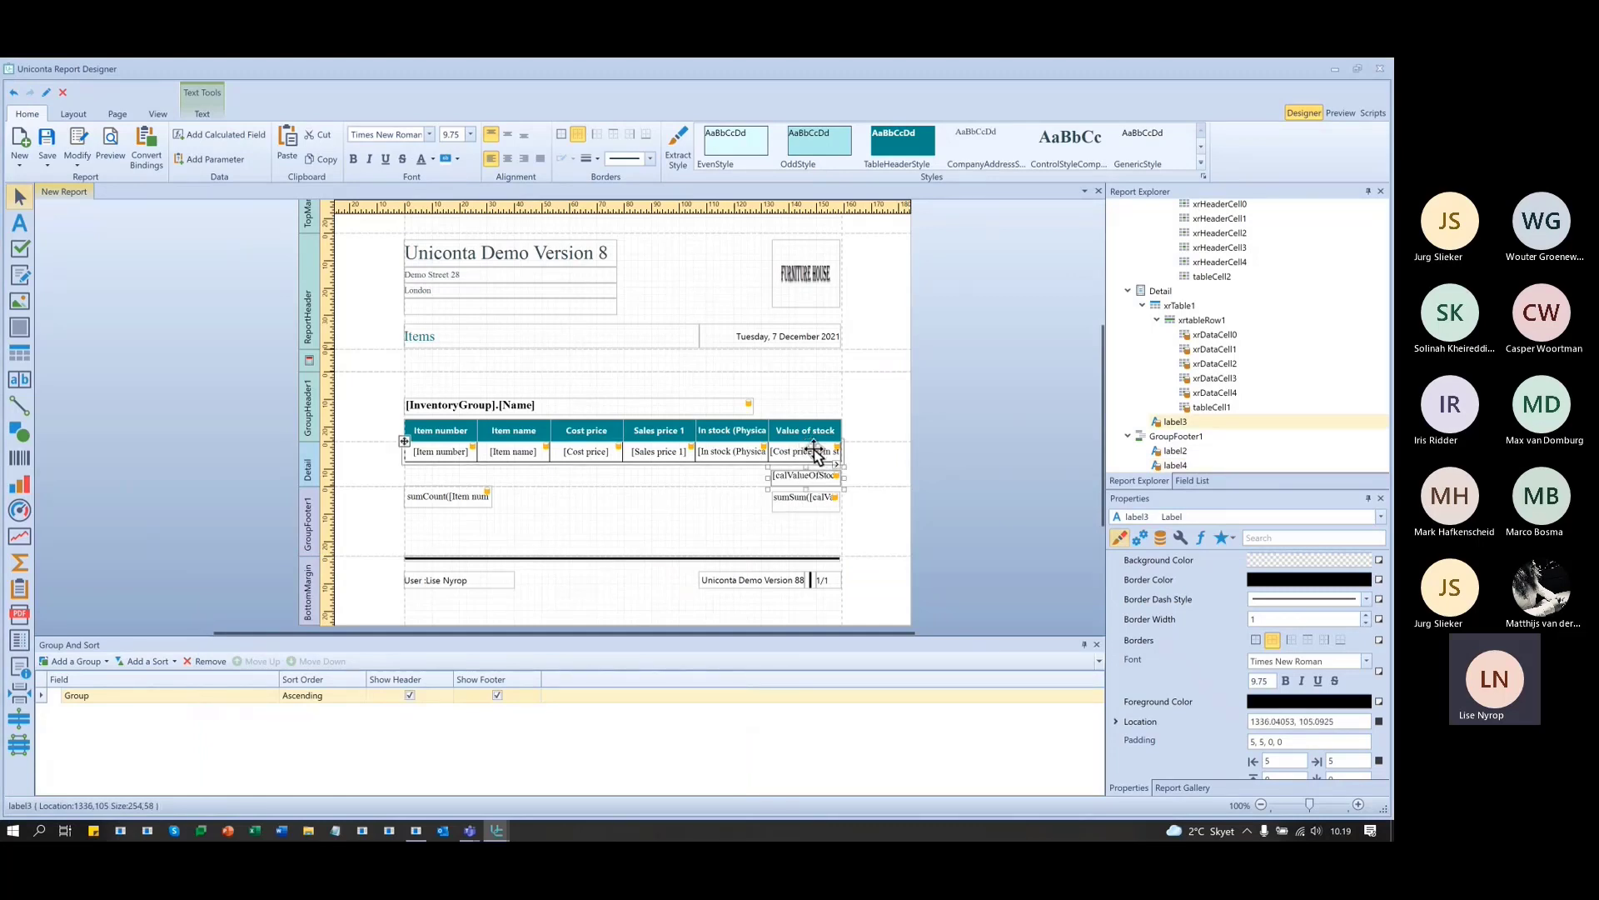
# - Drop calValueOfStock into the Value of stock detail cell, delete the extra label, and shorten the Detail band
pyautogui.click(1179, 482)
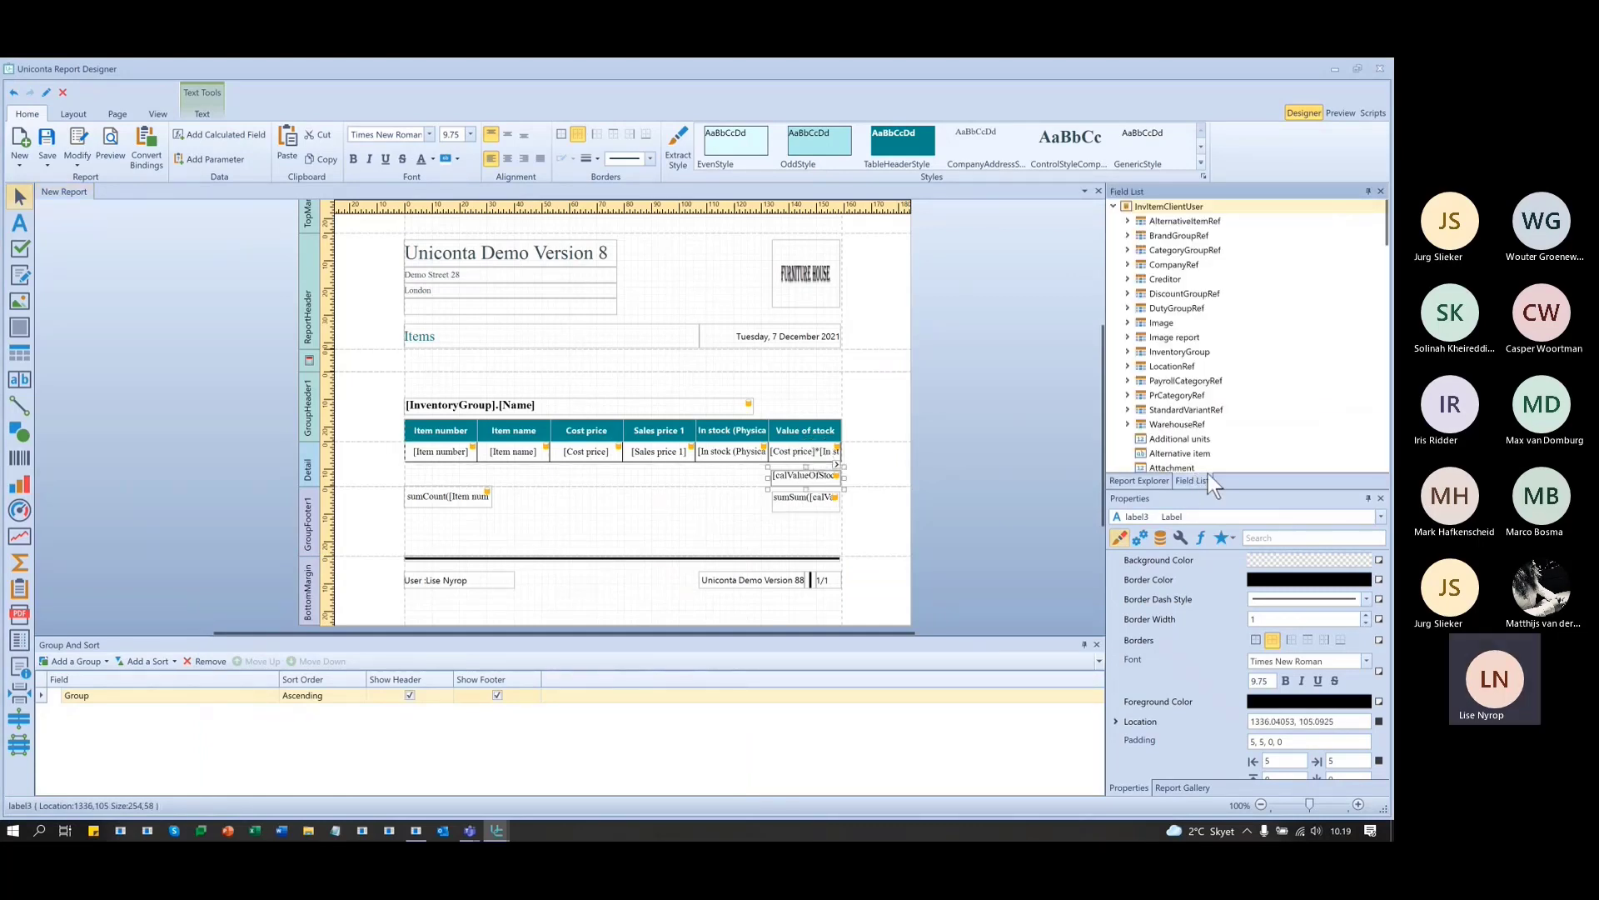
pyautogui.scroll(-1, 1176, 403)
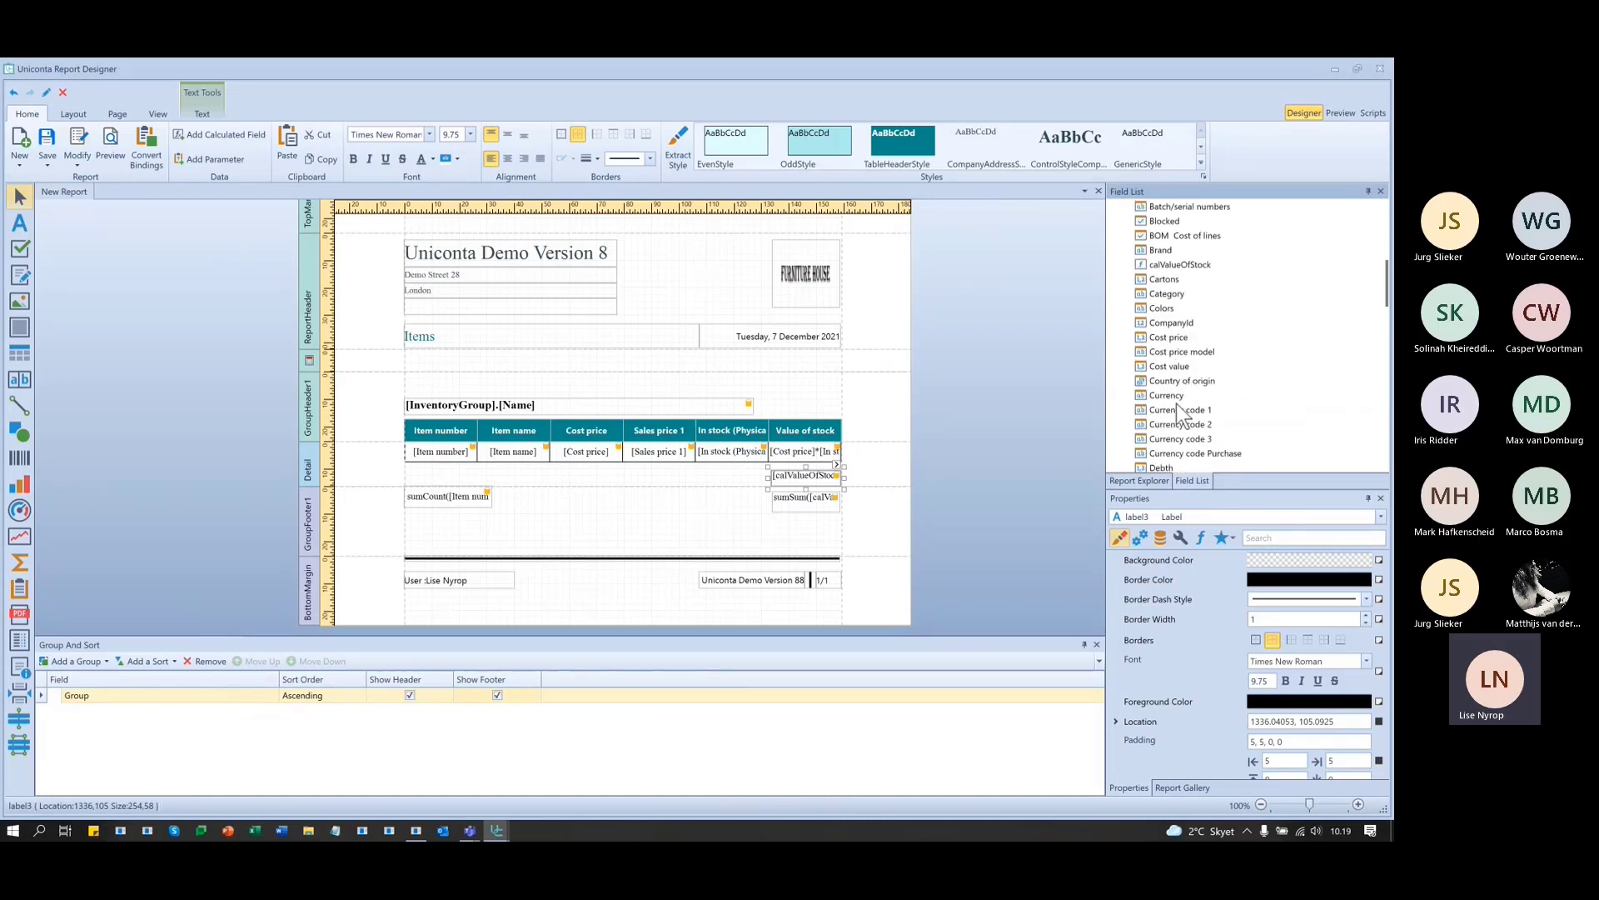
pyautogui.moveTo(1161, 264); pyautogui.dragTo(802, 459)
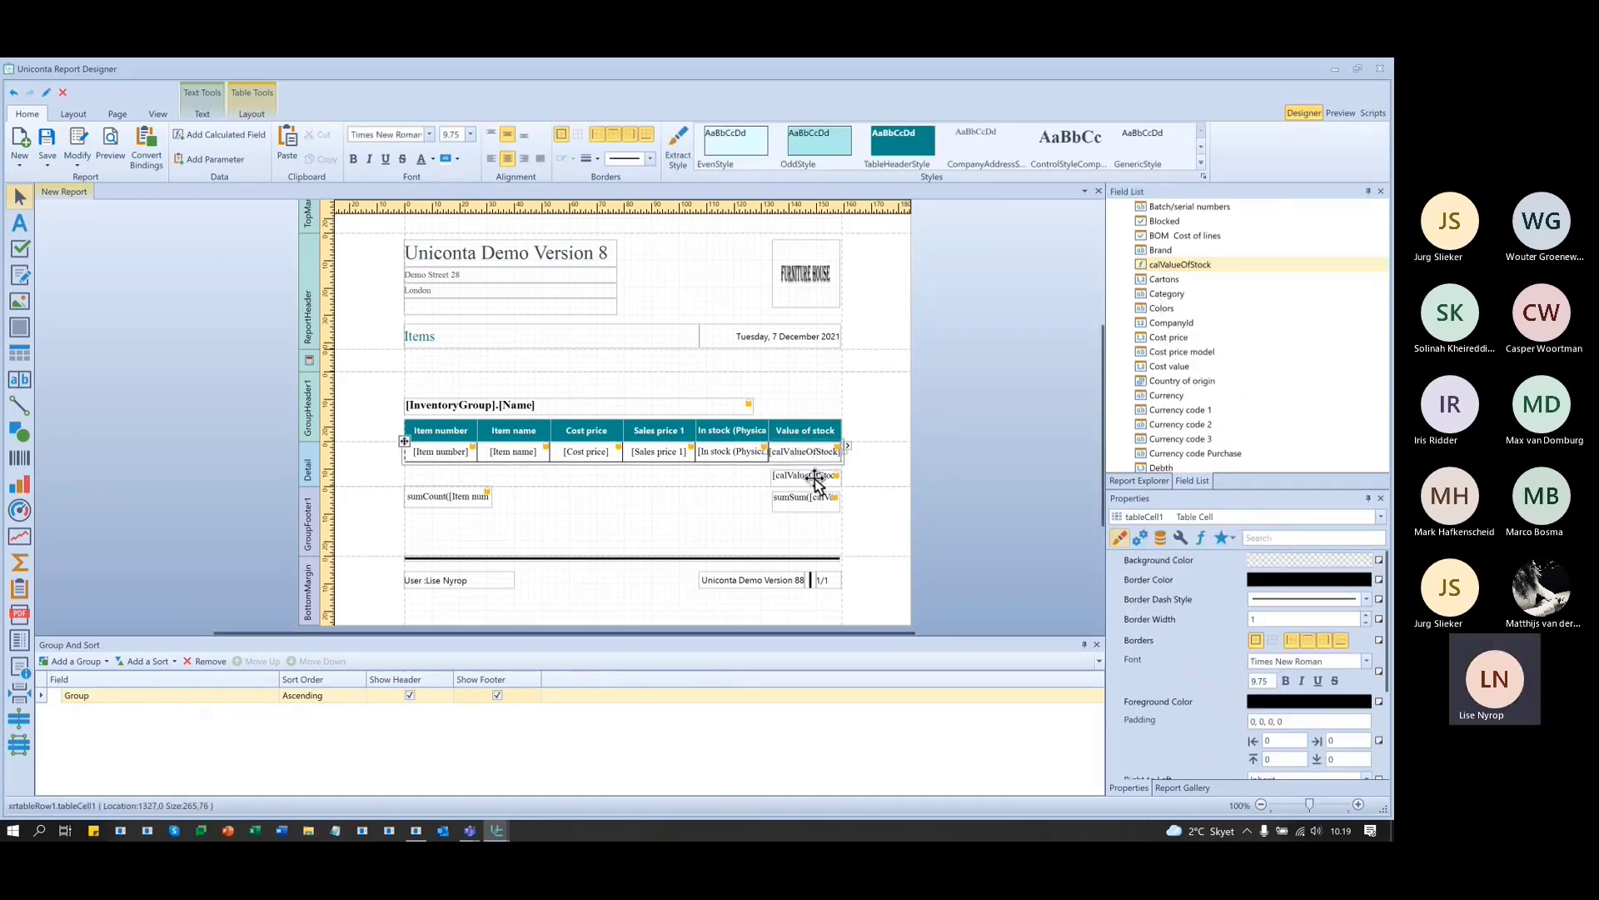
pyautogui.click(806, 477)
pyautogui.press('Delete')
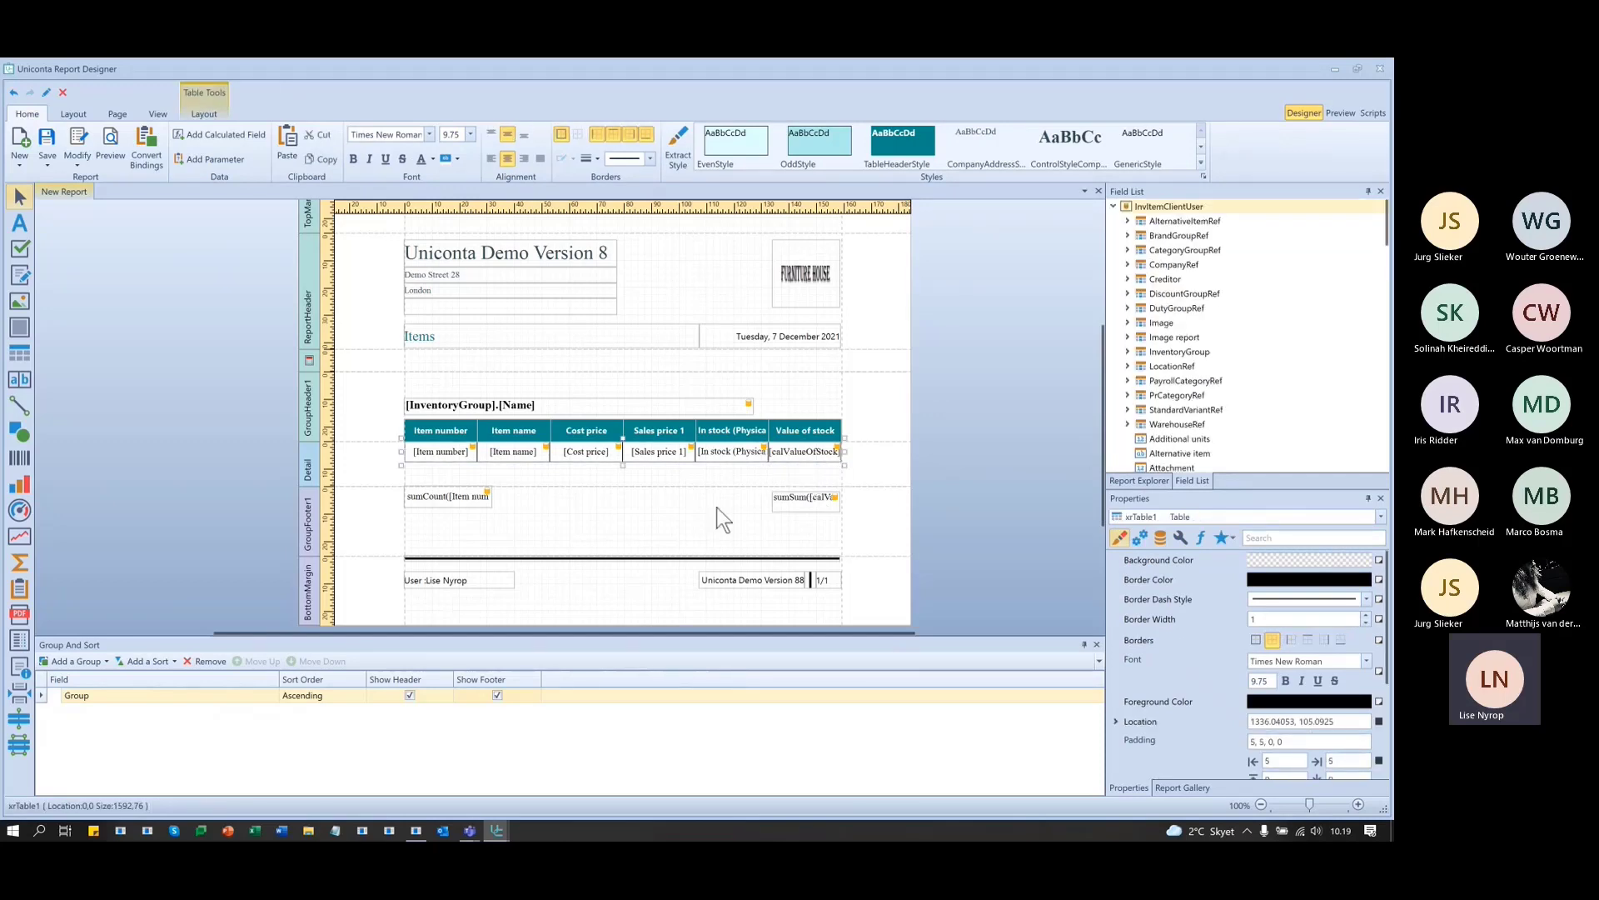
pyautogui.moveTo(707, 485); pyautogui.dragTo(716, 456)
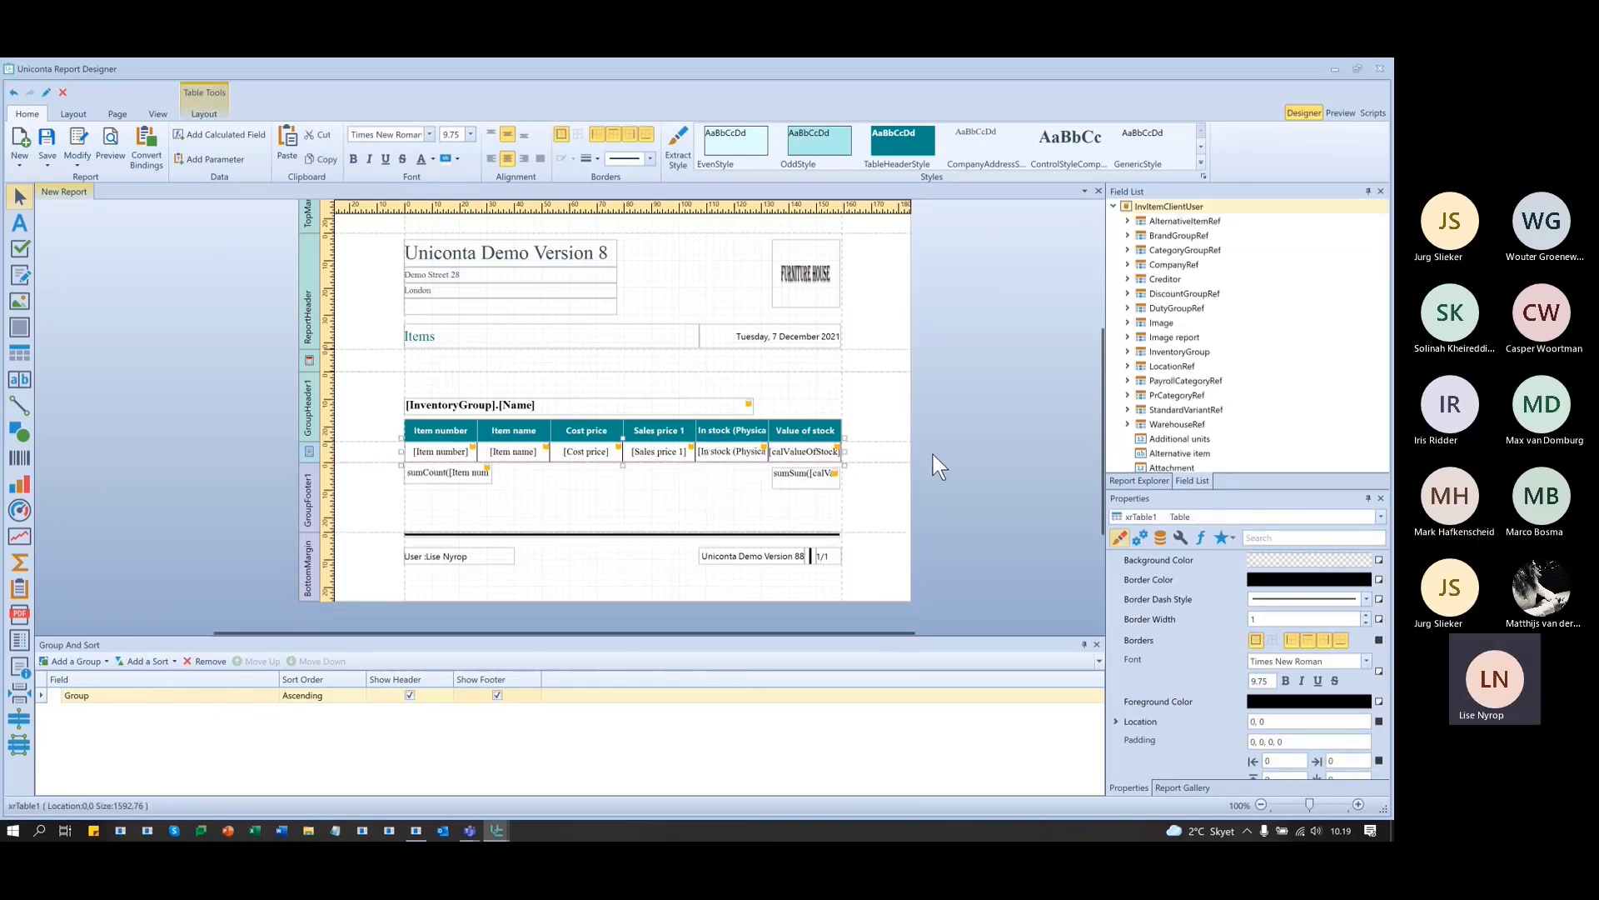
# - Insert a column left of Value of stock in both the header and detail rows
pyautogui.rightClick(808, 435)
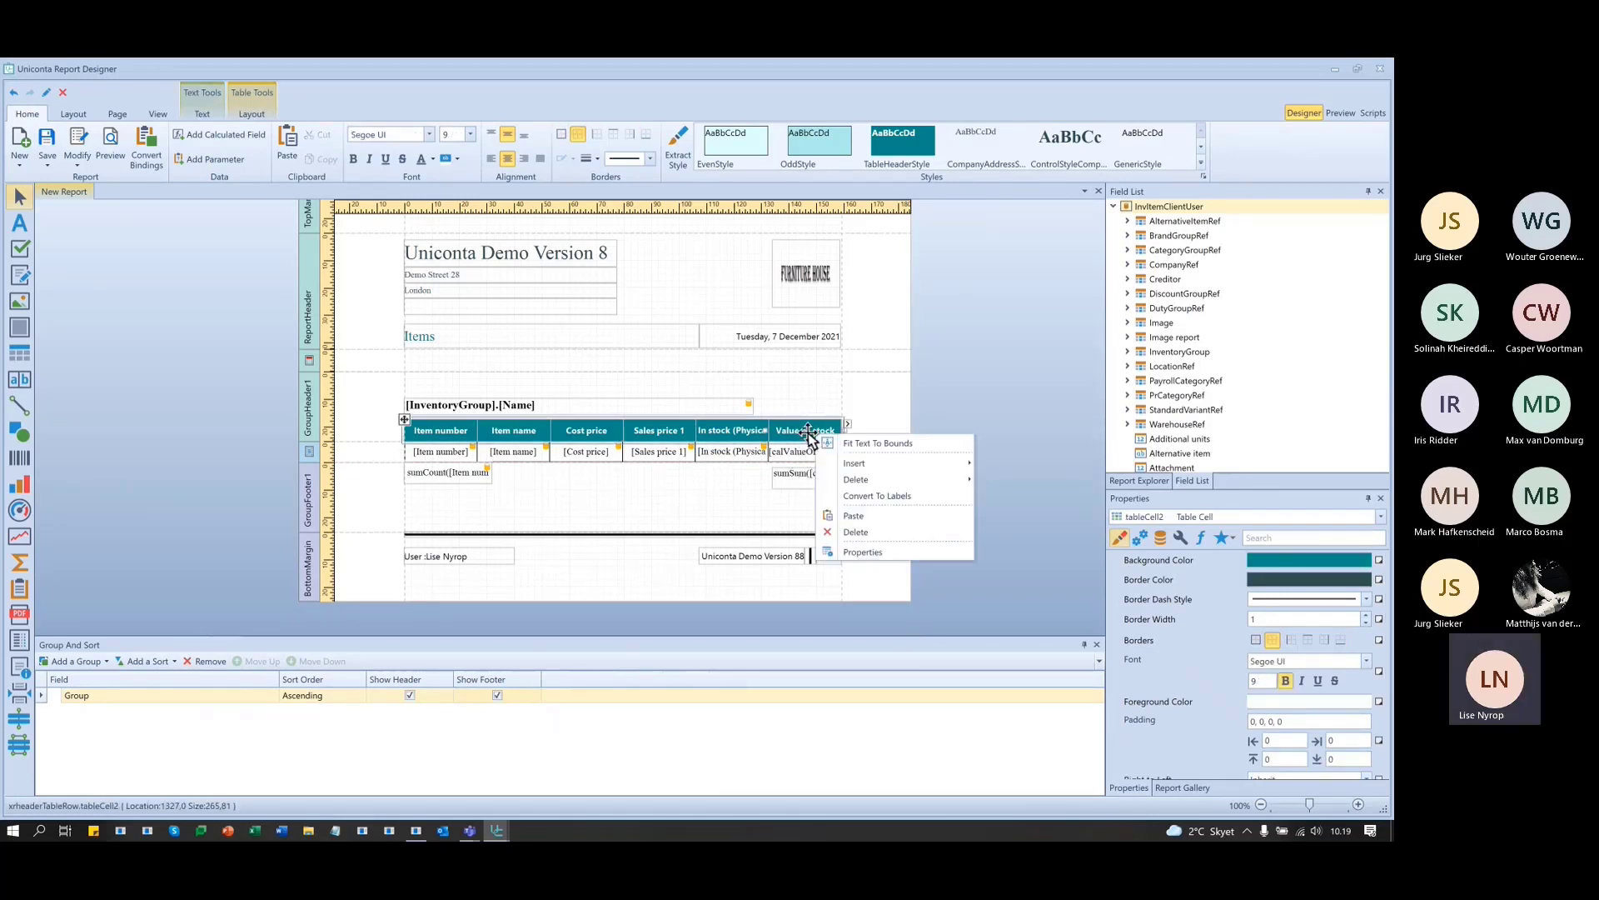
pyautogui.moveTo(853, 463)
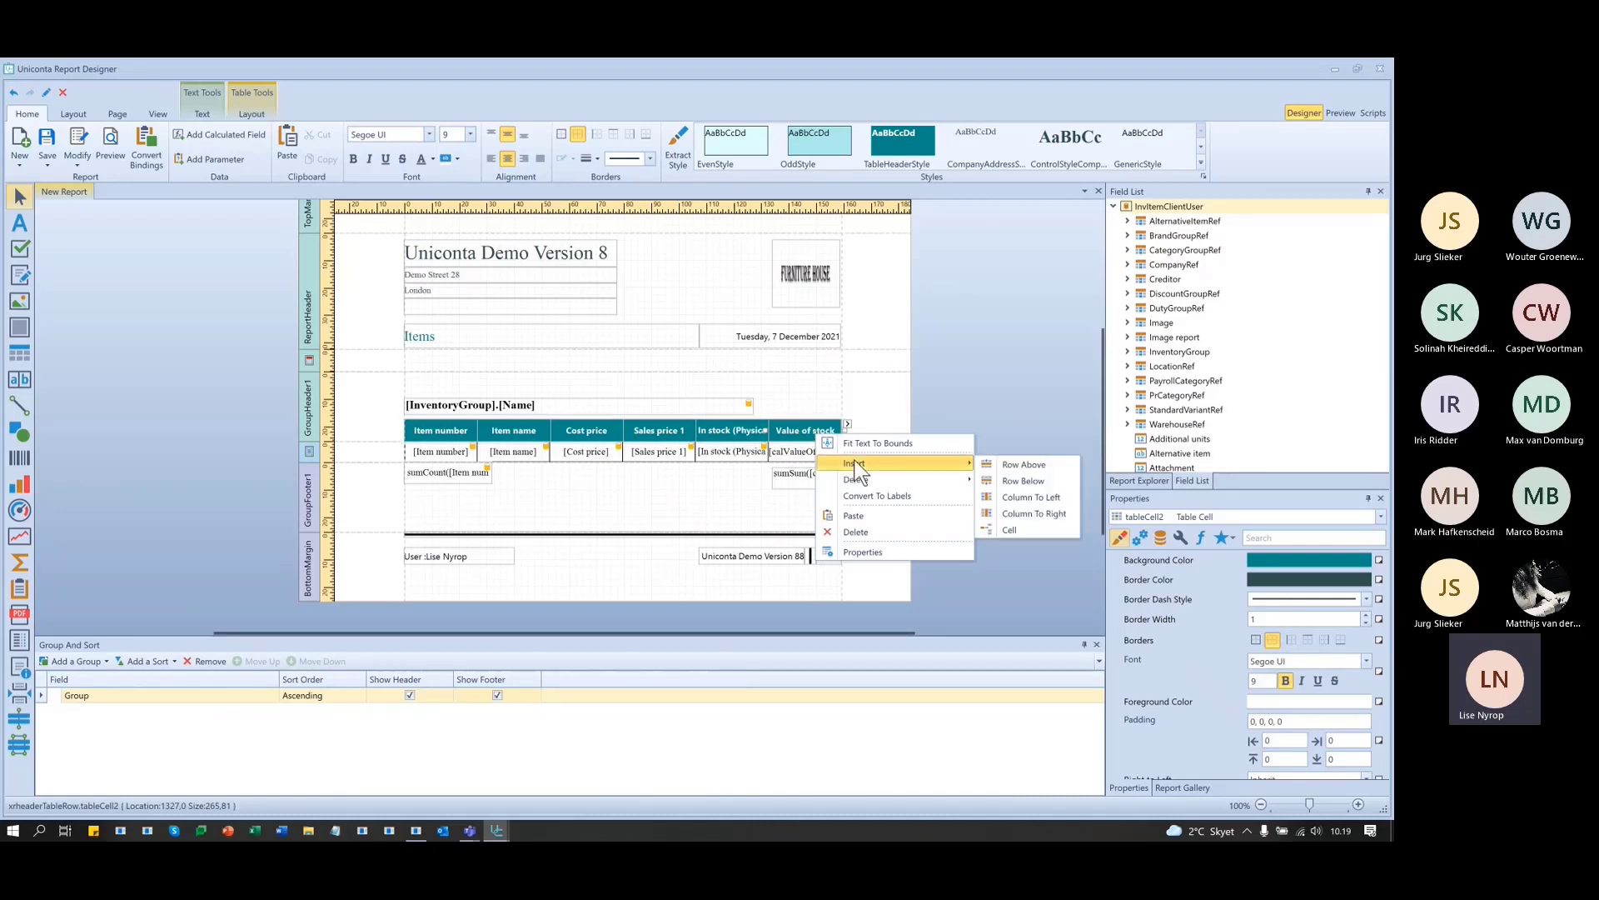
pyautogui.click(1031, 497)
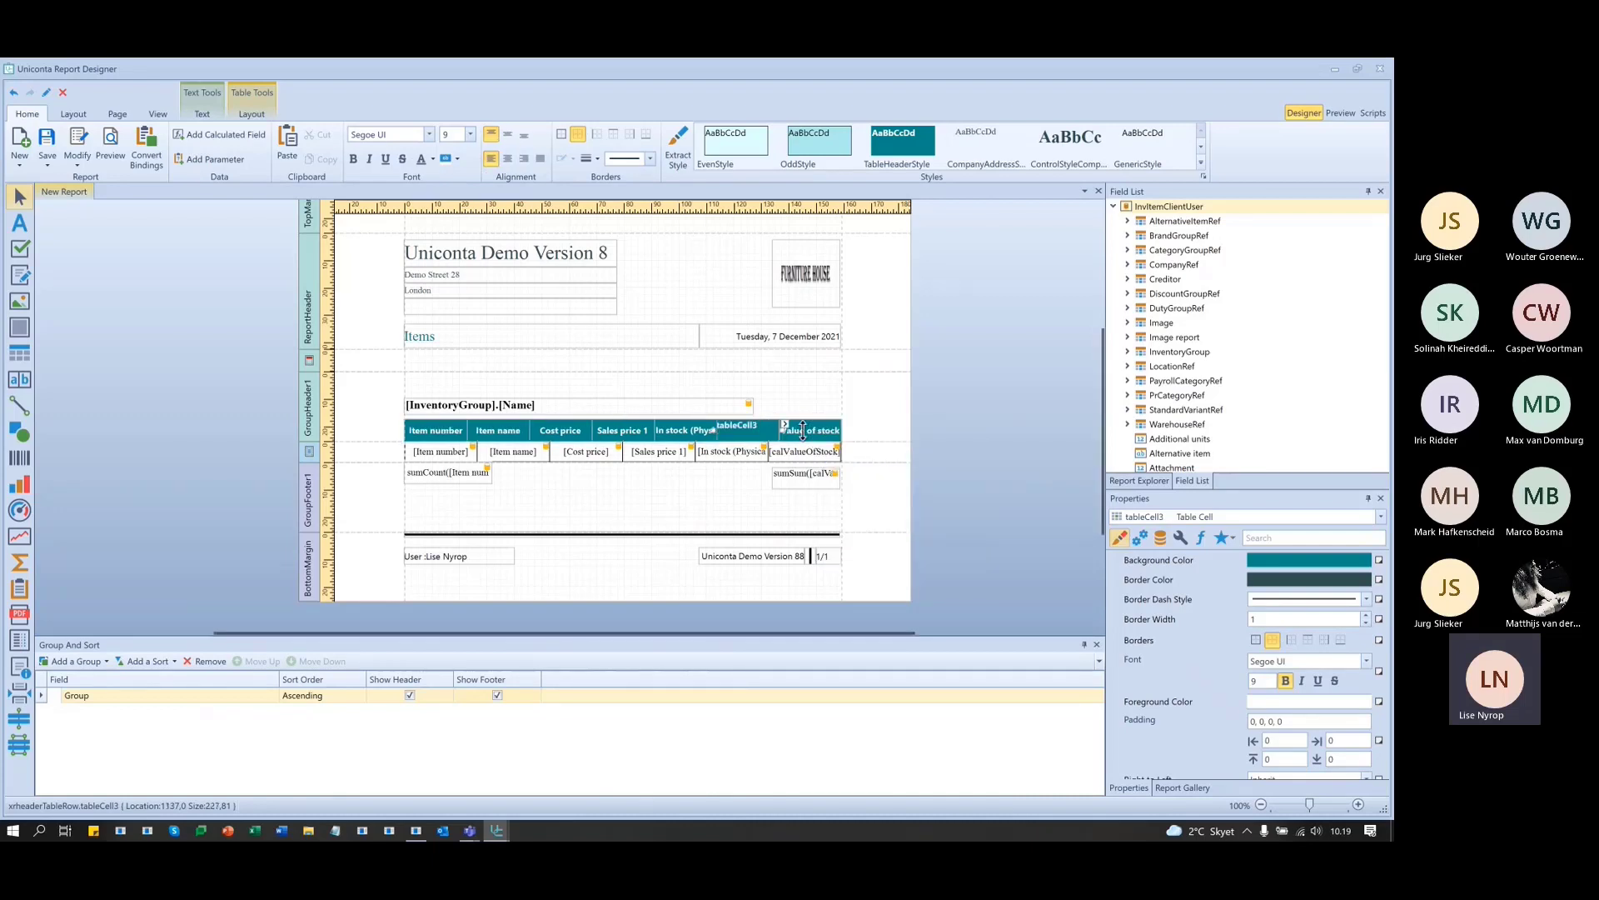
pyautogui.rightClick(805, 457)
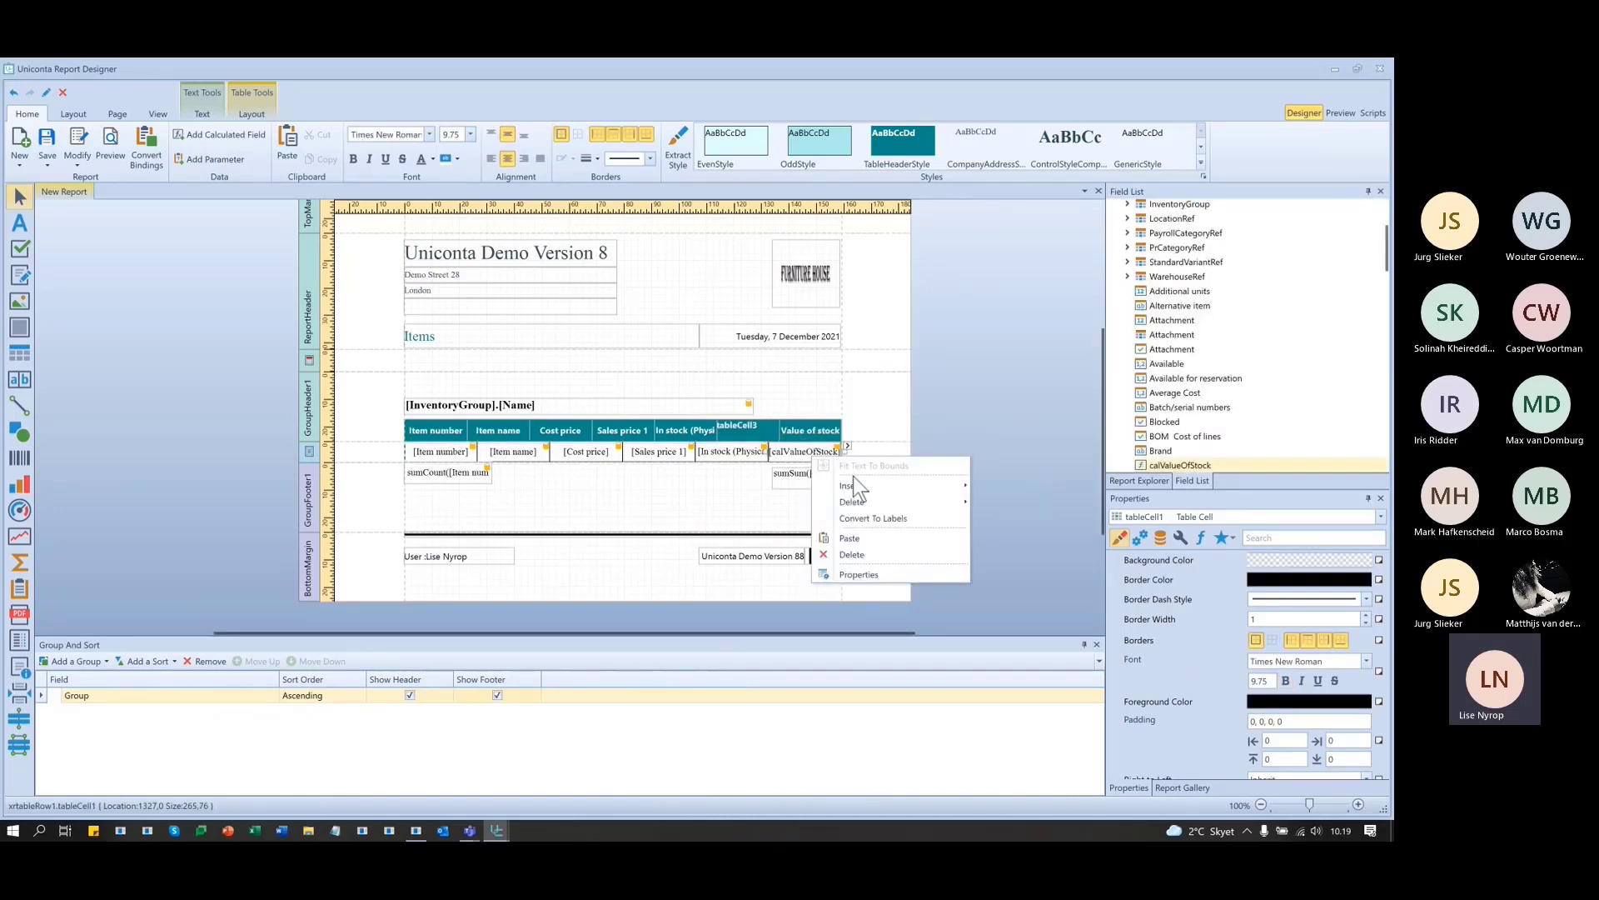
pyautogui.moveTo(866, 485)
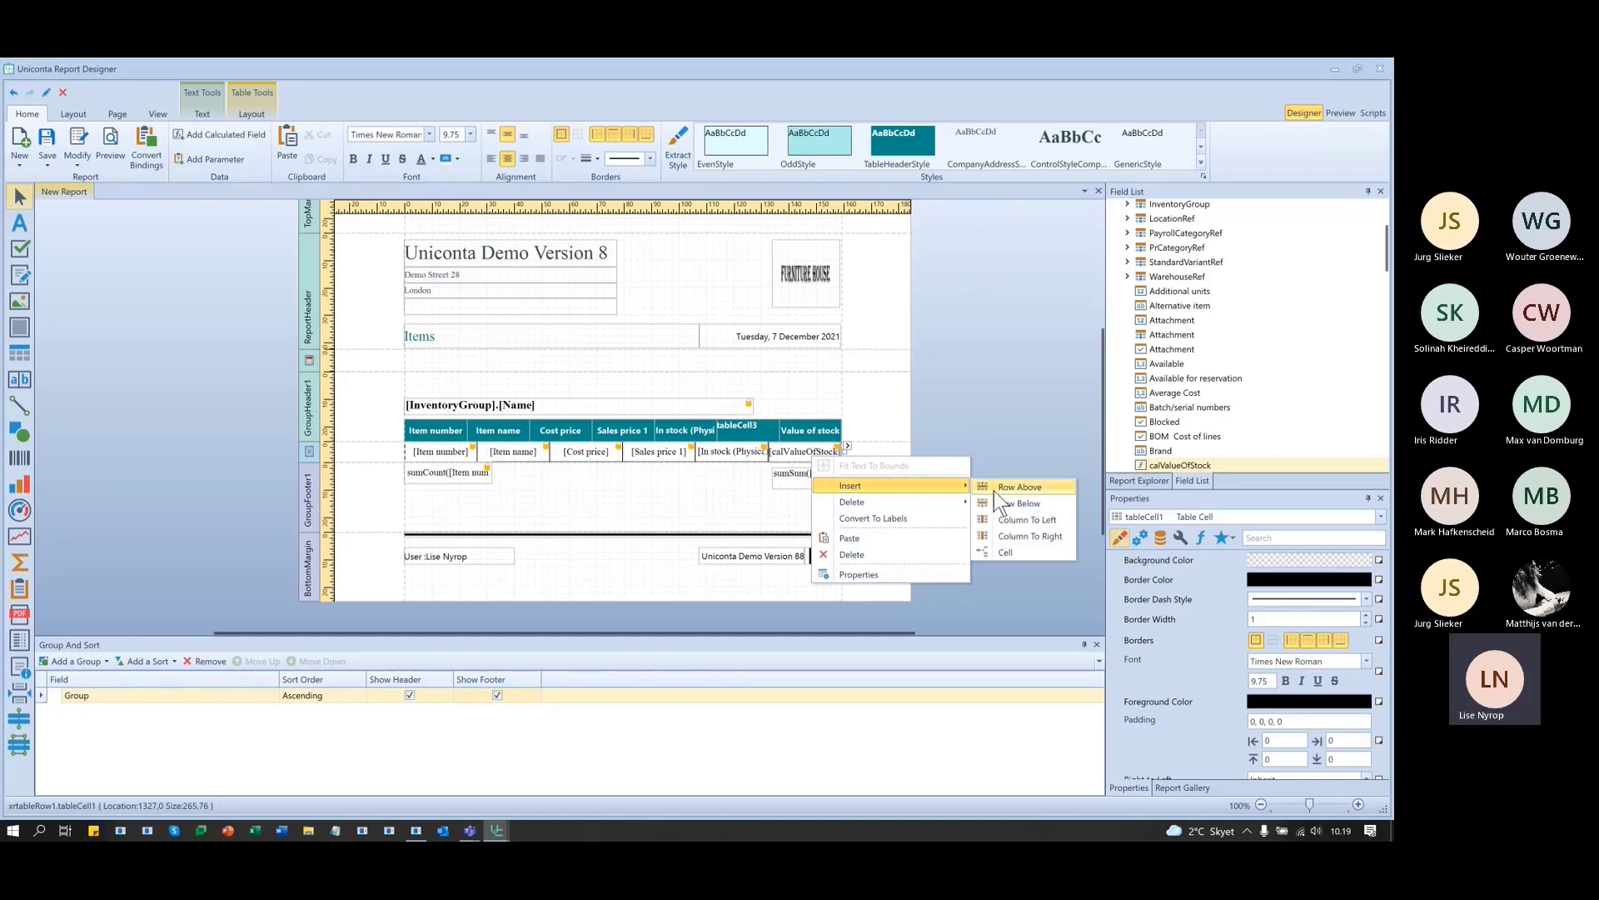
pyautogui.click(1032, 519)
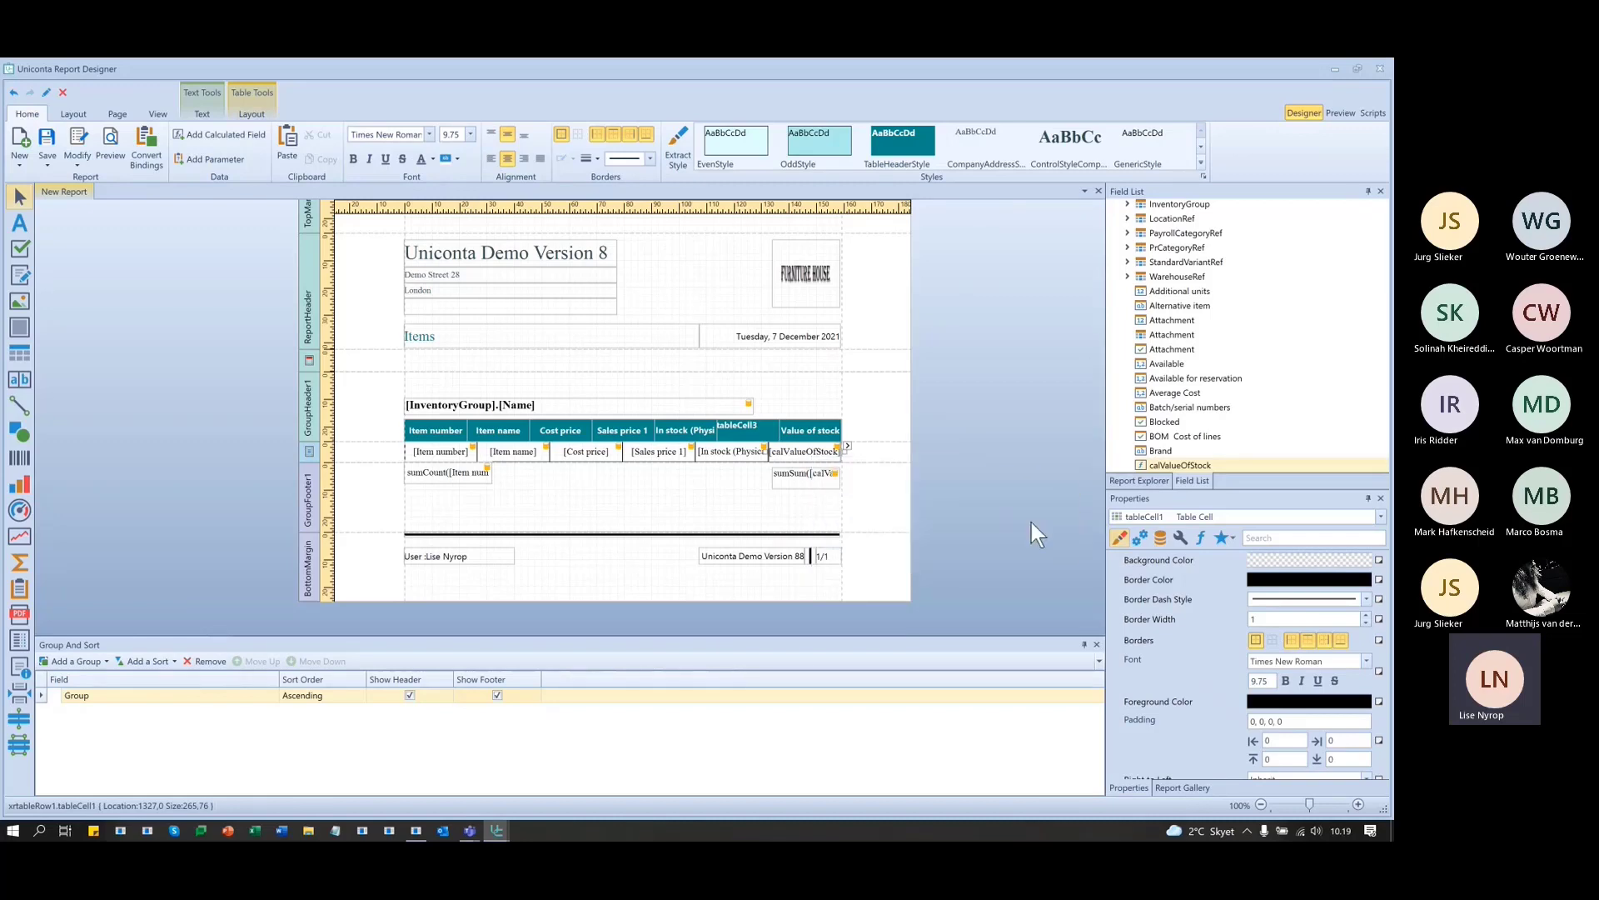
# - Centre the new header and data cells, and narrow the sumSum group total slightly
pyautogui.click(751, 429)
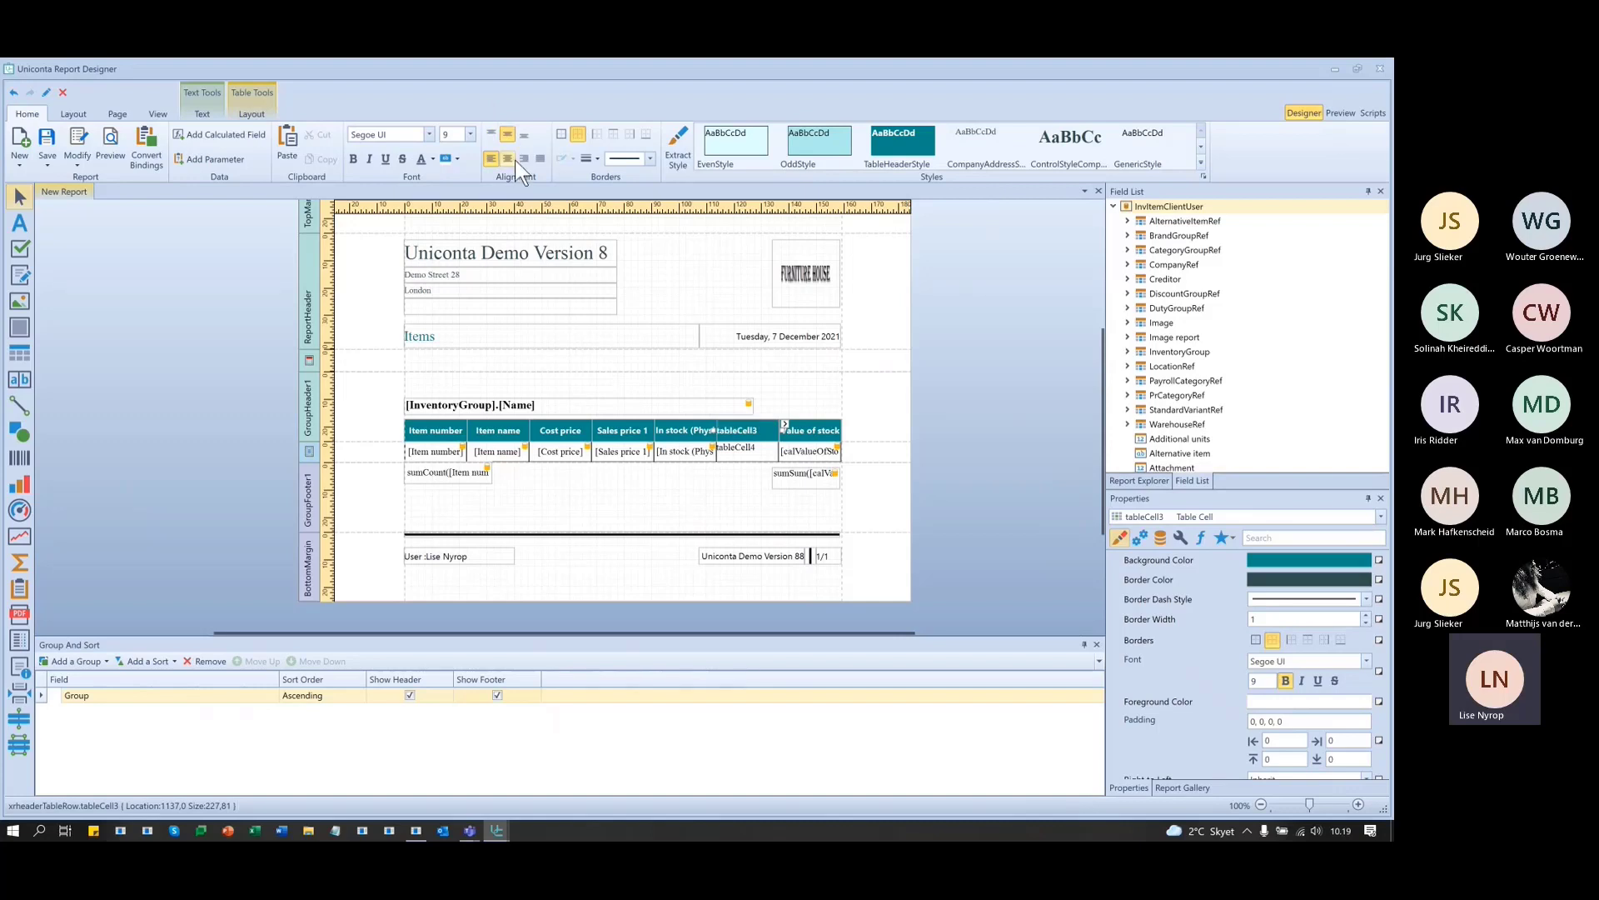
pyautogui.click(510, 158)
pyautogui.click(729, 447)
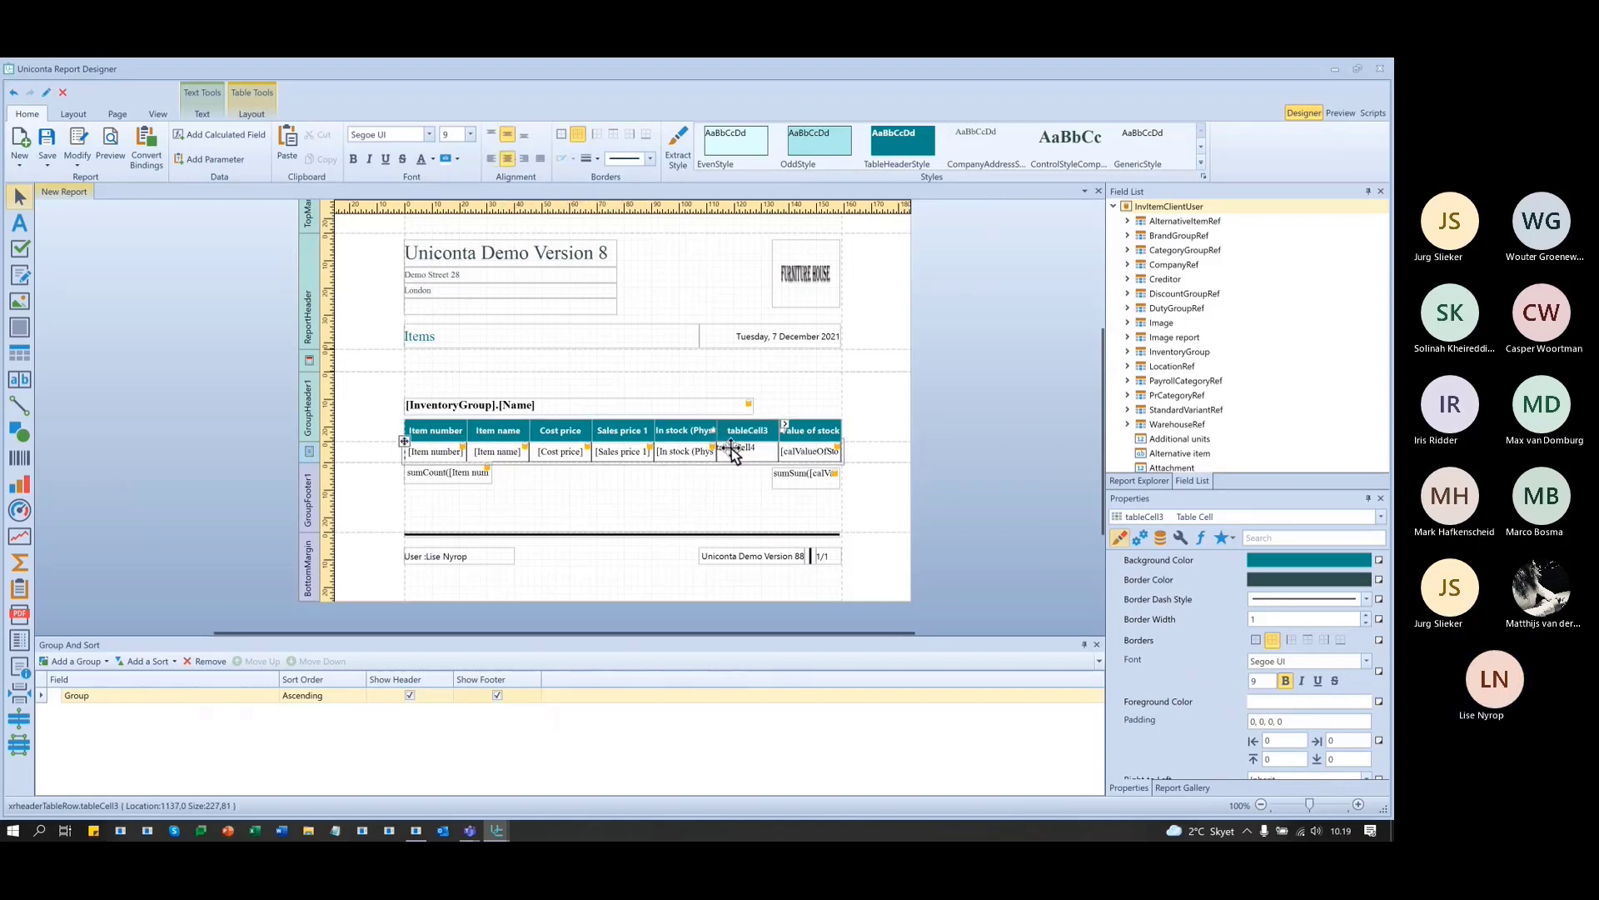
pyautogui.click(507, 132)
pyautogui.click(506, 158)
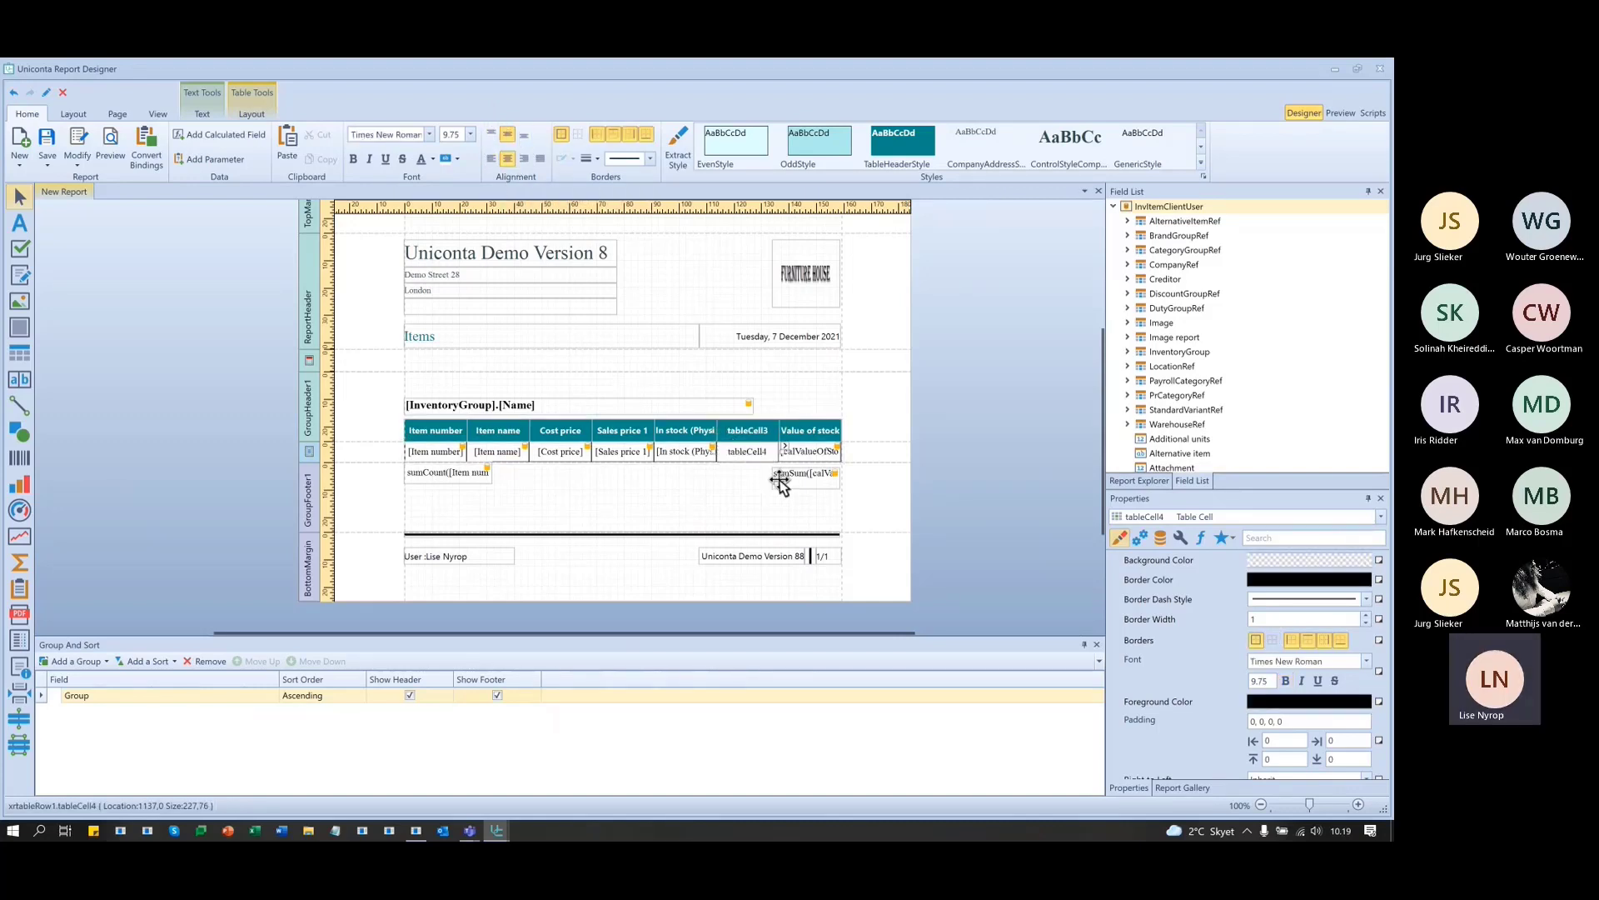
pyautogui.click(780, 476)
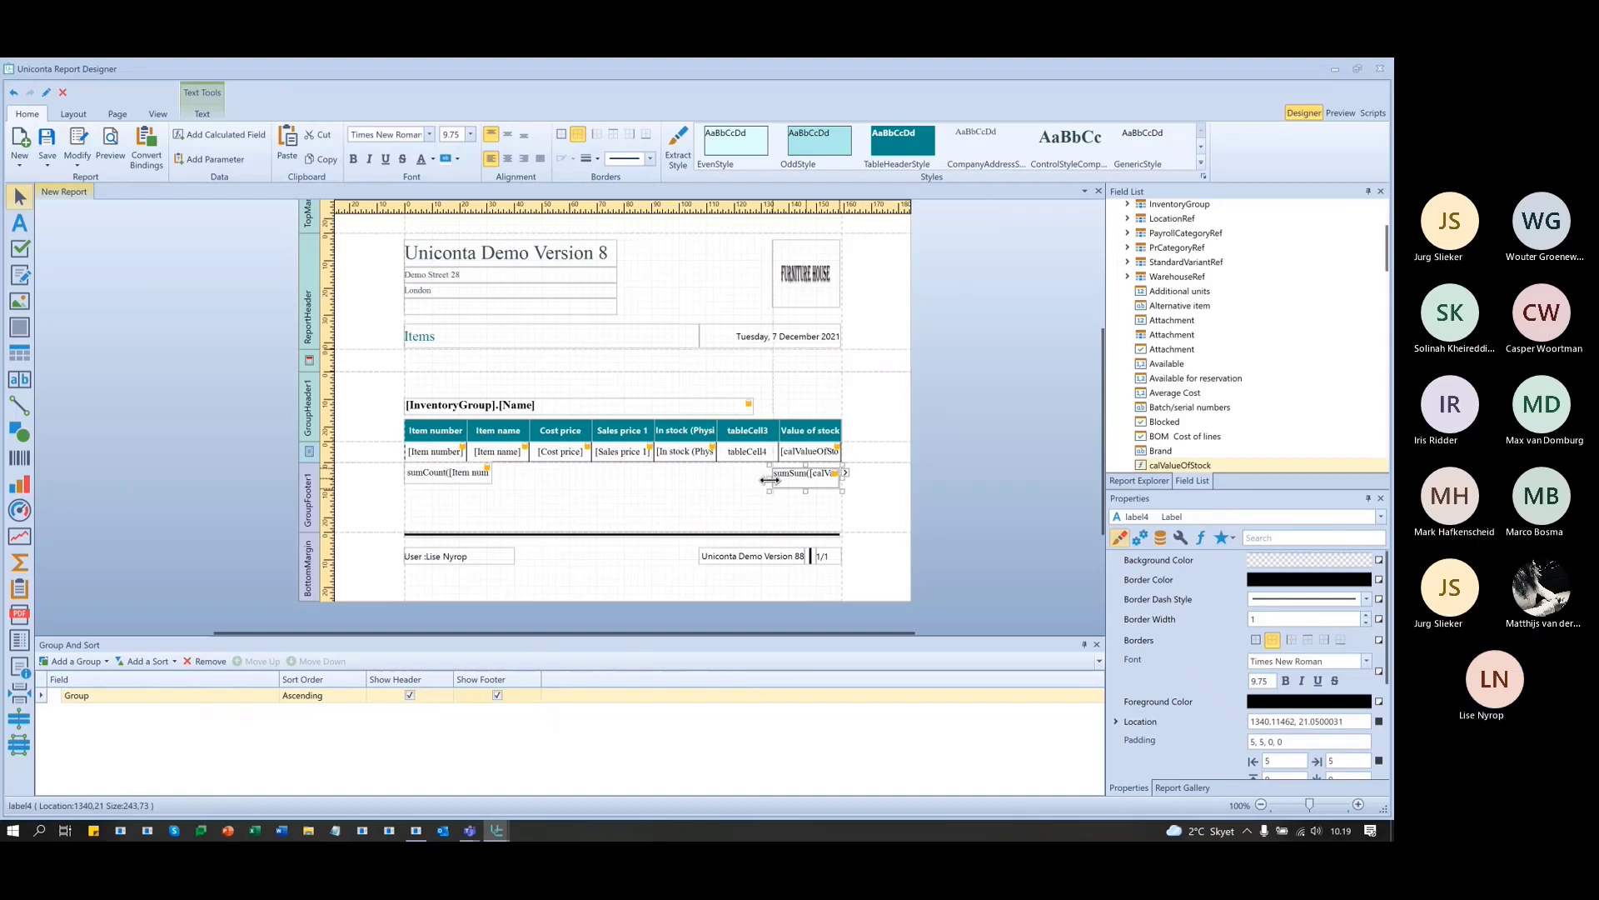
pyautogui.moveTo(770, 480); pyautogui.dragTo(777, 480)
# - Set the group total label's format string to n2 and nudge it slightly higher
pyautogui.click(846, 473)
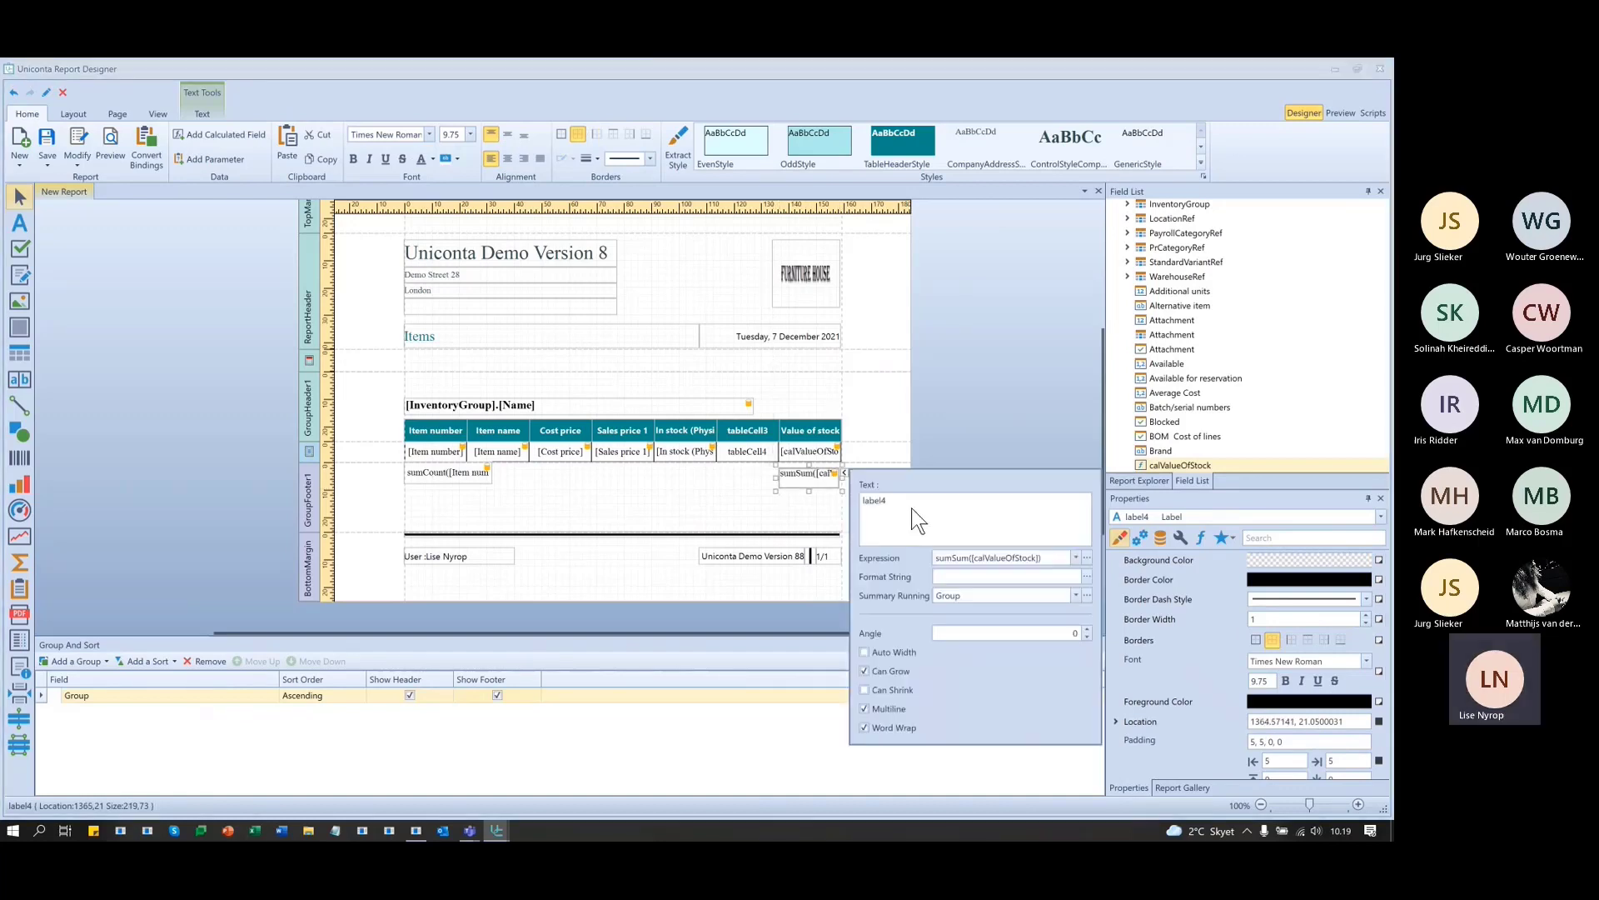
pyautogui.click(1088, 576)
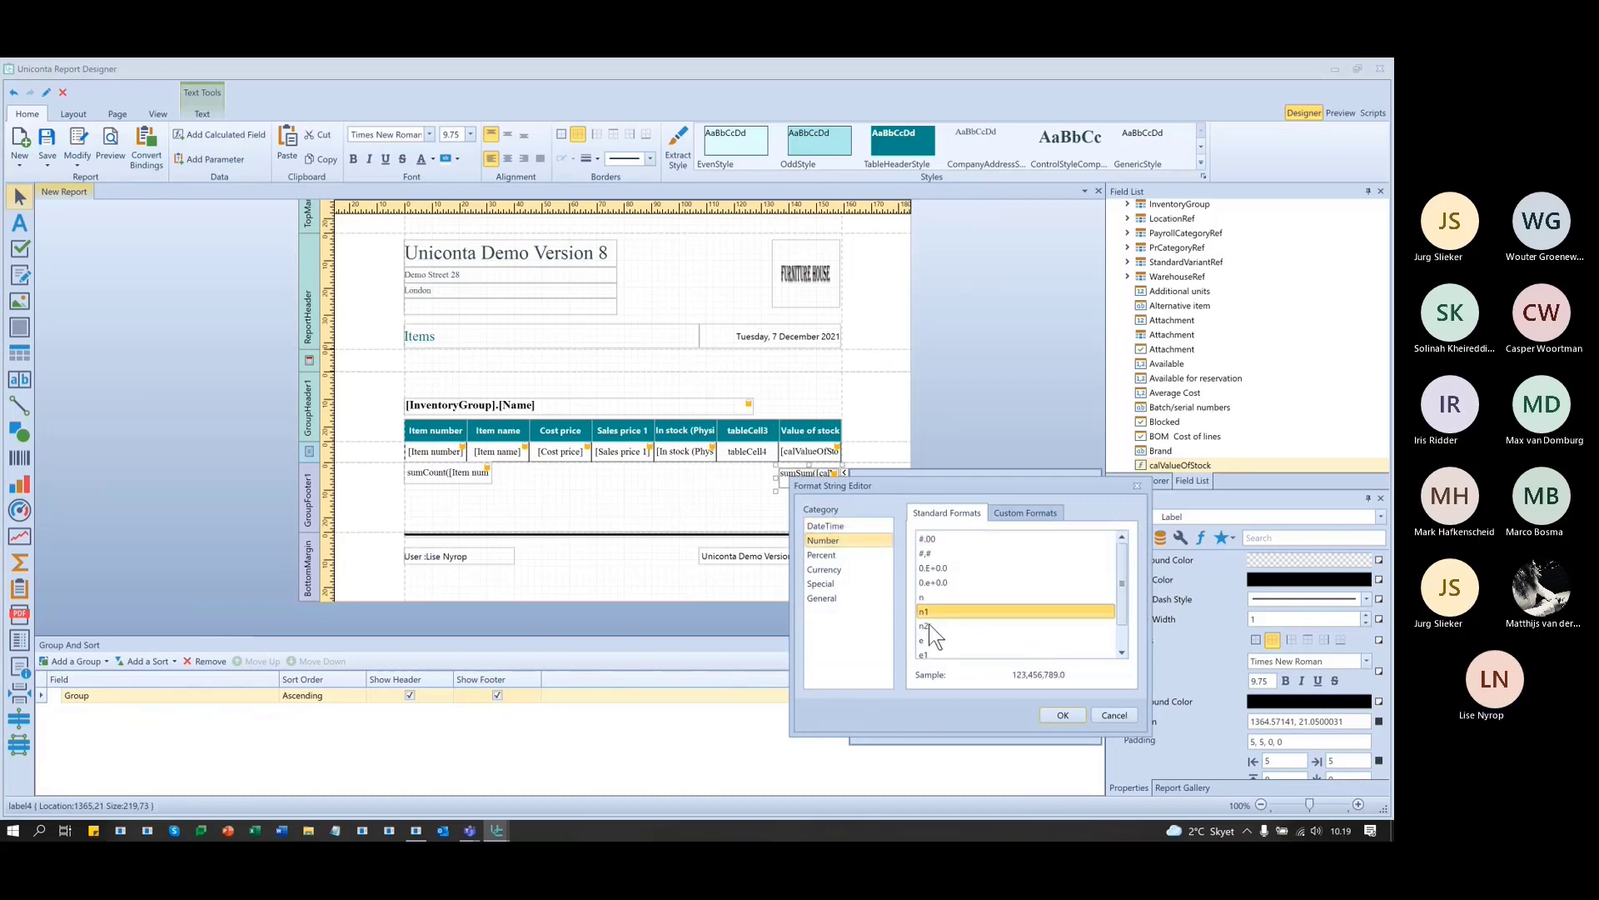
pyautogui.click(927, 625)
pyautogui.click(1059, 713)
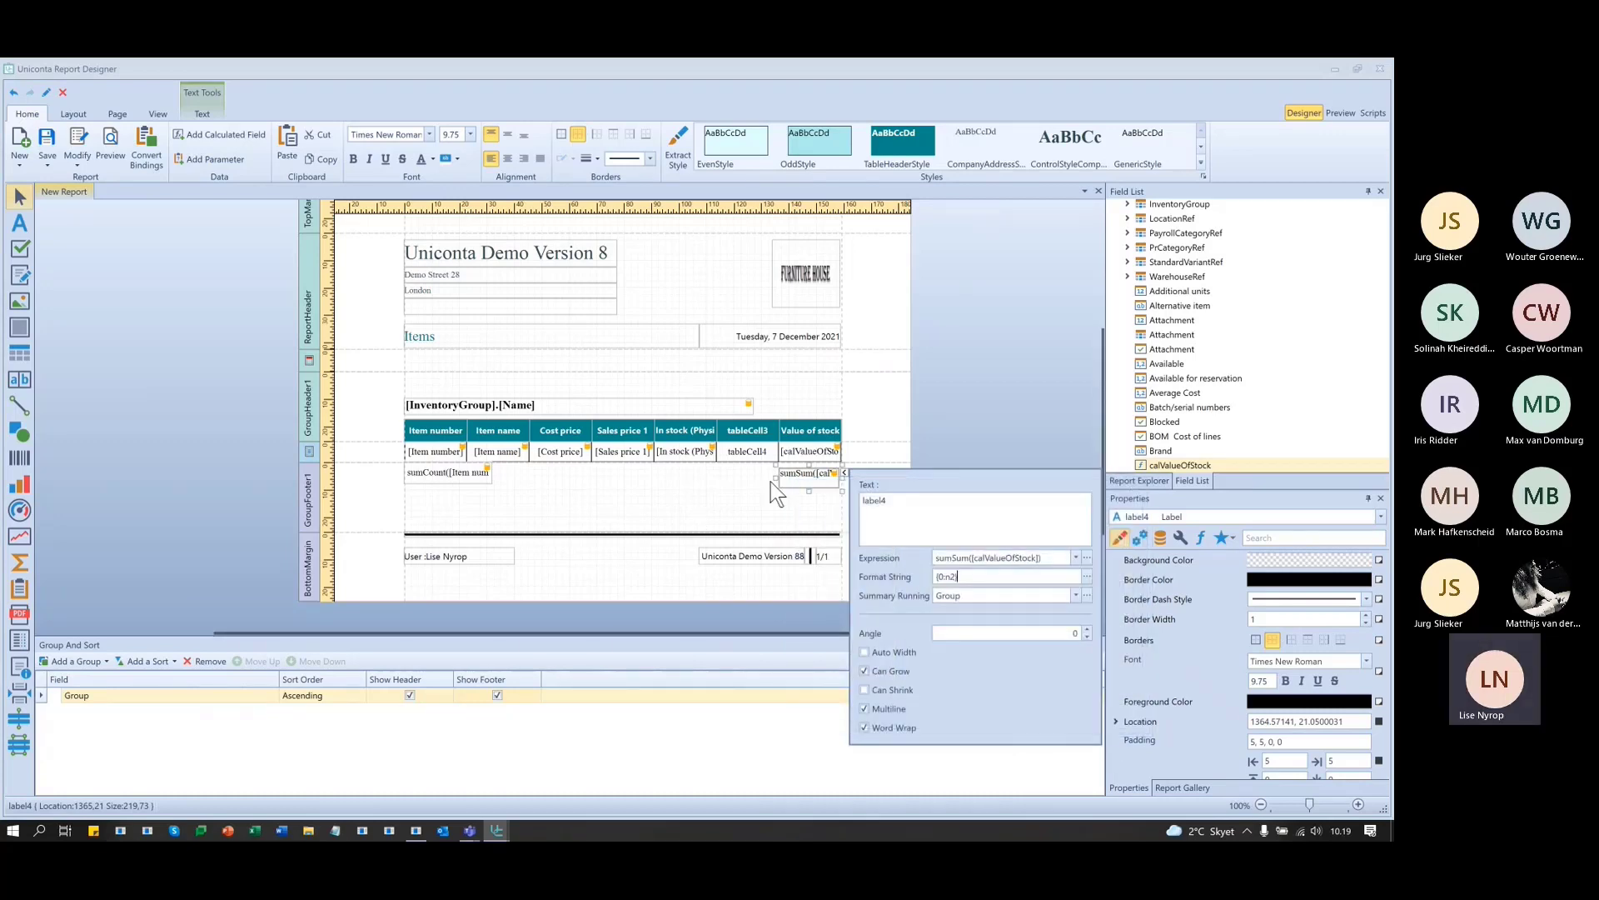
pyautogui.click(998, 415)
pyautogui.click(817, 482)
pyautogui.moveTo(816, 481); pyautogui.dragTo(813, 475)
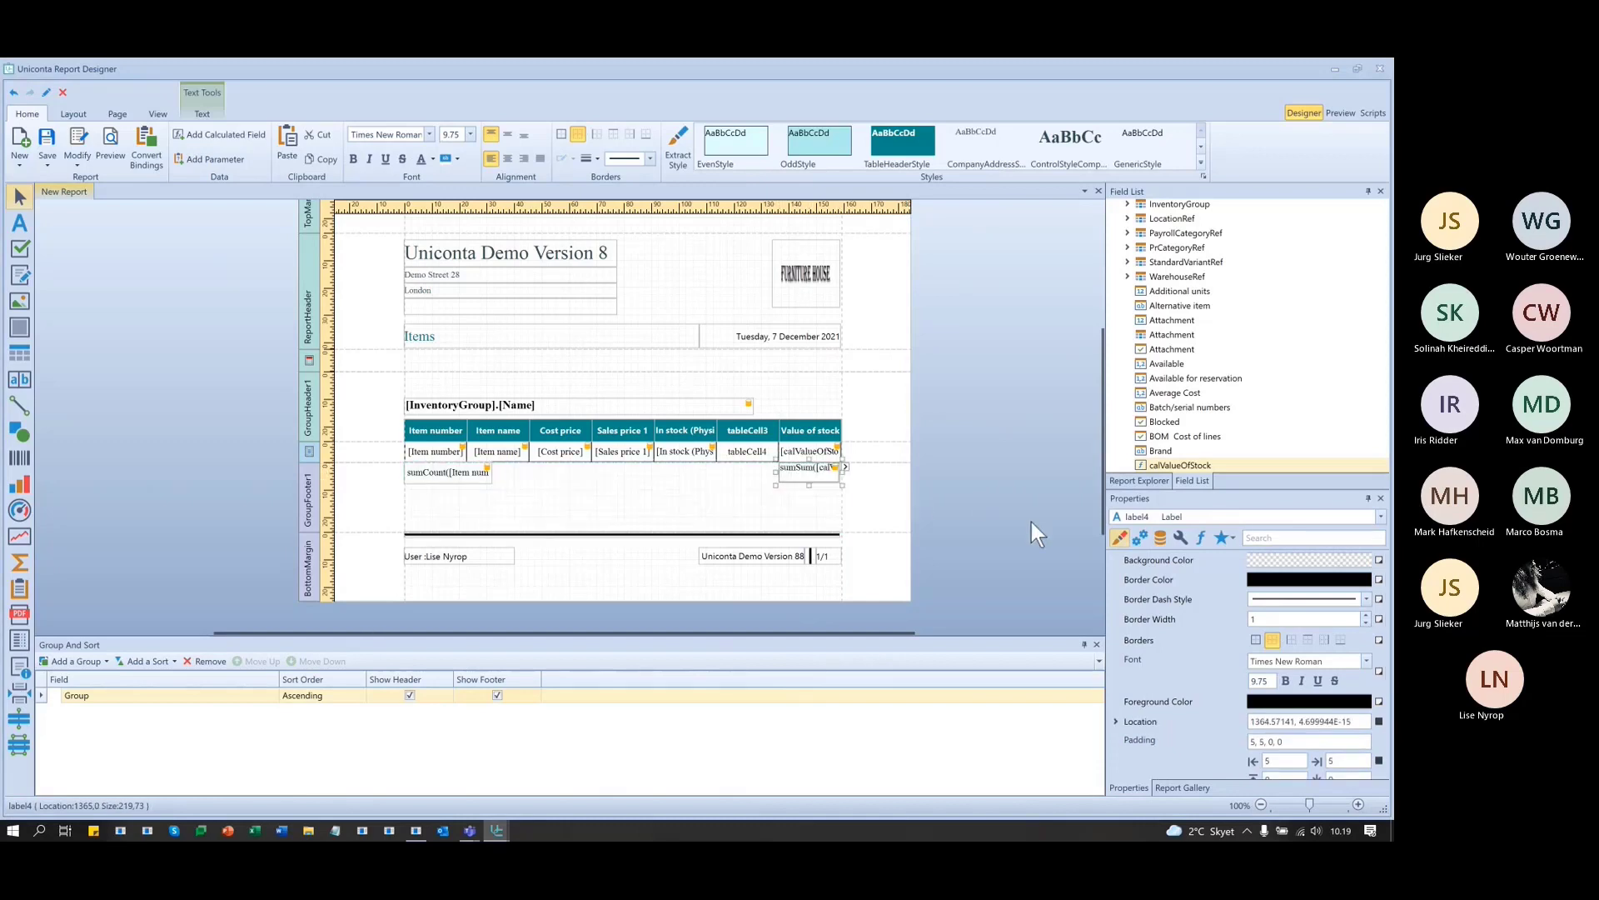
pyautogui.click(916, 483)
pyautogui.click(823, 472)
# - Enter 'Running sum' as the text of the new header cell tableCell3
pyautogui.click(741, 453)
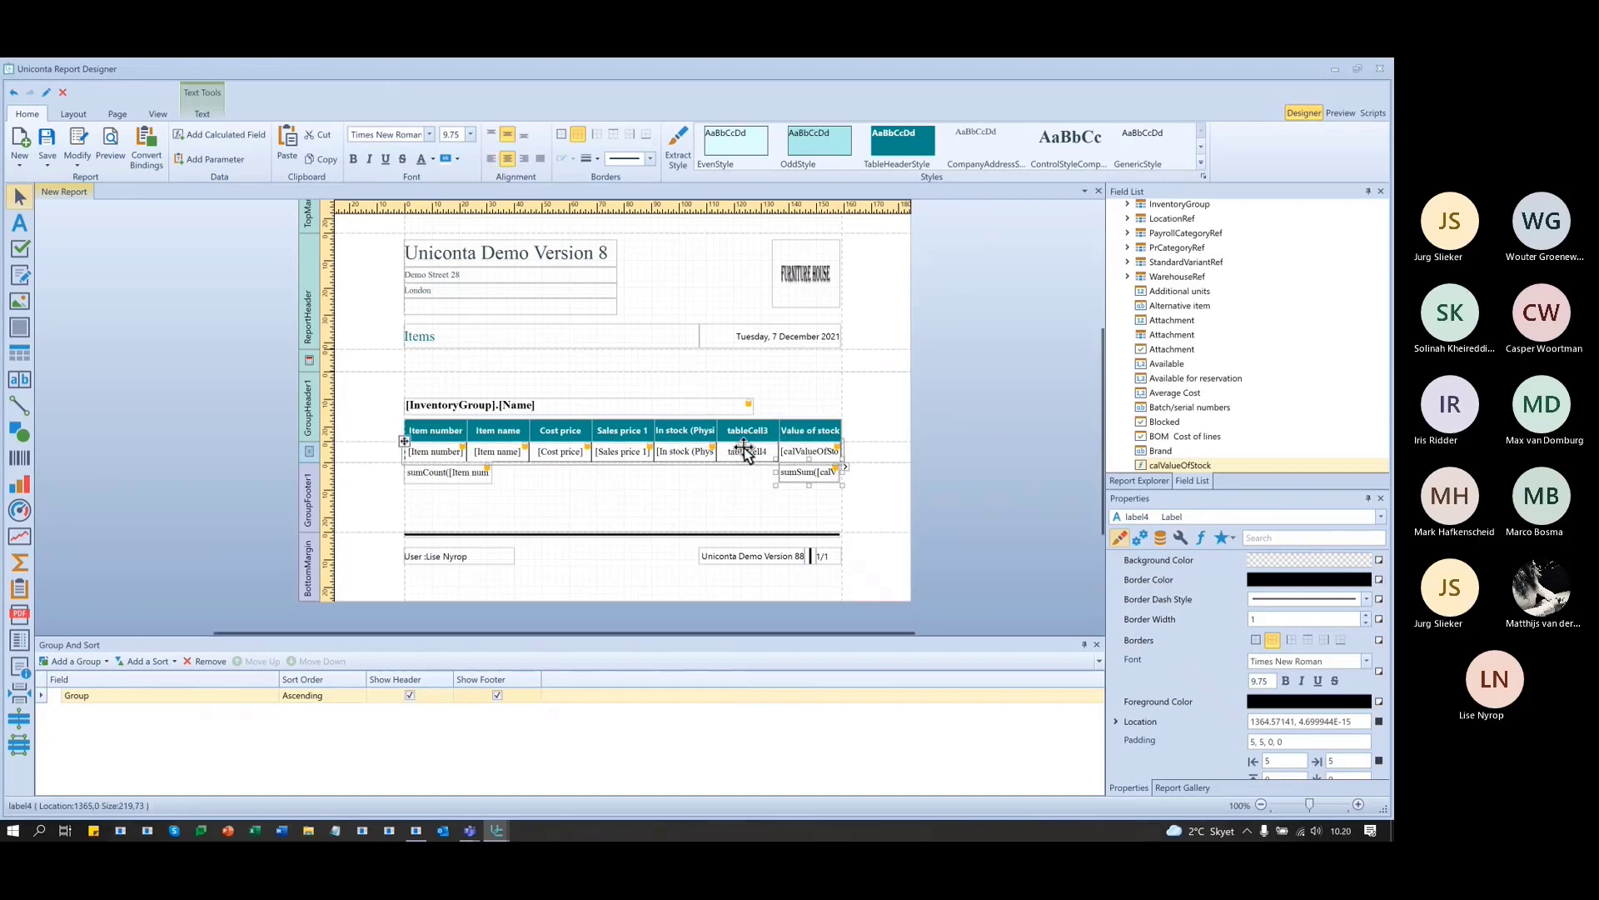
pyautogui.click(749, 426)
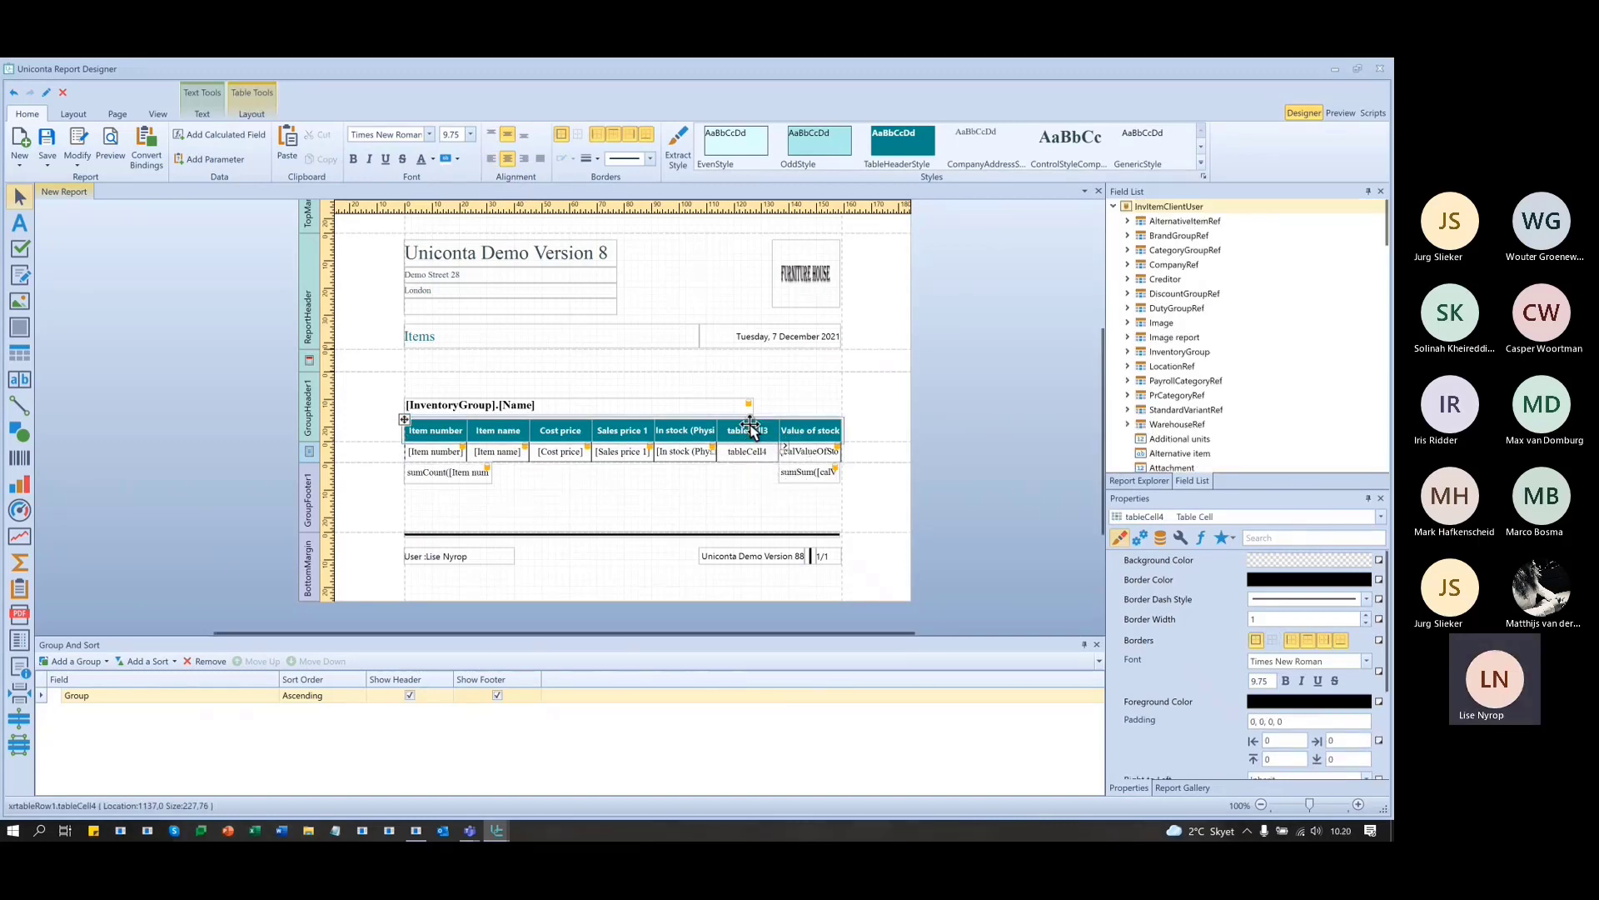
pyautogui.doubleClick(751, 427)
pyautogui.write('Ru')
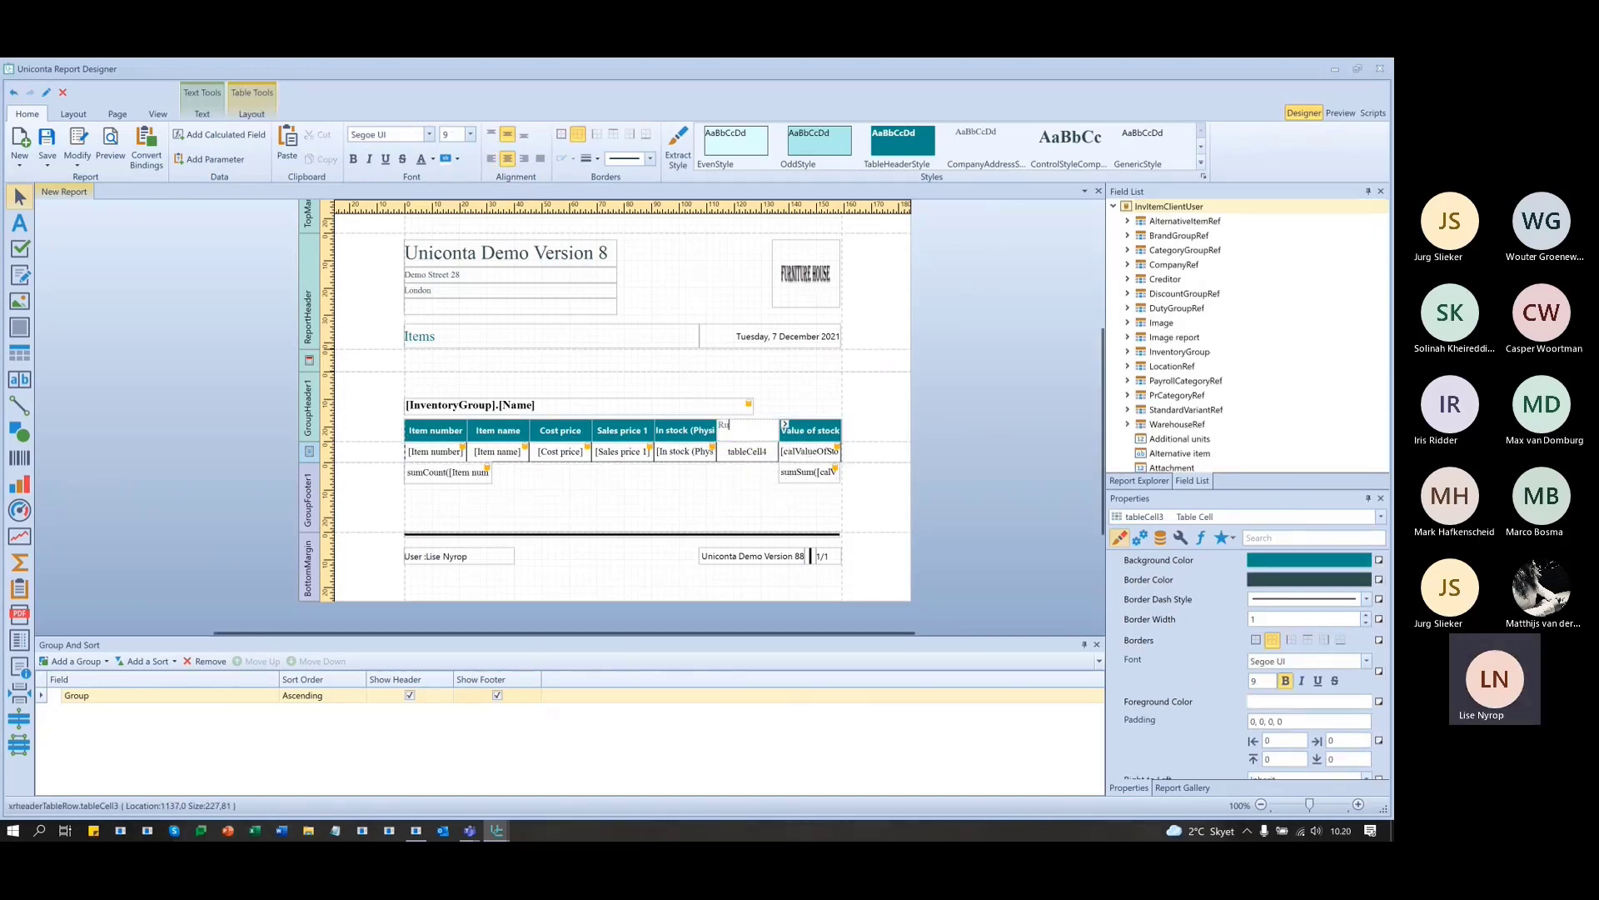
pyautogui.write('nning sum')
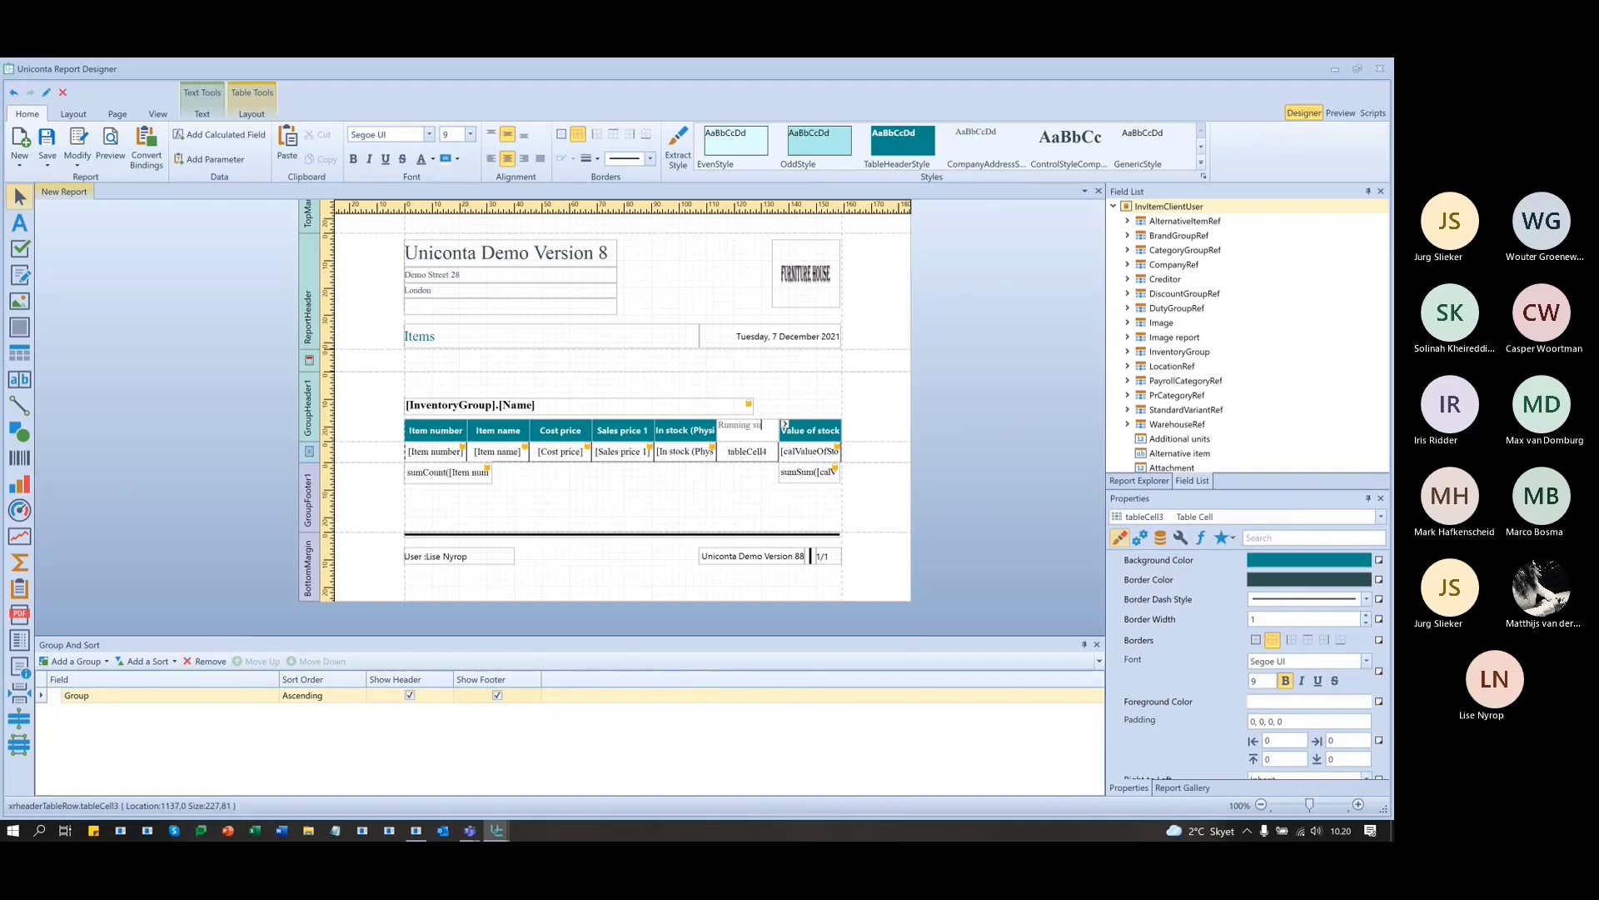
pyautogui.click(978, 436)
pyautogui.click(747, 451)
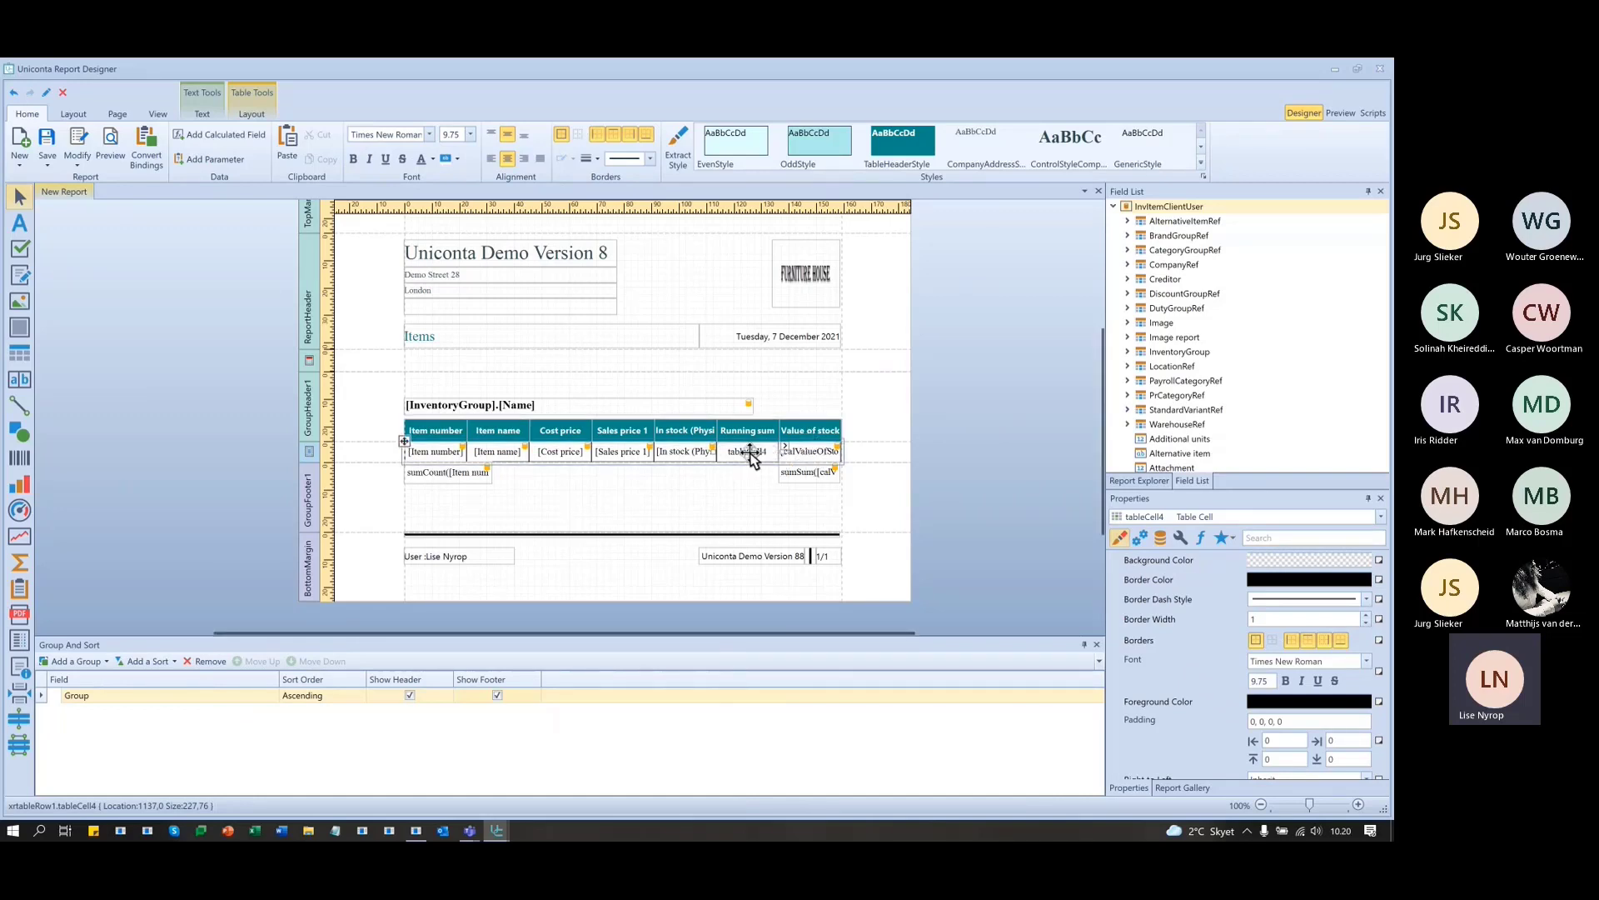
# - Set the Running sum data cell's Summary Running to Group
pyautogui.click(784, 445)
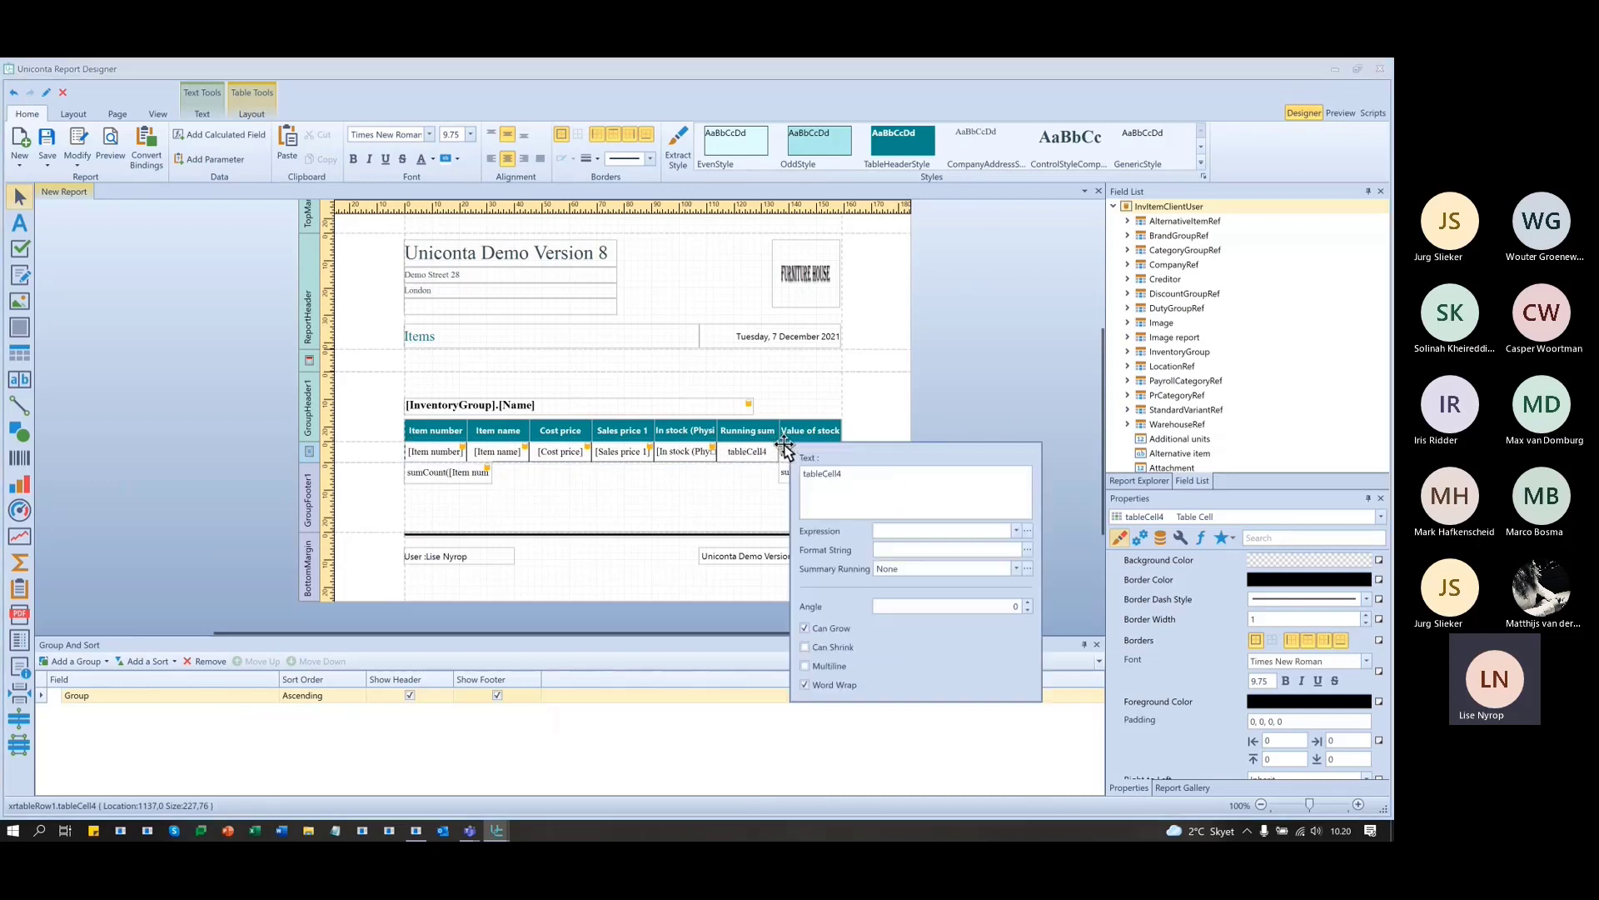
pyautogui.click(1016, 568)
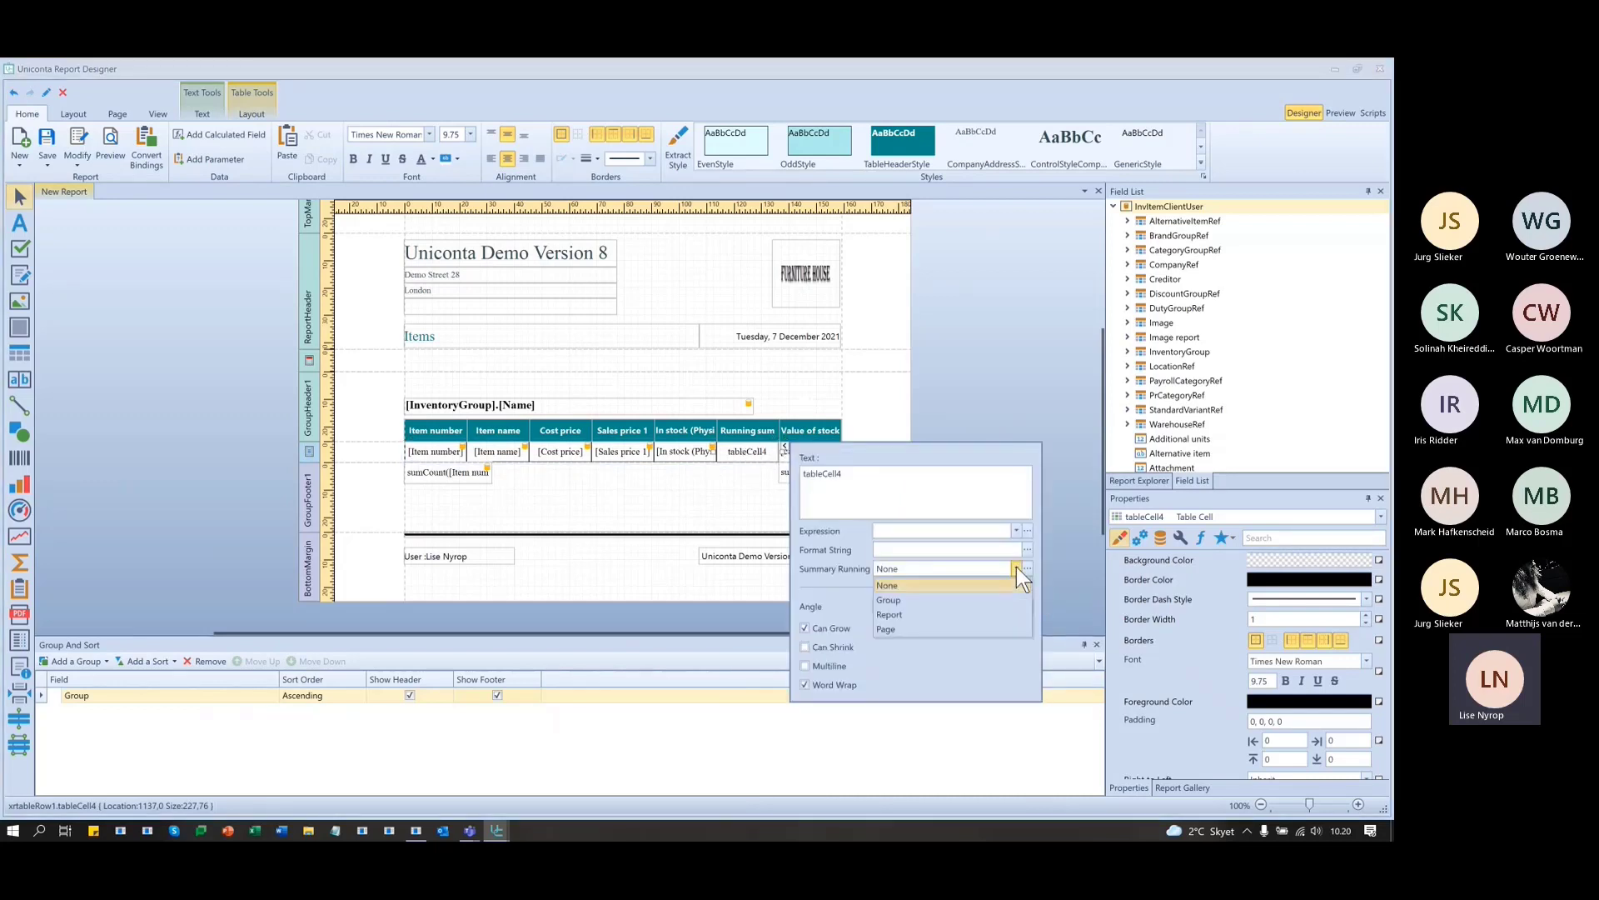
pyautogui.click(904, 601)
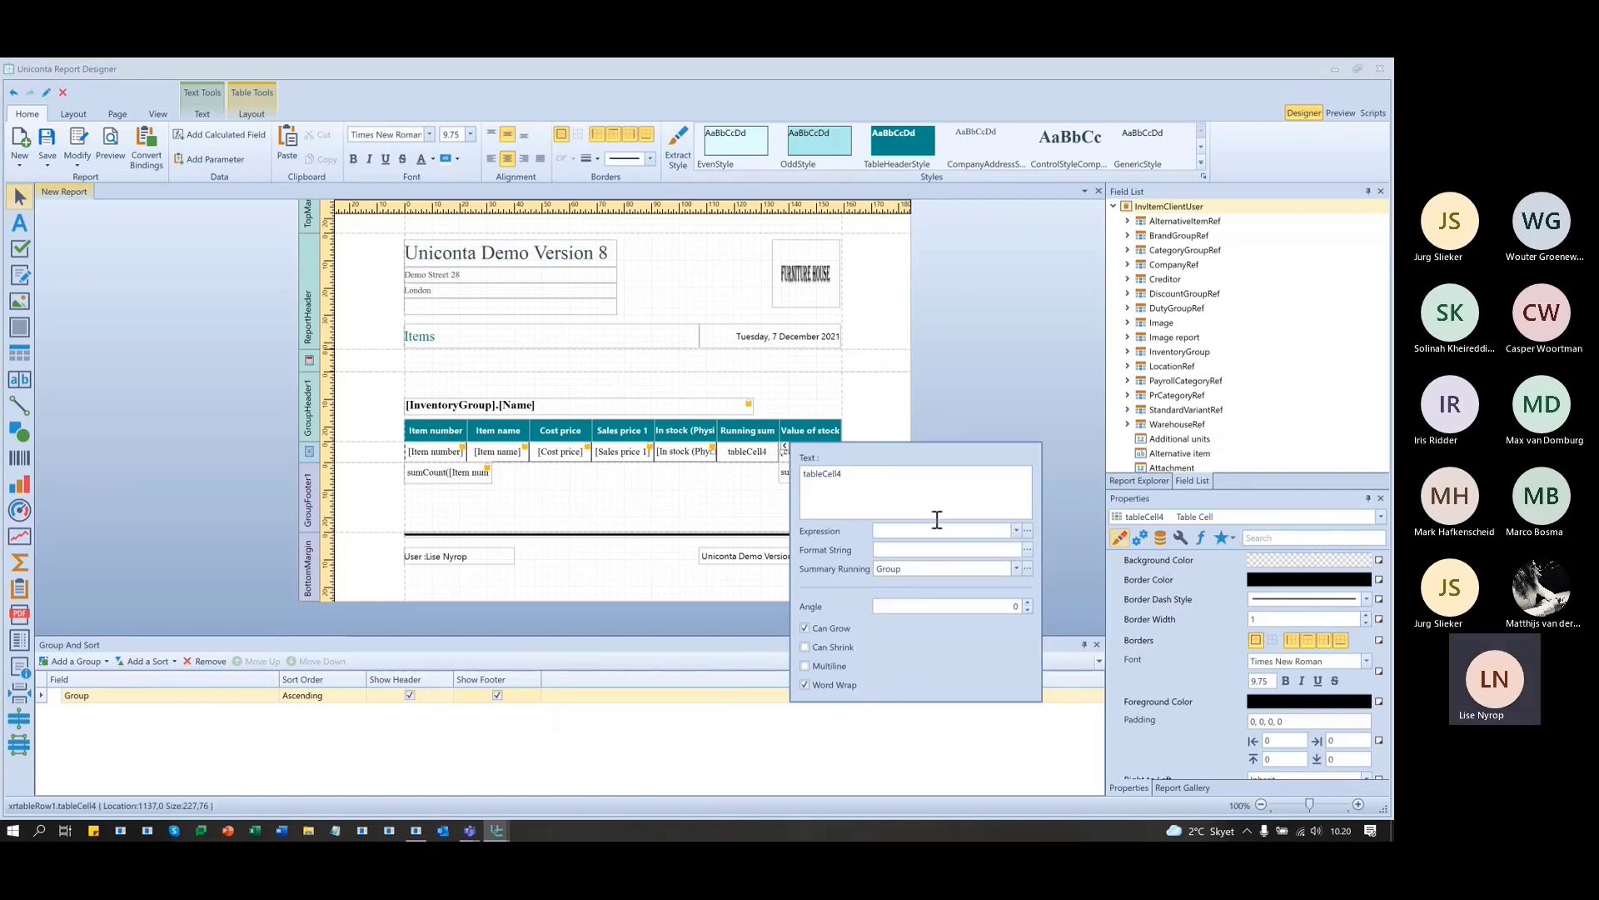
# - Give the cell the expression sumRunningSum([calValueOfStock]) in the Expression Editor
pyautogui.click(1028, 531)
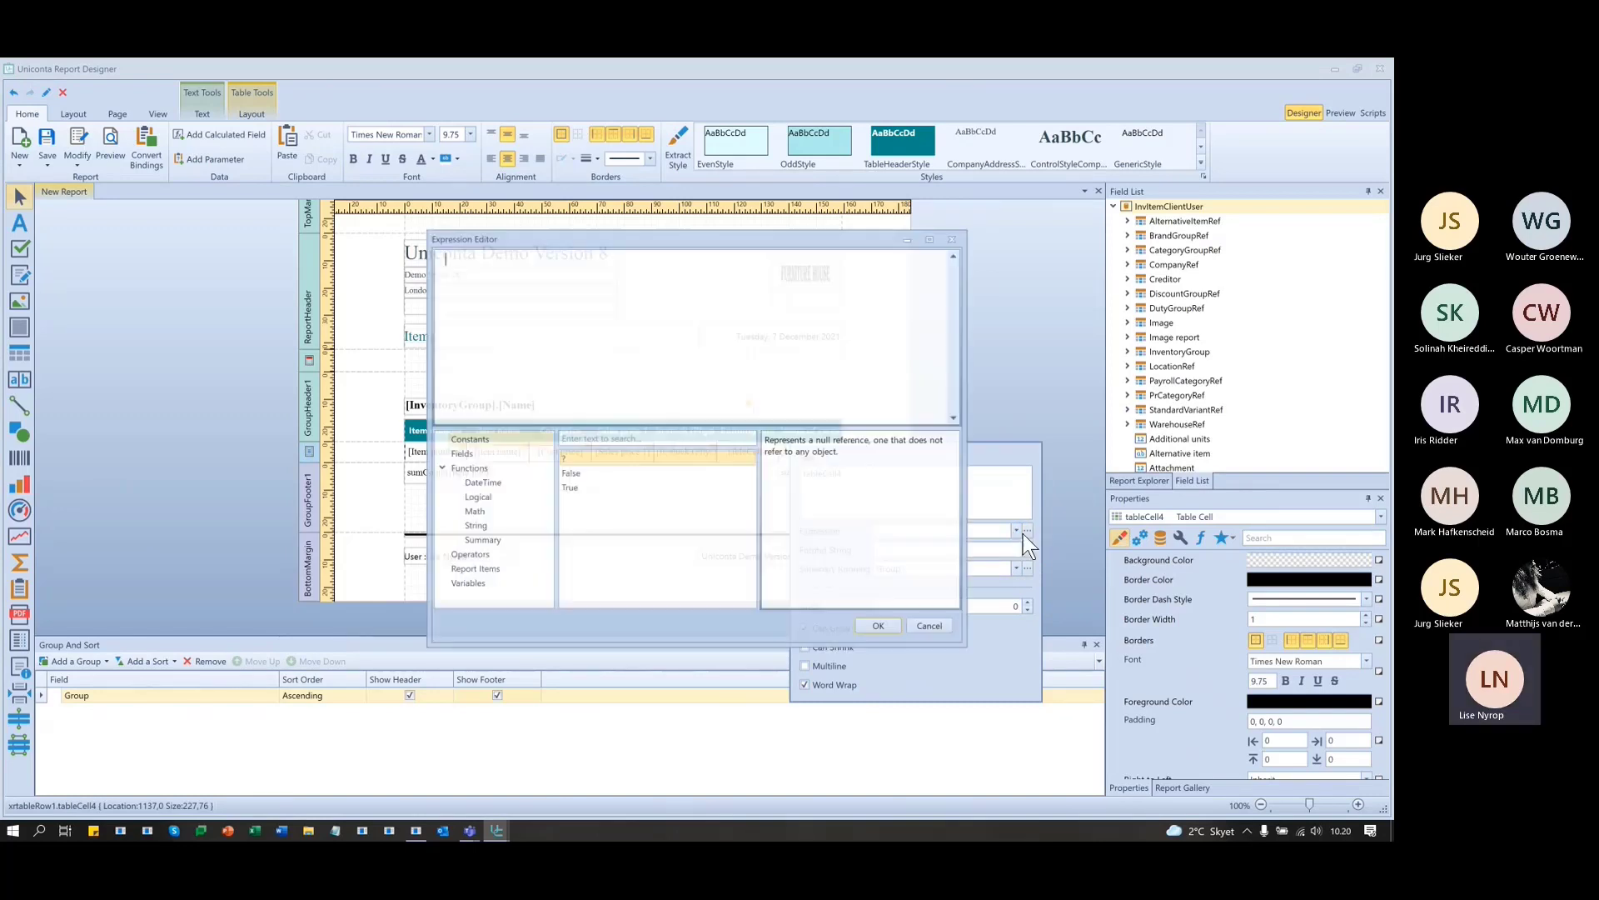
pyautogui.click(471, 539)
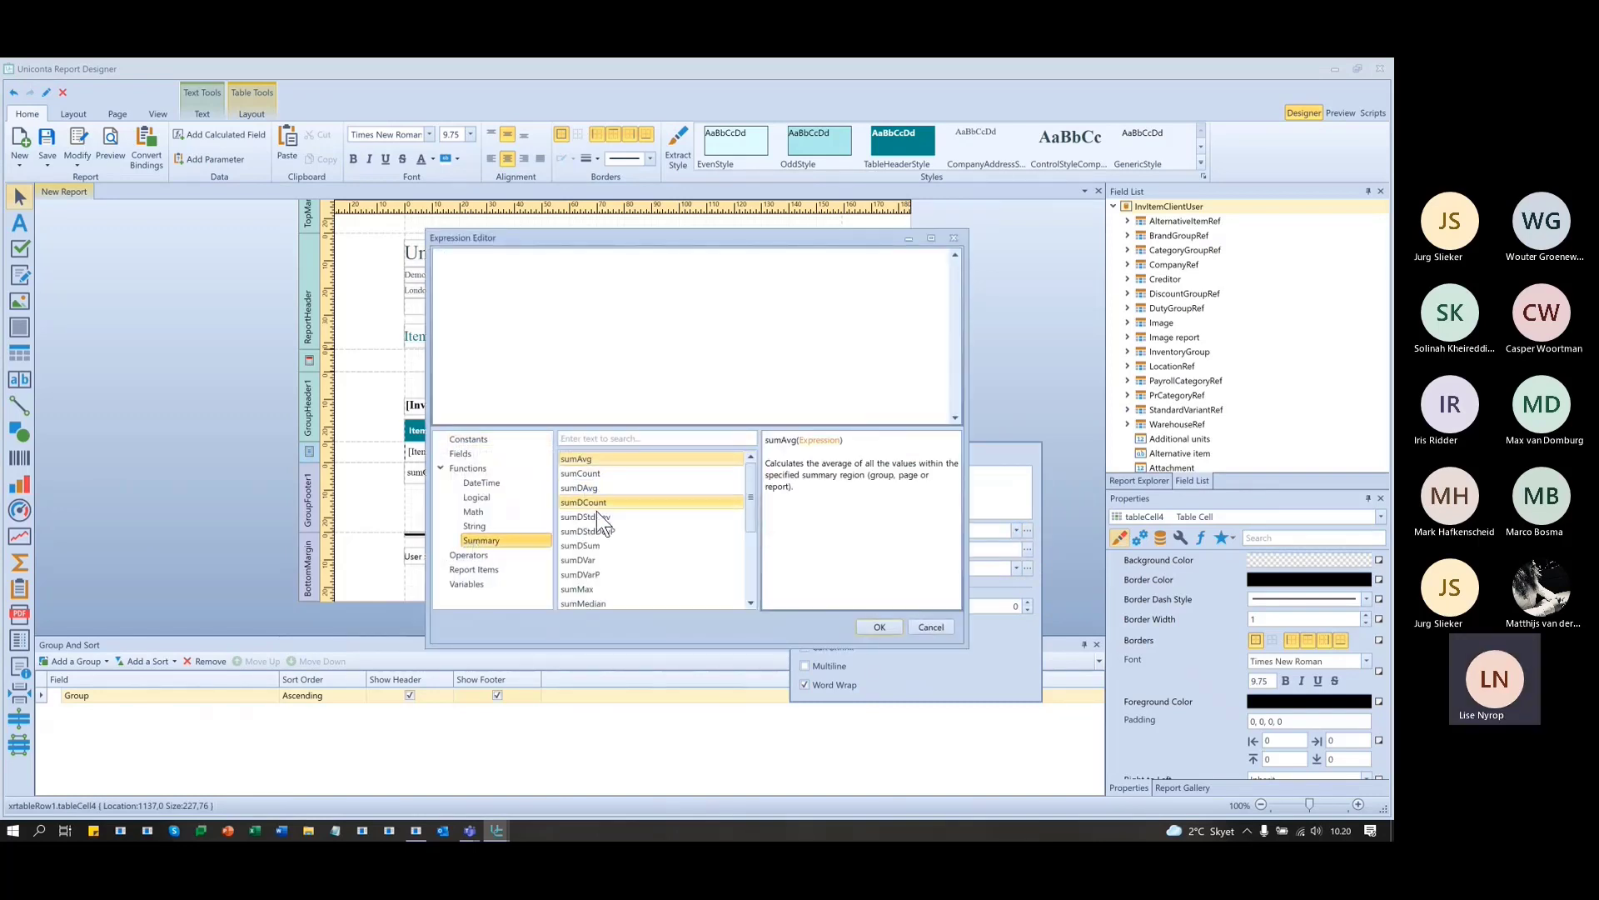
pyautogui.scroll(-3, 619, 562)
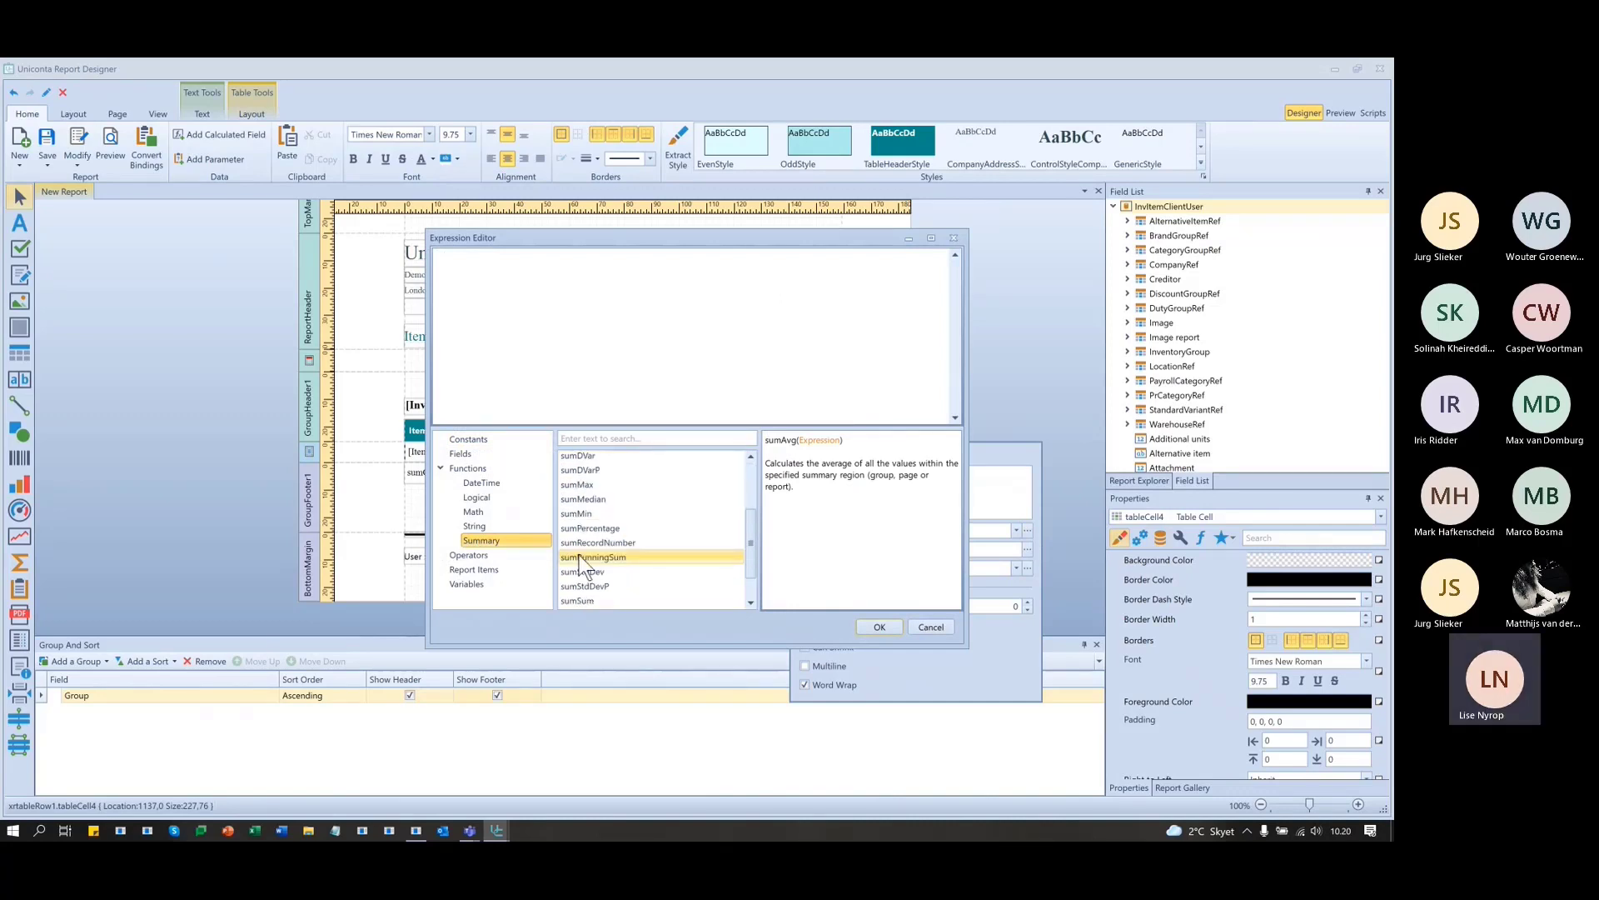
pyautogui.click(591, 556)
pyautogui.doubleClick(591, 556)
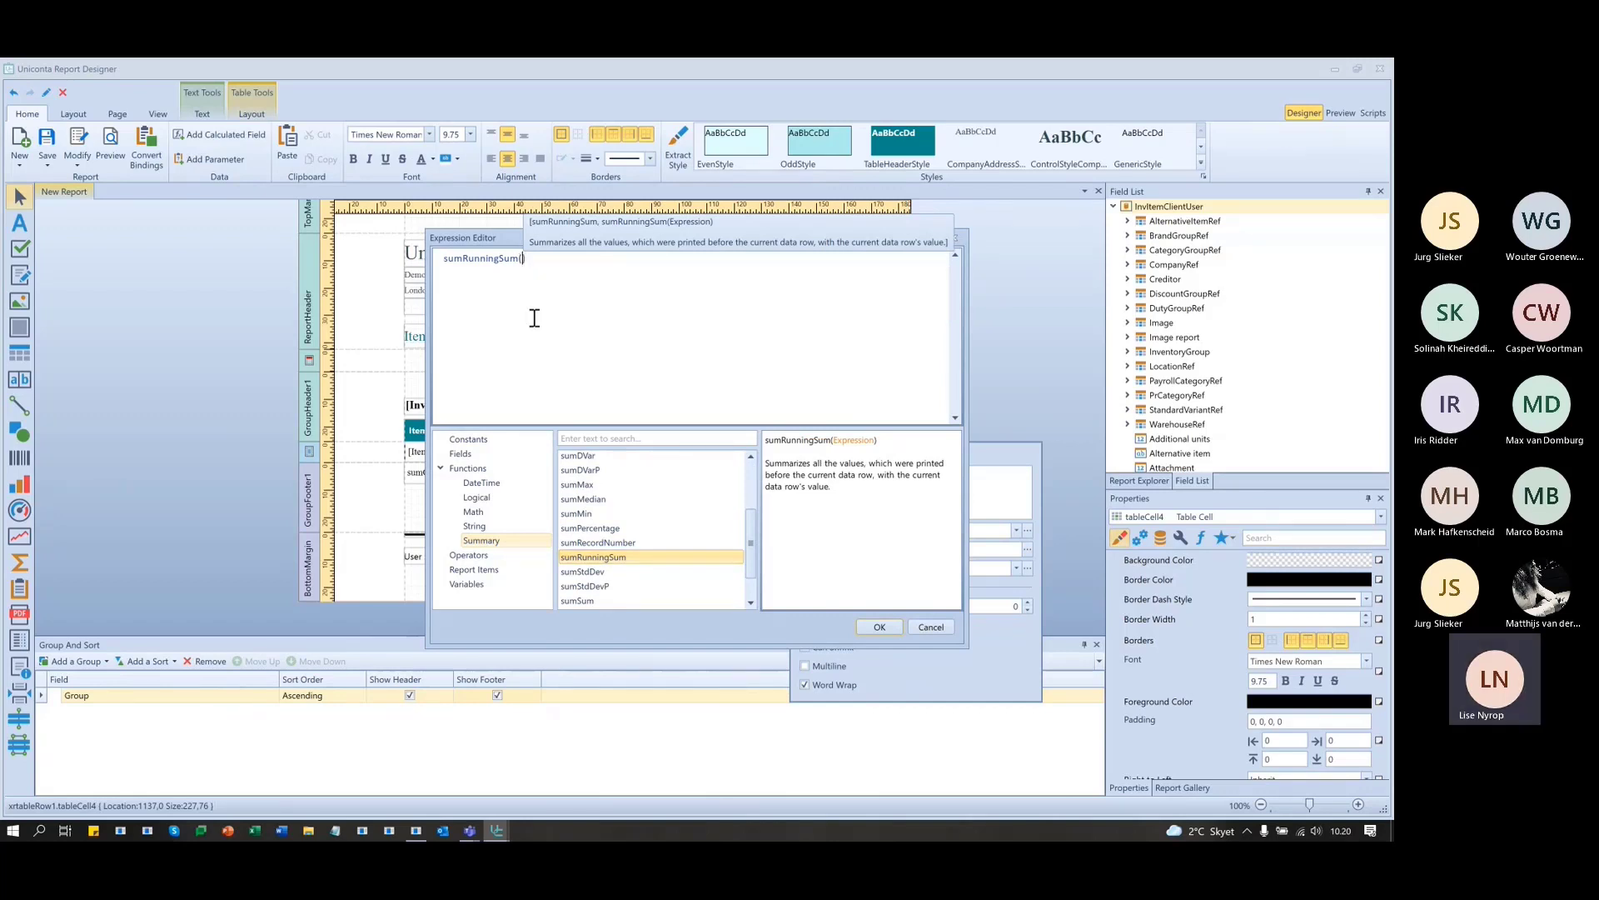
pyautogui.click(459, 454)
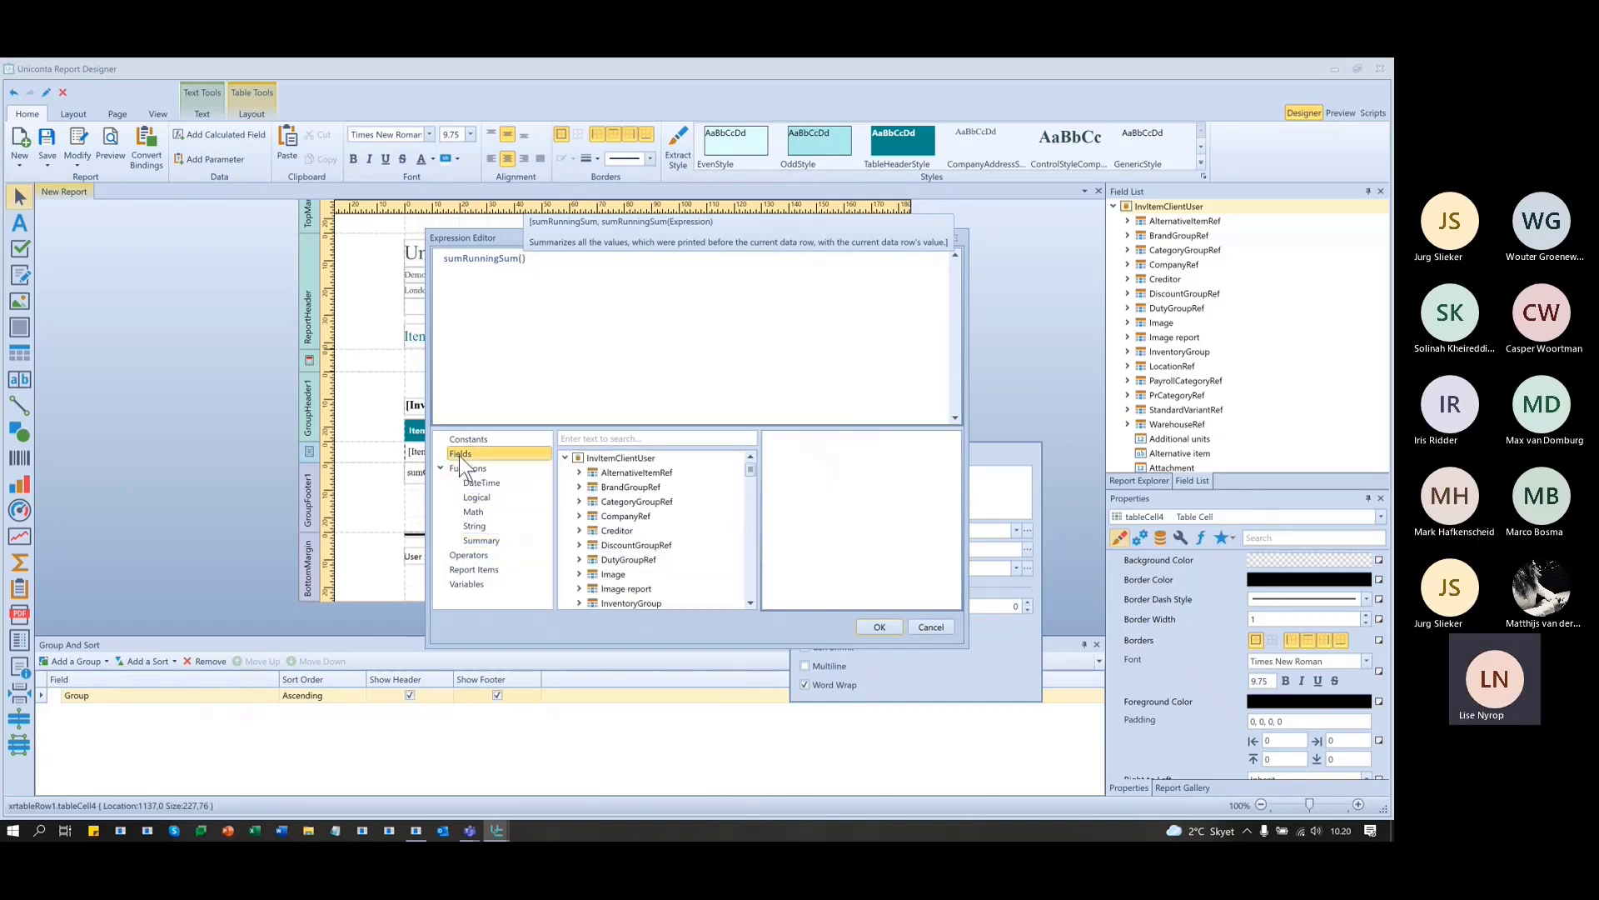
pyautogui.scroll(-3, 703, 540)
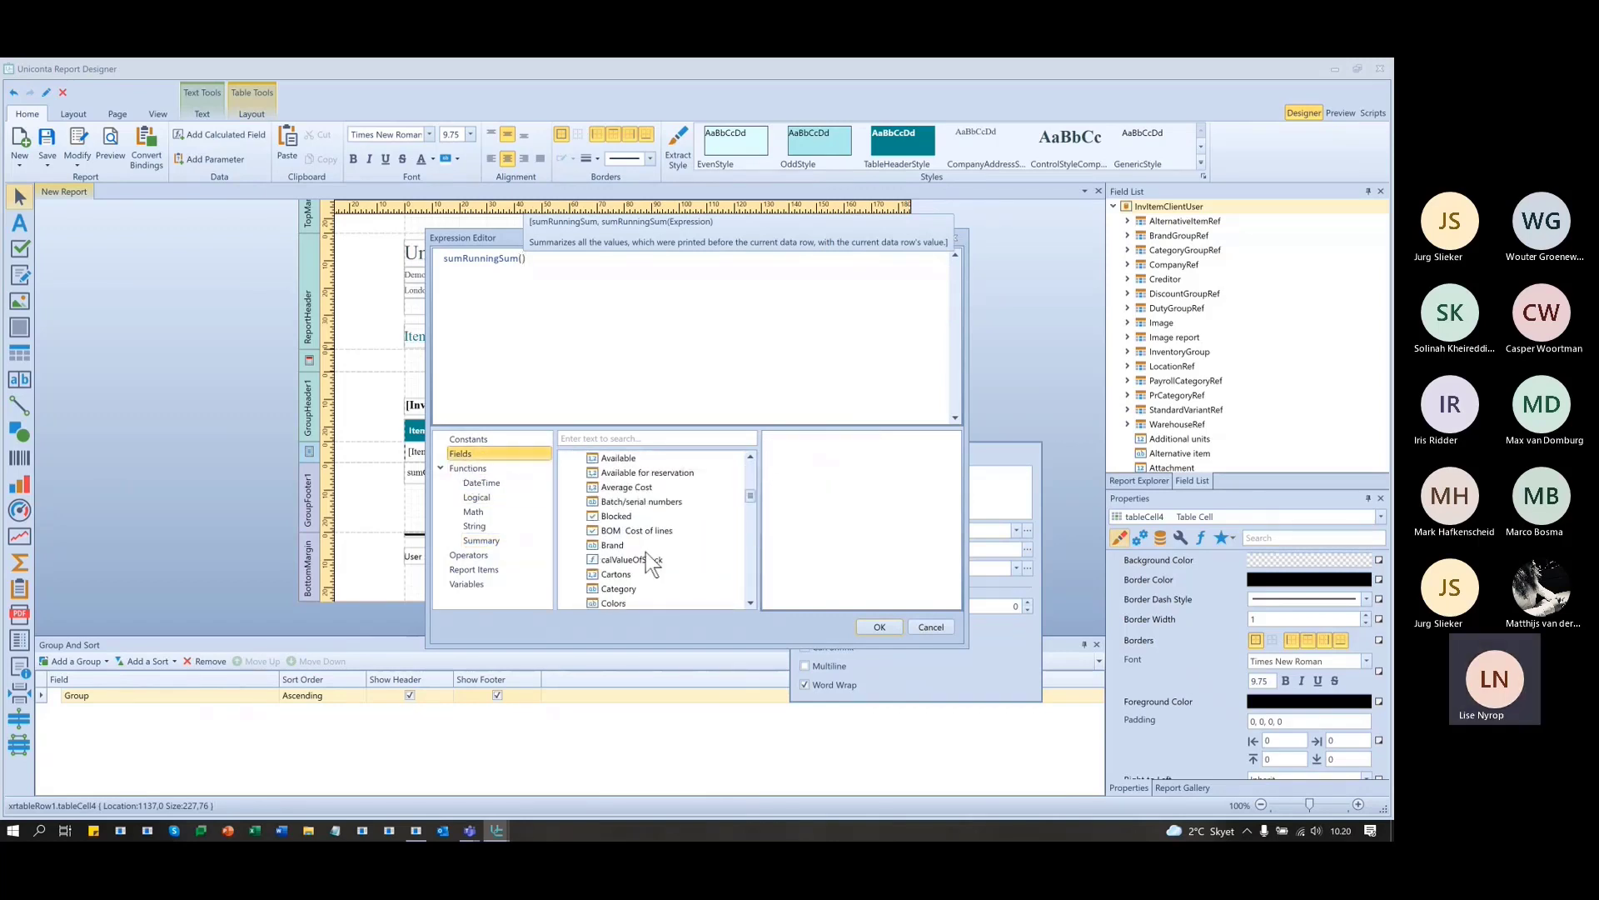
pyautogui.doubleClick(643, 561)
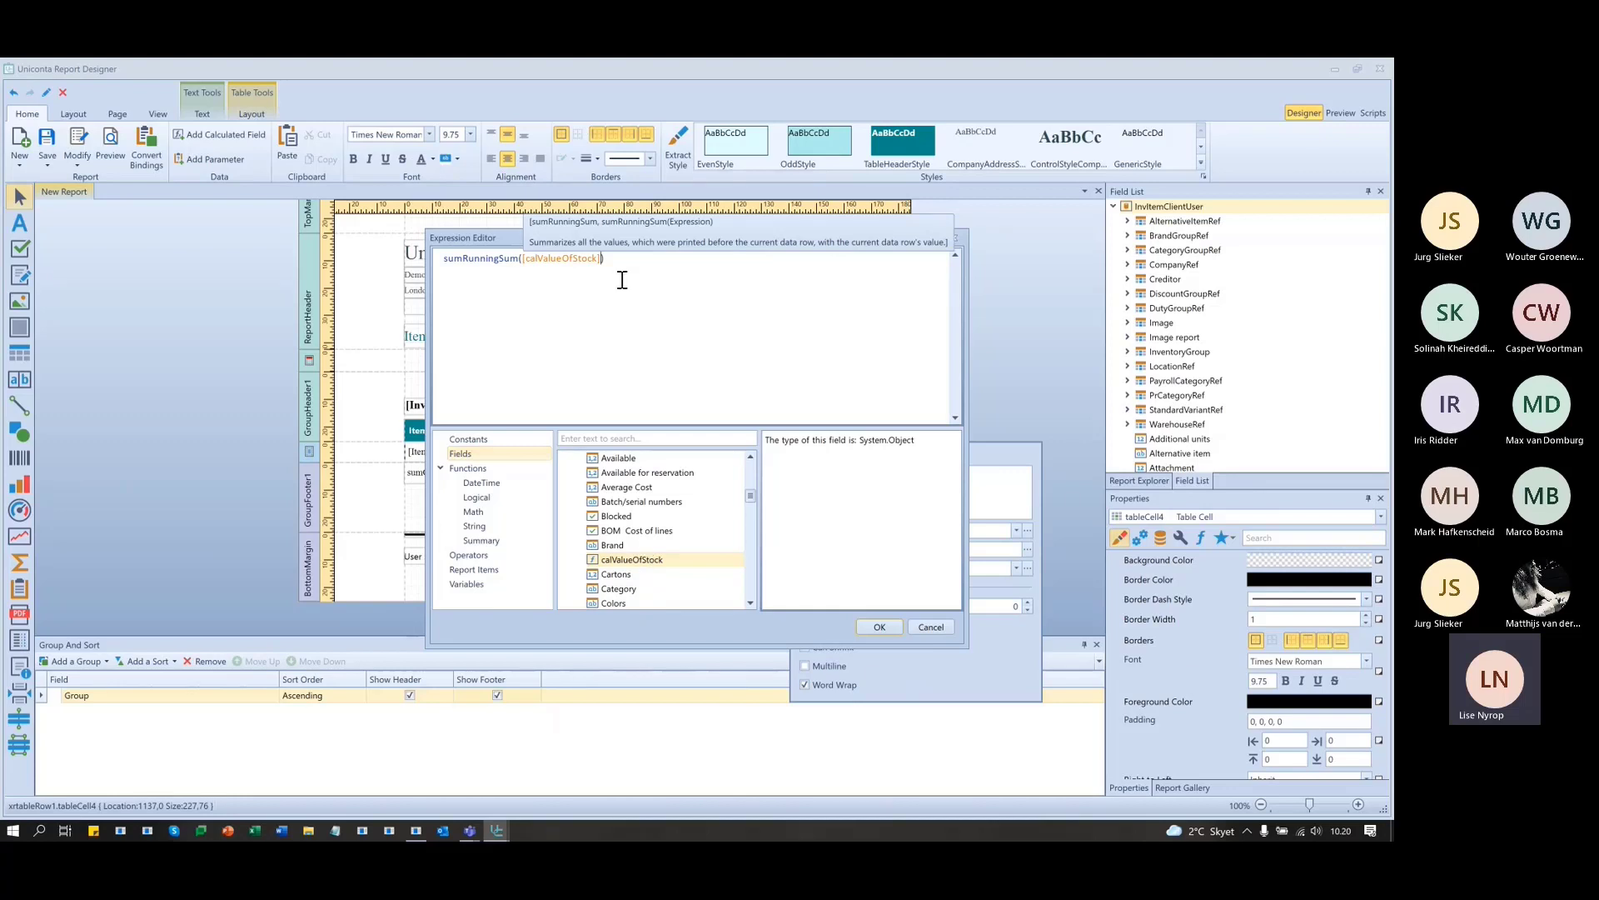
pyautogui.click(883, 625)
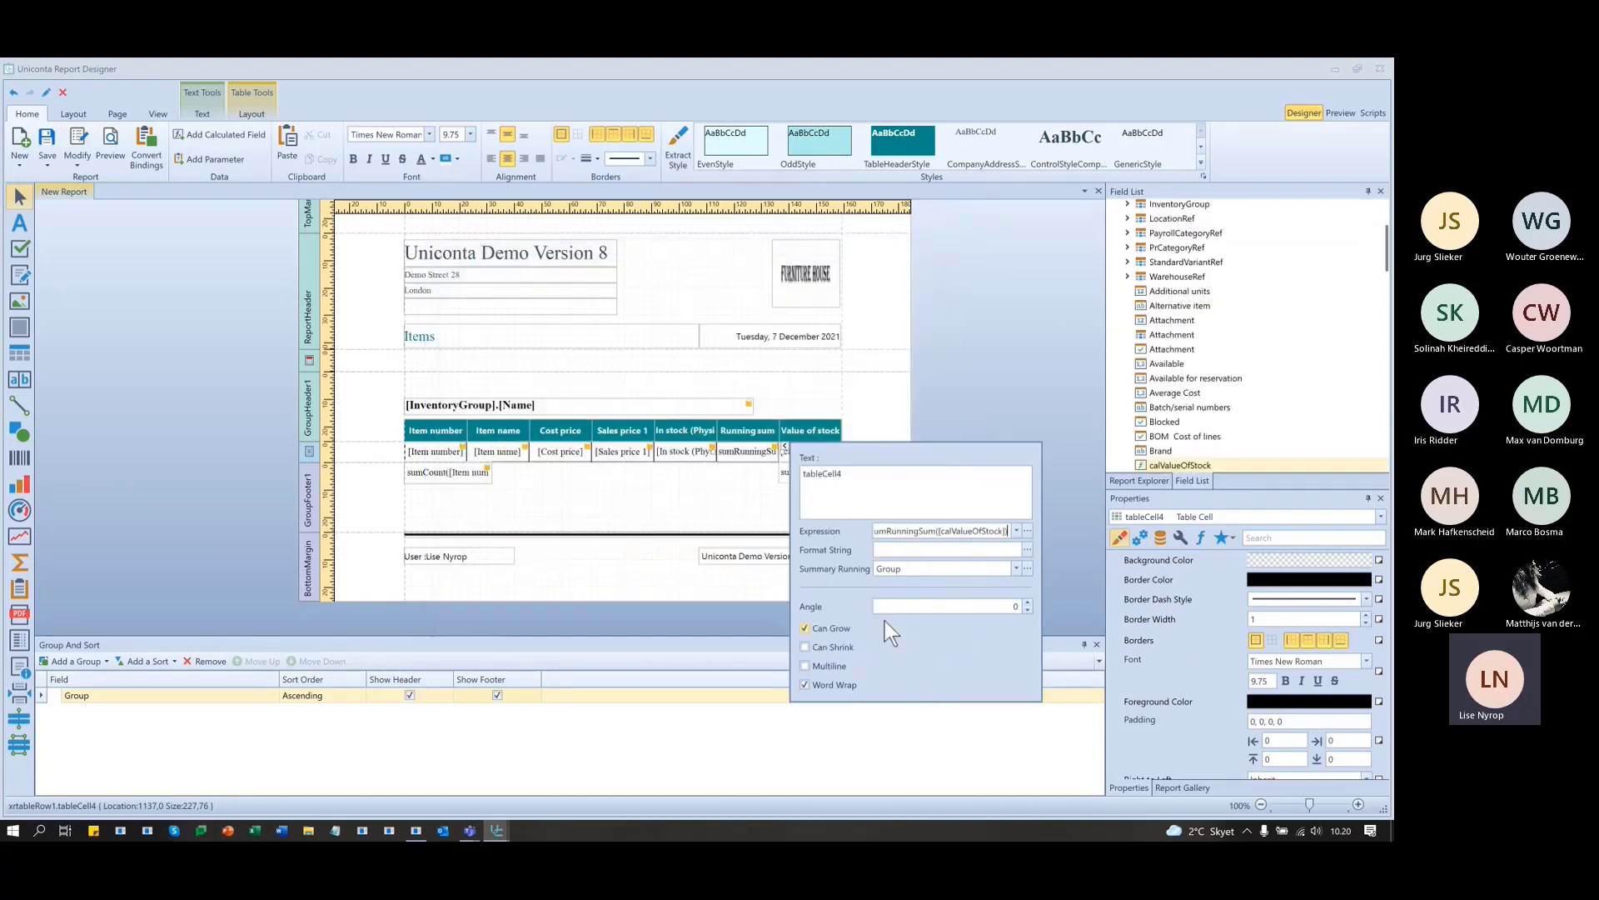
pyautogui.click(946, 340)
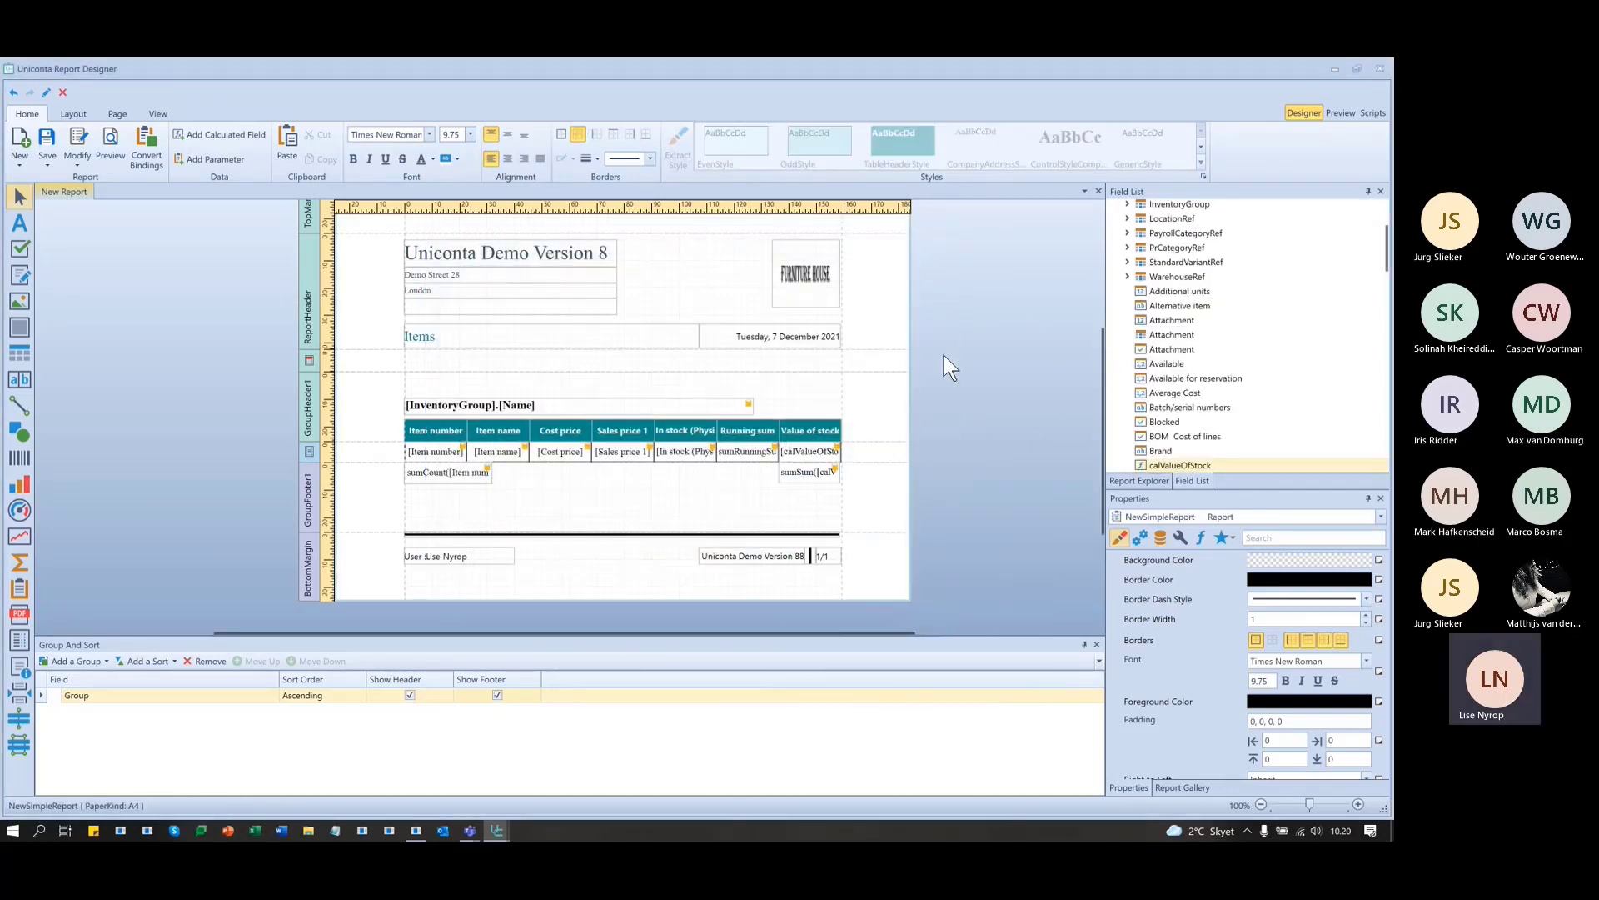
pyautogui.click(1346, 114)
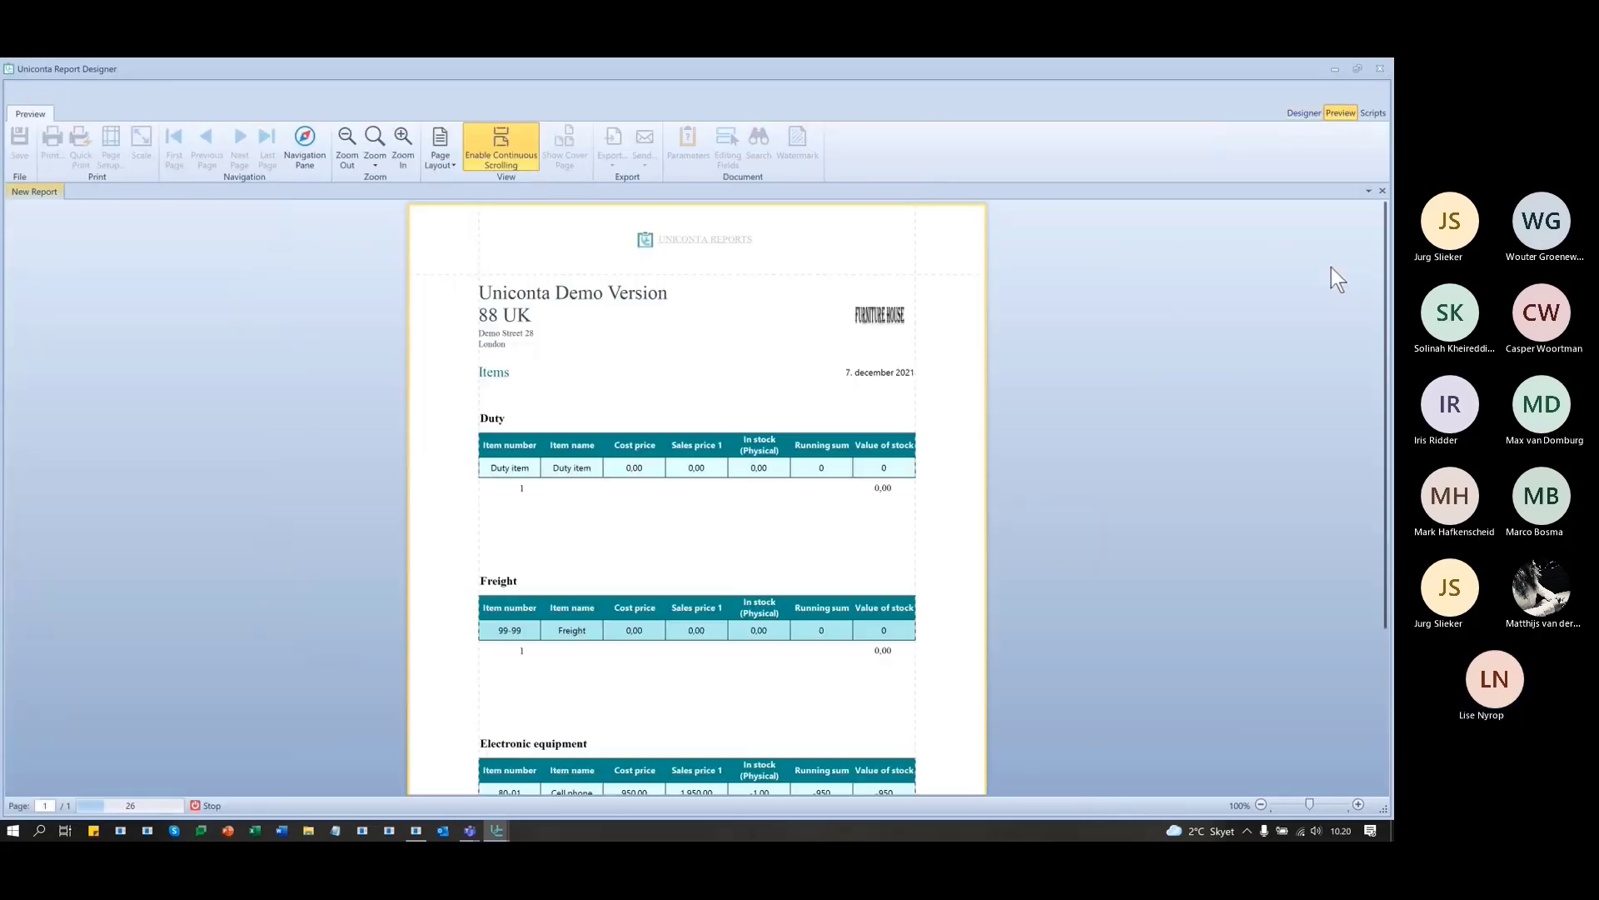
pyautogui.scroll(-5, 933, 460)
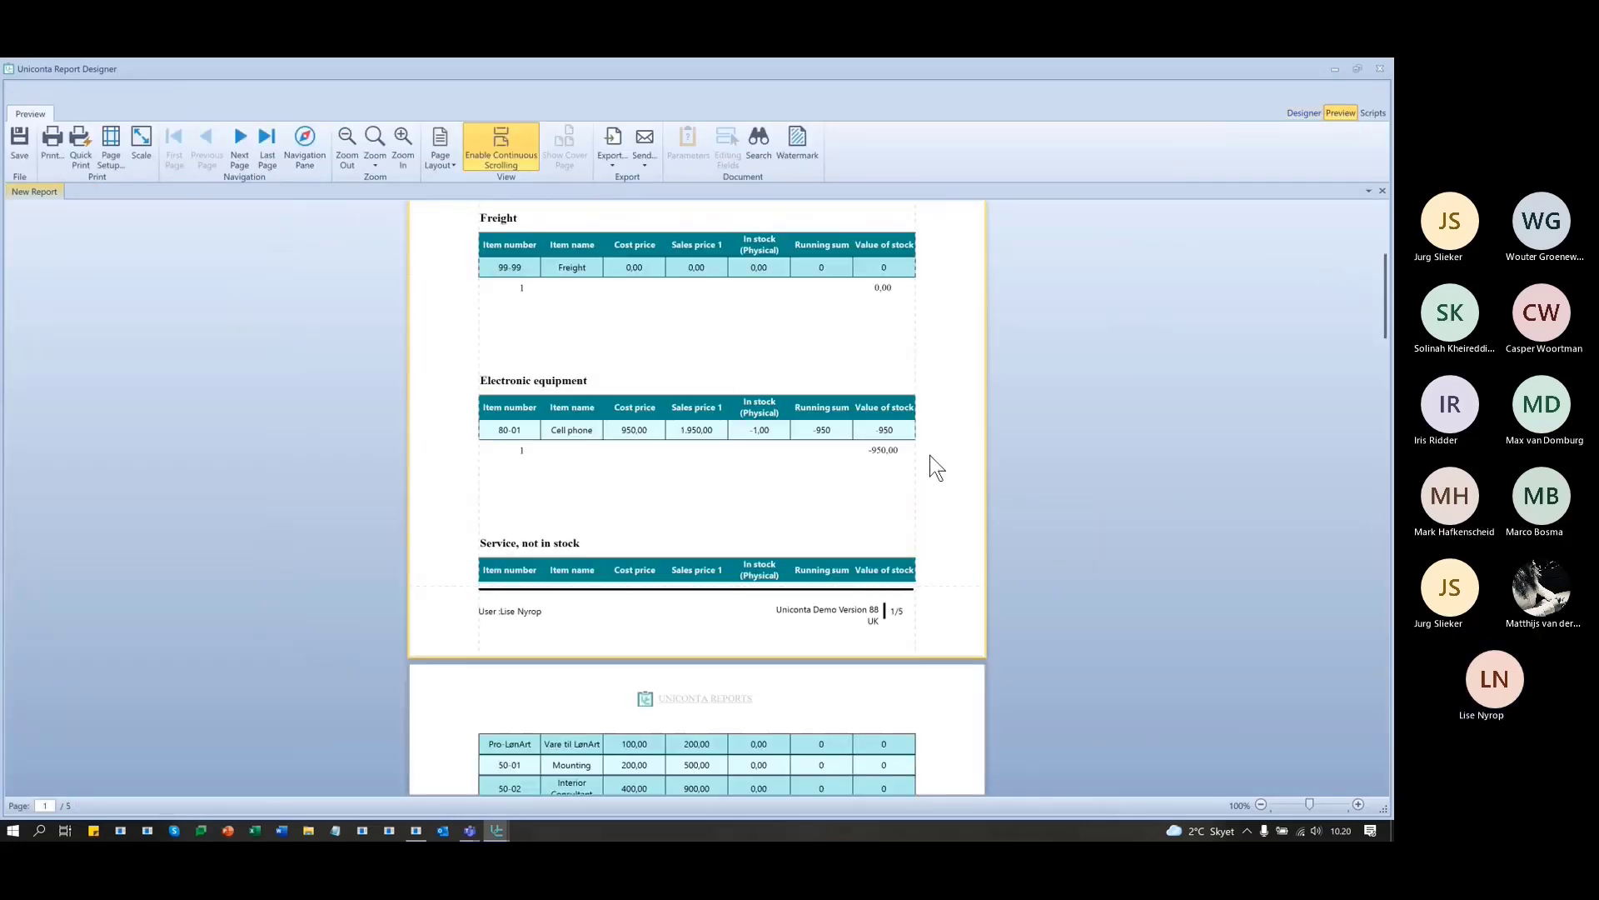
pyautogui.scroll(-1, 826, 441)
pyautogui.scroll(-10, 833, 454)
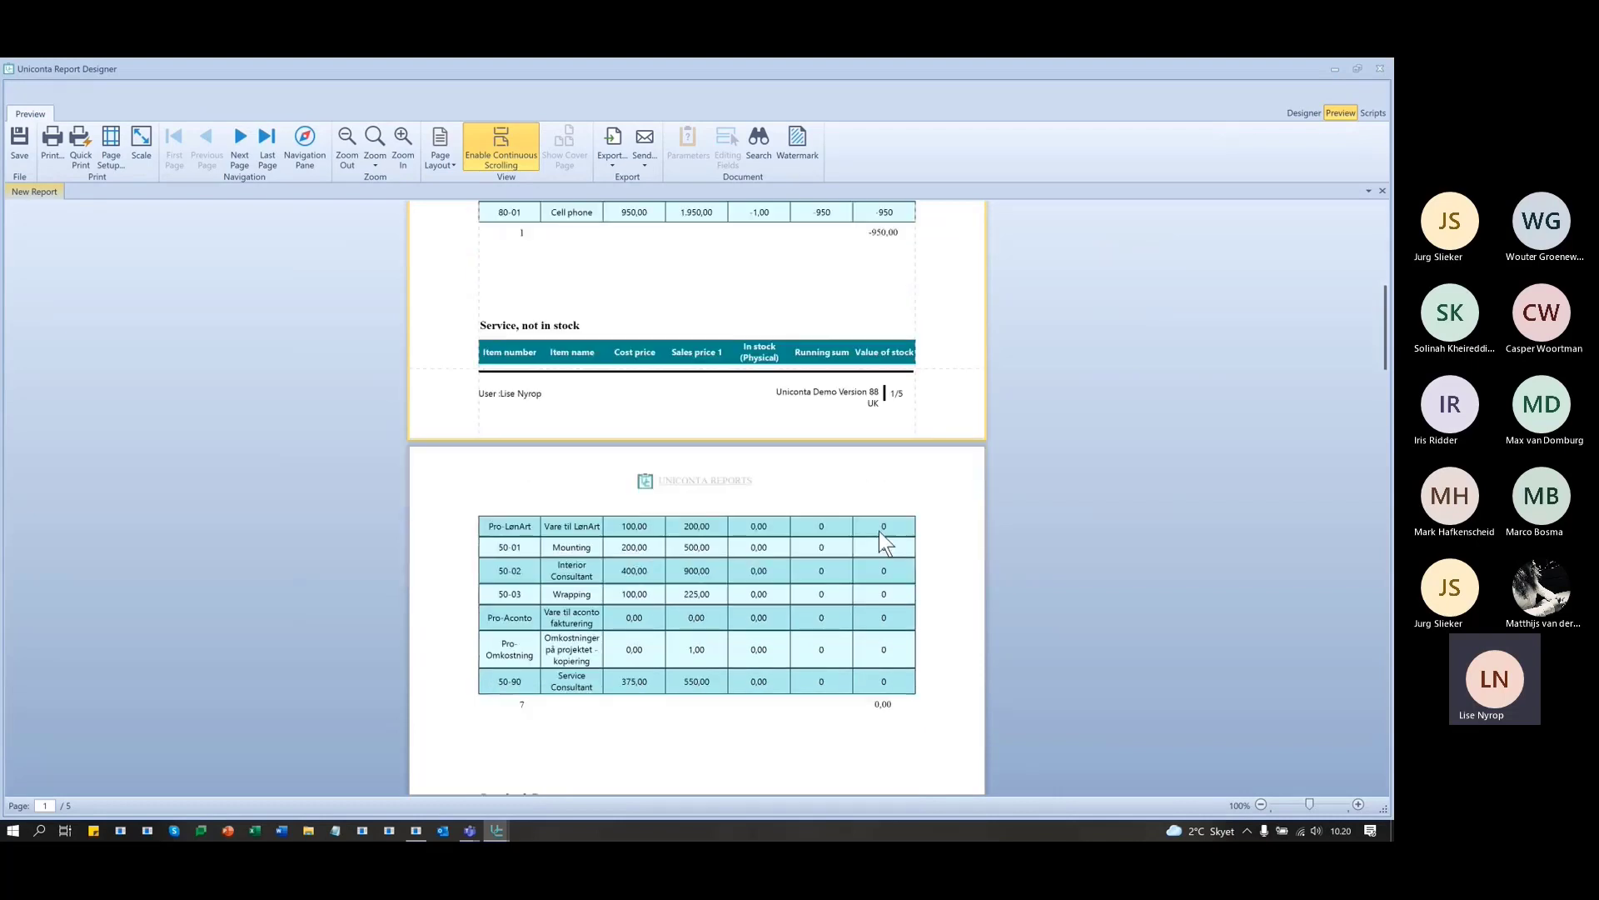
pyautogui.scroll(-5, 939, 535)
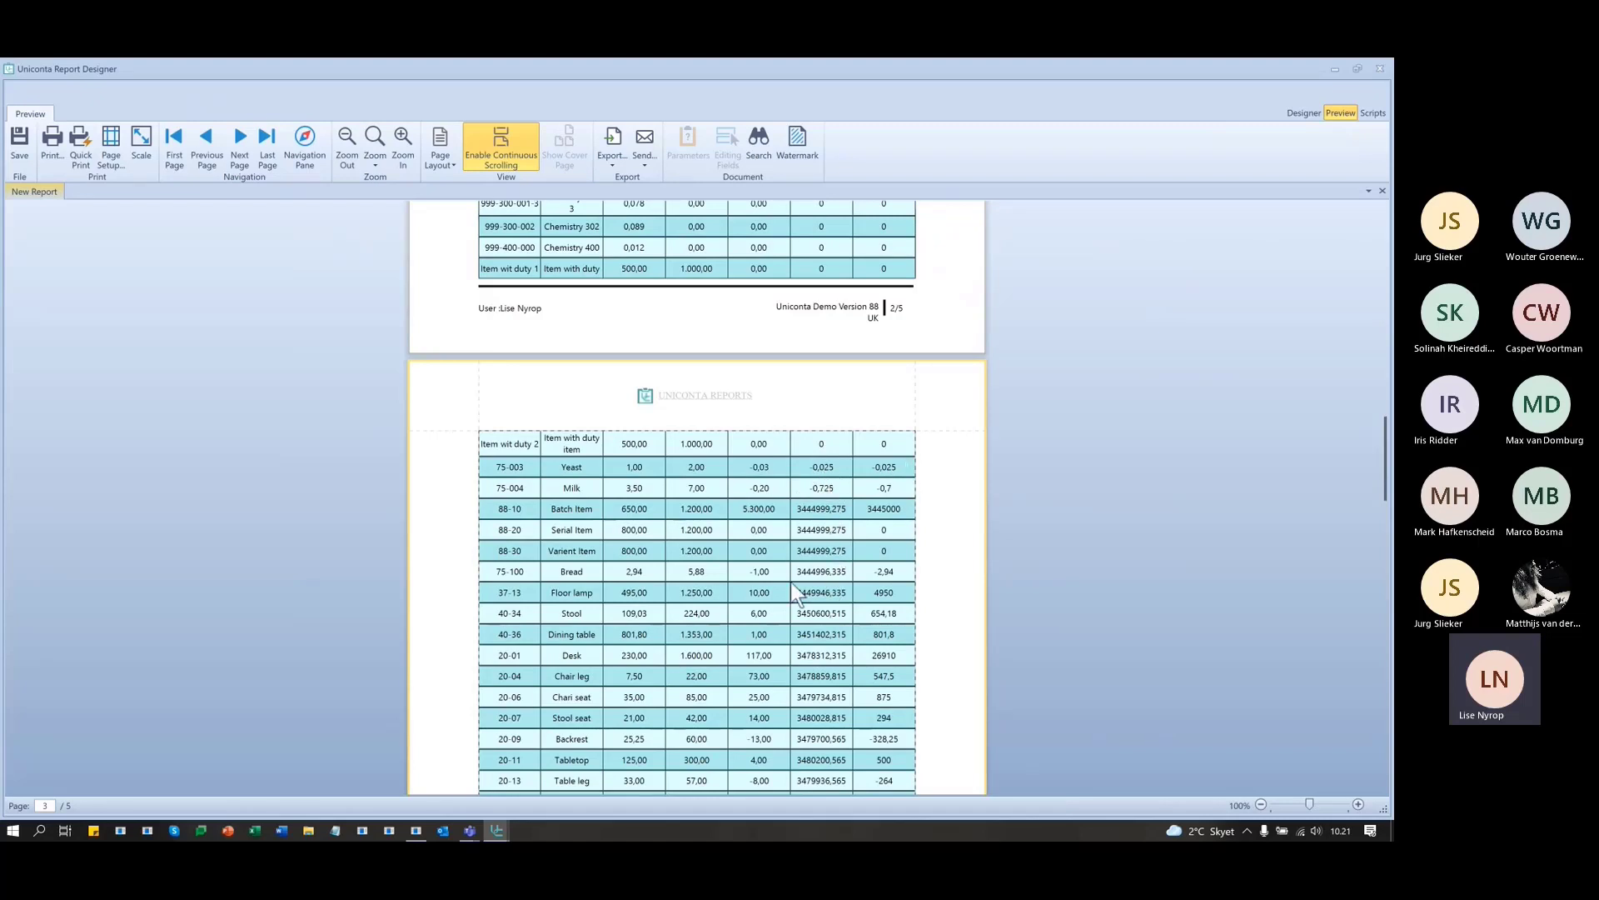
pyautogui.scroll(-1, 795, 575)
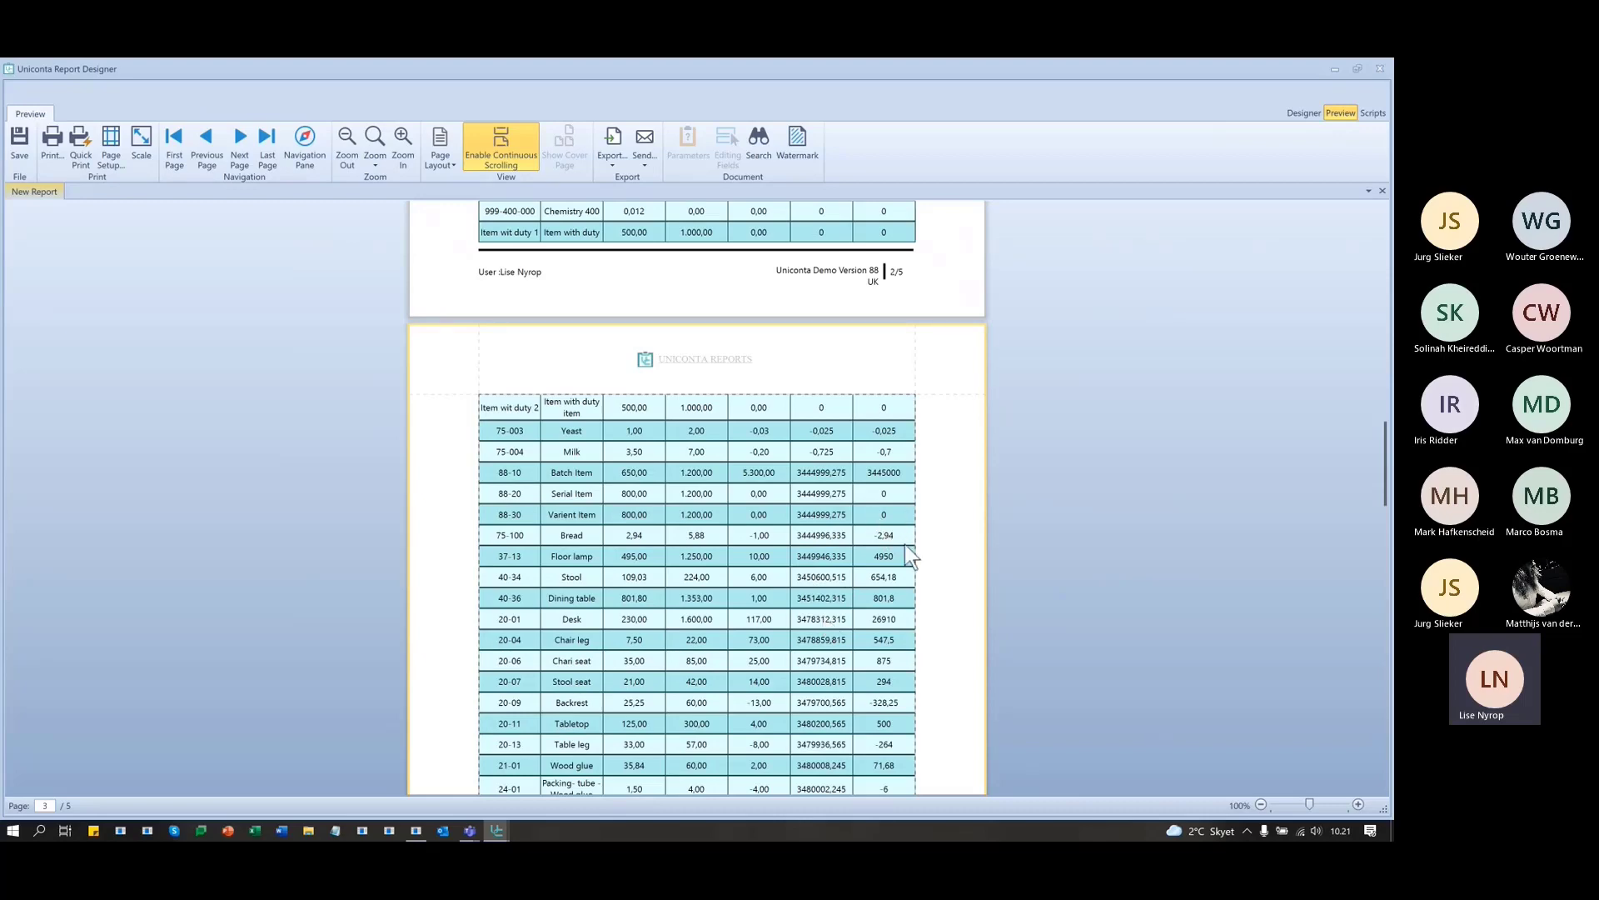
pyautogui.scroll(-8, 836, 632)
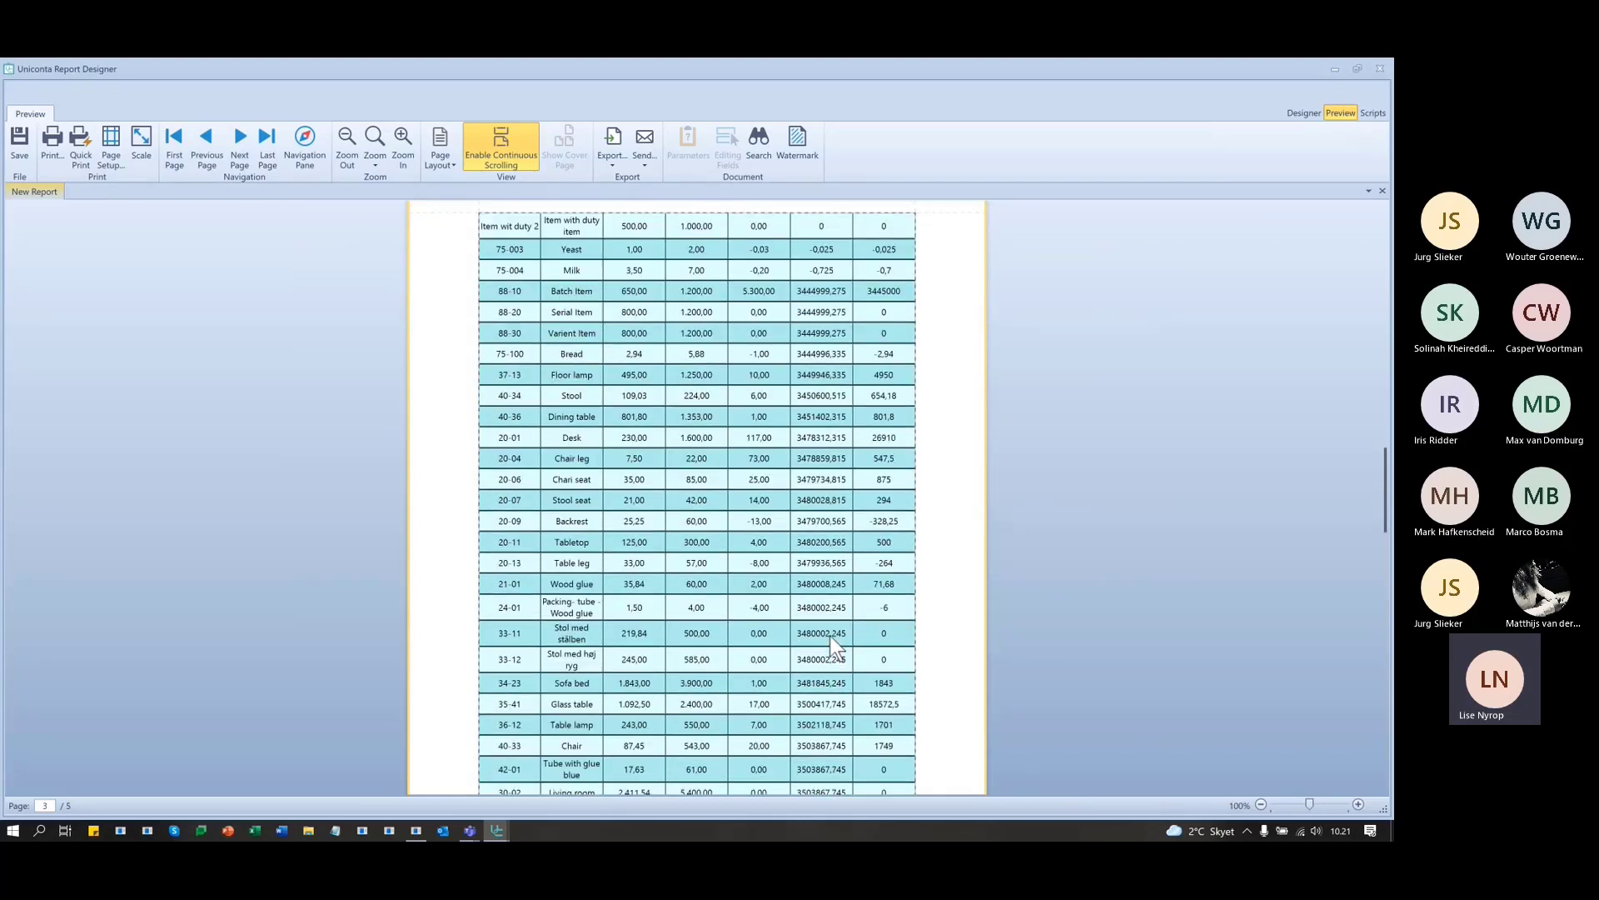
pyautogui.scroll(-16, 835, 633)
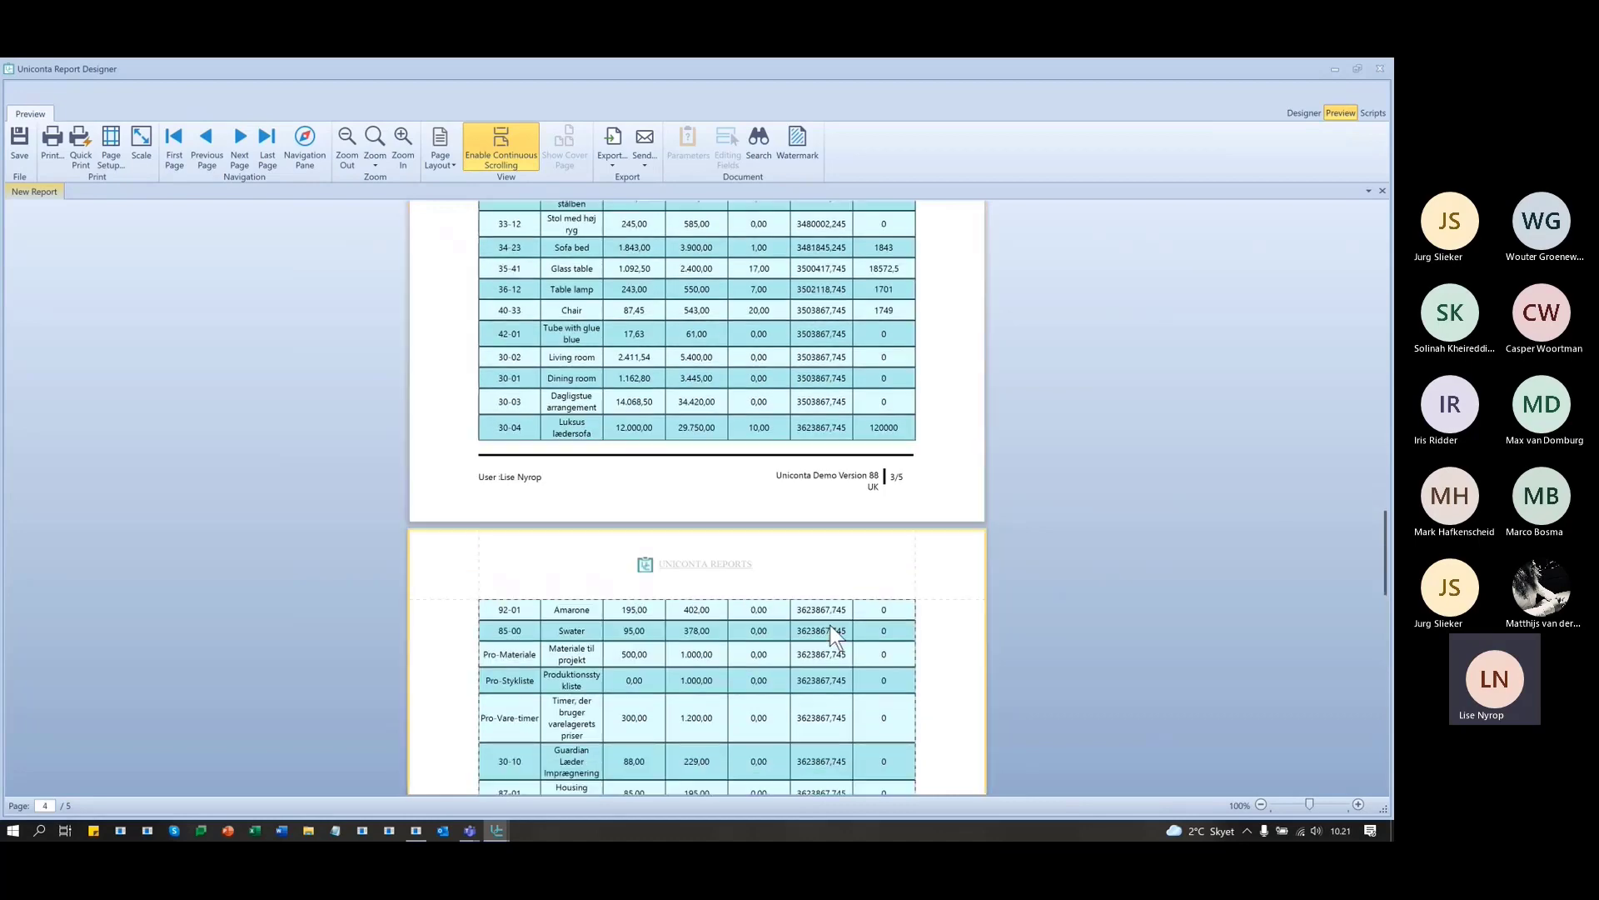
pyautogui.scroll(-10, 831, 627)
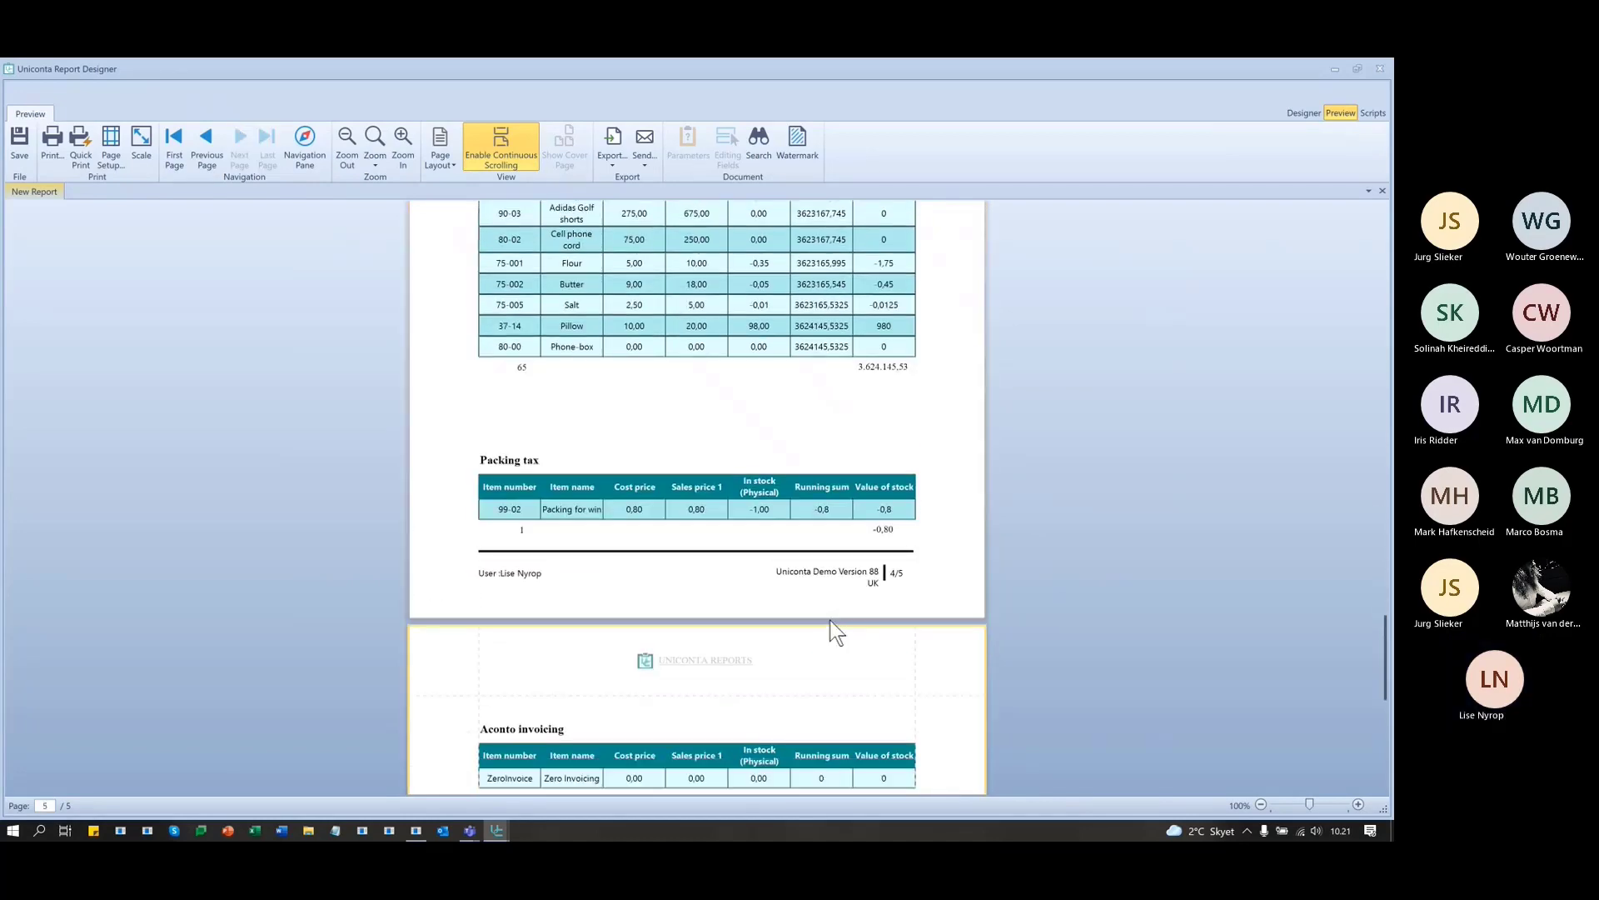
pyautogui.scroll(3, 912, 527)
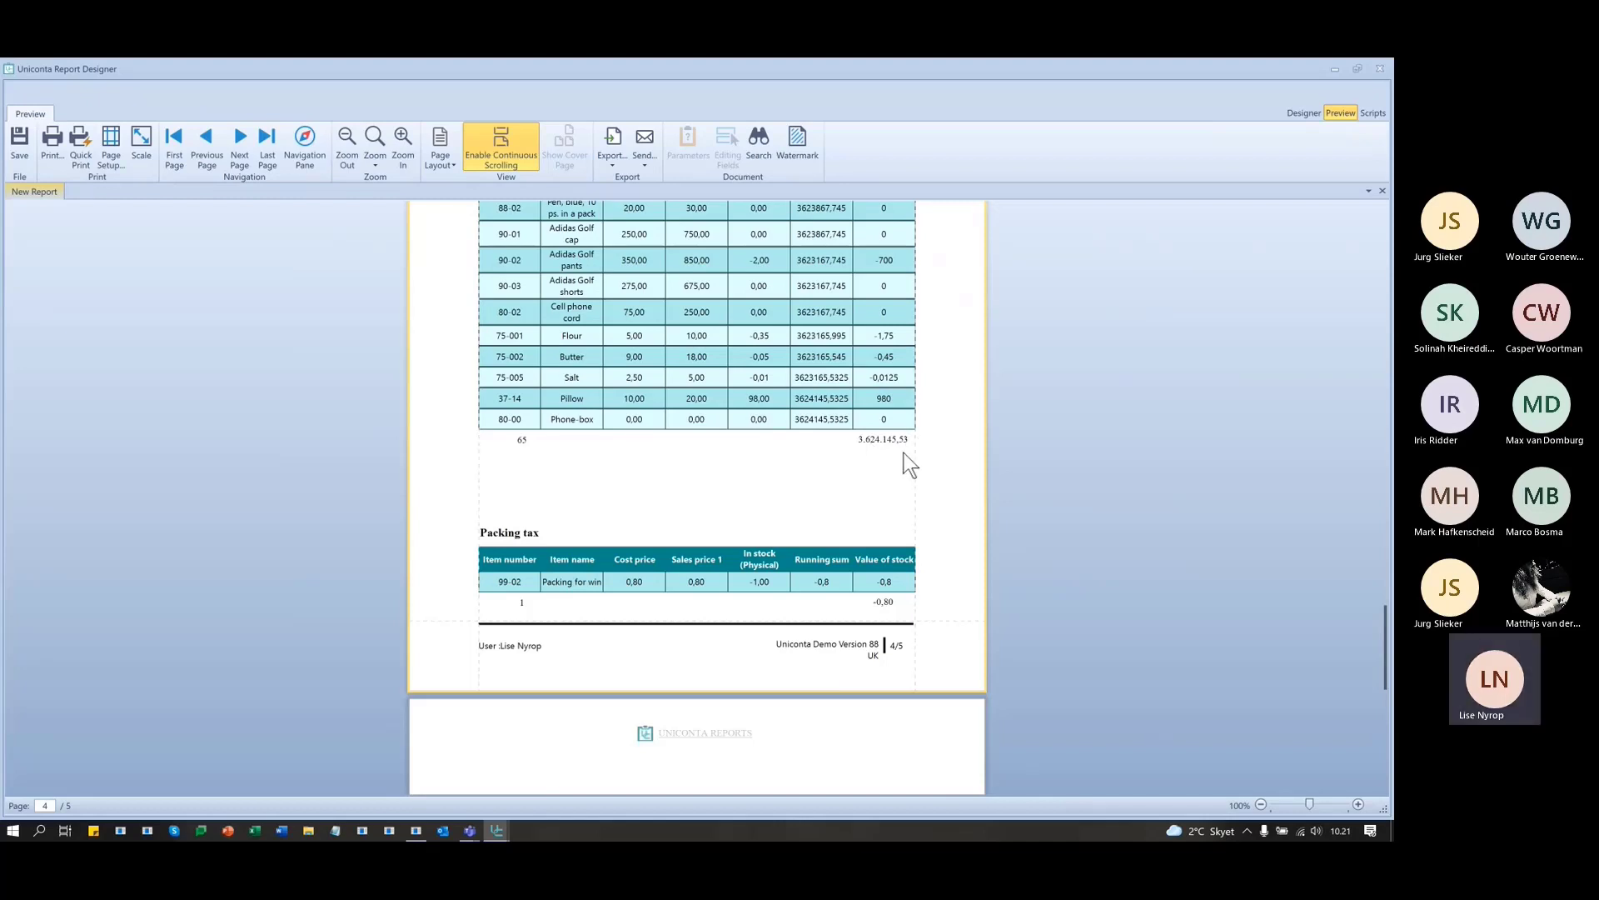
pyautogui.scroll(2, 906, 458)
pyautogui.scroll(2, 881, 462)
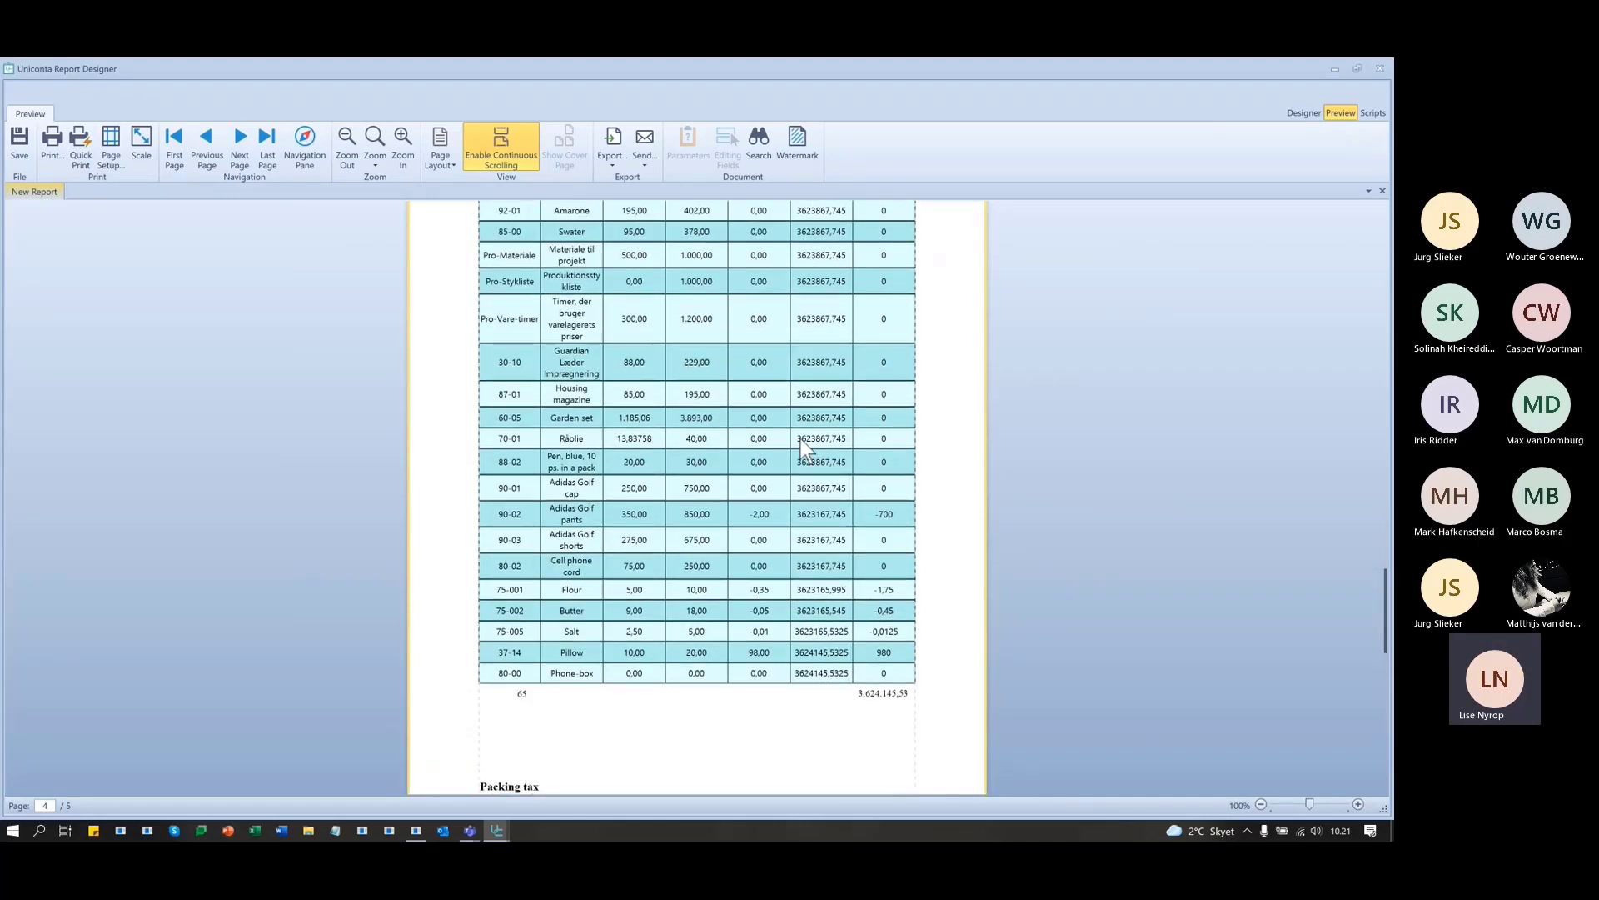
pyautogui.scroll(-1, 829, 679)
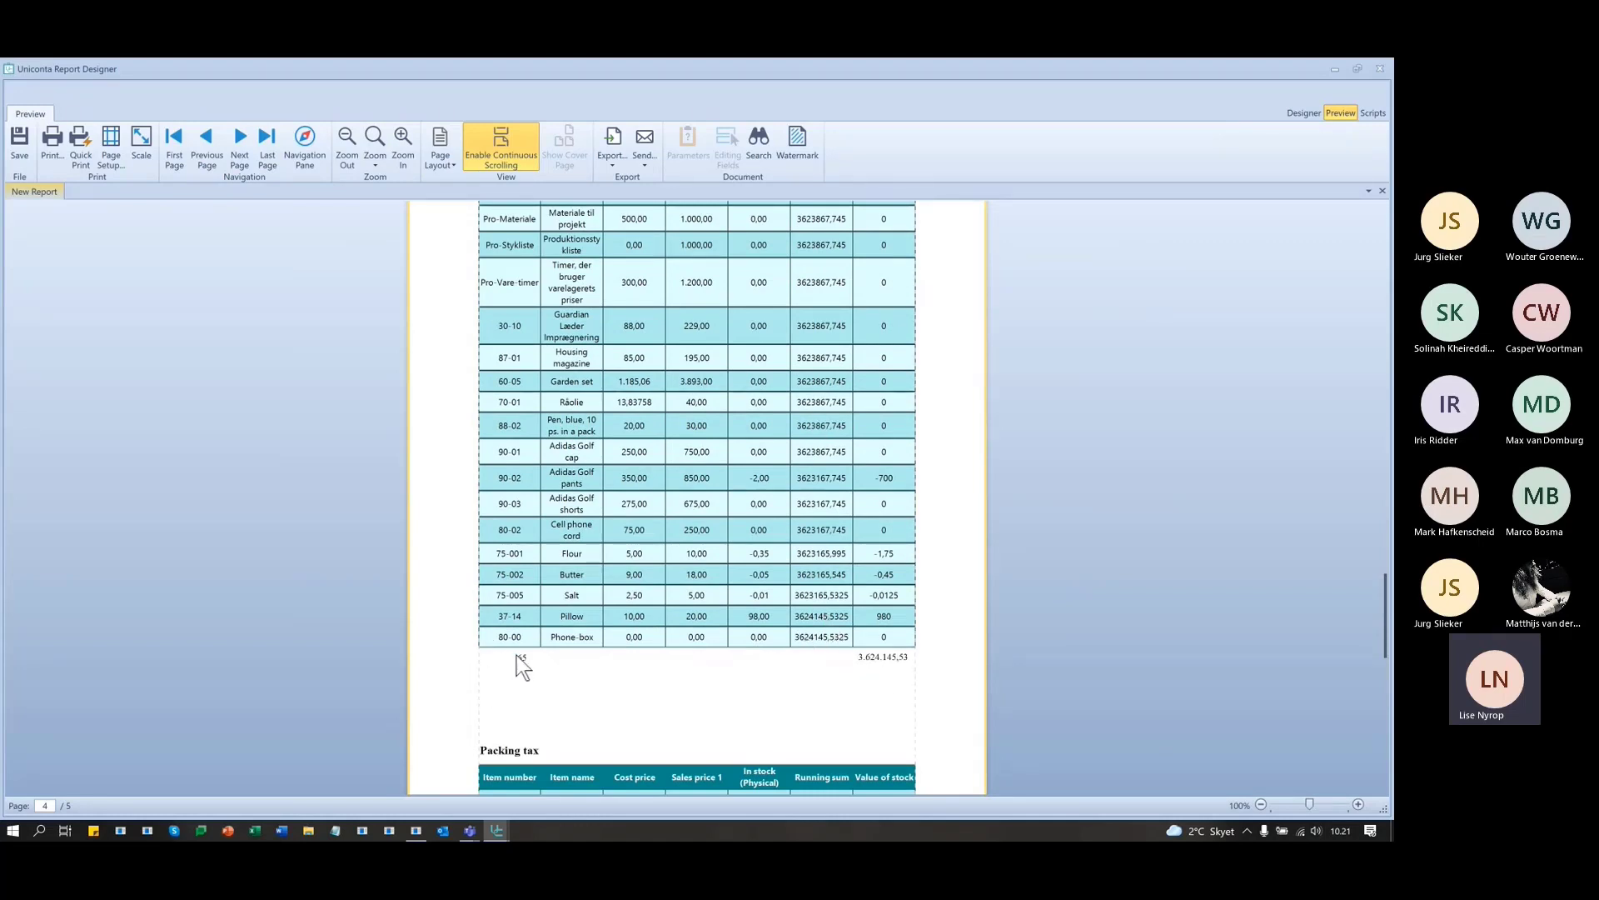
pyautogui.scroll(3, 804, 666)
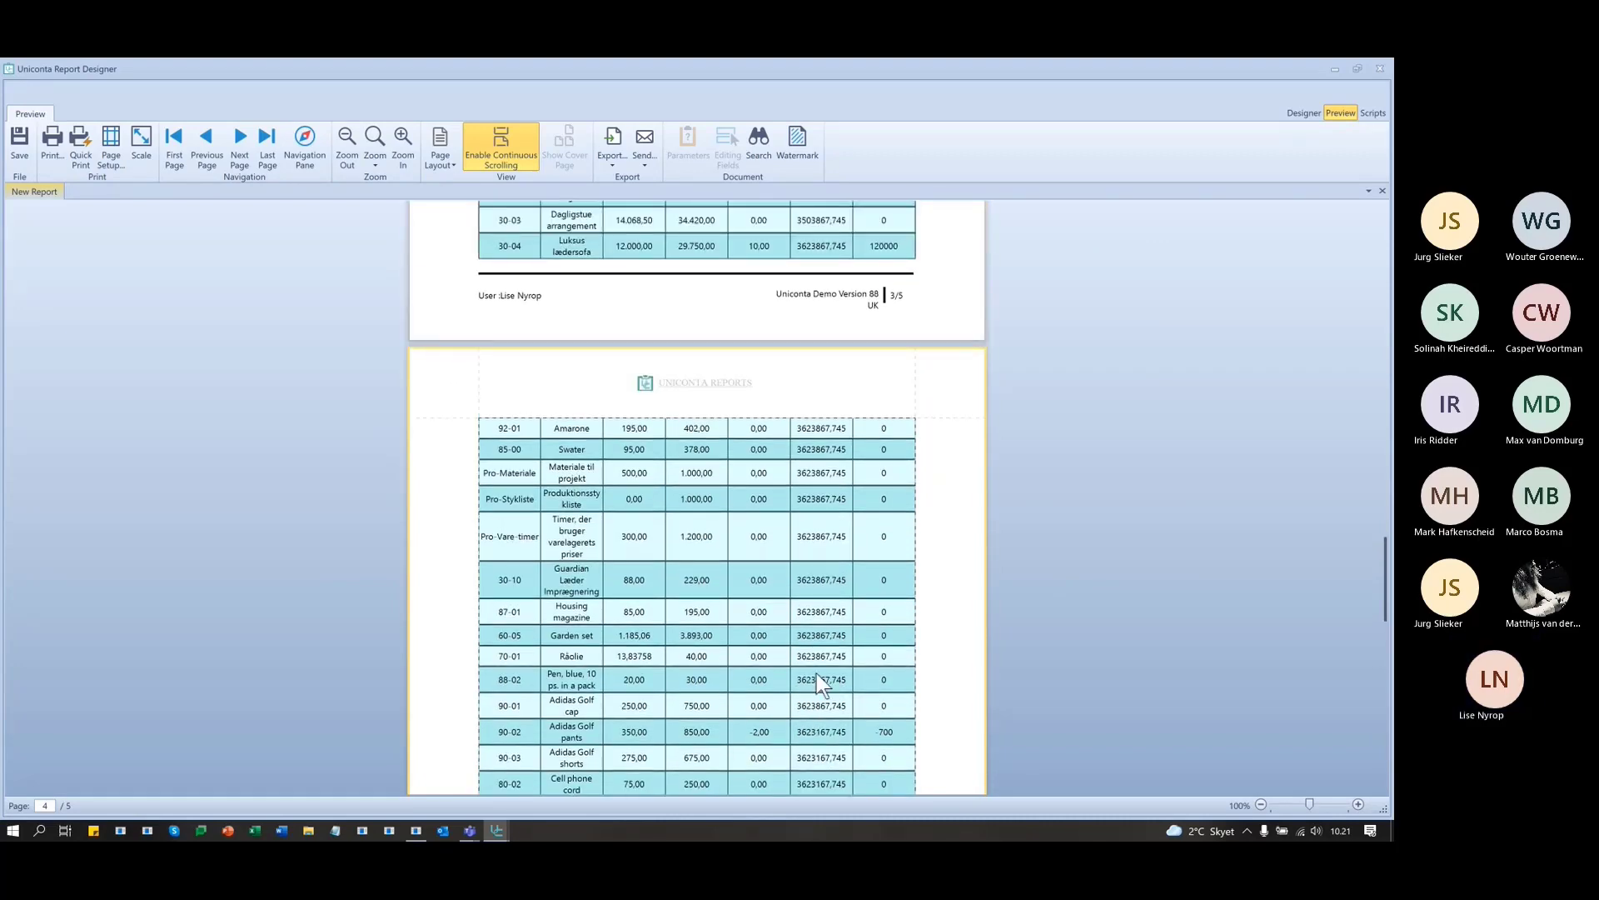
pyautogui.scroll(4, 816, 673)
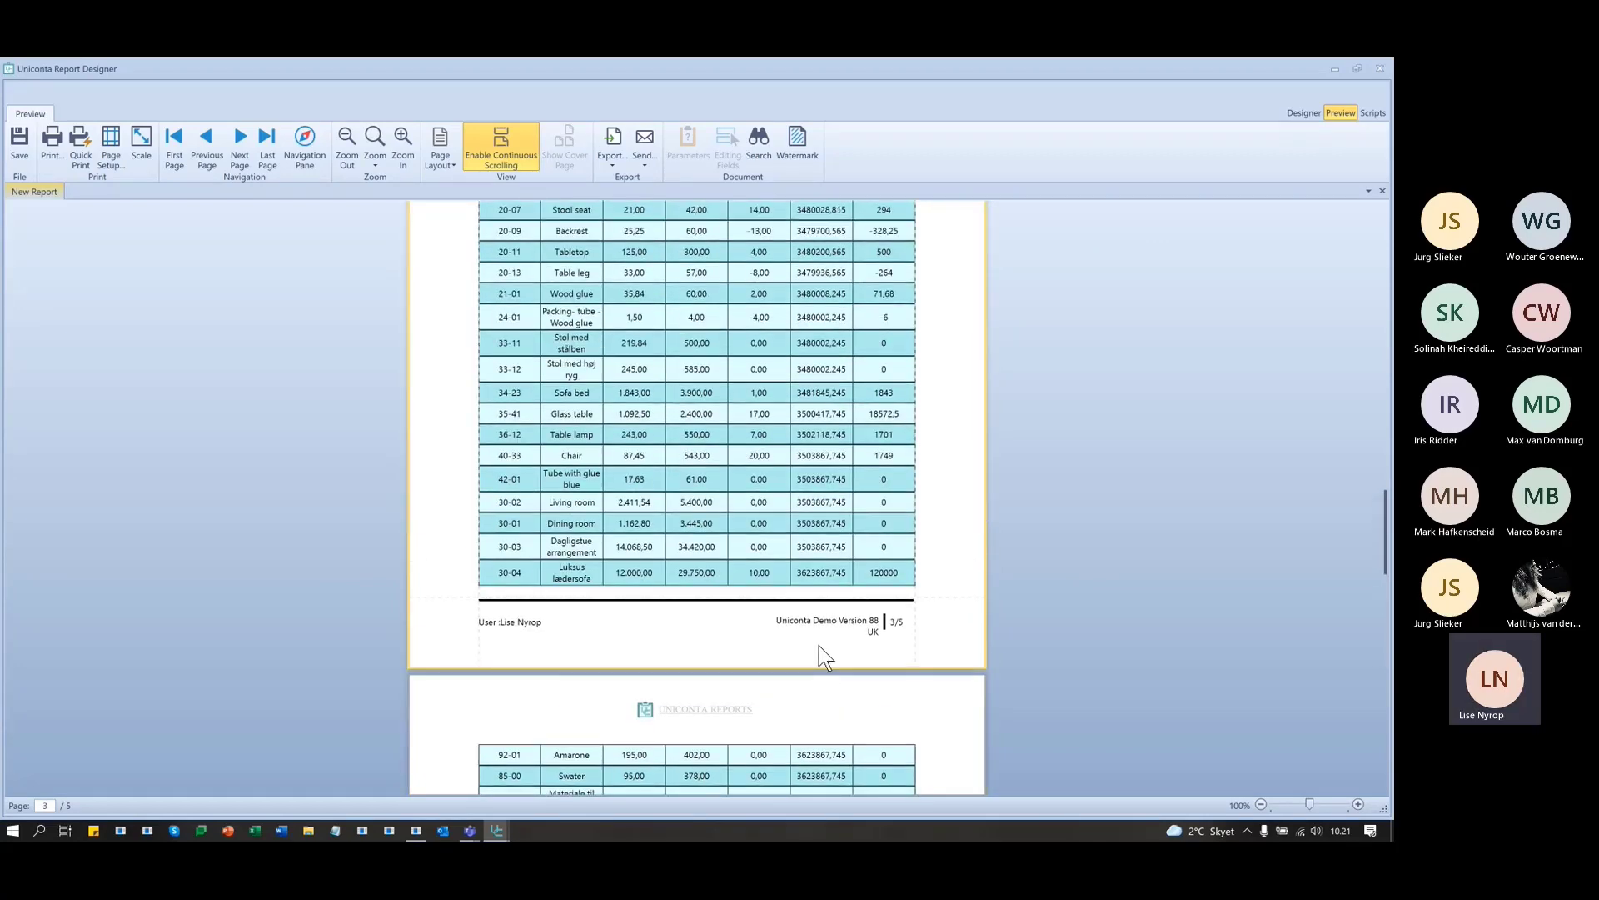
pyautogui.scroll(3, 818, 656)
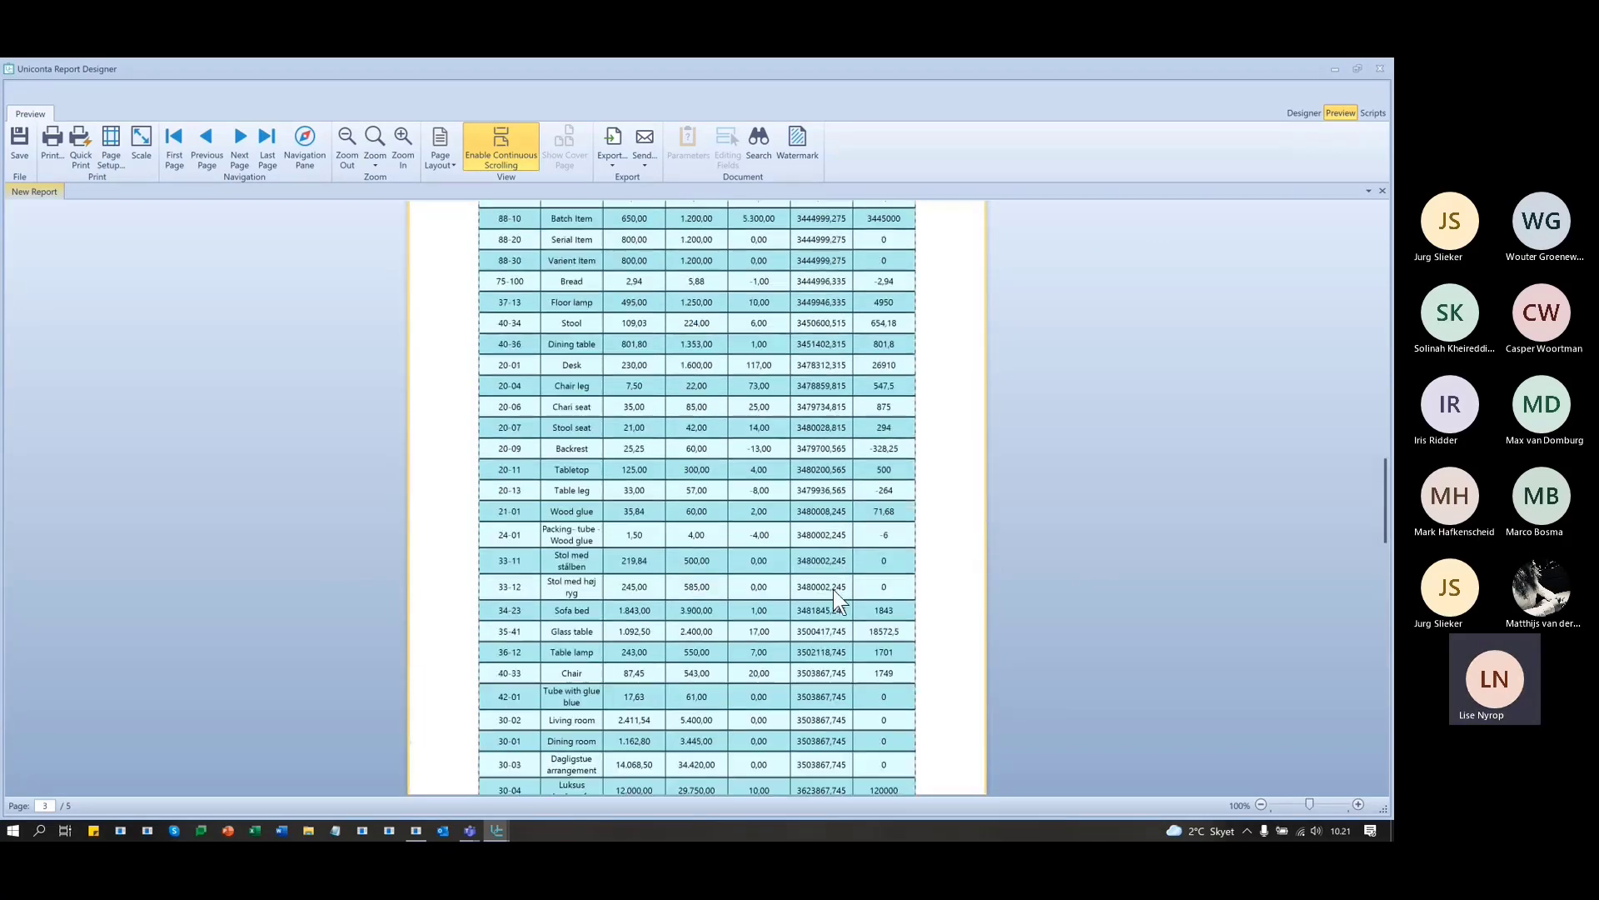
pyautogui.scroll(3, 832, 588)
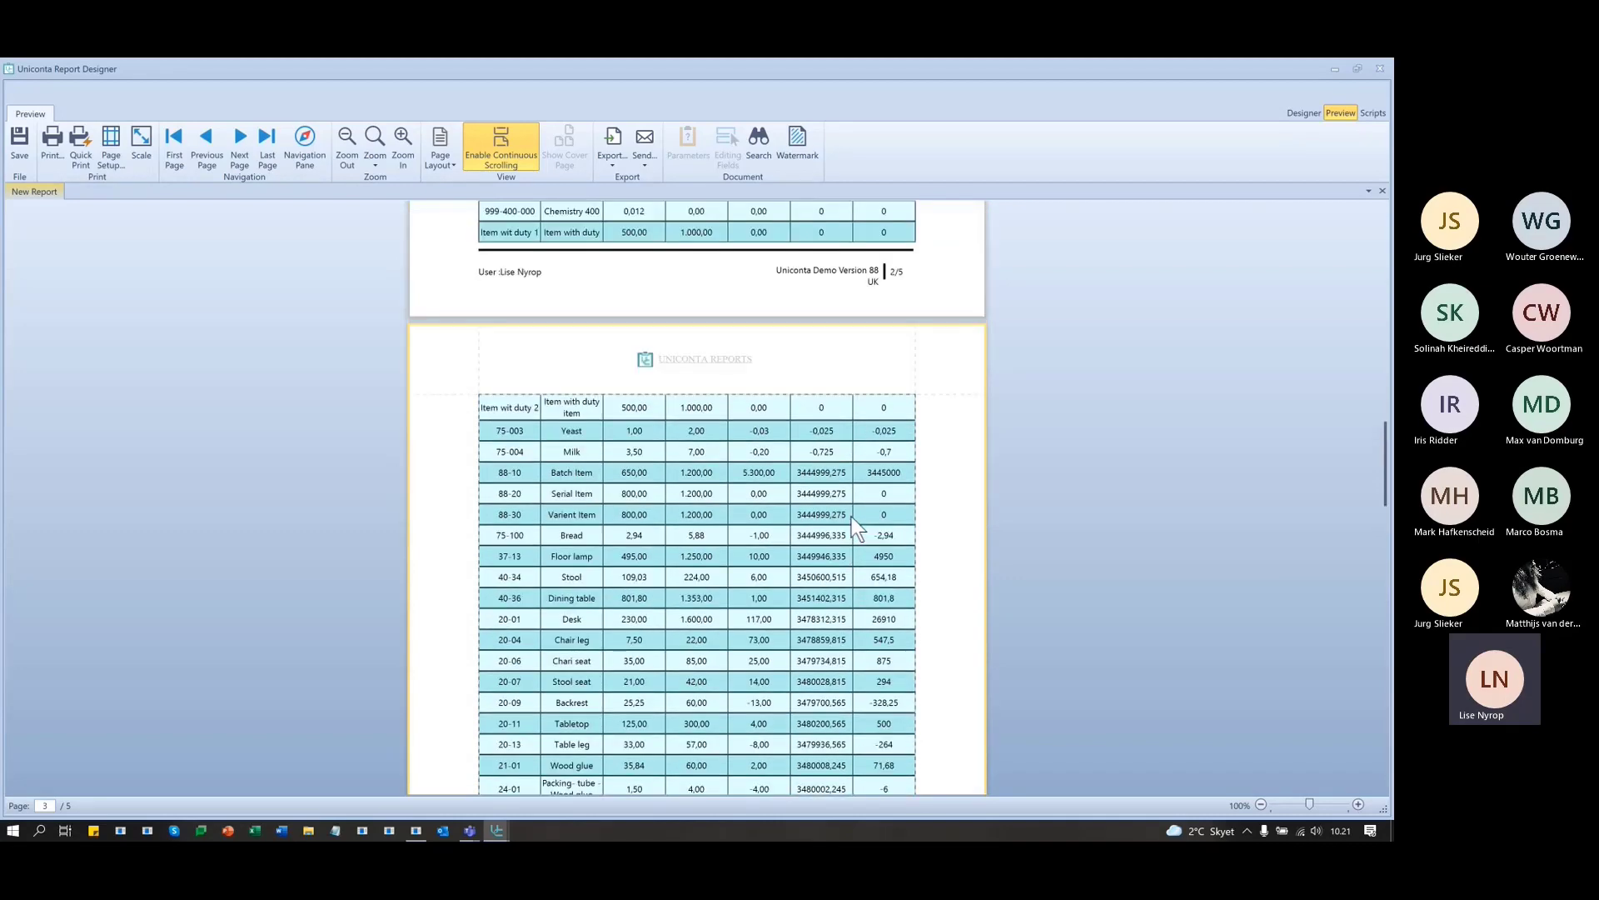
pyautogui.scroll(5, 851, 517)
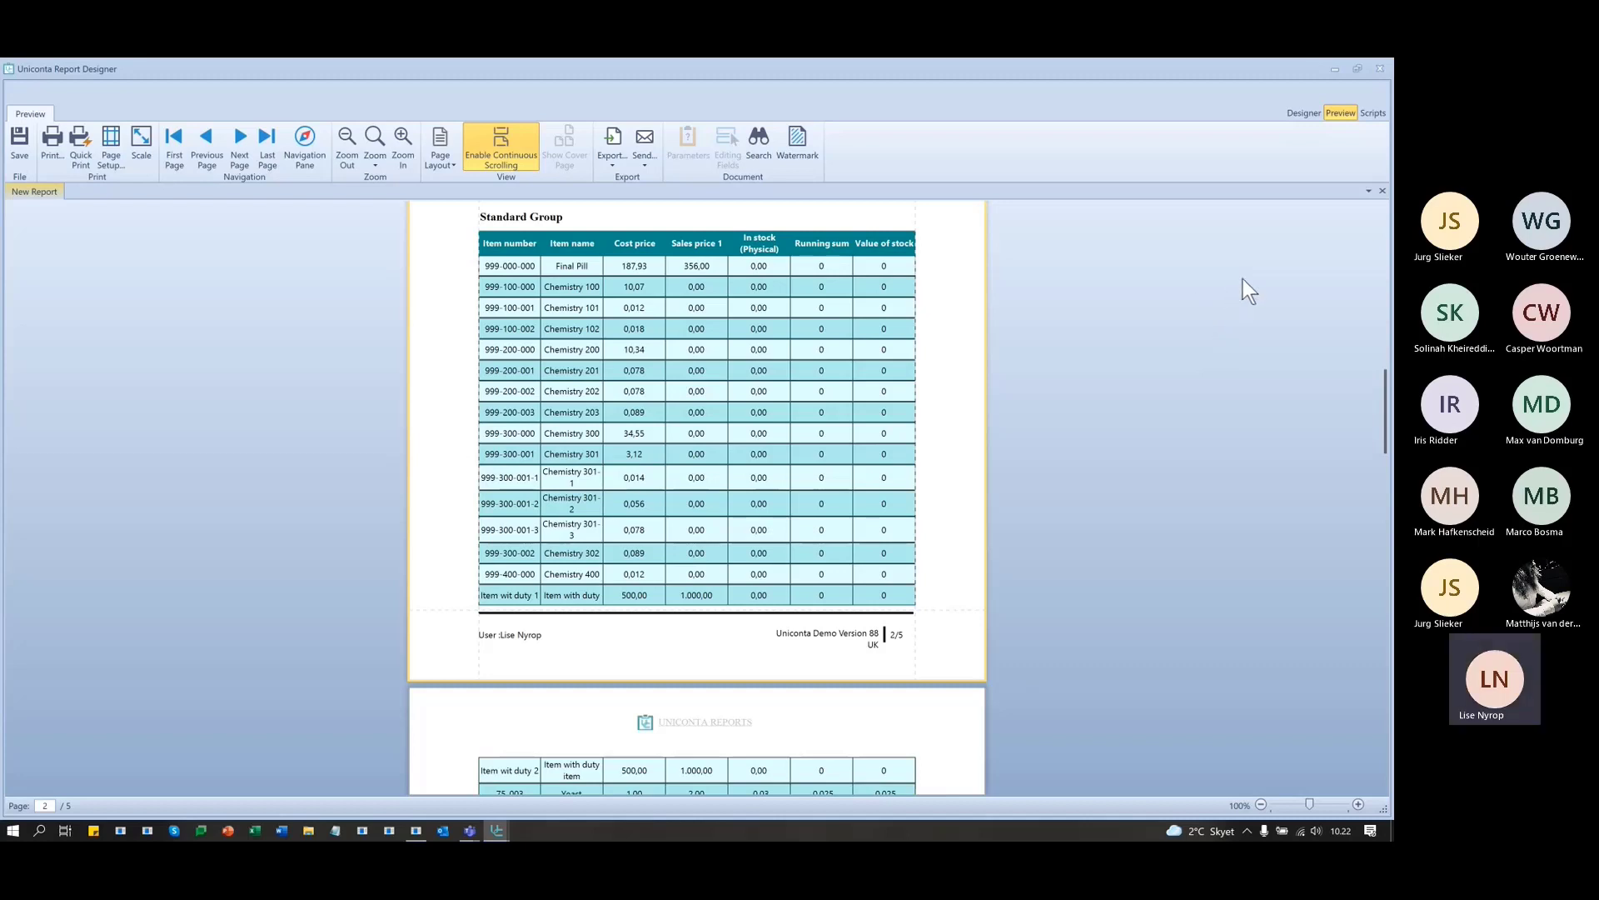
pyautogui.scroll(5, 1218, 304)
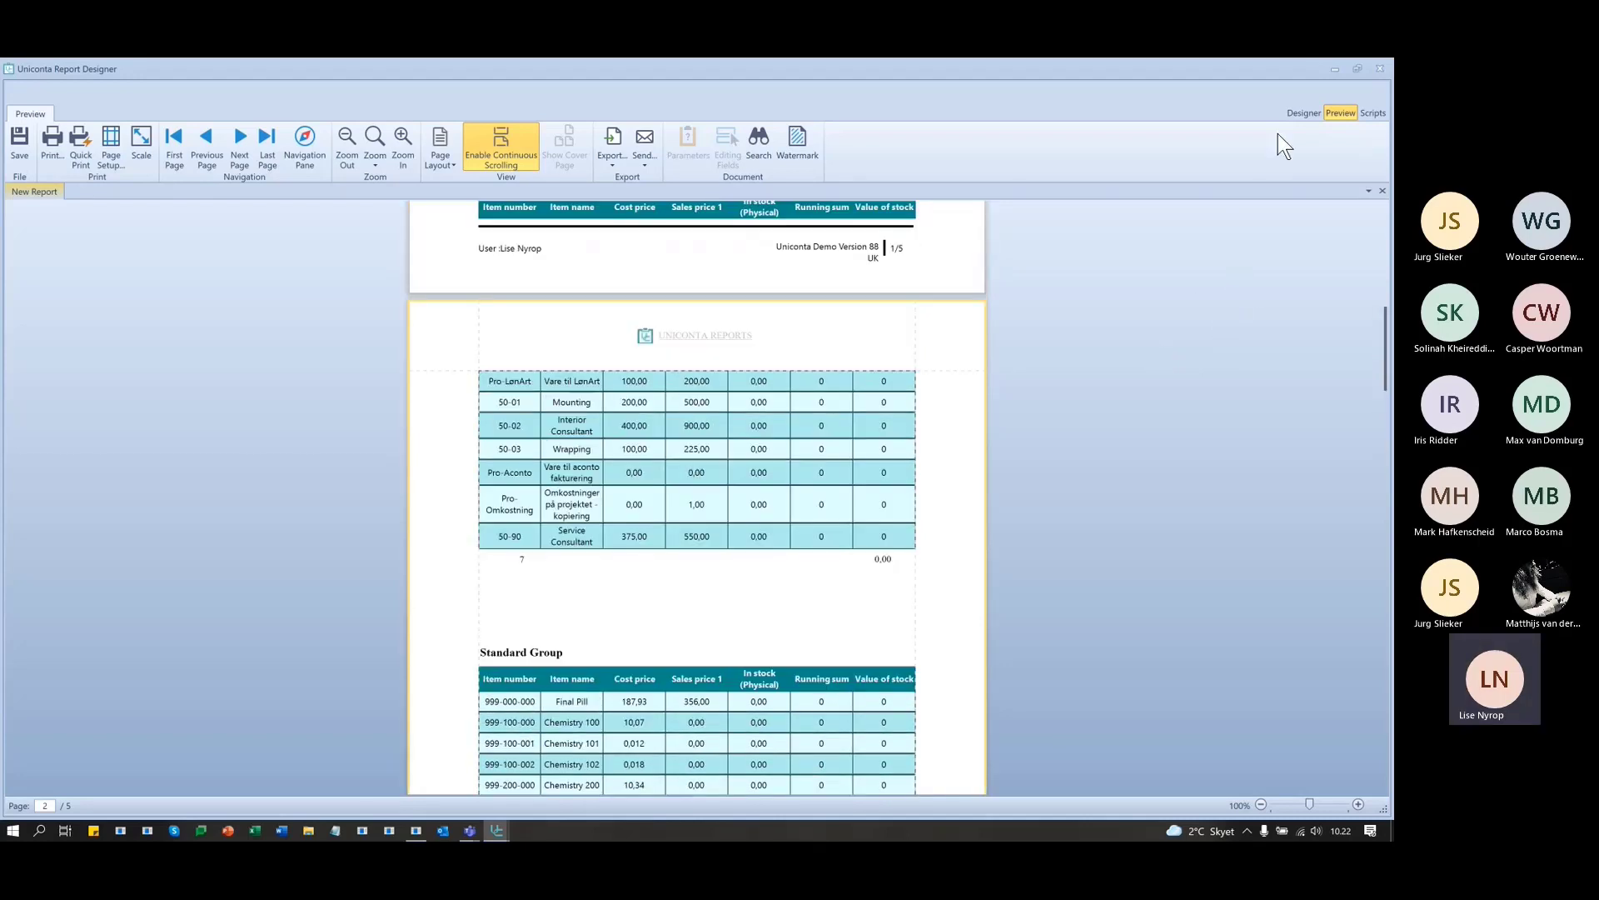
pyautogui.click(1298, 117)
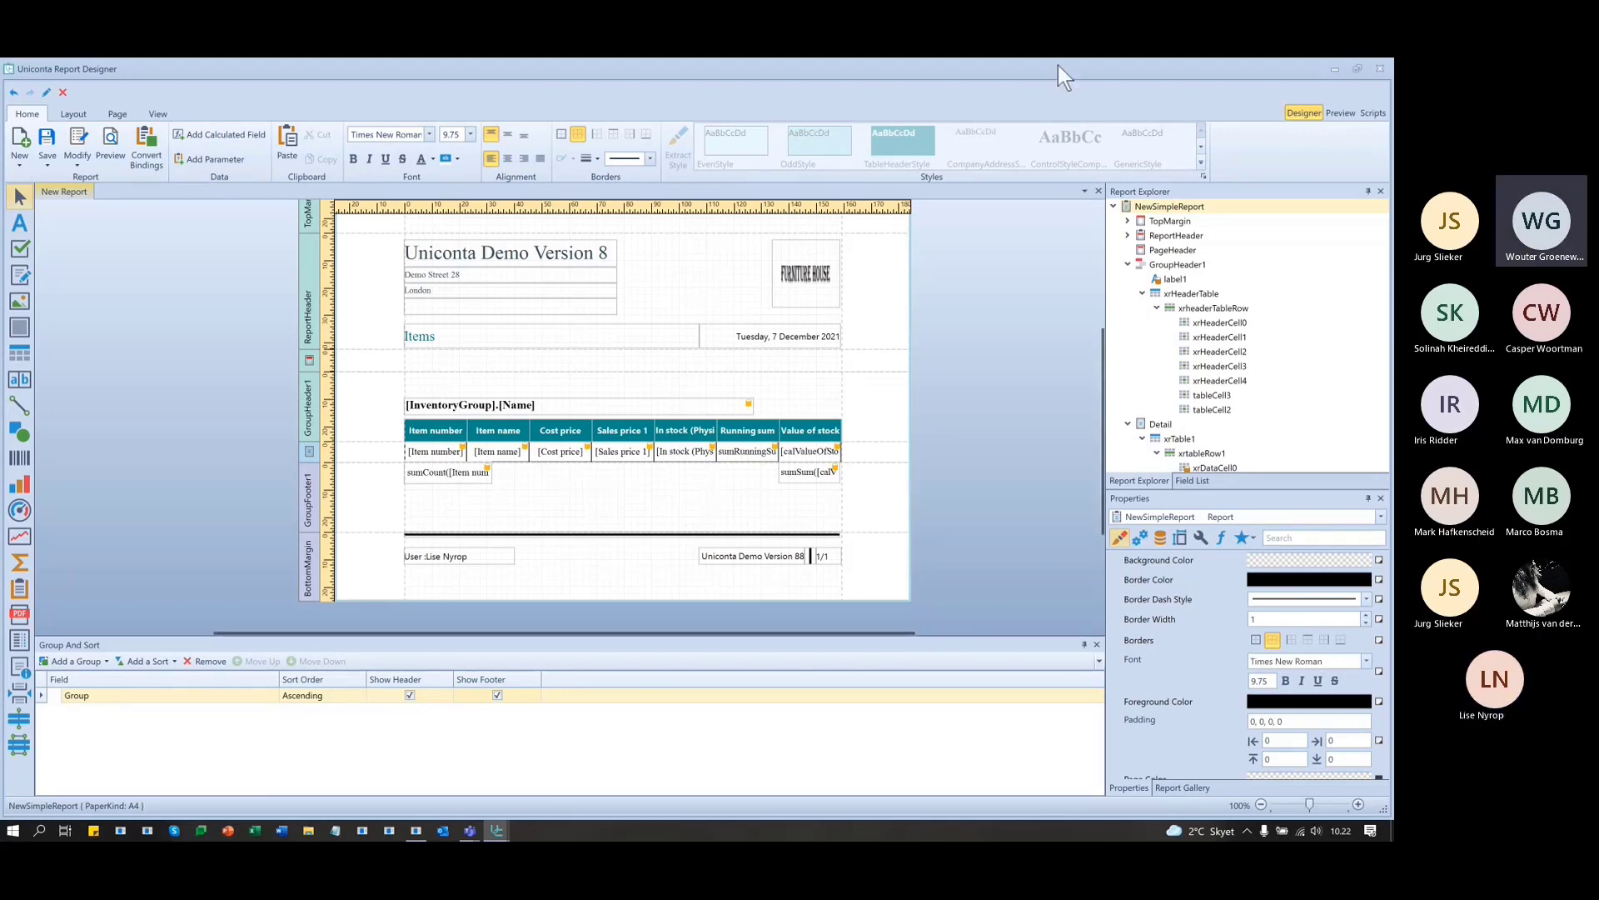
pyautogui.click(1341, 113)
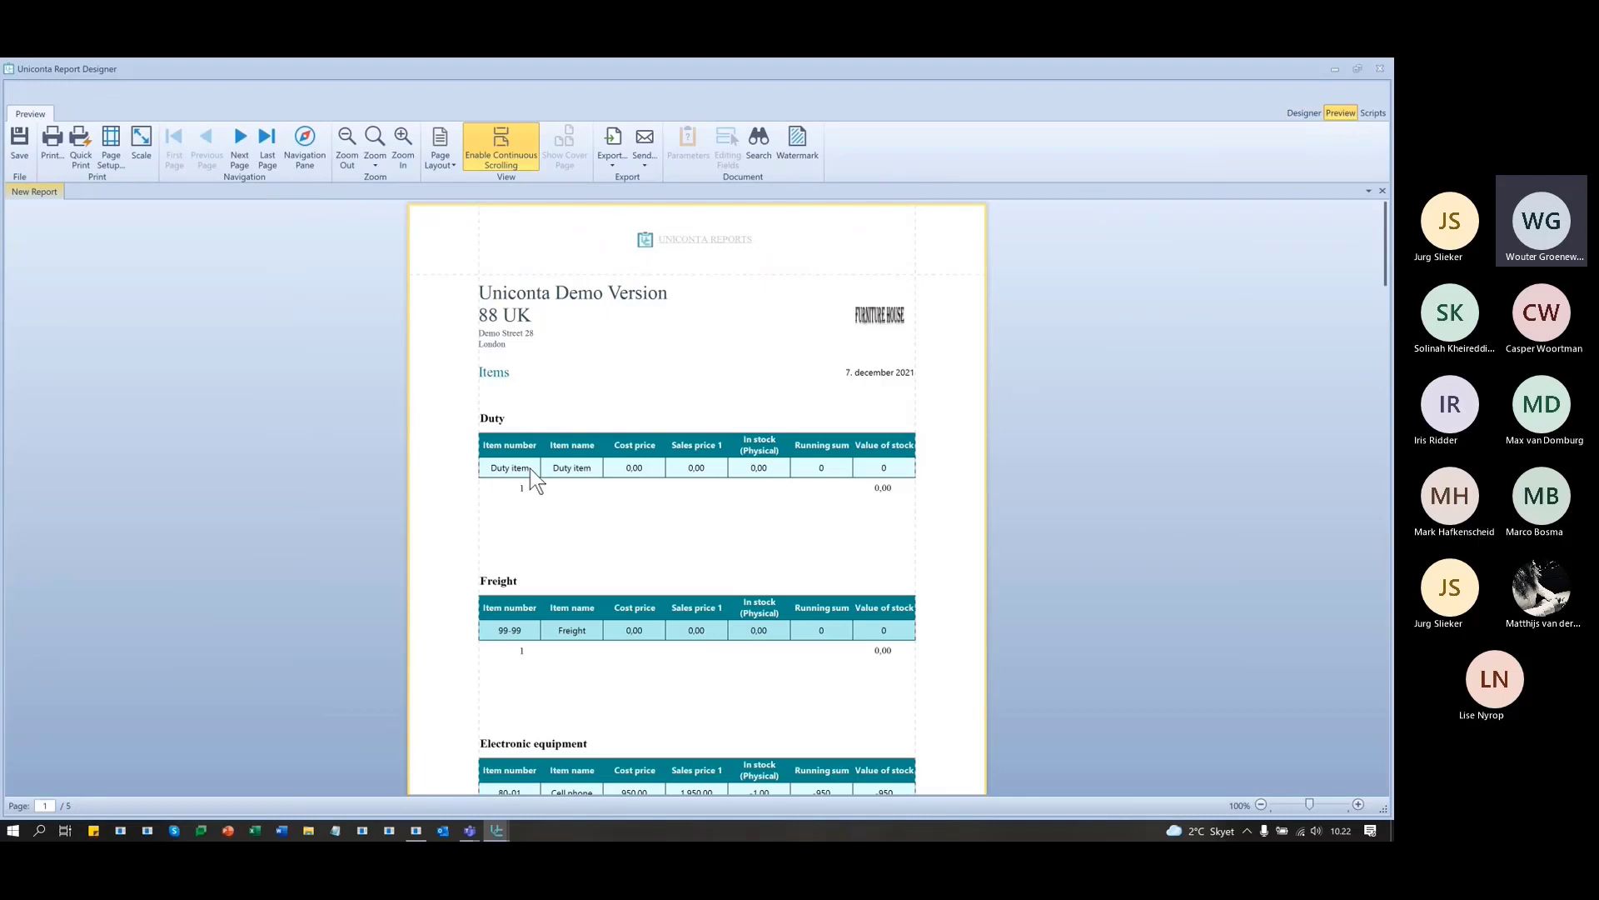
pyautogui.scroll(-3, 552, 582)
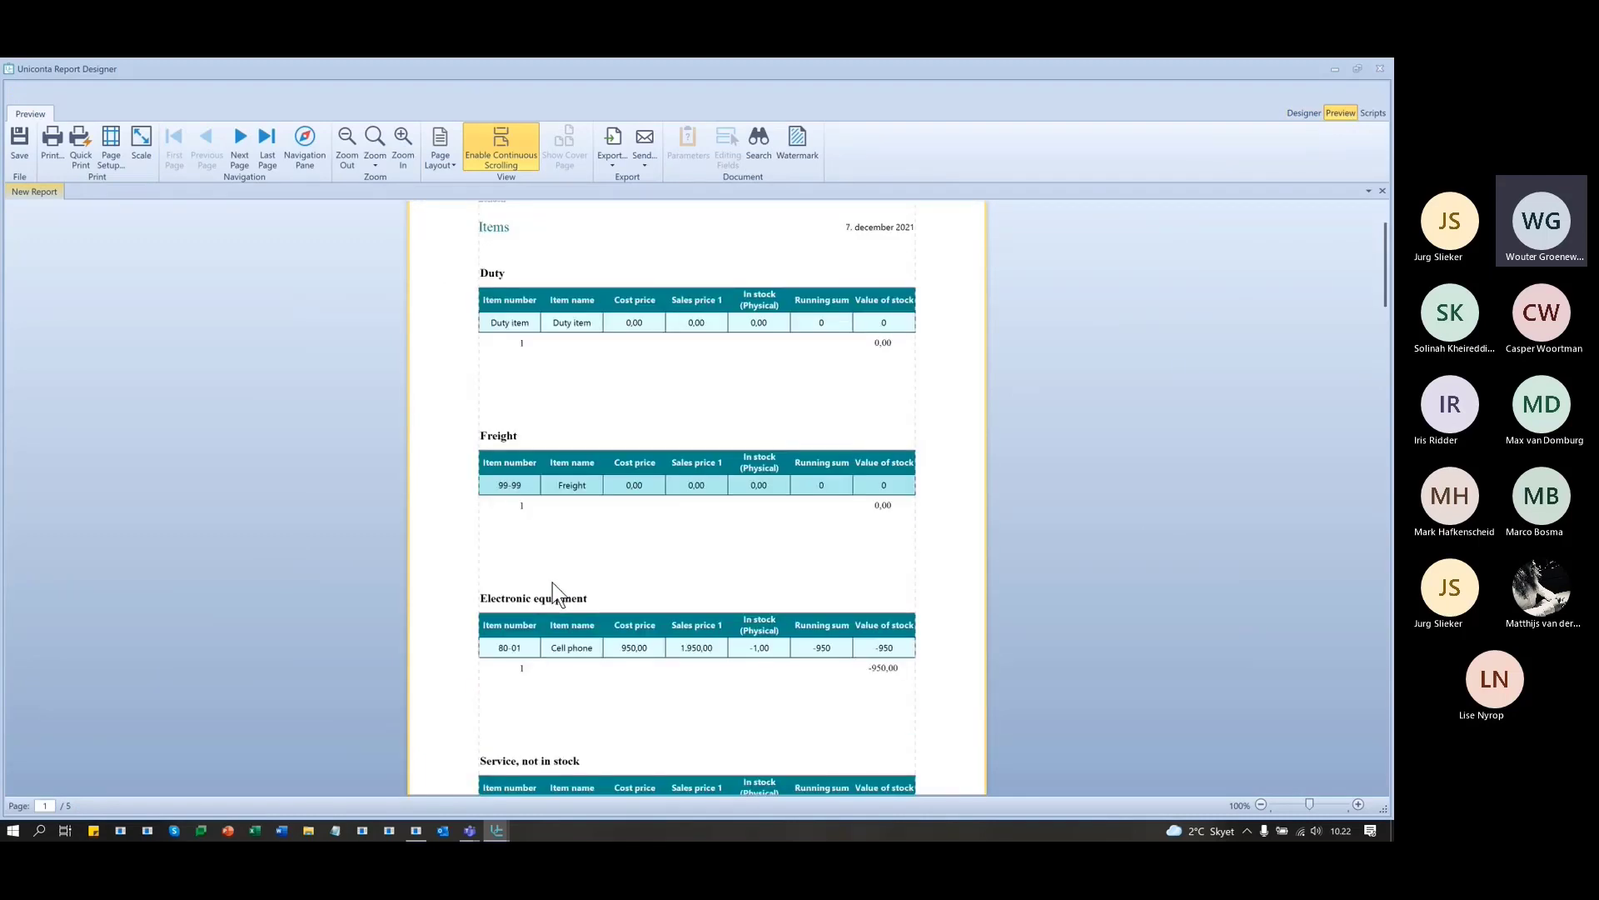
pyautogui.scroll(-3, 552, 583)
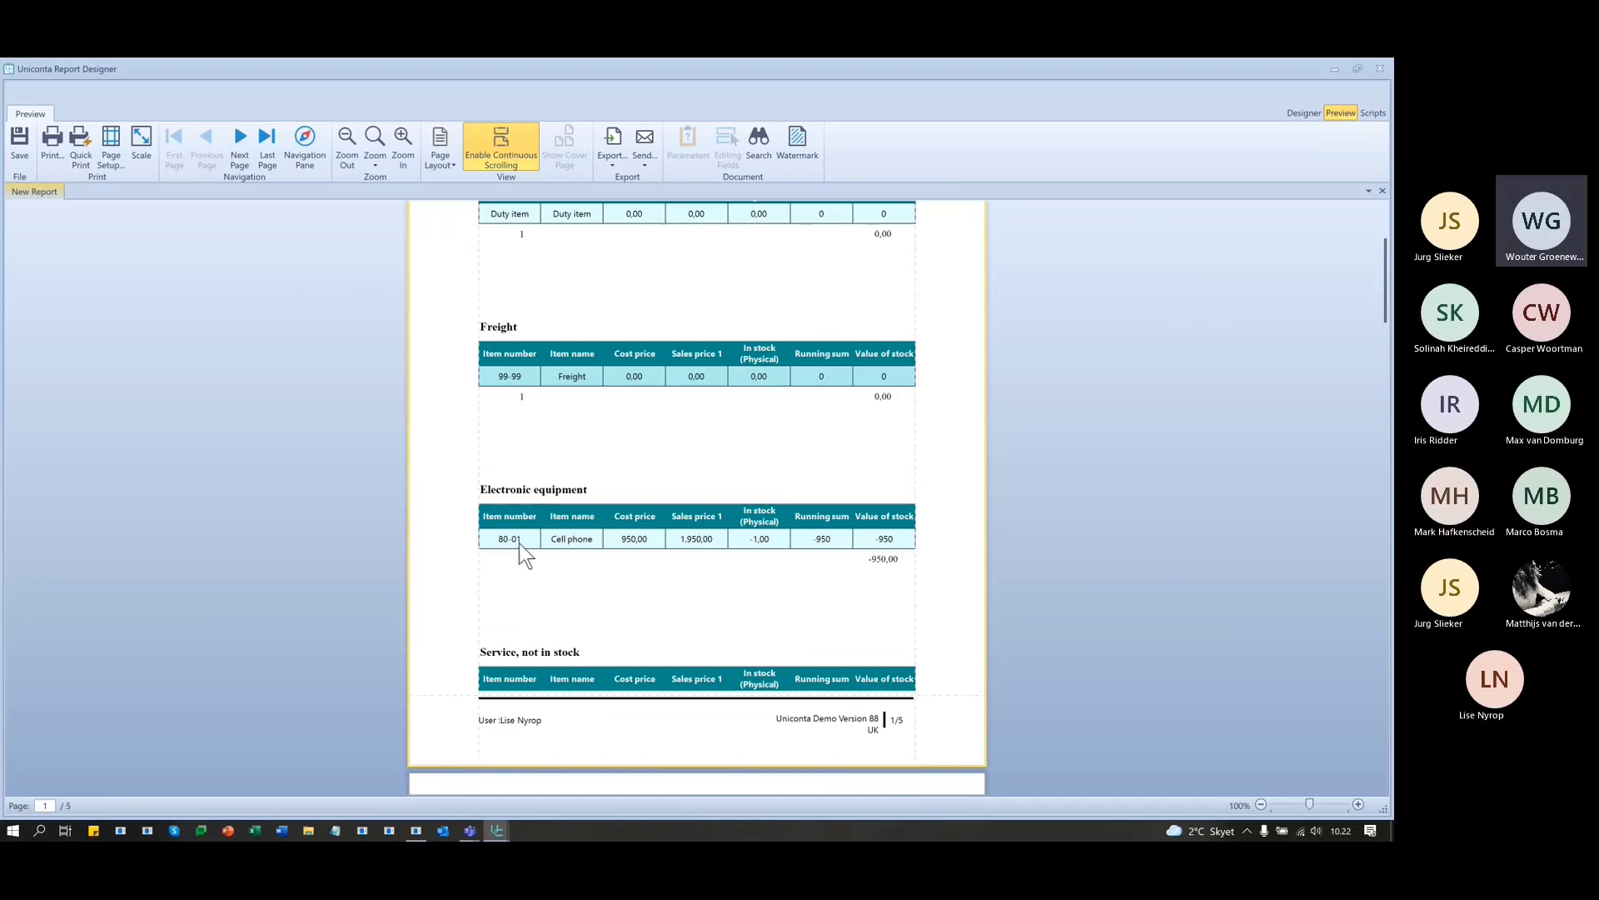
pyautogui.scroll(-7, 519, 542)
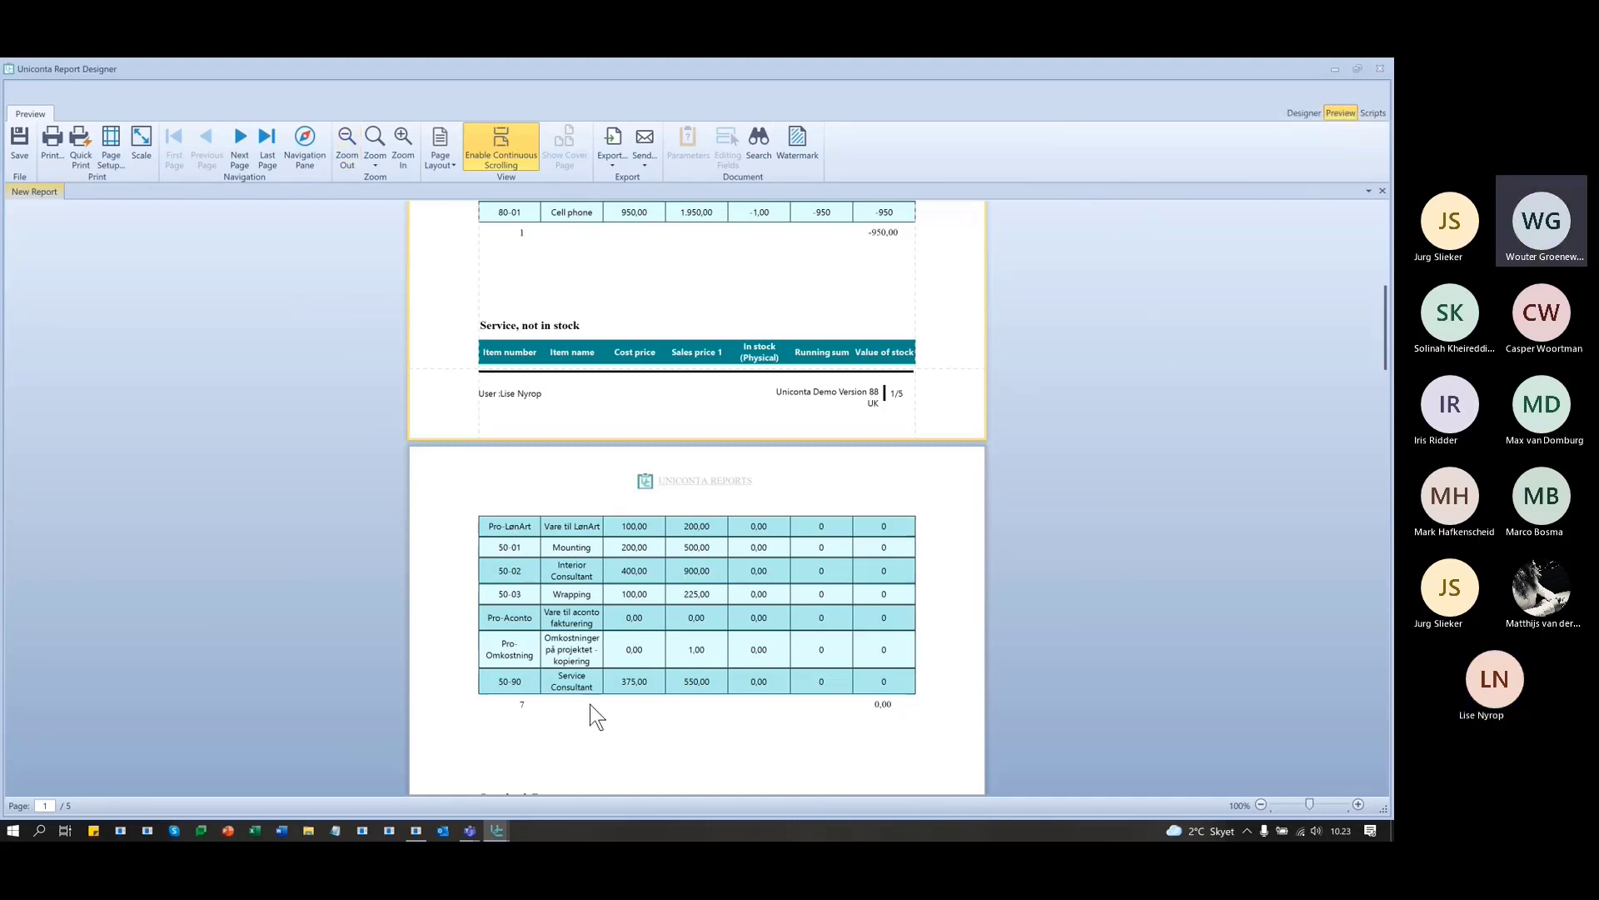
pyautogui.scroll(-2, 592, 704)
pyautogui.scroll(-3, 592, 694)
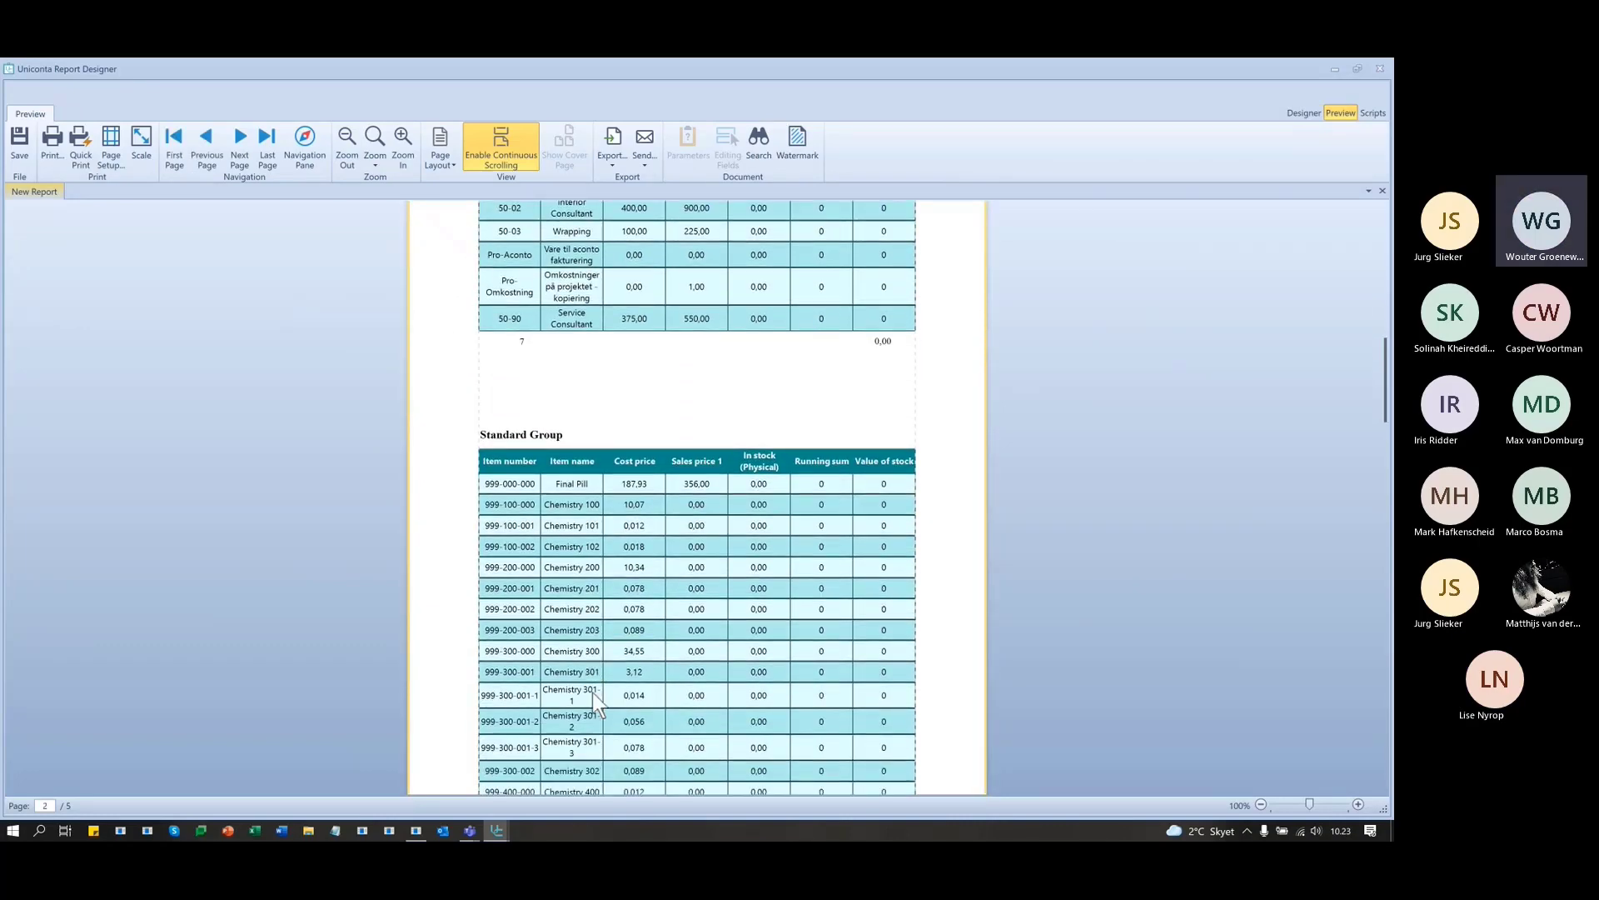
pyautogui.scroll(-4, 594, 697)
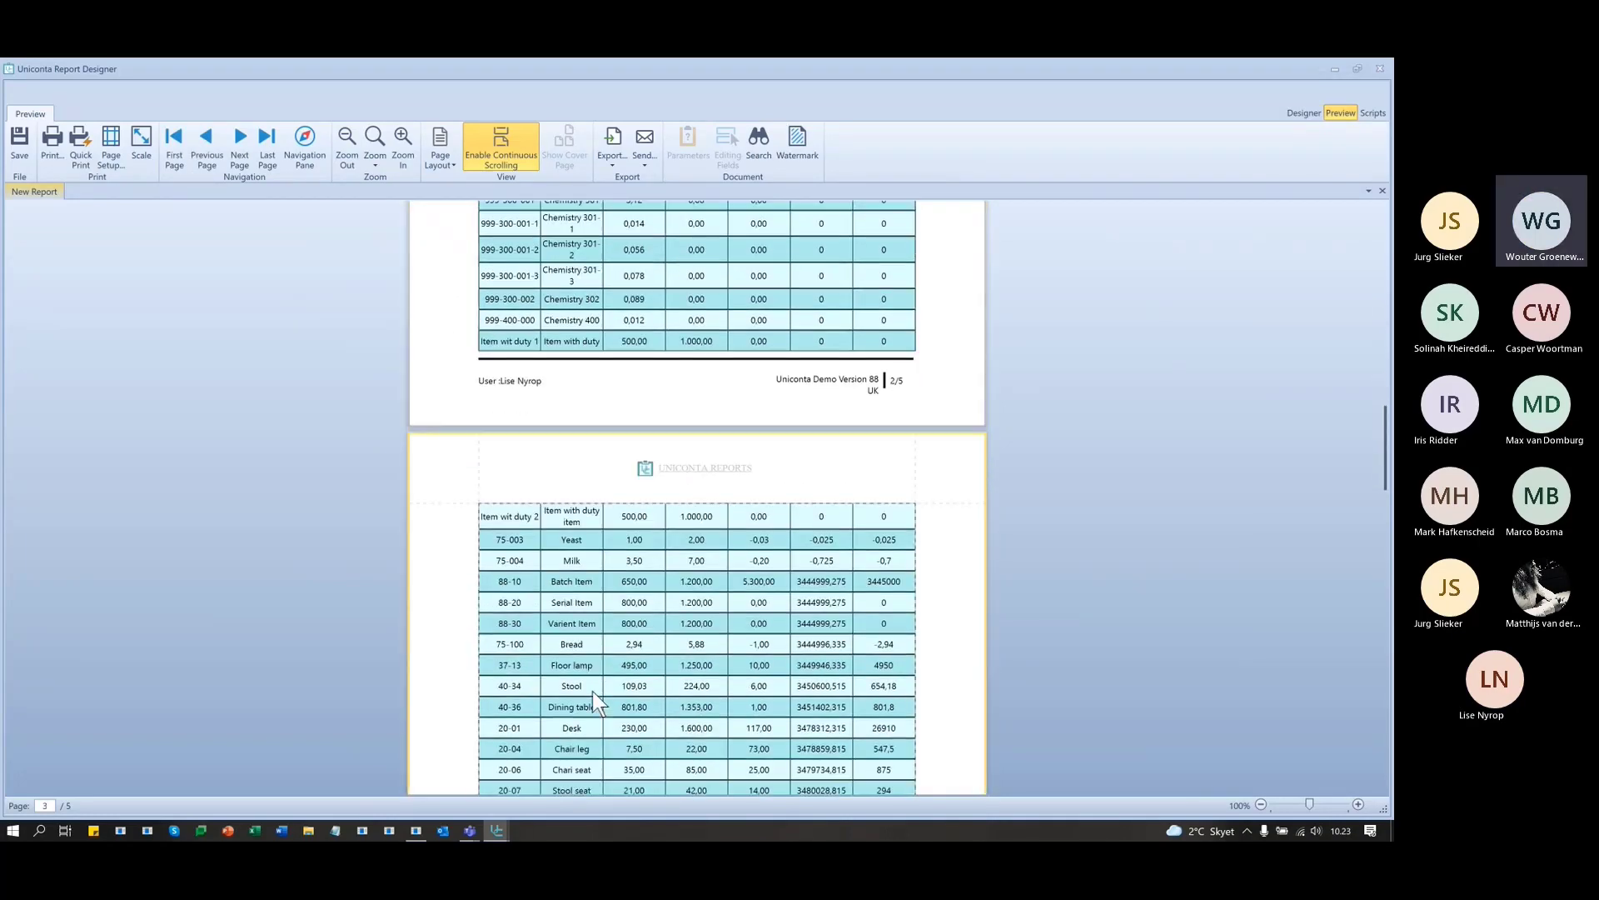
pyautogui.scroll(-3, 592, 691)
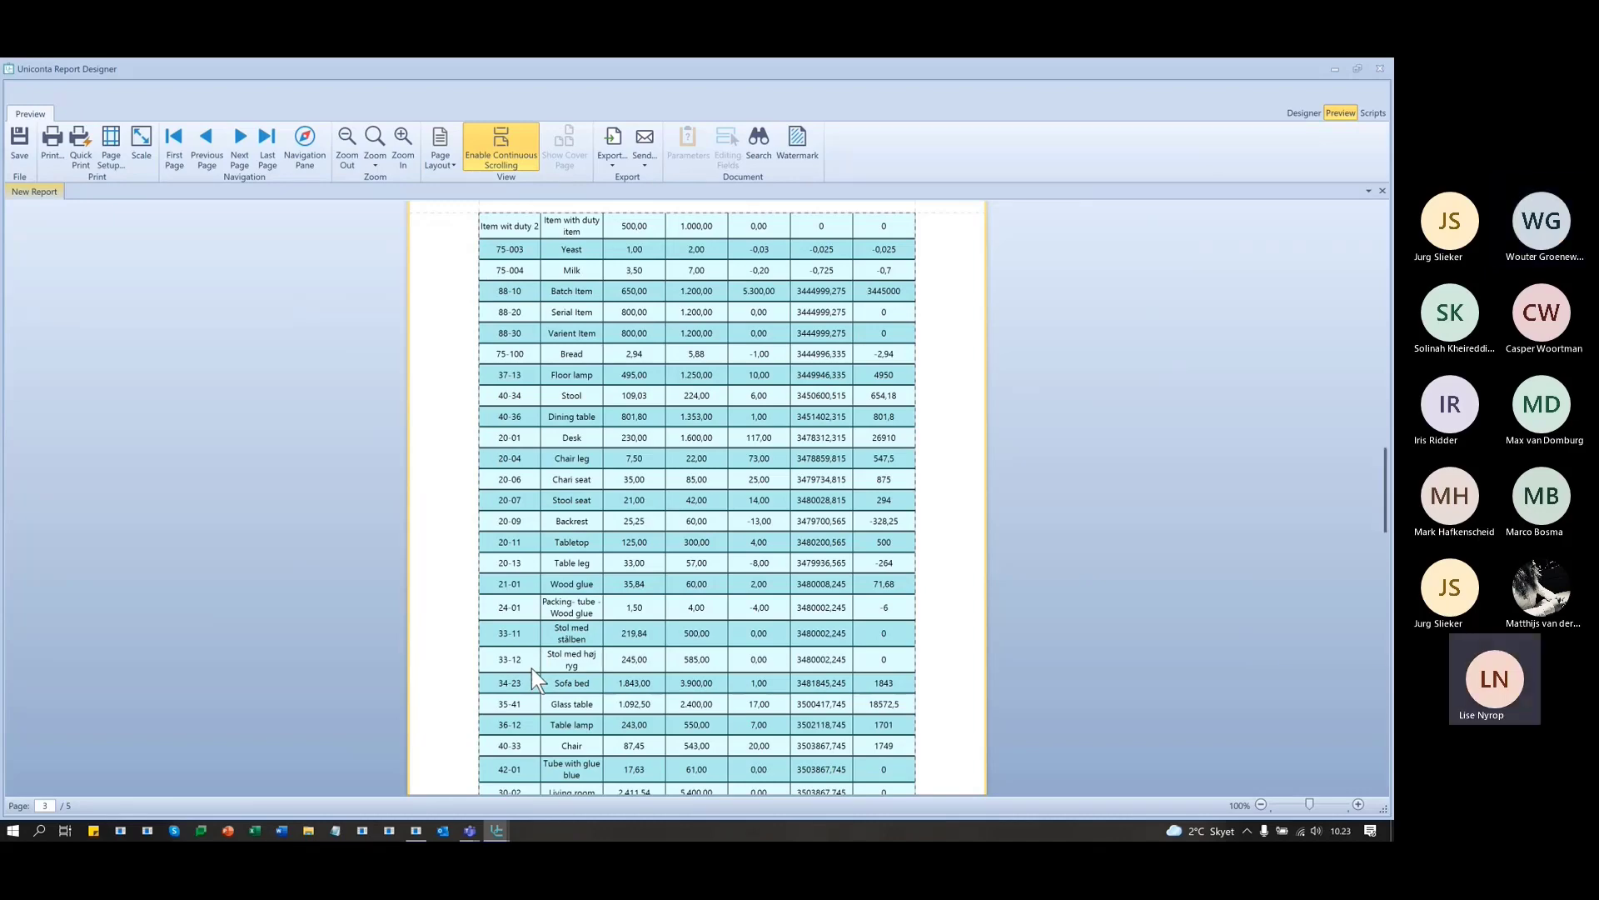
pyautogui.scroll(5, 533, 644)
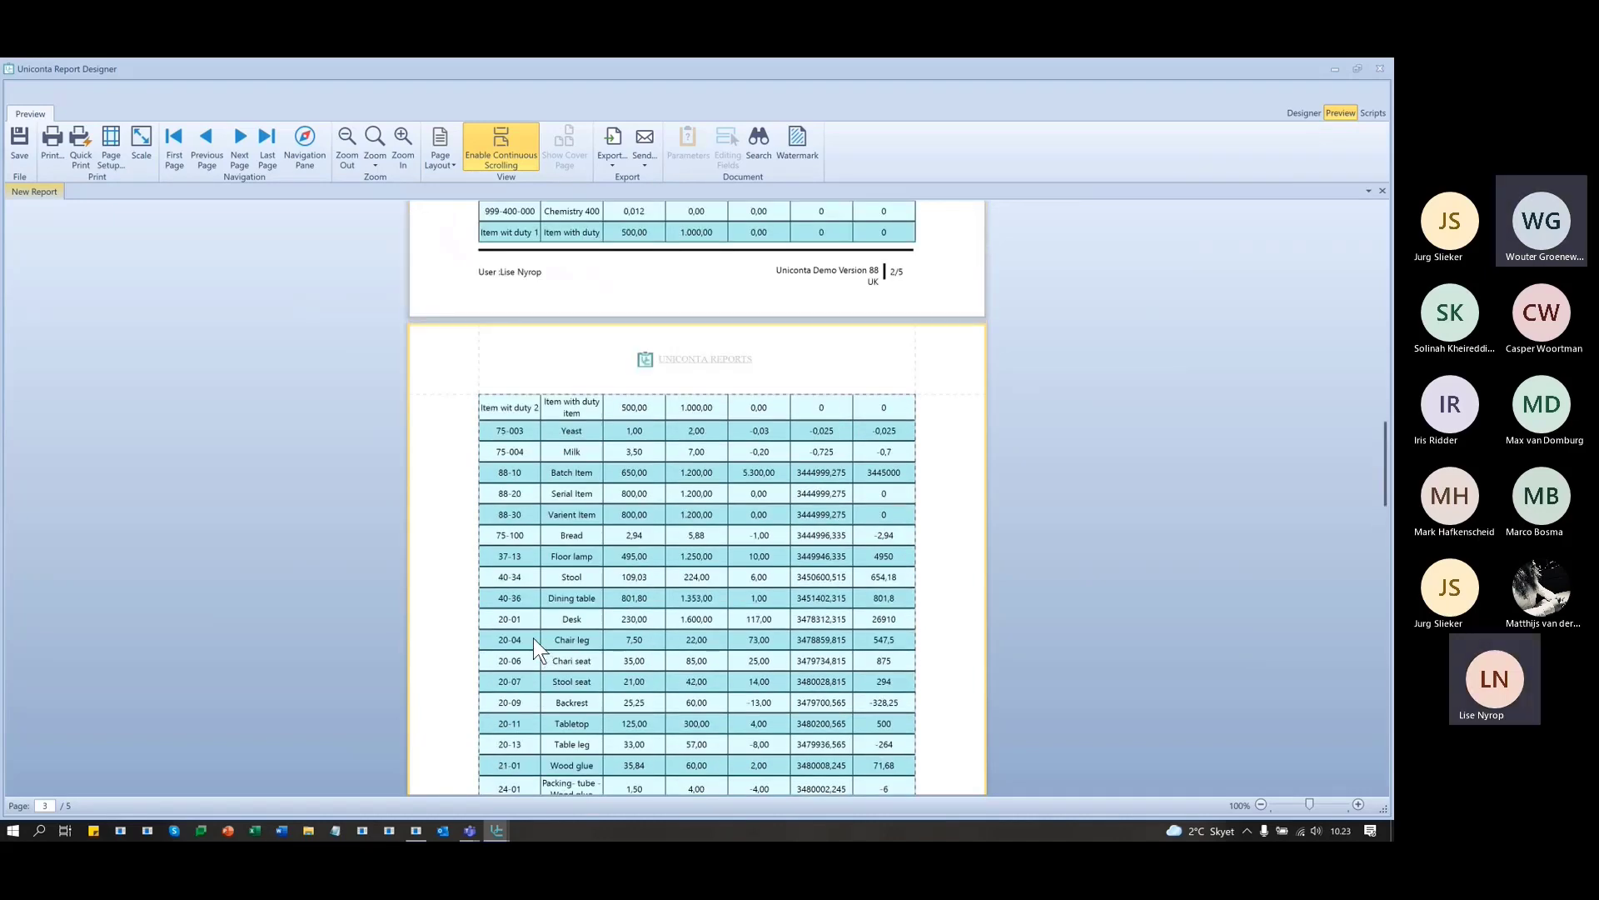
pyautogui.scroll(1, 533, 637)
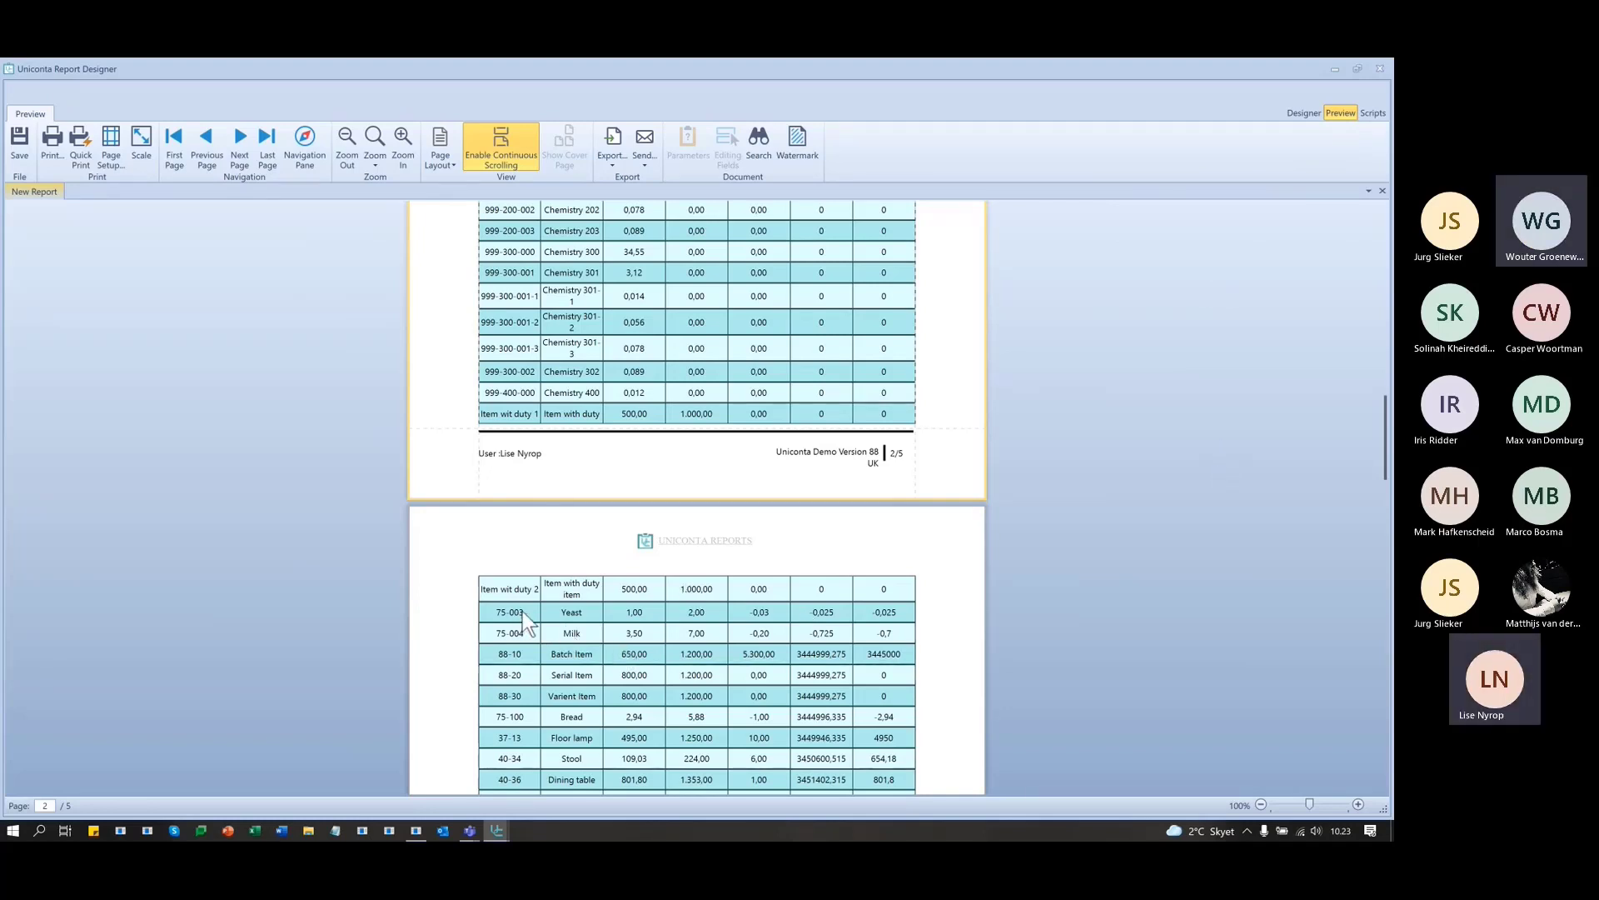
pyautogui.scroll(3, 1186, 553)
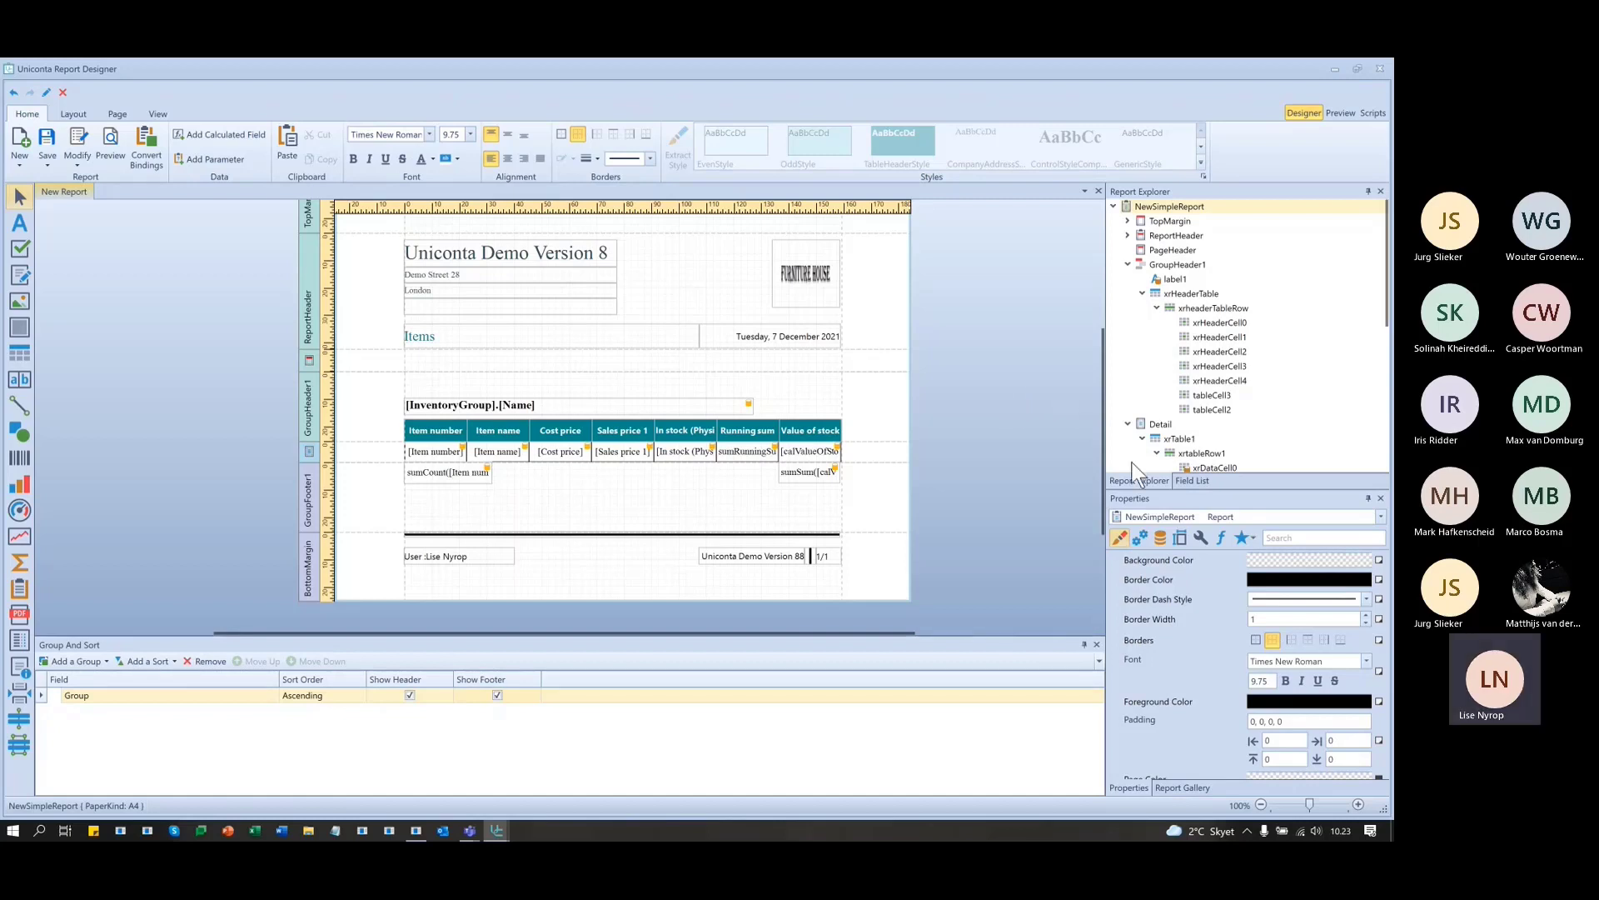
# - Browse the Field List, inspecting the Item number and In stock (Physical) fields
pyautogui.click(1194, 480)
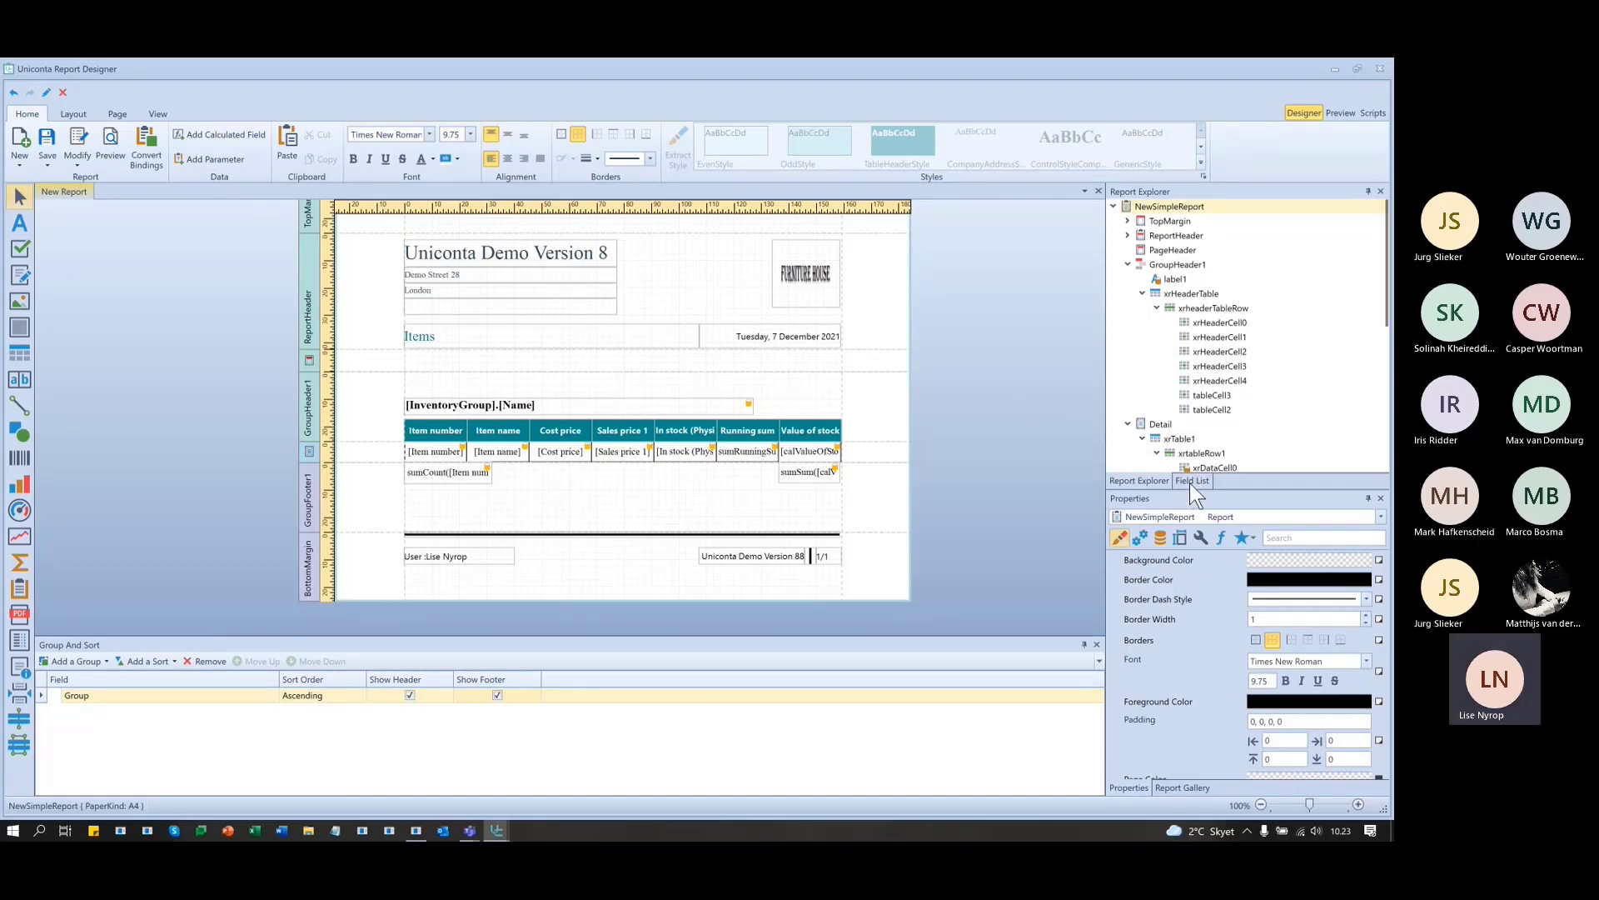
pyautogui.scroll(-5, 1272, 388)
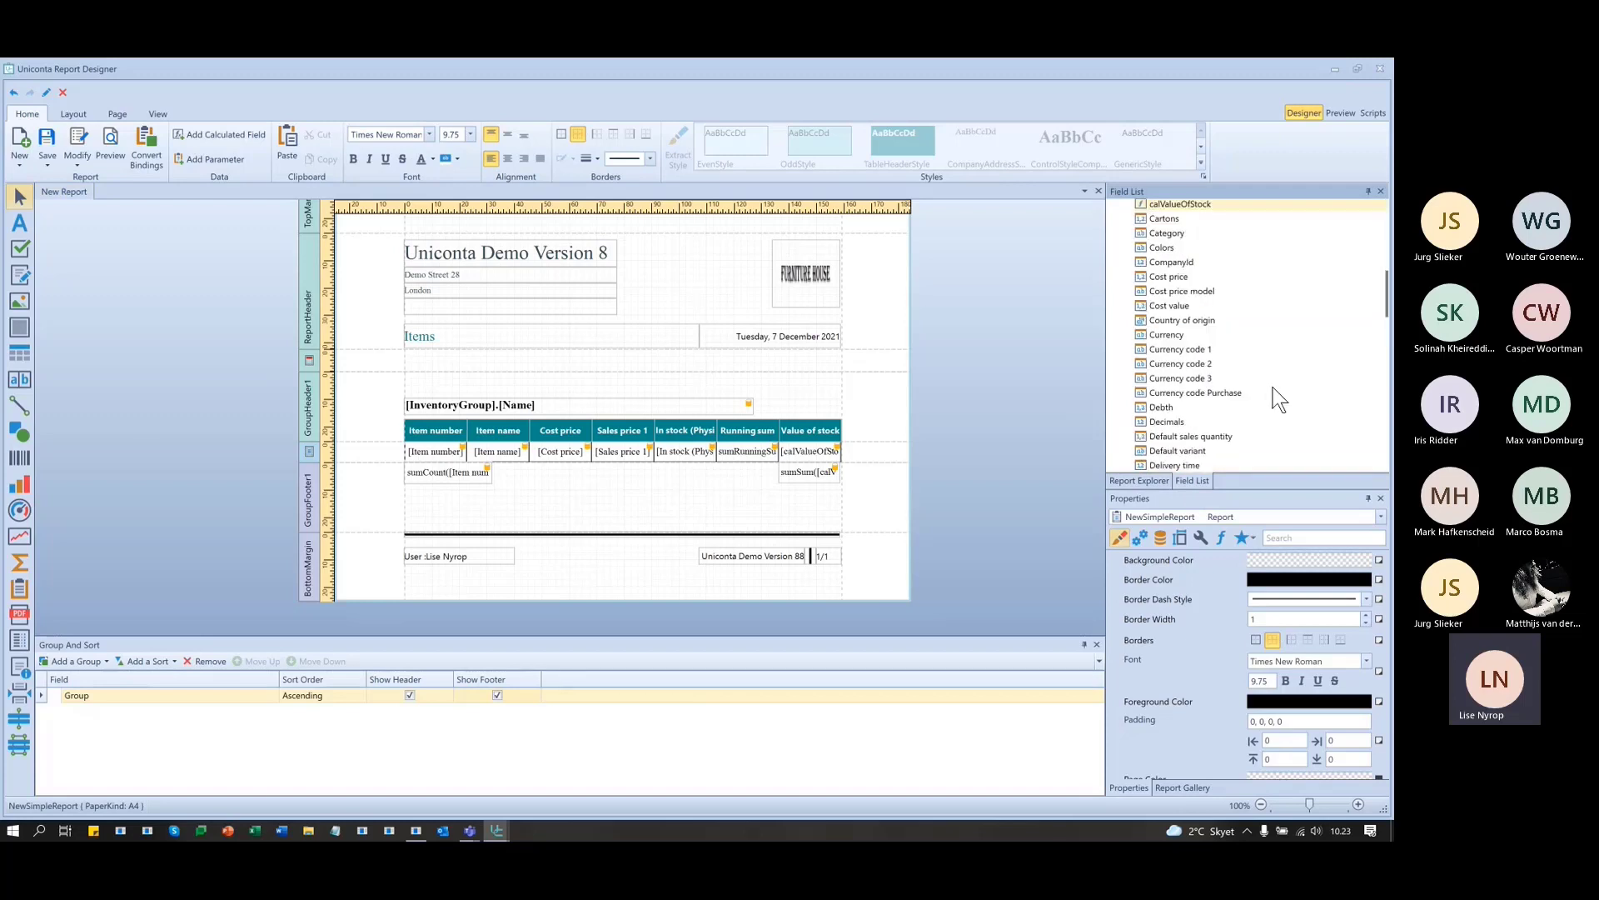
pyautogui.scroll(-2, 1273, 385)
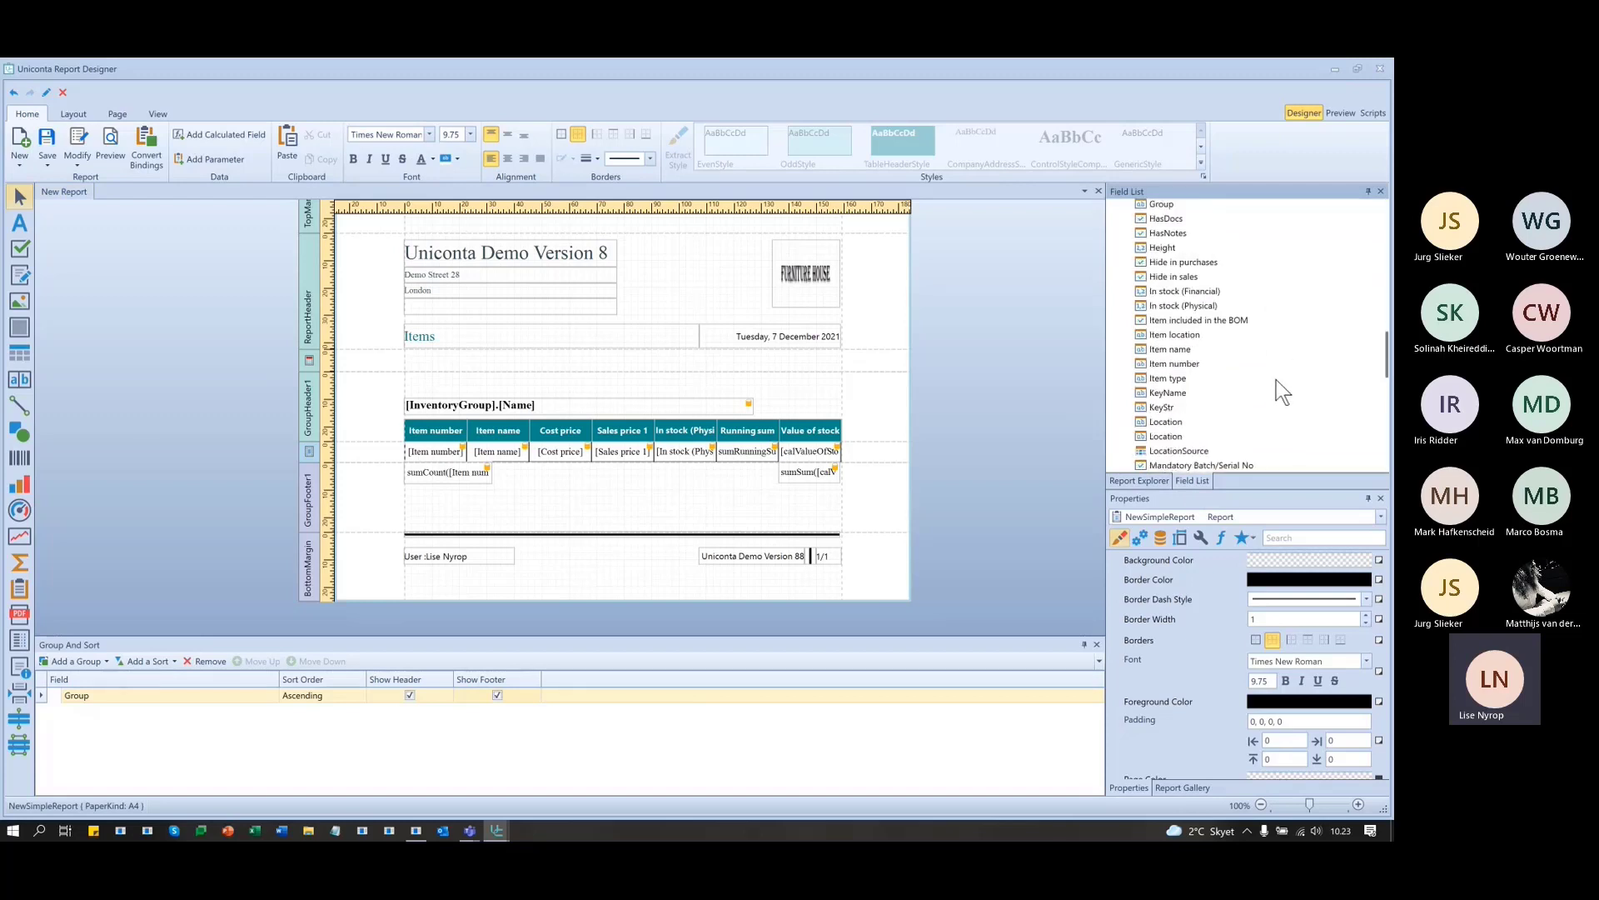
pyautogui.click(1182, 365)
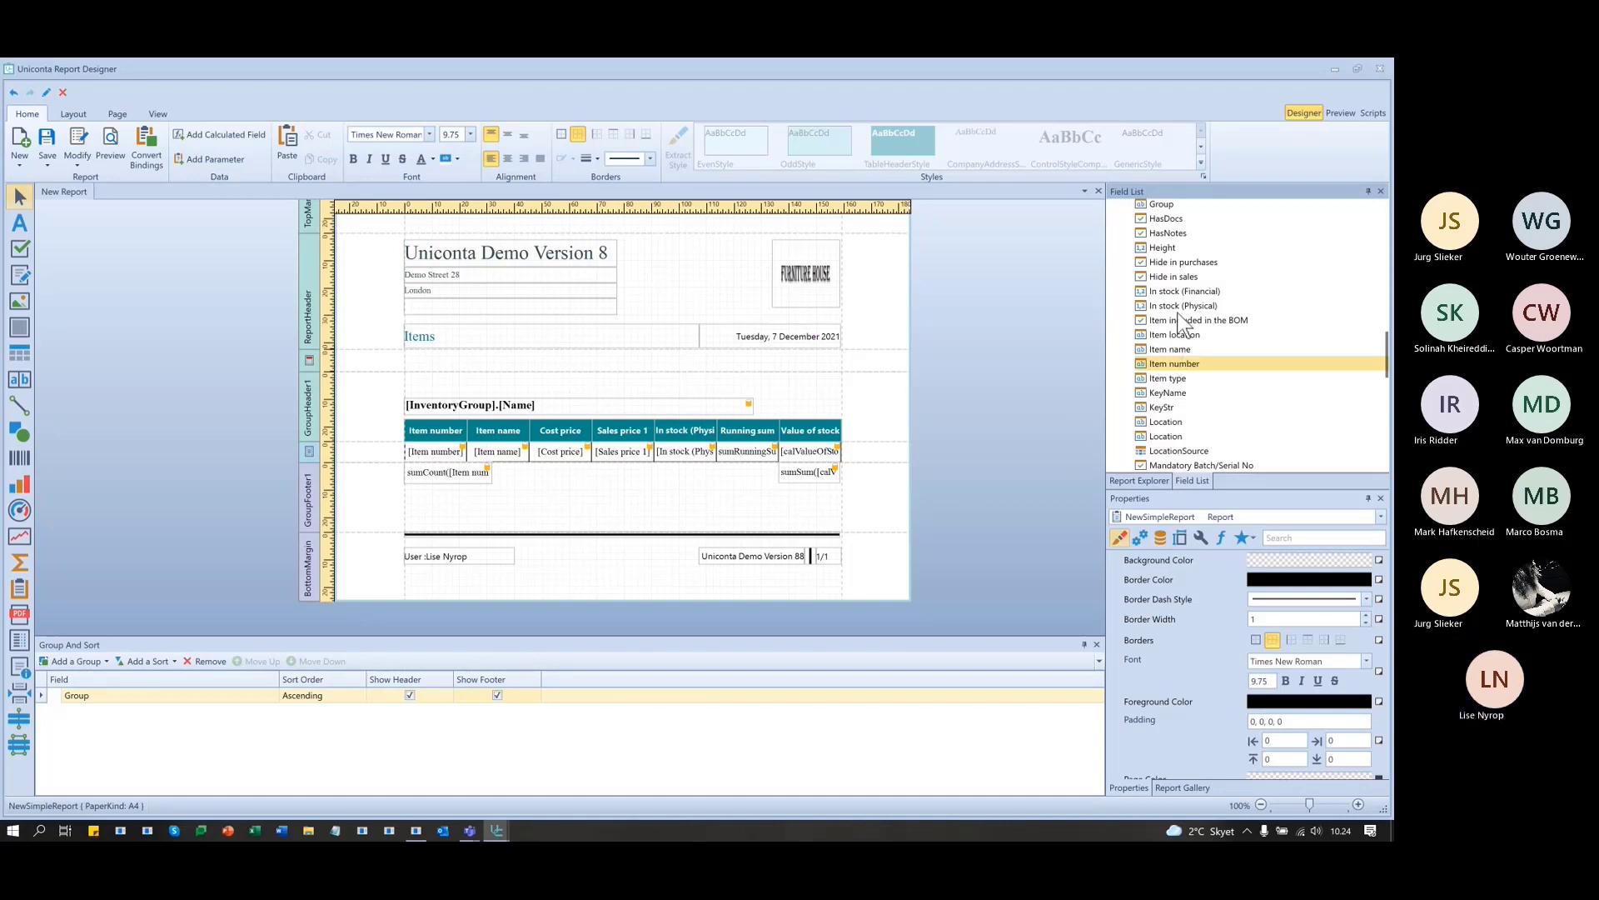
pyautogui.click(1172, 303)
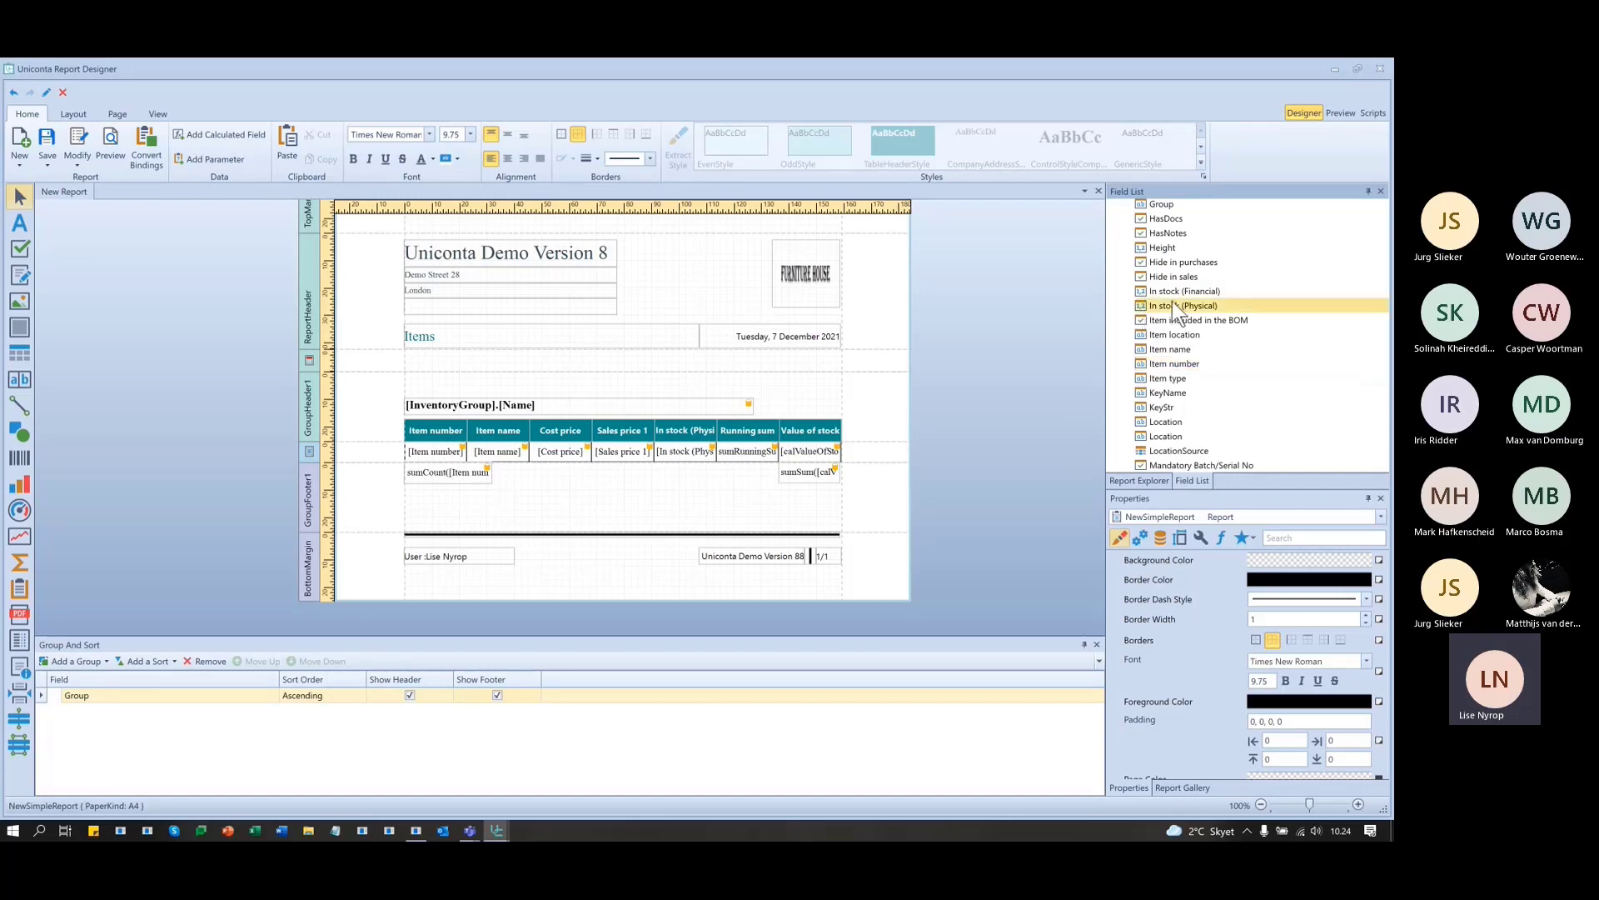
pyautogui.press('Up')
pyautogui.press('Down')
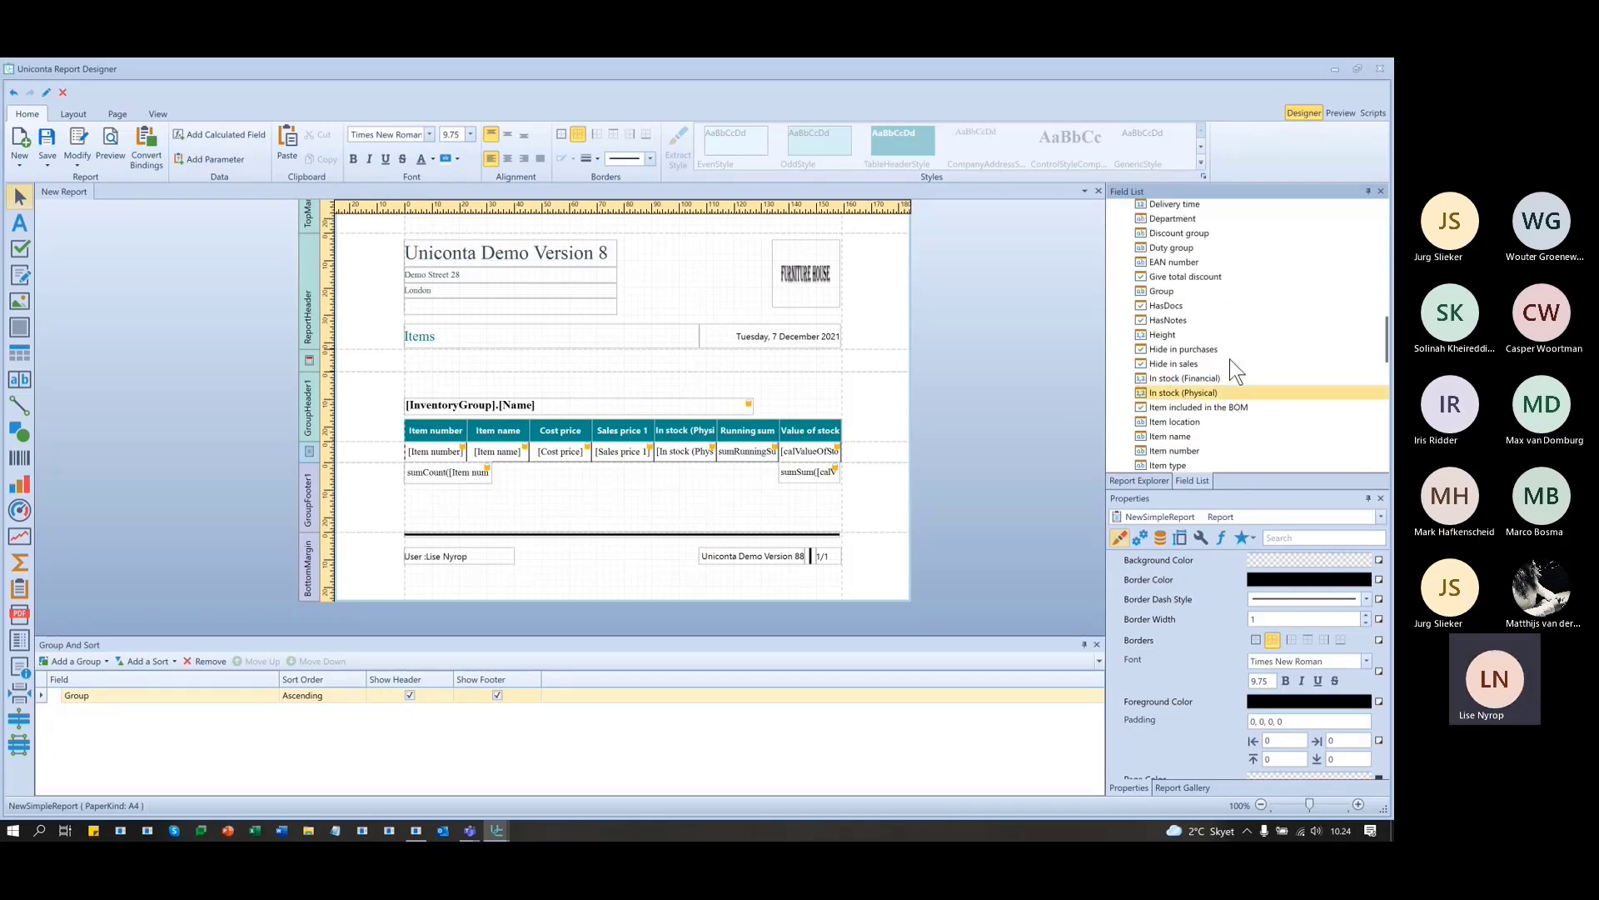
pyautogui.scroll(3, 1230, 358)
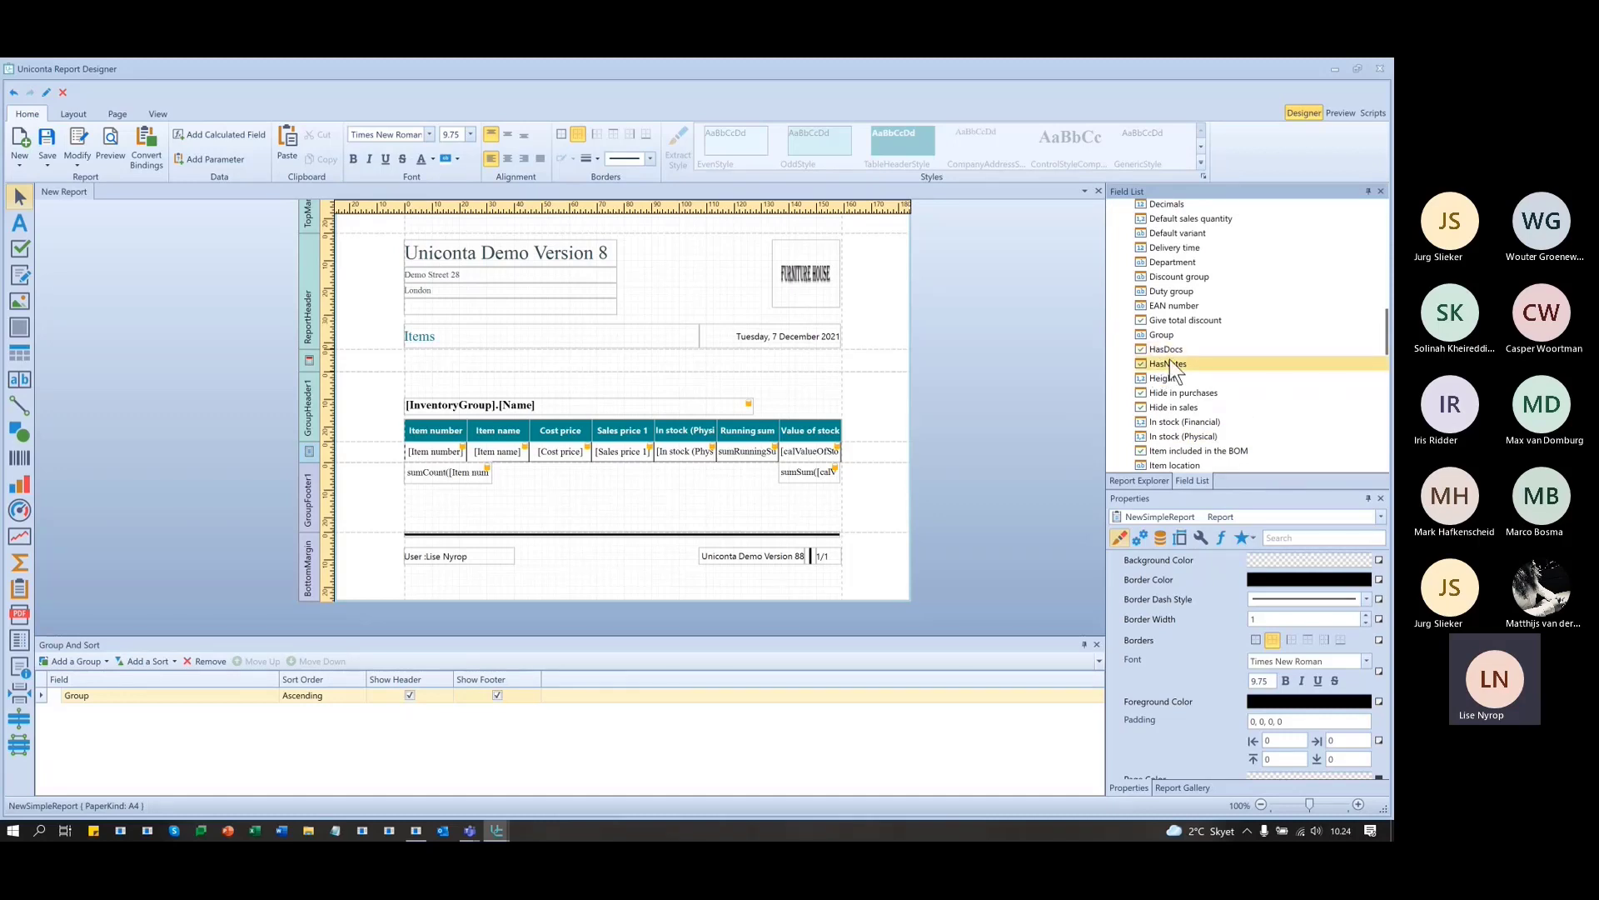
pyautogui.scroll(3, 1171, 358)
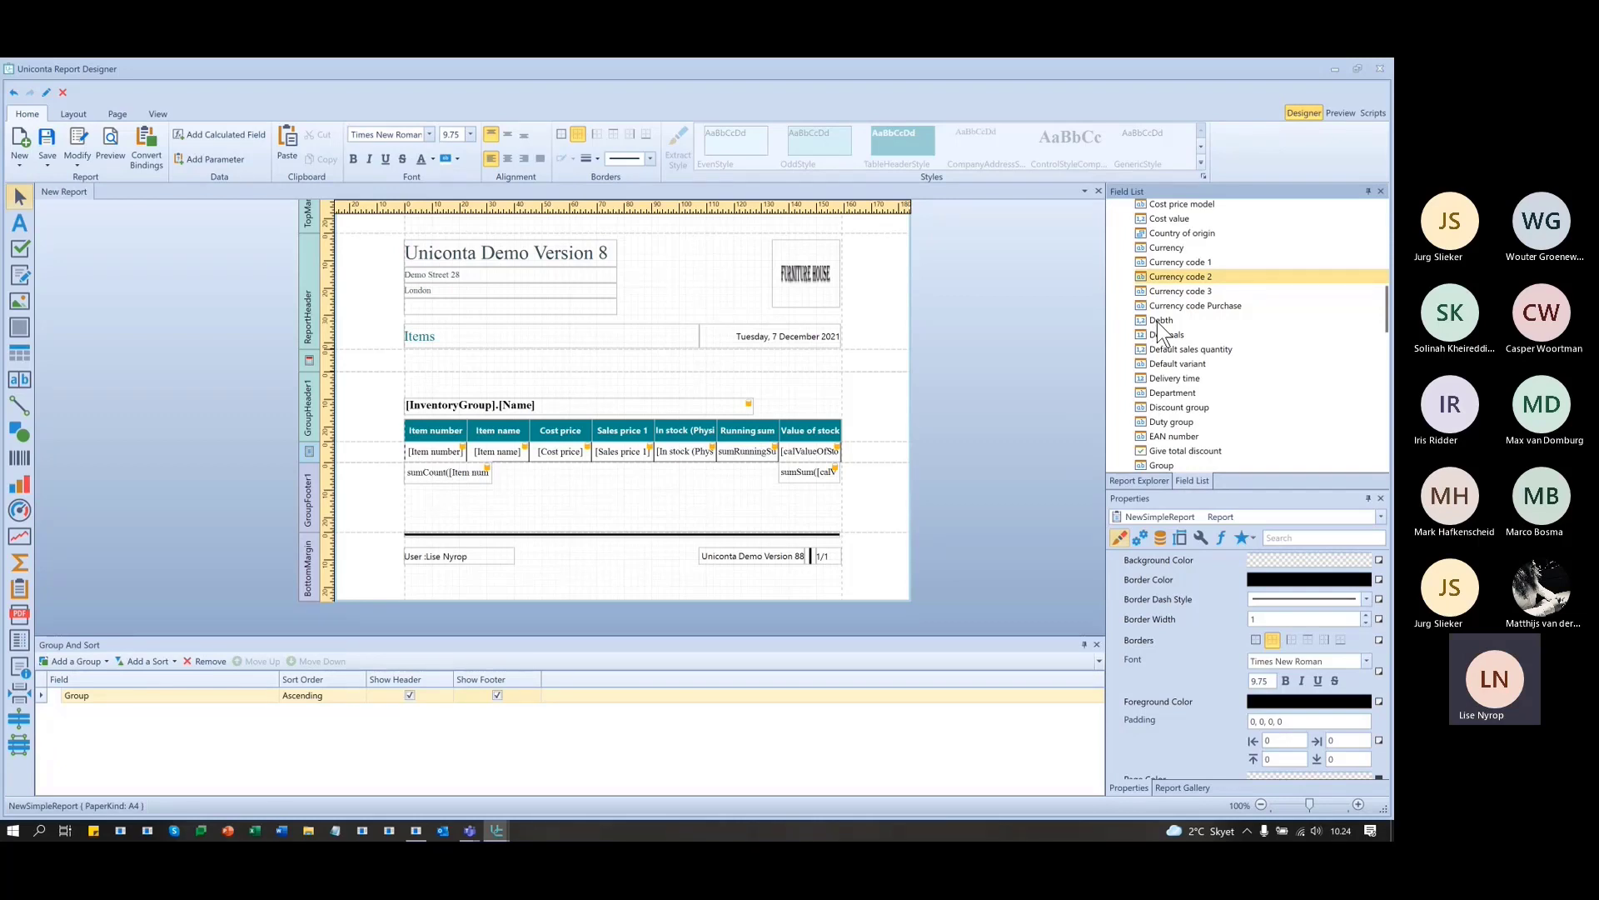
pyautogui.scroll(2, 1312, 325)
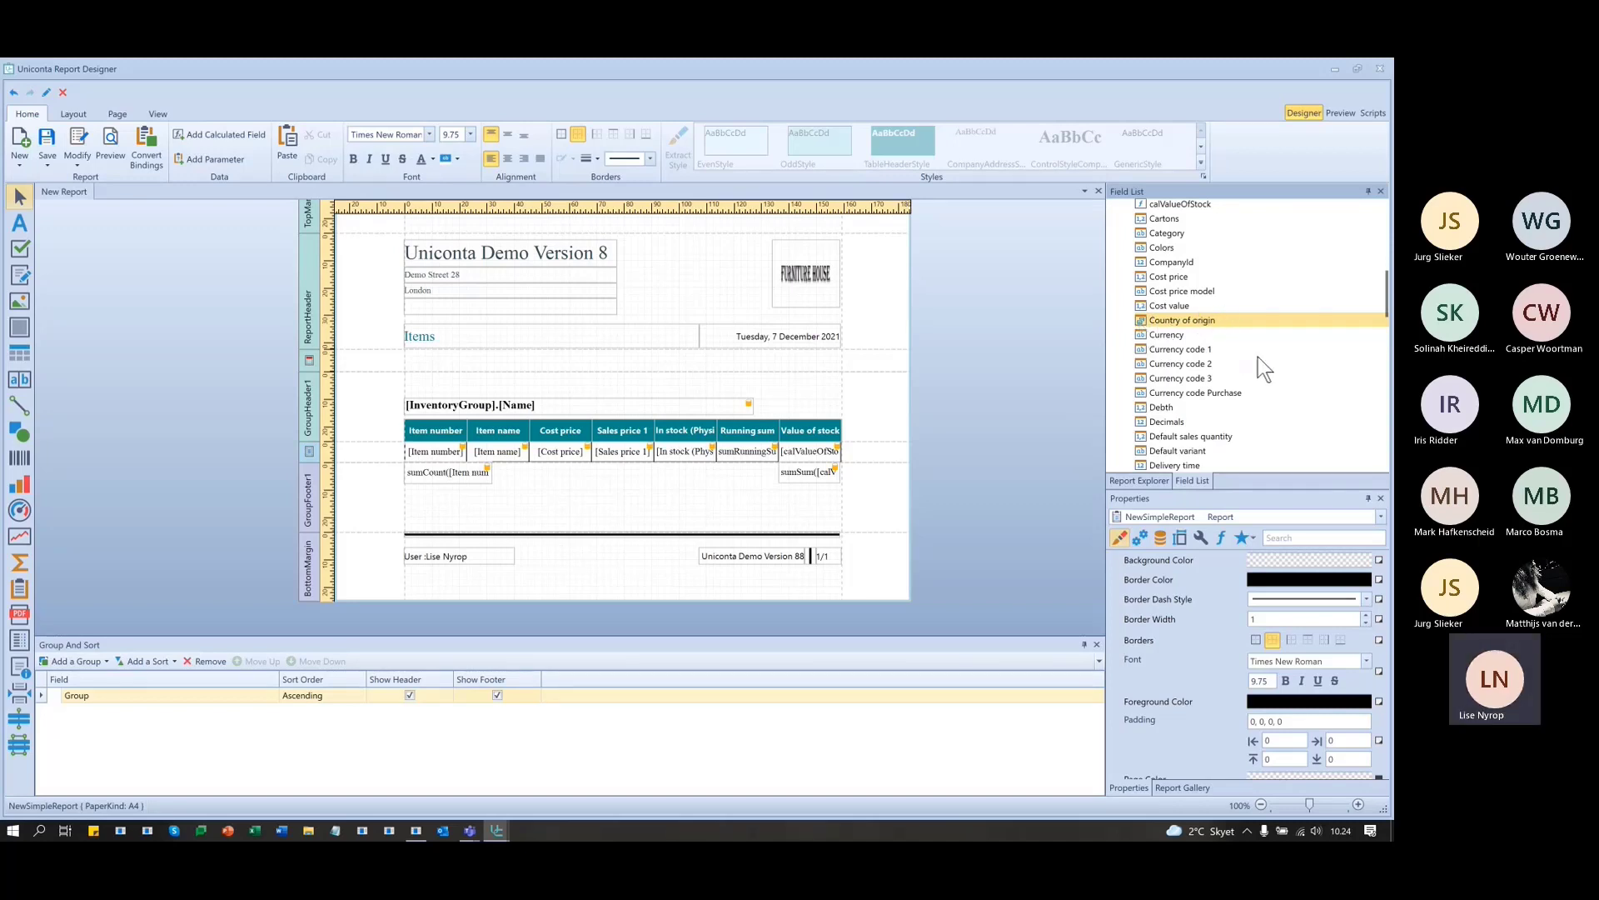
pyautogui.scroll(2, 1255, 360)
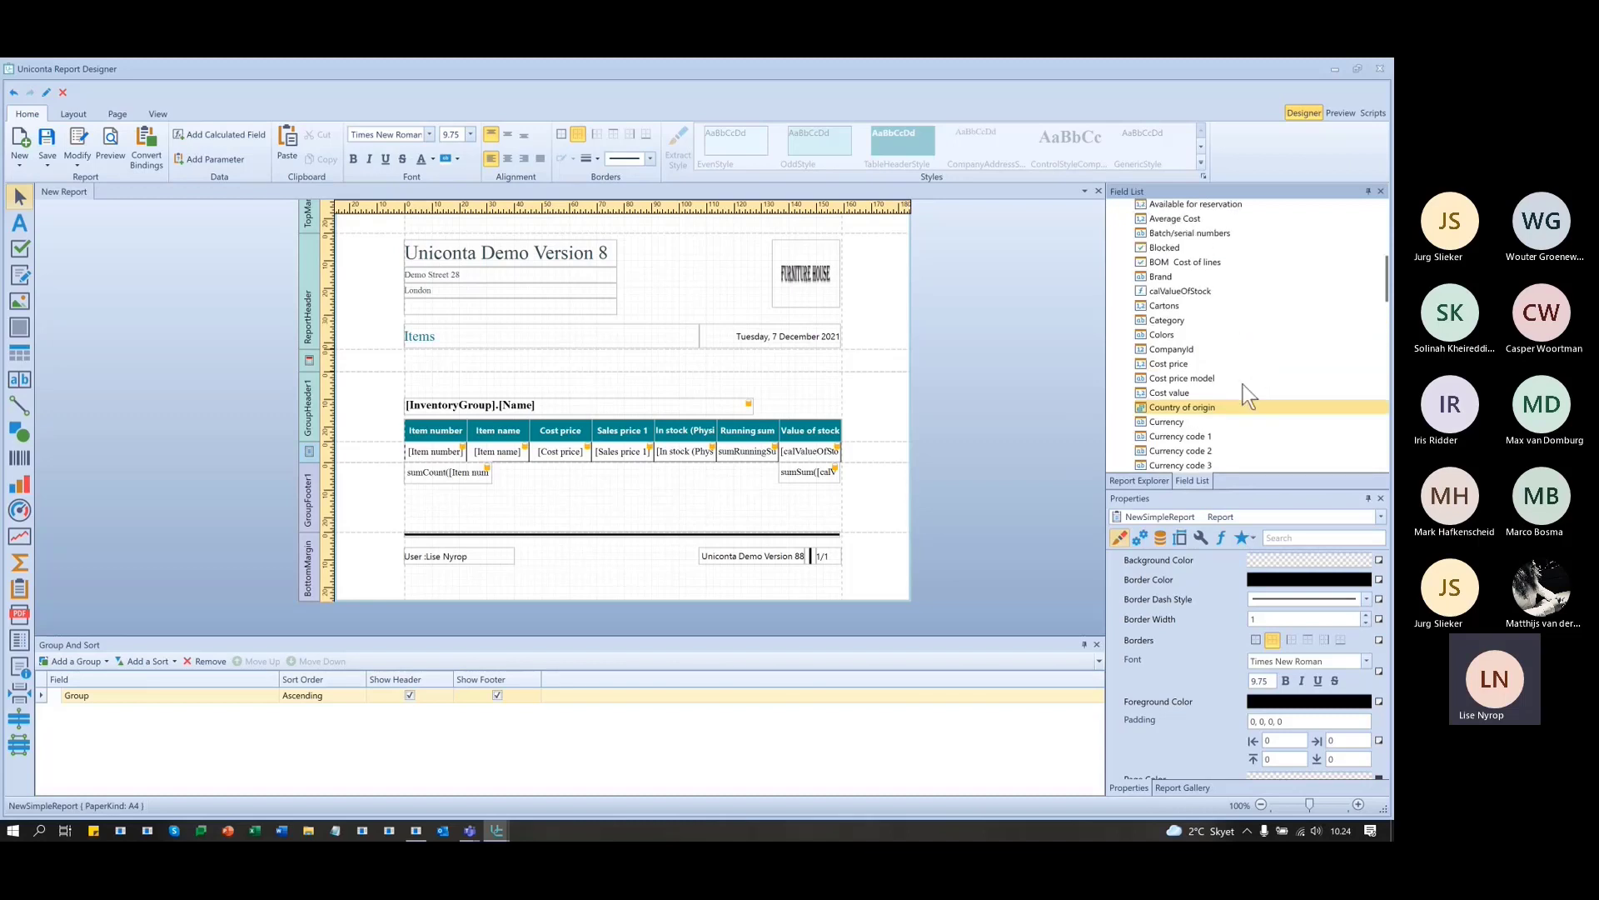
pyautogui.click(1184, 294)
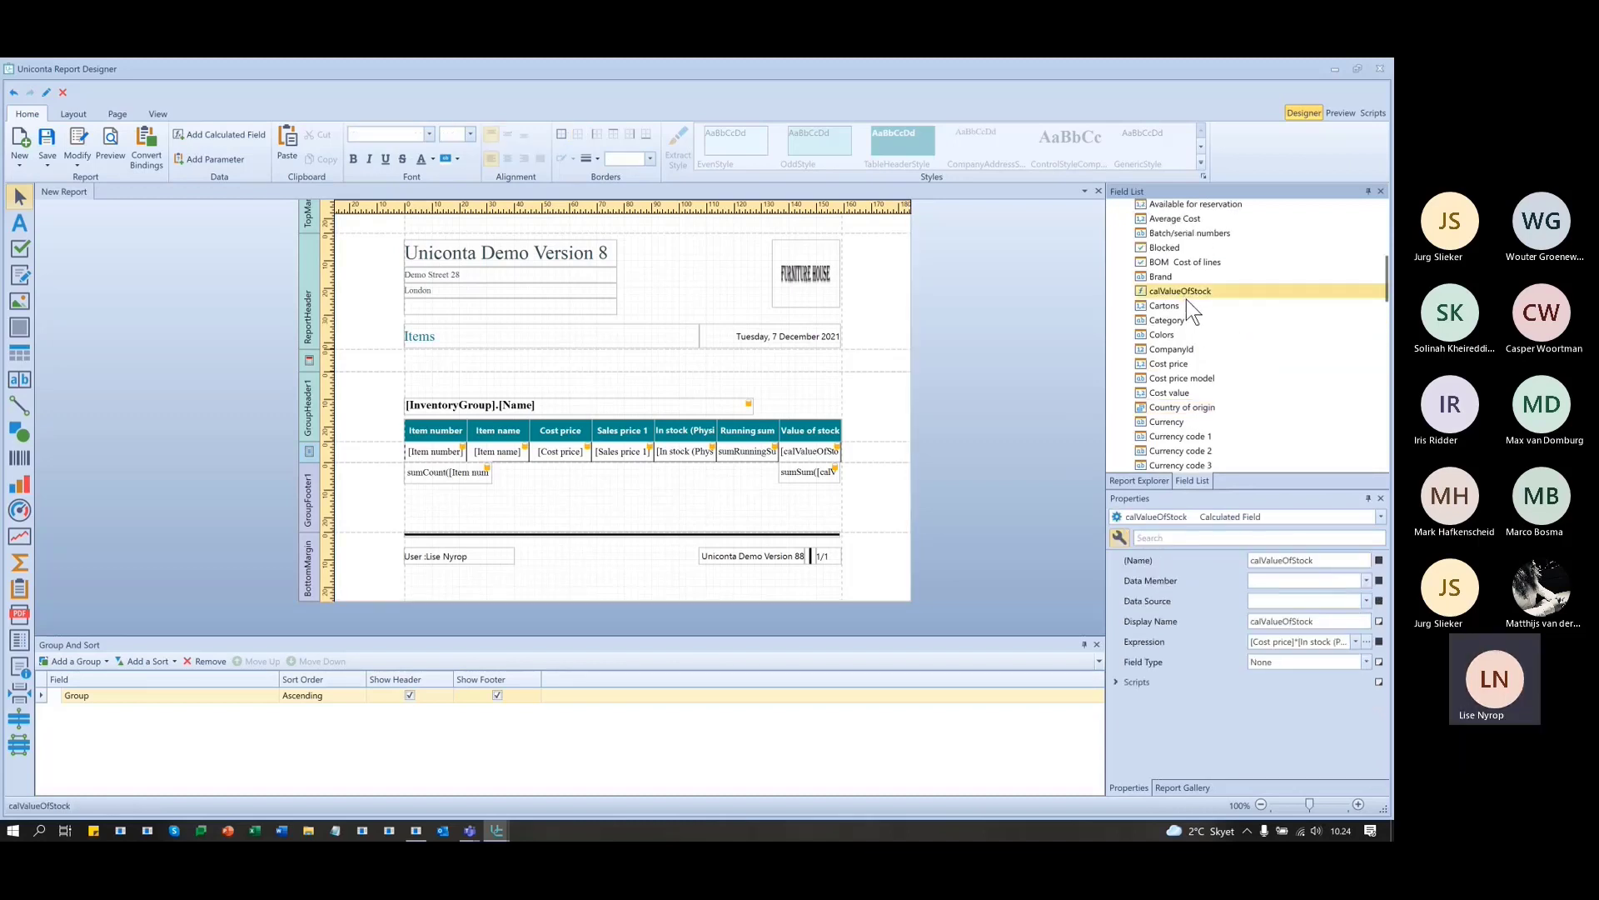
pyautogui.scroll(2, 1171, 297)
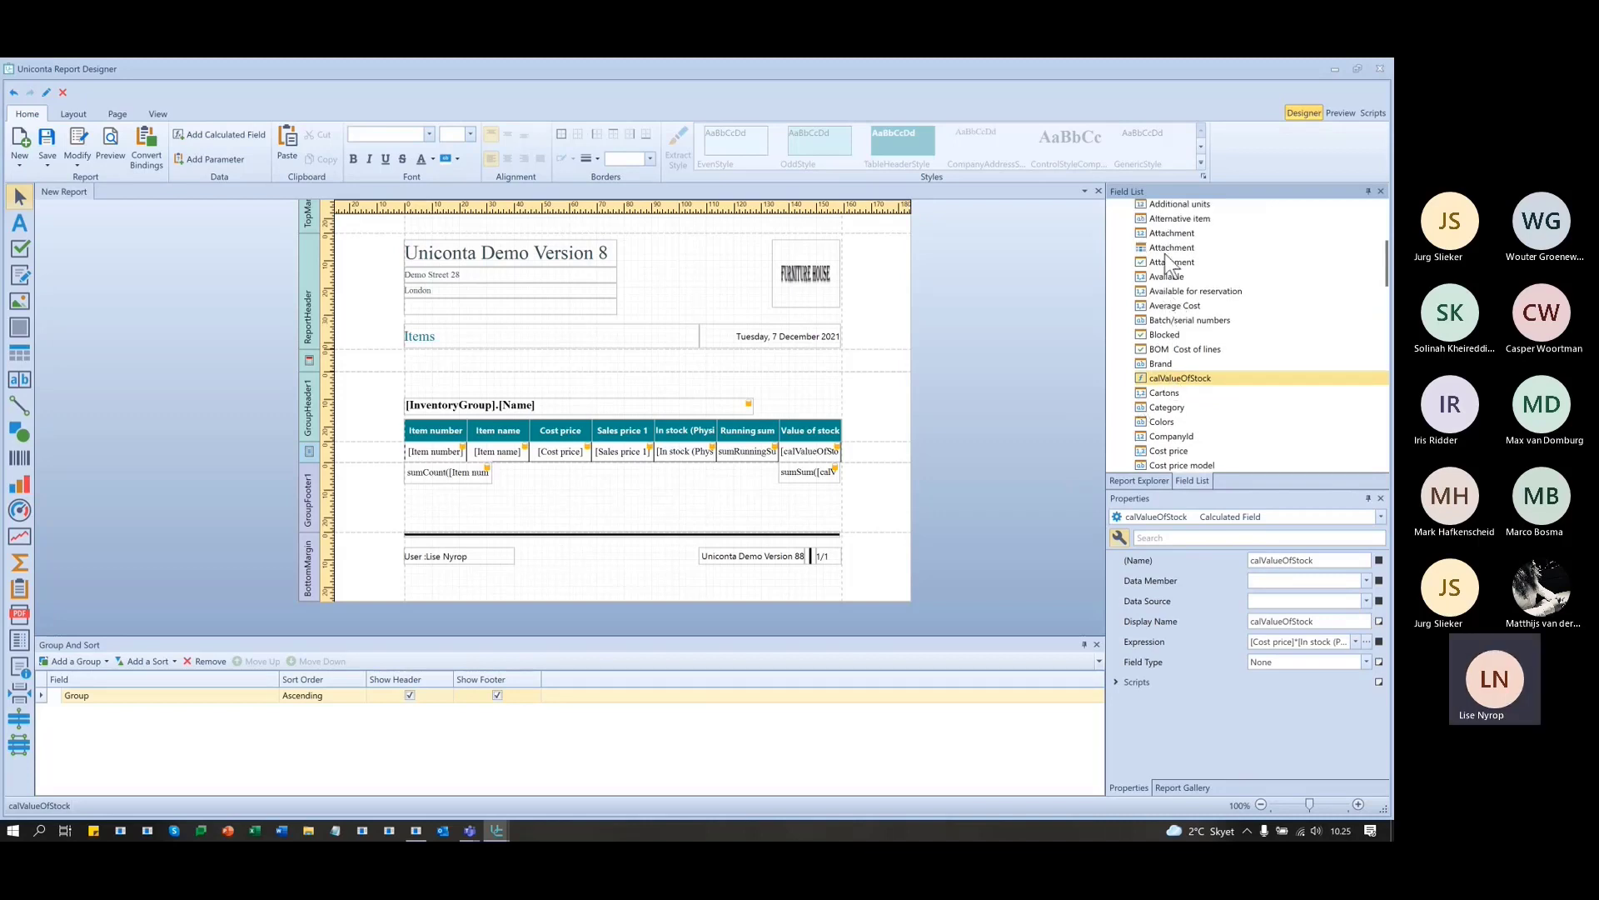
pyautogui.scroll(2, 1173, 295)
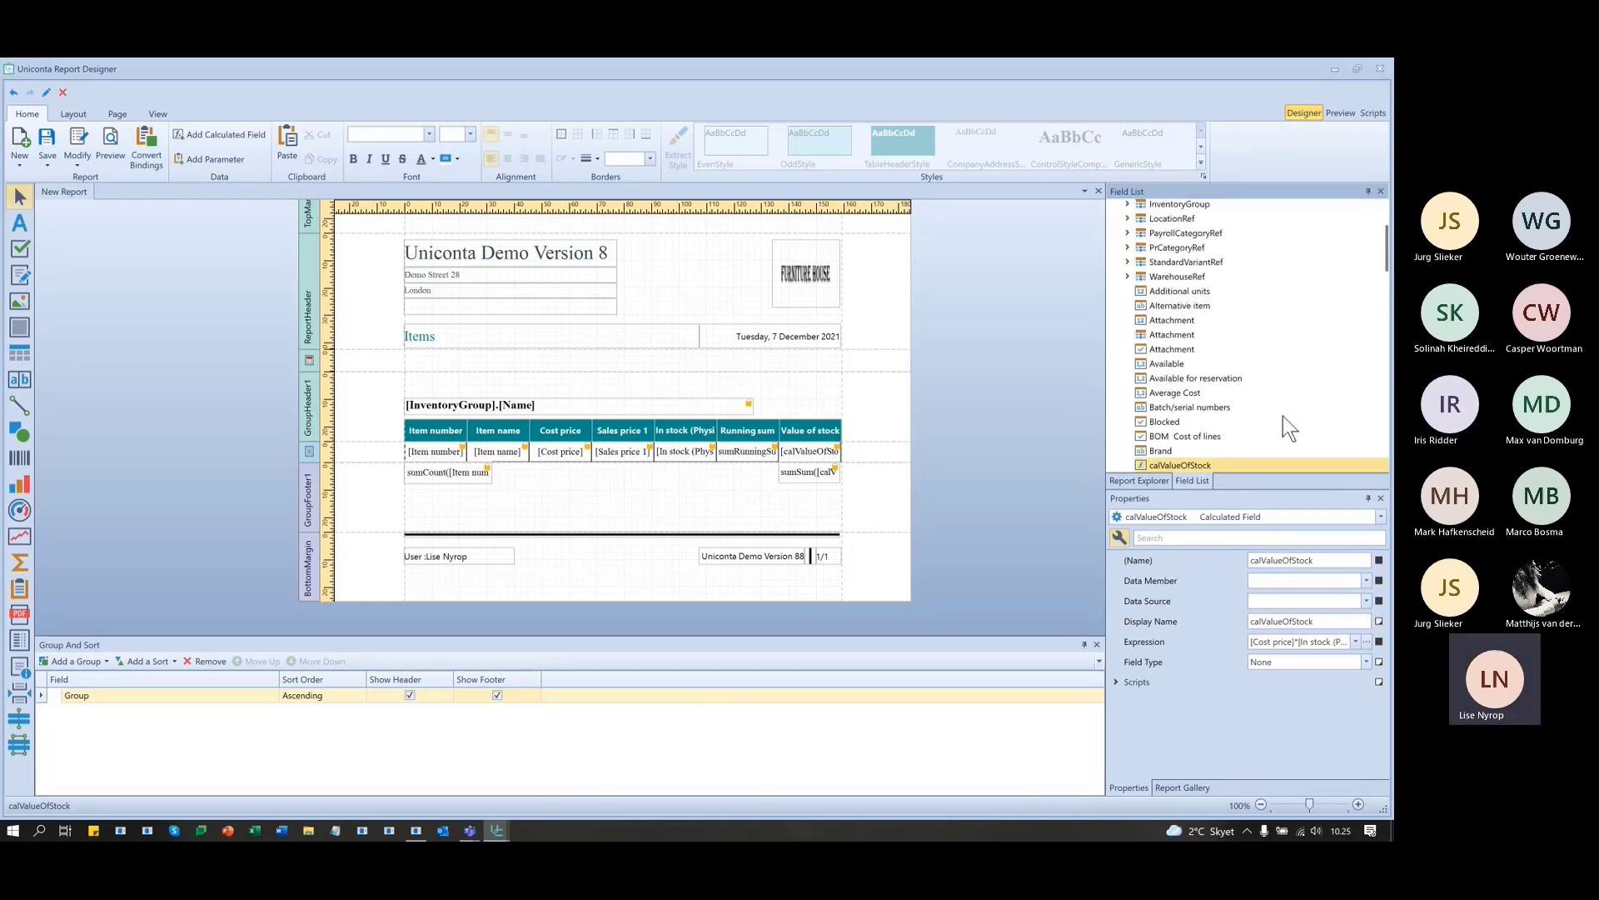
pyautogui.scroll(-4, 1144, 333)
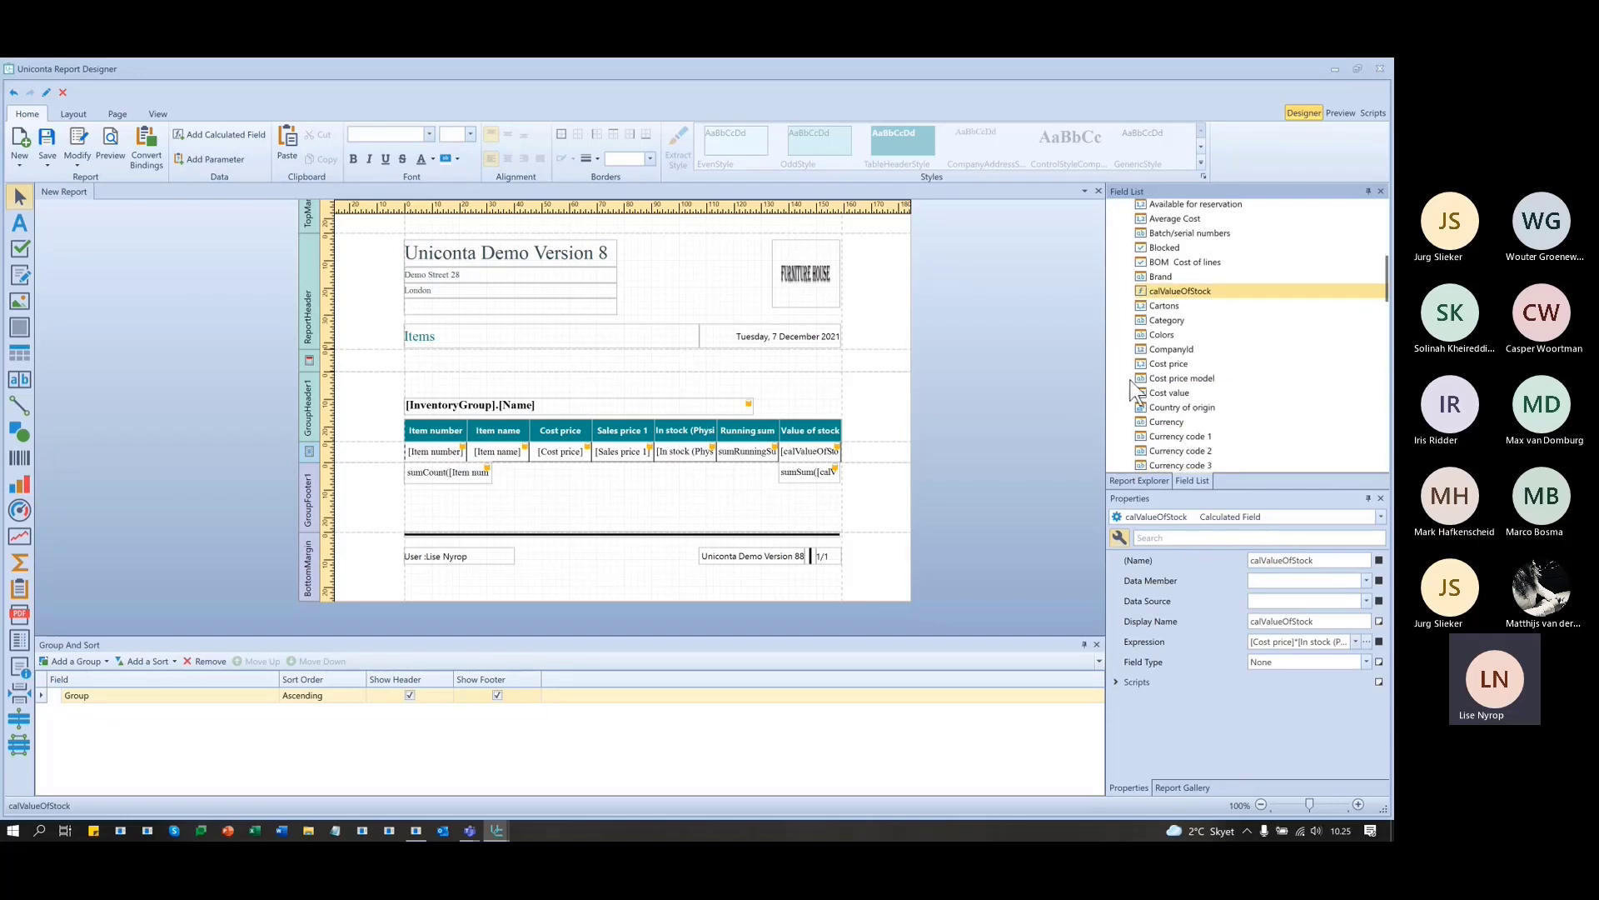
pyautogui.scroll(-6, 1132, 383)
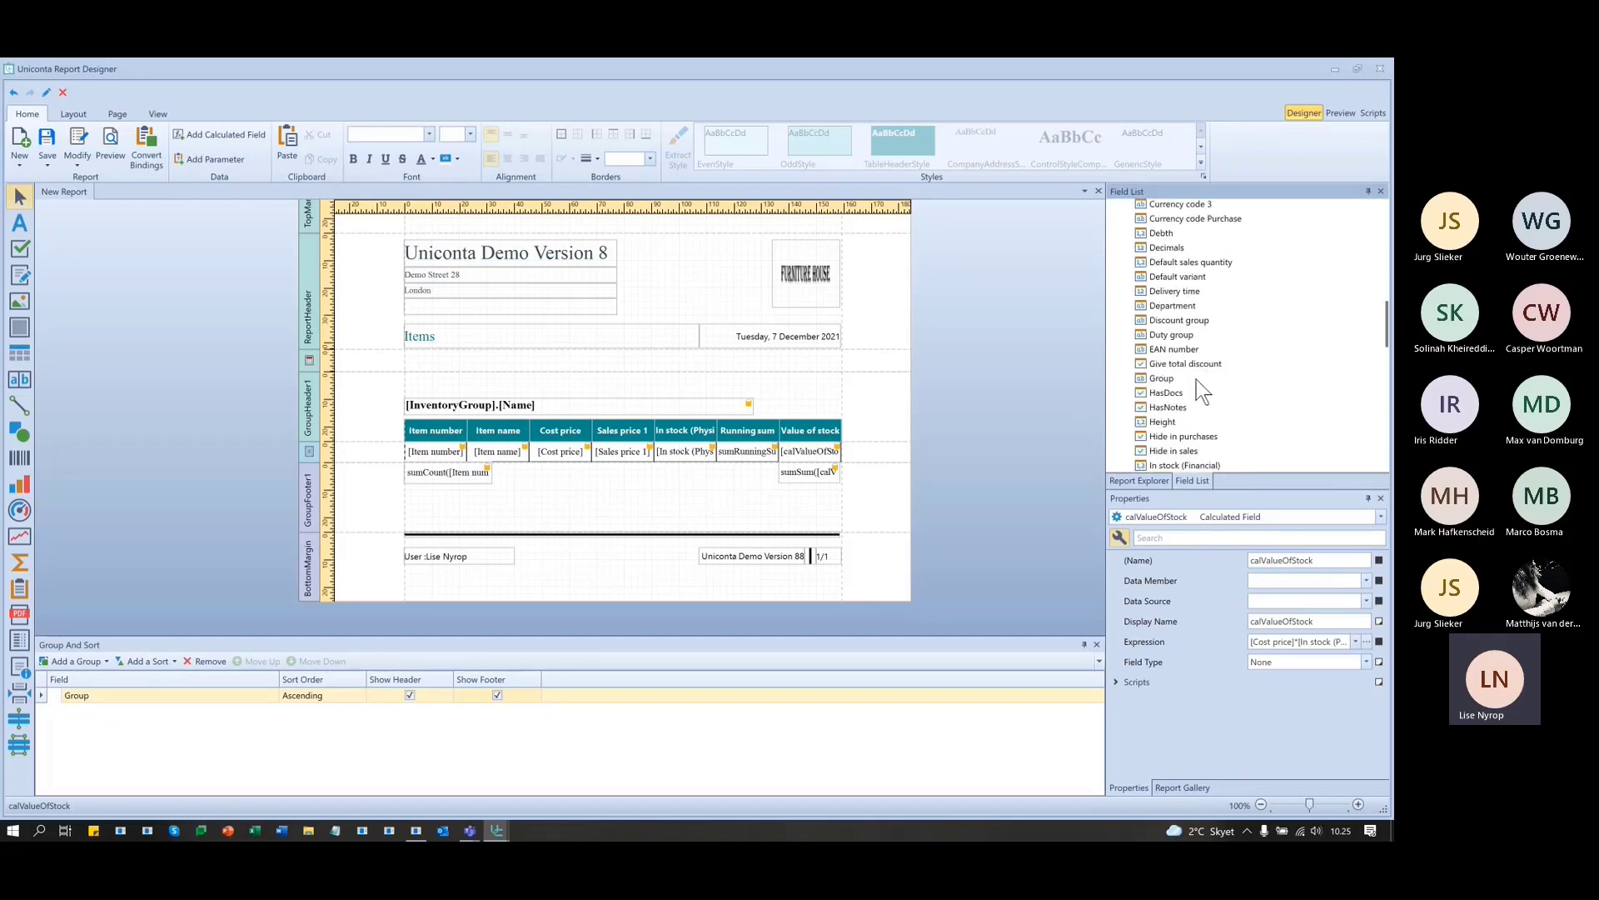
pyautogui.scroll(-4, 1196, 378)
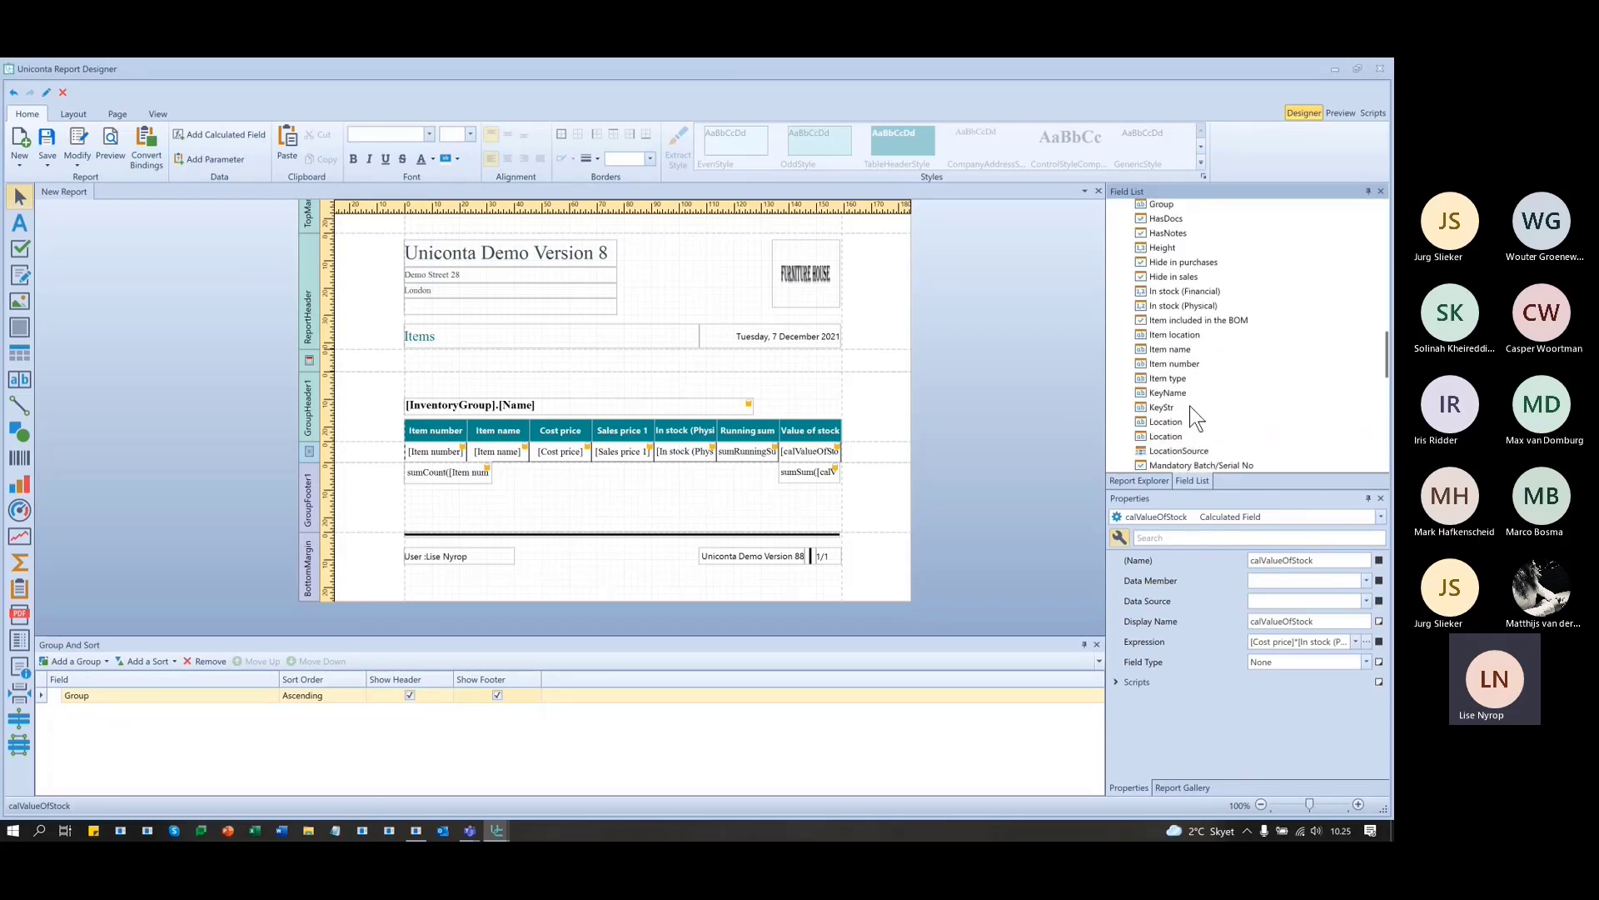
pyautogui.scroll(-3, 1246, 412)
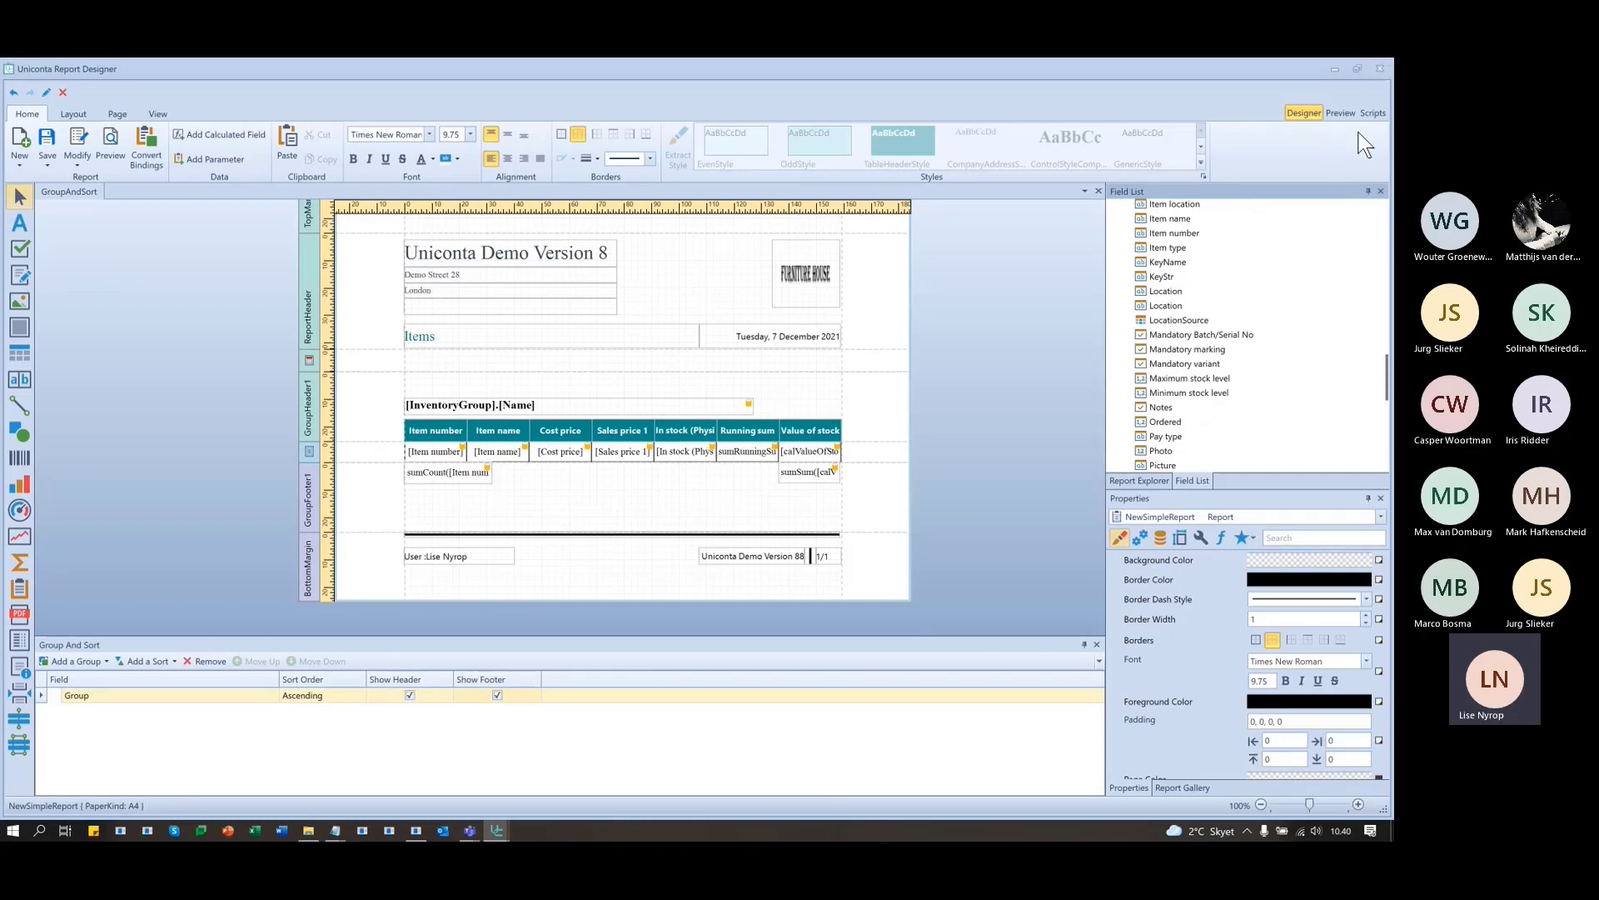
# - Close the designer, clear the Chair leg filter, and view then close item 20-04's card
pyautogui.click(1377, 68)
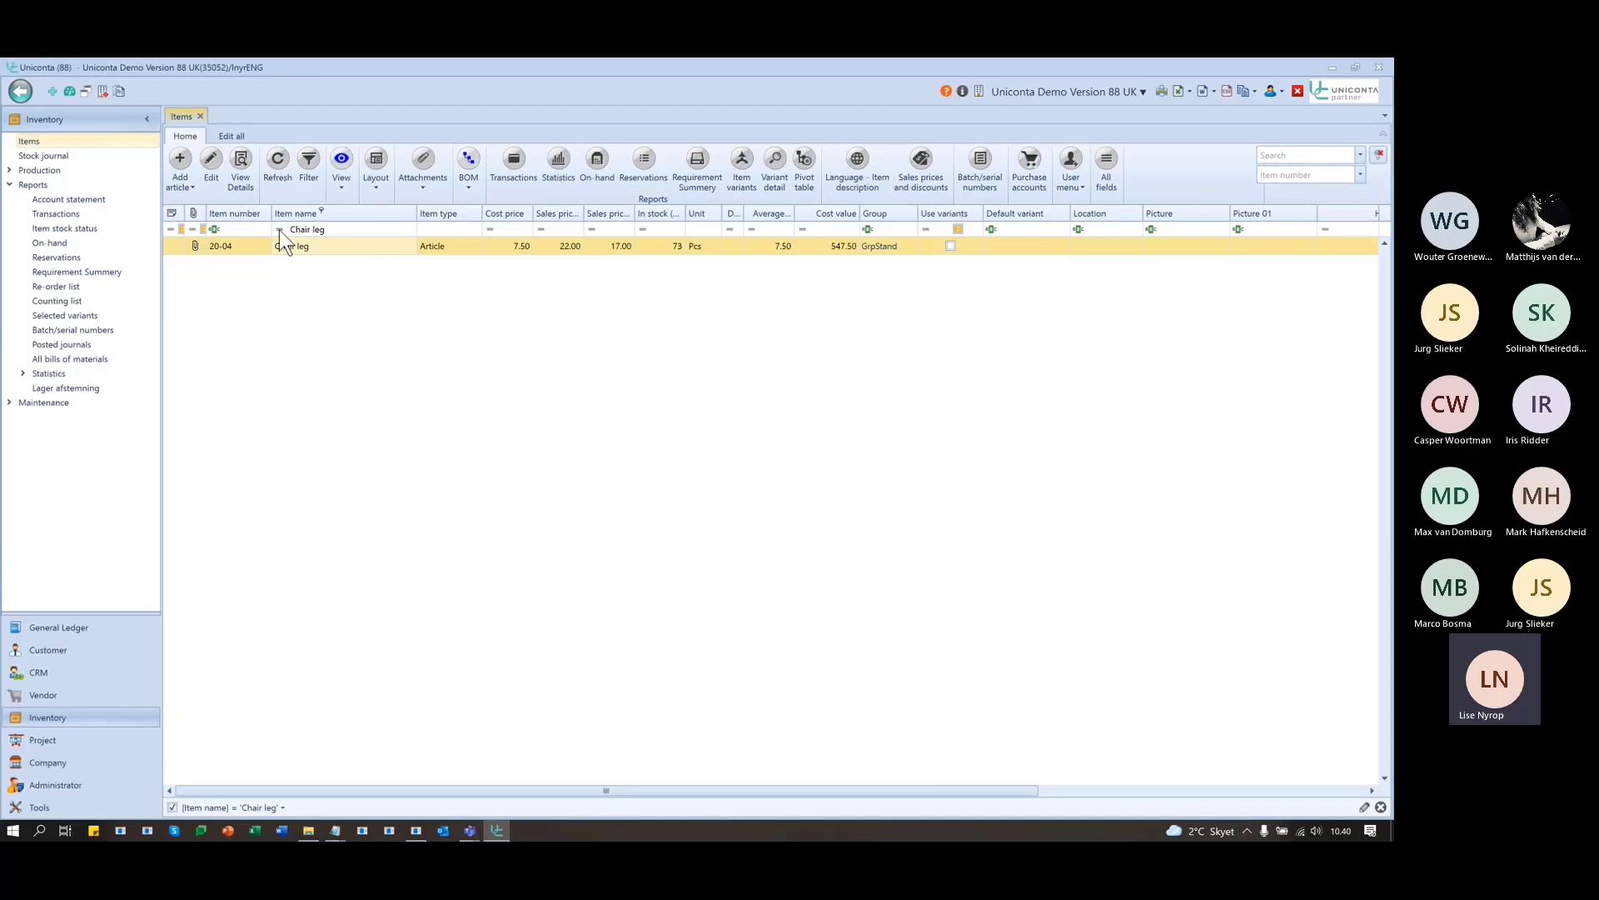
pyautogui.click(1379, 155)
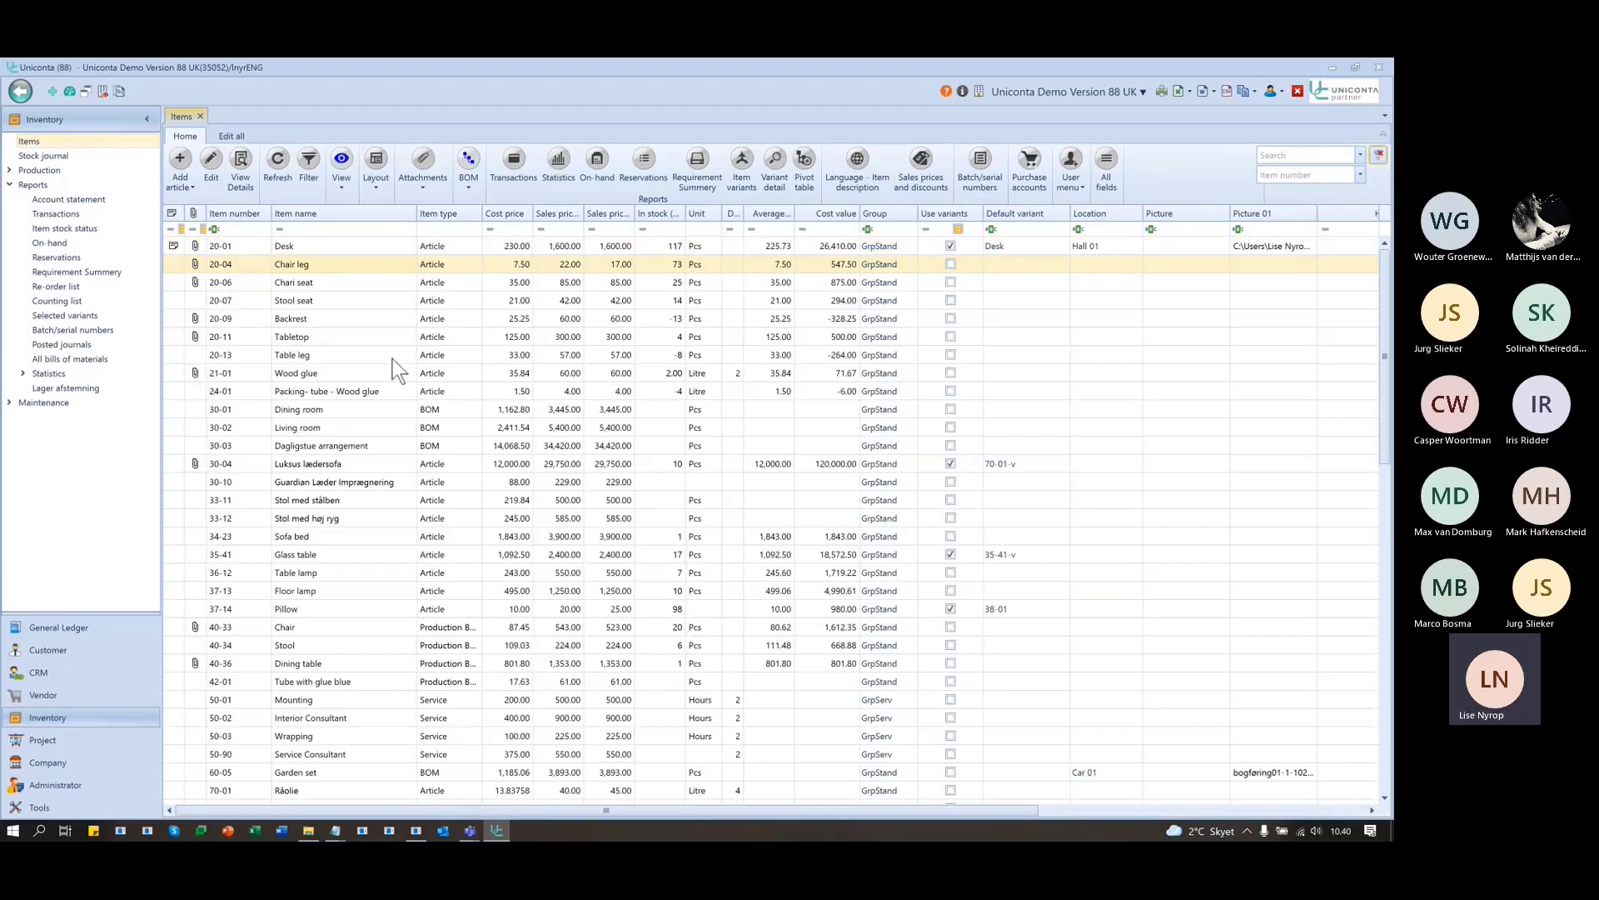
pyautogui.click(211, 163)
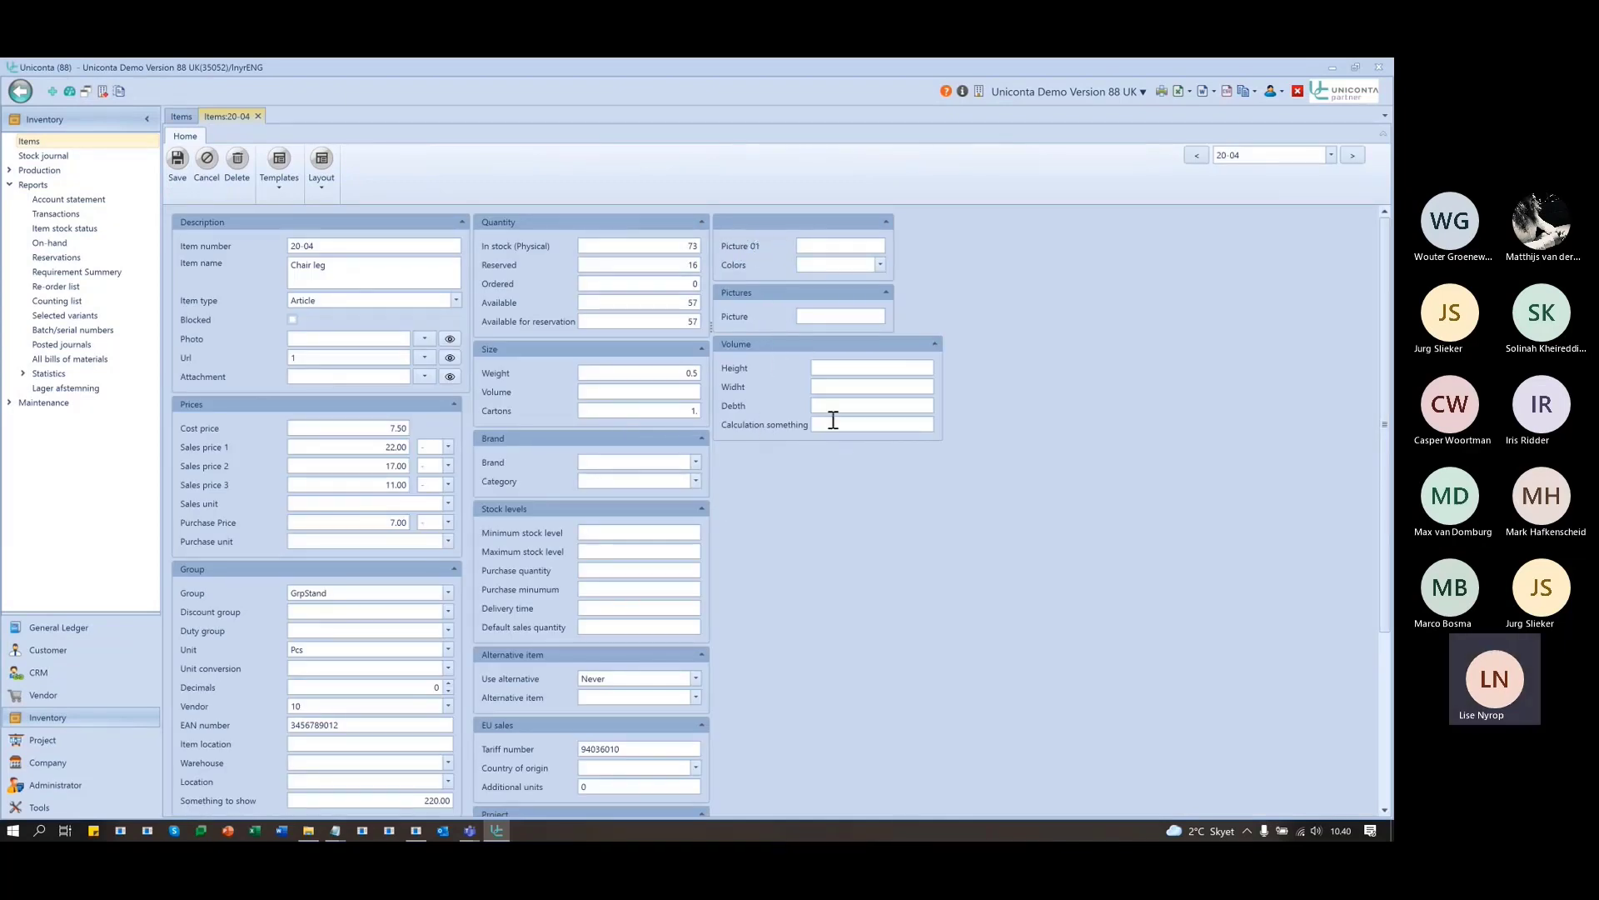
pyautogui.scroll(-3, 302, 713)
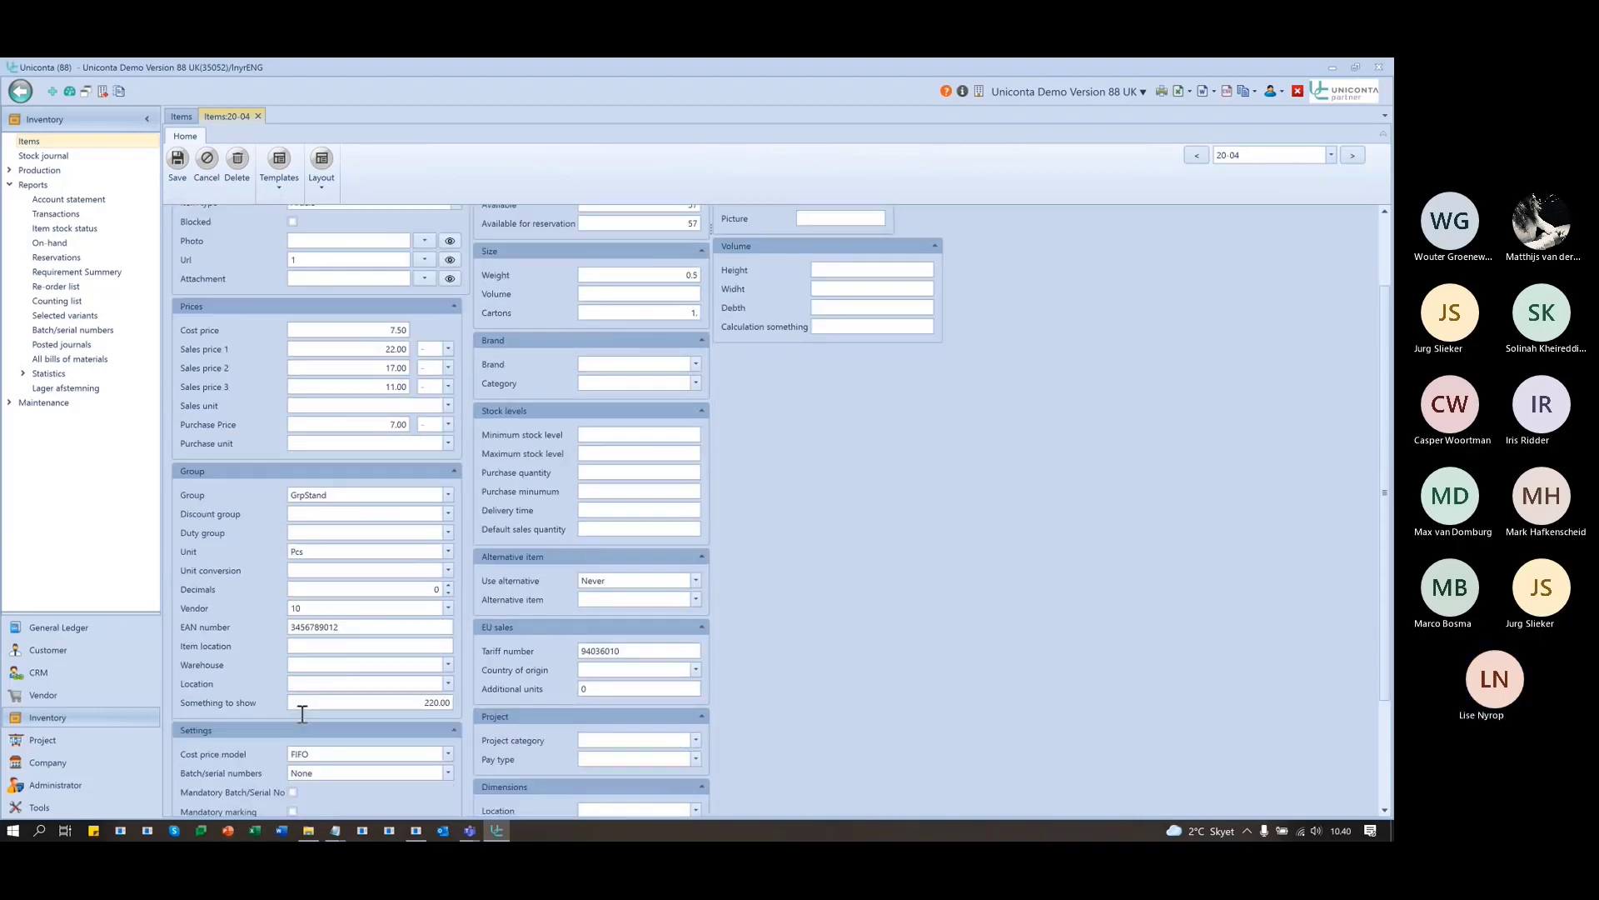
pyautogui.scroll(3, 302, 713)
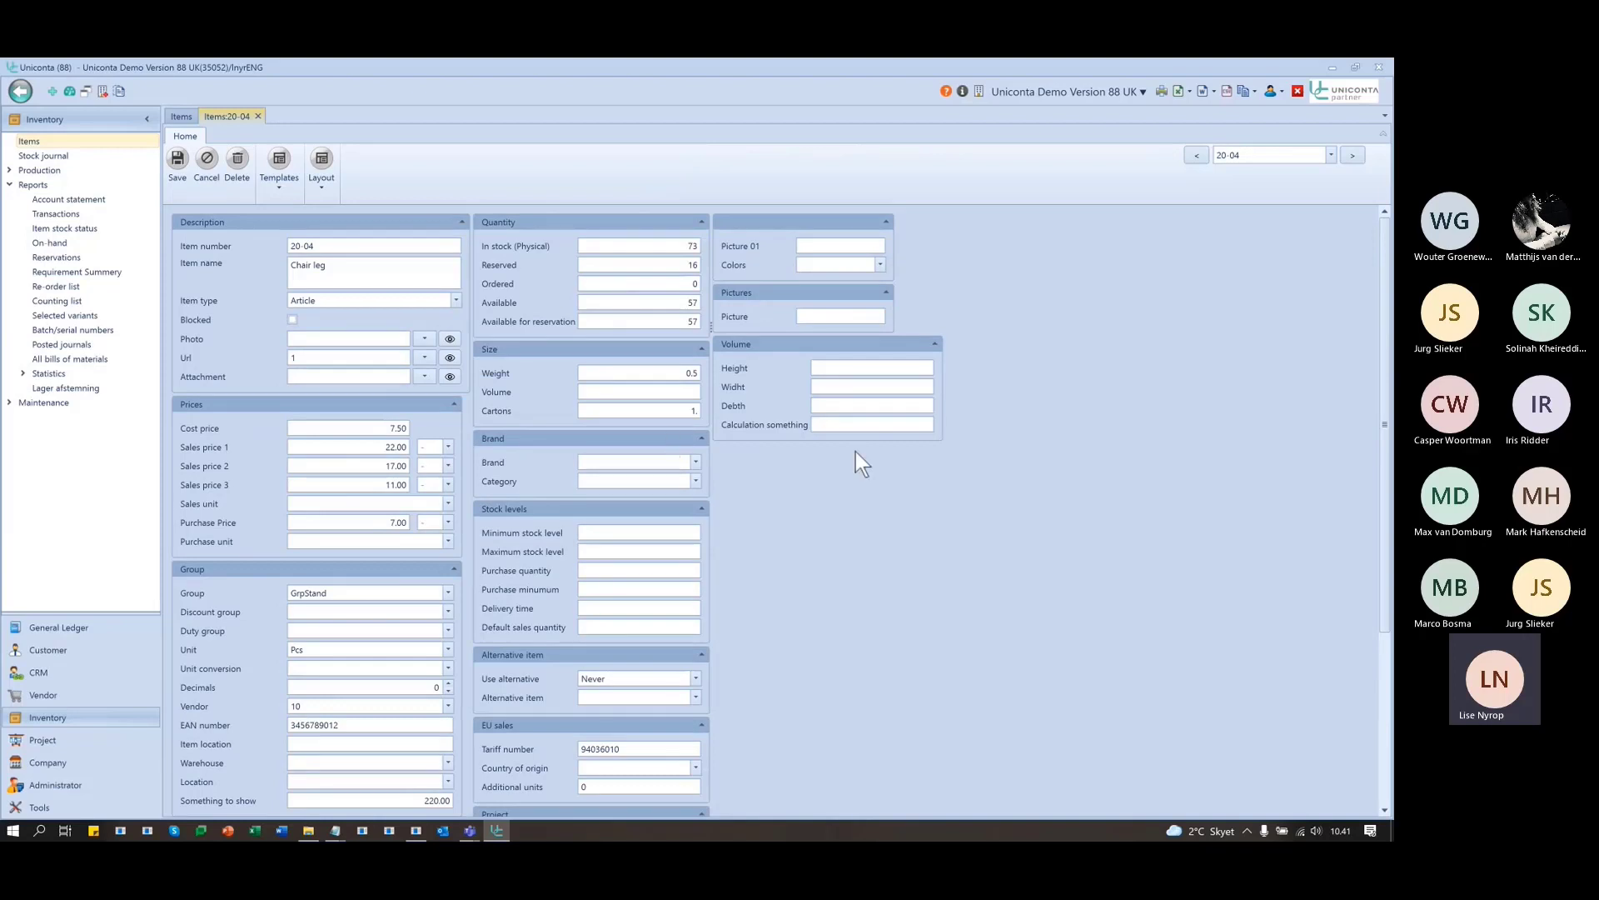
pyautogui.click(258, 116)
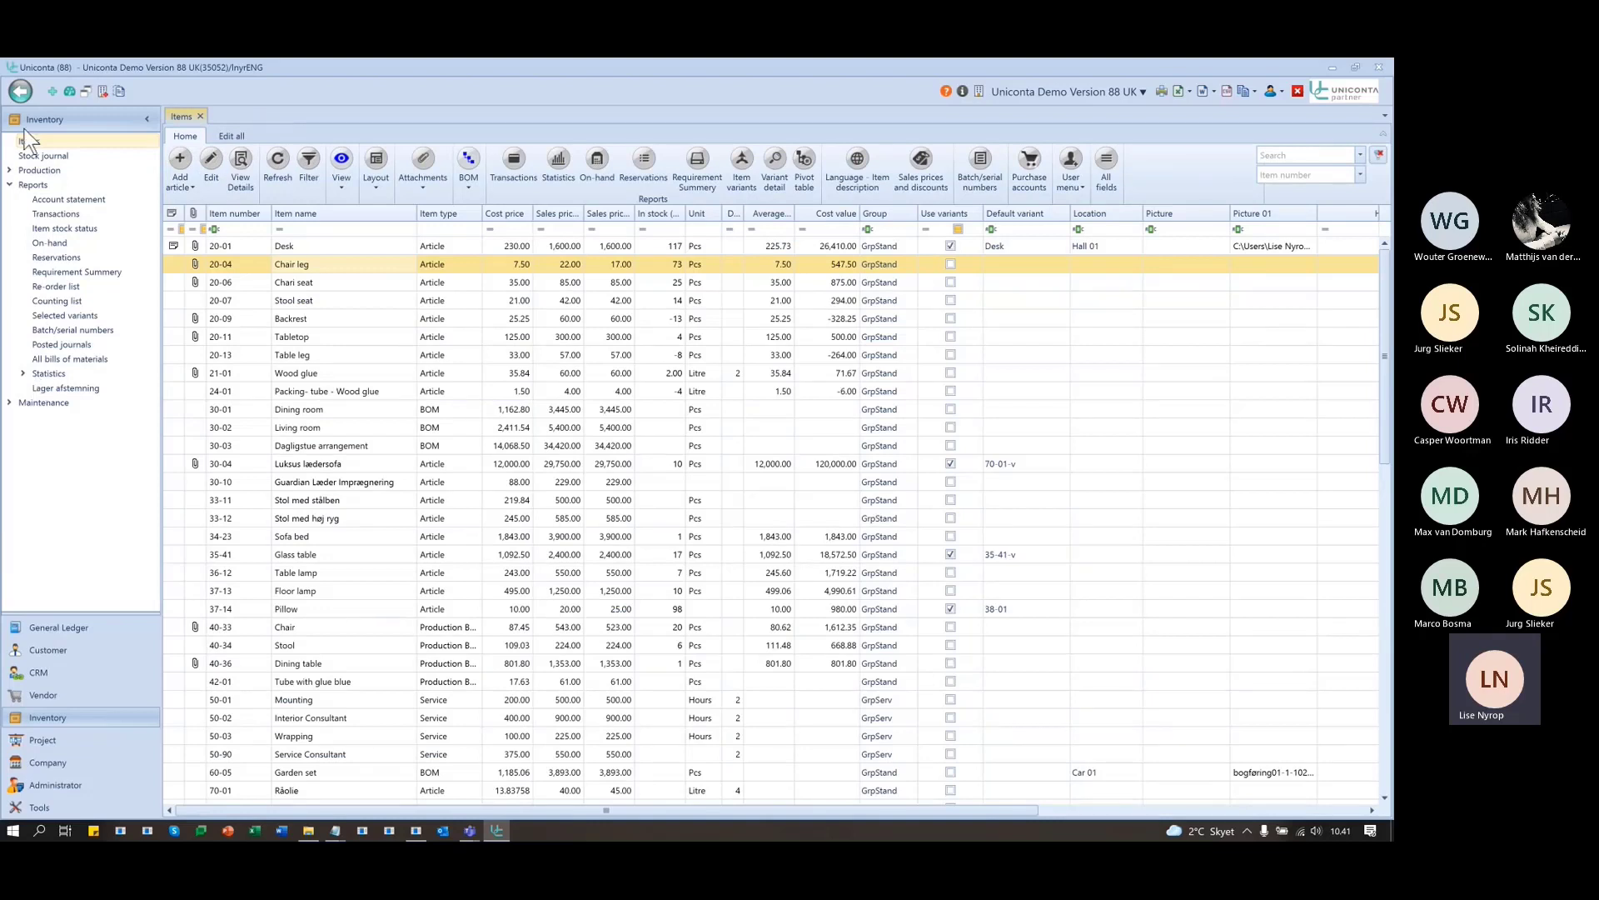
# - Expand Tools > User-defined fields > Inventory in the navigation tree
pyautogui.click(30, 807)
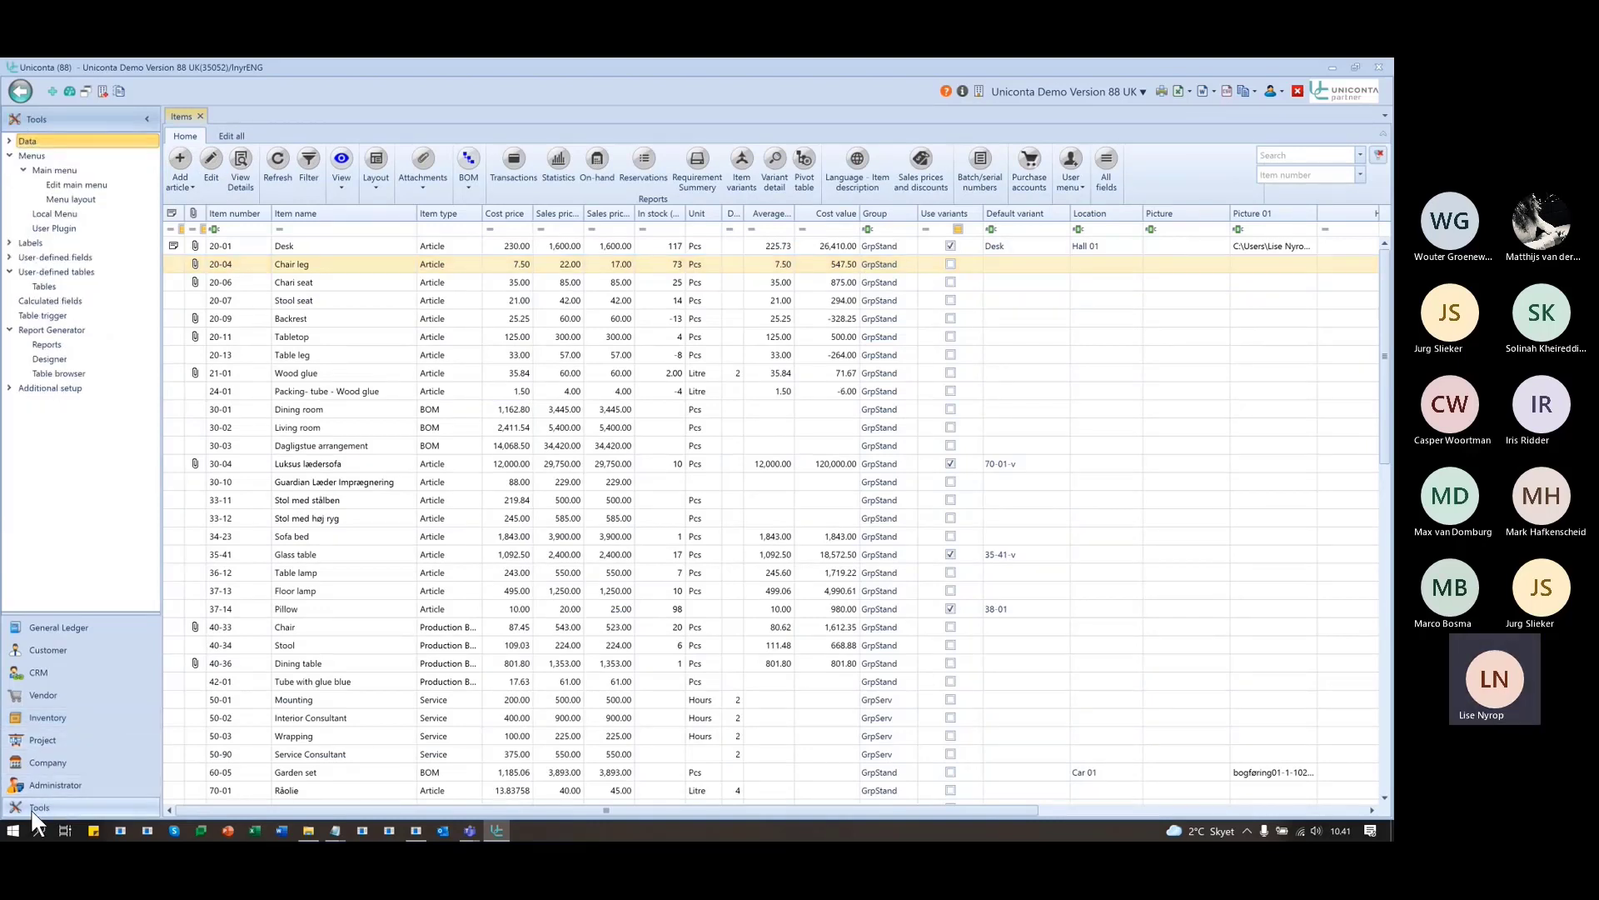
pyautogui.click(10, 257)
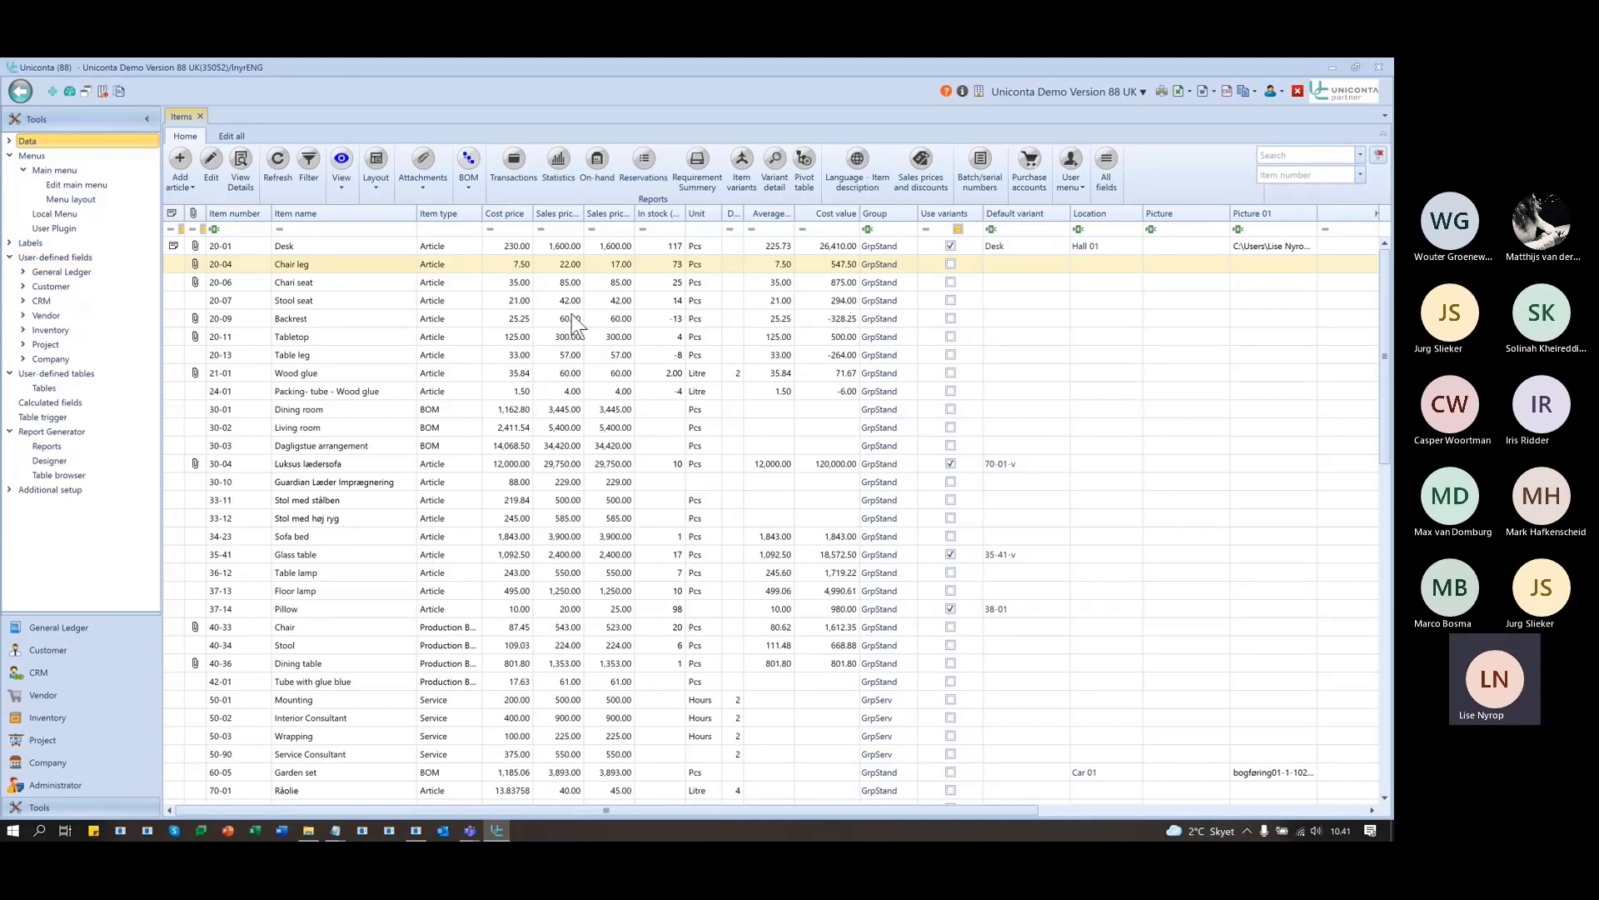
pyautogui.click(23, 273)
pyautogui.click(23, 374)
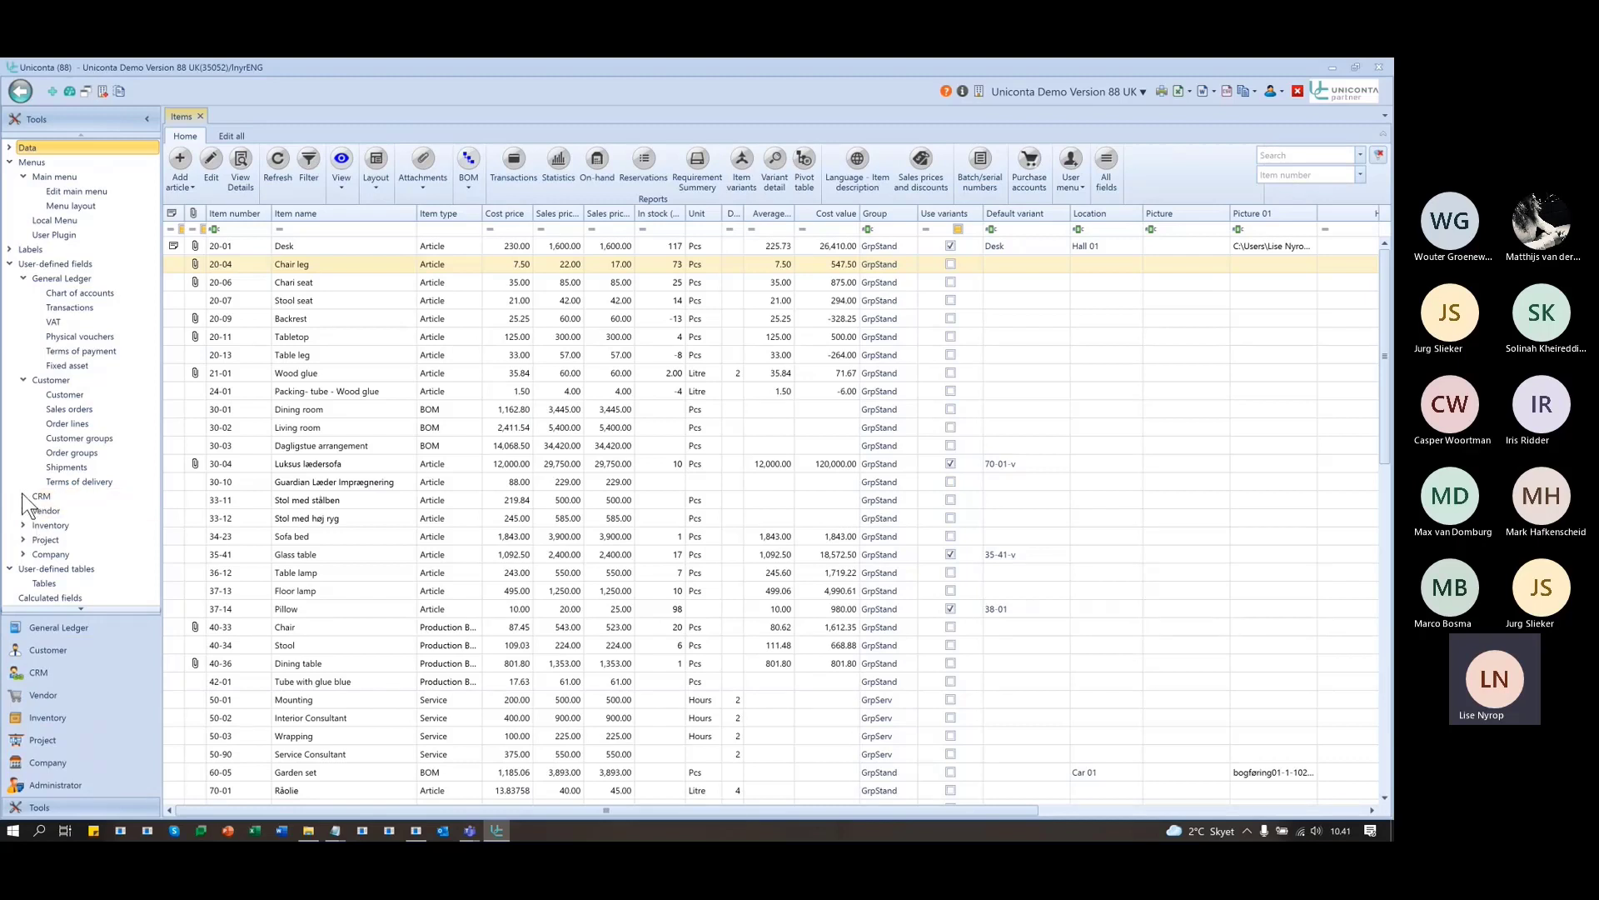
pyautogui.click(23, 380)
pyautogui.click(23, 272)
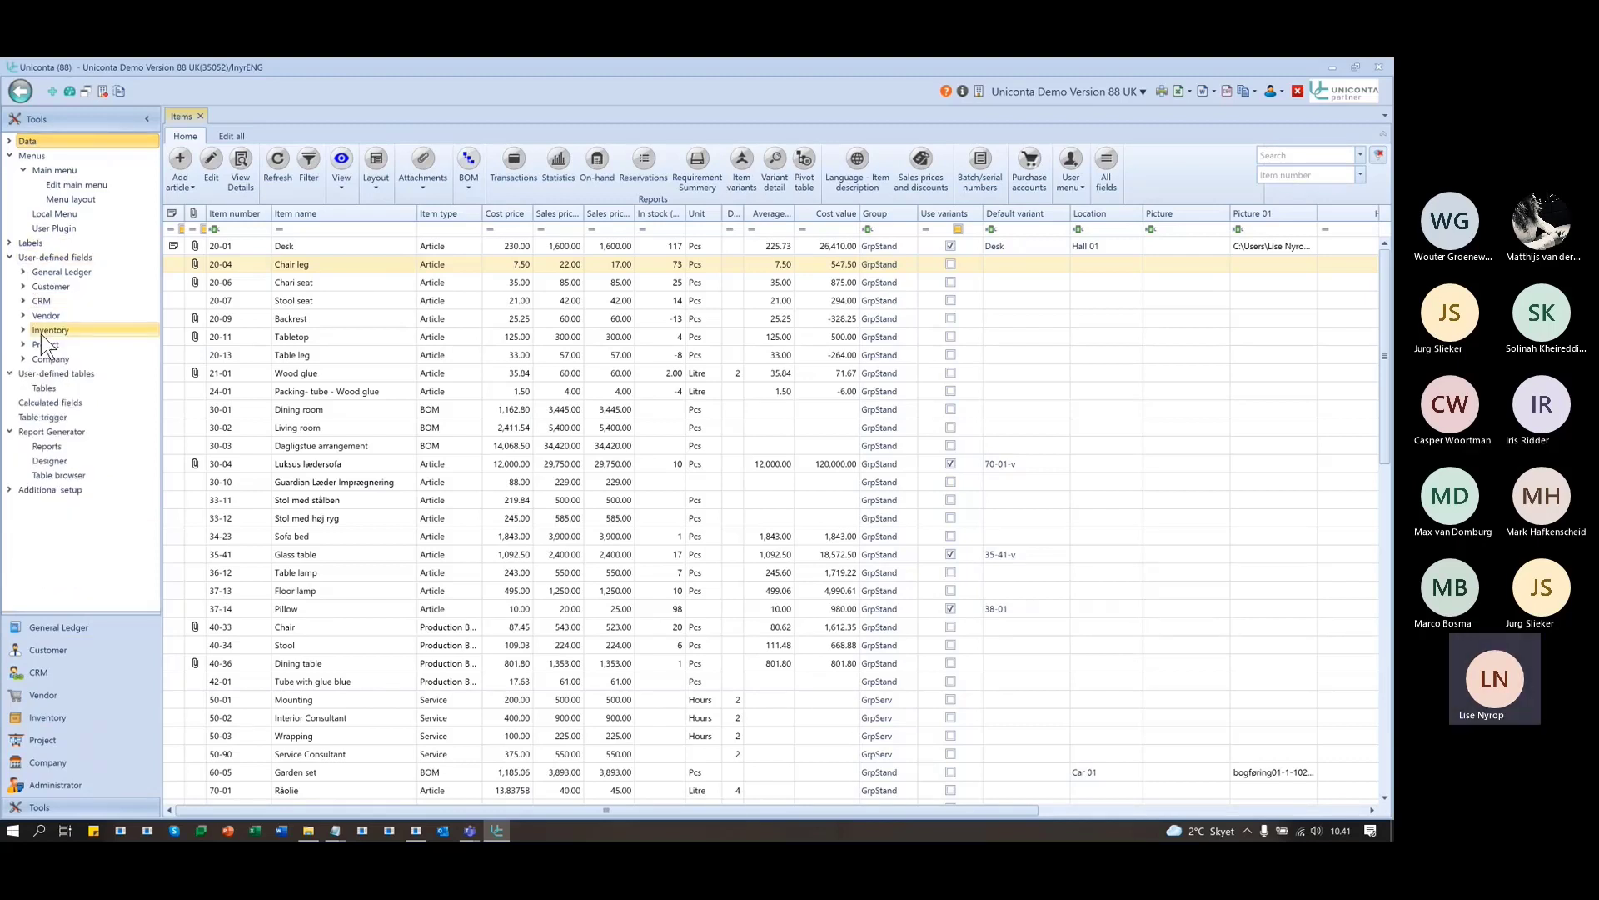
pyautogui.click(40, 332)
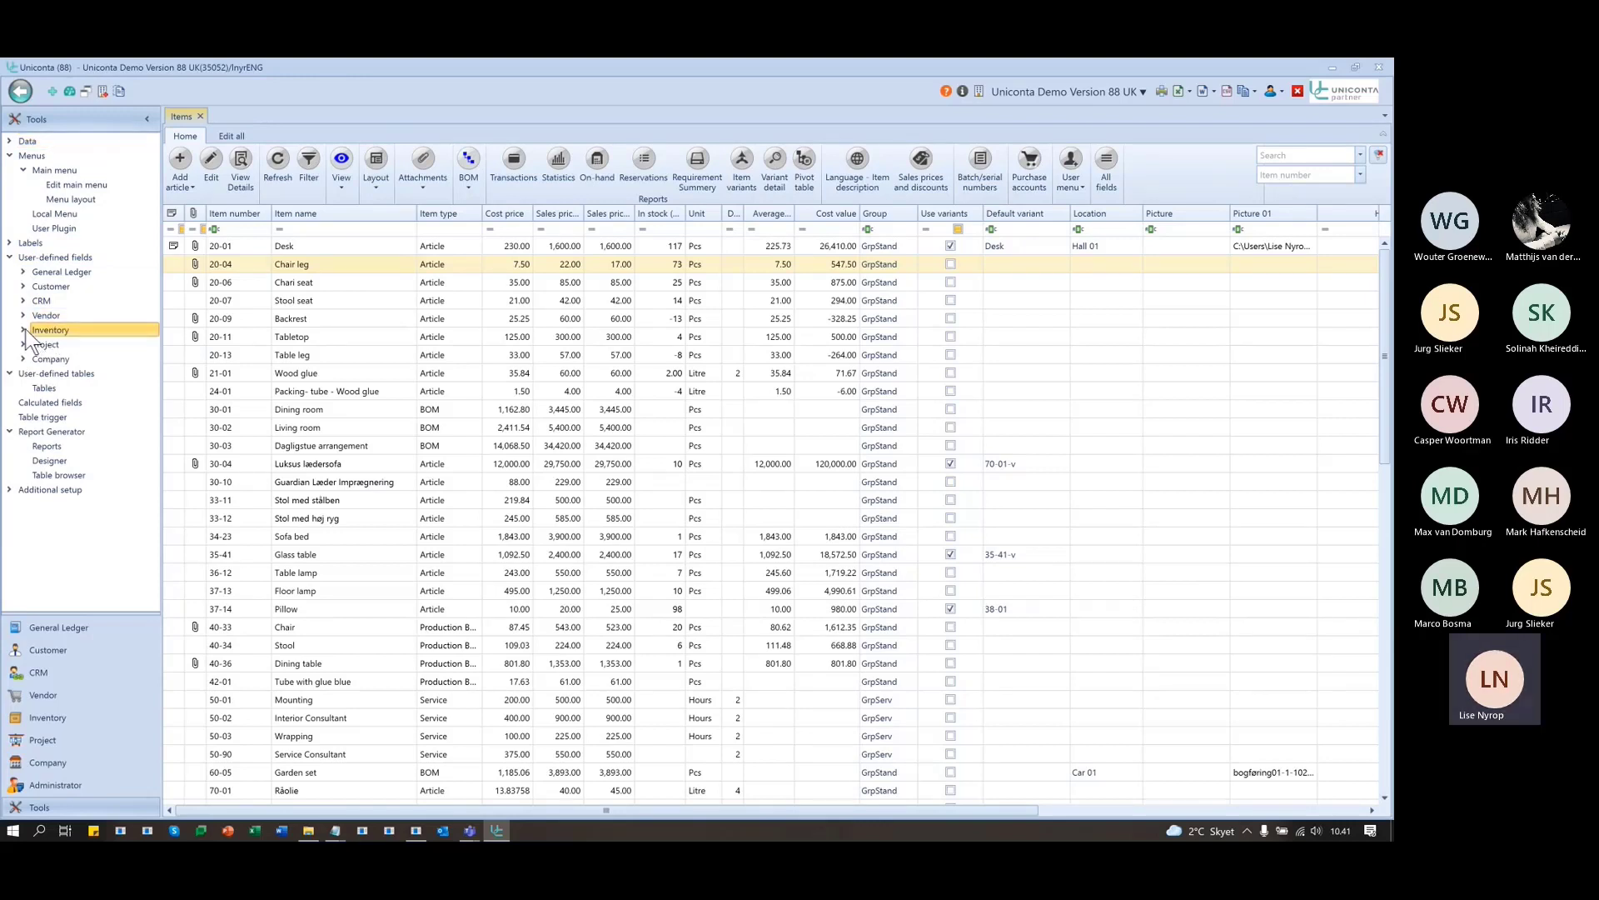
pyautogui.click(24, 331)
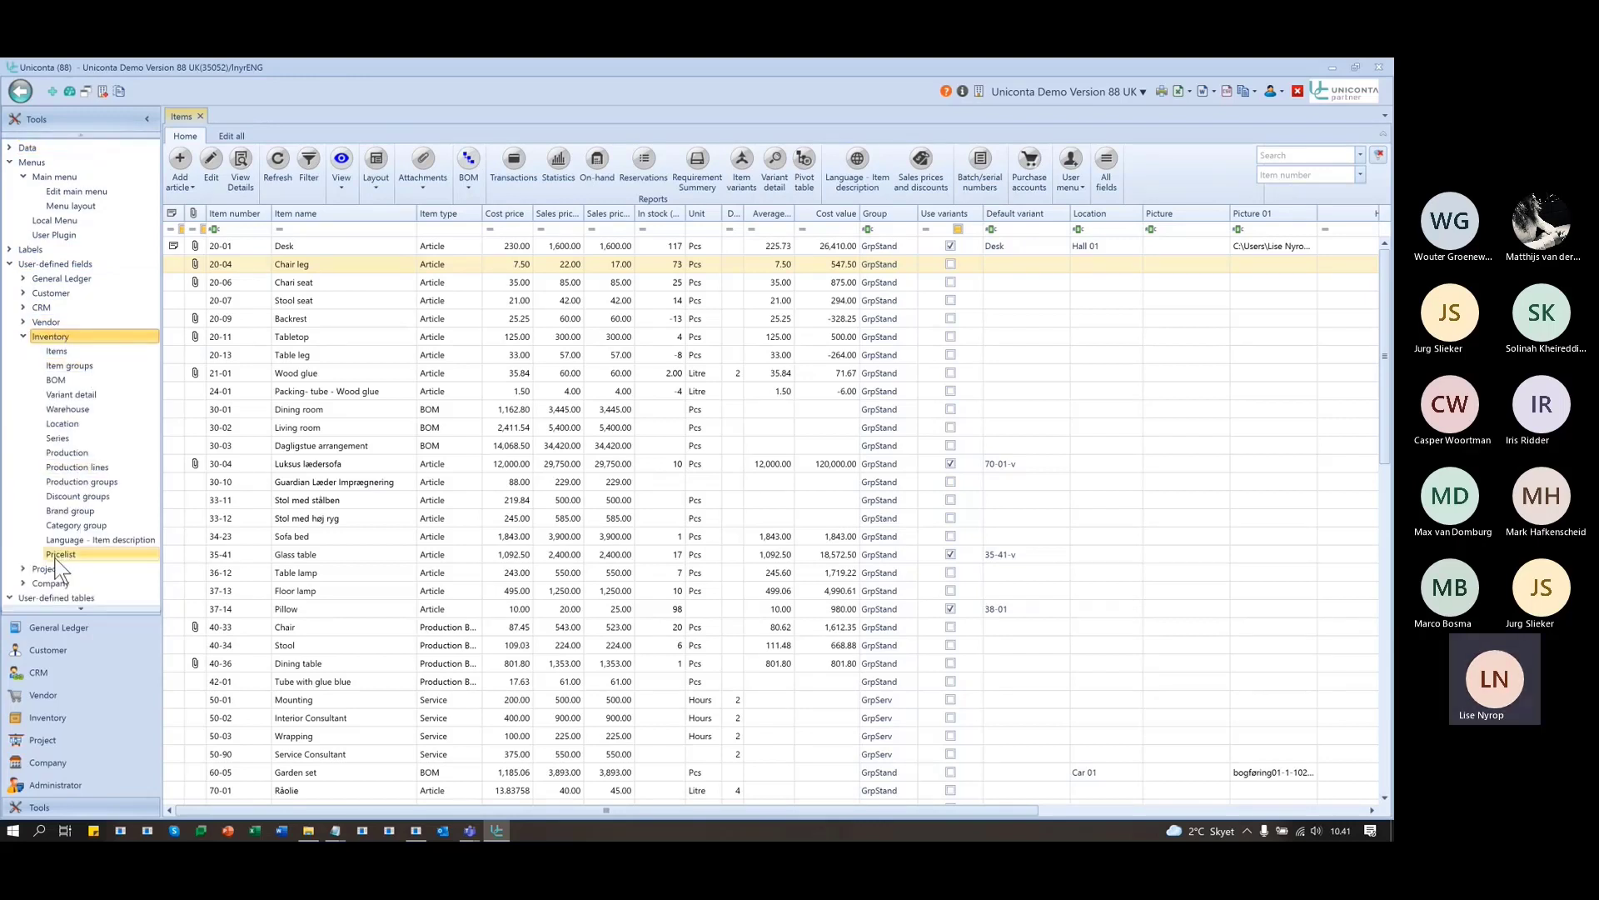
# - Open the Item groups user-defined fields and add a new field
pyautogui.click(74, 365)
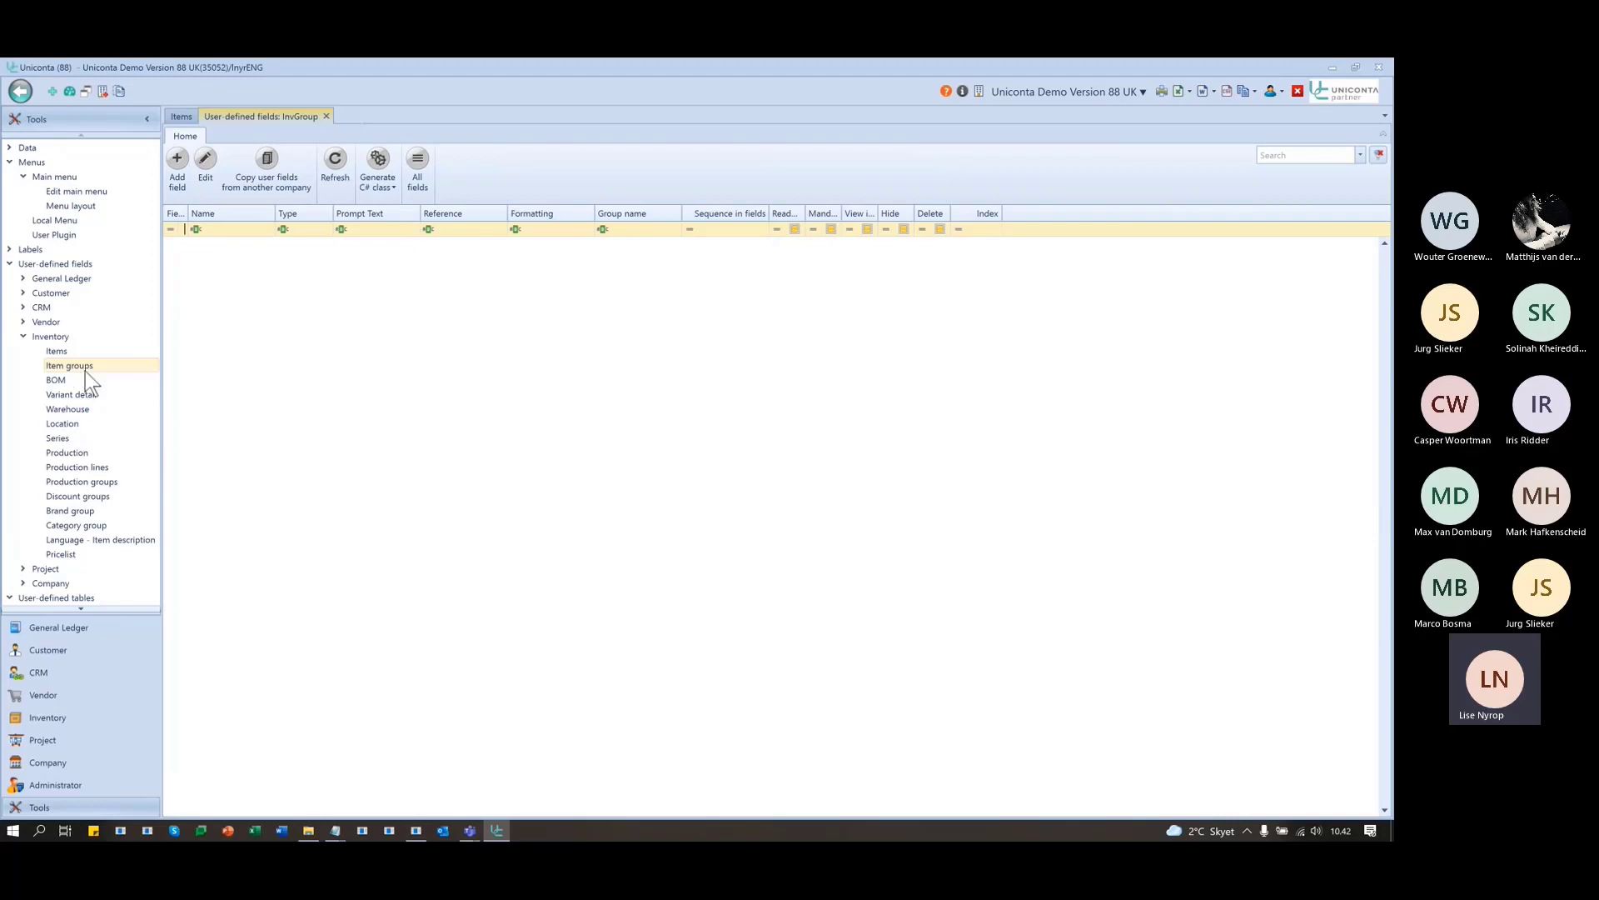
pyautogui.click(80, 367)
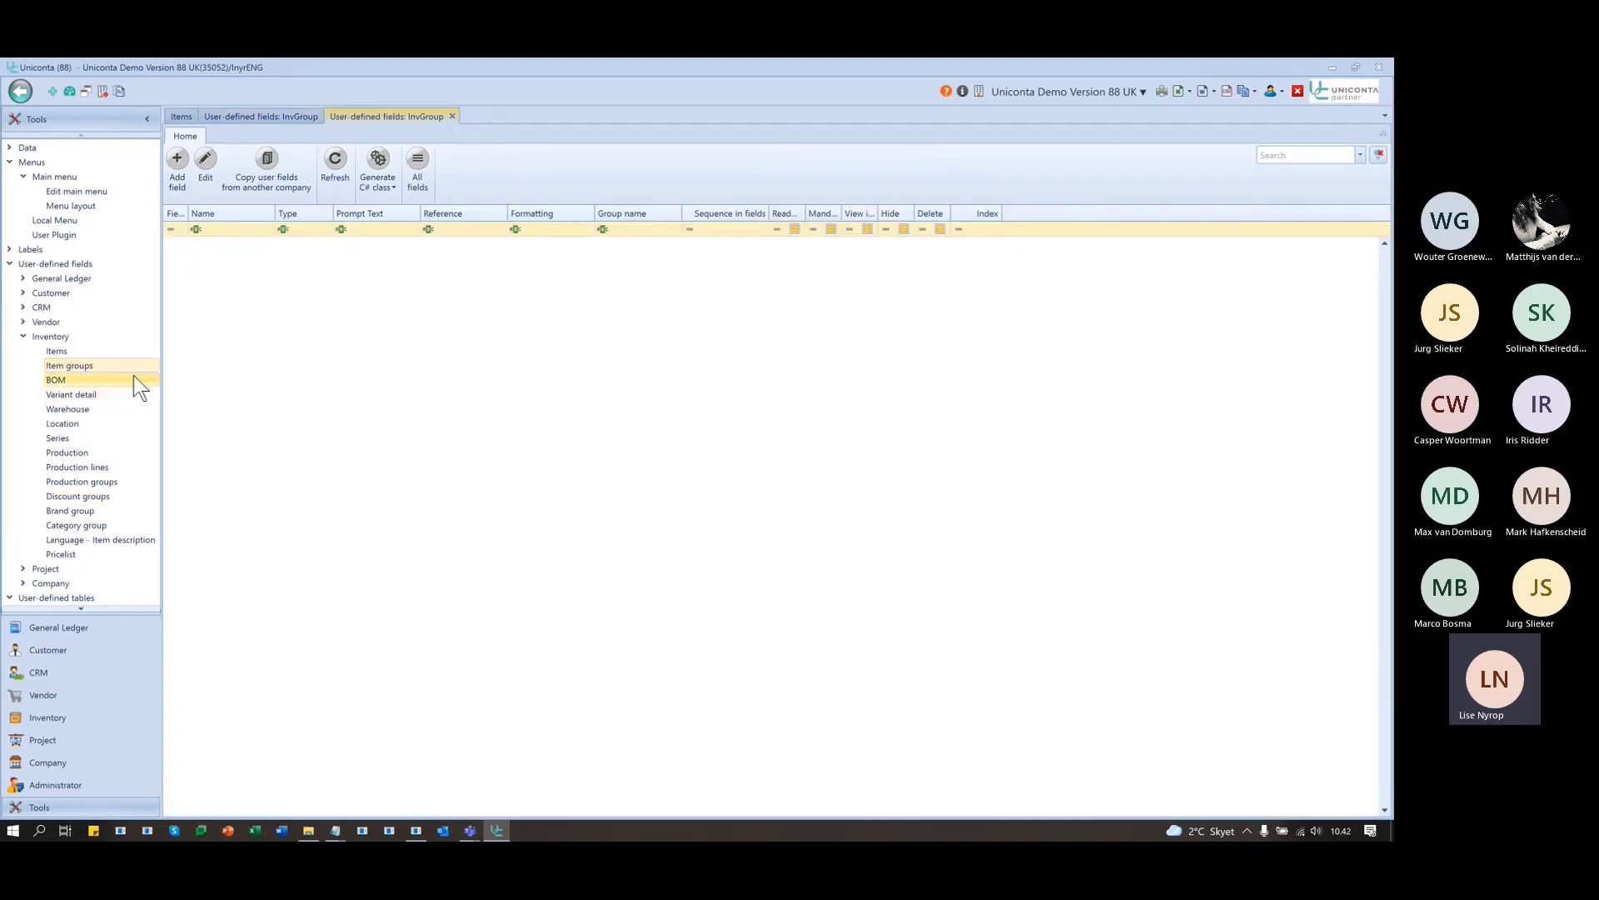
pyautogui.click(178, 158)
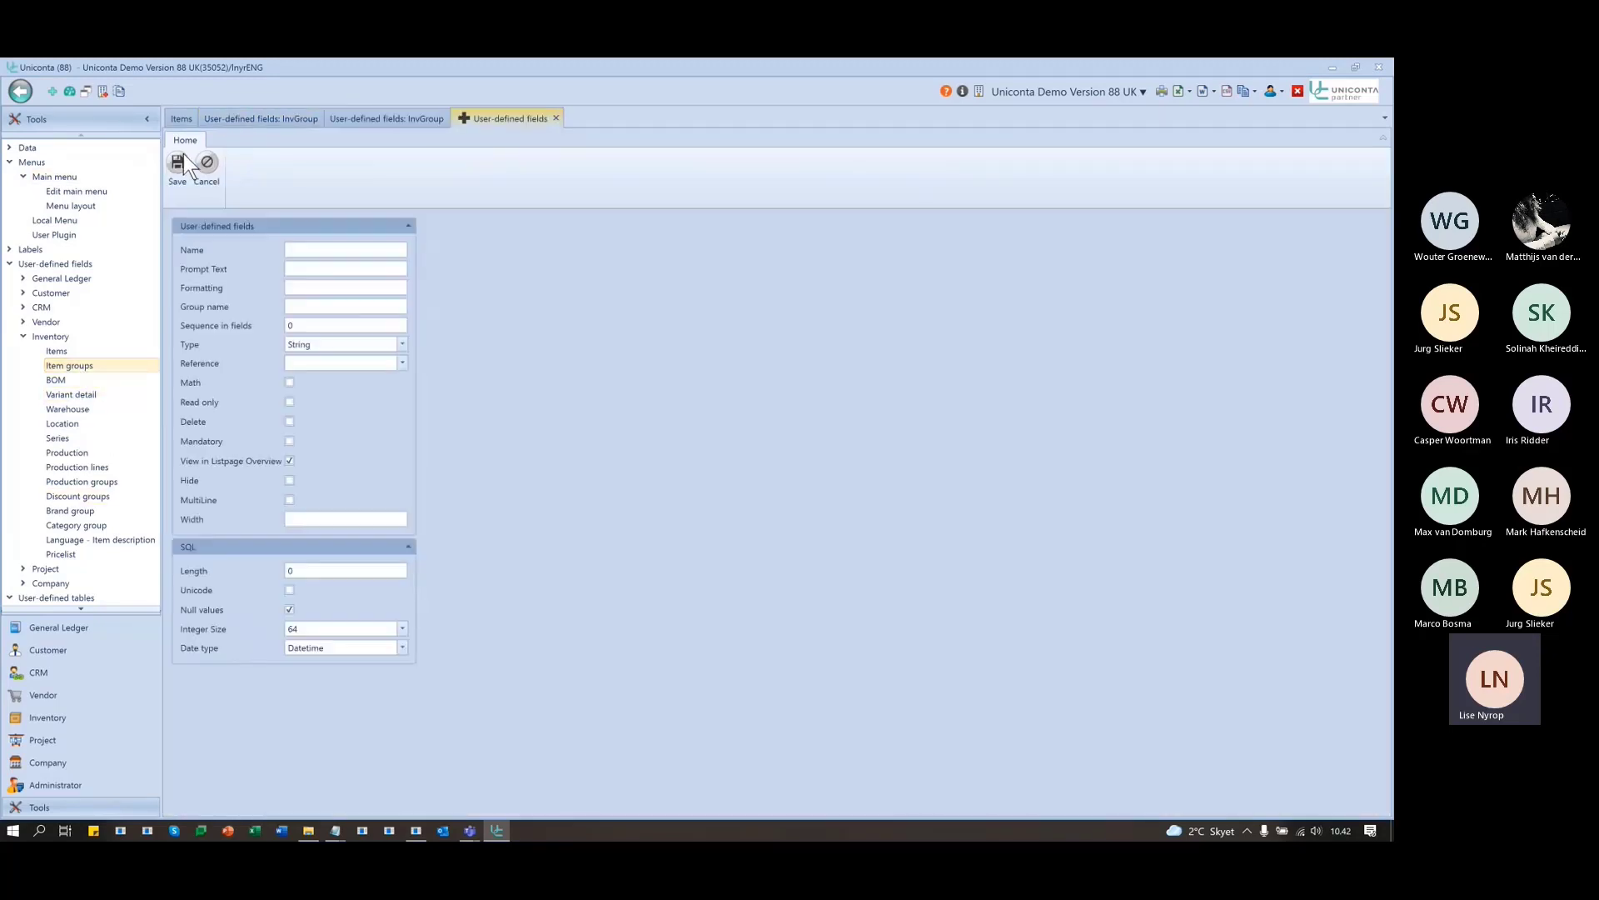
# - Name the field fldPicture with prompt text 'Picture for item group', then open User labels
pyautogui.click(351, 243)
pyautogui.write('Group')
pyautogui.click(356, 249)
pyautogui.press('BackSpace')
pyautogui.write('fld')
pyautogui.write('PicturePicture for')
pyautogui.write('item group')
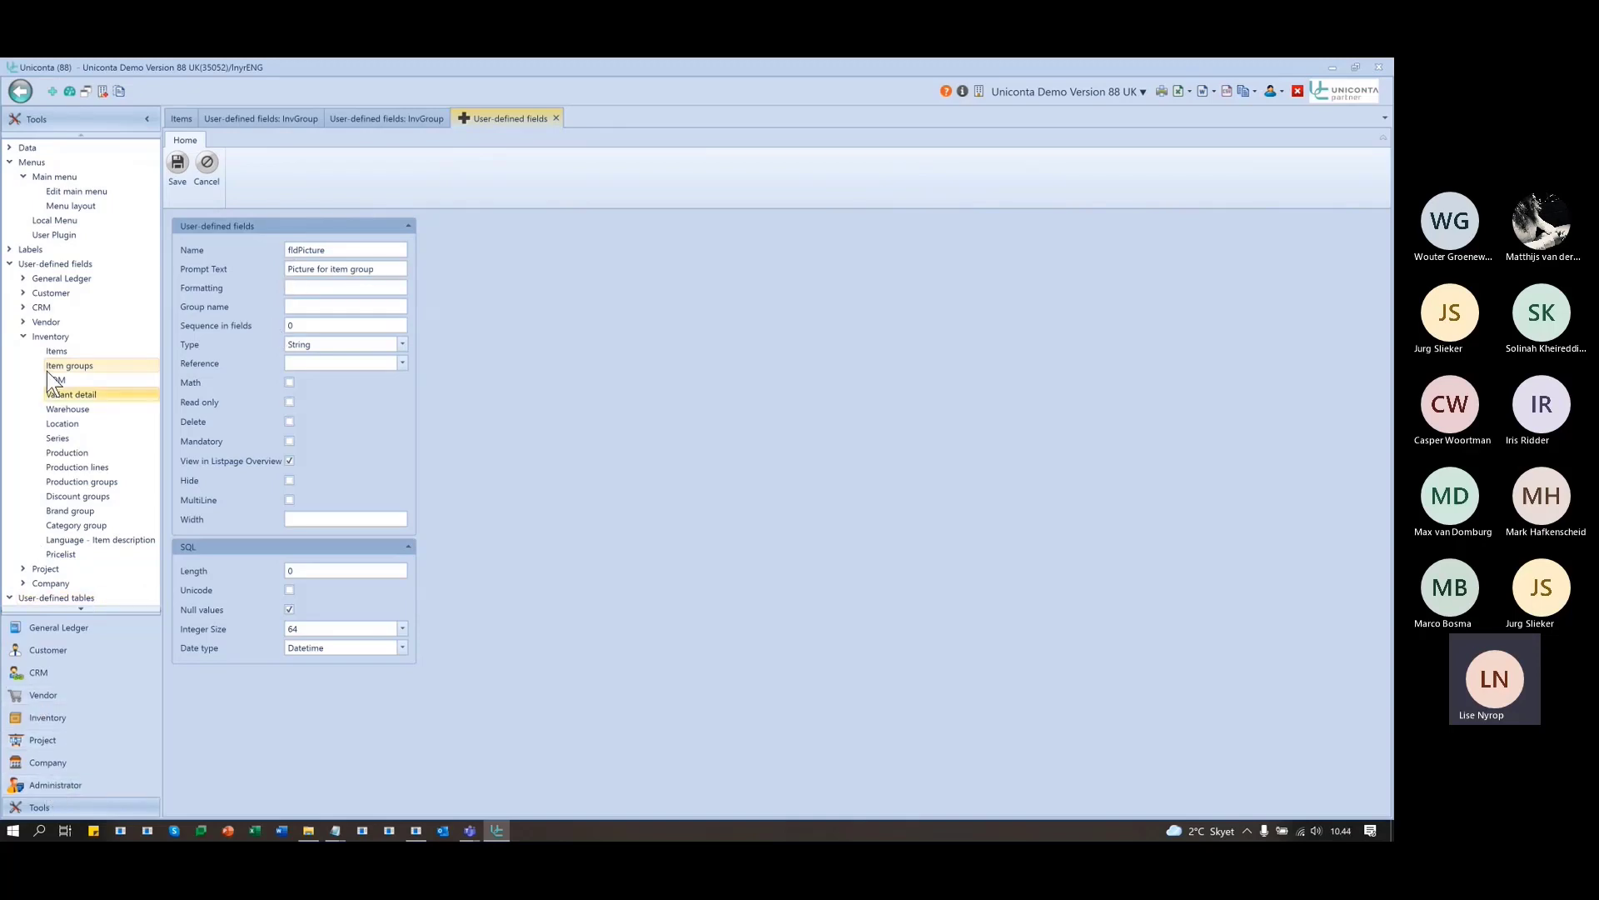
pyautogui.click(10, 249)
pyautogui.click(64, 278)
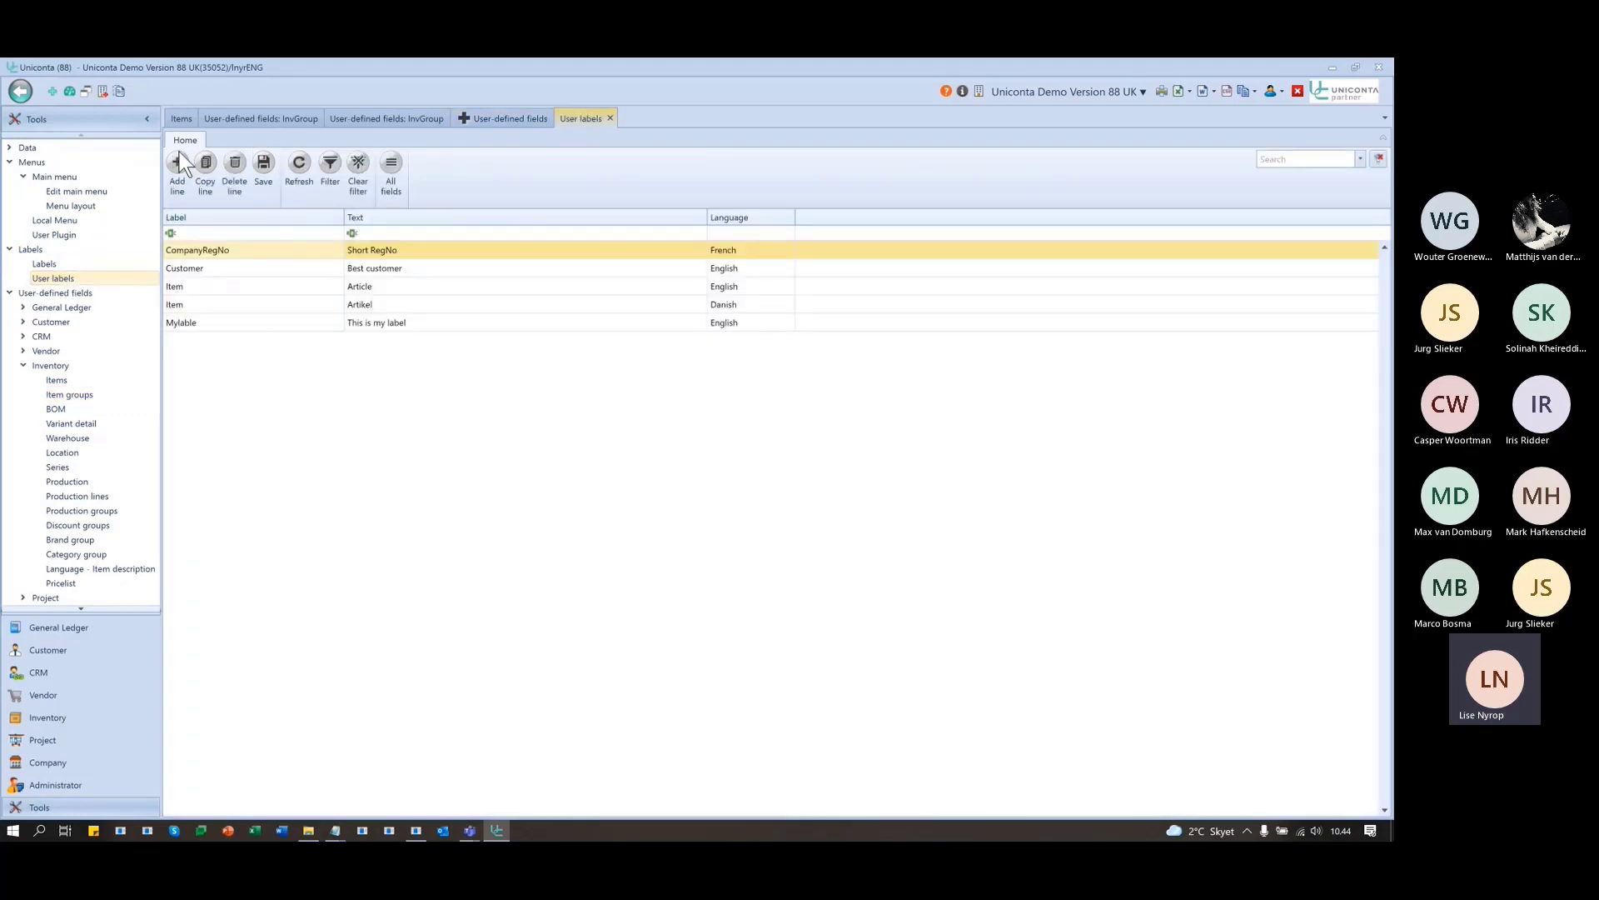
# - Add user label MyGroupPicture with English text 'Group picture' and close User labels
pyautogui.click(177, 160)
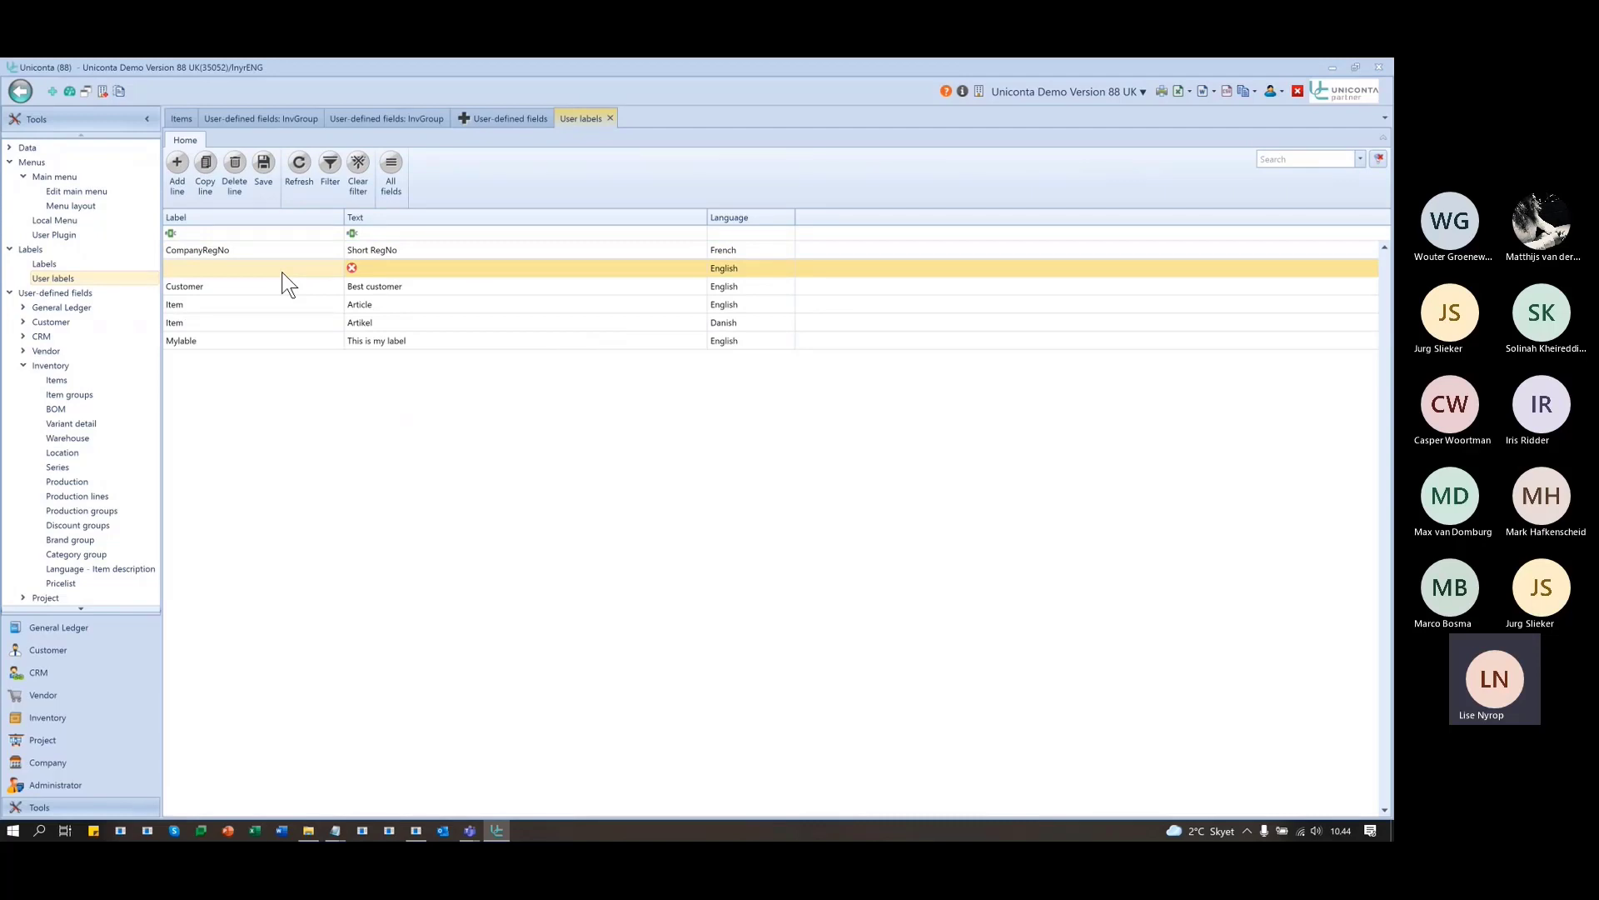
pyautogui.write('MyGo')
pyautogui.press('BackSpace')
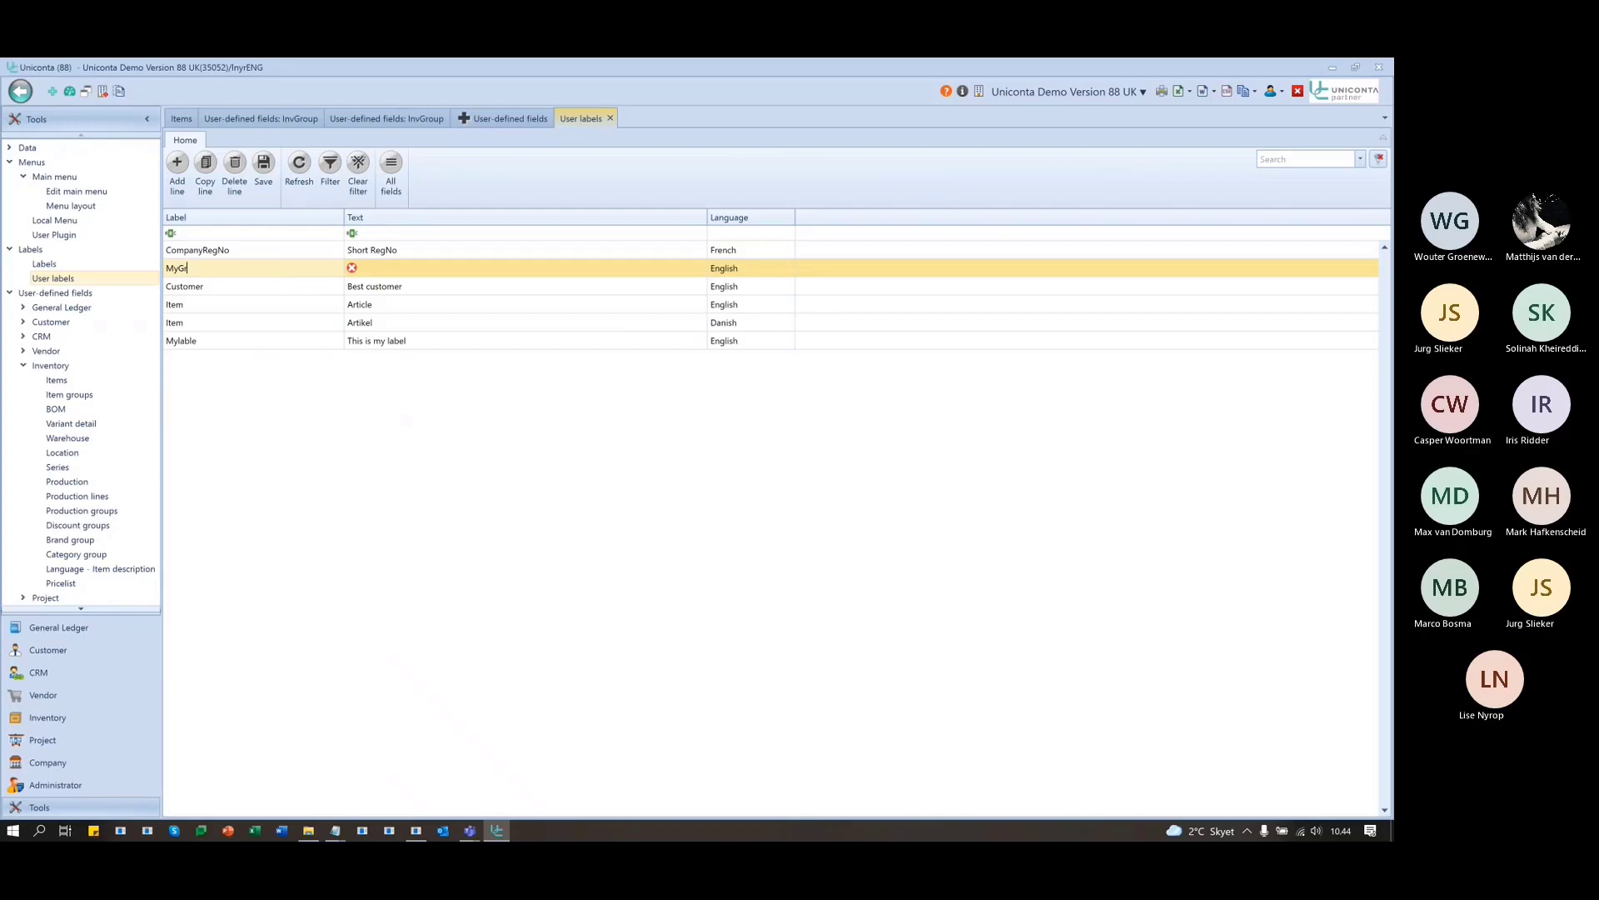
pyautogui.write('roupP')
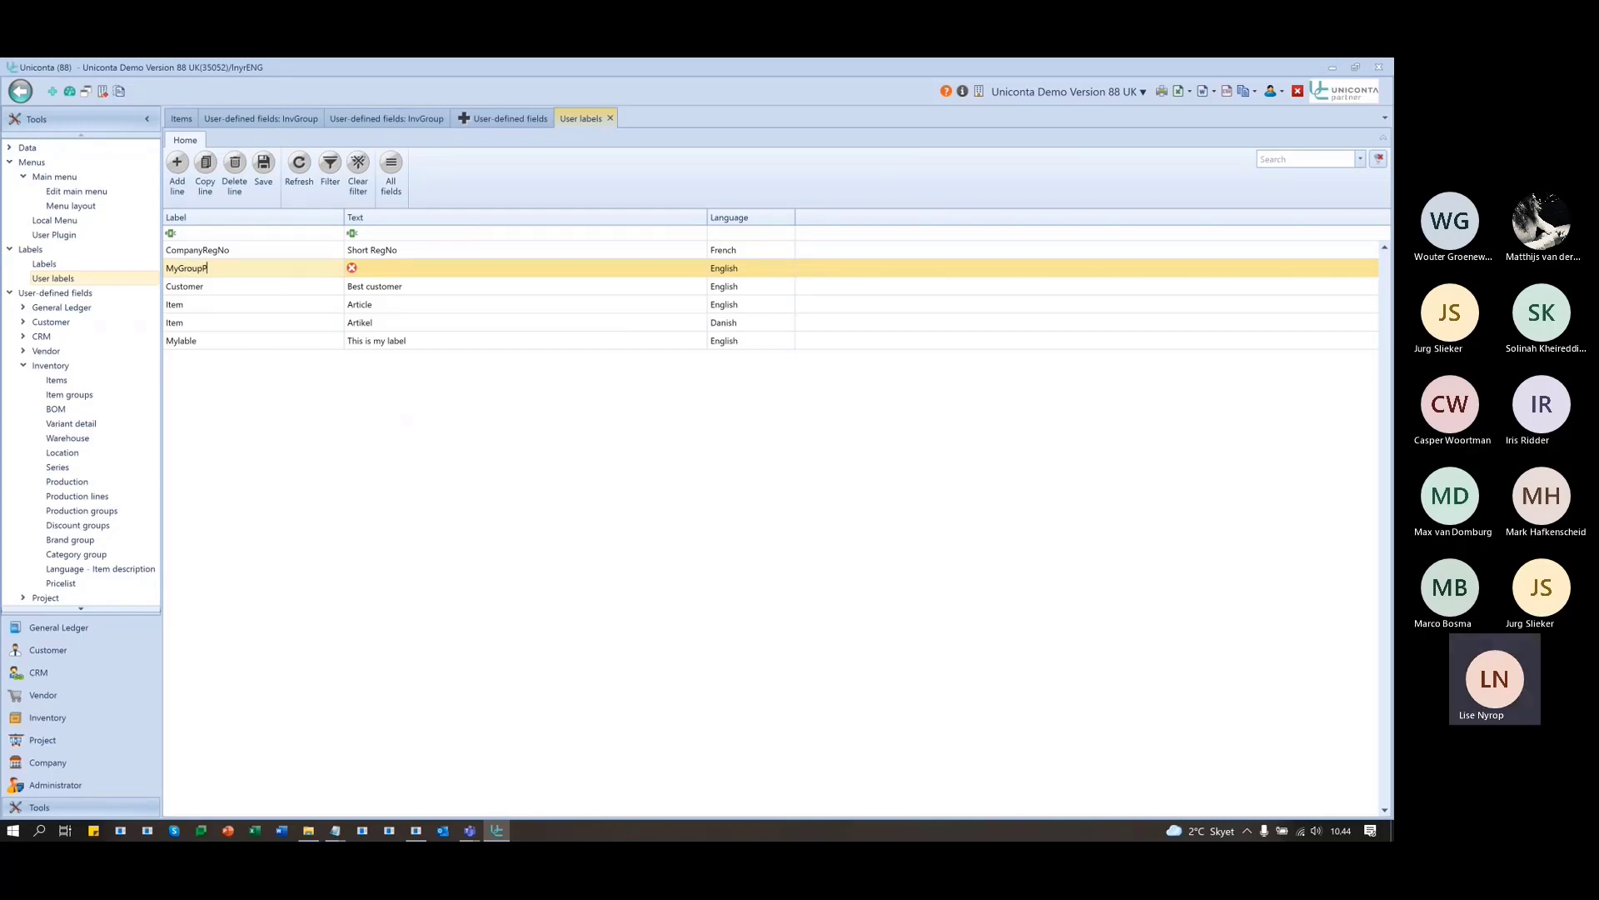
pyautogui.write('icture')
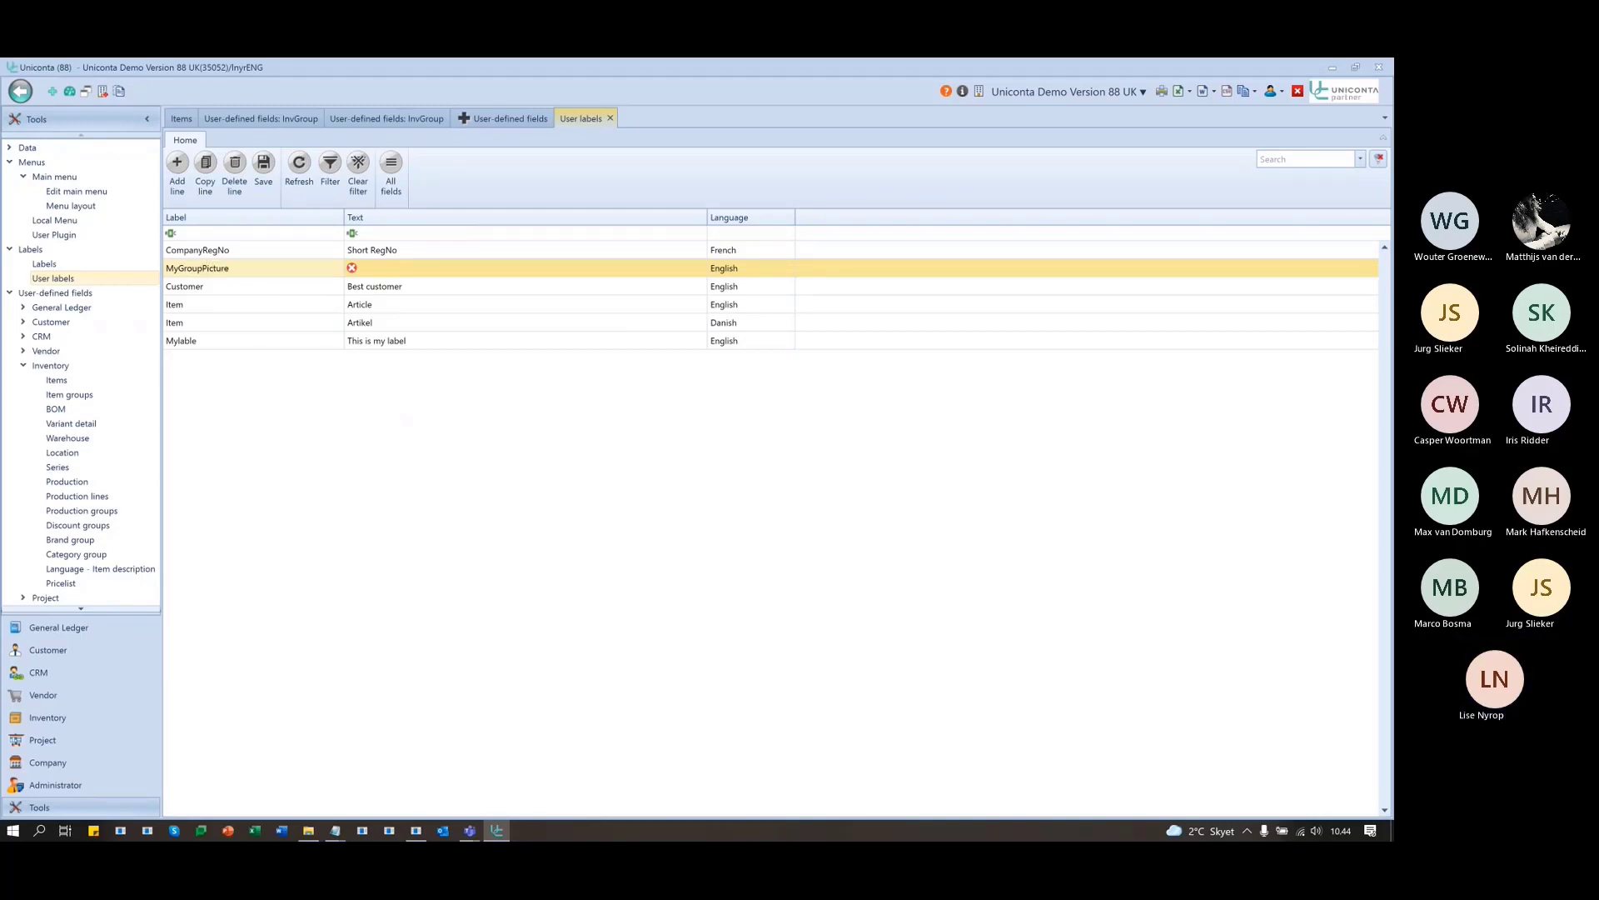
pyautogui.press('Tab')
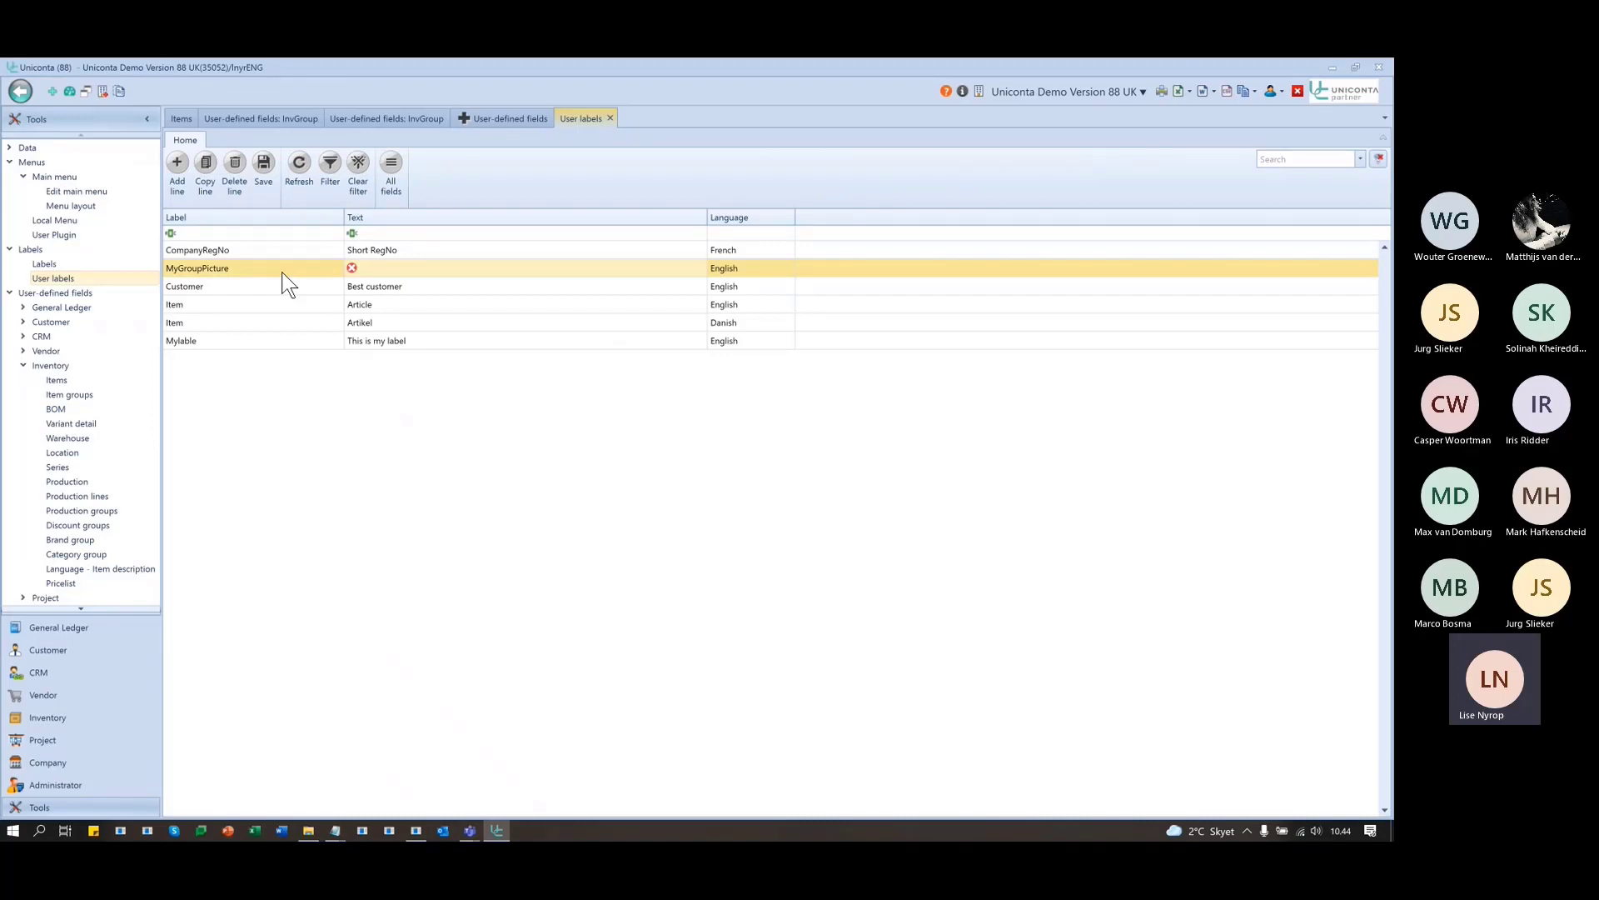
pyautogui.write('Group picture')
pyautogui.press('Tab')
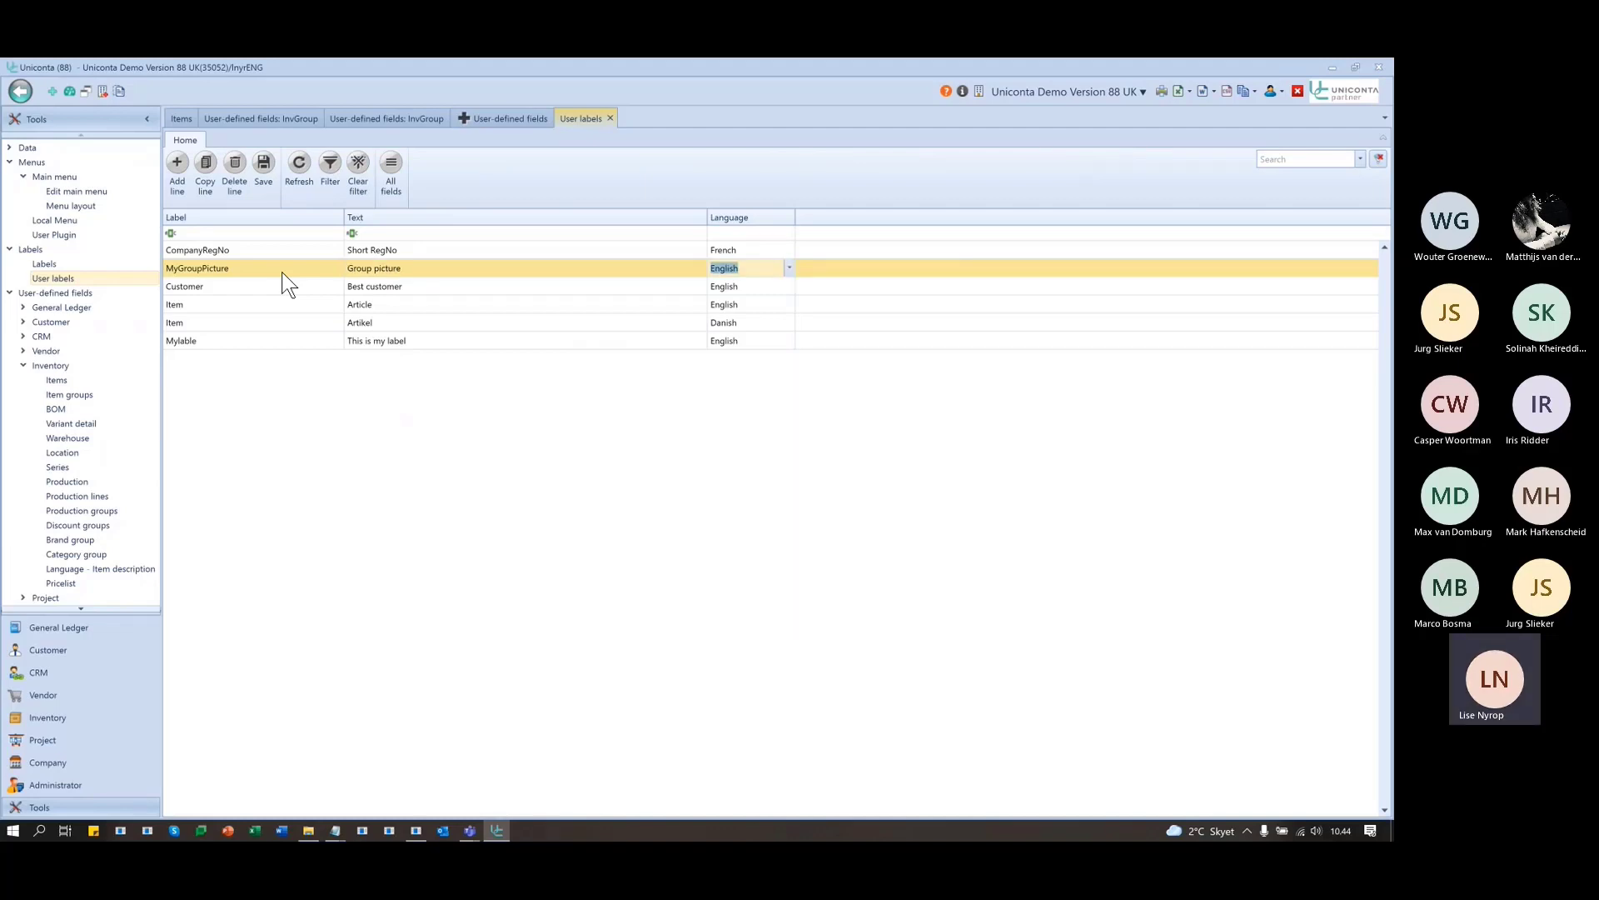
pyautogui.click(284, 273)
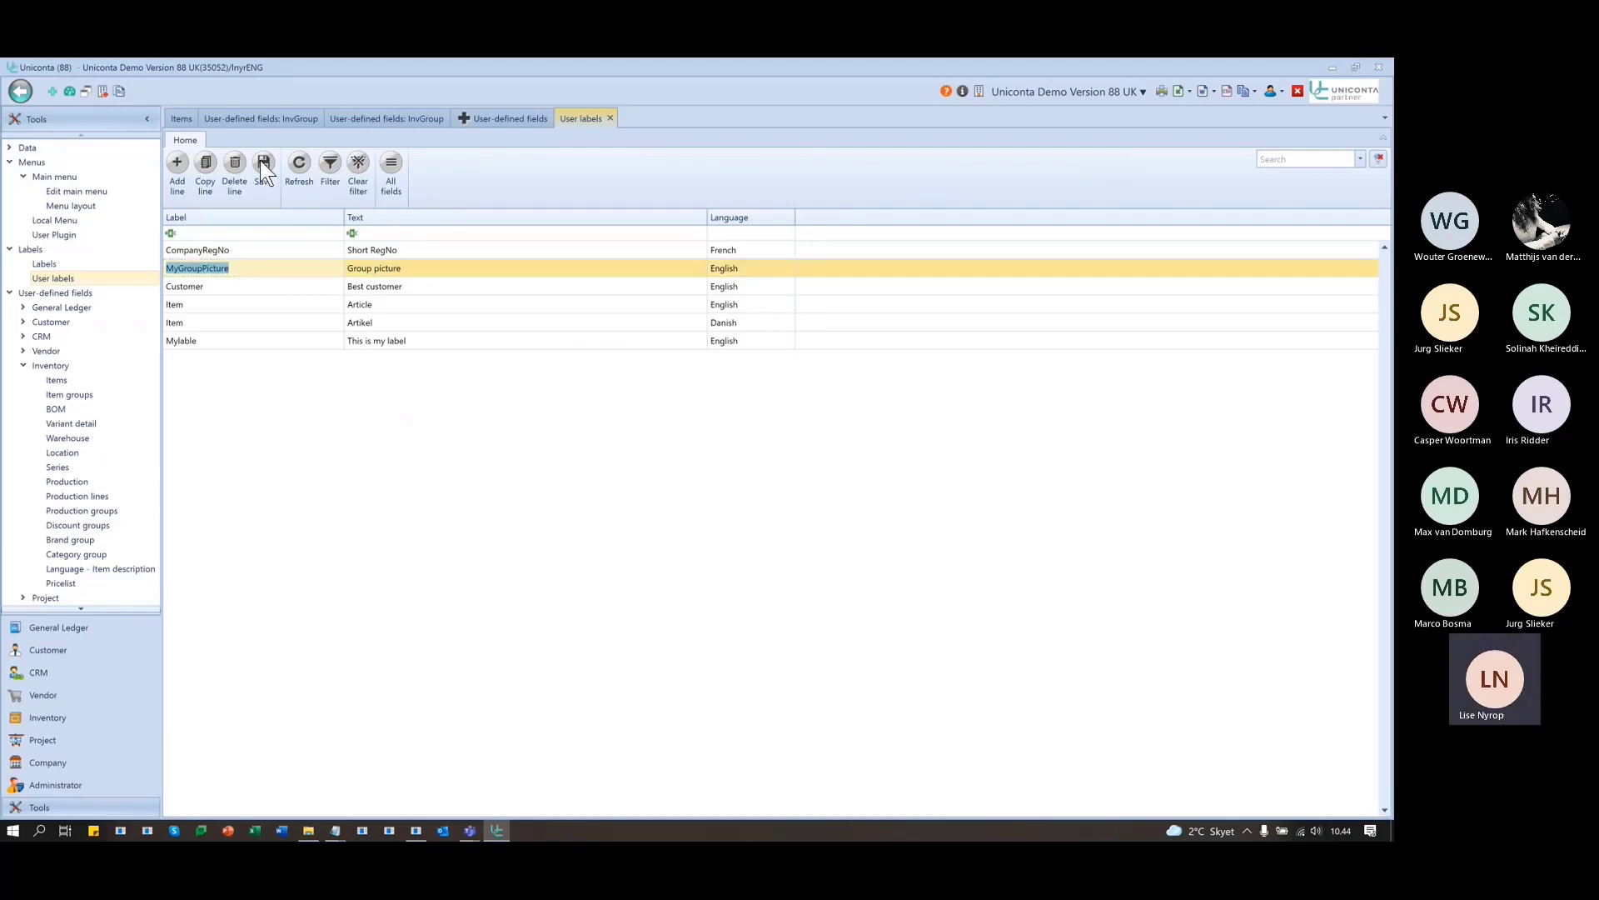
pyautogui.click(610, 119)
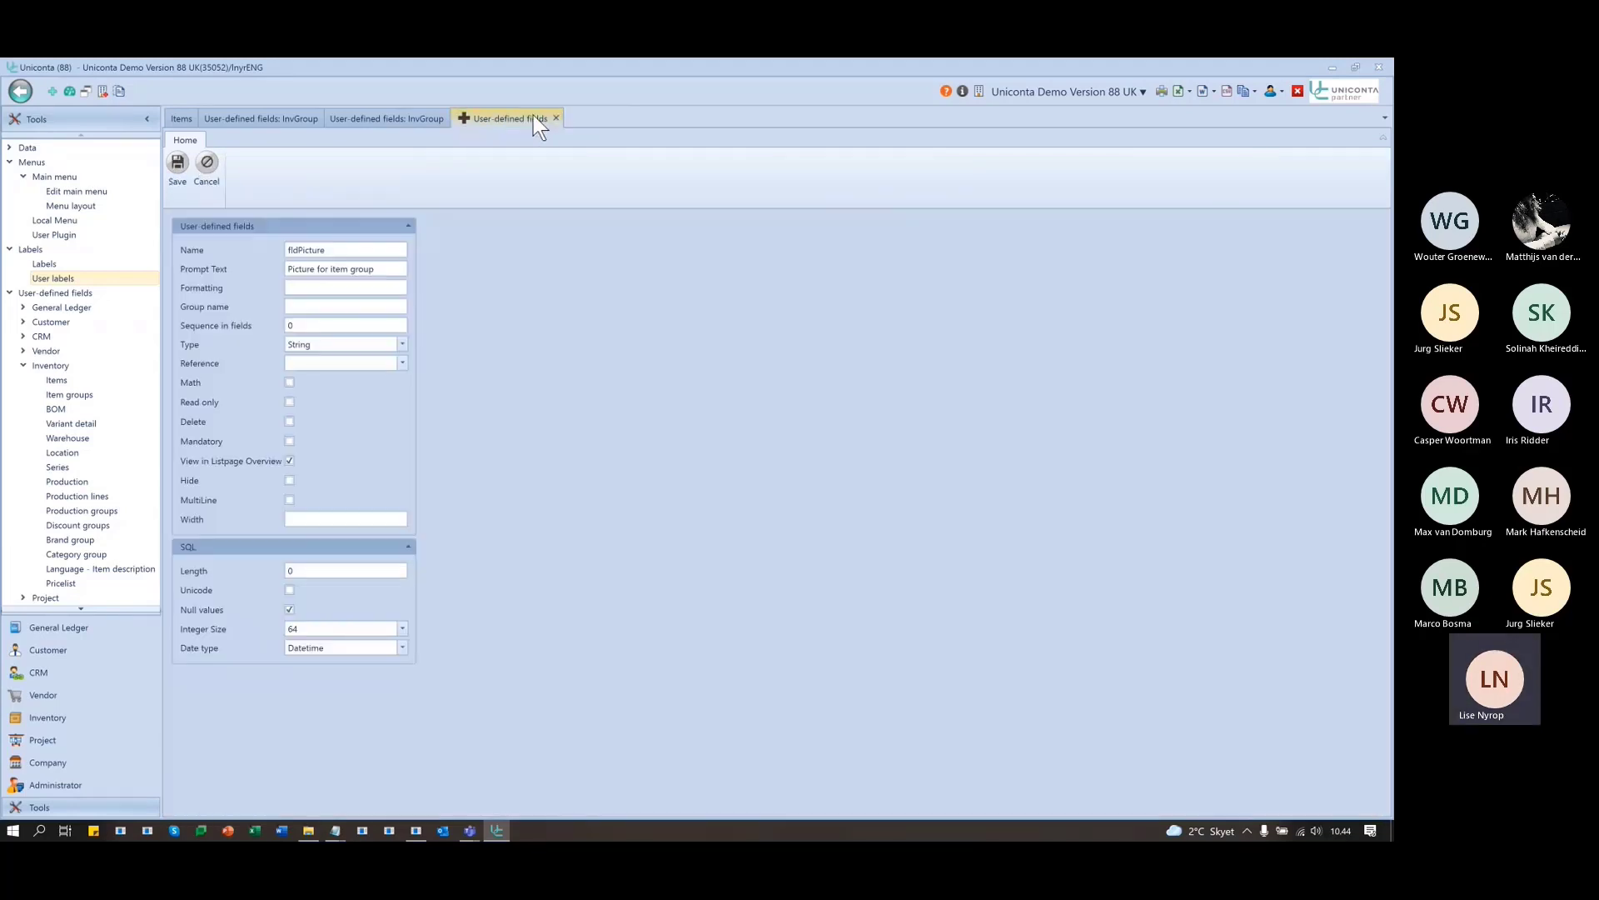
pyautogui.click(399, 272)
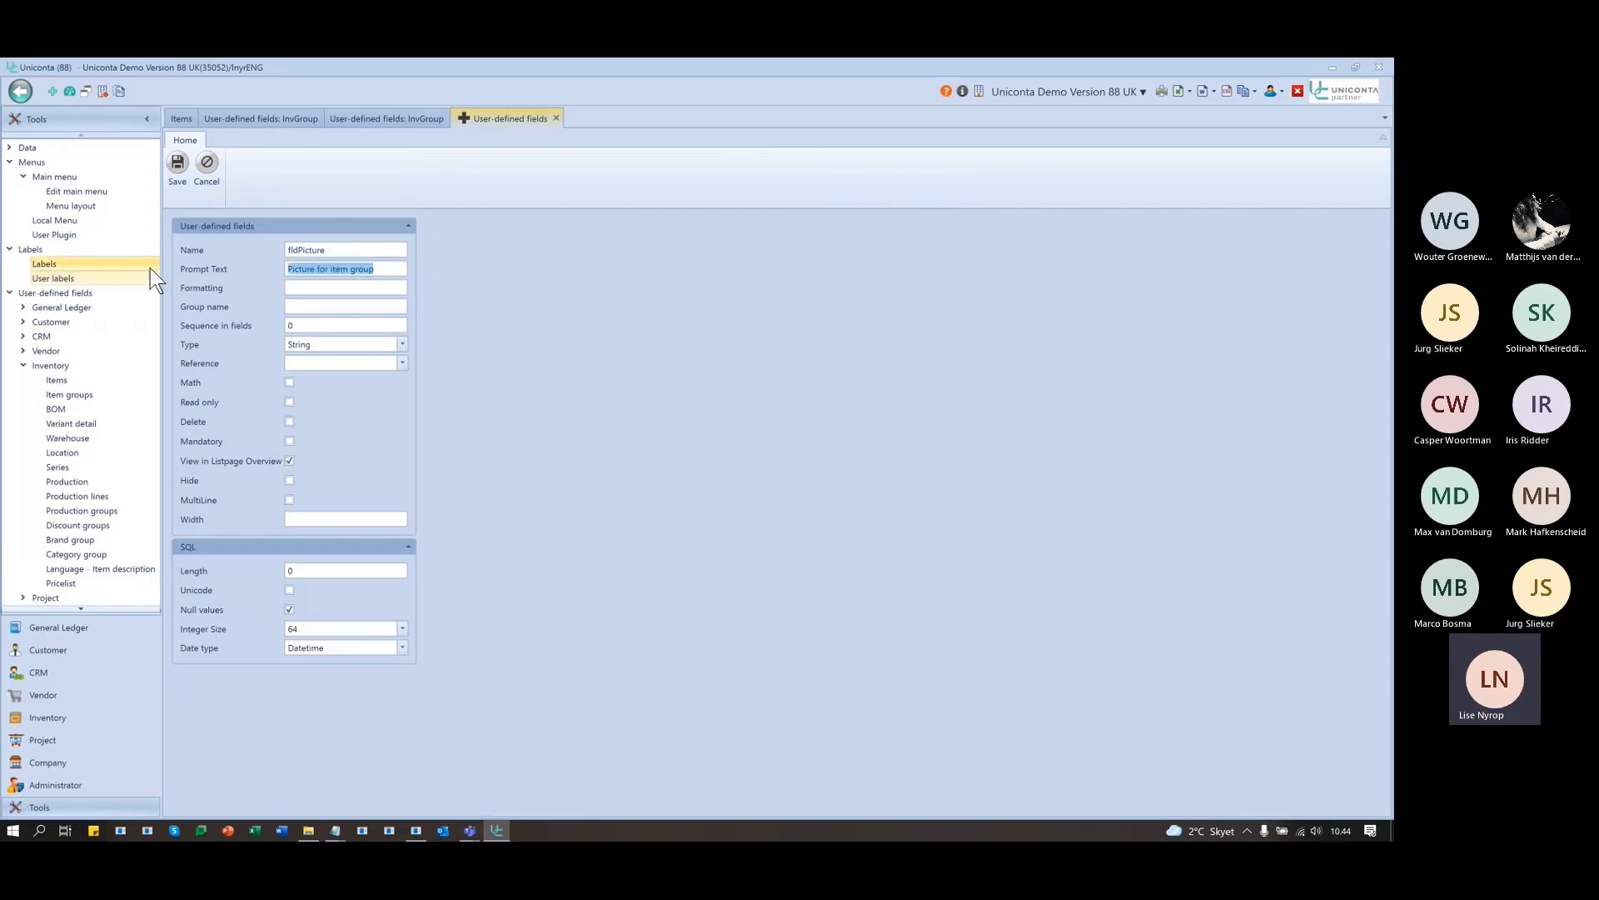
pyautogui.write('@MyGroupPicture')
pyautogui.click(62, 270)
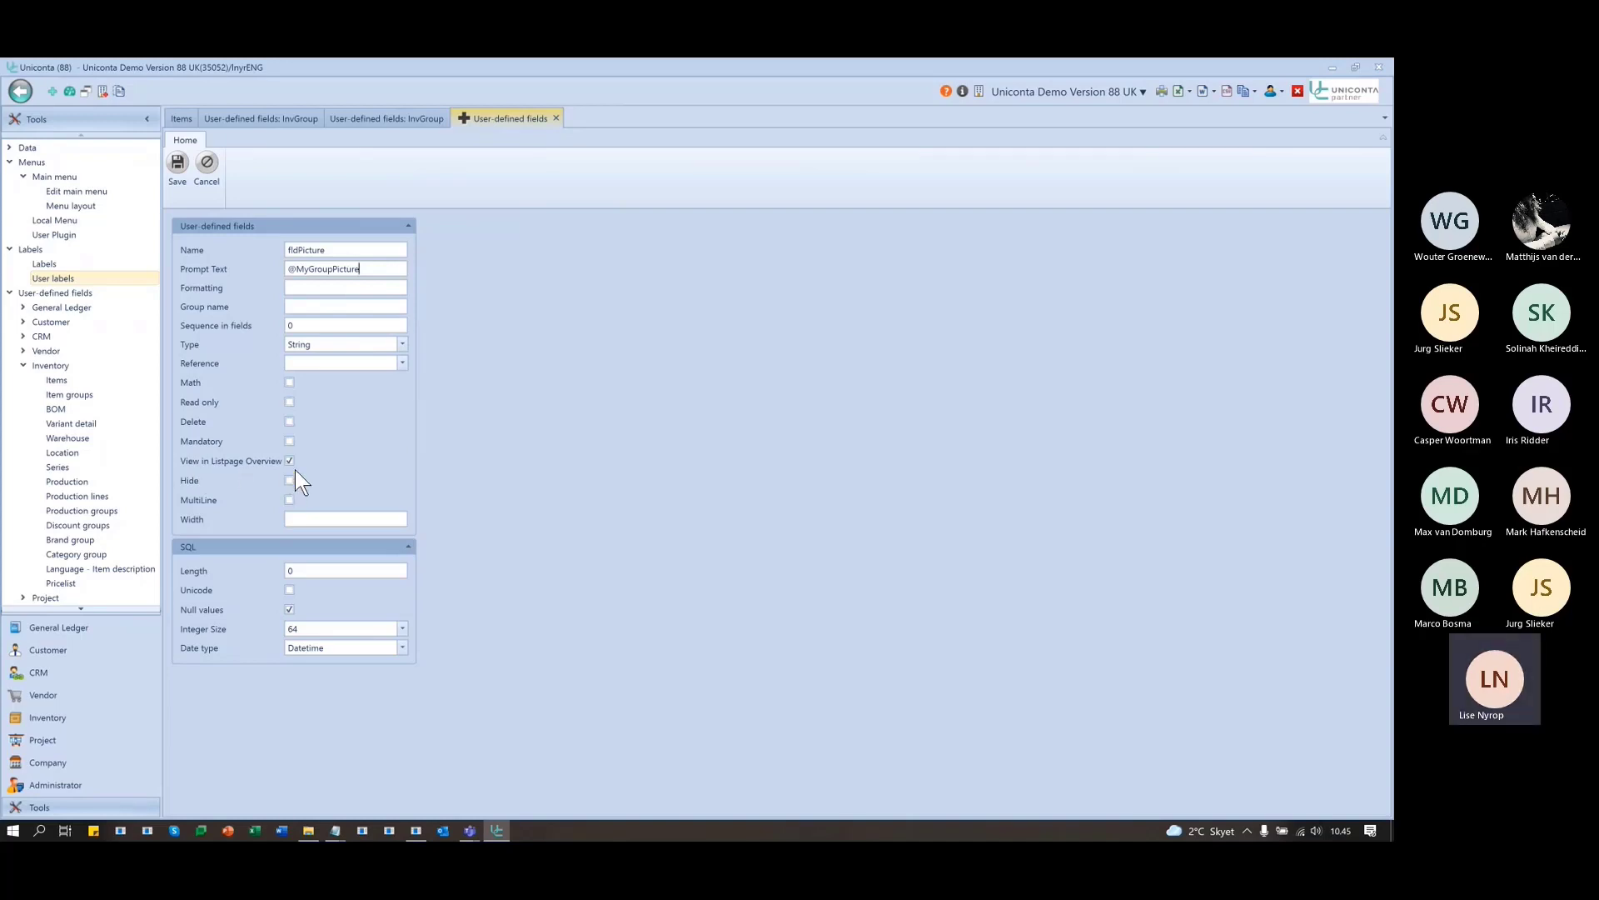
pyautogui.click(173, 159)
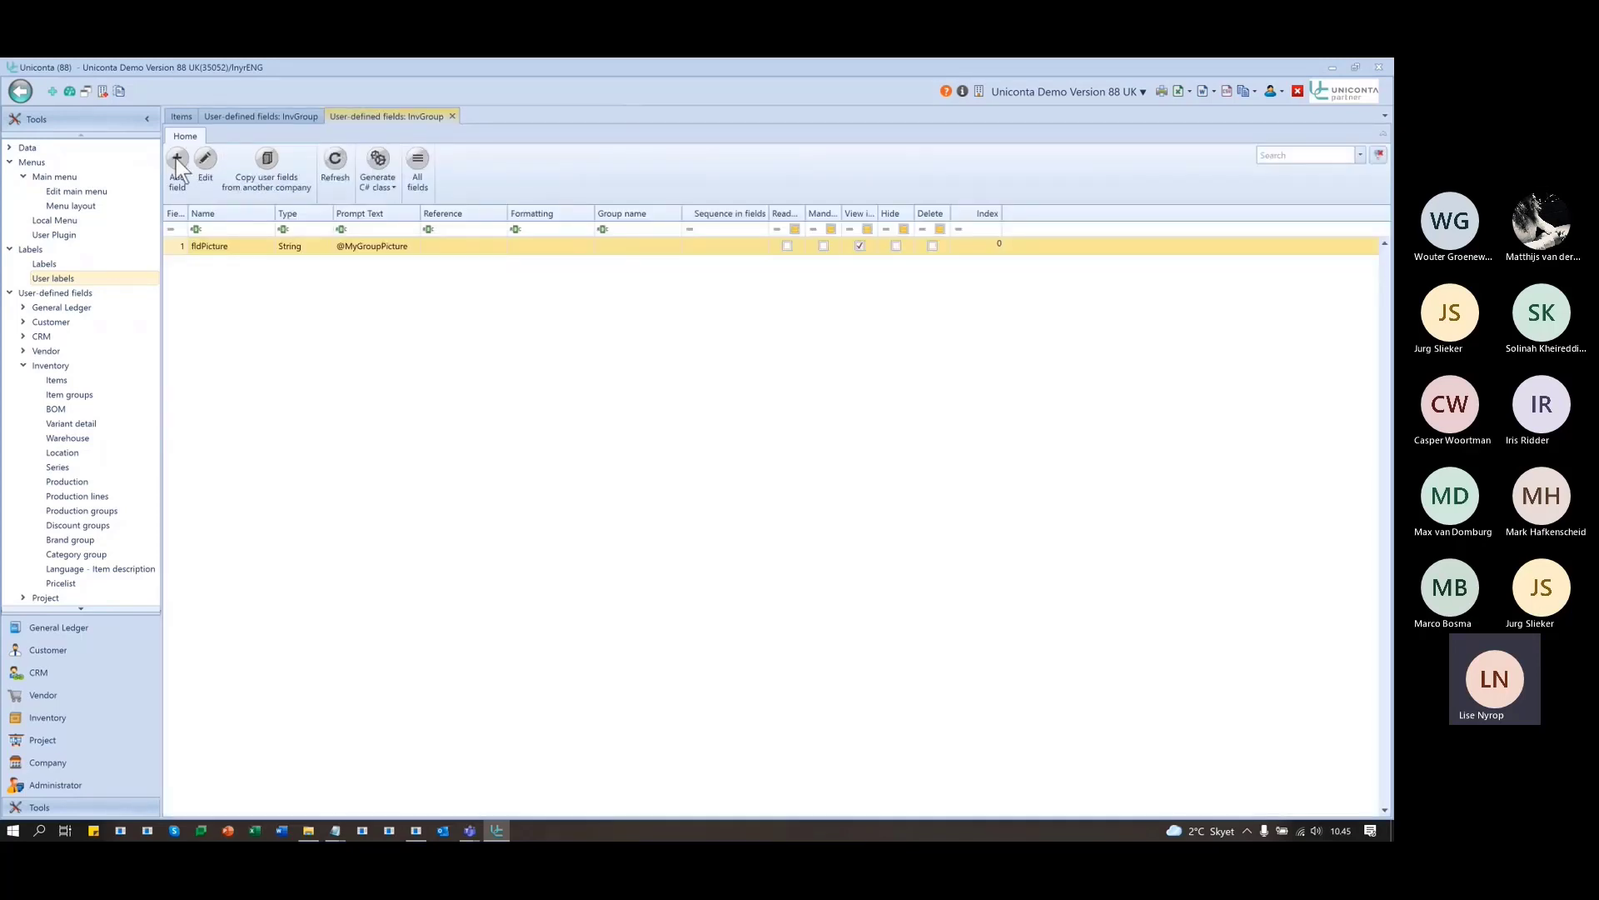
# - Discard an extra empty field form and switch to the Inventory module
pyautogui.click(177, 161)
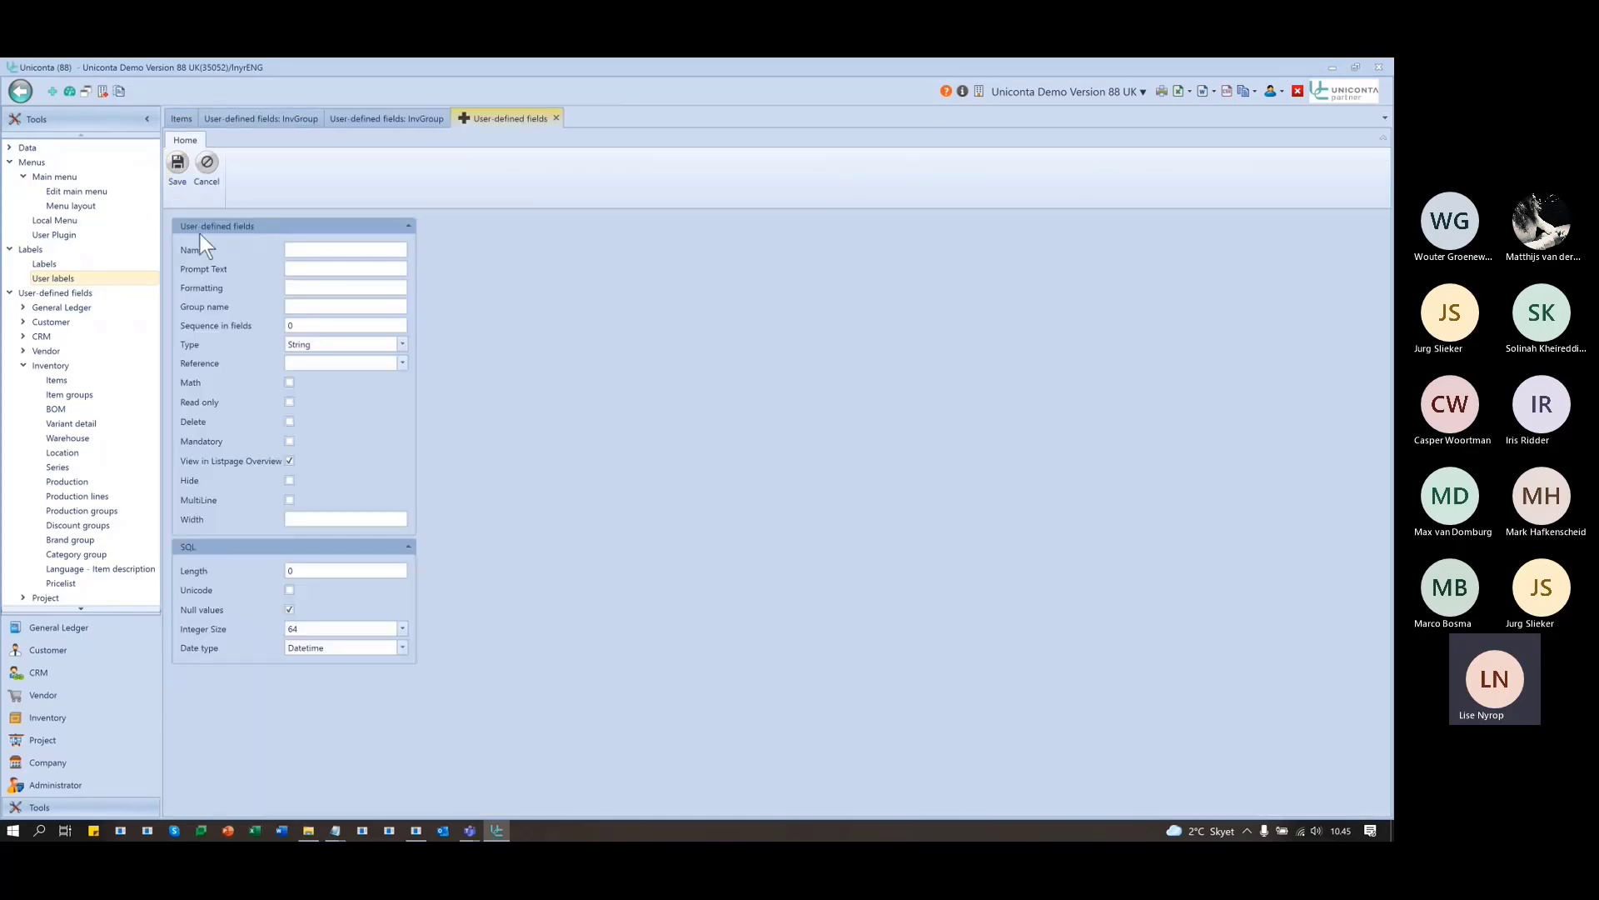
pyautogui.click(556, 119)
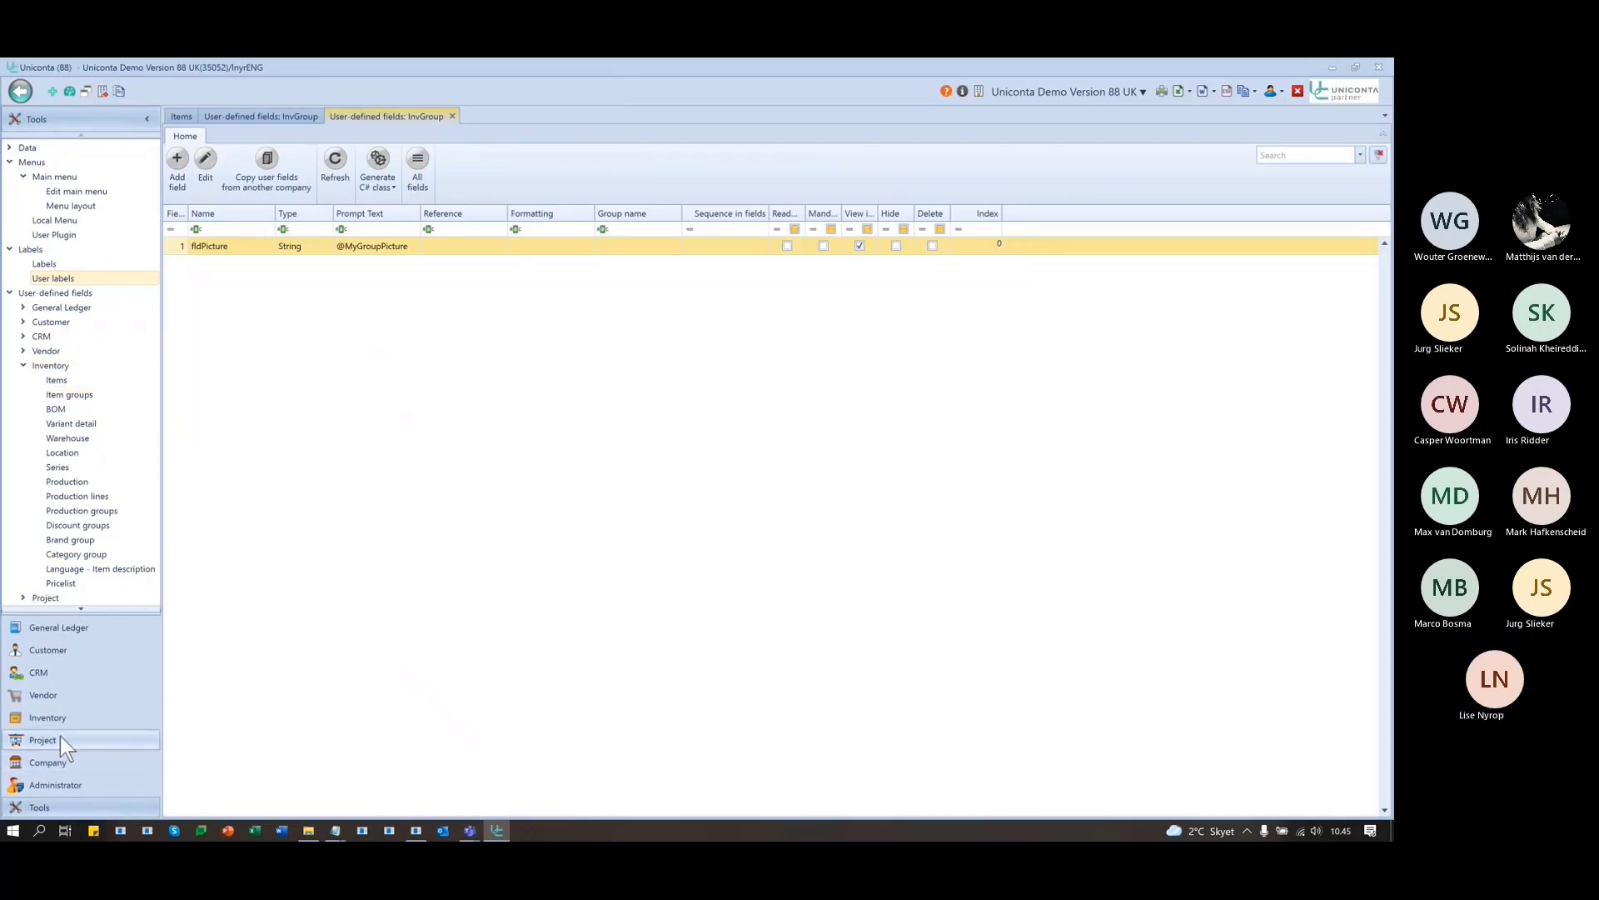
pyautogui.click(43, 716)
# - Open Inventory Maintenance > Item groups, showing the empty Group picture column
pyautogui.click(19, 405)
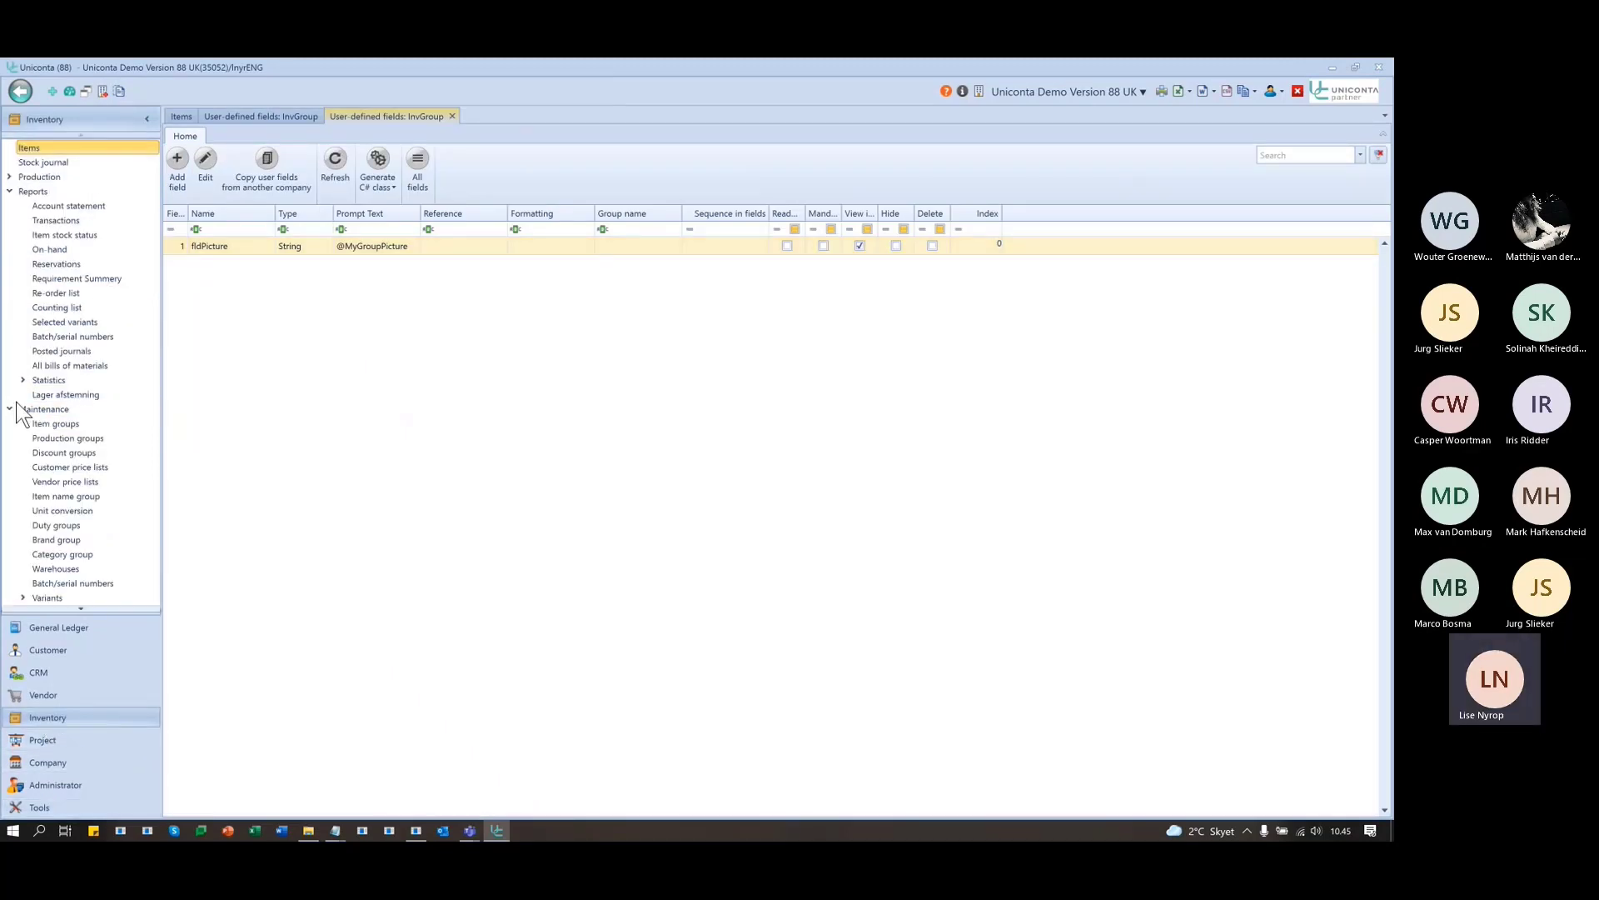
pyautogui.click(117, 423)
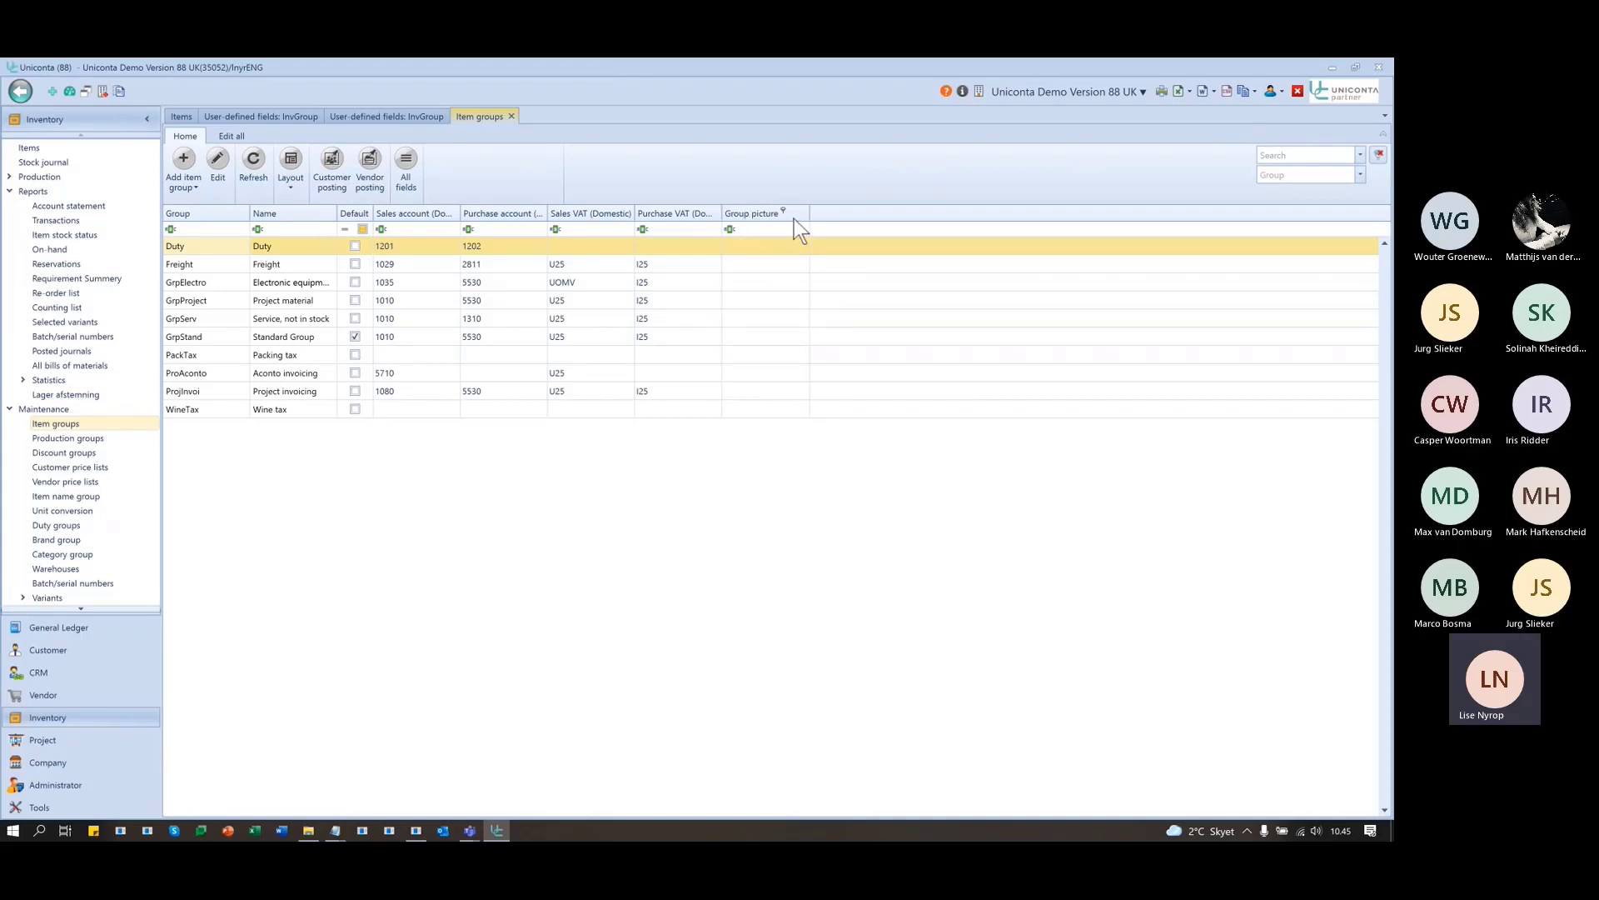
pyautogui.click(309, 830)
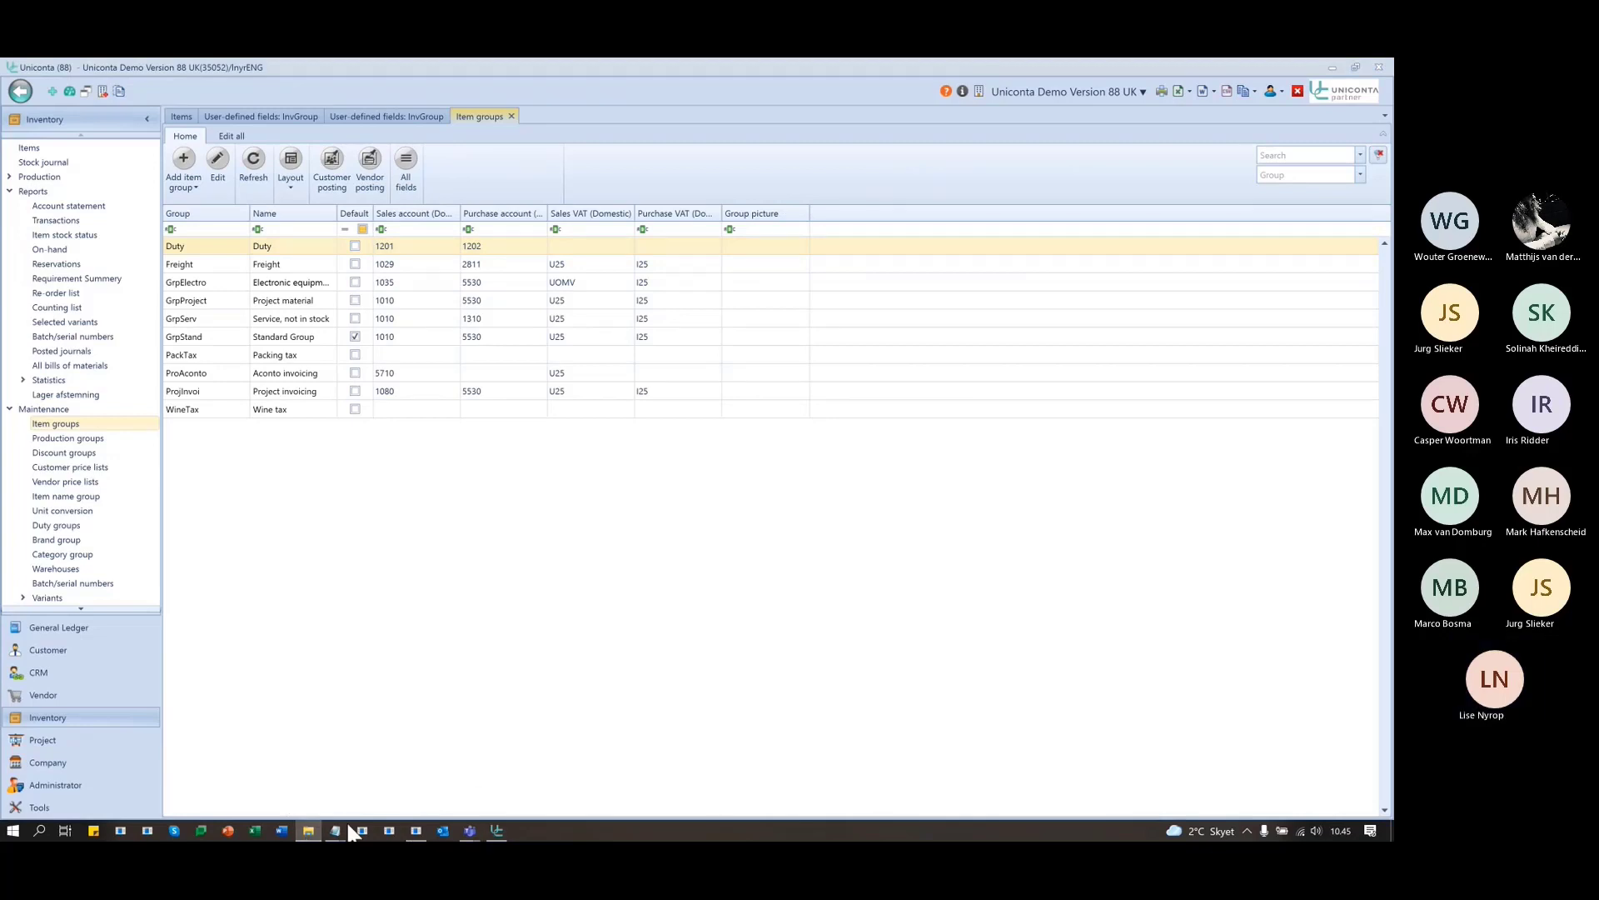
# - Browse File Explorer's Rap folders up to the DK_Rapportgenerator folder
pyautogui.moveTo(309, 833)
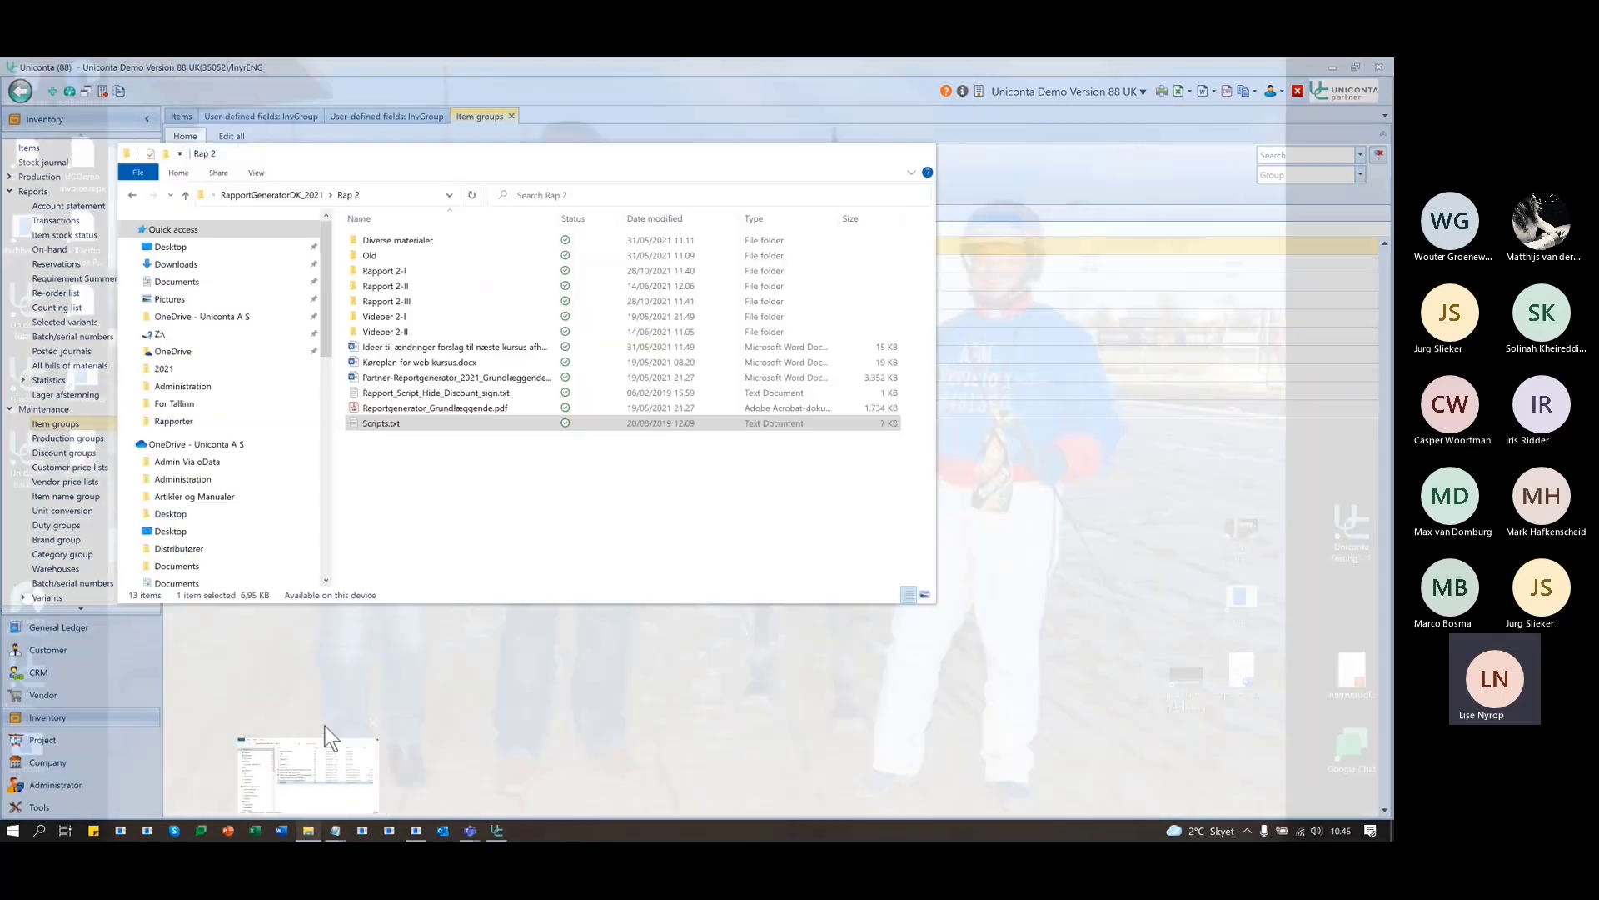
pyautogui.click(325, 726)
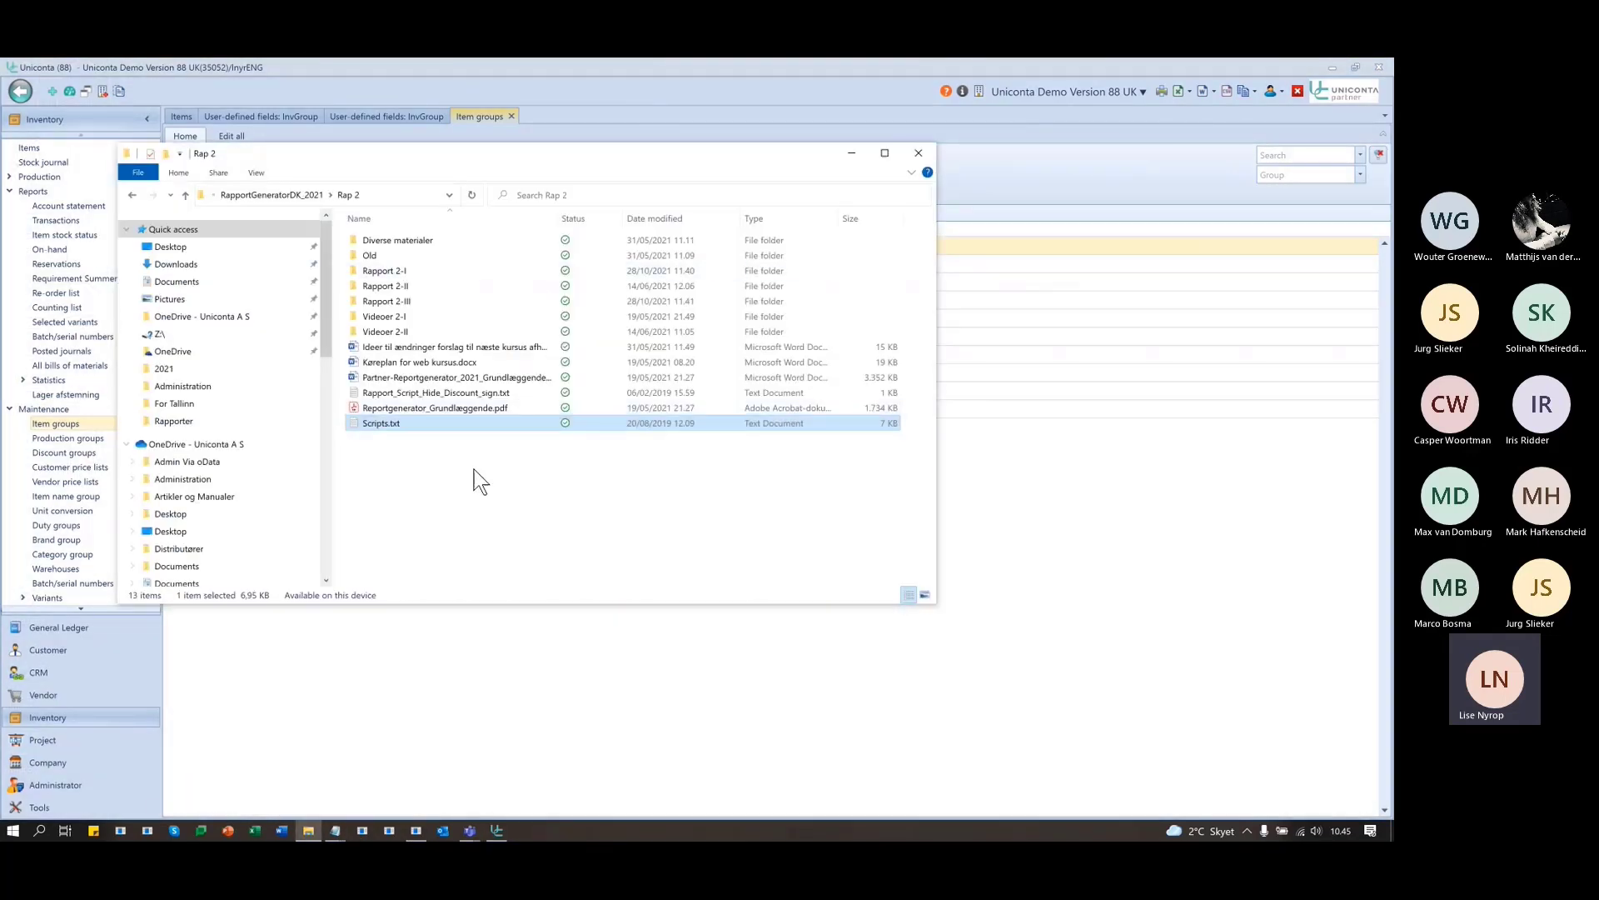
pyautogui.doubleClick(381, 301)
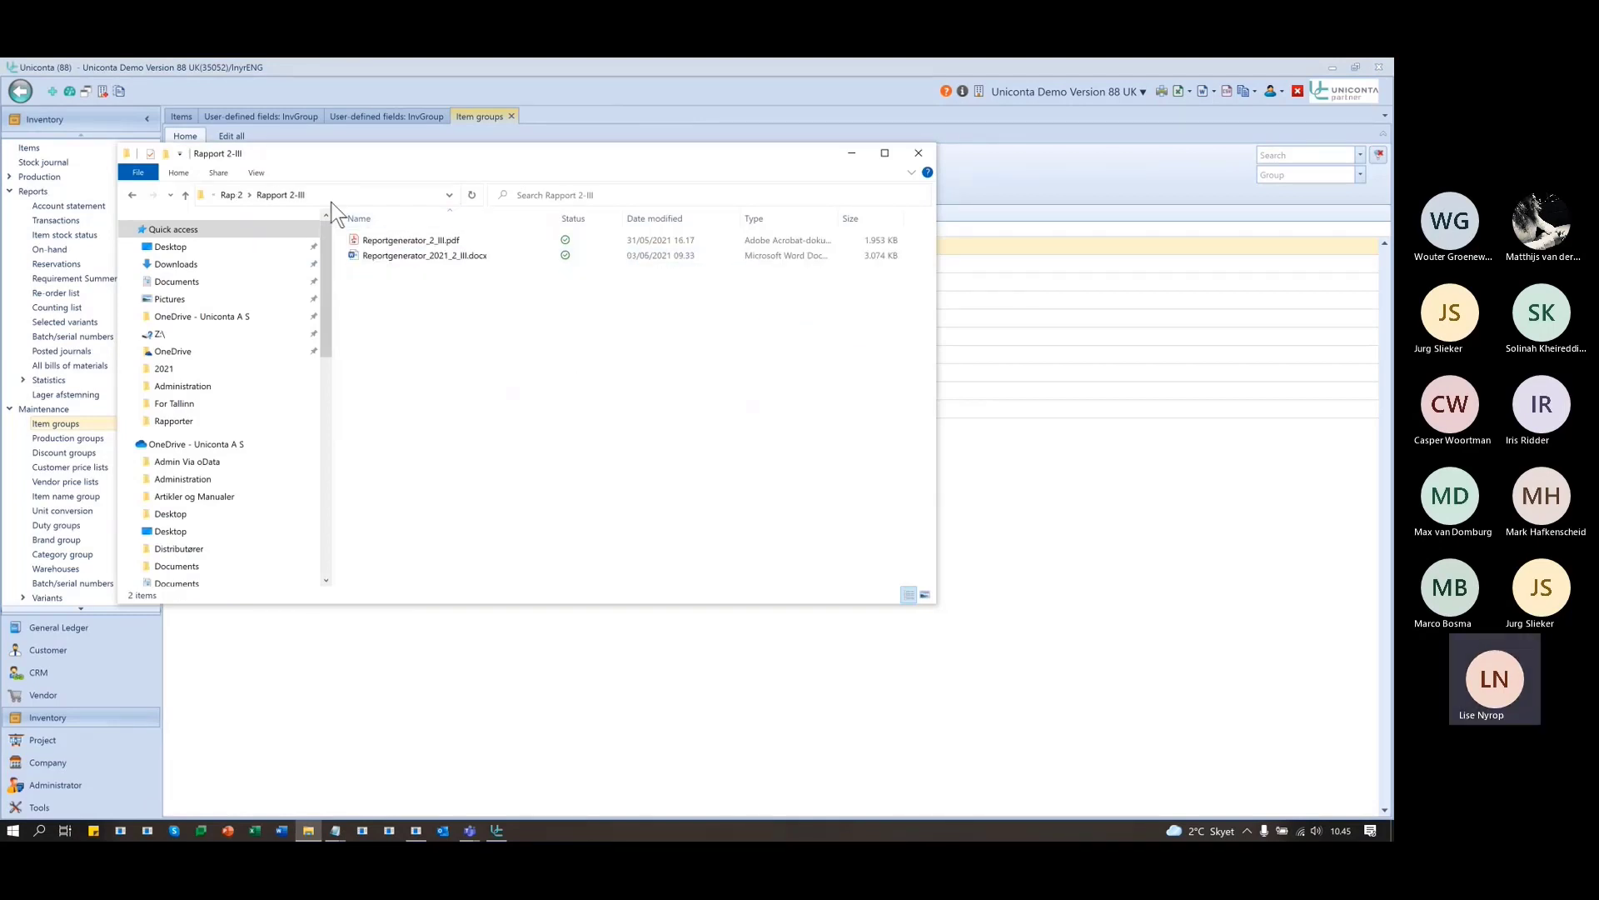
pyautogui.click(232, 195)
pyautogui.click(283, 195)
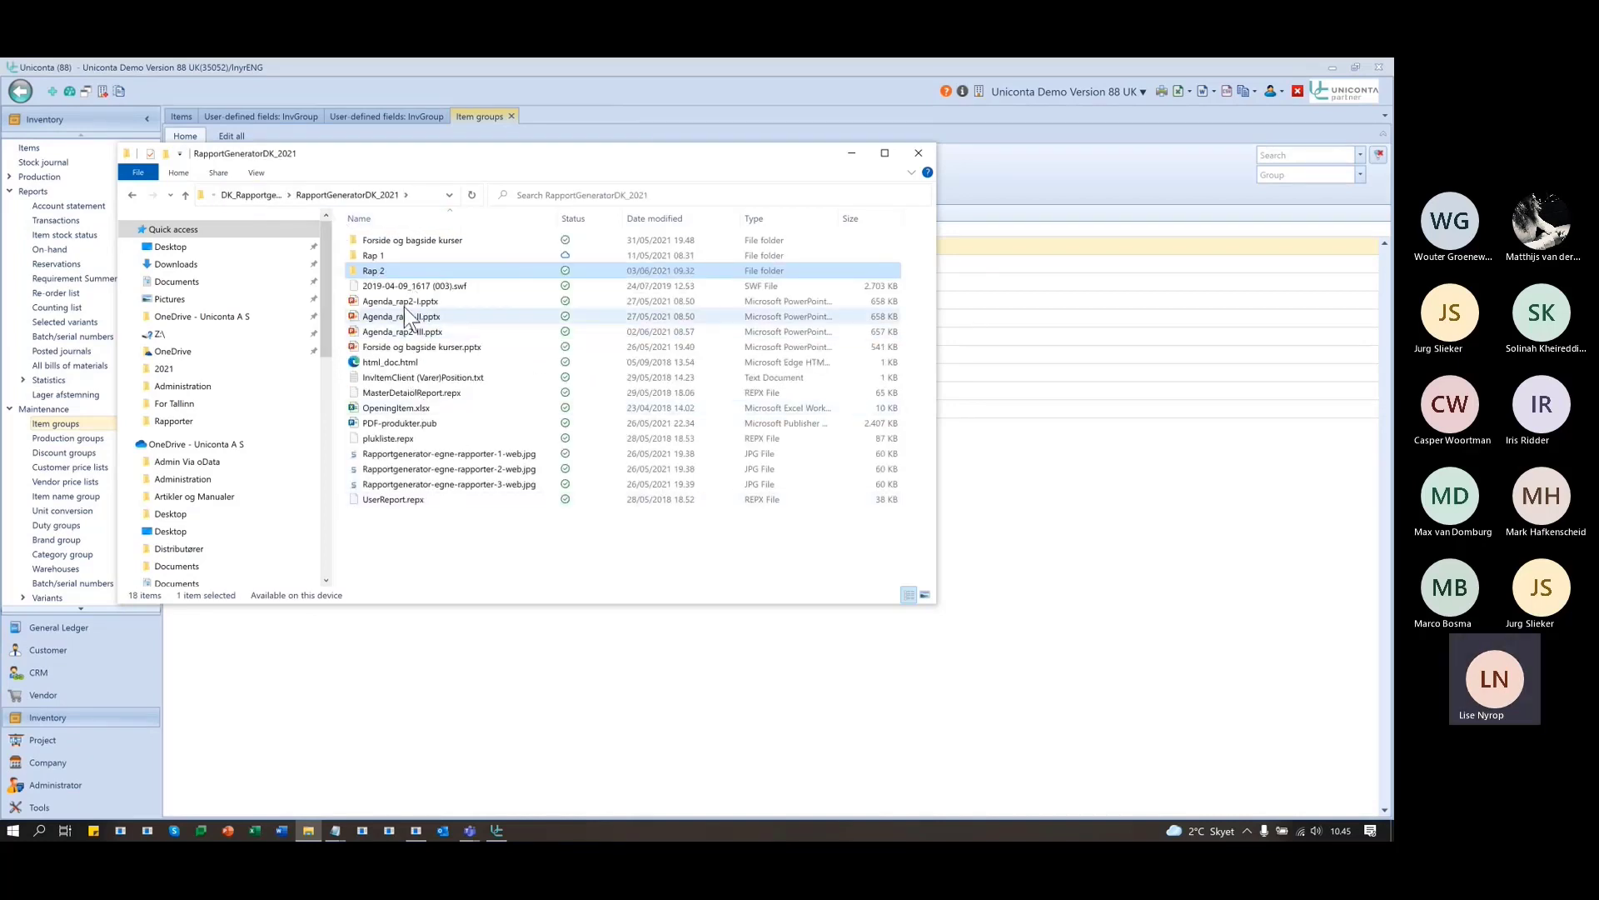
pyautogui.click(400, 257)
pyautogui.doubleClick(400, 258)
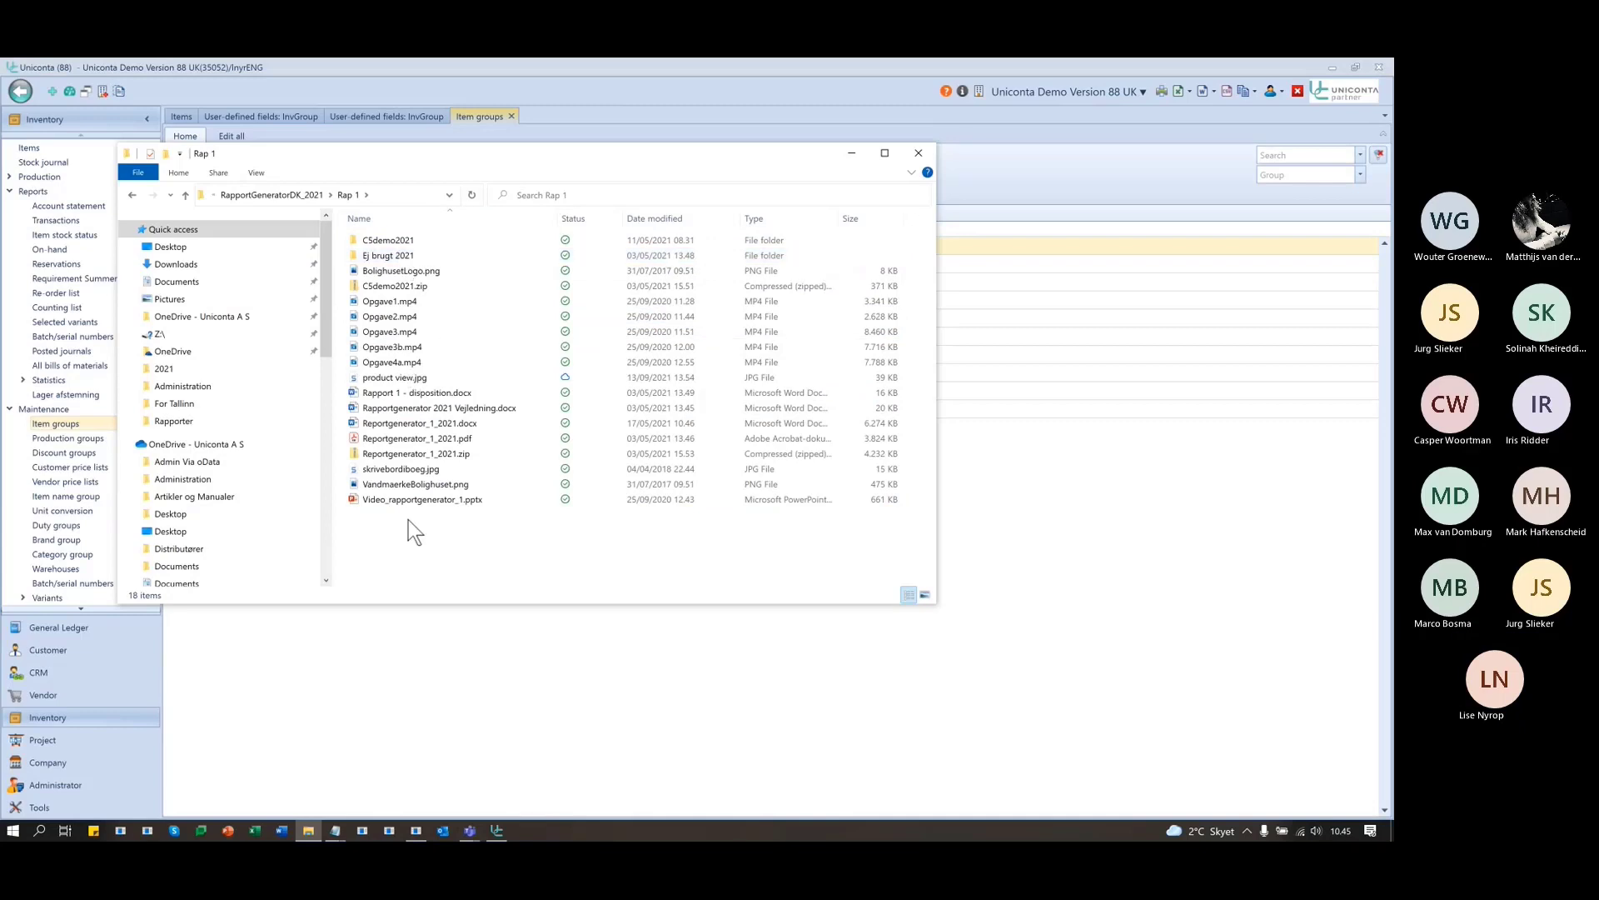
pyautogui.click(282, 195)
pyautogui.click(273, 197)
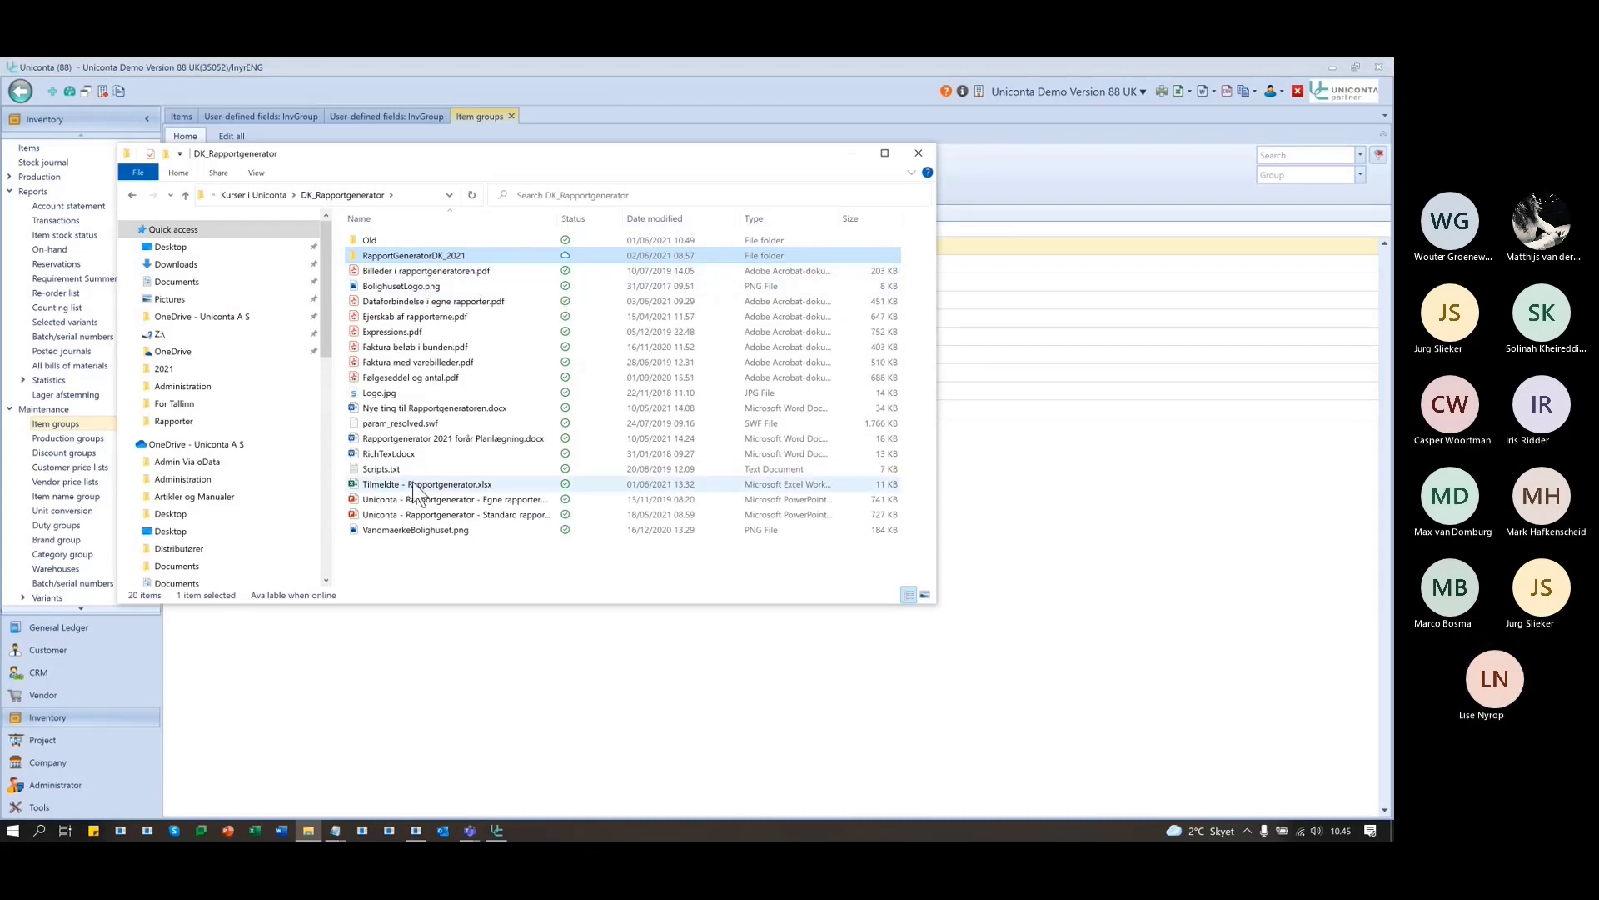
# - Copy Logo.jpg's folder location from its Properties and return to Uniconta
pyautogui.click(388, 393)
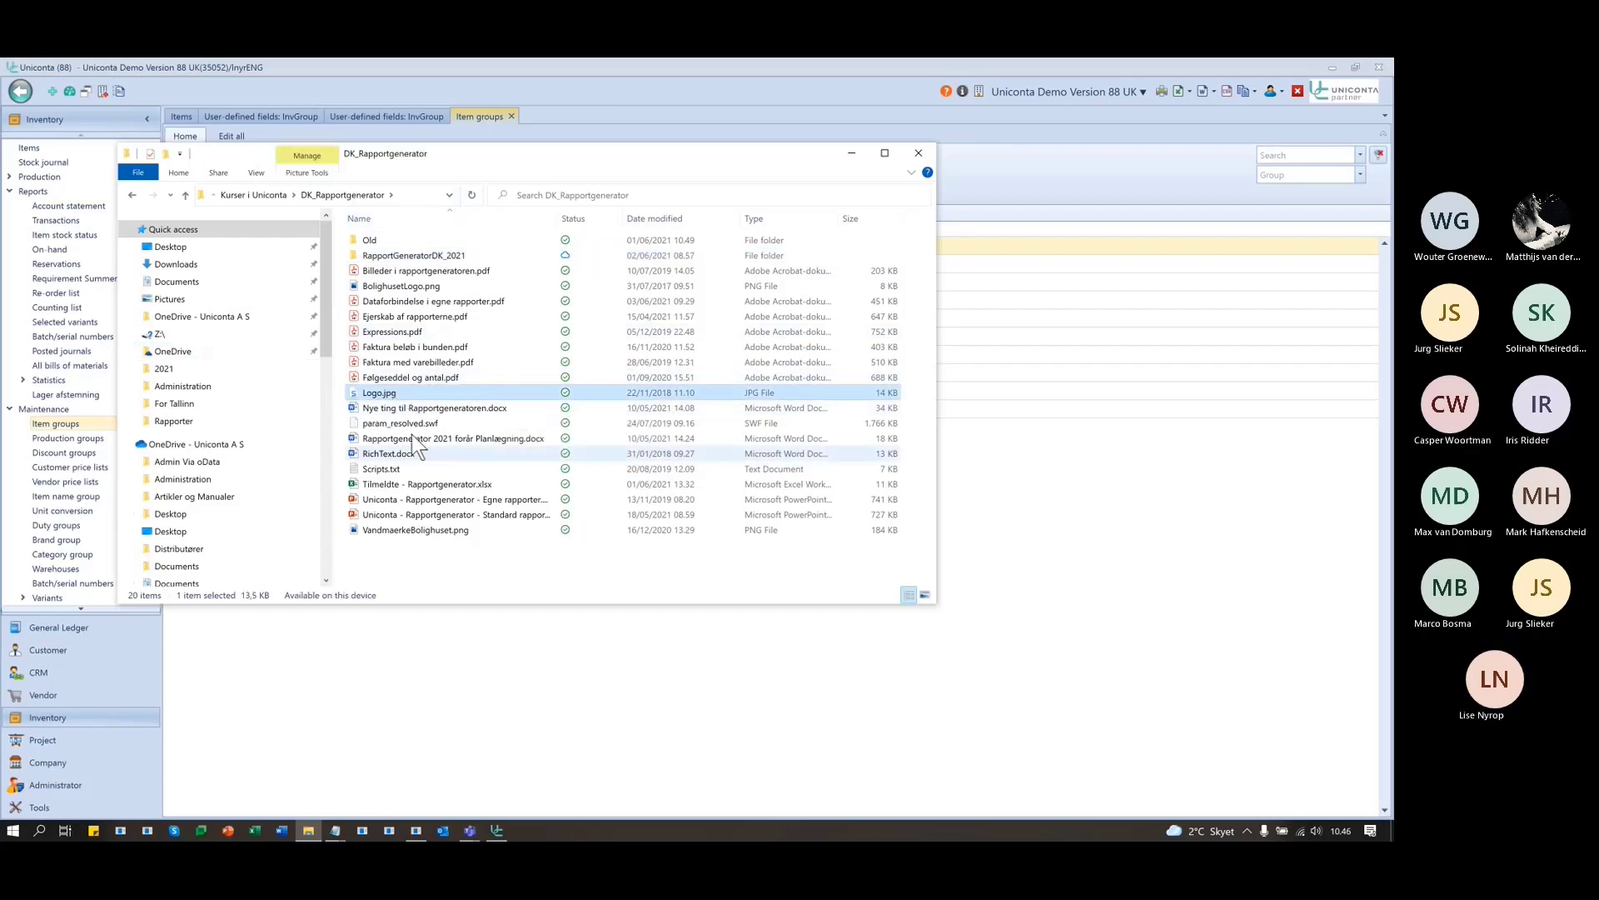
pyautogui.rightClick(376, 392)
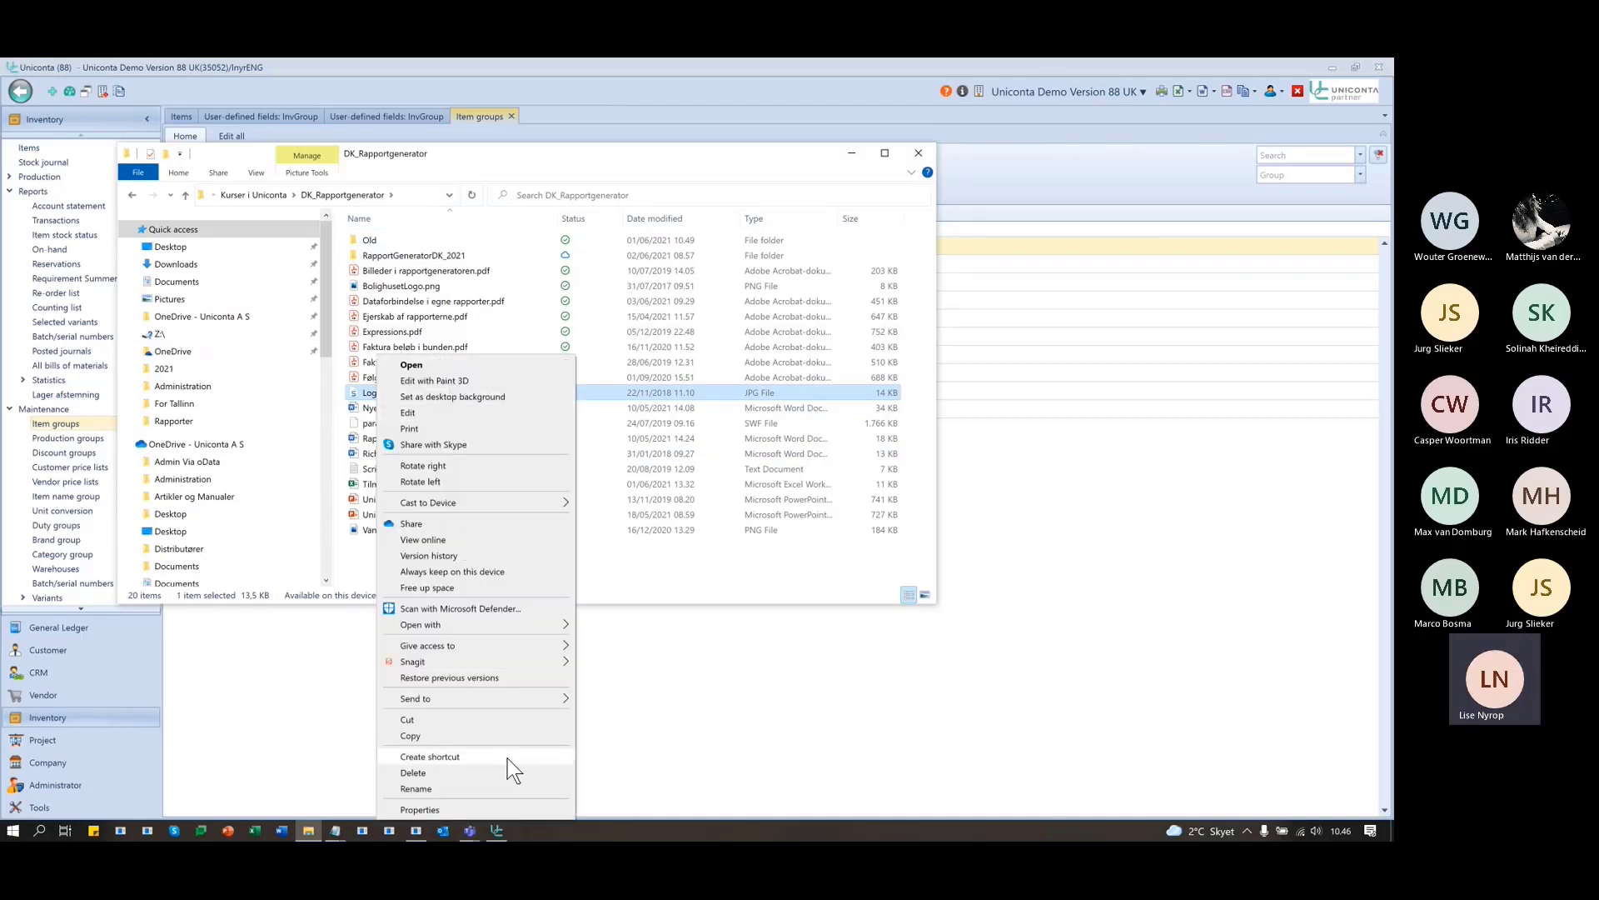
pyautogui.click(421, 809)
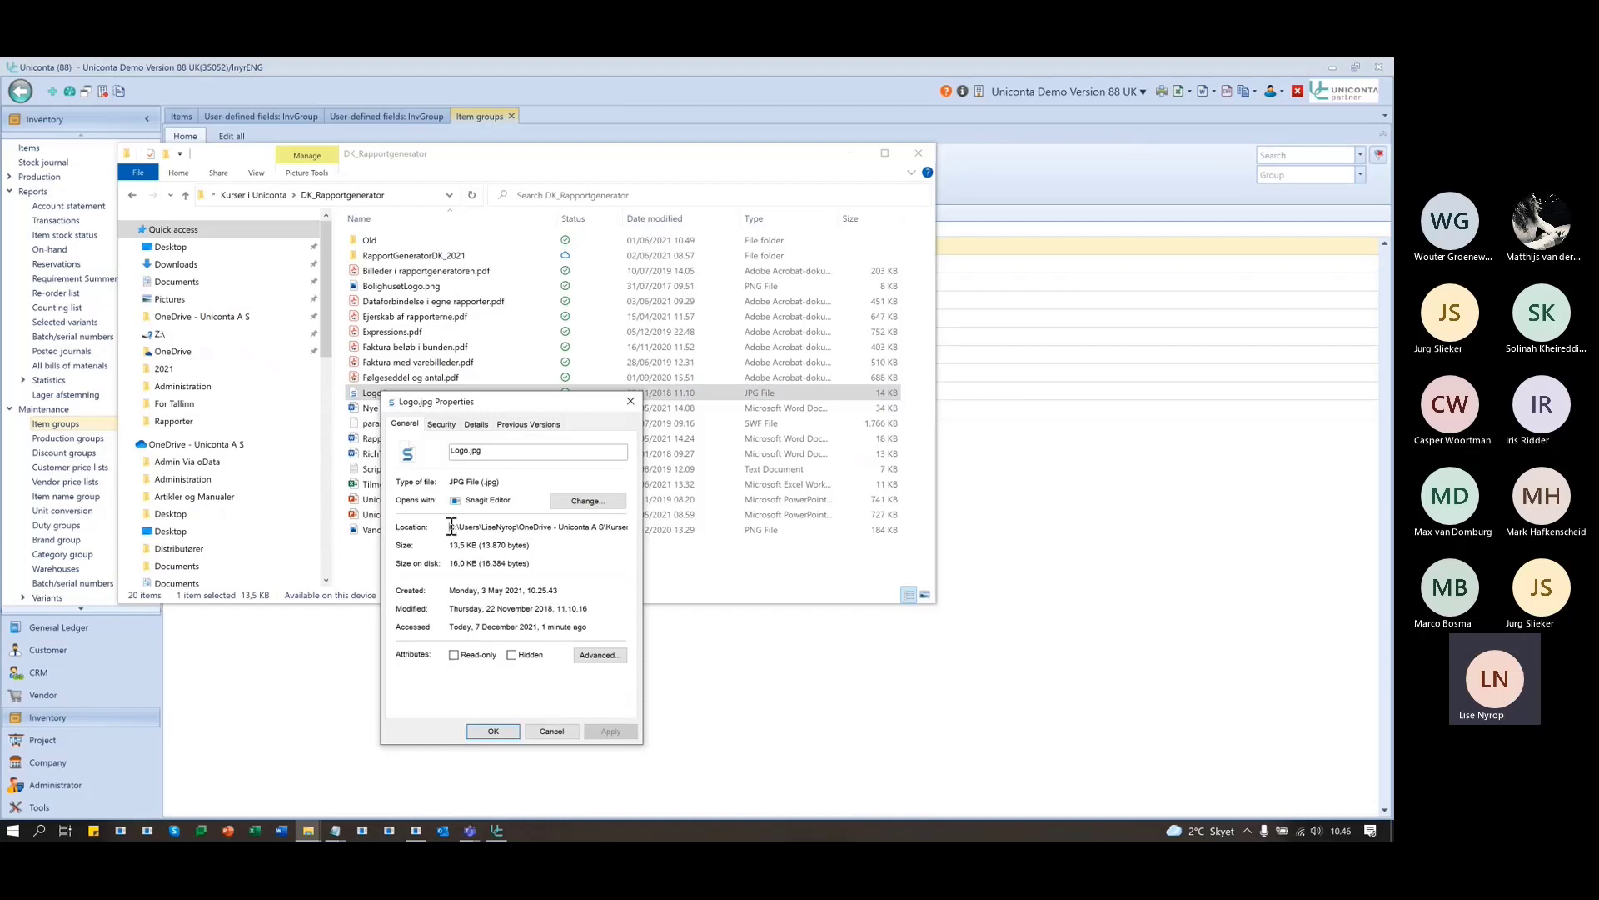
pyautogui.moveTo(448, 526); pyautogui.dragTo(721, 533)
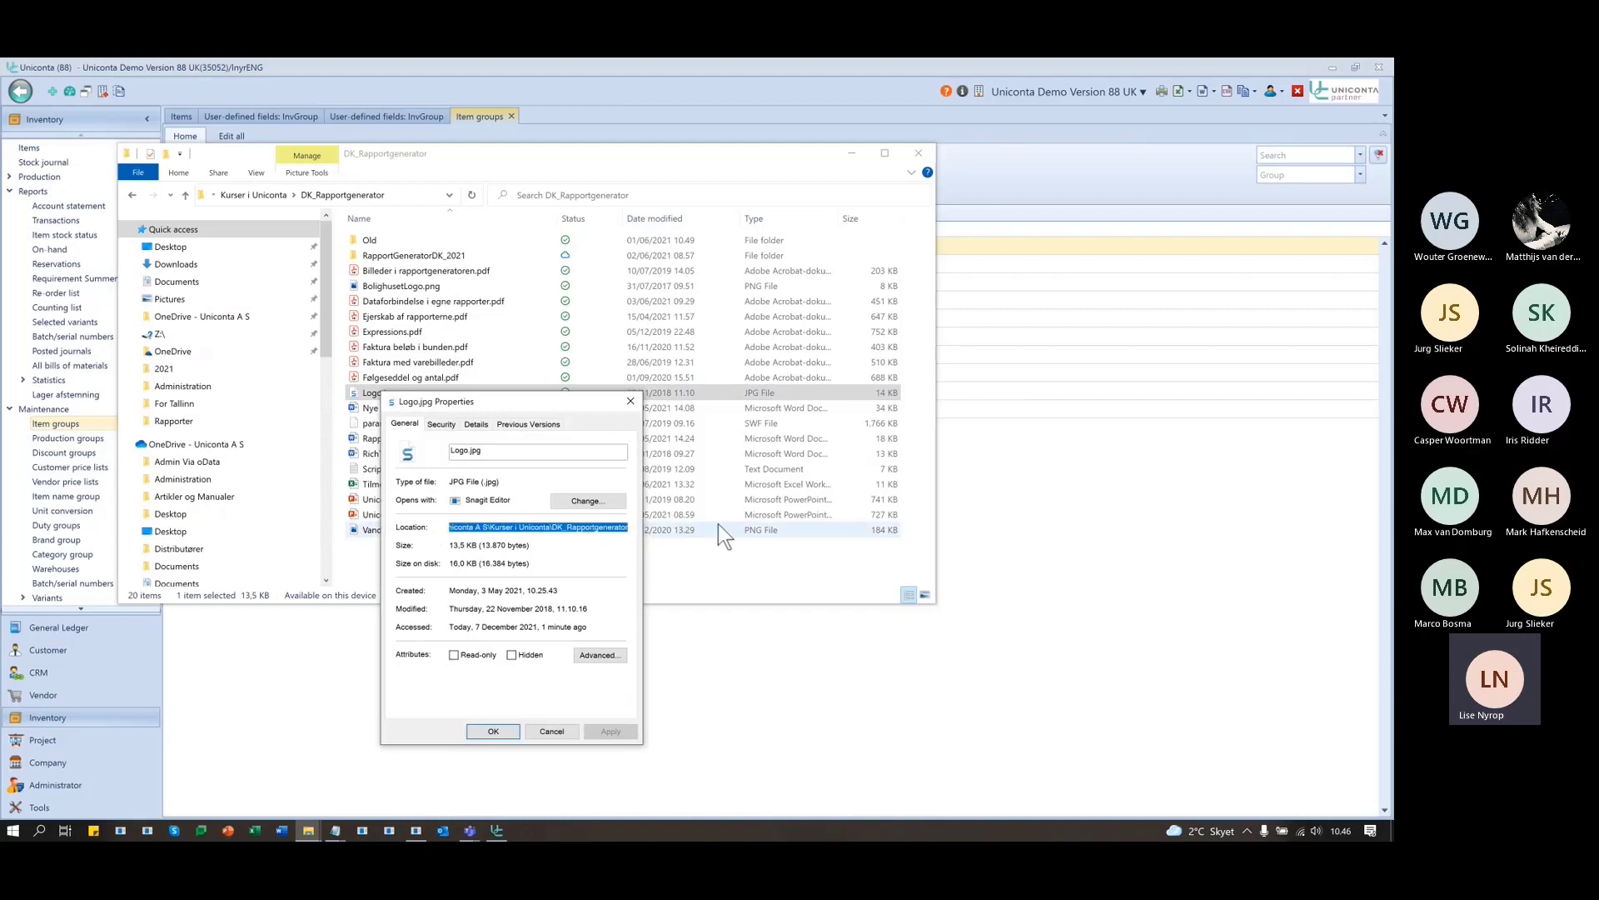
pyautogui.hotkey('alt', 'Tab')
pyautogui.hotkey('alt', 'Tab')
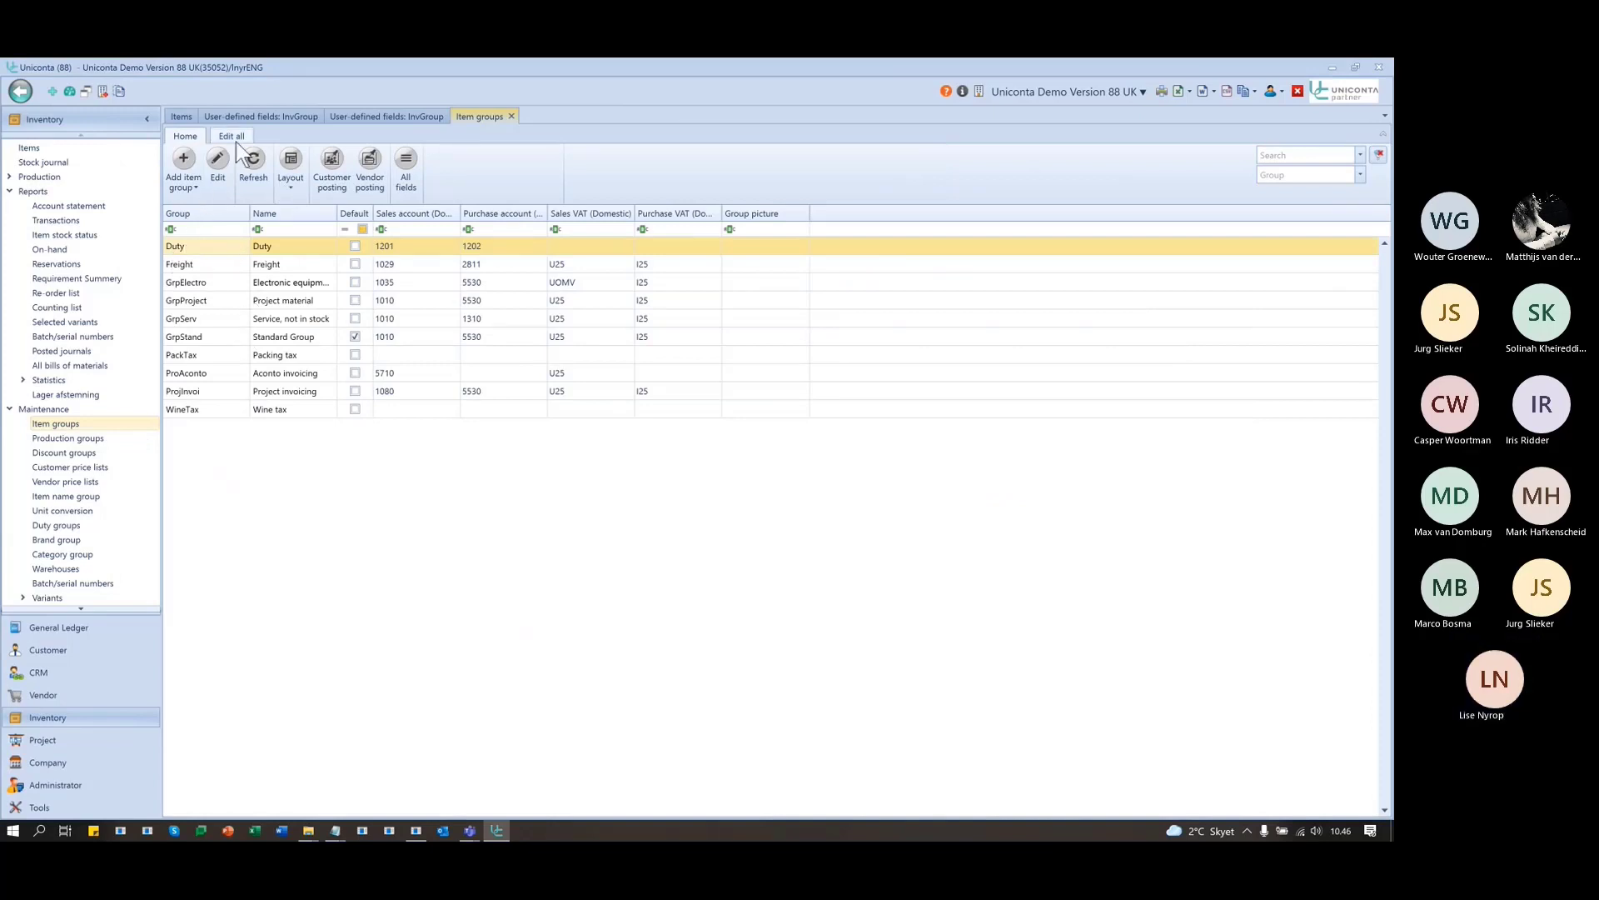
# - Set the Duty item group's Group picture to the DK_Rapportgenerator path plus logo.jpg and save
pyautogui.click(217, 165)
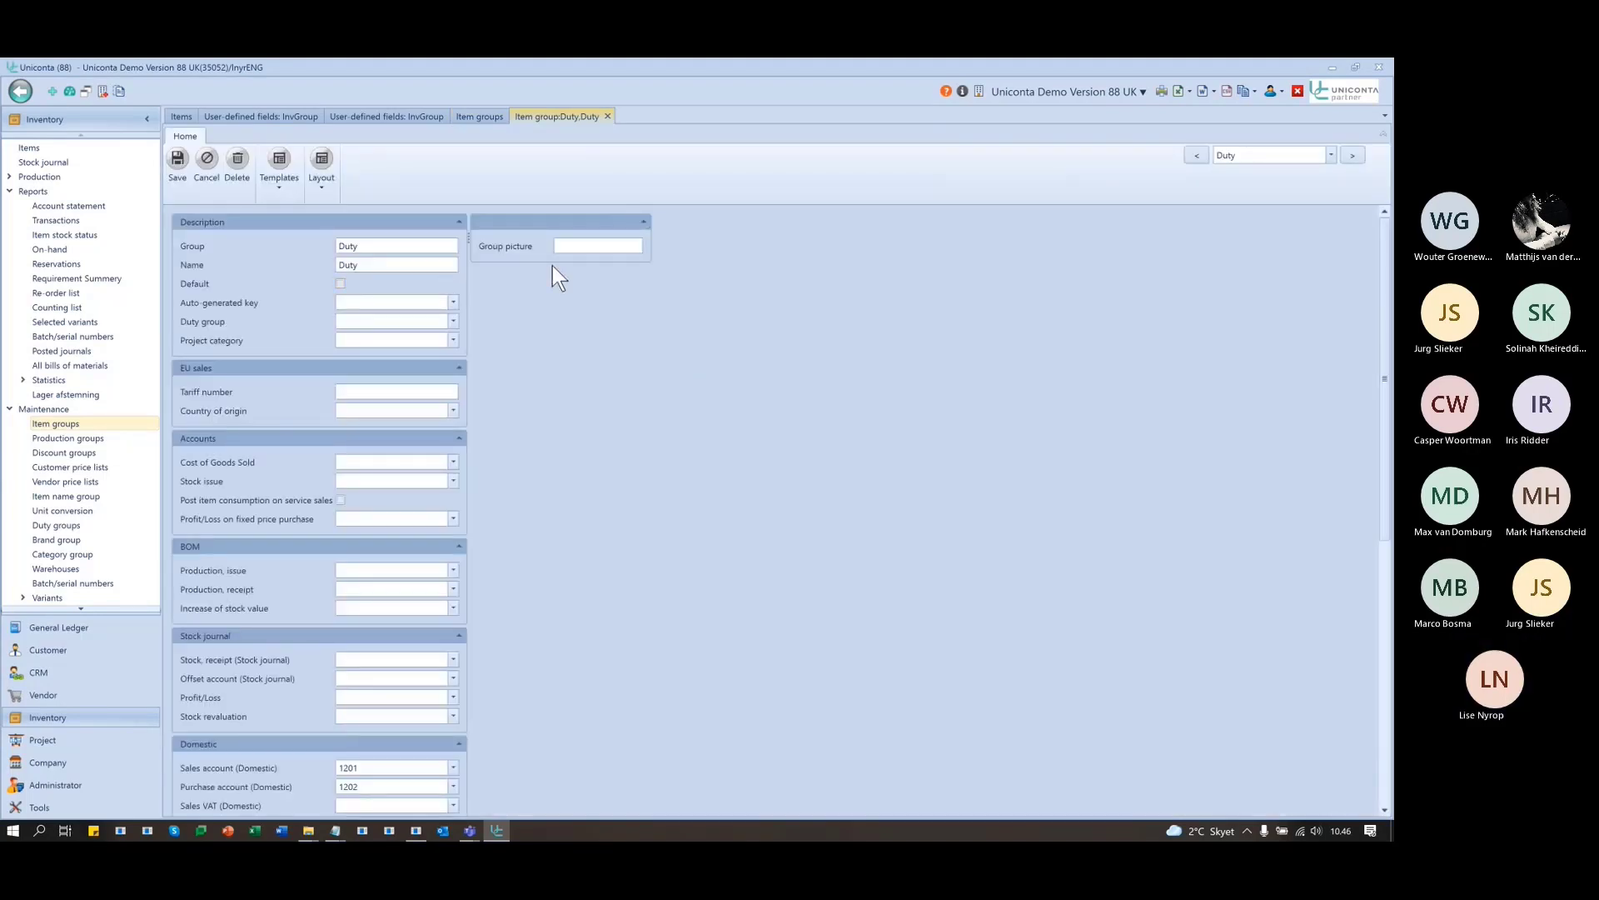
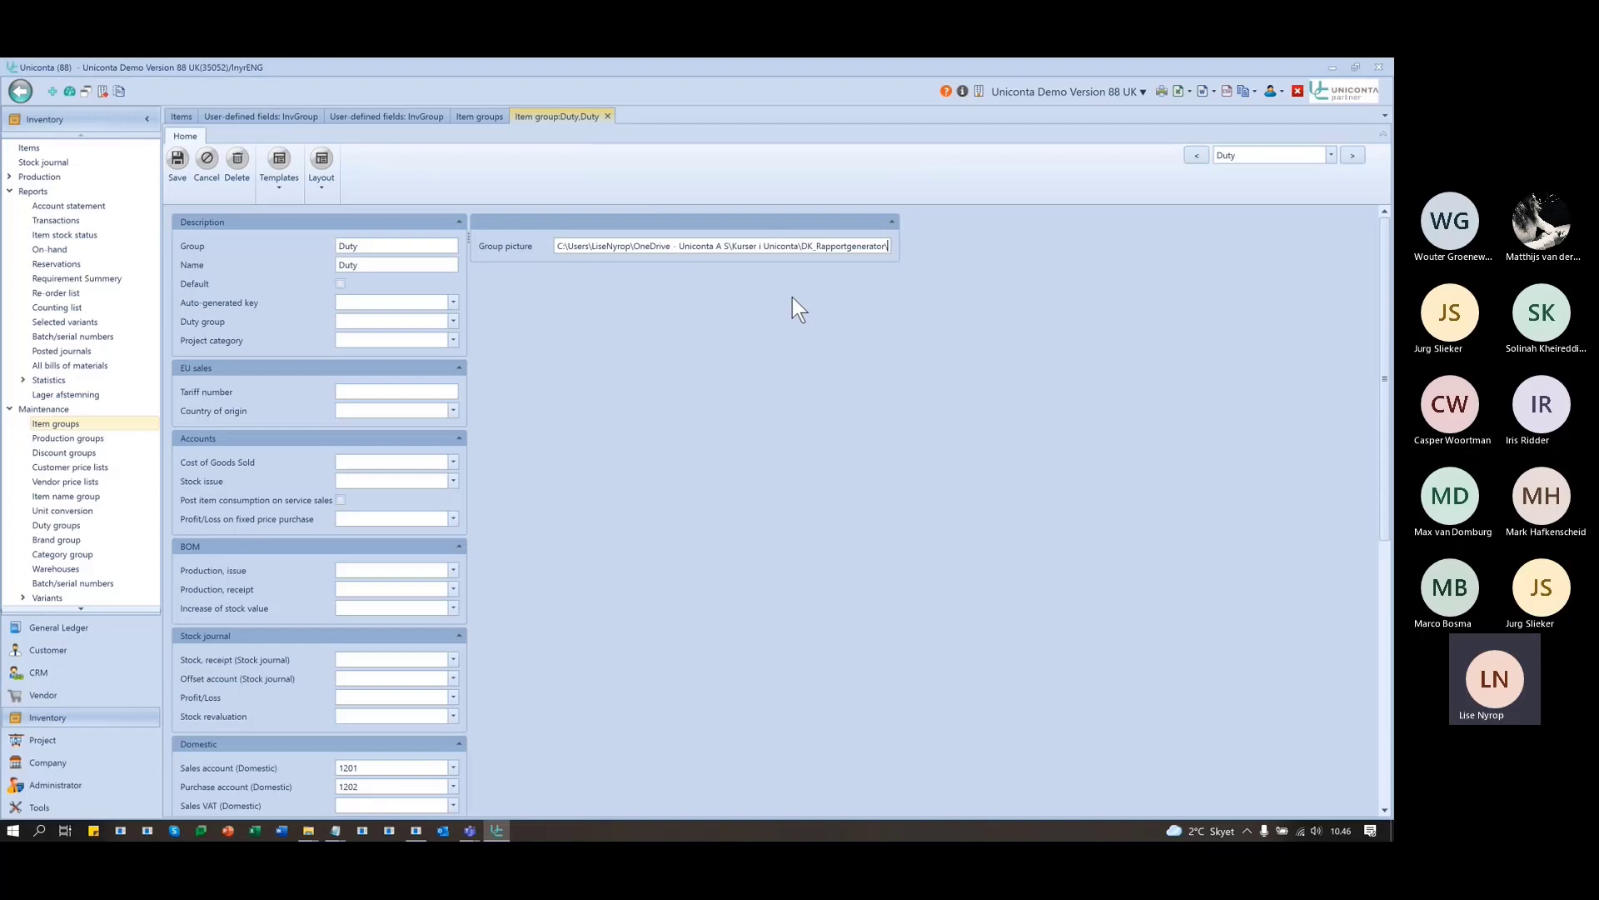
pyautogui.write('logo.jpg')
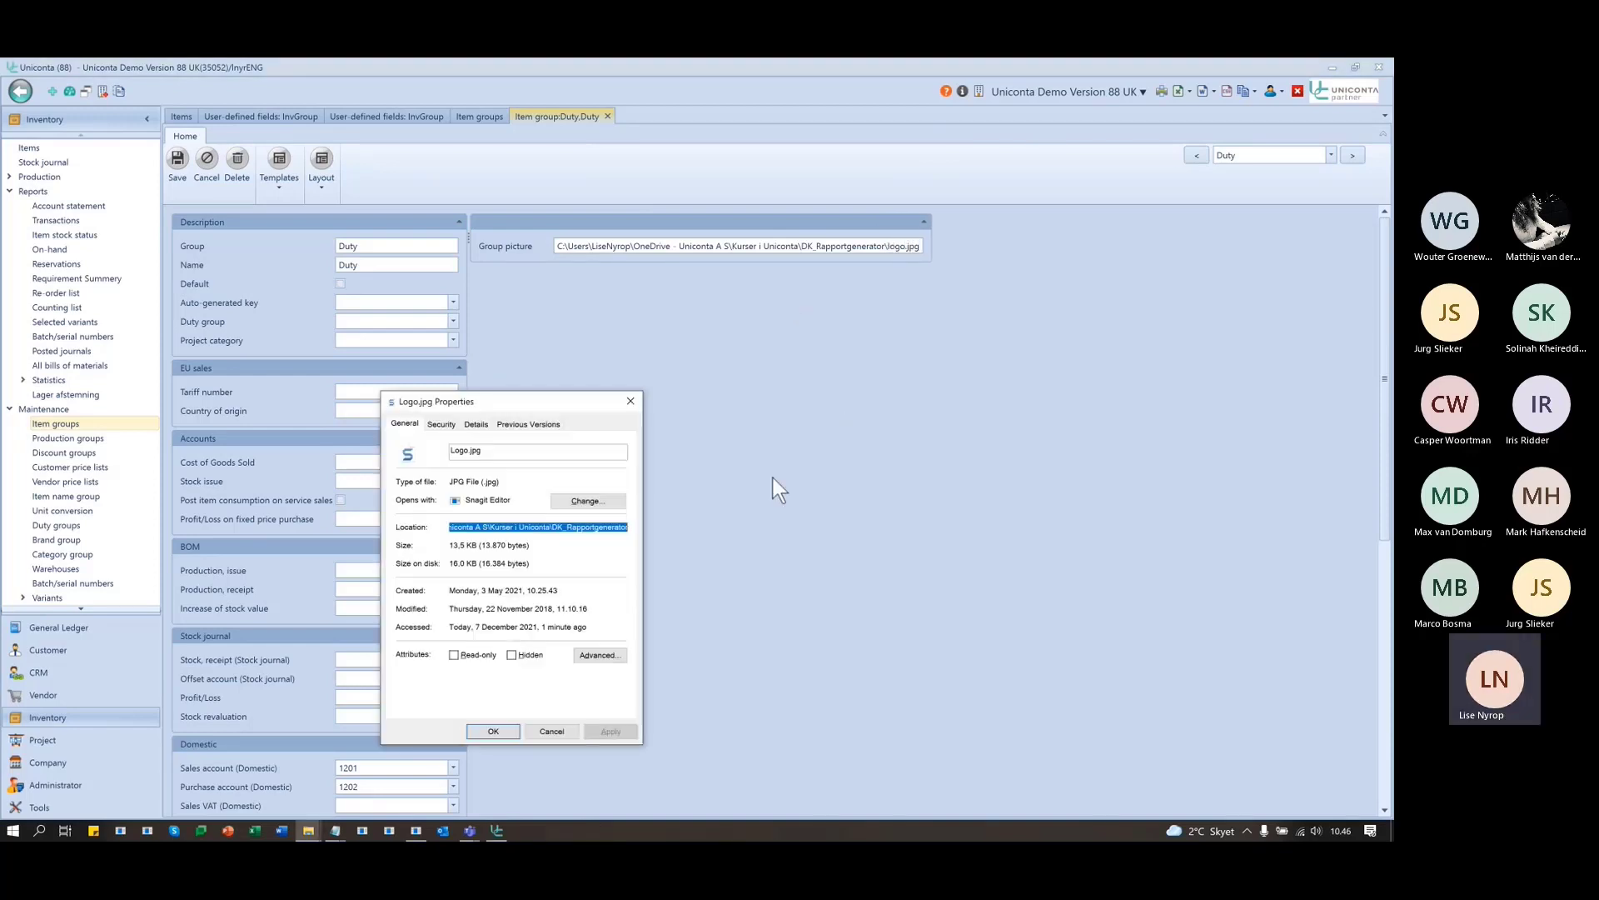
pyautogui.click(629, 401)
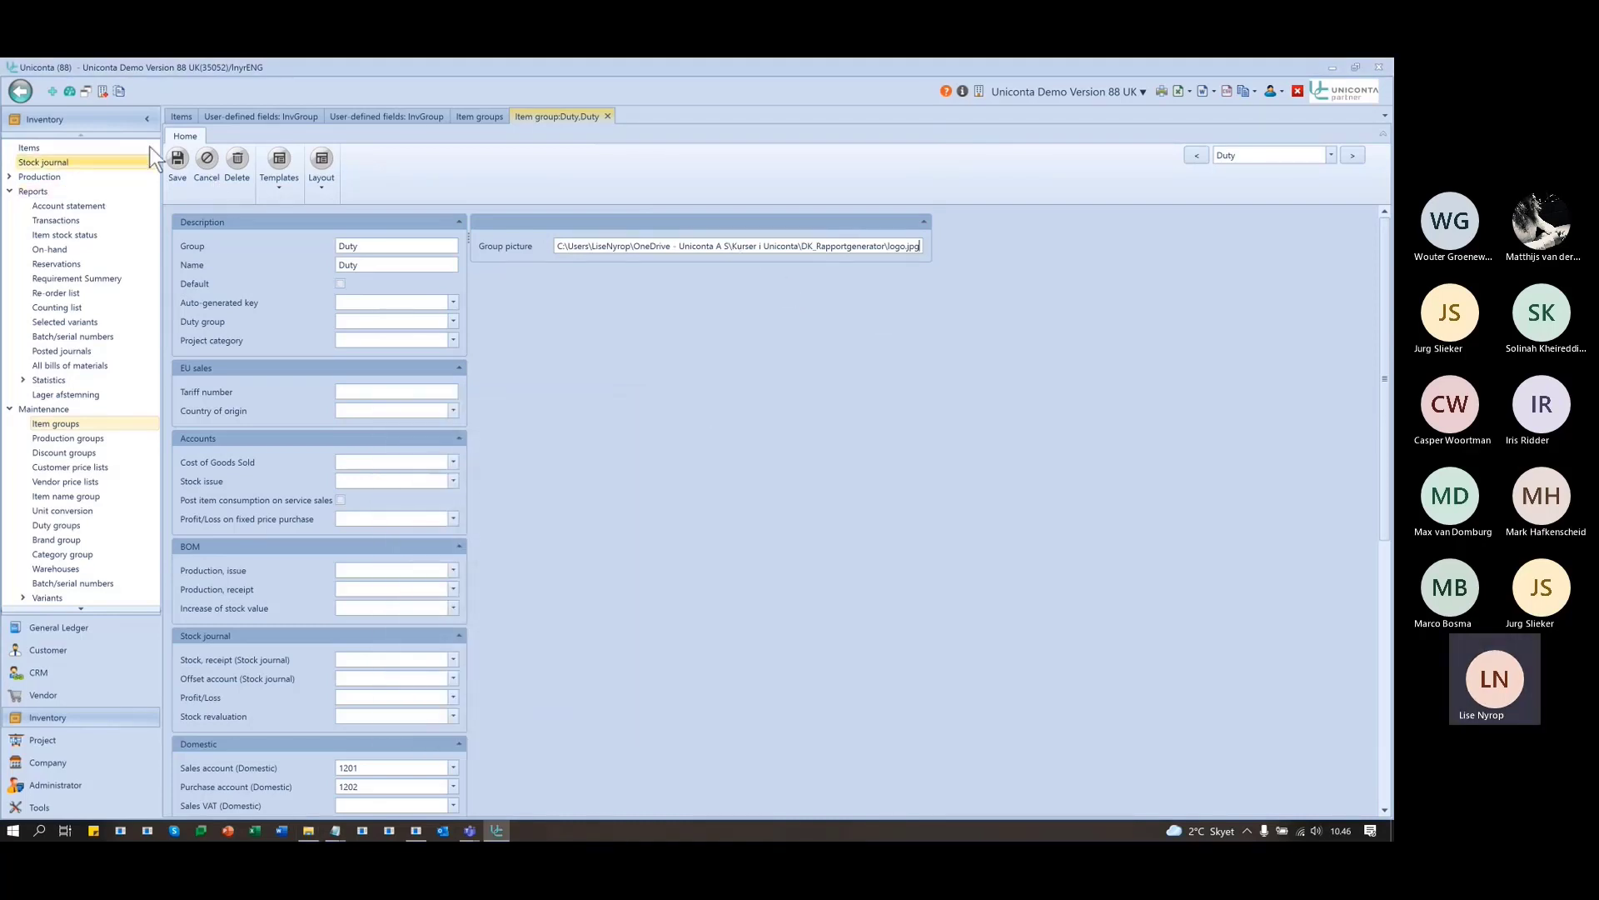
pyautogui.click(177, 160)
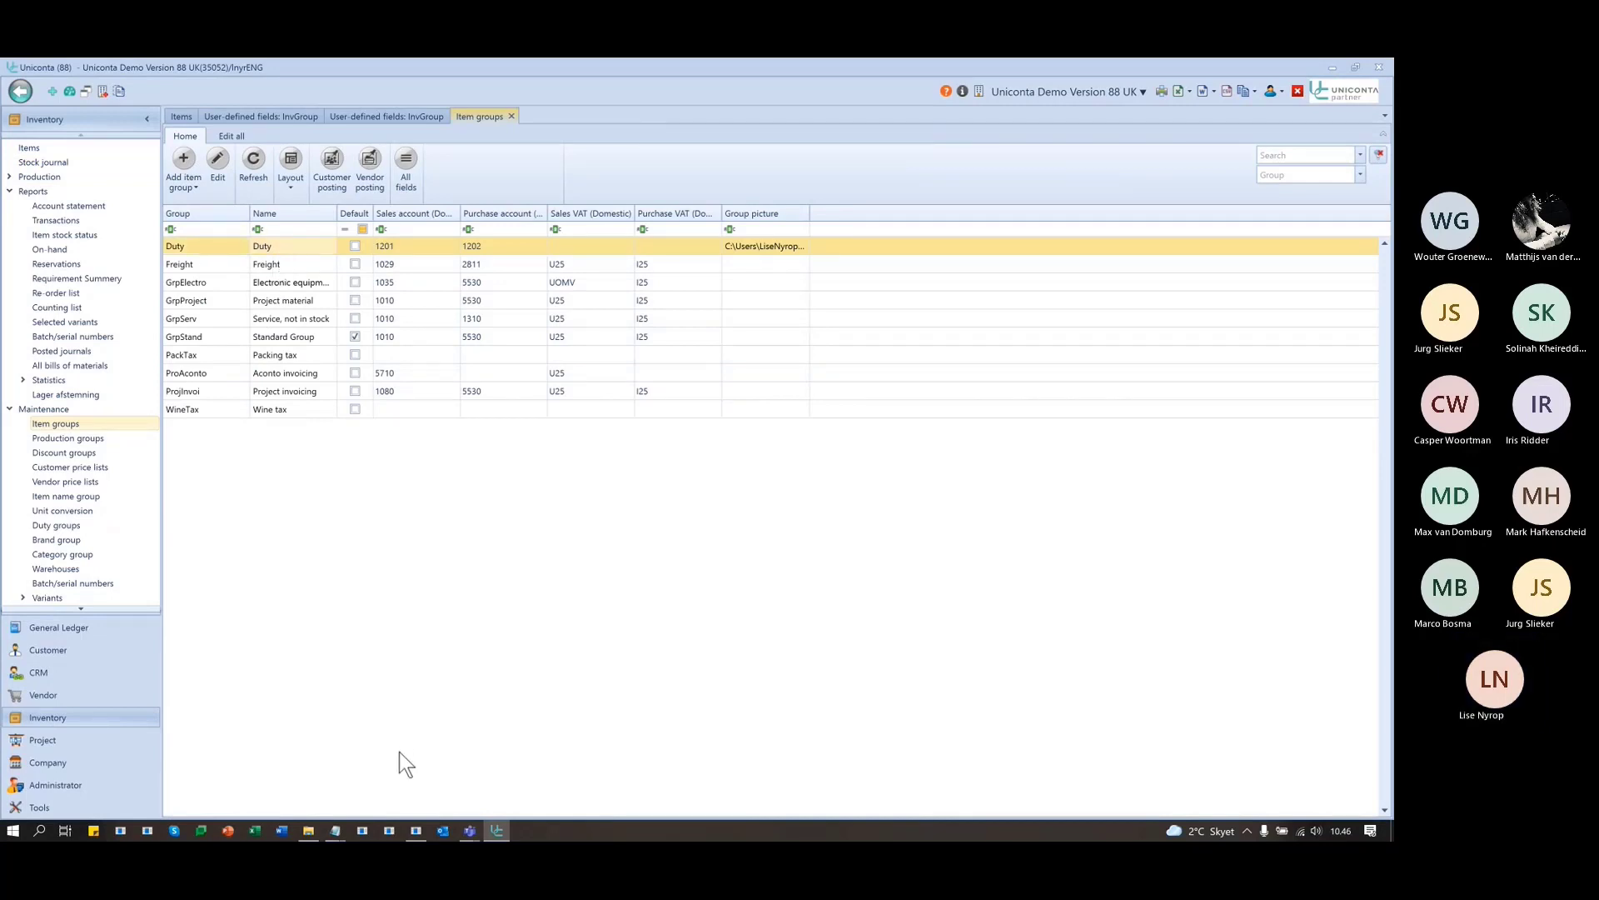
# - Open GroupAndSort from the Other reports category in Report Generator for editing
pyautogui.click(39, 807)
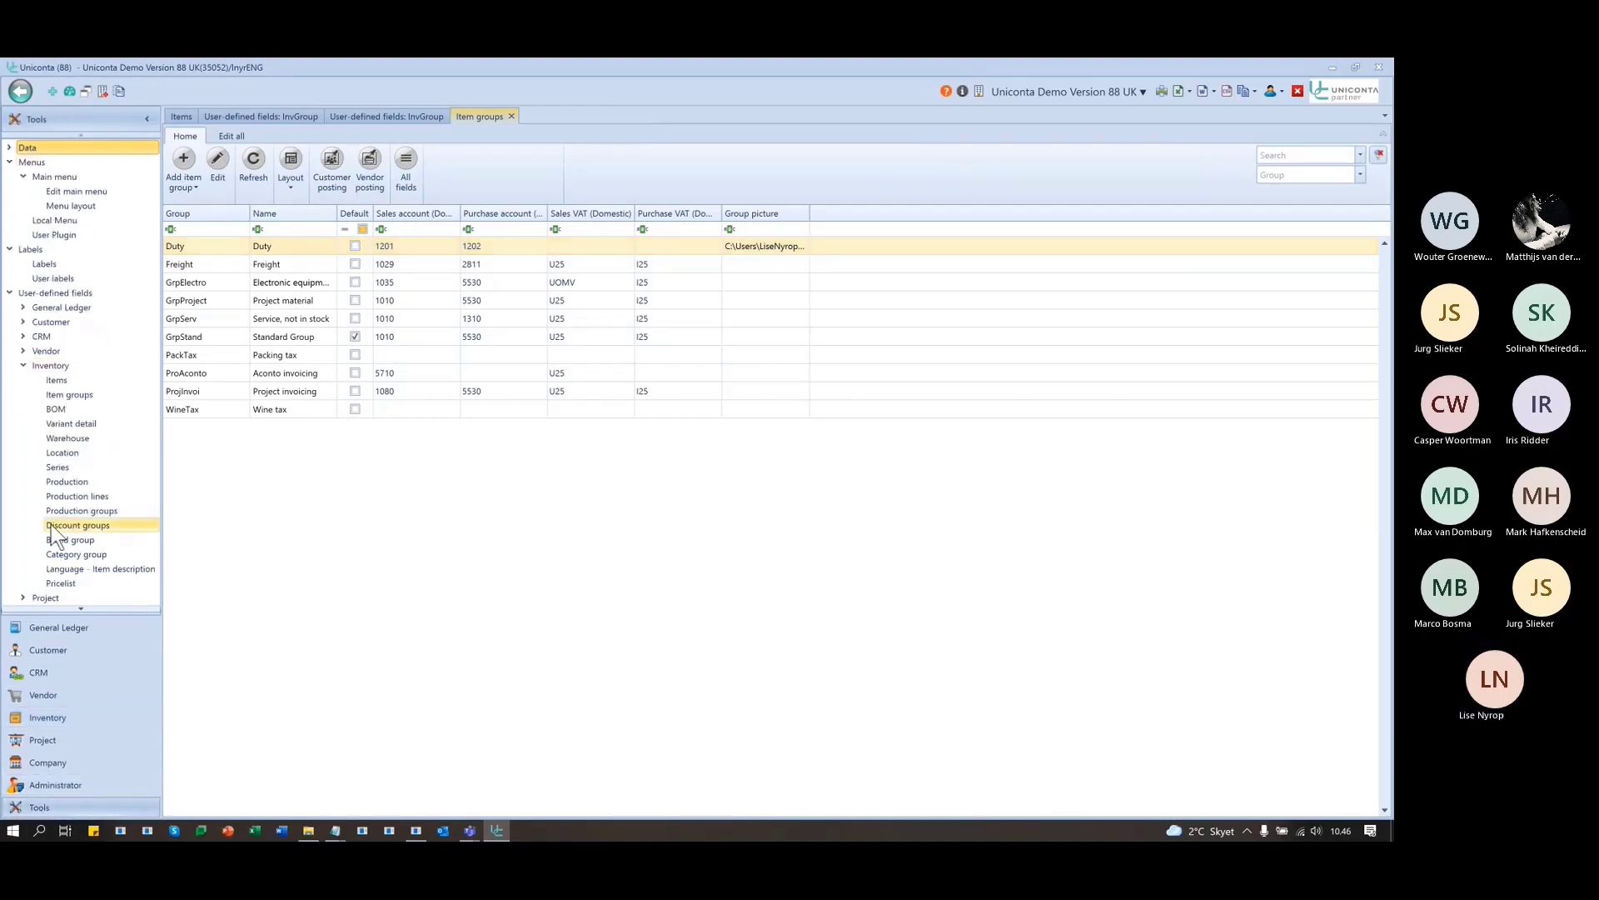
pyautogui.scroll(-3, 52, 523)
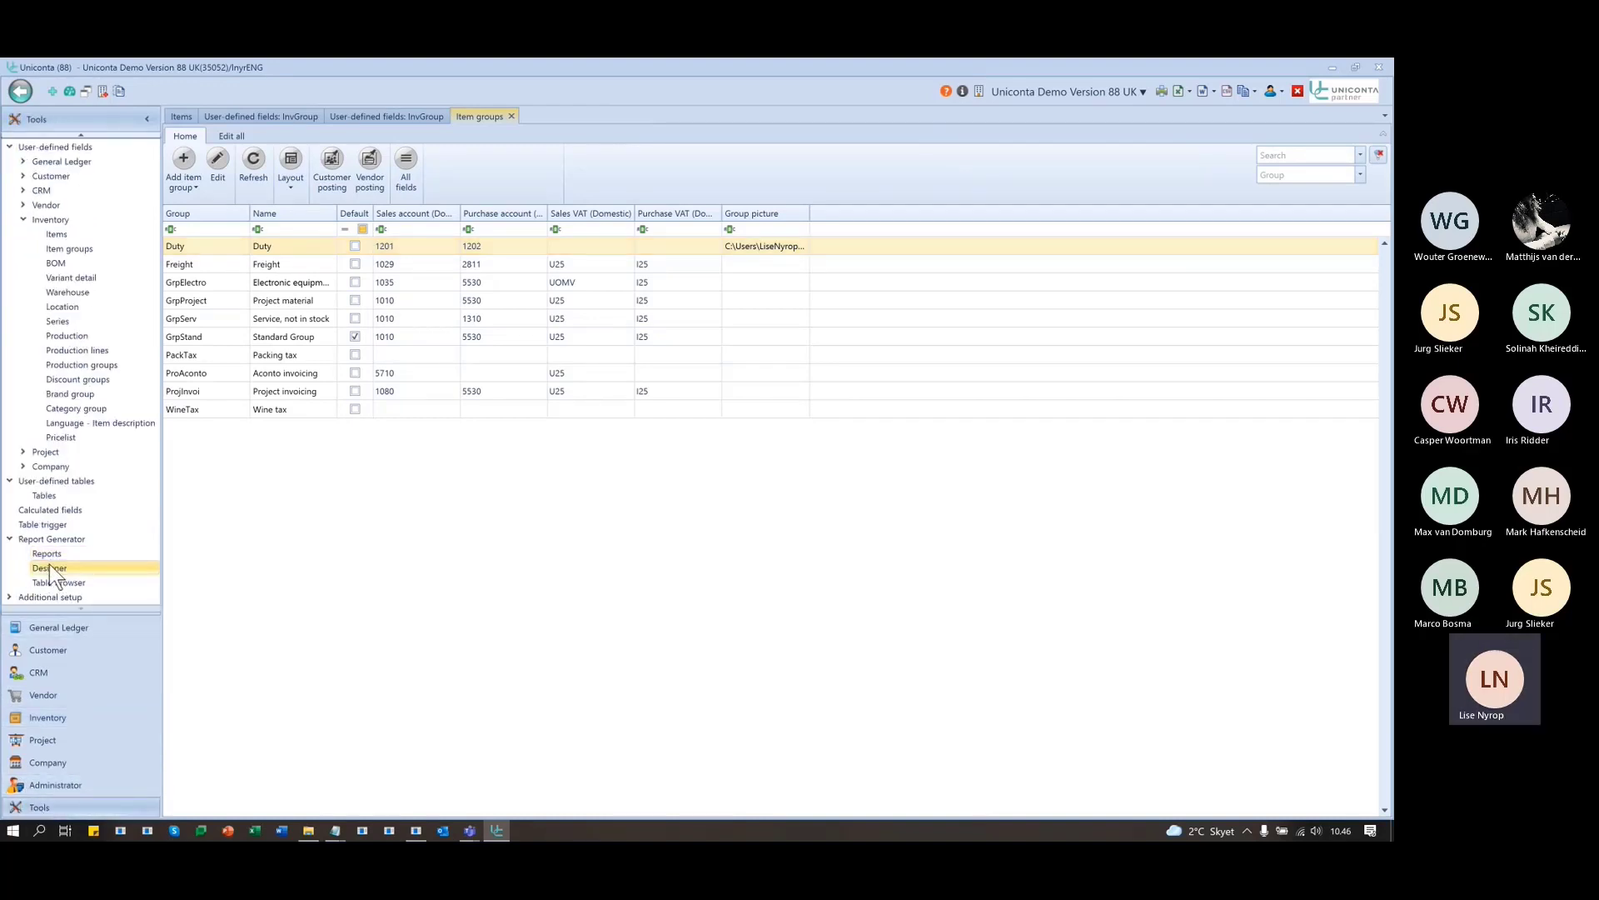
pyautogui.click(48, 558)
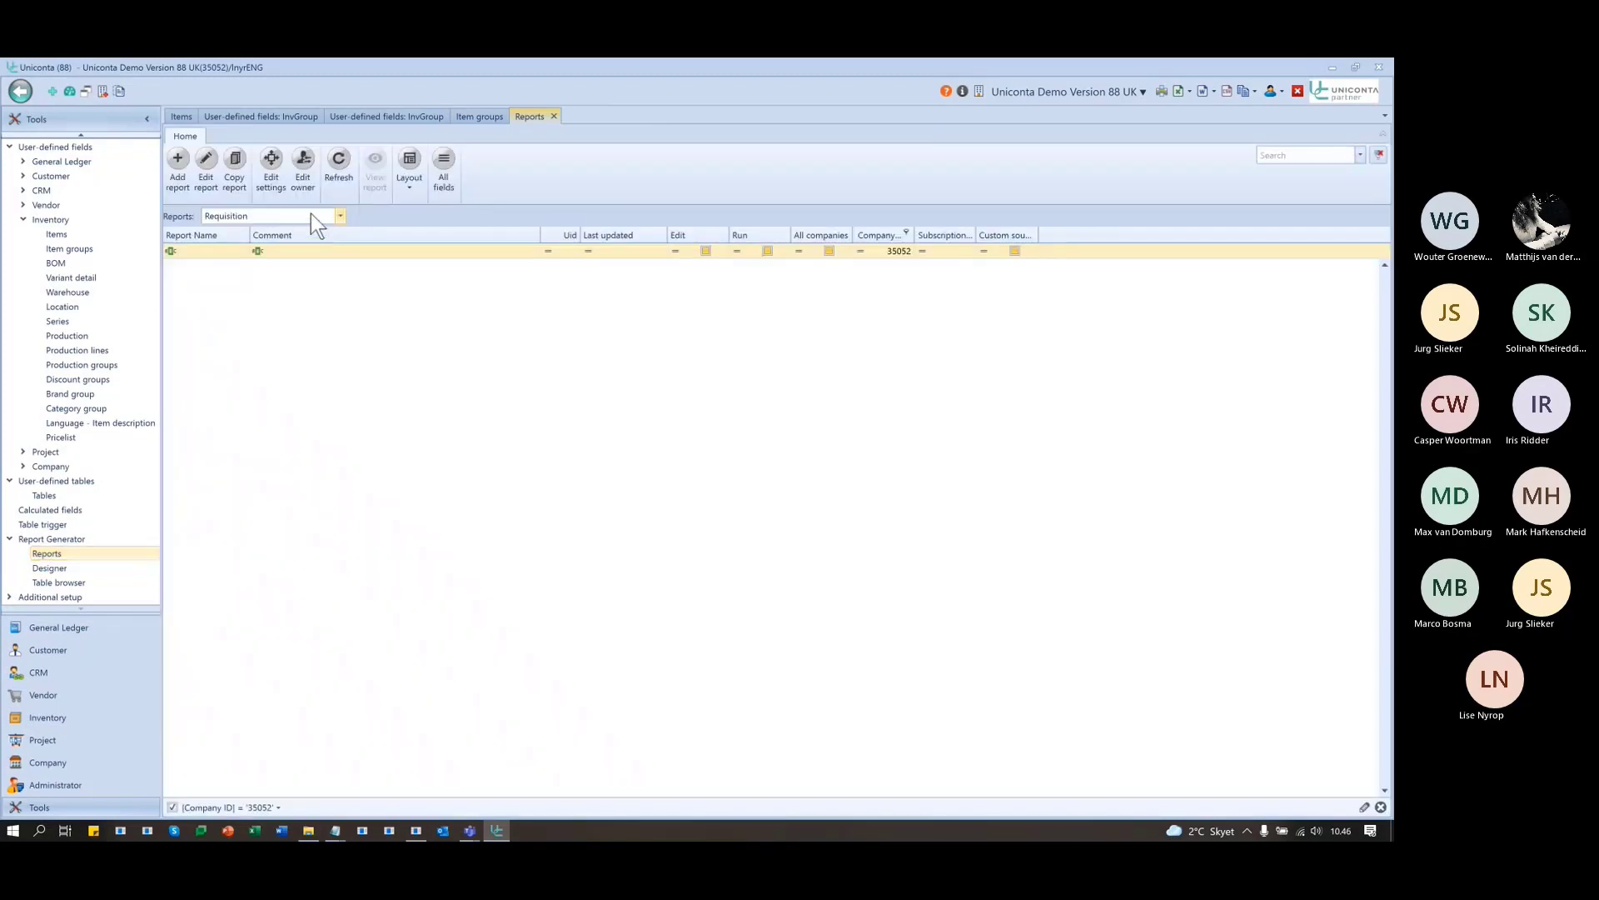
pyautogui.click(311, 215)
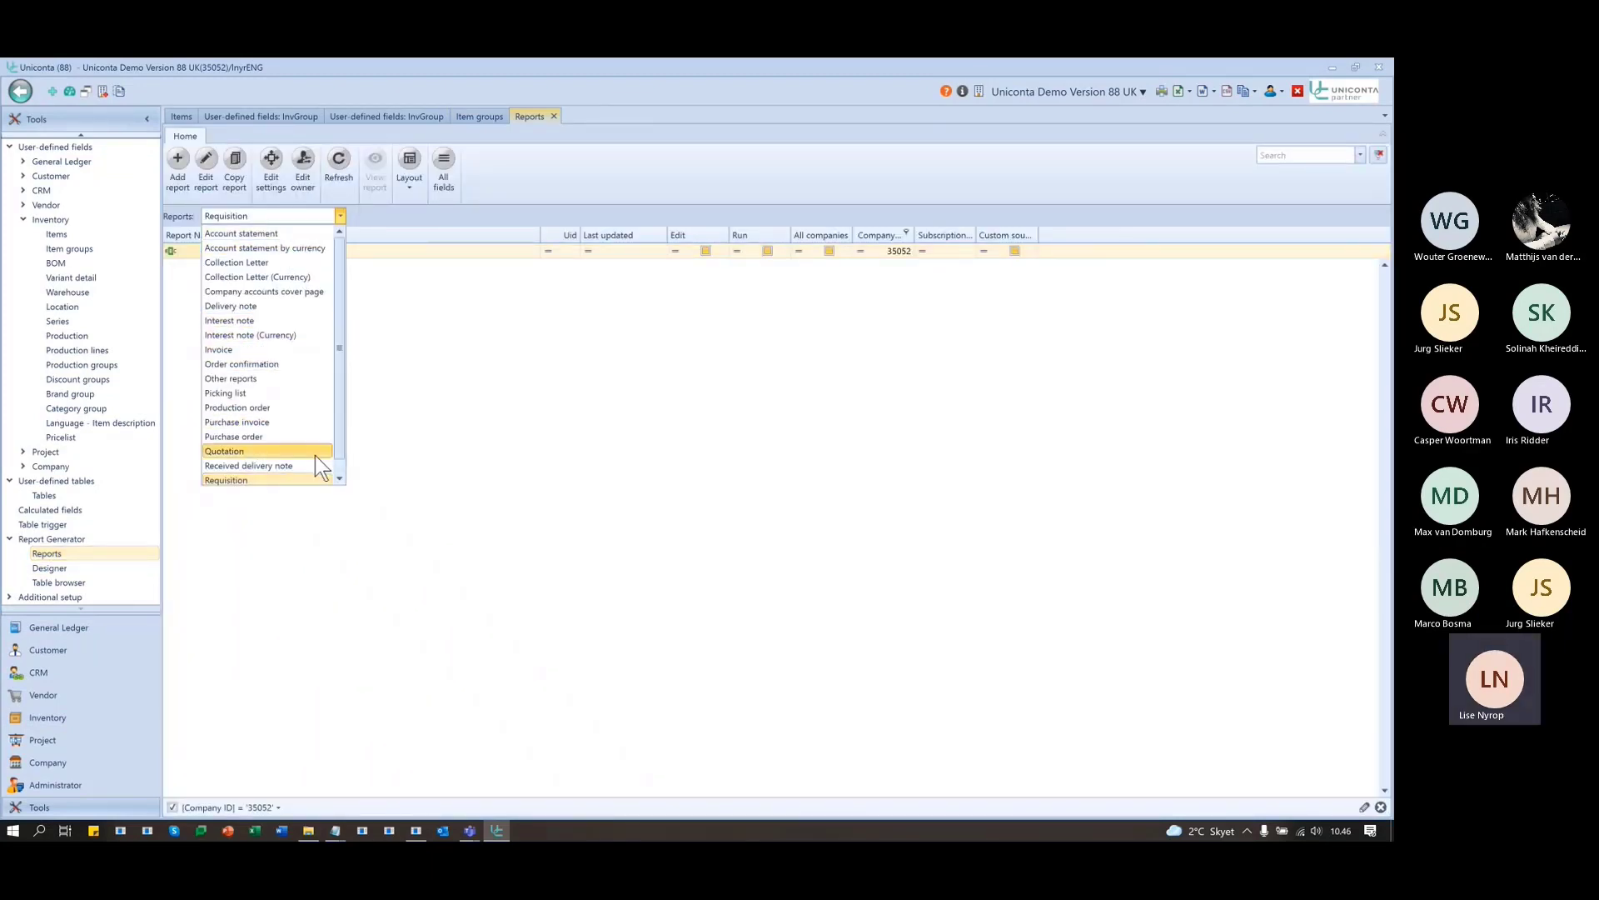
pyautogui.click(317, 379)
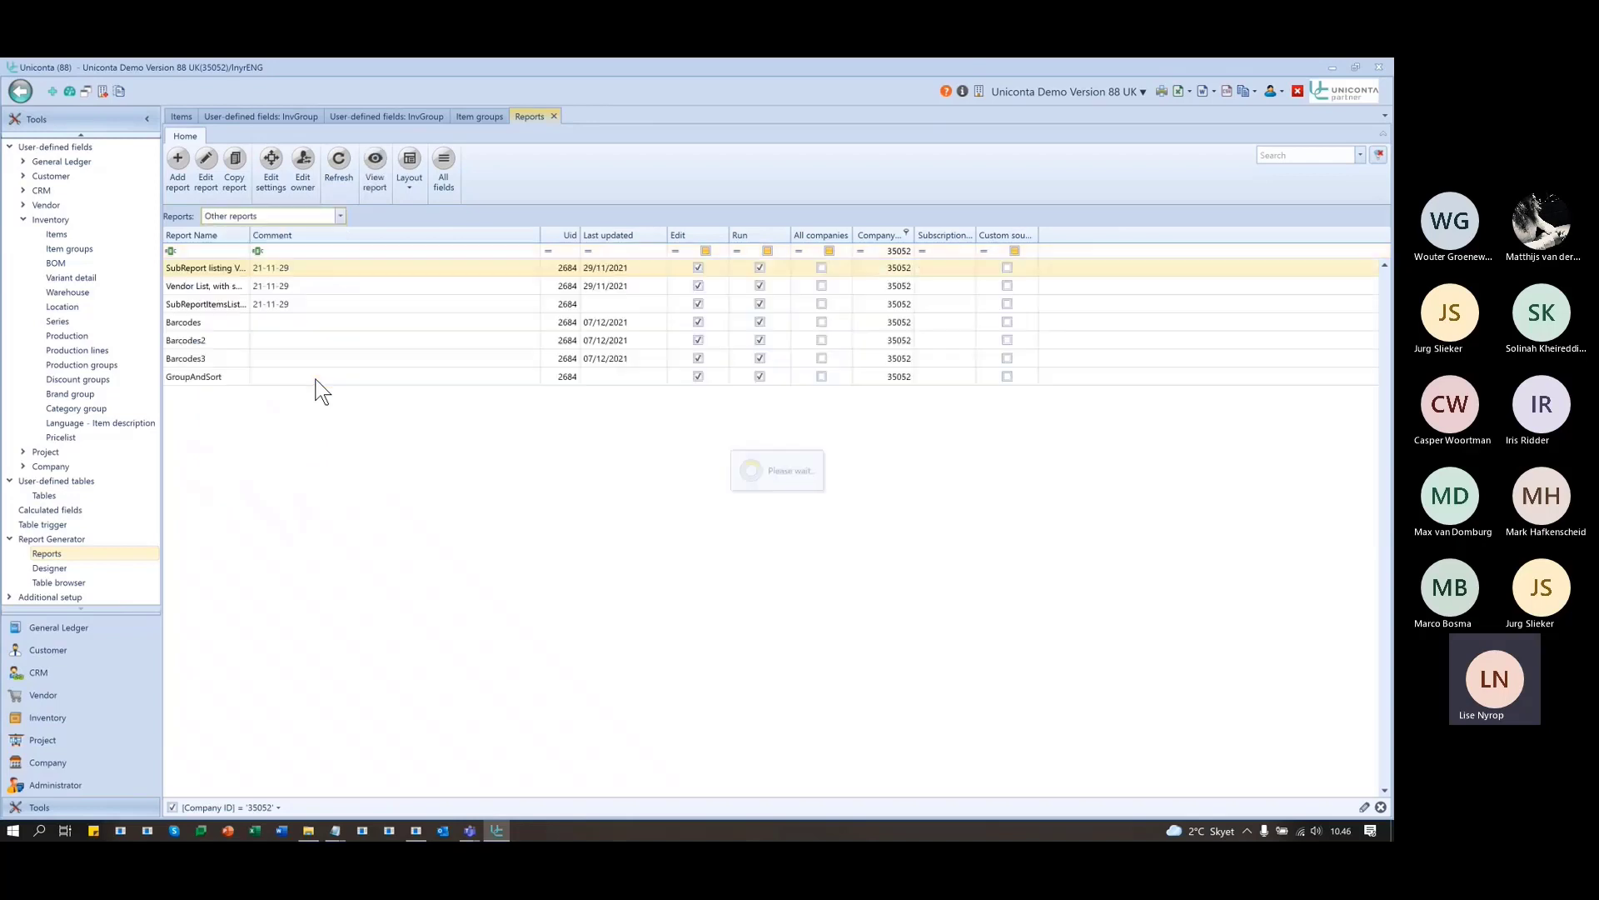
pyautogui.click(223, 379)
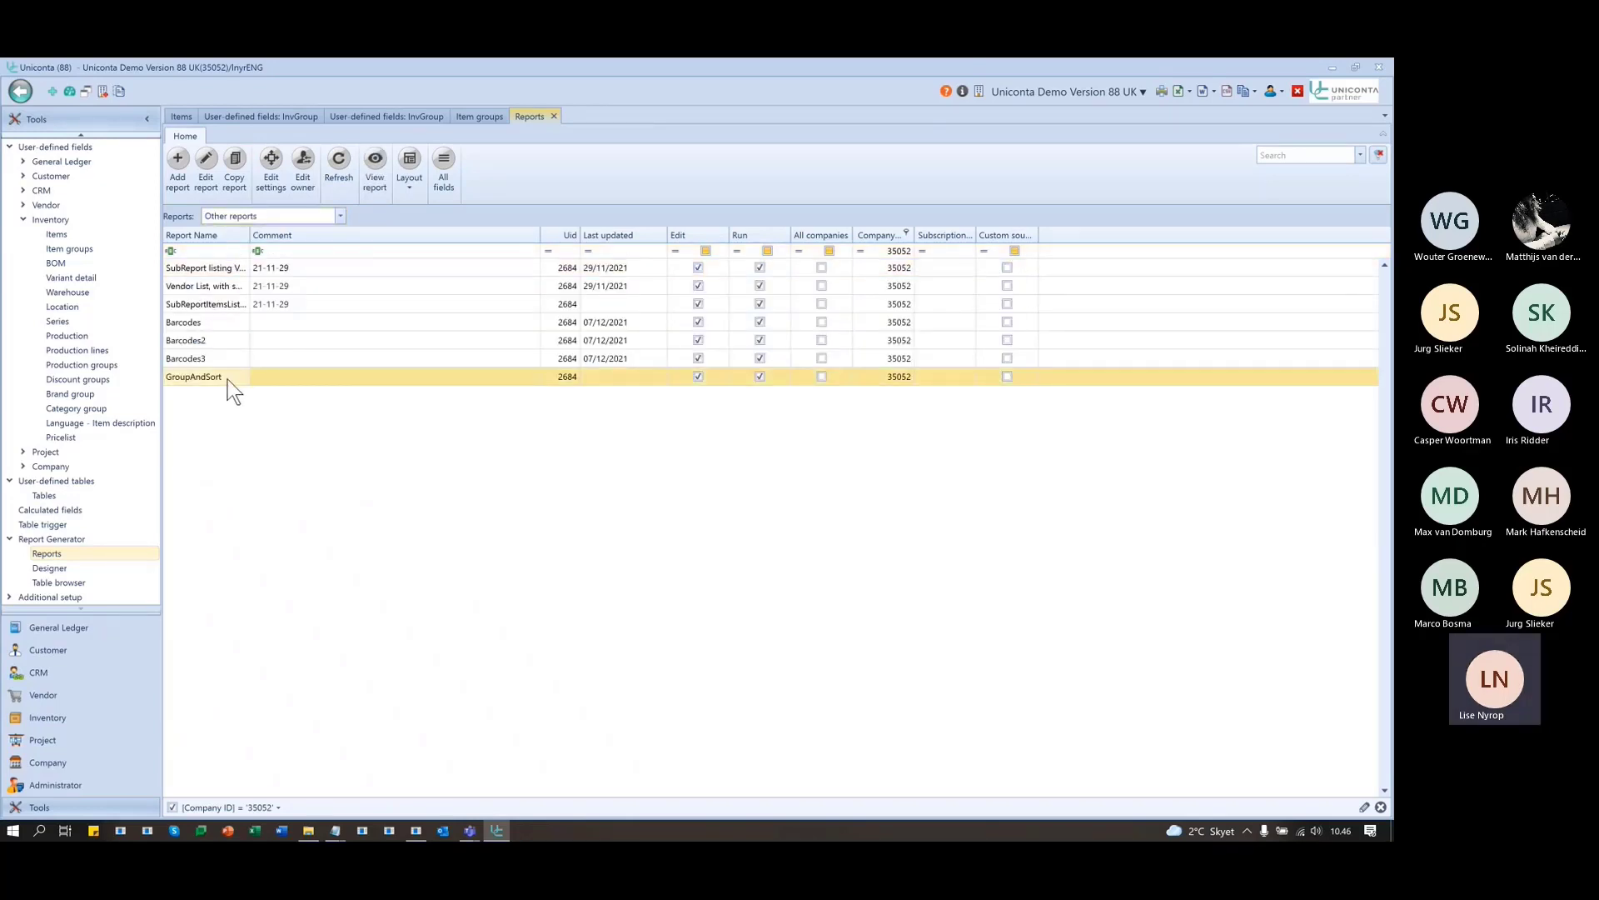
pyautogui.click(215, 165)
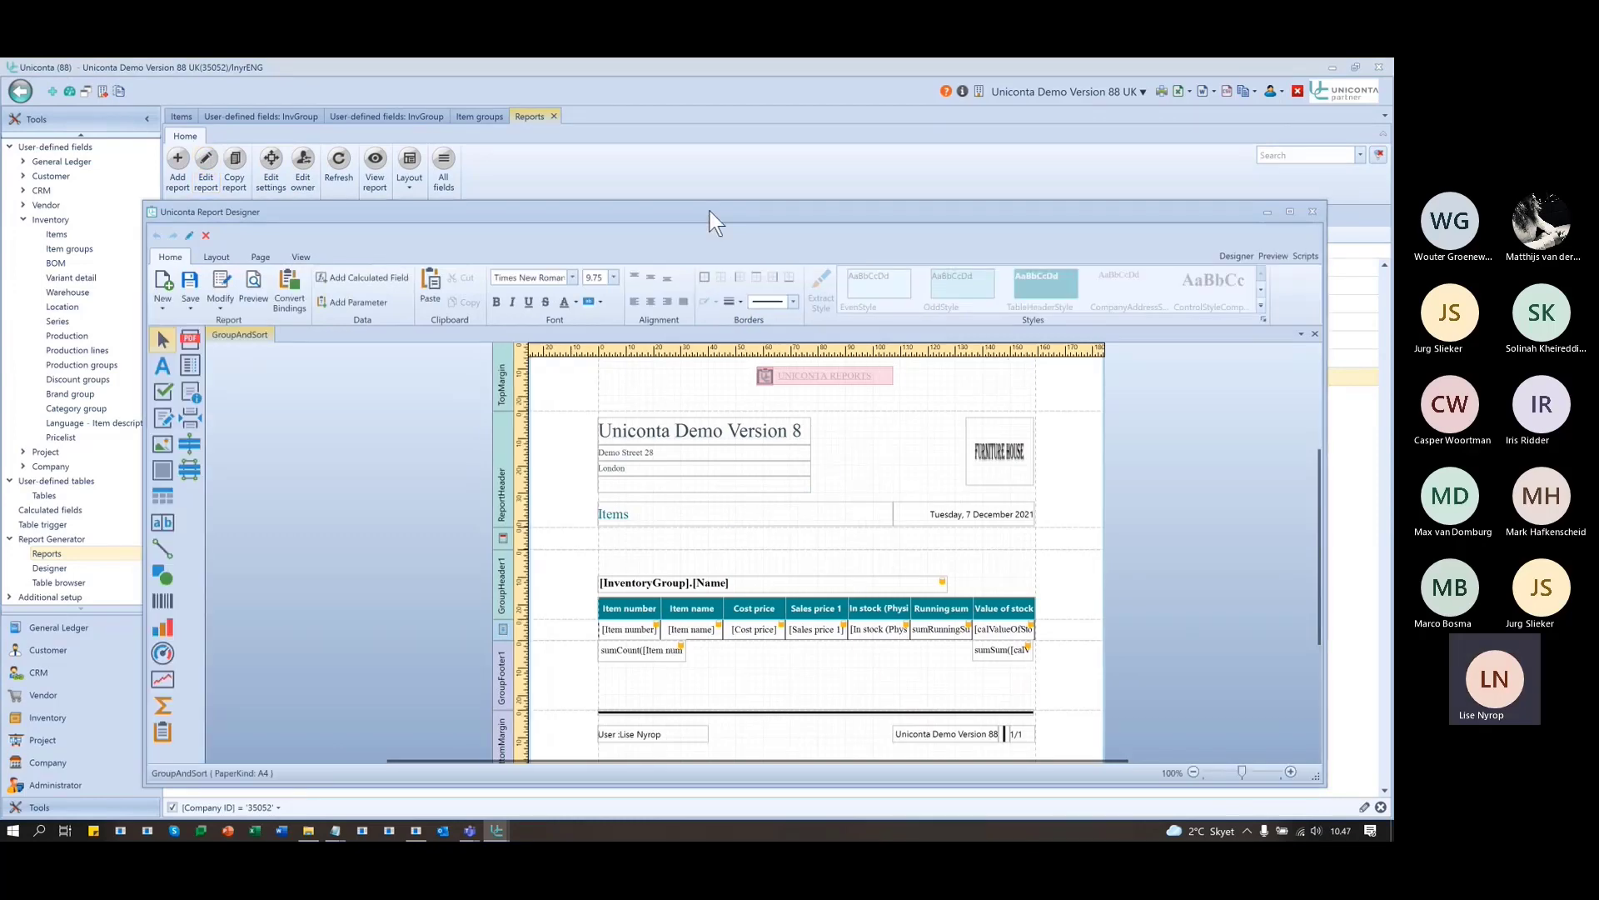
# - Maximise GroupAndSort, preview its Duty, Freight and Electronic equipment groups, then return to Designer
pyautogui.doubleClick(709, 212)
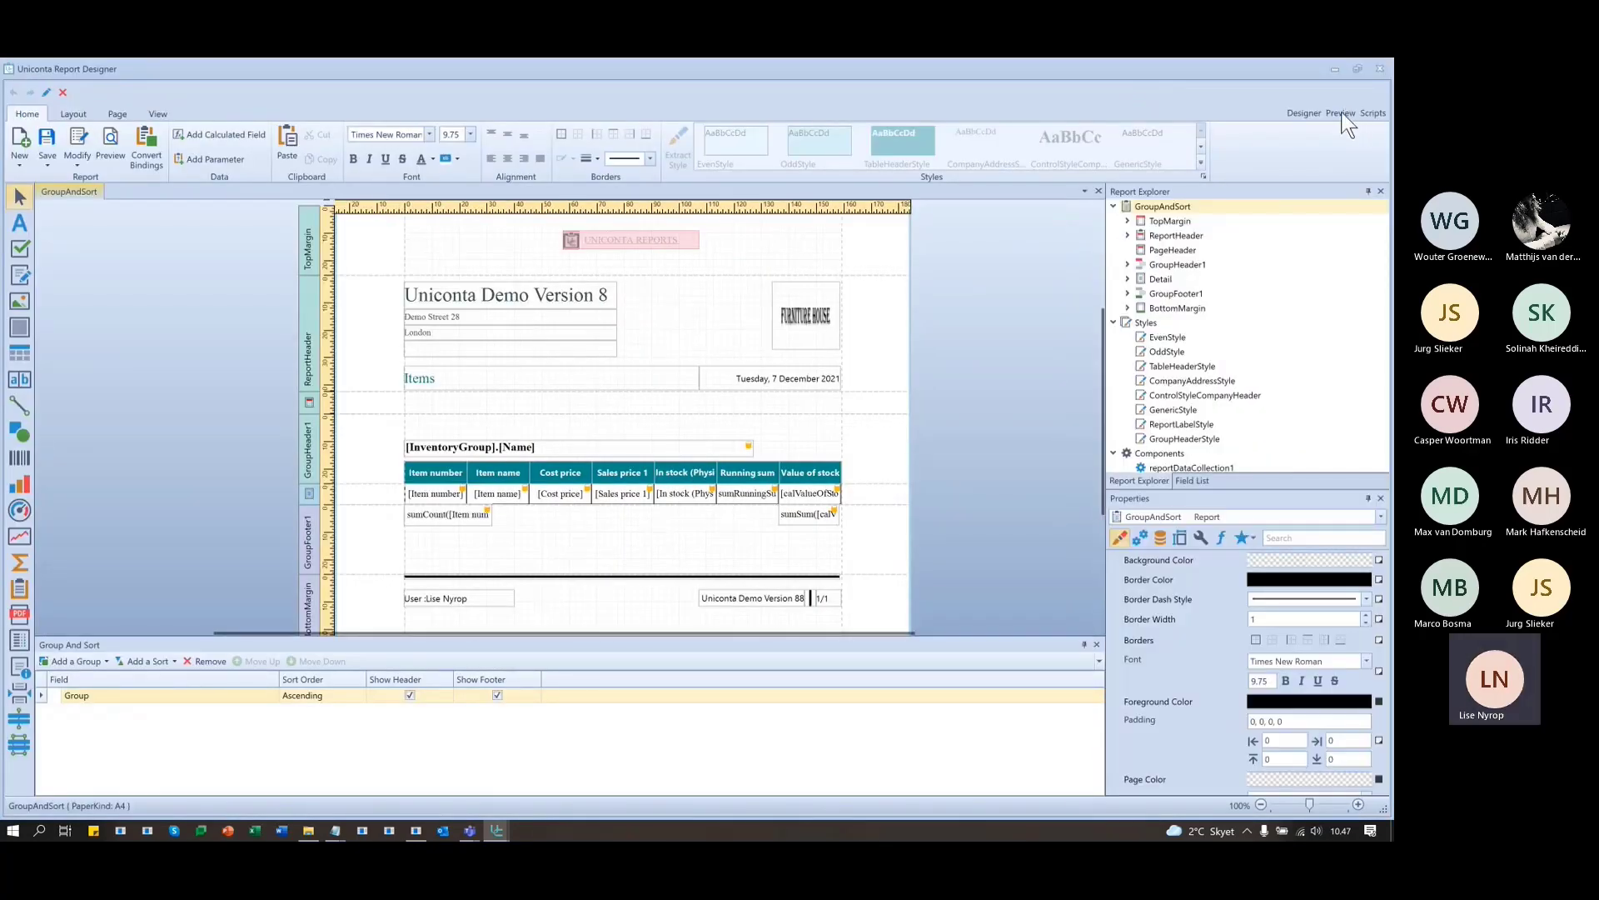
pyautogui.click(1340, 113)
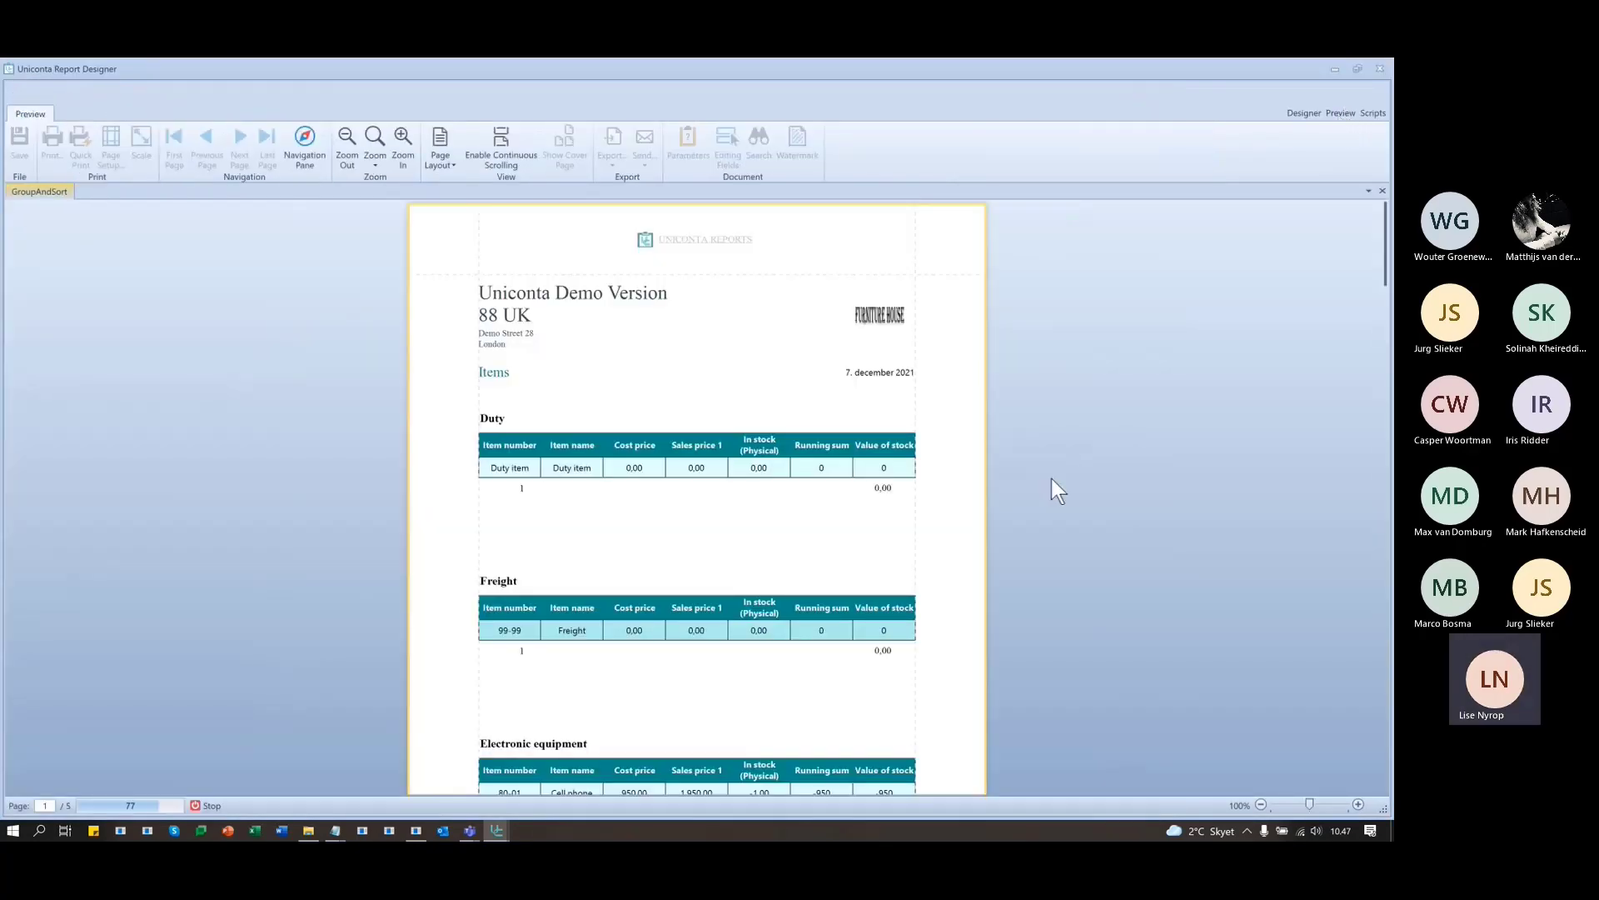
pyautogui.scroll(-2, 573, 612)
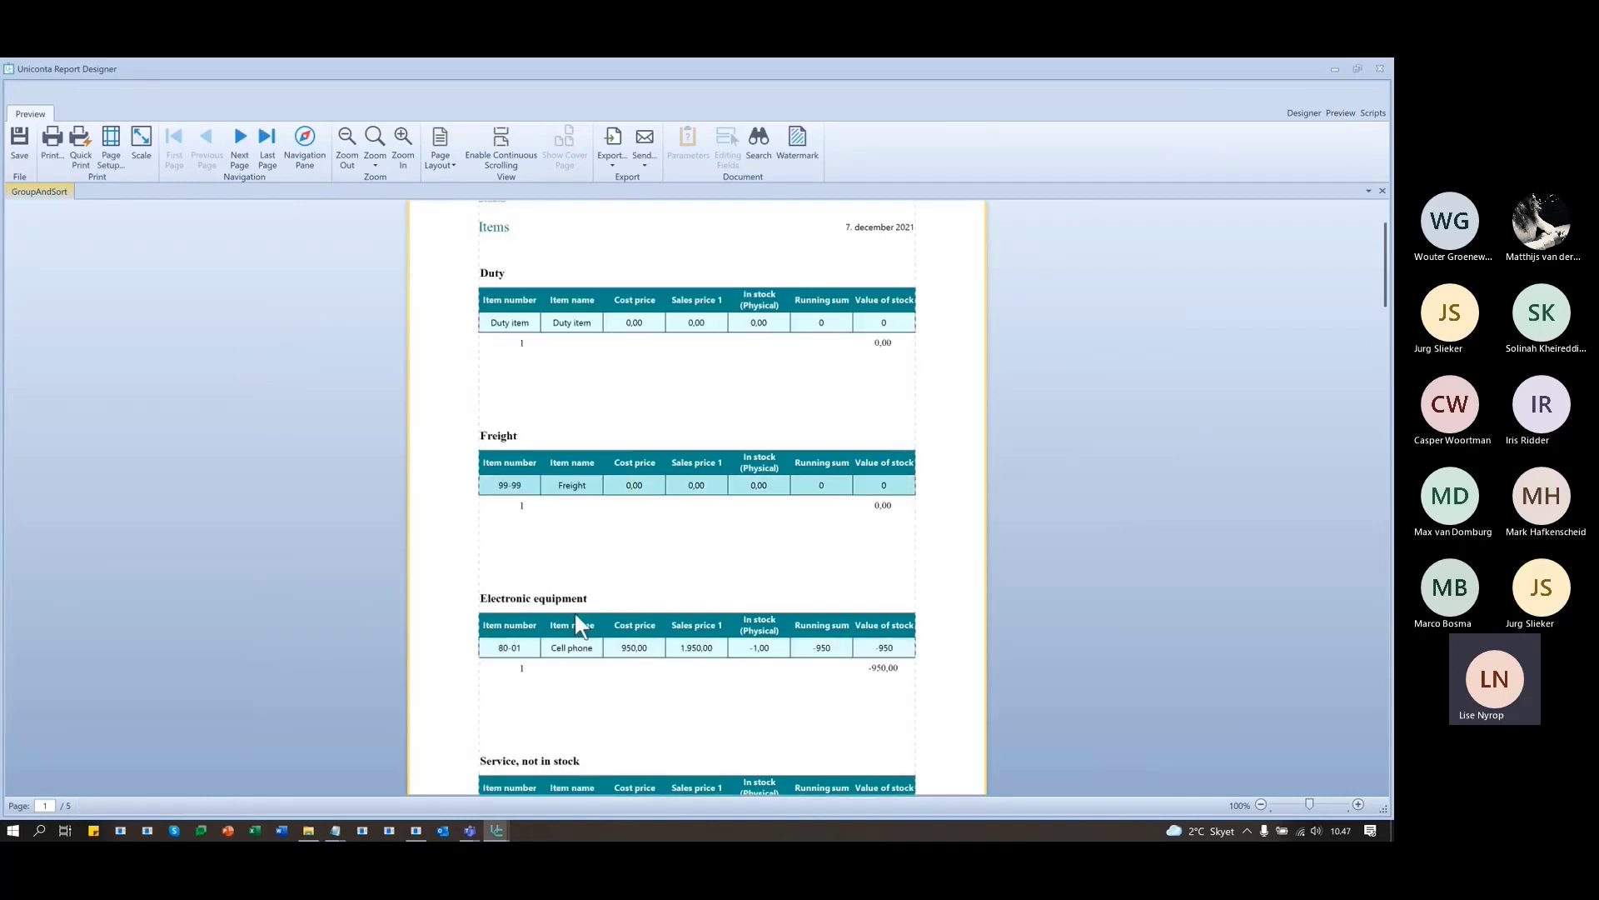
pyautogui.scroll(2, 575, 617)
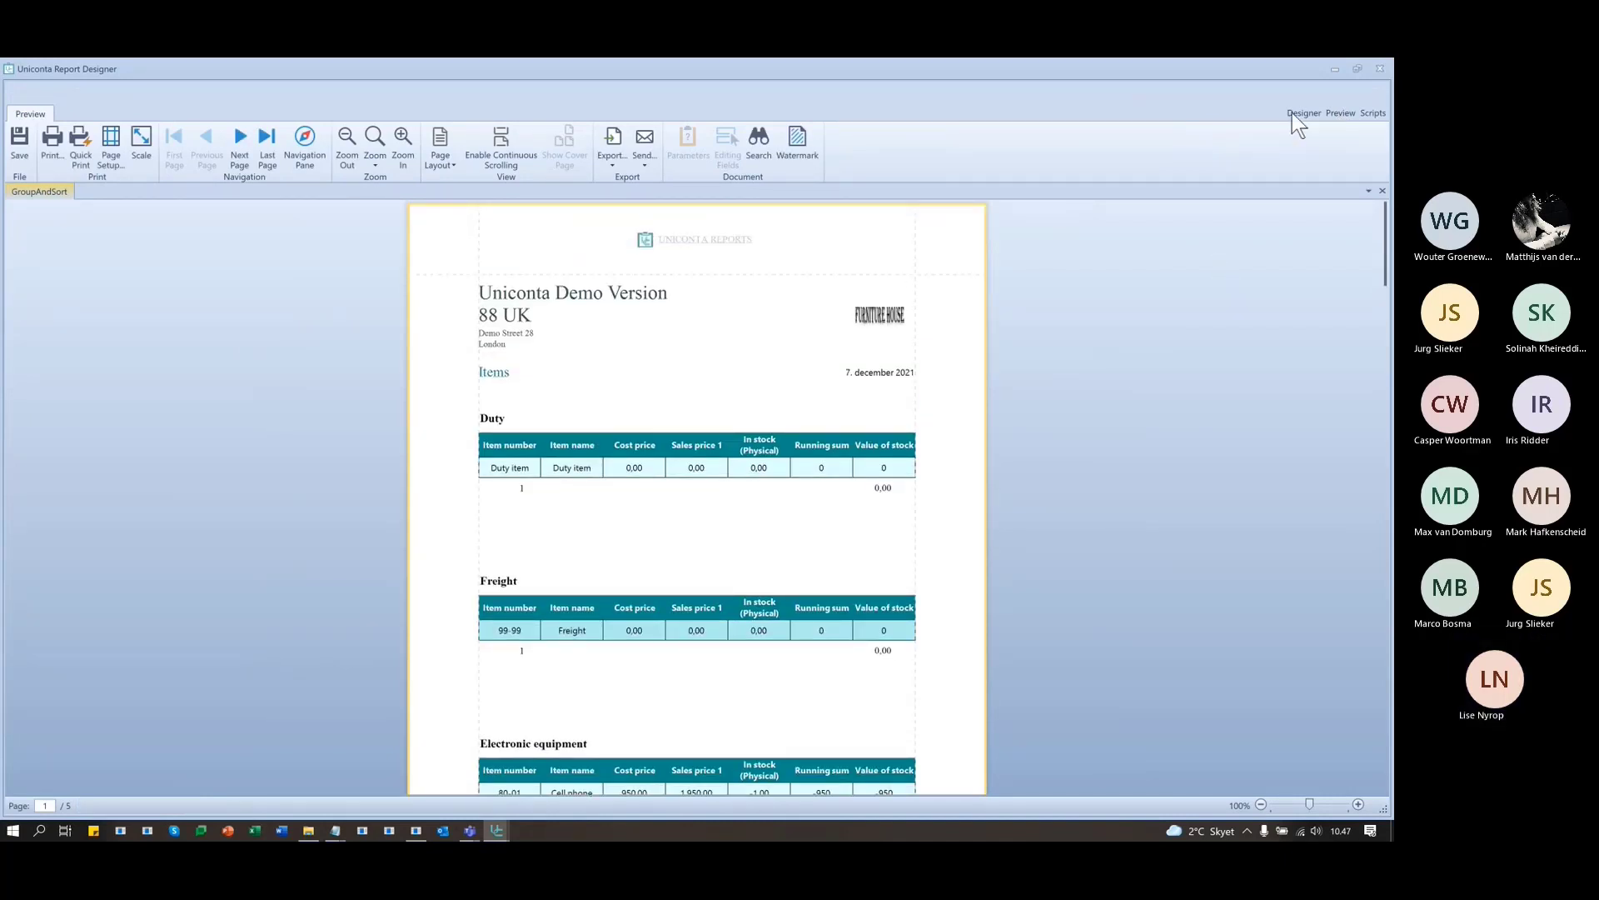
pyautogui.click(1302, 113)
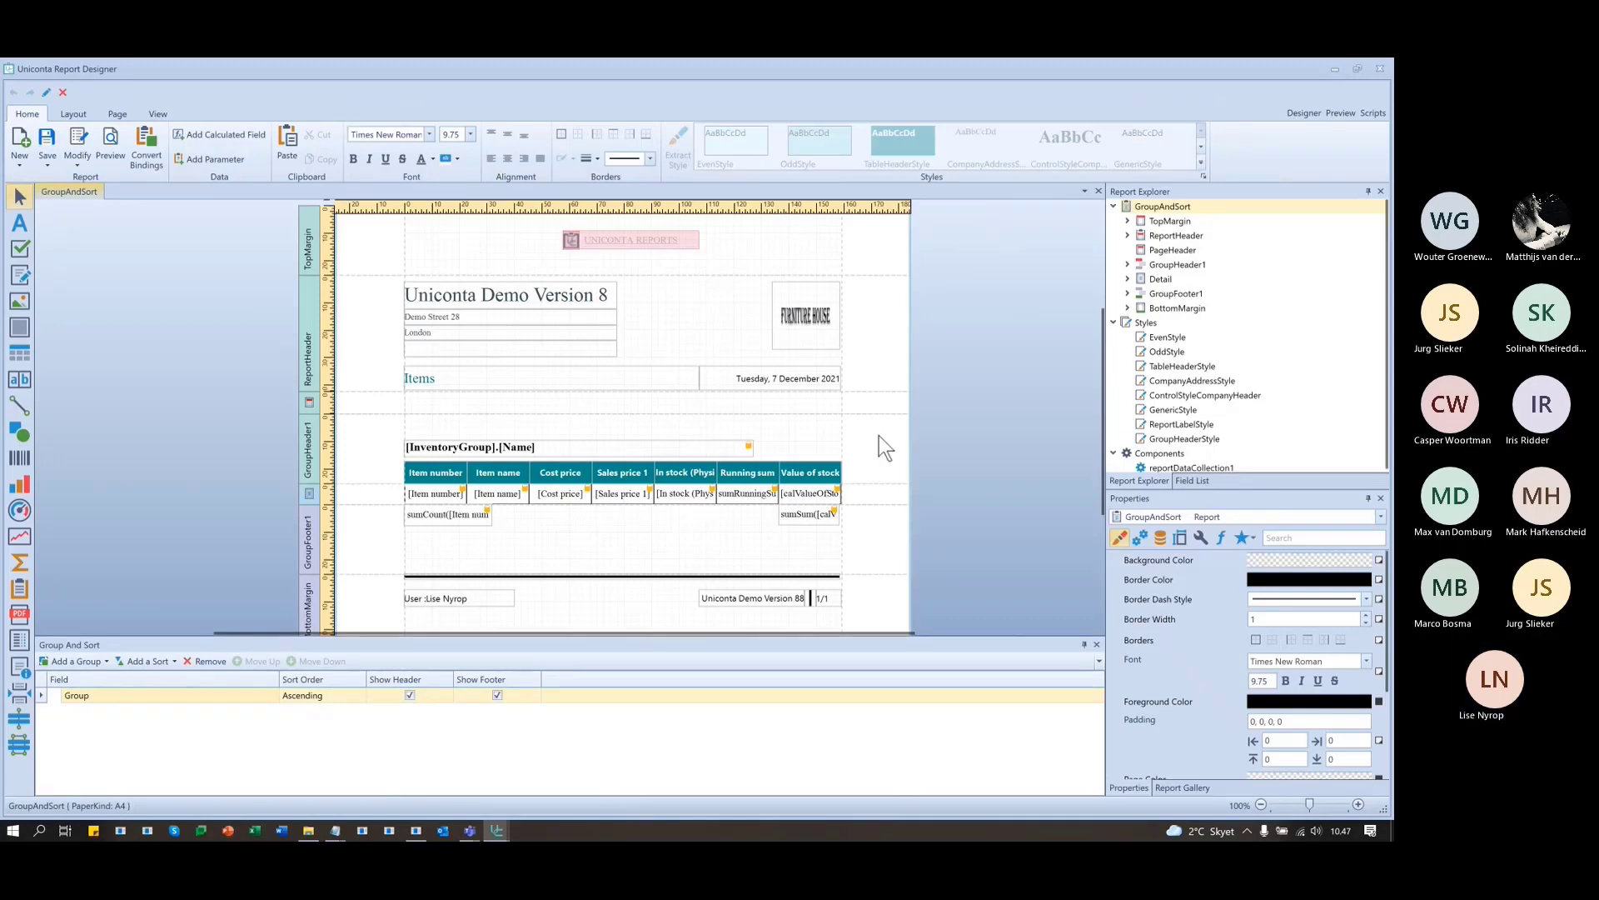
# - Narrow label1 and draw pictureBox1 beside it in GroupHeader1
pyautogui.click(753, 446)
pyautogui.moveTo(756, 448); pyautogui.dragTo(582, 448)
pyautogui.click(767, 433)
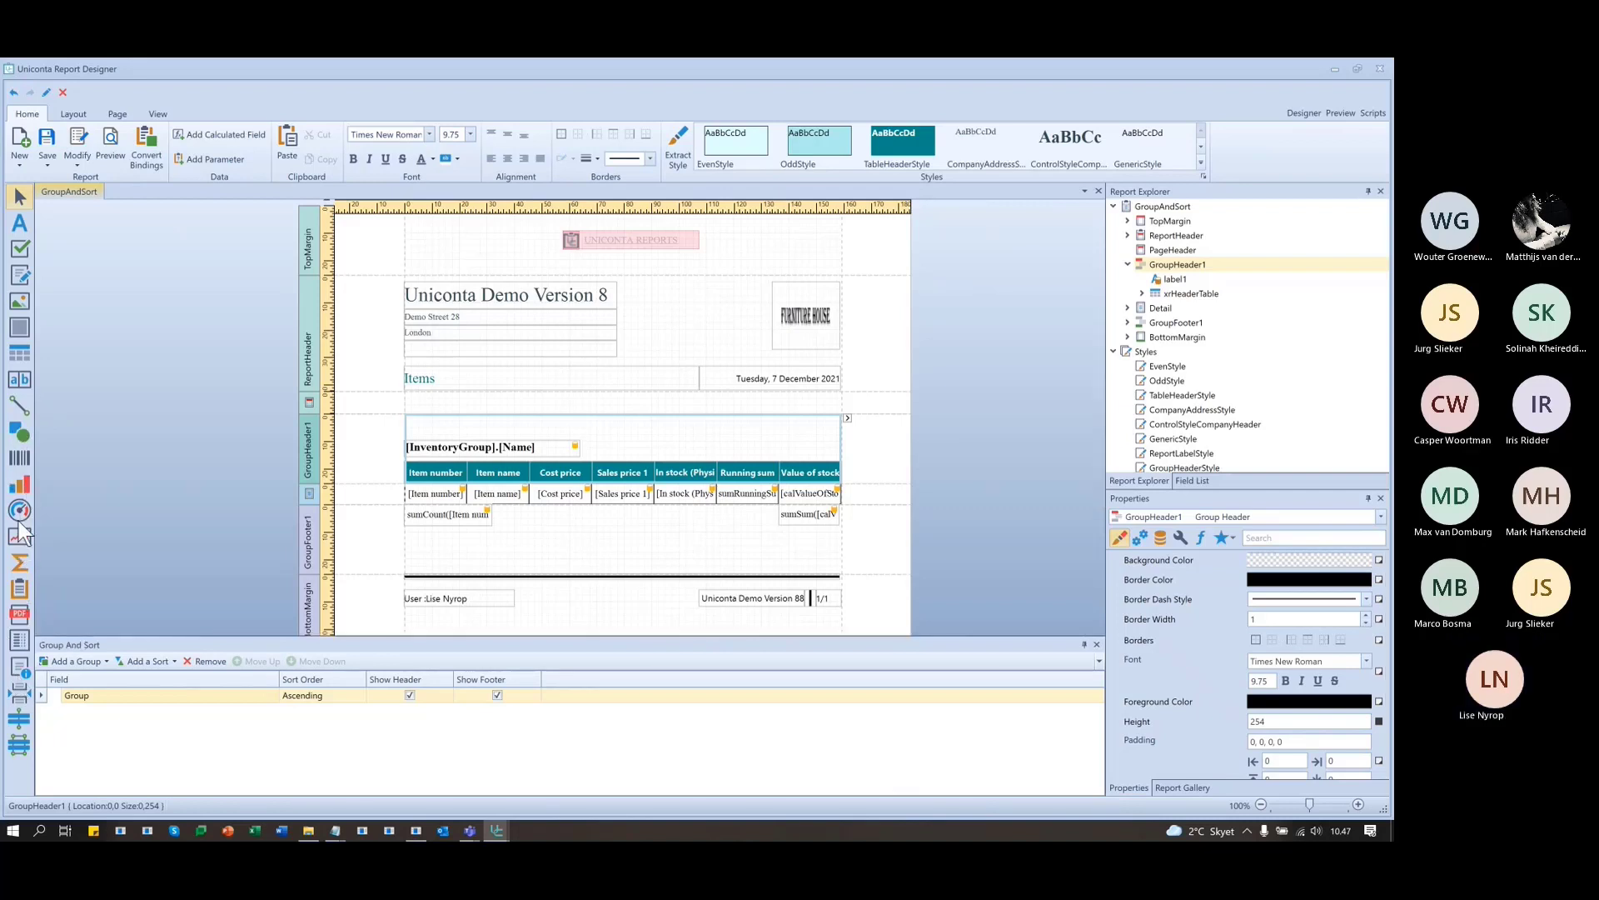
pyautogui.click(19, 301)
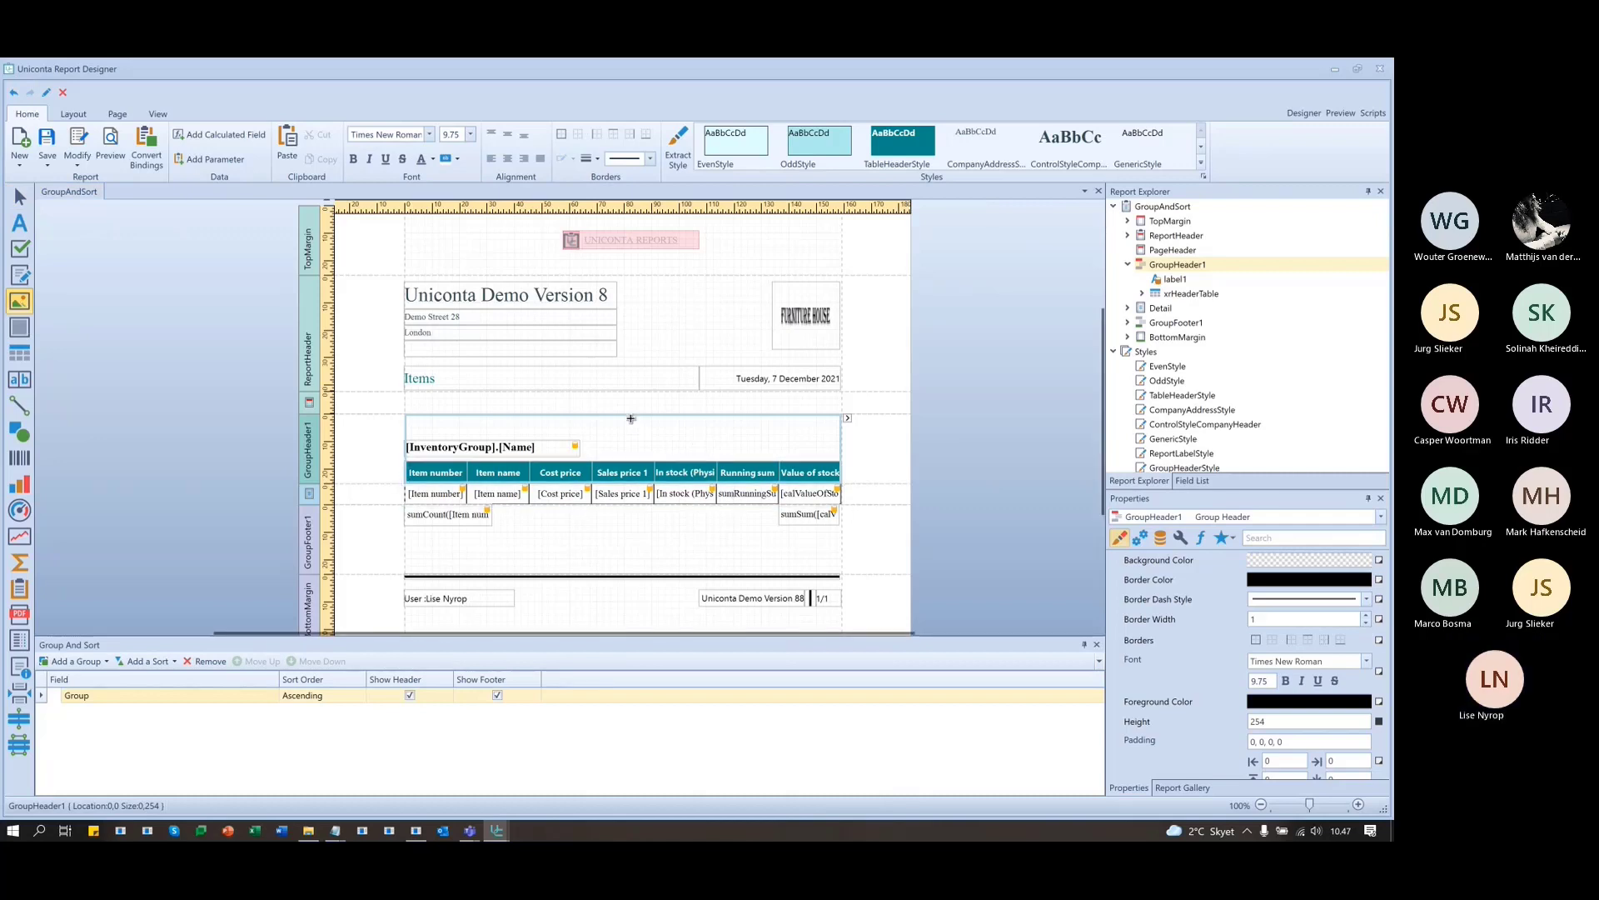
pyautogui.moveTo(632, 420); pyautogui.dragTo(831, 457)
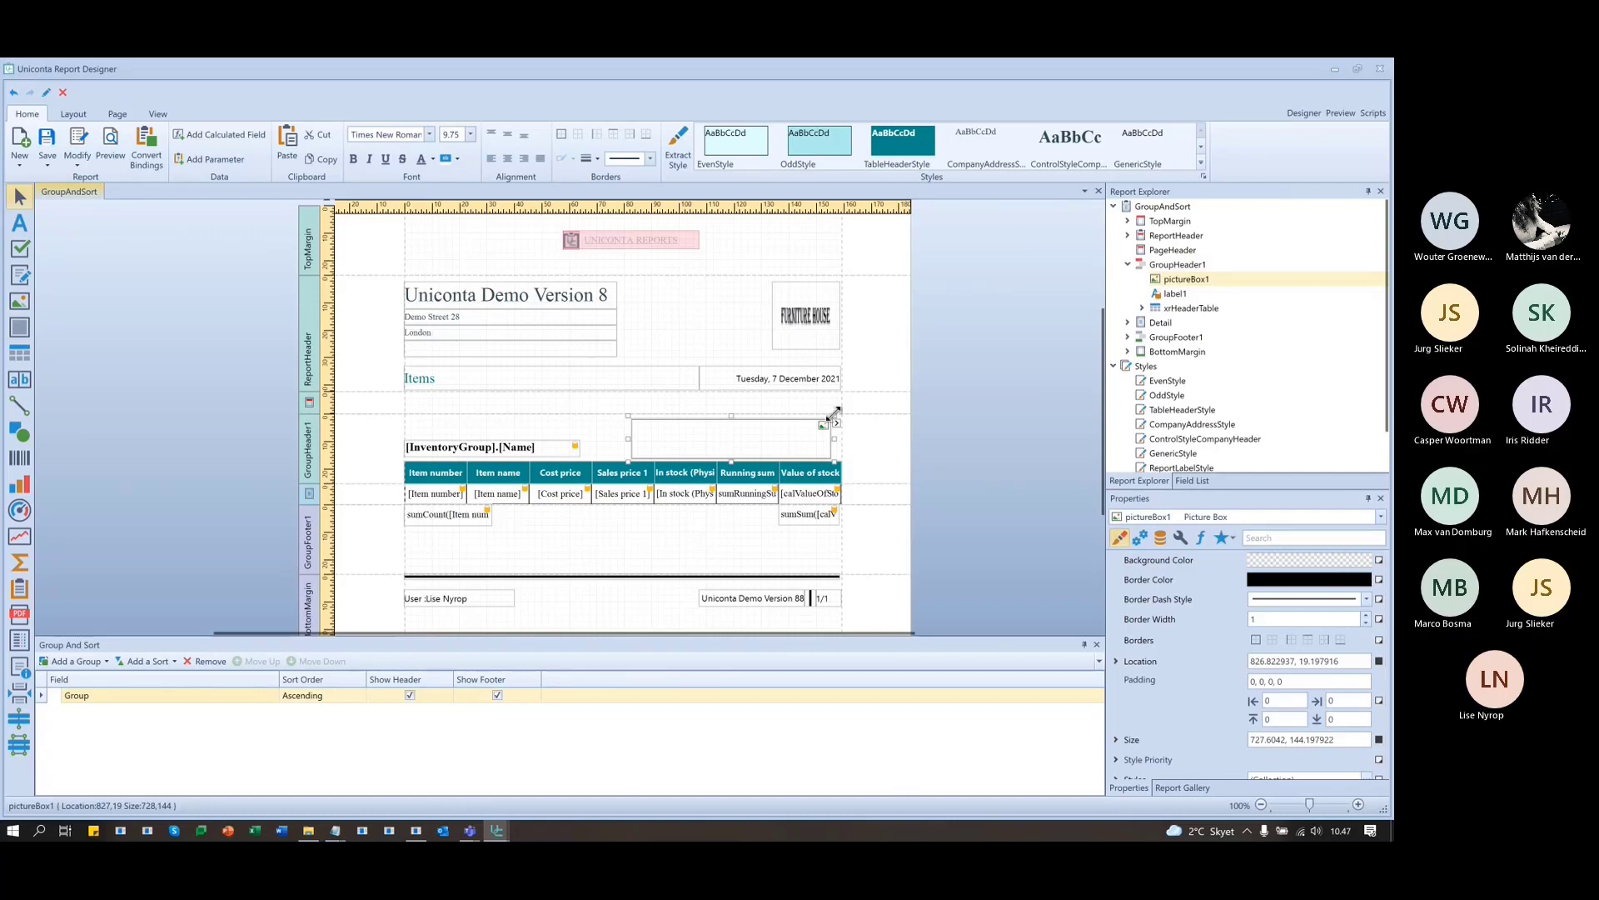
pyautogui.click(836, 423)
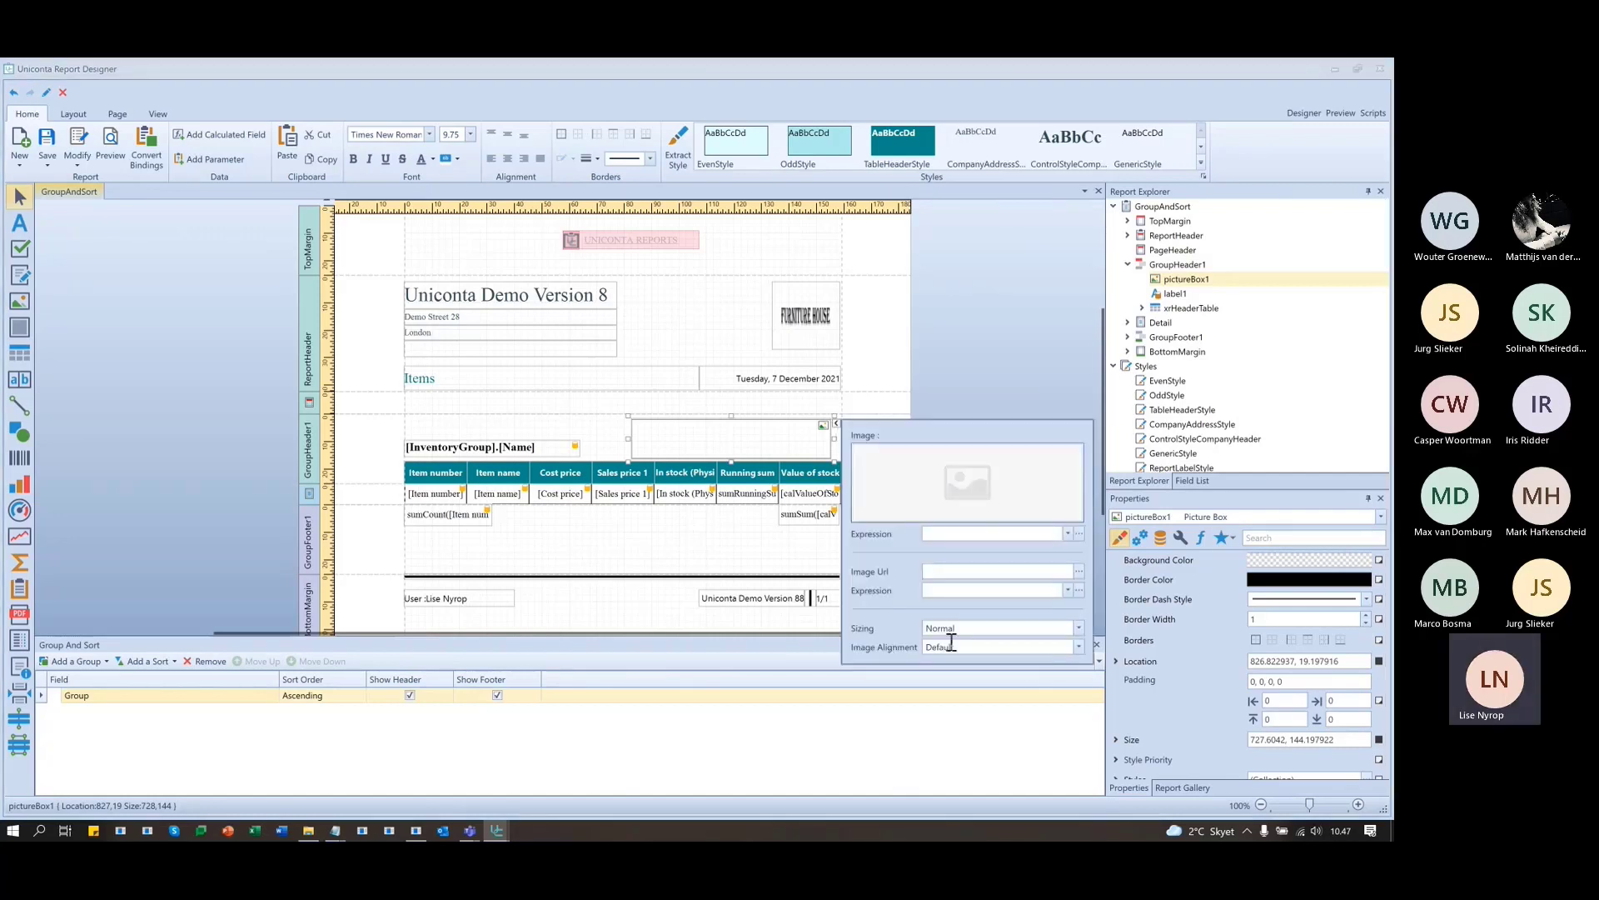
pyautogui.click(1078, 533)
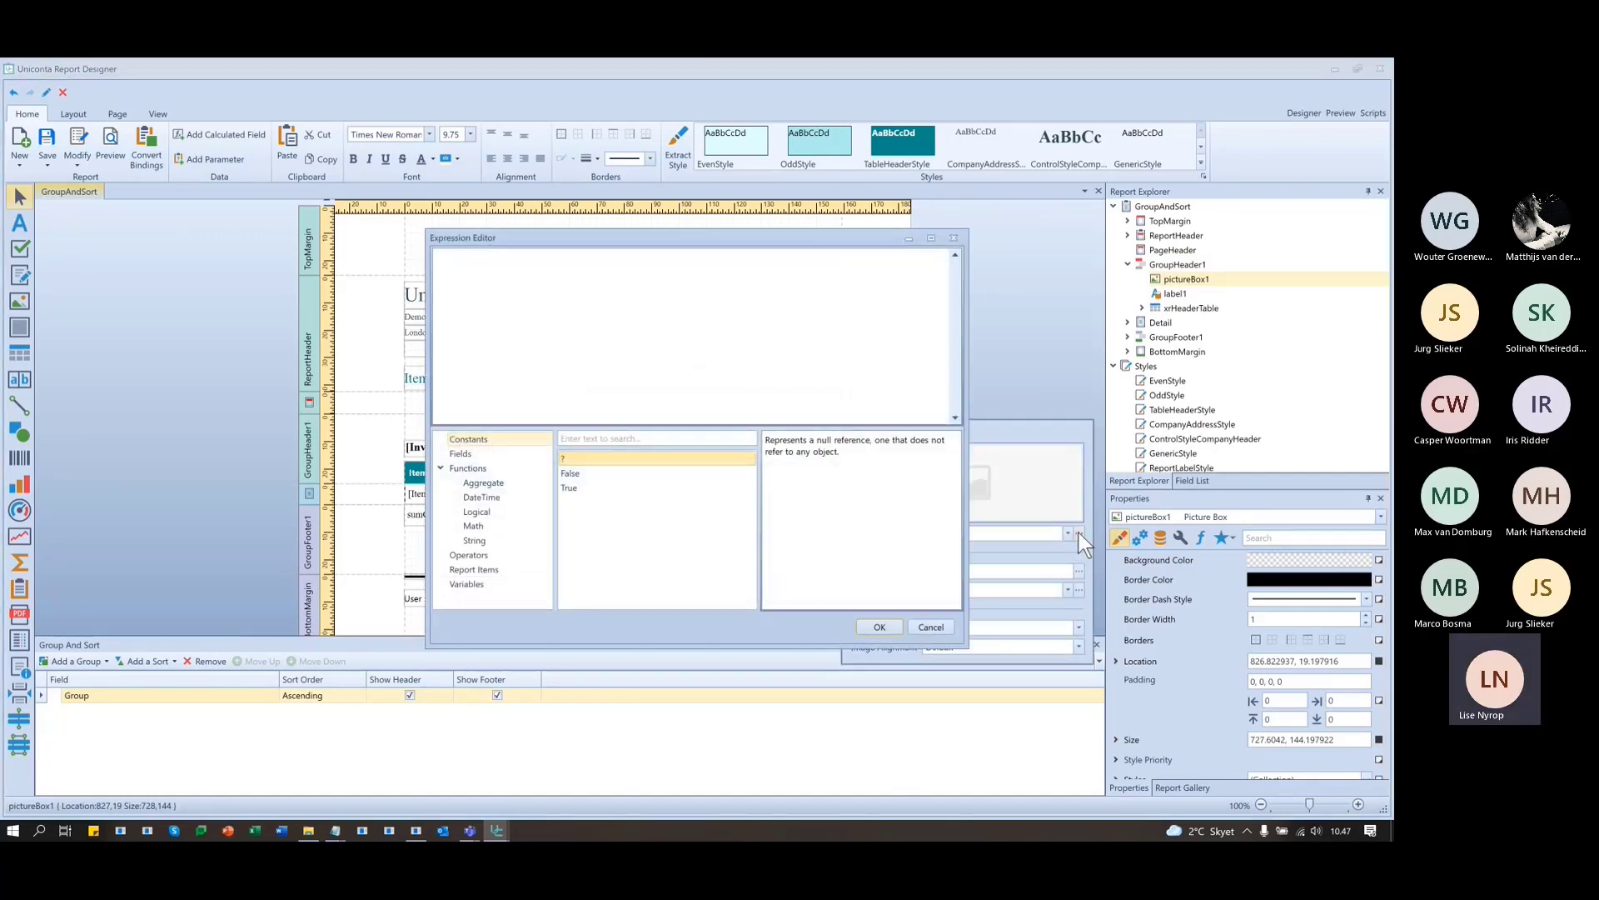
pyautogui.click(953, 237)
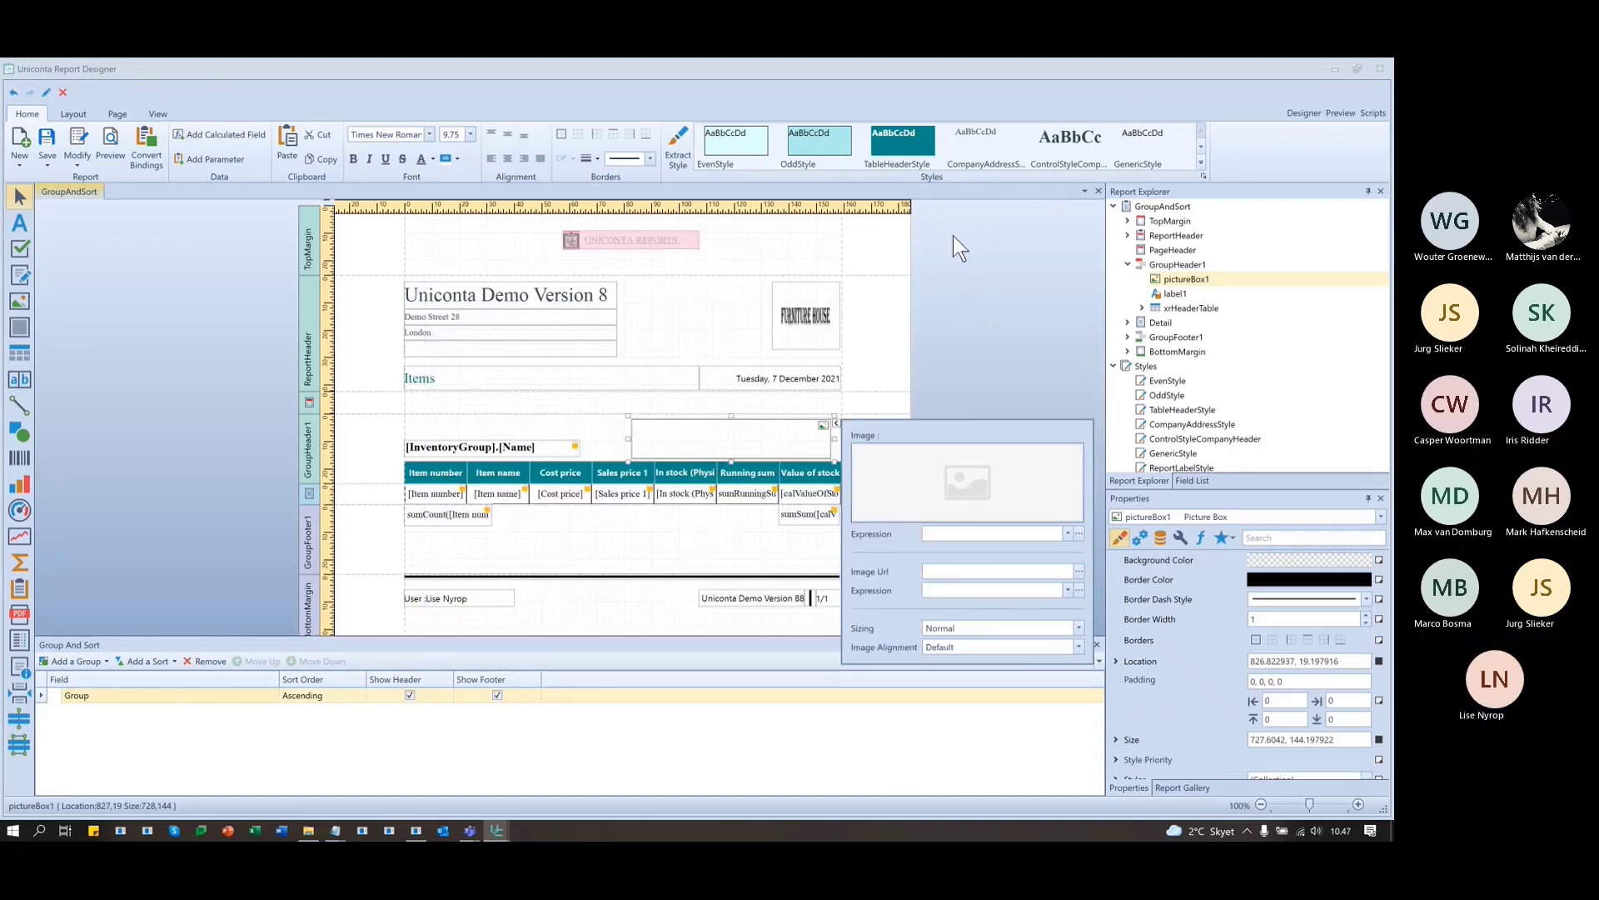
# - Open the picture box's image expression editor and browse the CategoryGroupRef fields
pyautogui.click(1080, 589)
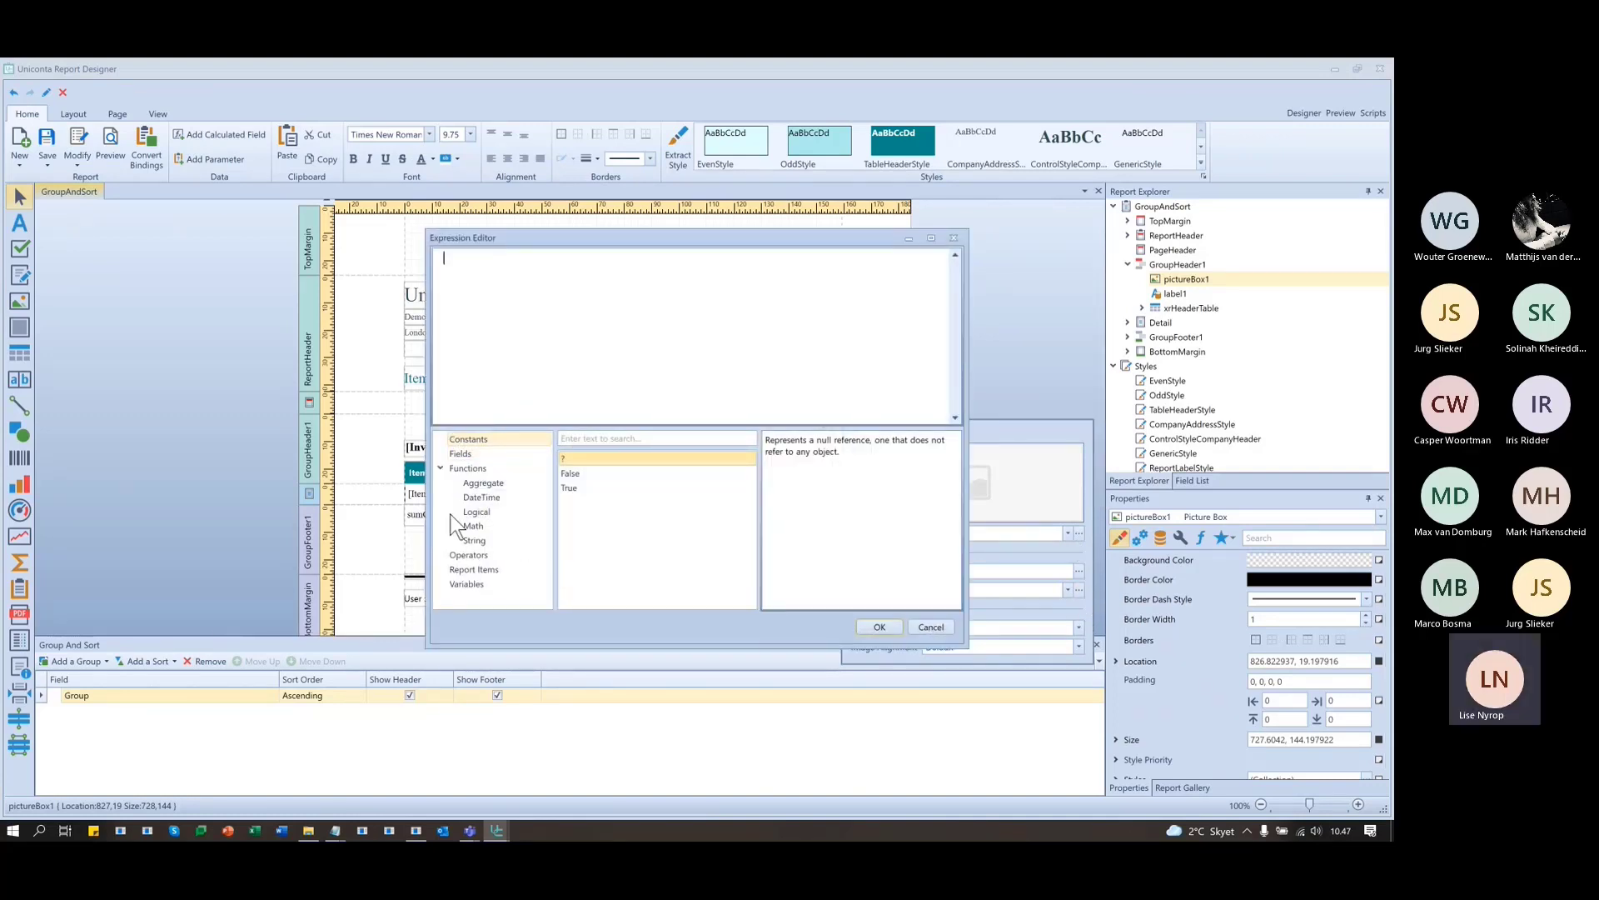
pyautogui.click(461, 454)
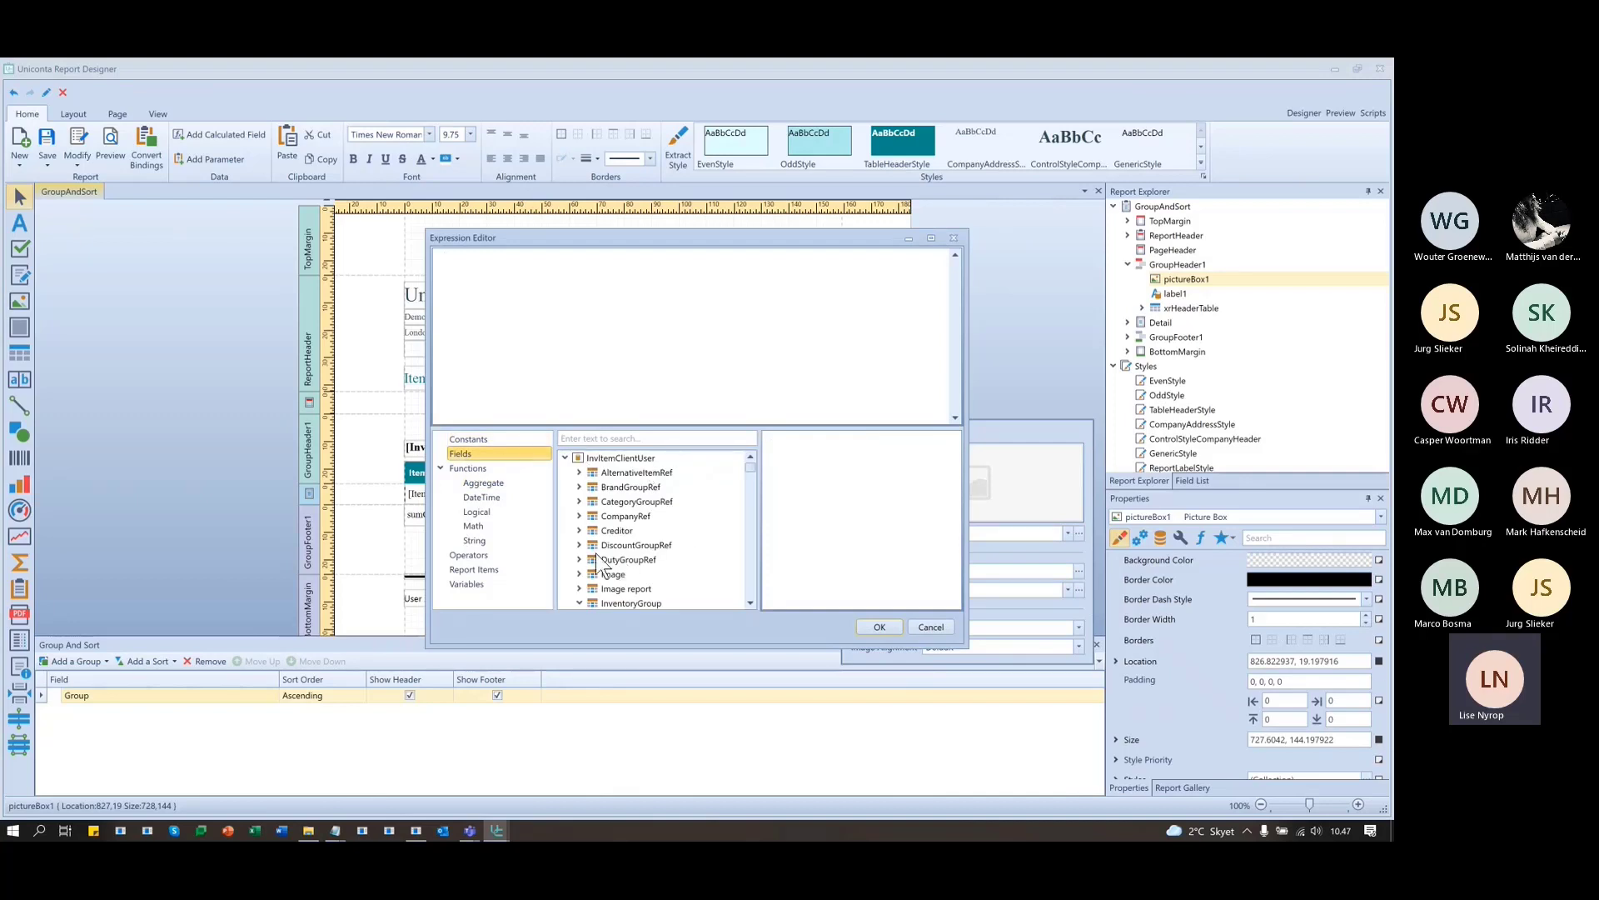
pyautogui.click(578, 501)
pyautogui.scroll(-2, 707, 543)
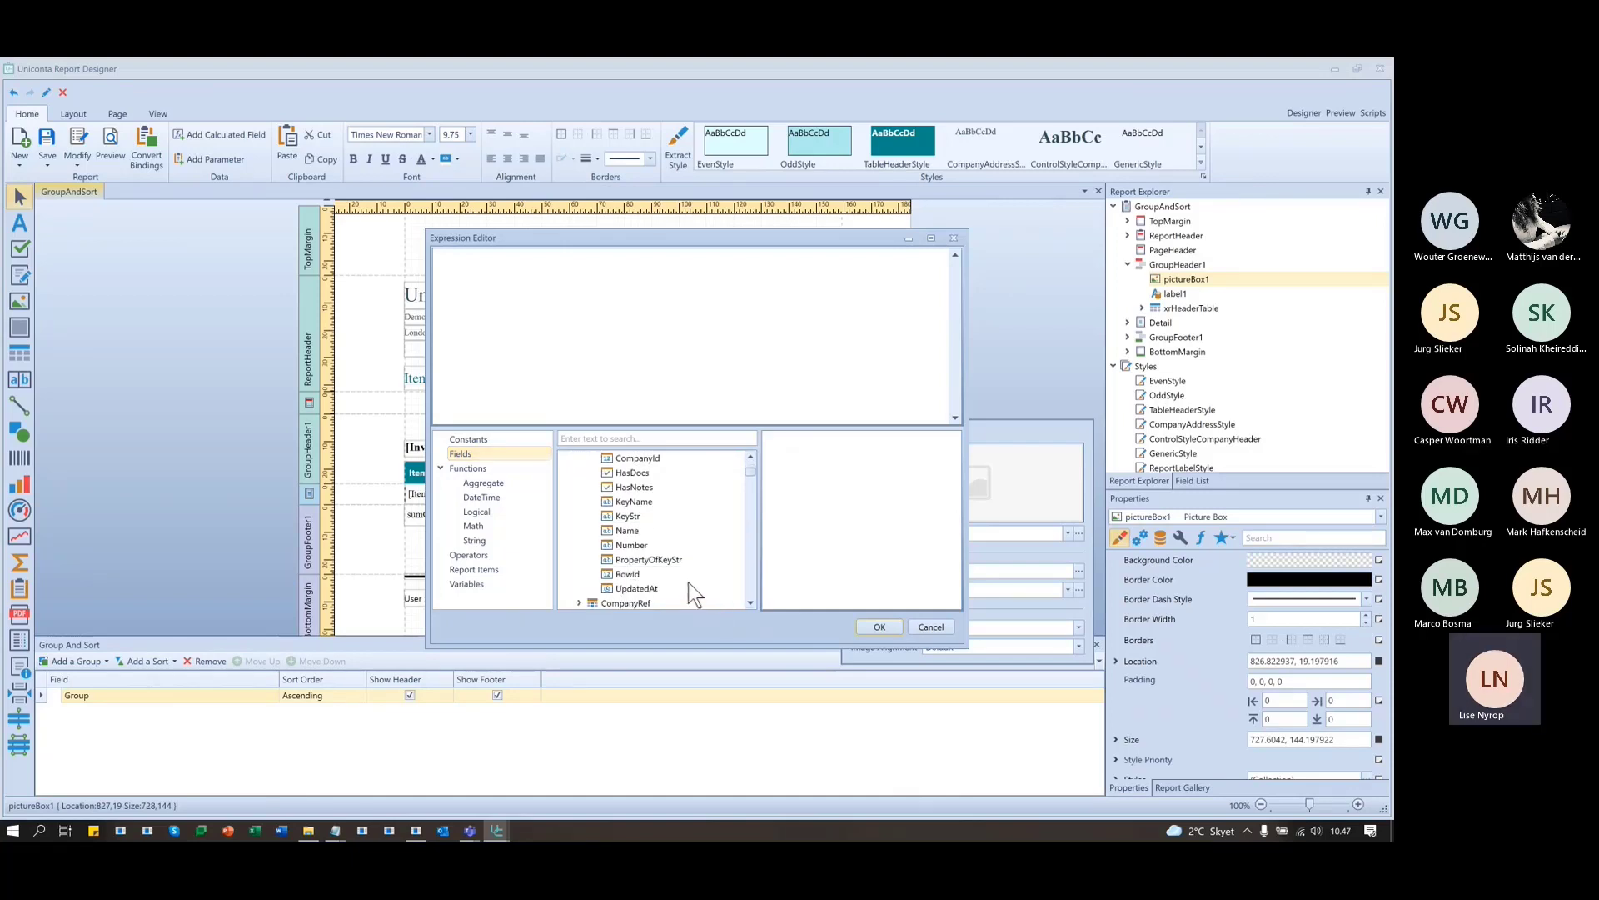
pyautogui.scroll(1, 707, 595)
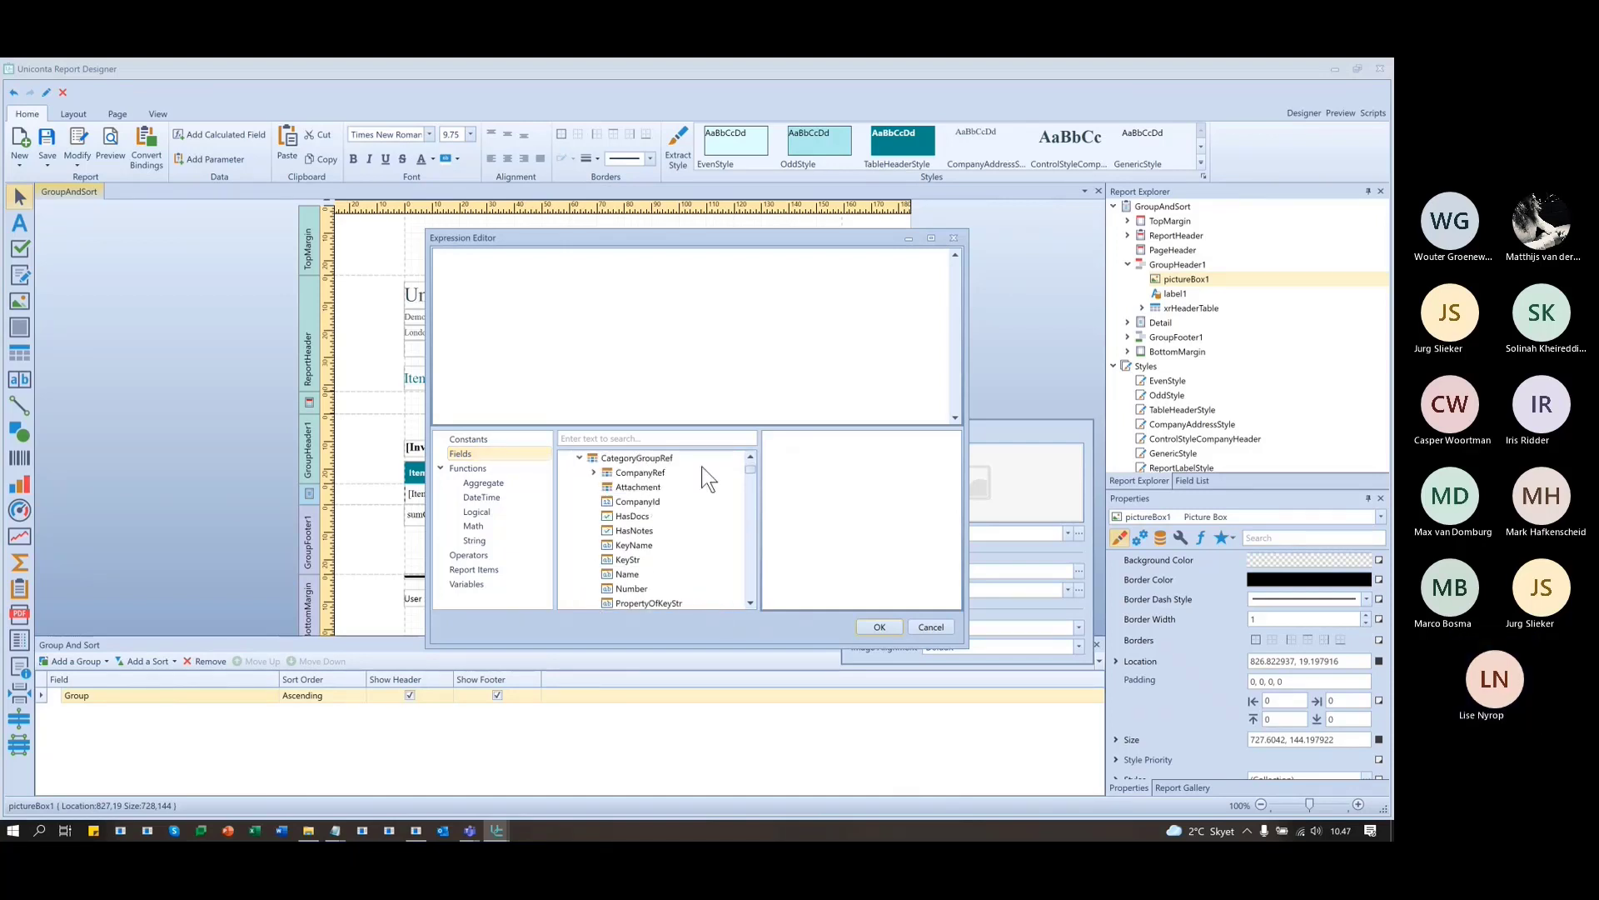
pyautogui.click(671, 458)
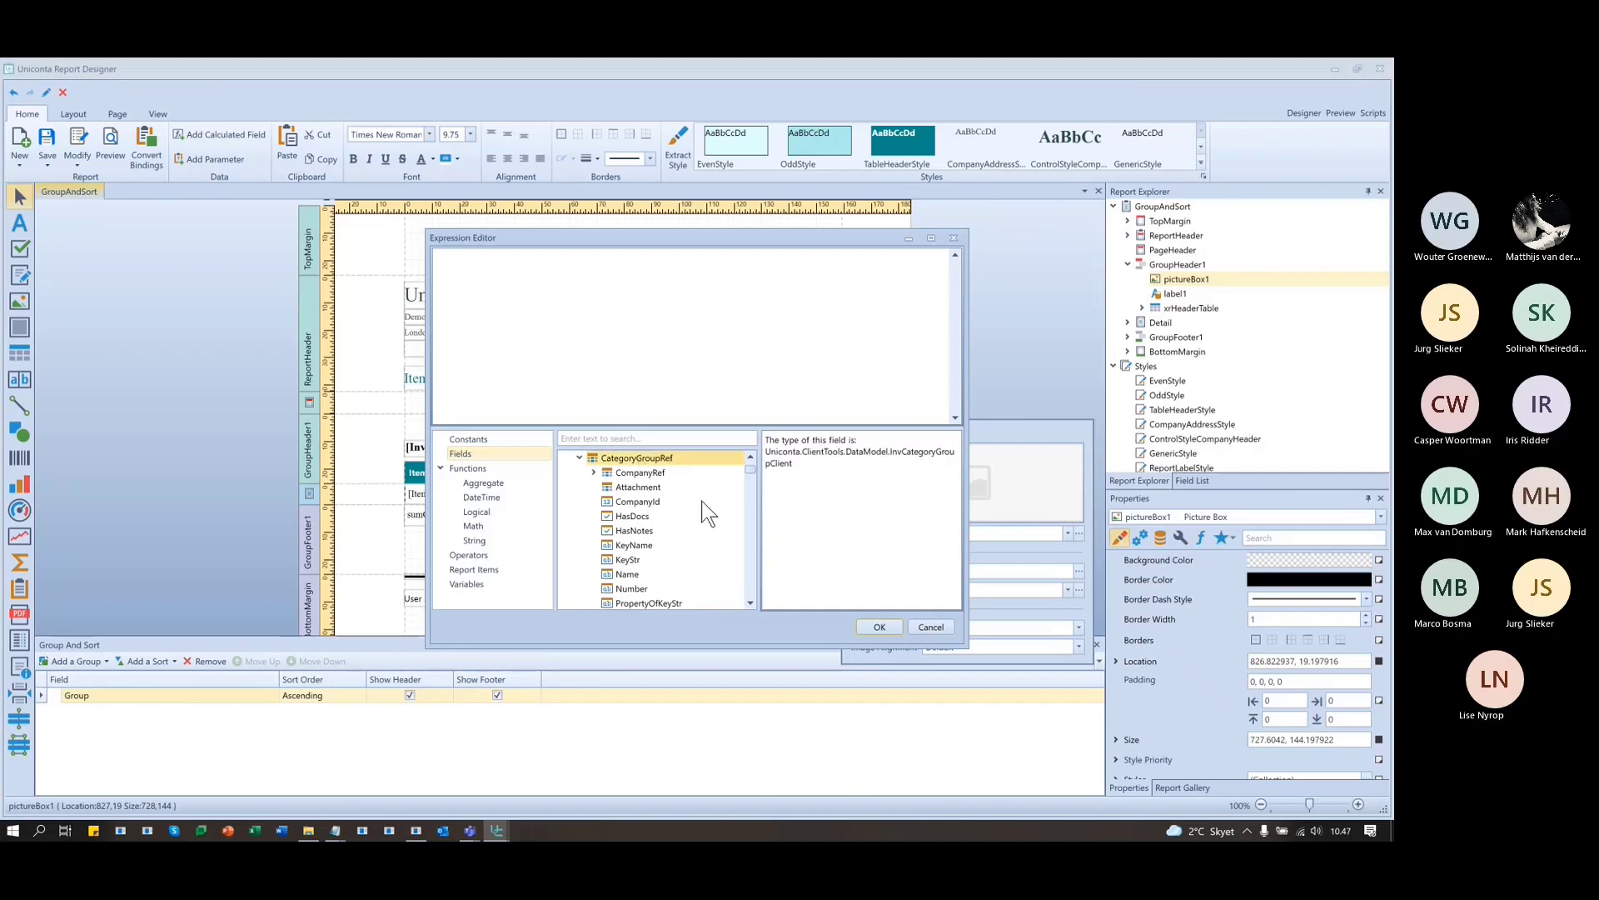
pyautogui.scroll(-1, 704, 503)
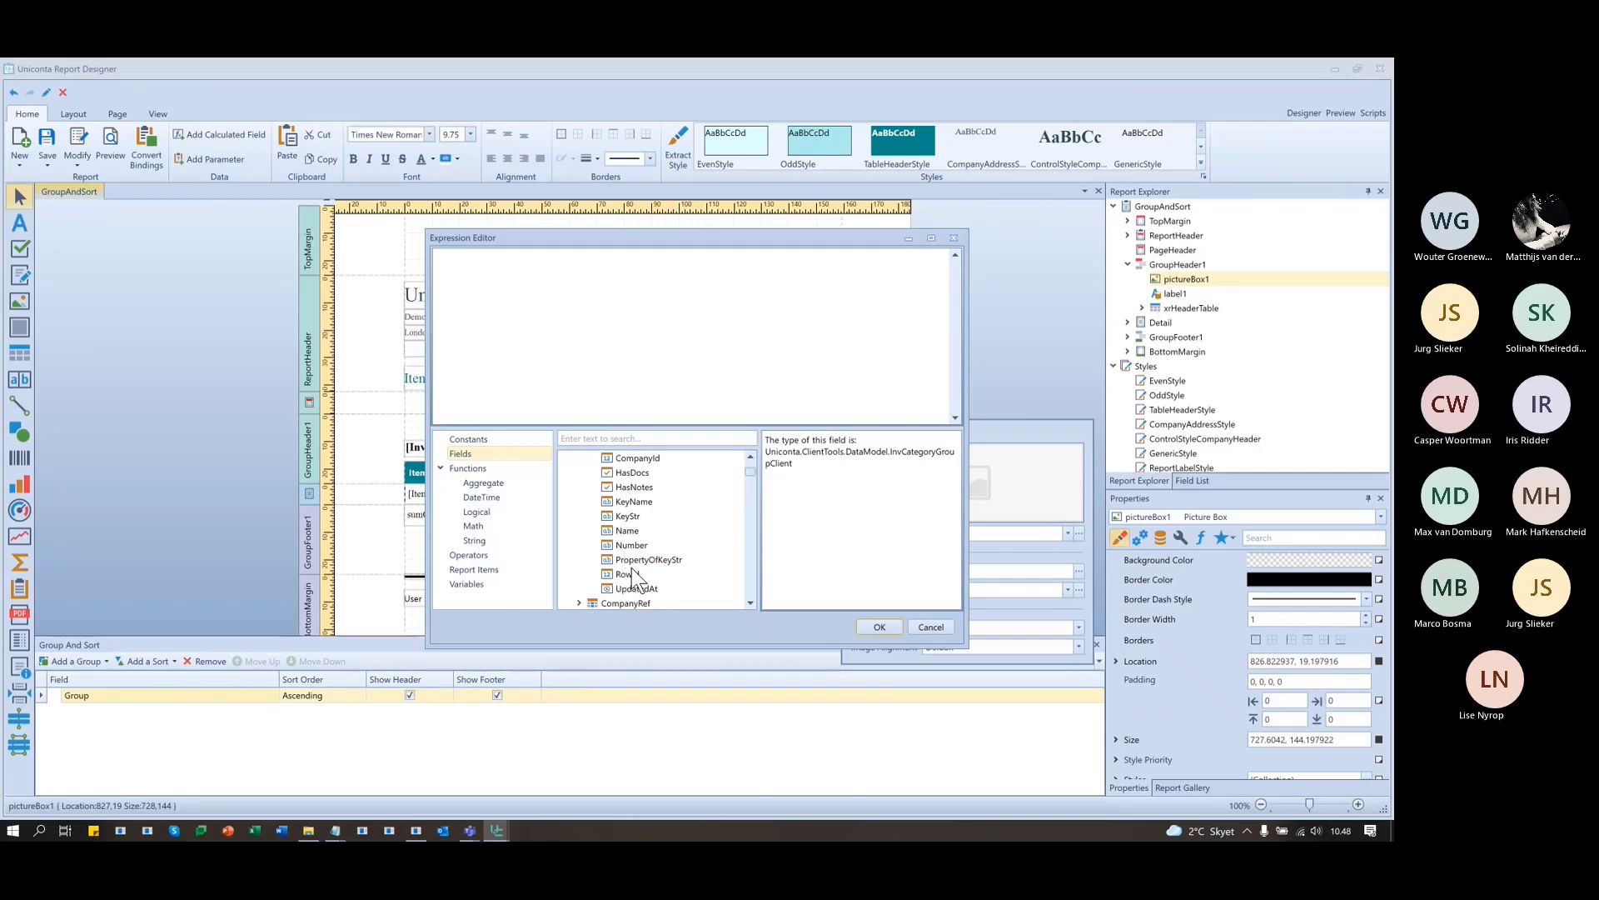
pyautogui.scroll(1, 642, 593)
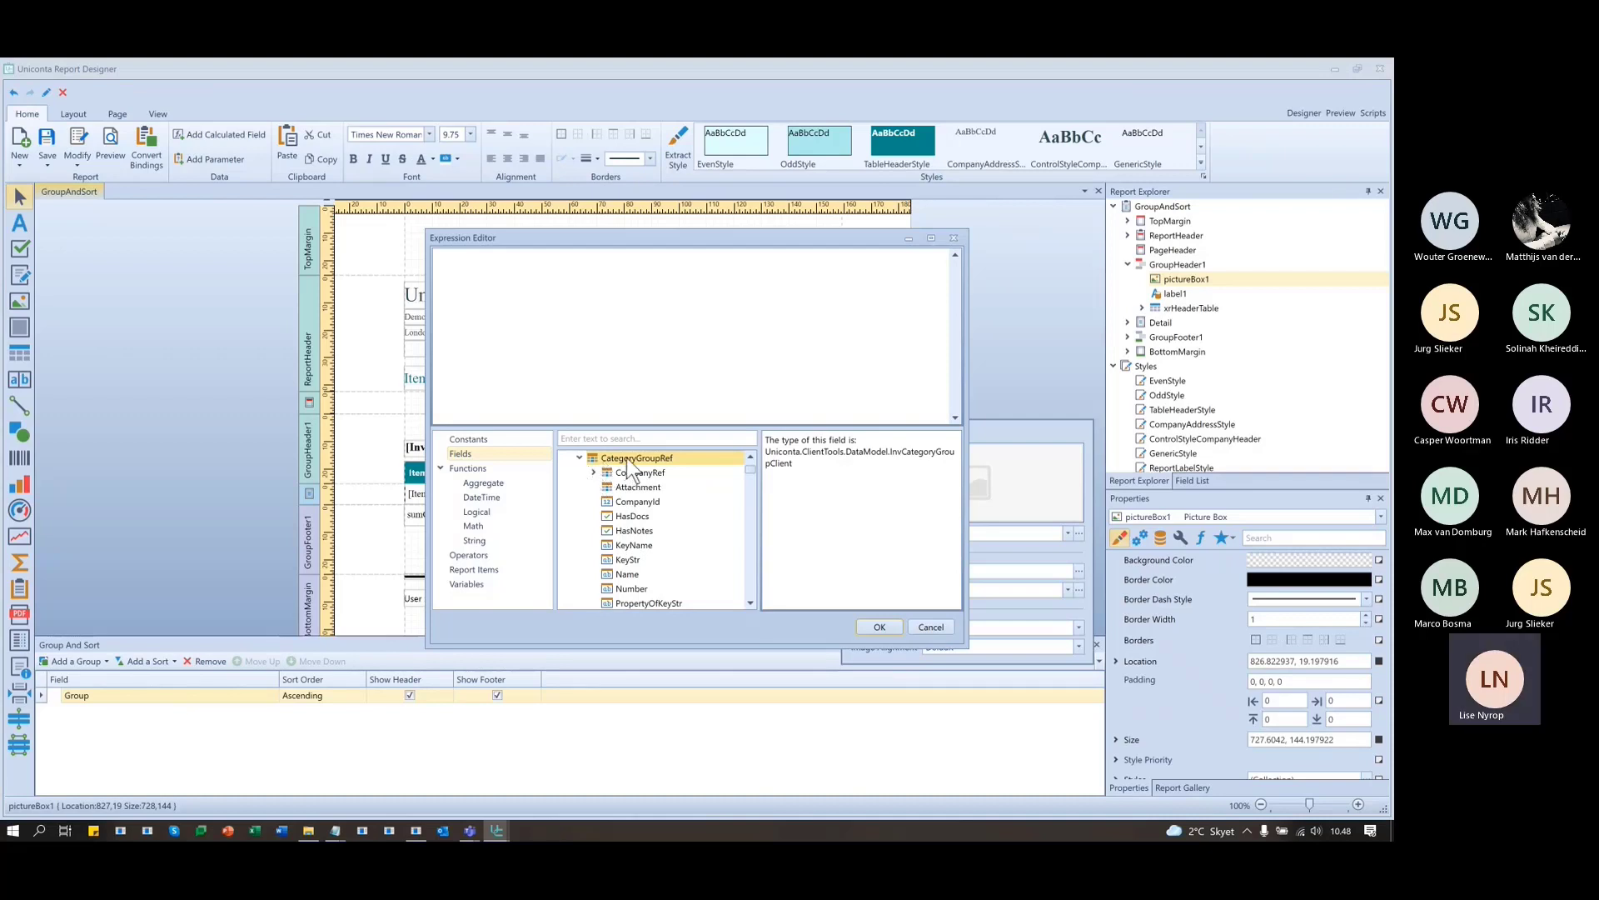
pyautogui.click(581, 458)
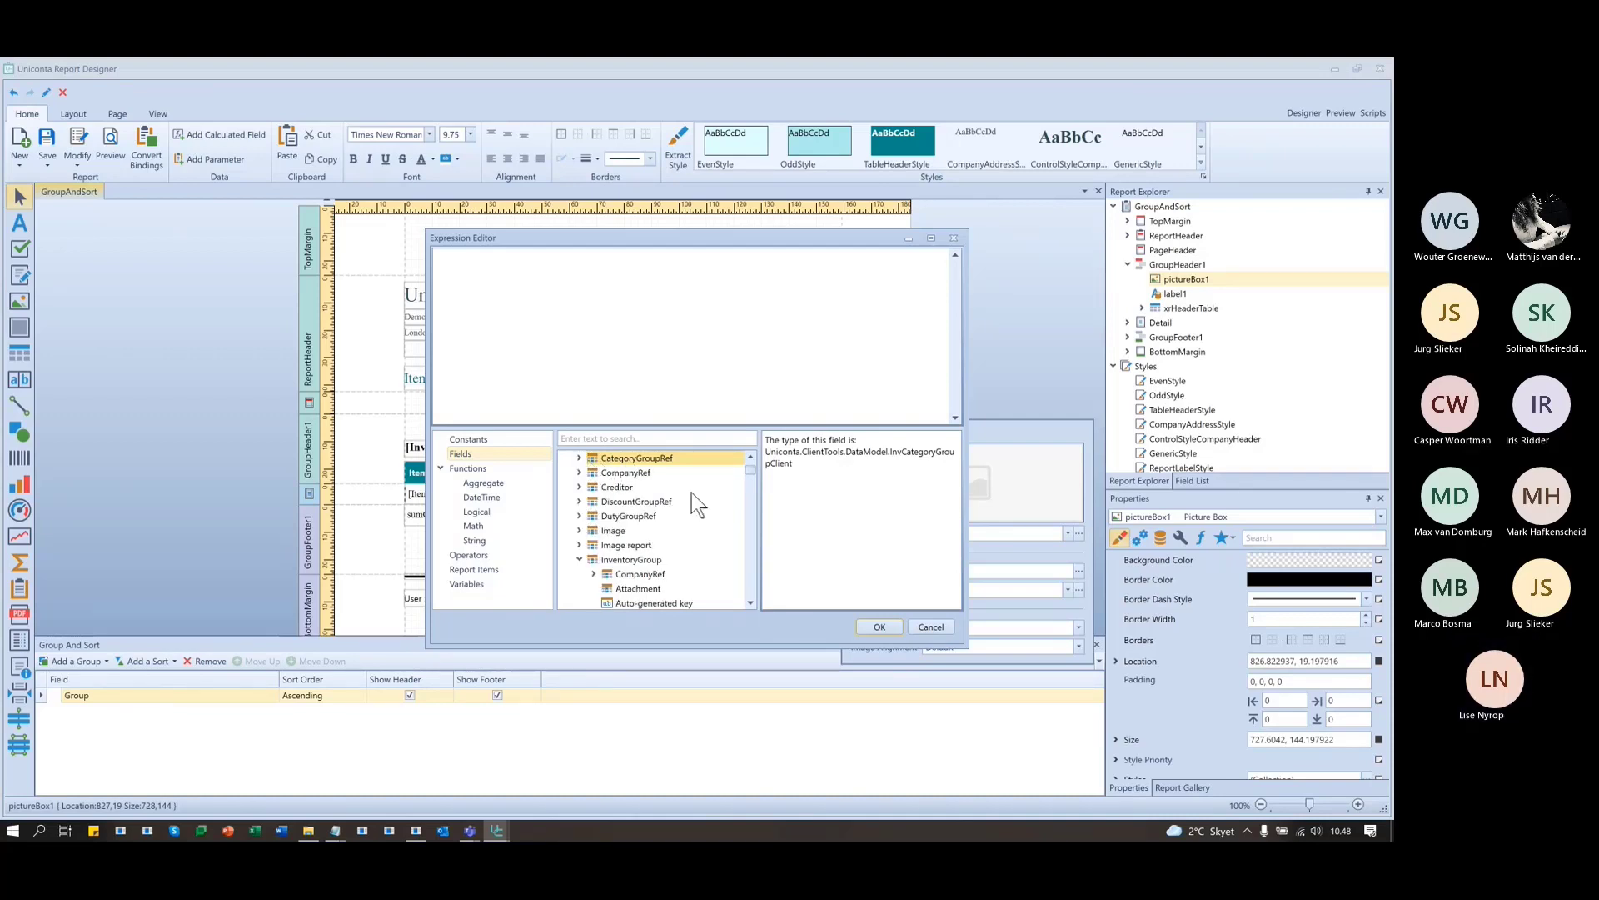
# - Set the picture box's image expression to [InventoryGroup].[fldPicture] and confirm
pyautogui.click(648, 559)
pyautogui.scroll(-3, 671, 537)
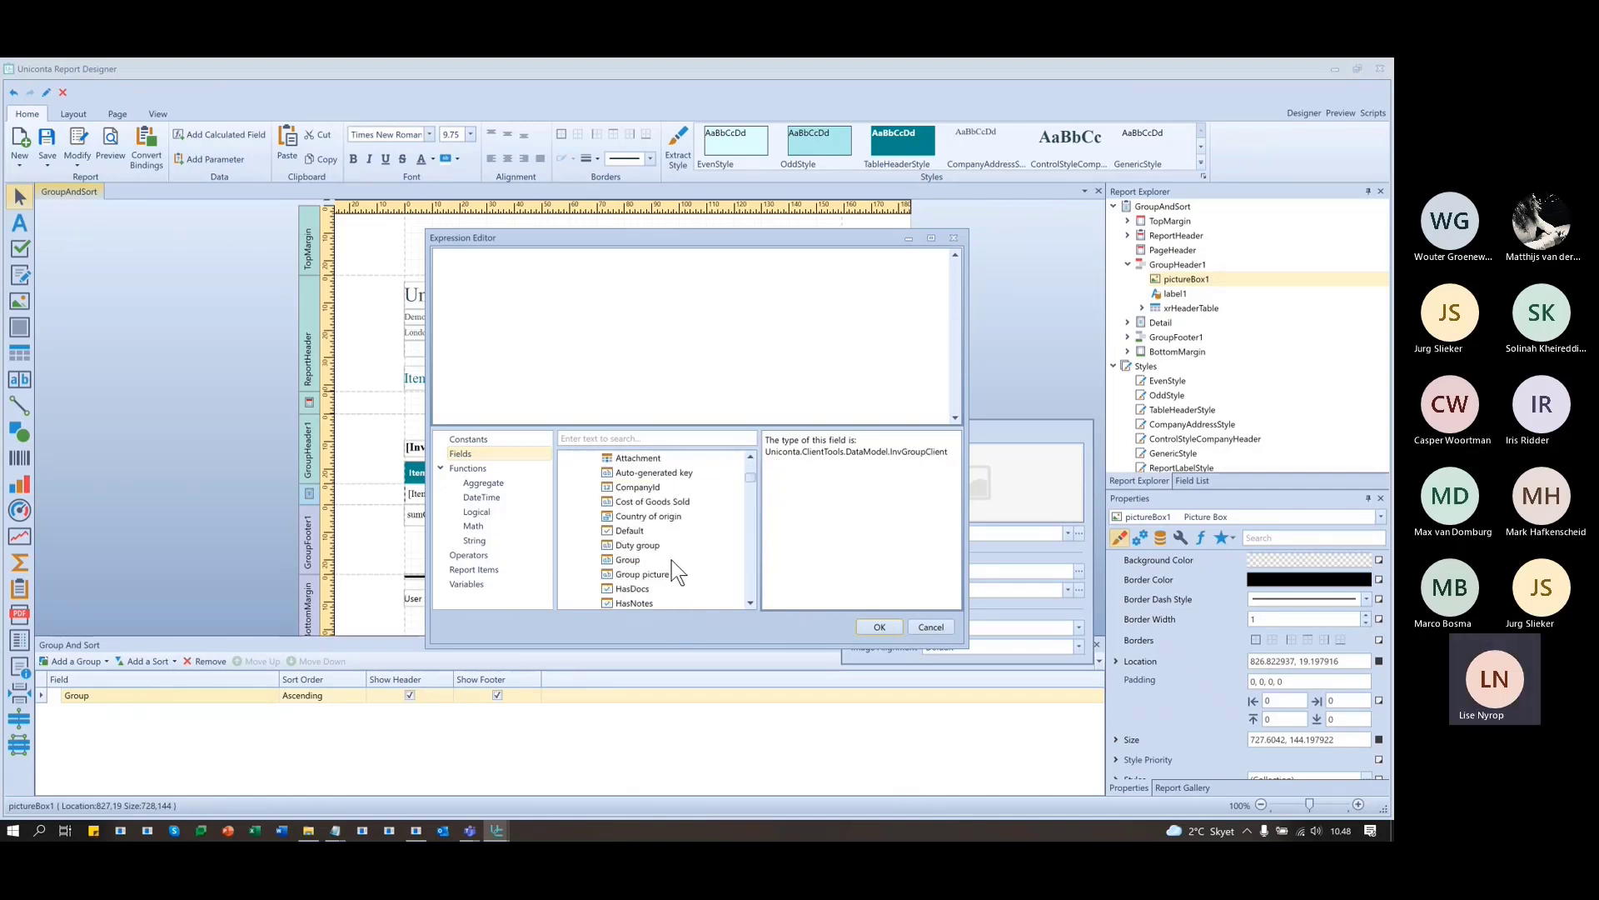
pyautogui.click(660, 574)
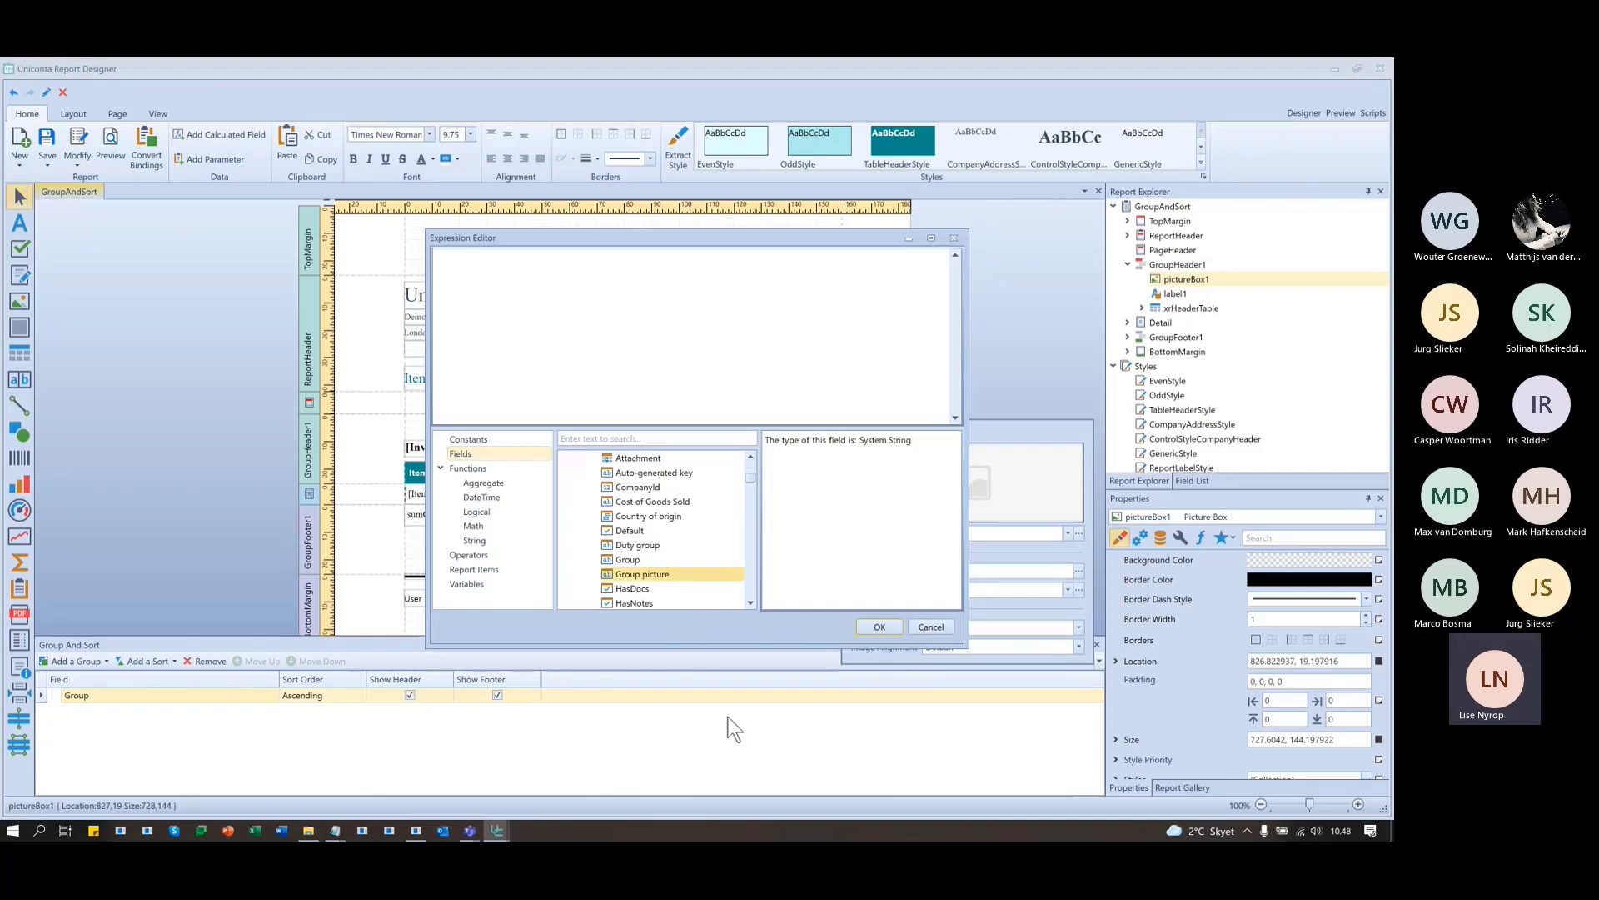
pyautogui.doubleClick(658, 576)
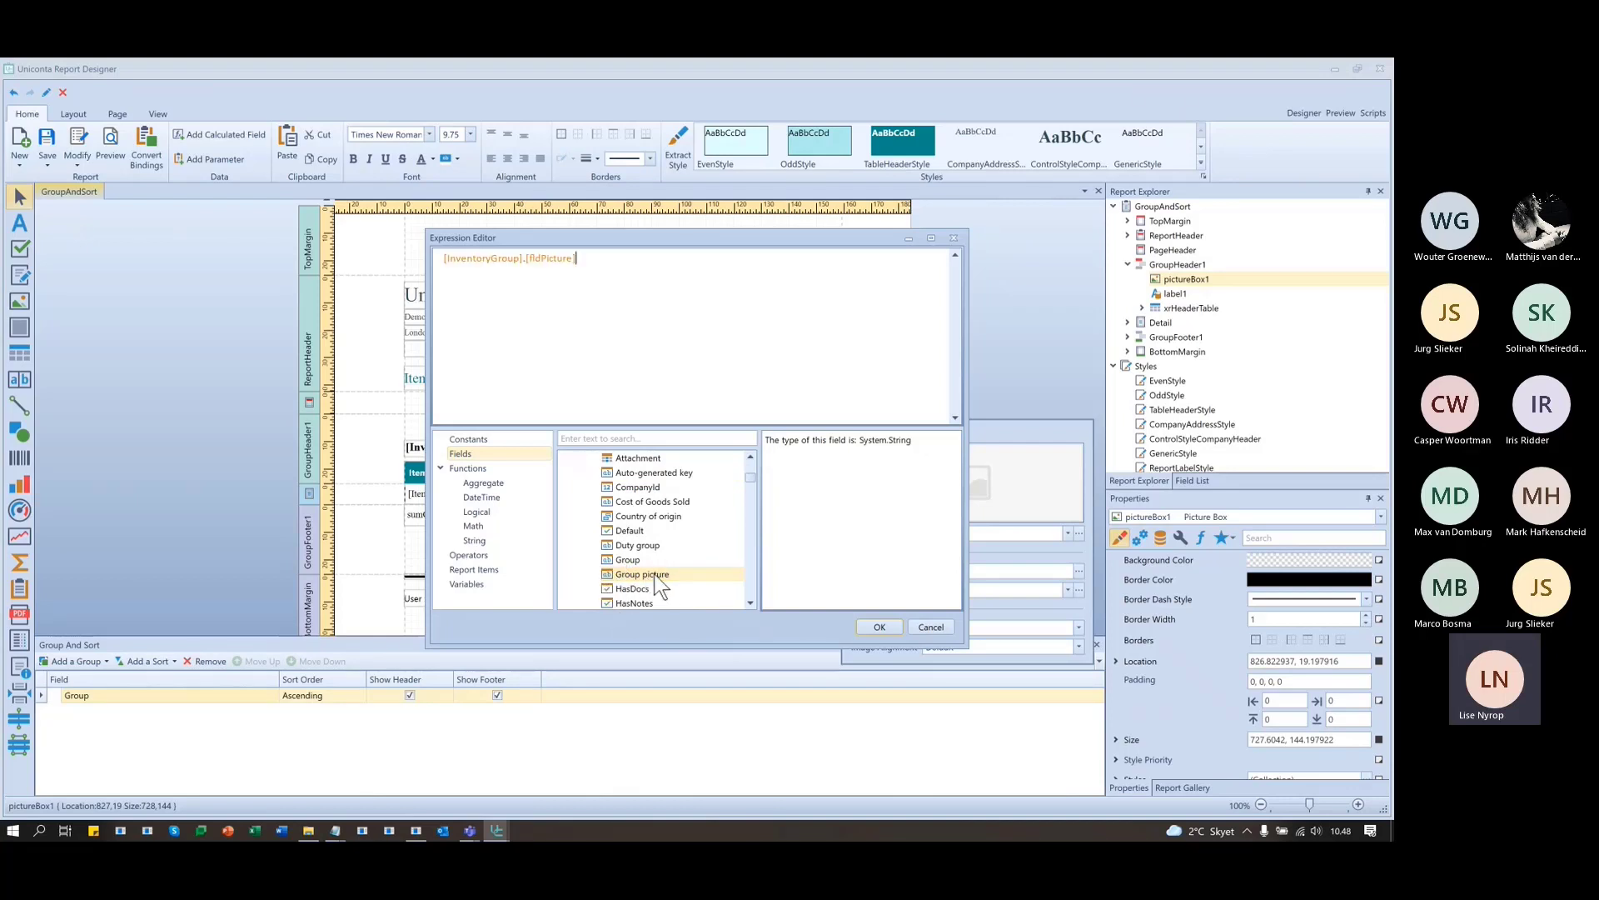
pyautogui.click(880, 627)
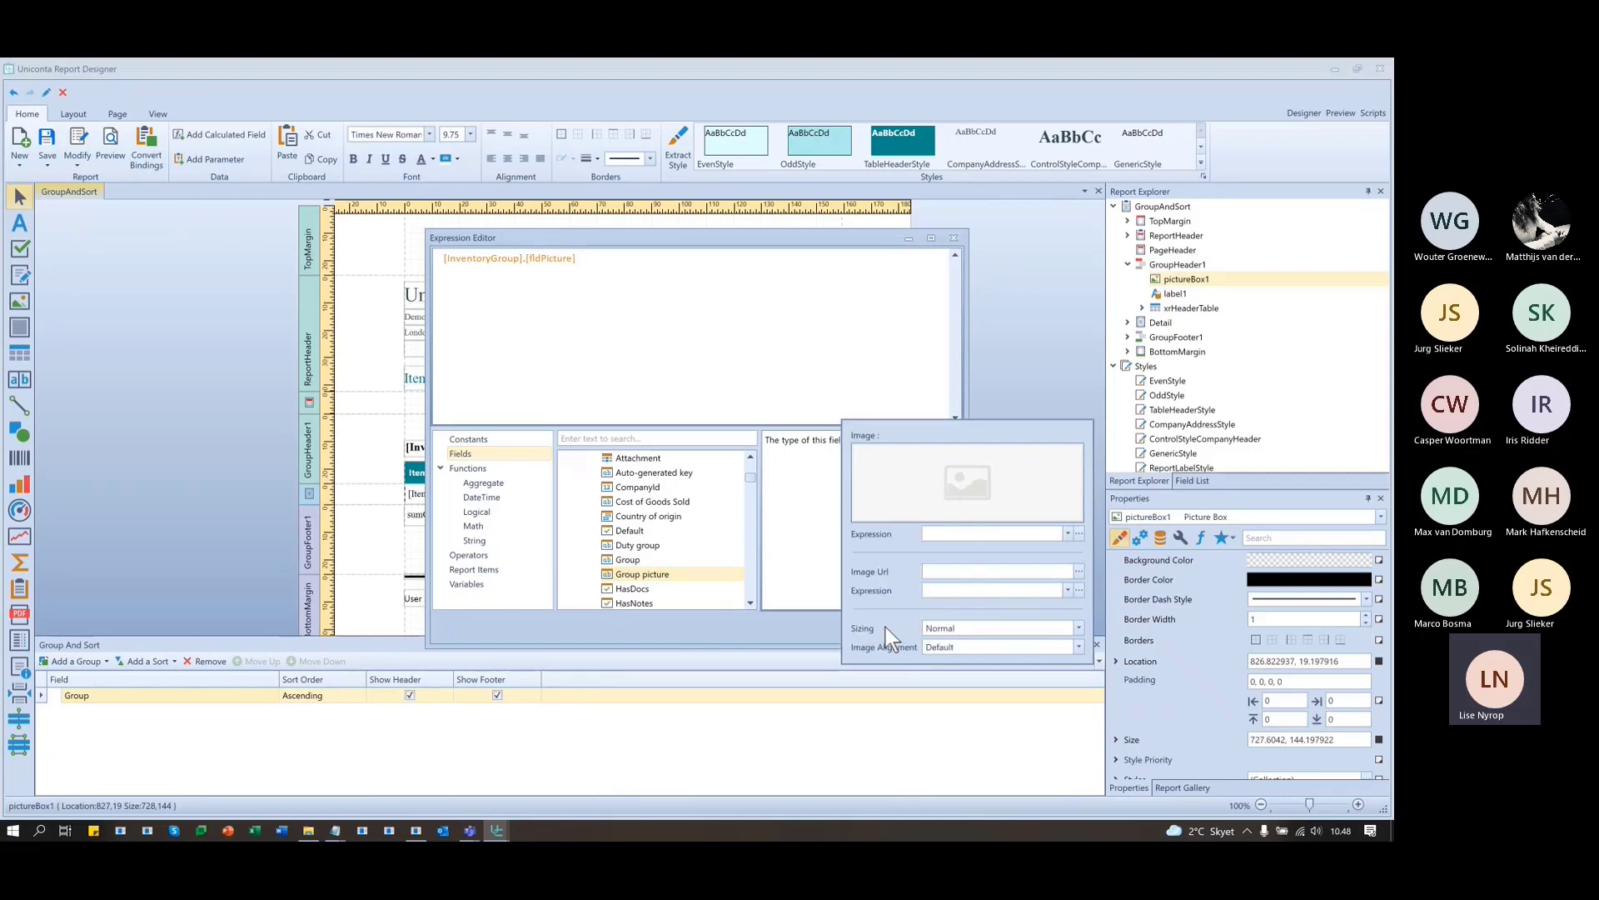
pyautogui.click(1003, 277)
# - Preview the report, checking the logo shown in the Duty group header
pyautogui.click(1341, 112)
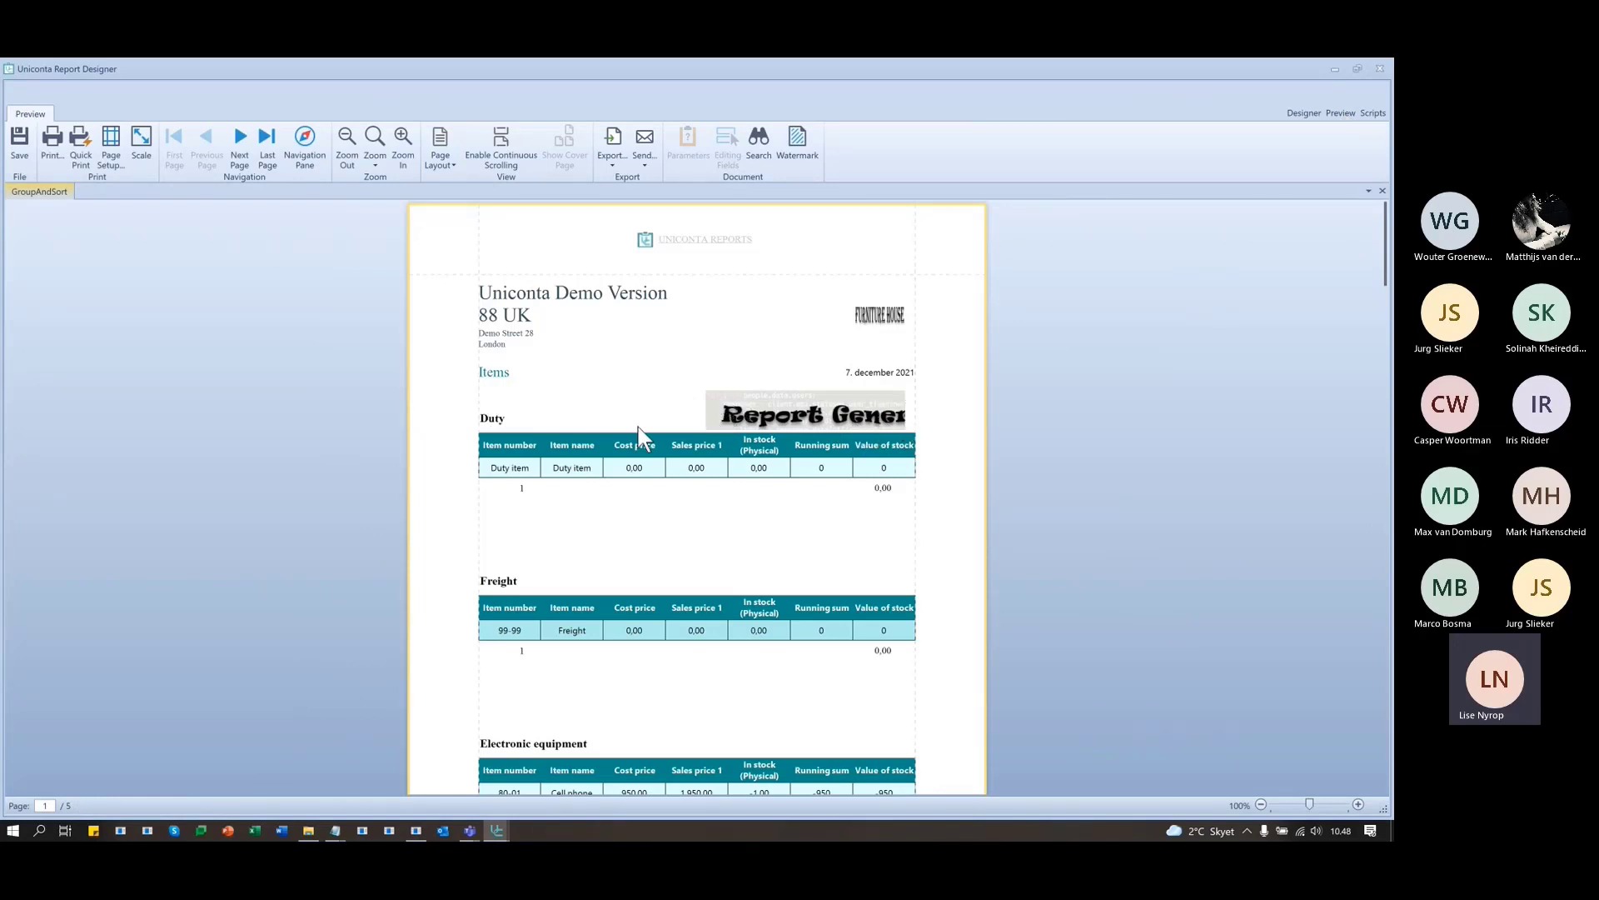
pyautogui.scroll(-3, 863, 550)
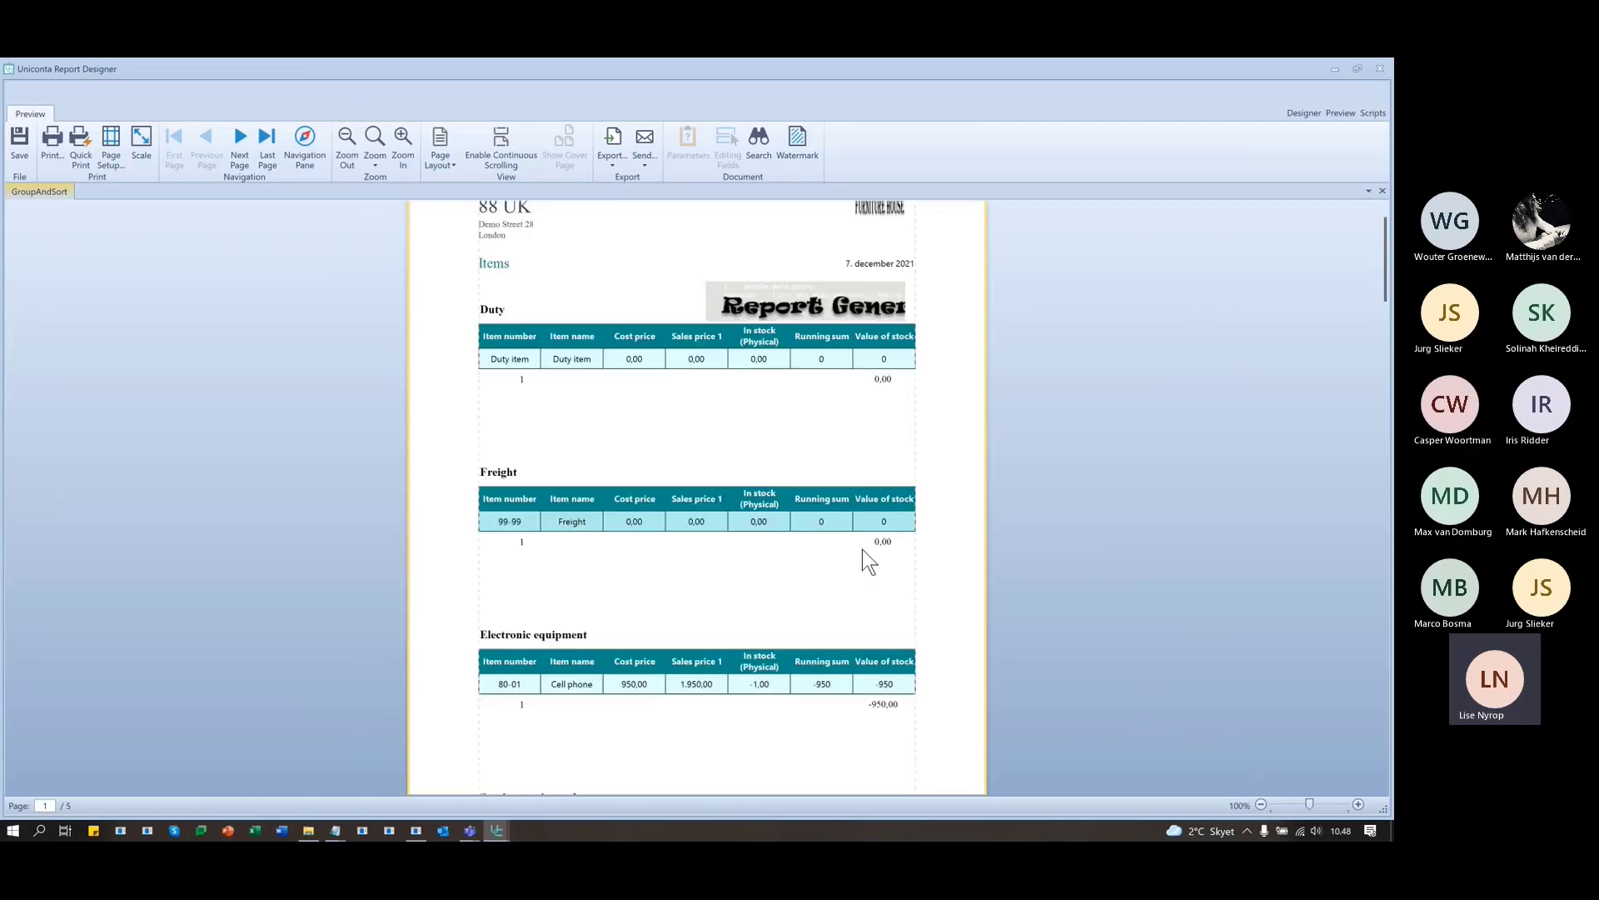
pyautogui.scroll(3, 863, 556)
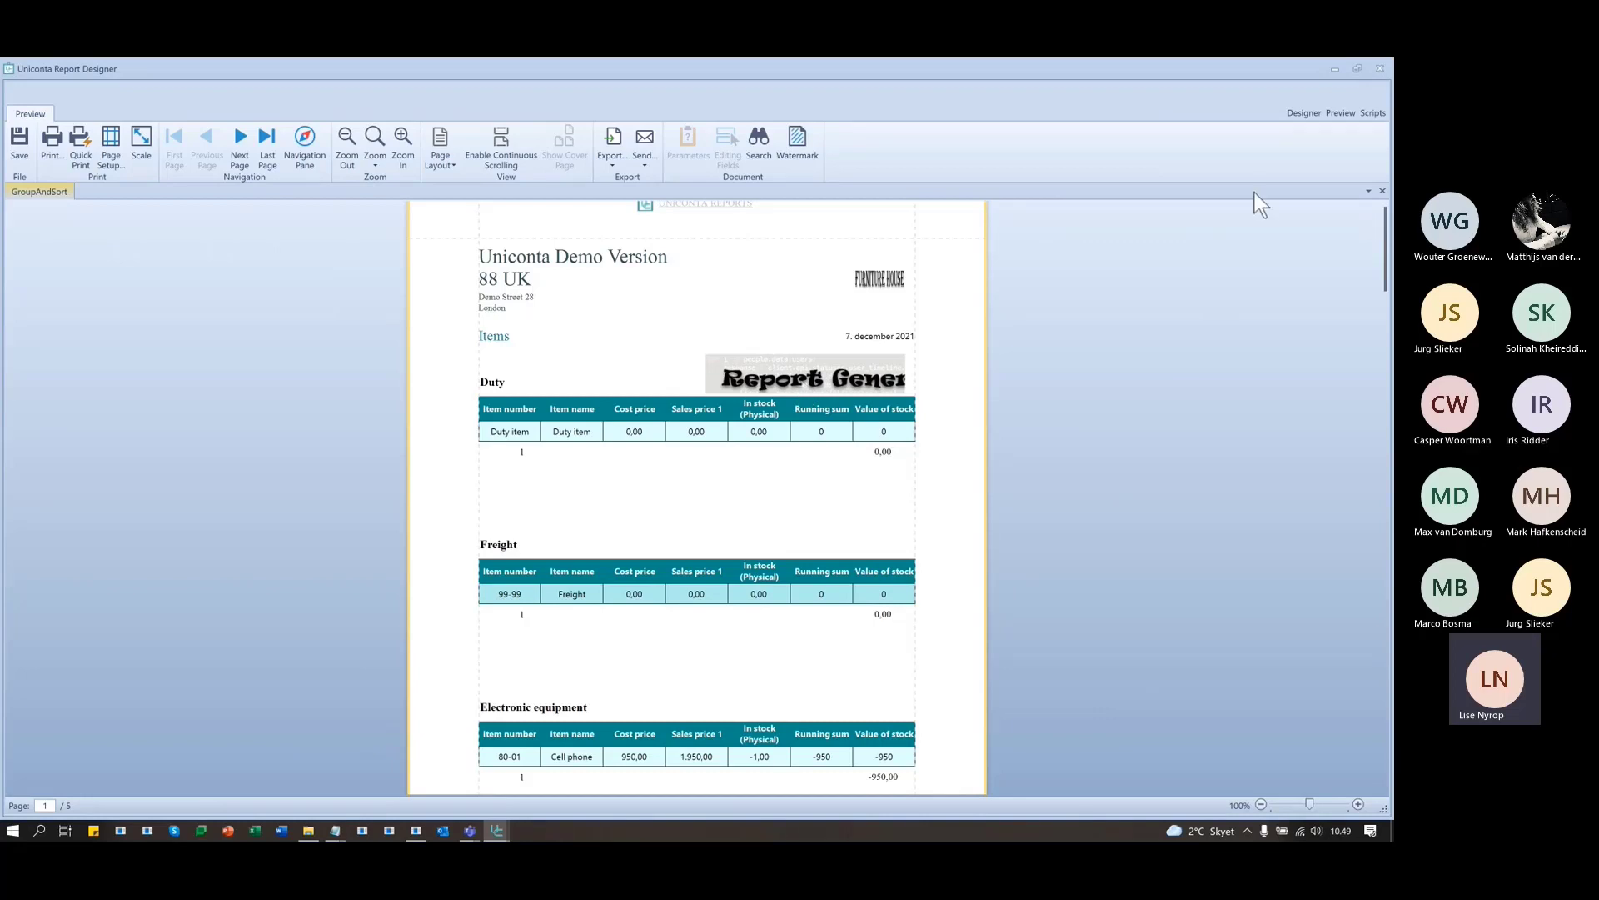
# - Switch back to the GroupAndSort design layout and save the report, confirming the changes
pyautogui.click(1301, 112)
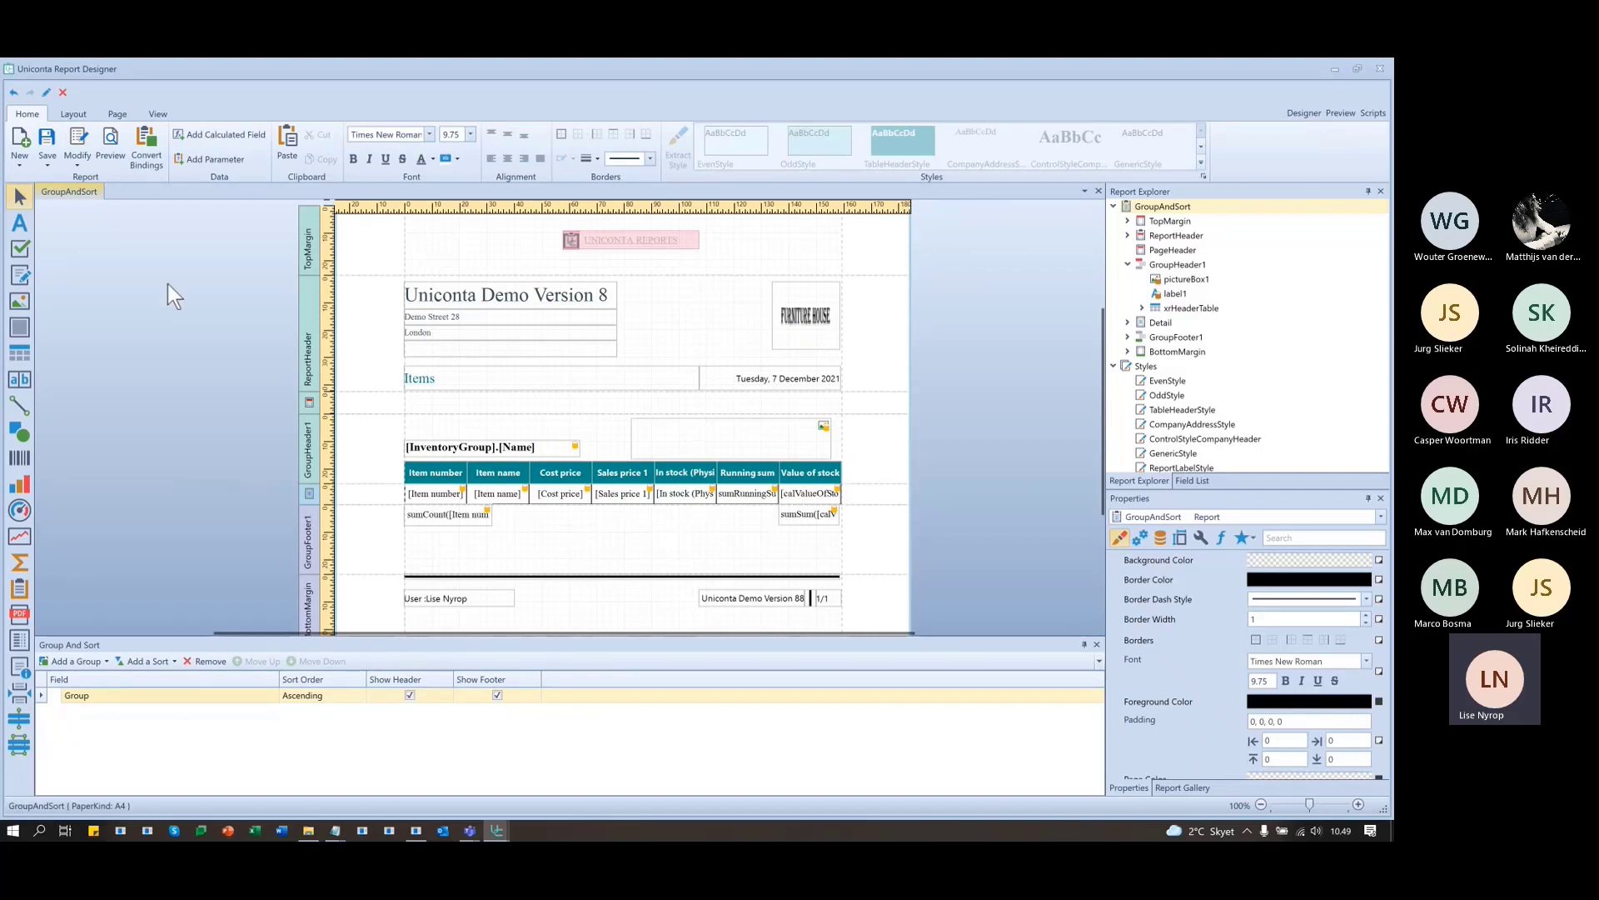
pyautogui.click(44, 138)
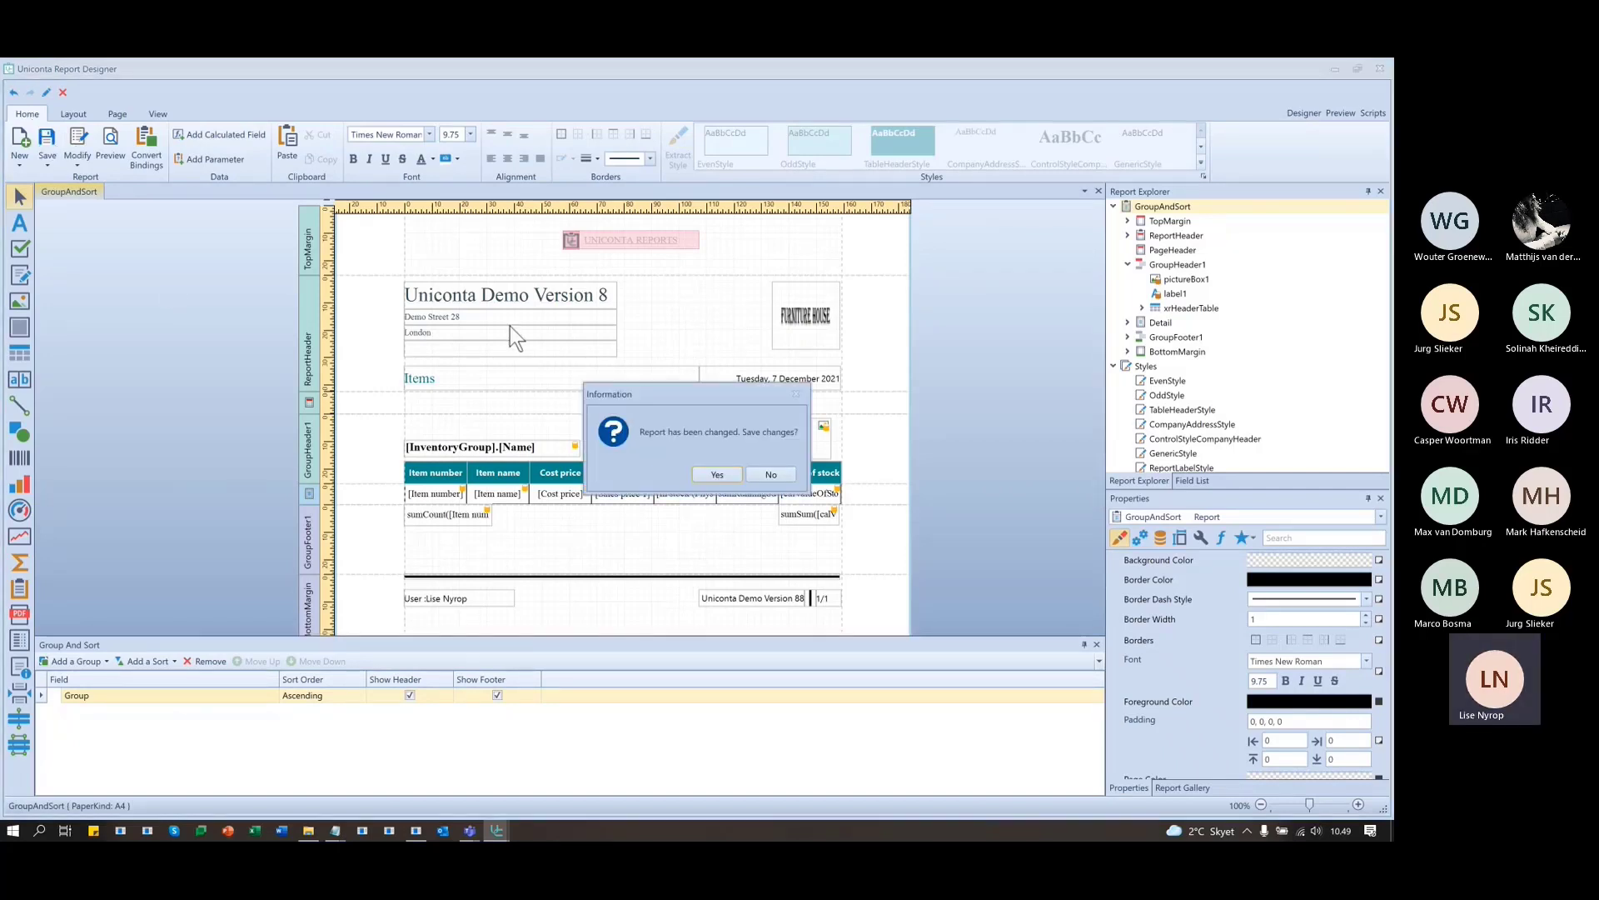
pyautogui.click(712, 470)
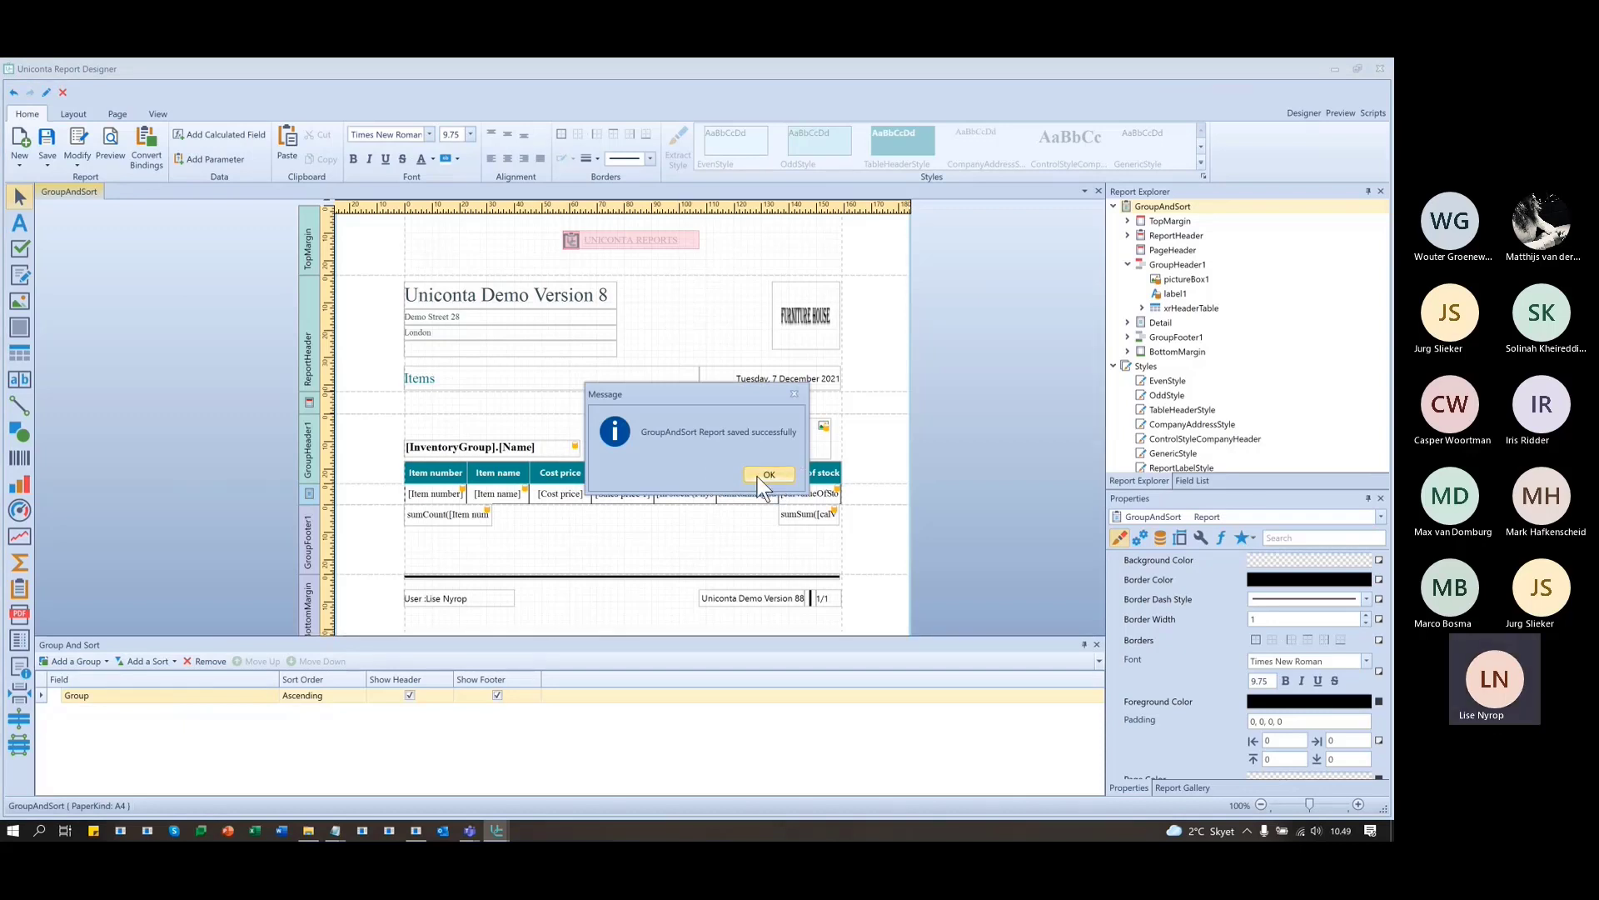
pyautogui.click(770, 473)
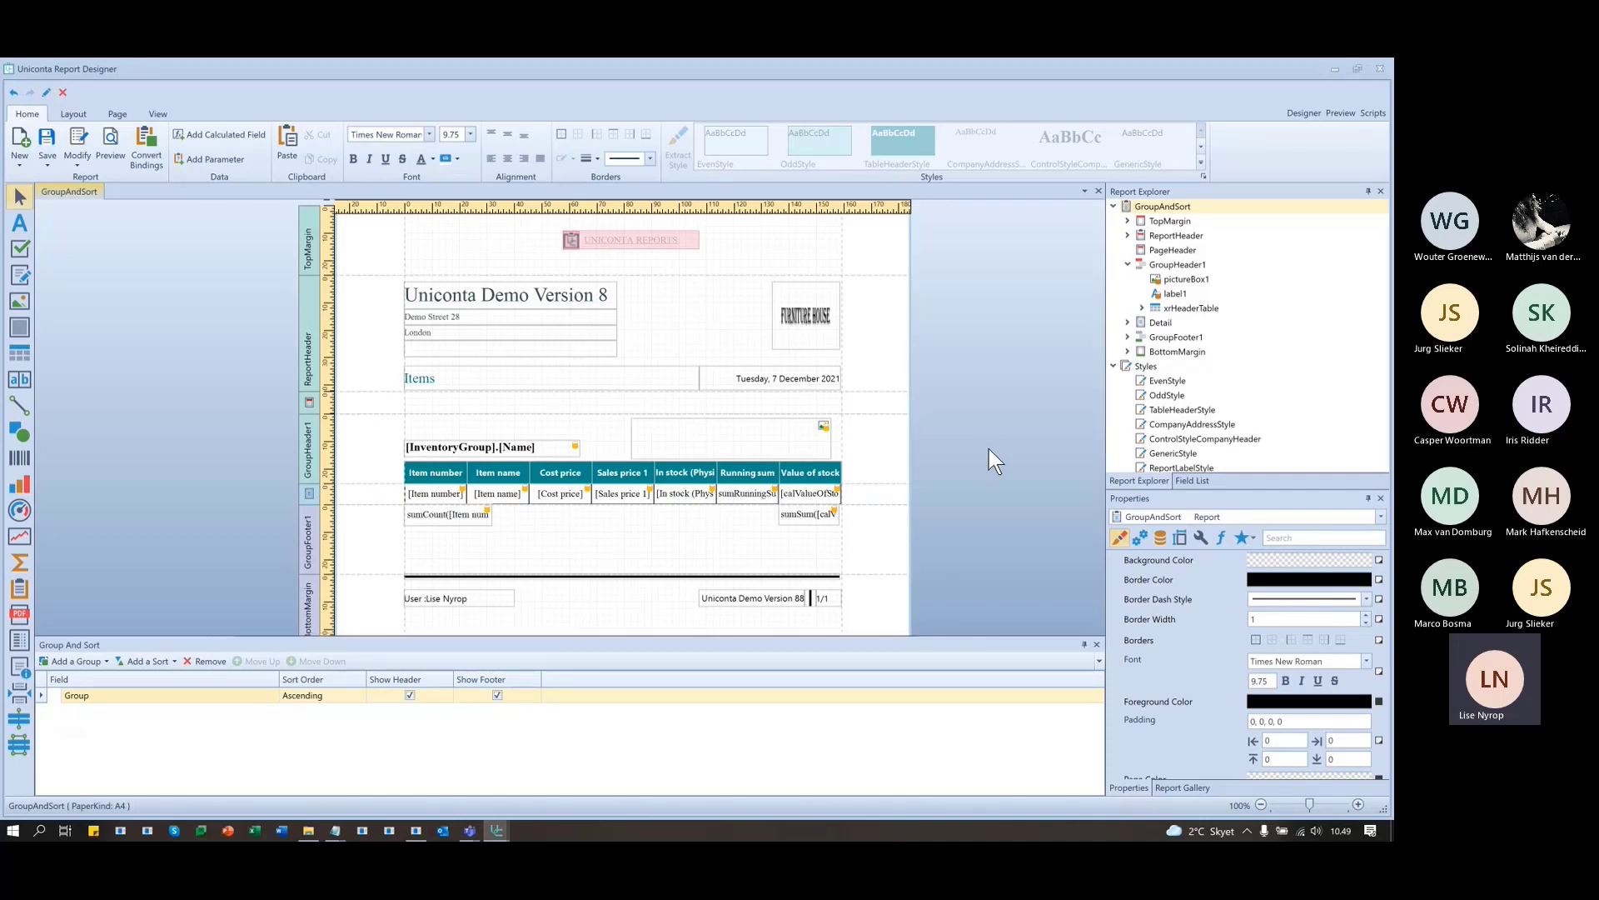
# - Show the Field List and select the Parameters entry at its bottom
pyautogui.click(1197, 481)
pyautogui.scroll(-10, 1221, 434)
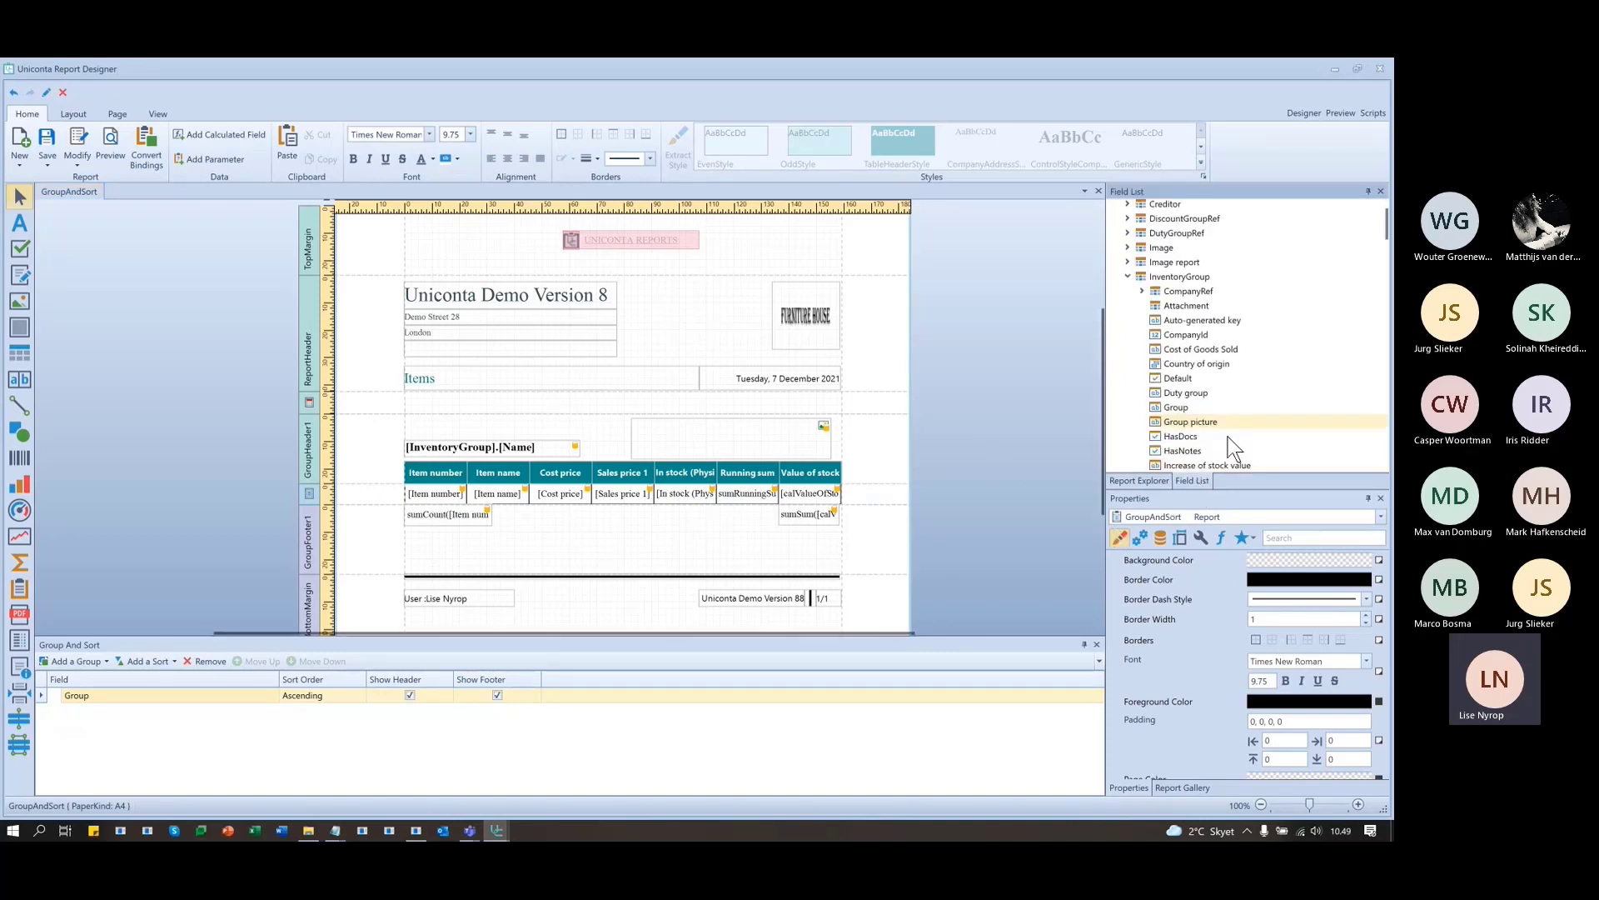
pyautogui.scroll(-10, 1221, 433)
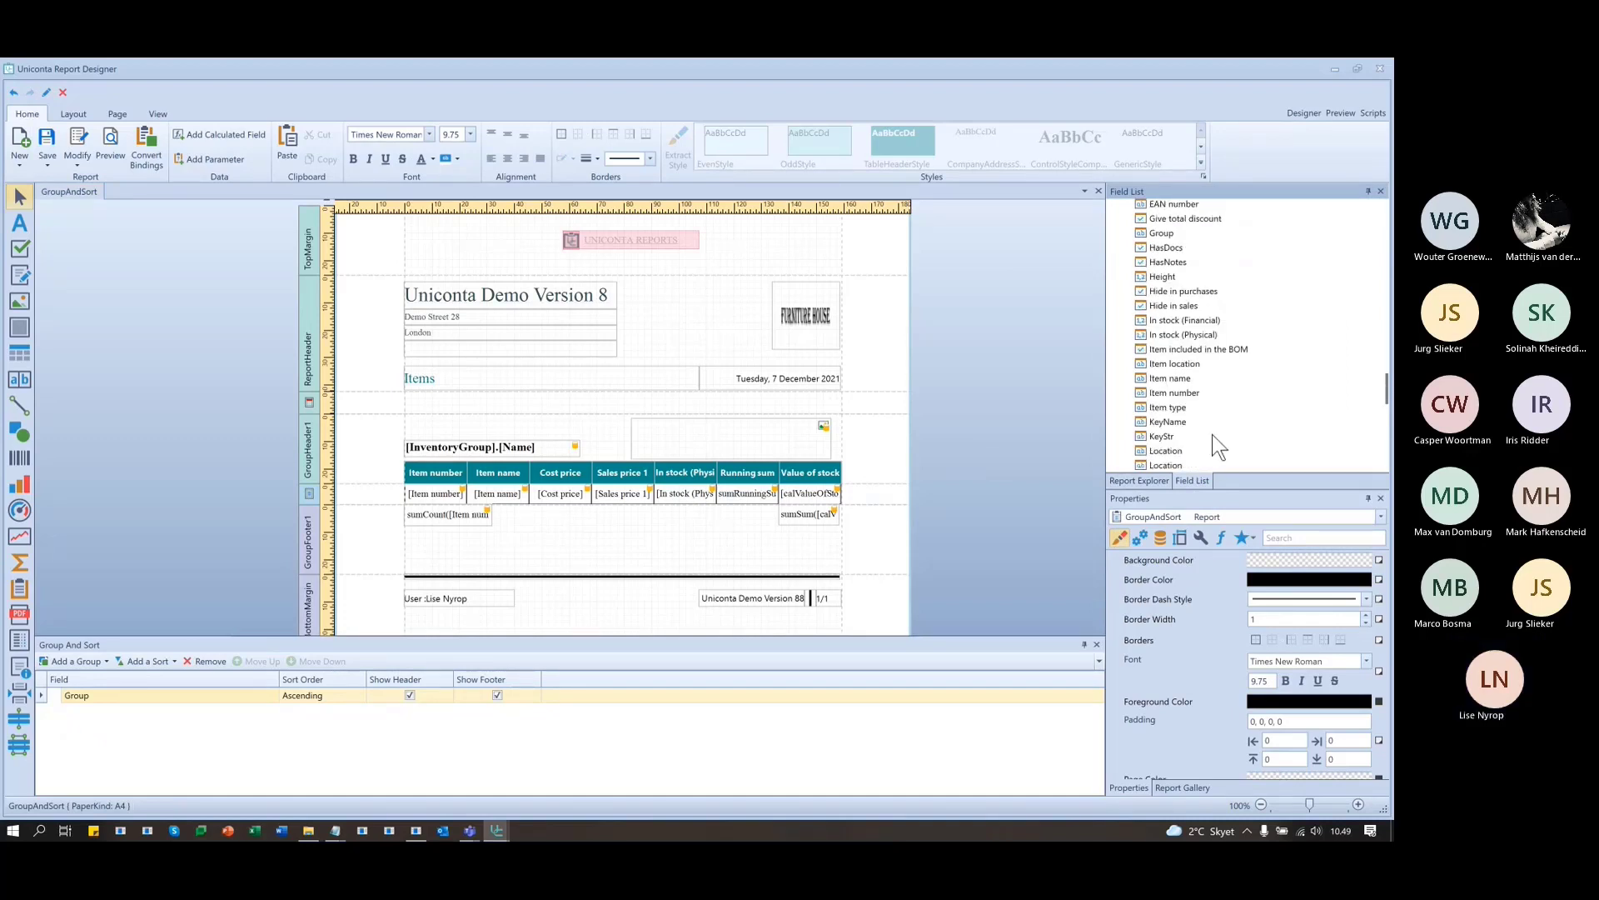
pyautogui.click(1170, 465)
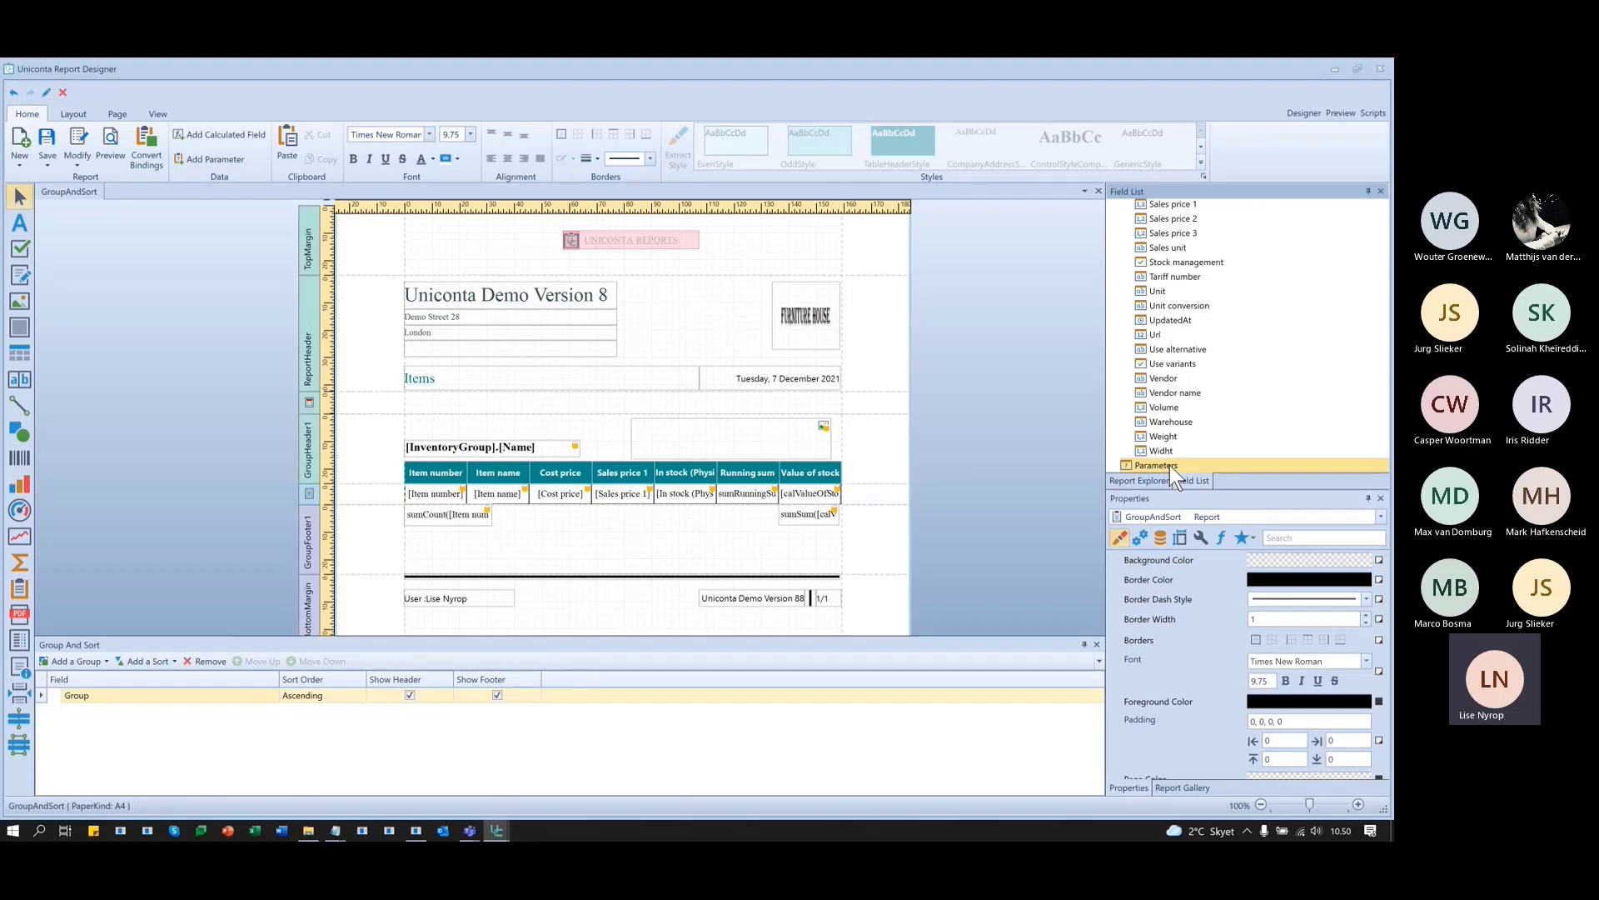
# - Start a new Simple report based on InvTransClient (Stock transactions), found by searching 'tran'
pyautogui.click(20, 142)
pyautogui.click(590, 360)
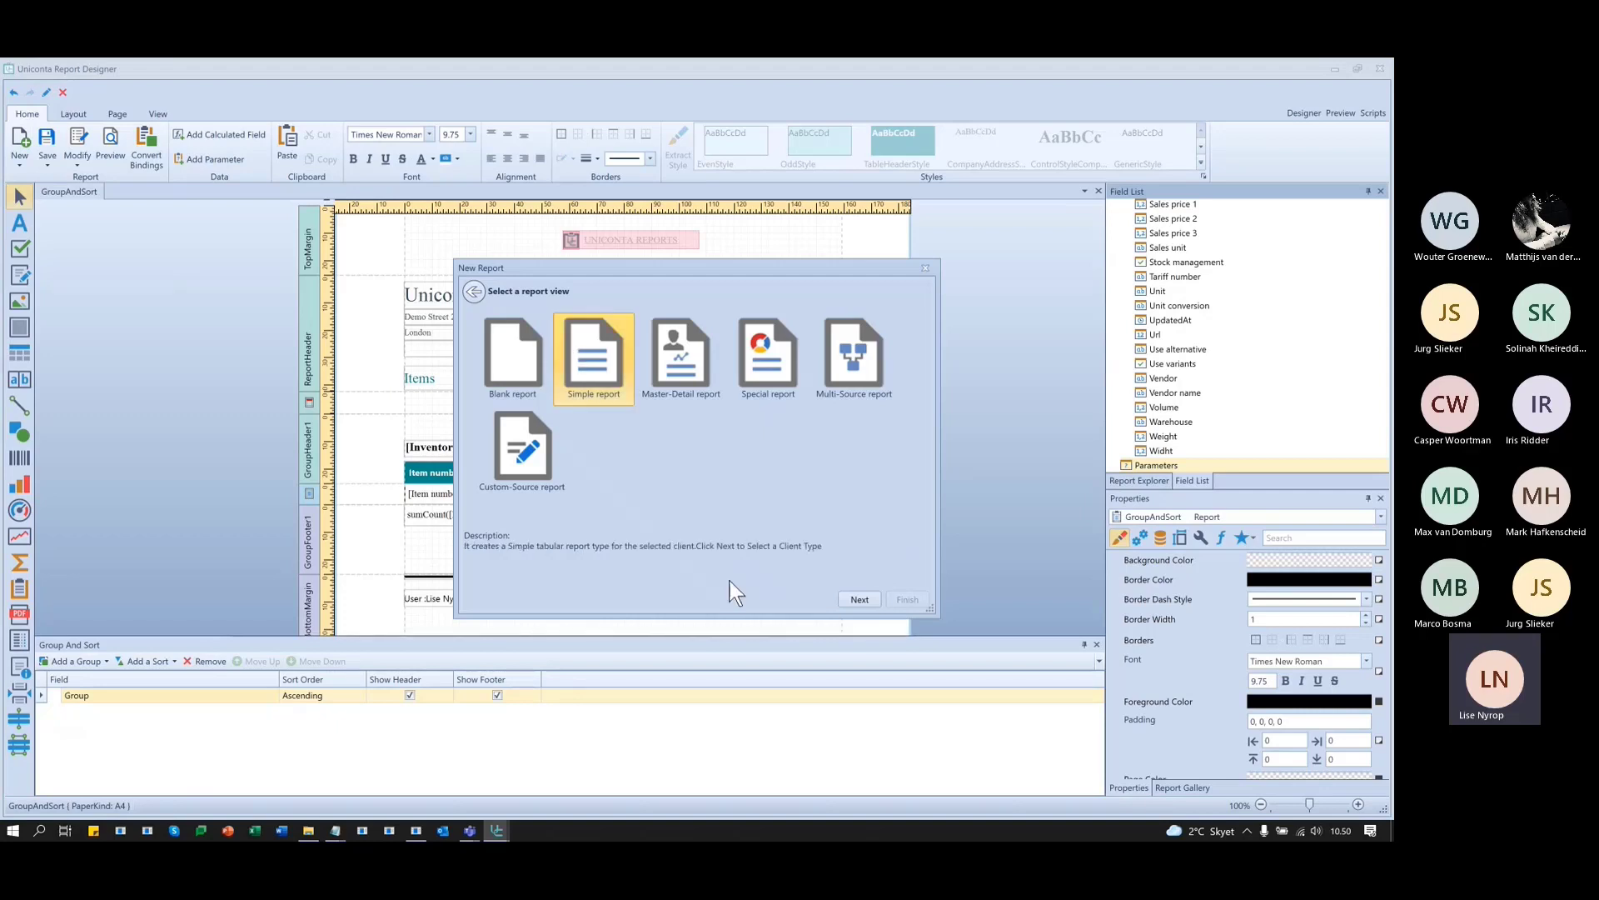
pyautogui.click(861, 601)
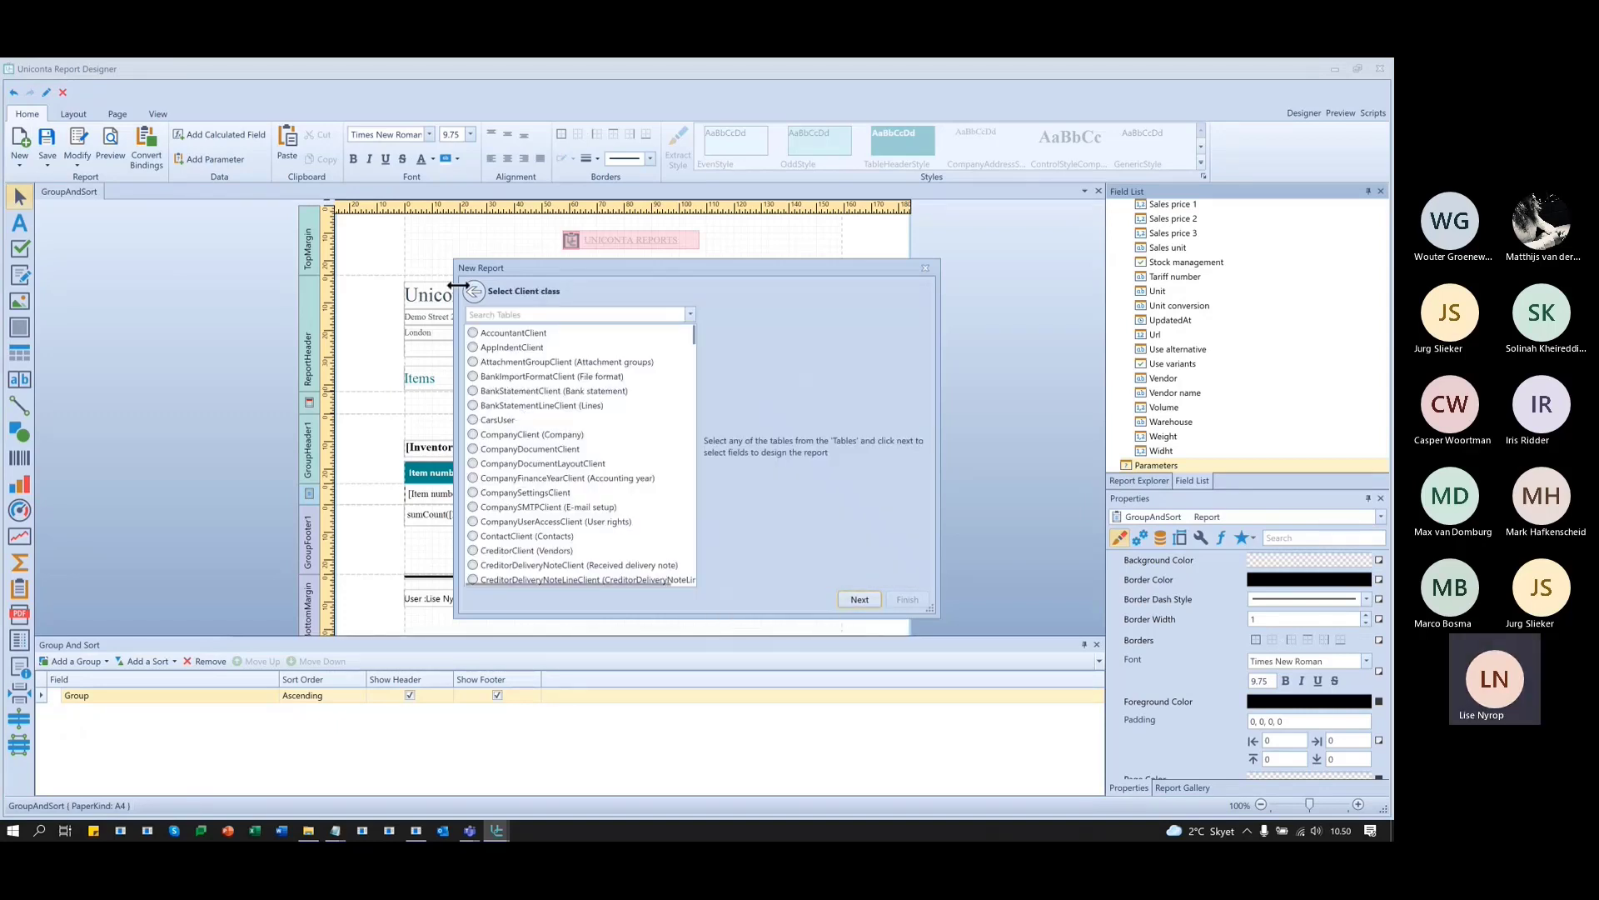
pyautogui.click(553, 314)
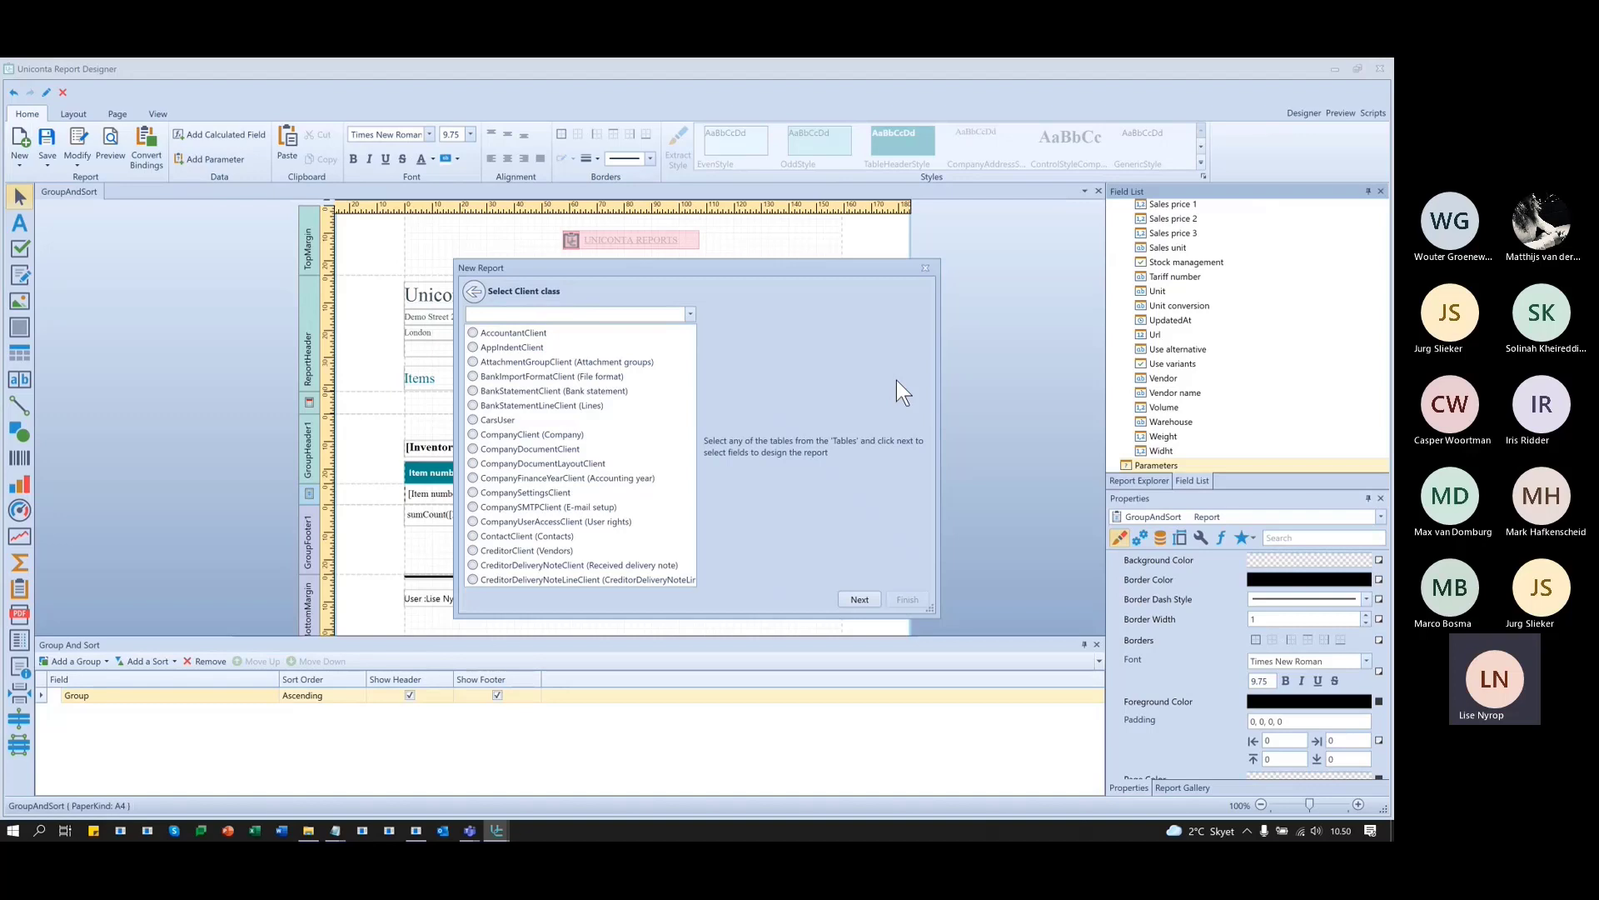
pyautogui.write('tran')
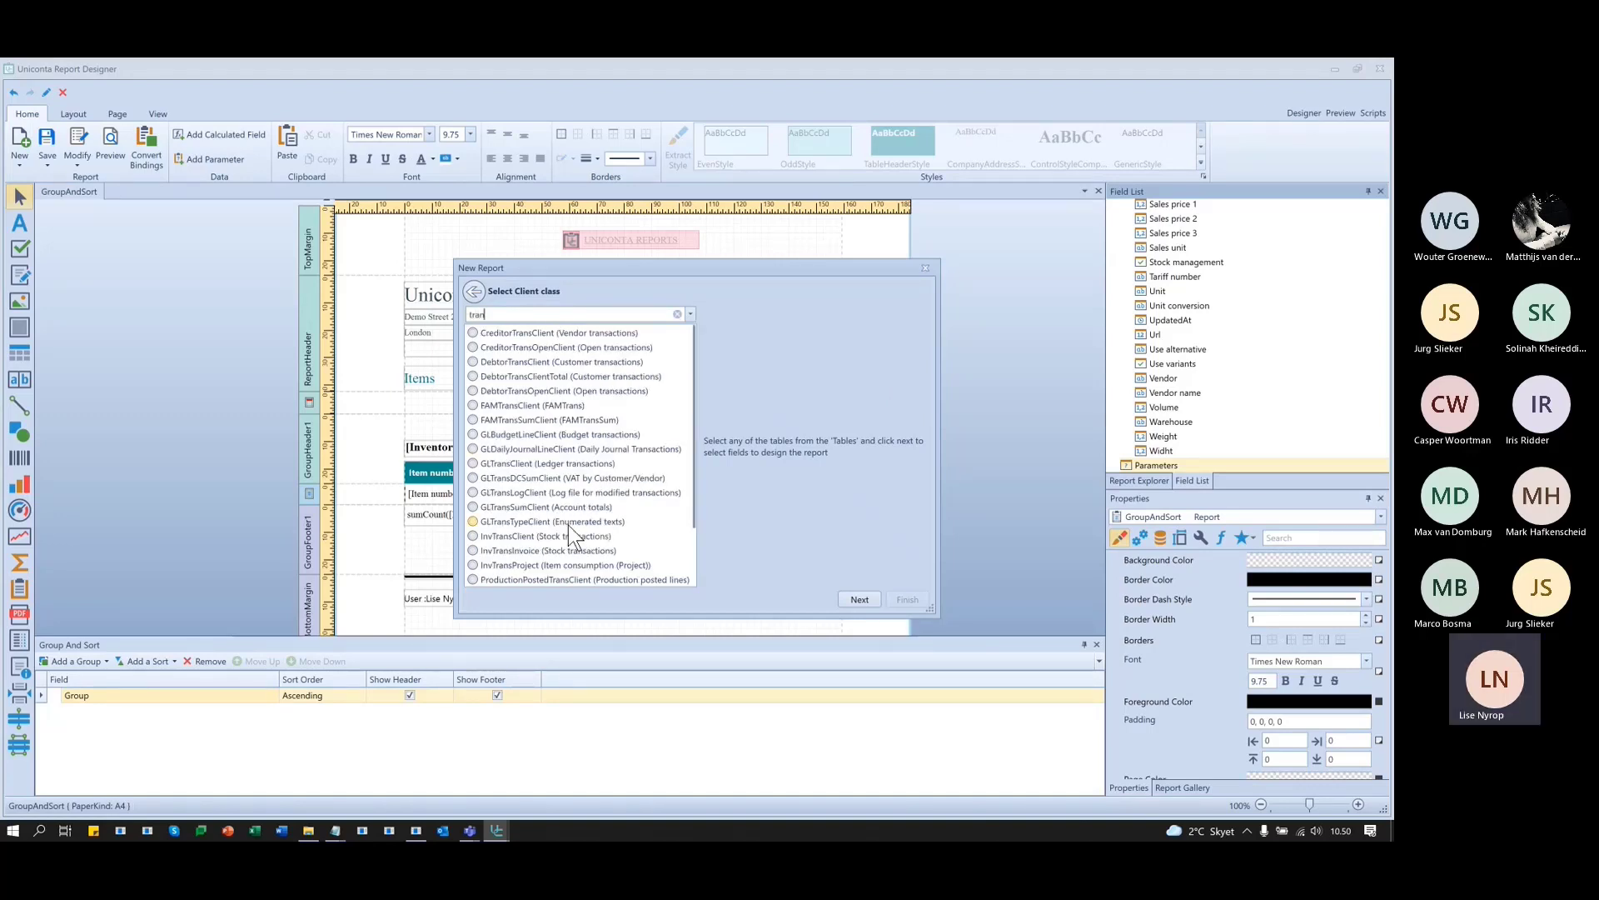
pyautogui.scroll(-1, 566, 515)
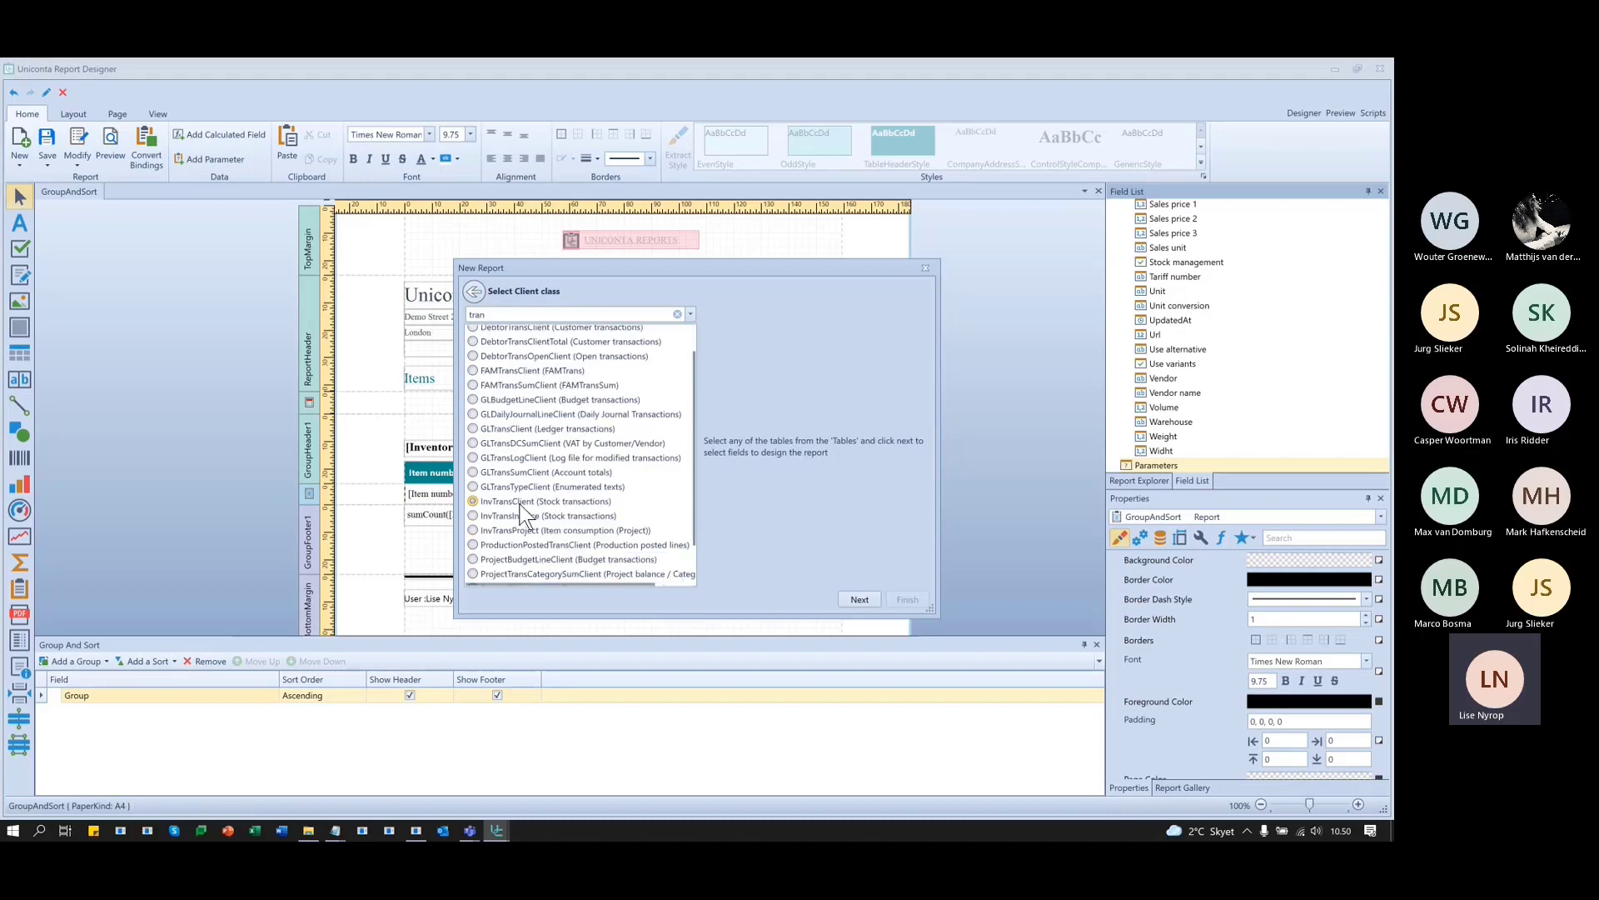
pyautogui.click(472, 502)
pyautogui.click(860, 599)
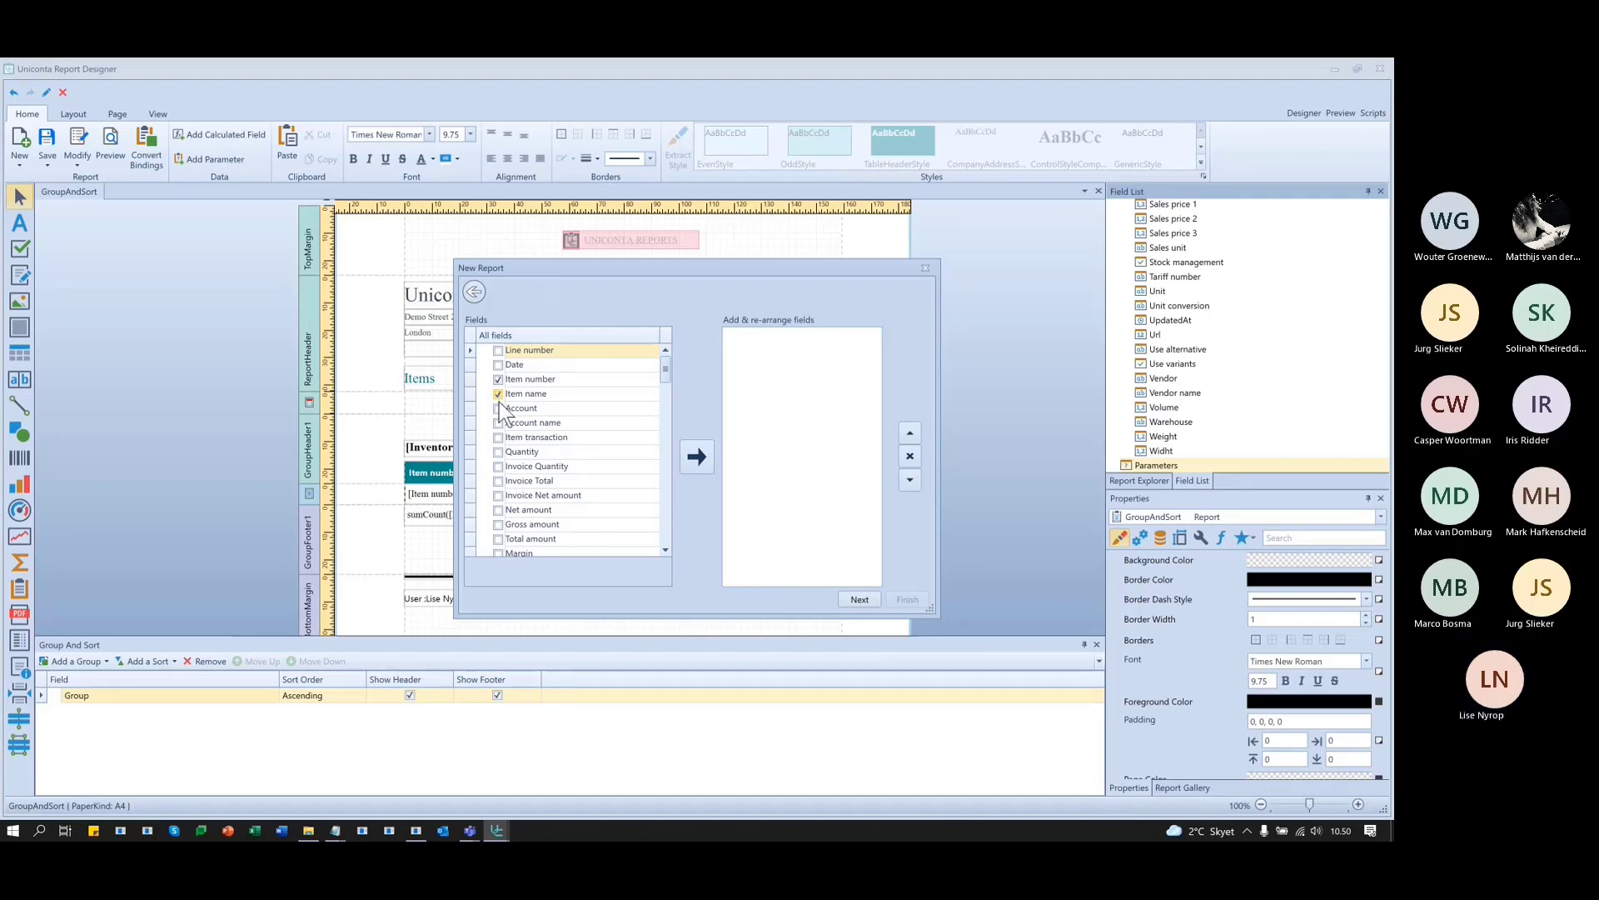
# - Add Cost price and Quantity to the report's chosen fields
pyautogui.scroll(-2, 505, 481)
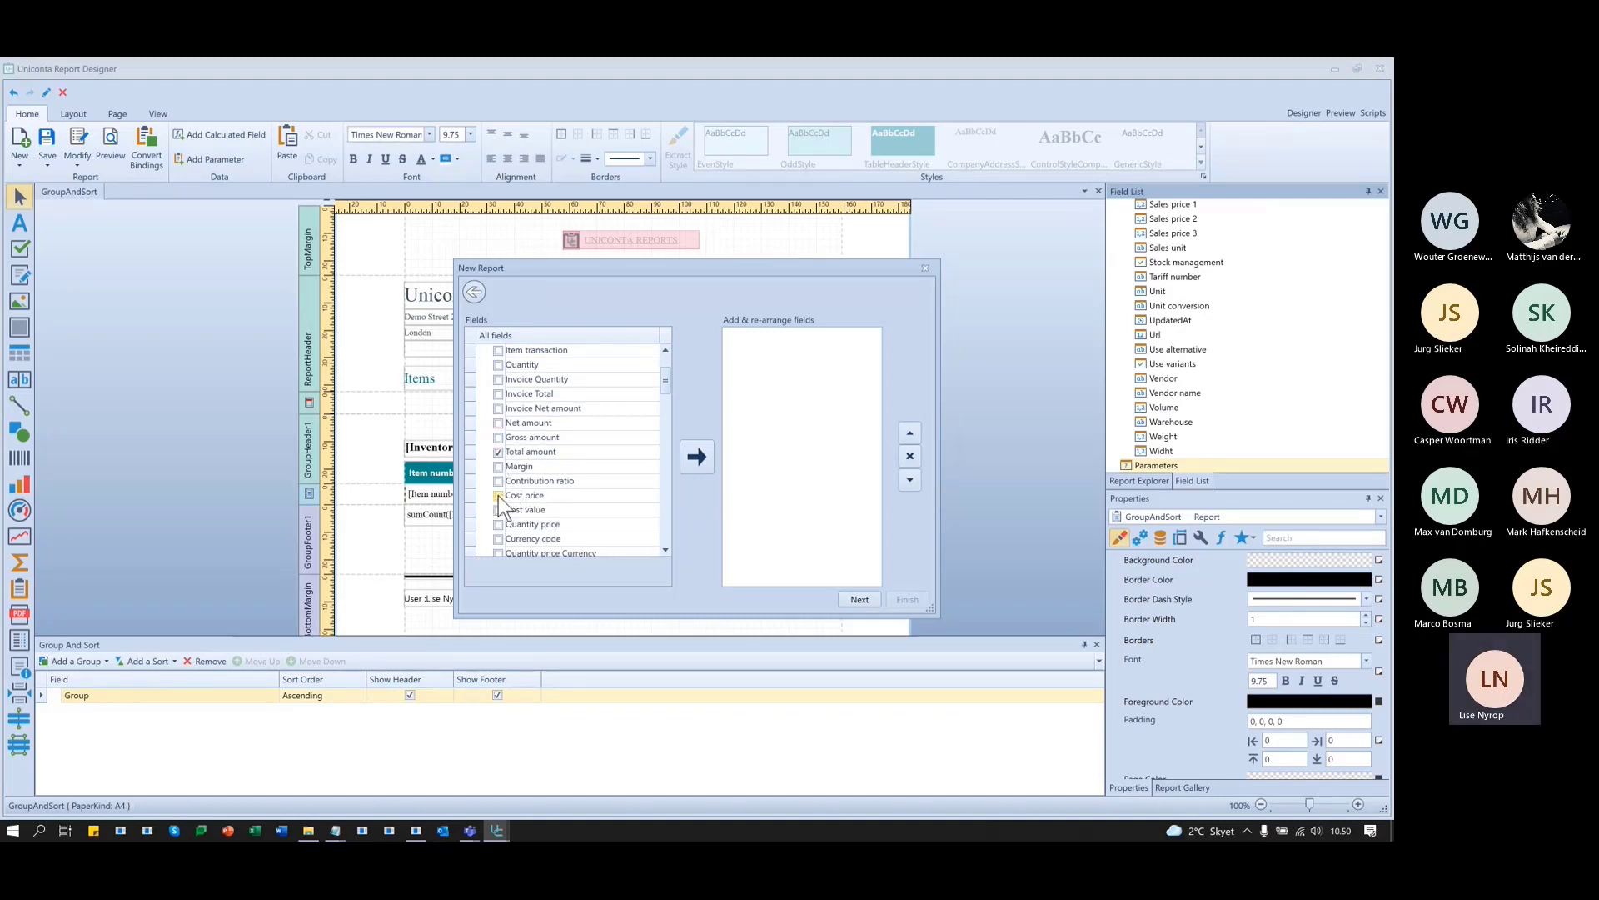
pyautogui.click(498, 452)
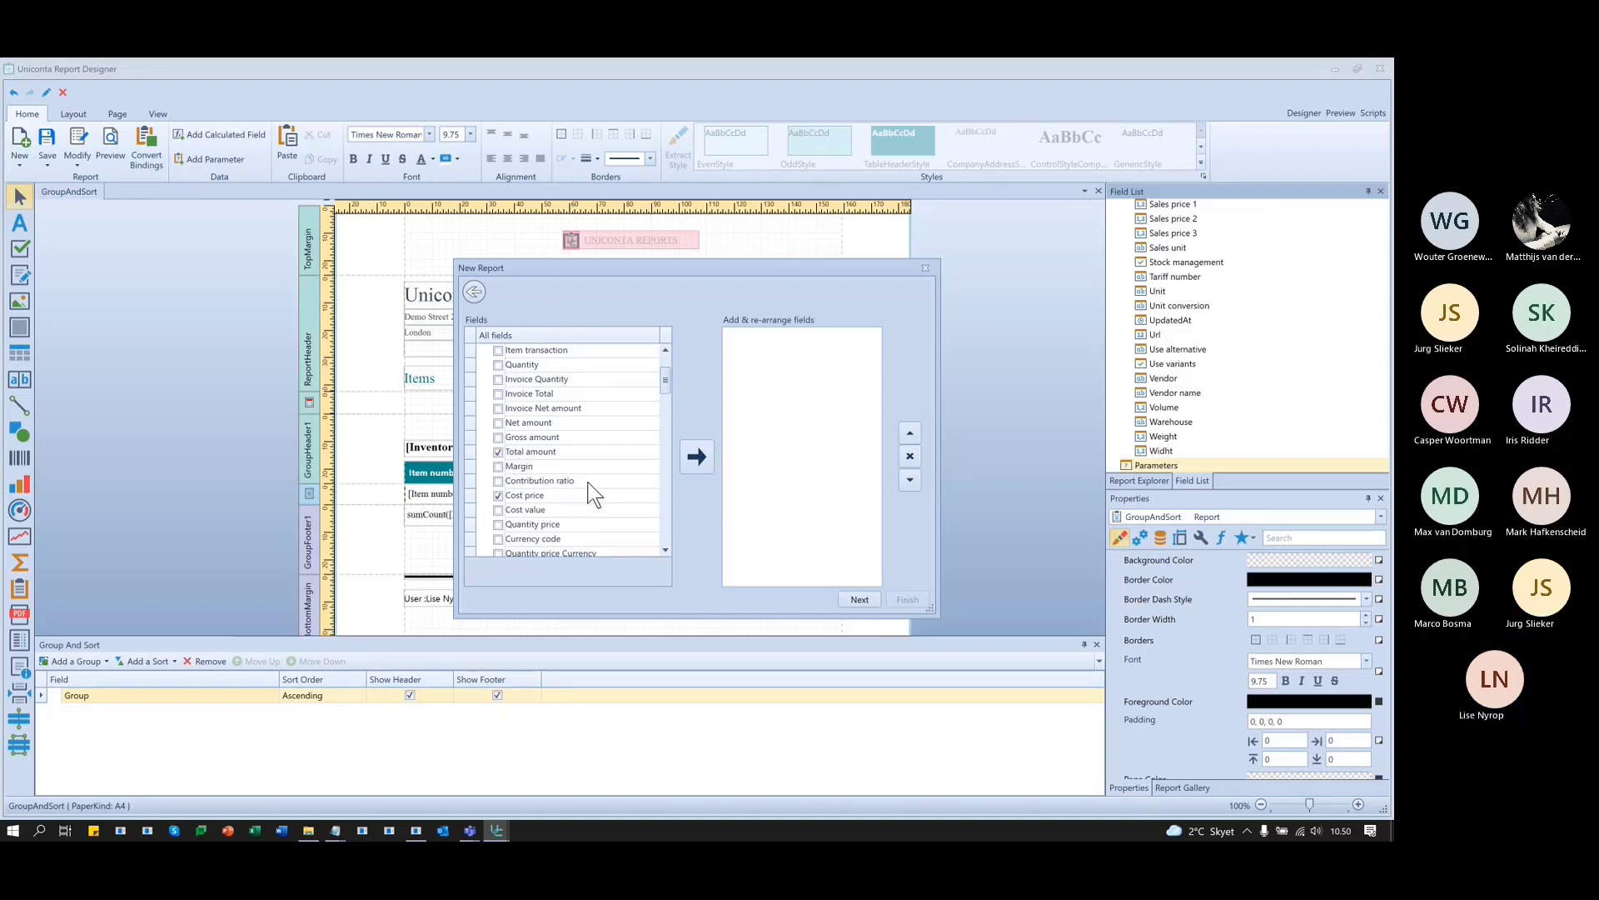
pyautogui.scroll(1, 593, 493)
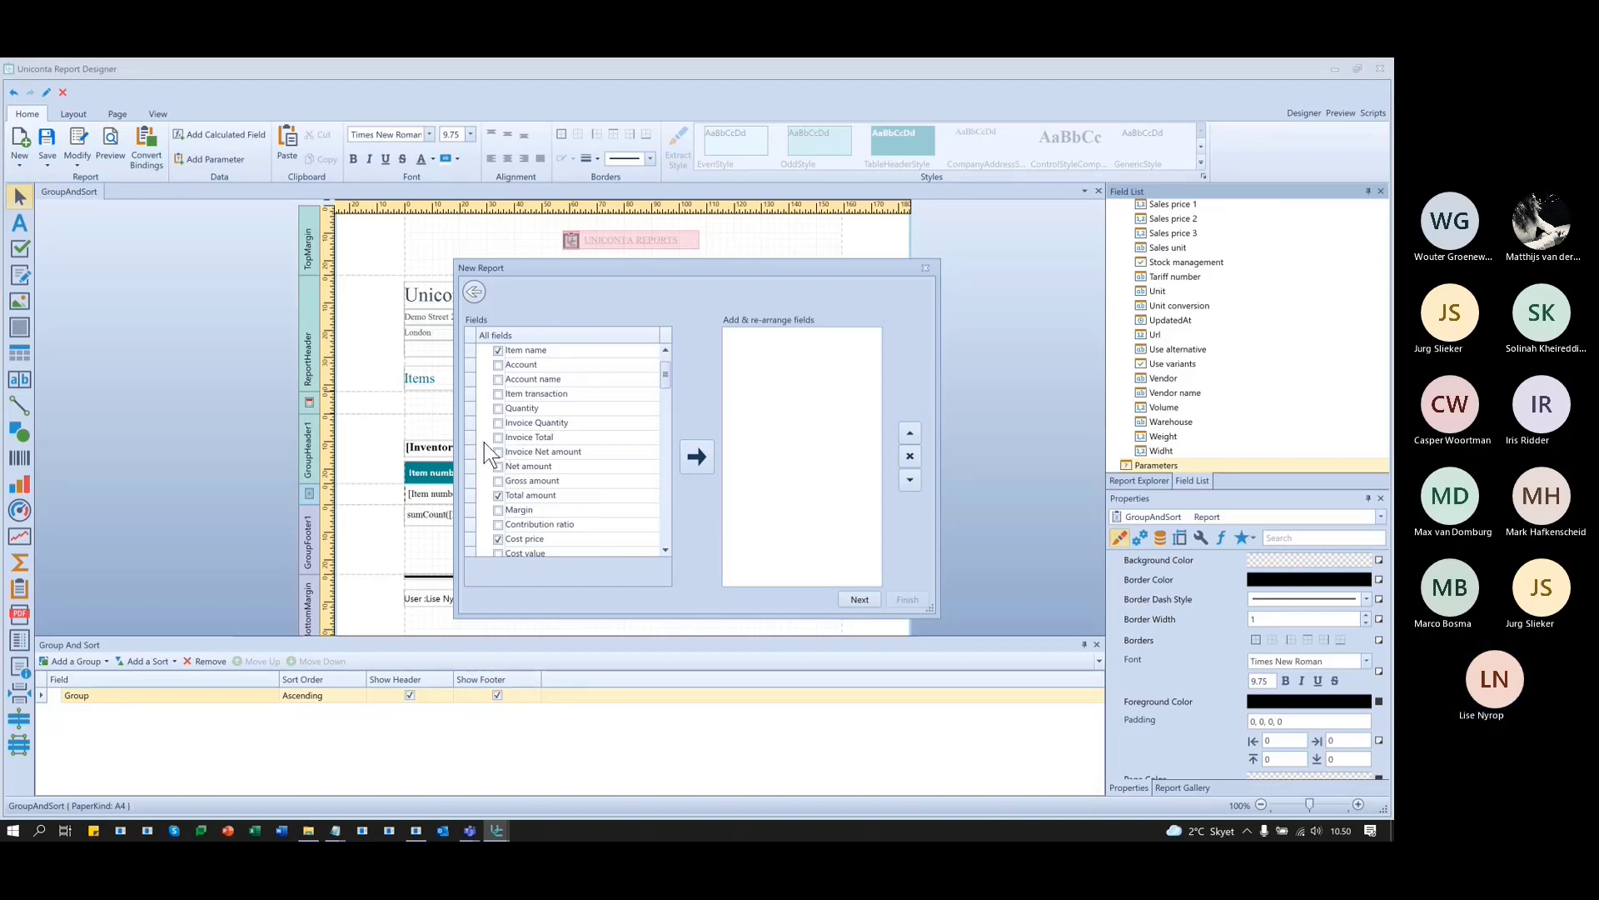
pyautogui.click(499, 408)
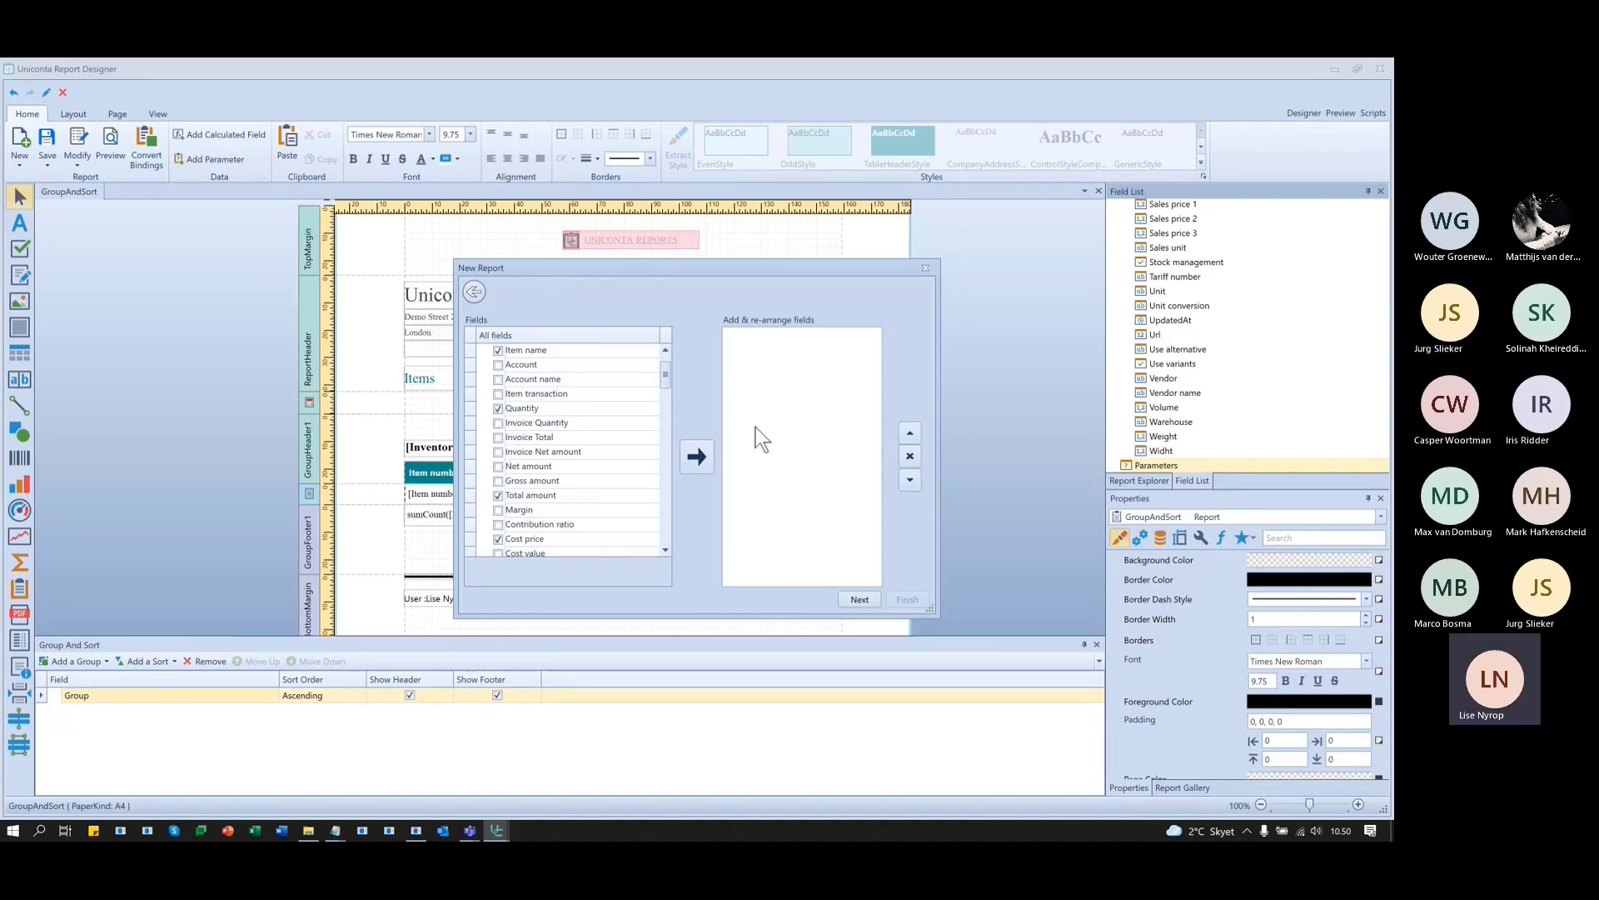
pyautogui.click(697, 455)
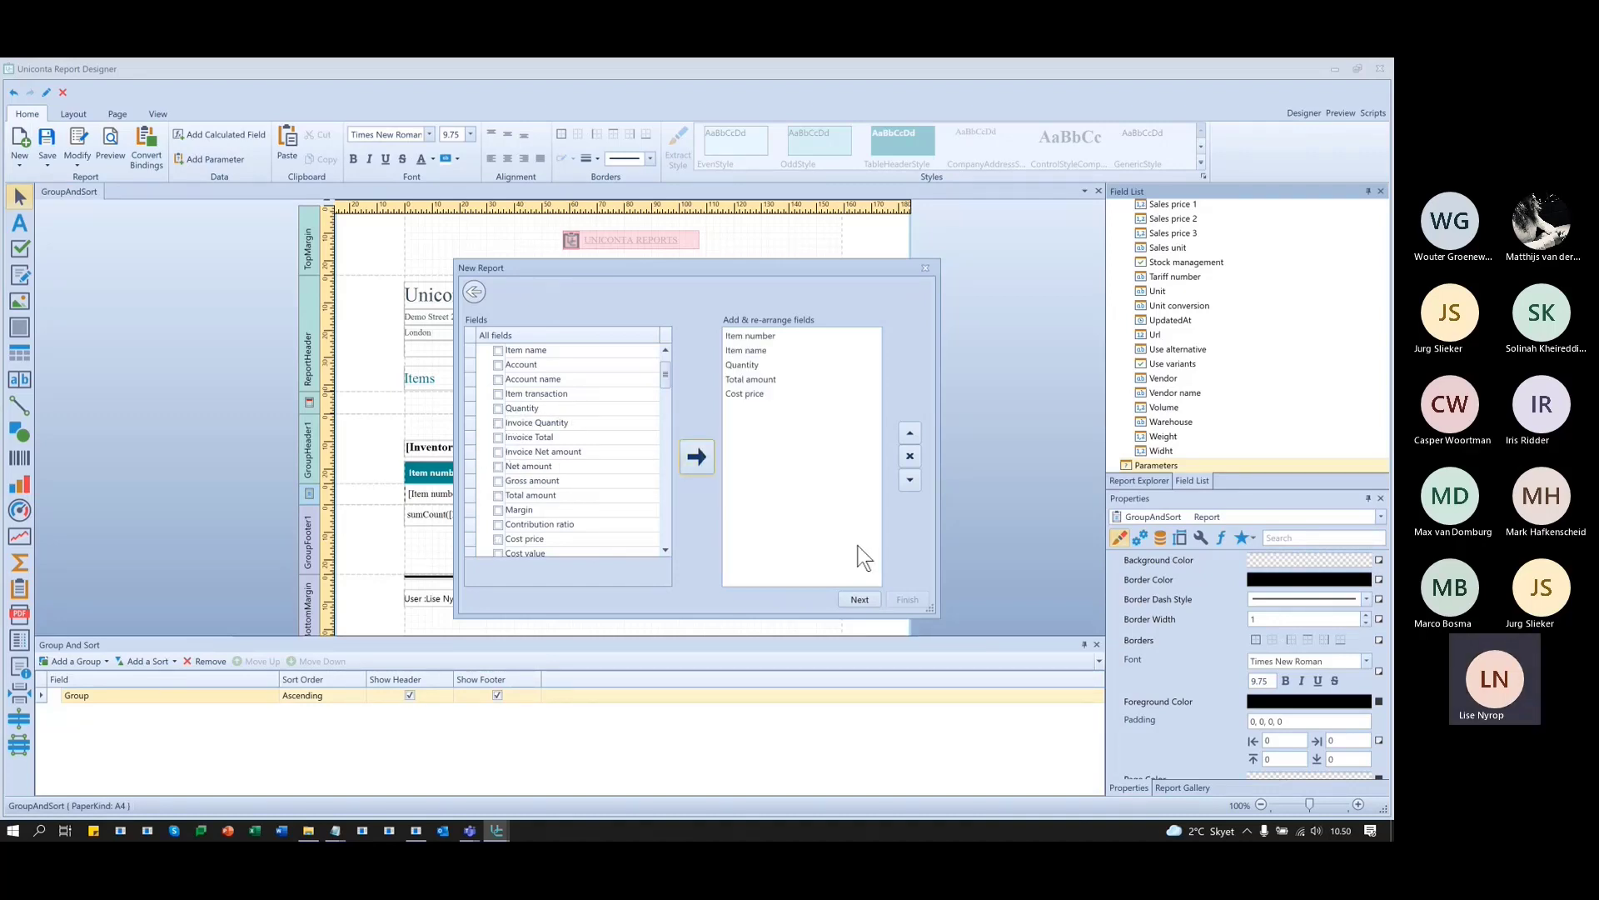
# - Accept default styles and printer settings, leave external data source off, and finish the wizard
pyautogui.click(859, 599)
pyautogui.click(862, 598)
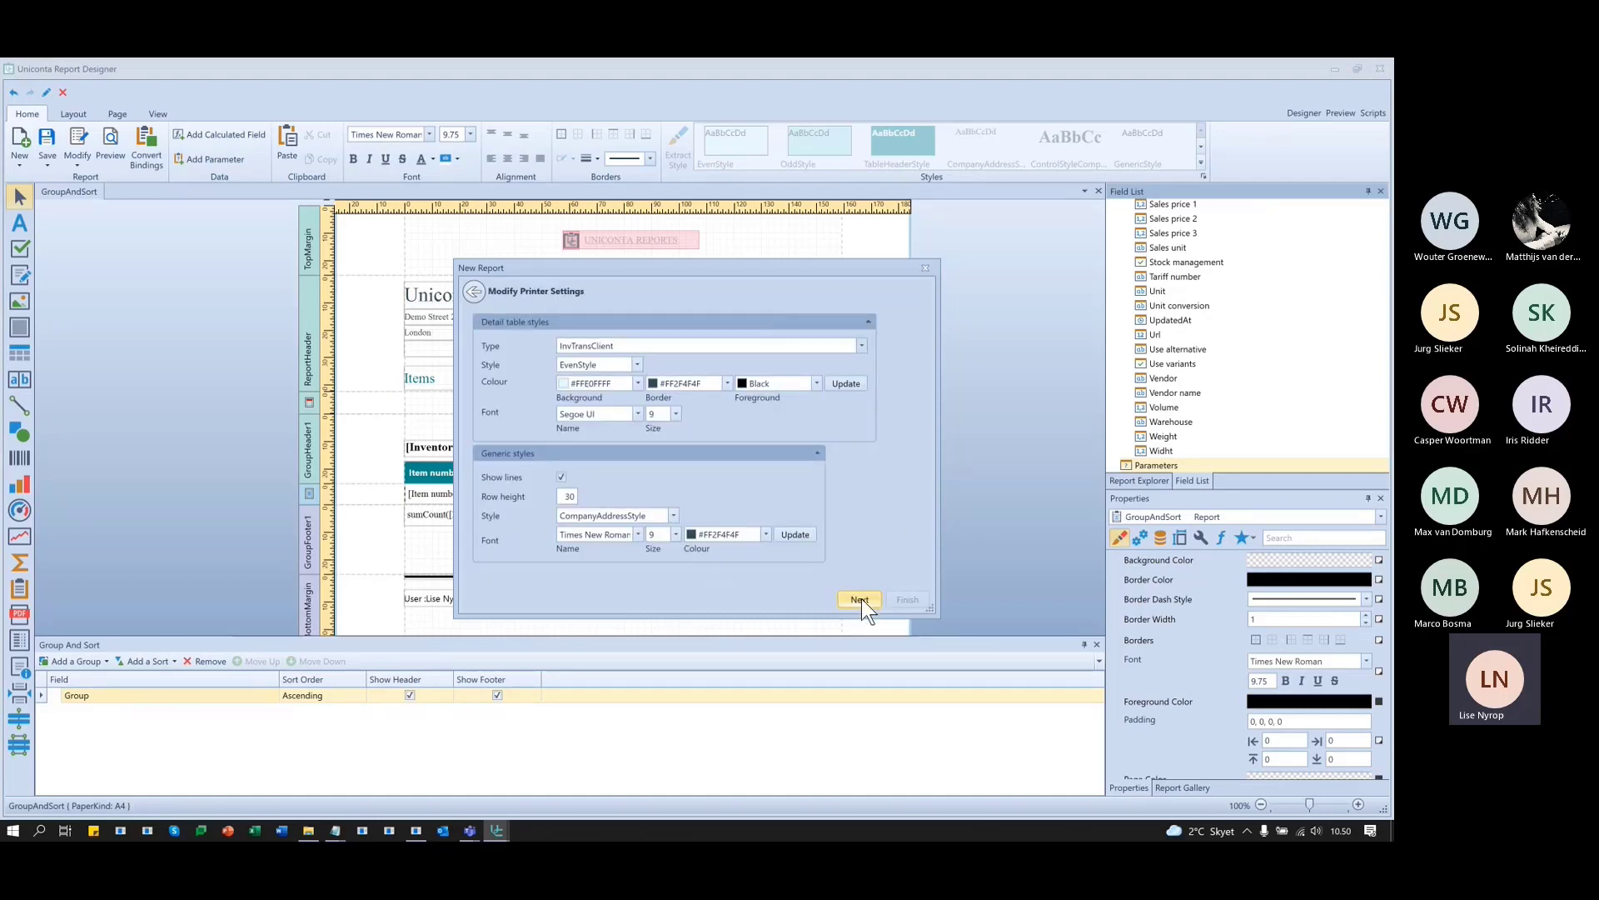
pyautogui.click(861, 598)
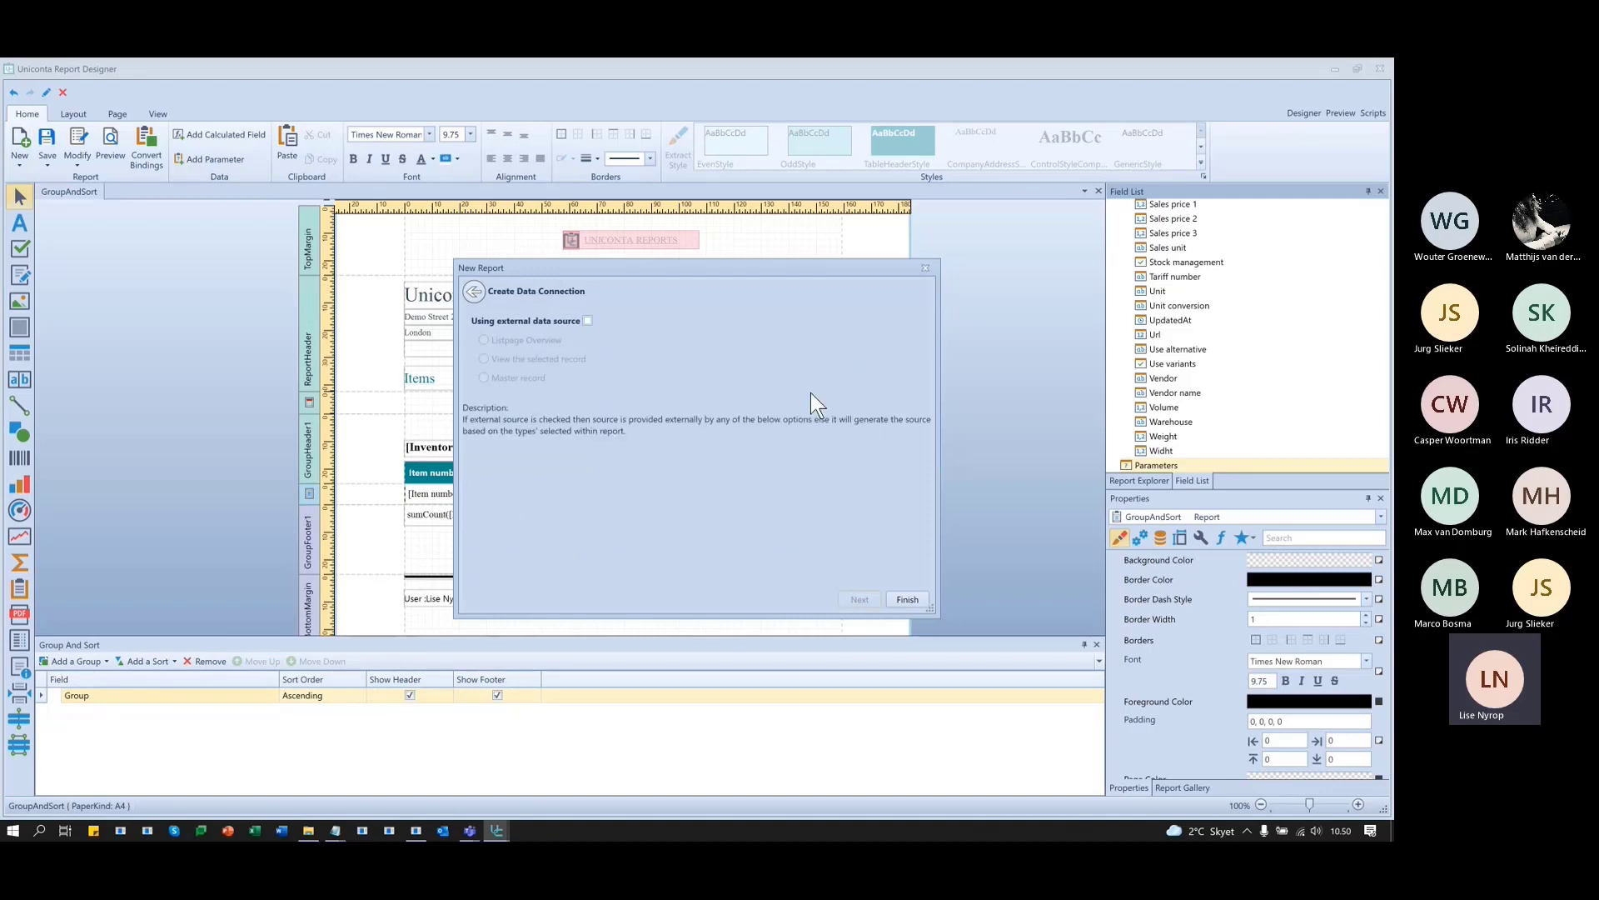
pyautogui.click(906, 598)
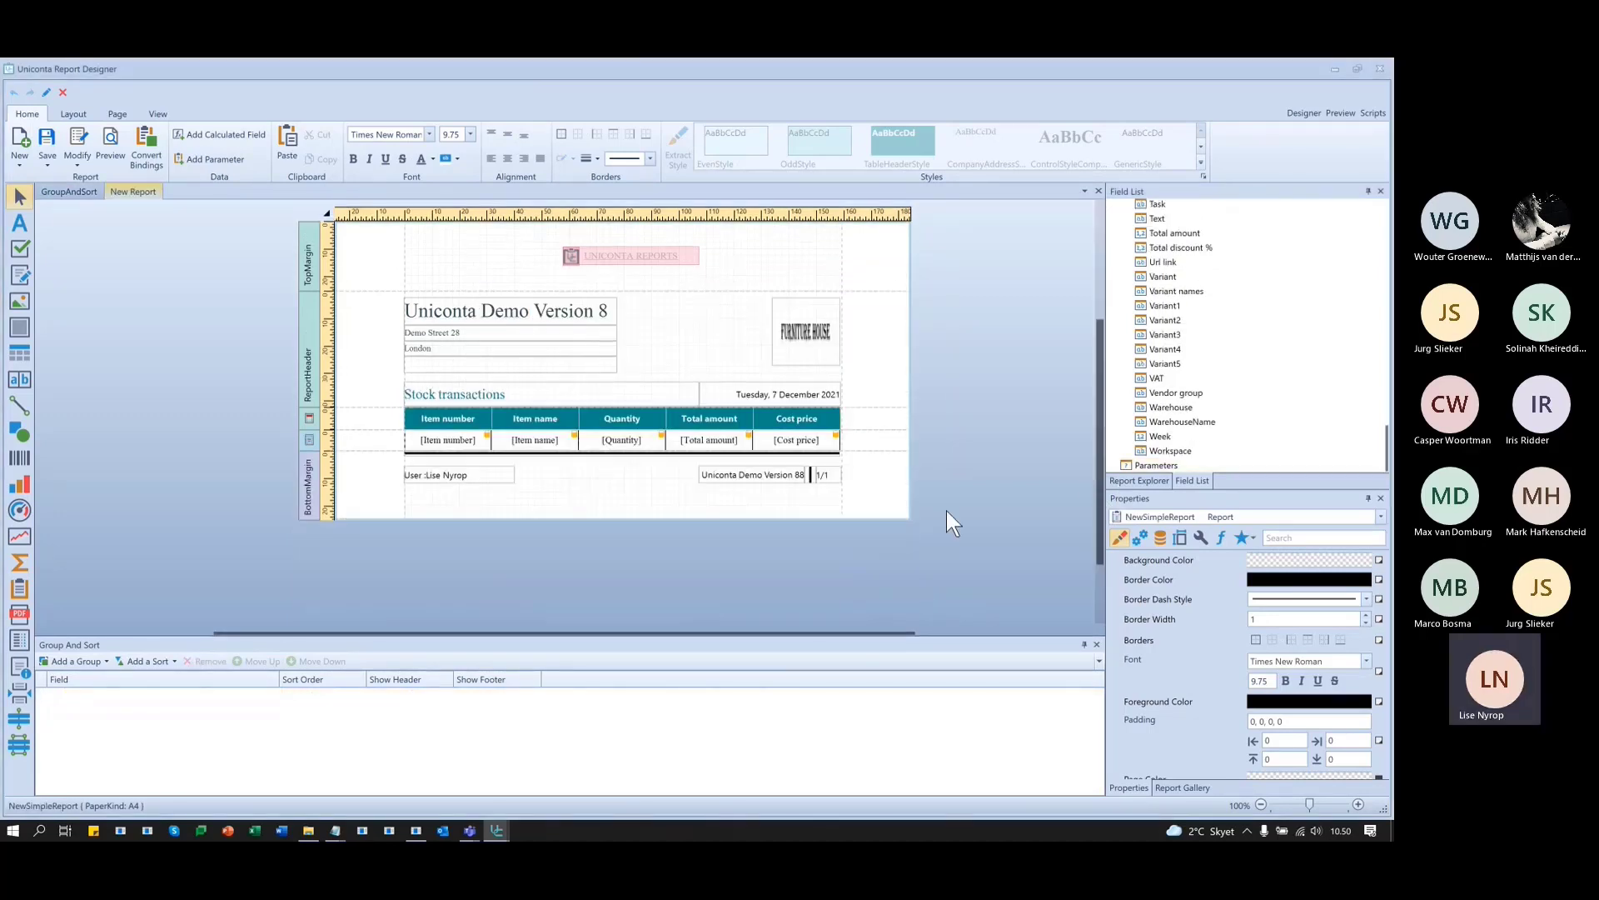
# - Preview the Stock transactions report's seven pages, then go back to the Designer layout
pyautogui.click(1339, 113)
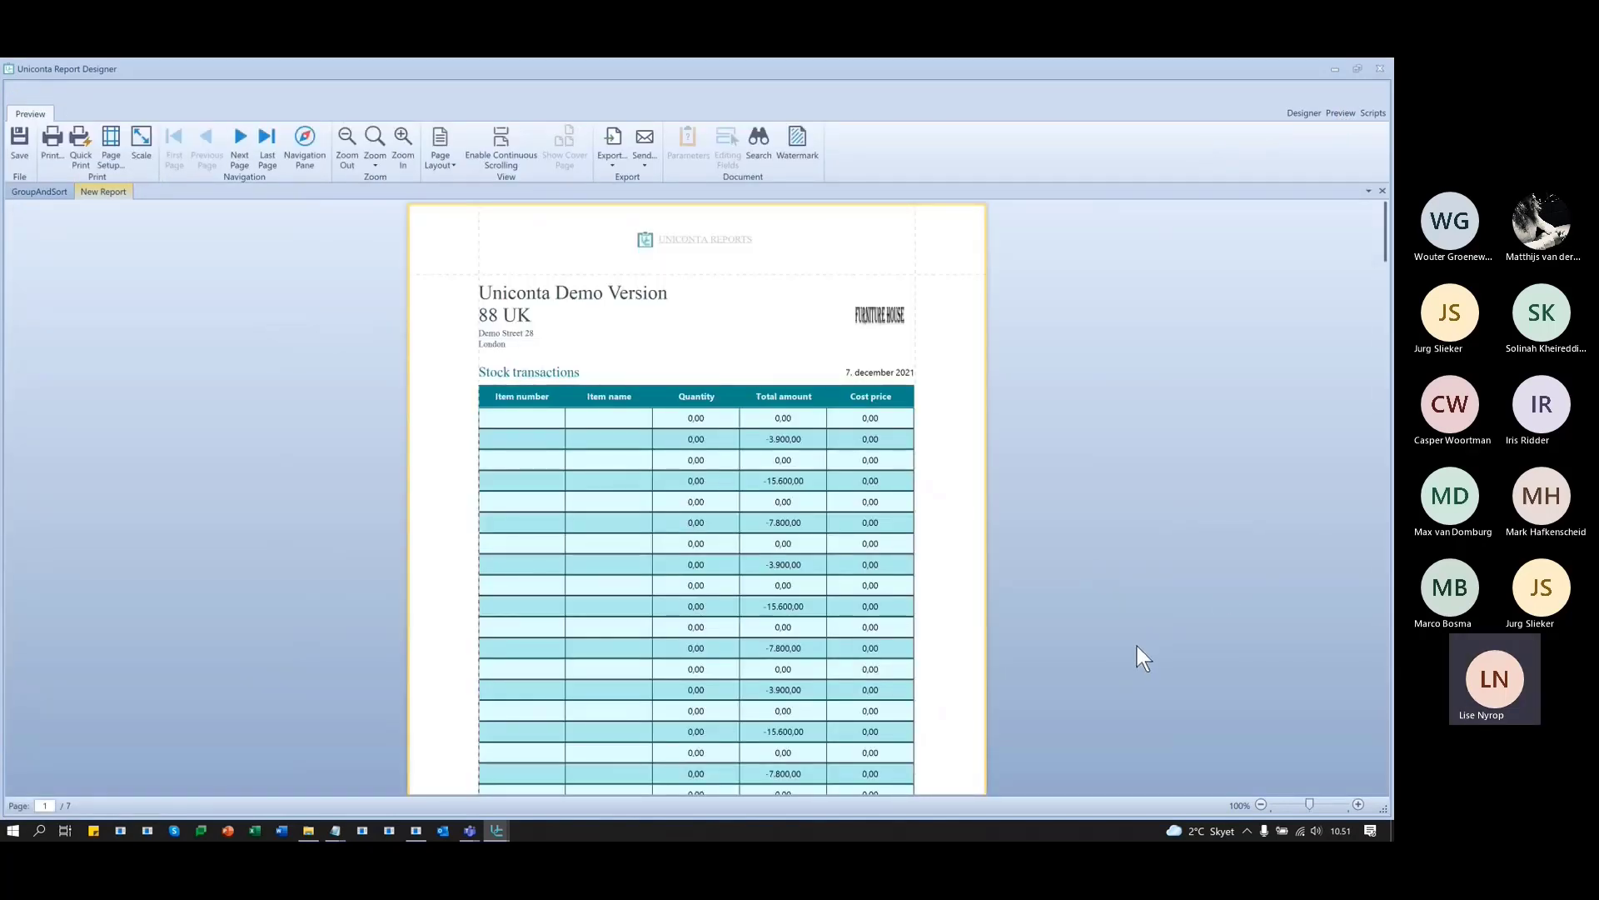
pyautogui.scroll(-2, 1133, 645)
pyautogui.scroll(-10, 1128, 642)
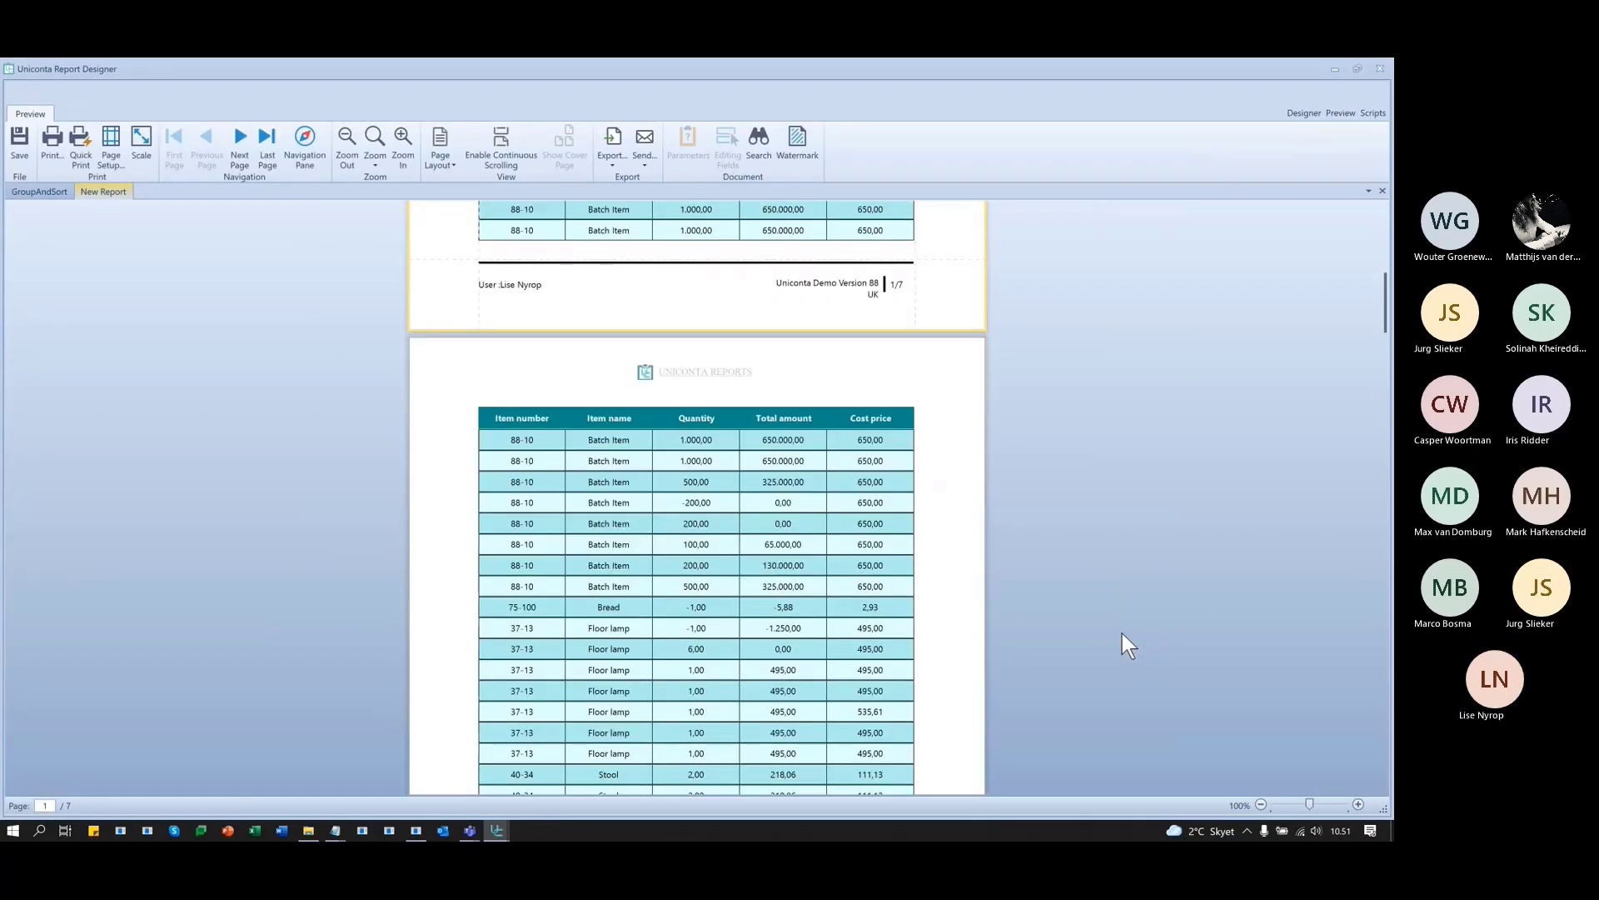
pyautogui.scroll(-10, 1117, 641)
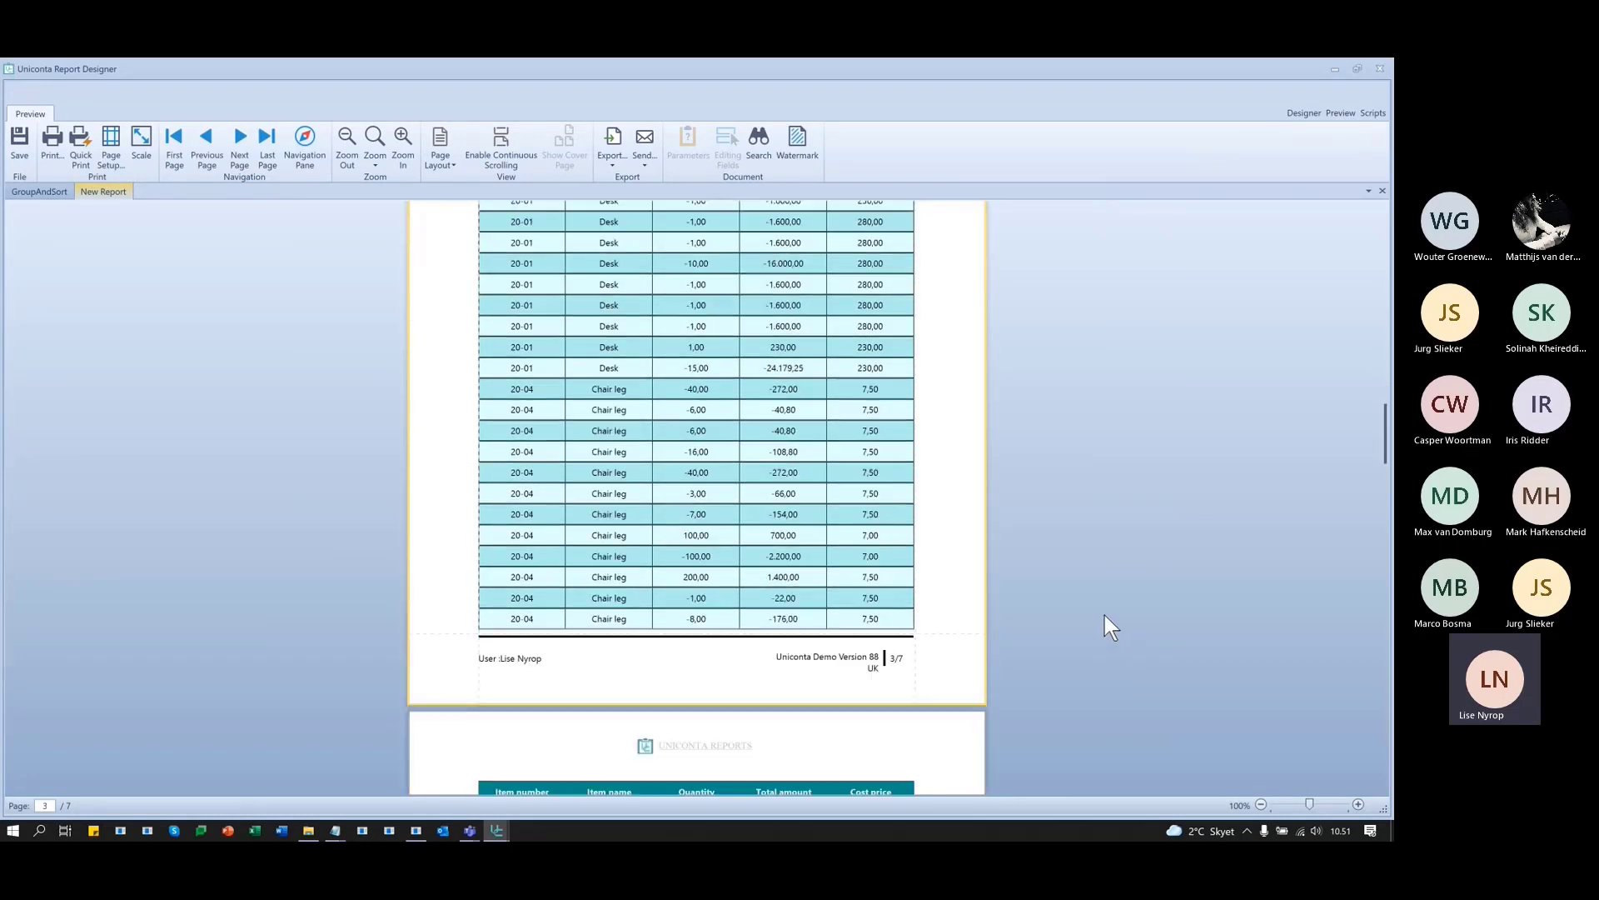
pyautogui.scroll(20, 1105, 615)
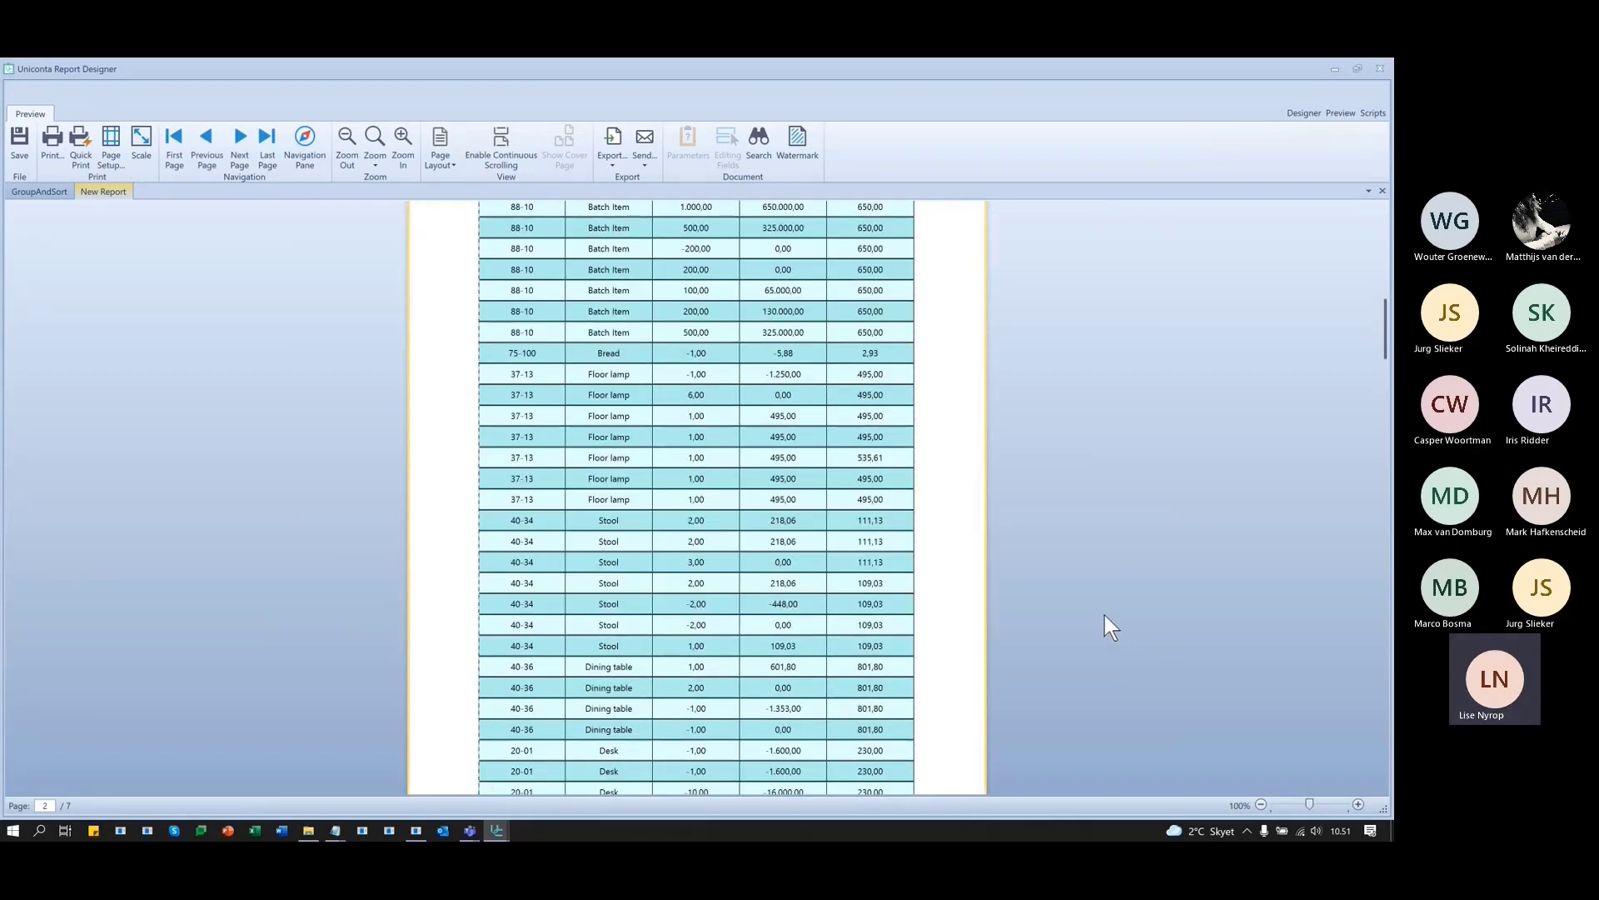
pyautogui.click(1305, 114)
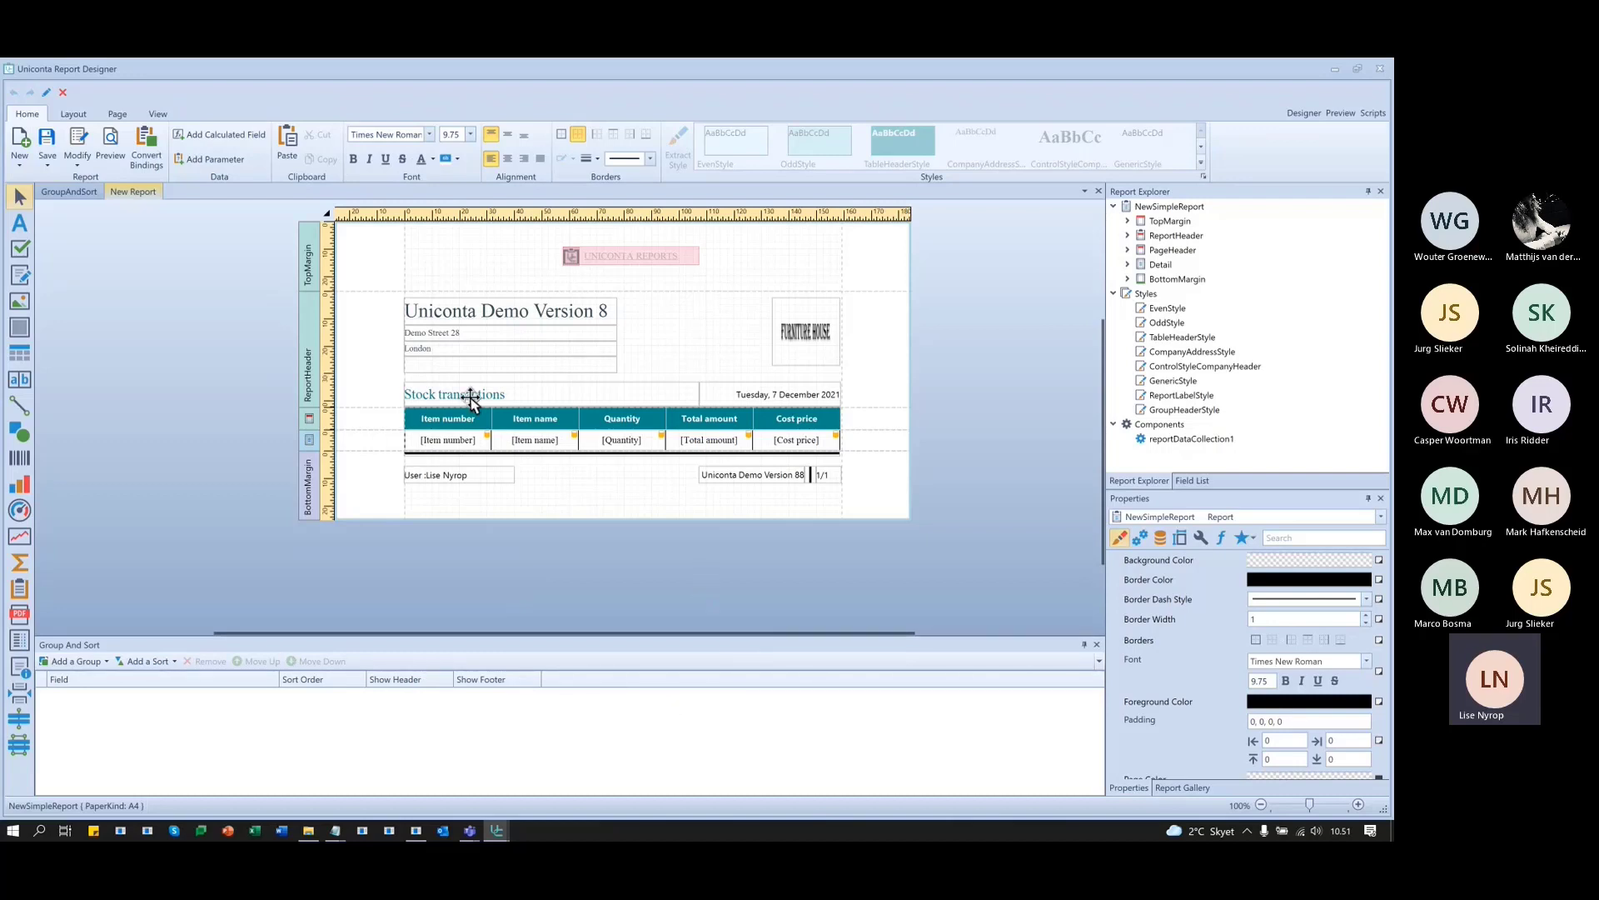
# - Add a report parameter named parmItemFrom with the description 'Select the item'
pyautogui.click(1192, 482)
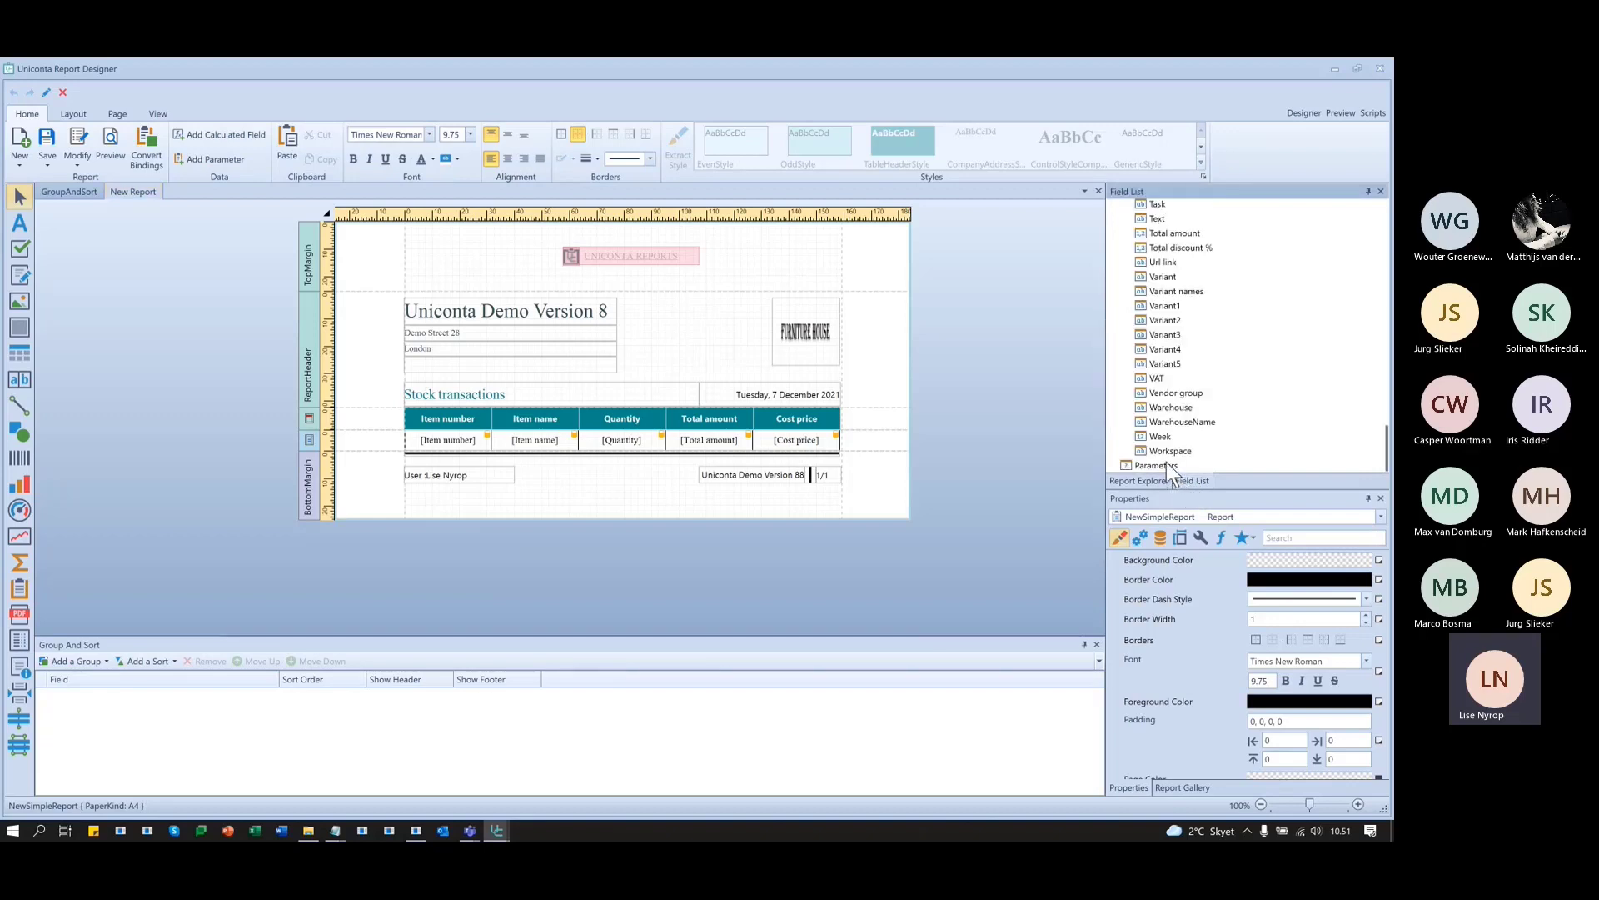
pyautogui.rightClick(1165, 464)
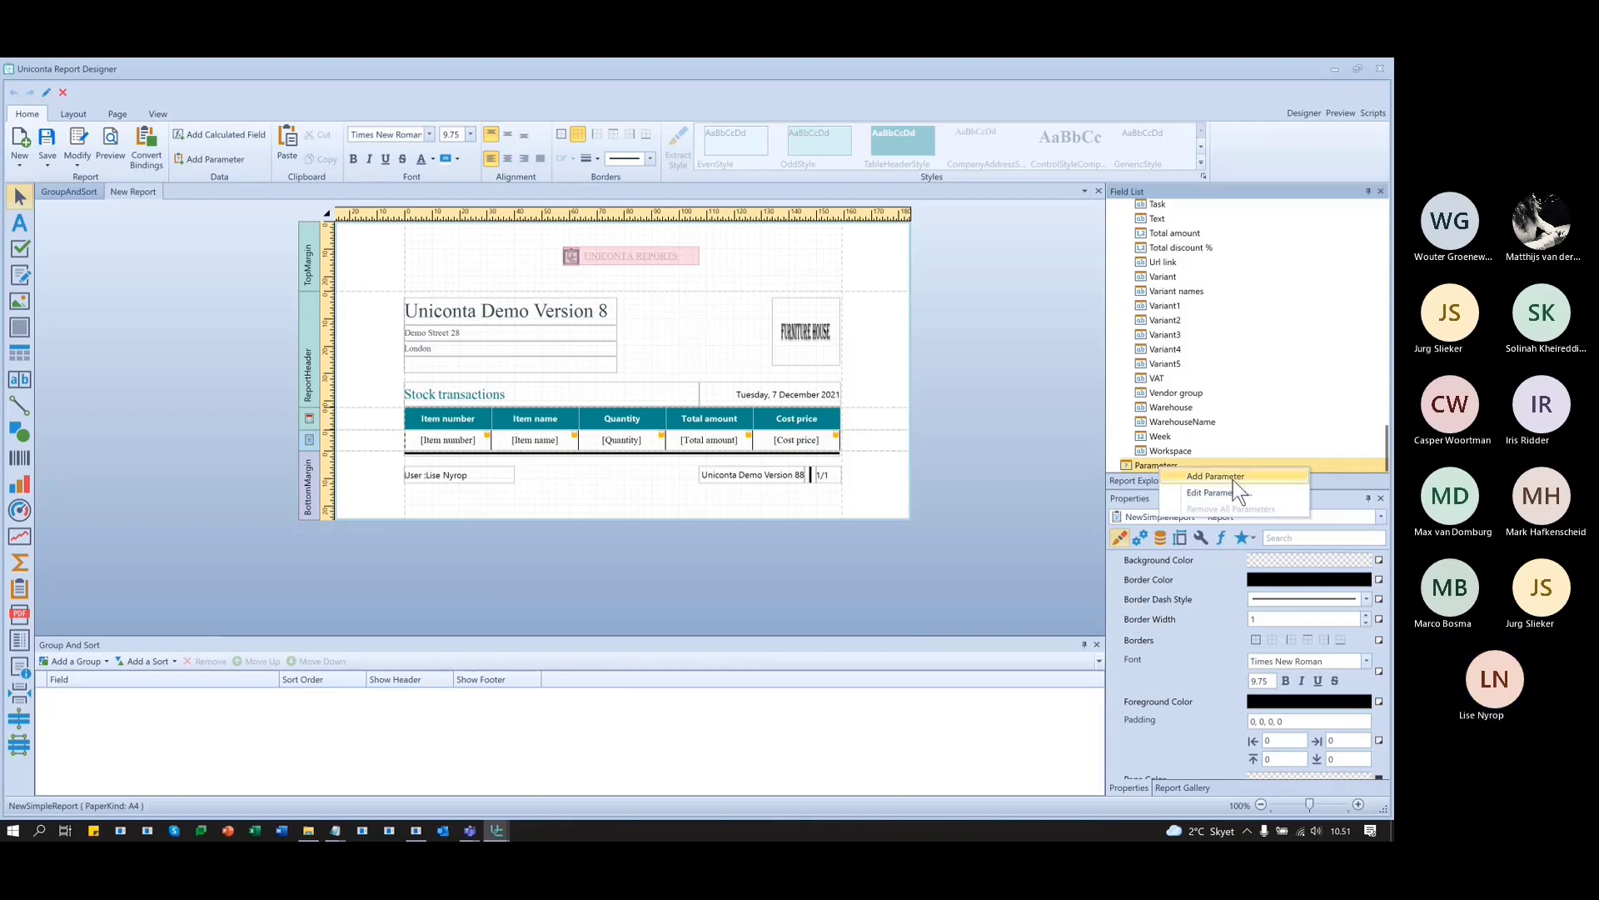
pyautogui.click(1232, 478)
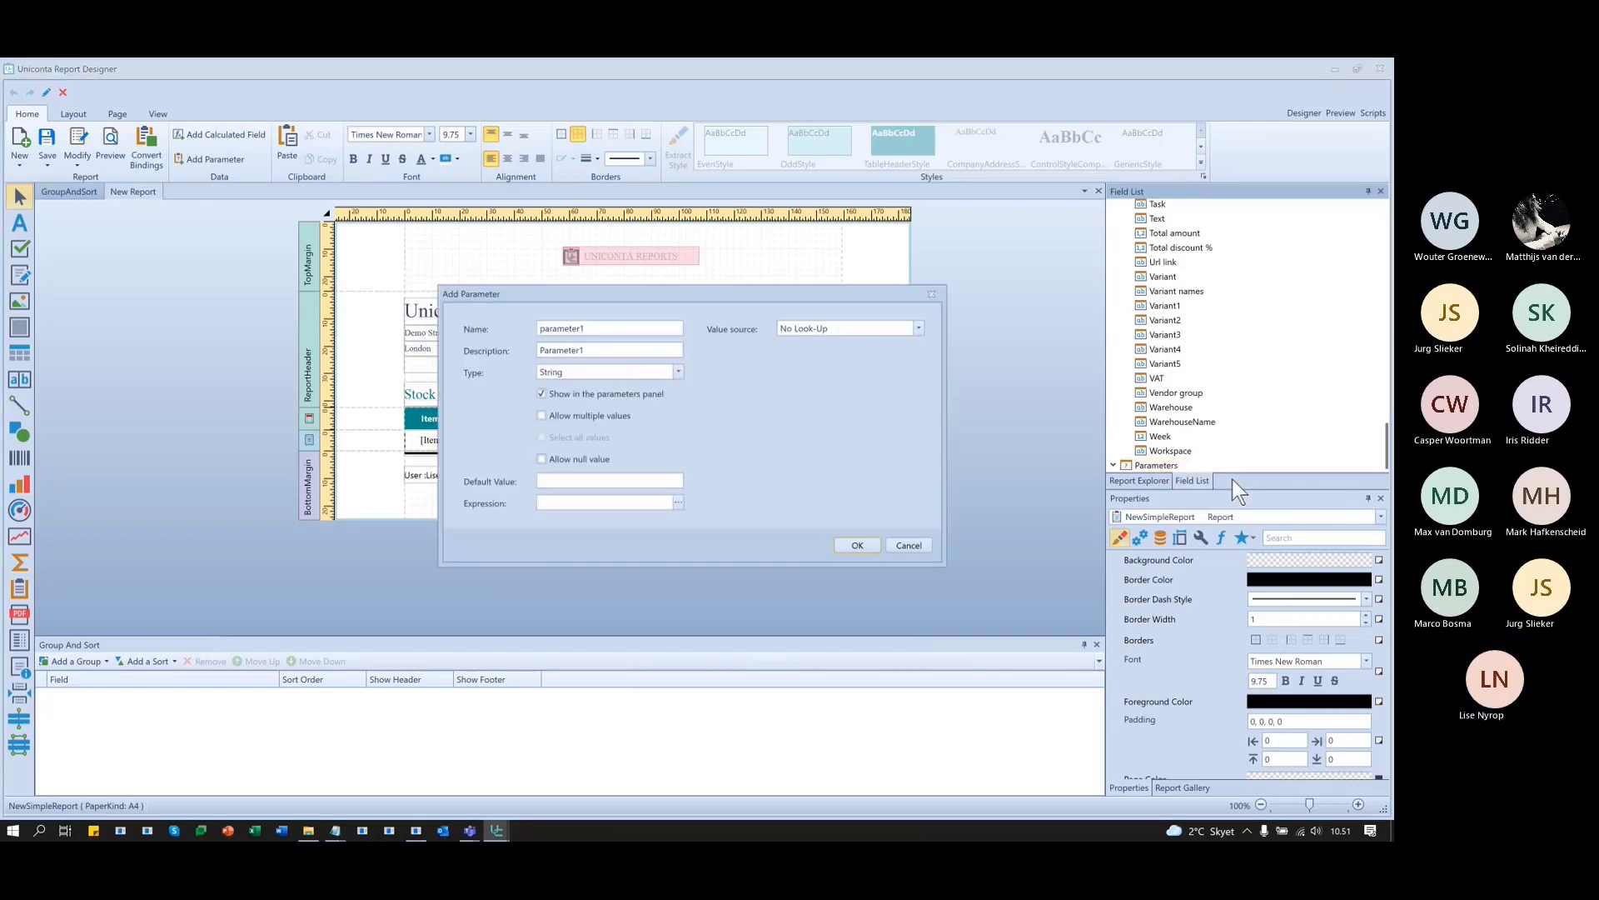
pyautogui.moveTo(669, 295); pyautogui.dragTo(552, 278)
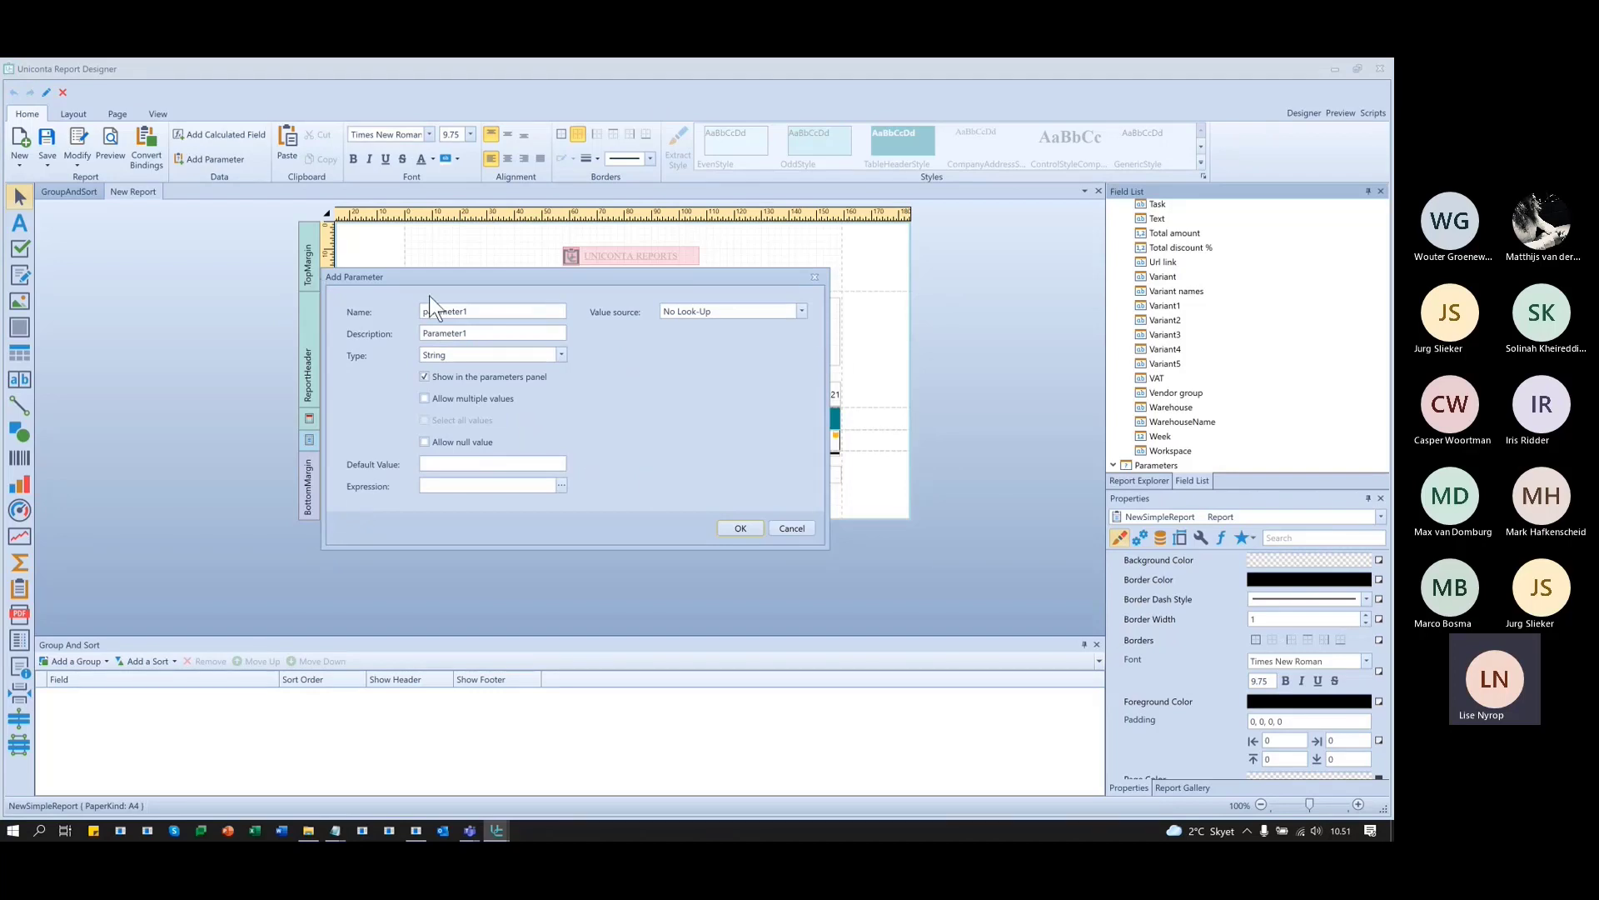
pyautogui.doubleClick(522, 311)
pyautogui.write('parmItemFrom')
pyautogui.press('Tab')
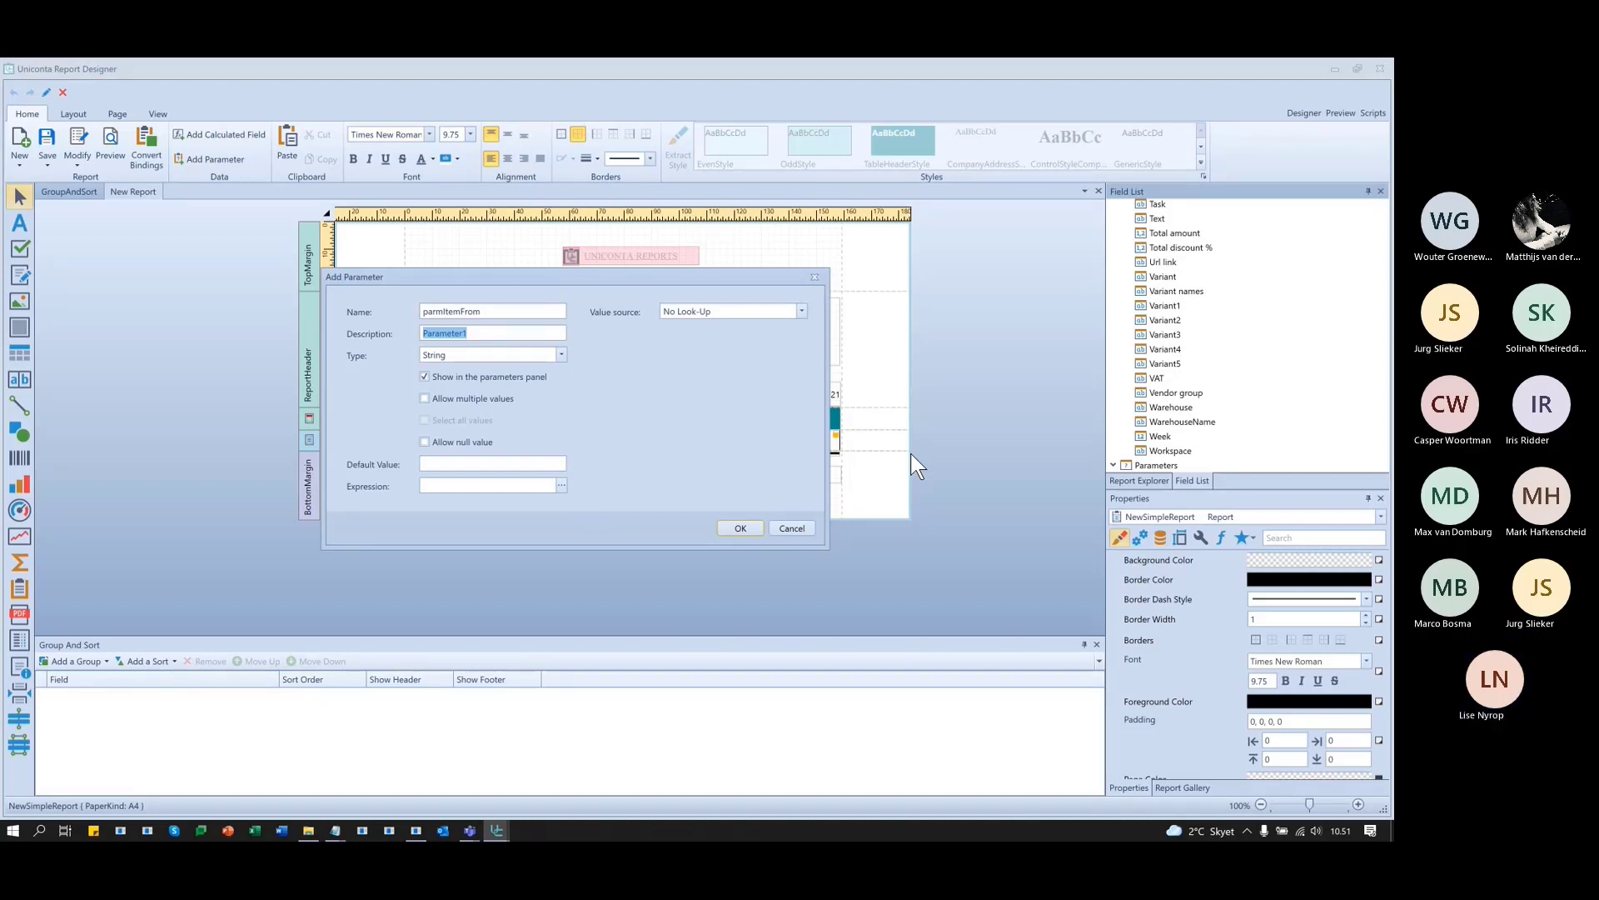
pyautogui.write('Se')
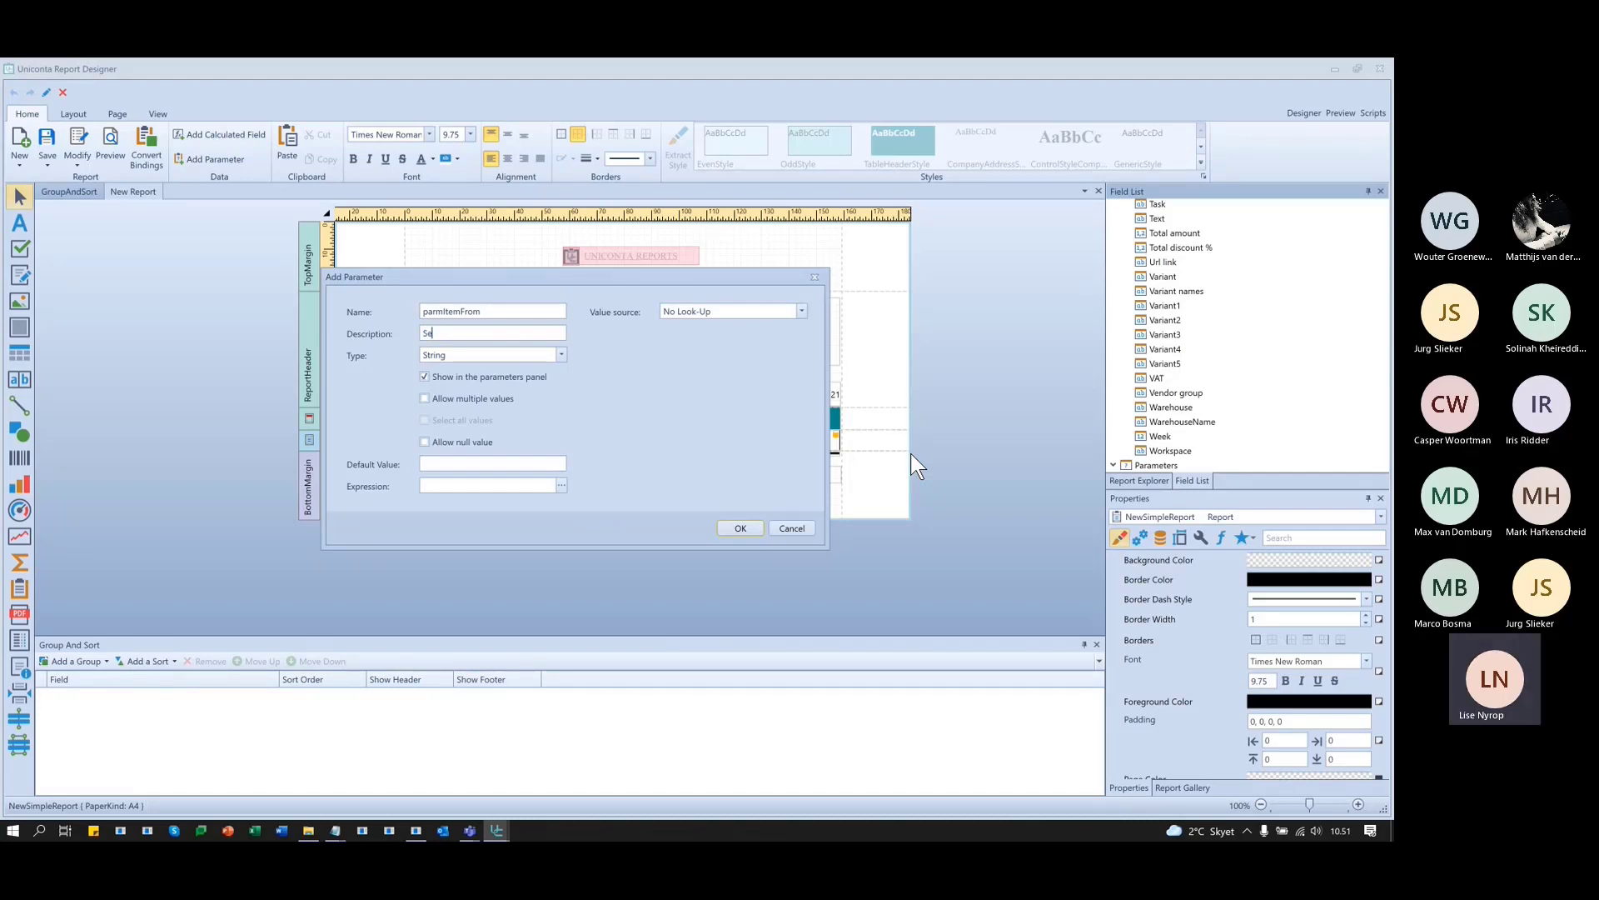
pyautogui.write('lect the item')
pyautogui.click(751, 525)
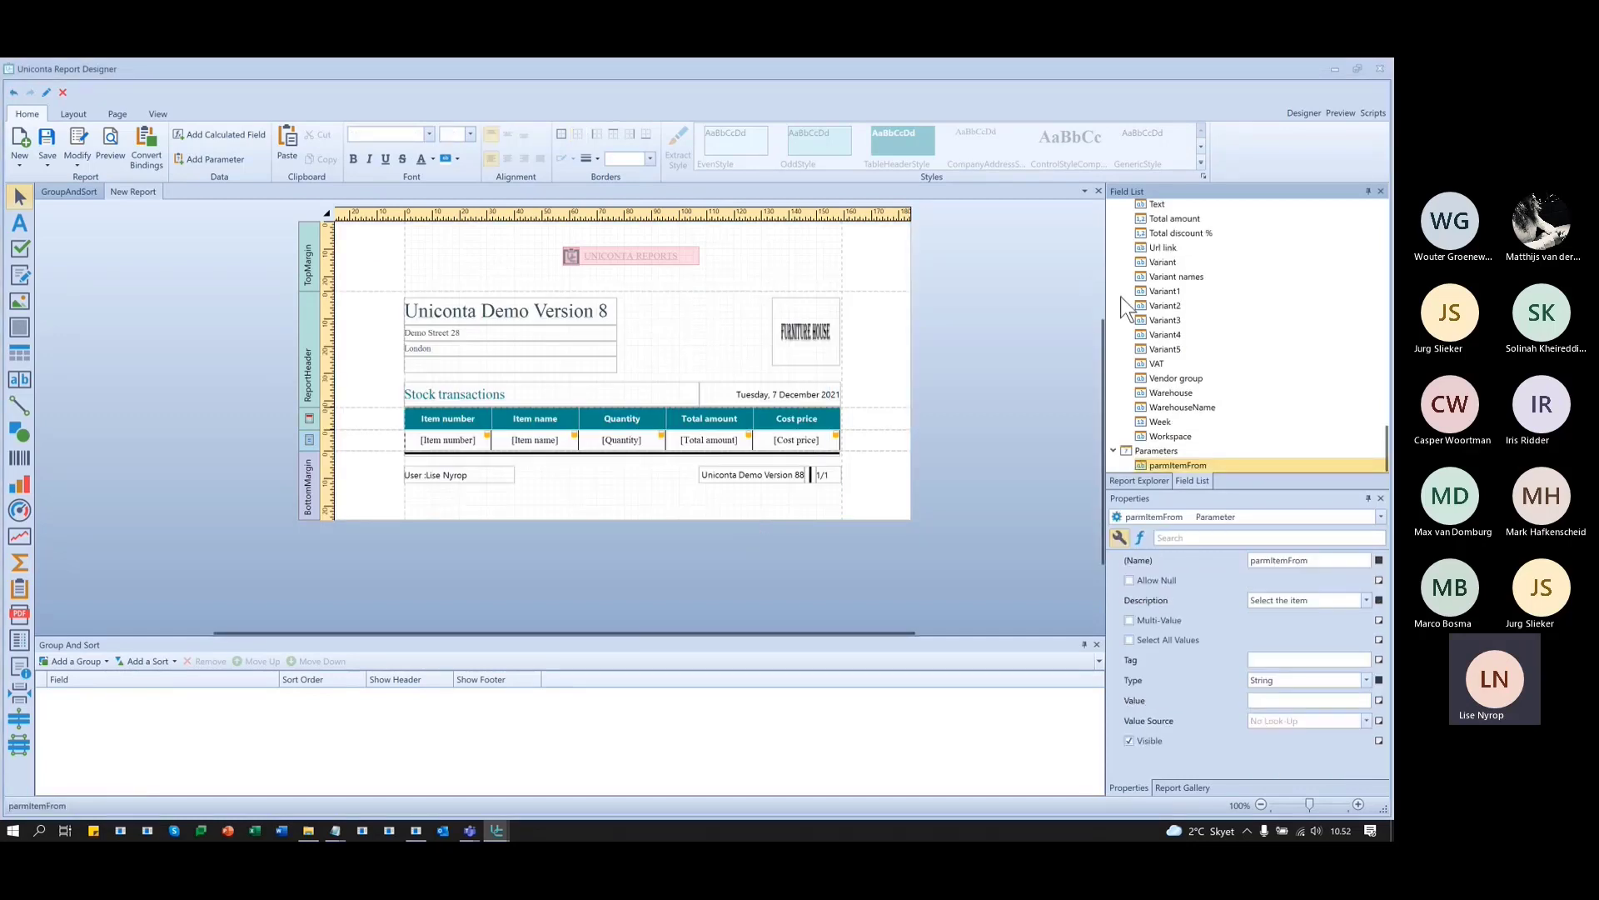
# - Preview with item 10-01 submitted and scroll the seven pages, which still list all items
pyautogui.click(1341, 113)
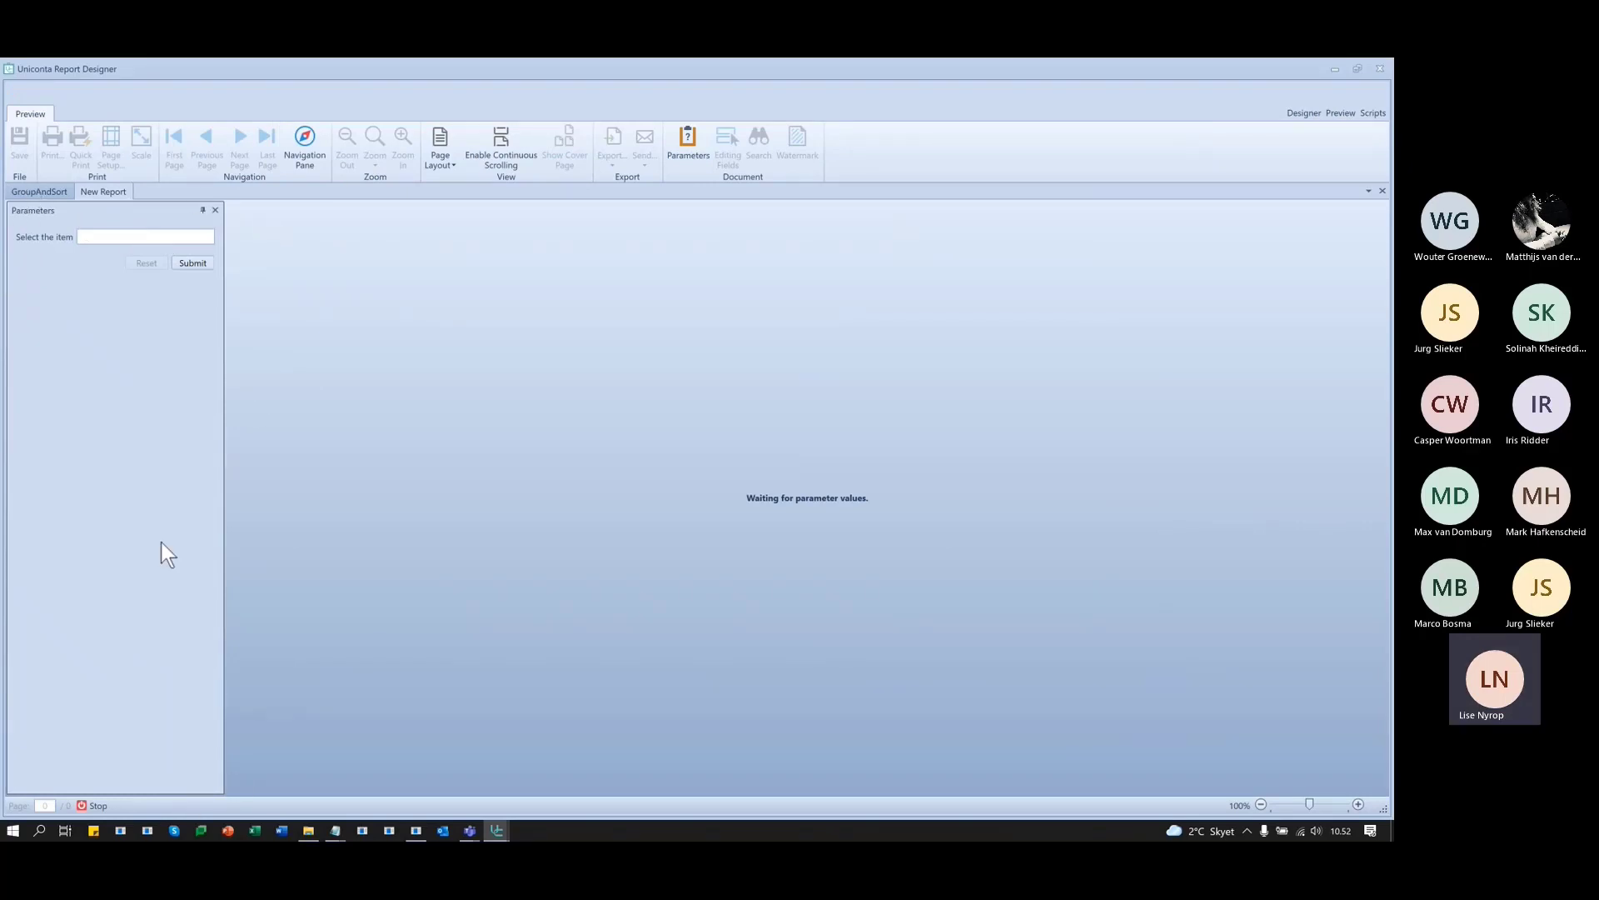
pyautogui.click(165, 238)
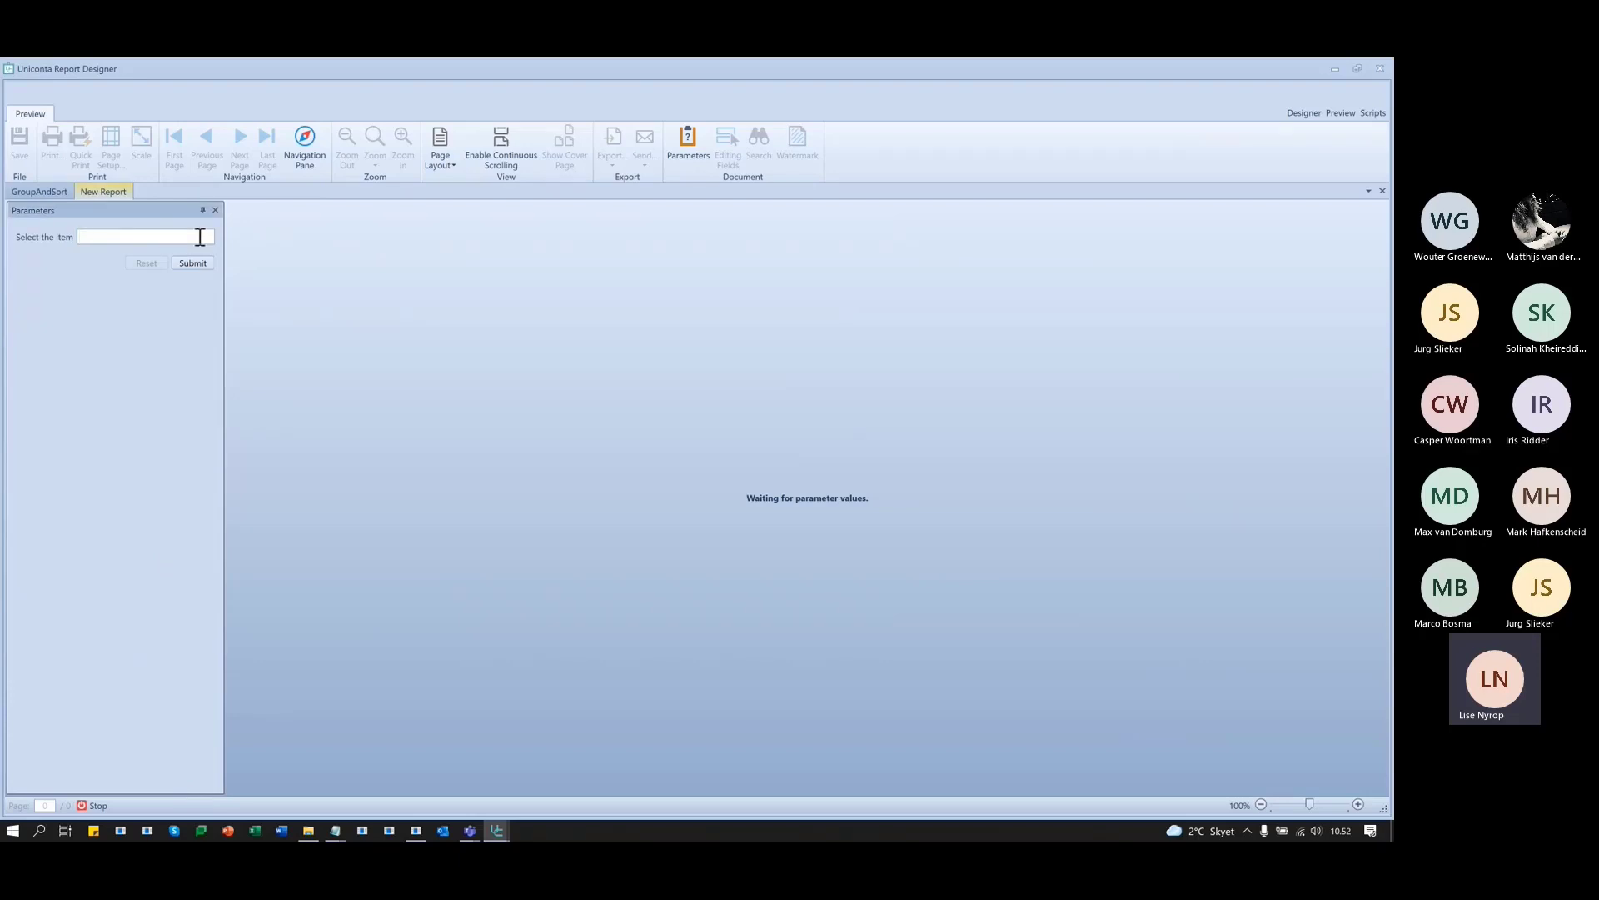
pyautogui.write('10-01')
pyautogui.click(191, 263)
pyautogui.scroll(-4, 892, 543)
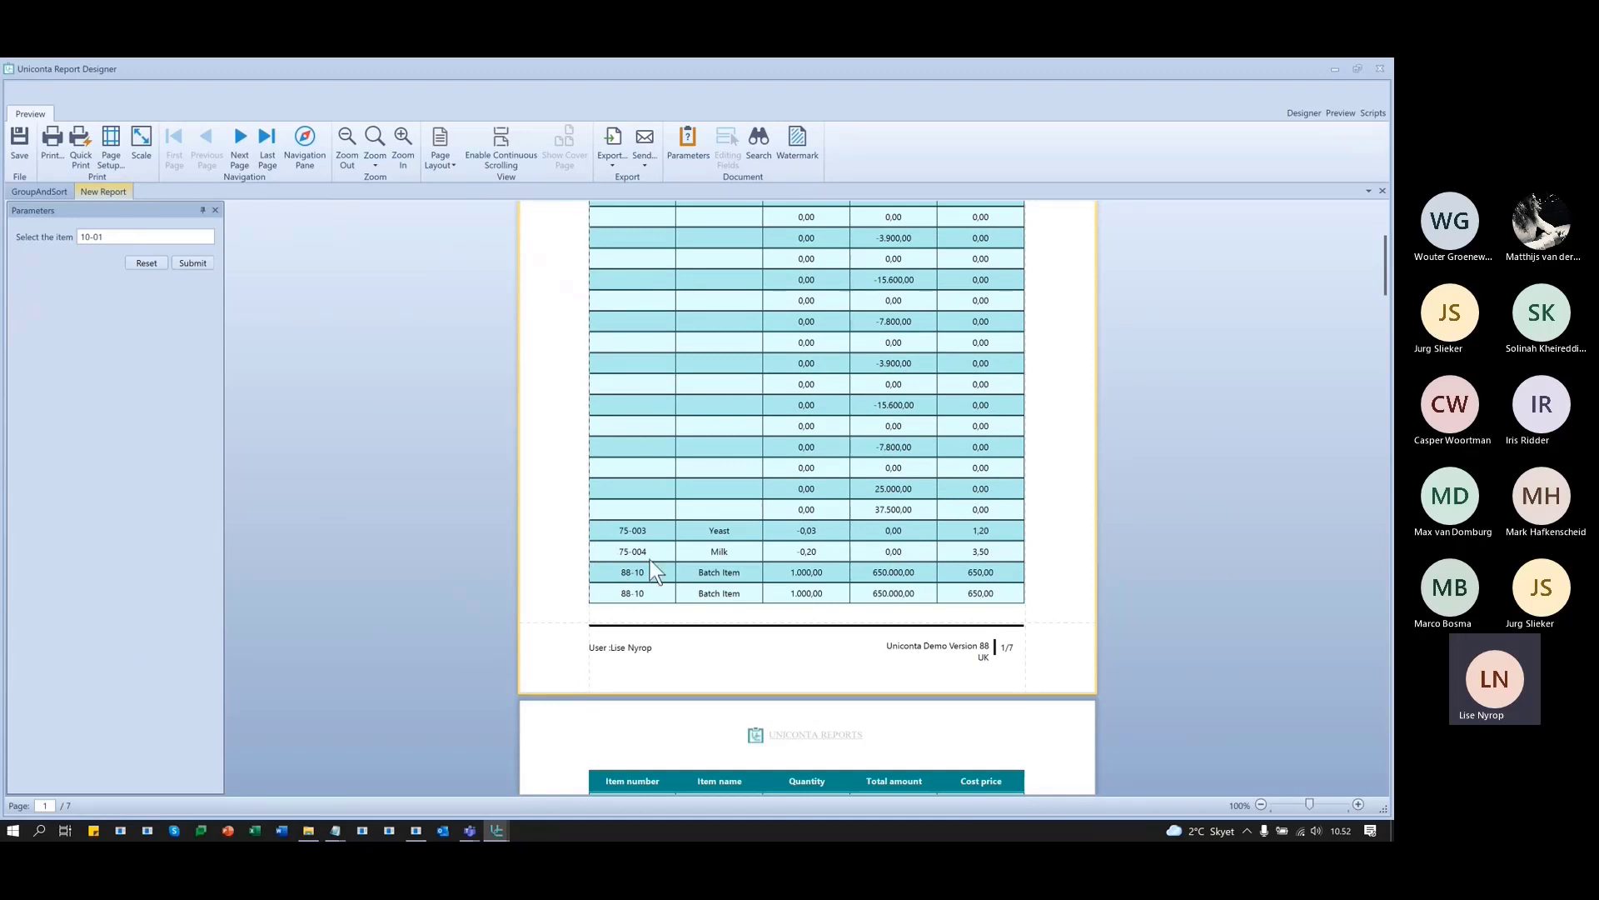
pyautogui.scroll(3, 650, 560)
pyautogui.scroll(-4, 650, 560)
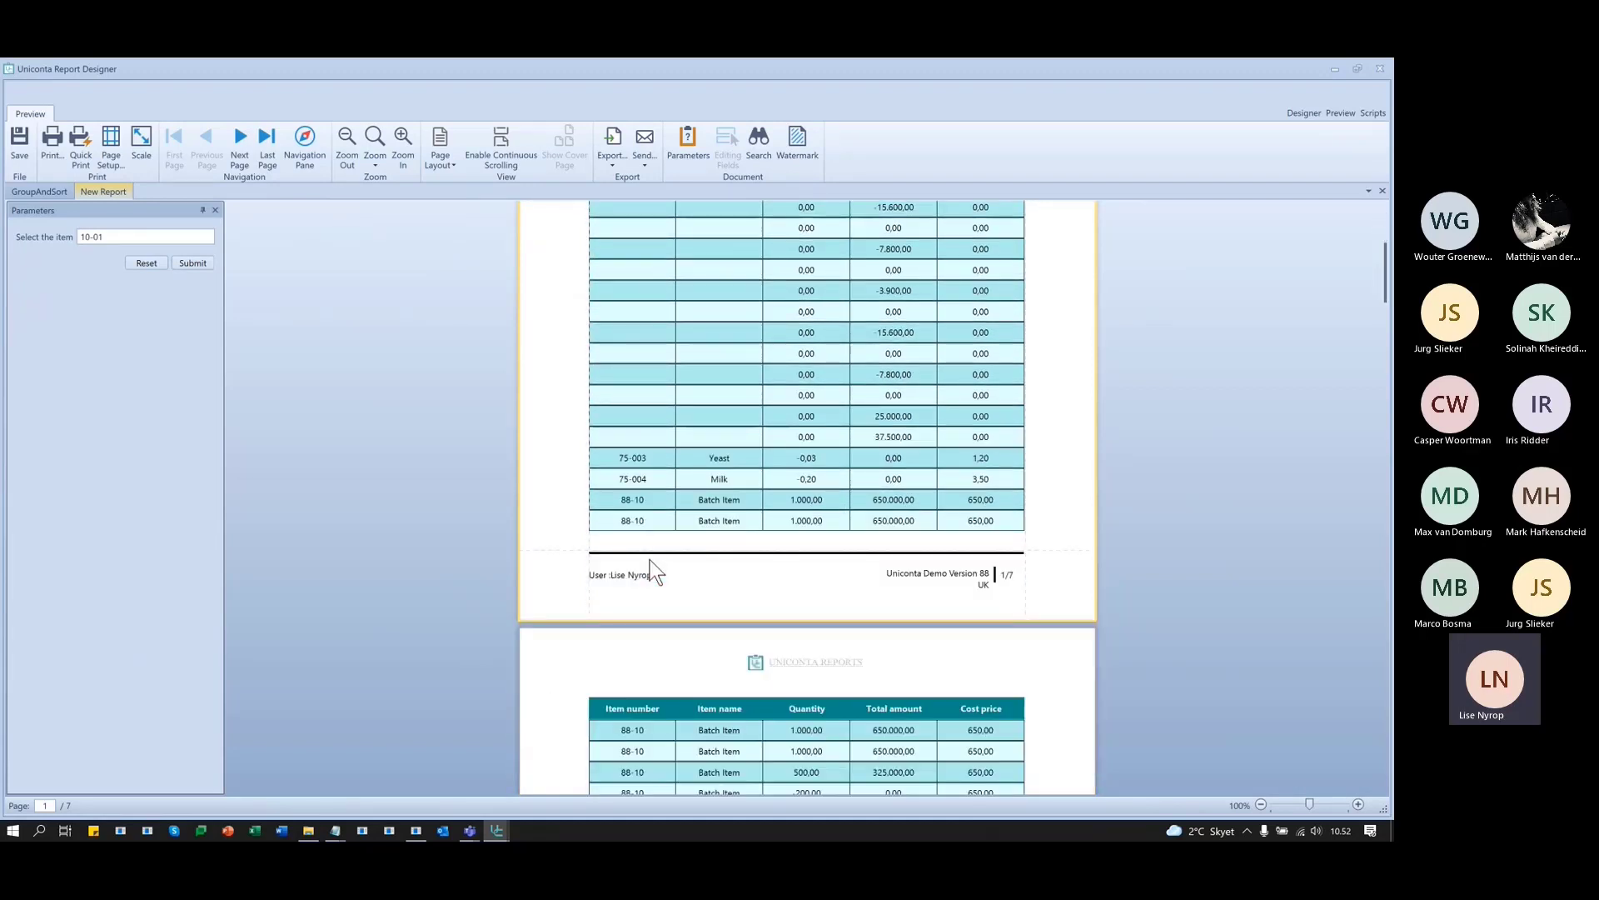
pyautogui.scroll(-7, 650, 559)
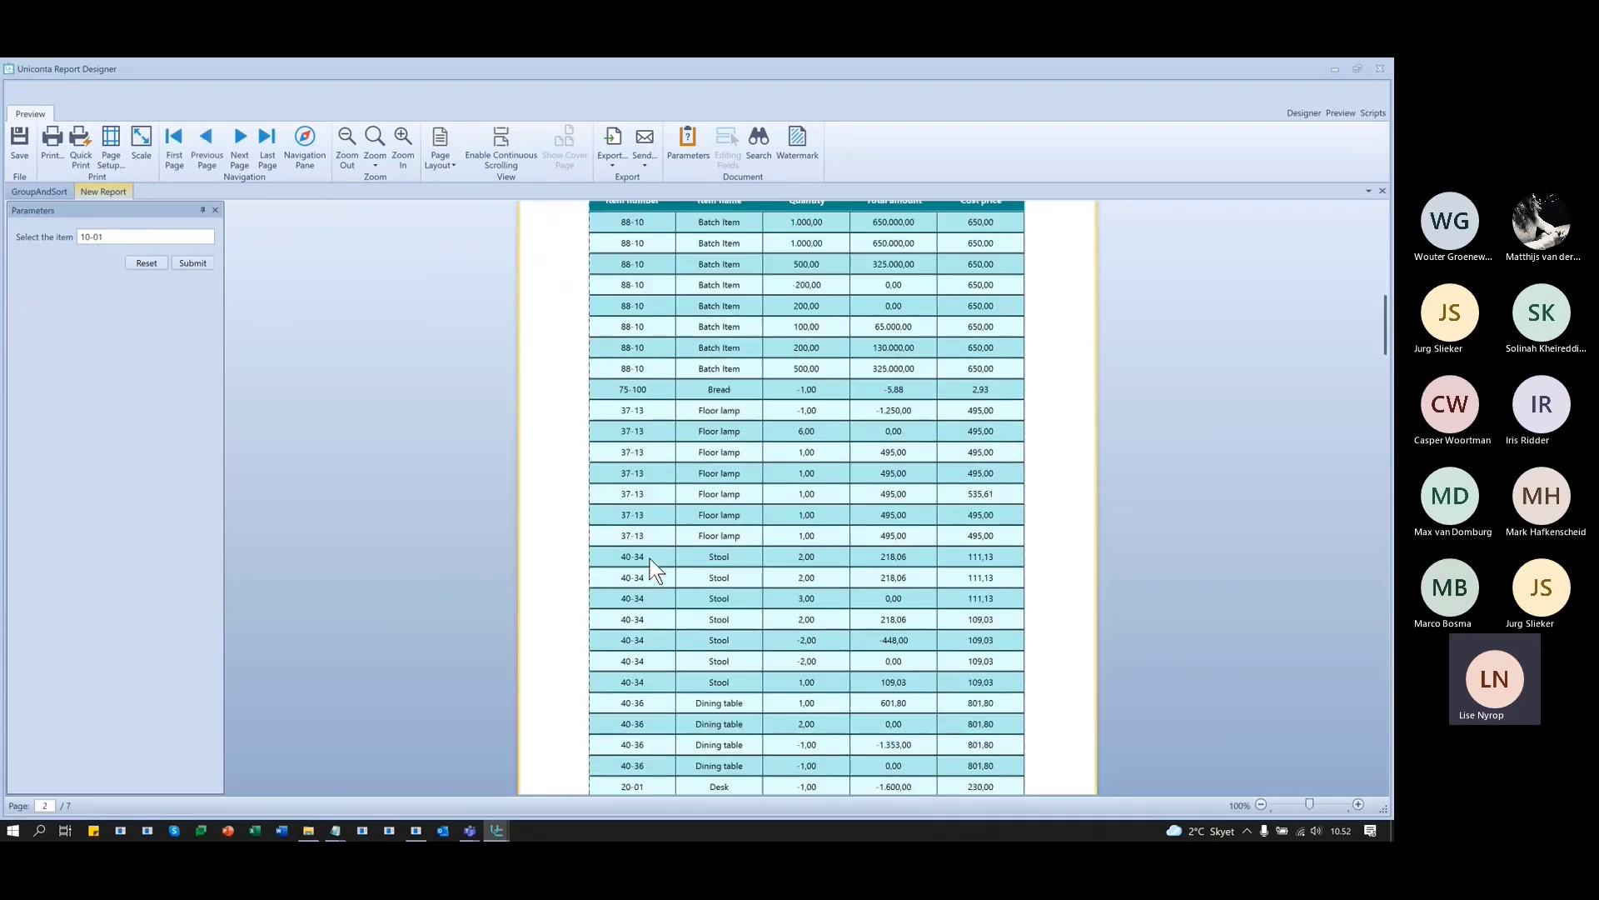
pyautogui.scroll(6, 650, 560)
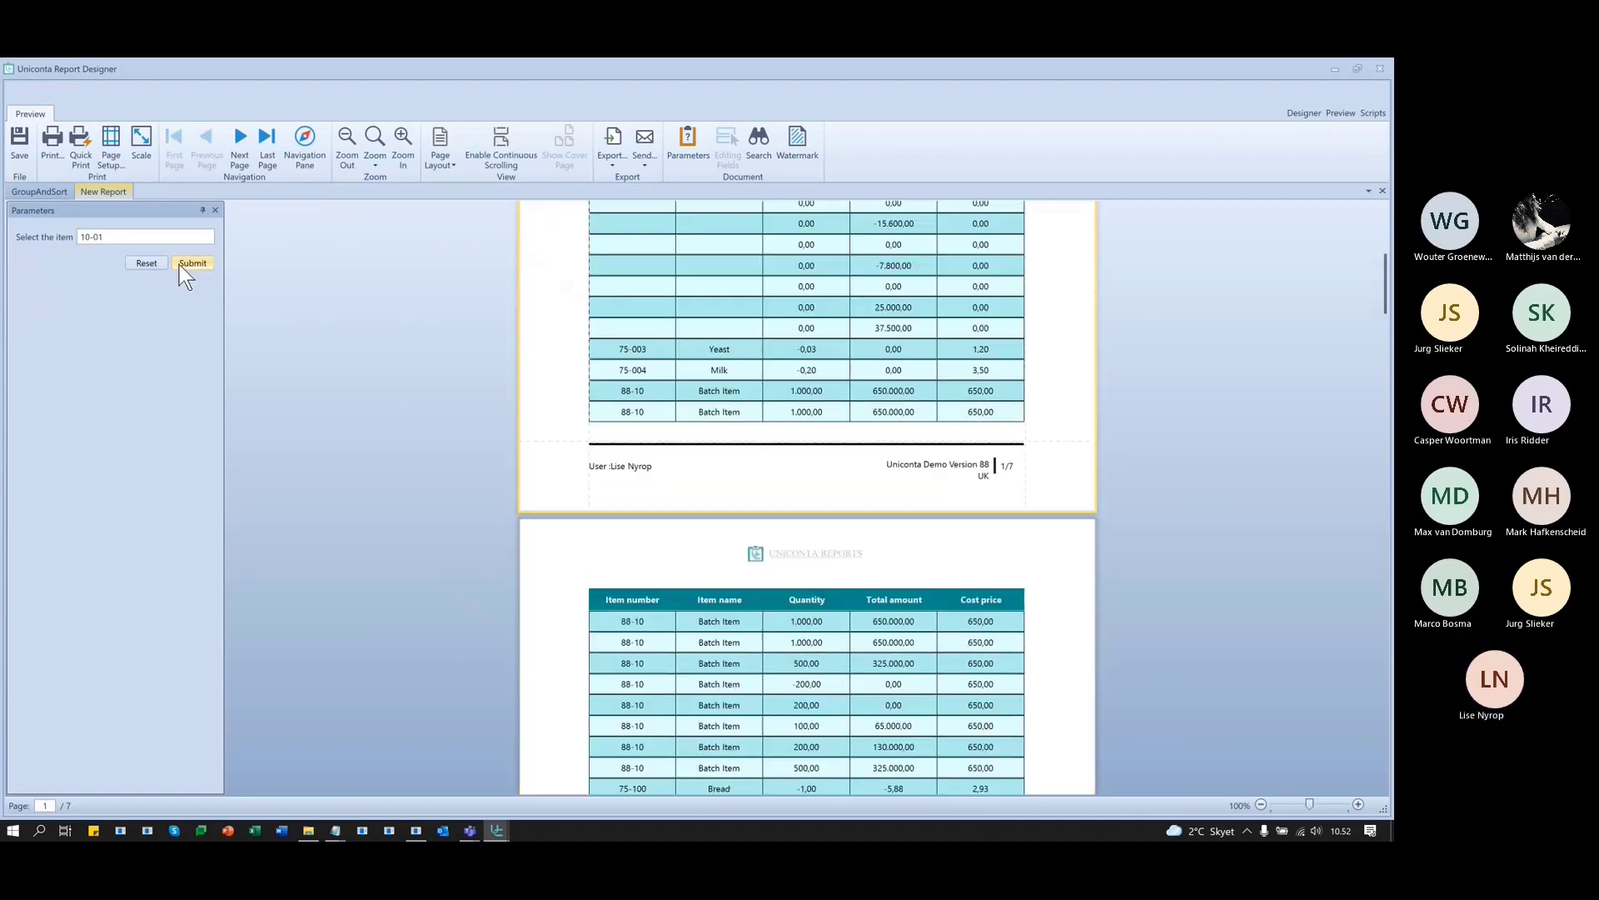
# - Back in the Designer, open Edit Parameters for parmItemFrom from the Field List
pyautogui.click(1302, 113)
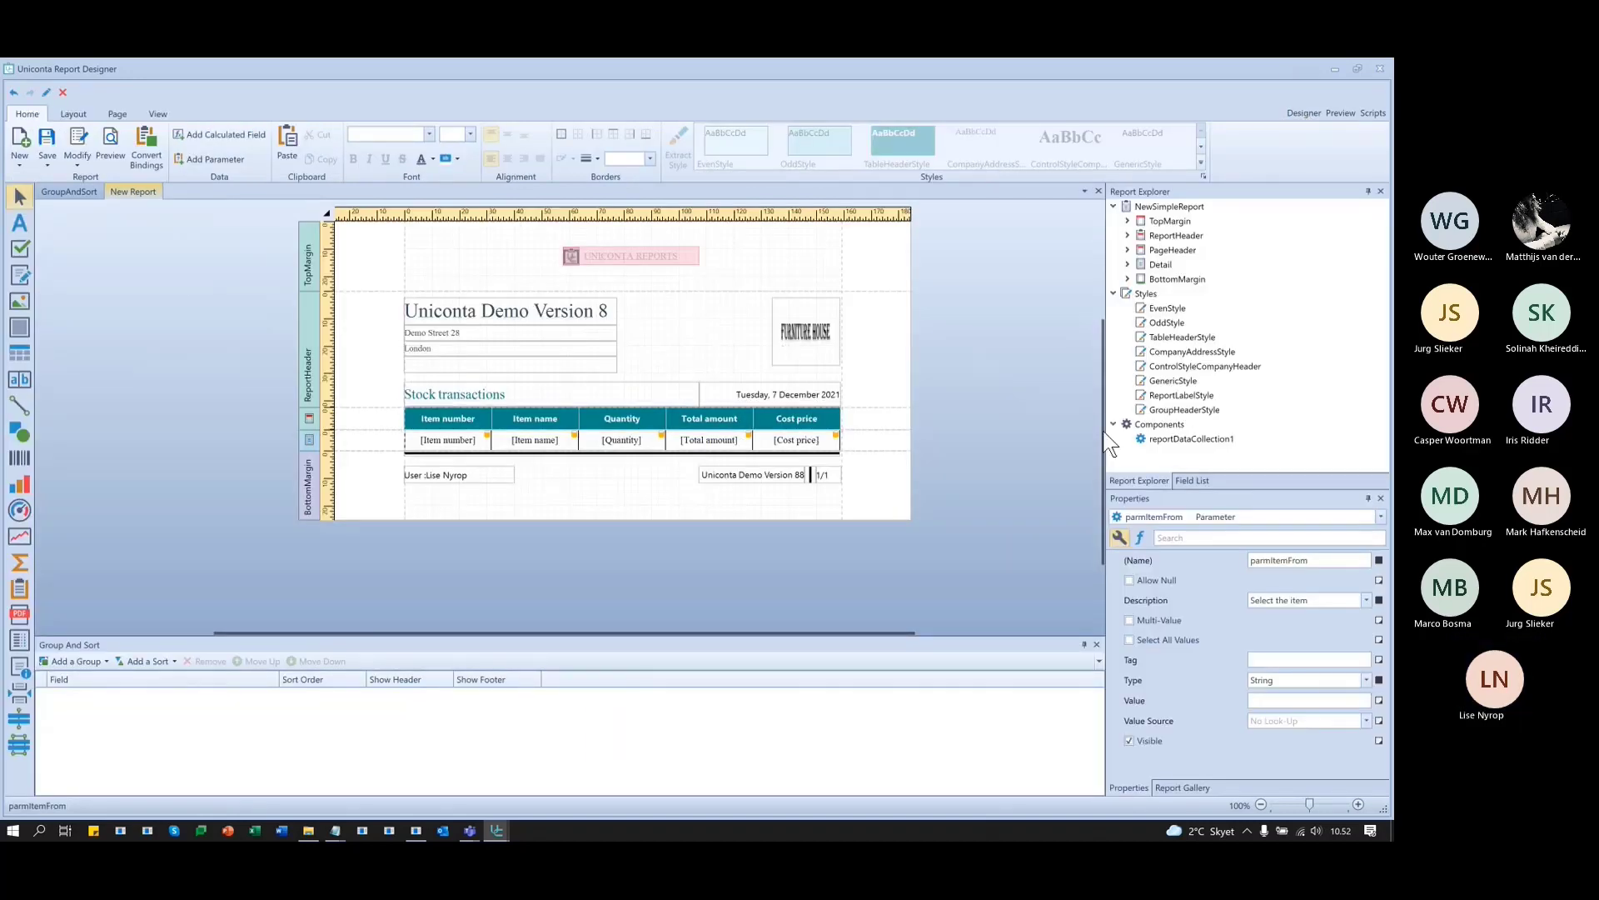
pyautogui.click(1196, 481)
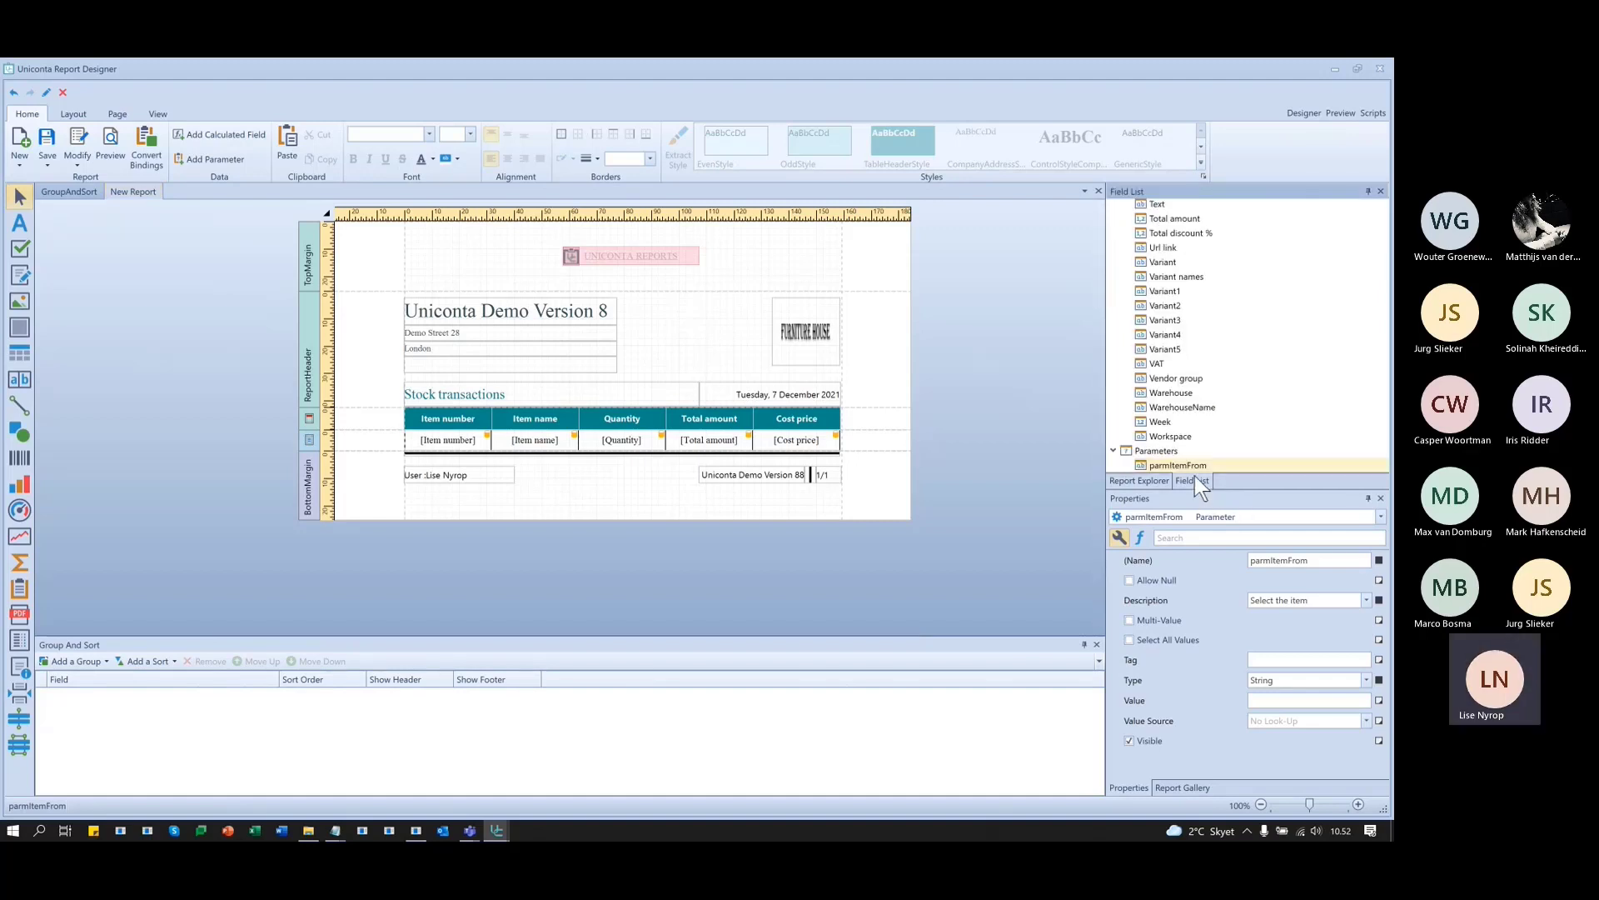
pyautogui.rightClick(1182, 463)
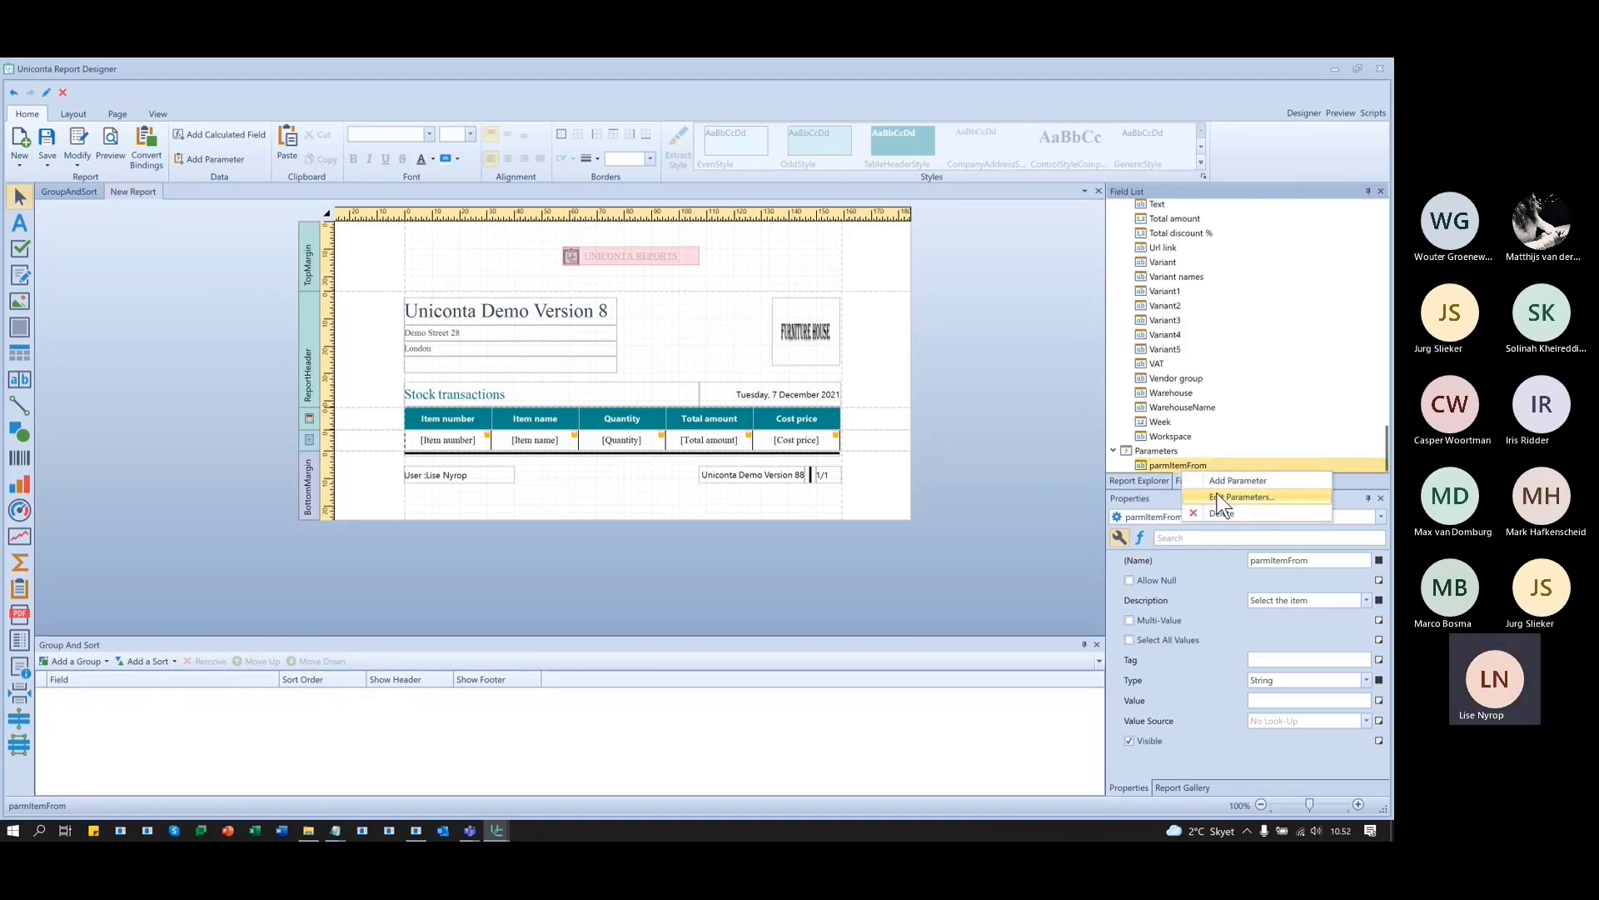
pyautogui.click(1217, 493)
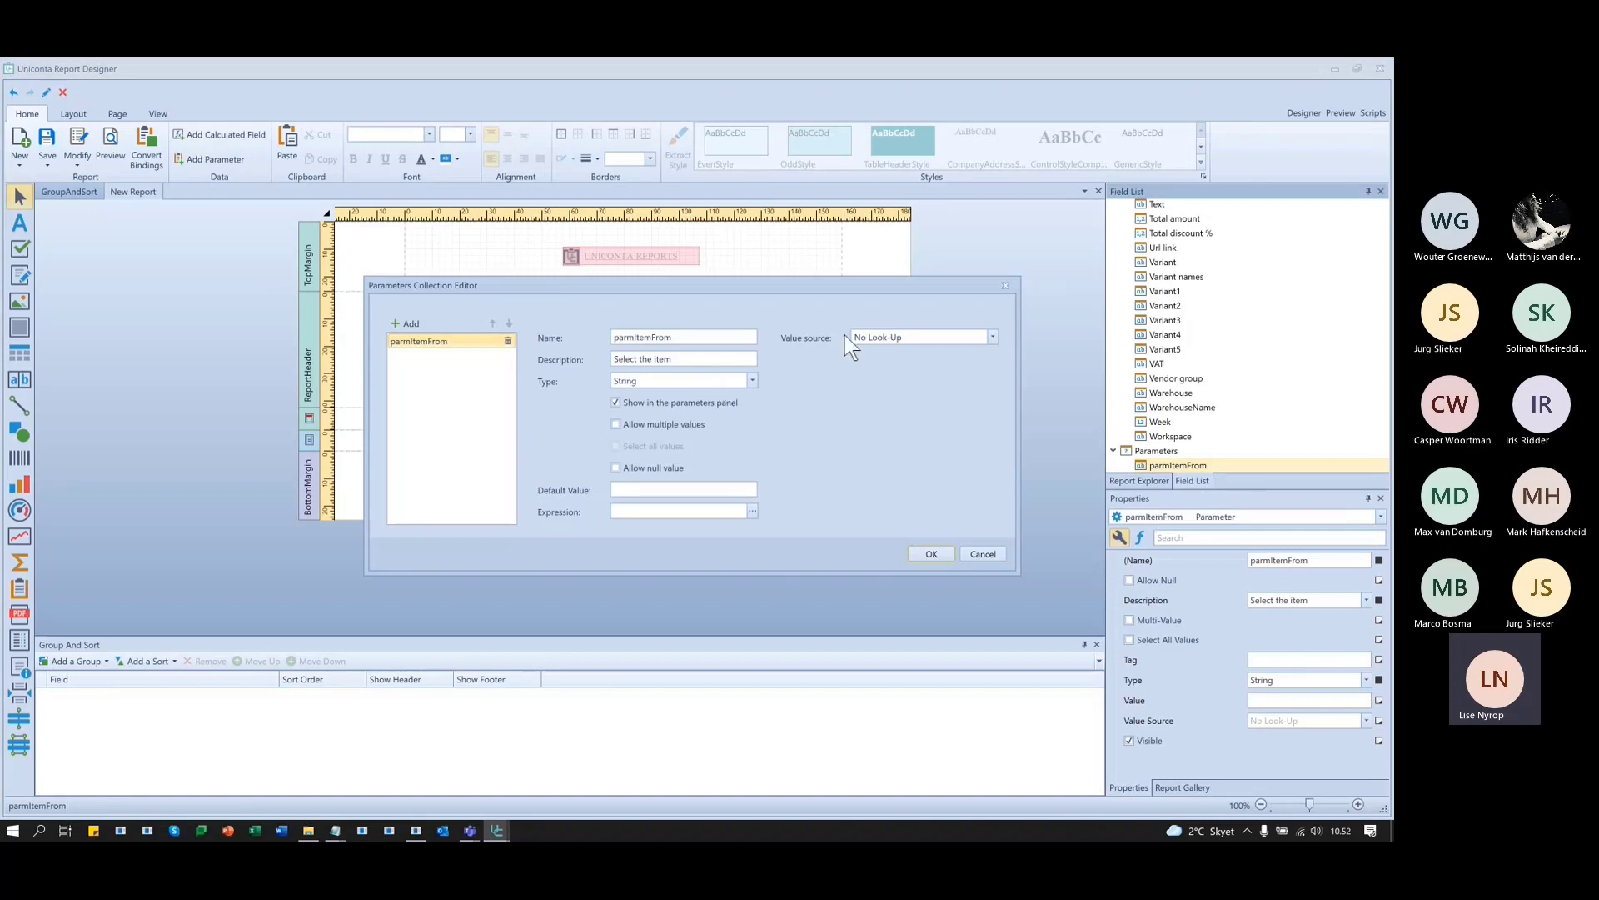
# - Set parmItemFrom's value source to Dynamic List with InvTransClient as the data source
pyautogui.click(994, 337)
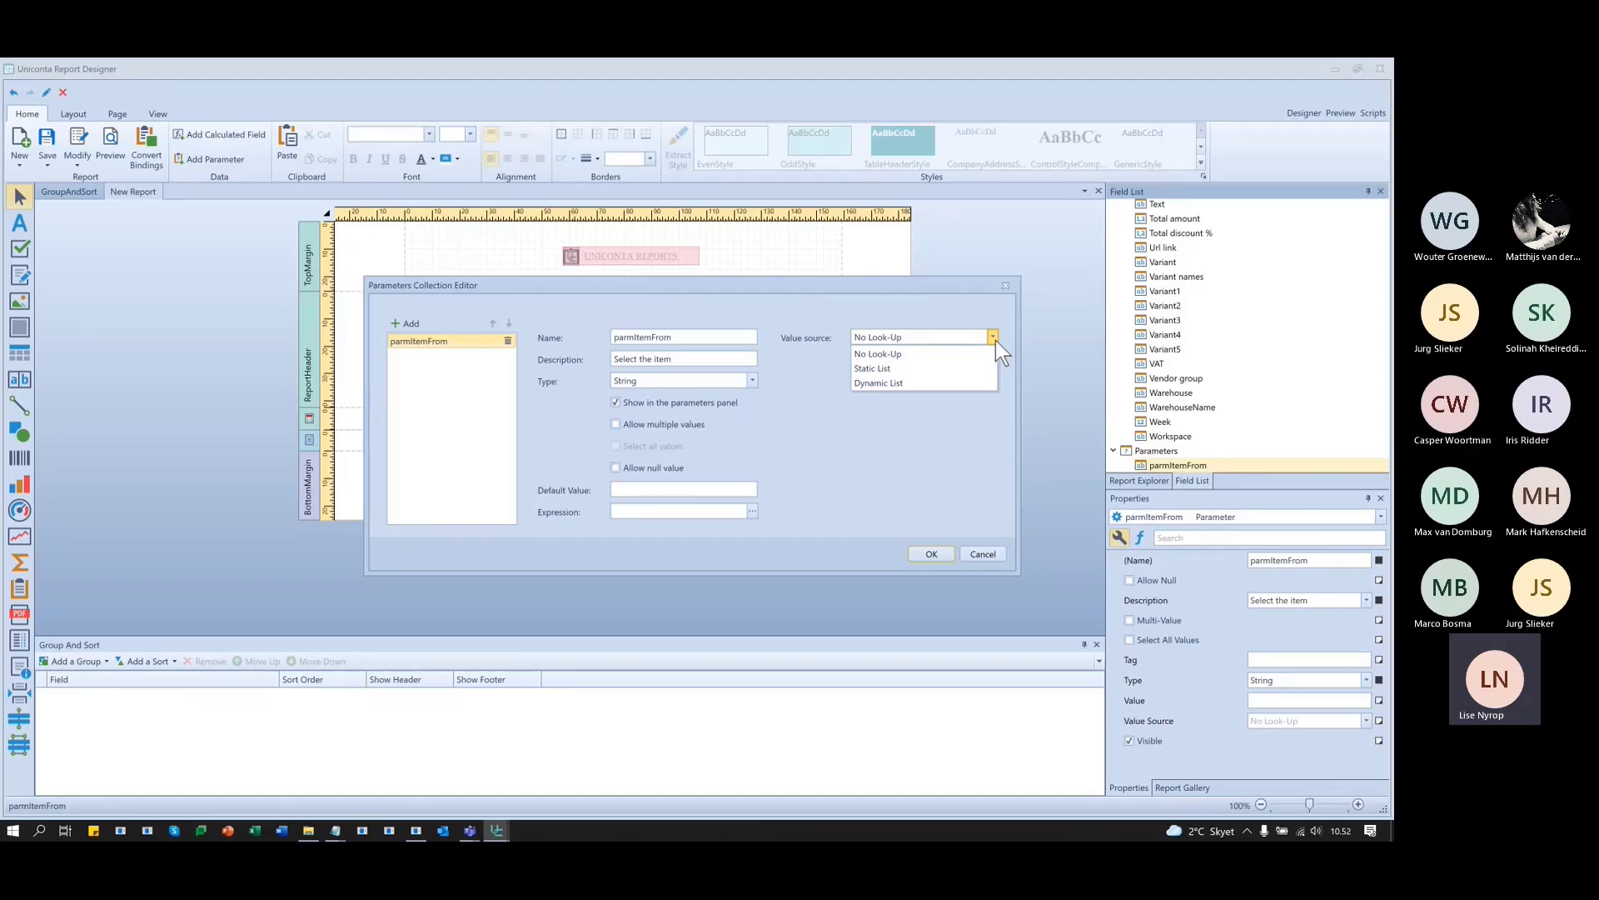
pyautogui.click(916, 369)
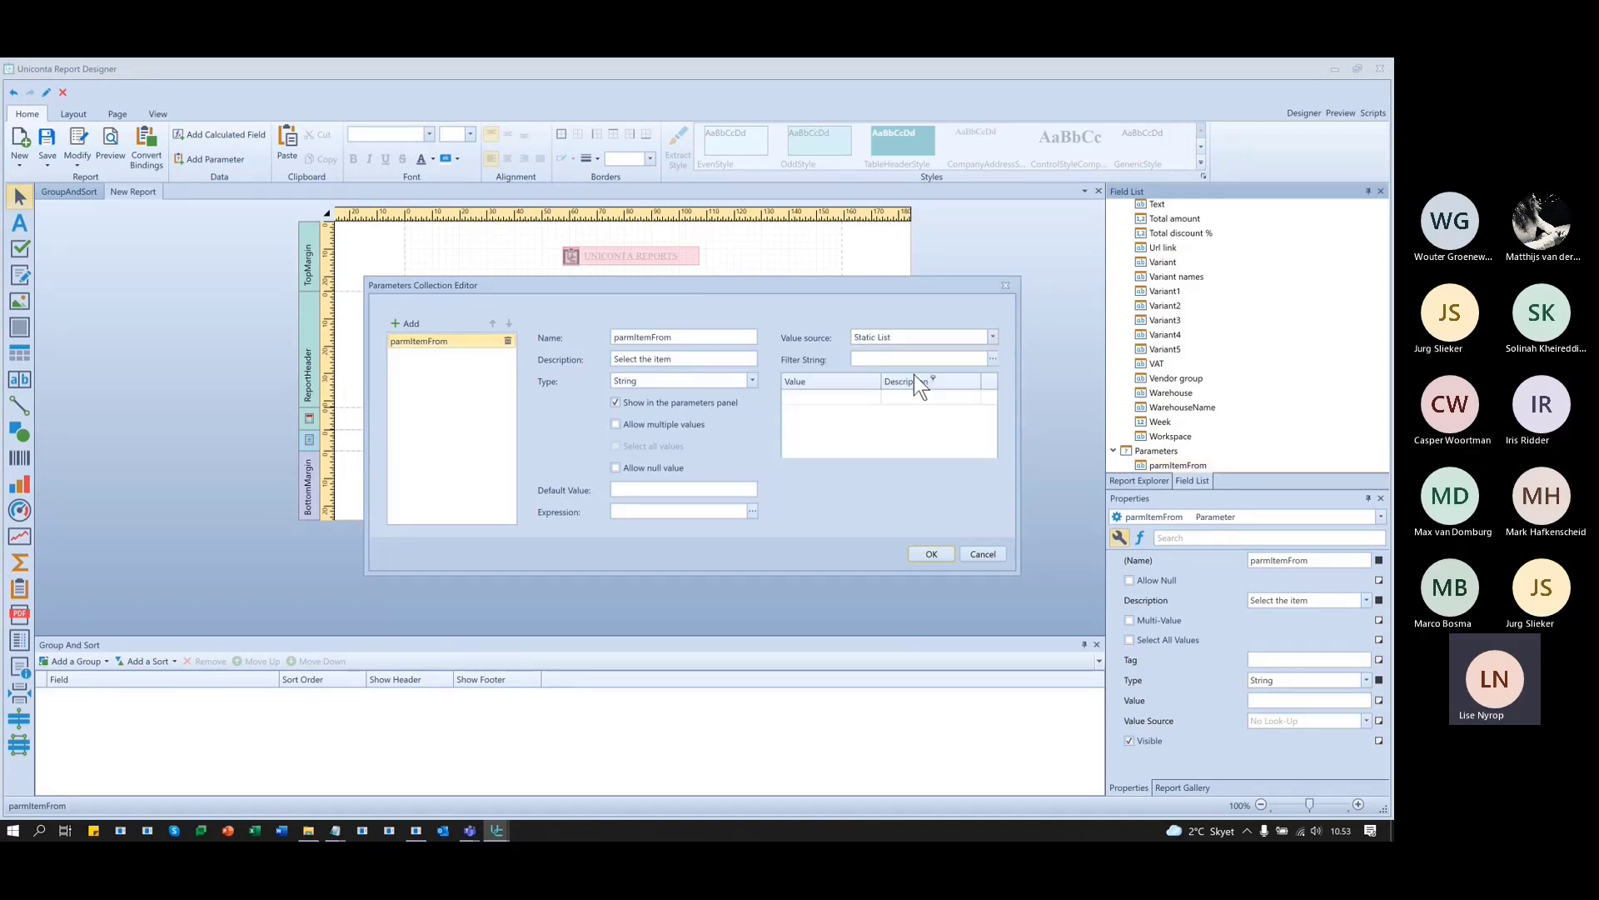
pyautogui.click(996, 334)
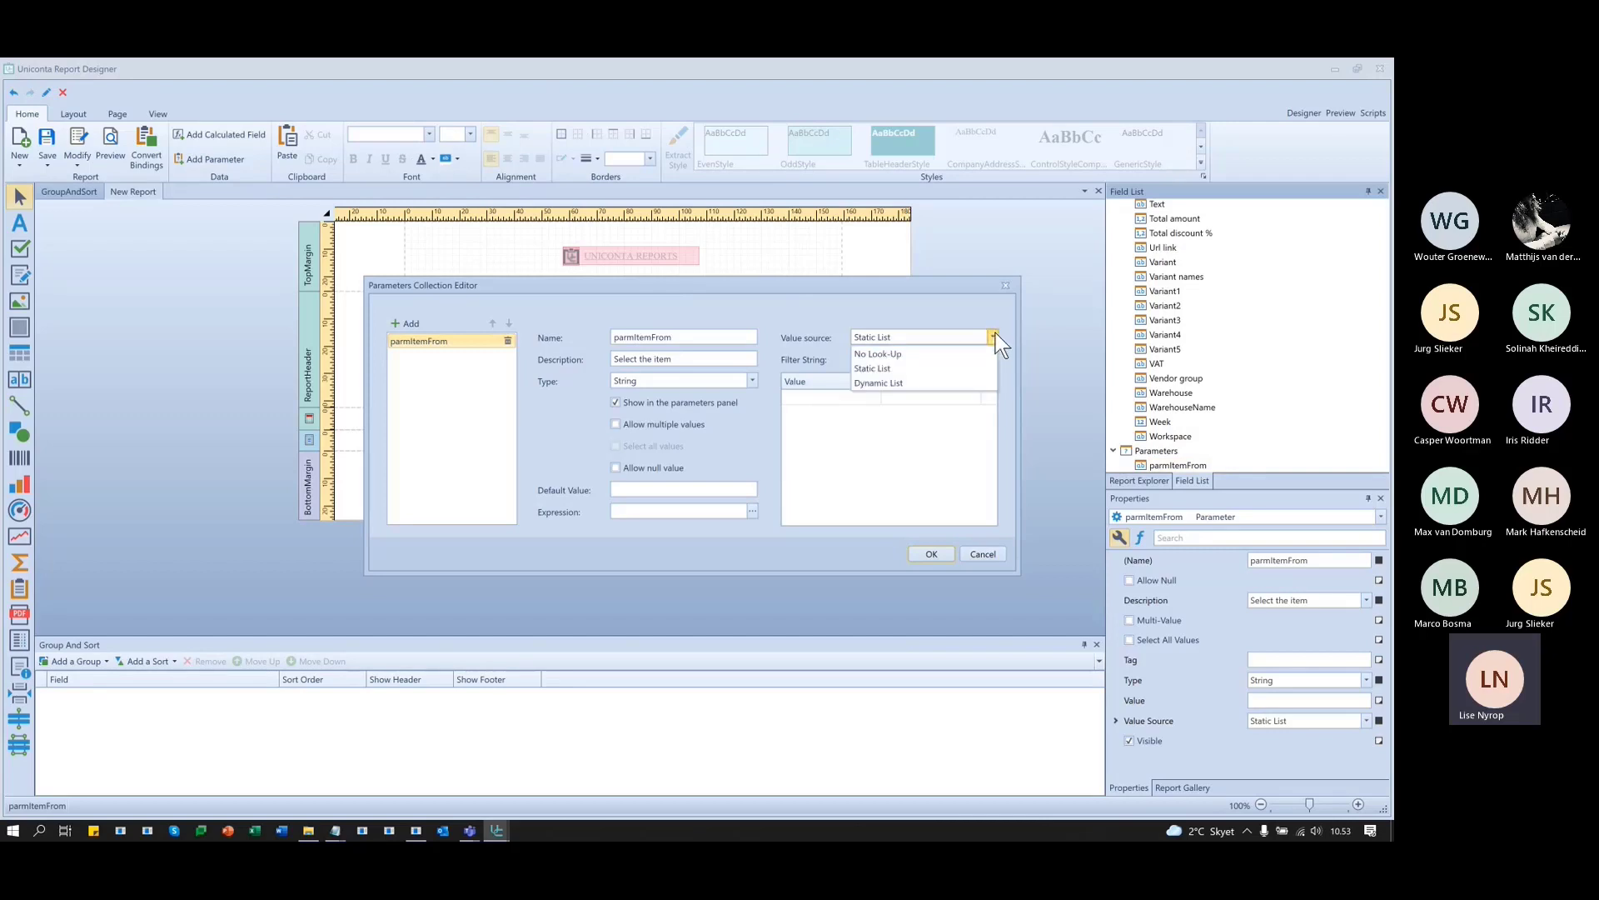
pyautogui.click(892, 385)
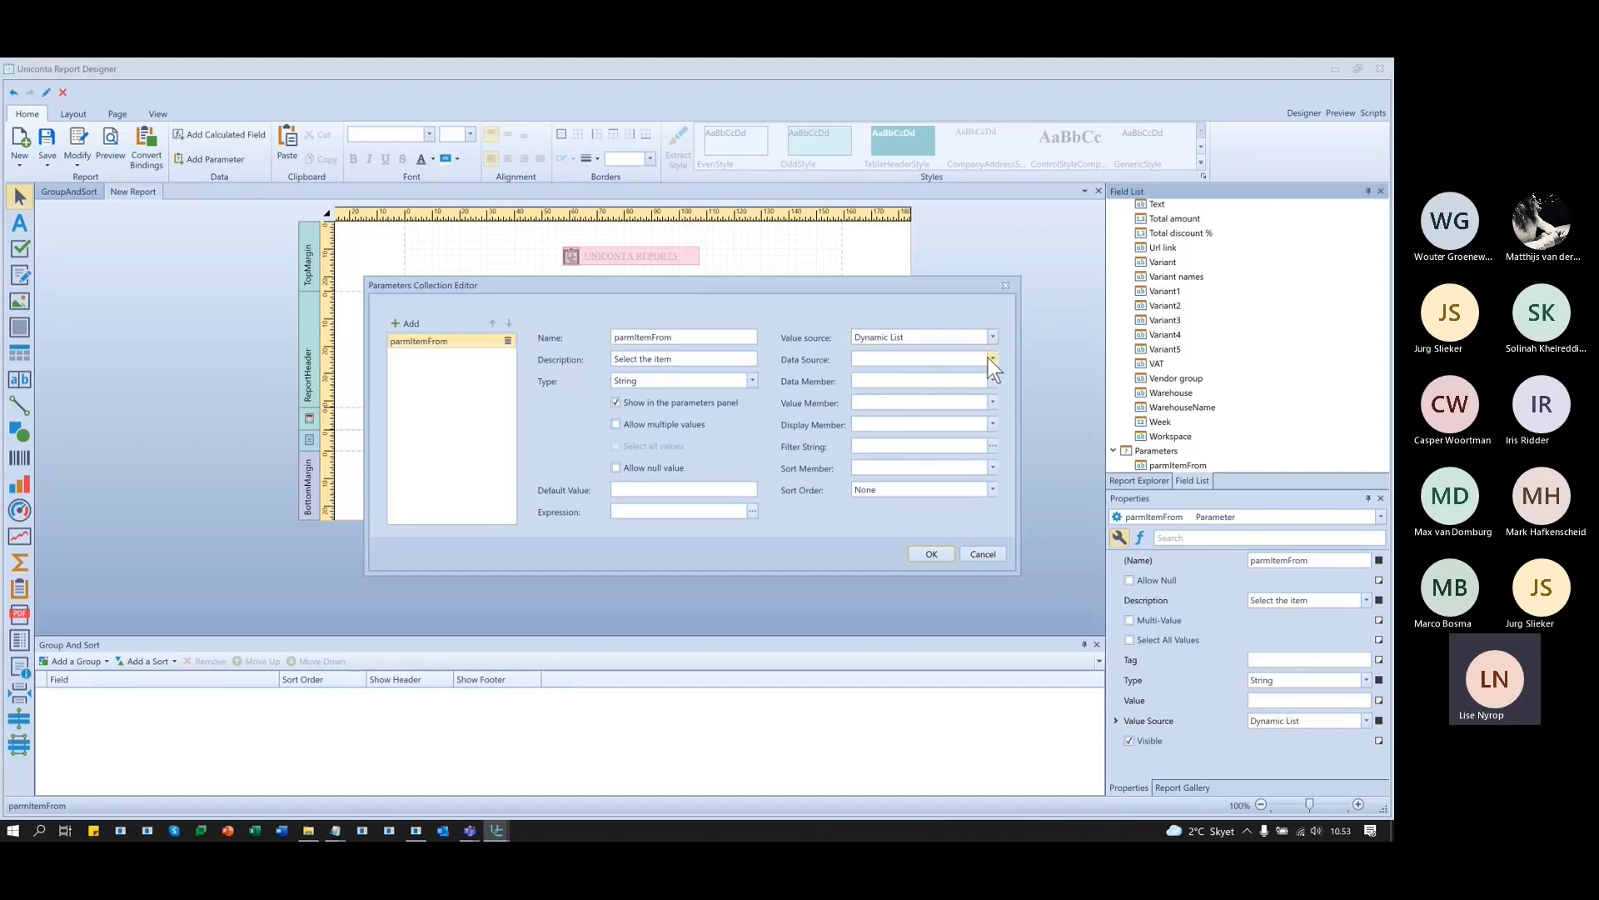
pyautogui.click(992, 359)
pyautogui.click(938, 380)
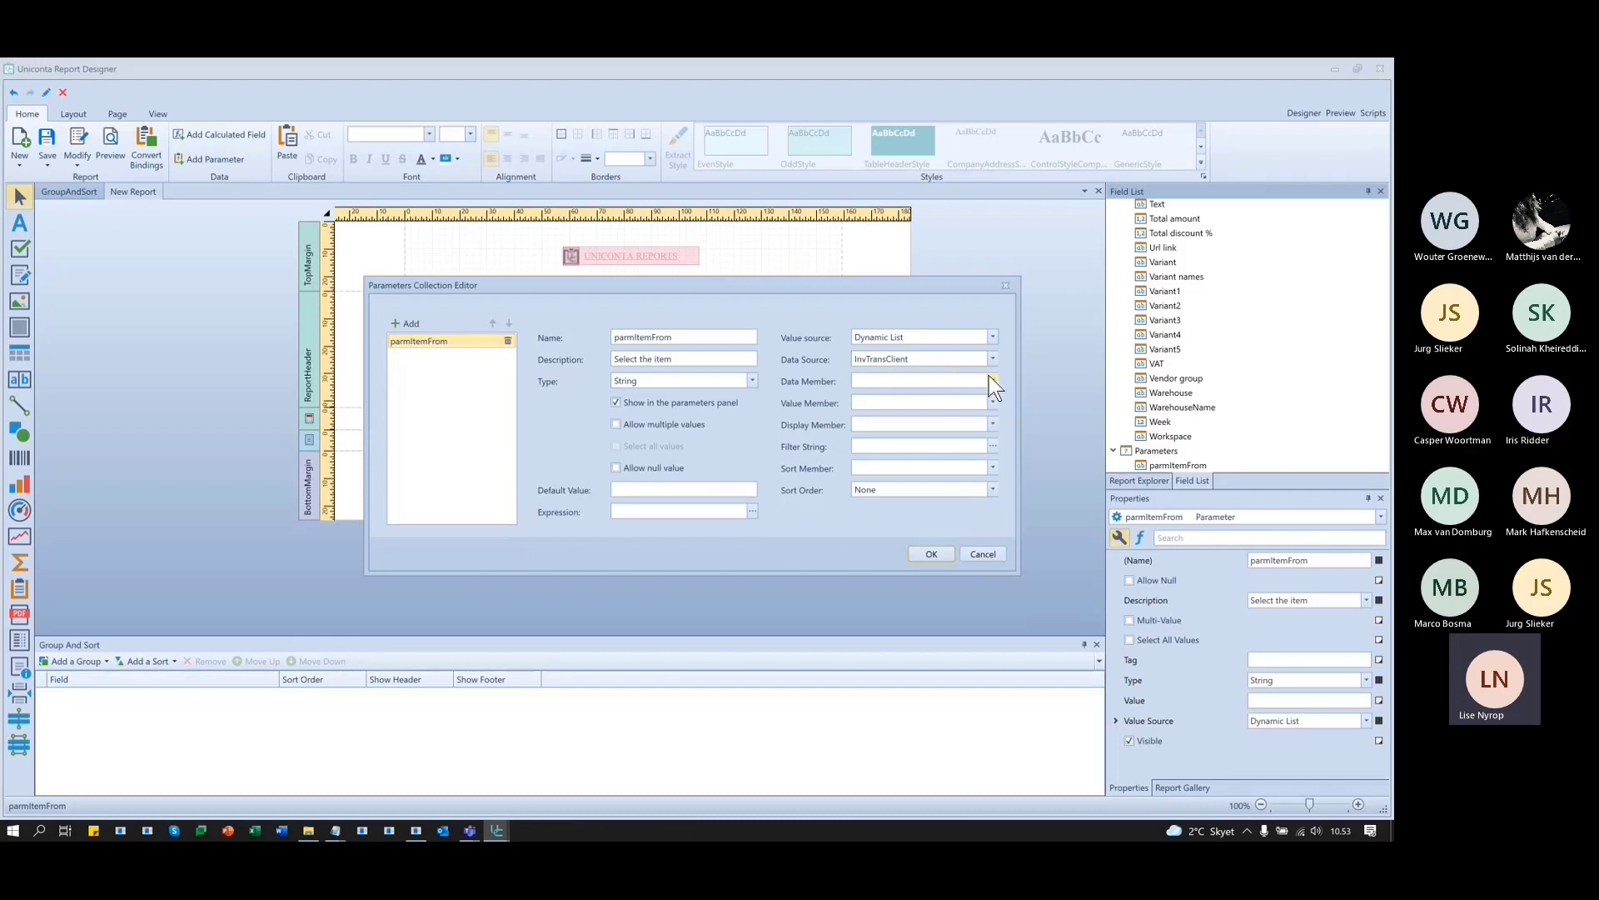
# - Set parmItemFrom's Value Member and Display Member both to Item name from InvTransClient
pyautogui.click(994, 402)
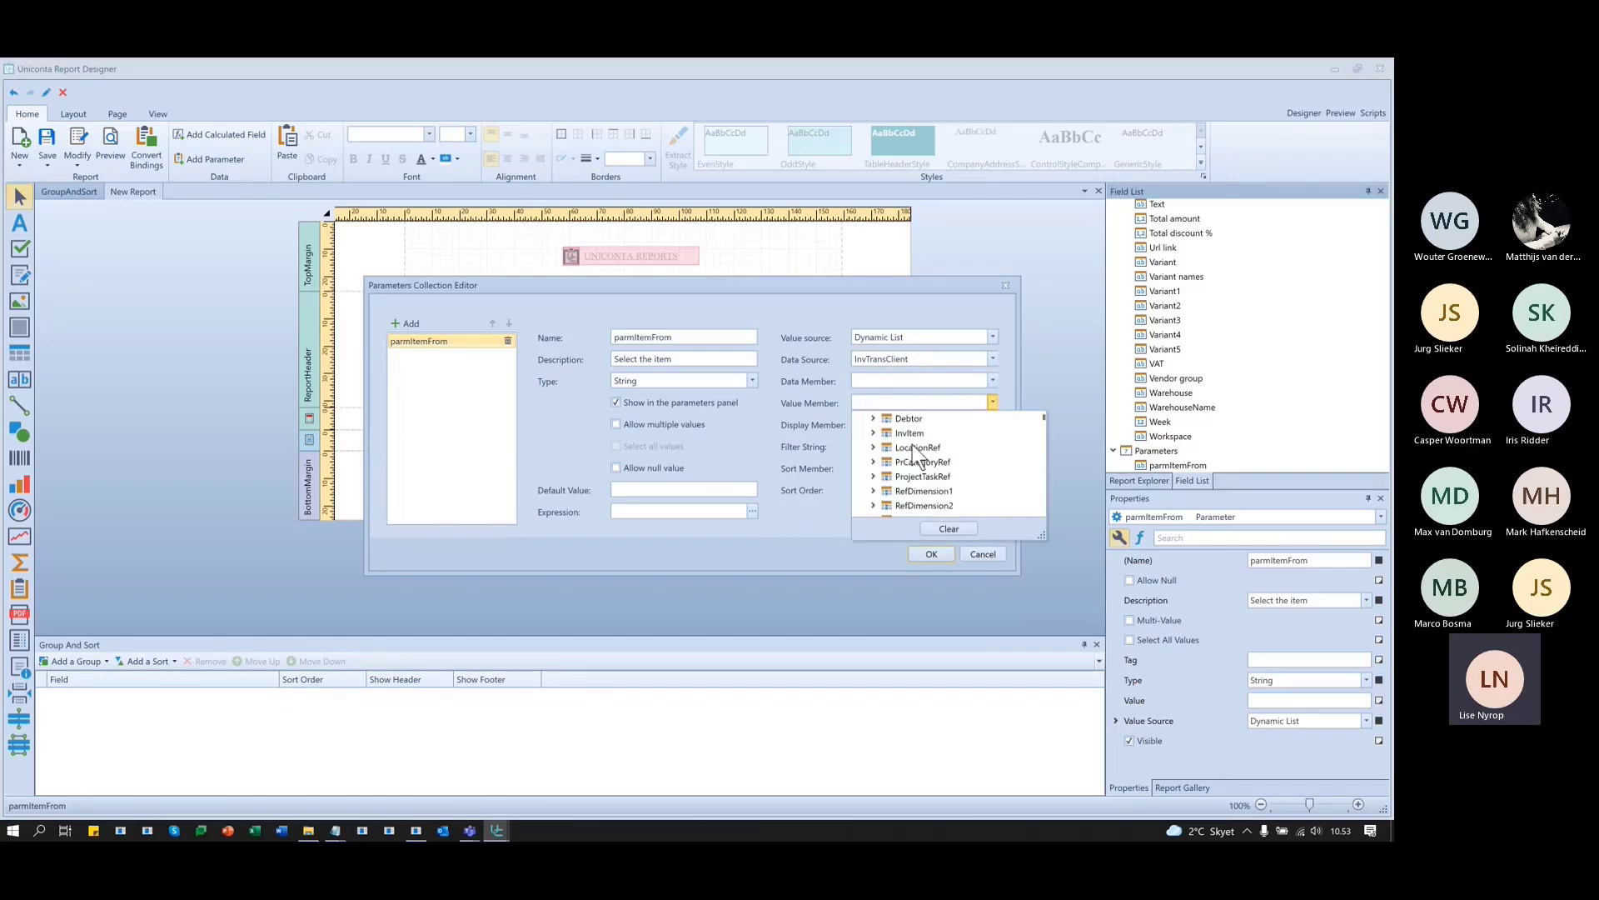
pyautogui.scroll(-3, 910, 446)
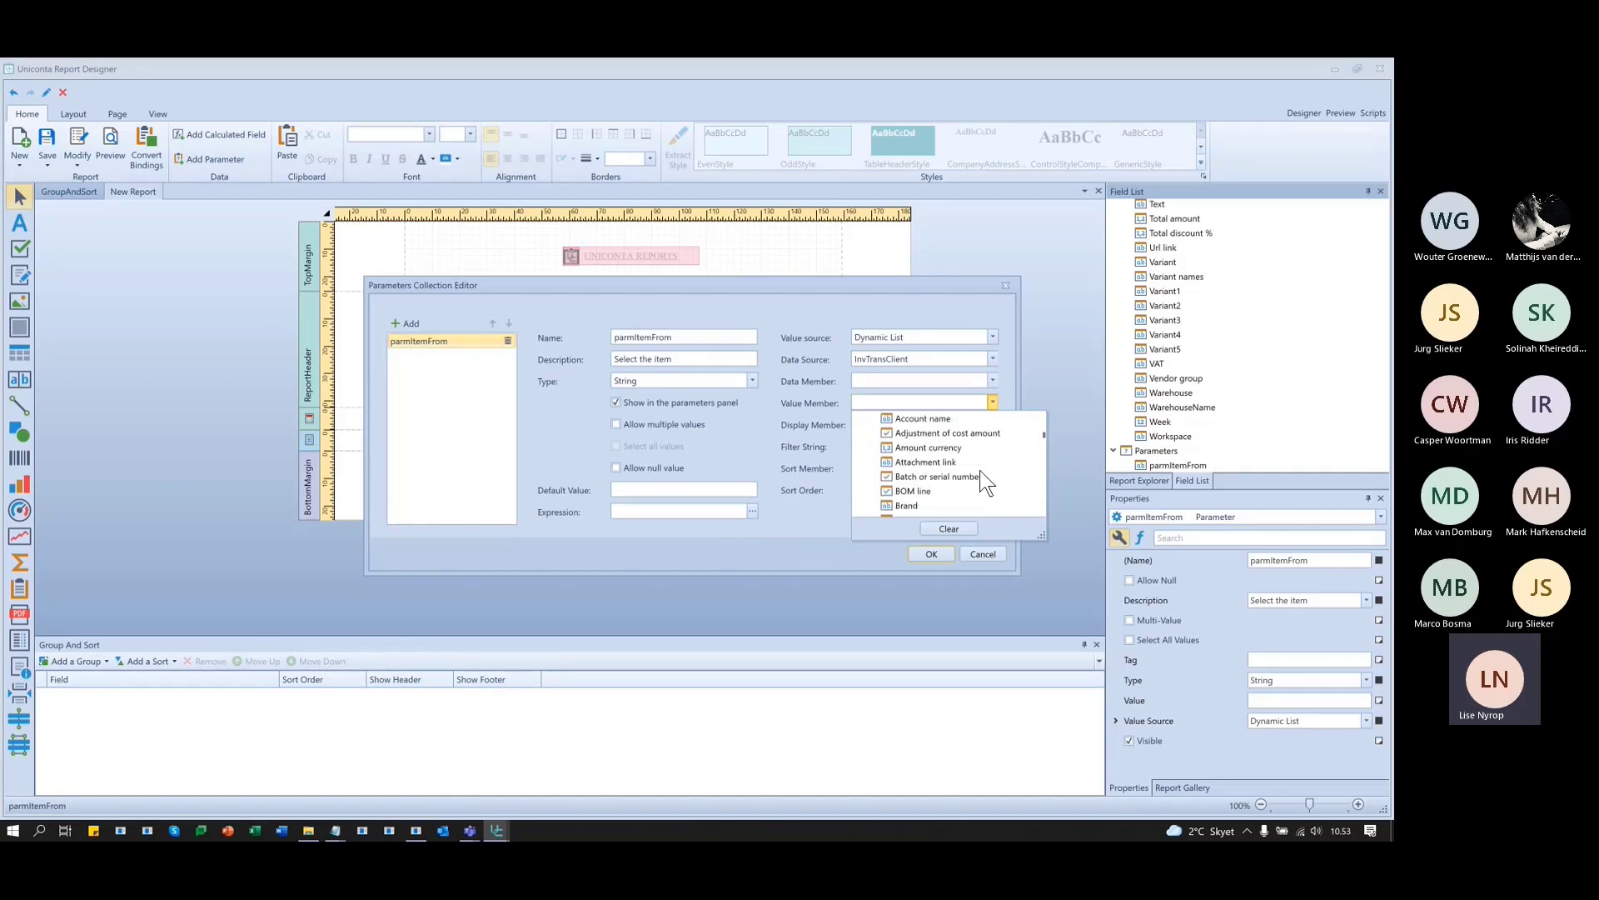
pyautogui.scroll(-8, 966, 479)
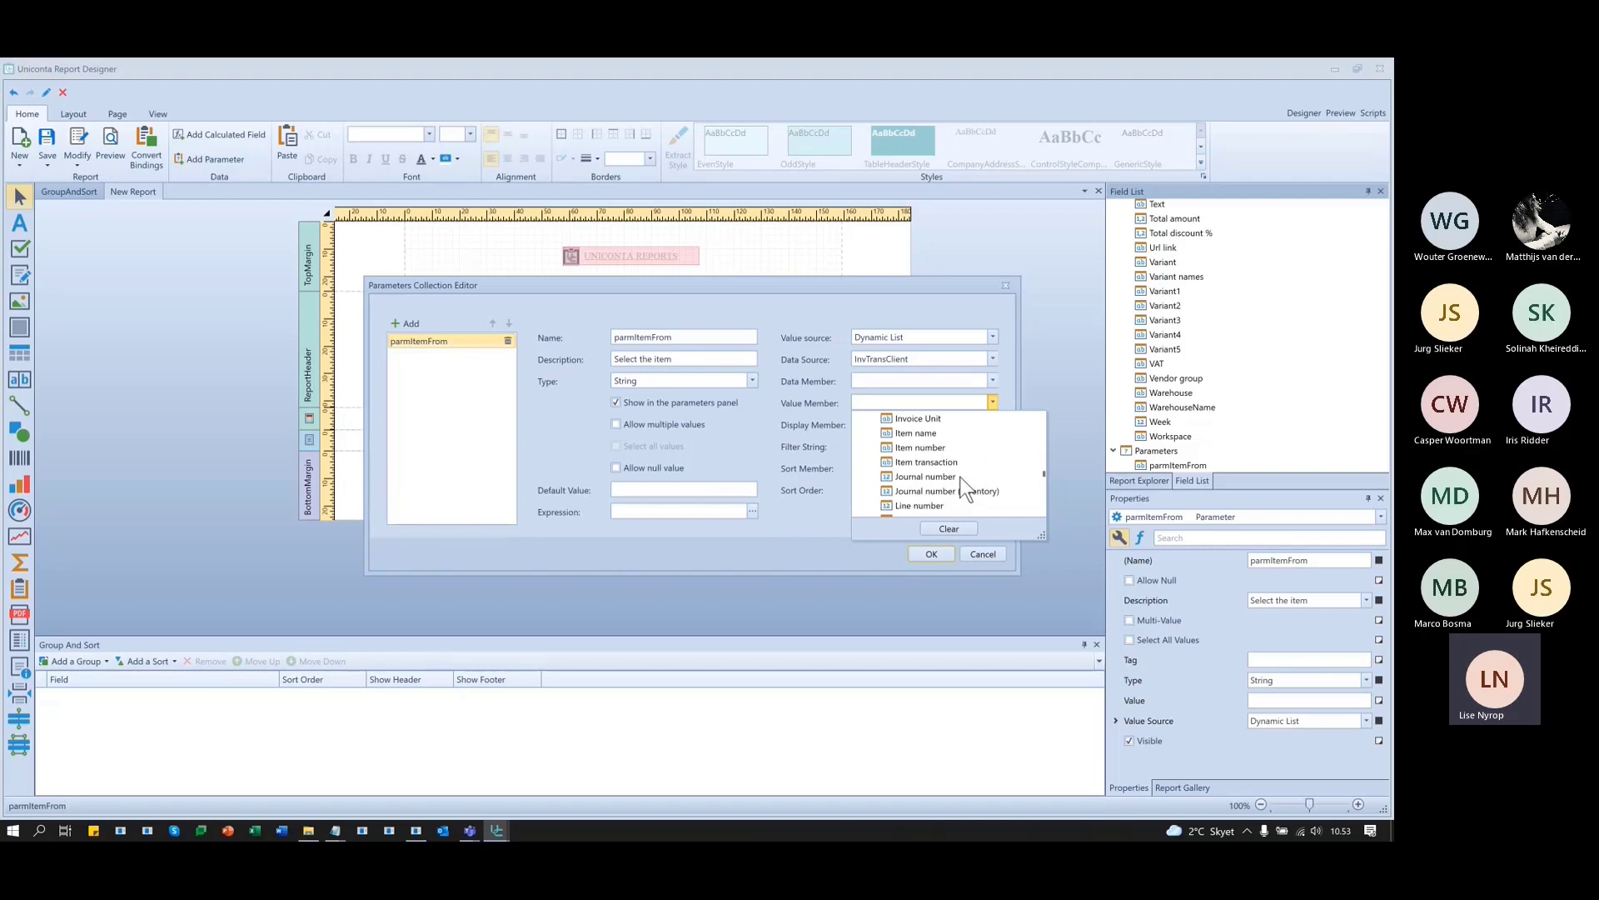
pyautogui.click(901, 432)
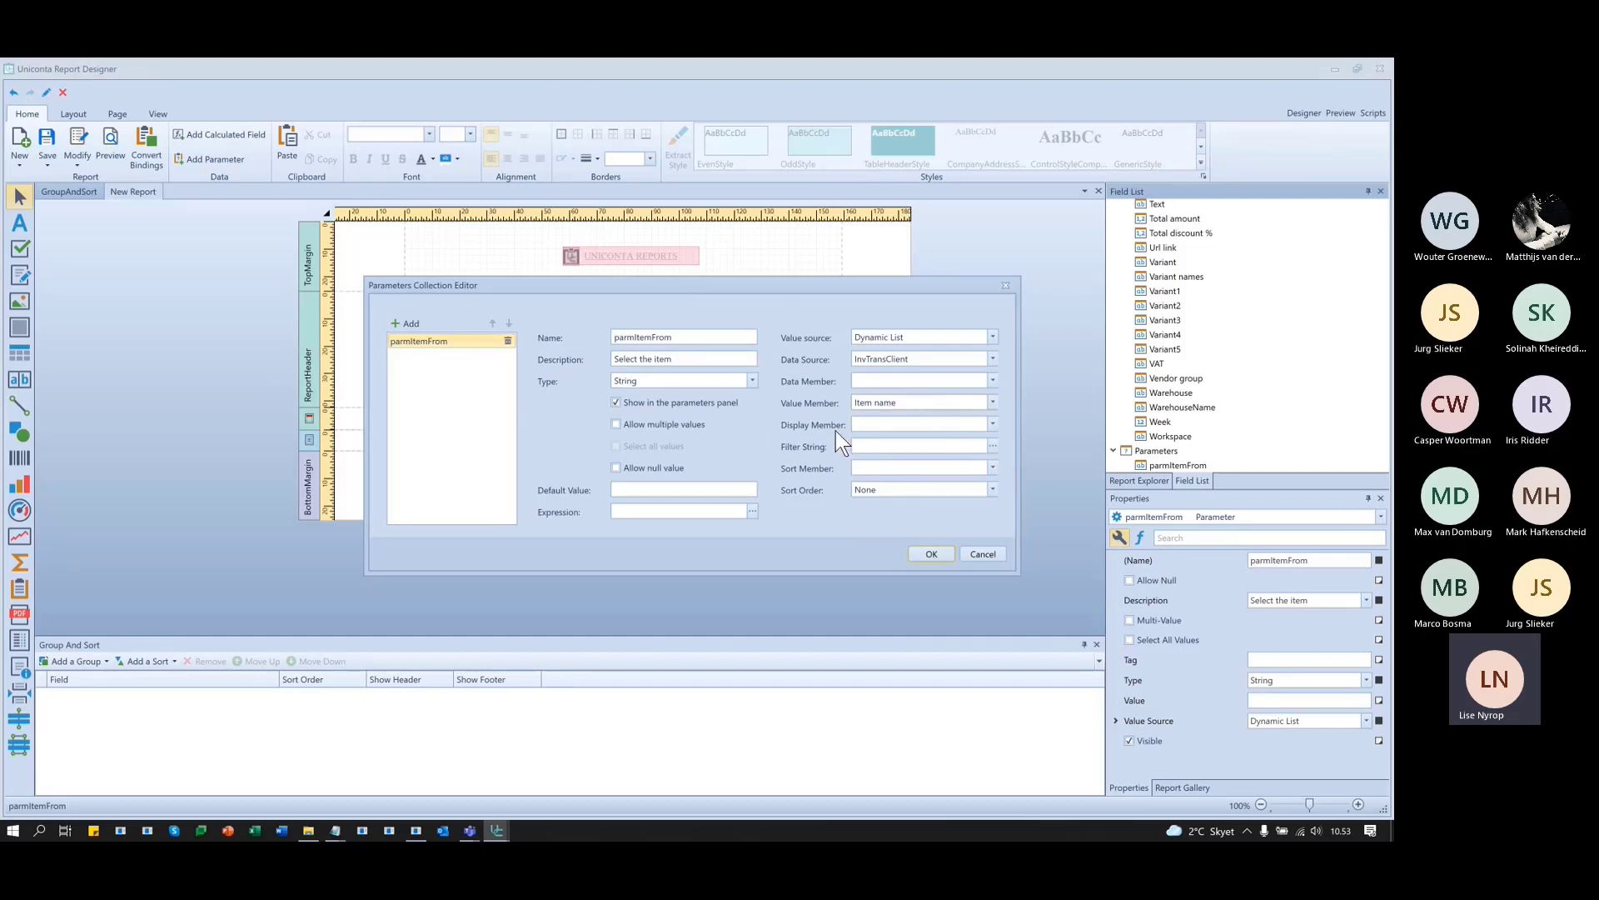
pyautogui.click(991, 423)
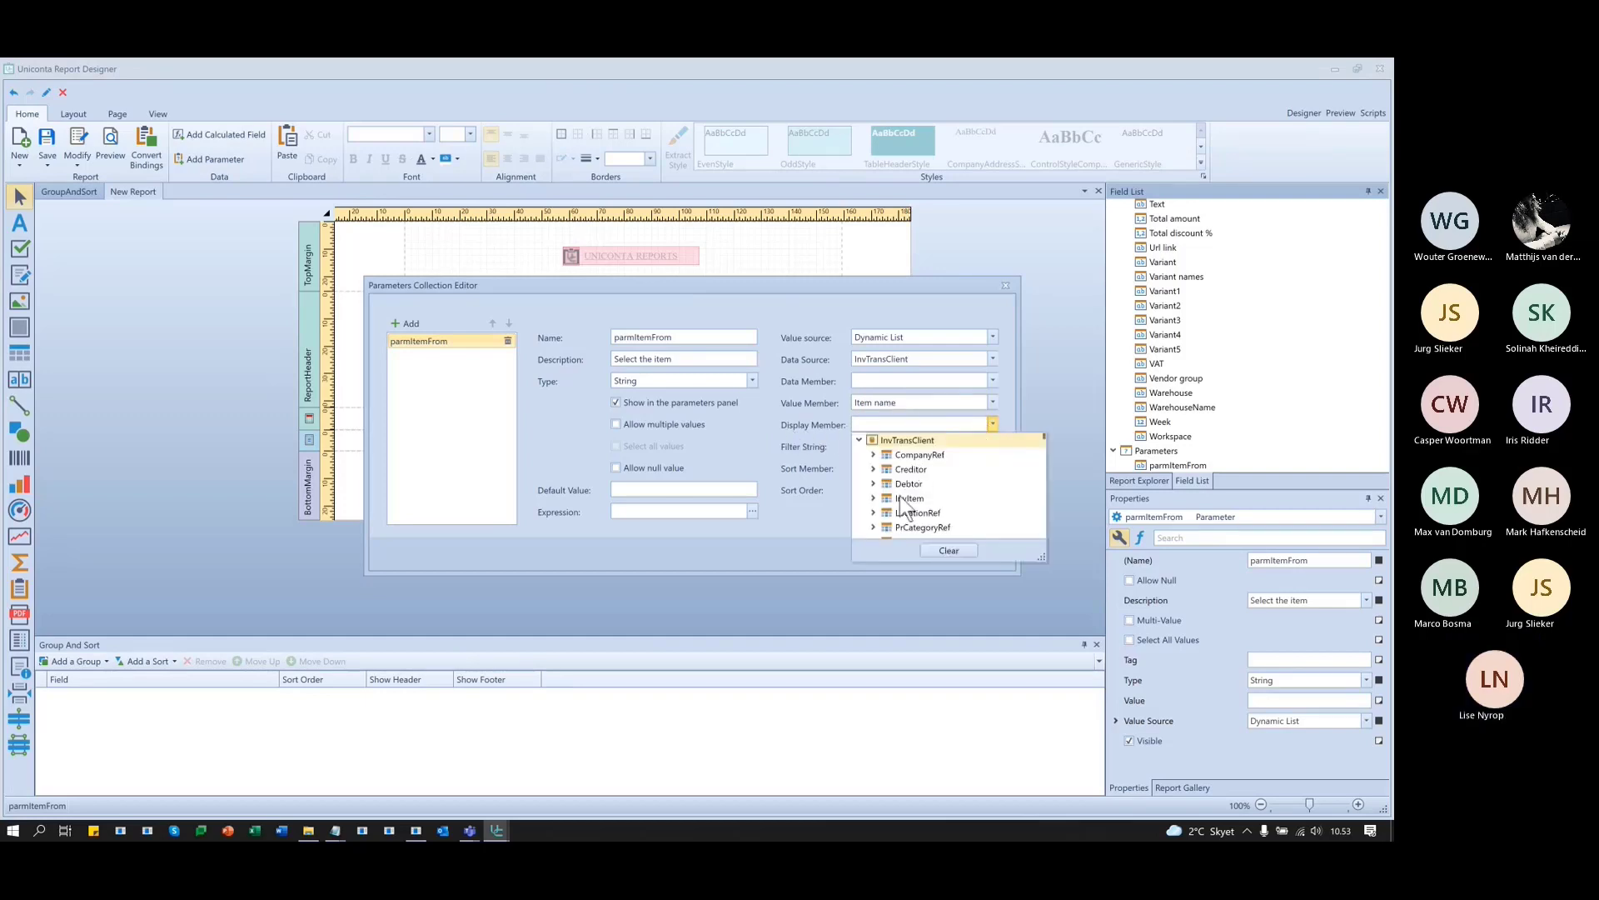
pyautogui.scroll(-8, 937, 482)
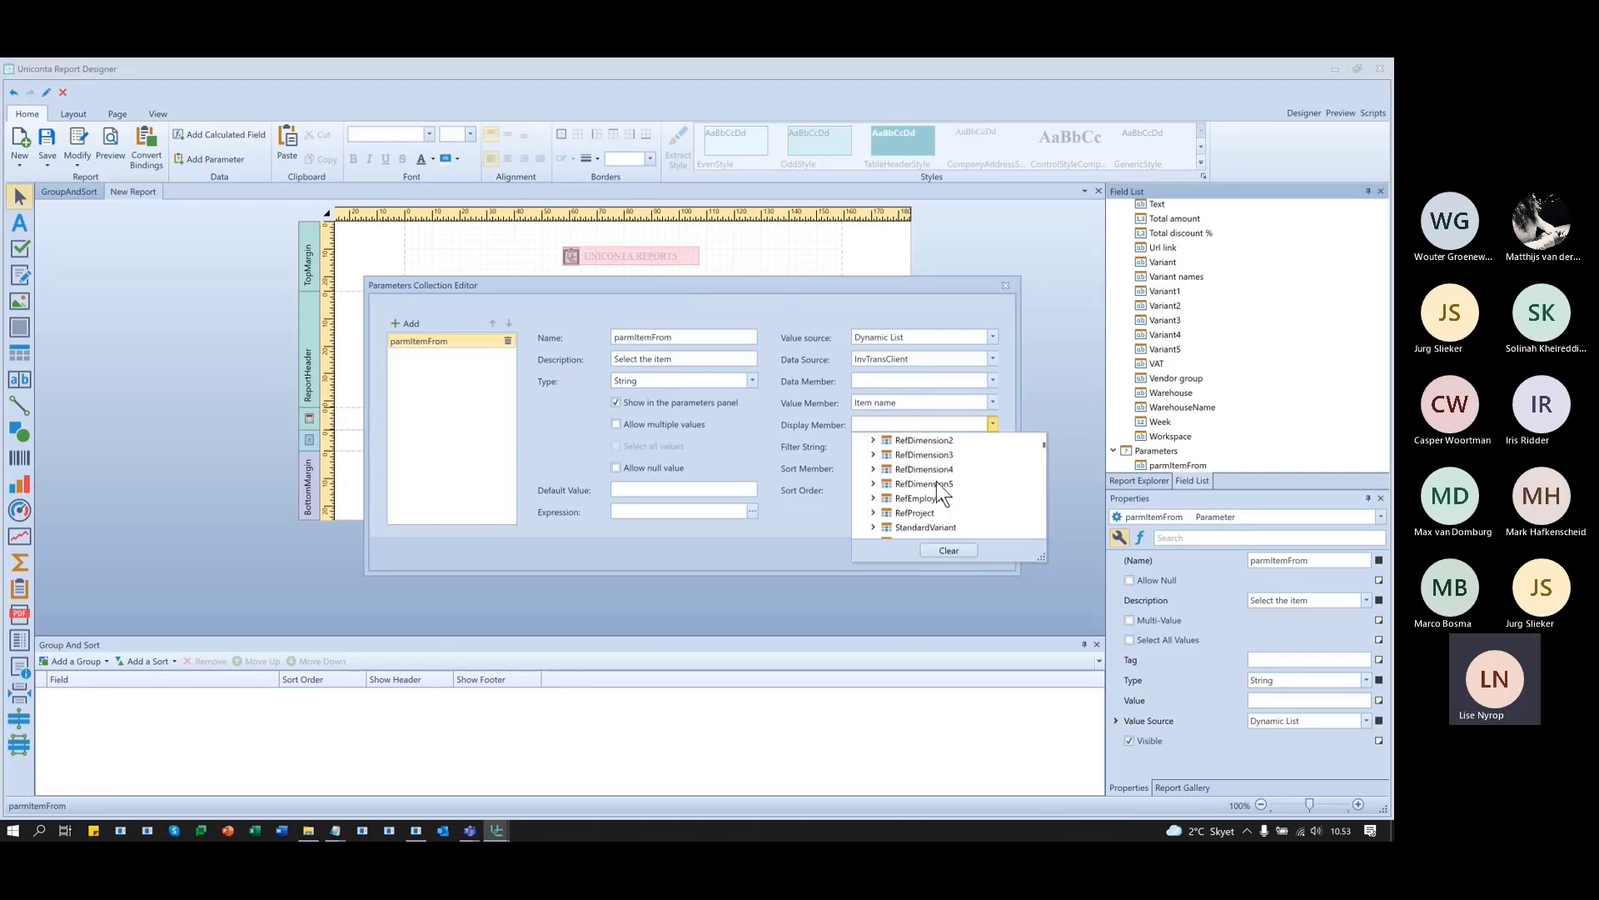
pyautogui.scroll(-3, 937, 484)
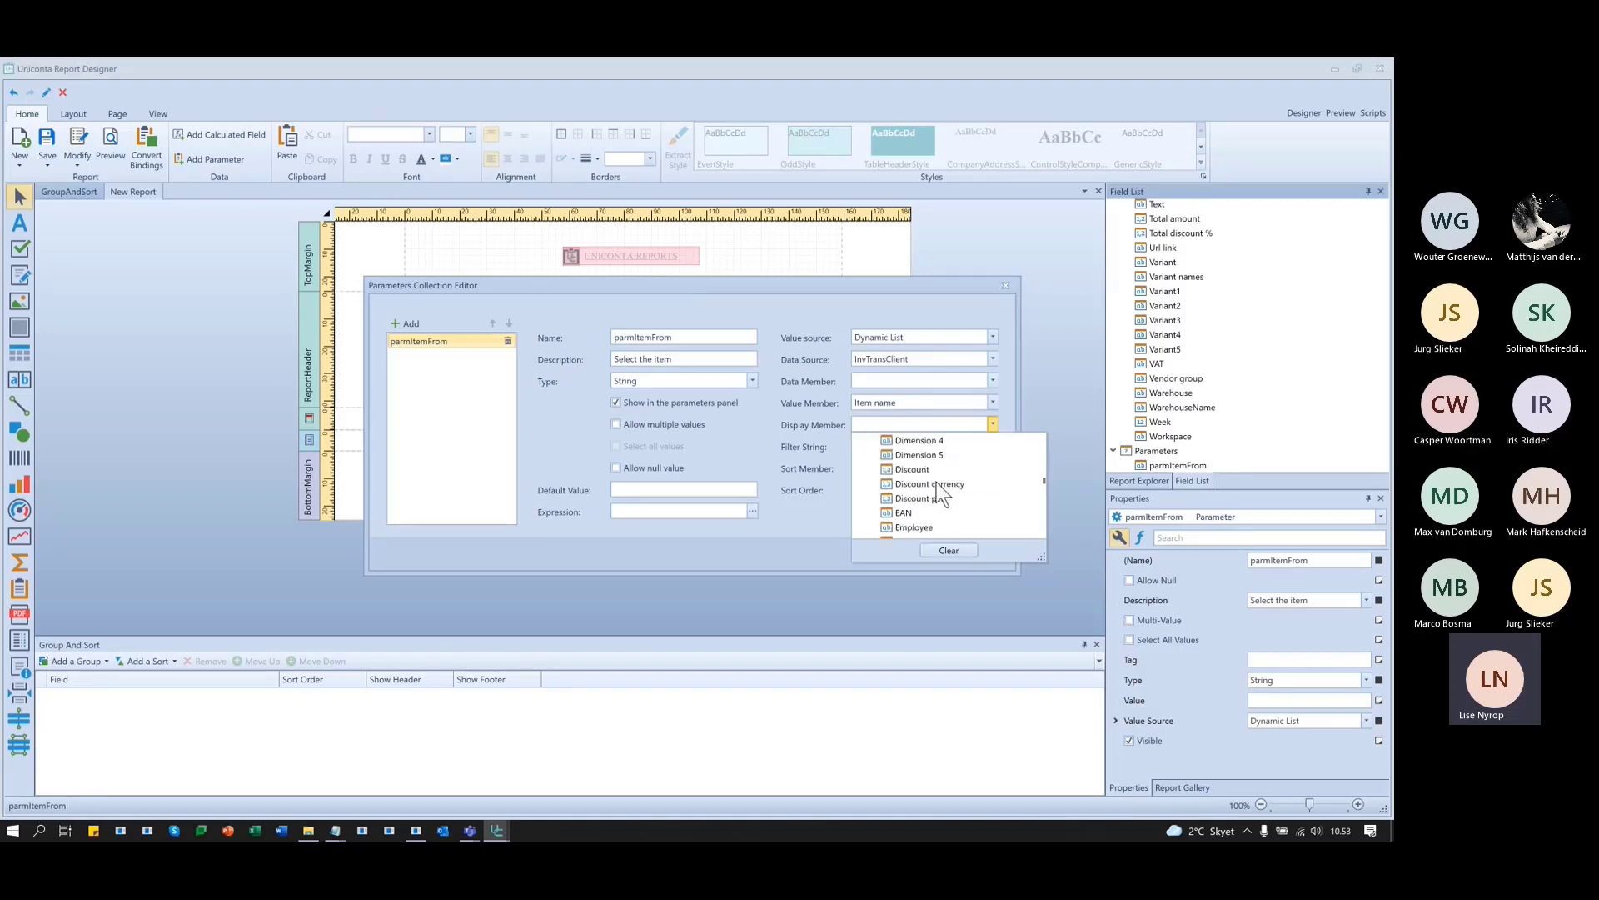
pyautogui.scroll(-2, 935, 487)
pyautogui.click(933, 457)
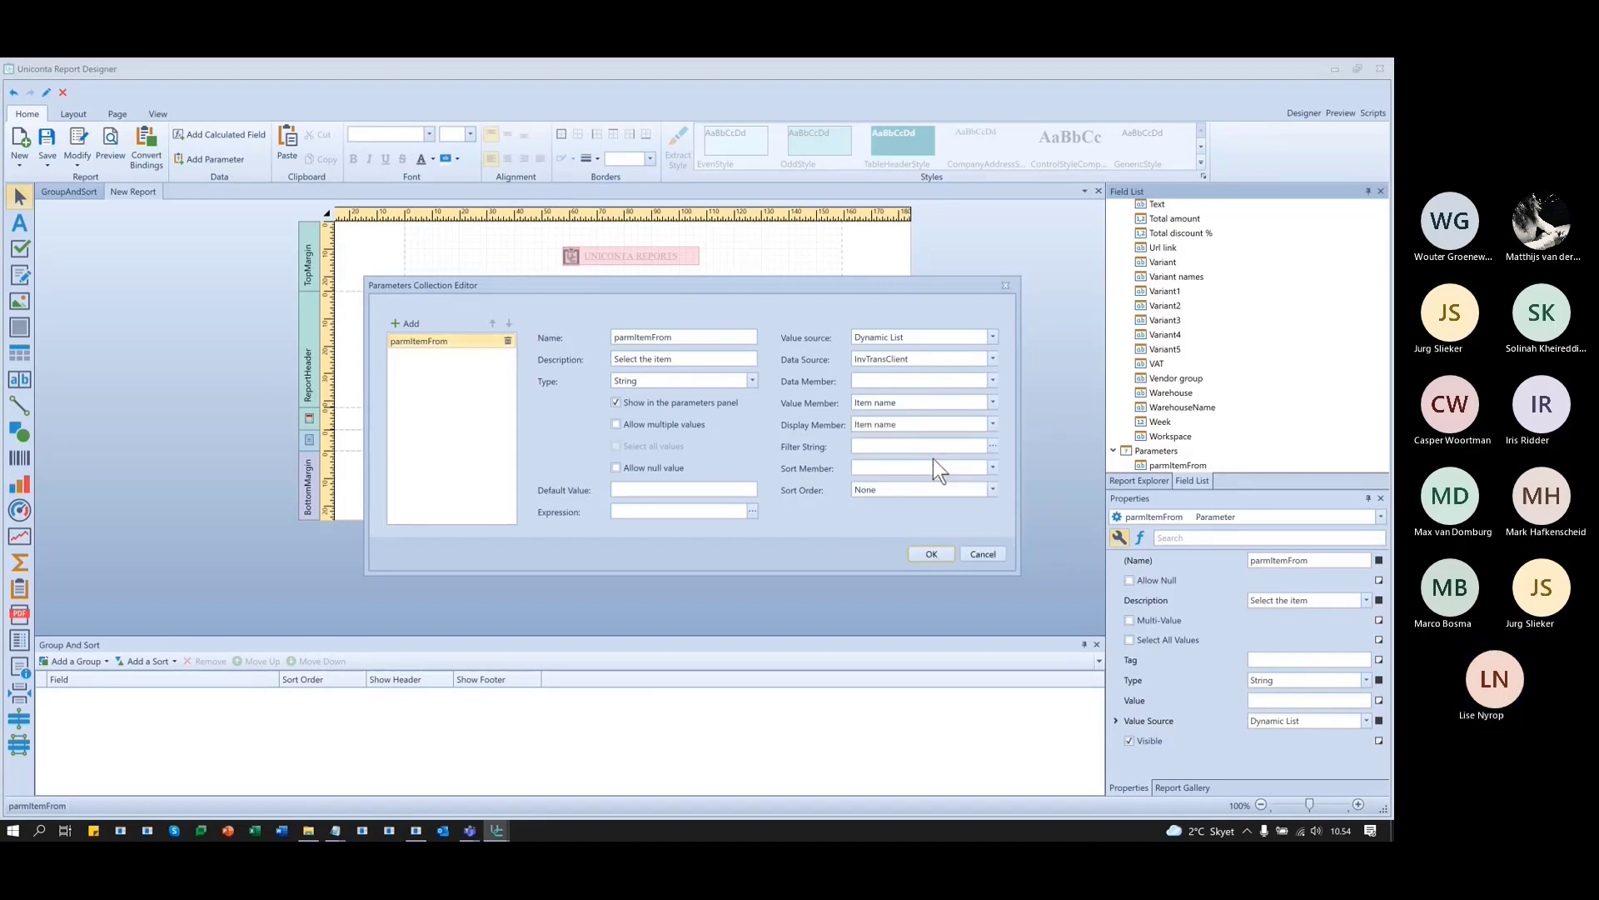
# - Filter parmItemFrom's item list to rows where Item name Is not blank
pyautogui.click(993, 448)
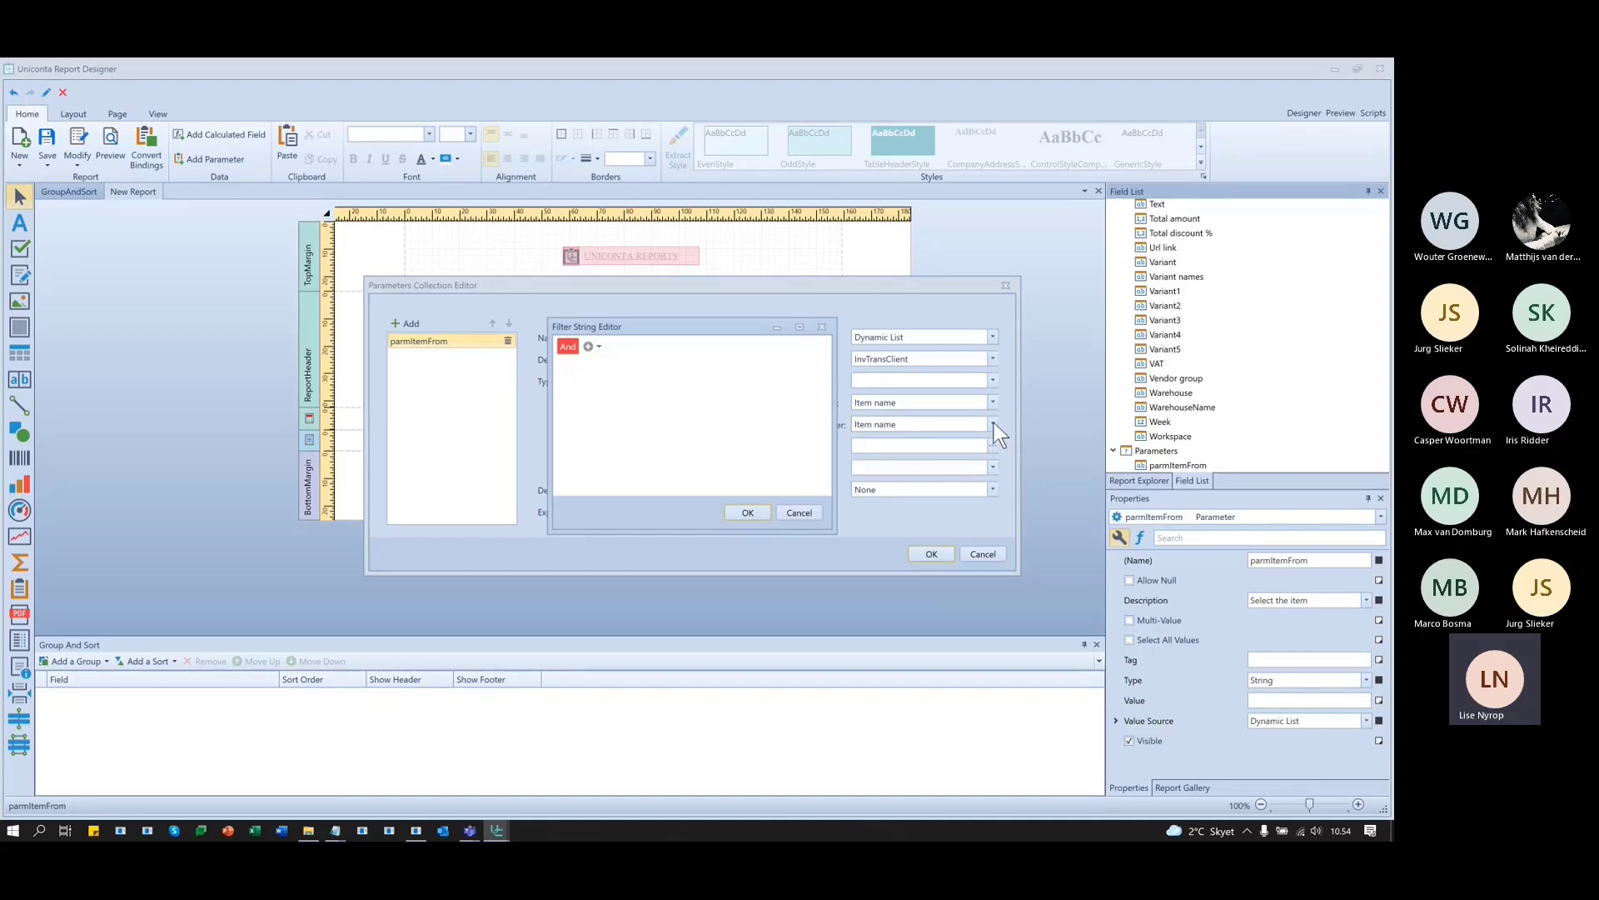
pyautogui.click(588, 345)
pyautogui.click(616, 368)
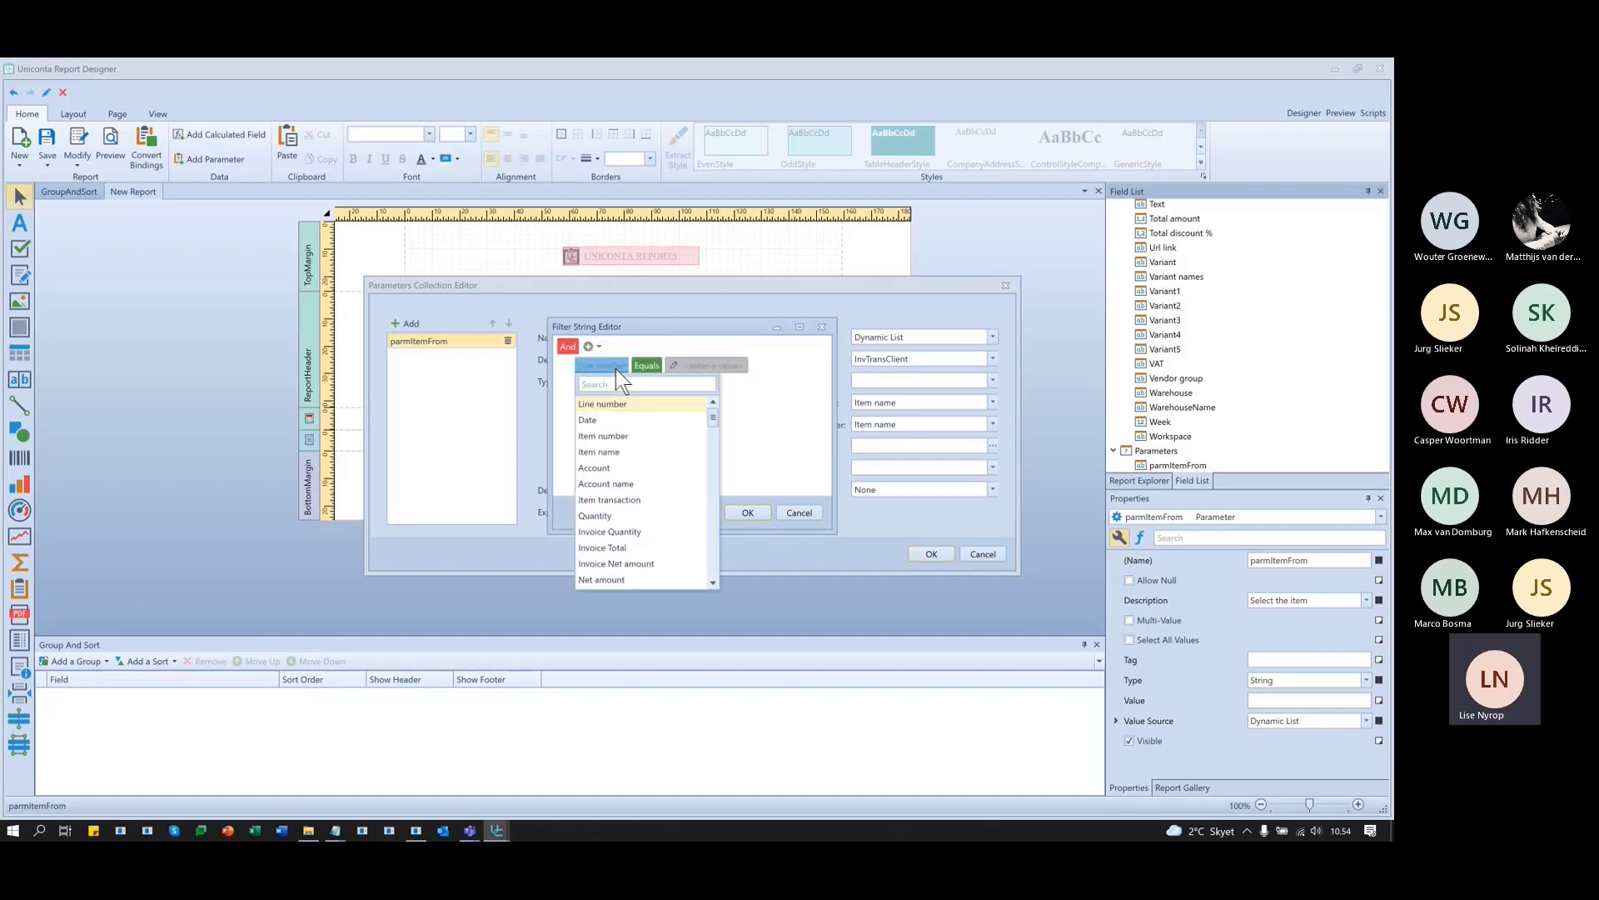
pyautogui.click(616, 451)
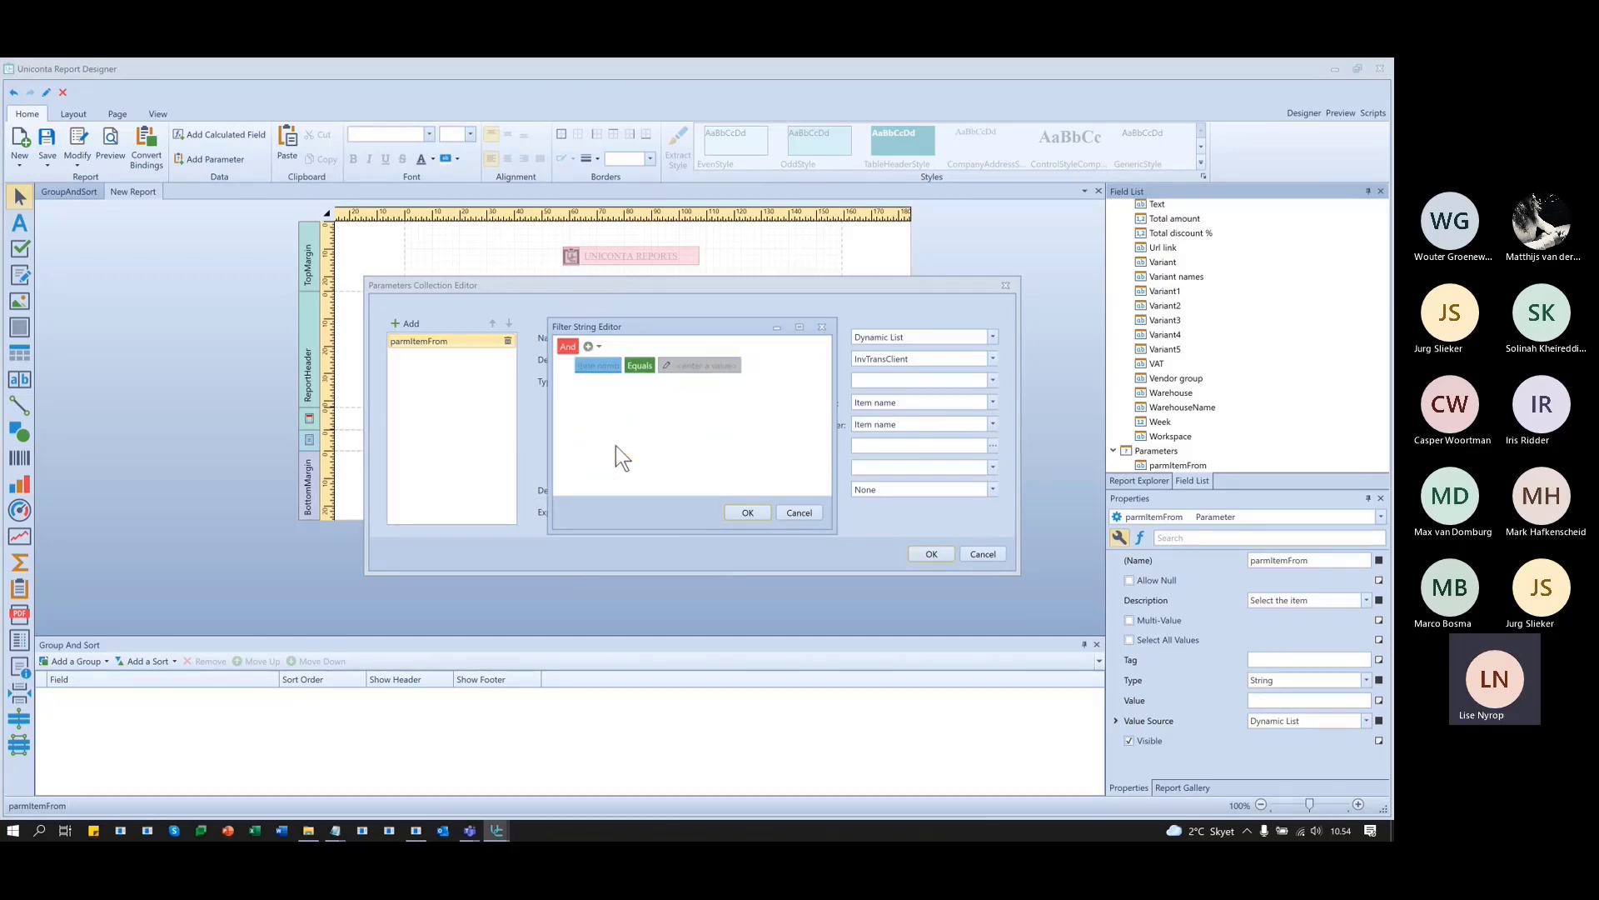
pyautogui.click(646, 366)
pyautogui.click(673, 660)
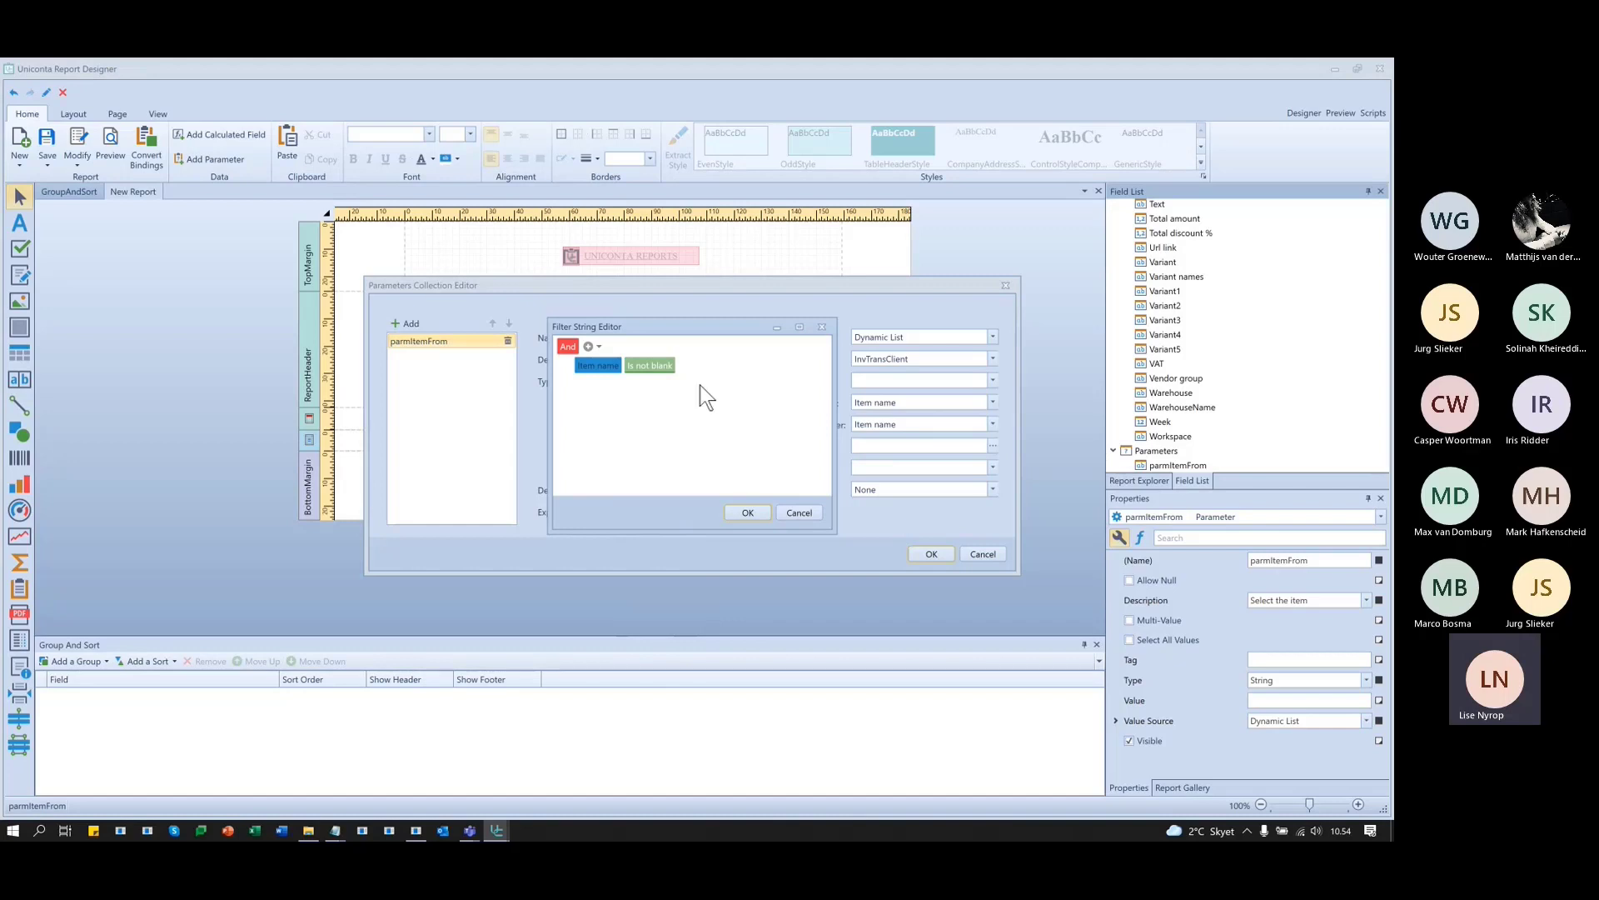
pyautogui.click(750, 512)
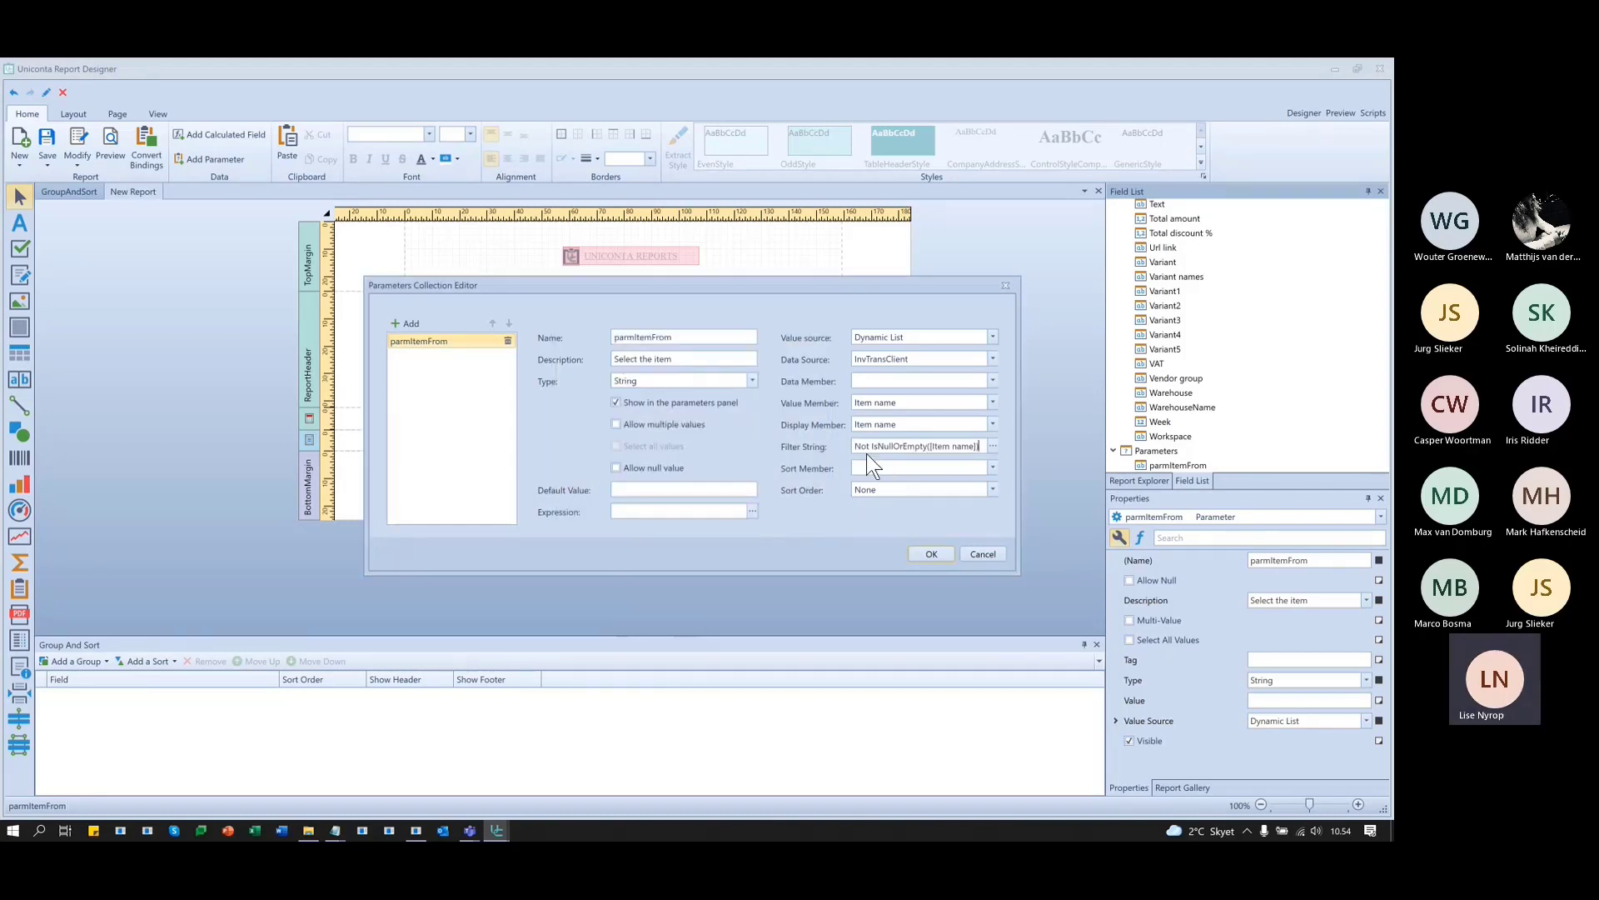
# - Sort the item list ascending by Item name and confirm the parameter settings
pyautogui.click(993, 468)
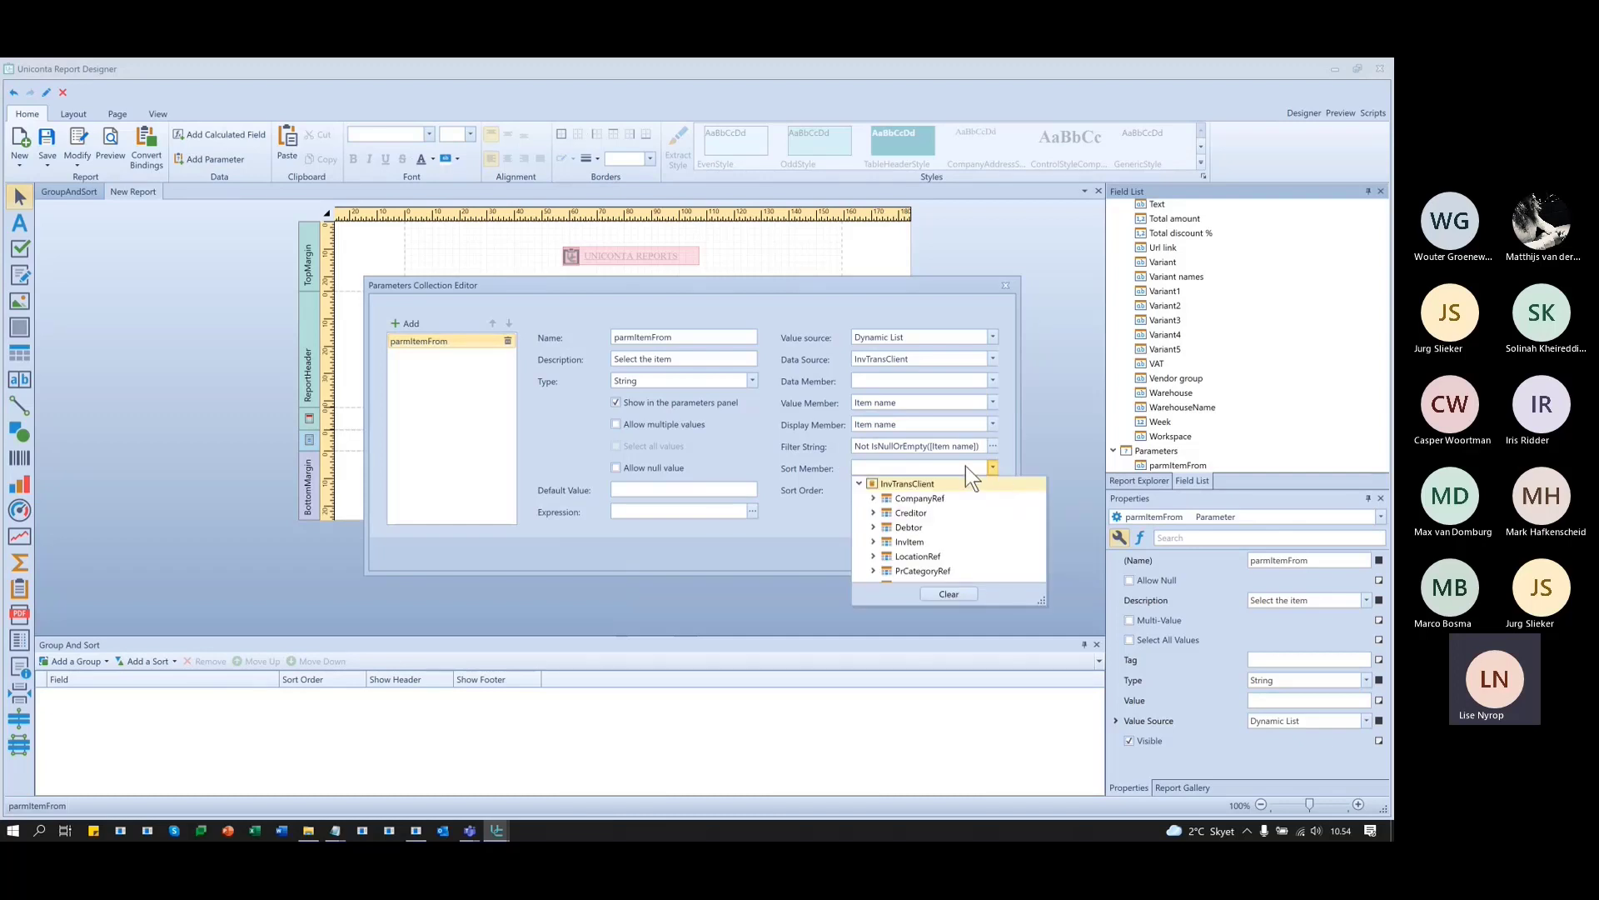
pyautogui.scroll(-4, 940, 550)
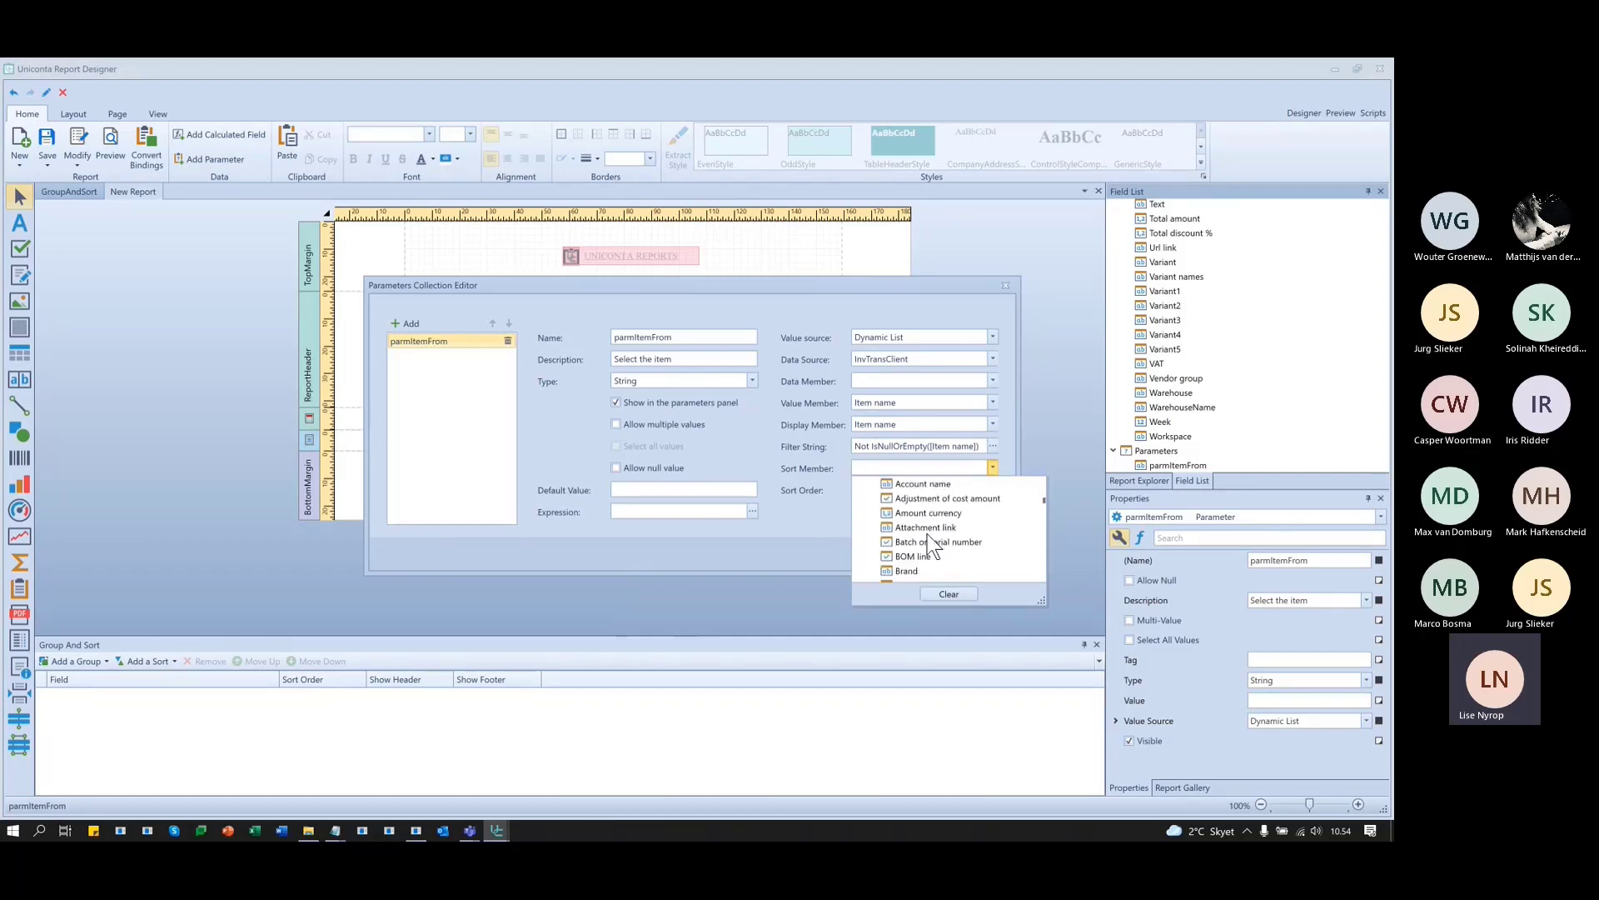
pyautogui.scroll(-3, 931, 538)
pyautogui.scroll(-5, 927, 527)
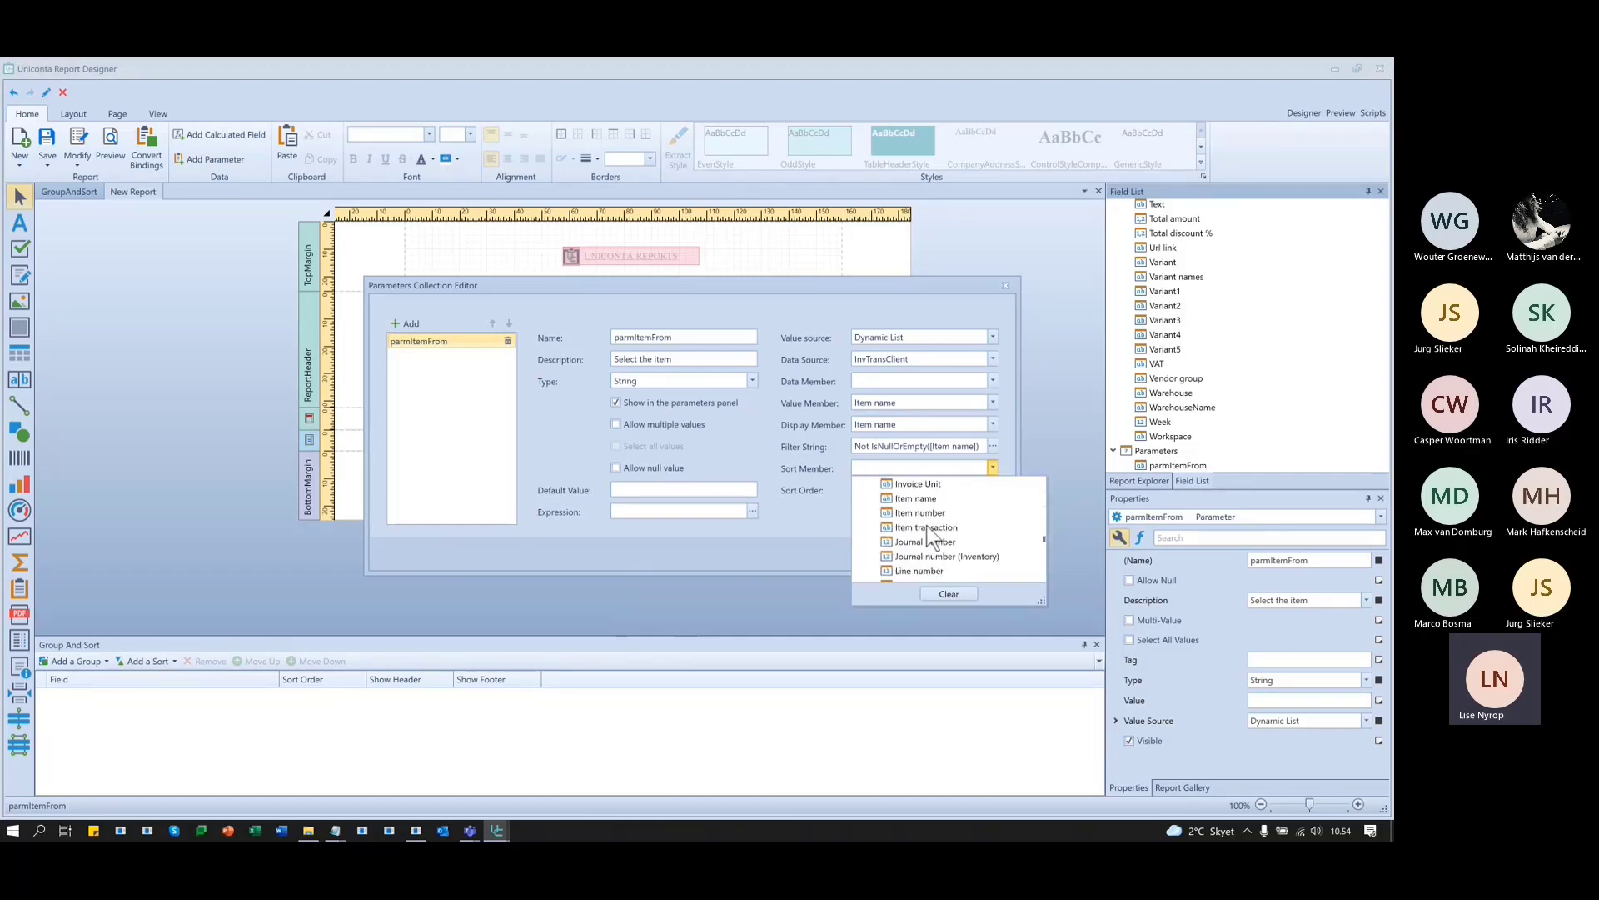
pyautogui.click(930, 500)
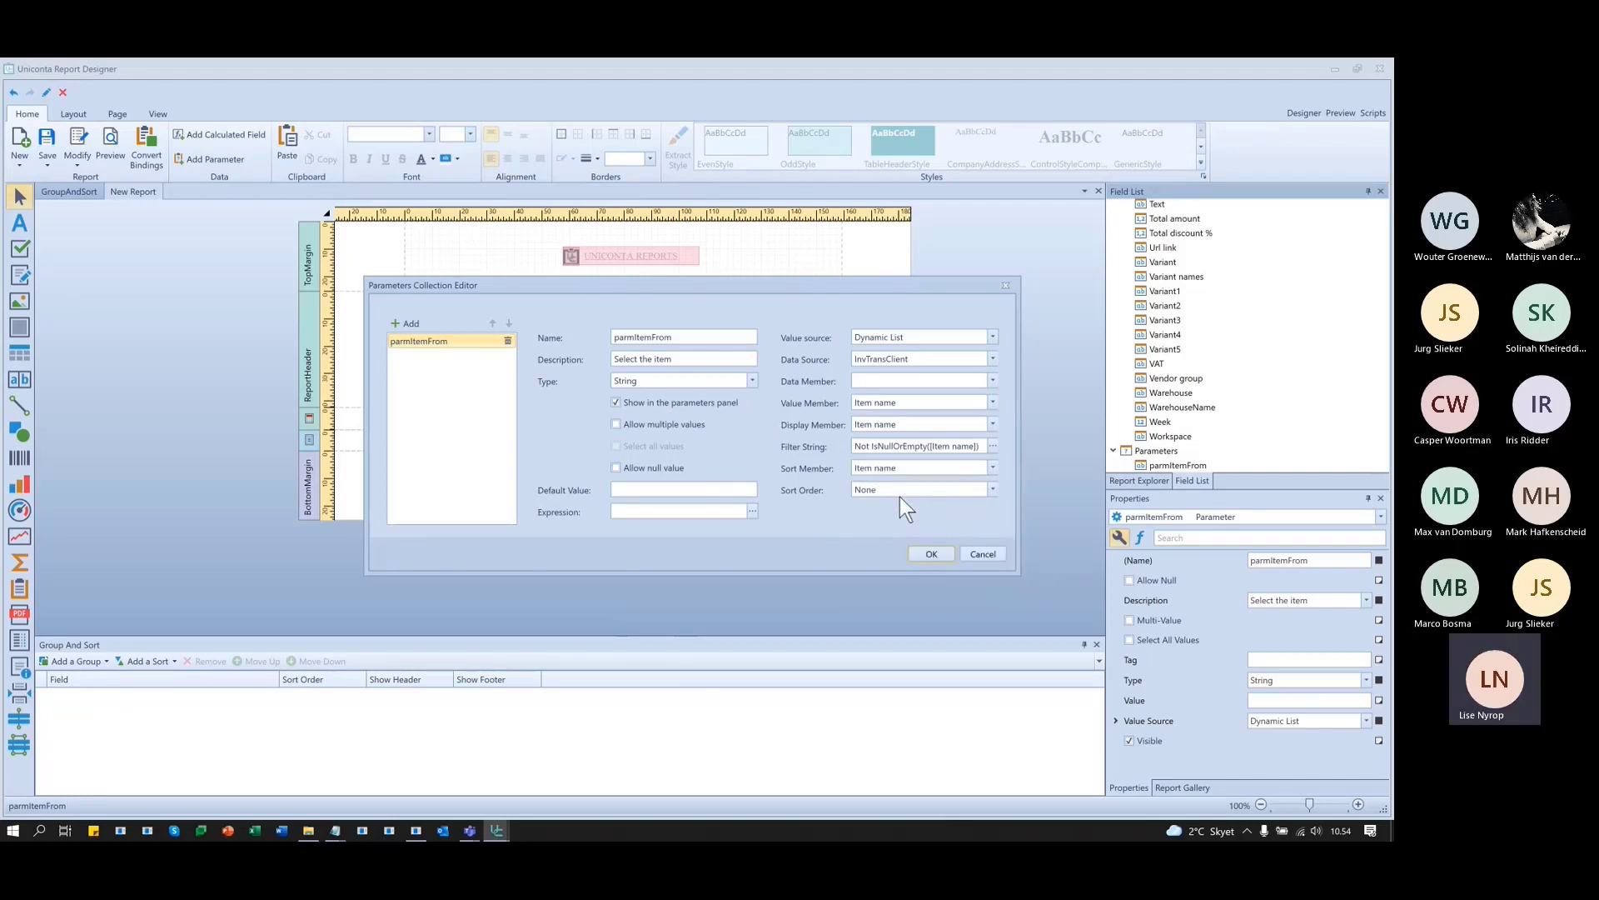
pyautogui.click(993, 489)
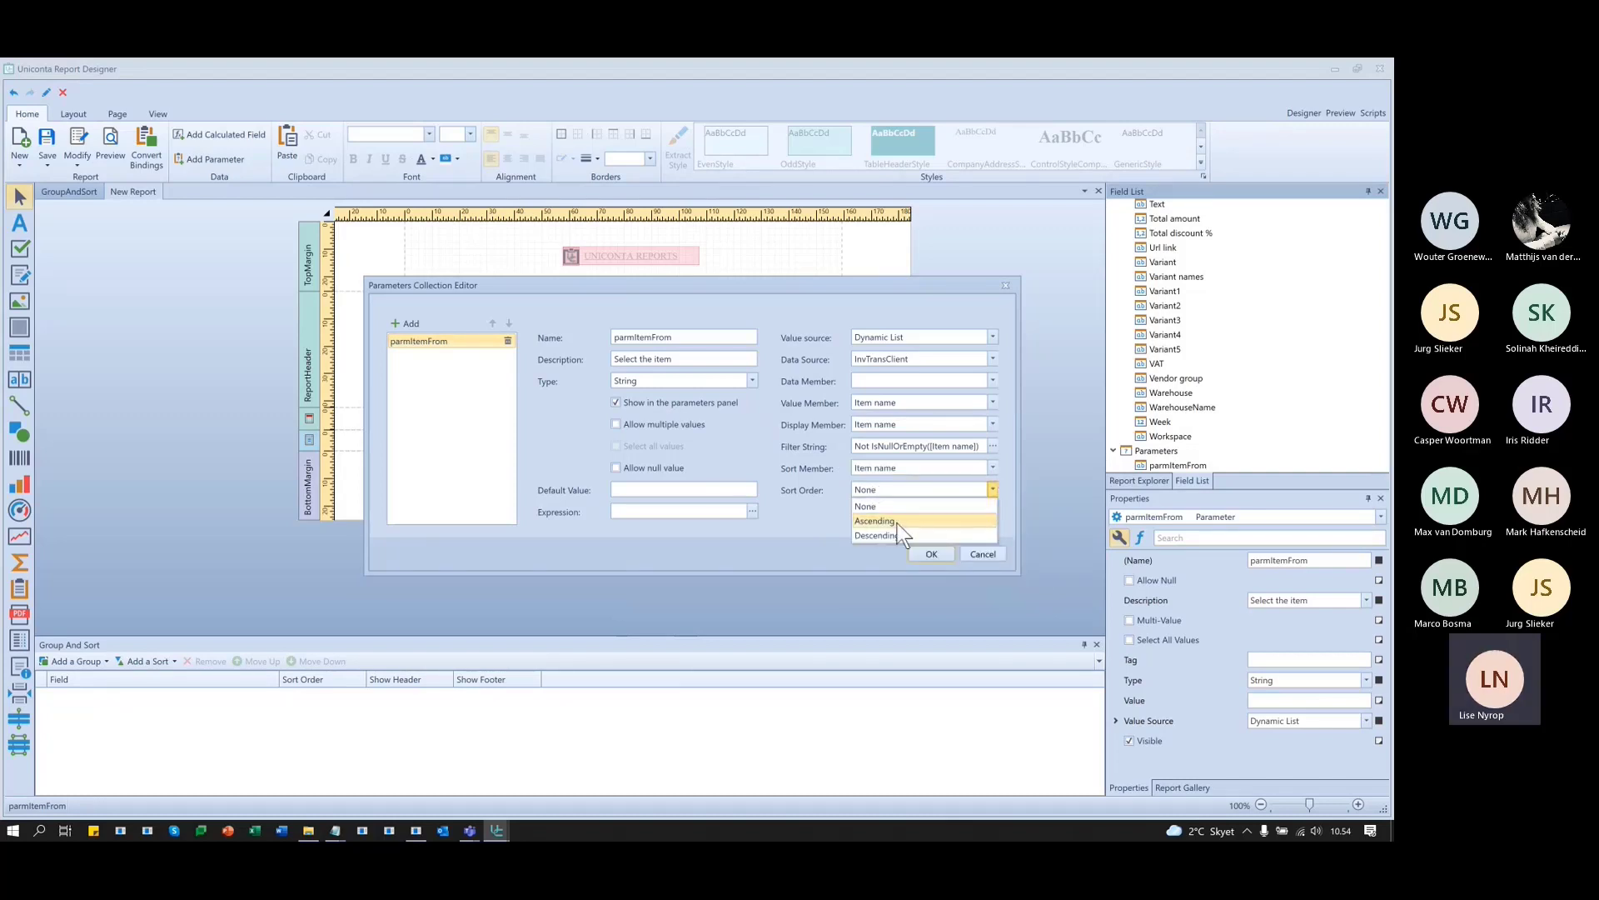
pyautogui.click(897, 523)
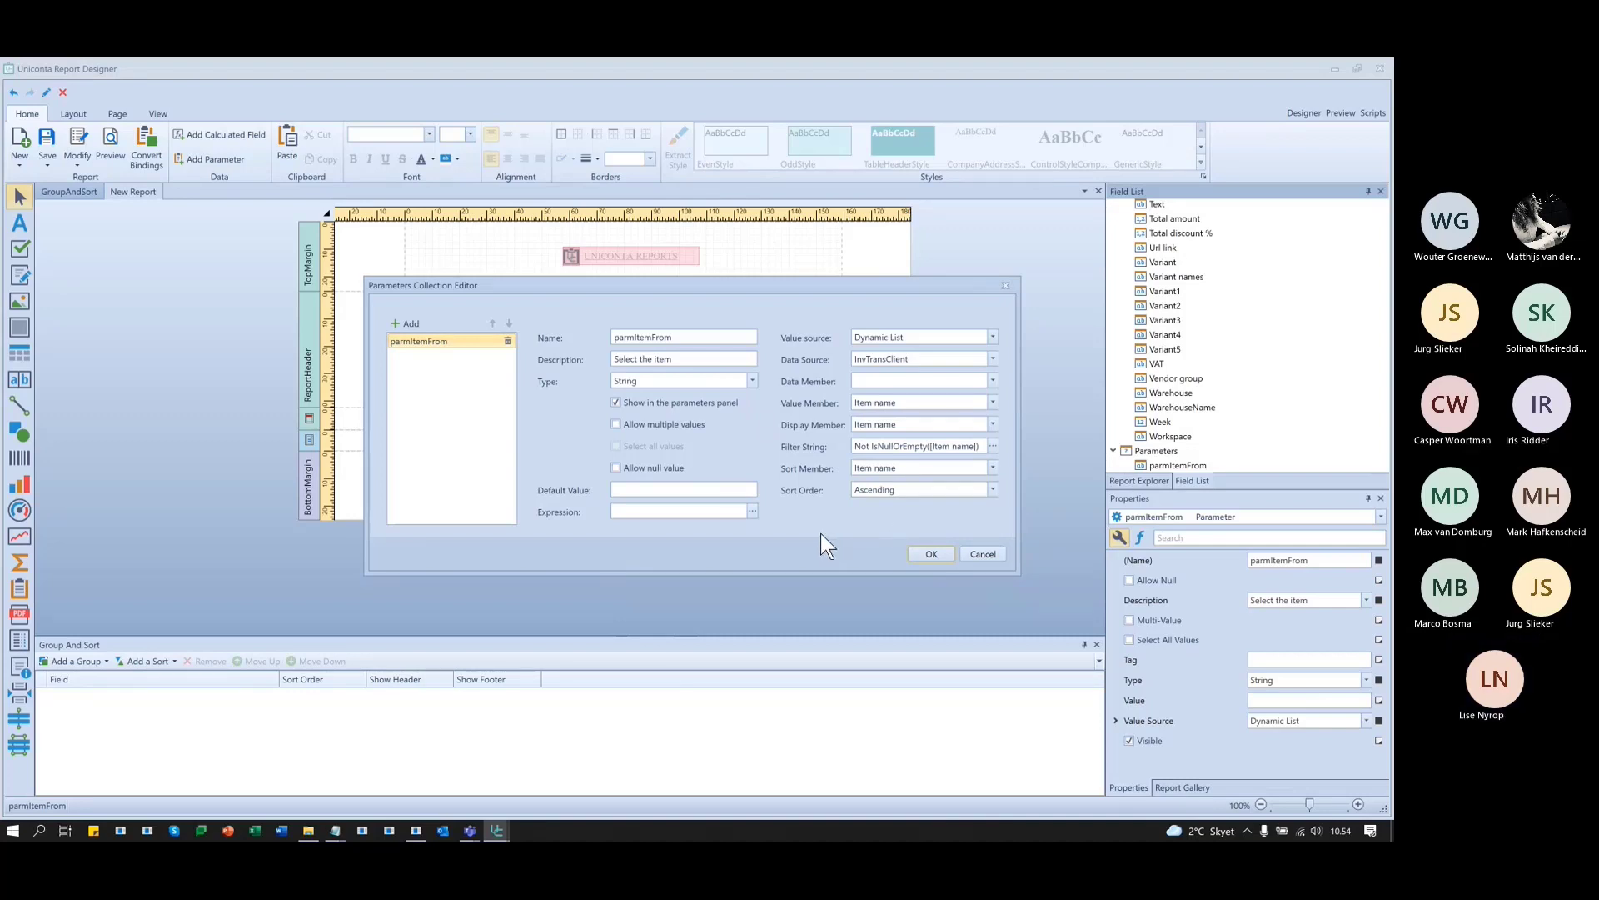
pyautogui.click(931, 553)
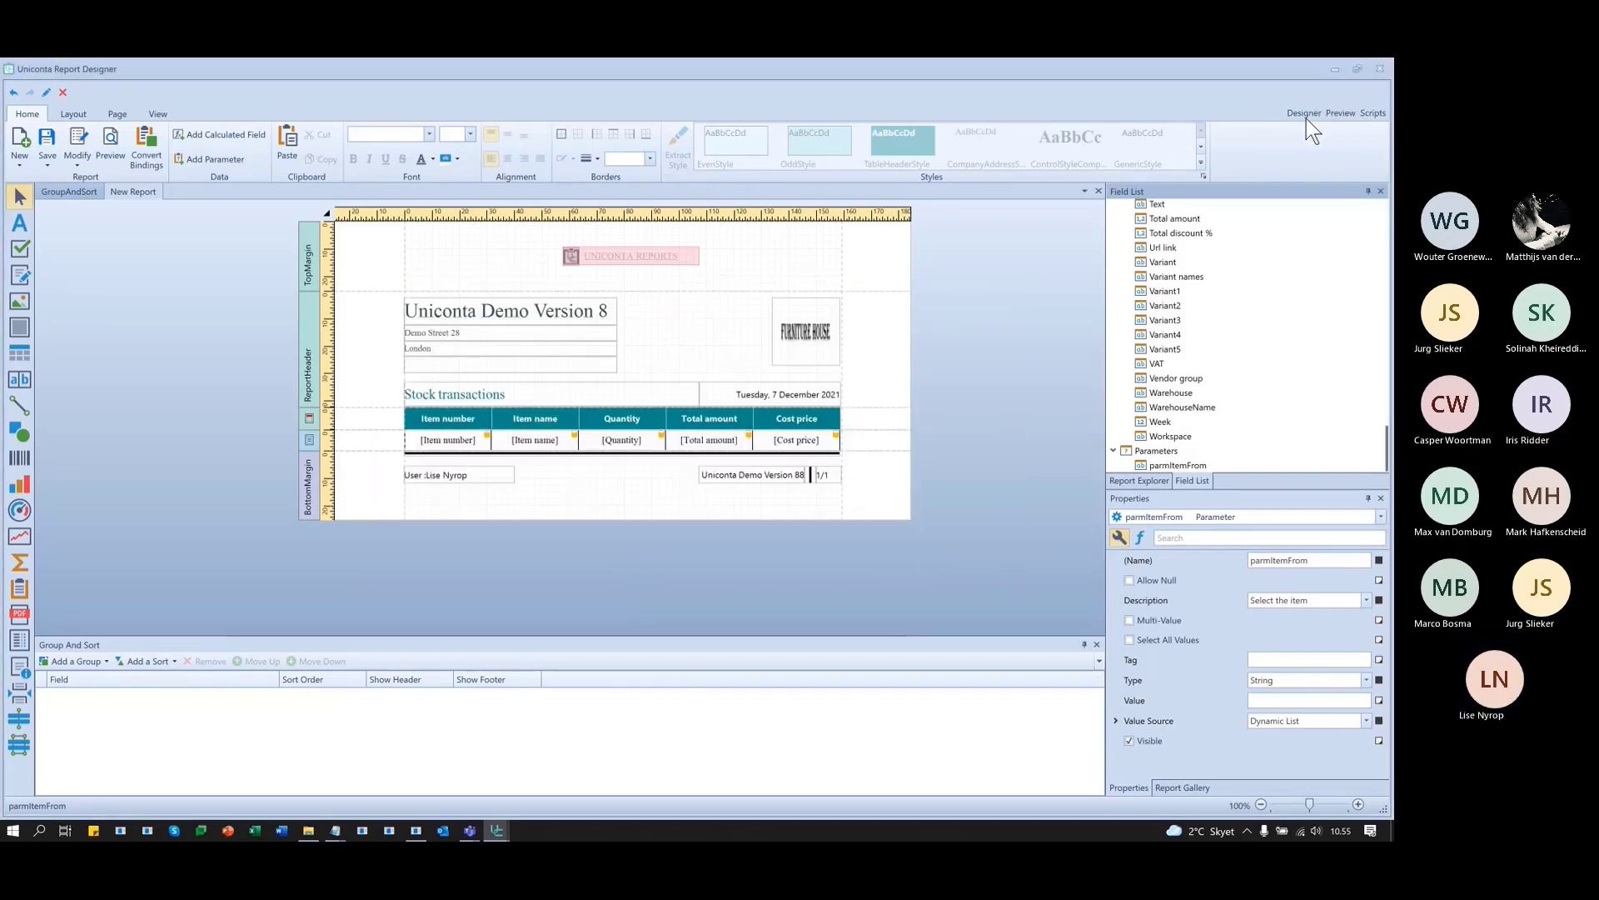
# - Preview the report with Adidas Golf pants selected as the item and scroll the results
pyautogui.click(1339, 112)
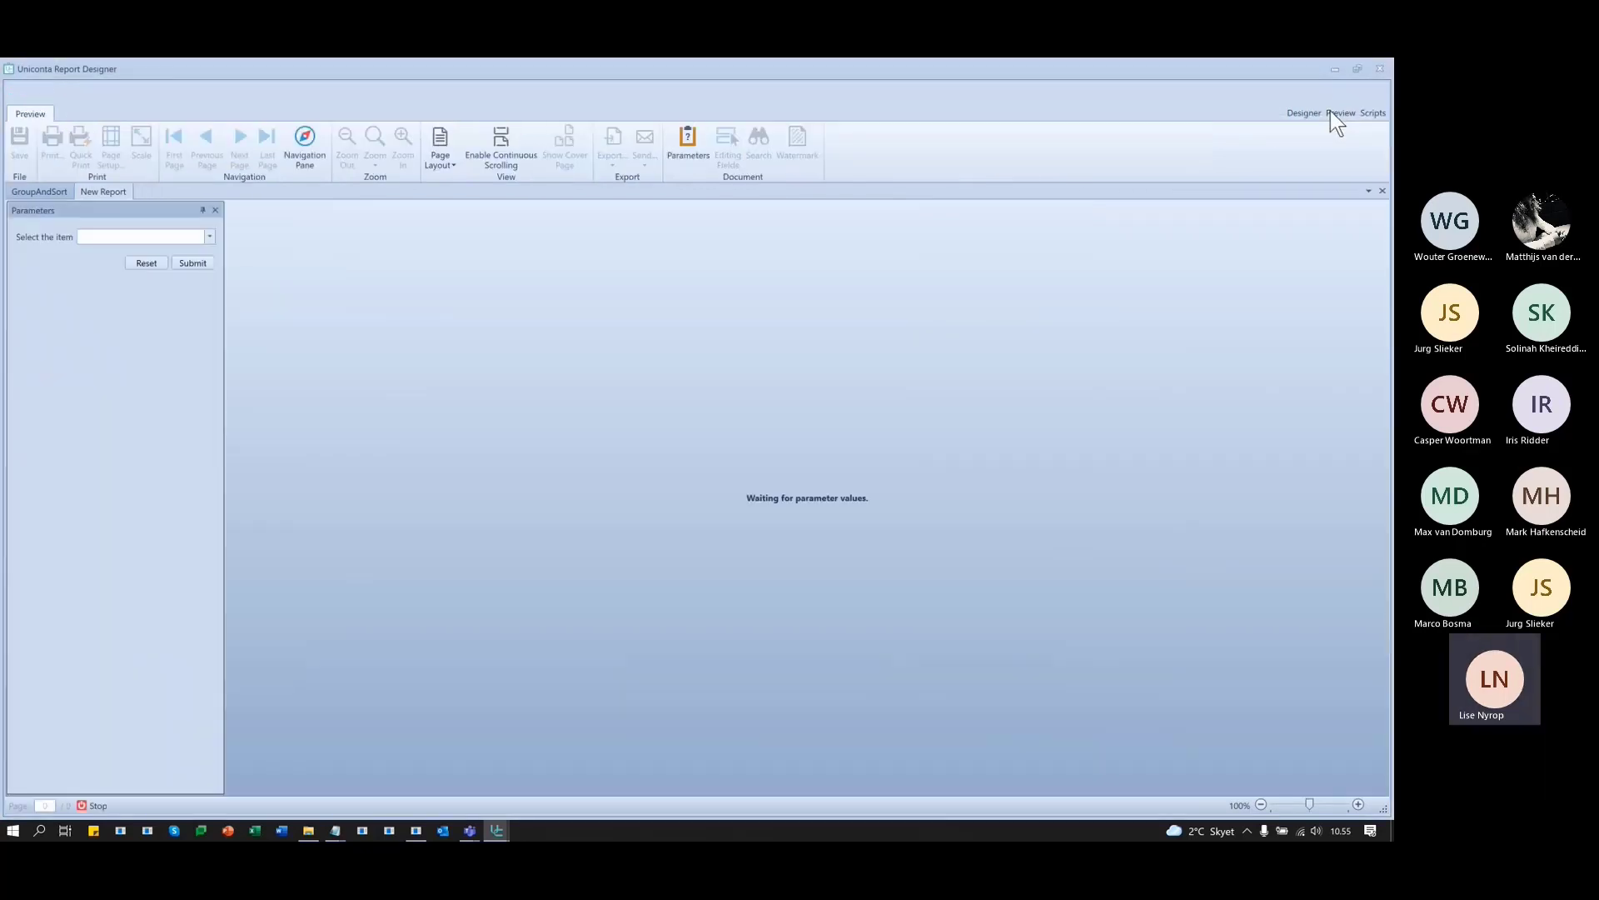
pyautogui.click(210, 238)
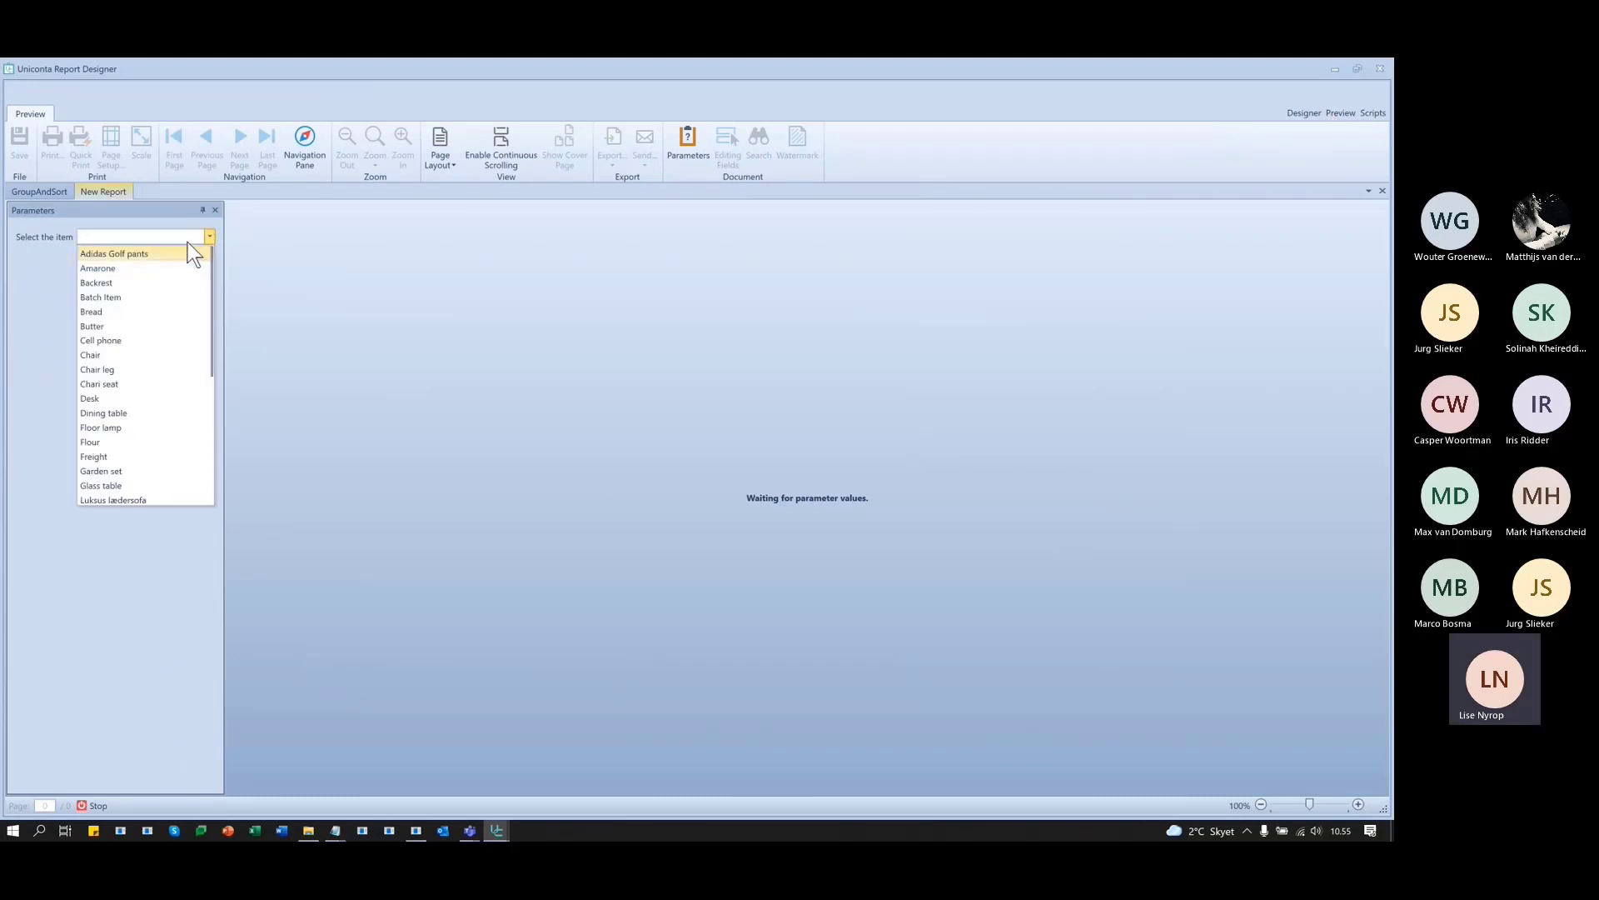
pyautogui.scroll(-3, 128, 378)
pyautogui.scroll(3, 120, 463)
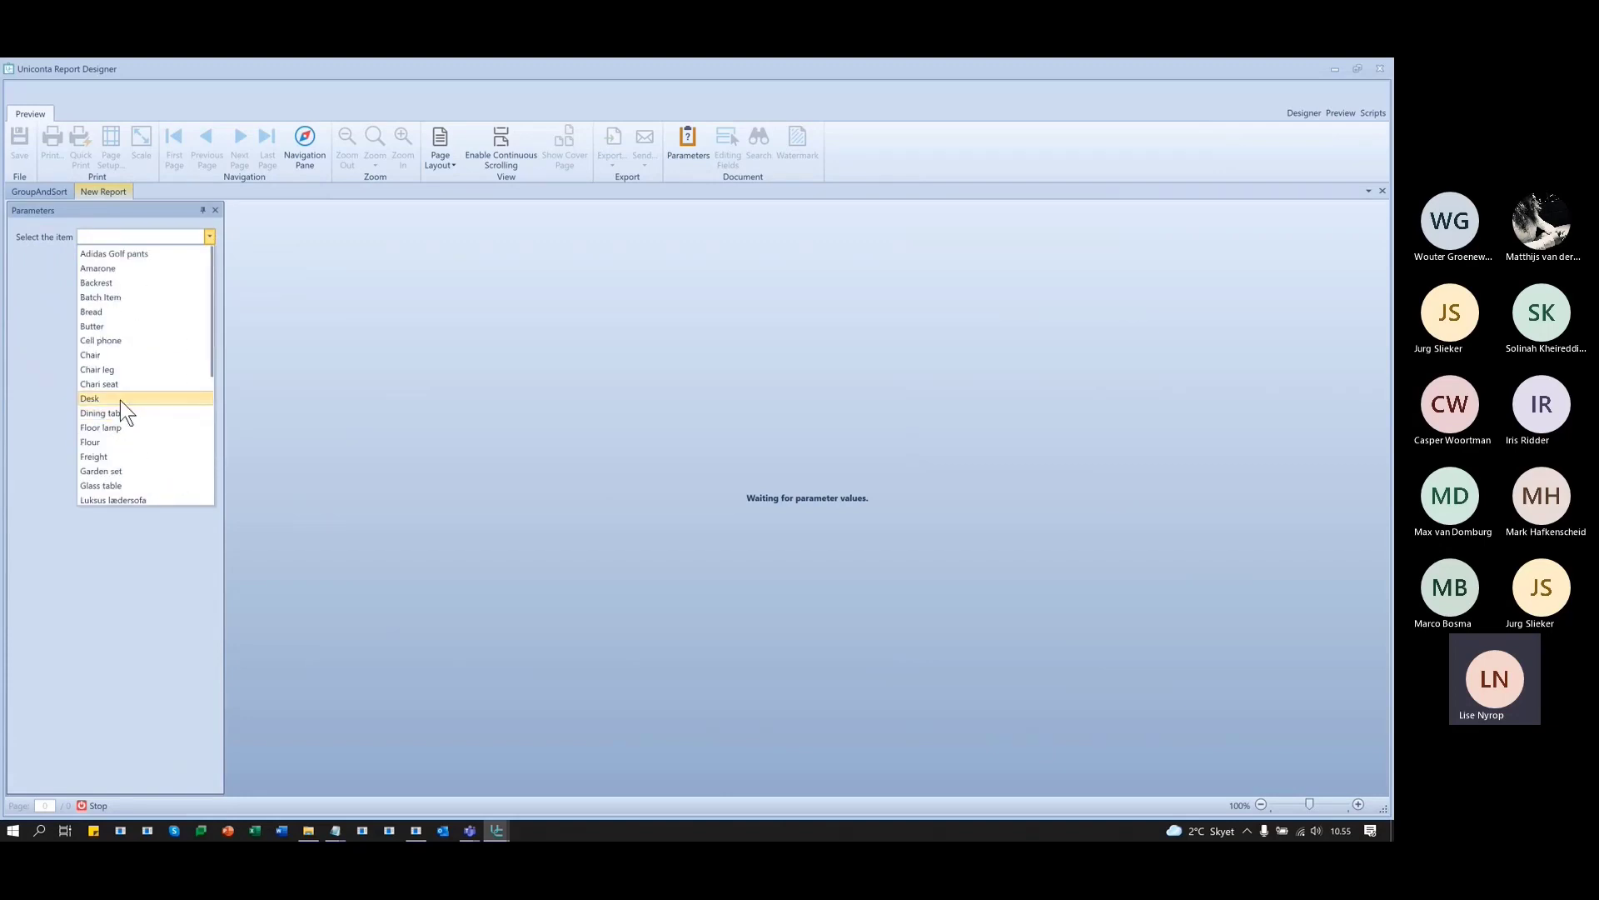
pyautogui.click(115, 253)
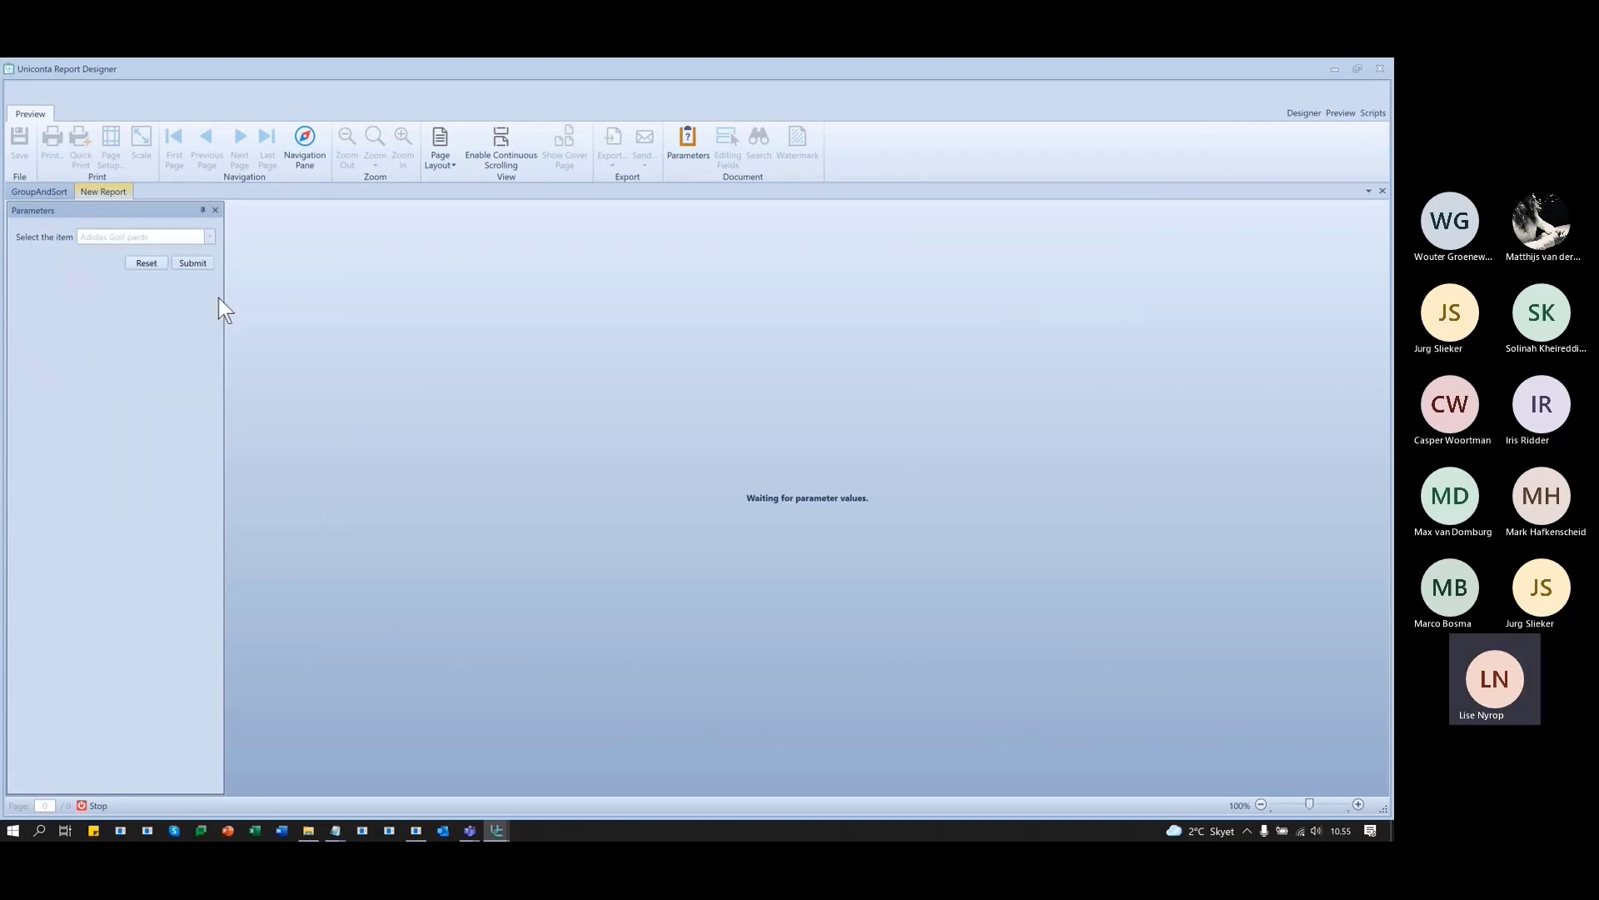
pyautogui.click(196, 262)
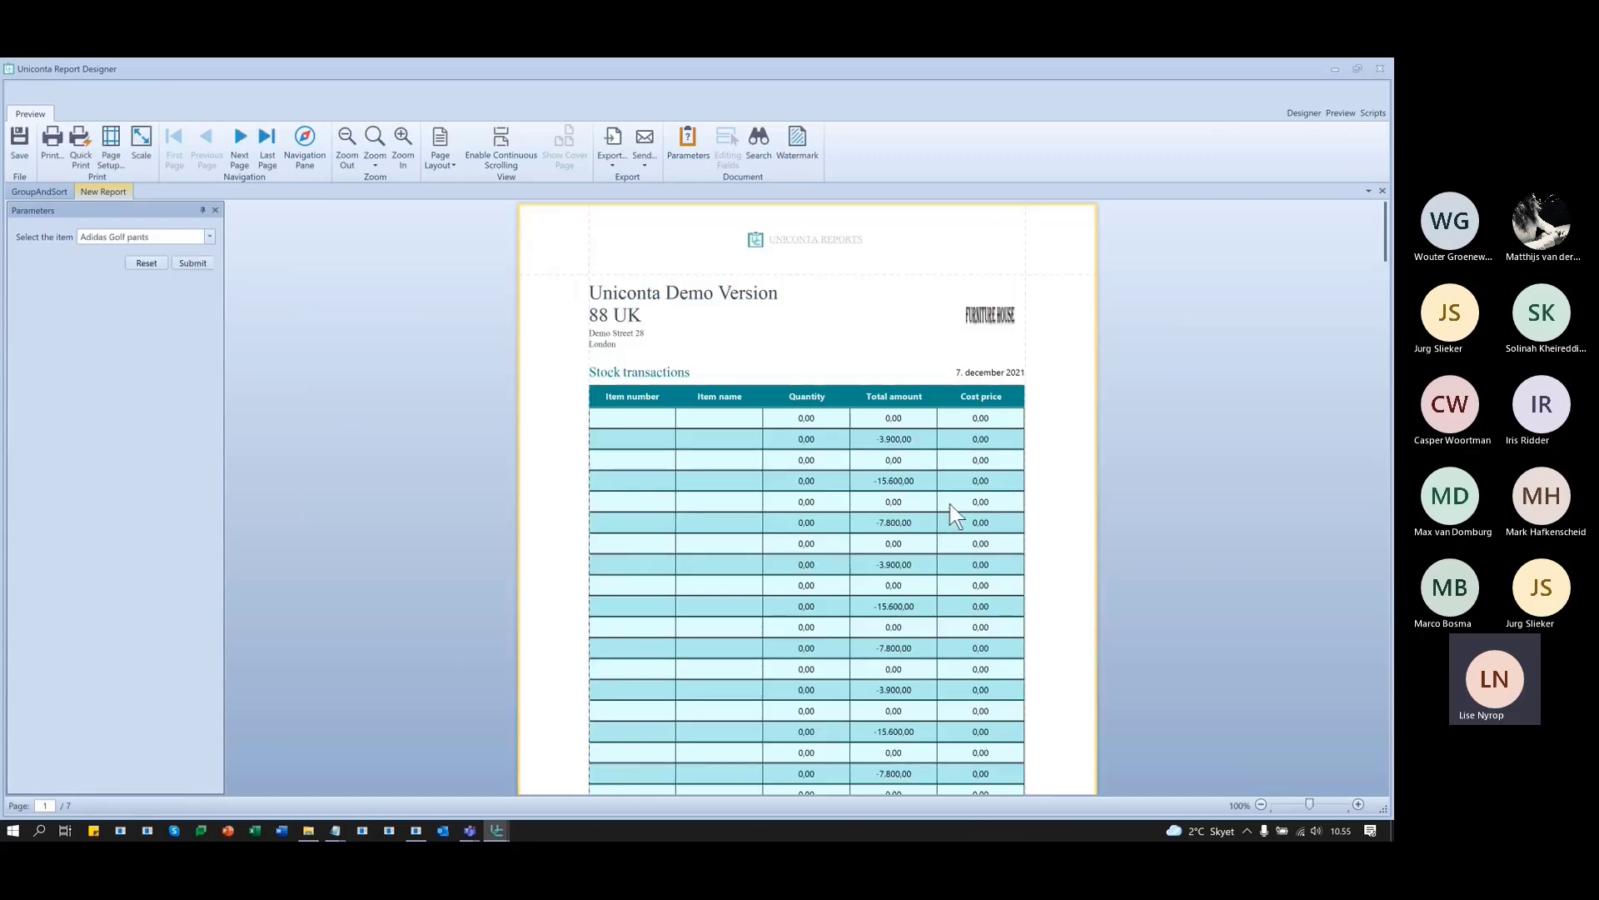
pyautogui.scroll(-10, 950, 504)
pyautogui.scroll(10, 925, 529)
# - Back in the layout, add a report filter condition on the Item name field
pyautogui.click(1301, 113)
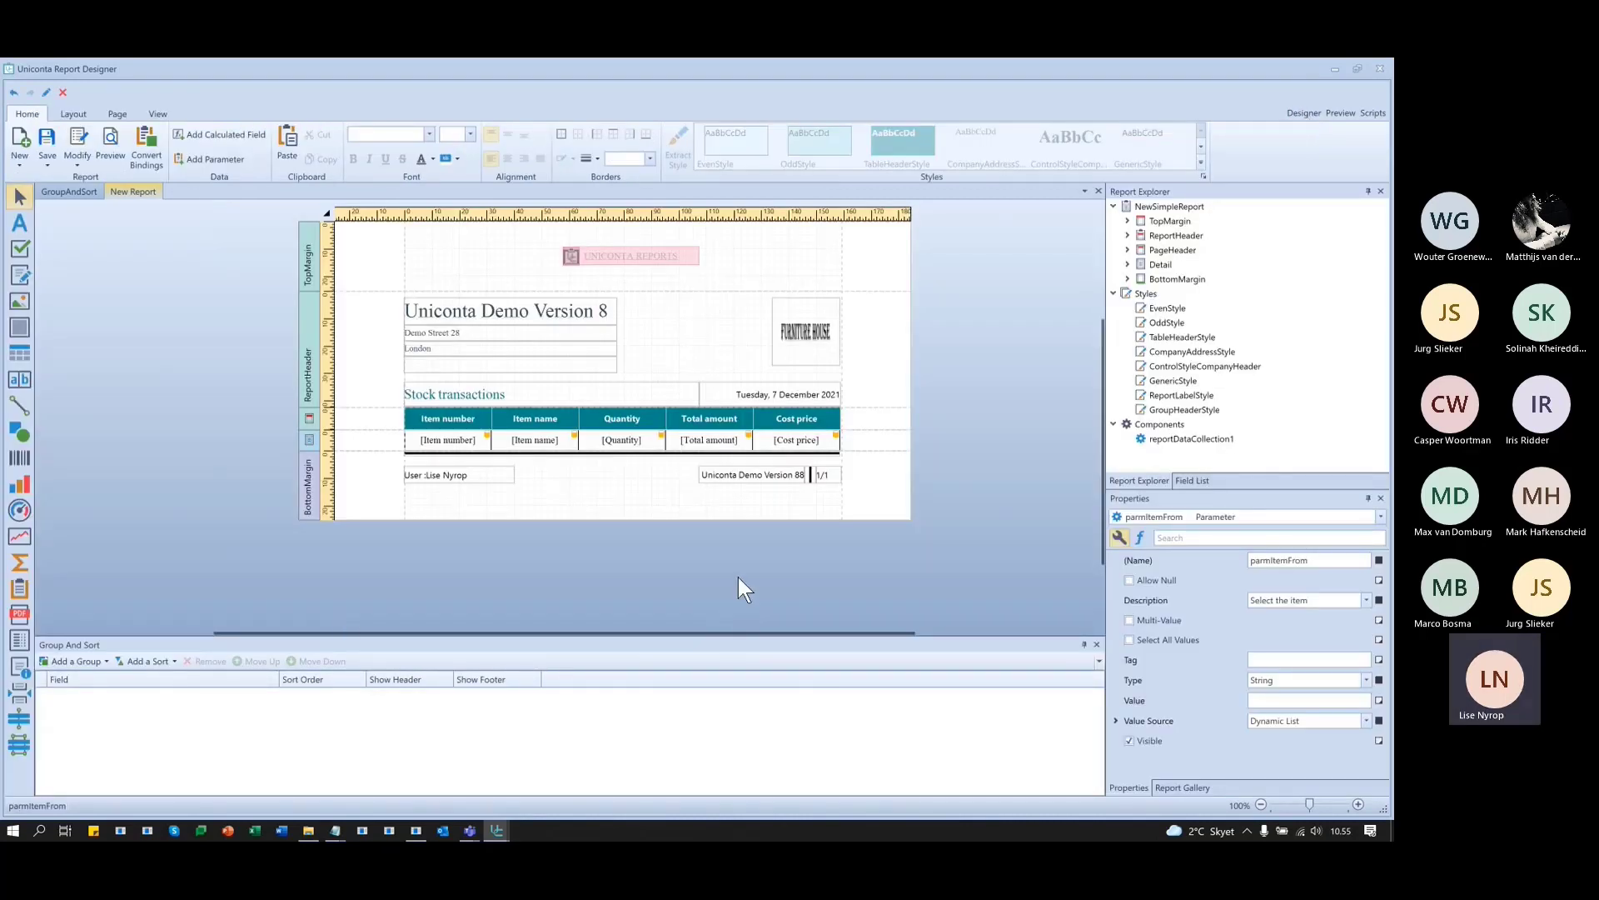
pyautogui.scroll(2, 732, 576)
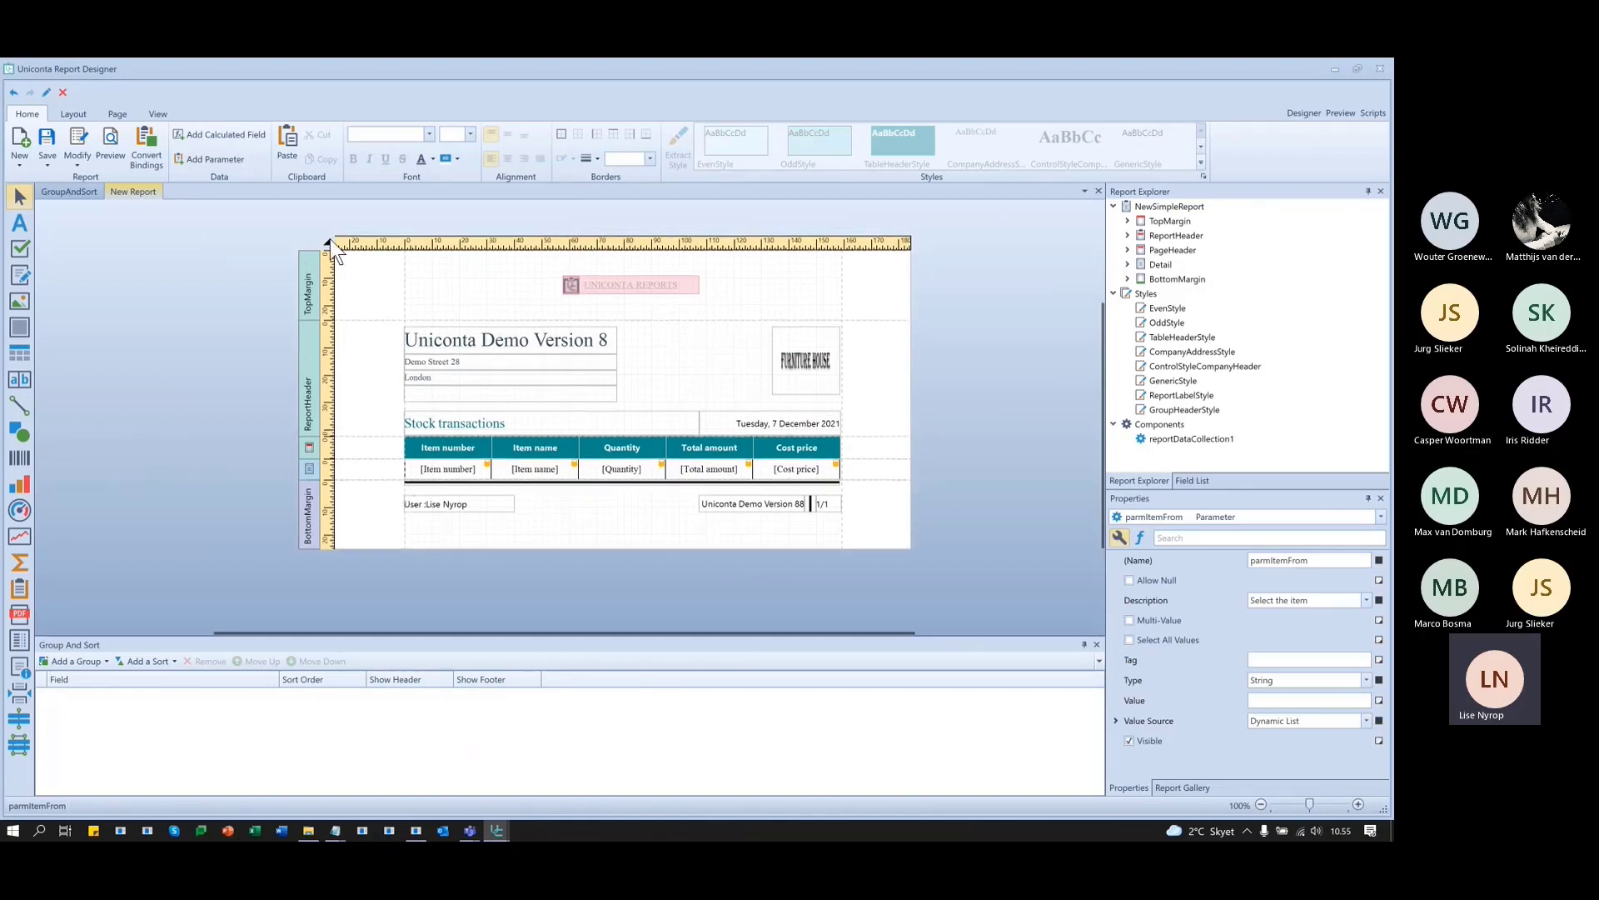
pyautogui.click(327, 243)
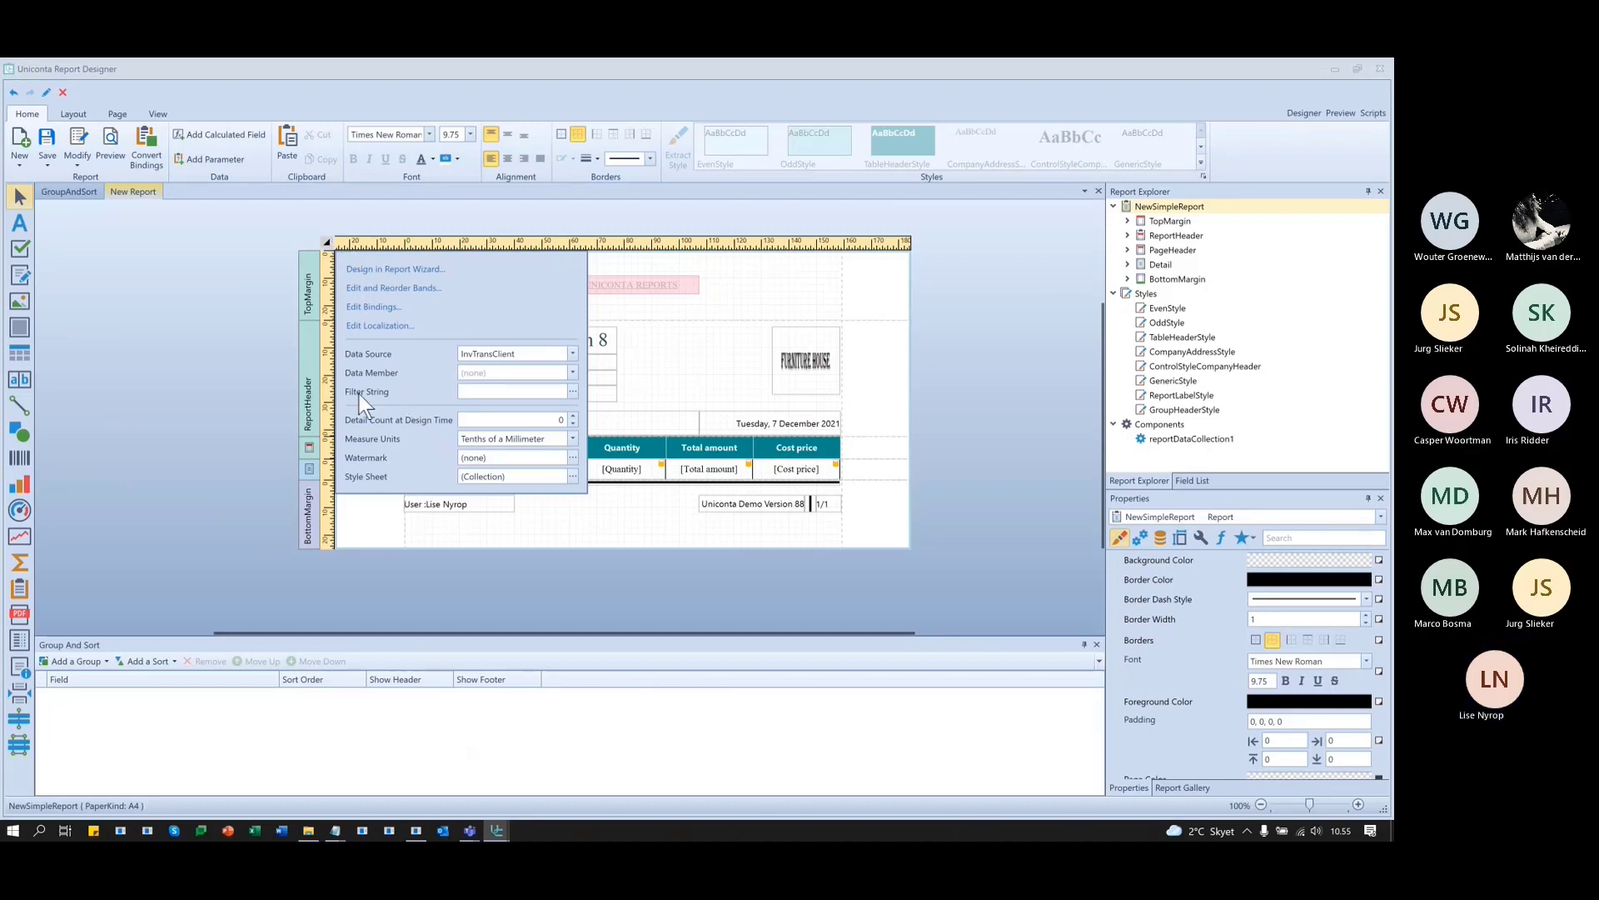
pyautogui.click(573, 391)
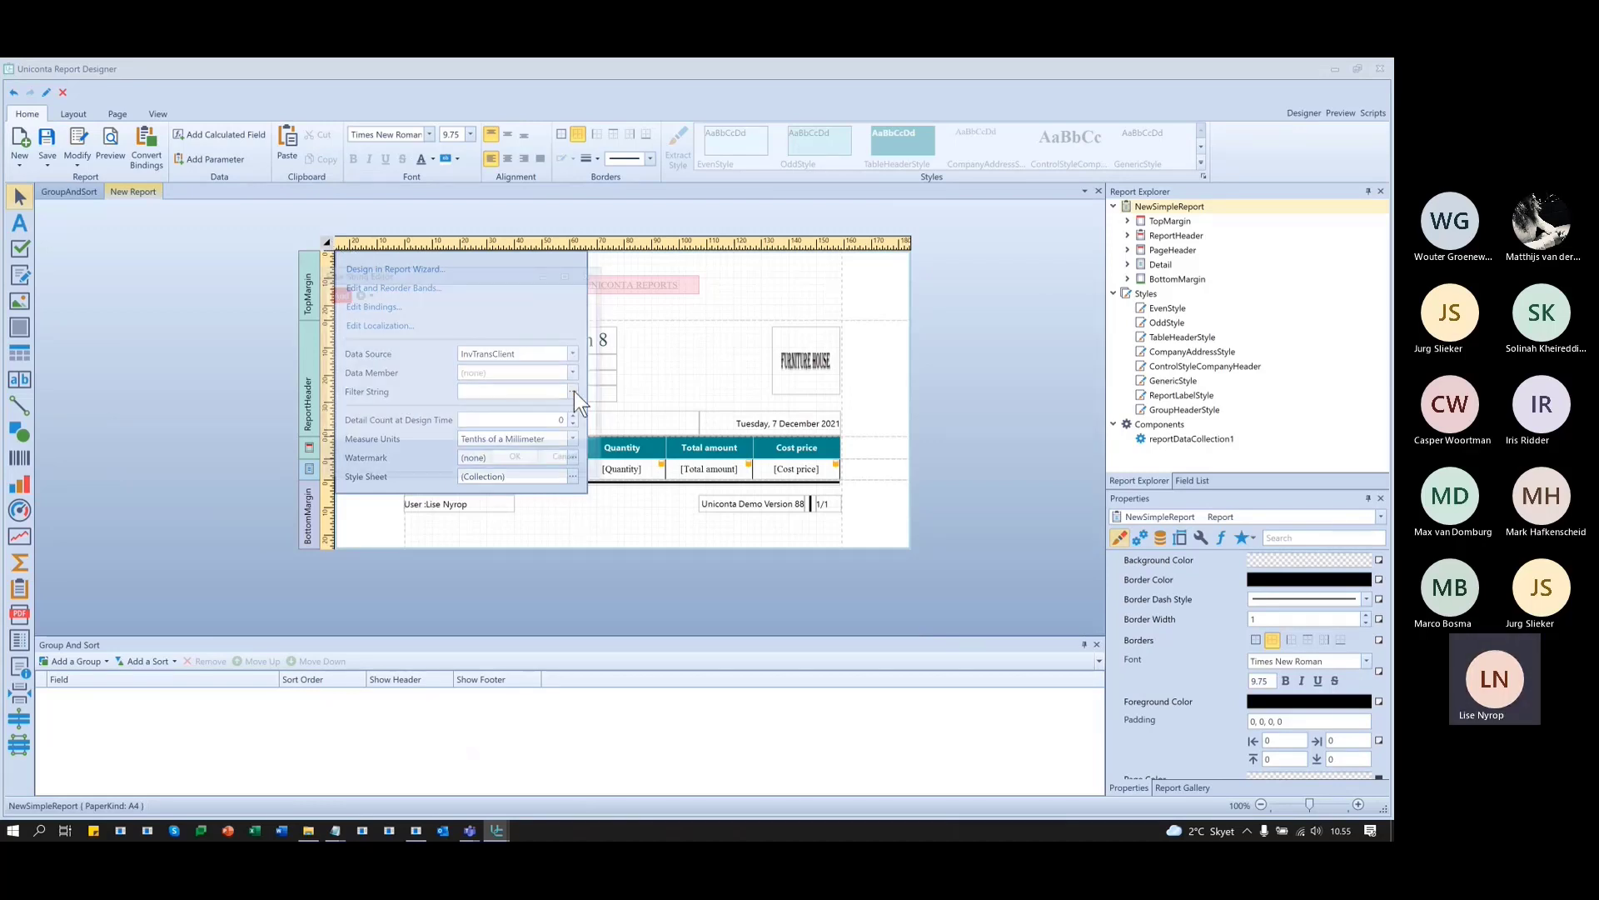
pyautogui.click(359, 292)
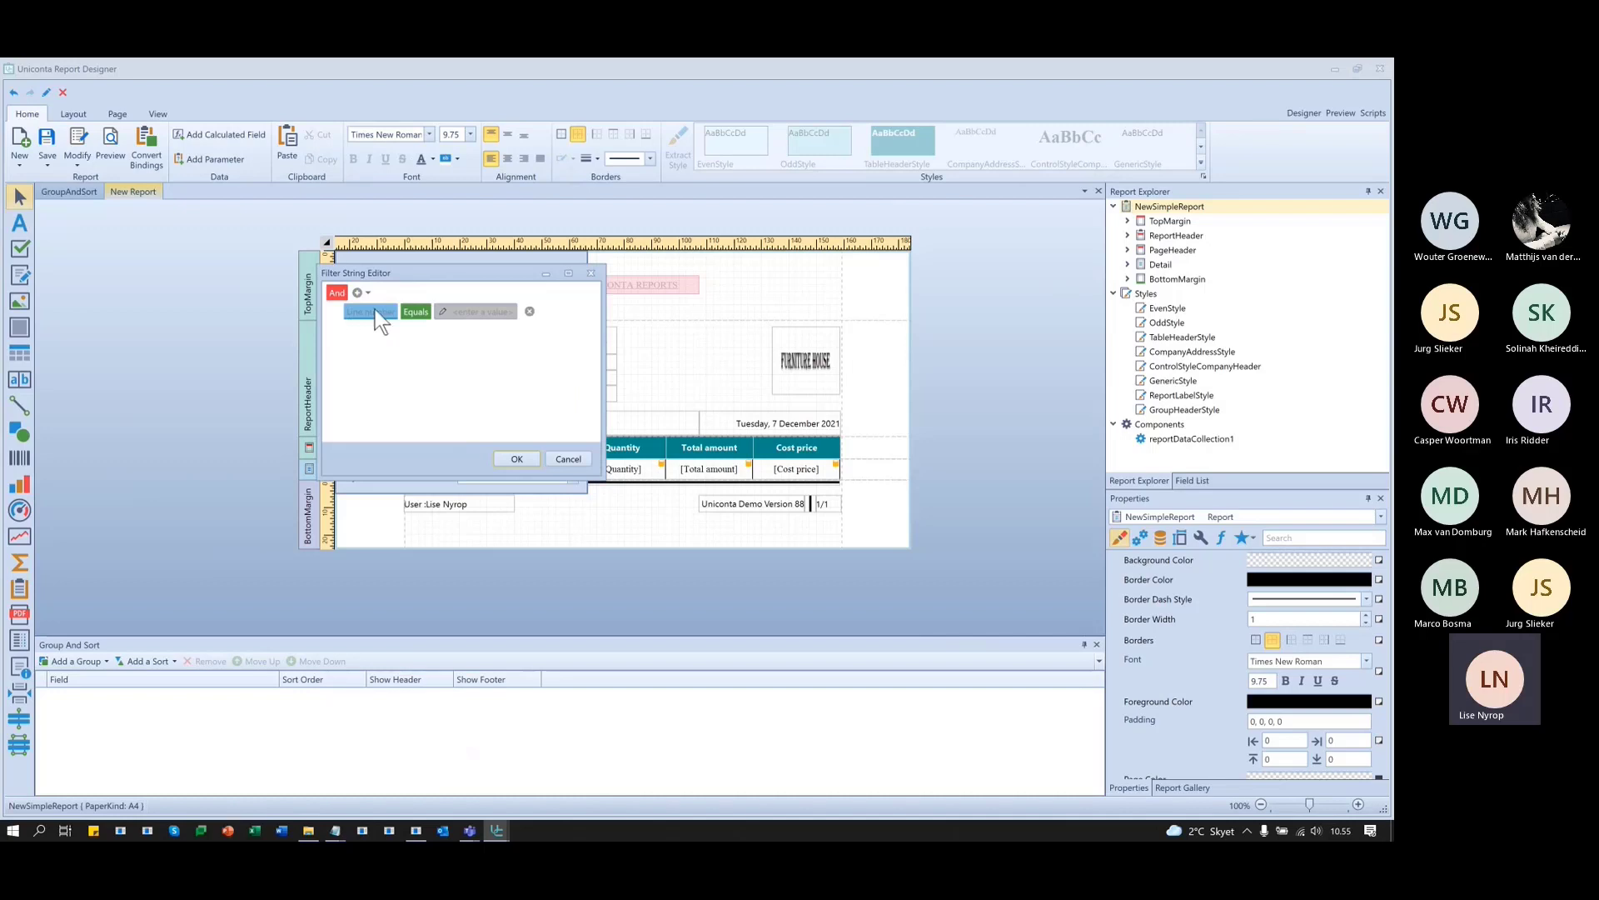
pyautogui.click(373, 311)
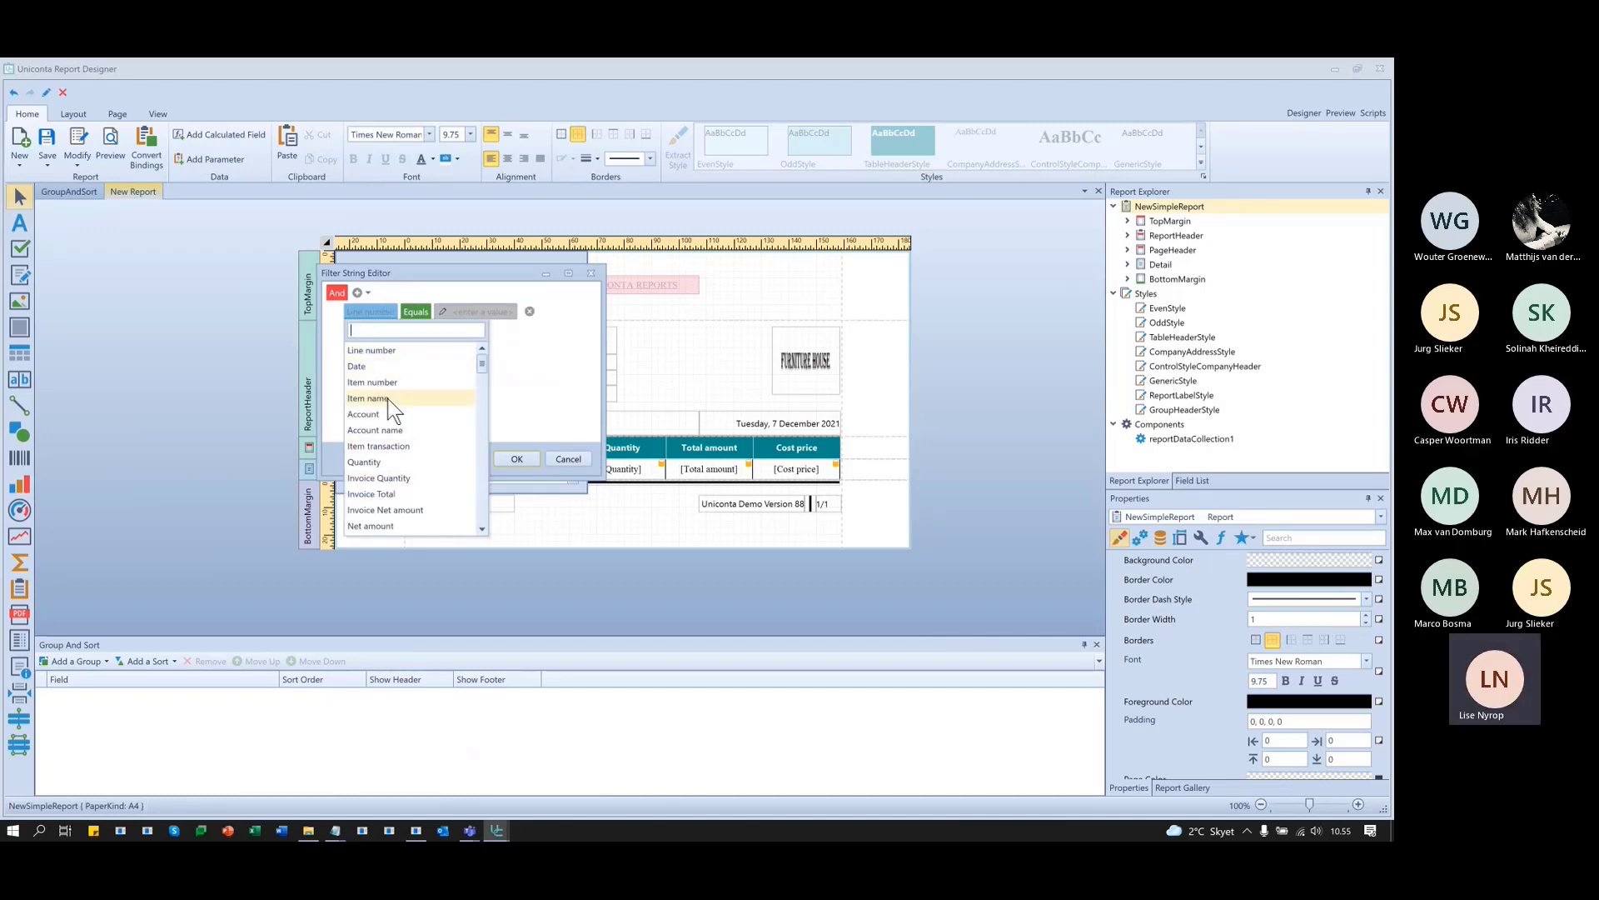
pyautogui.click(391, 398)
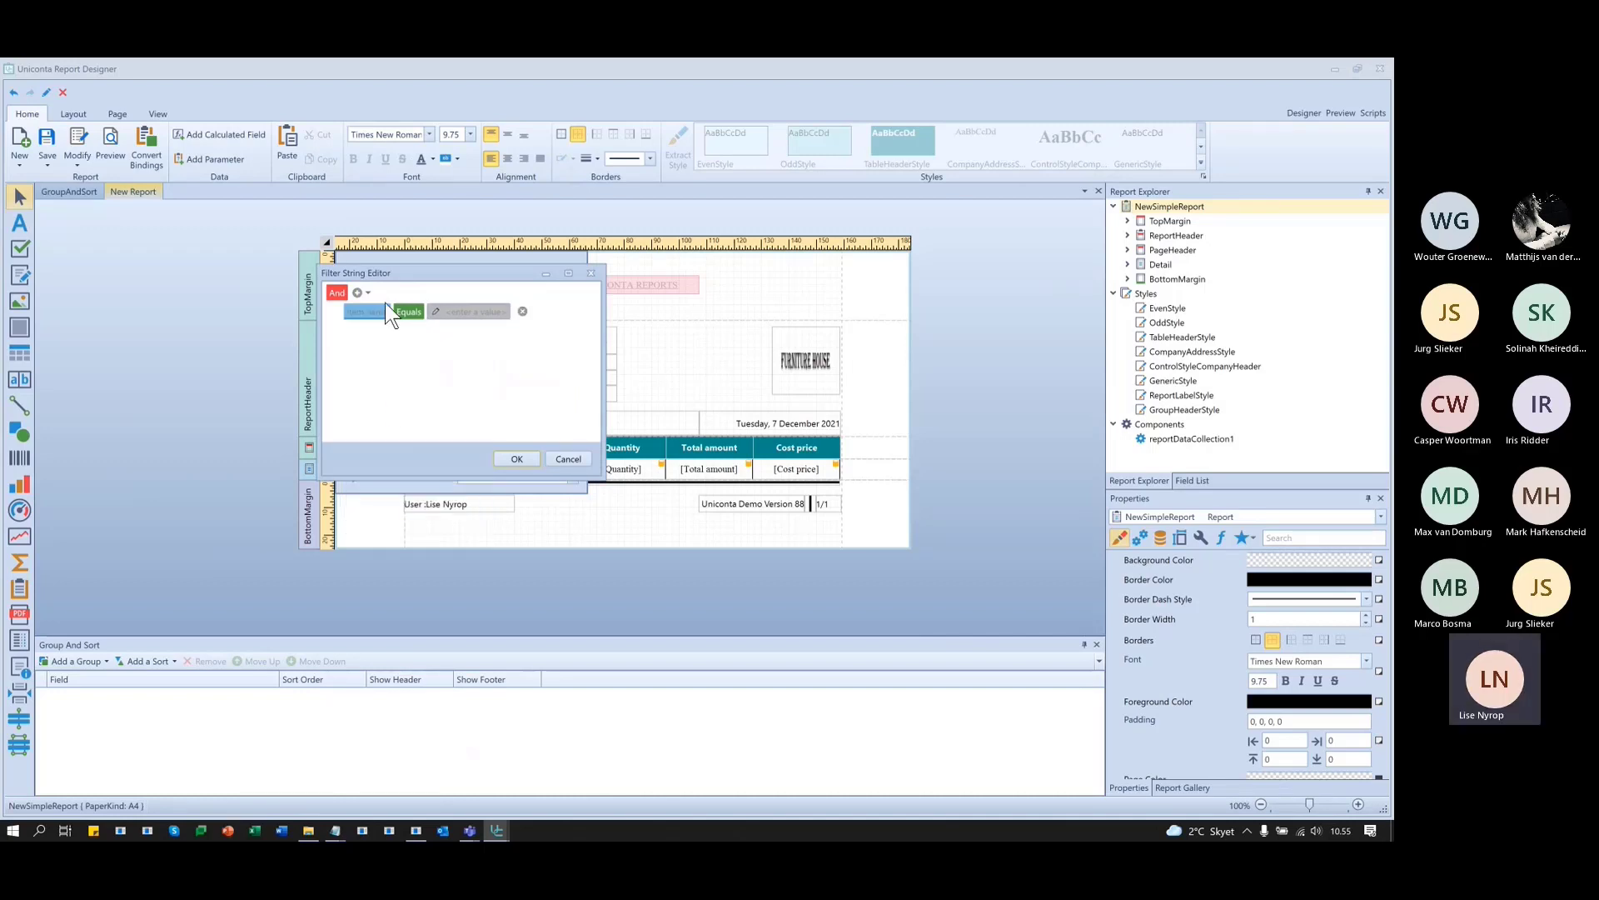
# - Compare Item name with the parmItemFrom parameter and confirm the filter
pyautogui.click(496, 311)
pyautogui.click(503, 310)
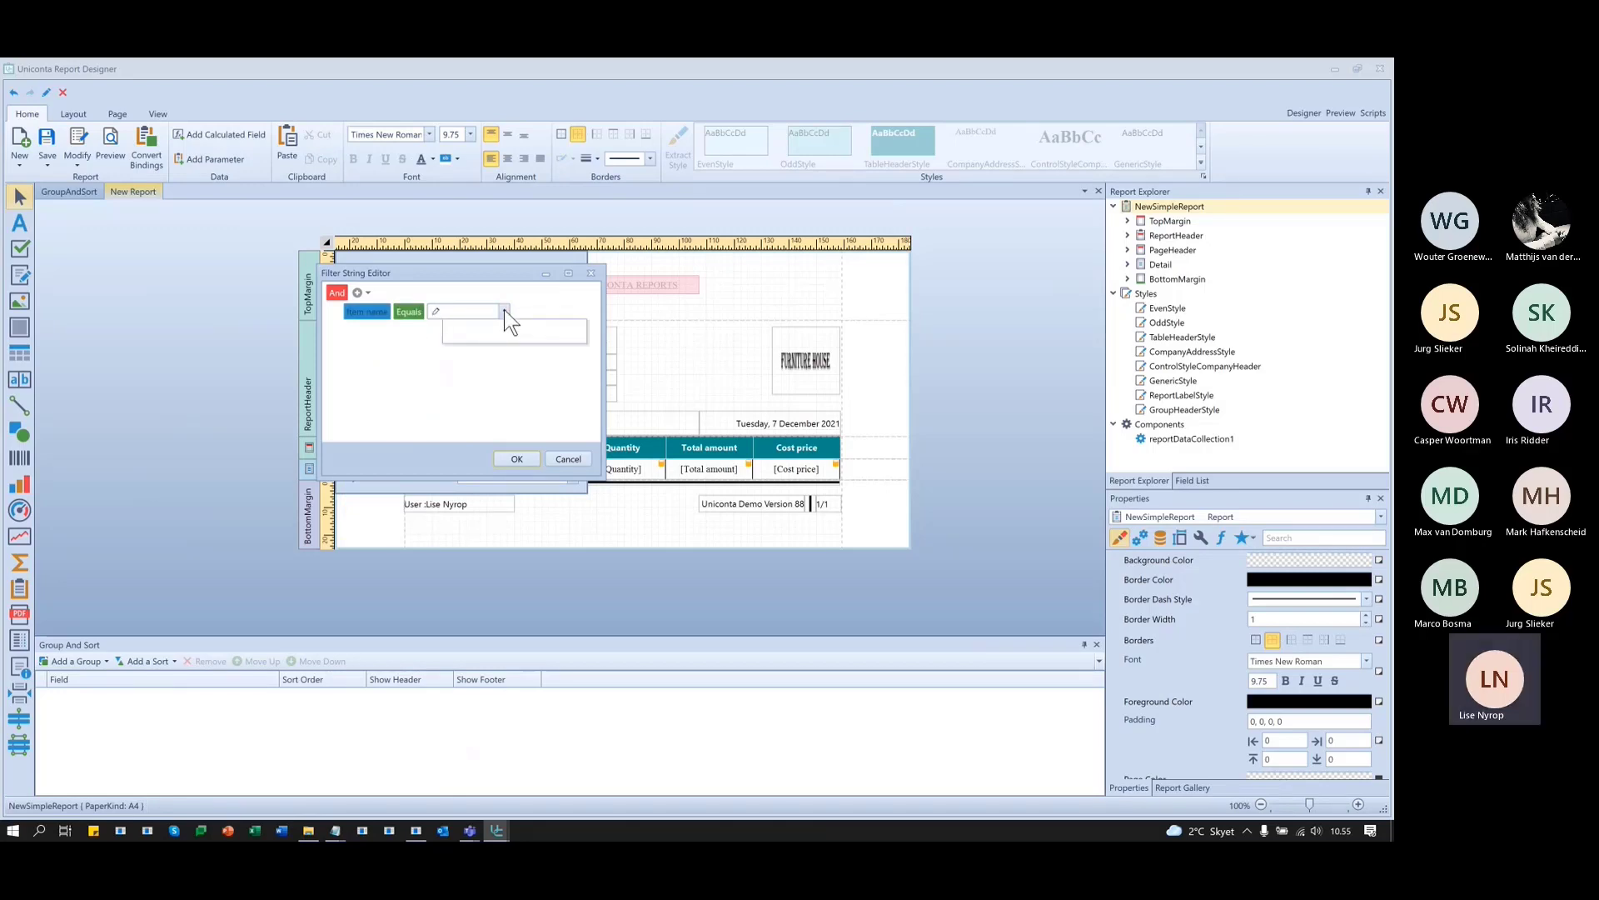
pyautogui.click(433, 317)
pyautogui.click(433, 308)
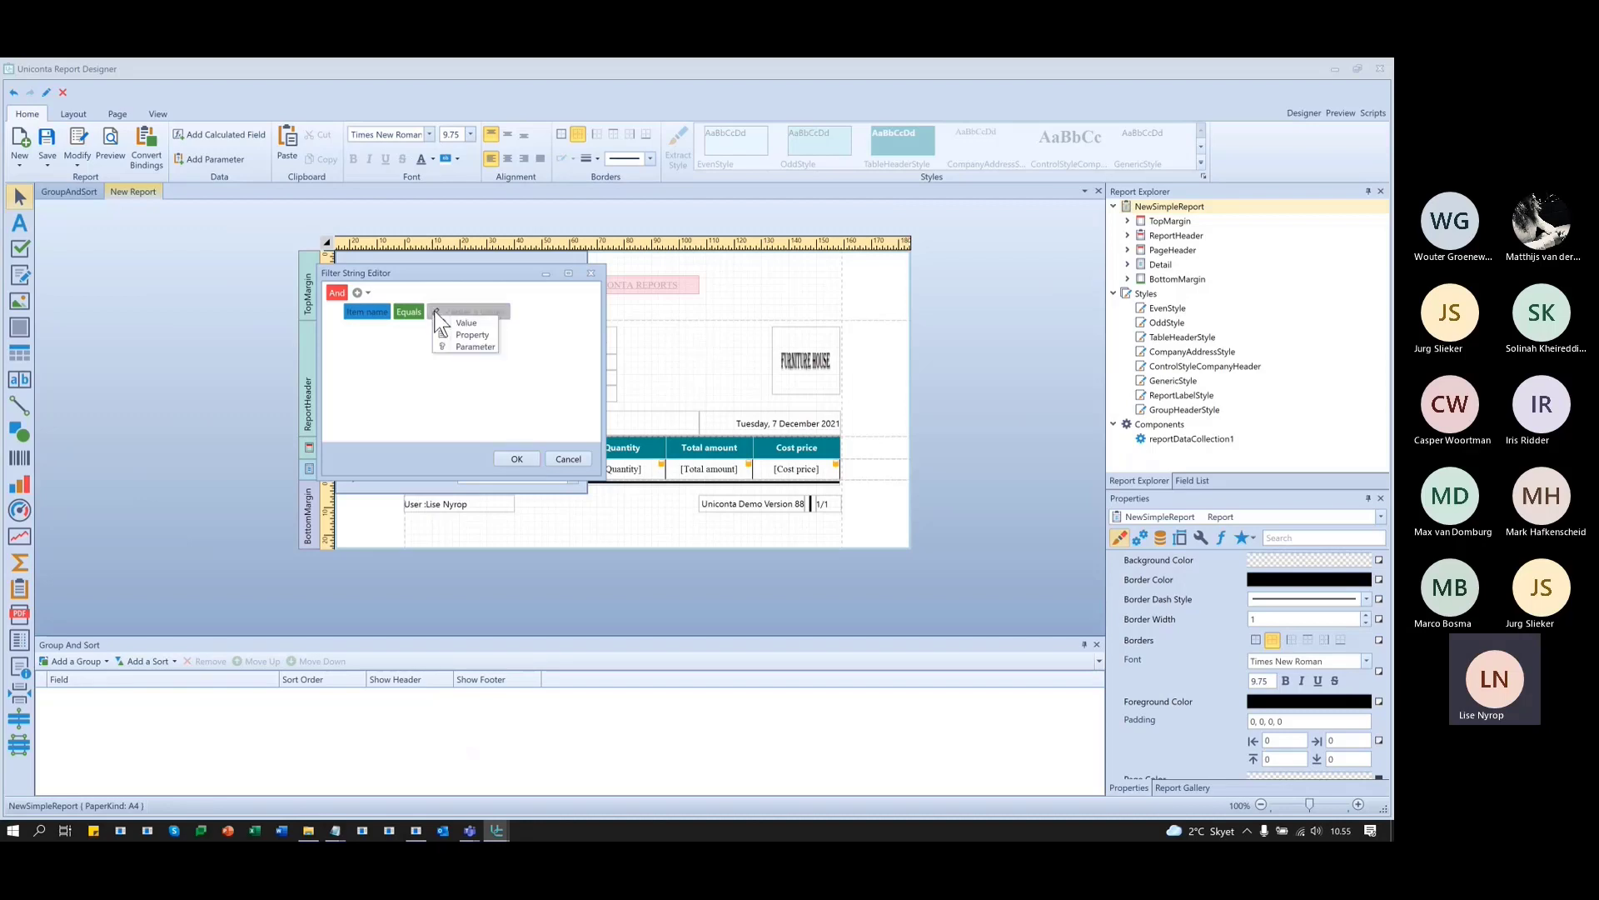
pyautogui.click(474, 347)
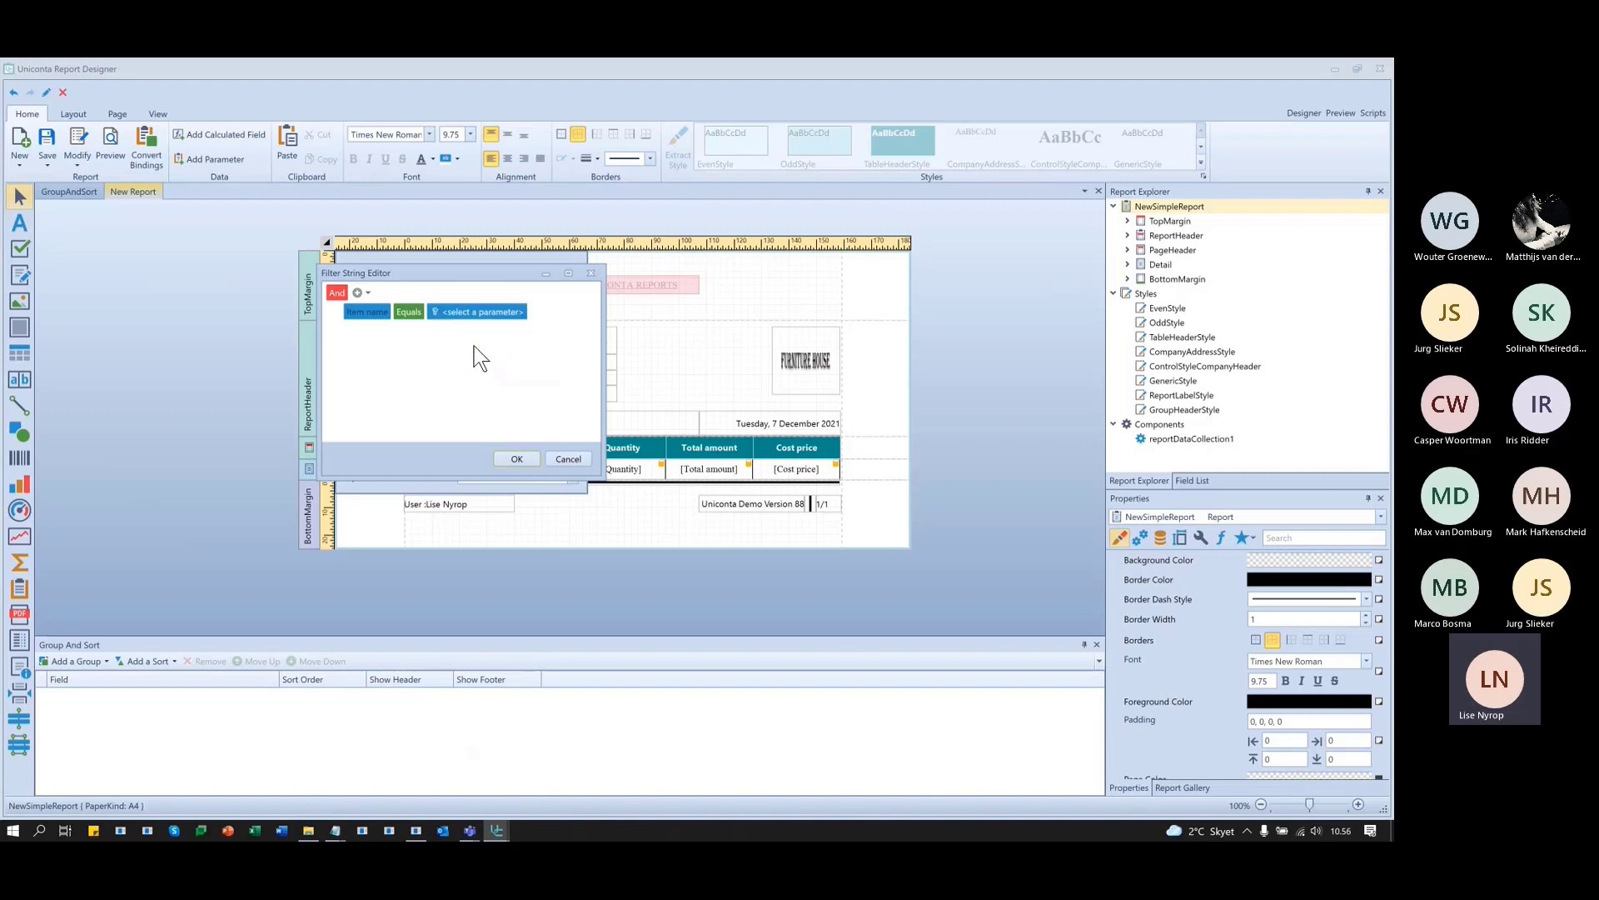
pyautogui.click(520, 315)
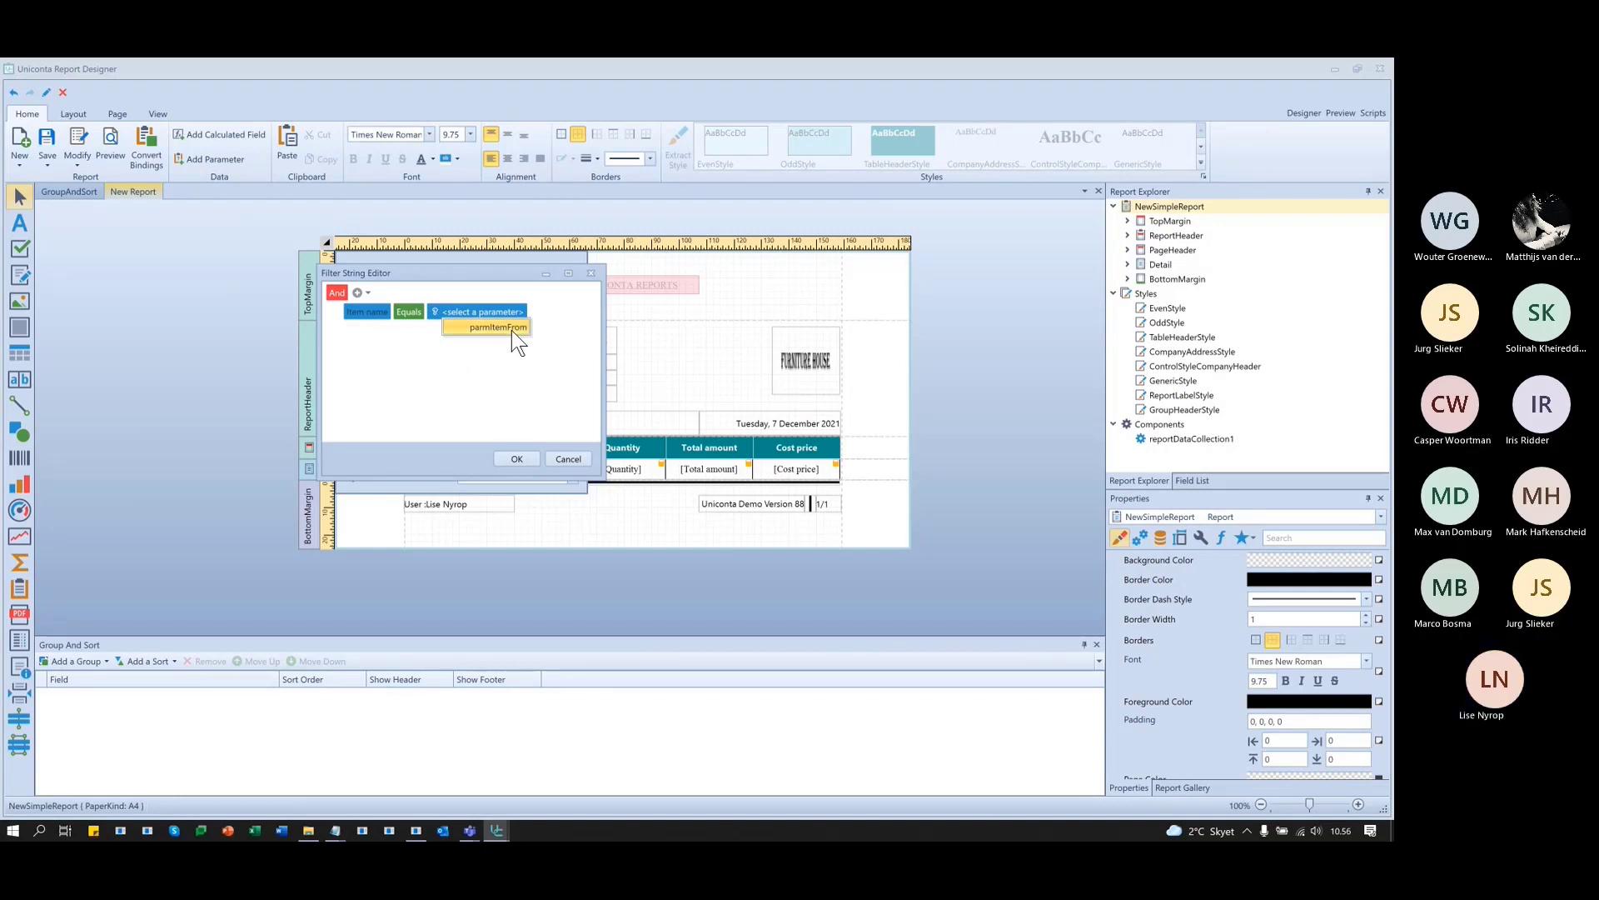
pyautogui.click(511, 330)
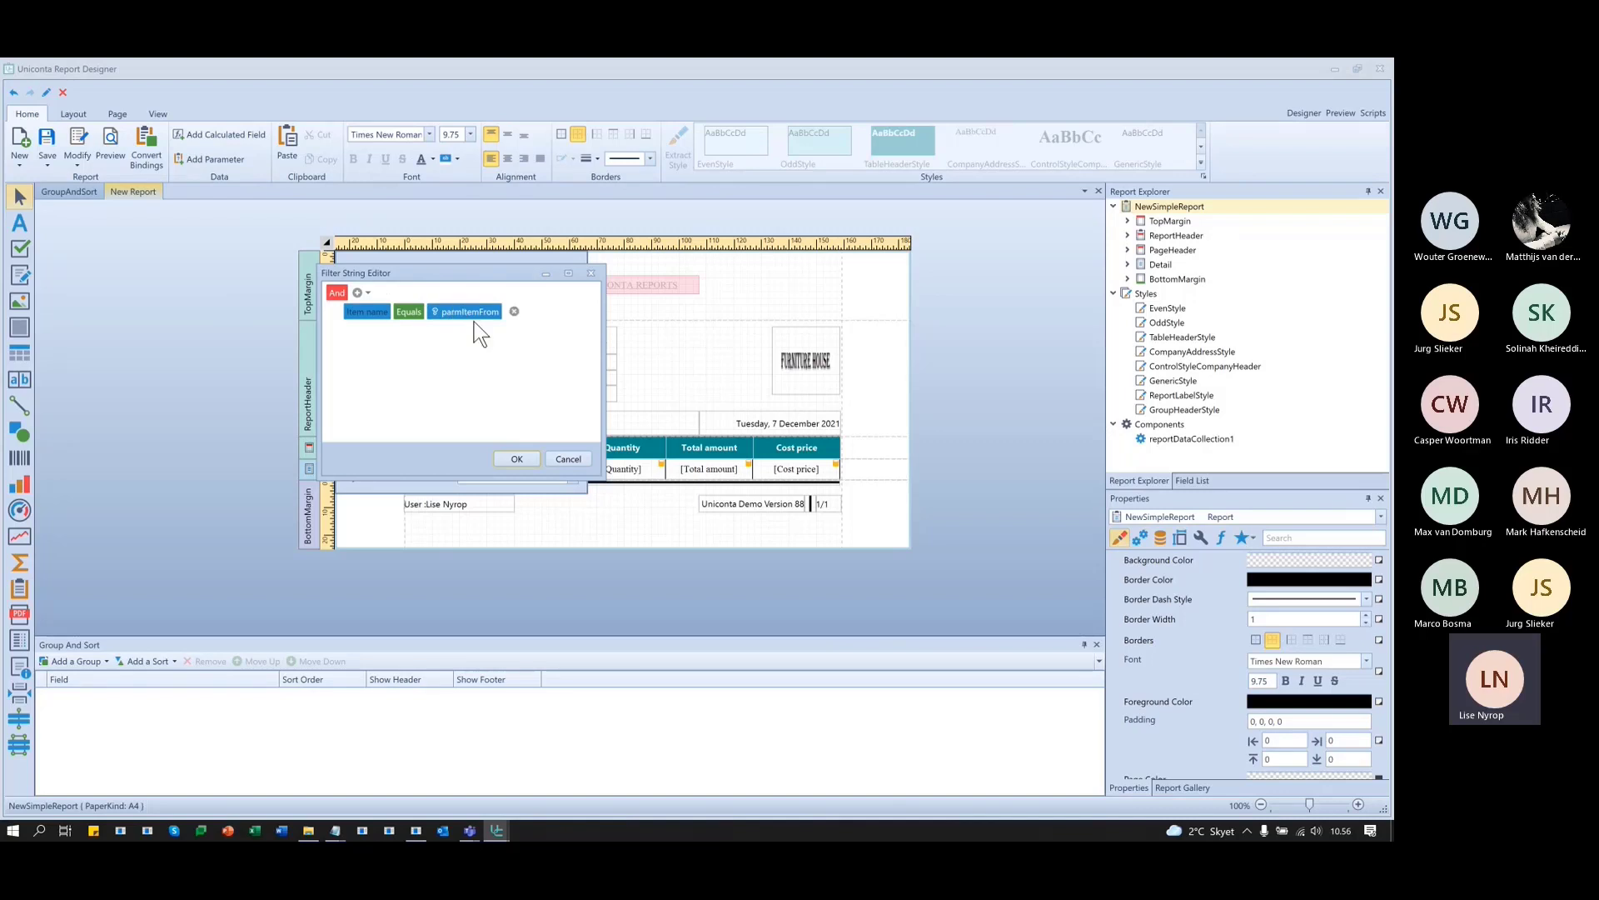
pyautogui.click(526, 459)
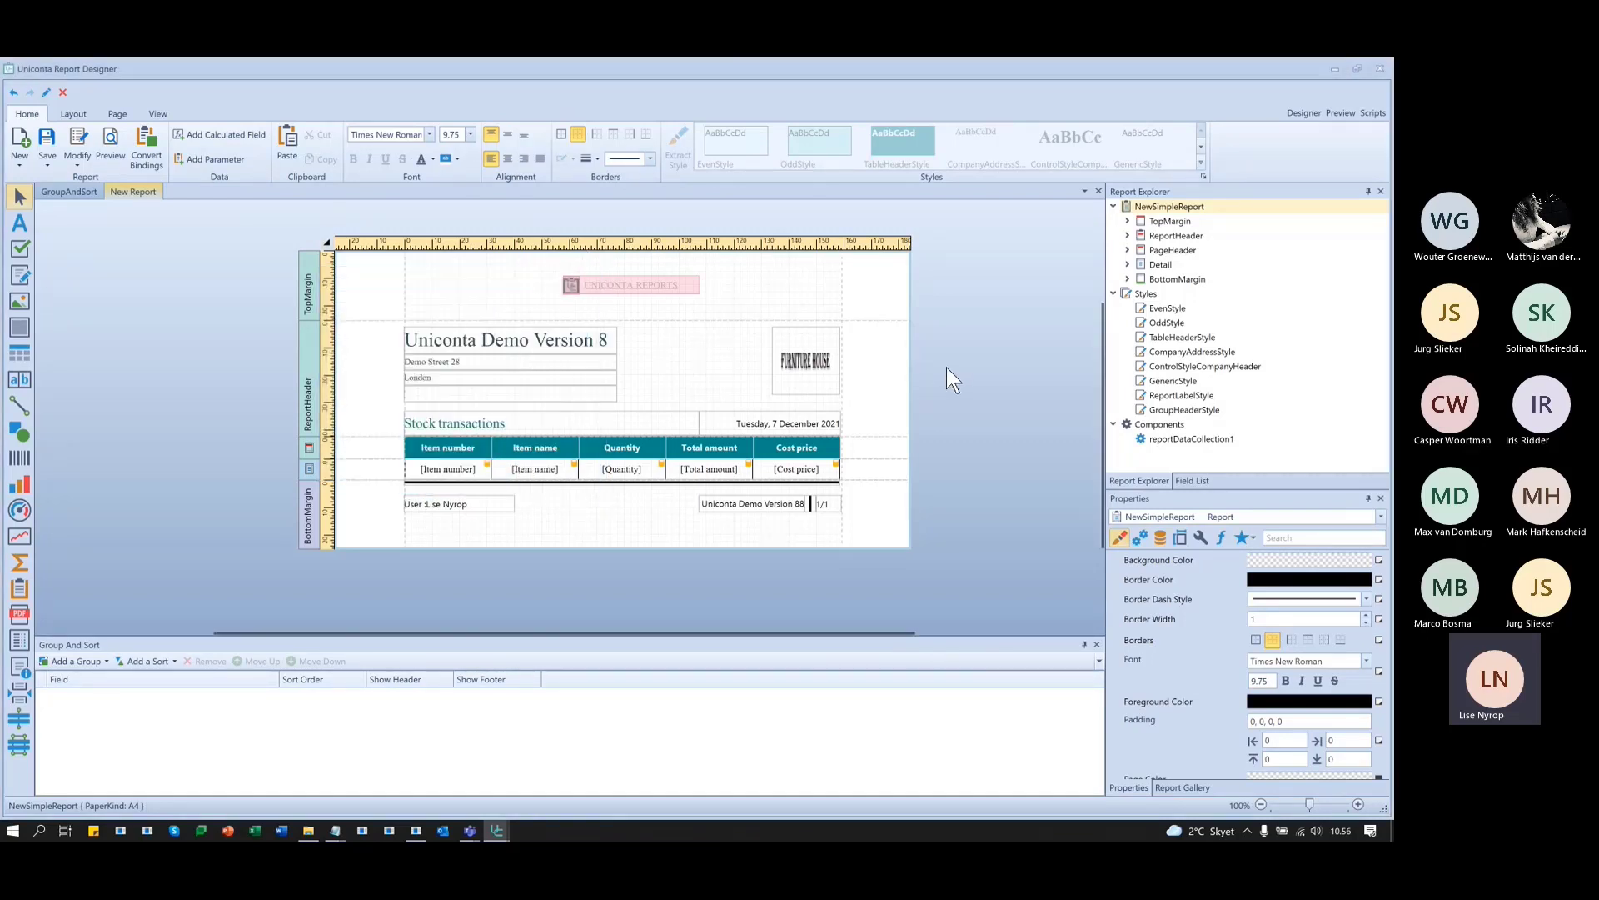
# - Preview the report for Adidas Golf pants and scroll through its rows
pyautogui.click(1341, 114)
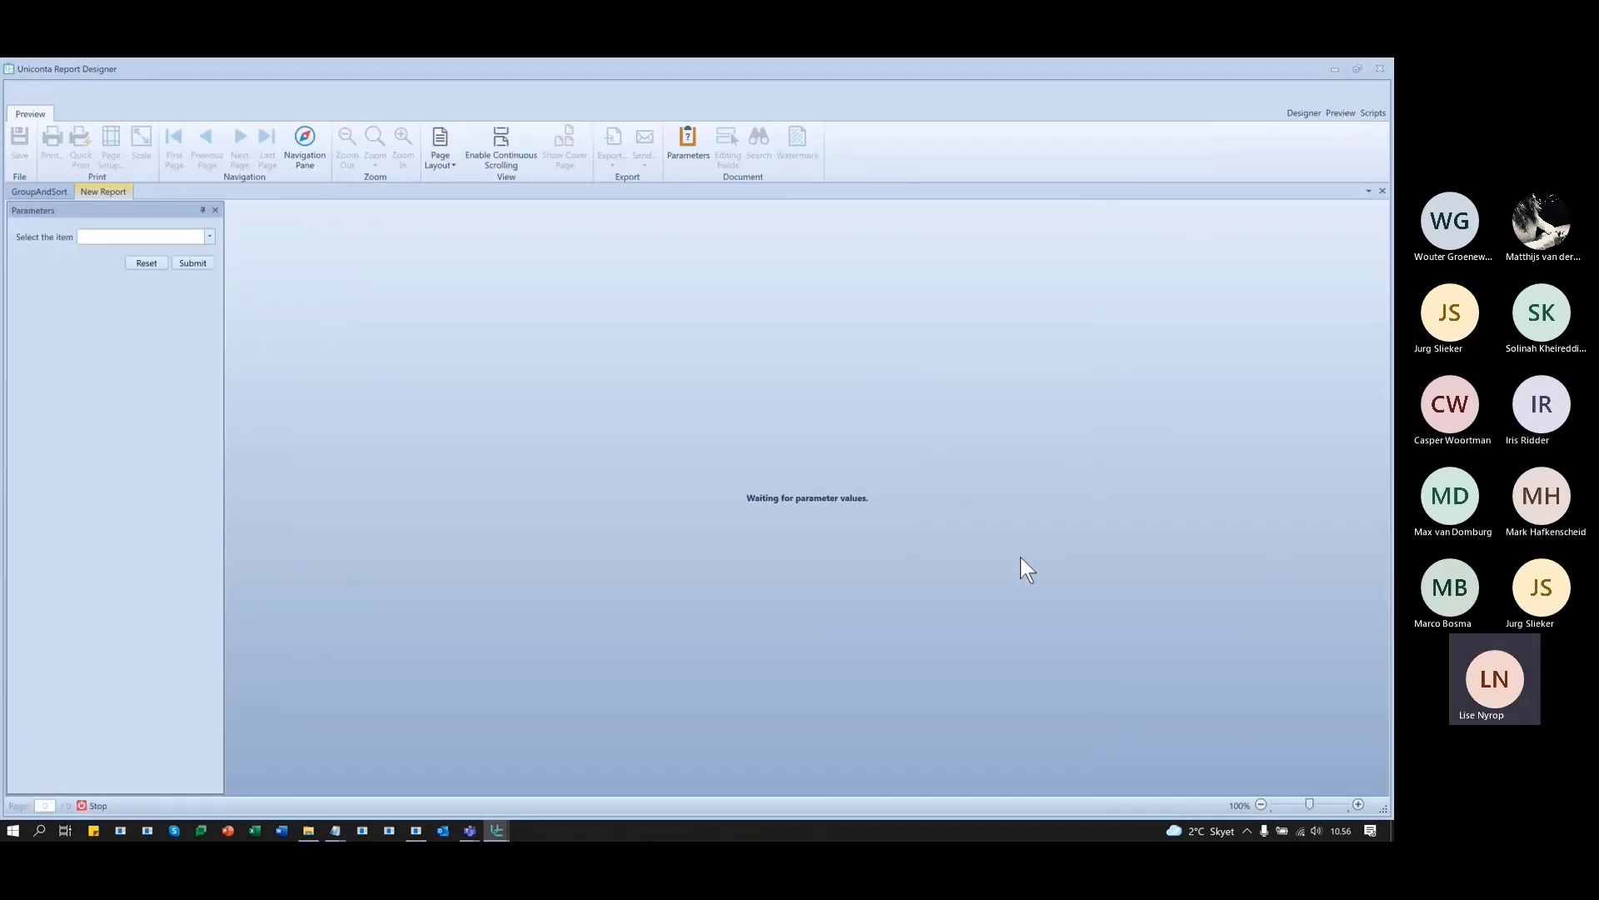
pyautogui.click(209, 237)
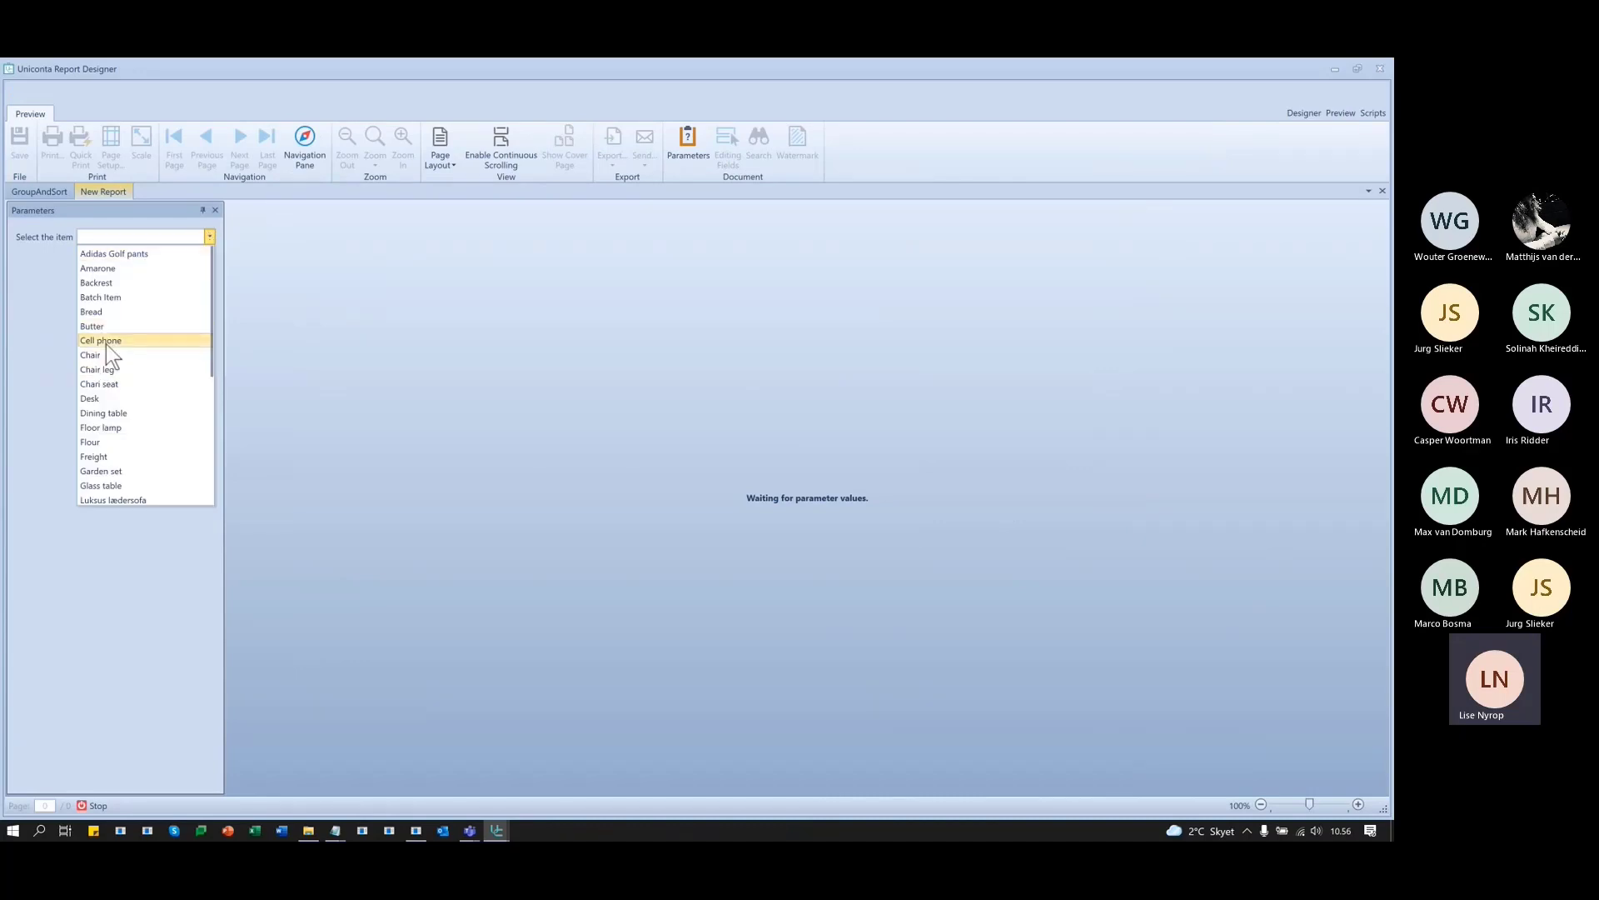
pyautogui.click(112, 254)
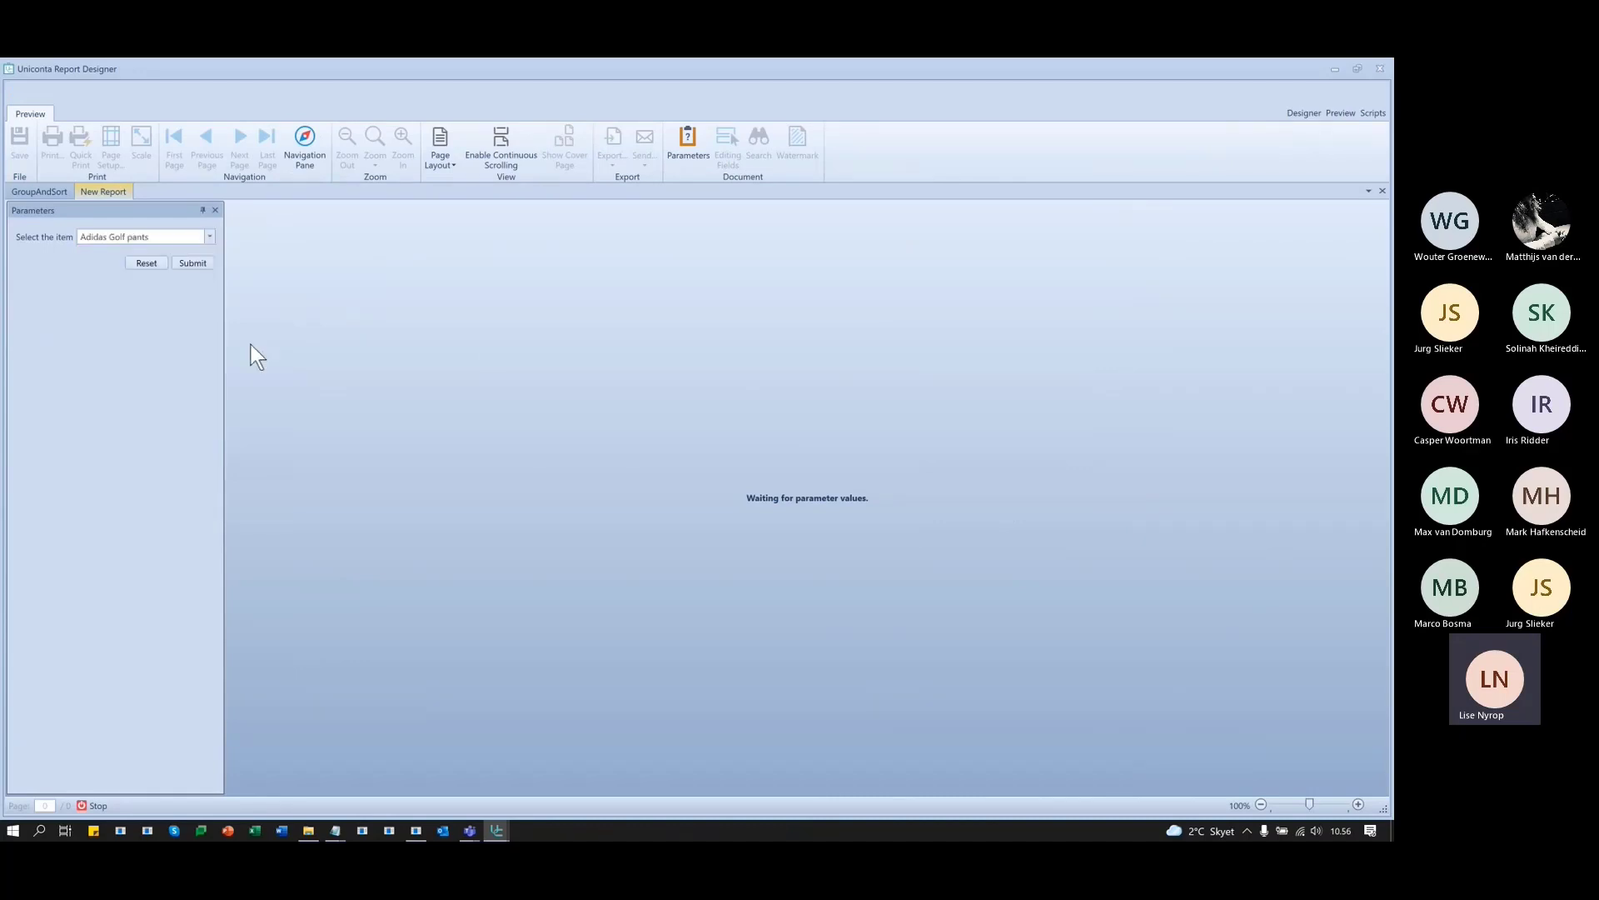
pyautogui.click(201, 265)
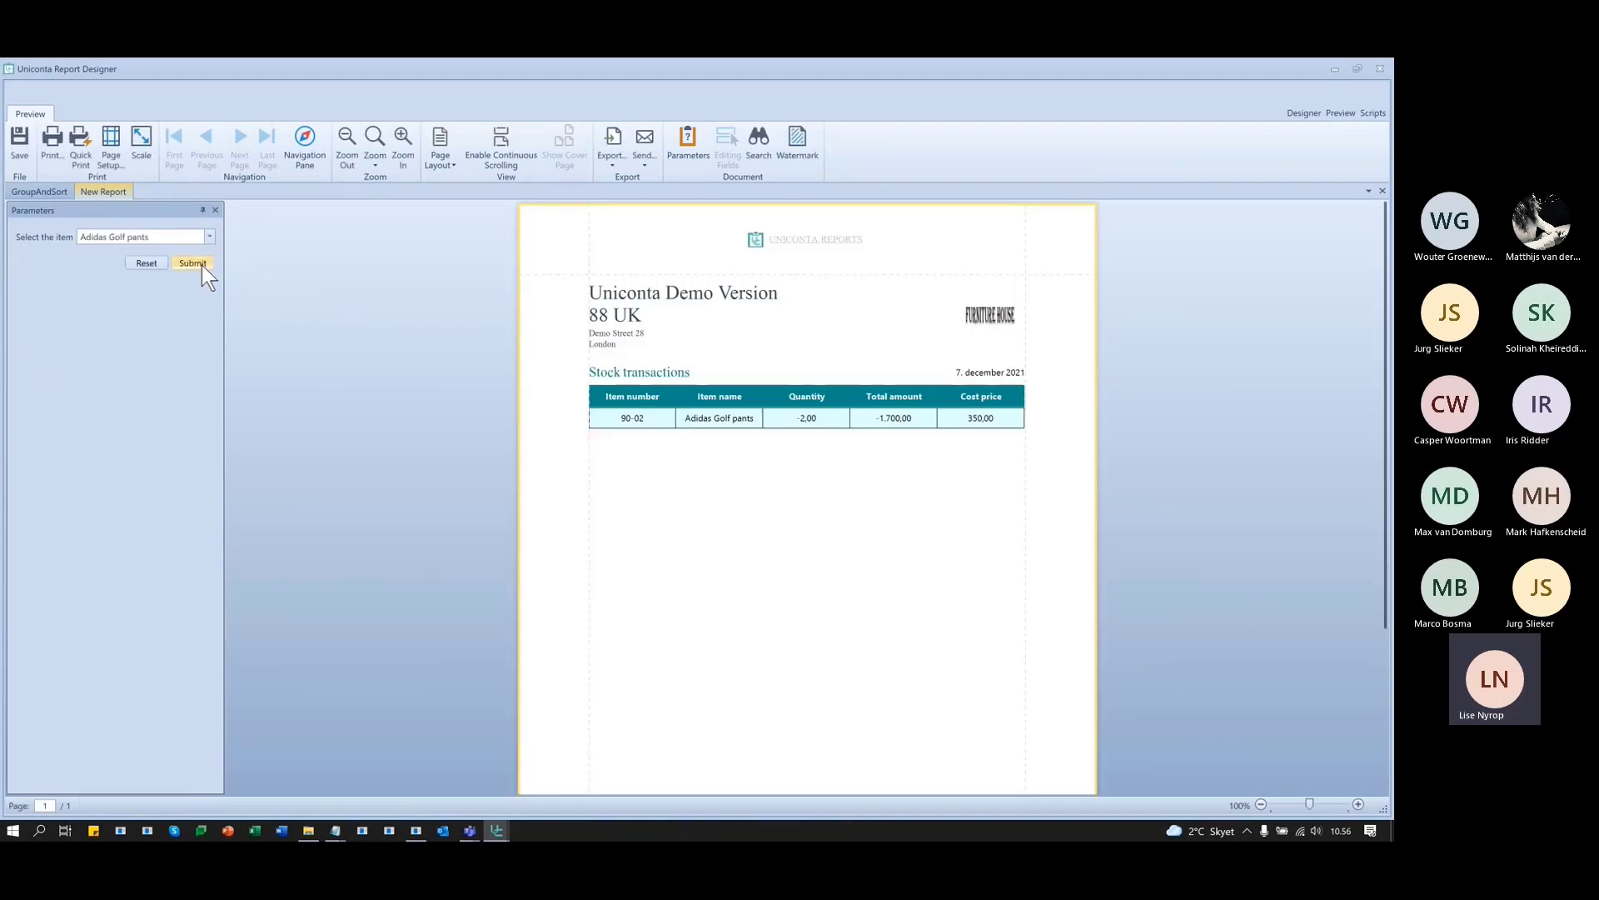
pyautogui.scroll(-5, 937, 561)
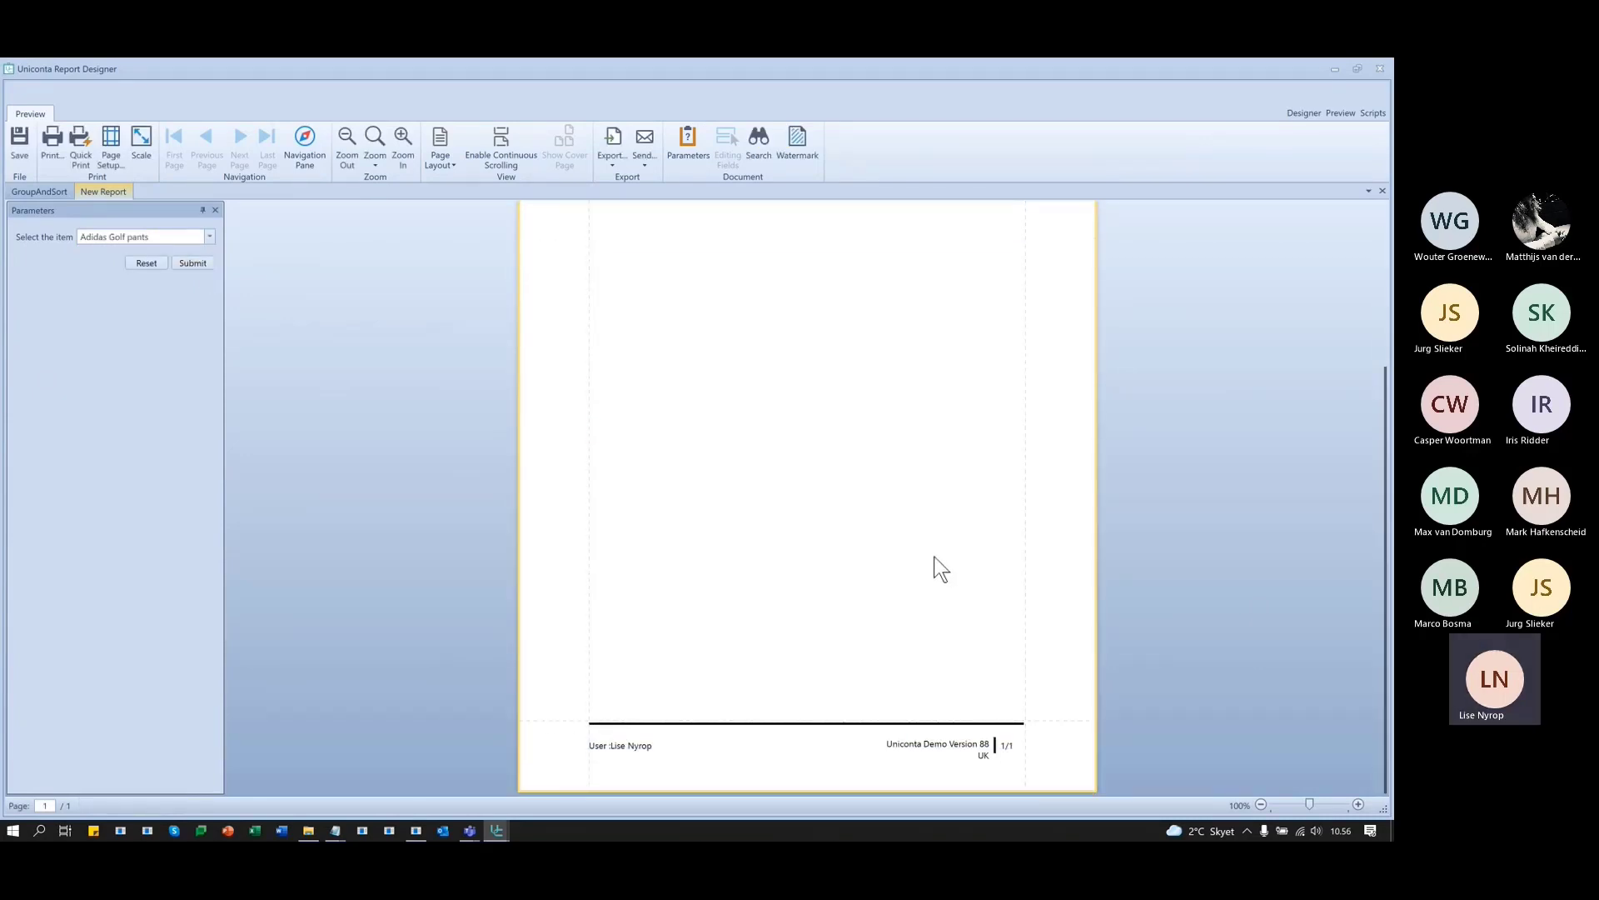
pyautogui.scroll(5, 936, 568)
pyautogui.scroll(1, 925, 552)
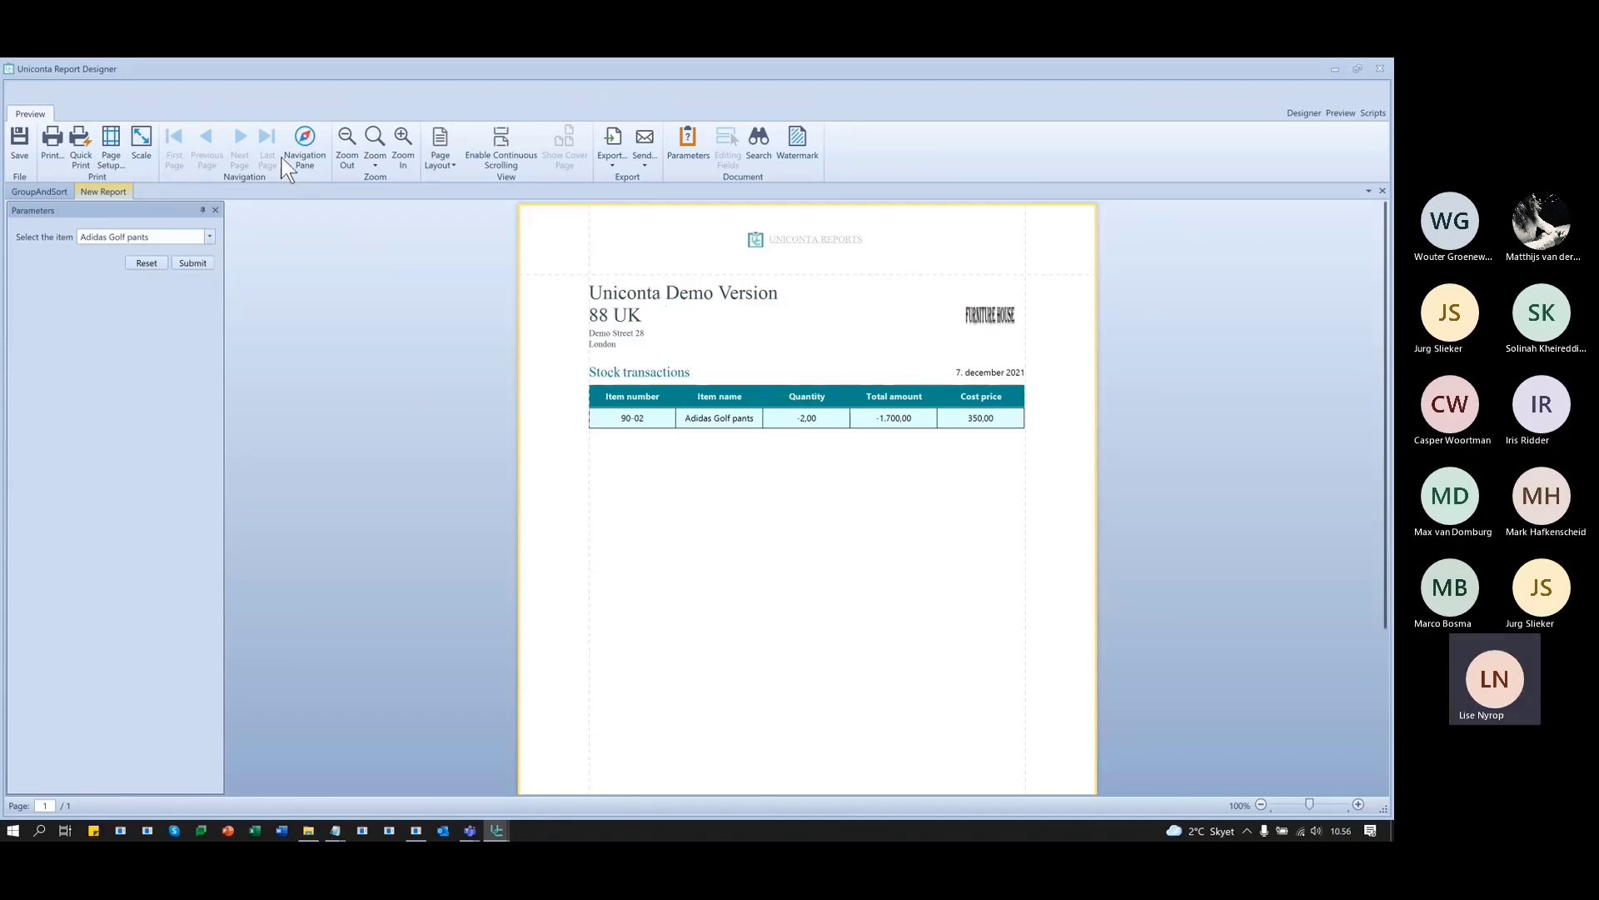
# - Rerun the preview for Chair, then for Floor lamp
pyautogui.click(207, 240)
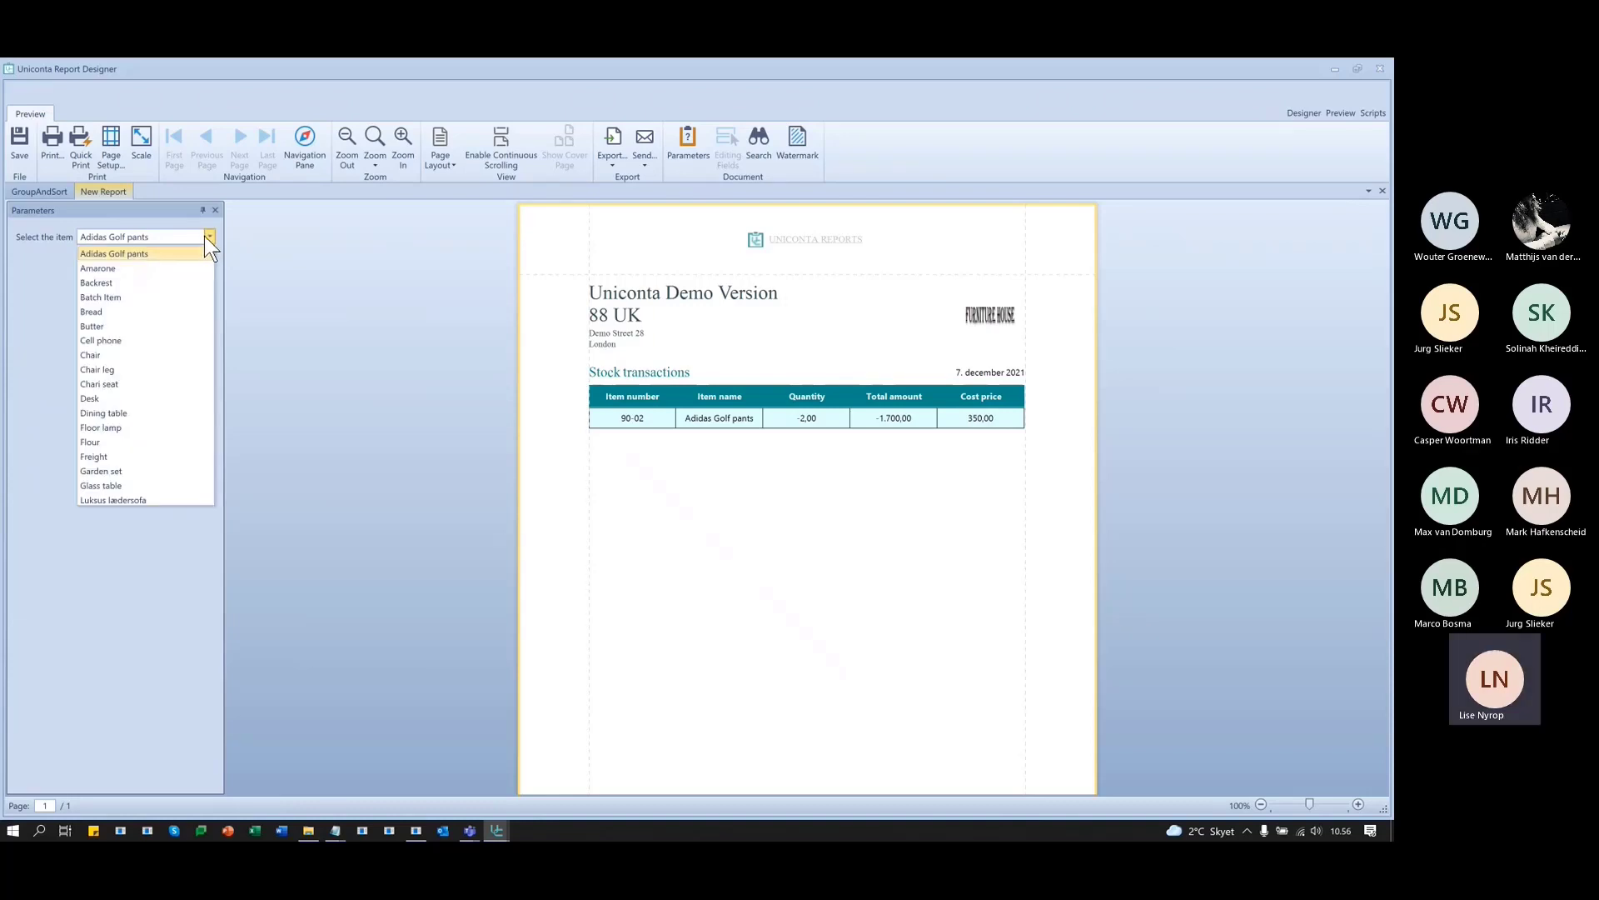
pyautogui.click(95, 355)
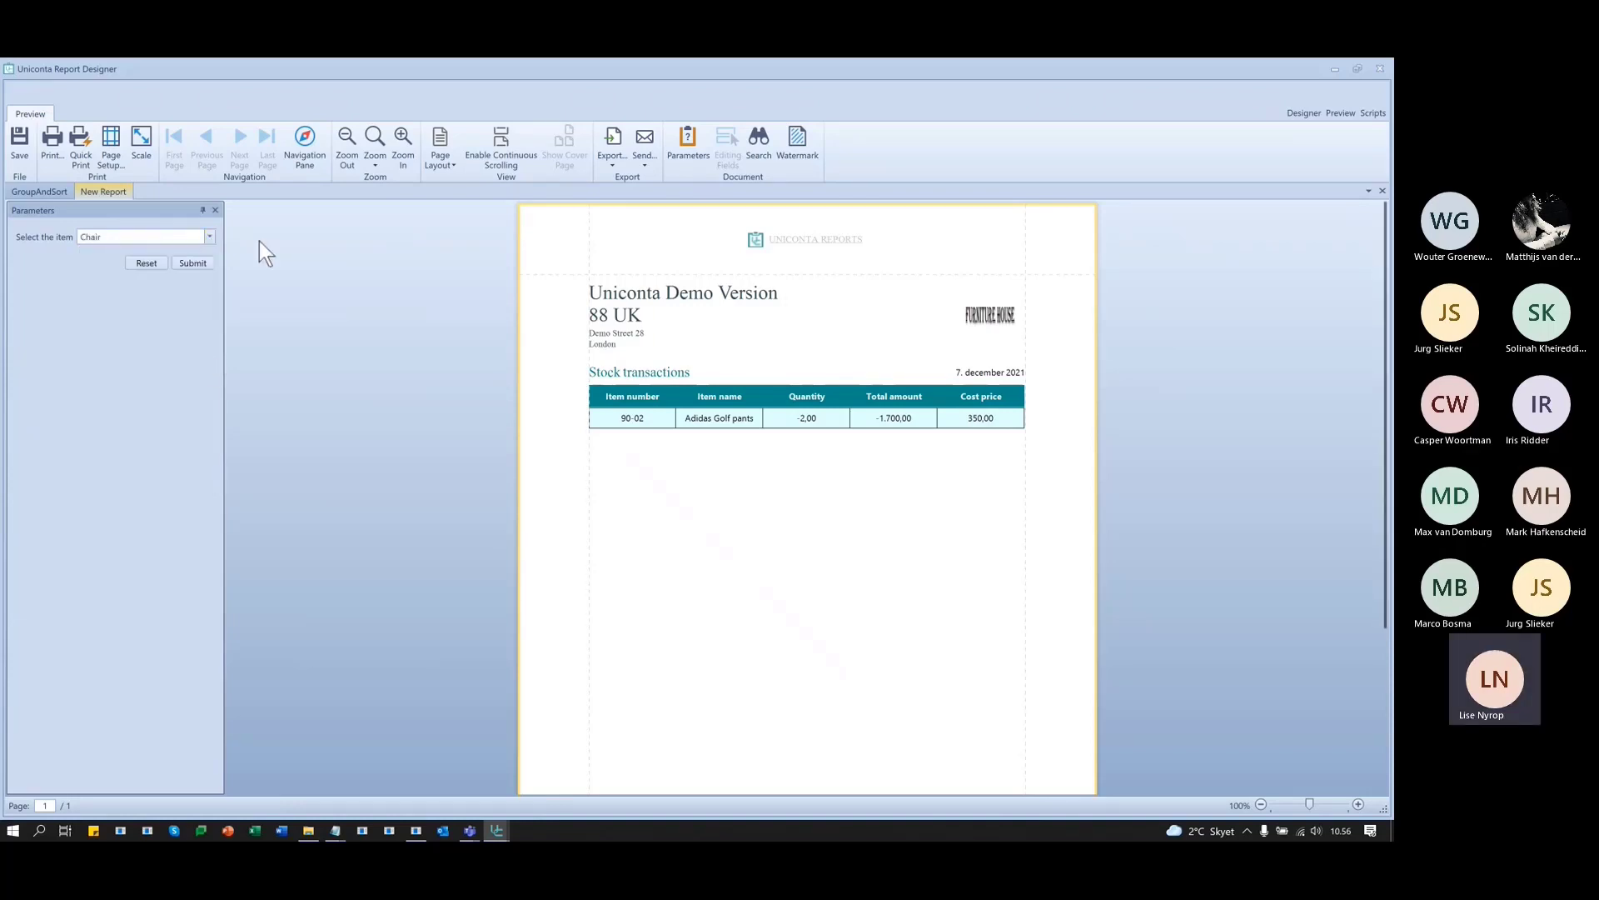
pyautogui.click(198, 263)
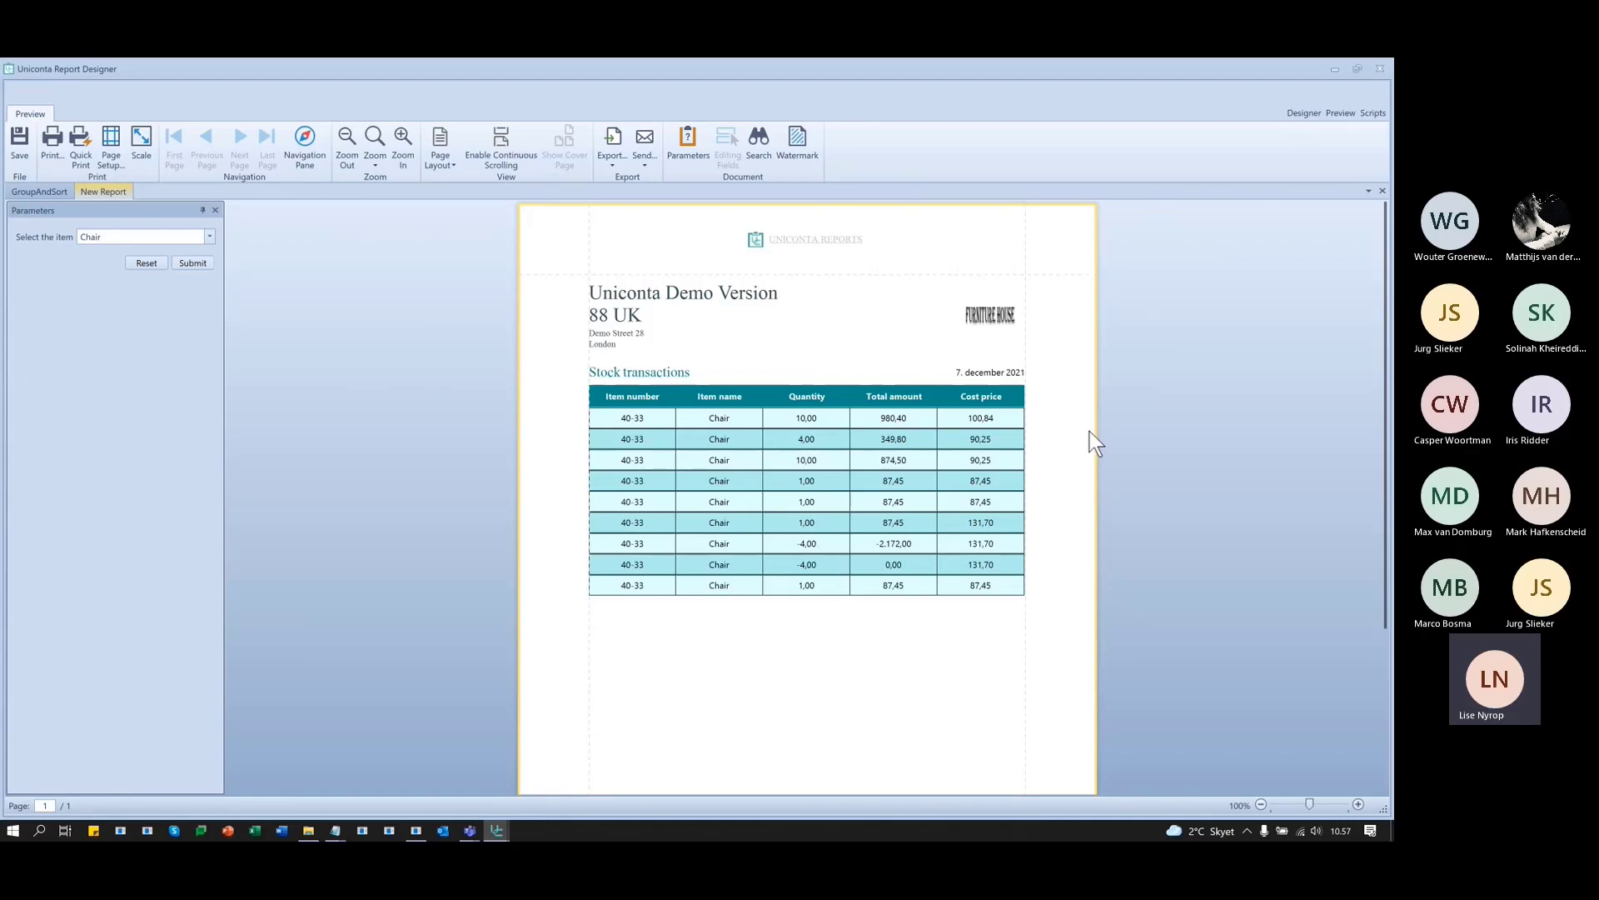
pyautogui.click(209, 236)
pyautogui.click(100, 428)
pyautogui.click(195, 264)
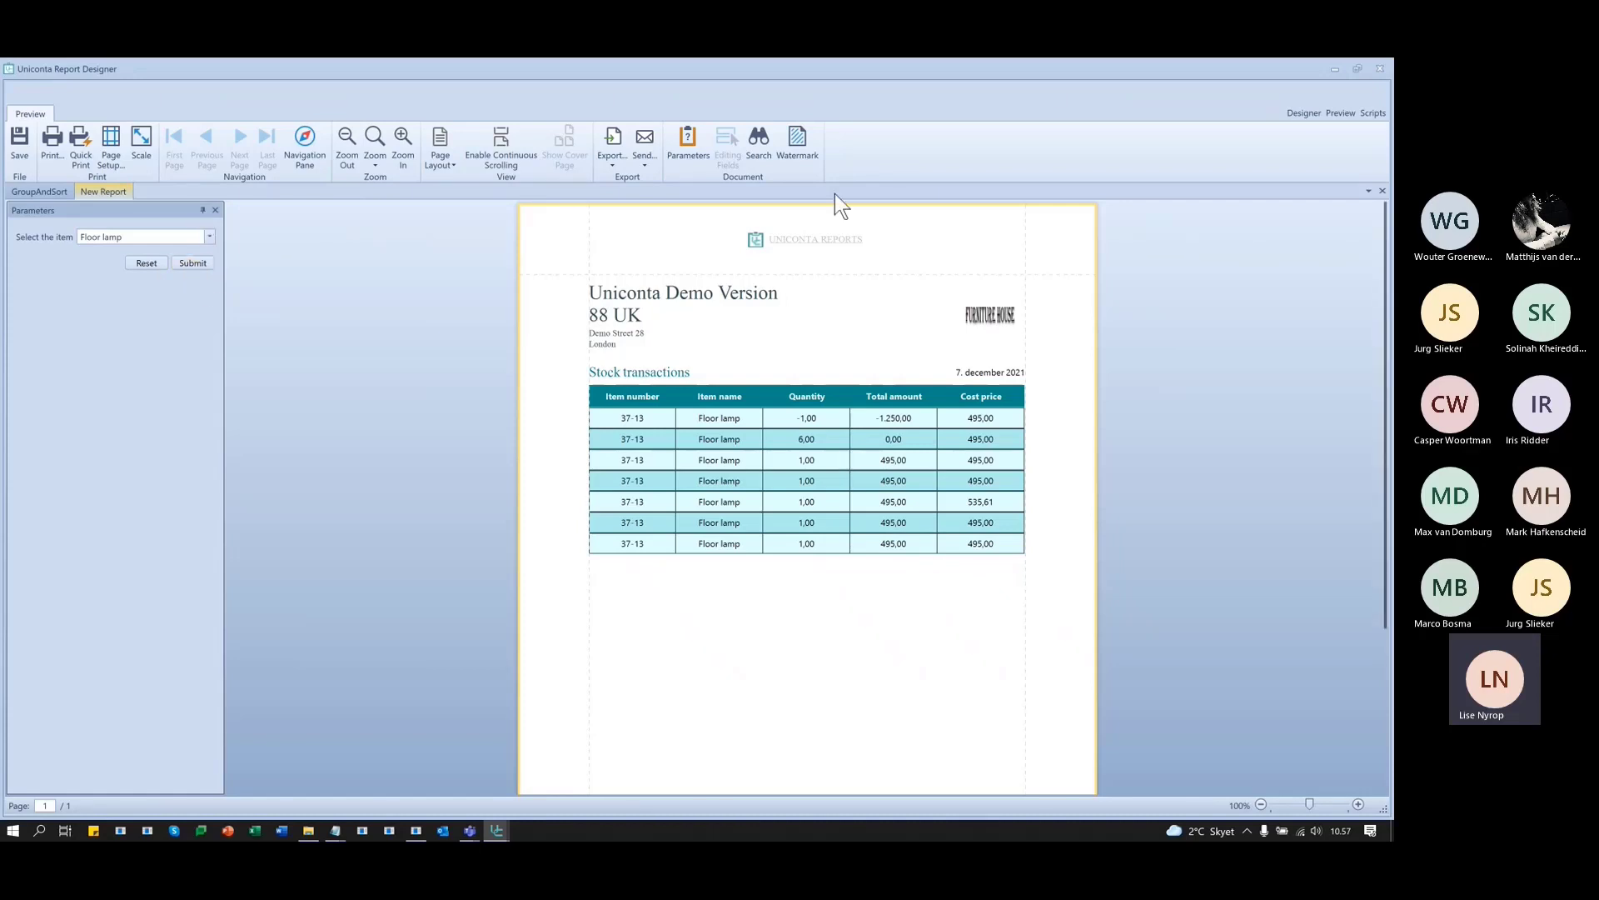
# - Back in the layout, add a new report parameter named parmItemTo
pyautogui.click(1303, 113)
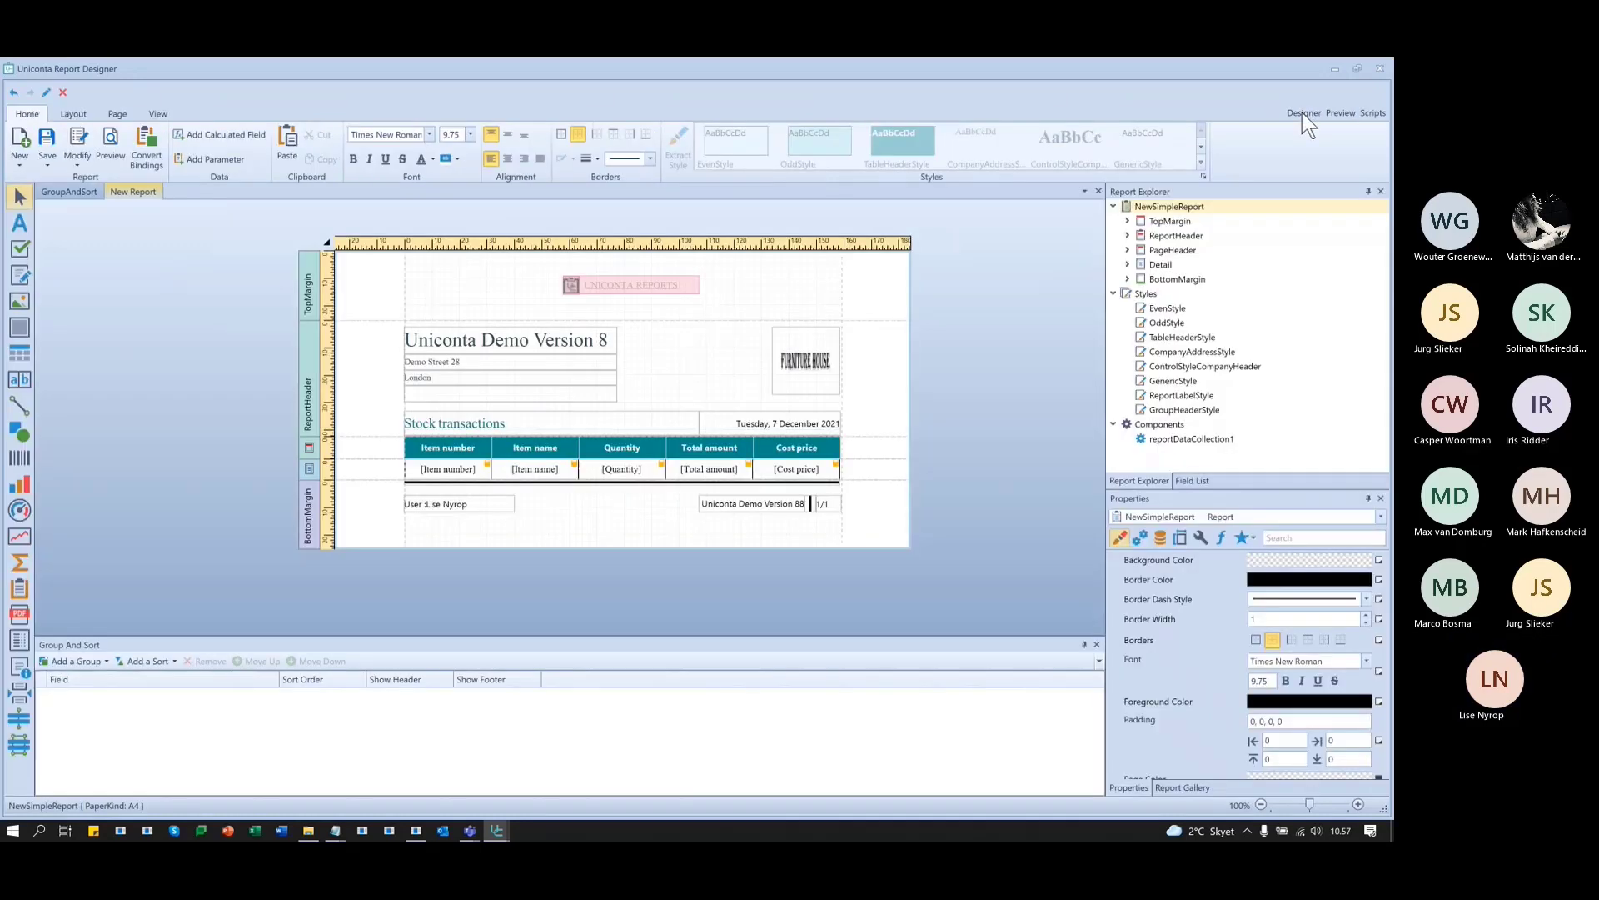
pyautogui.click(1199, 482)
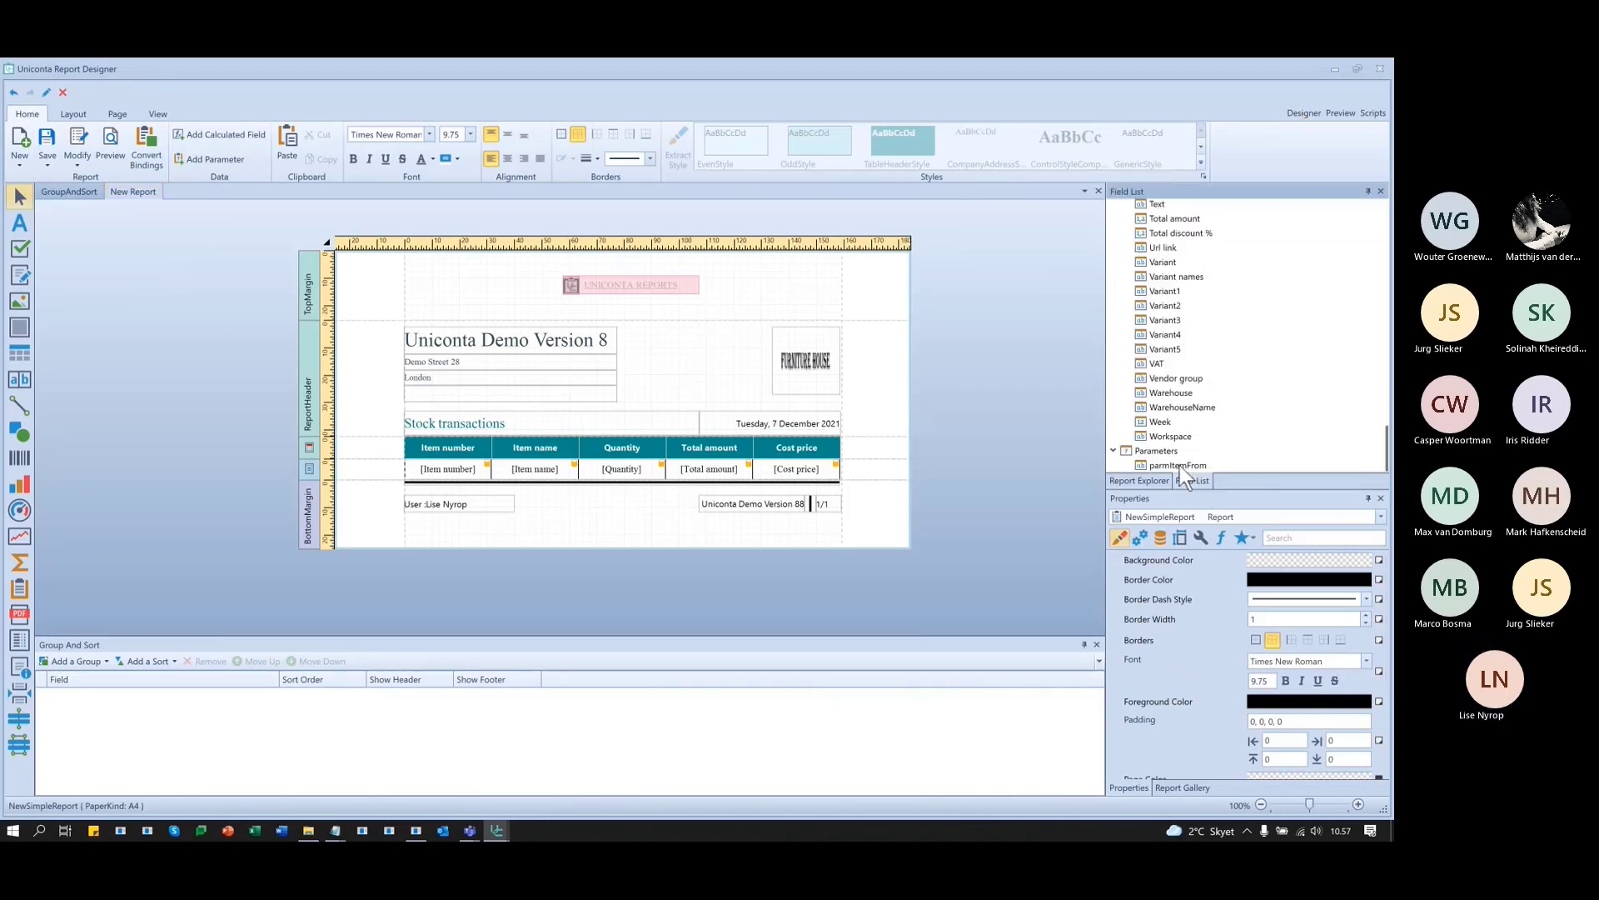
pyautogui.click(1180, 466)
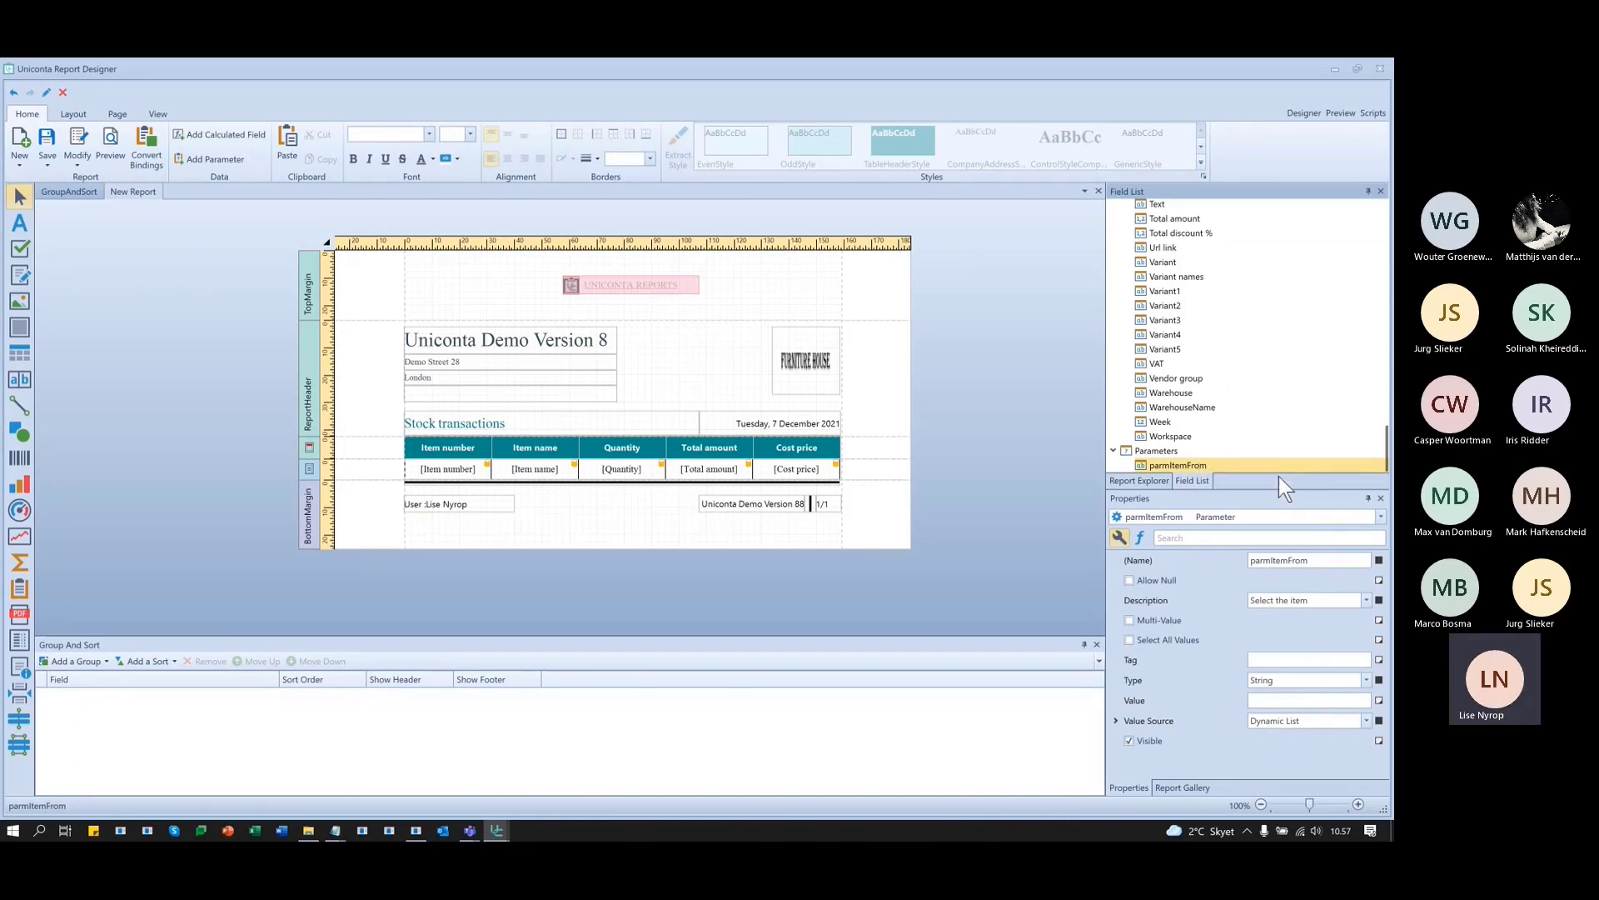
pyautogui.click(215, 159)
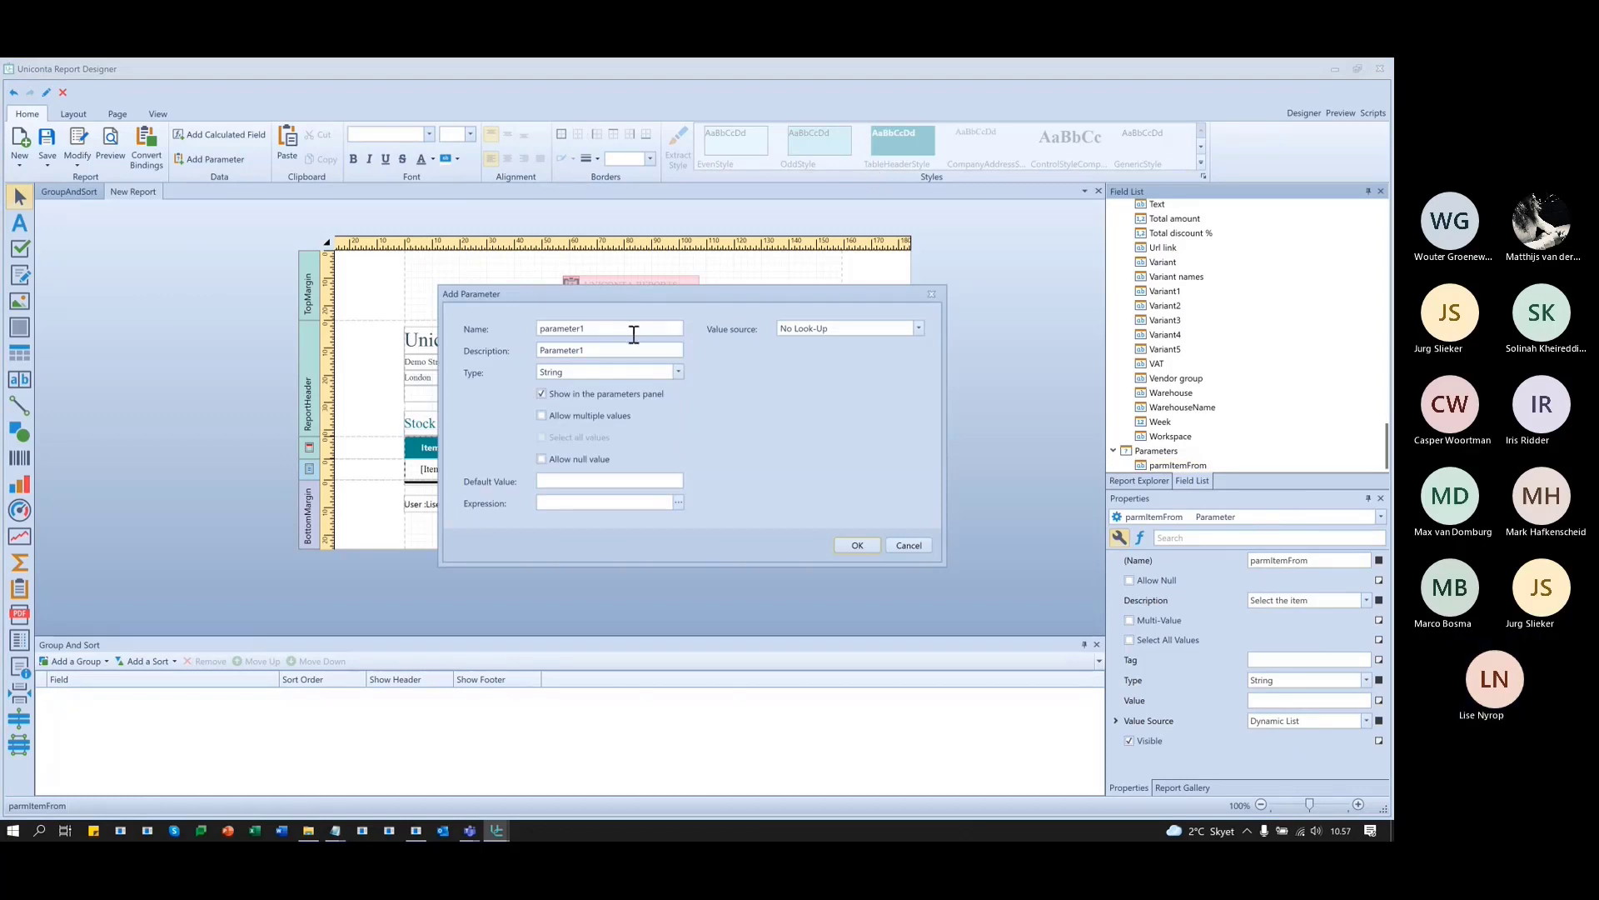
pyautogui.moveTo(621, 332); pyautogui.dragTo(481, 319)
pyautogui.write('par')
pyautogui.write('mTo')
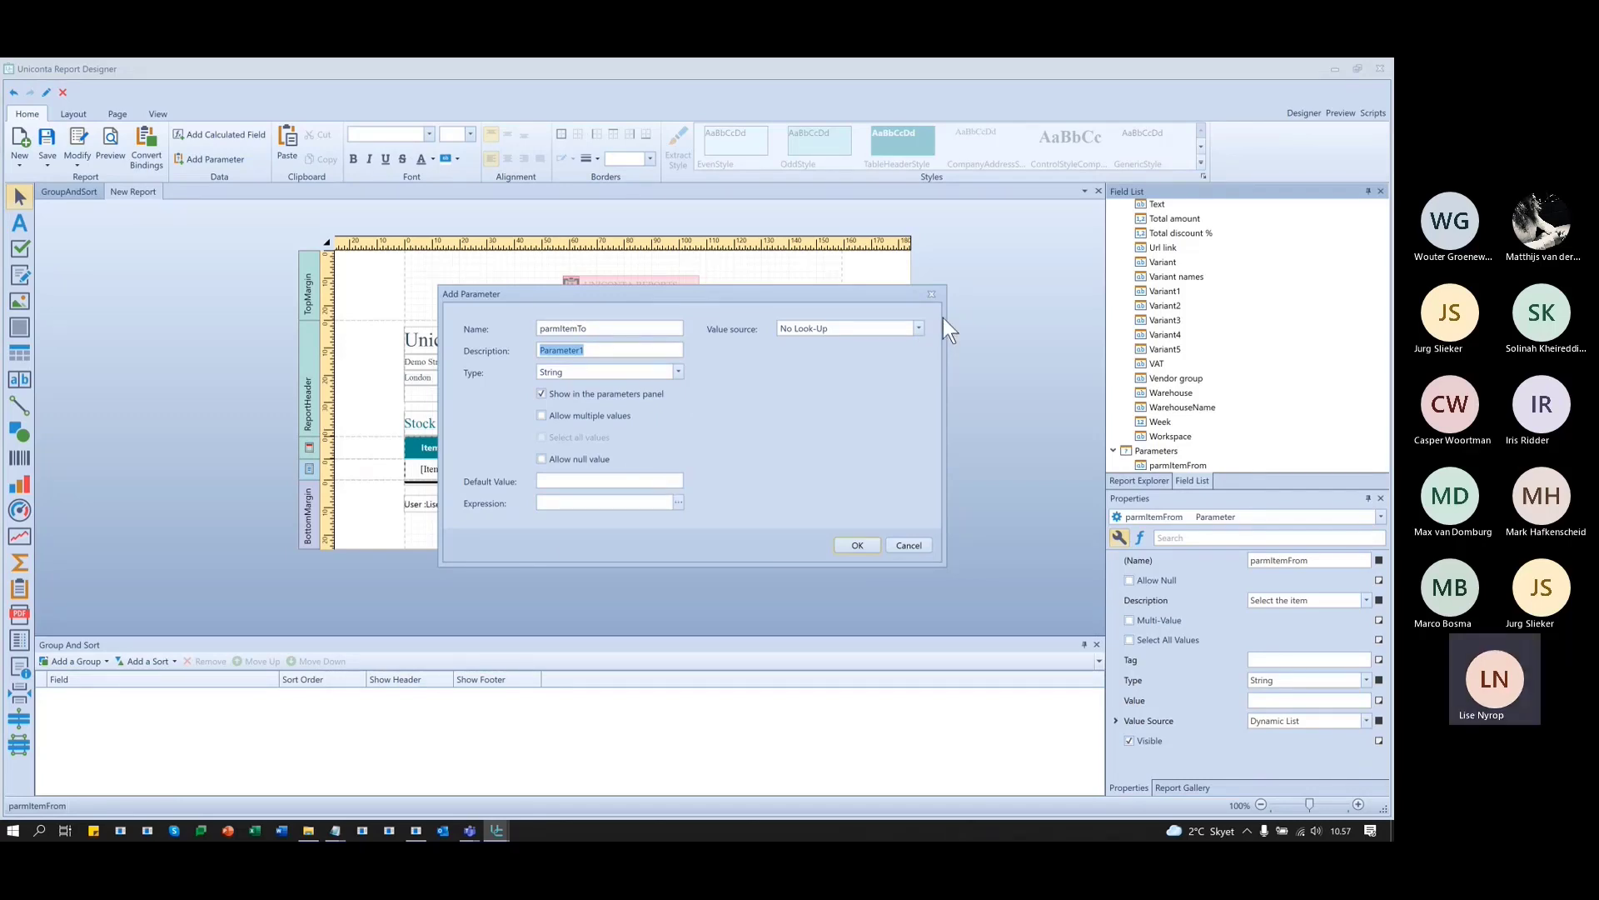
# - Source parmItemTo from a Dynamic List on InvTransClient with Item name as value
pyautogui.click(916, 329)
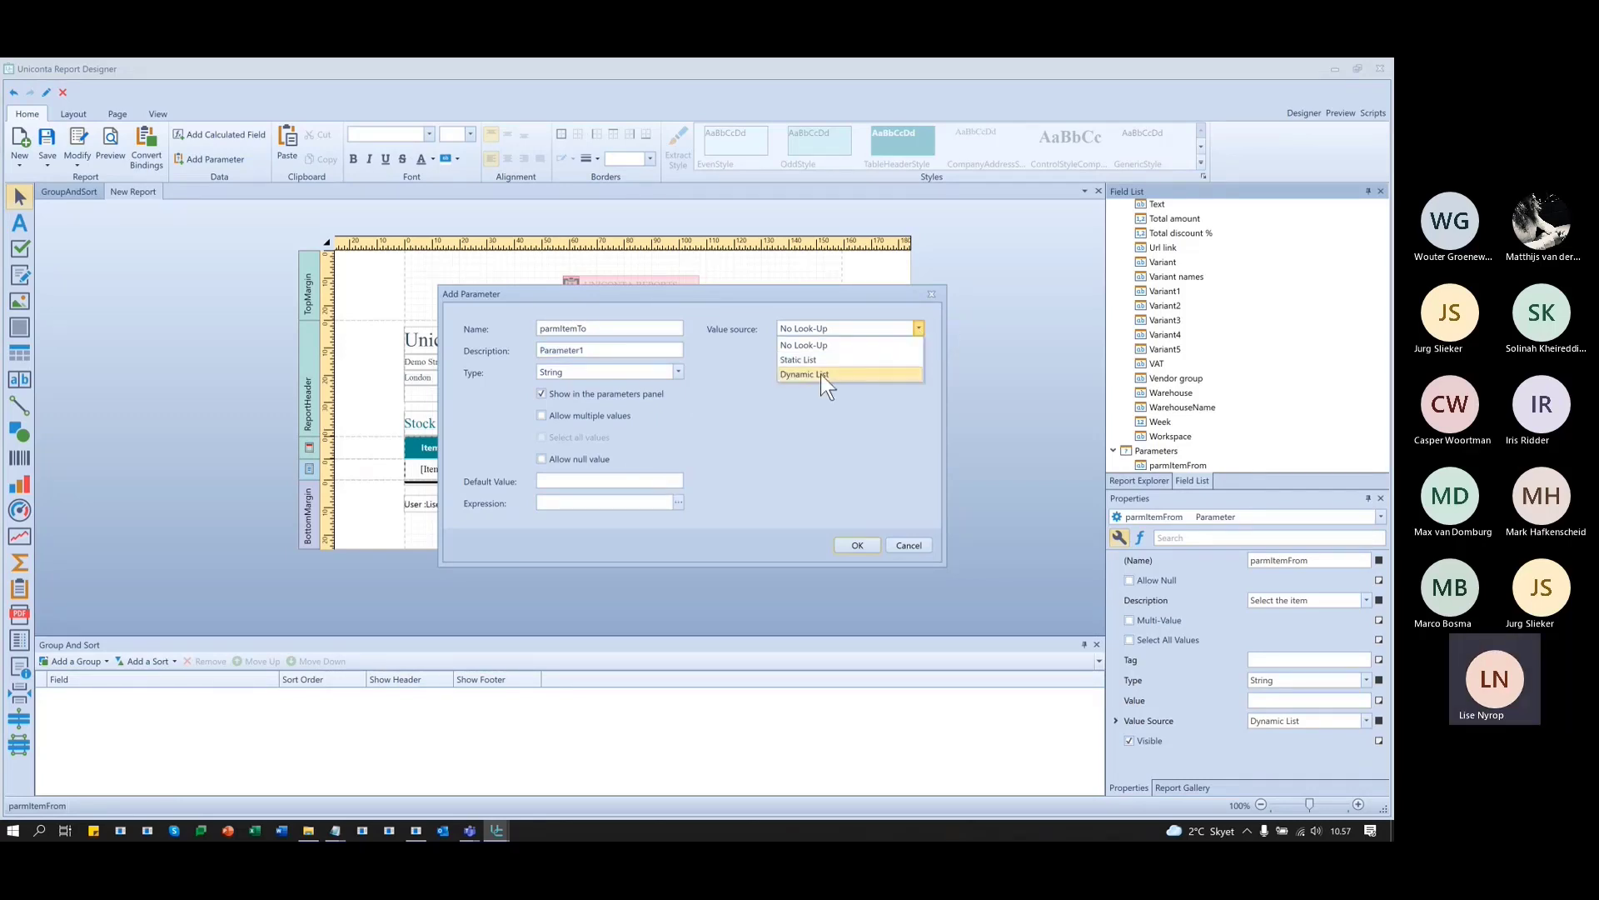
pyautogui.click(822, 374)
pyautogui.click(920, 353)
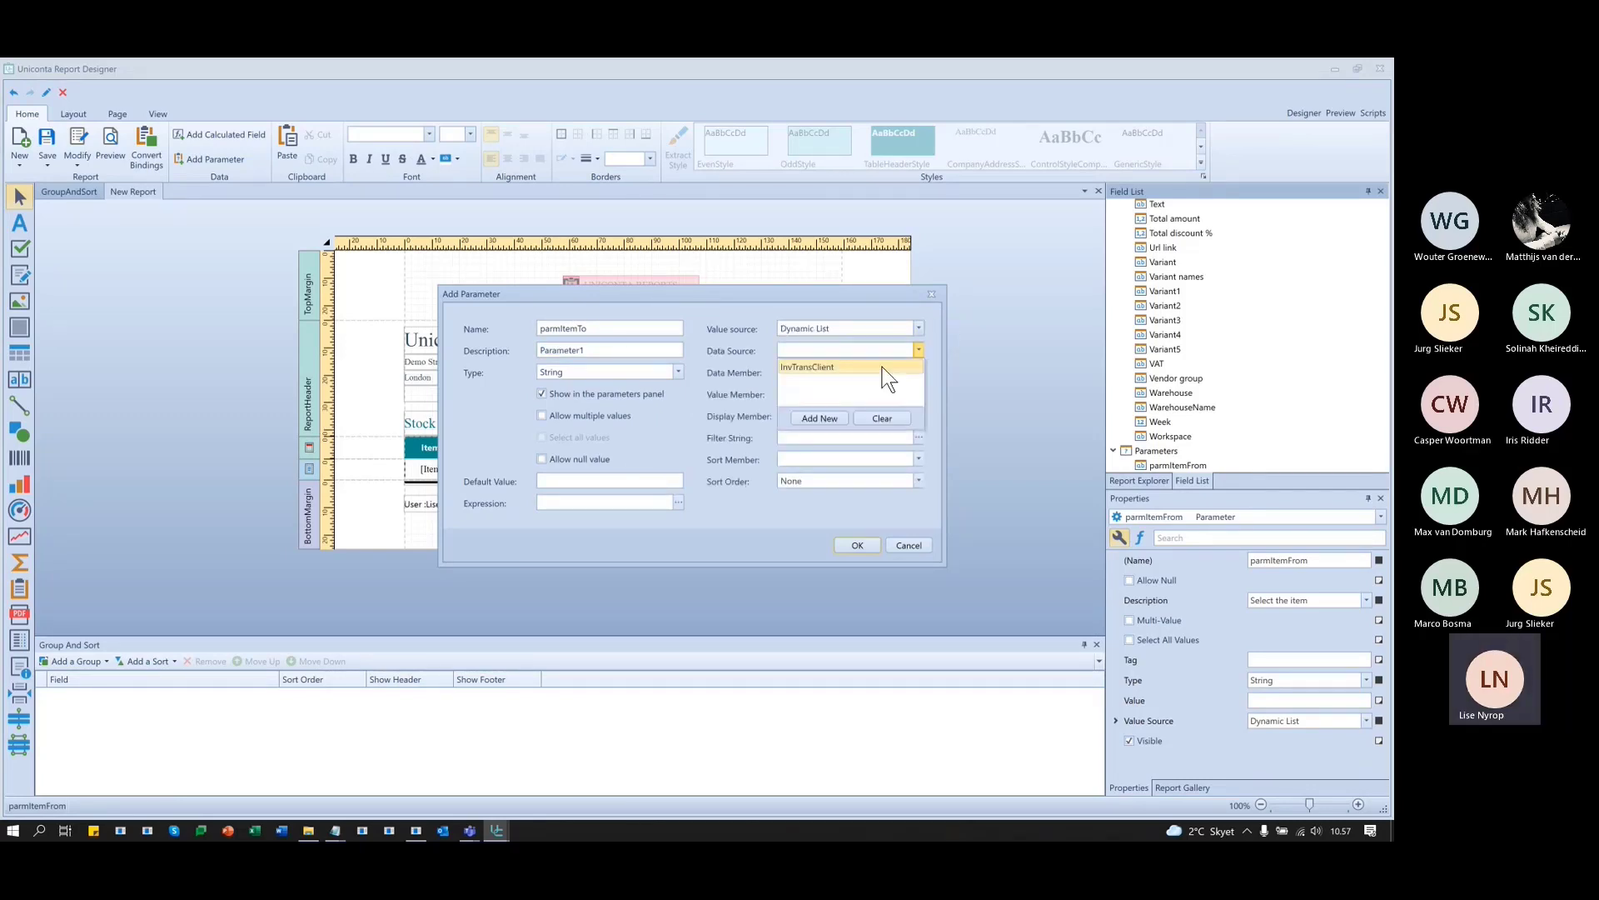
pyautogui.click(883, 366)
pyautogui.click(918, 394)
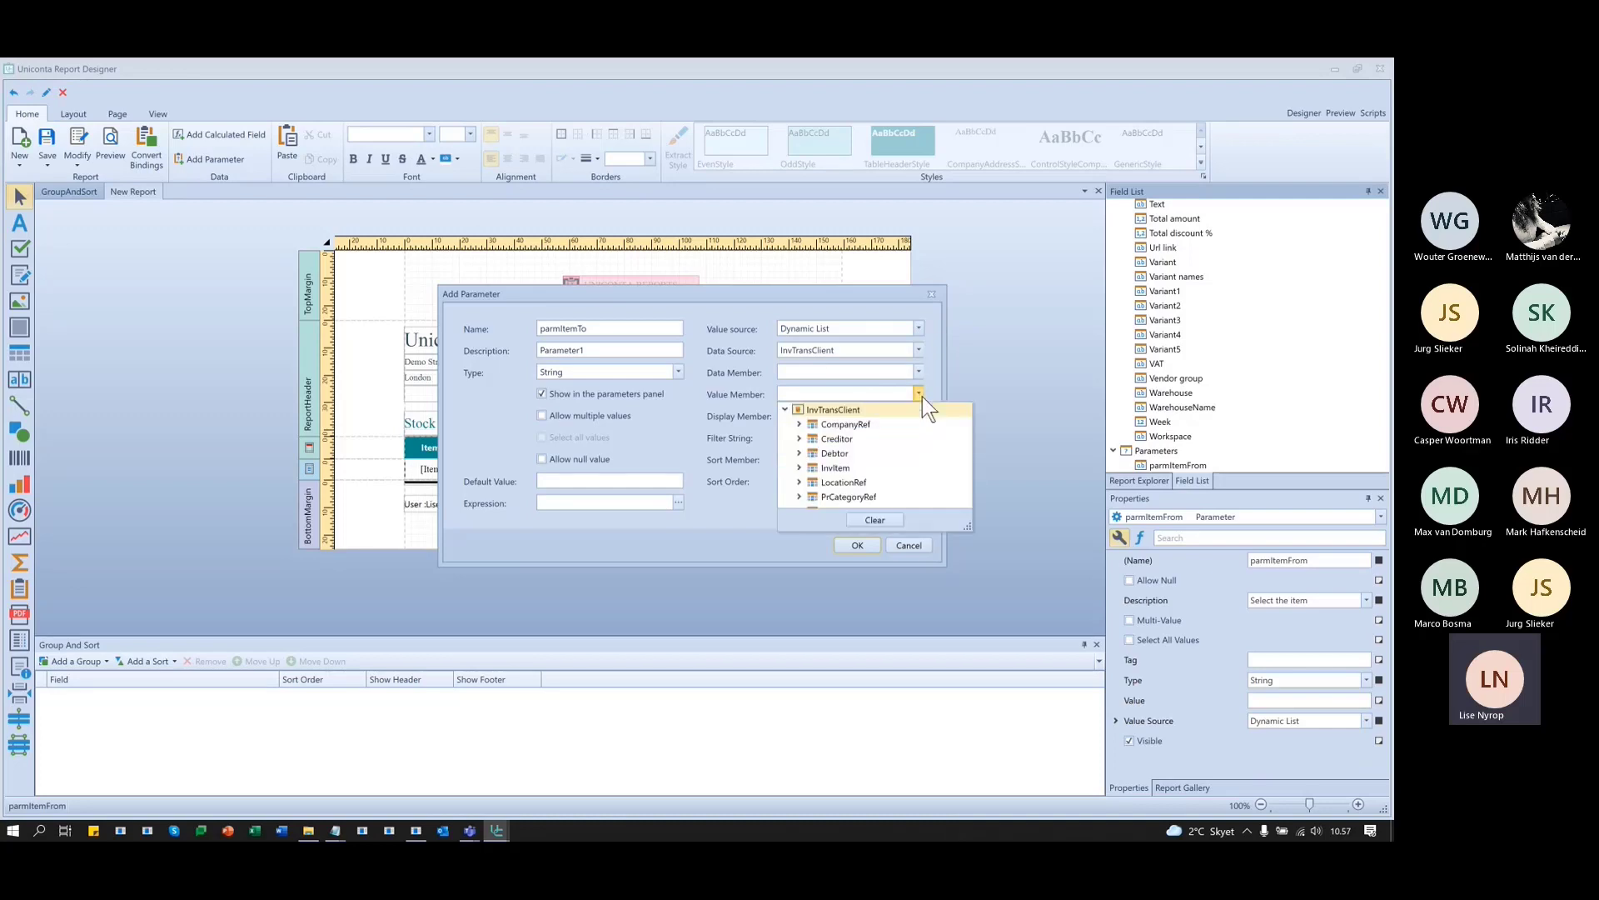
pyautogui.scroll(-5, 842, 446)
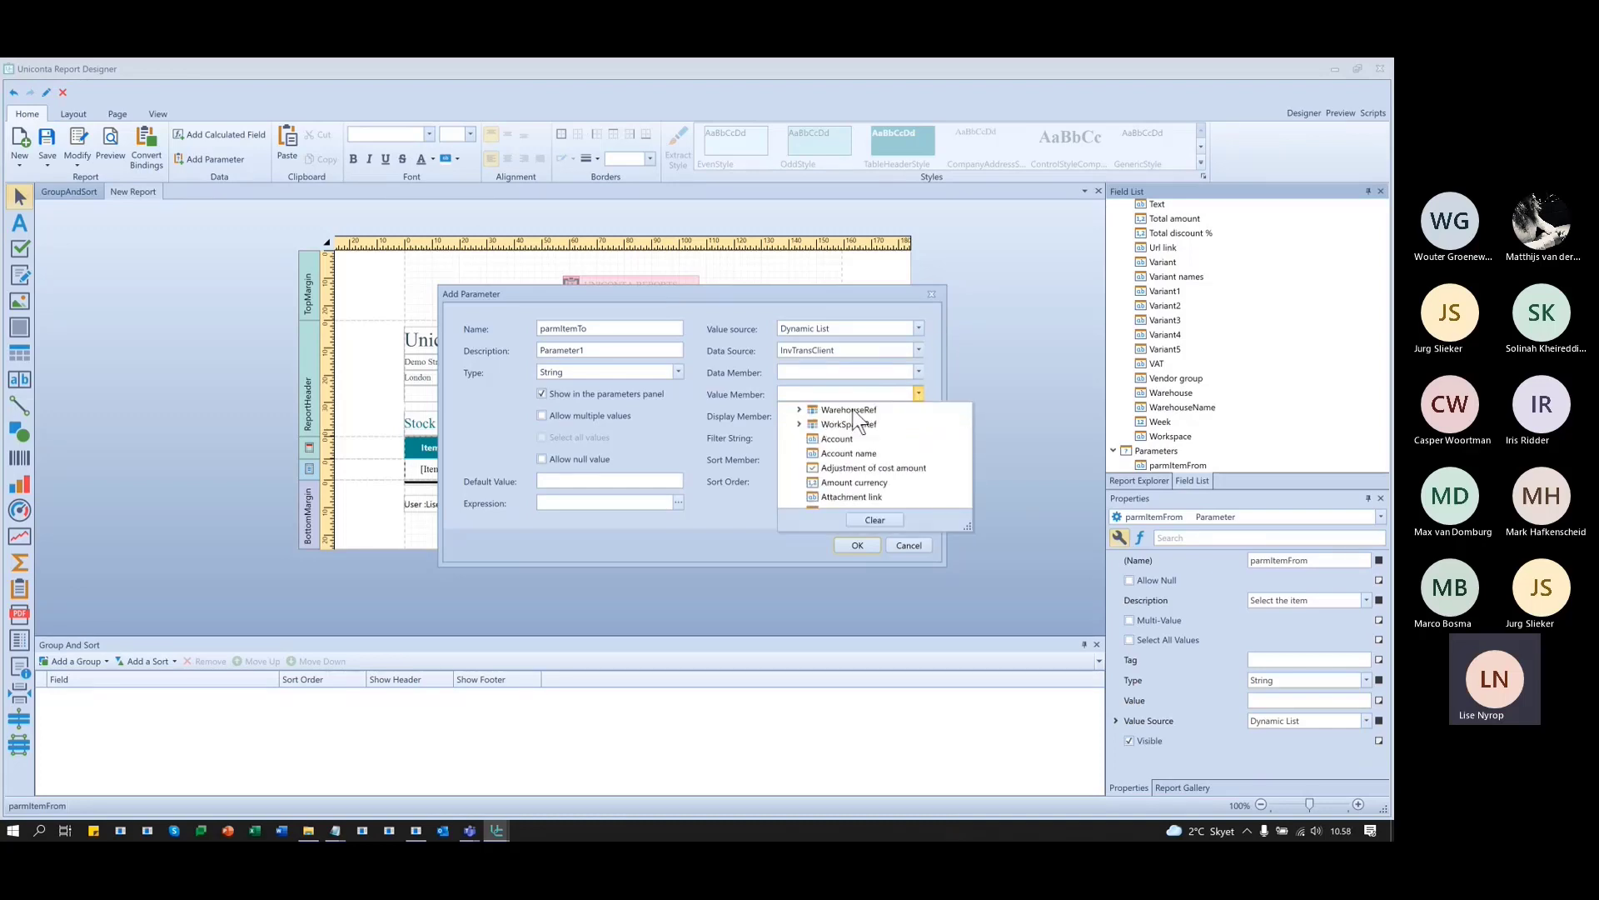
pyautogui.scroll(-4, 857, 446)
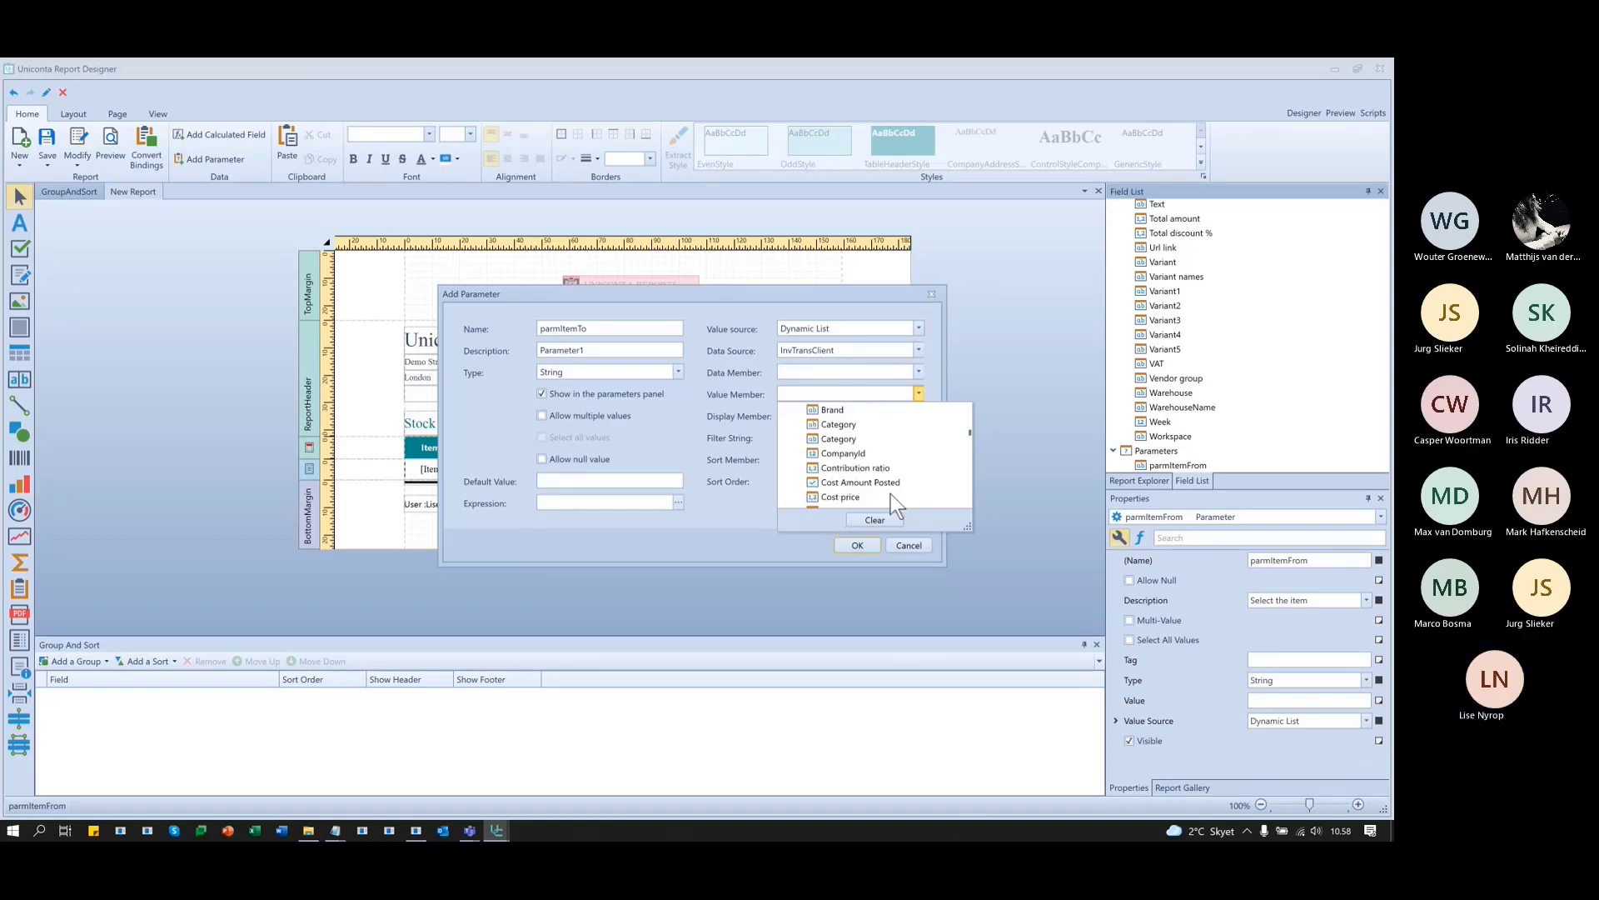
pyautogui.scroll(-2, 862, 487)
pyautogui.scroll(-3, 850, 462)
pyautogui.scroll(-2, 866, 488)
pyautogui.click(842, 467)
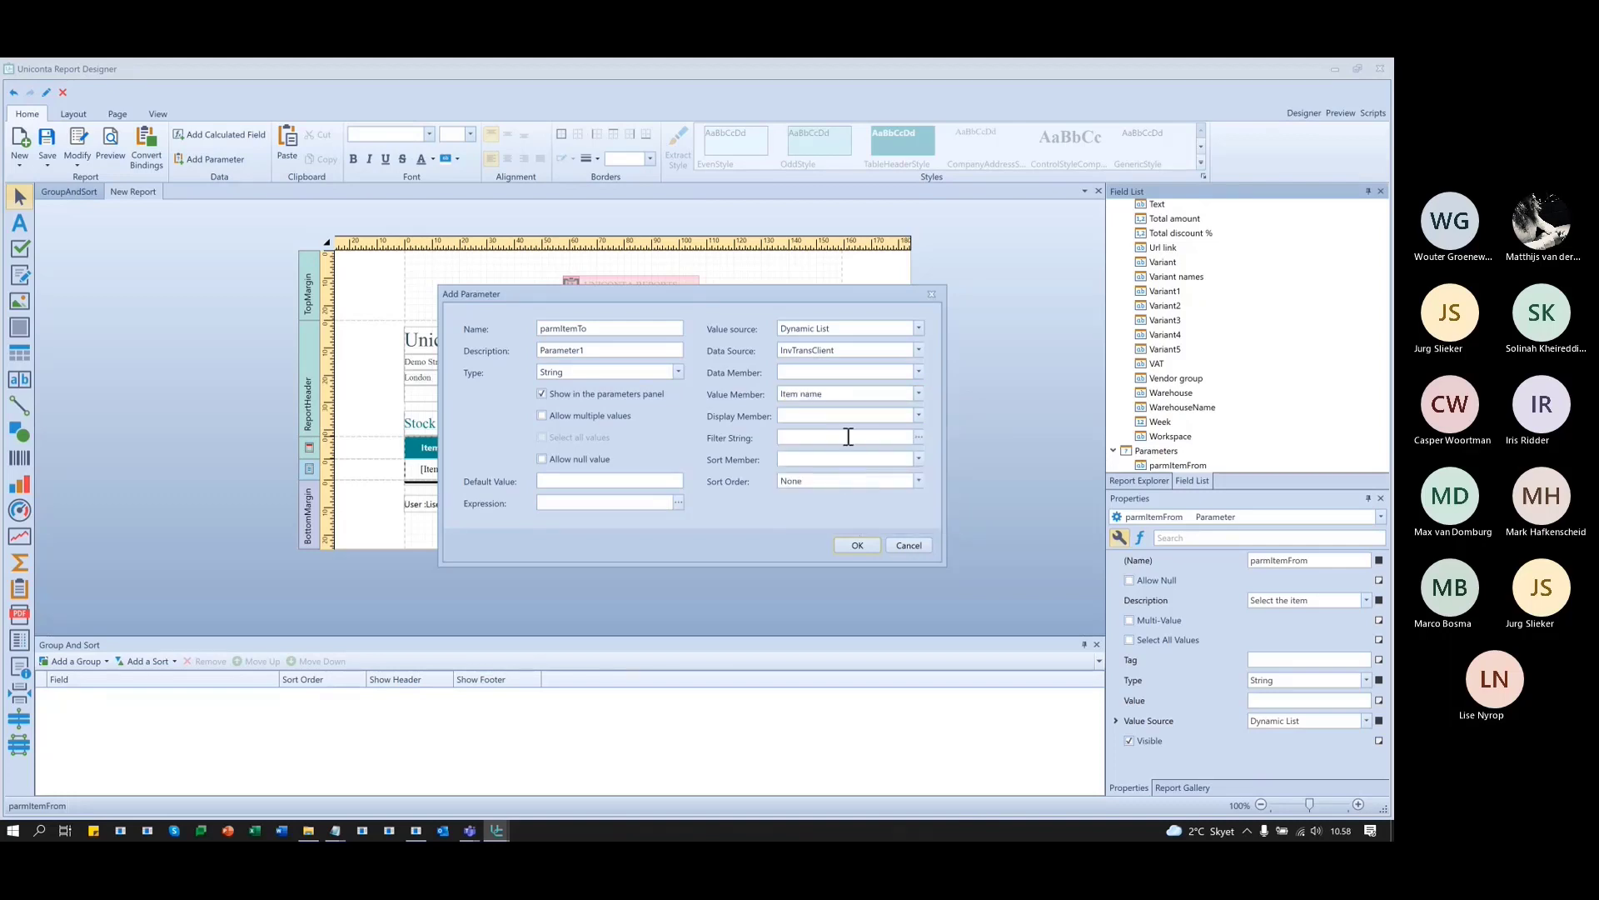
# - Set parmItemTo's Display Member to Item name instead of Contribution ratio
pyautogui.click(919, 415)
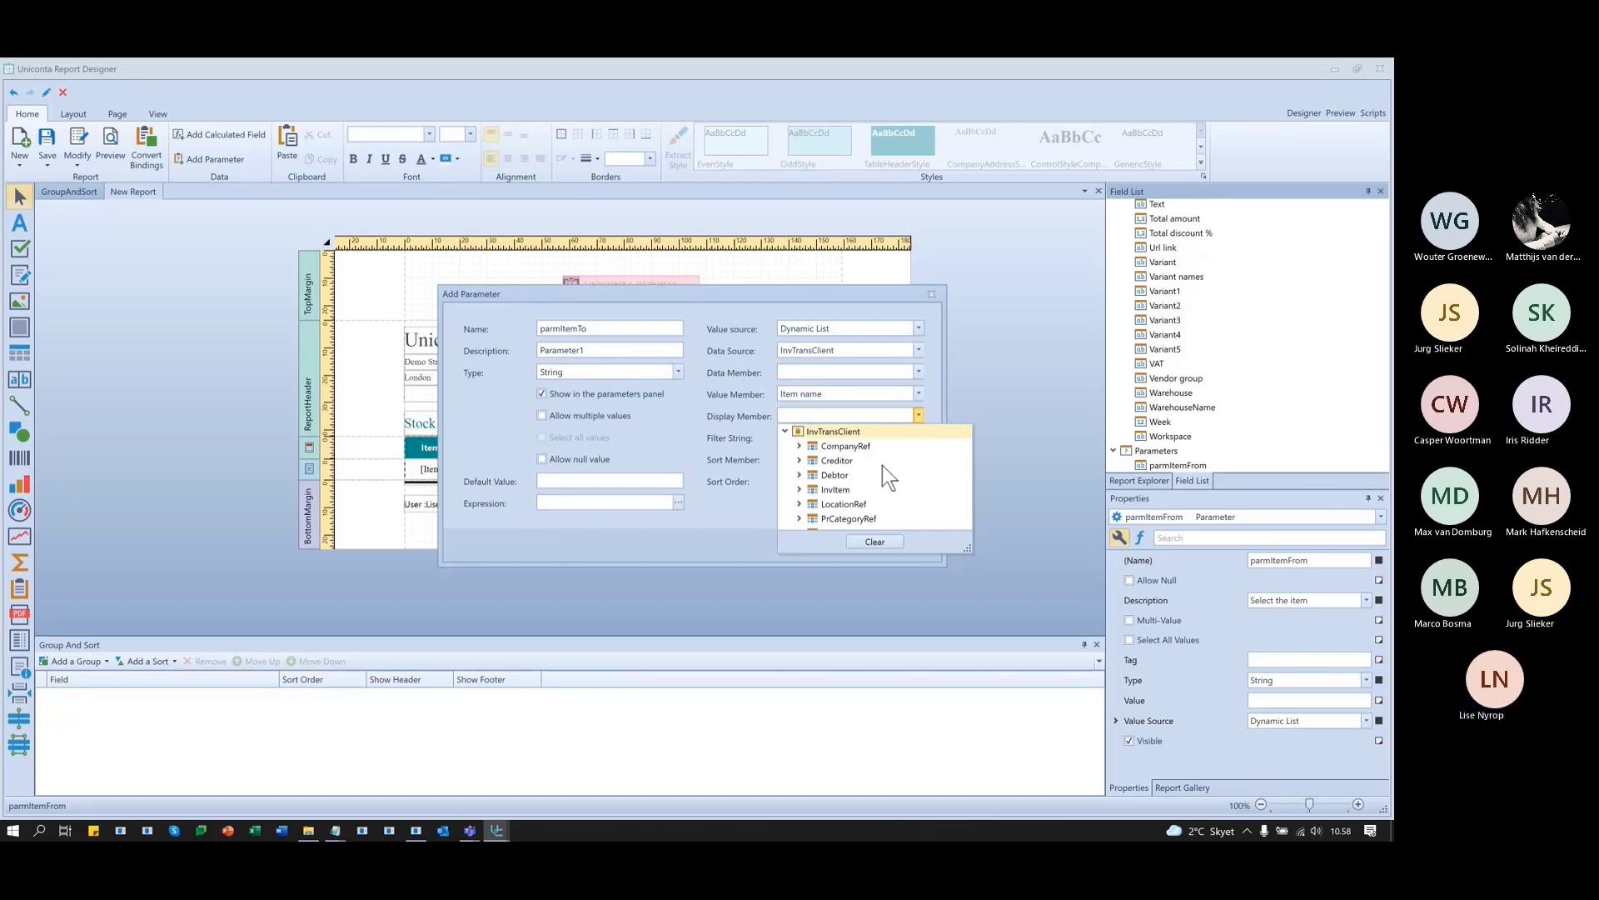
pyautogui.scroll(-3, 857, 488)
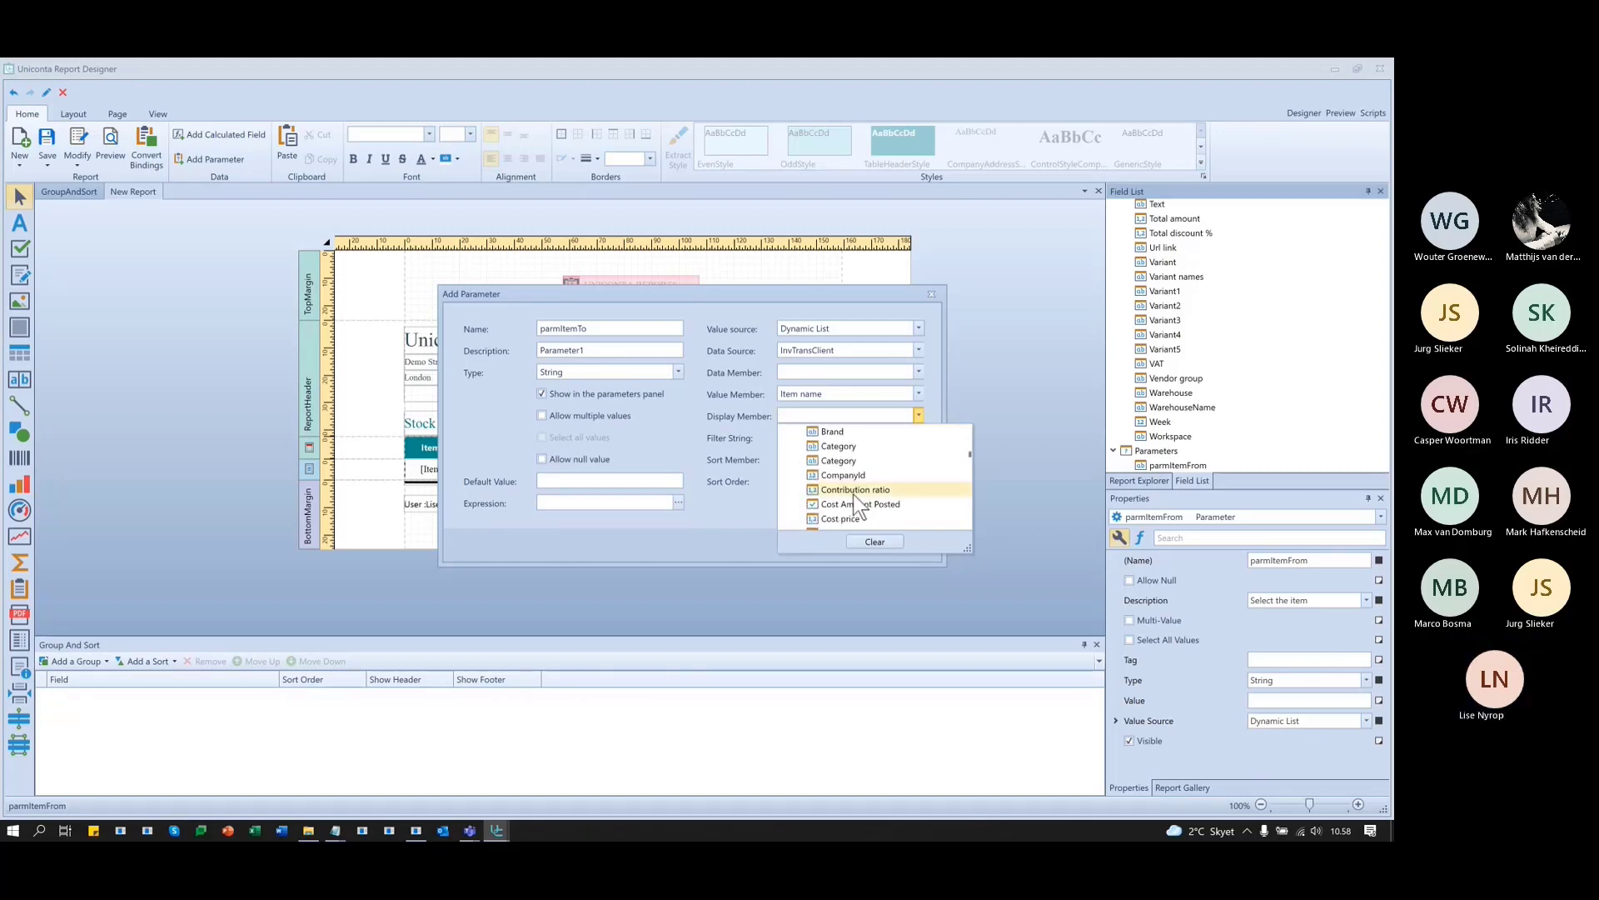
pyautogui.click(853, 492)
pyautogui.click(868, 414)
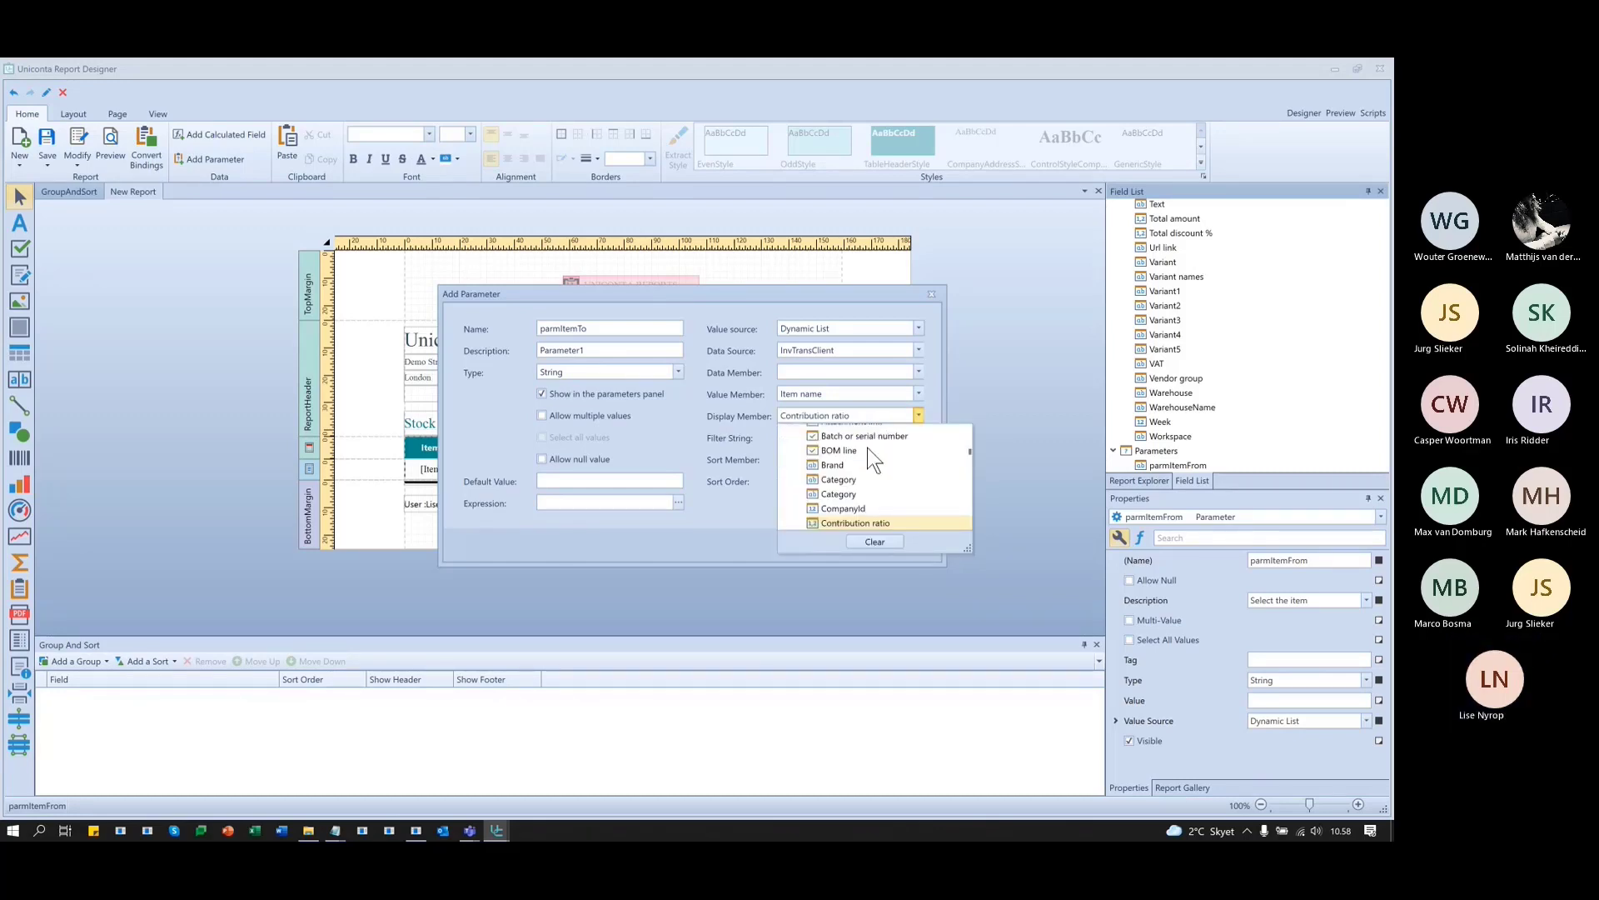
pyautogui.scroll(-3, 867, 458)
pyautogui.scroll(-4, 870, 491)
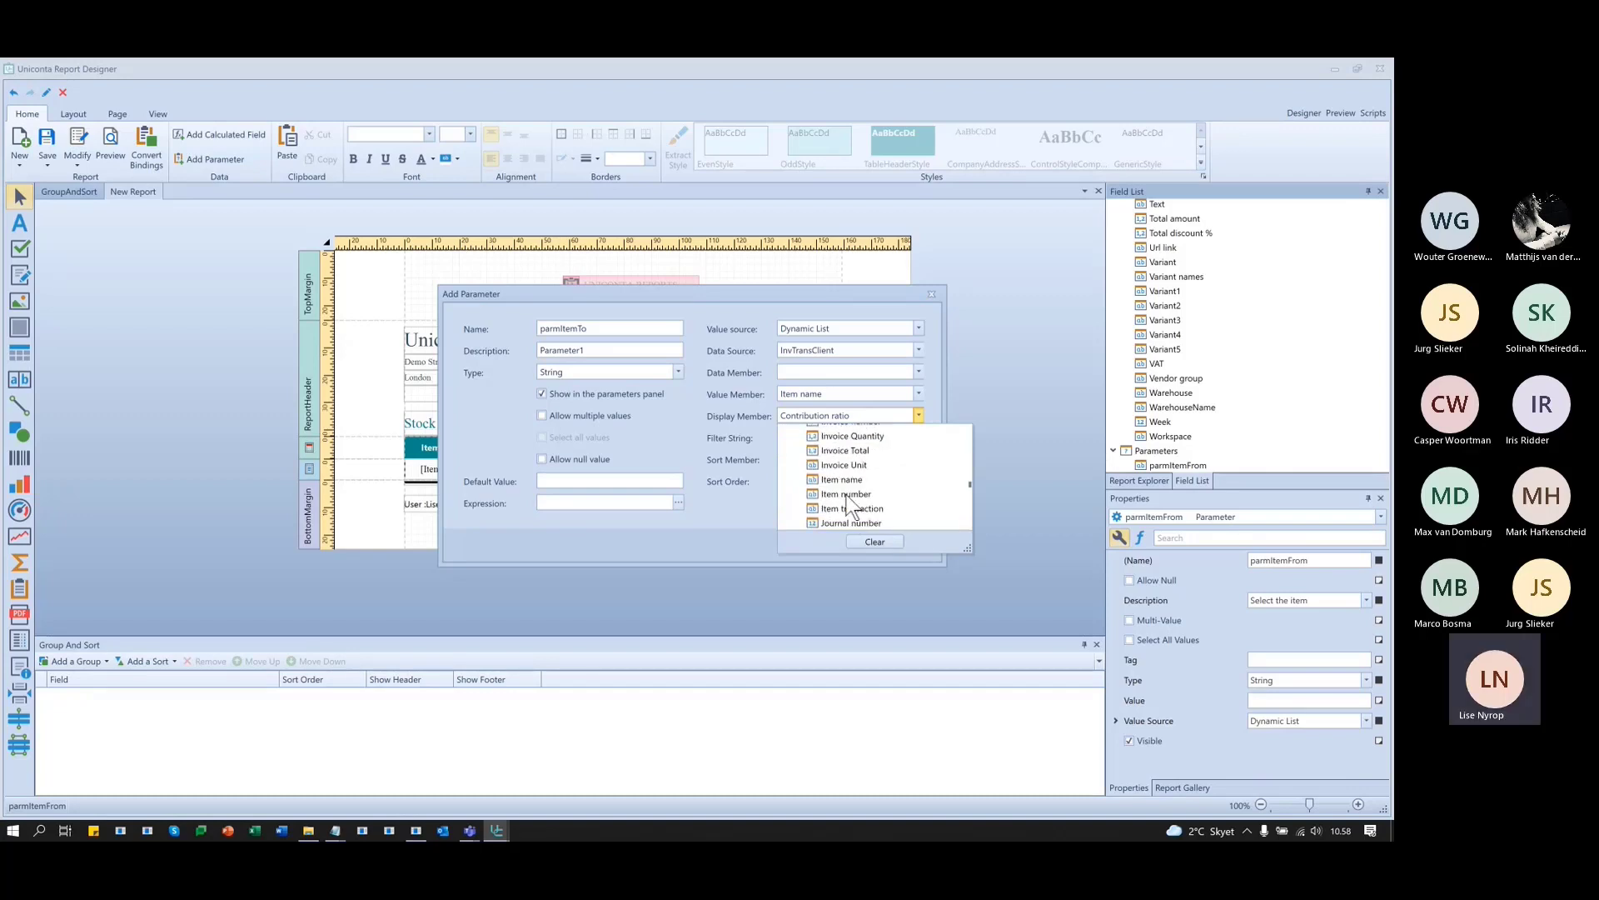
pyautogui.click(842, 478)
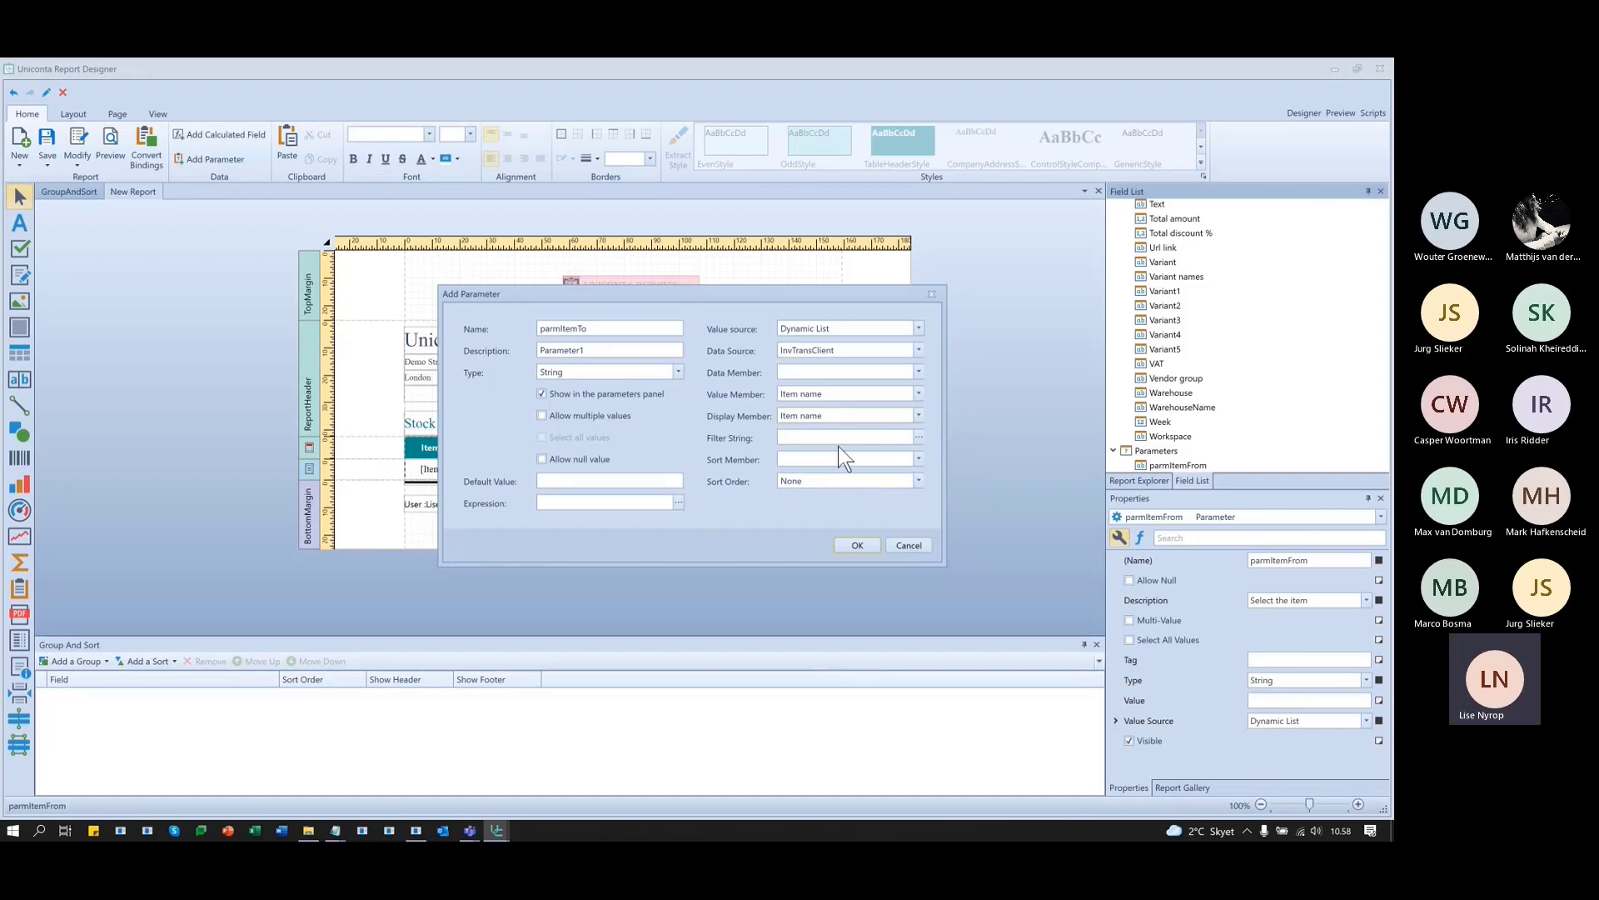
pyautogui.click(843, 437)
# - Sort parmItemTo's list ascending by Item name and create the parameter
pyautogui.click(919, 459)
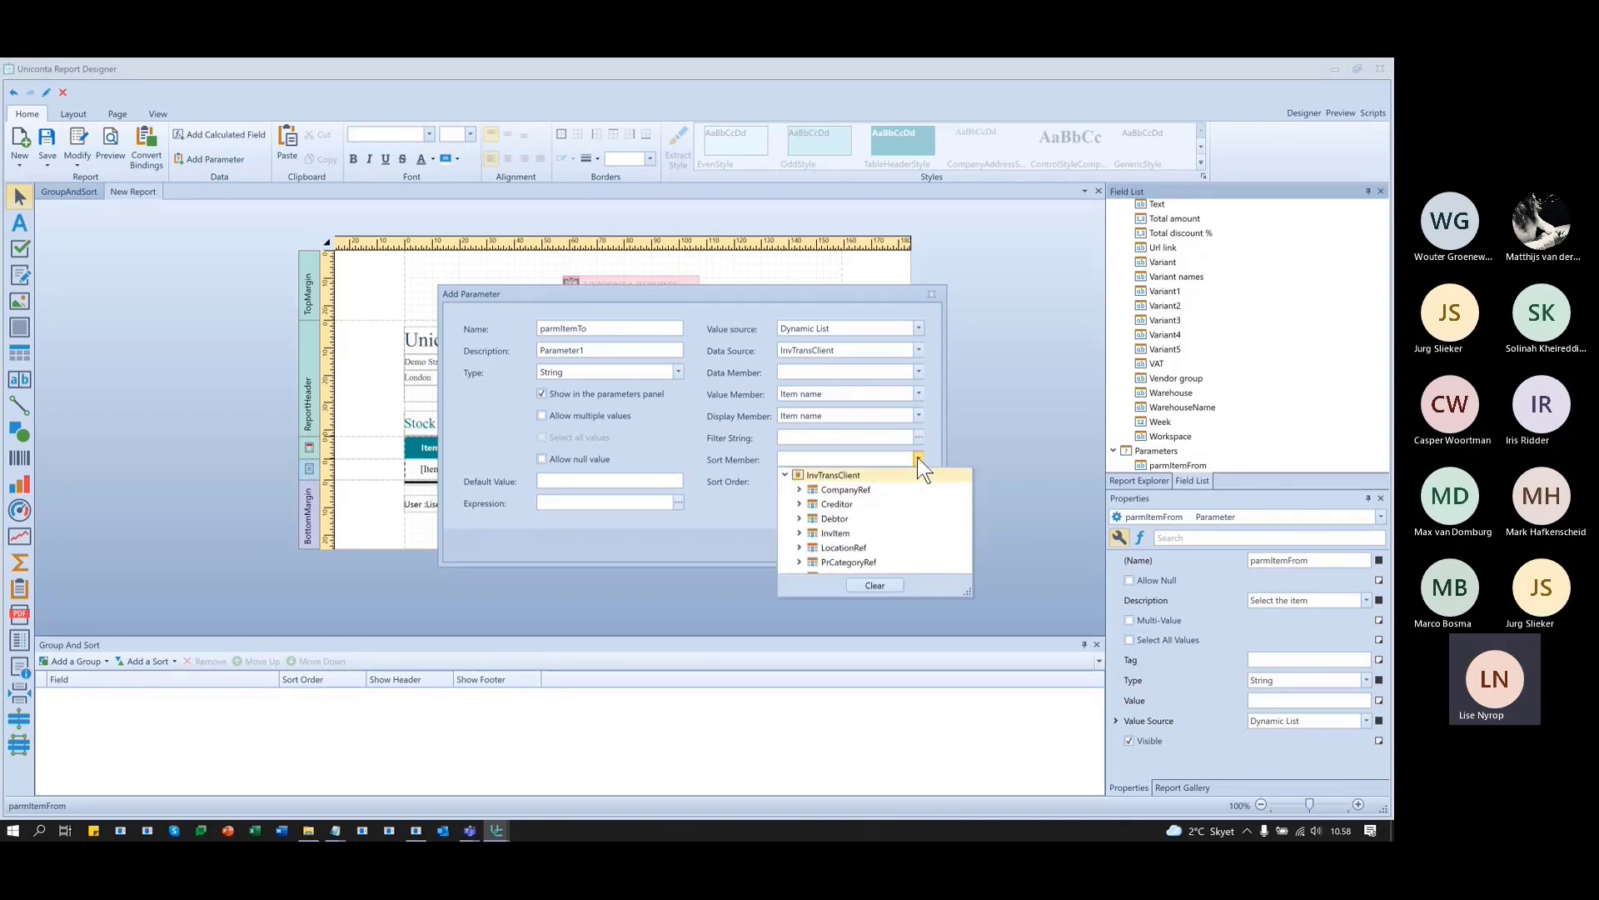
pyautogui.scroll(-5, 861, 546)
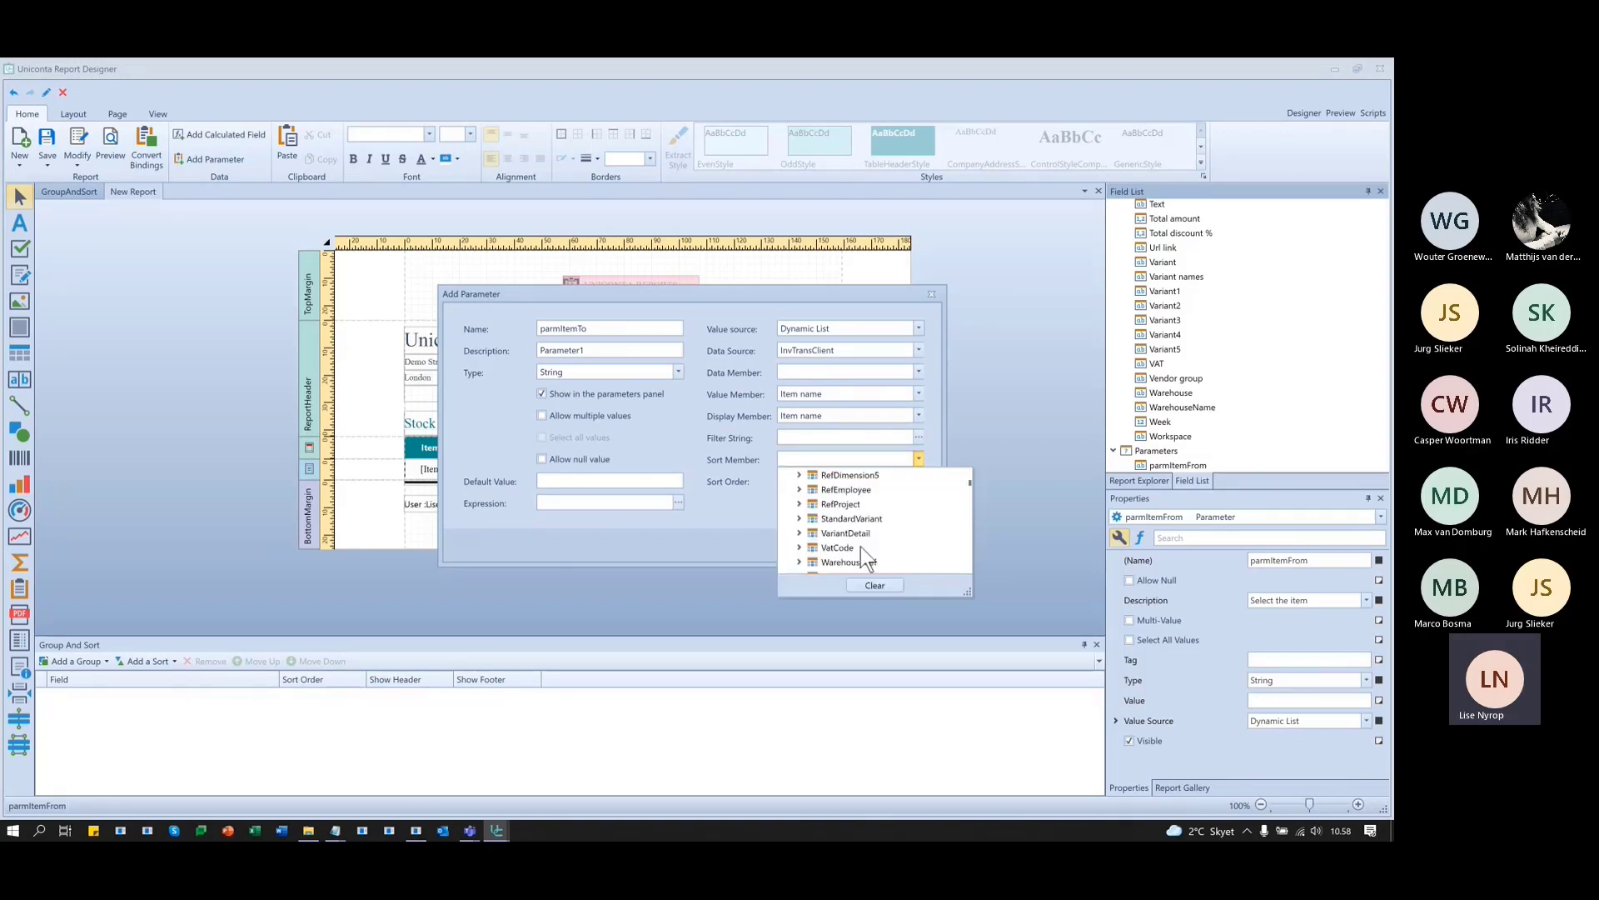
pyautogui.scroll(-6, 860, 546)
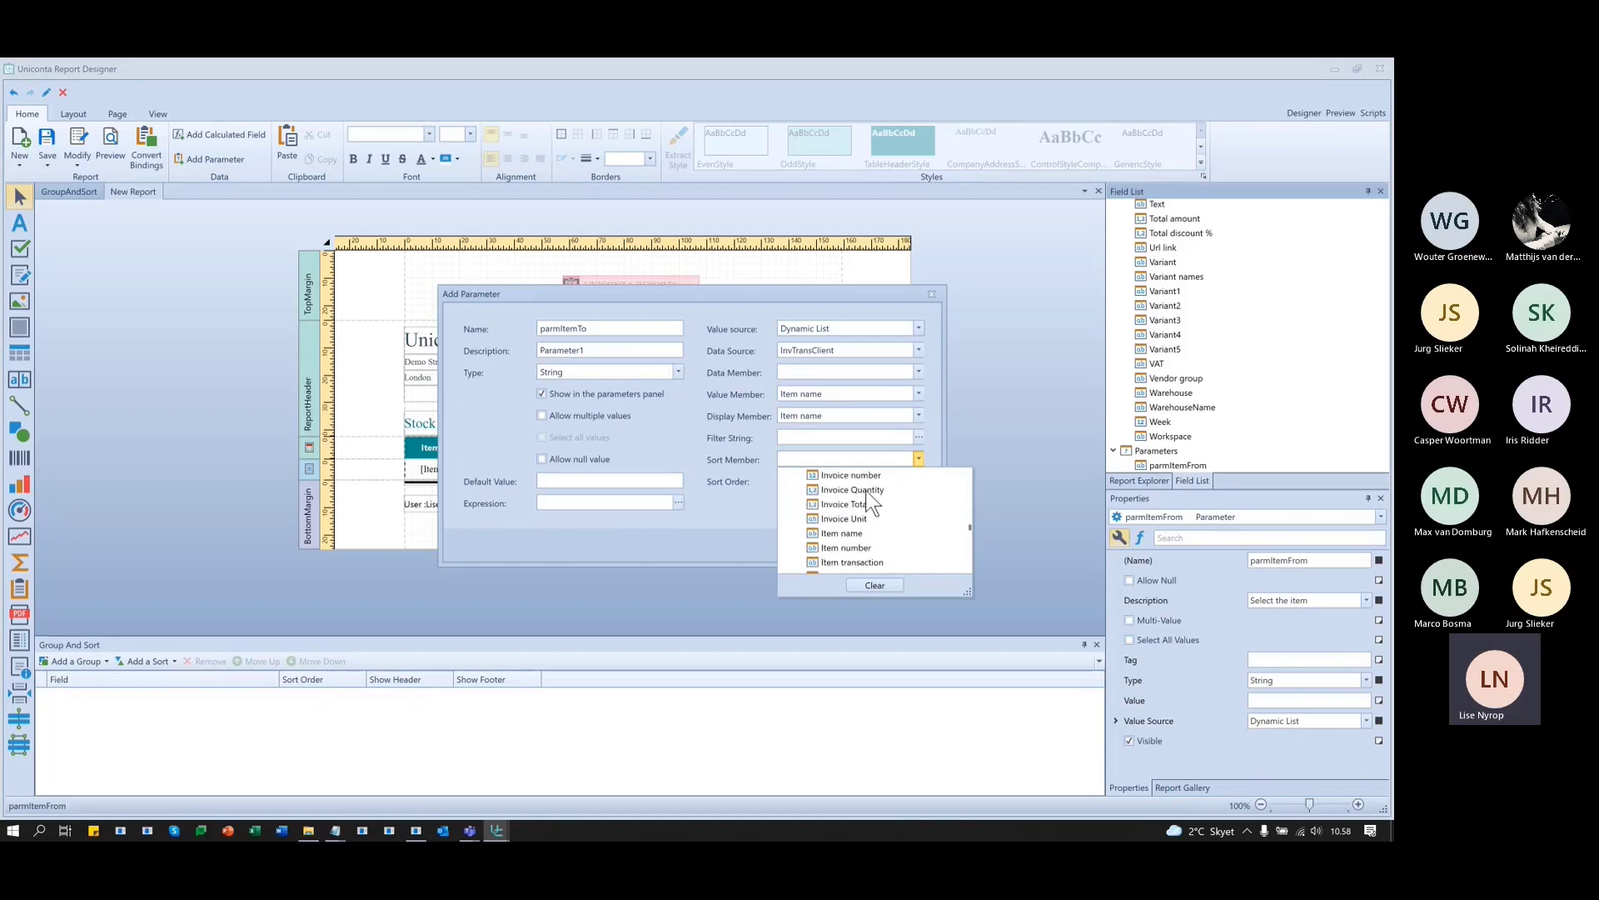
pyautogui.click(843, 490)
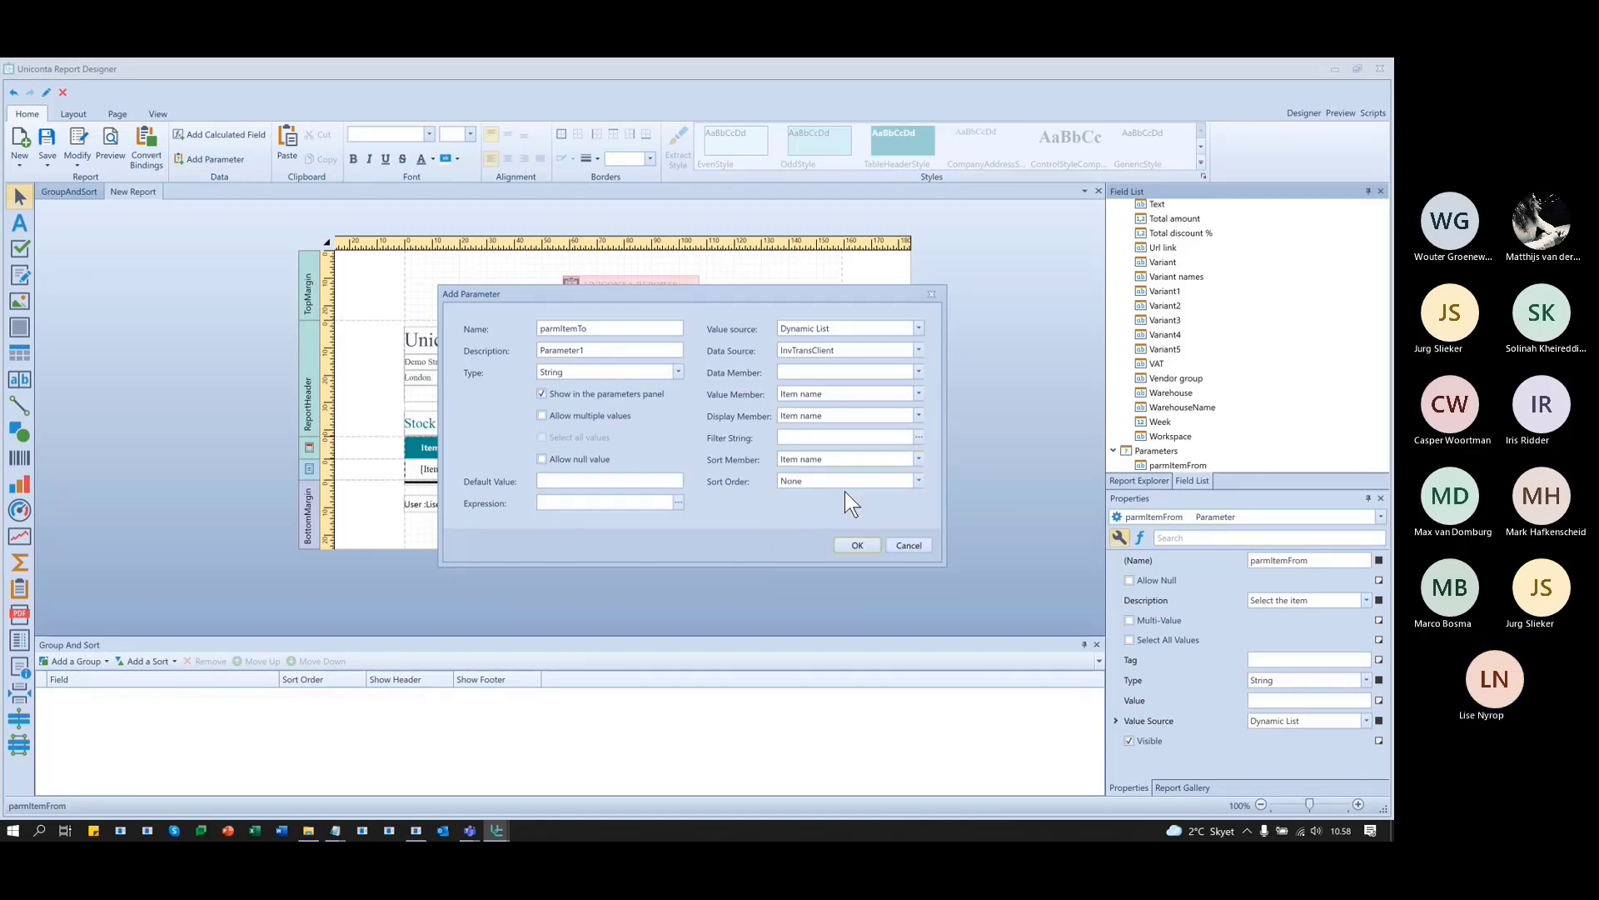
pyautogui.click(867, 481)
pyautogui.click(872, 513)
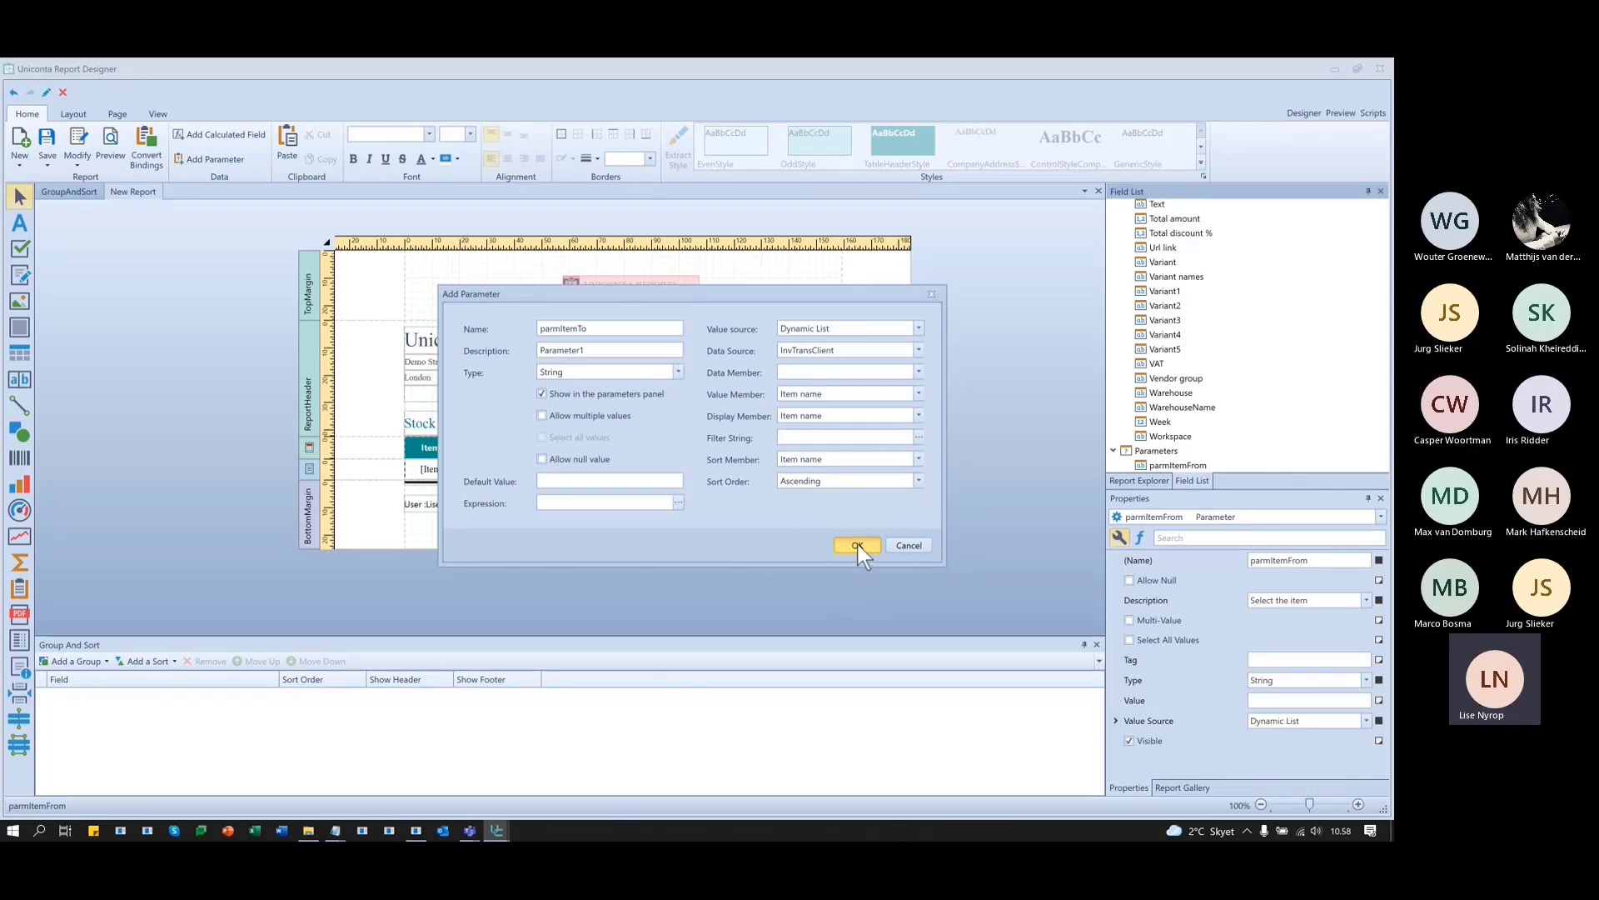
pyautogui.click(858, 545)
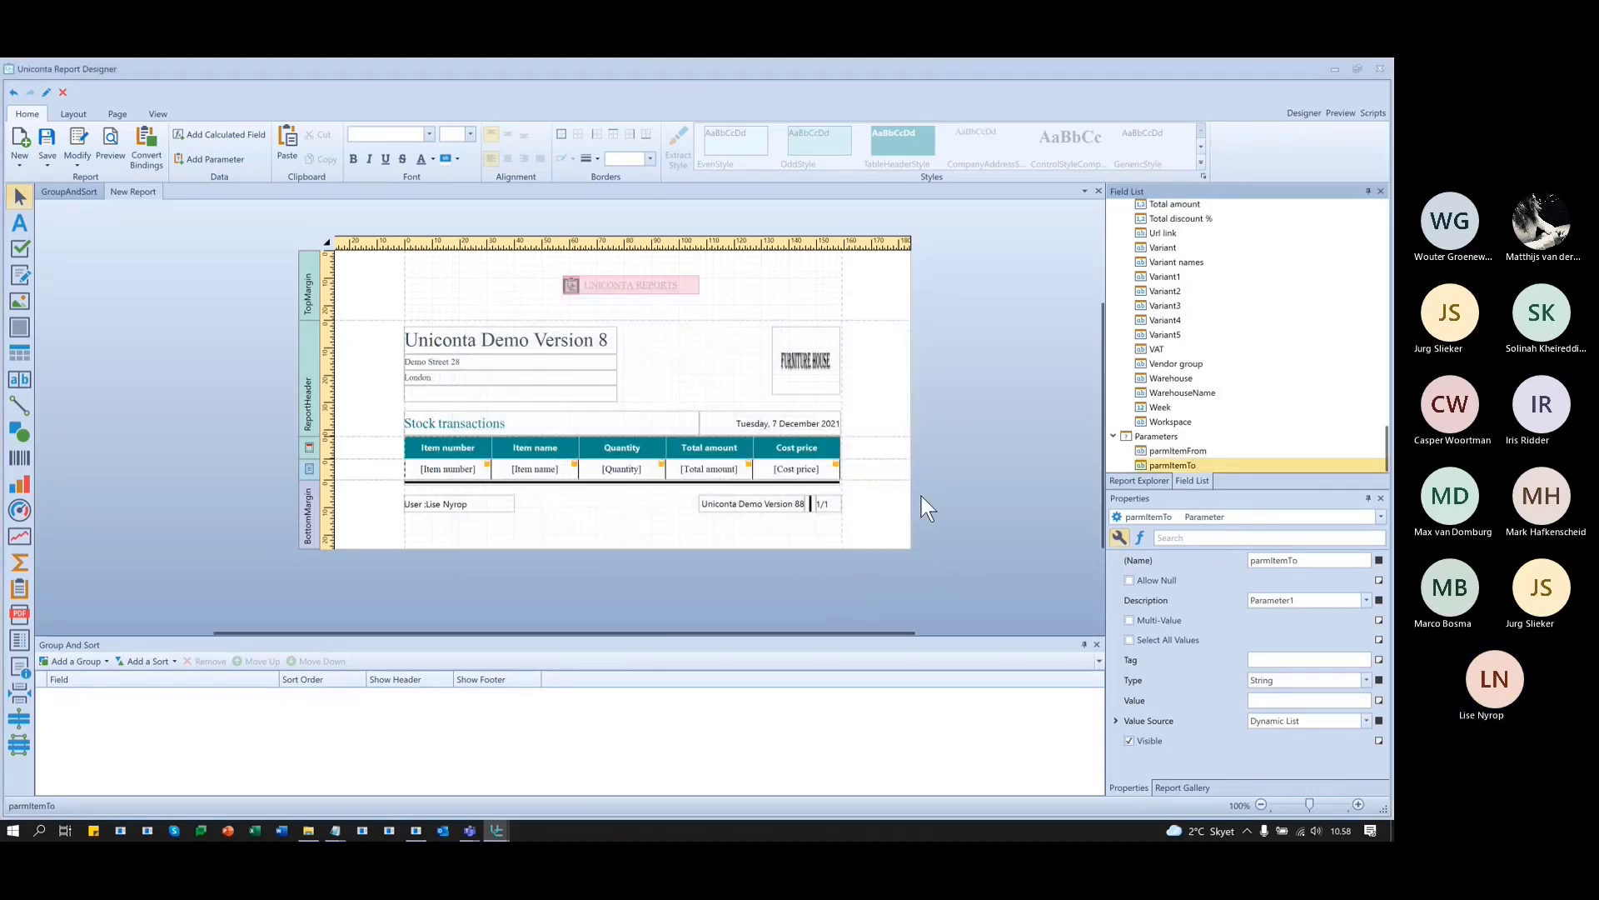
pyautogui.click(1341, 113)
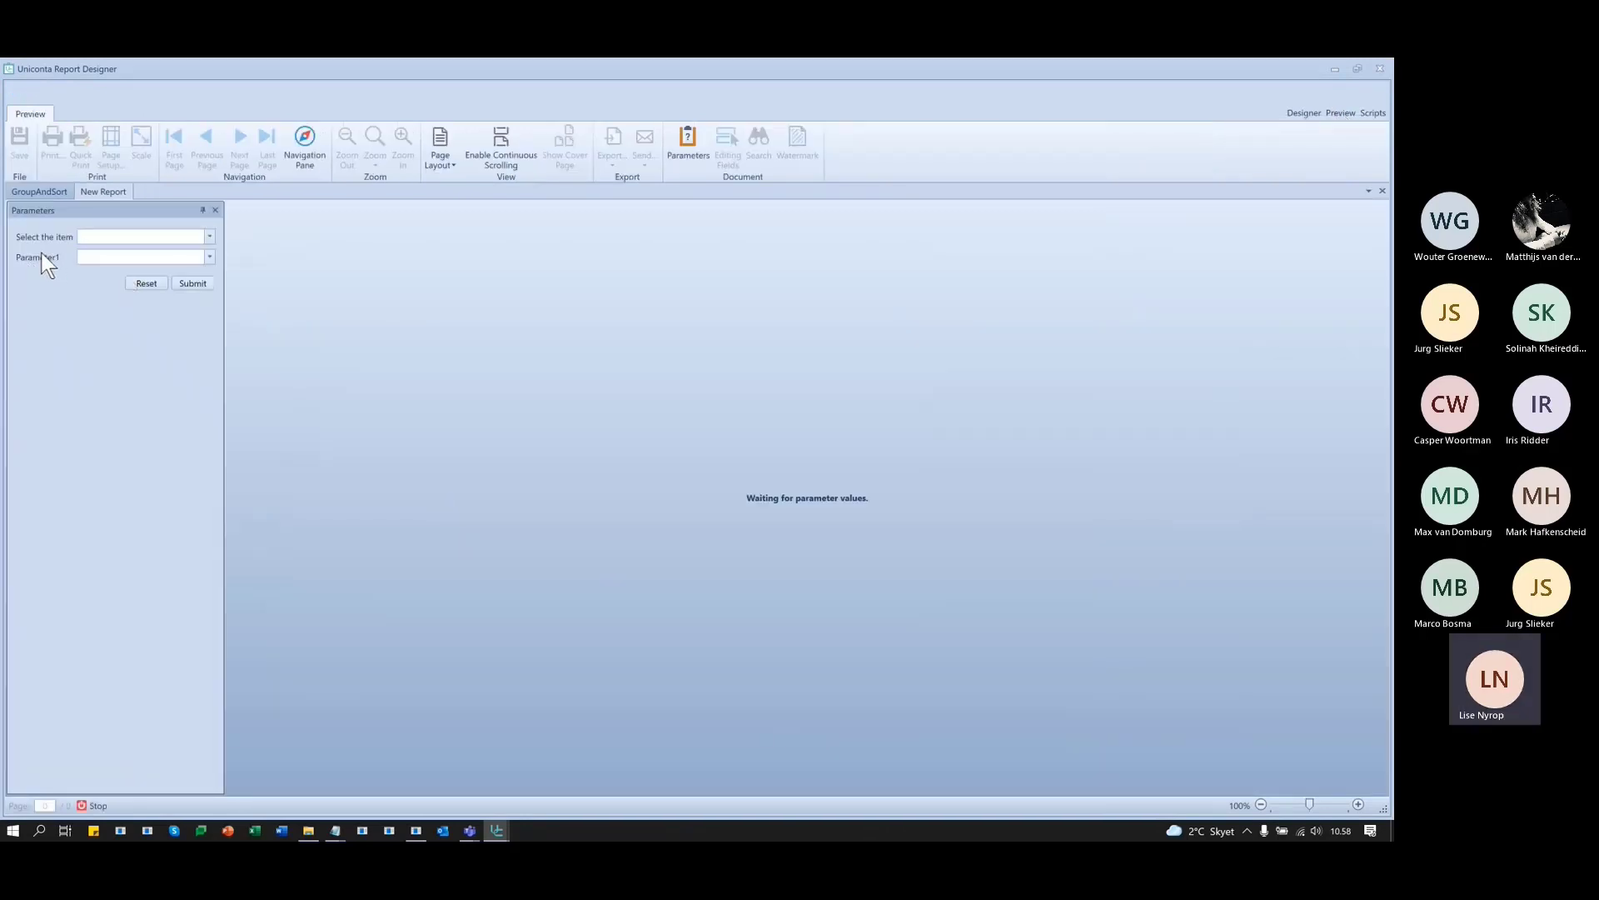
pyautogui.click(209, 236)
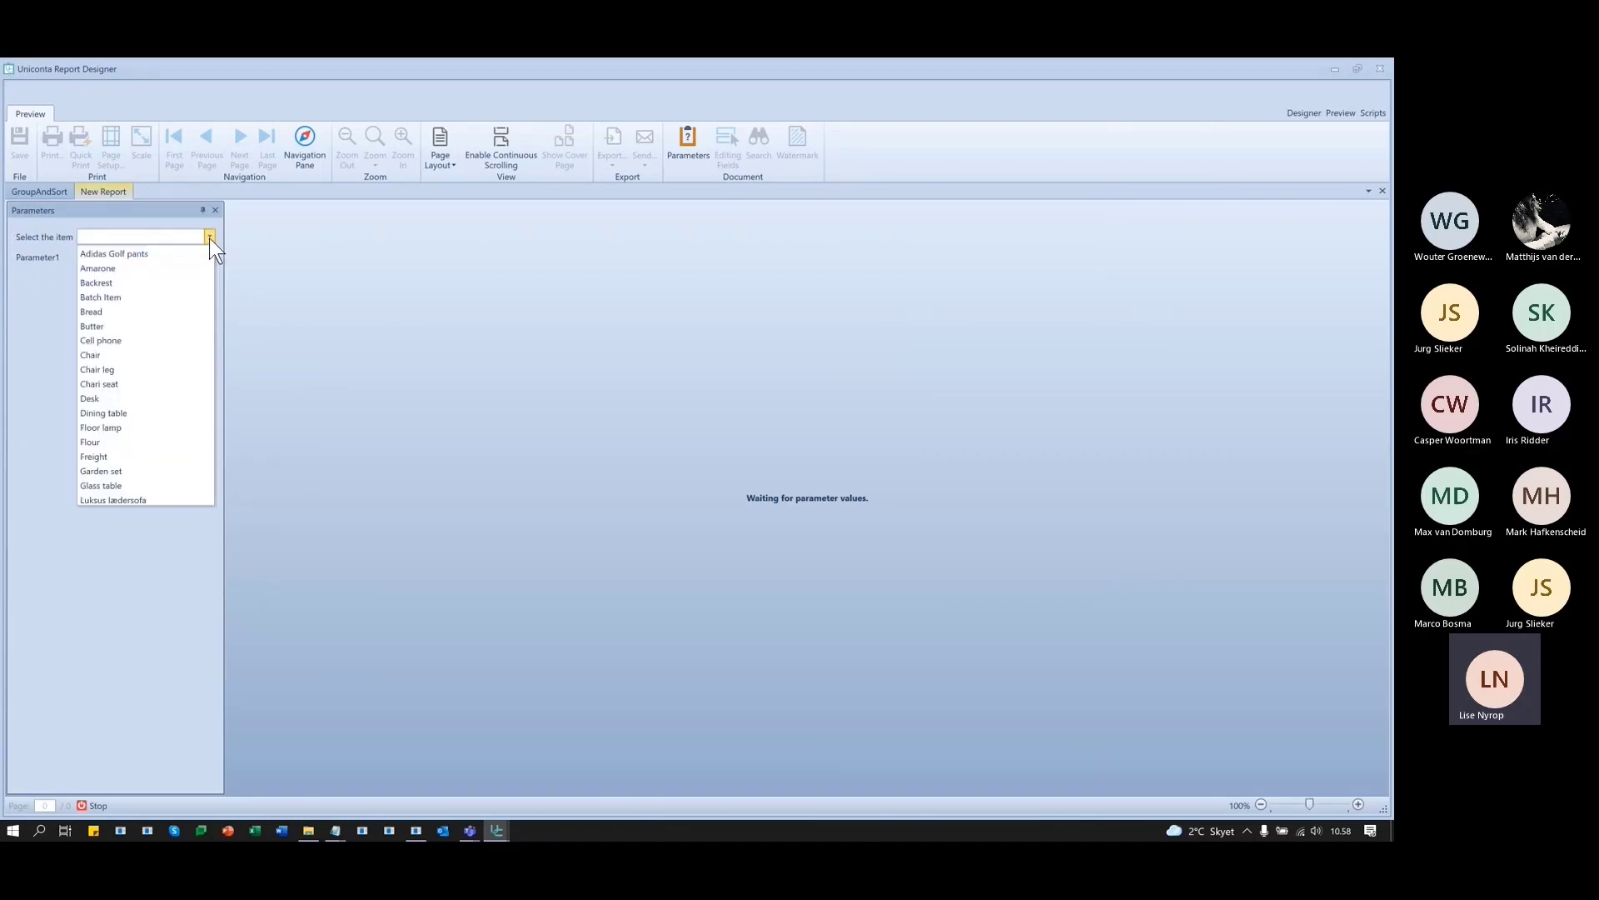
pyautogui.click(209, 236)
pyautogui.click(210, 256)
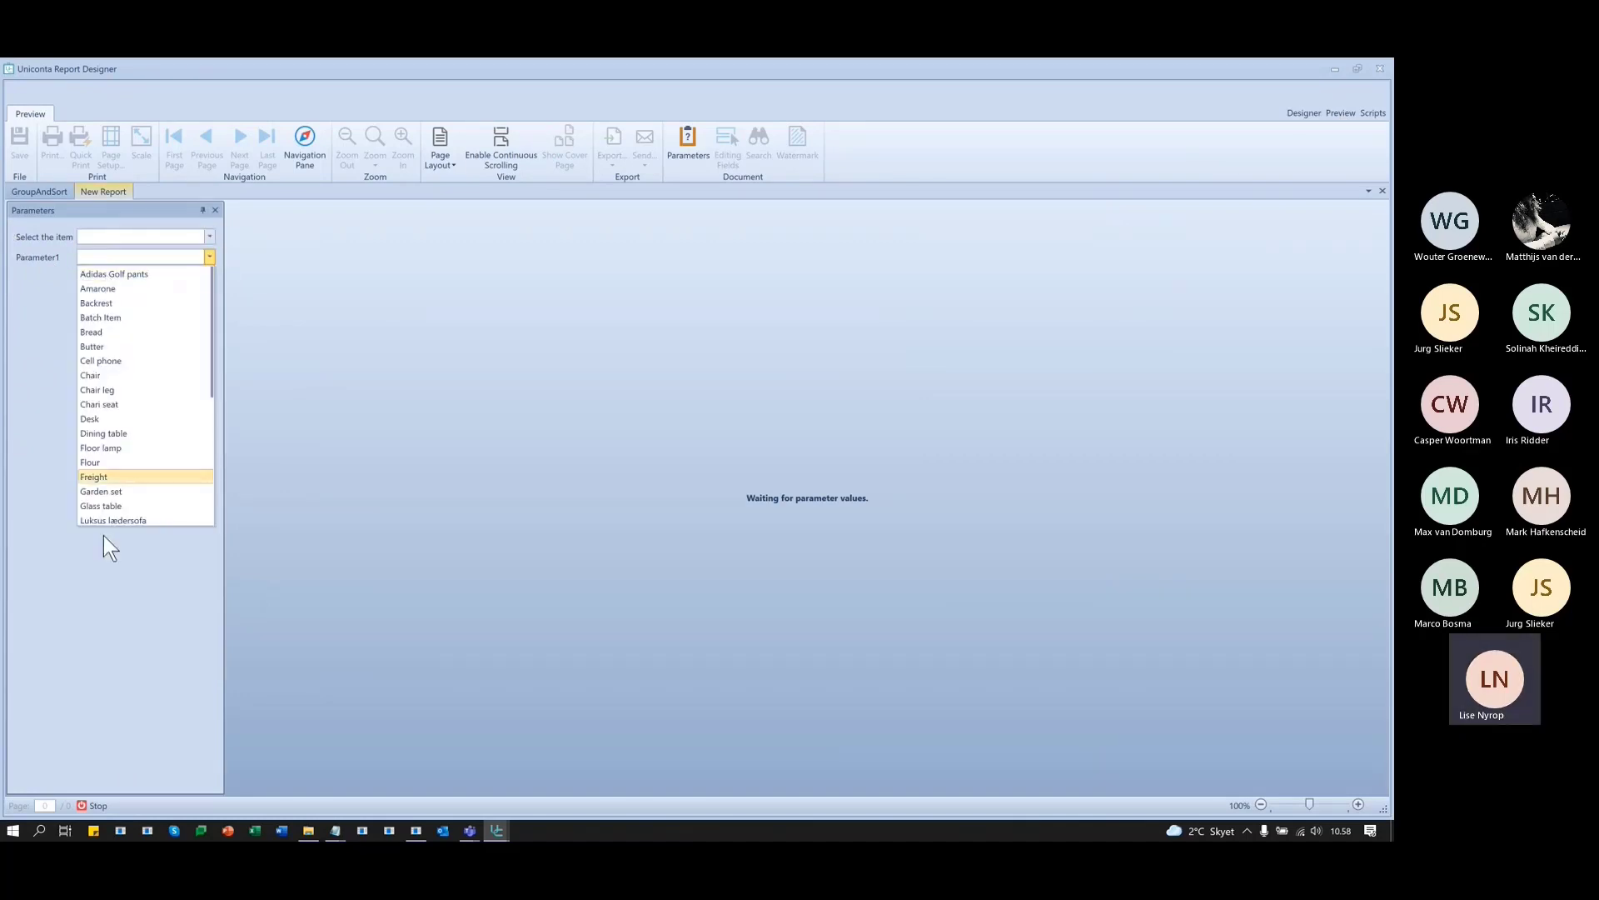
pyautogui.click(27, 268)
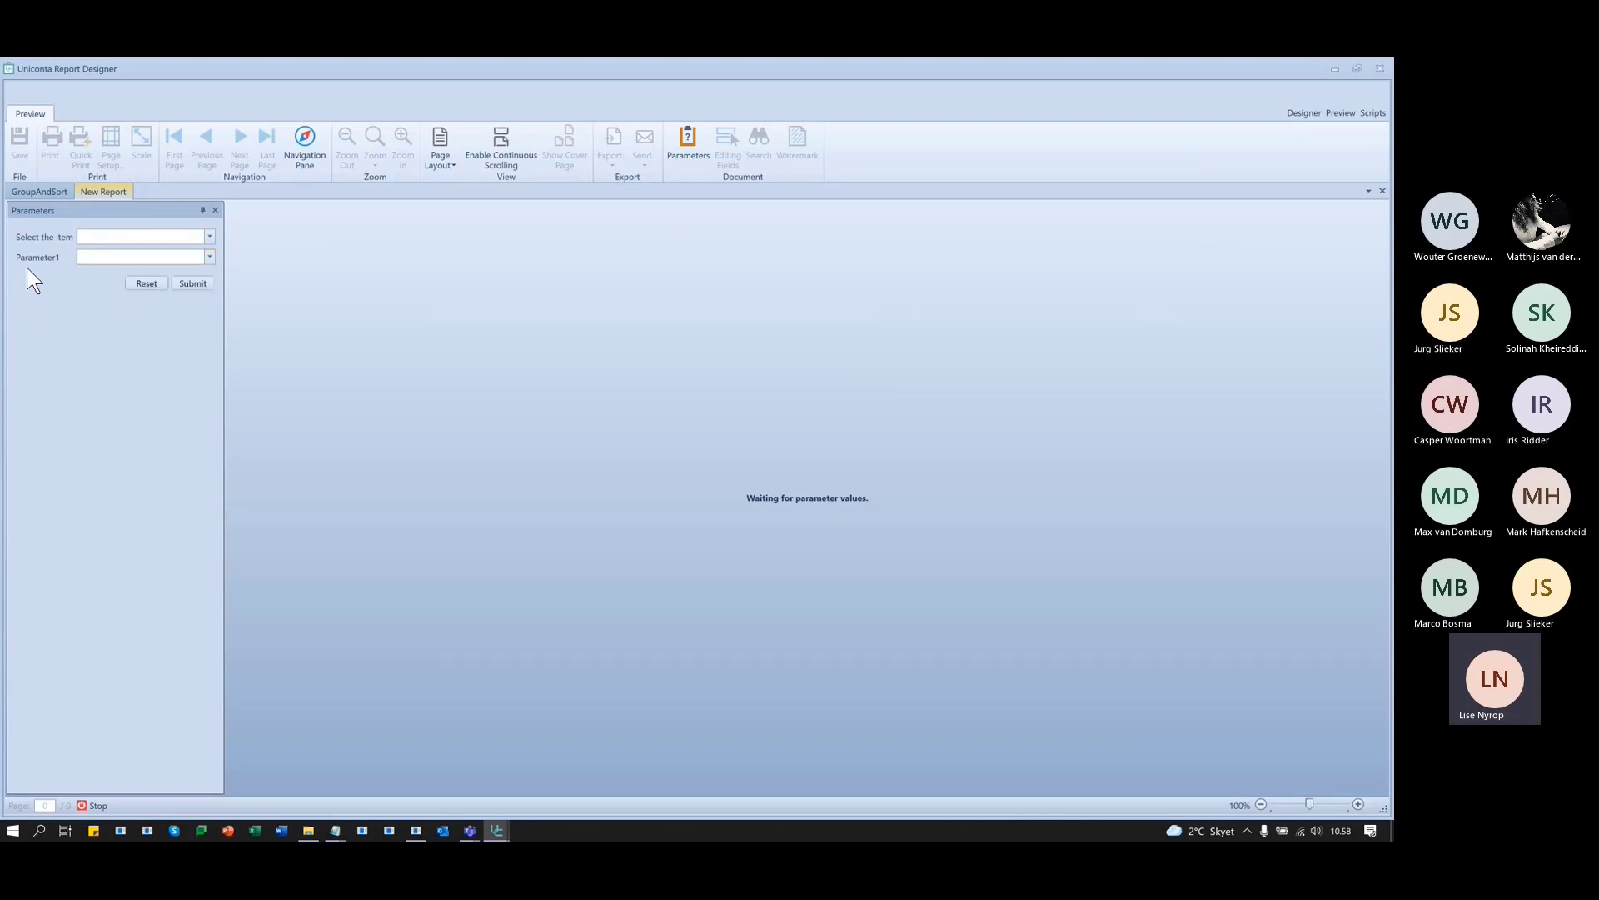
pyautogui.click(1296, 112)
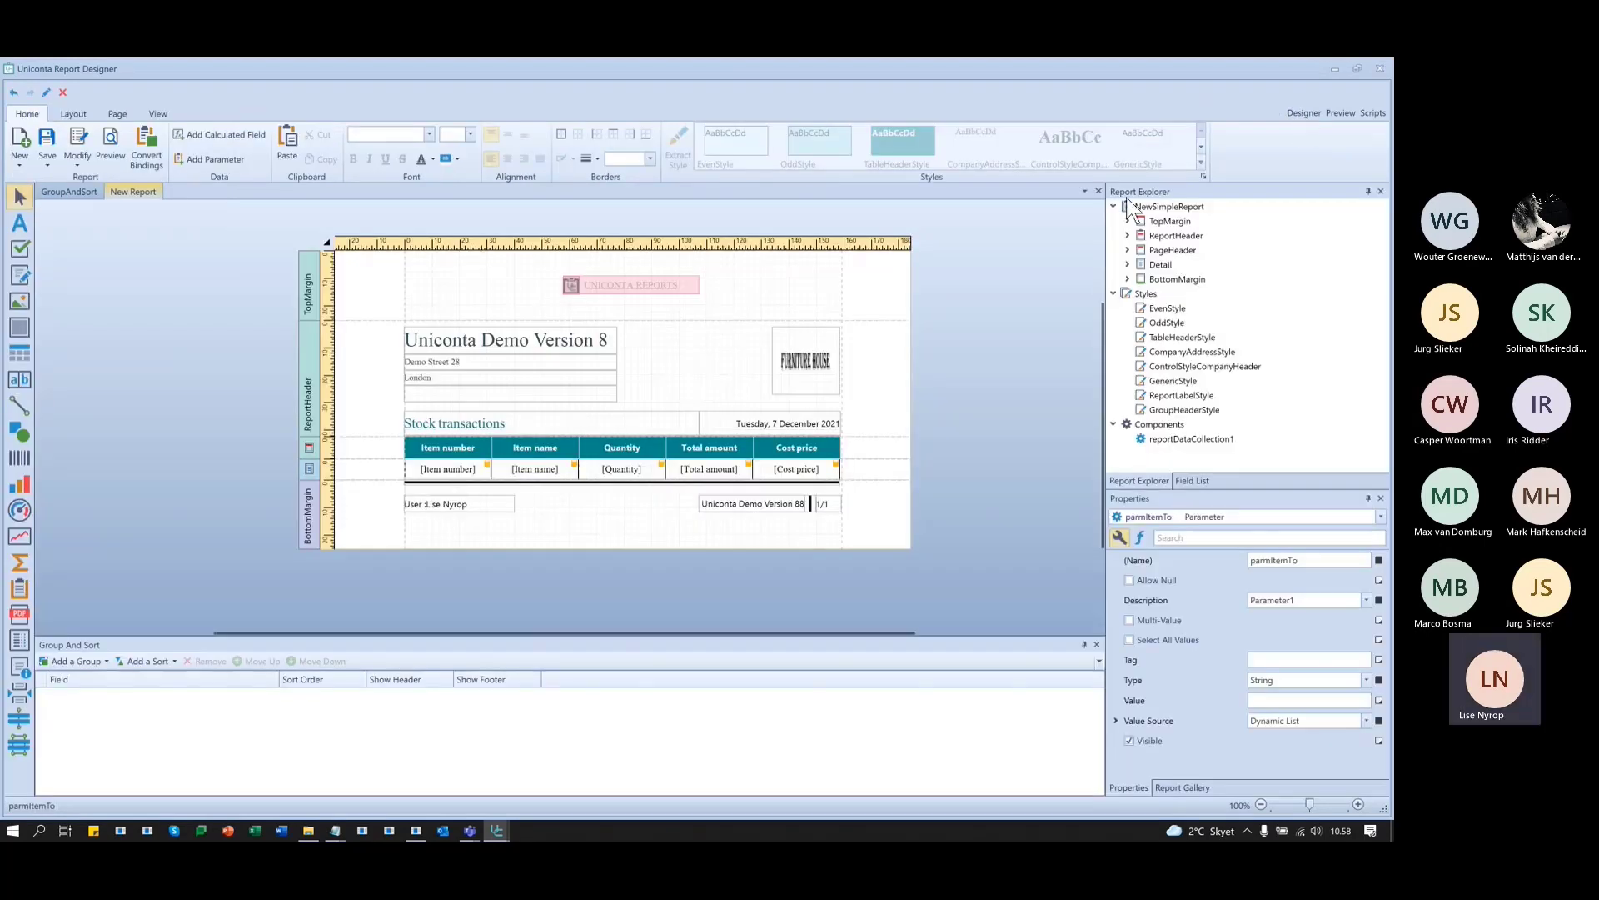
# - Change parmItemTo's description to 'Select the end item' in the Parameters editor
pyautogui.click(1191, 481)
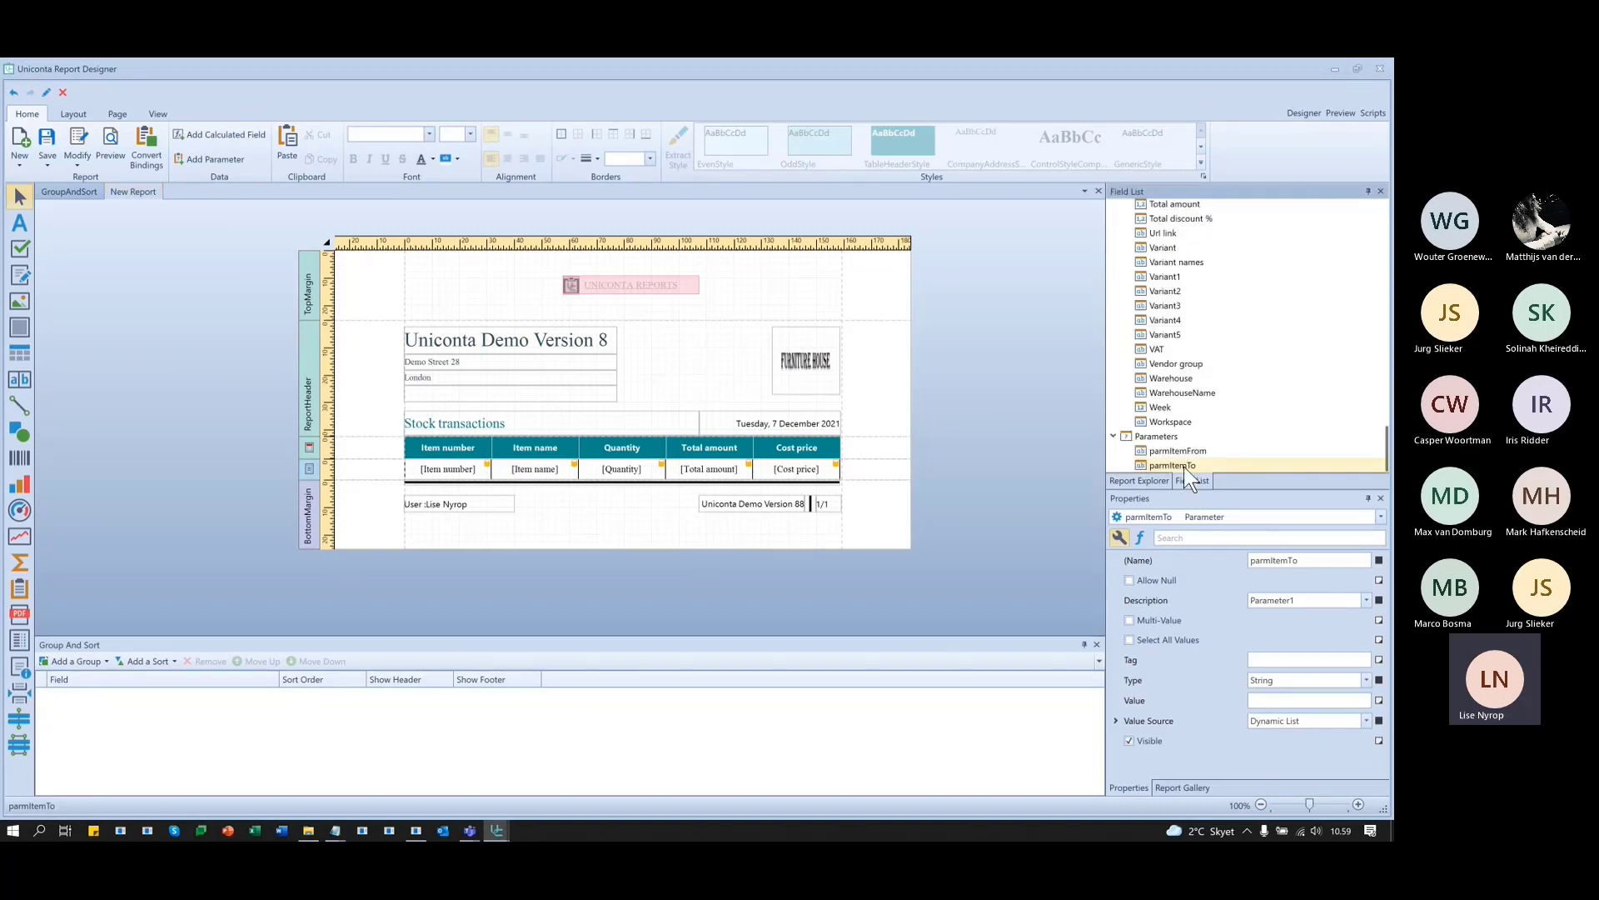
pyautogui.rightClick(1177, 463)
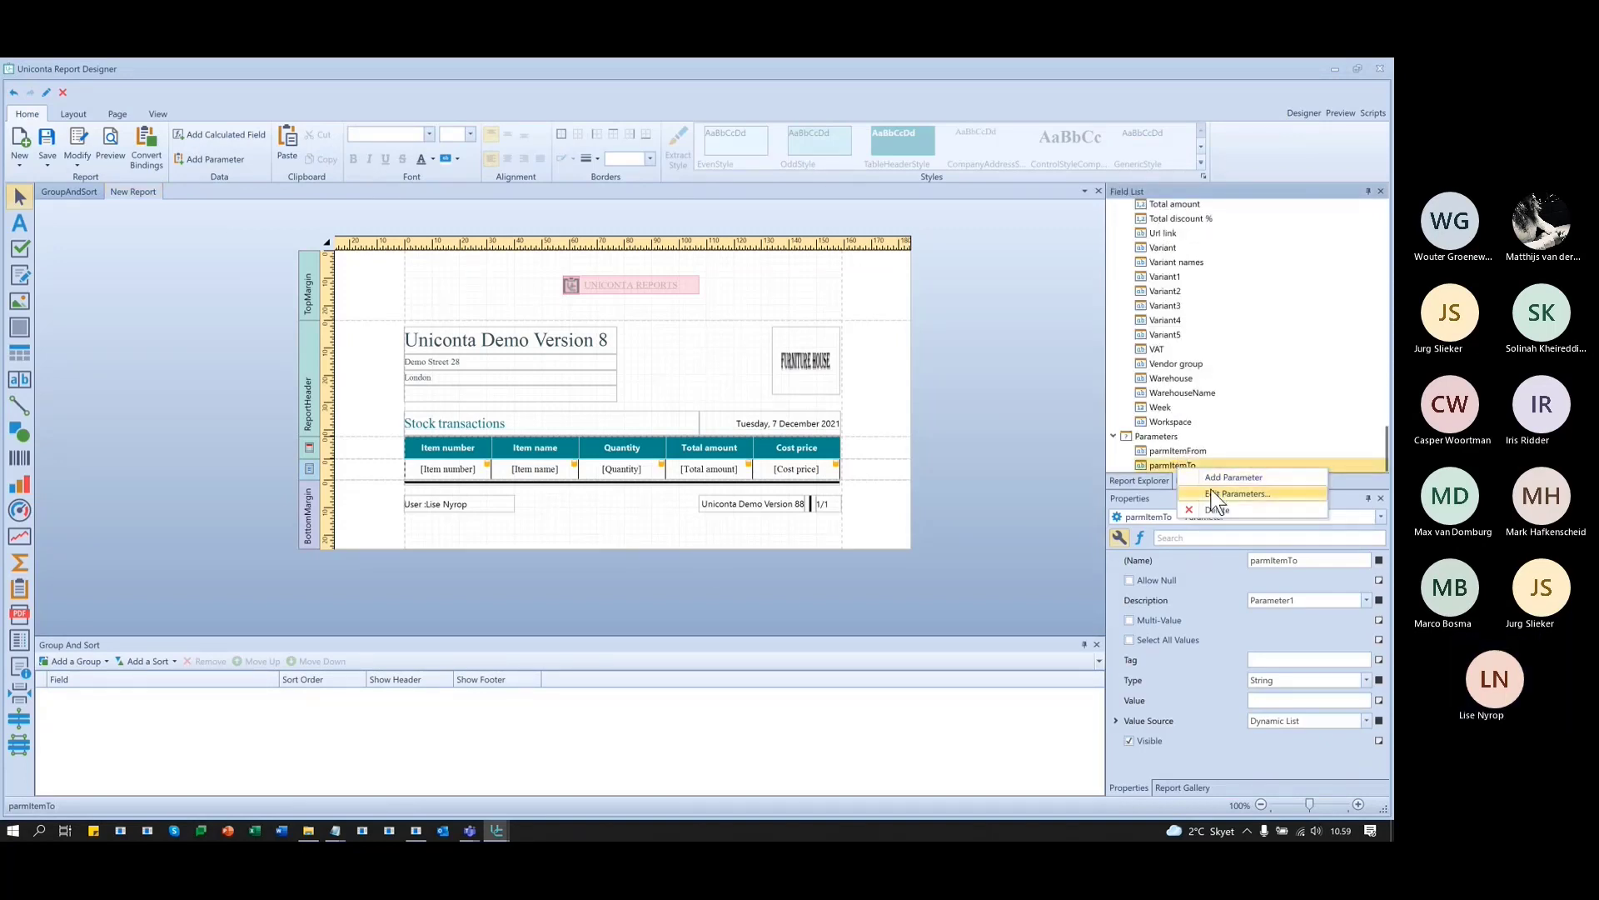
pyautogui.click(1241, 493)
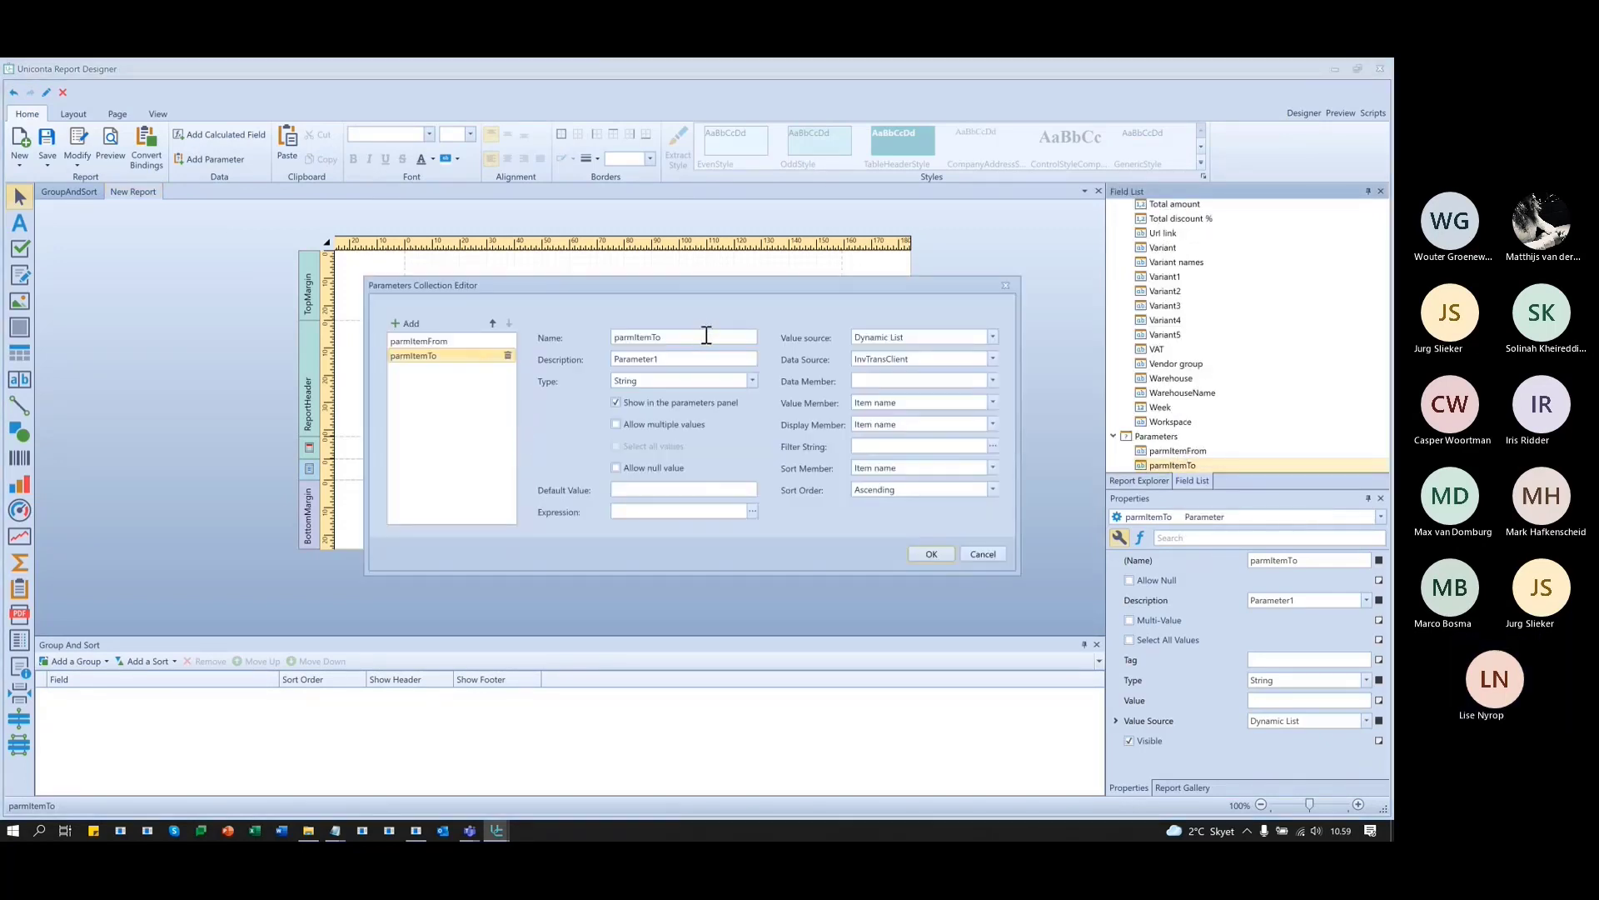
pyautogui.click(695, 358)
pyautogui.click(457, 354)
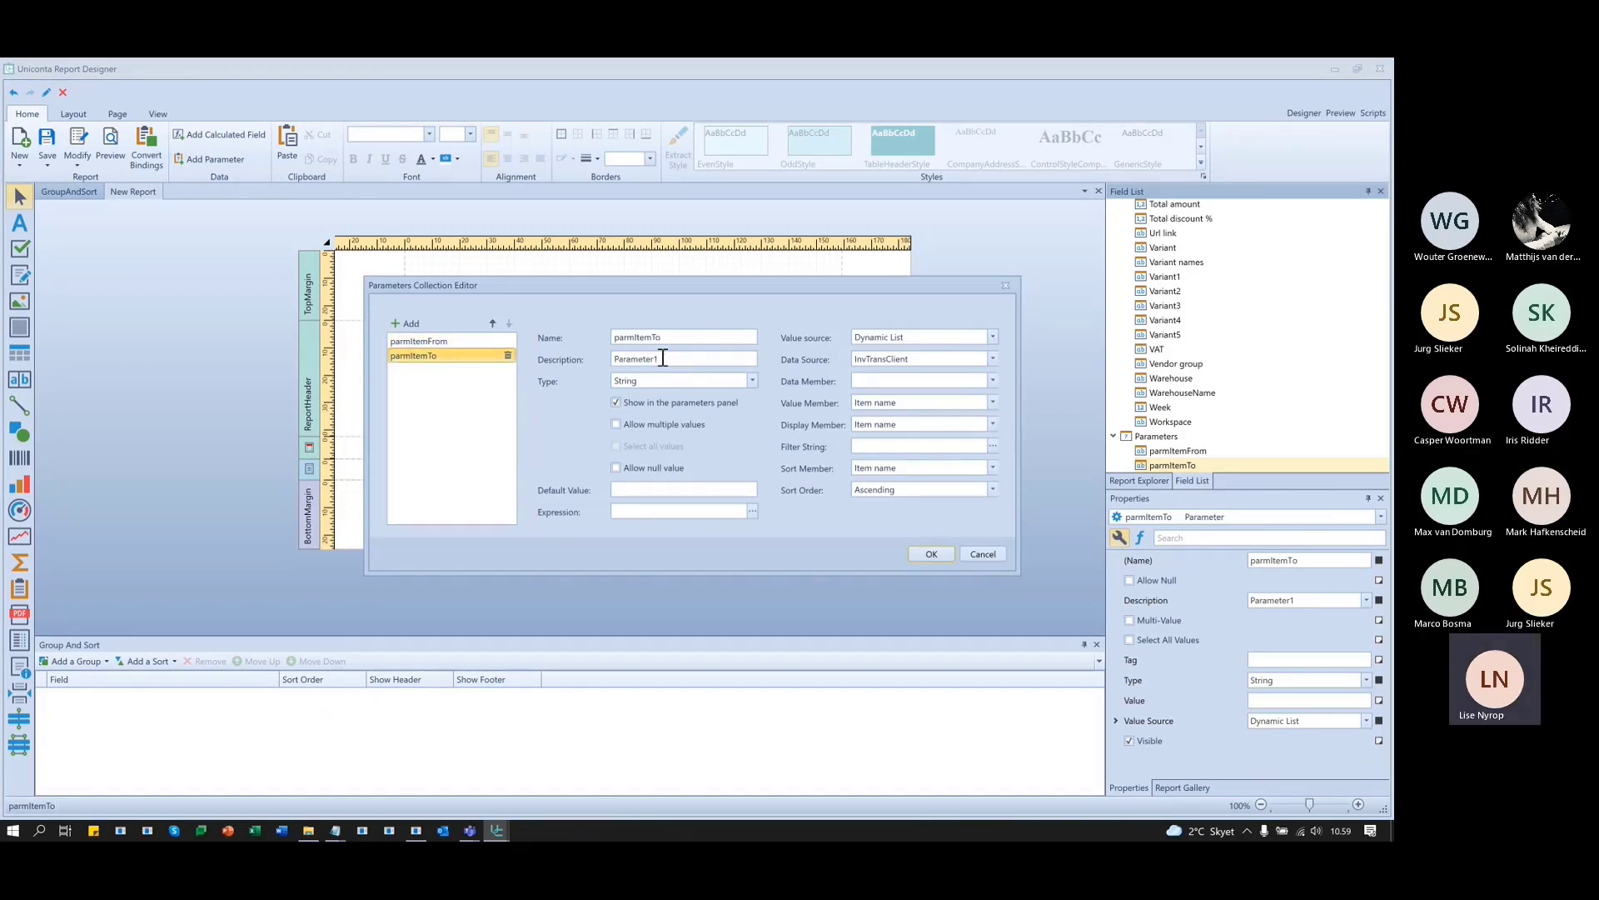
pyautogui.click(678, 358)
pyautogui.write('Se')
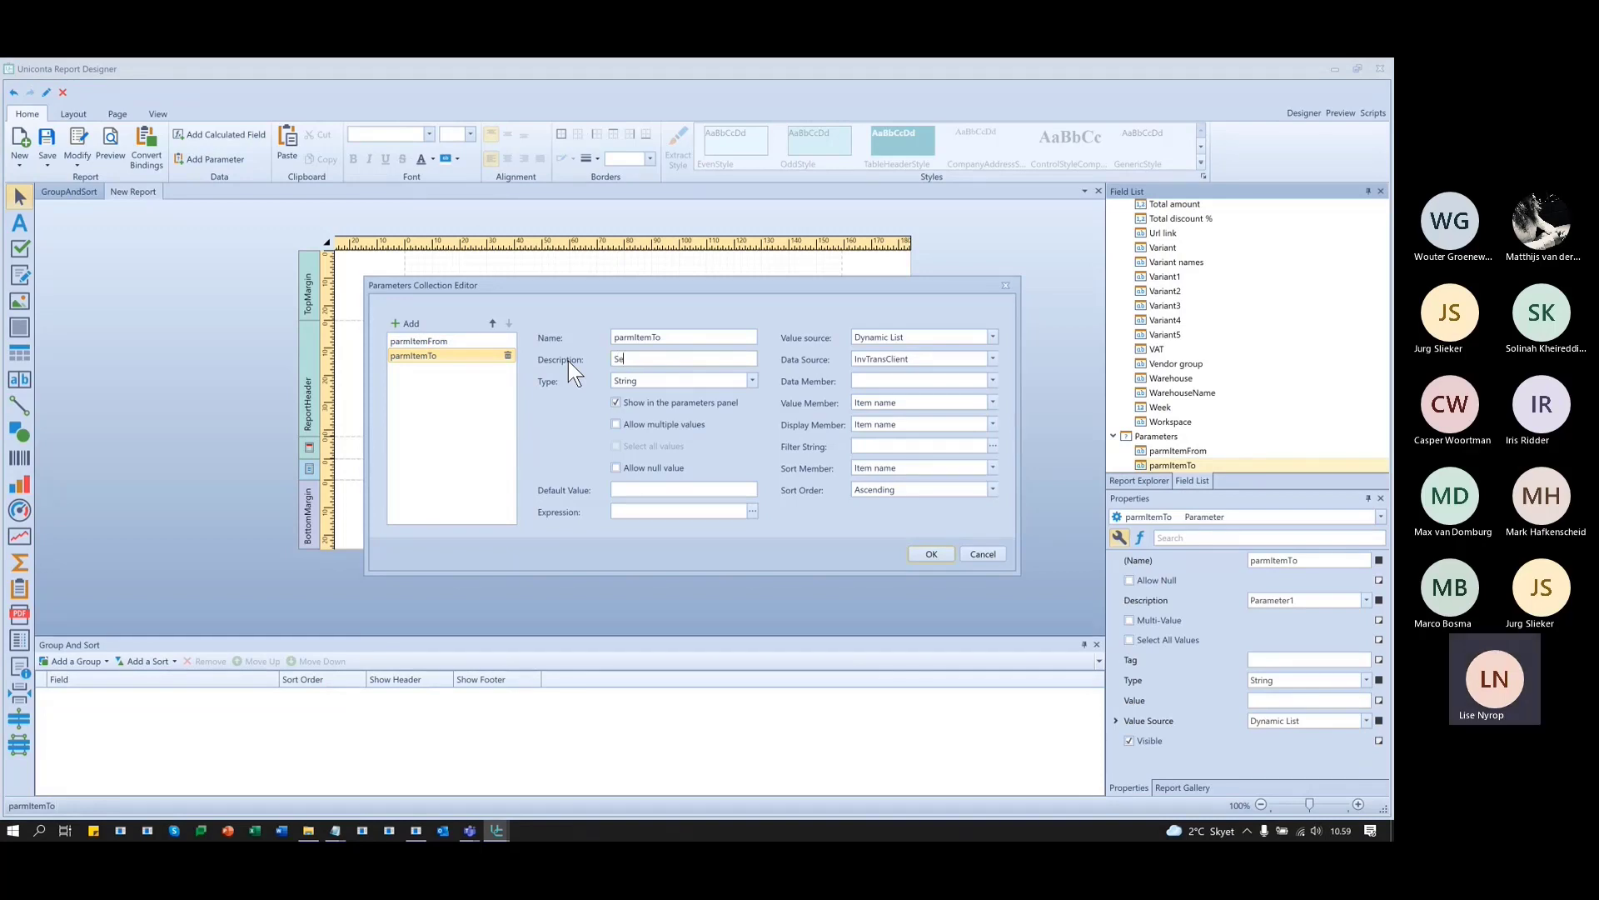
pyautogui.write('lect the end item')
pyautogui.click(931, 553)
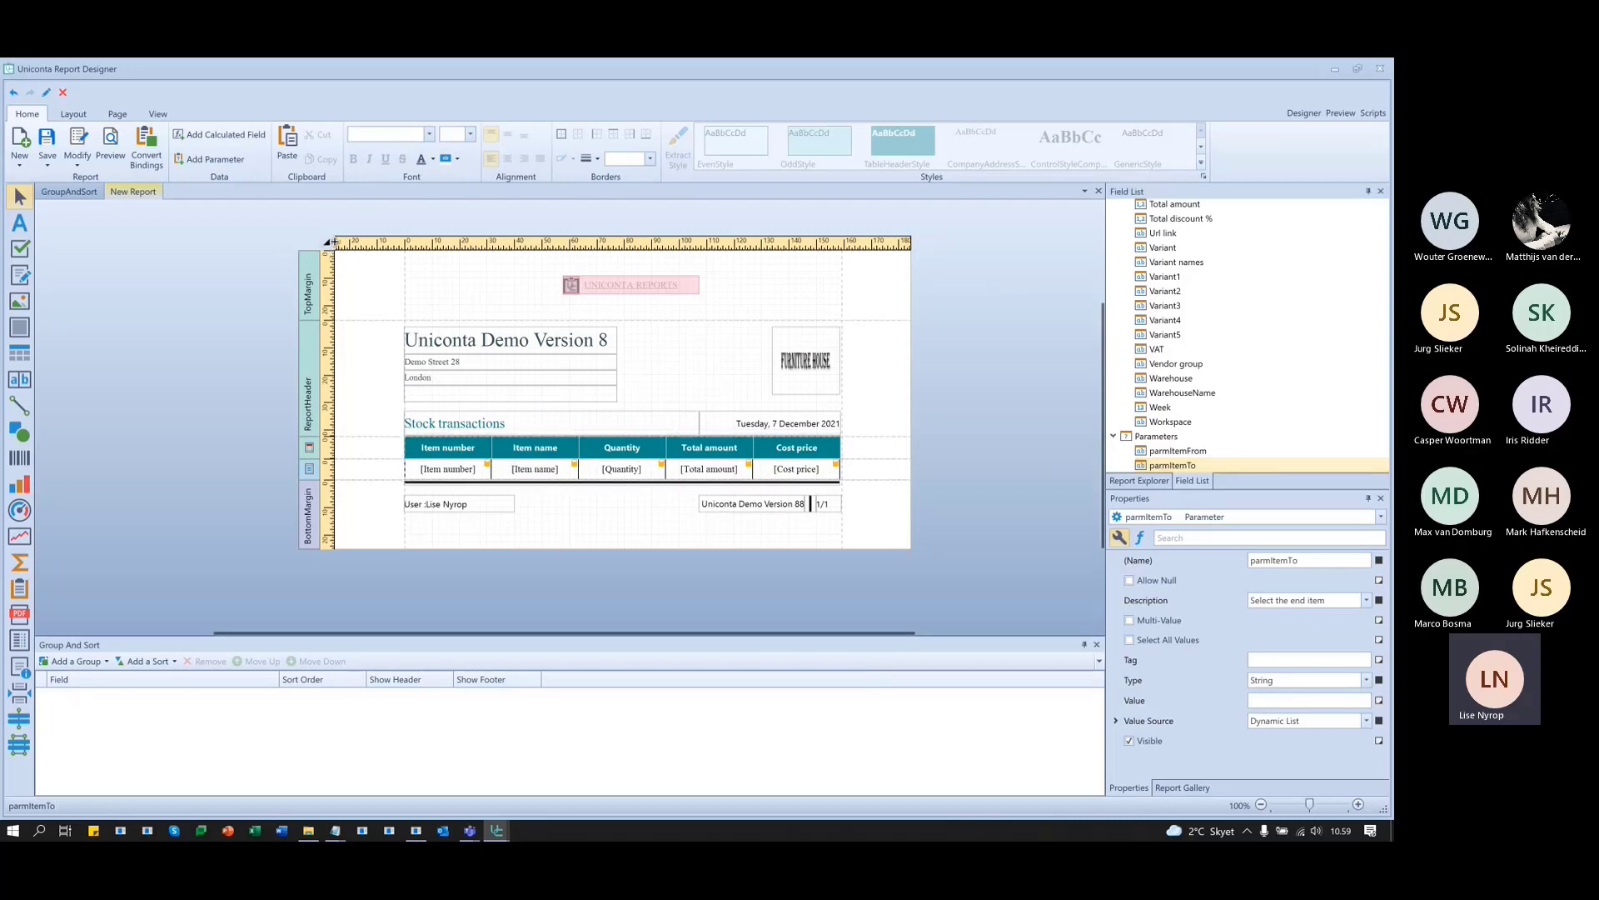
pyautogui.click(326, 244)
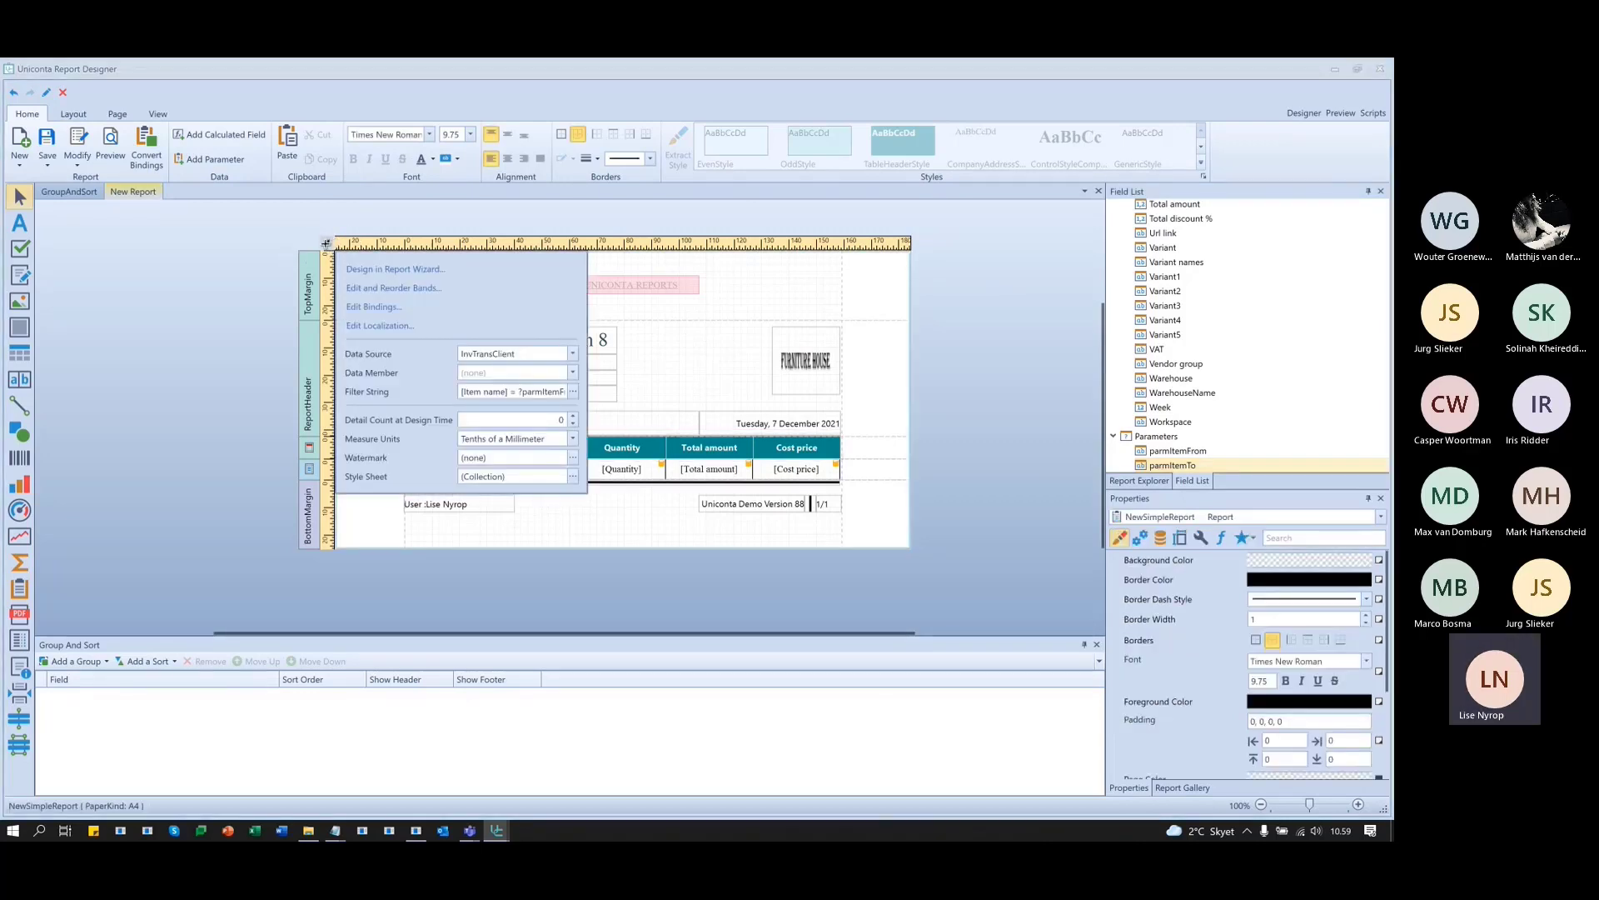
# - Change the report filter's Item name operator from Equals to a between-values interval
pyautogui.click(573, 392)
pyautogui.moveTo(573, 392); pyautogui.dragTo(575, 396)
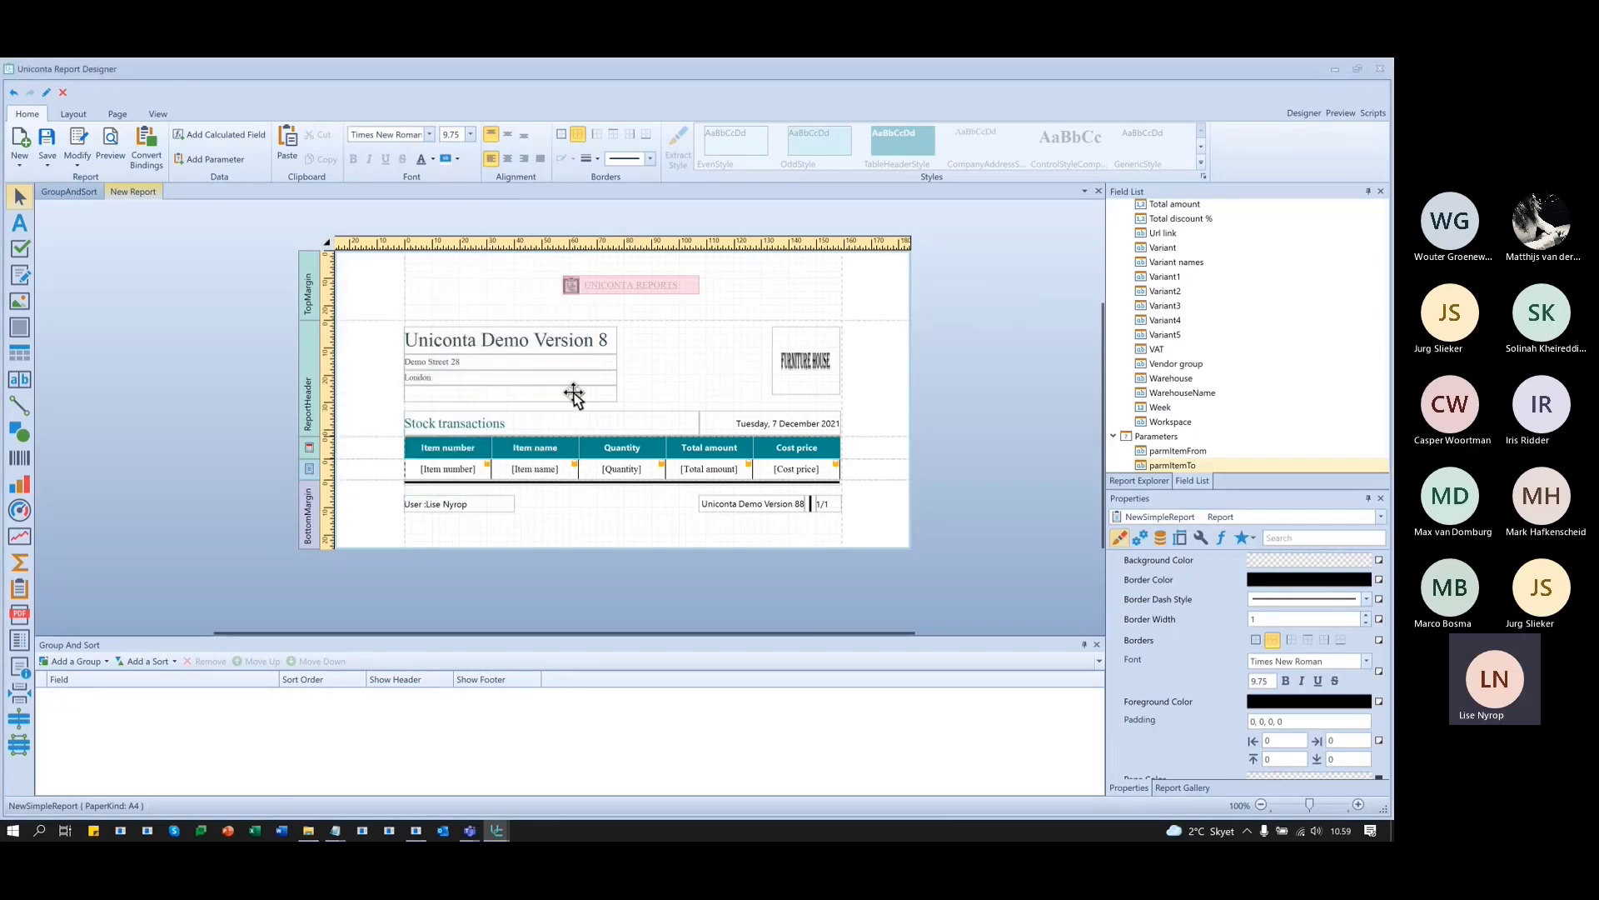
pyautogui.click(326, 244)
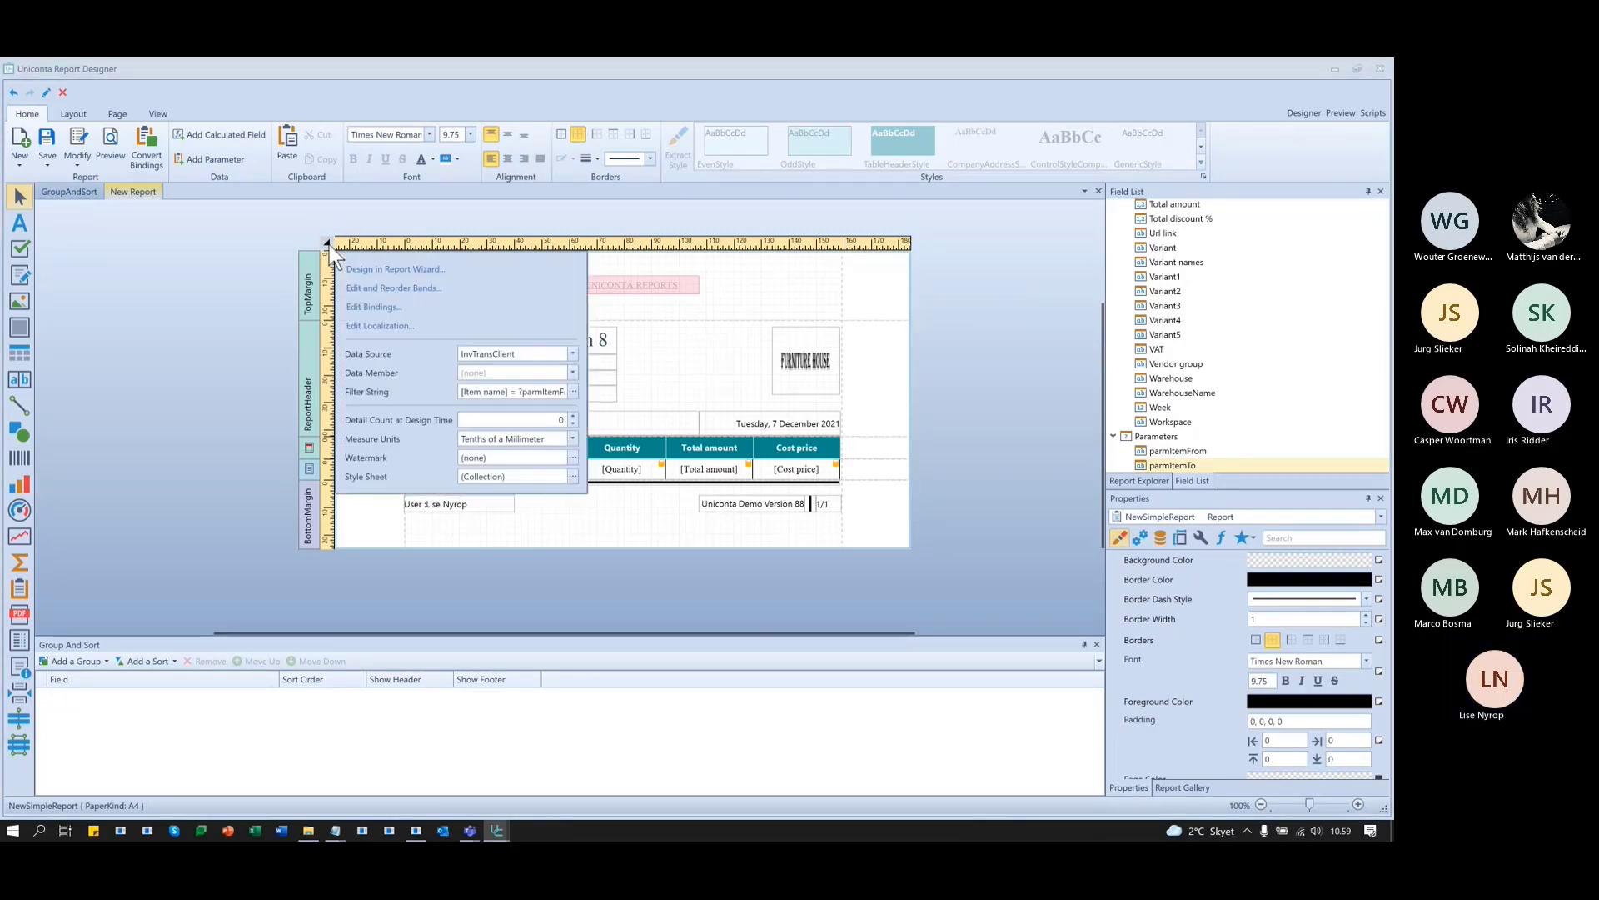
pyautogui.click(573, 392)
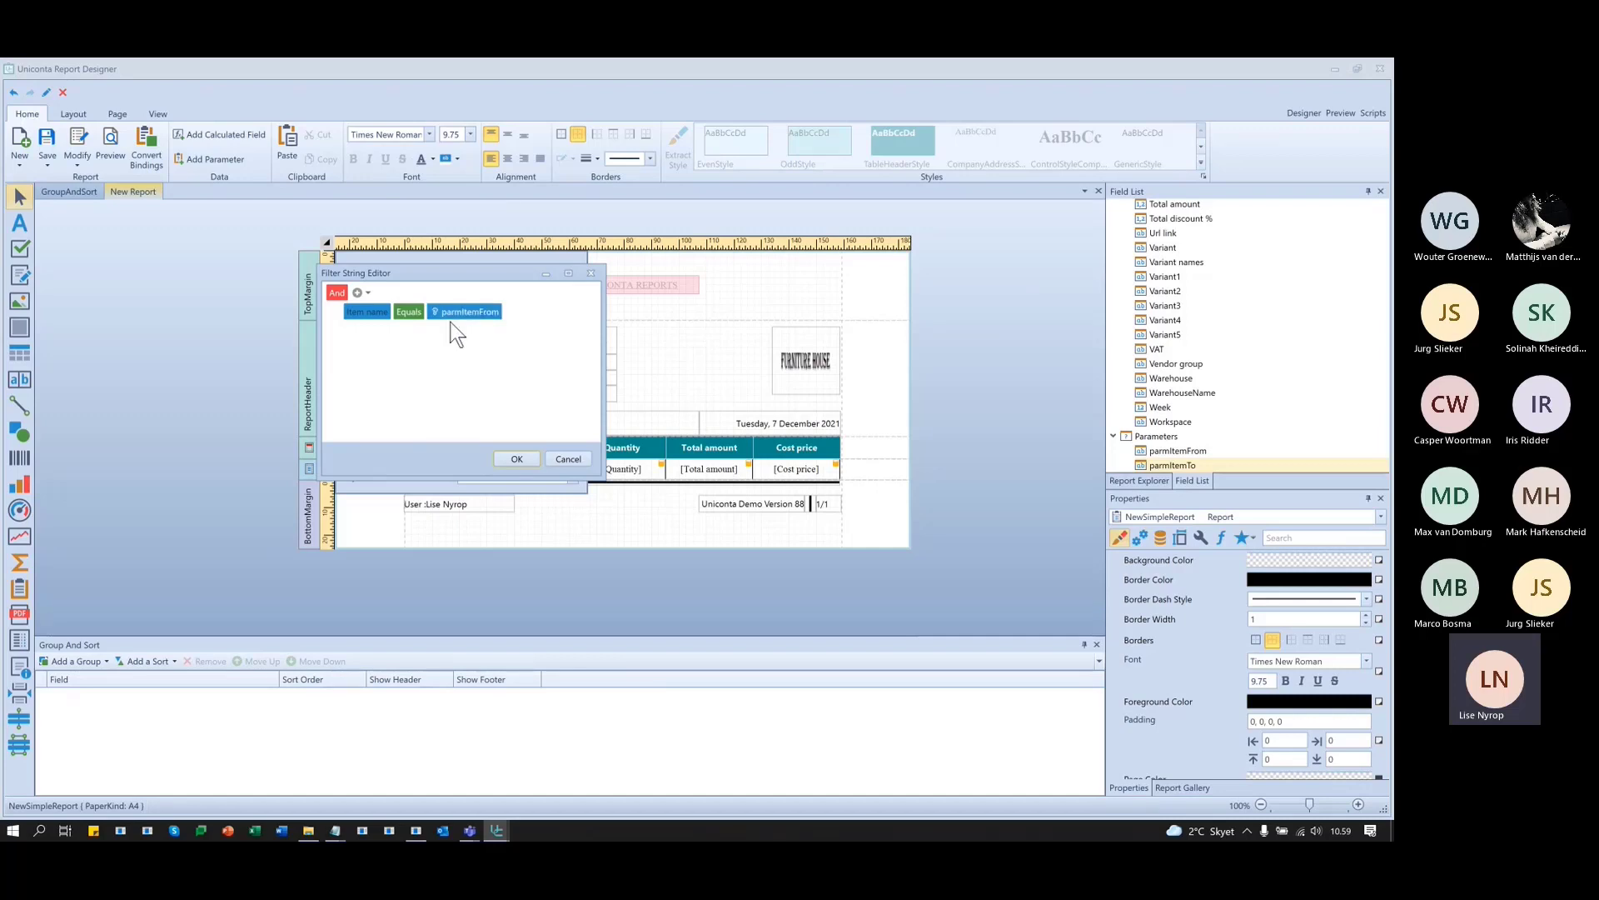
pyautogui.click(409, 311)
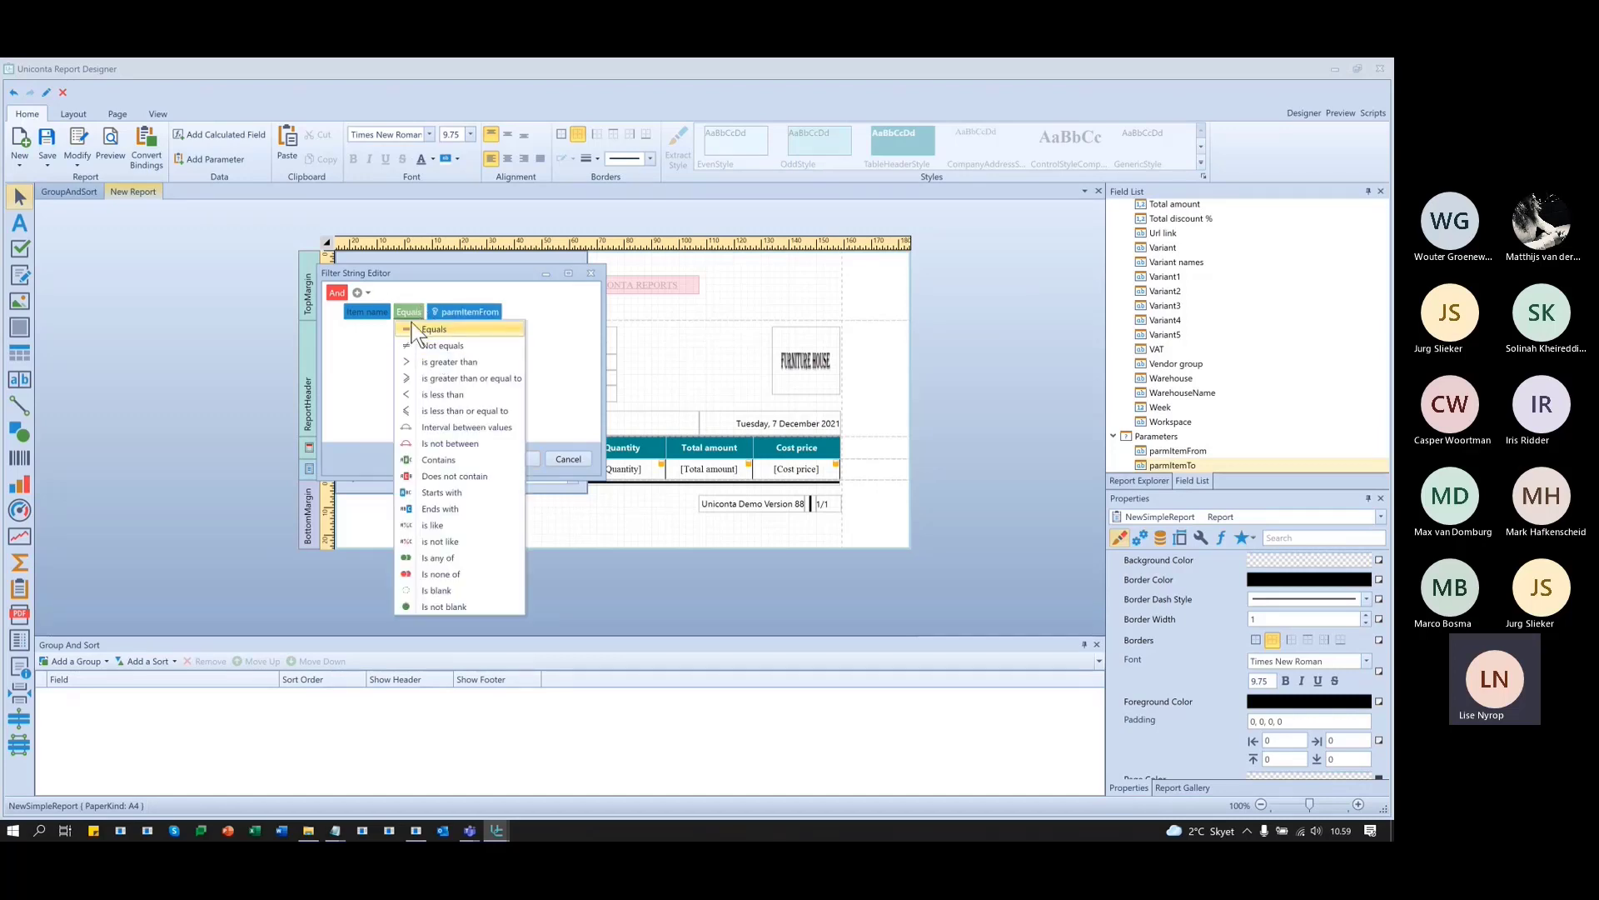
pyautogui.click(508, 428)
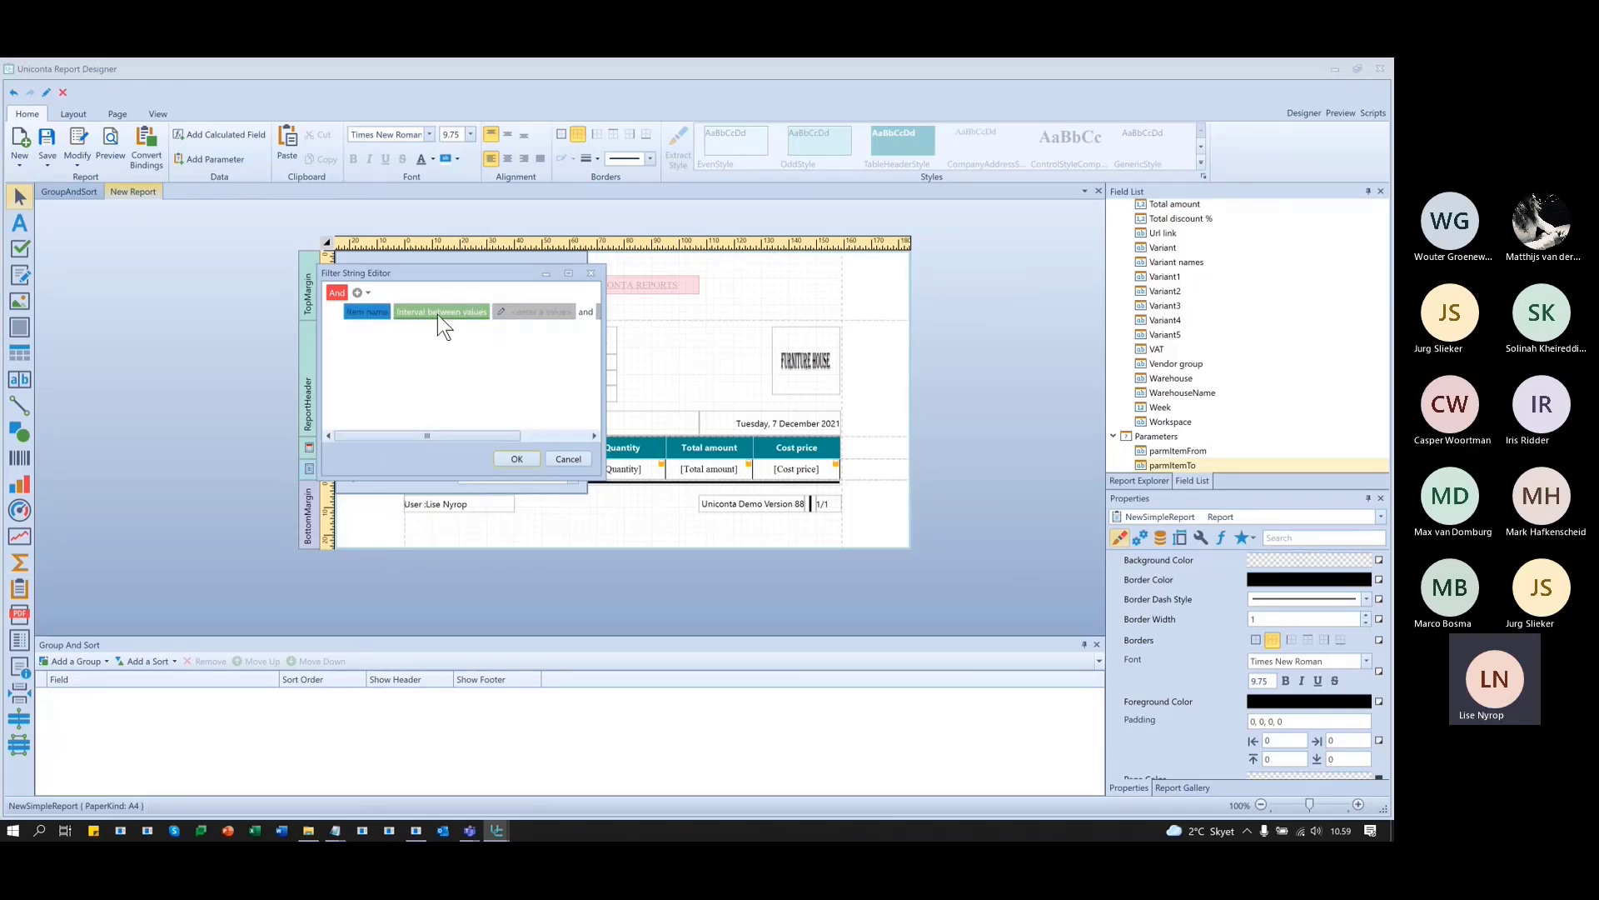
# - Set the interval bounds to parmItemFrom and parmItemTo and apply the filter
pyautogui.click(501, 311)
pyautogui.click(535, 346)
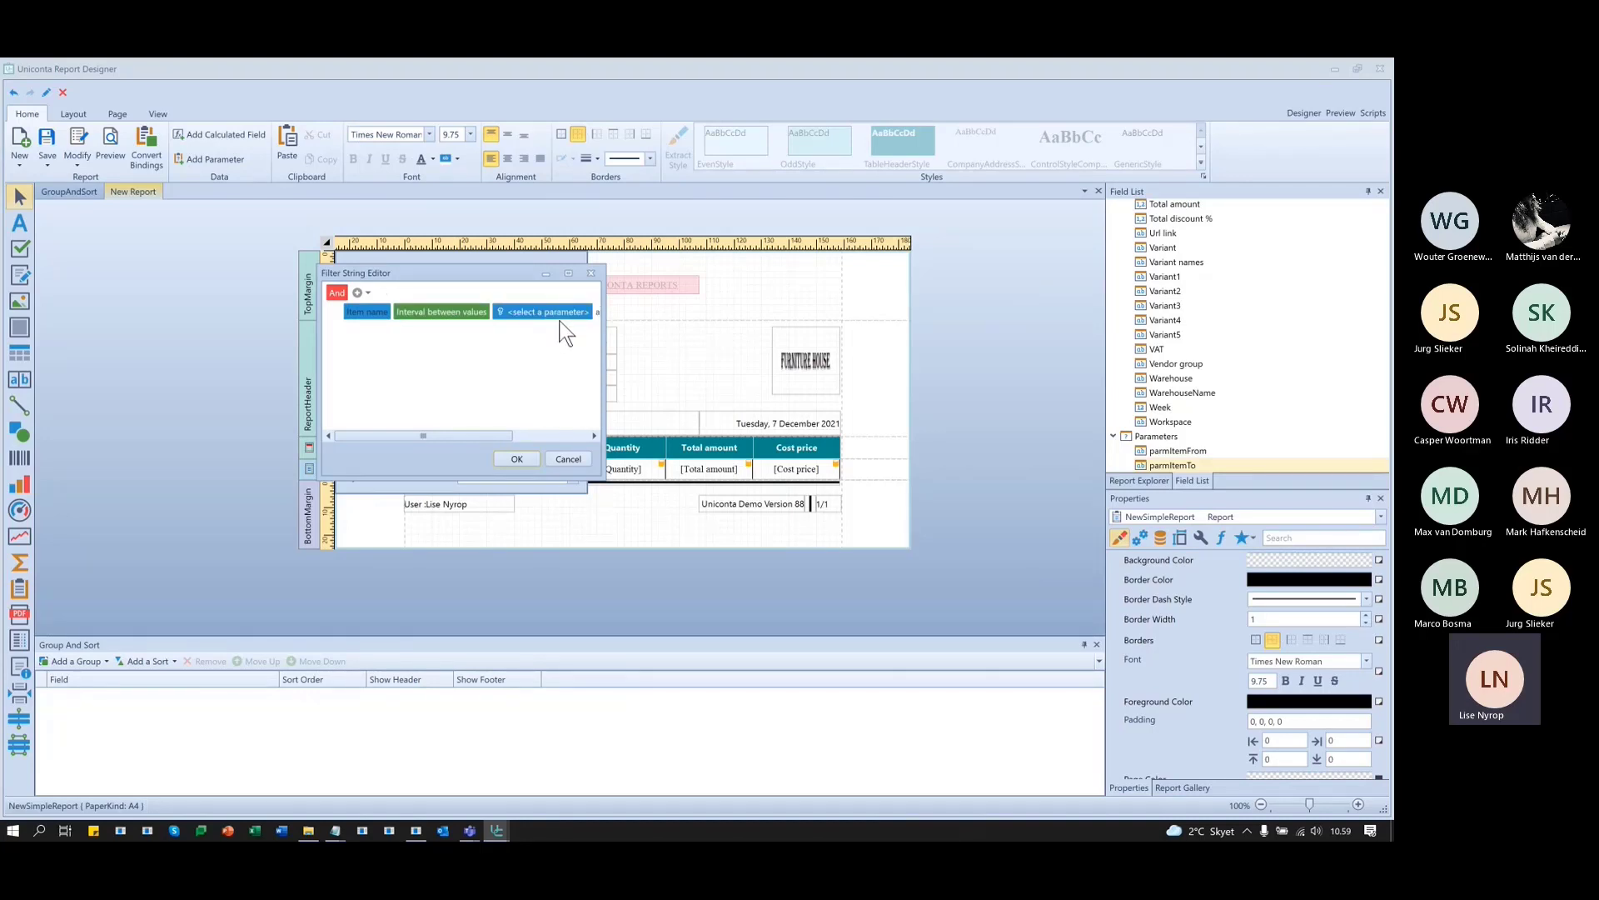
pyautogui.click(567, 313)
pyautogui.click(568, 325)
pyautogui.moveTo(476, 437); pyautogui.dragTo(568, 433)
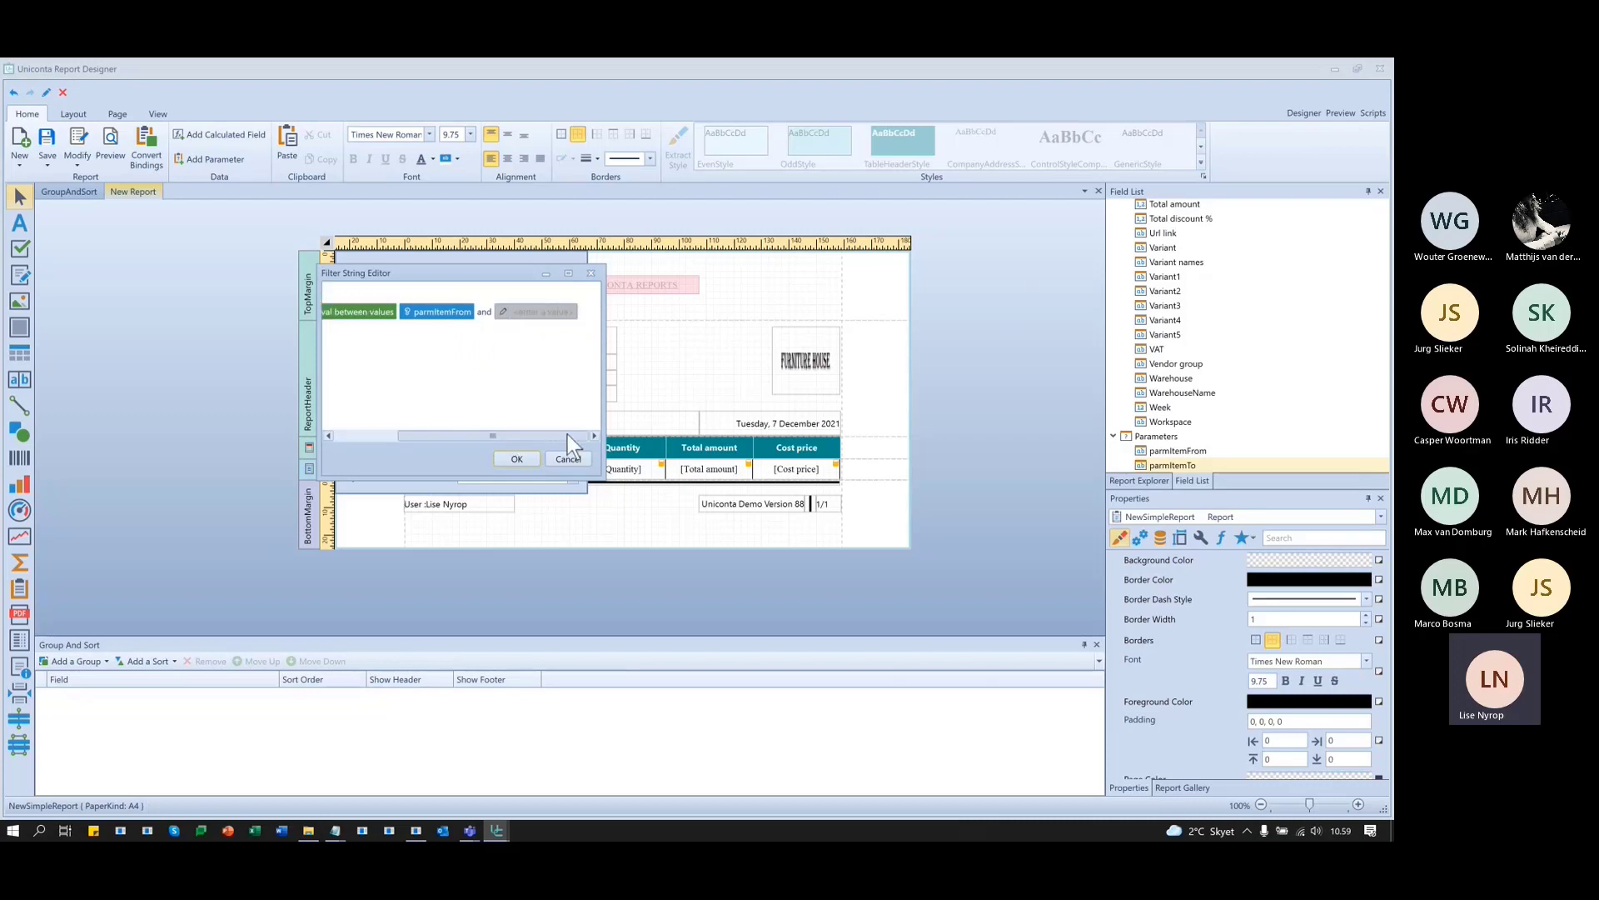
pyautogui.click(510, 314)
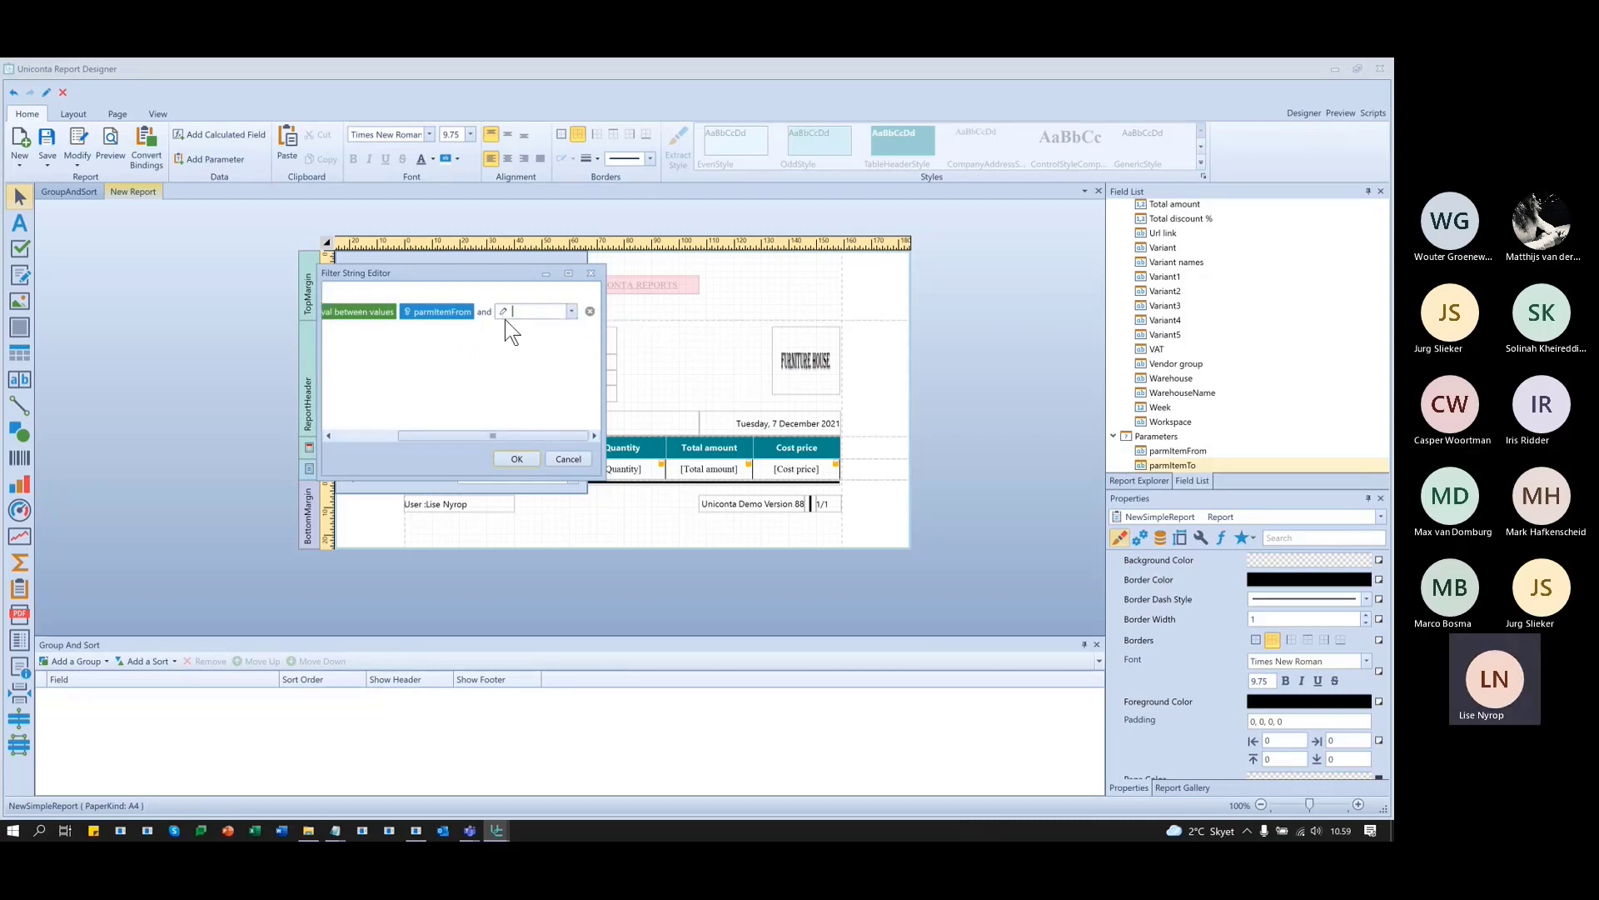
pyautogui.click(504, 312)
pyautogui.click(521, 344)
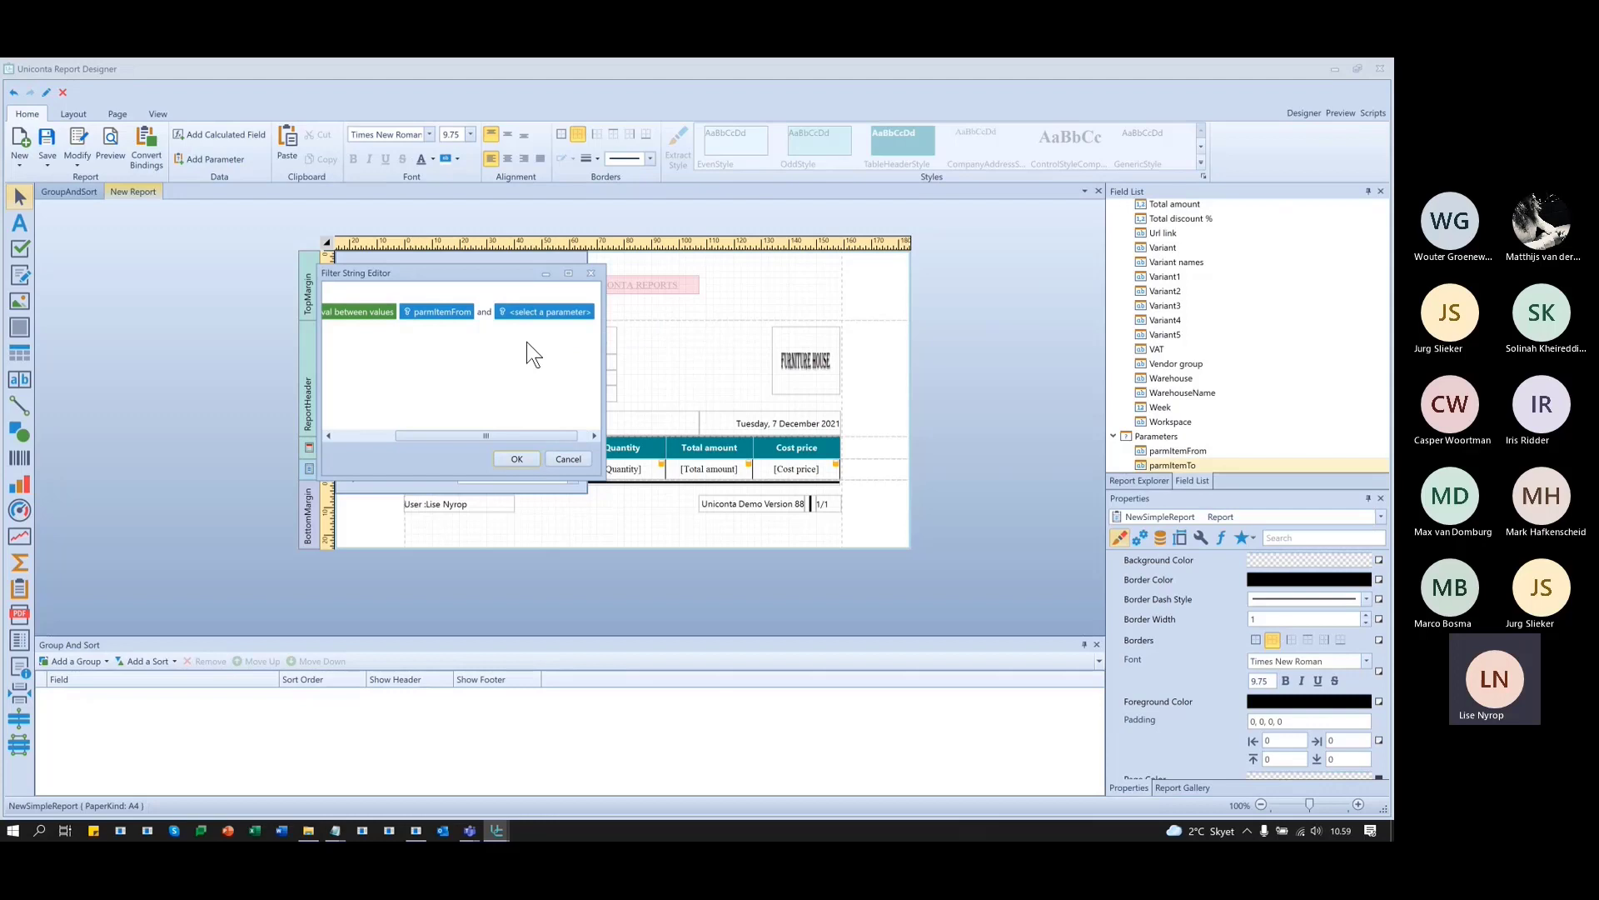
pyautogui.click(583, 315)
pyautogui.click(583, 343)
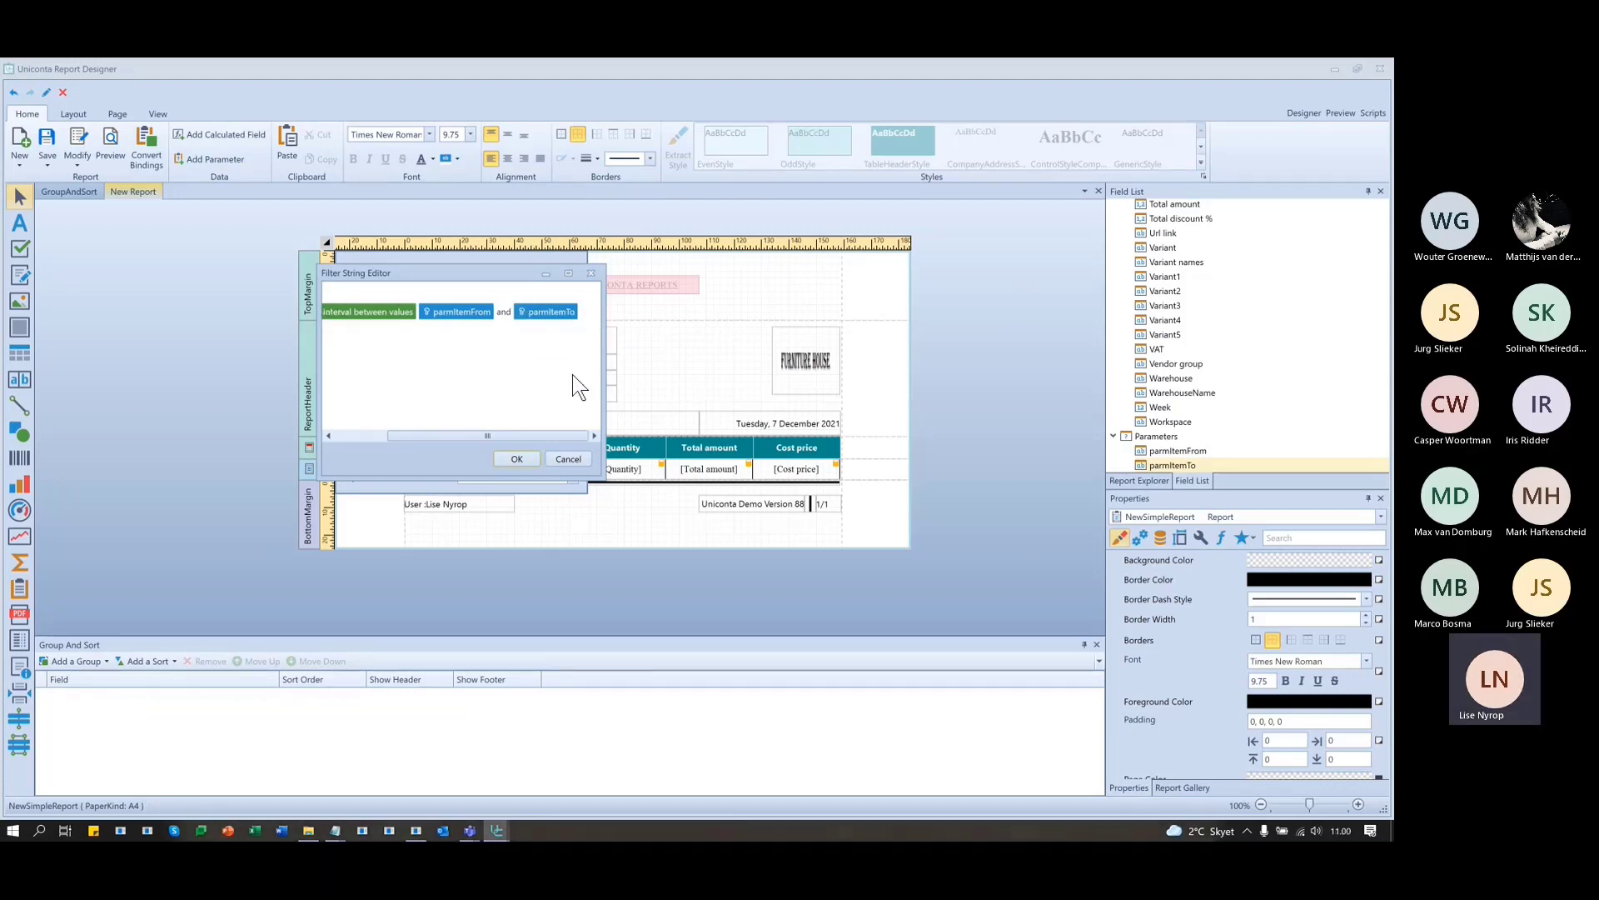
pyautogui.click(527, 461)
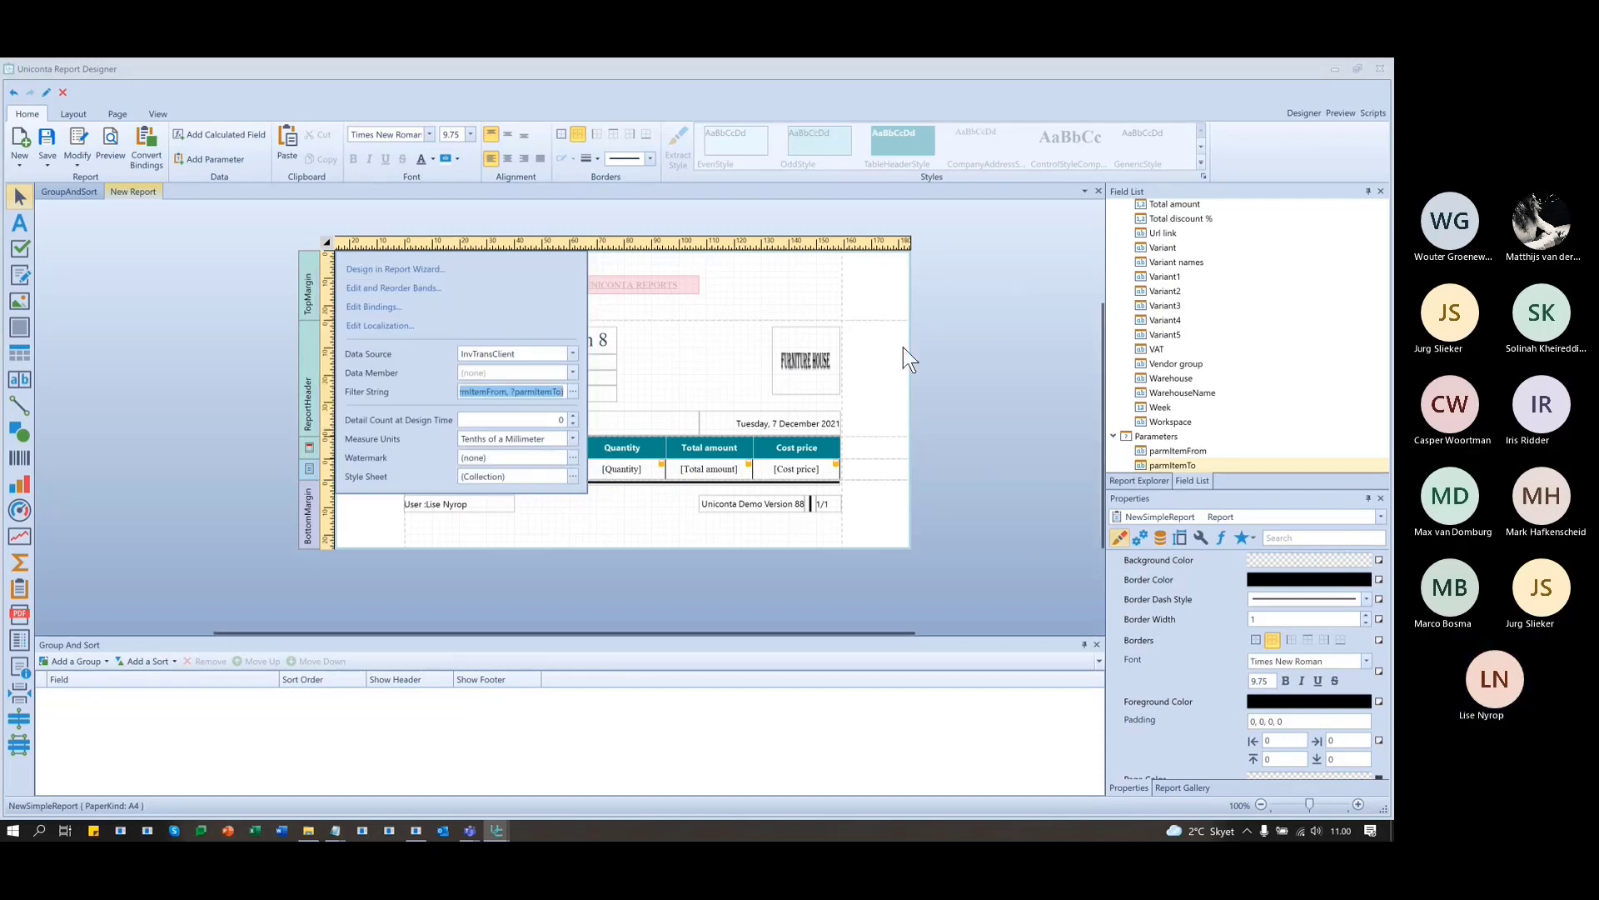
pyautogui.click(946, 363)
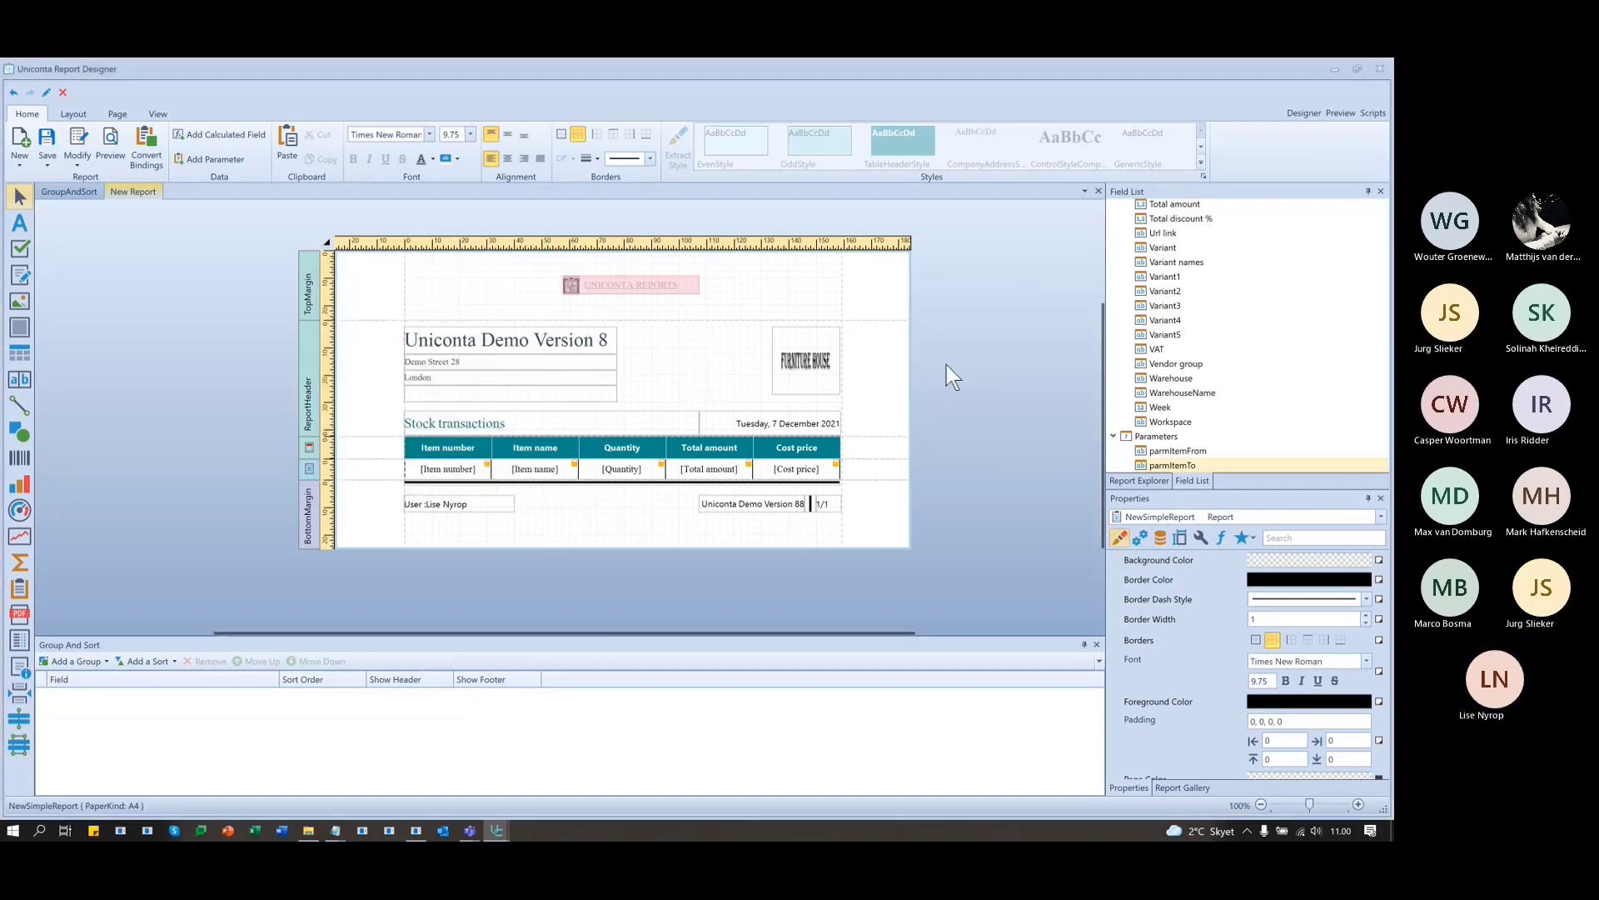
# - Preview the report with start item Backrest and end item Milk
pyautogui.click(1346, 113)
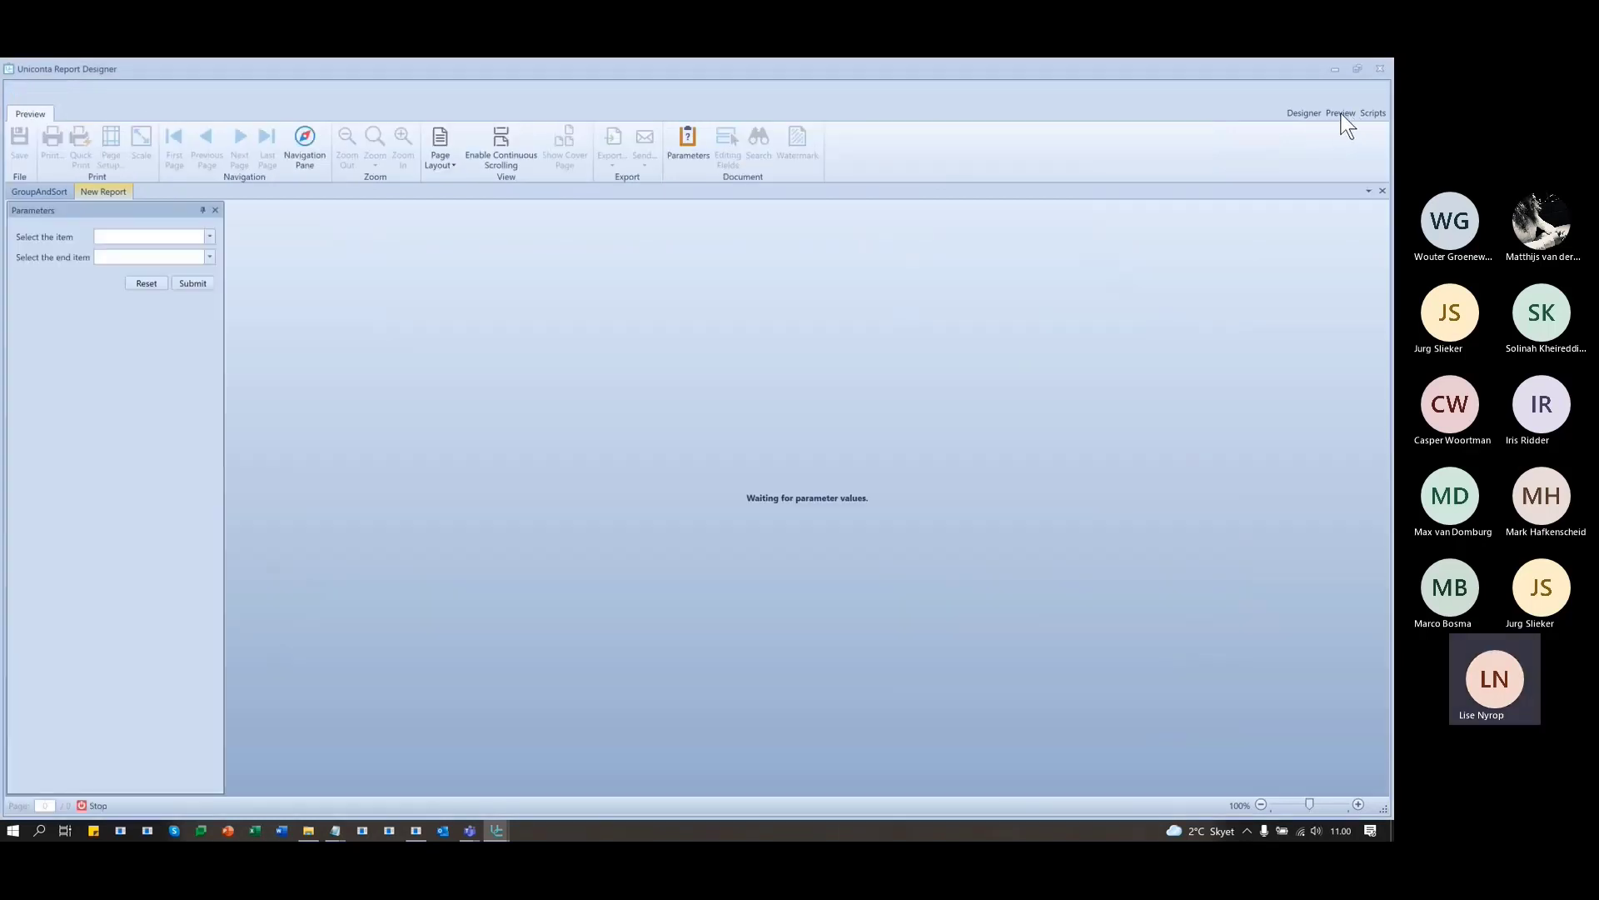
pyautogui.click(209, 237)
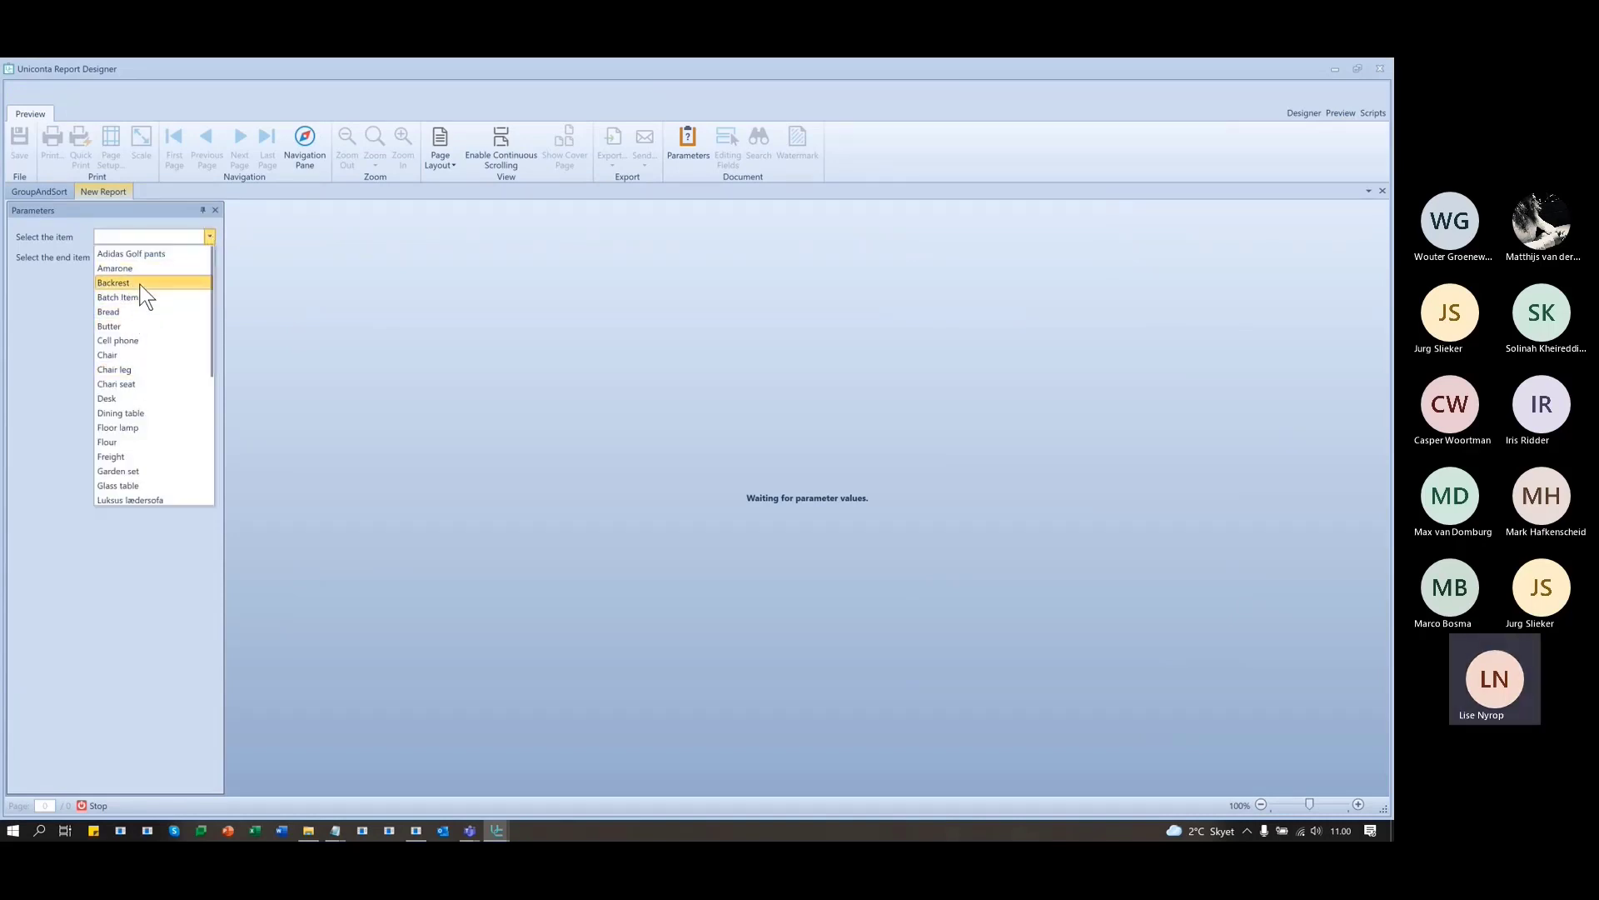
pyautogui.click(140, 283)
pyautogui.click(210, 257)
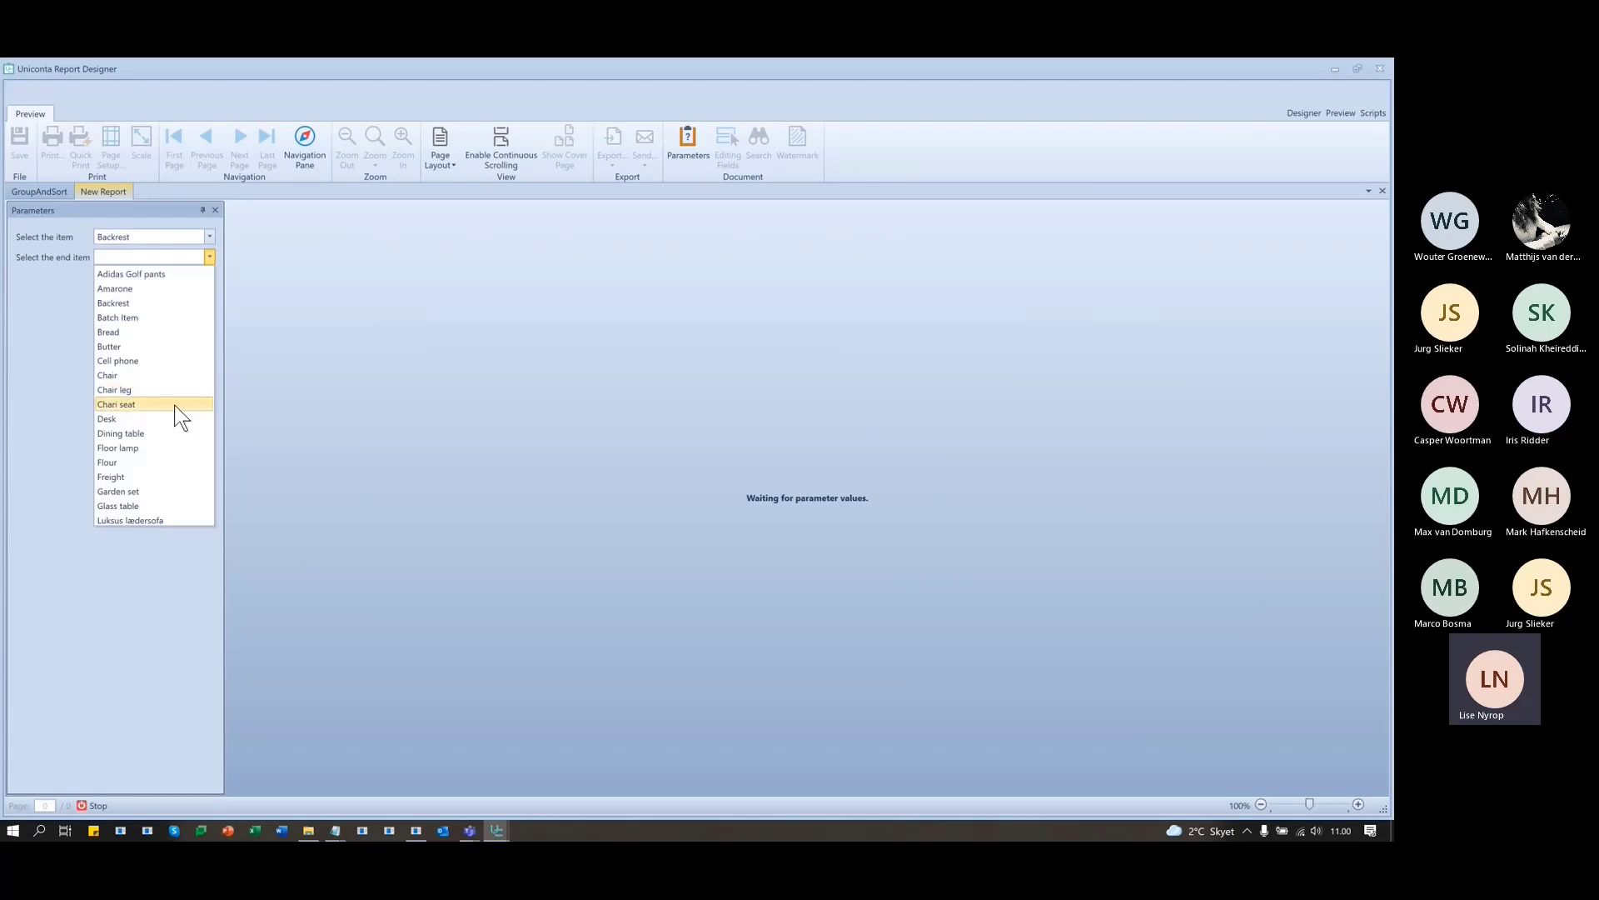
pyautogui.scroll(-2, 179, 418)
pyautogui.click(123, 432)
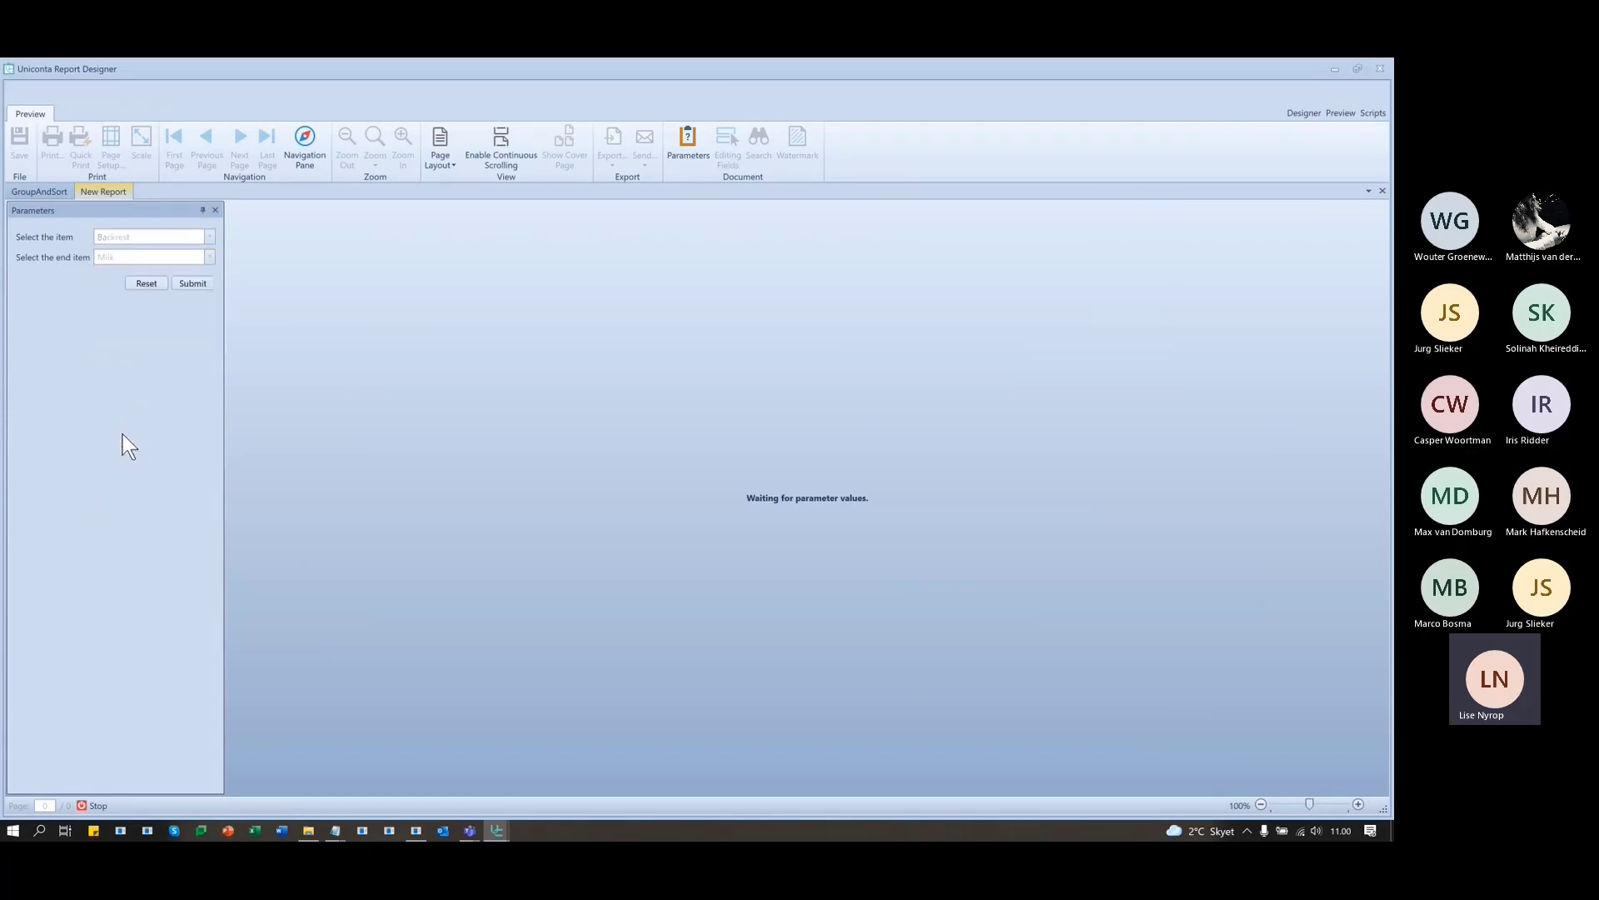
pyautogui.click(194, 284)
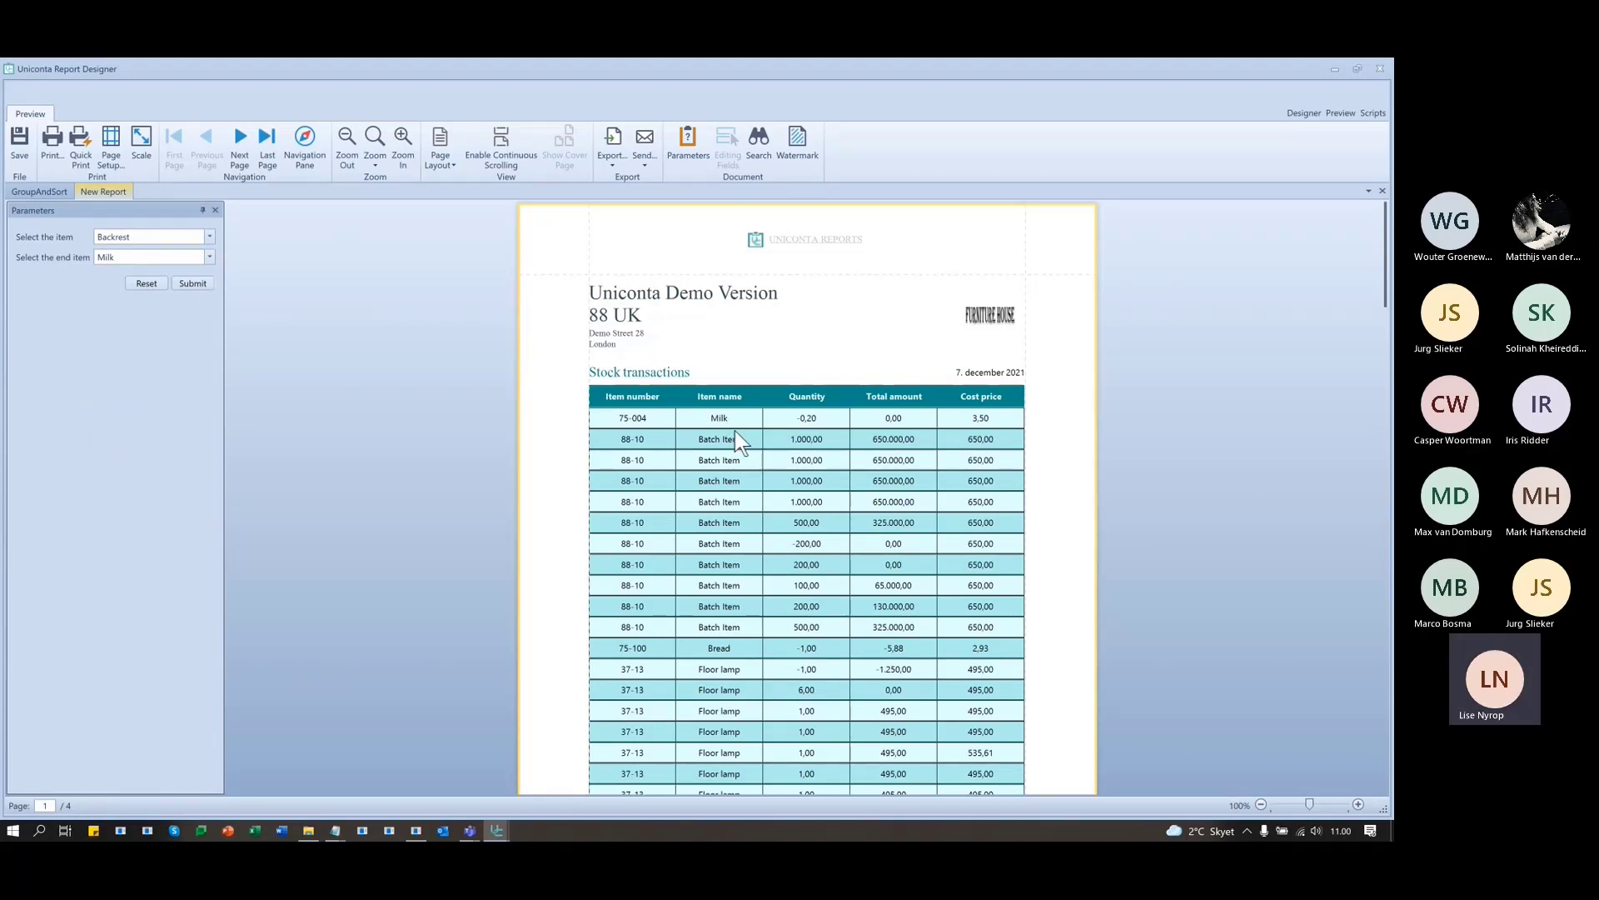
# - Scroll through the four pages of the Backrest-to-Milk preview
pyautogui.scroll(-3, 735, 430)
pyautogui.scroll(2, 731, 548)
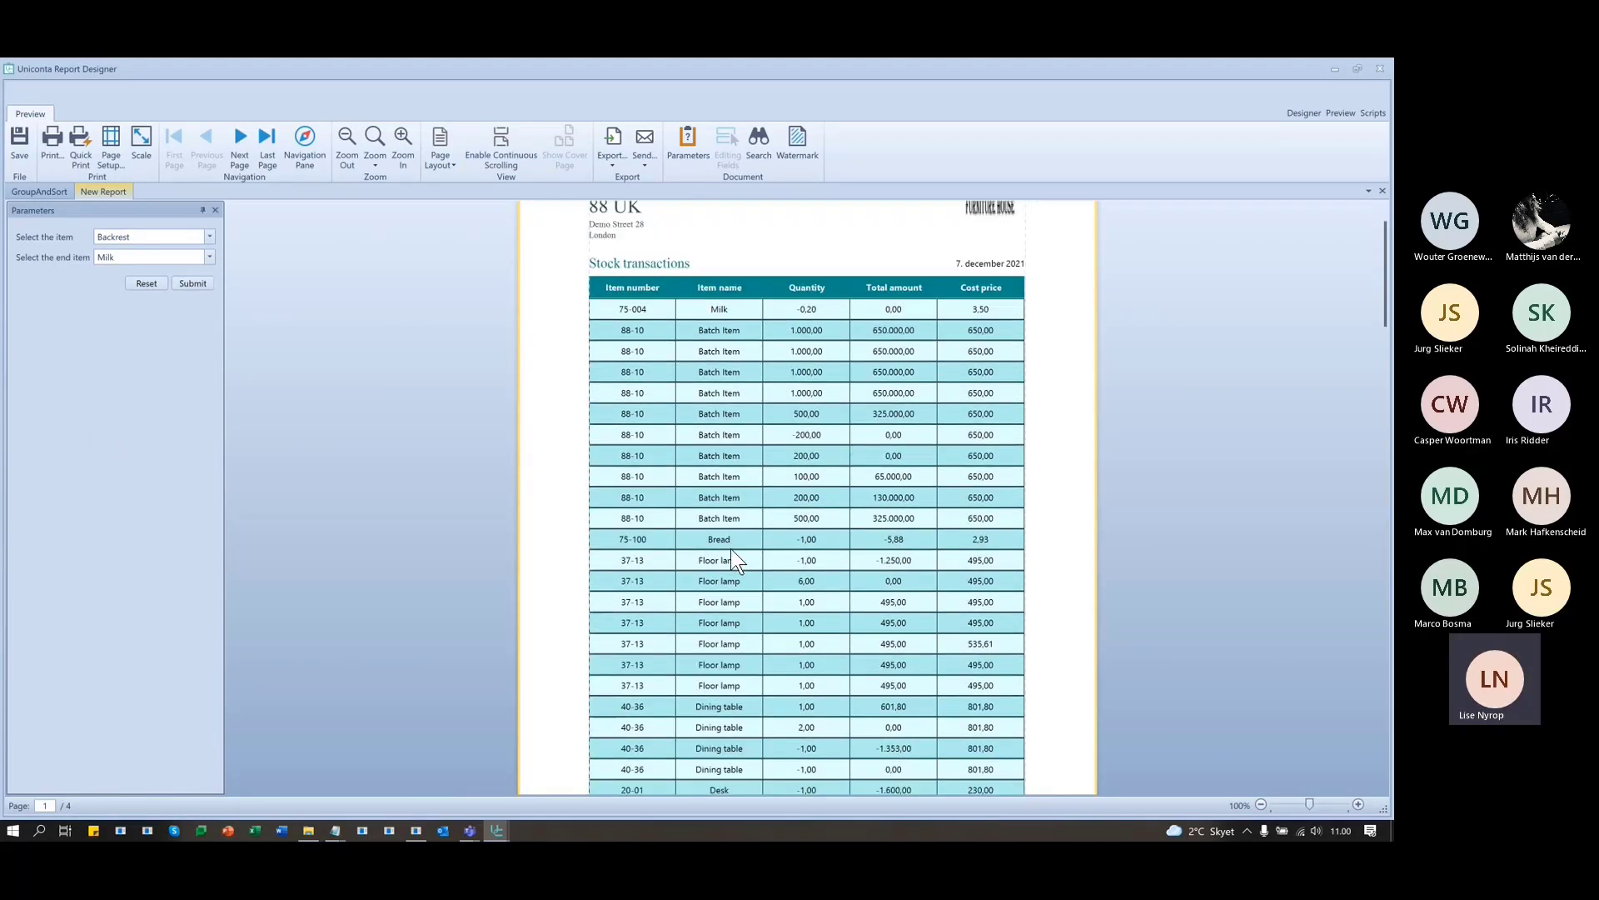
pyautogui.scroll(-4, 731, 556)
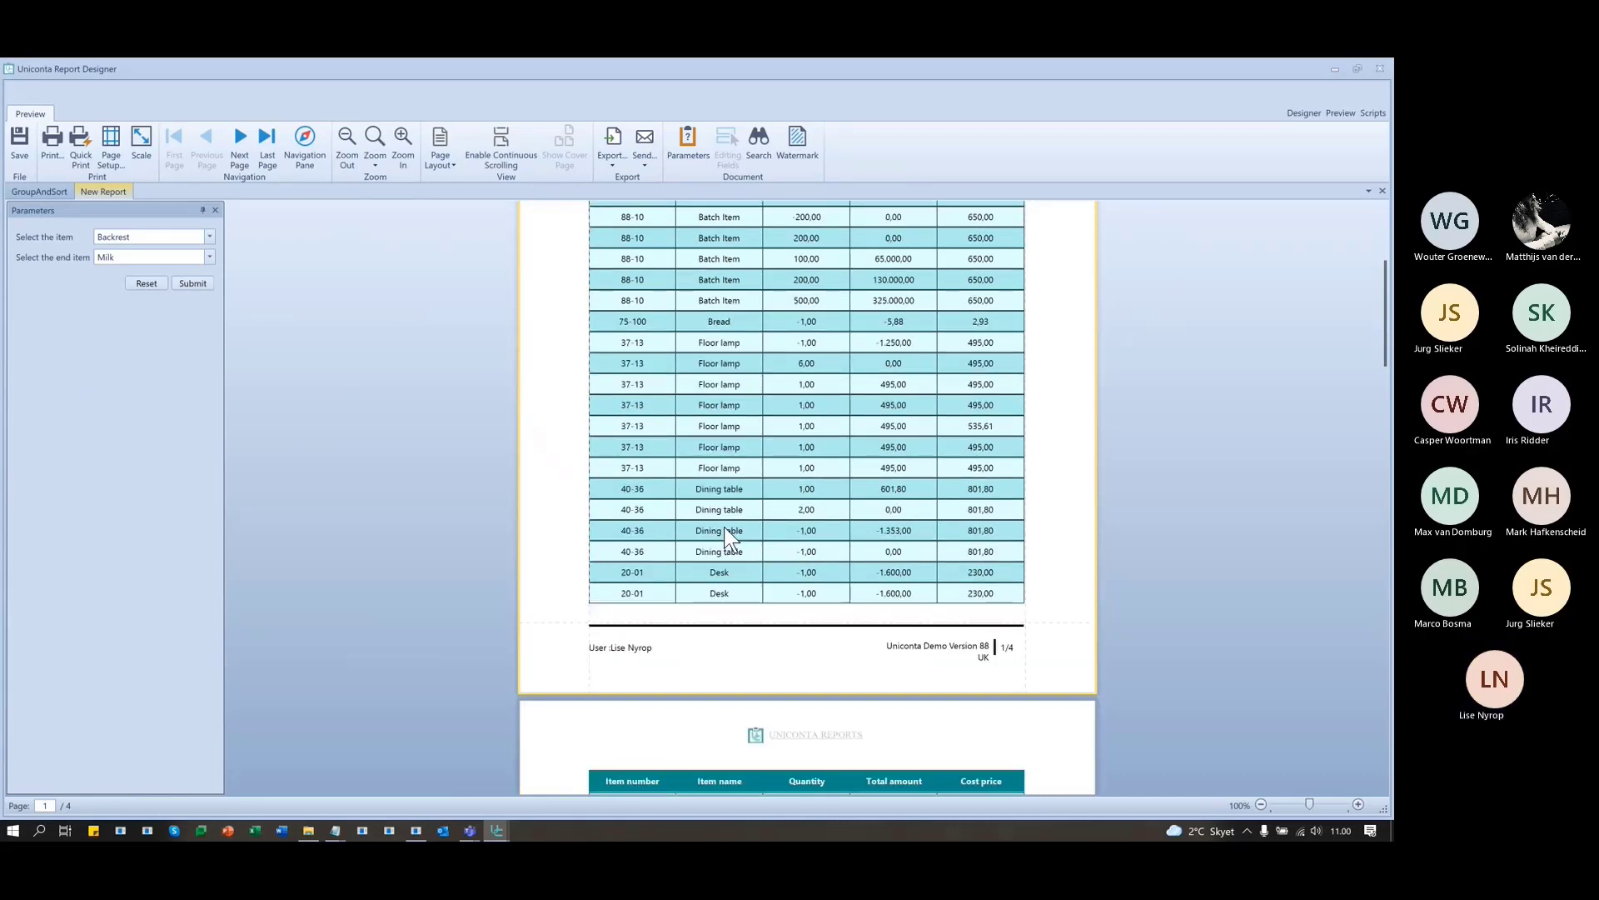
pyautogui.scroll(-8, 727, 538)
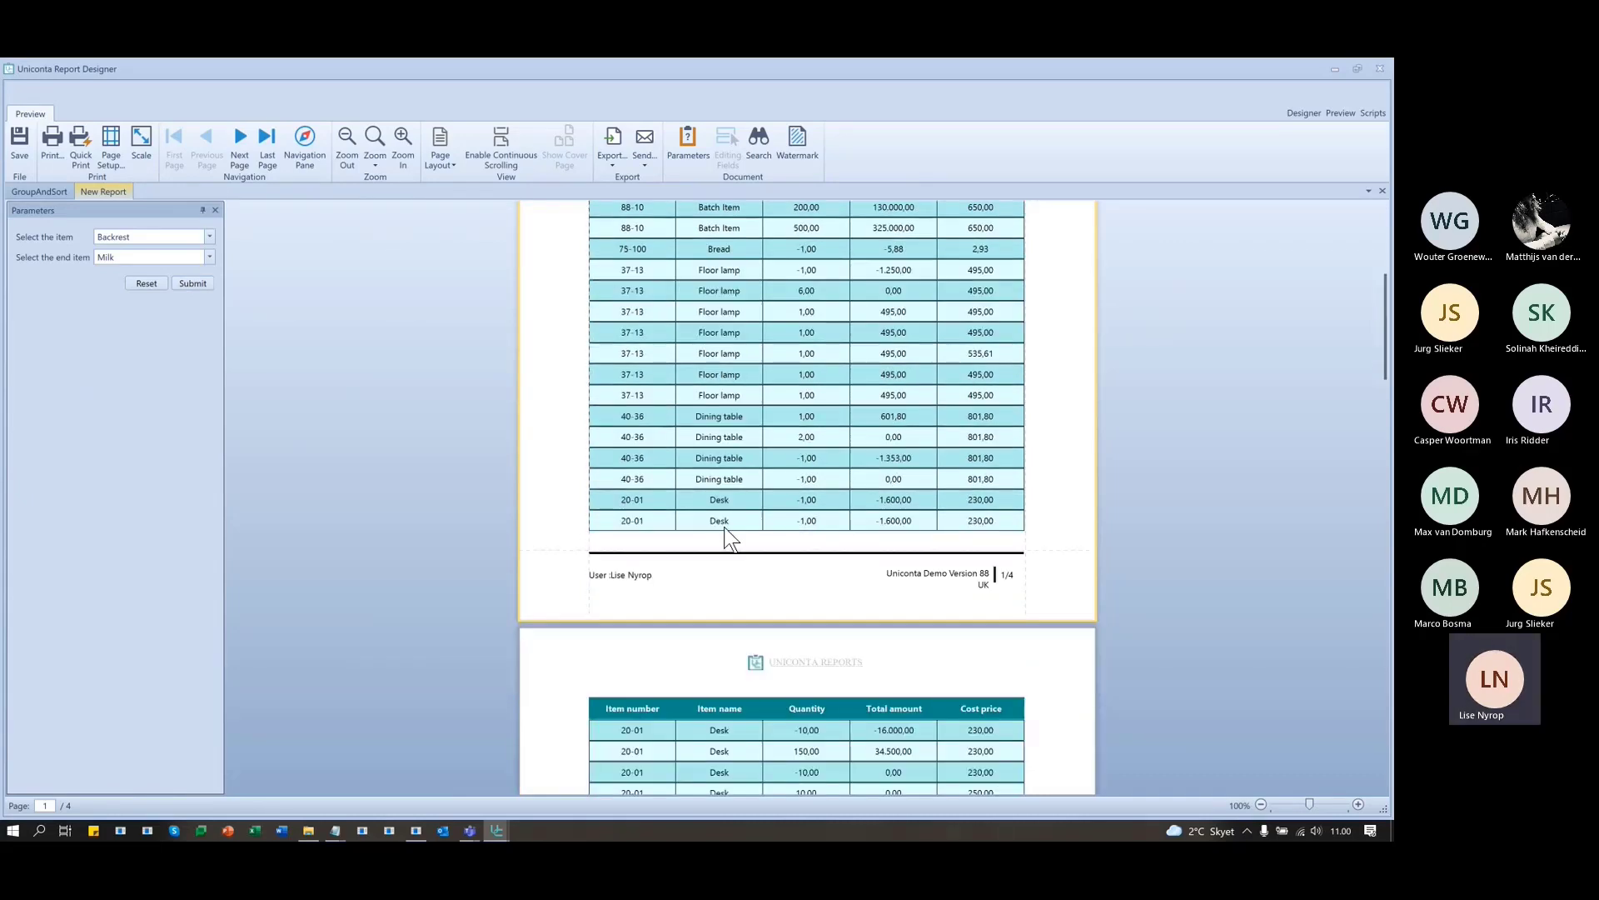
pyautogui.scroll(-13, 739, 543)
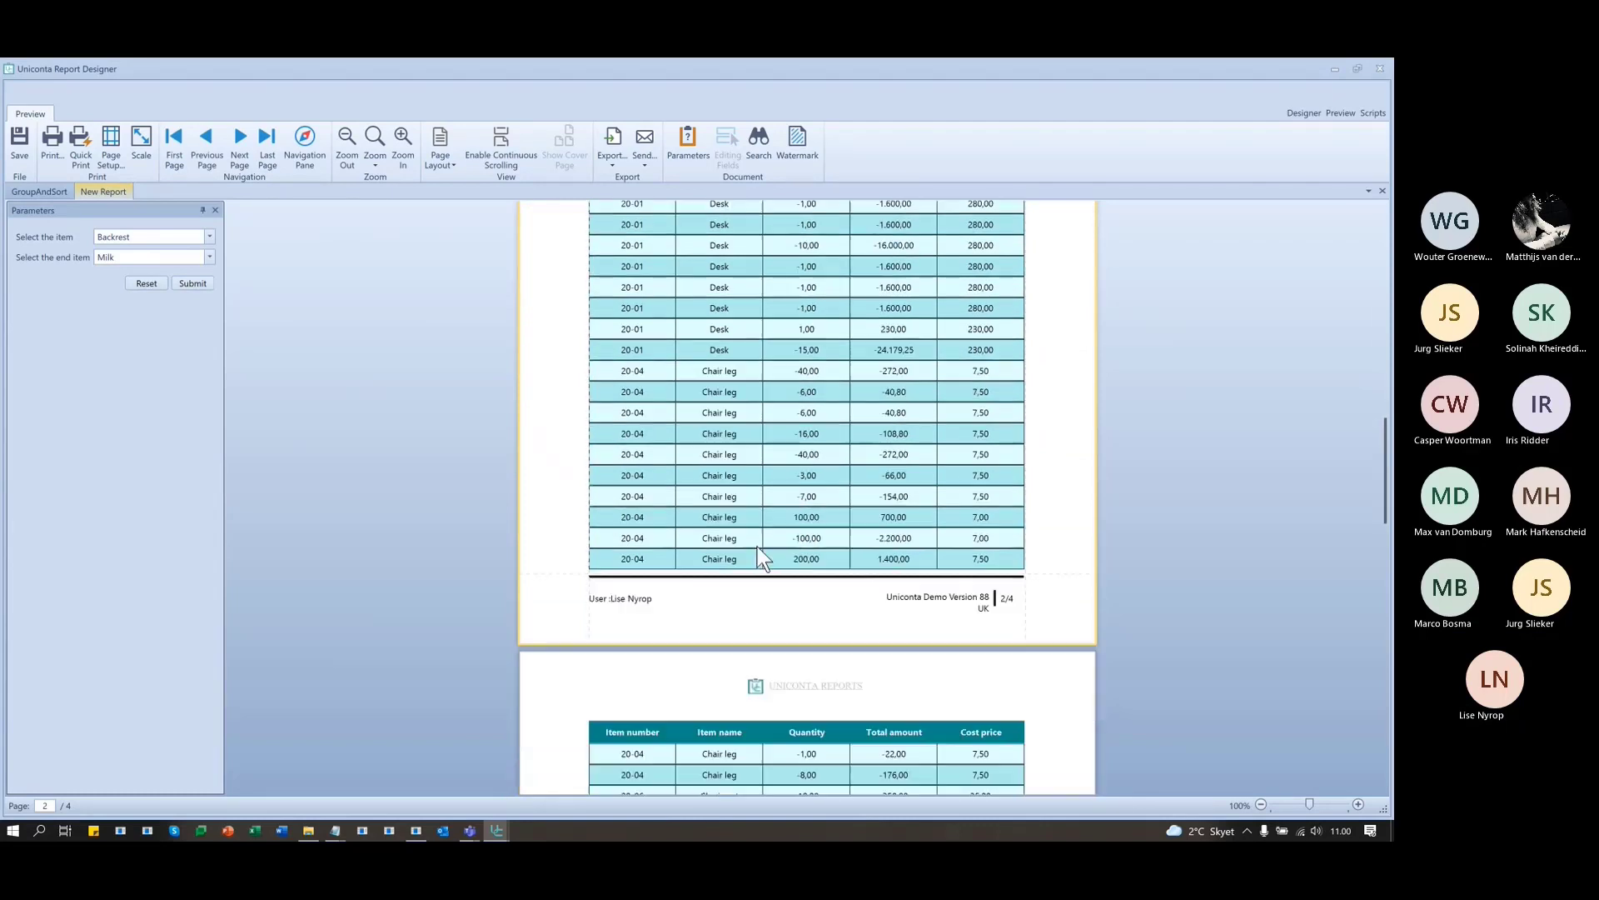
pyautogui.scroll(-3, 747, 530)
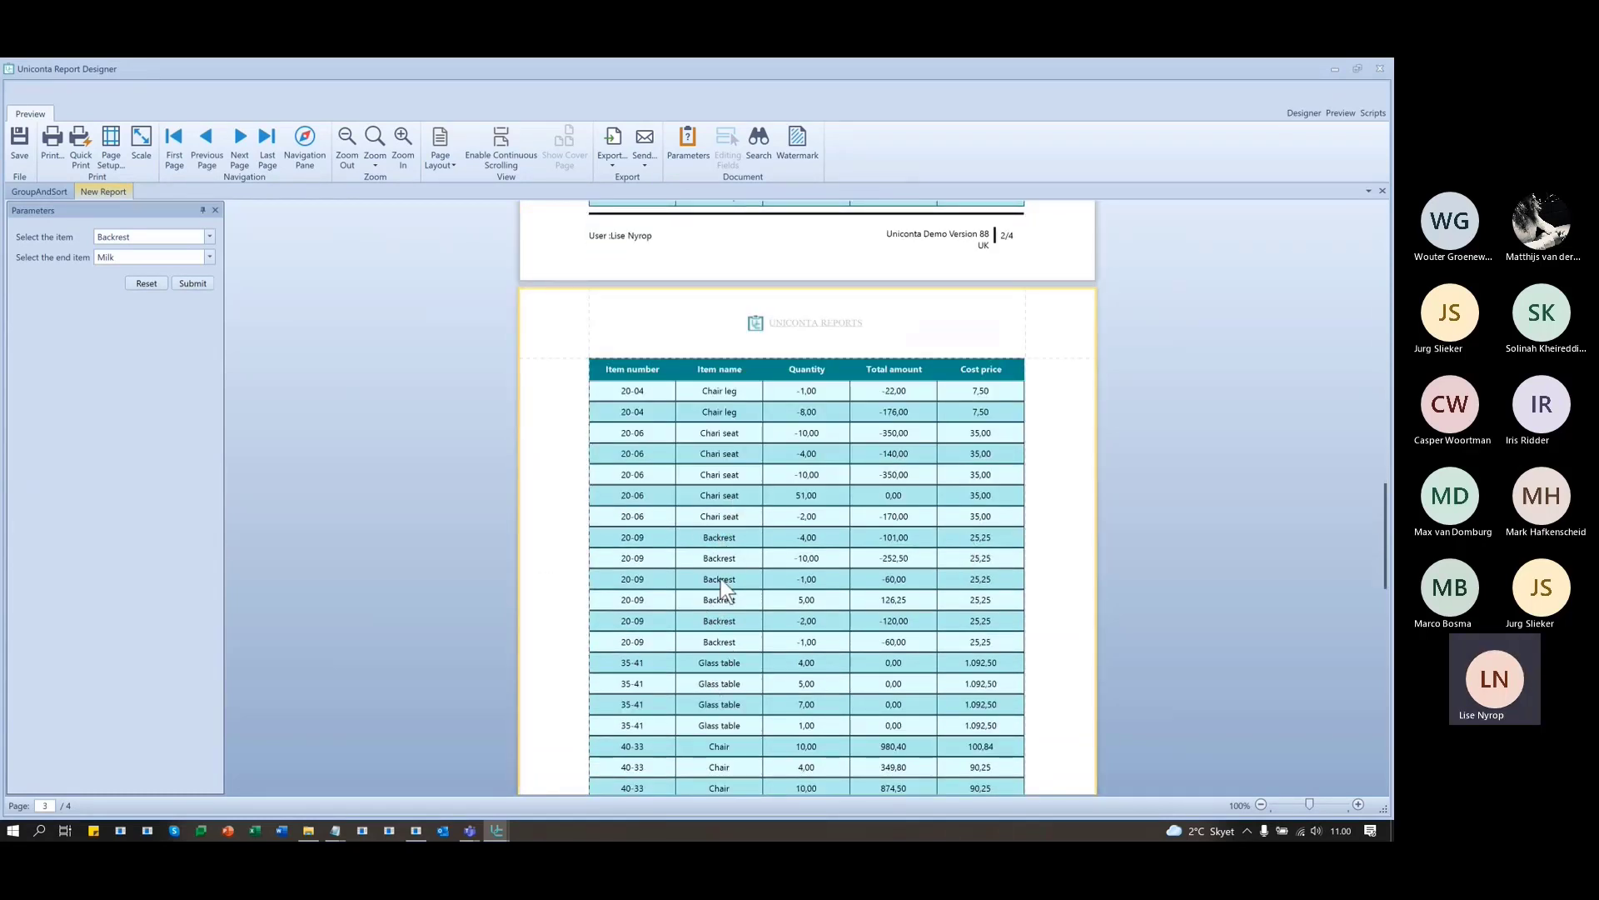
pyautogui.scroll(-15, 708, 593)
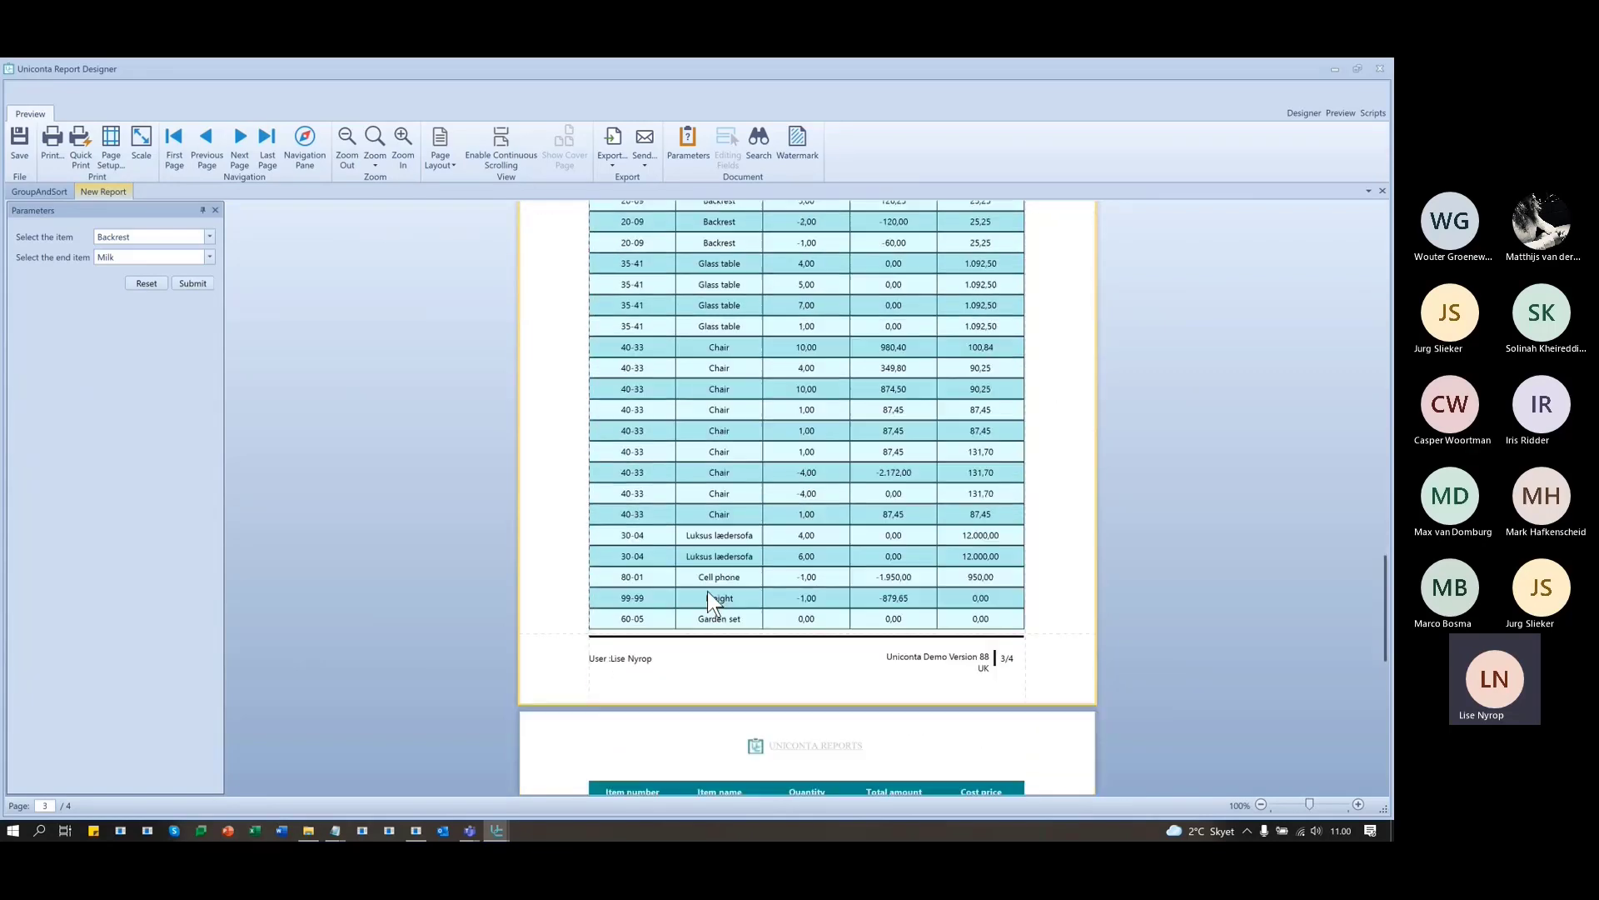
pyautogui.scroll(7, 707, 593)
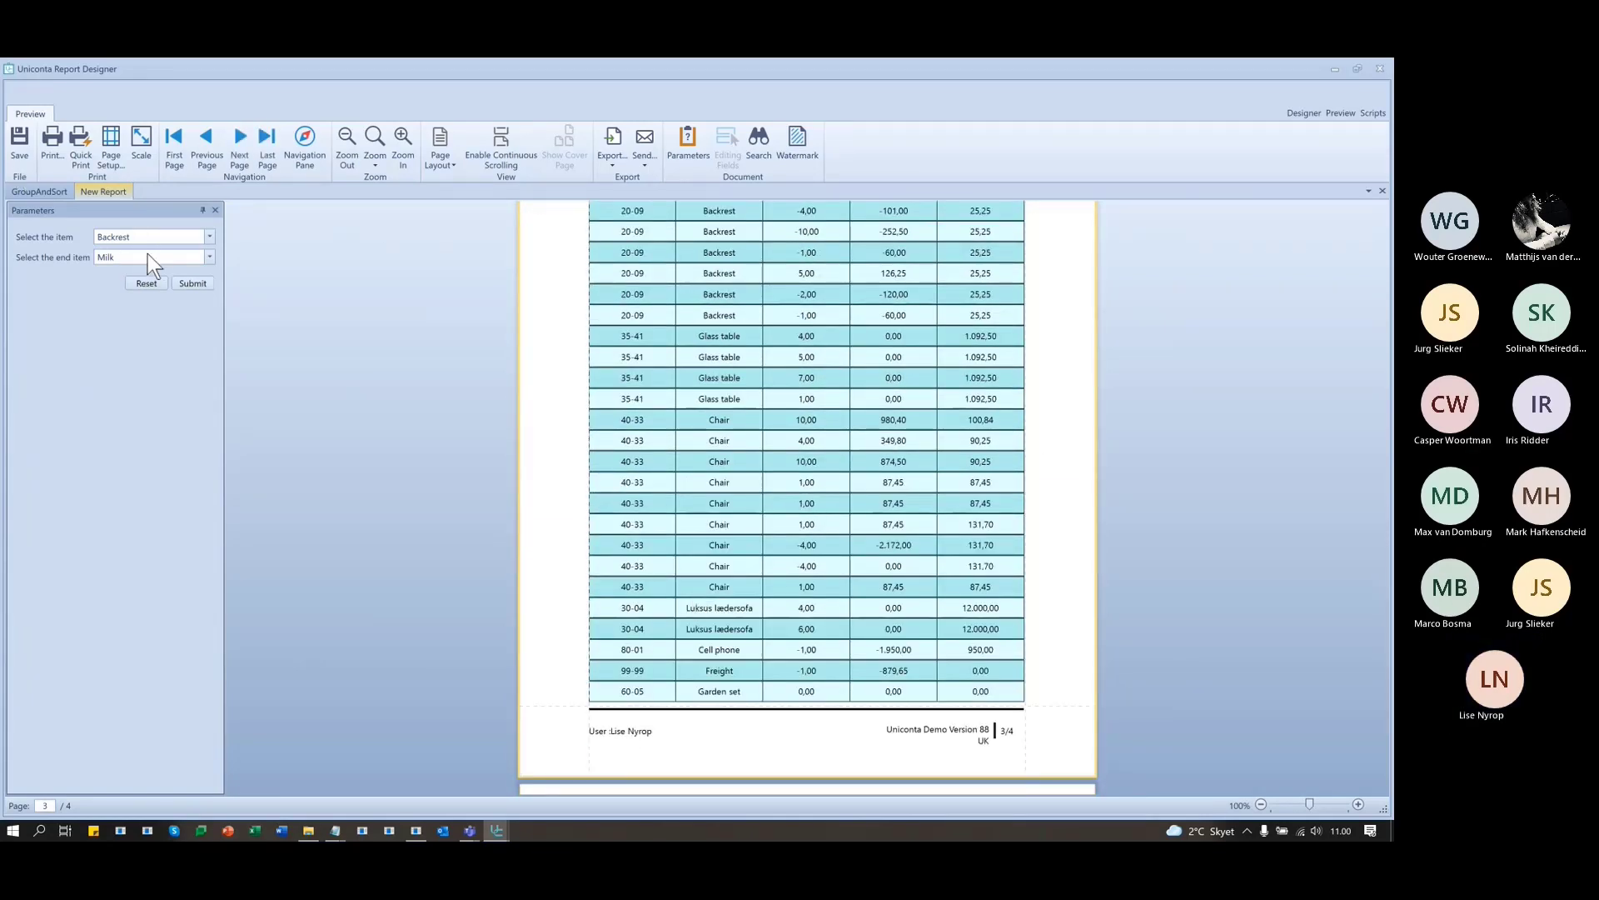
pyautogui.scroll(8, 837, 668)
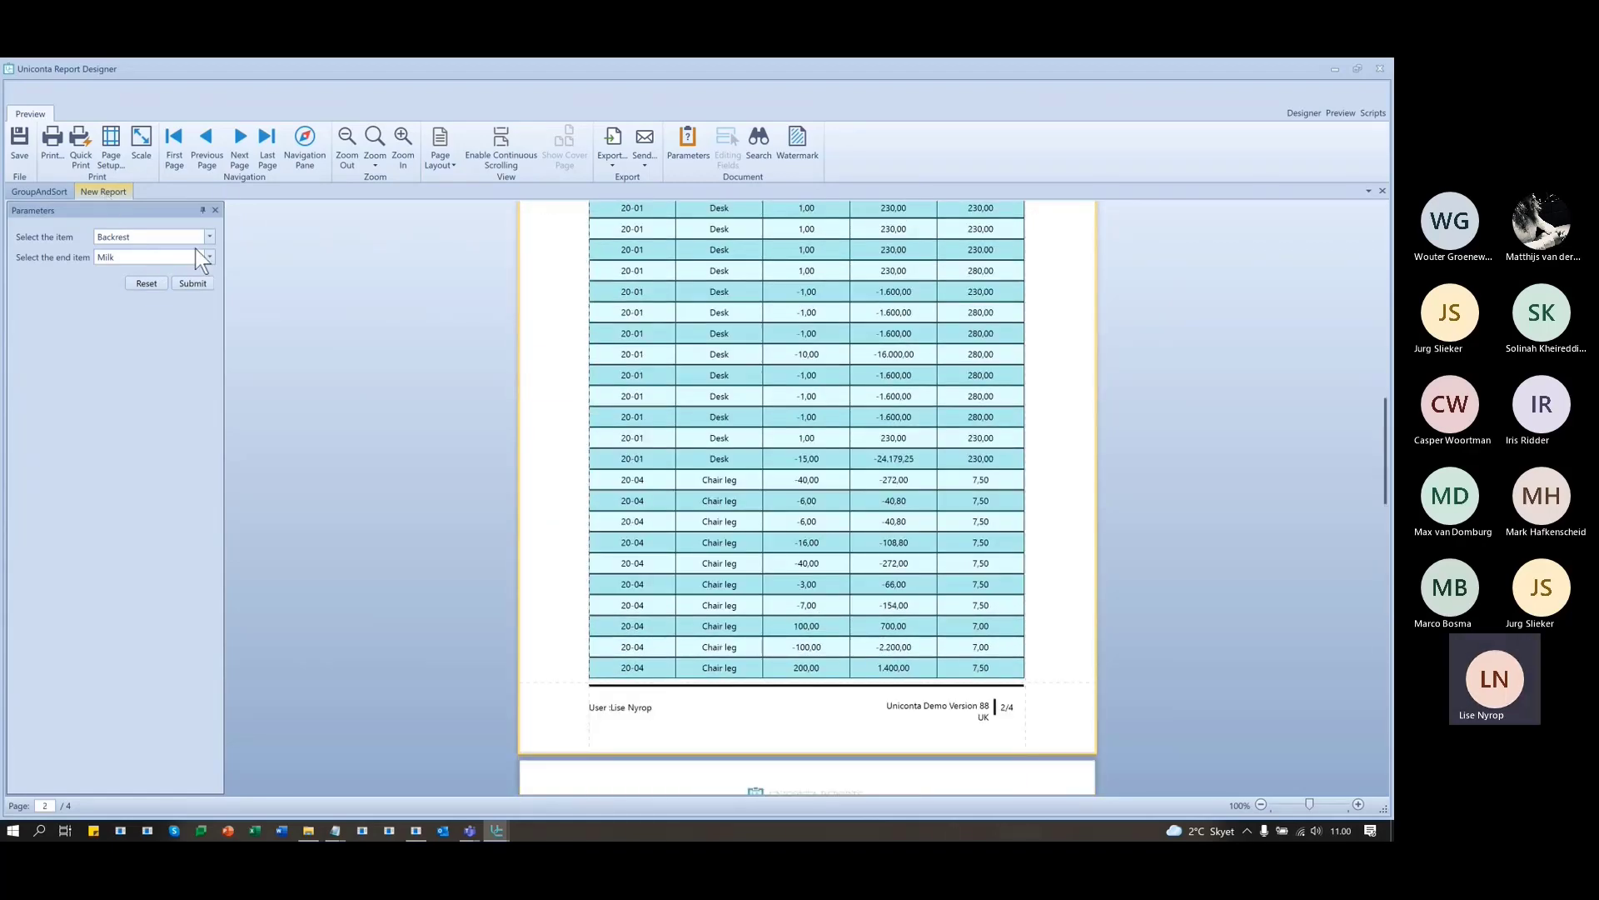
pyautogui.scroll(8, 903, 472)
pyautogui.scroll(5, 903, 477)
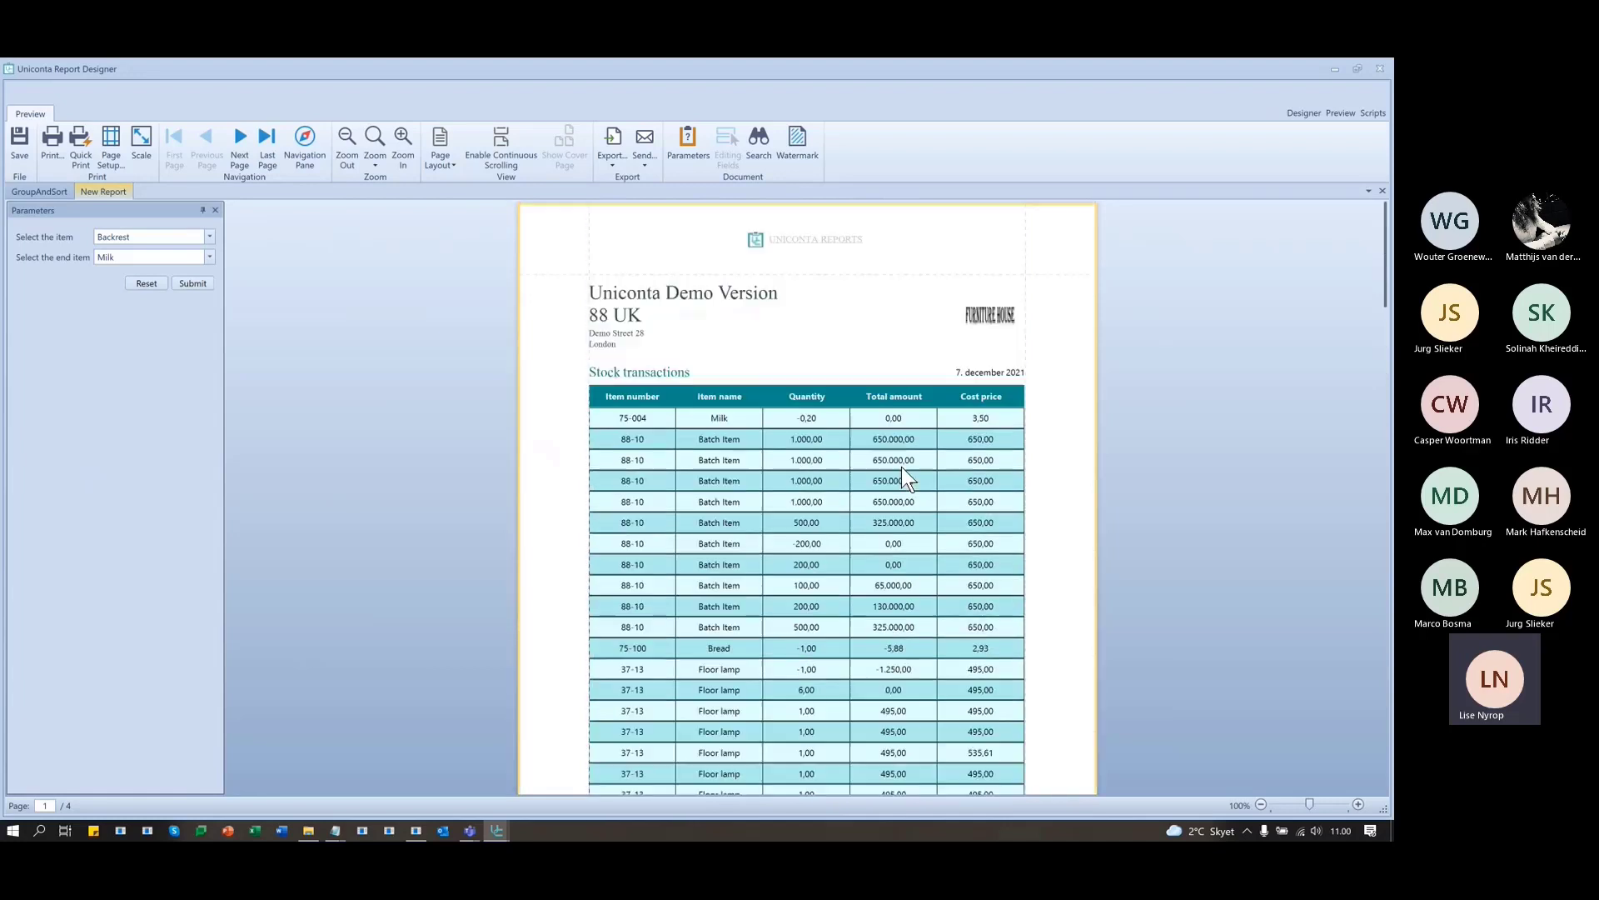
# - Switch back to the Designer and confirm the Data Member is still InvTransClient, changing nothing
pyautogui.click(1301, 113)
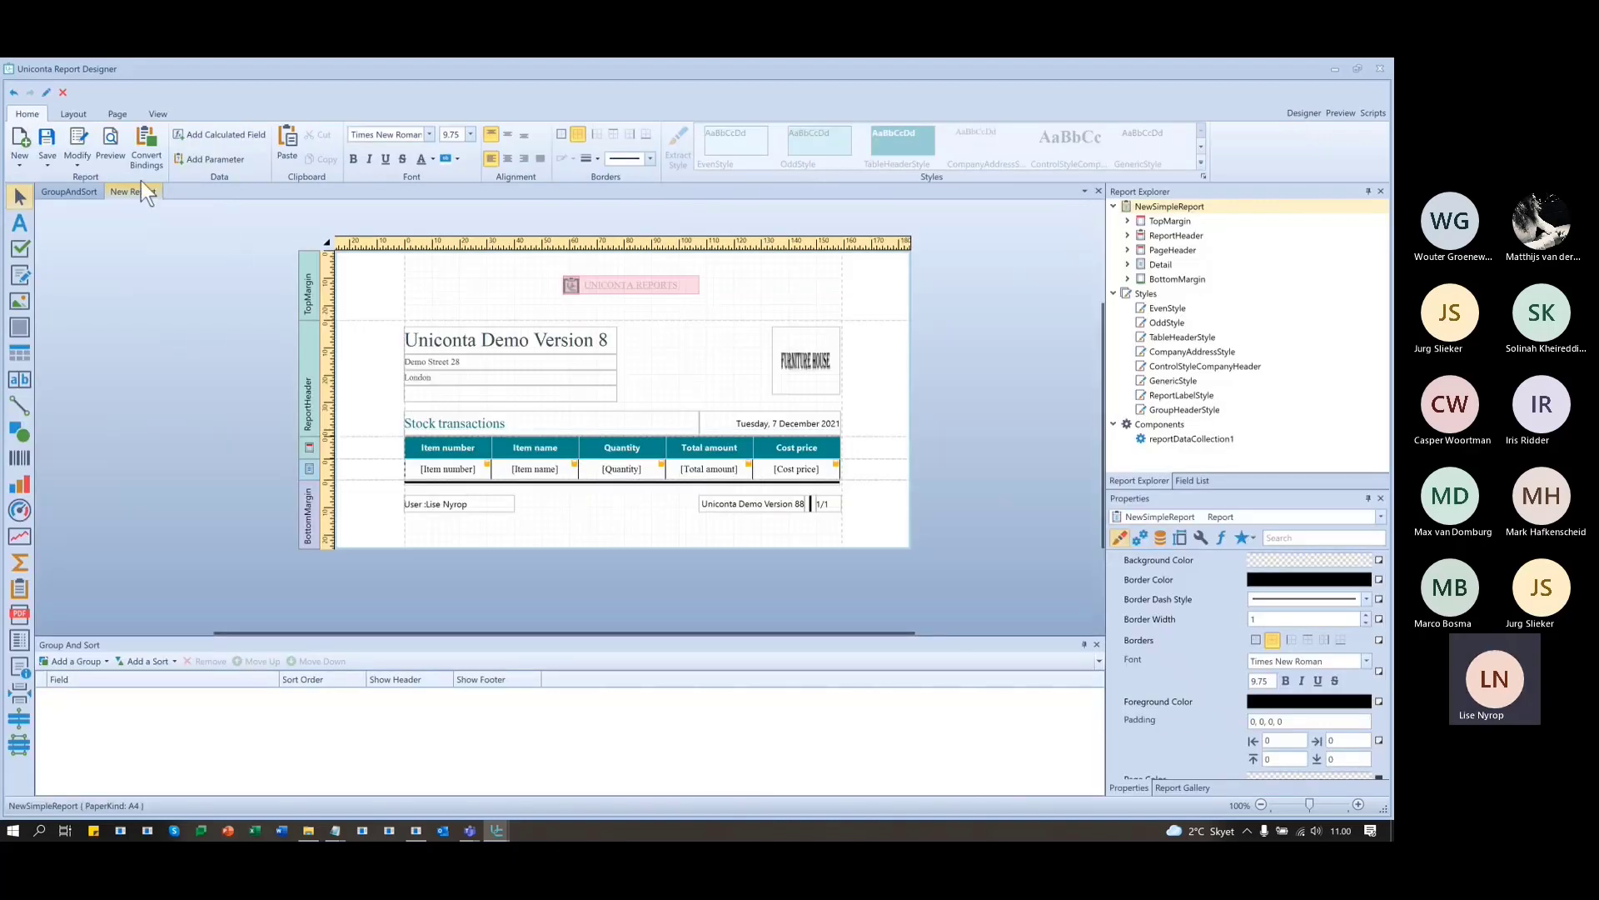
pyautogui.click(328, 245)
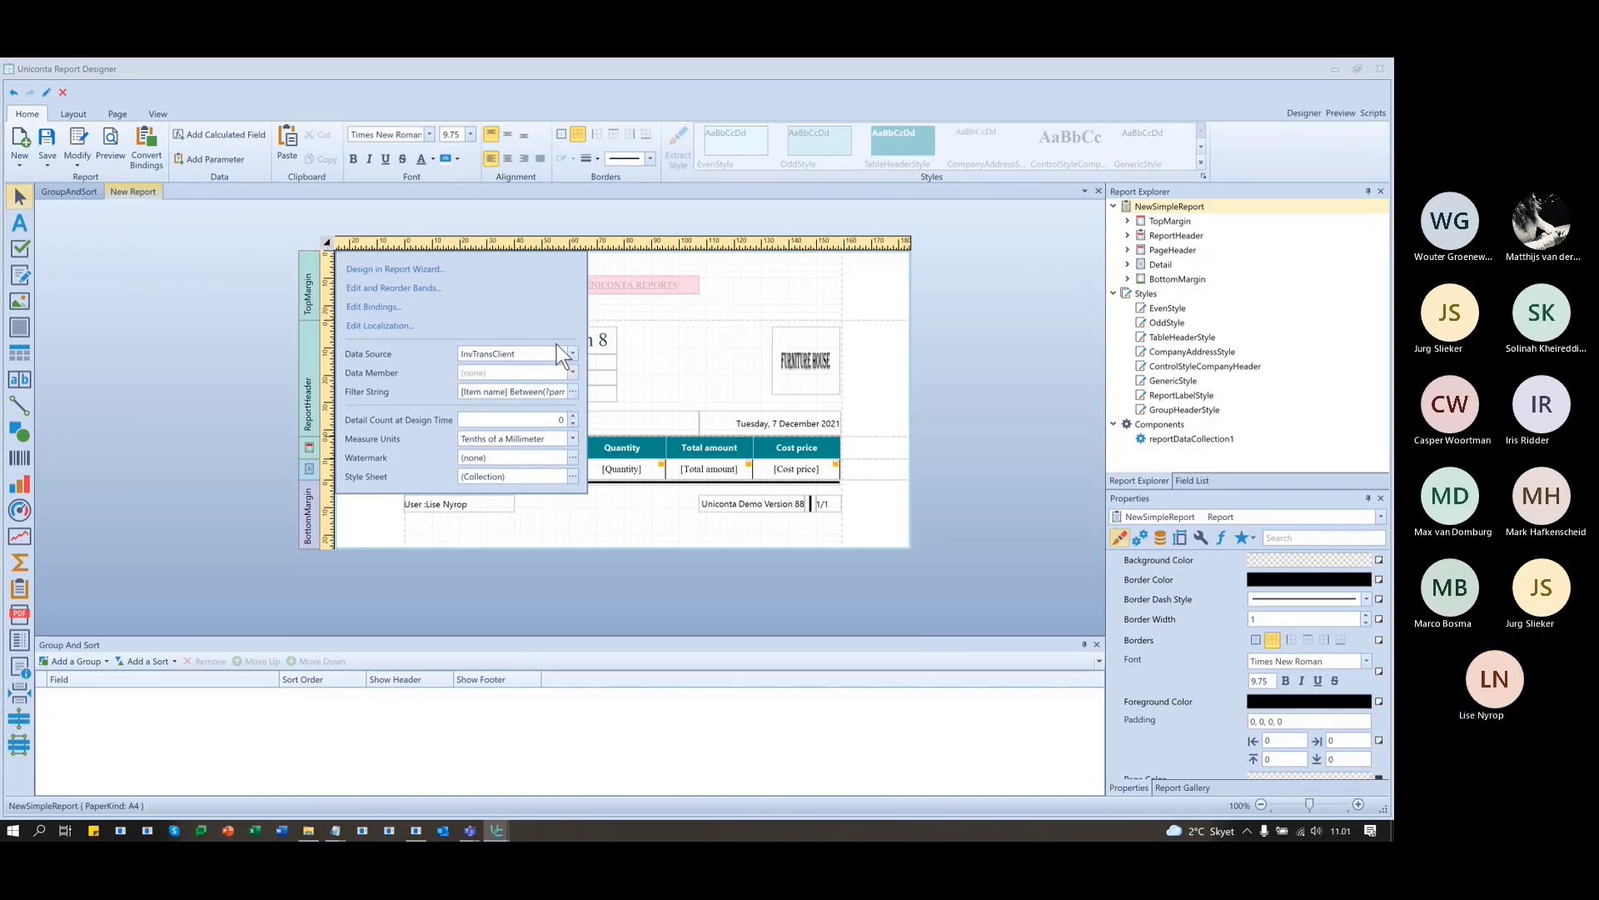
pyautogui.click(572, 372)
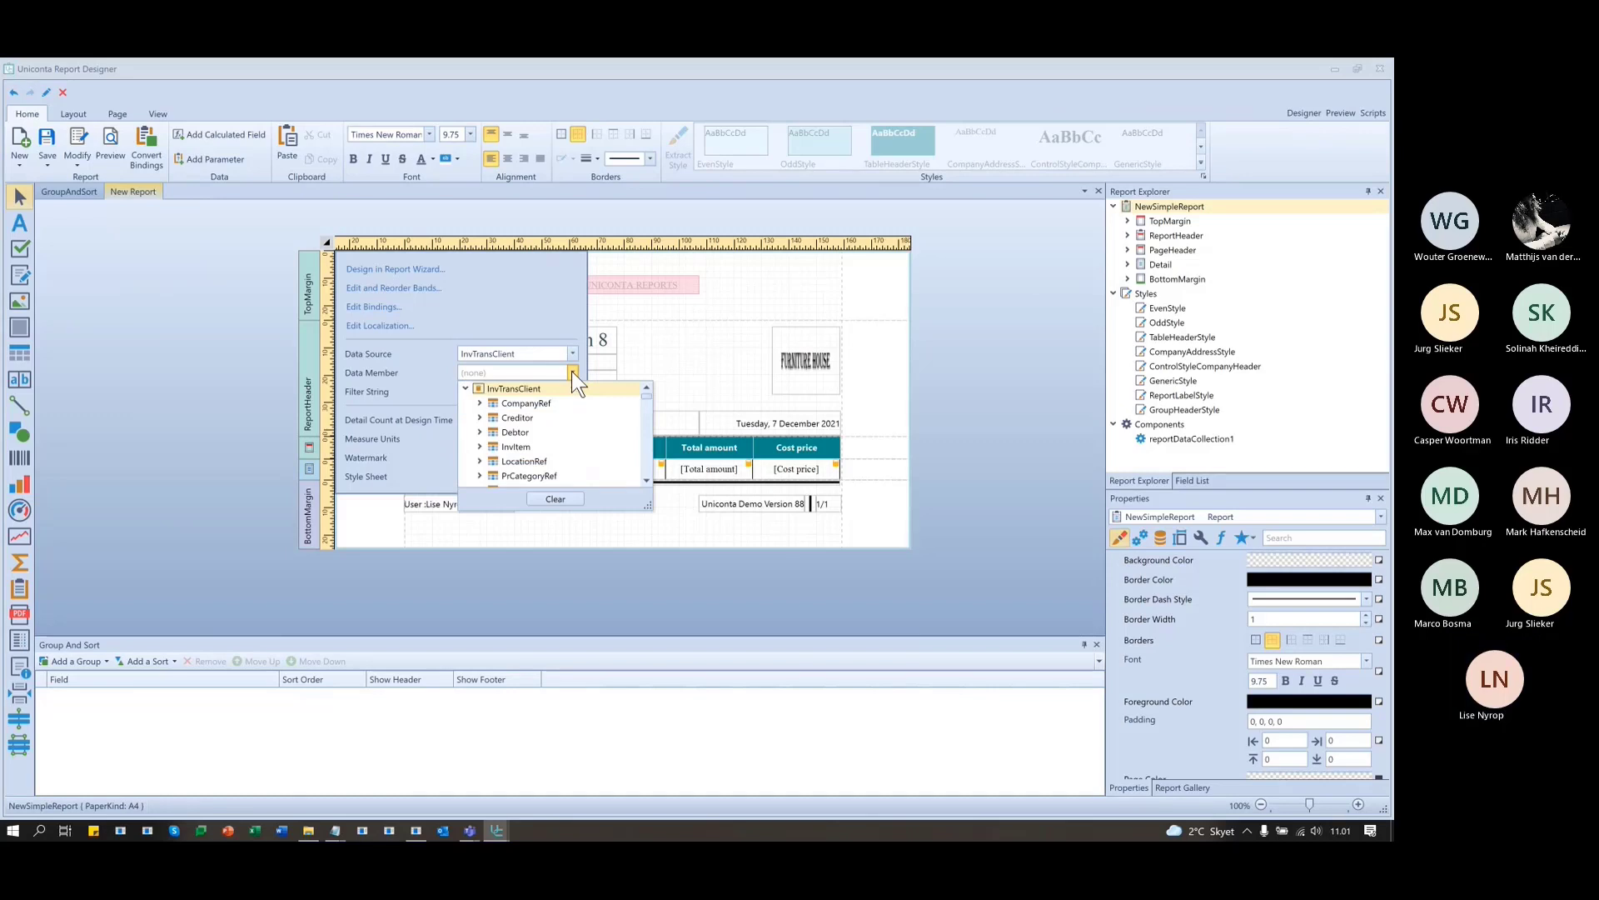
pyautogui.click(571, 372)
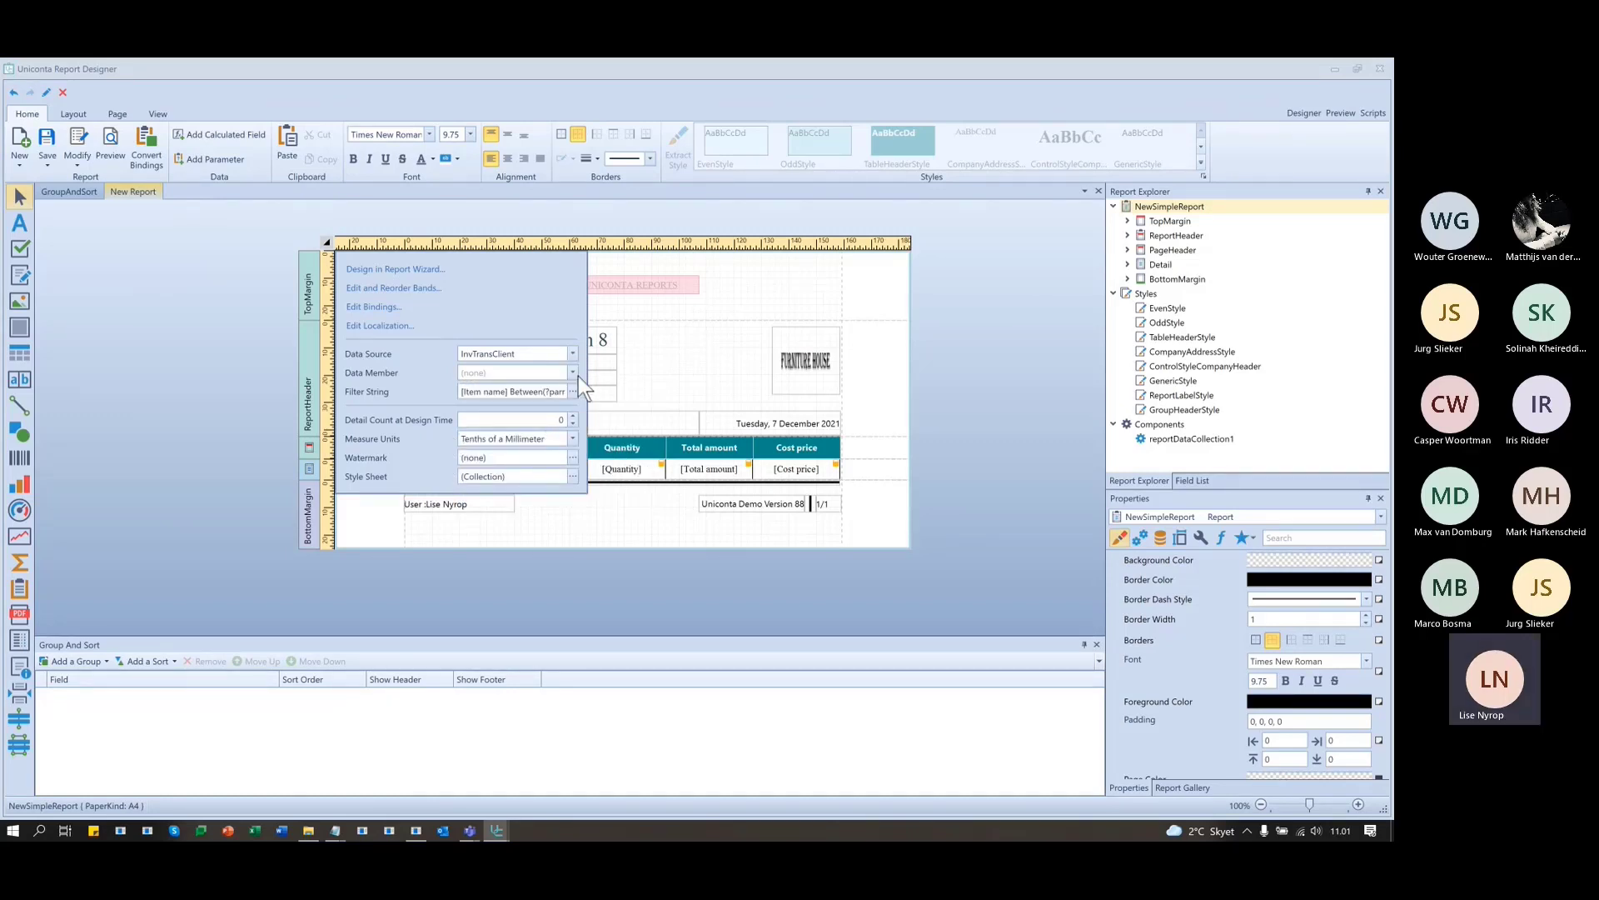
pyautogui.click(1035, 456)
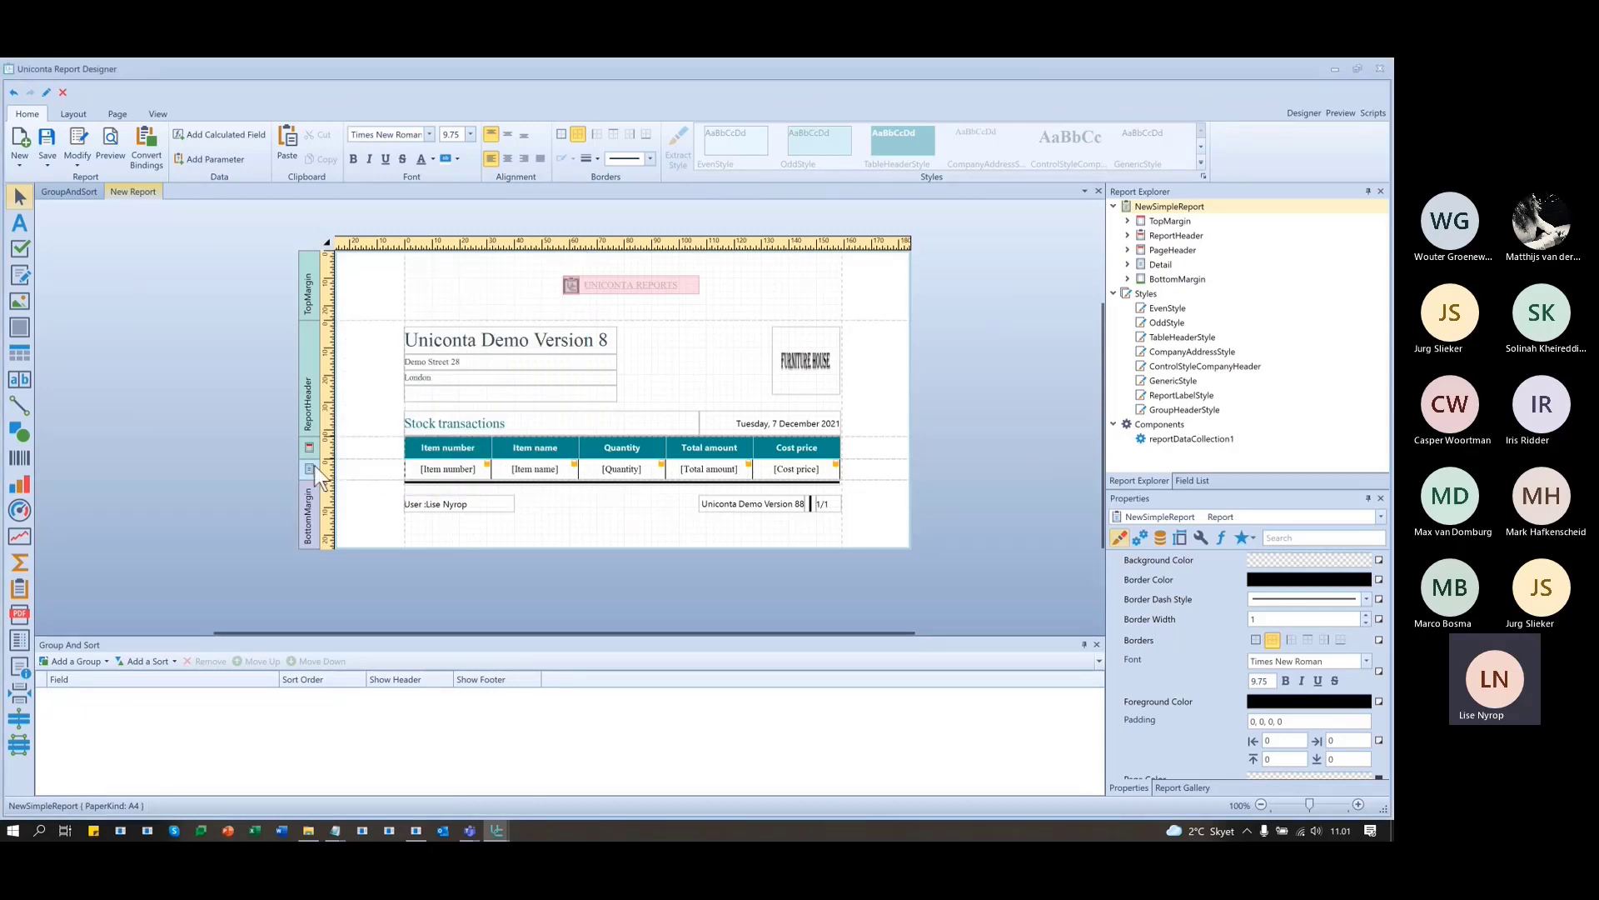
pyautogui.click(368, 472)
pyautogui.rightClick(368, 471)
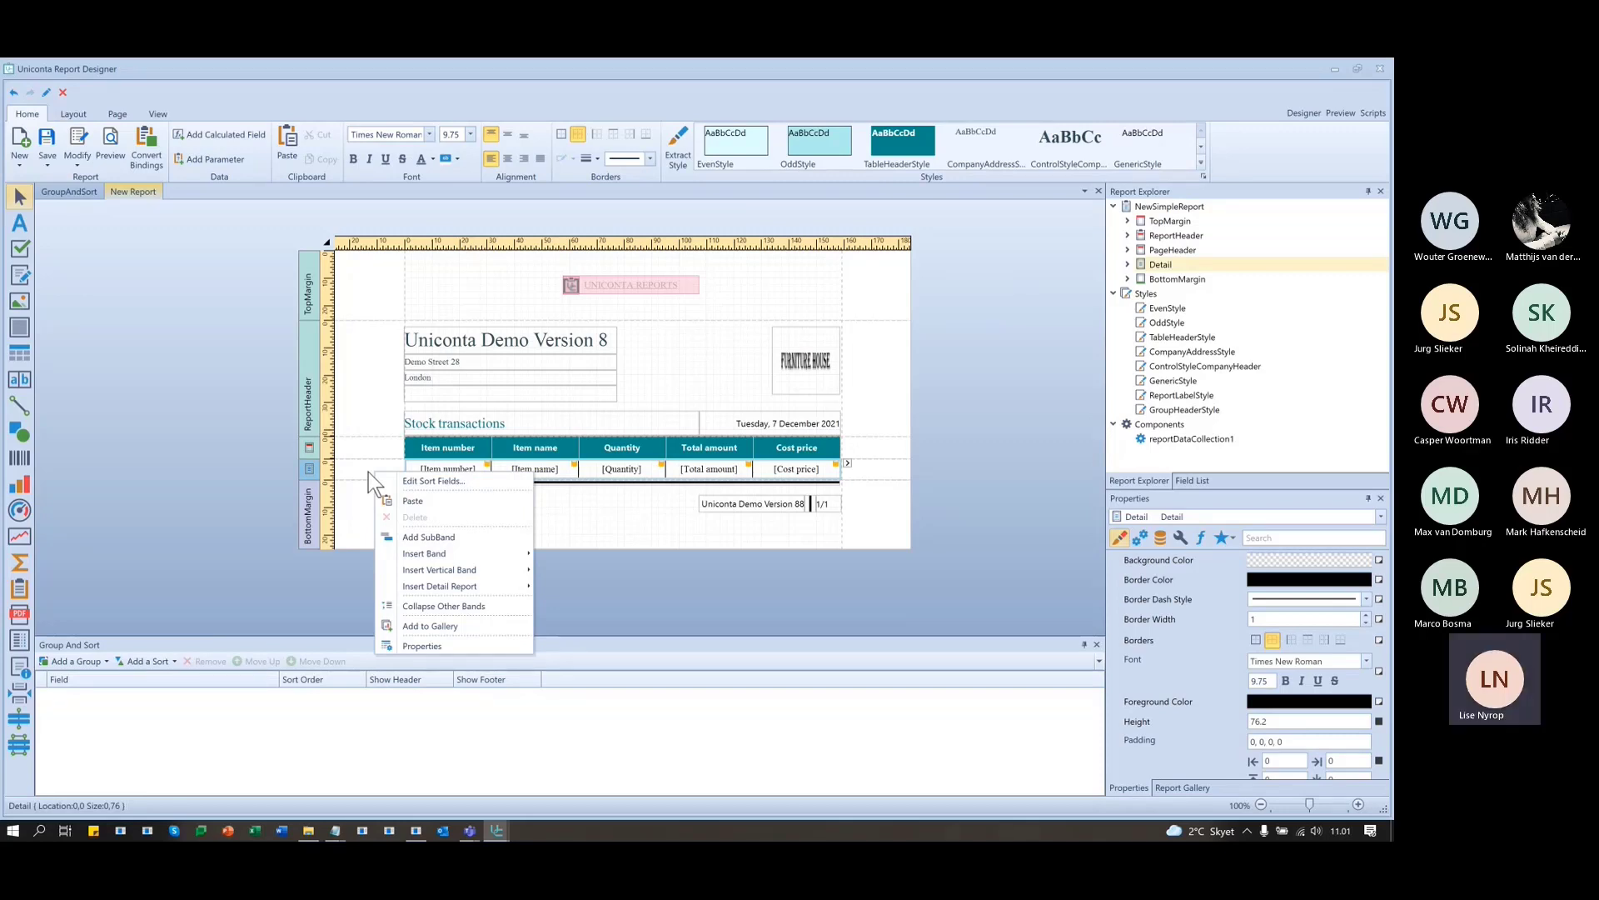
pyautogui.click(990, 481)
pyautogui.click(997, 493)
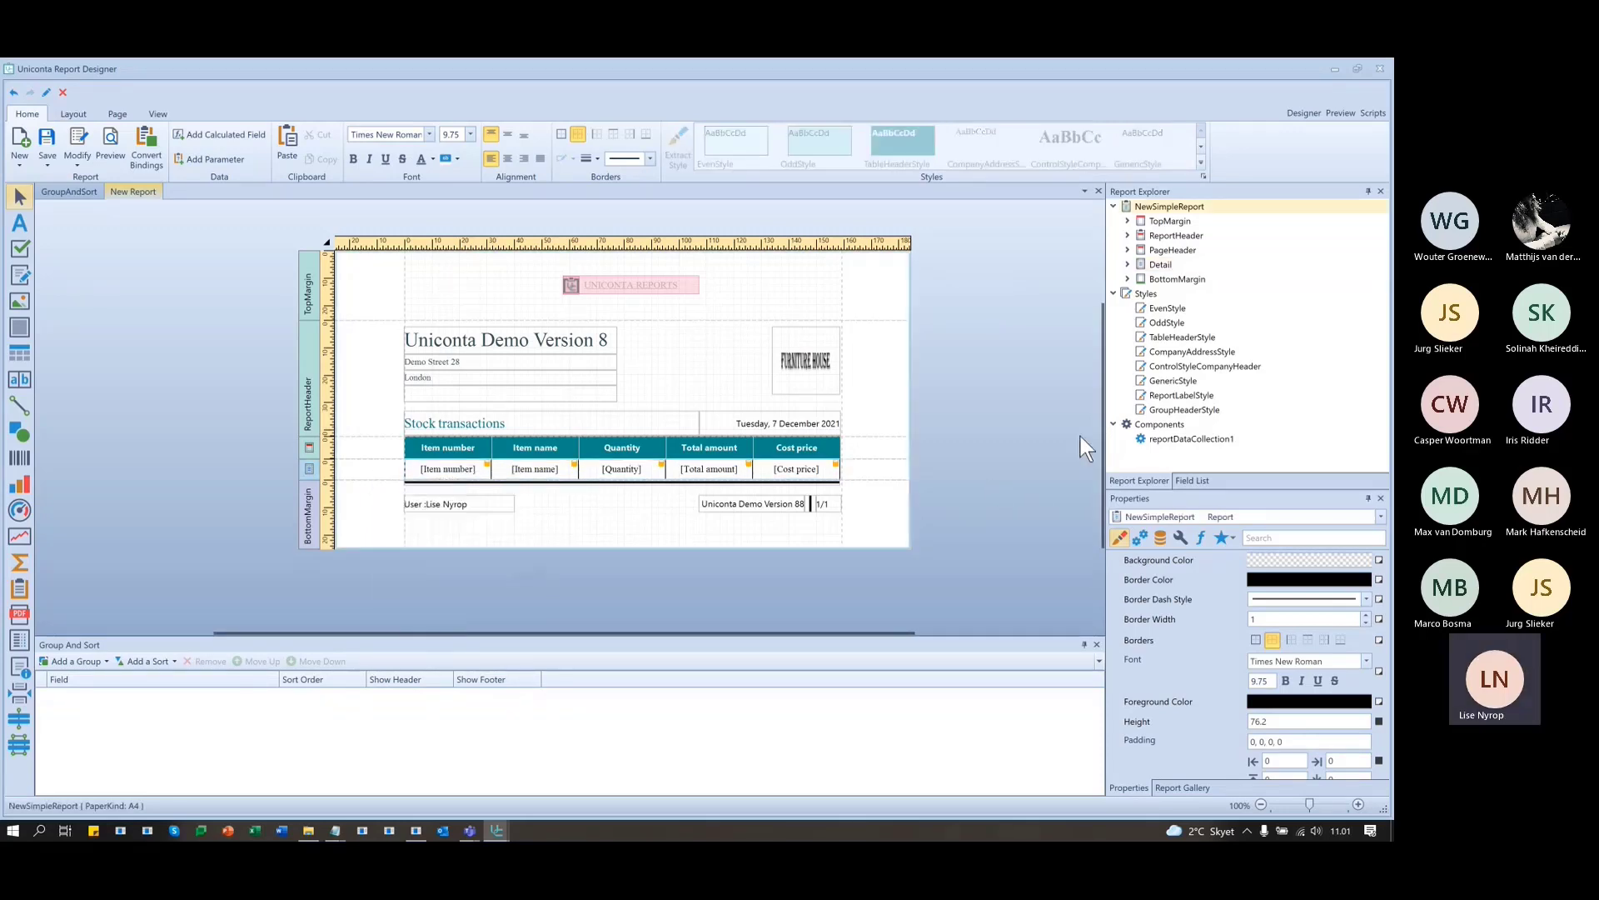
pyautogui.click(859, 469)
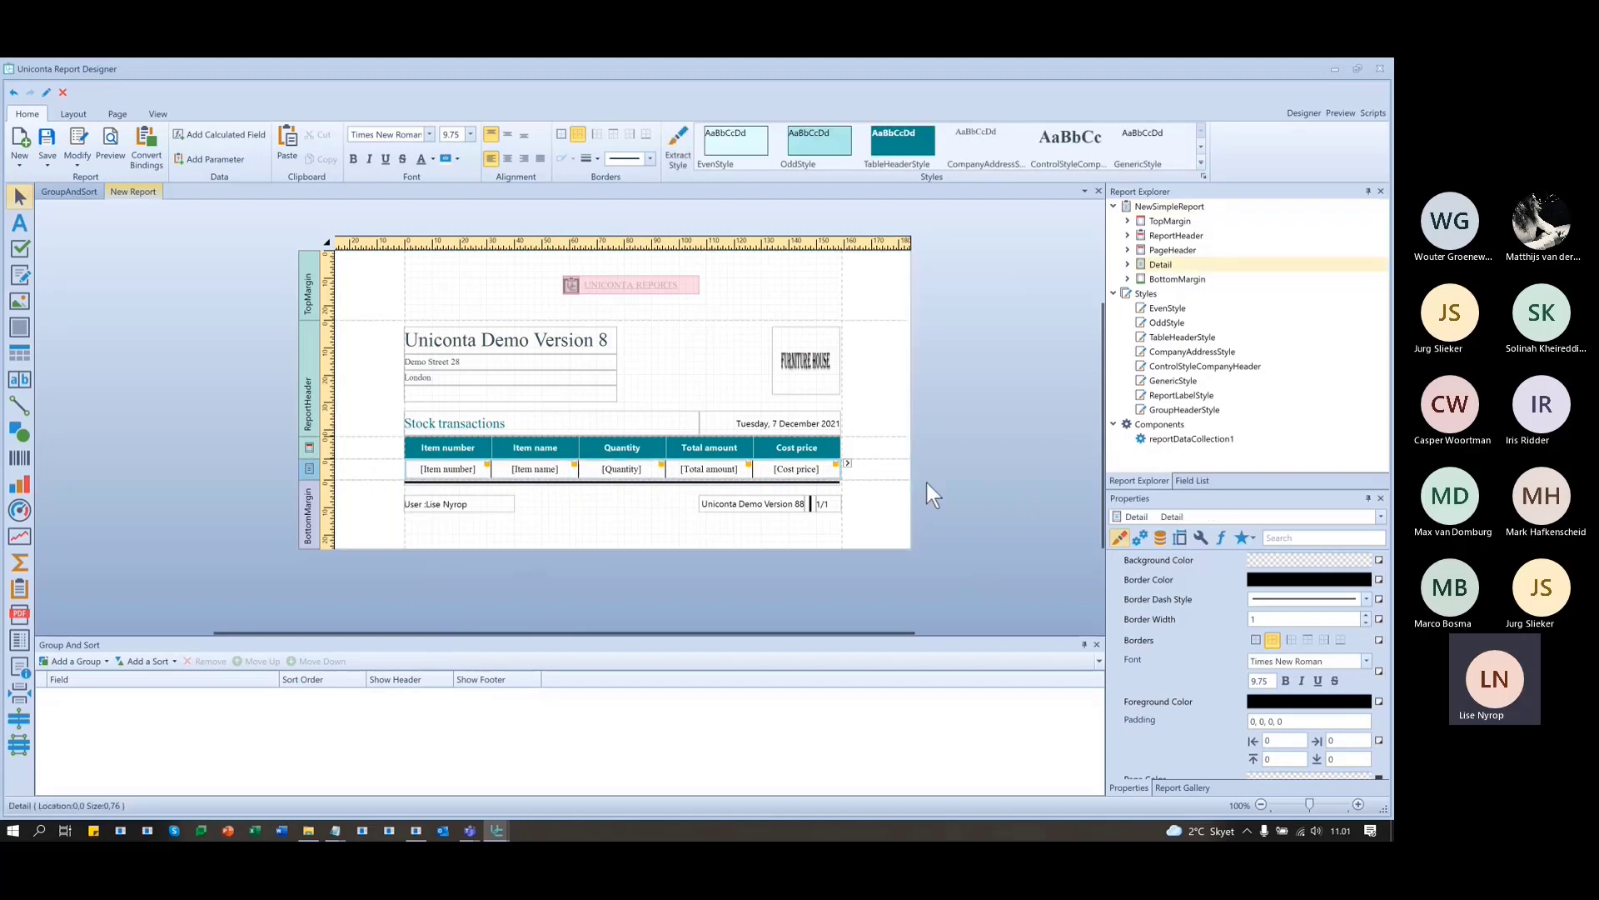
pyautogui.click(1159, 537)
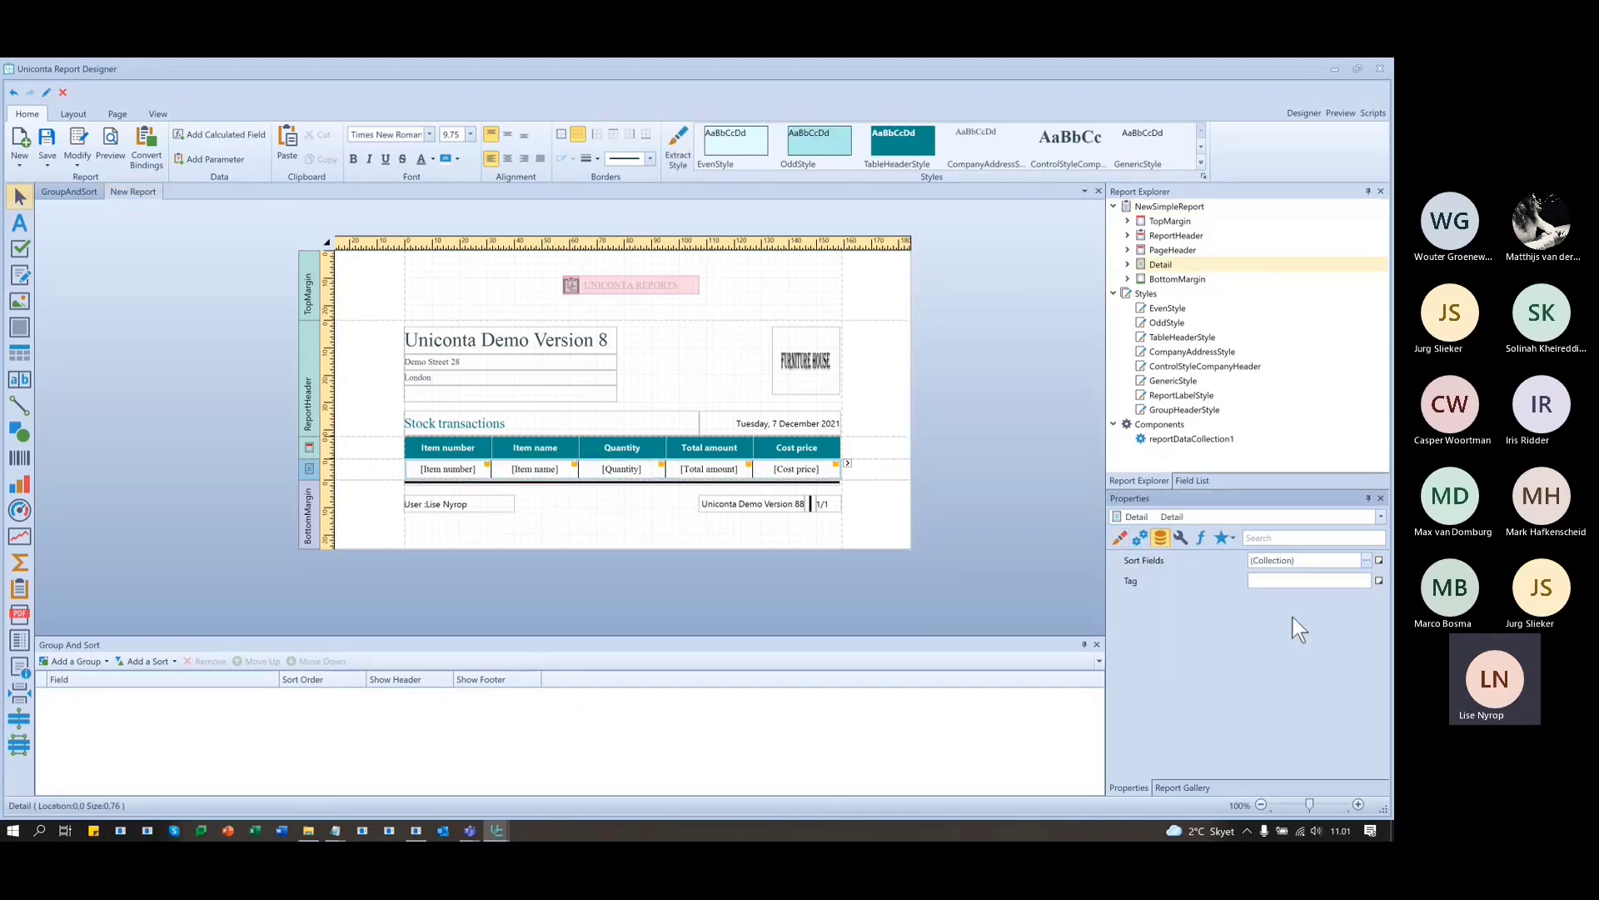
pyautogui.click(1366, 560)
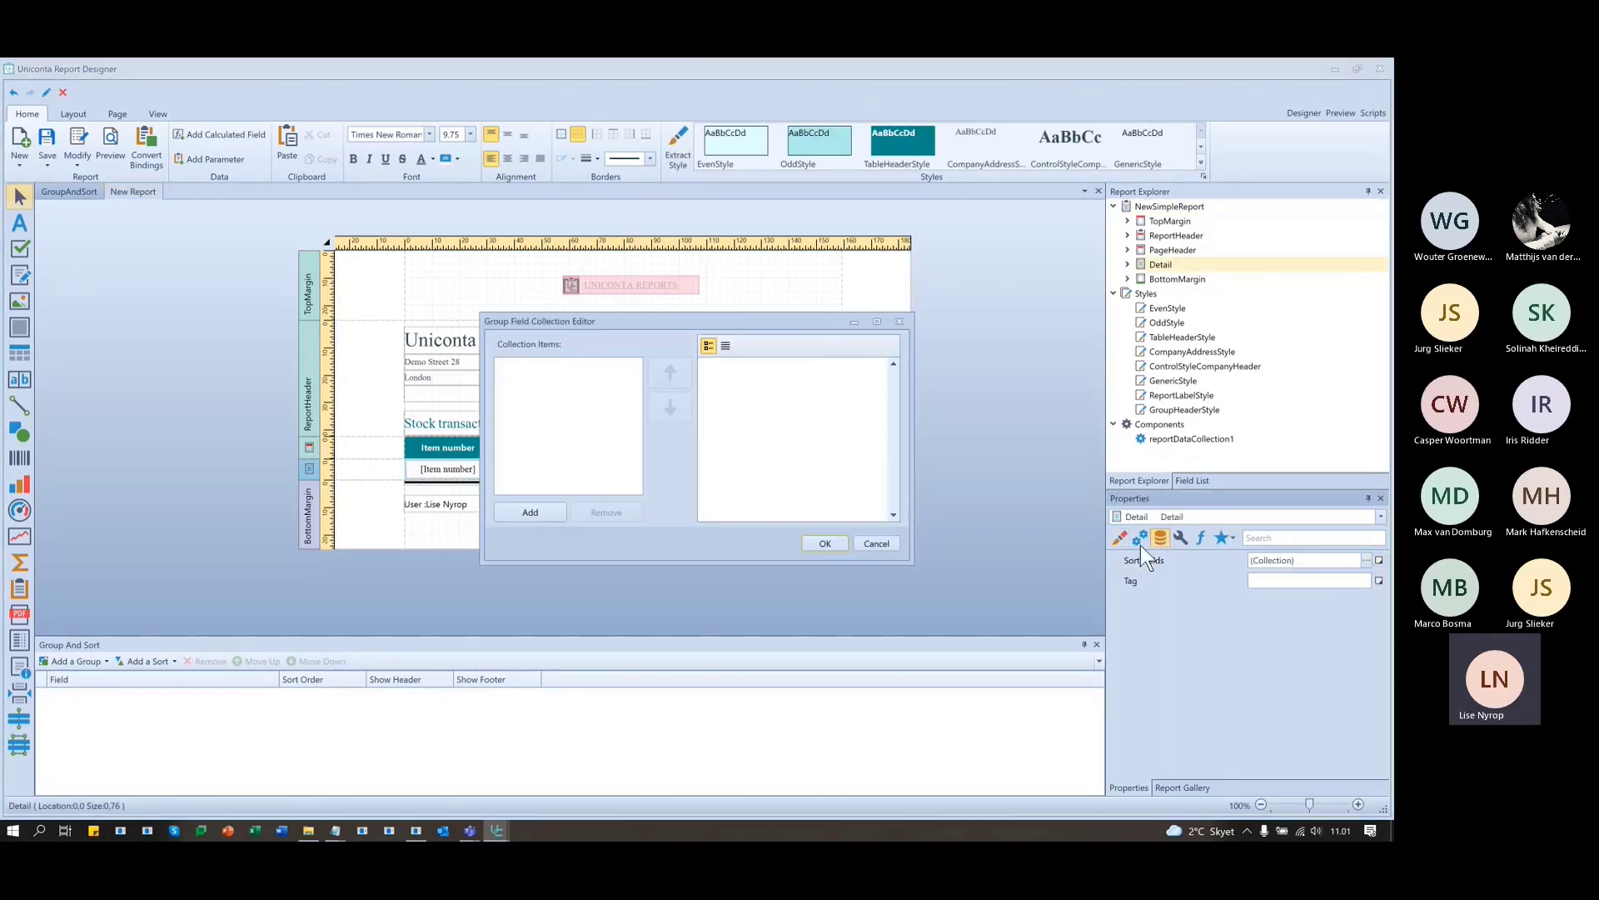
pyautogui.click(899, 321)
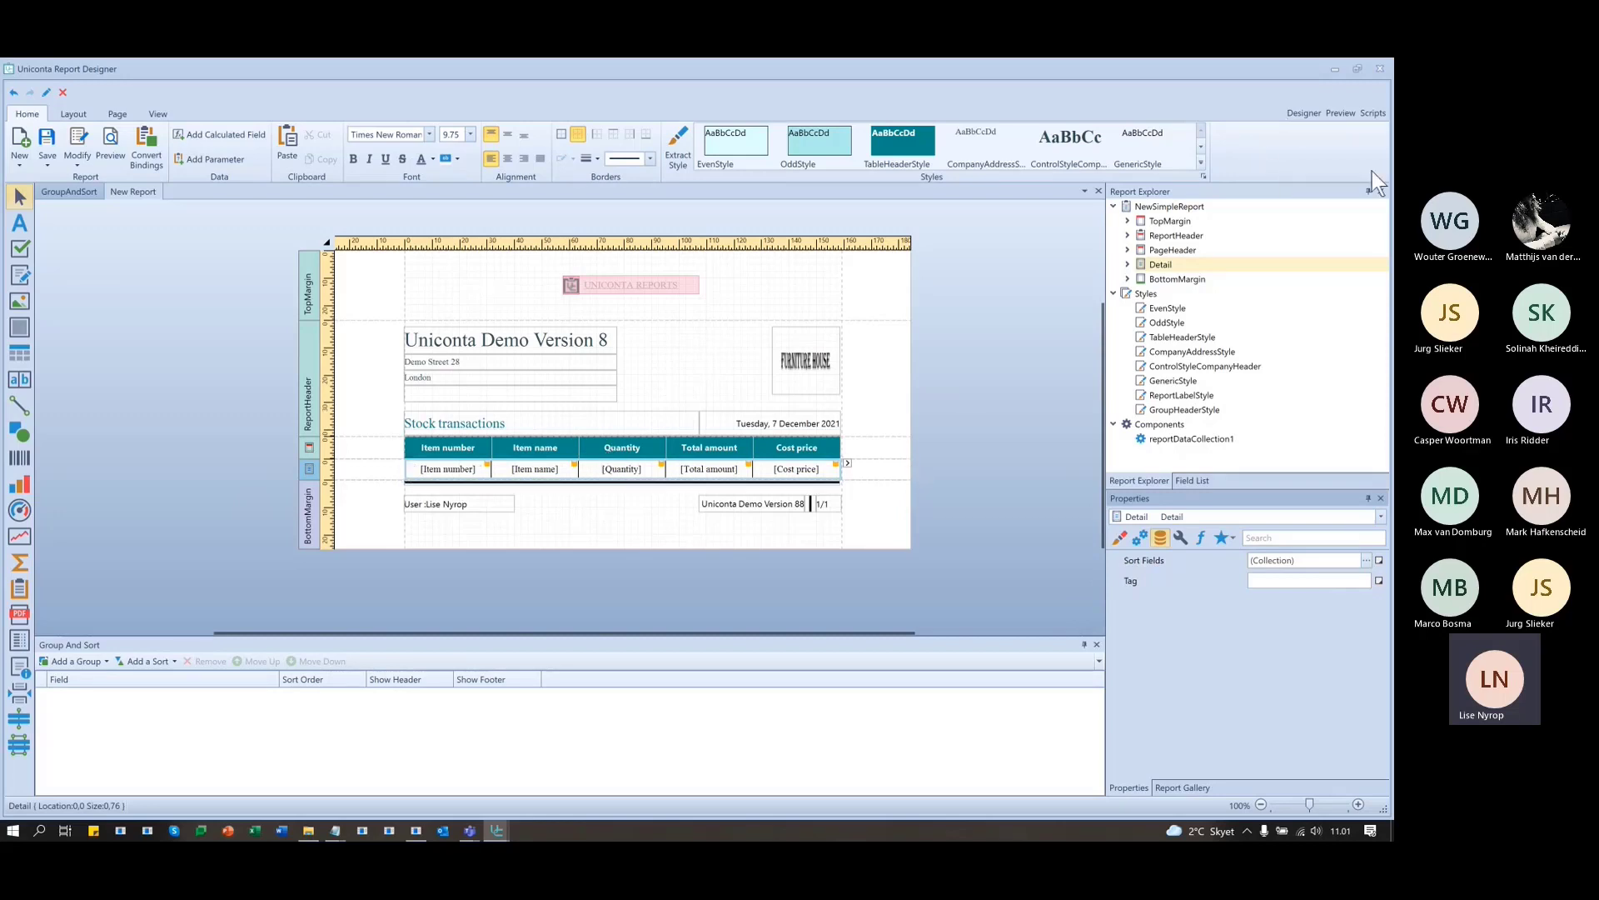
pyautogui.click(1336, 112)
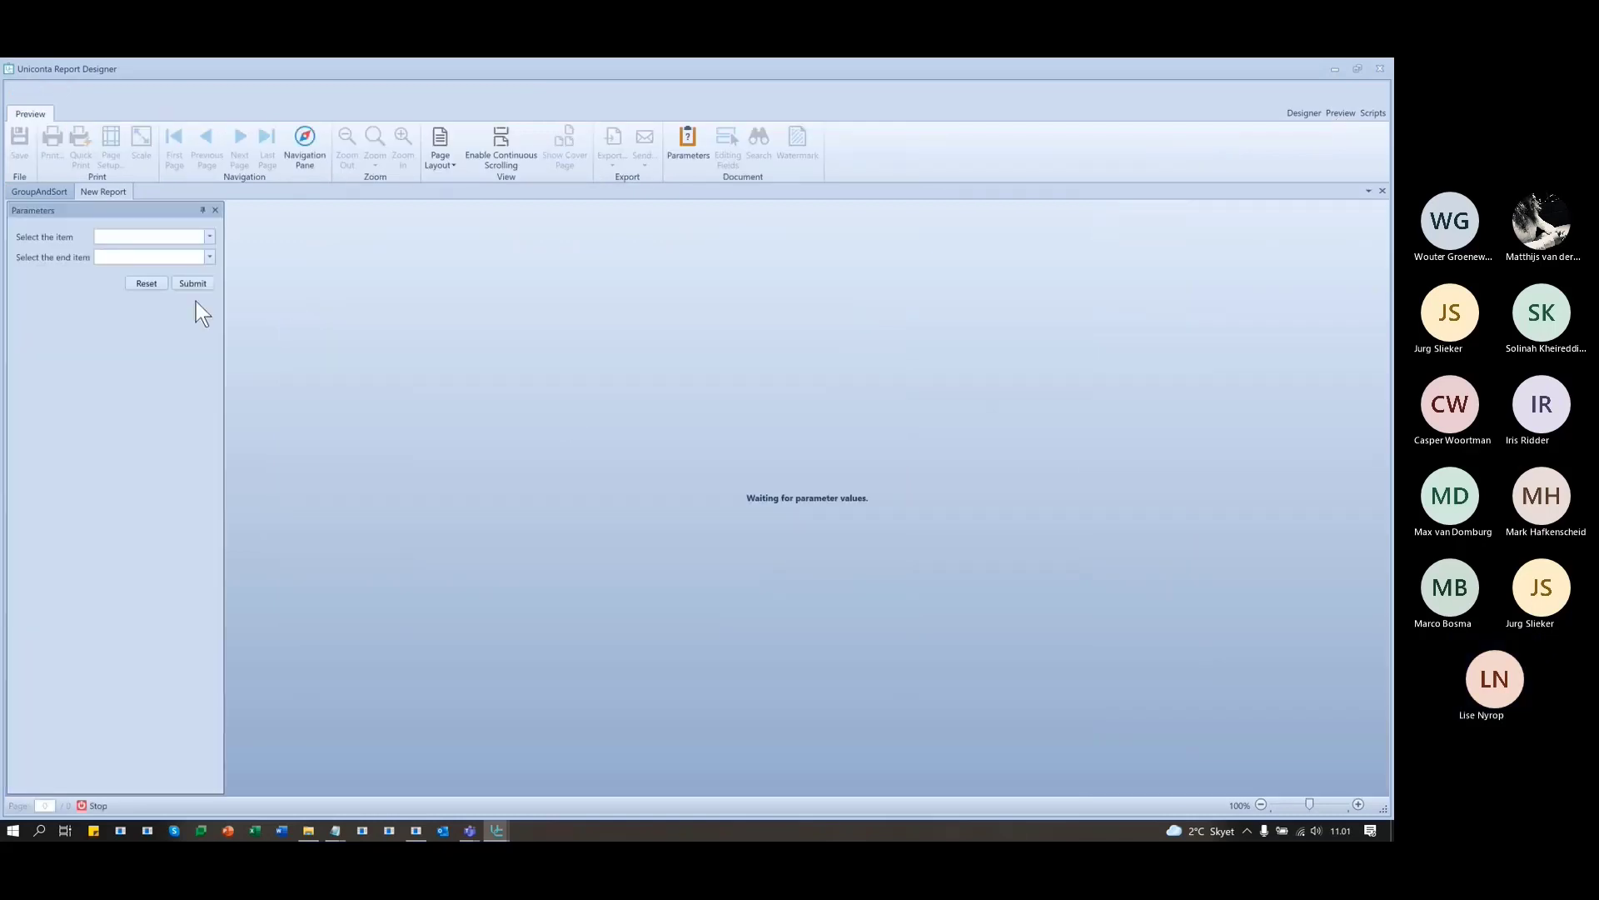
pyautogui.click(208, 237)
pyautogui.click(208, 237)
pyautogui.click(210, 256)
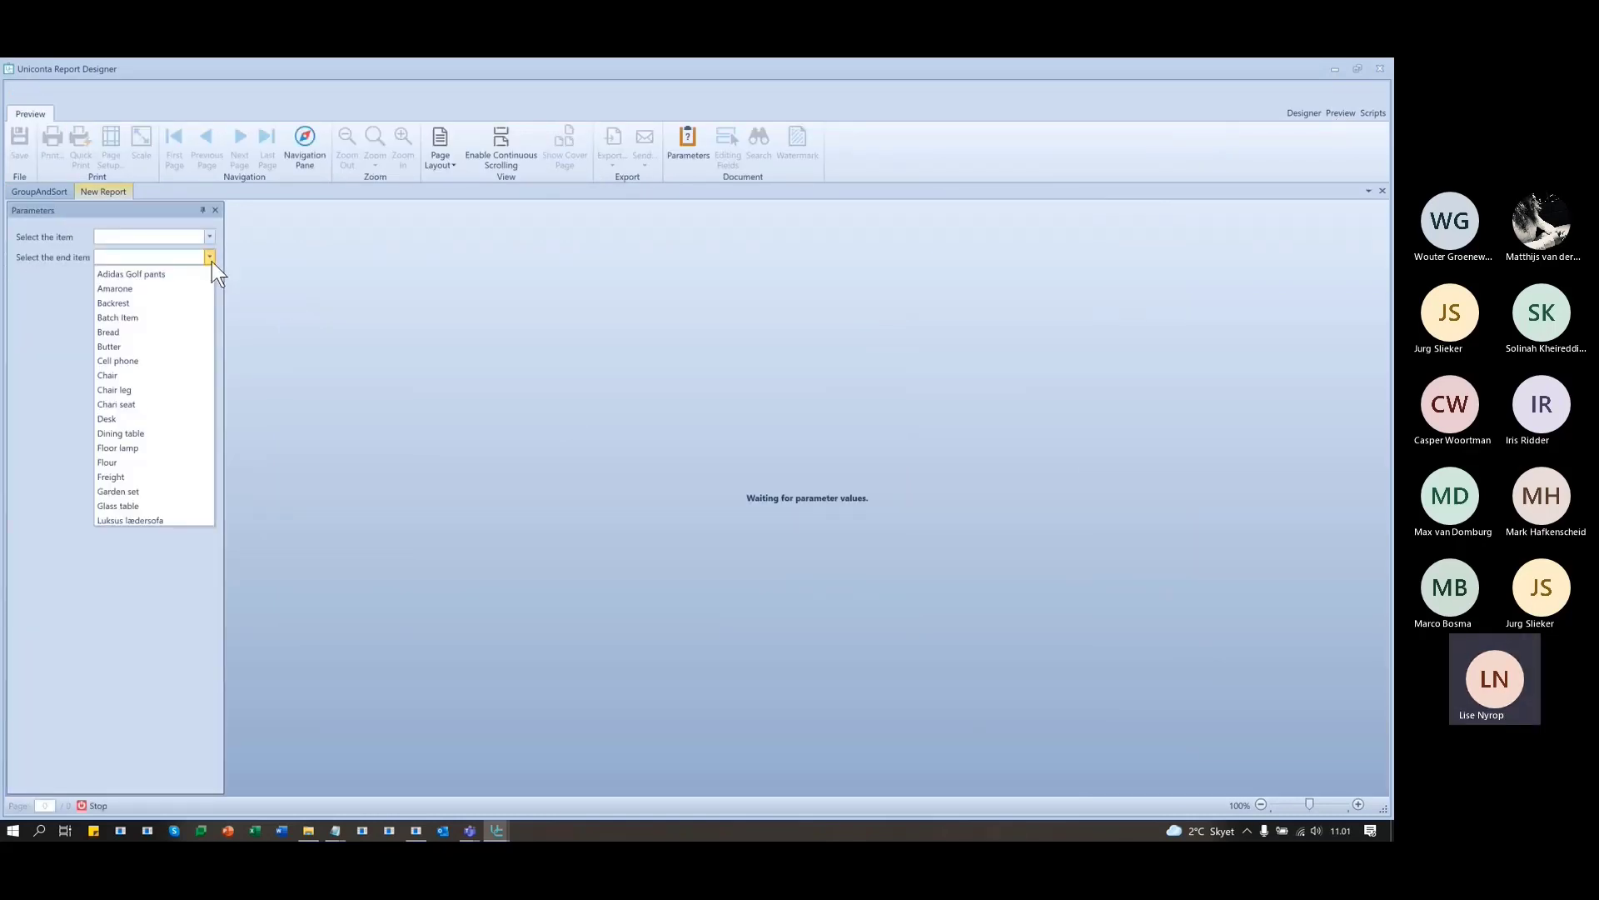
pyautogui.click(210, 256)
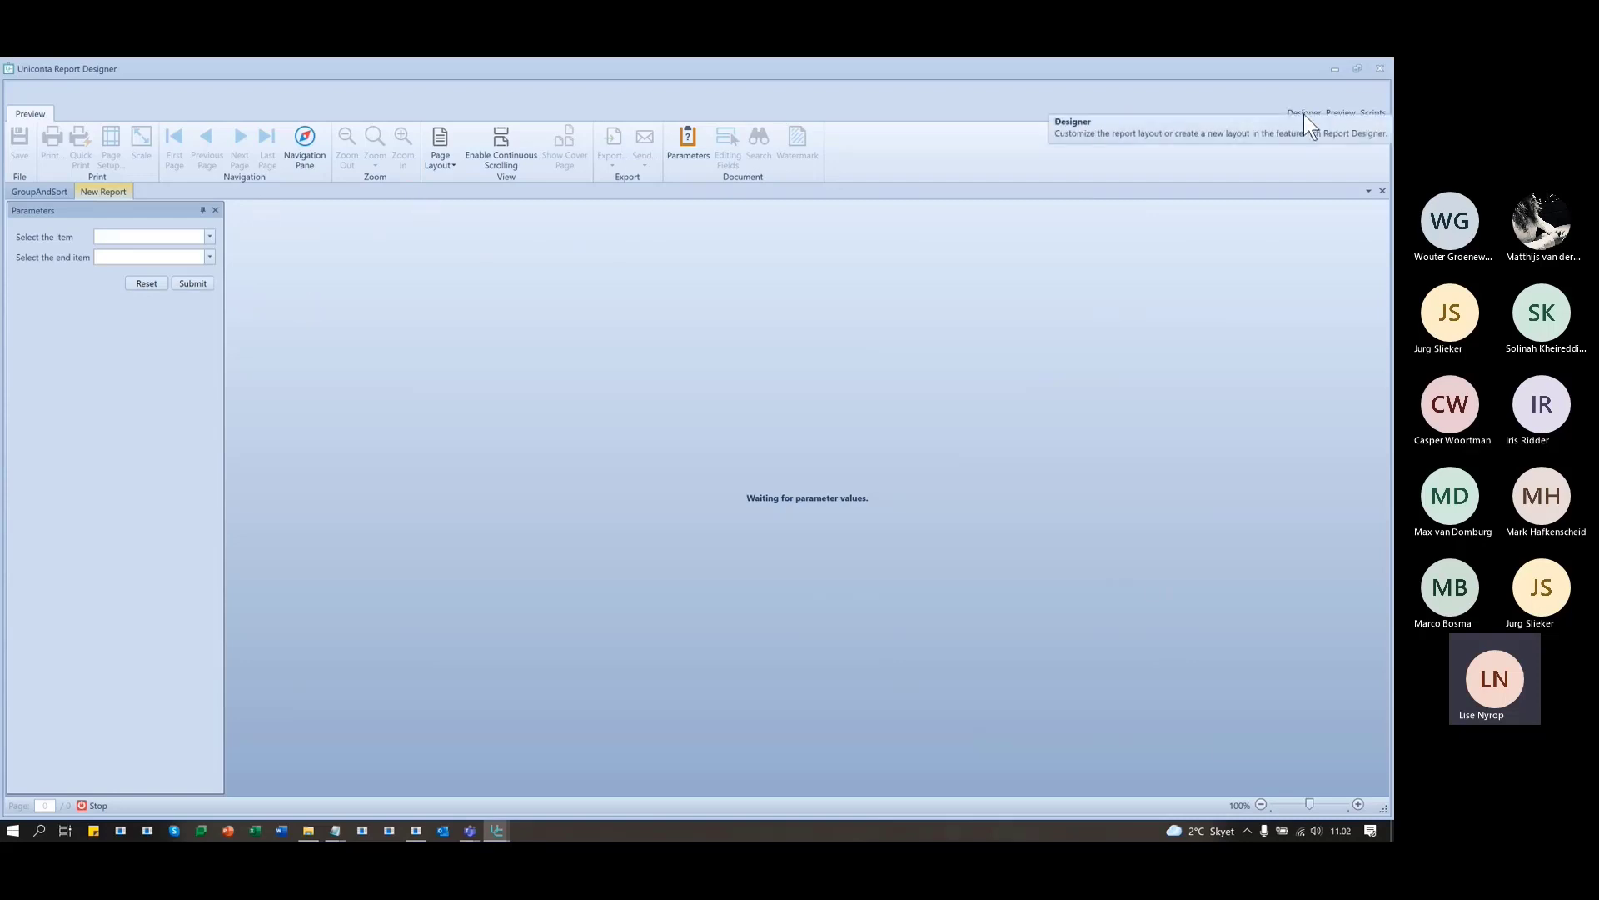
pyautogui.click(1303, 114)
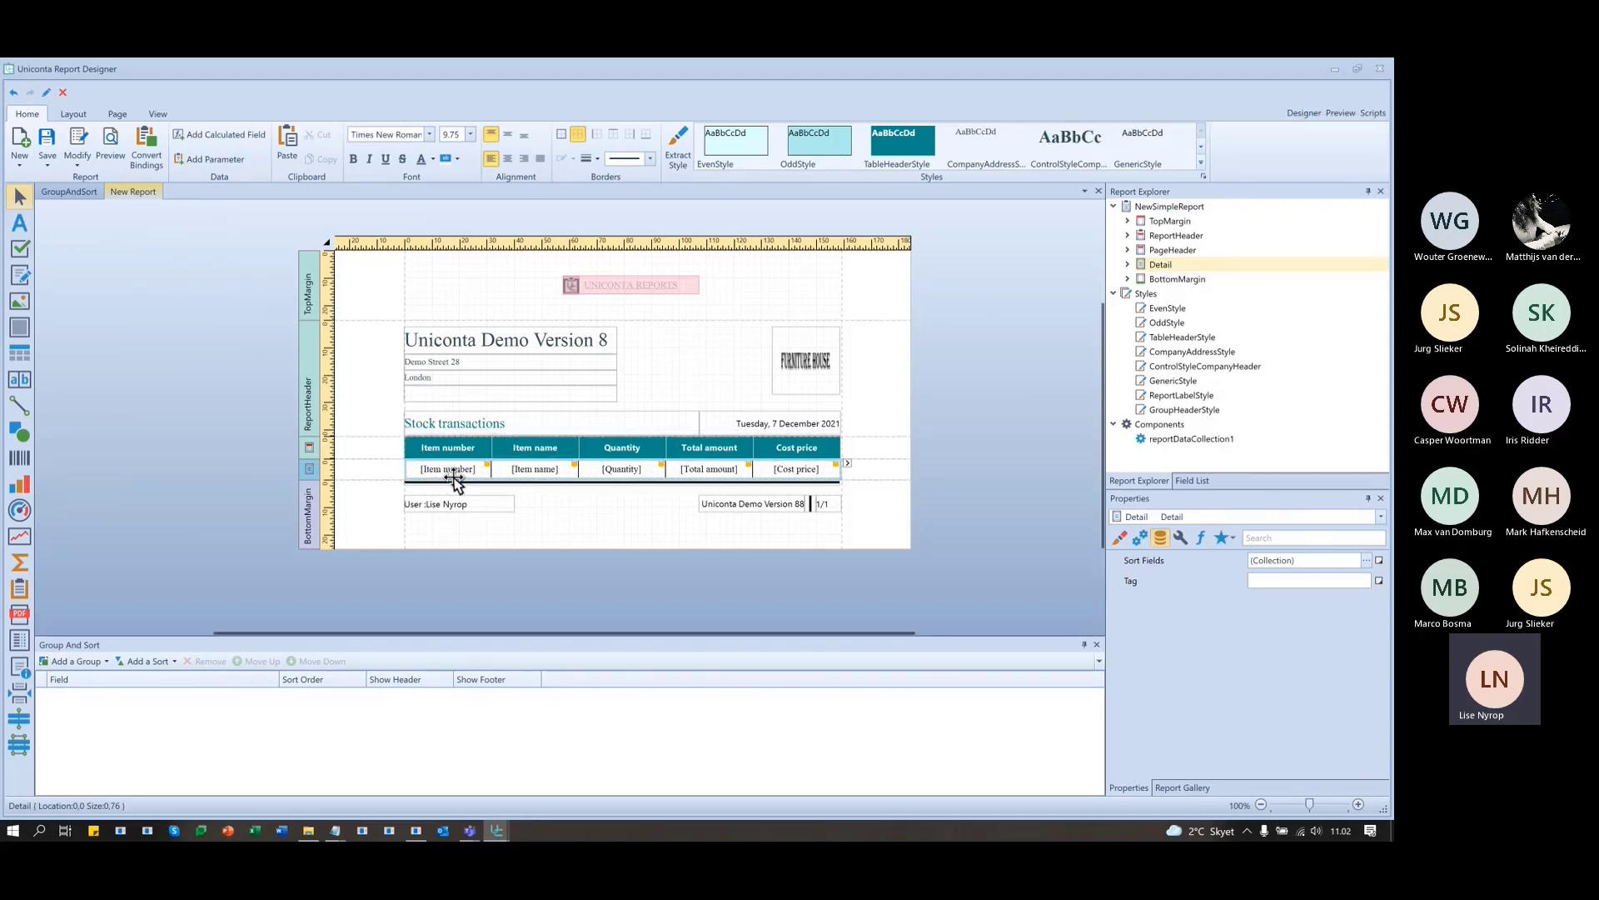
# - Insert a new column to the left of Item number in the header and detail rows
pyautogui.rightClick(457, 450)
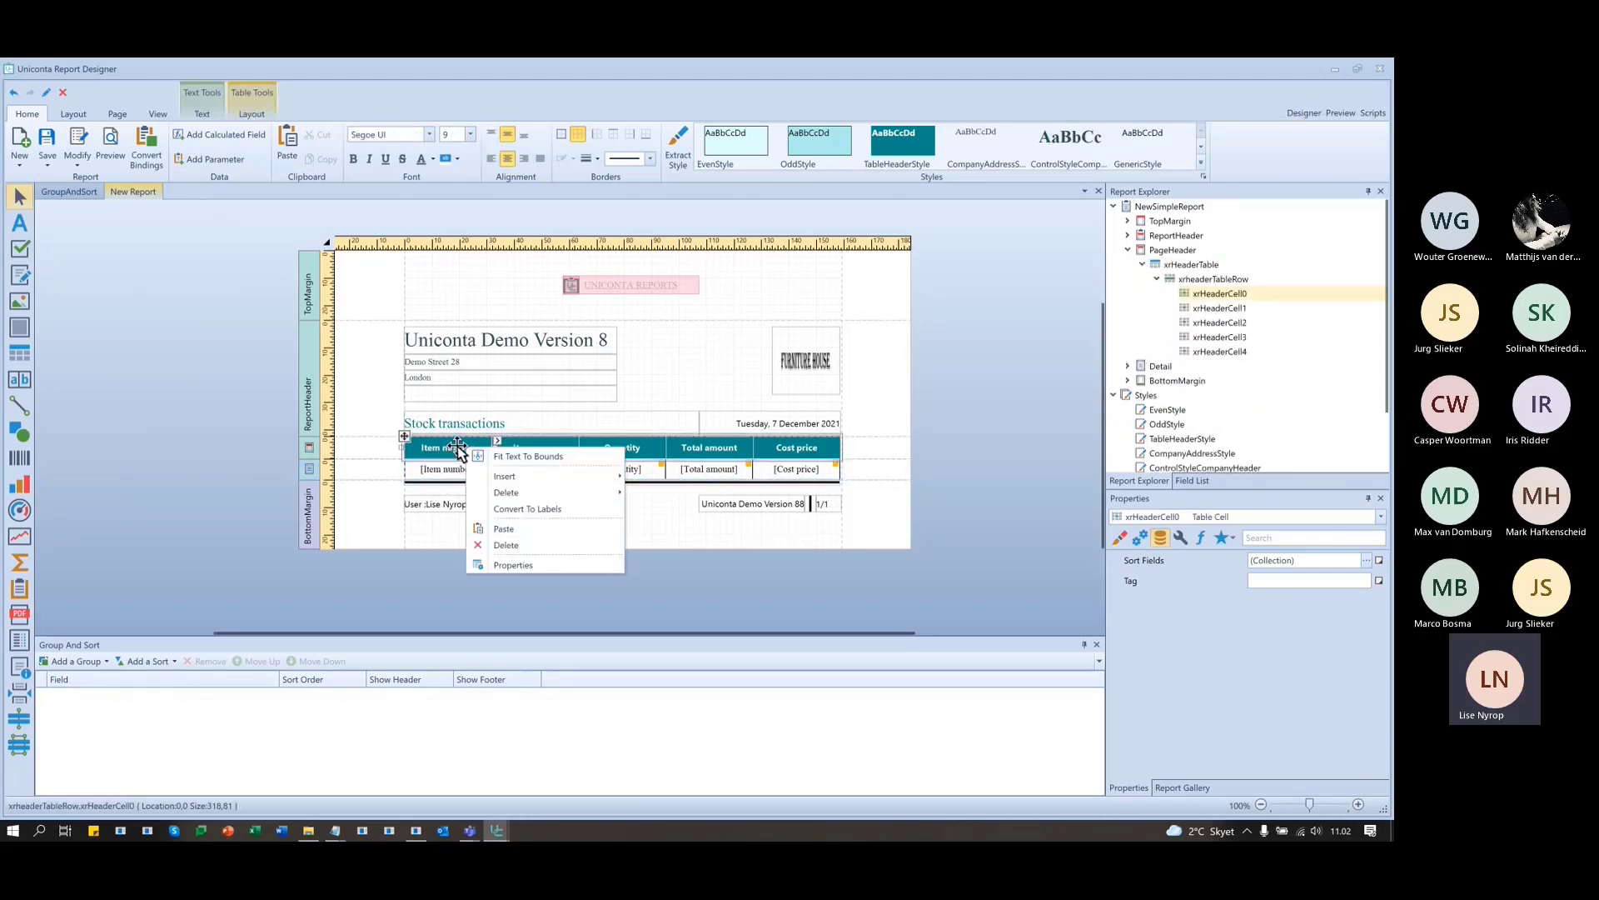
pyautogui.moveTo(533, 473)
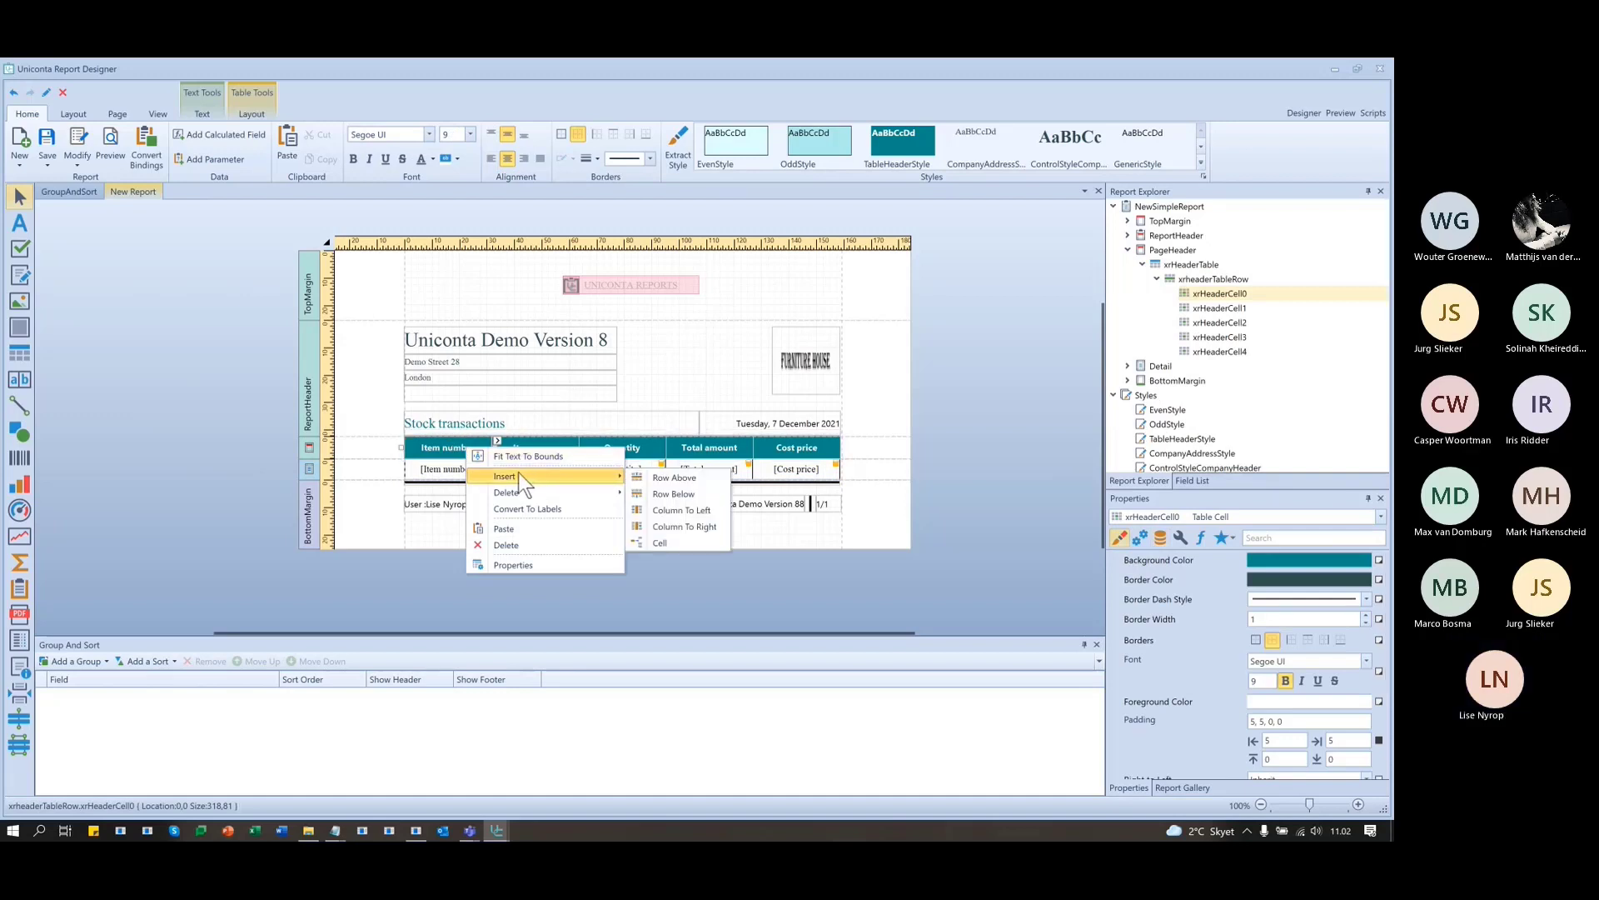
pyautogui.click(661, 521)
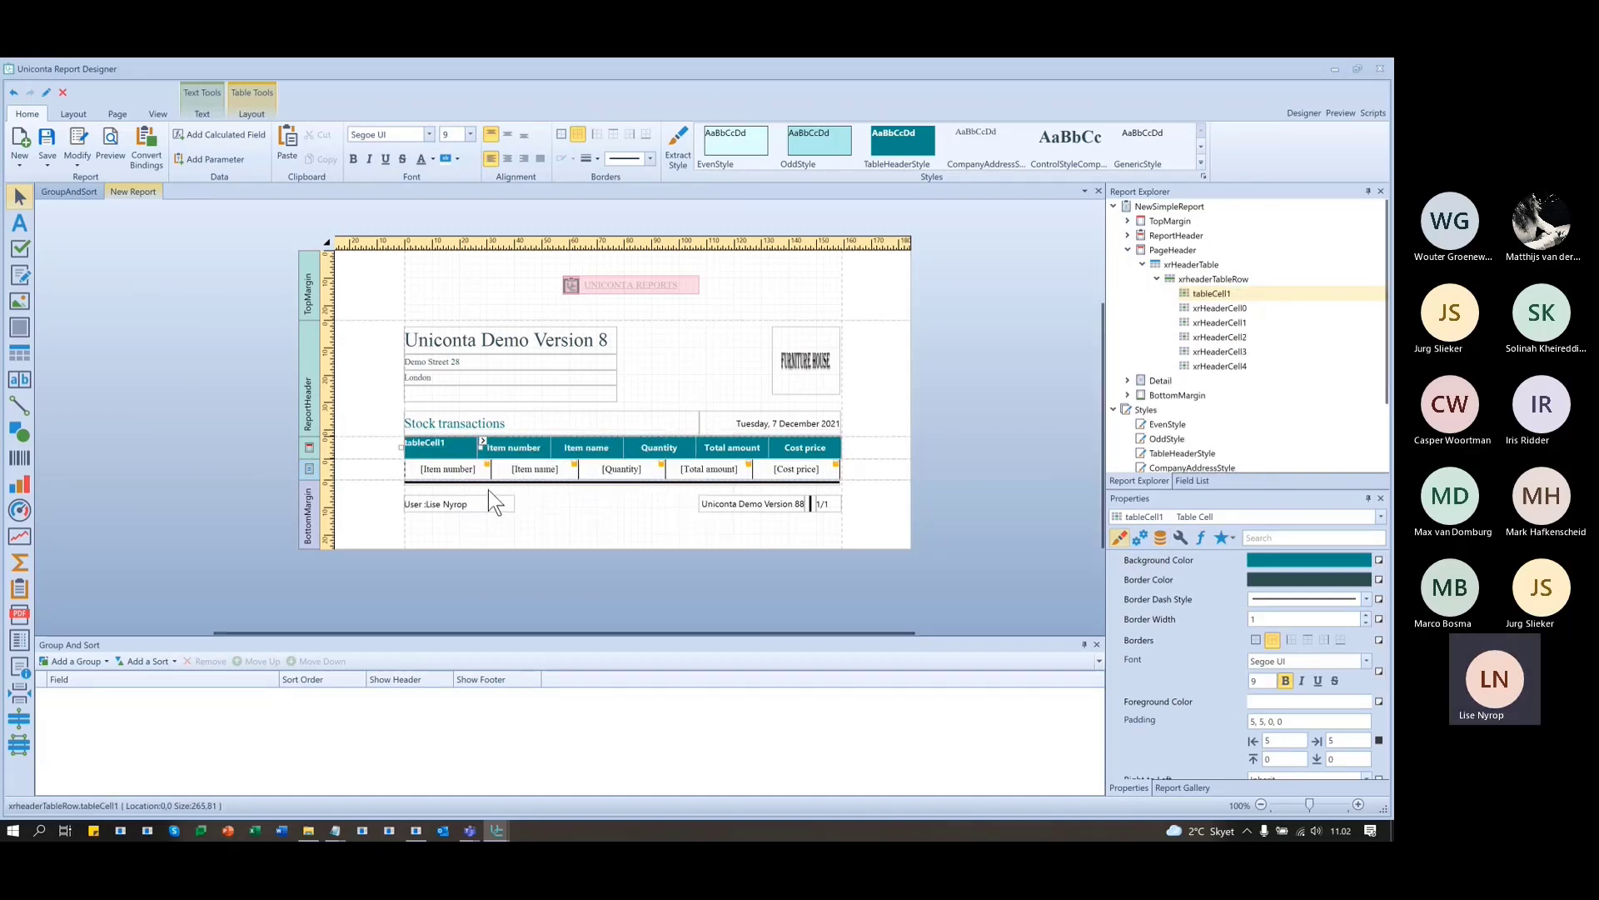
pyautogui.rightClick(451, 469)
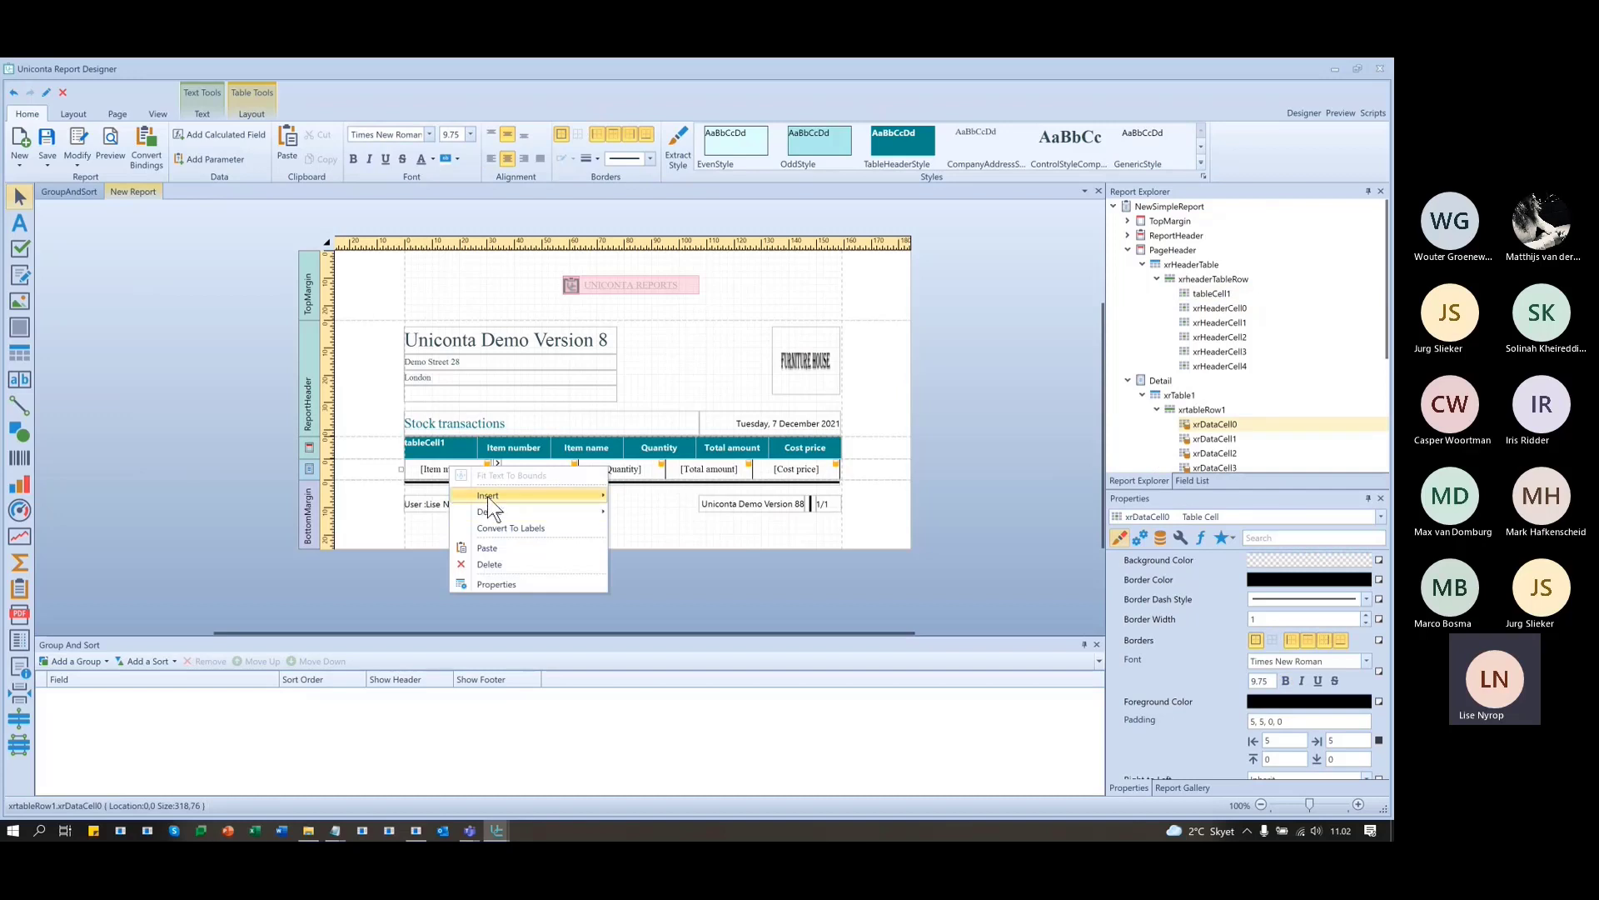
pyautogui.moveTo(491, 496)
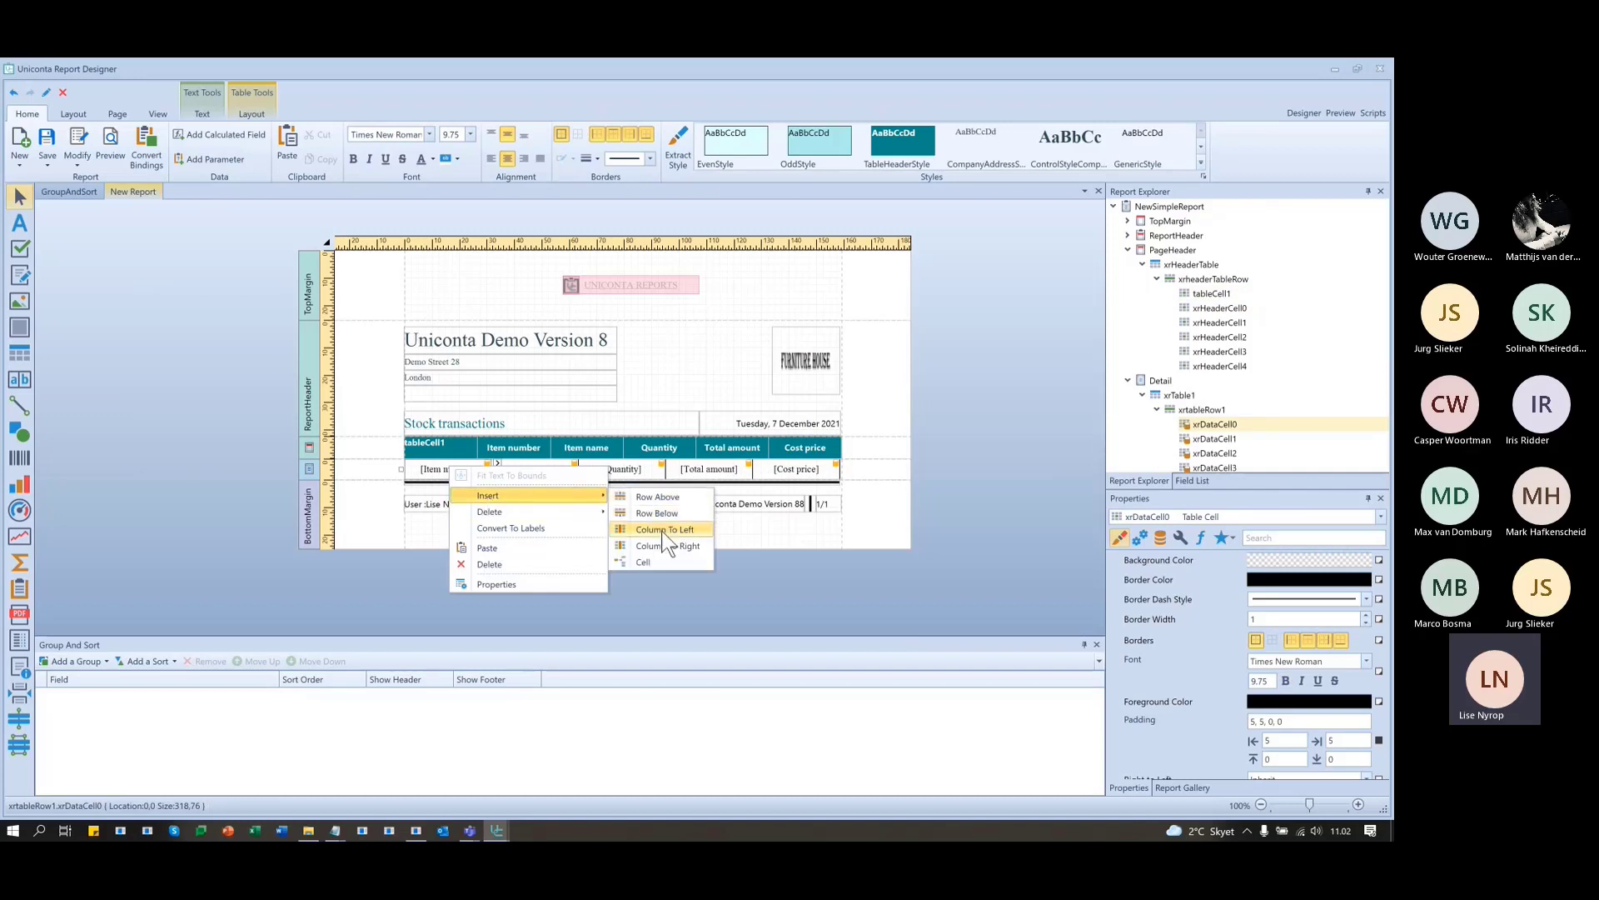
pyautogui.click(663, 535)
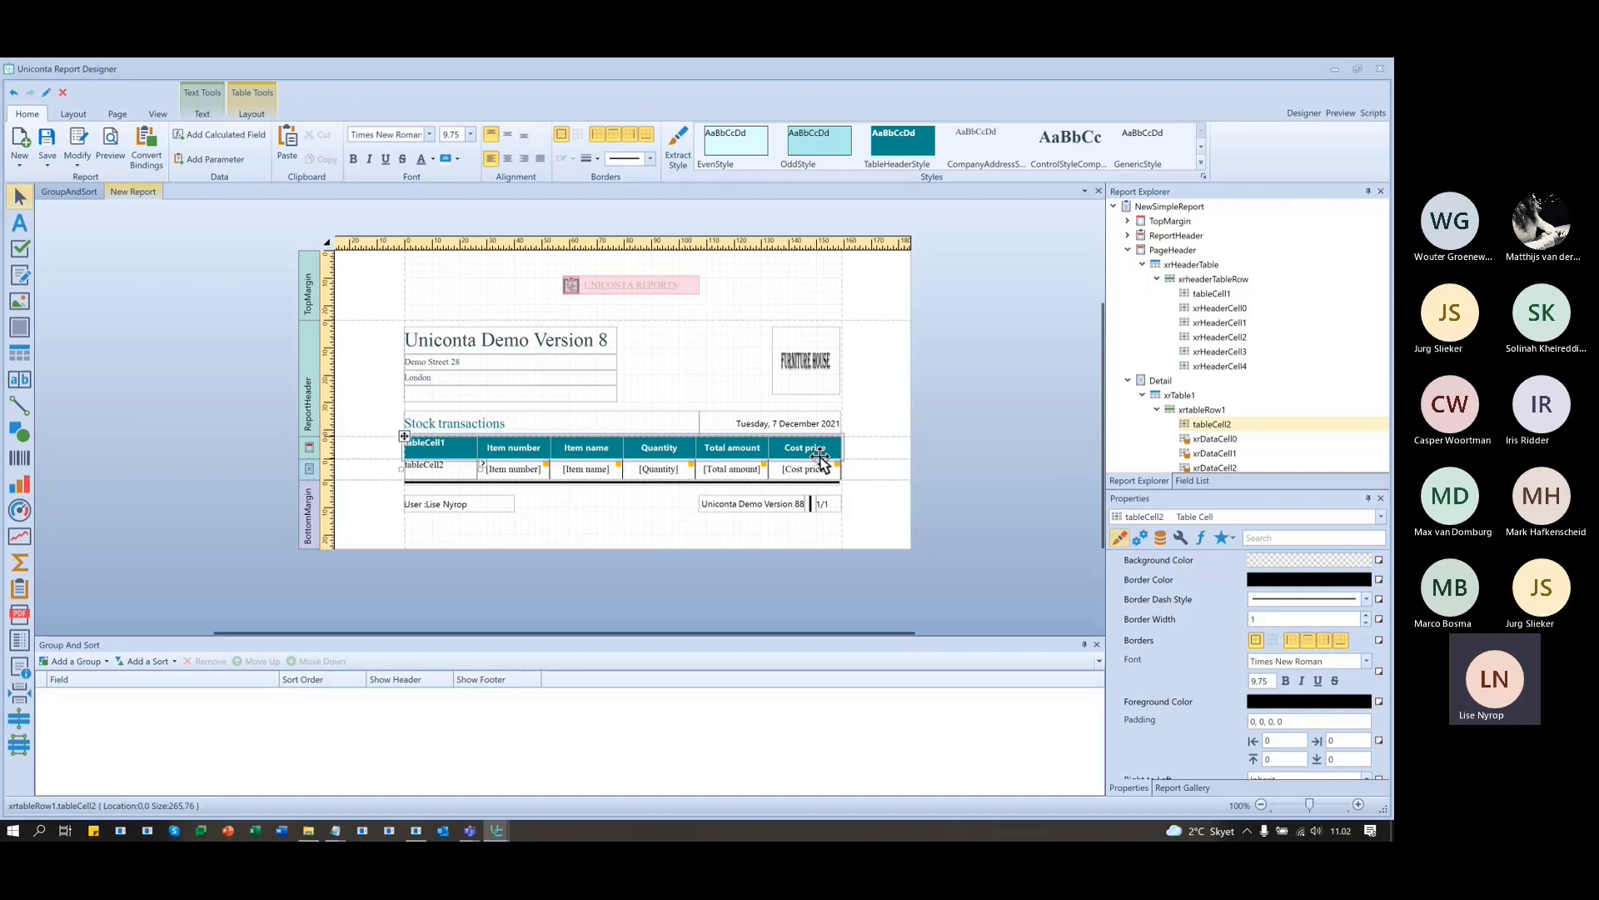
# - Inspect the options for the Total amount header and company labels, leaving them unchanged
pyautogui.rightClick(746, 446)
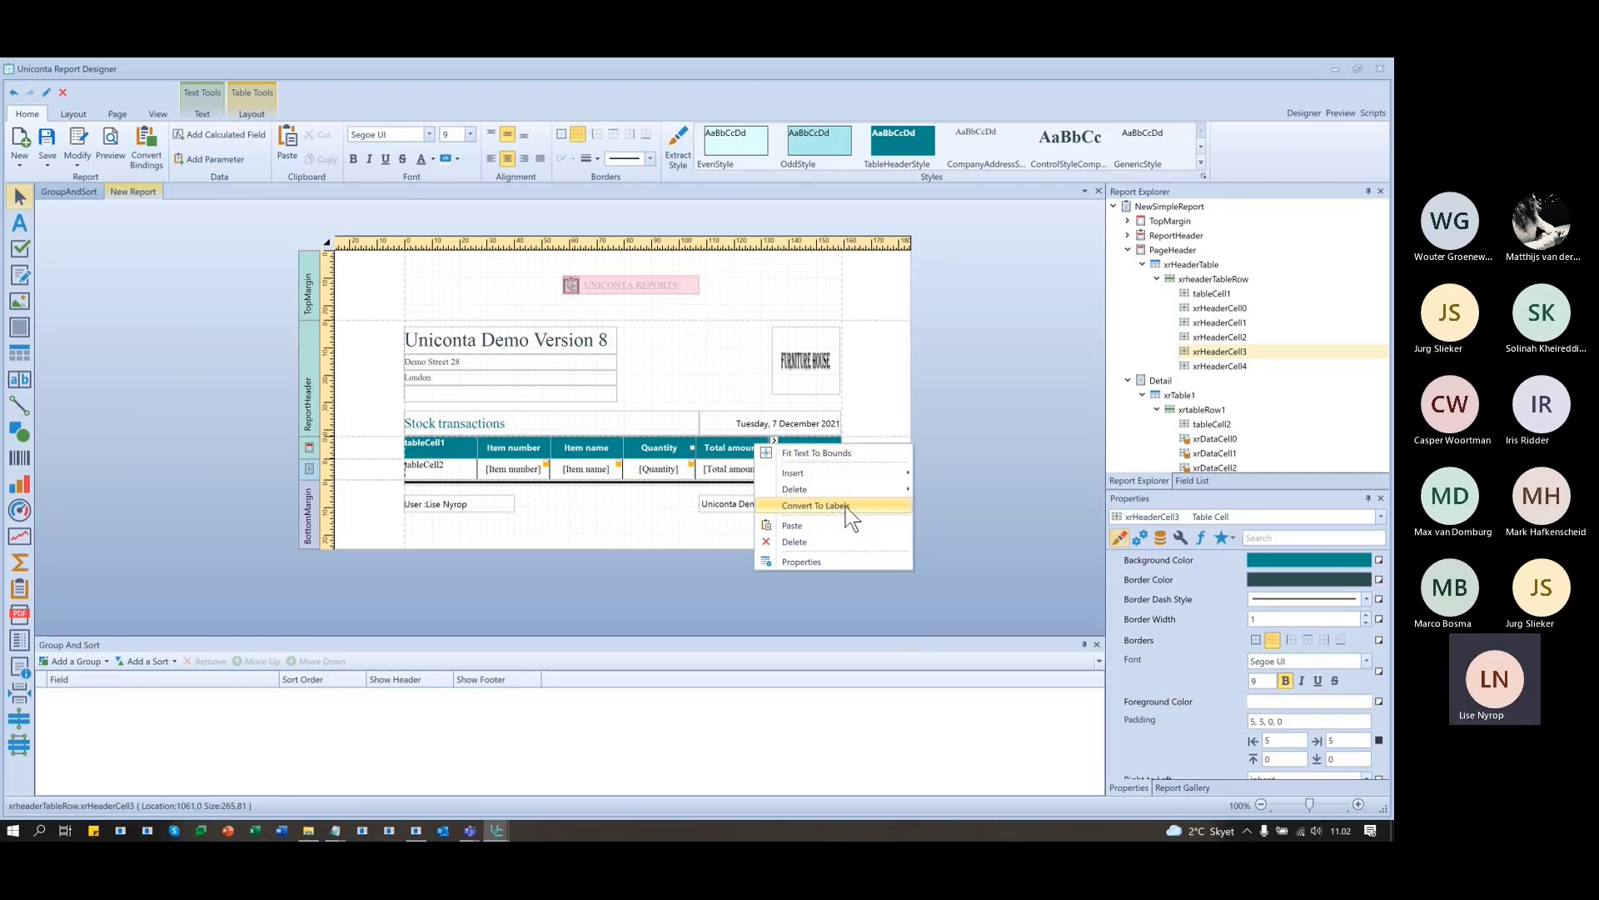
pyautogui.moveTo(654, 401); pyautogui.dragTo(338, 313)
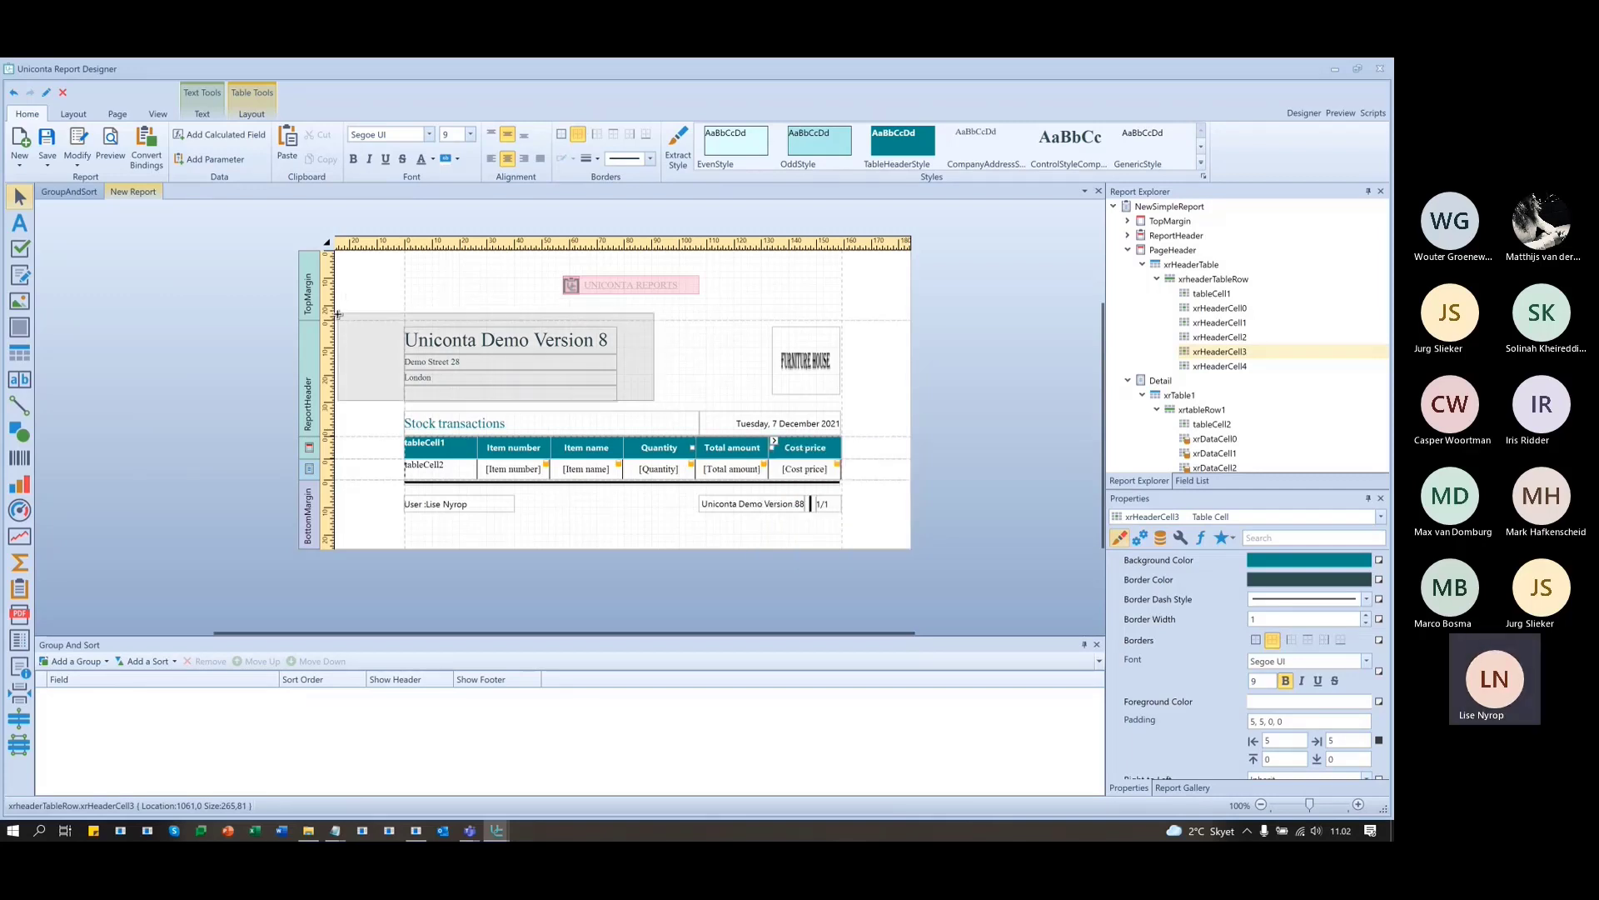
pyautogui.rightClick(578, 363)
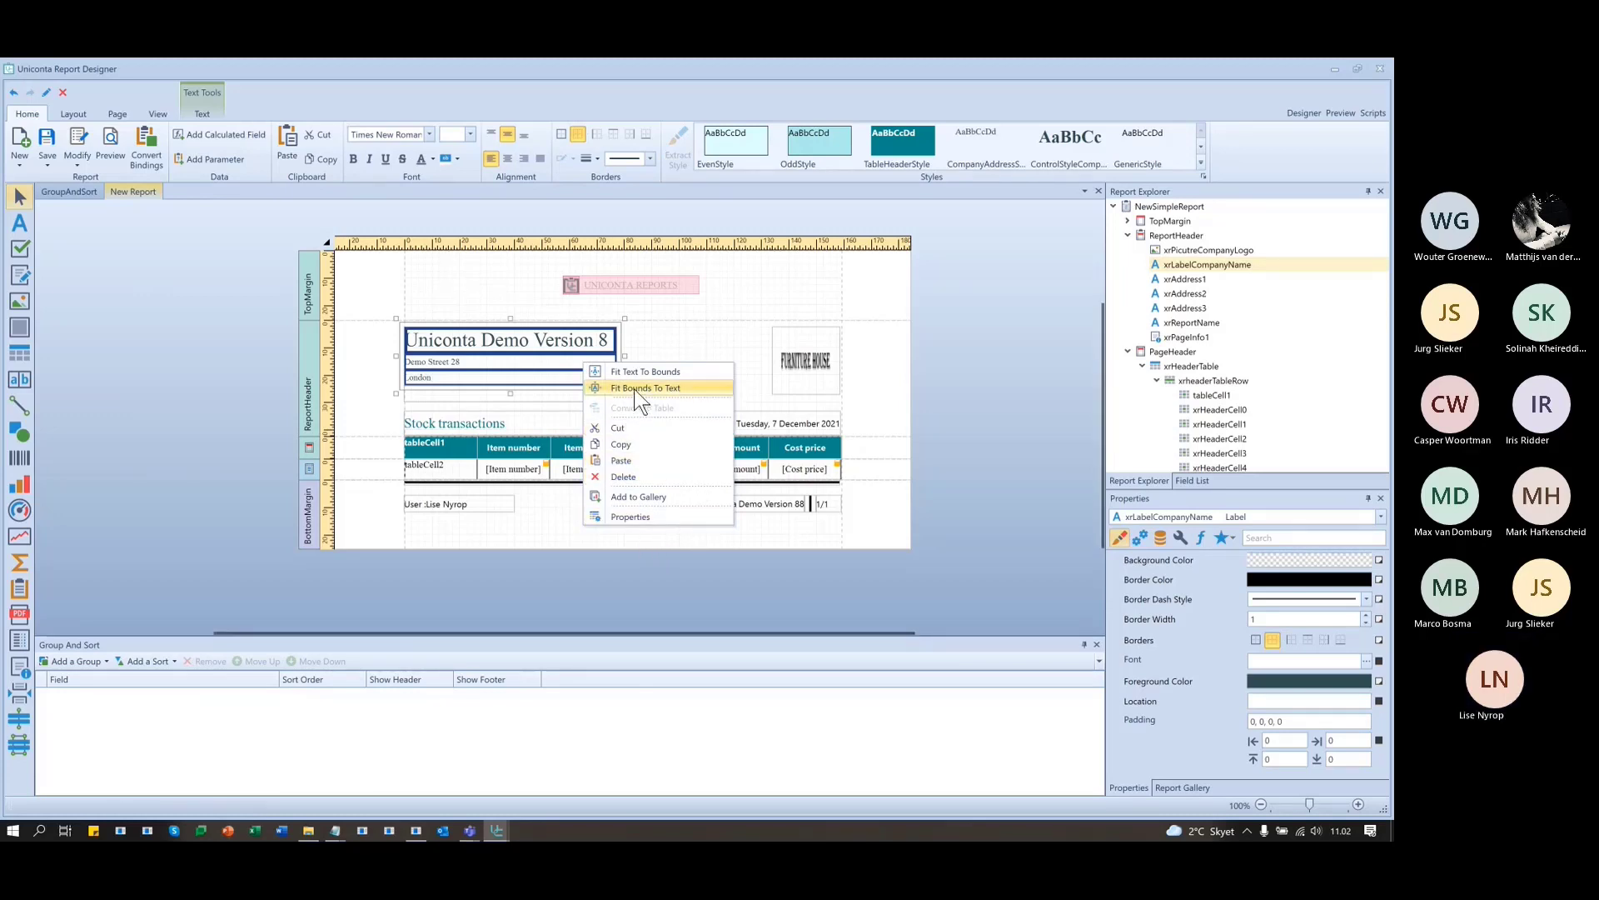
pyautogui.click(705, 333)
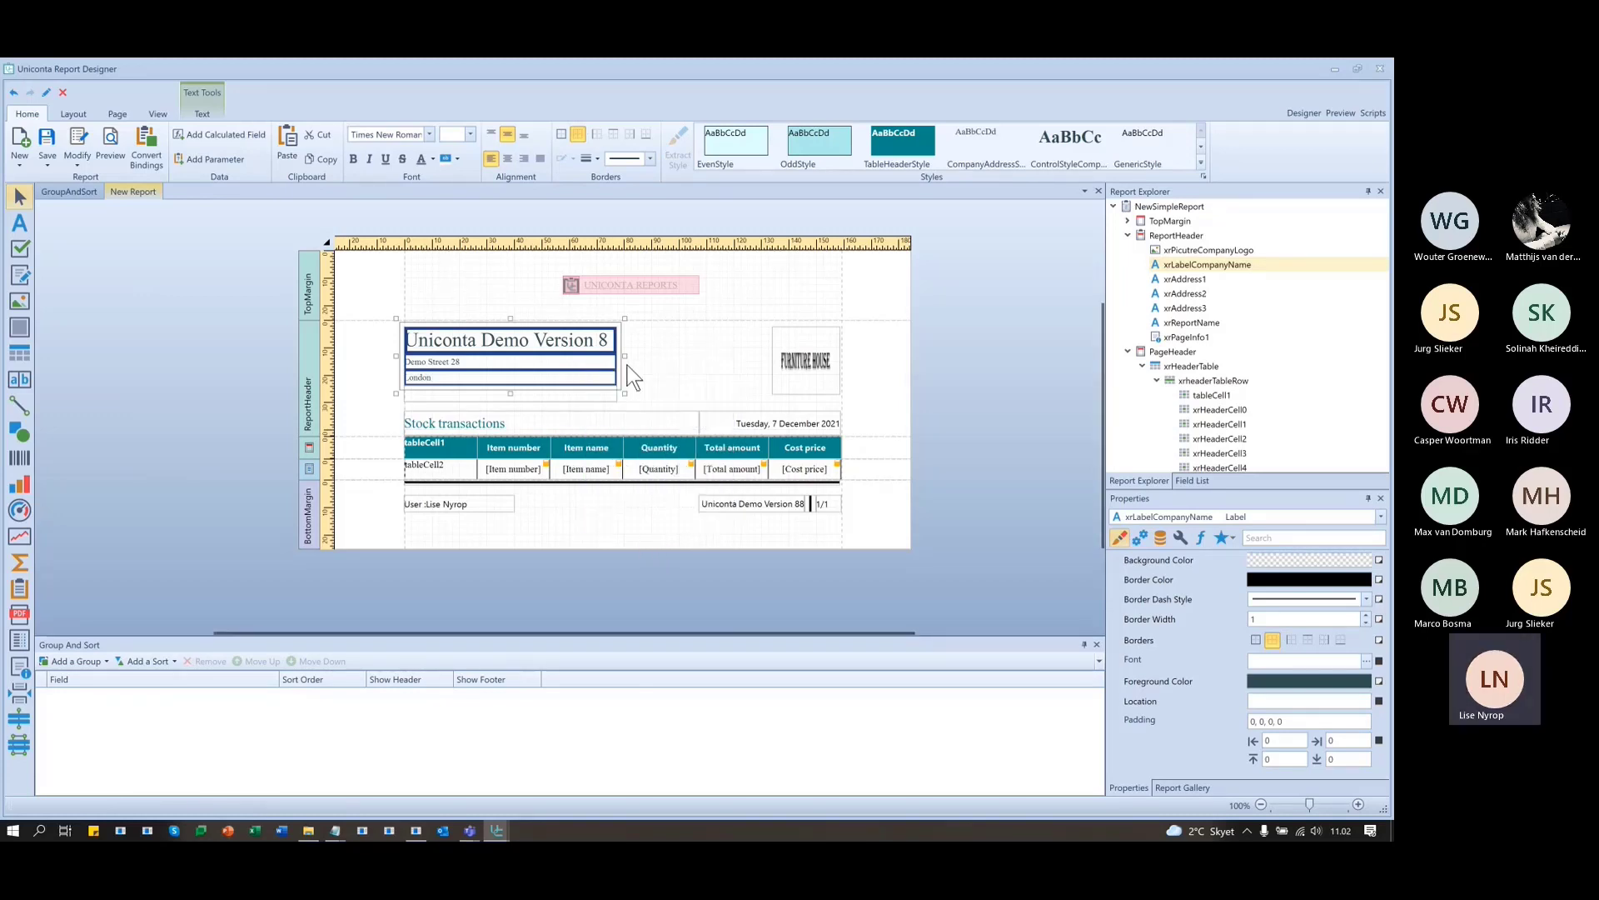
pyautogui.click(629, 366)
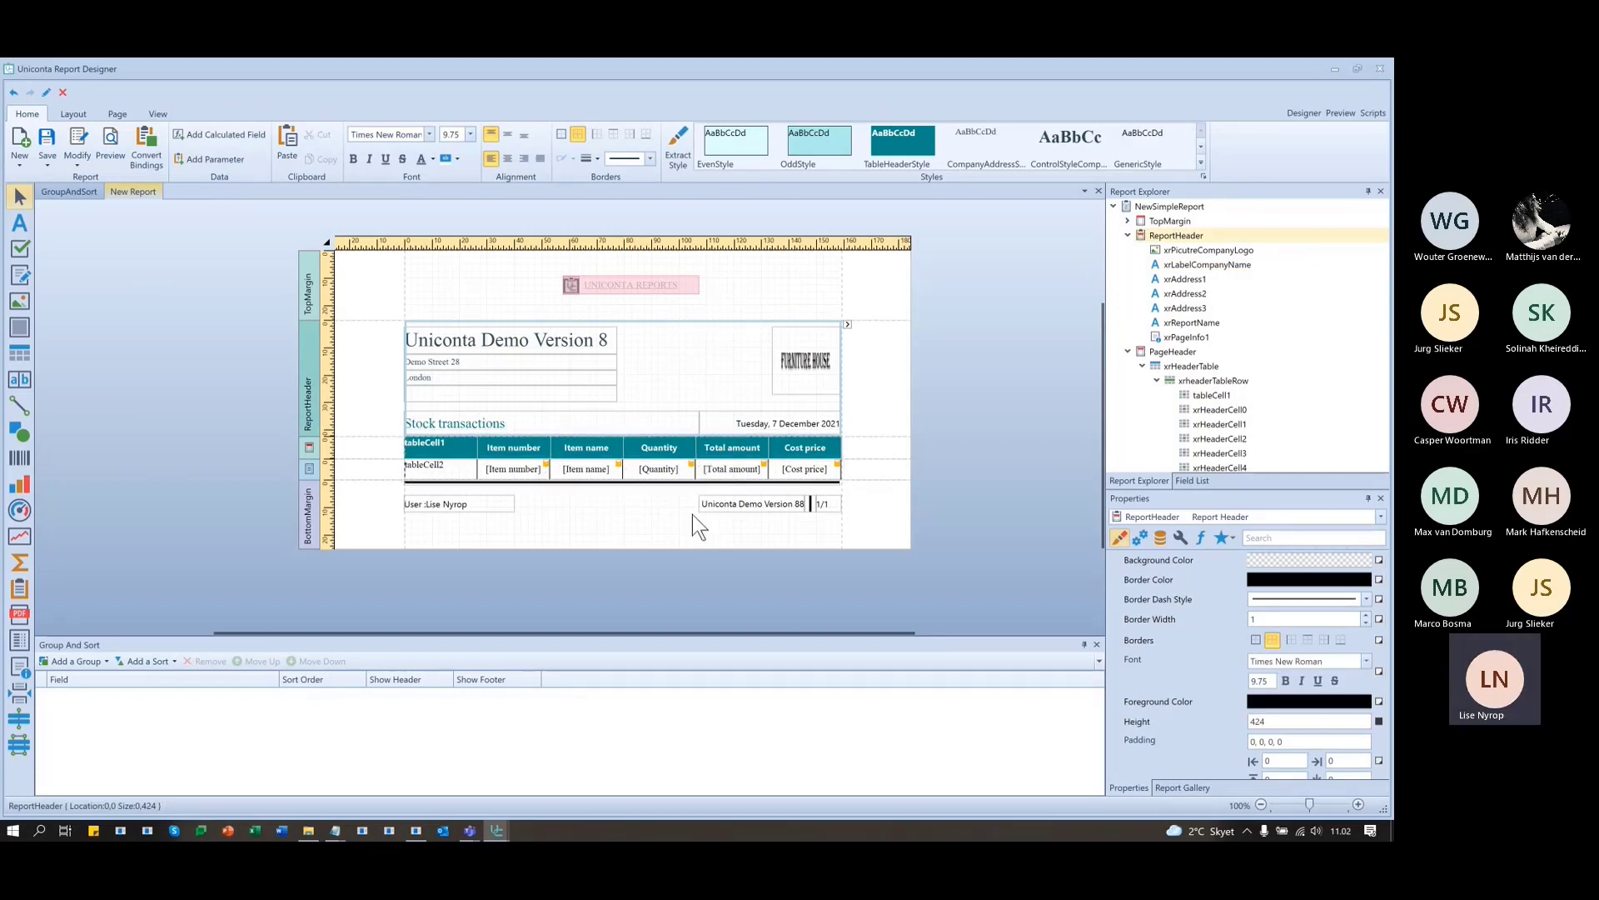
# - Centre the text of the new header cell and the new detail cell below it
pyautogui.rightClick(435, 454)
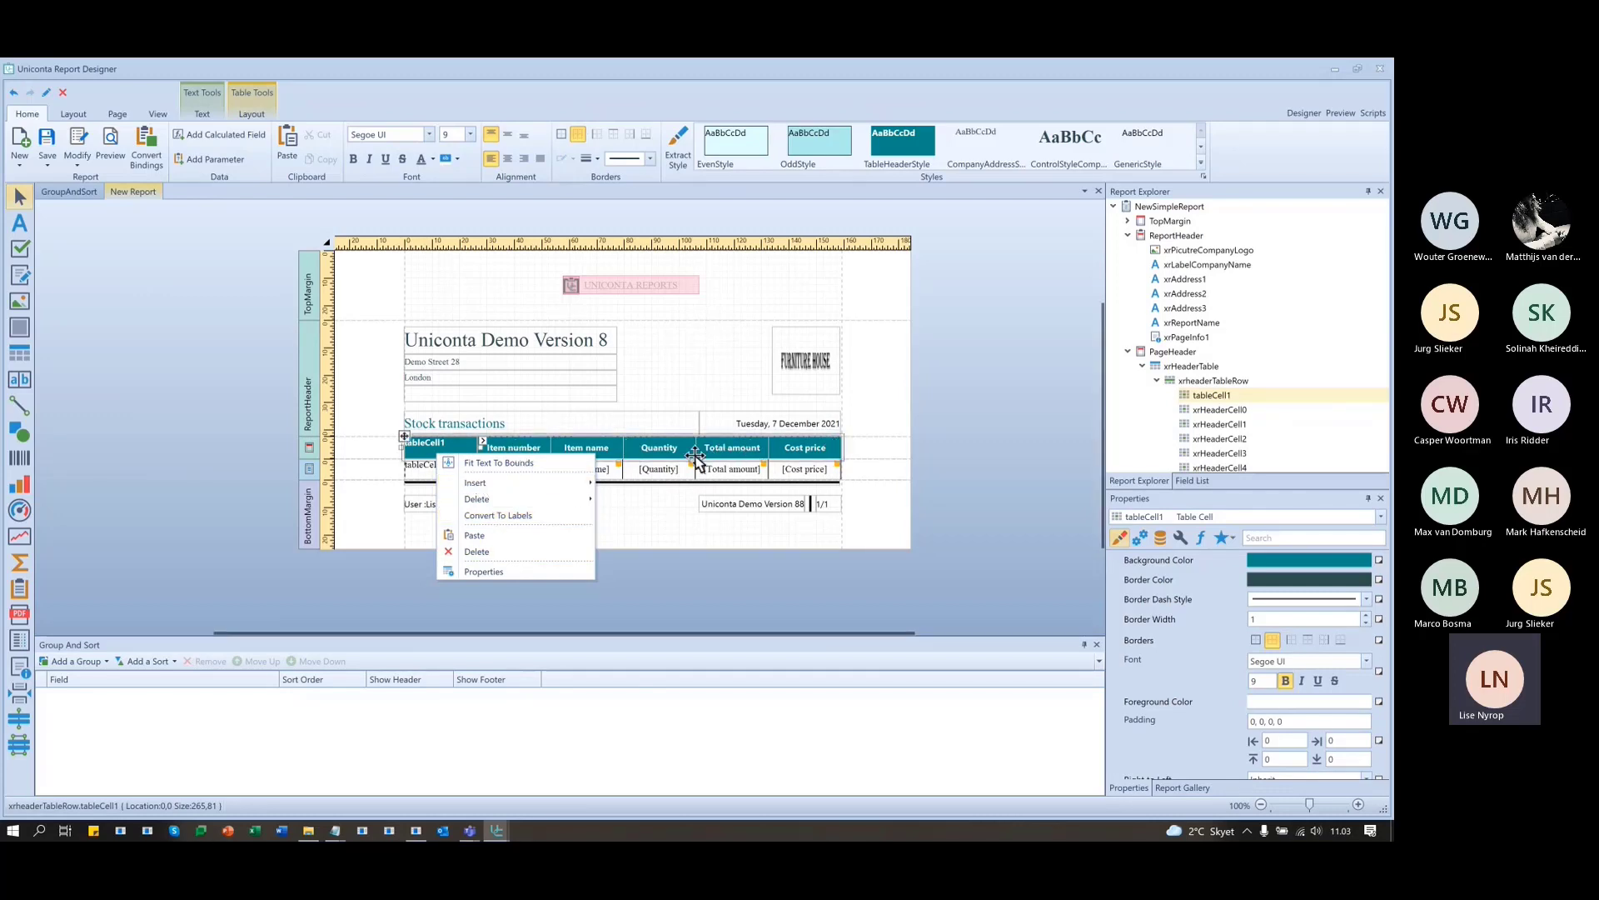
pyautogui.click(421, 452)
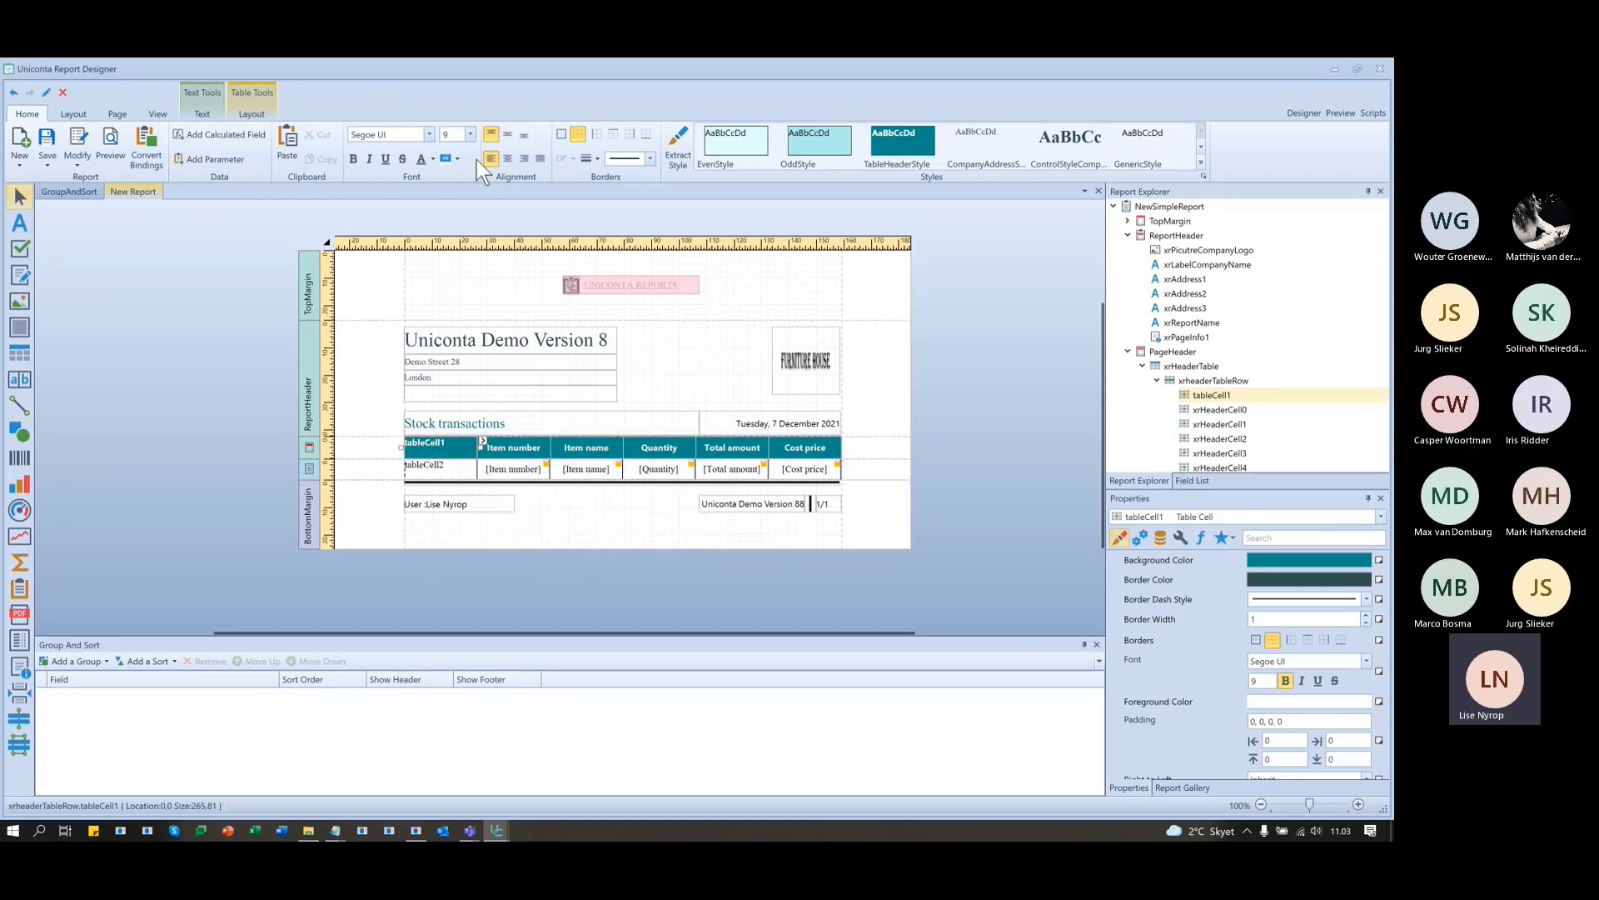
pyautogui.click(507, 158)
pyautogui.click(434, 468)
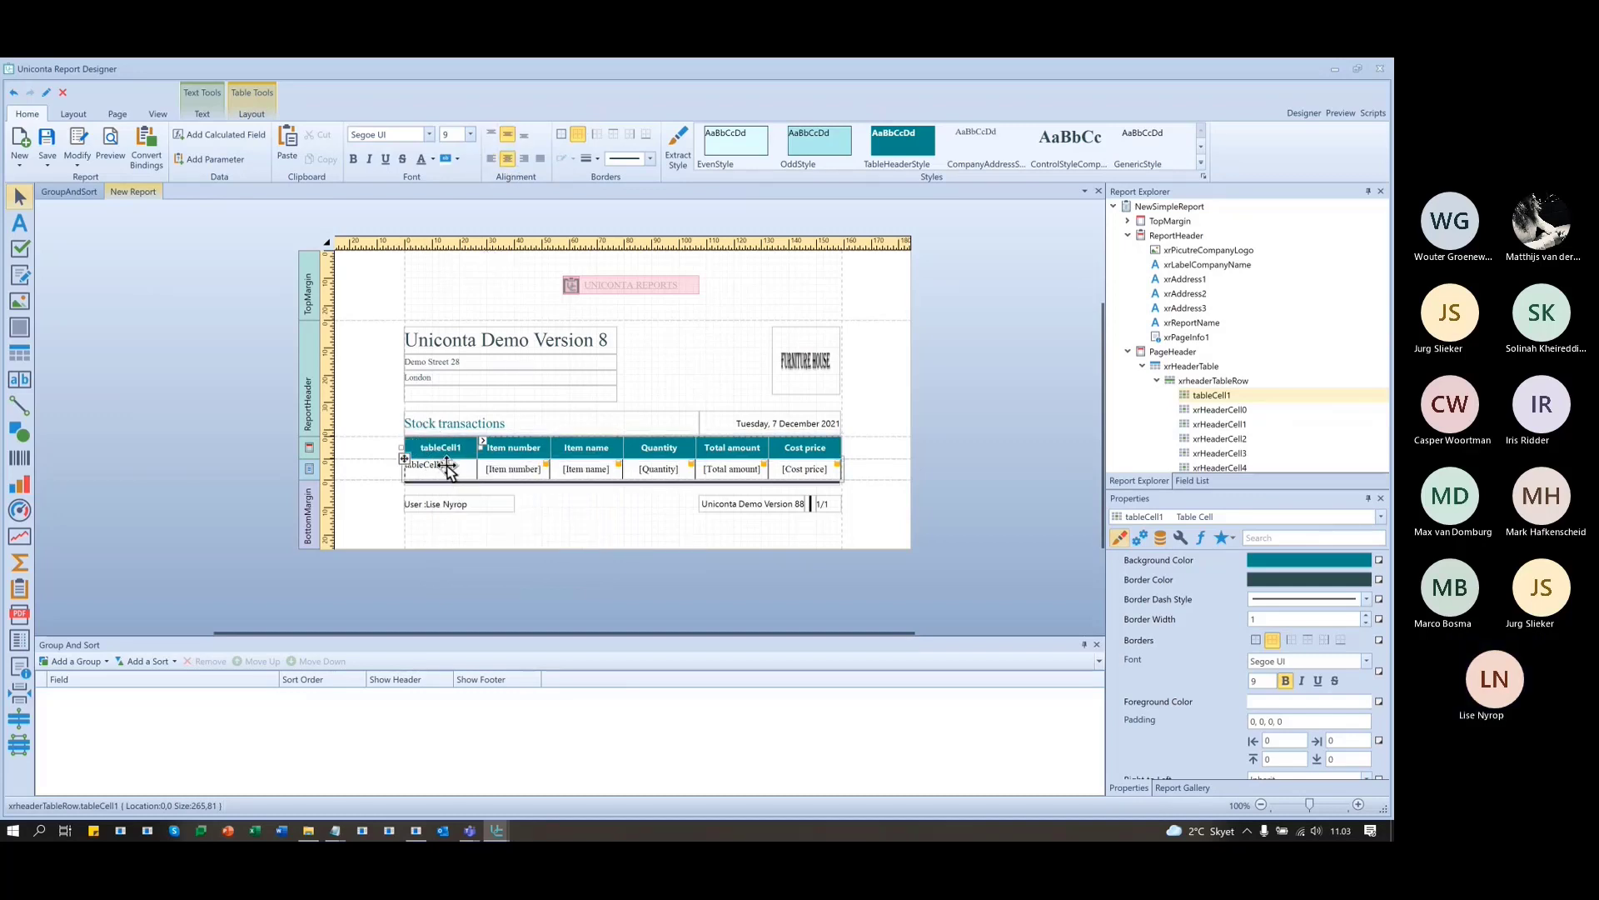
pyautogui.click(508, 134)
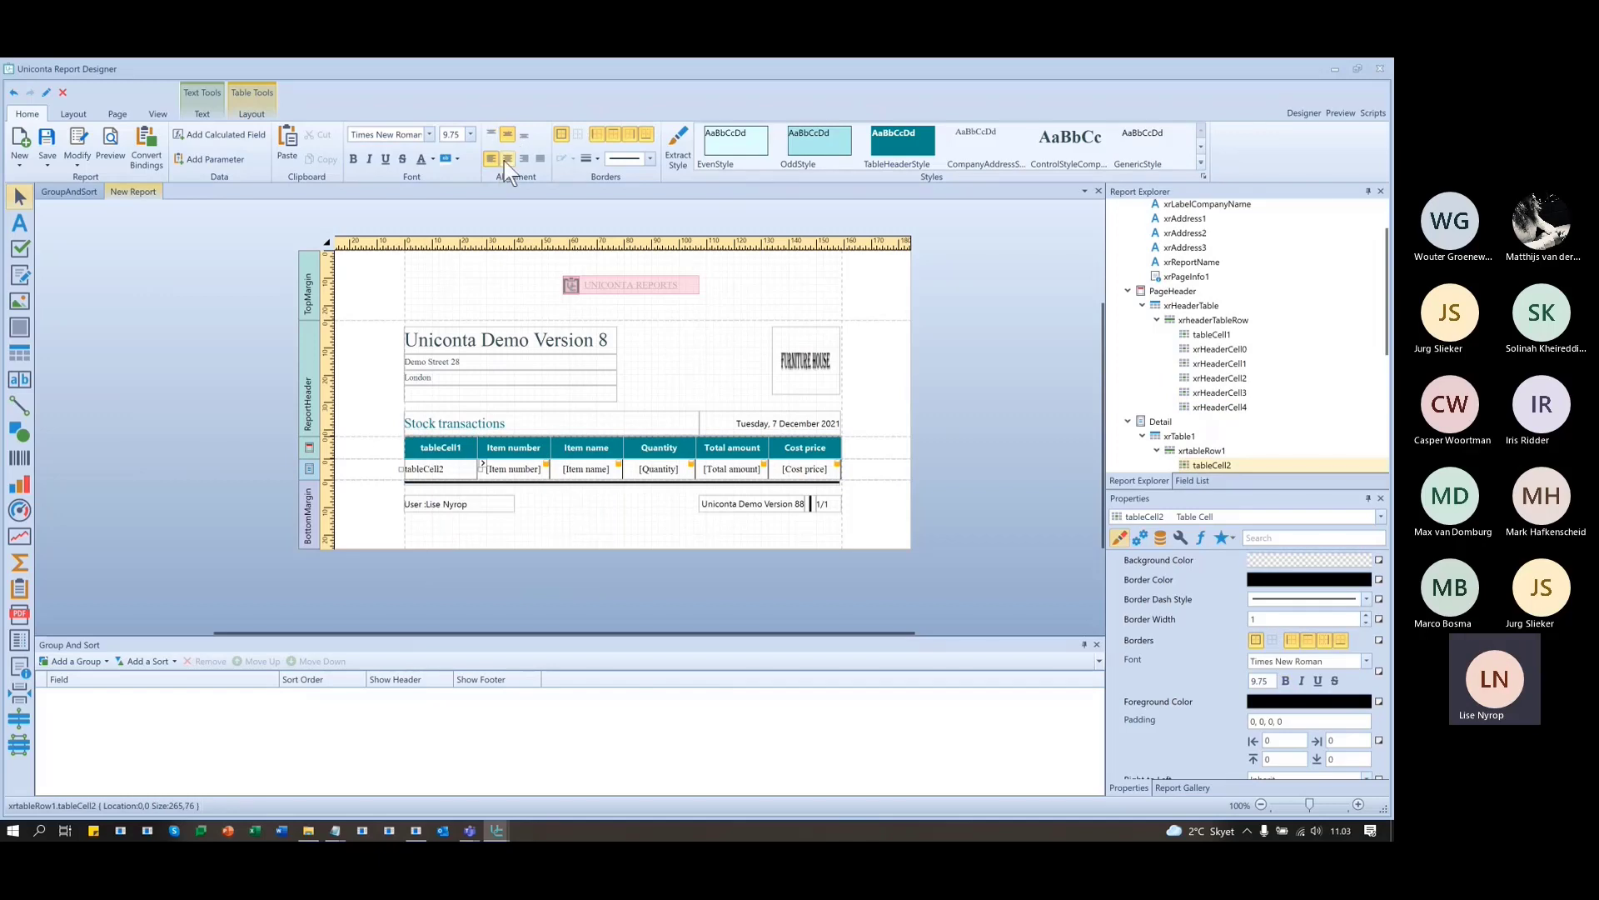
pyautogui.click(507, 158)
# - Title the new header cell 'Date'
pyautogui.doubleClick(455, 448)
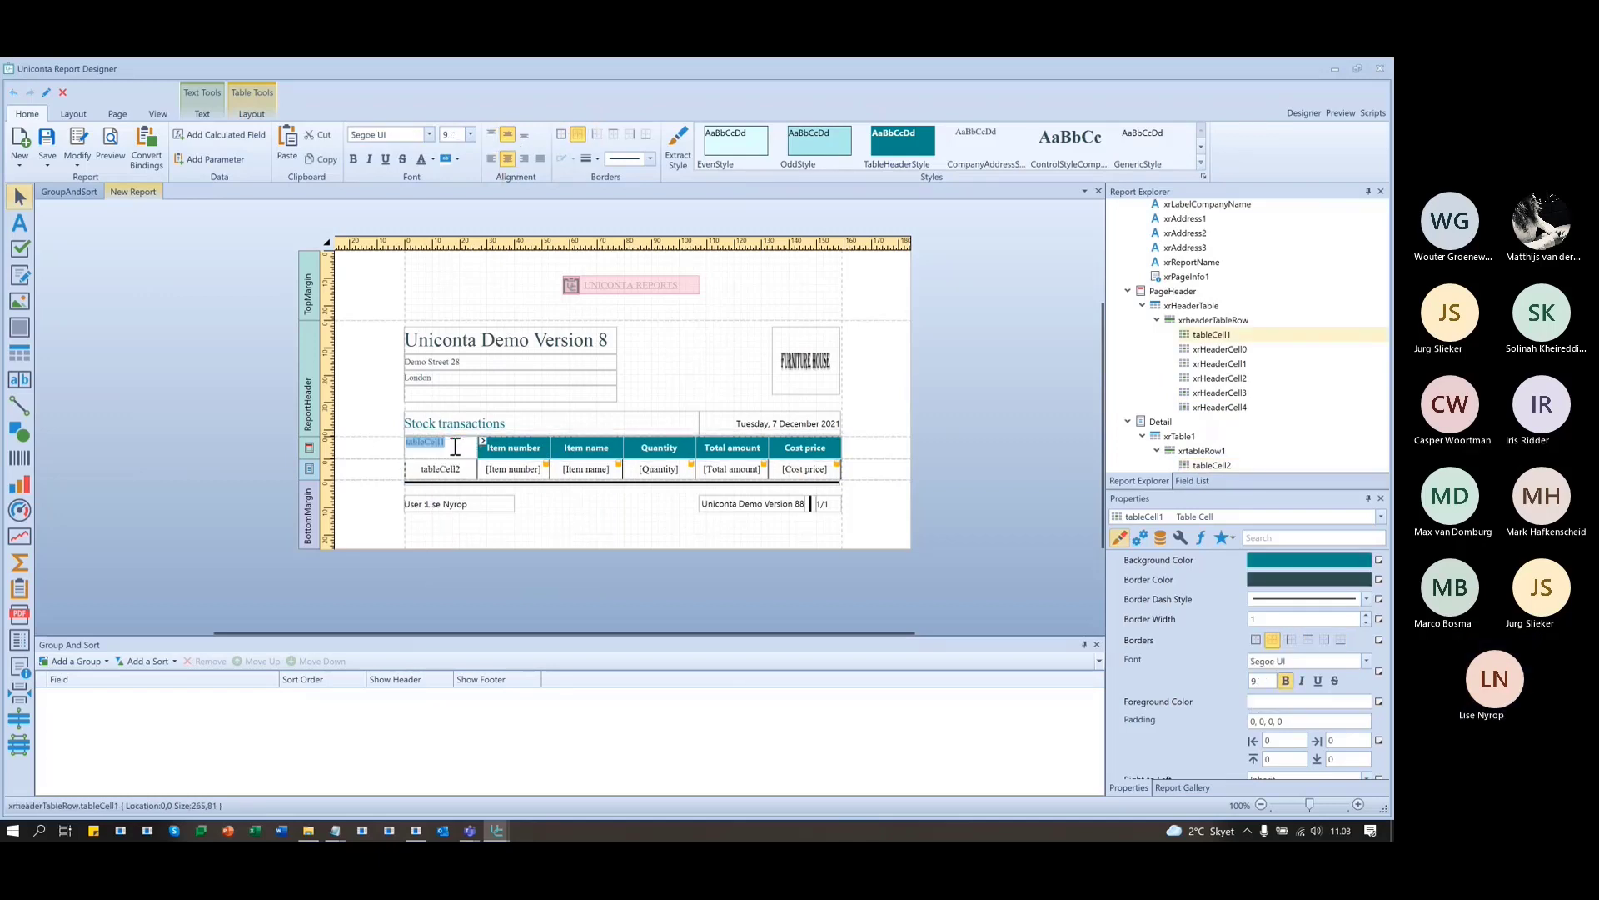
pyautogui.write('Date')
pyautogui.click(429, 466)
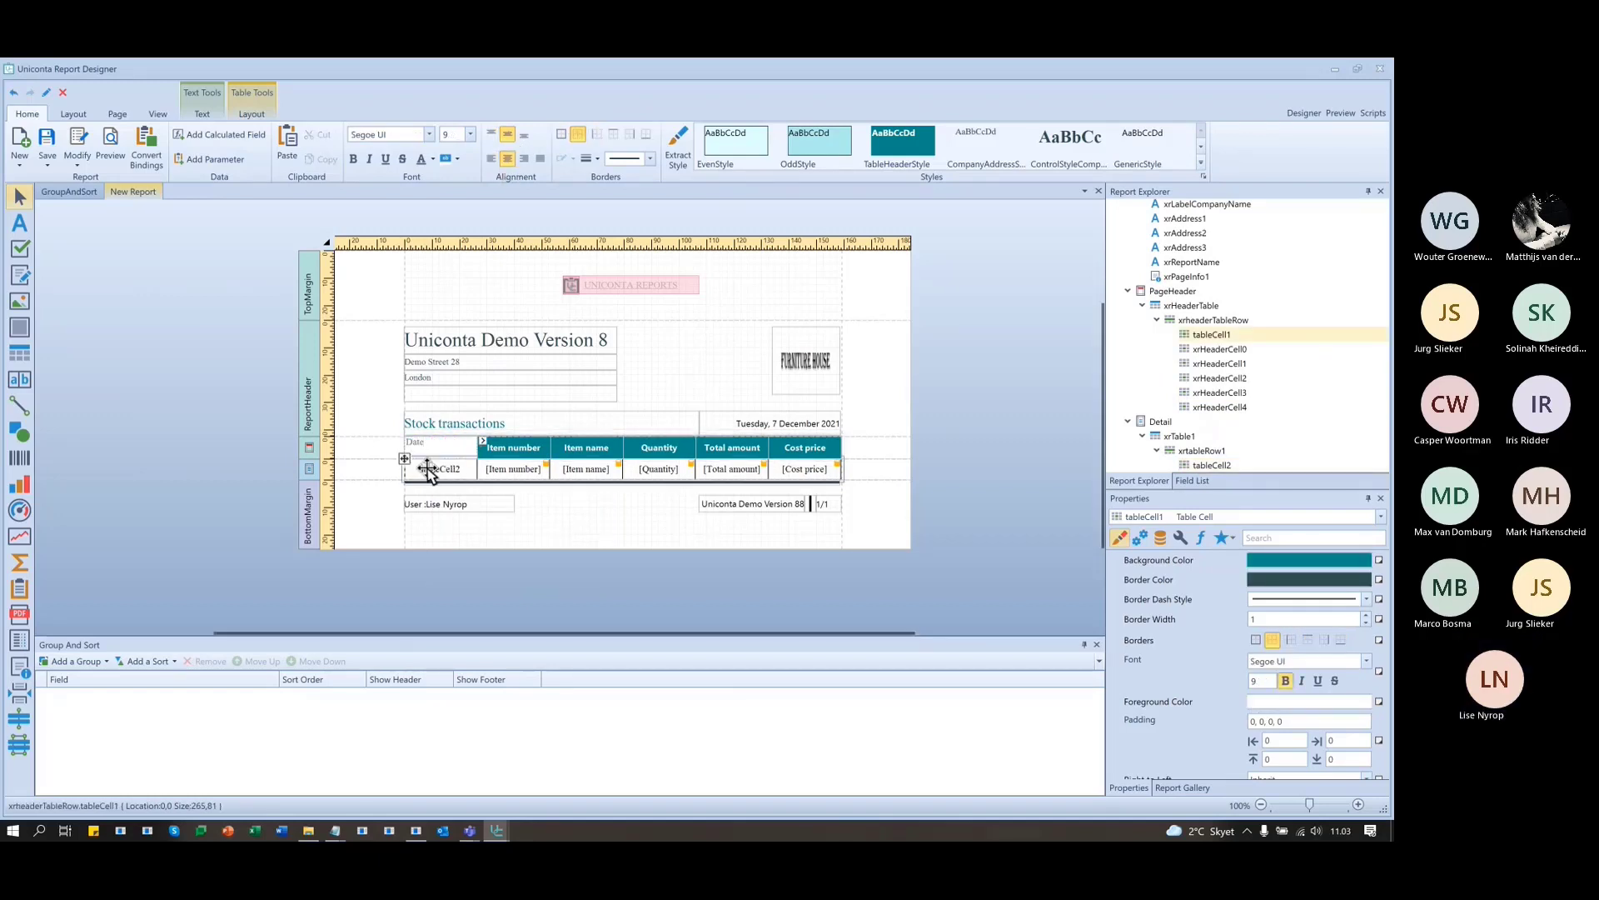
# - Bind the Date field to the new detail cell and format it as dd/MM/yyyy
pyautogui.click(1192, 481)
pyautogui.scroll(-6, 1198, 310)
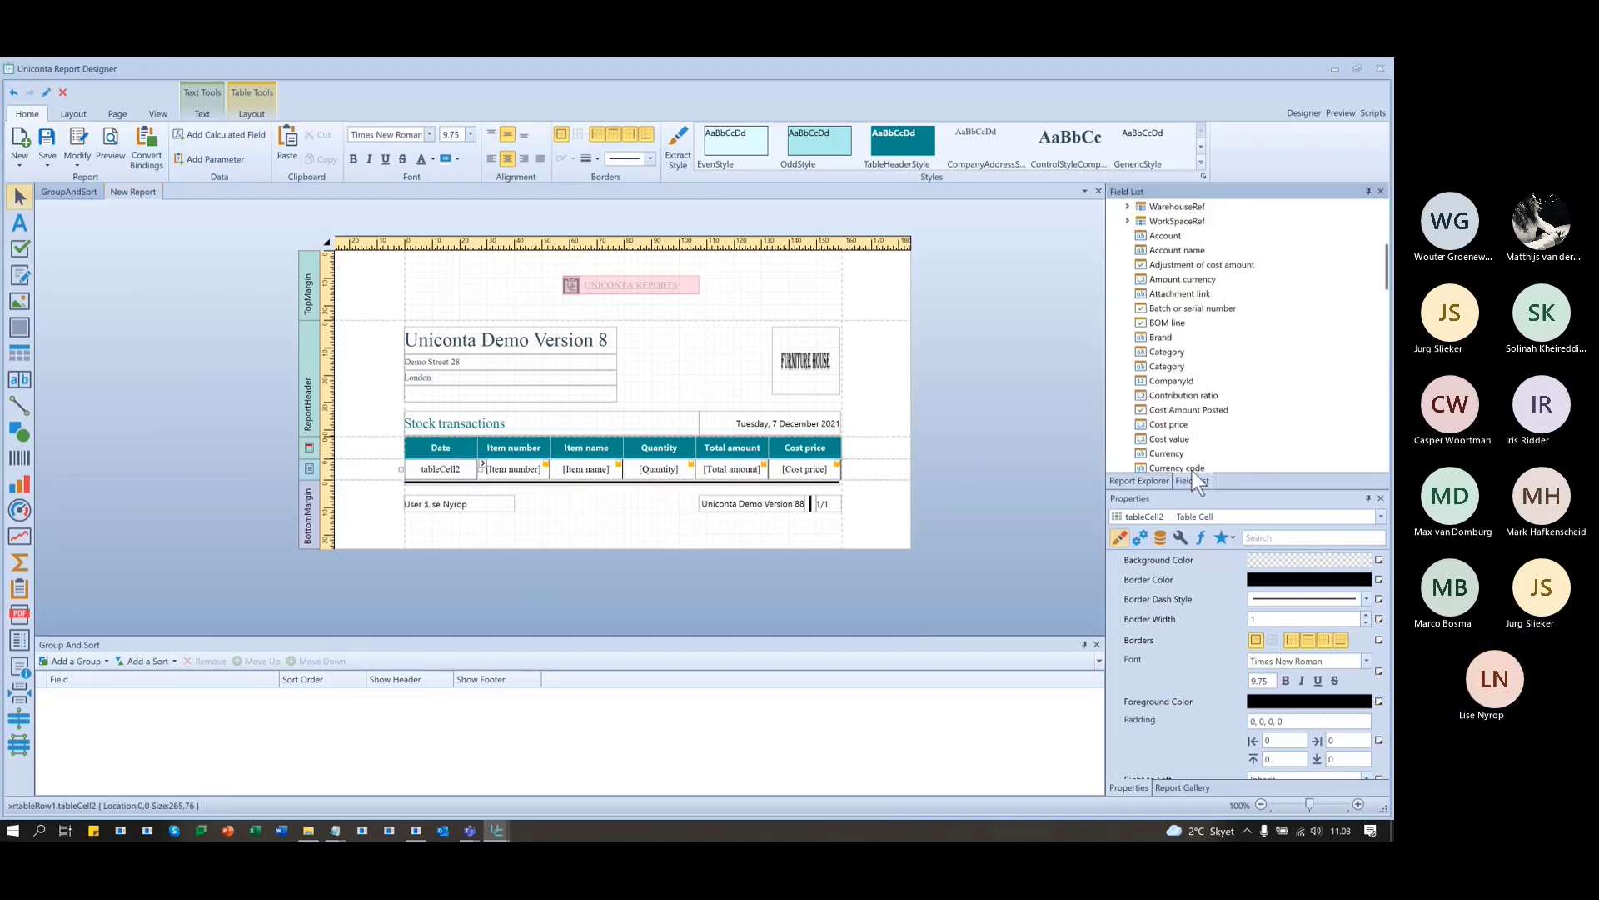
pyautogui.scroll(-3, 1191, 423)
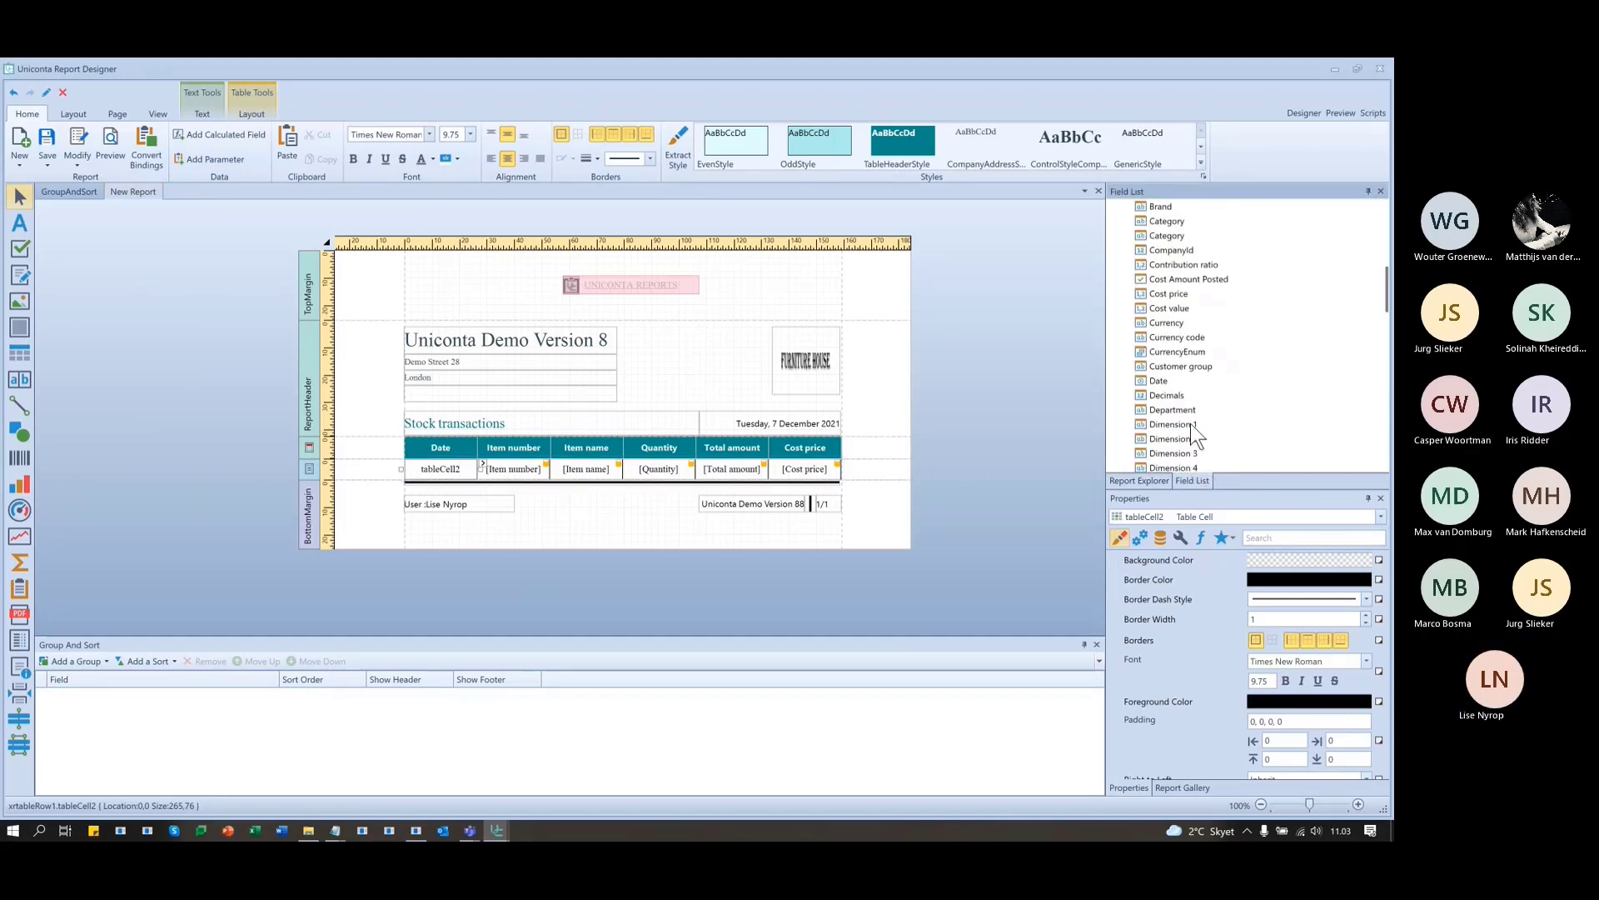
pyautogui.moveTo(1159, 381); pyautogui.dragTo(449, 479)
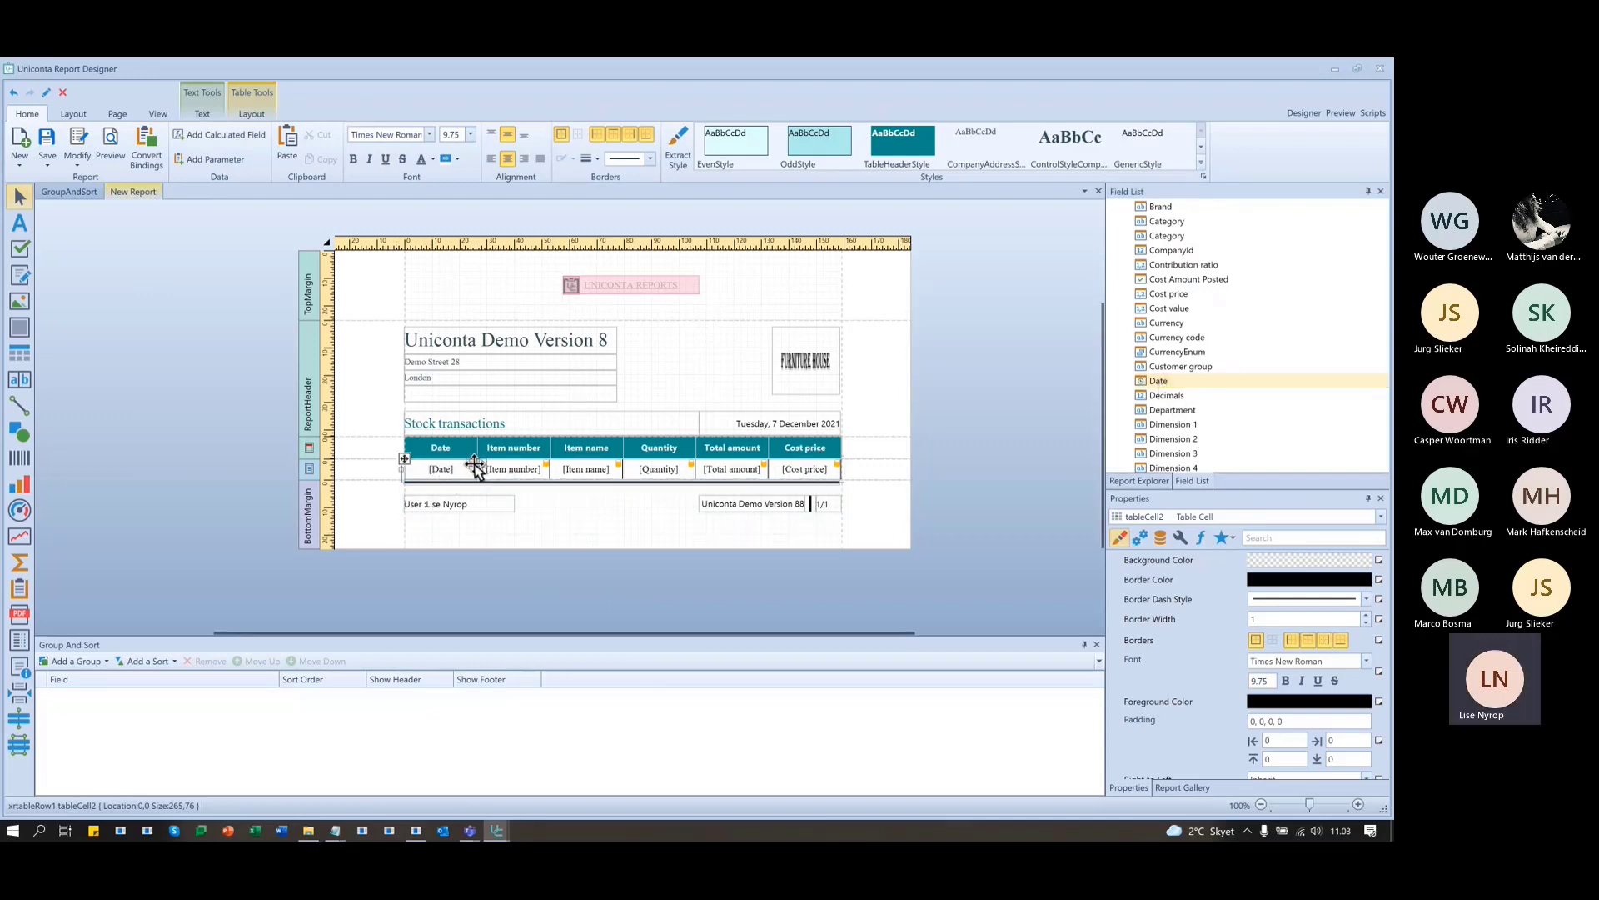
pyautogui.click(481, 463)
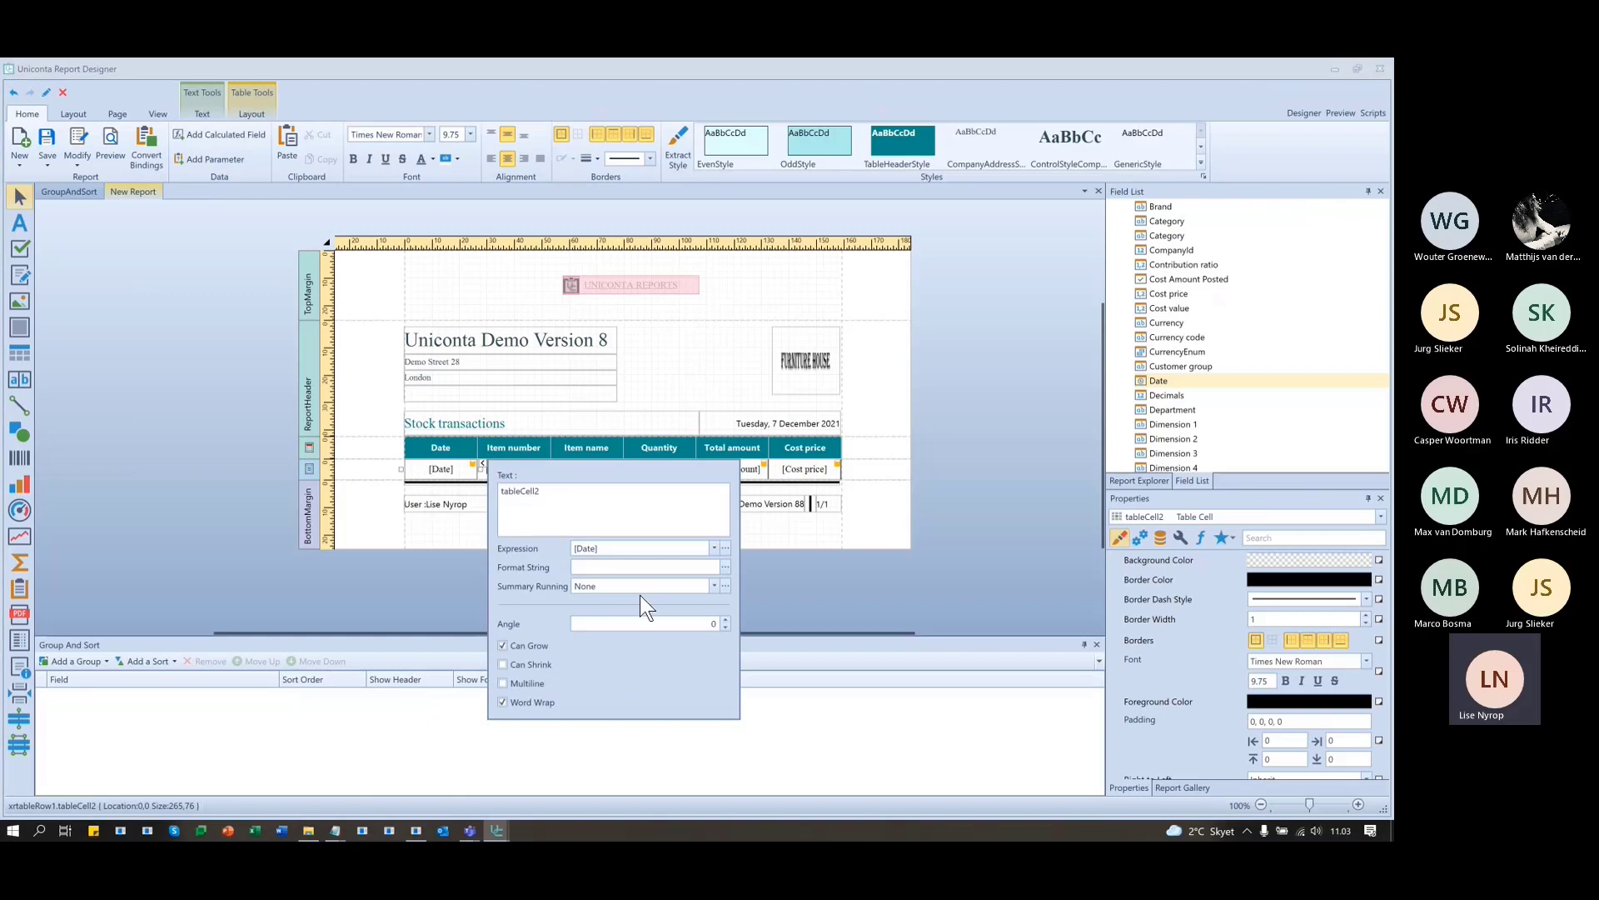
pyautogui.click(726, 567)
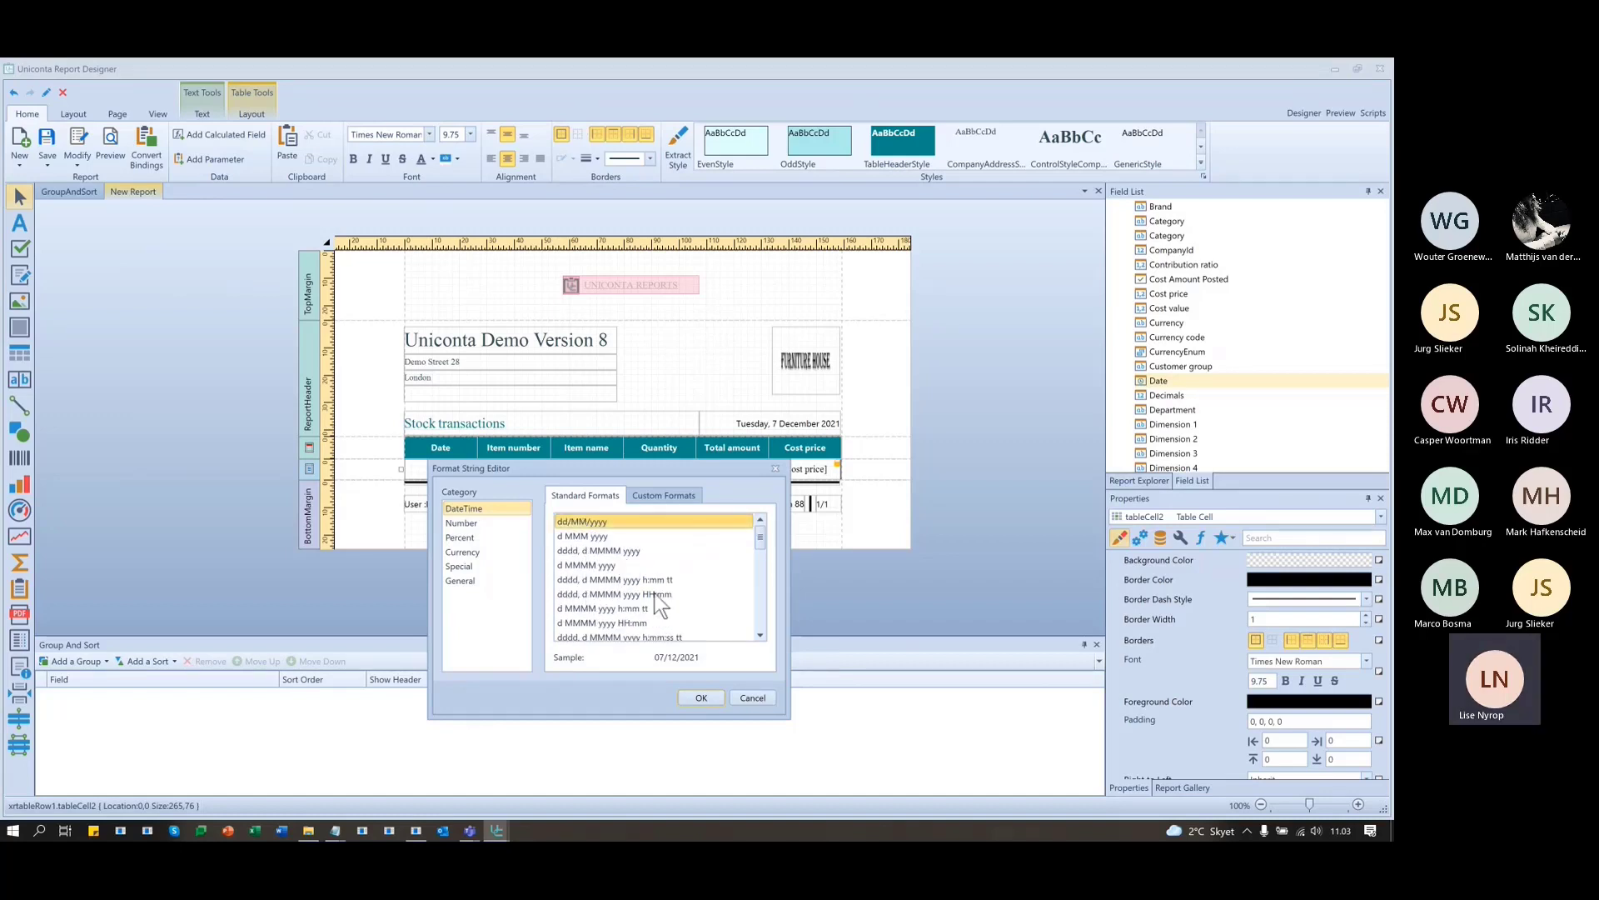
pyautogui.click(708, 696)
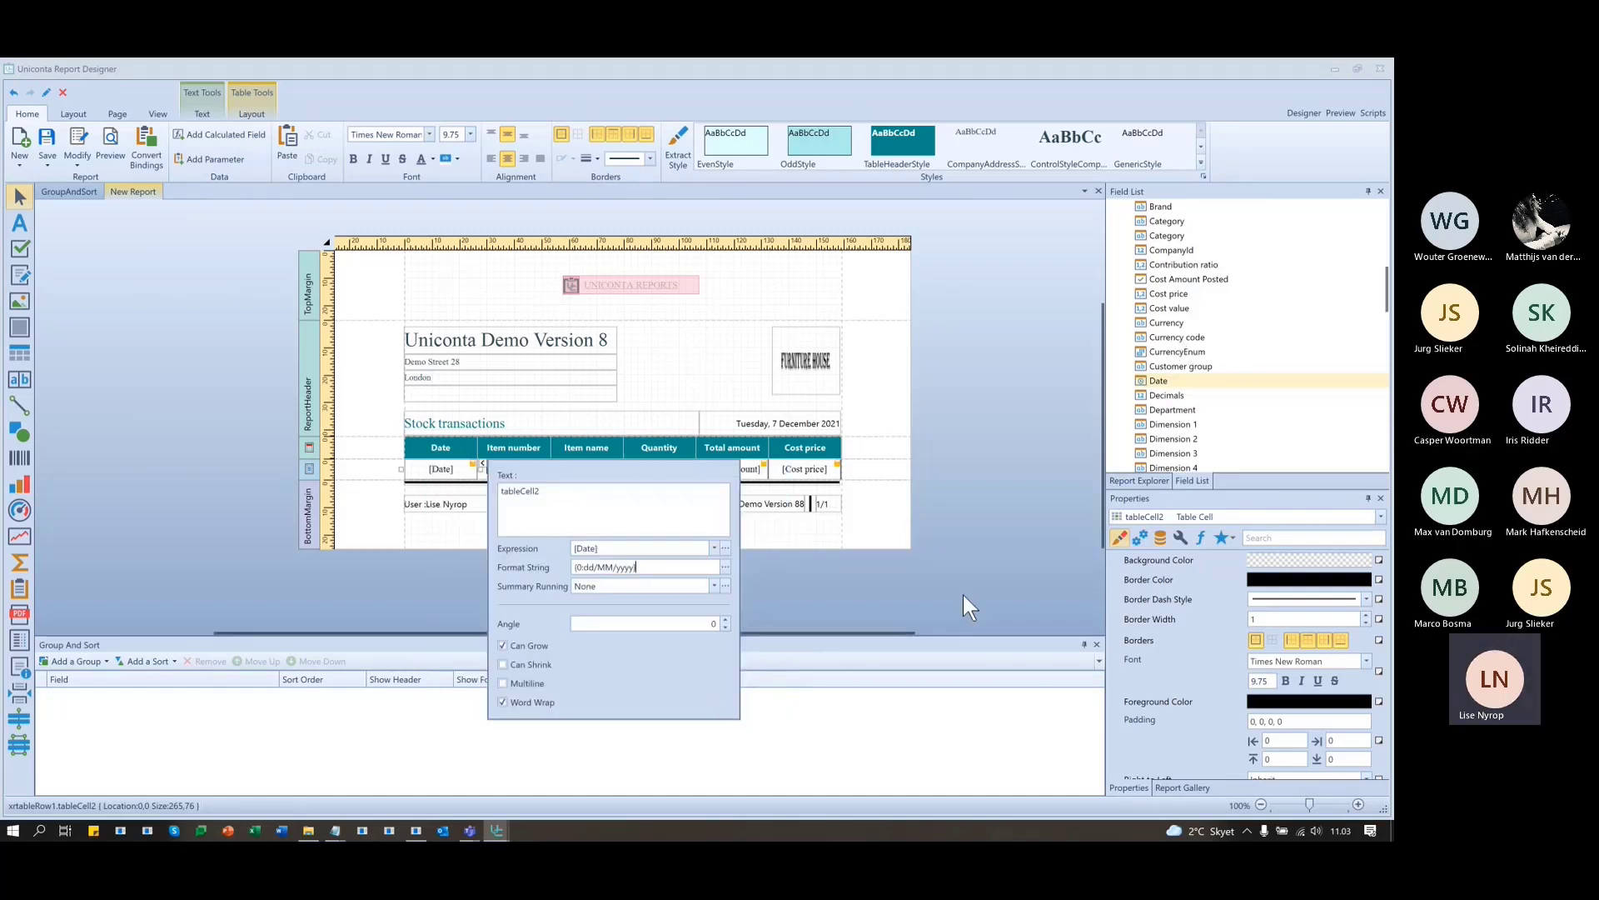
pyautogui.click(991, 533)
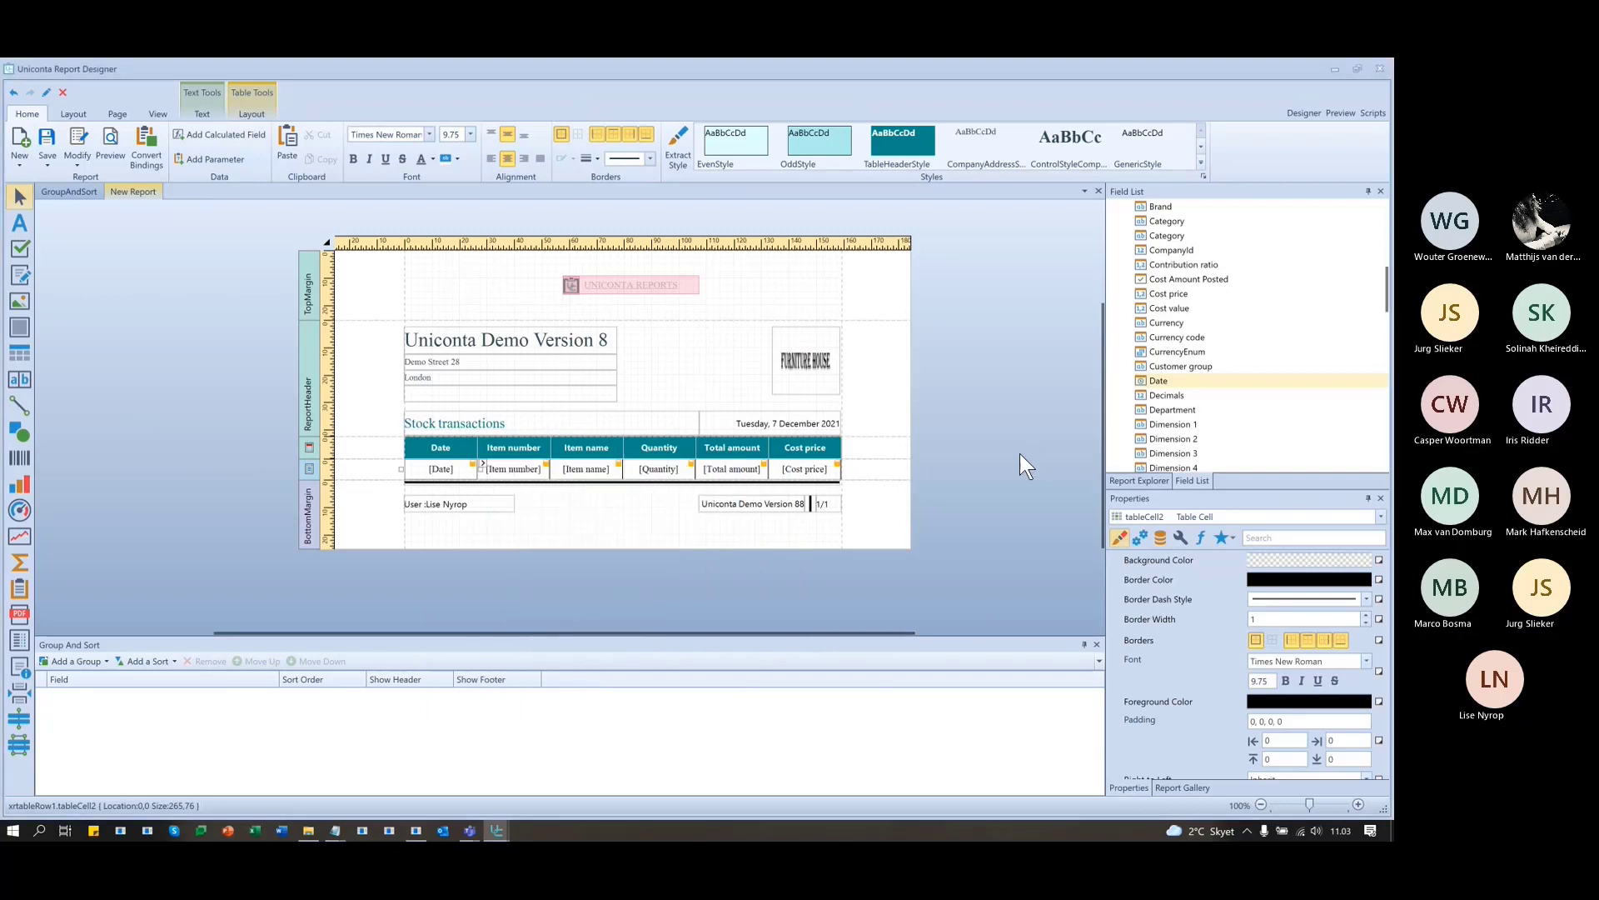
pyautogui.click(1341, 114)
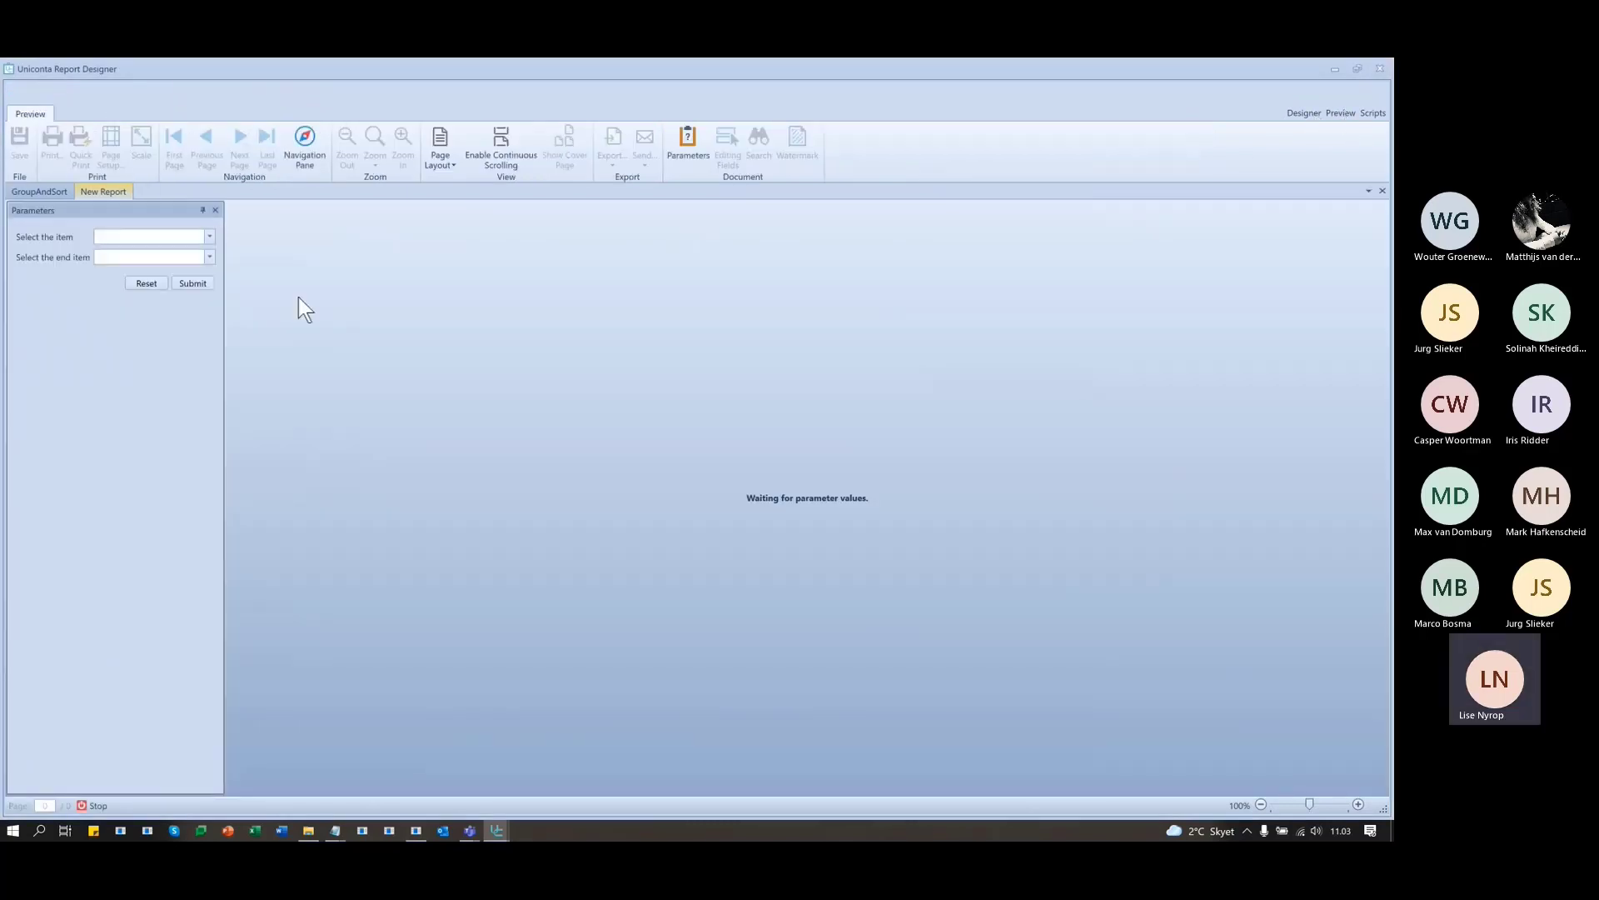
pyautogui.click(209, 236)
pyautogui.click(123, 277)
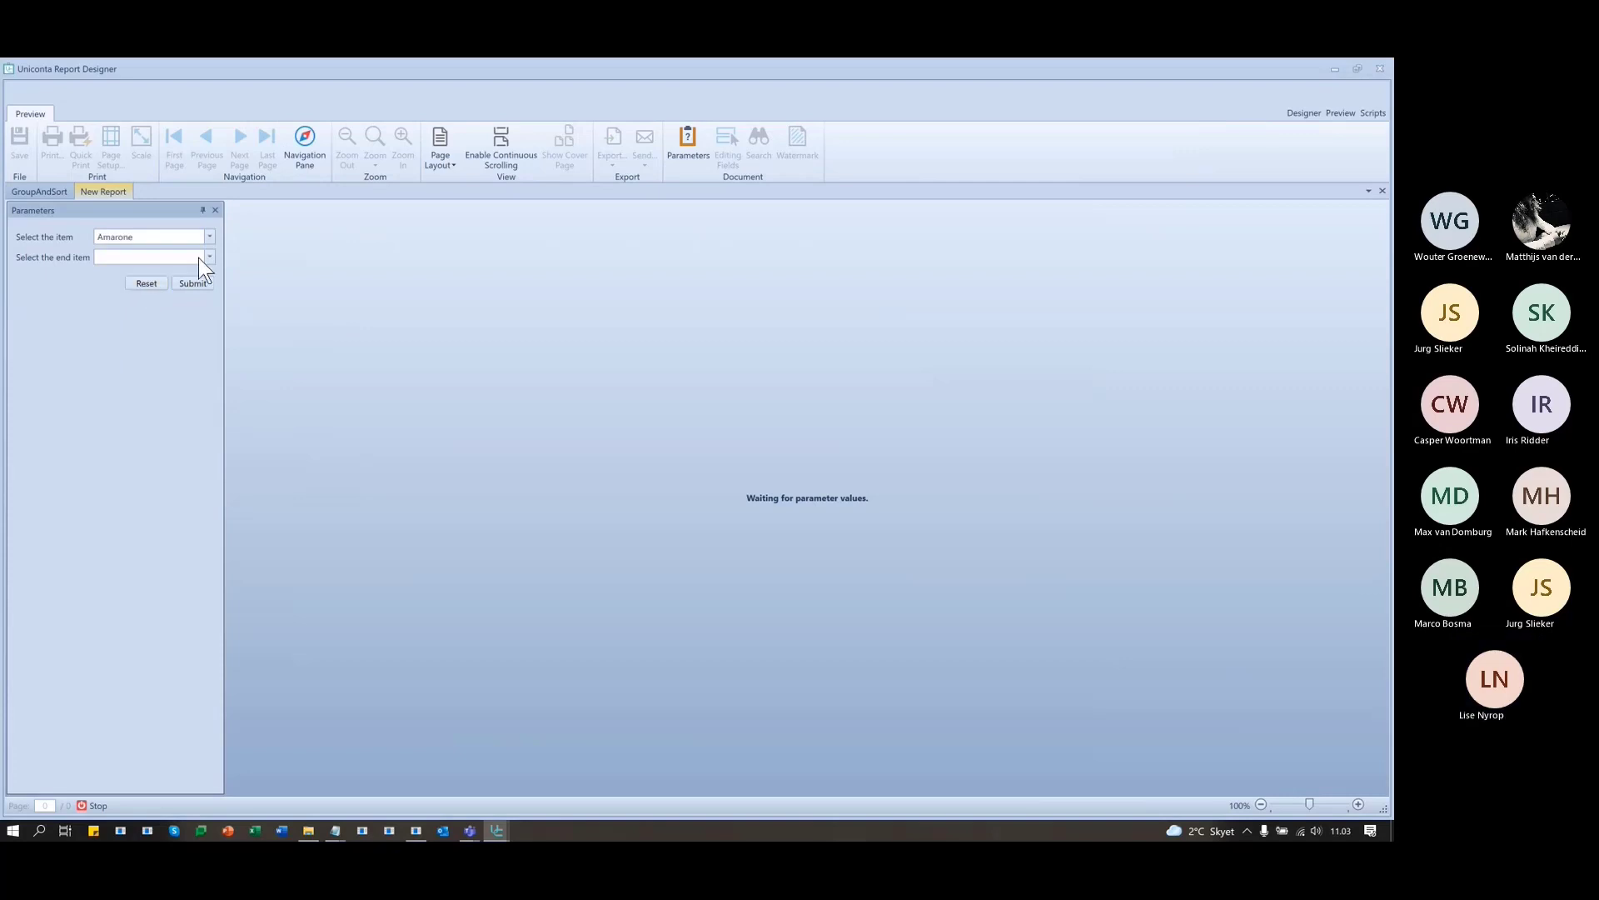
pyautogui.click(200, 258)
pyautogui.click(141, 447)
pyautogui.click(147, 283)
pyautogui.click(209, 236)
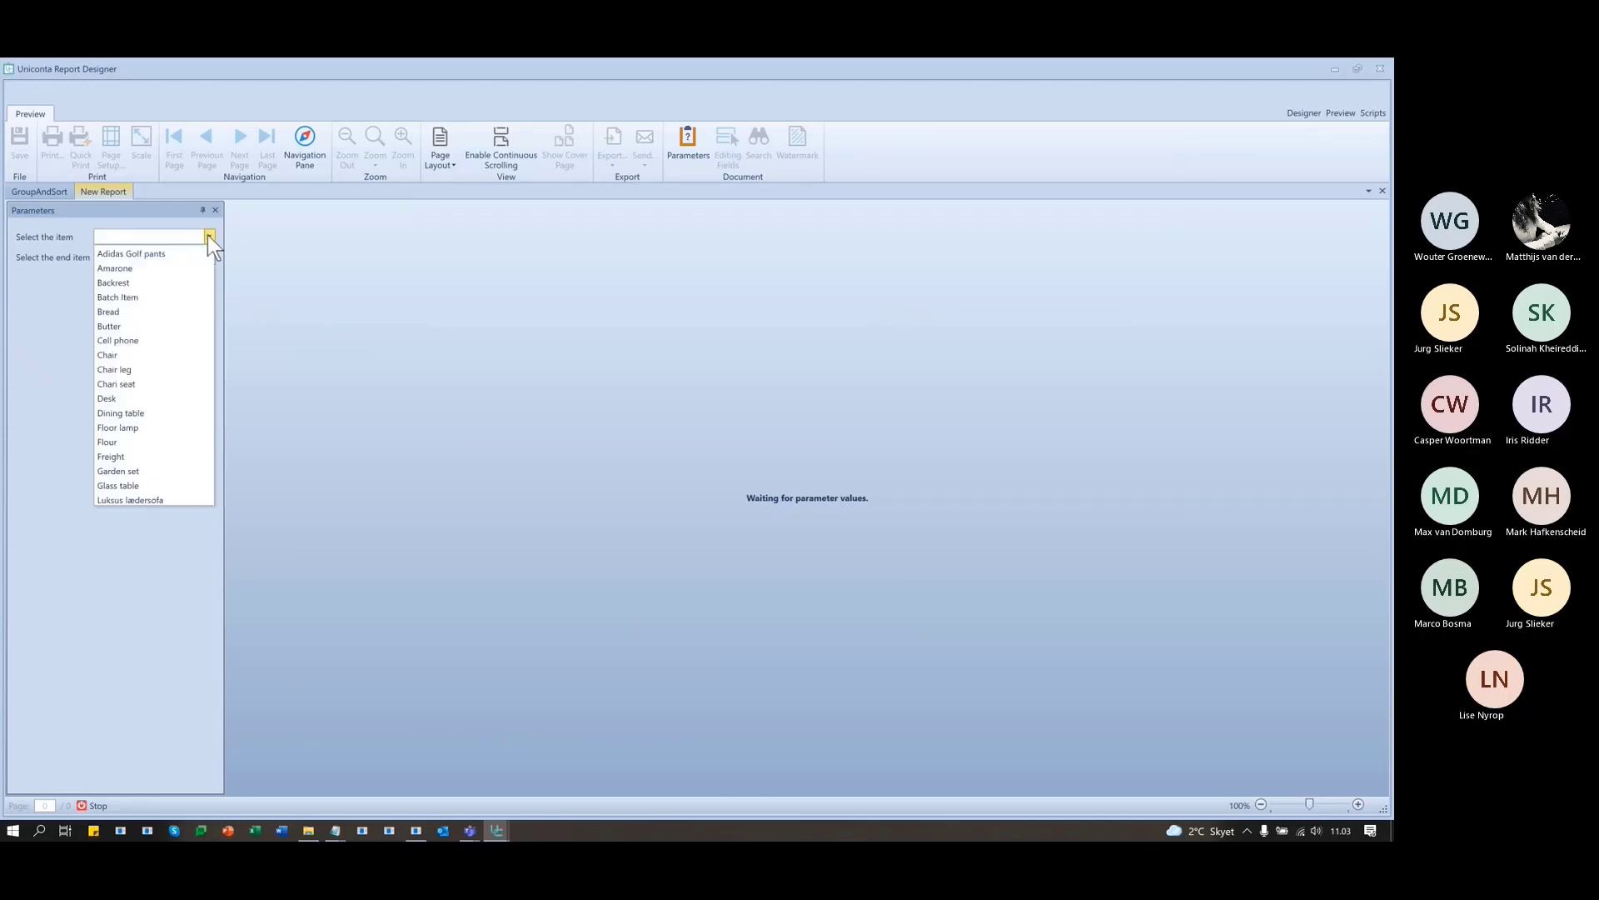
pyautogui.click(123, 352)
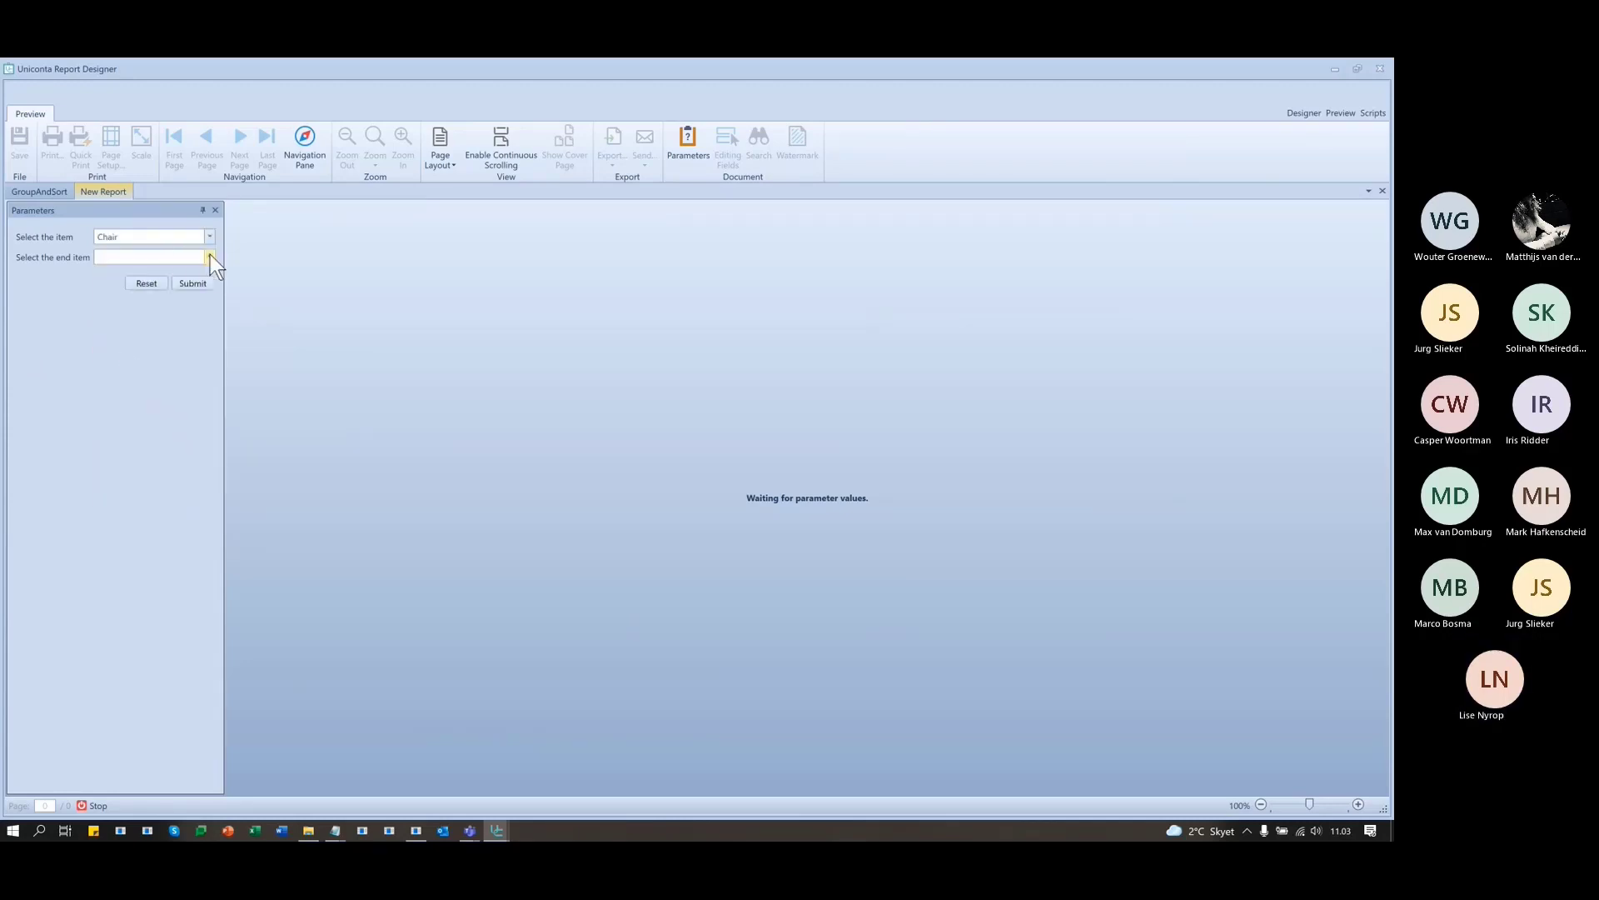
pyautogui.click(210, 257)
pyautogui.click(150, 431)
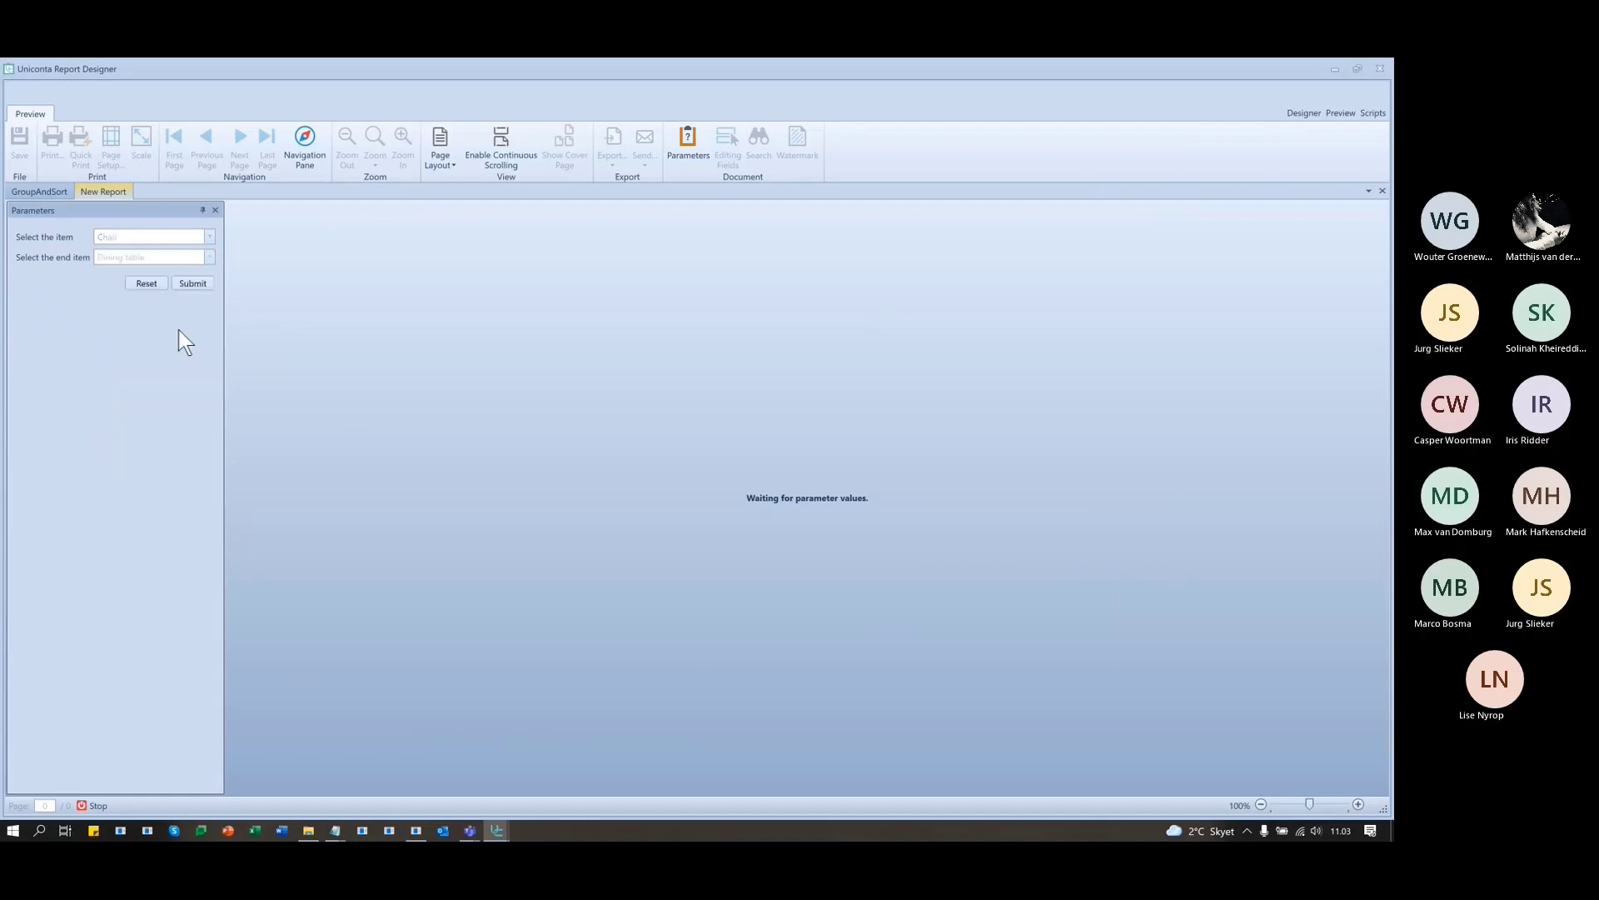
pyautogui.click(192, 283)
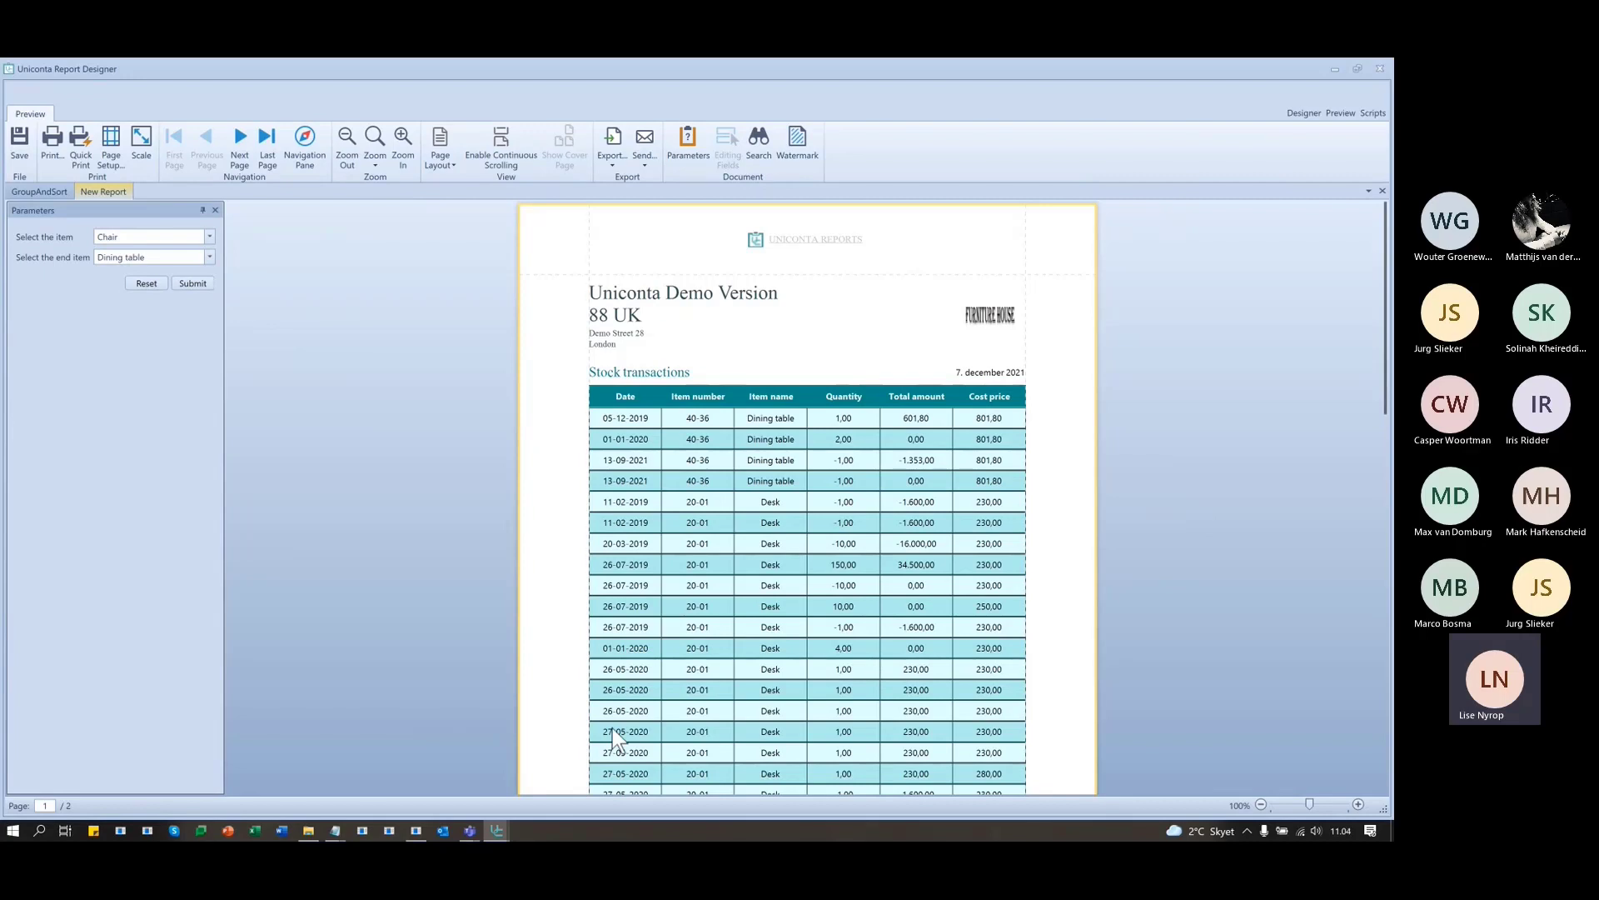
pyautogui.scroll(-5, 597, 668)
pyautogui.scroll(3, 597, 641)
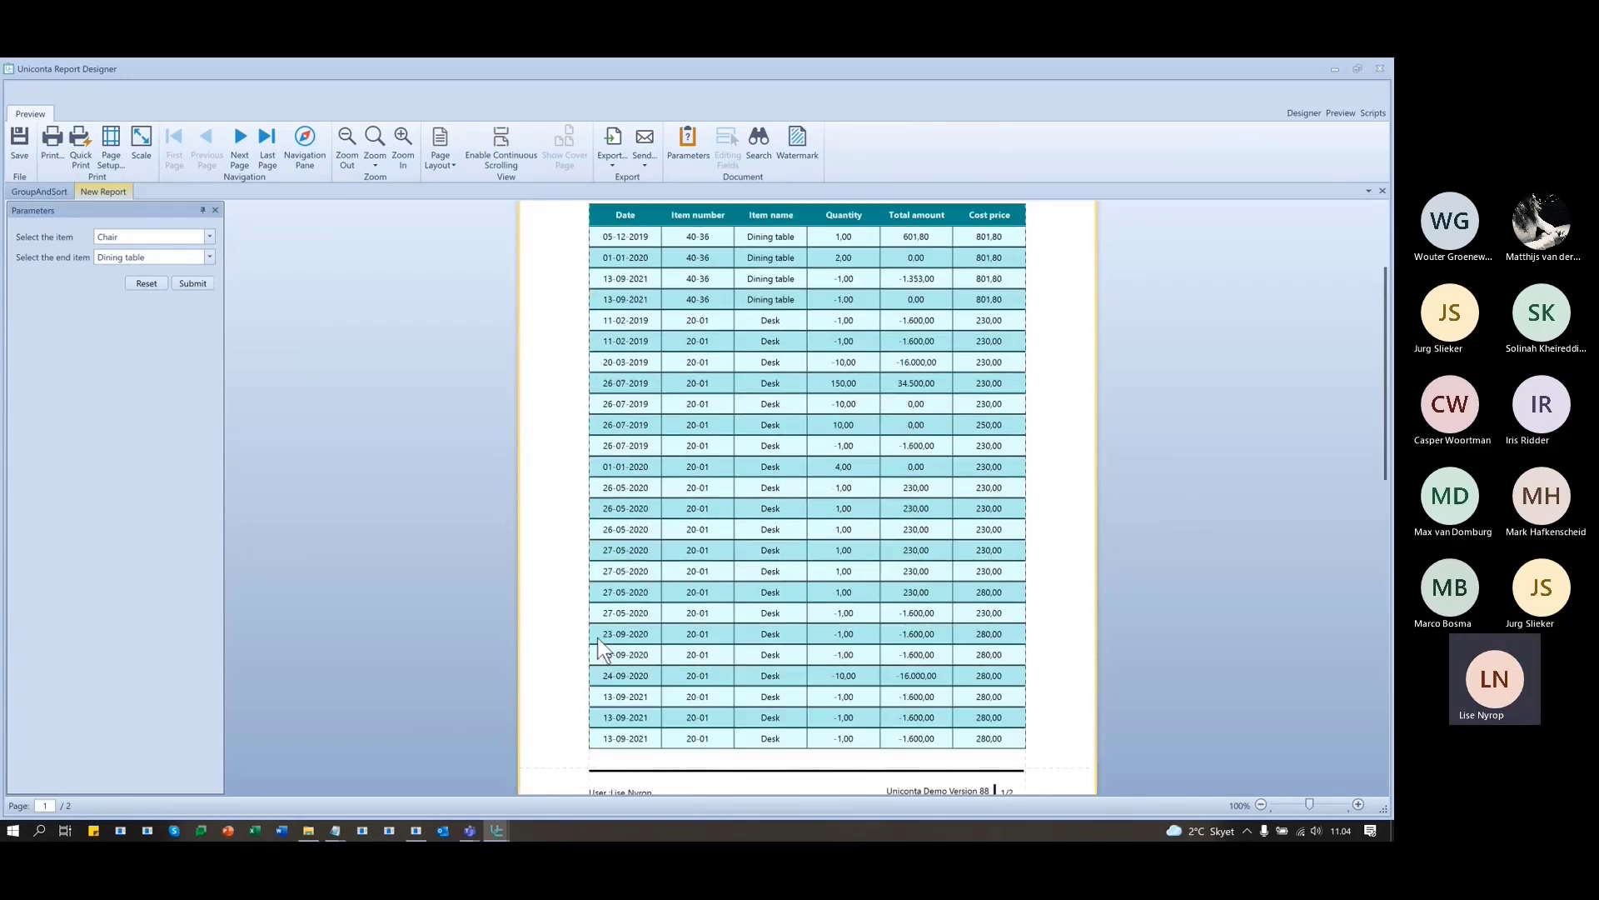
pyautogui.scroll(2, 598, 637)
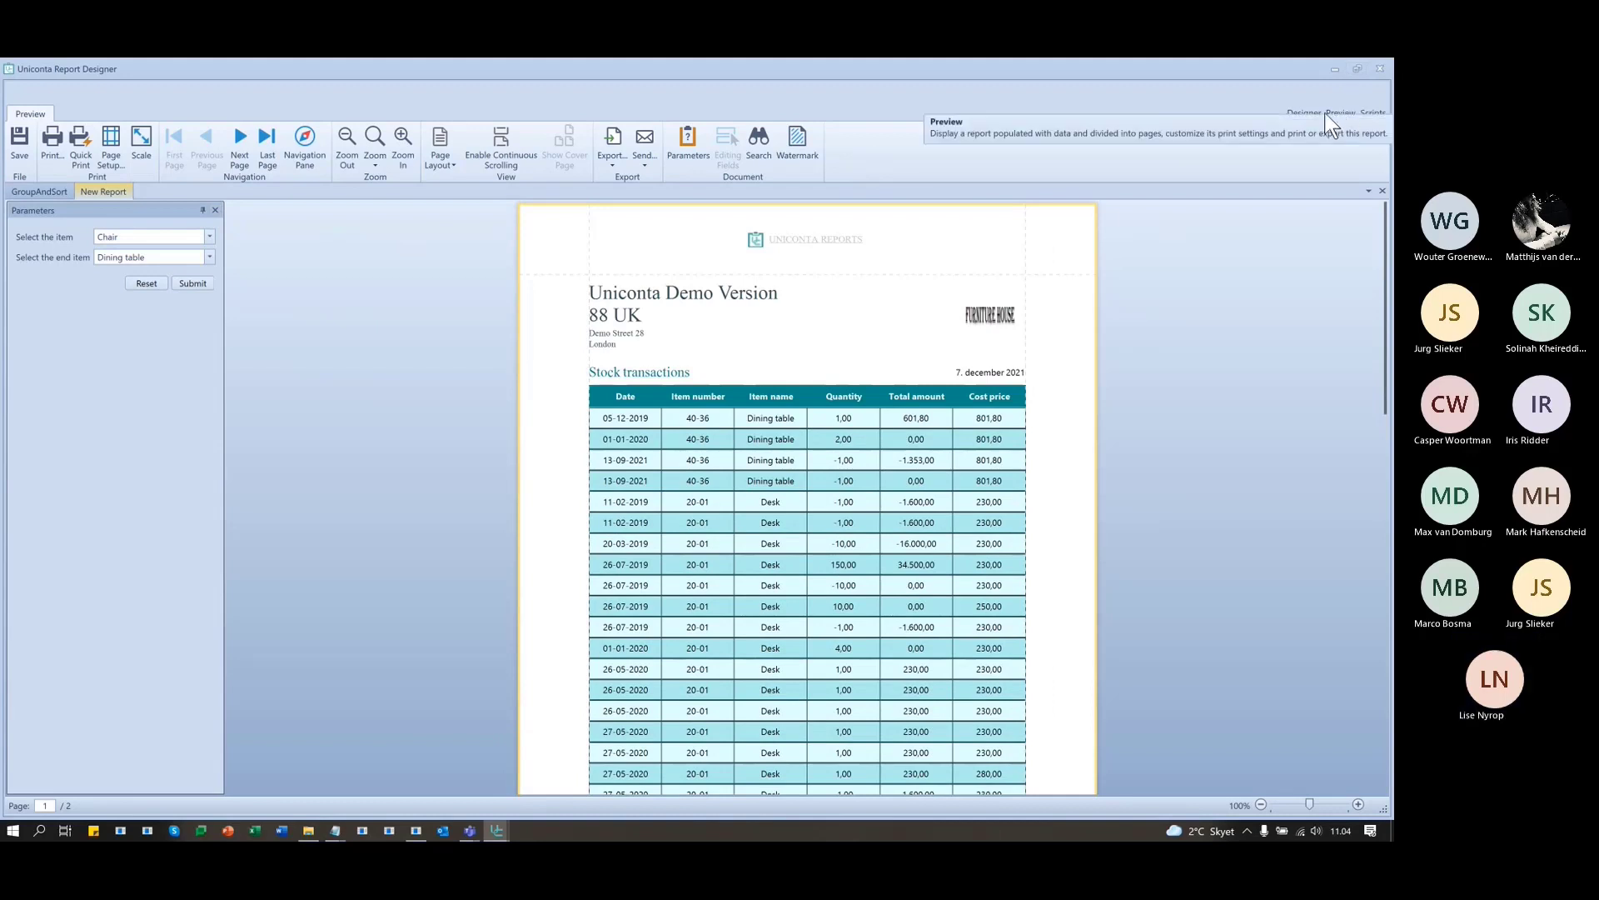
pyautogui.click(1301, 113)
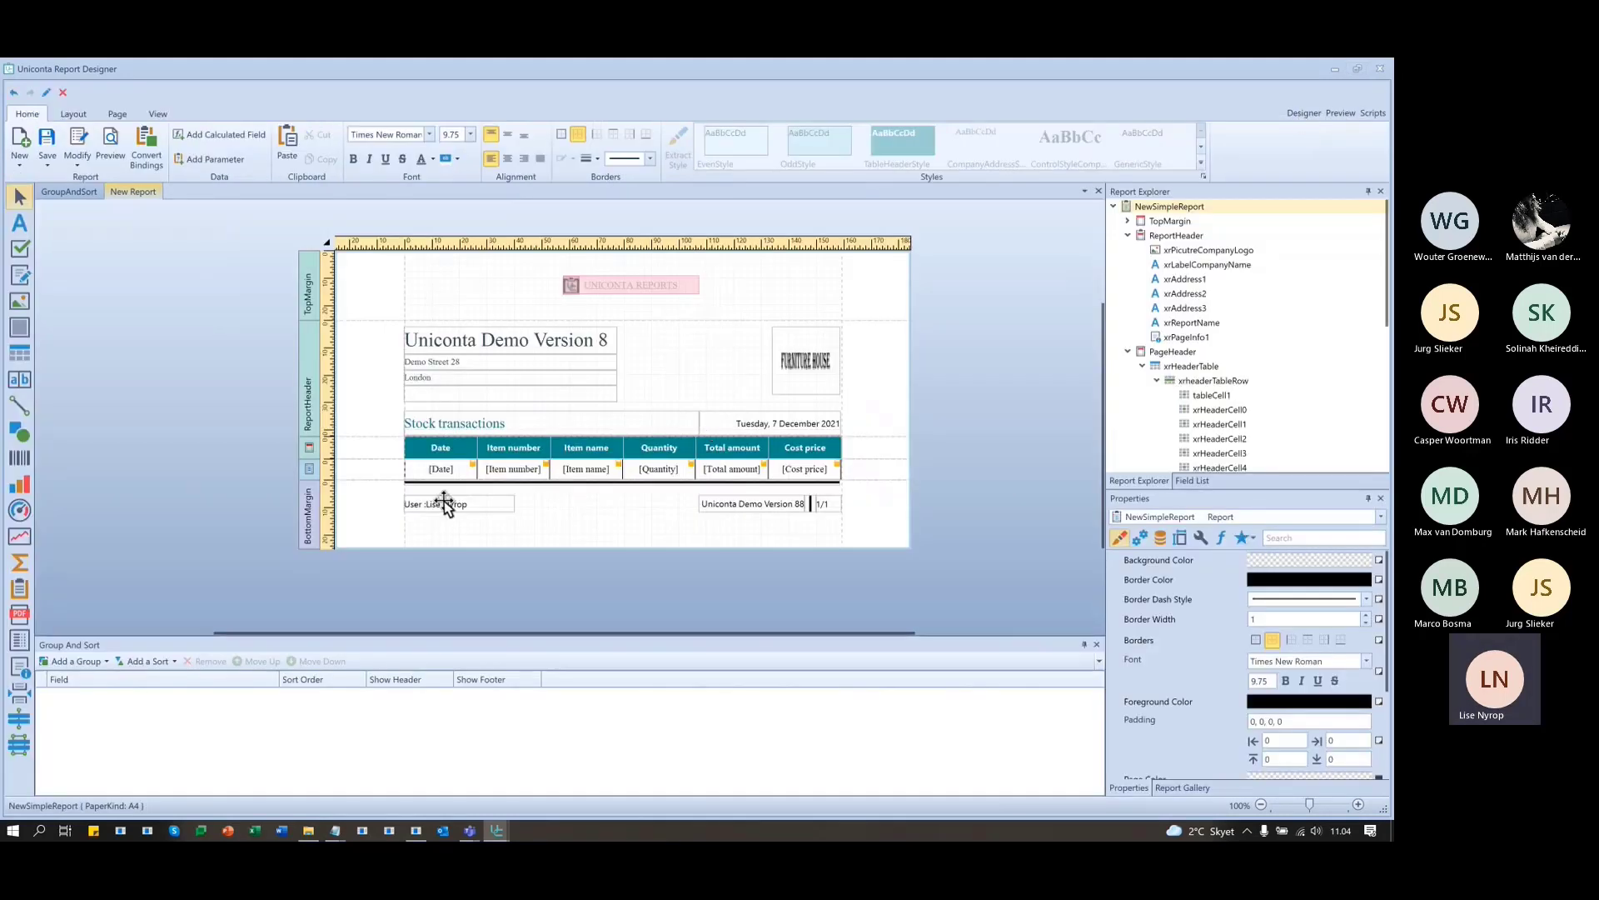
# - Add a report parameter named ParmDateFrom with the description 'Select the from date'
pyautogui.click(1191, 481)
pyautogui.scroll(-15, 1246, 430)
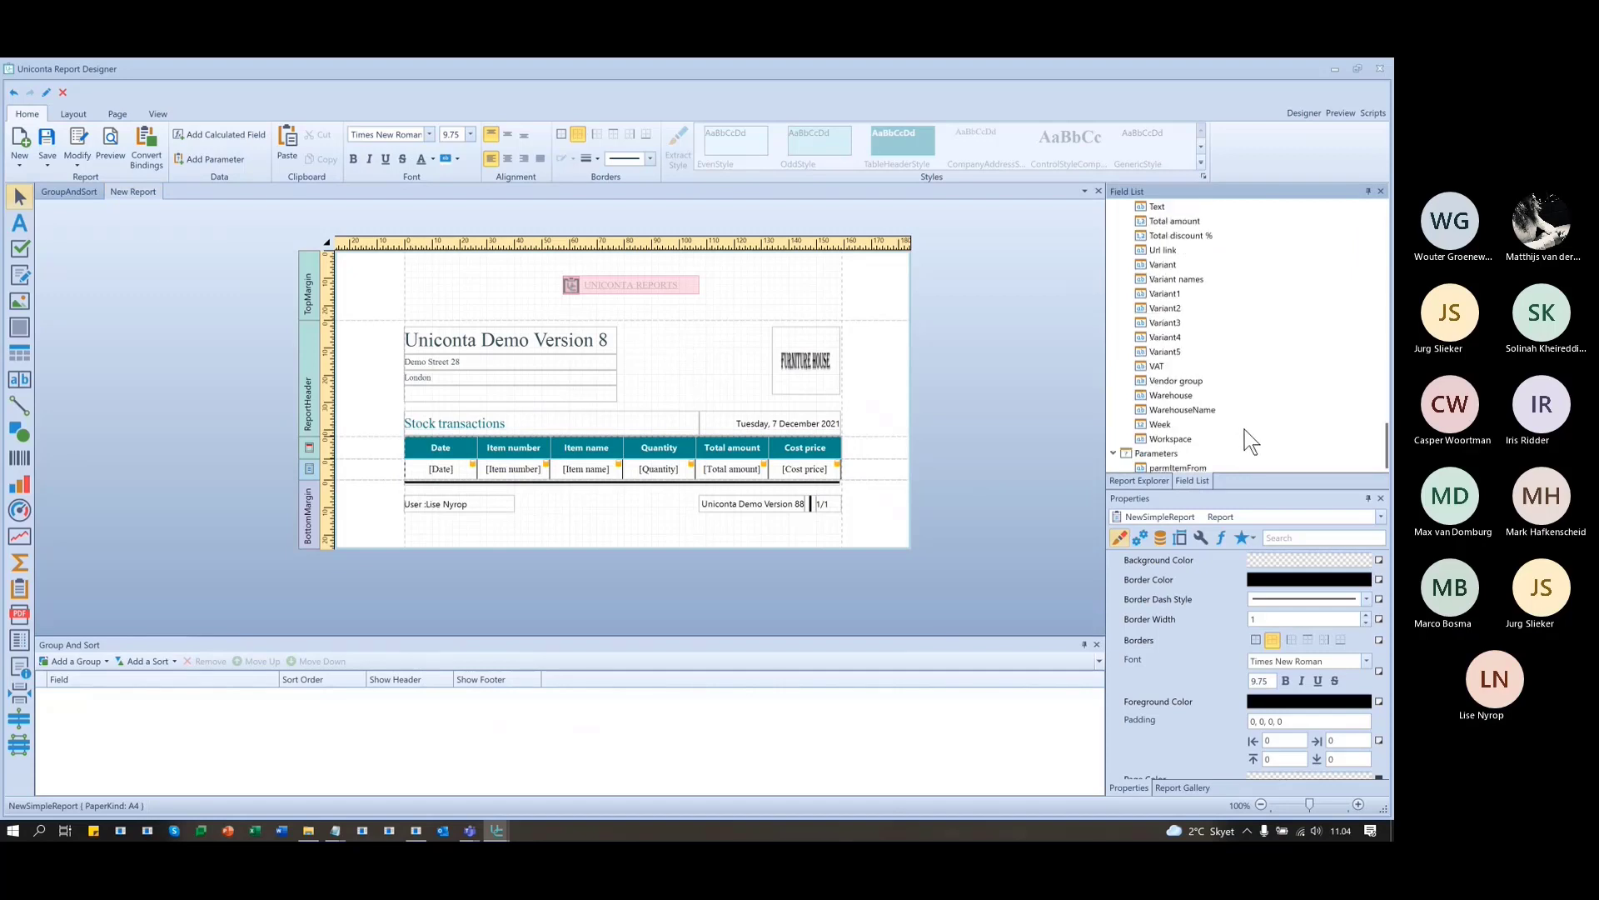
pyautogui.scroll(-1, 1245, 429)
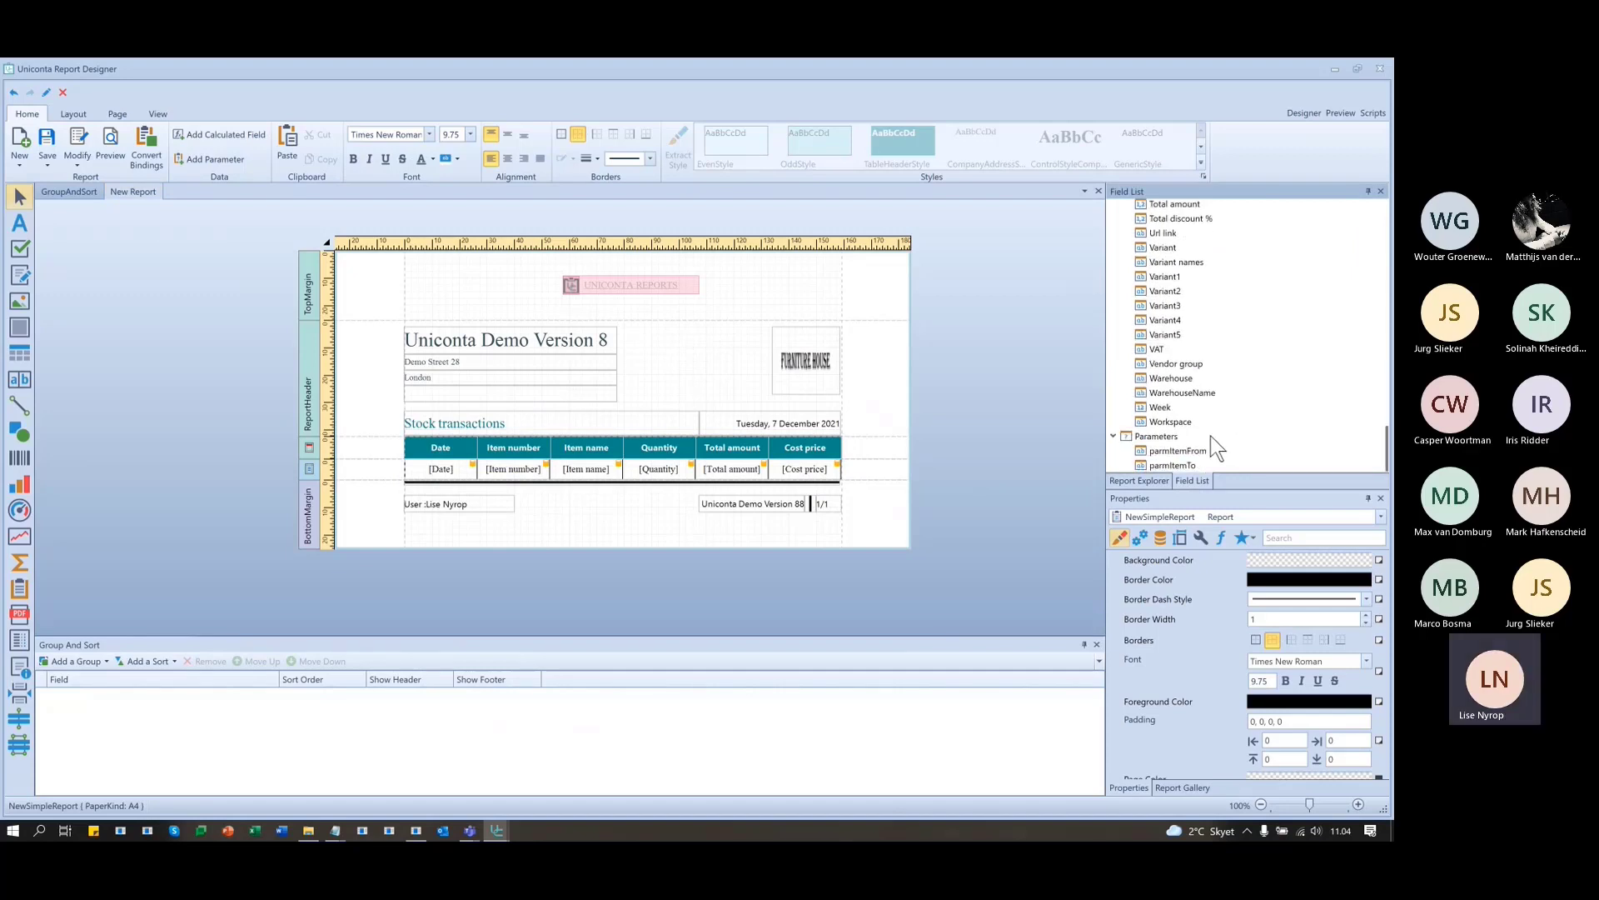
pyautogui.rightClick(1160, 439)
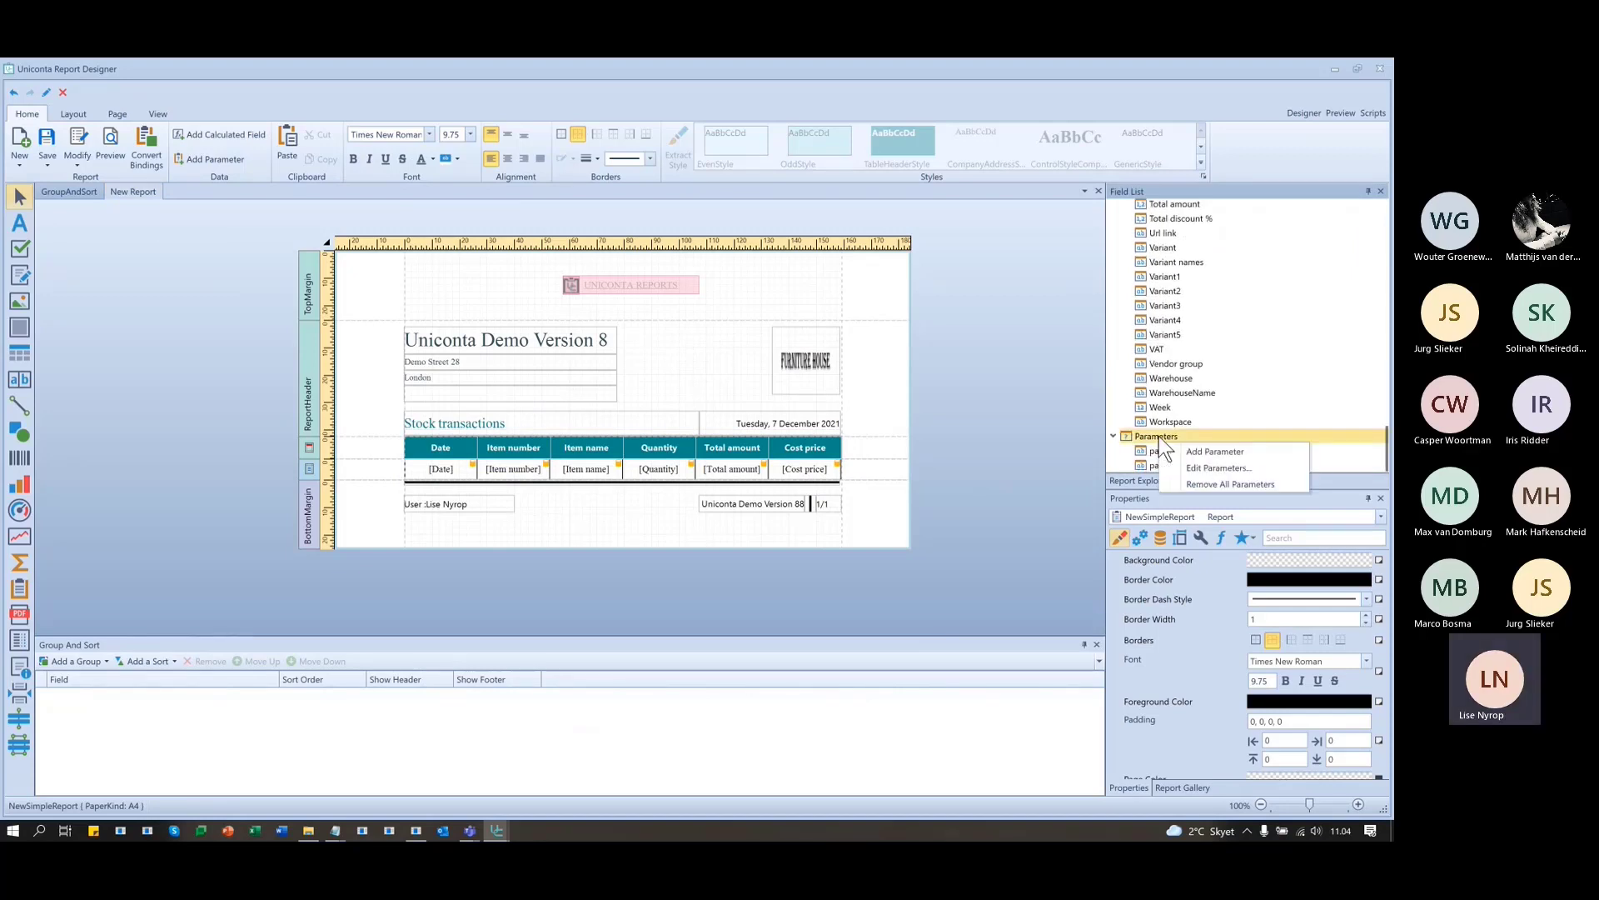
pyautogui.click(1225, 454)
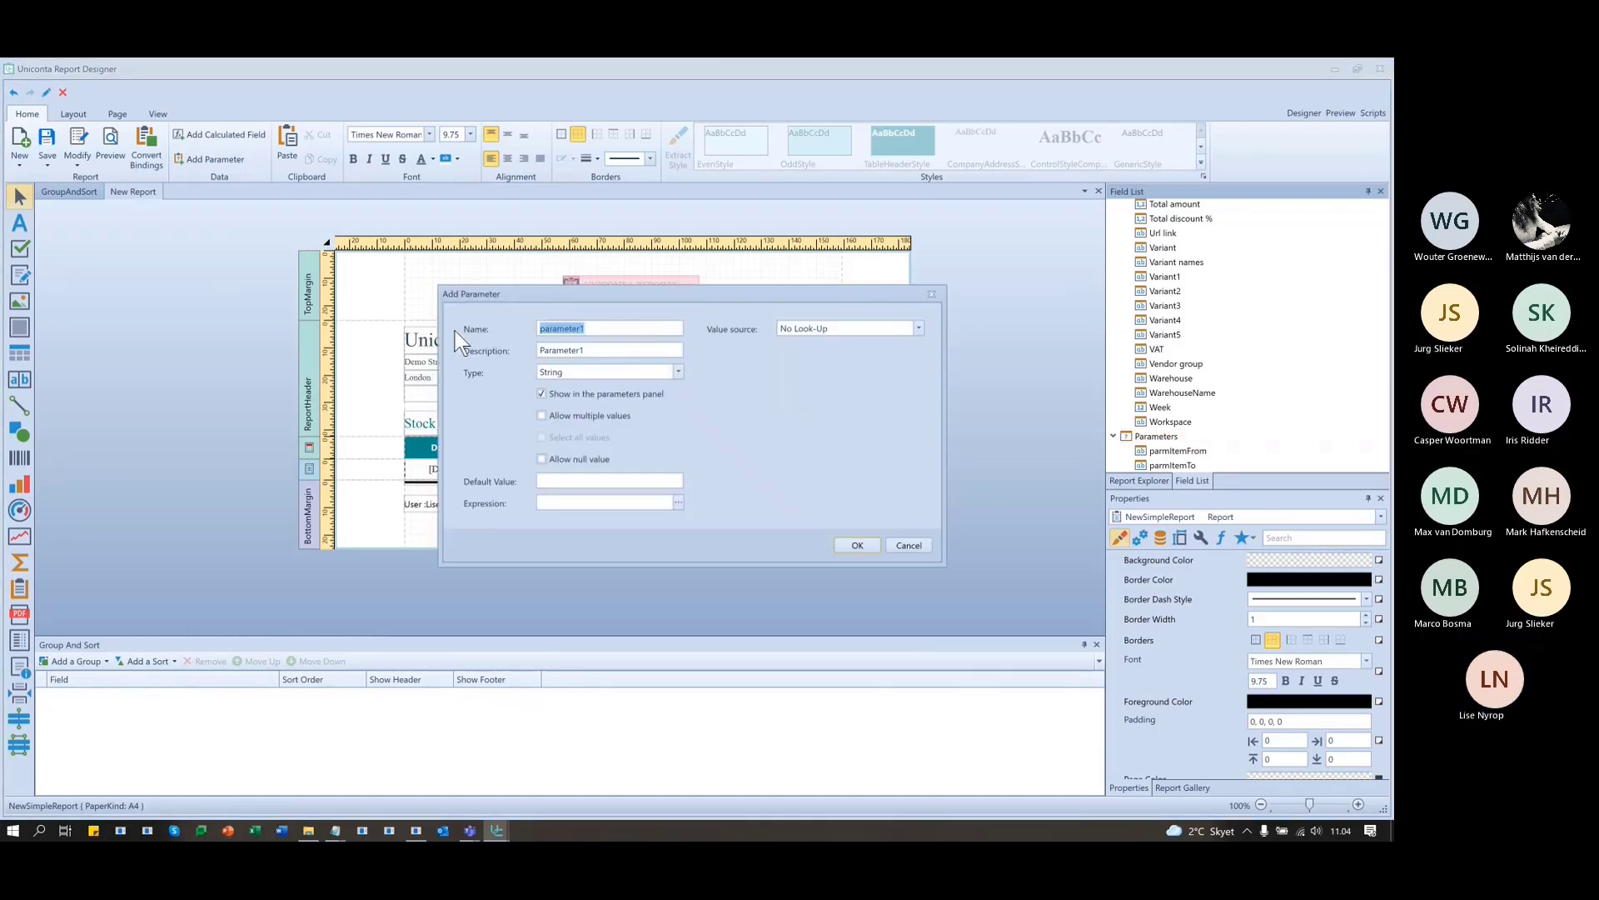
pyautogui.write('ParmDateFrom')
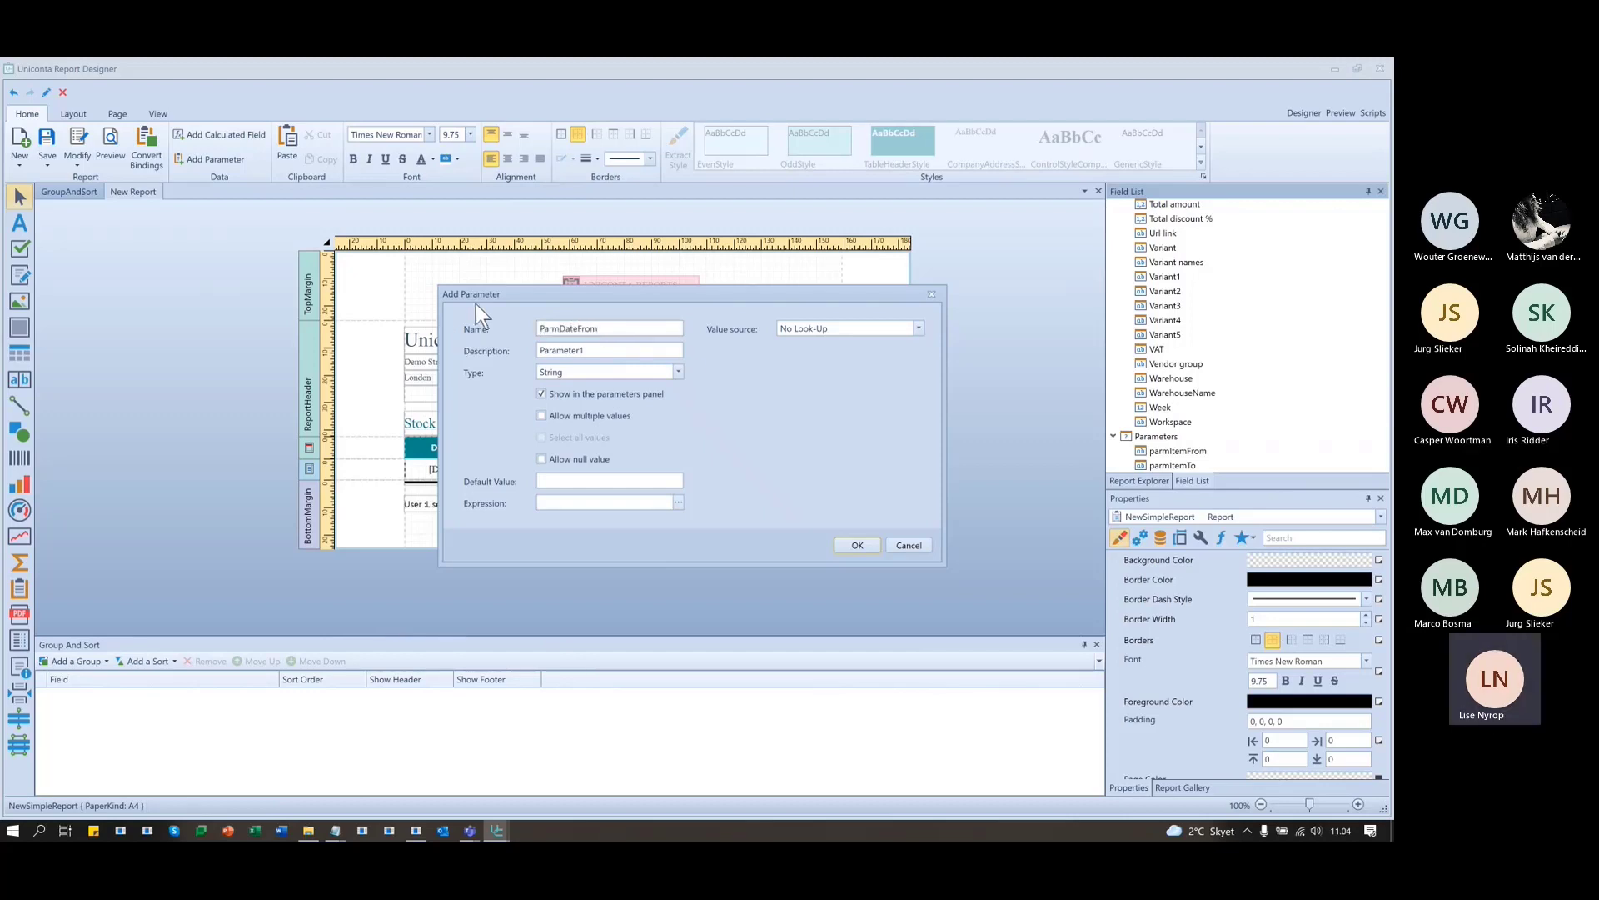
pyautogui.click(639, 350)
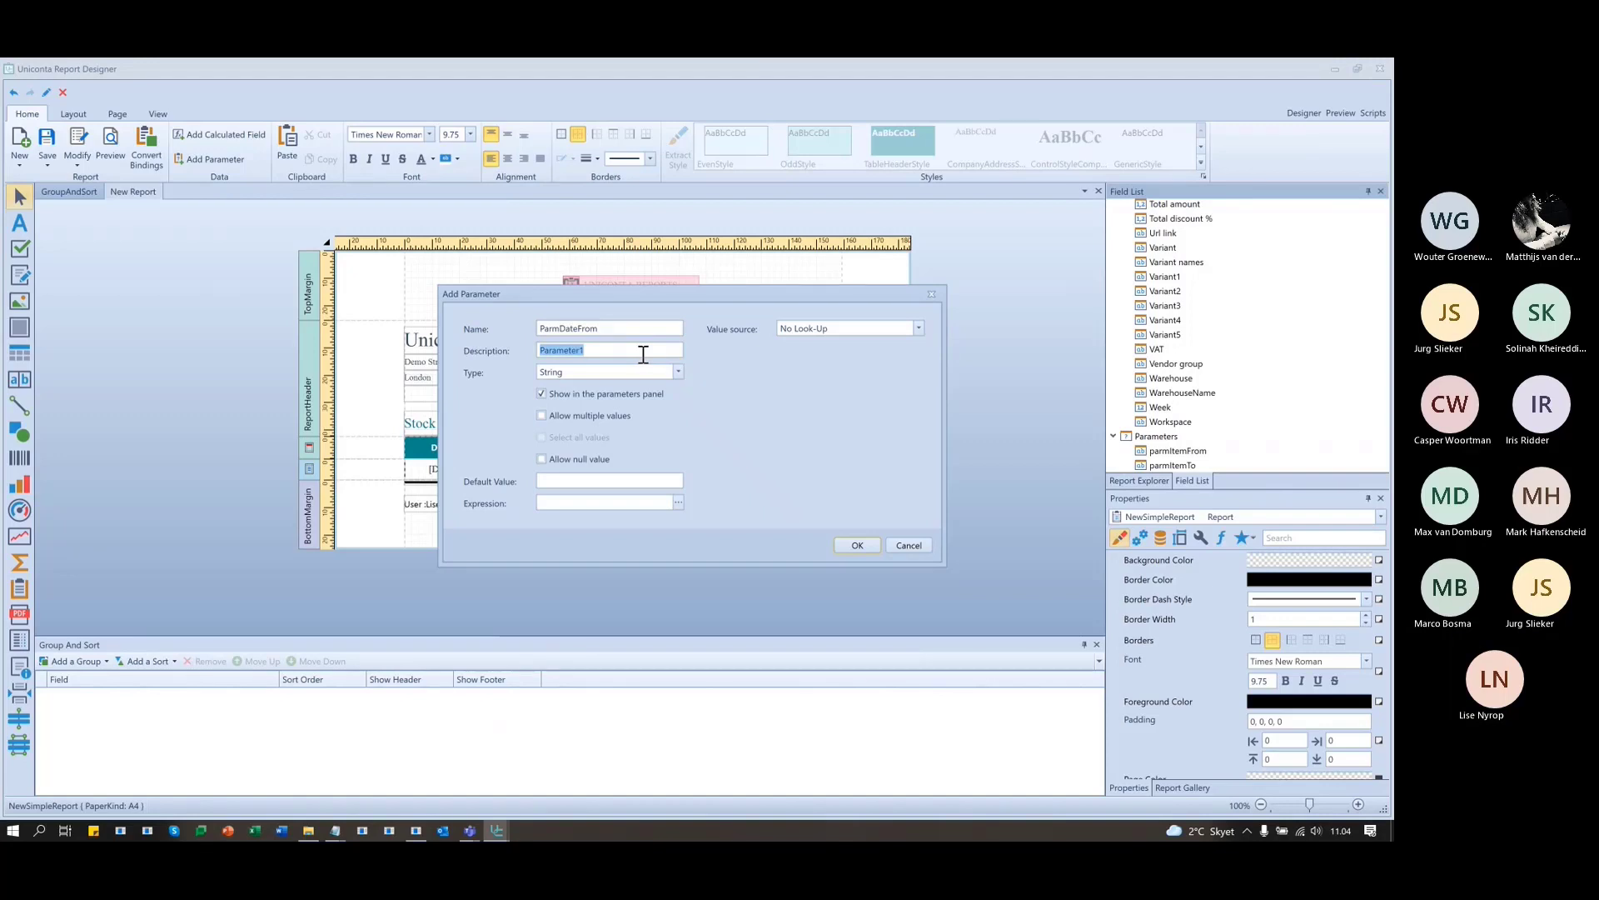
pyautogui.write('Select the from date')
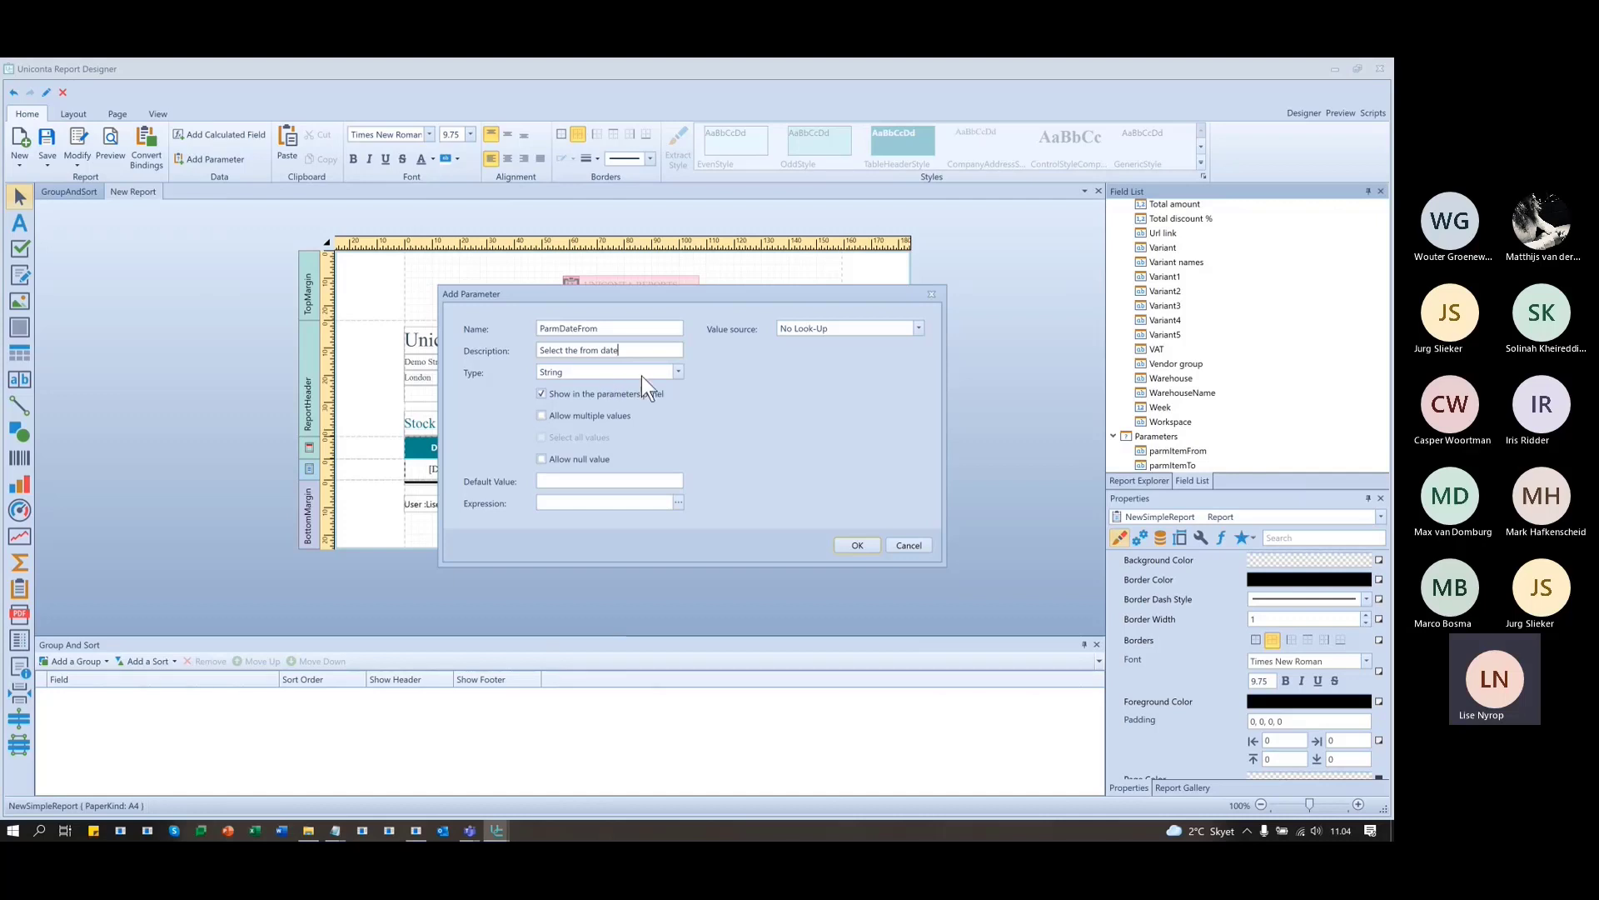
# - Make ParmDateFrom a Date type with the No Look-Up value source, and create it
pyautogui.click(678, 371)
pyautogui.click(654, 401)
pyautogui.click(863, 331)
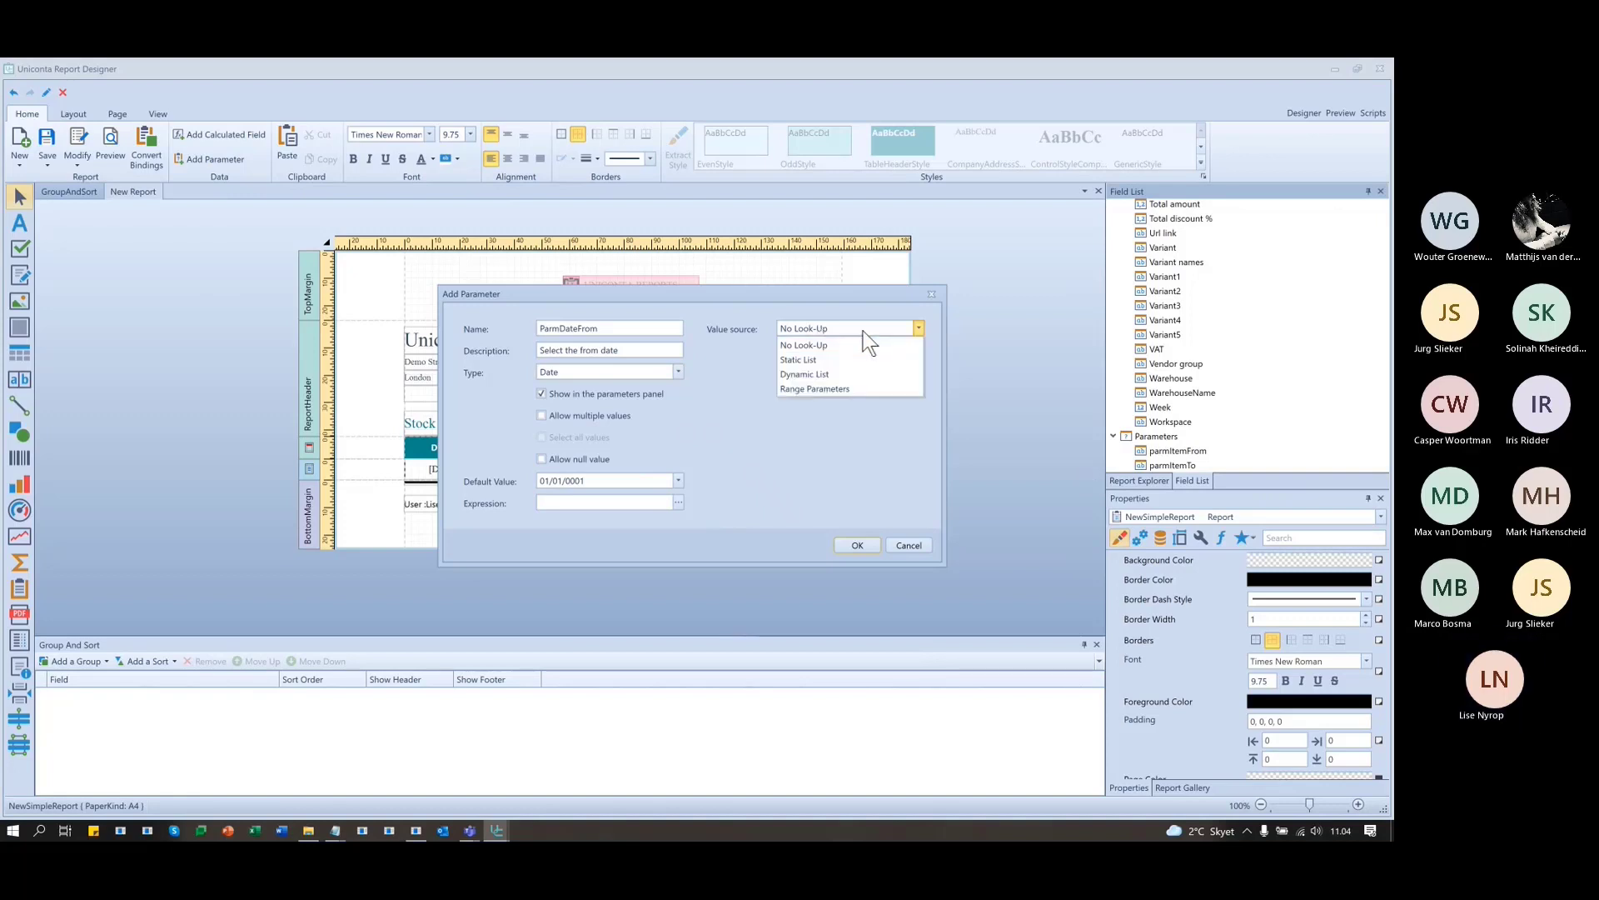
pyautogui.click(860, 328)
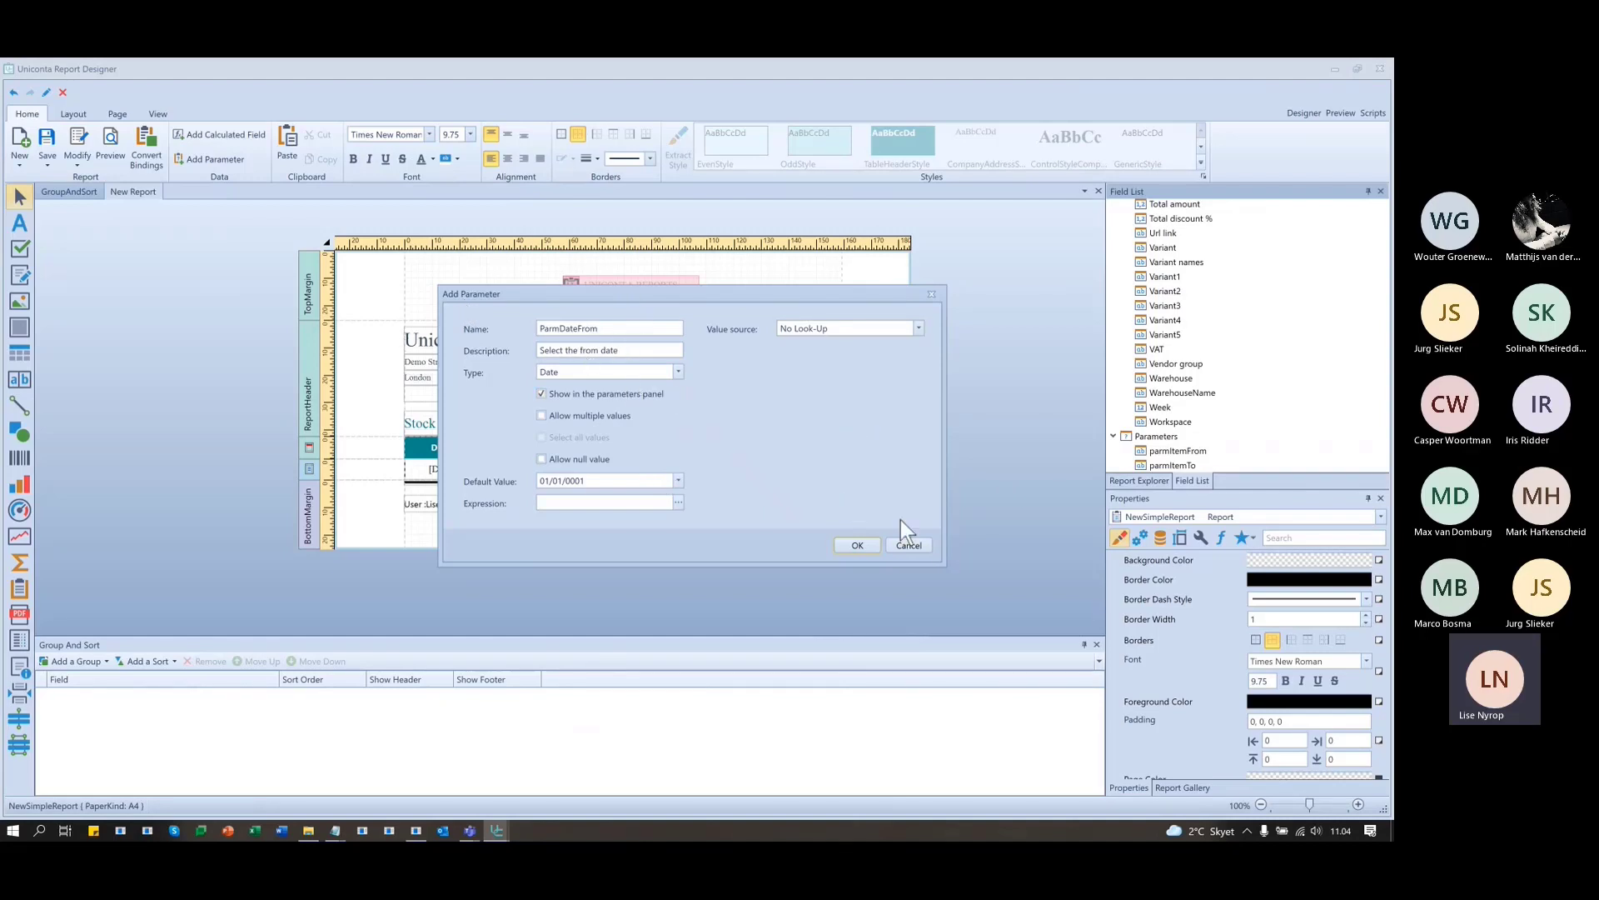
pyautogui.click(856, 546)
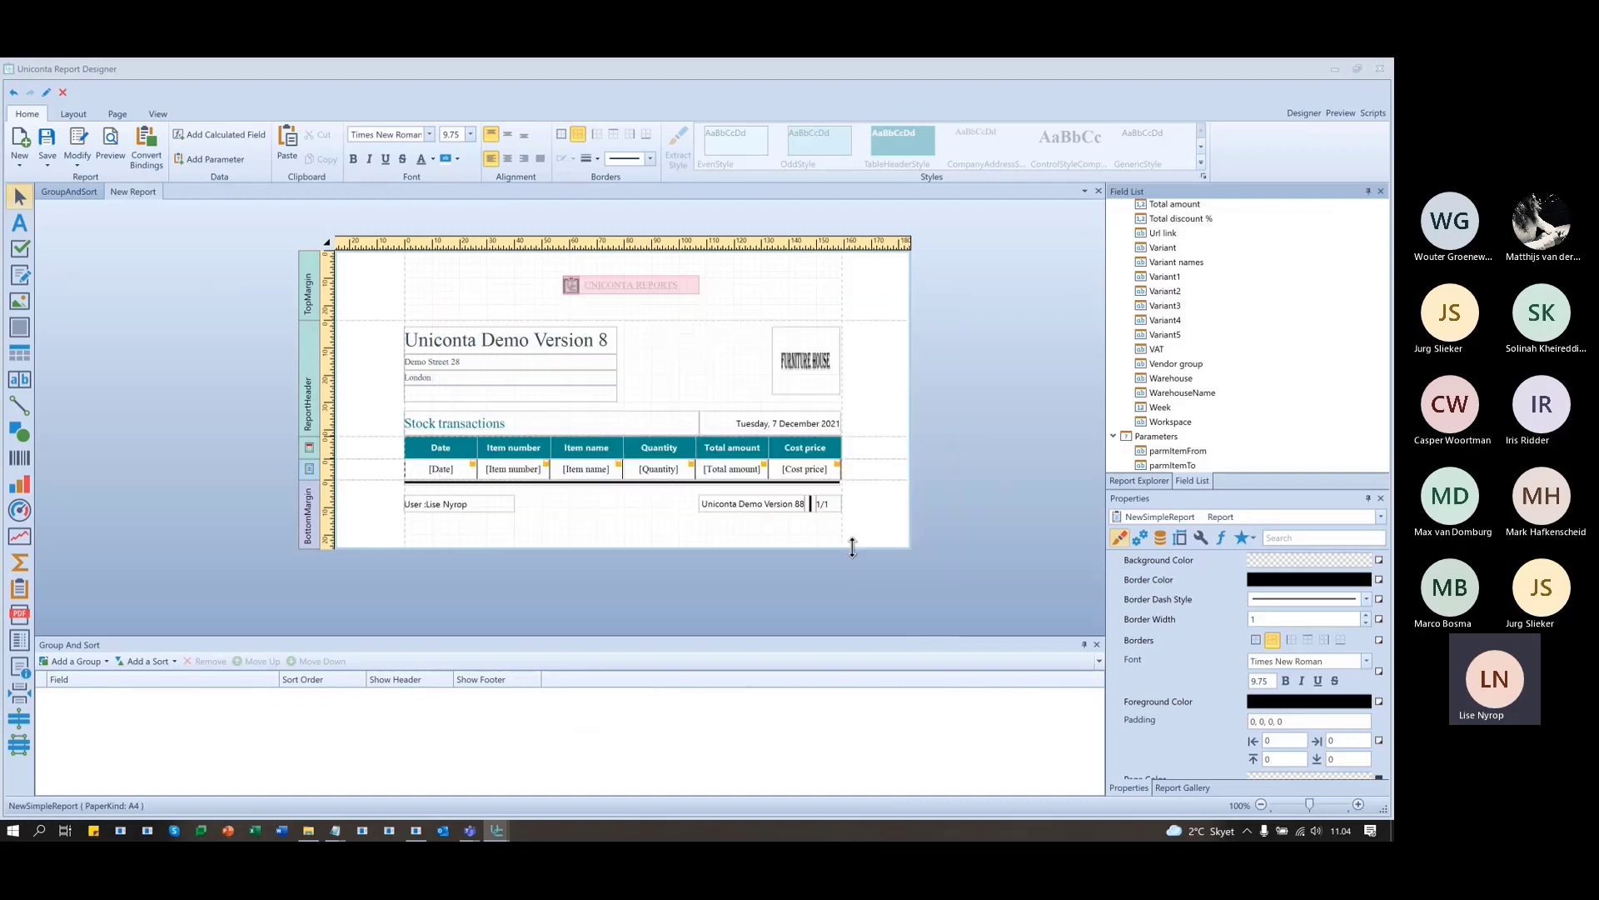
# - Add another parameter named ParmDateTo with the description 'Select to Date'
pyautogui.rightClick(1166, 467)
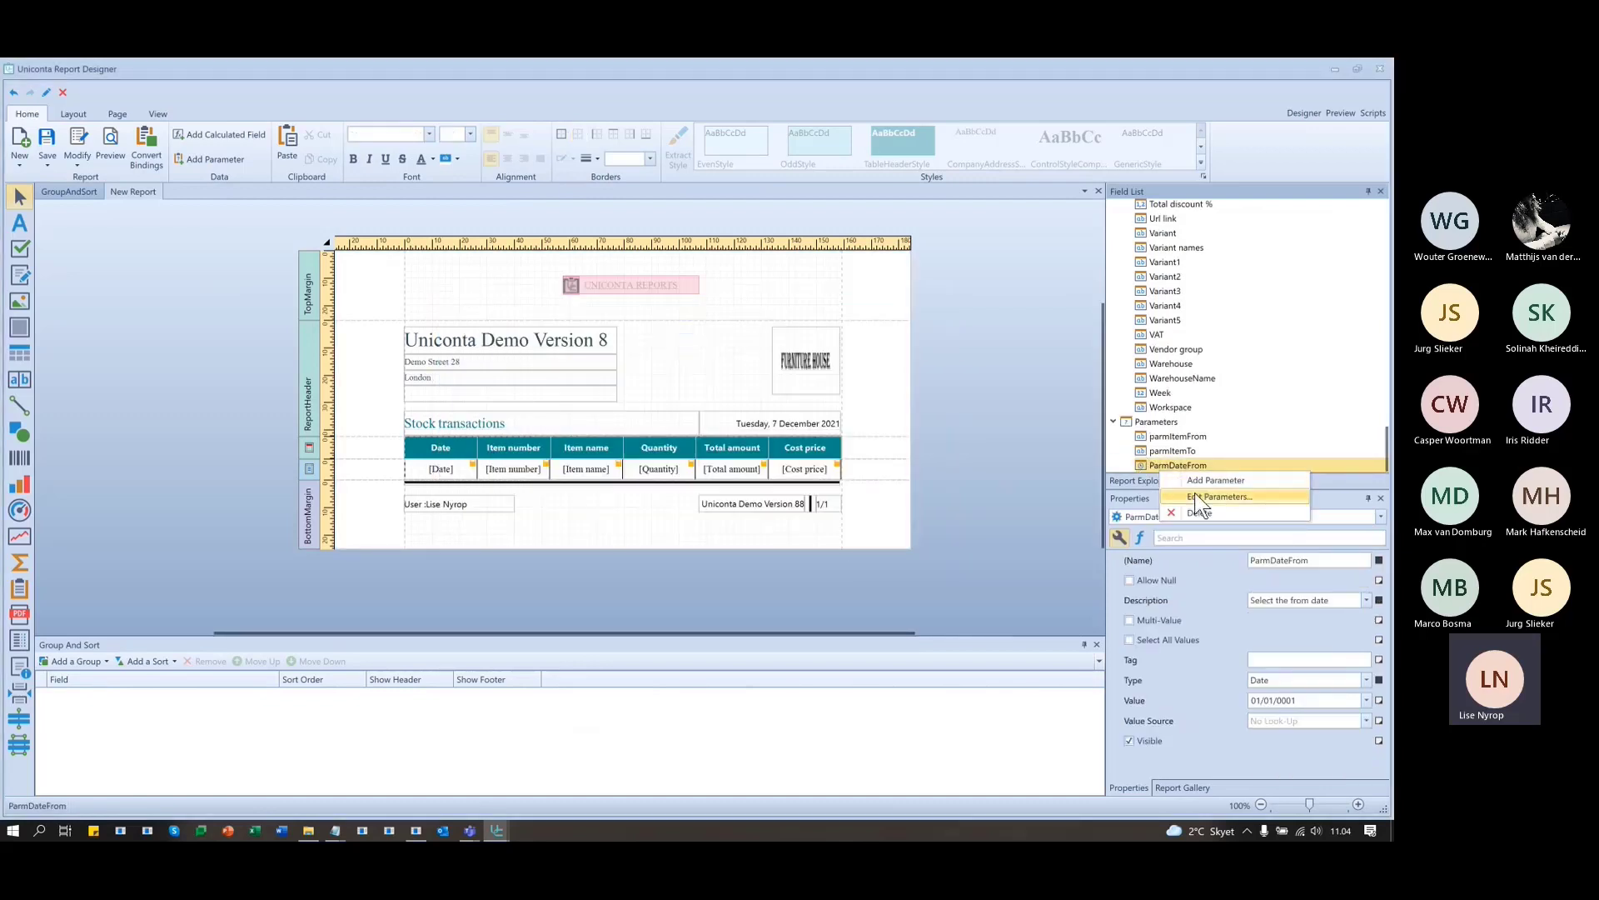
pyautogui.click(1196, 479)
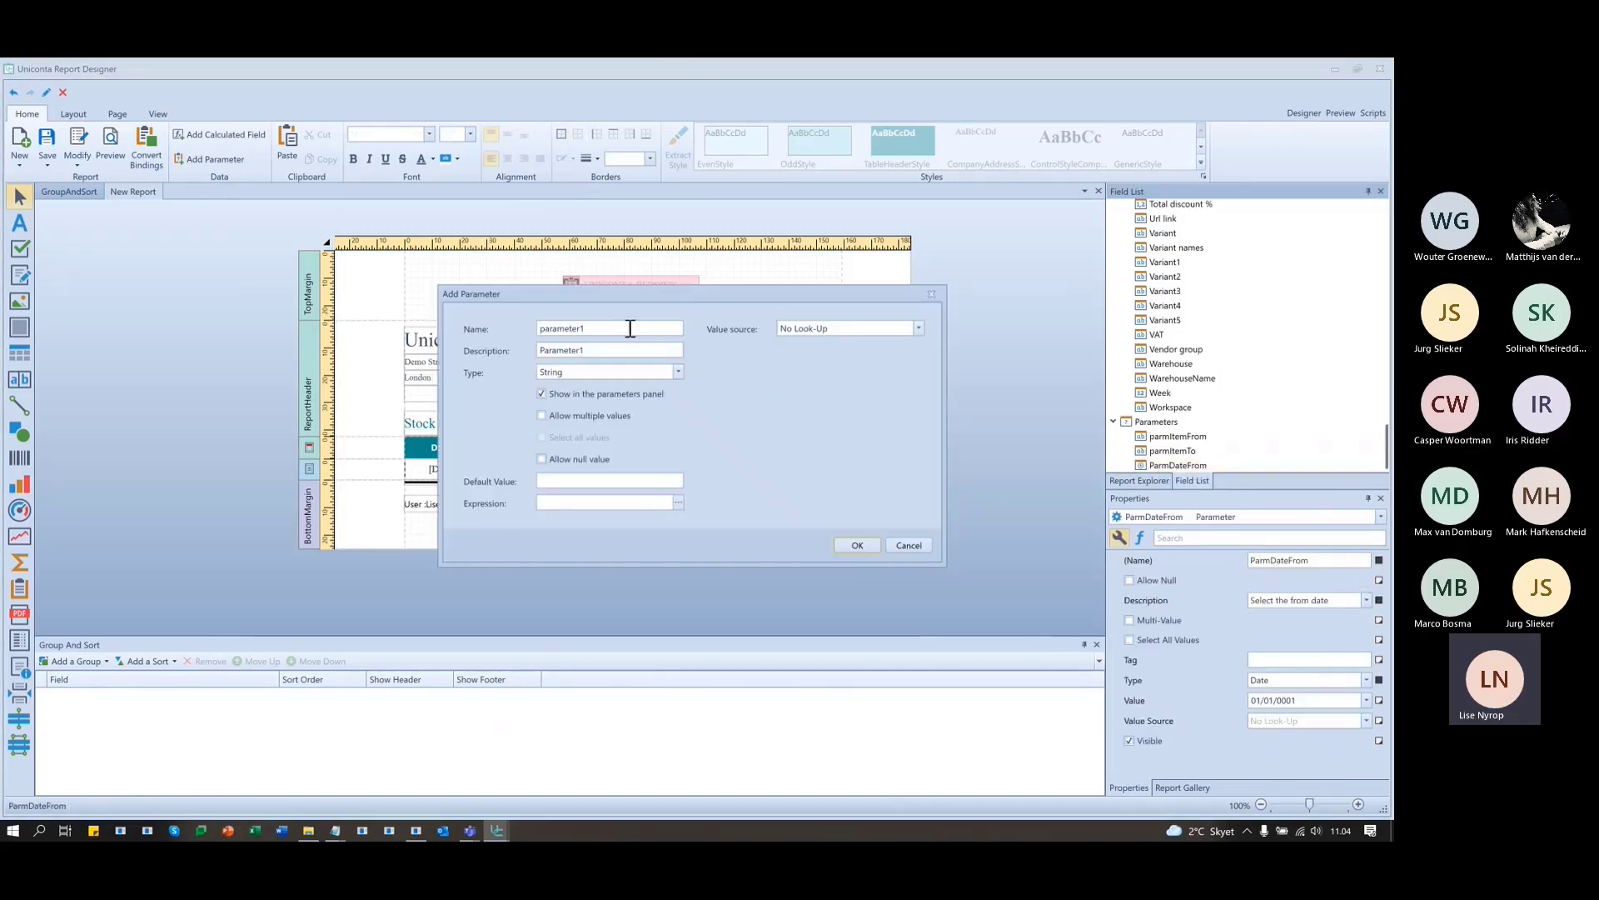
pyautogui.write('ParmS')
pyautogui.press('BackSpace')
pyautogui.write('D')
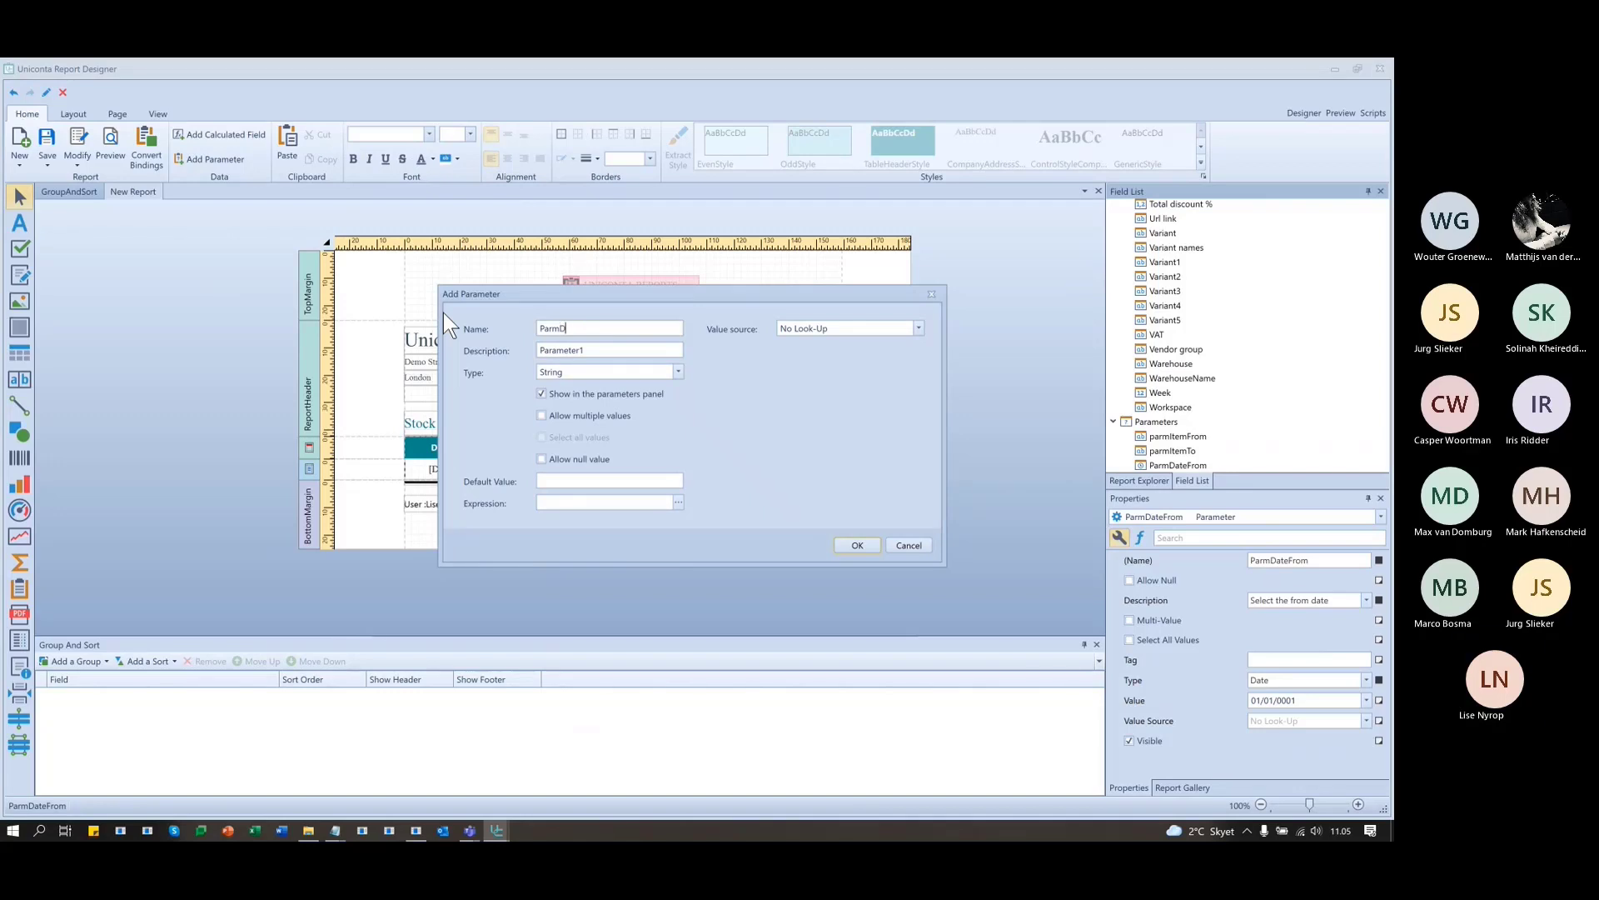
pyautogui.write('ateTo')
pyautogui.press('Tab')
pyautogui.write('Select Date to')
pyautogui.press('Left')
pyautogui.press('Left')
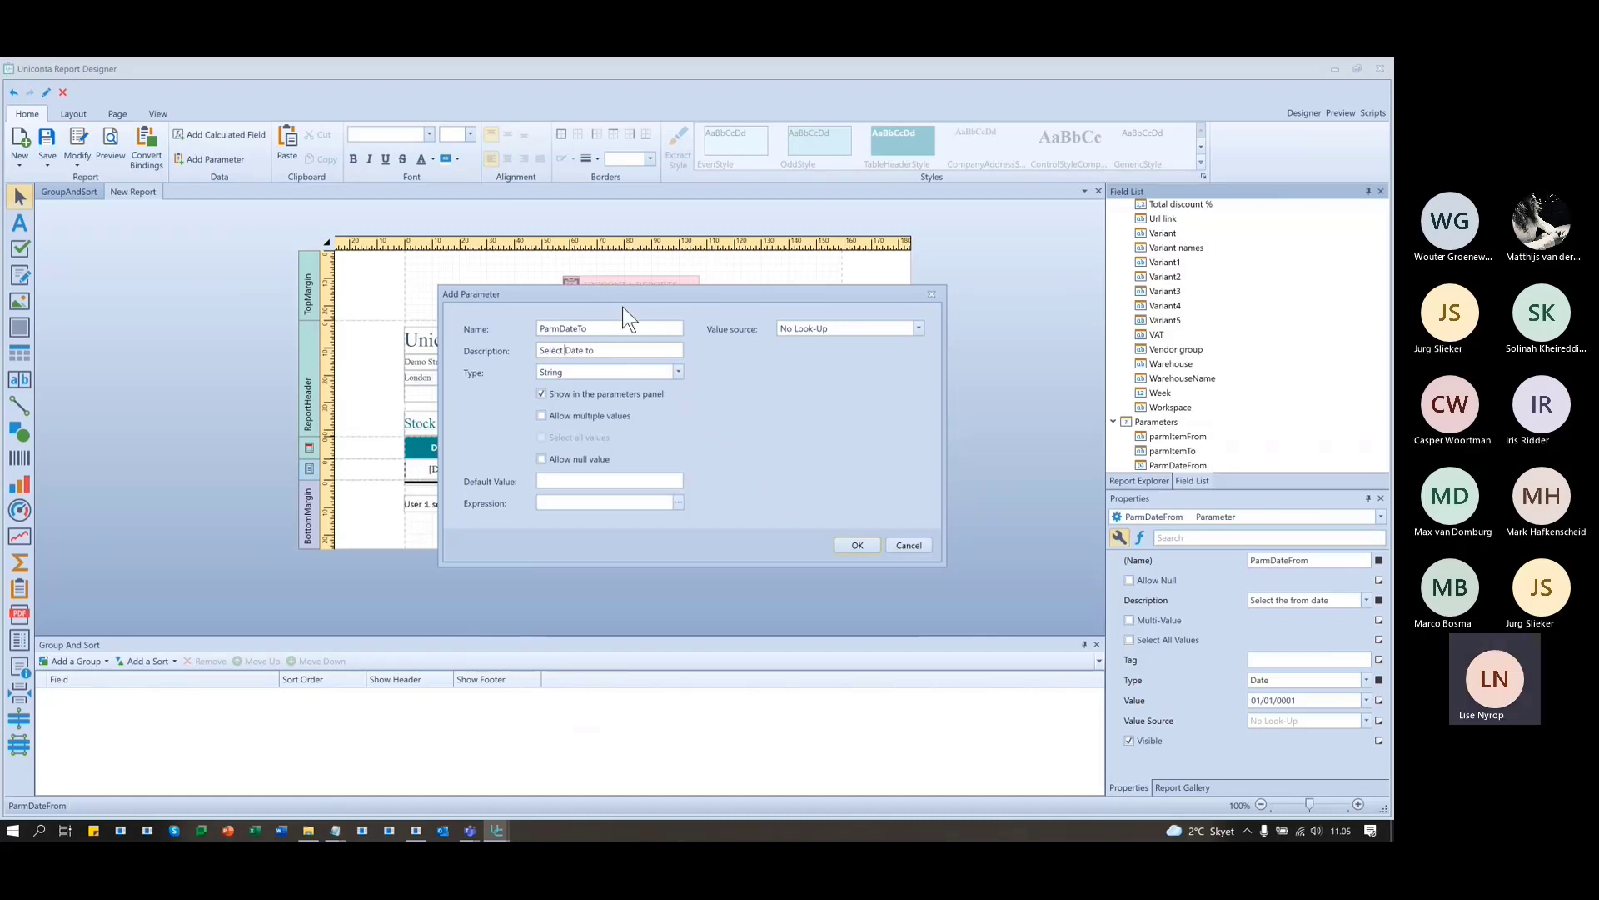
pyautogui.hotkey('ctrl', 'Right')
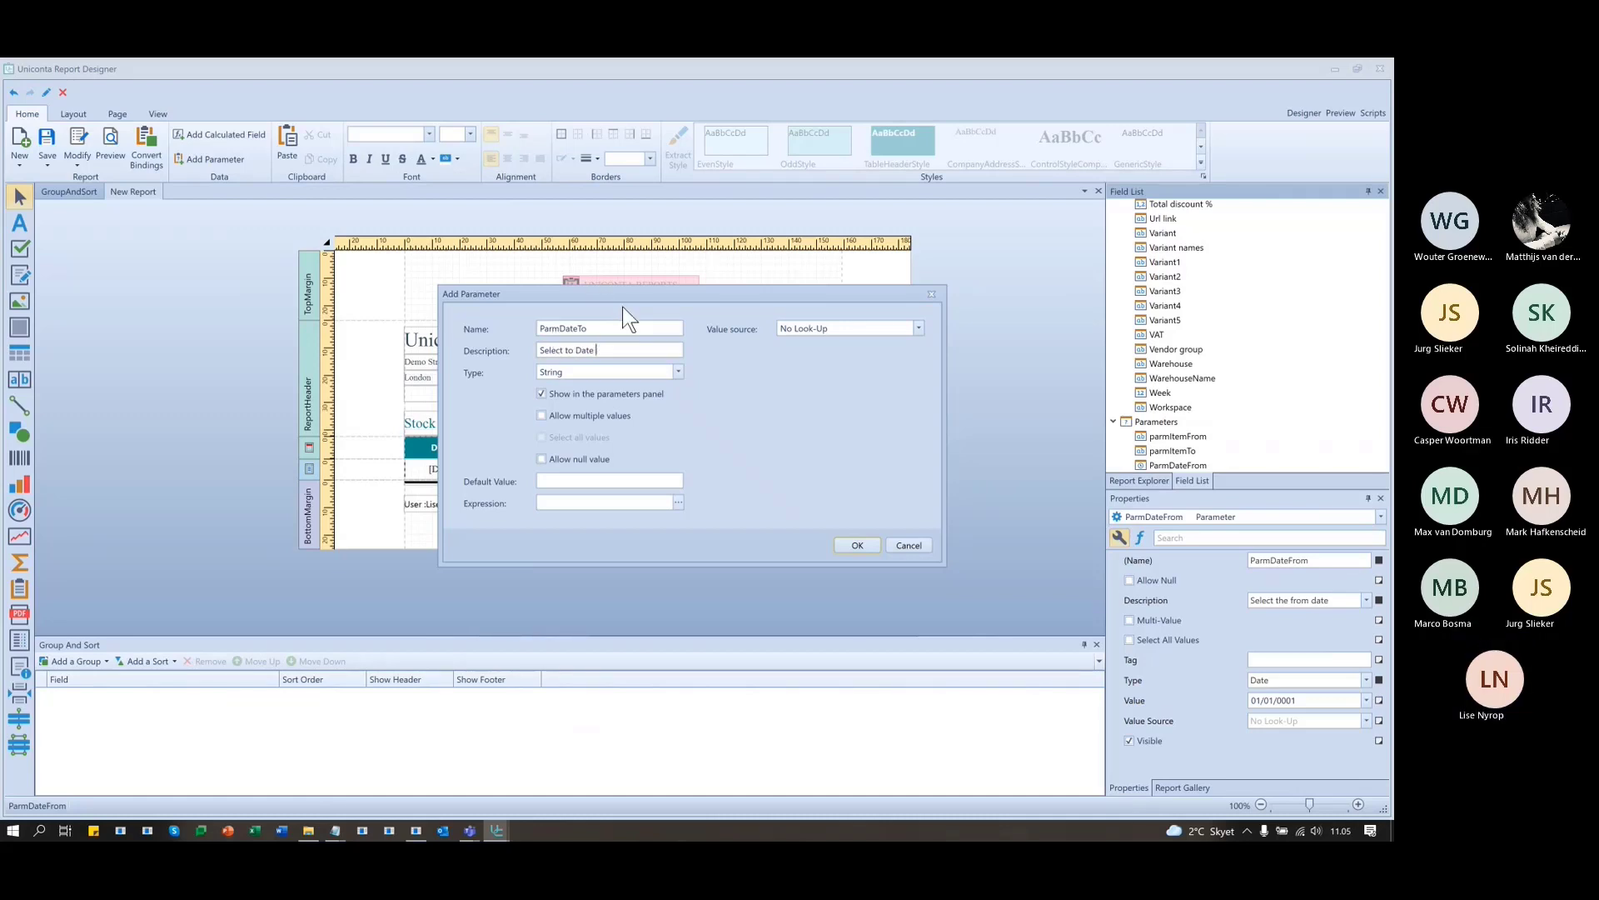
pyautogui.press('BackSpace')
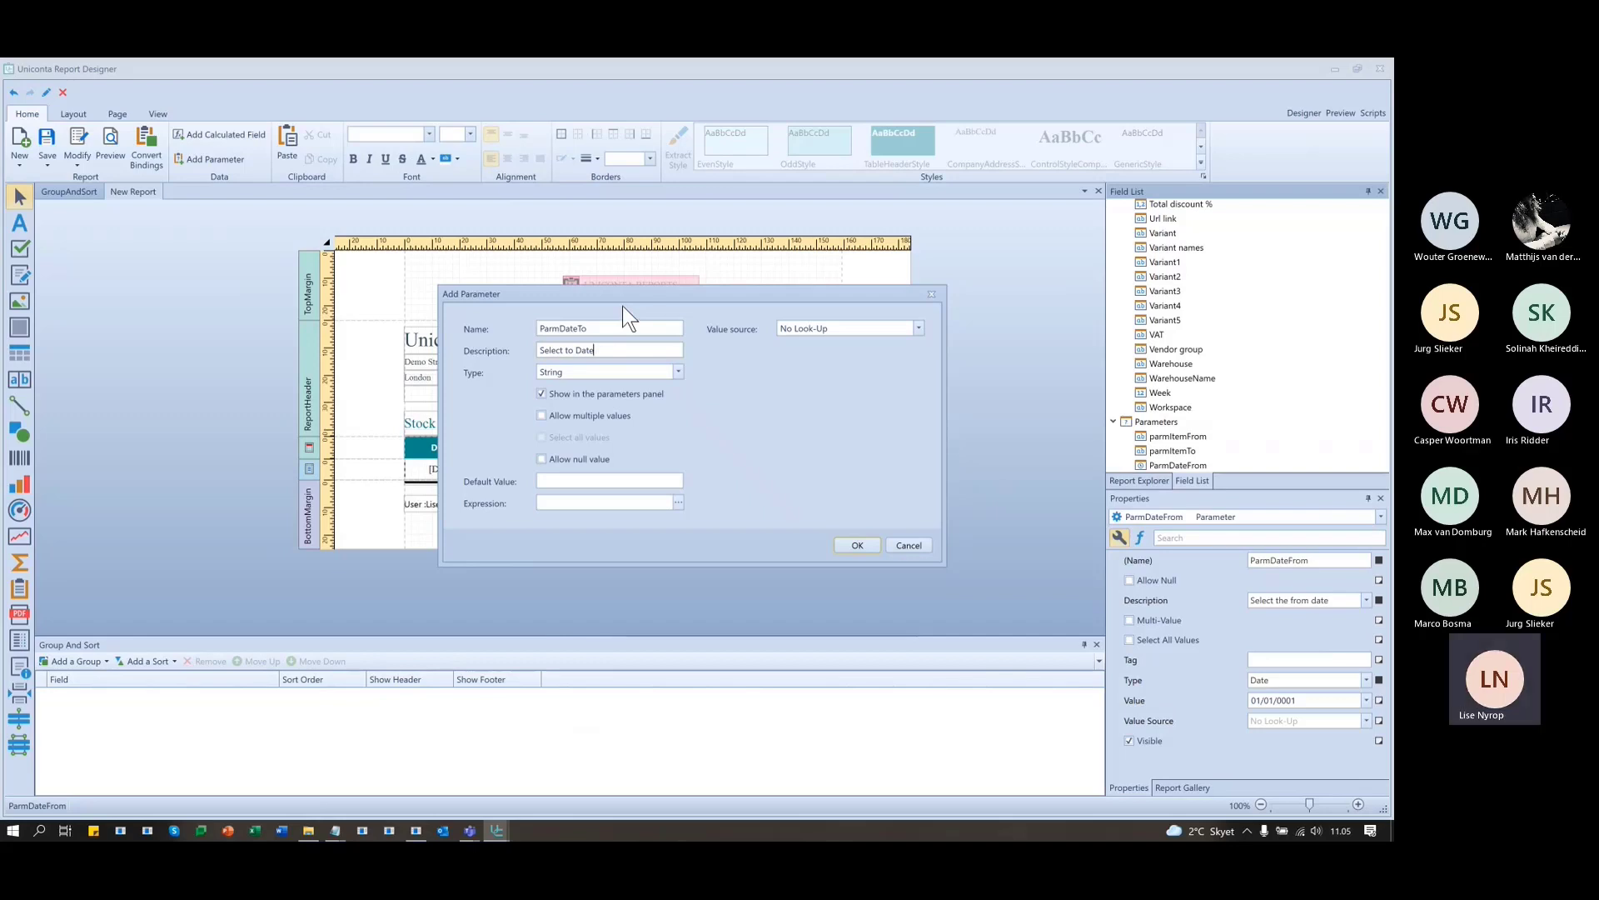
# - Make ParmDateTo a Date type and create it
pyautogui.click(680, 368)
pyautogui.click(575, 407)
pyautogui.click(856, 545)
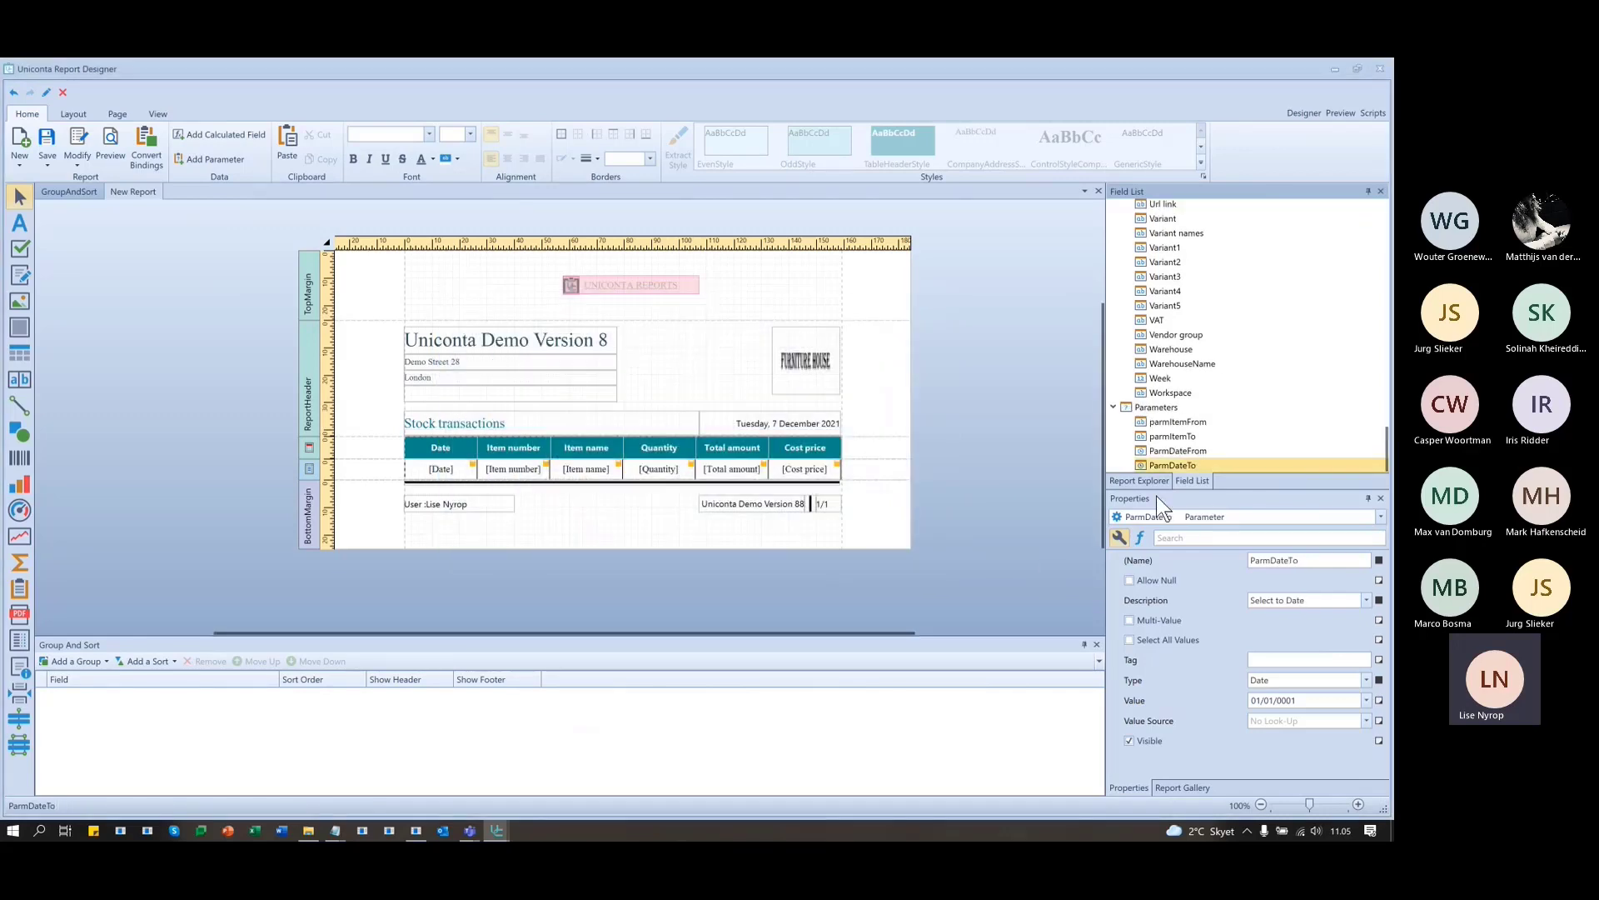
pyautogui.click(1334, 112)
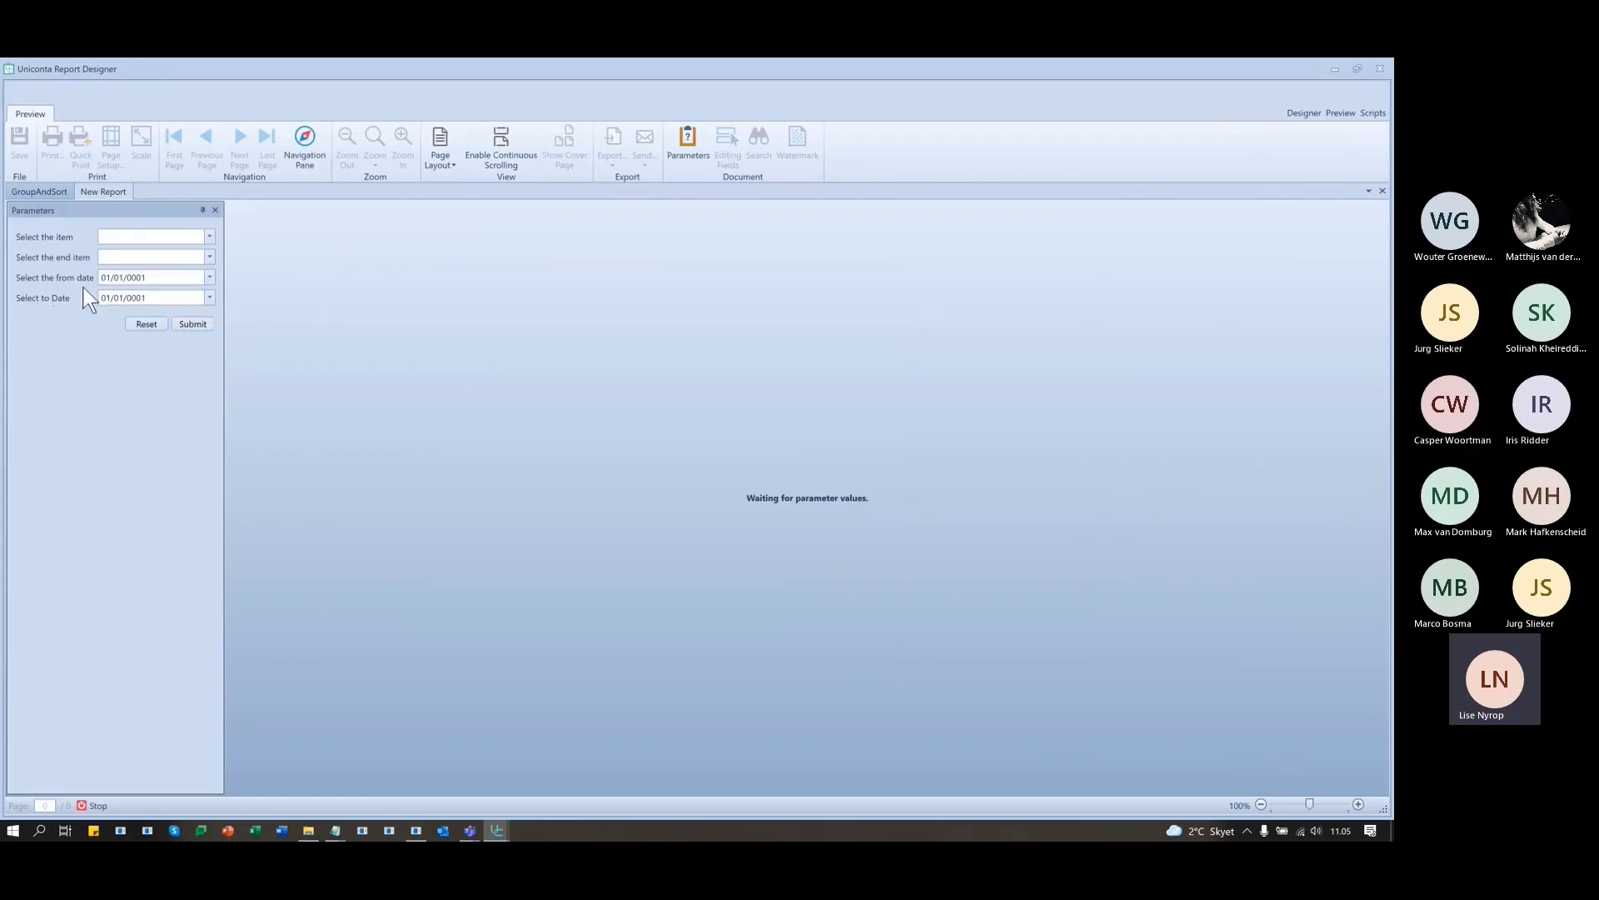
pyautogui.click(209, 278)
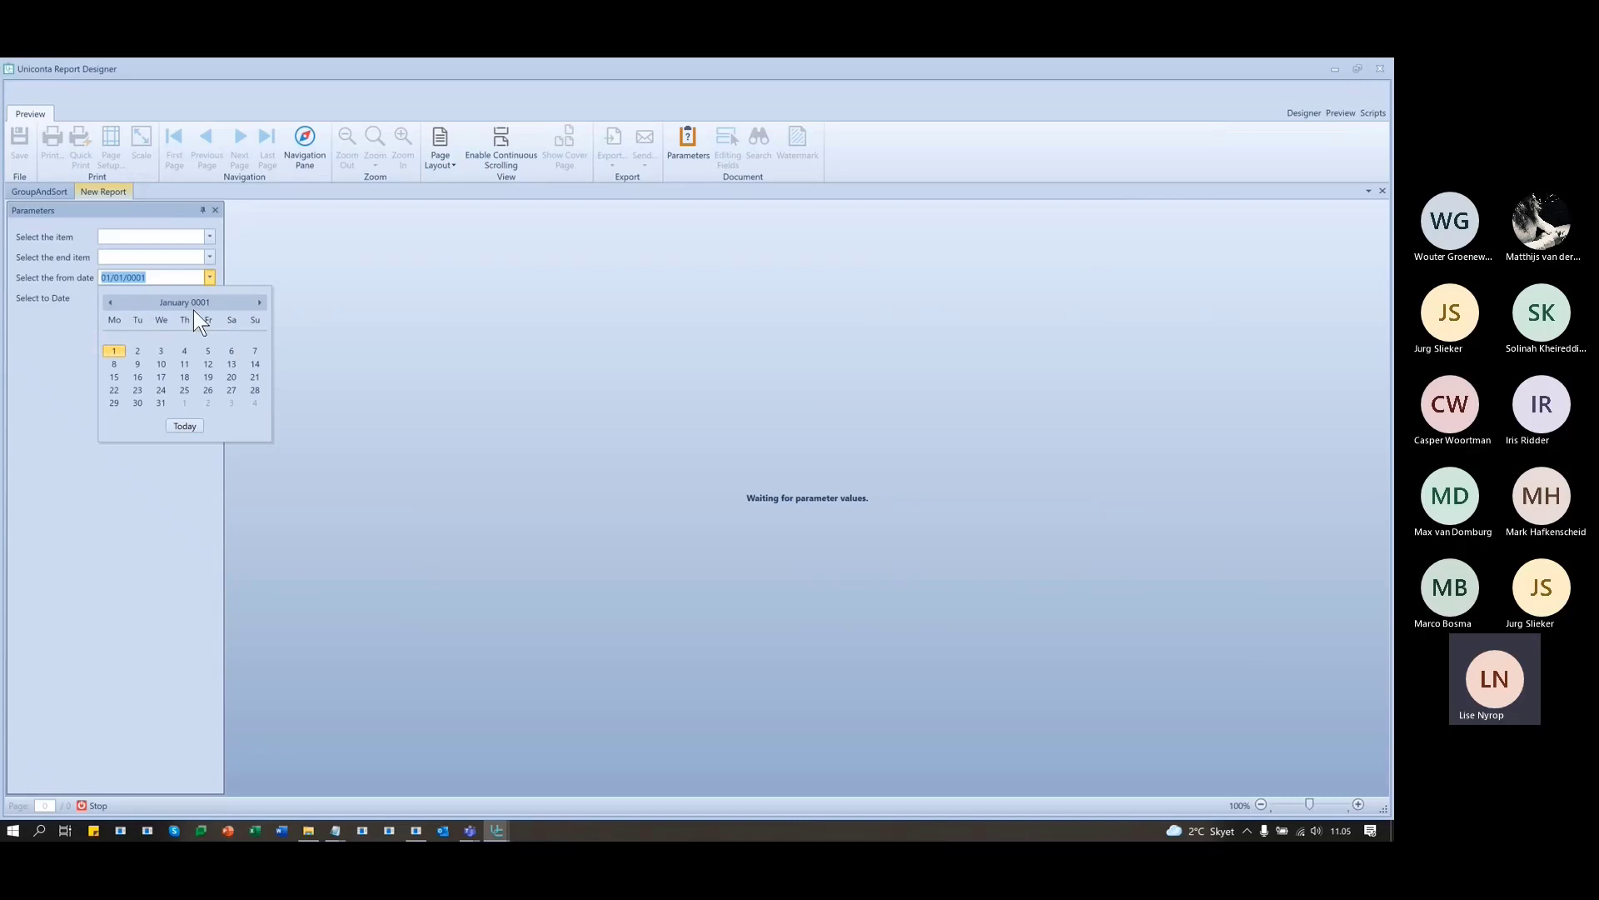
pyautogui.click(210, 277)
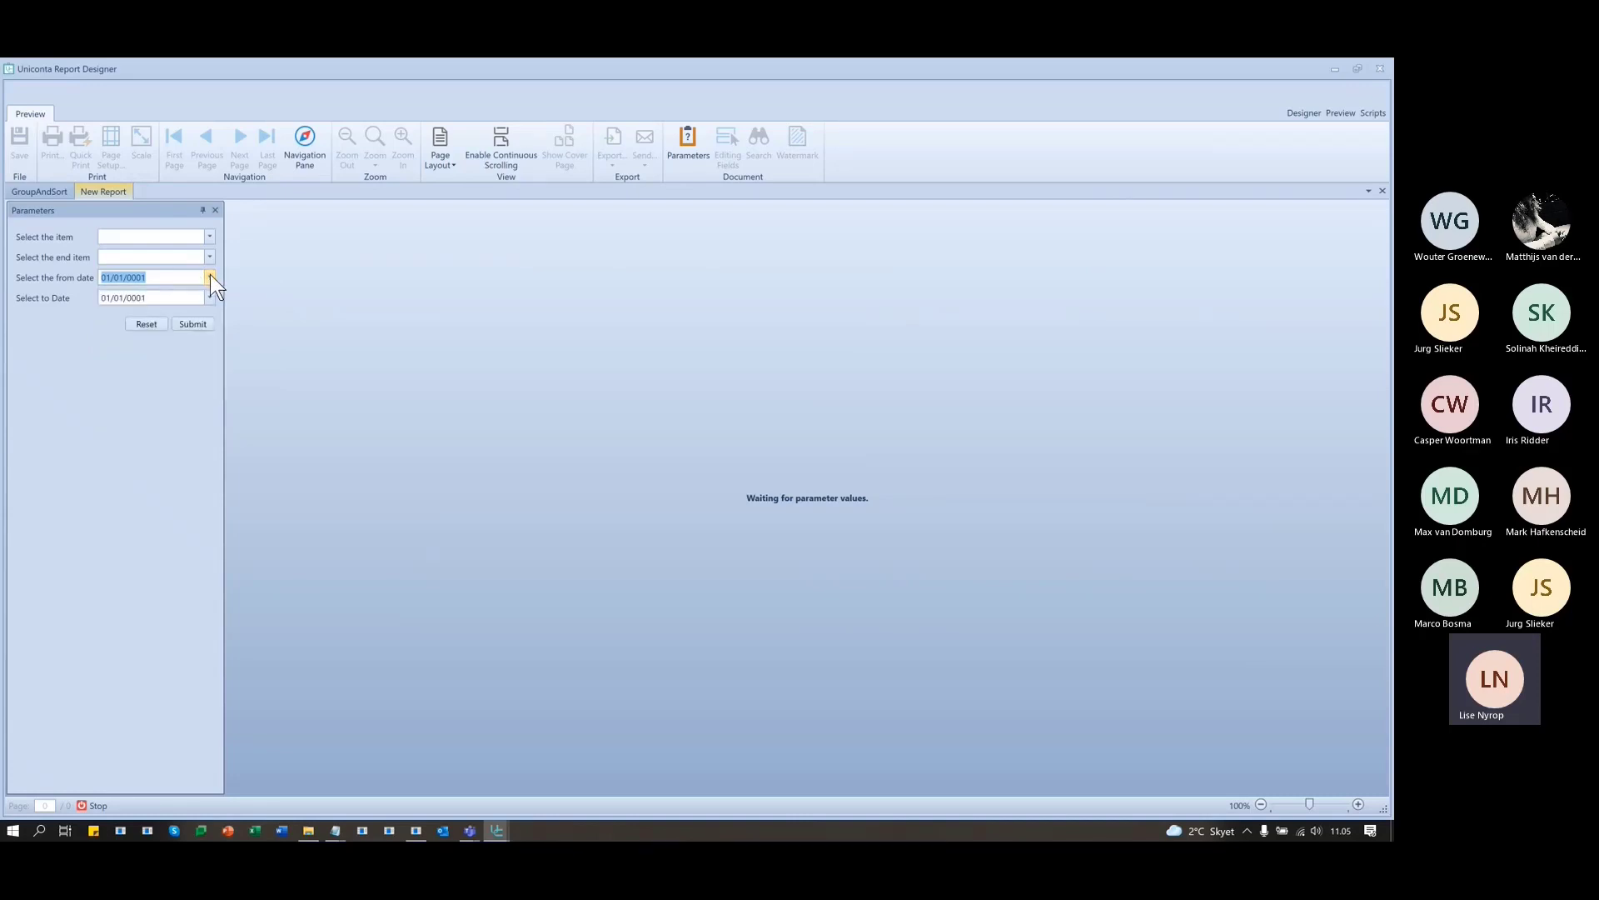
pyautogui.click(210, 278)
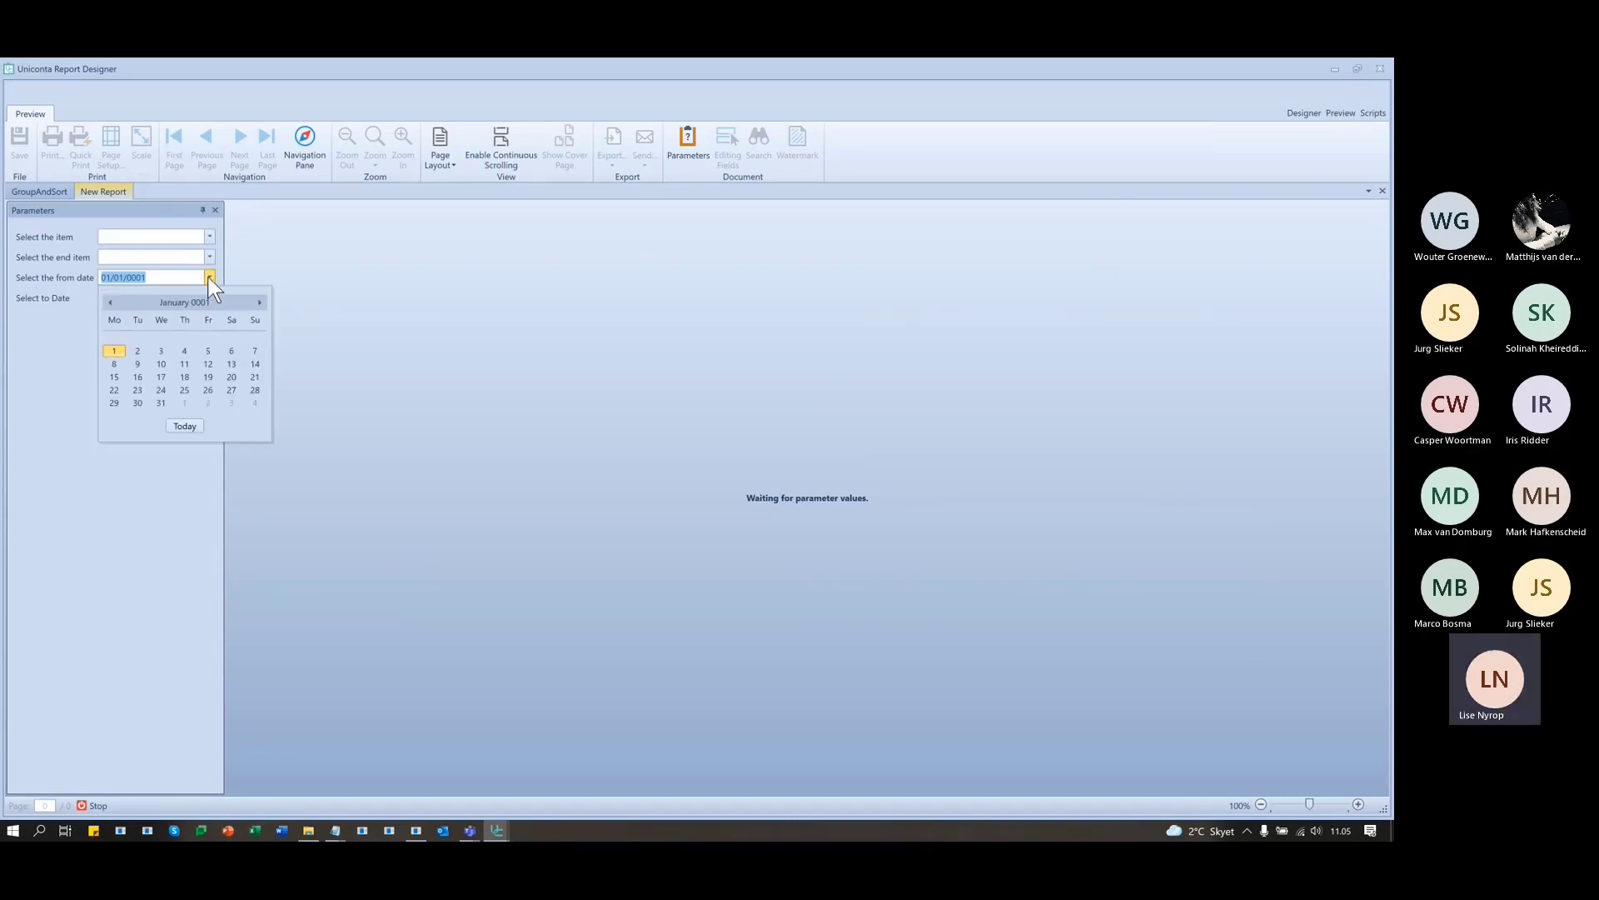
pyautogui.click(210, 278)
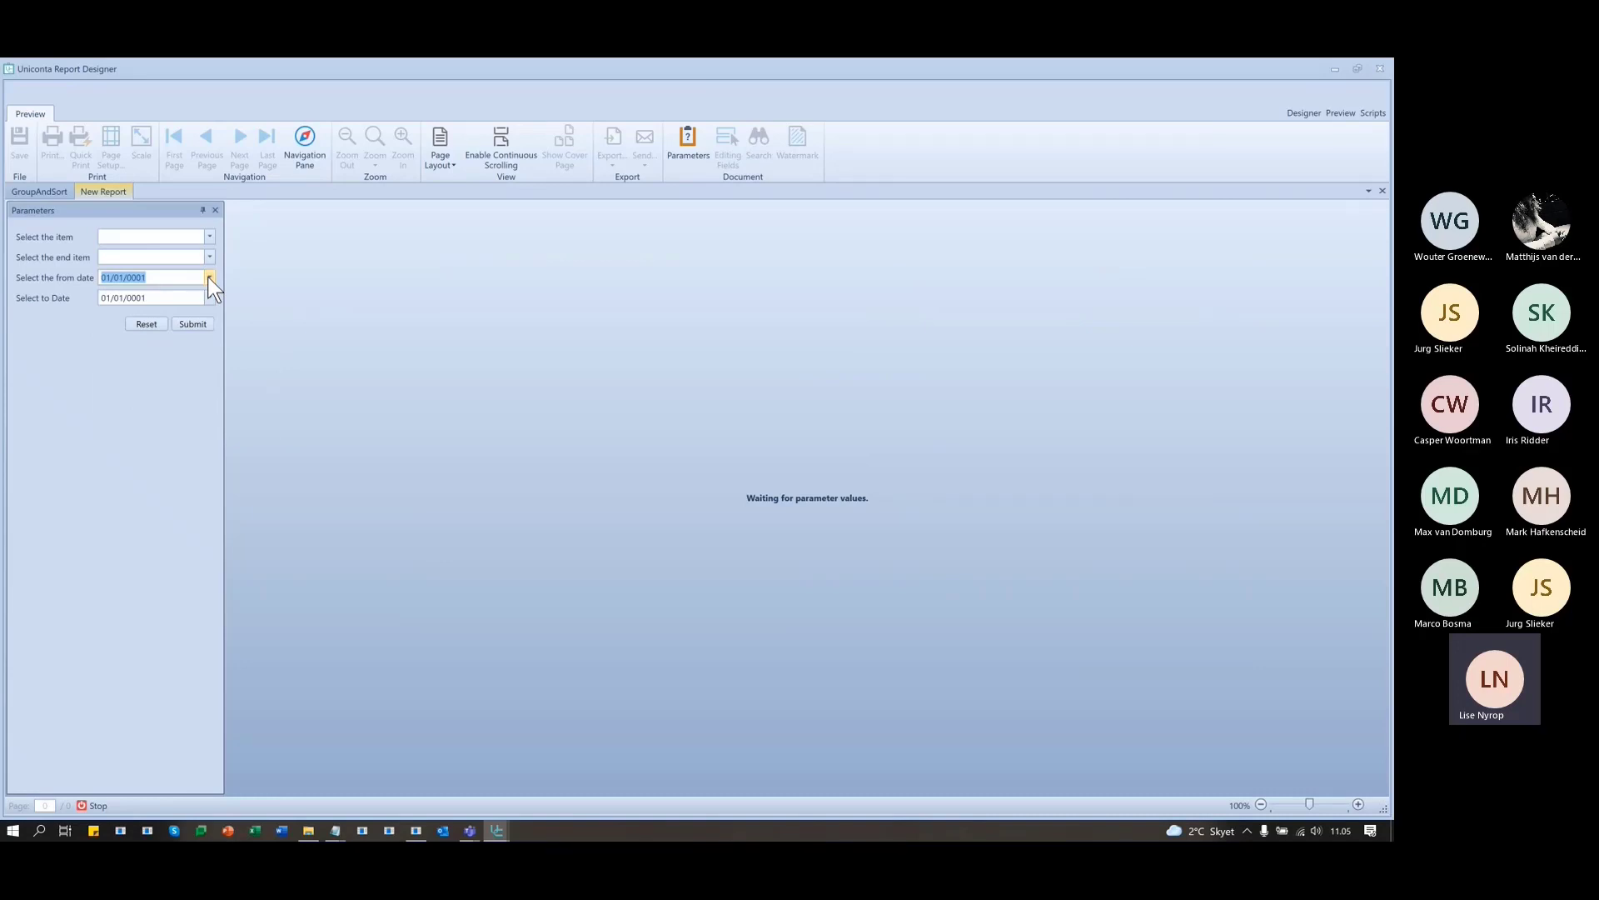
pyautogui.click(135, 300)
pyautogui.click(106, 366)
pyautogui.click(1302, 113)
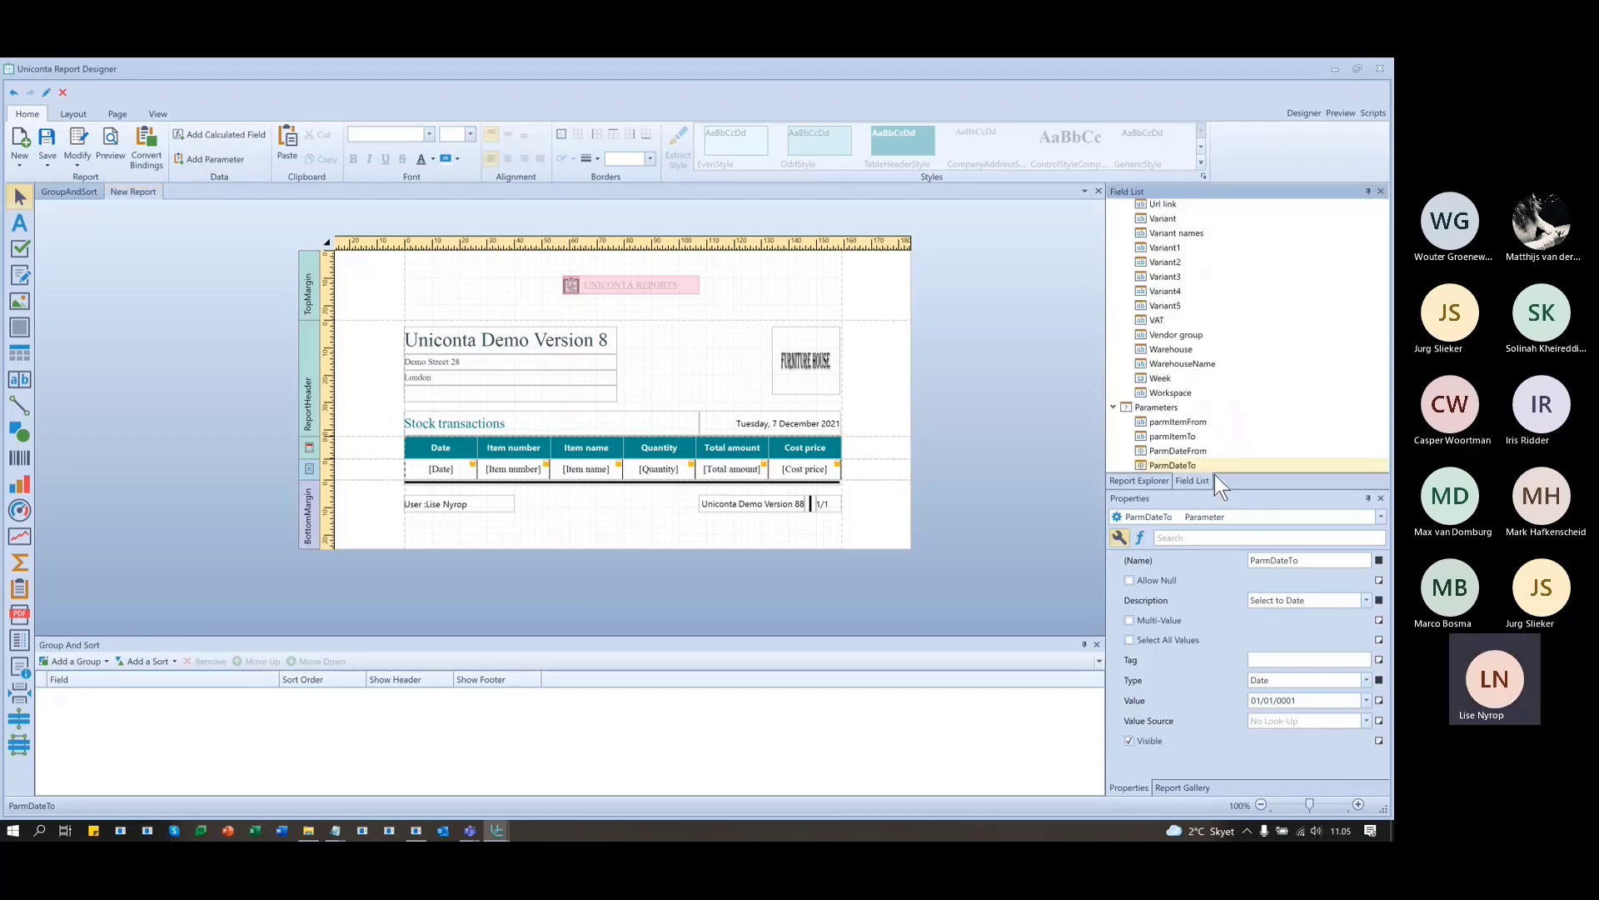
# - Change ParmDateTo's description to 'Select the to date' in the parameters editor
pyautogui.rightClick(1178, 468)
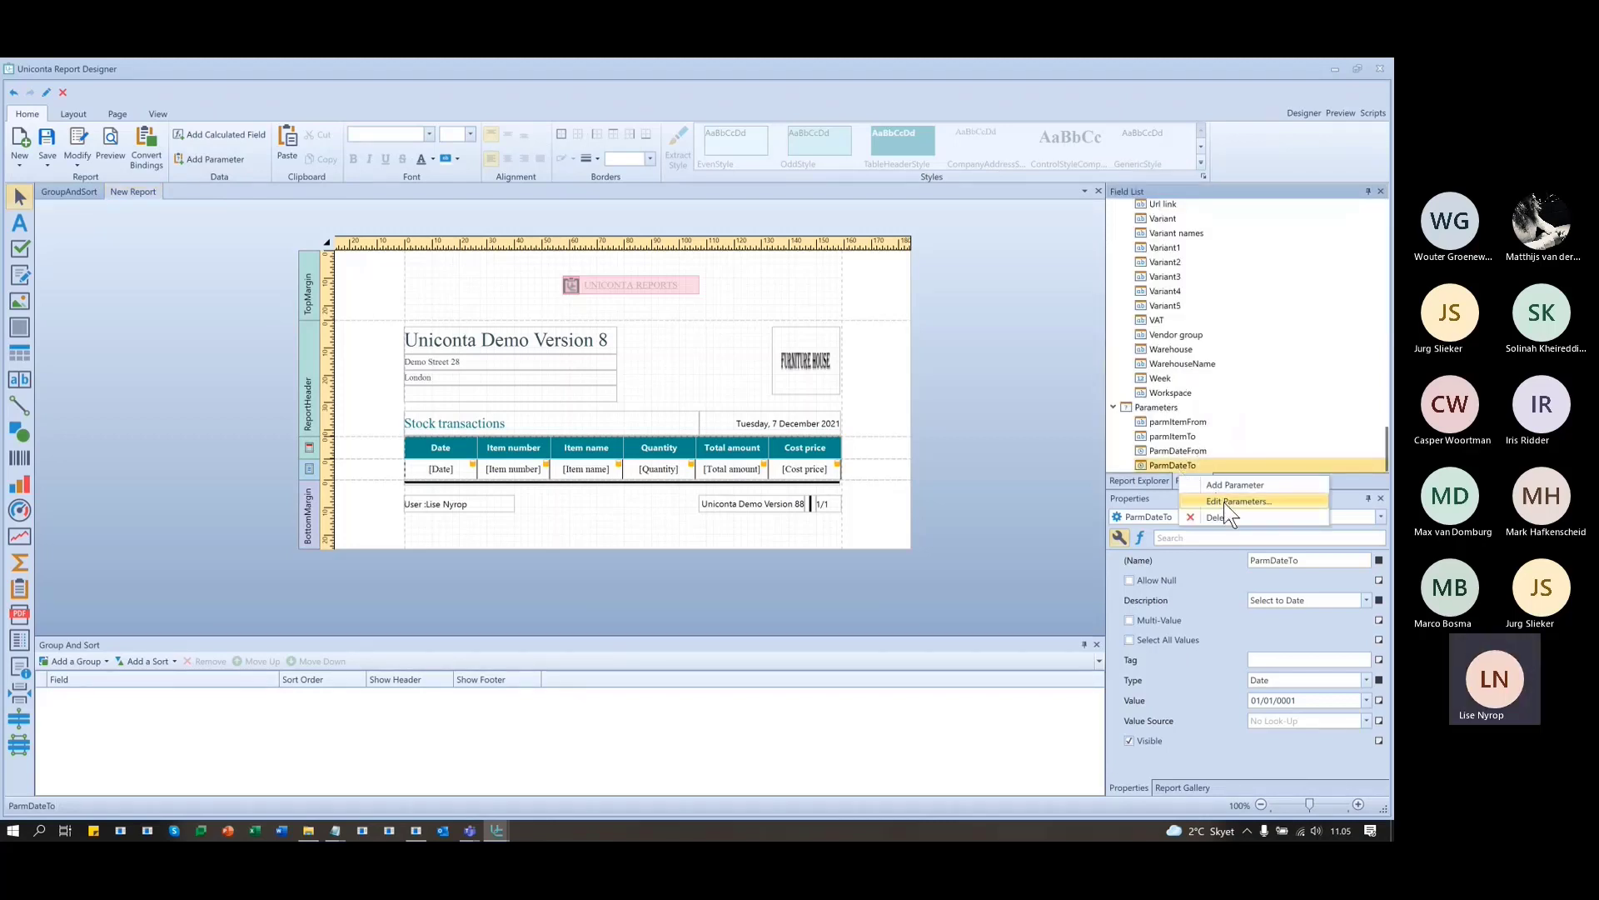
pyautogui.click(1222, 502)
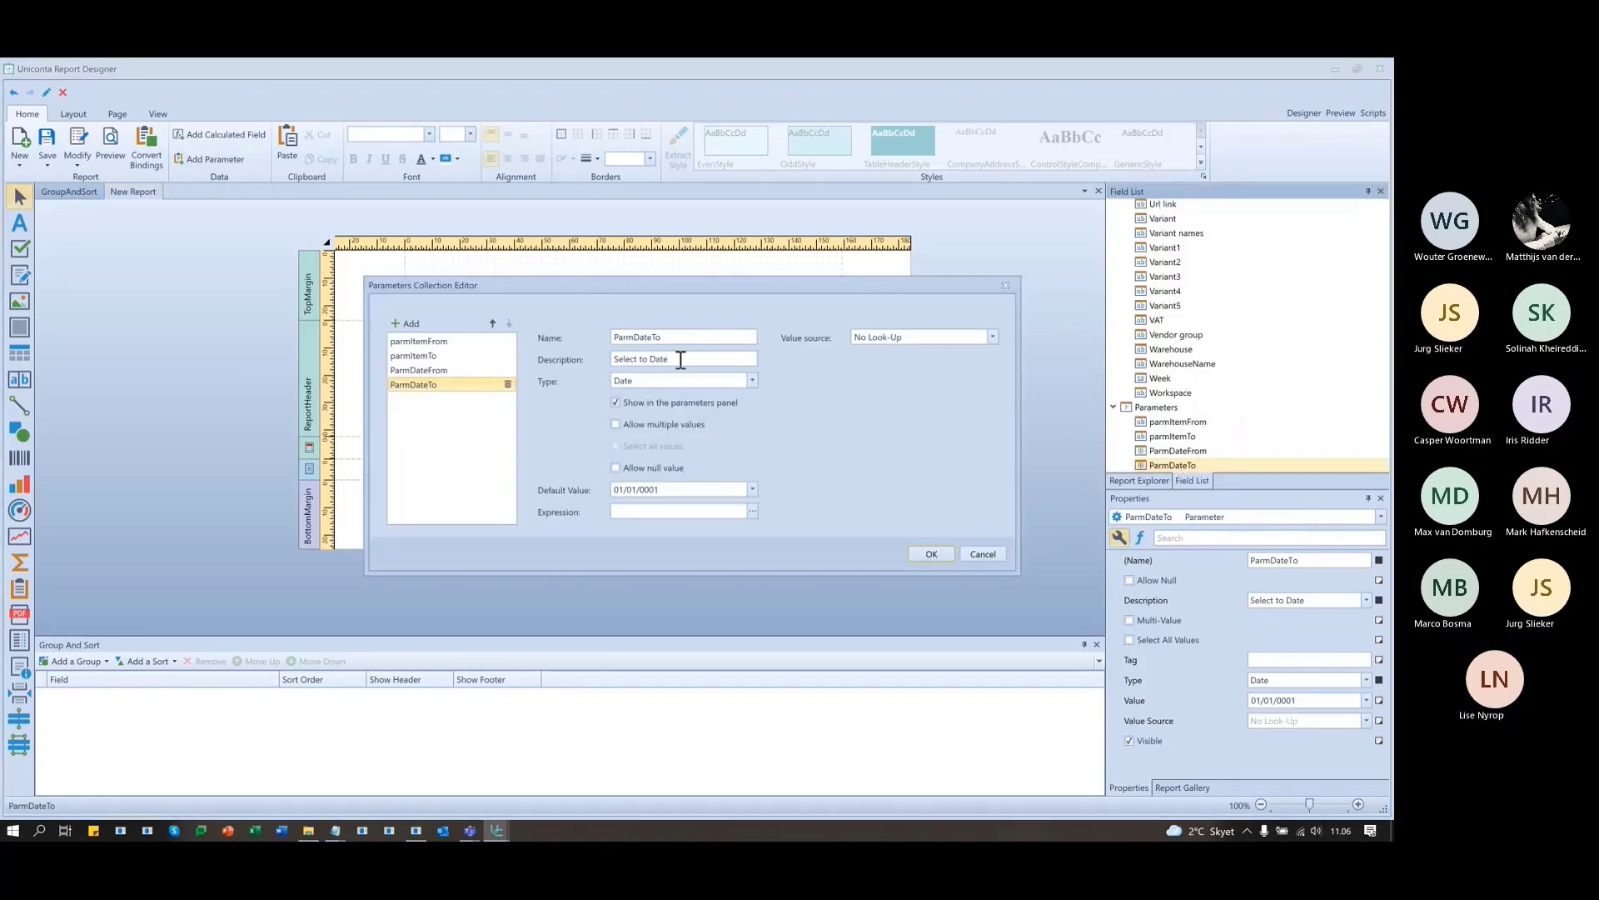
pyautogui.click(640, 359)
pyautogui.write('the')
pyautogui.press('Right')
pyautogui.press('Right')
pyautogui.press('Right')
pyautogui.press('Right')
pyautogui.hotkey('shift', 'Right')
pyautogui.write('d')
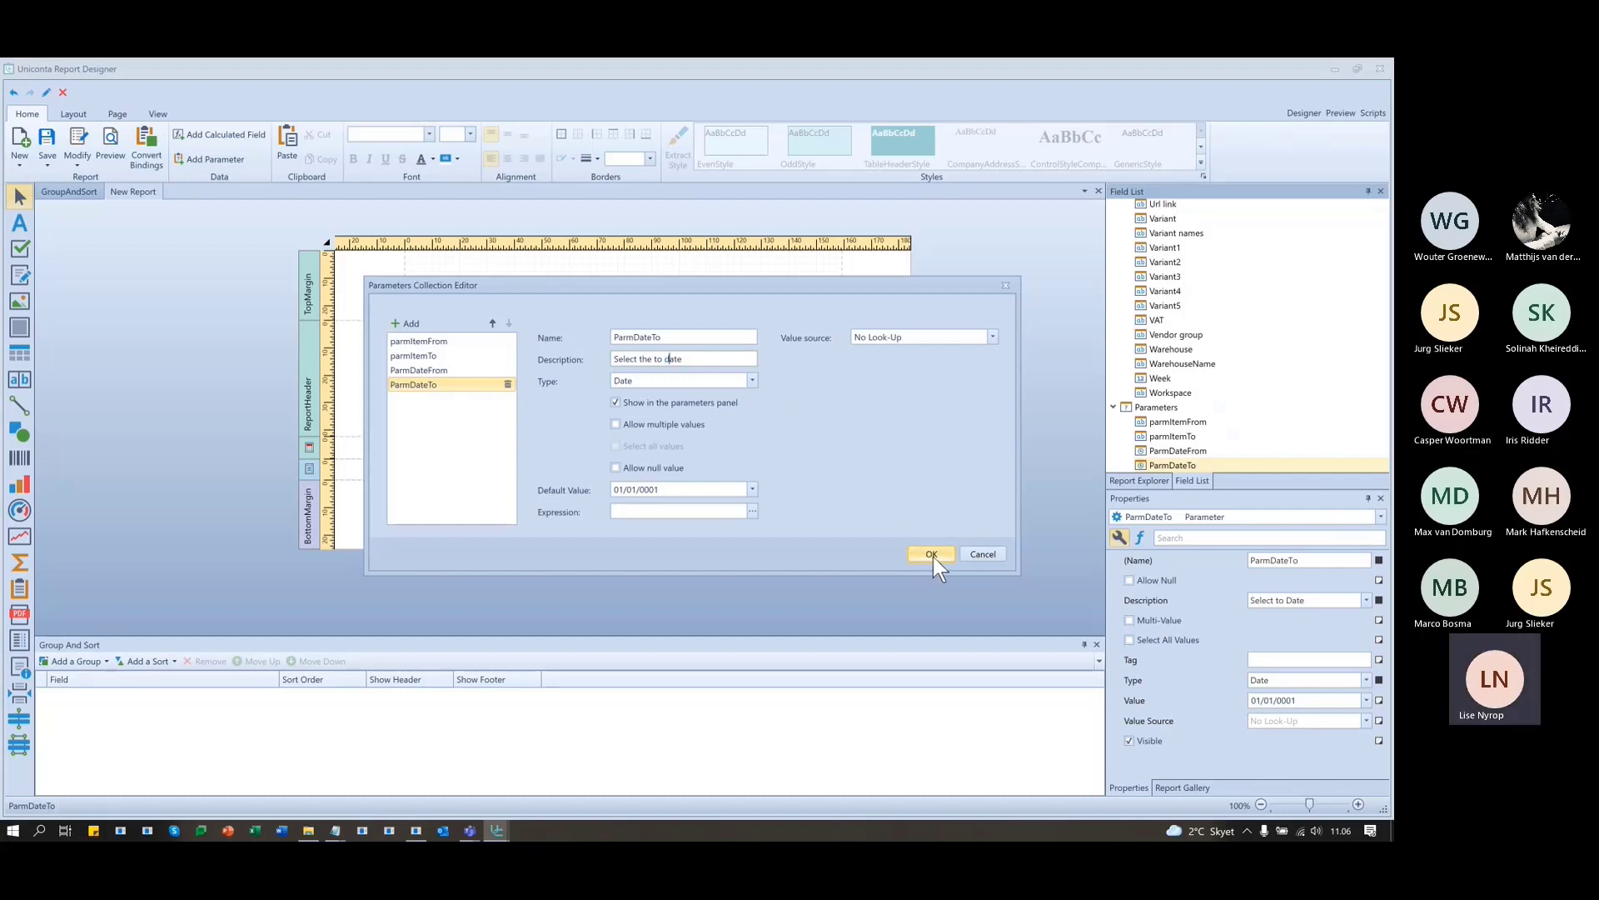
# - Select ParmDateFrom, mark its 01/01/0001 default value, and move to its Expression field
pyautogui.click(460, 369)
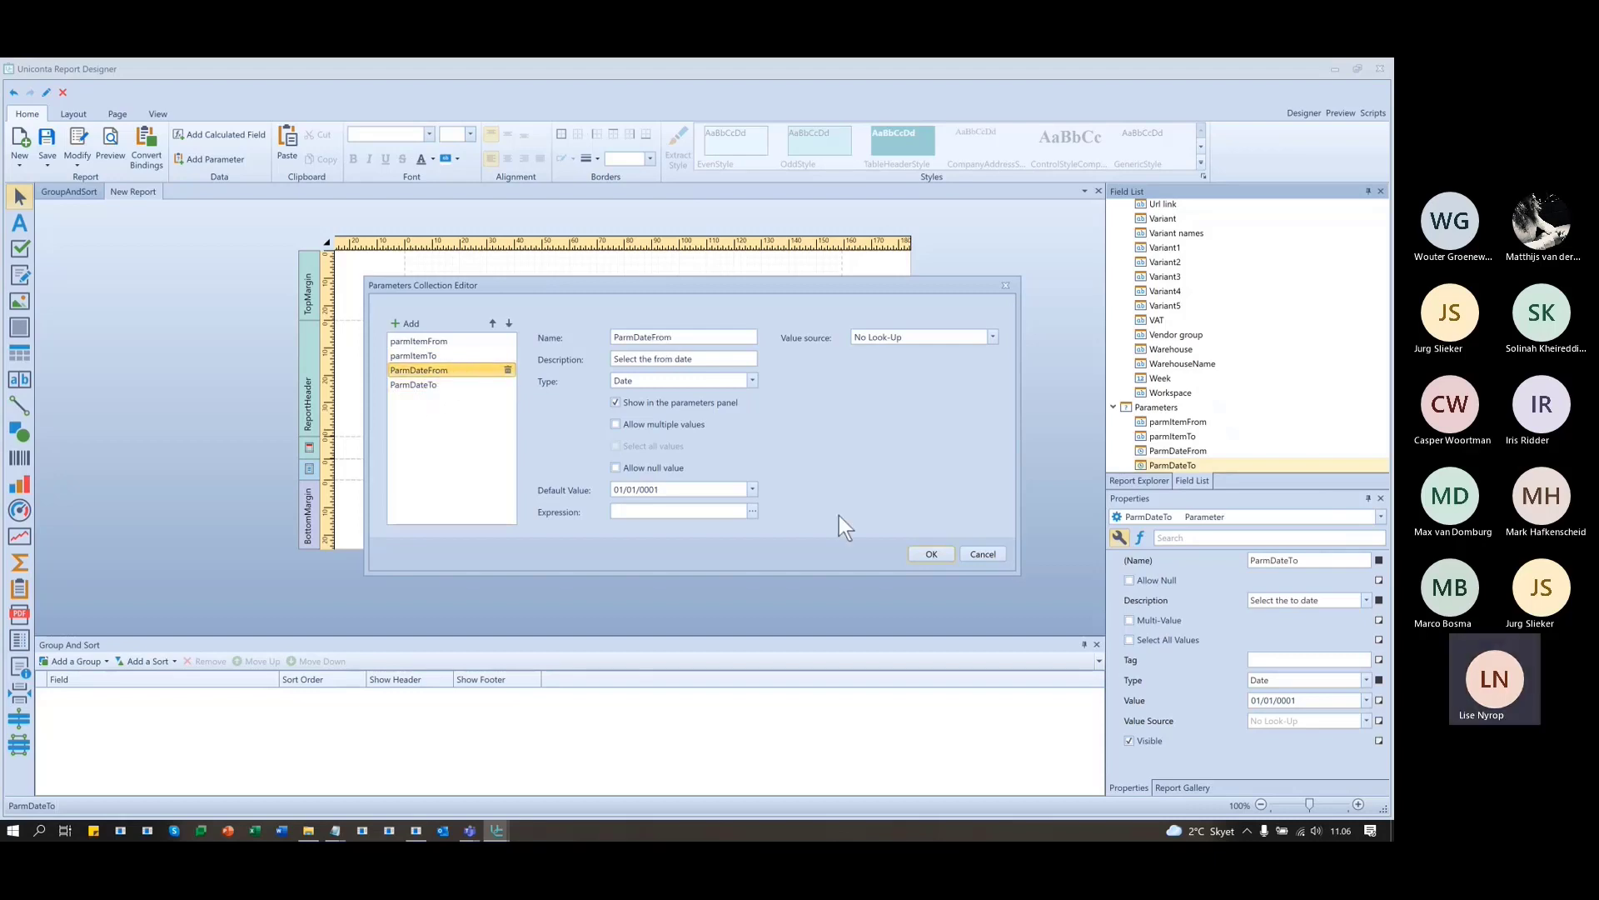
pyautogui.doubleClick(703, 492)
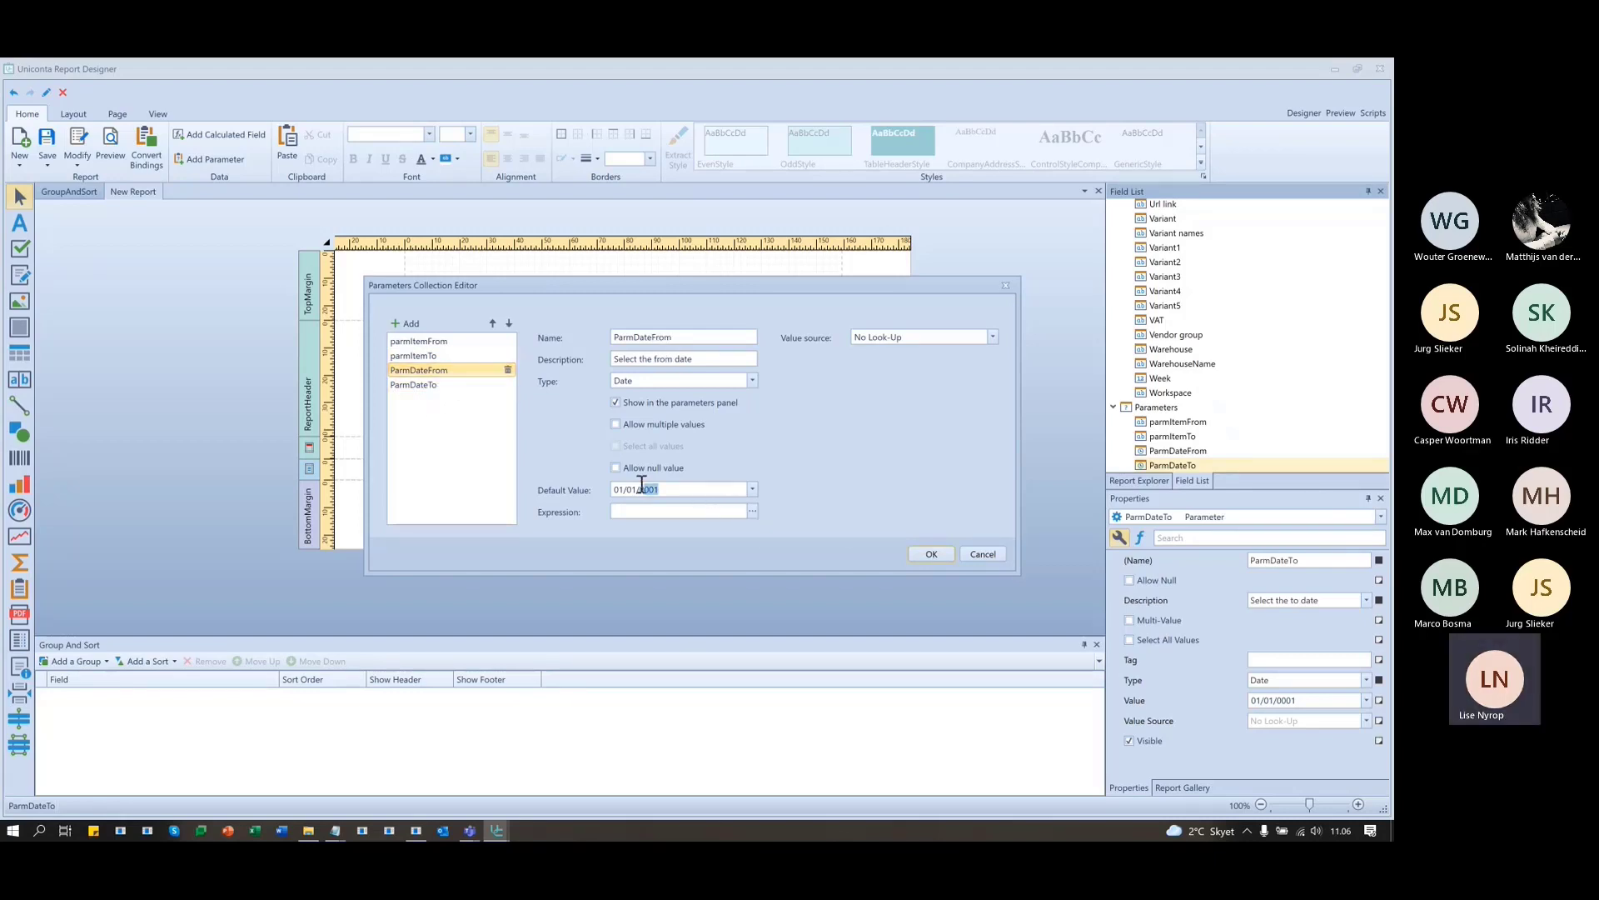
pyautogui.moveTo(641, 489); pyautogui.dragTo(612, 489)
pyautogui.click(614, 512)
# - Begin the from-date expression with '01/'+GetMonth(now()) in the Expression Editor
pyautogui.click(755, 516)
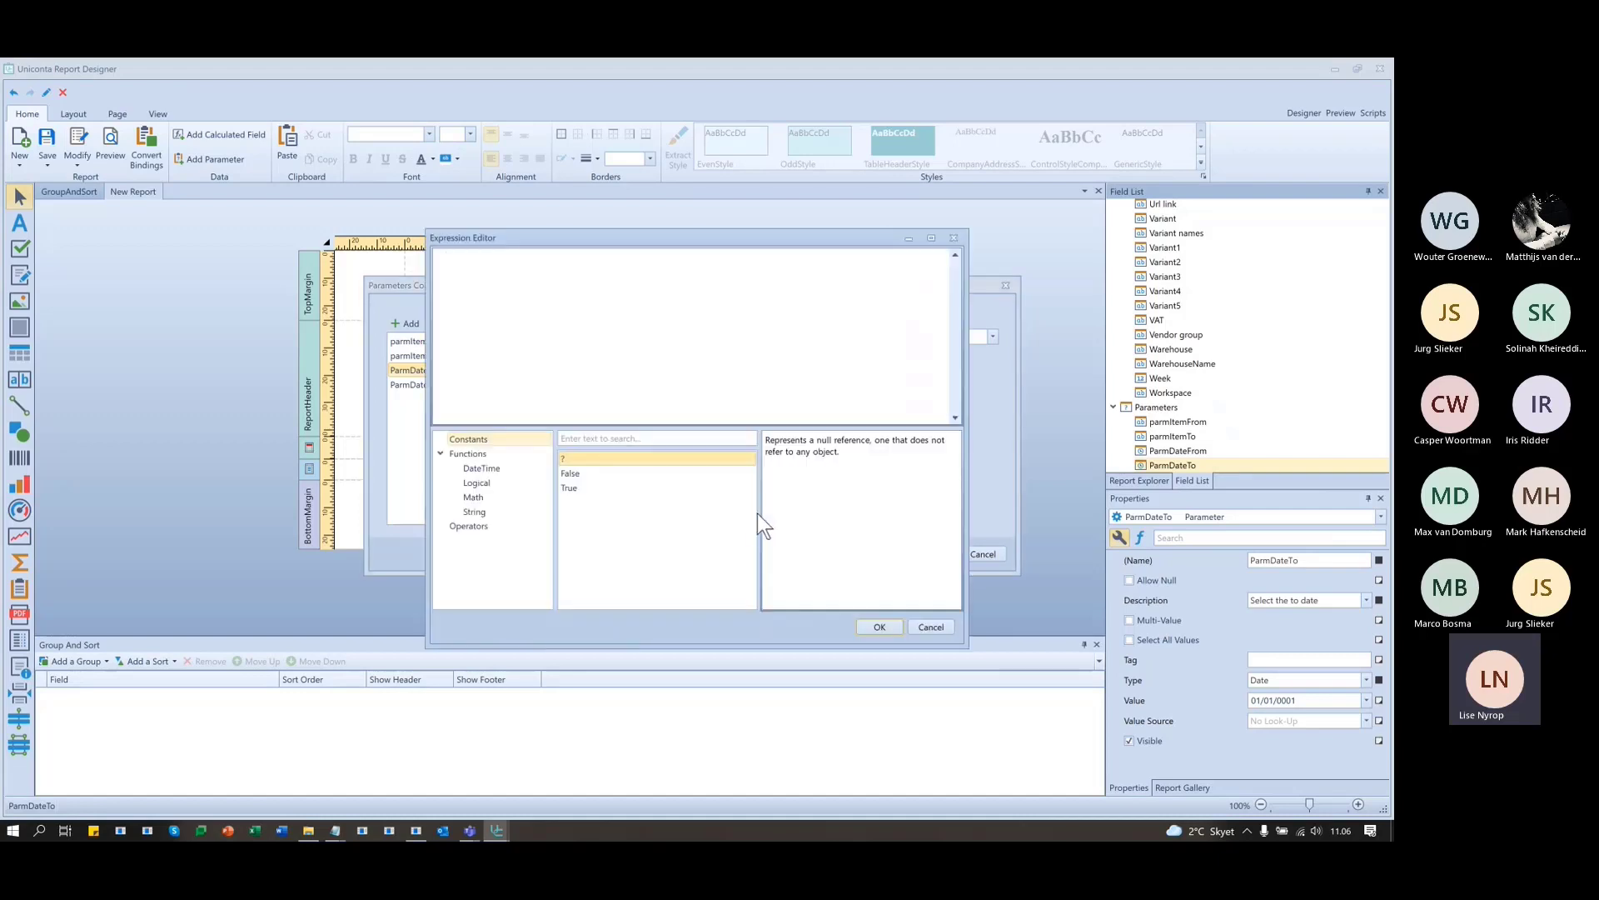
pyautogui.click(478, 465)
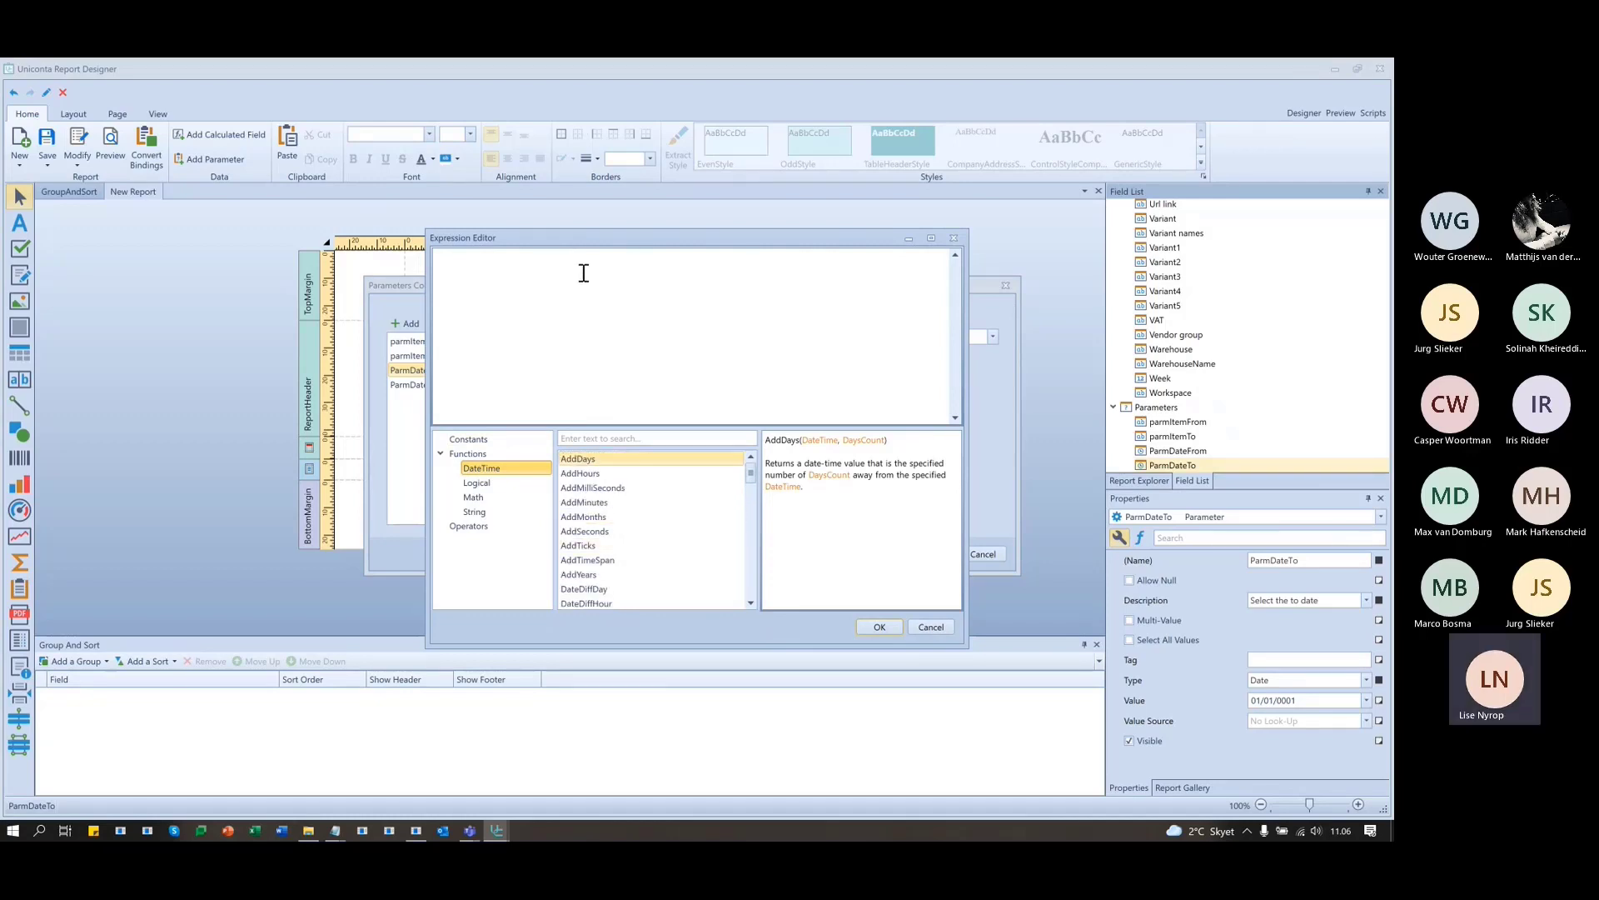
pyautogui.click(631, 267)
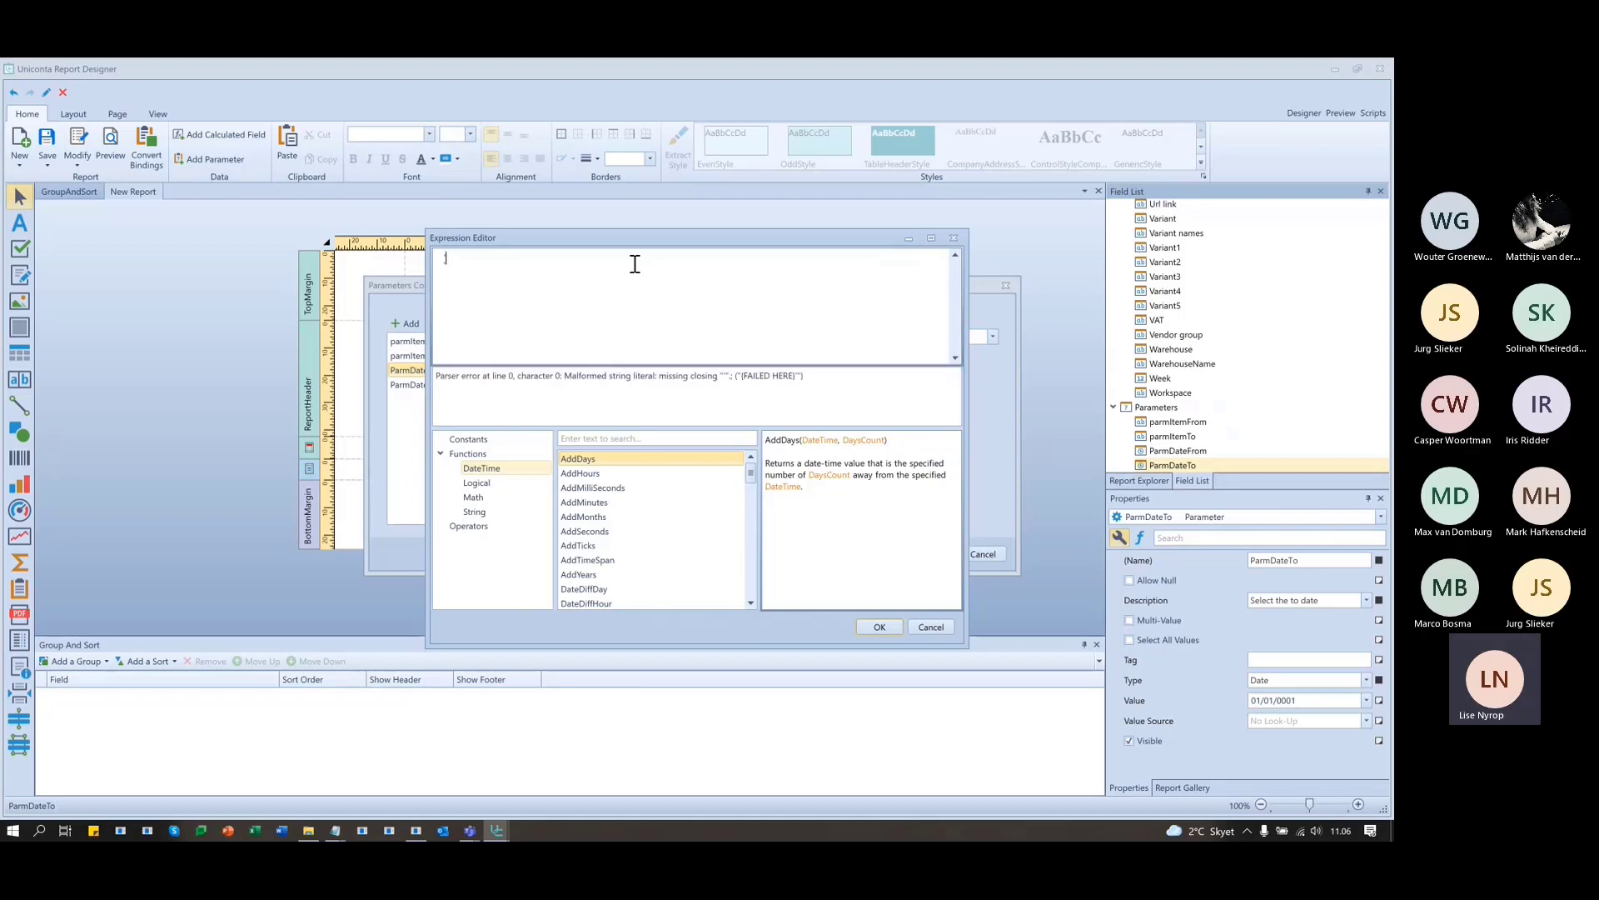
pyautogui.write("'01")
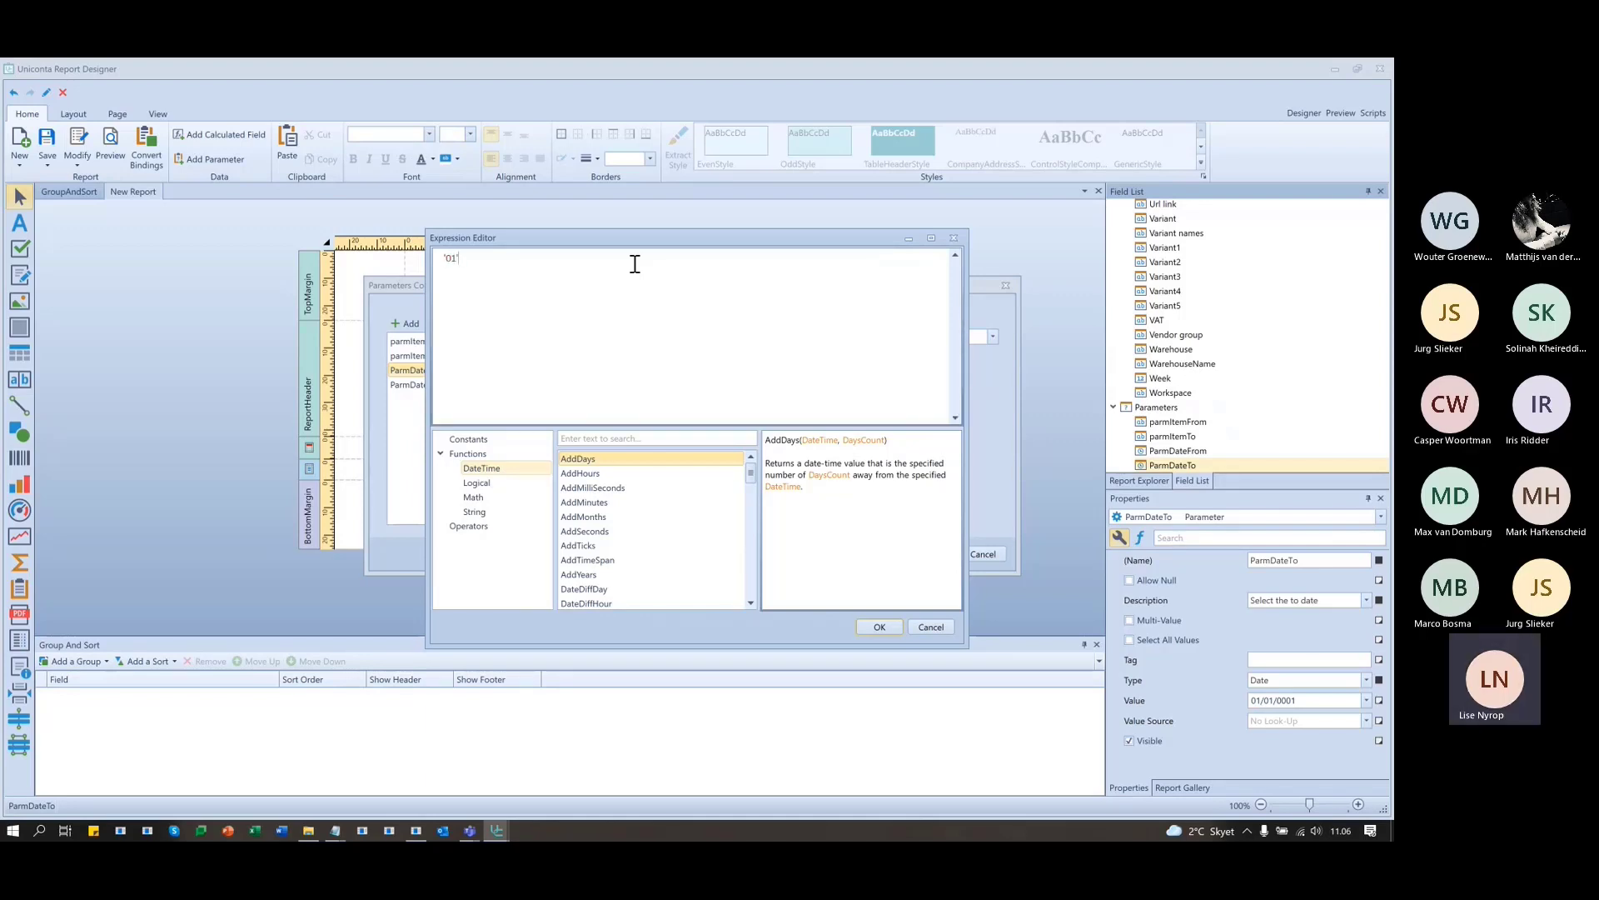
pyautogui.write("-'")
pyautogui.write('/')
pyautogui.write('+')
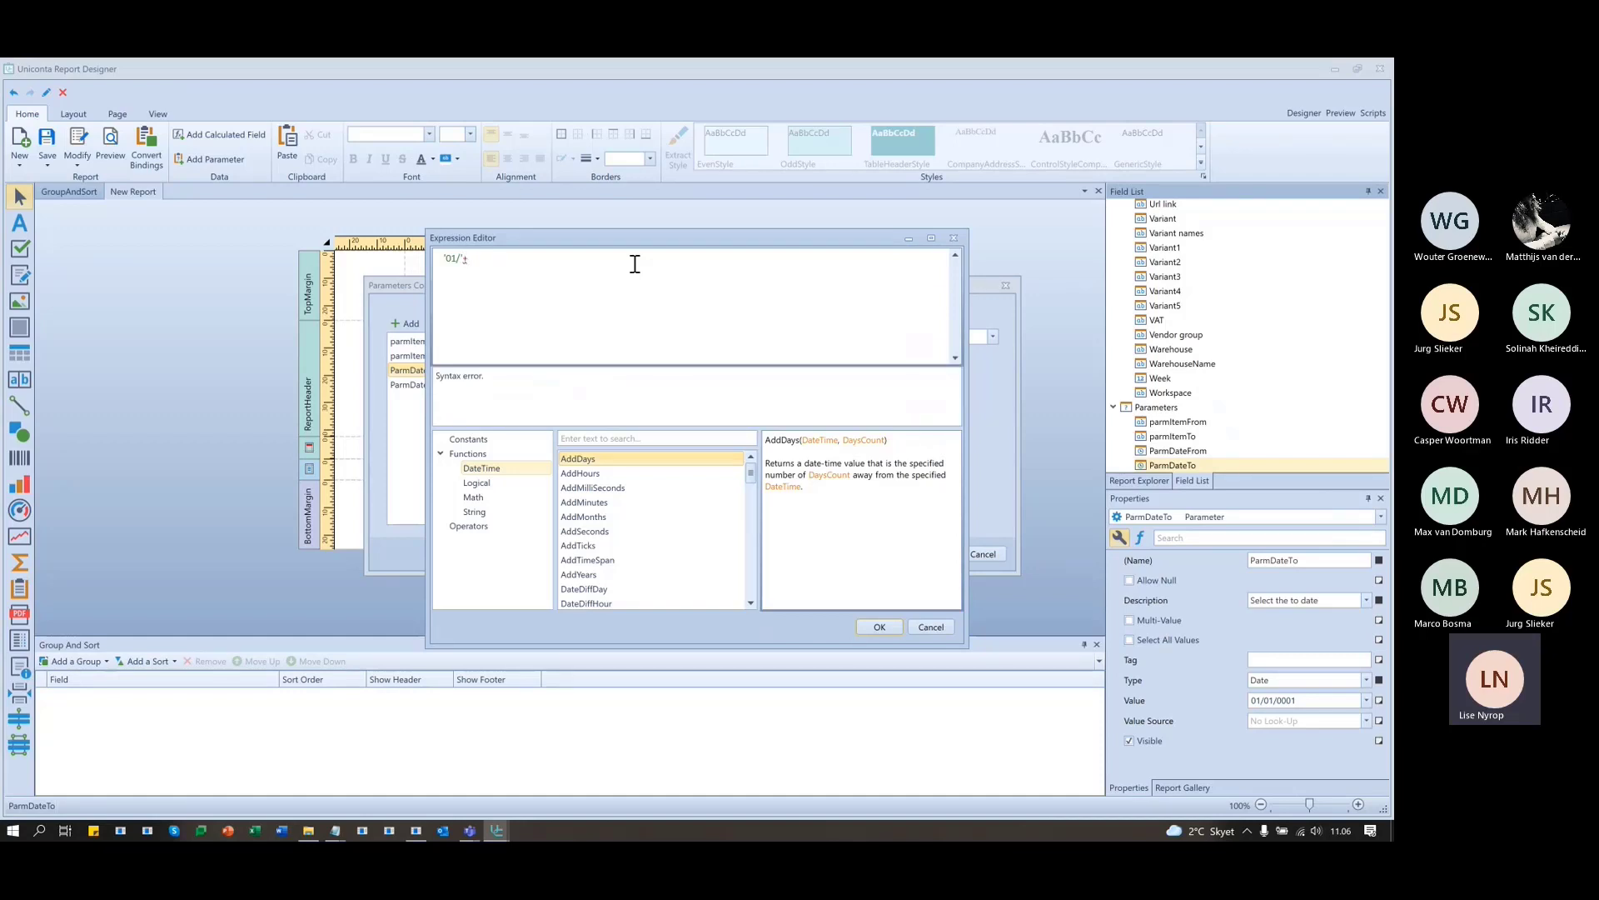
pyautogui.write('get')
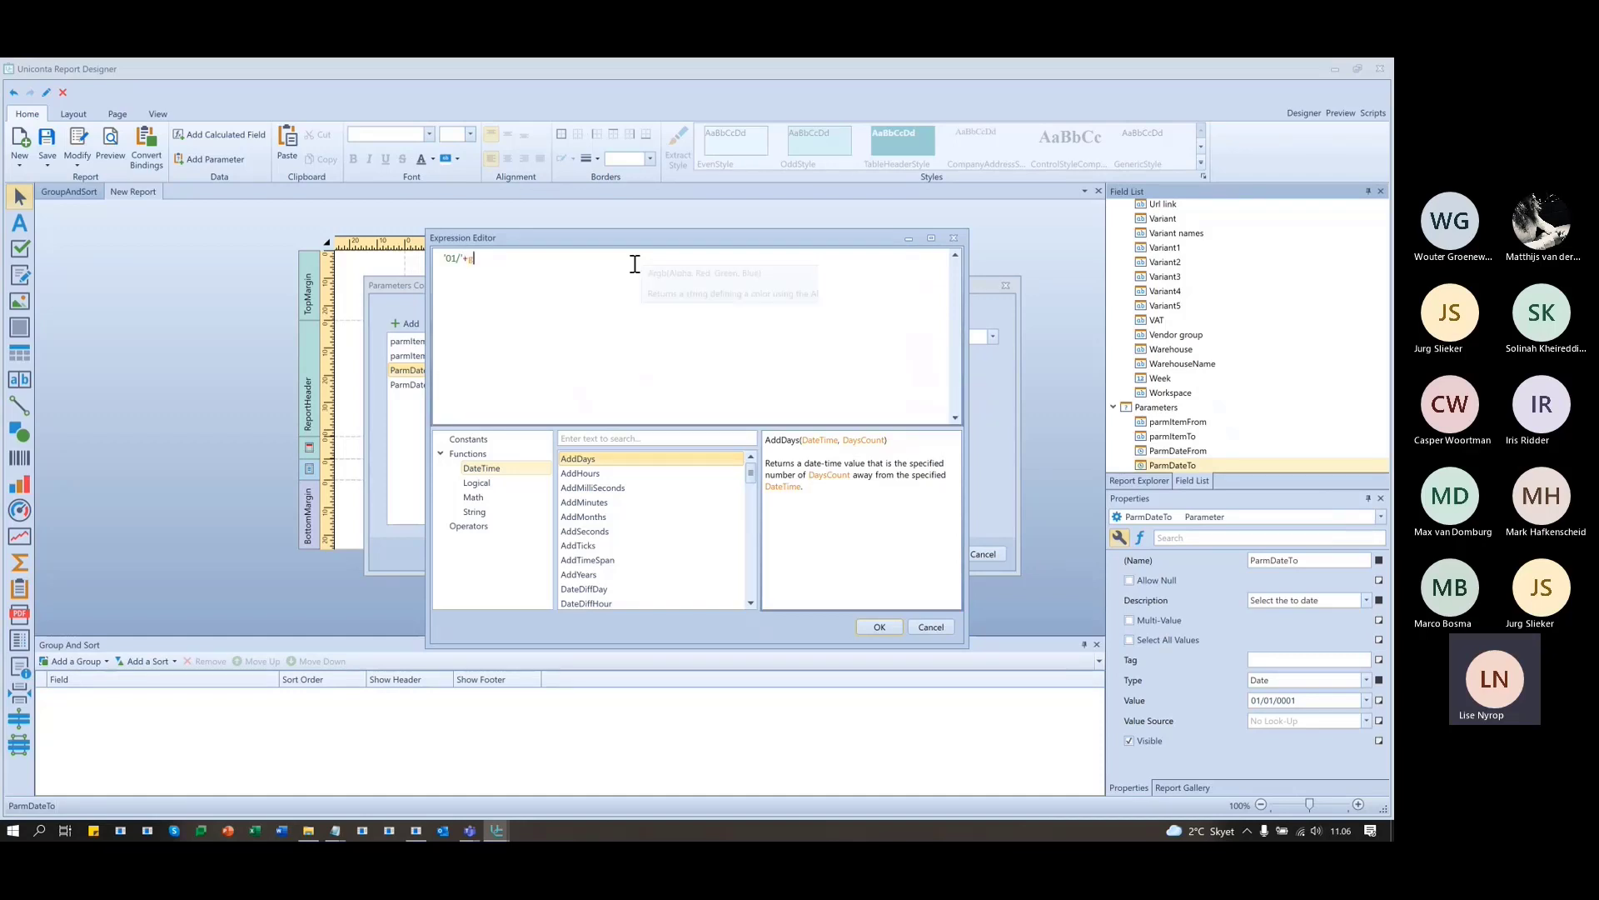
pyautogui.press('Down')
pyautogui.press('Down')
pyautogui.press('Down')
pyautogui.press('Down')
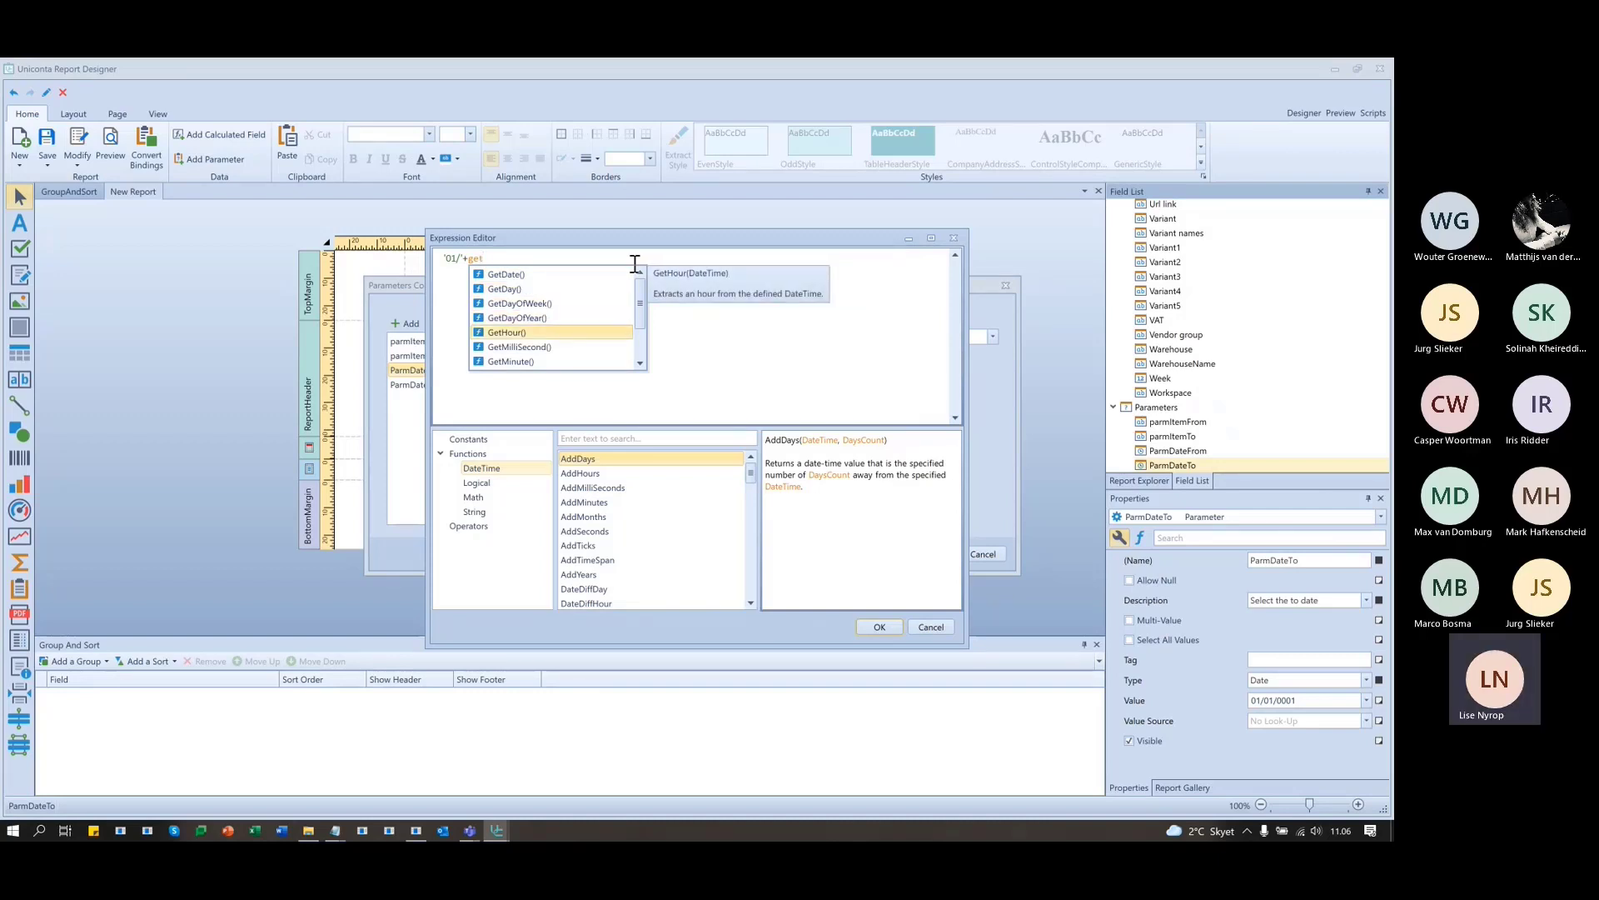
pyautogui.write('mo')
pyautogui.press('Return')
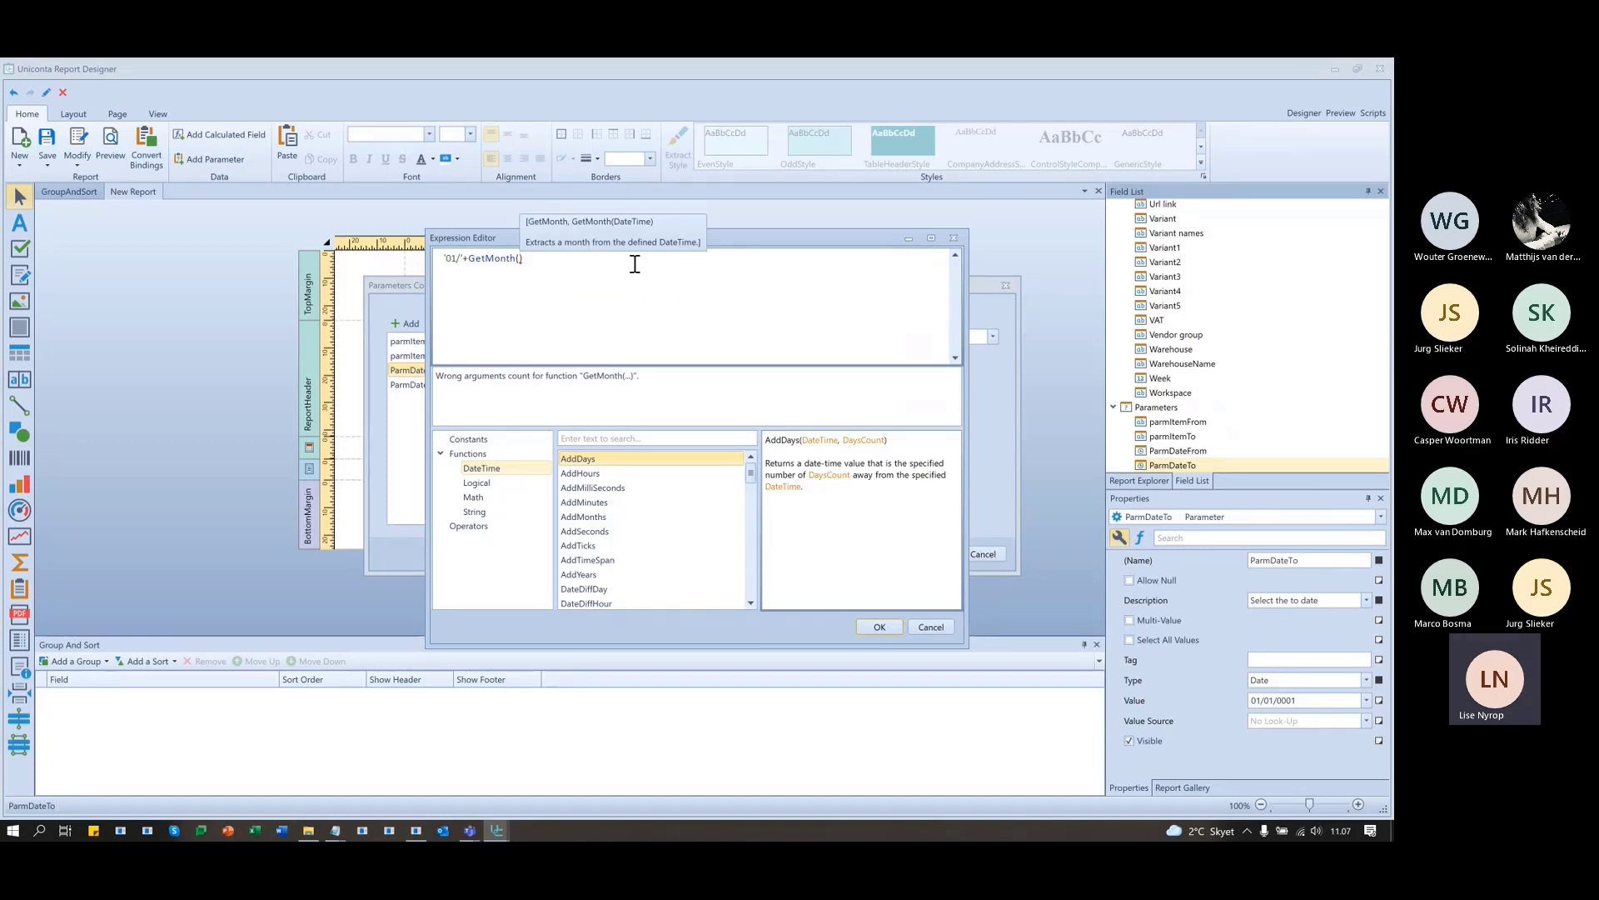
pyautogui.write('now')
pyautogui.press('Return')
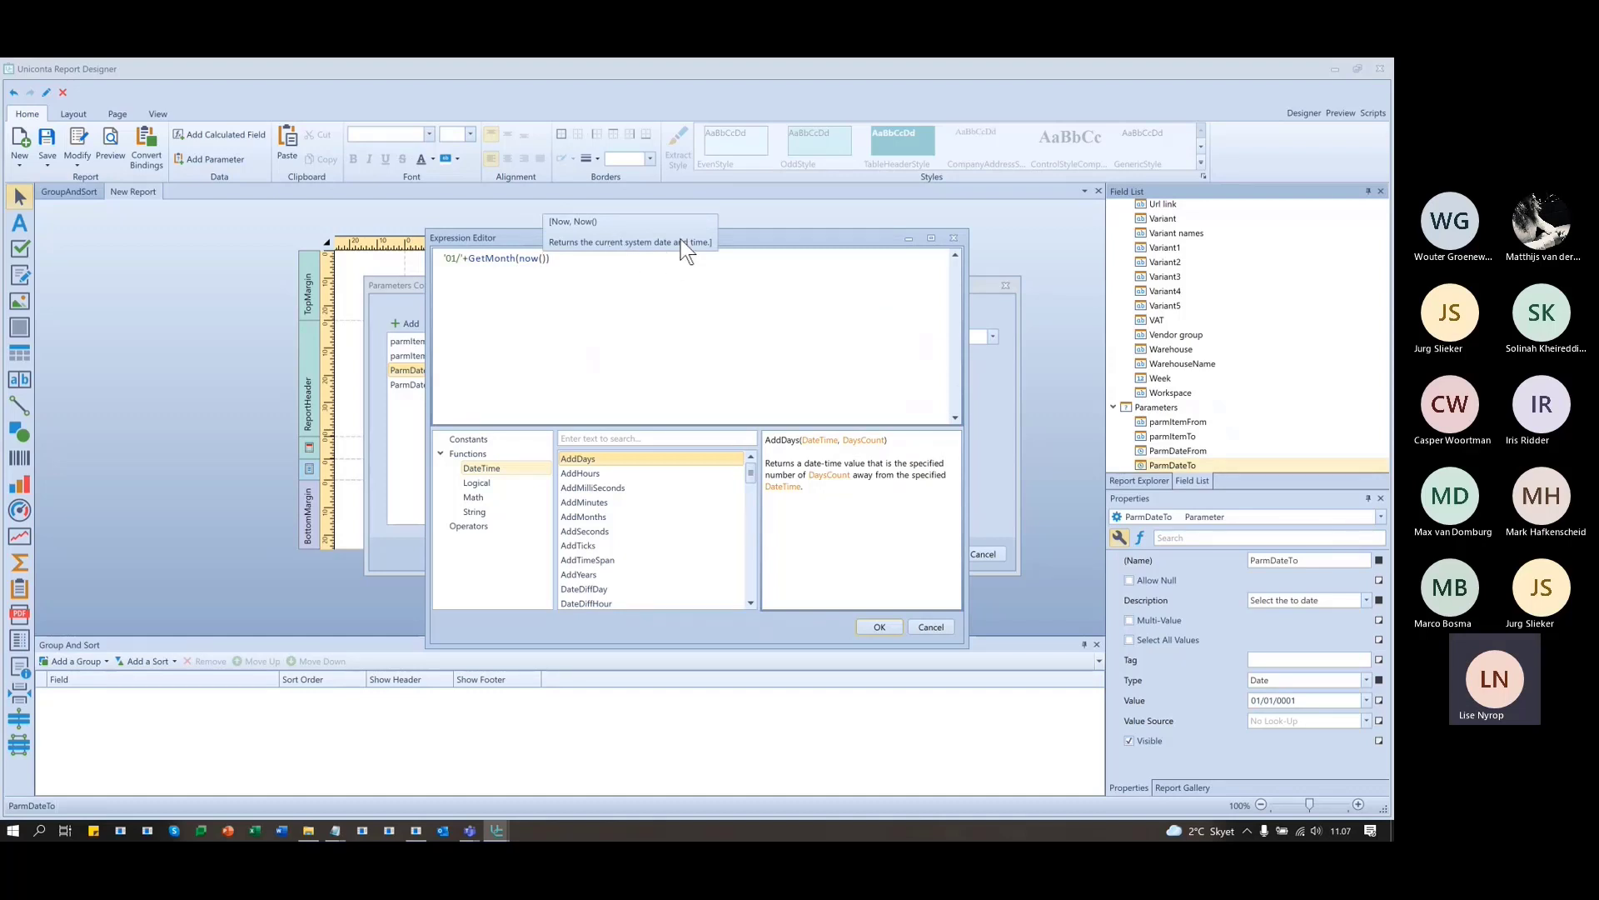
# - Append '/'+GetYear(Now()) to complete the expression and save the parameter changes
pyautogui.click(568, 260)
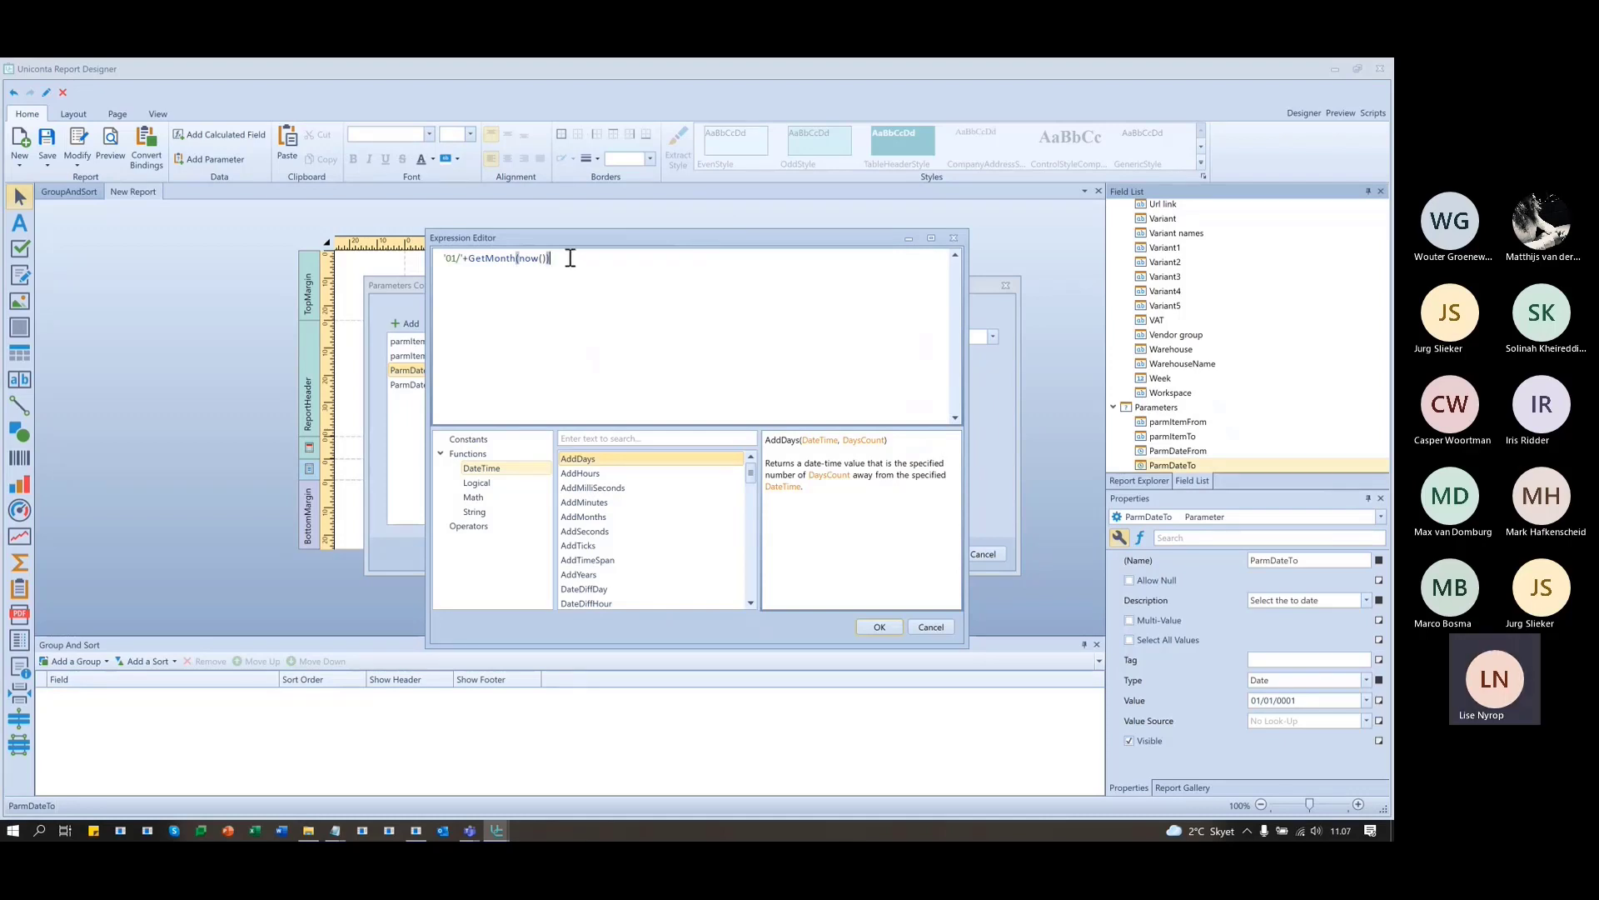
pyautogui.write('+')
pyautogui.write('GetY')
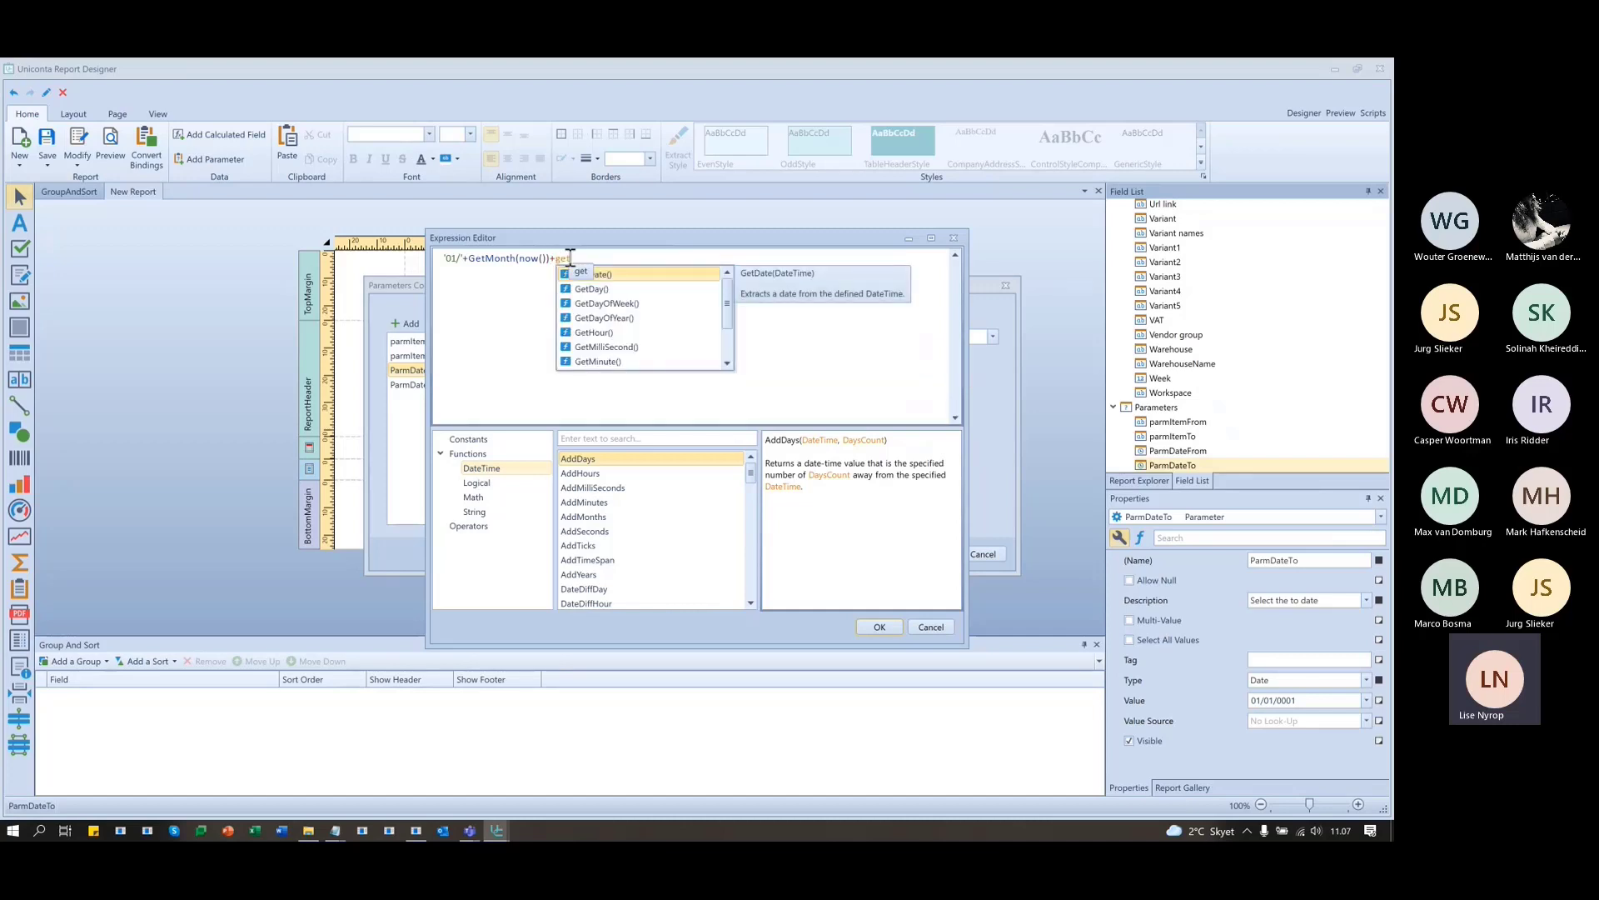
pyautogui.press('Return')
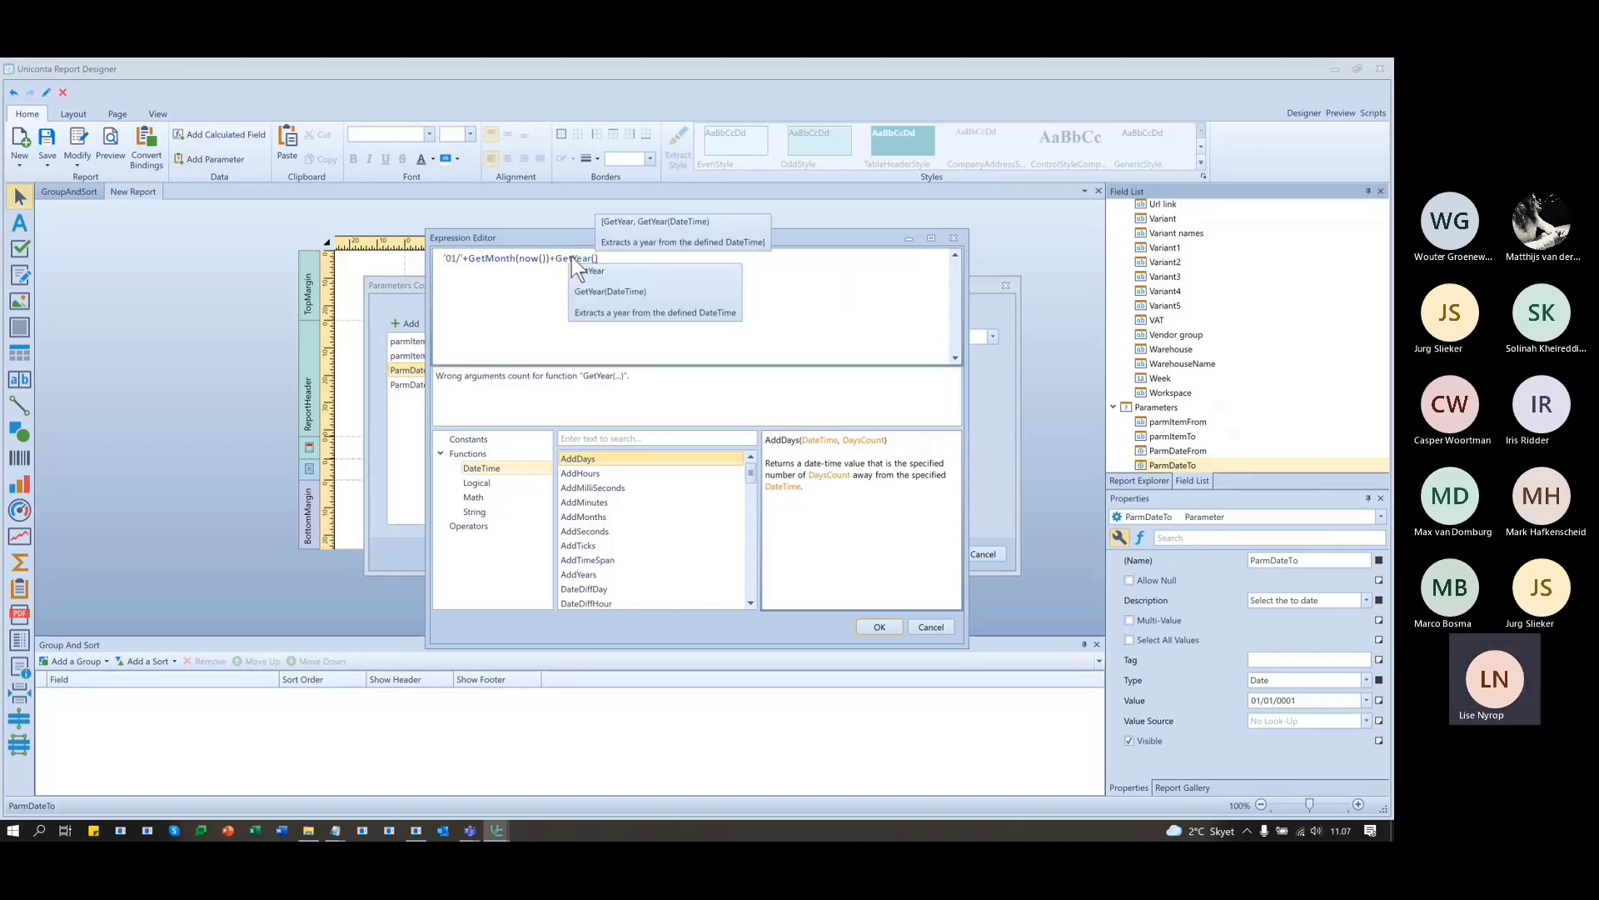
pyautogui.write('now')
pyautogui.press('Return')
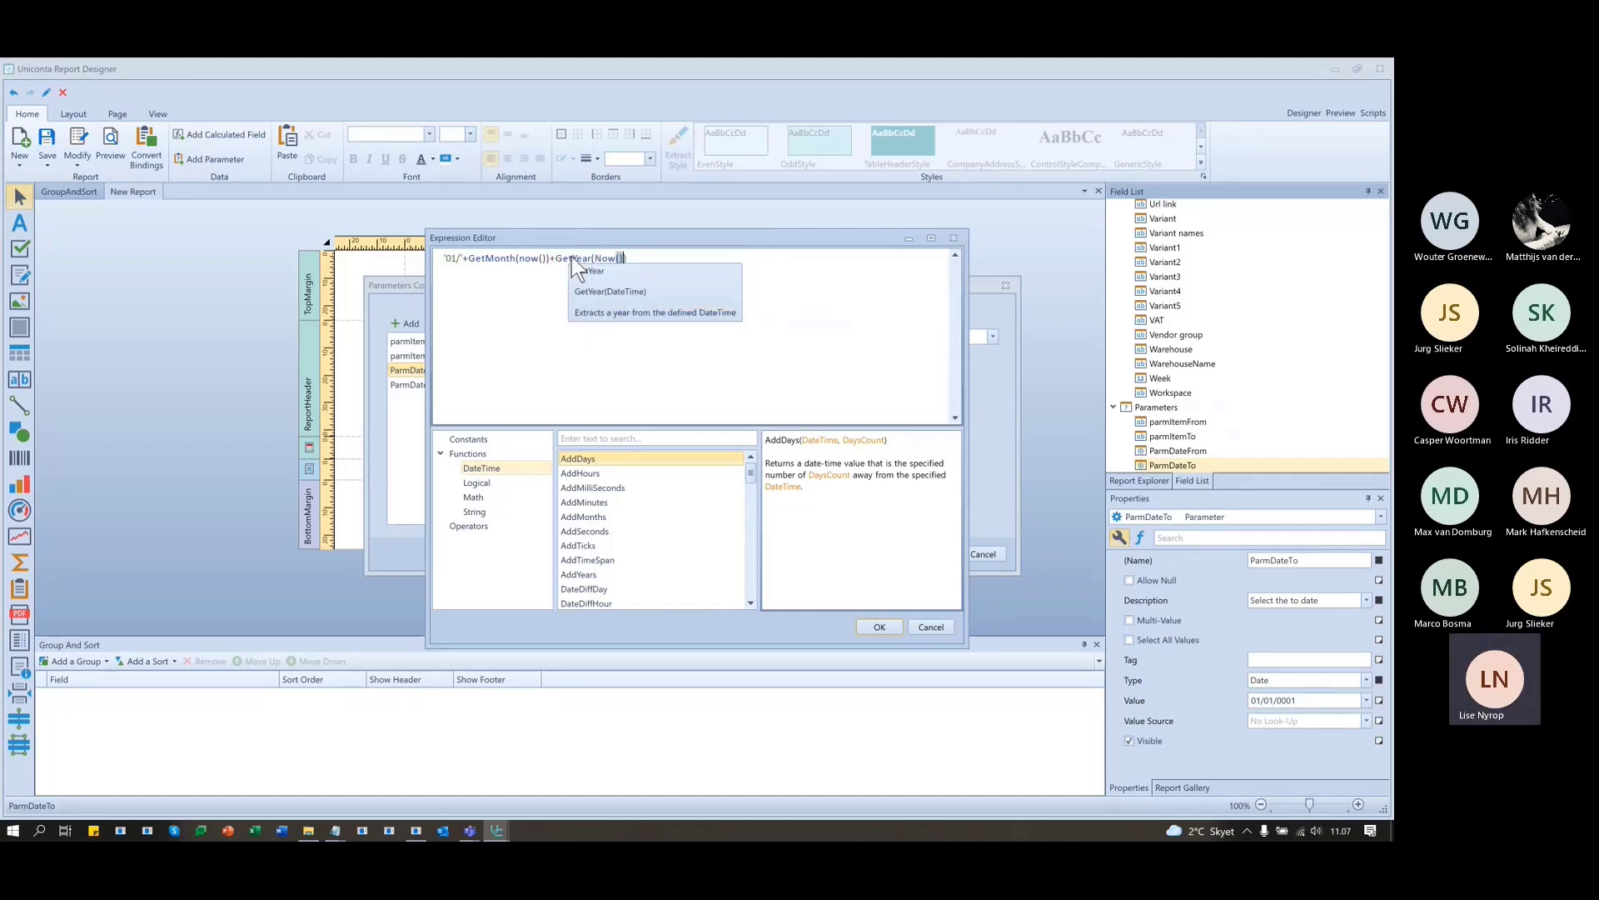
pyautogui.click(482, 373)
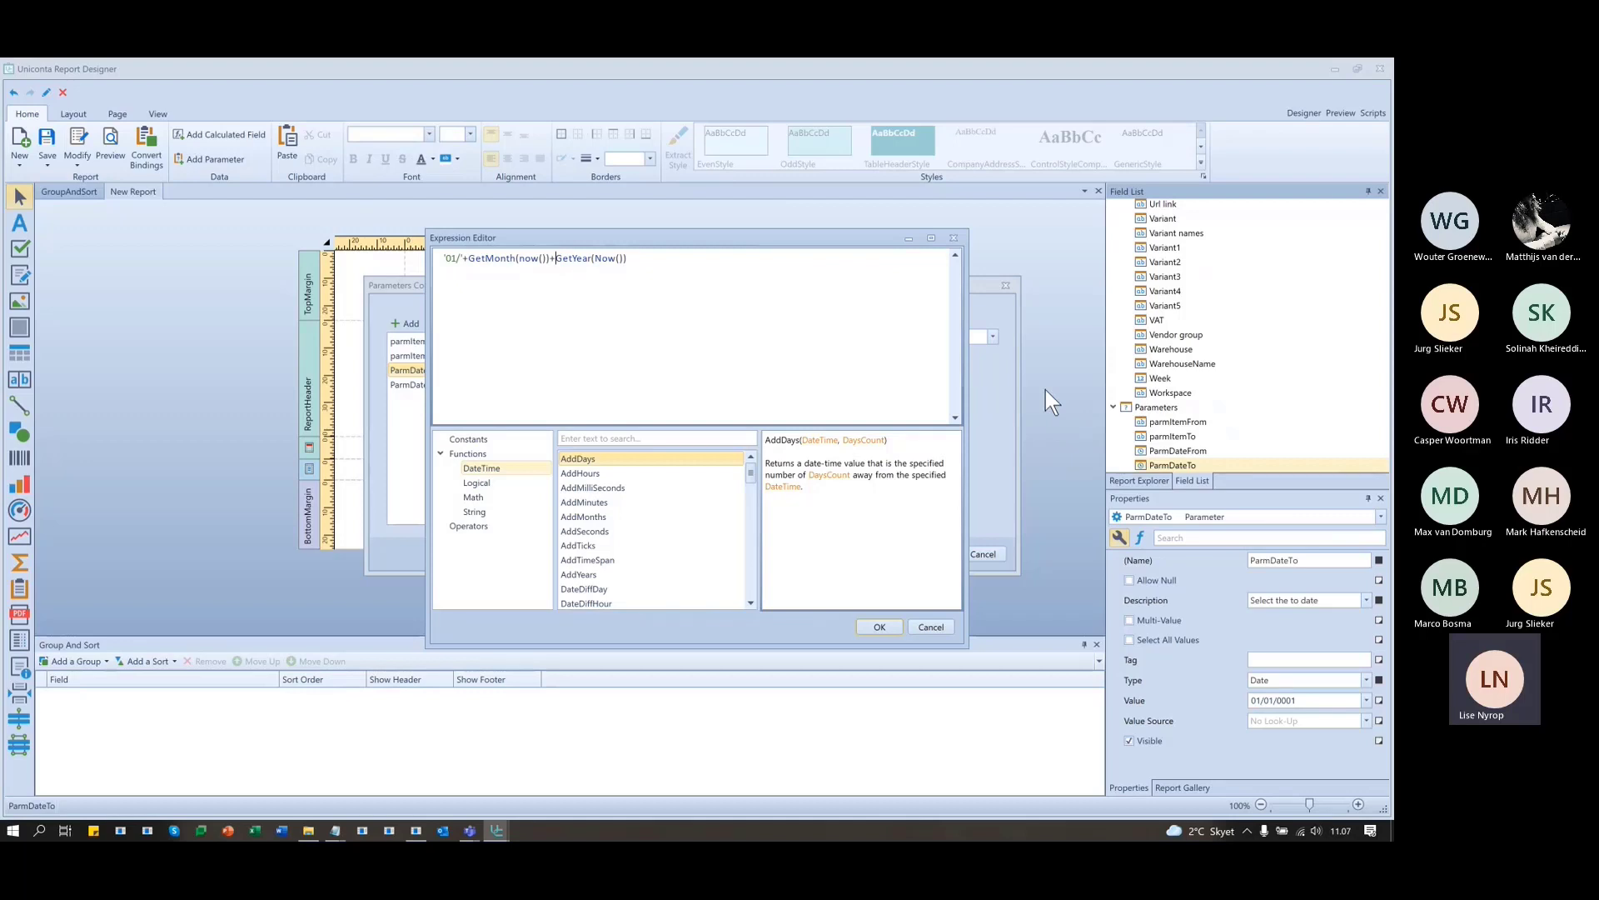
pyautogui.write("'/")
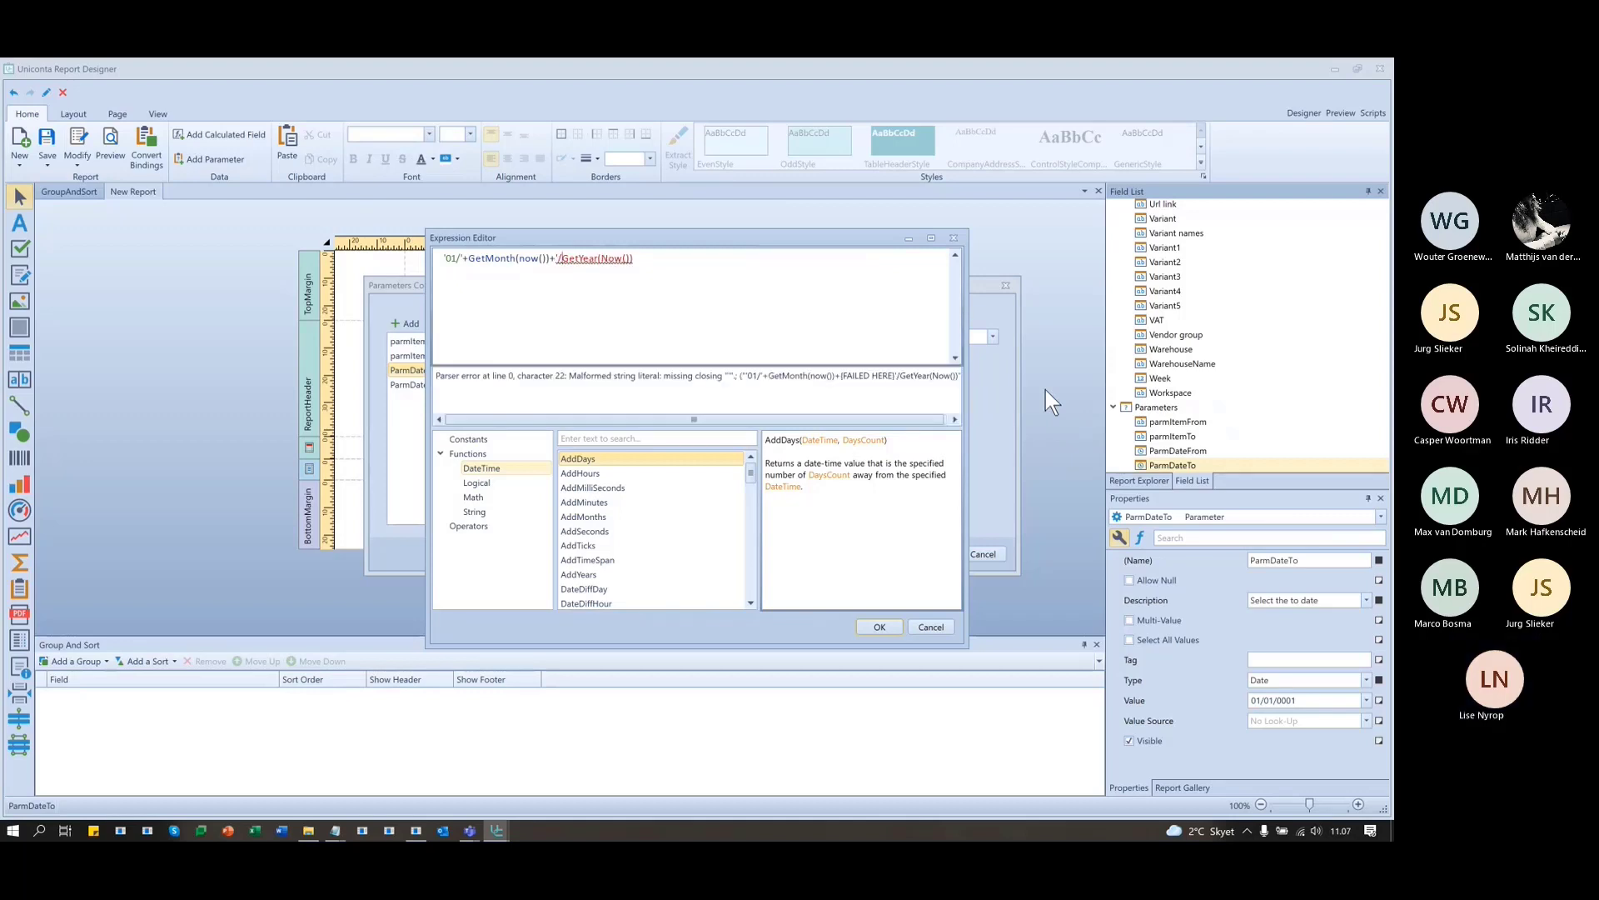
pyautogui.write("'")
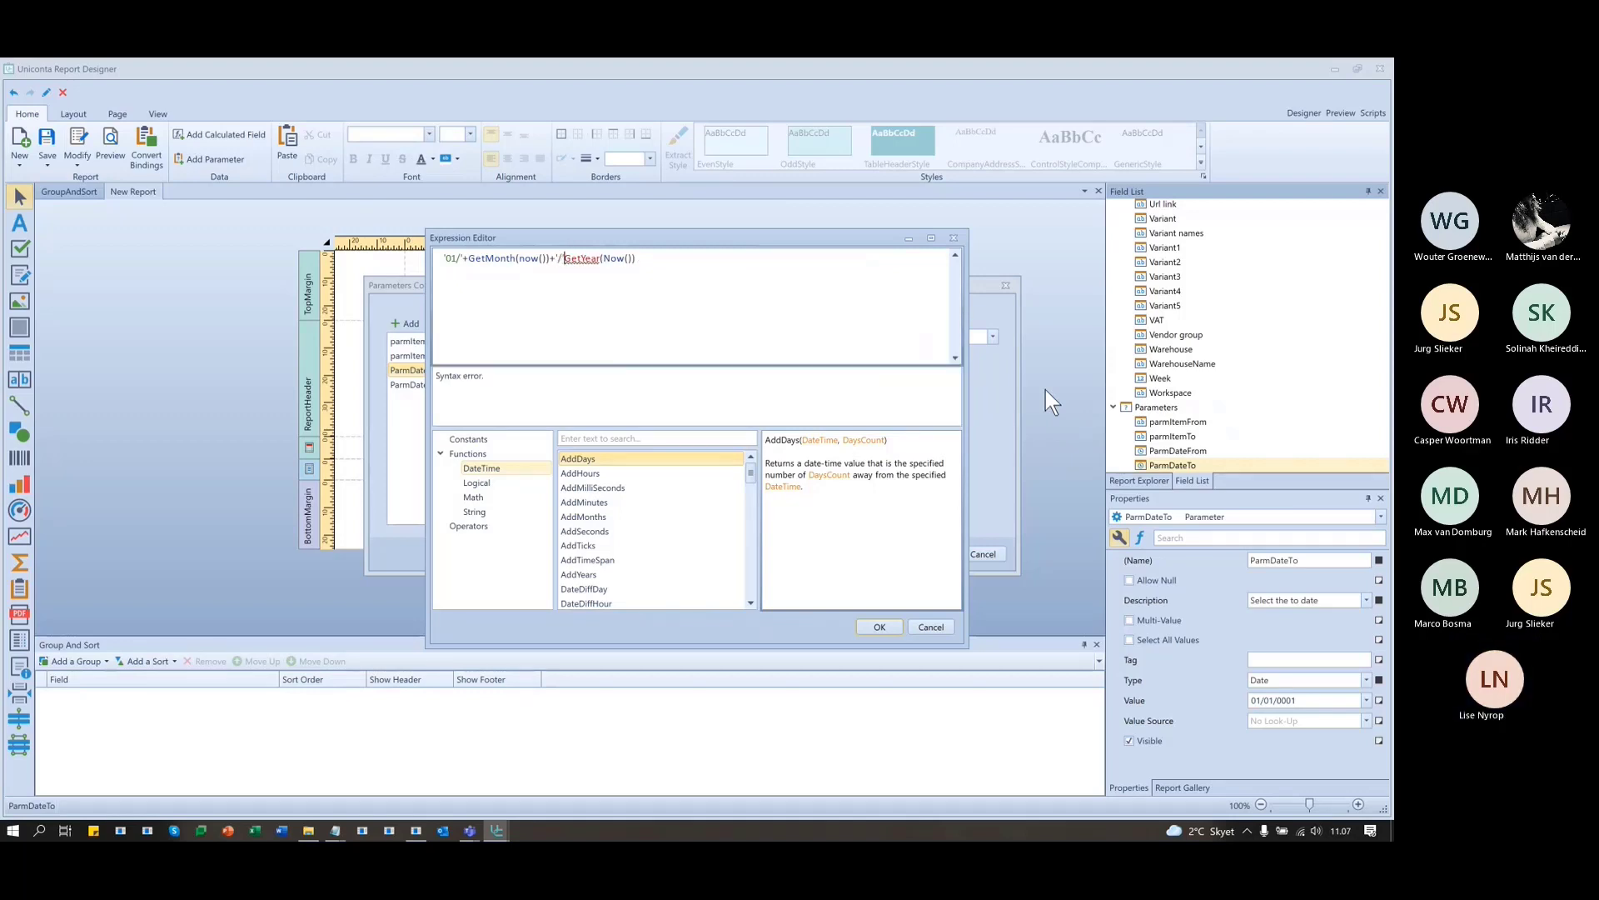
pyautogui.write('+')
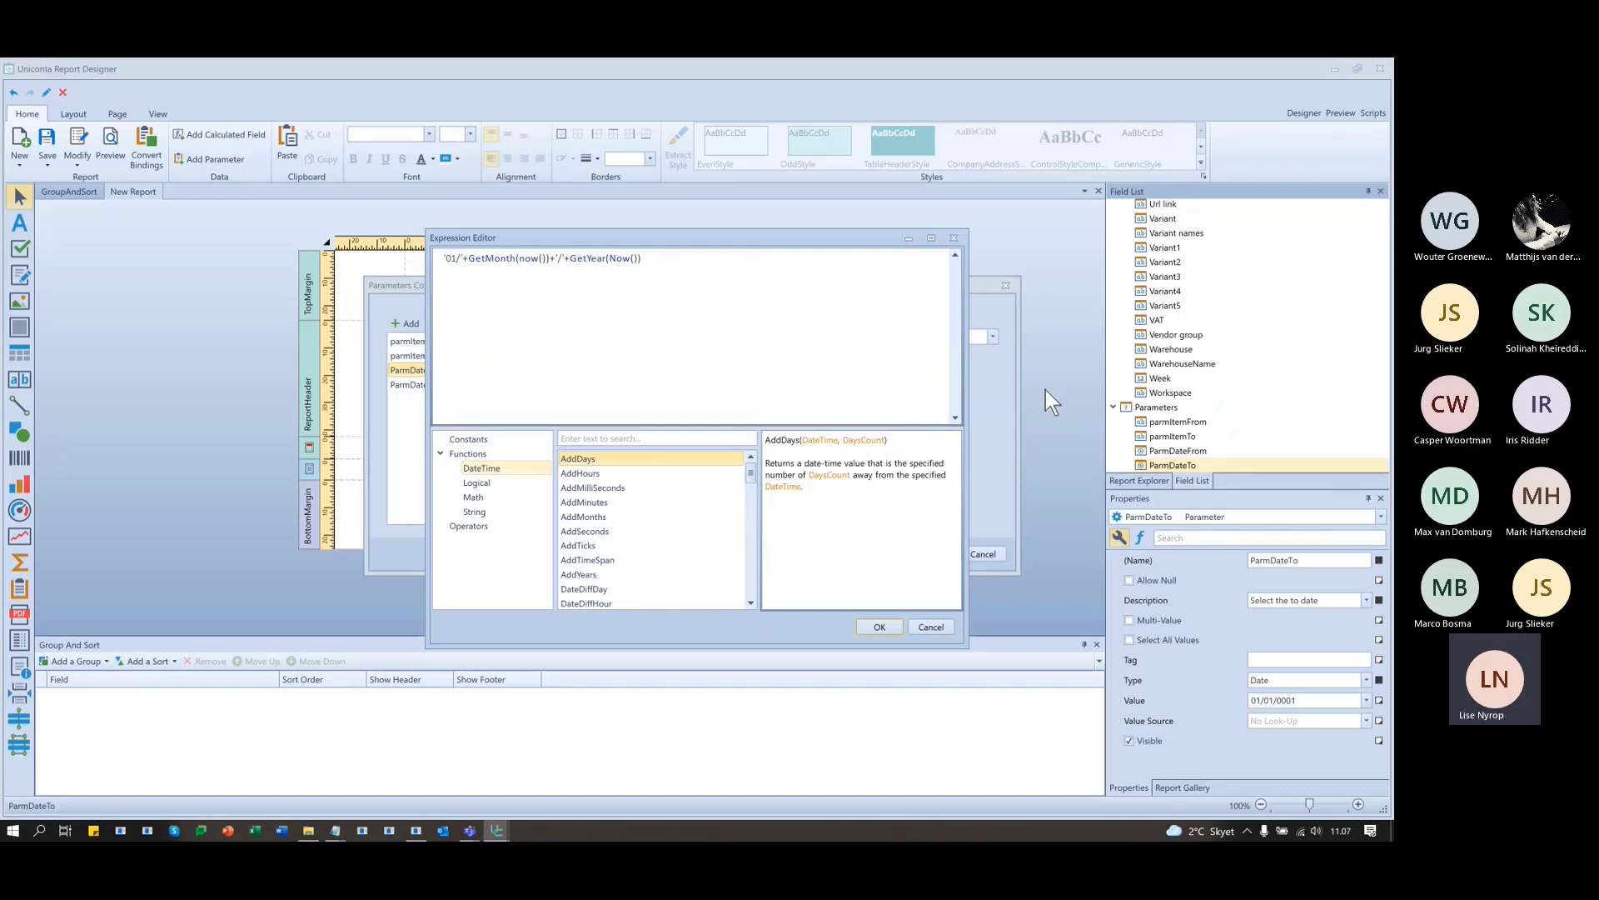
pyautogui.click(782, 297)
pyautogui.click(881, 627)
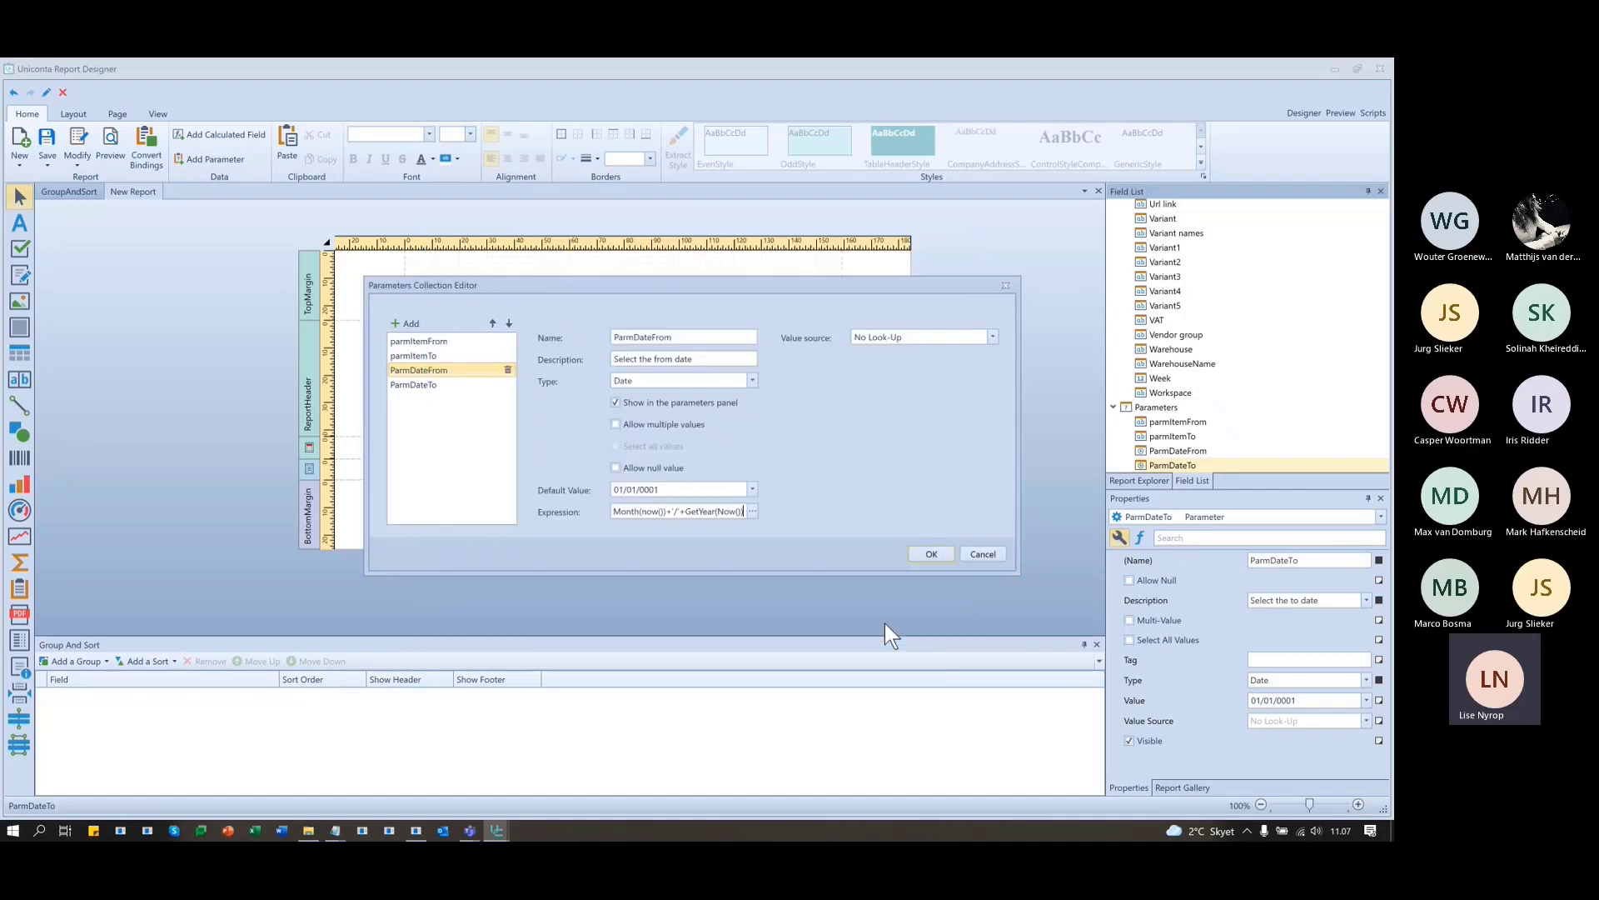
pyautogui.click(937, 556)
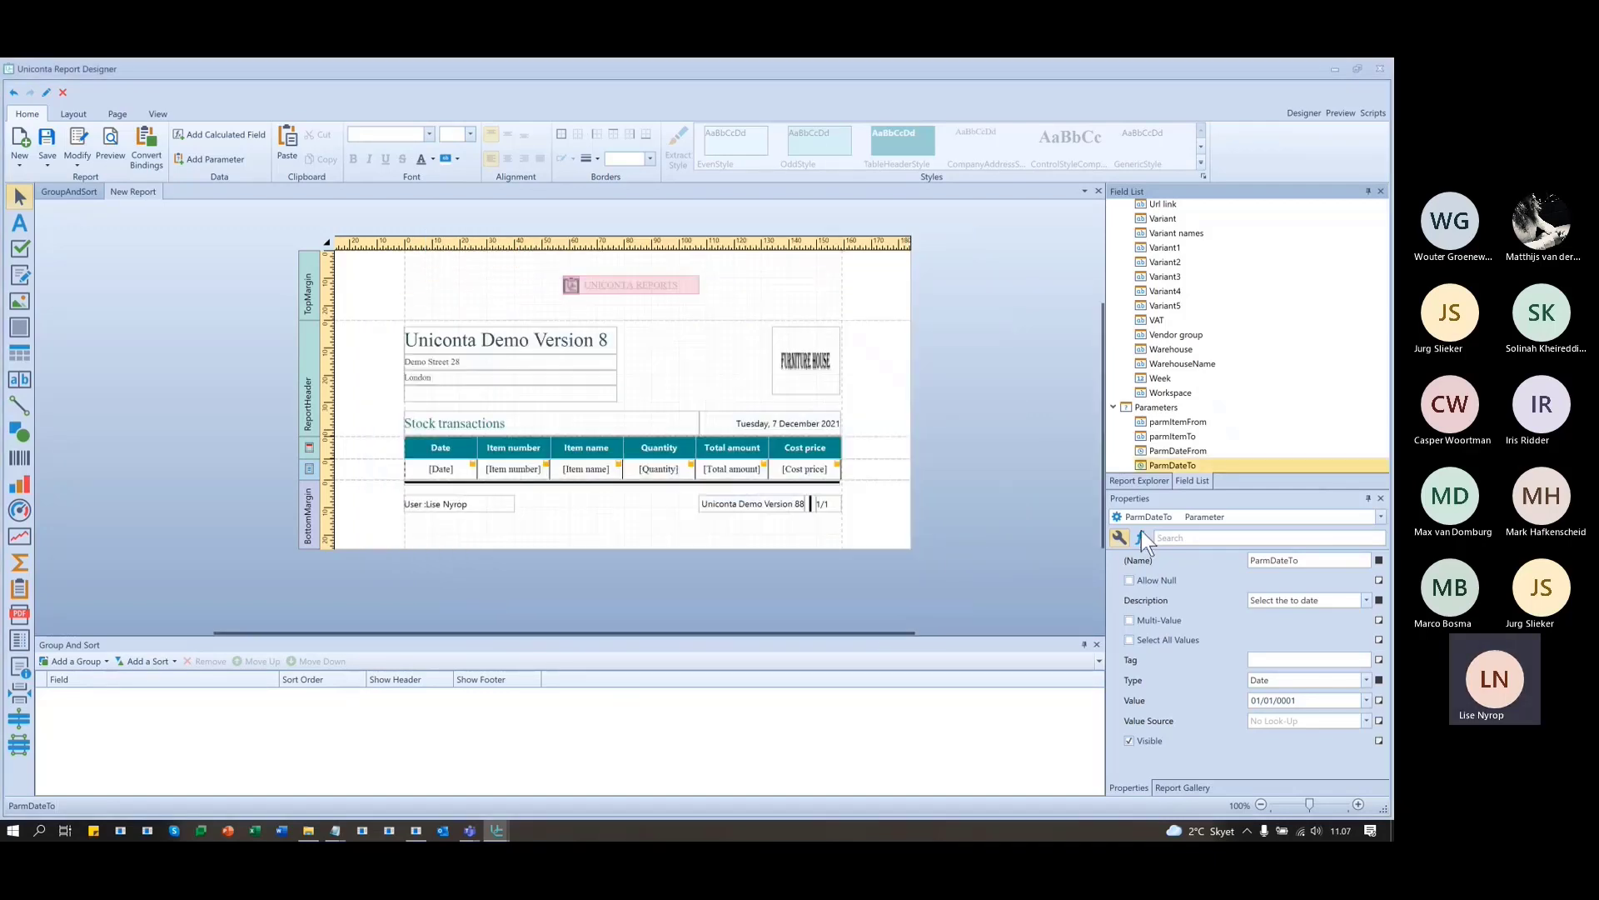
pyautogui.click(1343, 112)
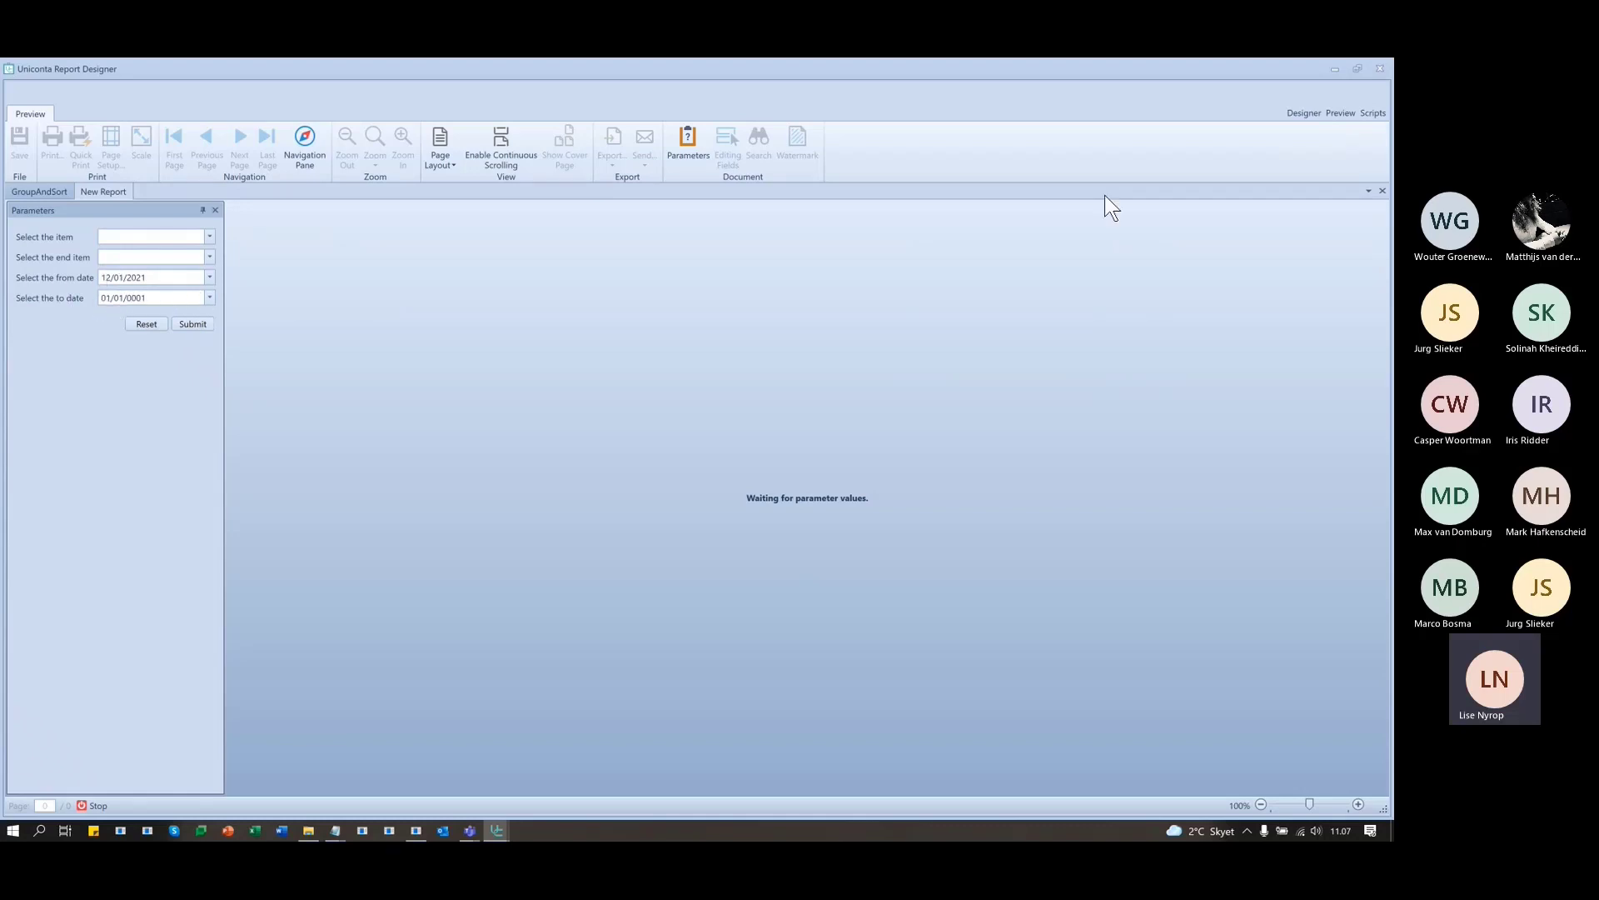
pyautogui.click(1305, 112)
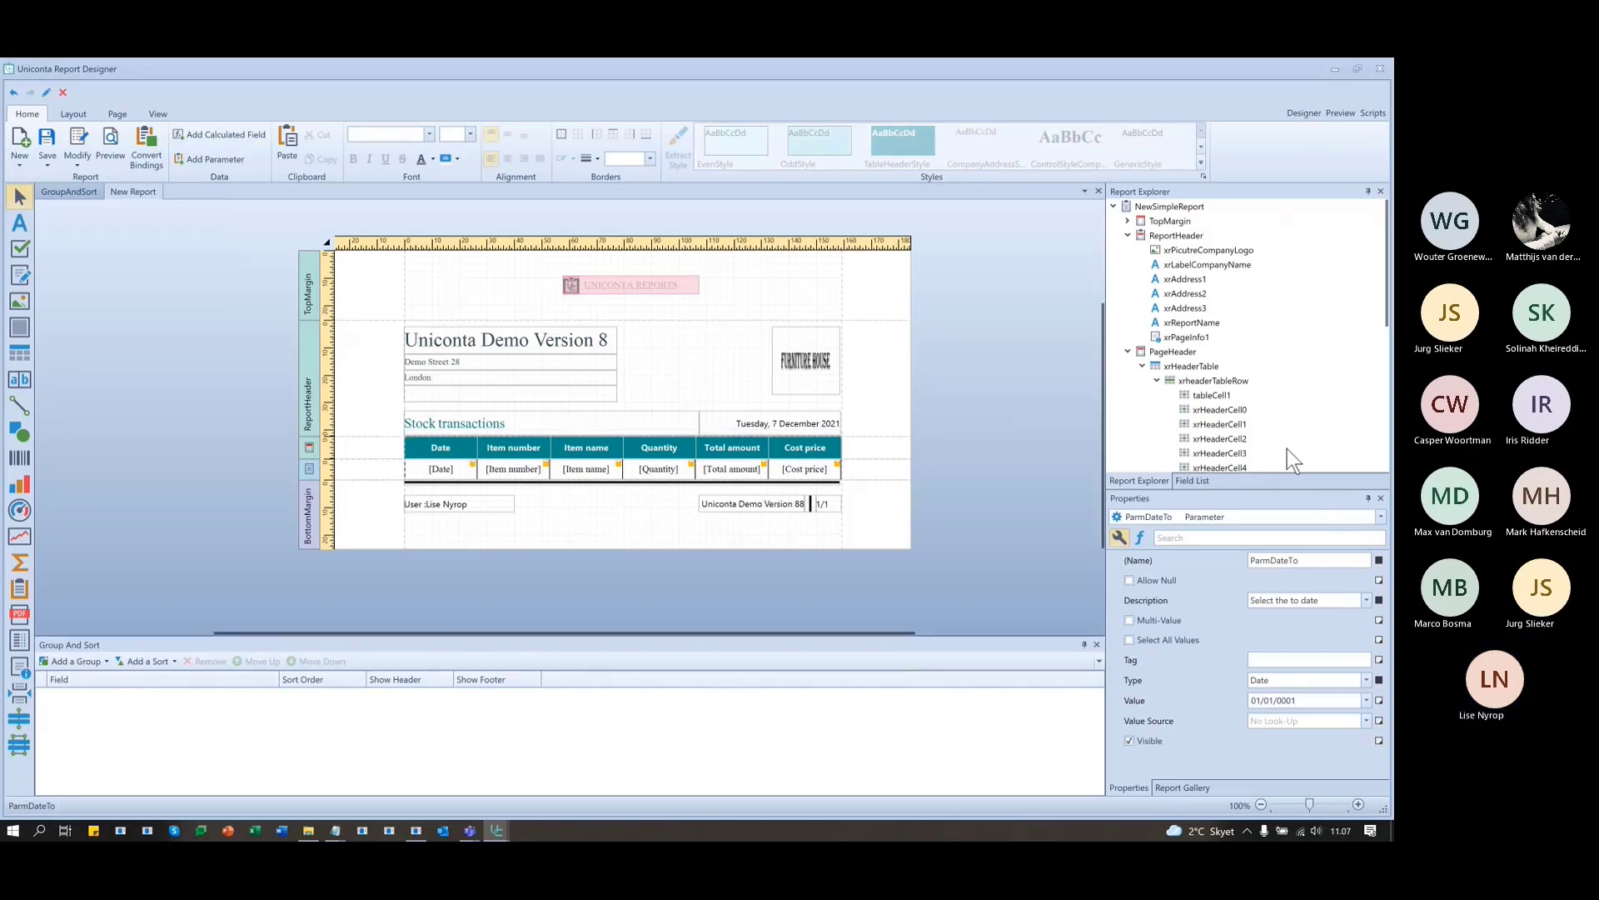
pyautogui.click(1192, 481)
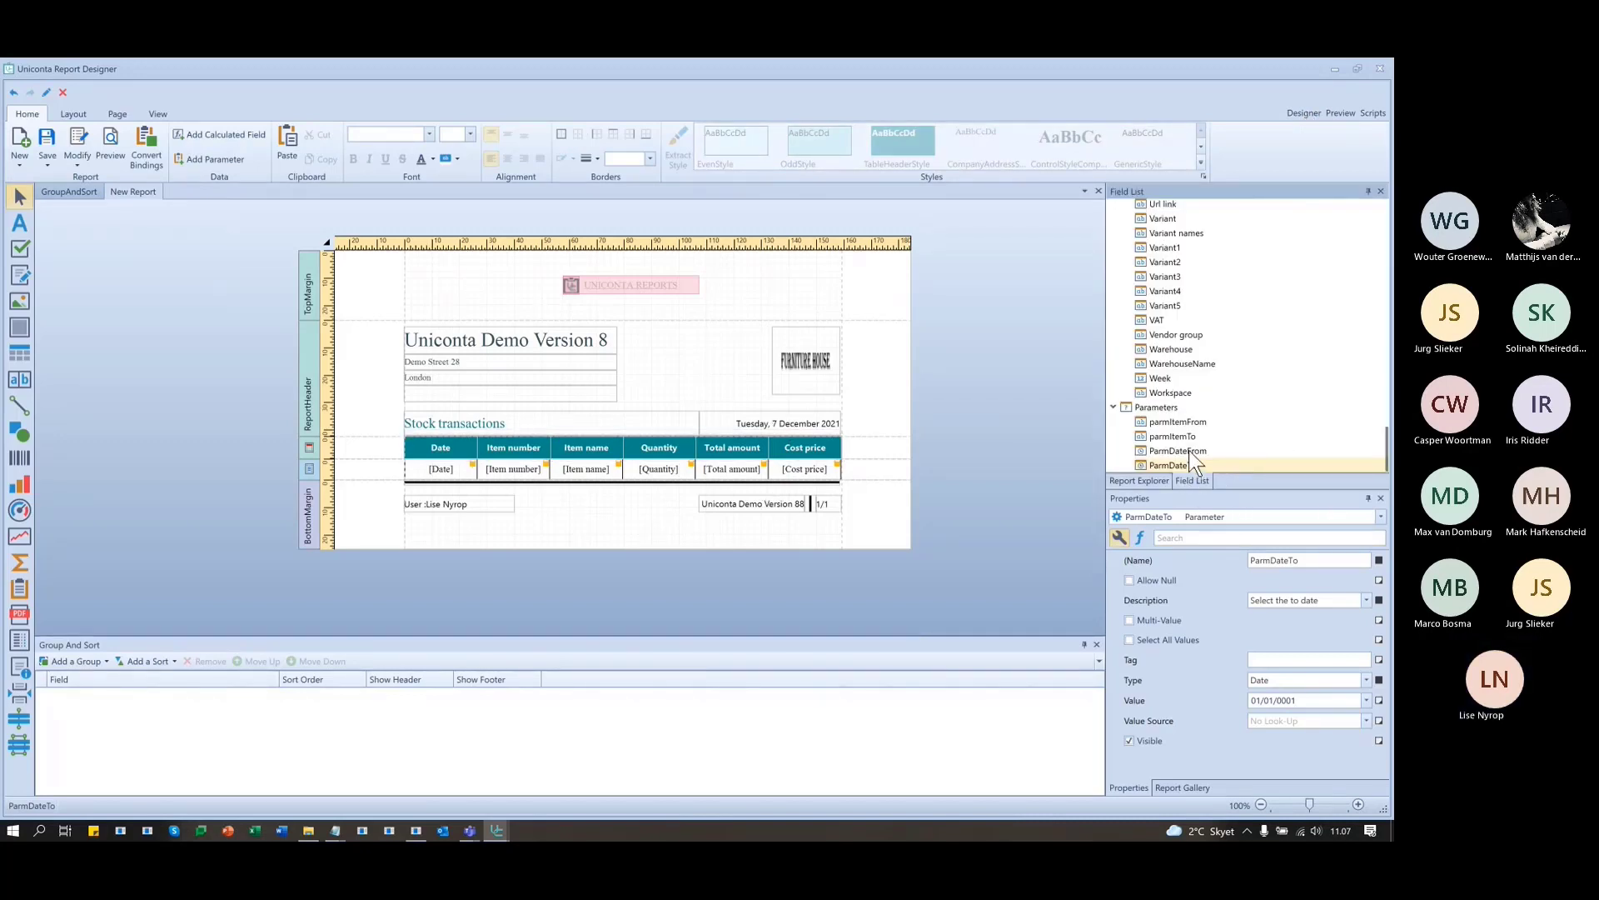
pyautogui.rightClick(1191, 451)
# - Move '01/'+ in front of GetYear so the expression reads GetMonth(now())+'/'+'01/'+GetYear(Now())
pyautogui.click(1237, 481)
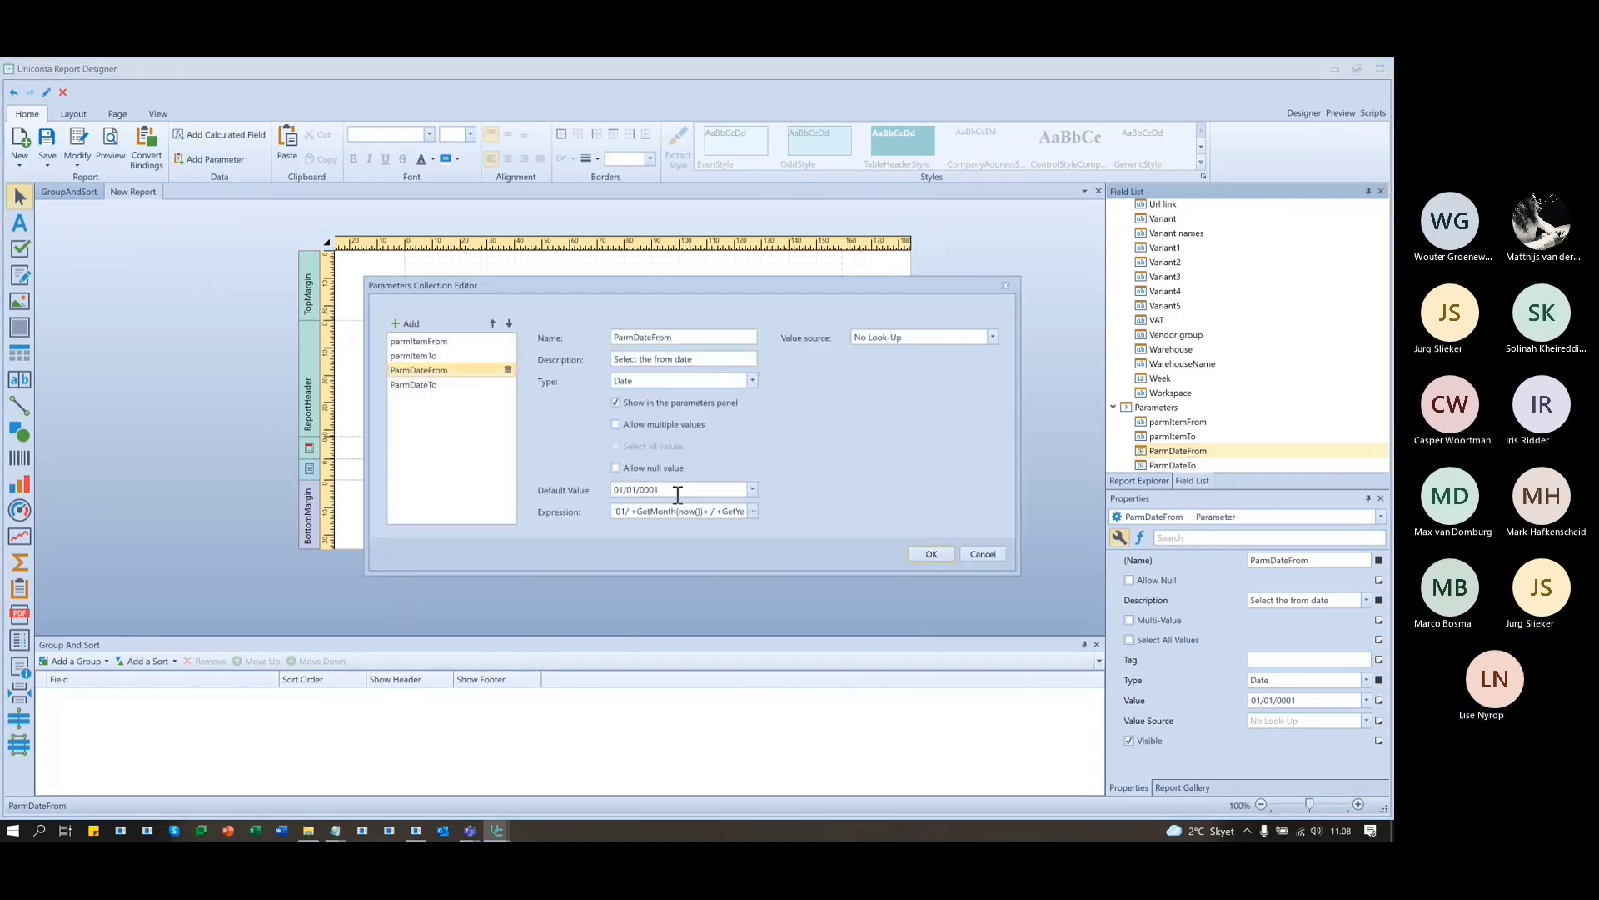
pyautogui.click(753, 512)
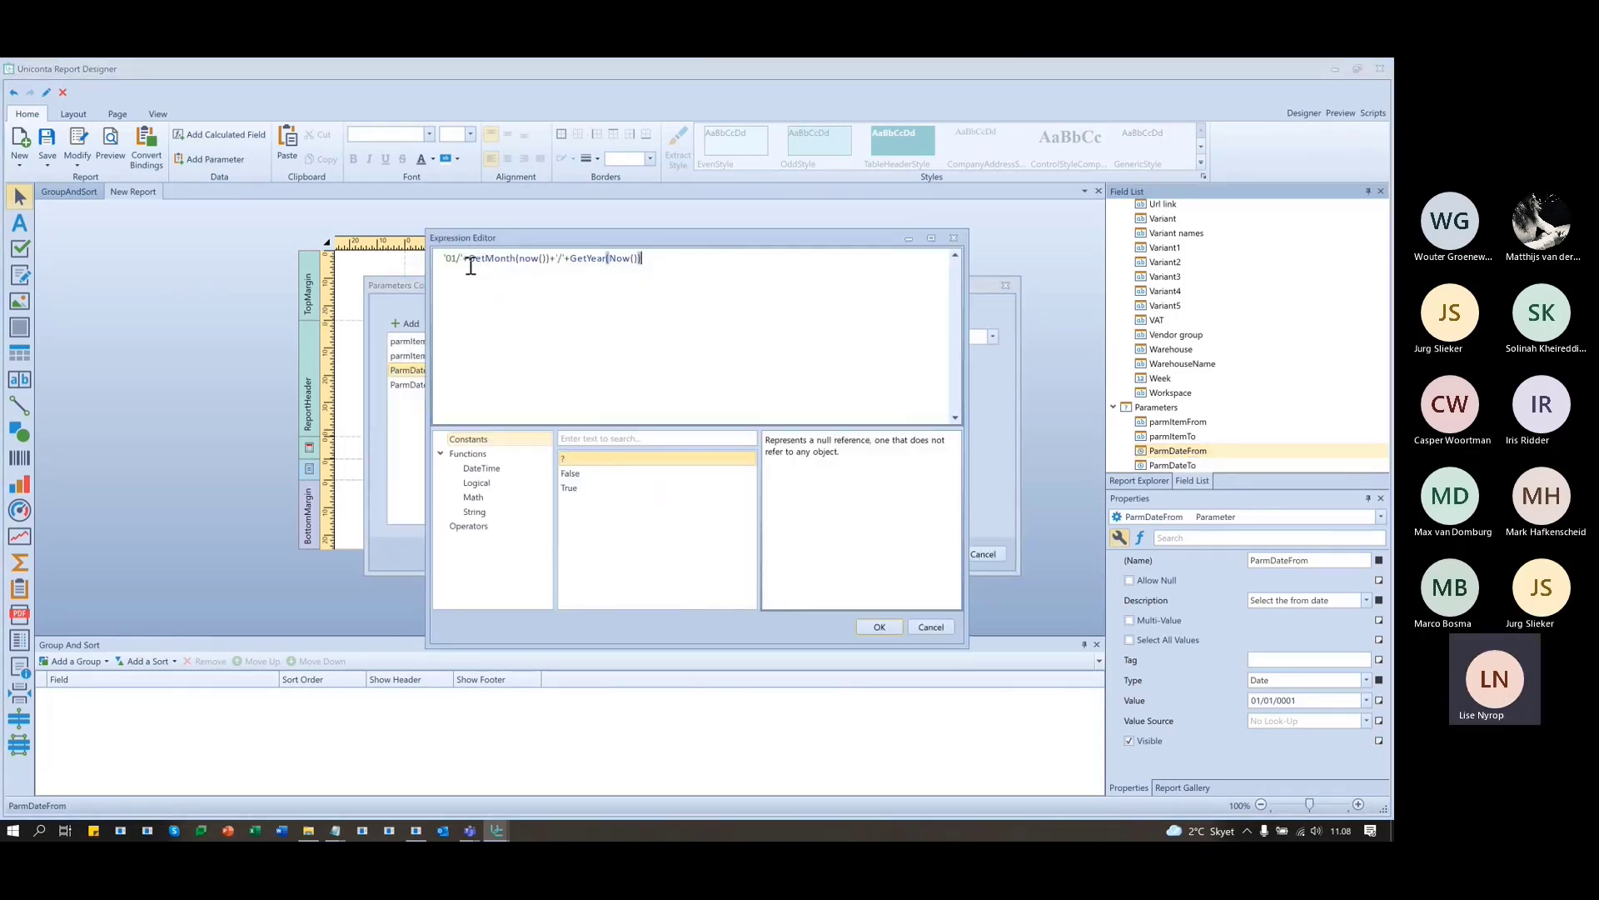
pyautogui.moveTo(468, 260); pyautogui.dragTo(374, 260)
pyautogui.hotkey('ctrl', 'c')
pyautogui.press('BackSpace')
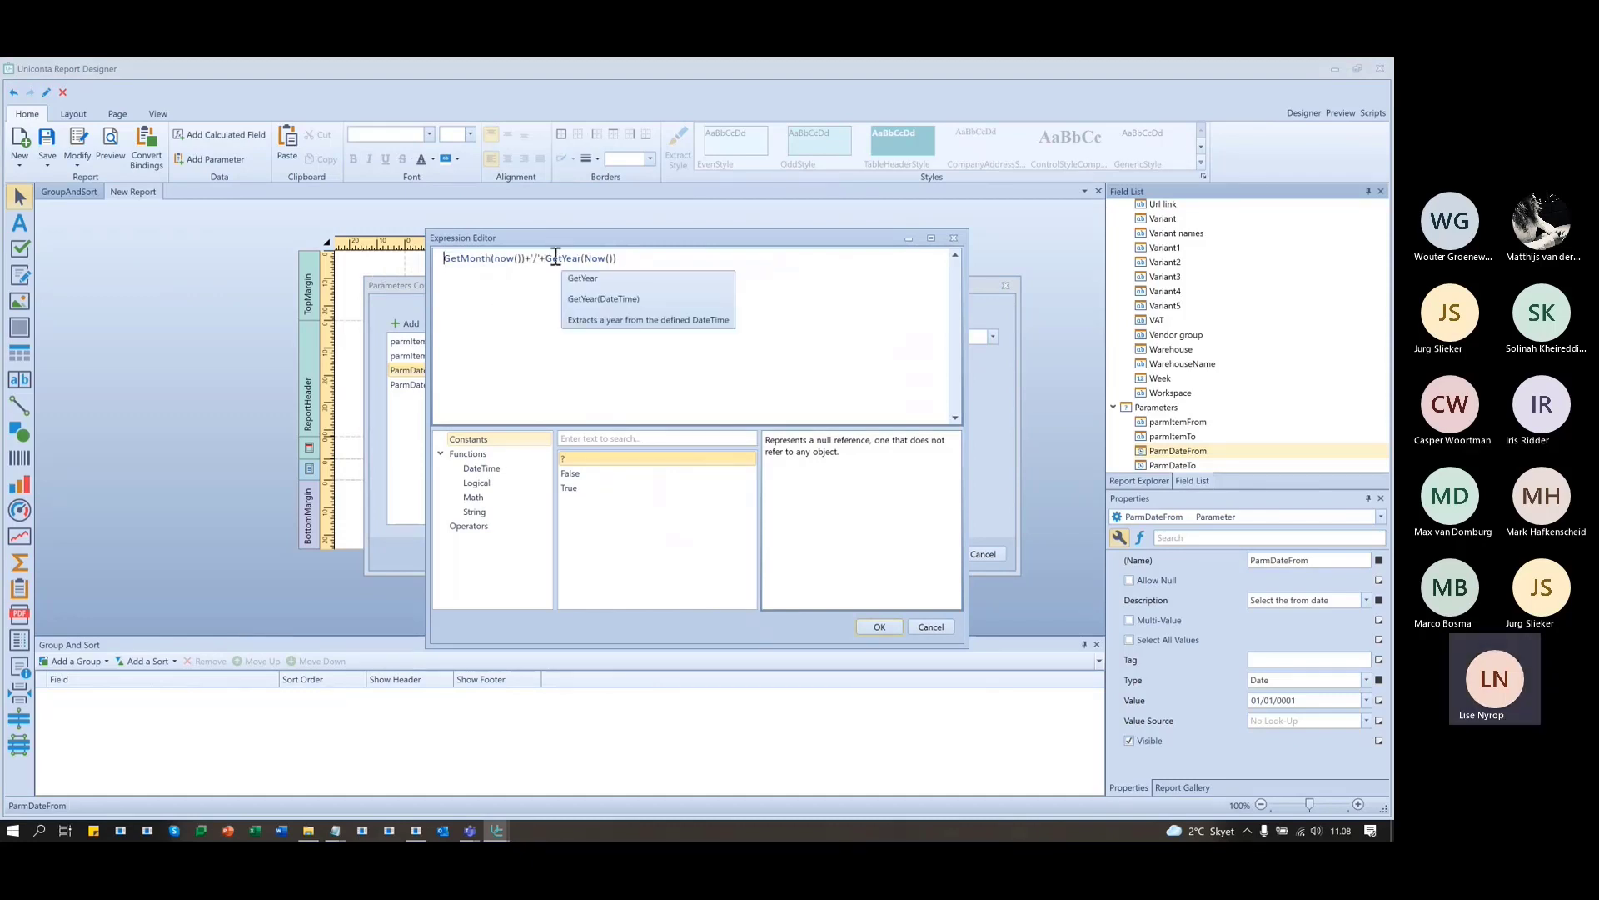
pyautogui.hotkey('ctrl', 'v')
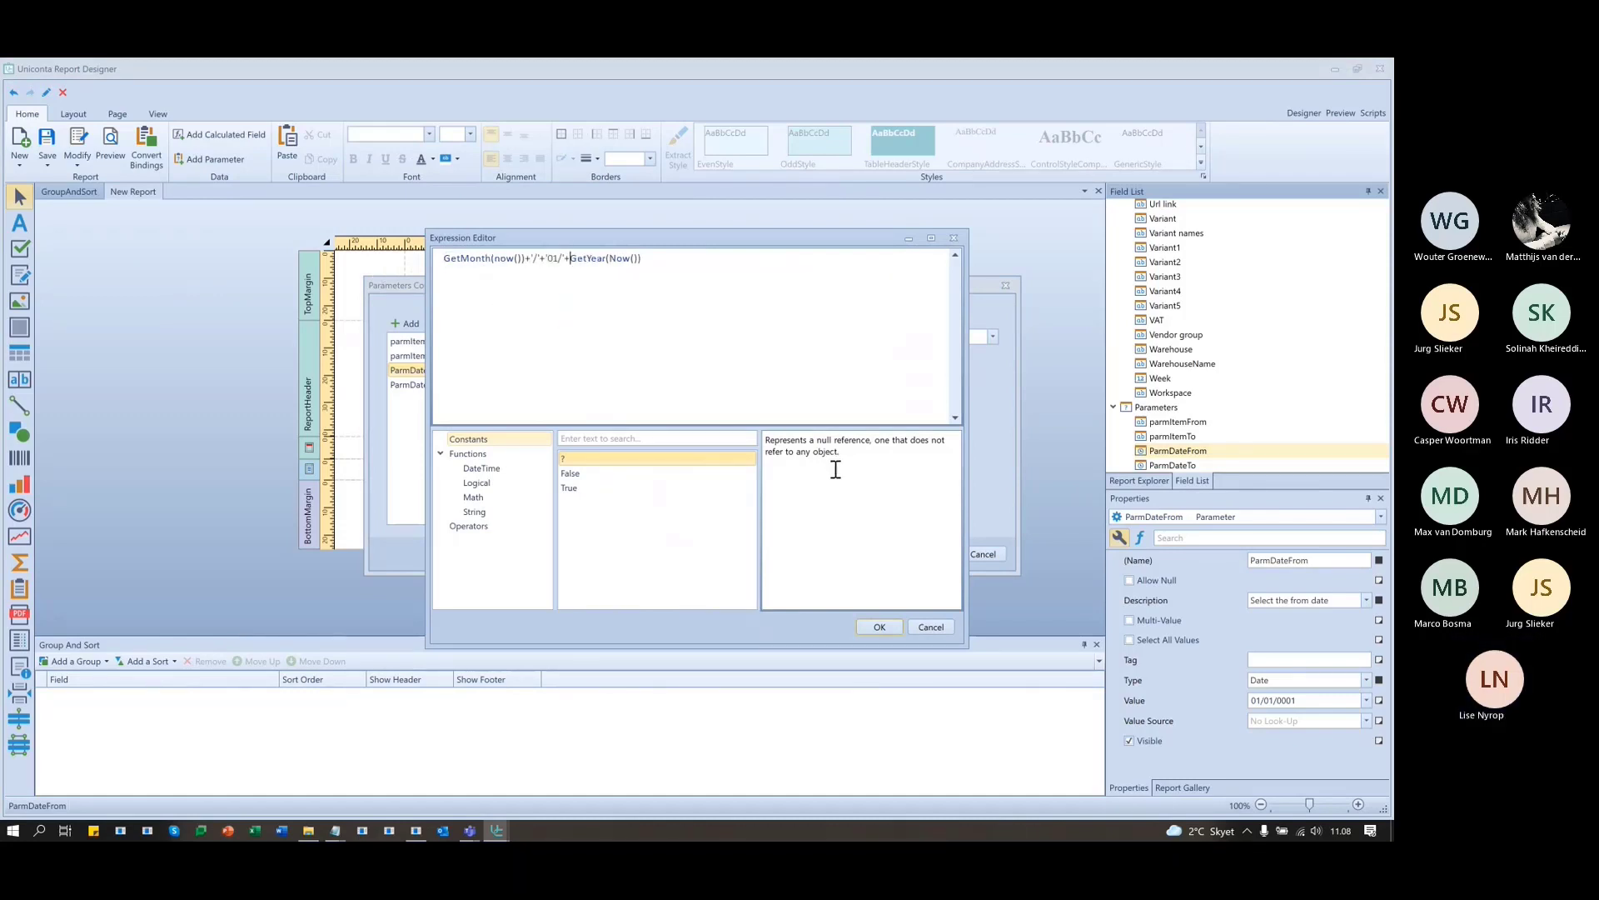
pyautogui.click(880, 626)
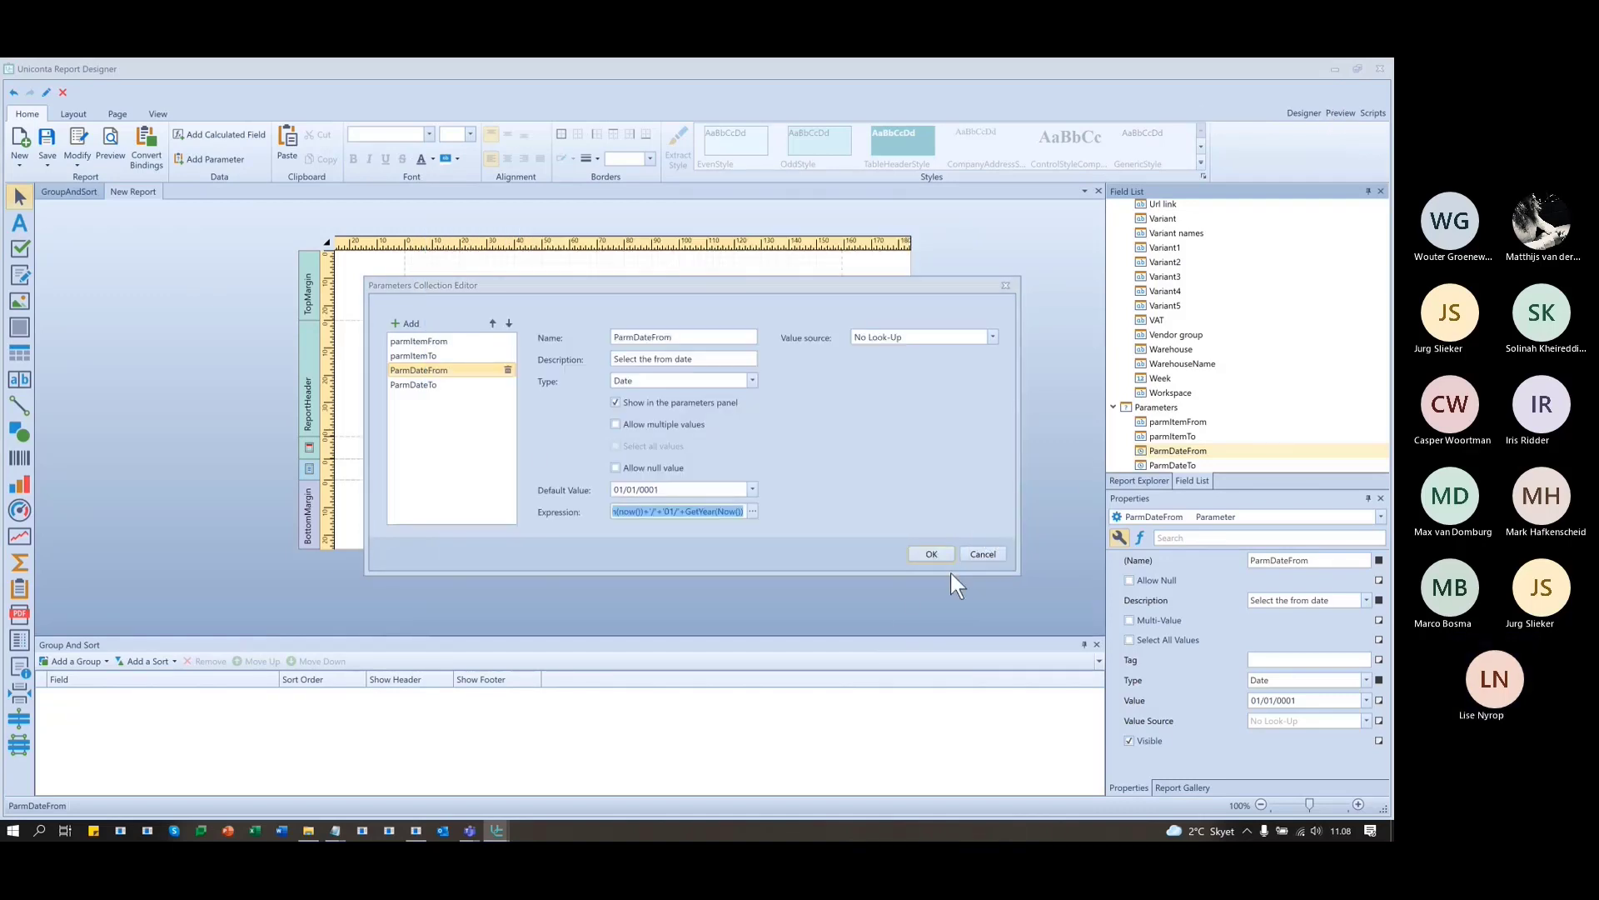
pyautogui.click(931, 554)
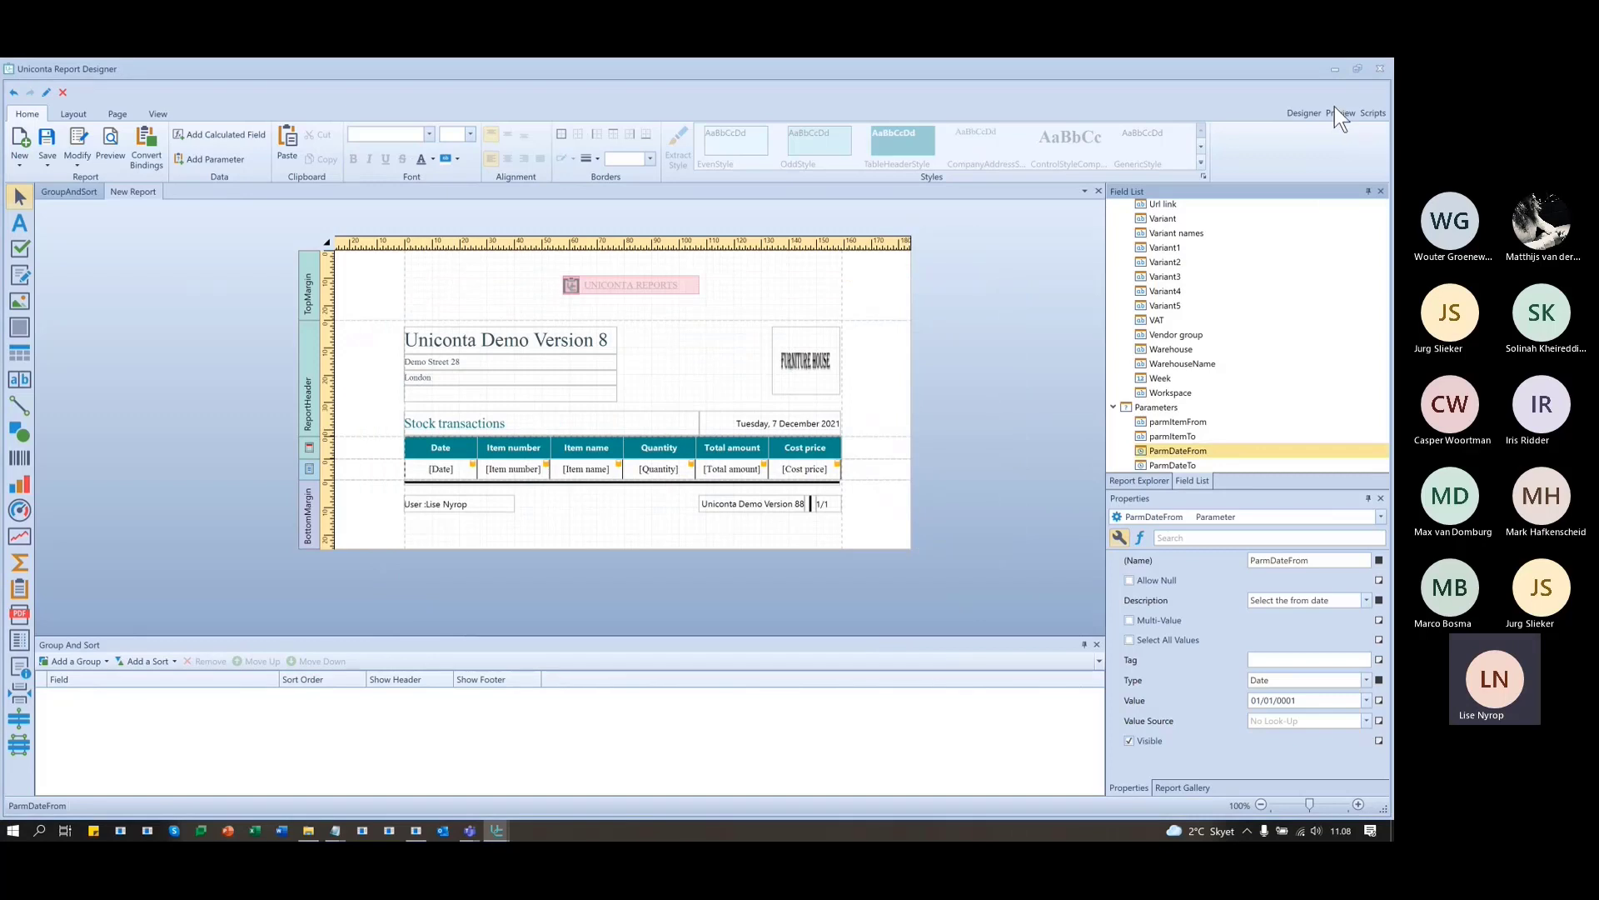
# - Preview the report and confirm the from date defaults to 01/12/2021
pyautogui.click(1340, 113)
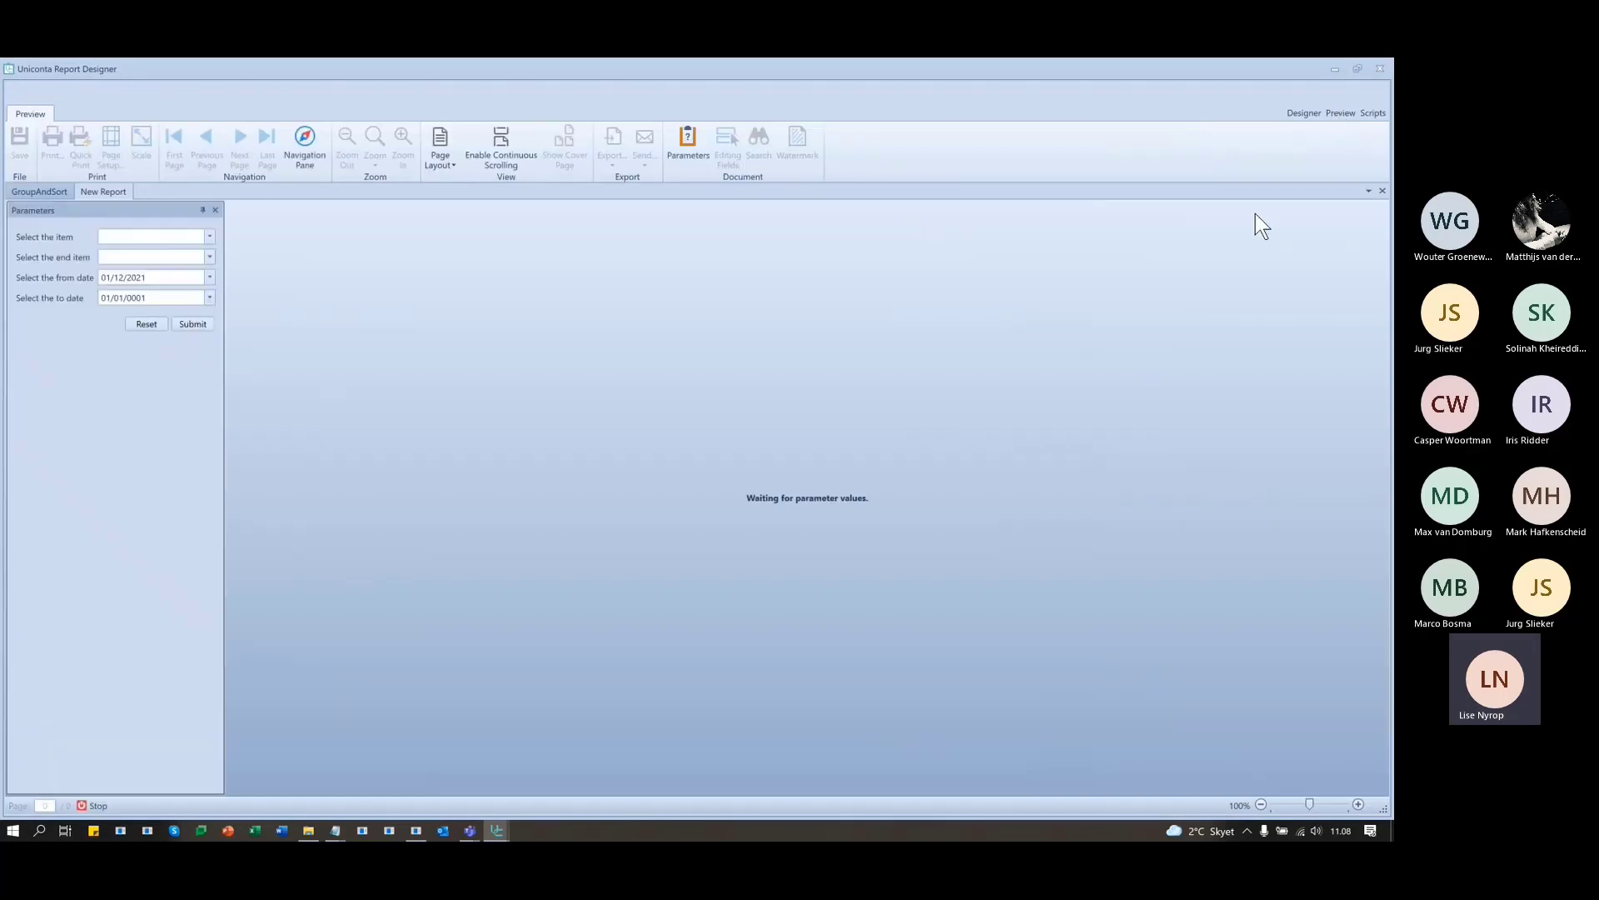
pyautogui.doubleClick(166, 278)
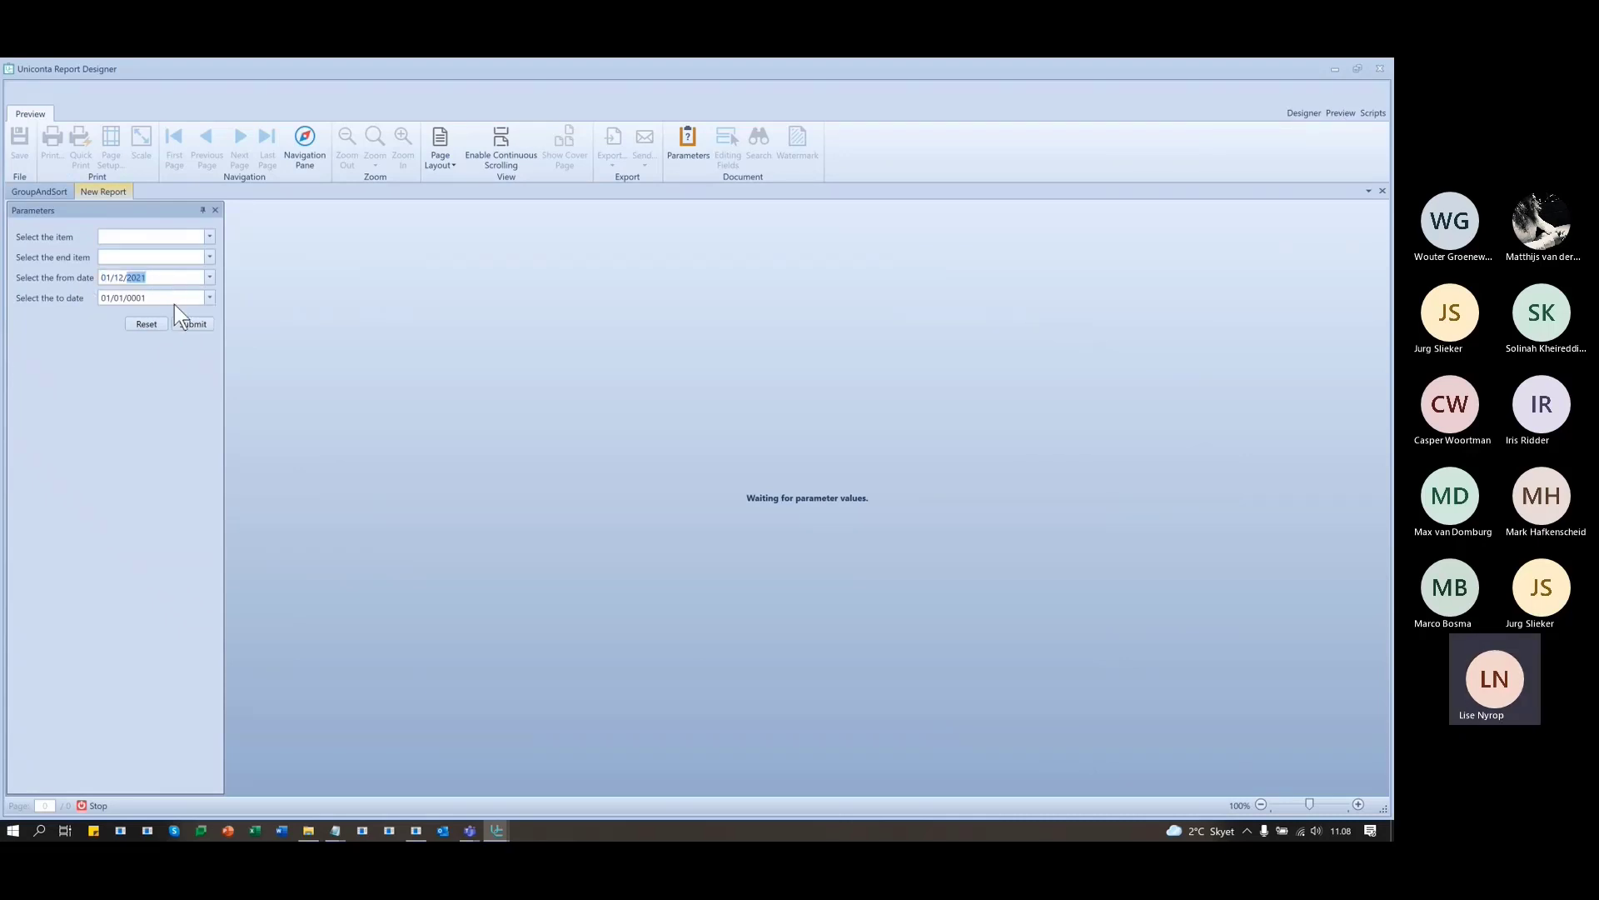
pyautogui.moveTo(158, 298); pyautogui.dragTo(13, 293)
pyautogui.click(153, 297)
pyautogui.doubleClick(161, 277)
# - Back in the Designer, reopen ParmDateFrom's expression in the Expression Editor
pyautogui.click(1304, 113)
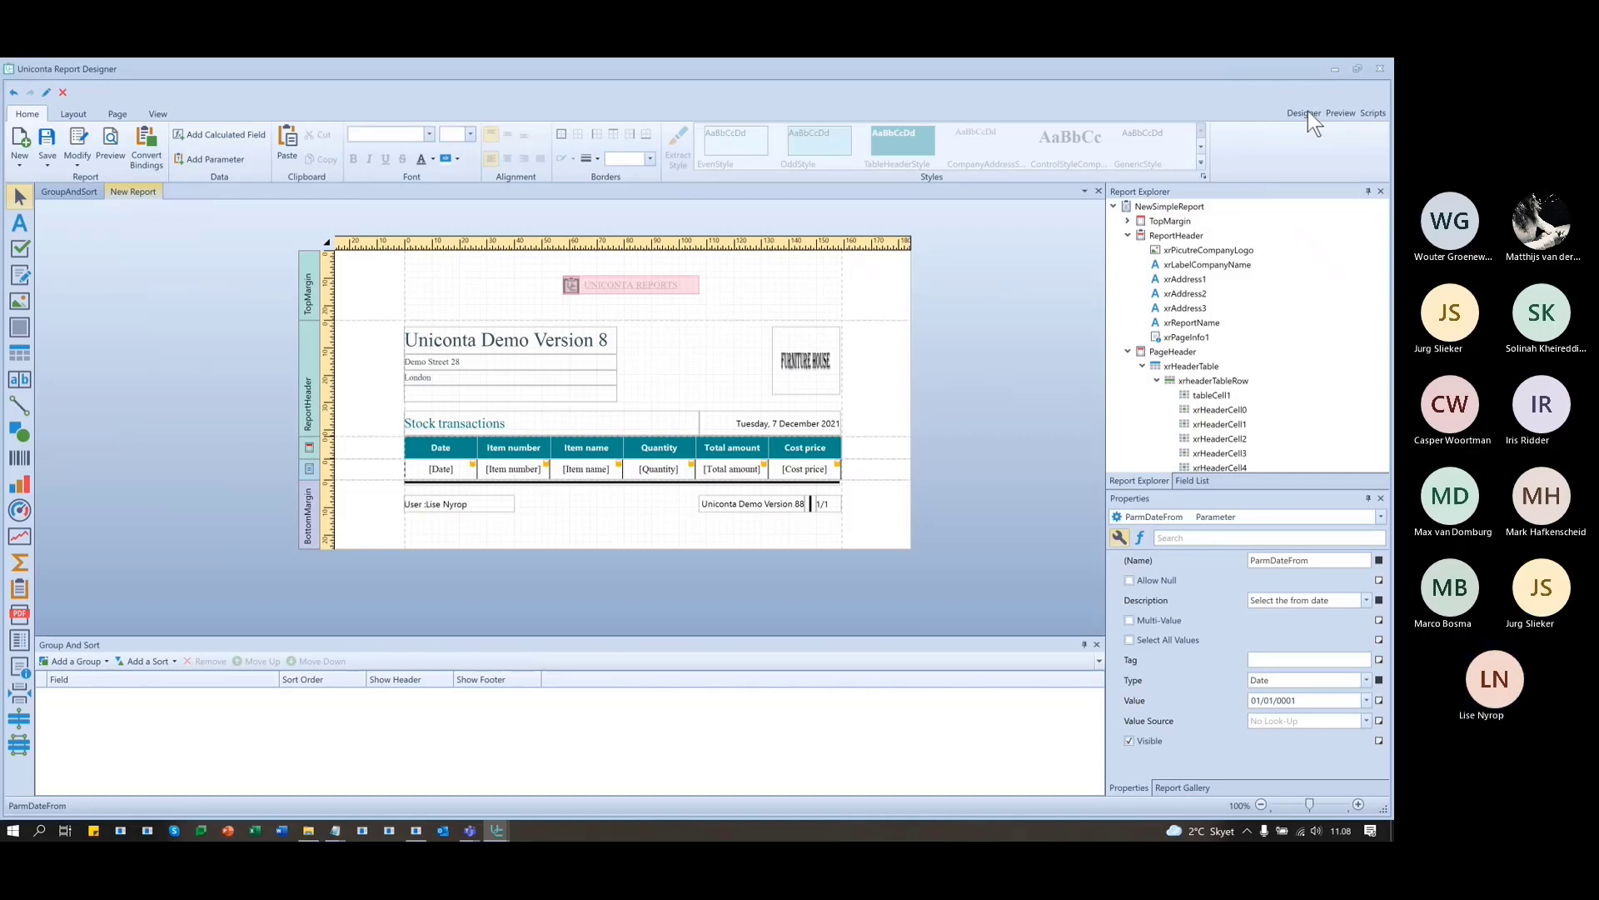
pyautogui.click(1193, 481)
pyautogui.rightClick(1176, 449)
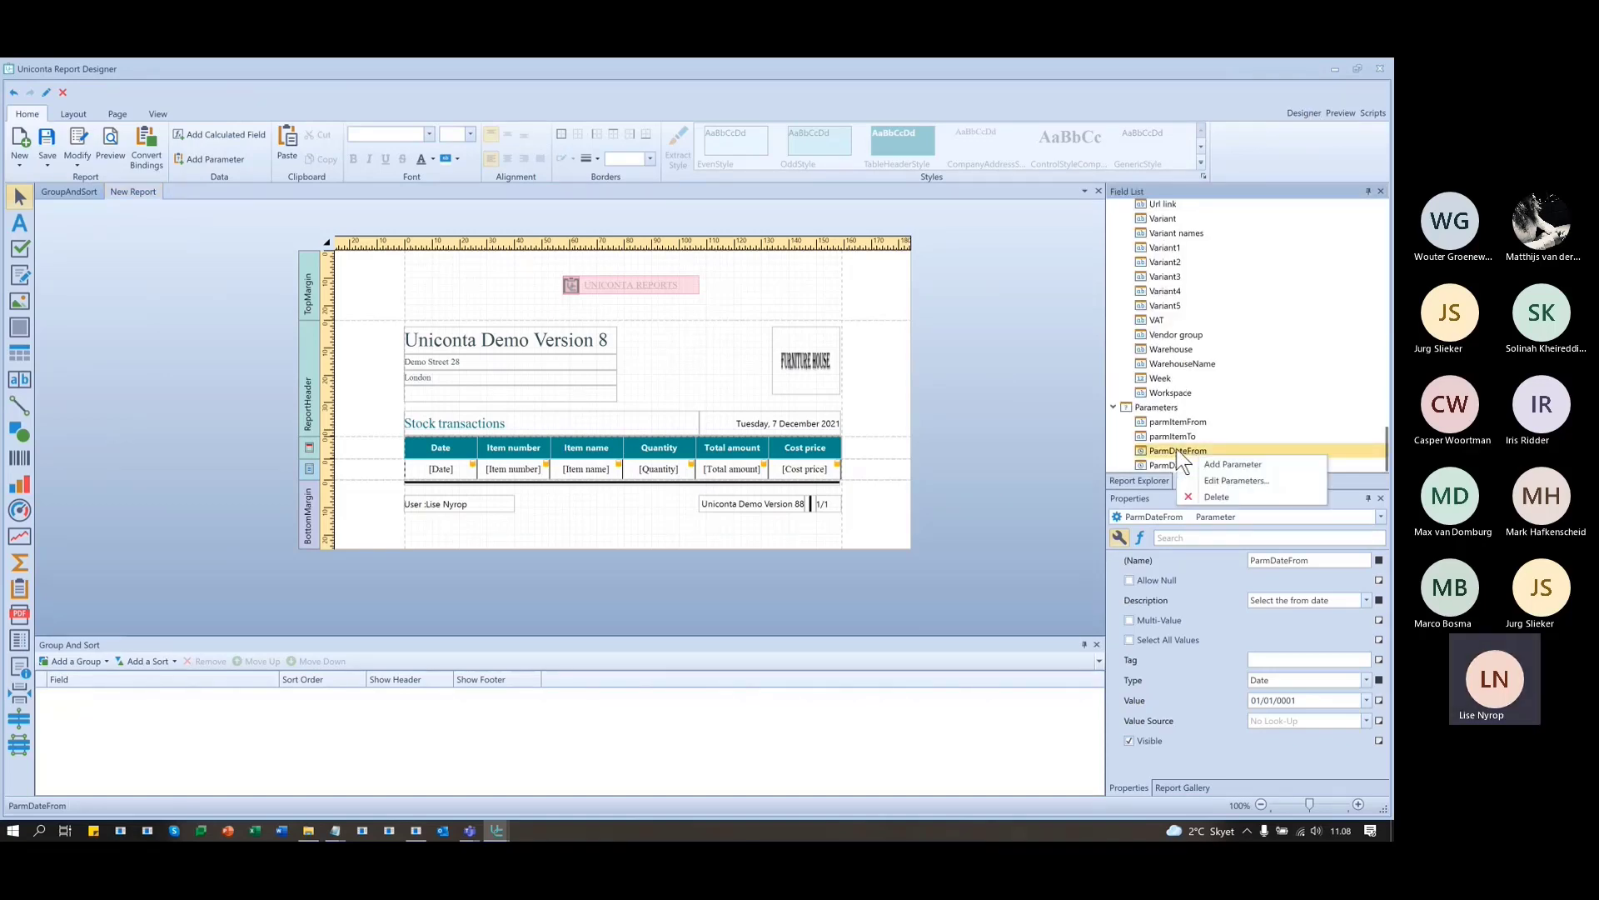
pyautogui.click(1212, 480)
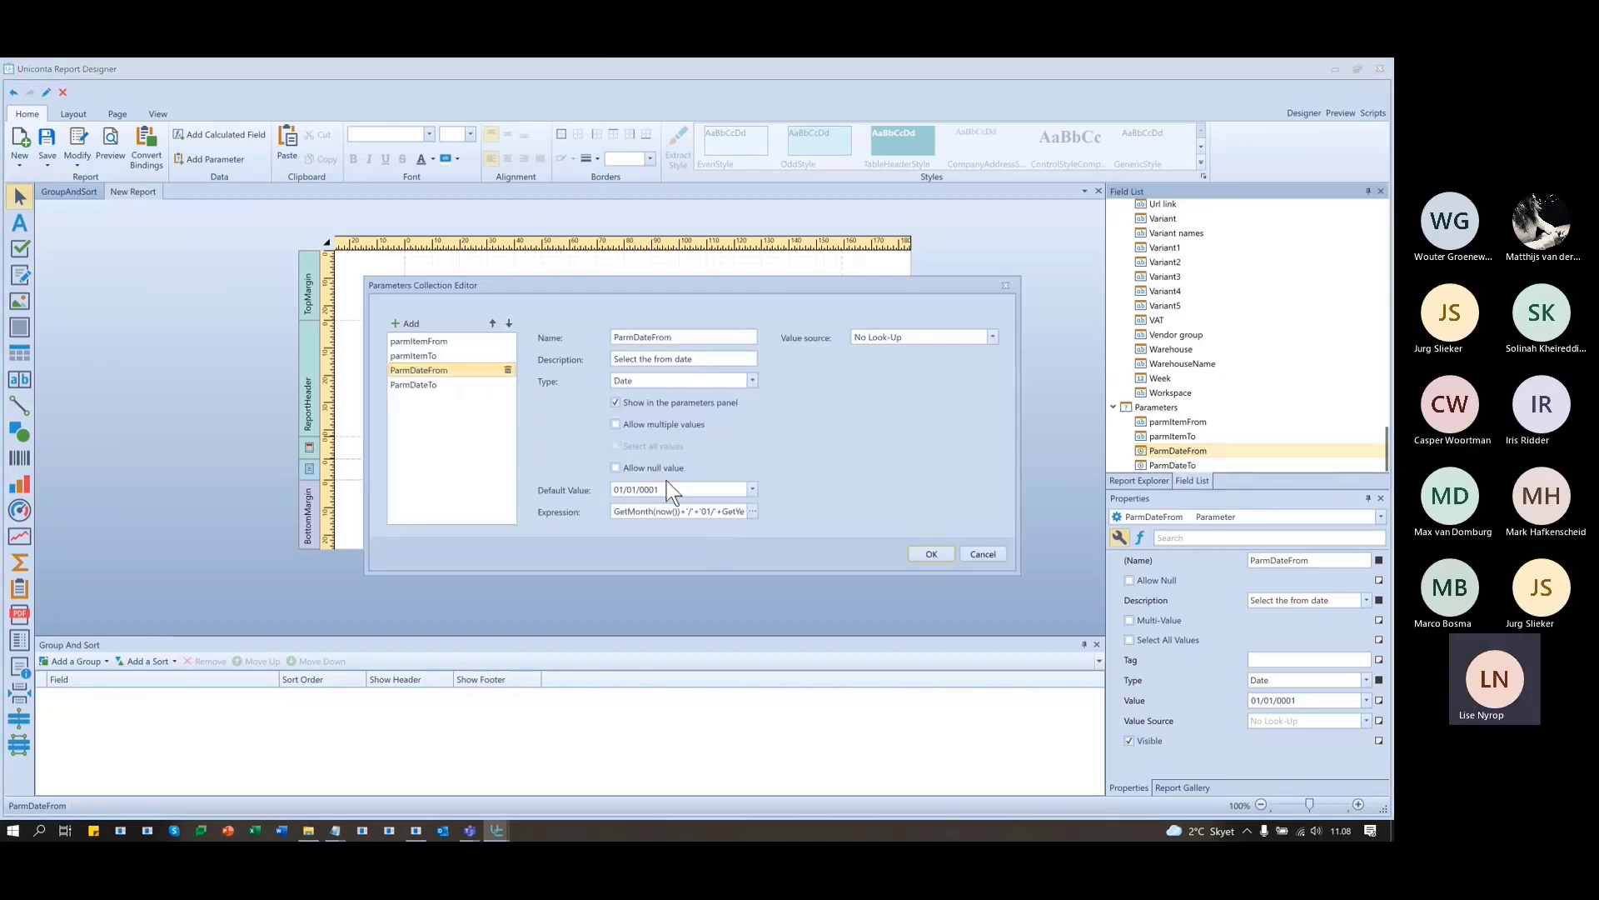
pyautogui.click(750, 512)
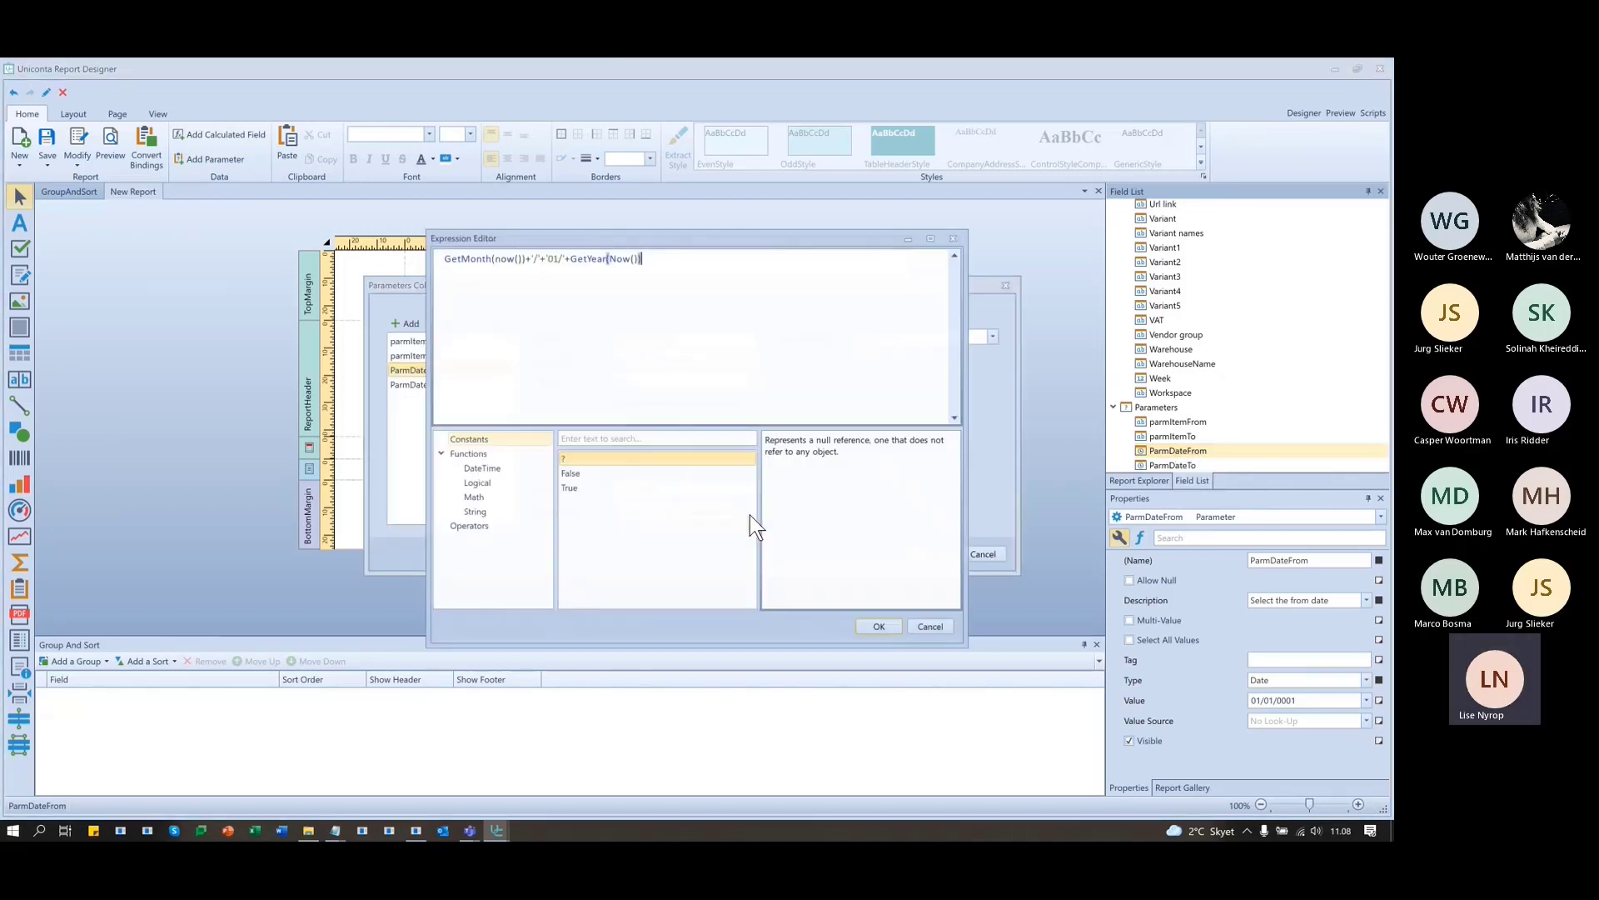
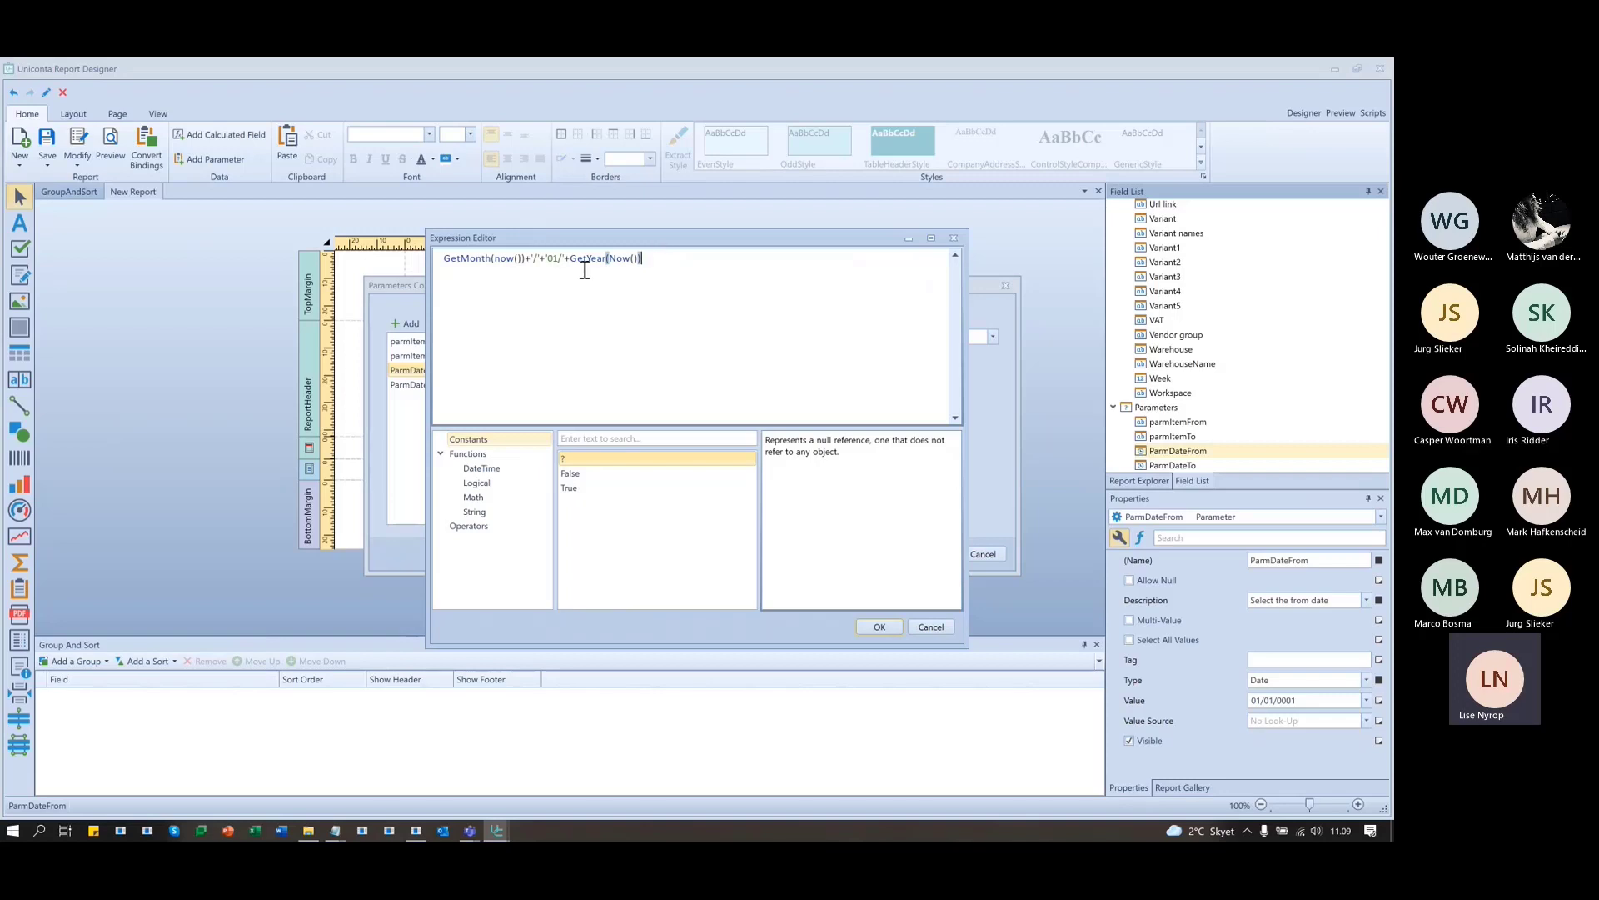
# - Keep ParmDateFrom's month-start expression, set ParmDateTo's expression to Now(), and close the parameters editor
pyautogui.click(880, 626)
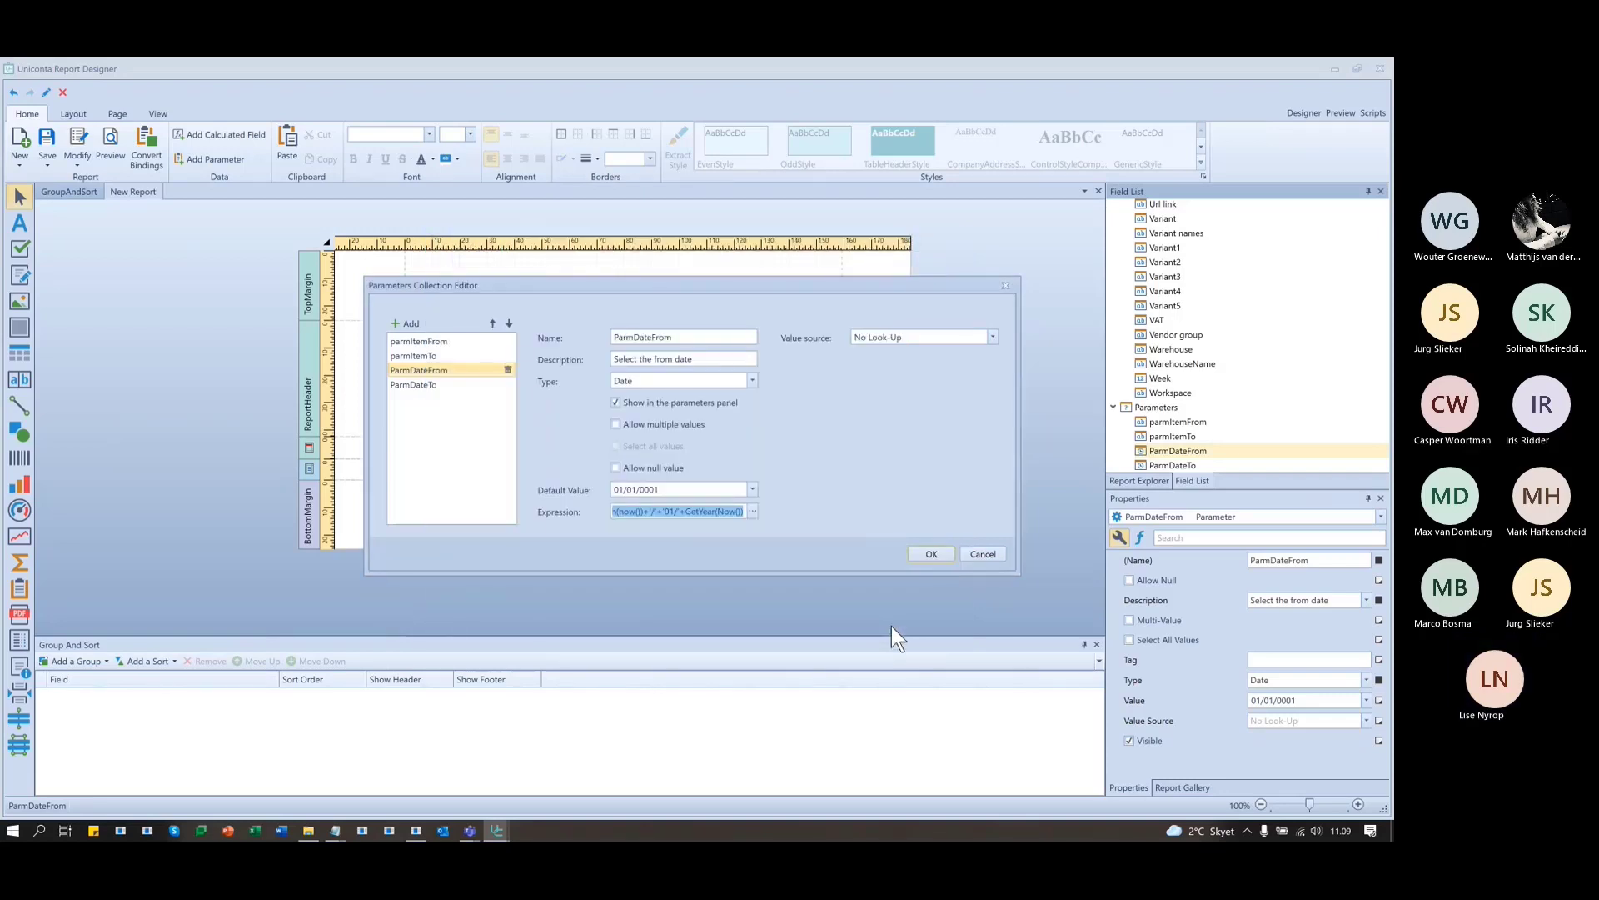
pyautogui.click(413, 386)
pyautogui.moveTo(671, 490); pyautogui.dragTo(631, 481)
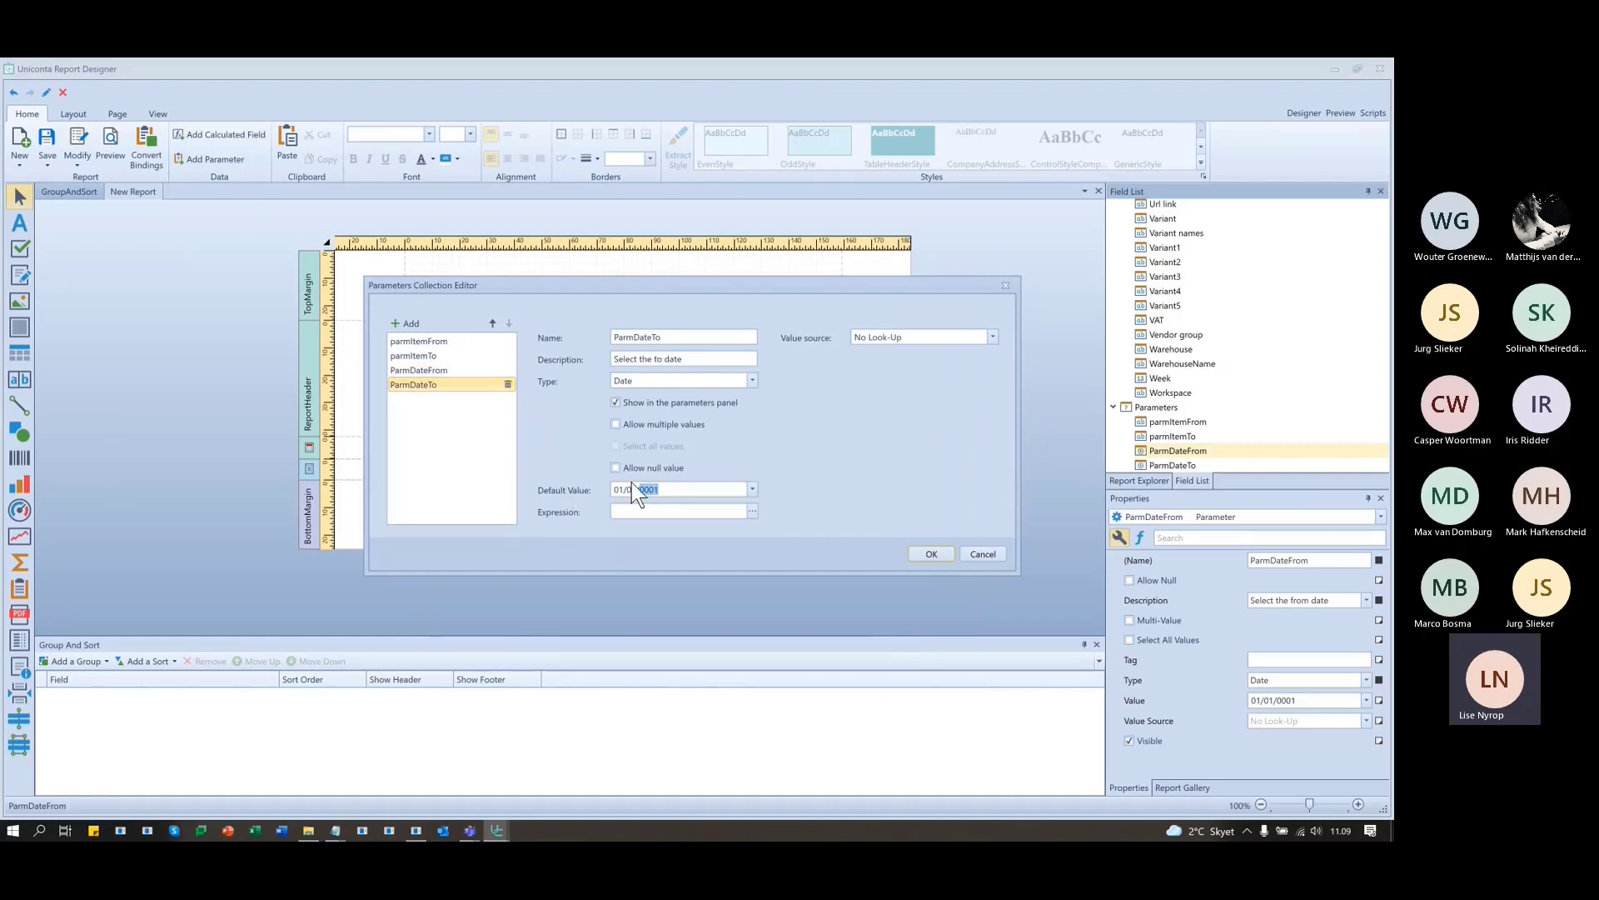
pyautogui.click(752, 510)
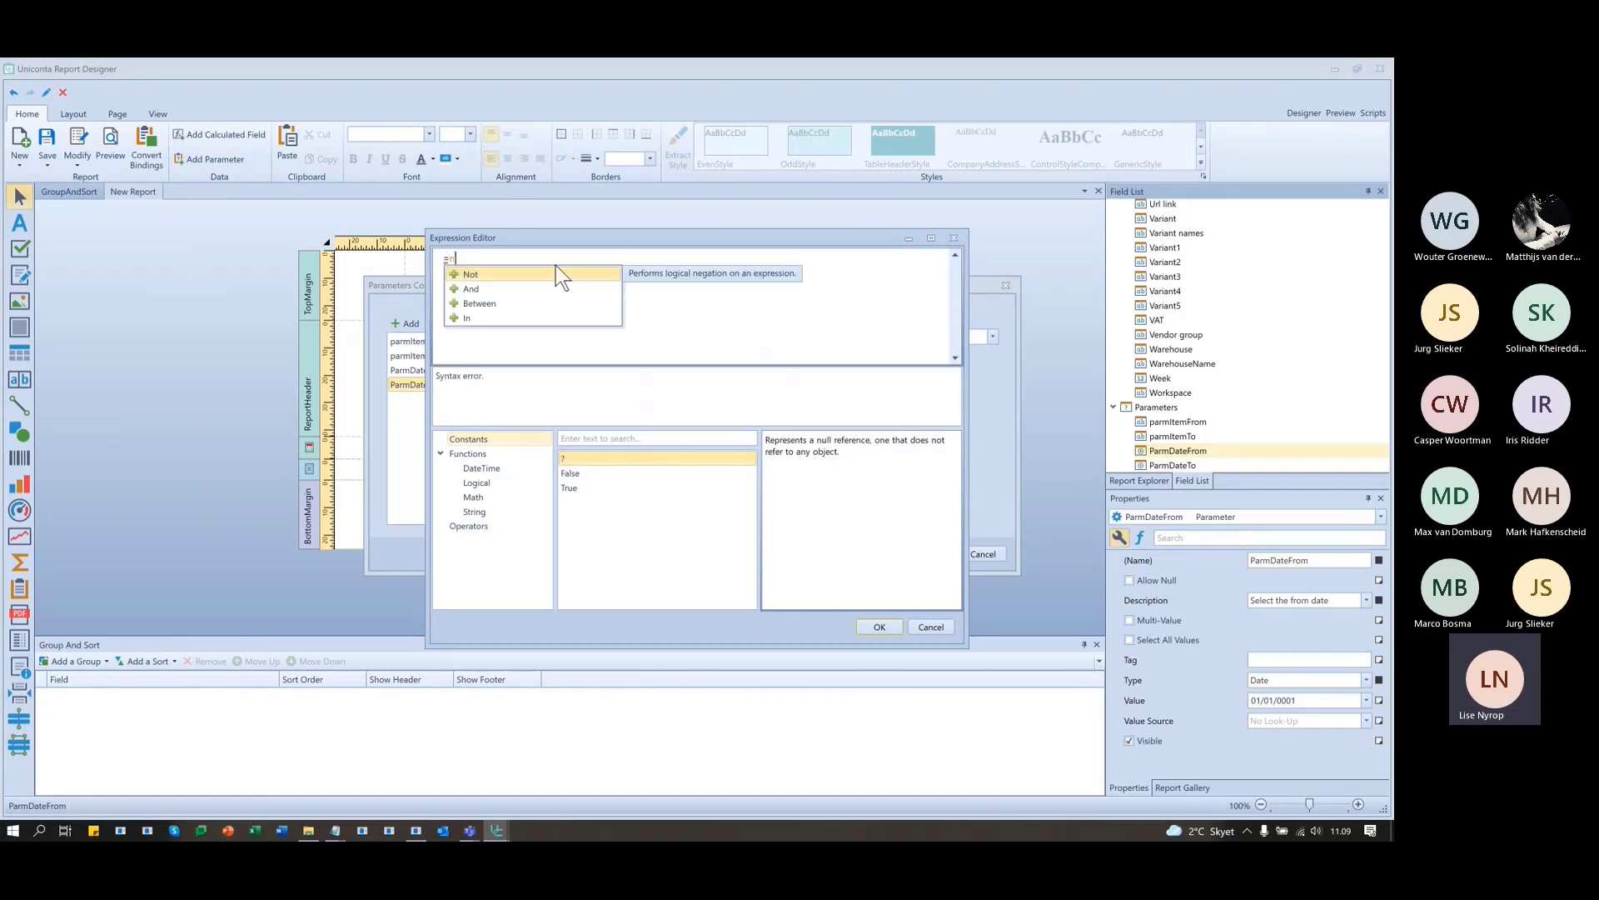
pyautogui.write('Now()')
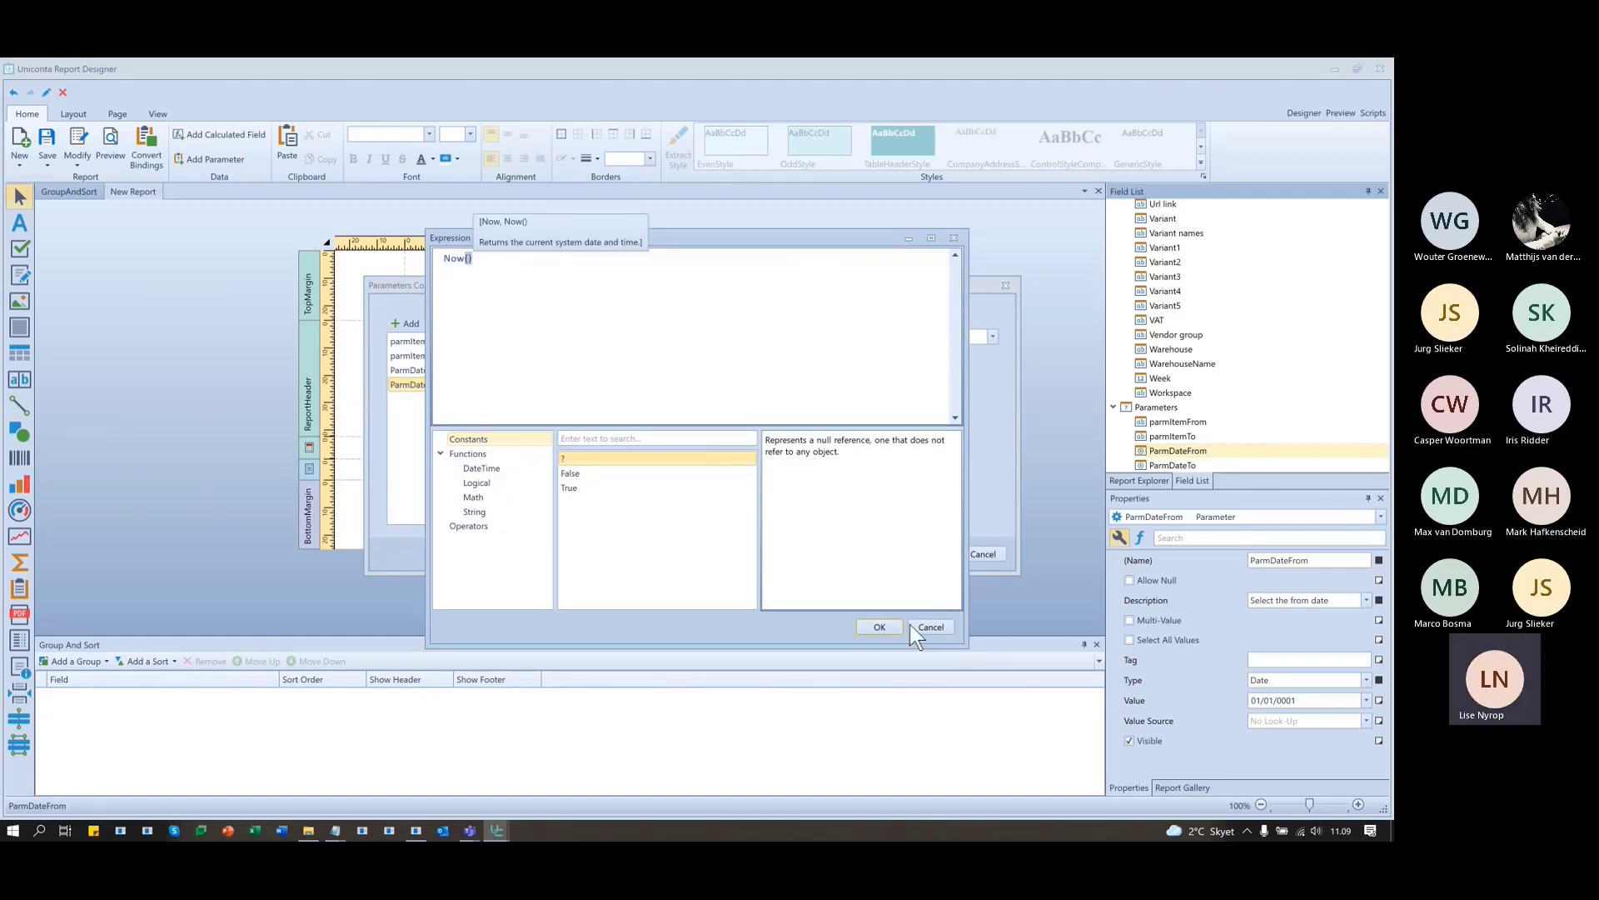
pyautogui.click(874, 627)
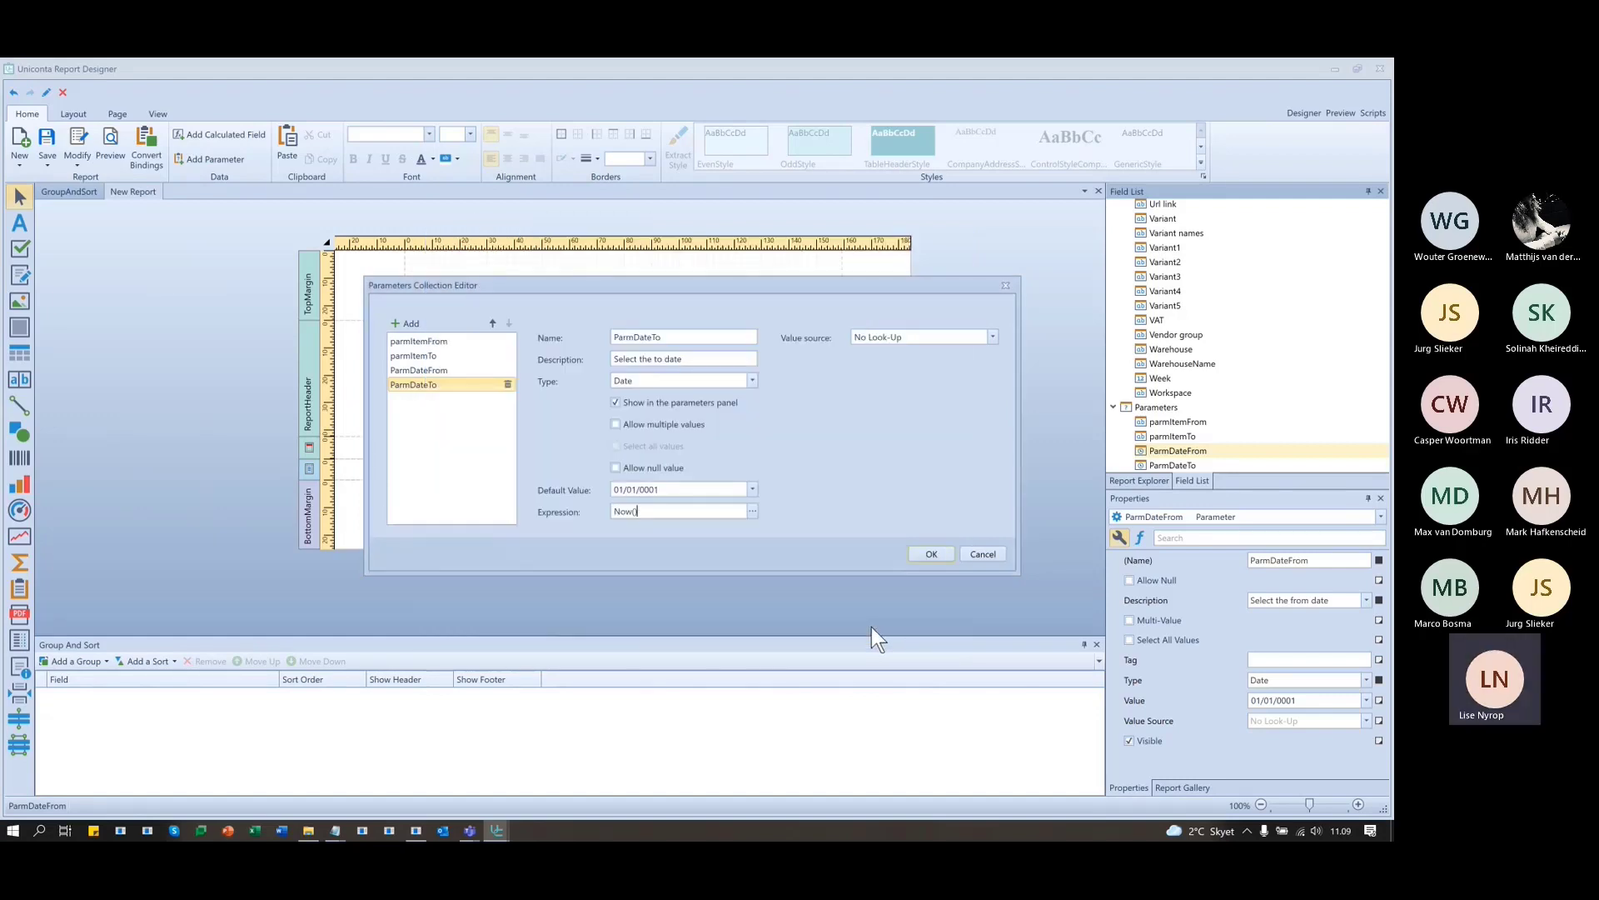
pyautogui.click(931, 554)
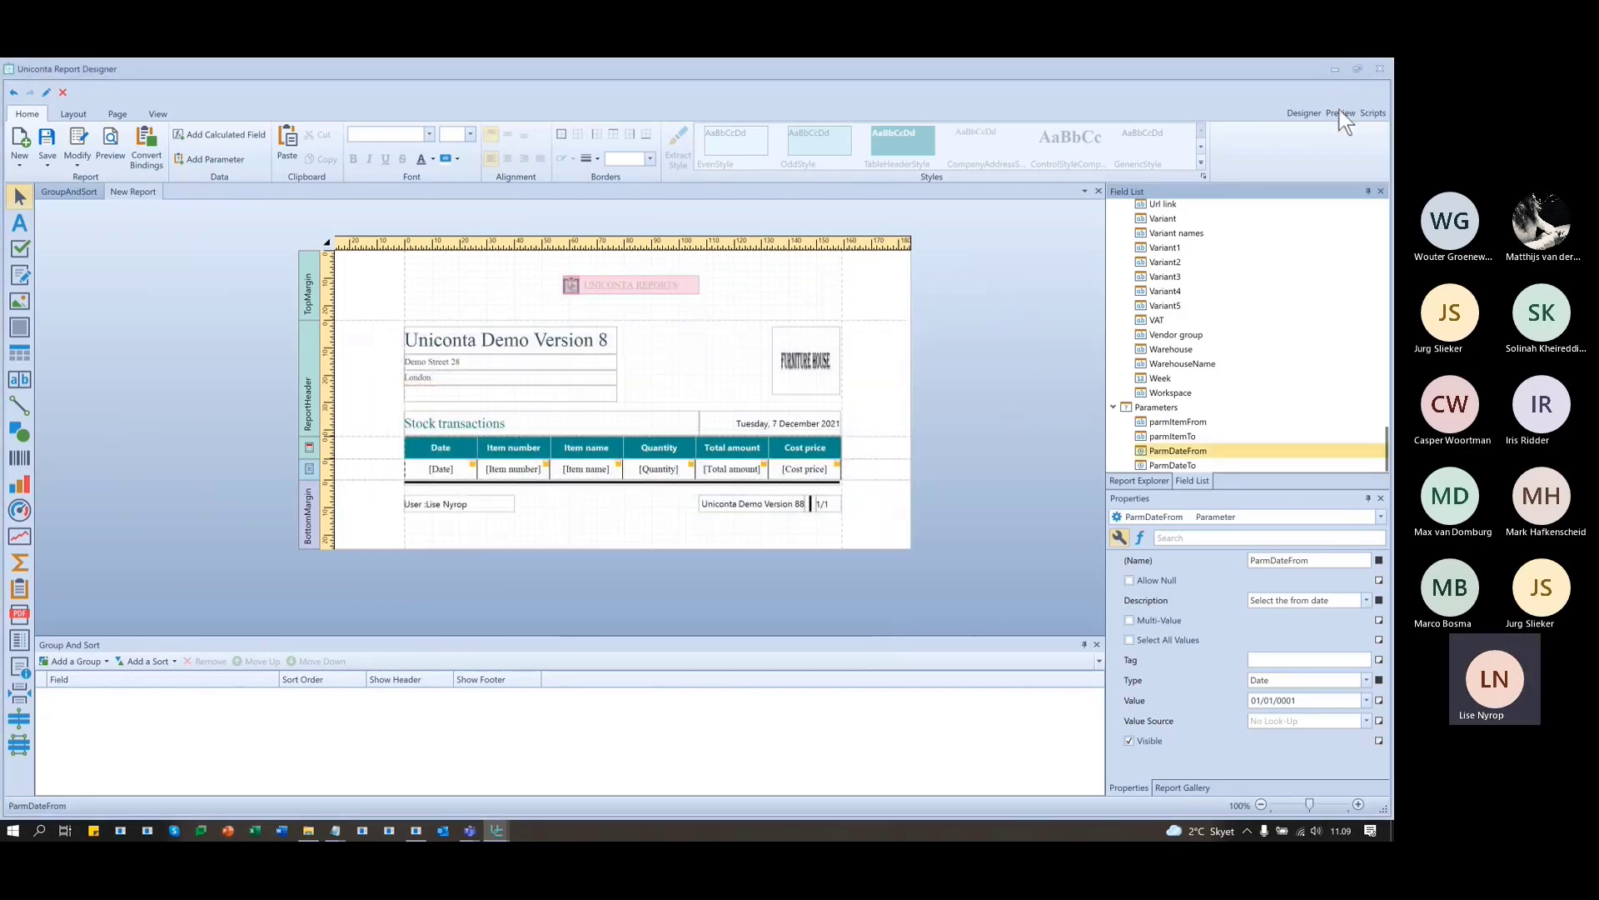
pyautogui.click(1340, 113)
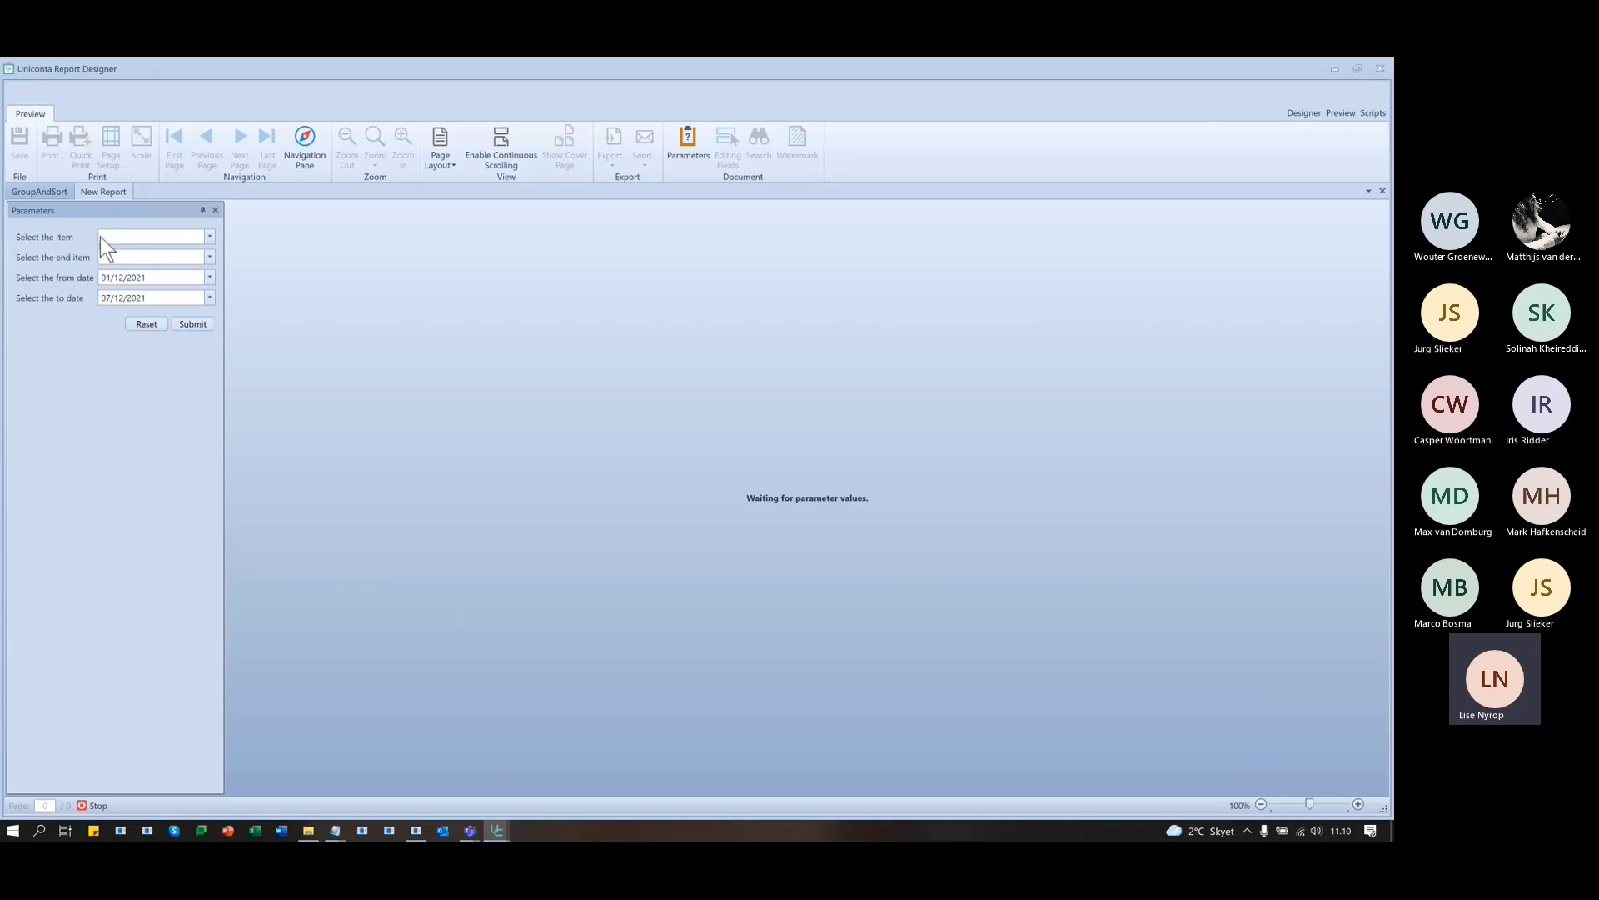
pyautogui.click(1292, 112)
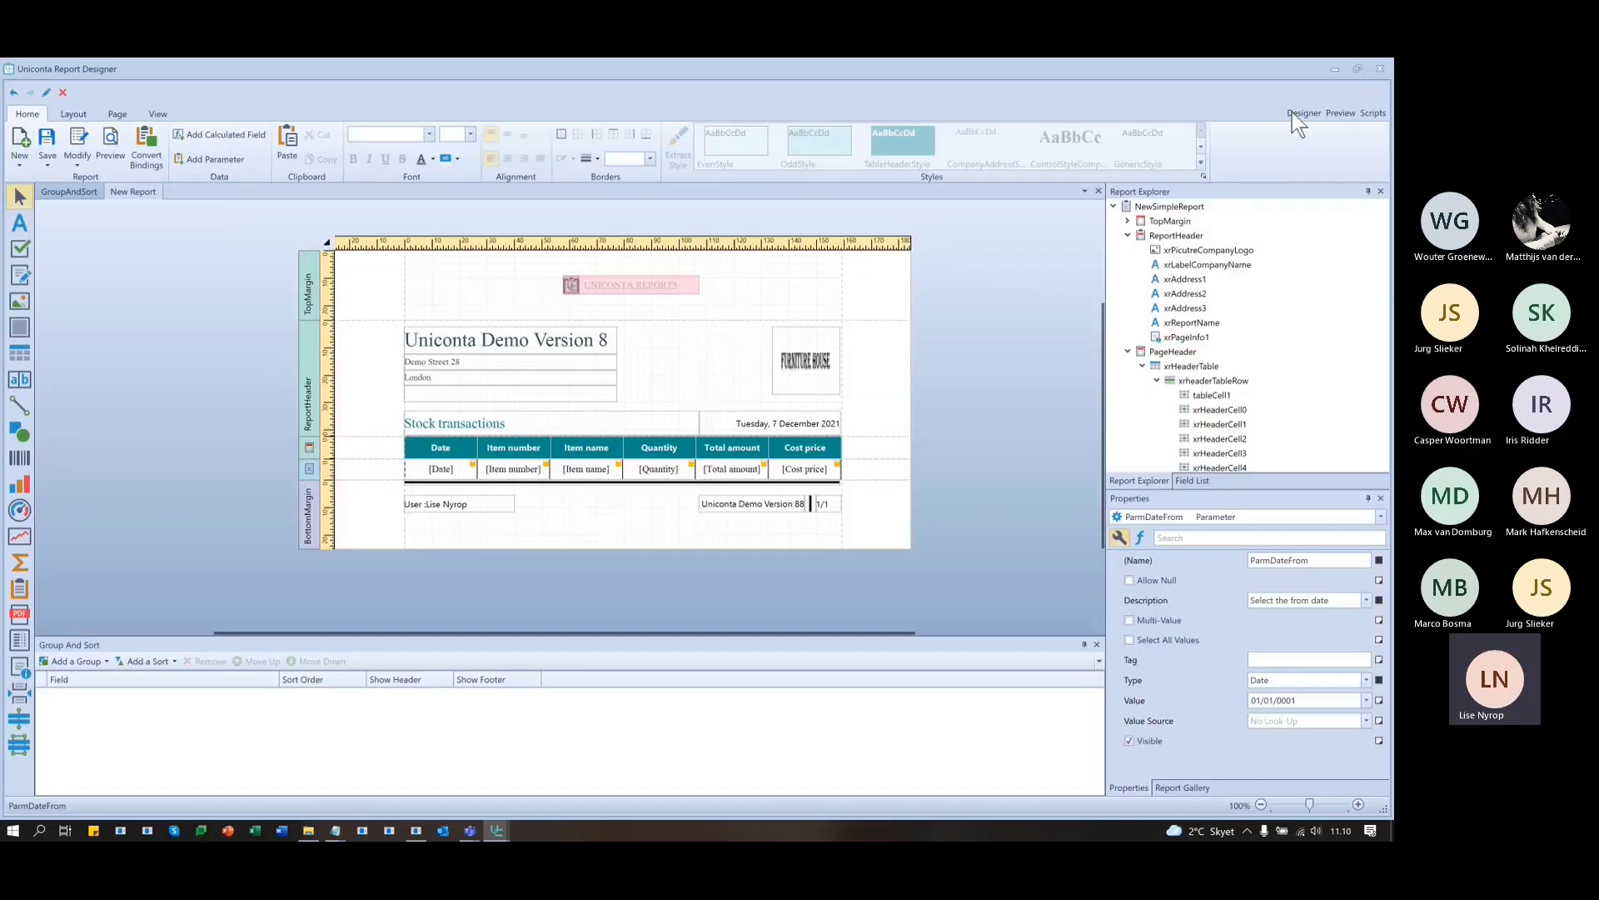
# - Add a 'Date is between dates' condition to the report's Filter String
pyautogui.click(330, 242)
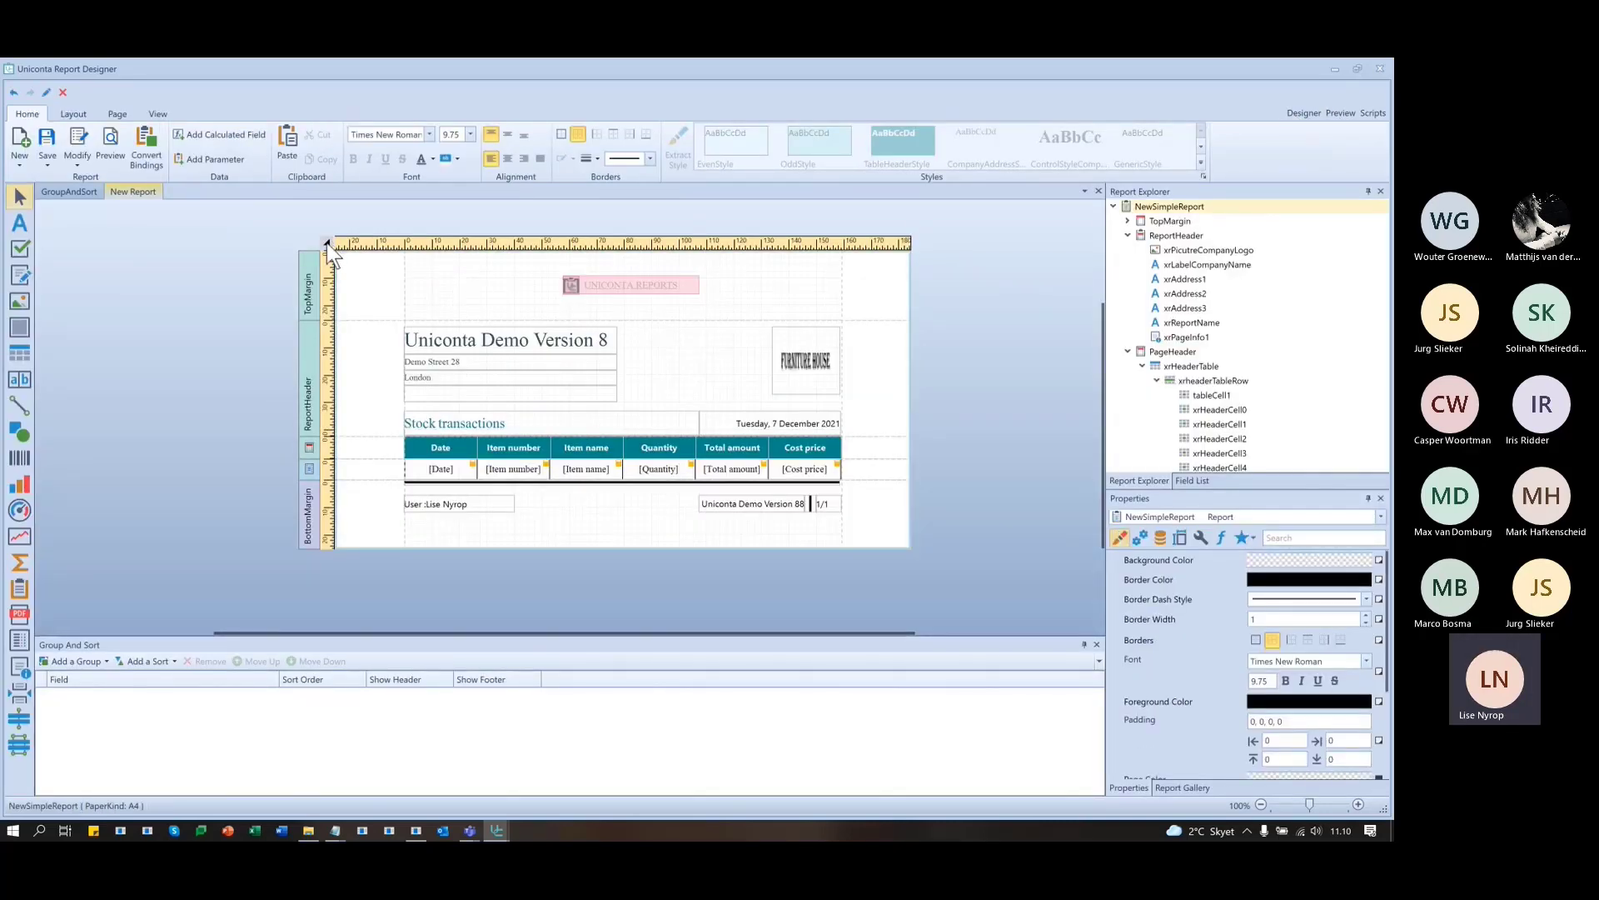
pyautogui.click(328, 244)
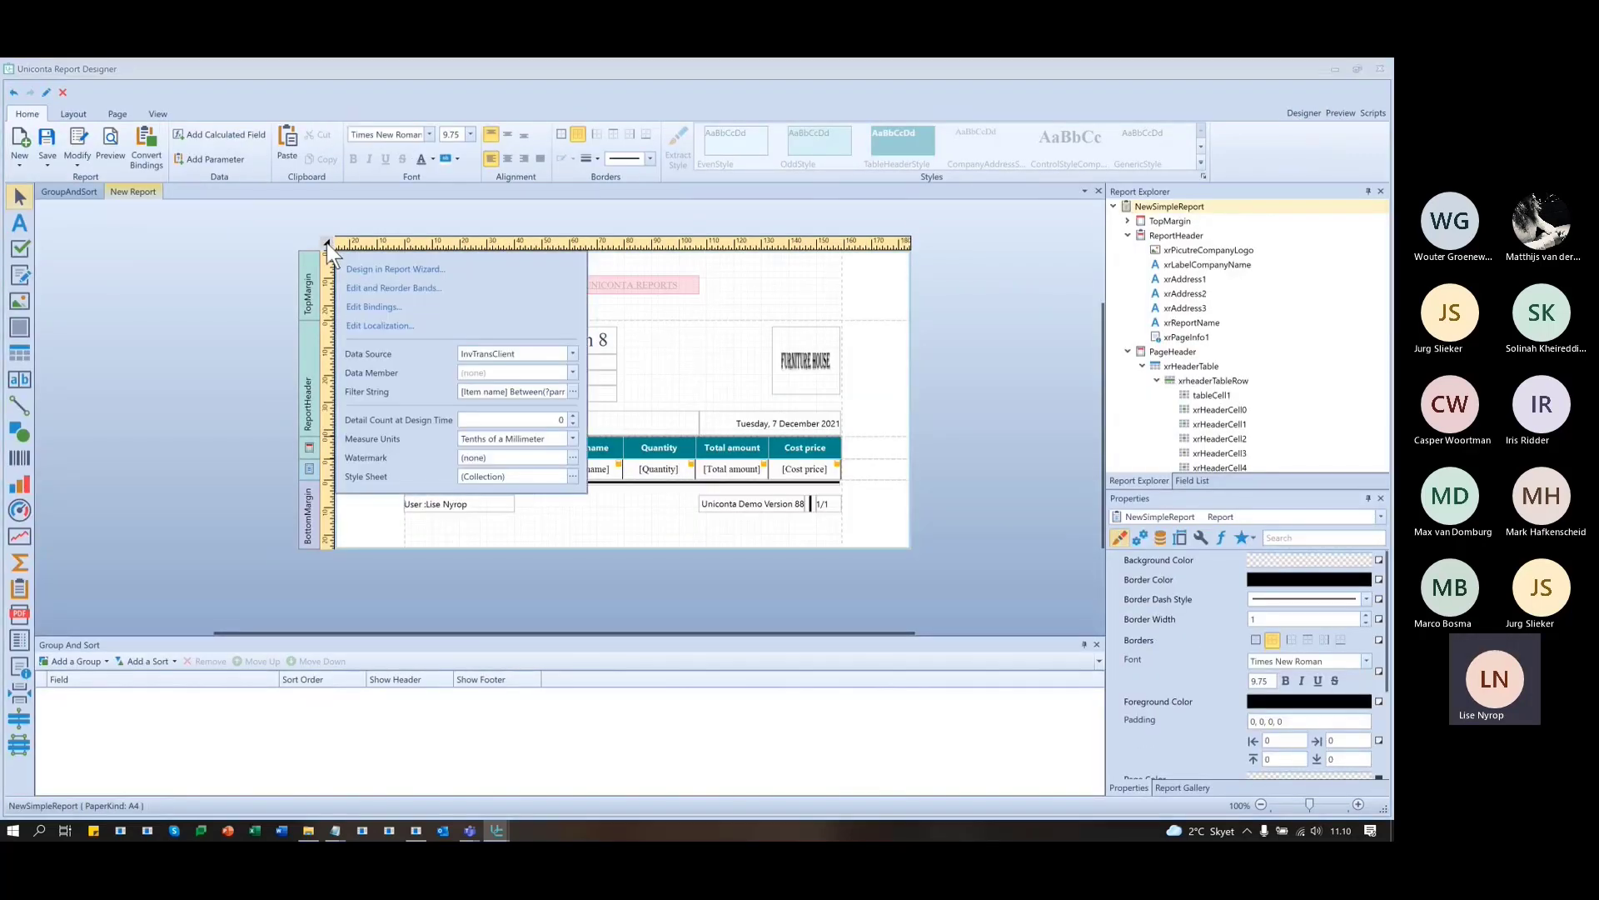
pyautogui.click(573, 392)
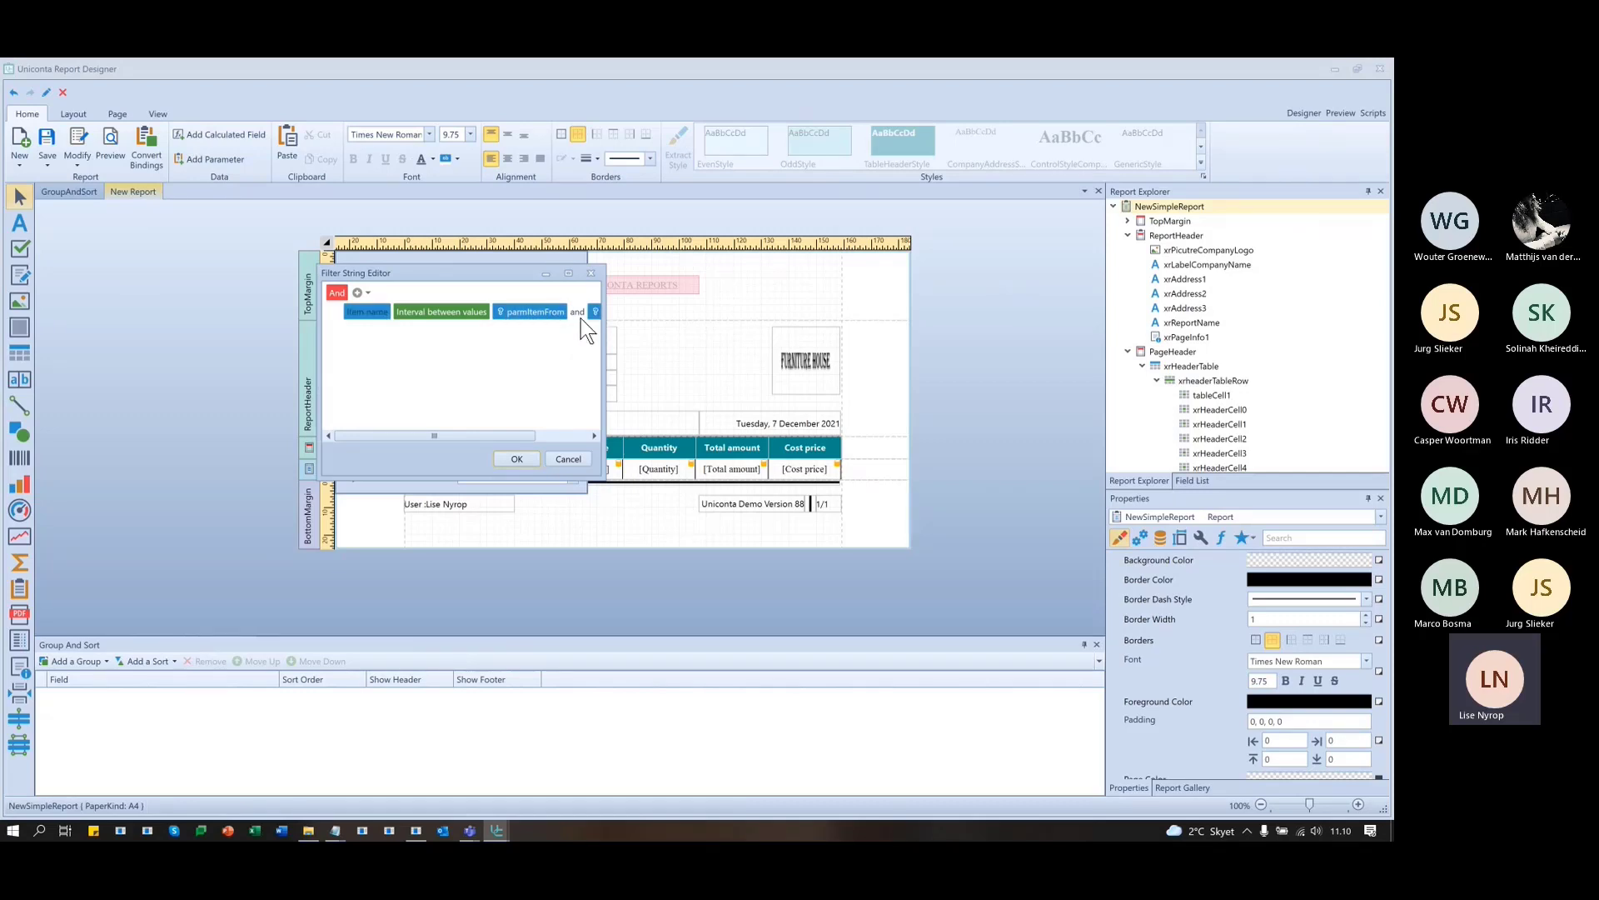
pyautogui.click(357, 291)
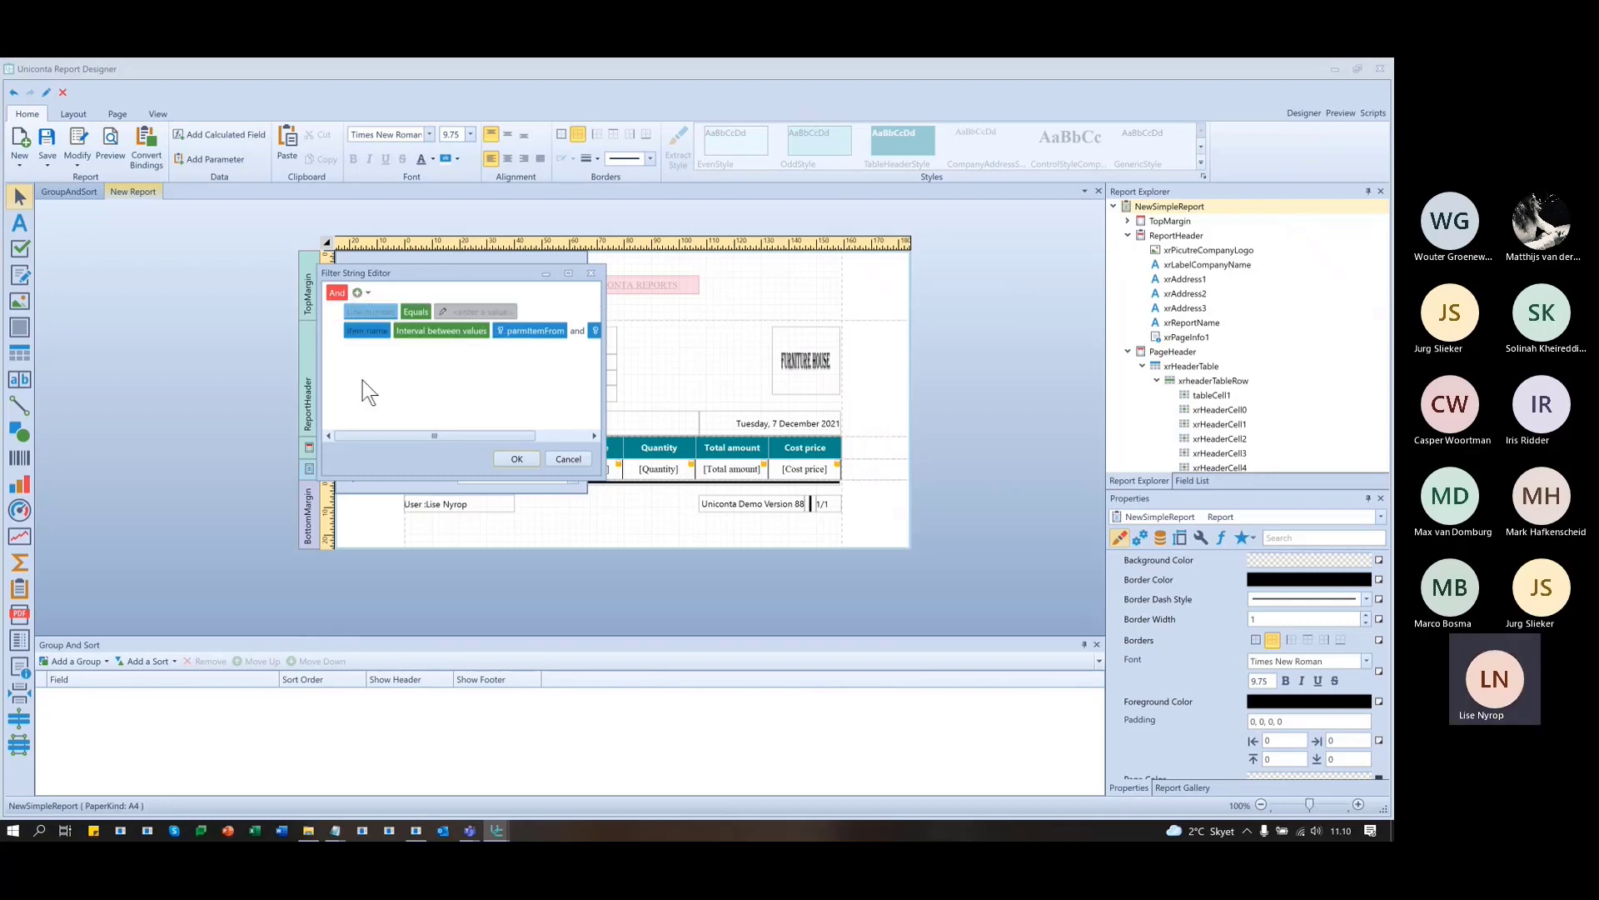
pyautogui.click(377, 311)
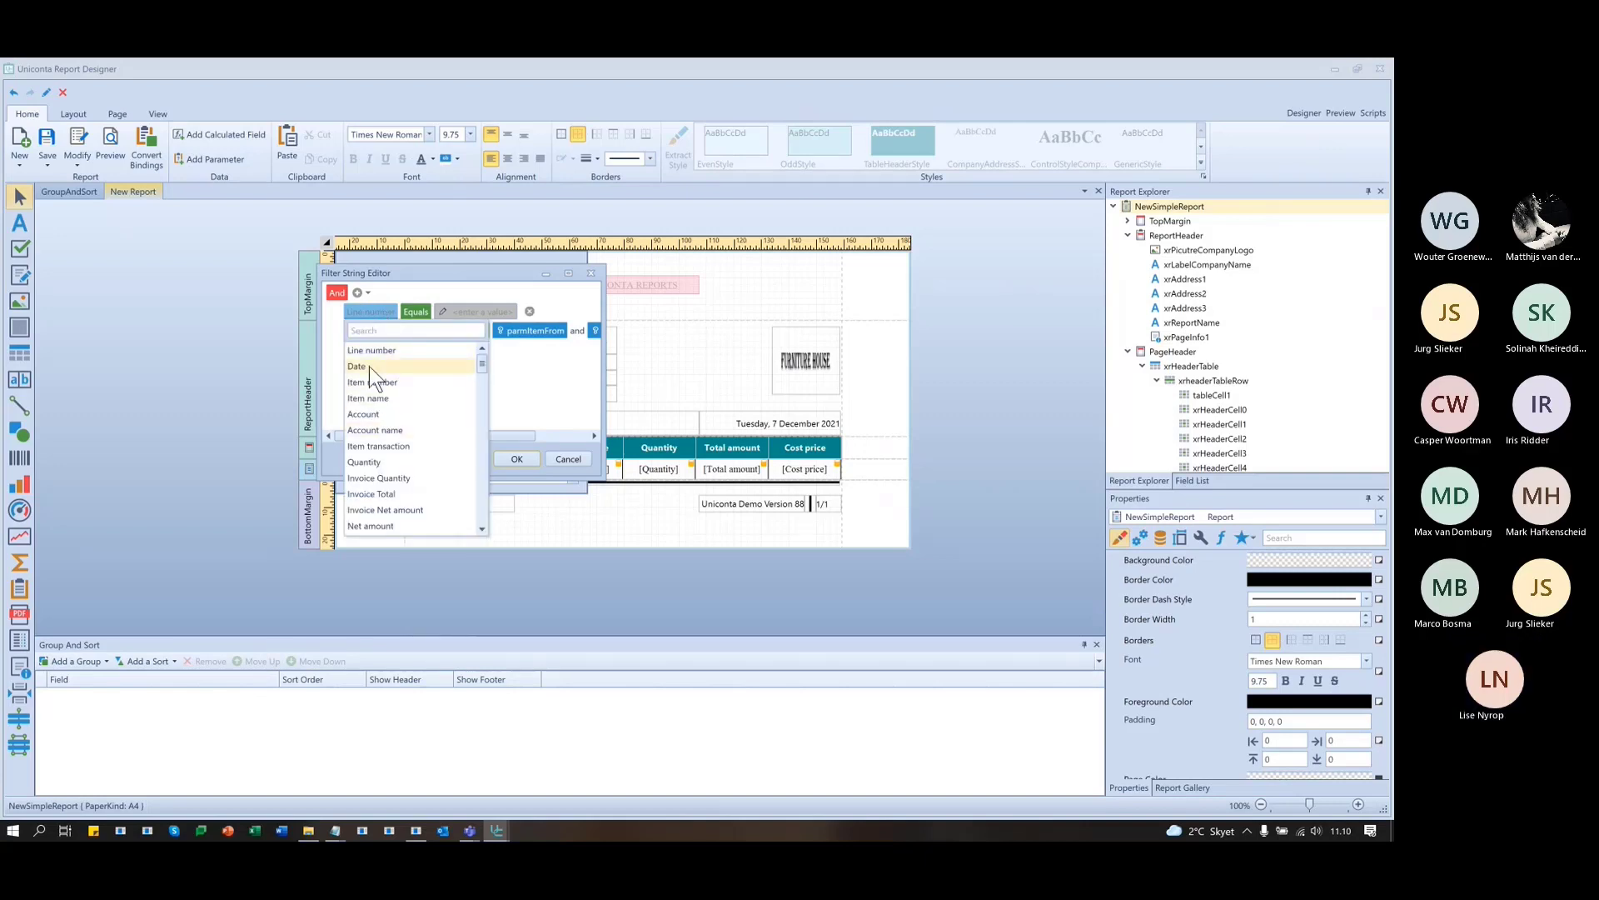
pyautogui.click(368, 366)
pyautogui.click(392, 311)
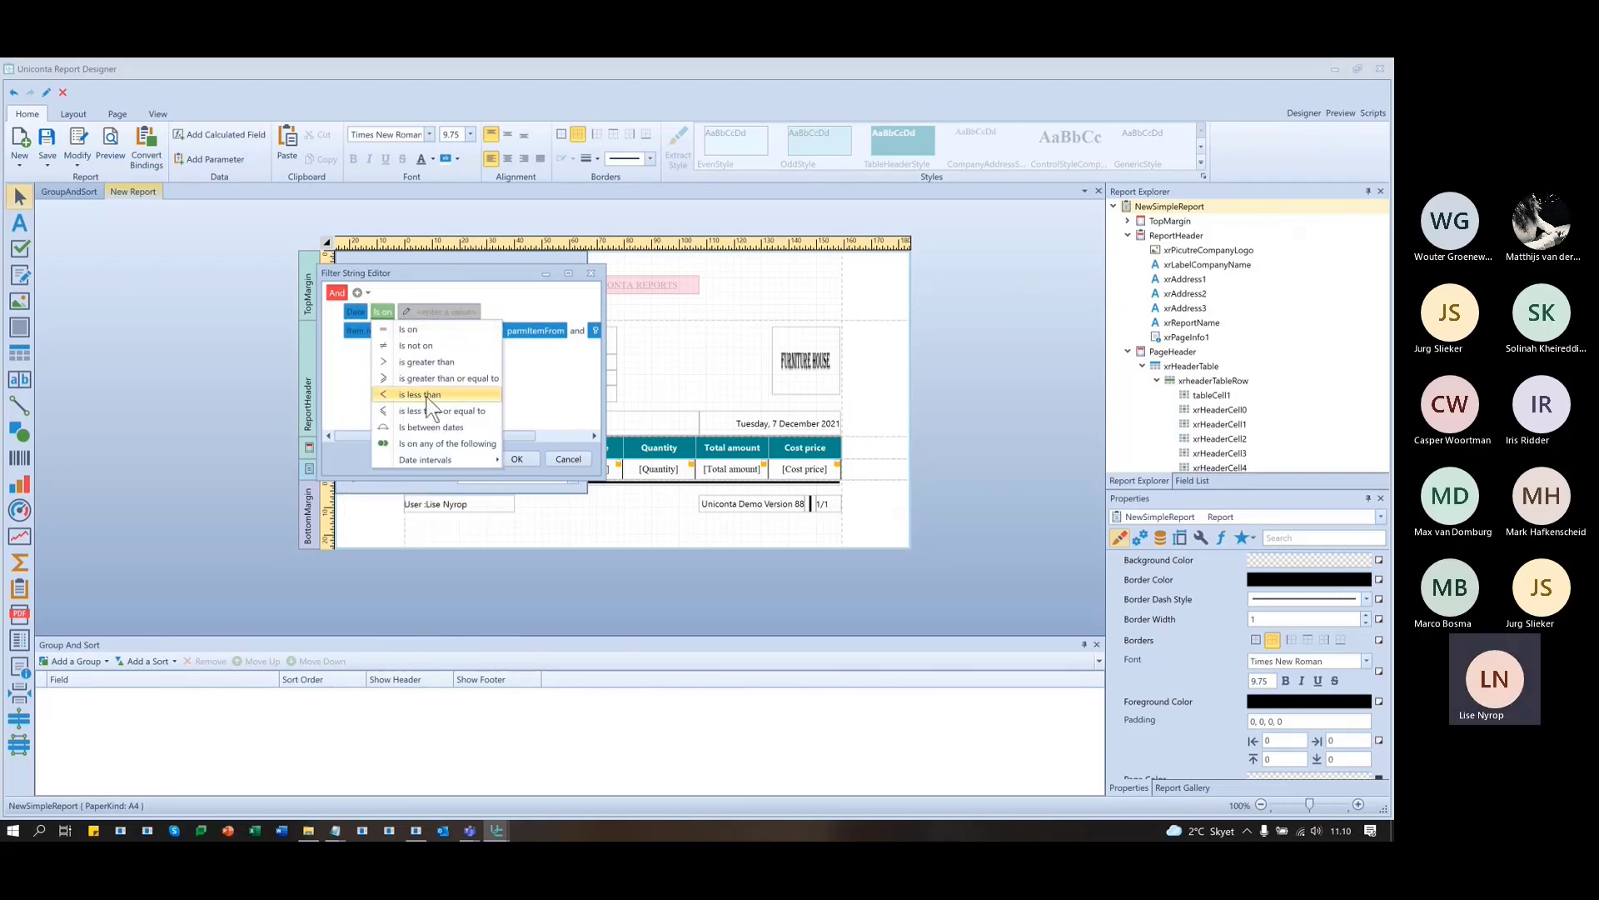
pyautogui.click(433, 426)
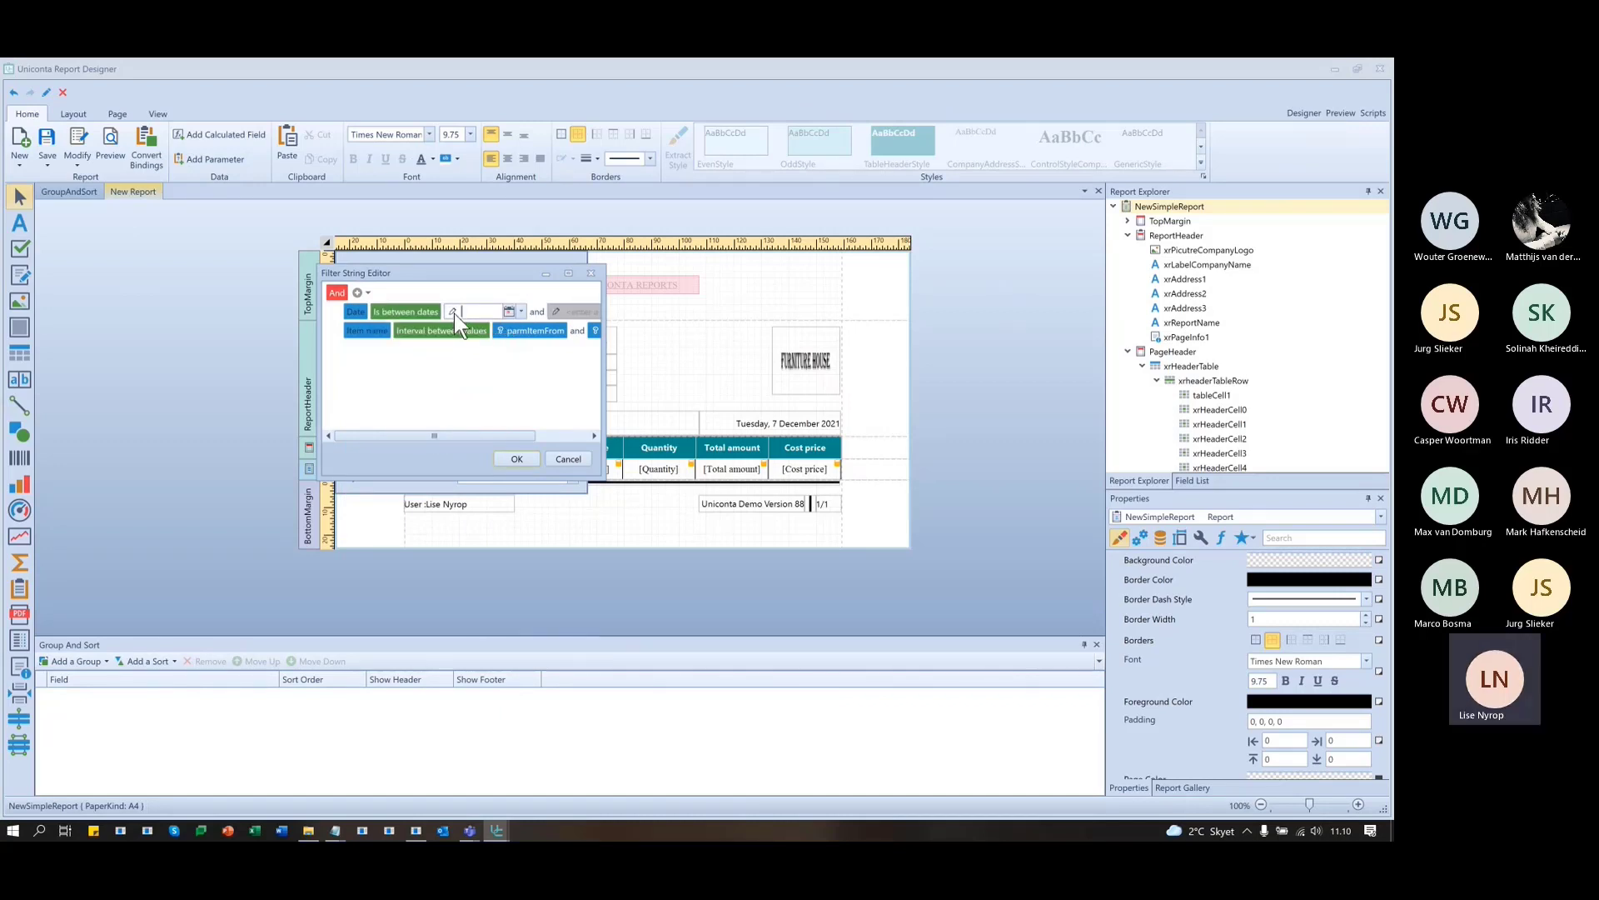
# - Bind the date range to parameters ParmDateFrom and ParmDateTo and confirm the filter
pyautogui.click(452, 310)
pyautogui.click(472, 343)
pyautogui.click(537, 310)
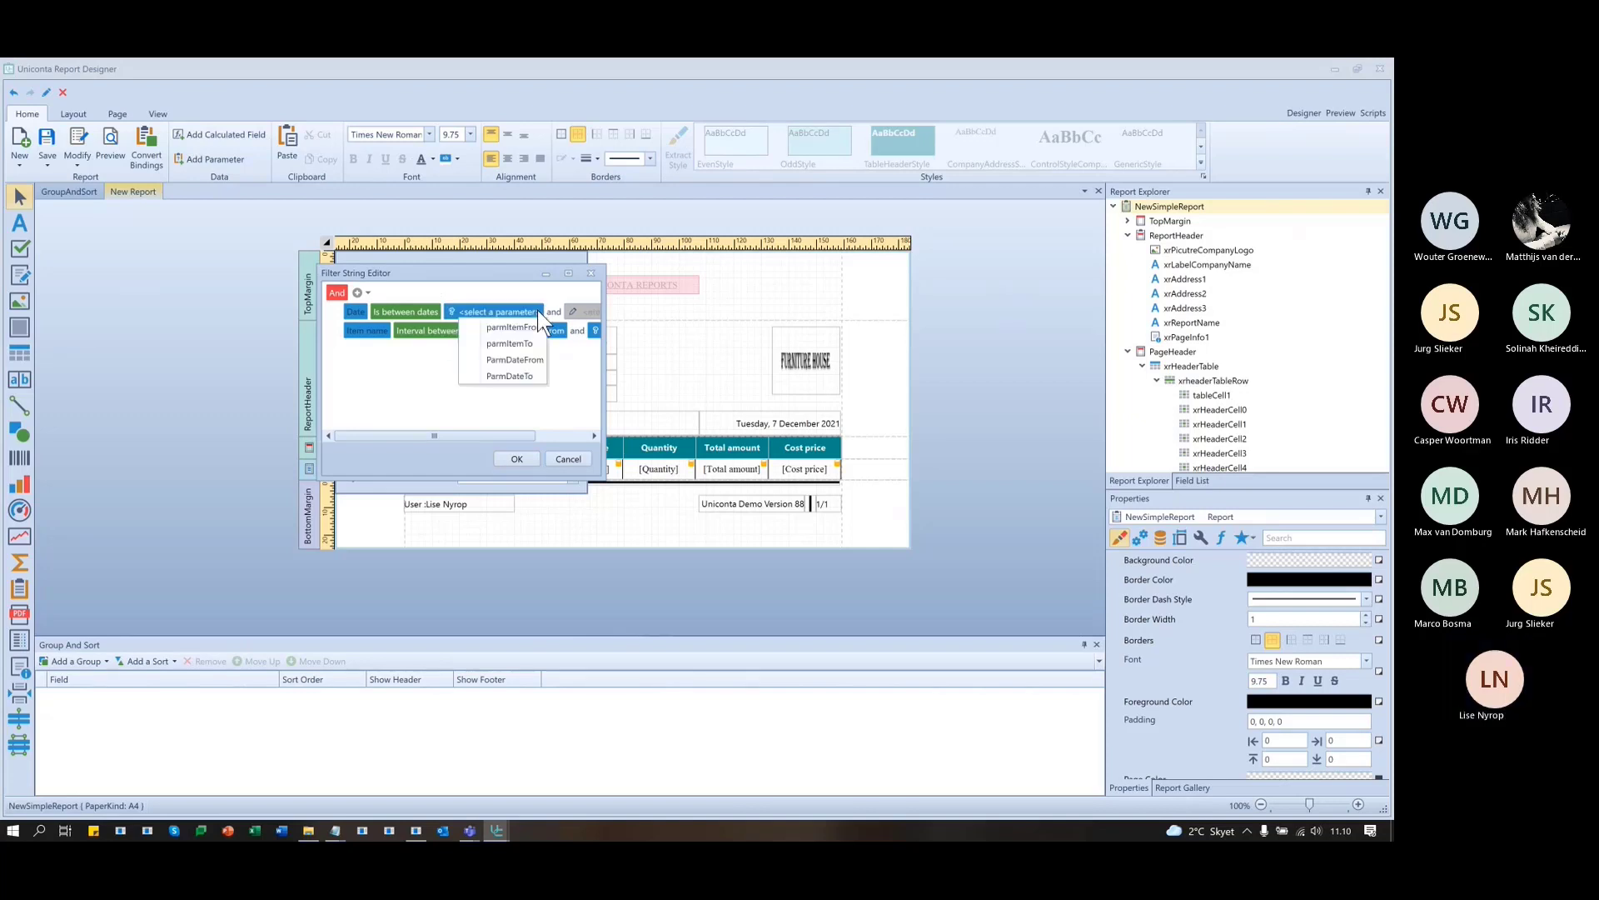
pyautogui.click(522, 361)
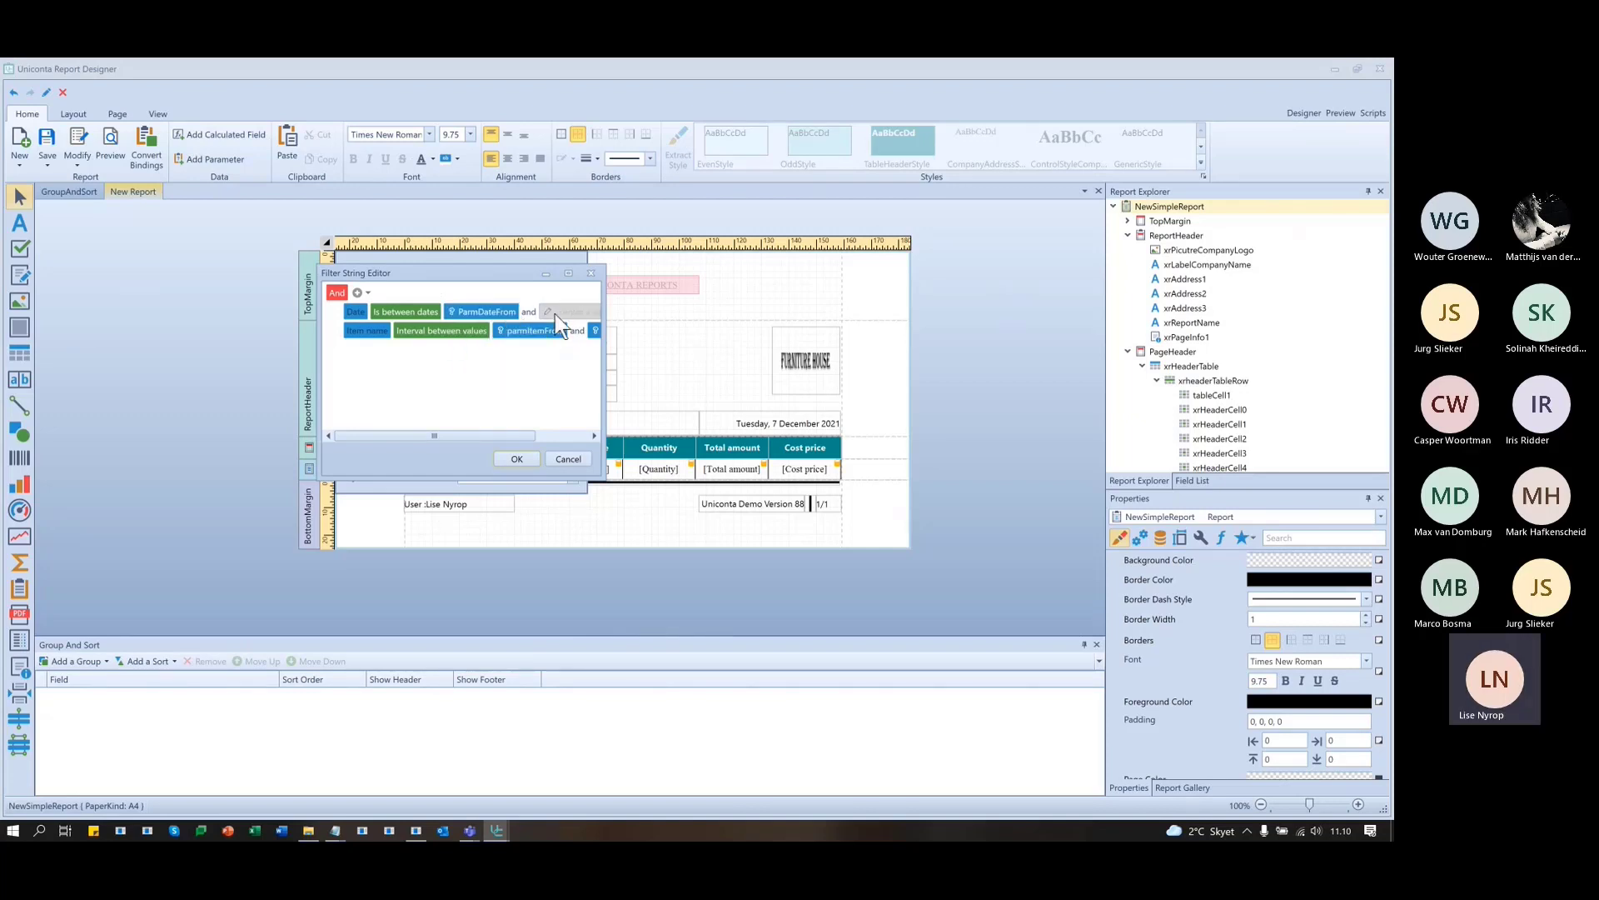
pyautogui.click(547, 311)
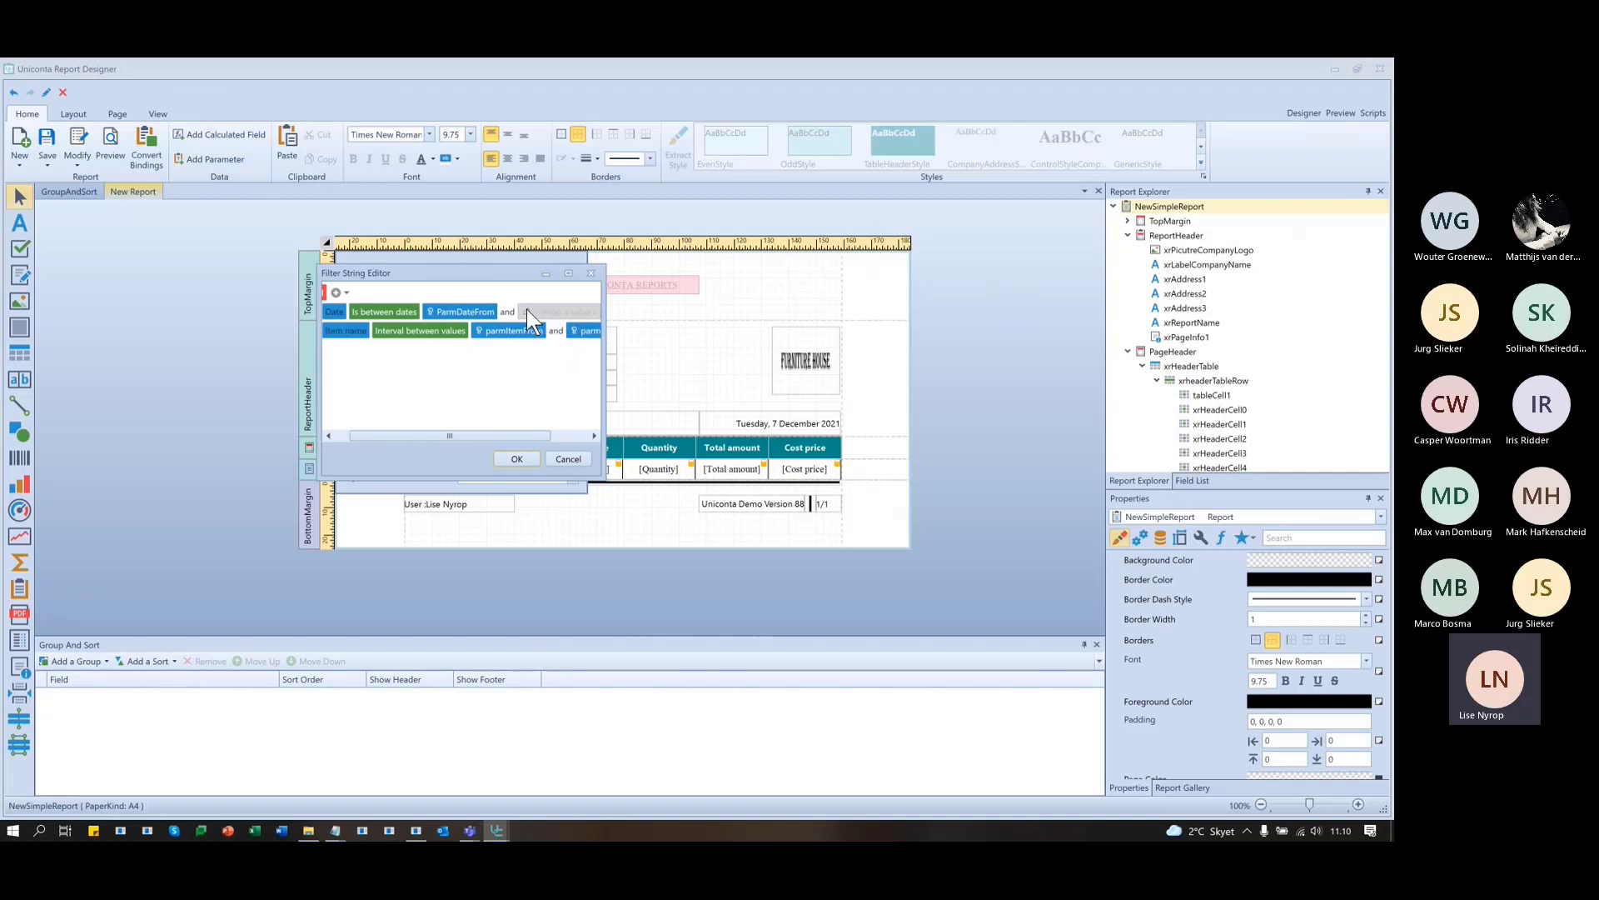
pyautogui.click(527, 310)
pyautogui.click(546, 332)
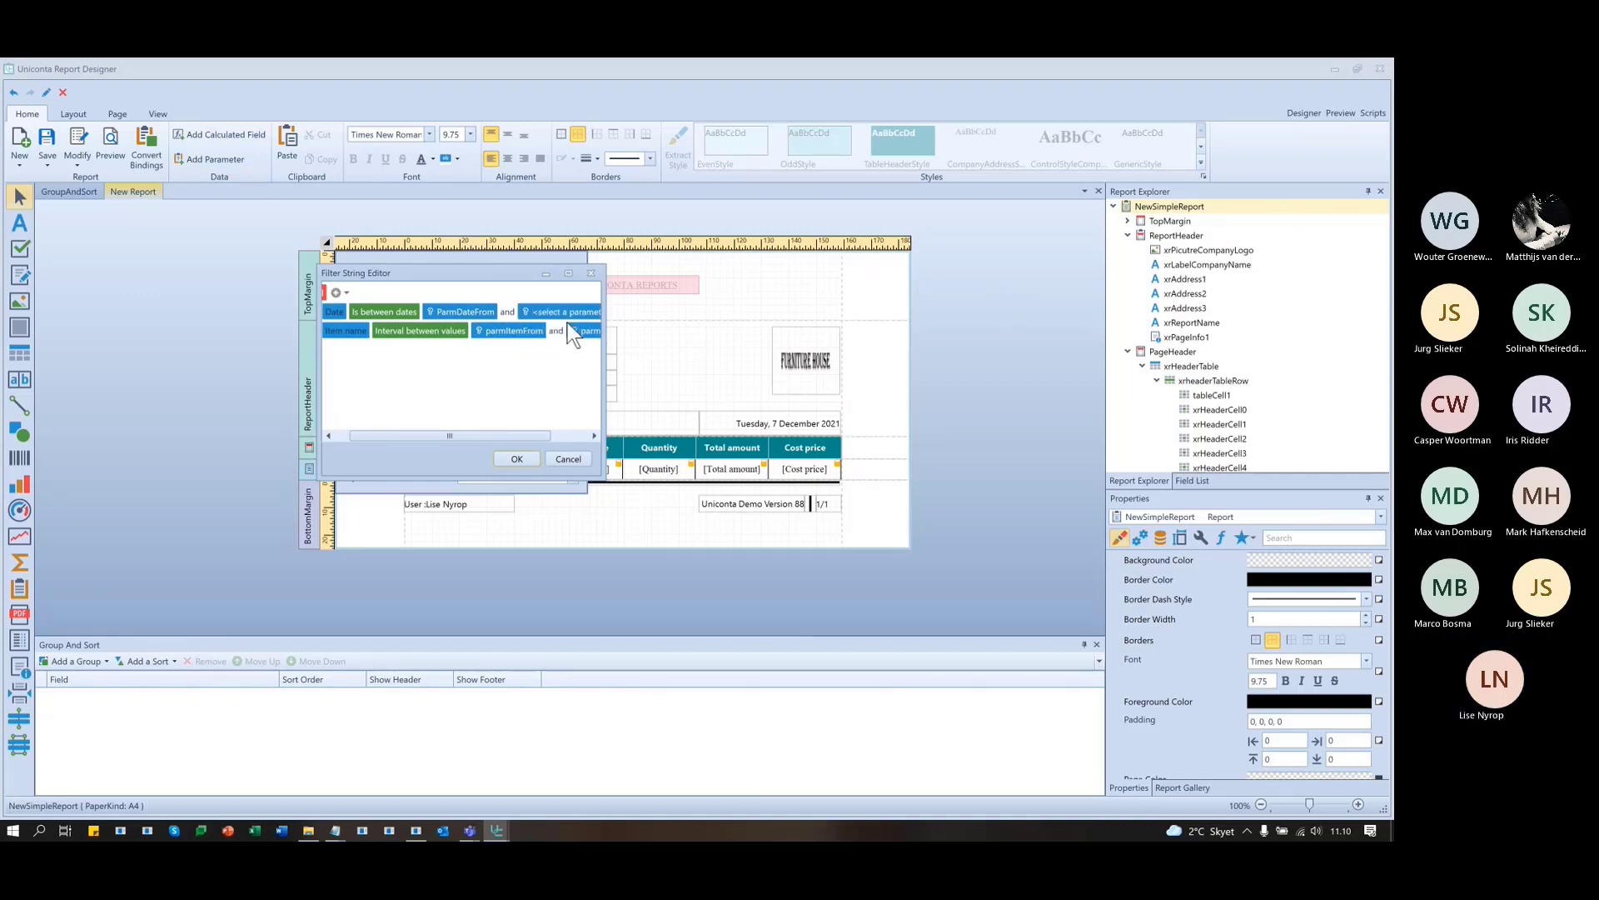
pyautogui.moveTo(512, 435); pyautogui.dragTo(551, 434)
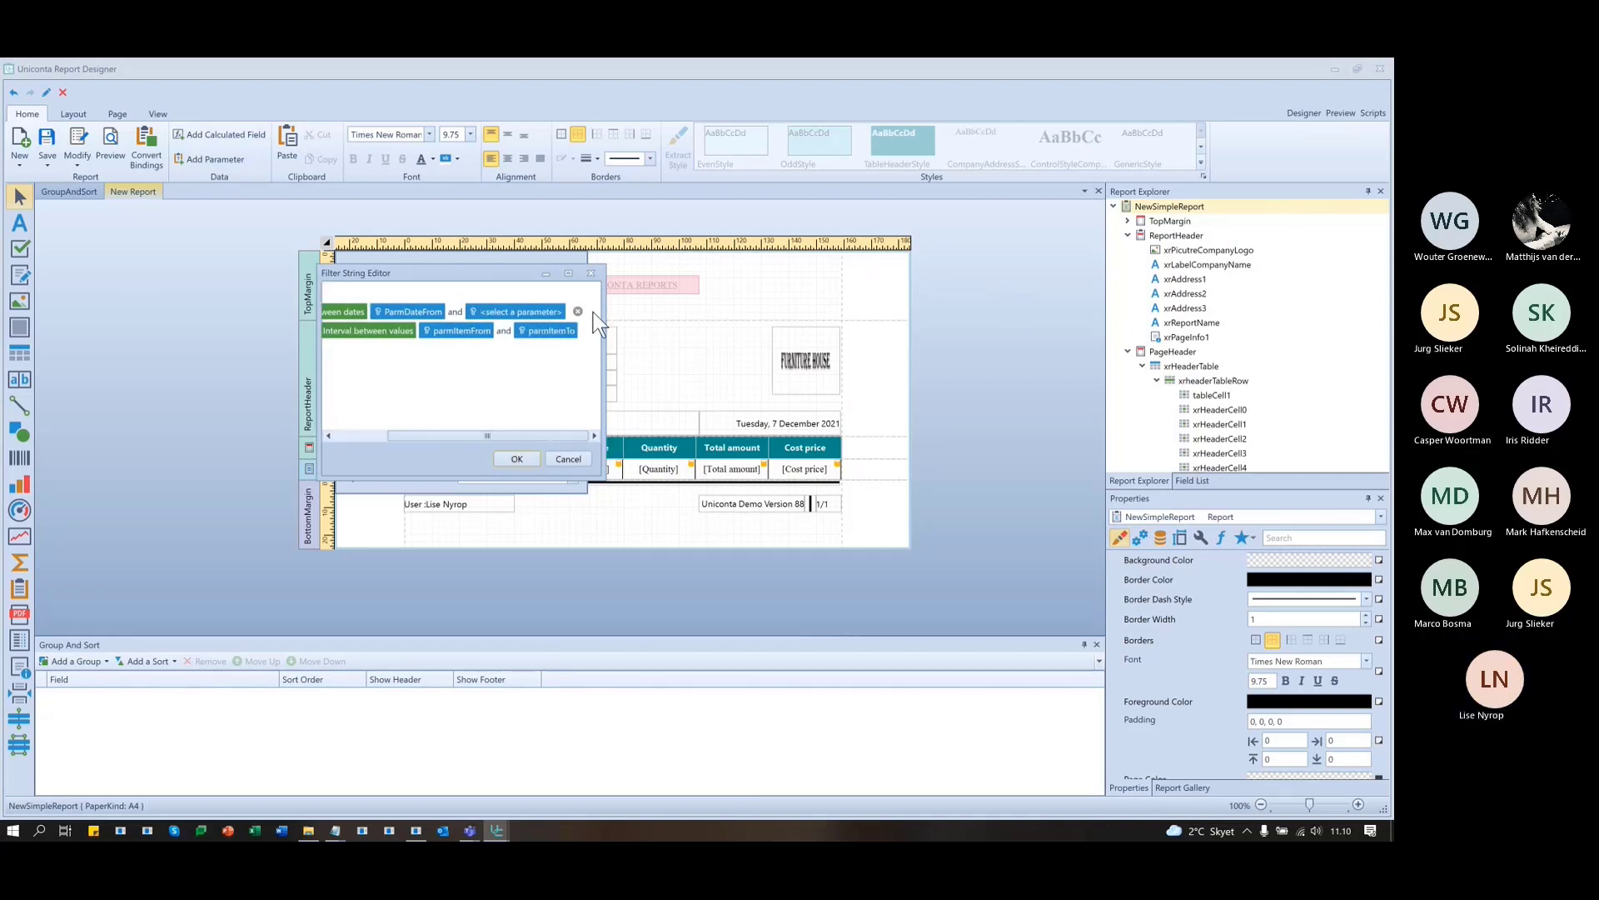
pyautogui.click(559, 312)
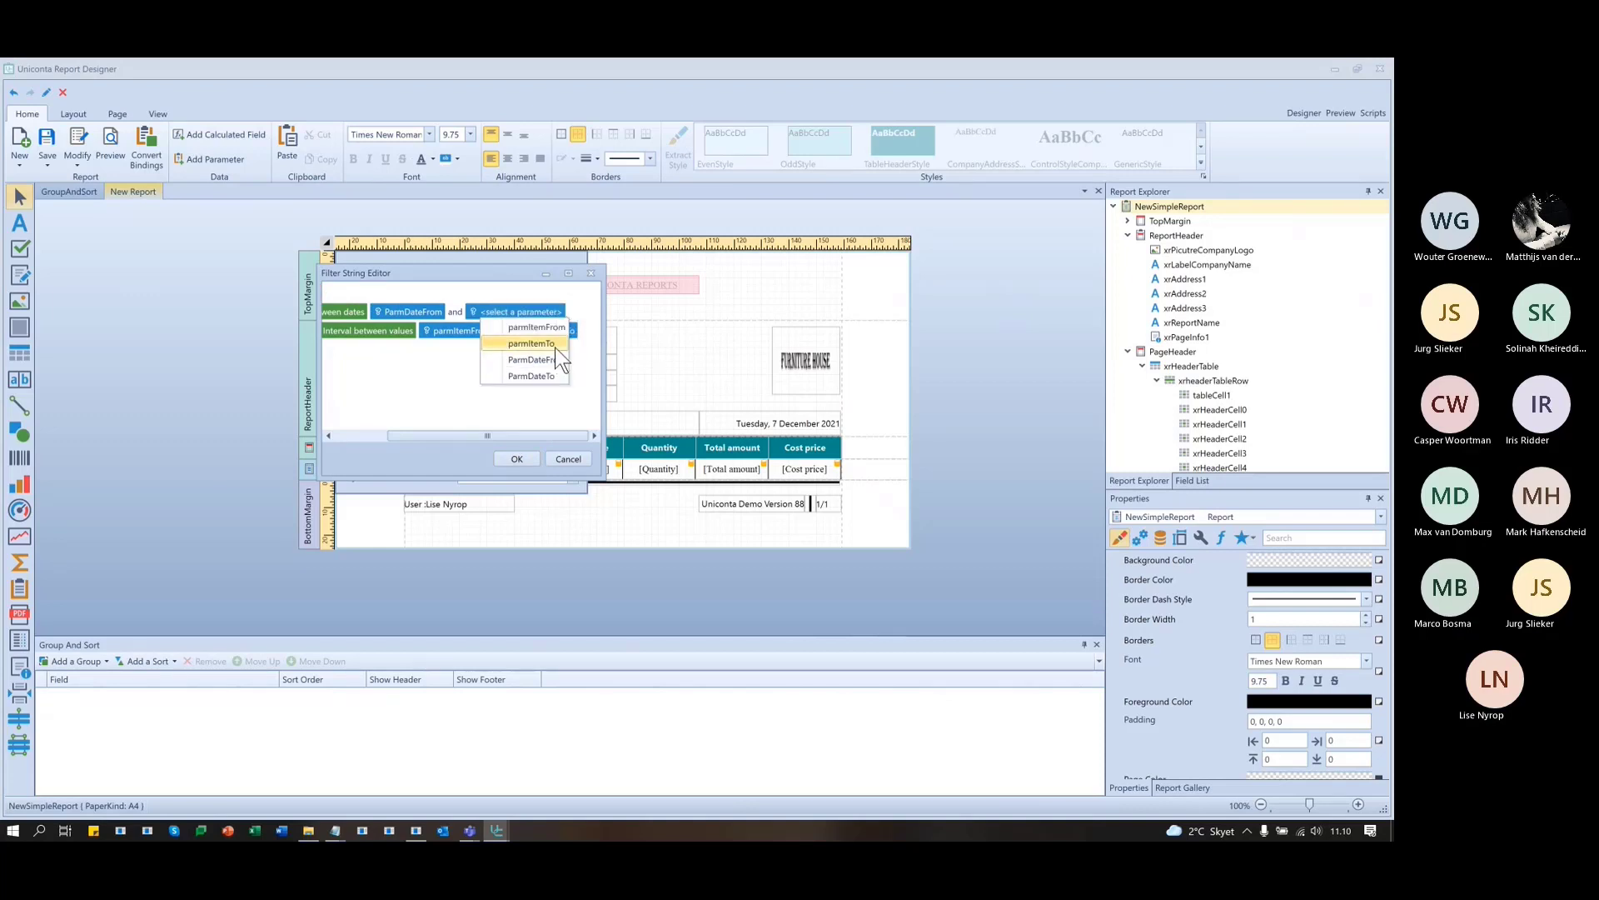
pyautogui.click(548, 378)
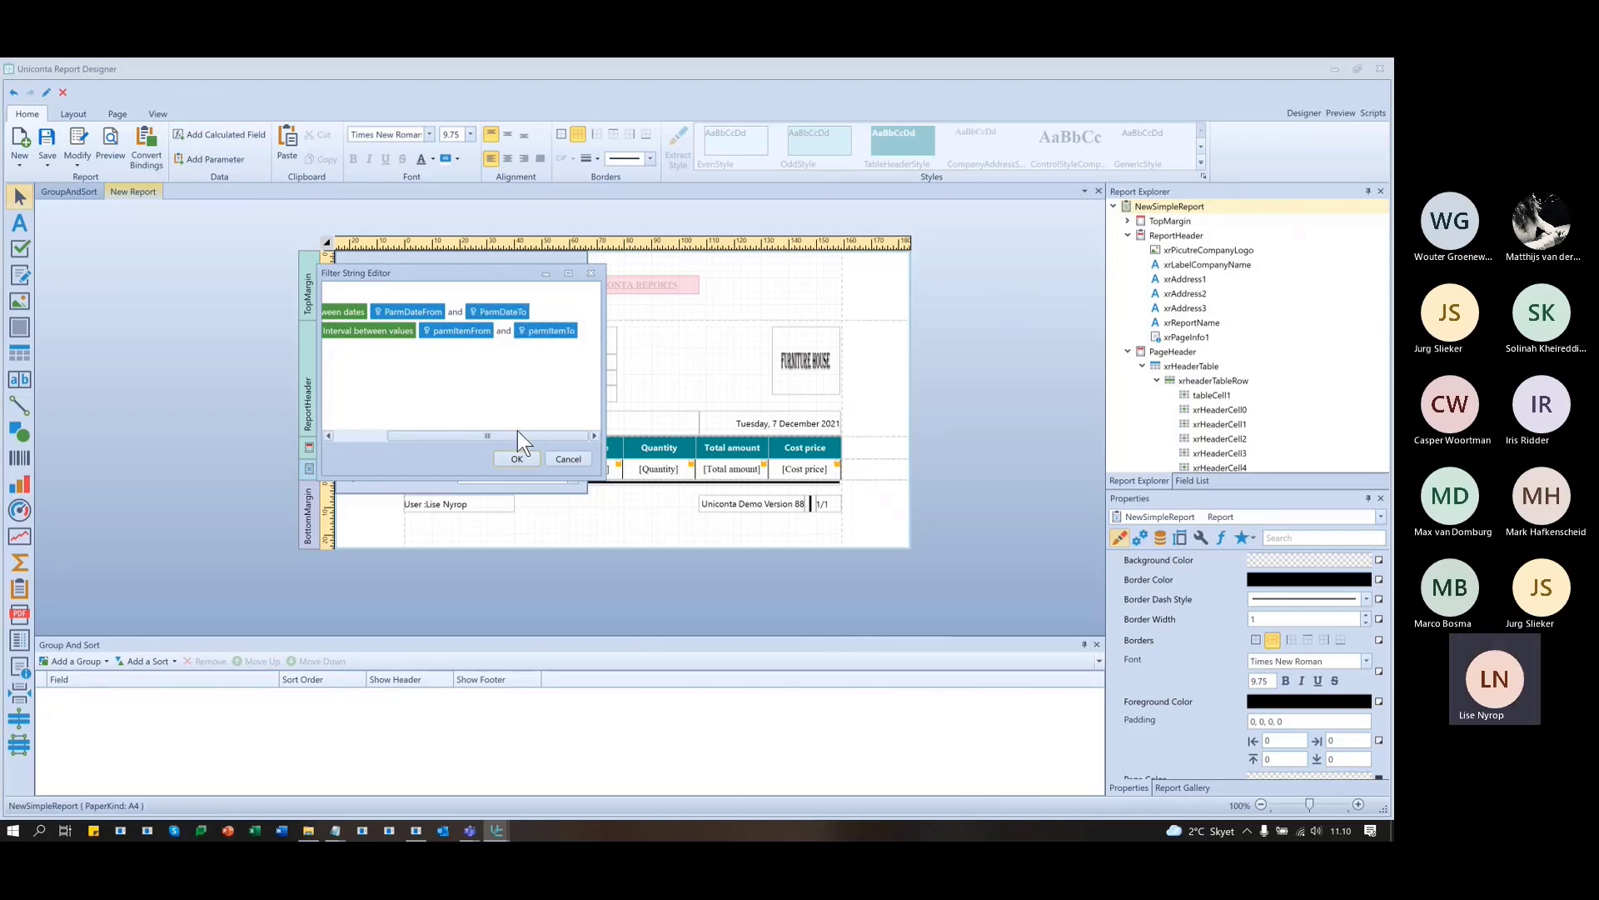
pyautogui.moveTo(518, 434); pyautogui.dragTo(404, 436)
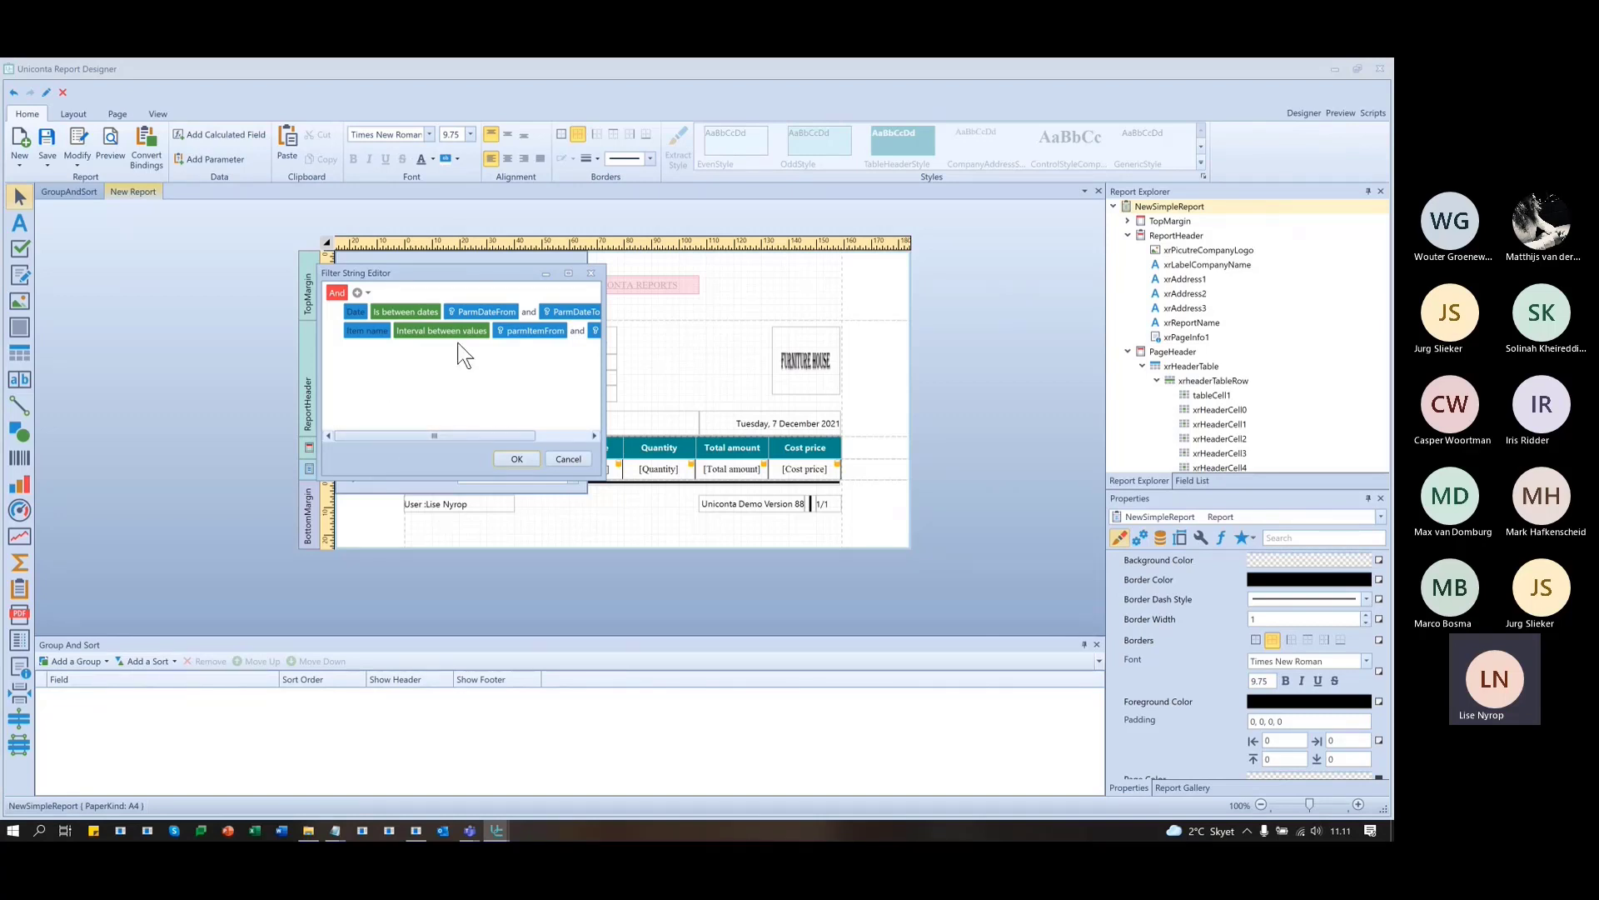
pyautogui.click(523, 457)
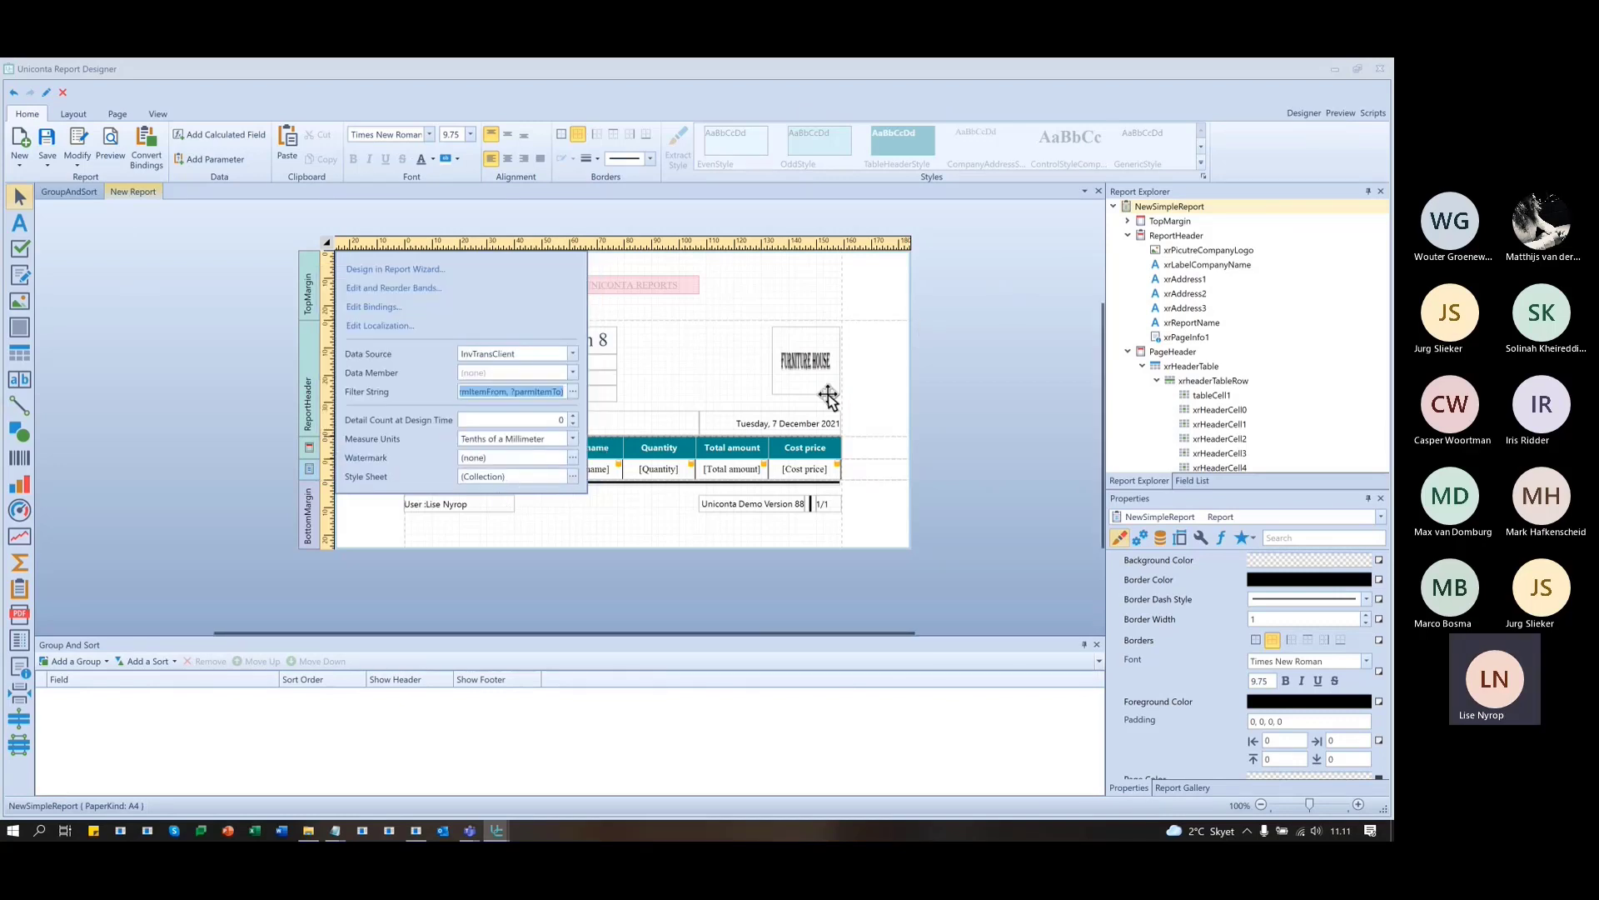
pyautogui.click(990, 388)
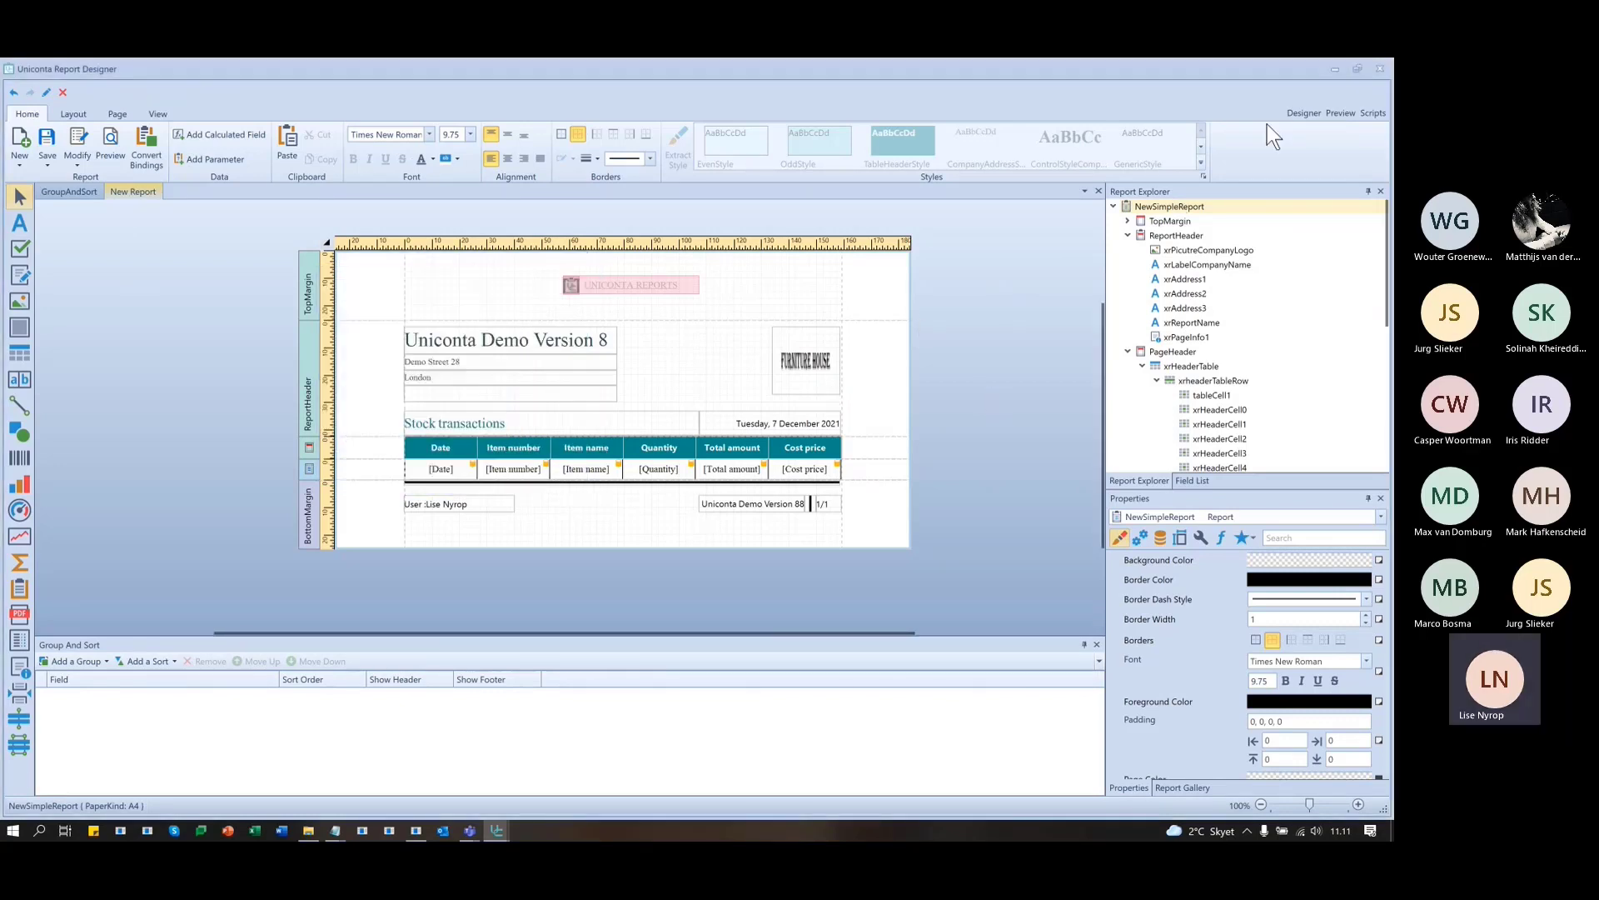
# - Save the report as 'Parameters' and open its preview
pyautogui.click(47, 142)
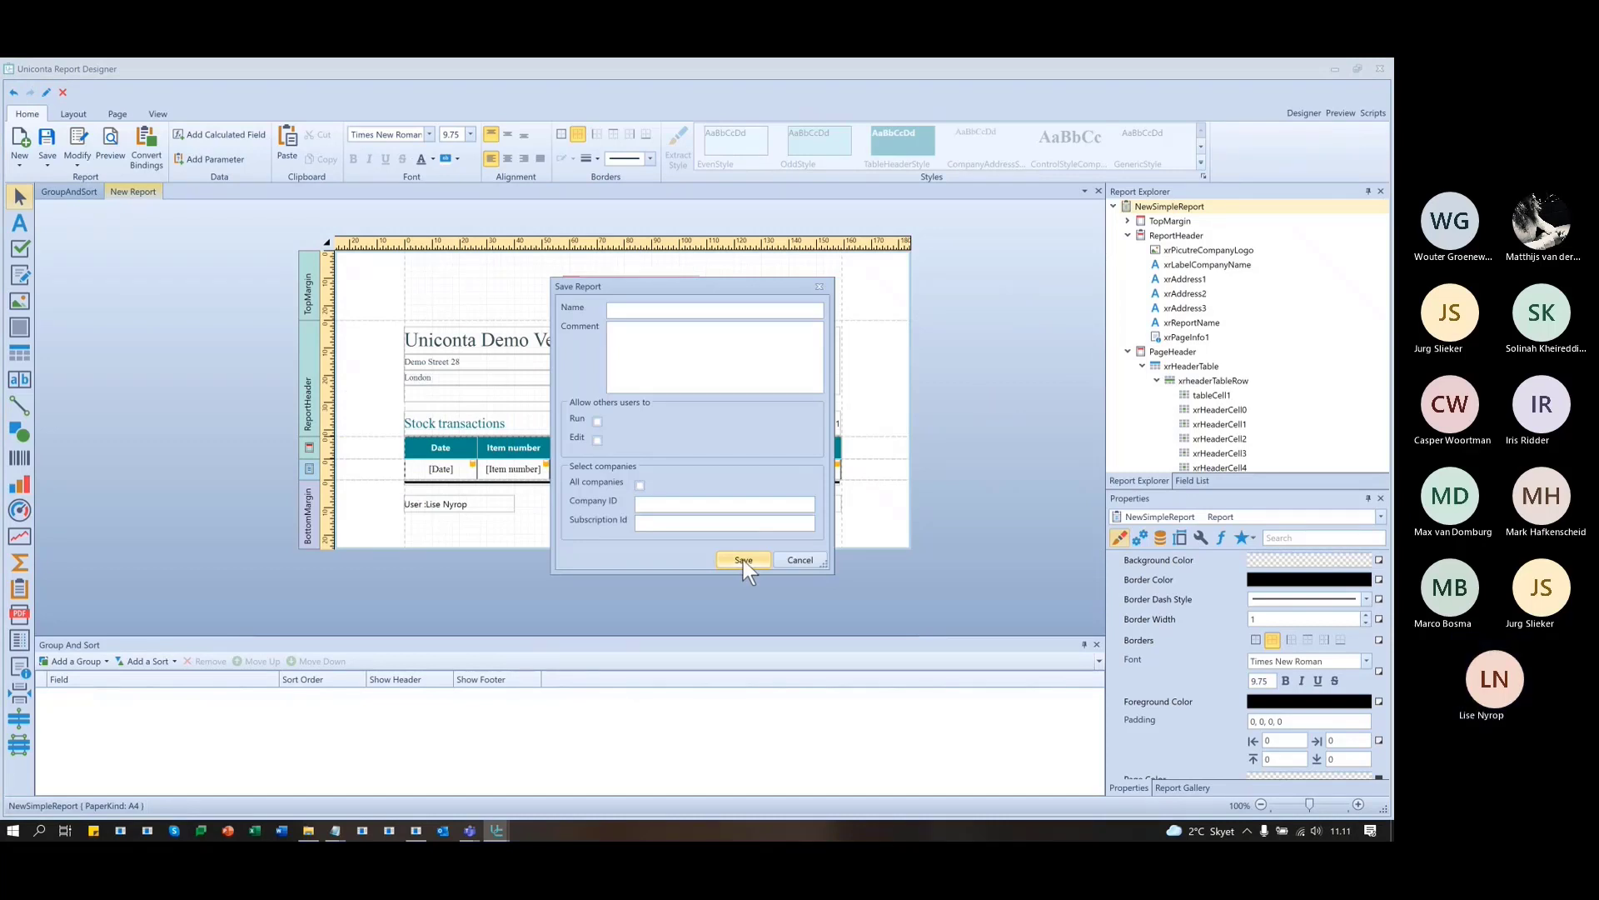
pyautogui.write('P')
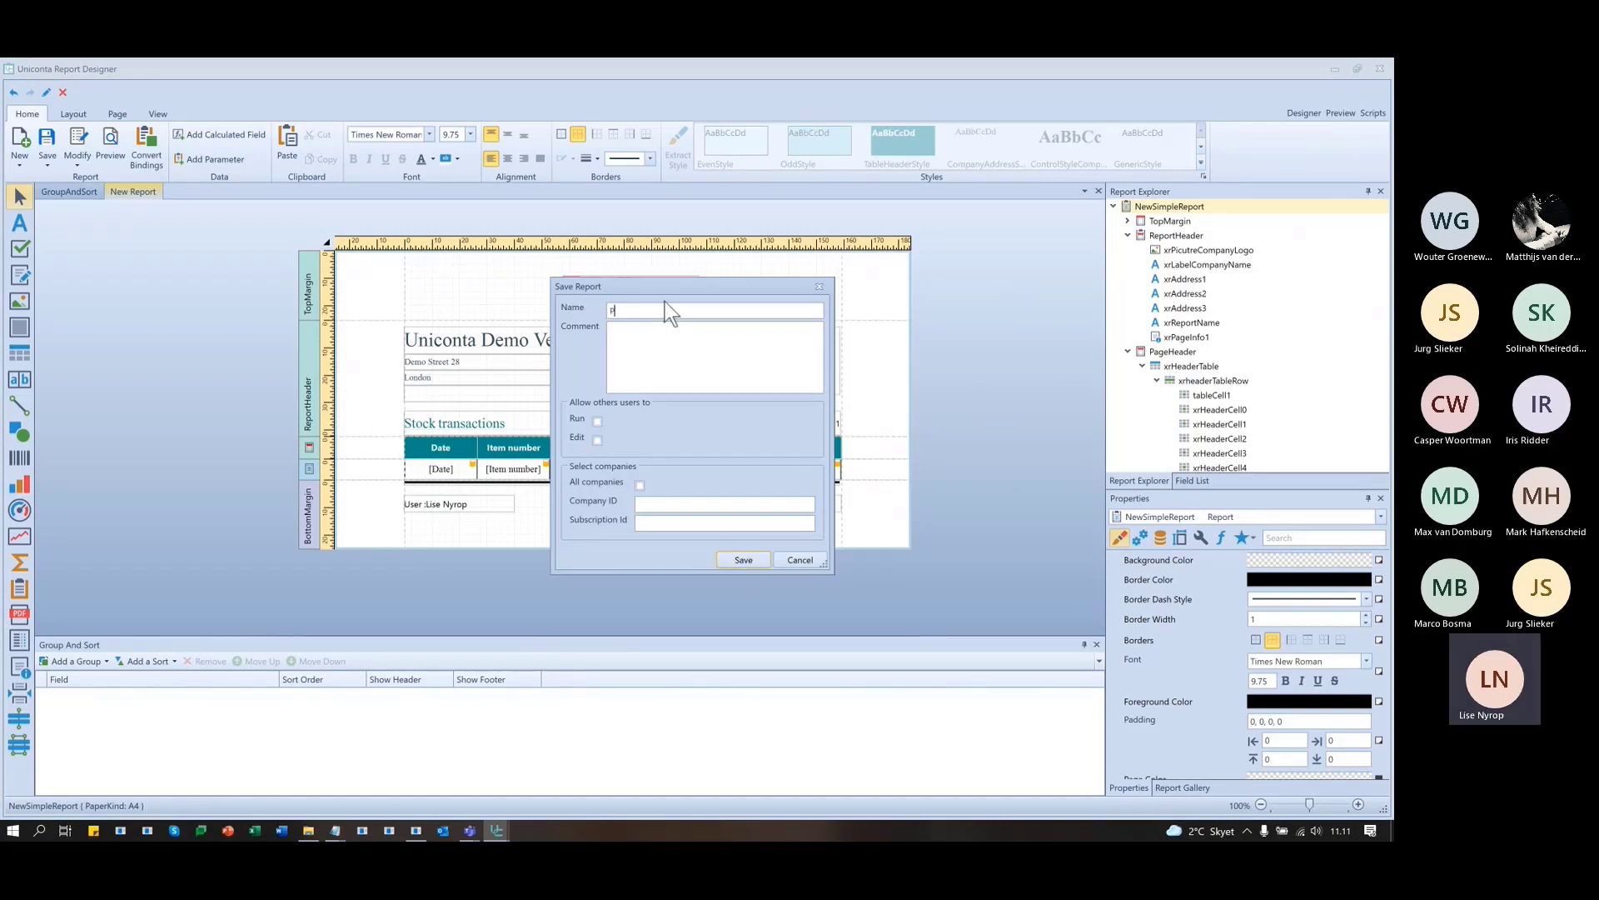
pyautogui.write('arameters')
pyautogui.click(742, 558)
pyautogui.click(763, 473)
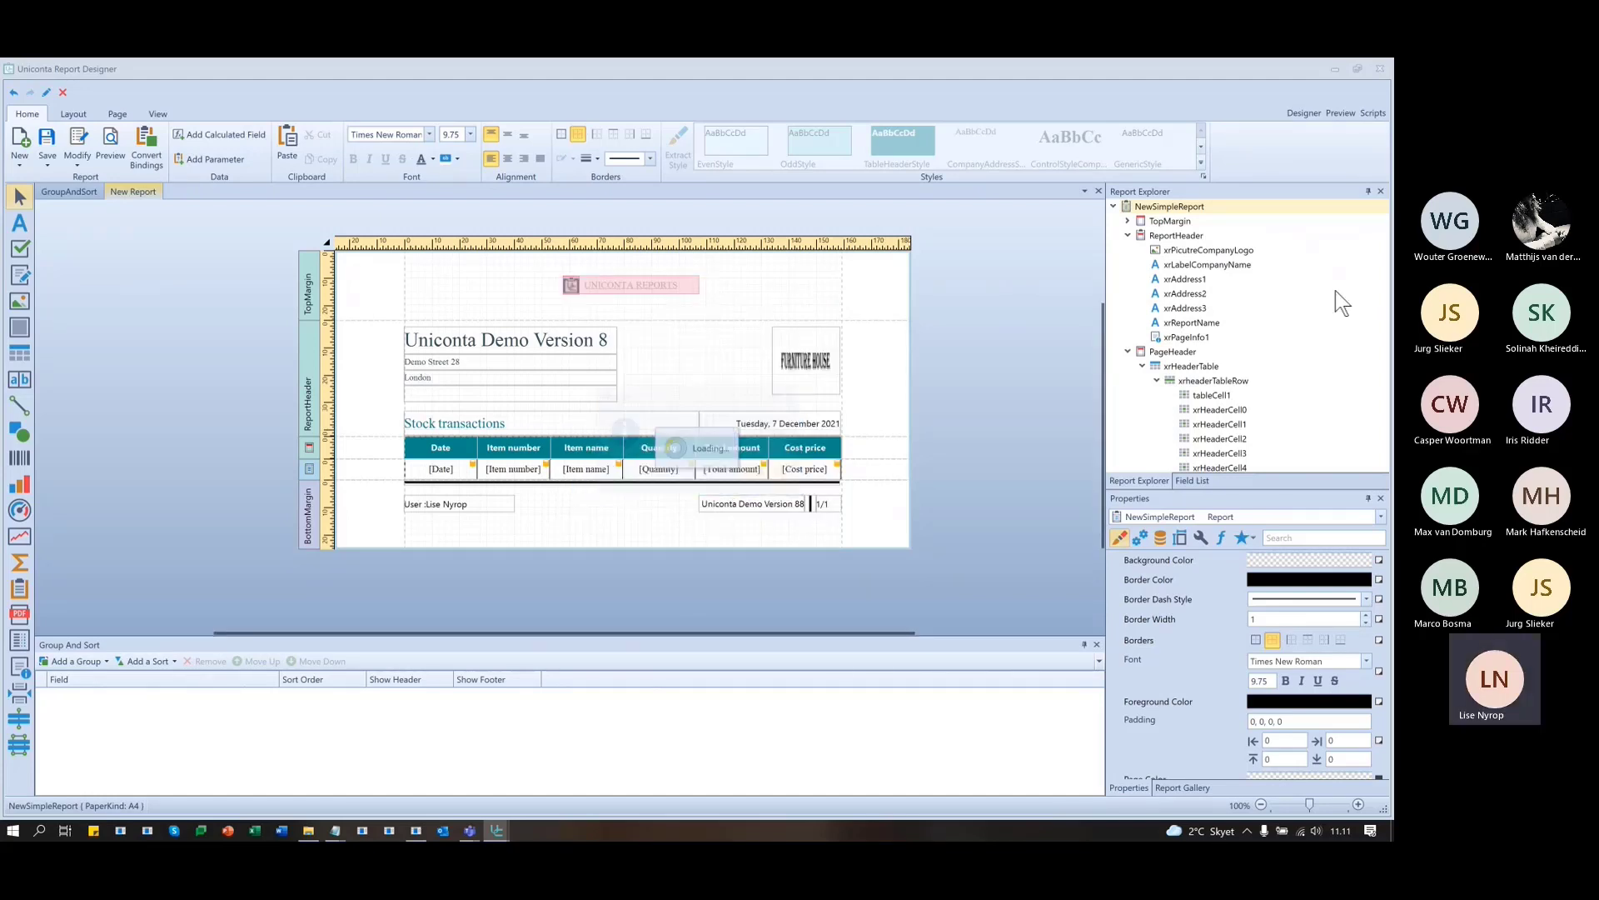
pyautogui.click(1348, 113)
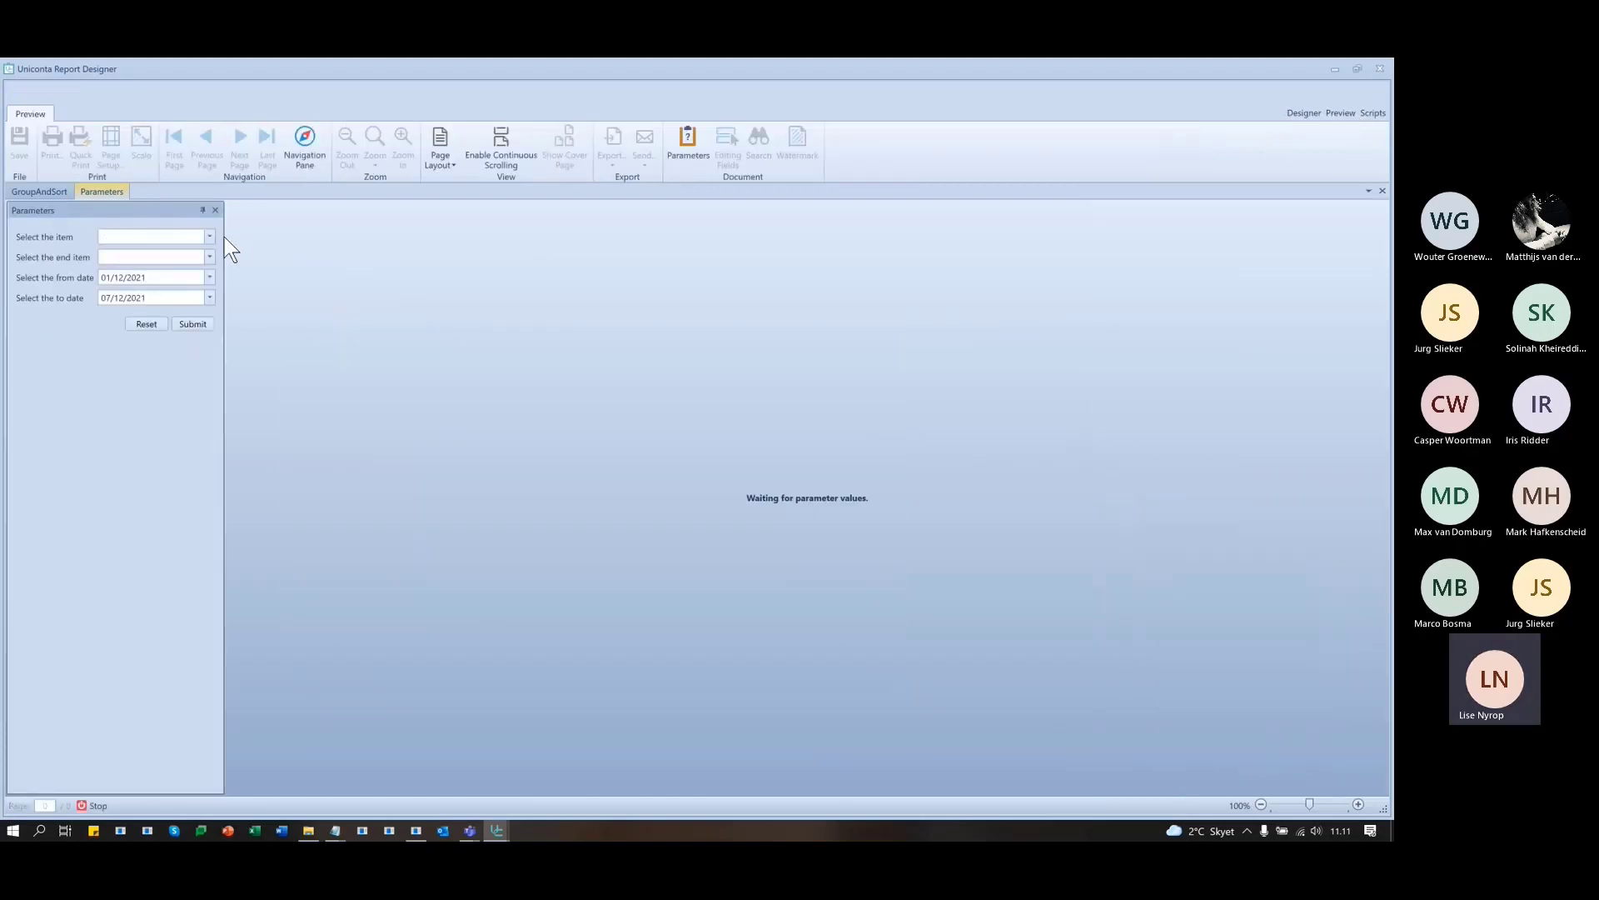
# - Change the from-date year to 2019 and submit
pyautogui.click(158, 277)
pyautogui.write('2019')
pyautogui.press('Return')
# - Run the report for items Backrest through Floor lamp and review the Floor lamp dates
pyautogui.click(210, 236)
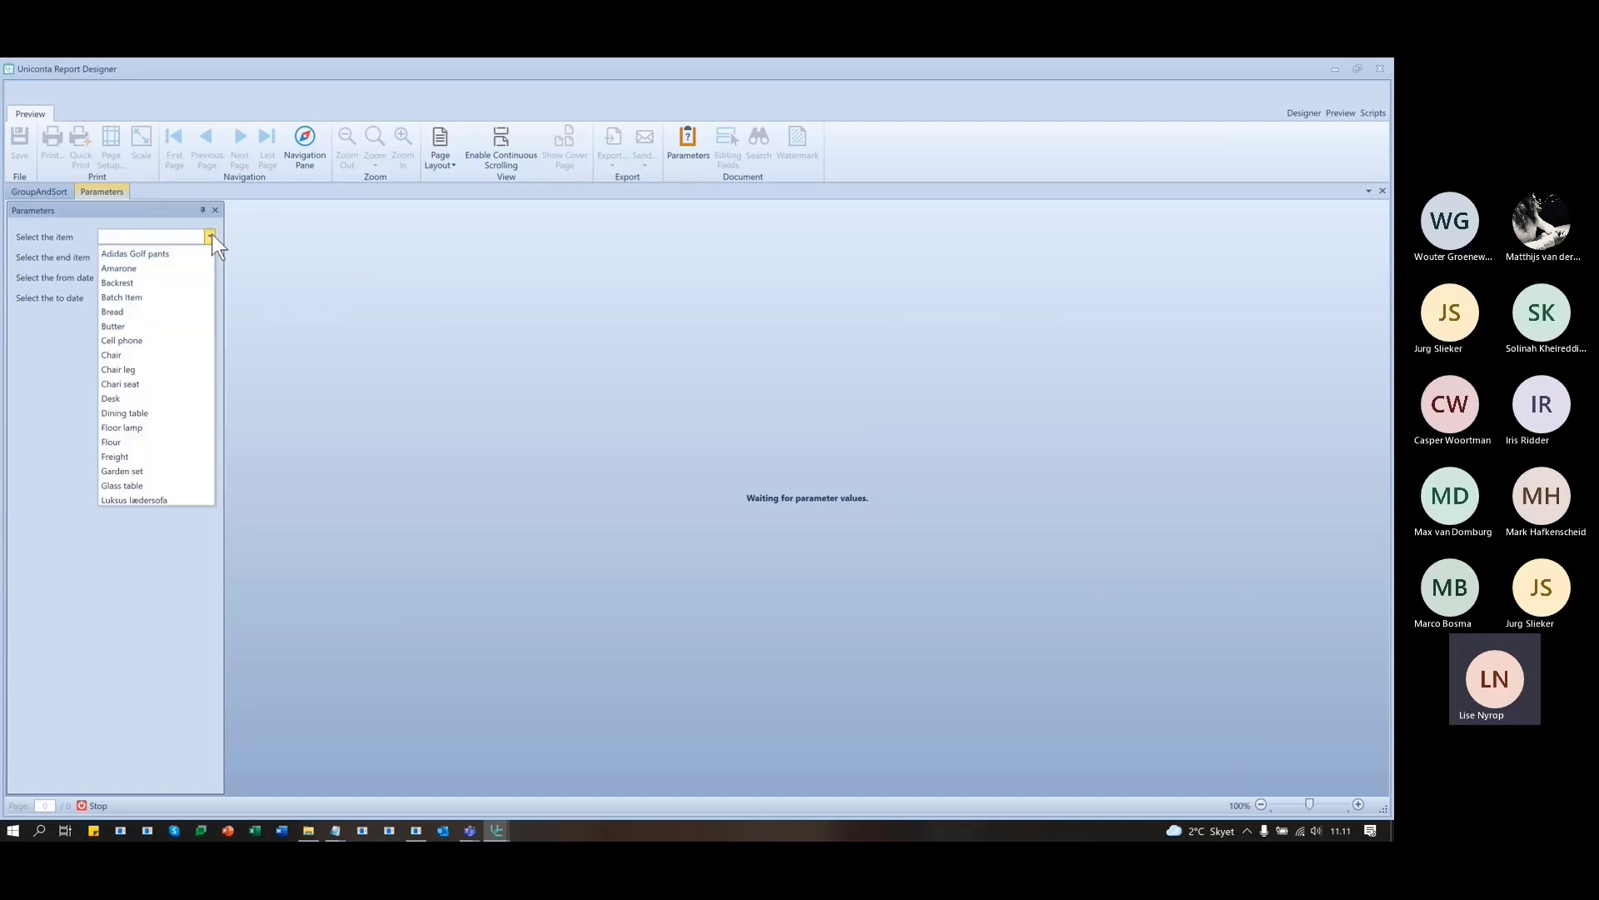
pyautogui.click(121, 284)
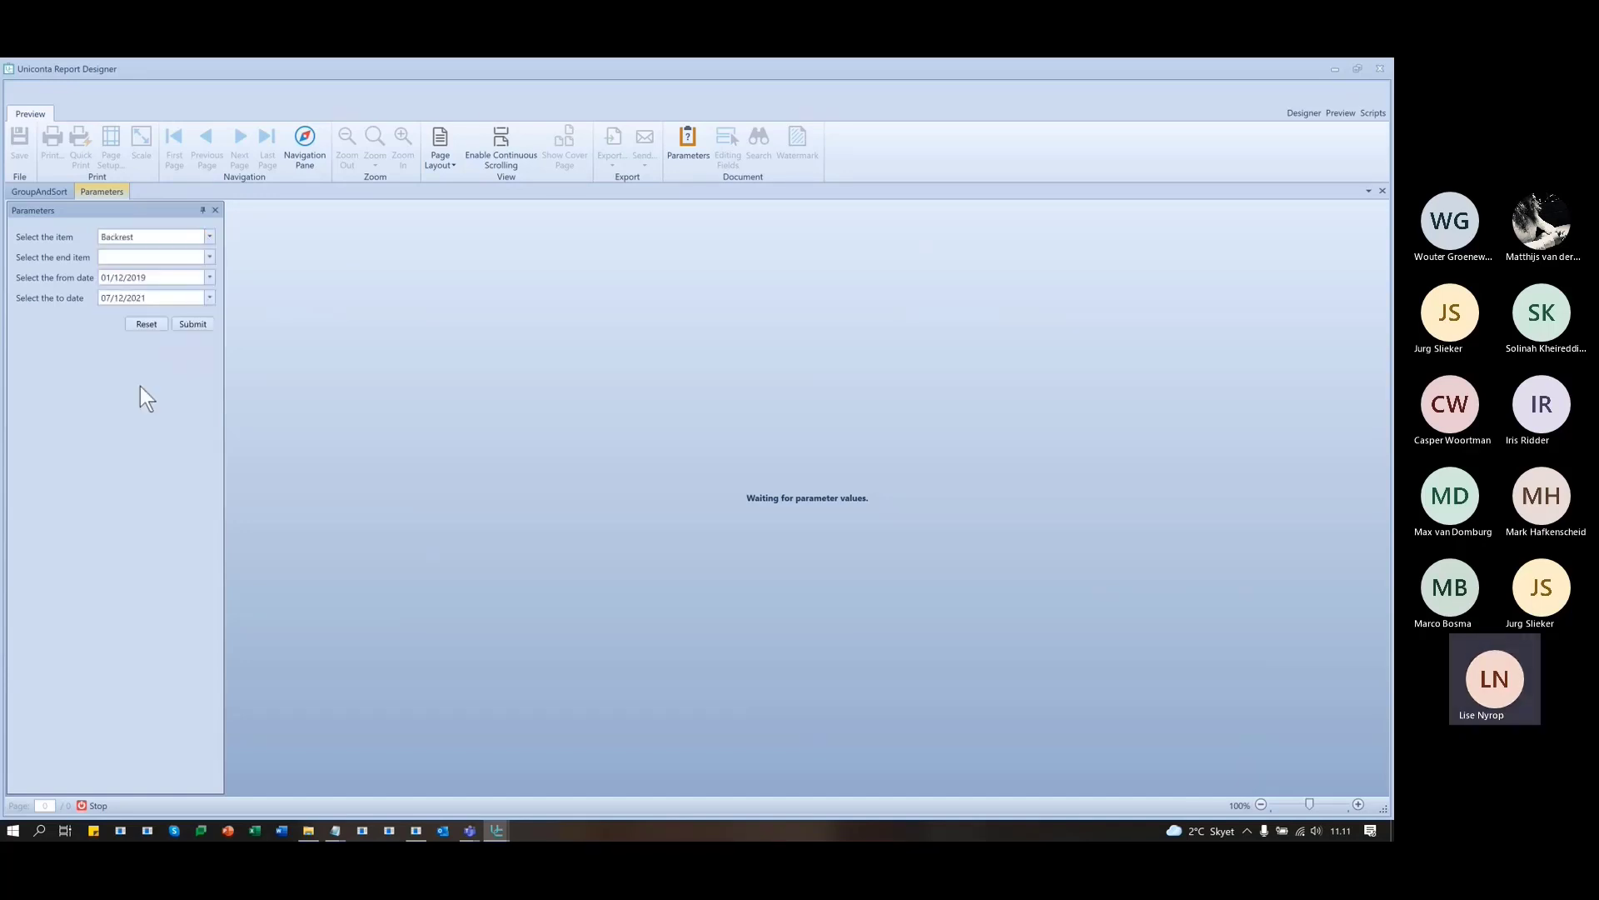
pyautogui.click(210, 256)
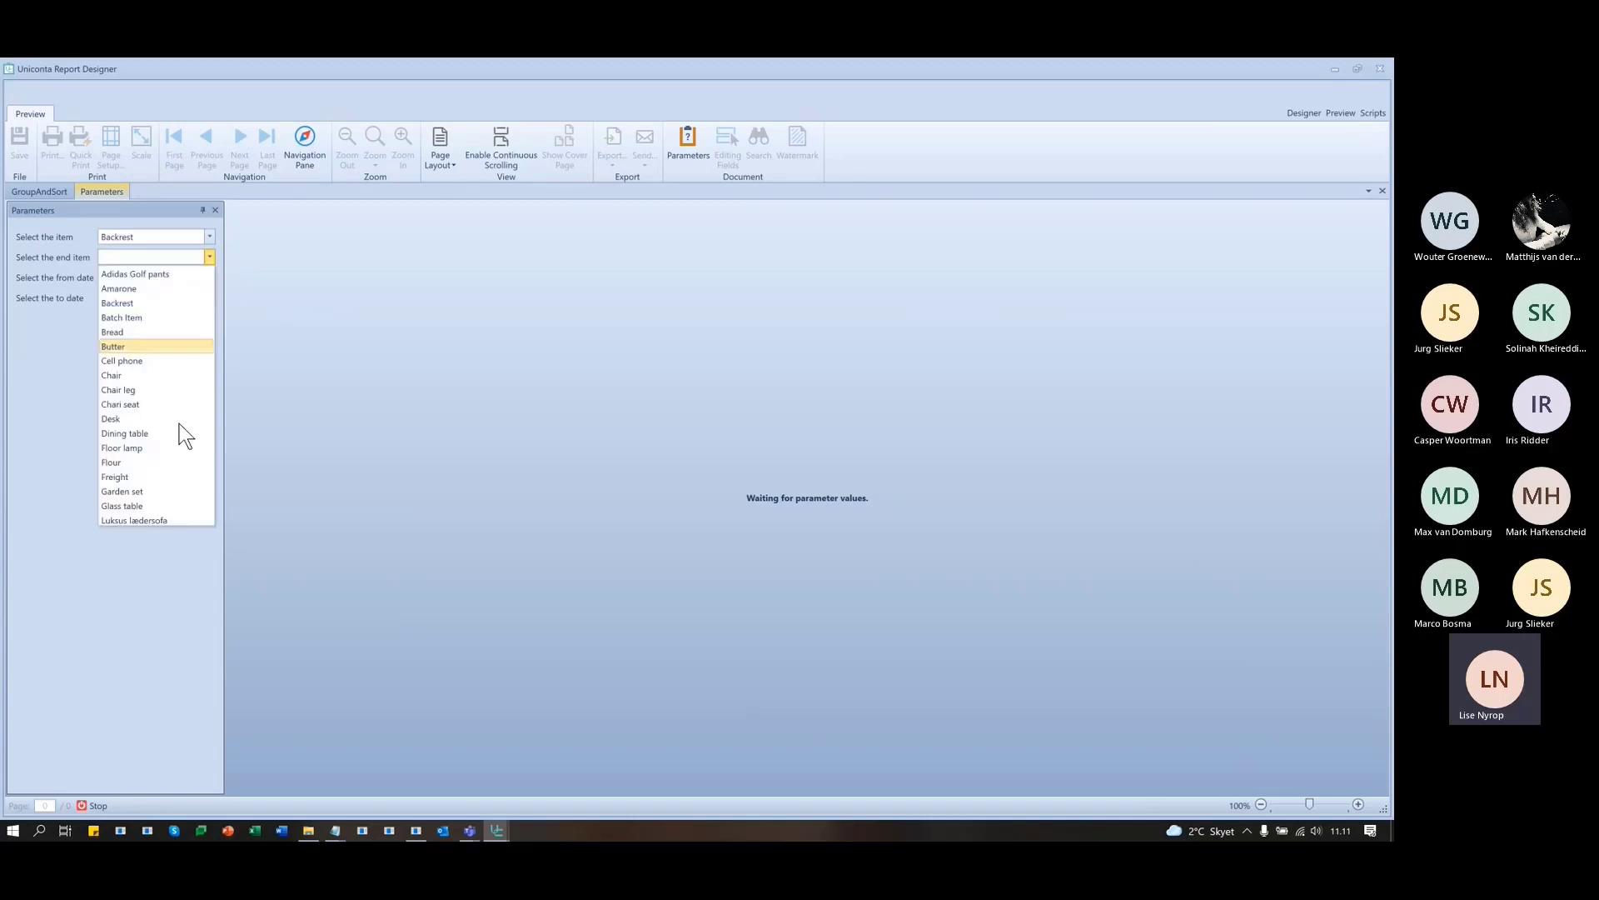
pyautogui.click(125, 448)
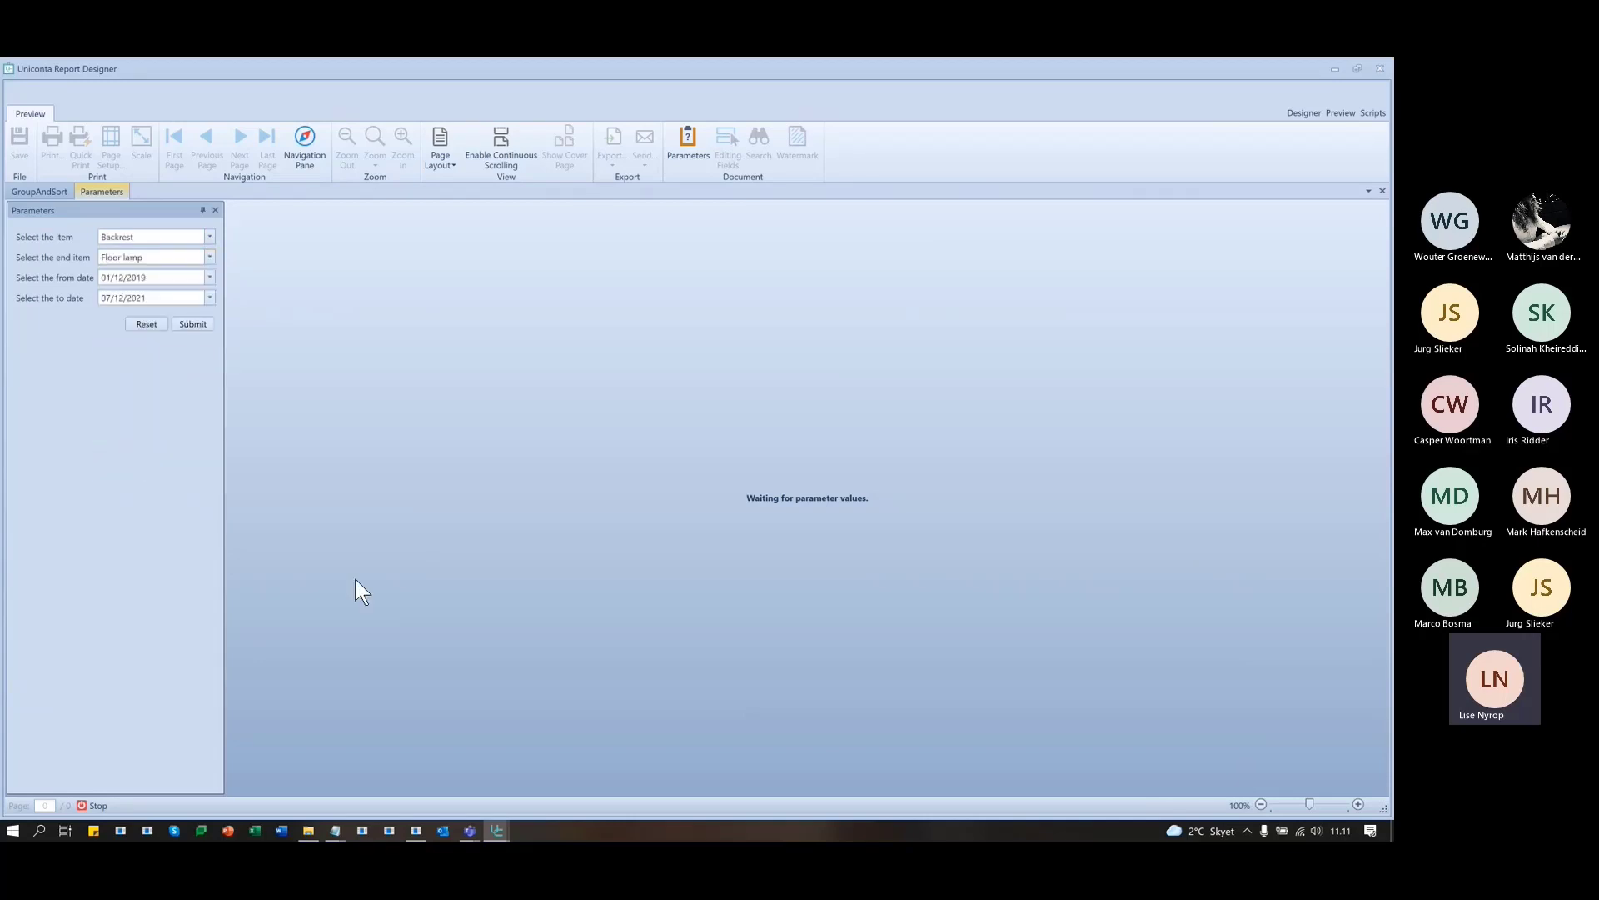
pyautogui.click(201, 323)
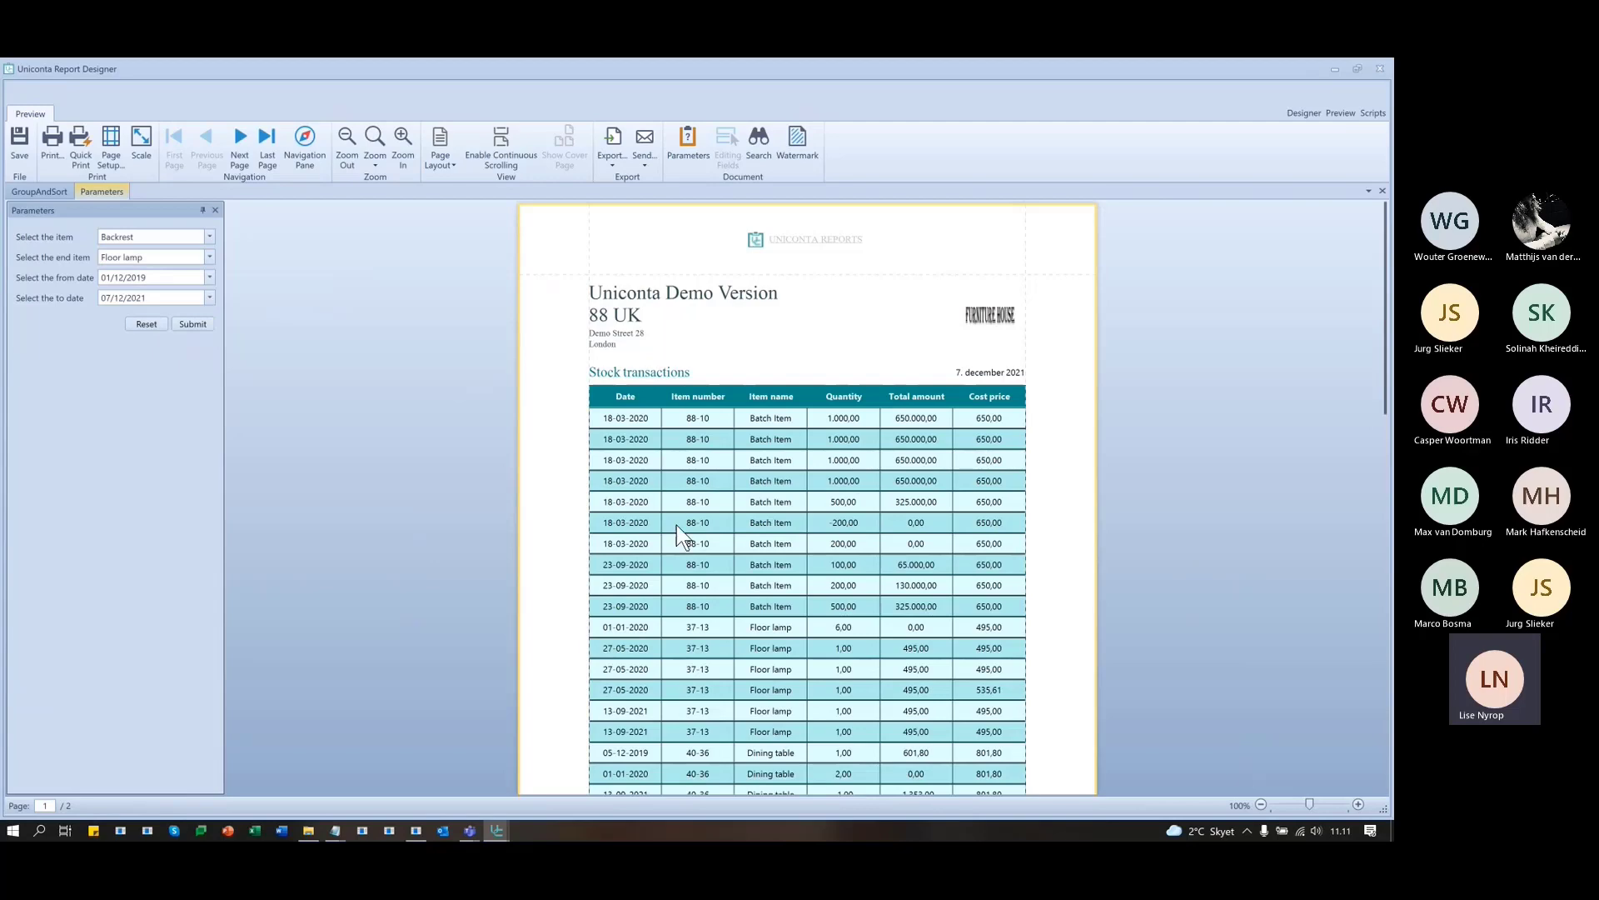
pyautogui.scroll(-5, 696, 525)
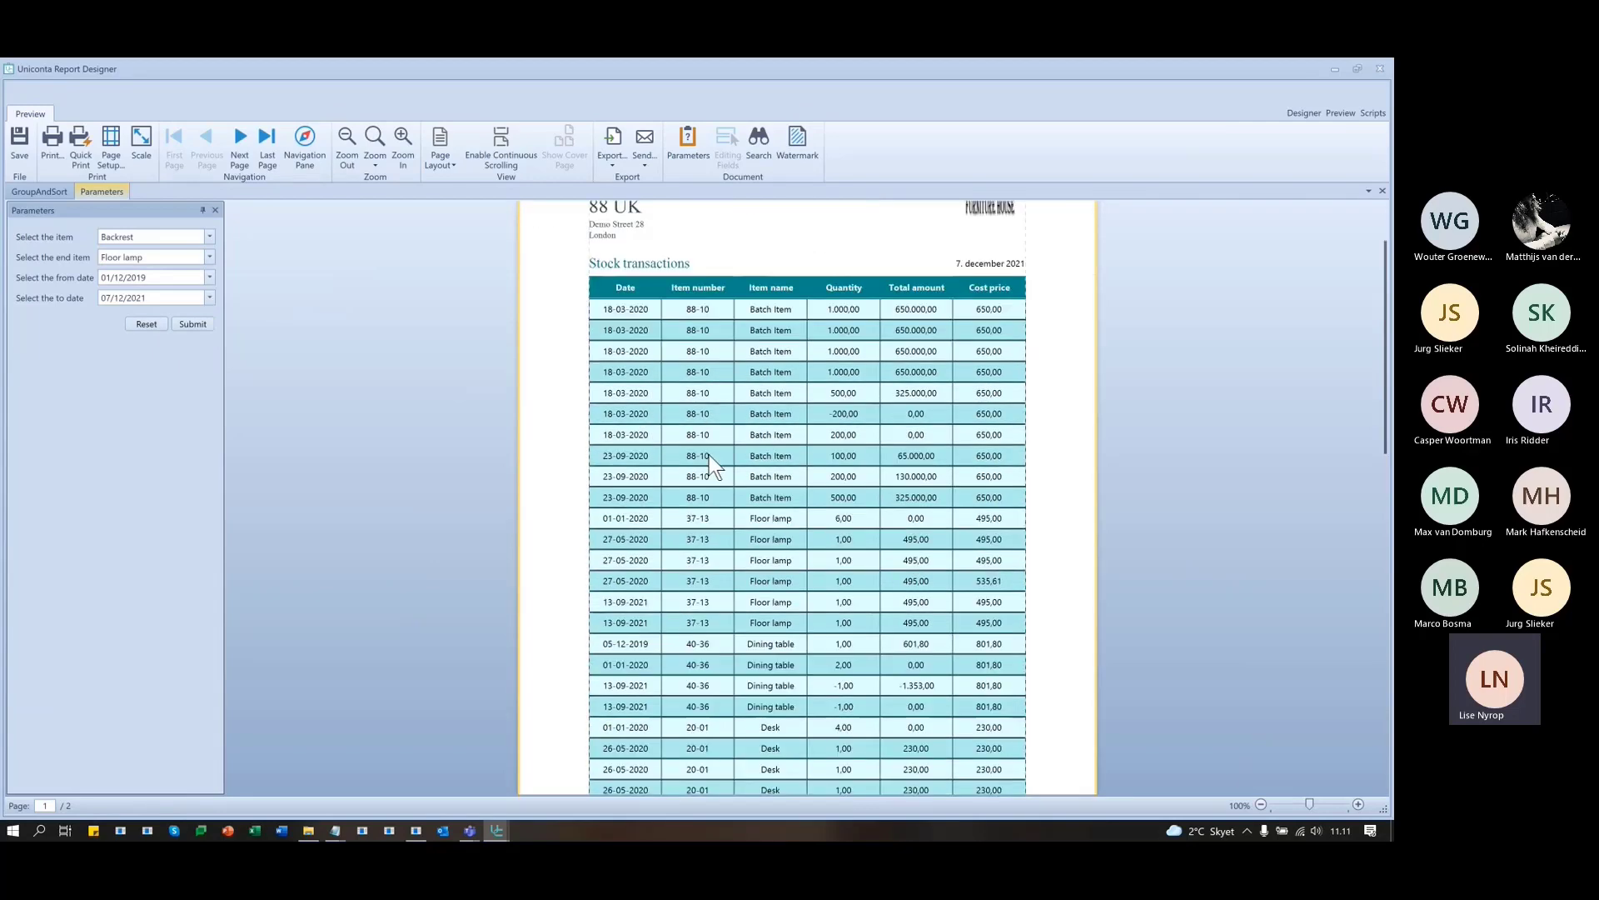
pyautogui.scroll(3, 695, 527)
pyautogui.moveTo(585, 523); pyautogui.dragTo(591, 630)
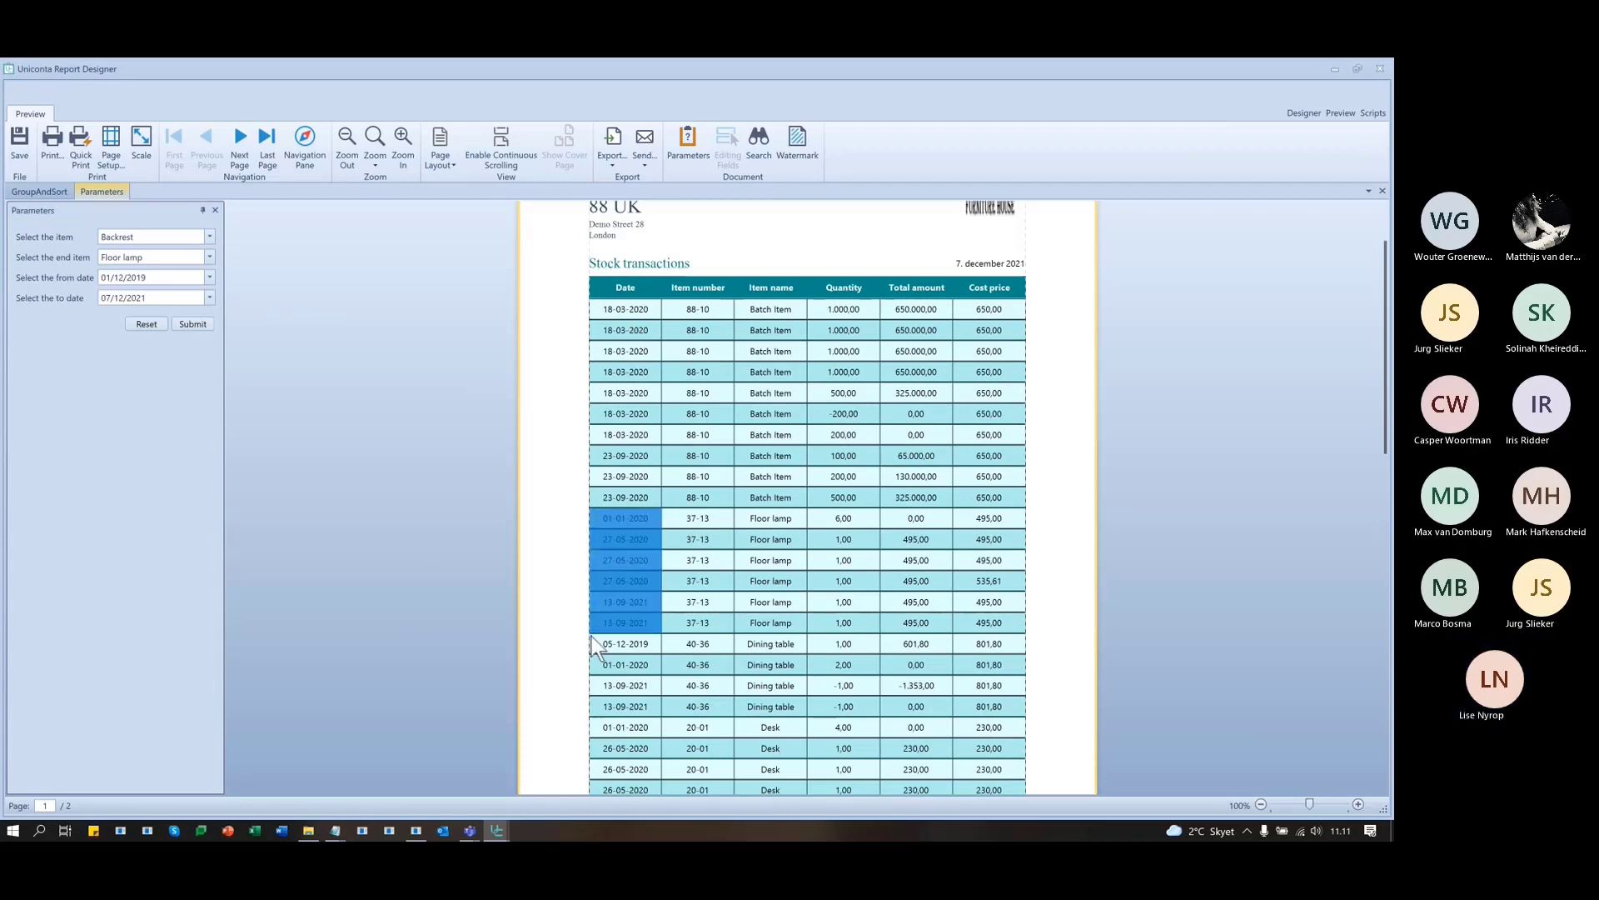
pyautogui.click(584, 522)
pyautogui.scroll(-7, 656, 667)
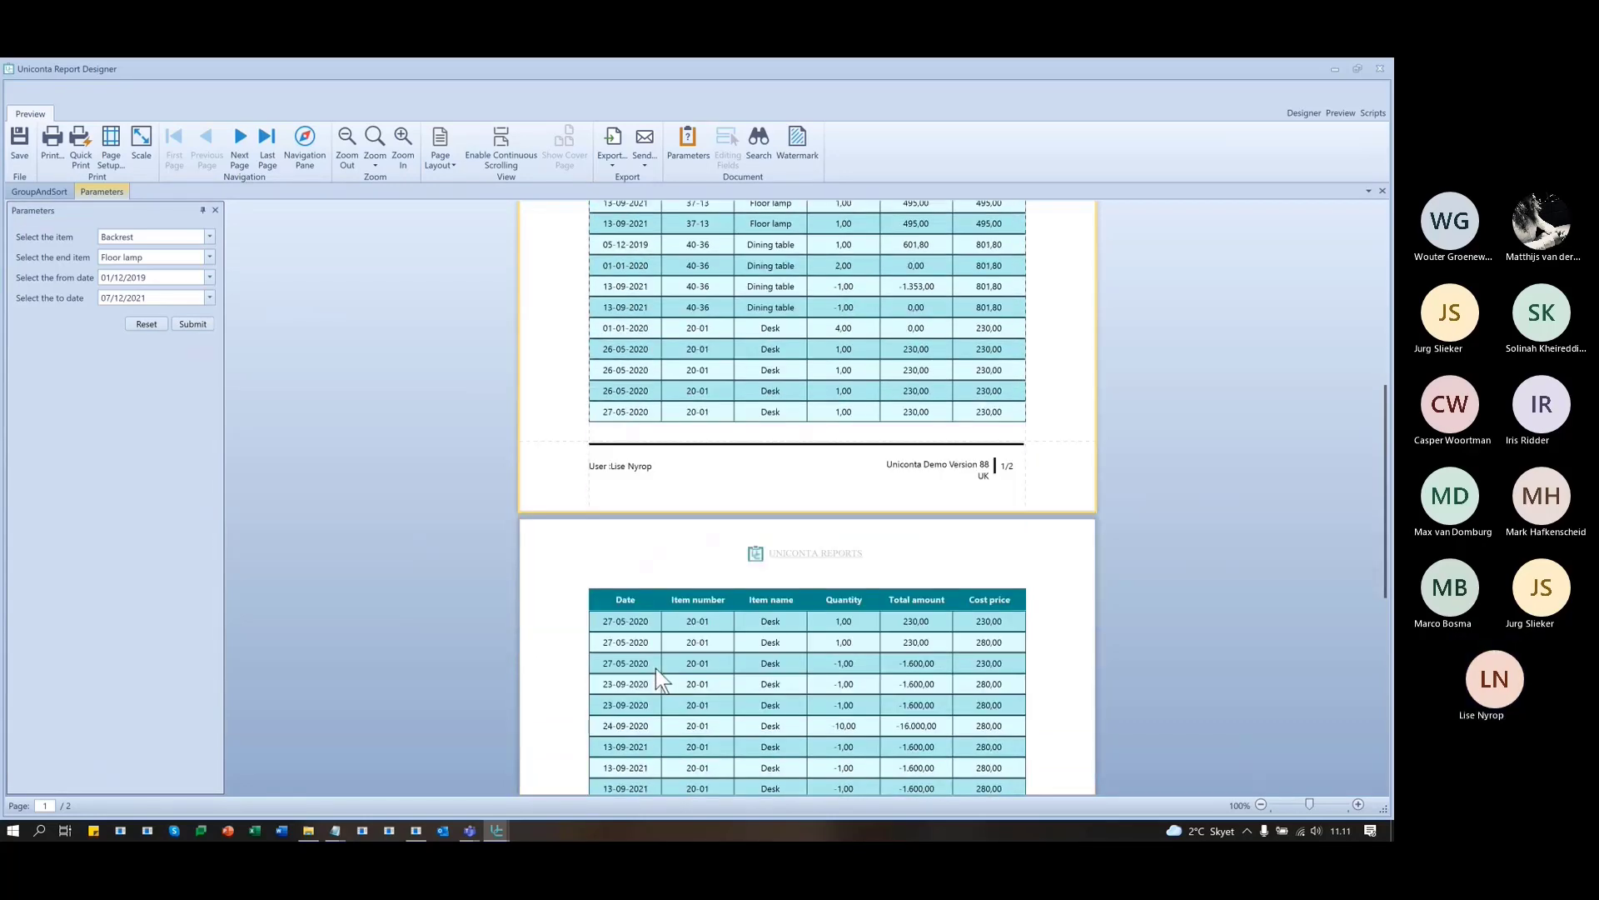
# - Change the from-date year to 2020, resubmit for a one-page result, and return to the Designer
pyautogui.click(209, 277)
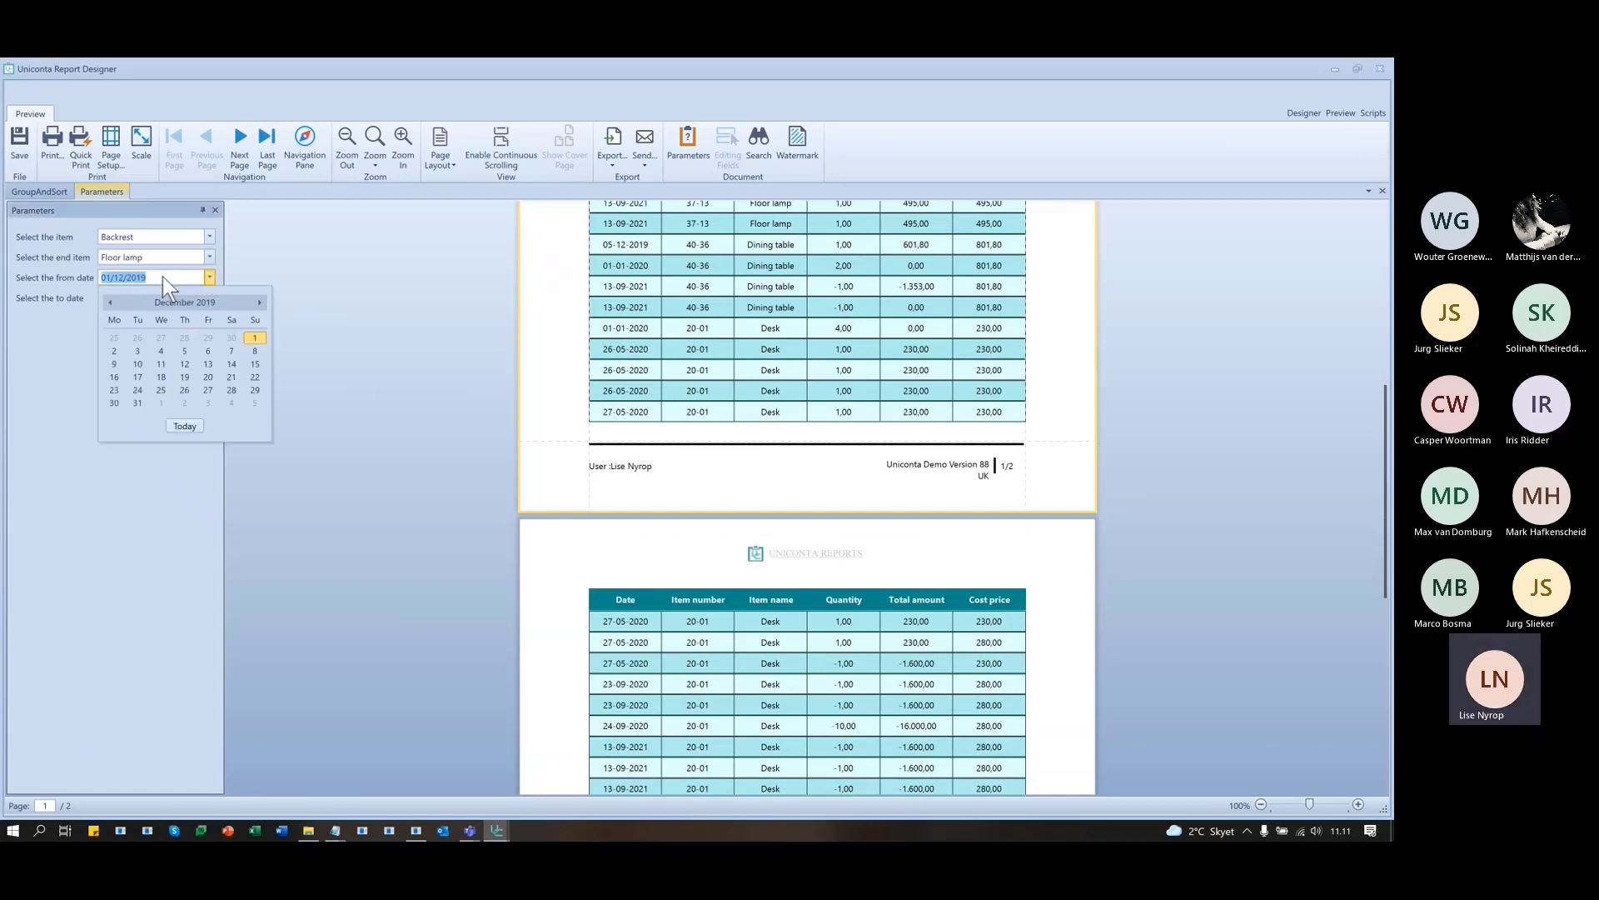
pyautogui.click(163, 277)
pyautogui.doubleClick(151, 278)
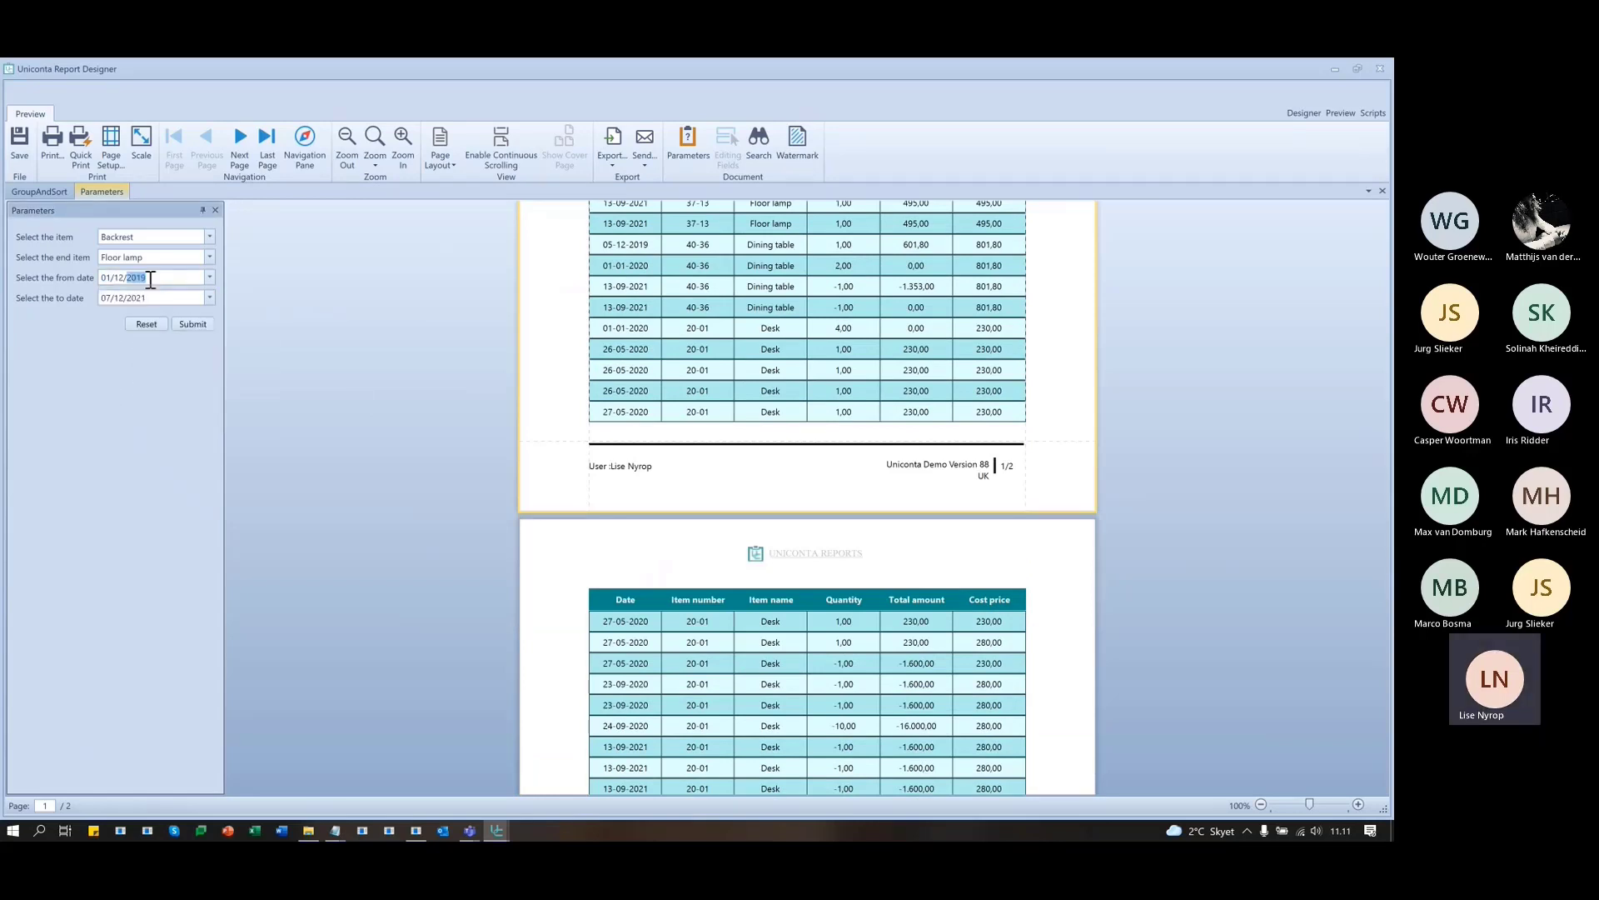
pyautogui.write('20')
pyautogui.click(197, 325)
pyautogui.scroll(-5, 1083, 533)
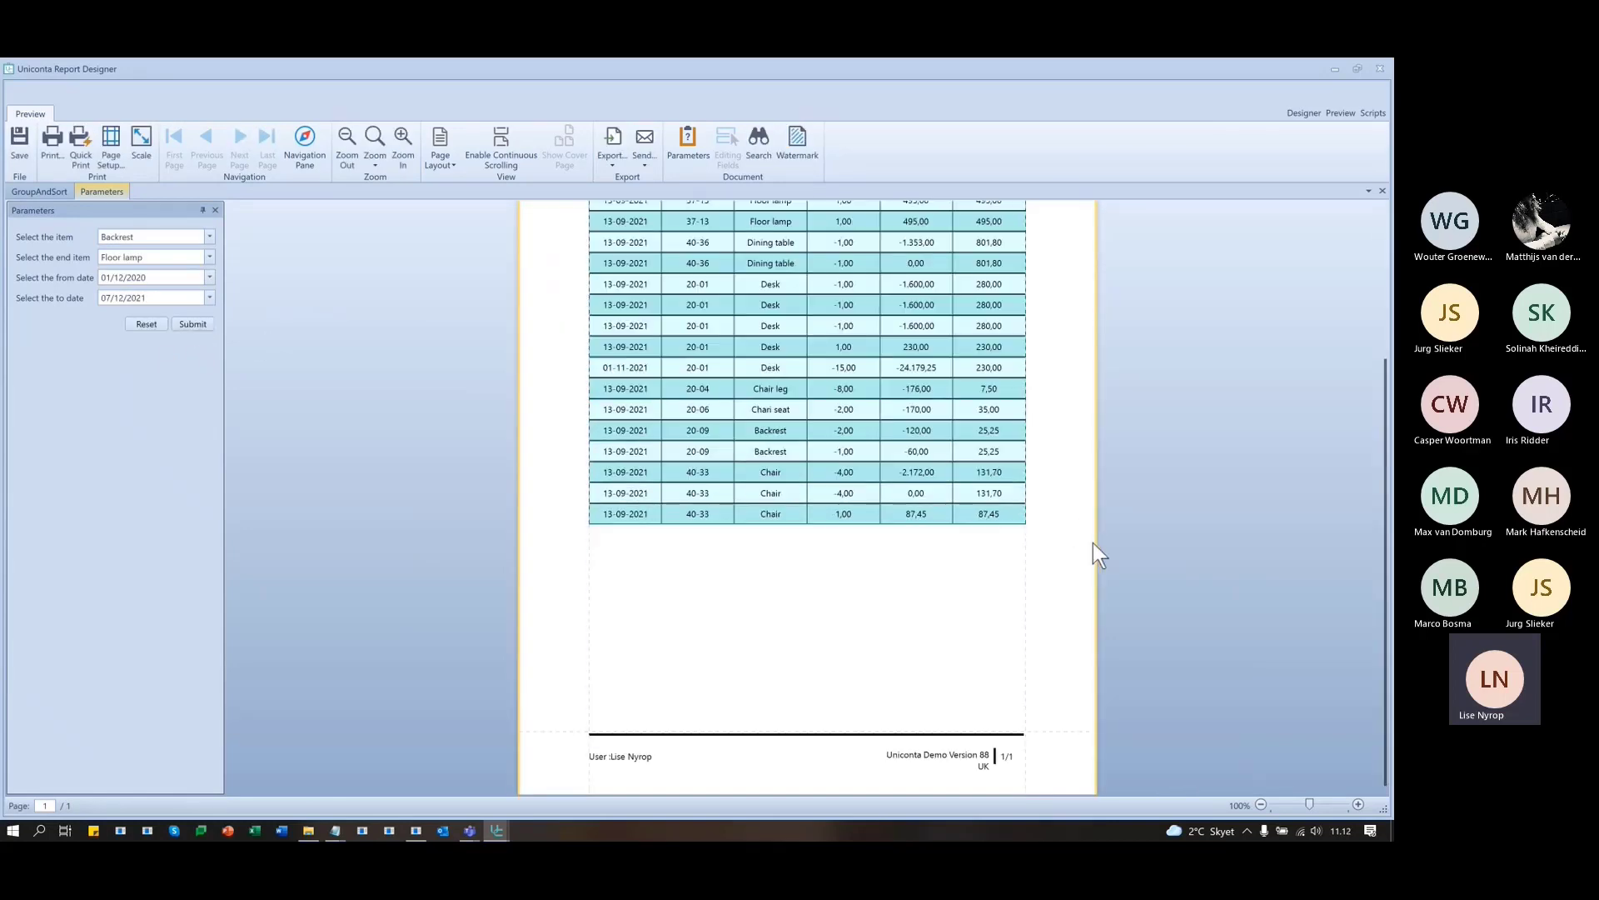
pyautogui.scroll(5, 1107, 558)
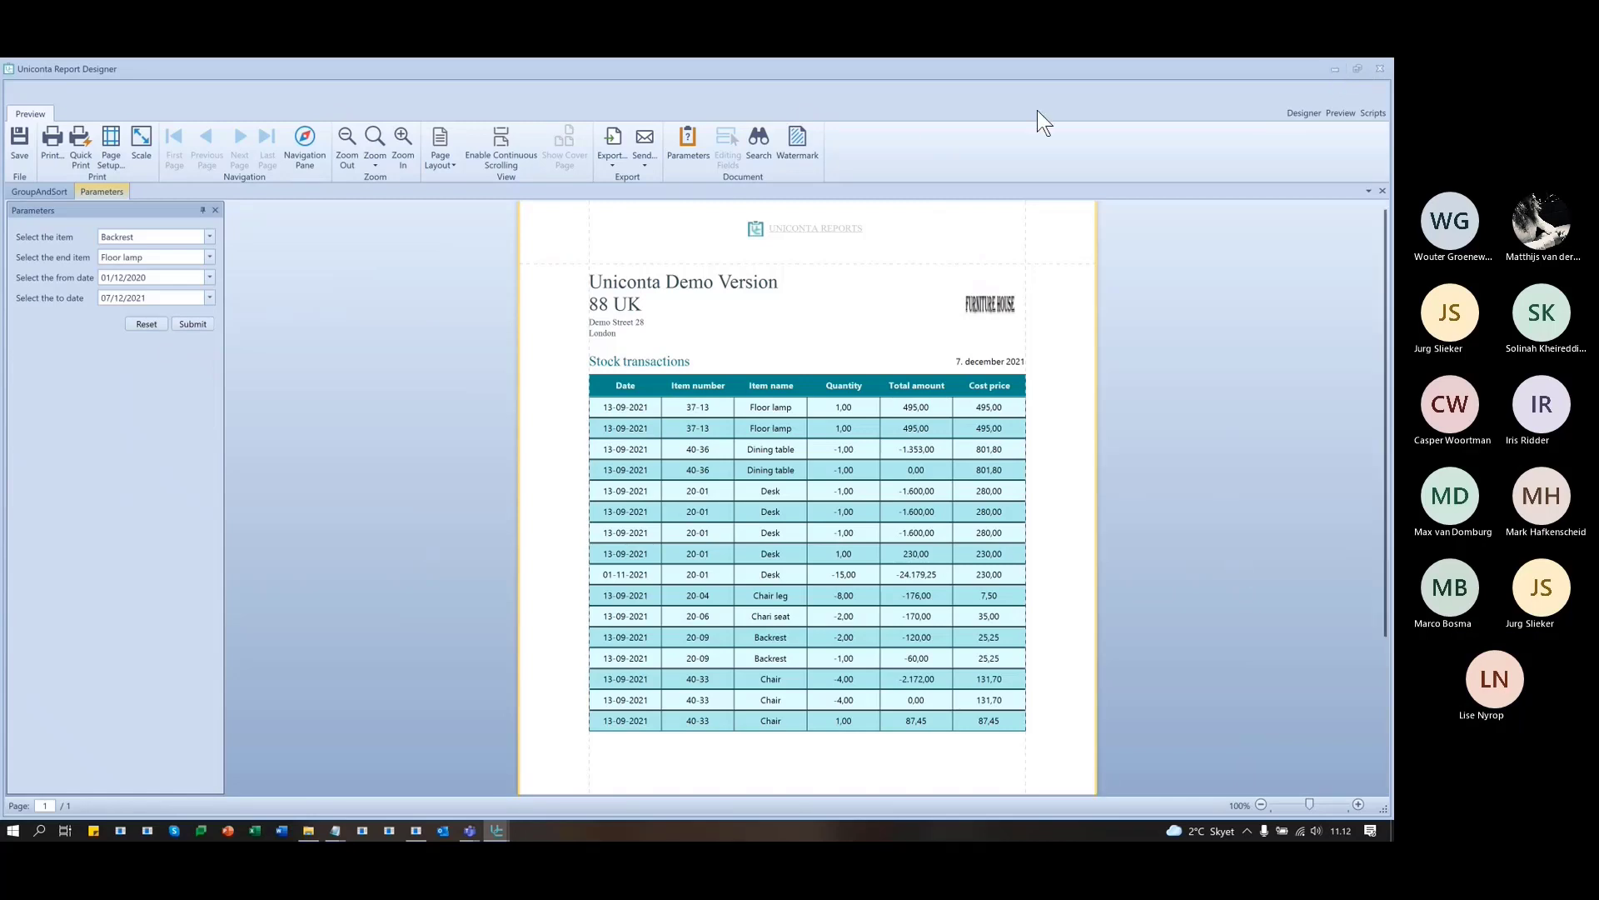
pyautogui.click(1303, 114)
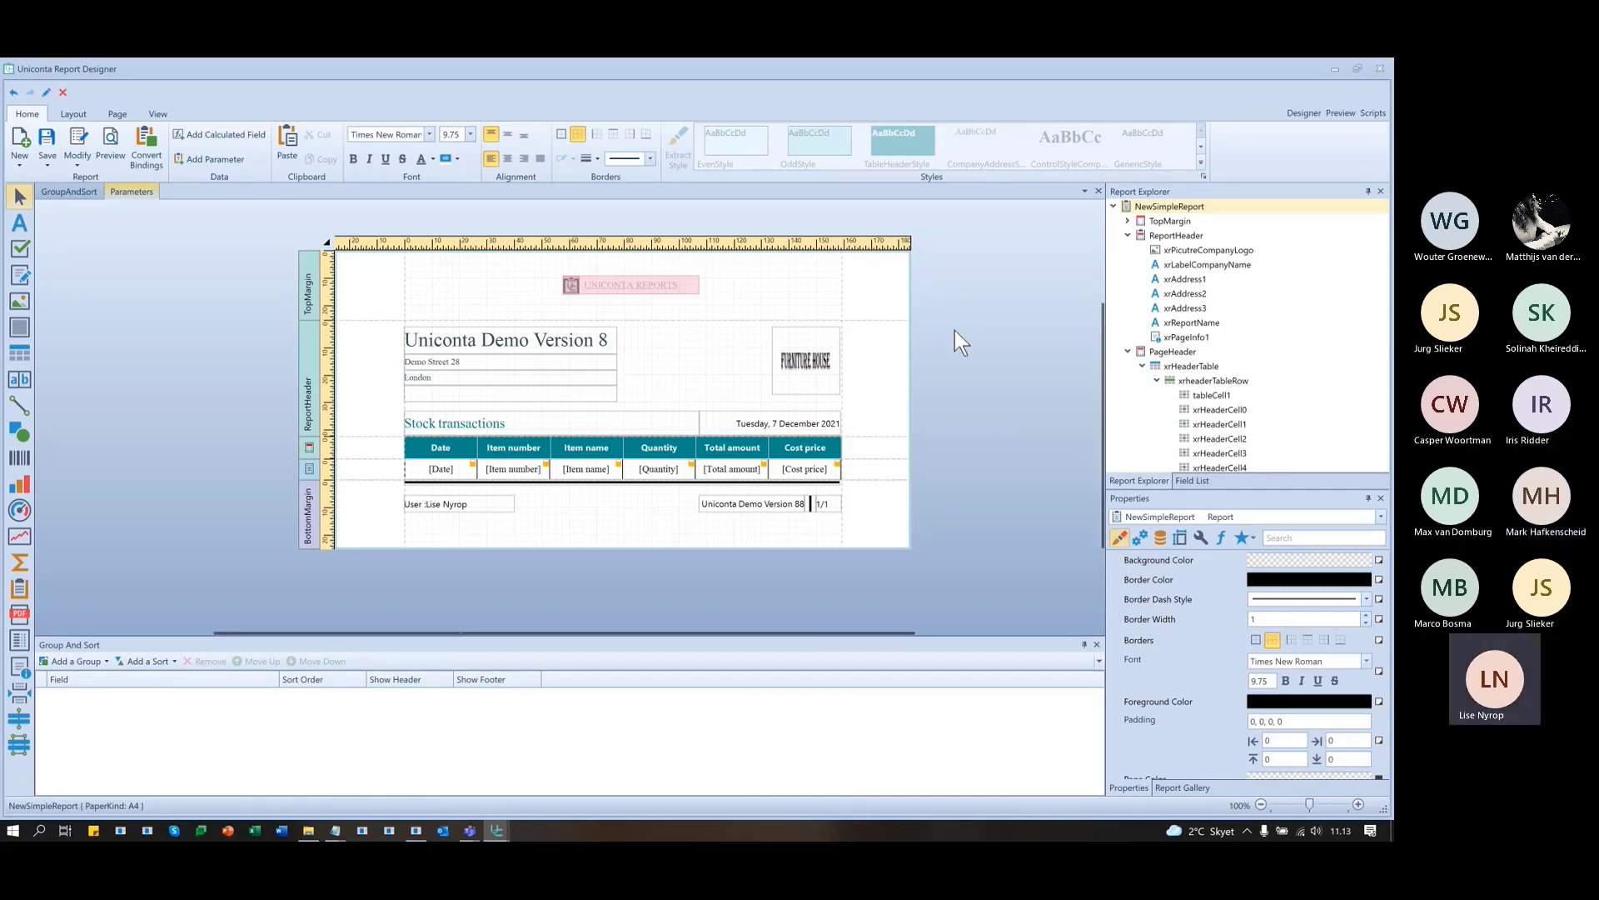
# - Save the changed Parameters report and restore the designer to a smaller window
pyautogui.click(45, 140)
pyautogui.click(718, 473)
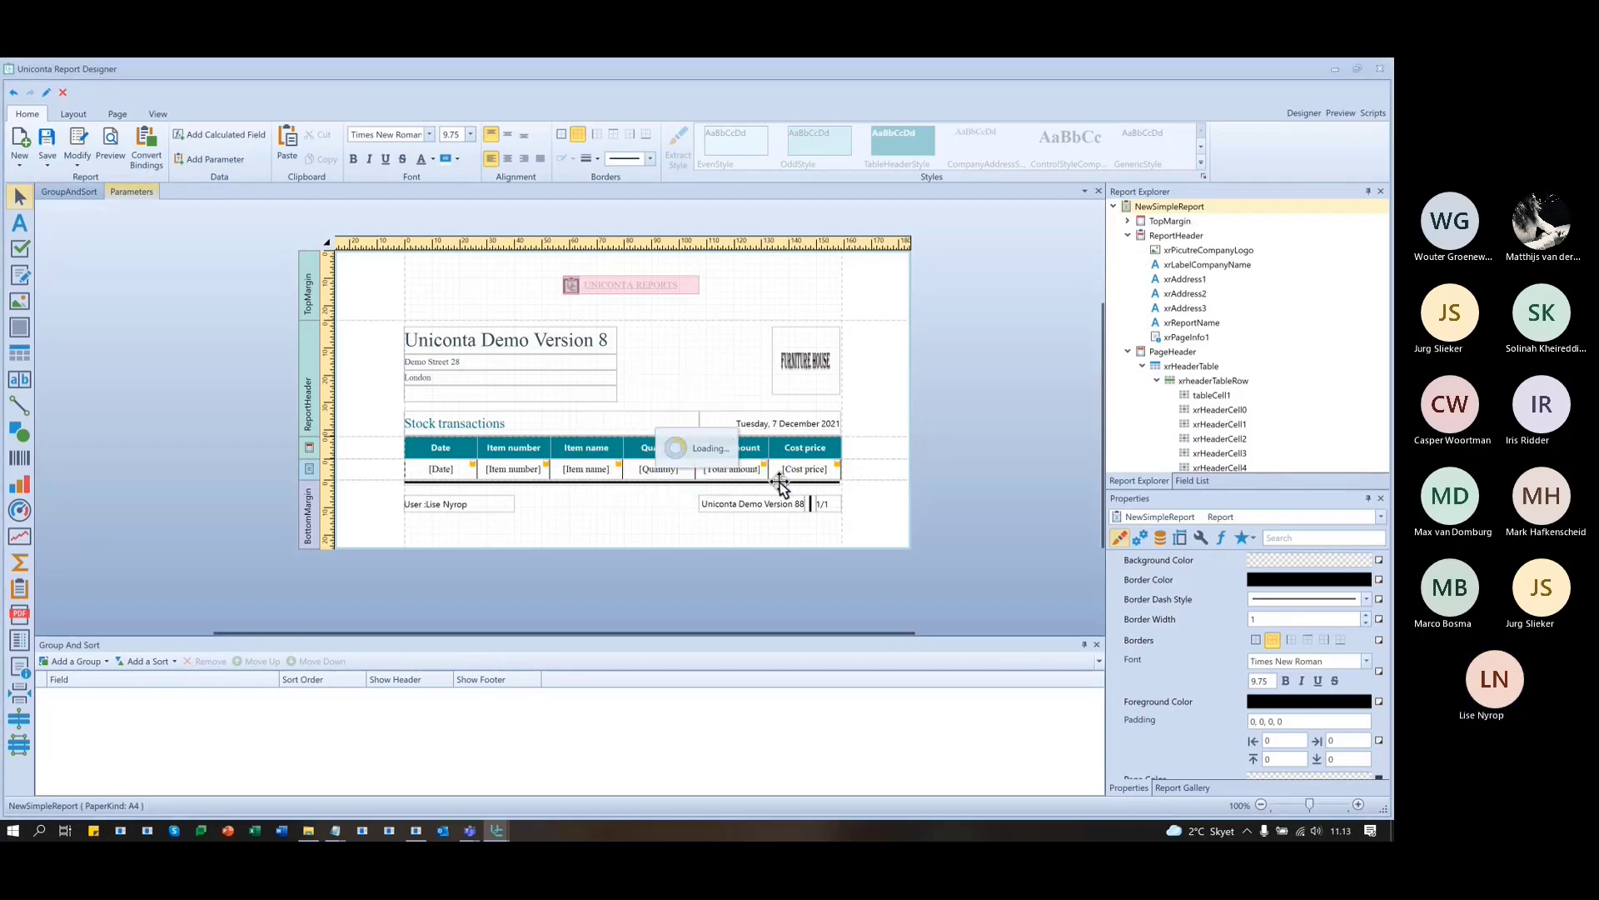
pyautogui.click(761, 471)
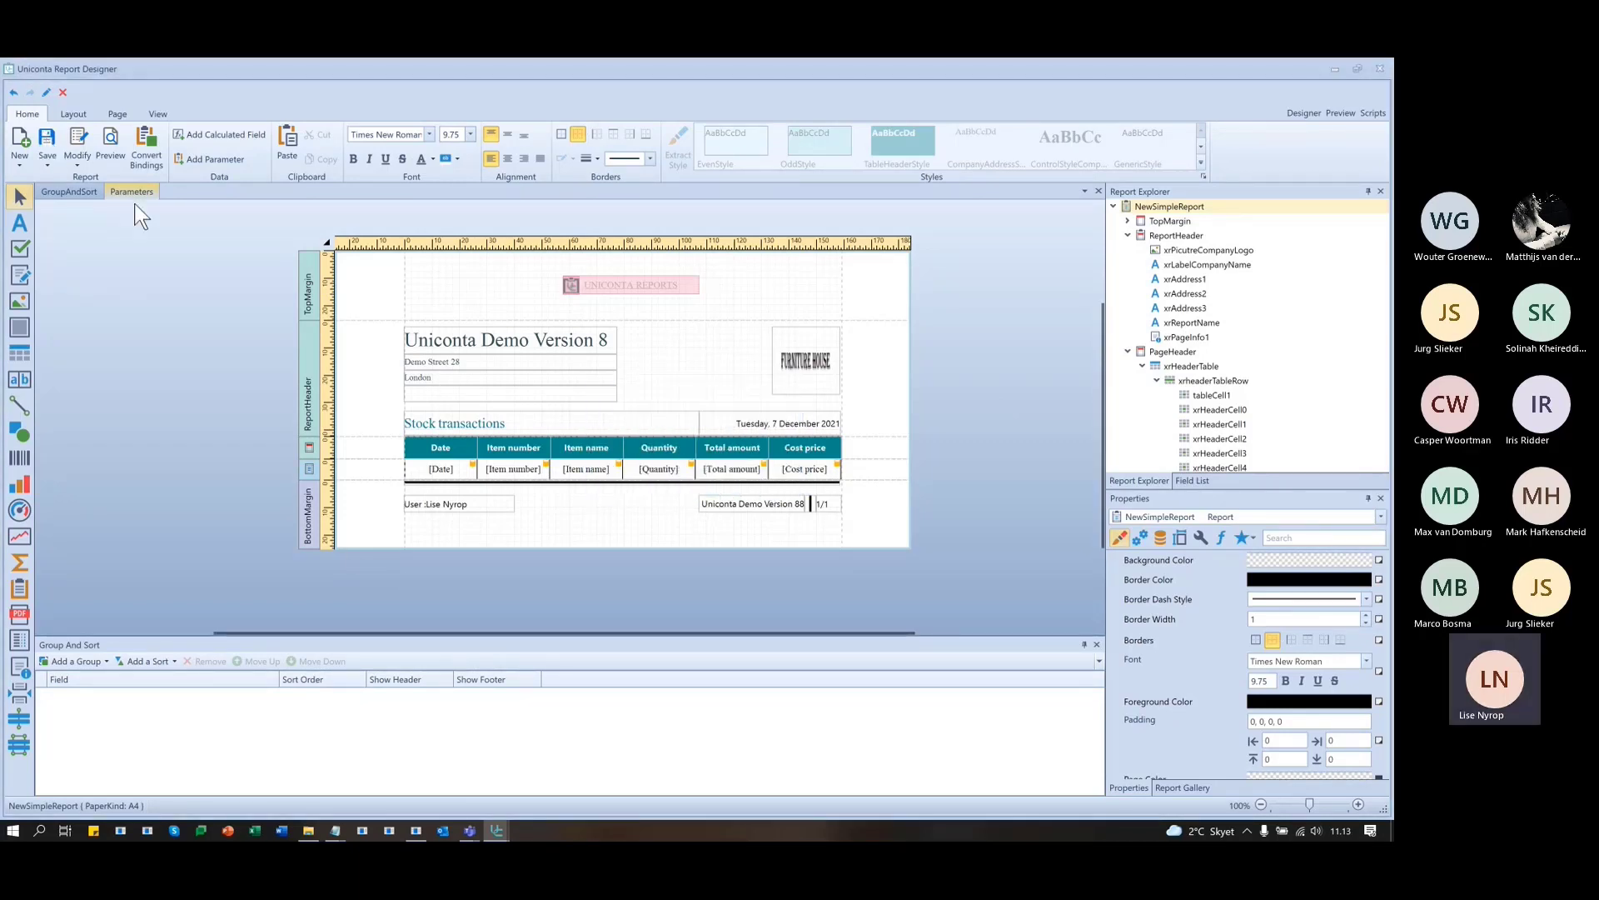
pyautogui.moveTo(1088, 71); pyautogui.dragTo(1006, 116)
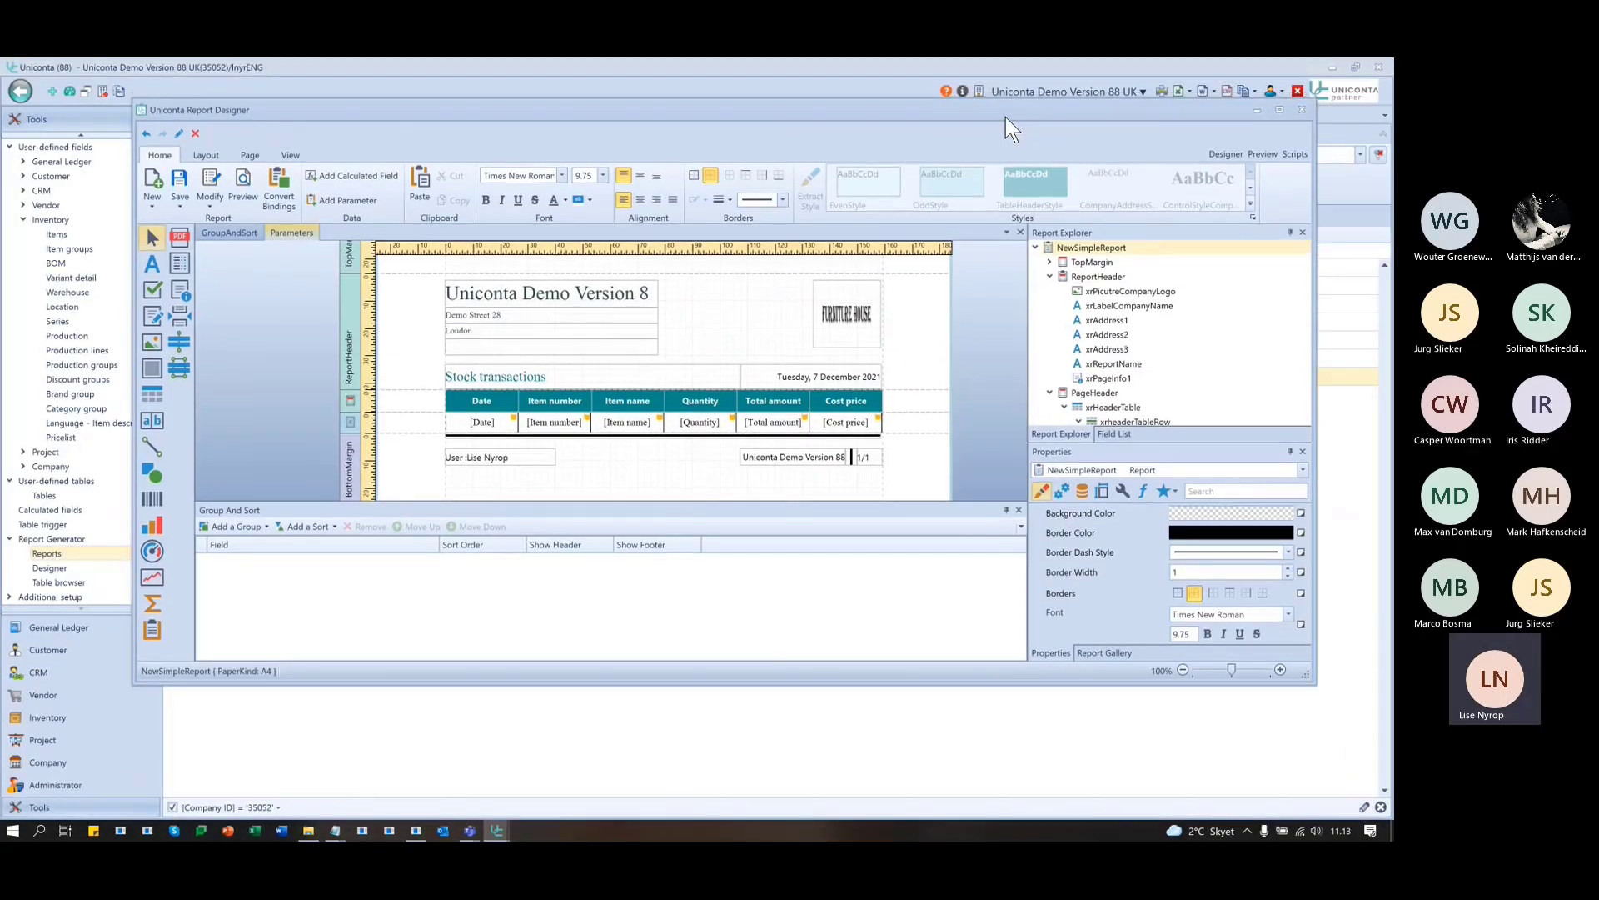
# - Move the designer down to uncover the Reports list and open Edit main menu
pyautogui.click(209, 179)
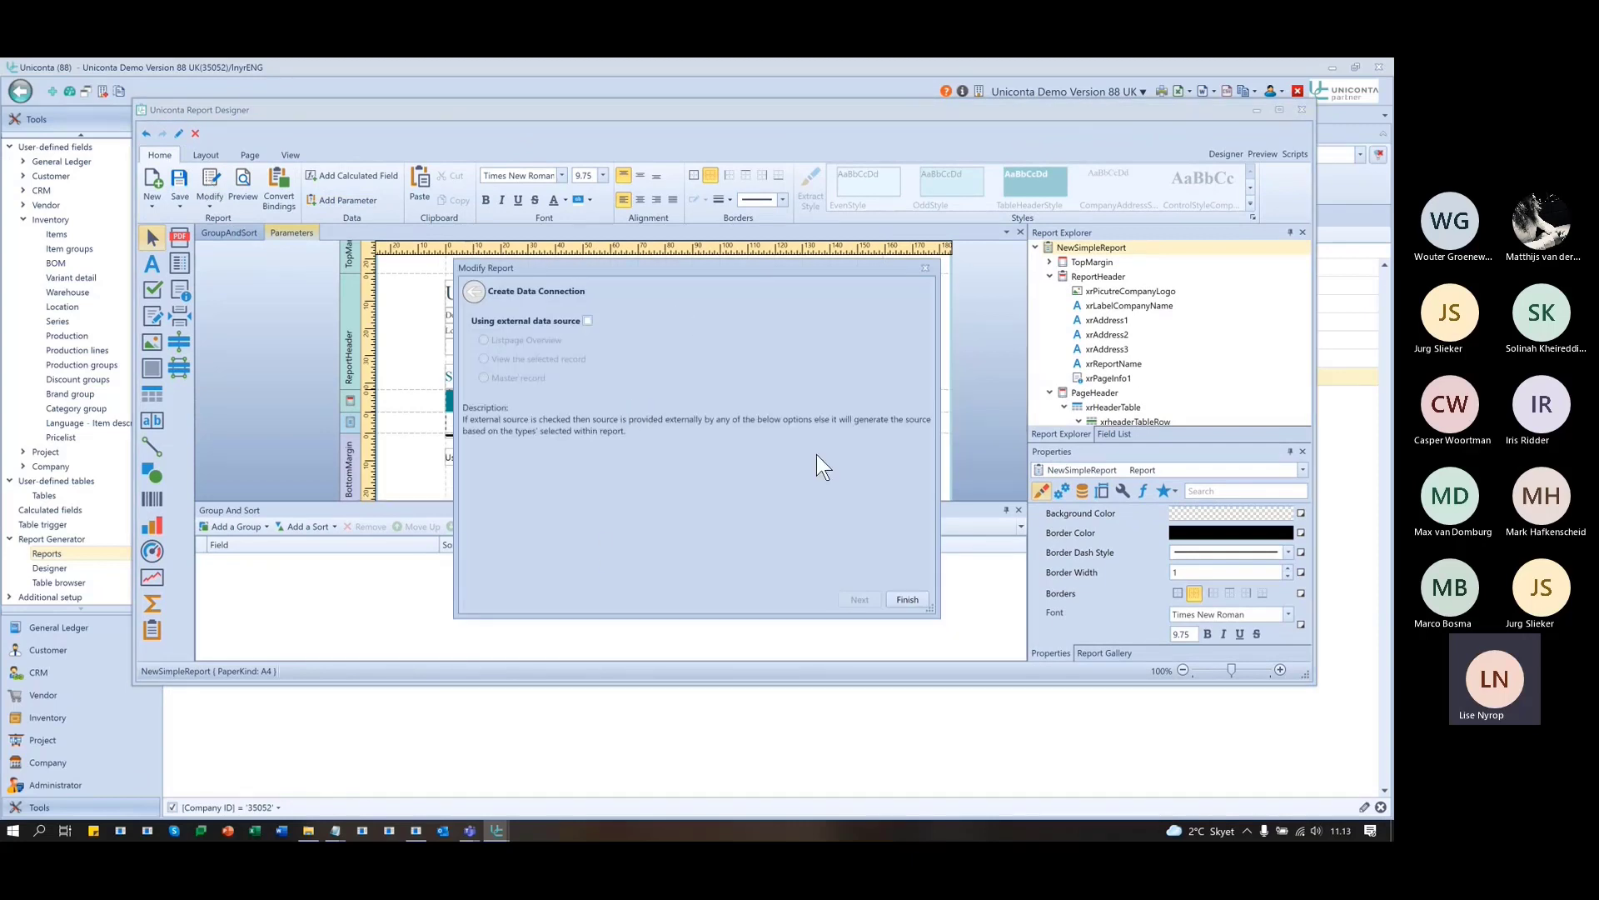
pyautogui.click(926, 268)
pyautogui.moveTo(527, 107); pyautogui.dragTo(689, 232)
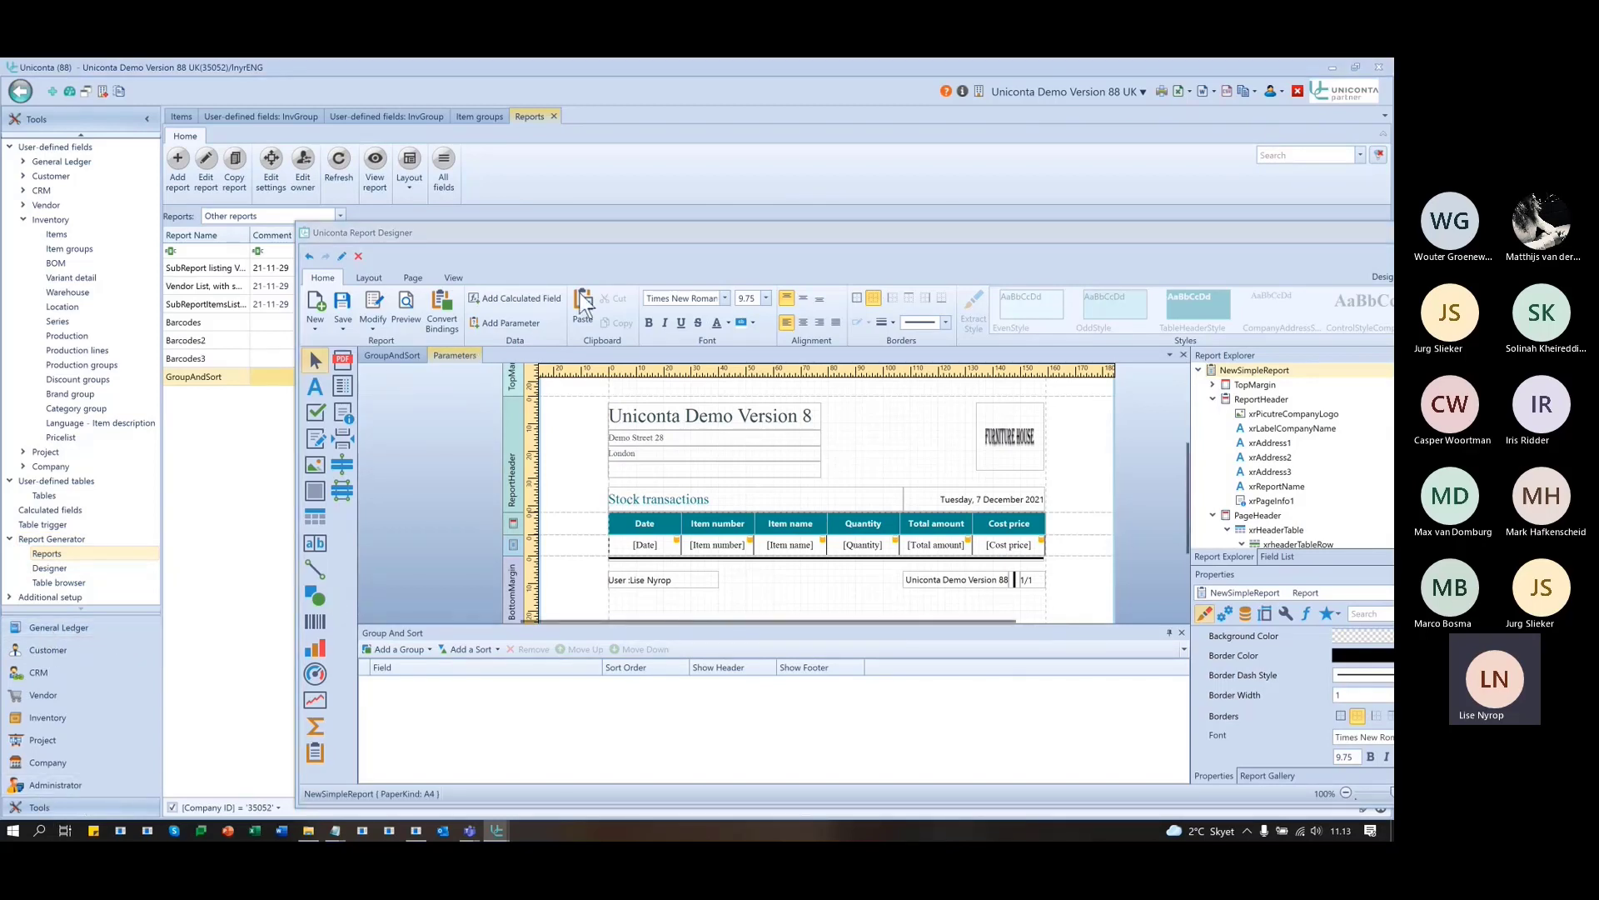
pyautogui.moveTo(605, 236); pyautogui.dragTo(568, 657)
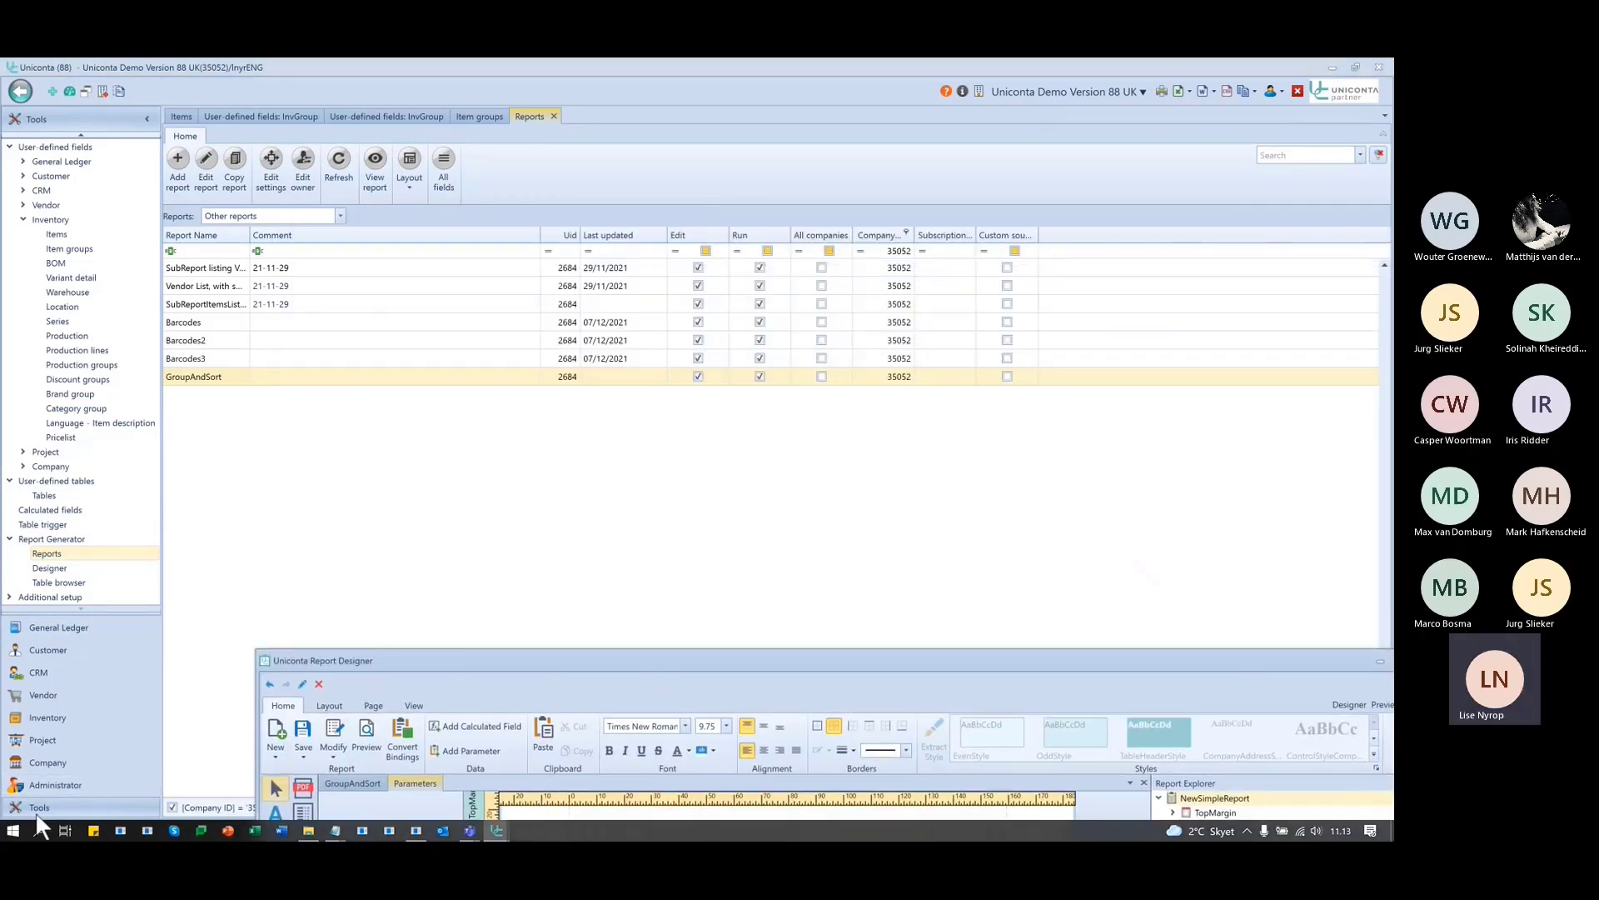
pyautogui.scroll(4, 58, 192)
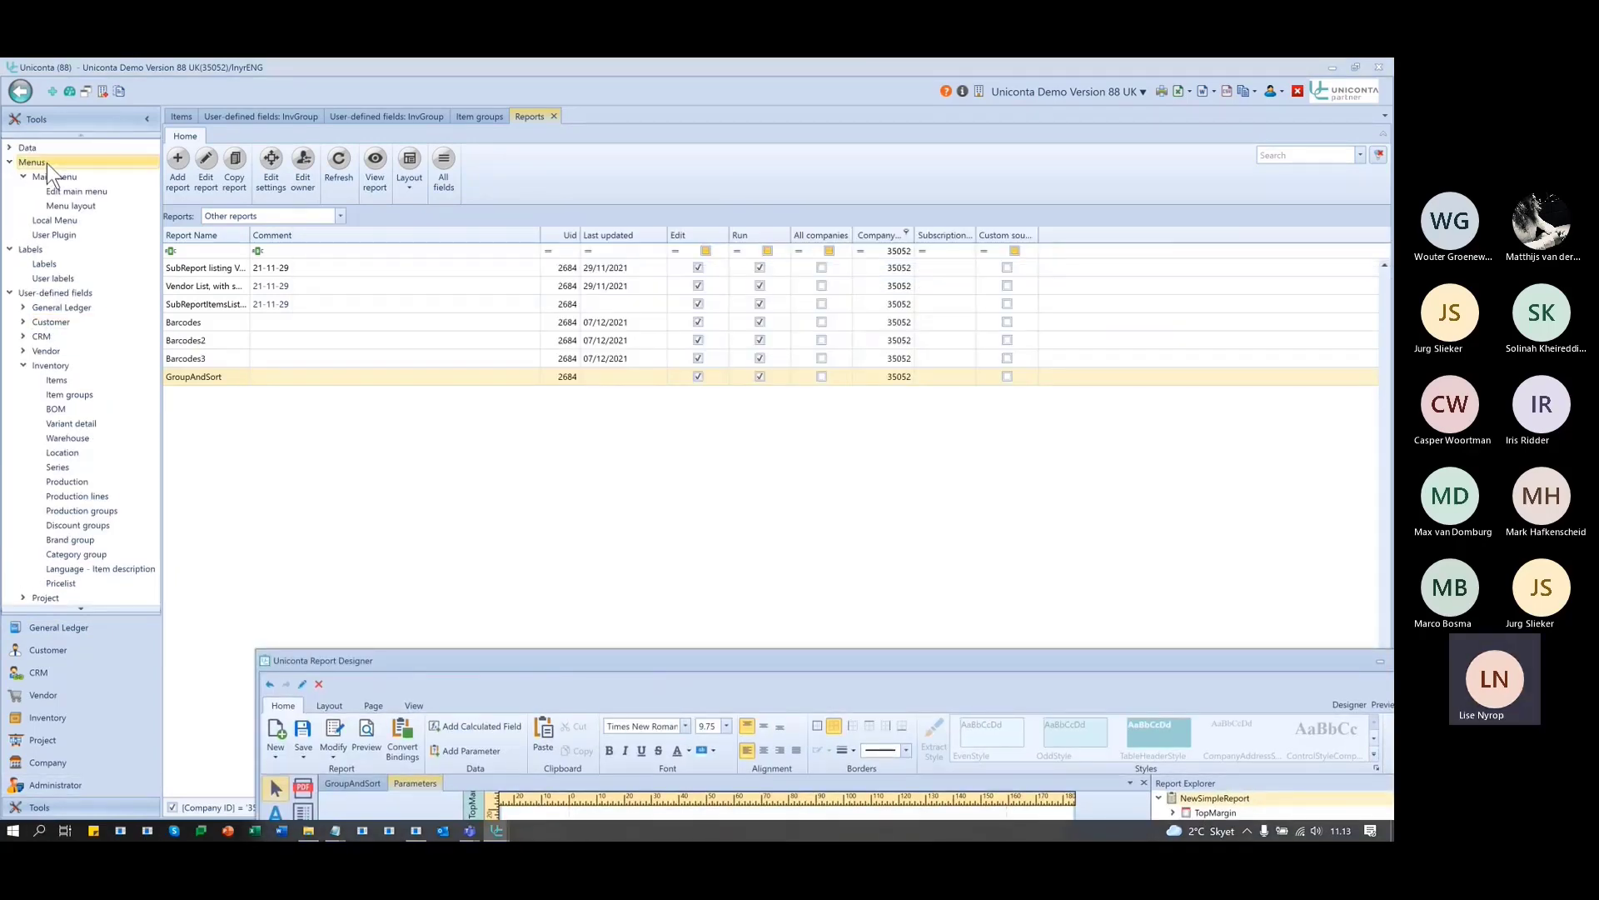
pyautogui.click(58, 192)
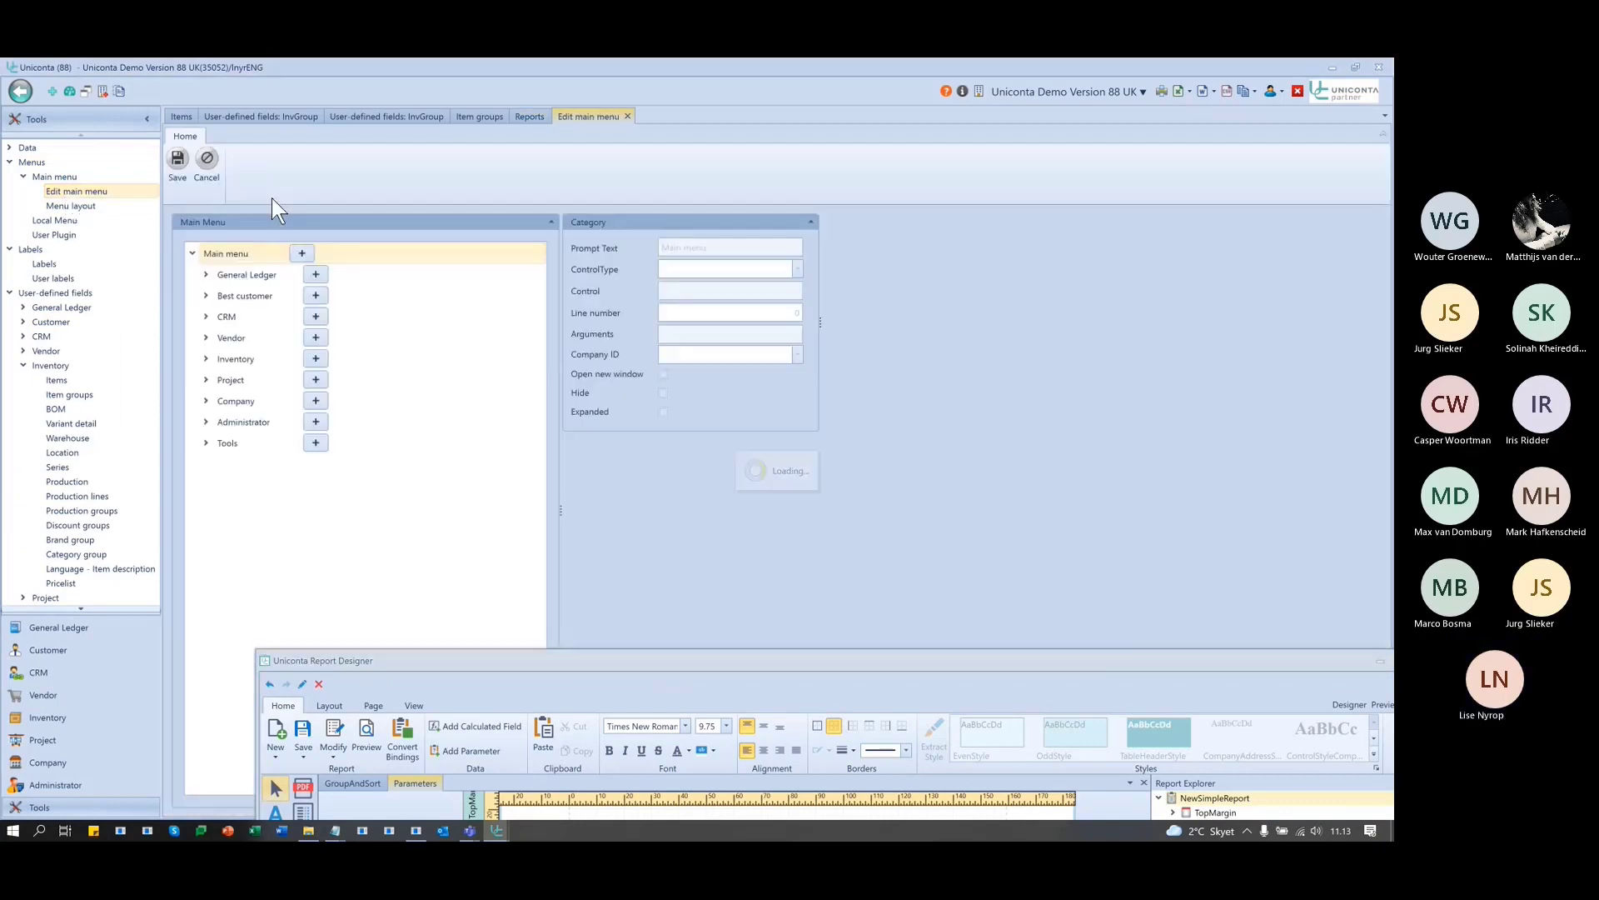
# - Add a 'Parameter report' entry under General Ledger with ControlType ReportPreview and Control 'Parameters', then save
pyautogui.click(204, 275)
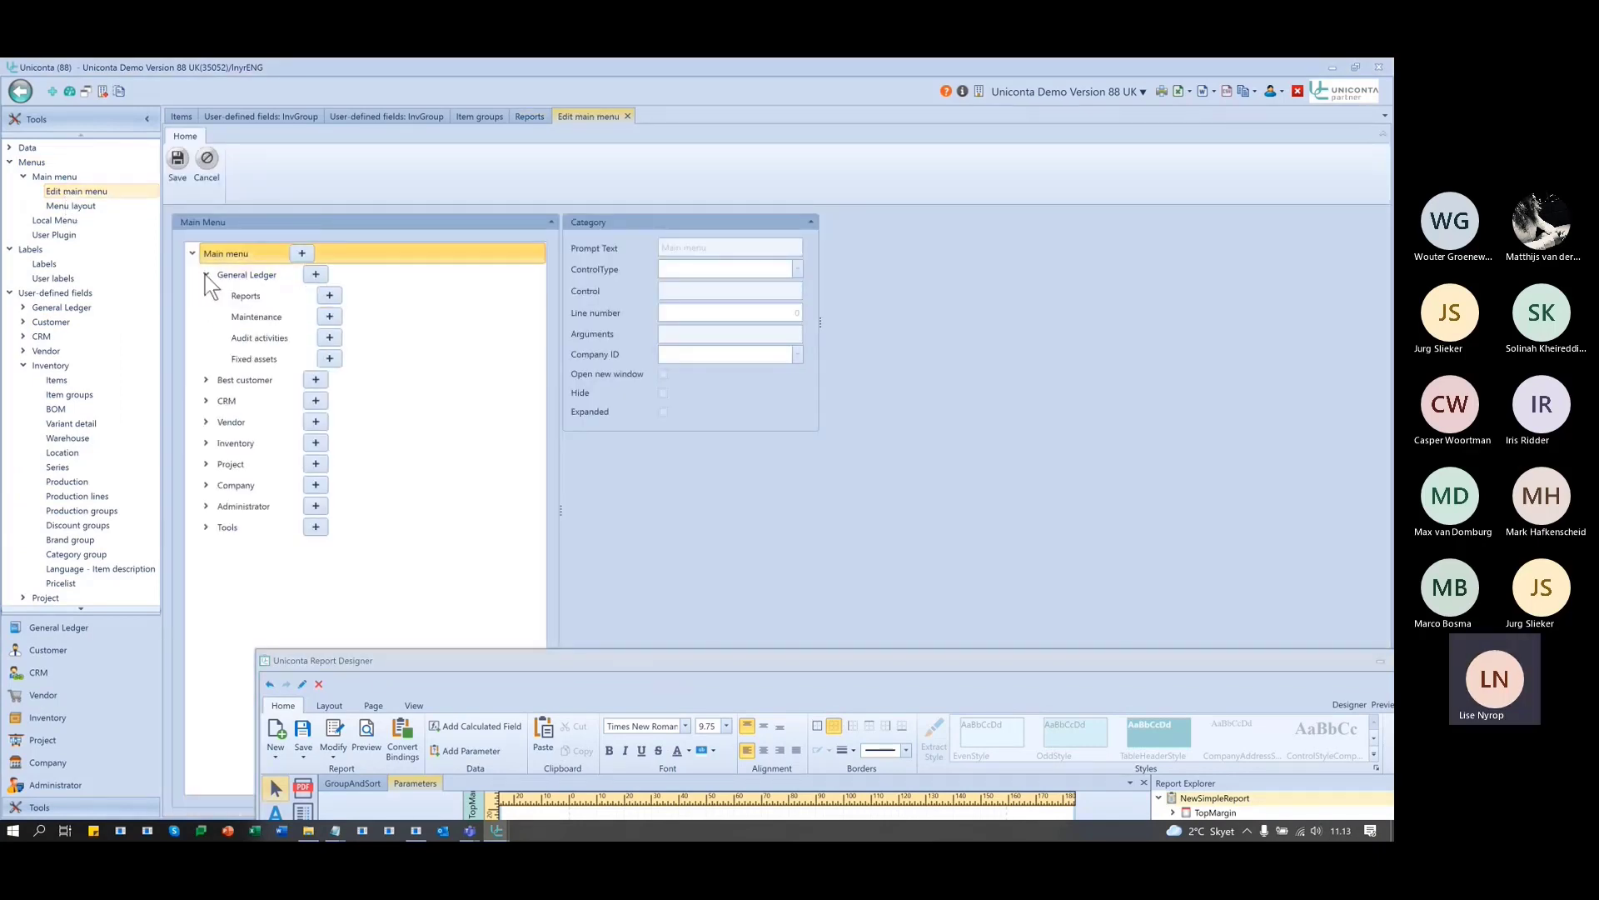
pyautogui.click(320, 272)
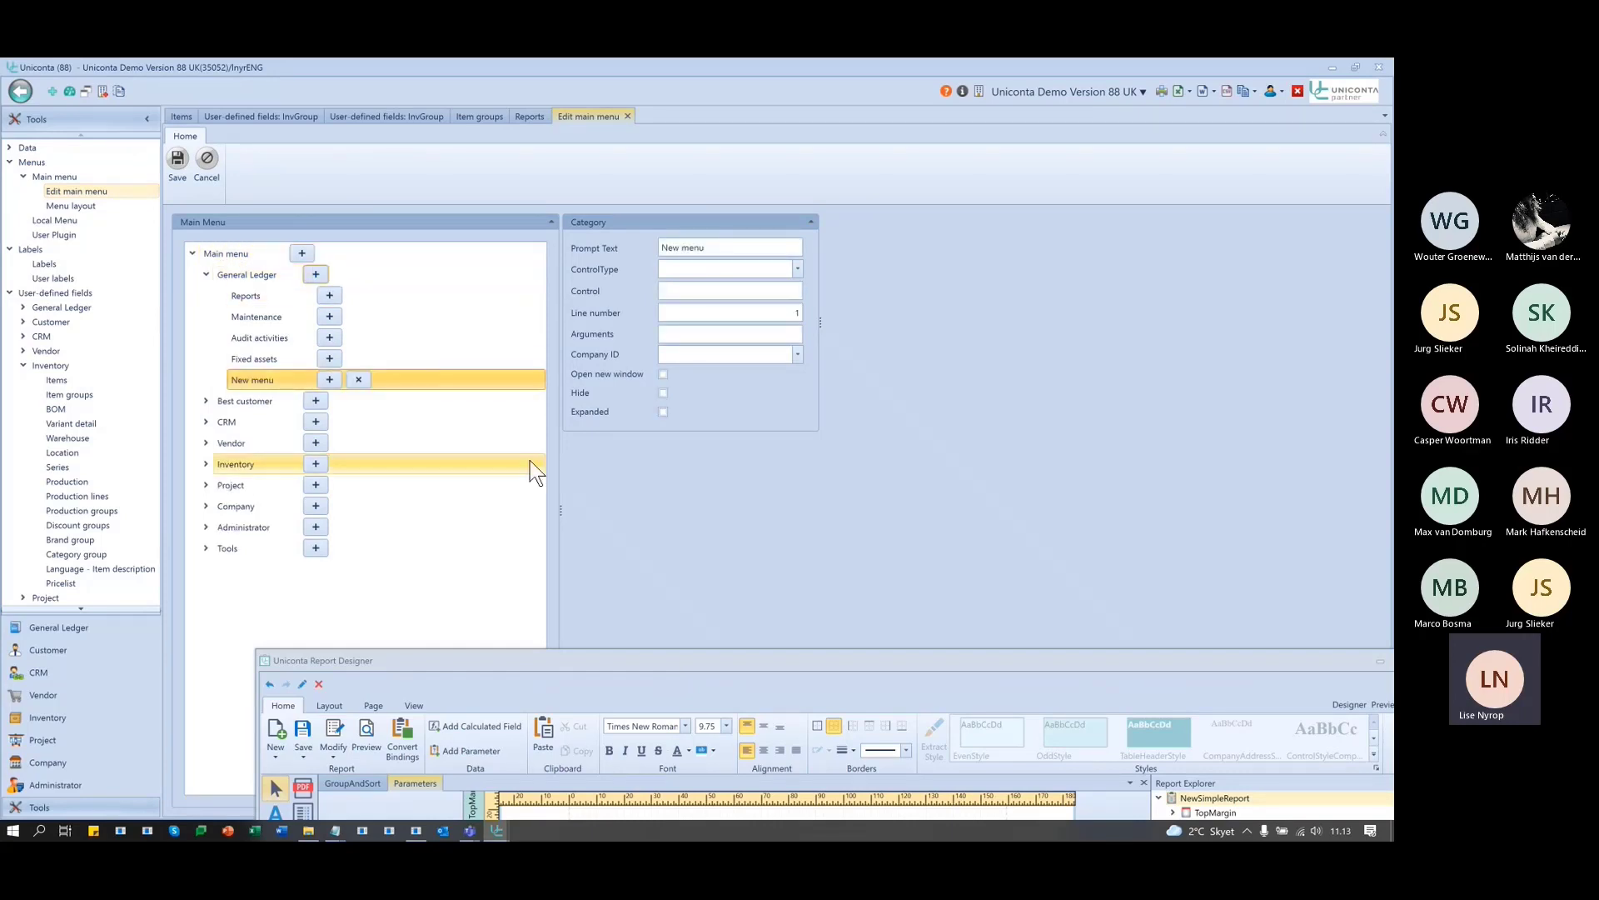
pyautogui.click(751, 248)
pyautogui.moveTo(750, 248); pyautogui.dragTo(585, 253)
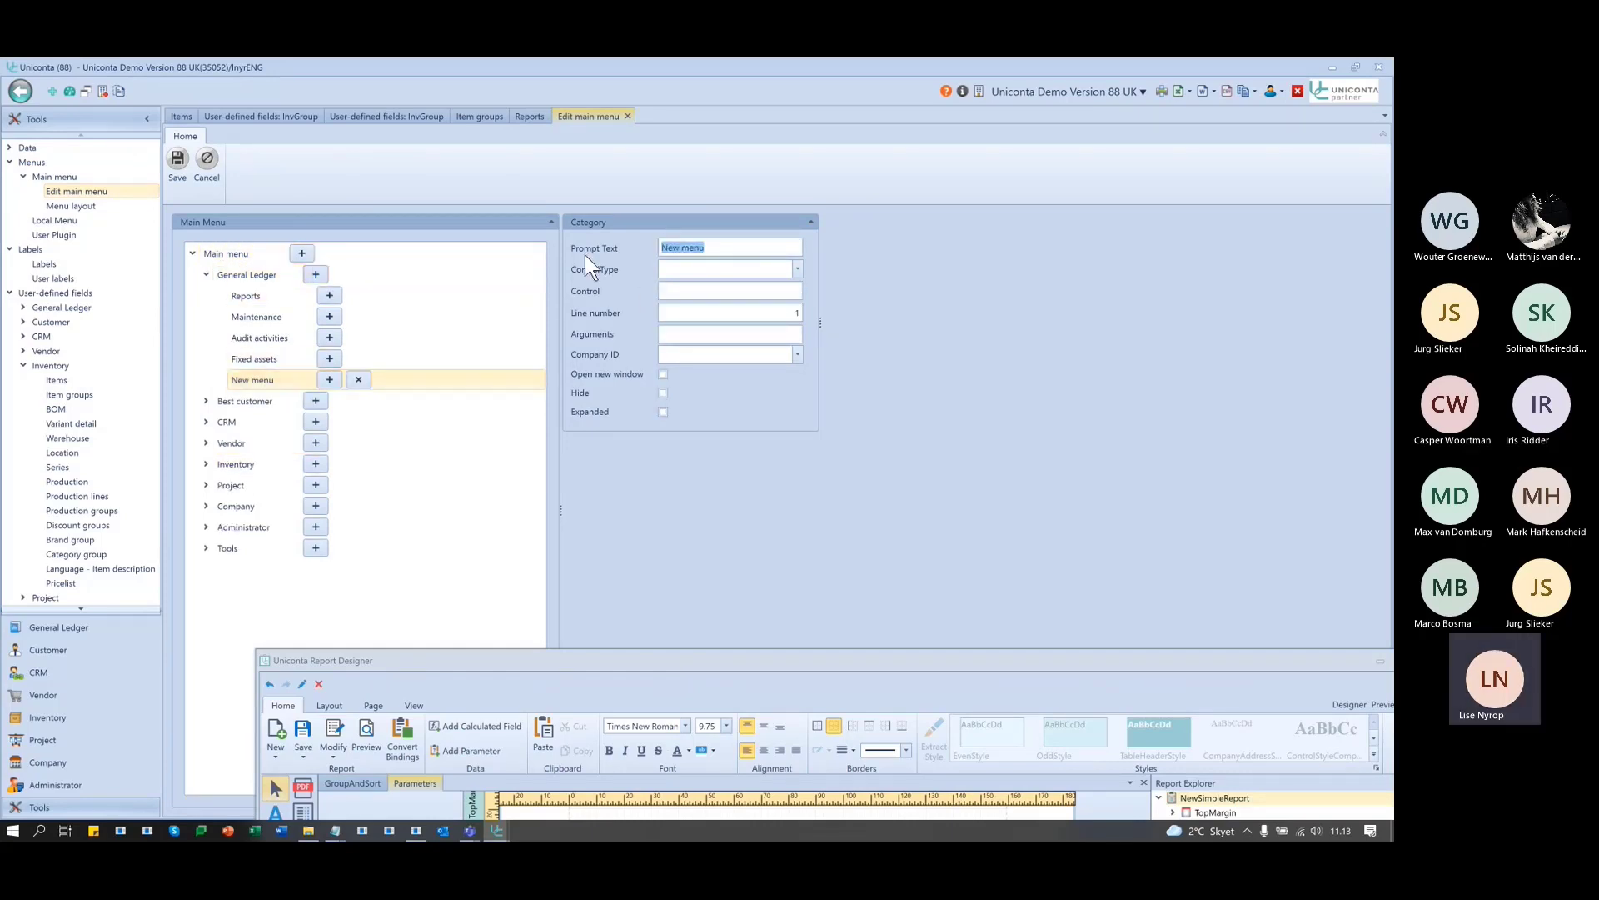
pyautogui.write('Parameter report')
pyautogui.click(796, 267)
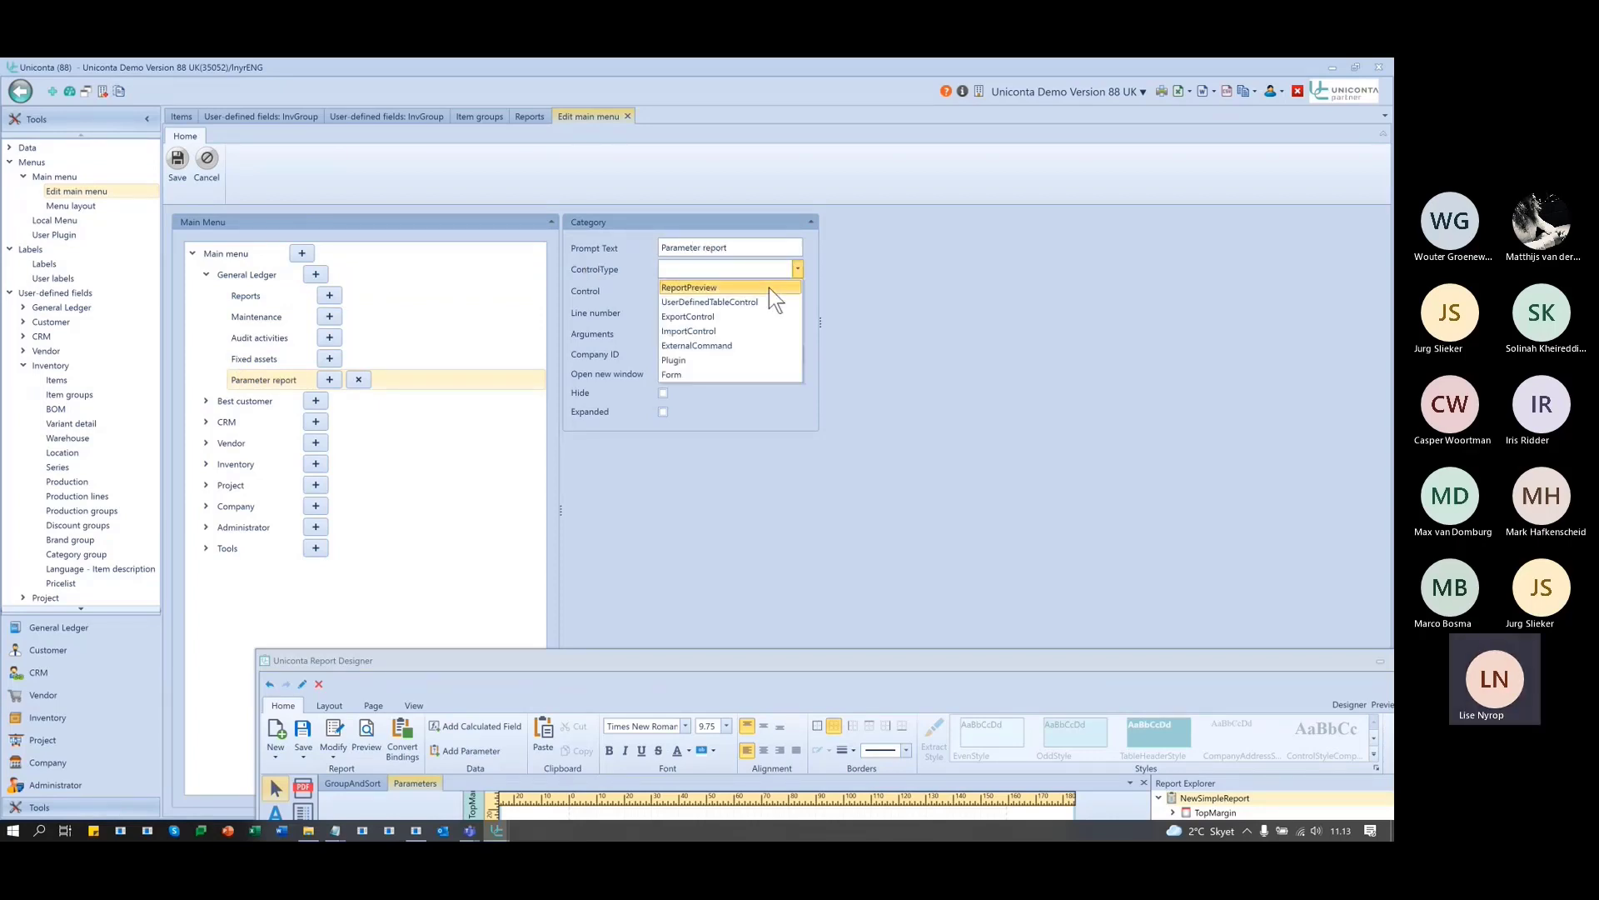
pyautogui.click(768, 287)
pyautogui.click(786, 293)
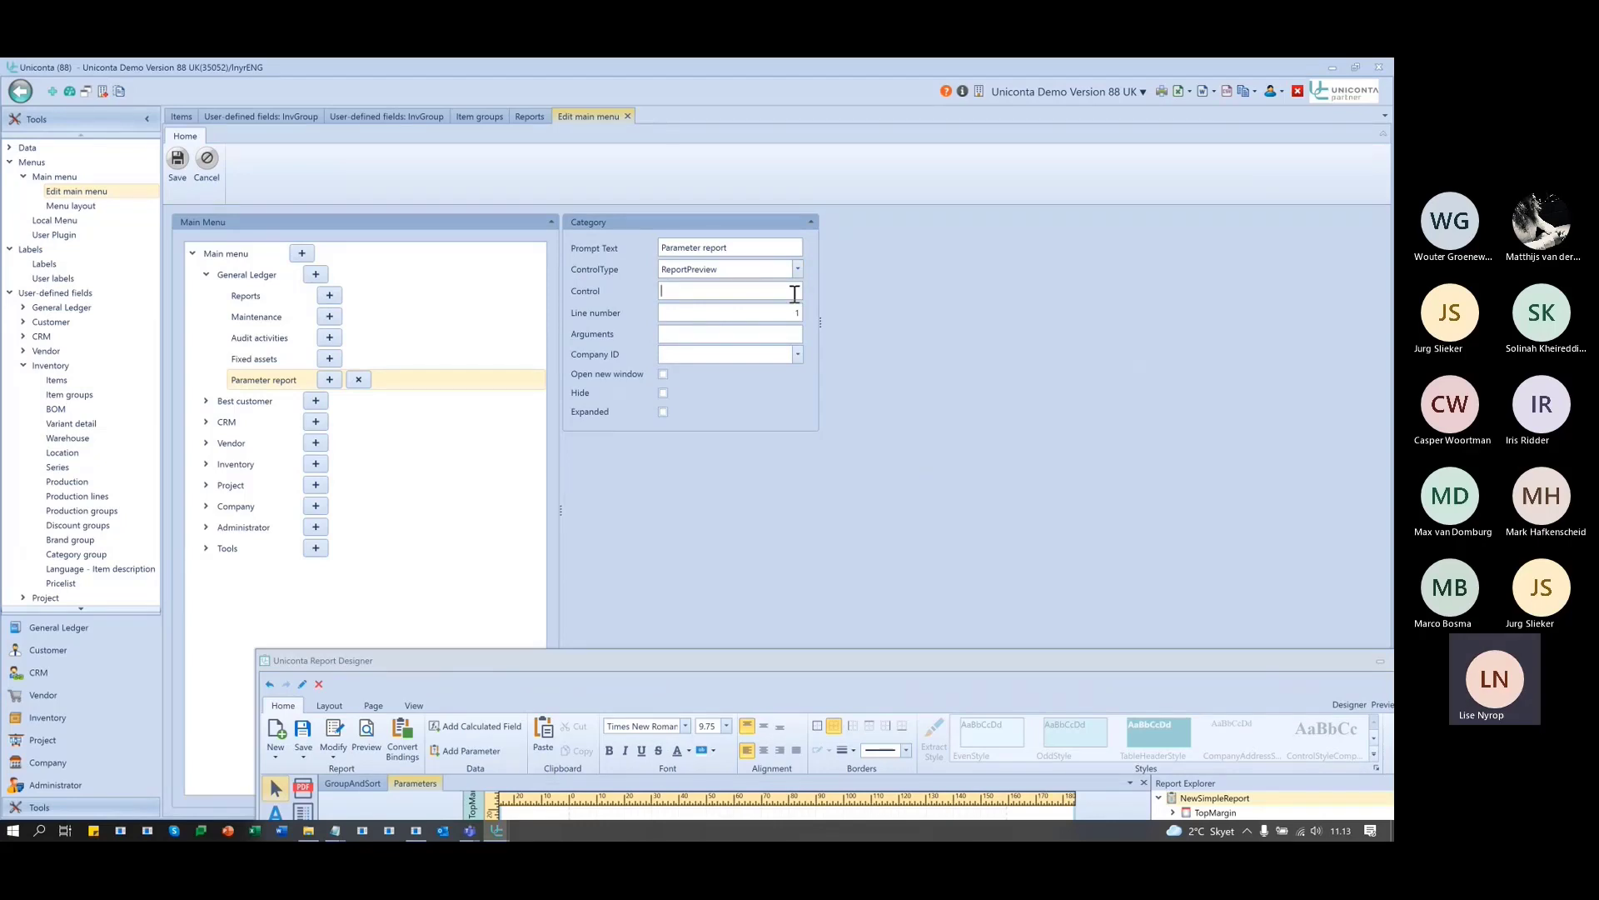
pyautogui.write('Parameters')
pyautogui.press('Tab')
pyautogui.click(176, 155)
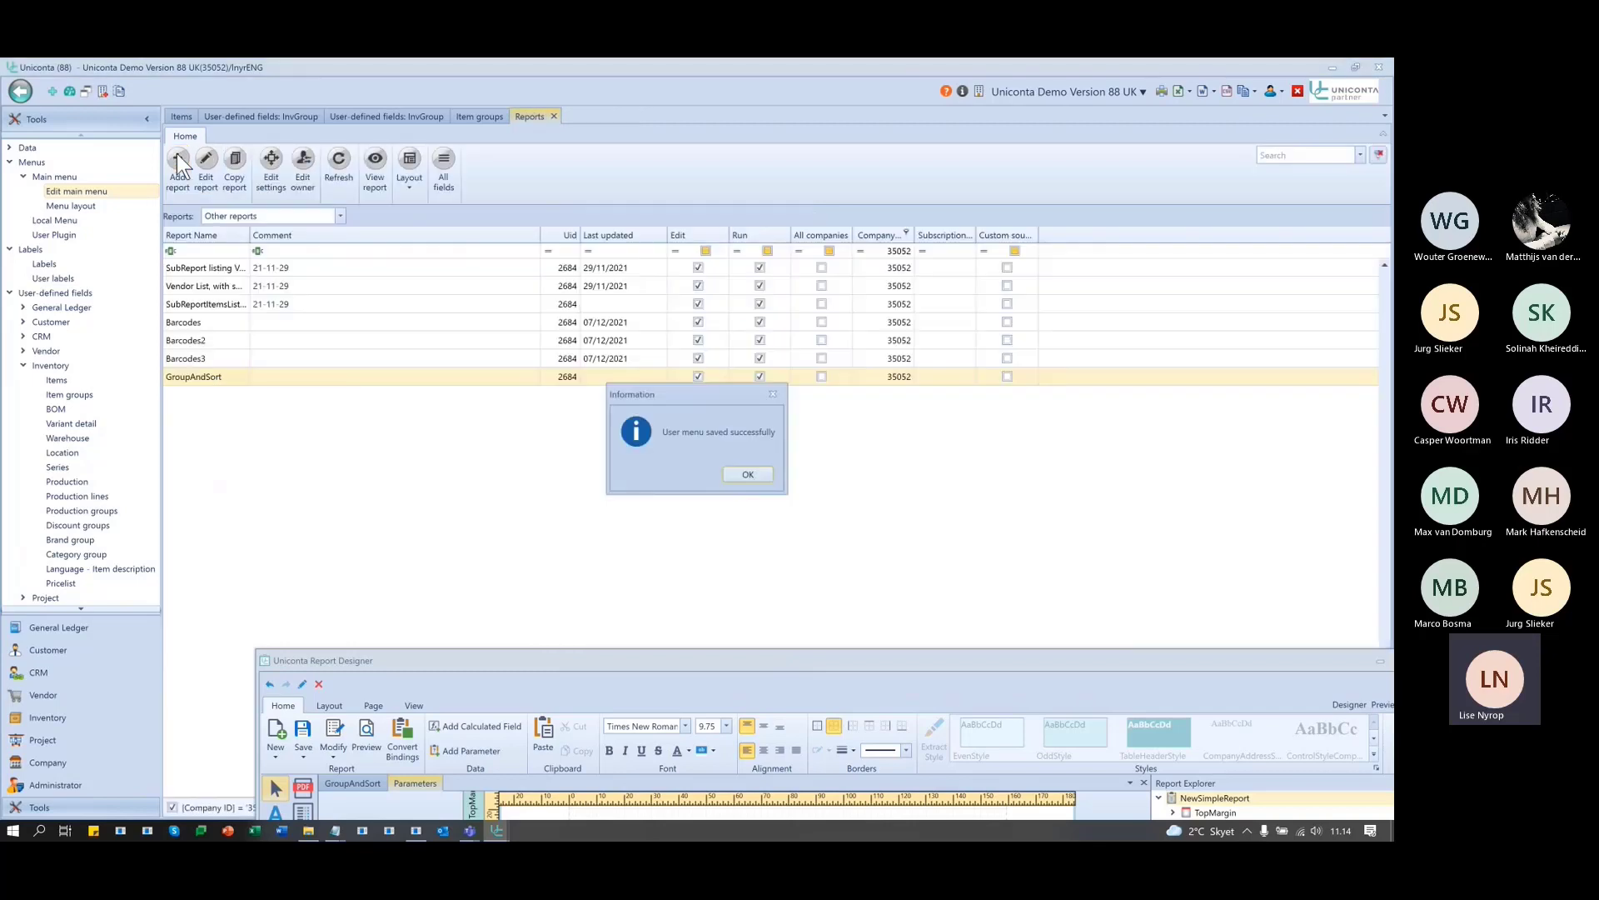
# - Open the new Parameter report entry and pick items Backrest through Floor lamp
pyautogui.click(748, 474)
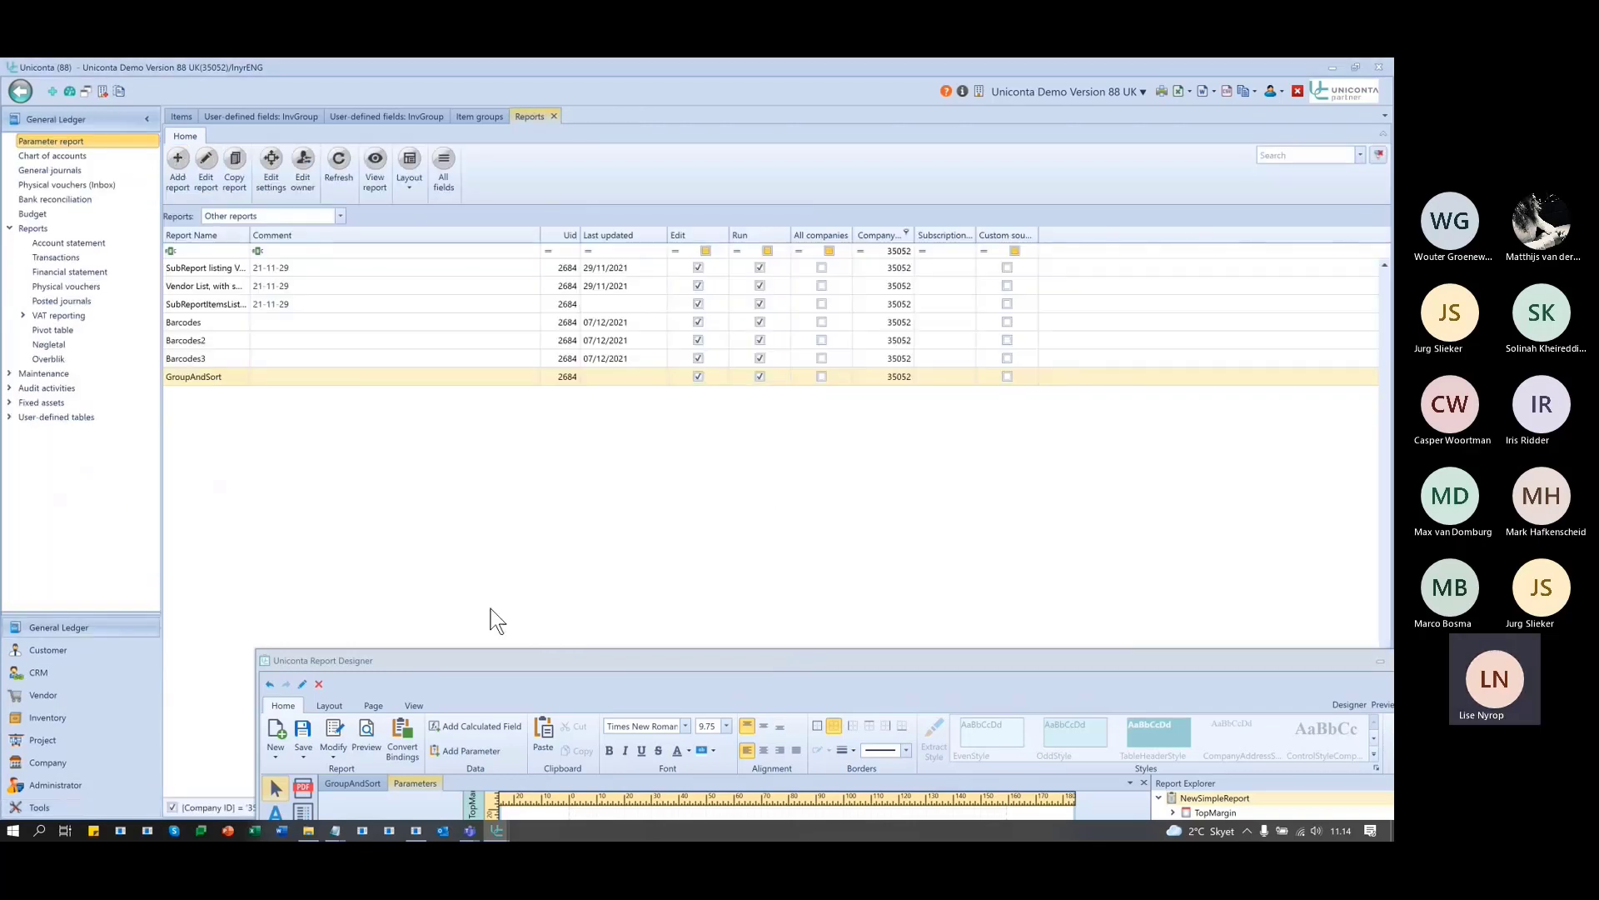
pyautogui.click(37, 143)
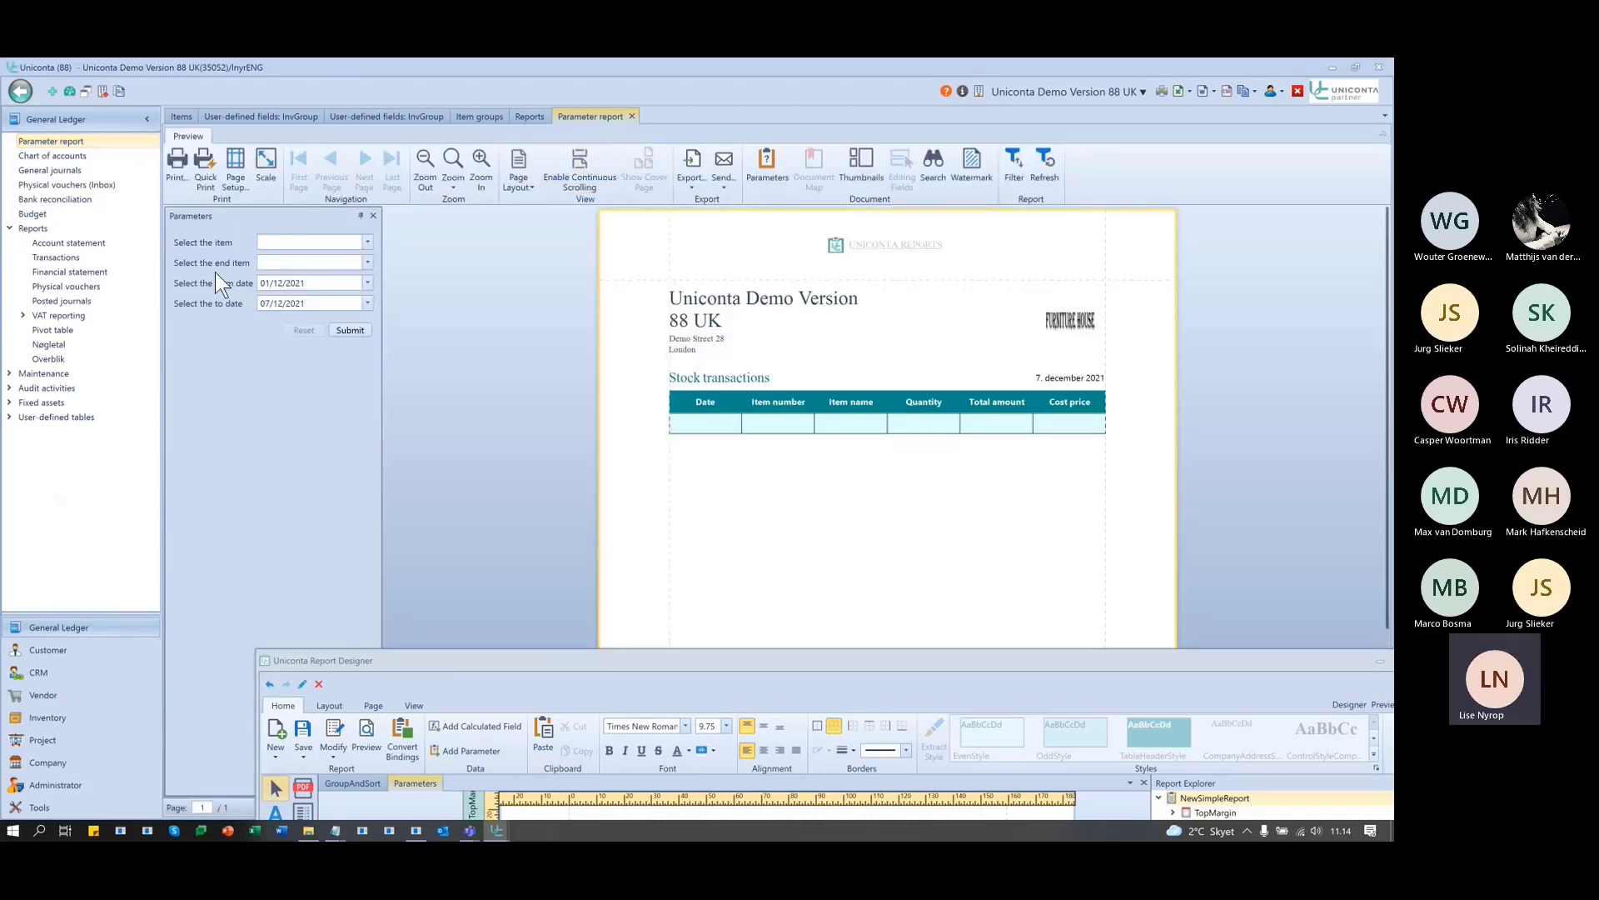
pyautogui.click(366, 243)
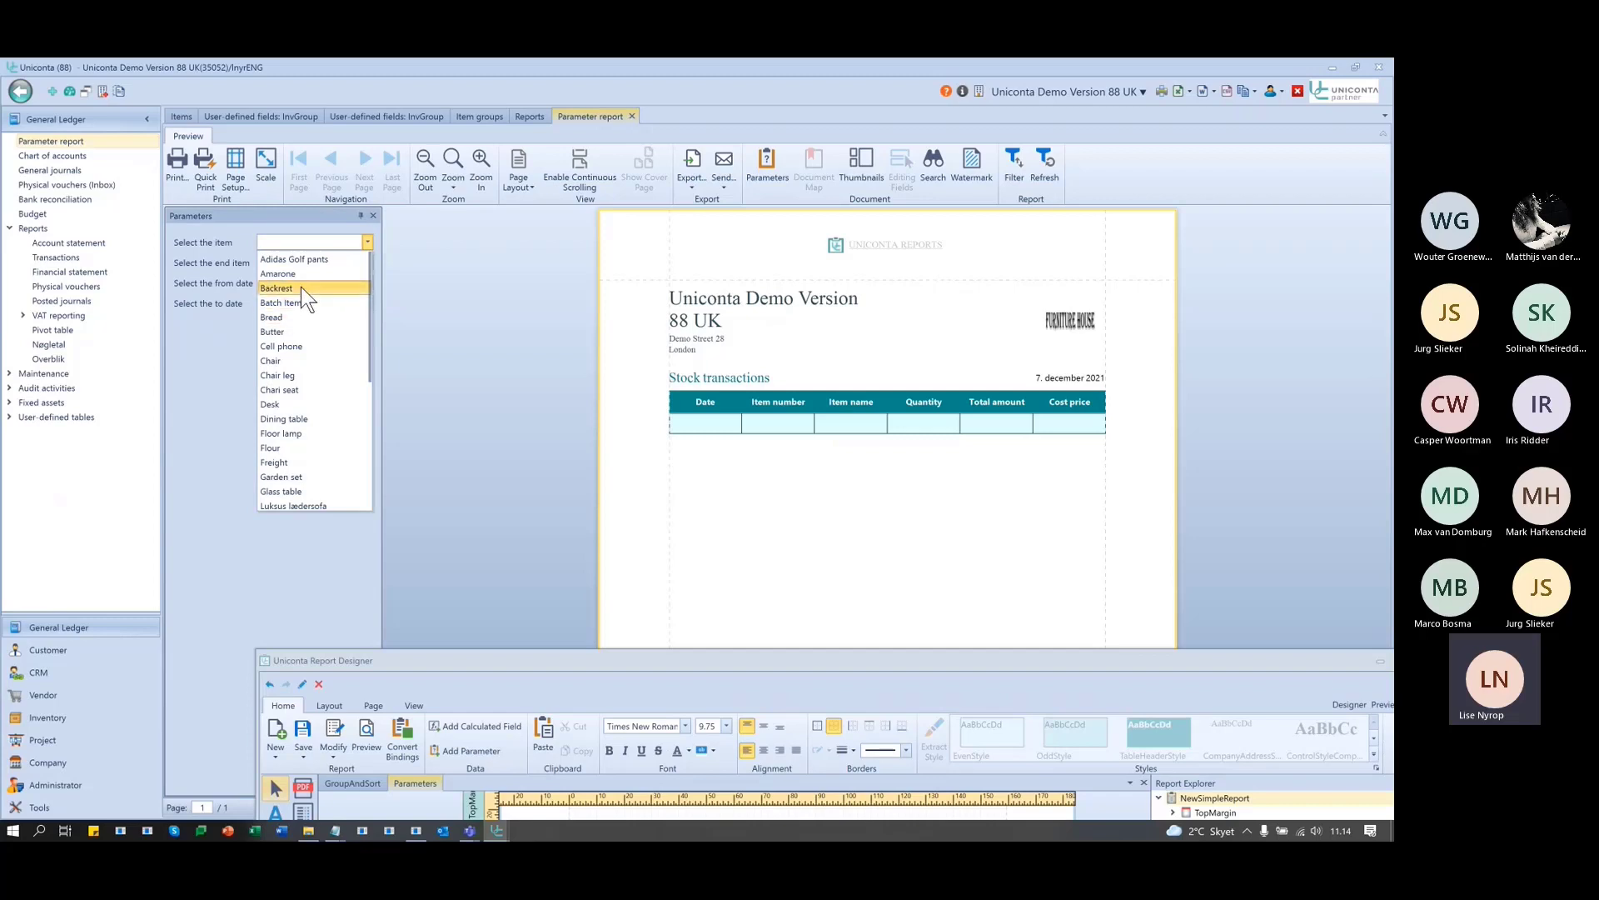
pyautogui.click(301, 287)
pyautogui.click(366, 263)
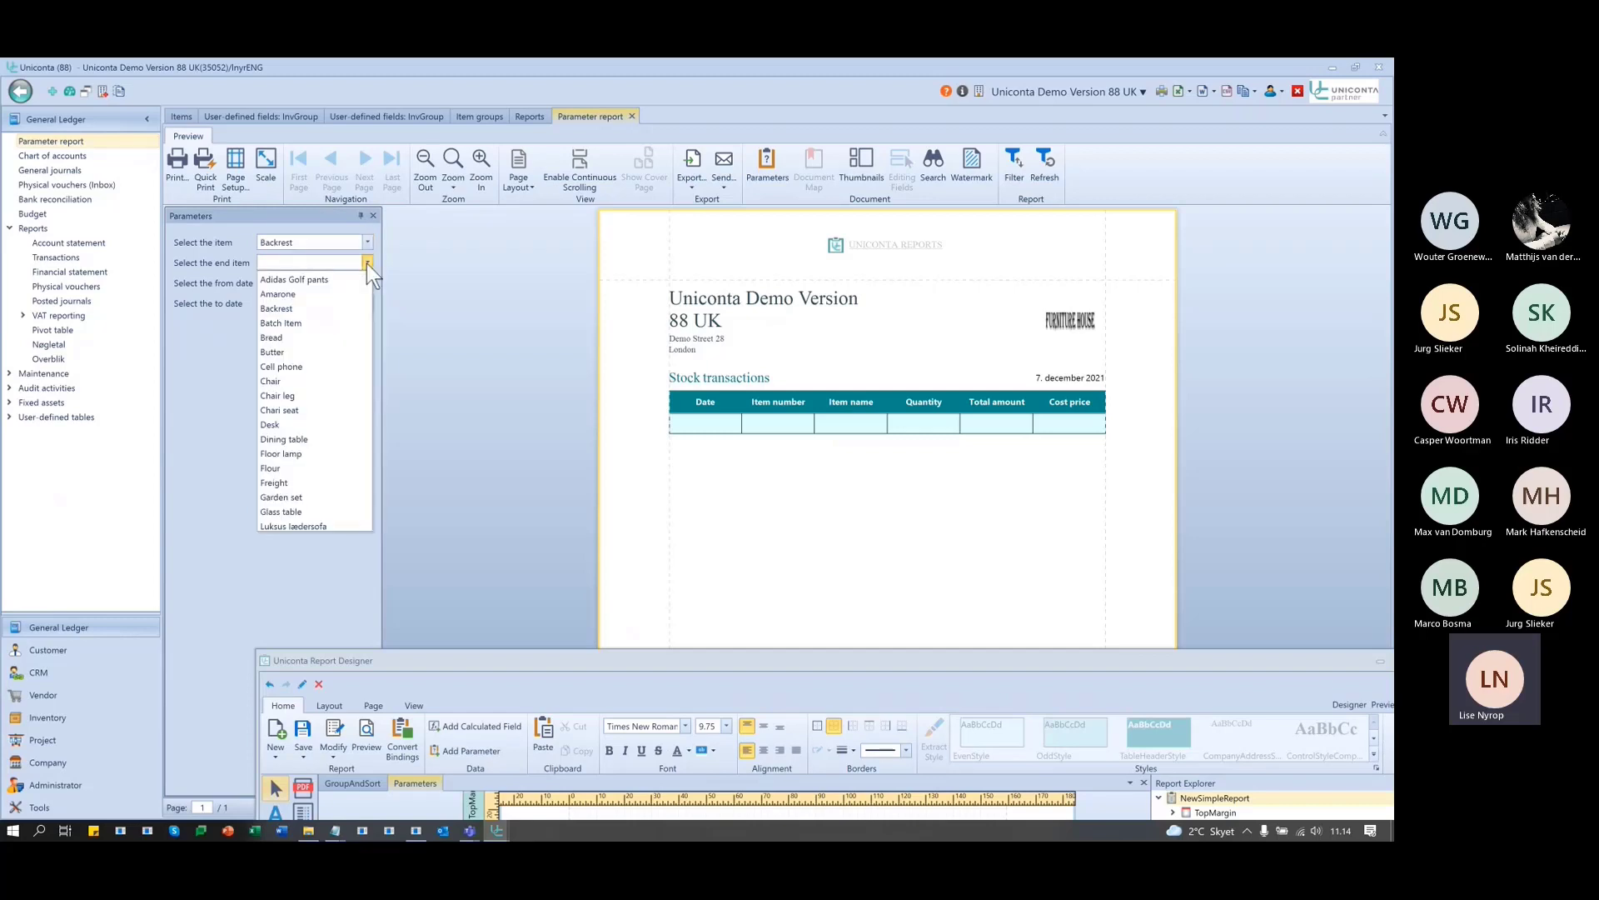
pyautogui.click(310, 453)
# - Set the from date to 01/12/2020, run the report, and restore the Report Designer
pyautogui.doubleClick(319, 285)
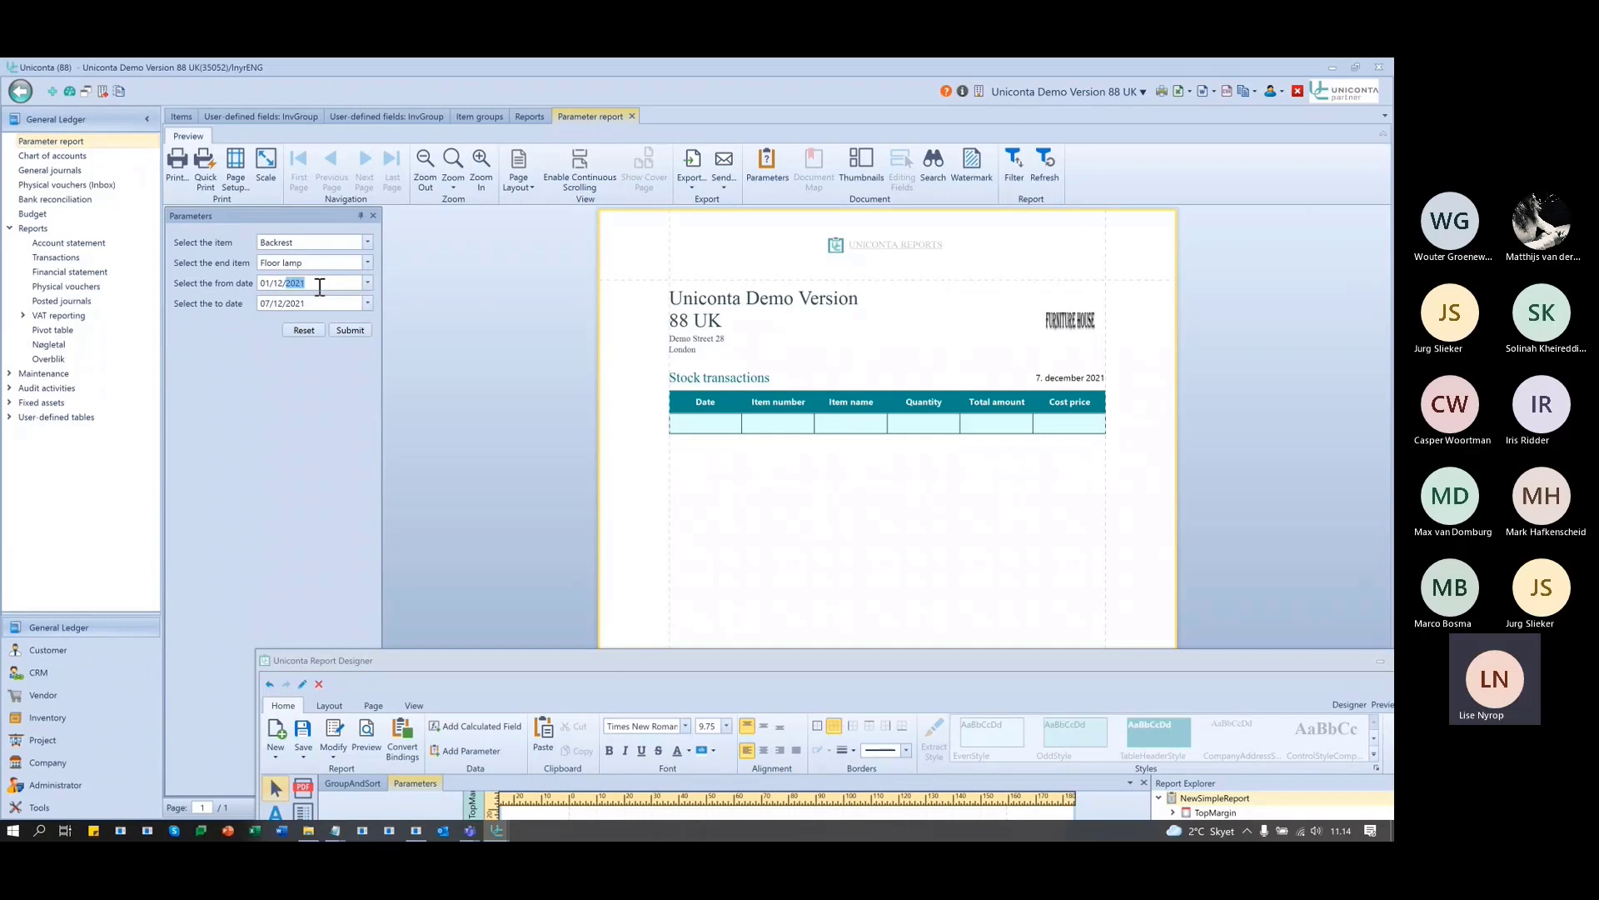
pyautogui.write('20')
pyautogui.click(349, 331)
pyautogui.moveTo(804, 661); pyautogui.dragTo(495, 771)
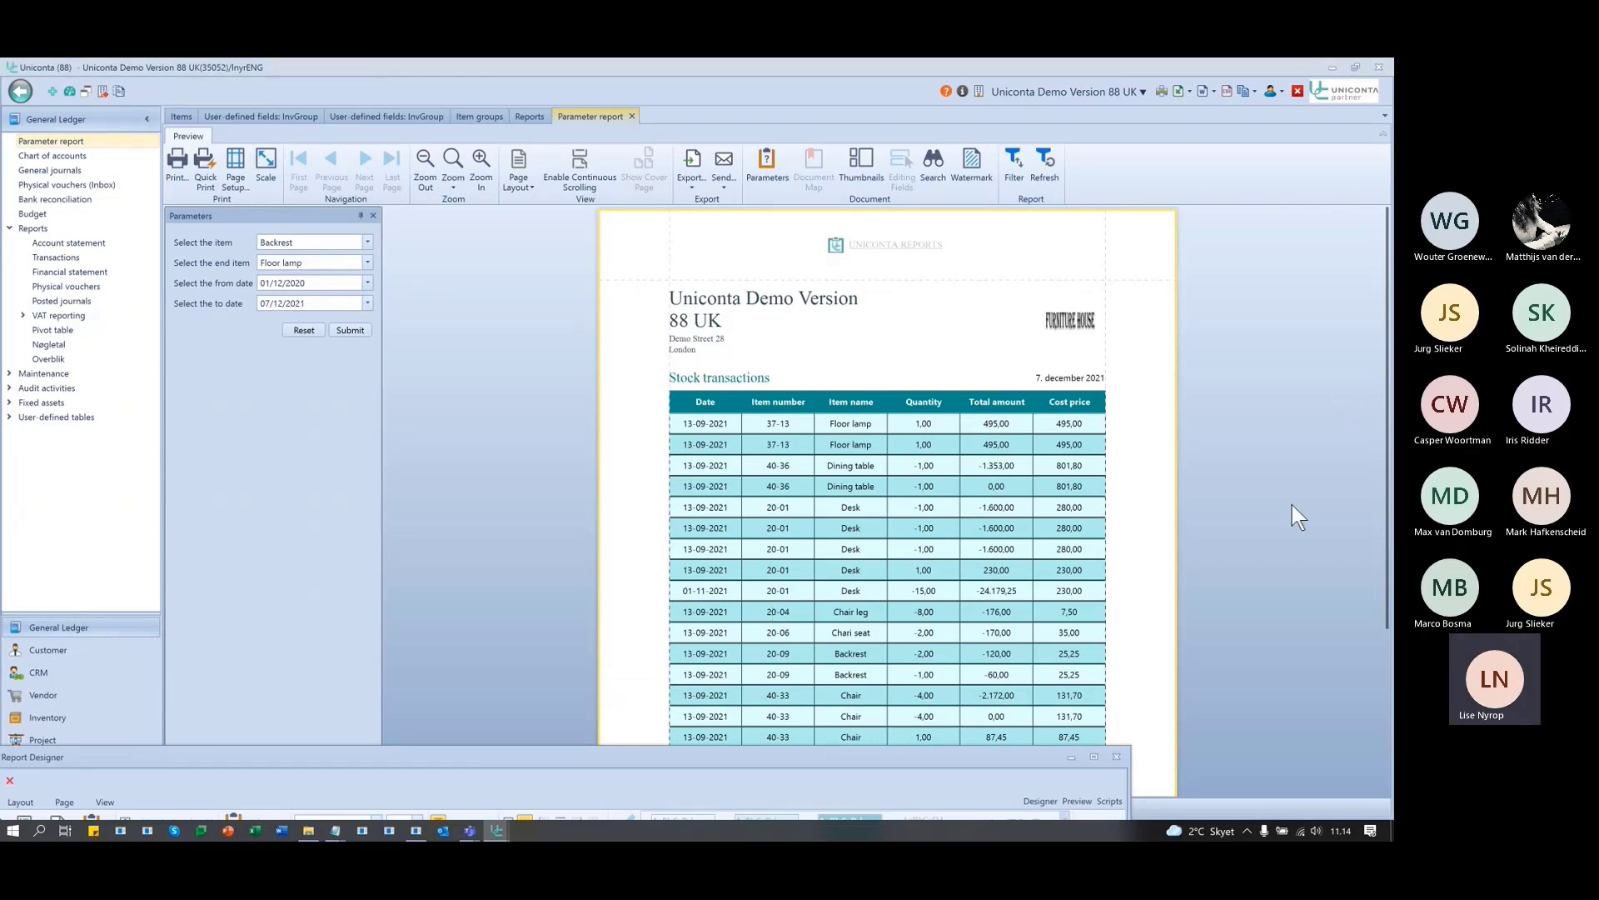
pyautogui.scroll(-2, 1230, 434)
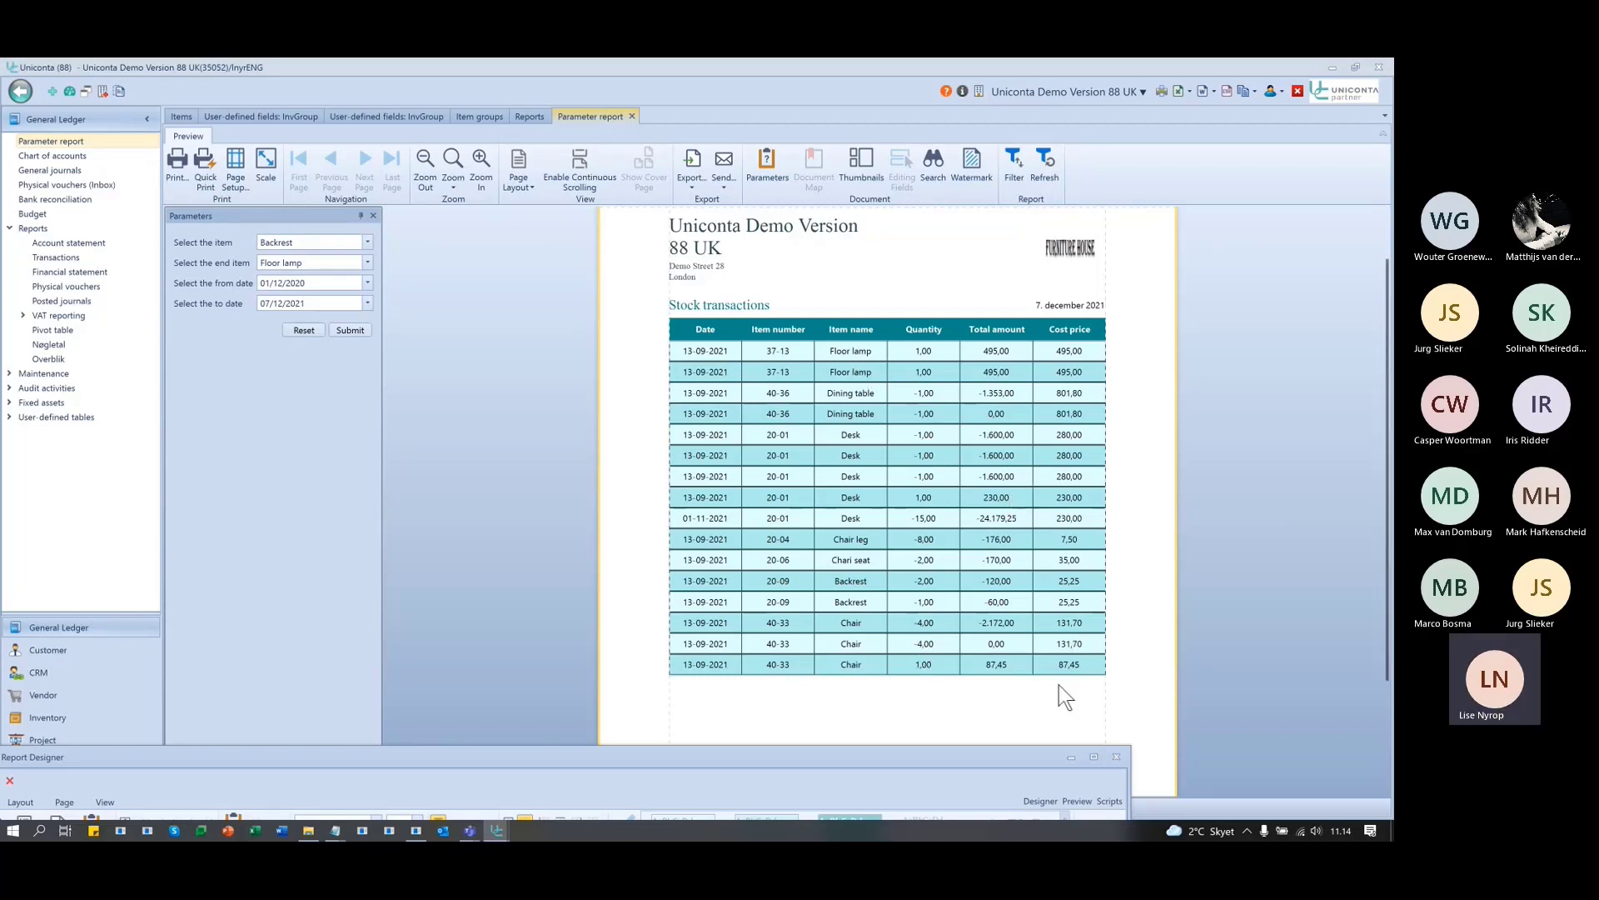
pyautogui.doubleClick(873, 757)
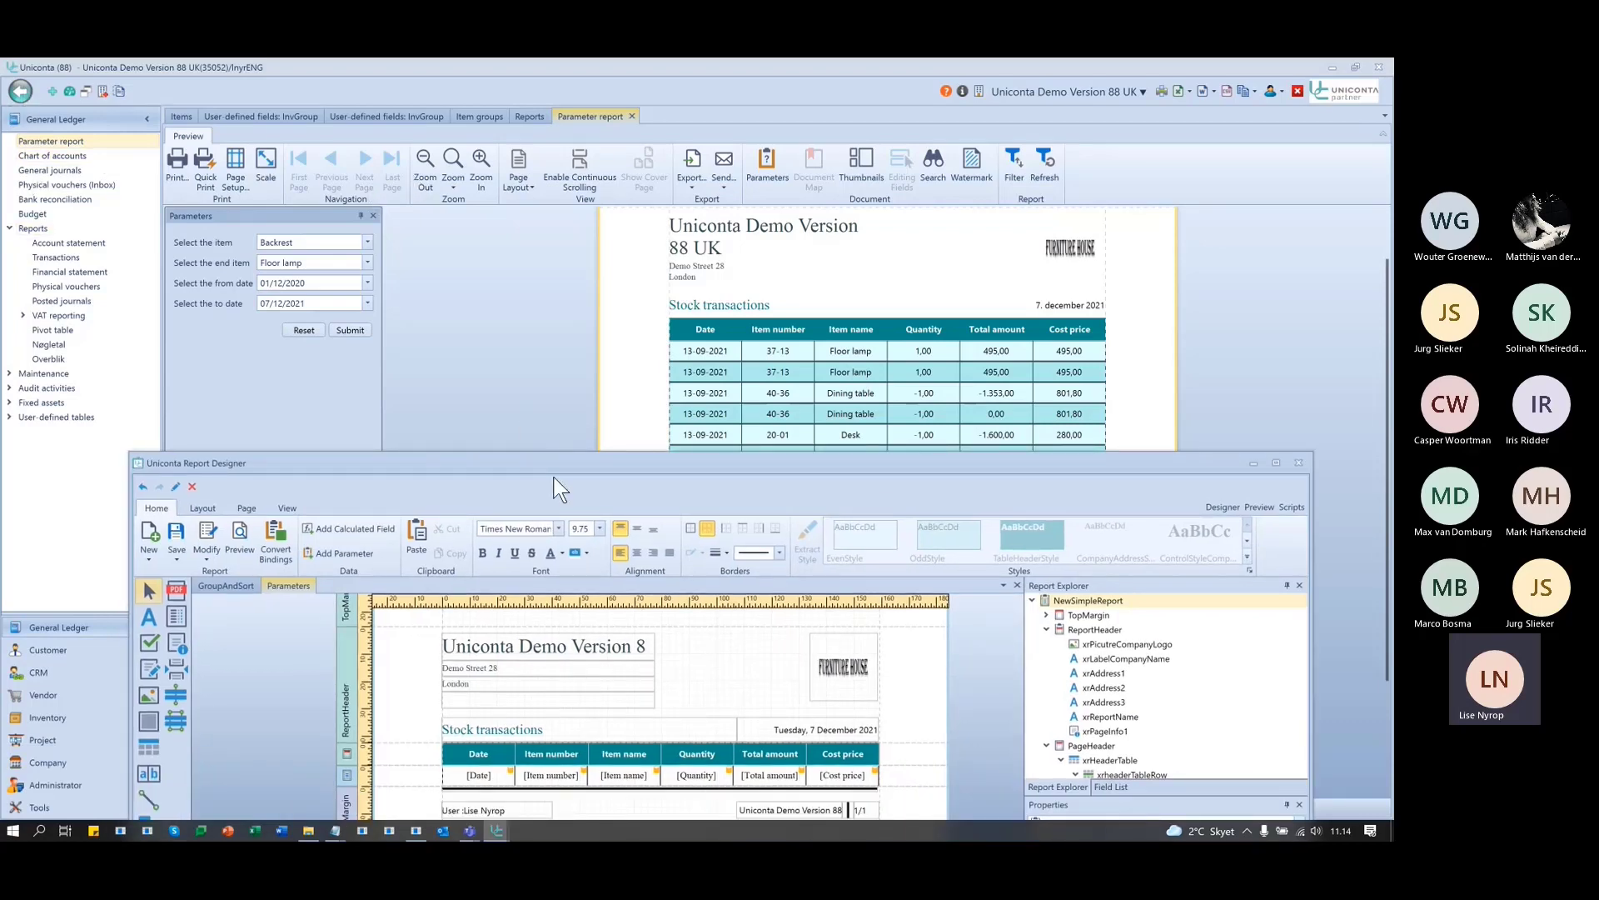
pyautogui.moveTo(557, 467); pyautogui.dragTo(556, 303)
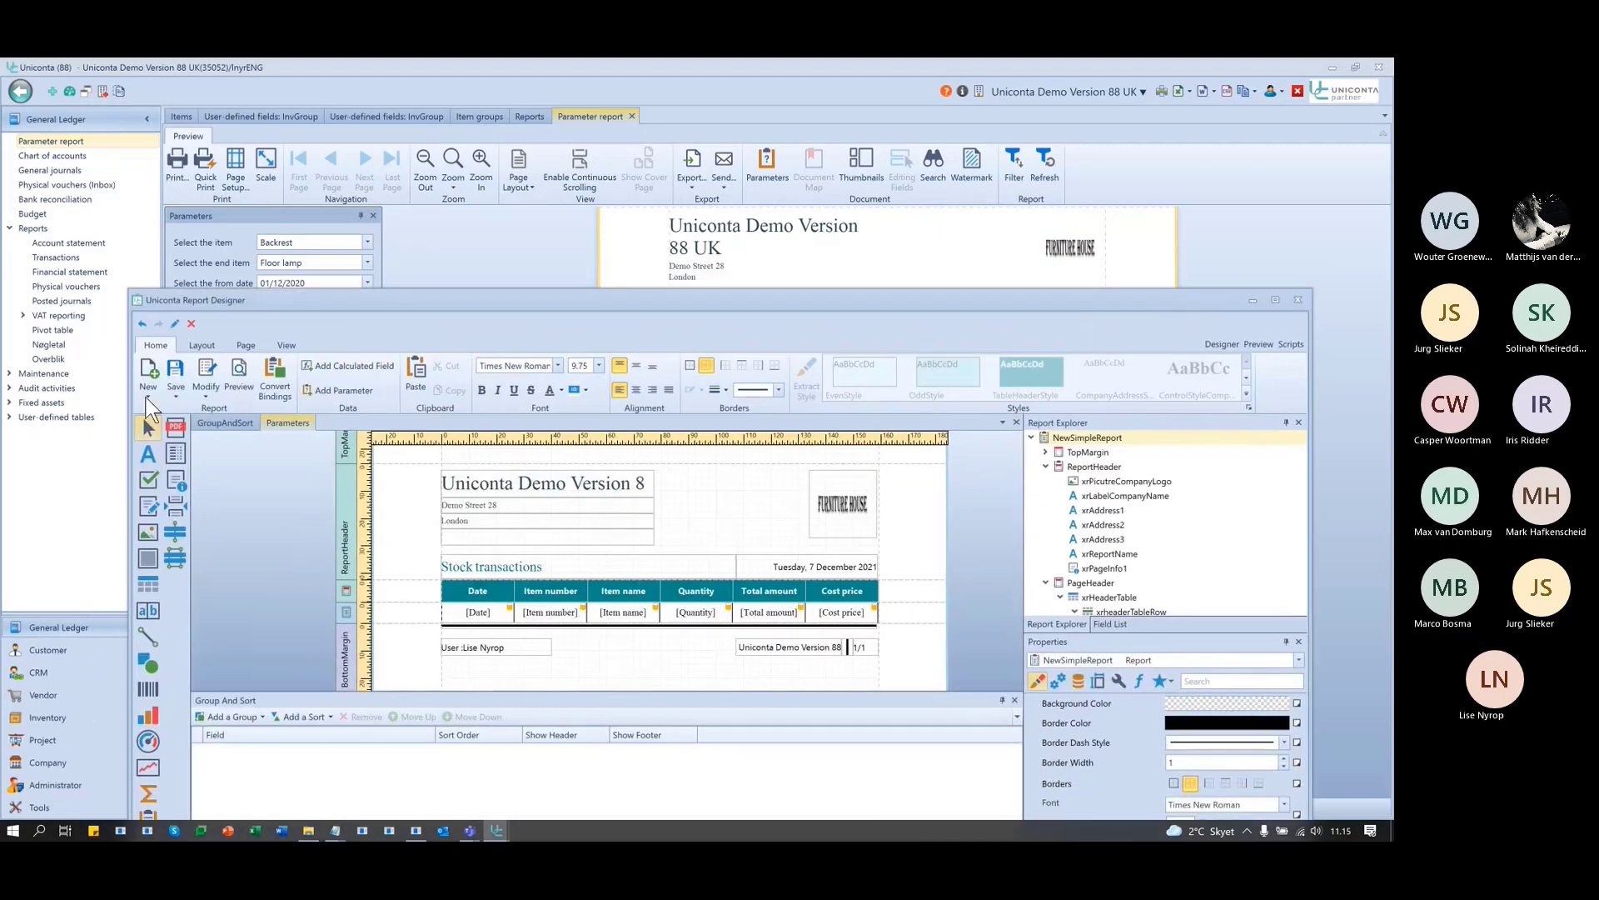
pyautogui.click(207, 373)
pyautogui.click(586, 321)
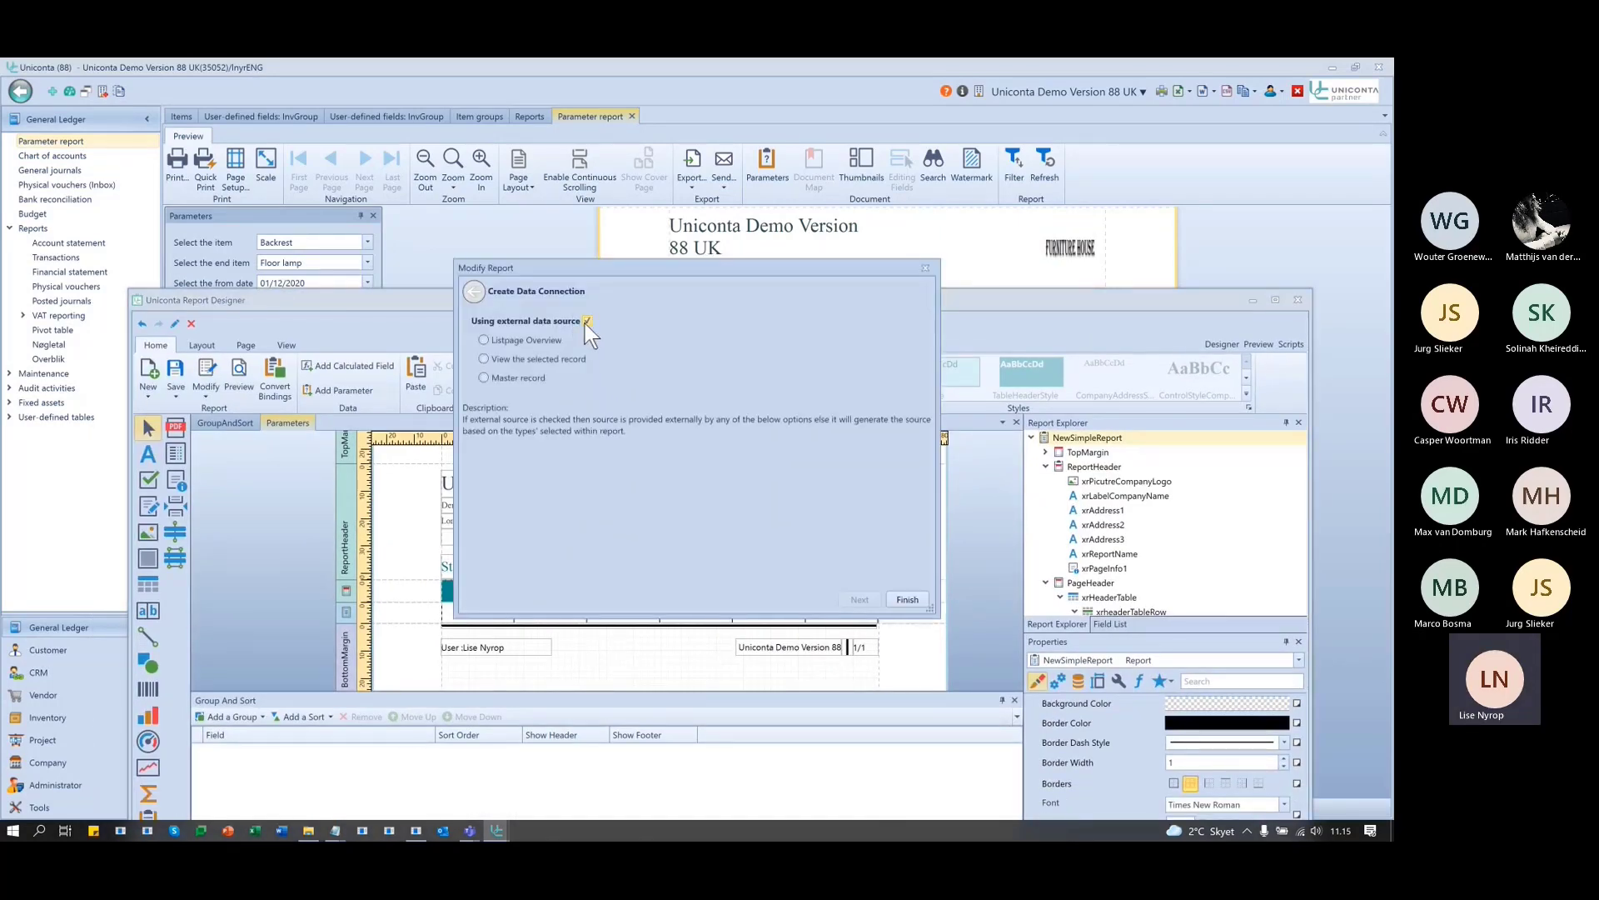
pyautogui.click(518, 359)
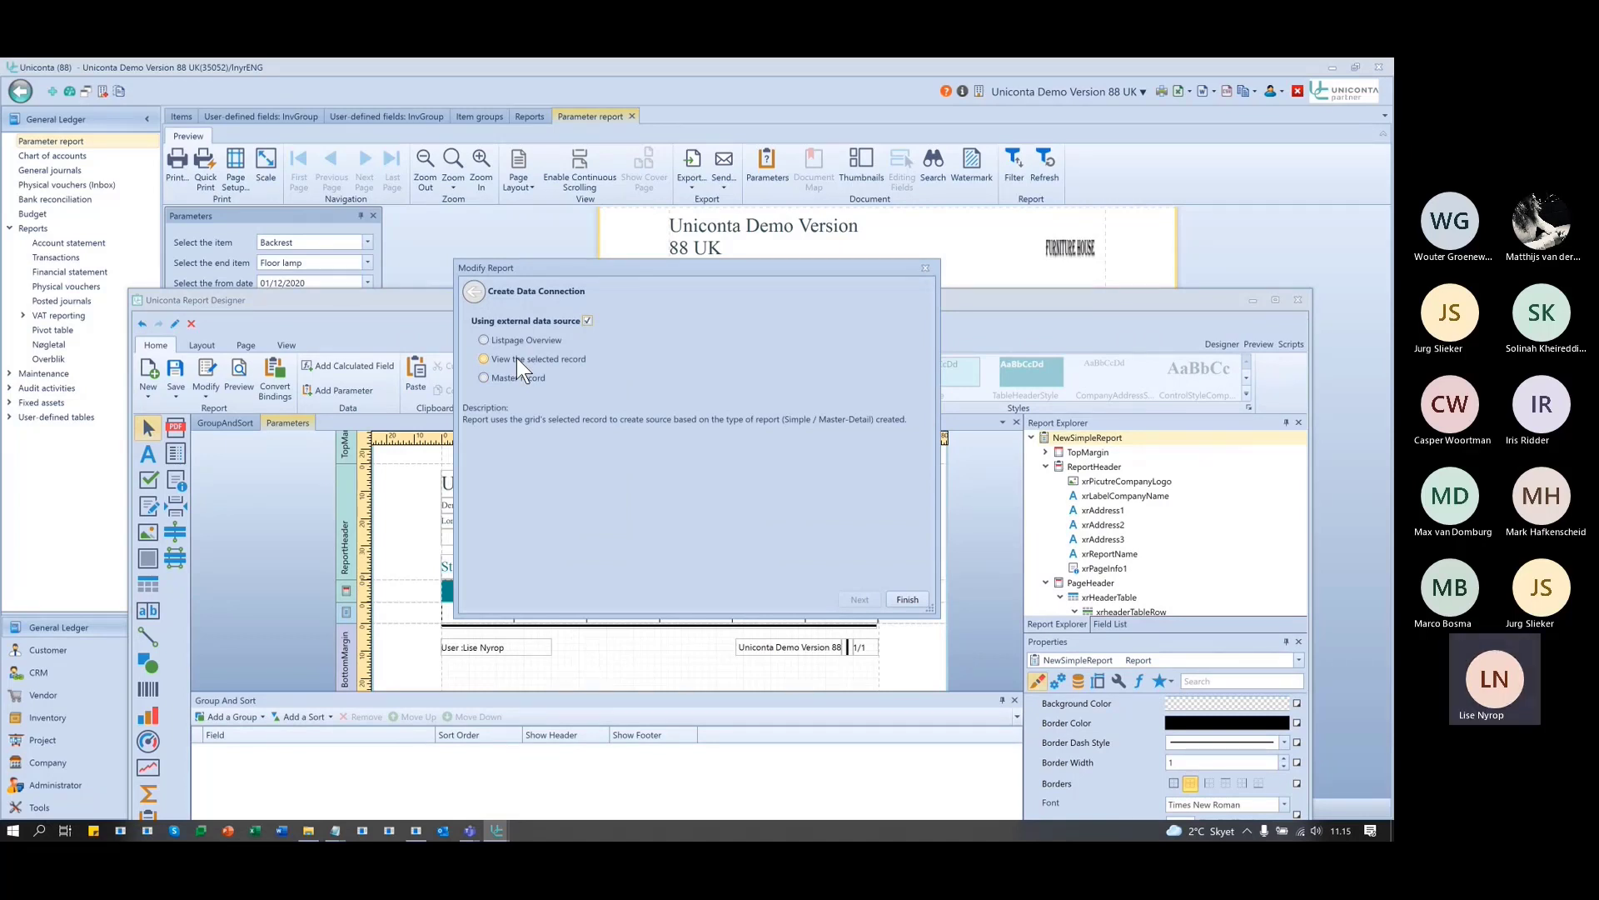
pyautogui.click(924, 268)
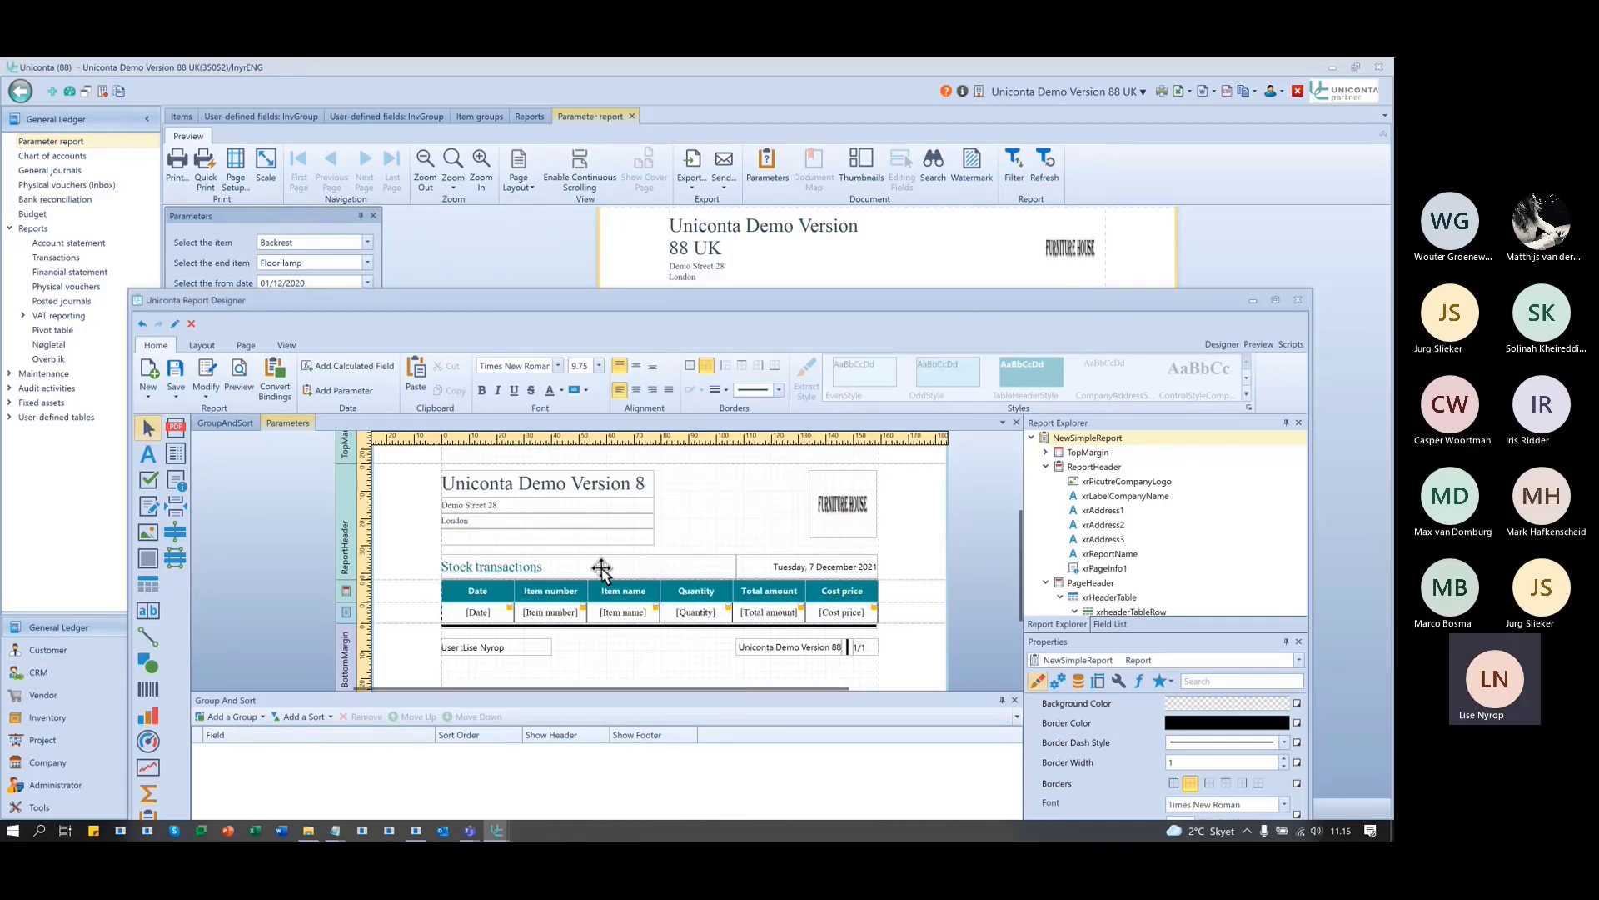
pyautogui.click(208, 376)
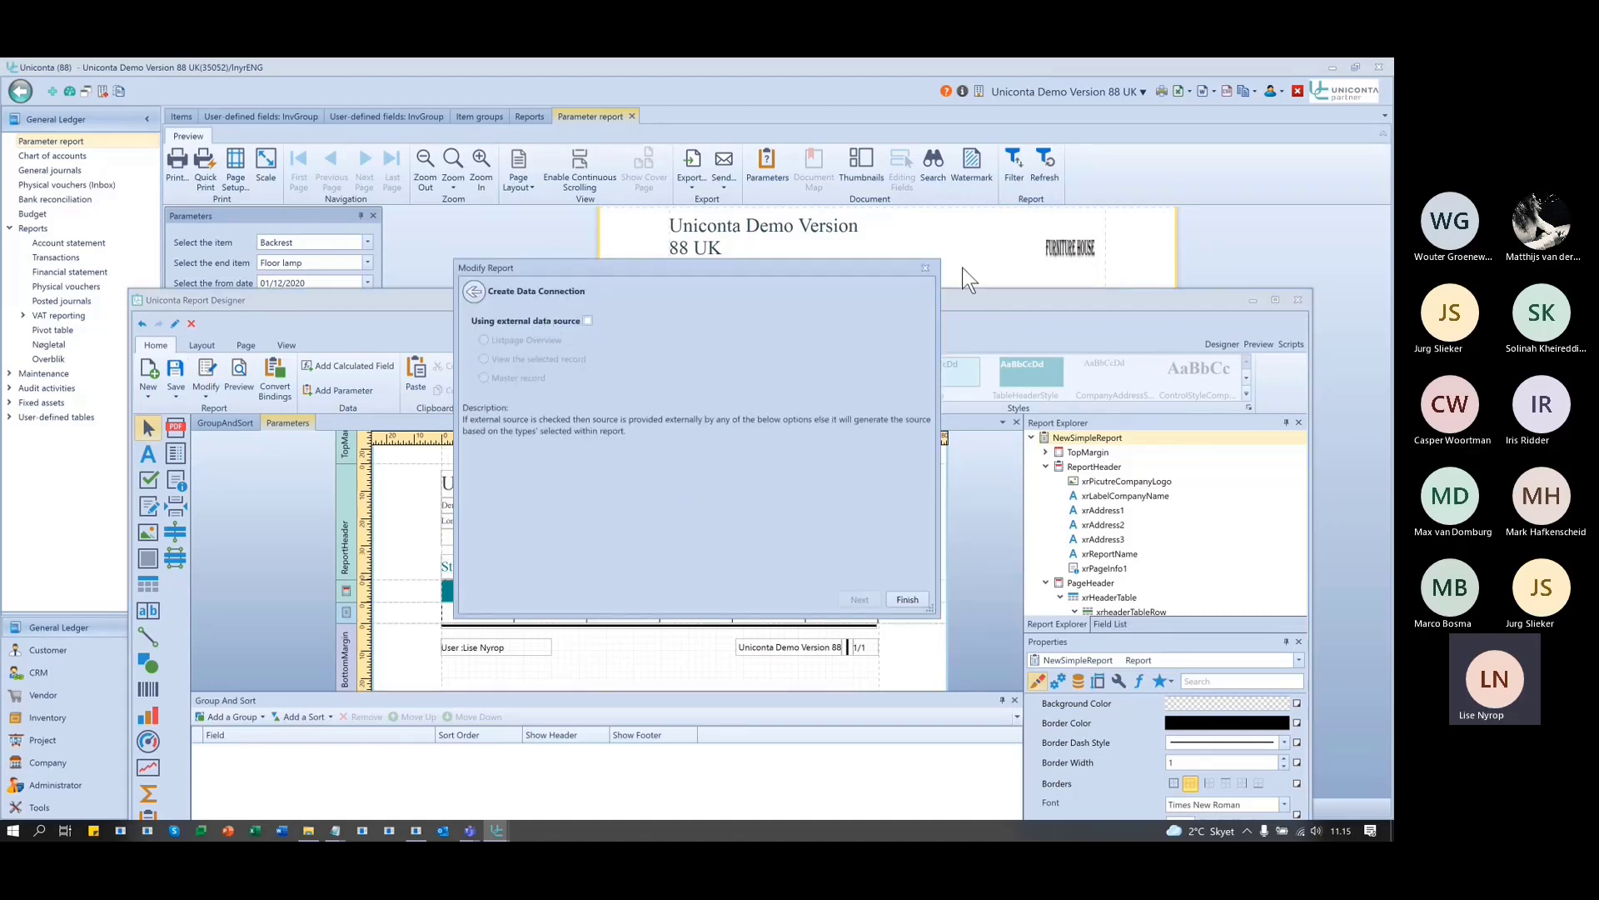
pyautogui.click(926, 268)
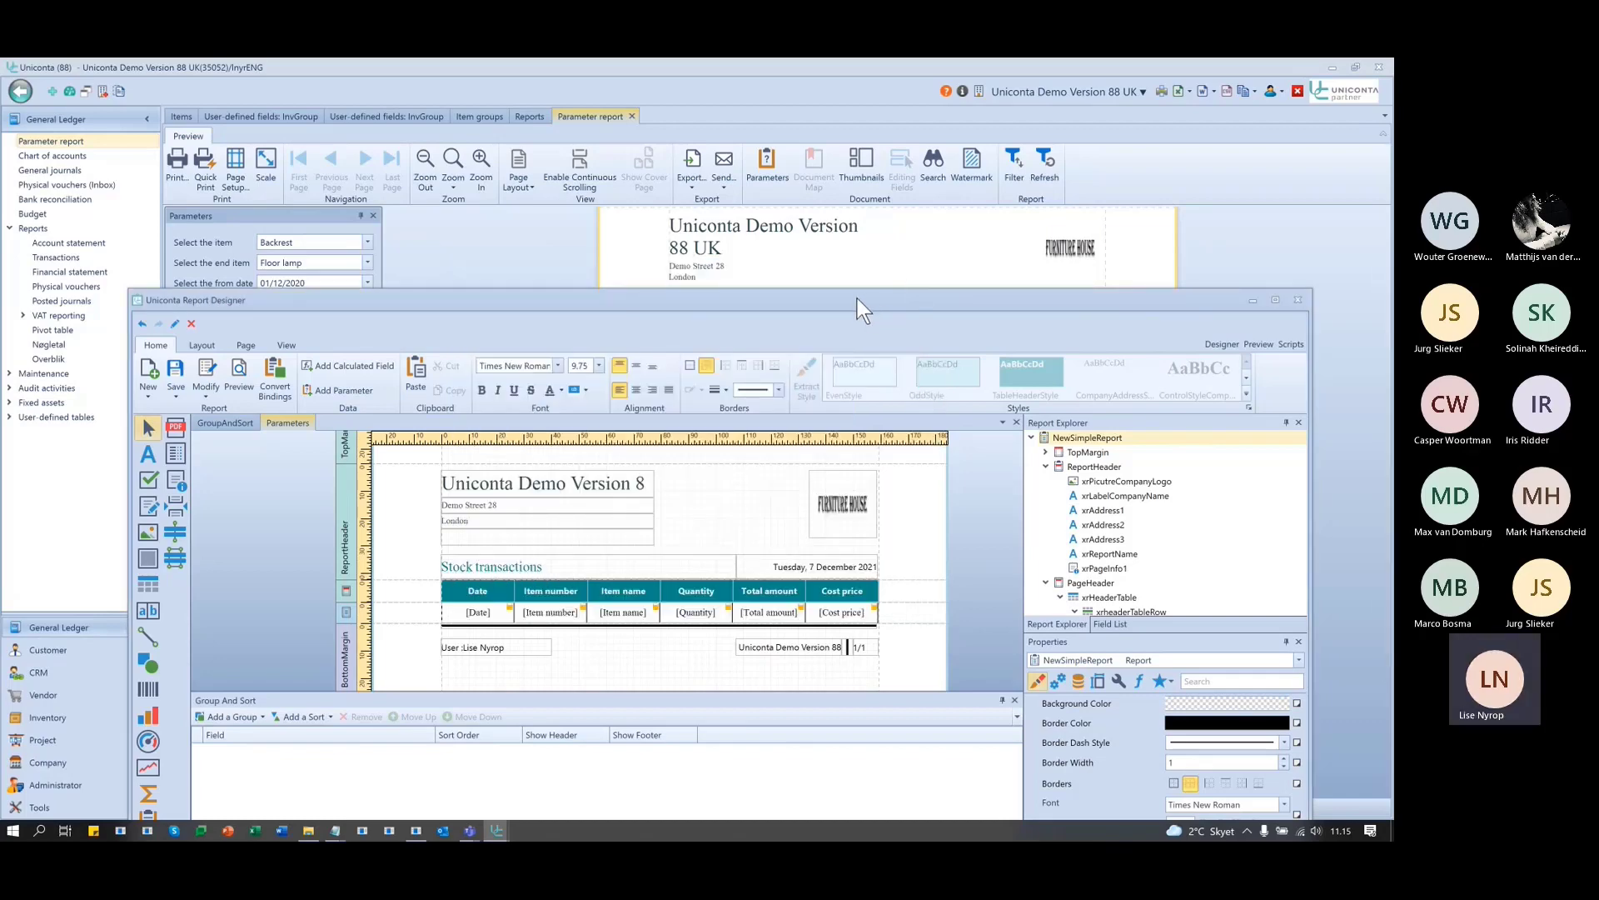
pyautogui.moveTo(857, 298); pyautogui.dragTo(717, 568)
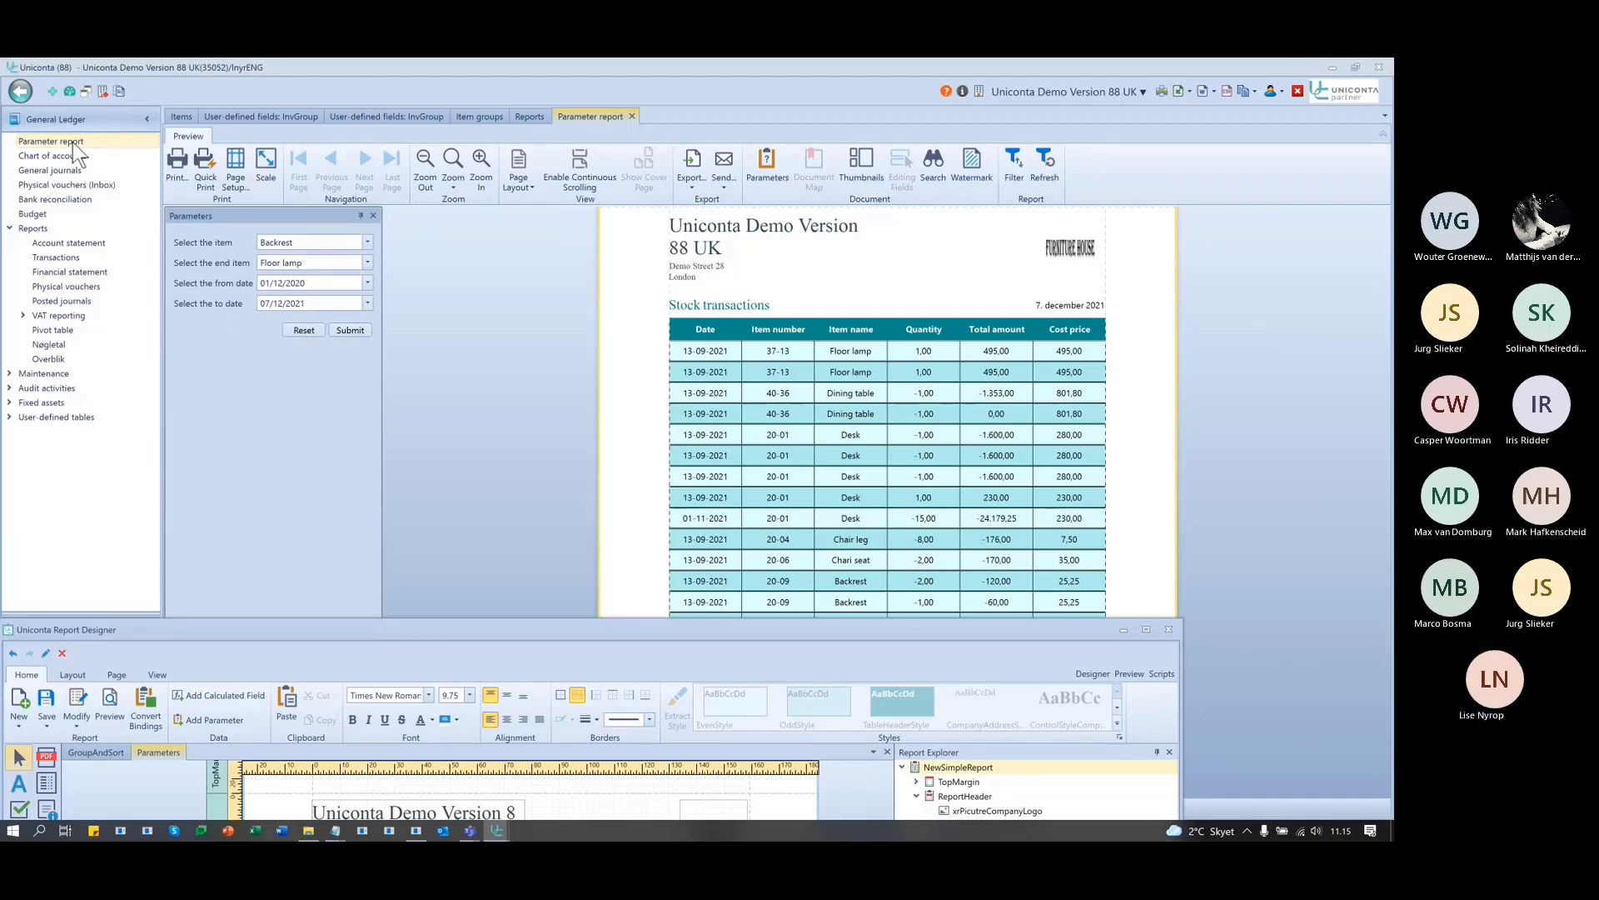
# - Maximize the Report Designer so the Stock transactions layout fills the screen
pyautogui.doubleClick(493, 633)
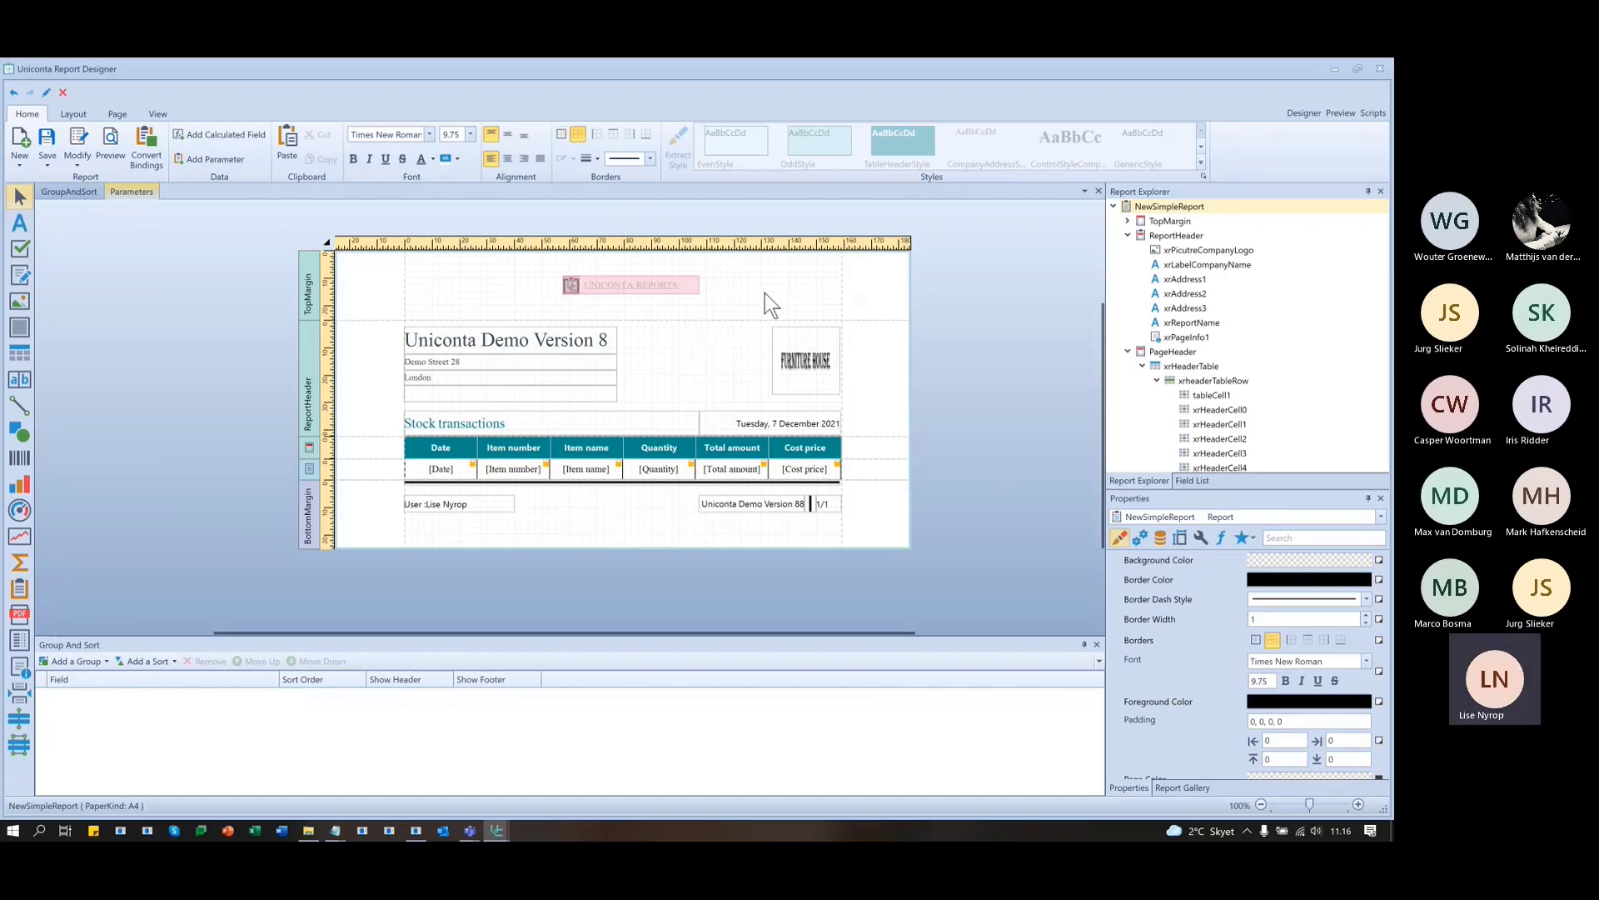
# - Close the Parameters and GroupAndSort reports and create a new special report from the standard Invoice
pyautogui.click(1098, 191)
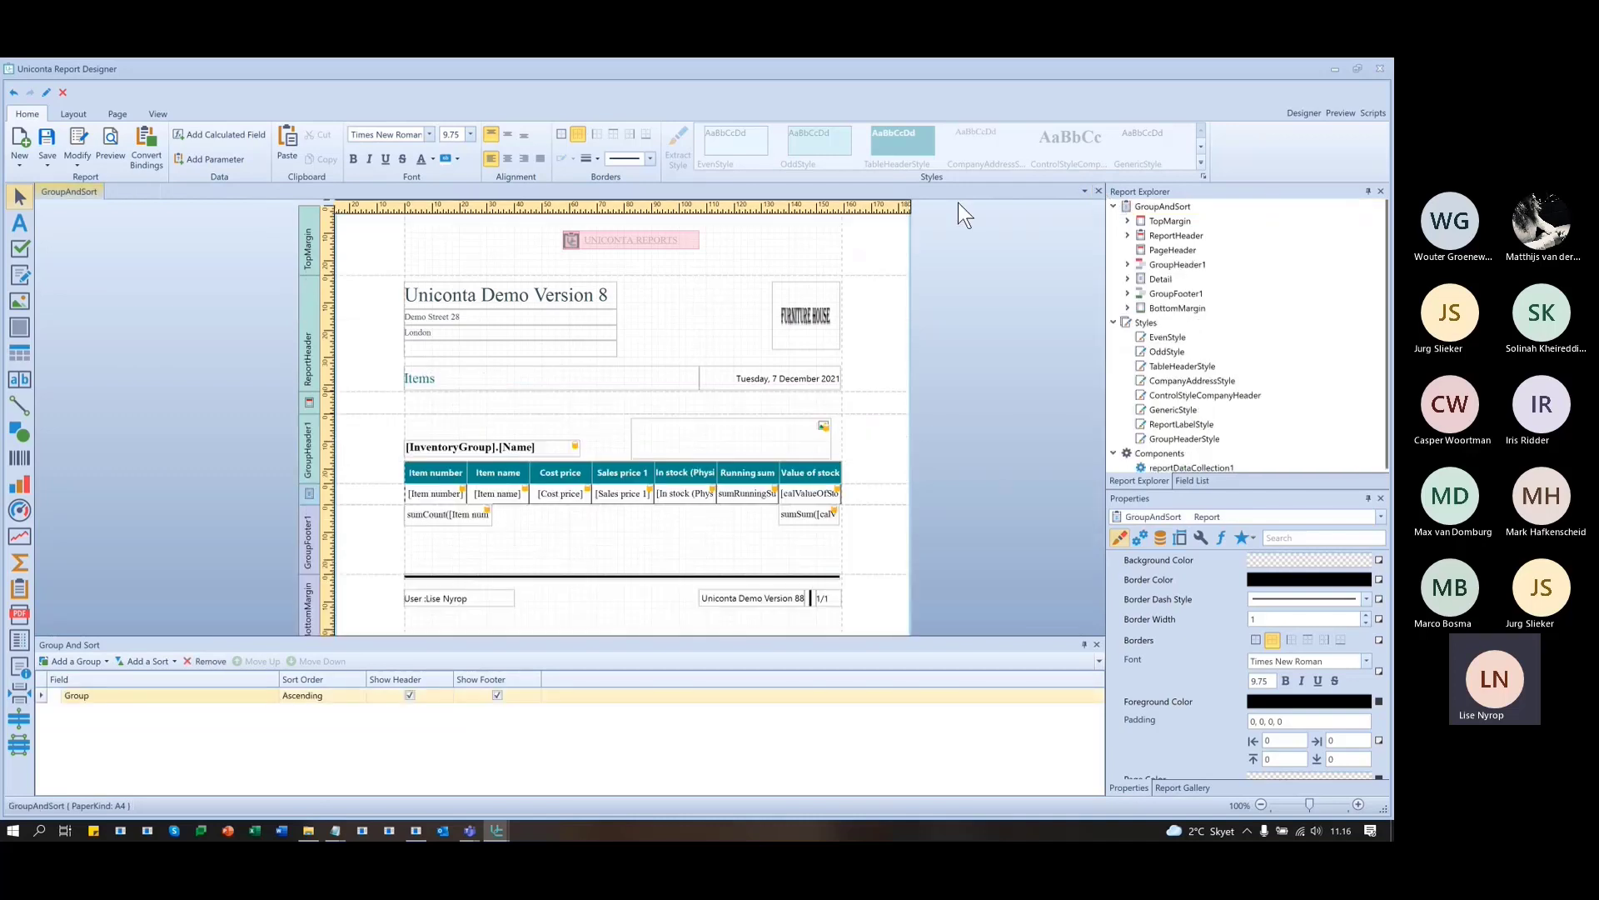
pyautogui.click(1099, 192)
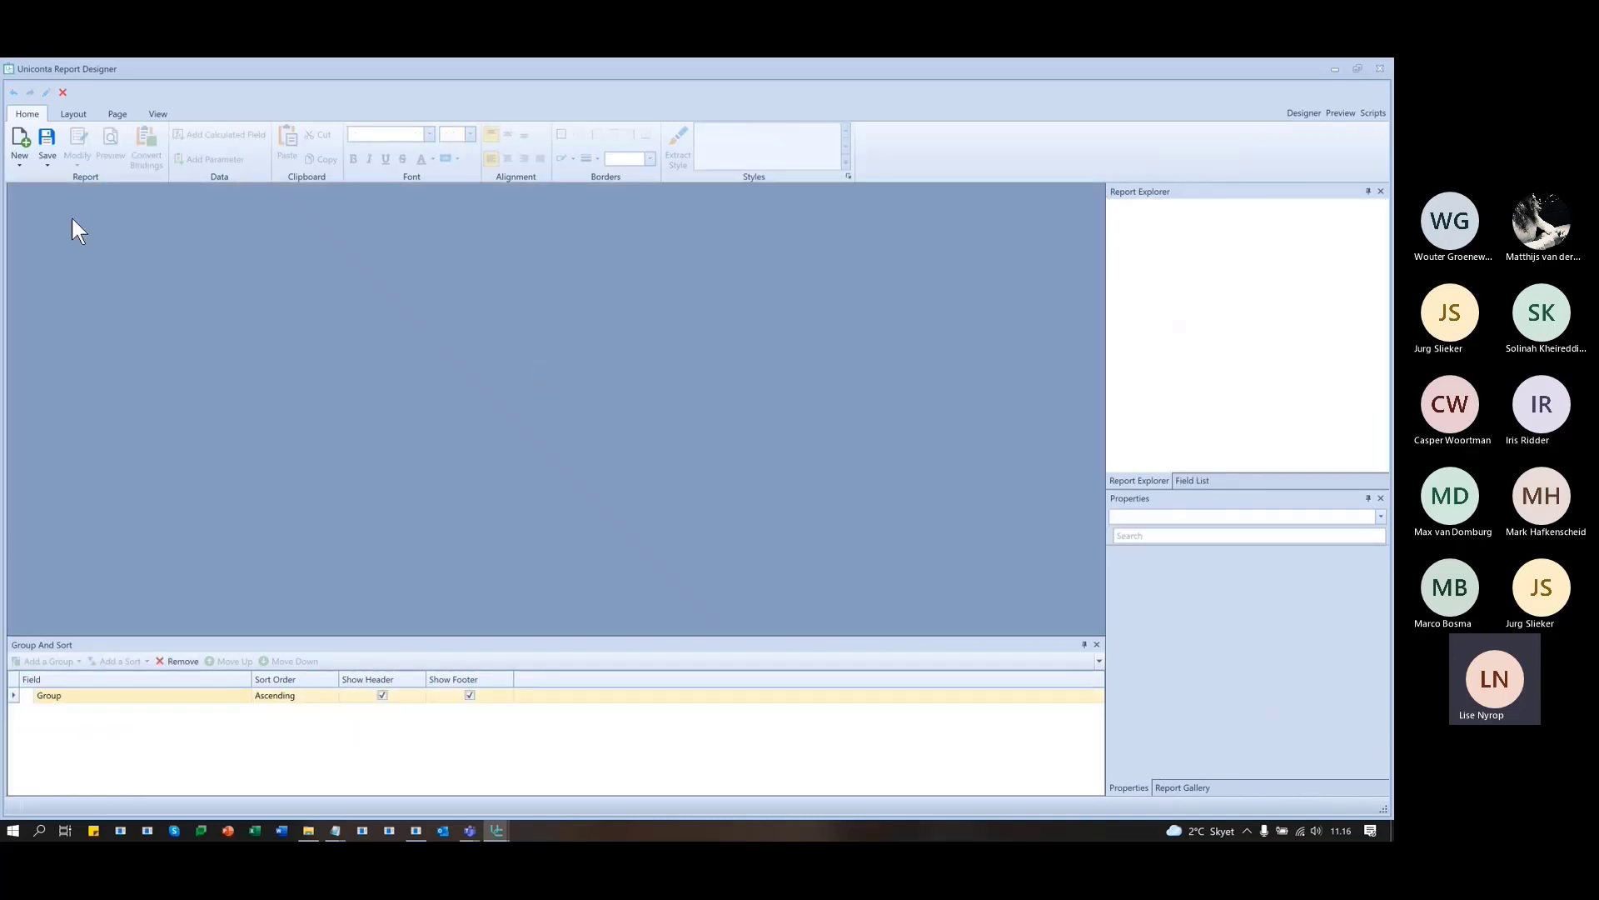
pyautogui.click(22, 149)
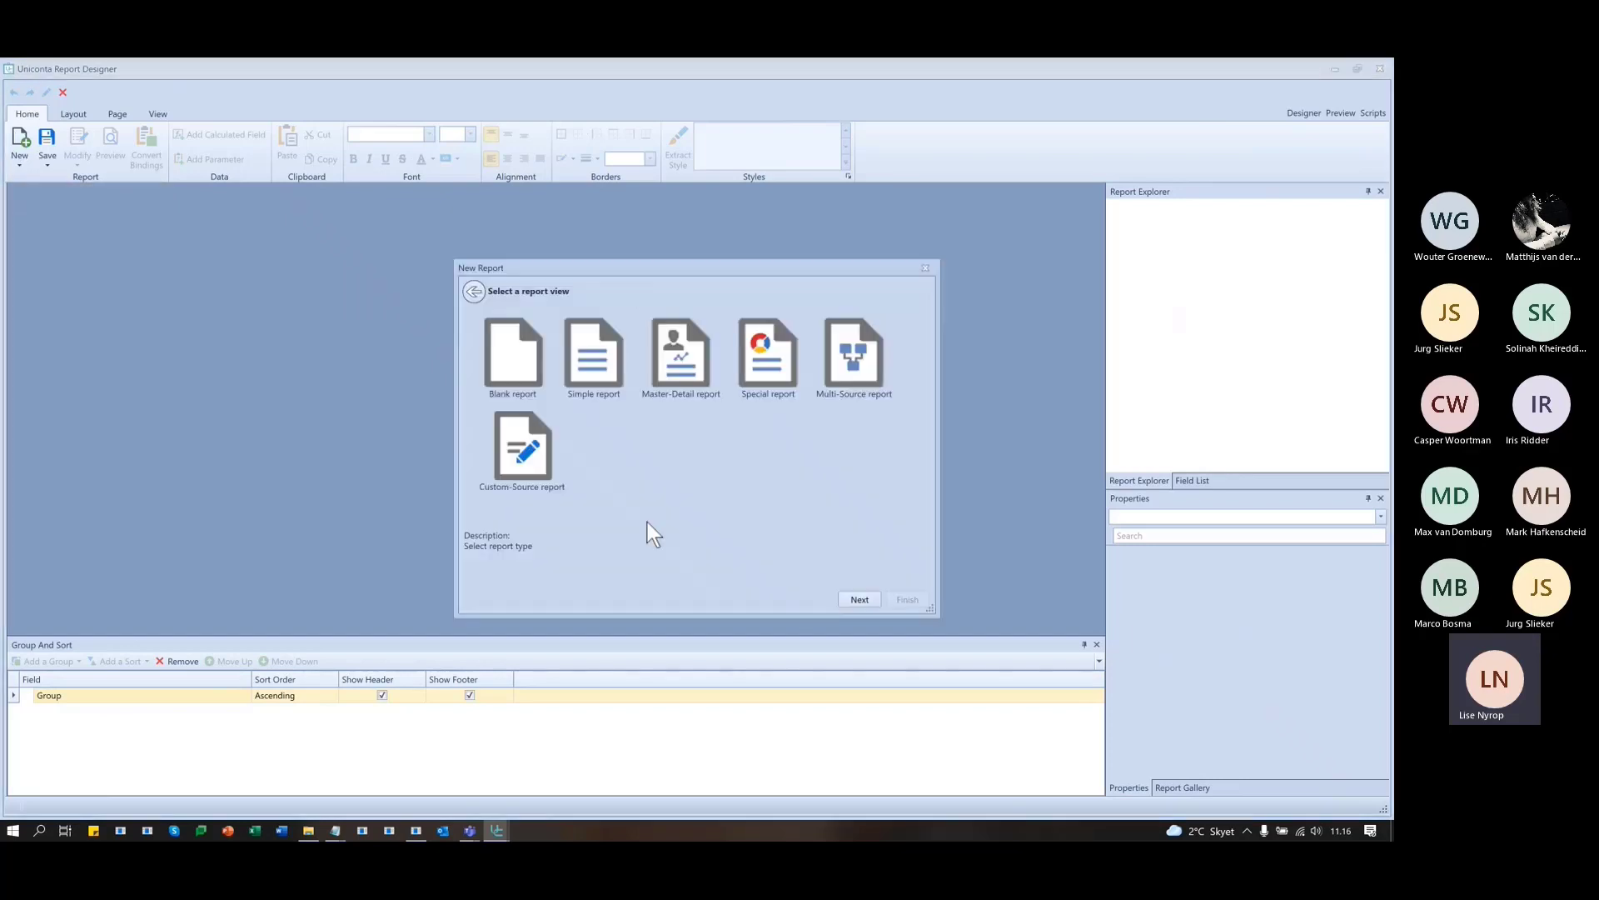
pyautogui.click(741, 372)
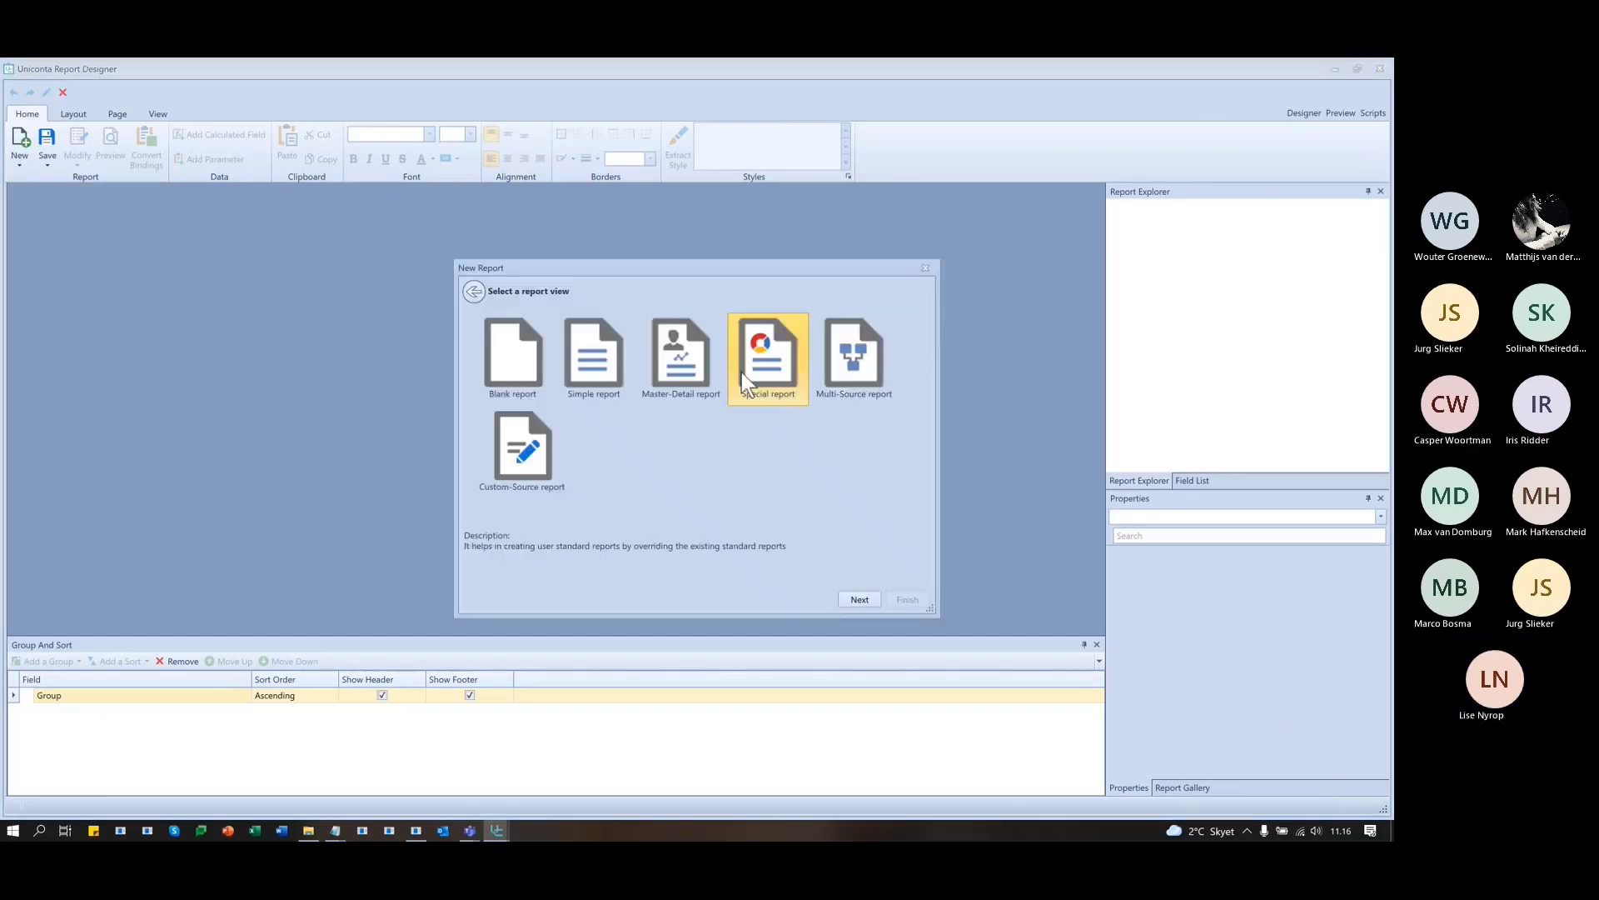
pyautogui.click(866, 598)
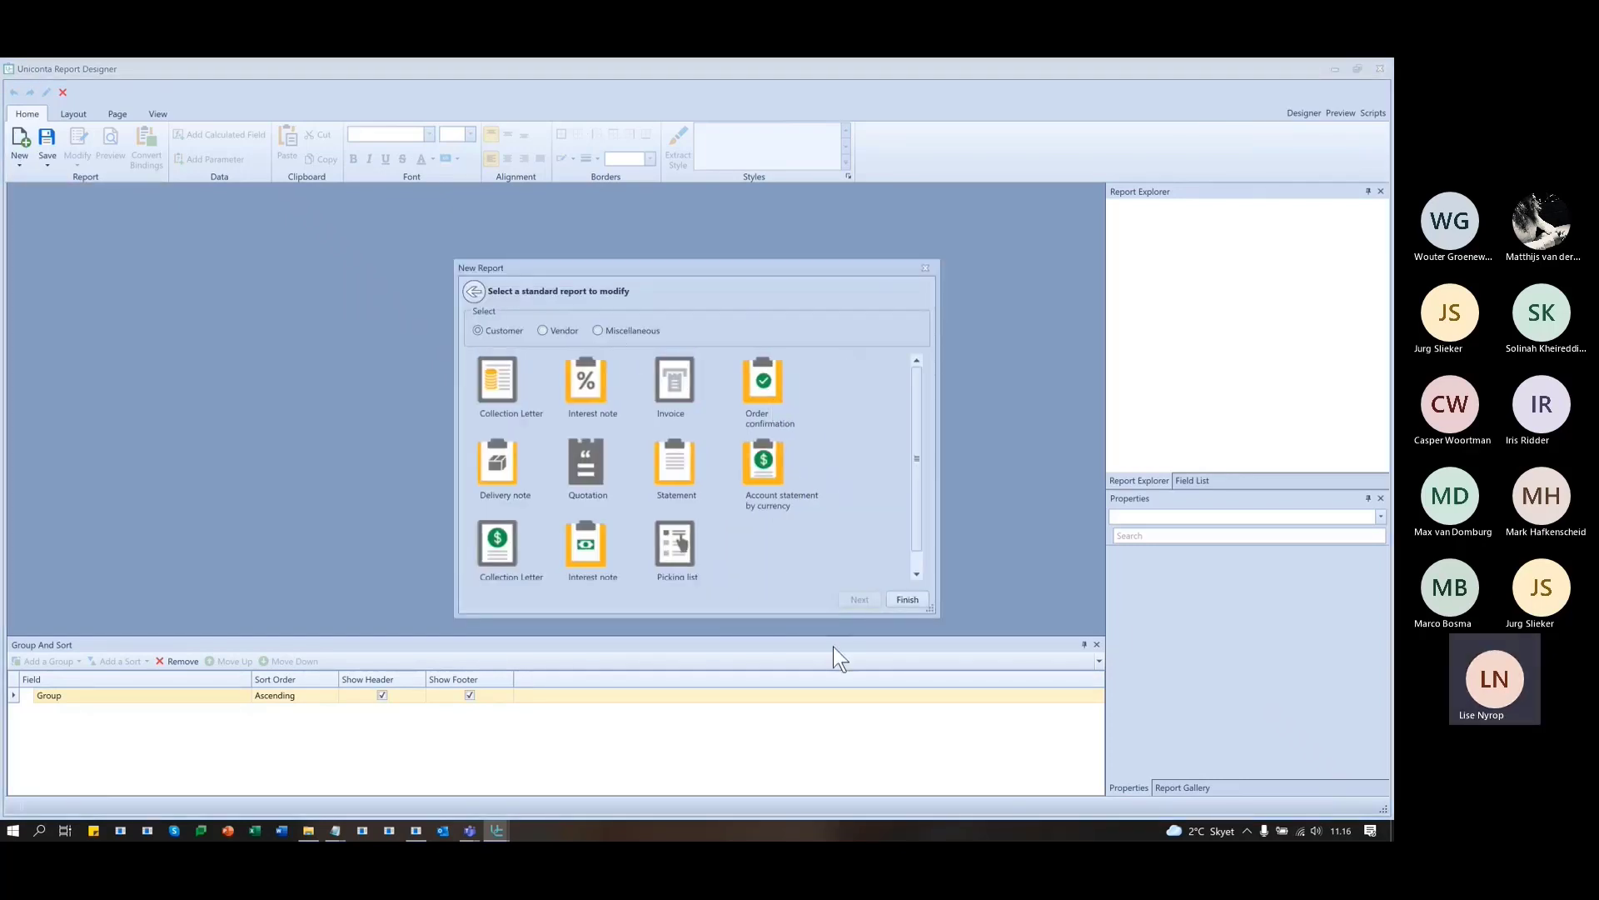
pyautogui.click(673, 395)
pyautogui.click(908, 599)
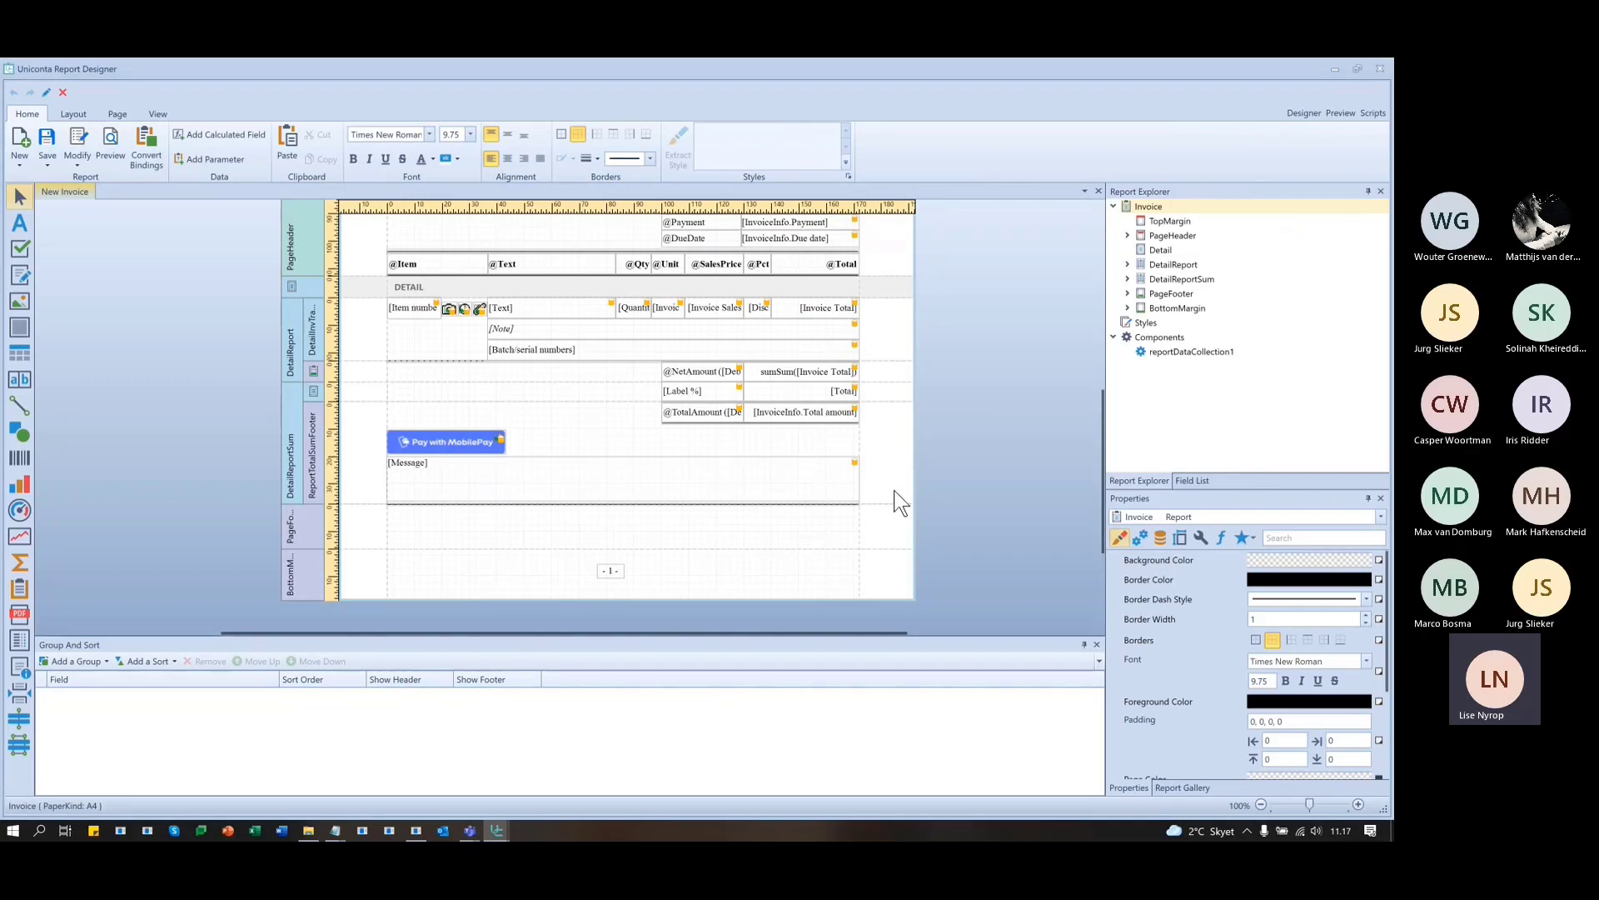
pyautogui.scroll(3, 992, 491)
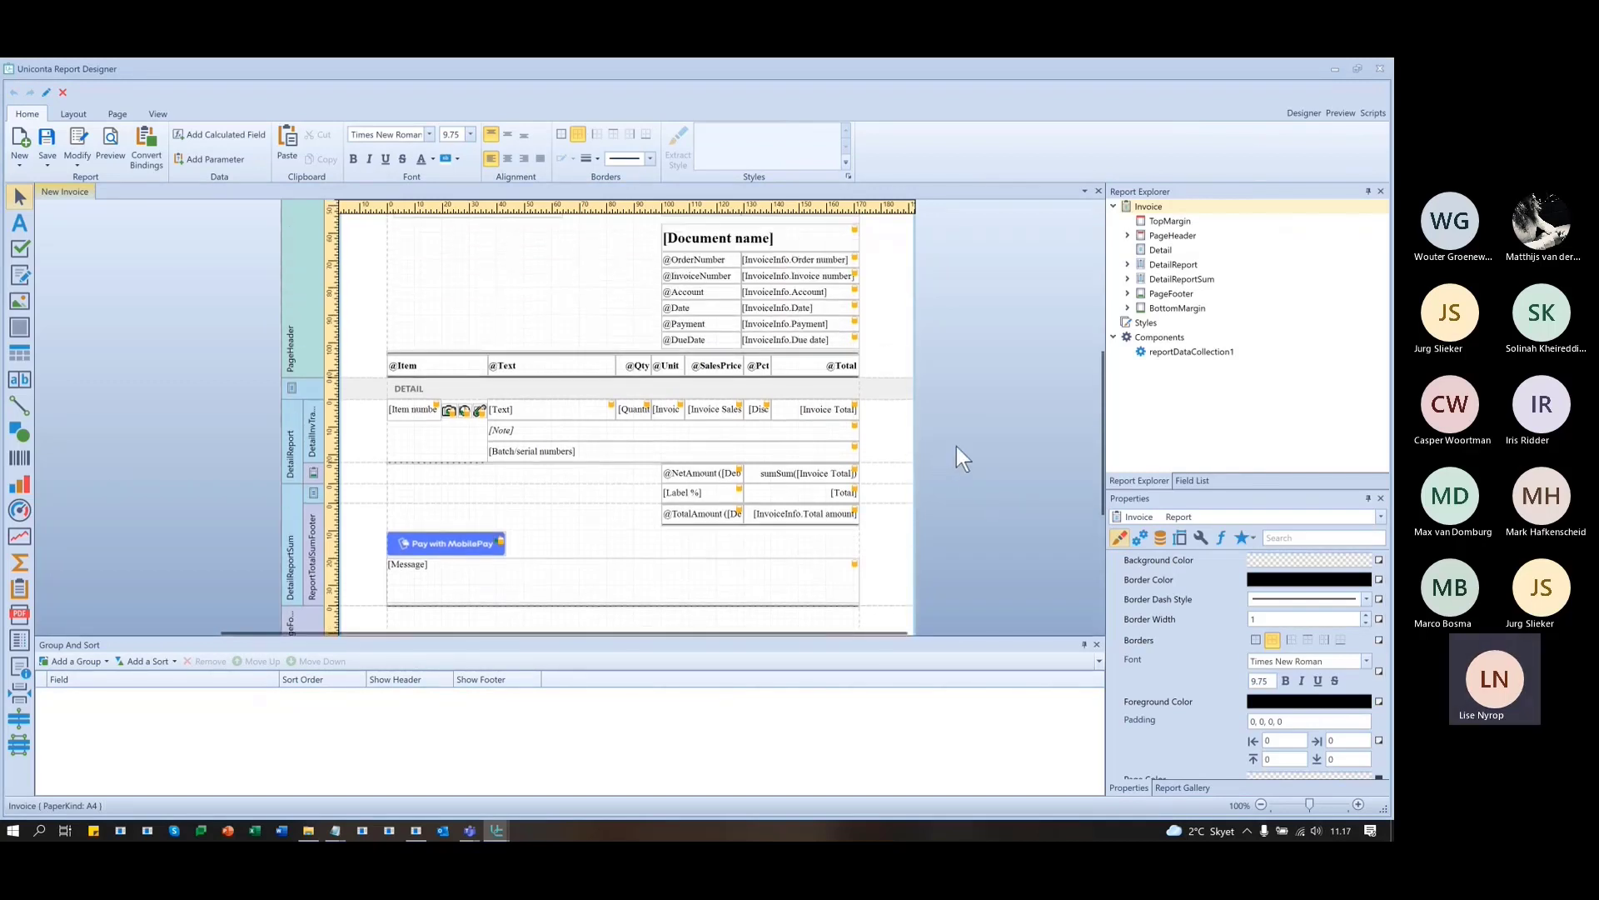
pyautogui.scroll(1, 957, 446)
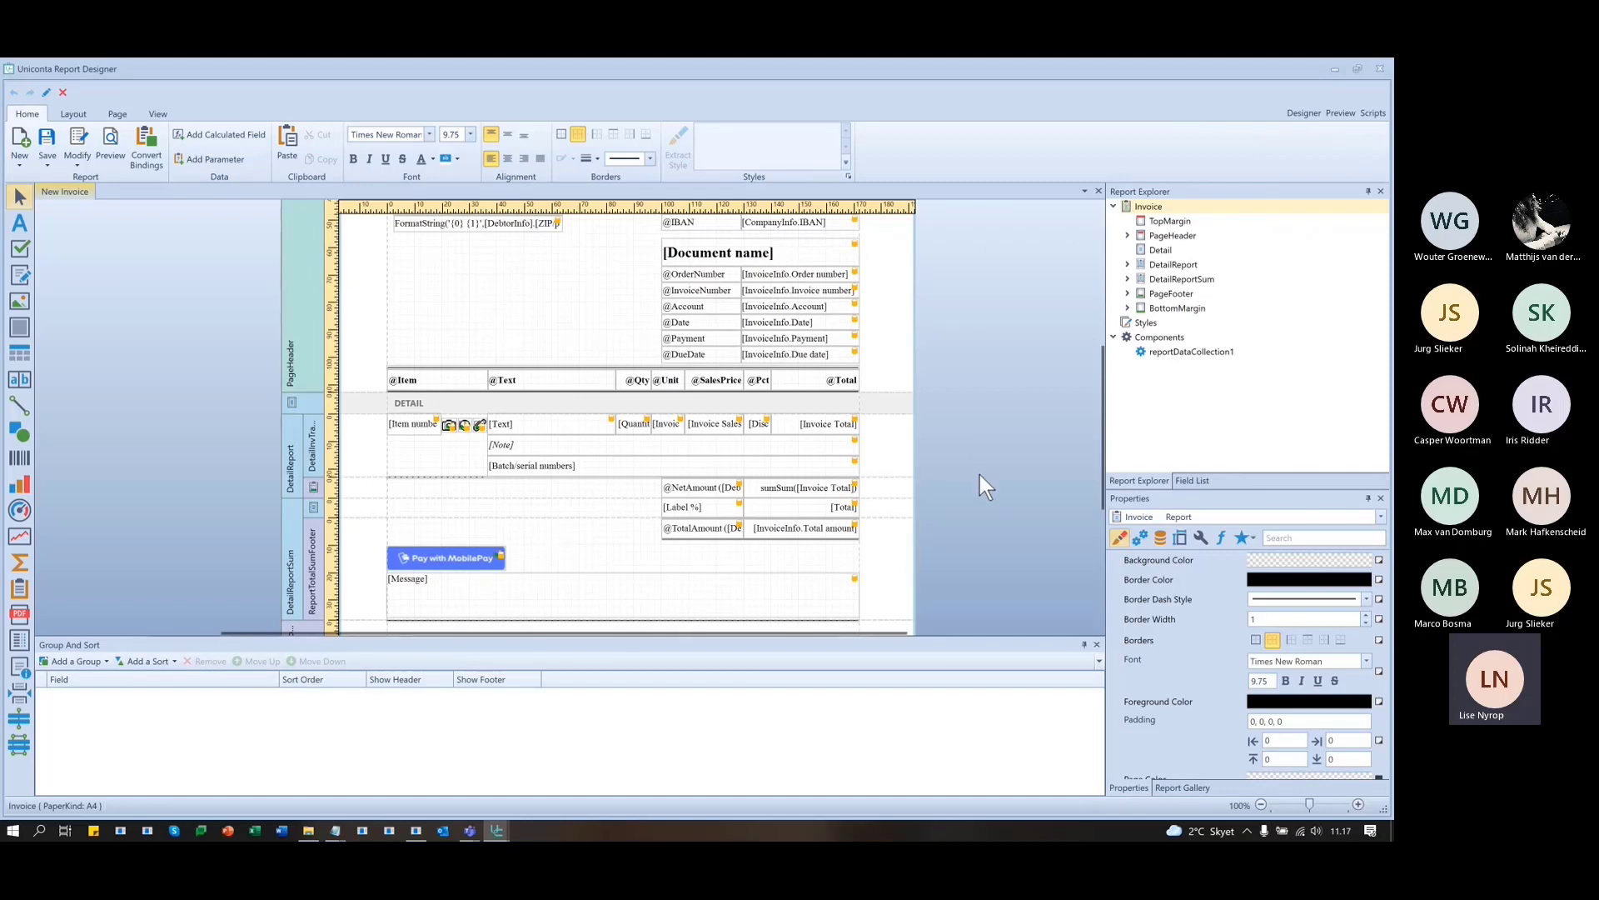
pyautogui.click(759, 383)
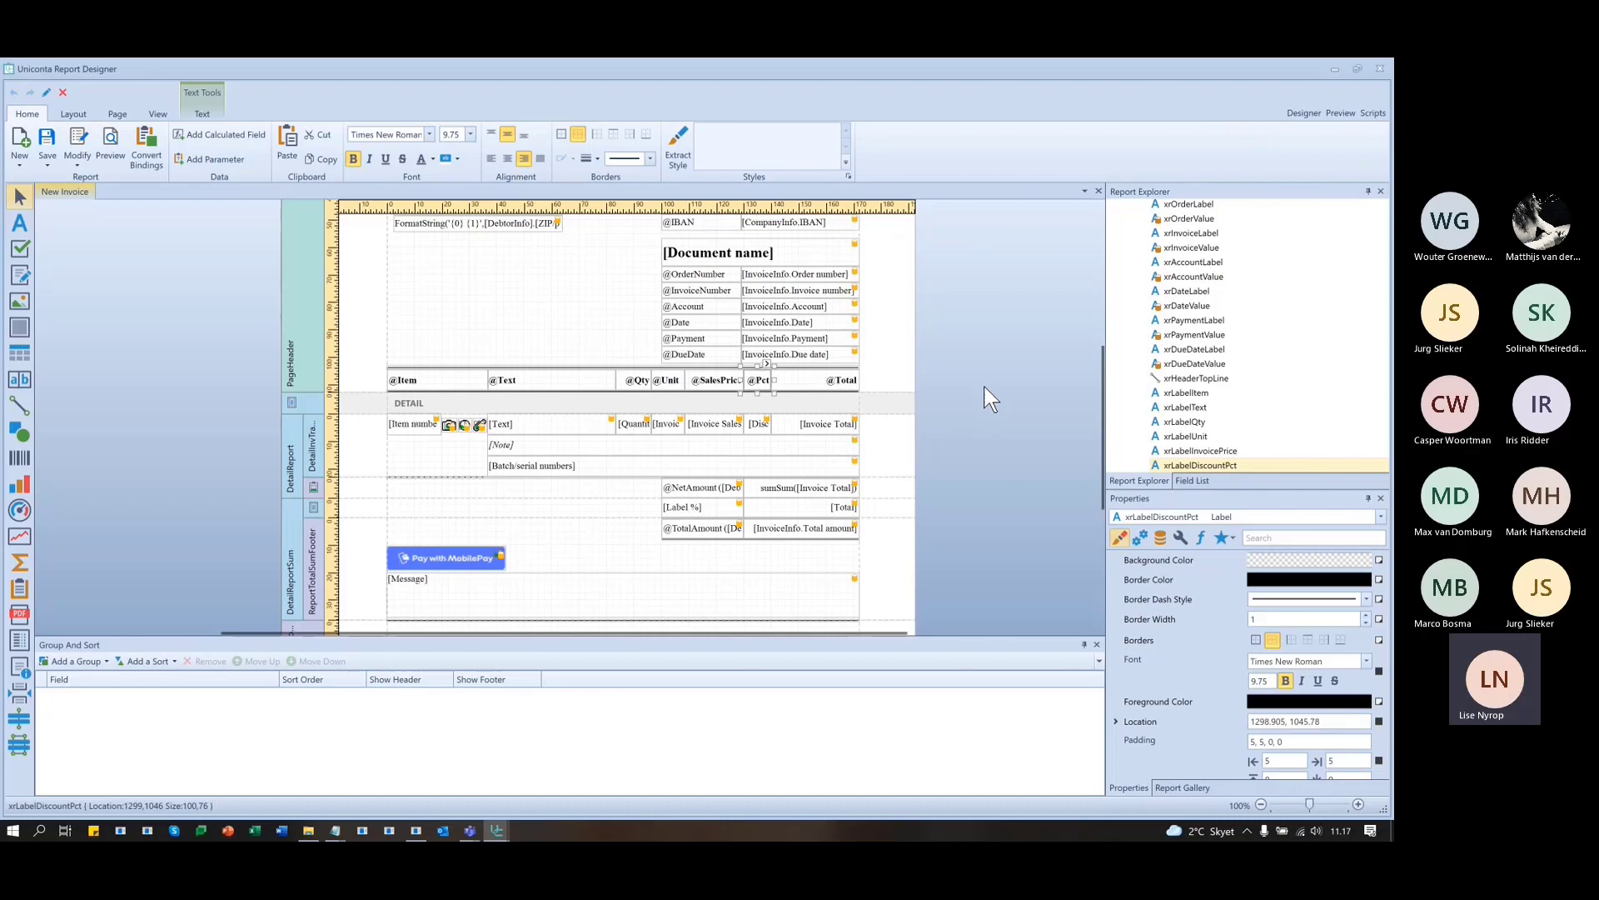
pyautogui.click(1337, 112)
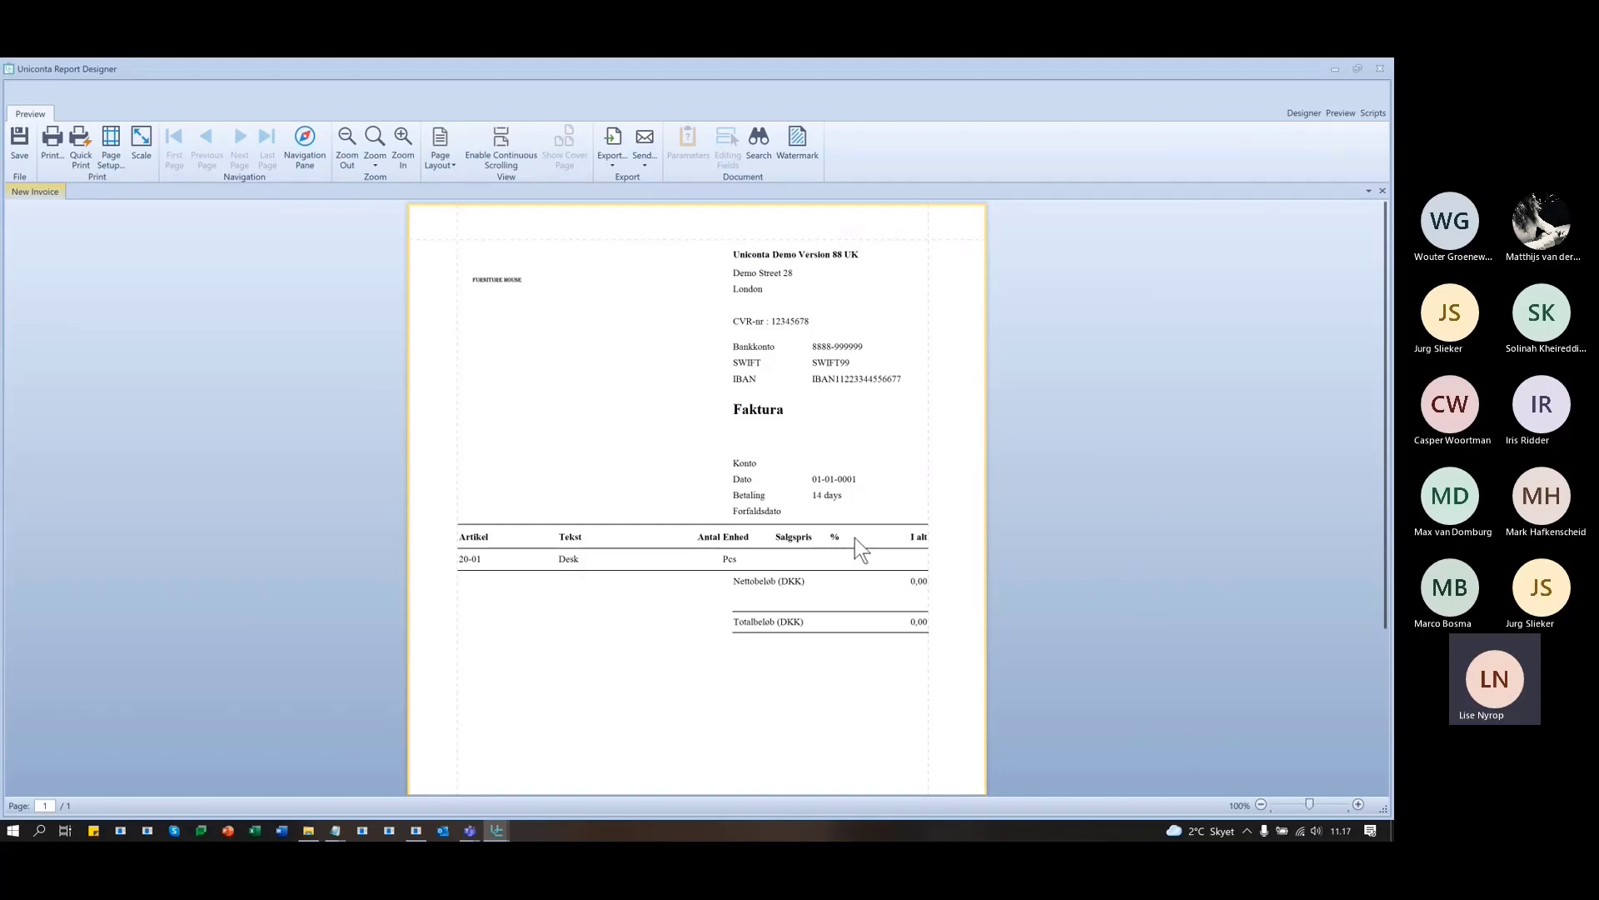
pyautogui.click(1306, 111)
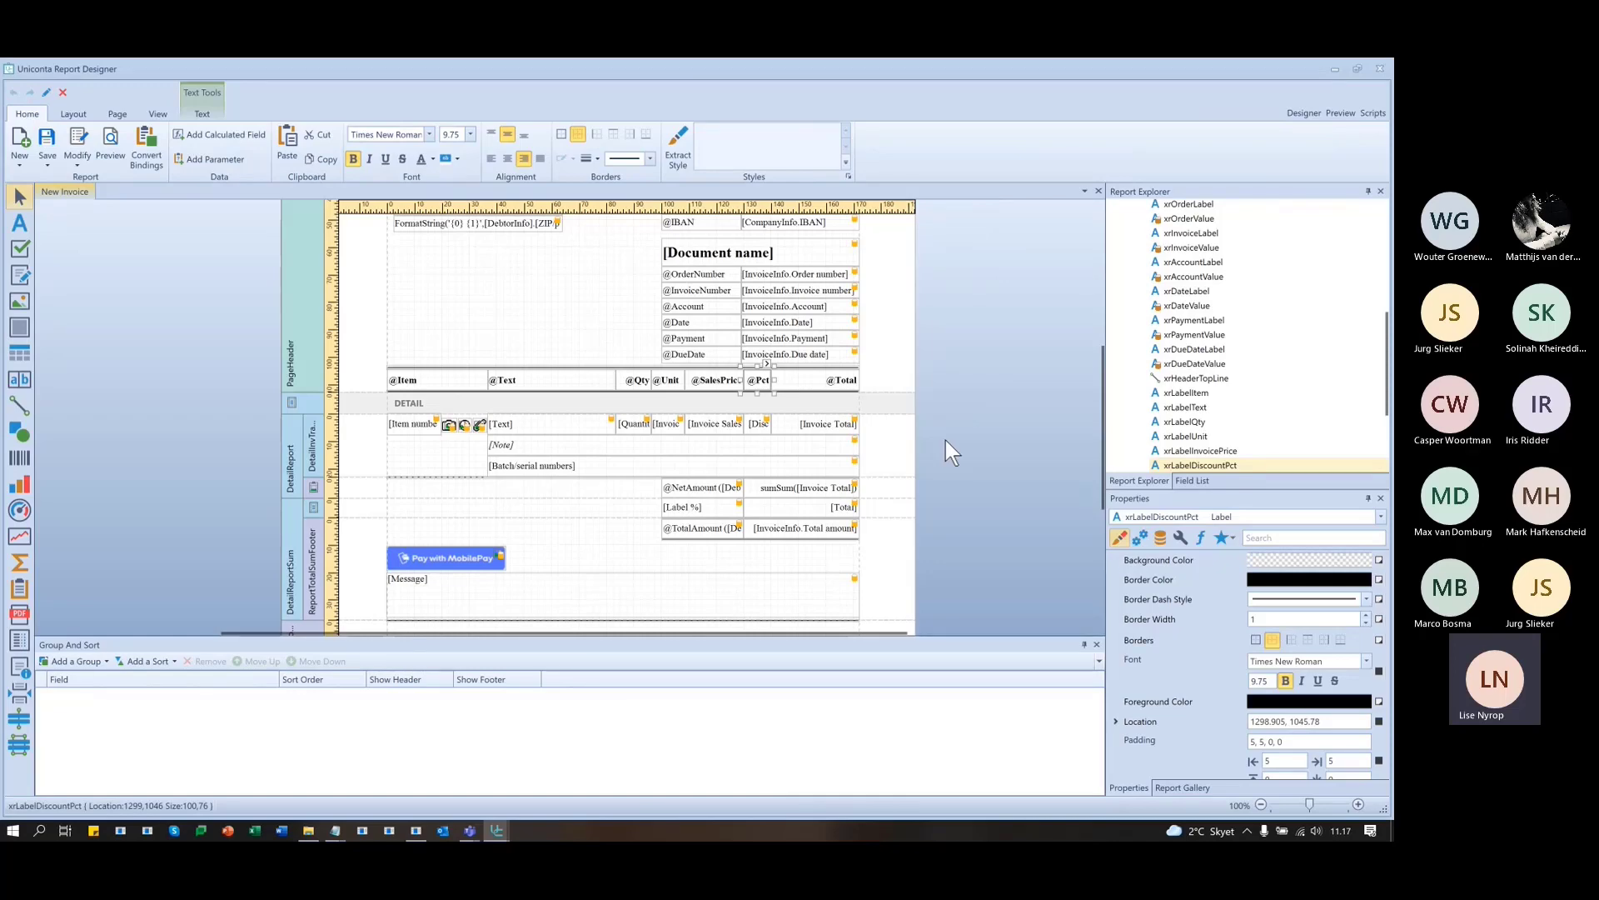
pyautogui.hotkey('alt', 'Tab')
pyautogui.hotkey('alt', 'Tab')
pyautogui.hotkey('alt', 'Tab')
pyautogui.hotkey('alt', 'Tab')
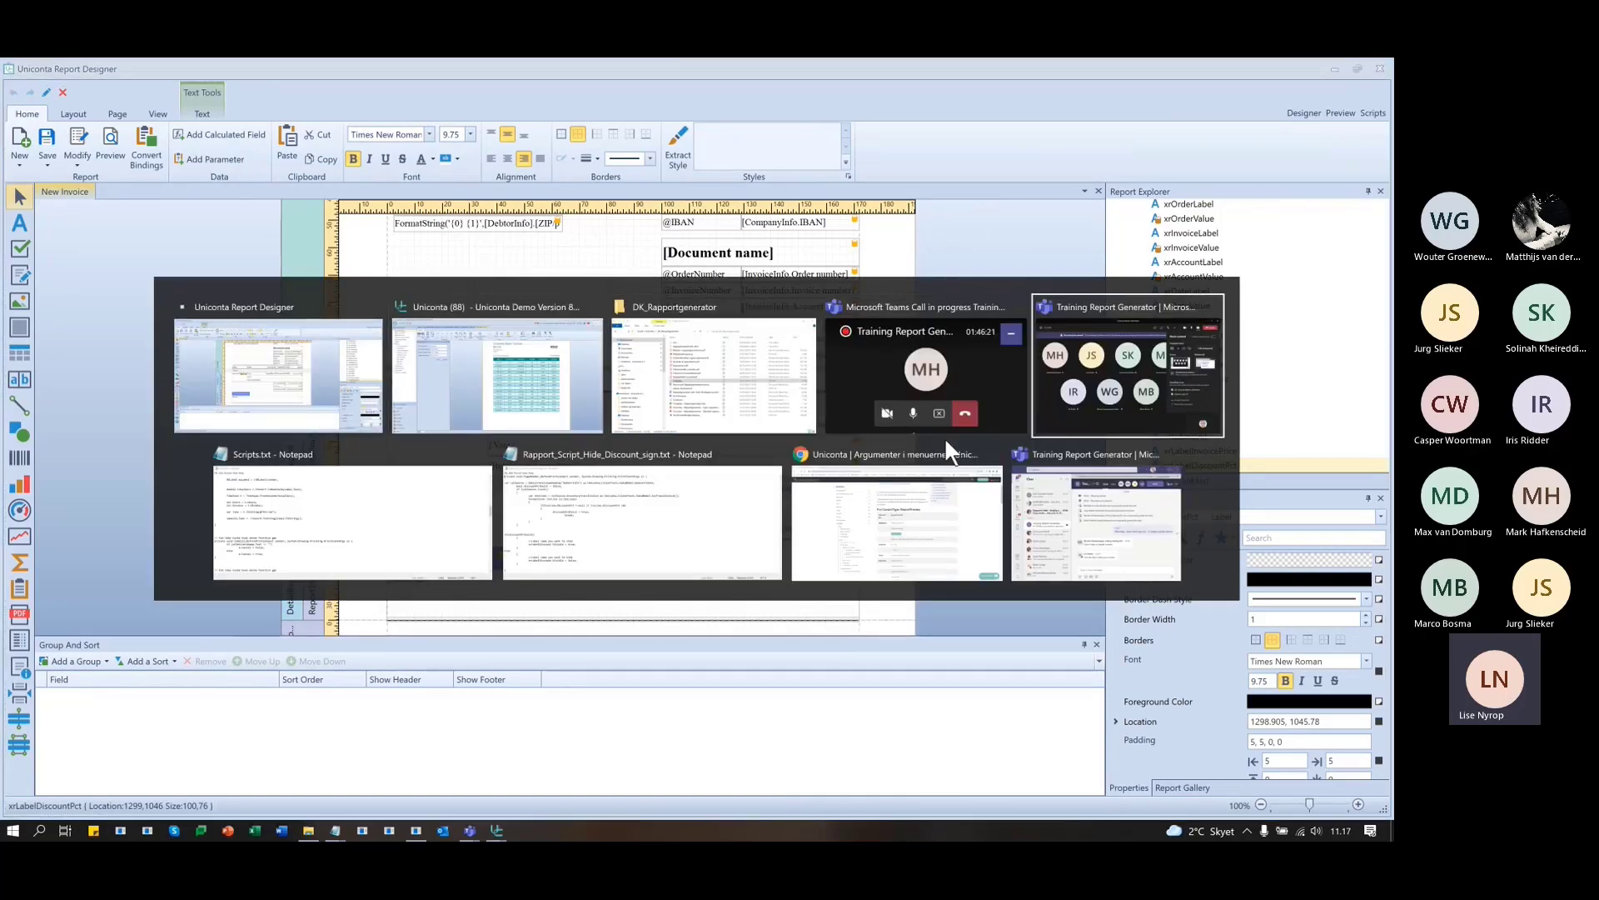
pyautogui.hotkey('alt', 'Tab')
pyautogui.hotkey('alt', 'Tab')
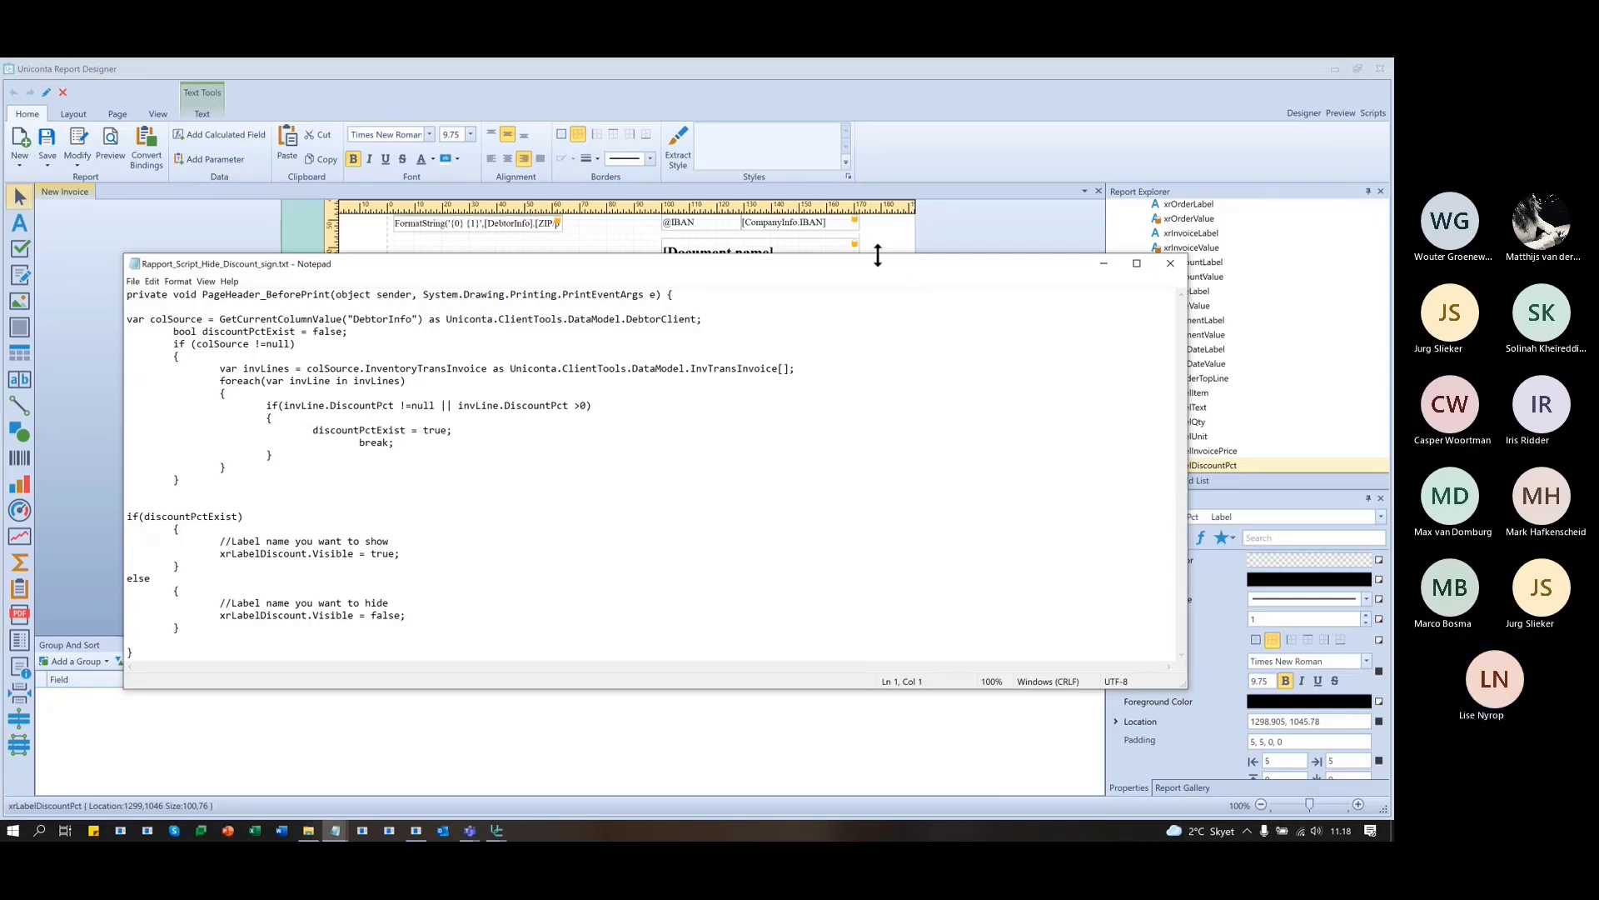
pyautogui.moveTo(877, 255); pyautogui.dragTo(871, 196)
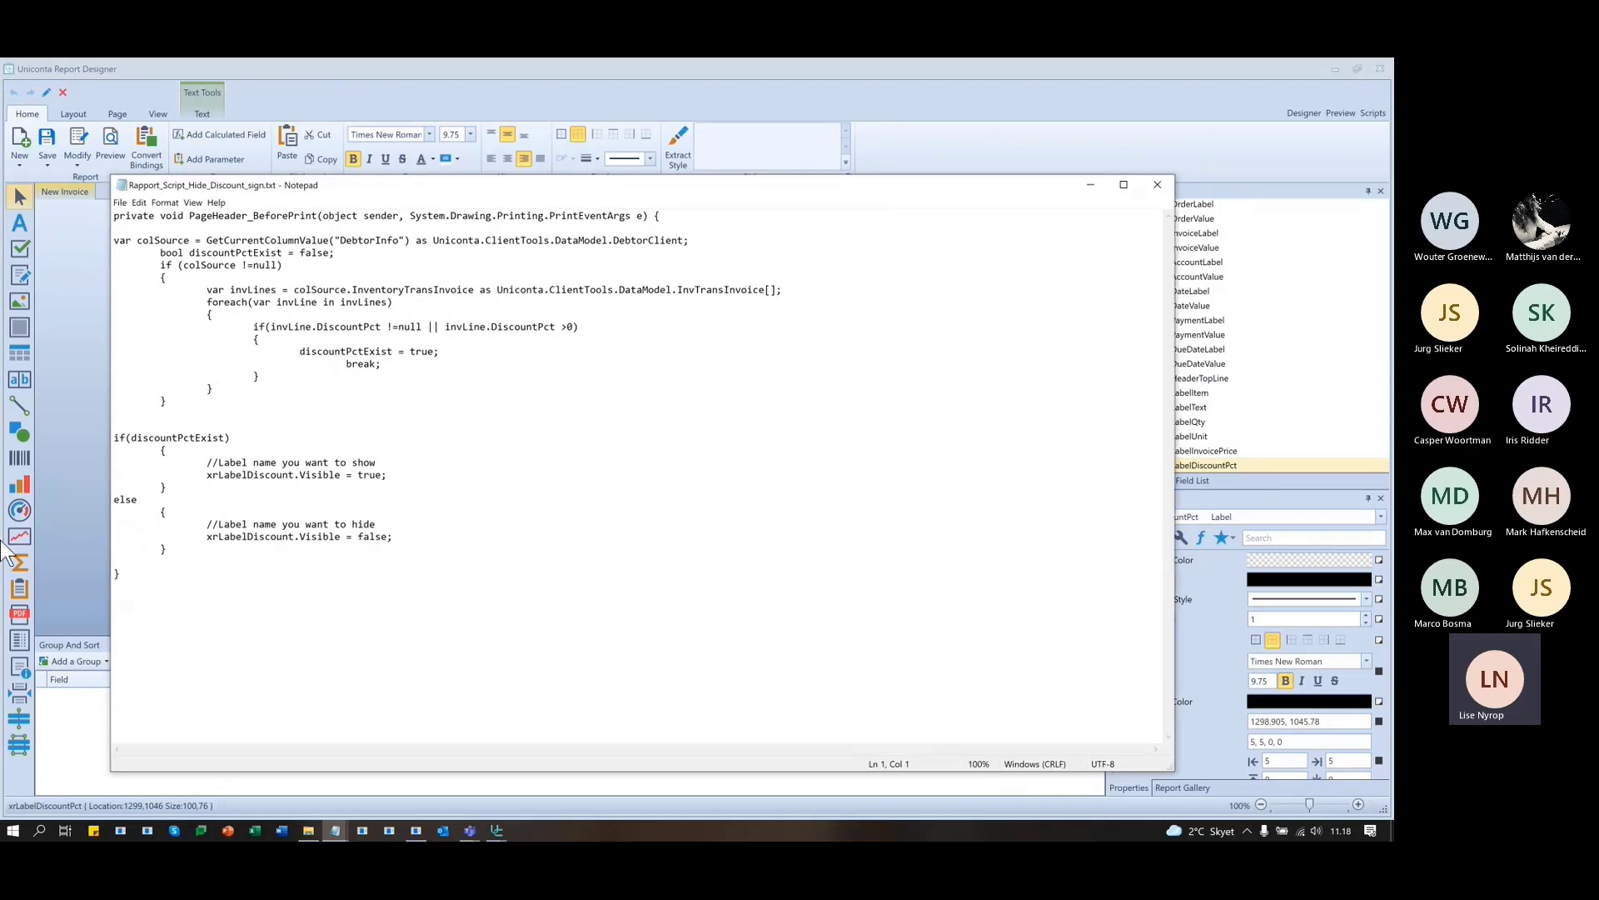
pyautogui.moveTo(175, 575); pyautogui.dragTo(56, 177)
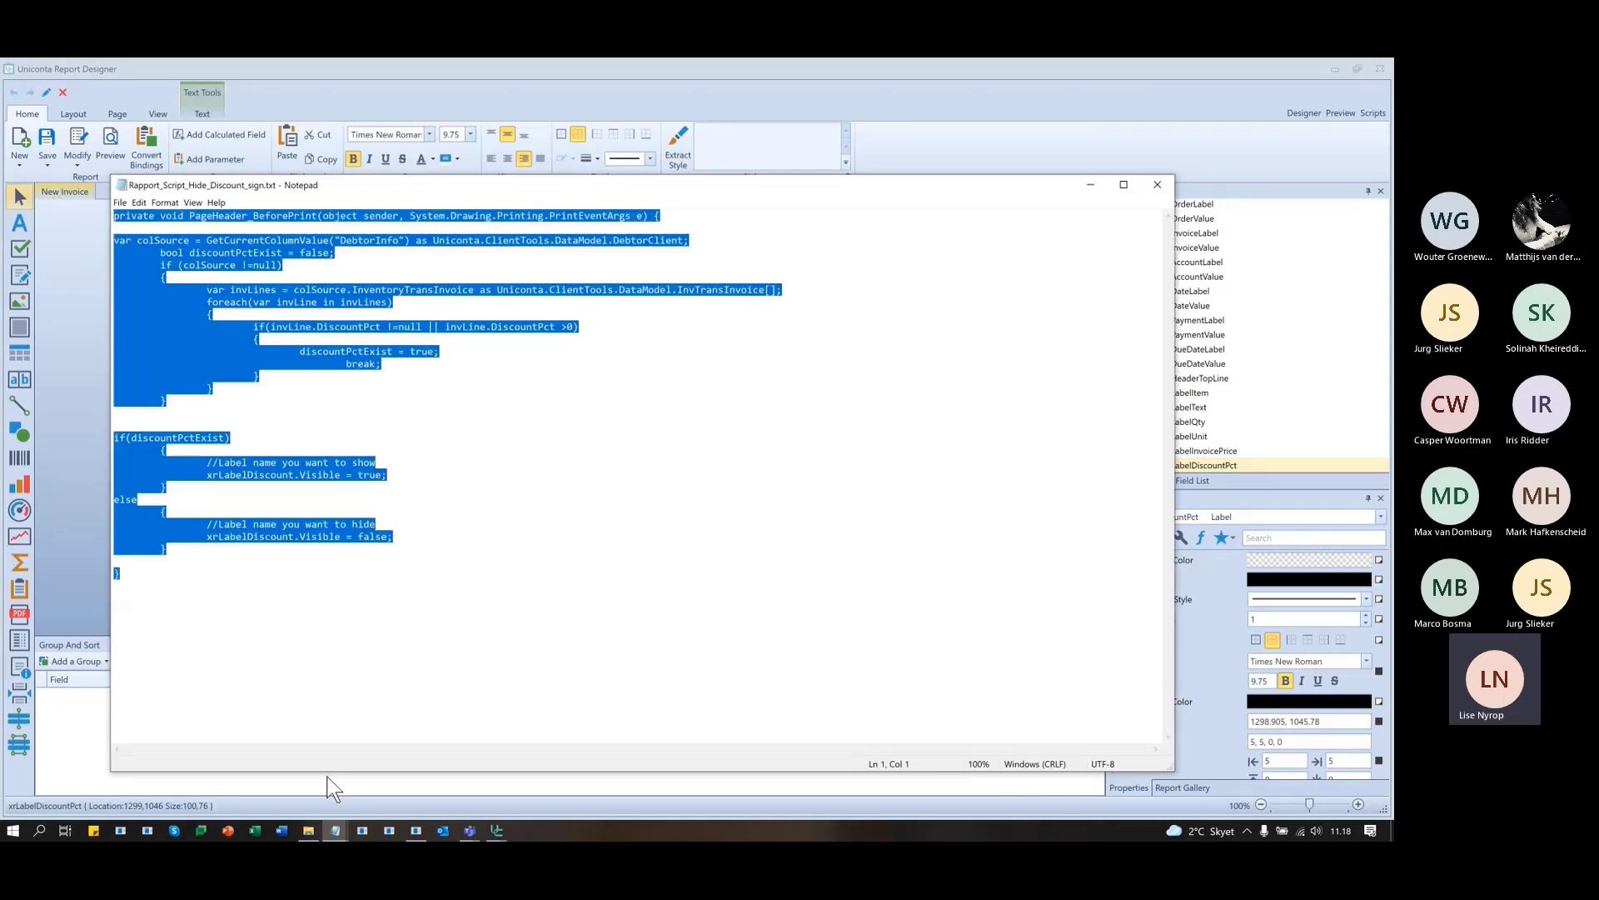
pyautogui.click(350, 663)
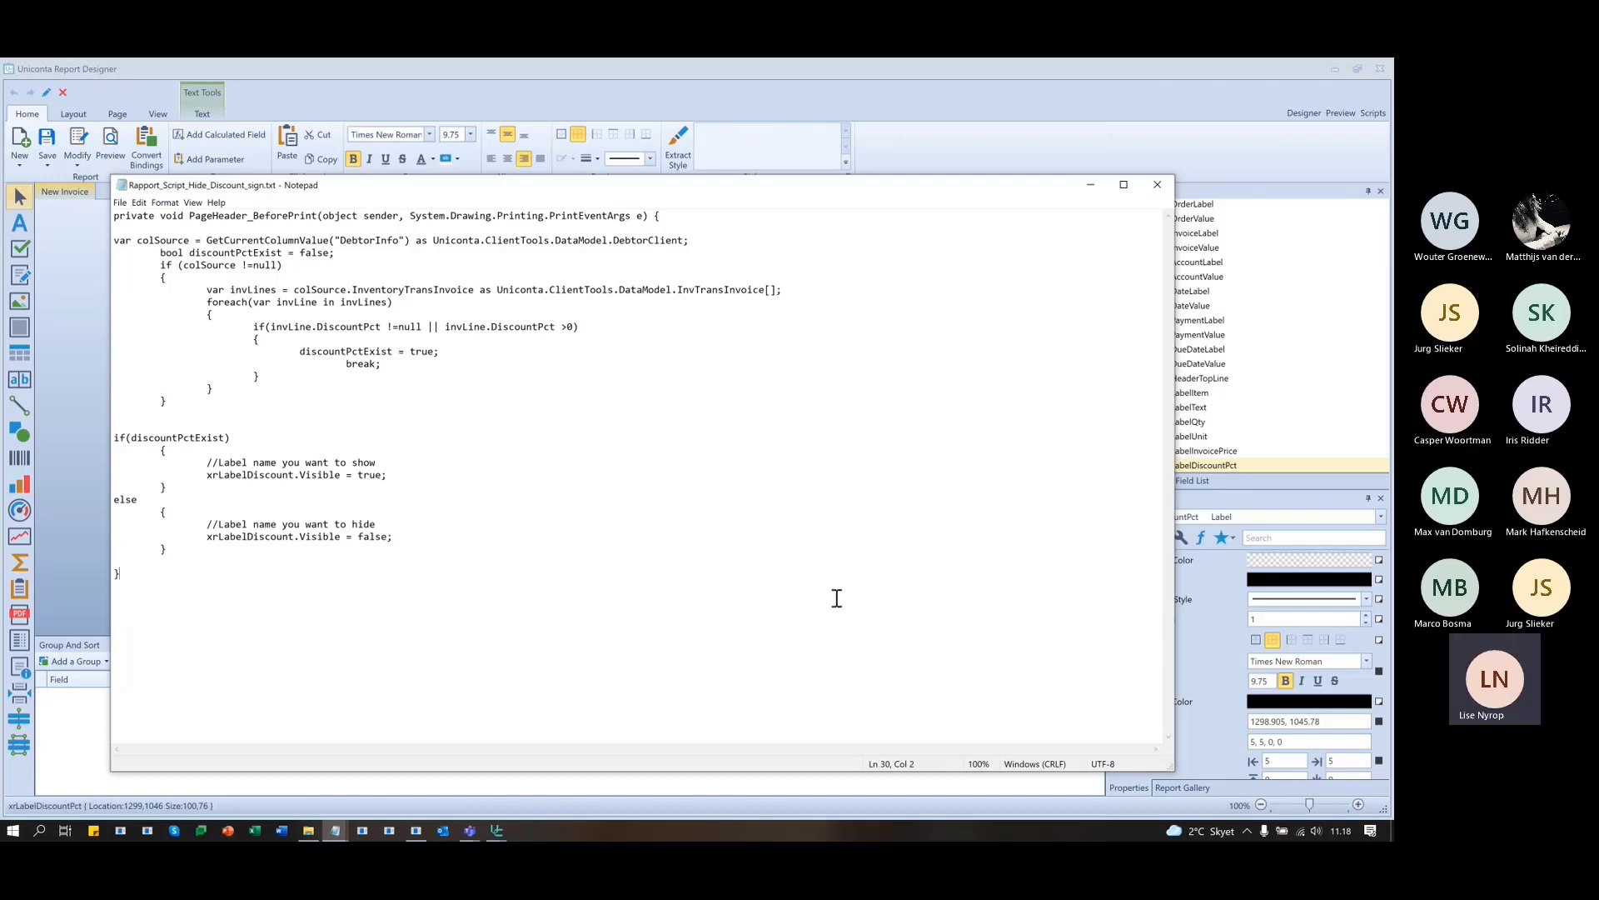
pyautogui.hotkey('alt', 'Tab')
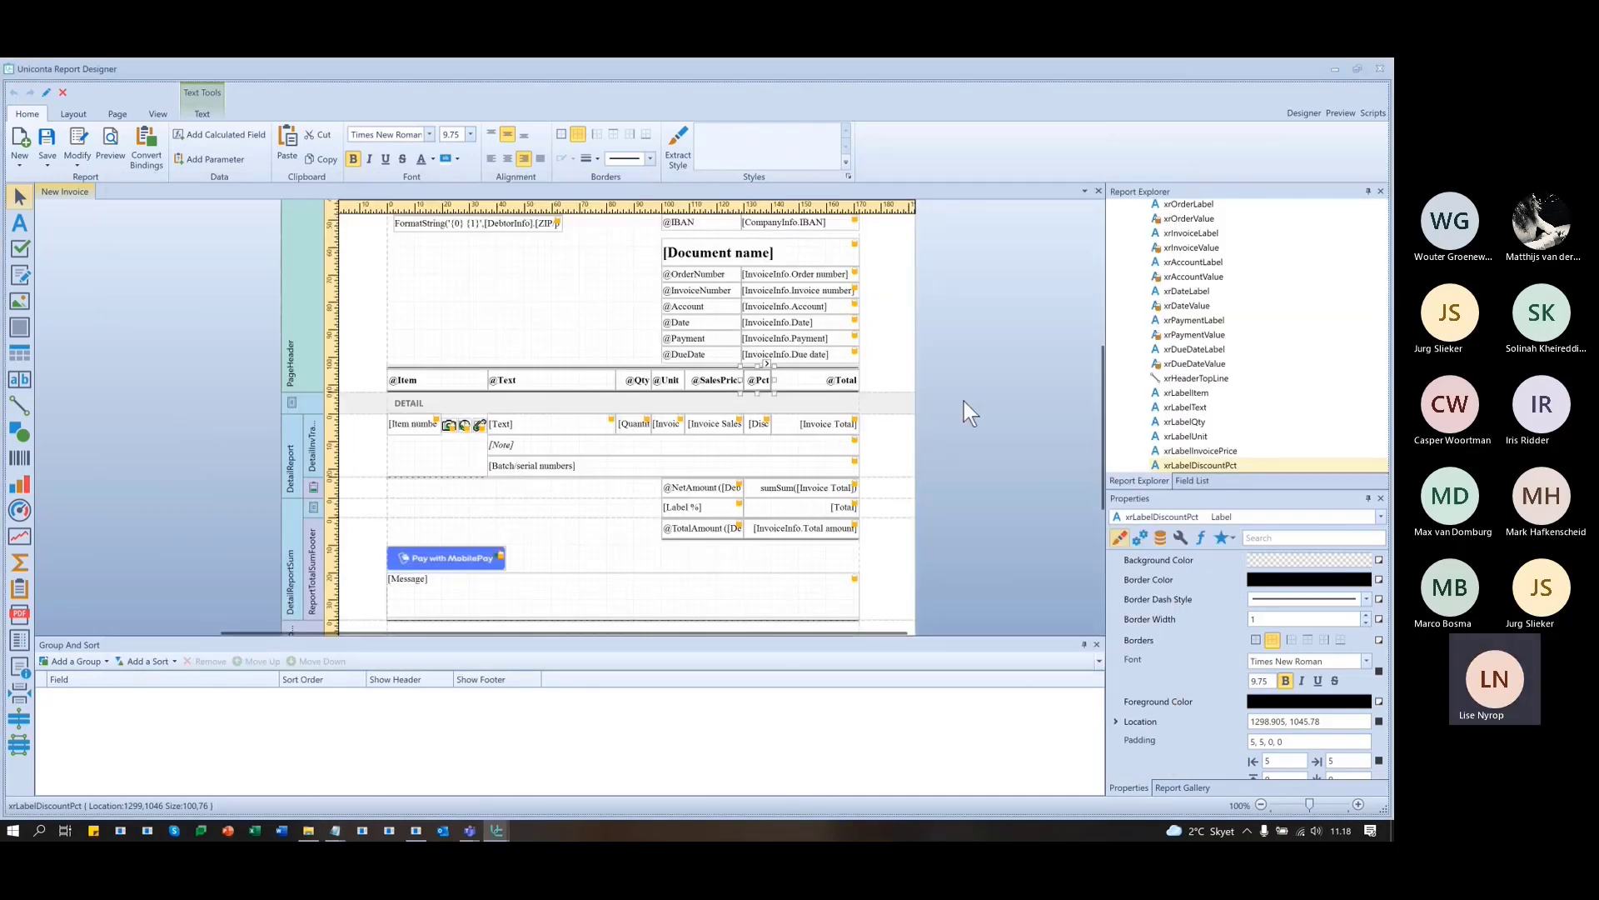
pyautogui.click(1374, 111)
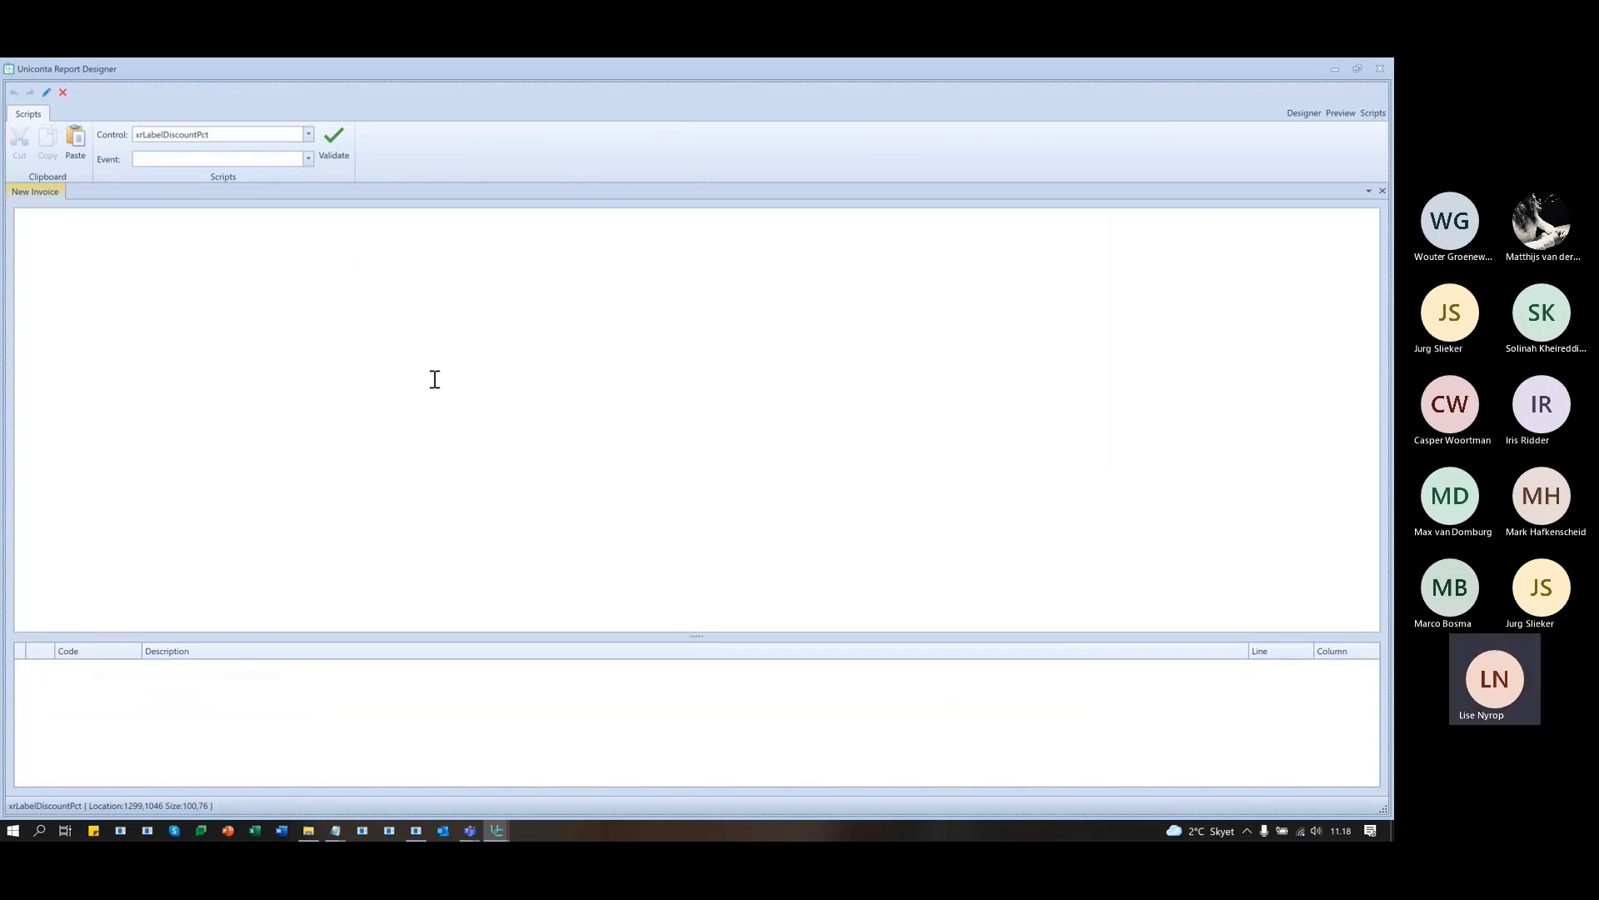
pyautogui.click(169, 243)
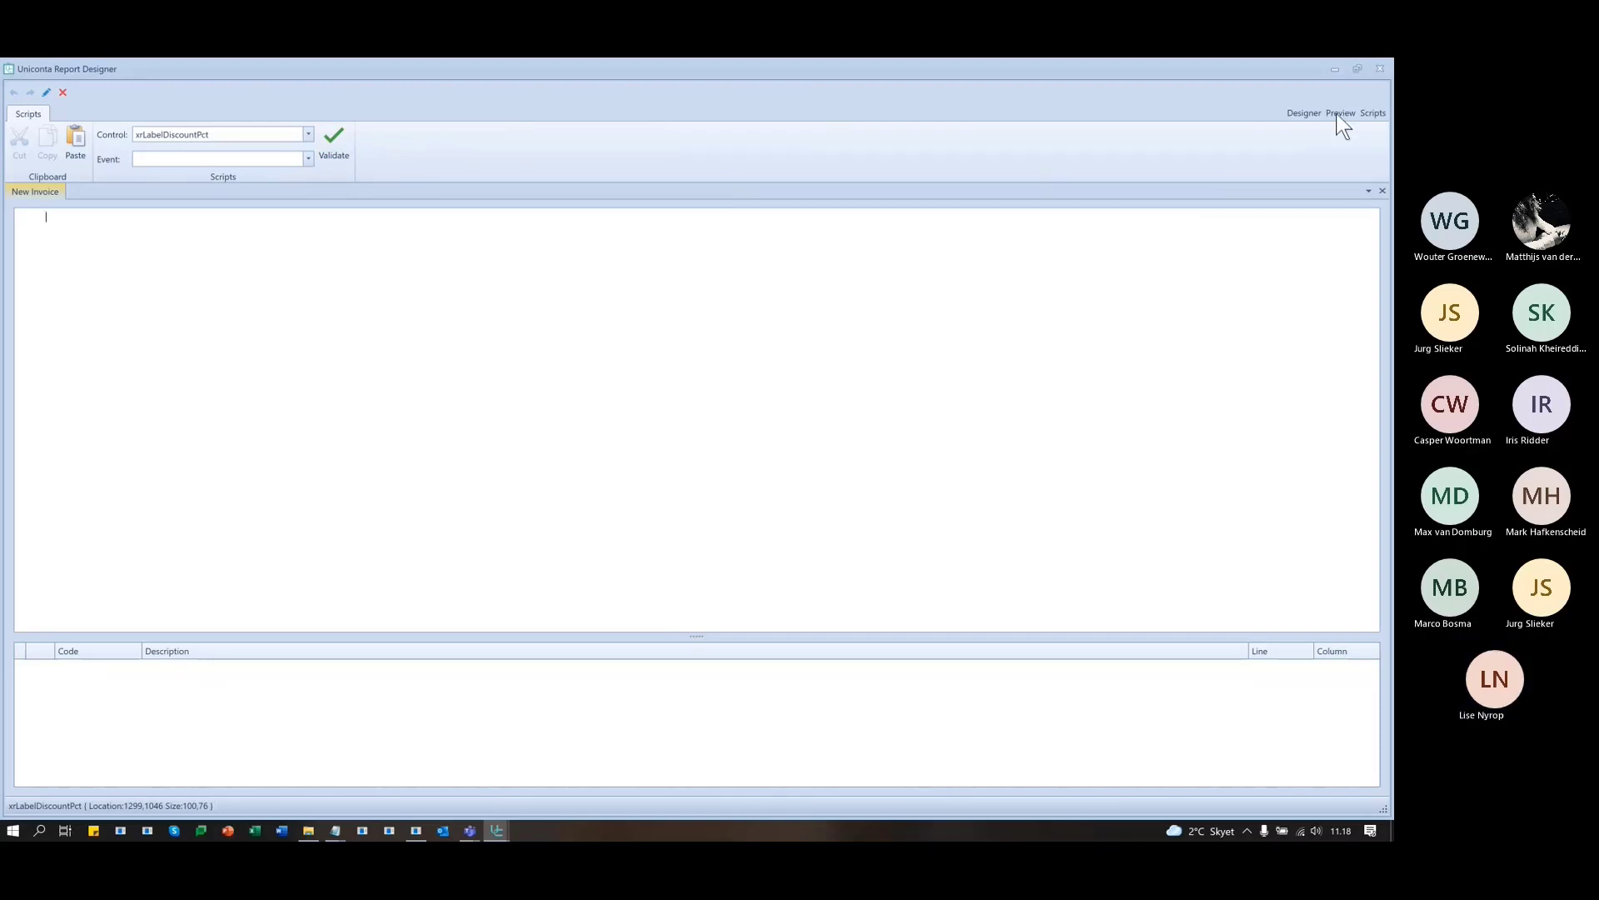
# - Return to the Designer view and scroll the invoice bands between Top margin and BottomMargin
pyautogui.click(1306, 113)
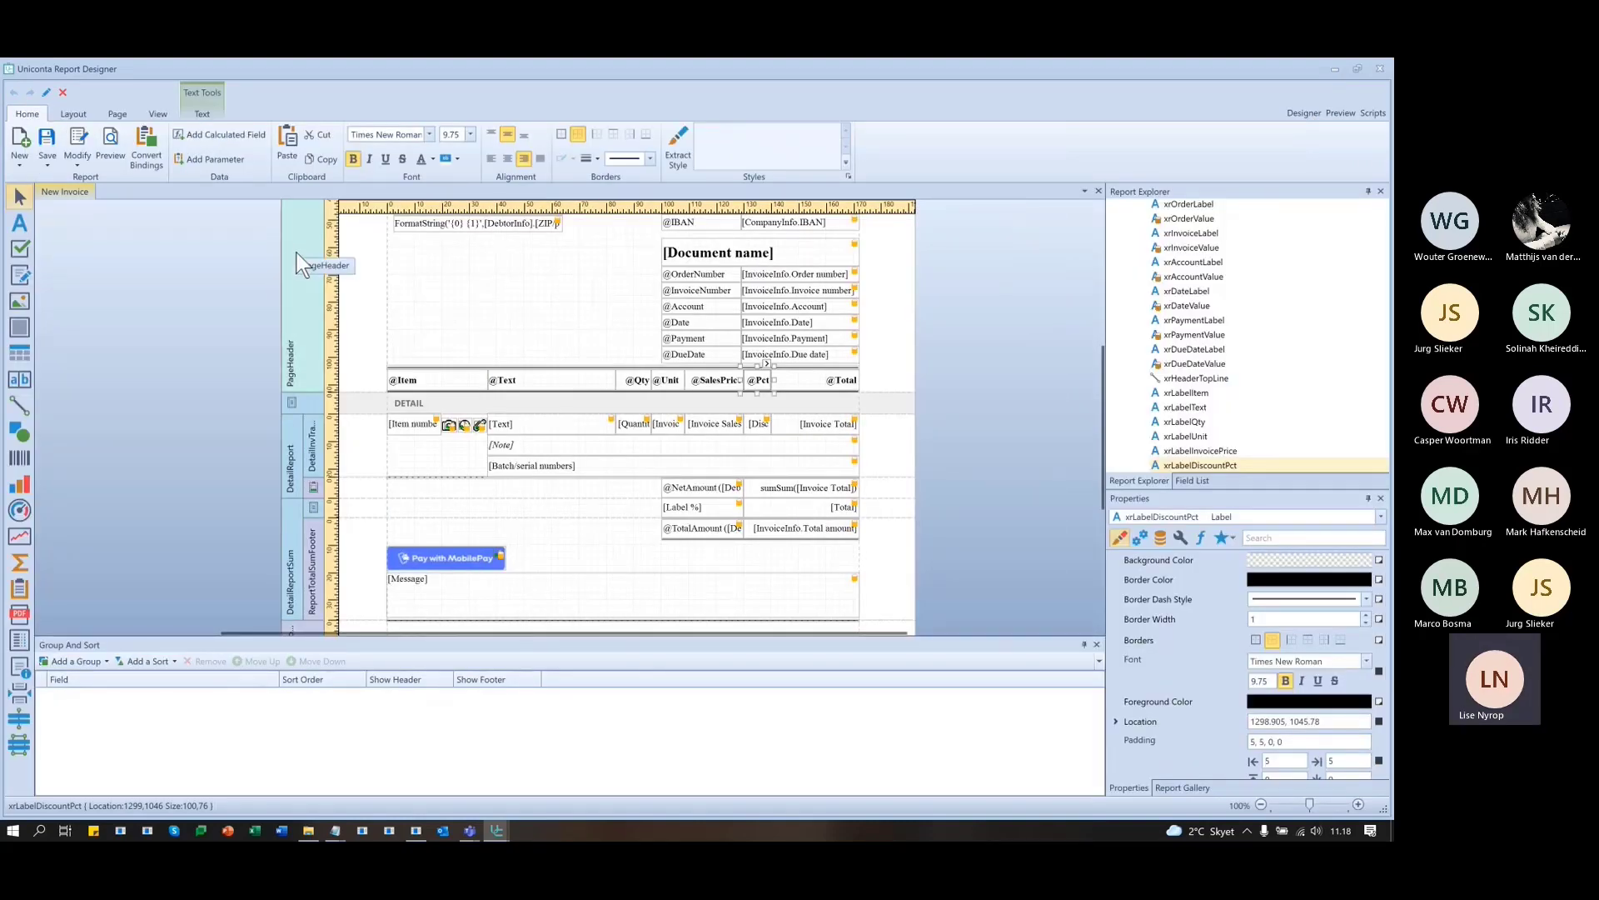
pyautogui.scroll(2, 312, 330)
pyautogui.scroll(4, 313, 329)
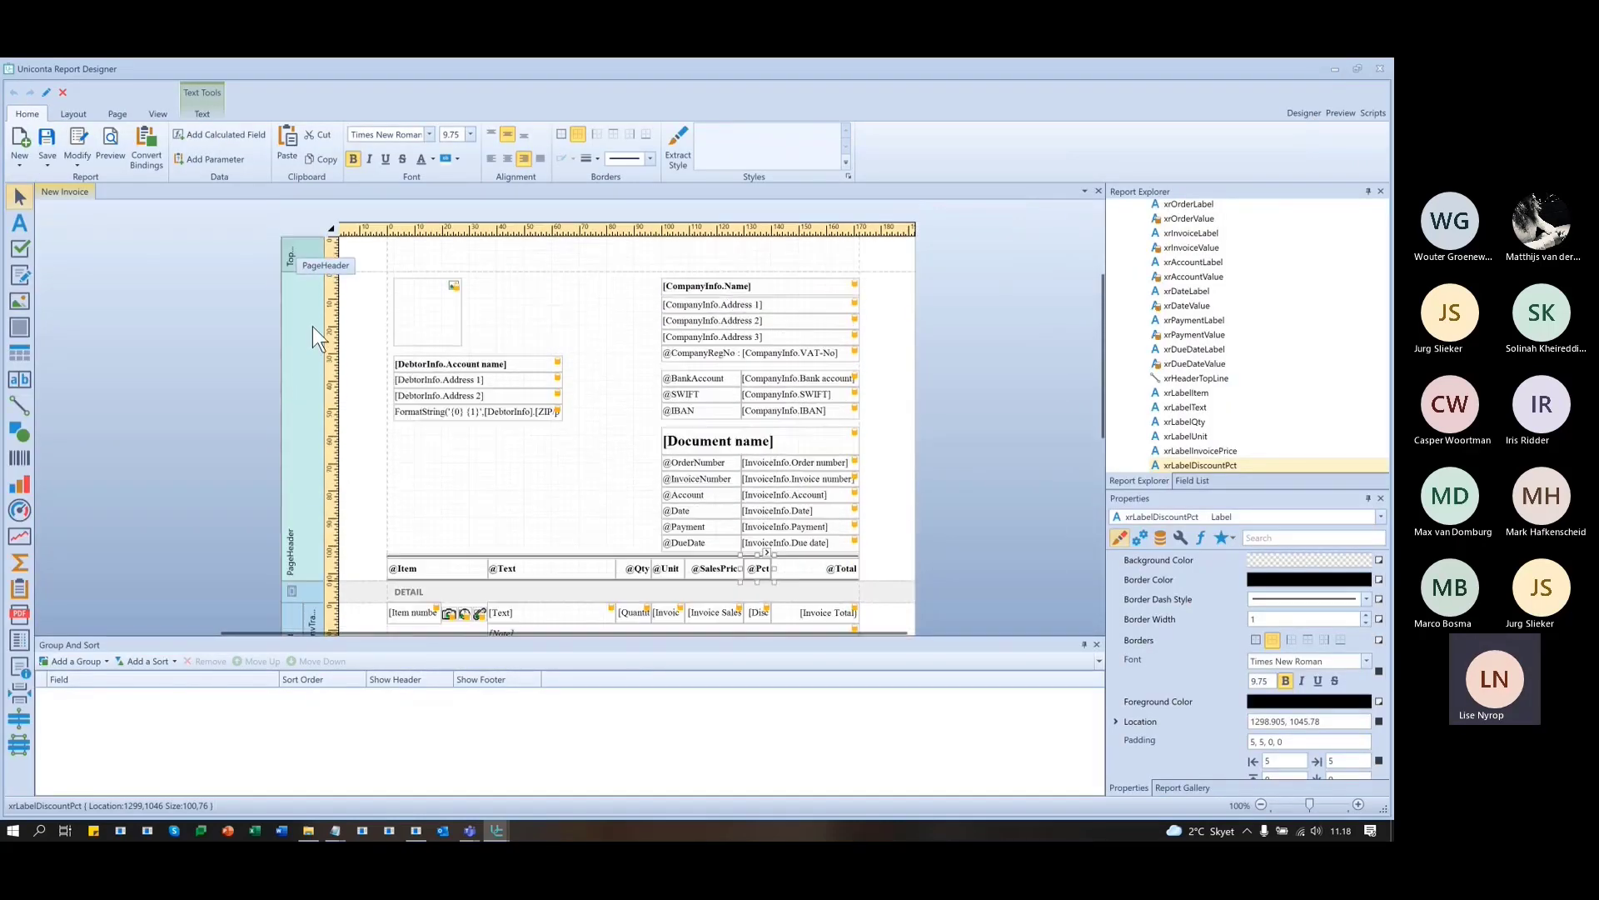
pyautogui.scroll(-2, 312, 326)
pyautogui.scroll(-8, 313, 334)
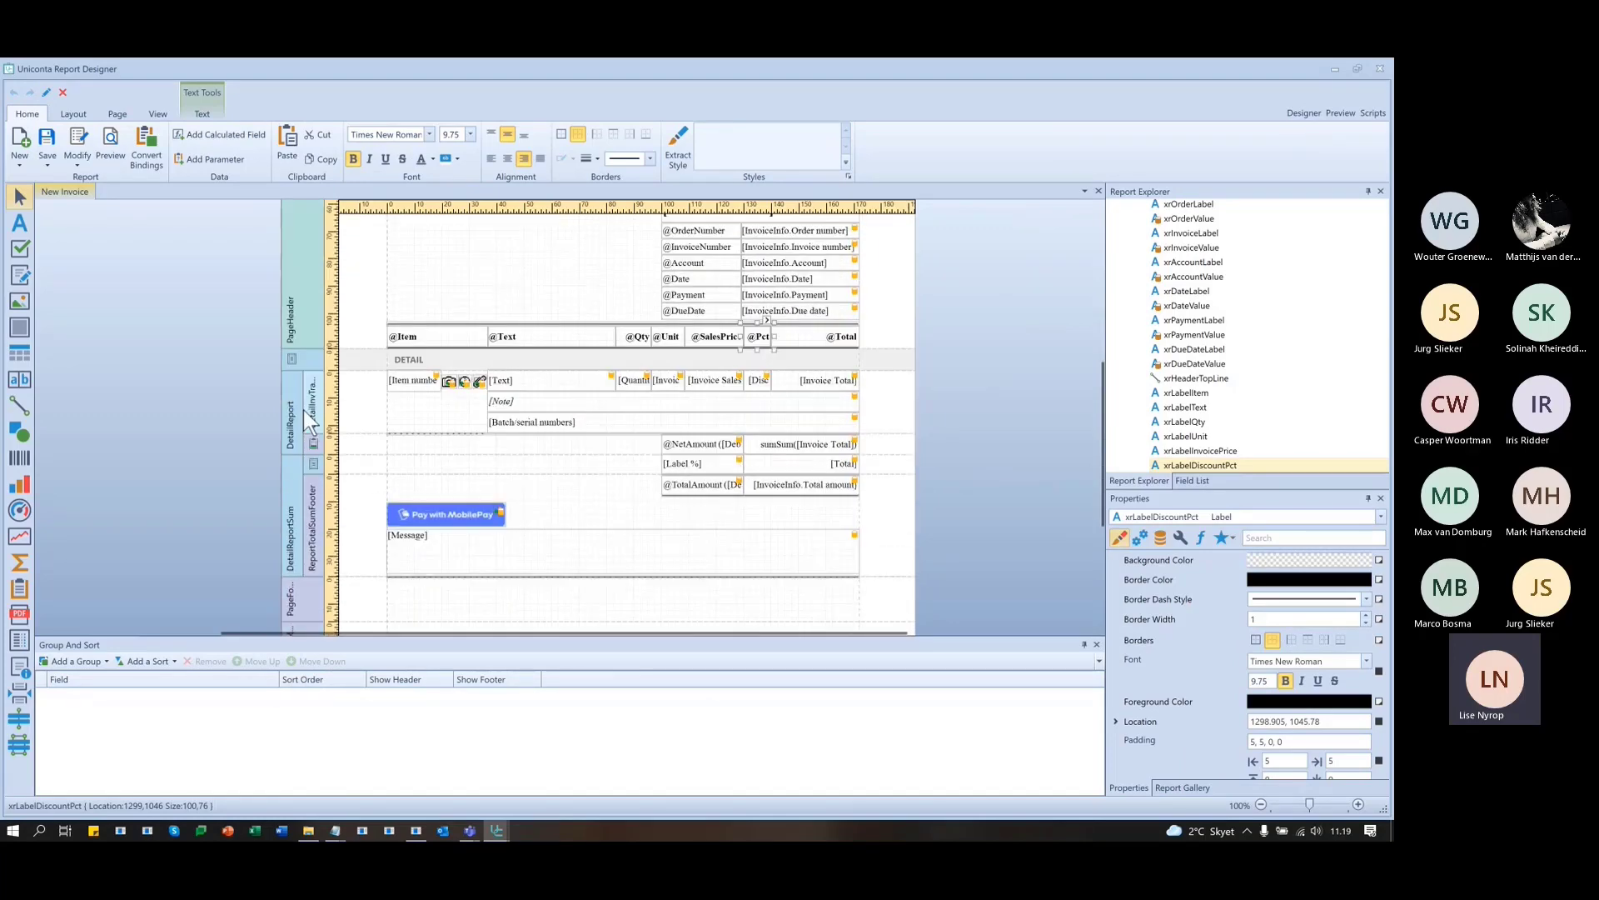
pyautogui.scroll(8, 305, 542)
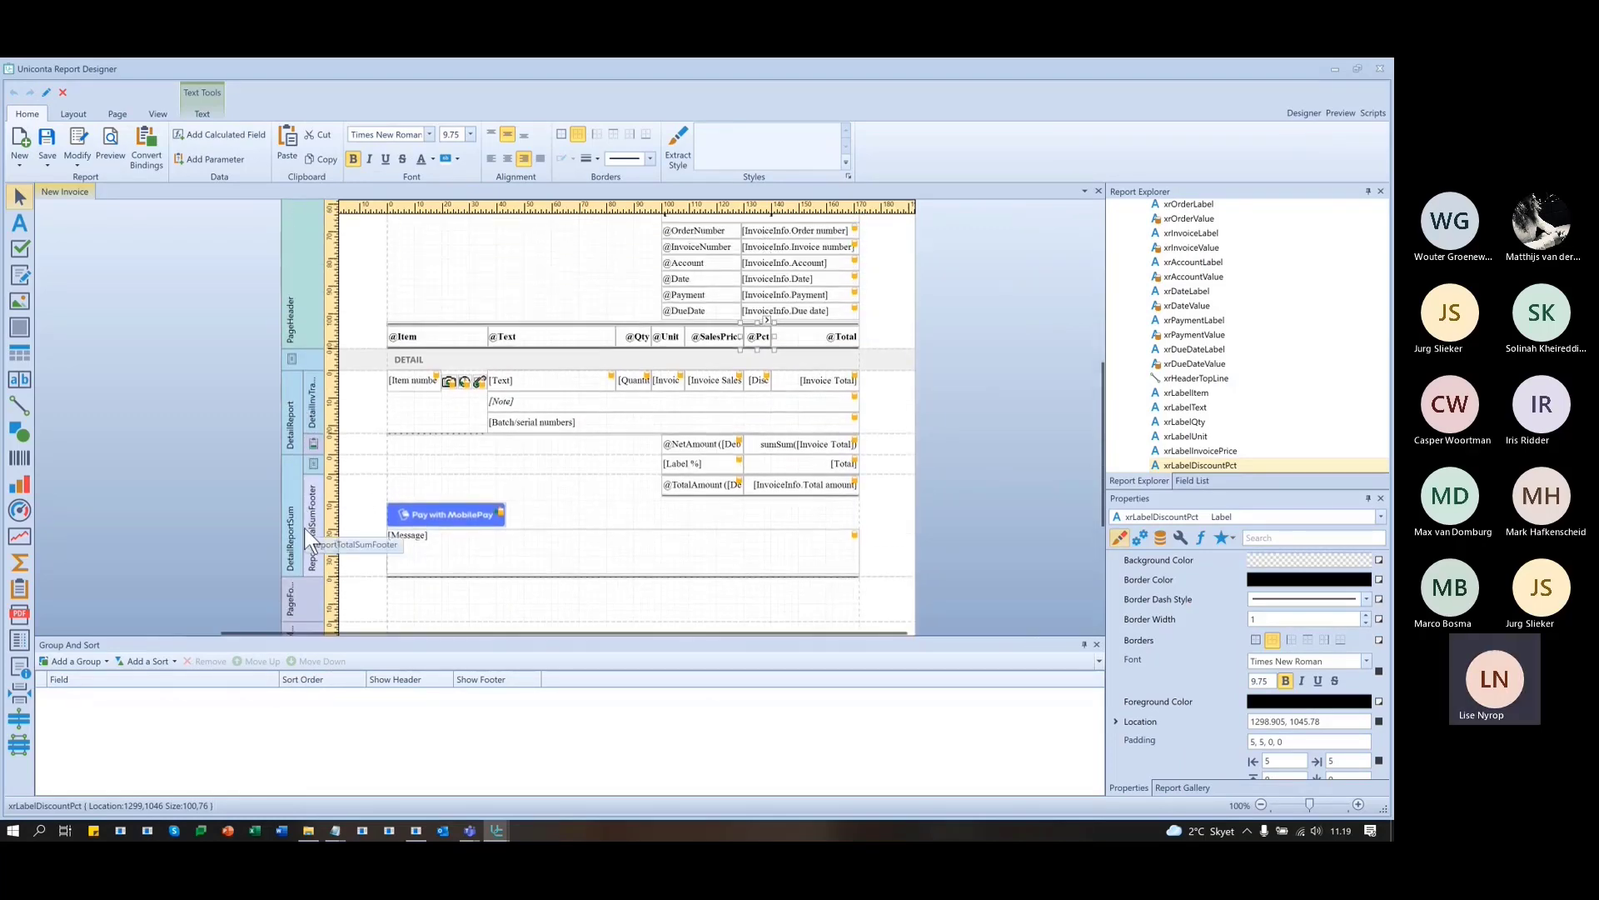
pyautogui.scroll(3, 301, 512)
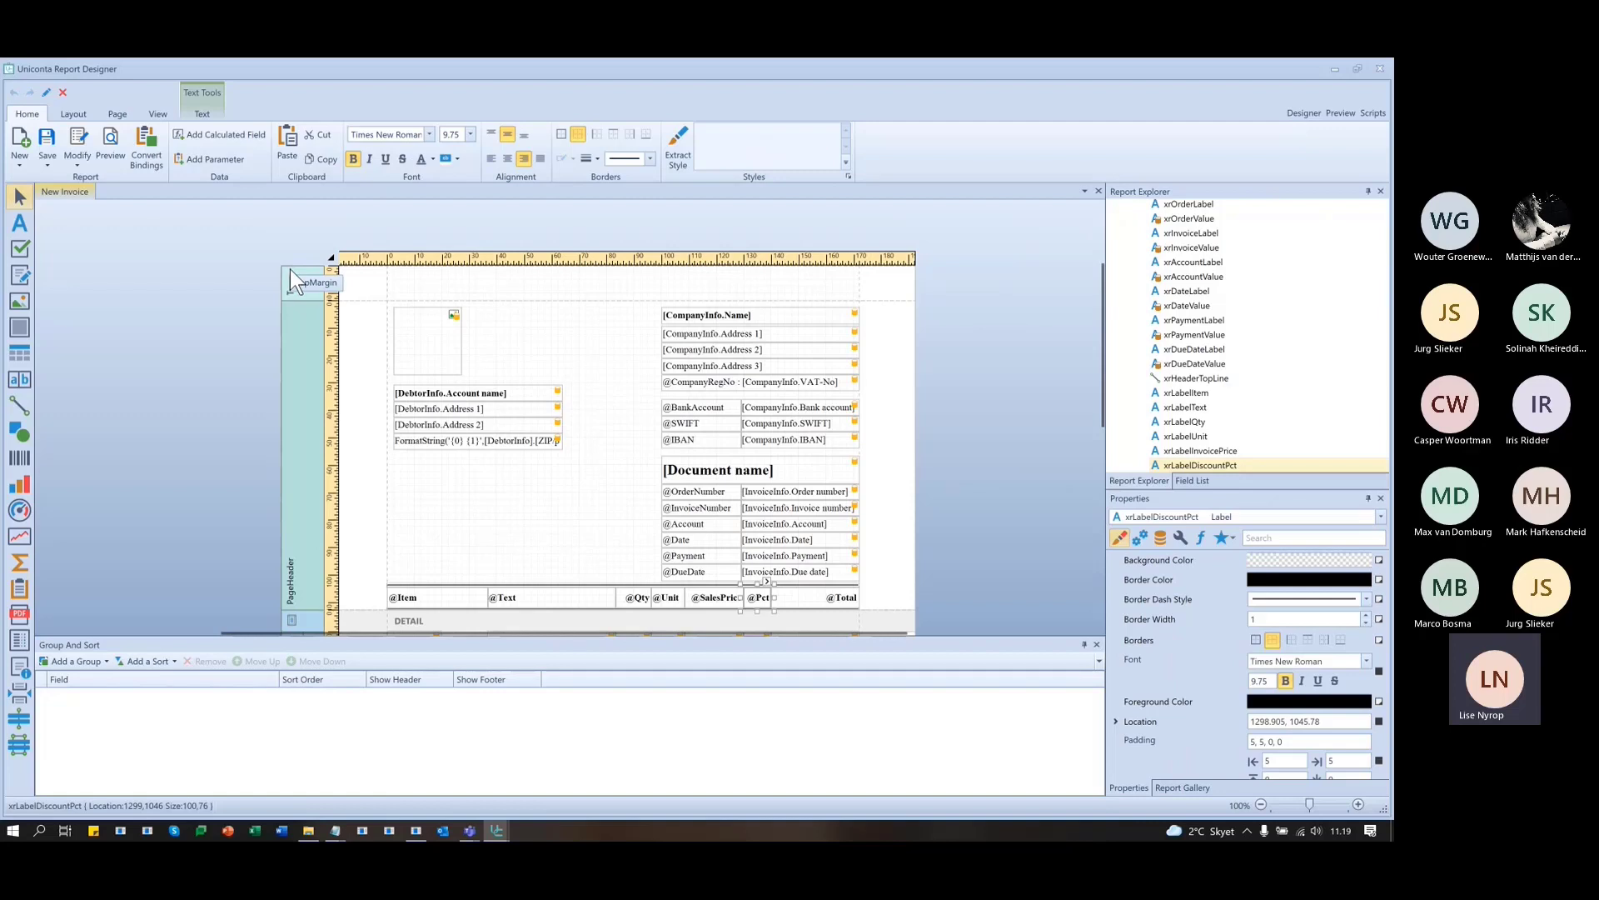
pyautogui.scroll(-5, 303, 275)
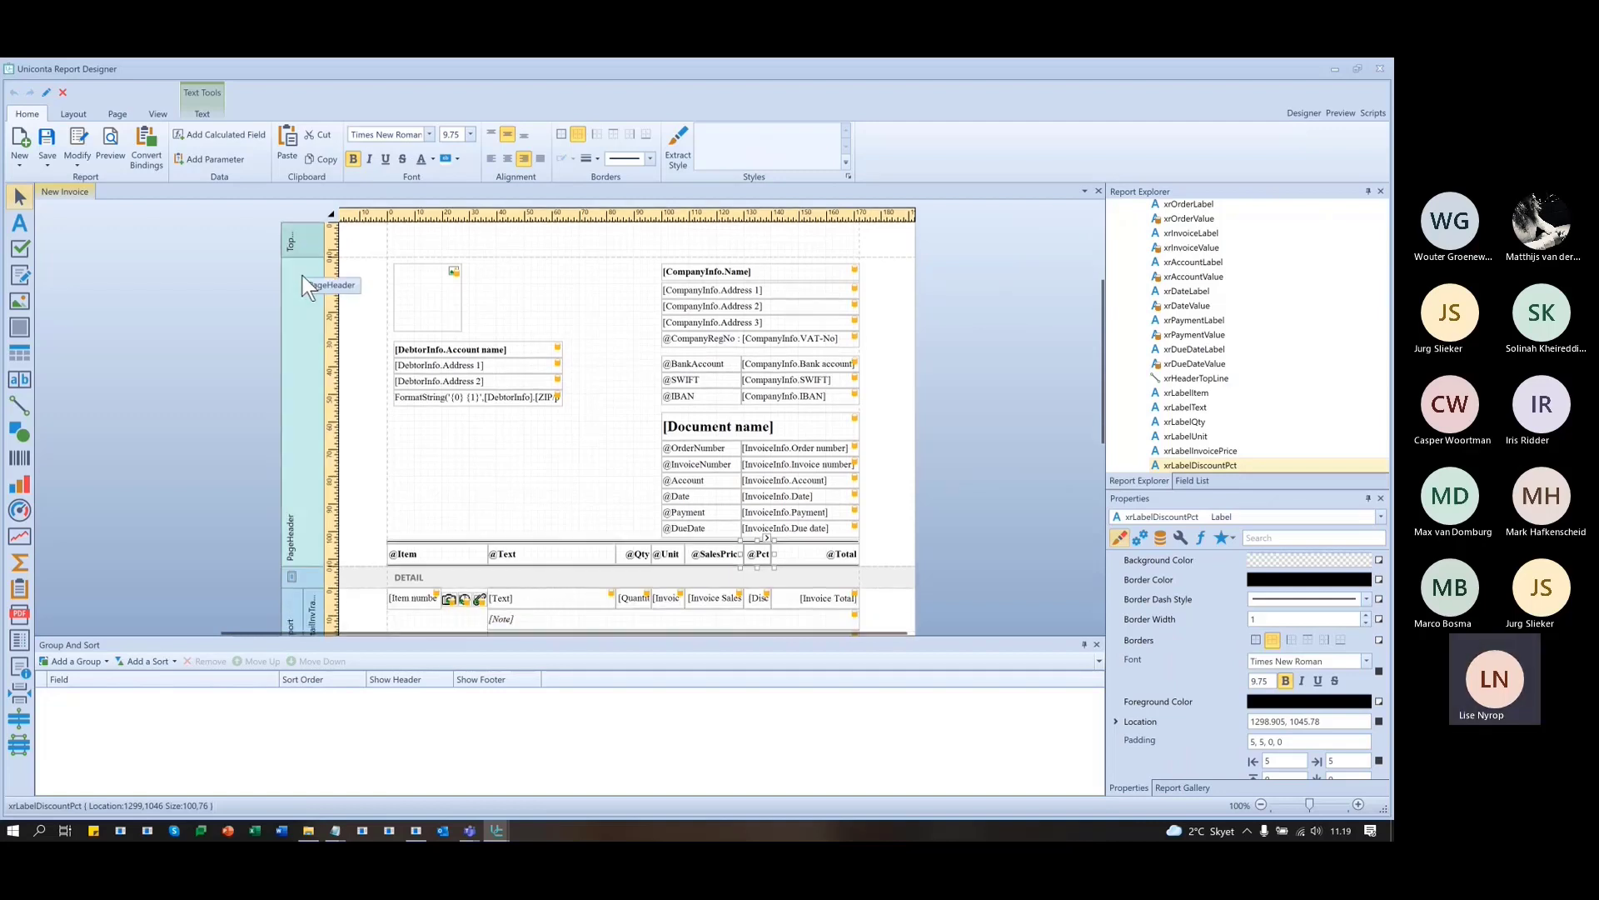
pyautogui.scroll(-4, 313, 435)
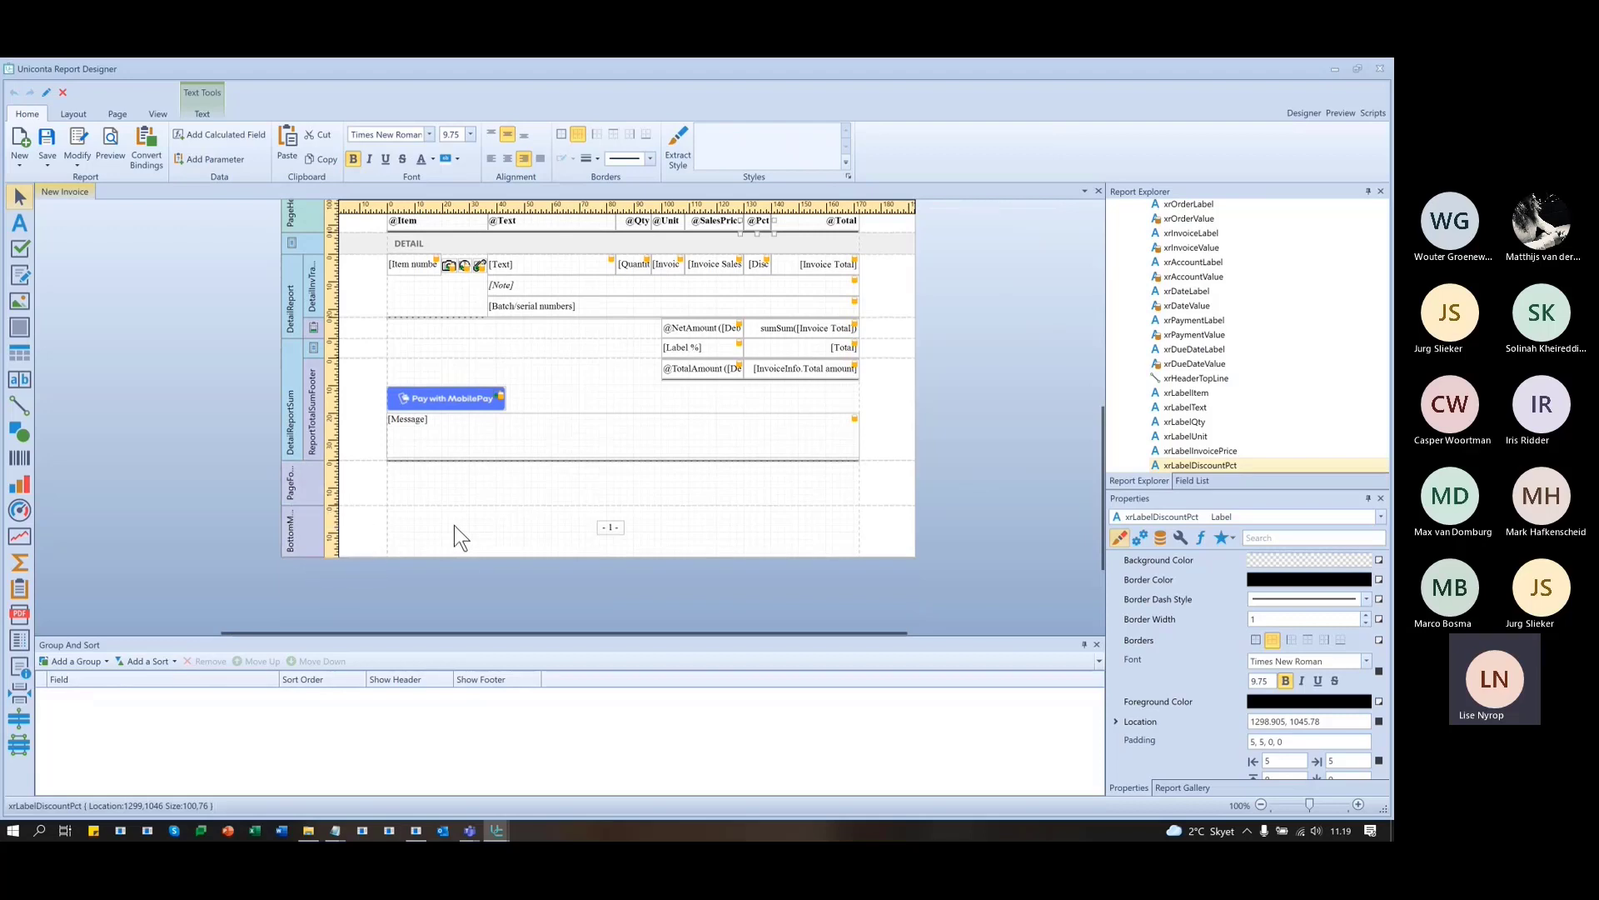
pyautogui.scroll(7, 453, 525)
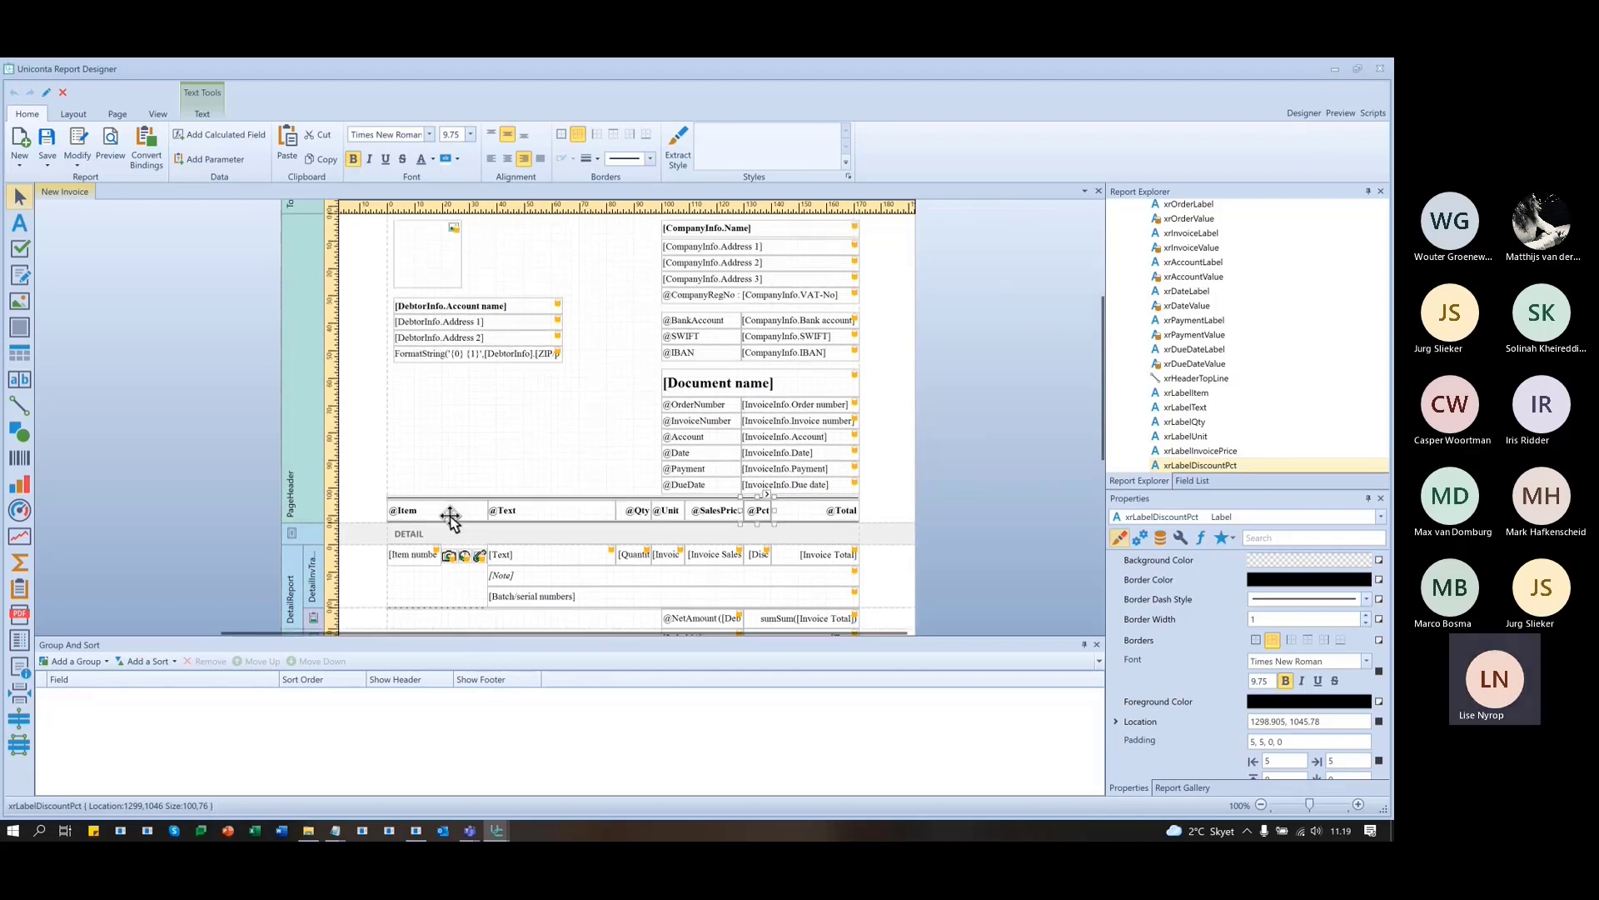
pyautogui.scroll(3, 450, 516)
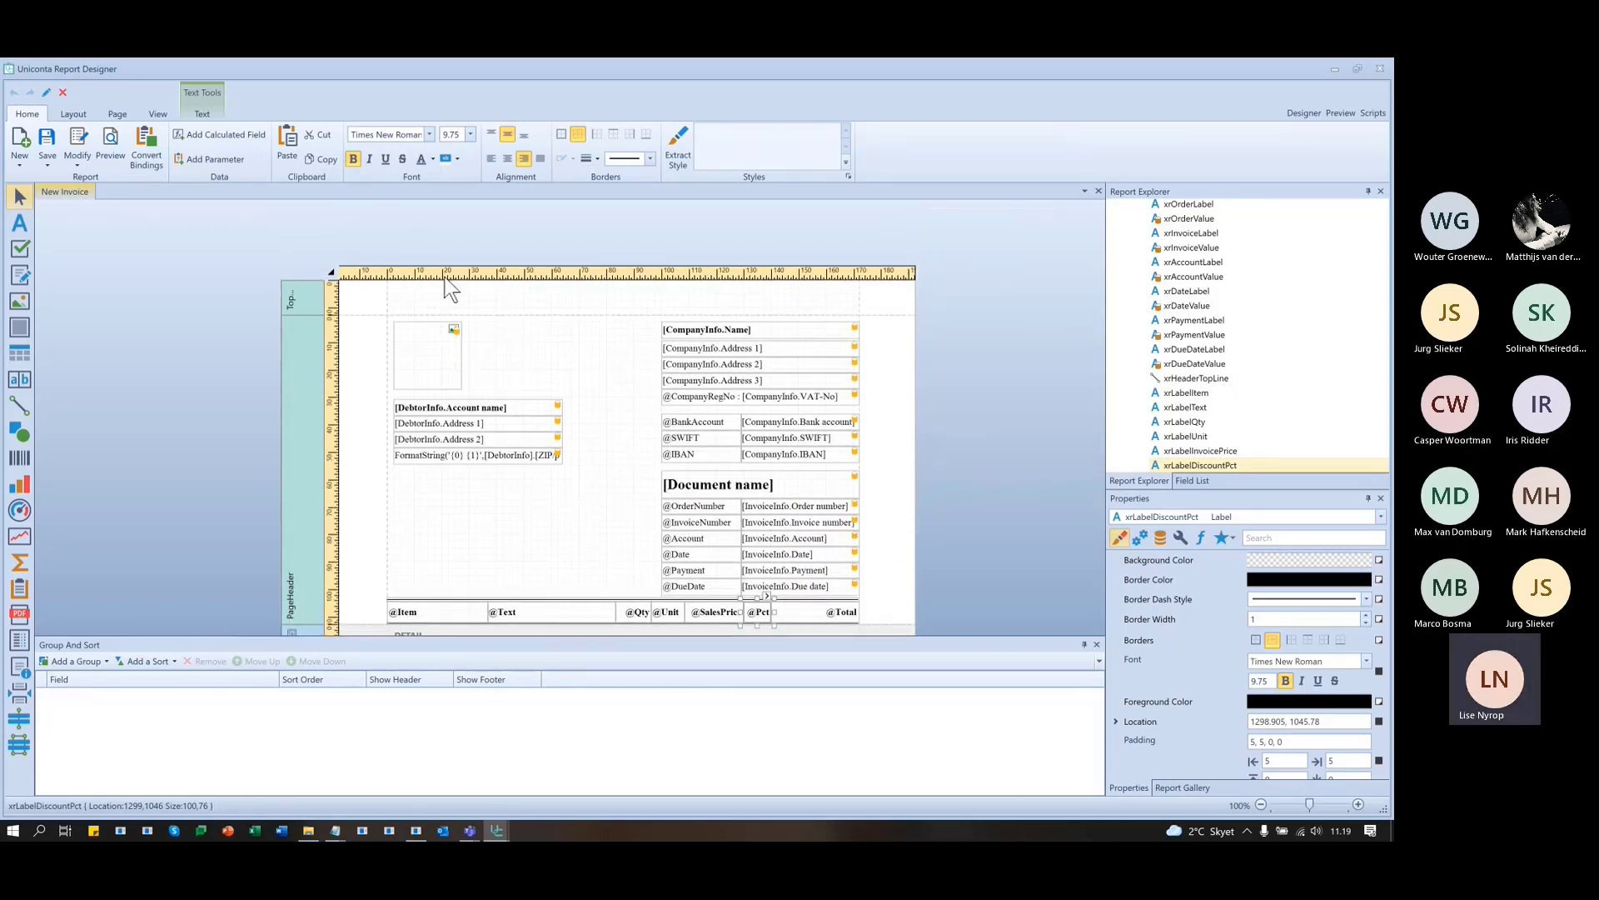
# - In Notepad, highlight 'PageHeader_' in PageHeader_BeforePrint and drag the window down the screen
pyautogui.hotkey('alt', 'Tab')
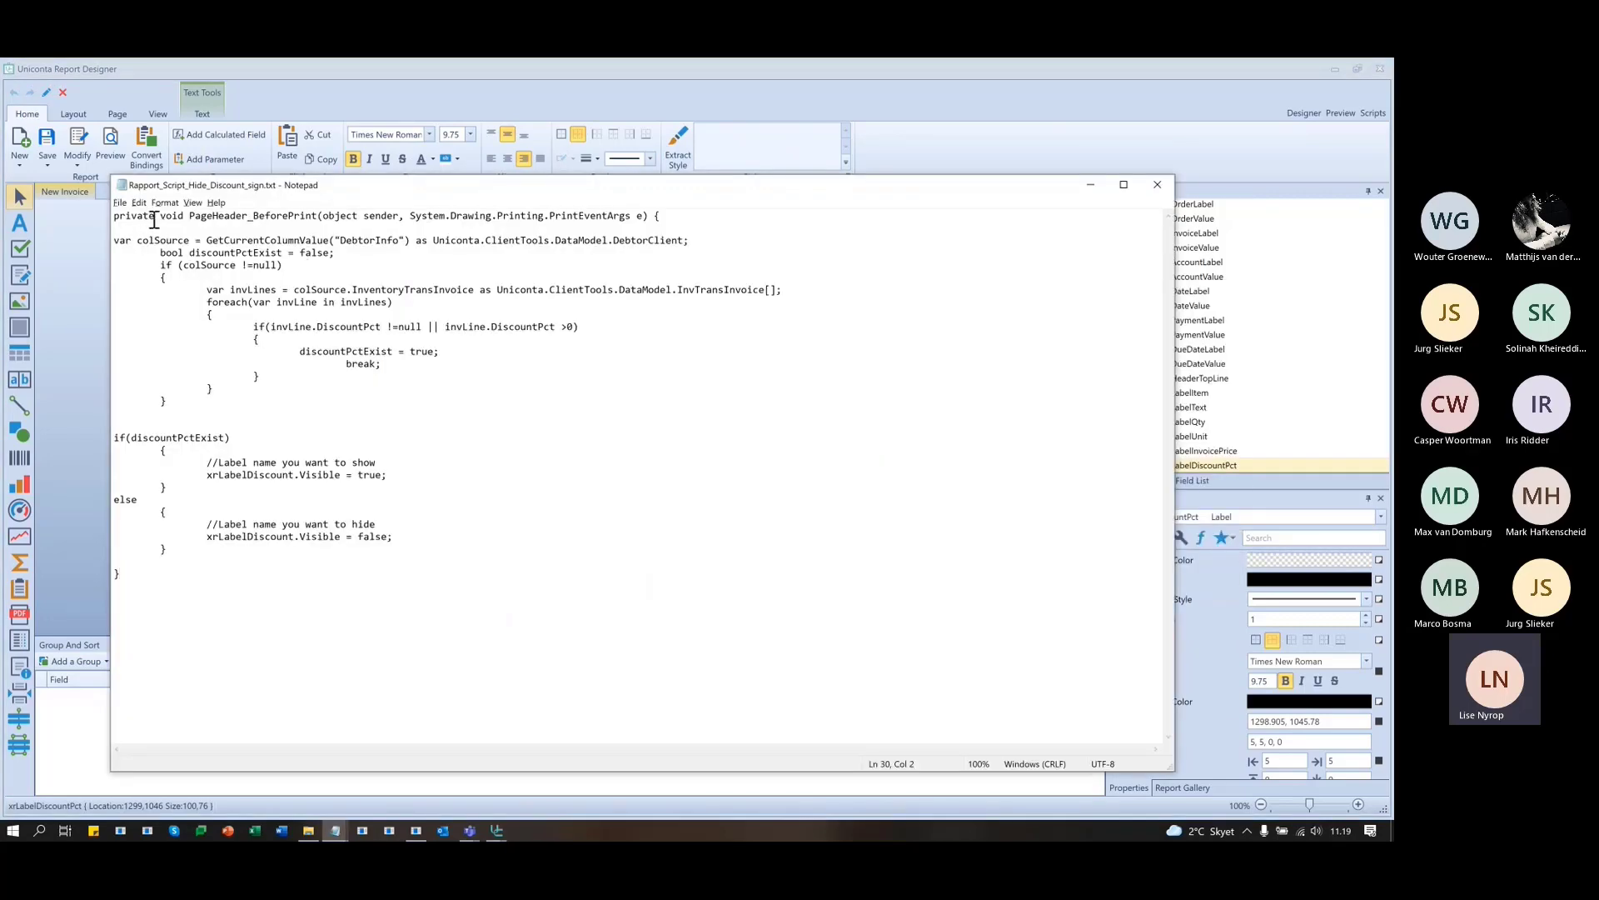
pyautogui.doubleClick(269, 219)
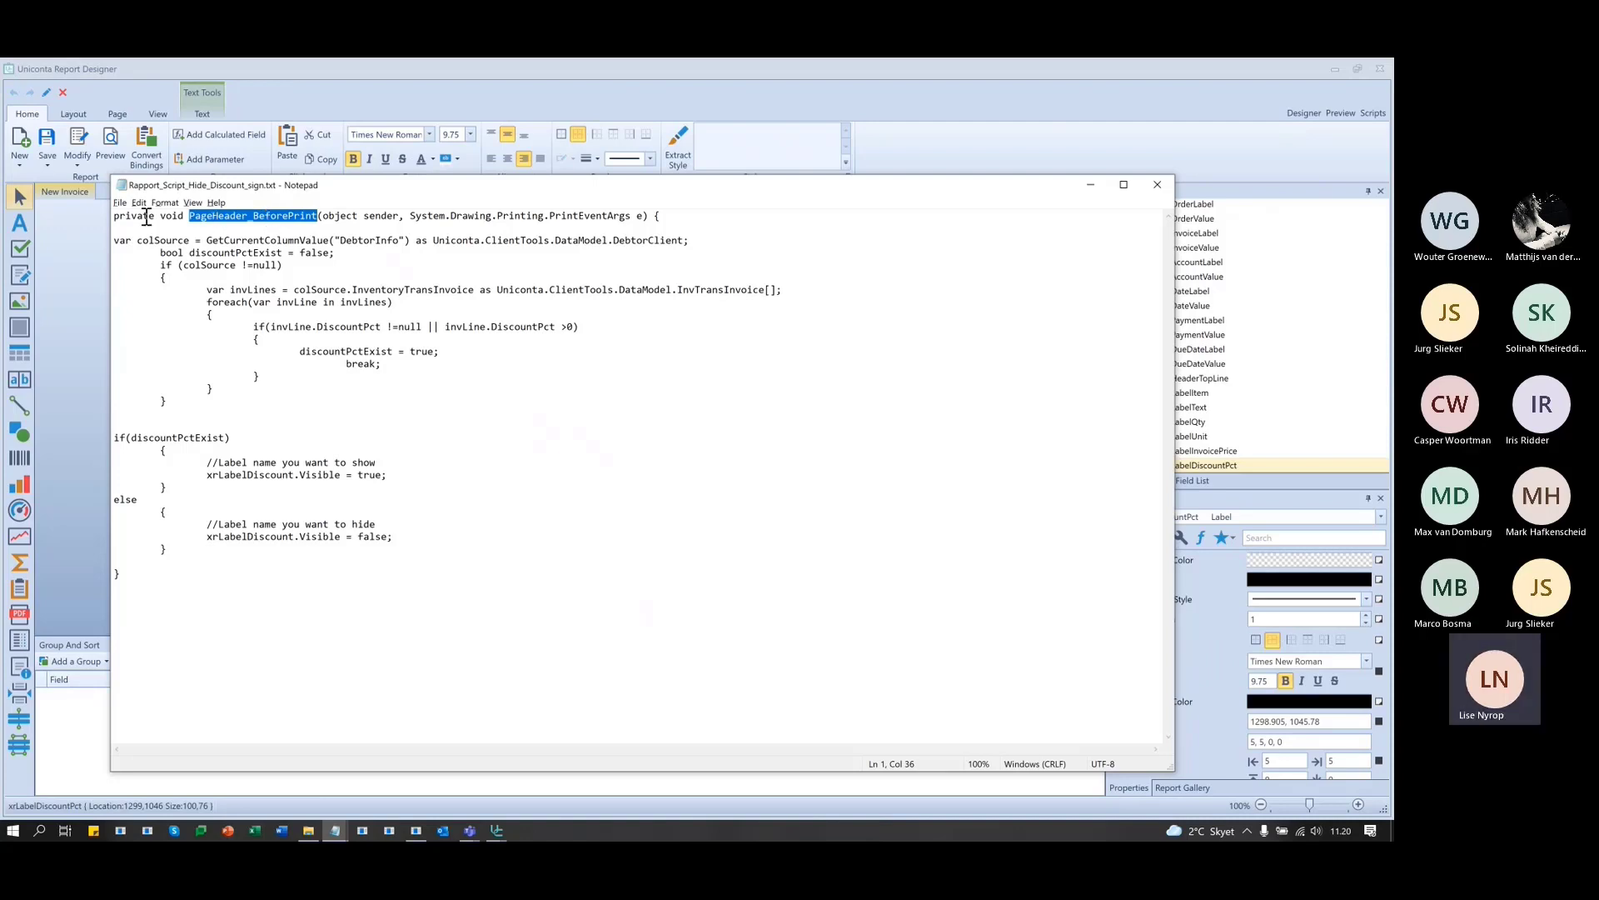
pyautogui.click(225, 225)
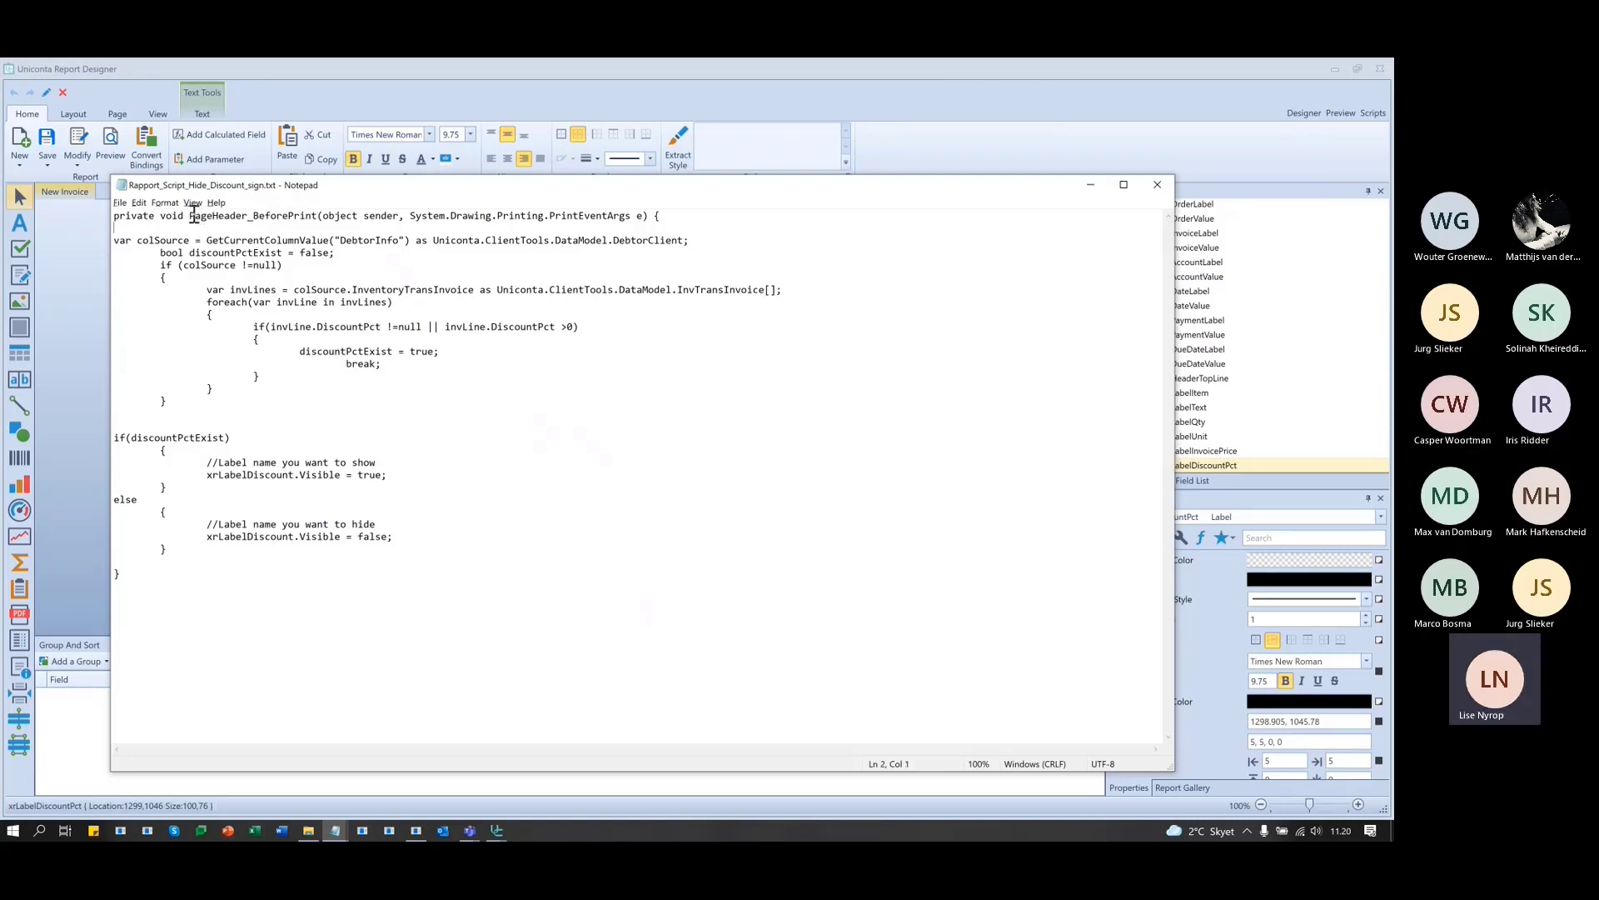
pyautogui.moveTo(188, 223); pyautogui.dragTo(249, 220)
pyautogui.moveTo(396, 188); pyautogui.dragTo(378, 671)
pyautogui.scroll(-3, 367, 523)
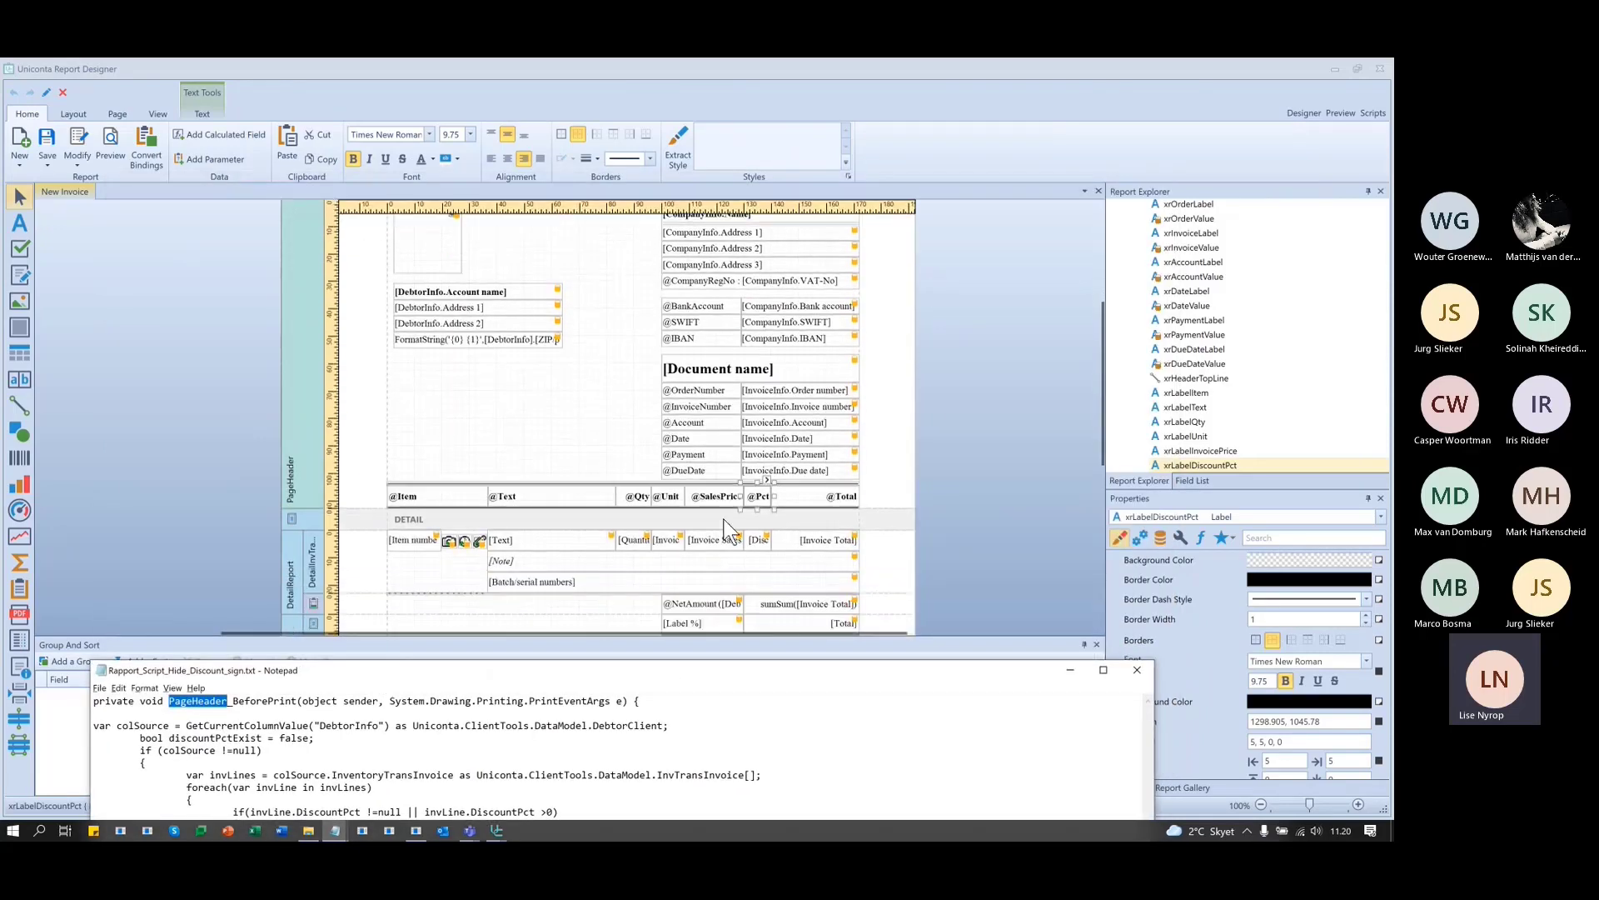
# - Select the invoice's PageHeader band and open the Scripts view
pyautogui.click(763, 498)
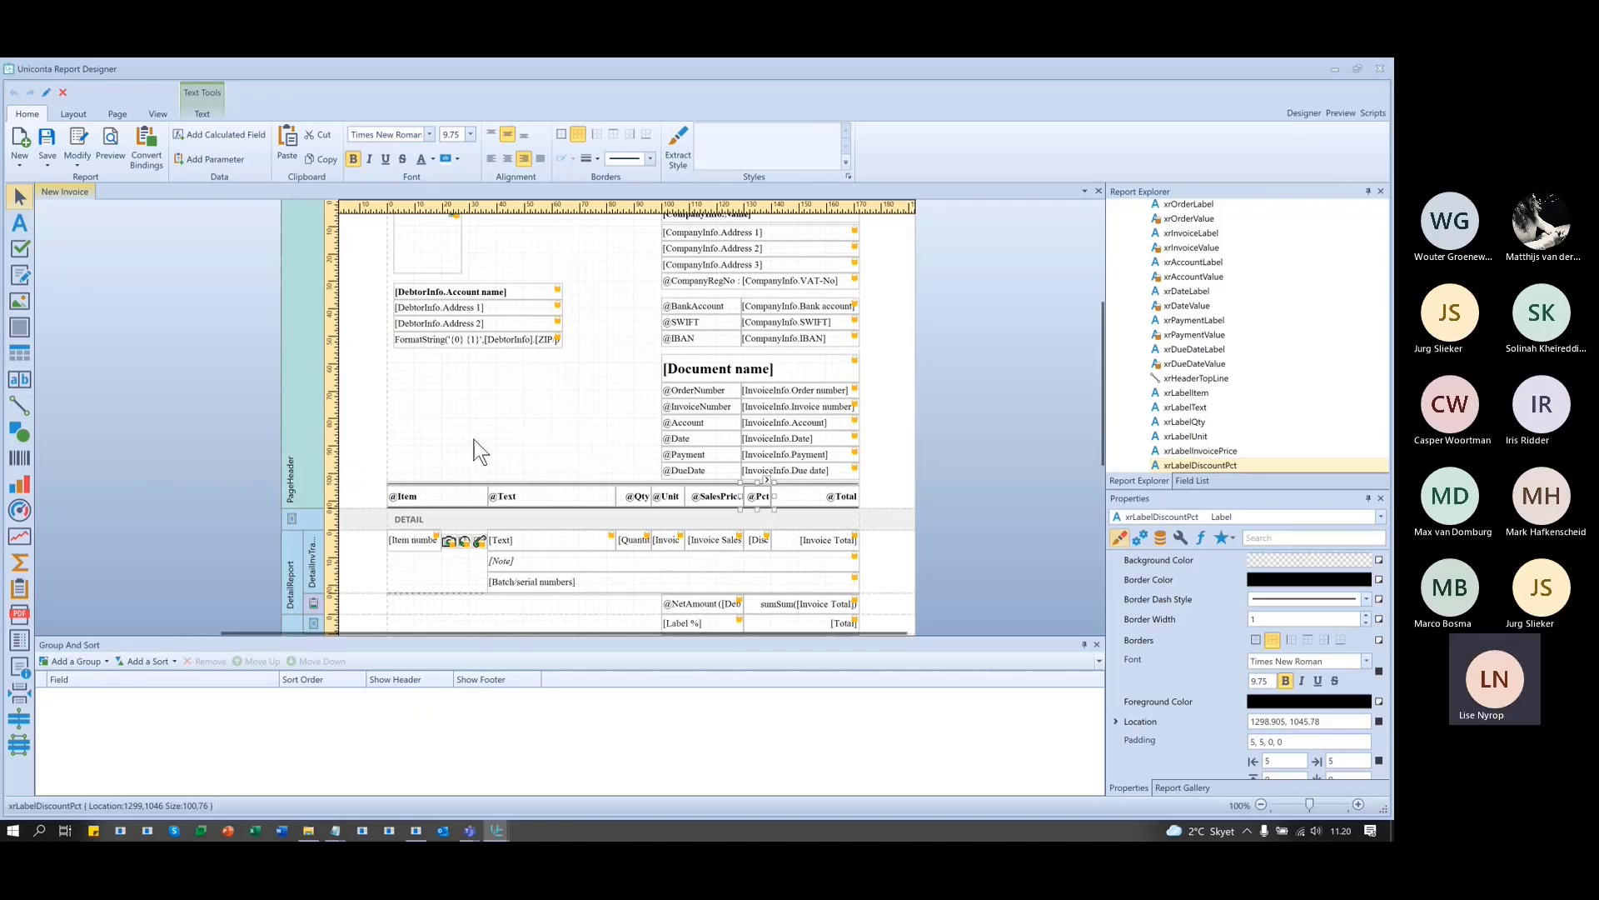
pyautogui.click(297, 357)
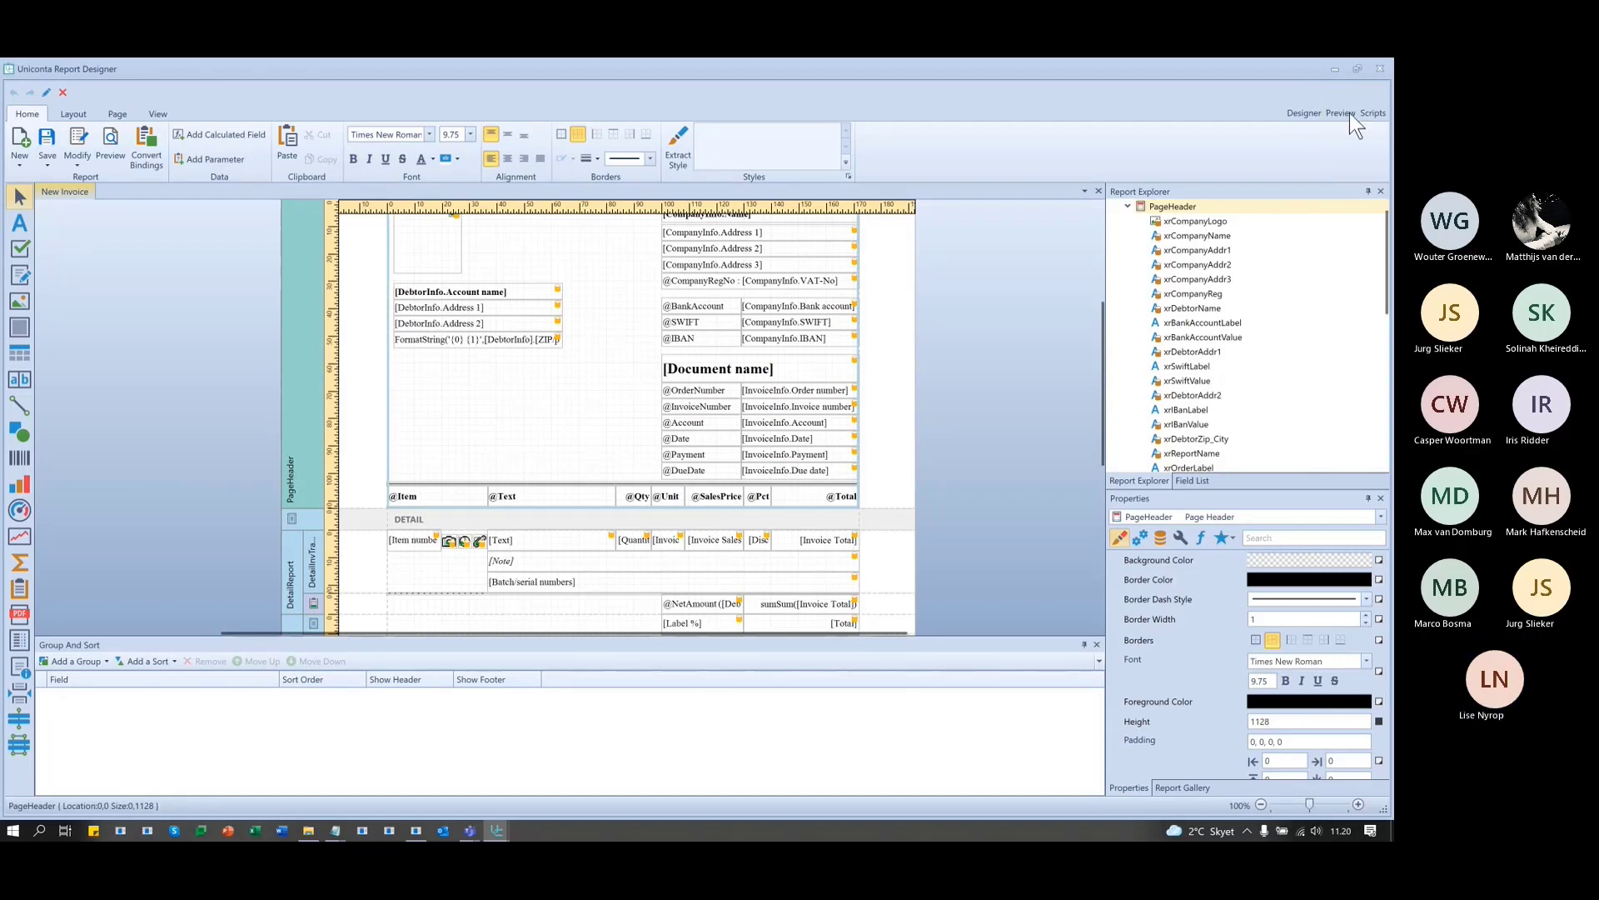
pyautogui.click(1371, 112)
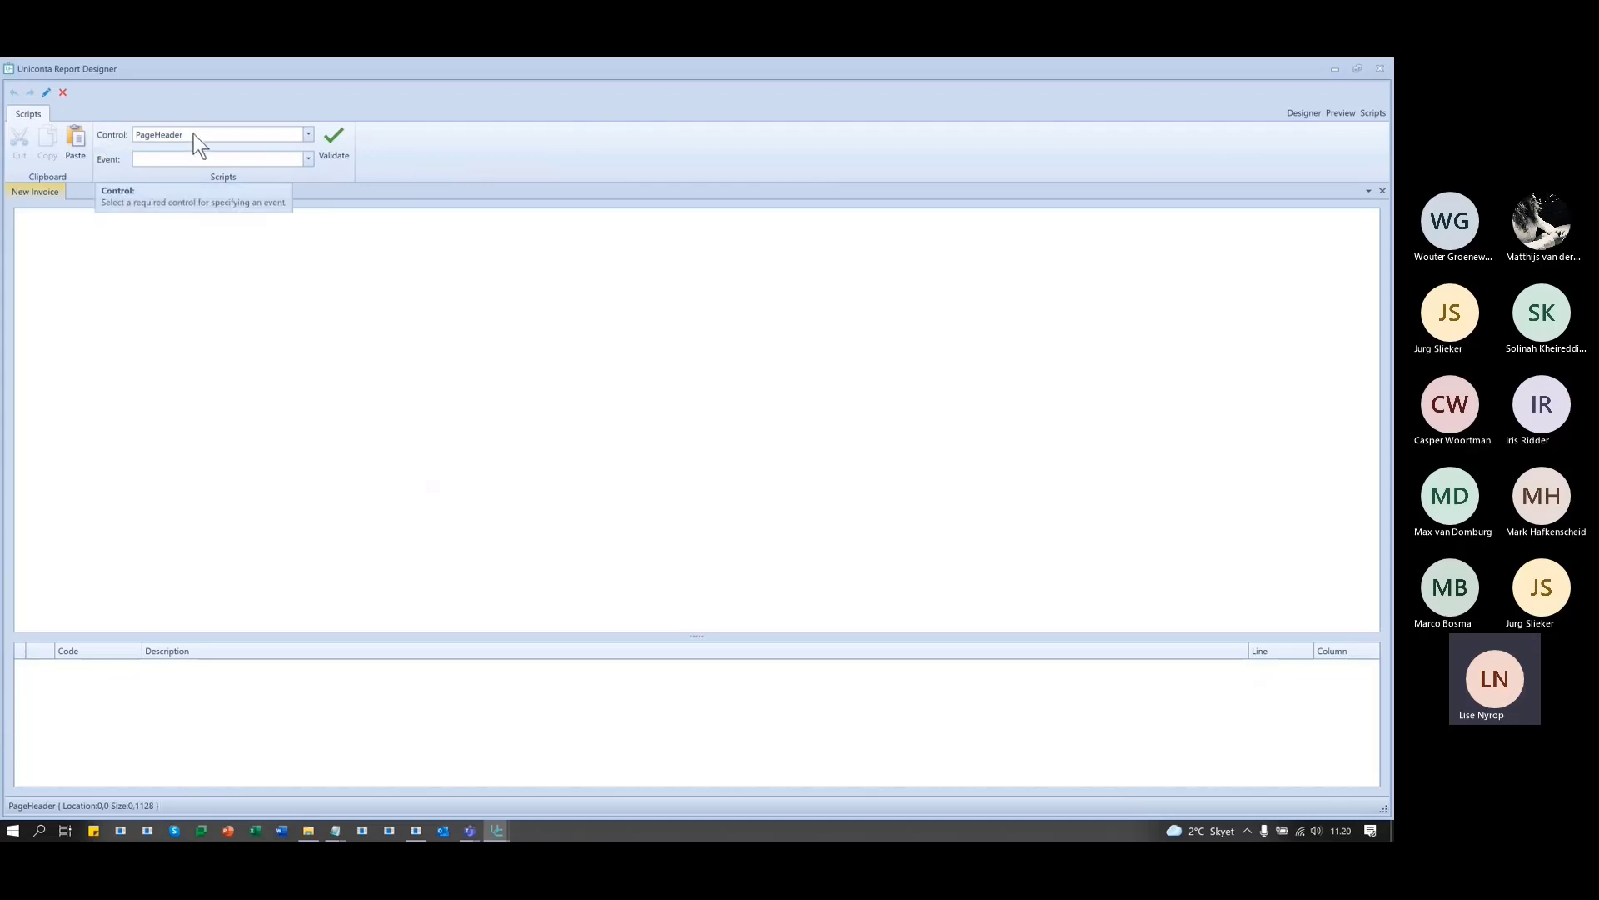
# - Set the script editor's Control to PageHeader after briefly trying xrDebtorName
pyautogui.click(308, 134)
pyautogui.click(240, 310)
pyautogui.click(308, 135)
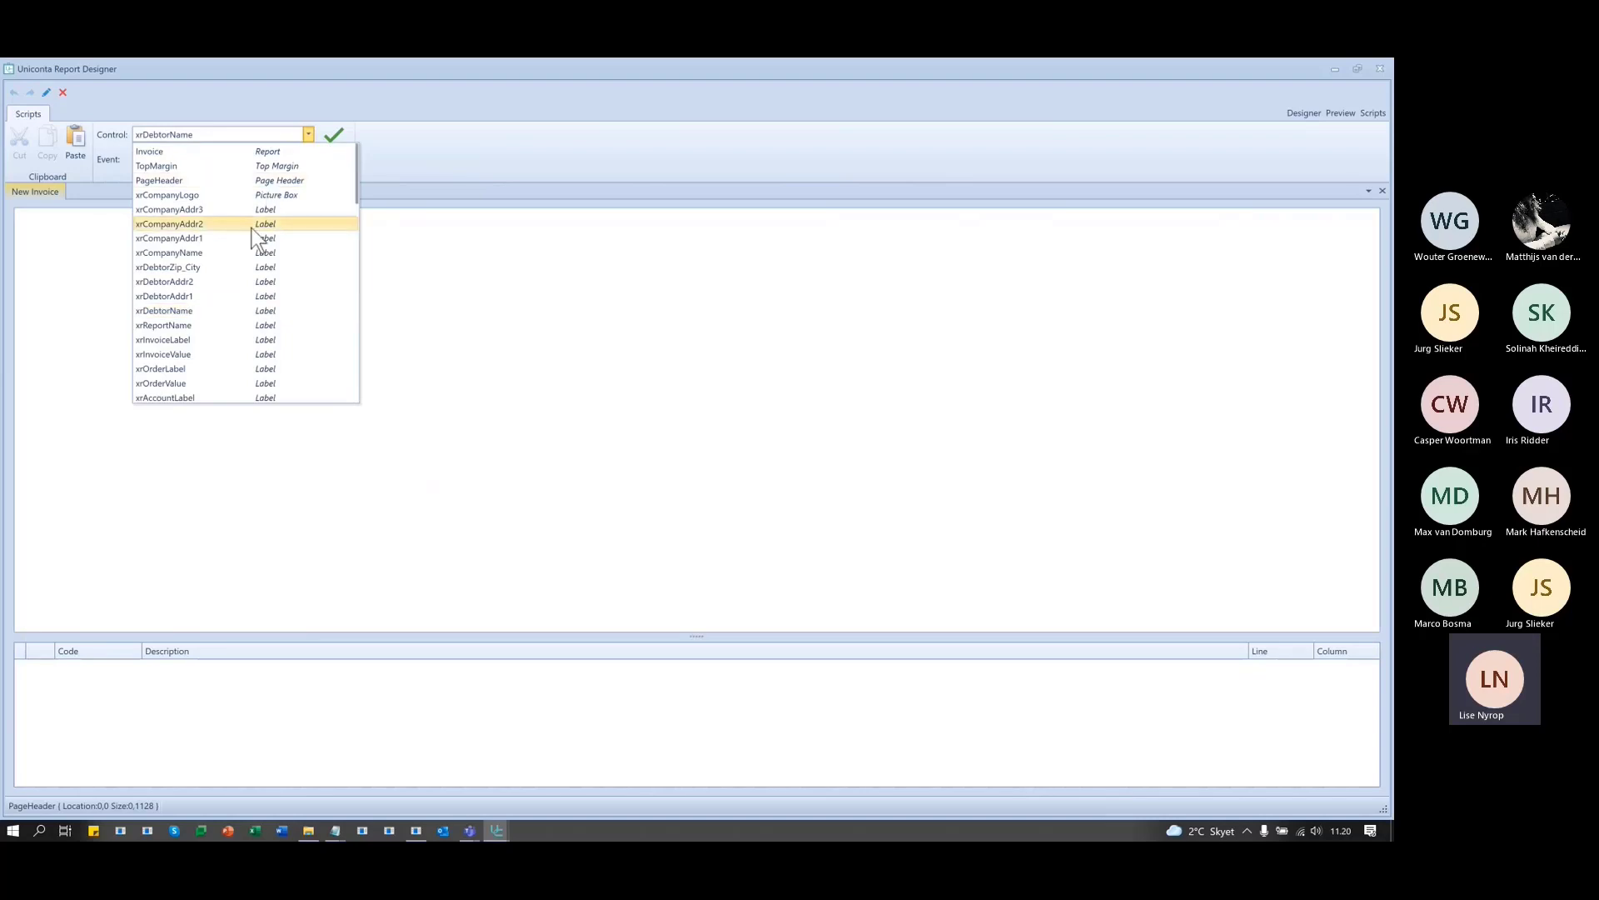
pyautogui.click(238, 179)
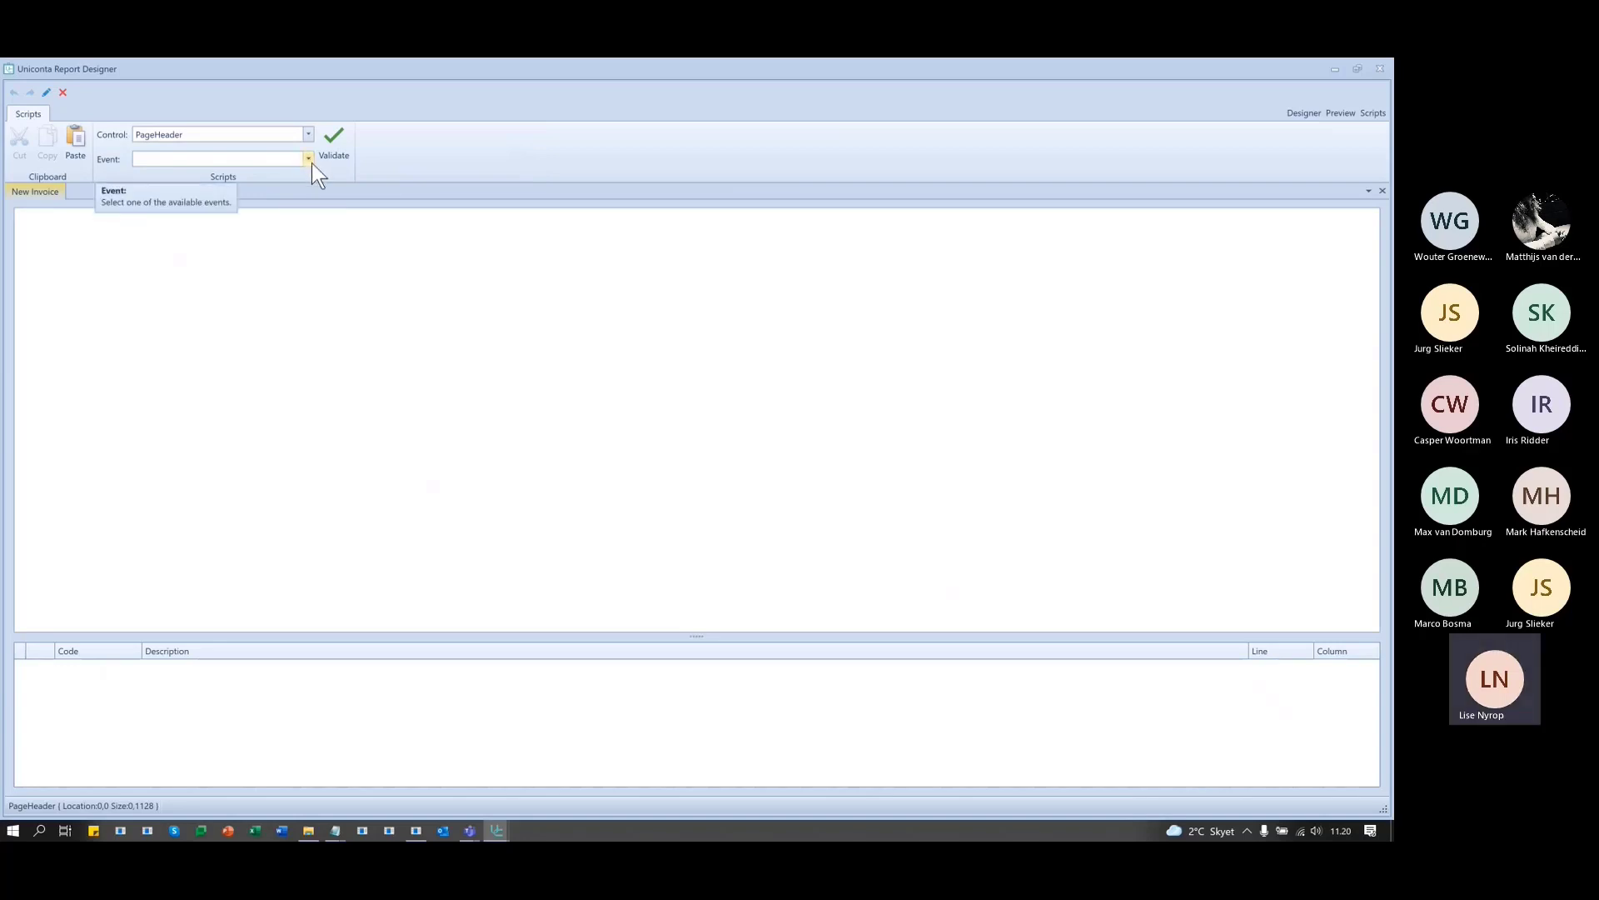
pyautogui.hotkey('alt', 'Tab')
pyautogui.click(710, 509)
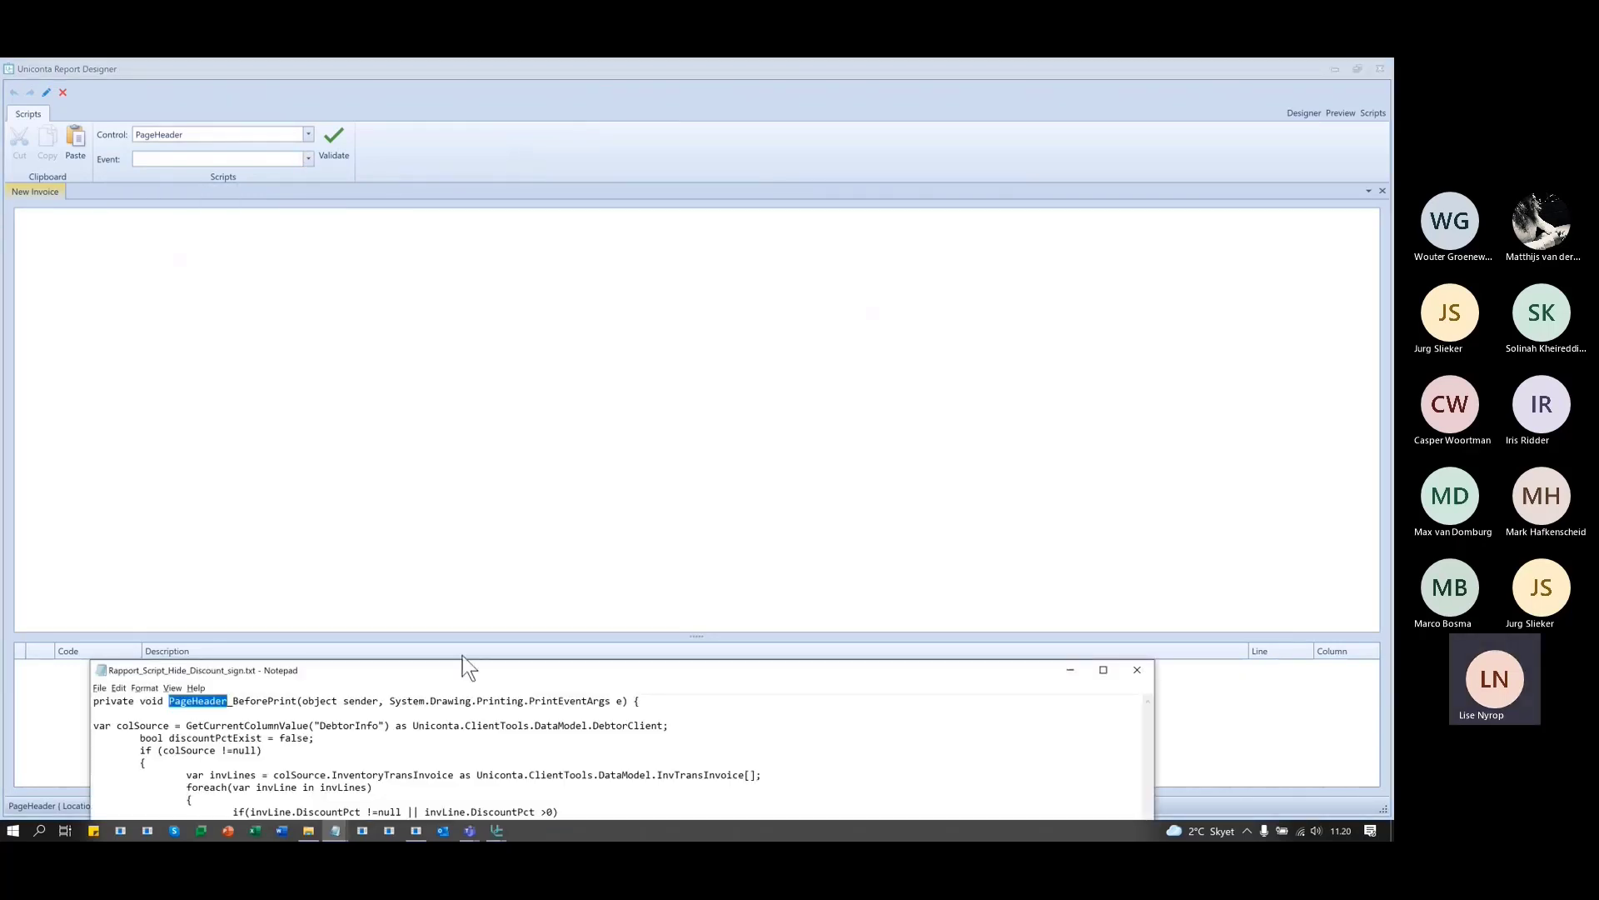
# - Copy the whole discount-hiding script from Notepad into the PageHeader script editor
pyautogui.moveTo(468, 672); pyautogui.dragTo(525, 243)
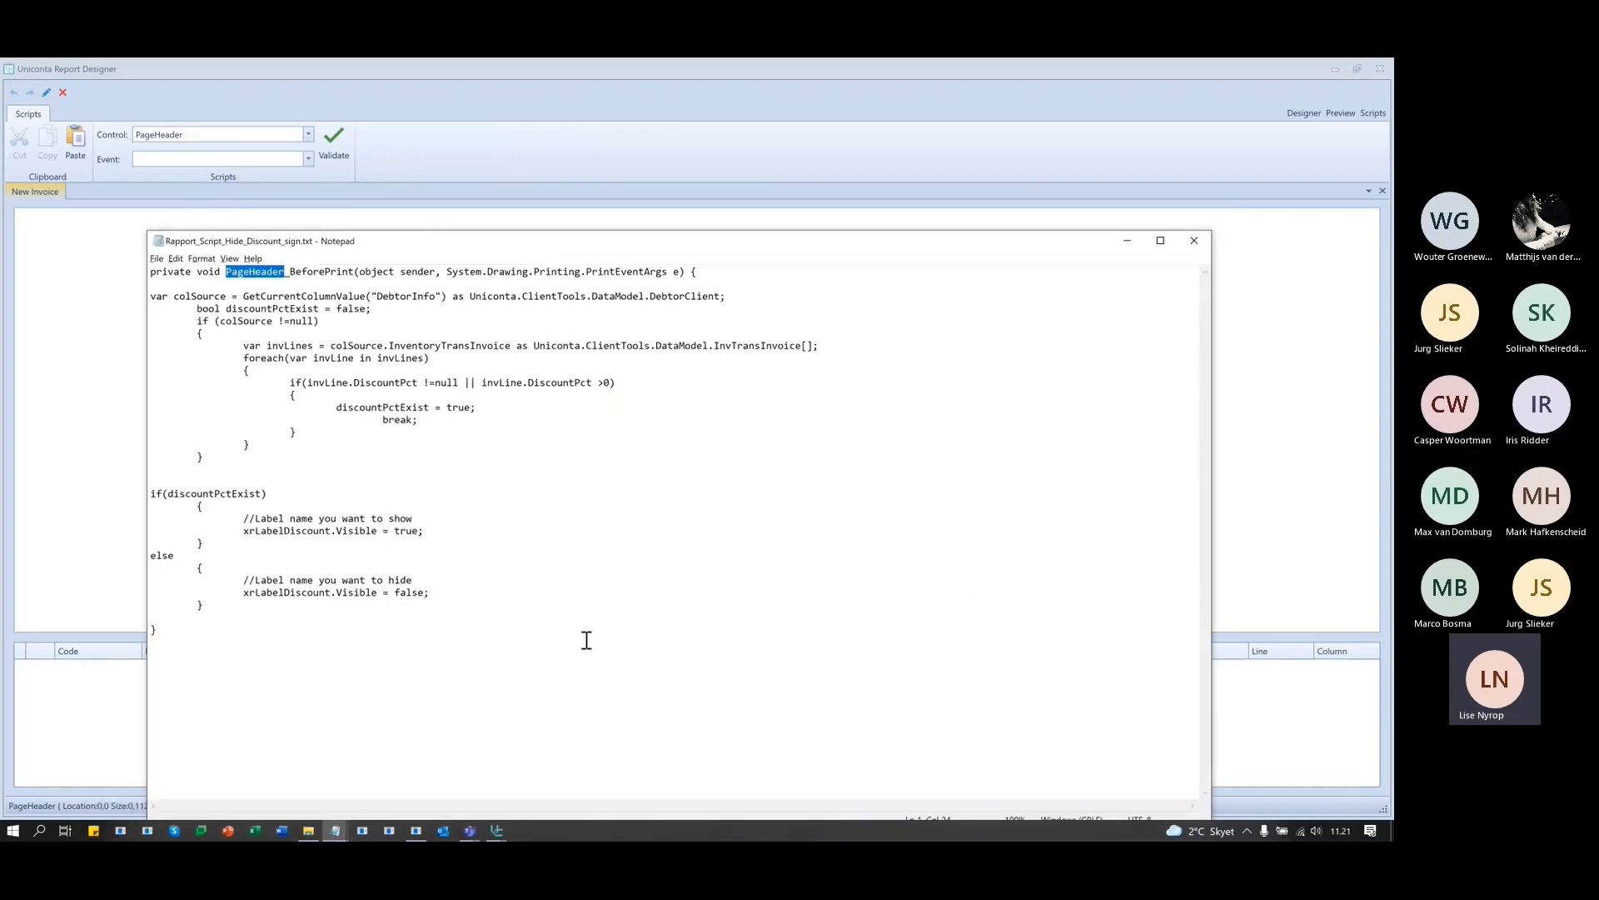
pyautogui.hotkey('ctrl', 'a')
pyautogui.hotkey('ctrl', 'c')
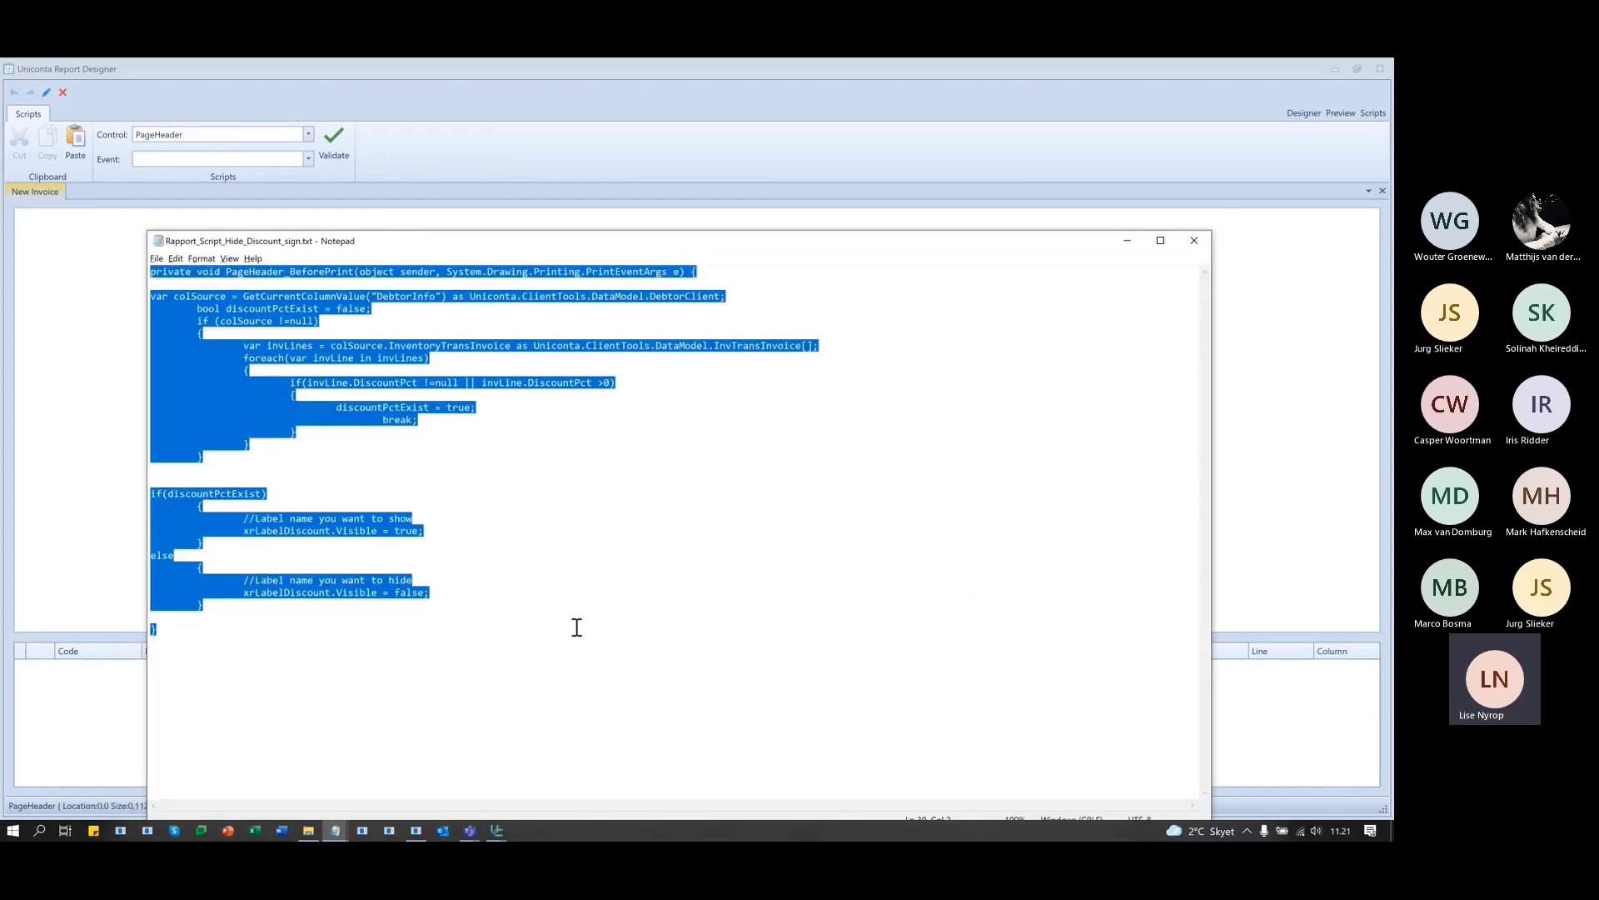
pyautogui.hotkey('alt', 'Tab')
pyautogui.click(105, 222)
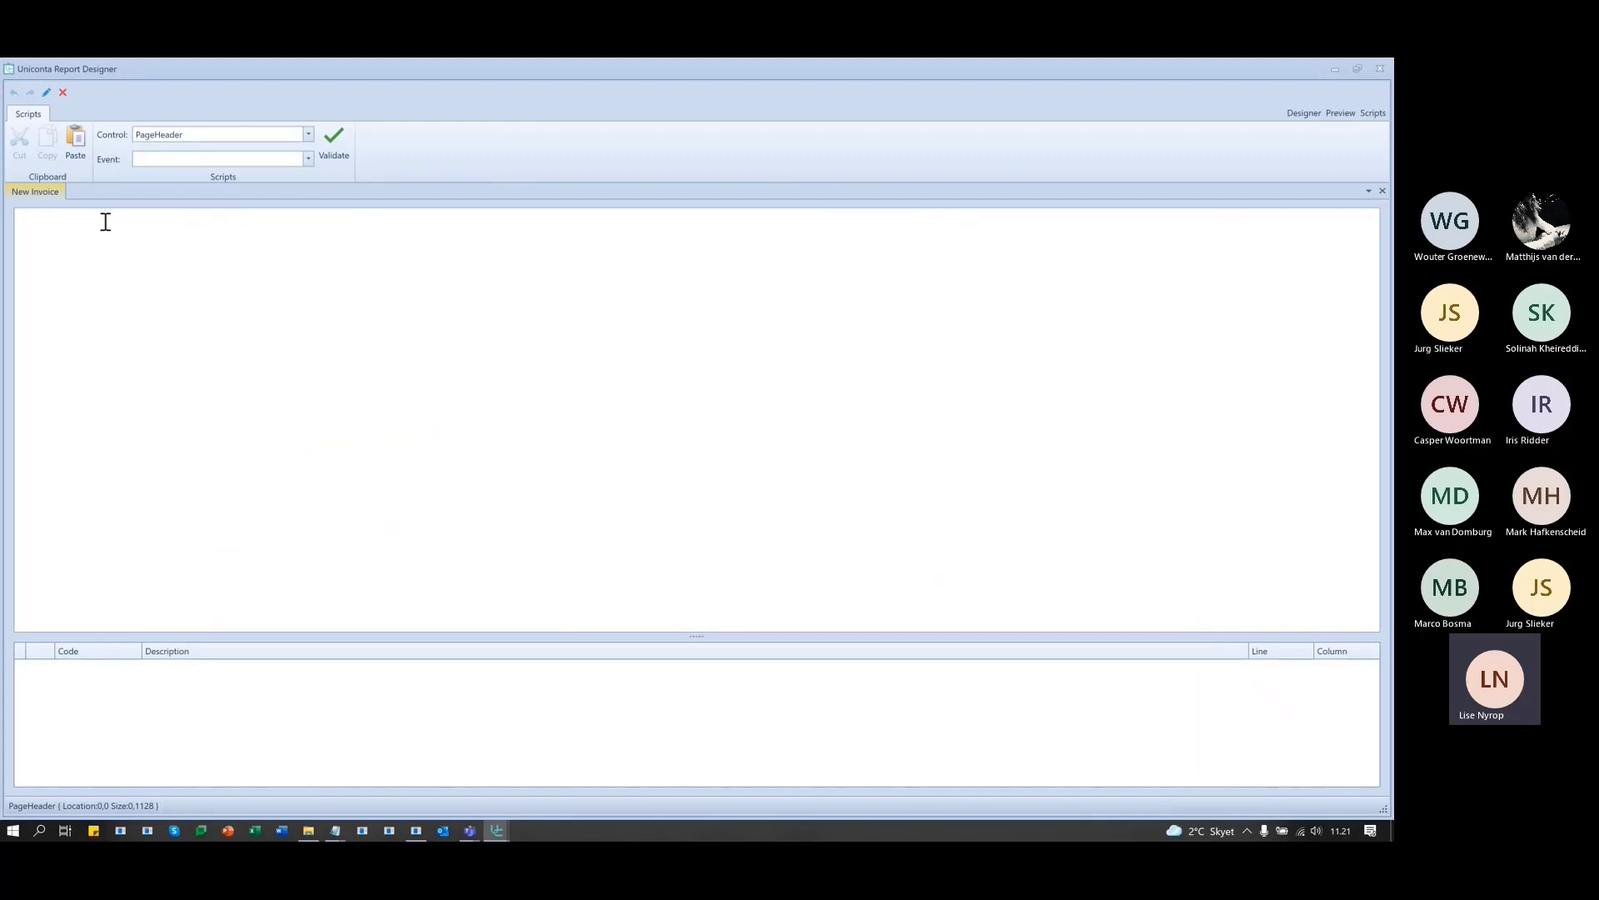
pyautogui.hotkey('ctrl', 'v')
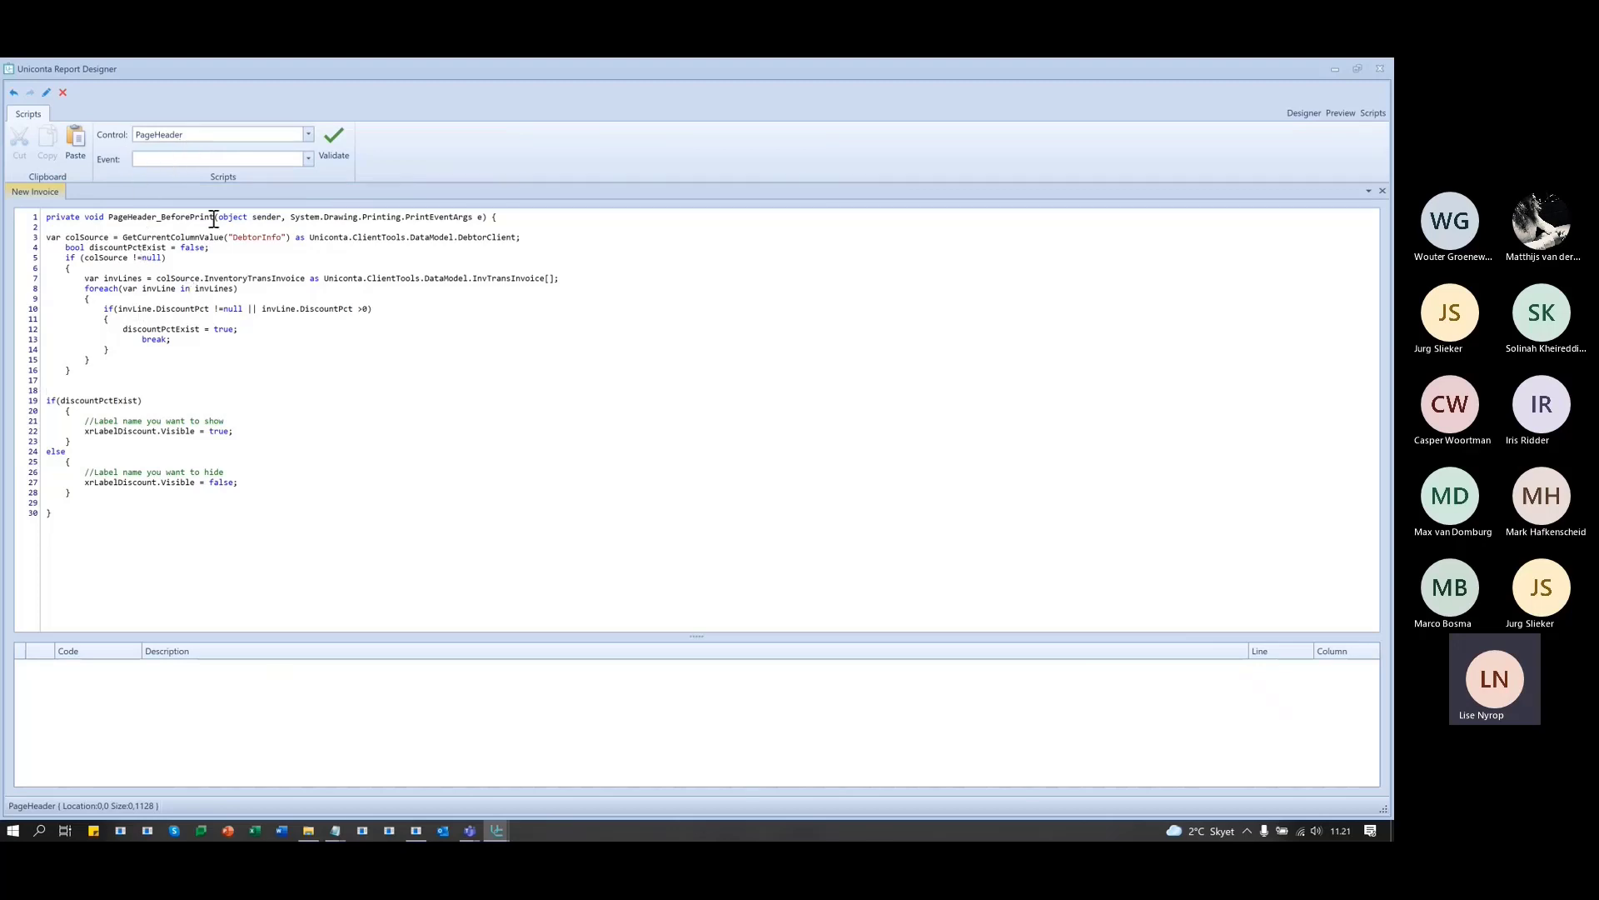
# - Attach the script to the Before Print event and validate it
pyautogui.click(197, 132)
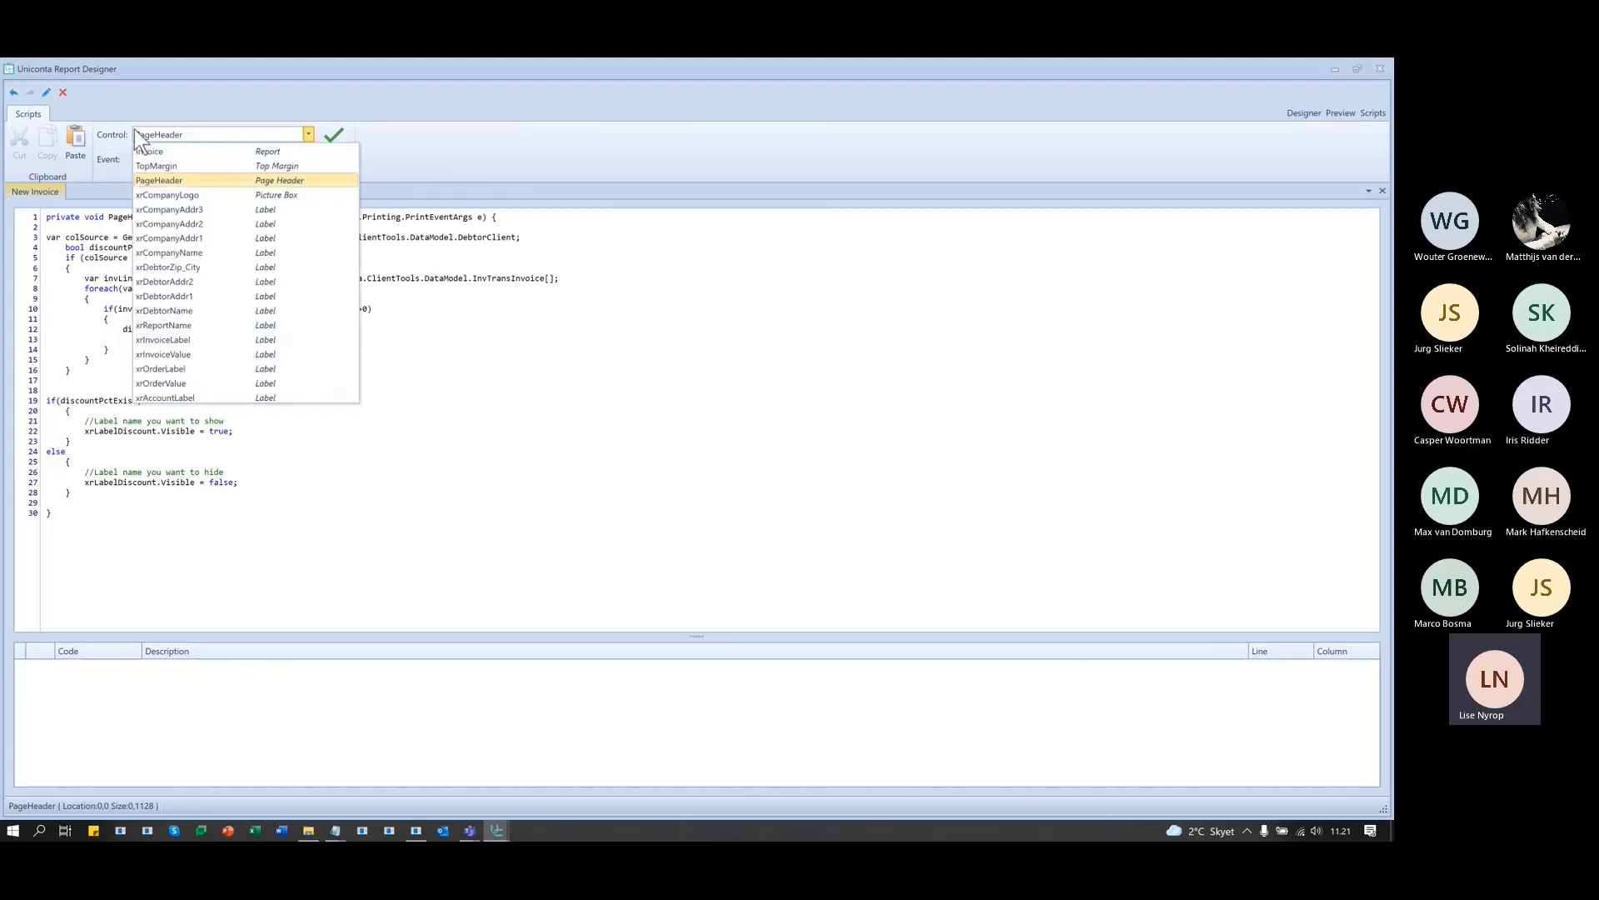
pyautogui.click(245, 138)
pyautogui.click(200, 158)
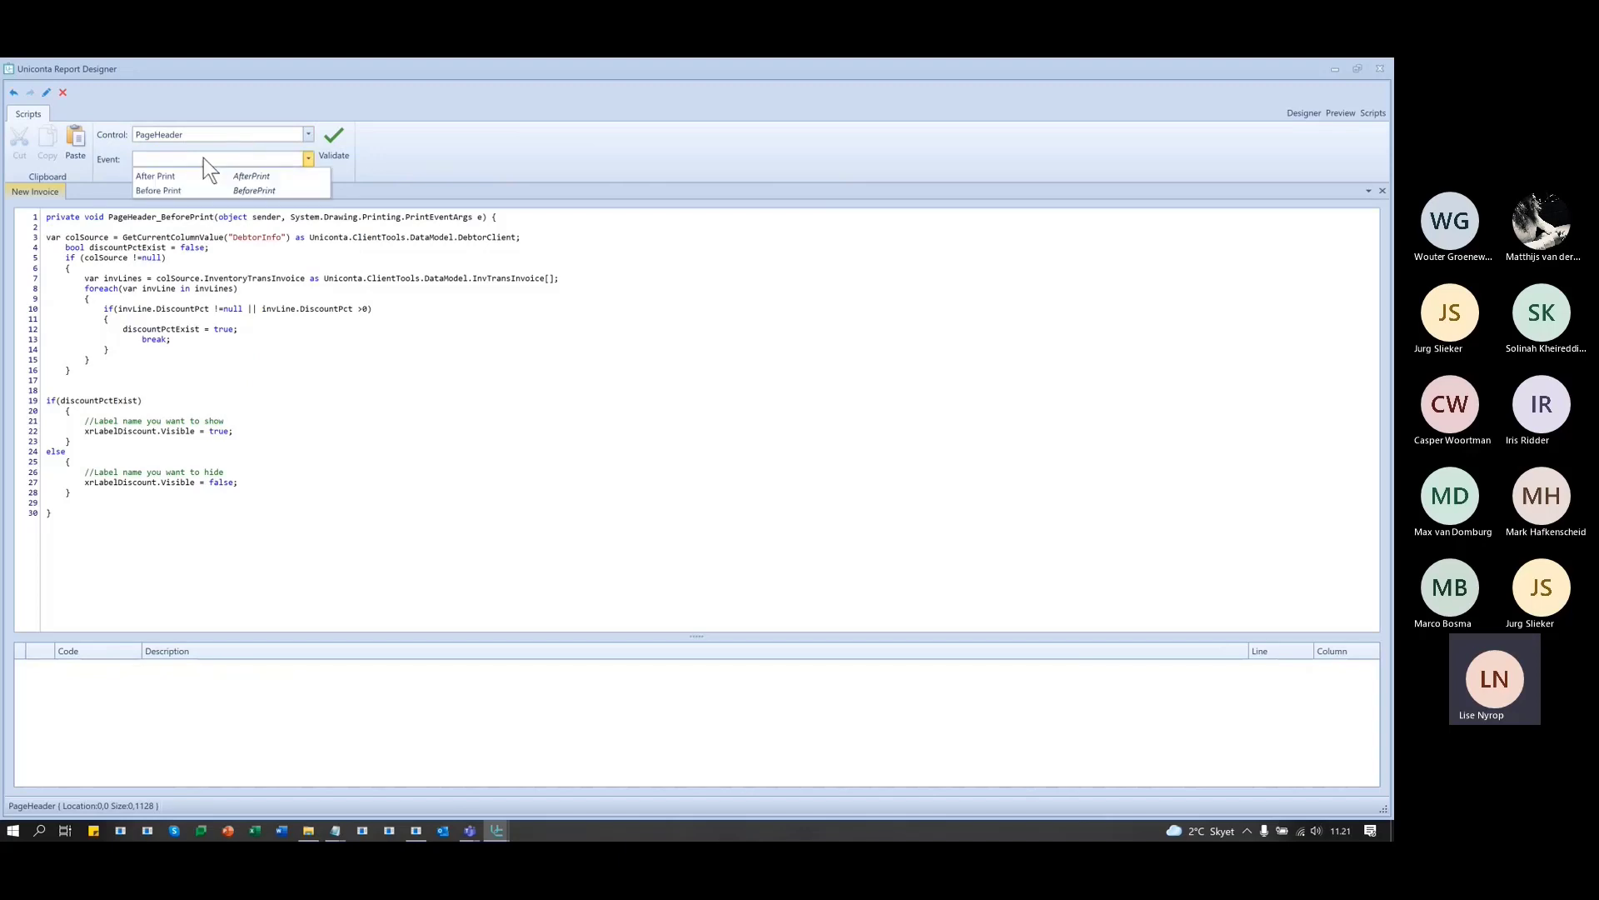
pyautogui.click(177, 191)
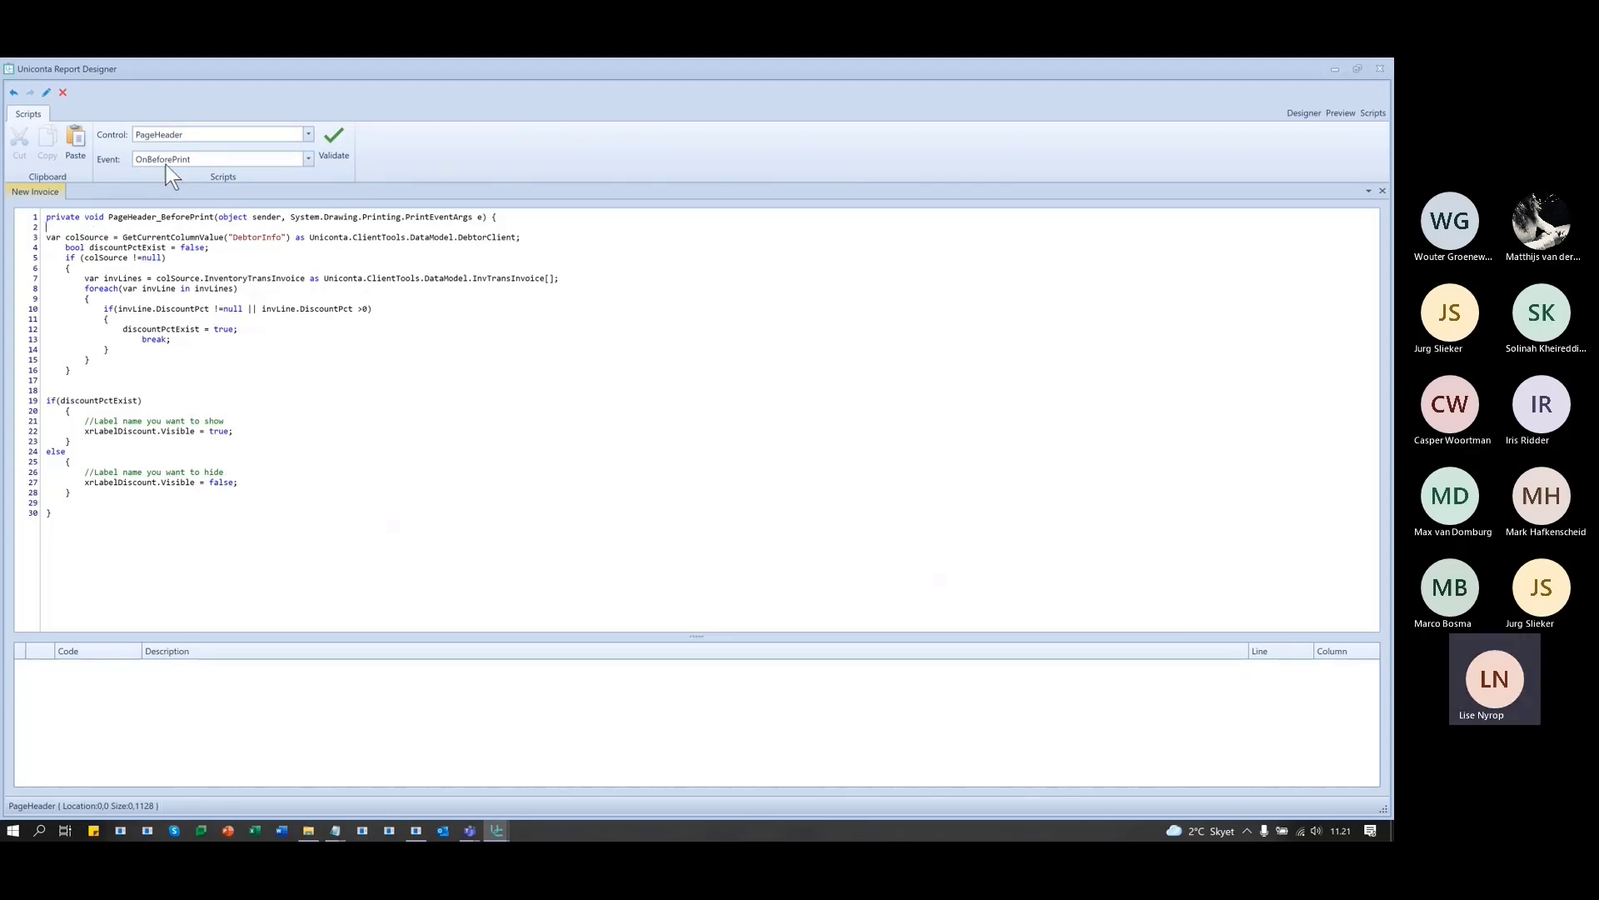
pyautogui.click(338, 142)
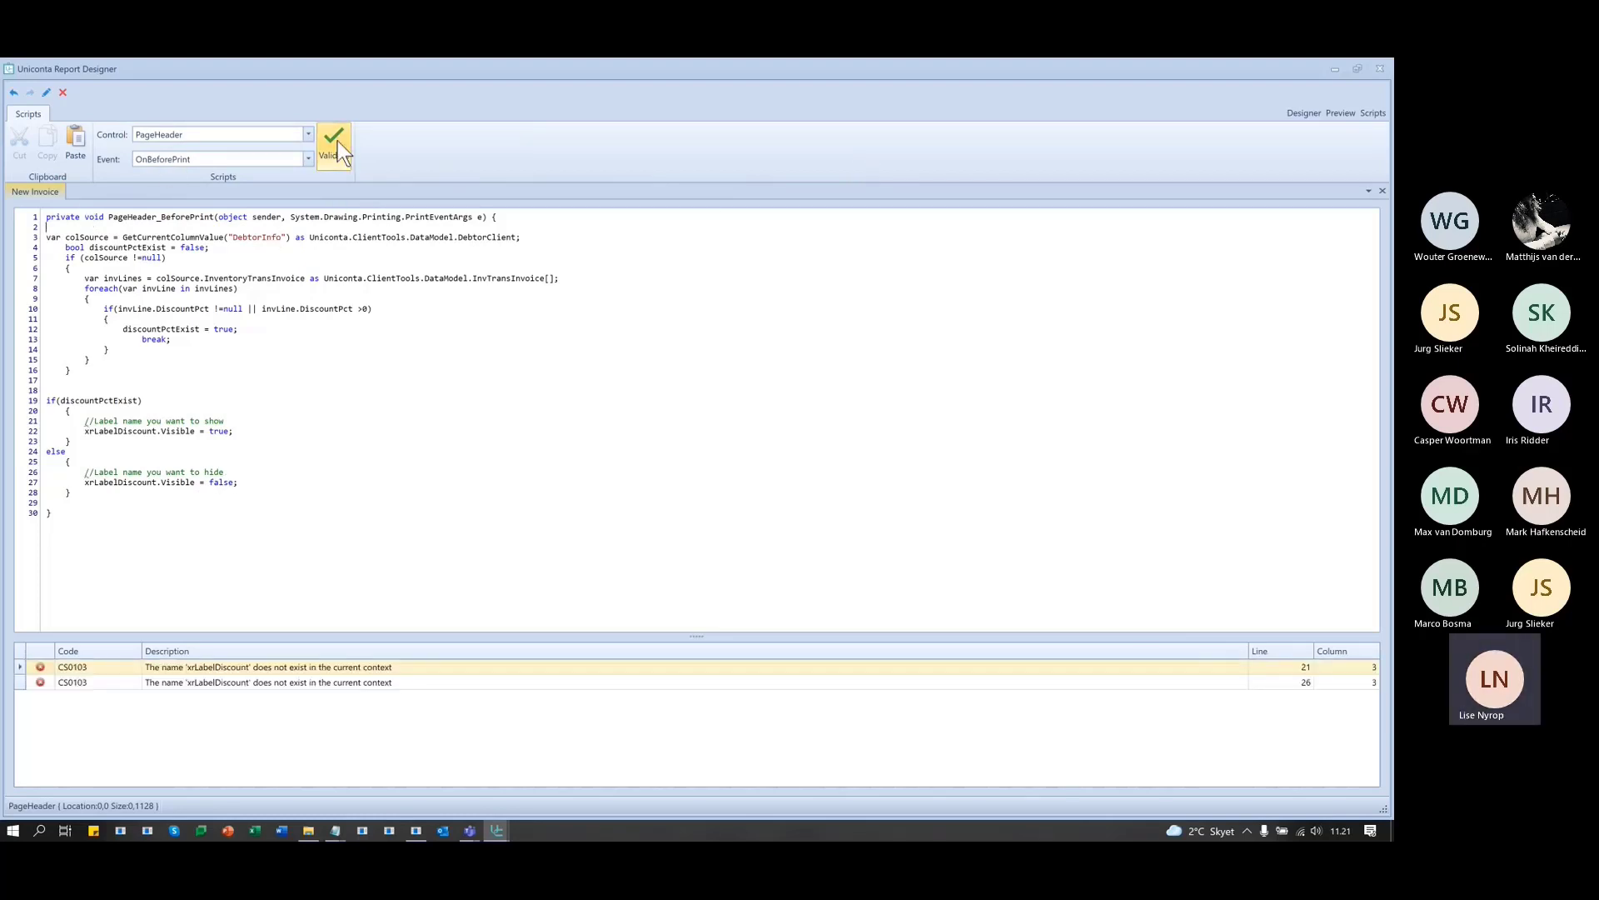
pyautogui.click(233, 670)
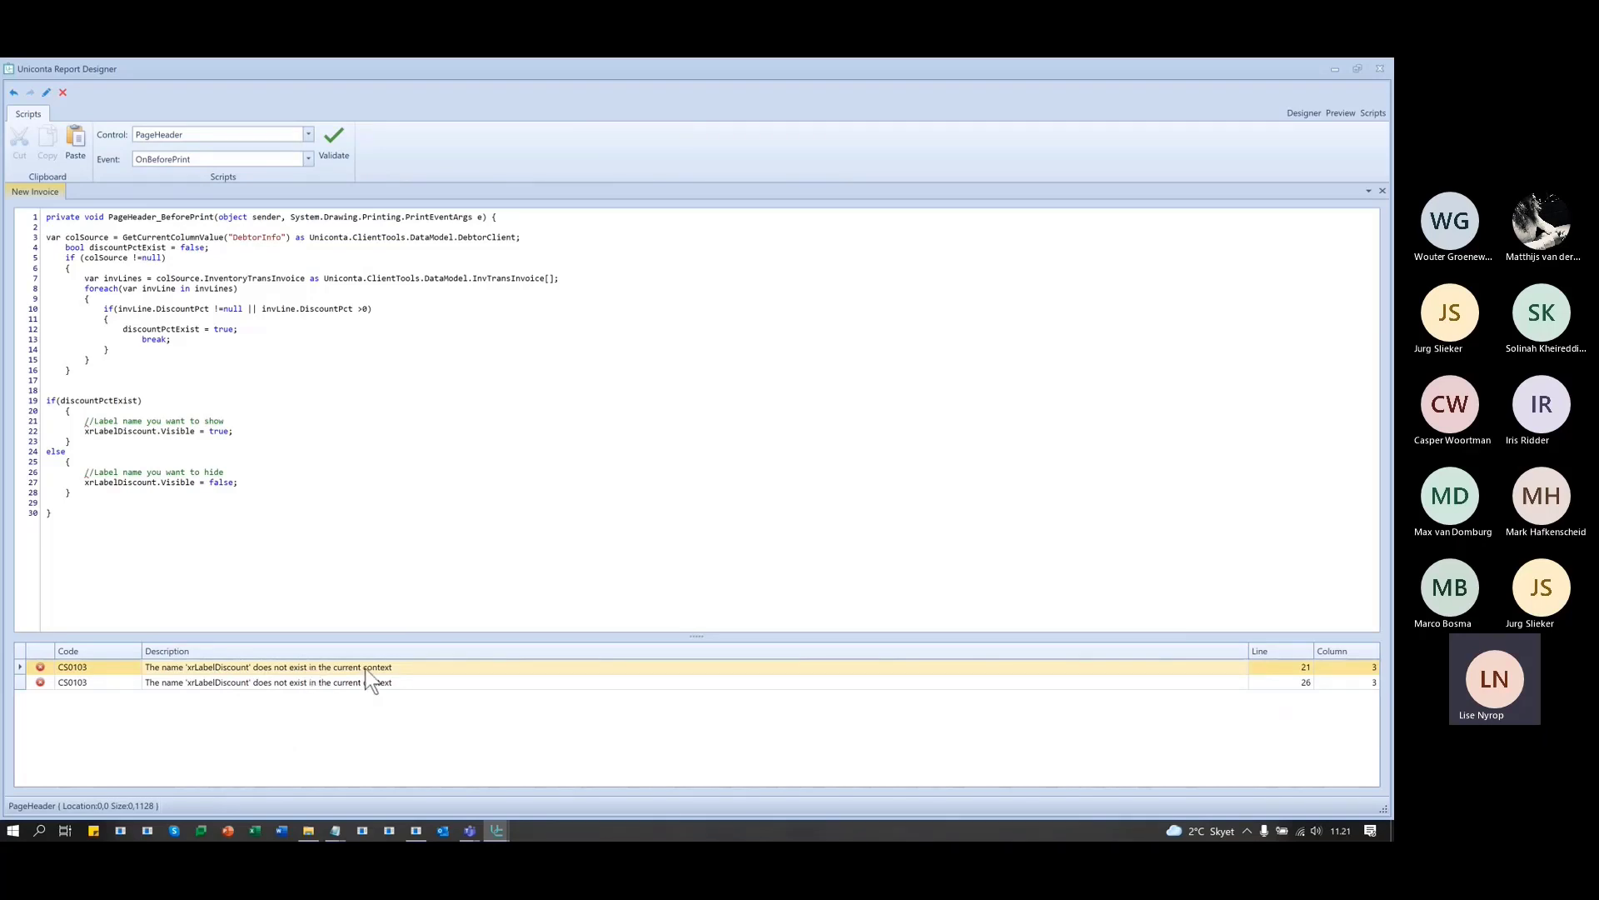
pyautogui.click(1302, 112)
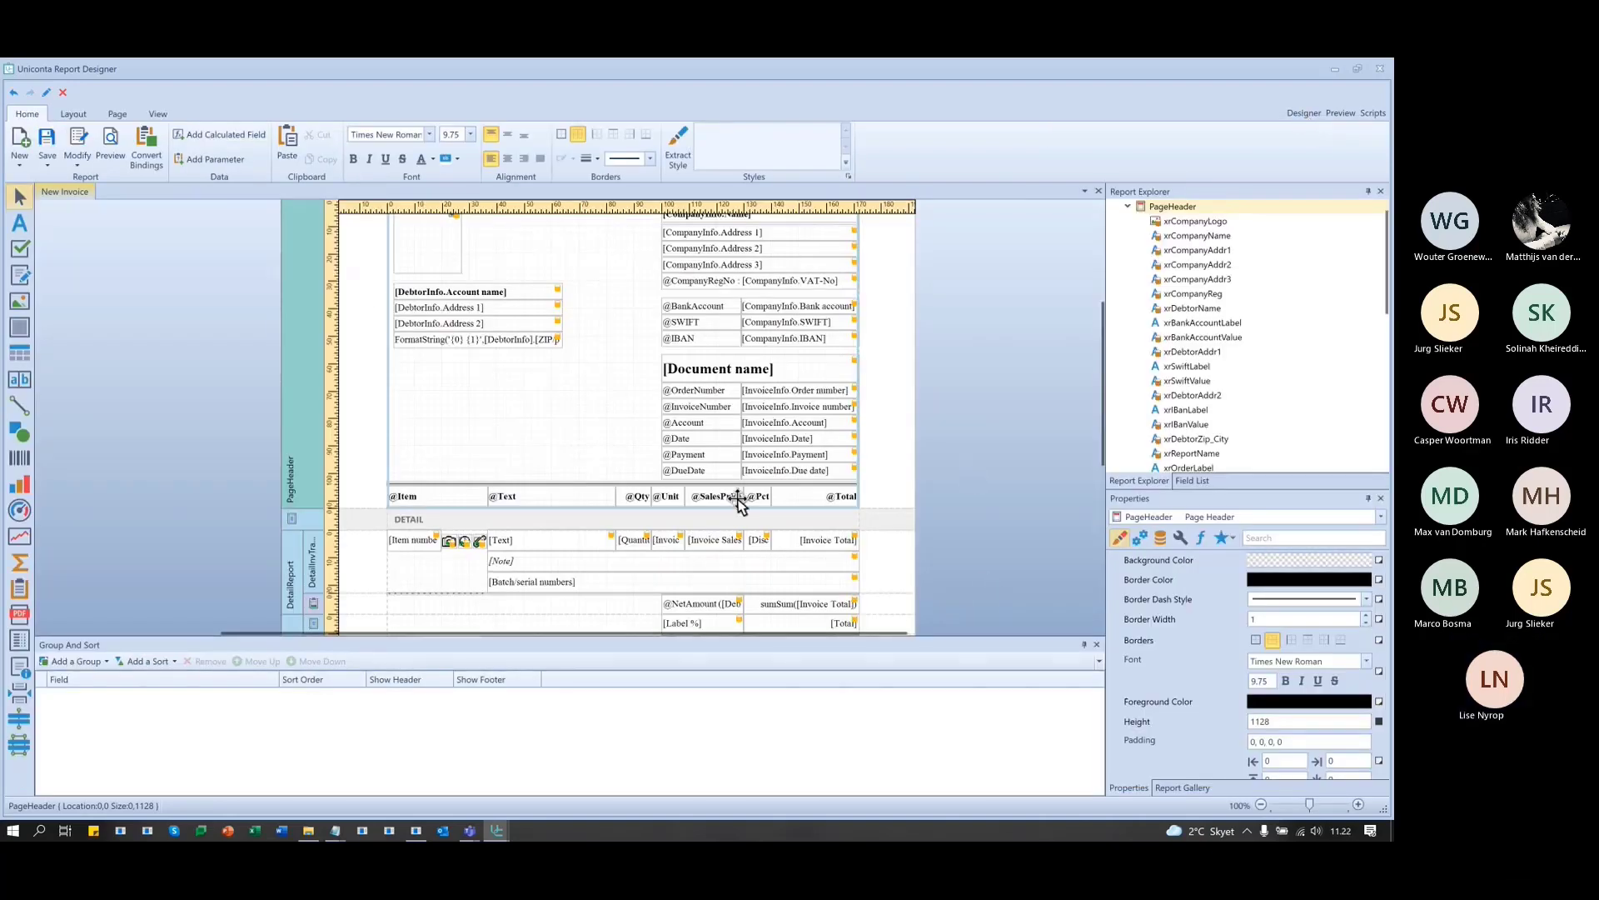
pyautogui.click(760, 495)
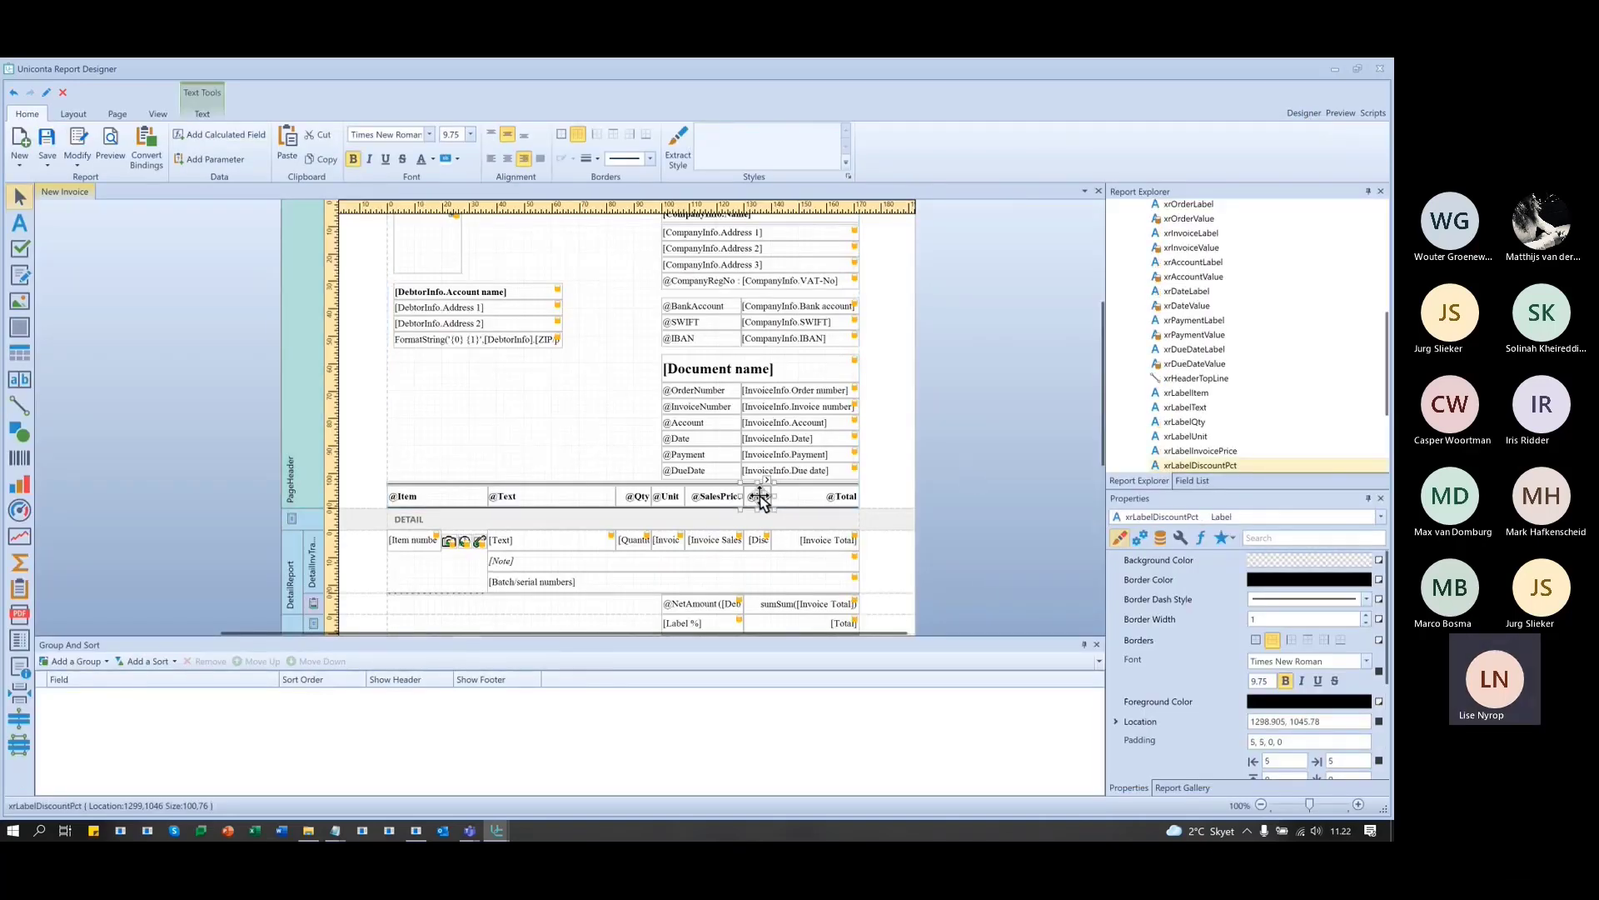
pyautogui.scroll(-1, 1251, 463)
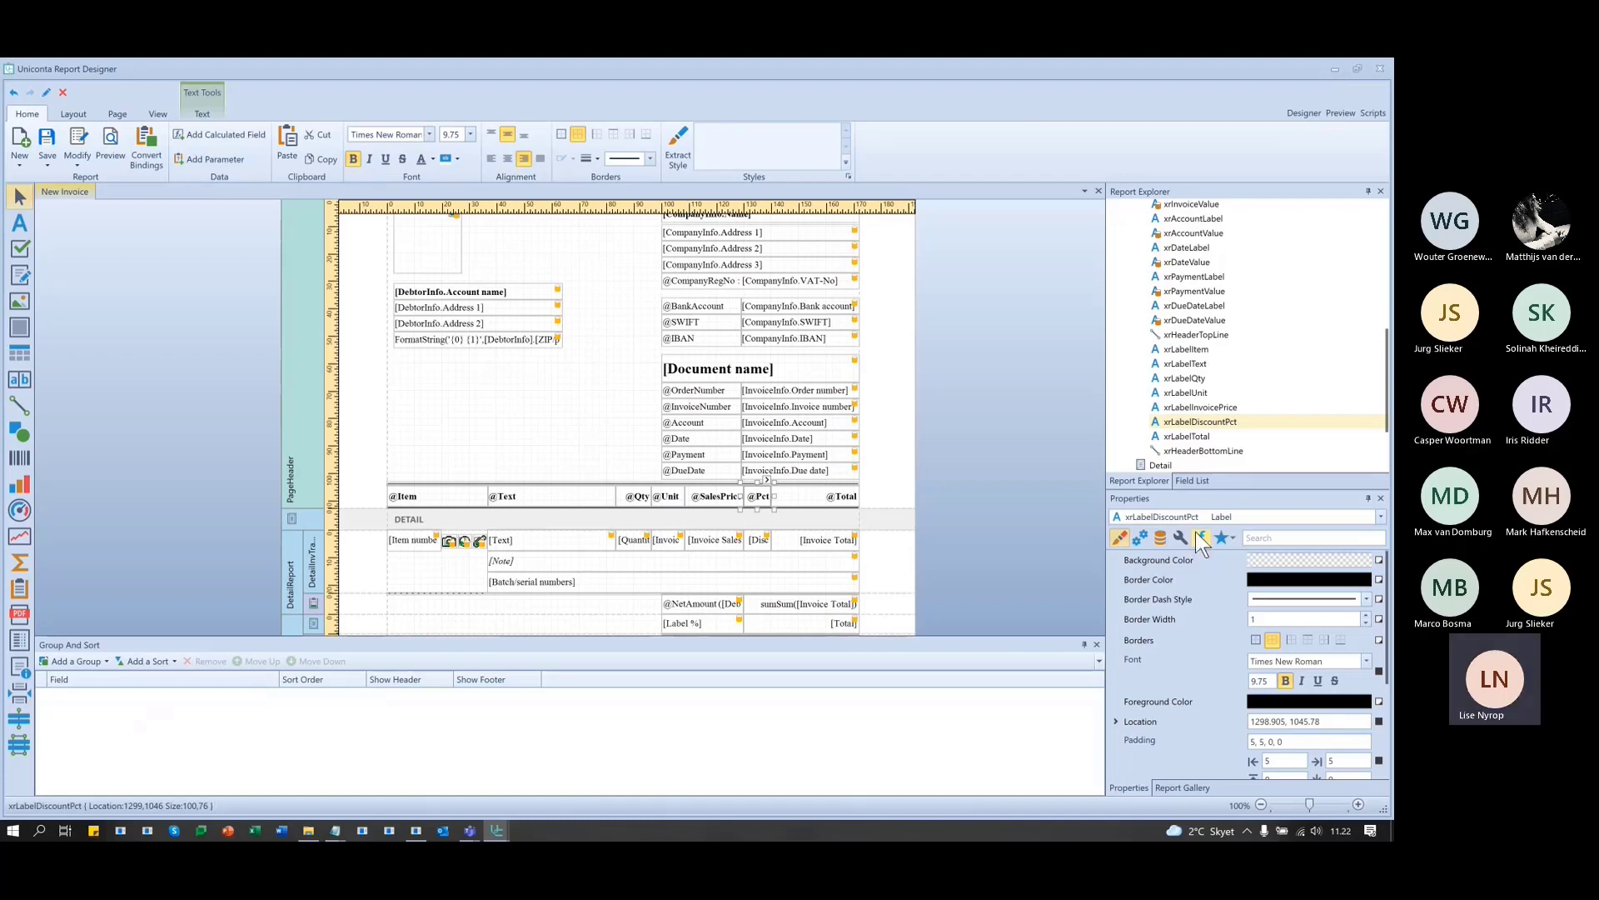
pyautogui.click(1157, 537)
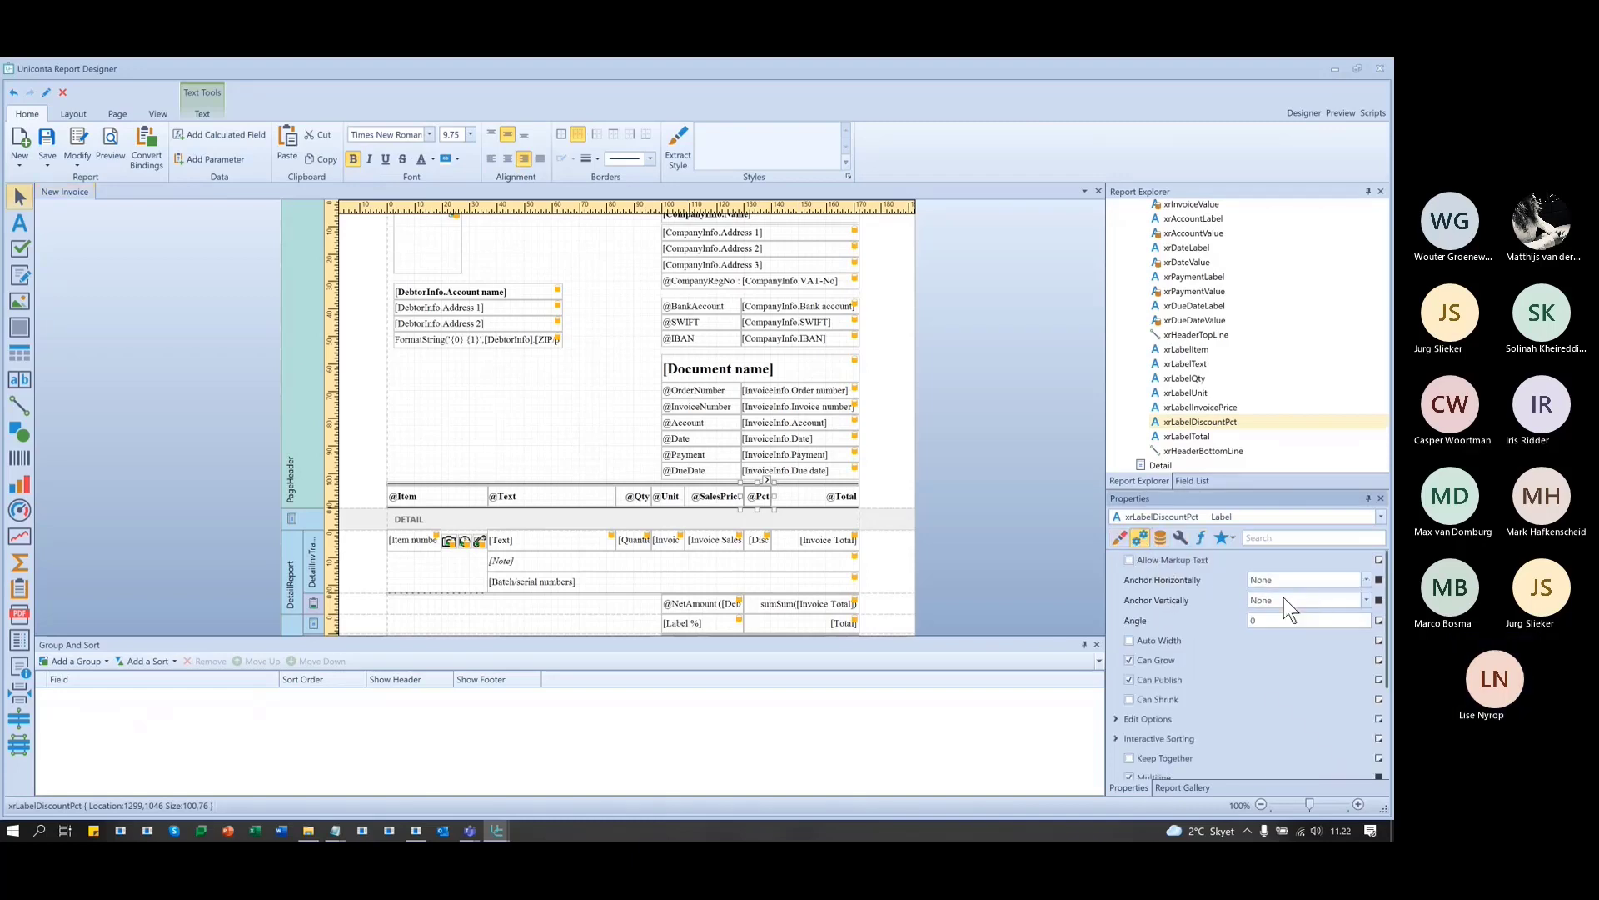
pyautogui.click(1180, 537)
# - Note the label name xrLabelDiscountPct, then preview the invoice and dismiss the script error
pyautogui.moveTo(1343, 560); pyautogui.dragTo(1154, 546)
pyautogui.hotkey('ctrl', 'c')
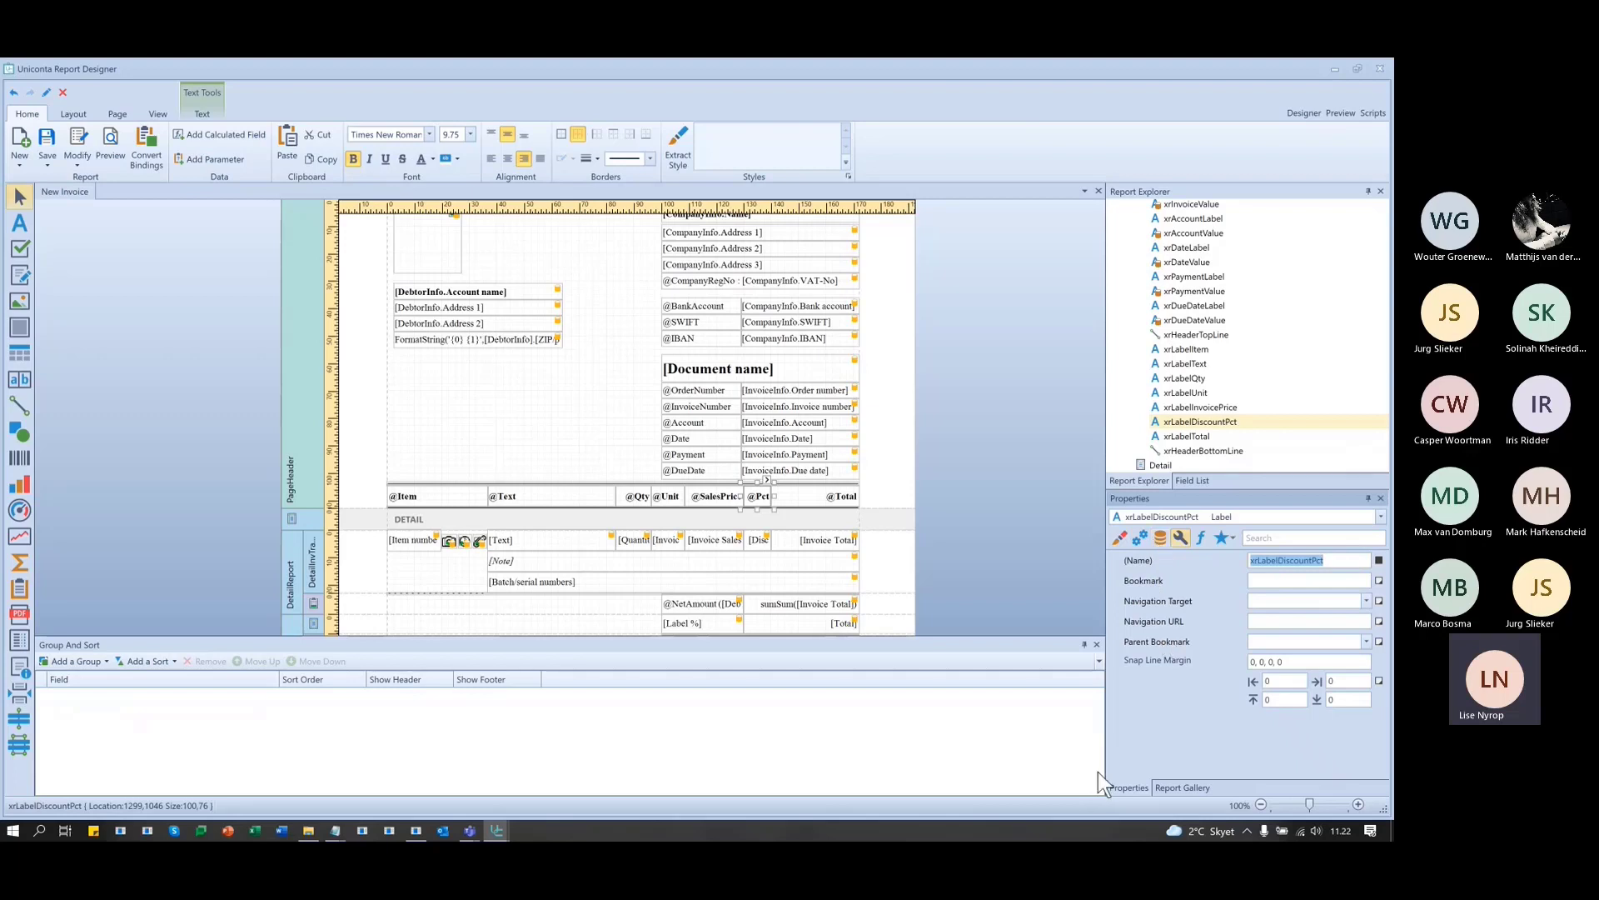
pyautogui.click(1341, 113)
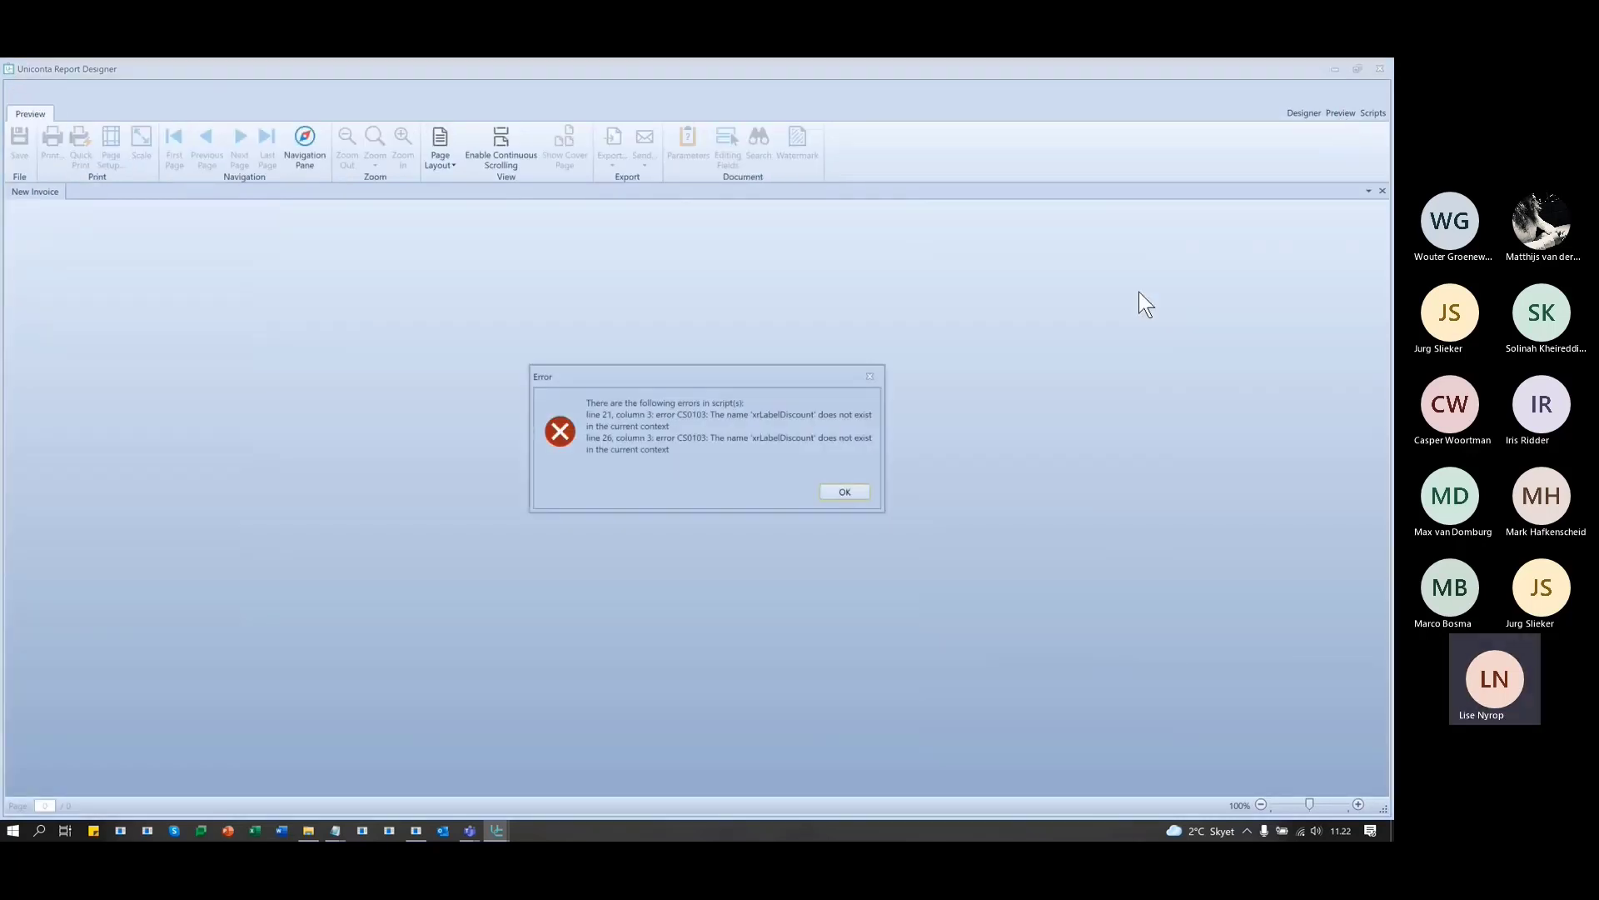
pyautogui.click(843, 492)
# - Replace xrLabelDiscount with xrLabelDiscountPct on lines 22 and 27, validate, and preview the invoice
pyautogui.click(843, 492)
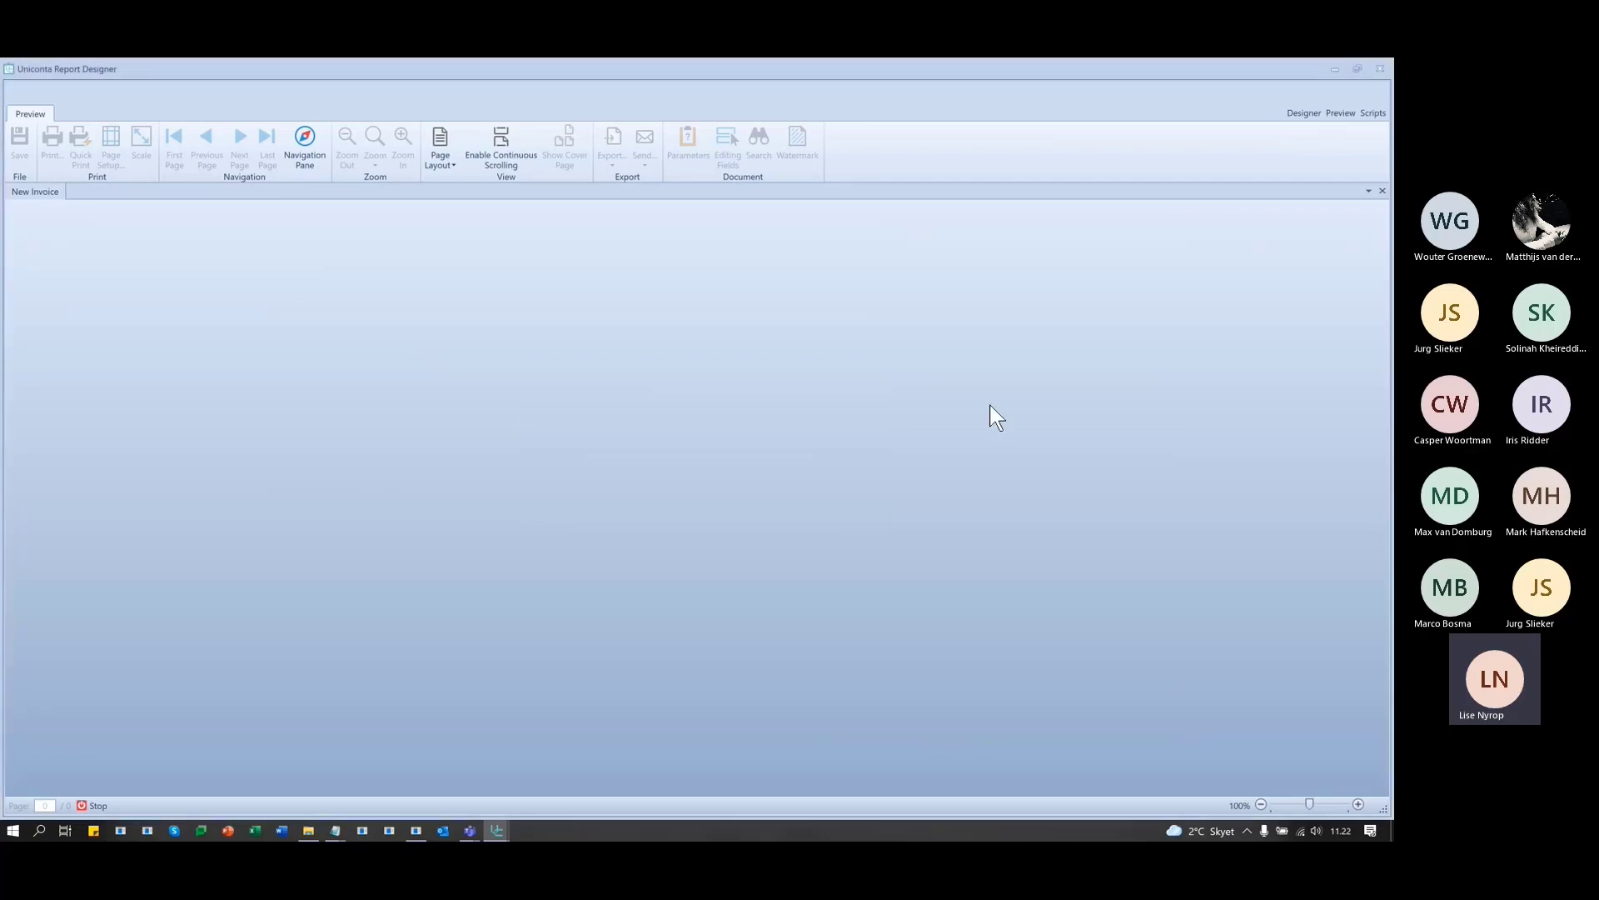
pyautogui.click(1373, 113)
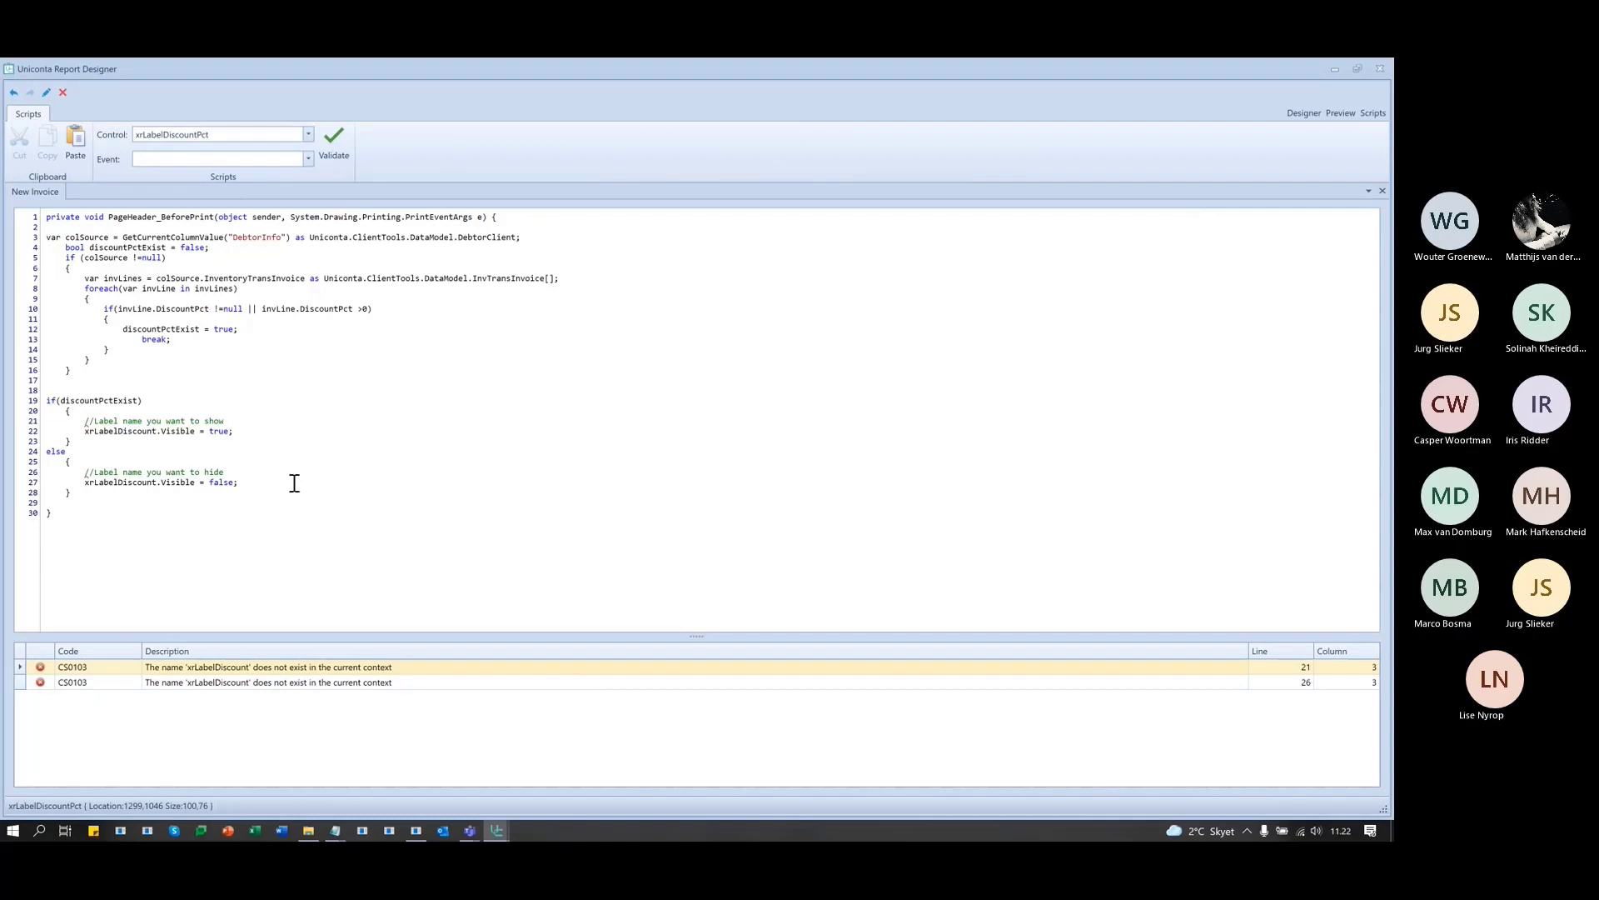
pyautogui.doubleClick(106, 432)
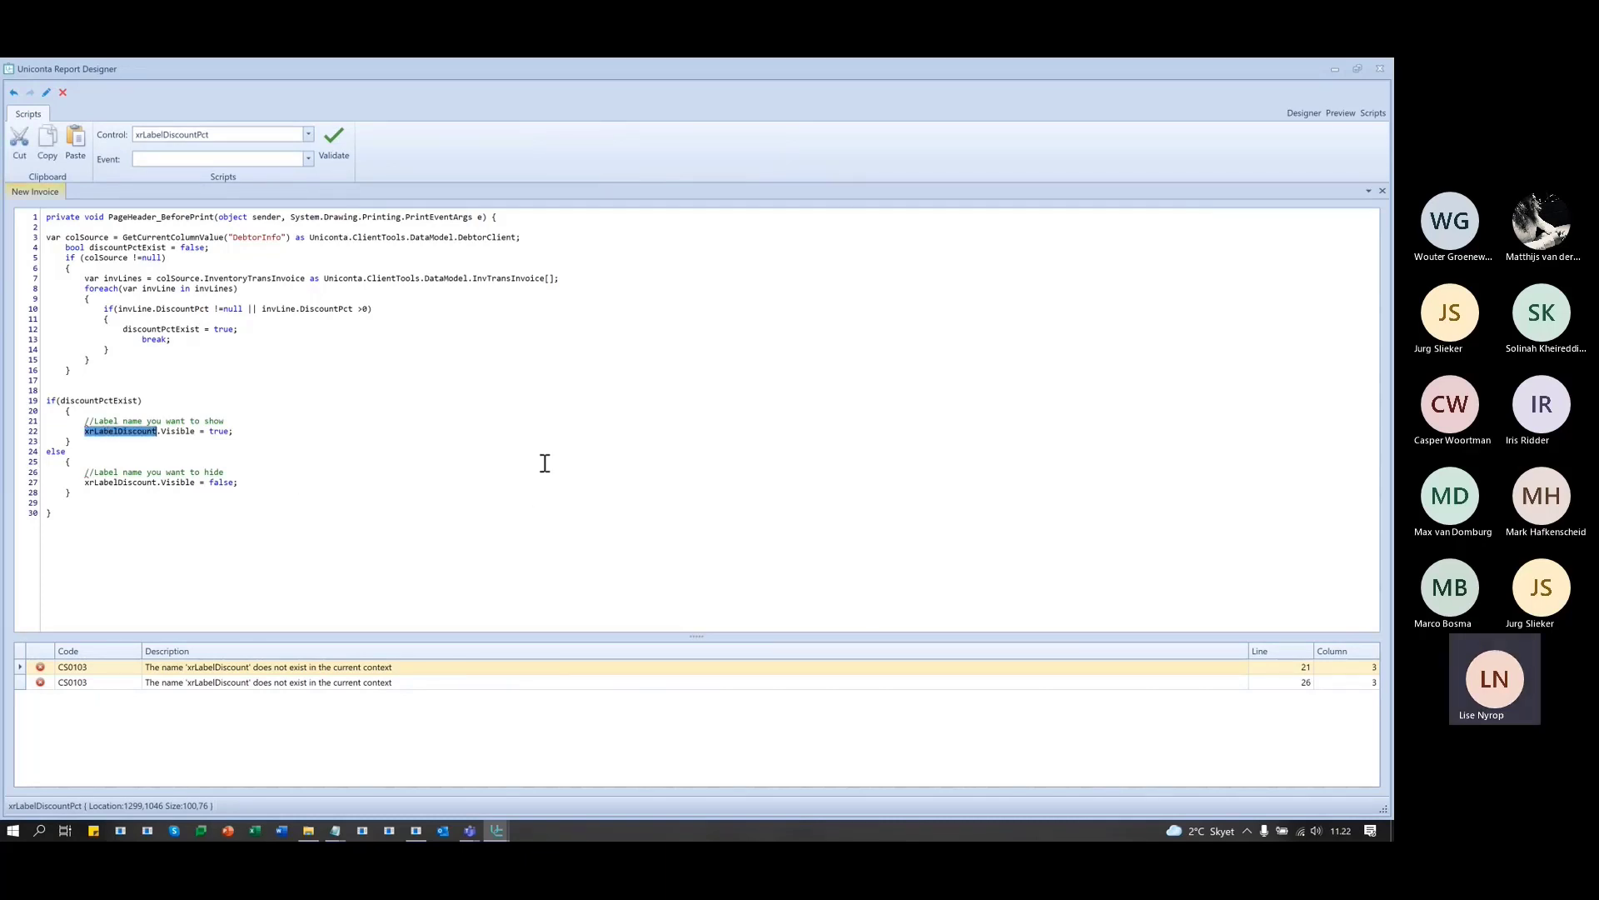
pyautogui.hotkey('ctrl', 'v')
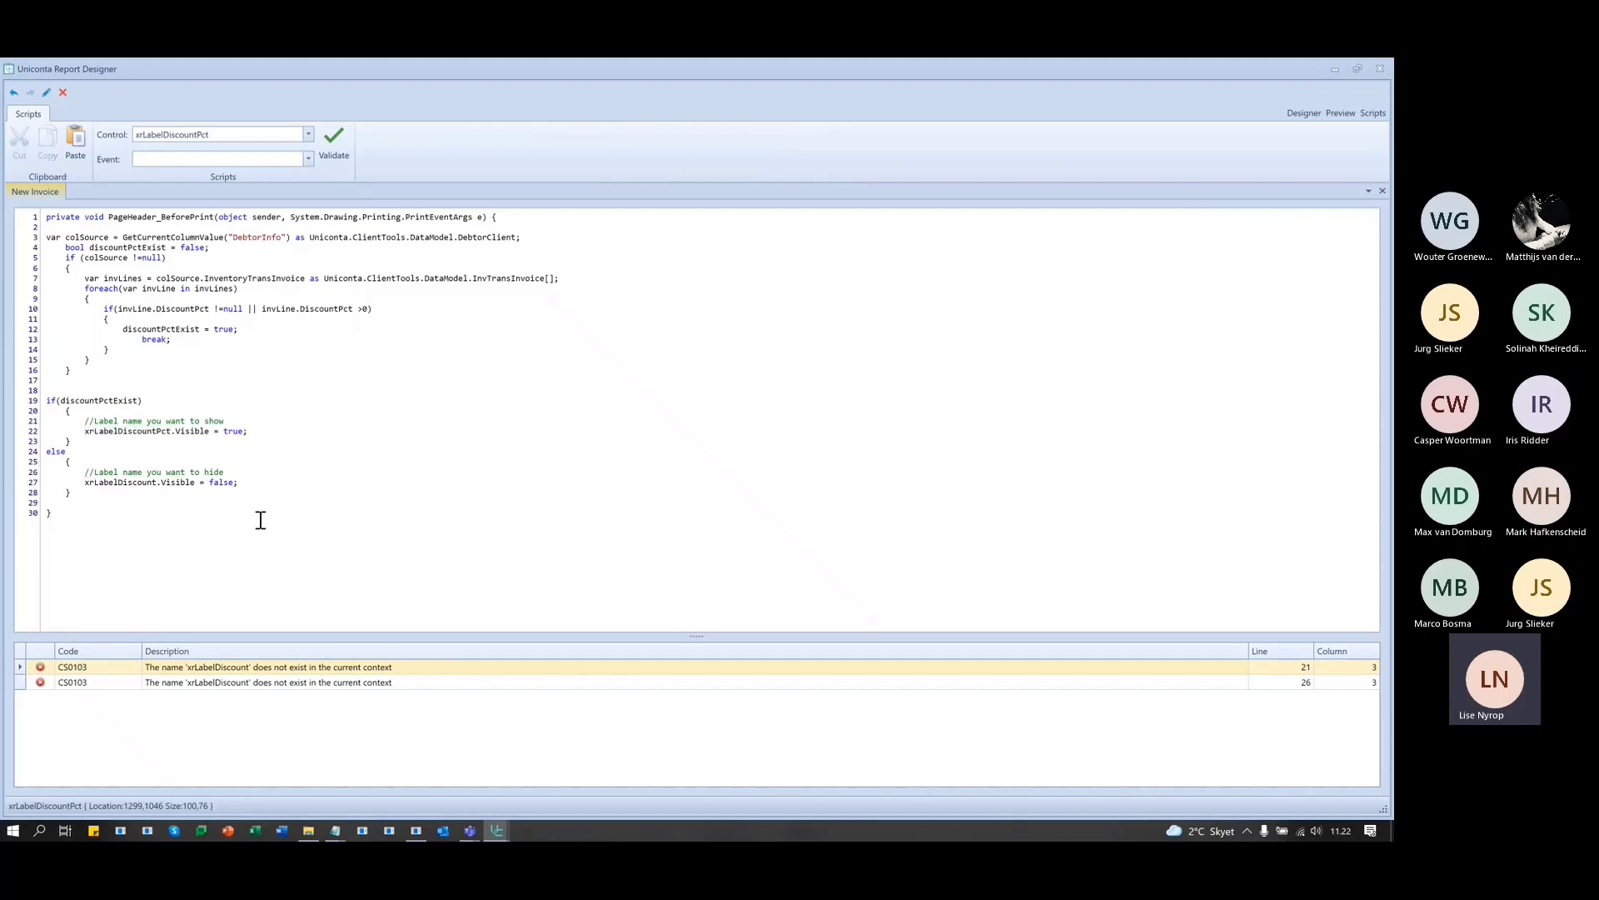
pyautogui.doubleClick(138, 483)
pyautogui.hotkey('ctrl', 'v')
pyautogui.click(330, 141)
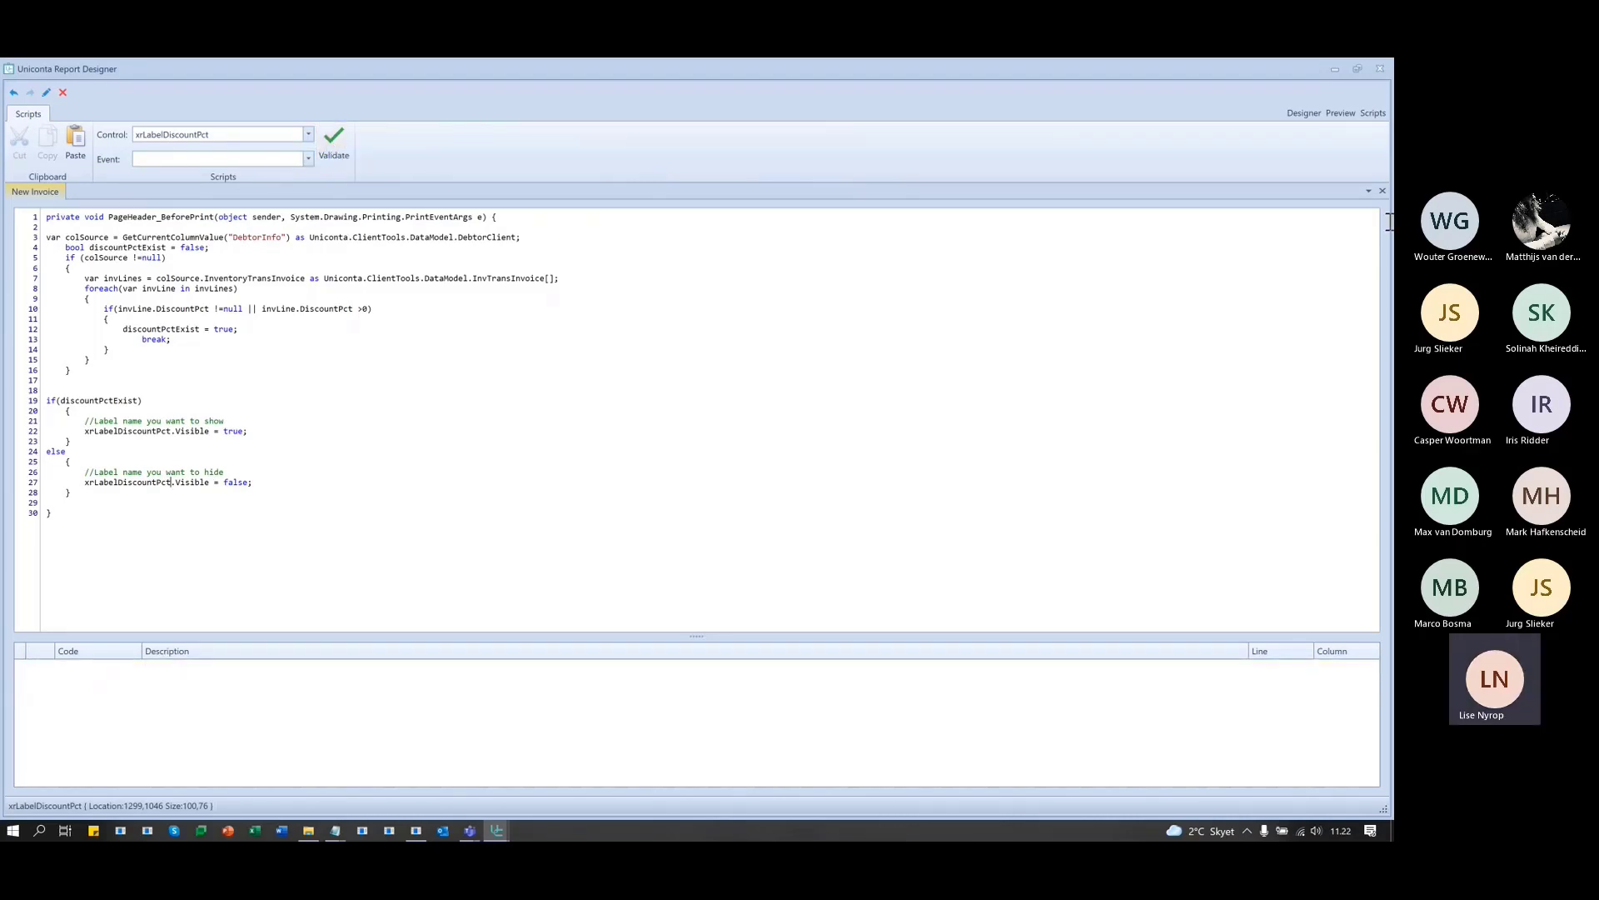
pyautogui.click(1337, 113)
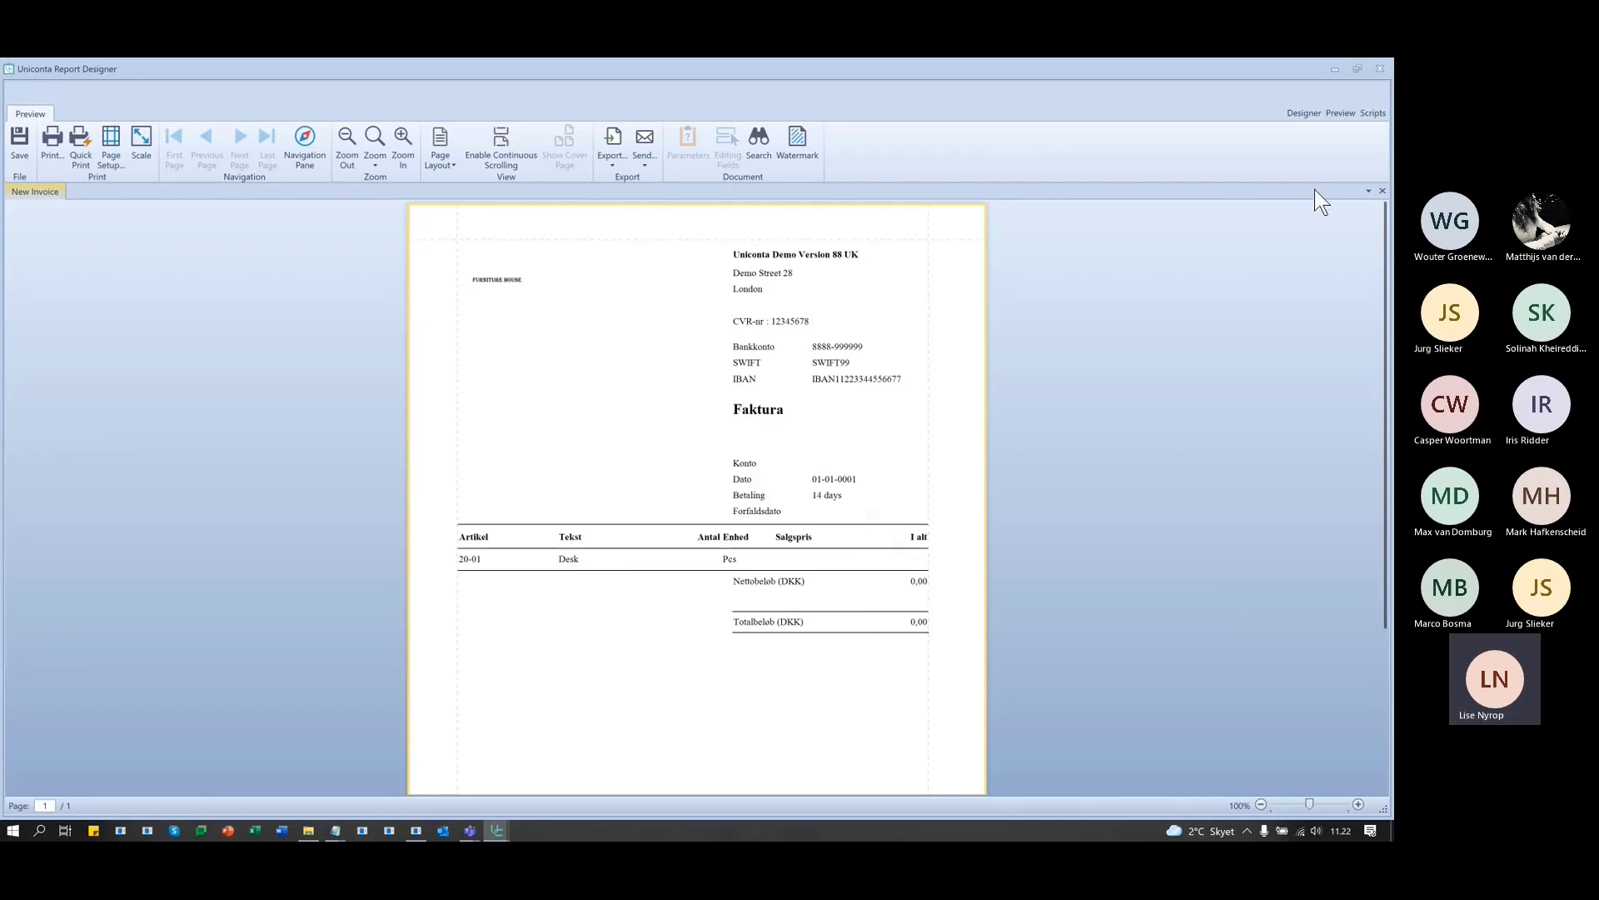
# - Reopen the script and walk through the PageHeader_BeforePrint signature, discountPctExist and colSource
pyautogui.click(1374, 113)
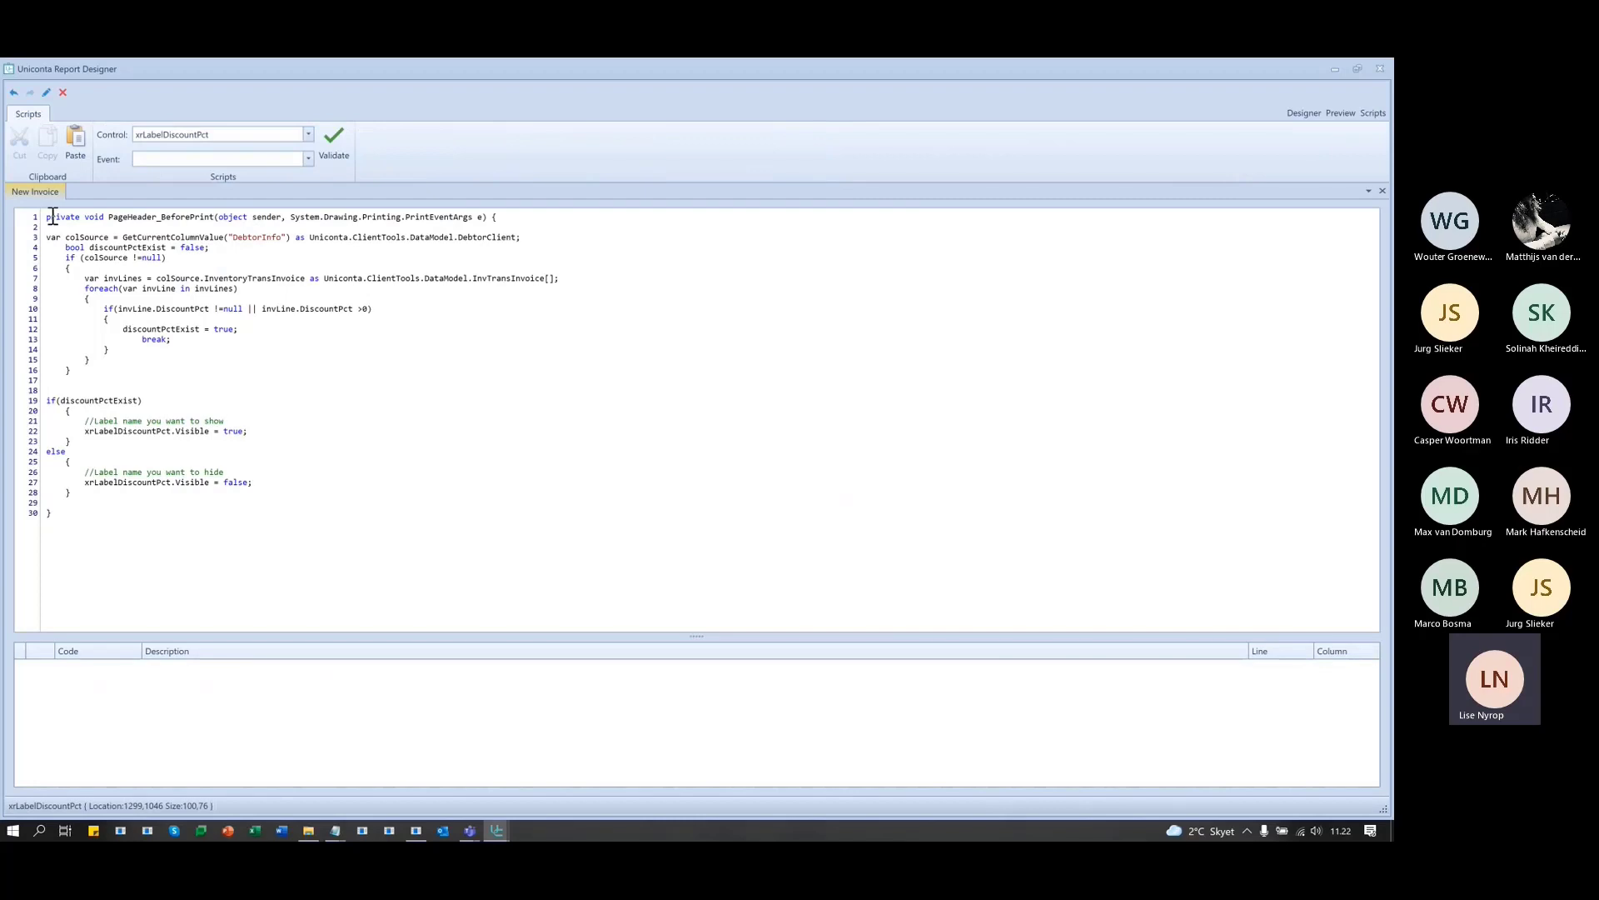
pyautogui.moveTo(46, 218); pyautogui.dragTo(346, 227)
pyautogui.click(553, 221)
pyautogui.doubleClick(116, 248)
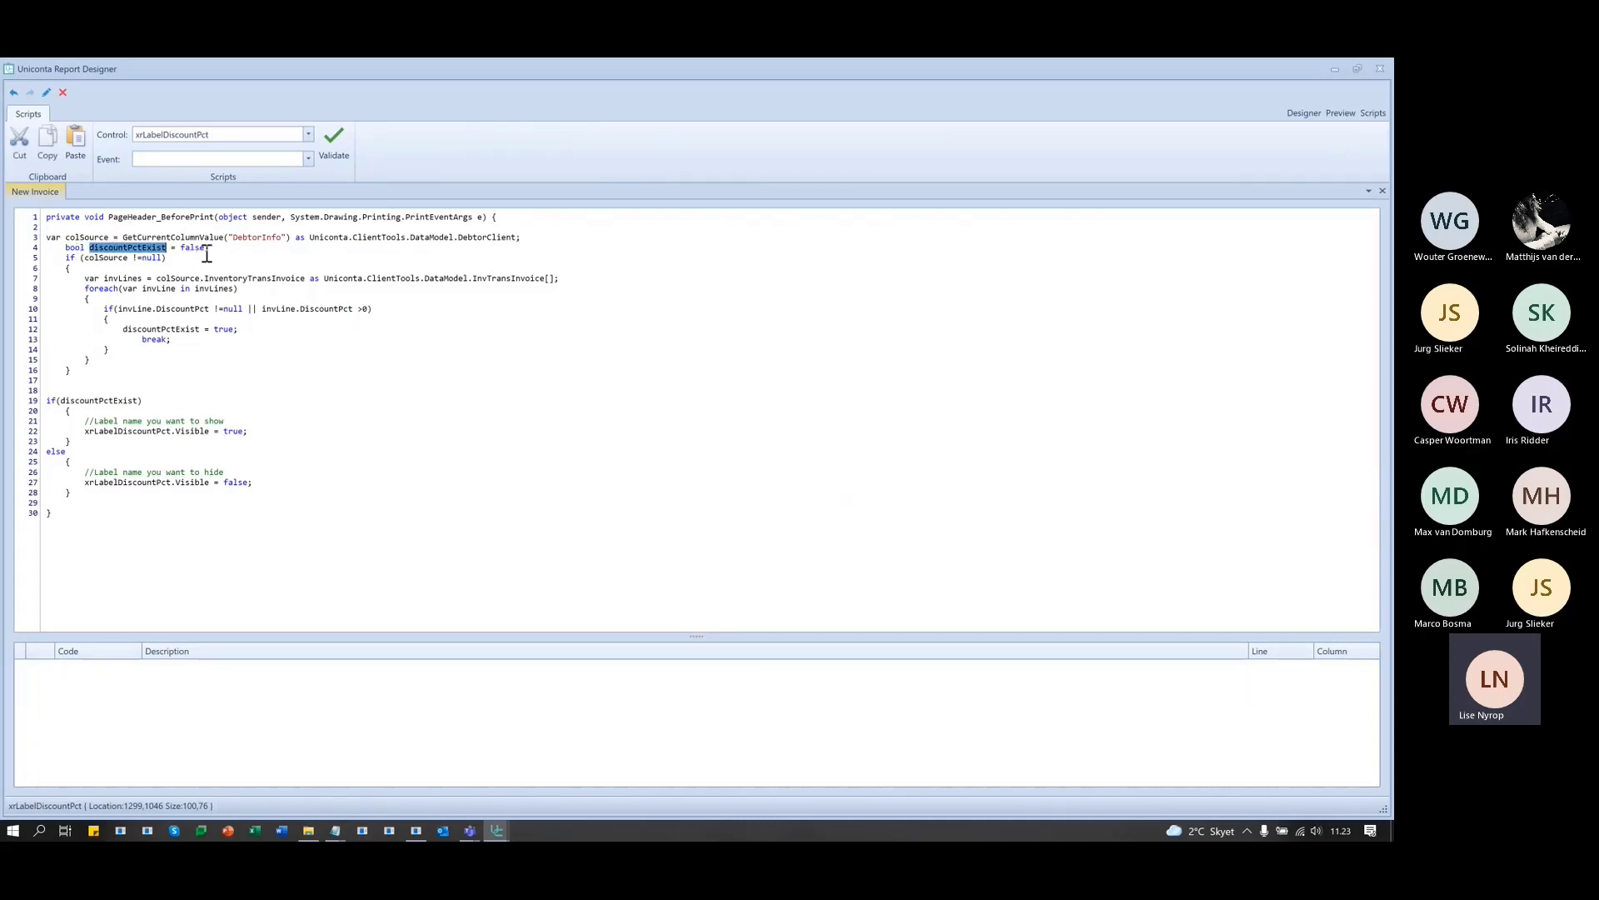
pyautogui.click(104, 260)
pyautogui.doubleClick(106, 258)
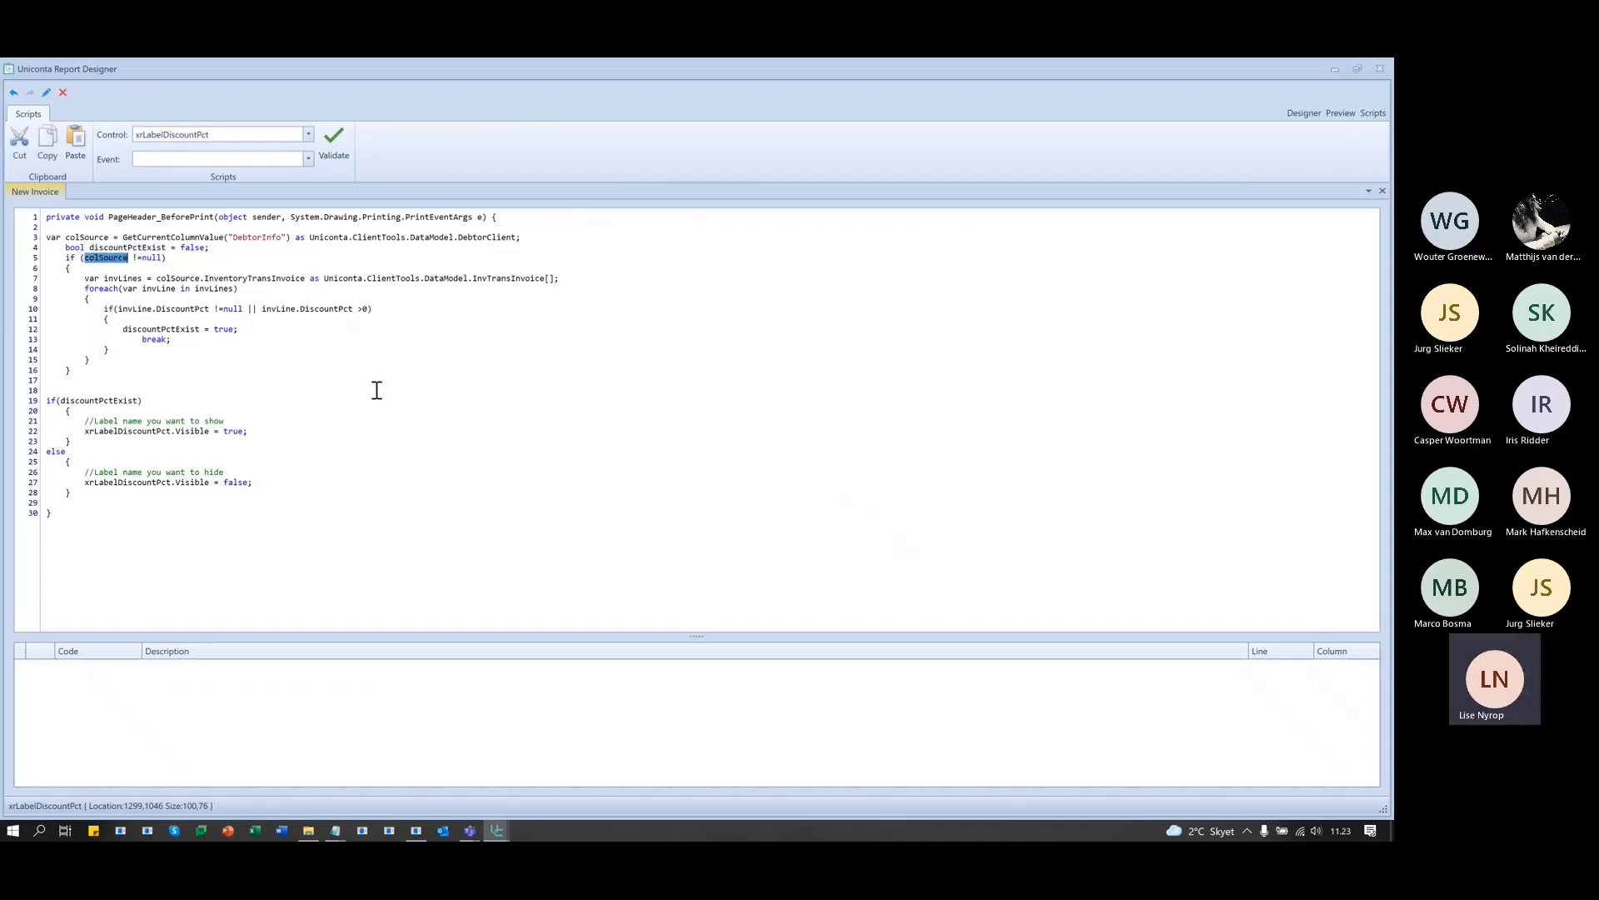
pyautogui.doubleClick(87, 236)
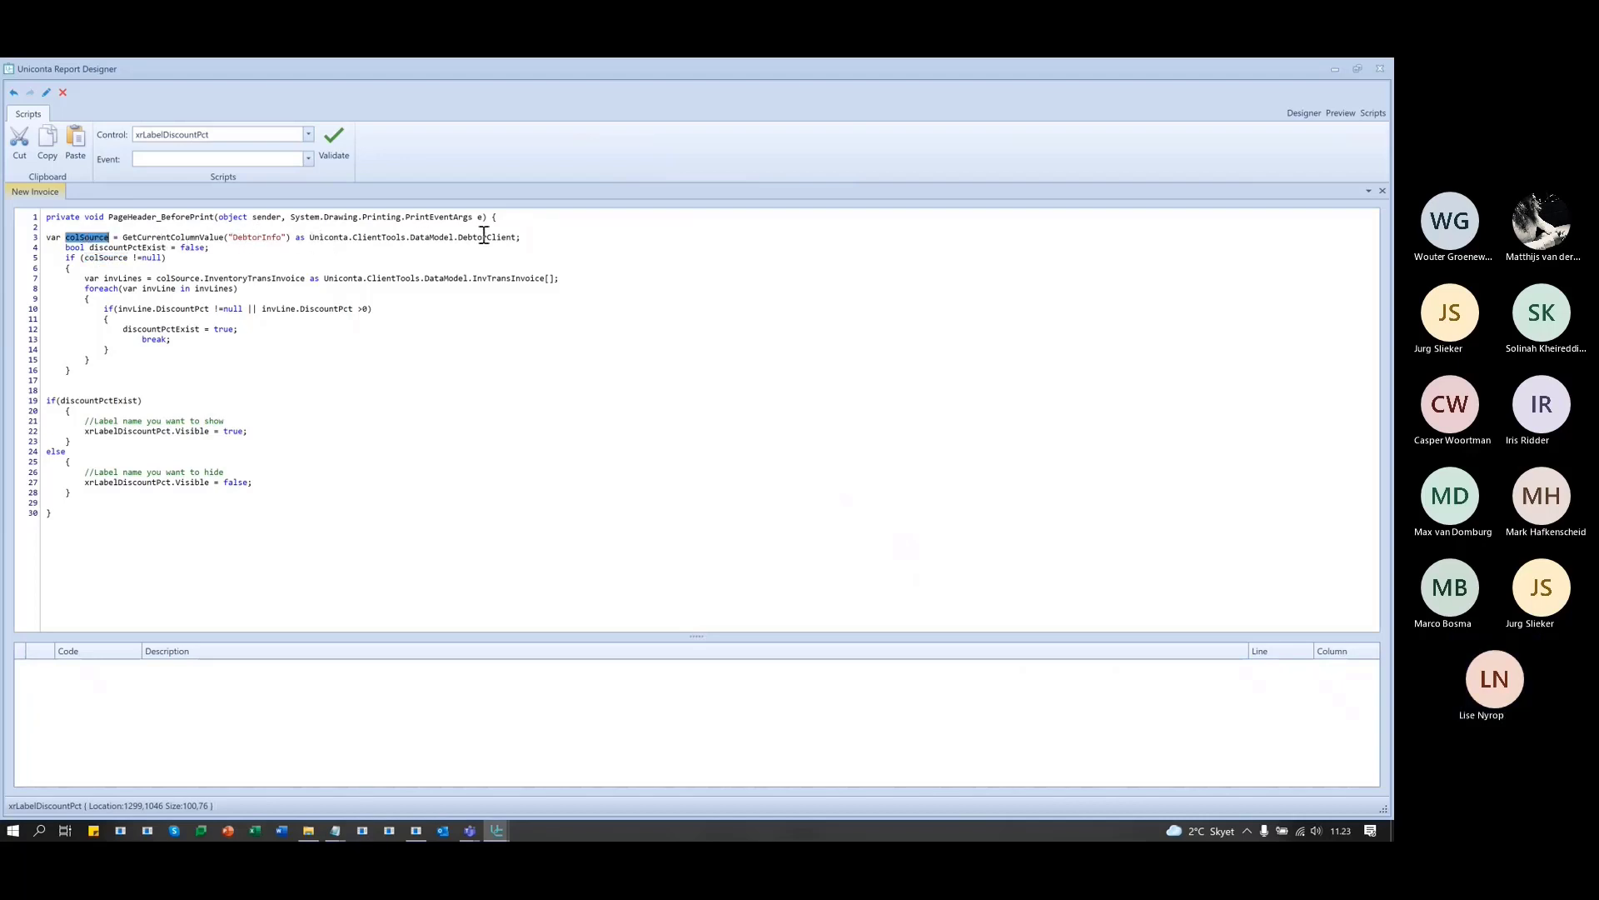
pyautogui.click(117, 261)
pyautogui.doubleClick(116, 260)
pyautogui.click(207, 261)
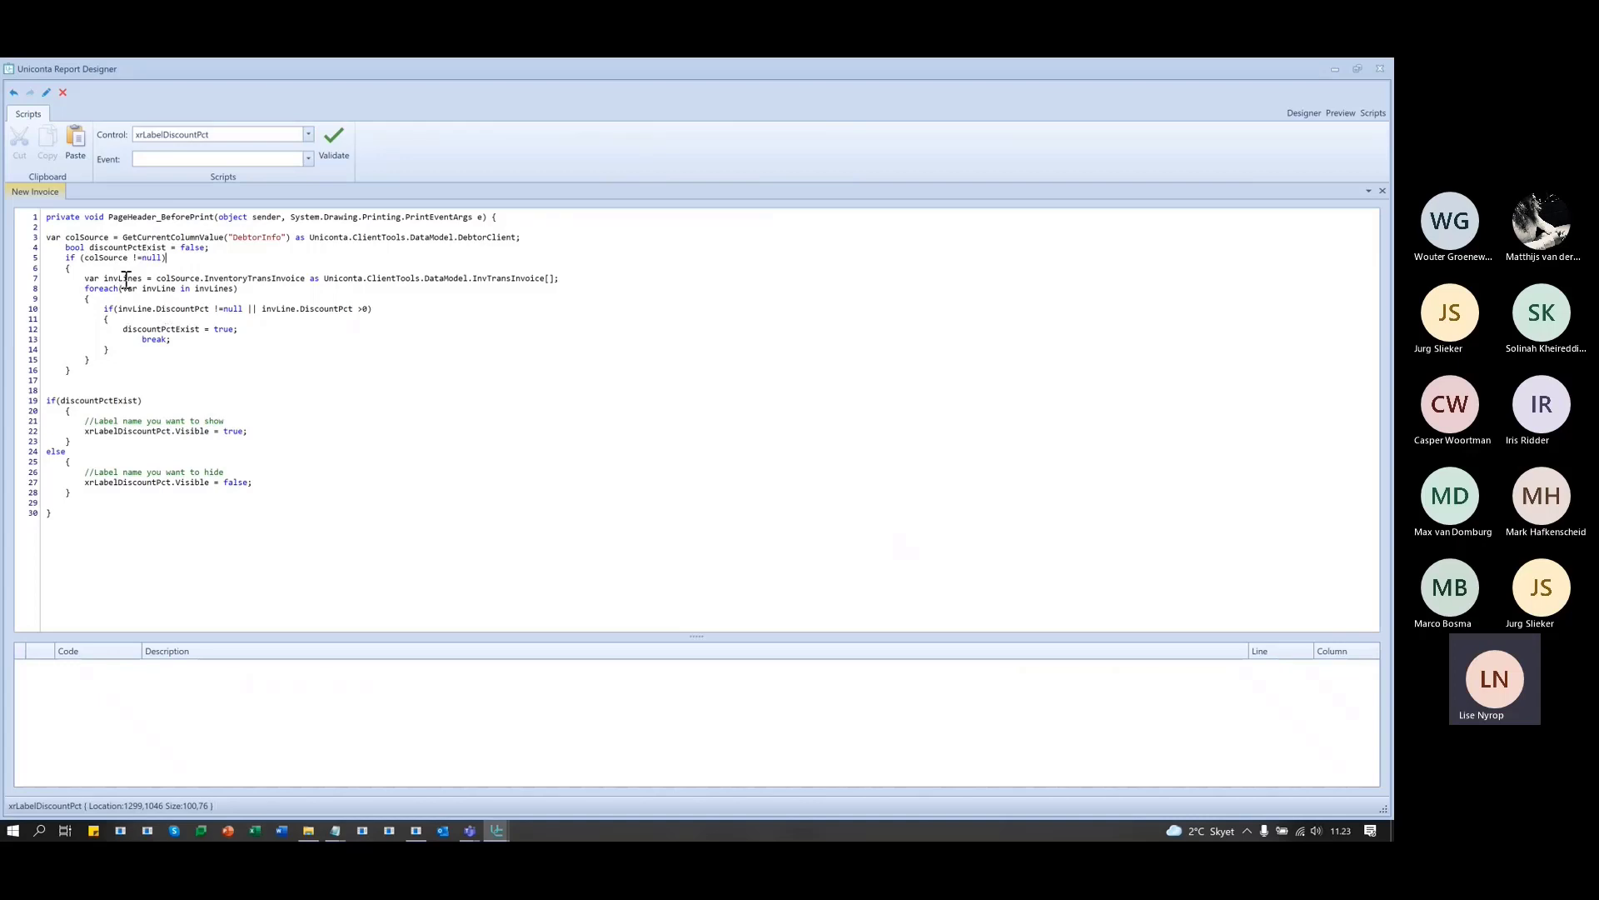
# - Walk through the invLines variable and the foreach loop over the invoice lines
pyautogui.doubleClick(123, 279)
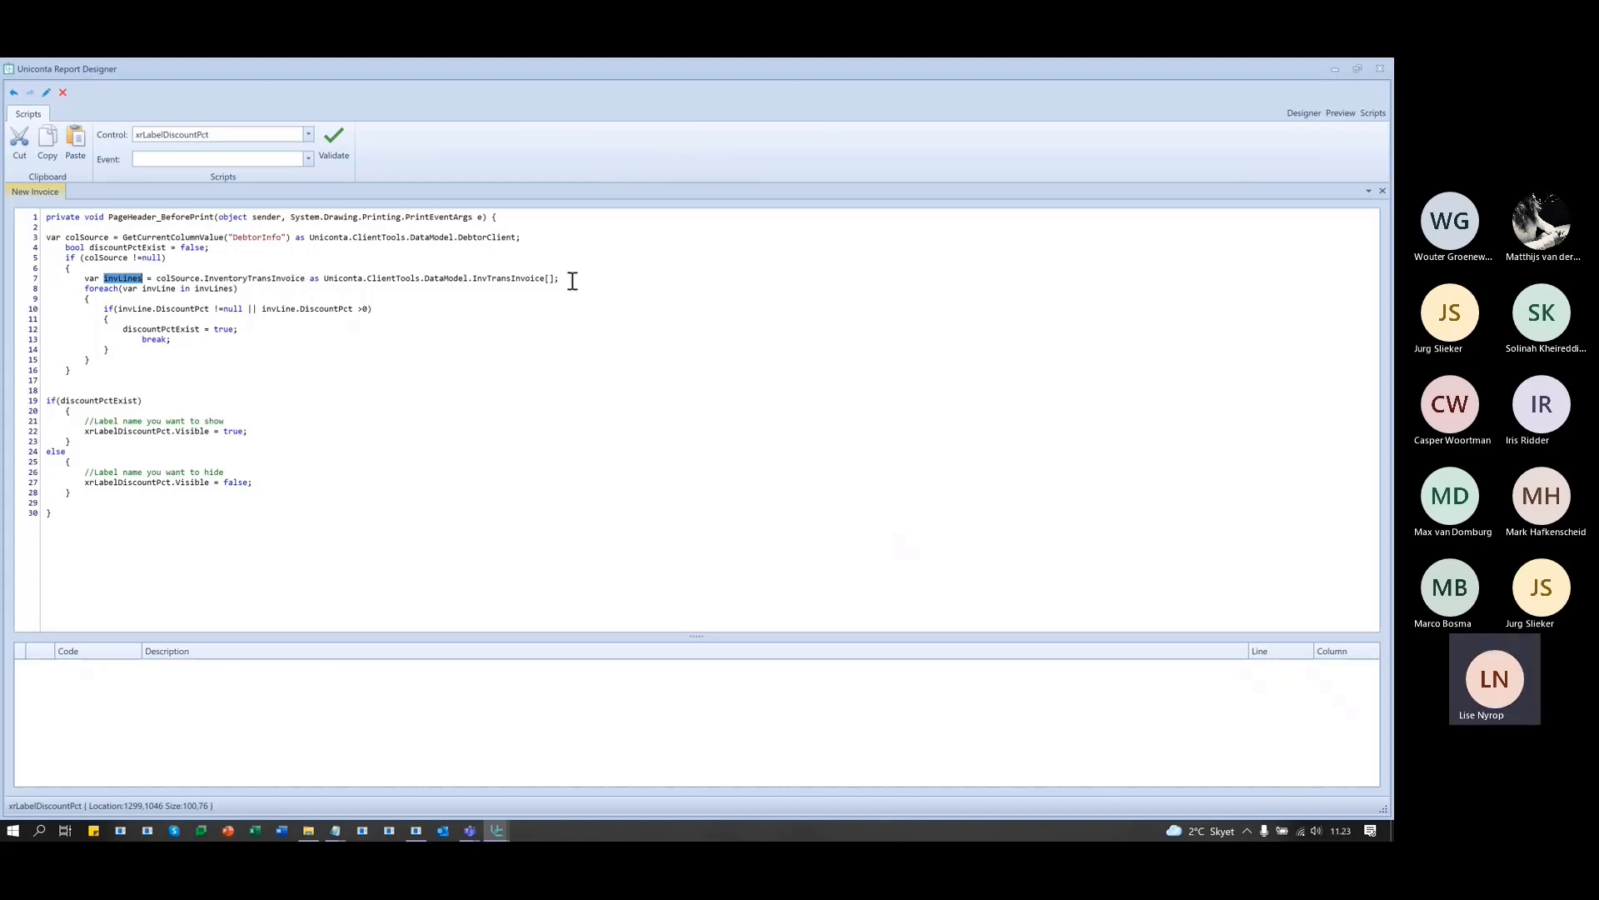
pyautogui.moveTo(571, 279); pyautogui.dragTo(408, 286)
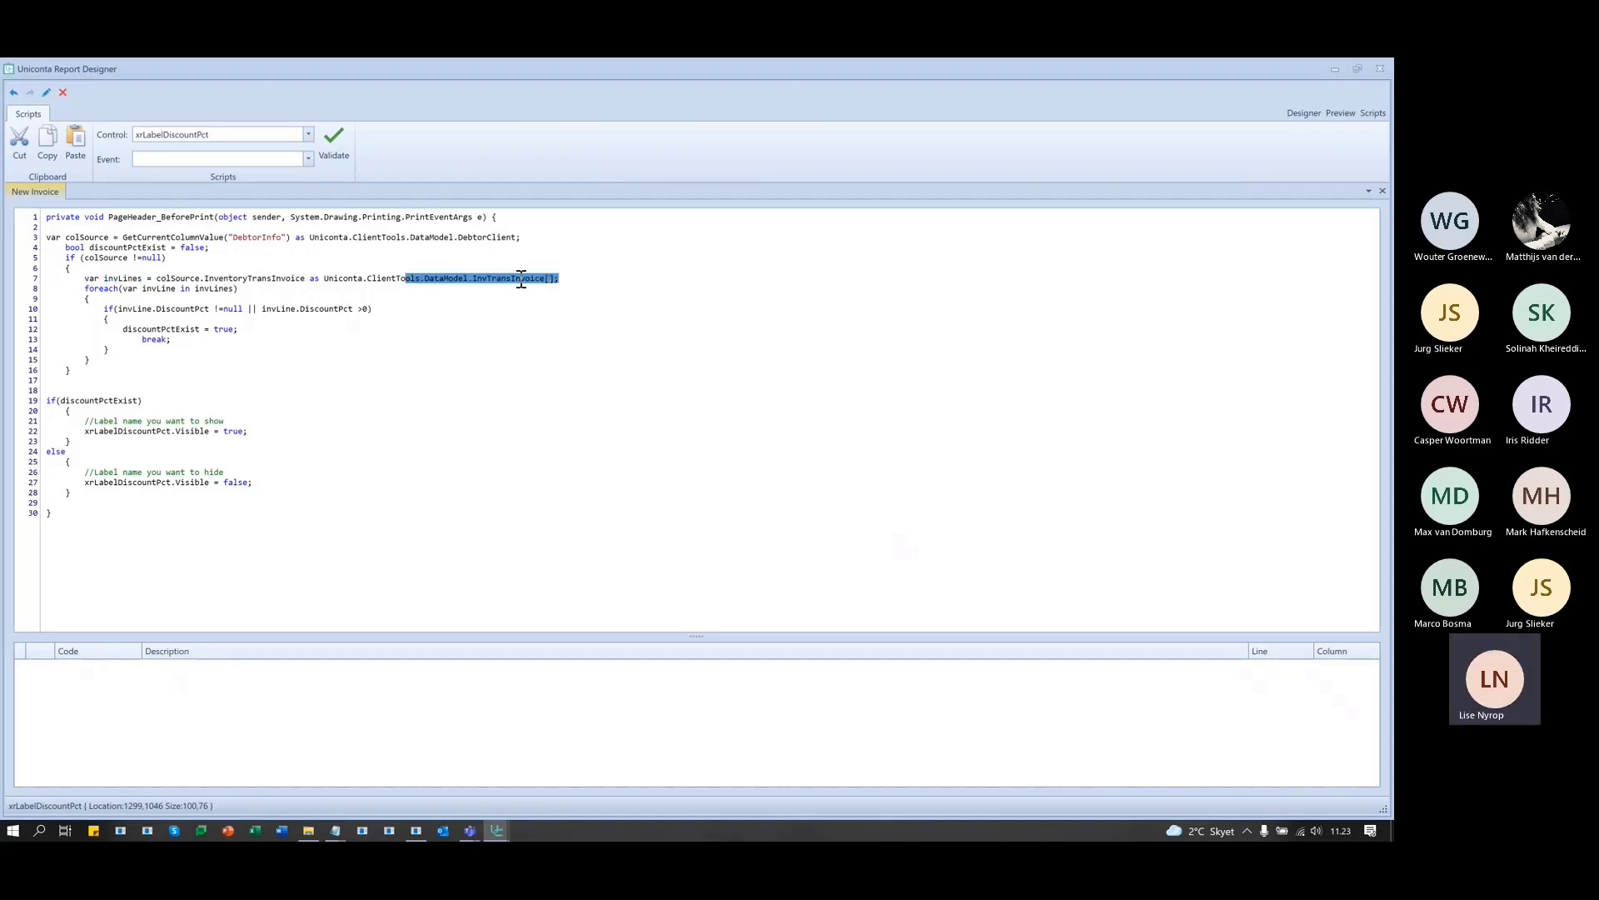
pyautogui.click(556, 278)
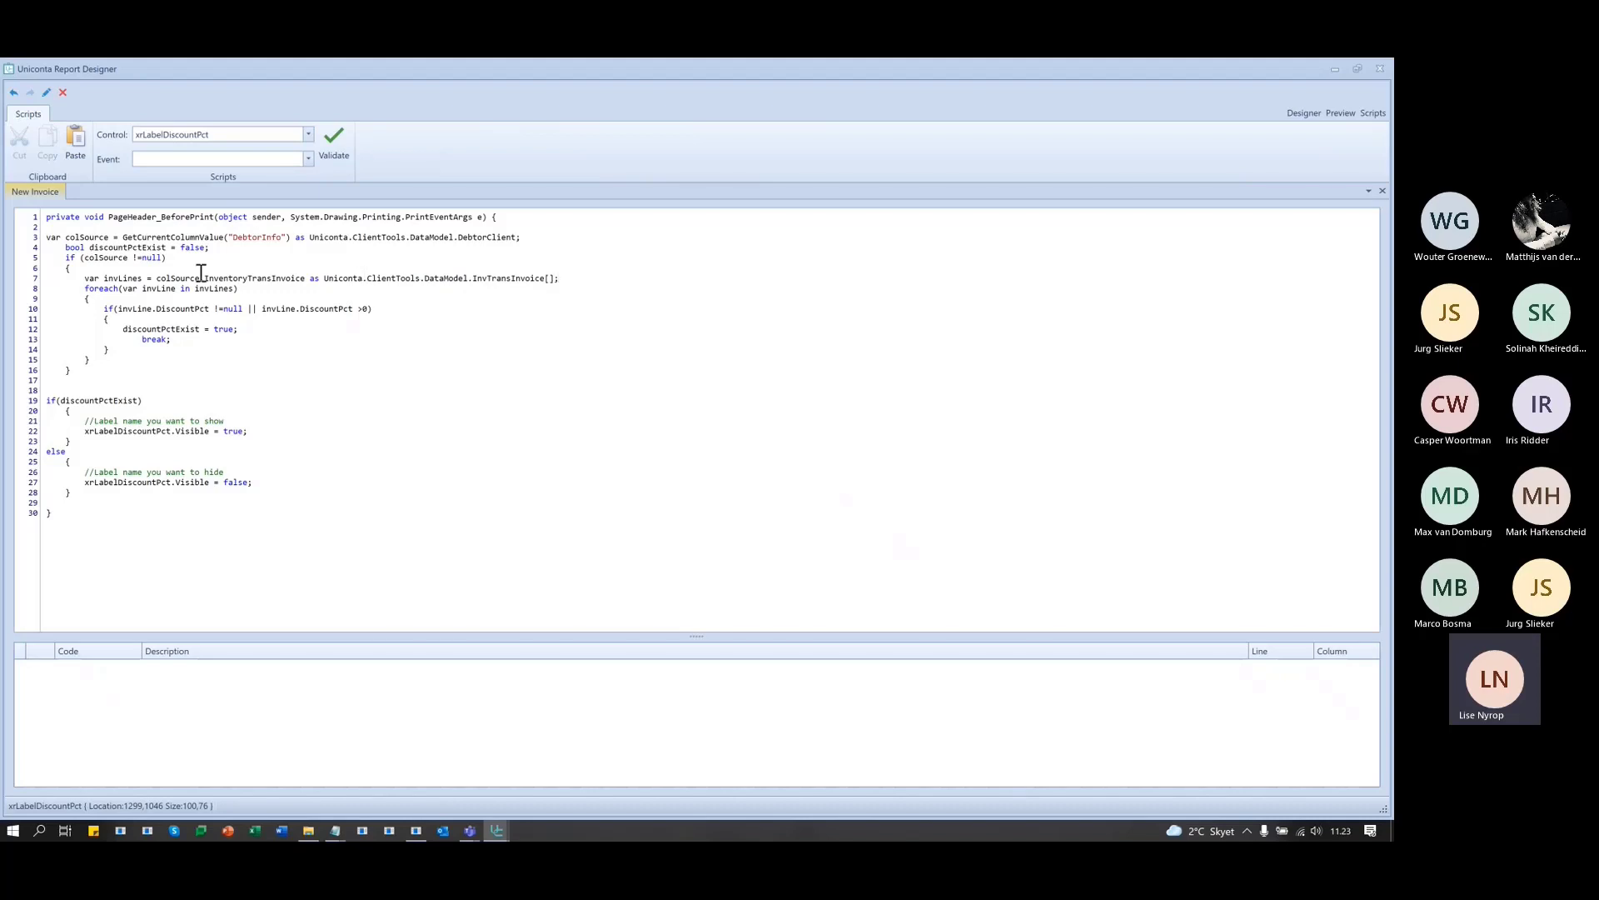
pyautogui.moveTo(84, 278); pyautogui.dragTo(143, 279)
pyautogui.click(582, 340)
pyautogui.moveTo(83, 288); pyautogui.dragTo(289, 361)
pyautogui.click(289, 362)
# - Explain how a DiscountPct value sets discountPctExist, showing or hiding xrLabelDiscountPct on lines 22 and 27
pyautogui.doubleClick(178, 309)
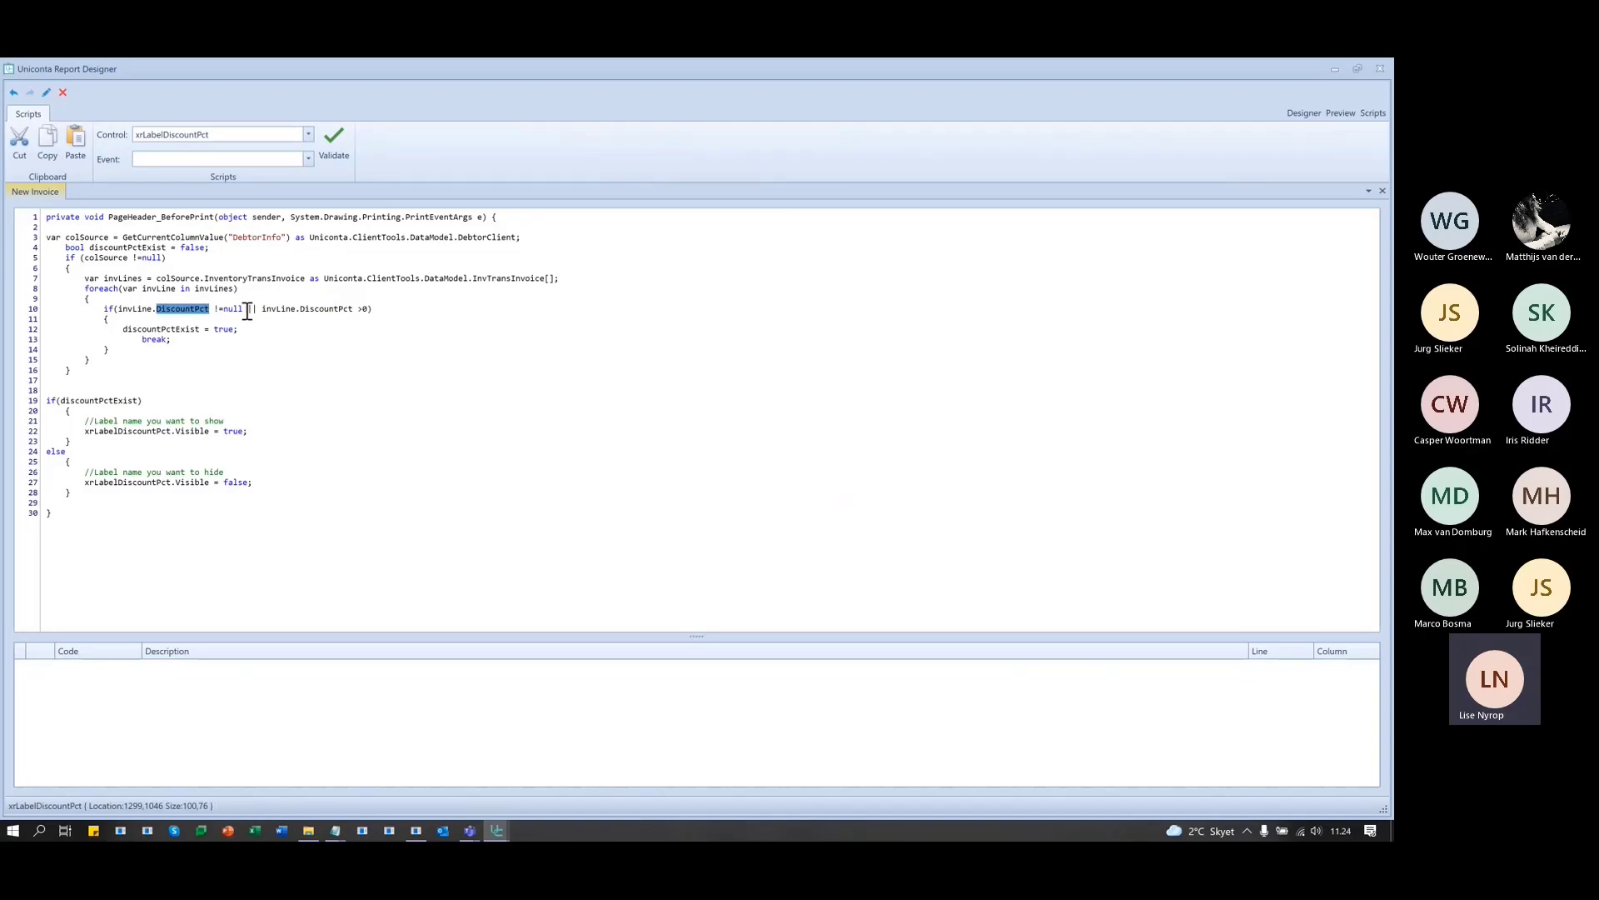
pyautogui.doubleClick(160, 329)
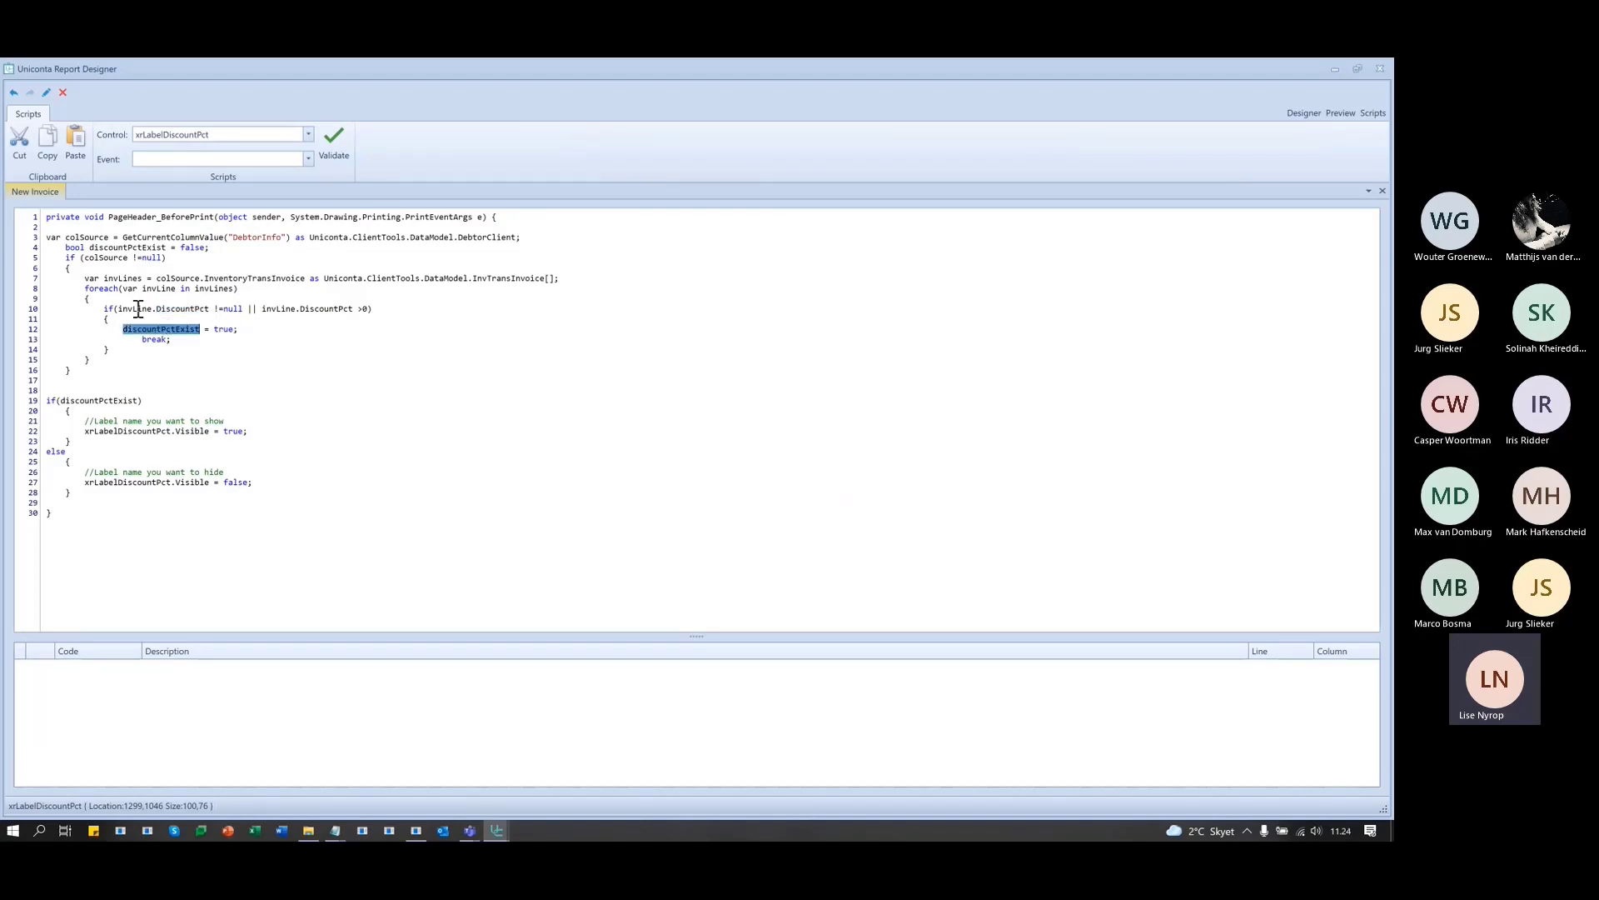
pyautogui.doubleClick(121, 248)
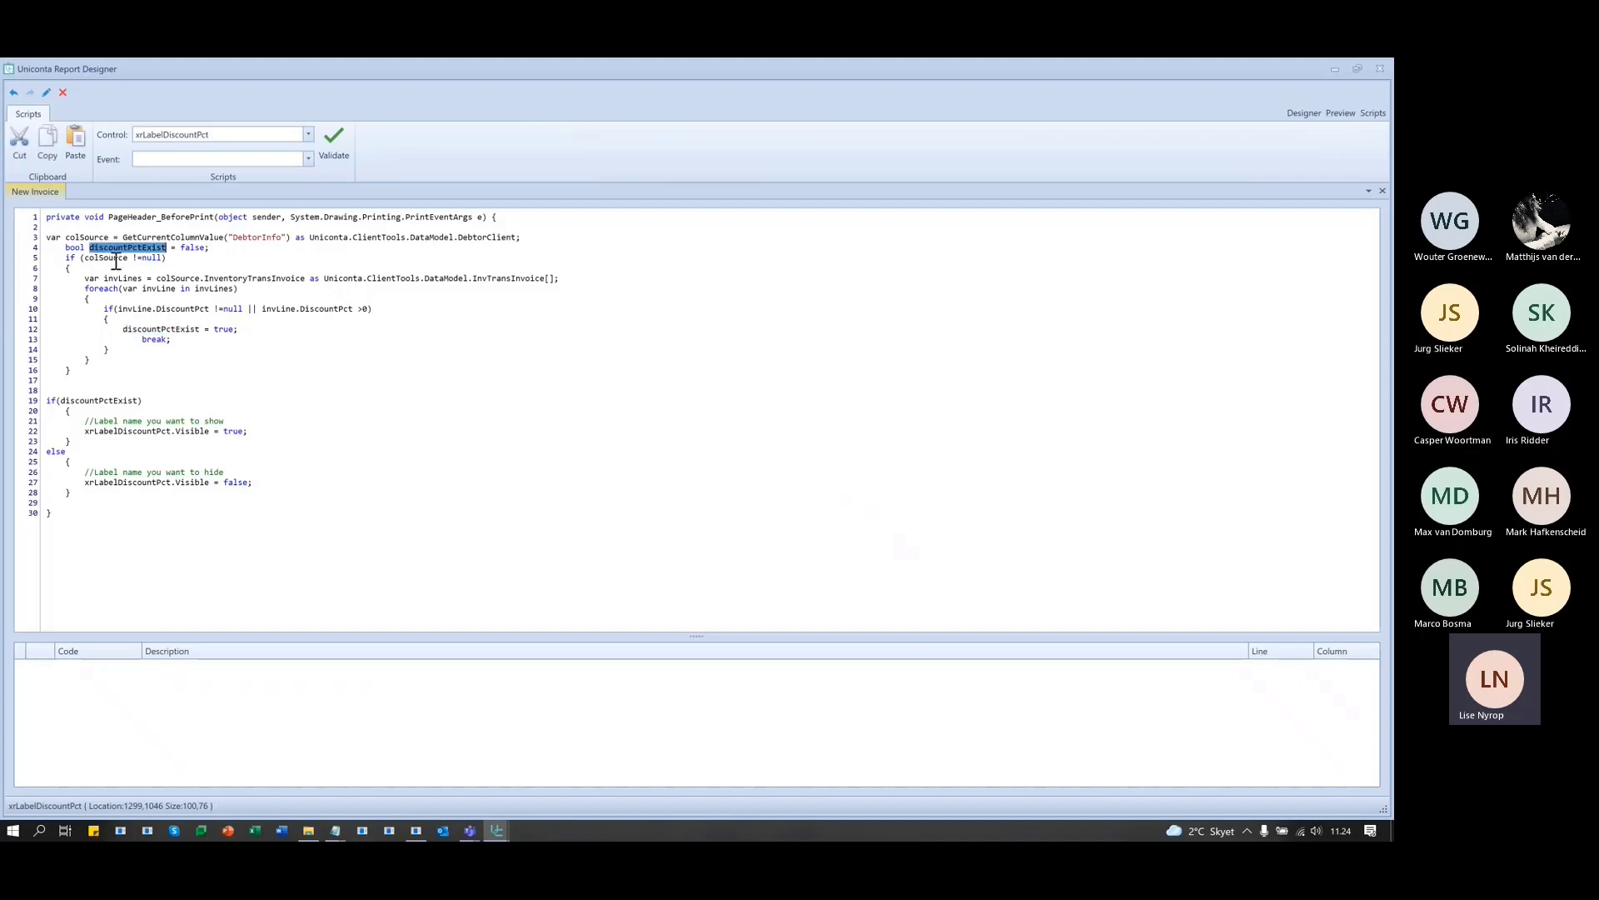
pyautogui.doubleClick(158, 329)
pyautogui.click(270, 342)
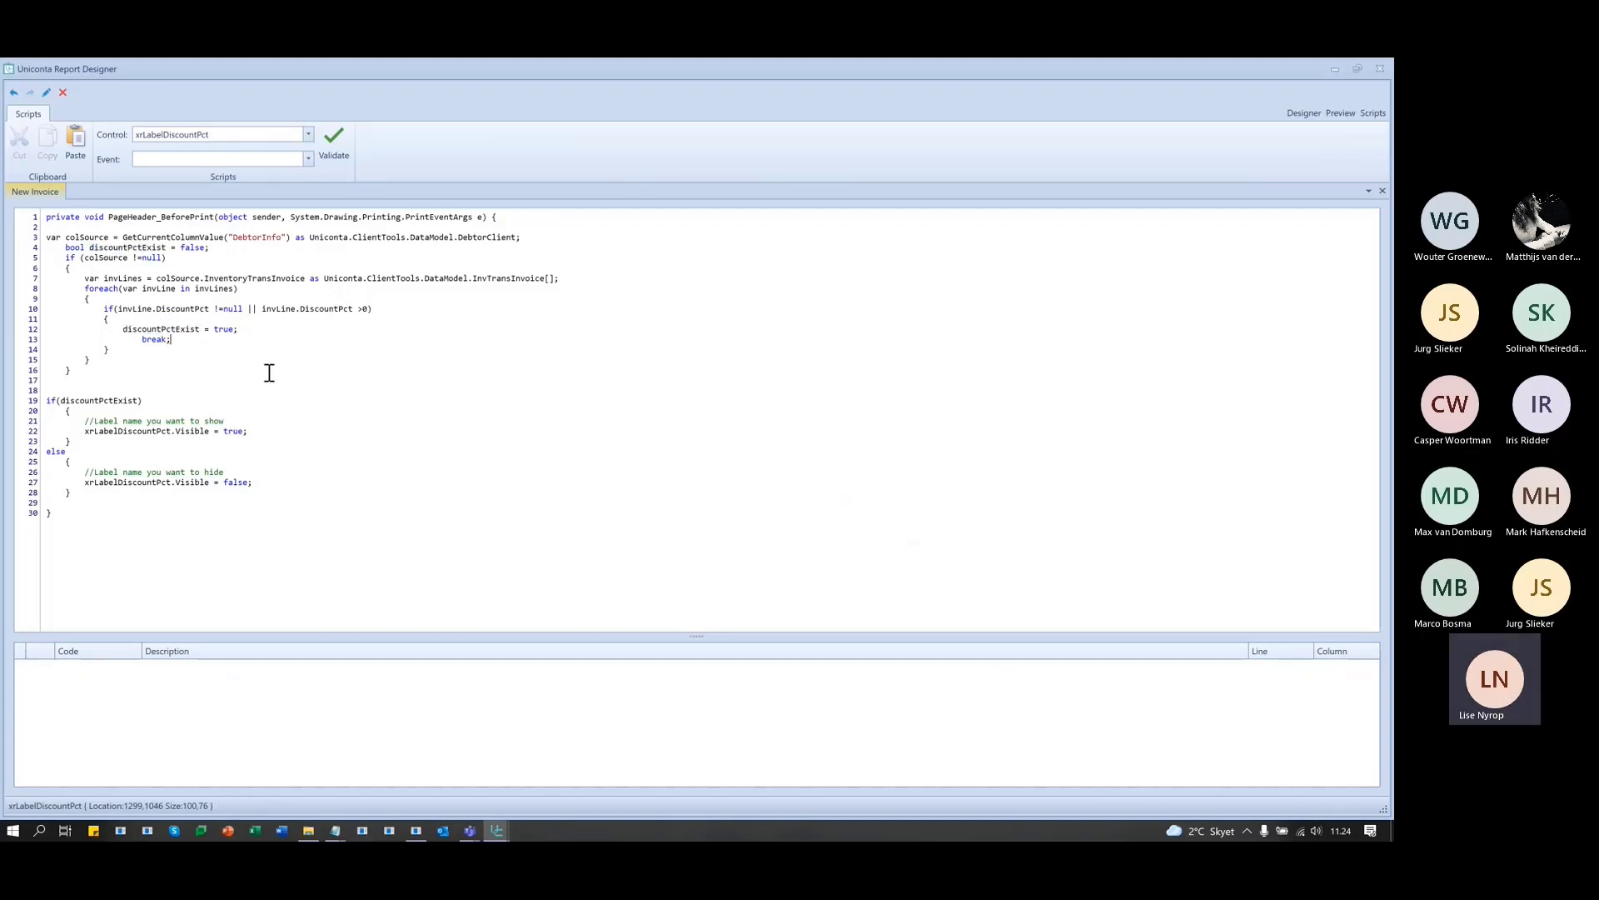
pyautogui.doubleClick(79, 401)
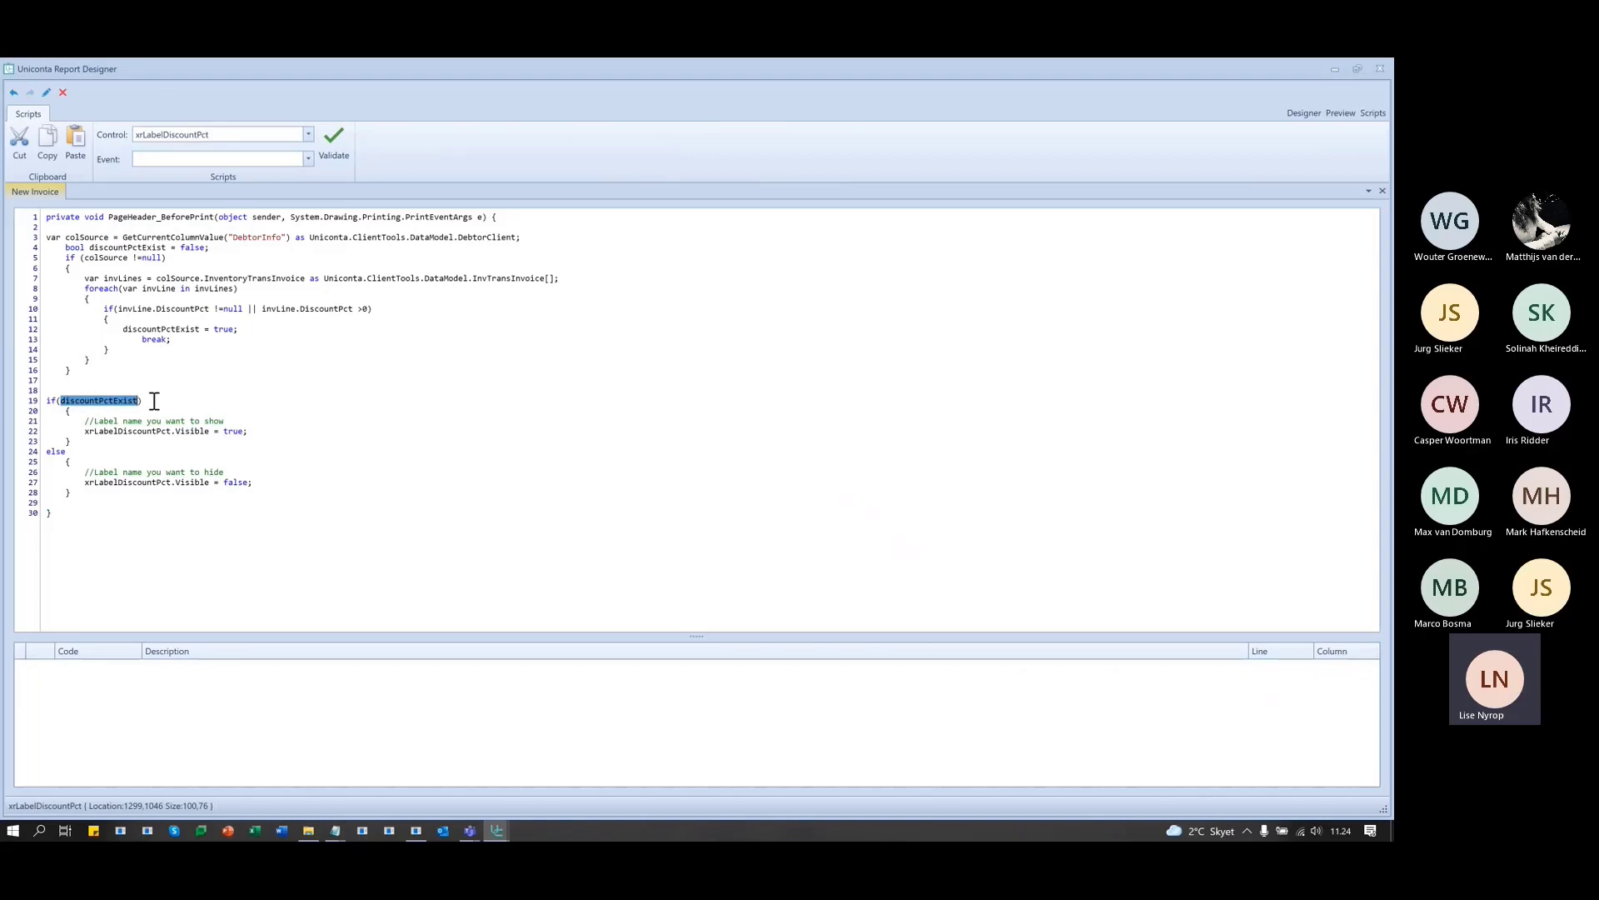
pyautogui.click(107, 434)
pyautogui.doubleClick(107, 434)
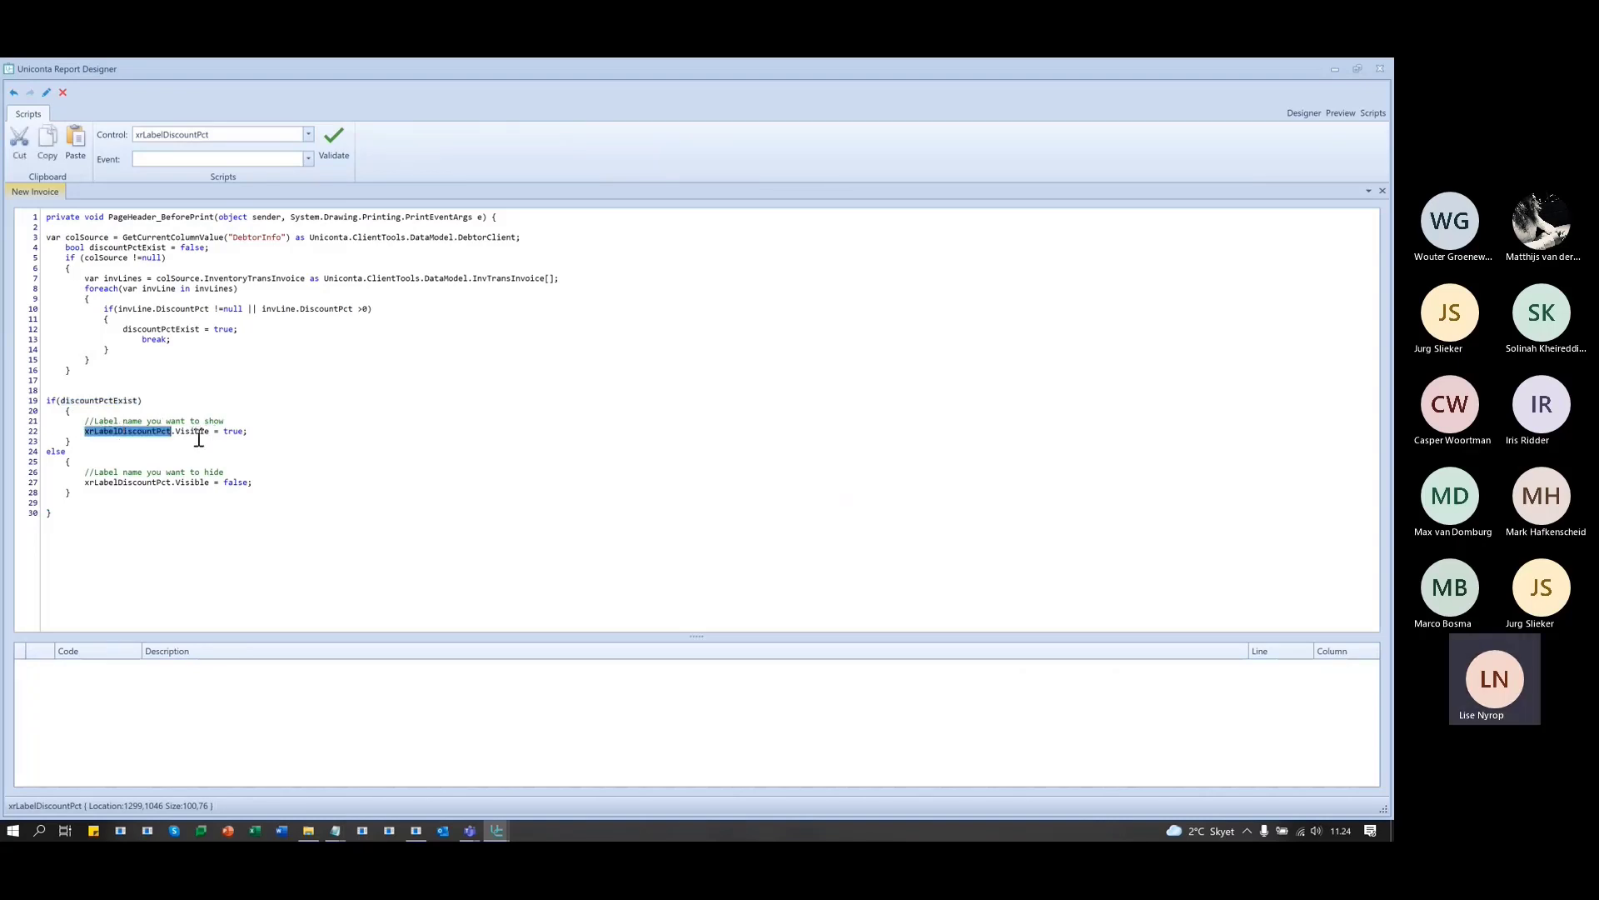
pyautogui.doubleClick(100, 483)
pyautogui.click(200, 483)
pyautogui.click(255, 484)
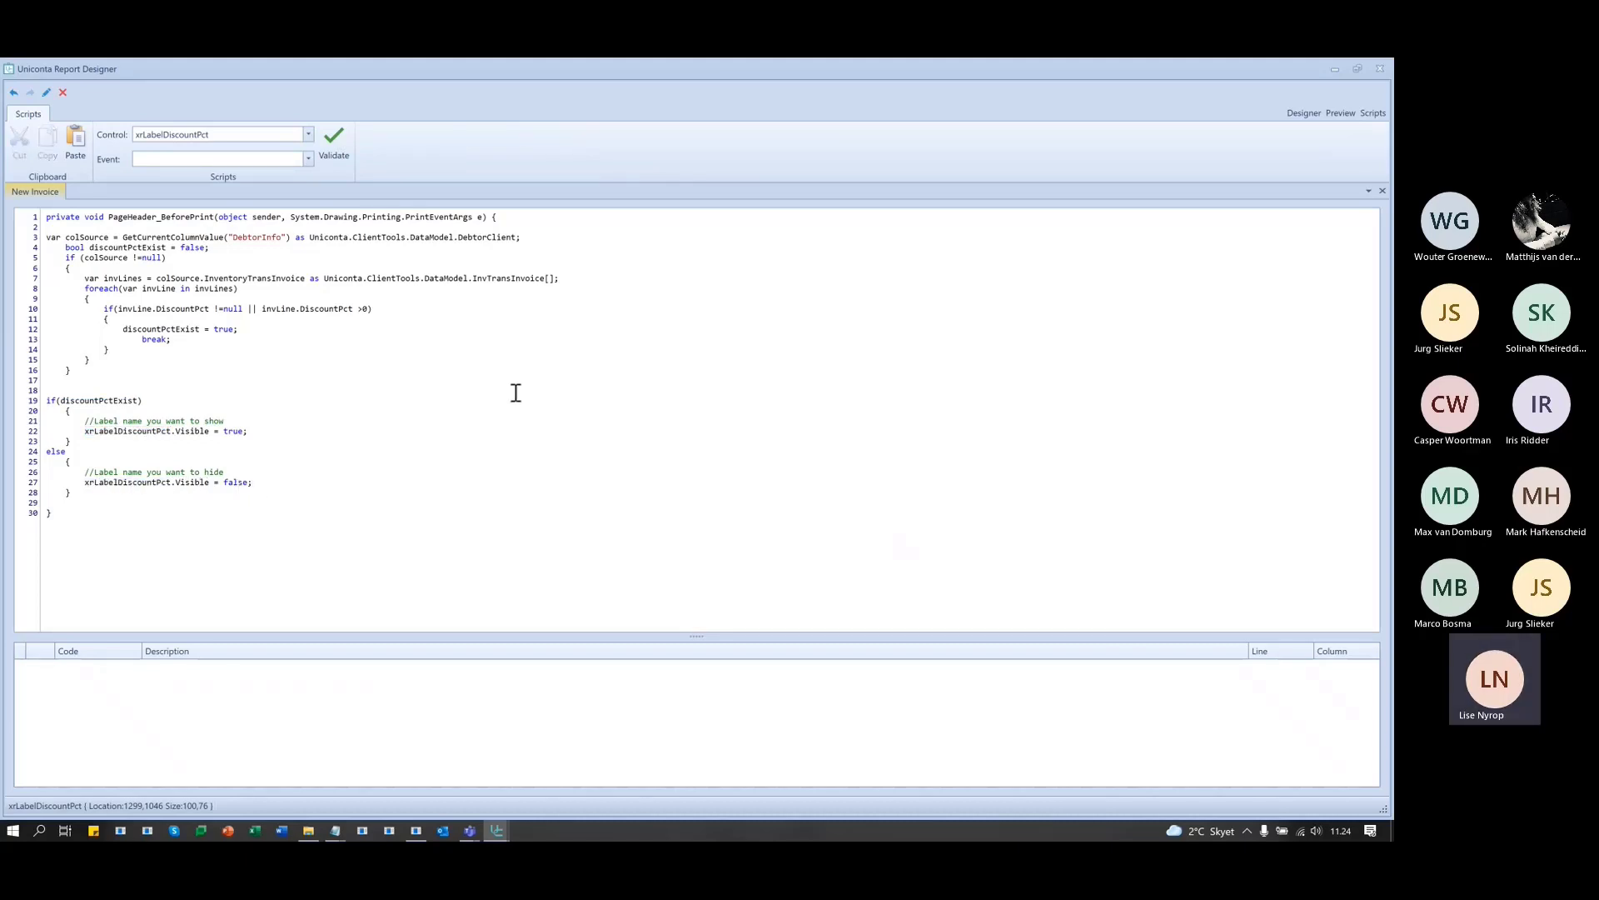
pyautogui.click(238, 514)
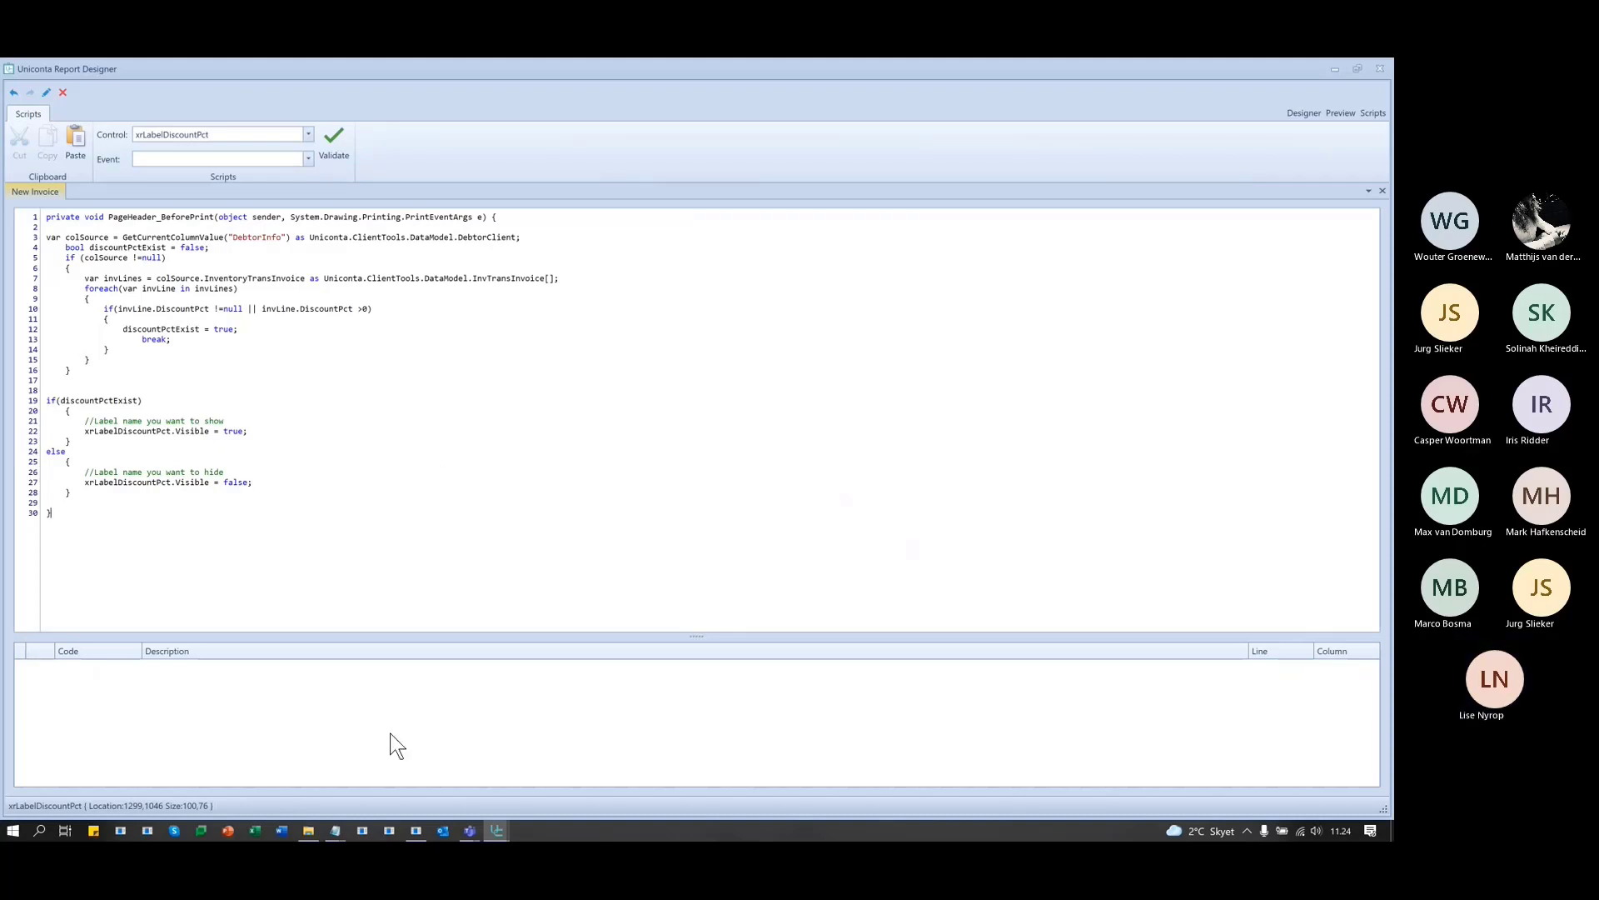
# - Preview the invoice again, then return to the Designer and select the whole Invoice report
pyautogui.click(1341, 113)
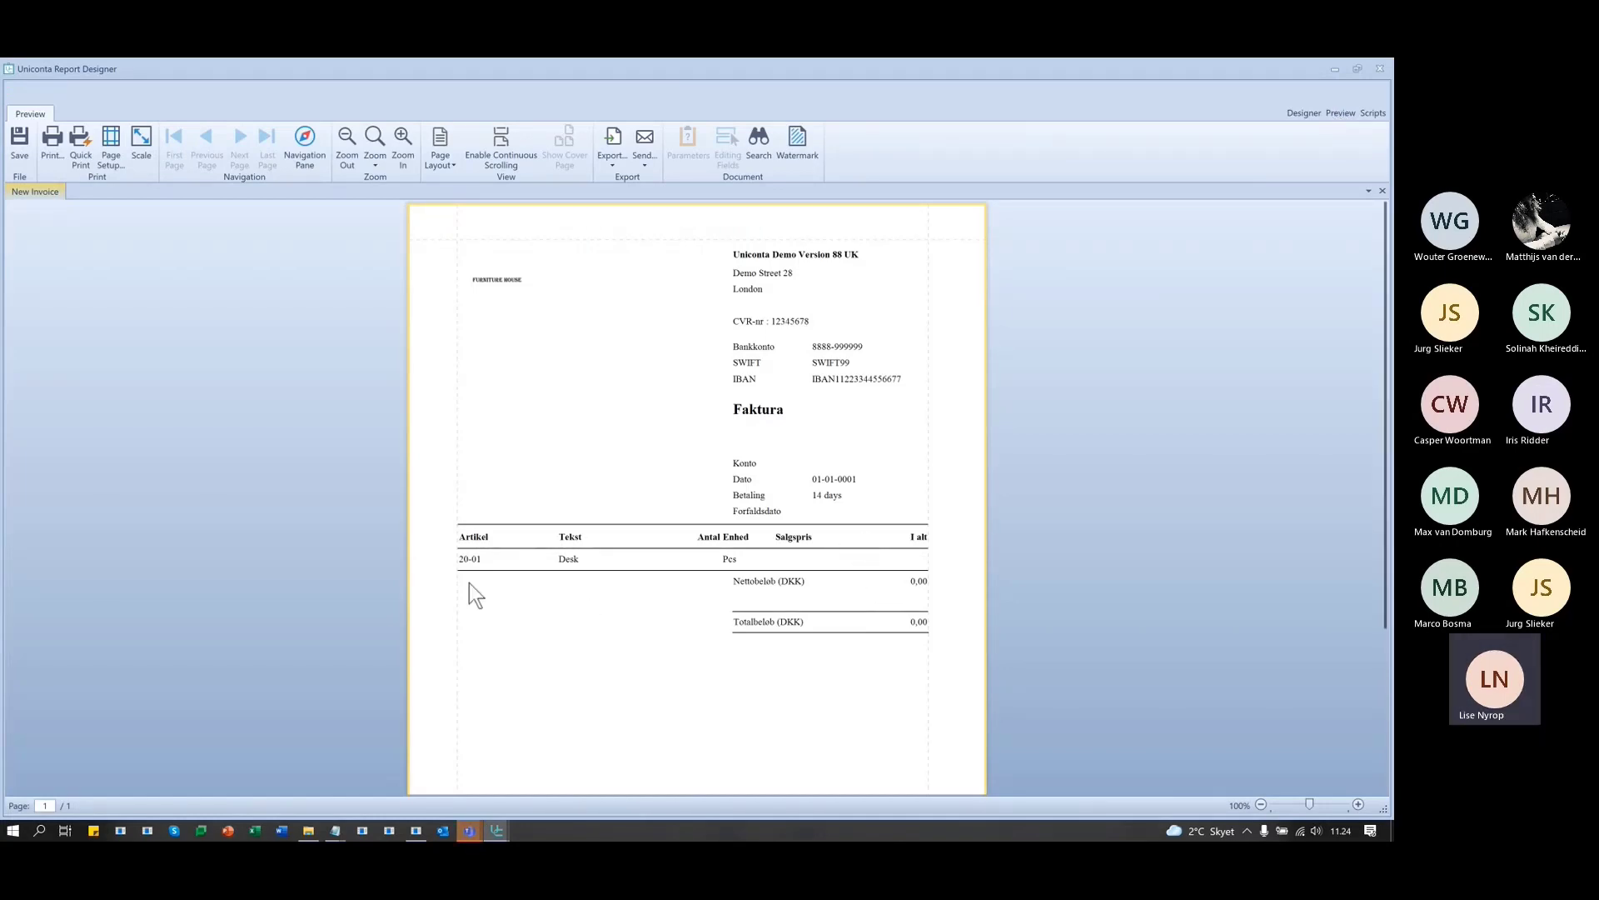
pyautogui.click(1297, 112)
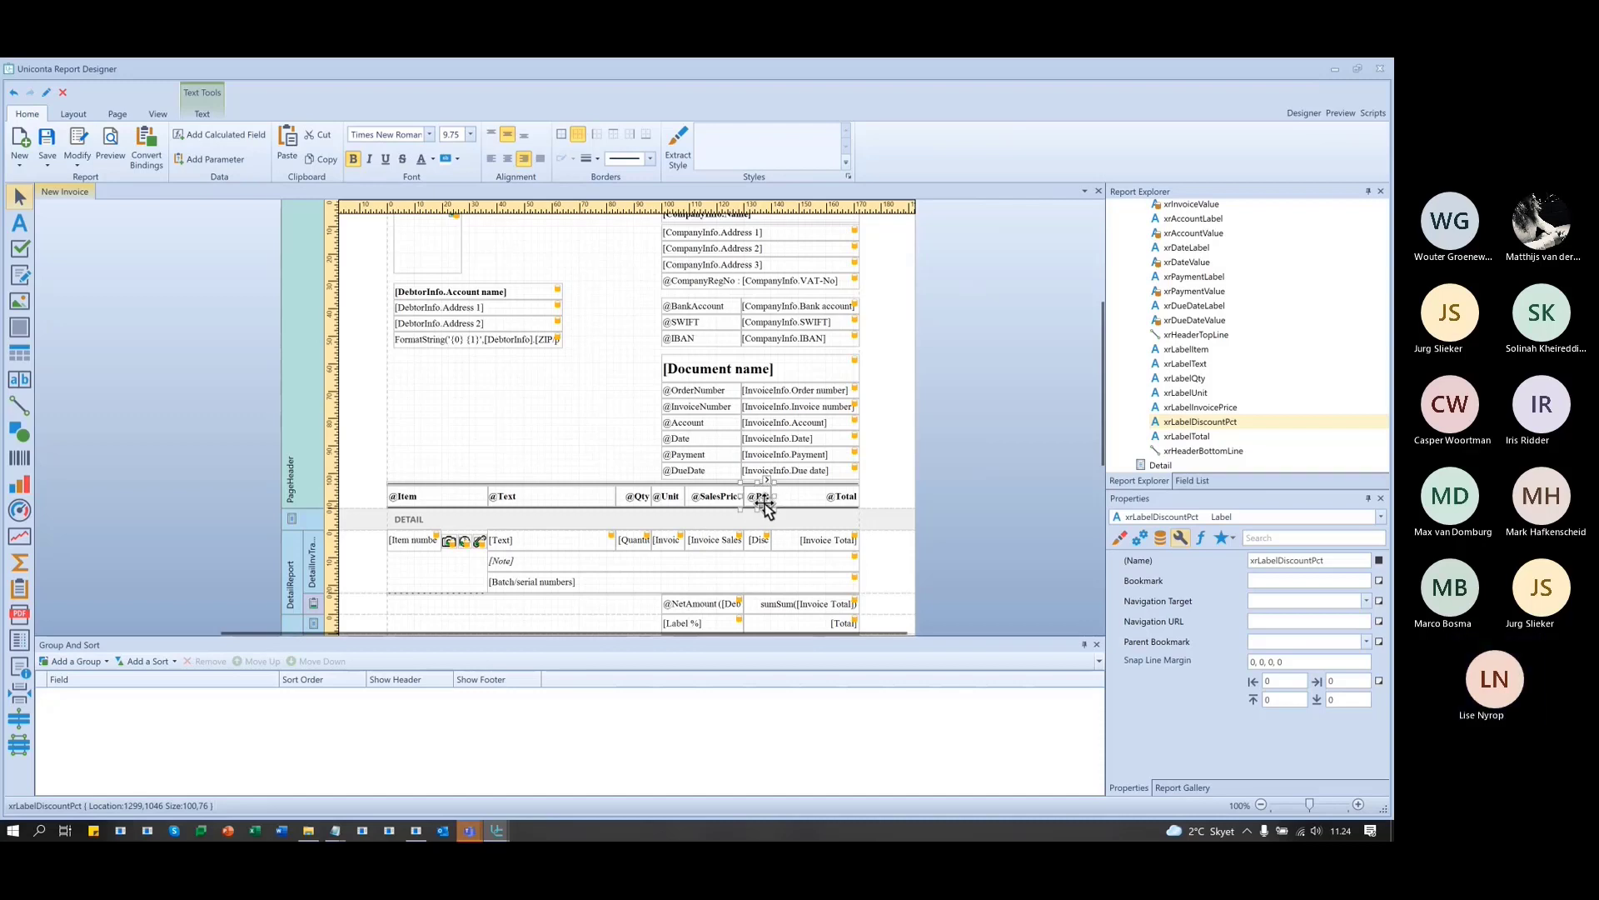
pyautogui.click(967, 479)
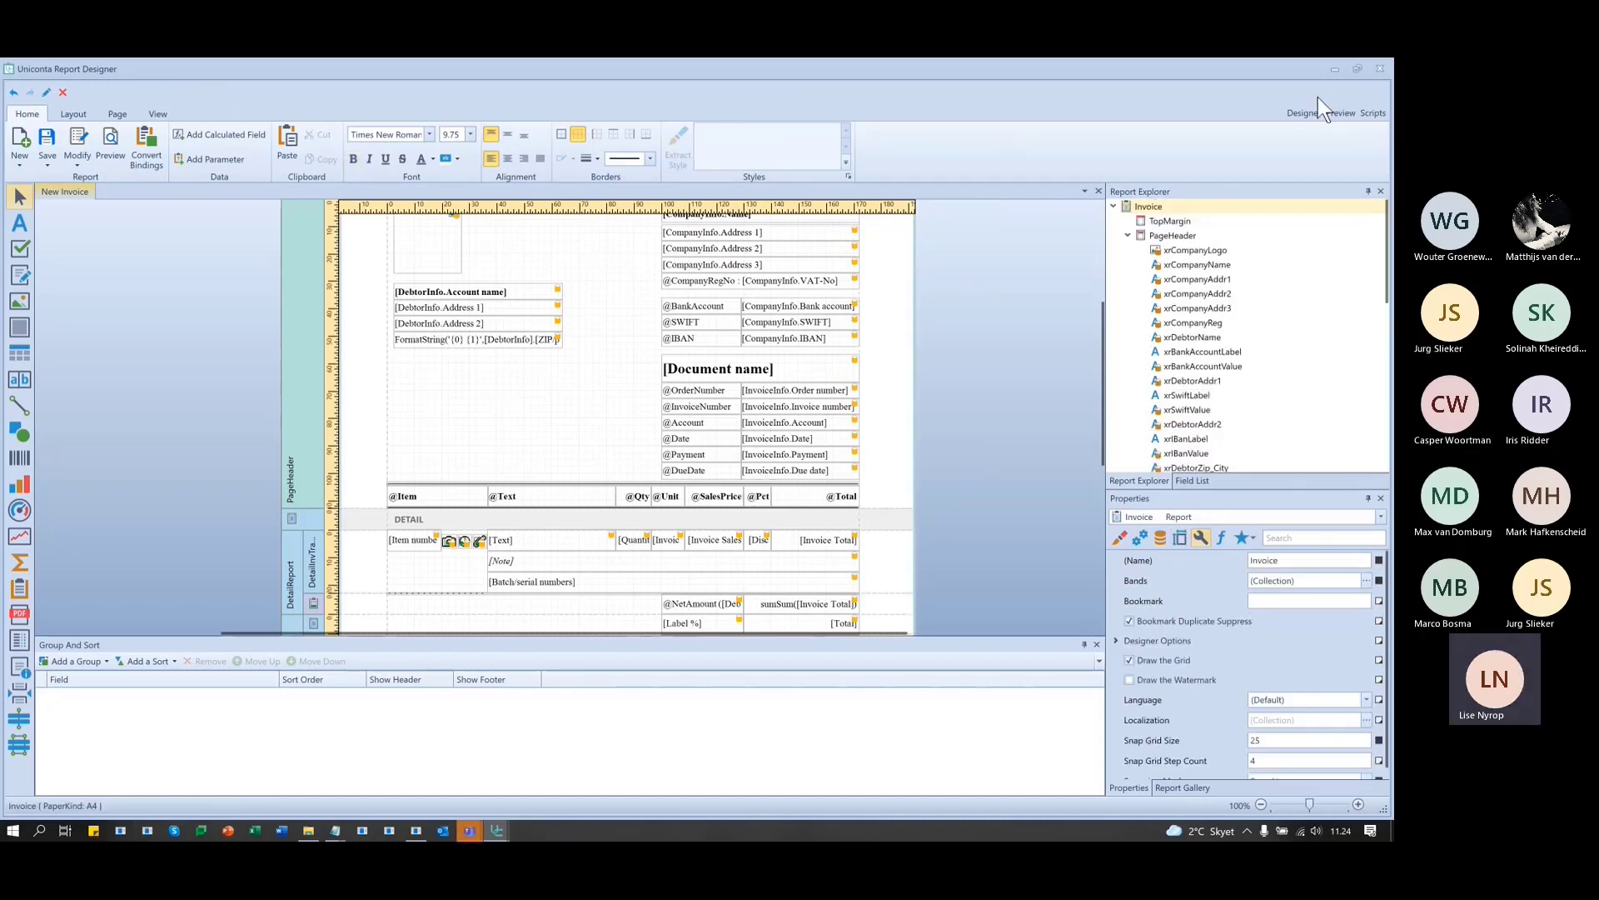
pyautogui.hotkey('alt', 'Tab')
pyautogui.hotkey('alt', 'Tab')
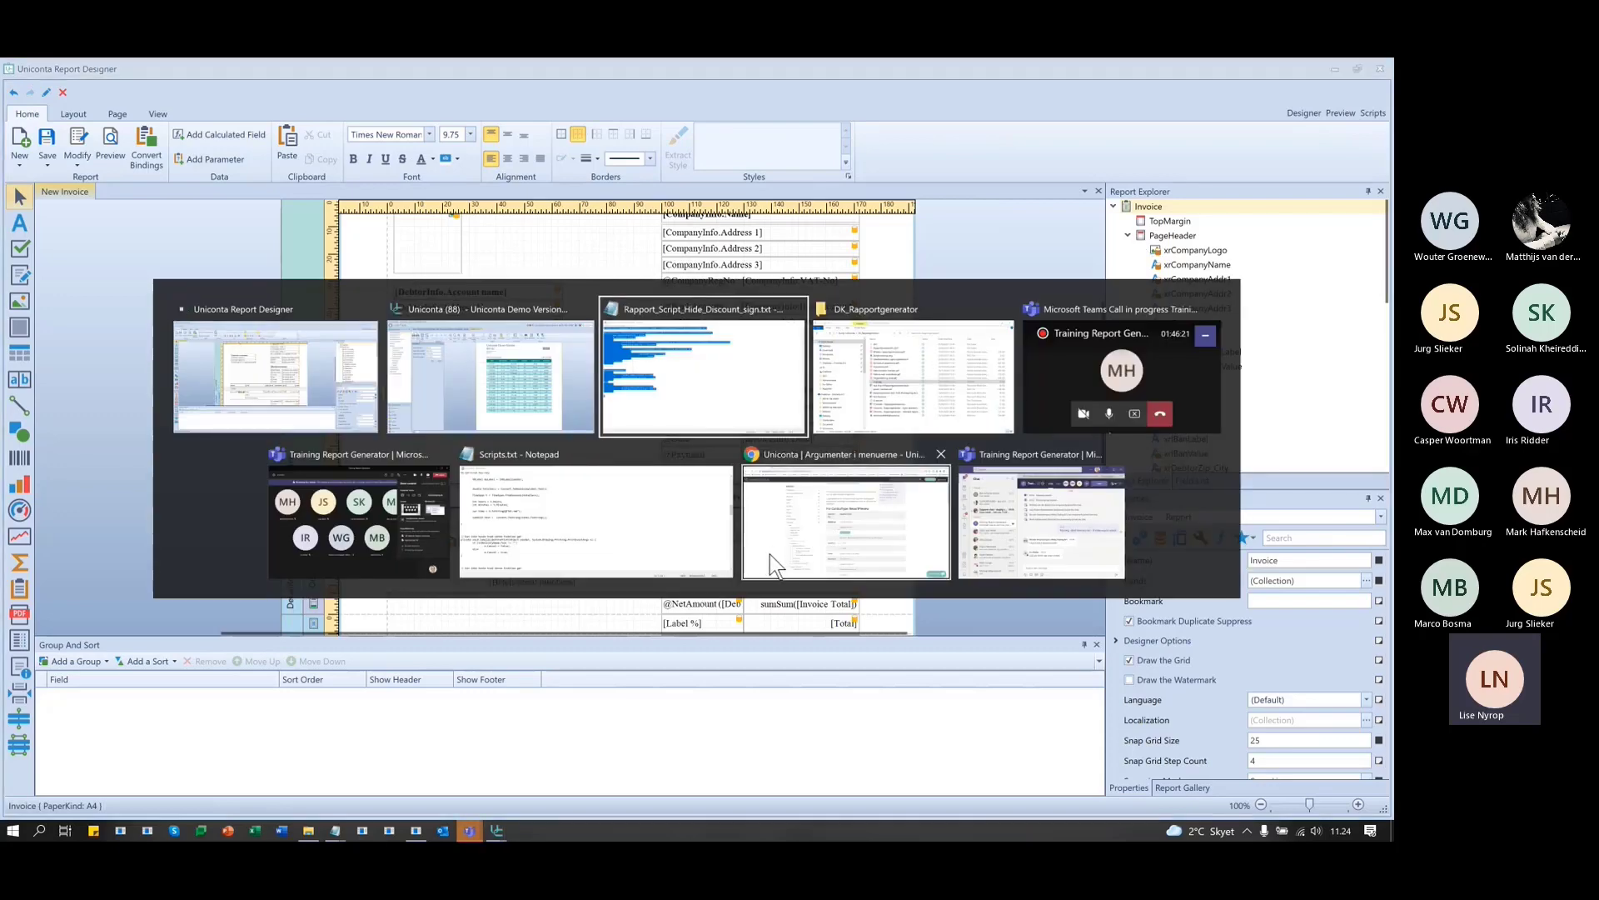
# - In Notepad, highlight the xrLabelDiscount label name in the script, then minimize Notepad
pyautogui.click(480, 556)
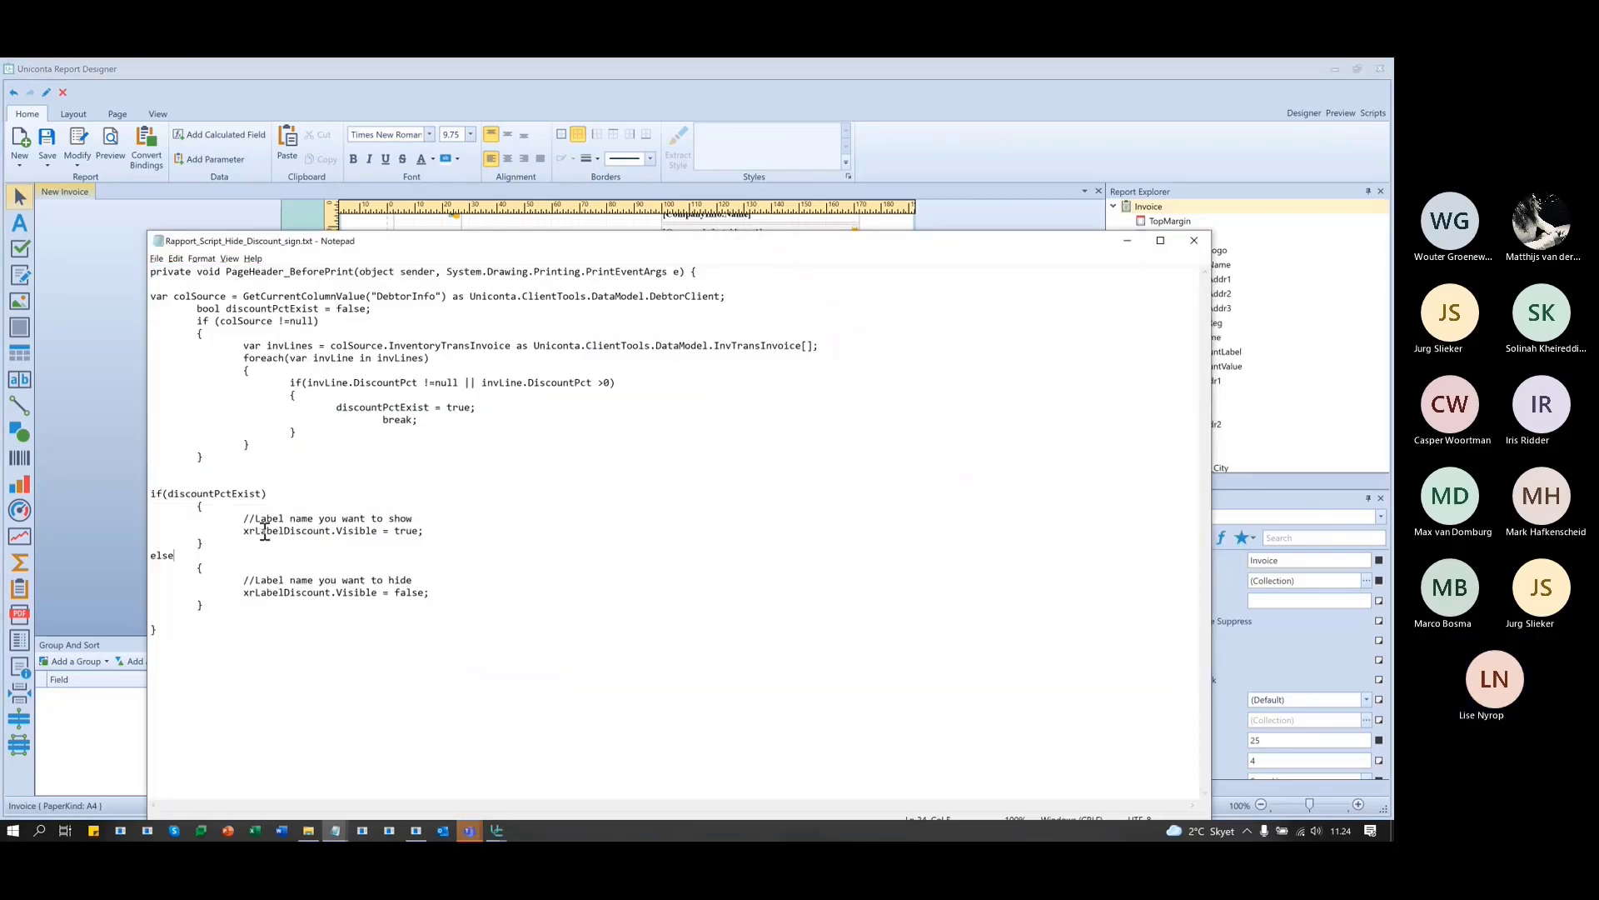
pyautogui.doubleClick(264, 531)
pyautogui.click(486, 536)
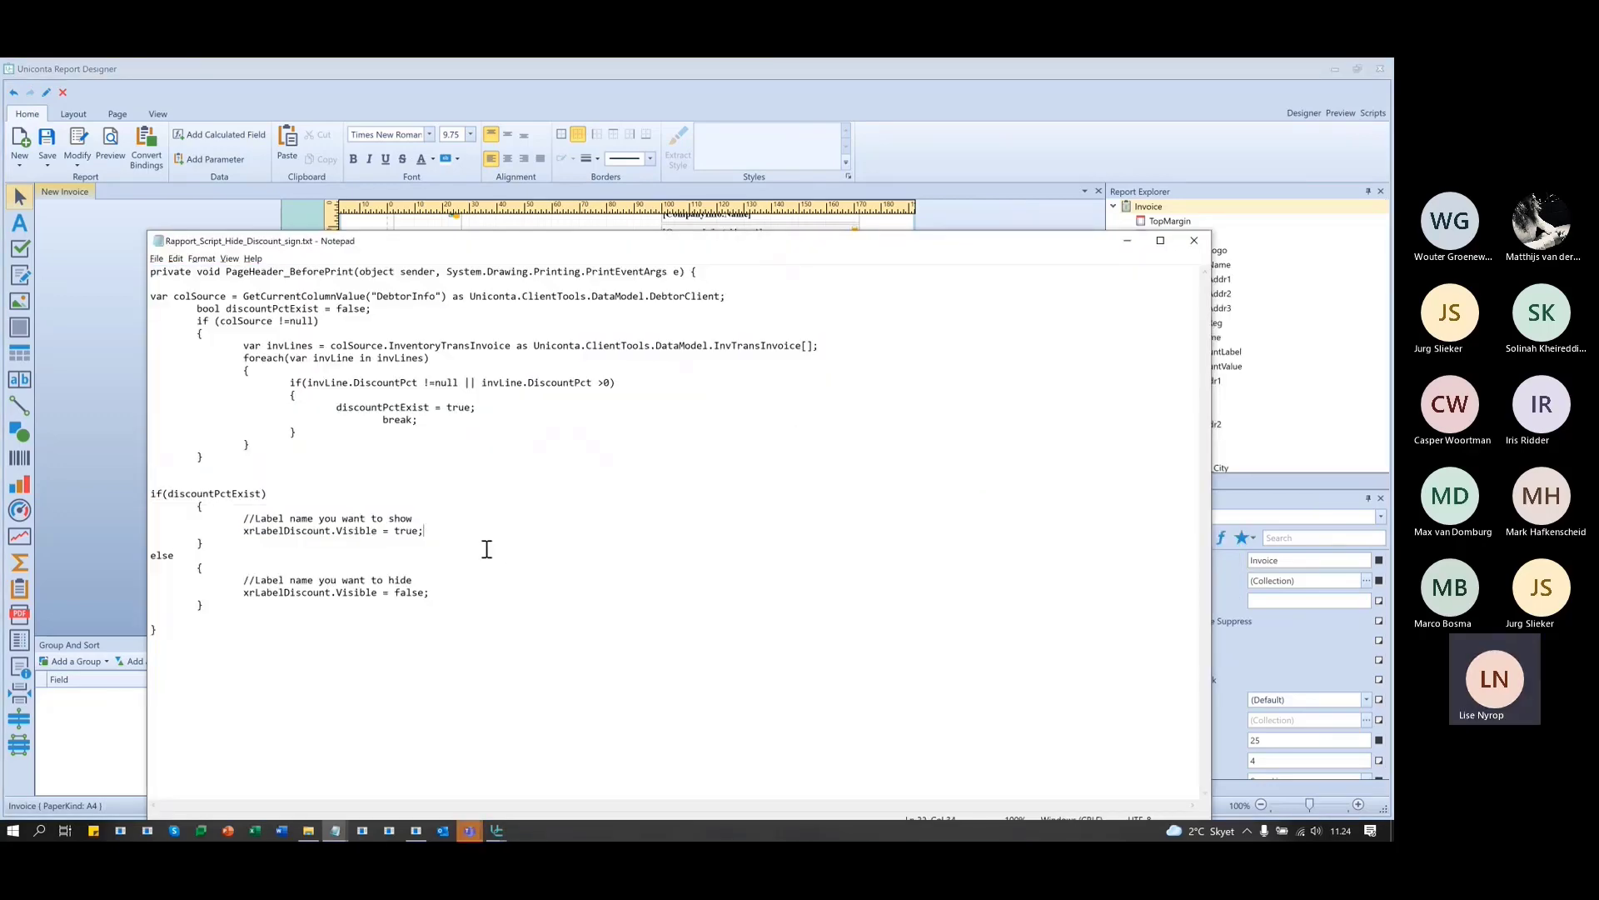
pyautogui.click(468, 594)
pyautogui.doubleClick(261, 532)
pyautogui.click(275, 530)
pyautogui.moveTo(241, 531); pyautogui.dragTo(331, 531)
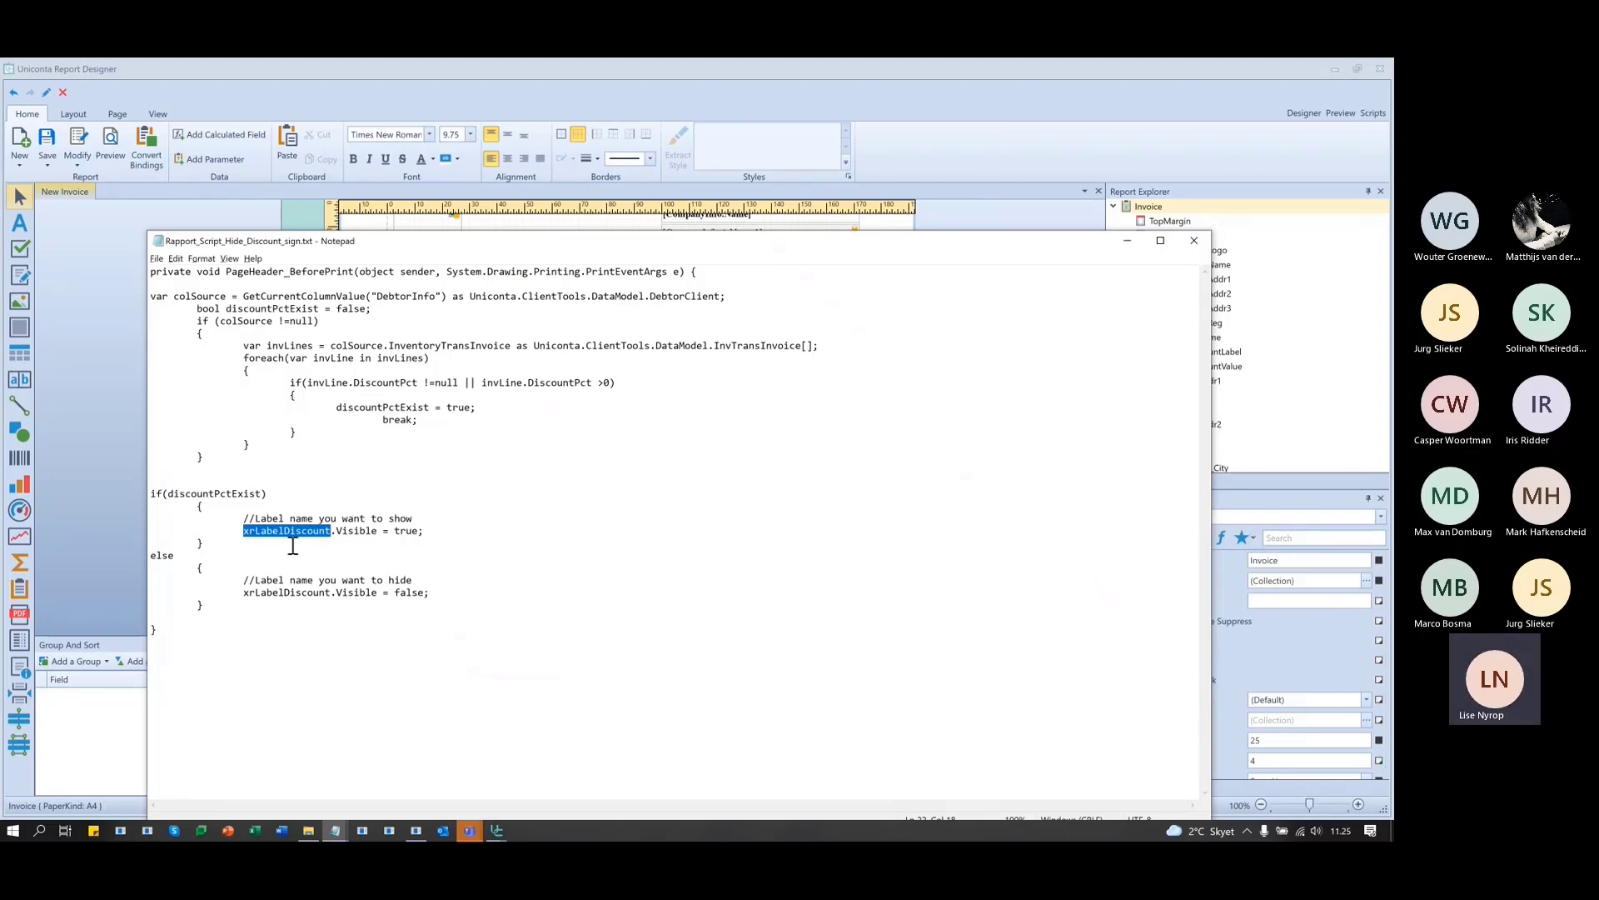
pyautogui.click(1127, 241)
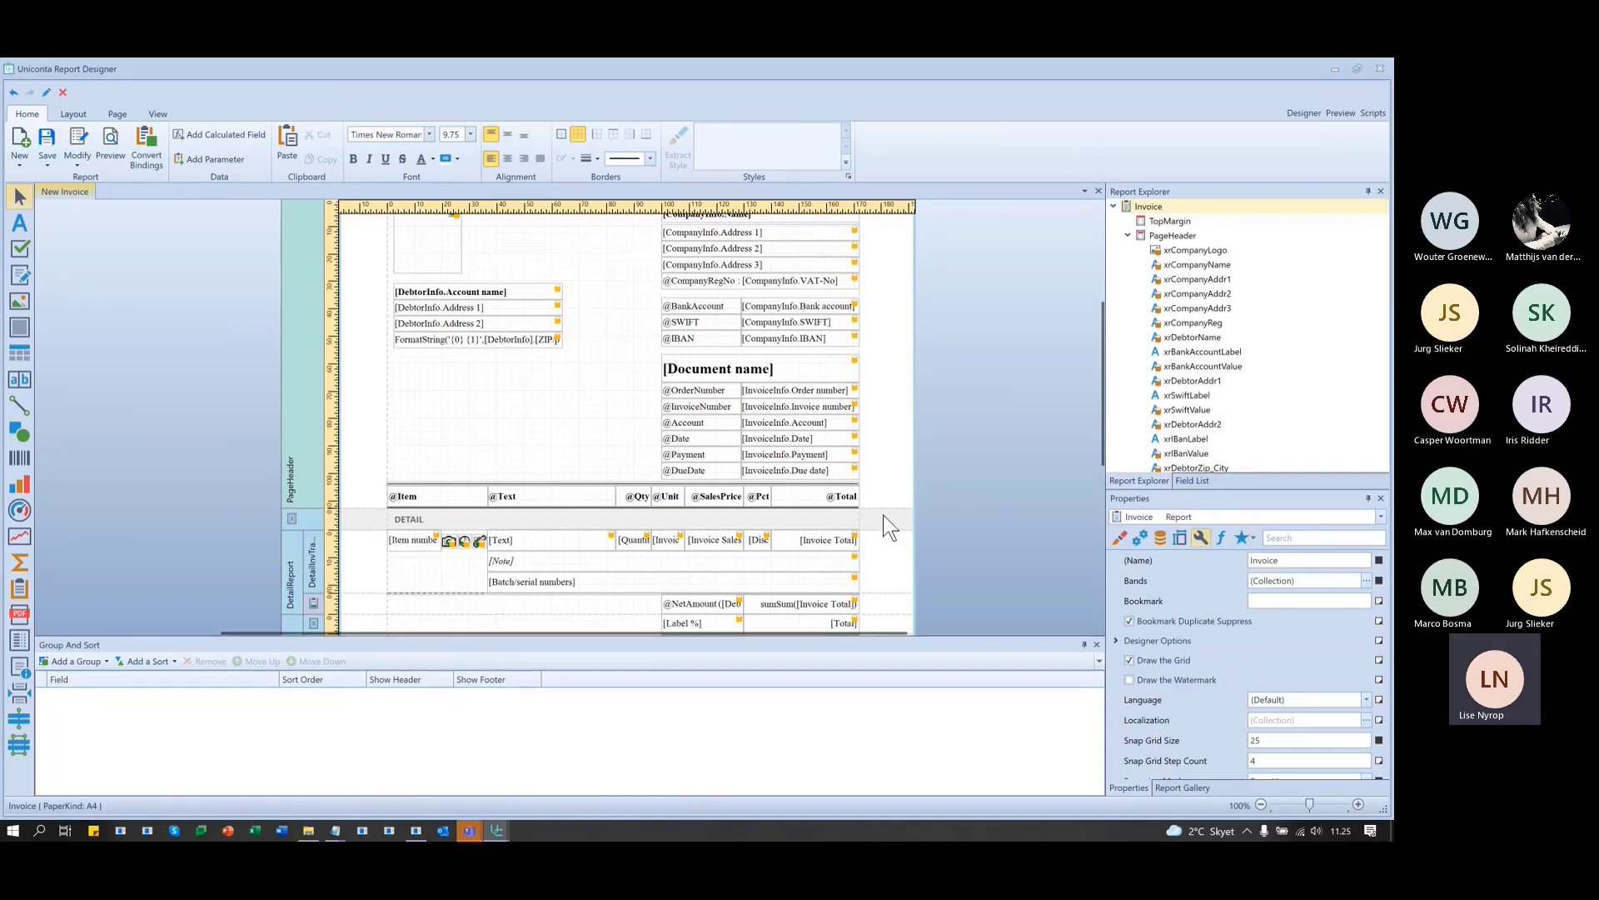
pyautogui.click(760, 498)
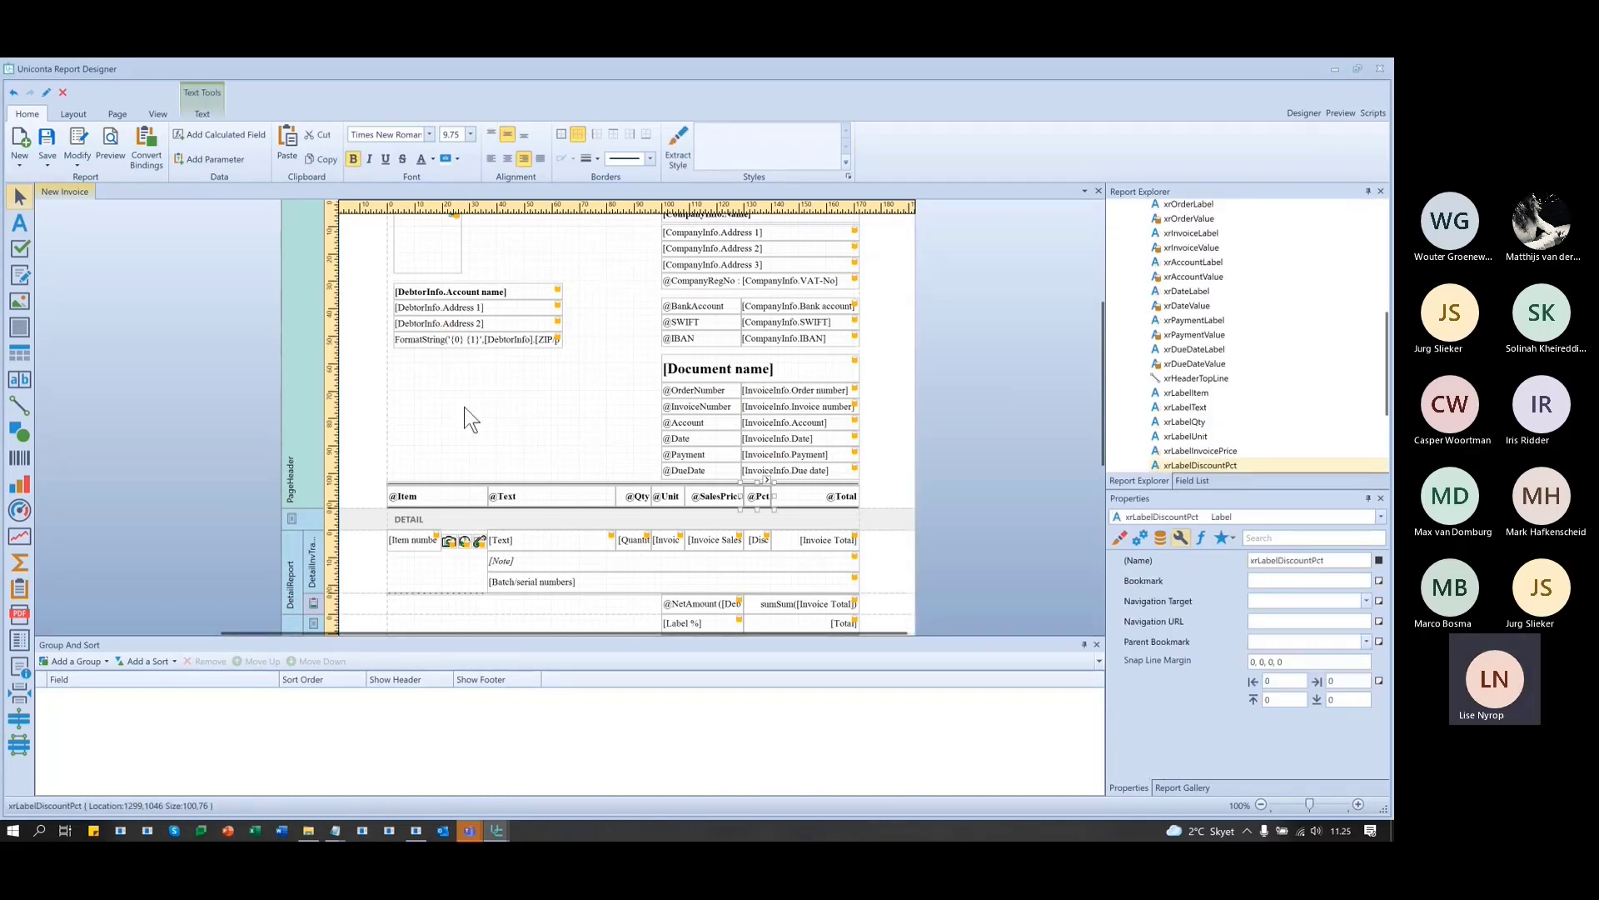
pyautogui.click(496, 433)
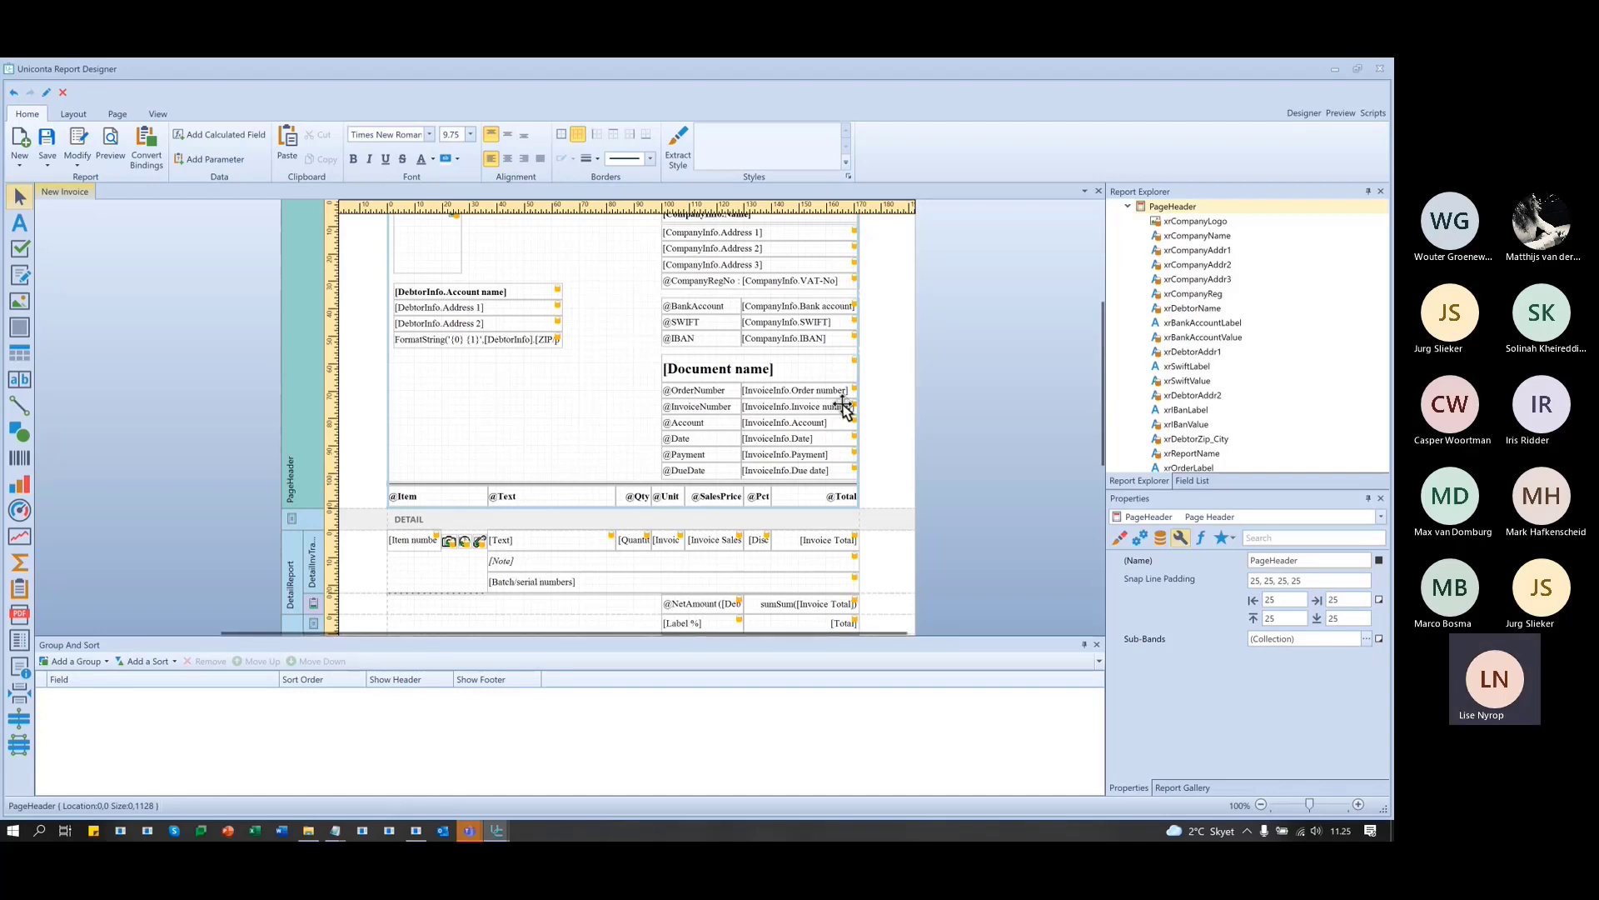
pyautogui.click(17, 225)
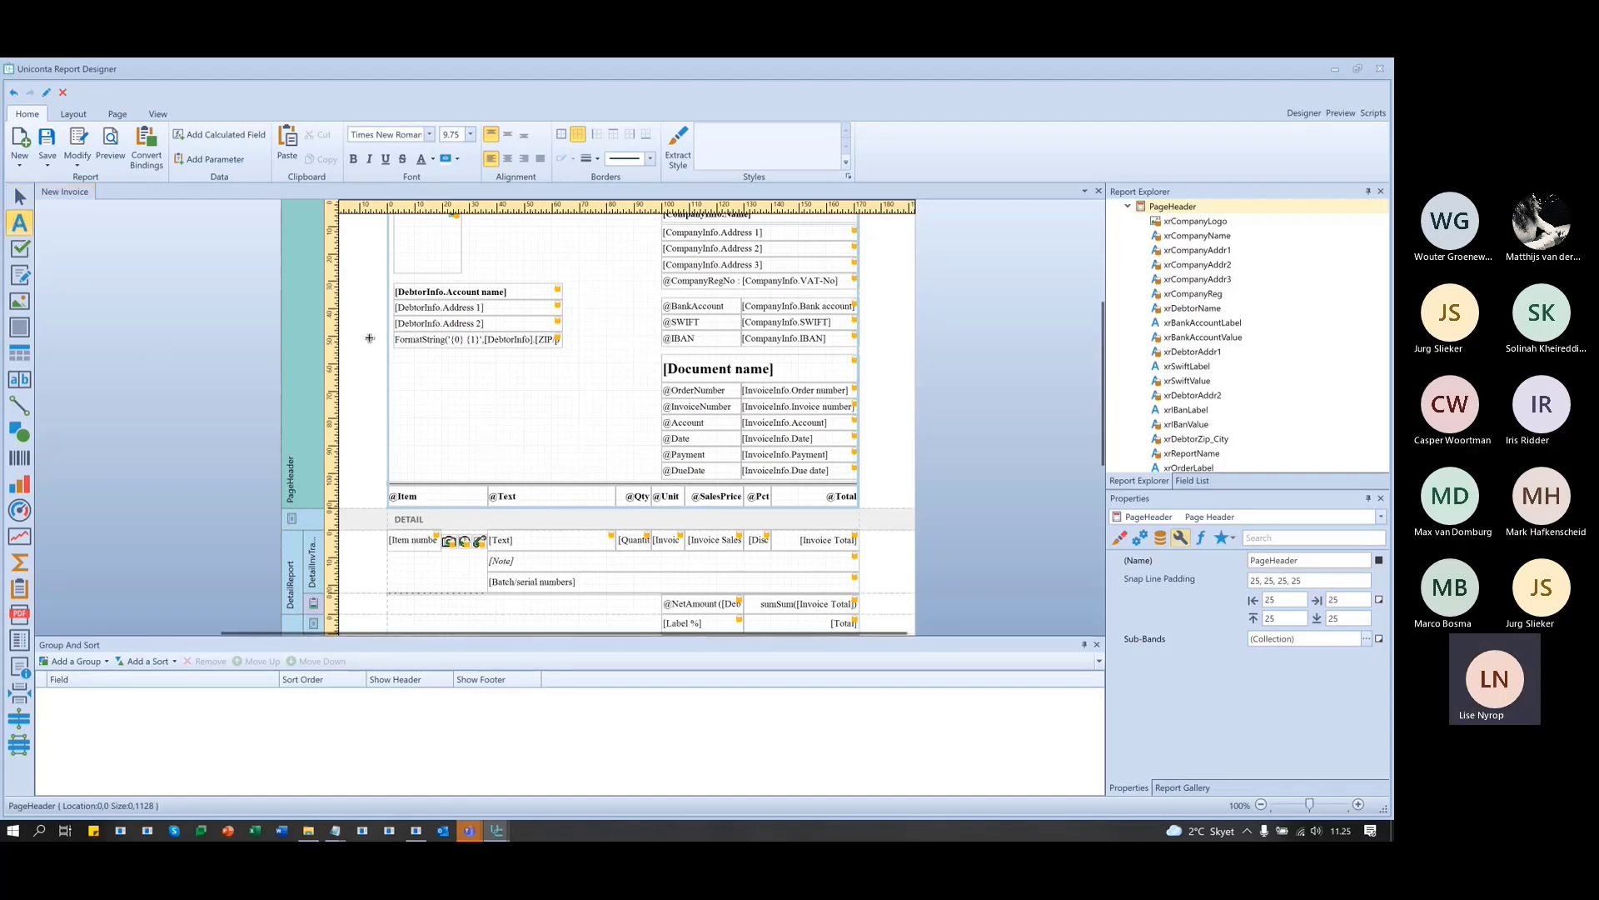
# - Draw label1 below the debtor address and browse its Behavior, Appearance, Data and Expressions properties
pyautogui.moveTo(391, 379); pyautogui.dragTo(614, 408)
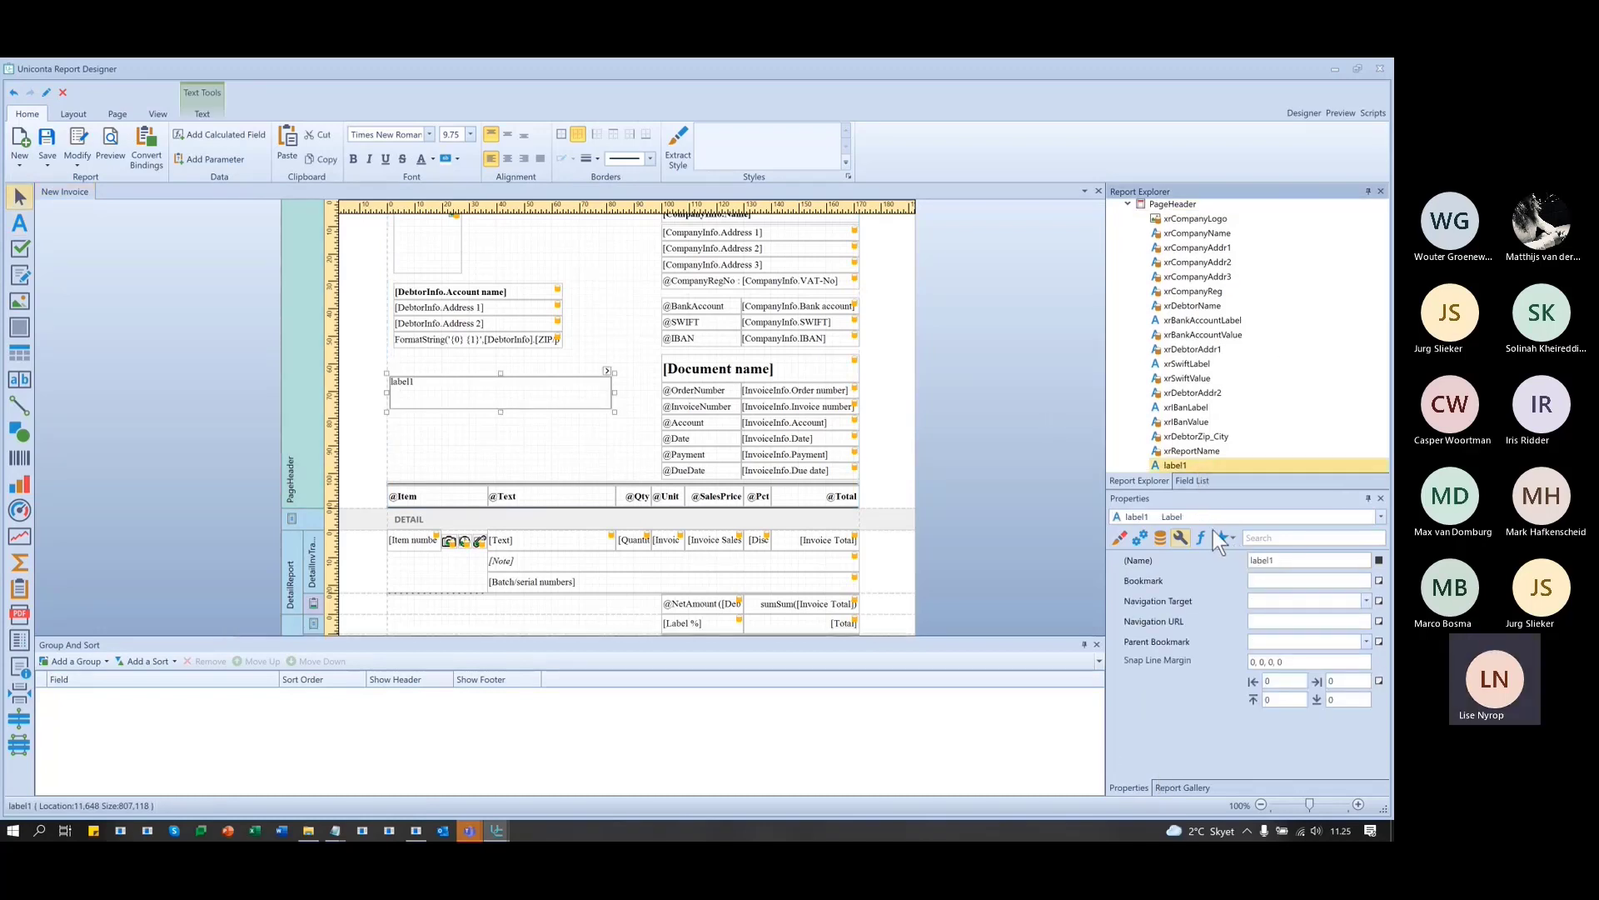
pyautogui.click(1141, 538)
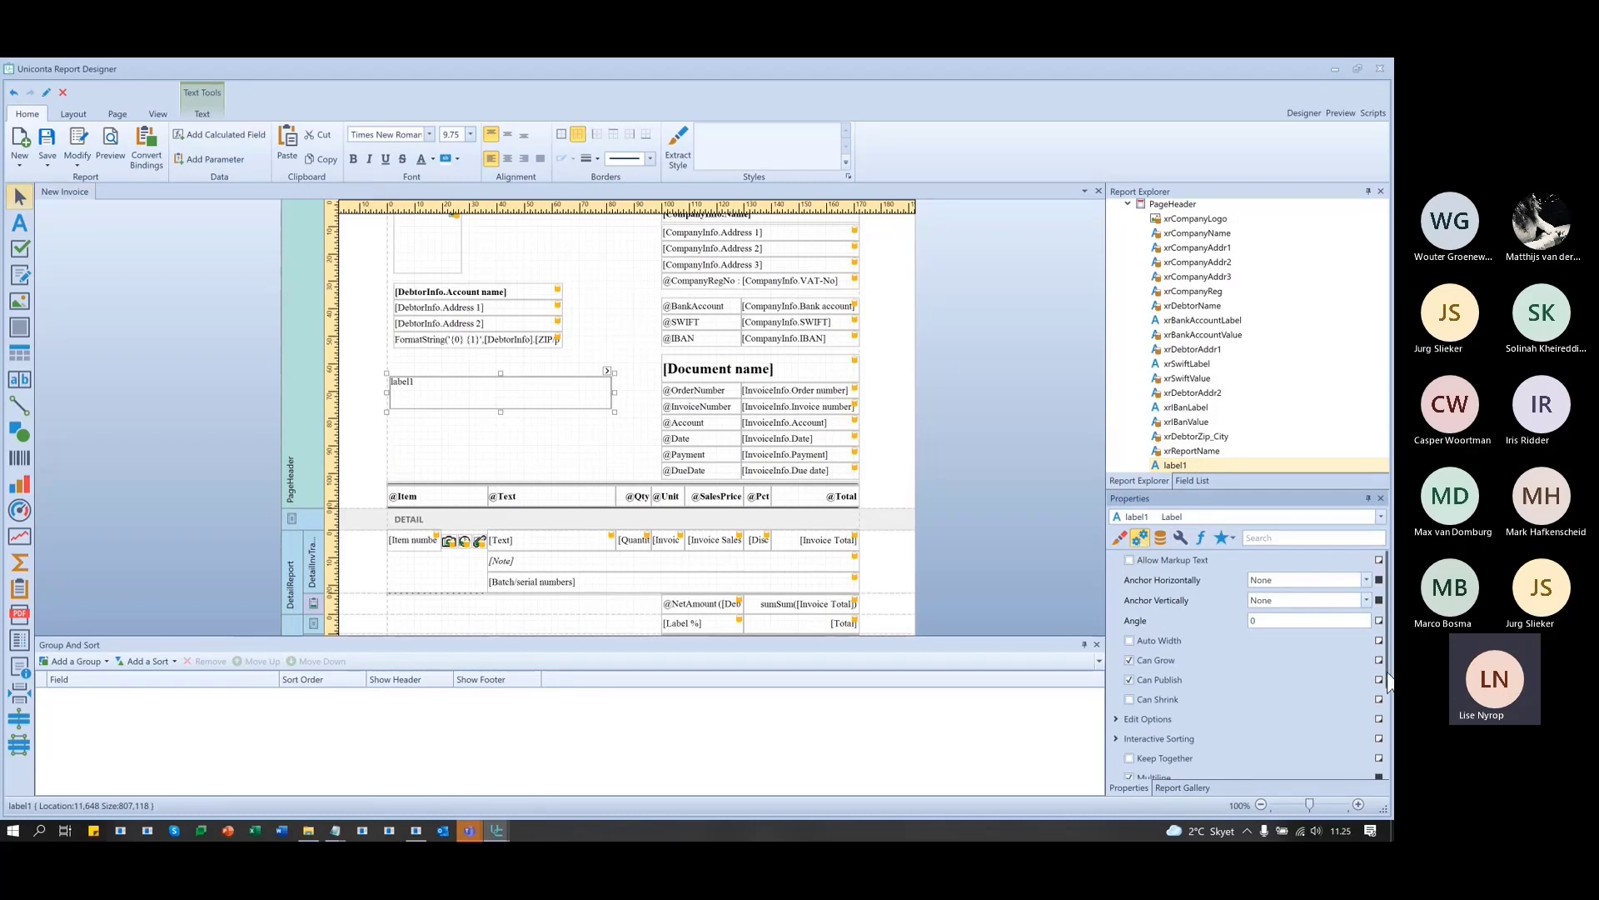
pyautogui.scroll(-3, 1279, 723)
pyautogui.scroll(-5, 1279, 723)
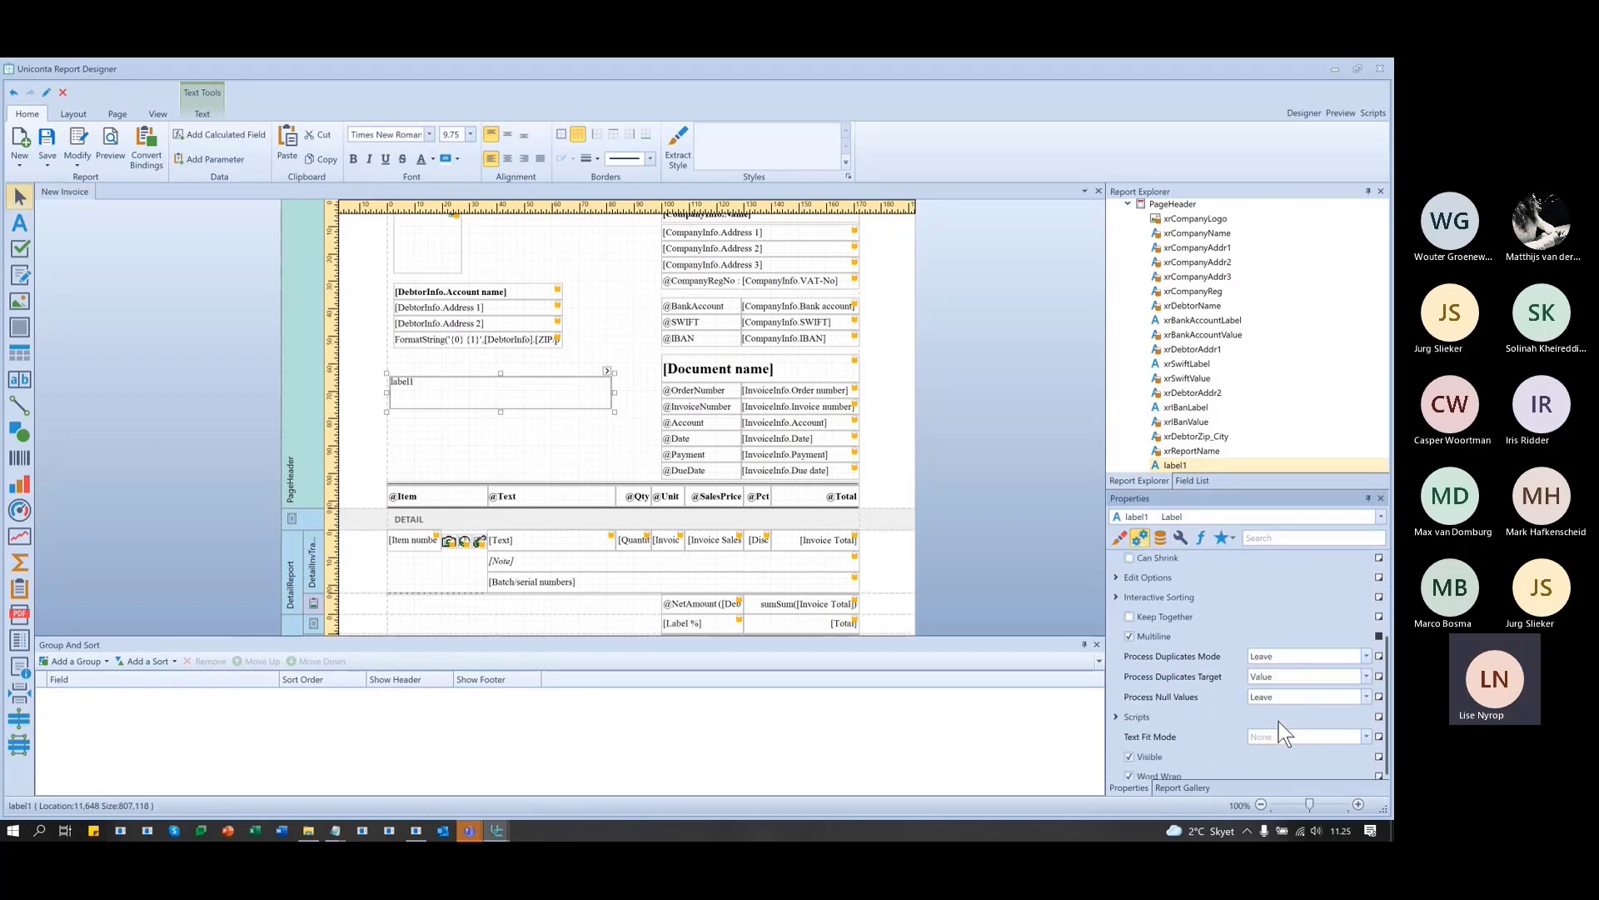
pyautogui.click(1119, 537)
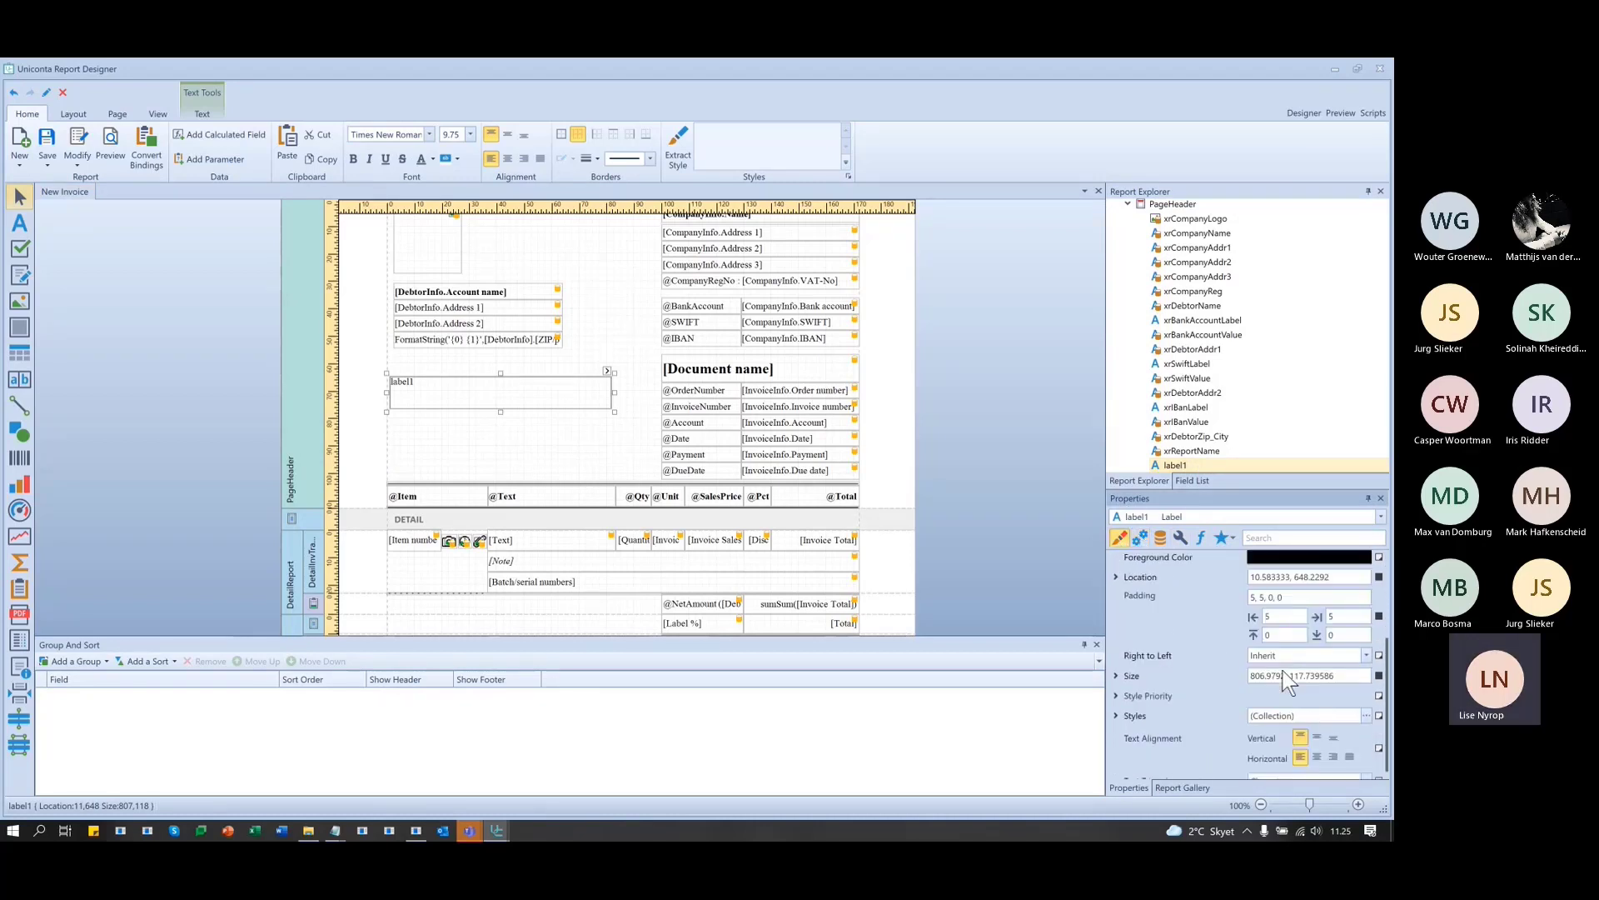
pyautogui.scroll(-3, 1283, 671)
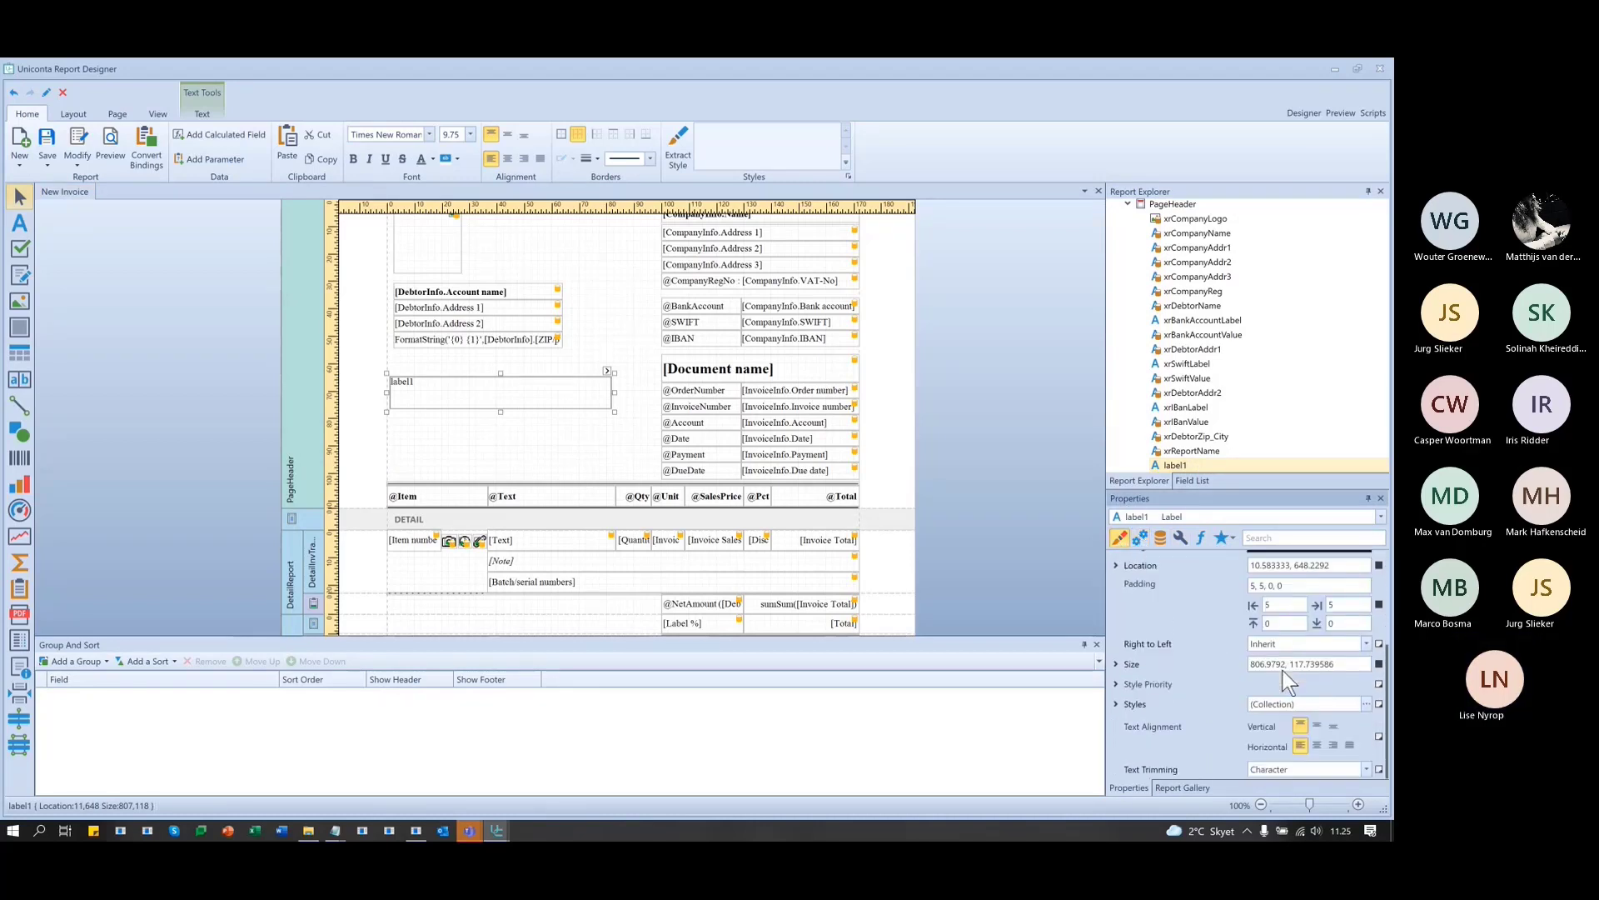
pyautogui.click(1161, 538)
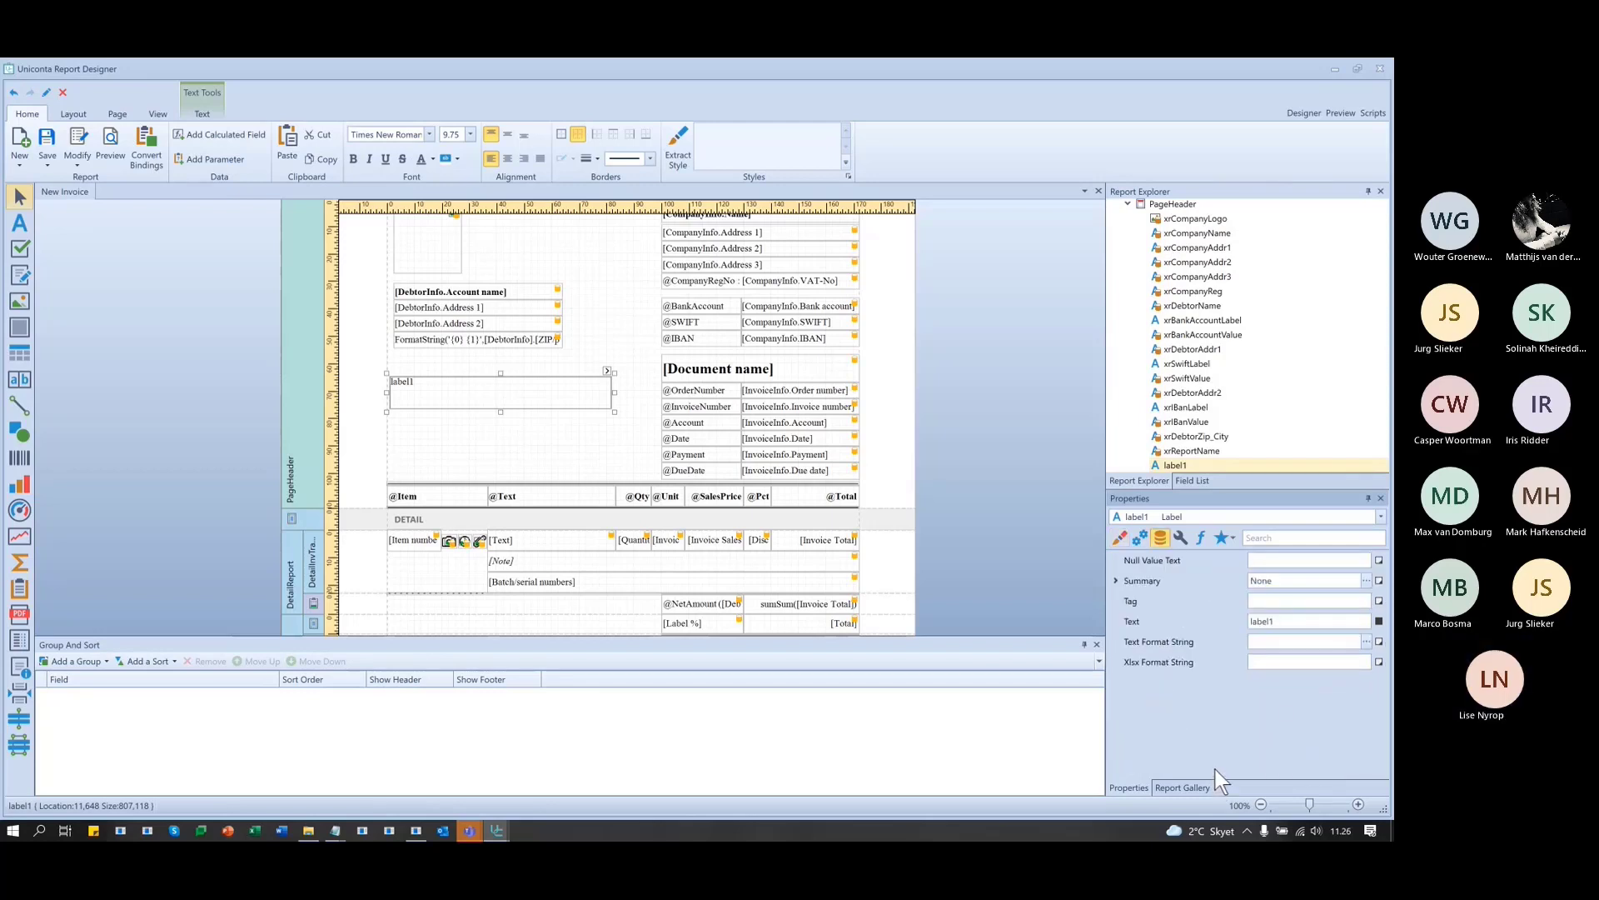
pyautogui.click(1188, 536)
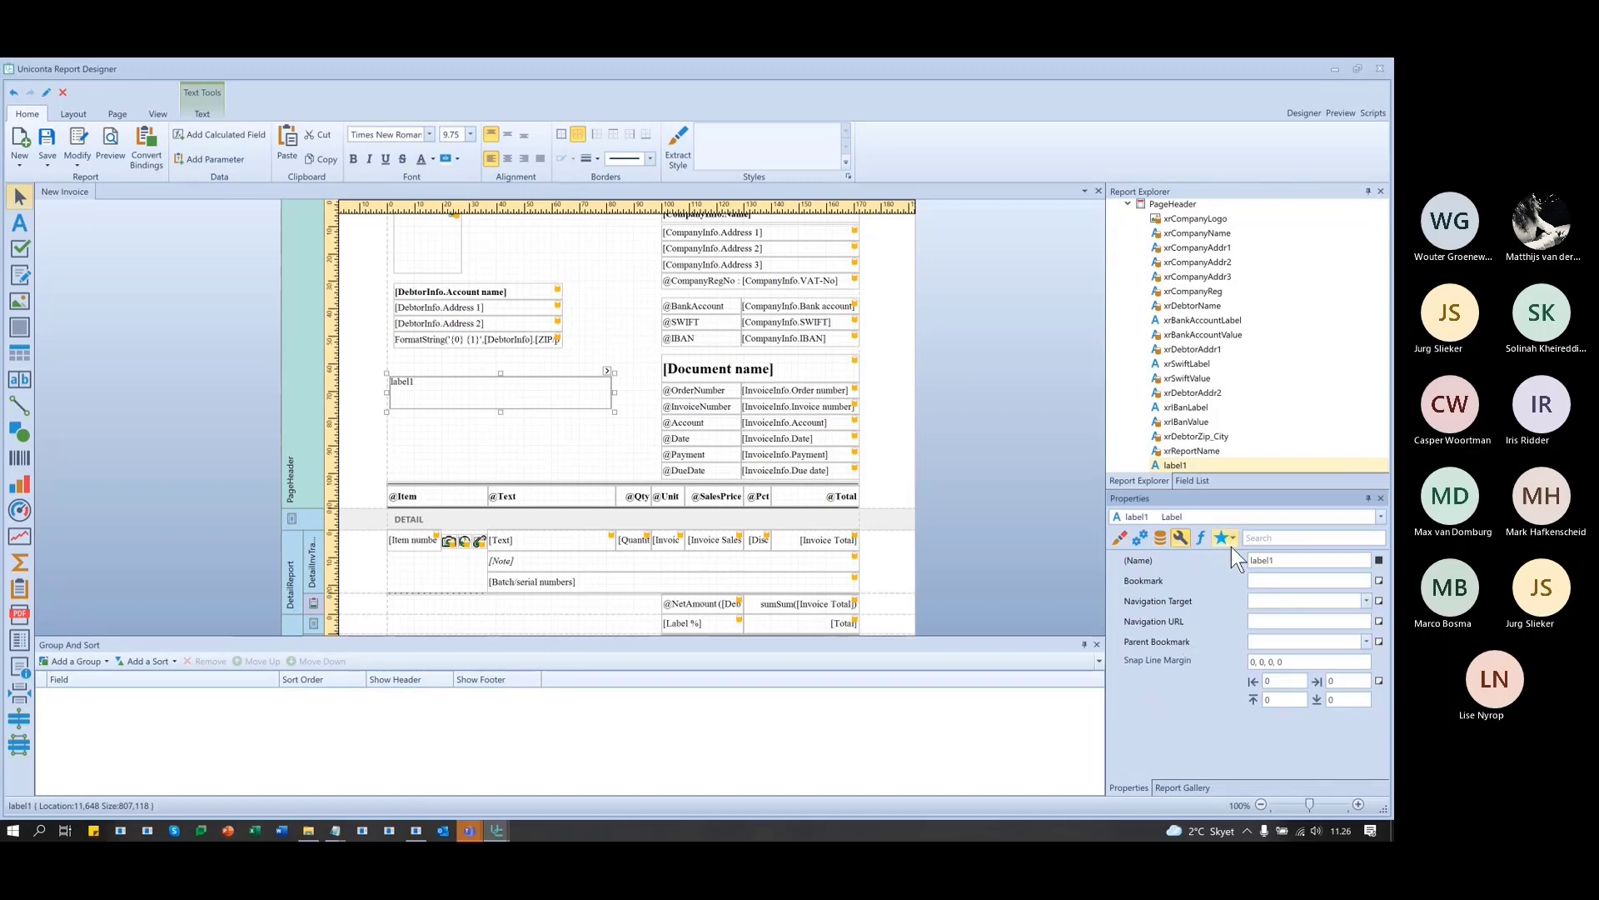
pyautogui.click(1205, 536)
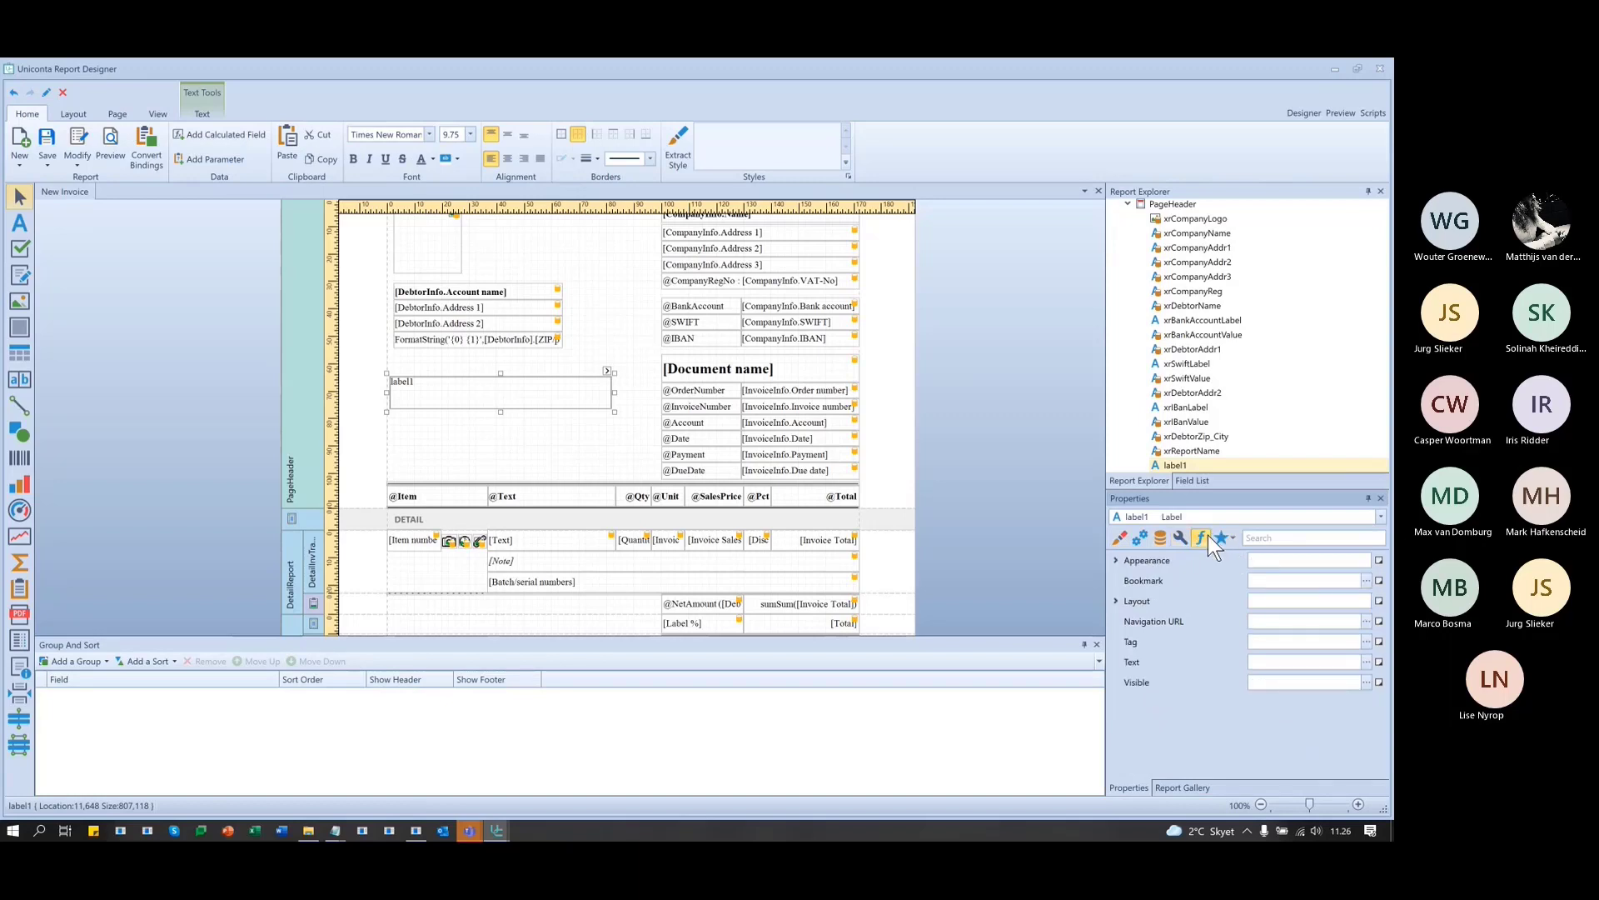
pyautogui.click(1178, 537)
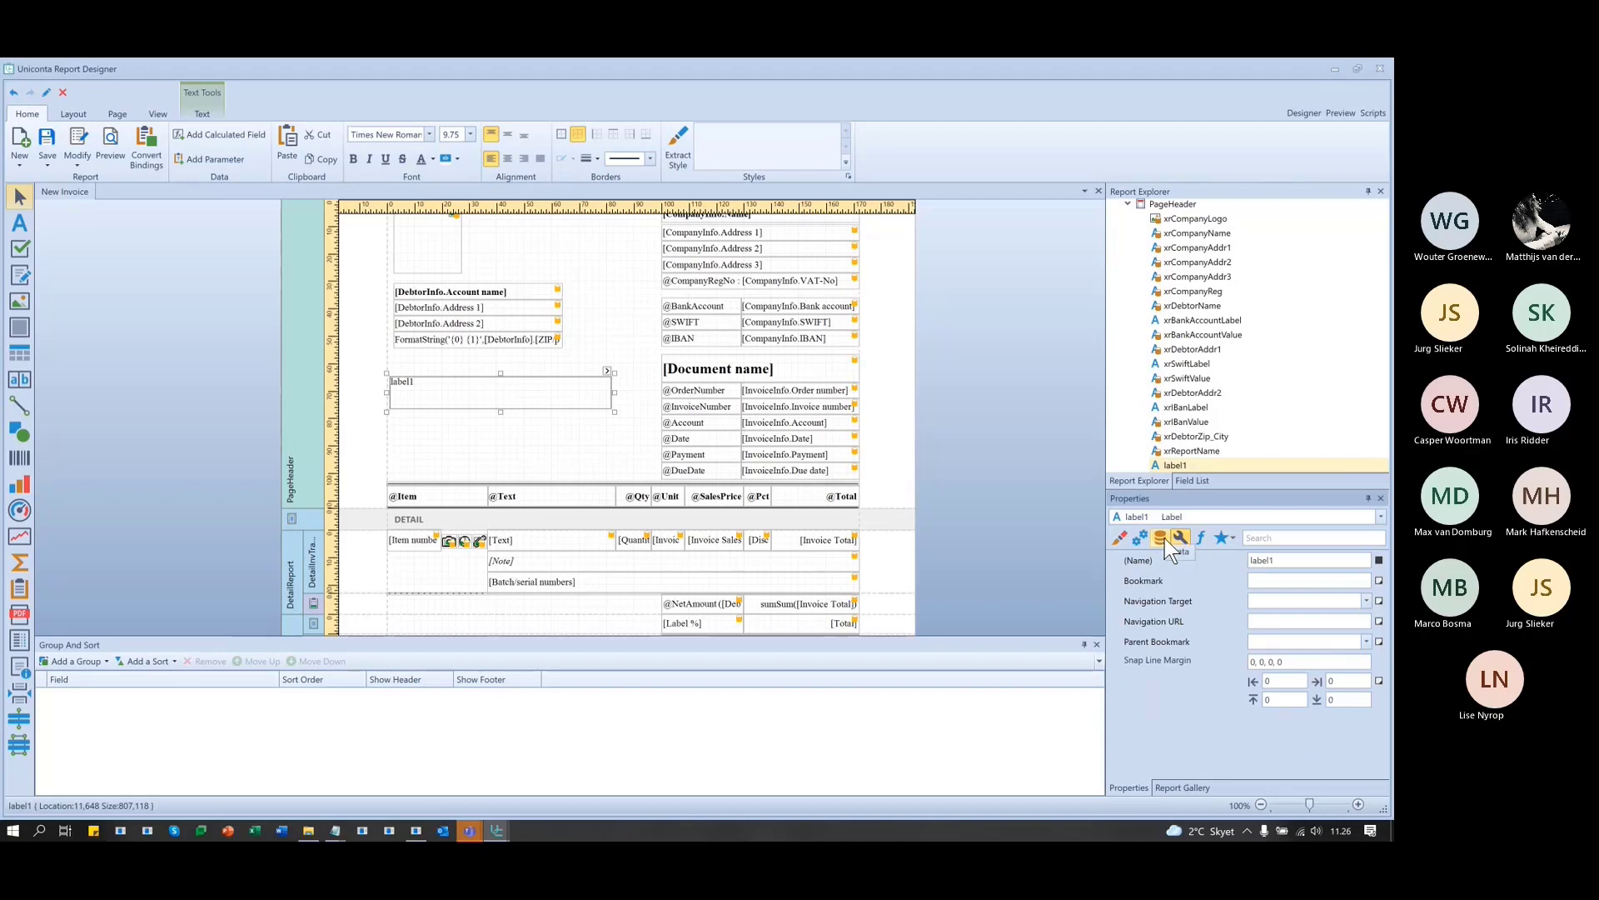
# - Expand the Scripts category in label1's Behavior properties
pyautogui.click(1164, 537)
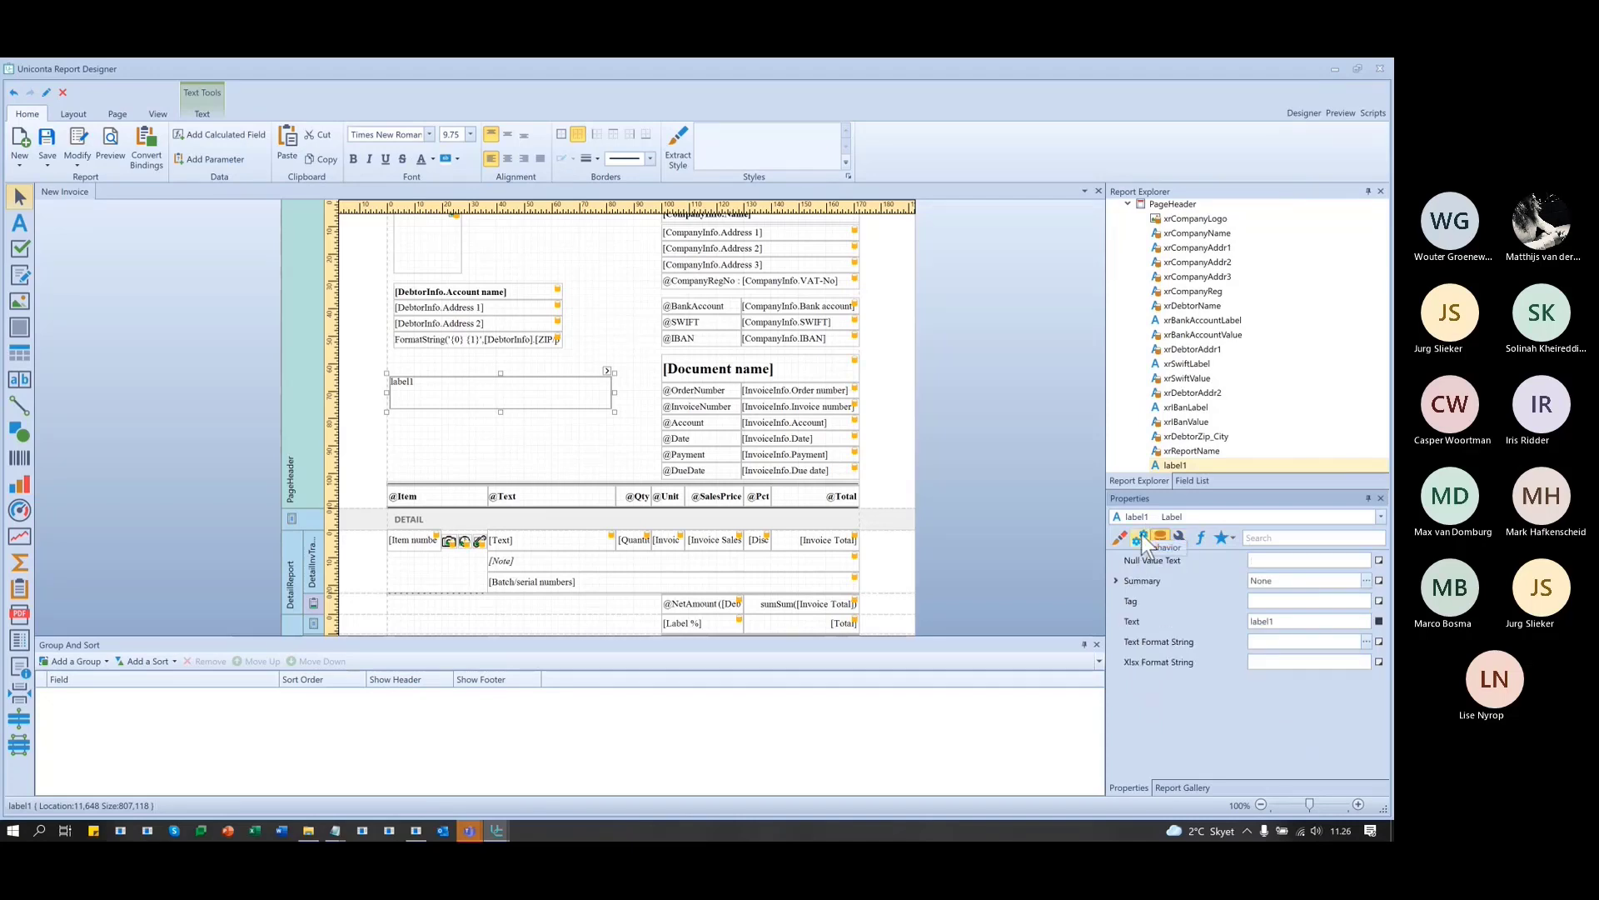
pyautogui.click(1141, 533)
pyautogui.scroll(-3, 1267, 712)
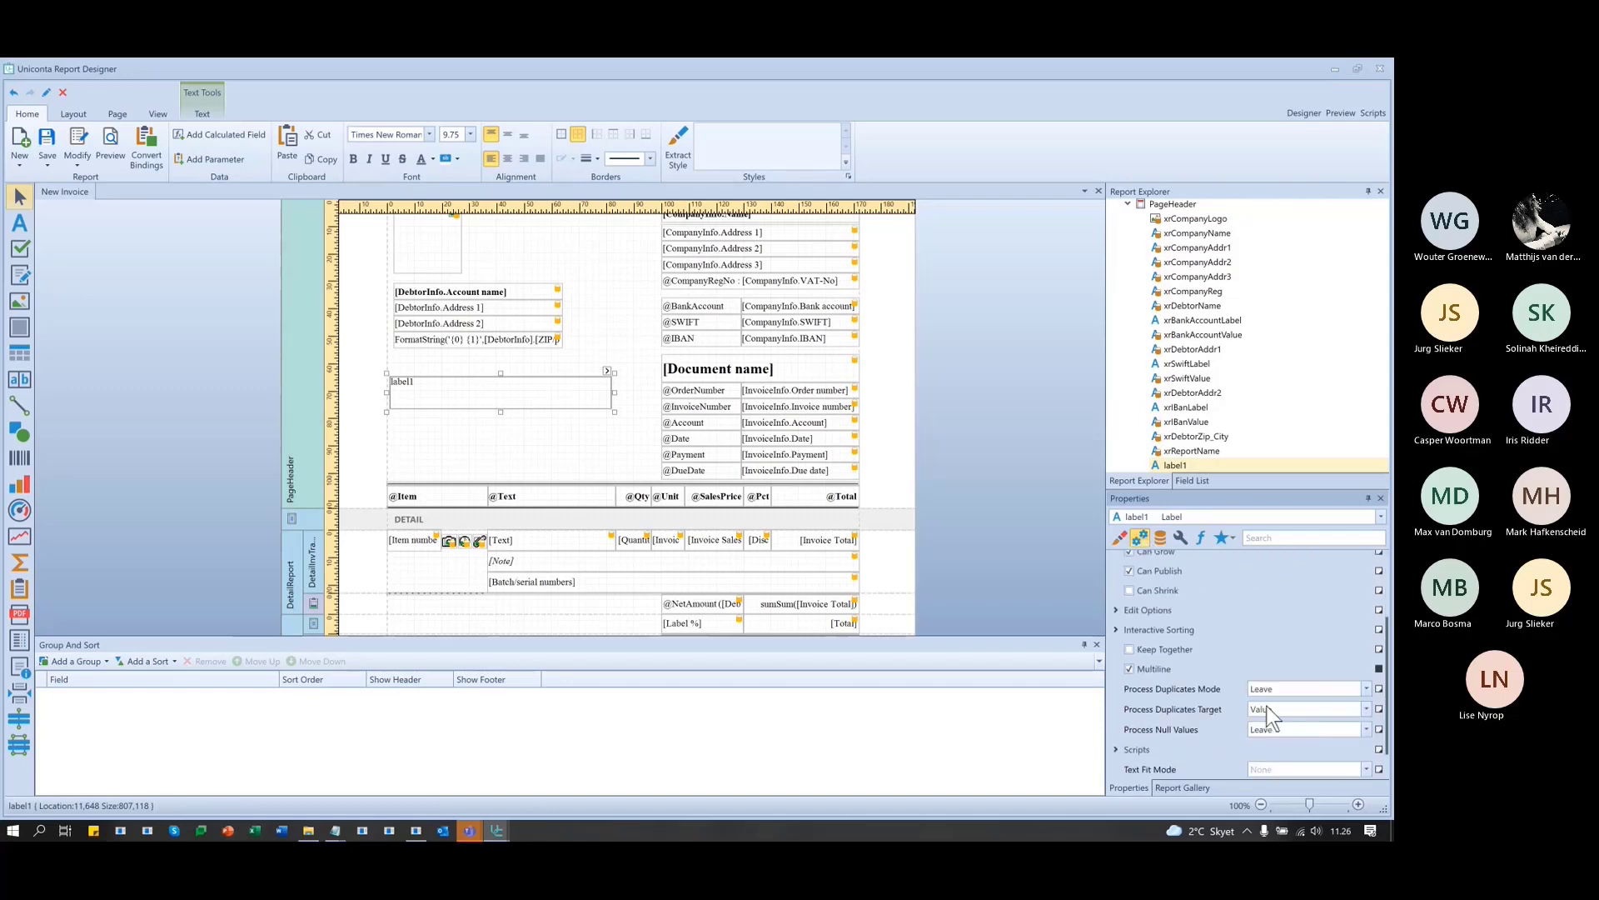
pyautogui.scroll(-1, 1266, 705)
pyautogui.click(1114, 710)
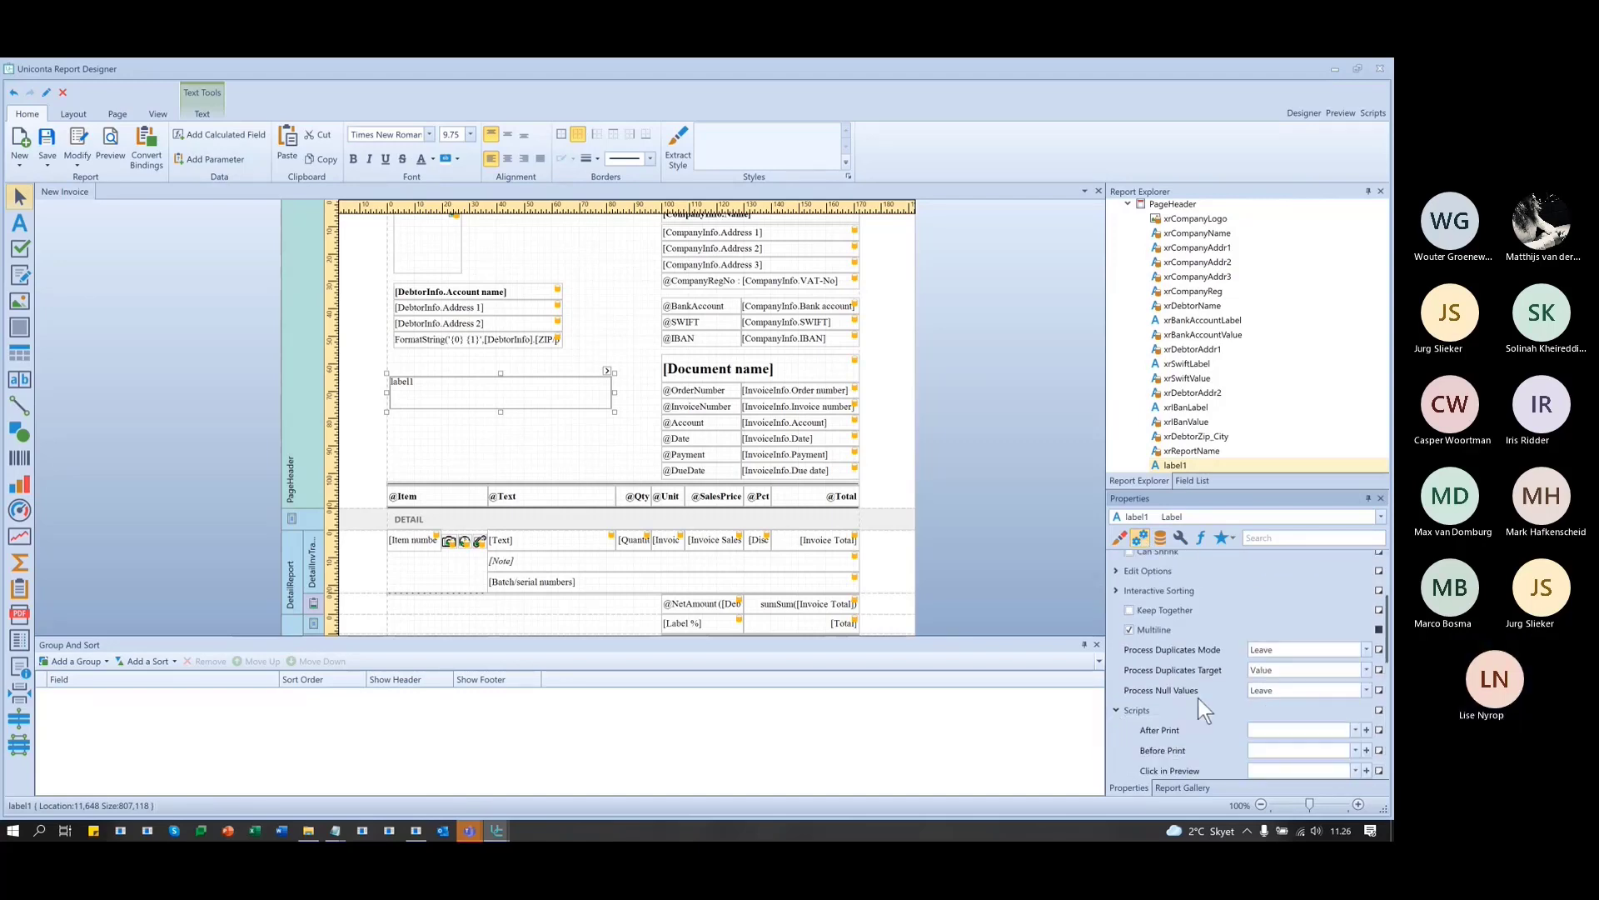
pyautogui.scroll(-1, 1197, 666)
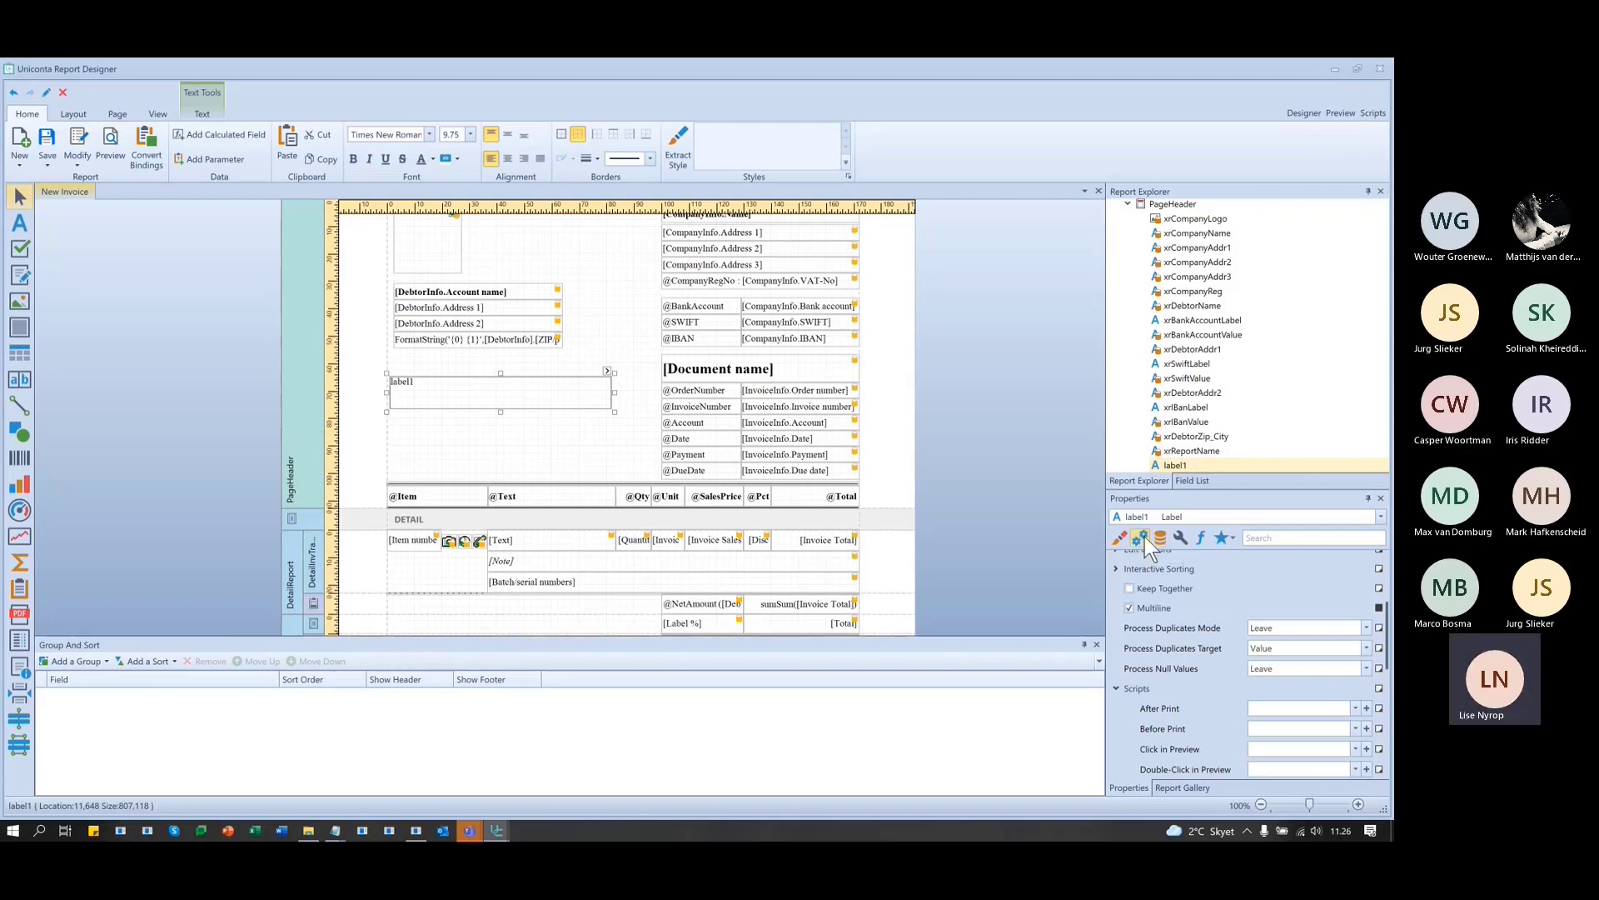
pyautogui.scroll(-2, 1217, 672)
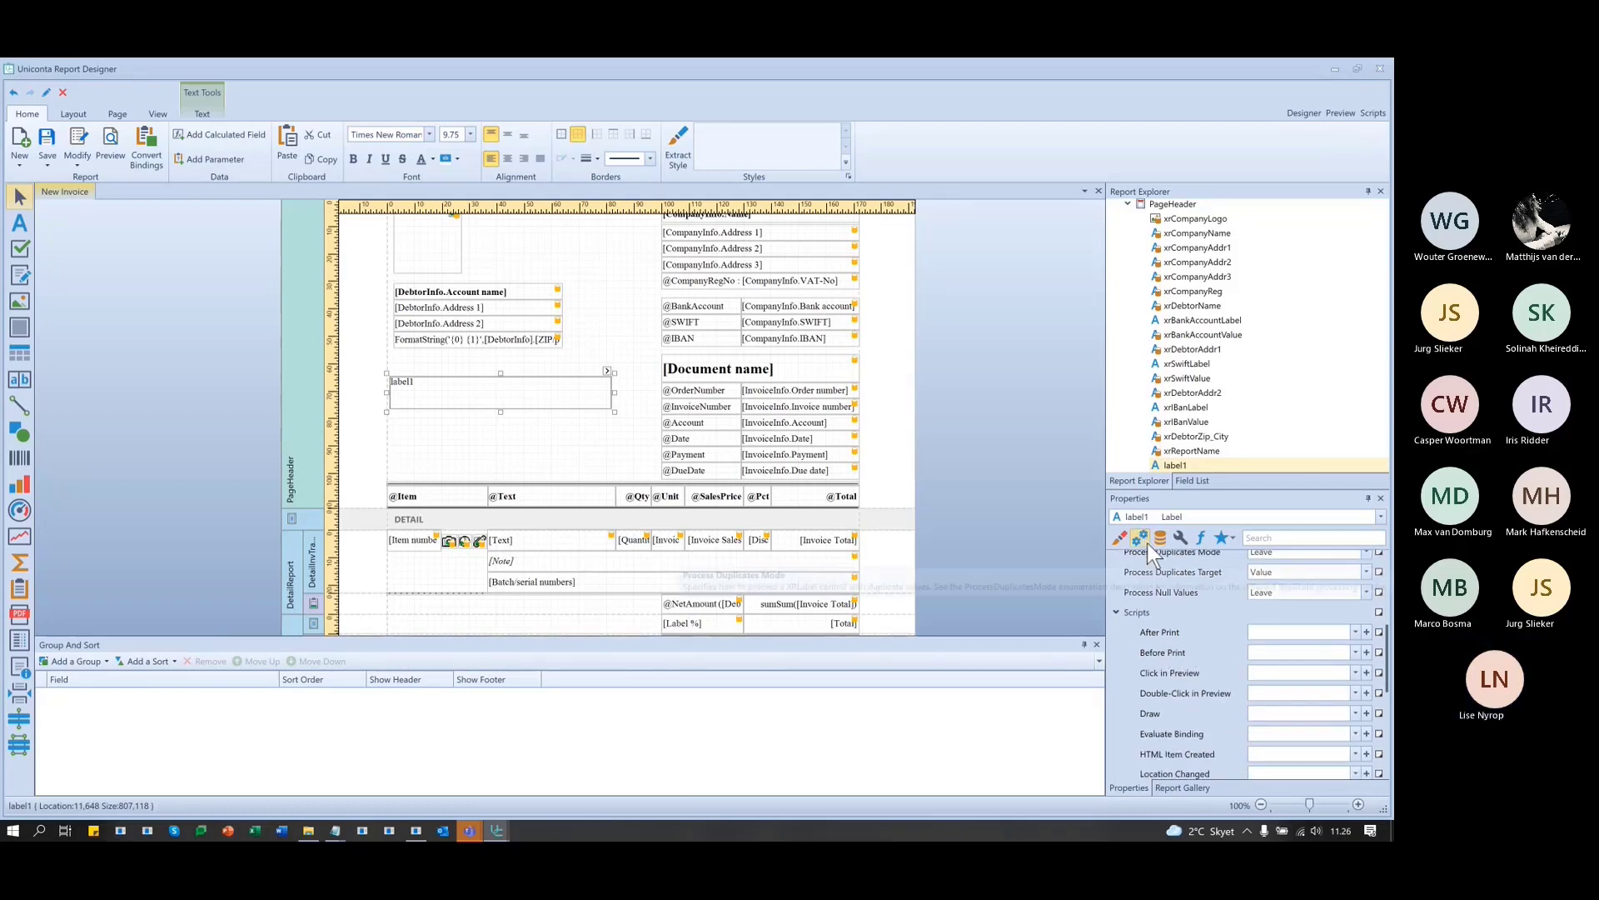
pyautogui.scroll(-1, 1176, 682)
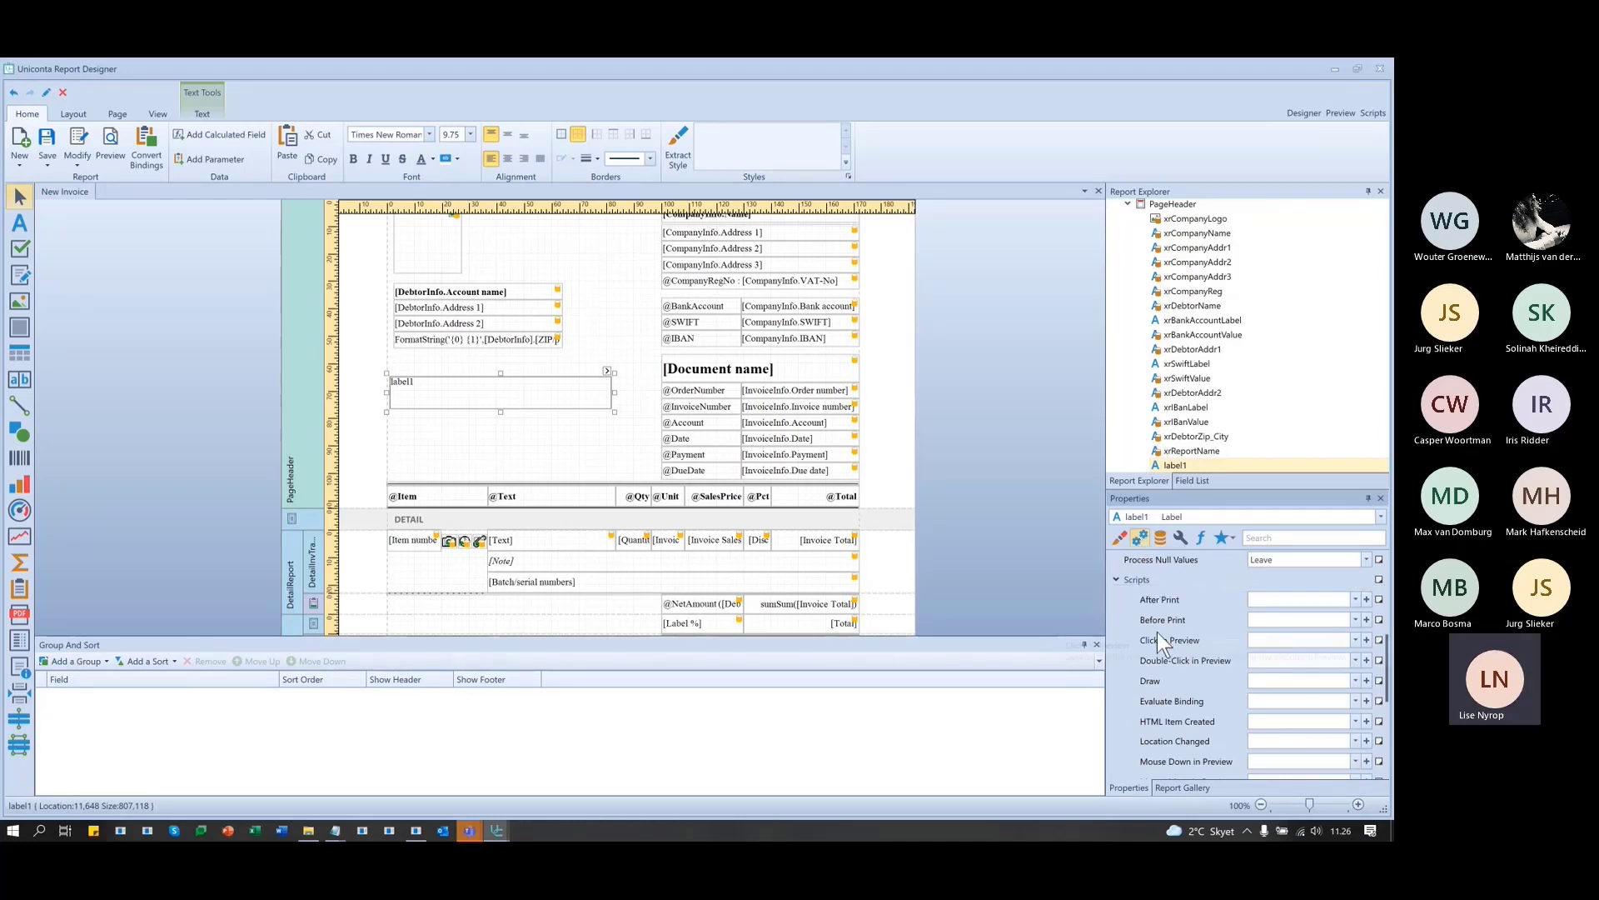
# - Create a new empty label1_BeforePrint handler from the Before Print script entry
pyautogui.click(1298, 620)
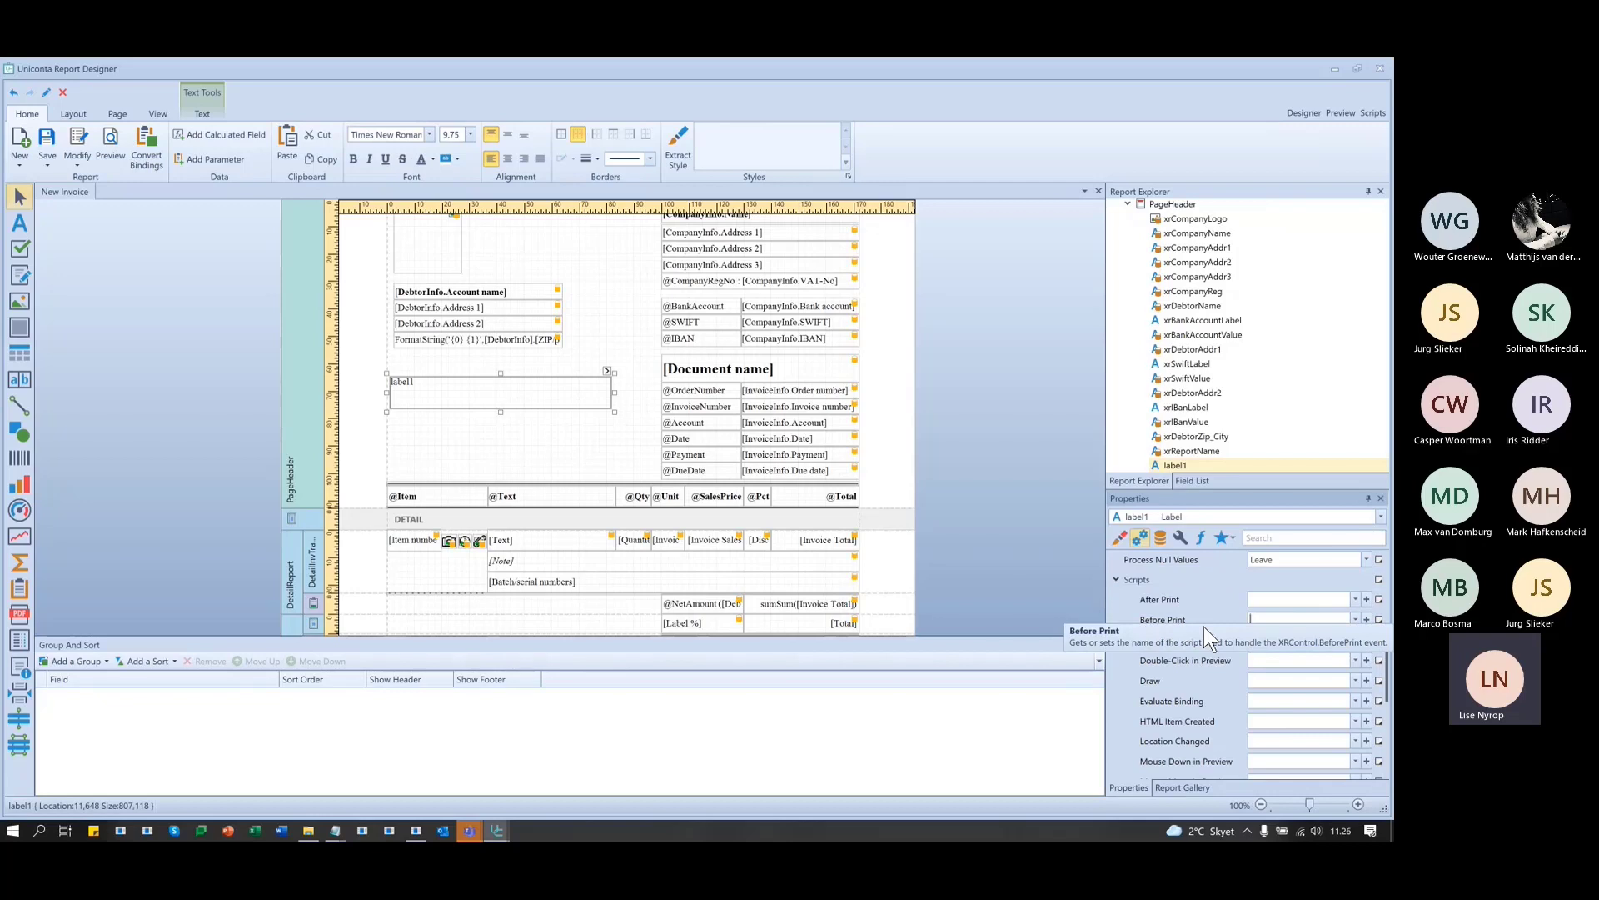
pyautogui.click(1355, 620)
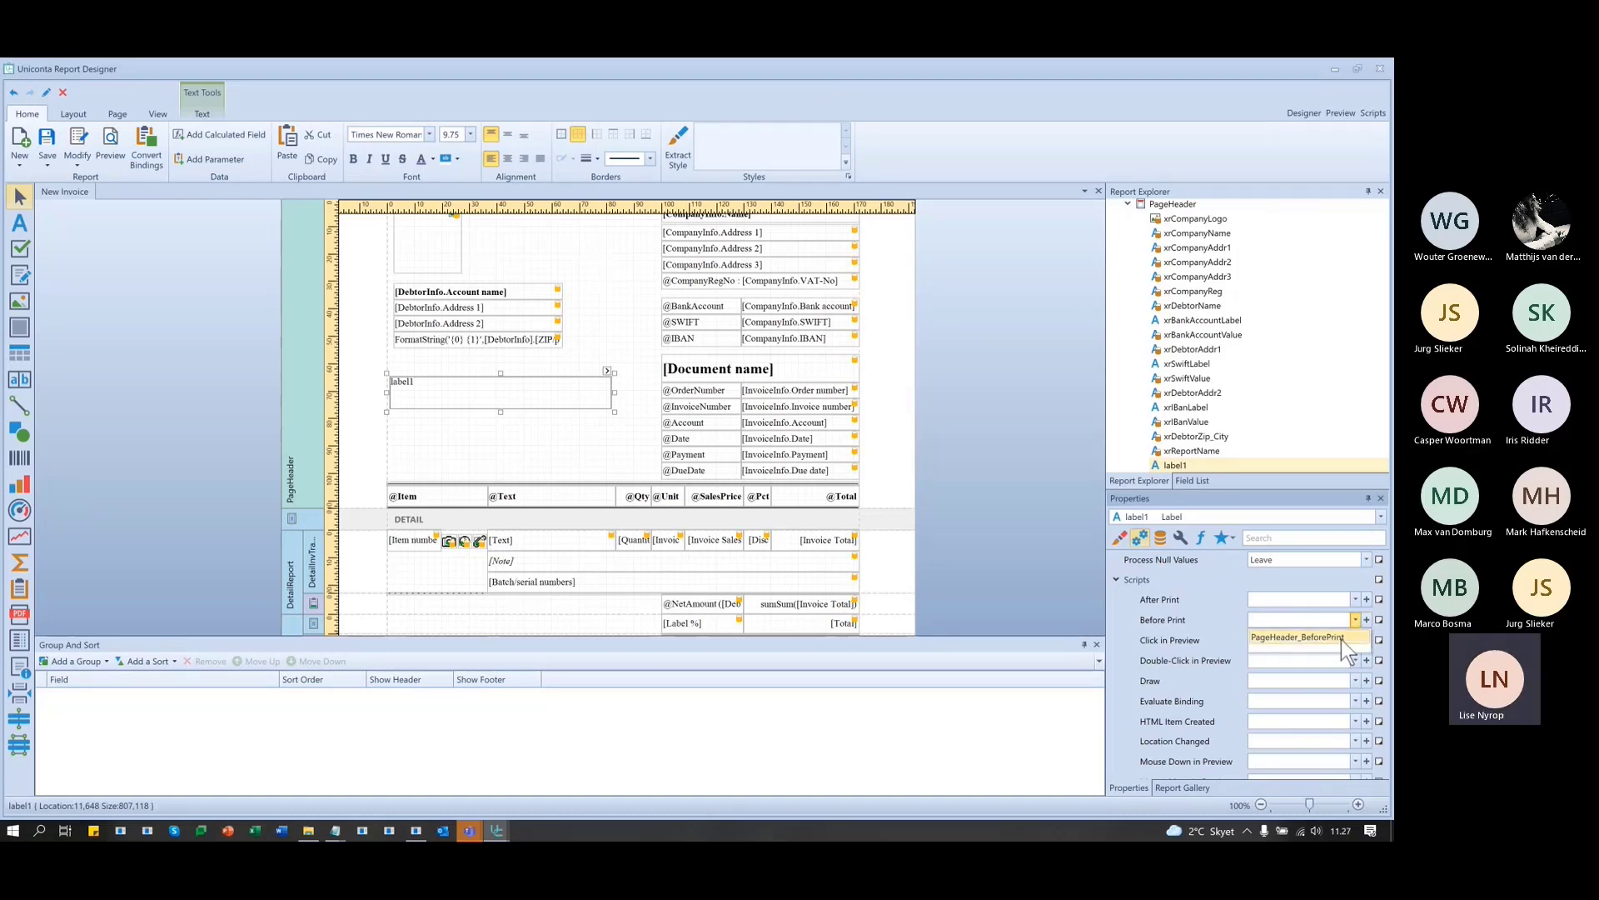
pyautogui.click(1199, 582)
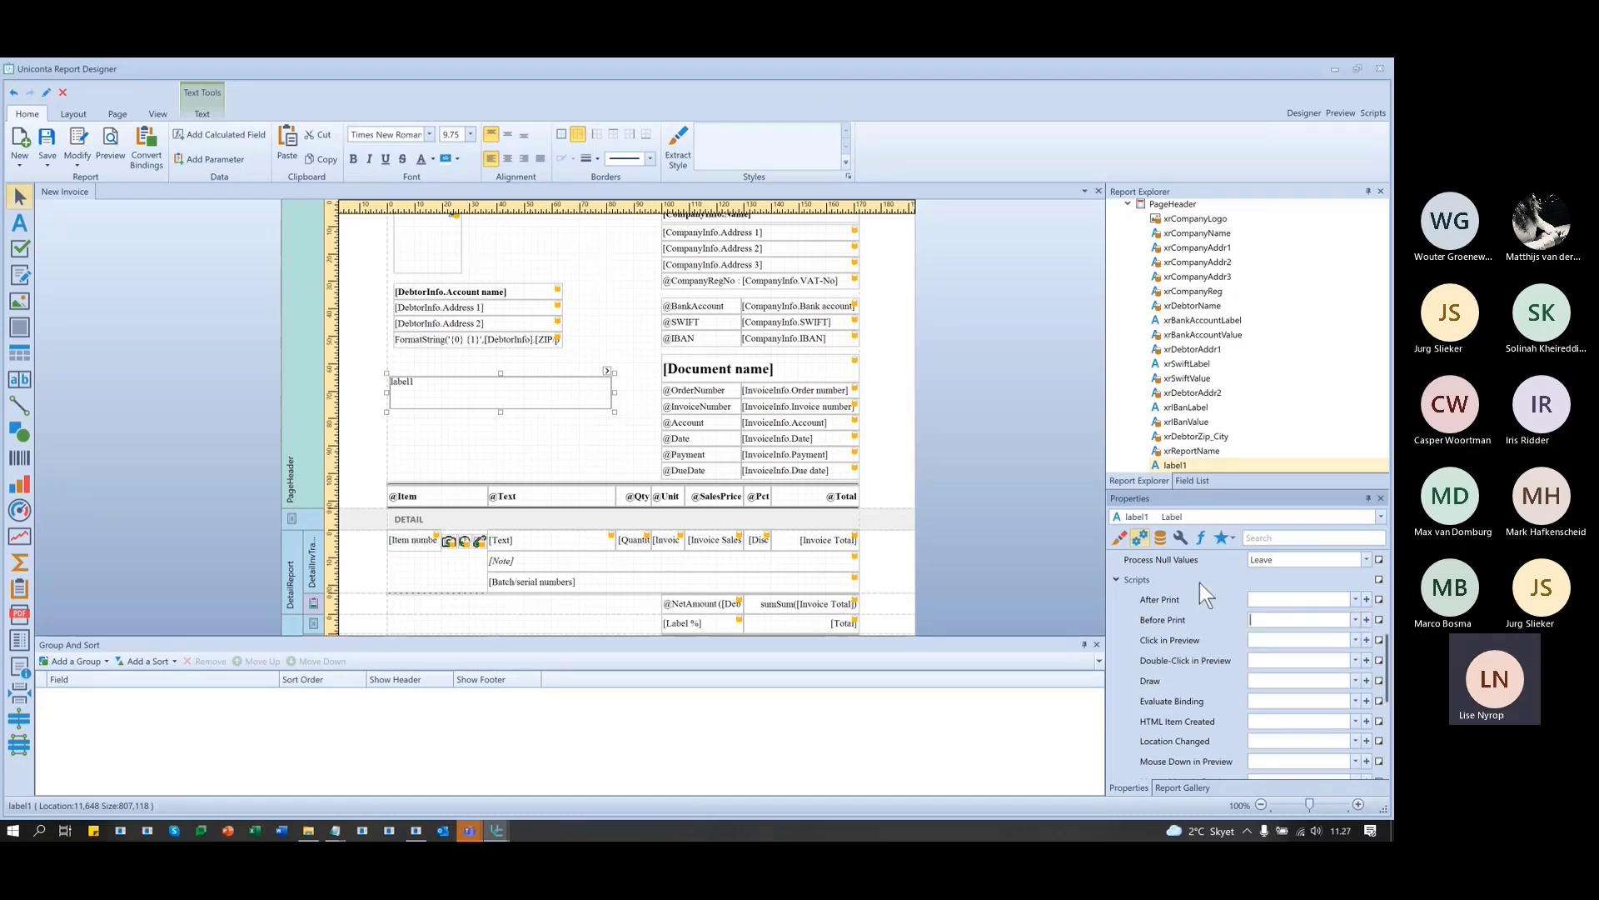
pyautogui.click(1368, 620)
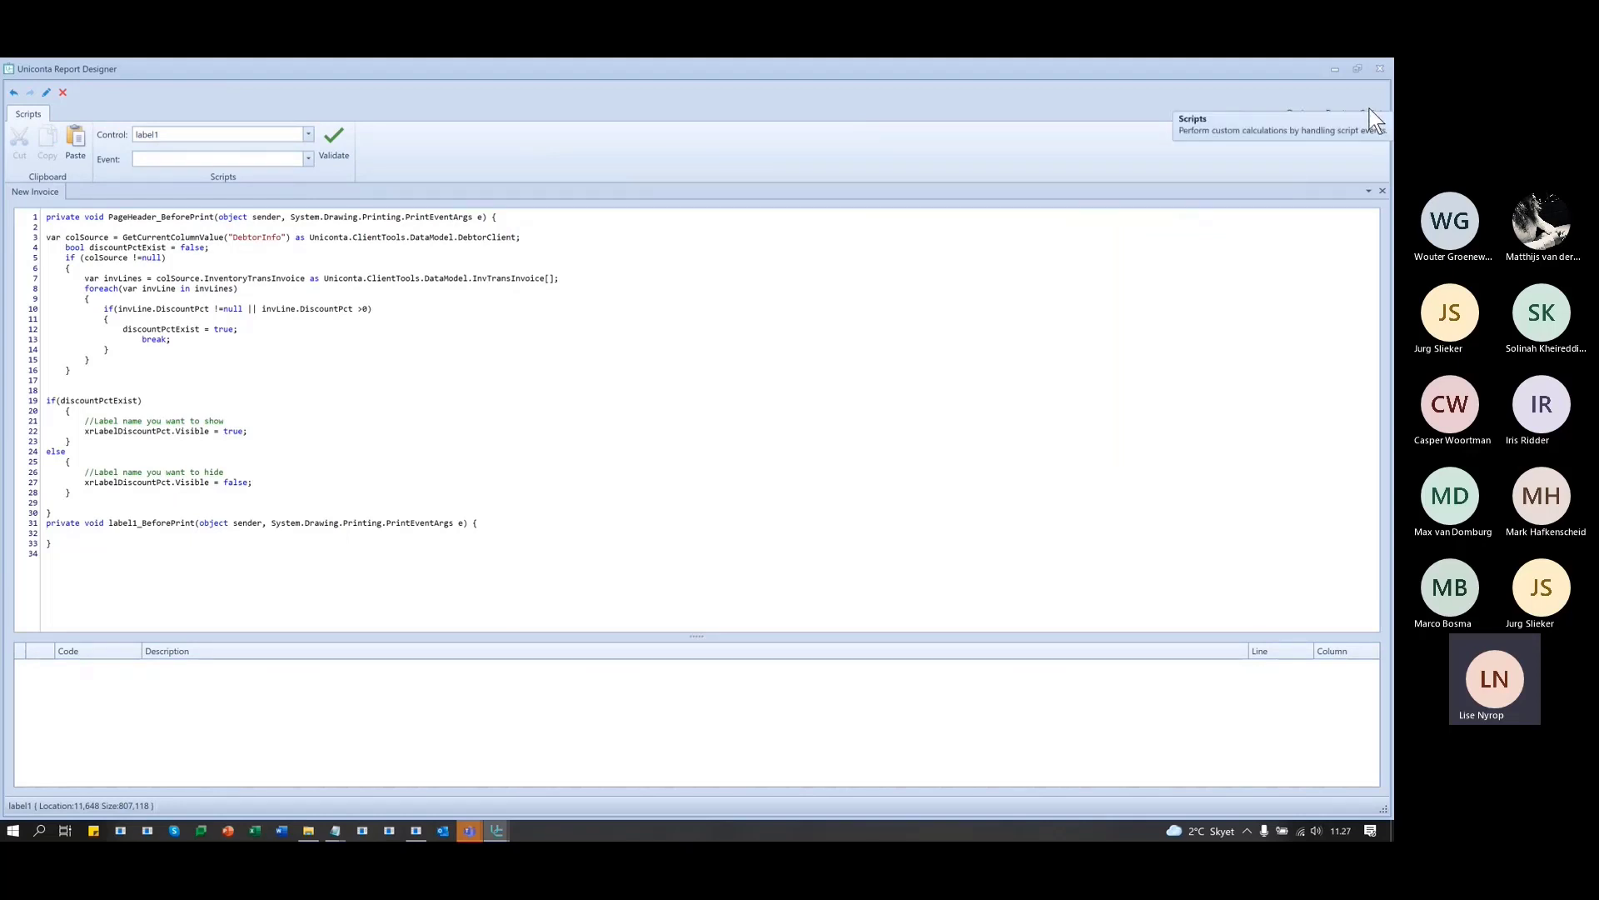
# - Add blank lines above and inside the label1_BeforePrint handler
pyautogui.tripleClick(46, 527)
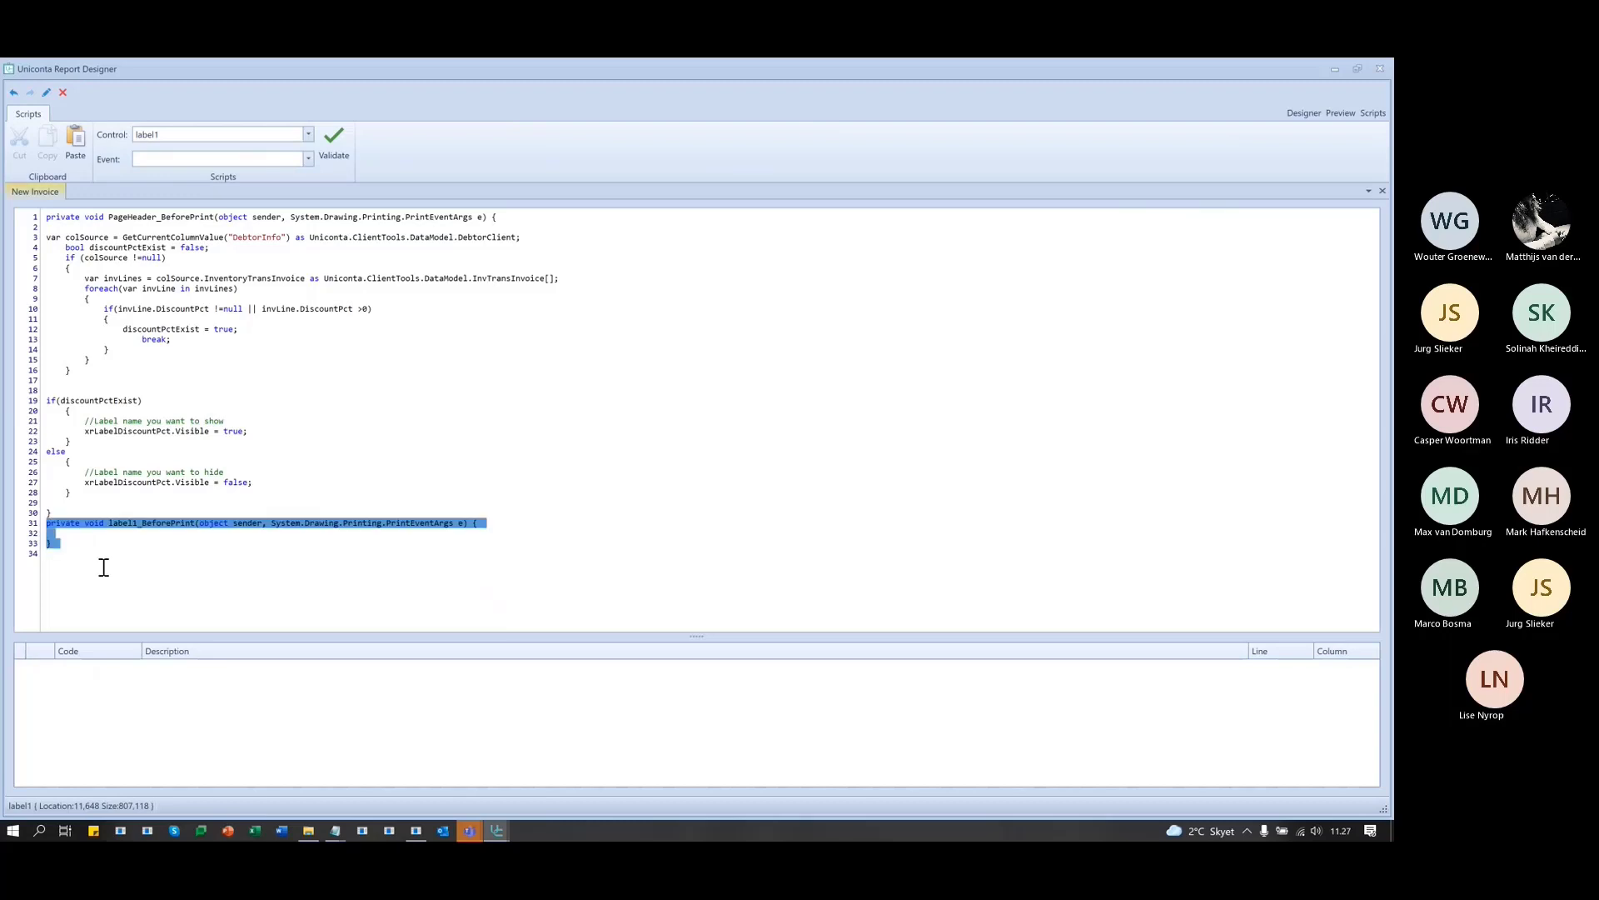
pyautogui.press('Left')
pyautogui.press('Return')
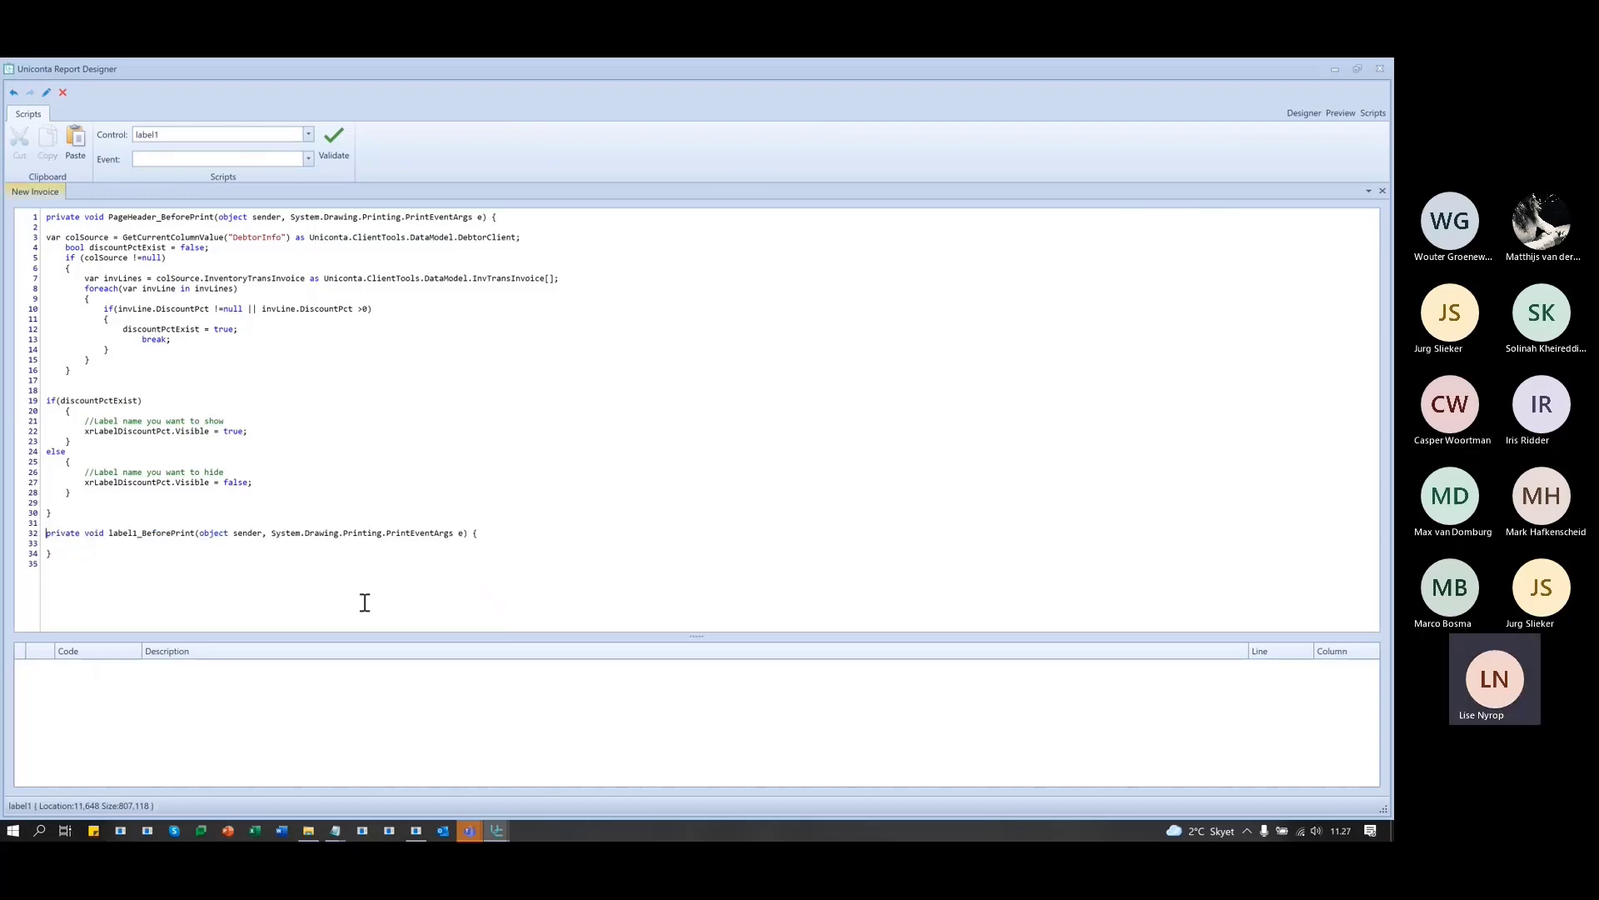
pyautogui.click(136, 543)
pyautogui.press('Return')
pyautogui.press('Return')
# - Type label1.text = followed by the quoted sample message and a semicolon in the handler
pyautogui.write('i')
pyautogui.write('ave')
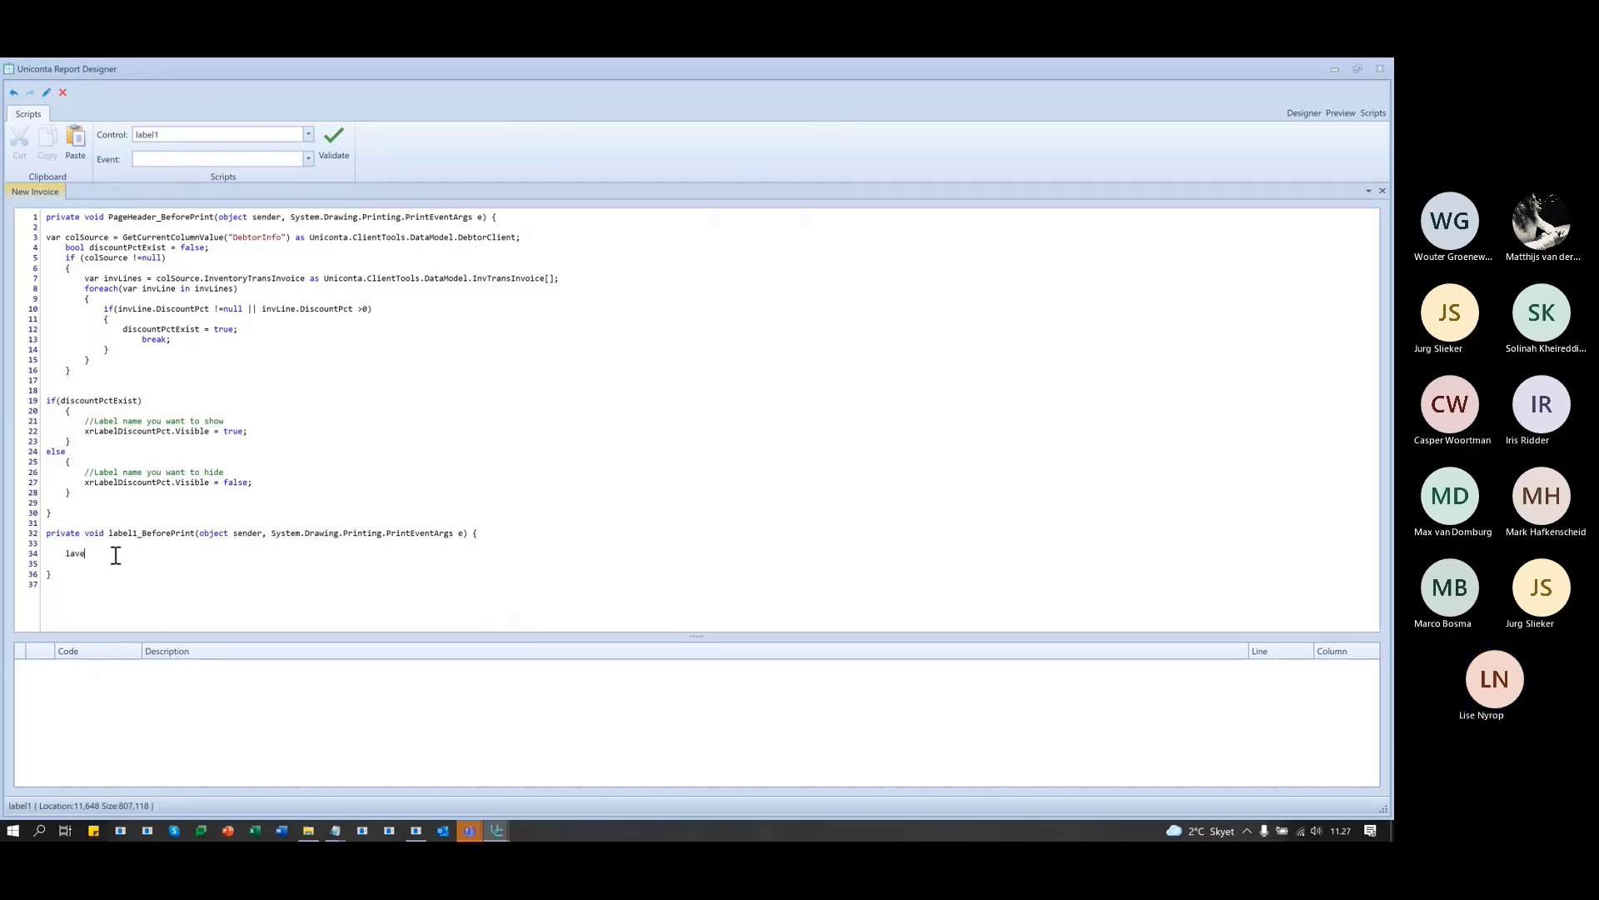
pyautogui.press('BackSpace')
pyautogui.press('BackSpace')
pyautogui.press('BackSpace')
pyautogui.write('aba')
pyautogui.press('BackSpace')
pyautogui.write('el1.')
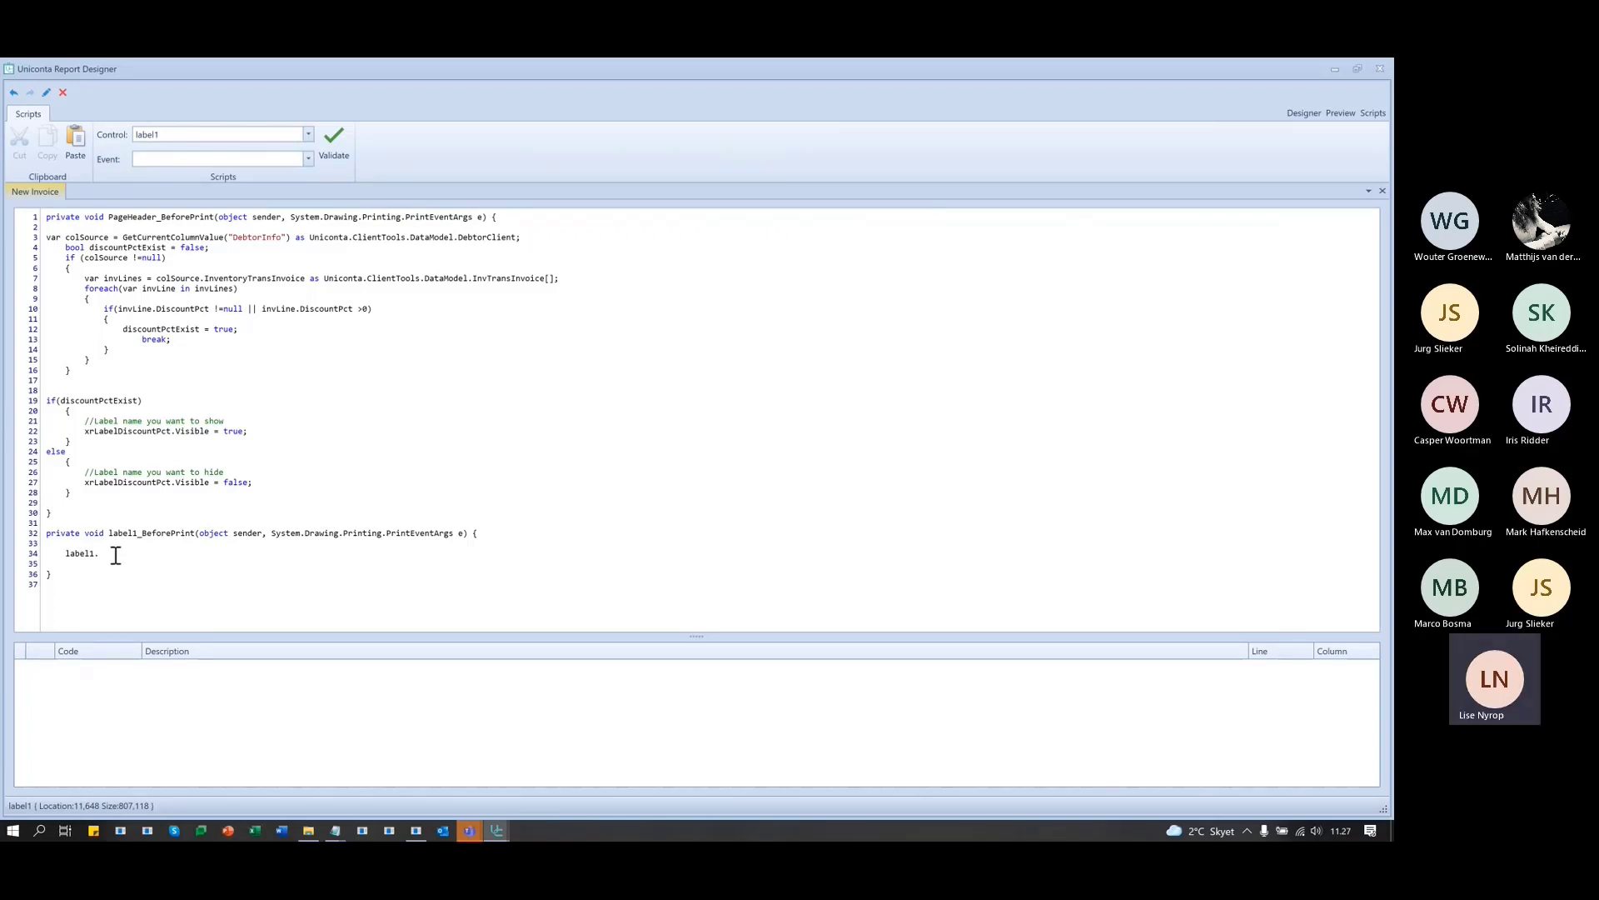
pyautogui.write('ext')
pyautogui.write(' = "')
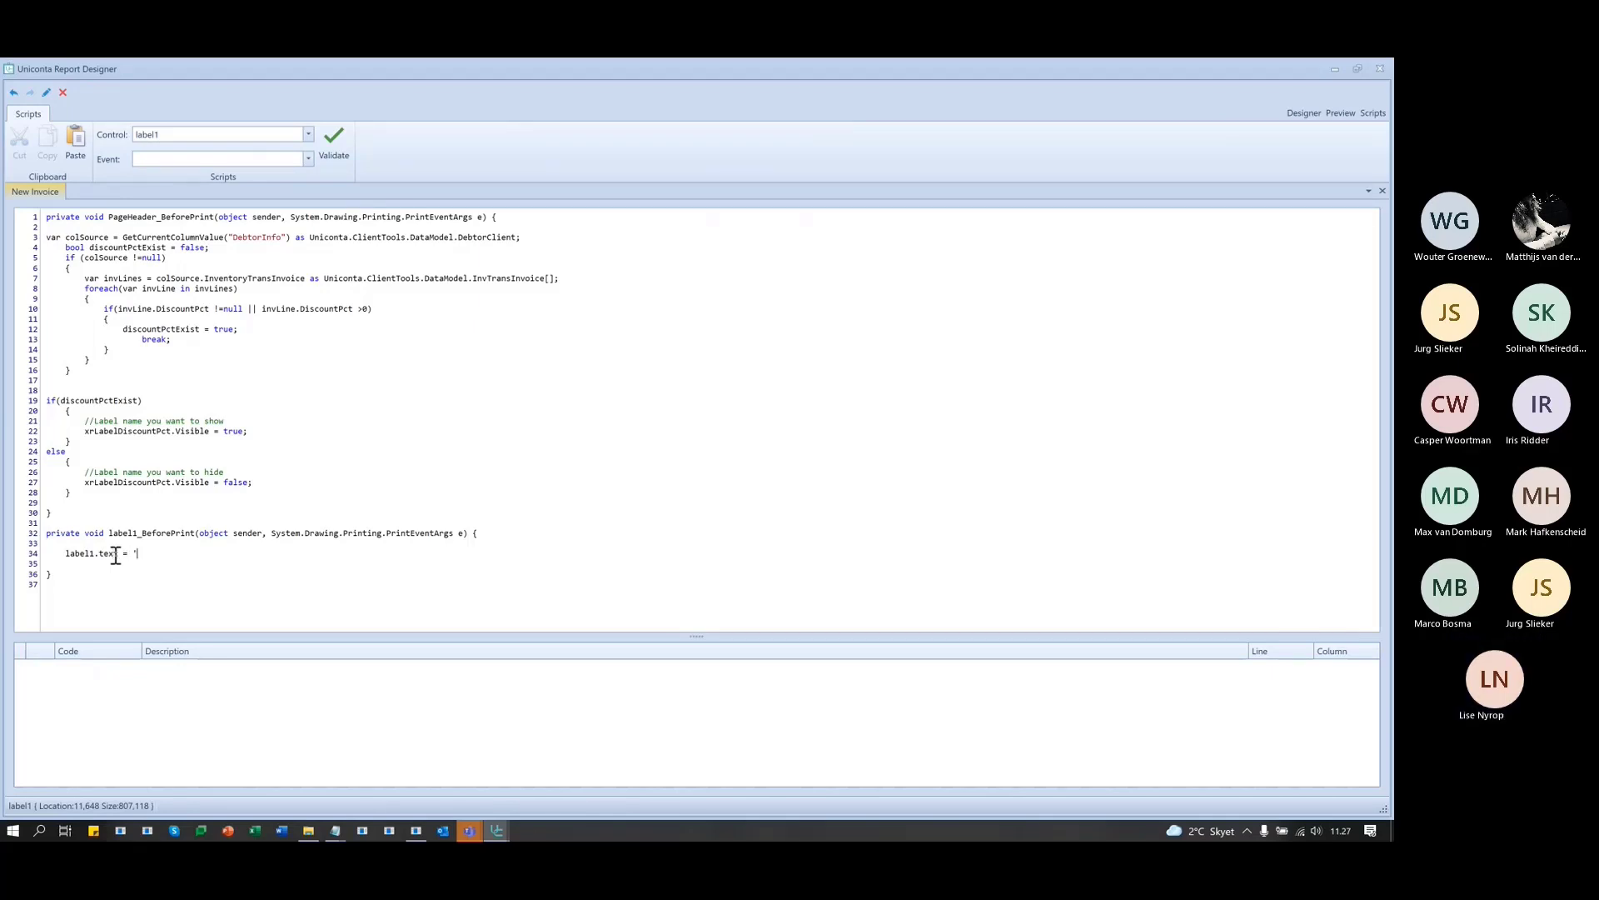
pyautogui.write('Lise w')
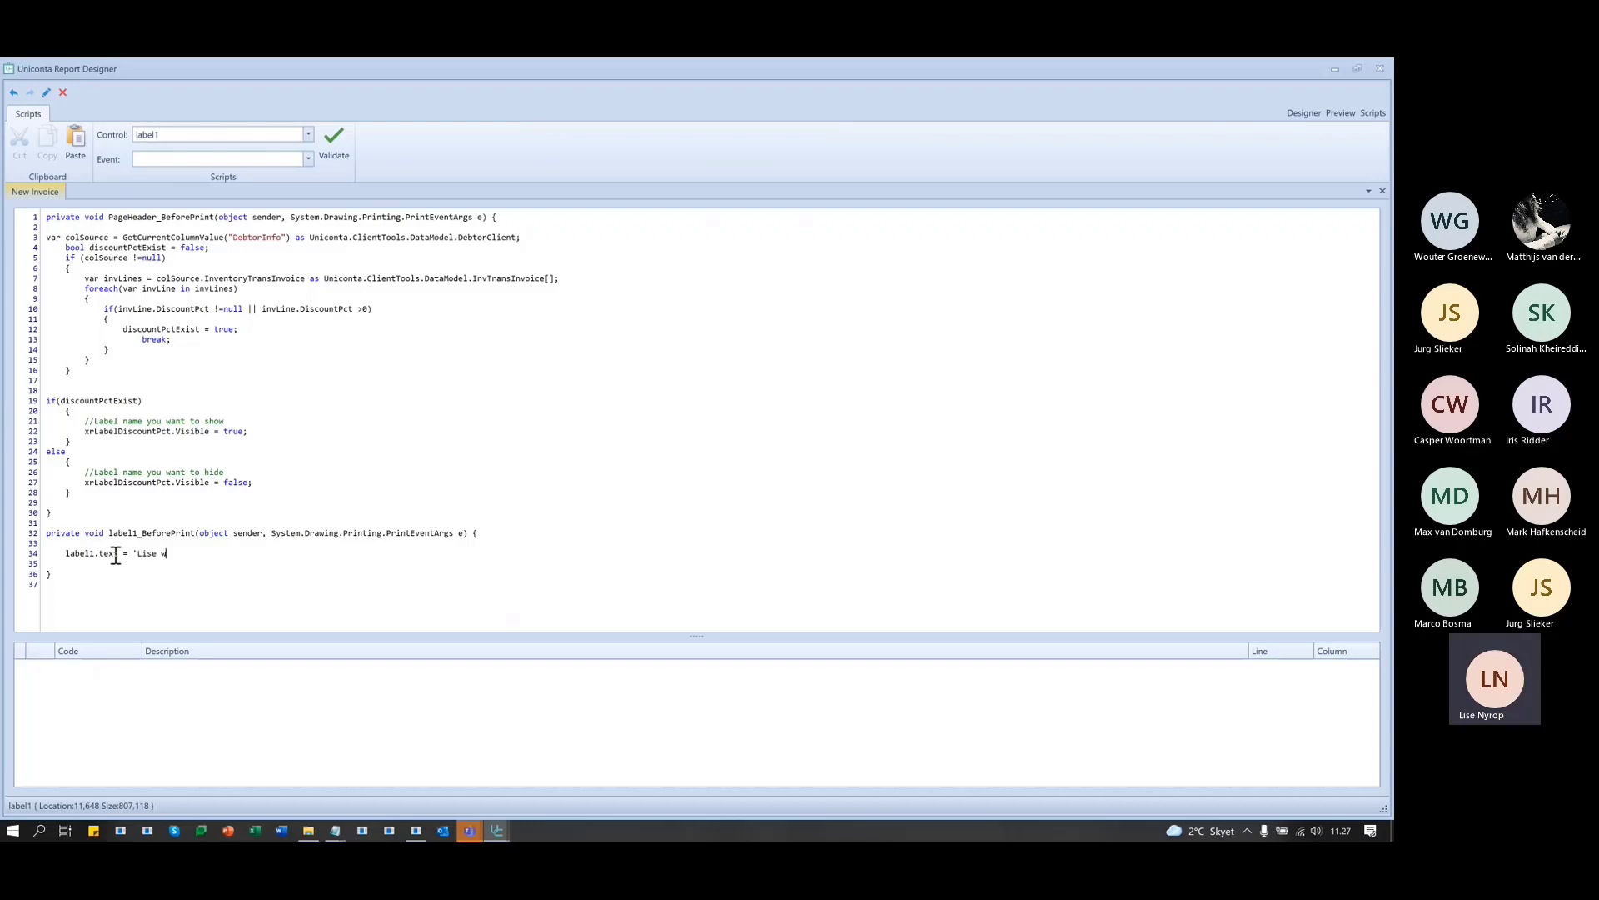
pyautogui.write('as here')
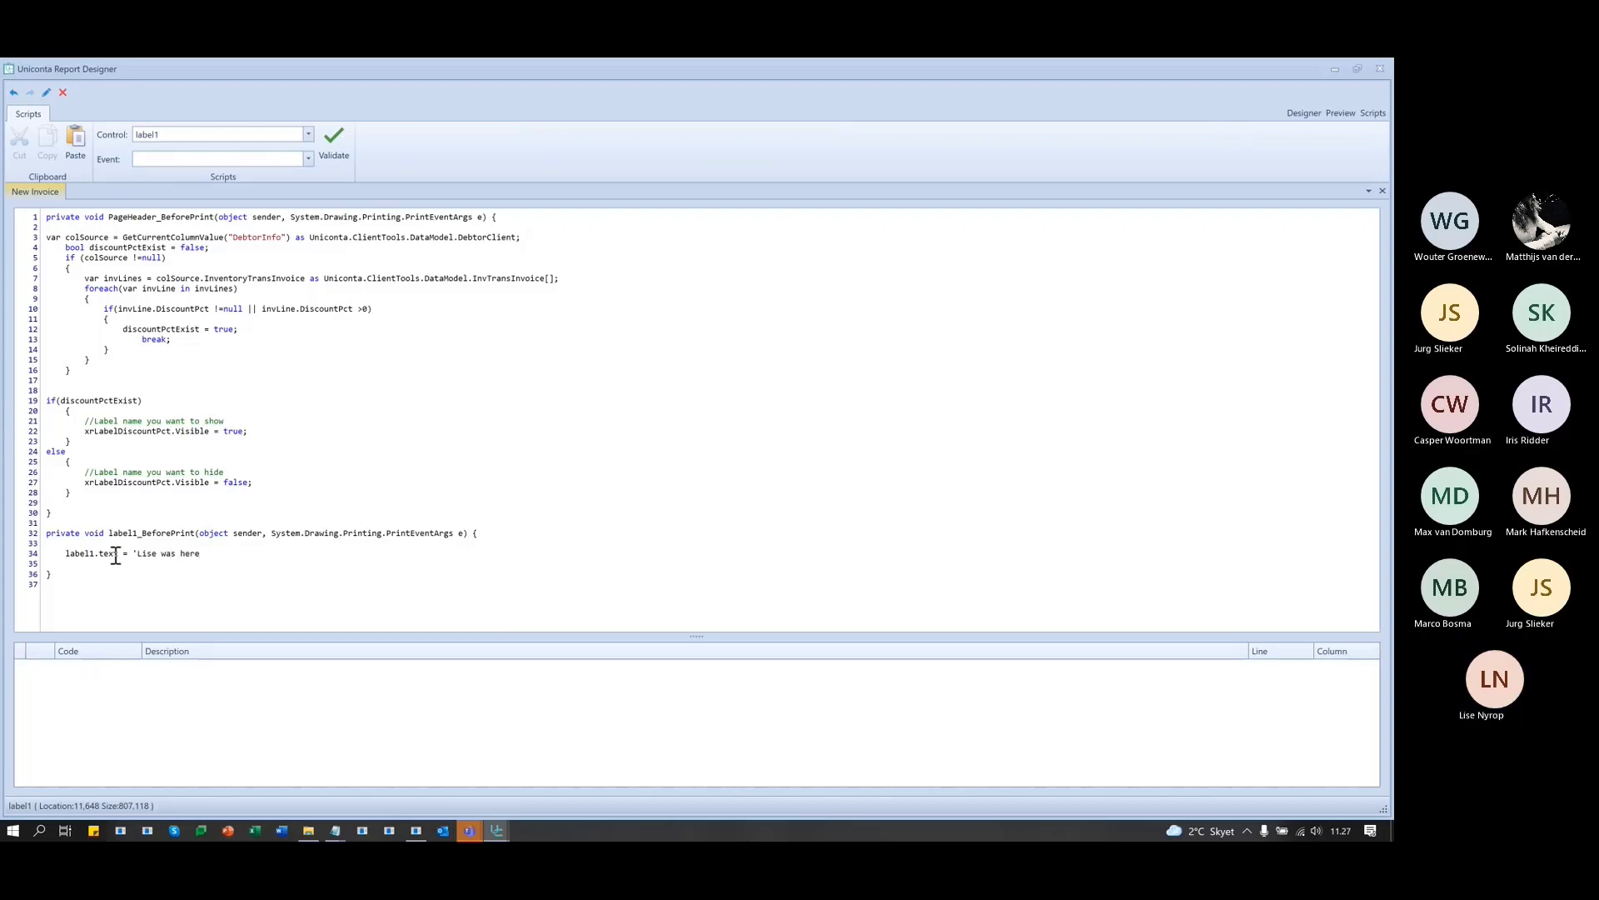
pyautogui.write("!'")
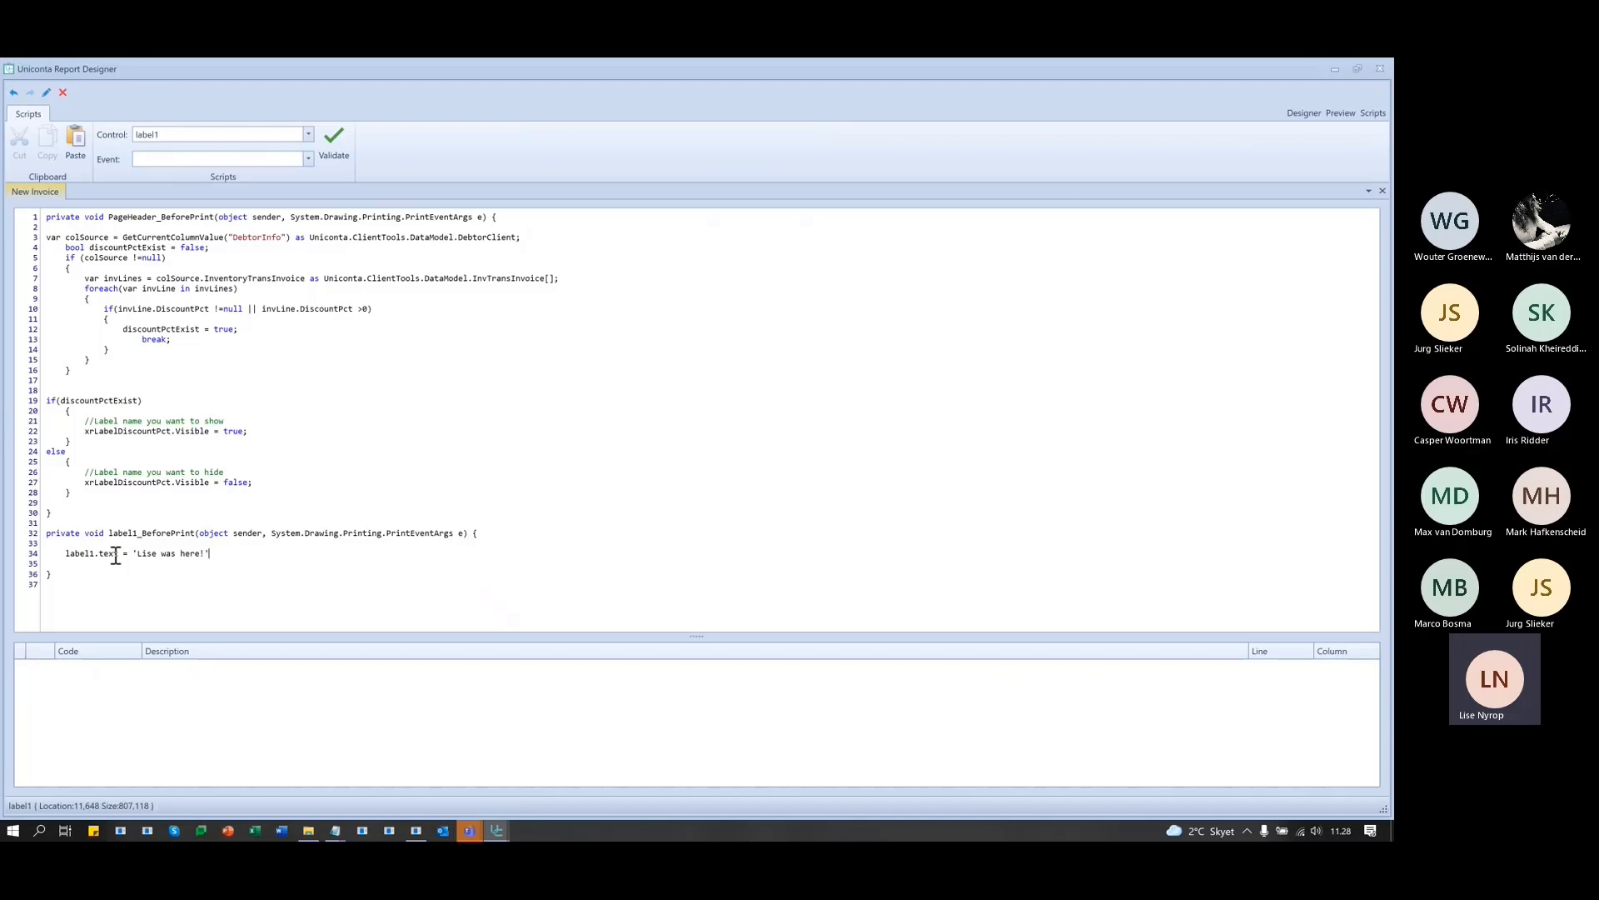
pyautogui.write(';')
# - Validate the script and correct the assignment to label1.Text with a single equals sign
pyautogui.click(333, 135)
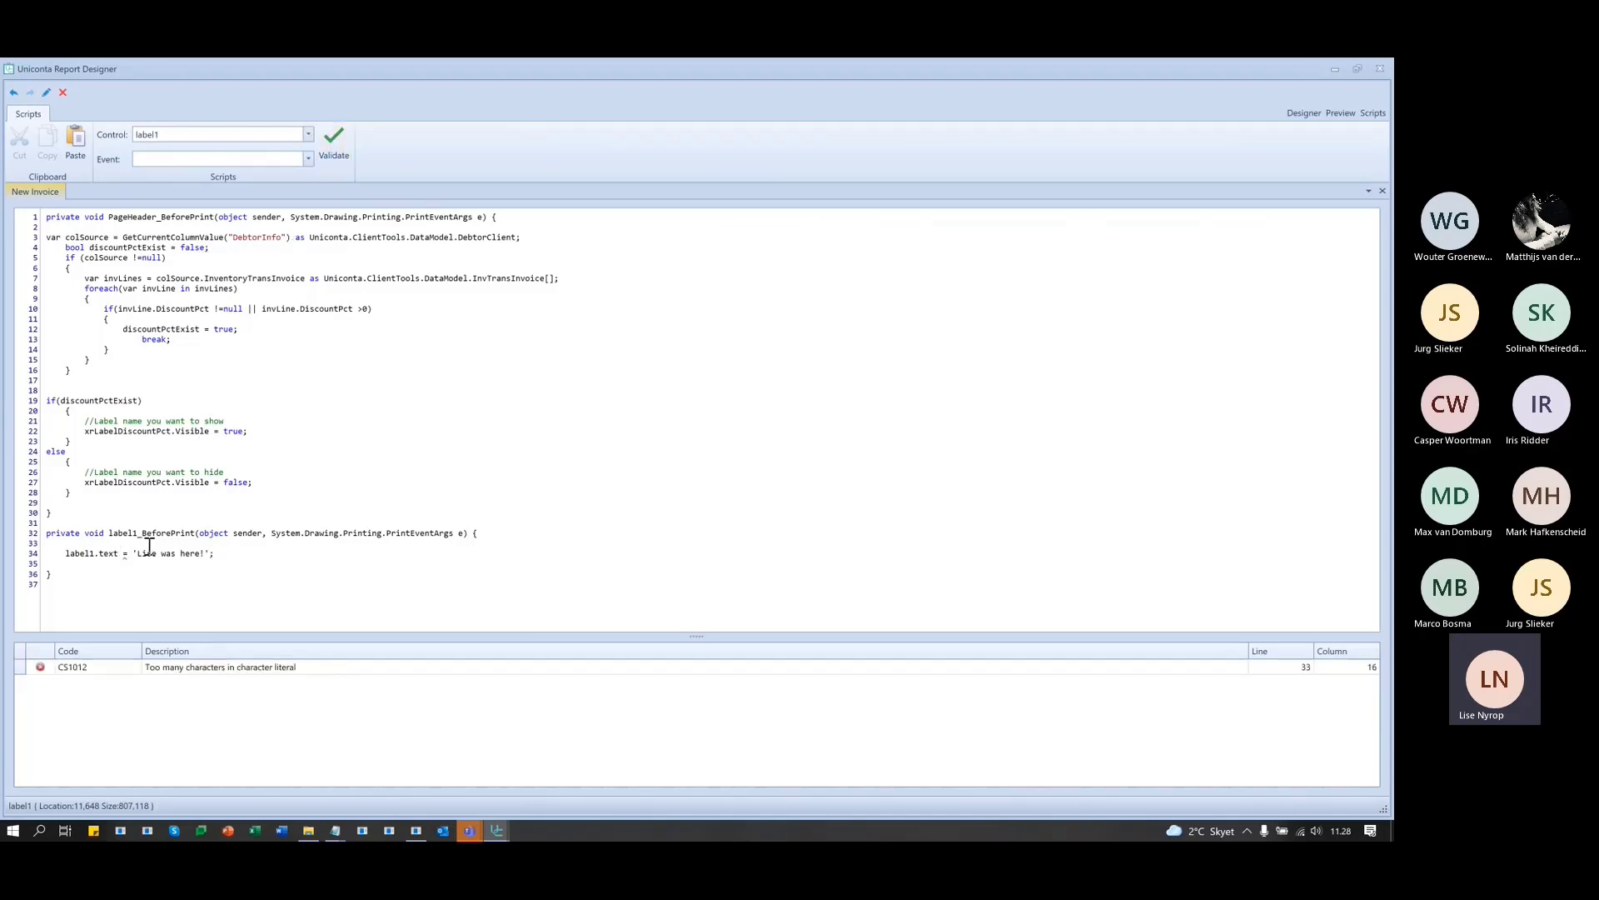
pyautogui.click(119, 555)
pyautogui.press('Right')
pyautogui.write('=')
pyautogui.click(332, 135)
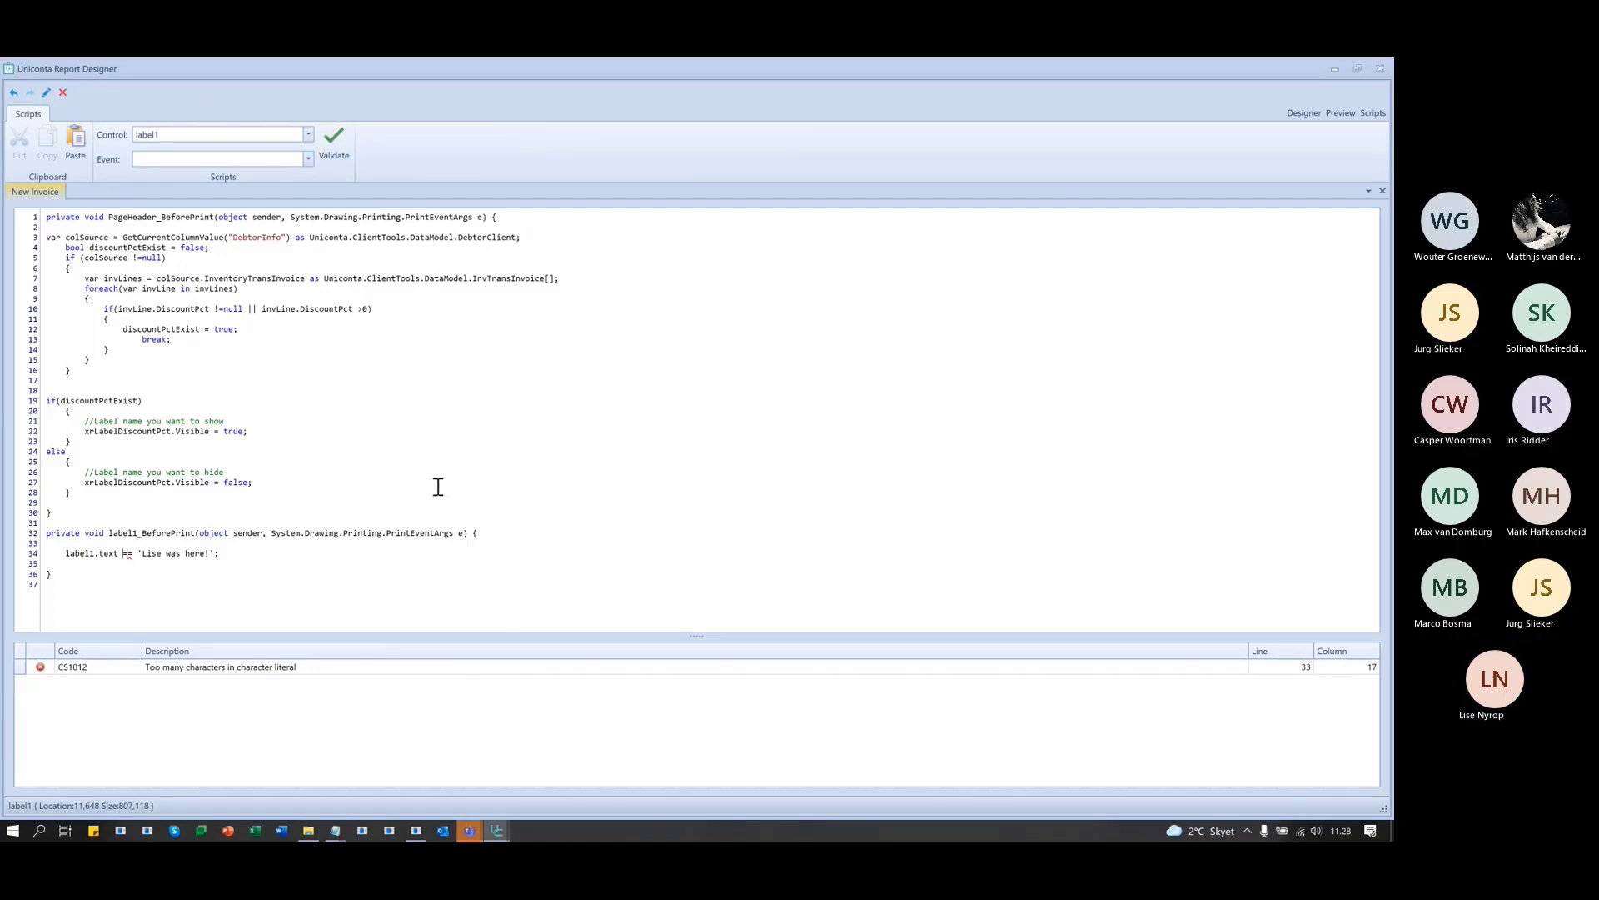
pyautogui.hotkey('shift', 'Right')
pyautogui.hotkey('shift', 'Right')
pyautogui.press('BackSpace')
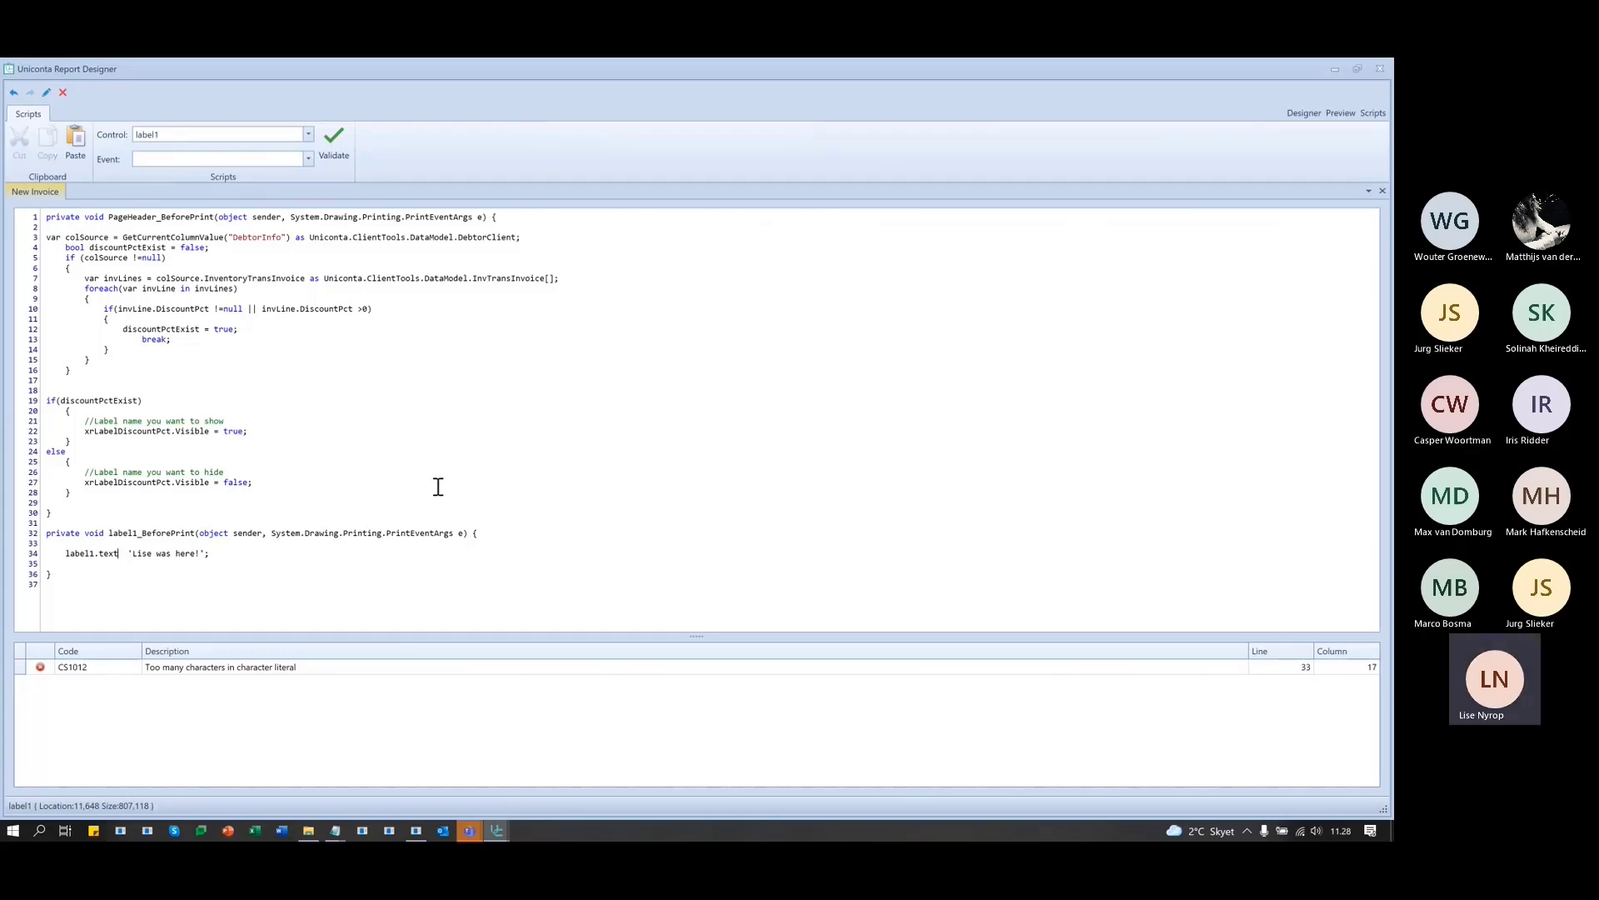
pyautogui.press('Left')
pyautogui.hotkey('shift', 'Right')
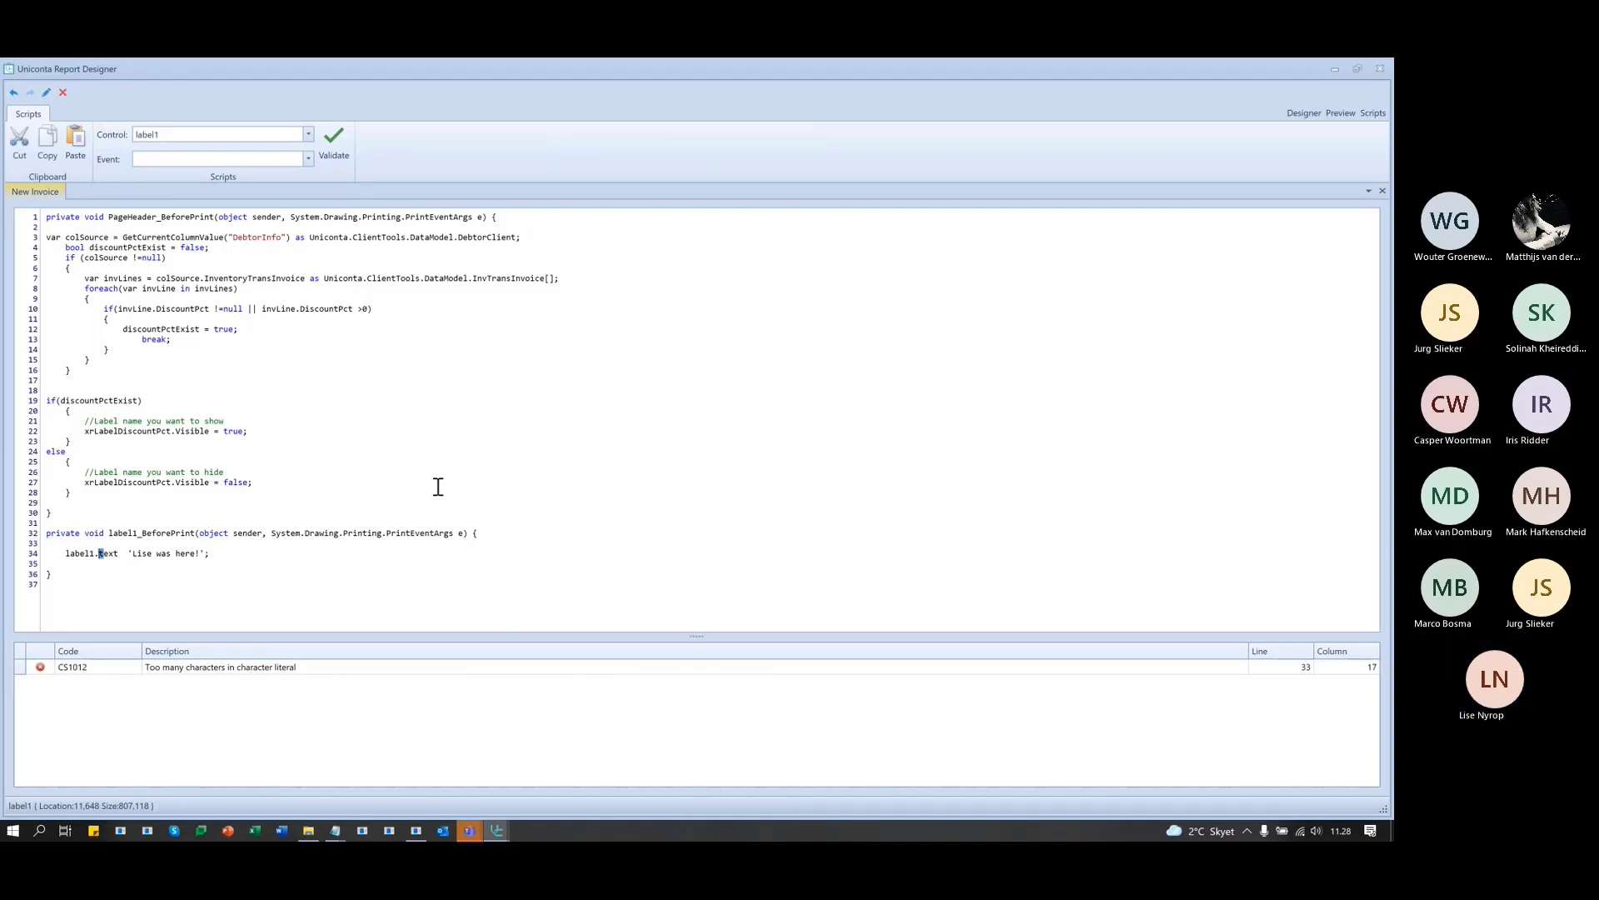
pyautogui.write('T')
pyautogui.press('Right')
pyautogui.write('=')
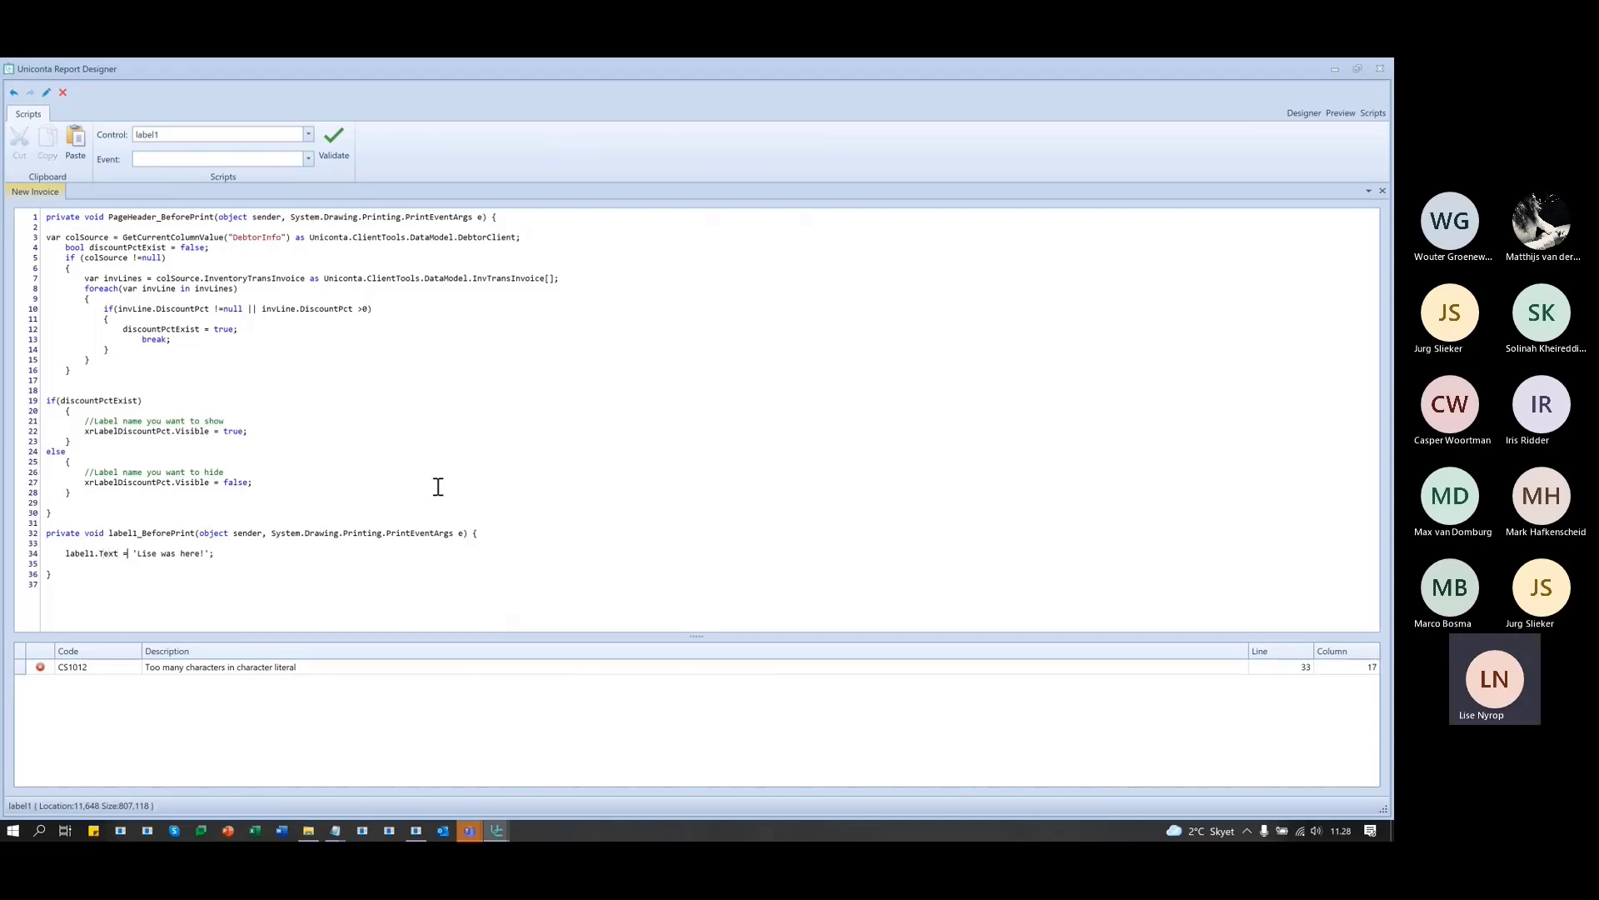
pyautogui.click(331, 565)
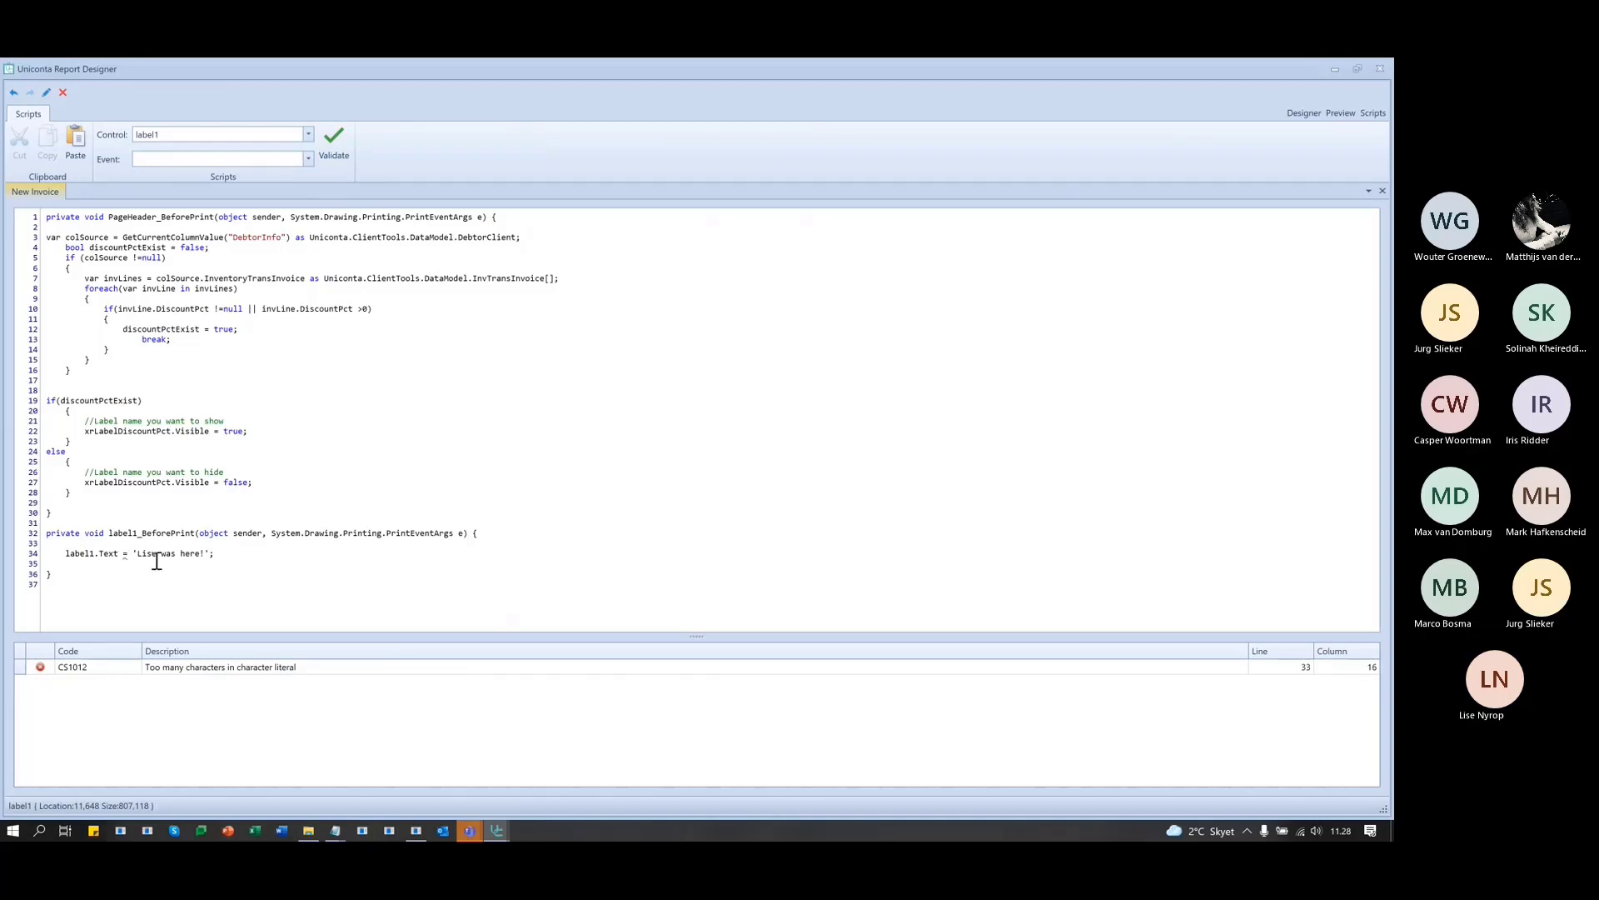
# - Replace the message's single quotes with double quotes, revalidate, and preview the invoice
pyautogui.click(132, 553)
pyautogui.hotkey('shift', 'Right')
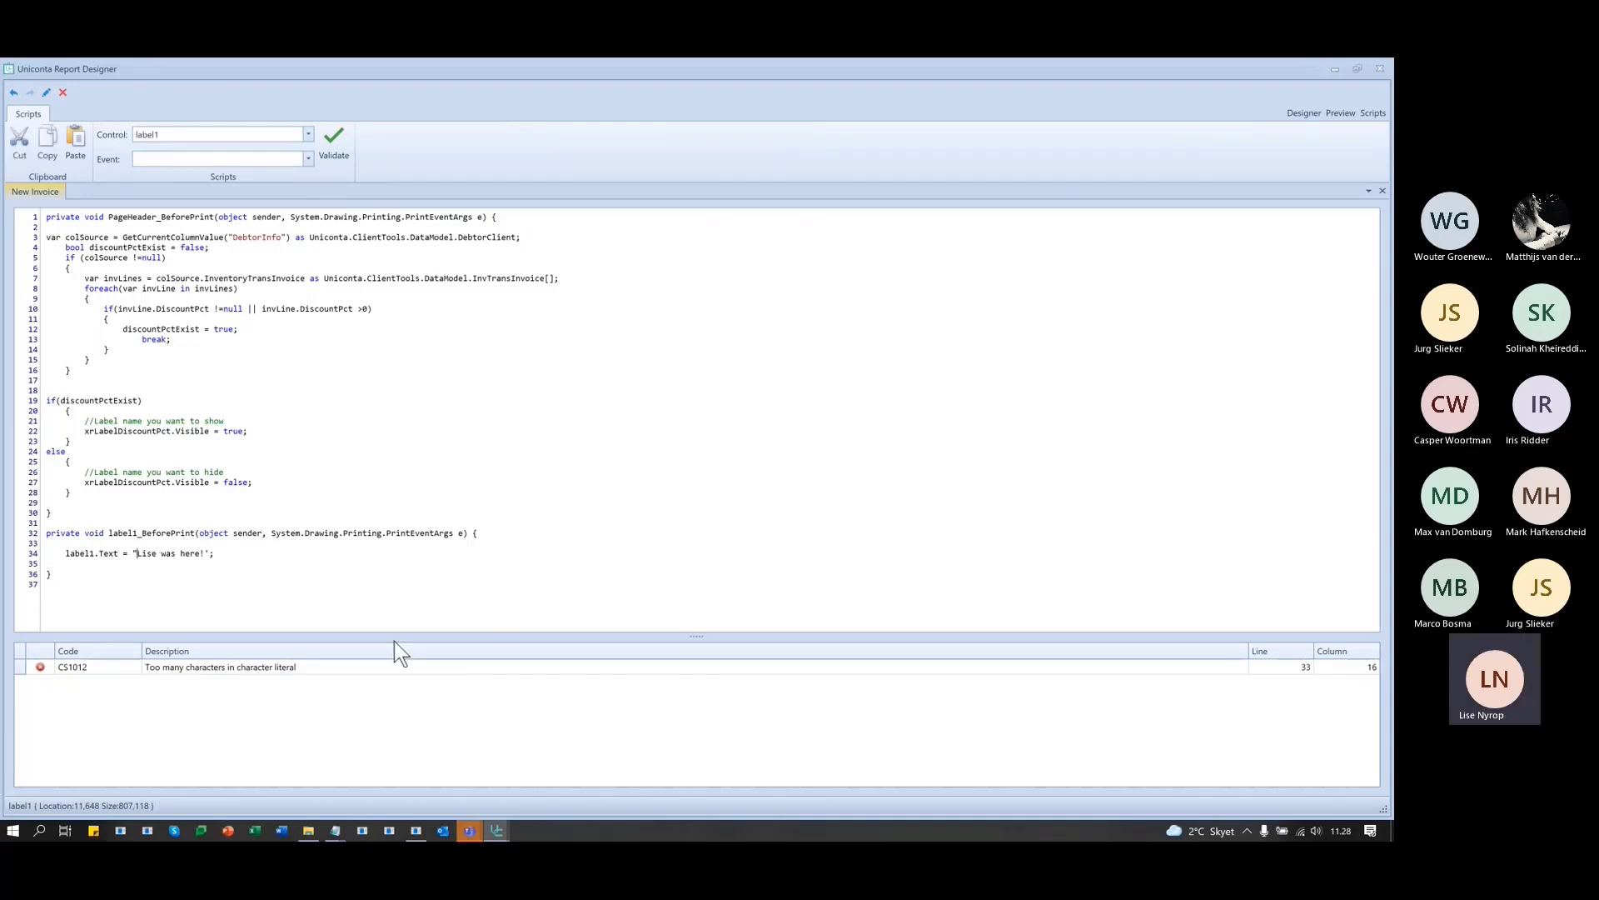
pyautogui.write('"')
pyautogui.press('Right')
pyautogui.press('Right')
pyautogui.press('Right')
pyautogui.press('Right')
pyautogui.press('Right')
pyautogui.press('Right')
pyautogui.press('Right')
pyautogui.press('Right')
pyautogui.press('Right')
pyautogui.press('Right')
pyautogui.press('Right')
pyautogui.press('Right')
pyautogui.press('Right')
pyautogui.press('Right')
pyautogui.hotkey('shift', 'Right')
pyautogui.write('"')
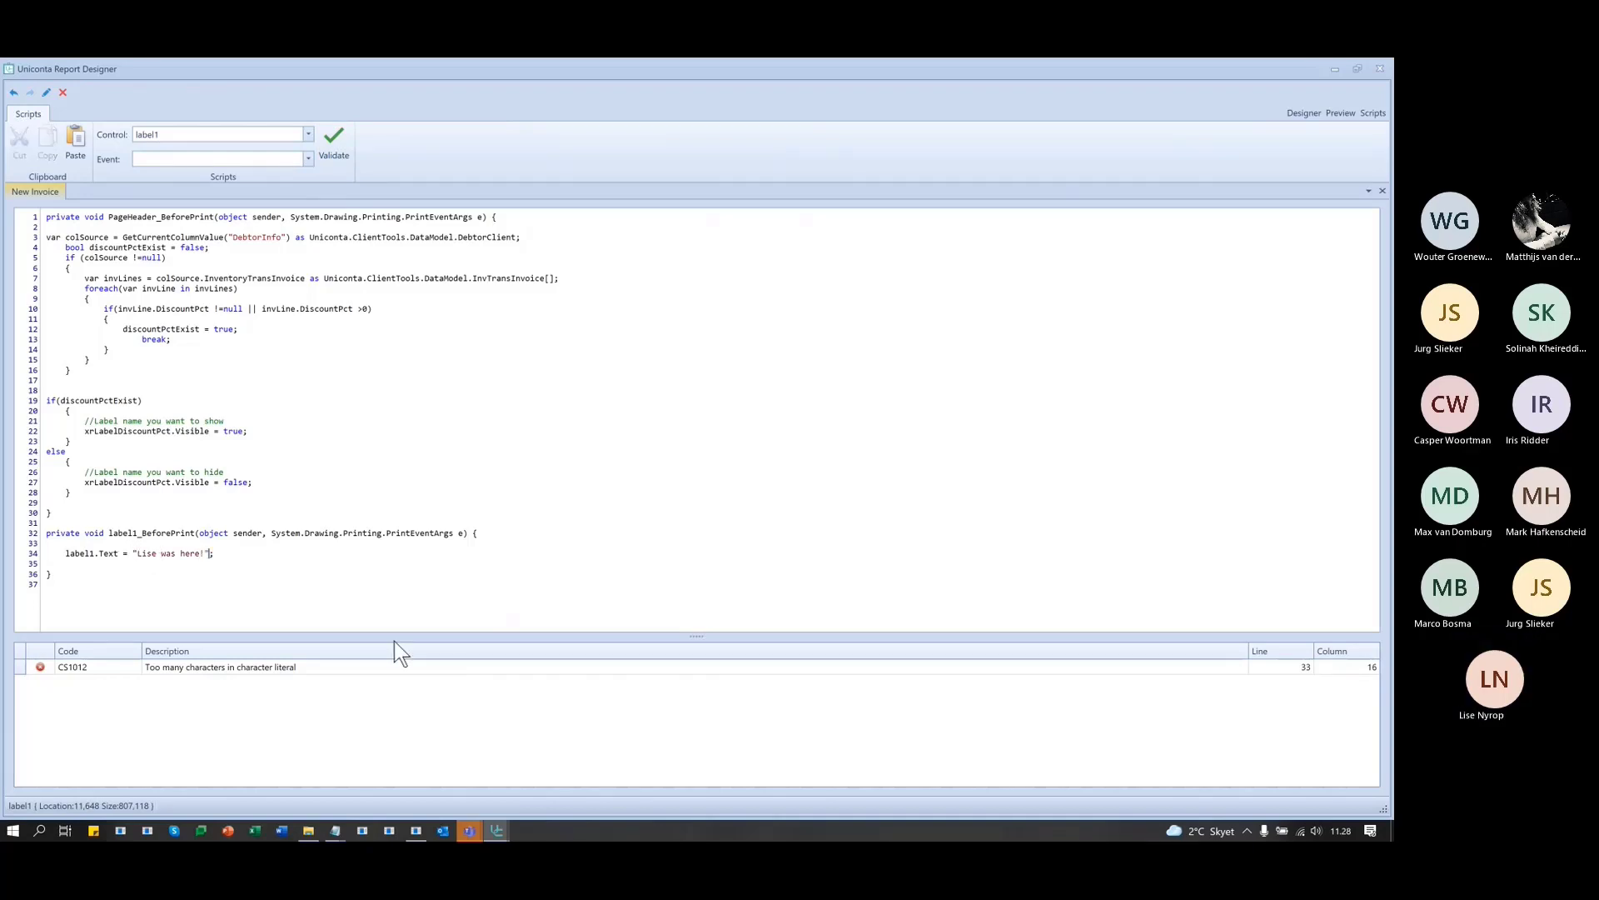
pyautogui.click(339, 136)
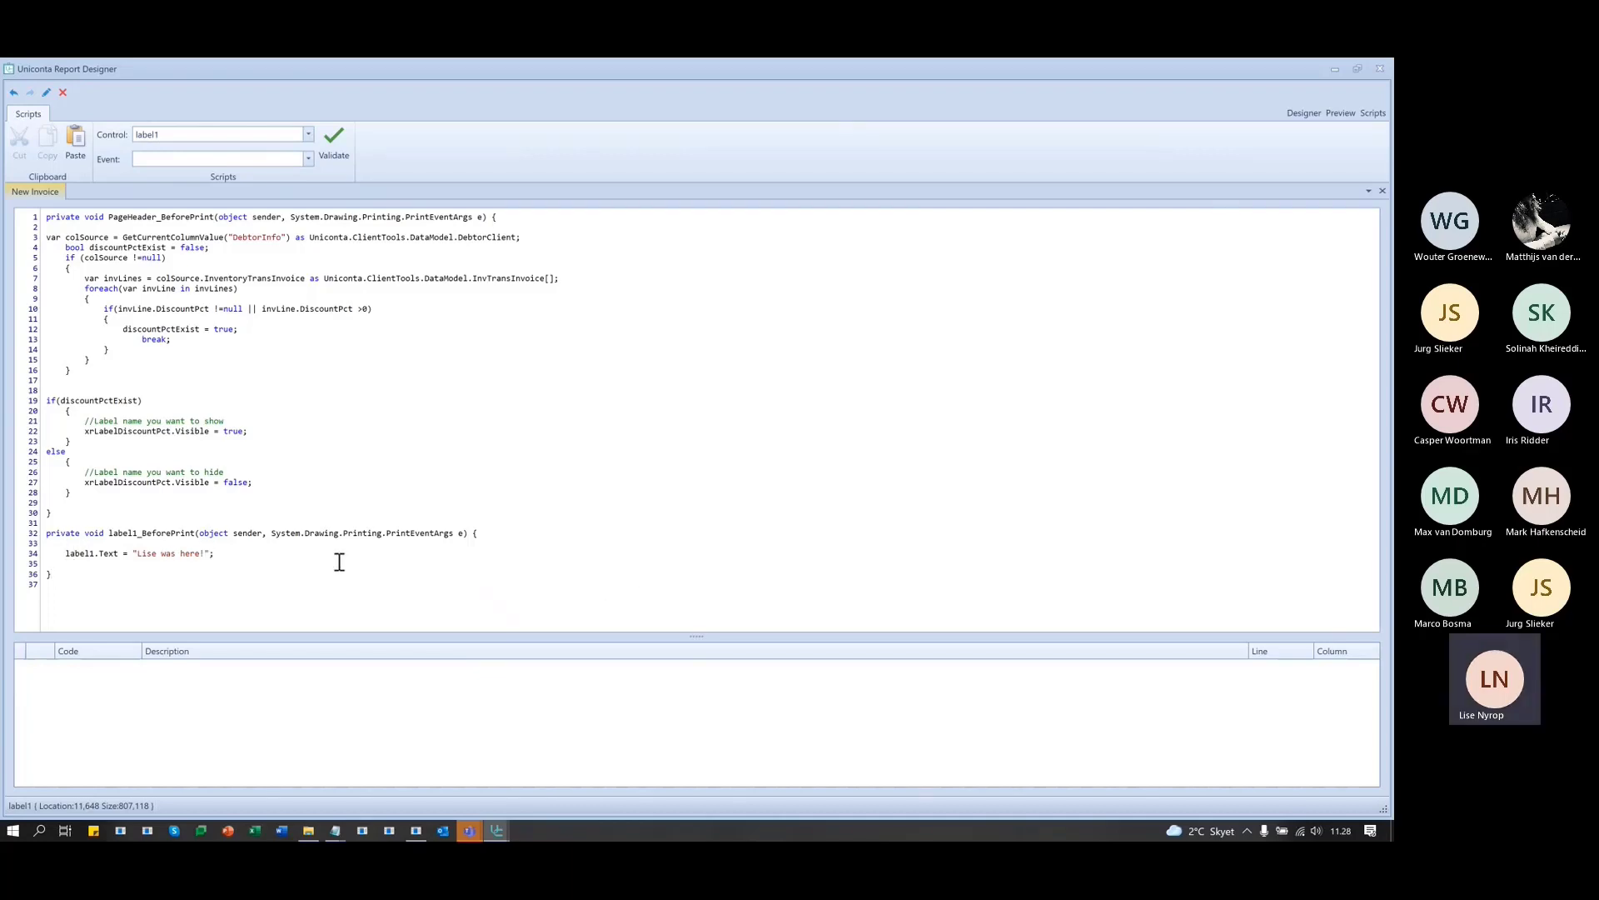
pyautogui.click(1343, 113)
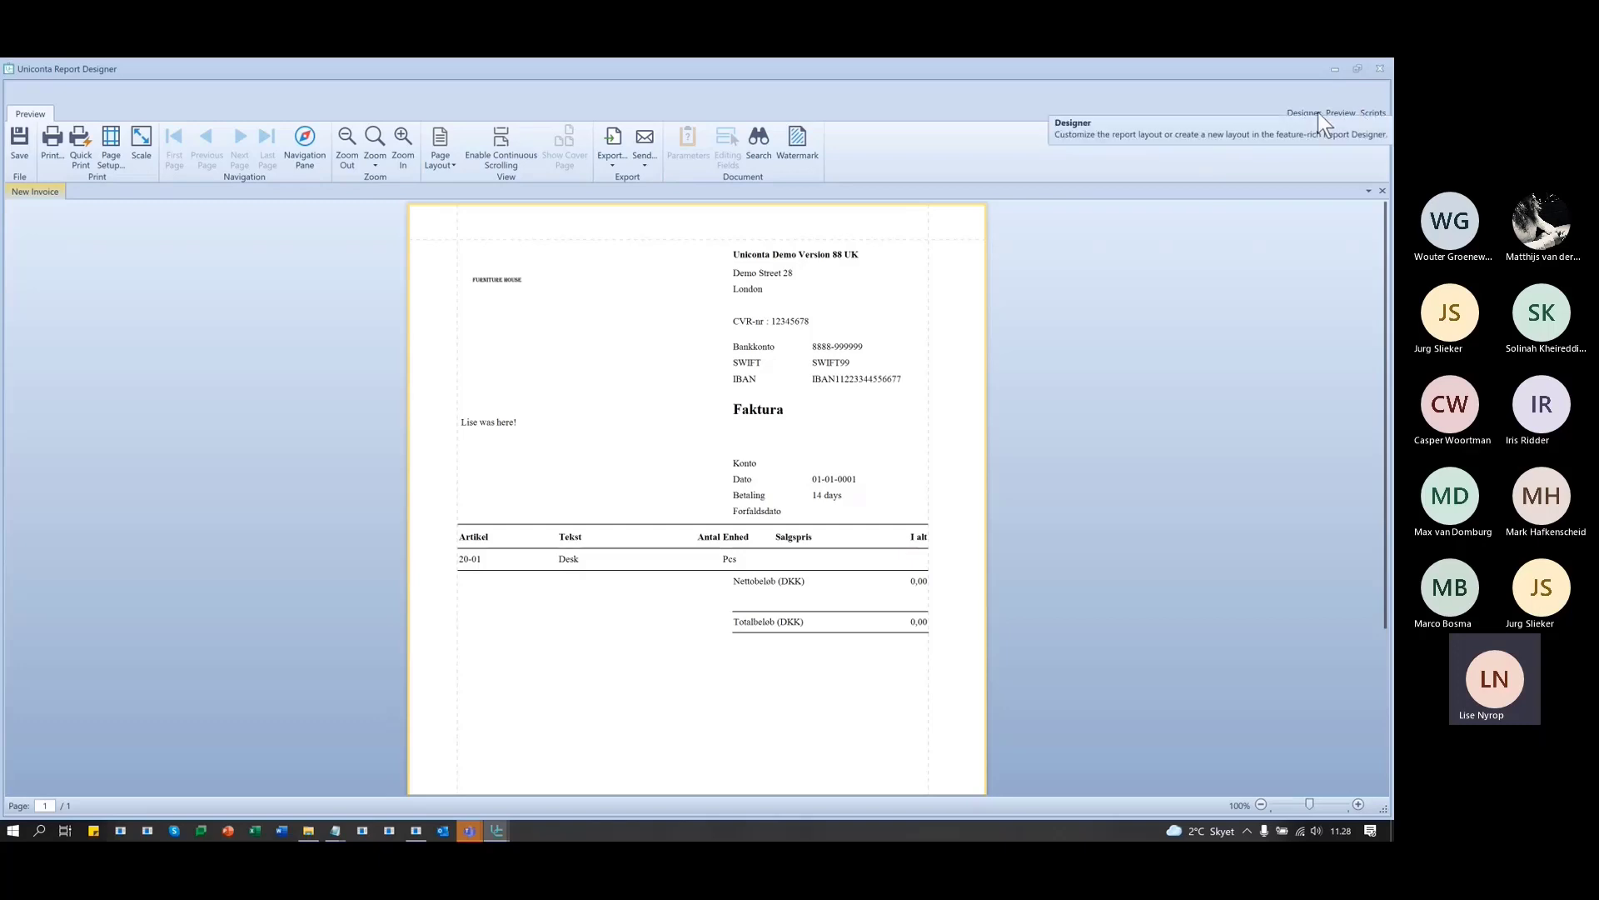
# - Return from the invoice preview to the Scripts code view
pyautogui.click(1372, 113)
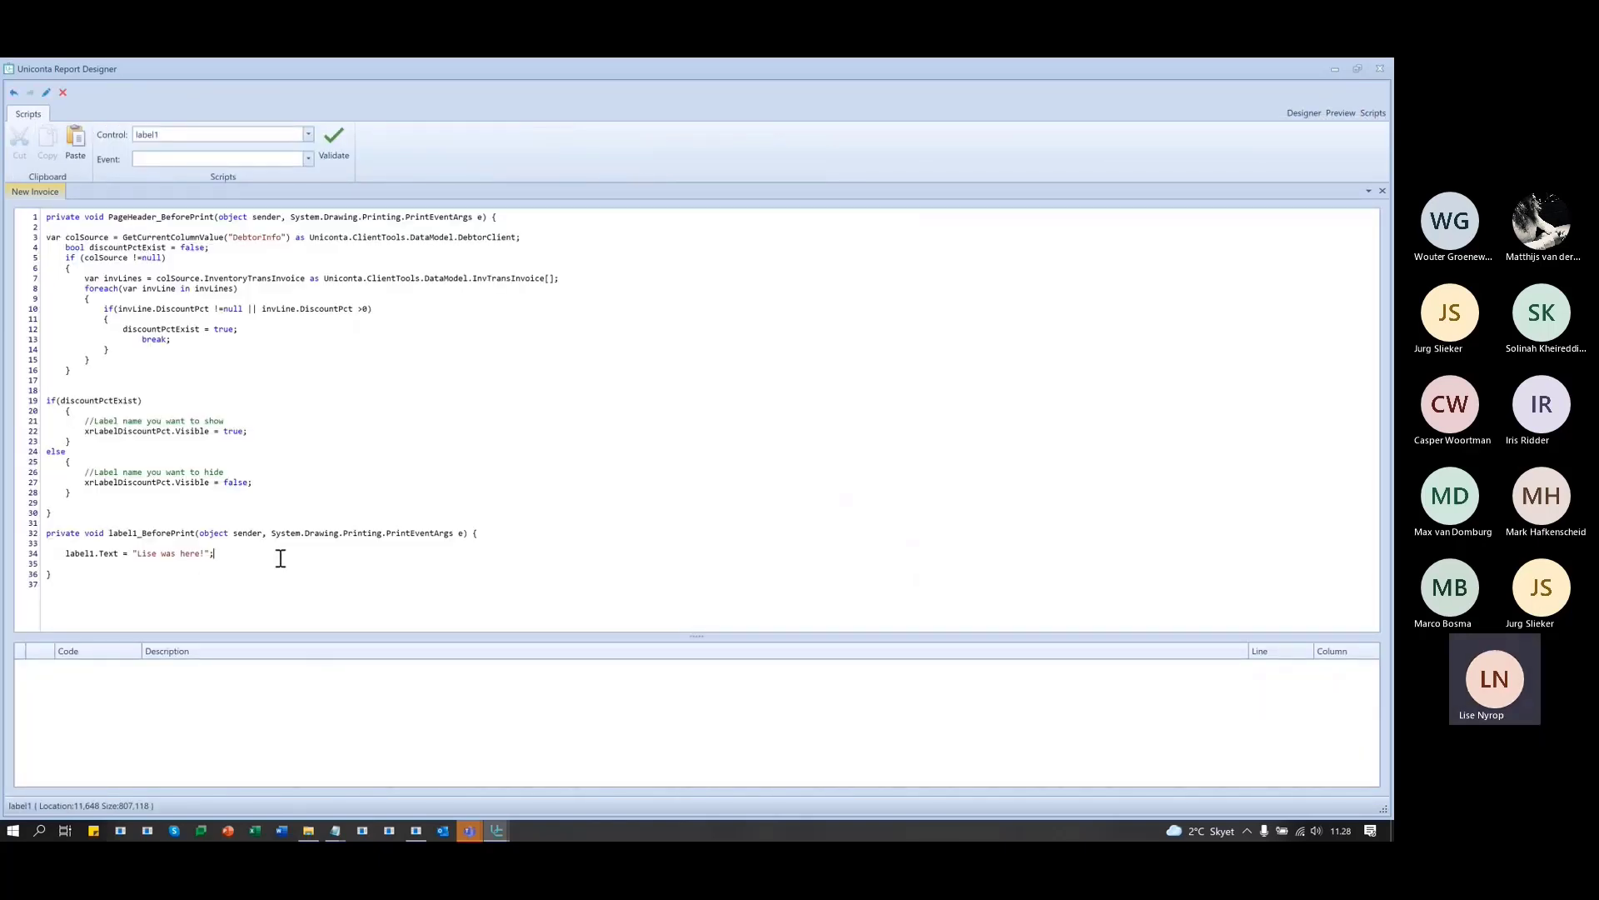
# - Add label1.ForeColor = Color.Blue after the Text assignment and validate the script
pyautogui.press('Return')
pyautogui.write('label')
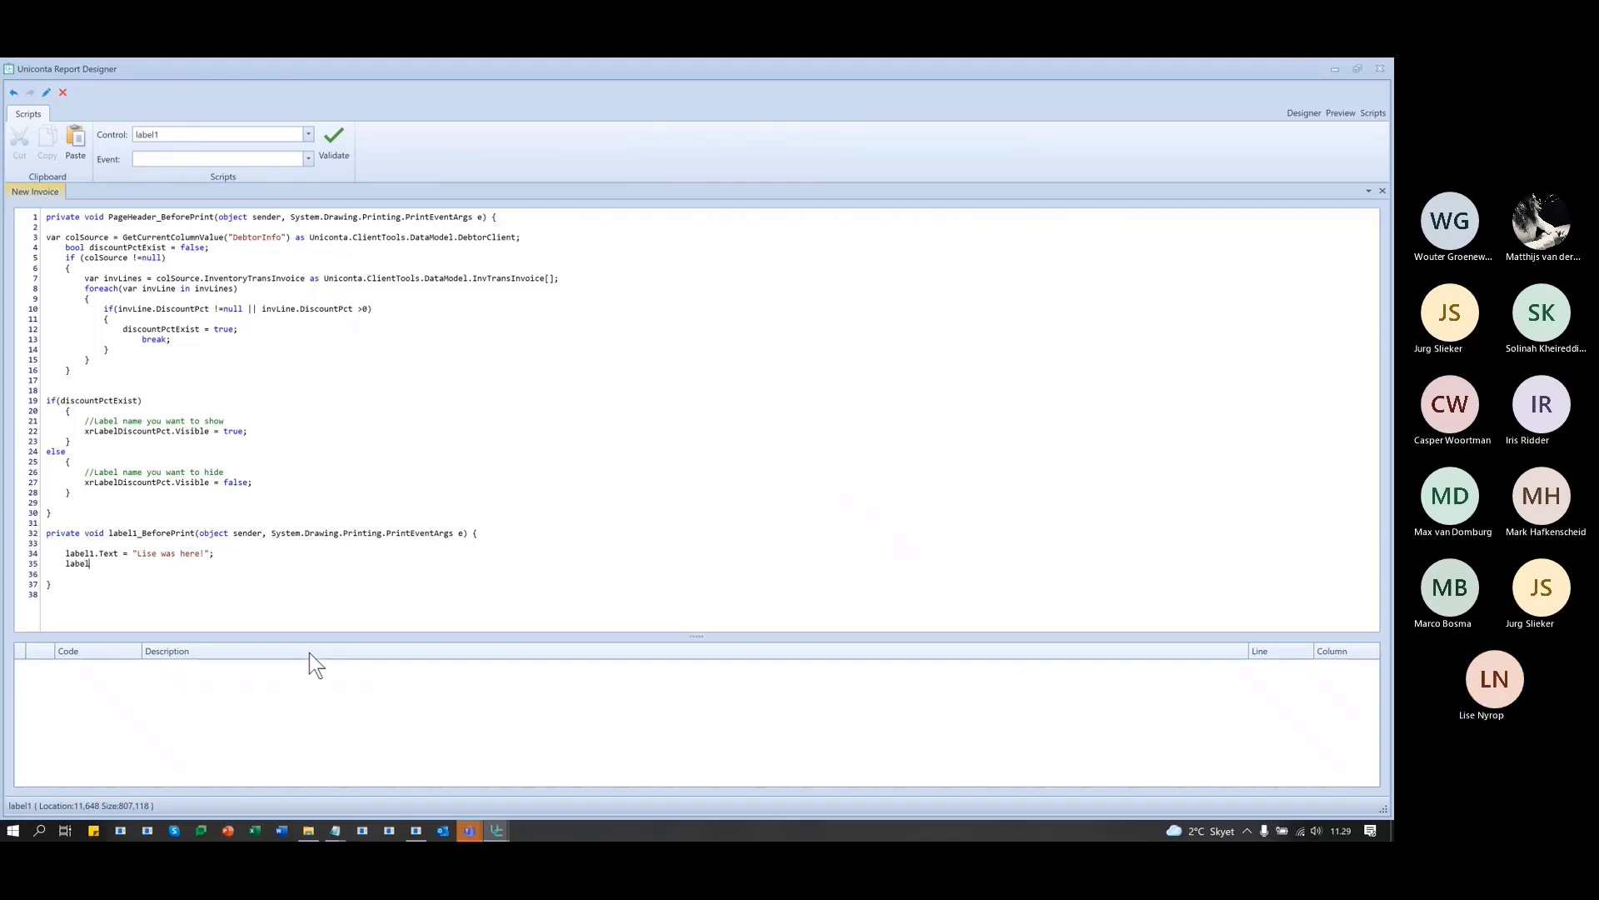
pyautogui.write('1')
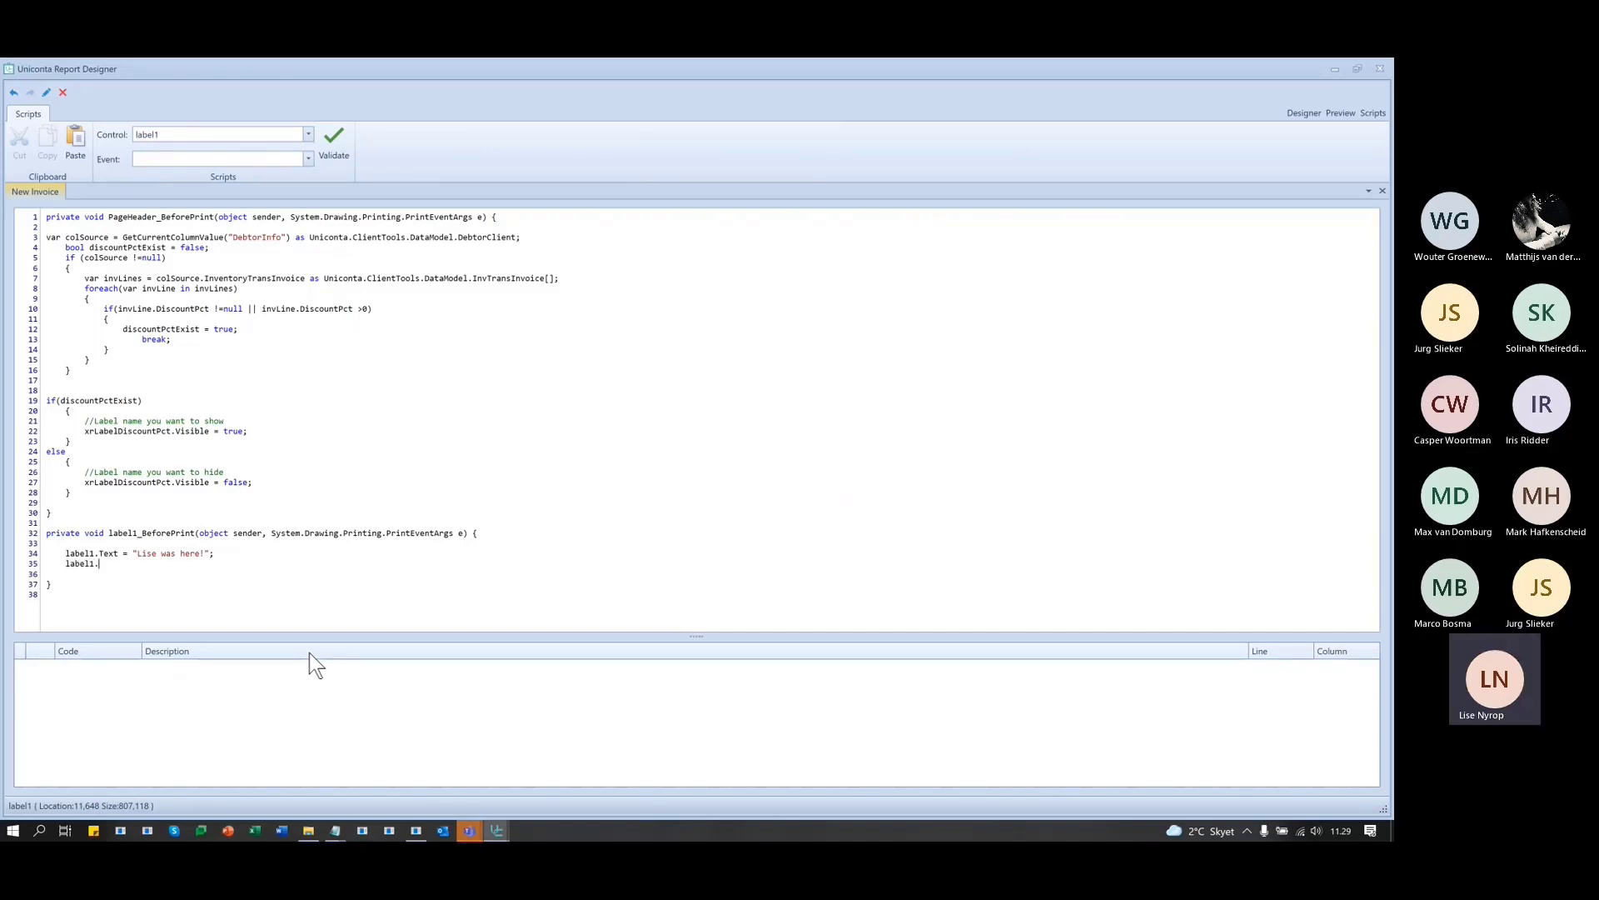
pyautogui.write('.ForeCo')
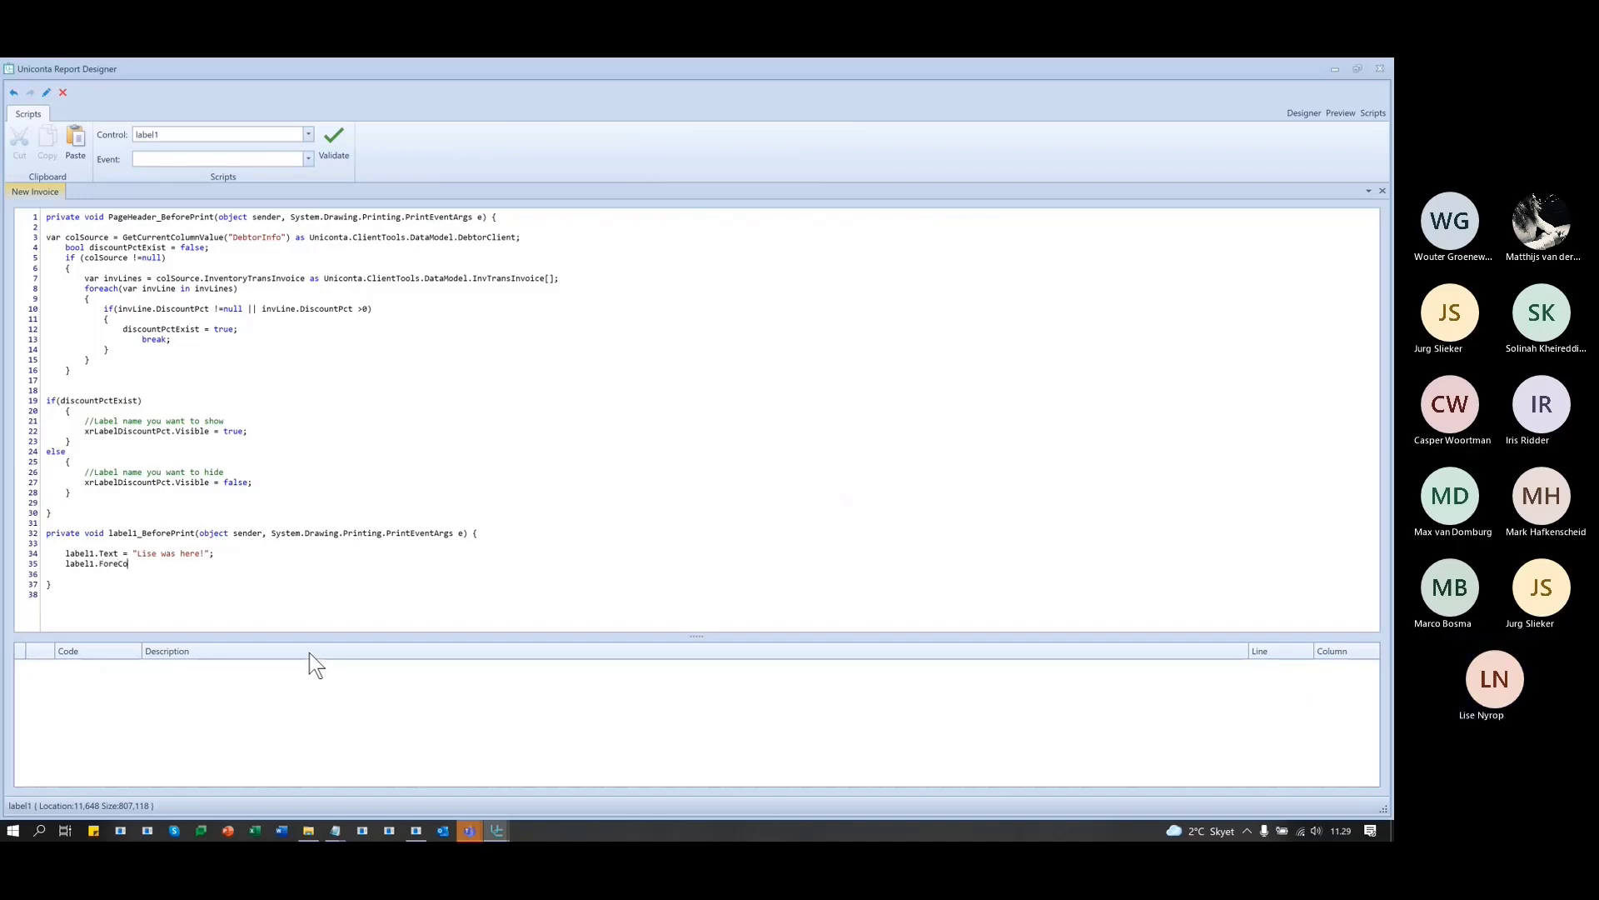
pyautogui.write('lor = Co')
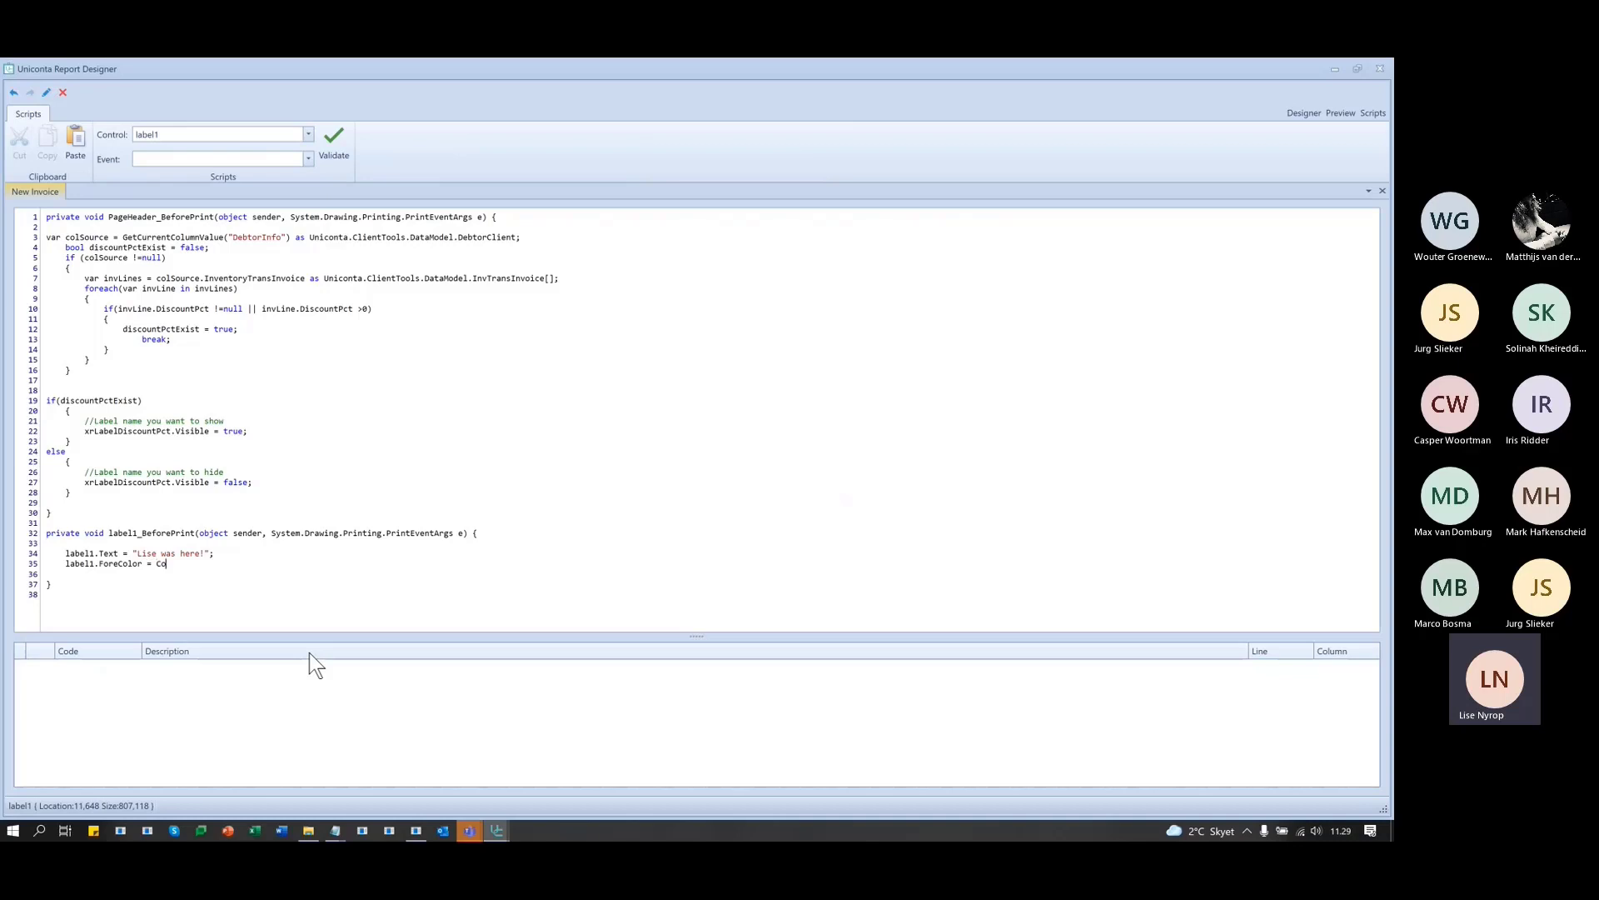
pyautogui.write('lor.Blue;')
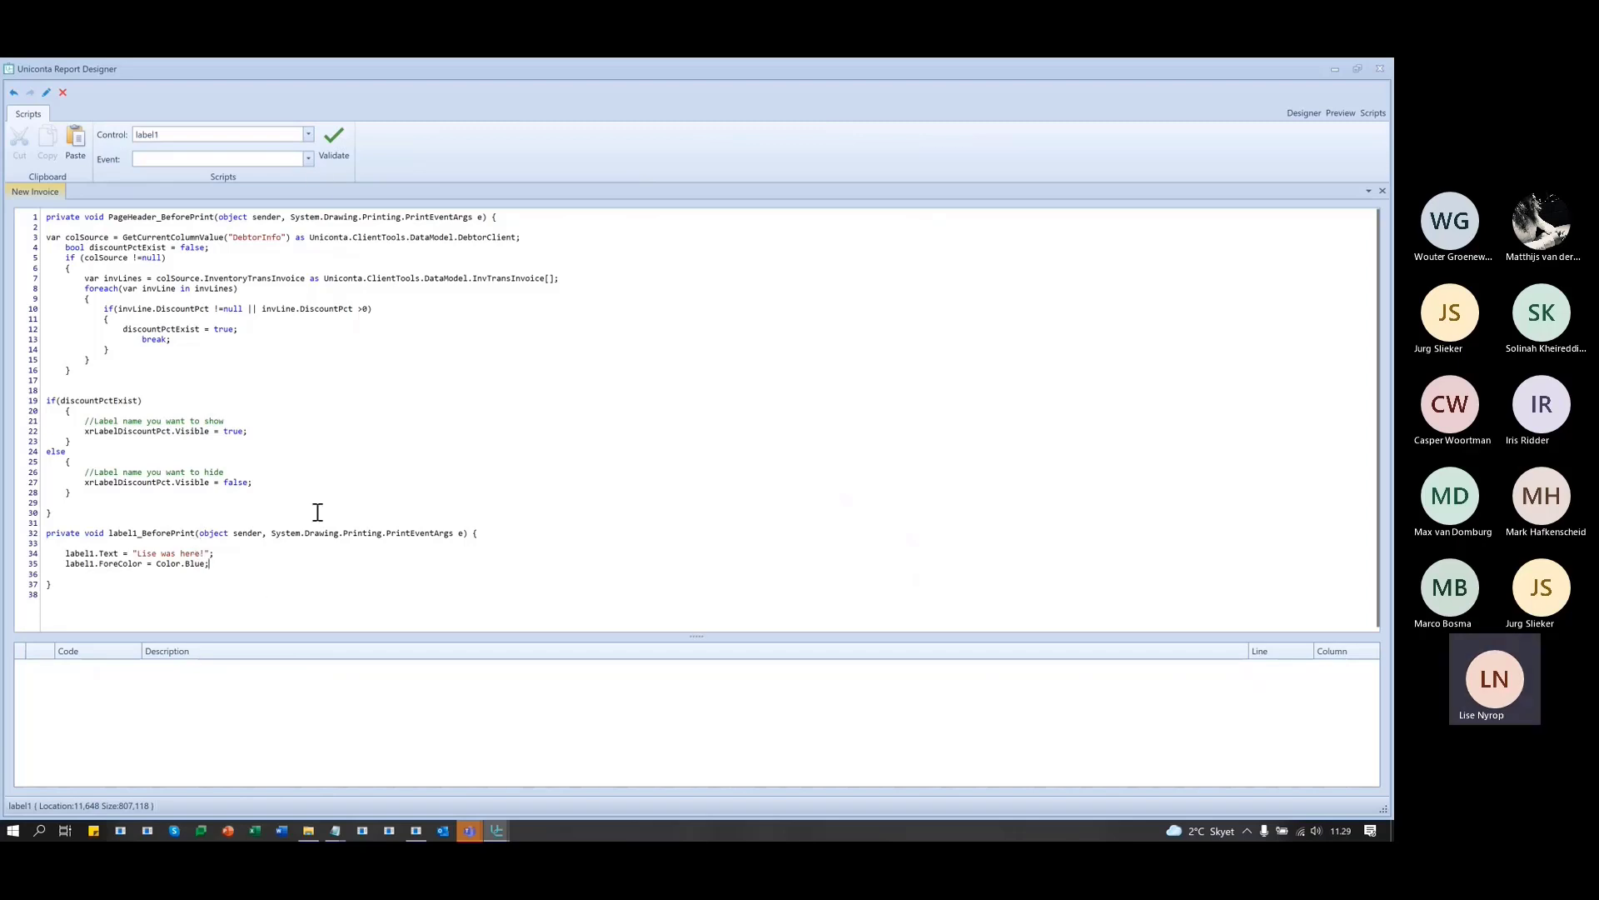
pyautogui.click(337, 134)
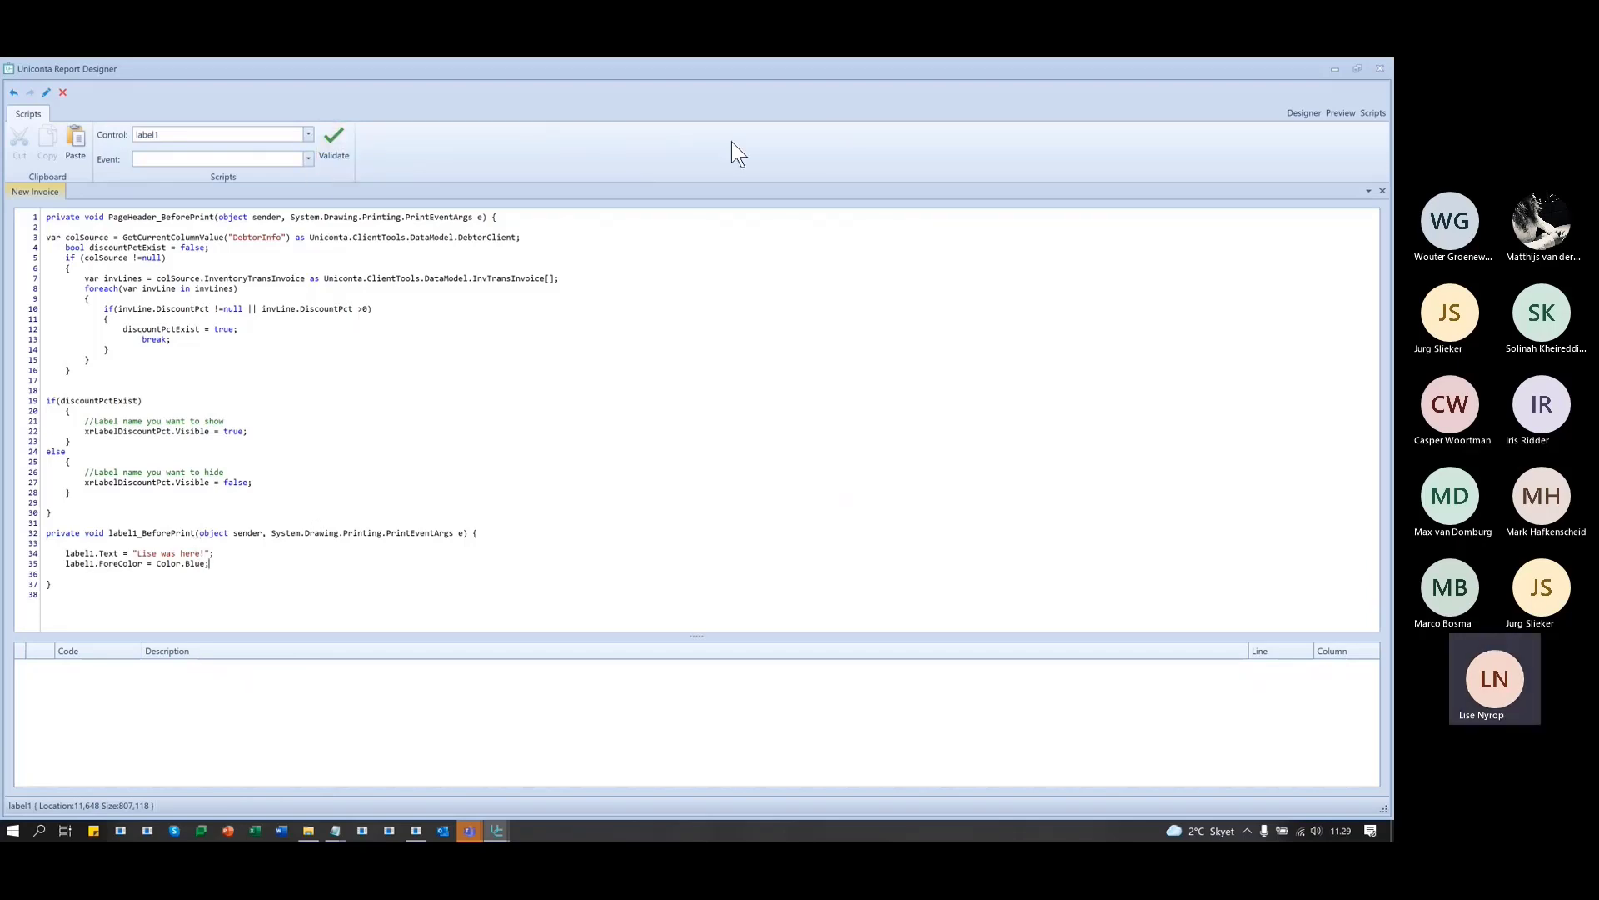
# - Preview the invoice to check the blue sample message, then return to the Designer layout
pyautogui.click(1334, 112)
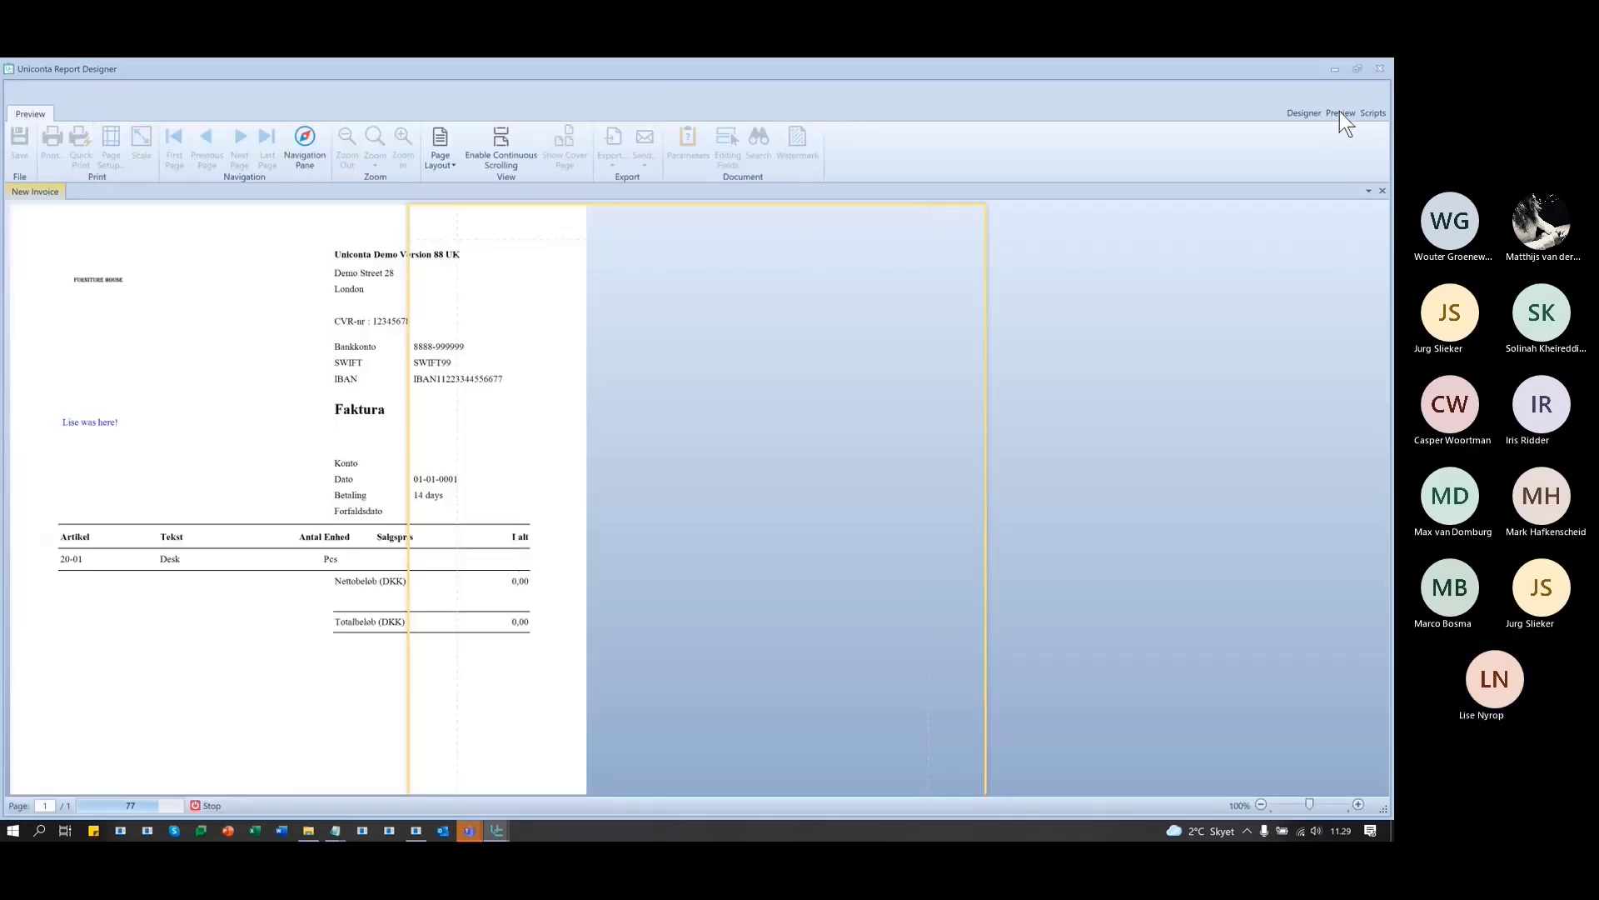
pyautogui.moveTo(542, 425); pyautogui.dragTo(428, 414)
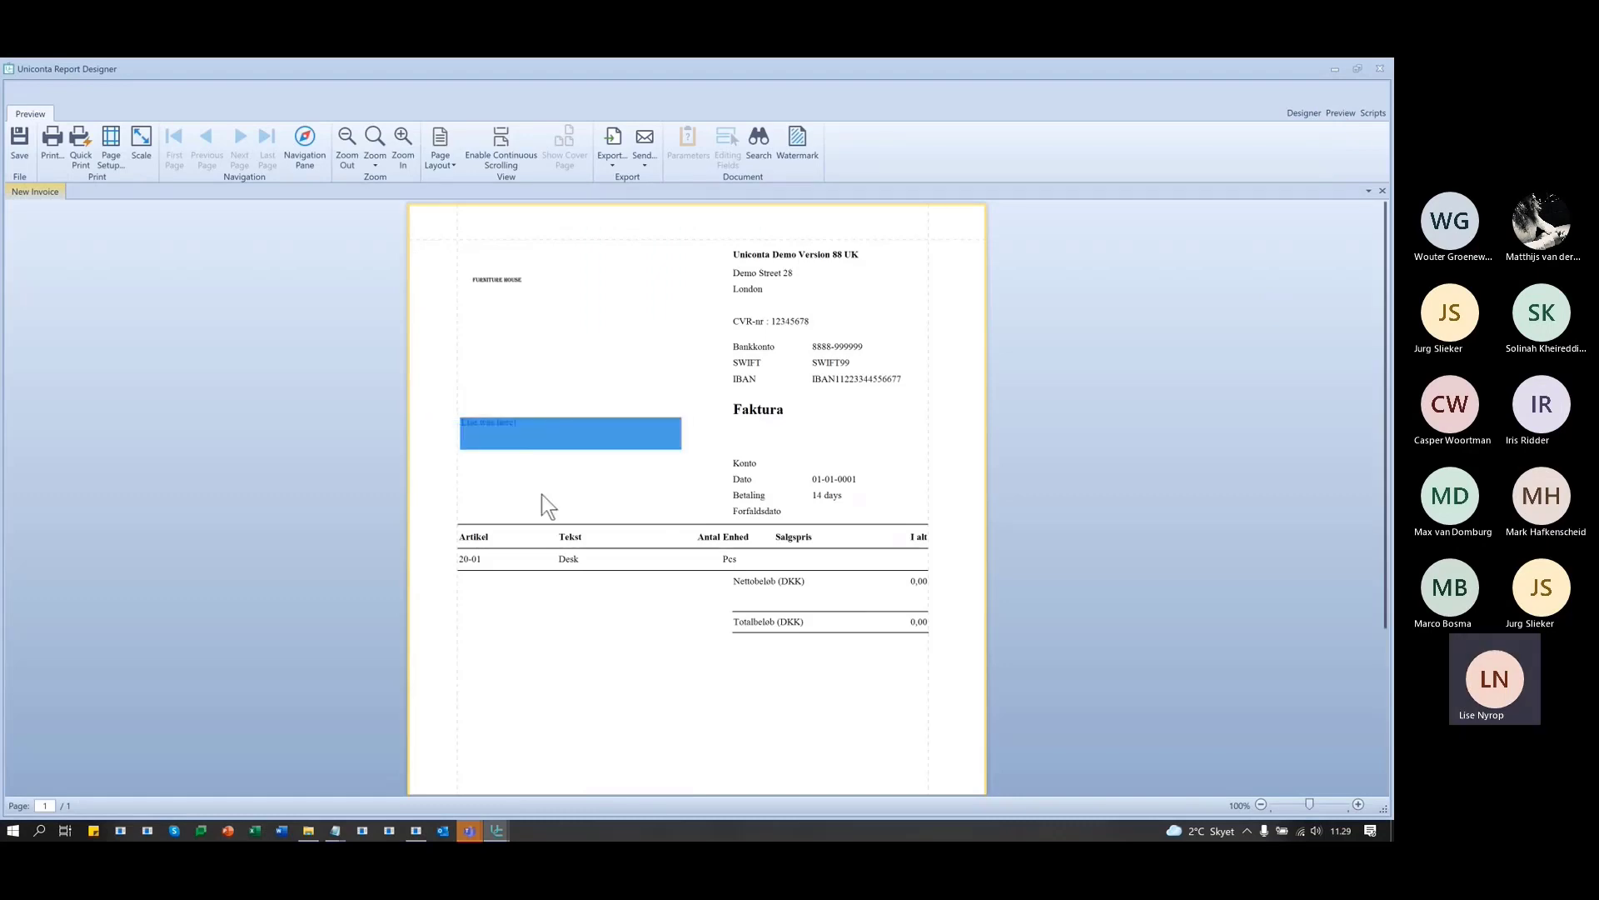
pyautogui.click(523, 447)
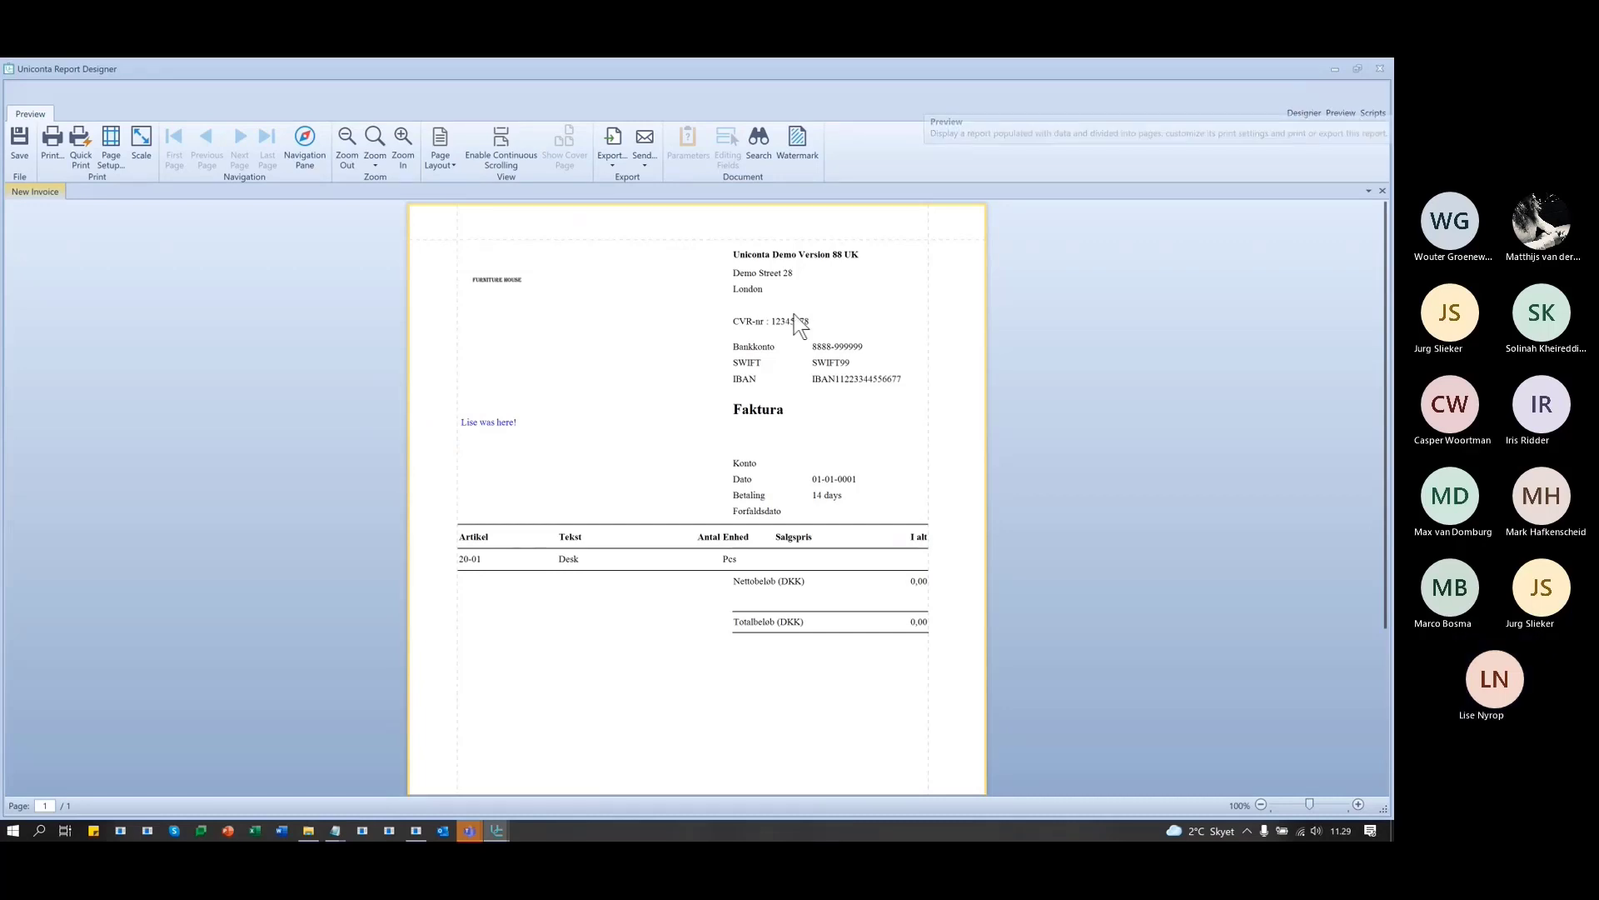
pyautogui.click(1303, 114)
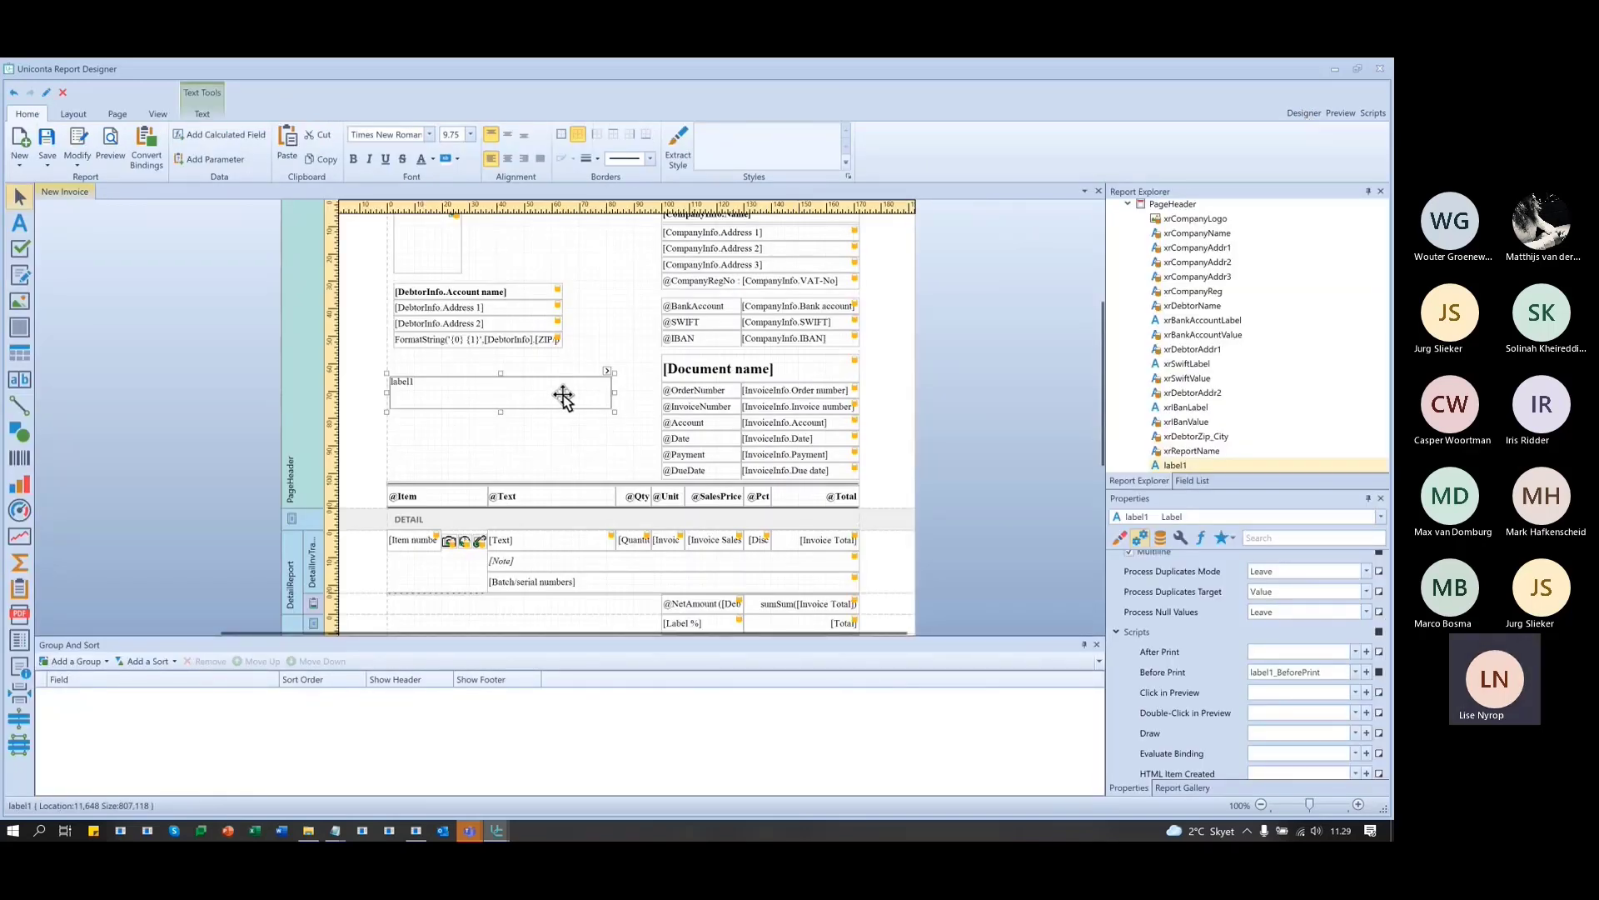
# - Reopen Scripts and add a blank line after the ForeColor assignment in label1_BeforePrint
pyautogui.click(1372, 114)
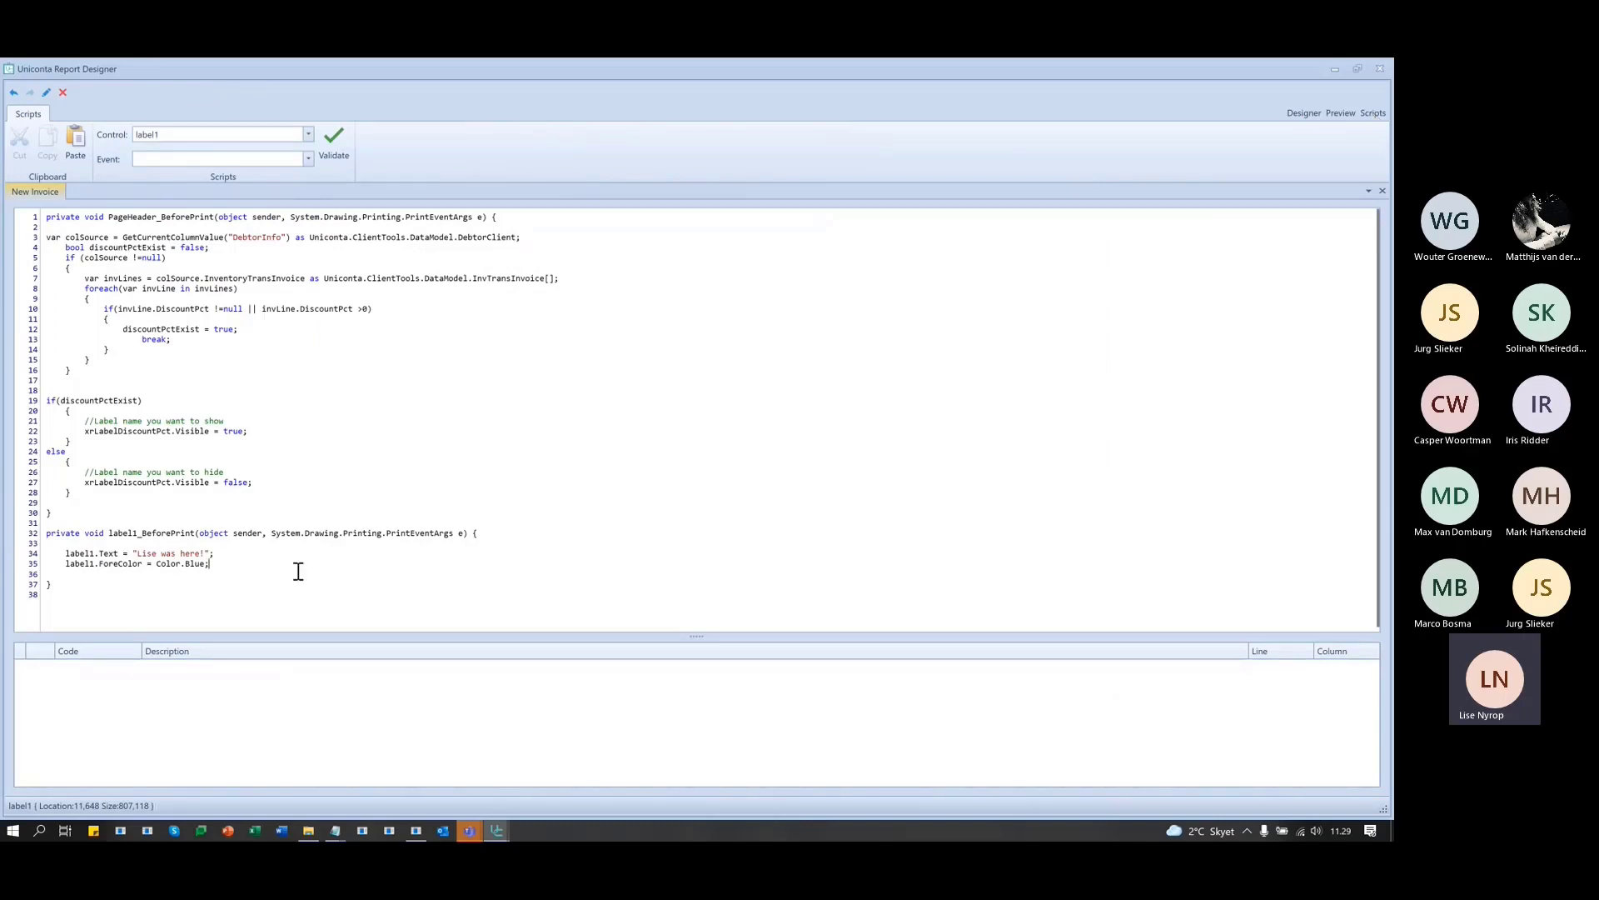
pyautogui.click(348, 569)
pyautogui.press('Return')
pyautogui.press('Return')
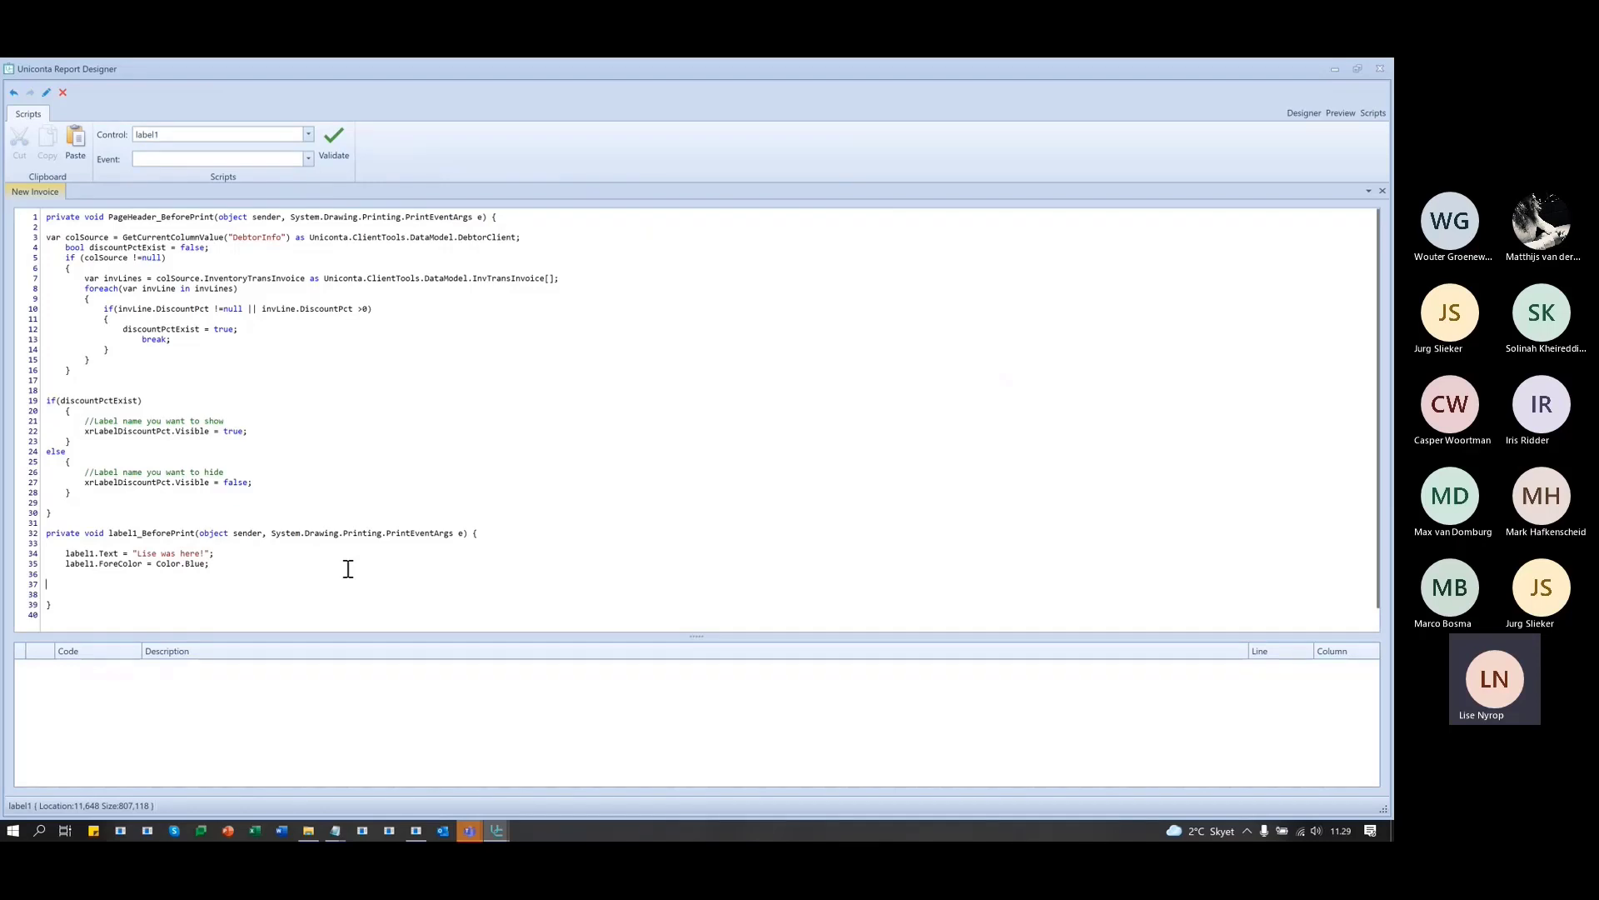
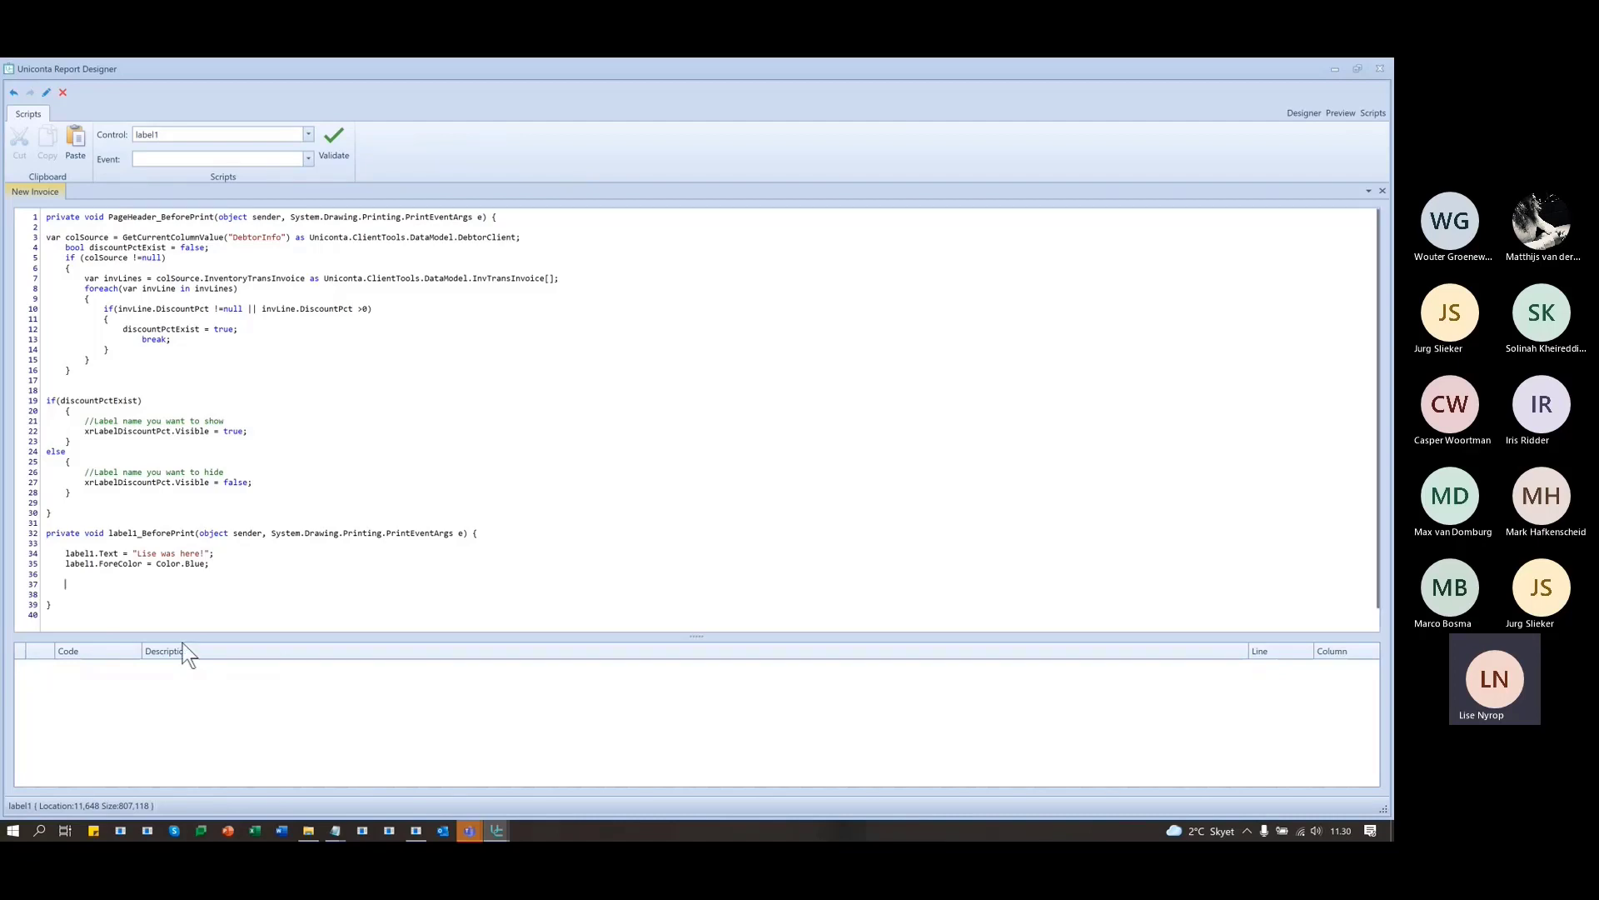
# - Delete the blank line after label1.ForeColor = Color.Blue; so only the closing brace follows
pyautogui.press('BackSpace')
pyautogui.press('BackSpace')
pyautogui.press('BackSpace')
# - Back in the invoice layout, drag label1's bottom edge up to make it much shorter
pyautogui.click(1300, 113)
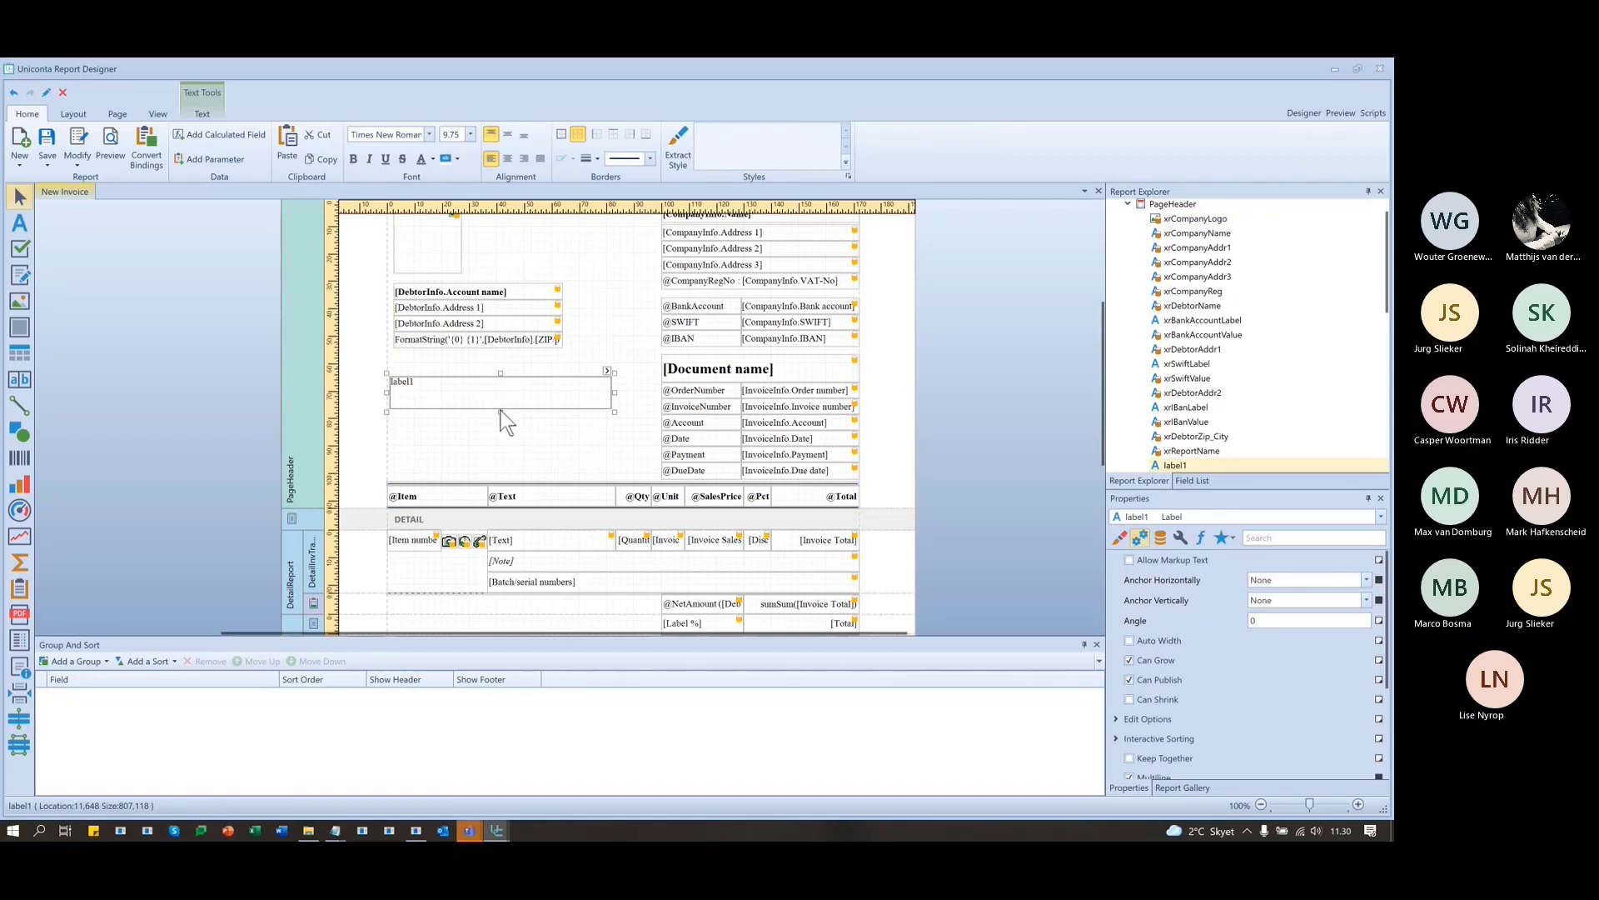
pyautogui.moveTo(500, 412); pyautogui.dragTo(500, 391)
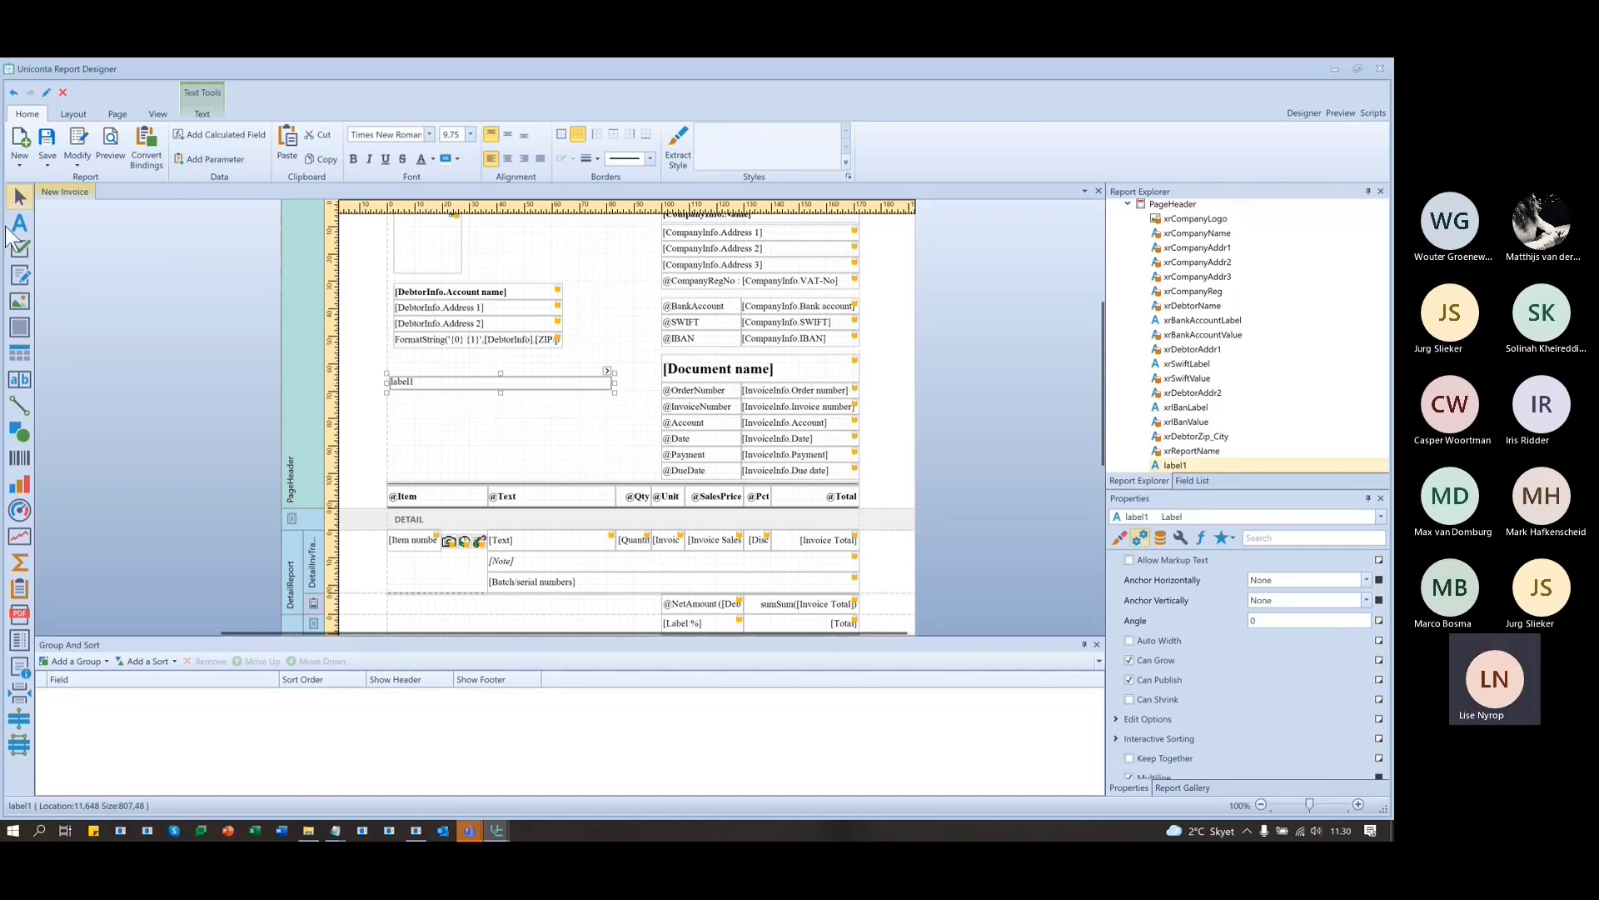
pyautogui.click(1199, 479)
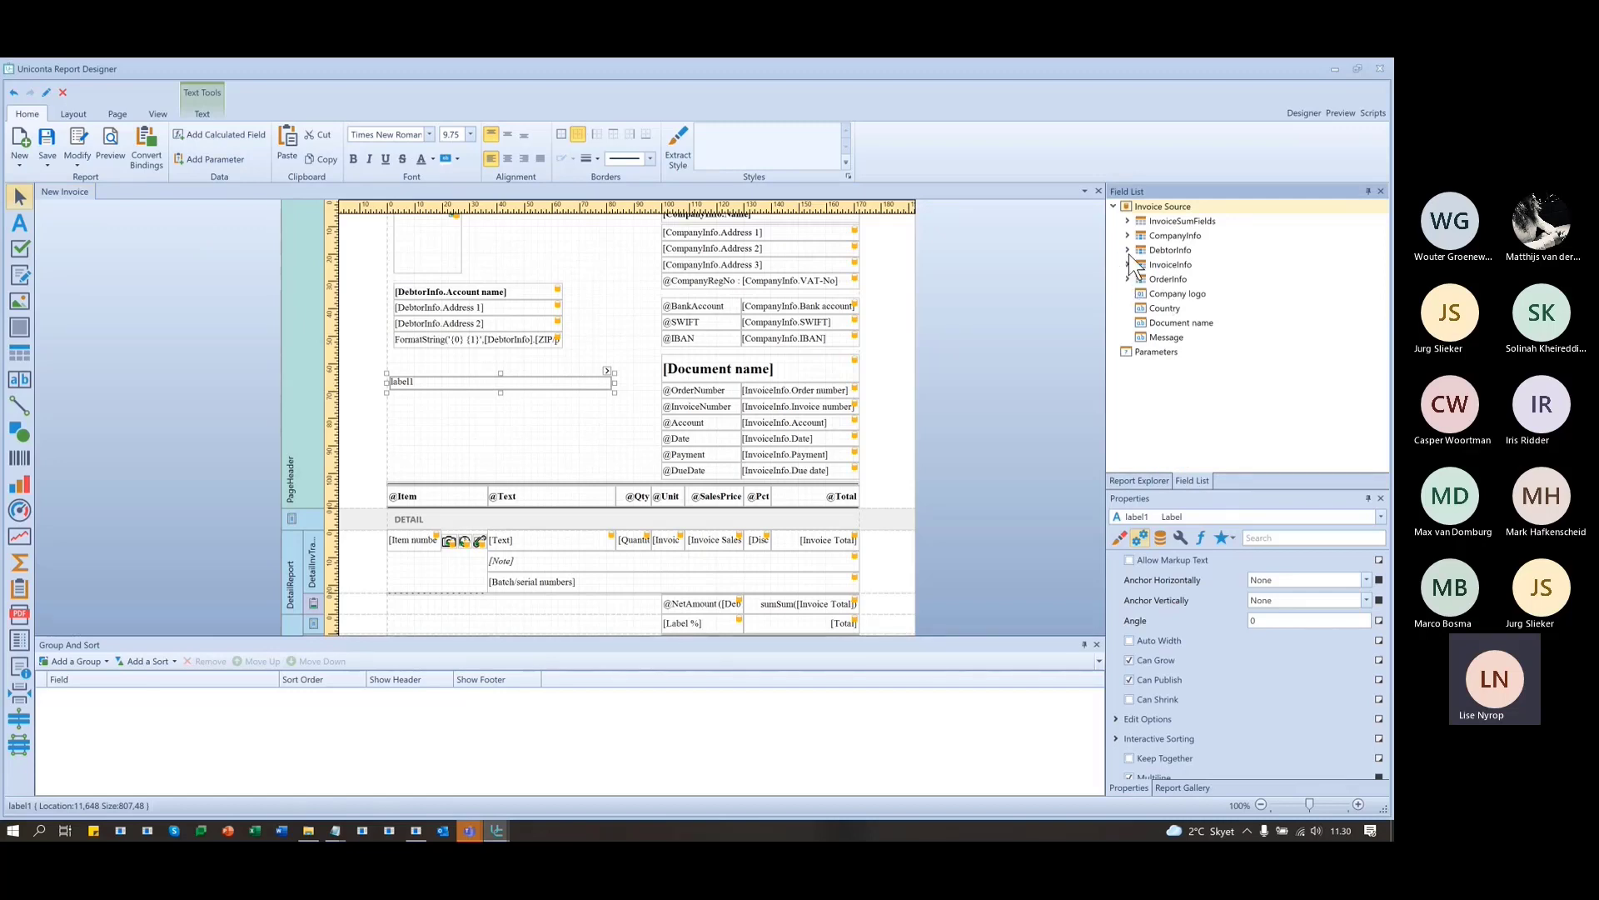
# - Browse the Field List, expand InvoiceInfo and select the Our ref field
pyautogui.click(500, 325)
pyautogui.scroll(-5, 1216, 379)
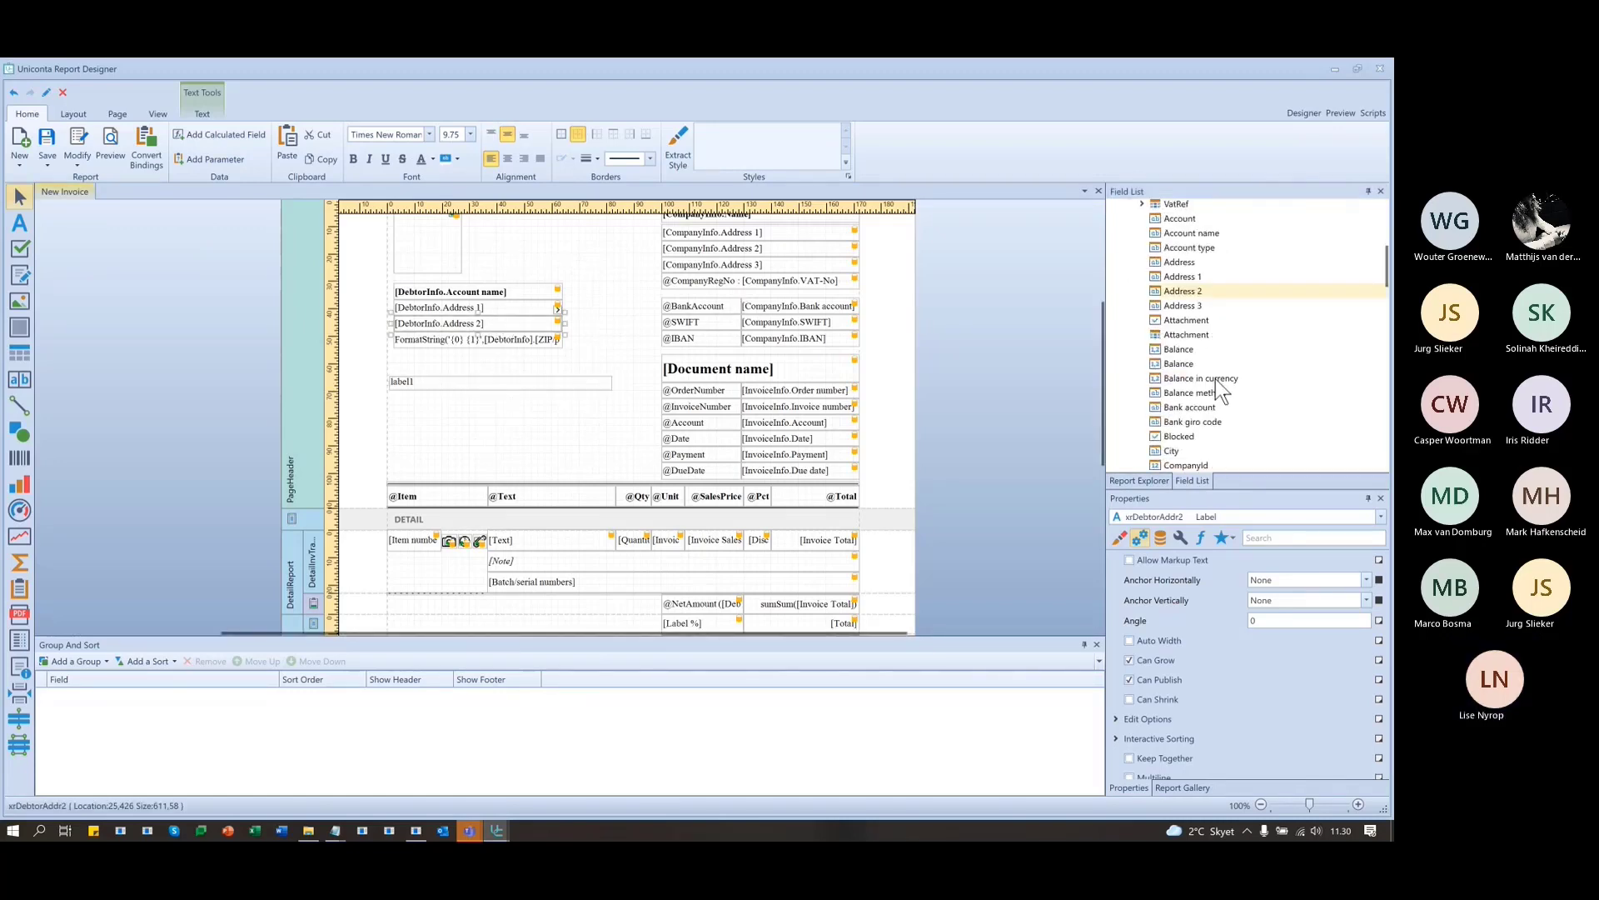
pyautogui.scroll(-1, 1216, 379)
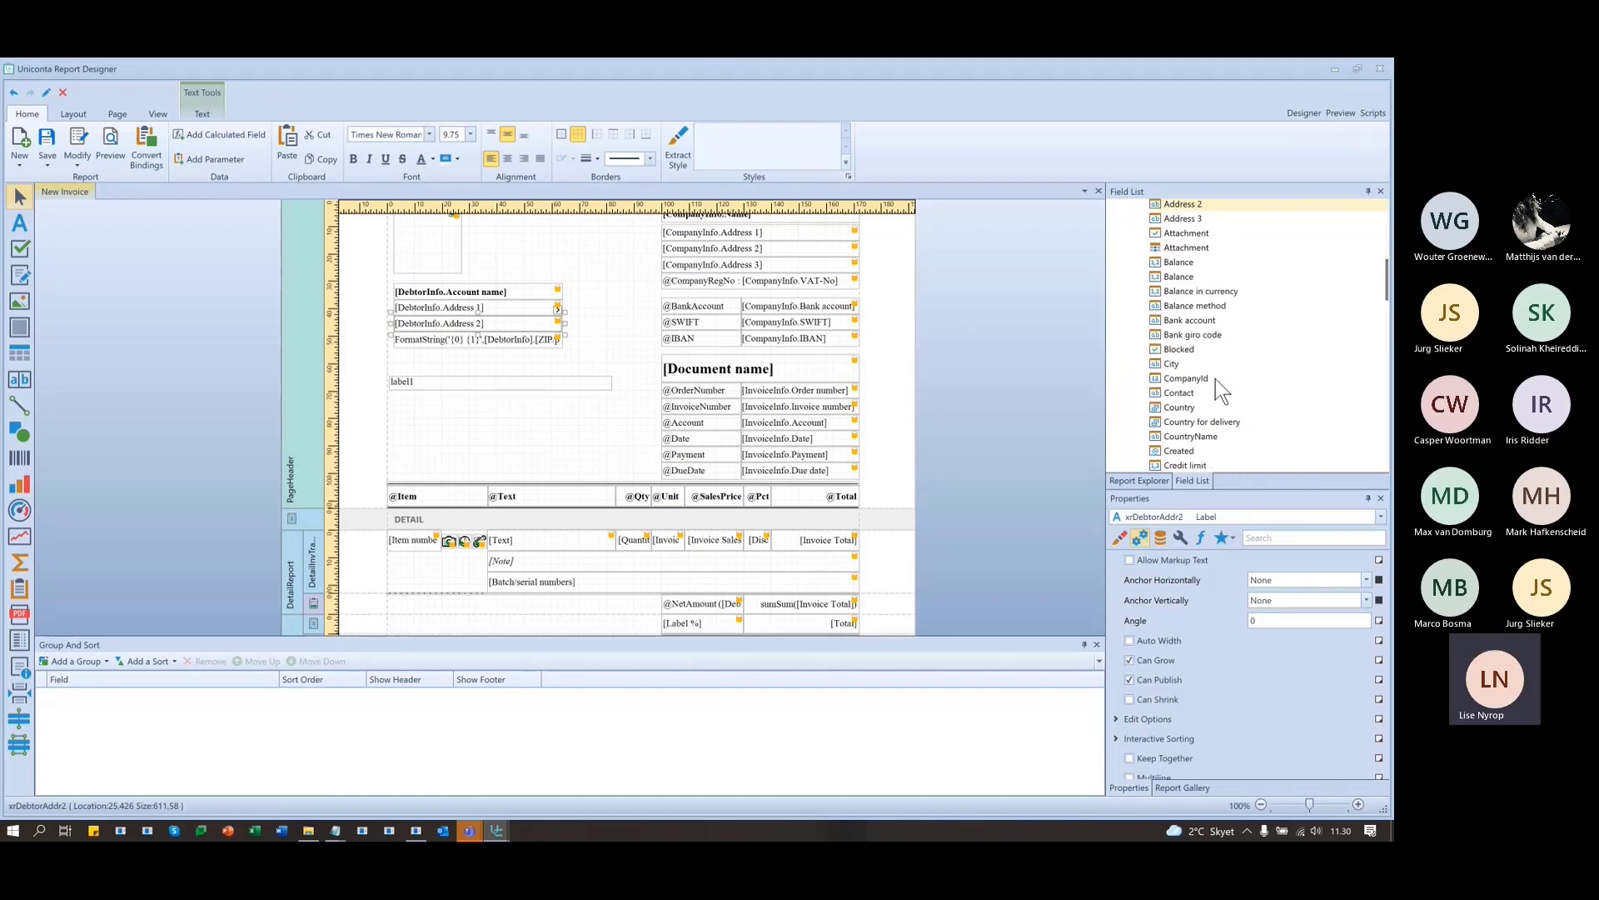
pyautogui.scroll(-5, 1267, 437)
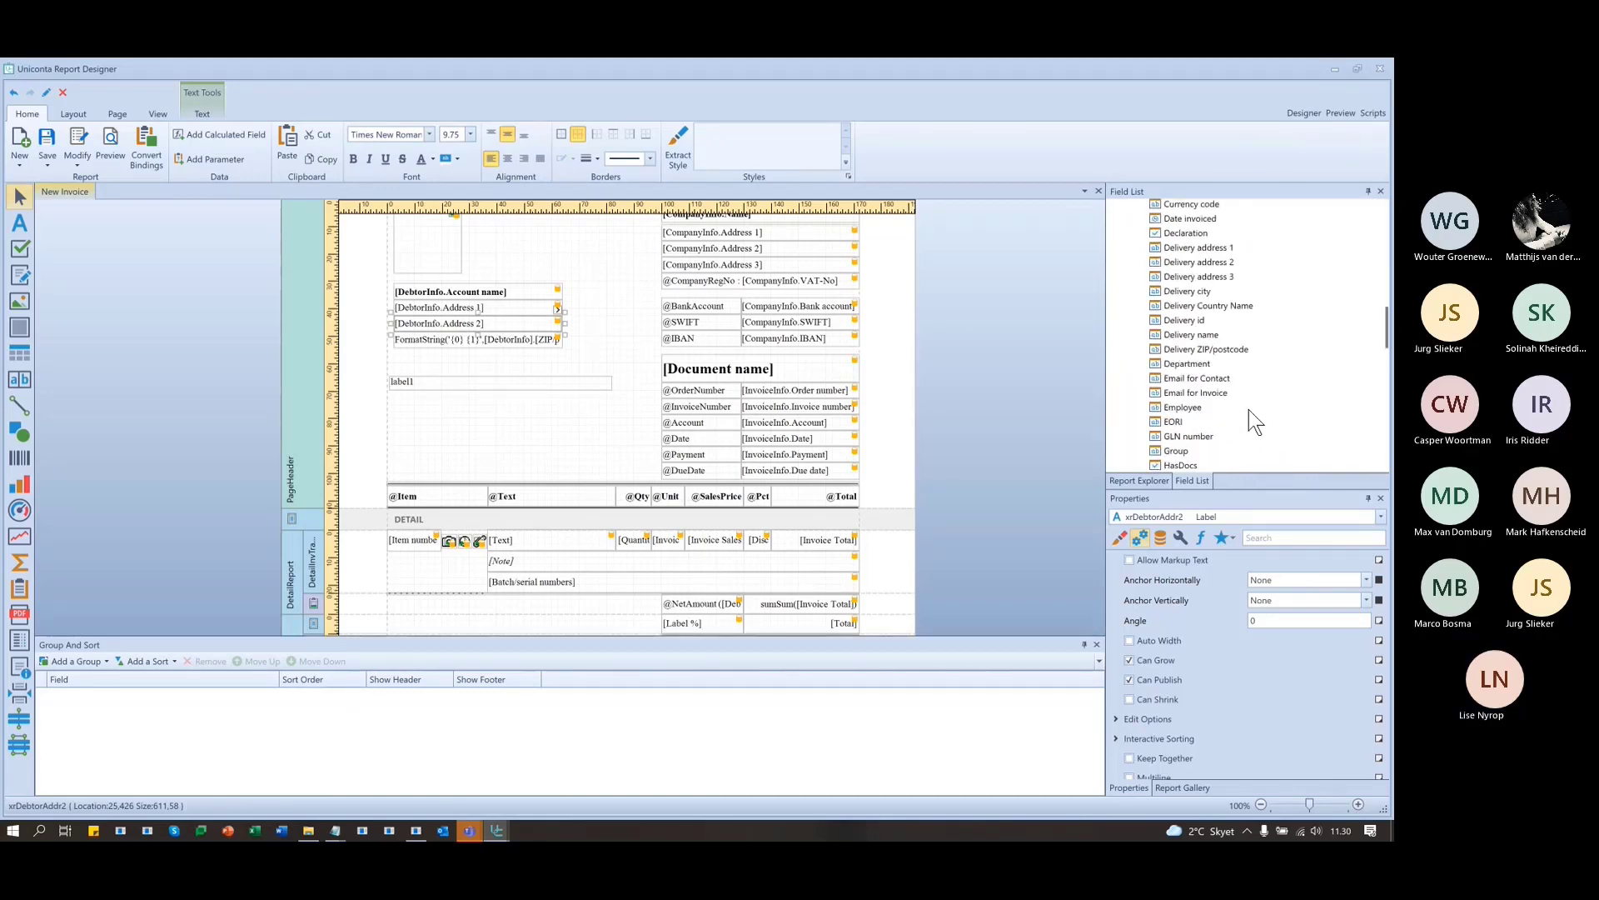
pyautogui.scroll(-9, 1247, 408)
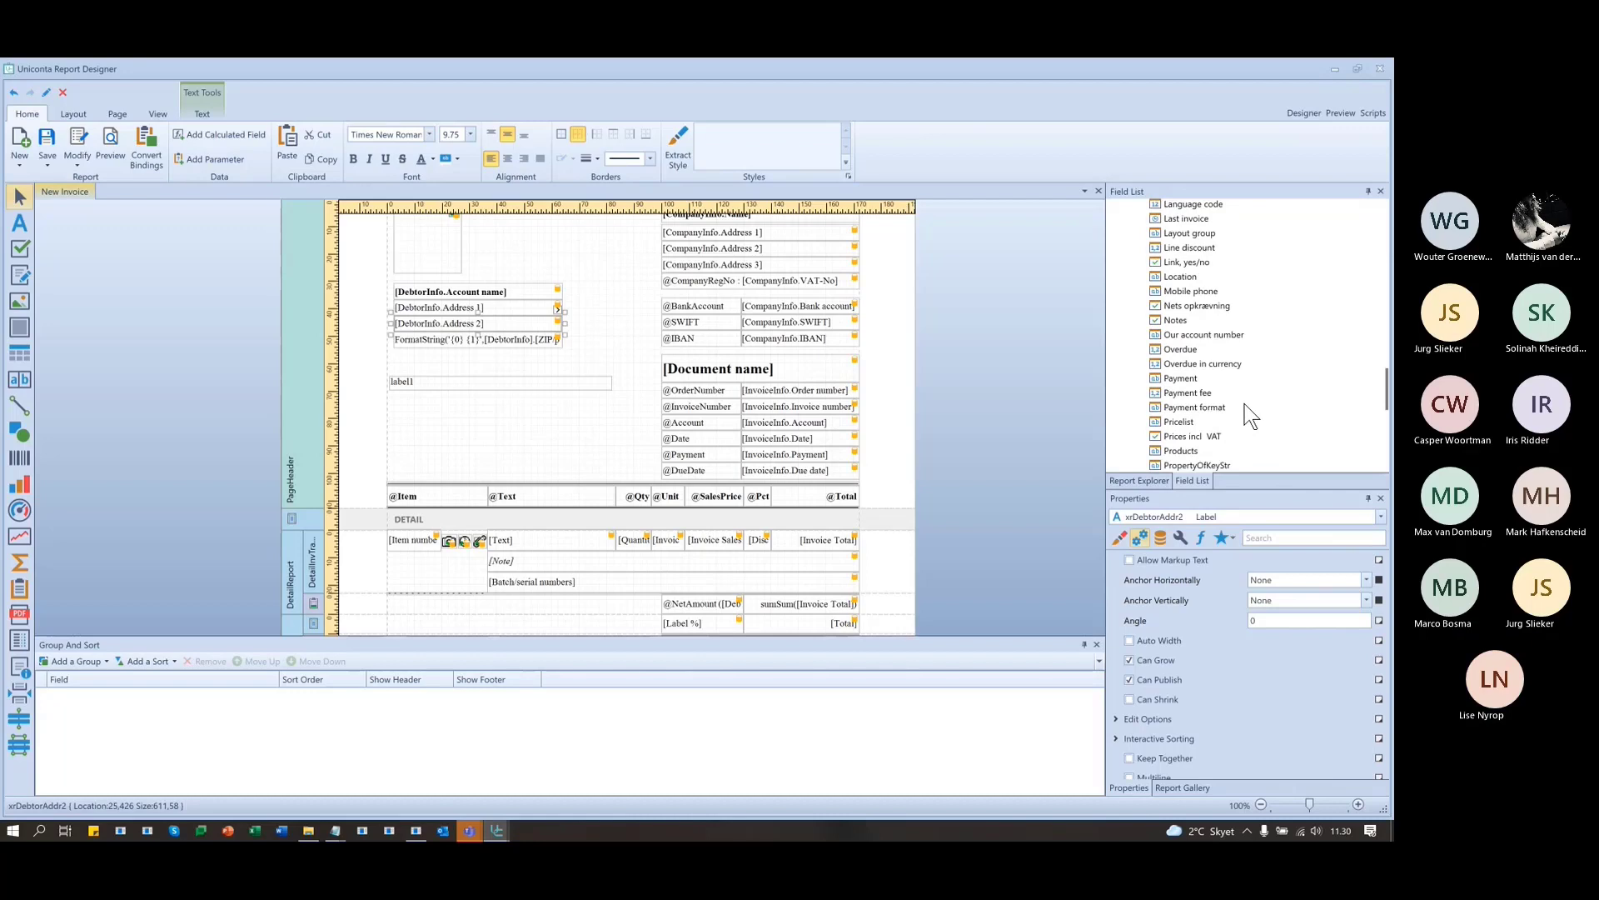
pyautogui.scroll(-4, 1250, 414)
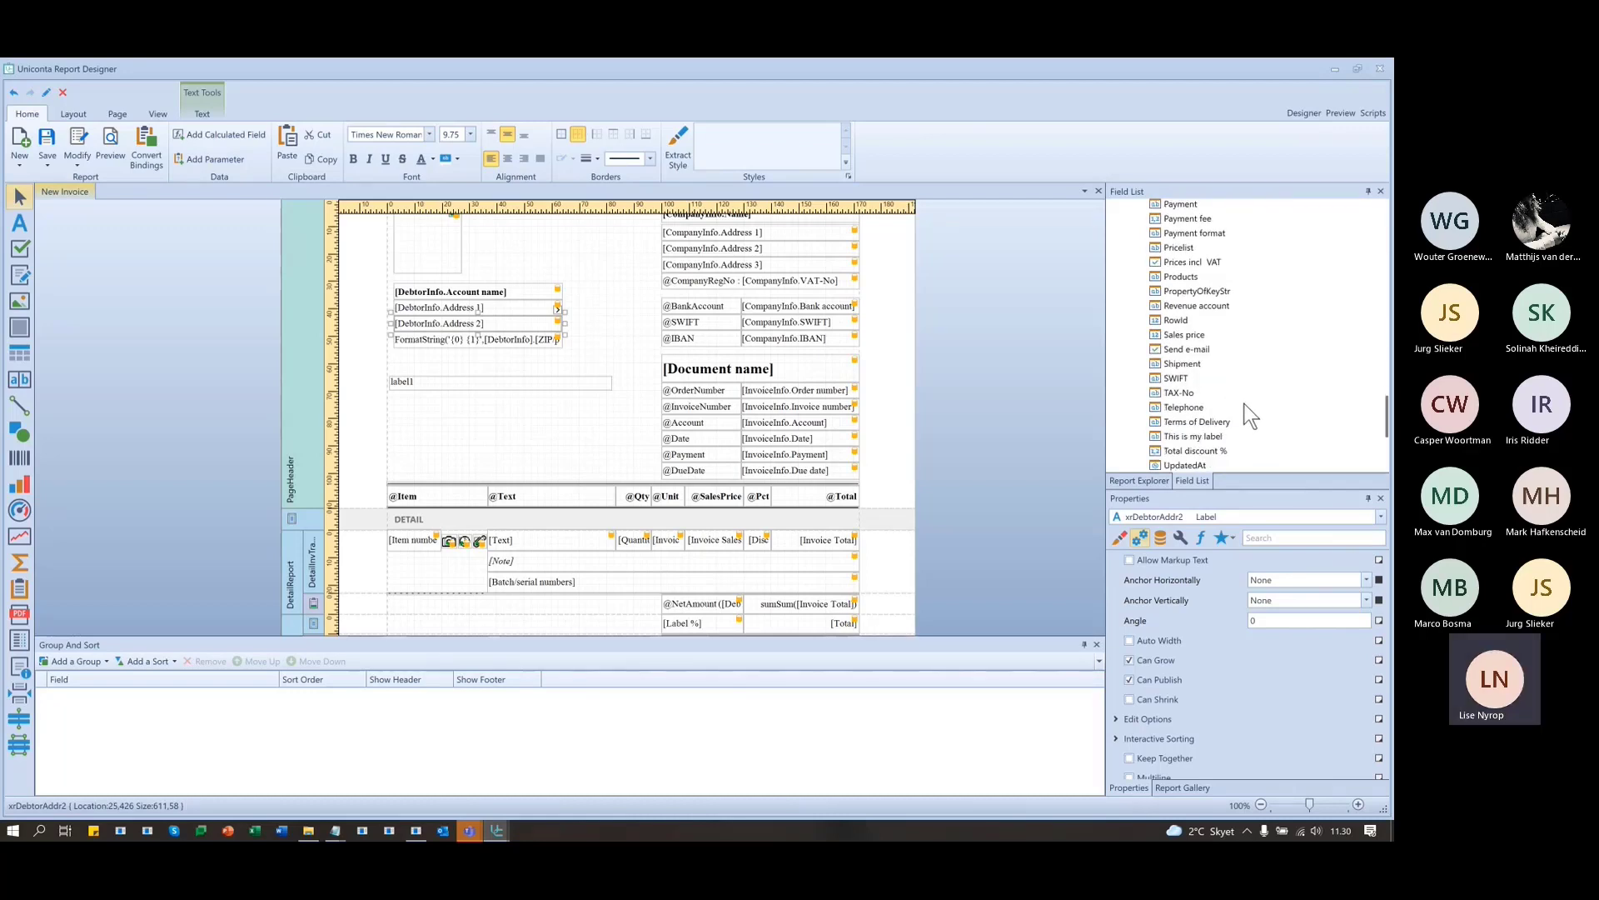
pyautogui.scroll(2, 1225, 398)
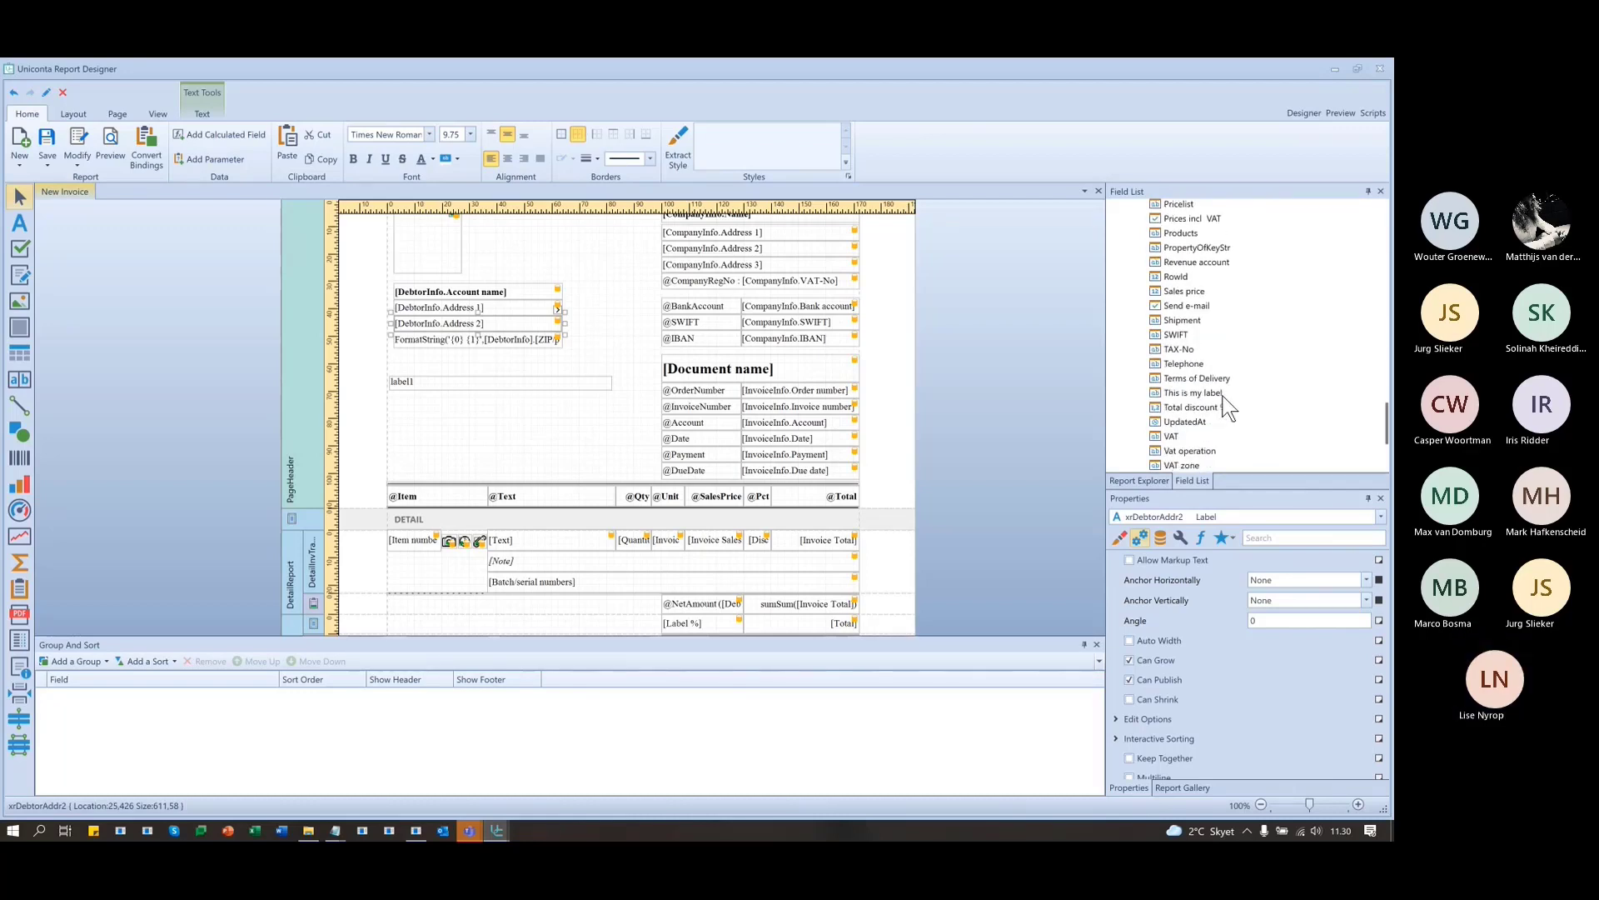
pyautogui.scroll(5, 1225, 408)
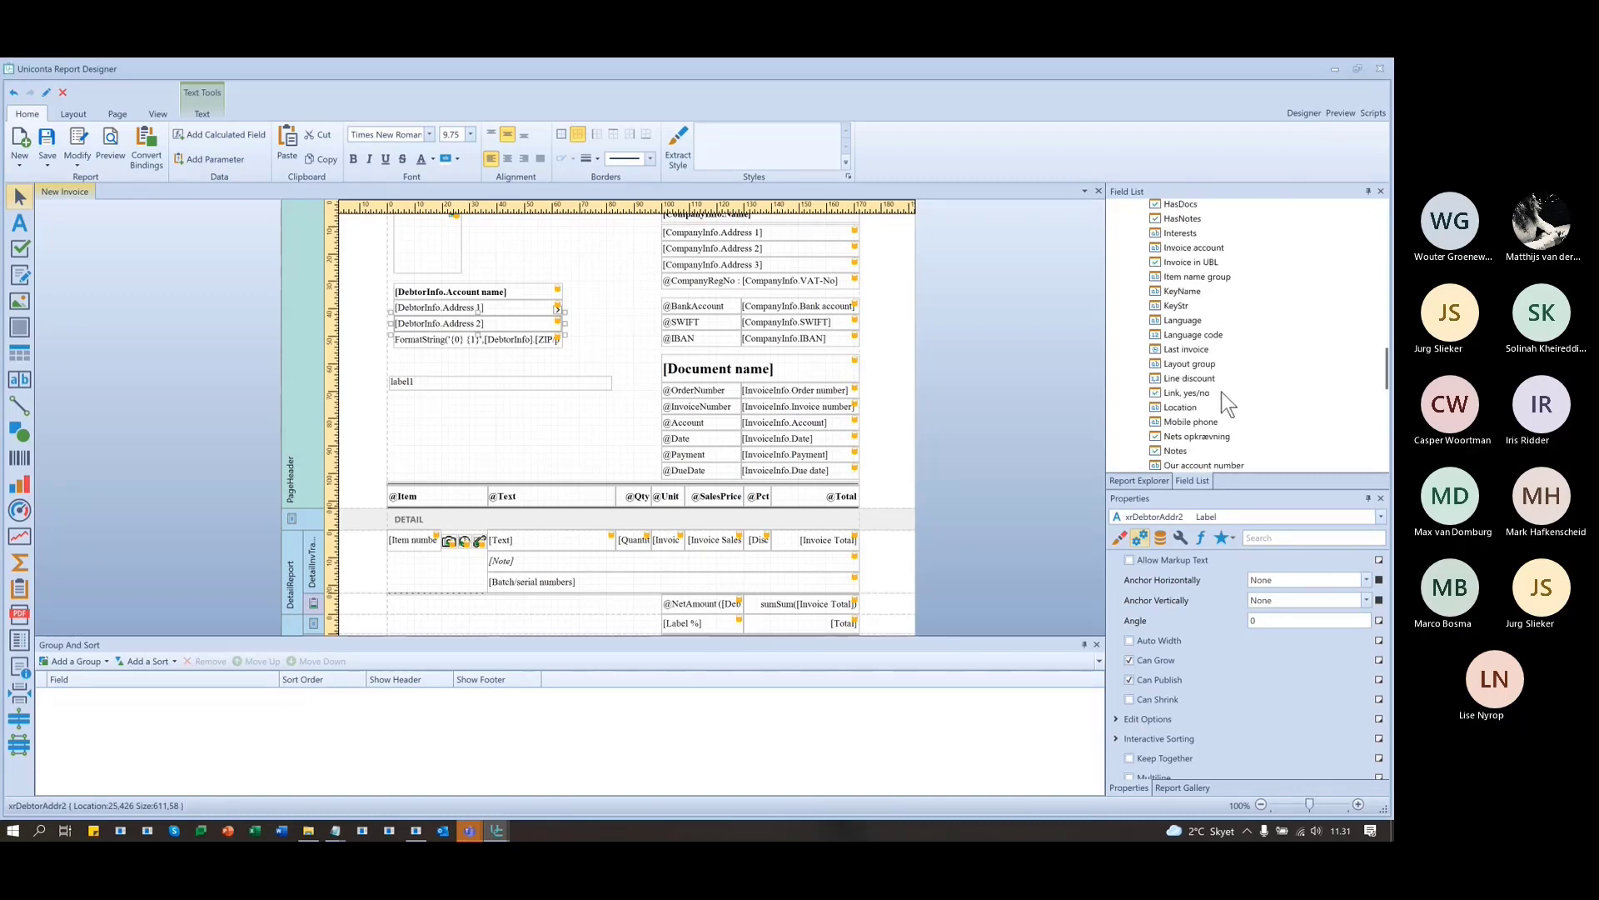
pyautogui.scroll(5, 1222, 393)
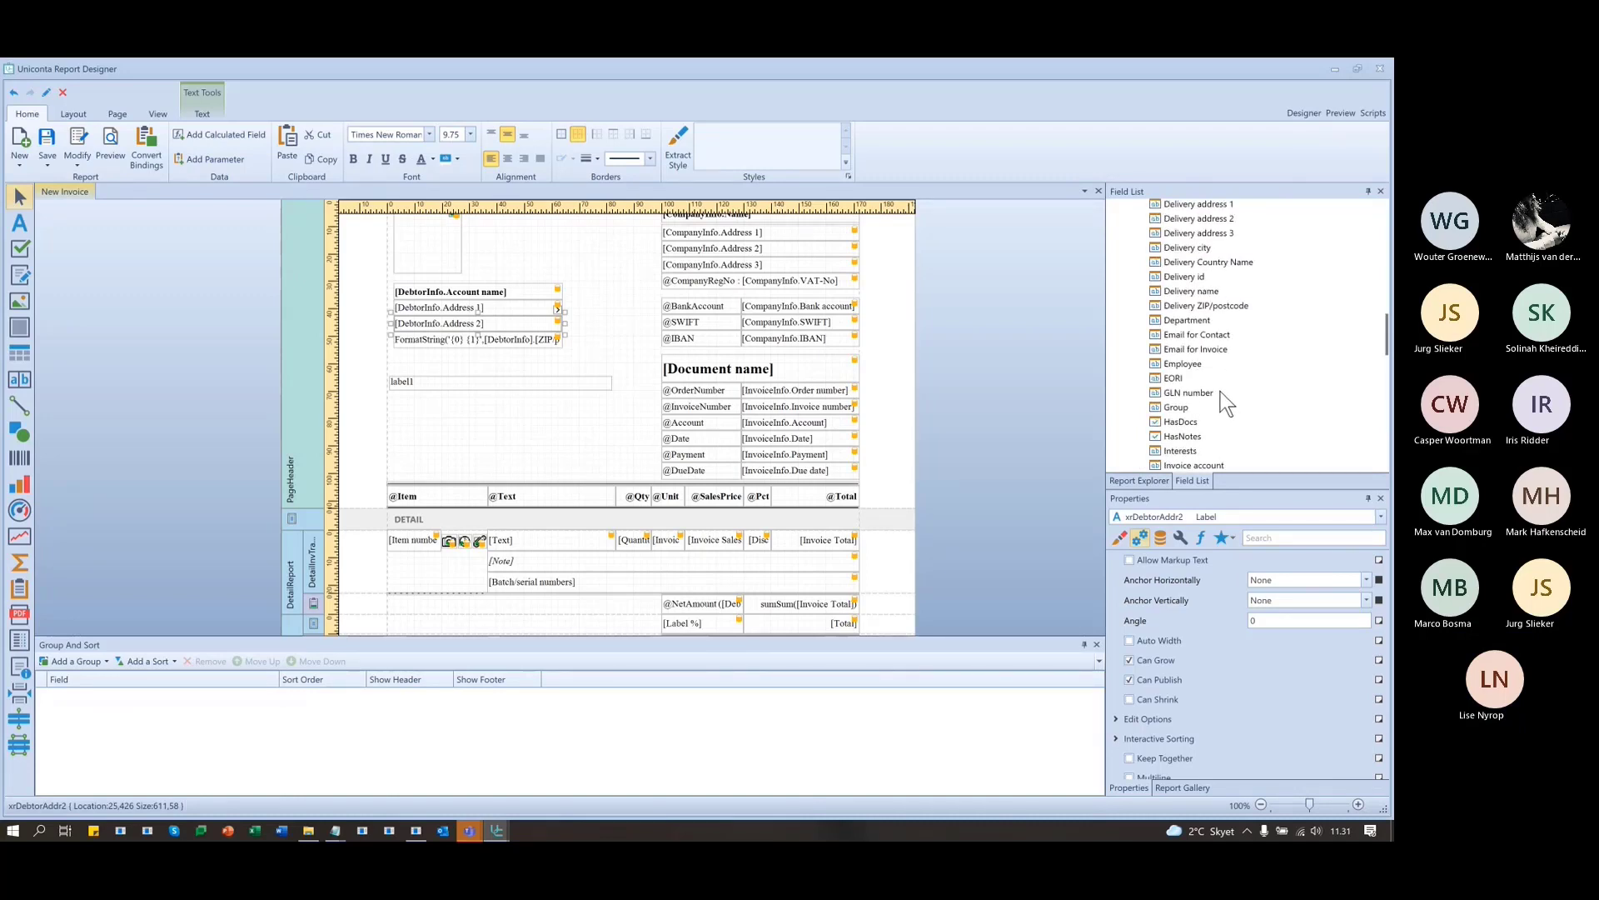
pyautogui.scroll(5, 1221, 392)
pyautogui.scroll(-8, 1216, 393)
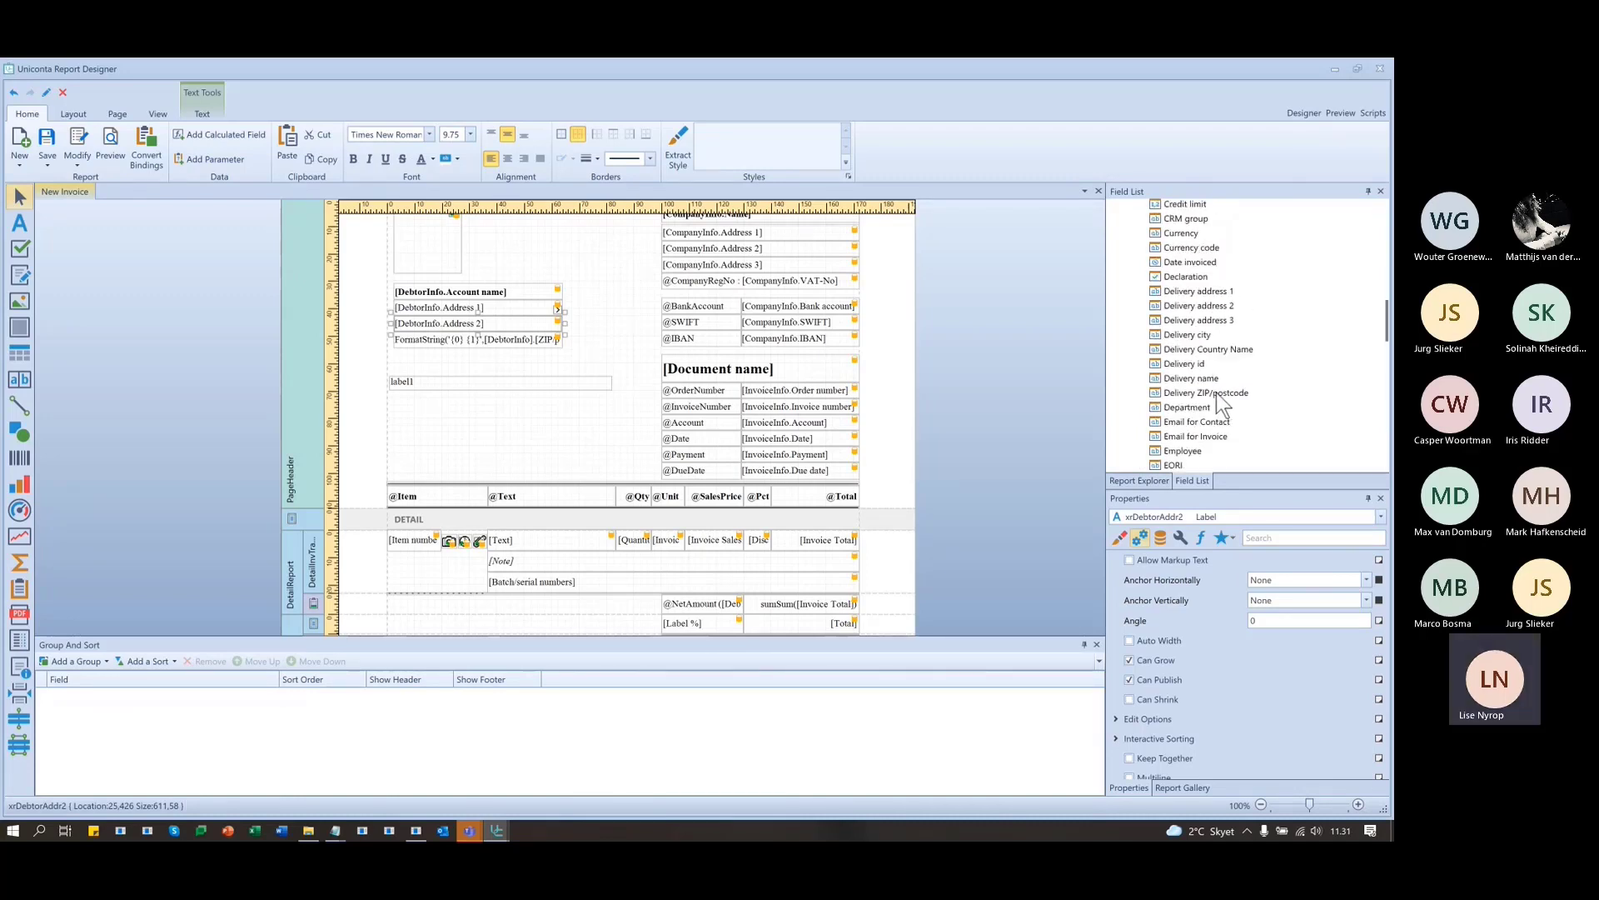
pyautogui.scroll(-8, 1249, 396)
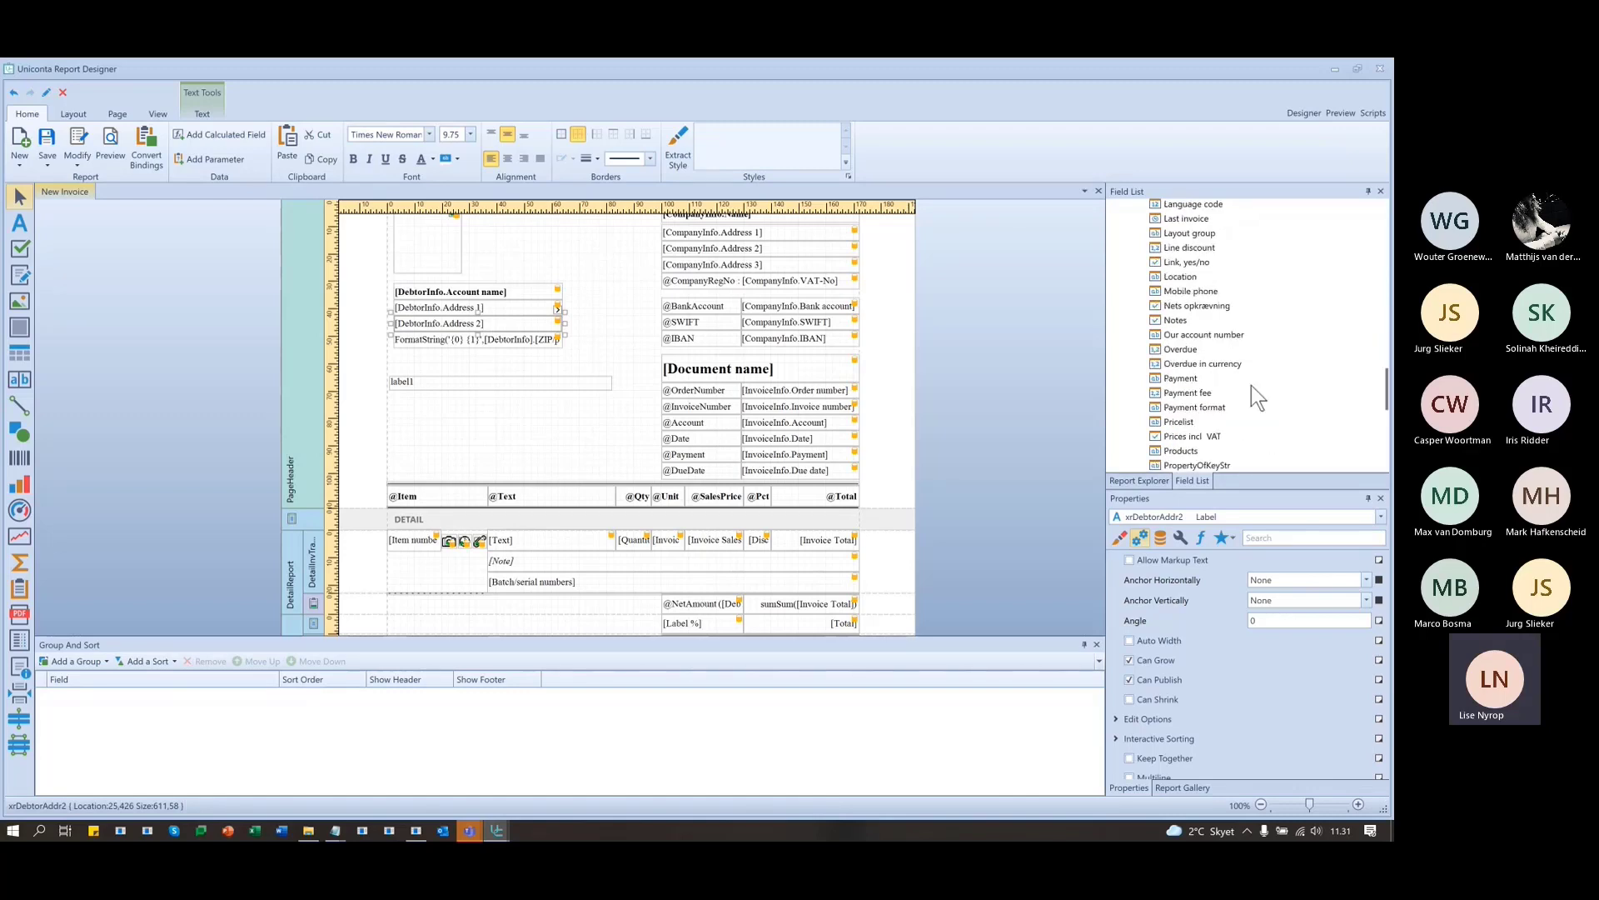
pyautogui.scroll(2, 1246, 388)
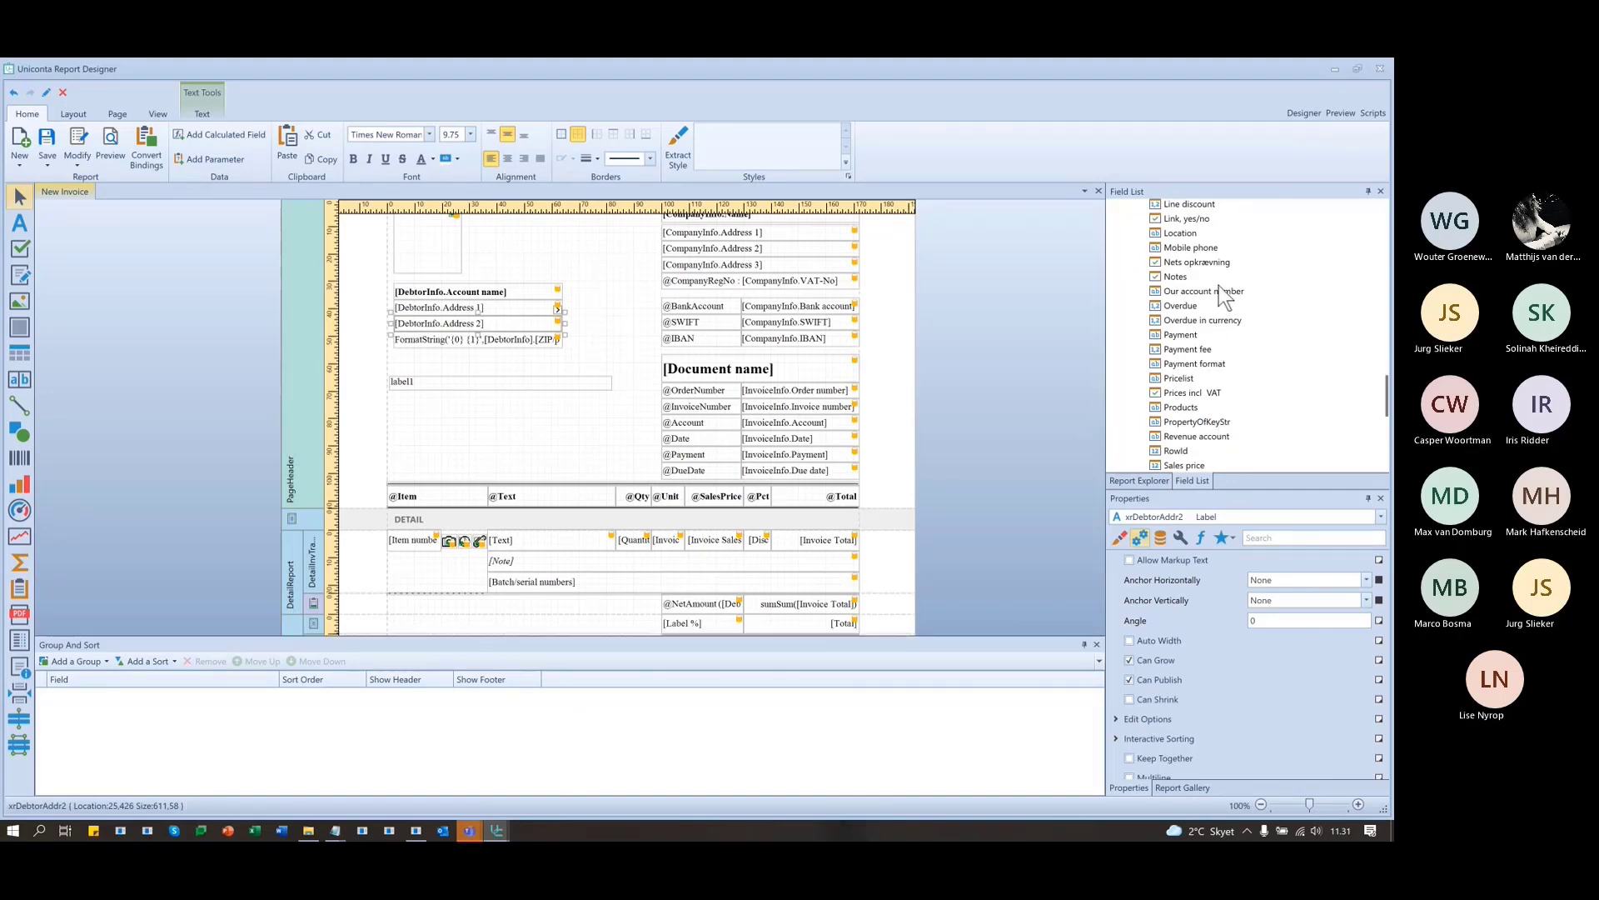
pyautogui.click(1208, 320)
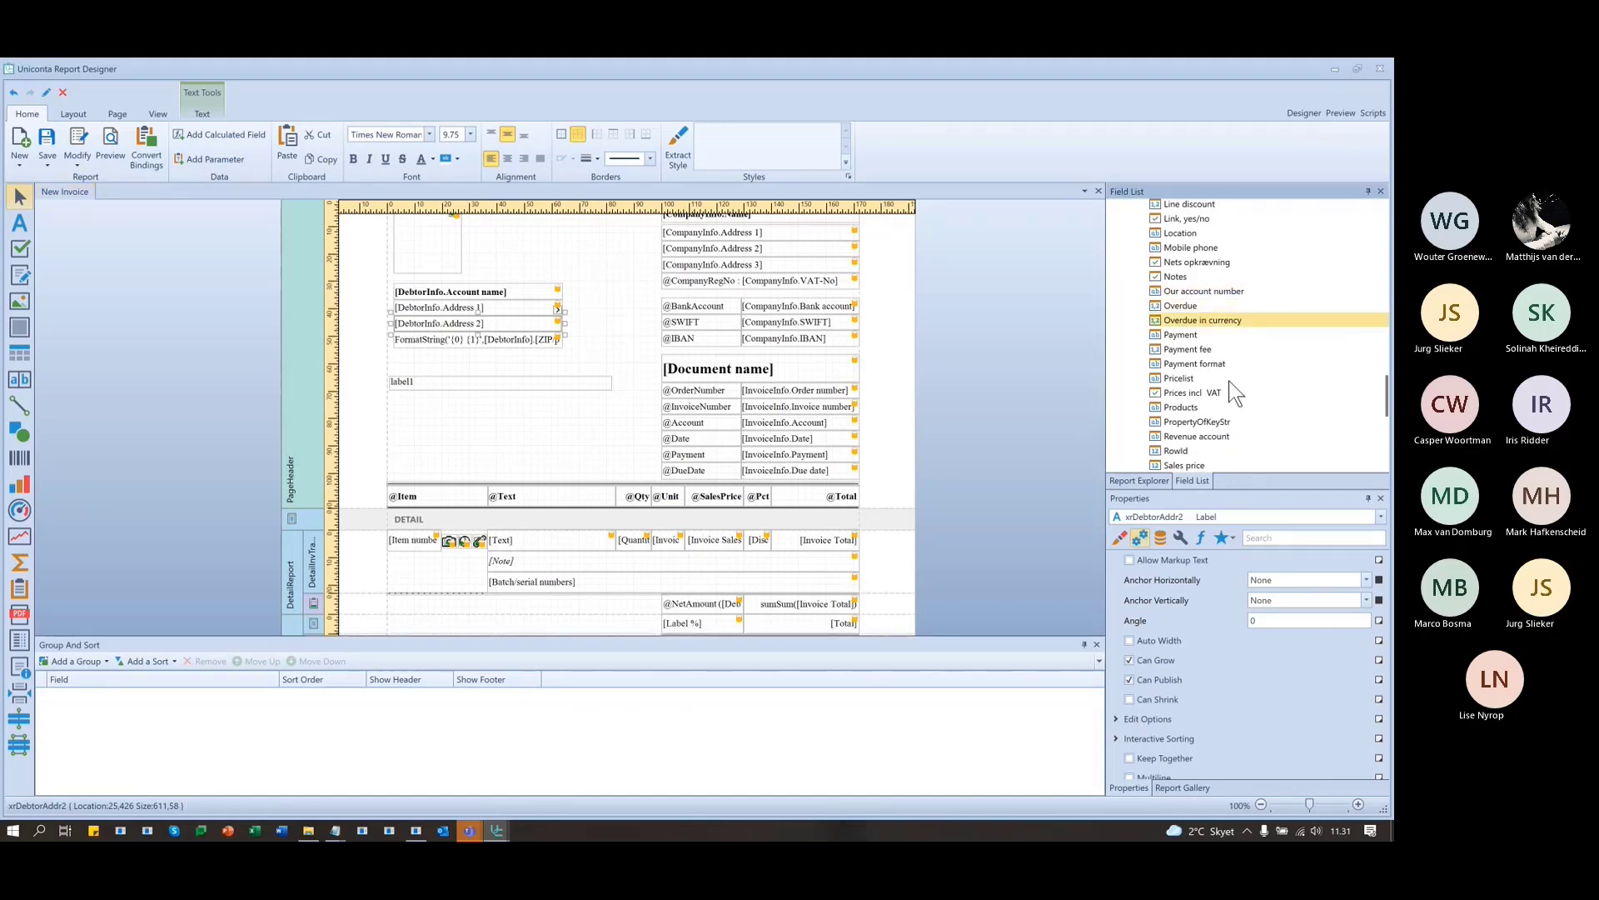
pyautogui.scroll(-5, 1236, 393)
pyautogui.scroll(-3, 1236, 393)
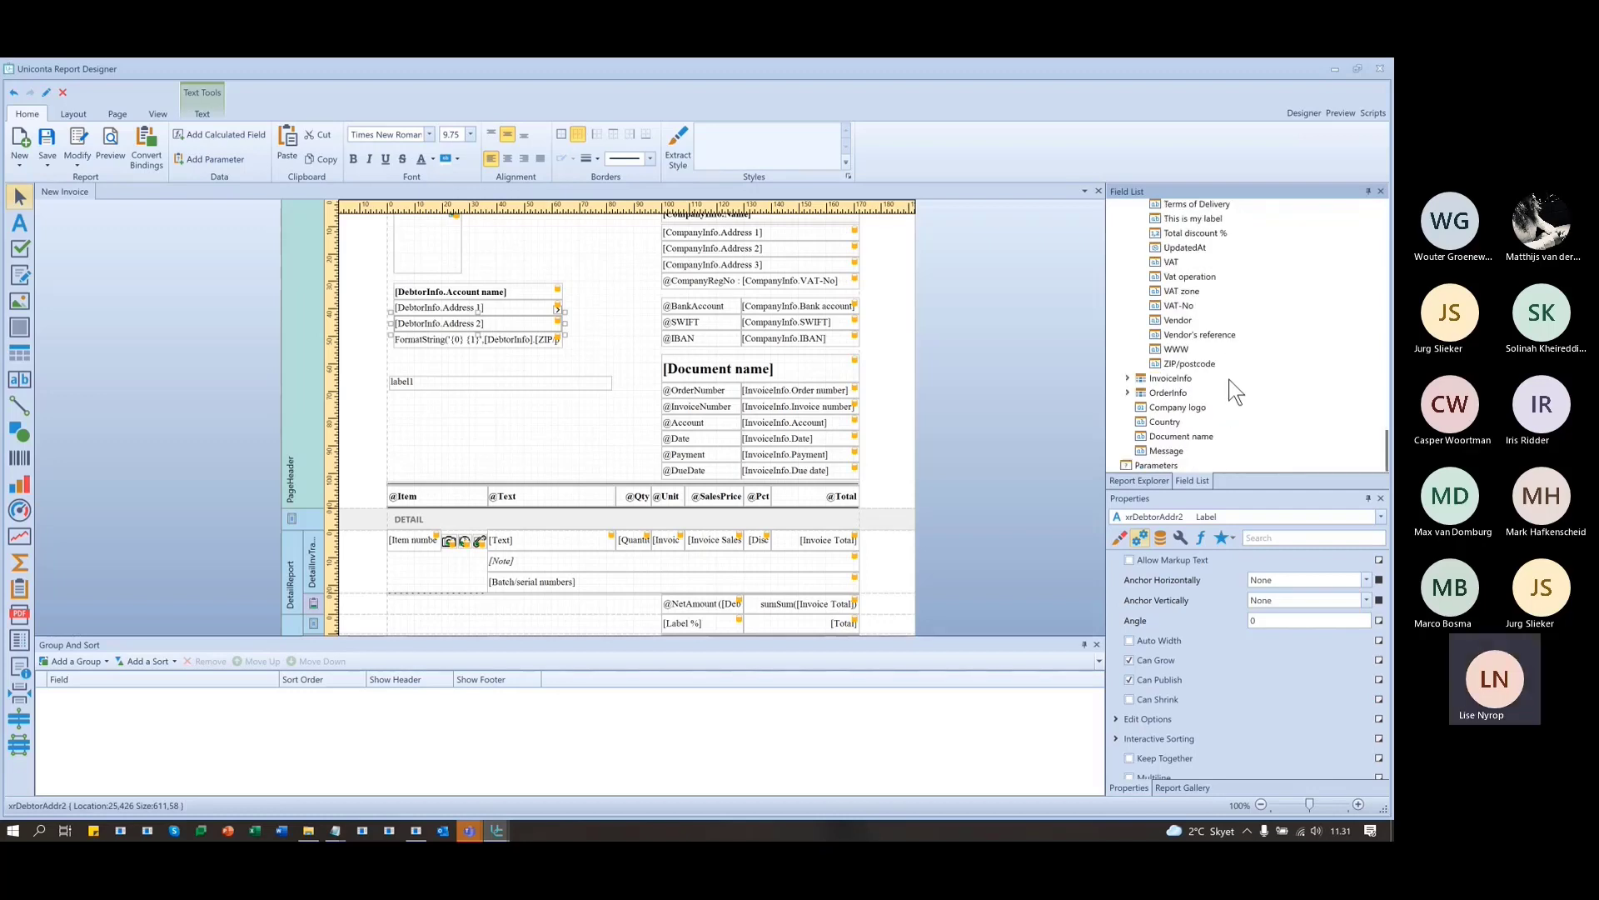
pyautogui.doubleClick(1216, 378)
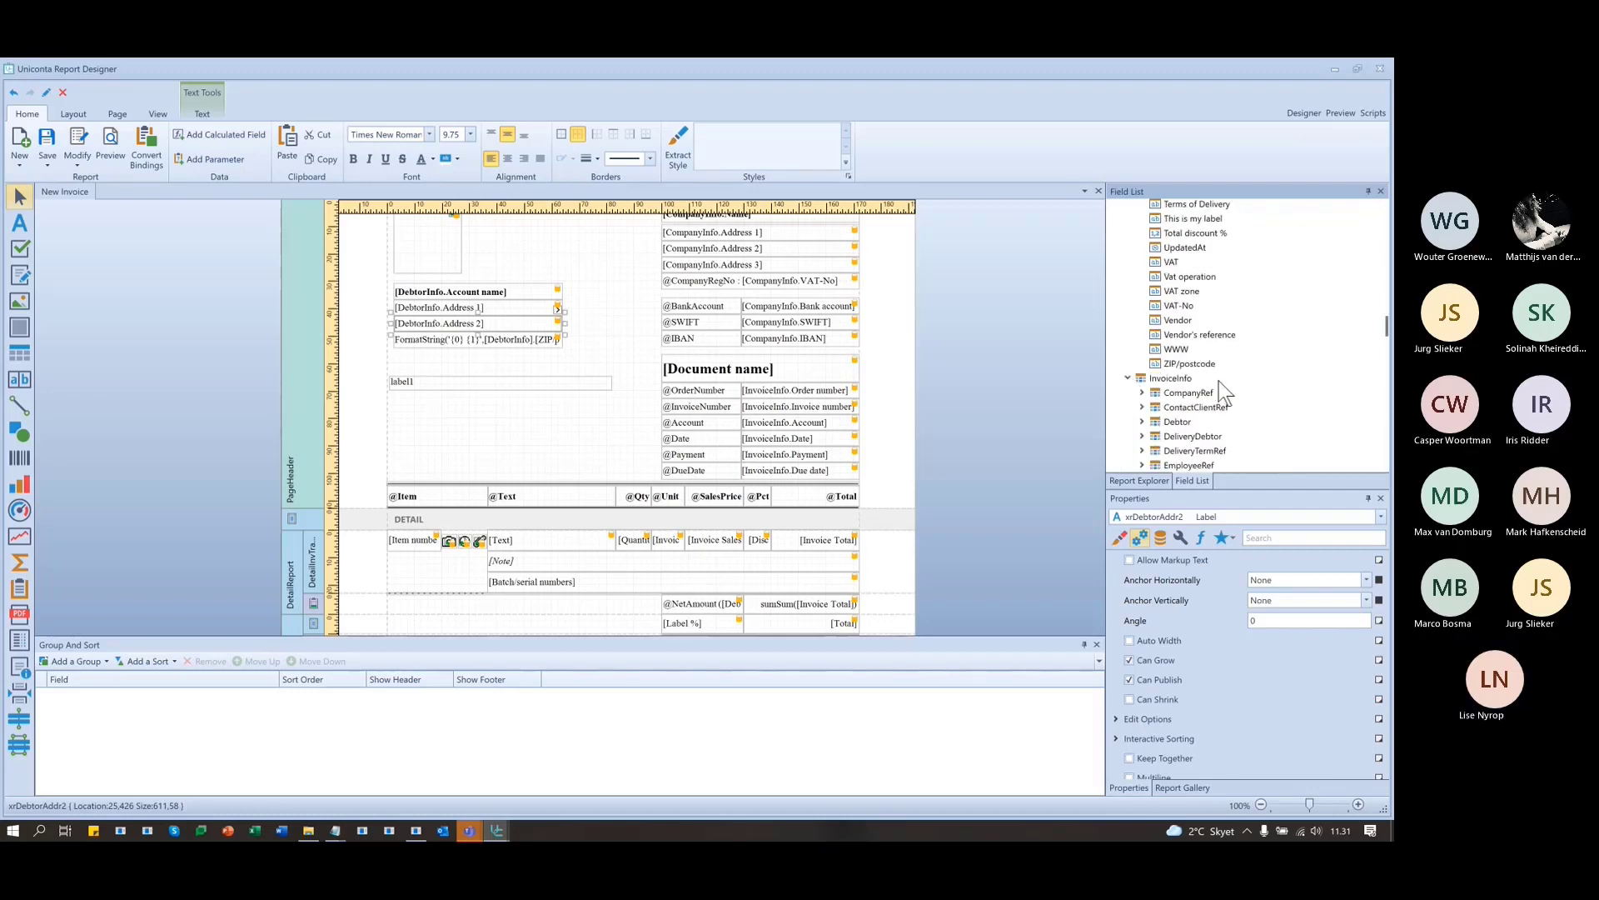
pyautogui.scroll(-5, 1233, 385)
pyautogui.scroll(-8, 1243, 389)
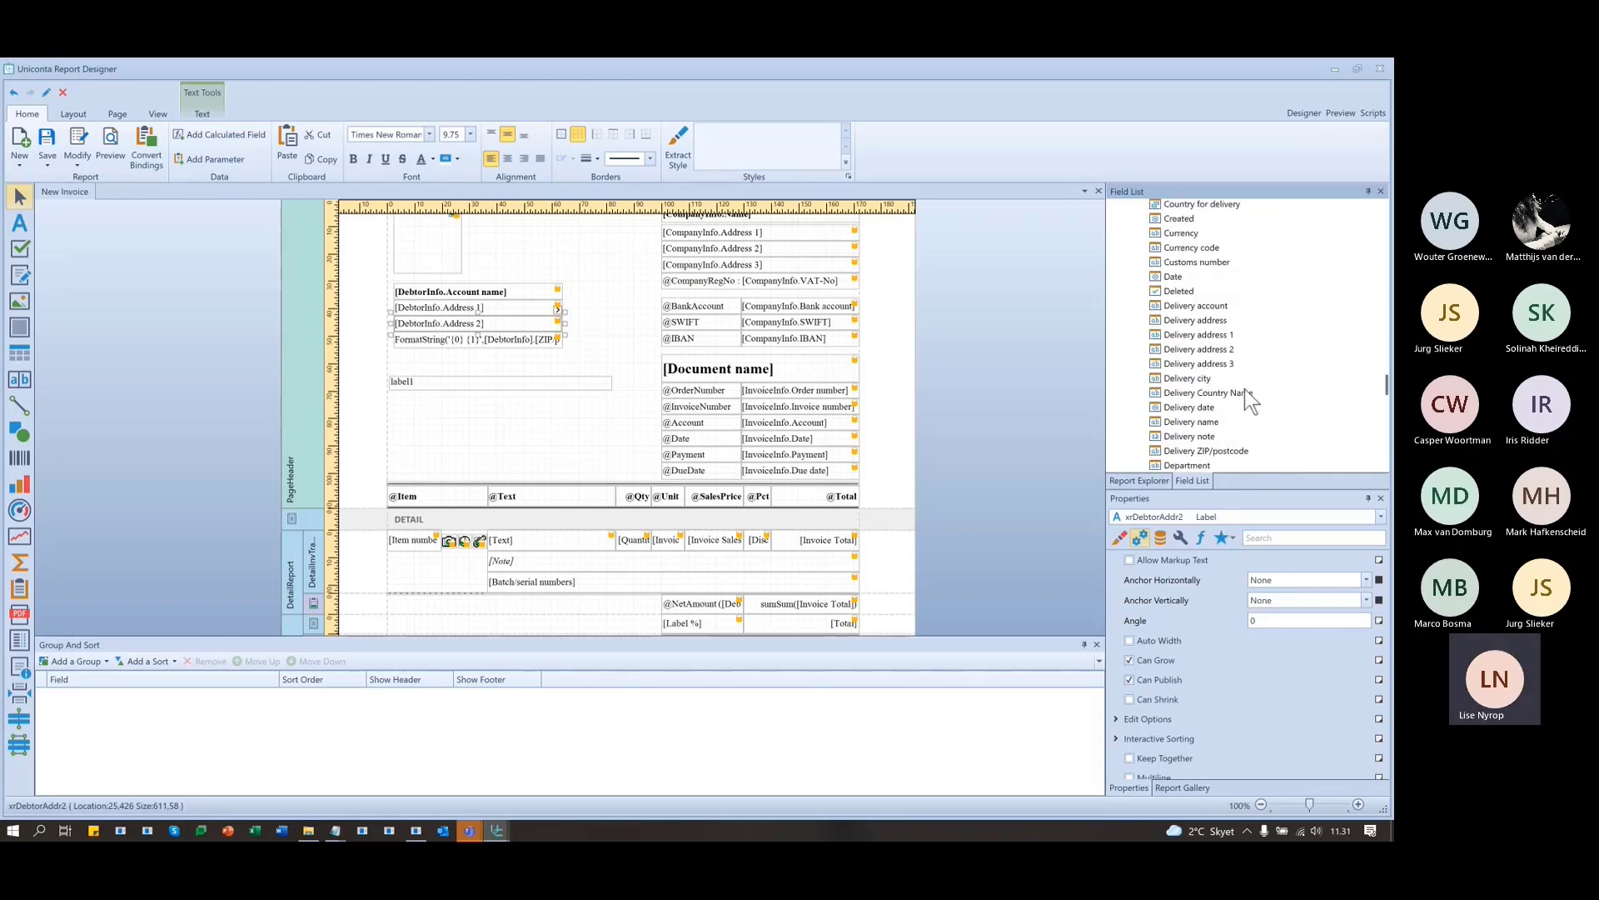
pyautogui.scroll(-6, 1244, 388)
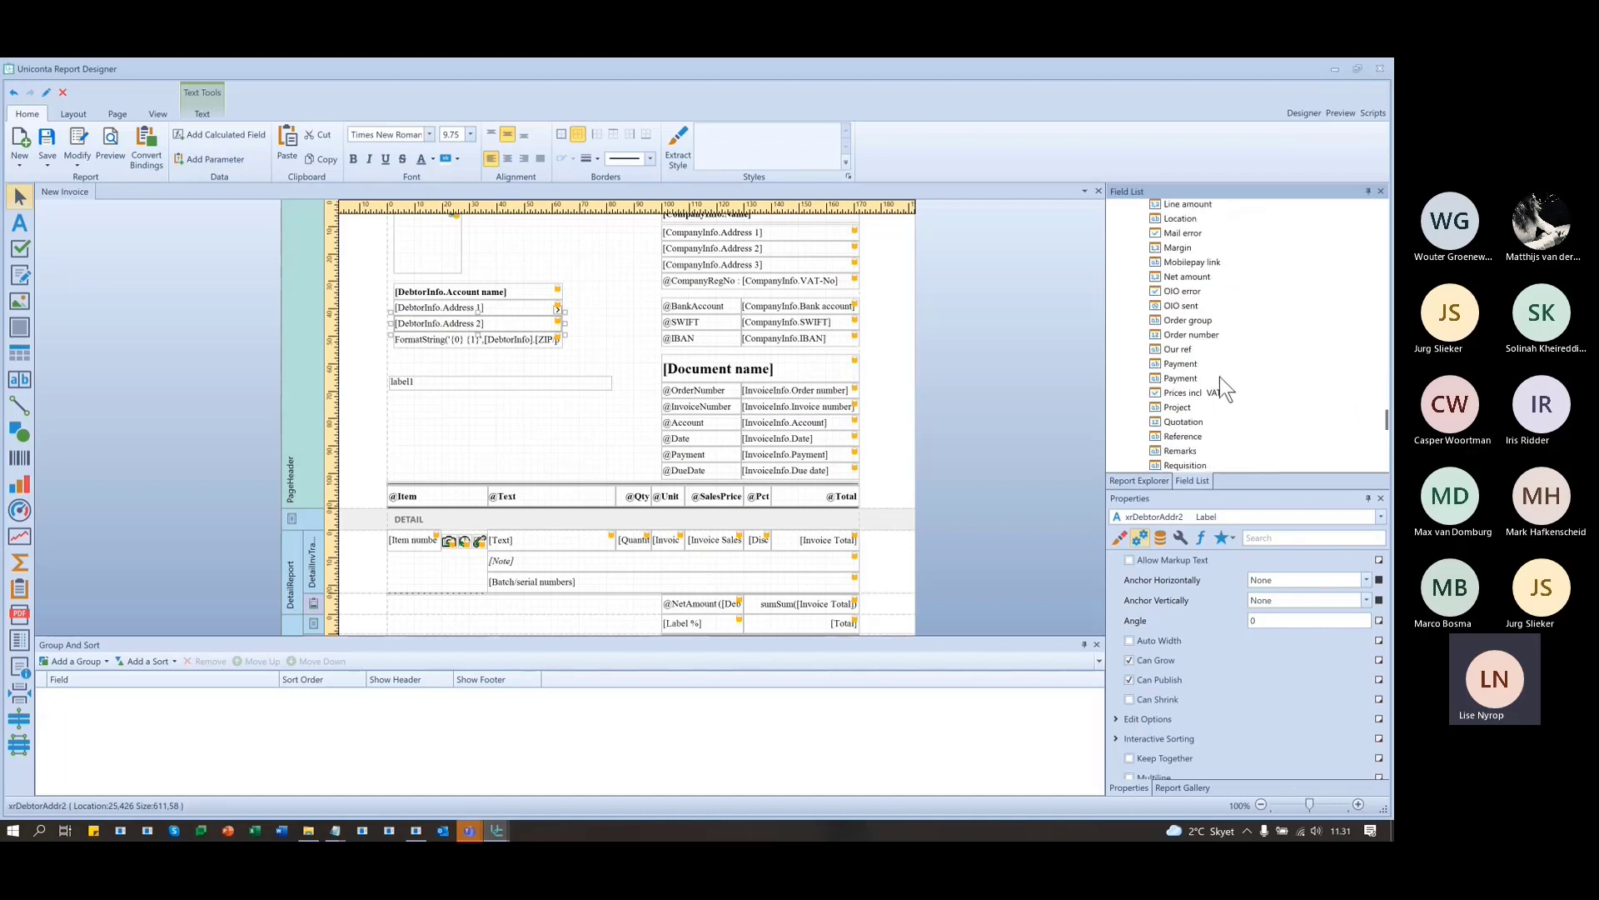
pyautogui.click(1165, 349)
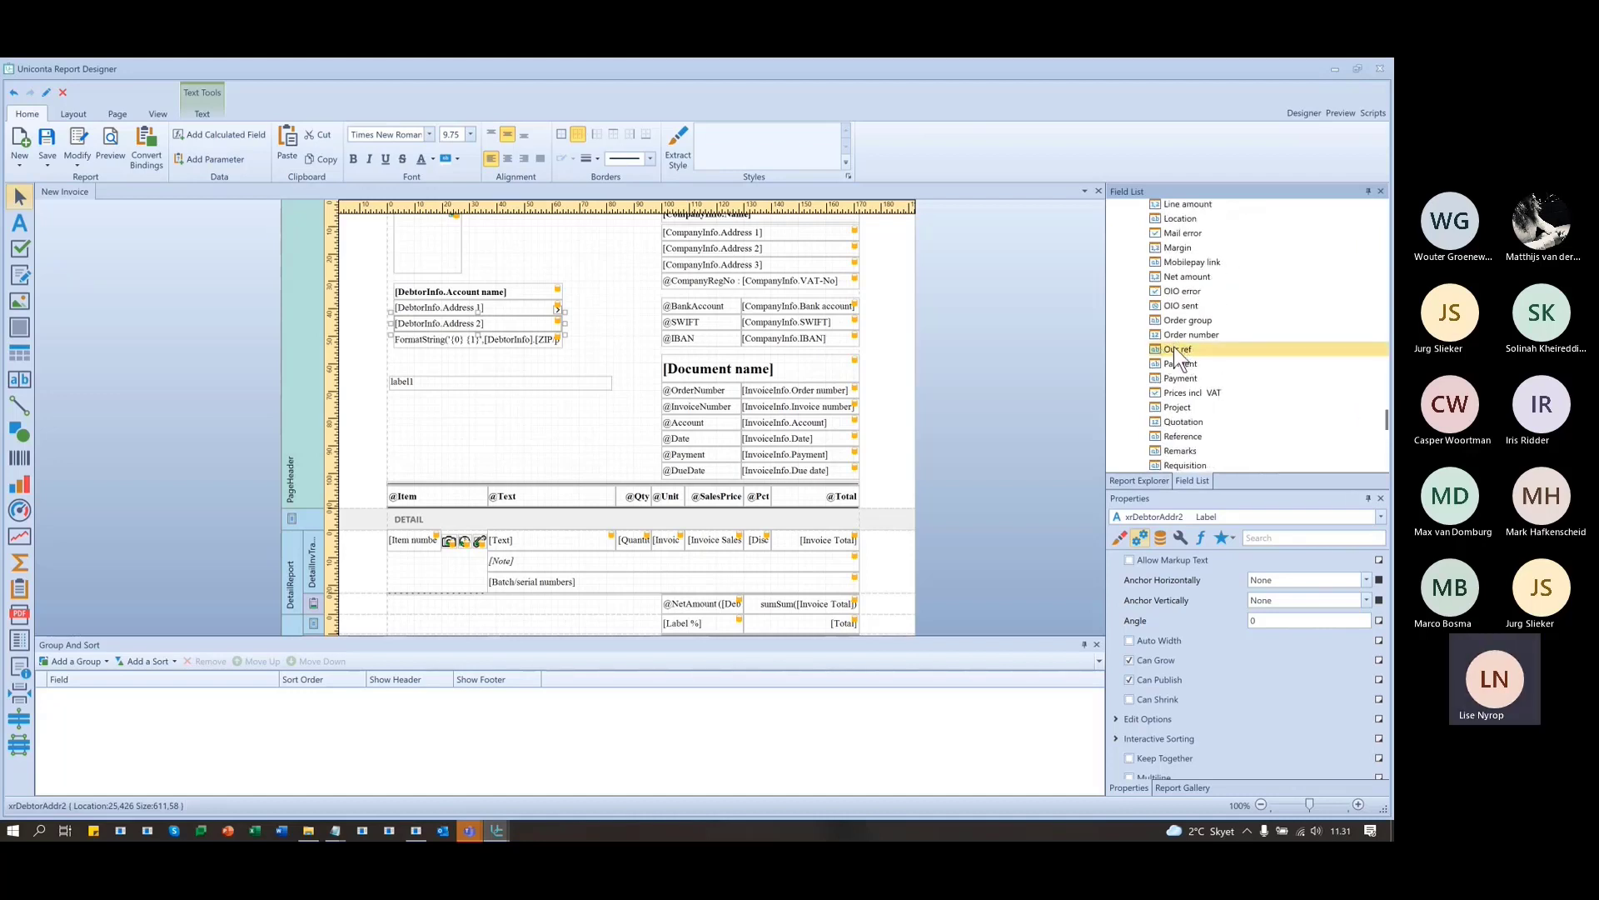
# - Place the Our ref field in the page header below label1 and draw a label left of it
pyautogui.moveTo(1175, 348); pyautogui.dragTo(494, 430)
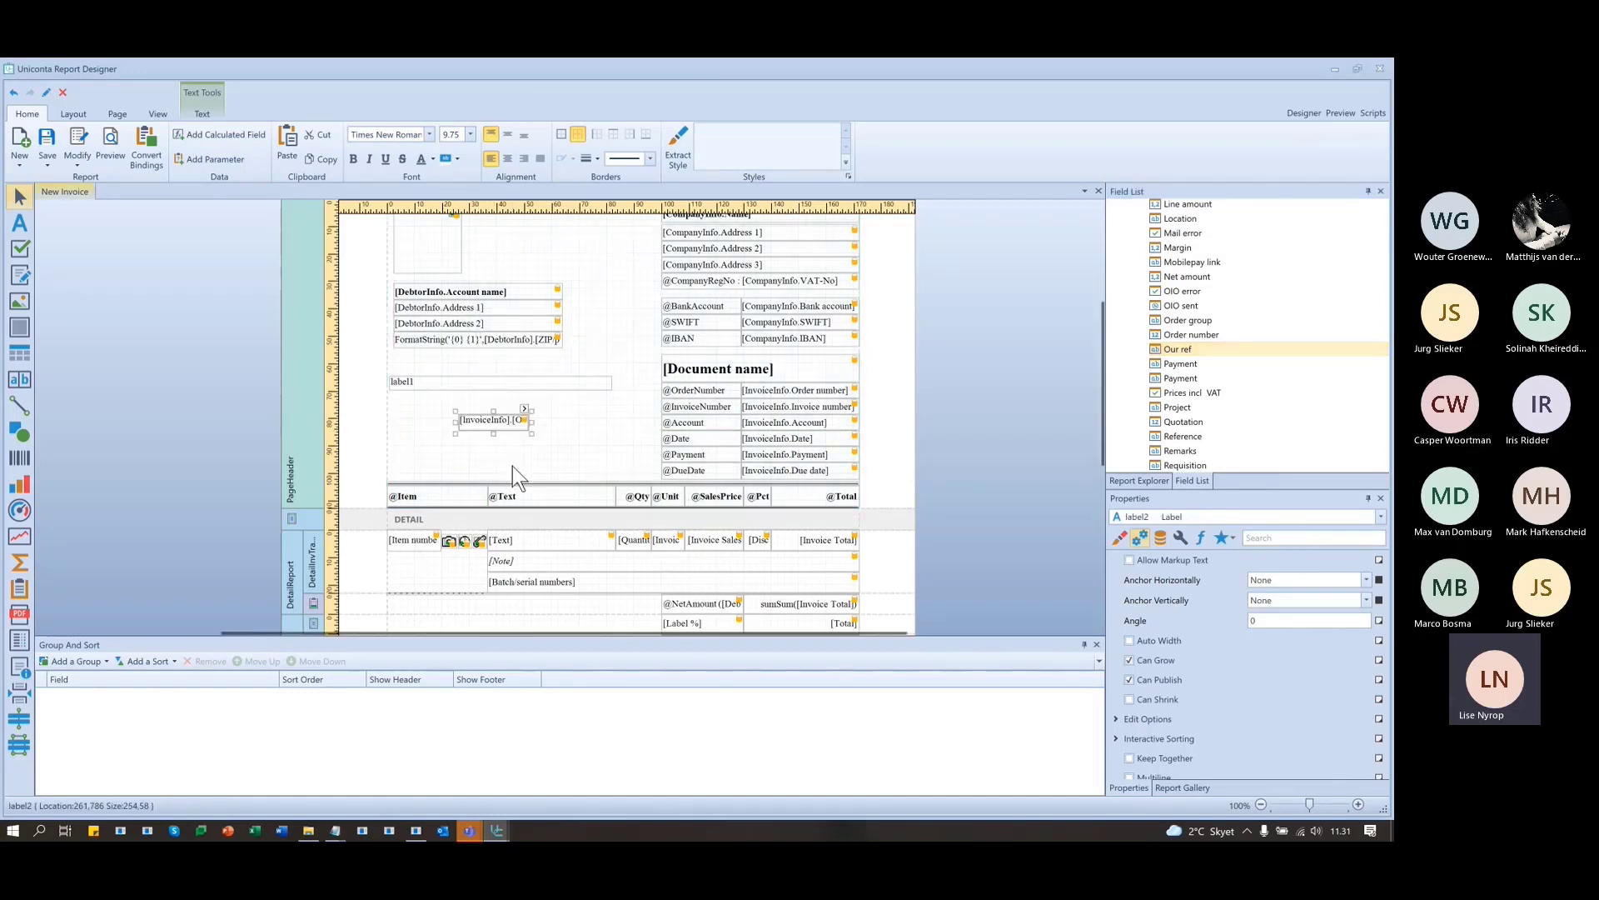
pyautogui.click(423, 417)
pyautogui.click(19, 223)
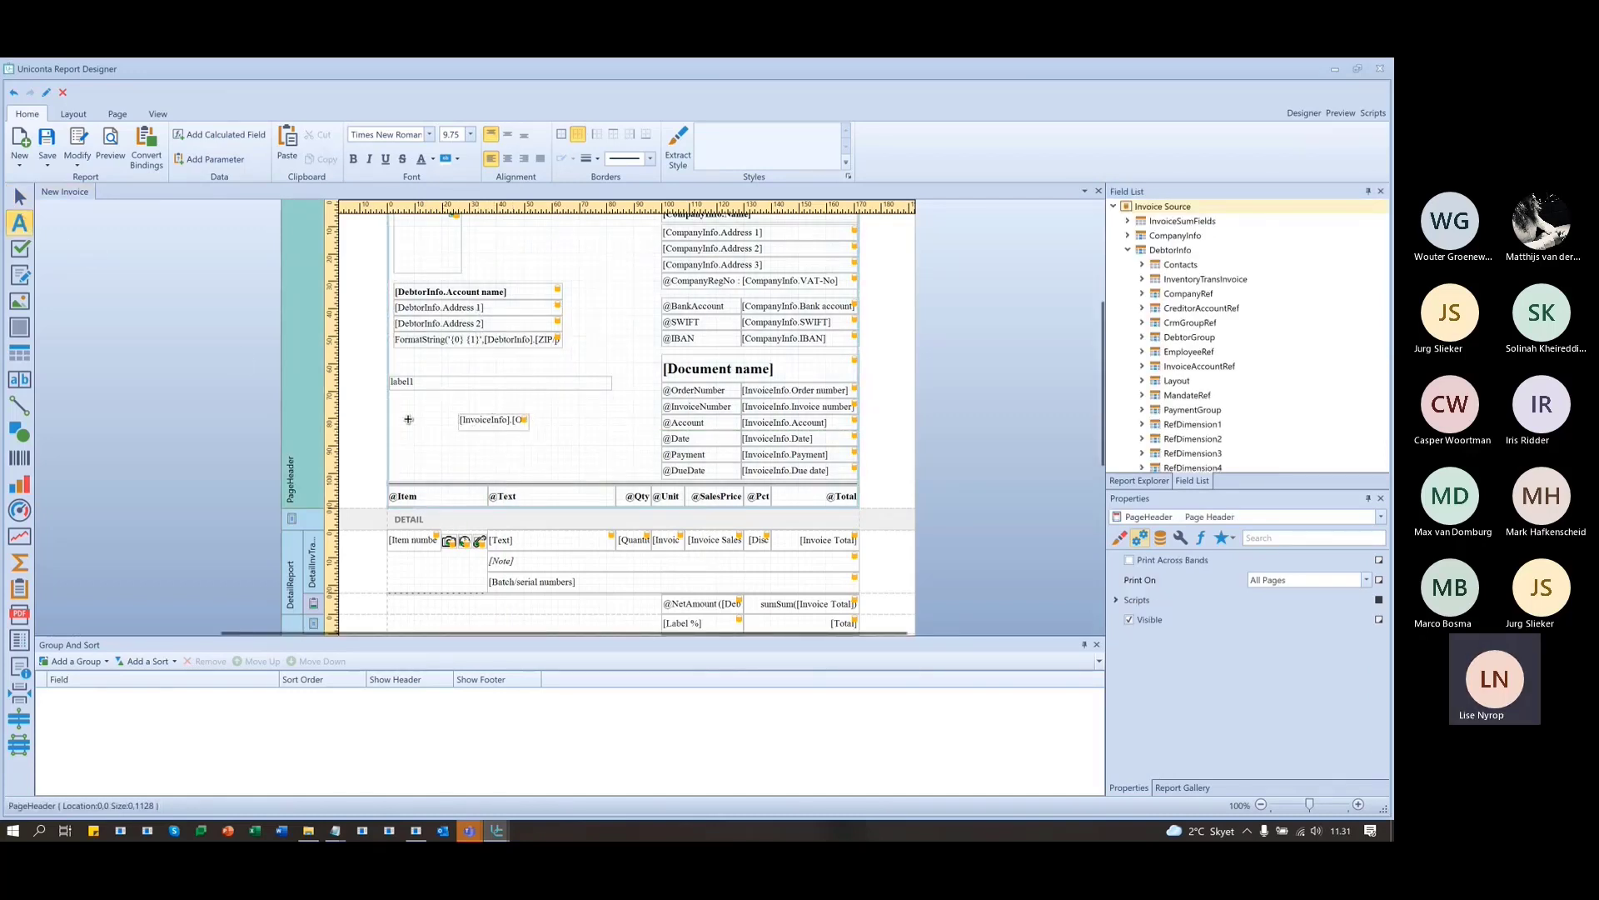
pyautogui.moveTo(454, 414); pyautogui.dragTo(388, 431)
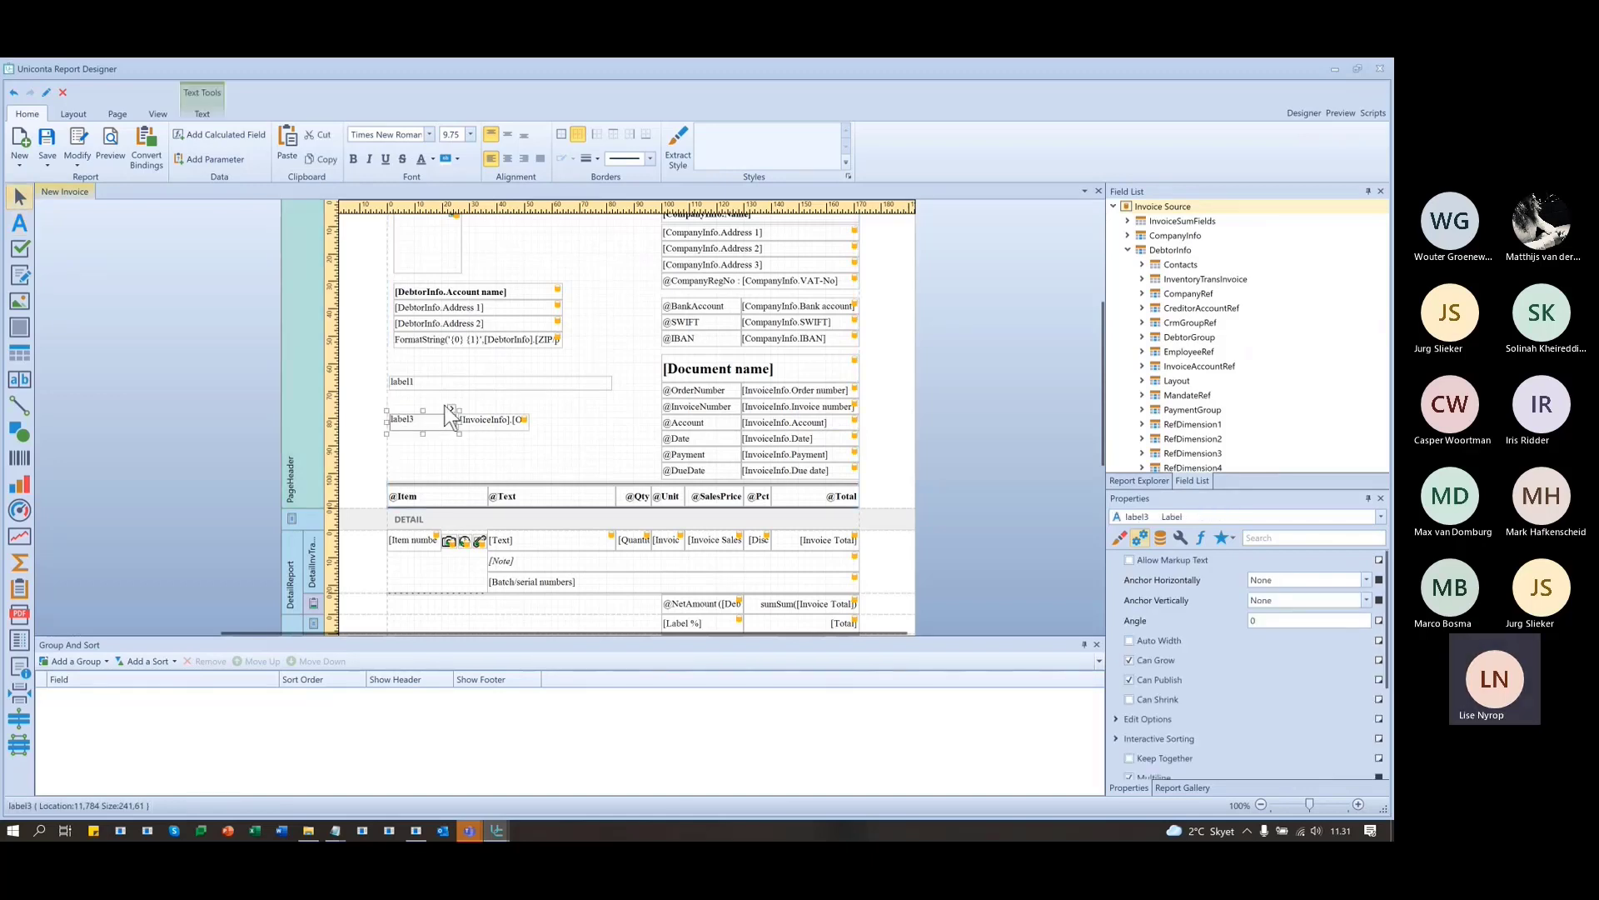
# - Set the new label's text to 'Our ref:' and check it sits beside the field
pyautogui.click(451, 407)
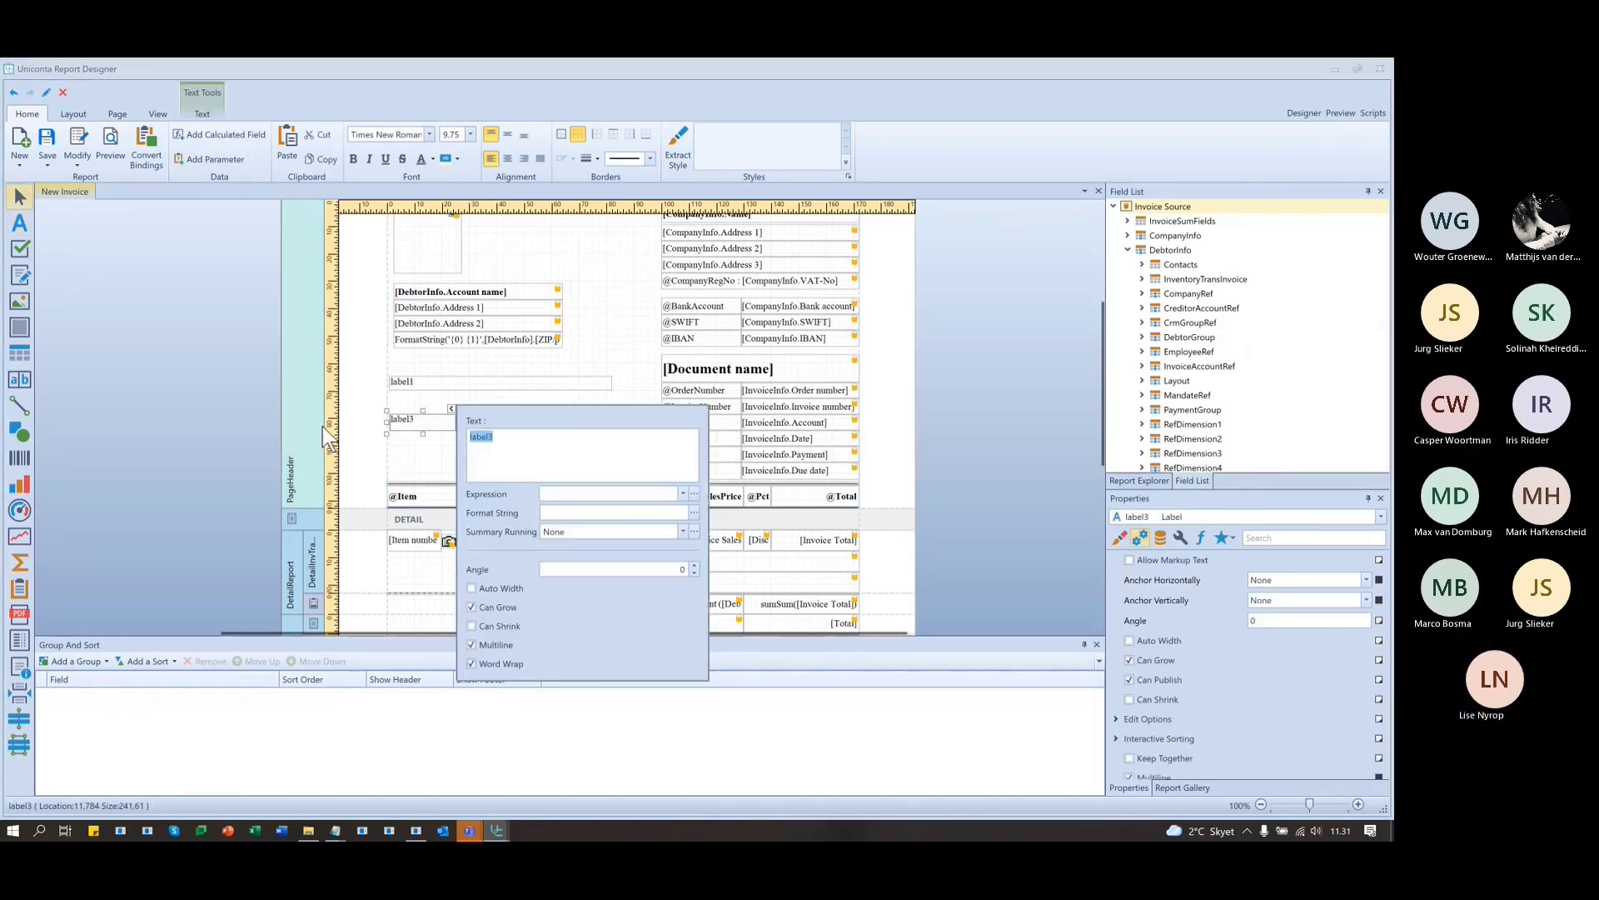
pyautogui.write('Our re')
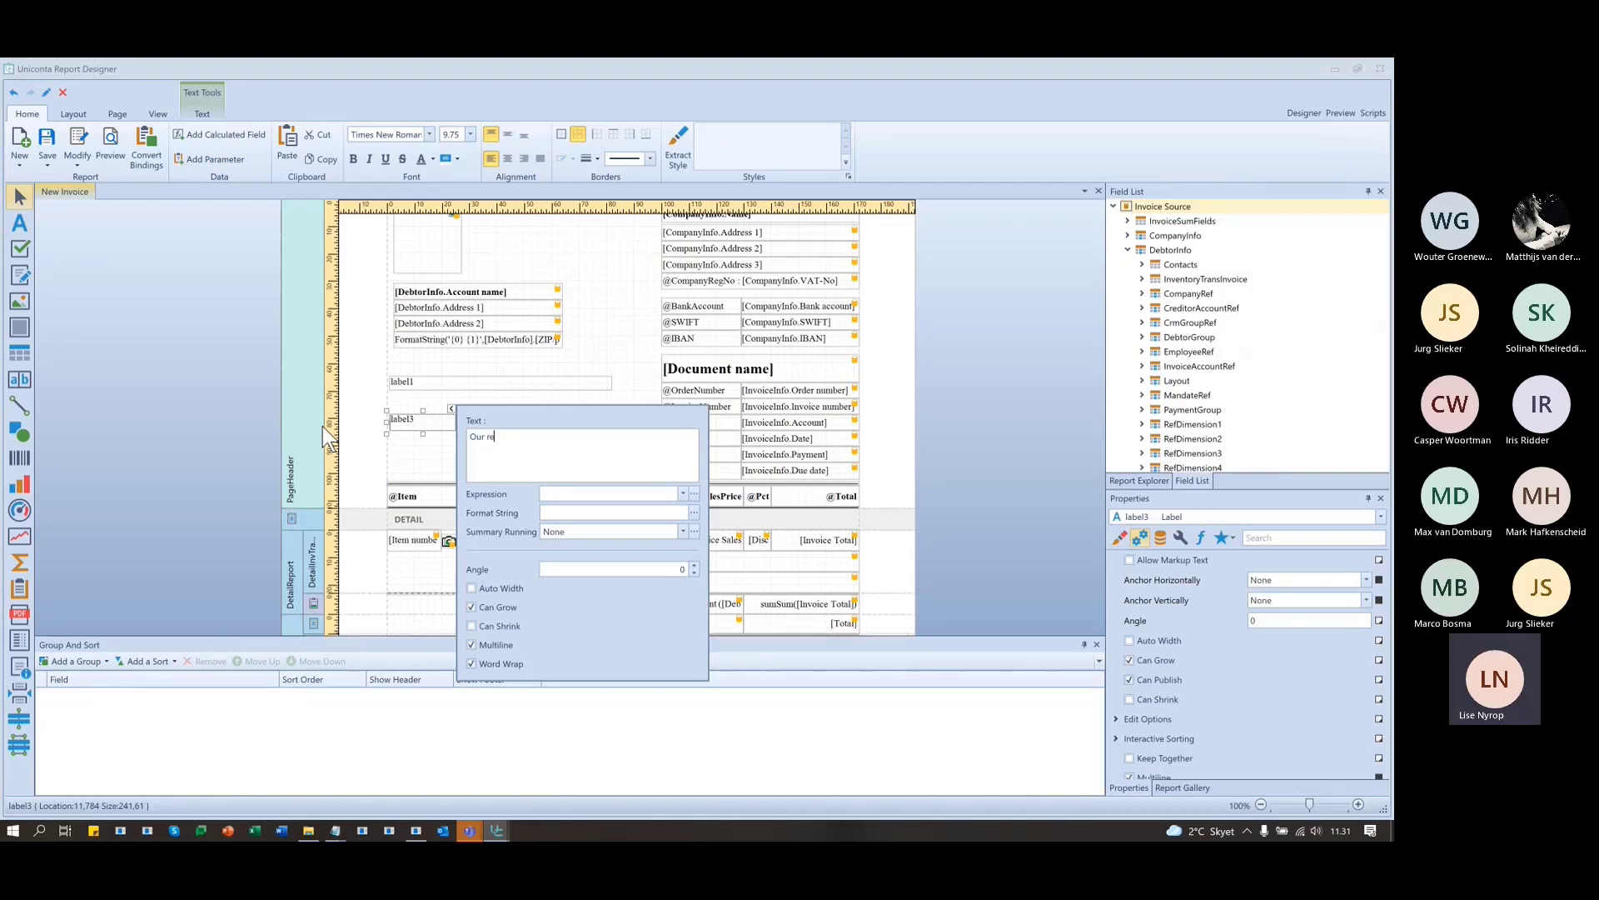
pyautogui.write('f:')
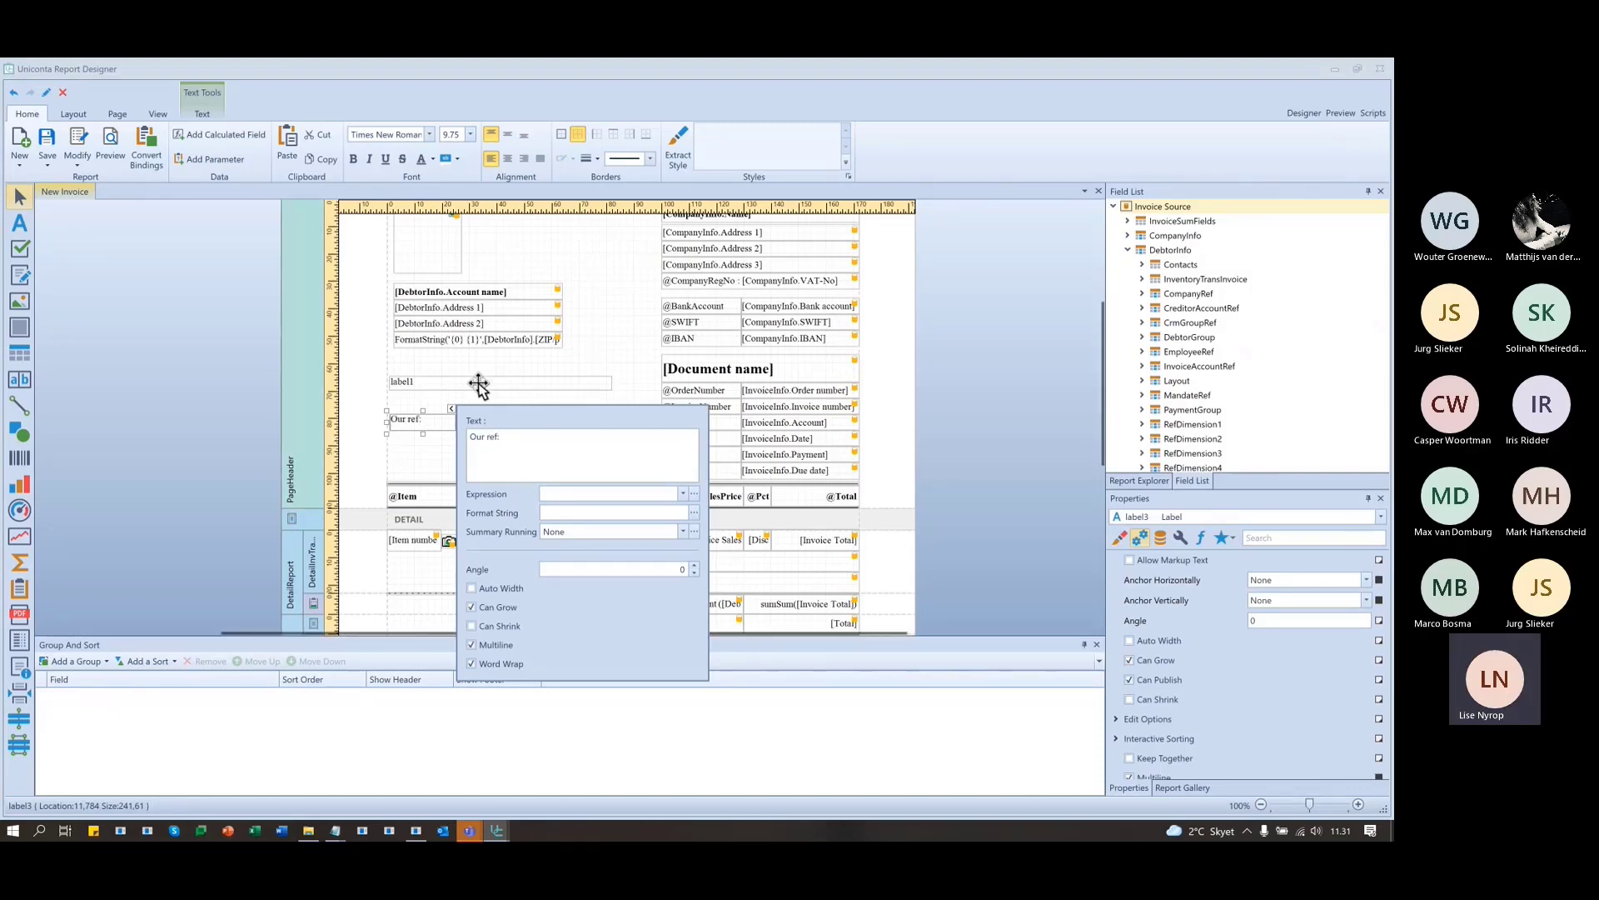
pyautogui.click(423, 435)
pyautogui.click(422, 423)
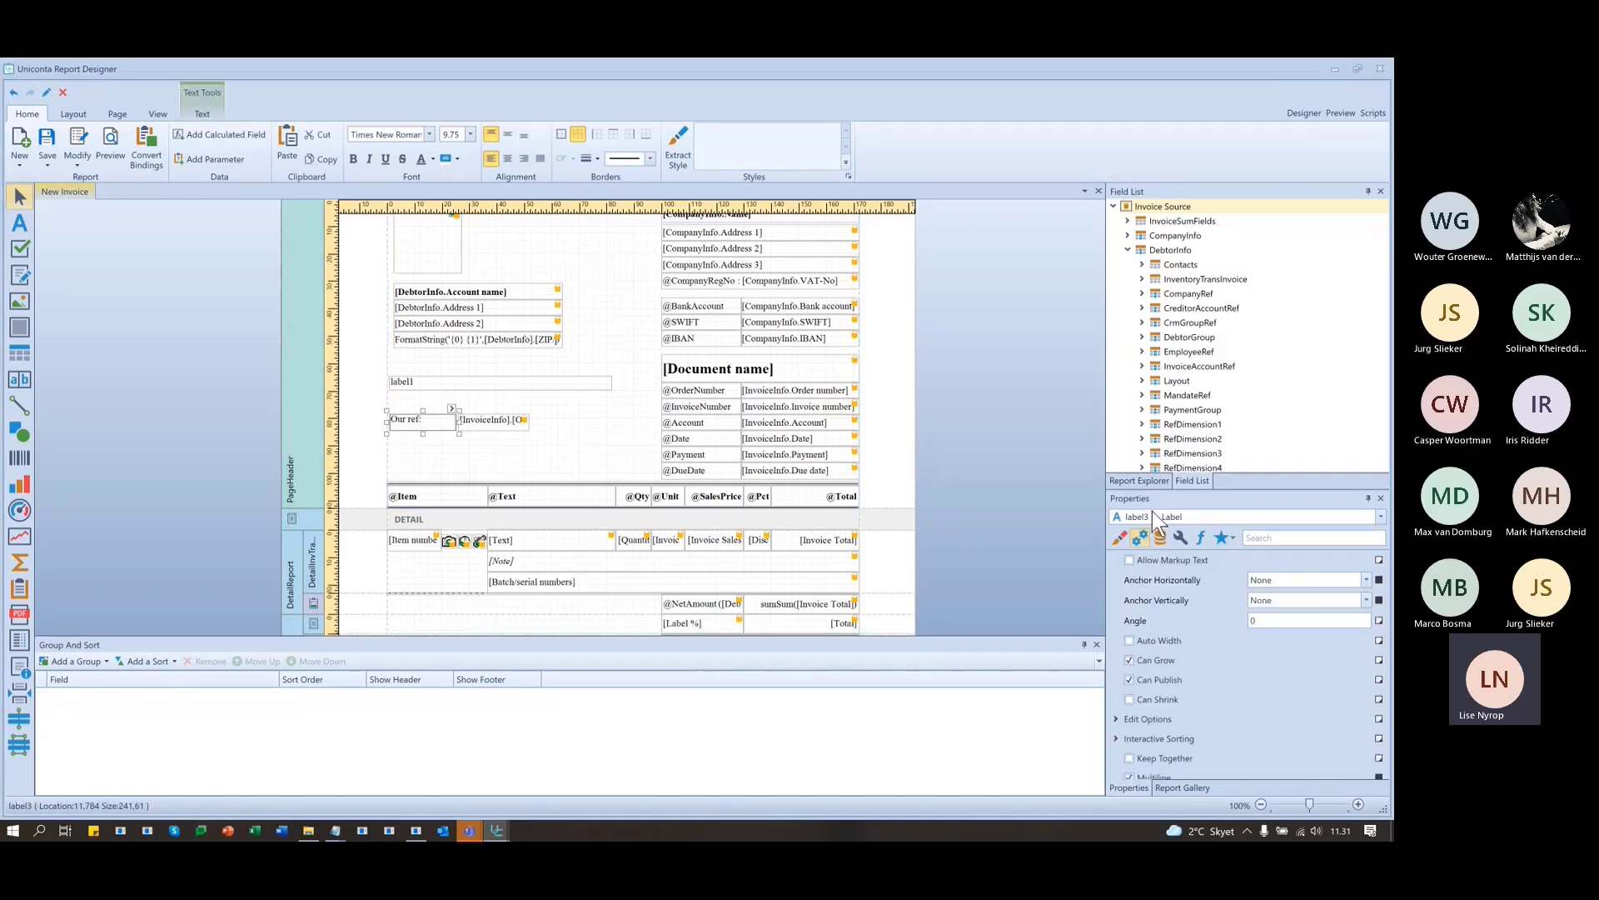
pyautogui.click(503, 418)
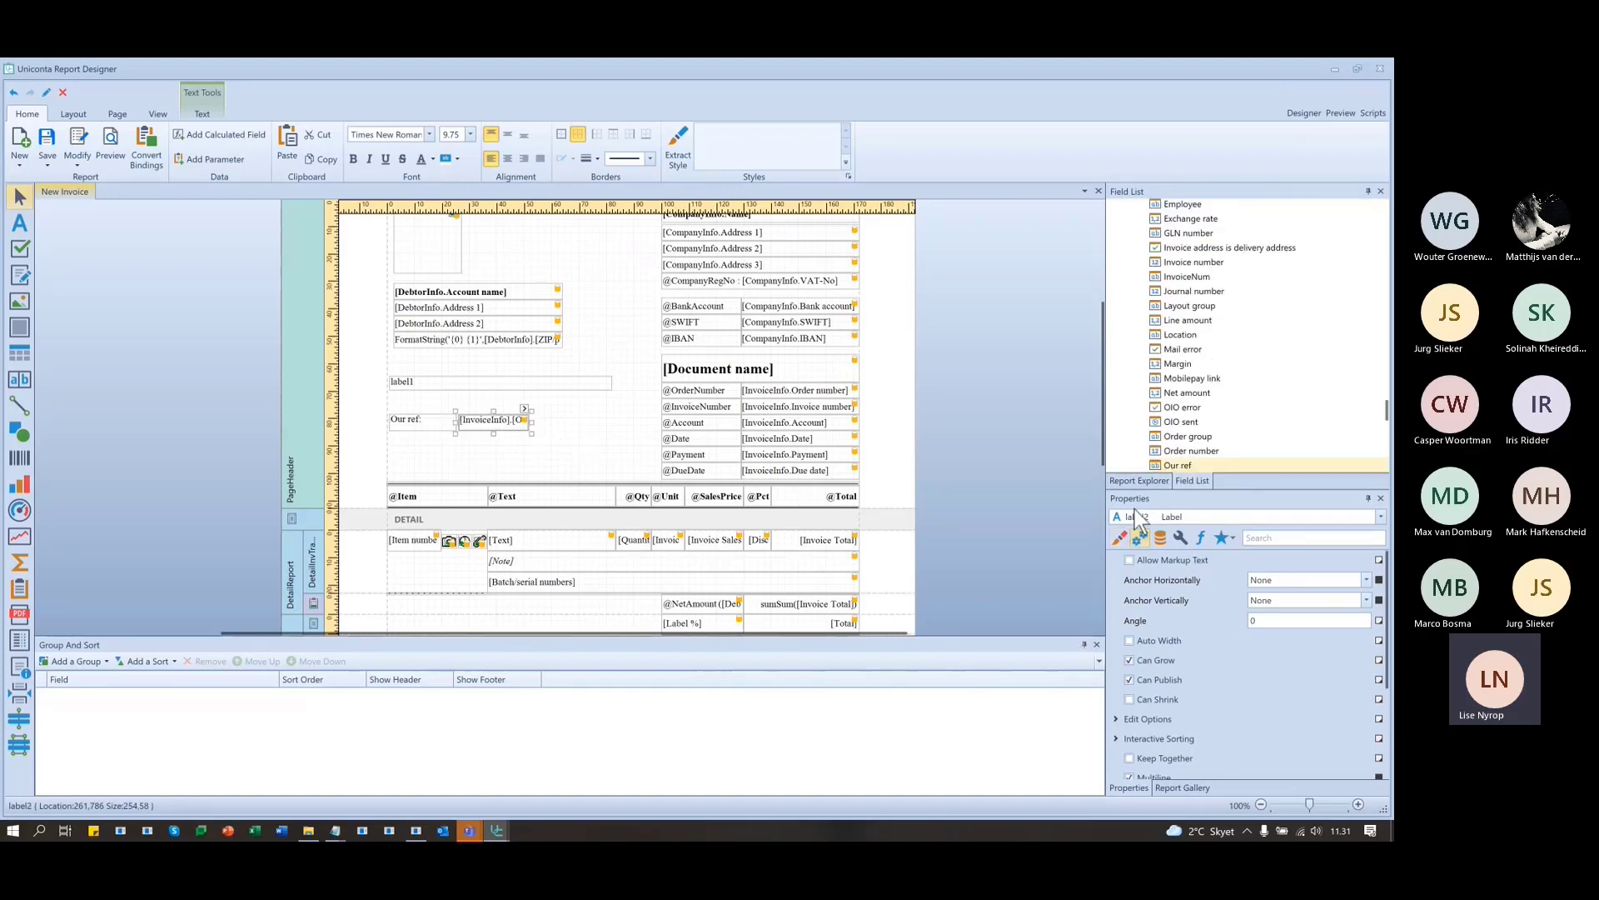
pyautogui.click(409, 421)
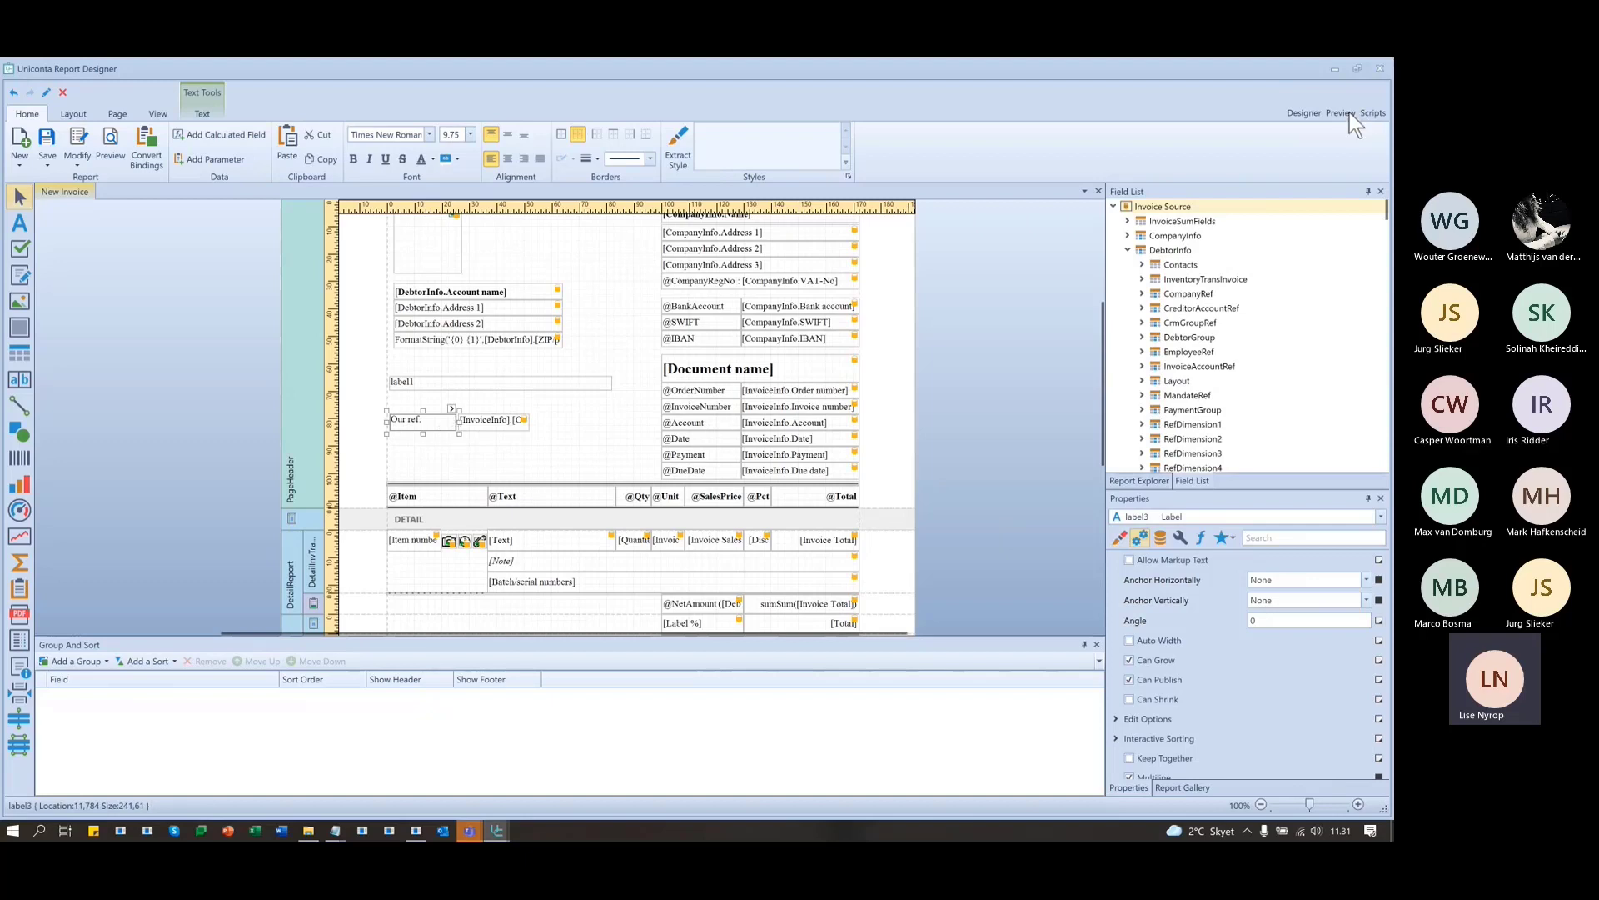
# - Add a BeforePrint script handler for label3 in the Scripts view
pyautogui.click(1373, 113)
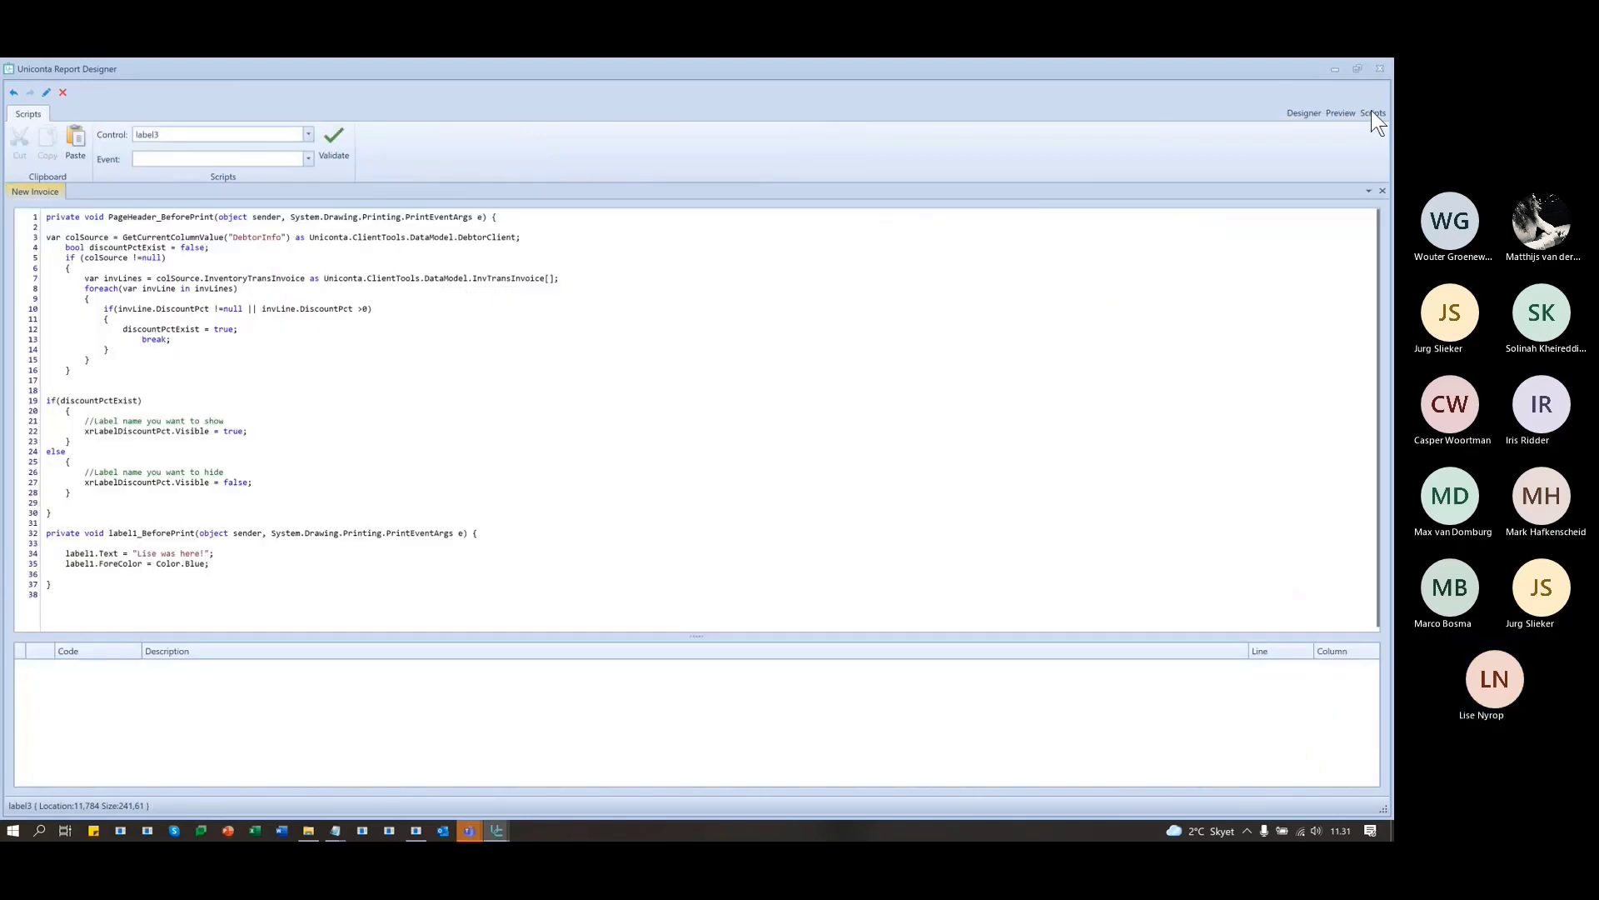
pyautogui.click(310, 158)
pyautogui.click(188, 192)
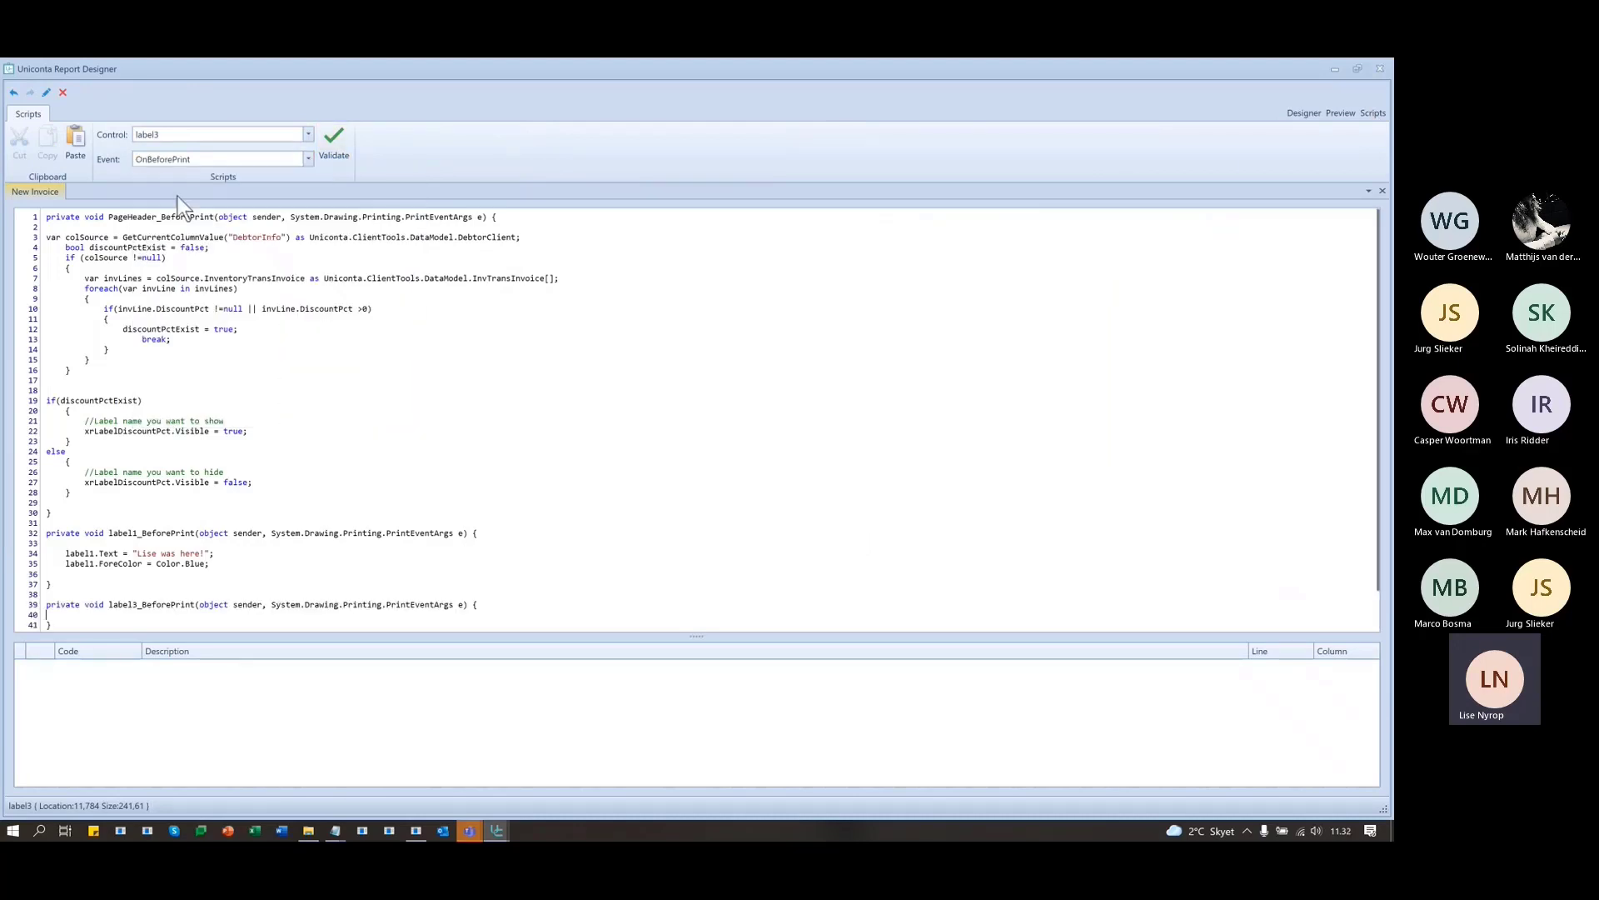
pyautogui.scroll(-1, 604, 453)
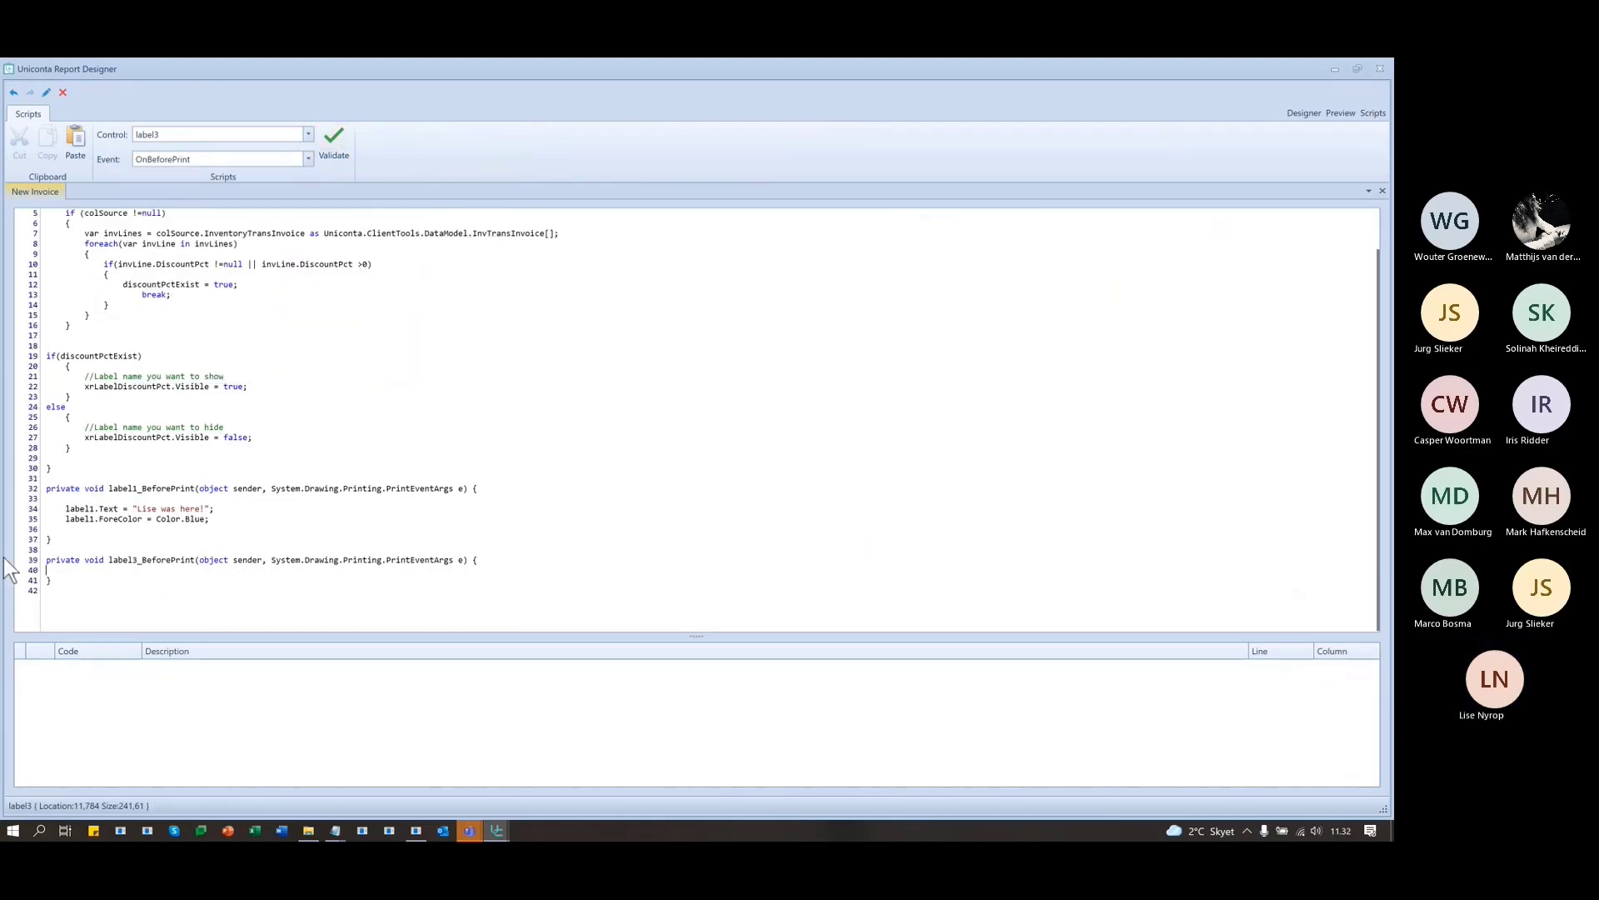
pyautogui.click(73, 577)
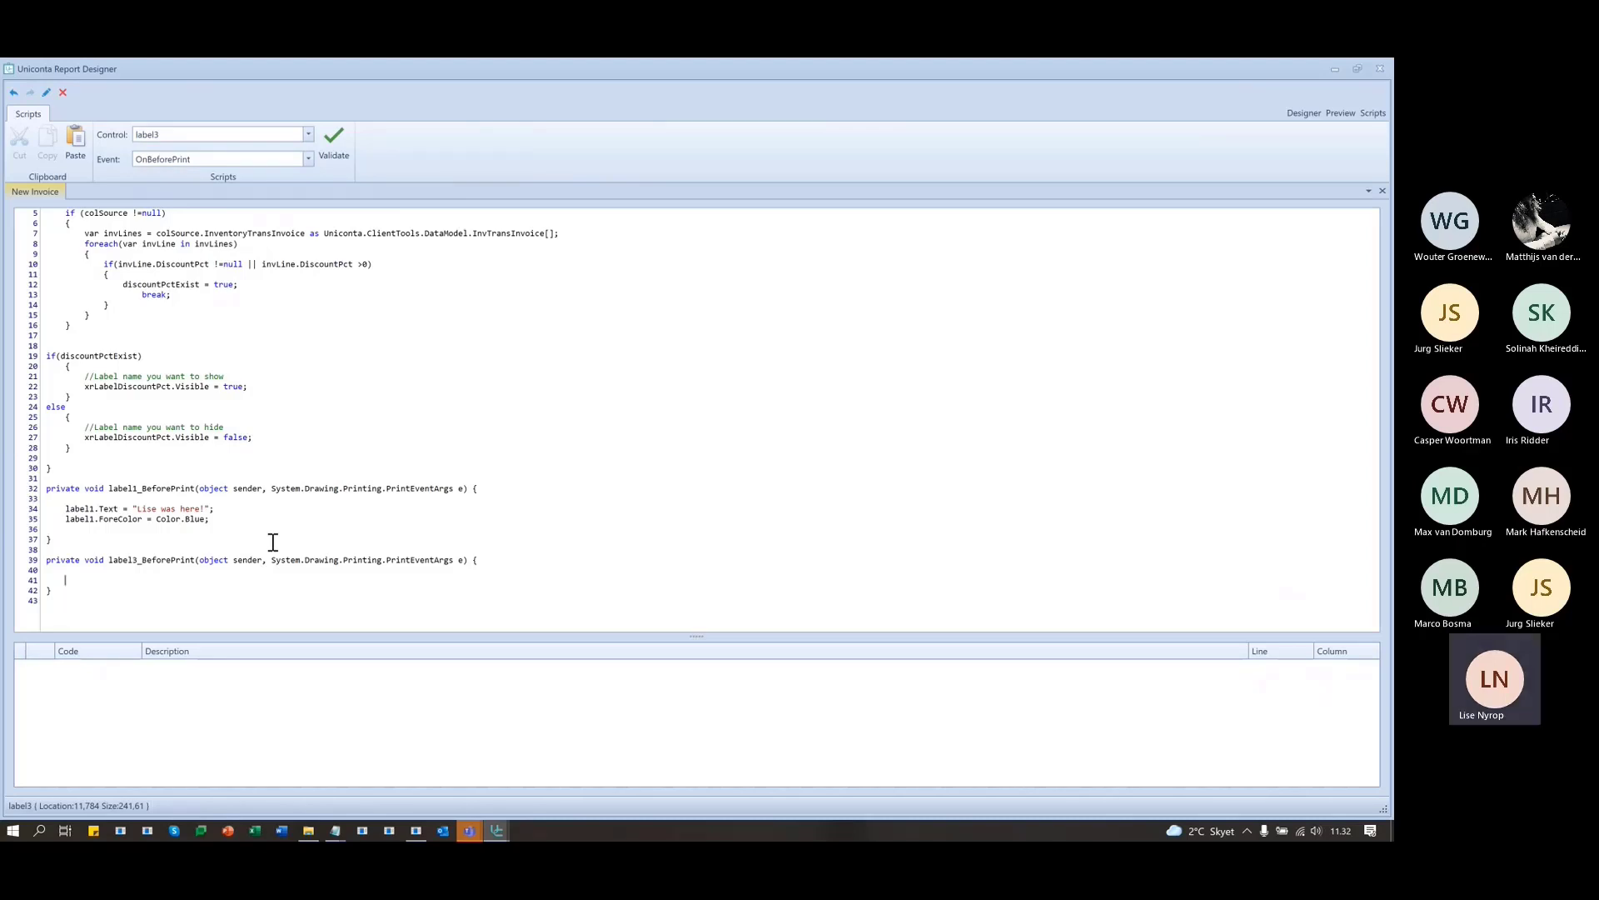
# - Write the condition if(label2.Text =="") { with an empty block below it
pyautogui.write('if(')
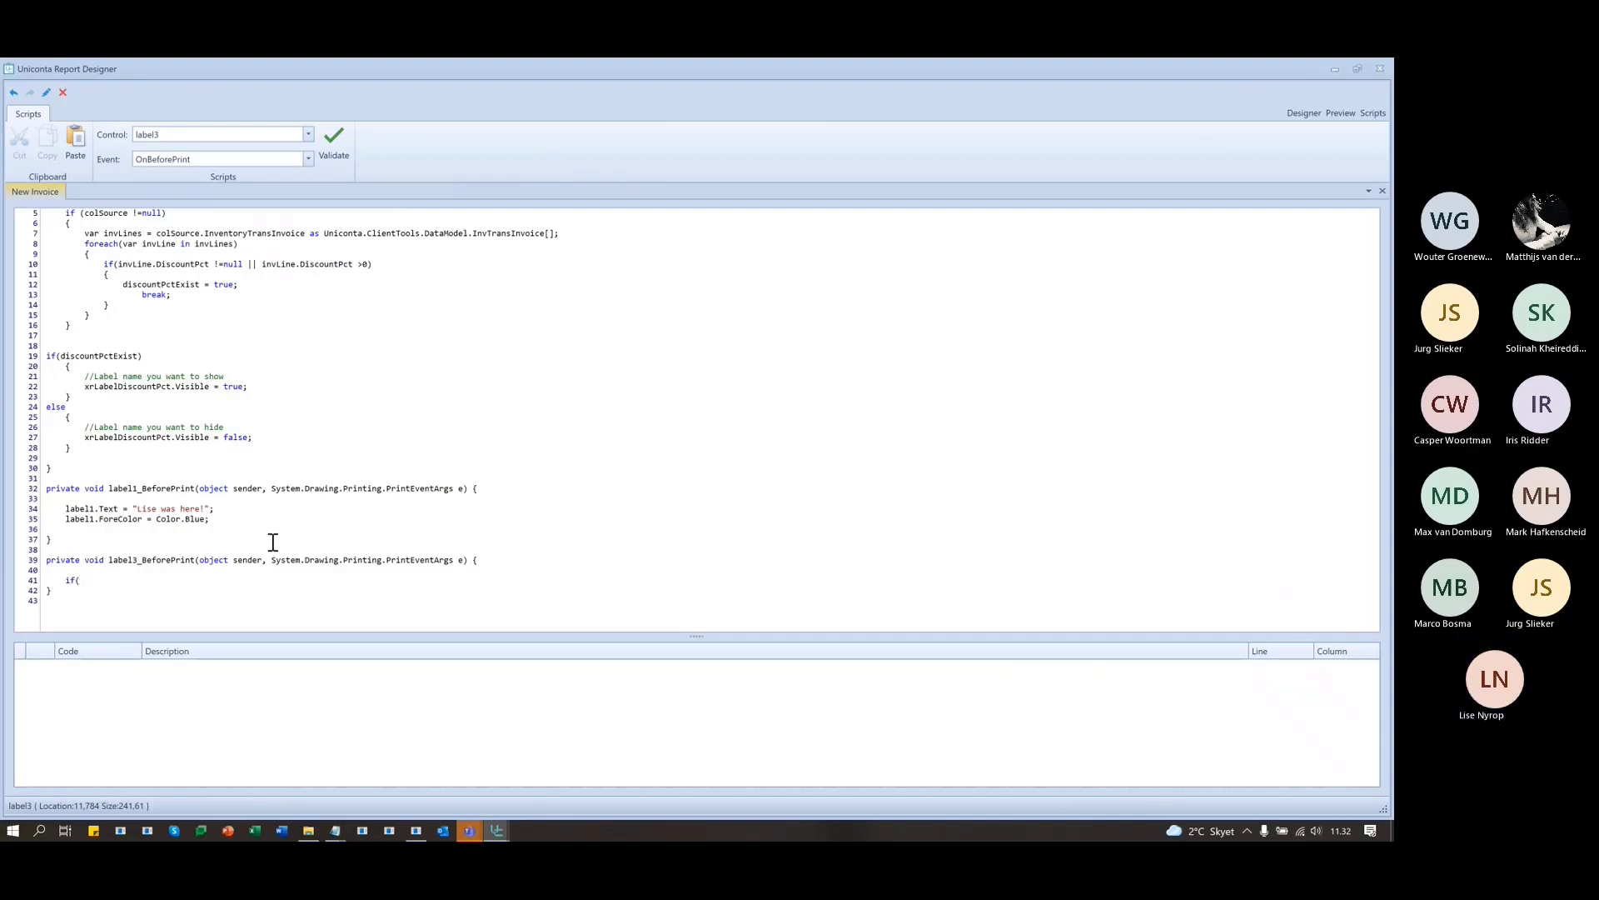
pyautogui.write('llave')
pyautogui.press('BackSpace')
pyautogui.press('BackSpace')
pyautogui.write('bel2')
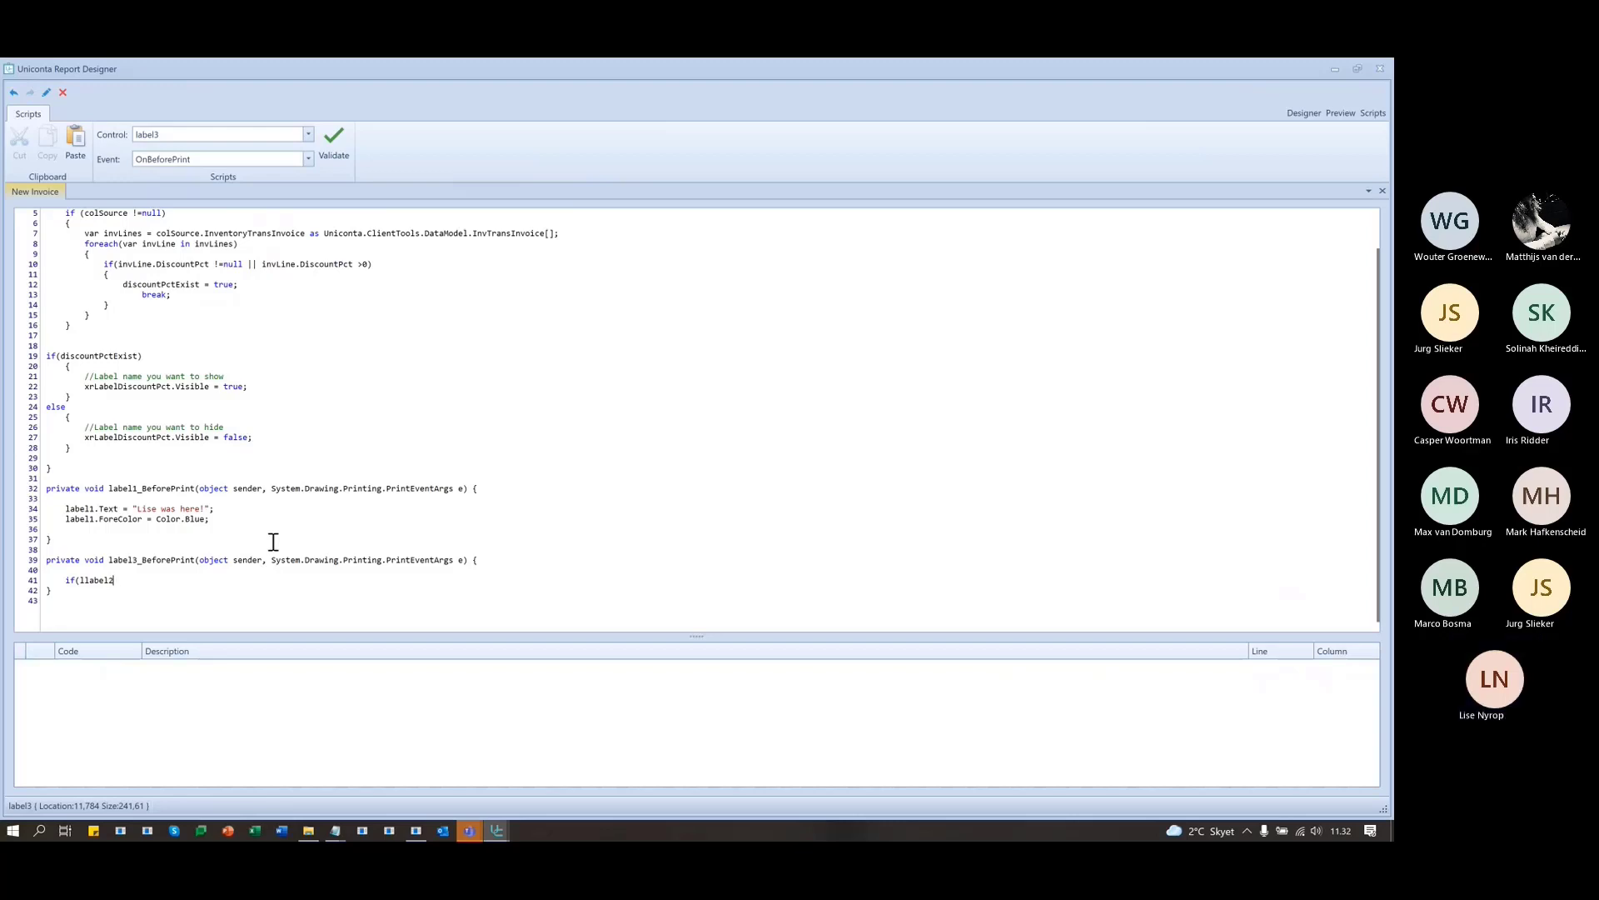
pyautogui.press('Left')
pyautogui.press('Left')
pyautogui.press('Left')
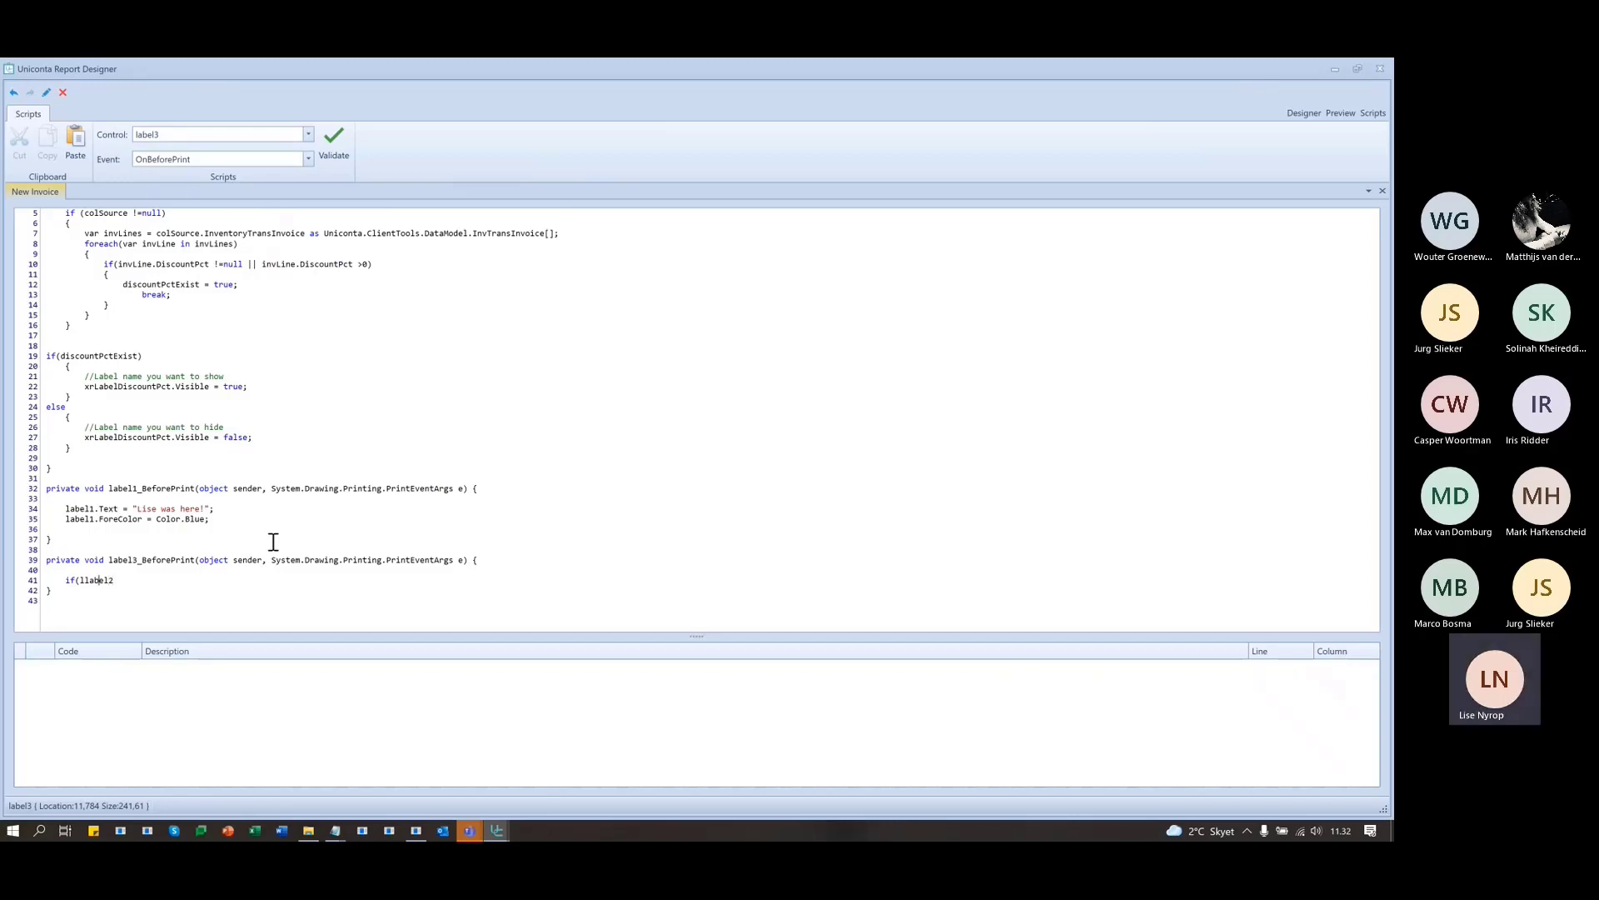
pyautogui.press('Delete')
pyautogui.press('End')
pyautogui.write('.Text')
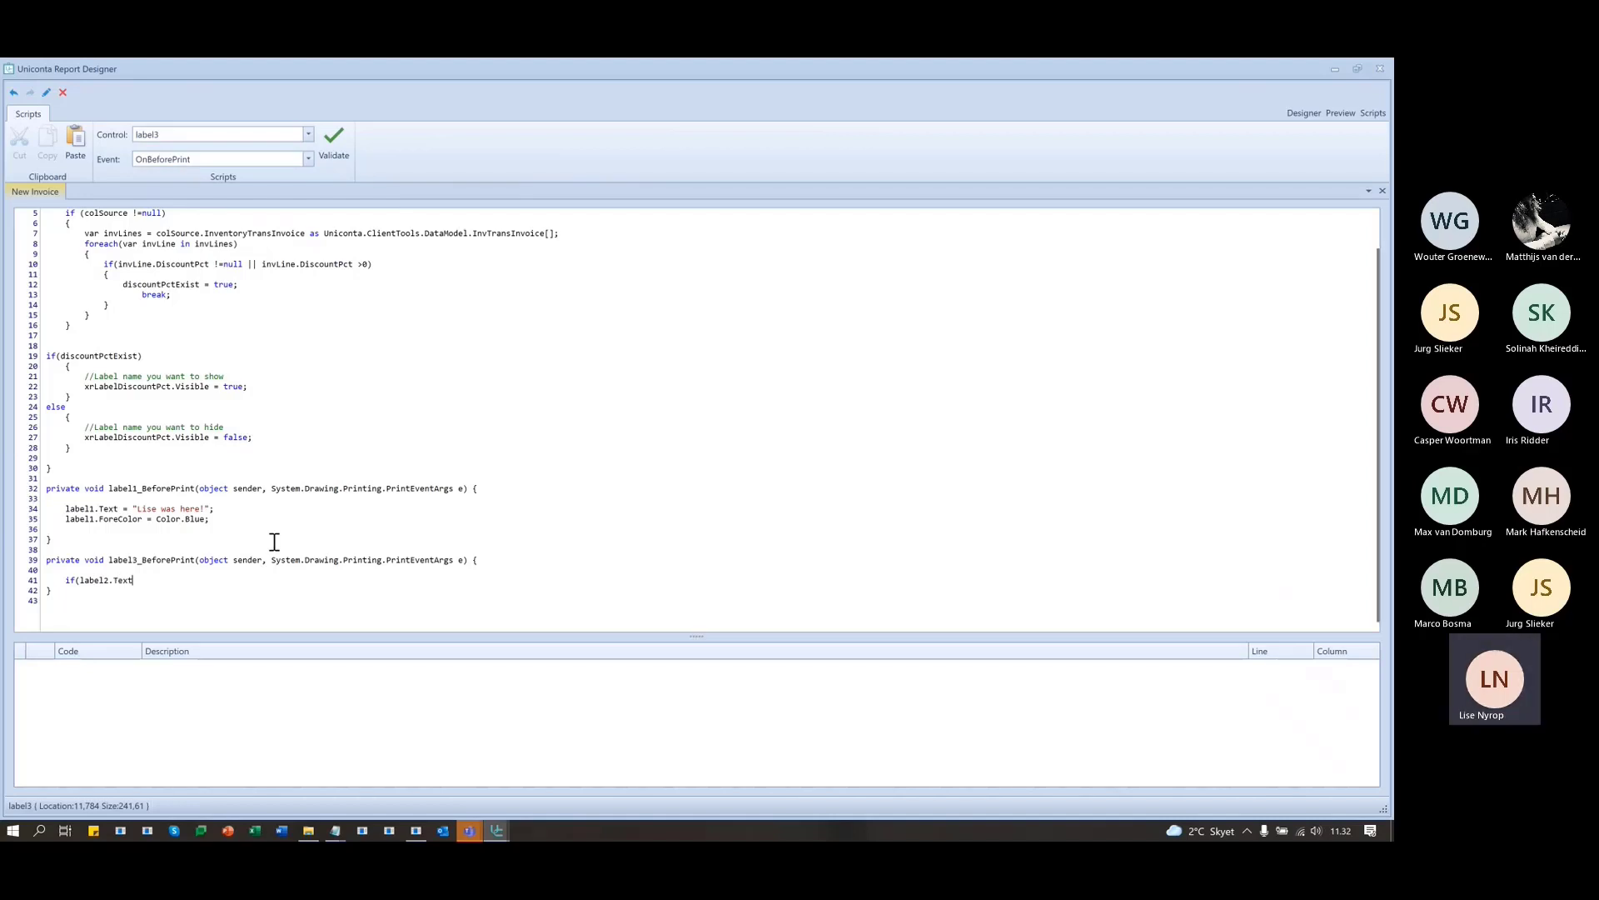
pyautogui.write(' ==""')
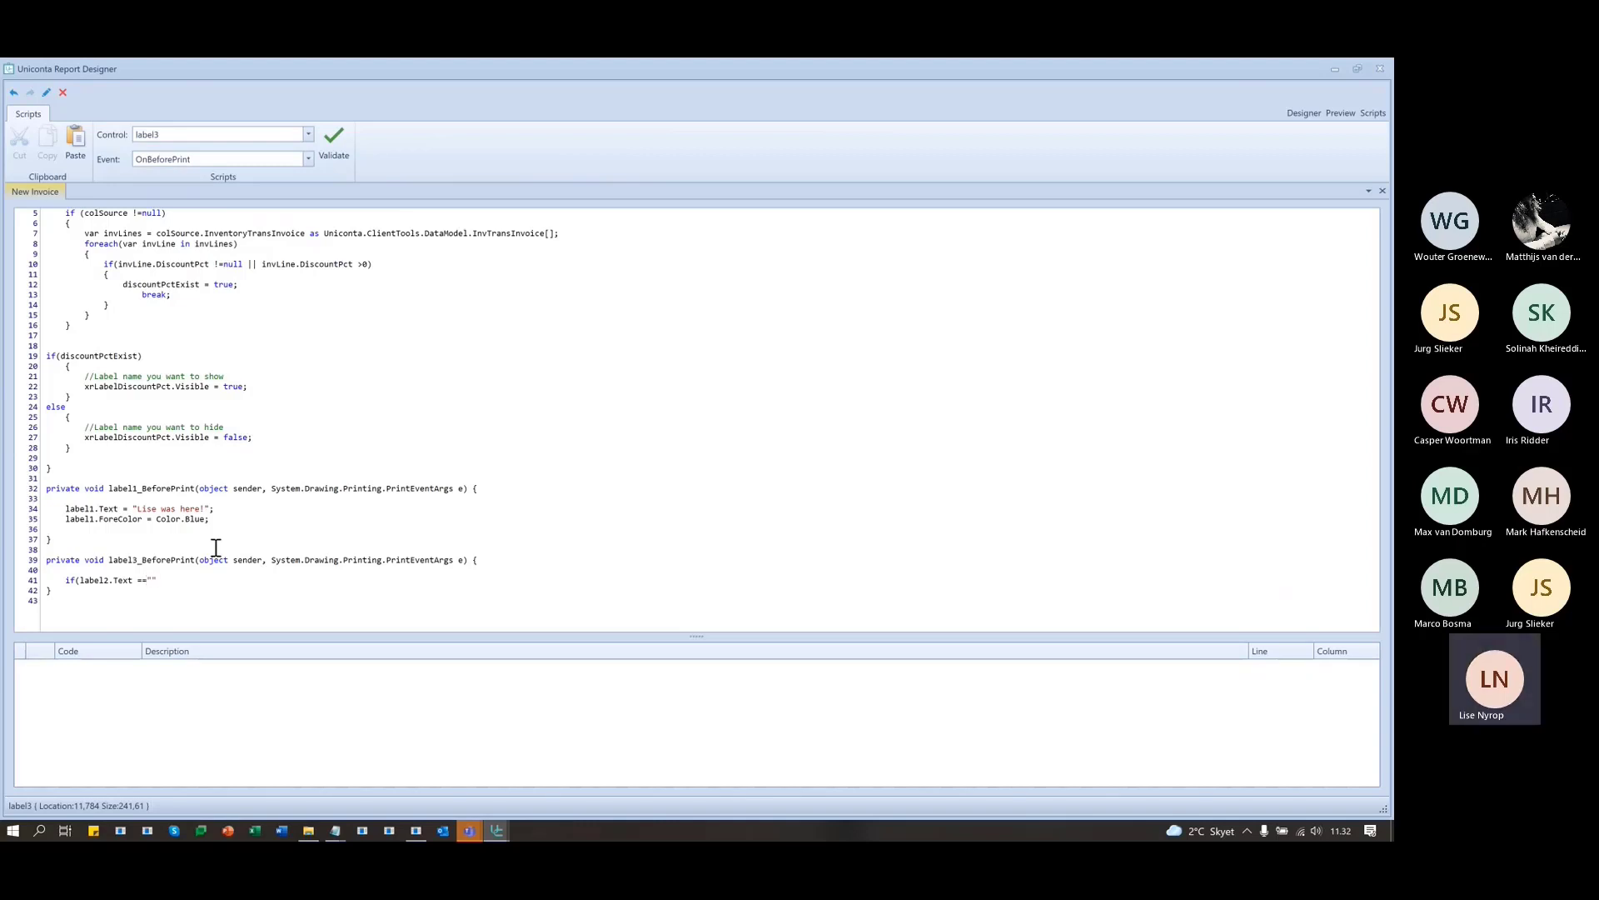
pyautogui.write(') {')
pyautogui.press('Return')
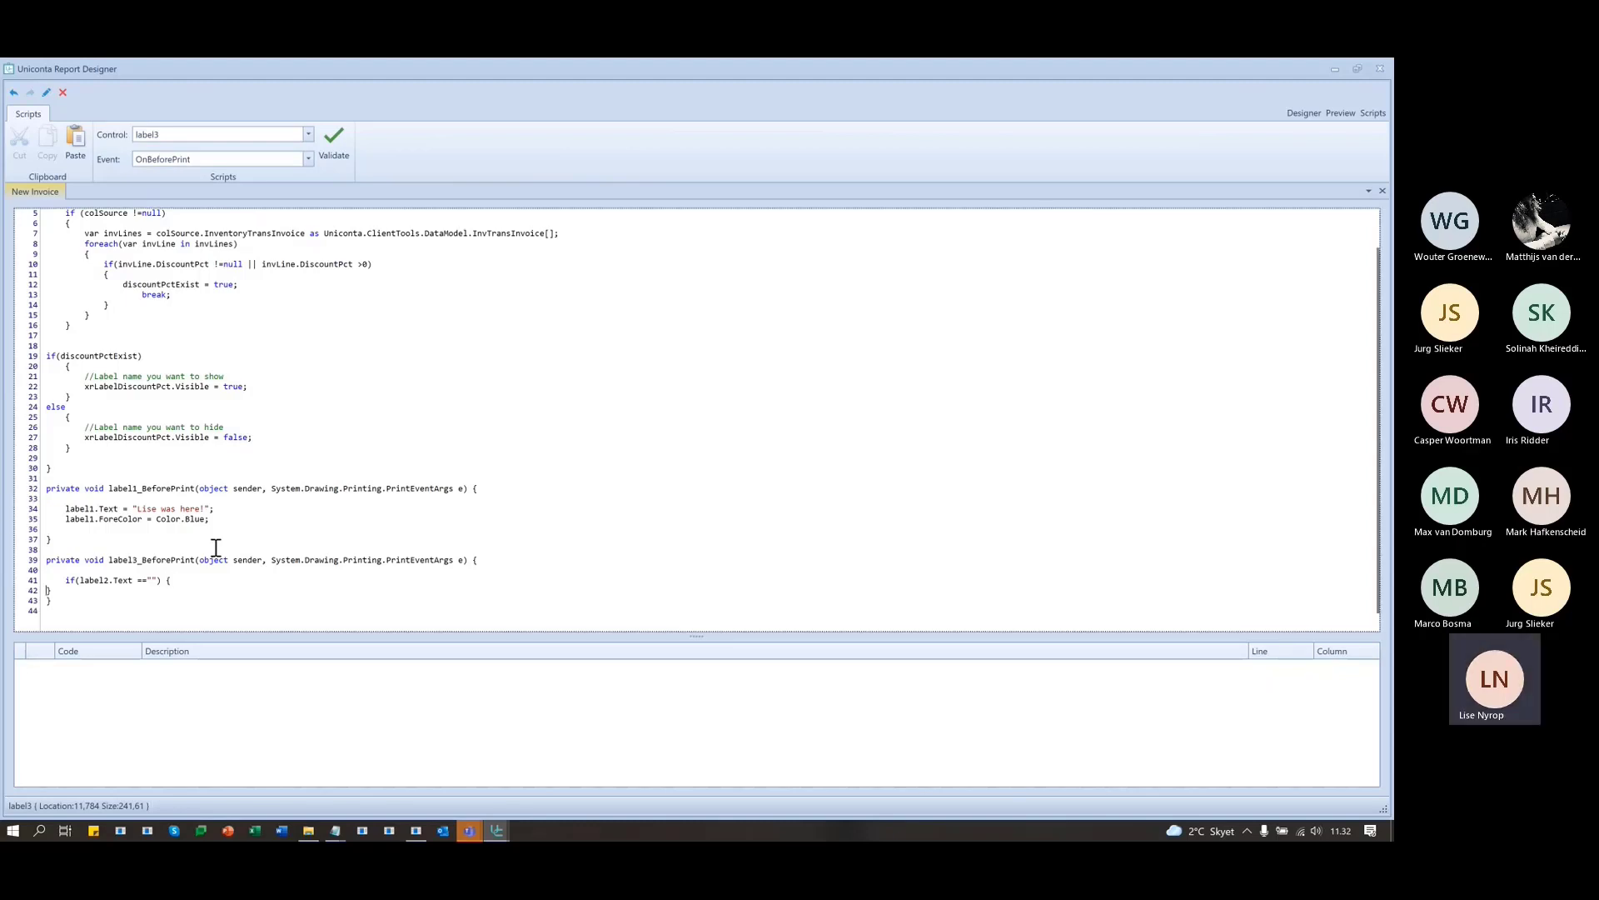
pyautogui.press('Return')
pyautogui.press('Tab')
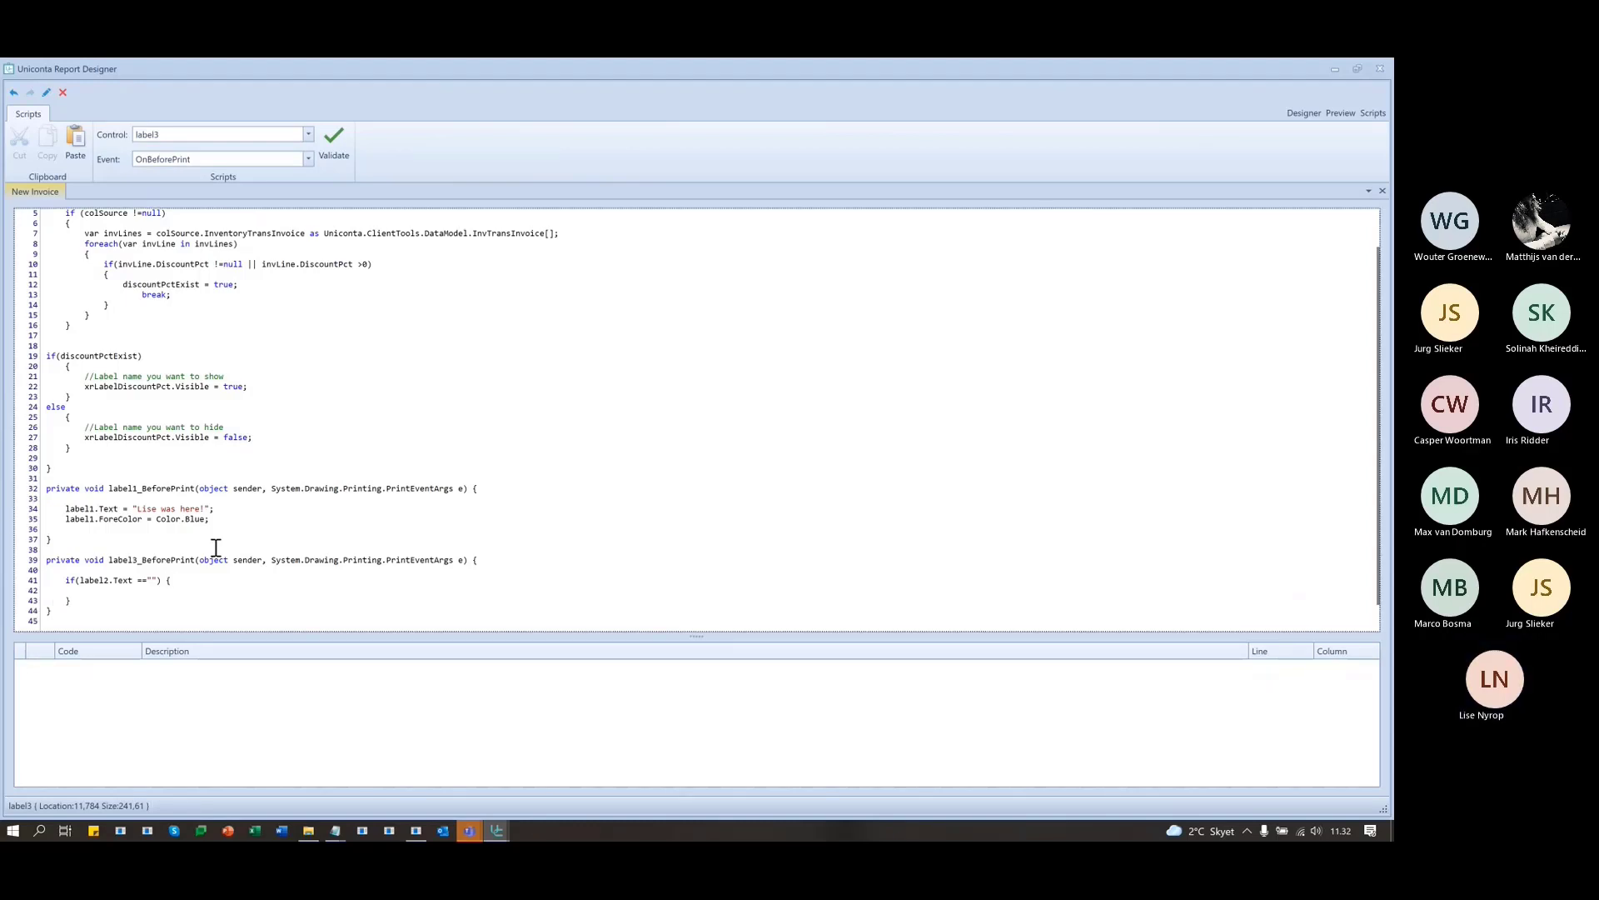
pyautogui.press('Up')
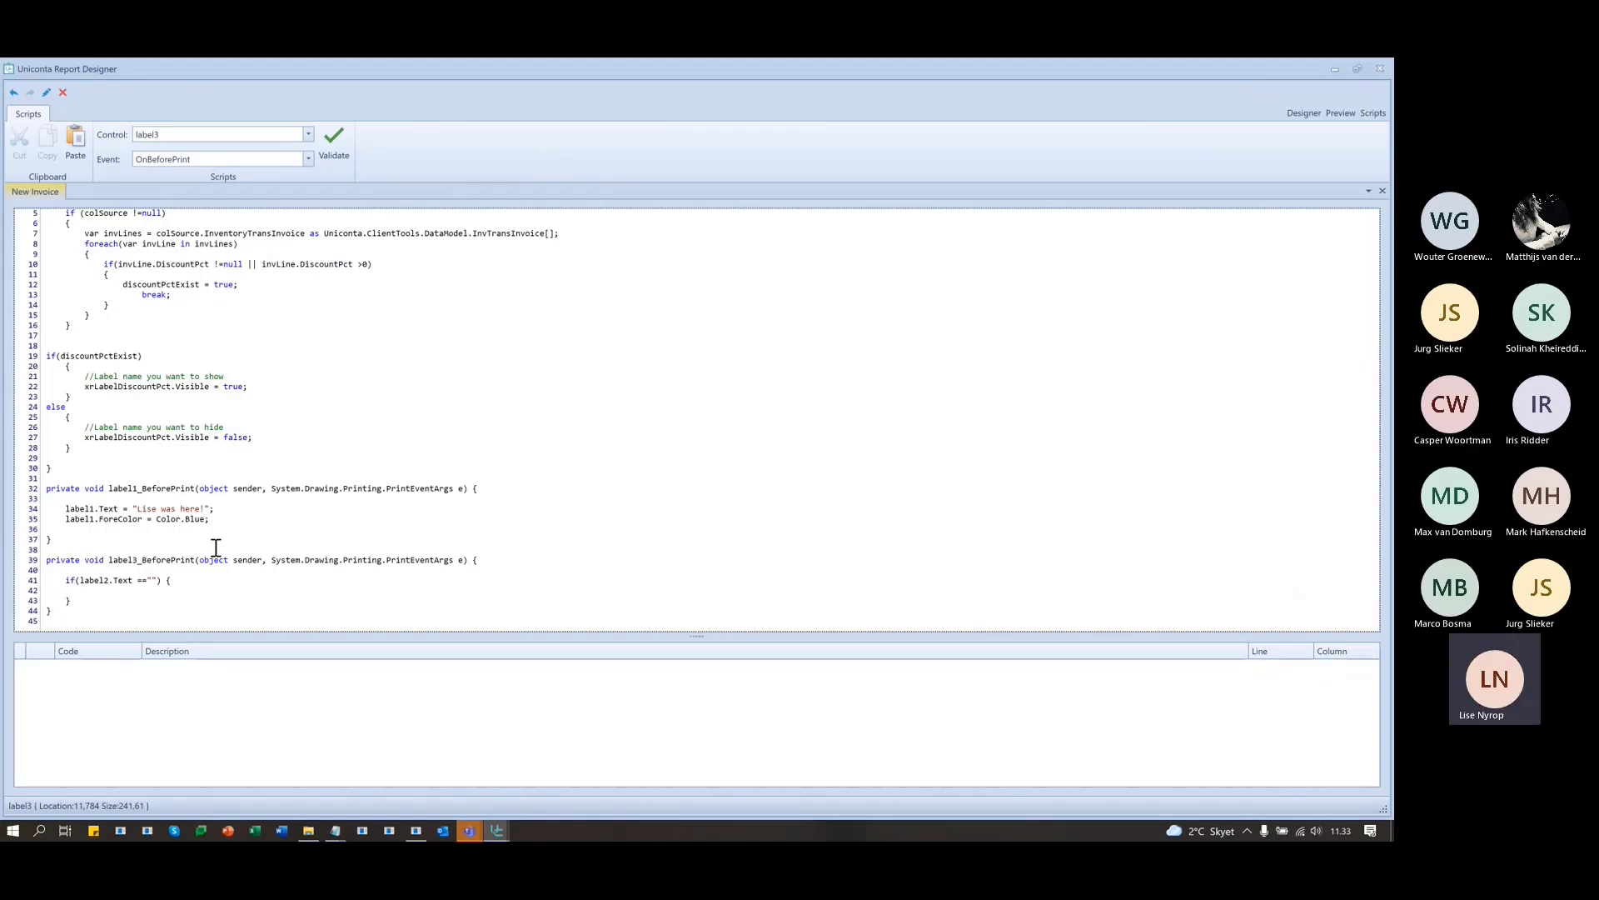
# - Set lable3.Visible = false; in the if block and add an else block with label3.Visible = true;
pyautogui.write('lable')
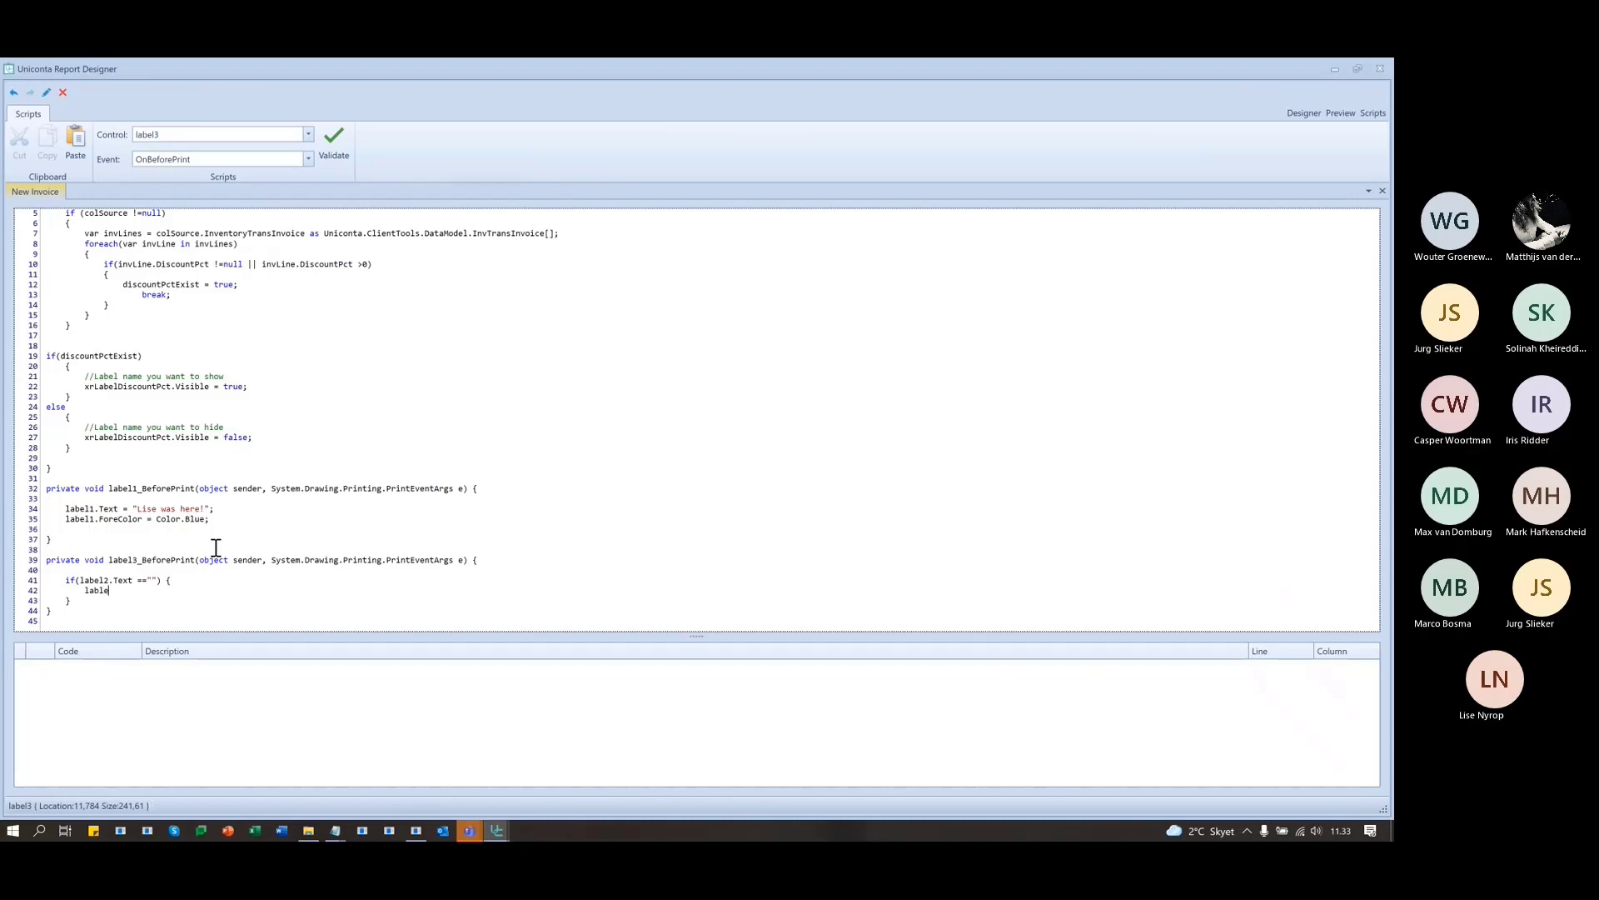
pyautogui.write('3.v')
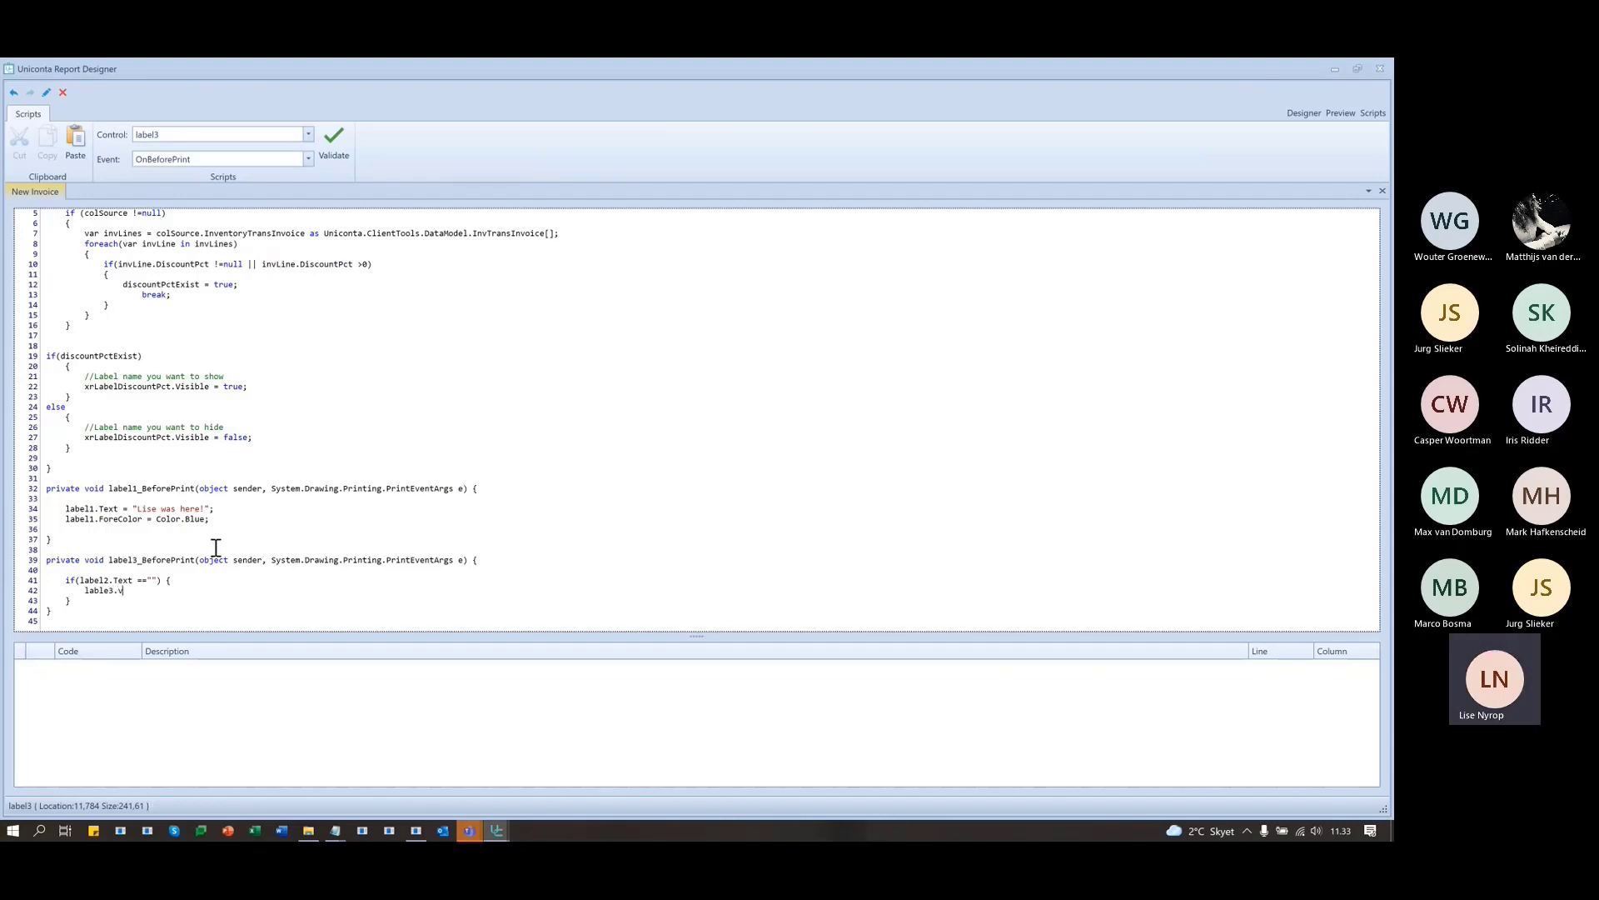
pyautogui.press('BackSpace')
pyautogui.write('Visible')
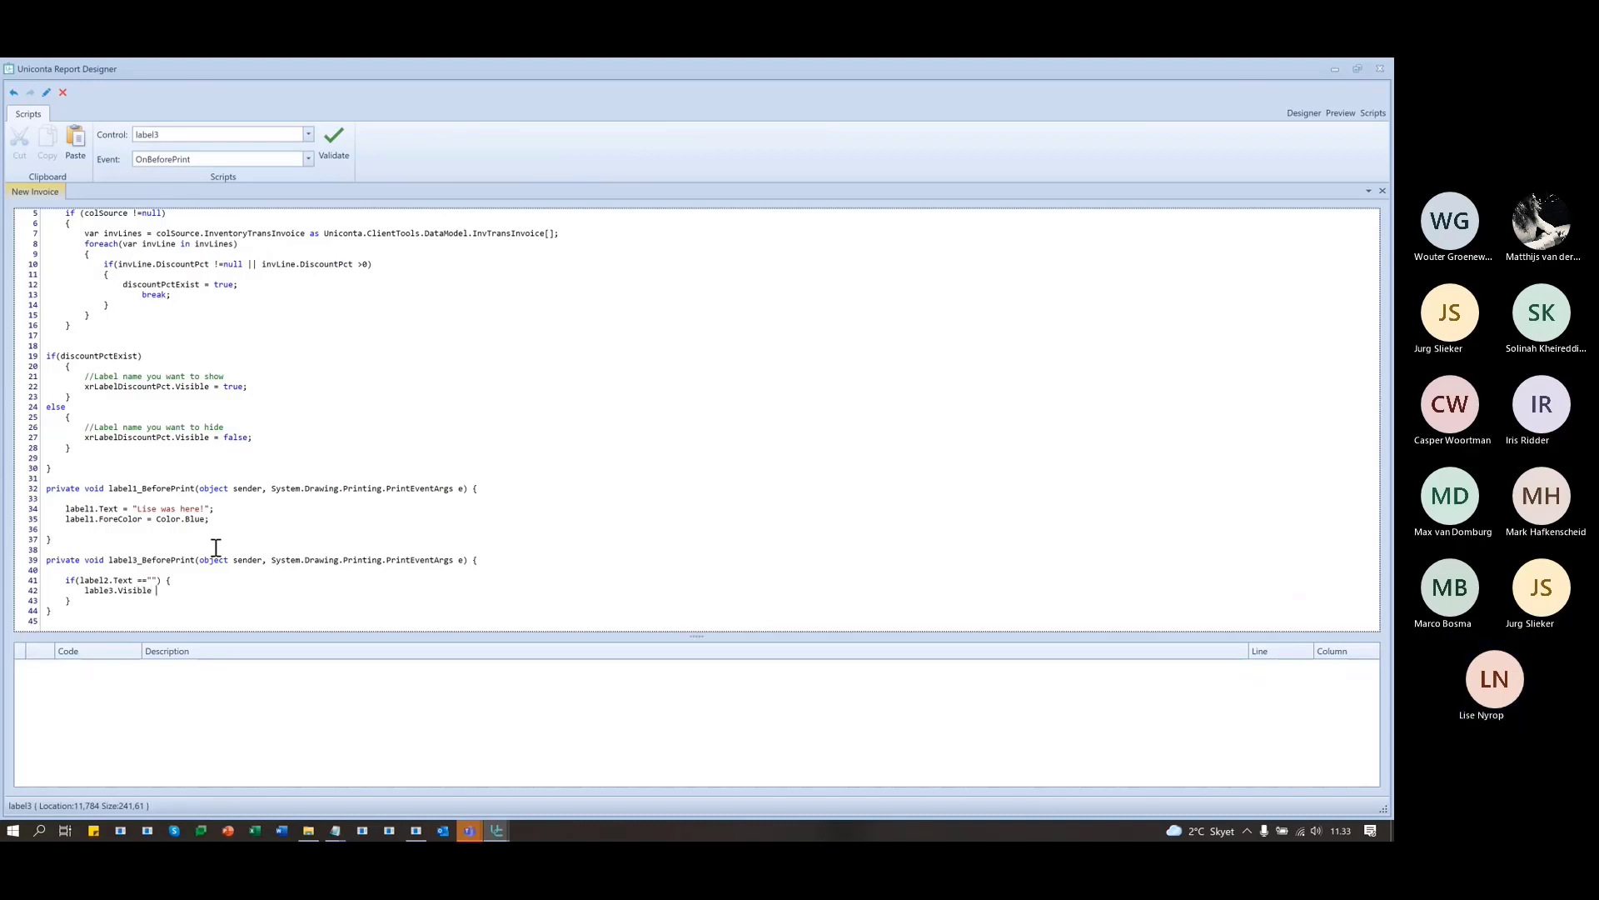
pyautogui.write(' = false;')
pyautogui.press('Down')
pyautogui.press('Return')
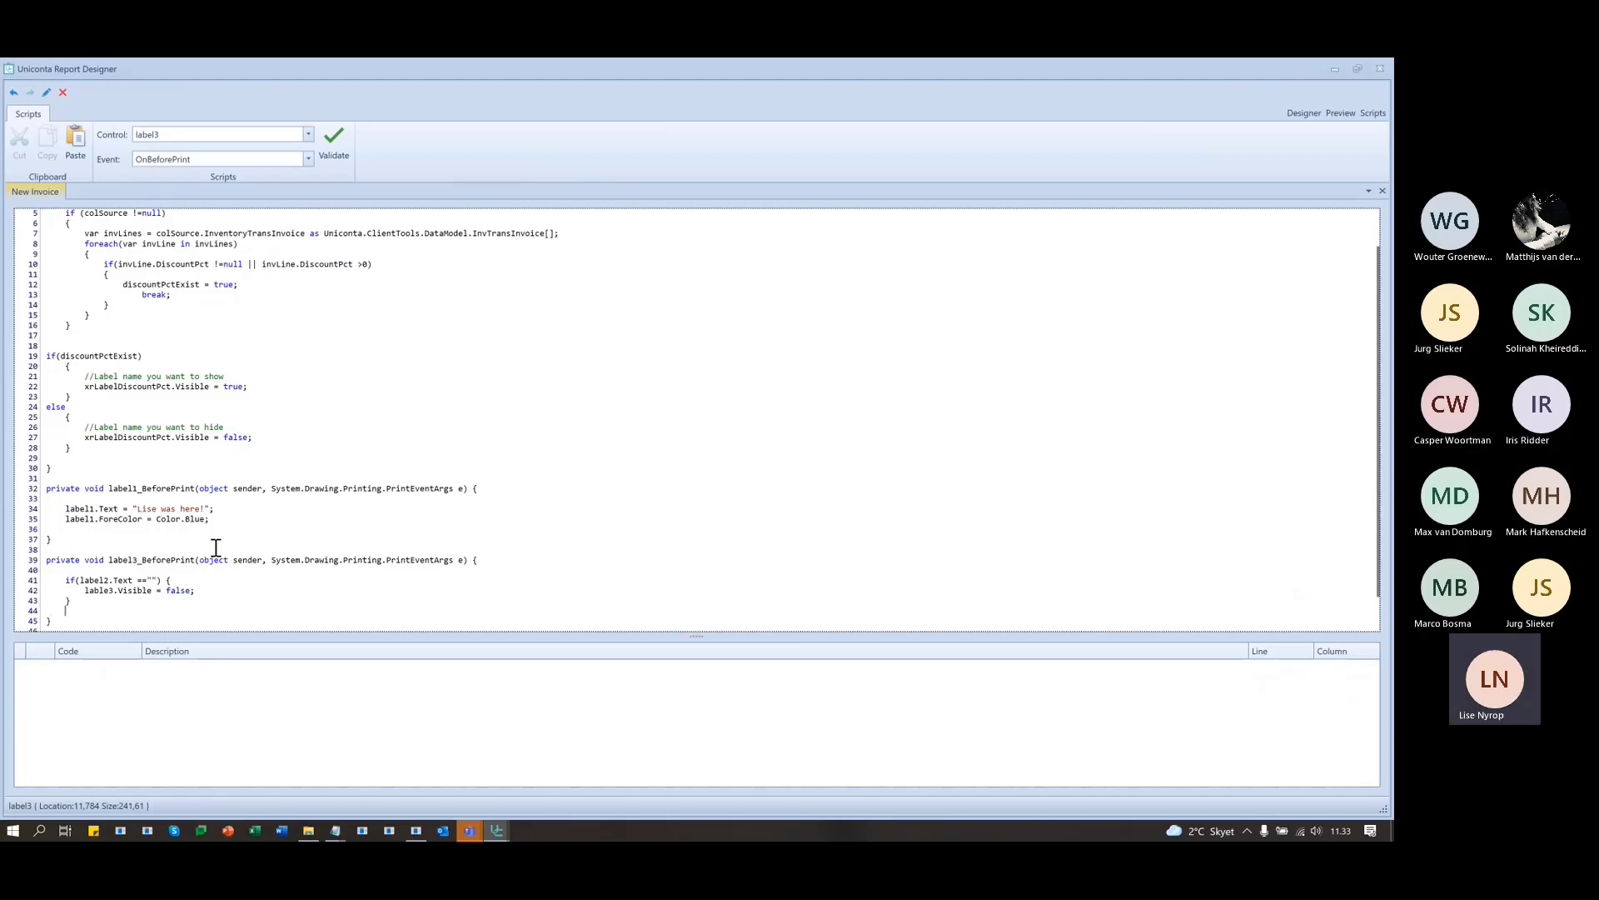
pyautogui.write('else')
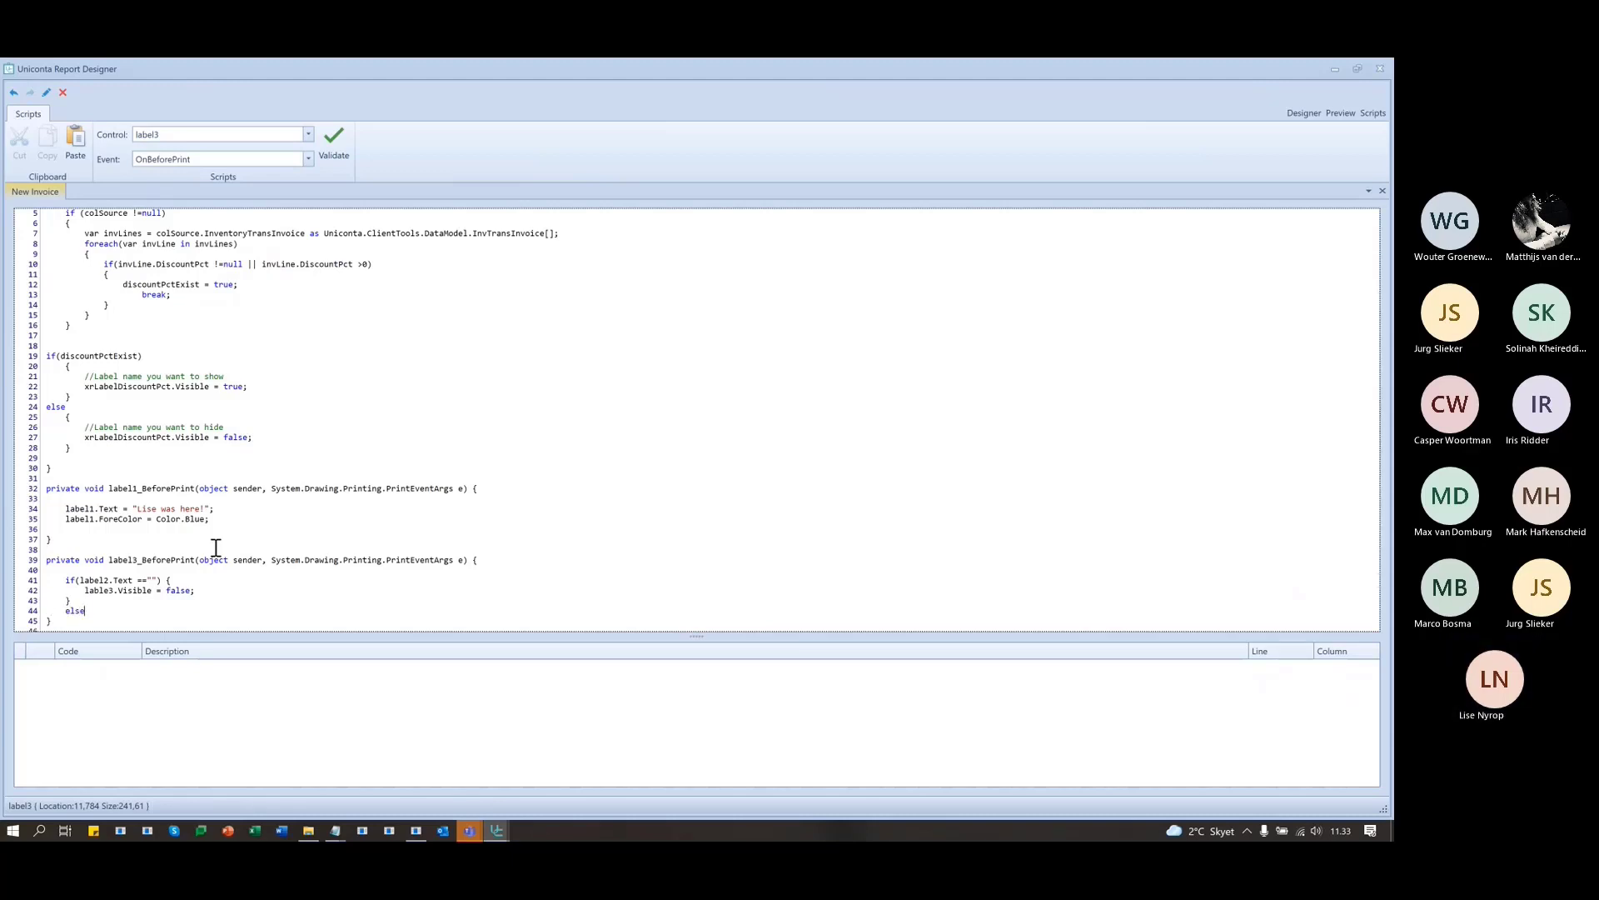
pyautogui.press('Return')
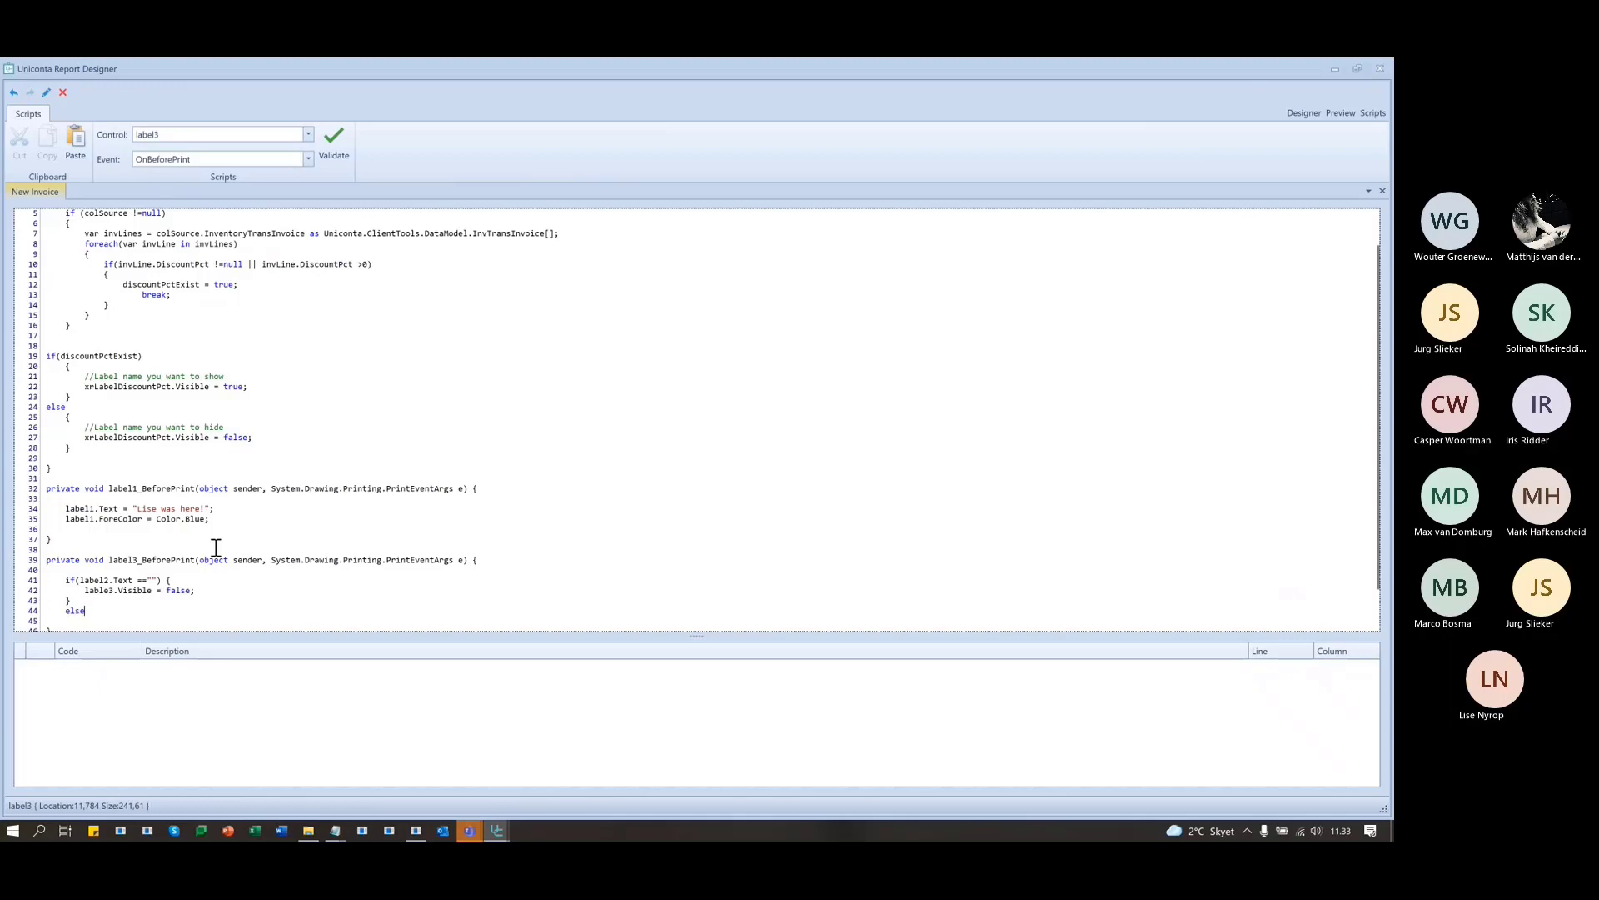
pyautogui.press('Down')
pyautogui.press('Down')
pyautogui.press('Down')
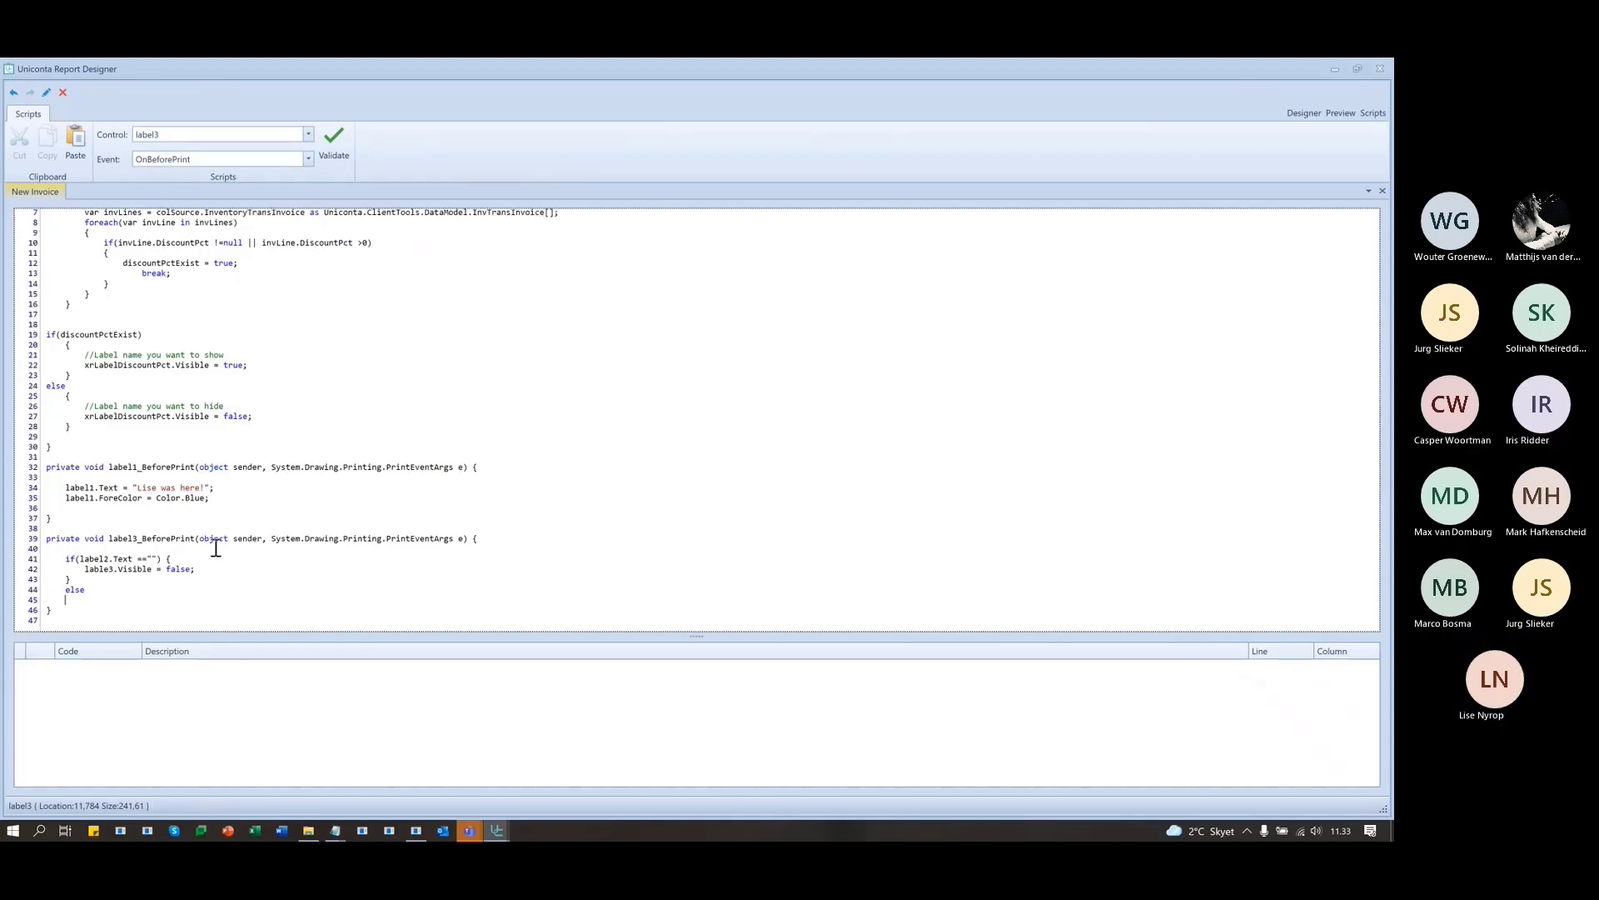
pyautogui.write('{')
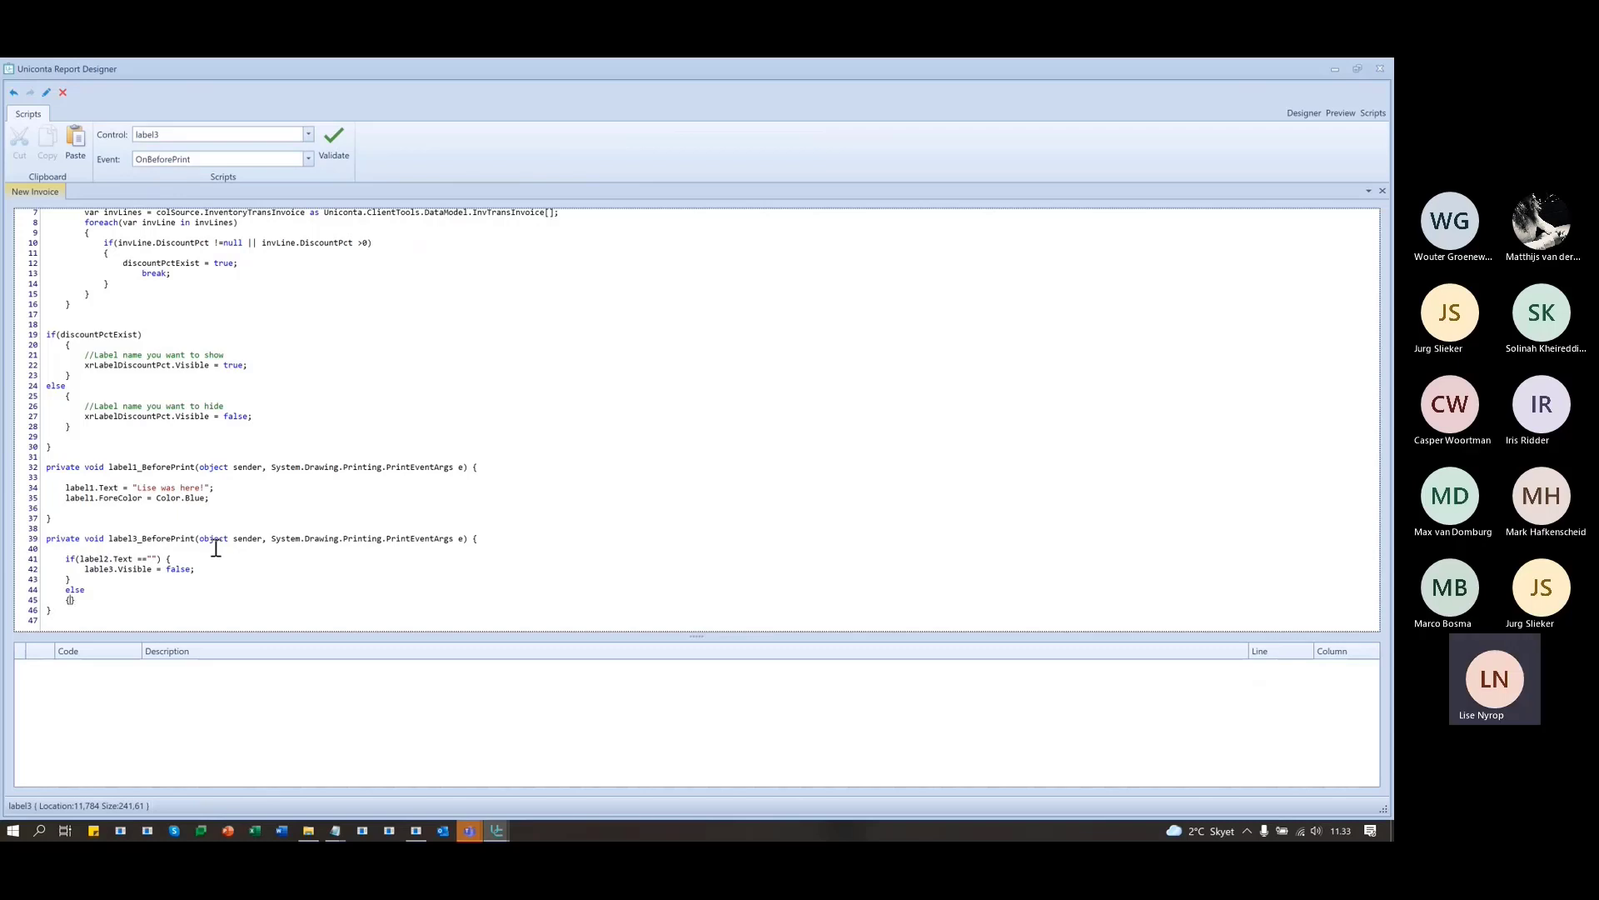
pyautogui.press('Return')
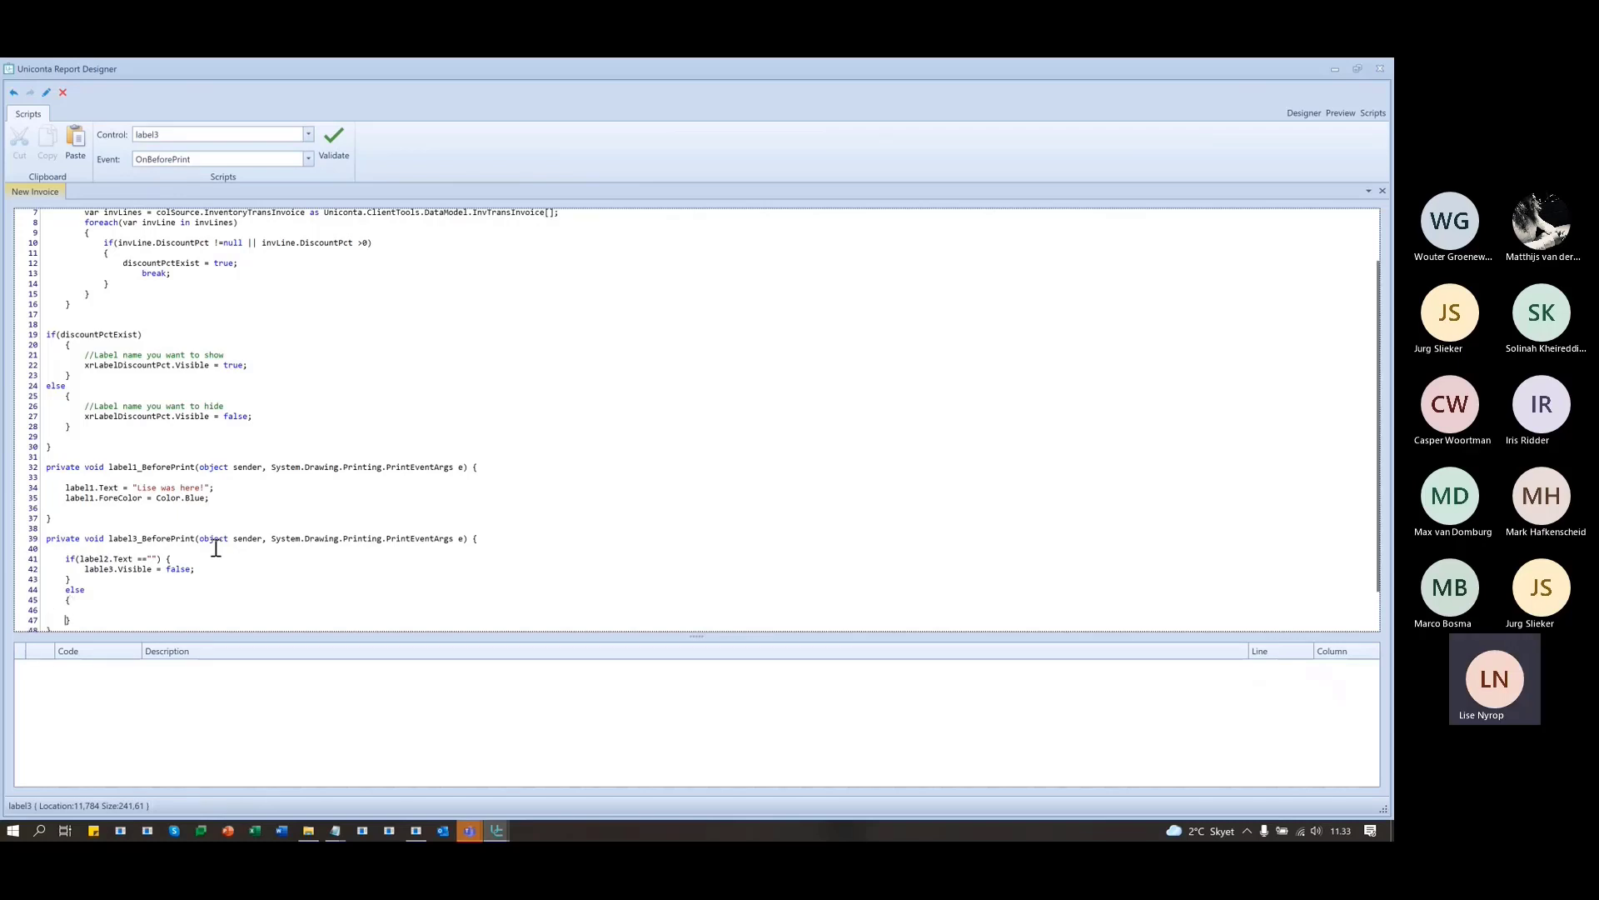
pyautogui.press('Up')
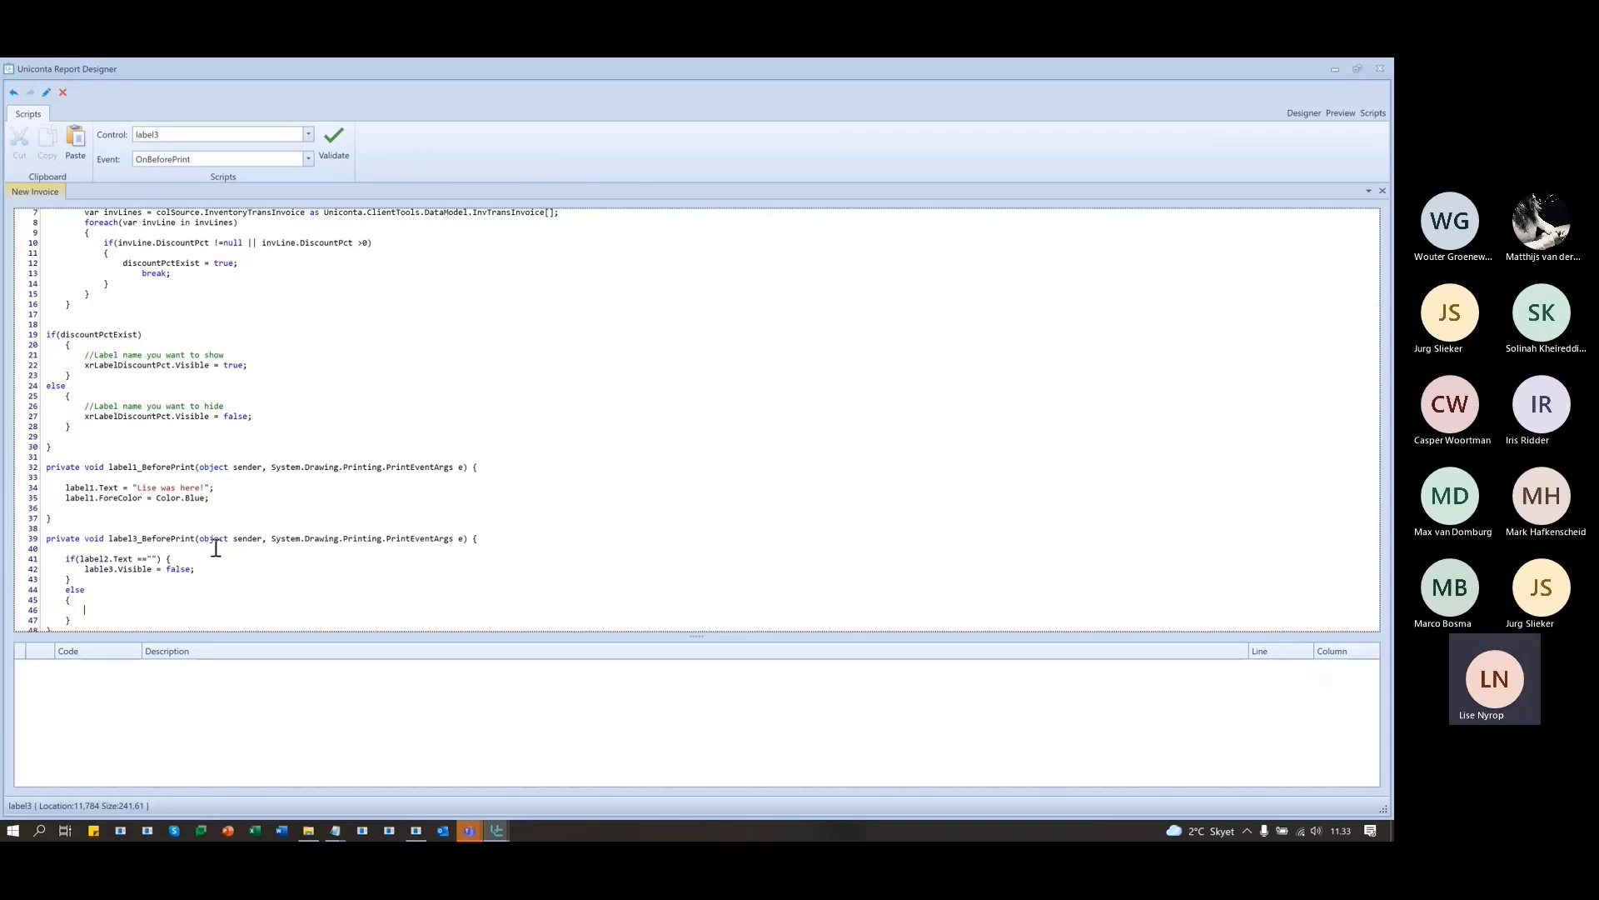
pyautogui.write('label3.Visible = true;')
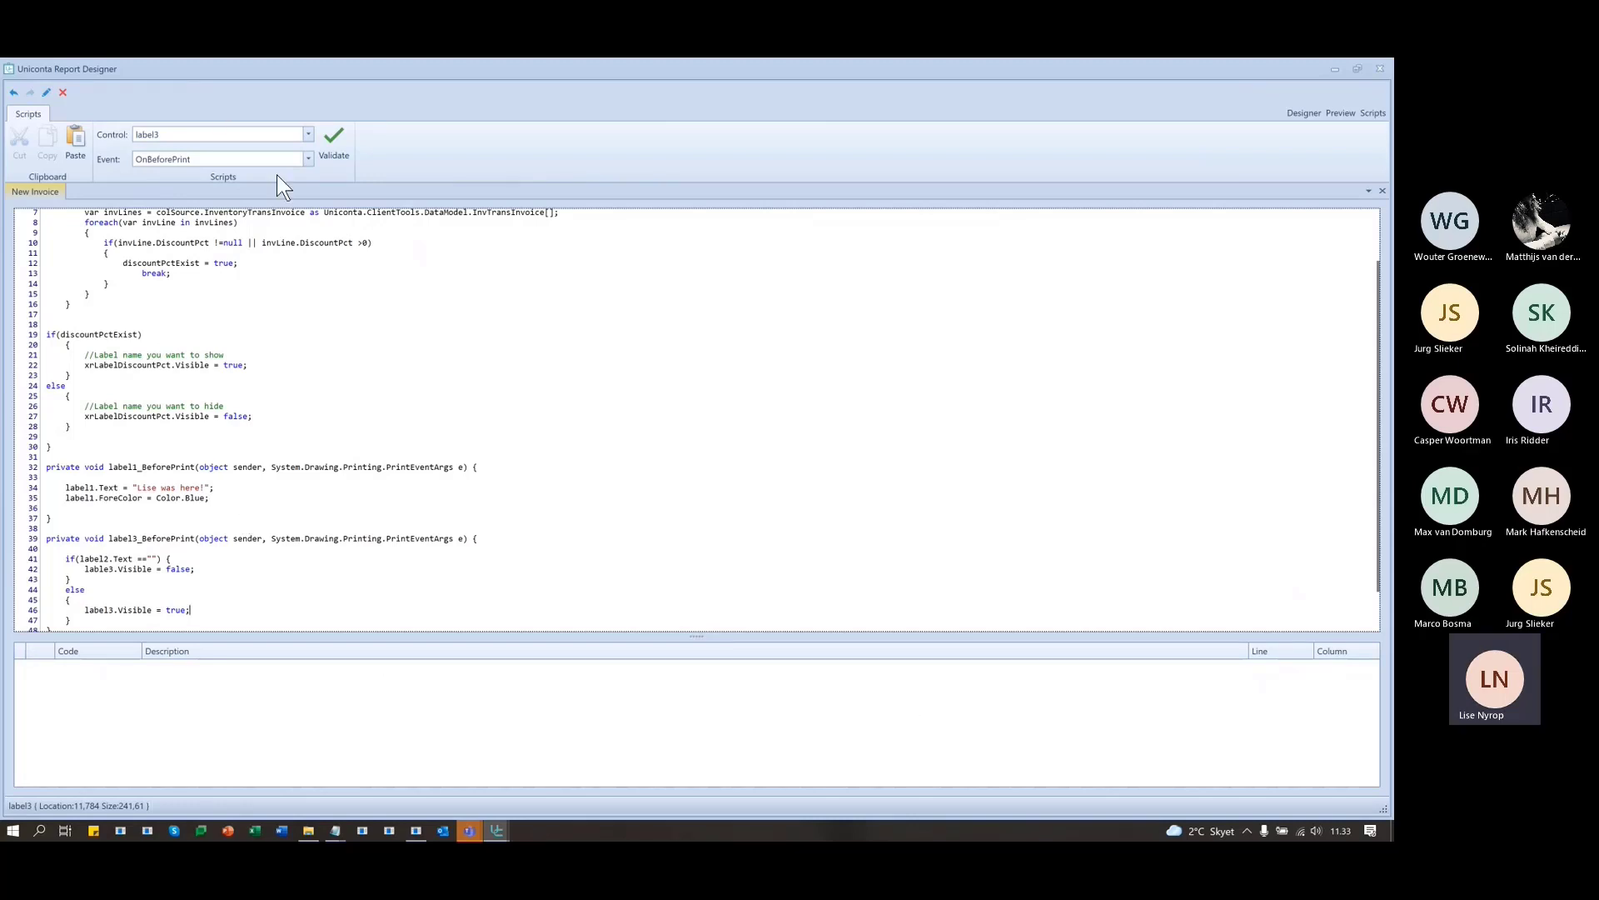
# - Validate the label3 script and inspect the CS0103 error about 'lable3' near line 41
pyautogui.click(338, 141)
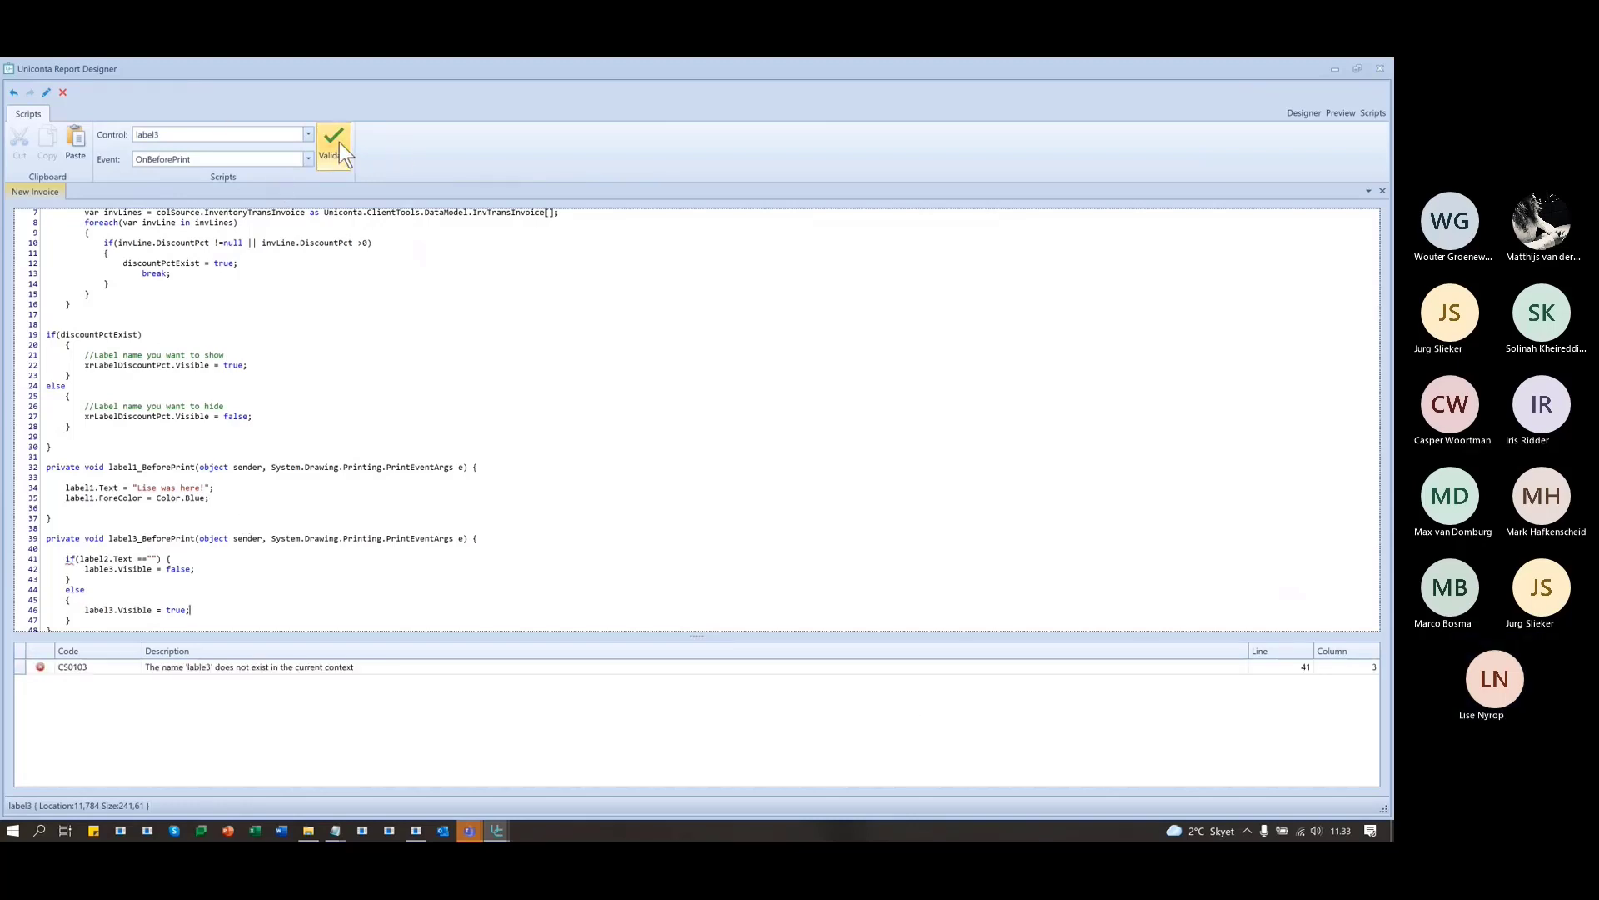
pyautogui.click(225, 667)
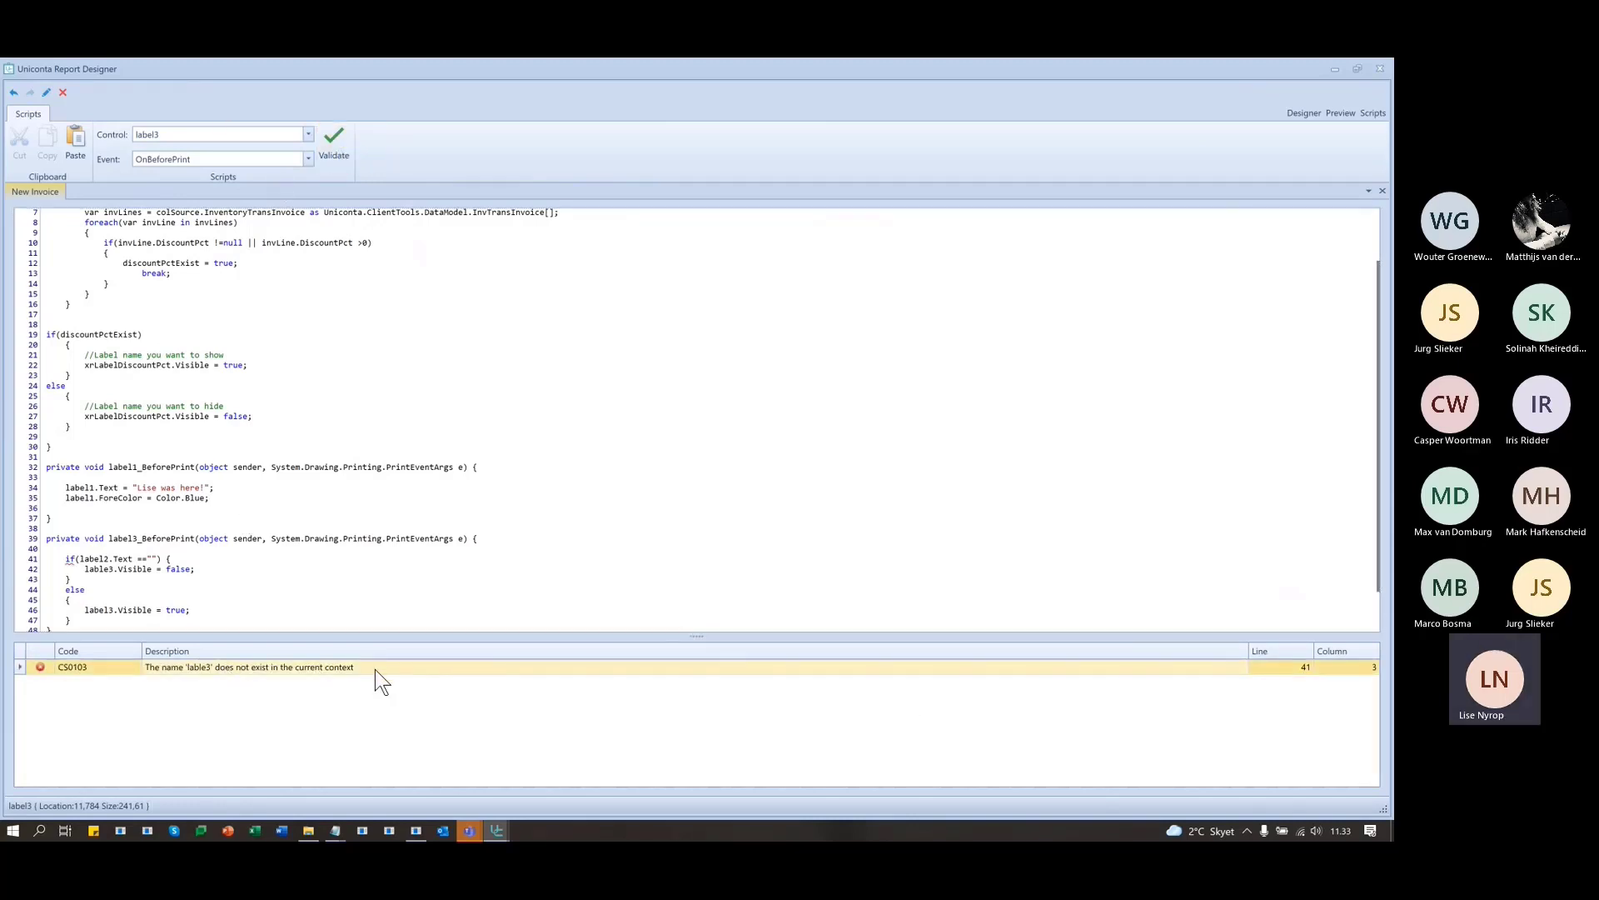
pyautogui.click(105, 558)
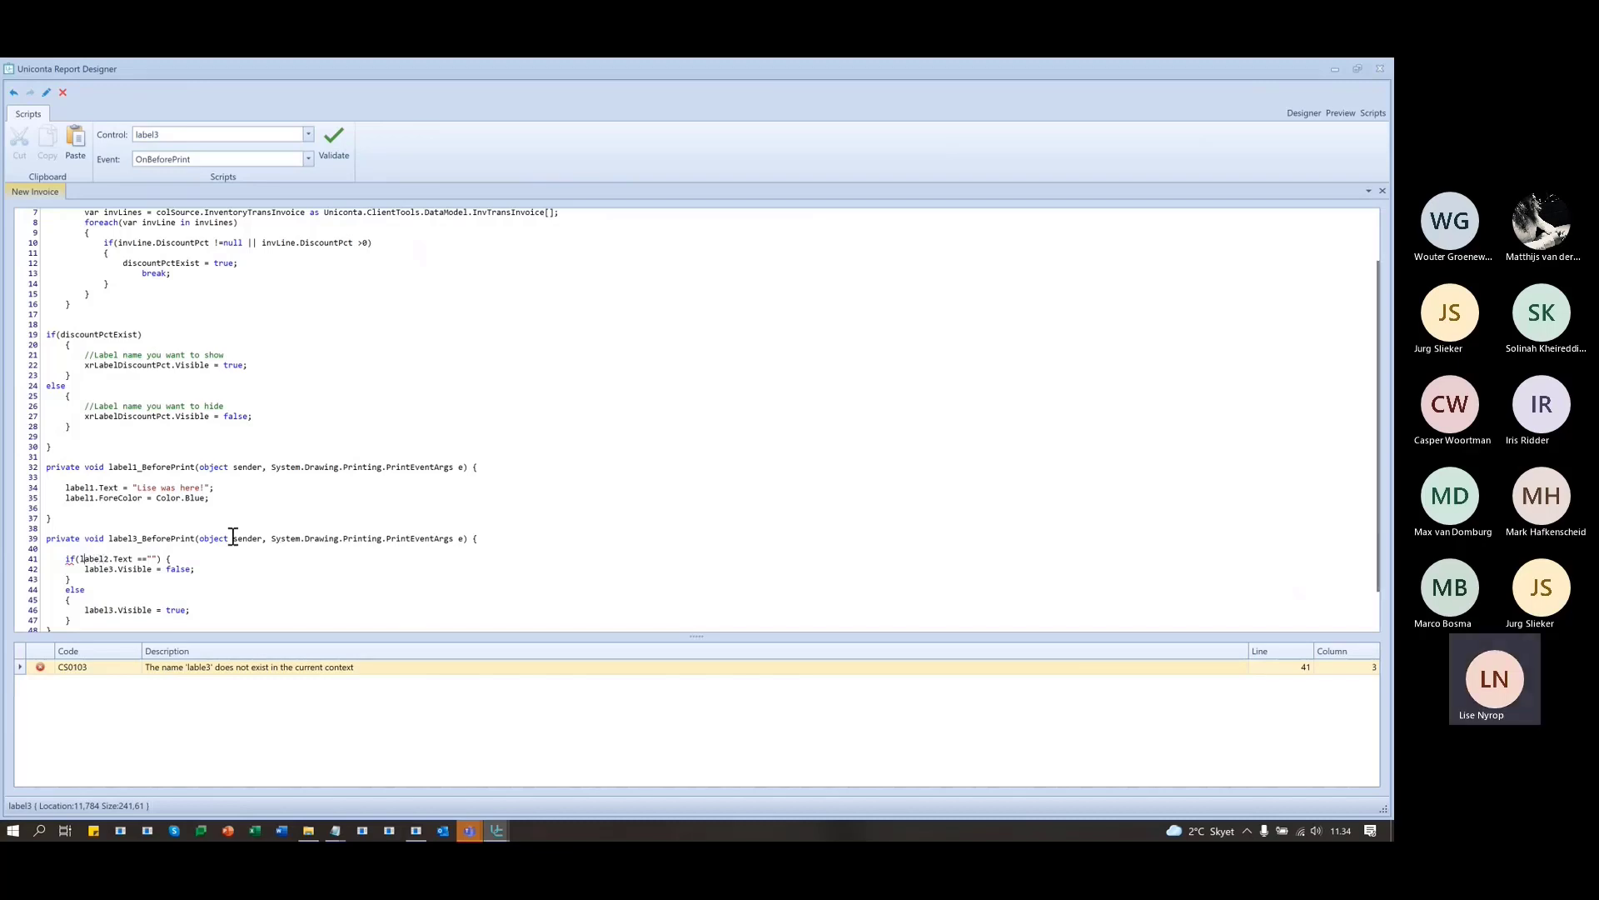
pyautogui.click(1301, 112)
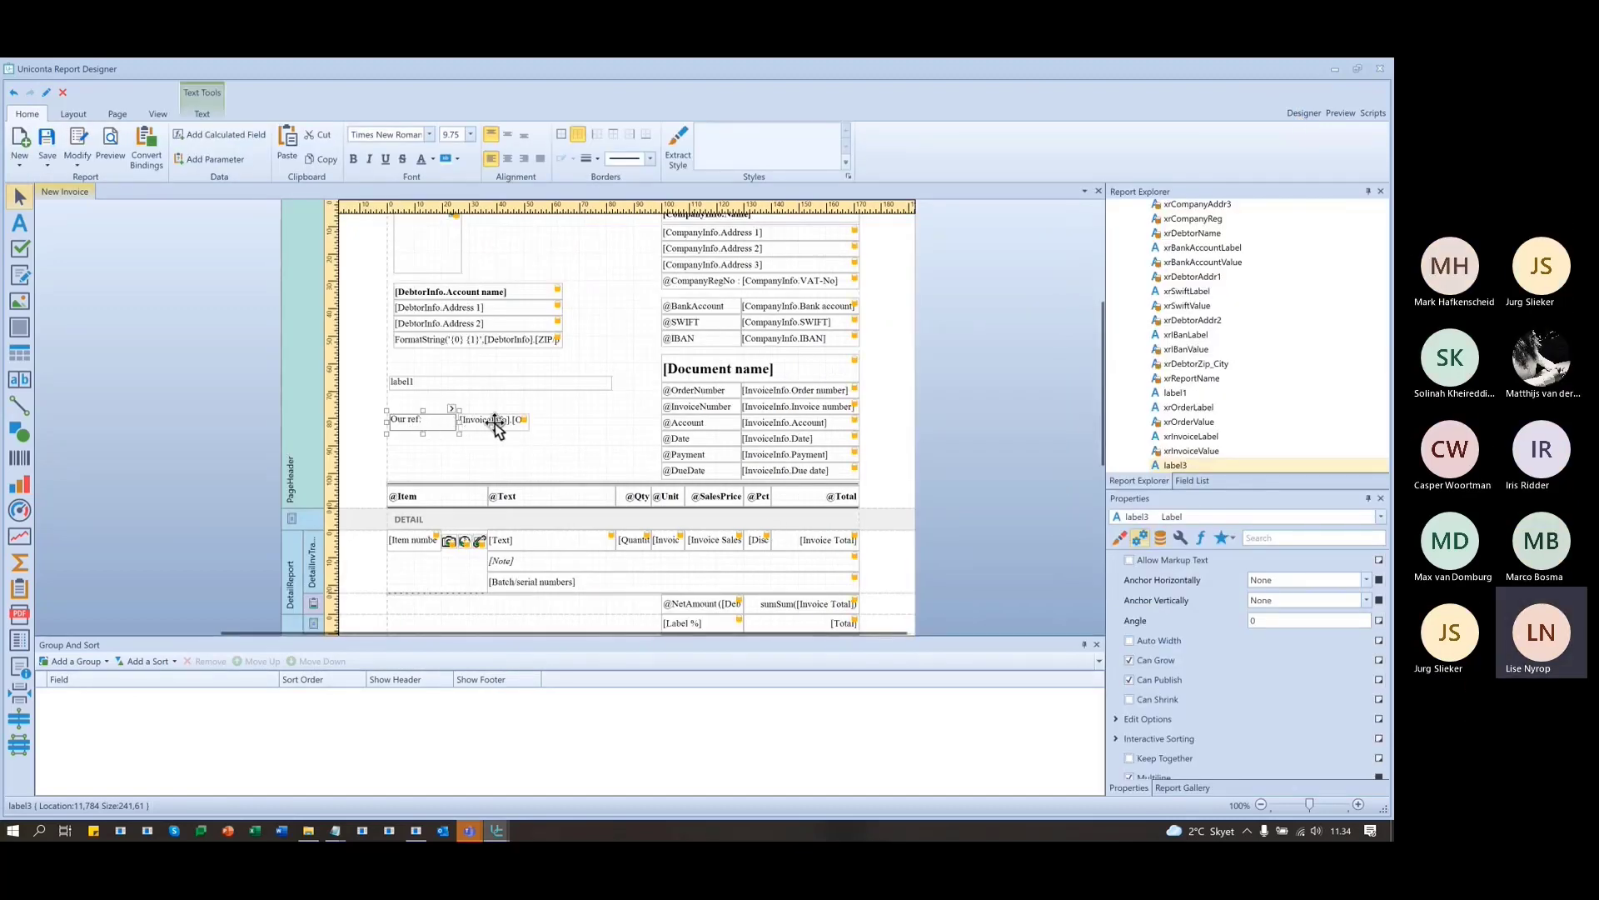
# - Check label2's Data properties on the canvas, then go back to the script code
pyautogui.click(495, 420)
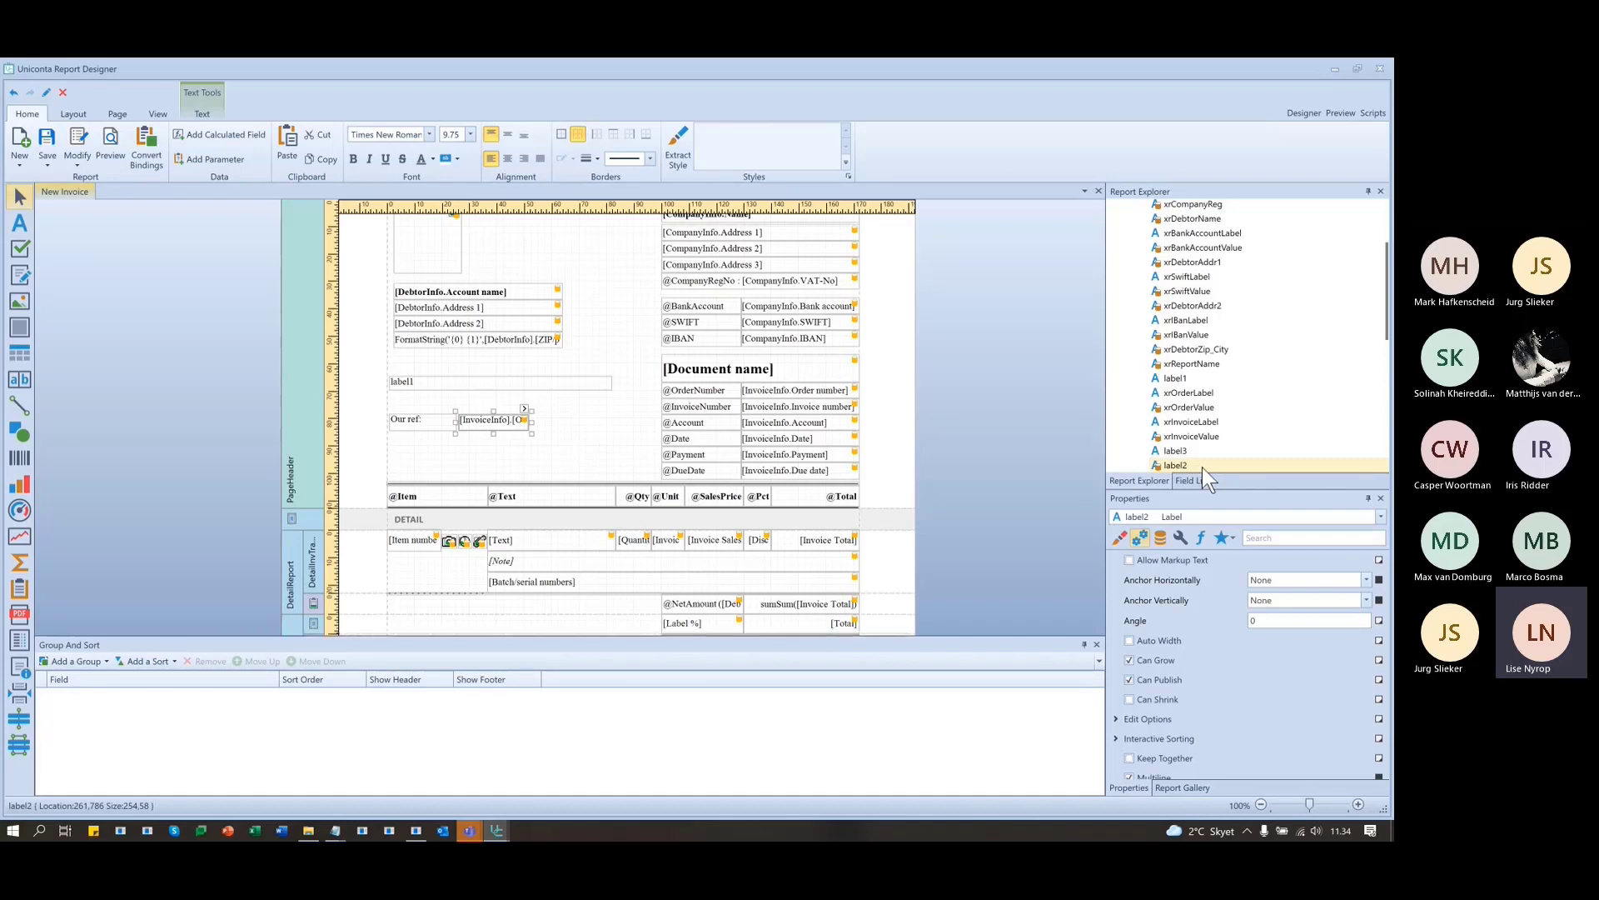
pyautogui.click(1160, 537)
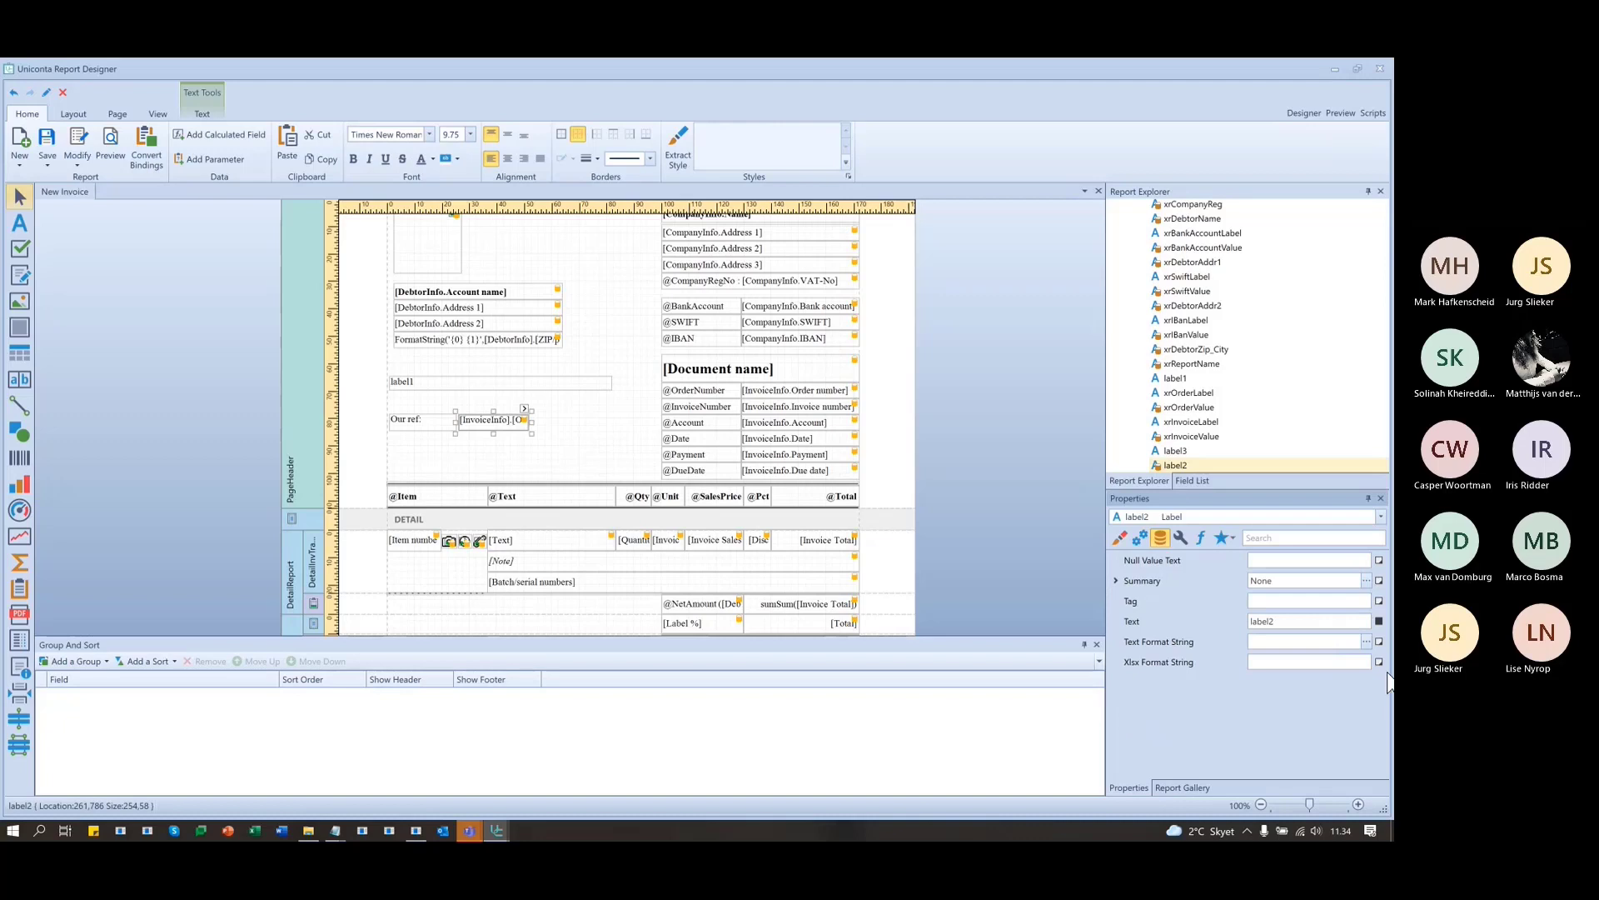
pyautogui.click(1370, 111)
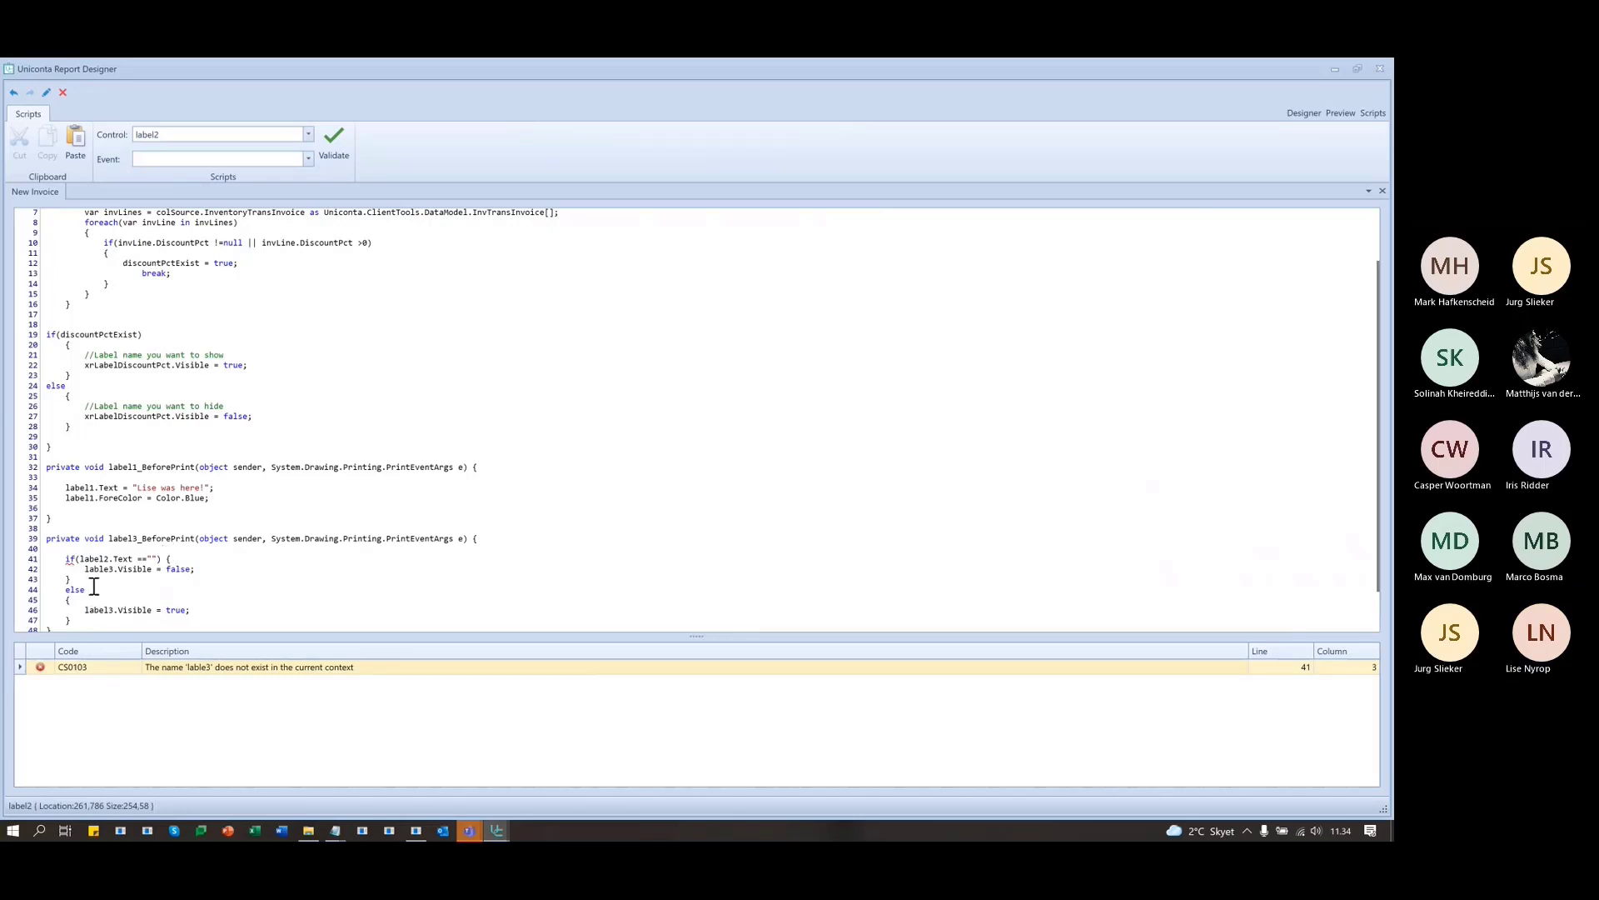
# - Retype the misspelled 'lable3' on line 42 as 'label3' to clear the CS0103 error
pyautogui.doubleClick(92, 558)
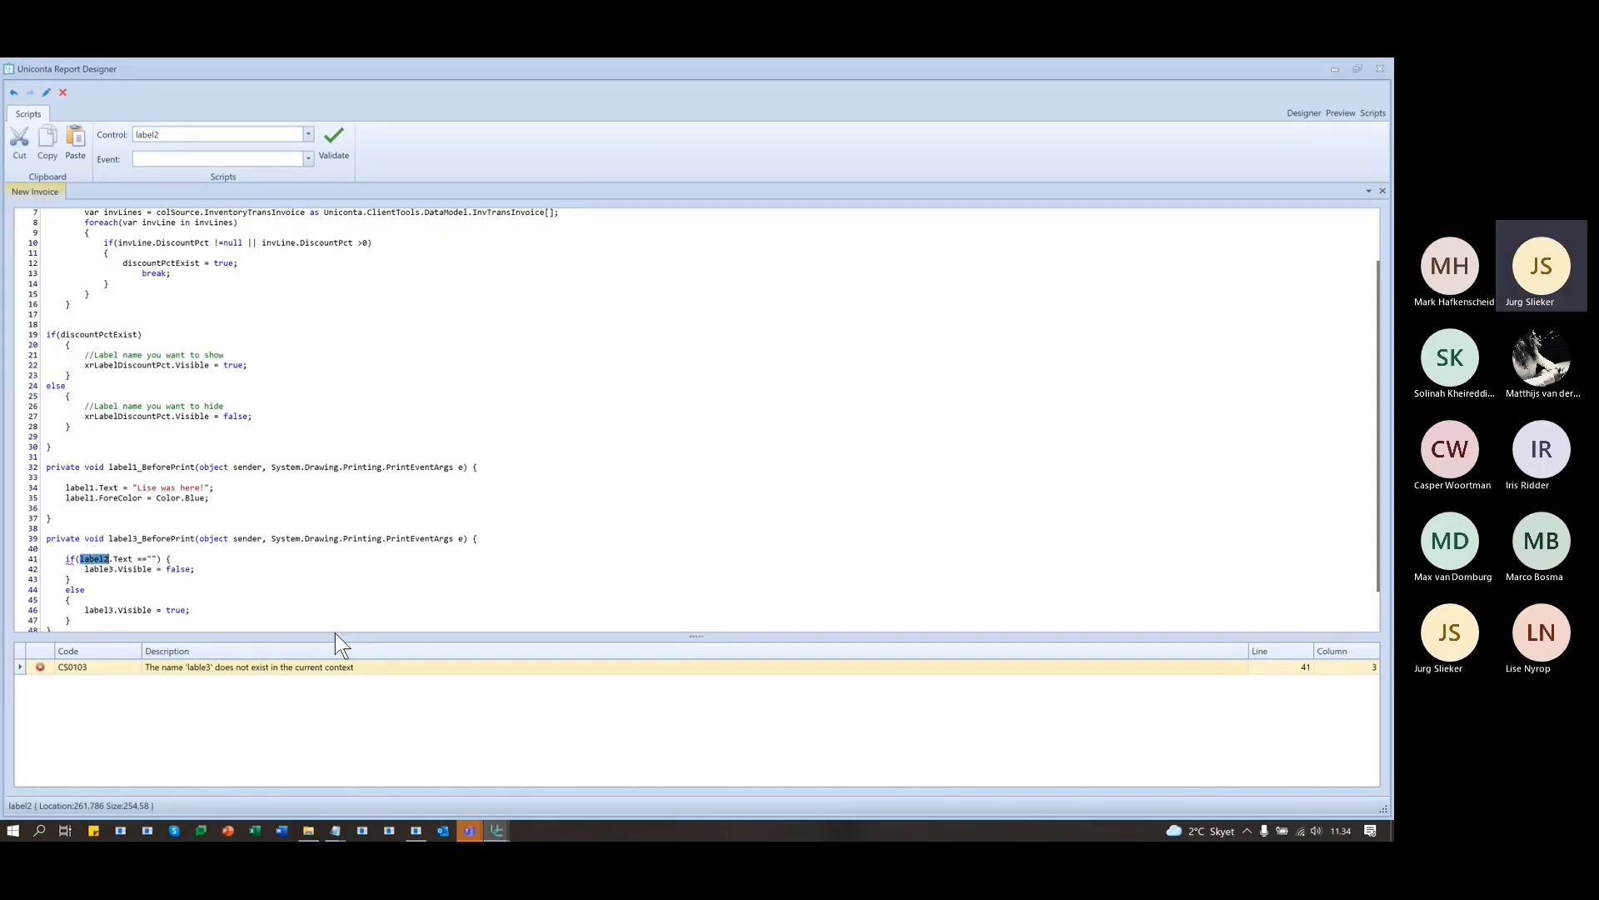
pyautogui.click(122, 668)
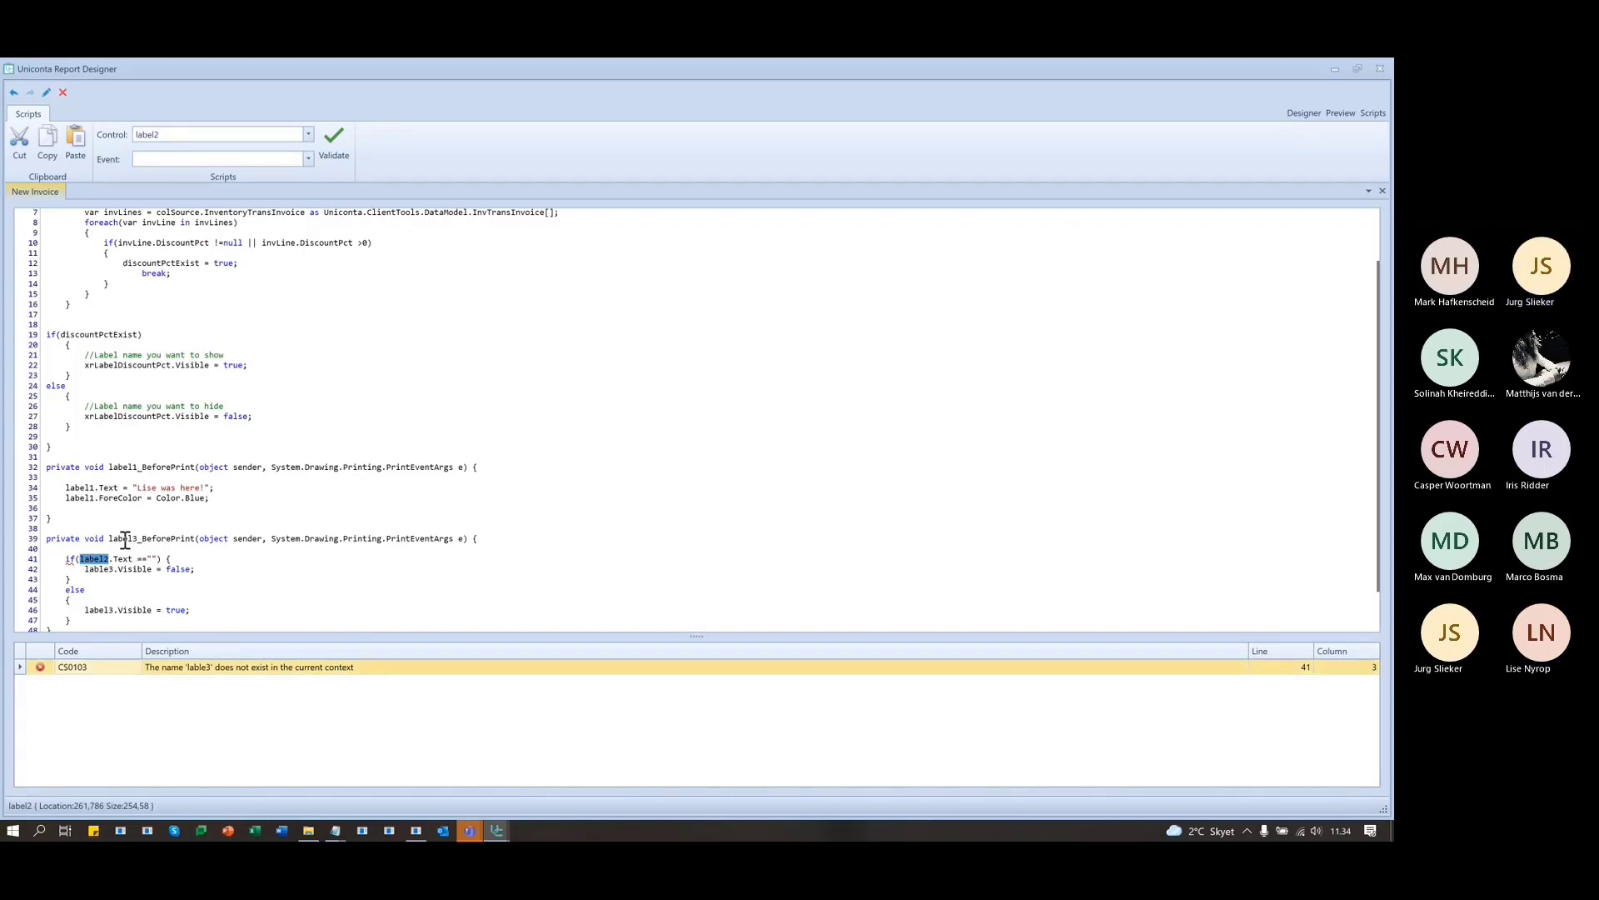
pyautogui.click(103, 568)
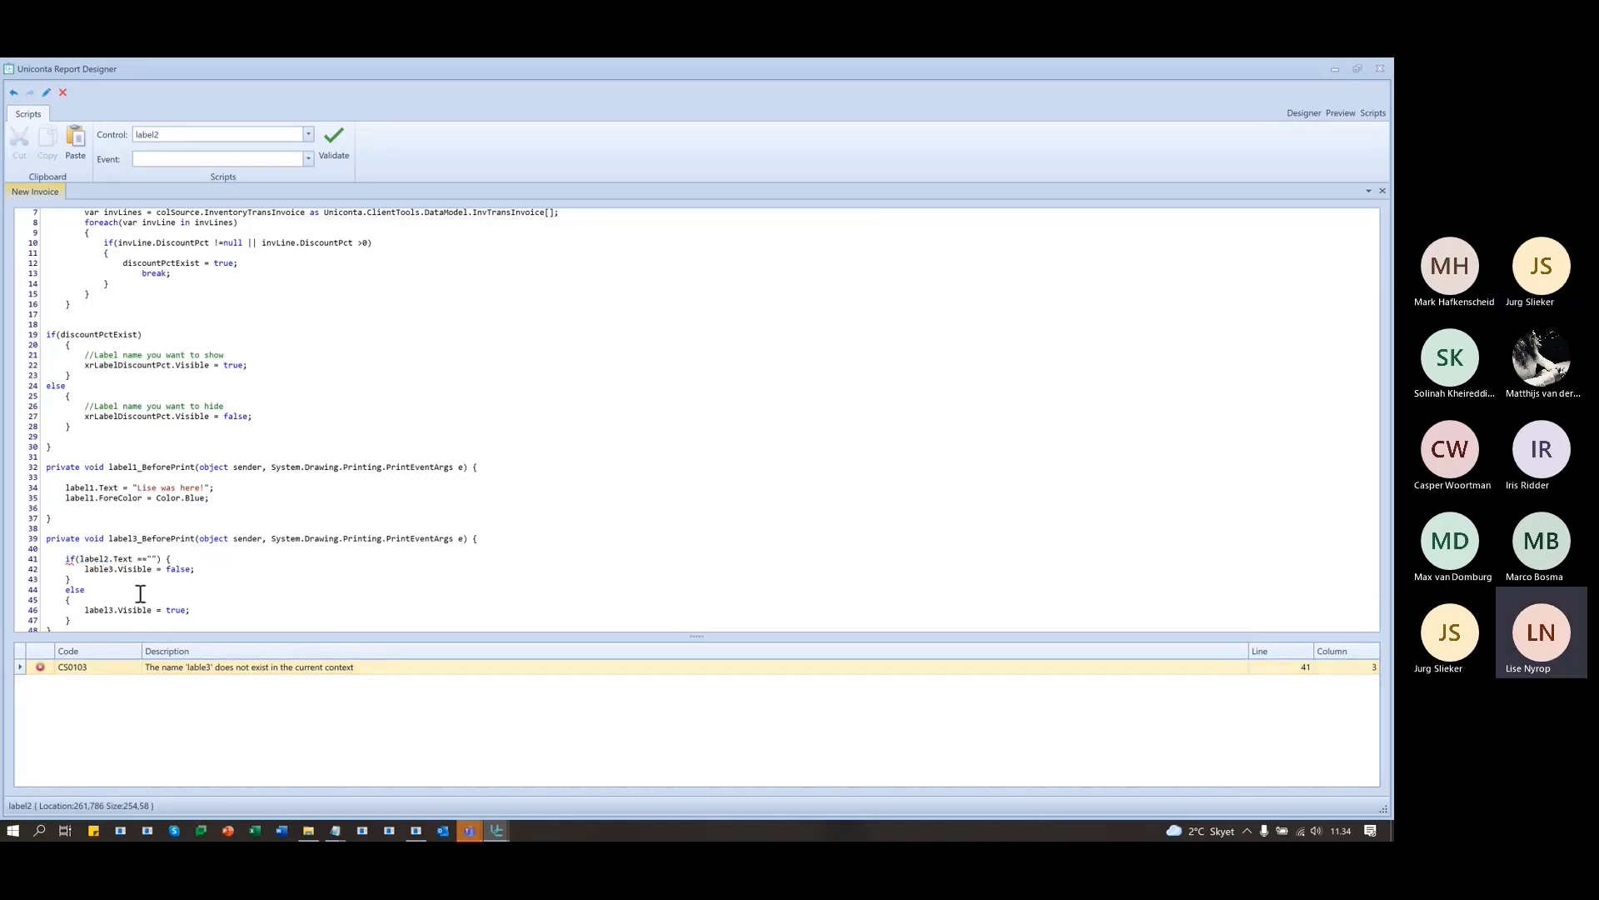
pyautogui.write('e')
pyautogui.press('Delete')
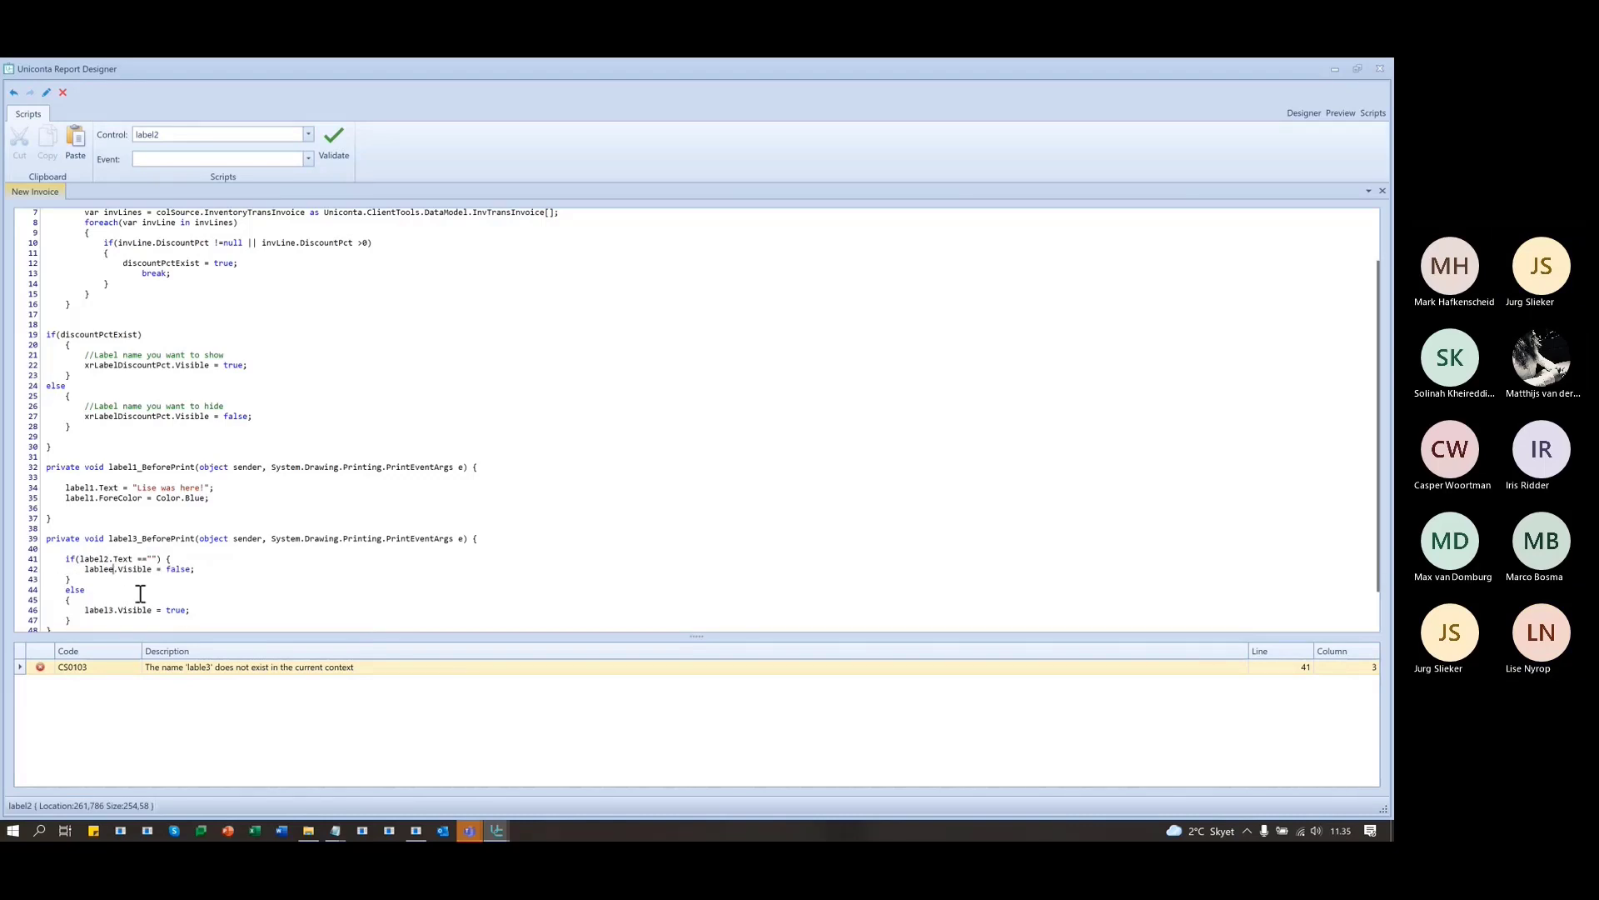
pyautogui.press('BackSpace')
pyautogui.press('BackSpace')
pyautogui.press('BackSpace')
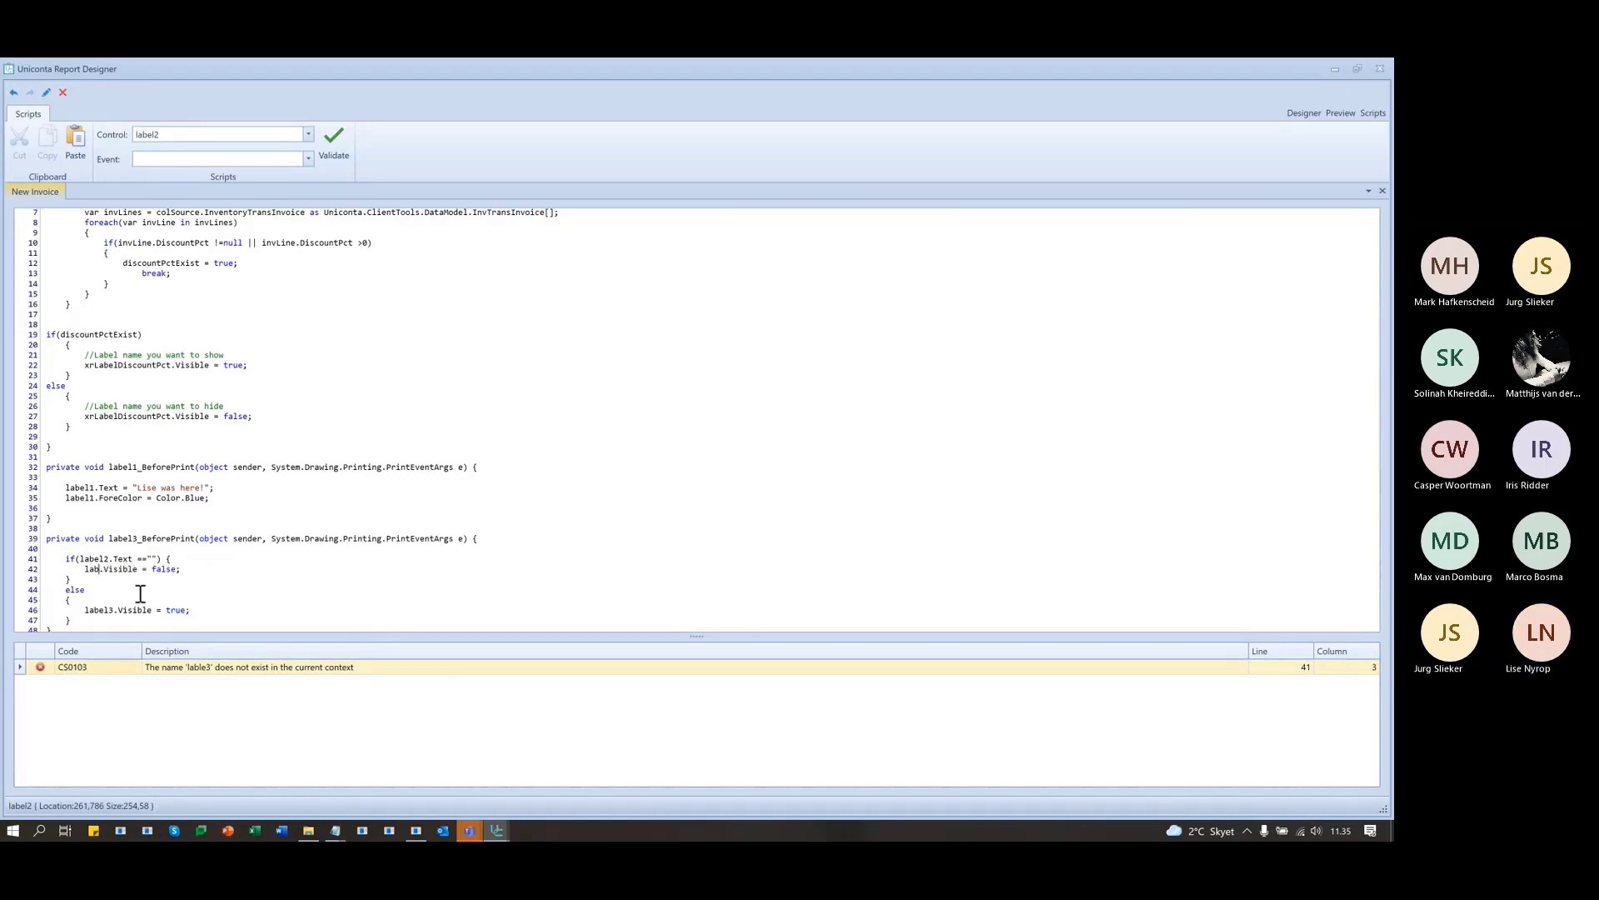
pyautogui.write('el')
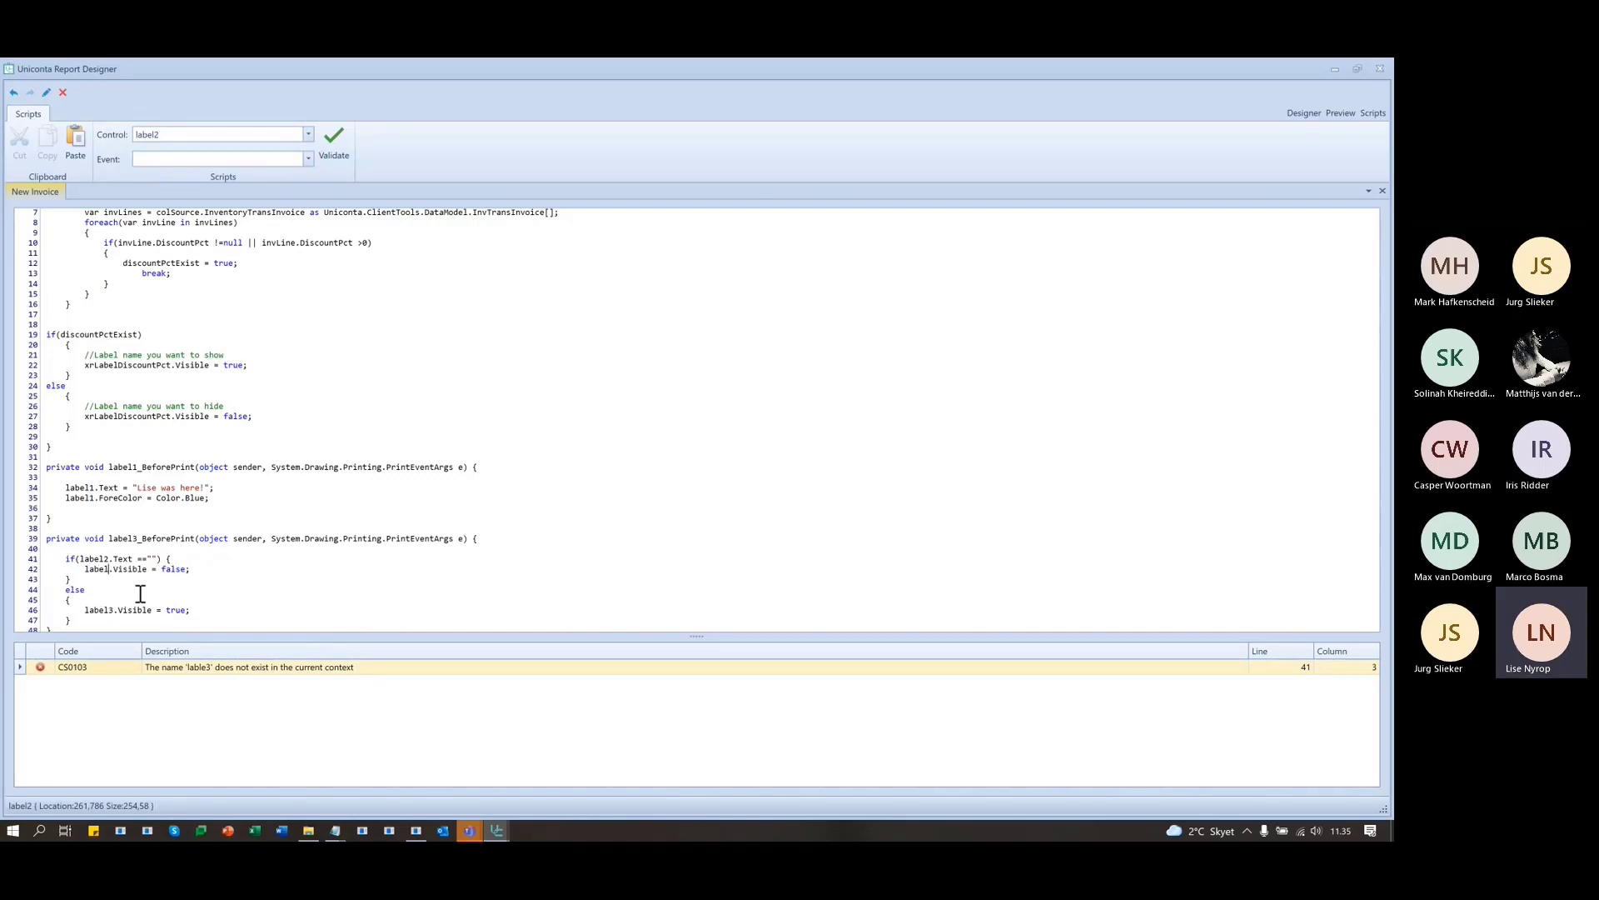
pyautogui.write('3')
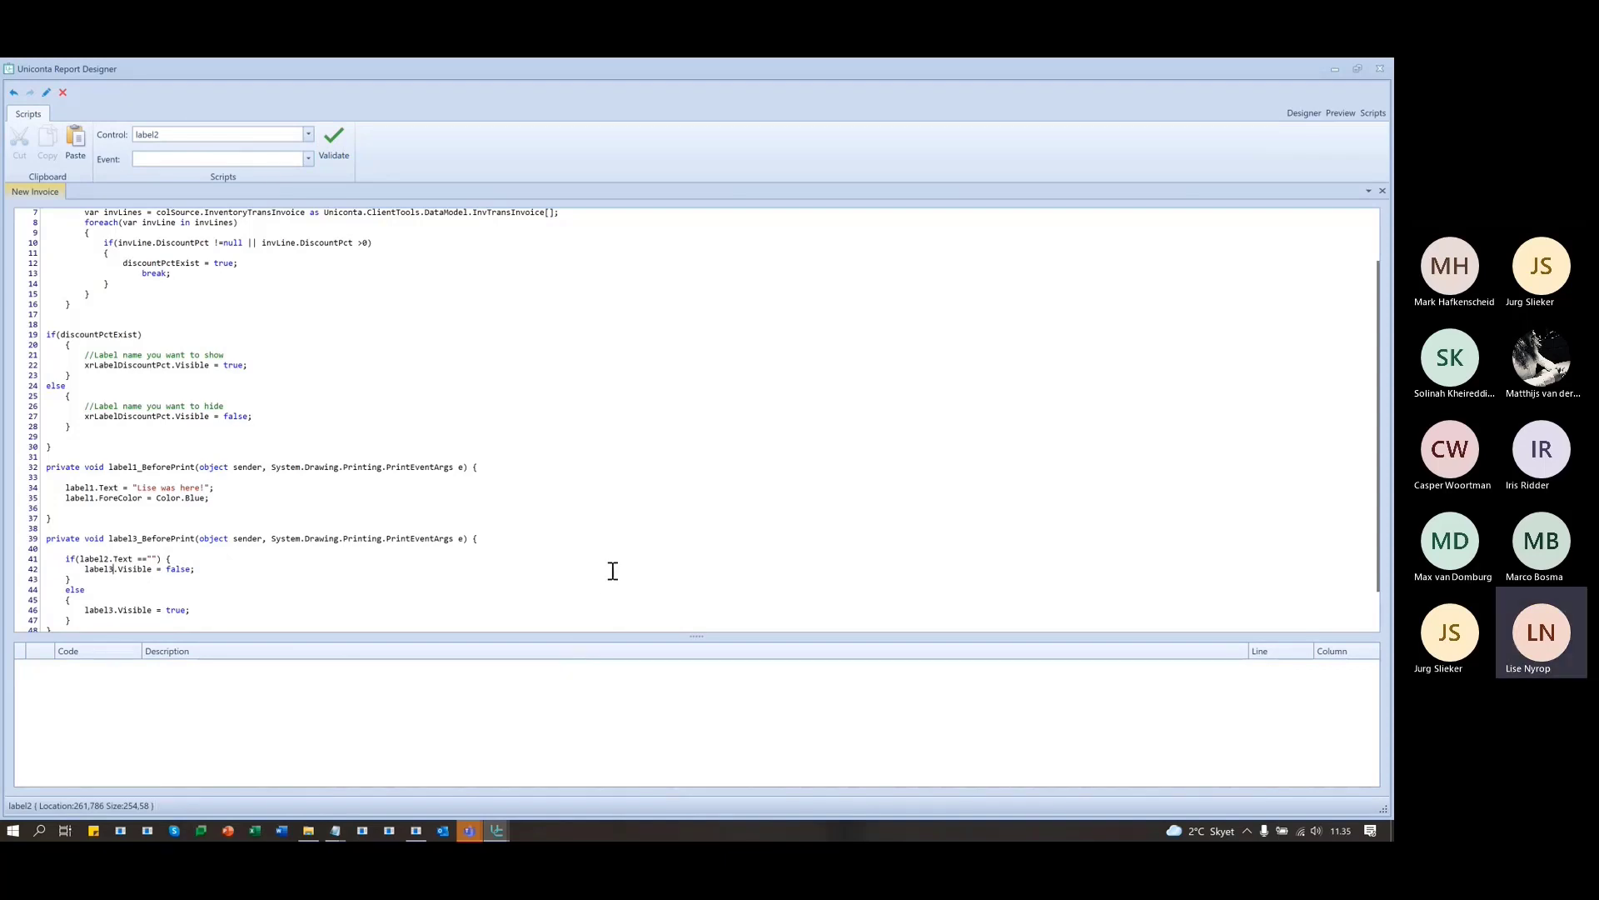
# - Preview the invoice to confirm no Our ref line prints below the blue sample message
pyautogui.click(1336, 115)
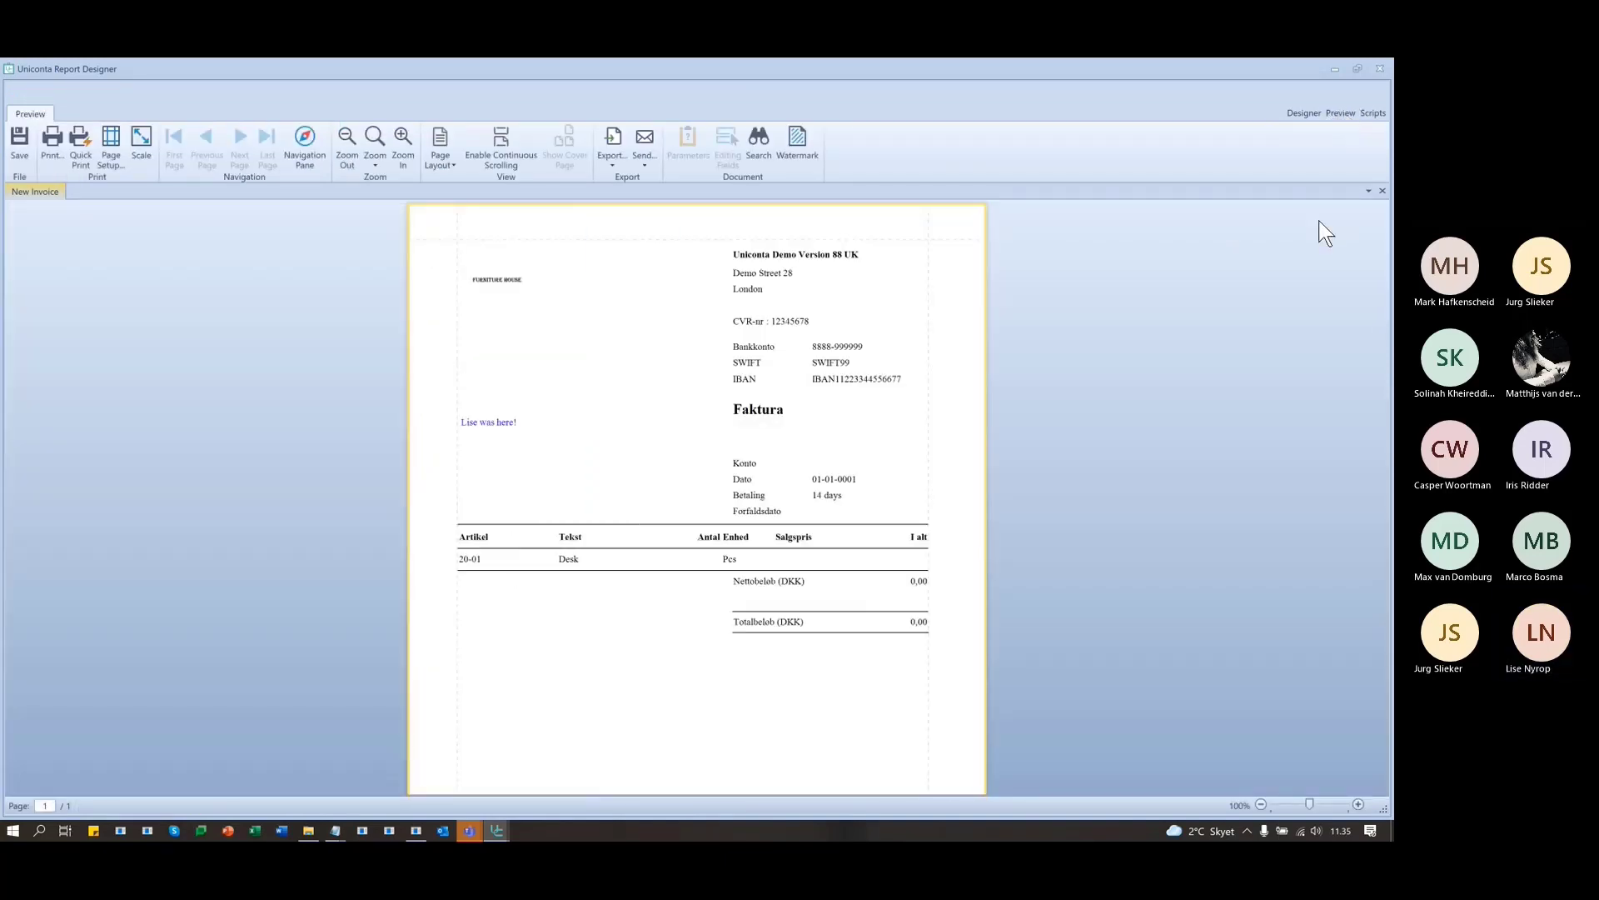
pyautogui.moveTo(442, 432); pyautogui.dragTo(657, 507)
pyautogui.moveTo(528, 437); pyautogui.dragTo(692, 410)
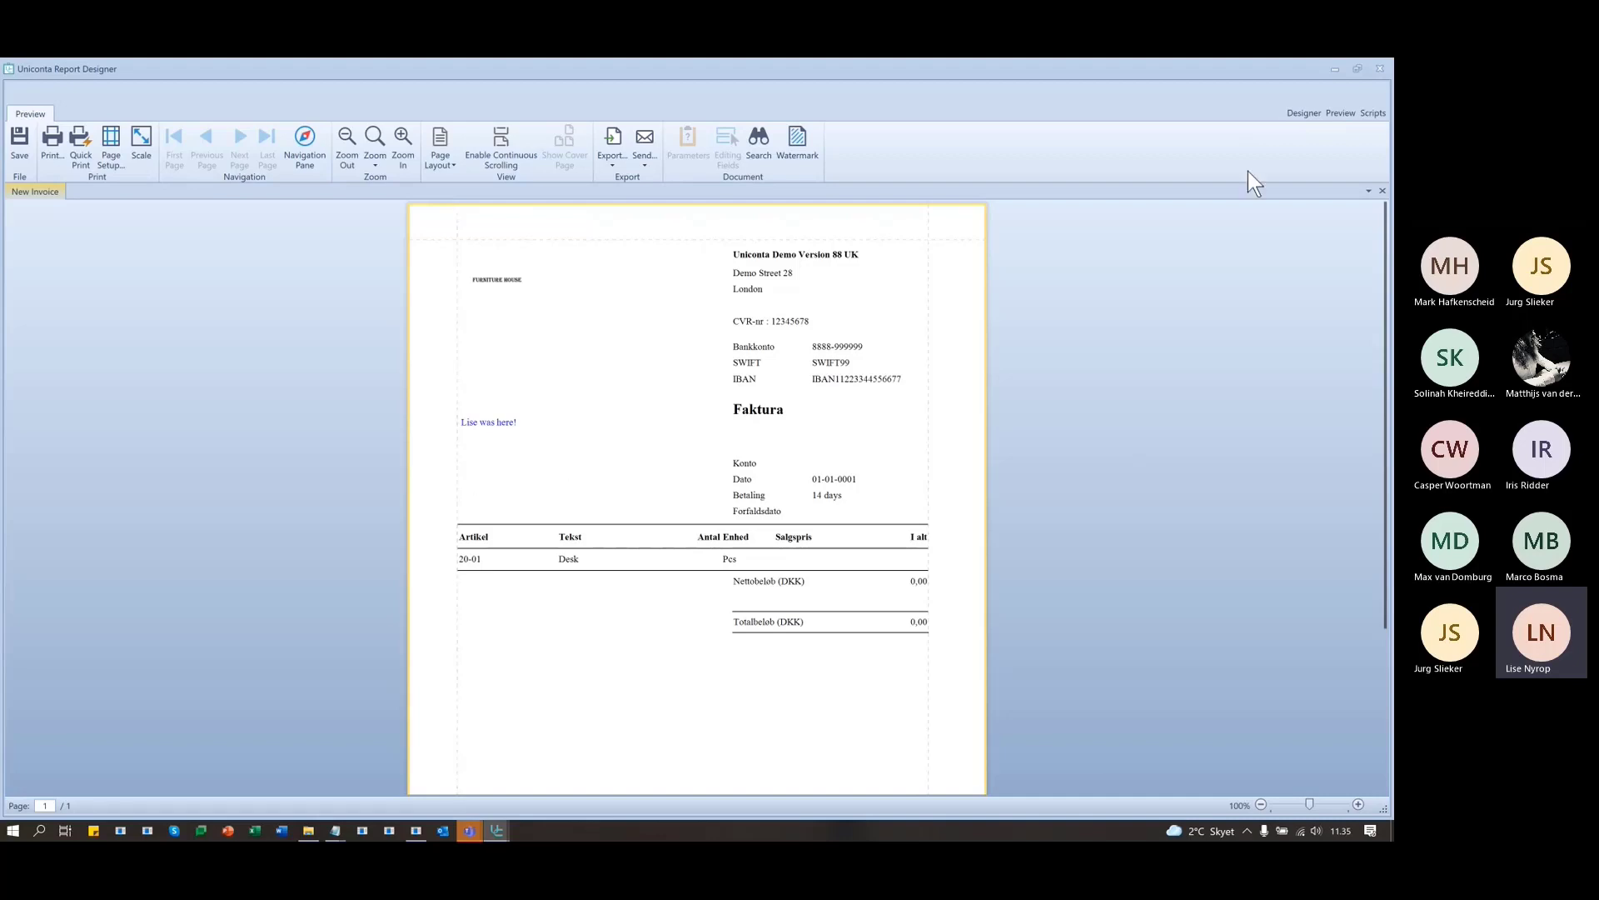
pyautogui.click(1304, 112)
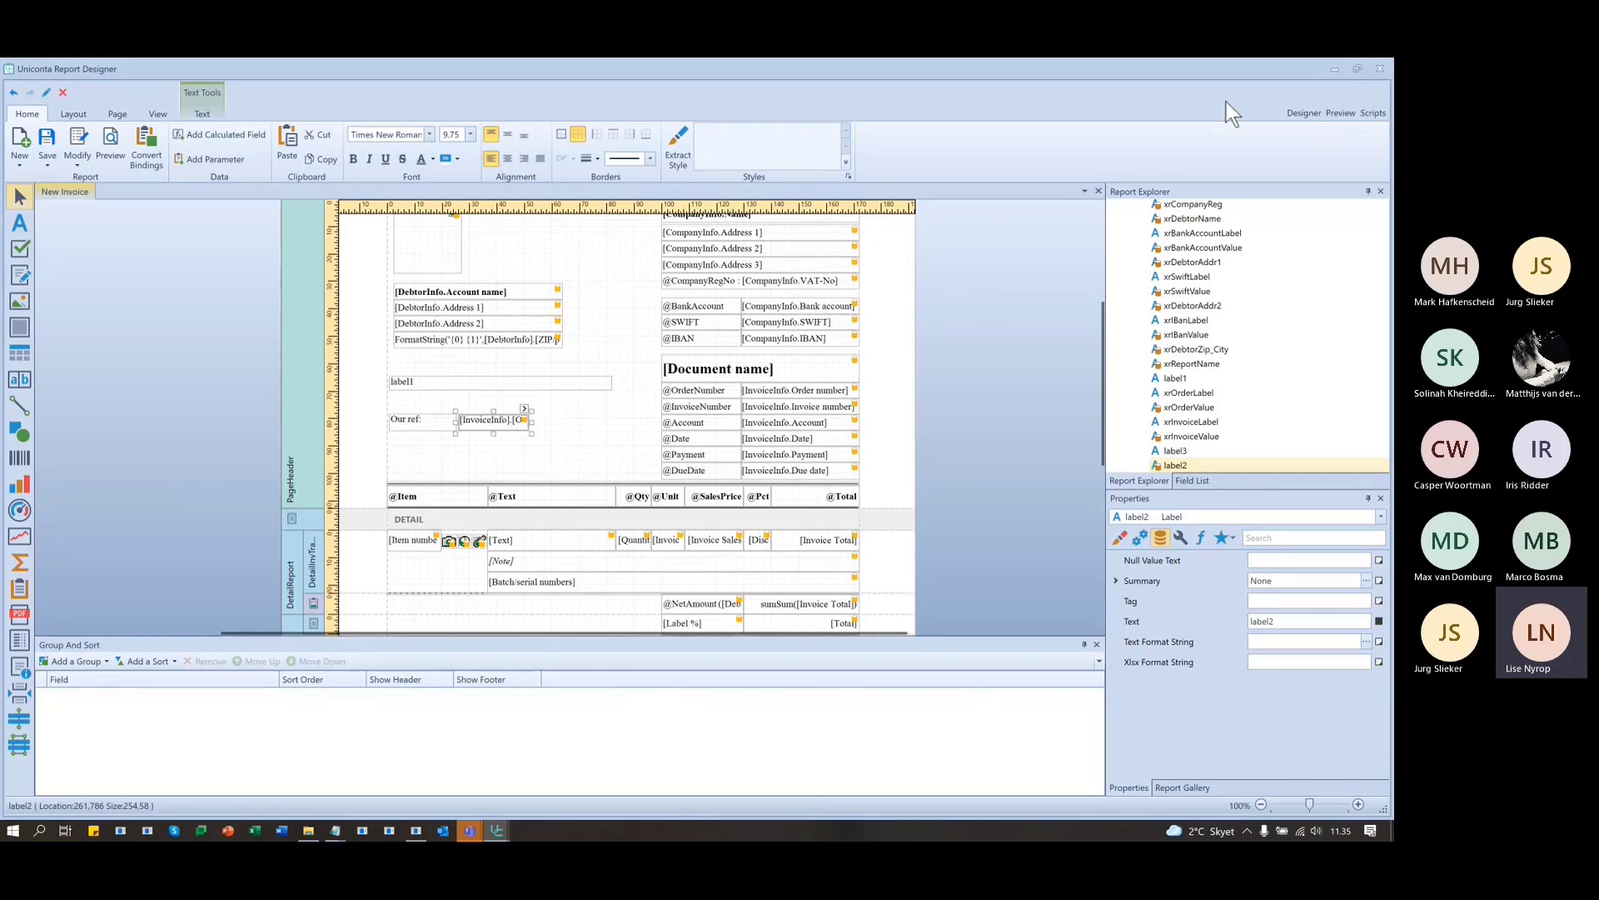
# - Review the label3_BeforePrint handler in the script code
pyautogui.click(1372, 114)
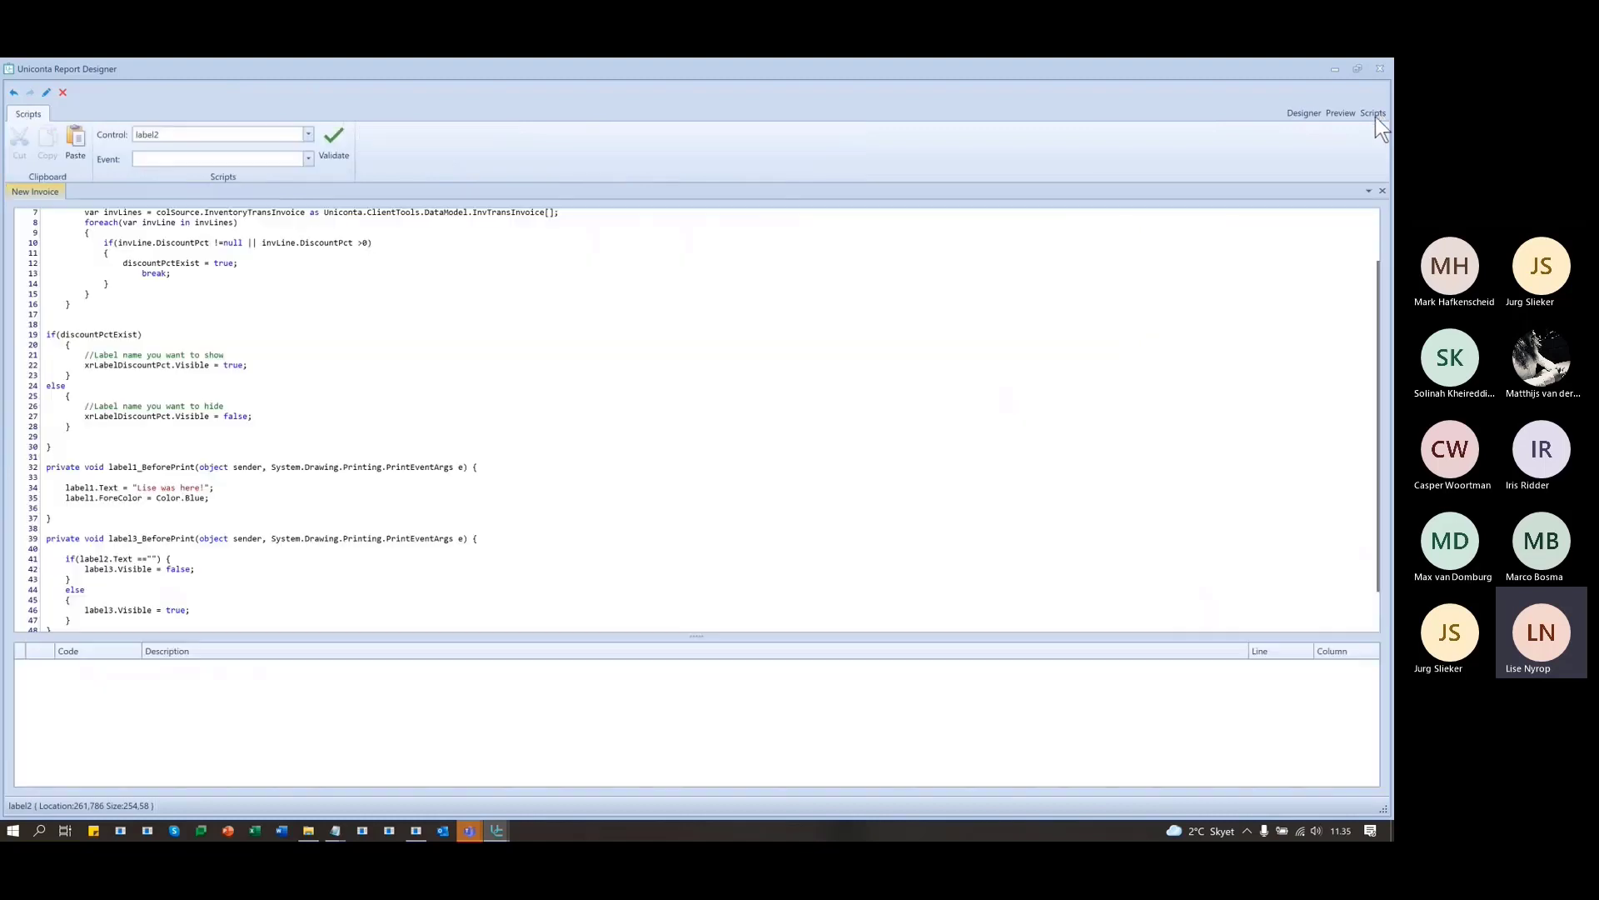
pyautogui.scroll(-2, 201, 578)
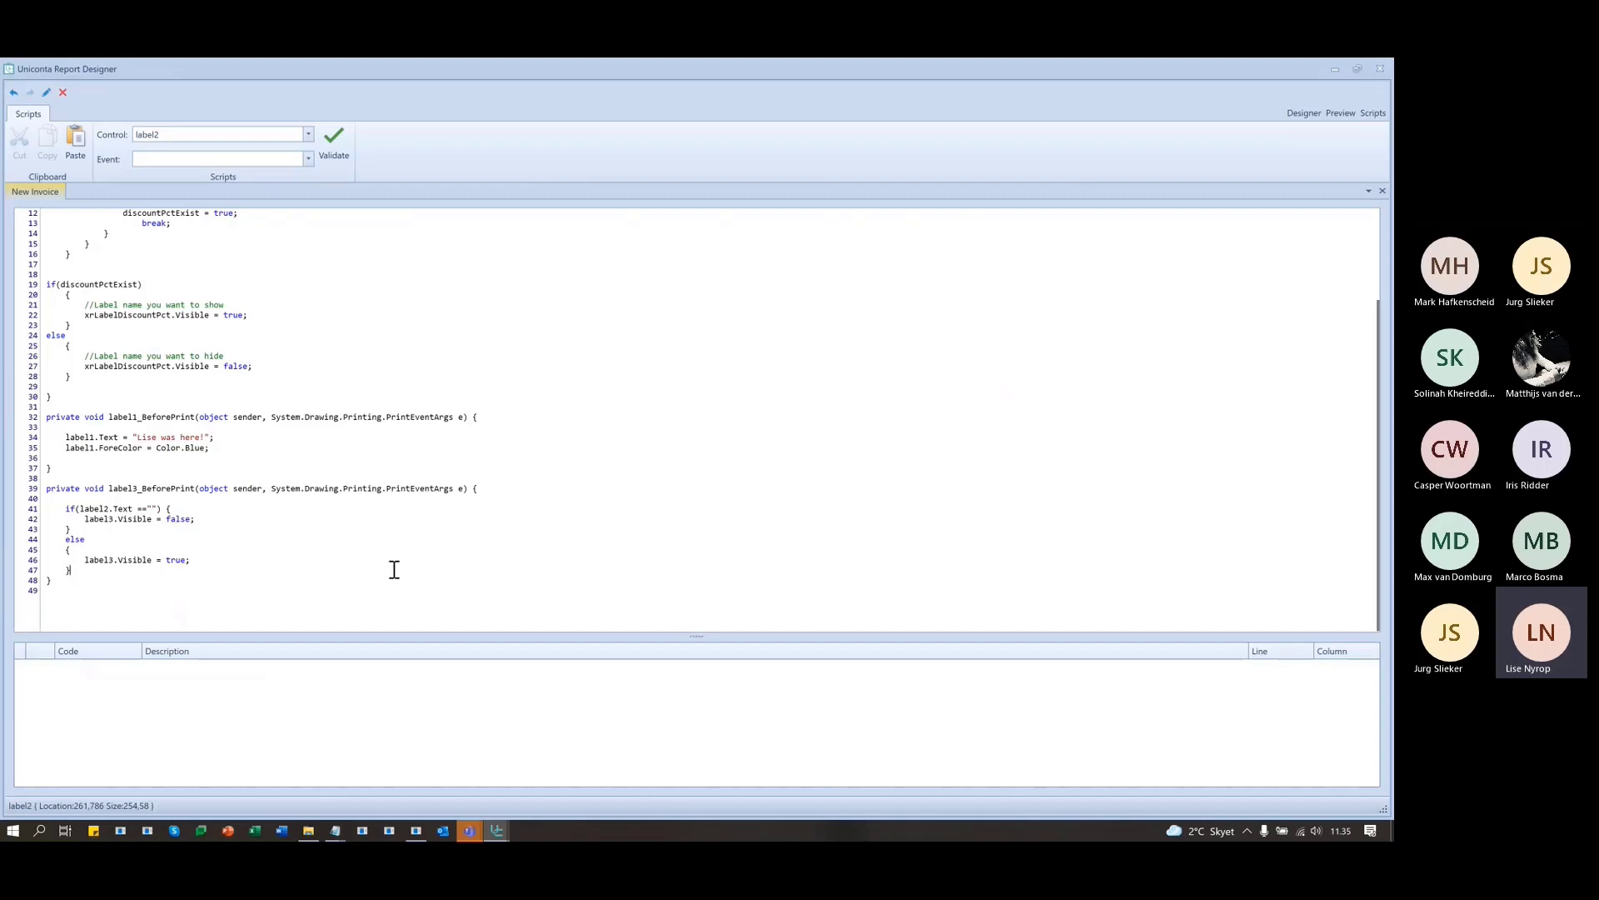
pyautogui.doubleClick(163, 488)
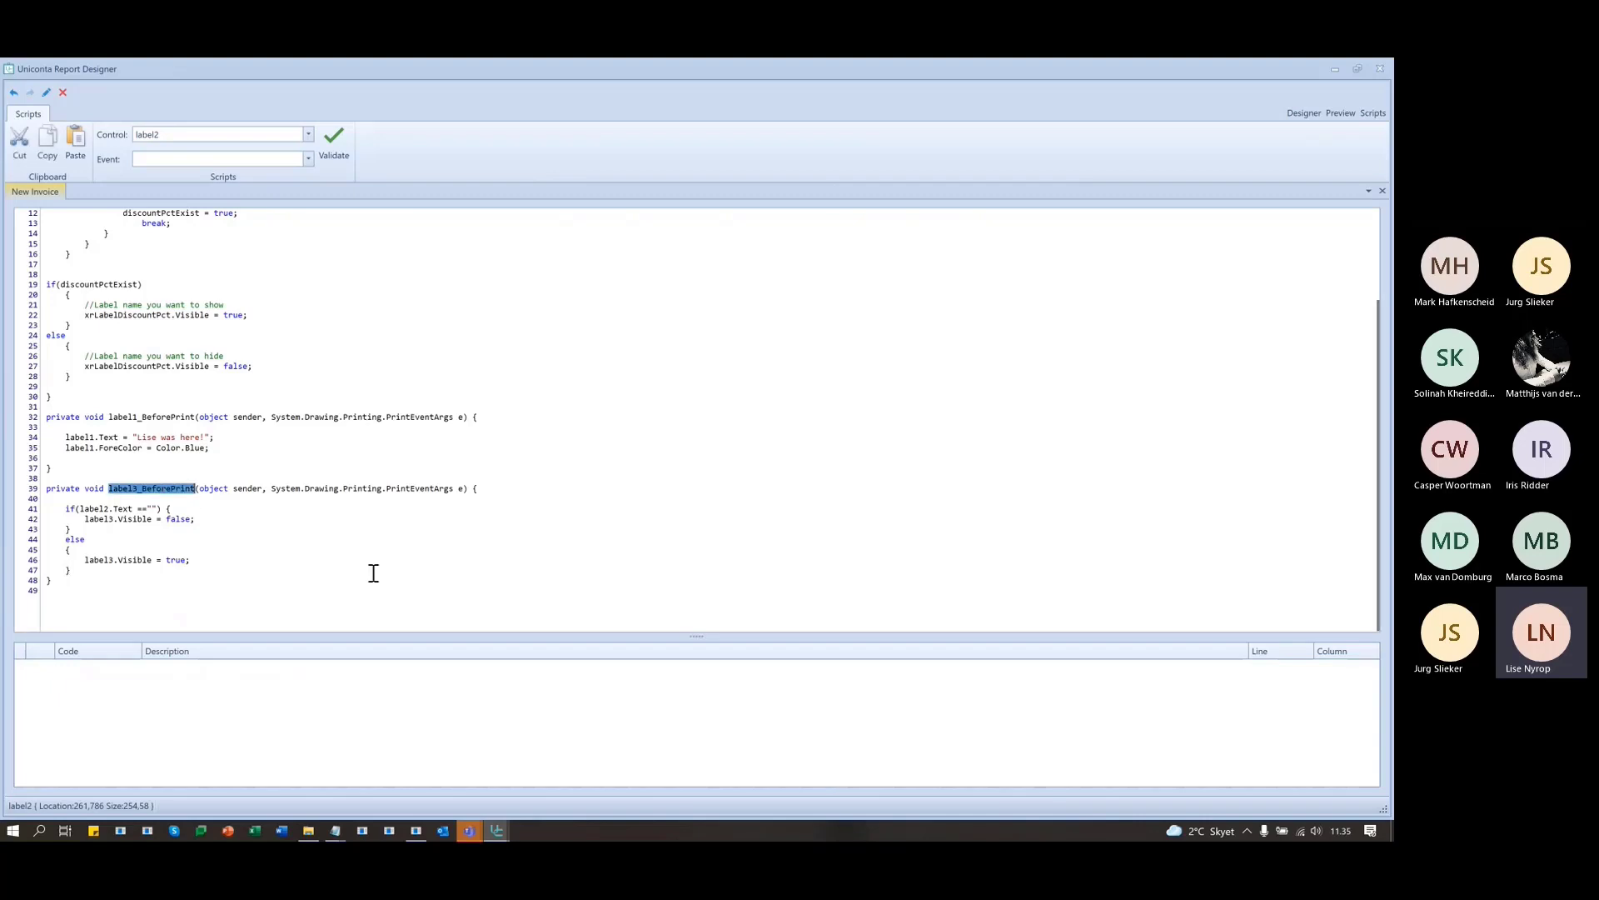
pyautogui.click(398, 588)
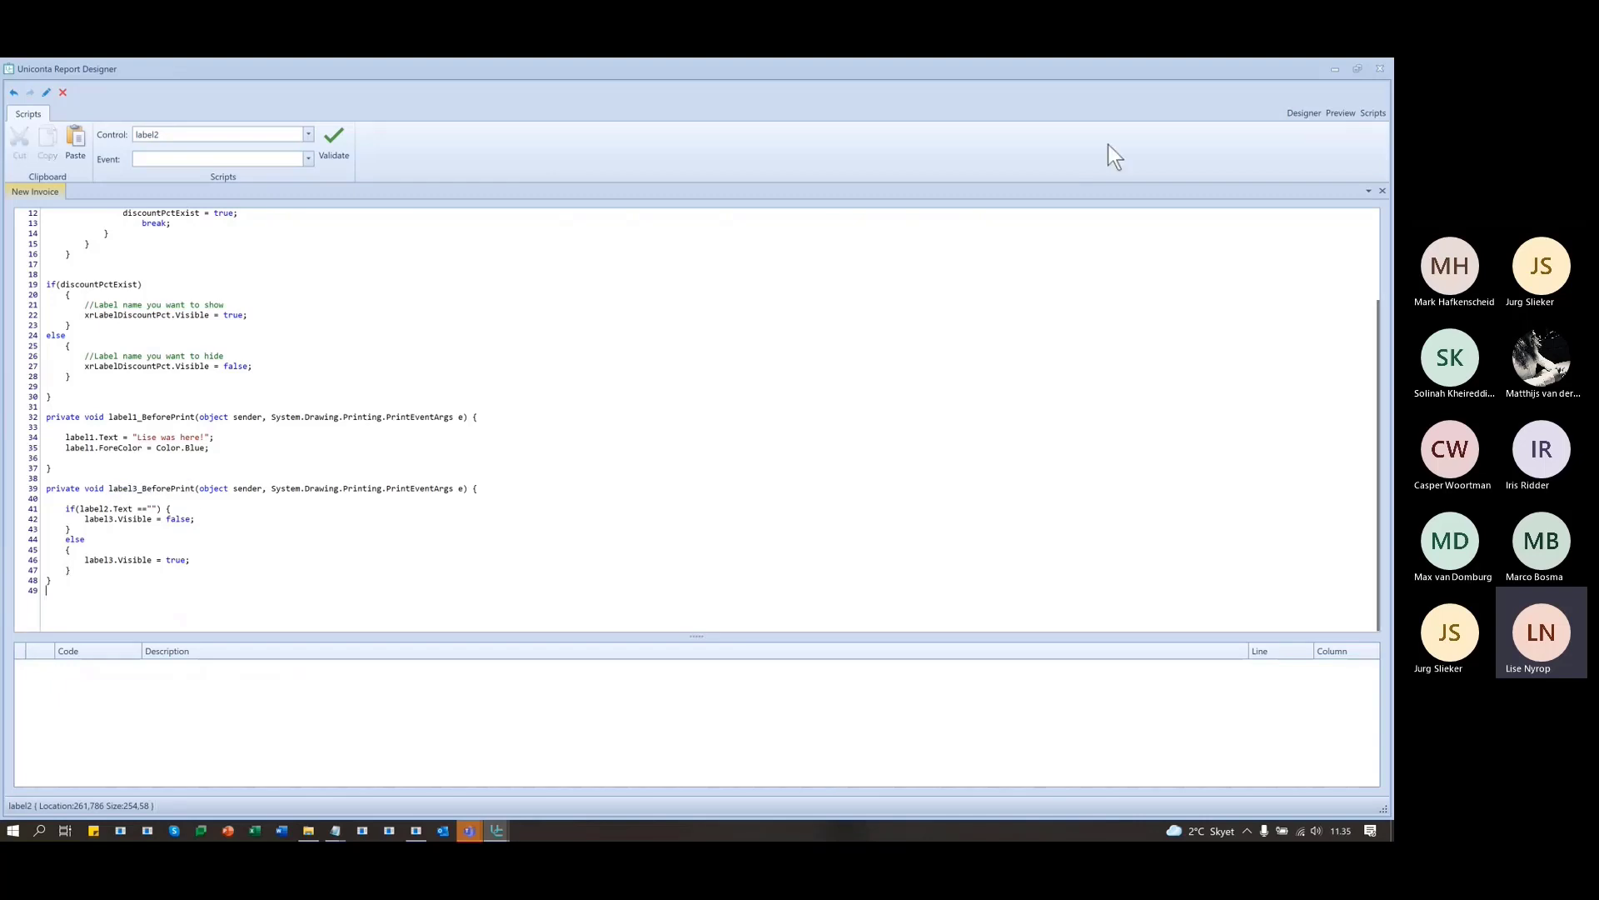
# - Open label3's Visible expression from the Expressions tab and cancel without changes
pyautogui.click(1302, 112)
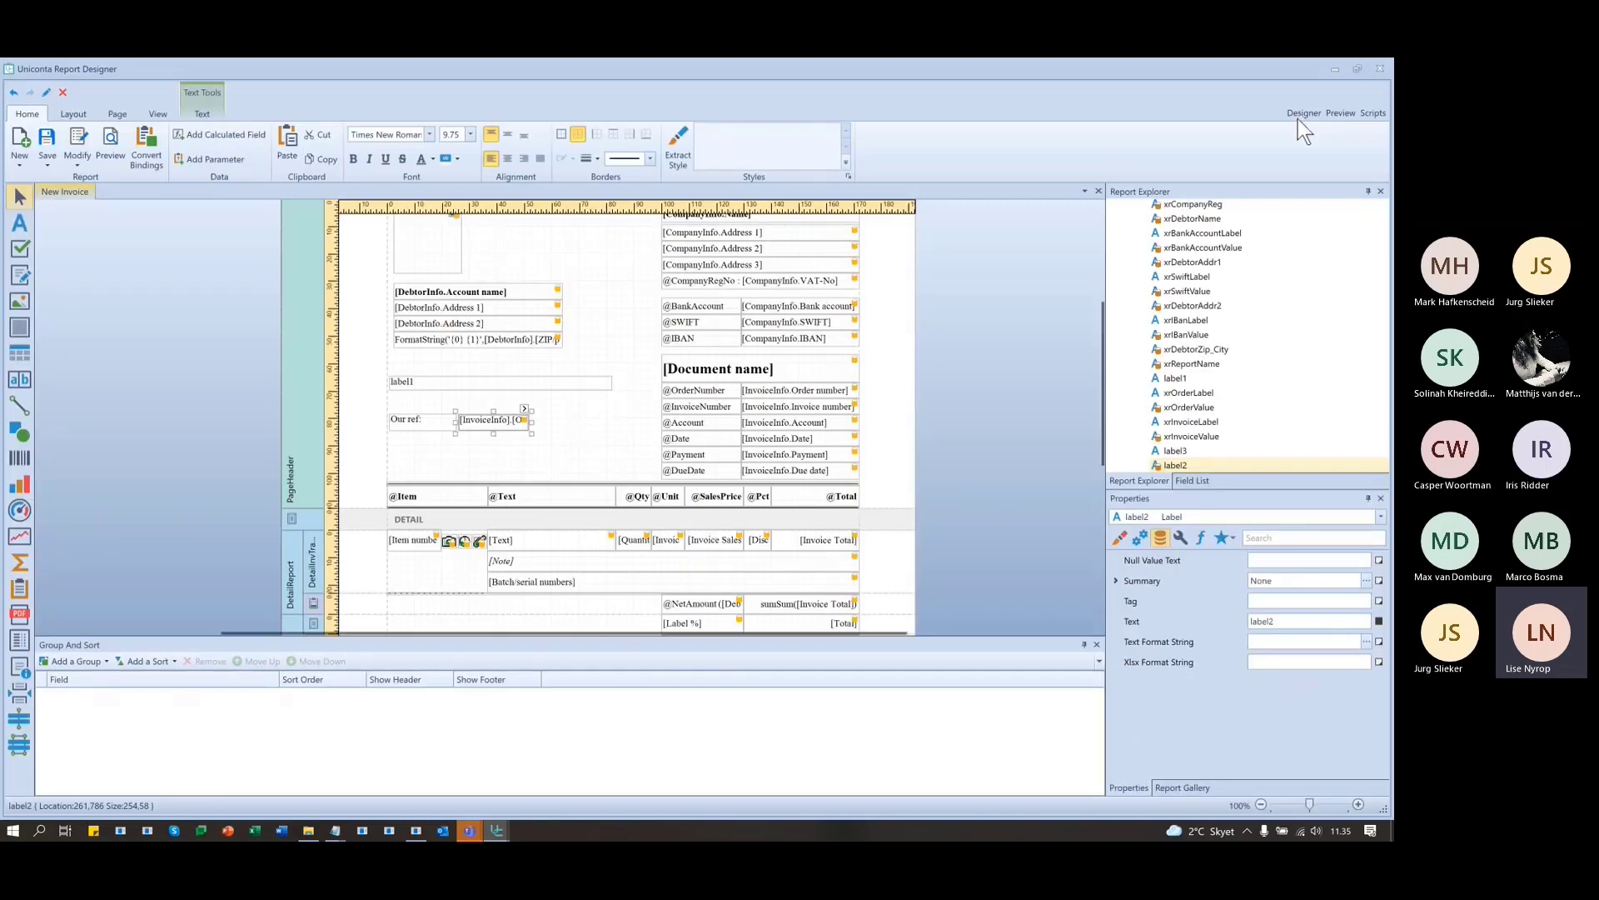
pyautogui.click(1202, 537)
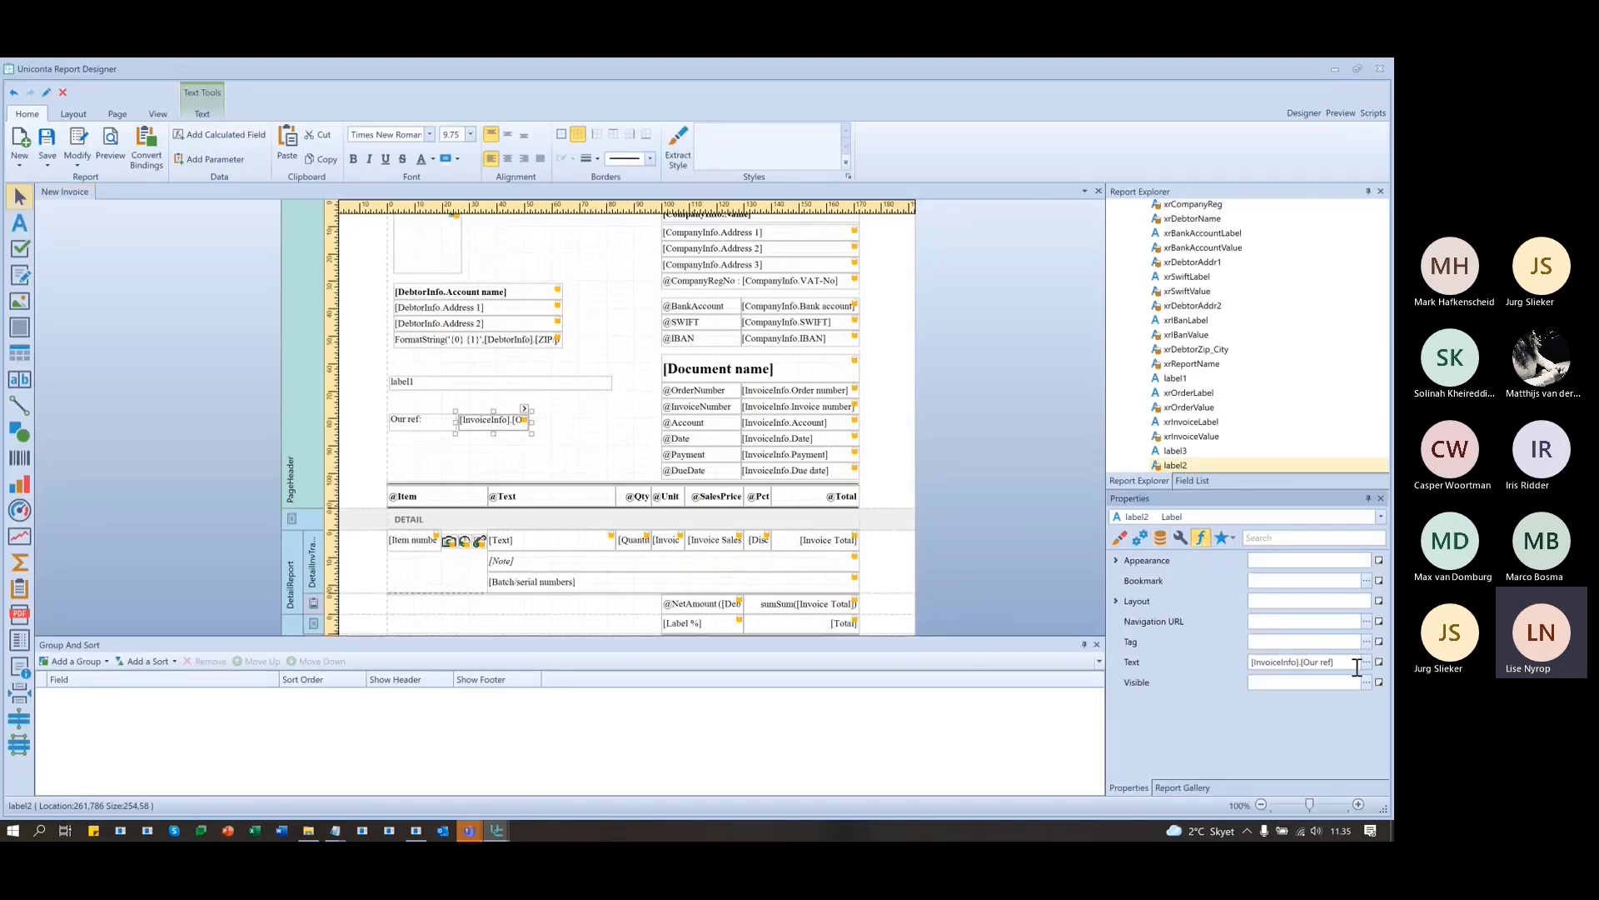
pyautogui.click(432, 421)
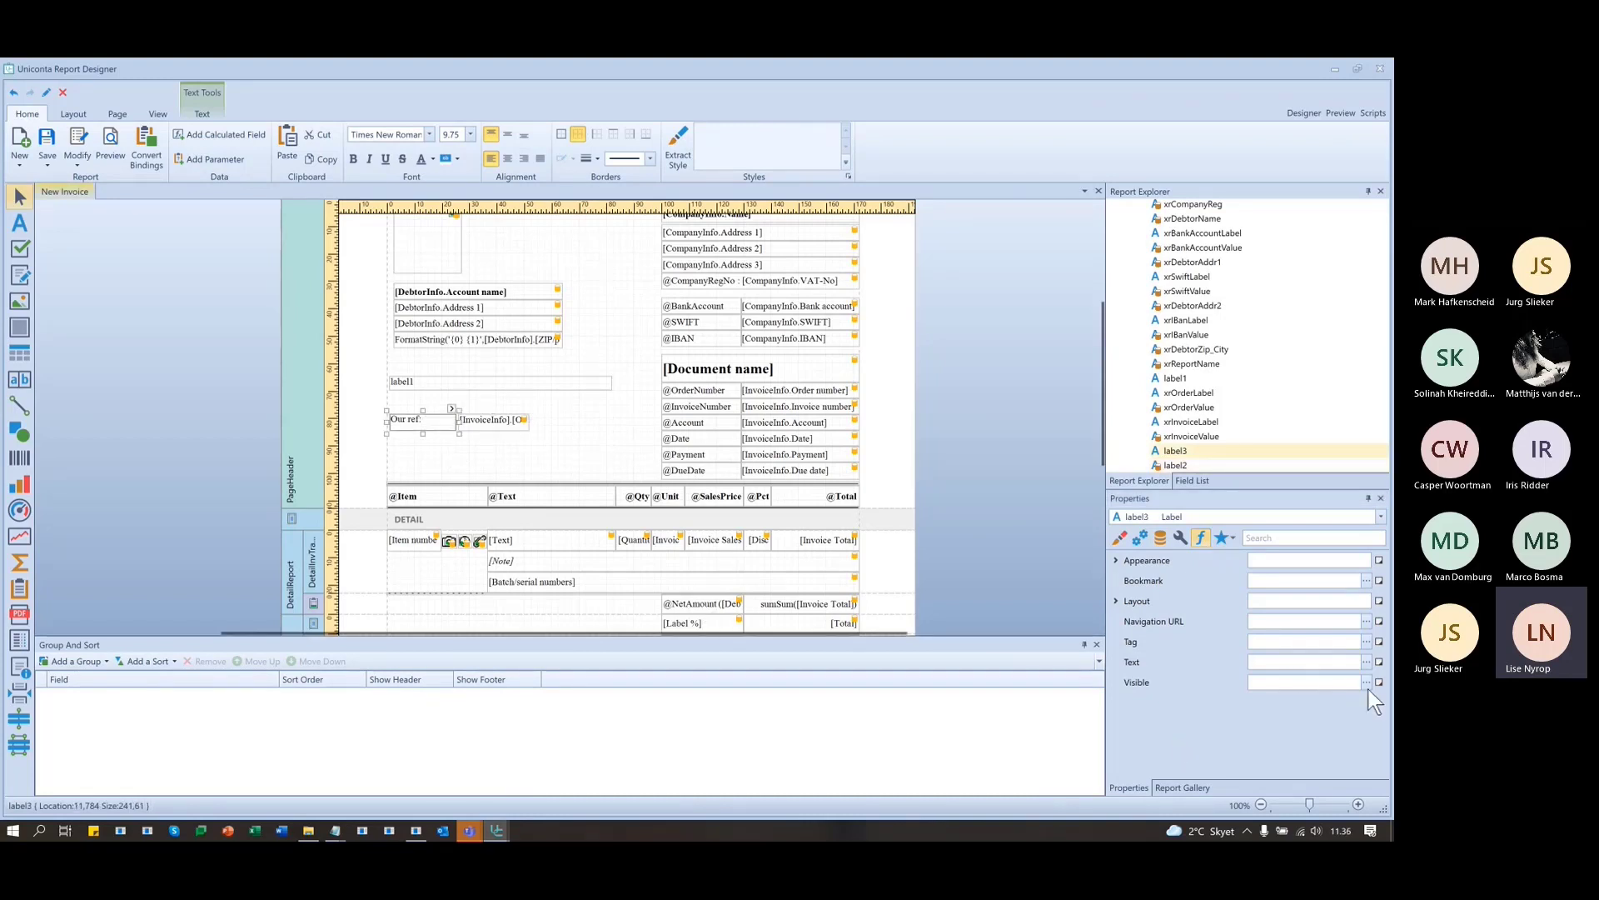
pyautogui.click(1367, 682)
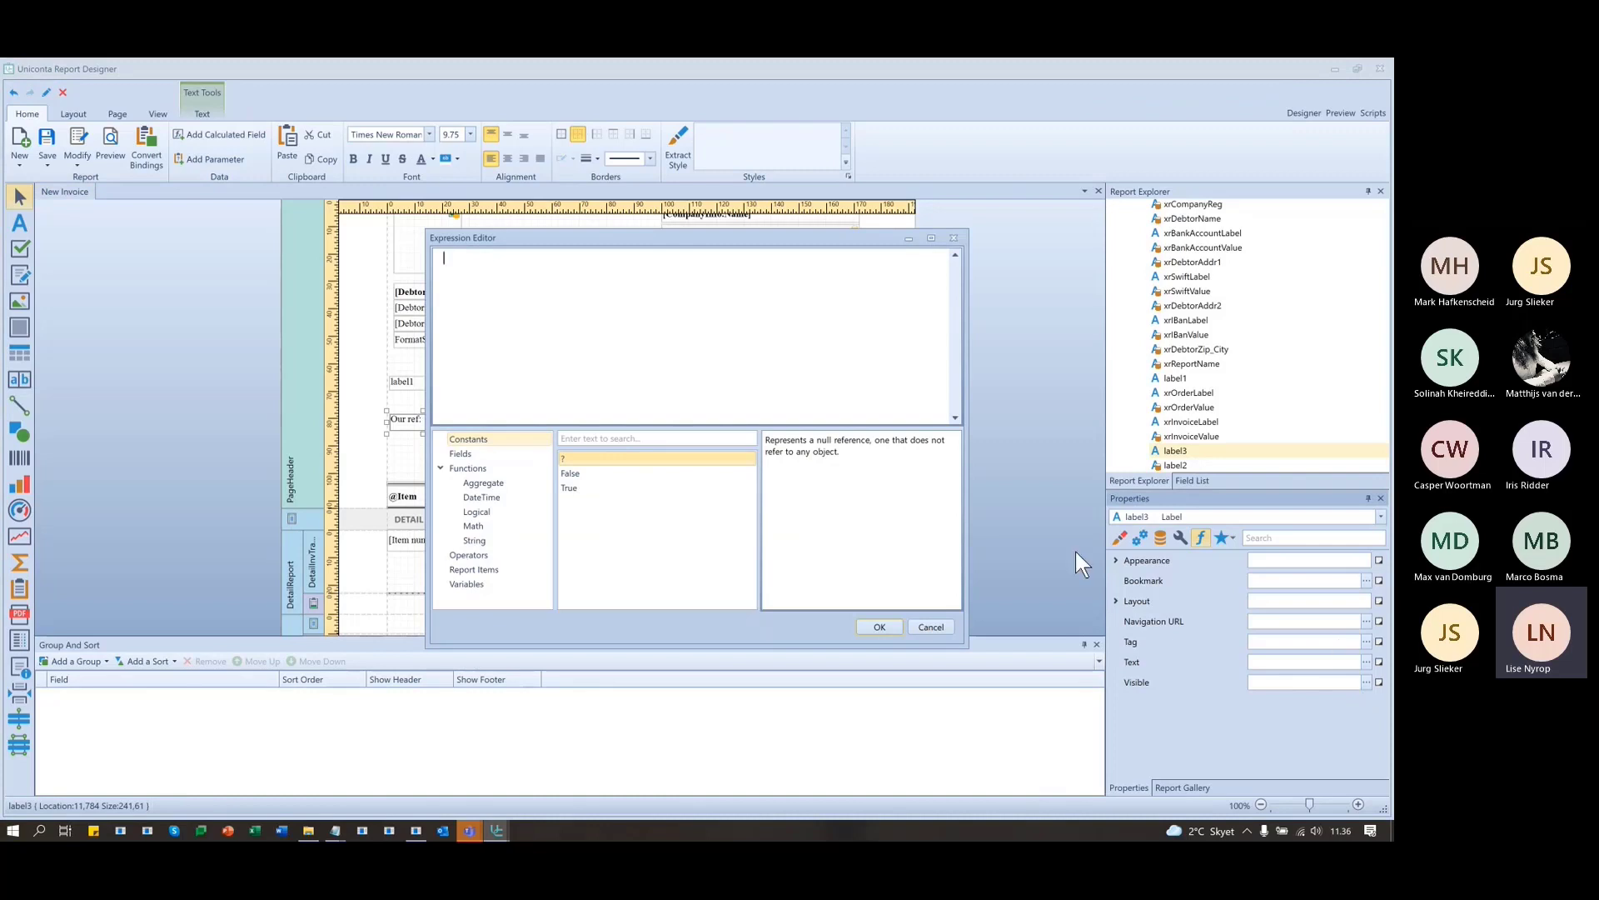
pyautogui.click(955, 238)
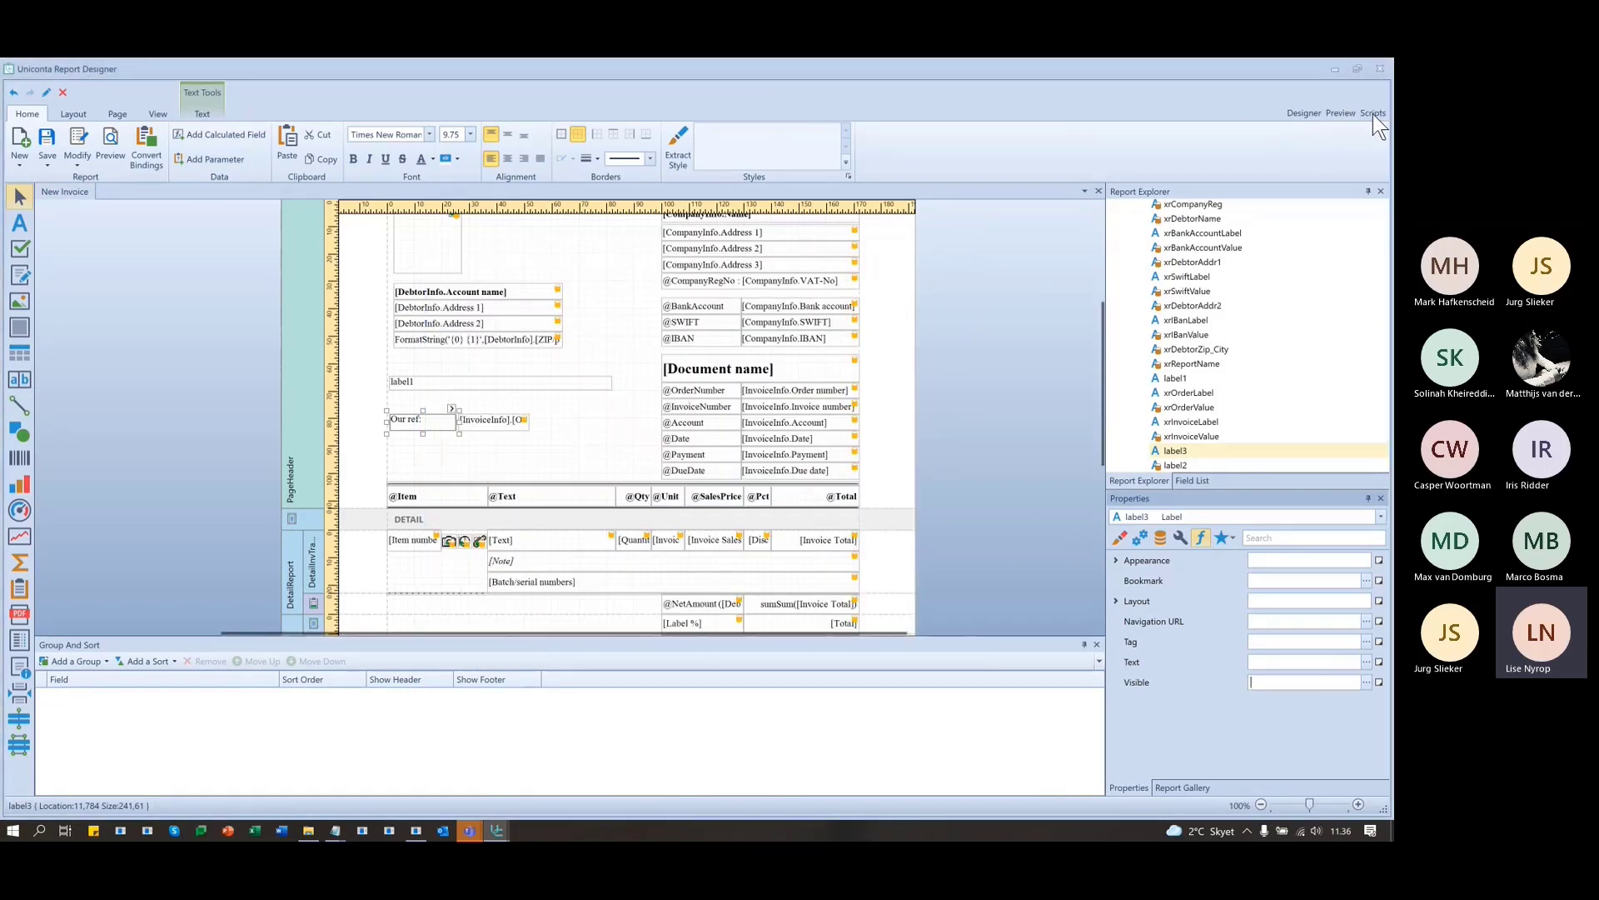
# - Scroll through the script code from PageHeader_BeforePrint down to label3's handler
pyautogui.click(1372, 113)
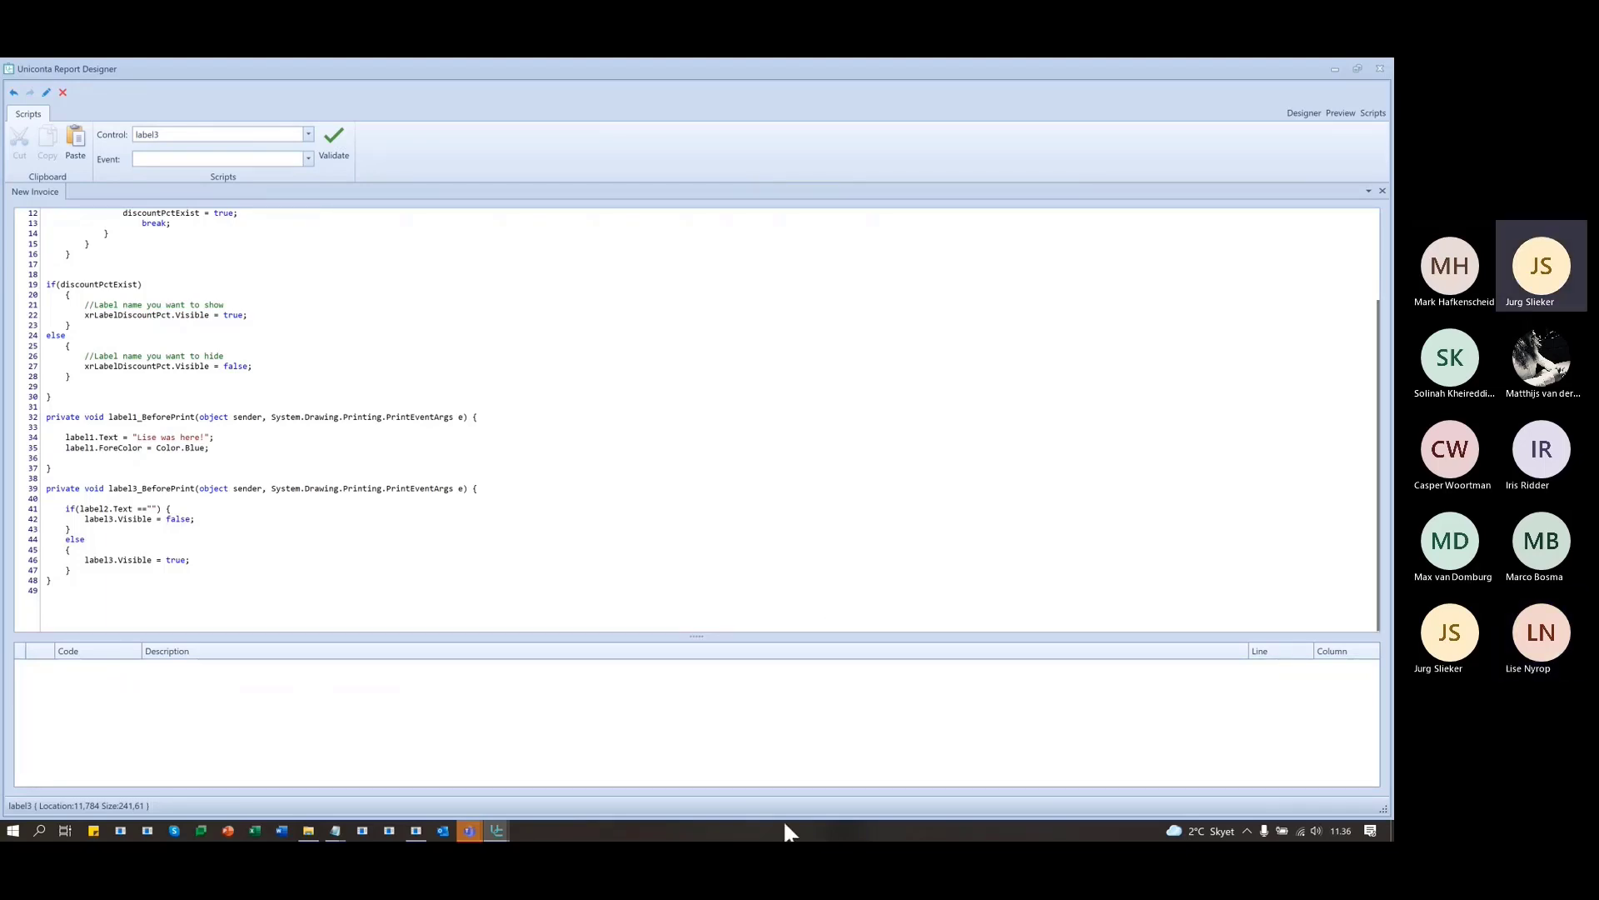
pyautogui.scroll(2, 634, 588)
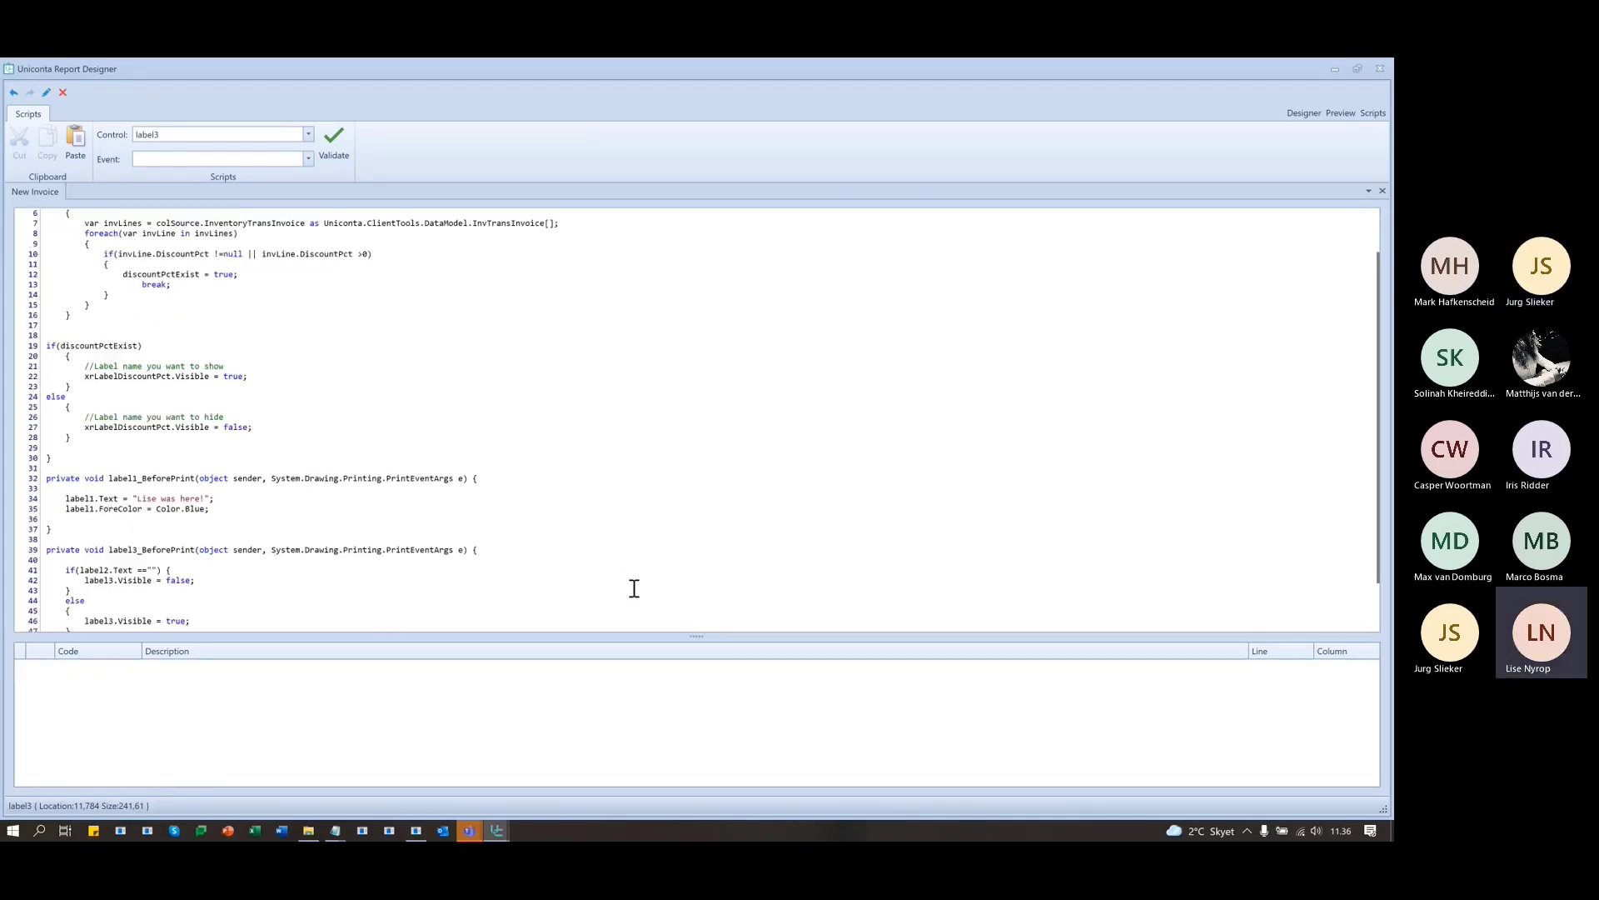
pyautogui.scroll(2, 634, 588)
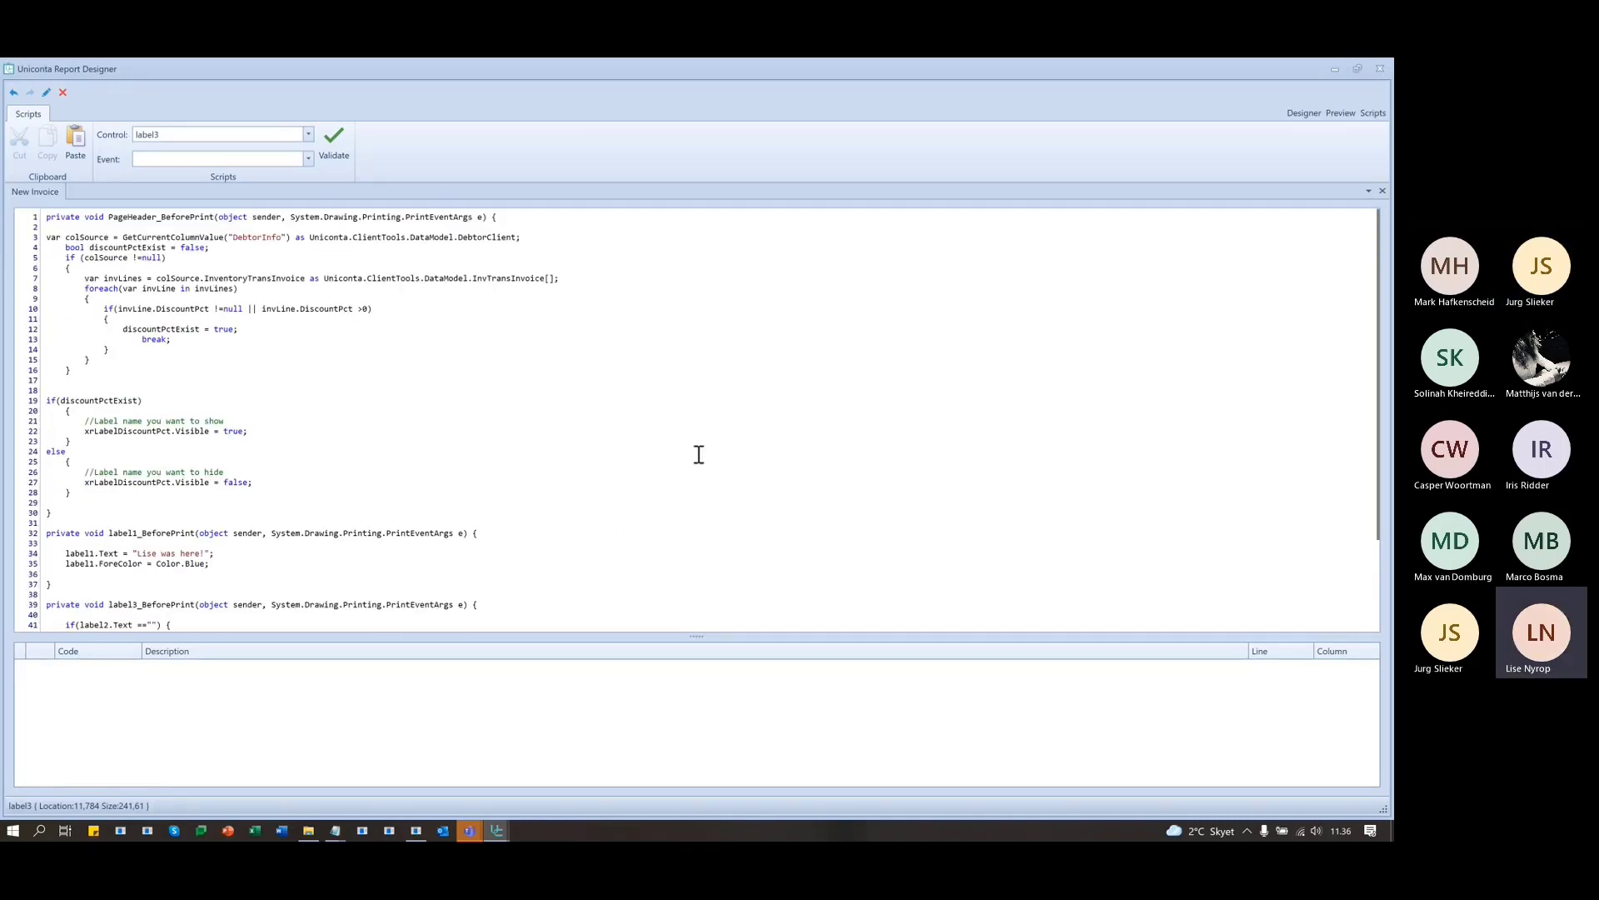
pyautogui.scroll(-4, 698, 454)
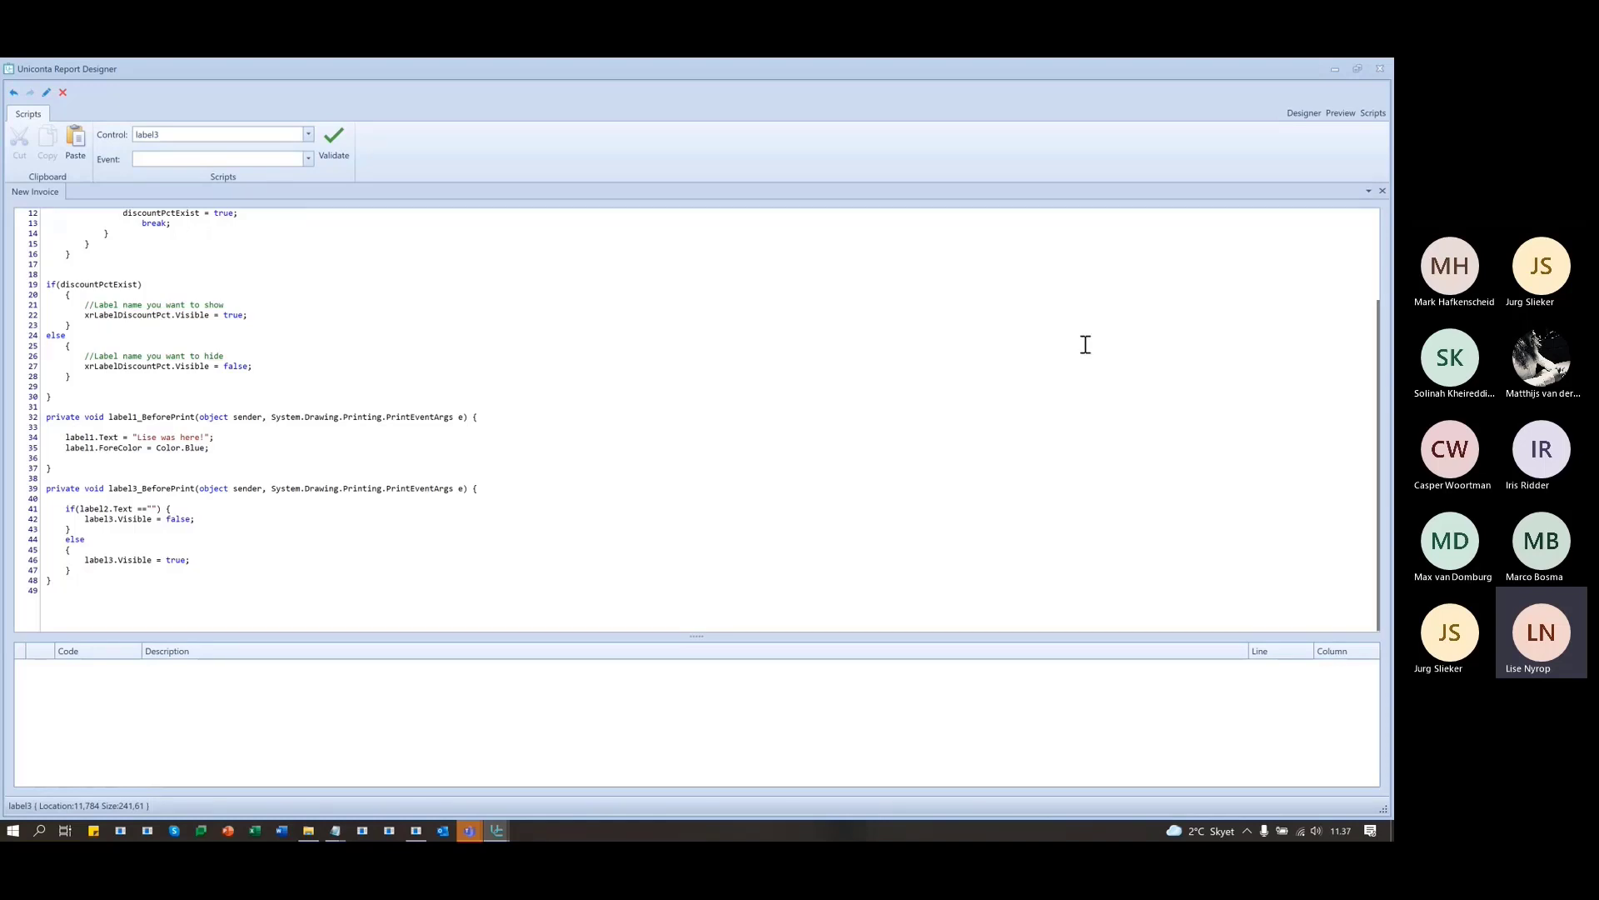
# - Close the New Invoice report in the designer, discarding it without saving
pyautogui.click(1311, 112)
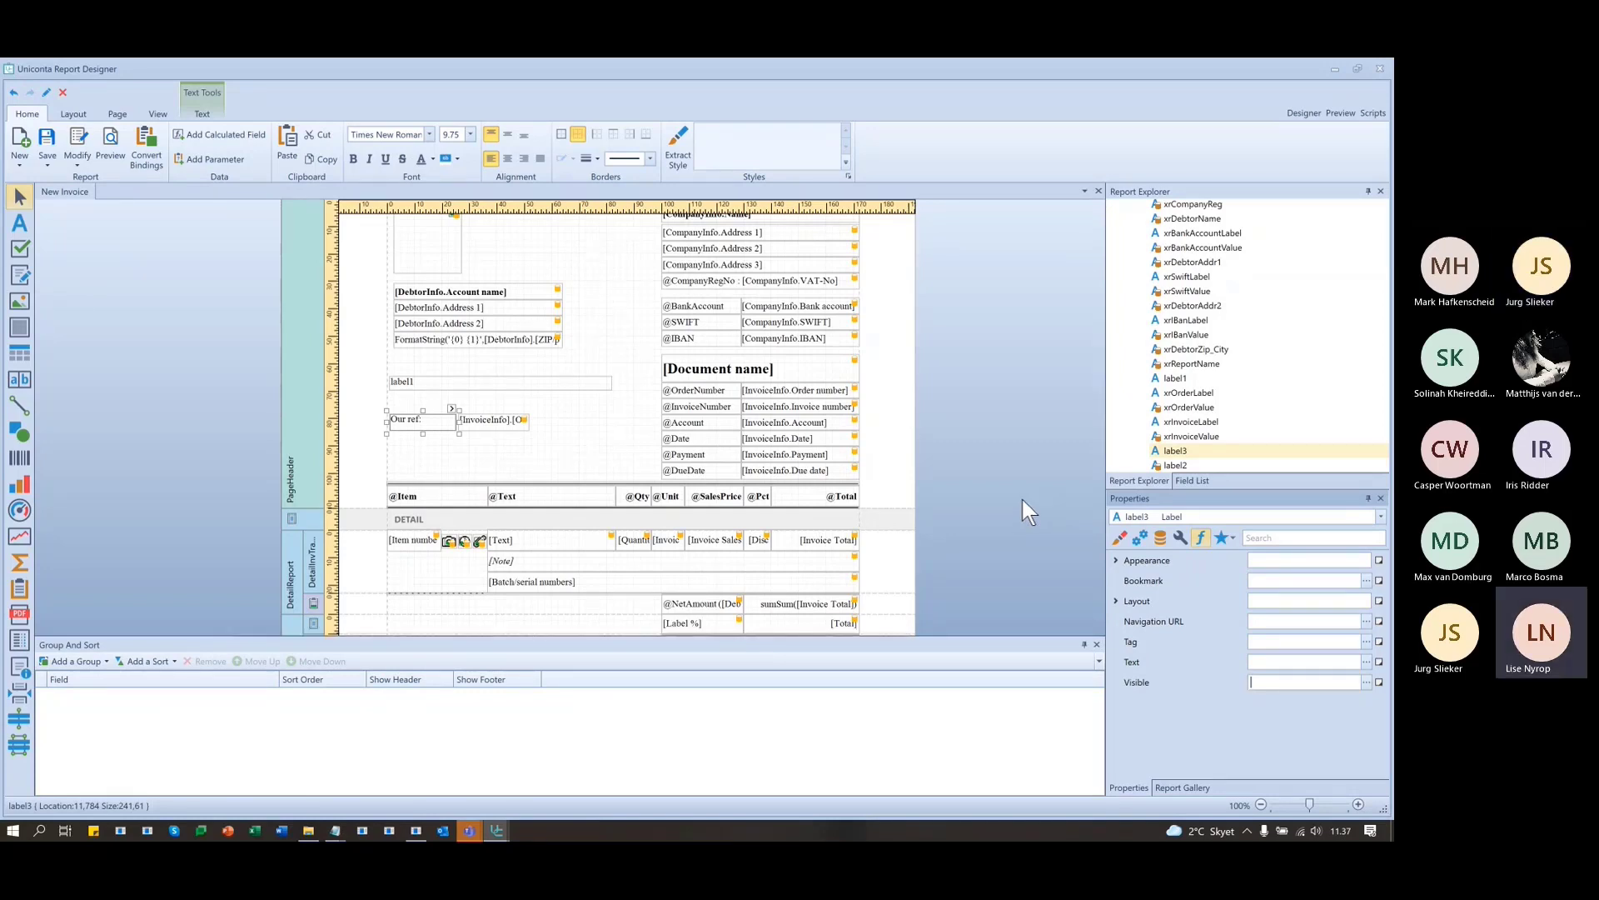
pyautogui.click(1380, 68)
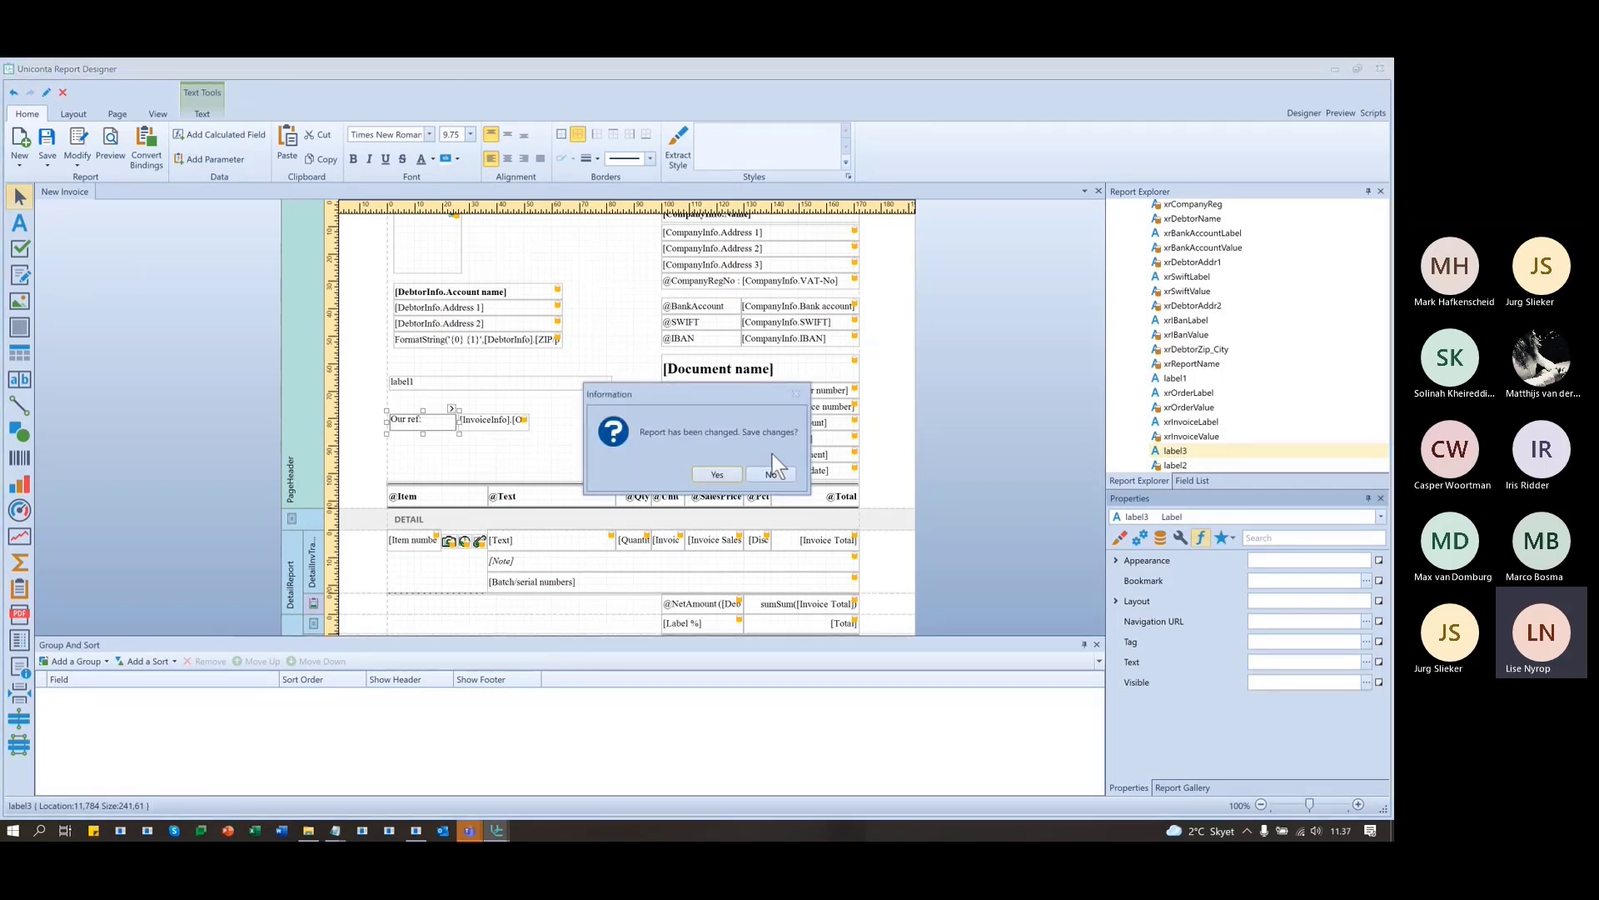
pyautogui.click(719, 474)
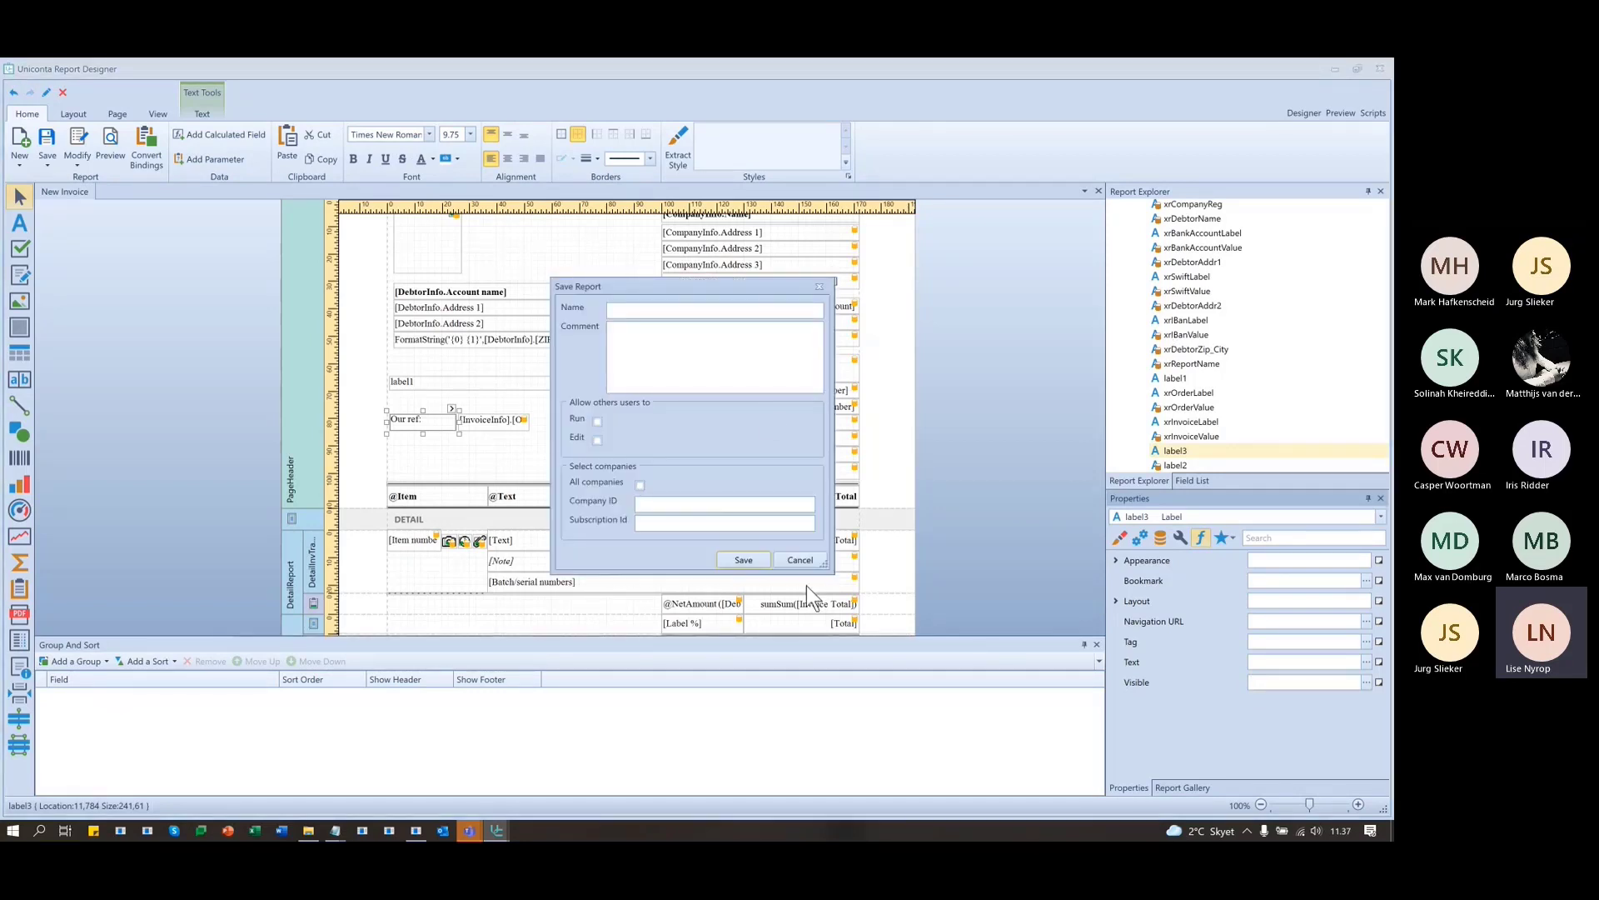
pyautogui.click(800, 560)
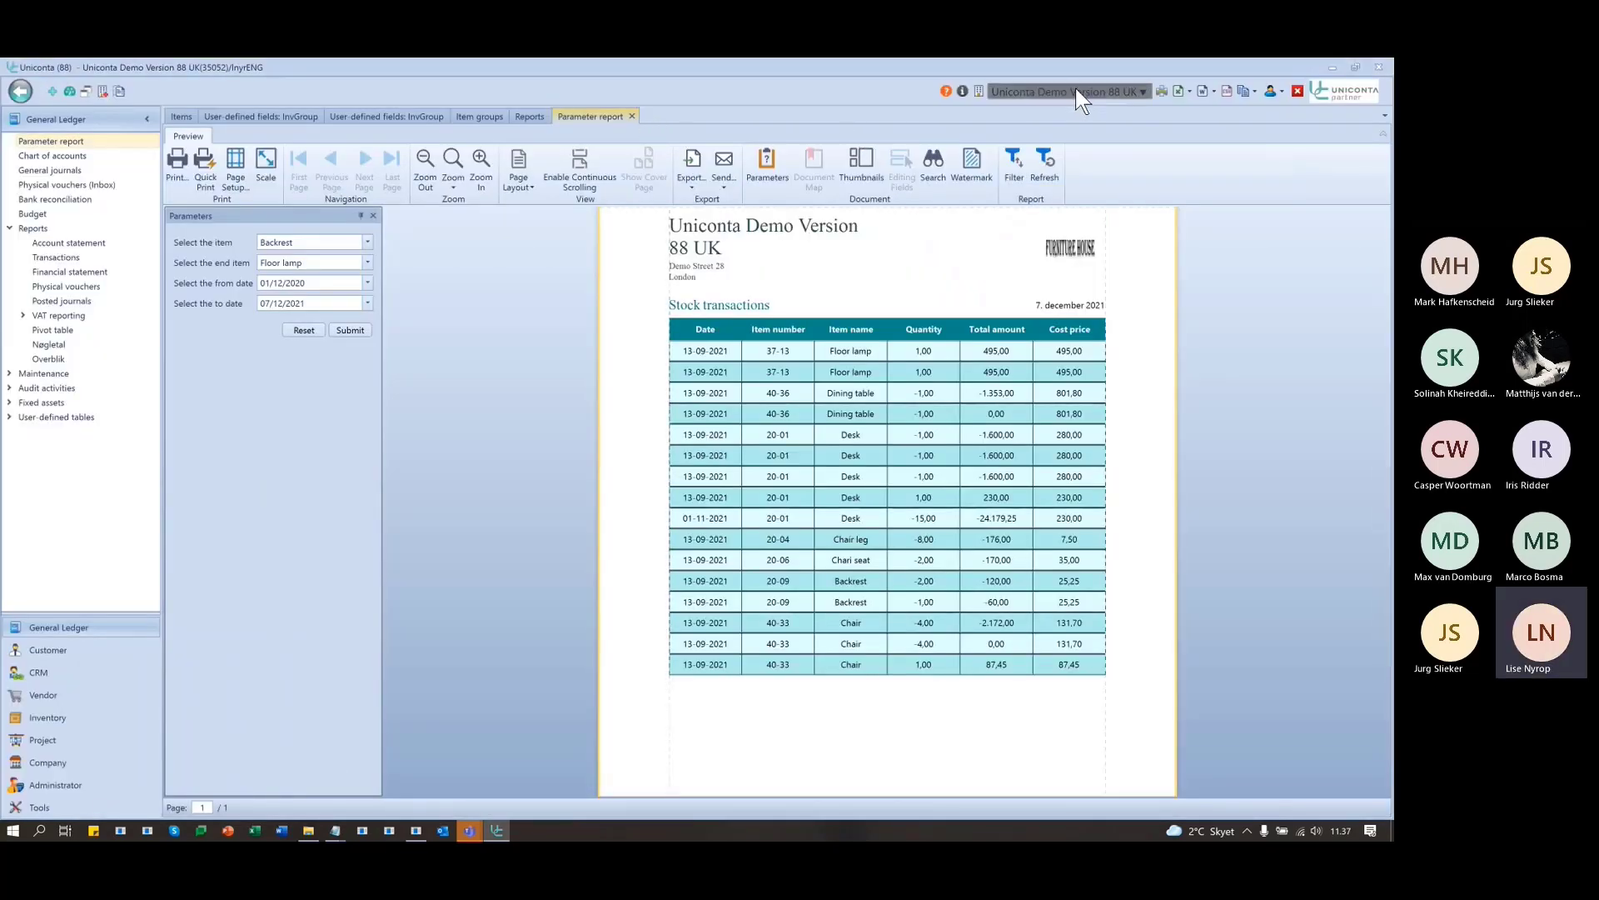
# - Find HN Test Tropical by its company number in Current Company and switch to it
pyautogui.click(1076, 90)
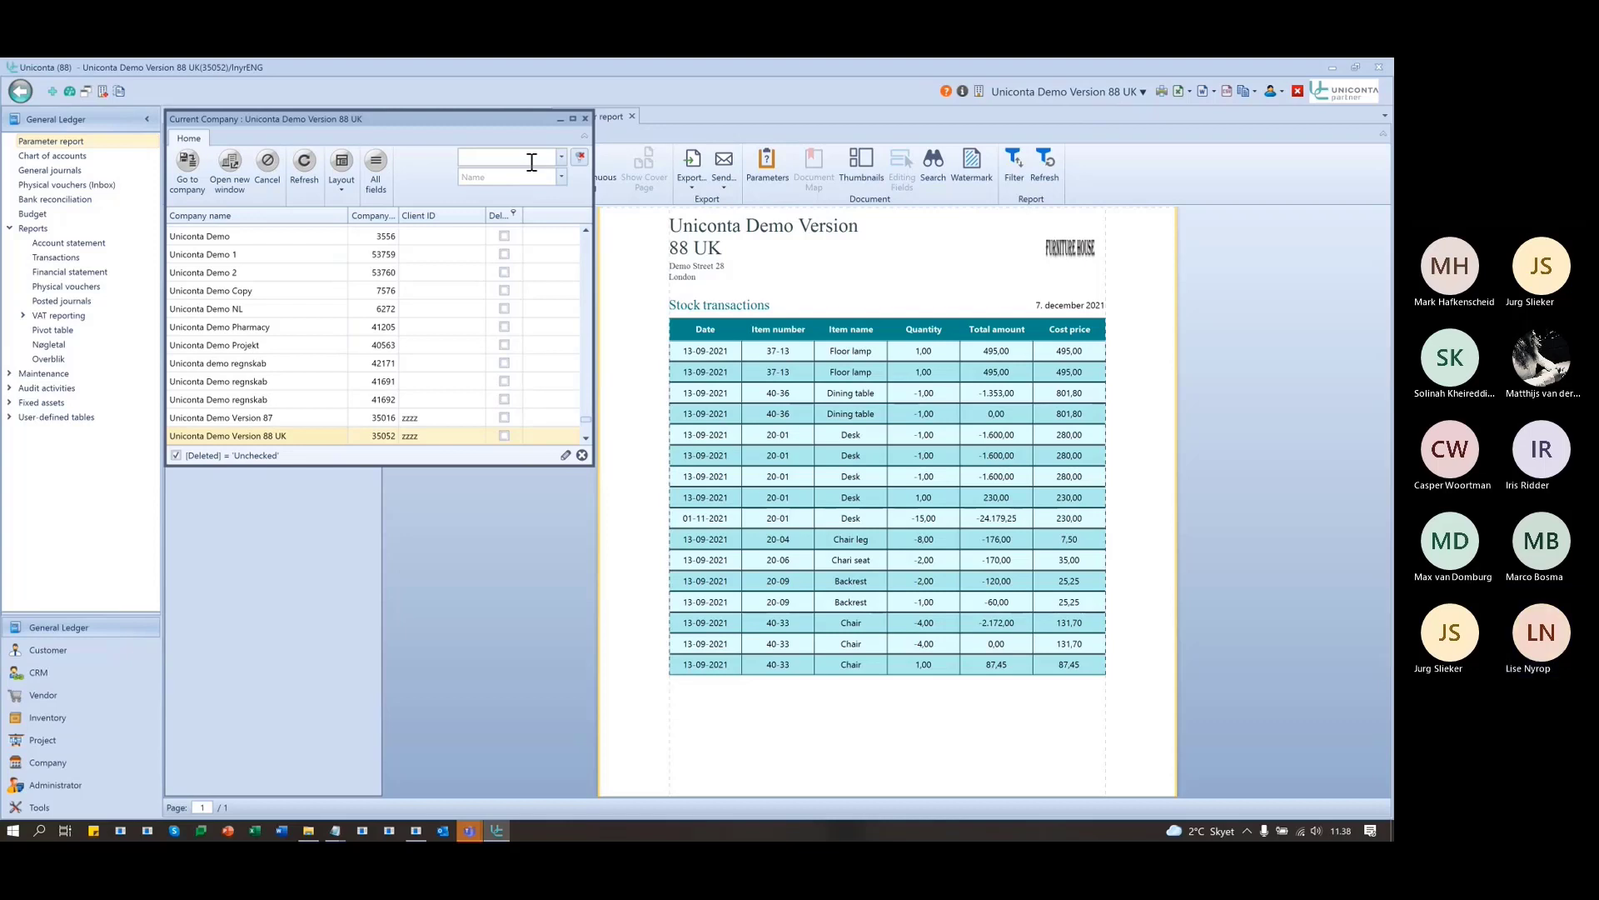
pyautogui.write('5373')
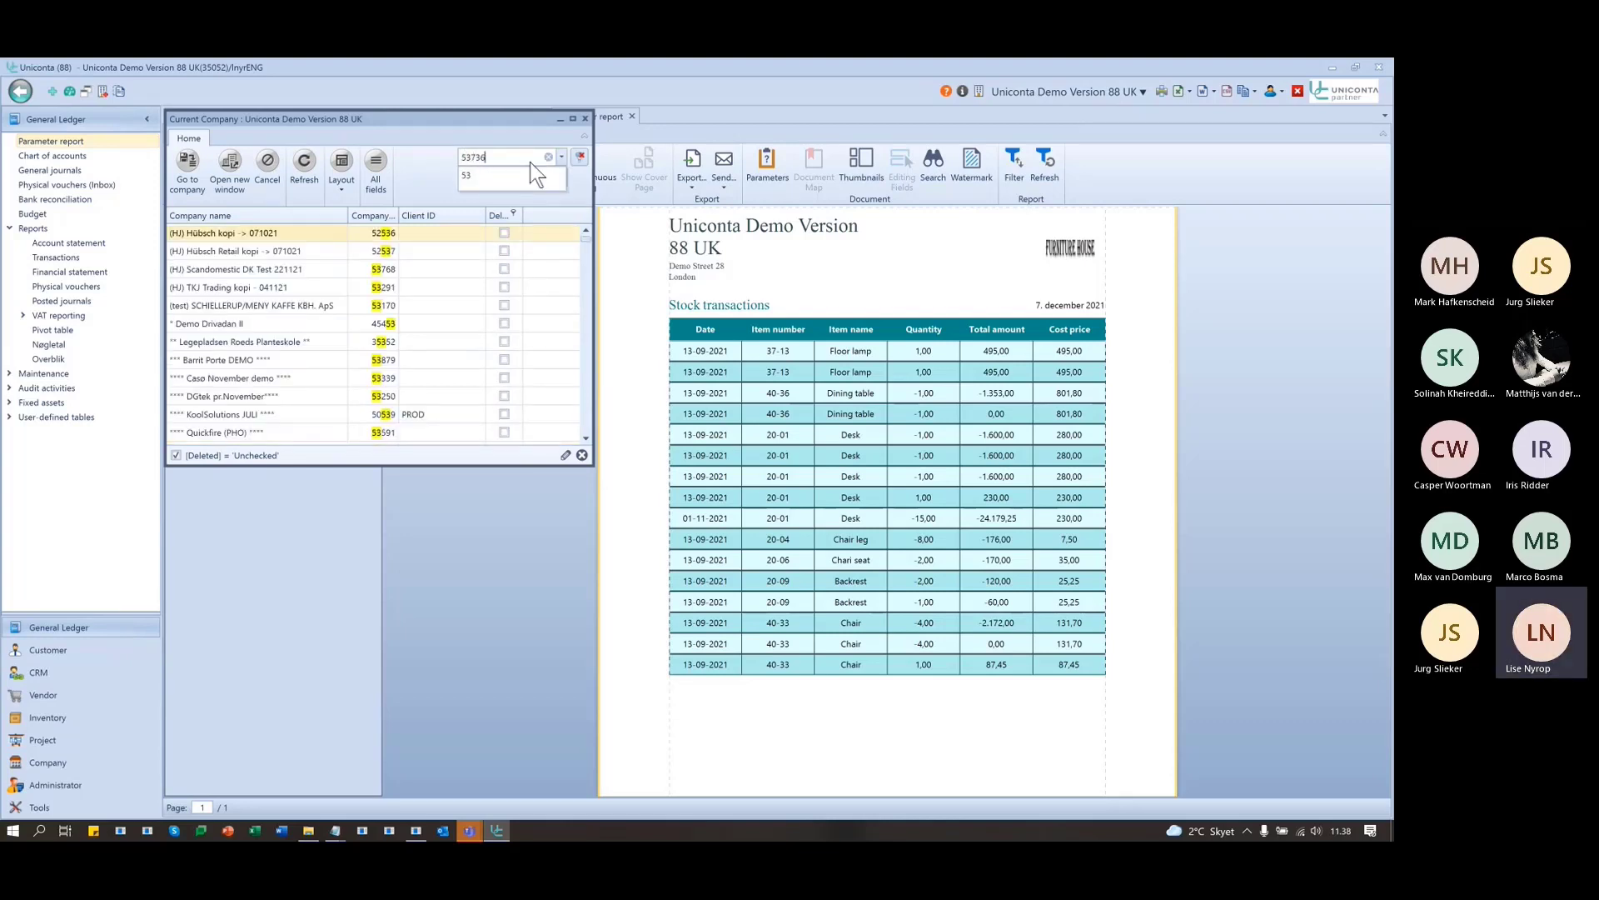
pyautogui.write('6')
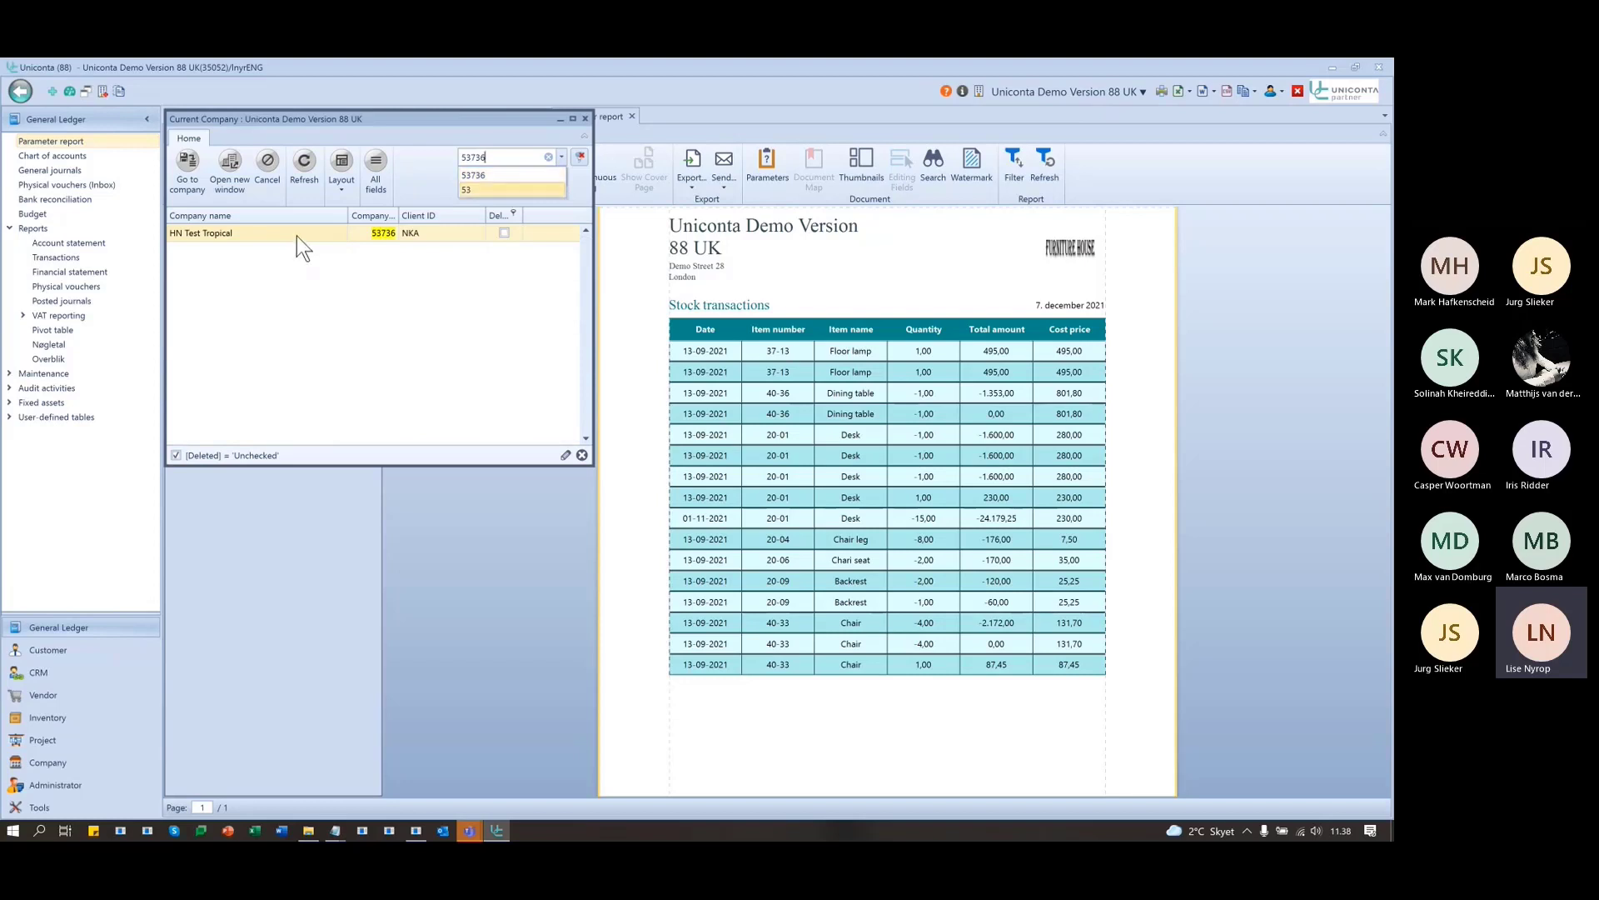
pyautogui.click(297, 237)
pyautogui.click(255, 229)
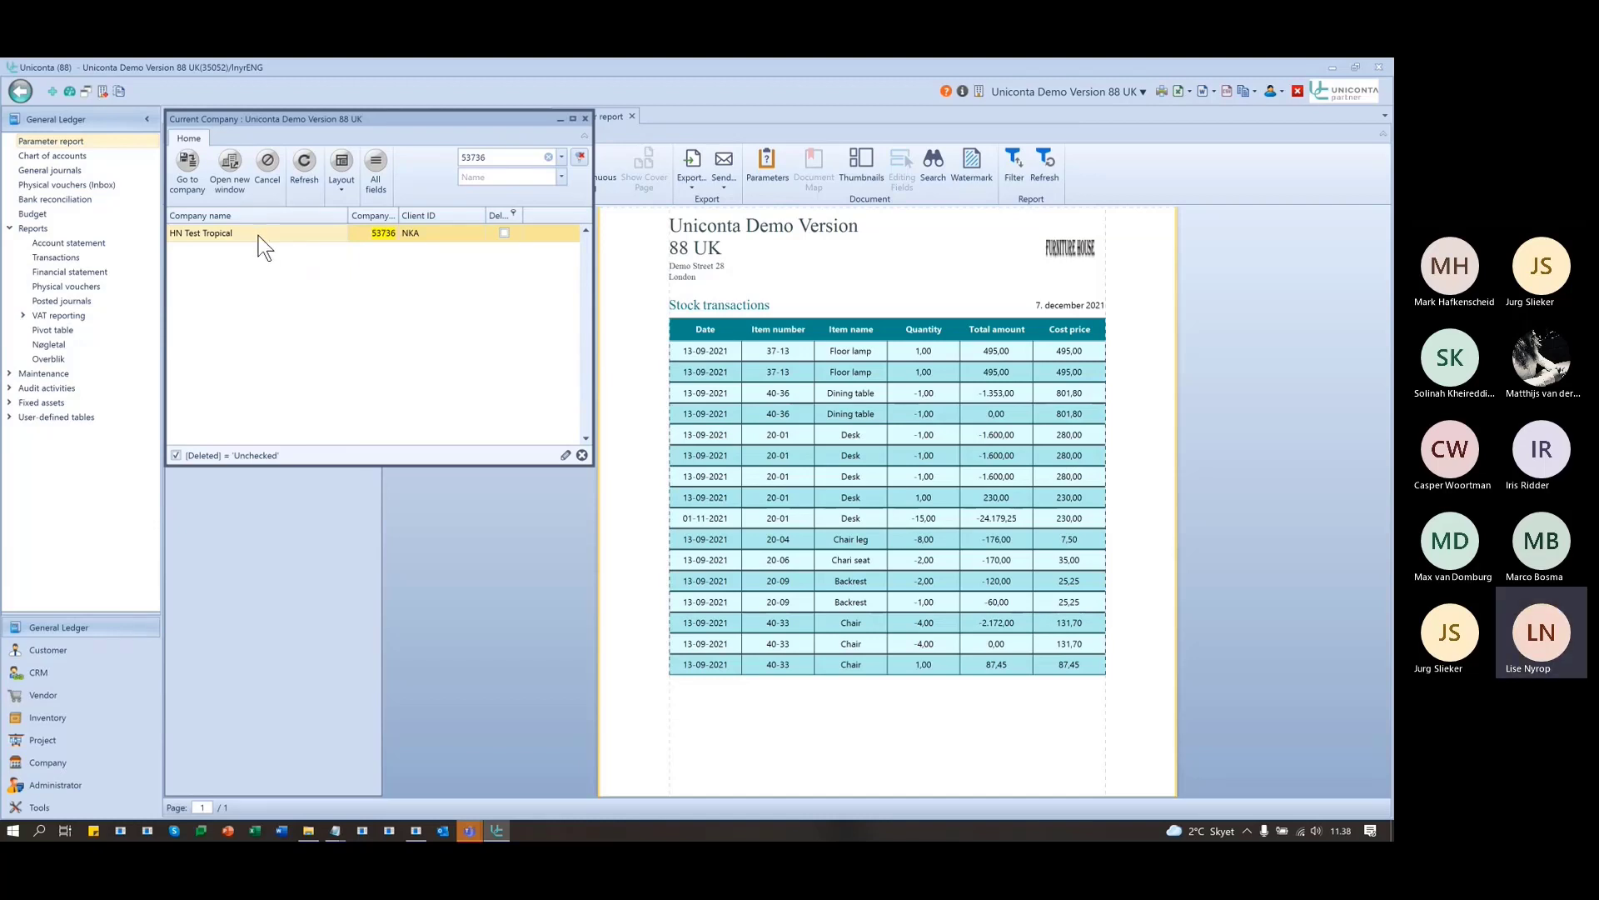
pyautogui.doubleClick(259, 233)
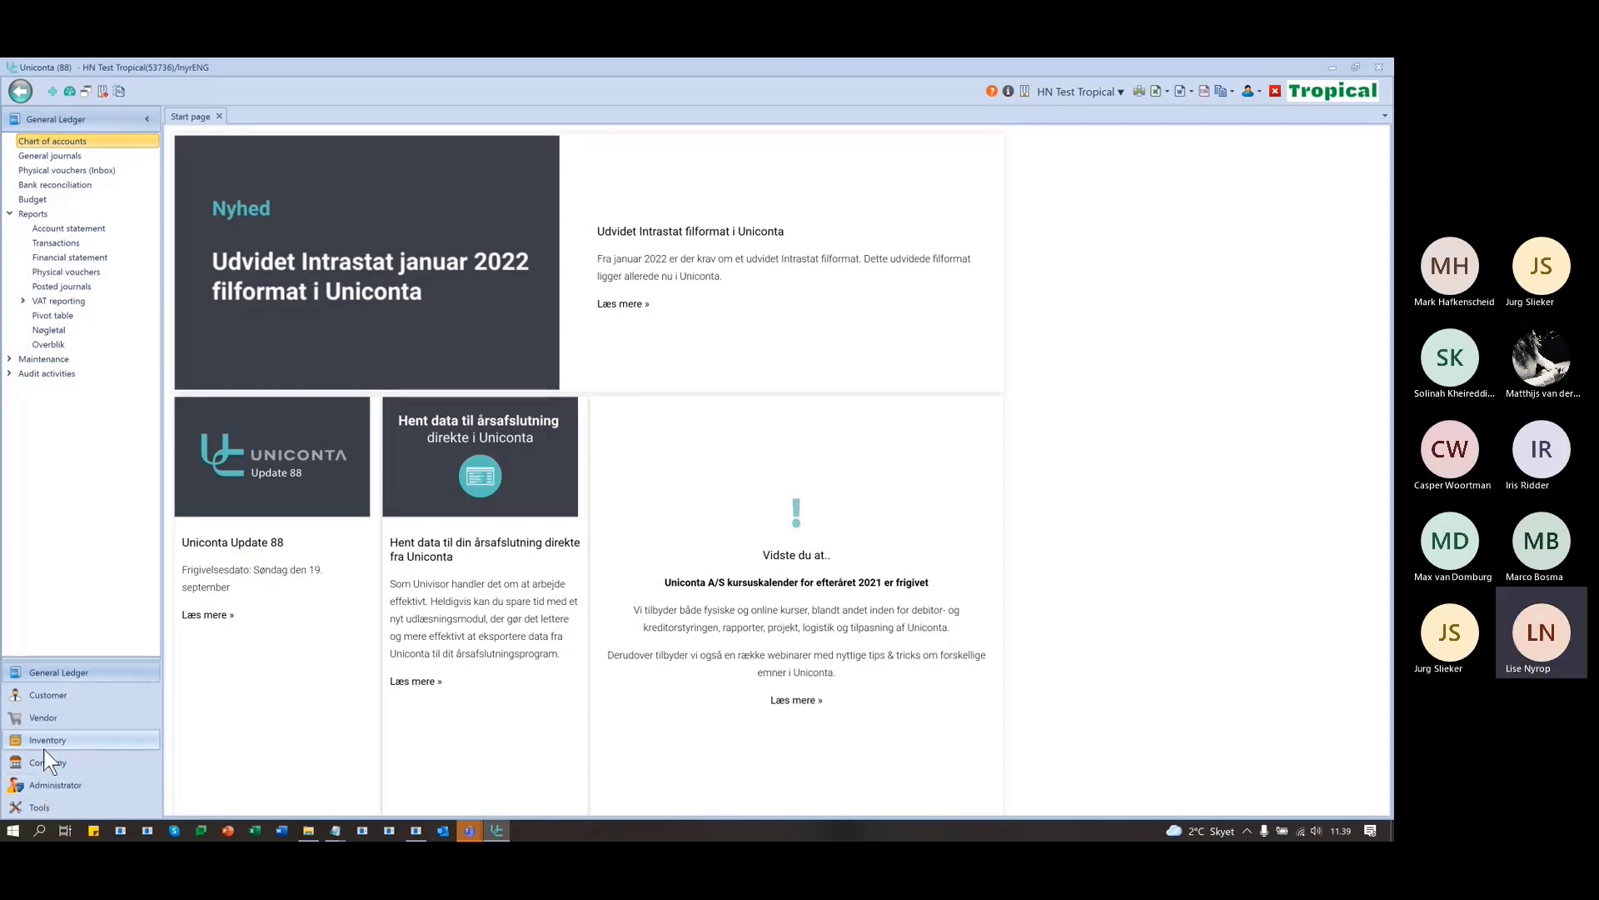
# - Open the økologirapport report from the Customer module
pyautogui.click(53, 692)
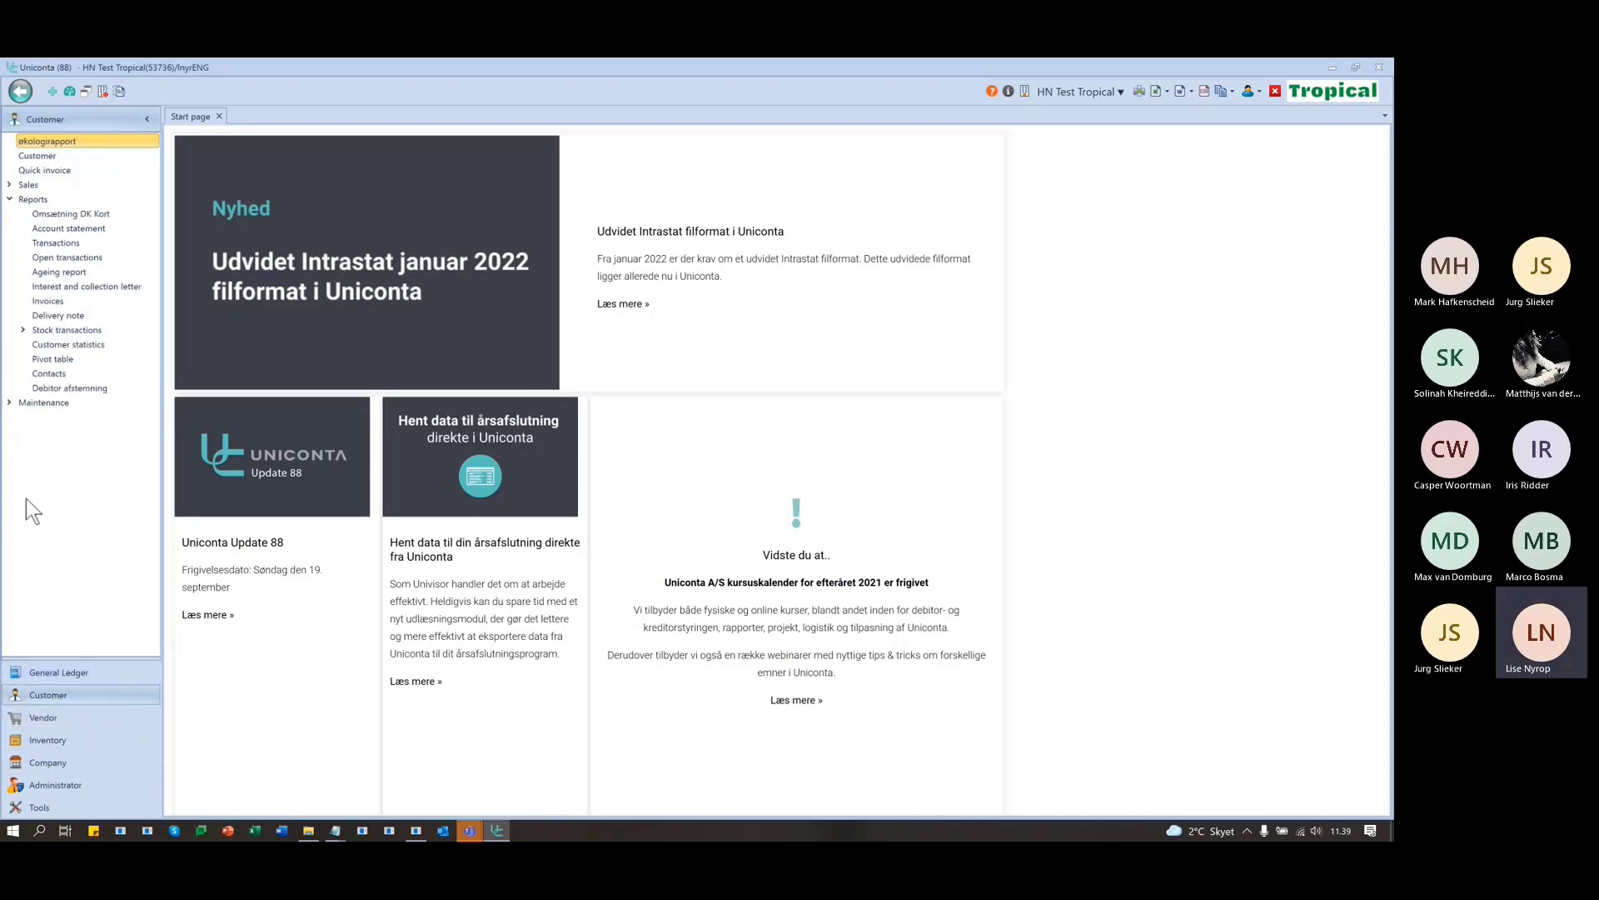
pyautogui.click(87, 139)
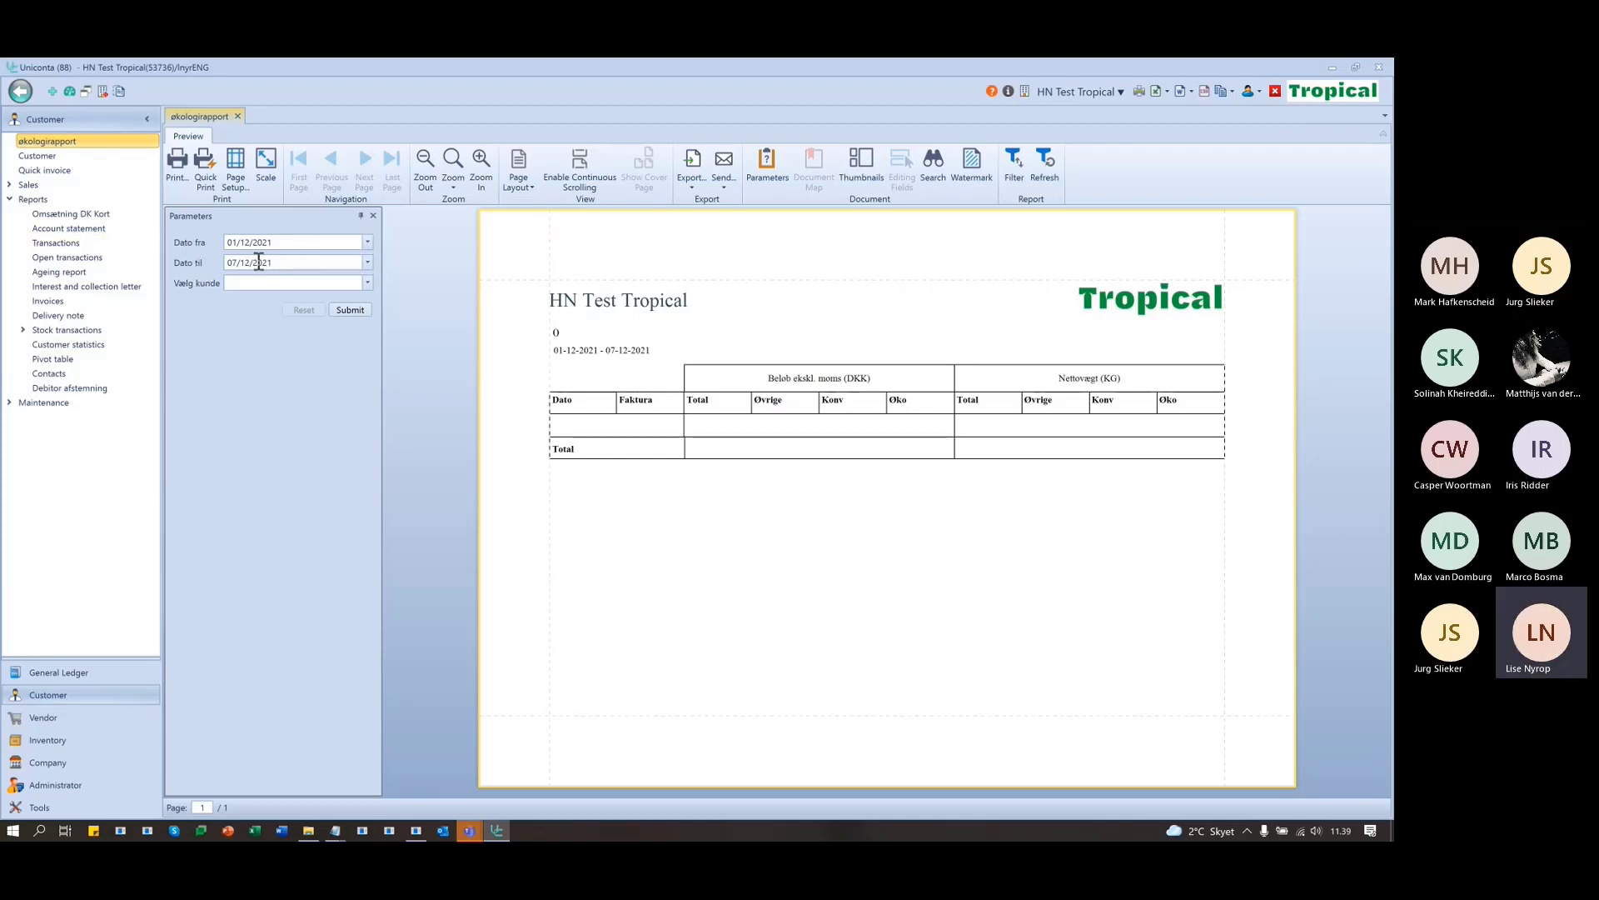
# - Run the økologirapport filtered to customer Solgaven
pyautogui.click(367, 283)
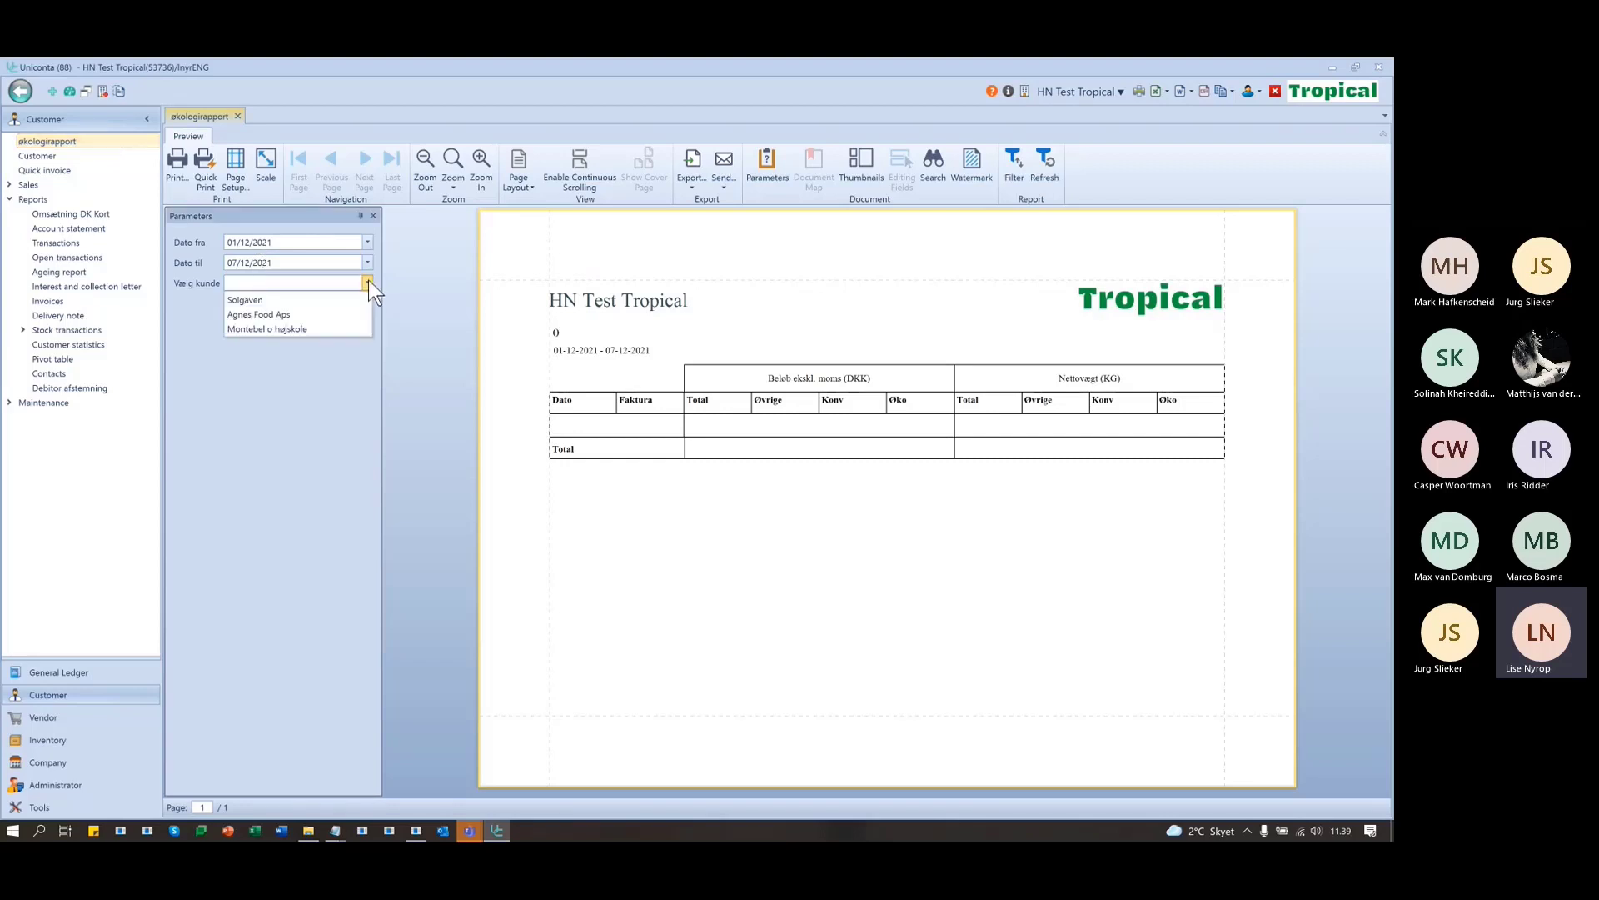
pyautogui.click(283, 301)
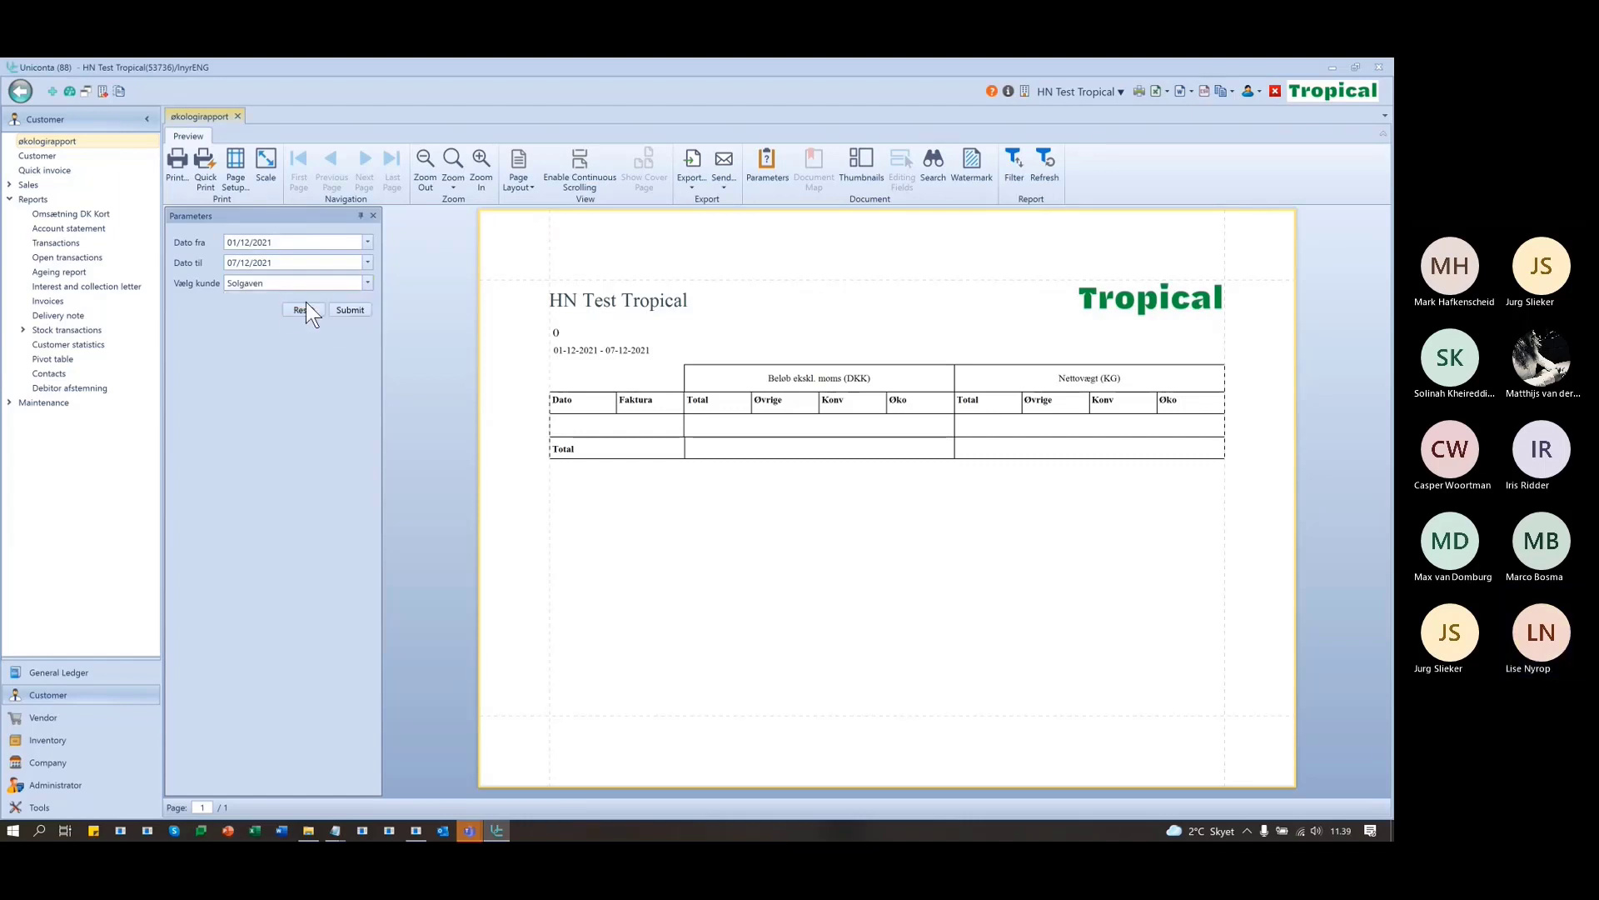
pyautogui.click(348, 310)
# - Change the start date to 01/12/2020 and rerun the preview
pyautogui.doubleClick(277, 242)
pyautogui.write('2')
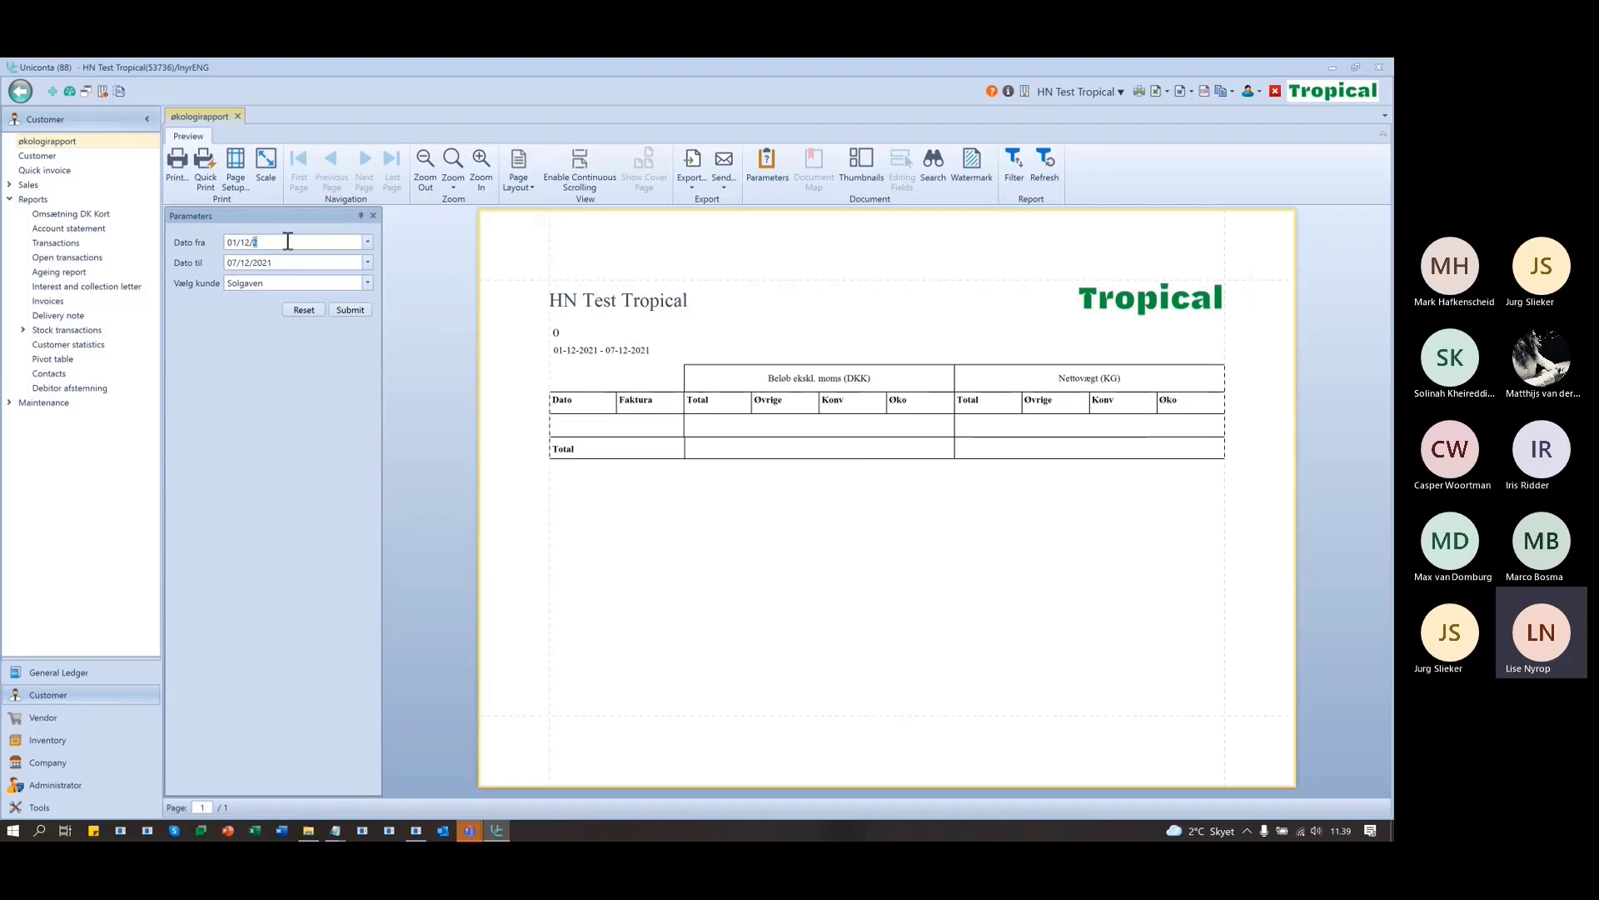
pyautogui.write('0')
pyautogui.click(361, 311)
pyautogui.click(366, 263)
pyautogui.click(365, 262)
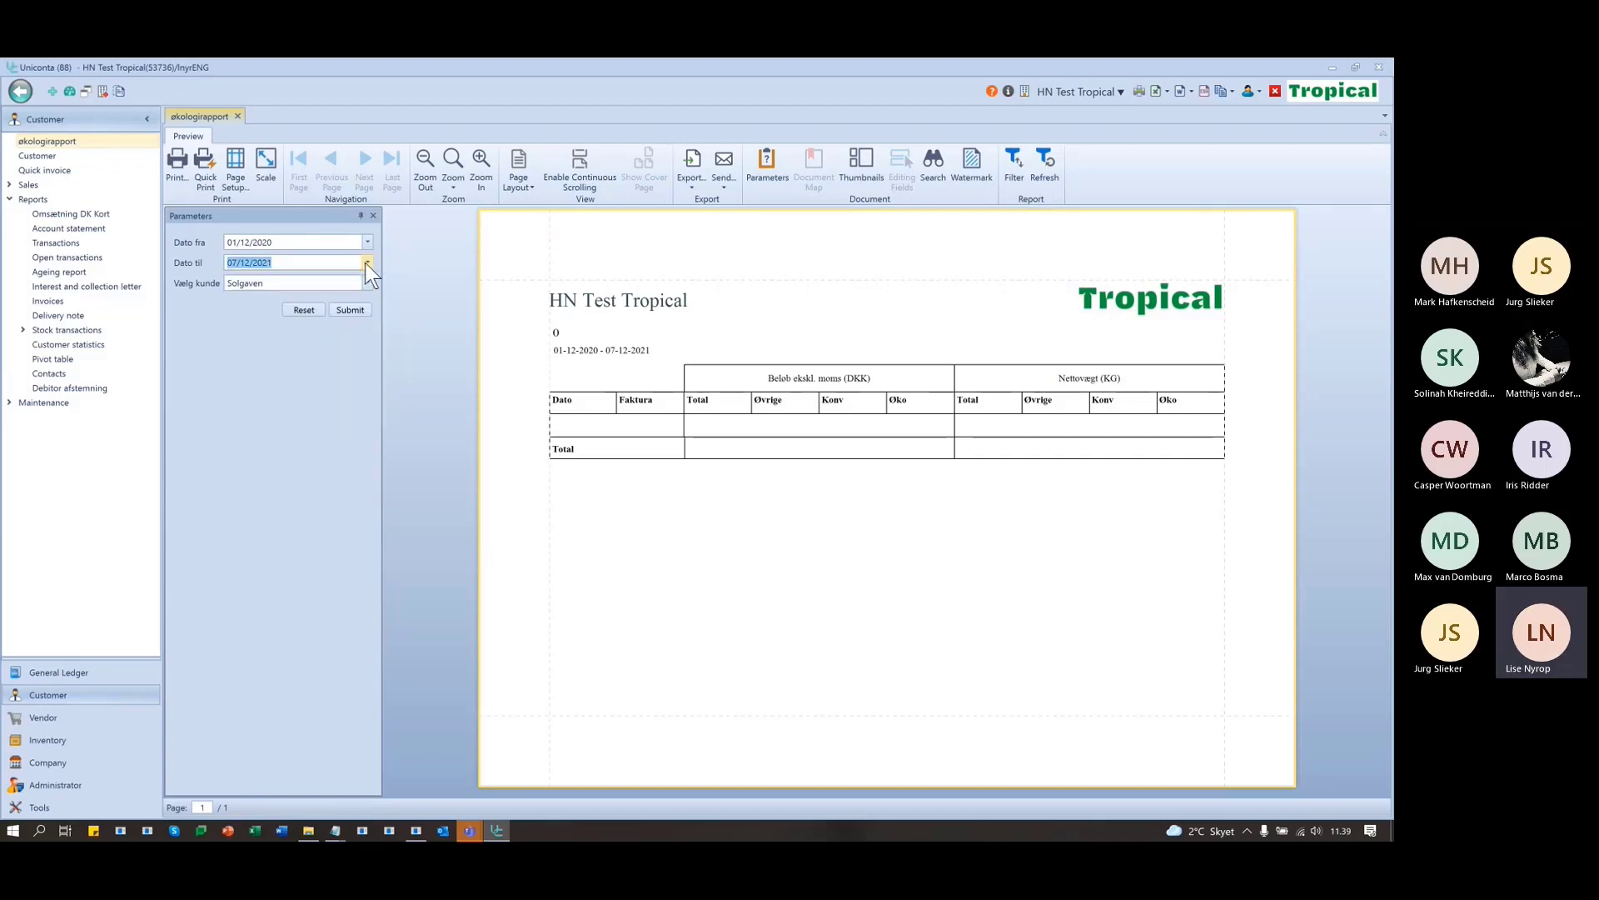
# - Rerun the report for Agnes Food Aps, then select Montebello højskole as the customer
pyautogui.click(366, 283)
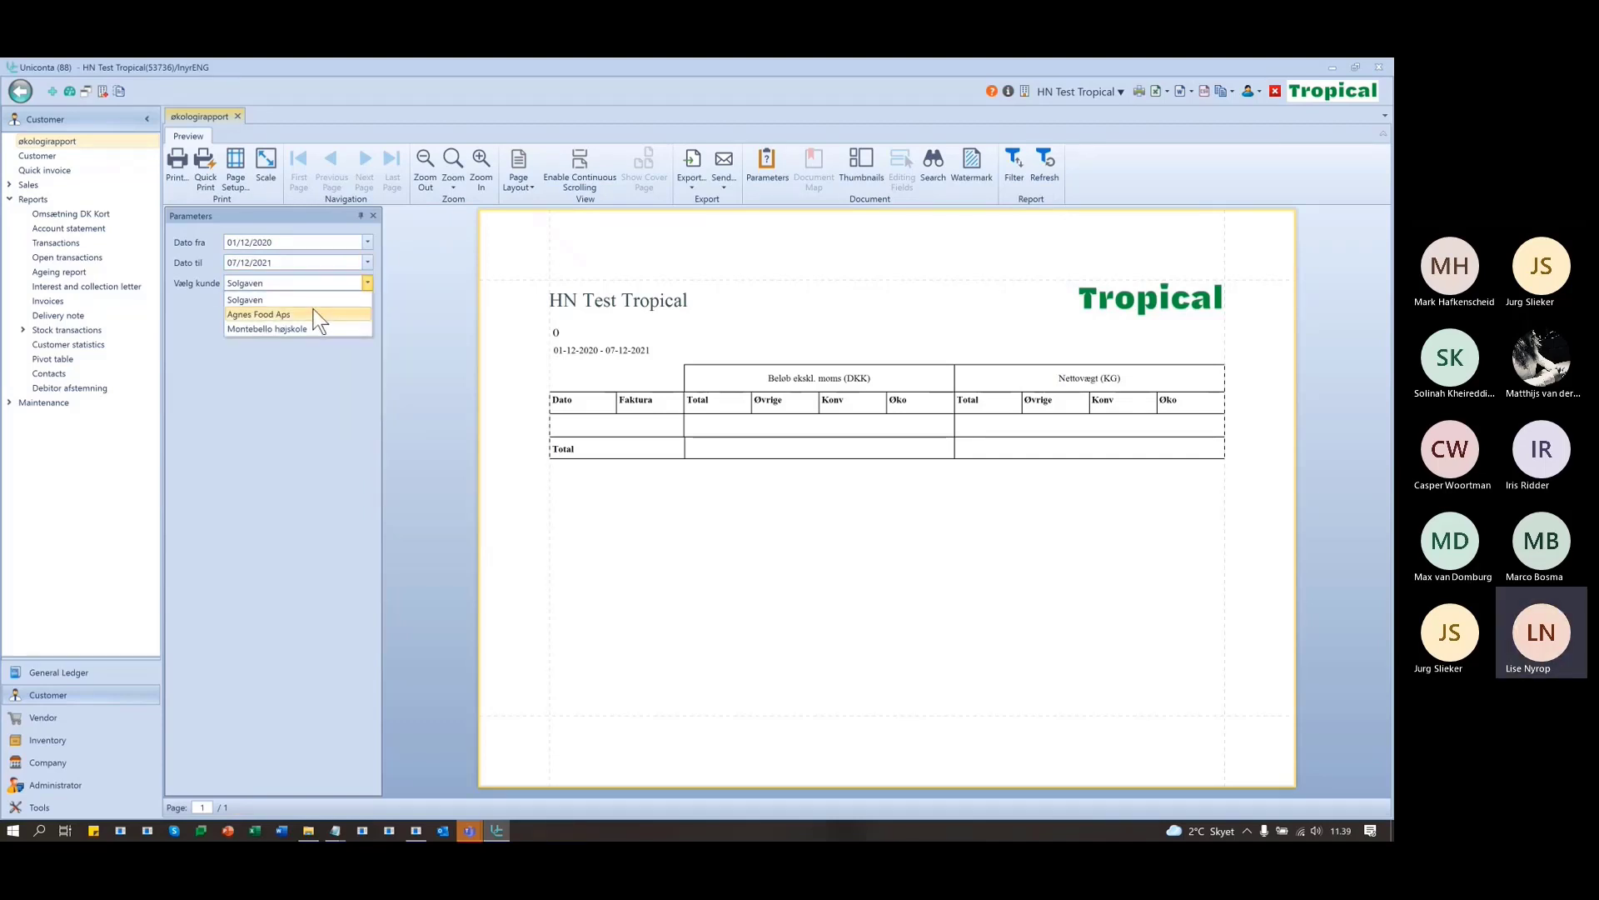
pyautogui.click(313, 308)
pyautogui.click(355, 310)
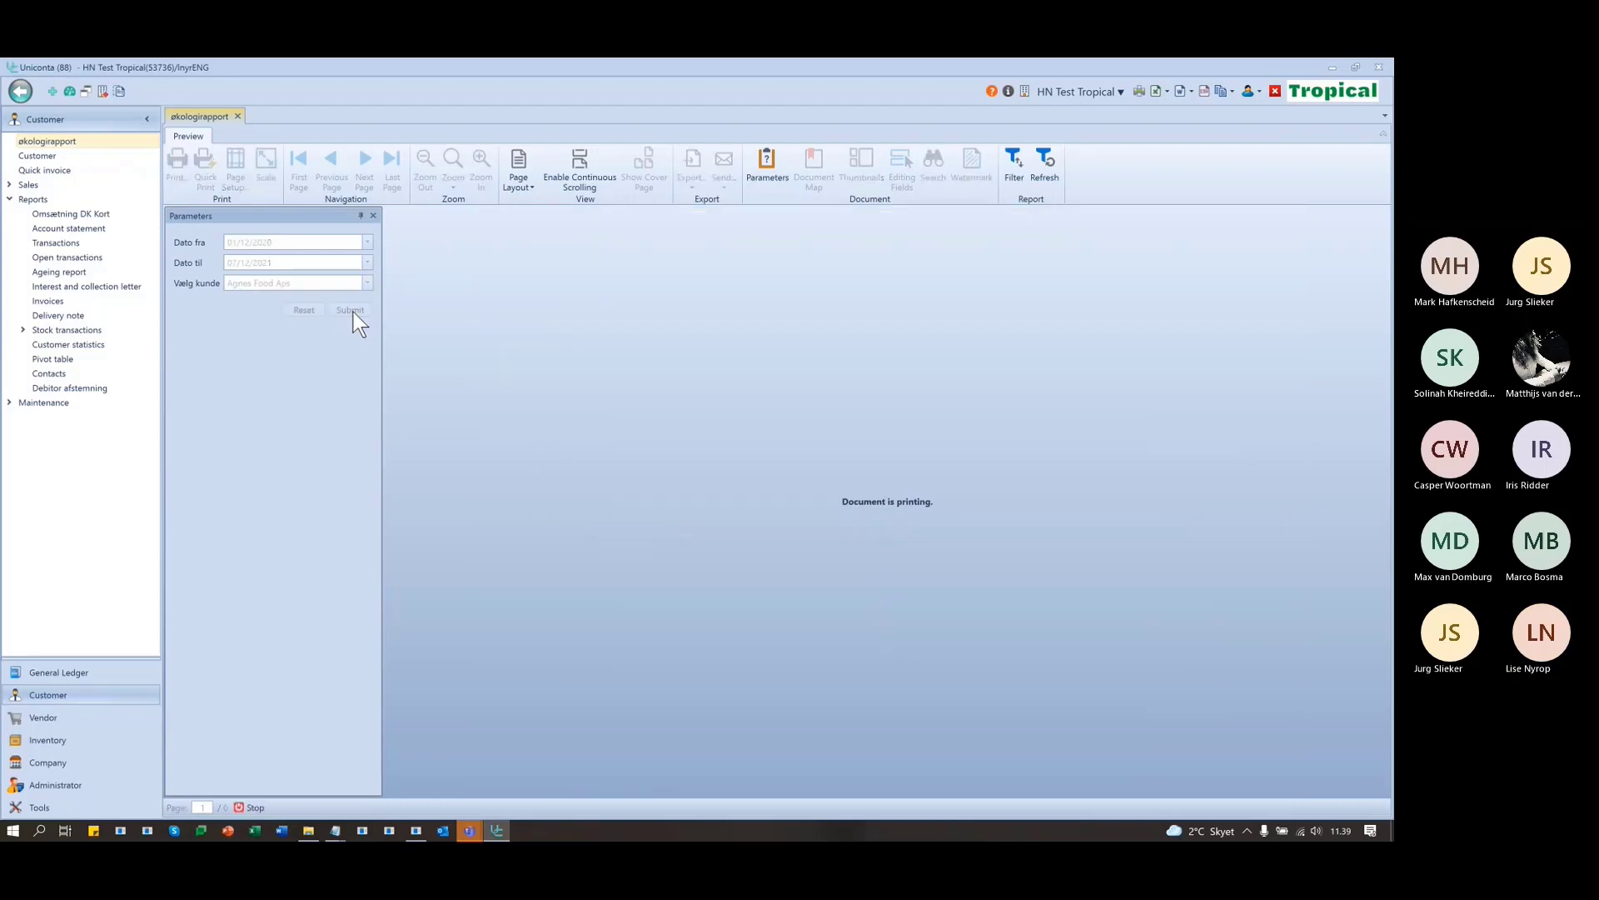
pyautogui.click(367, 282)
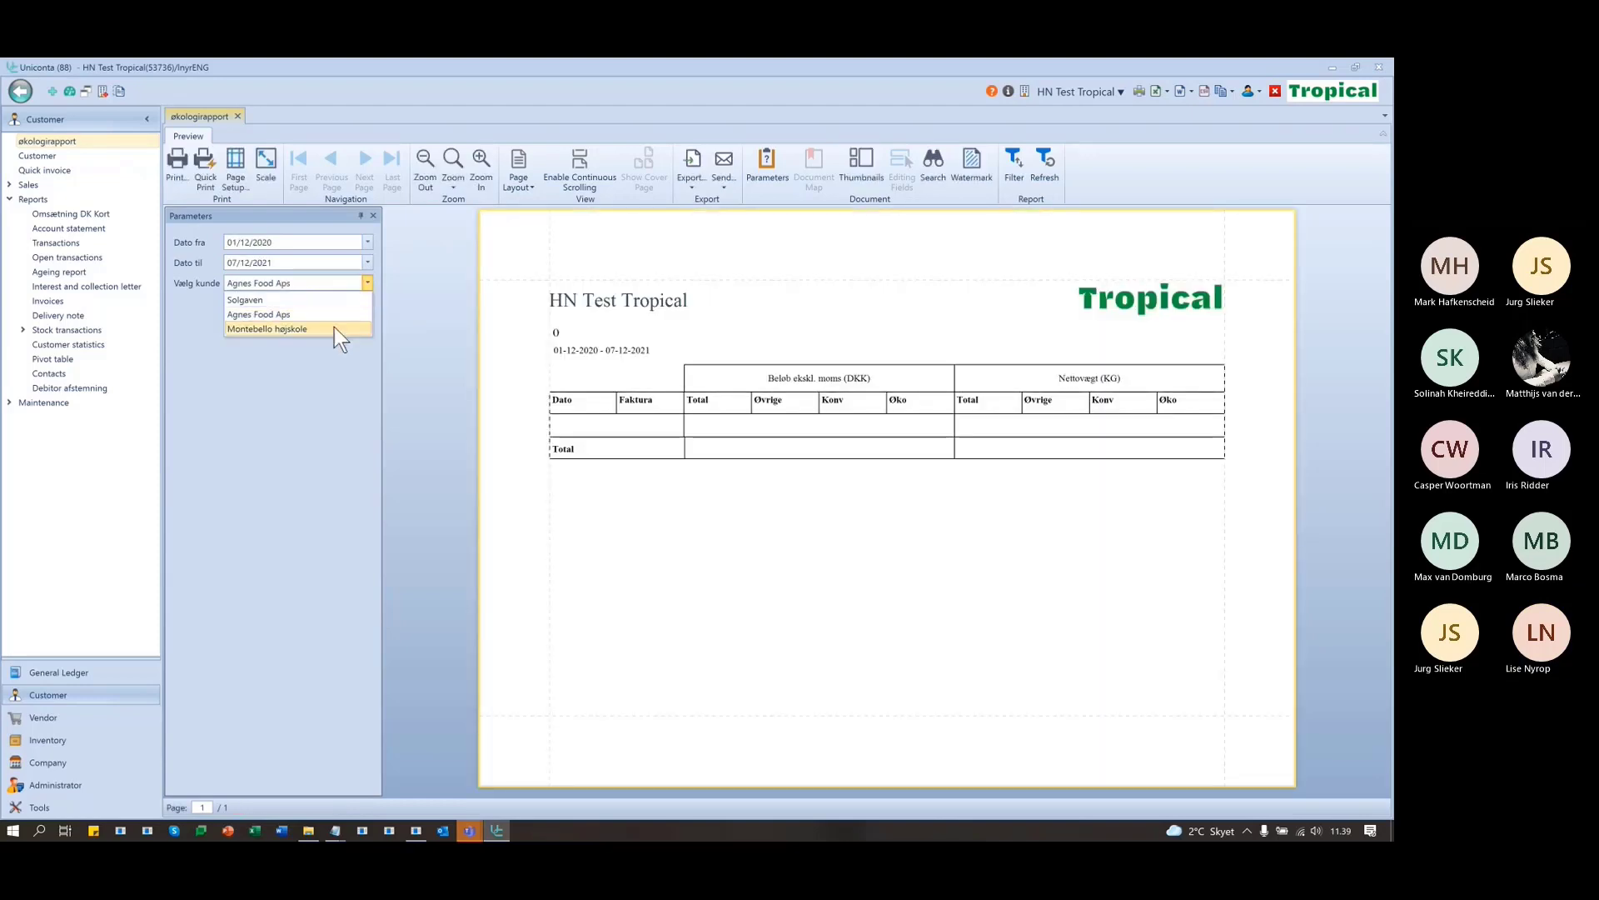
pyautogui.click(334, 328)
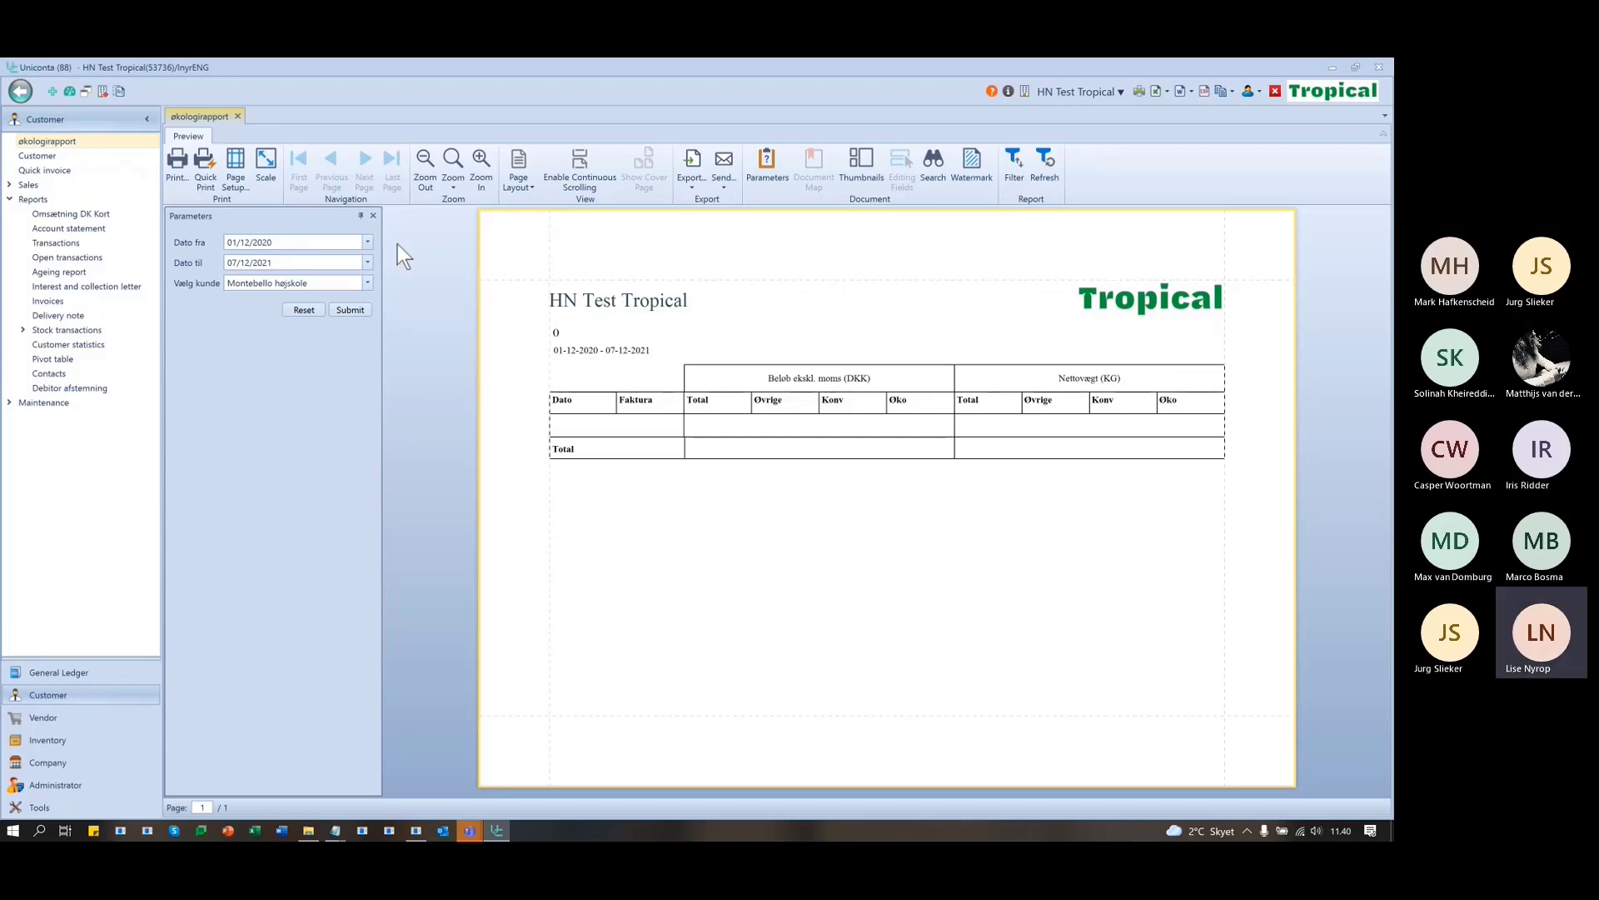
# - Close the report preview and open Tropical Okologi Rapport from Other reports for editing
pyautogui.click(238, 117)
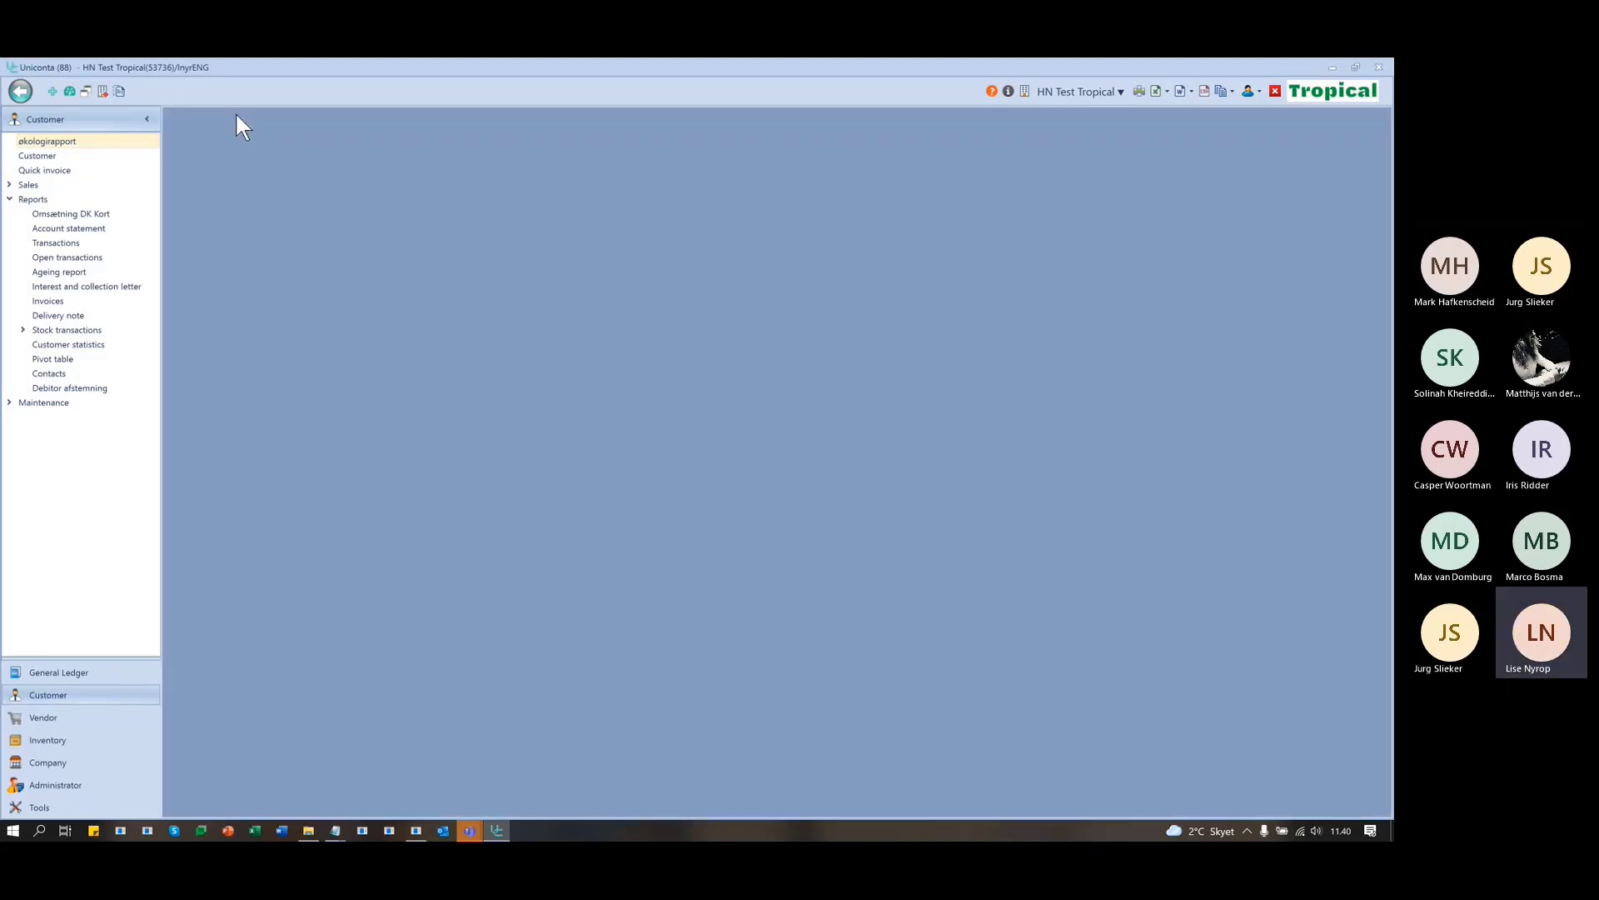
pyautogui.click(39, 807)
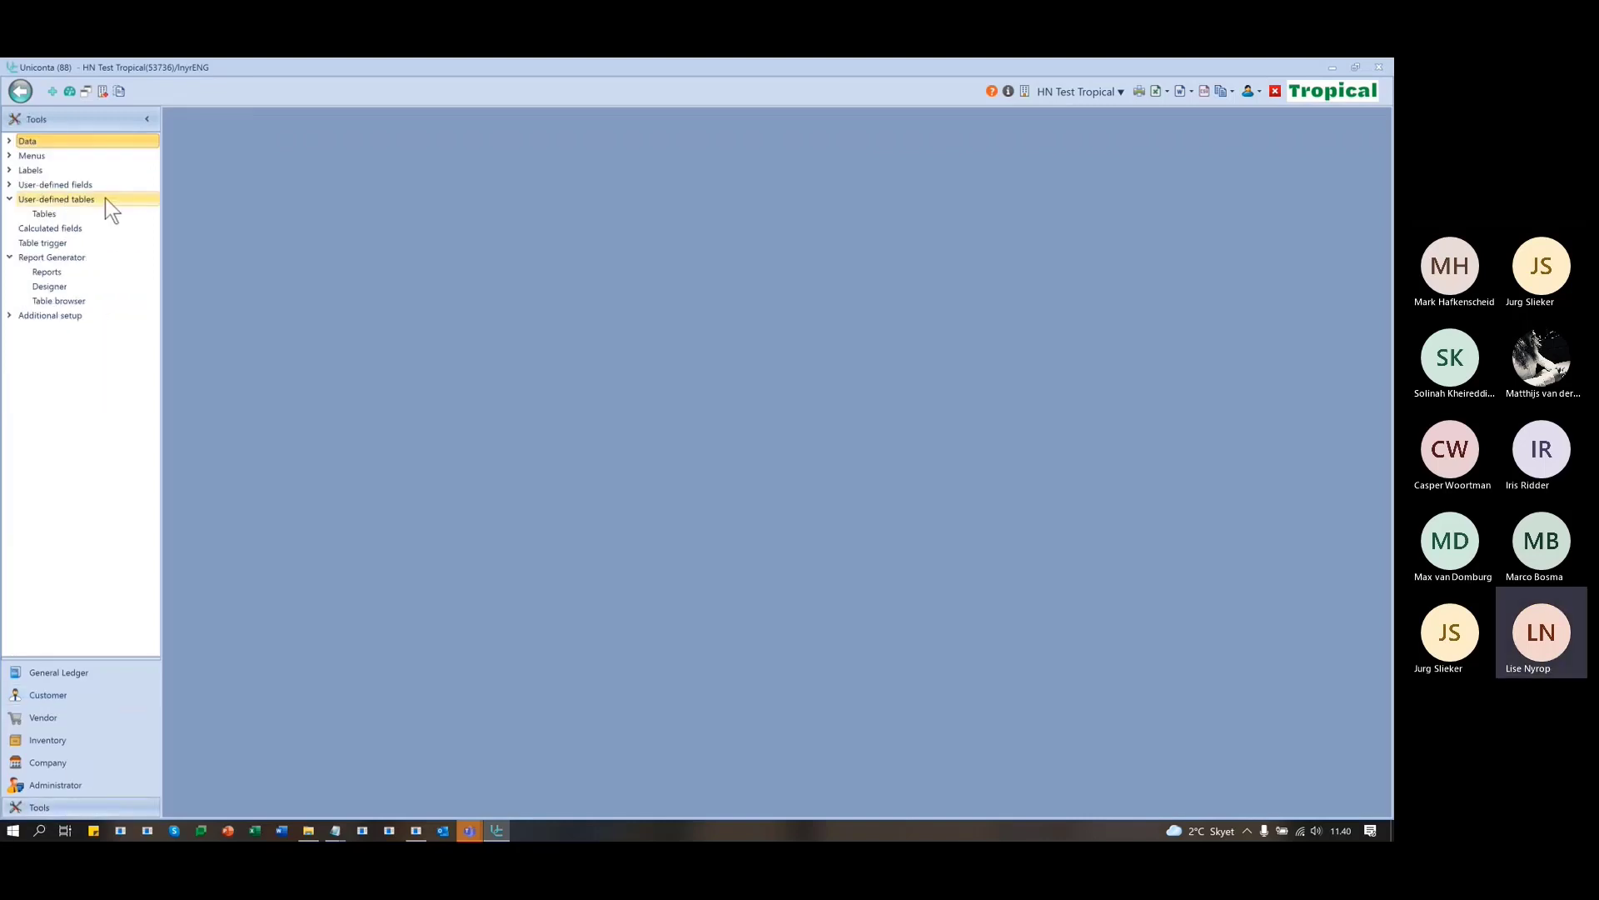
pyautogui.click(53, 274)
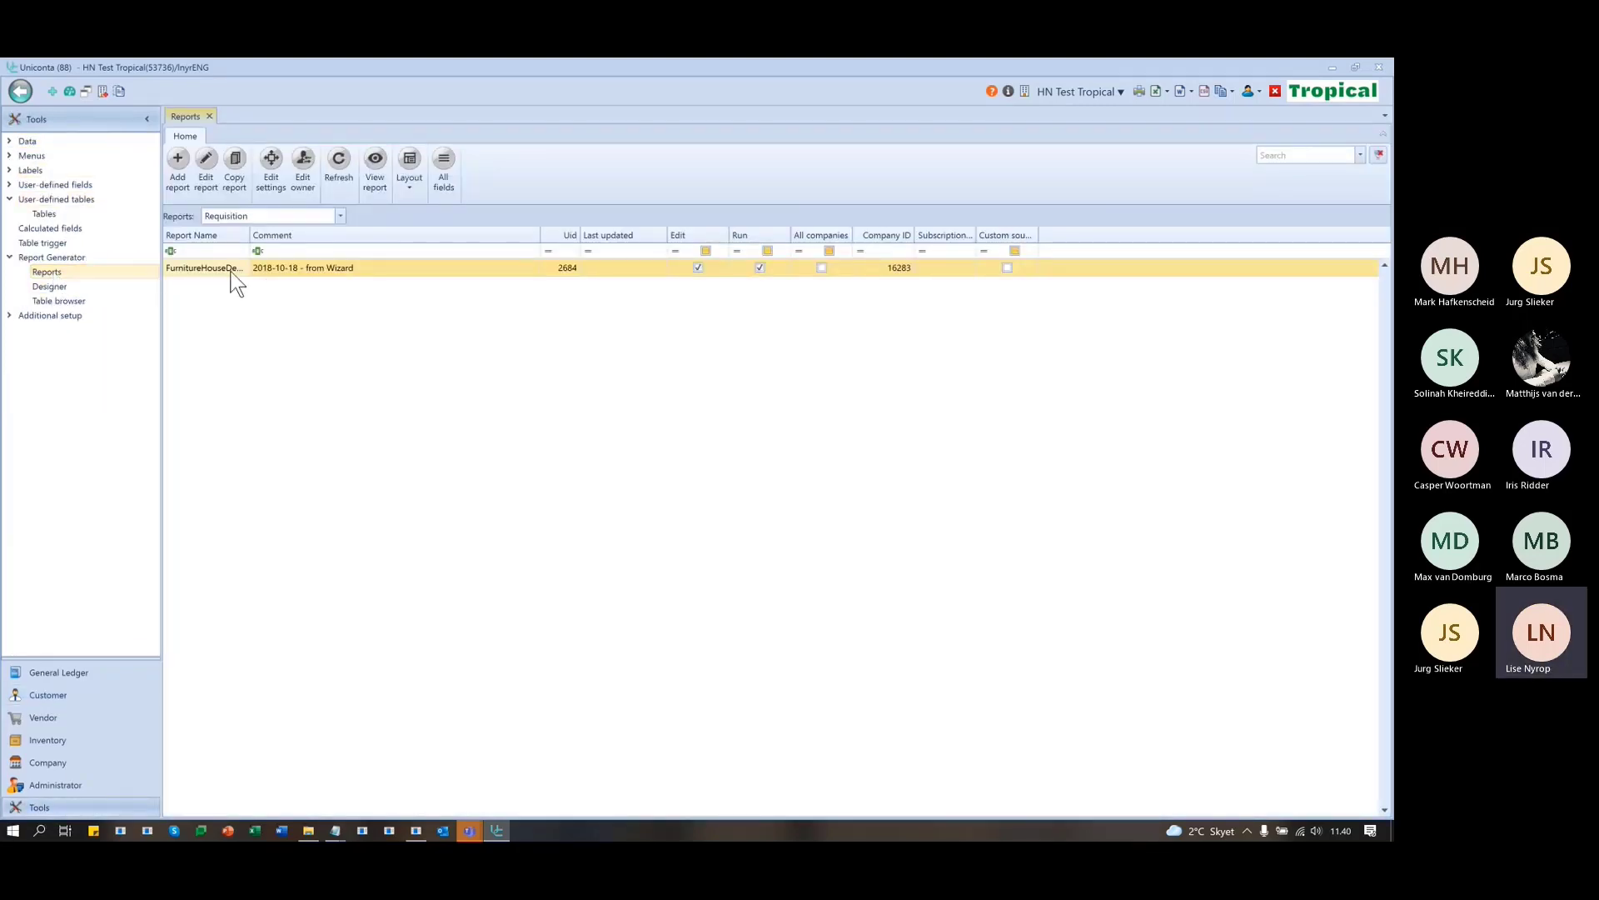
pyautogui.click(272, 215)
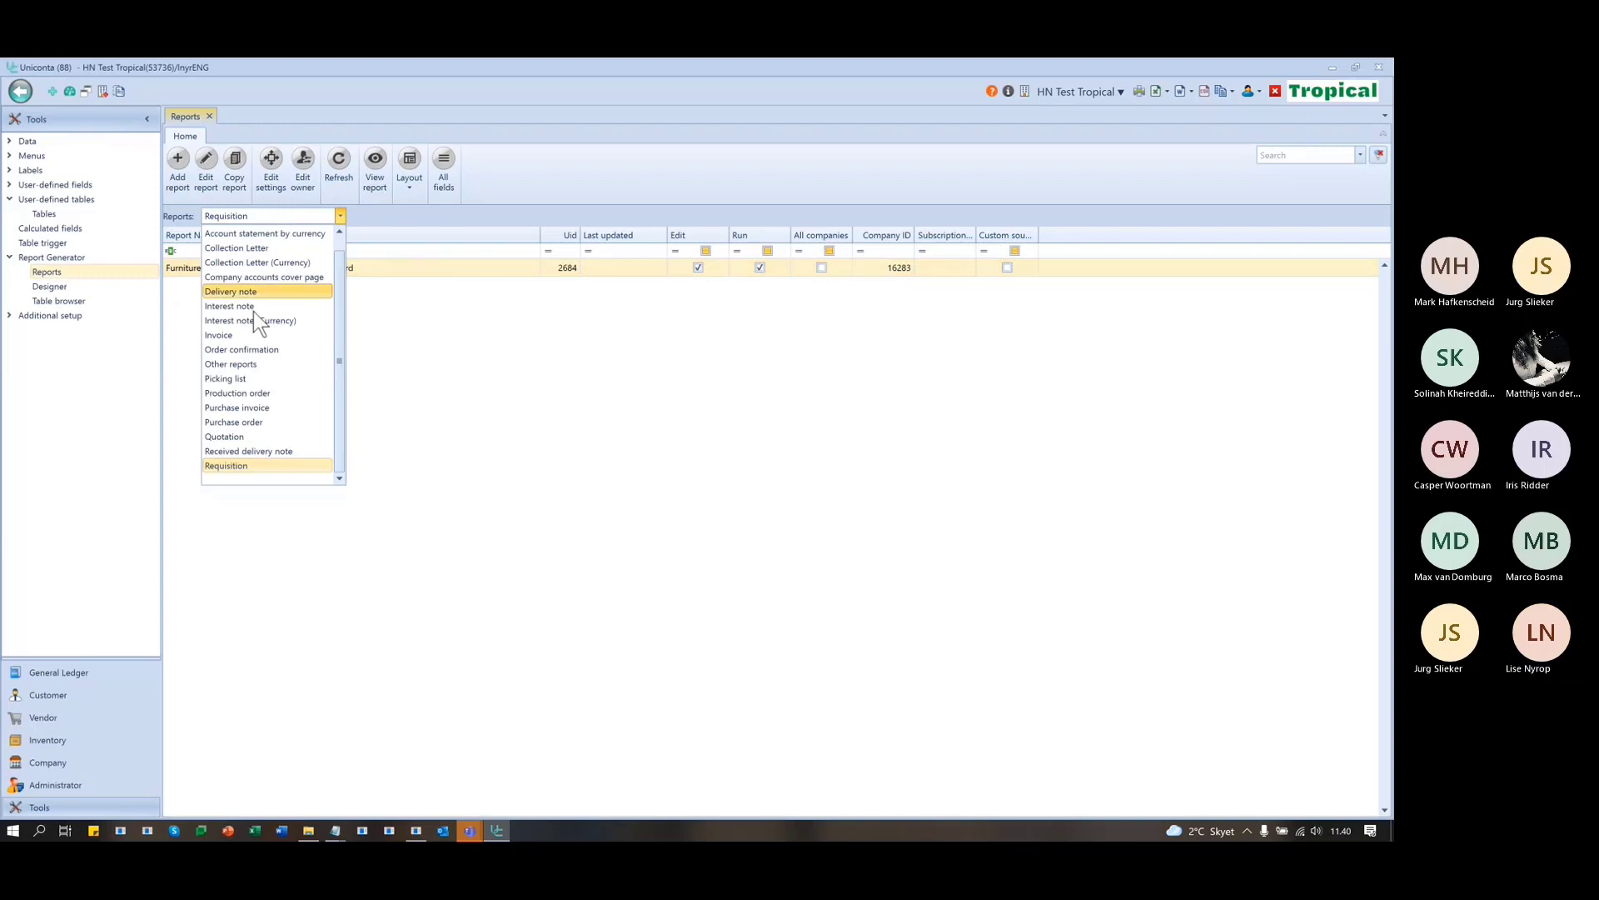
pyautogui.click(248, 366)
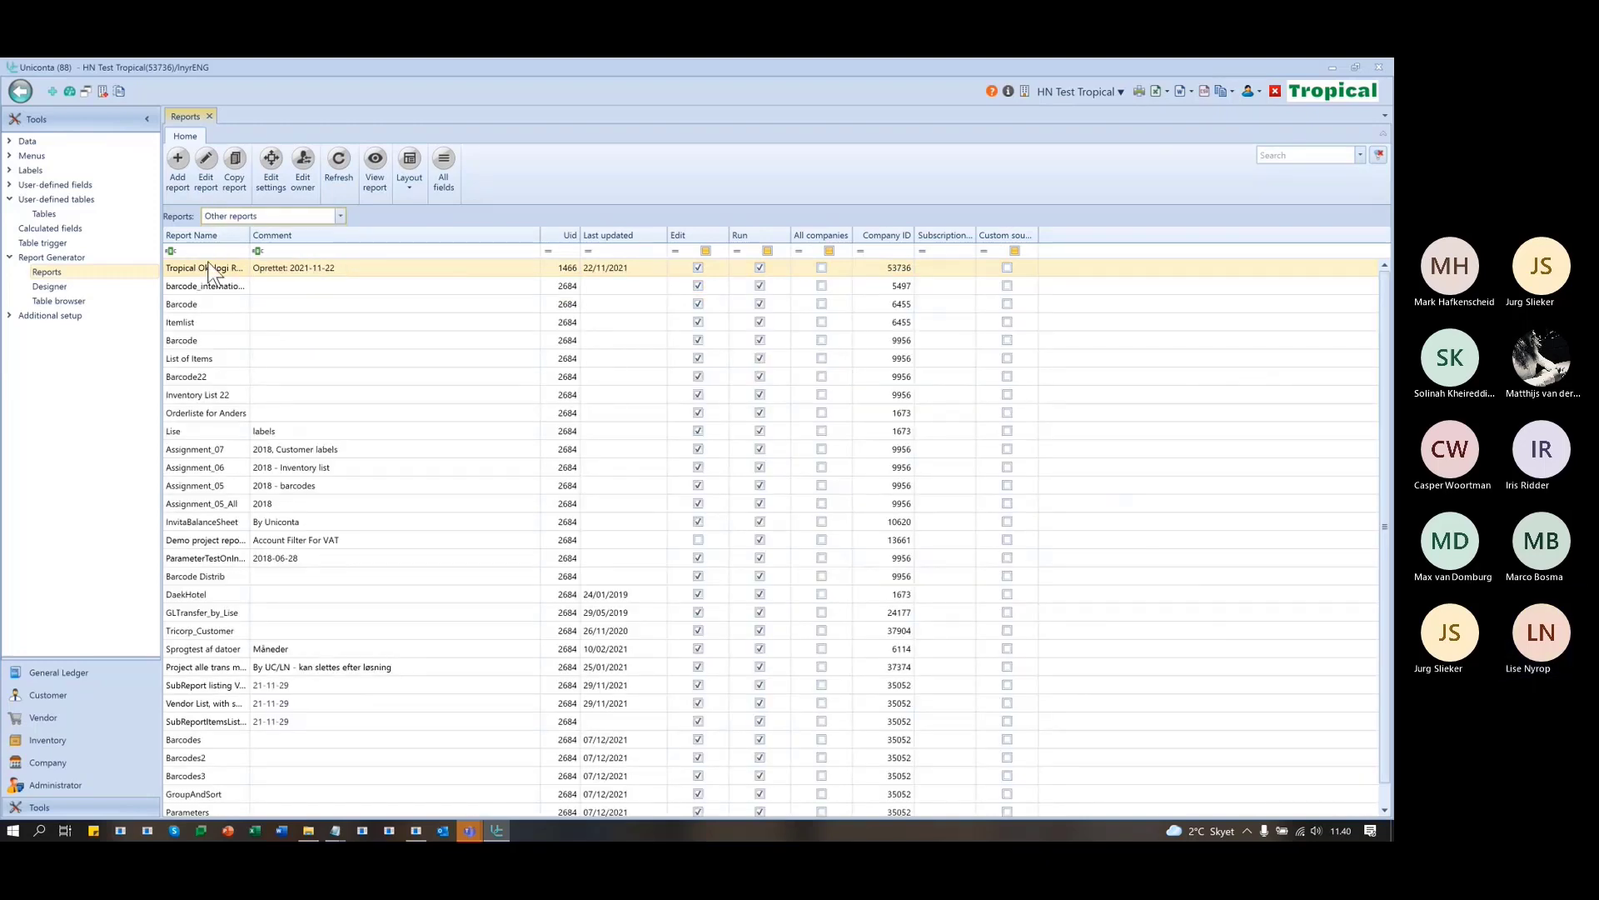
pyautogui.click(205, 160)
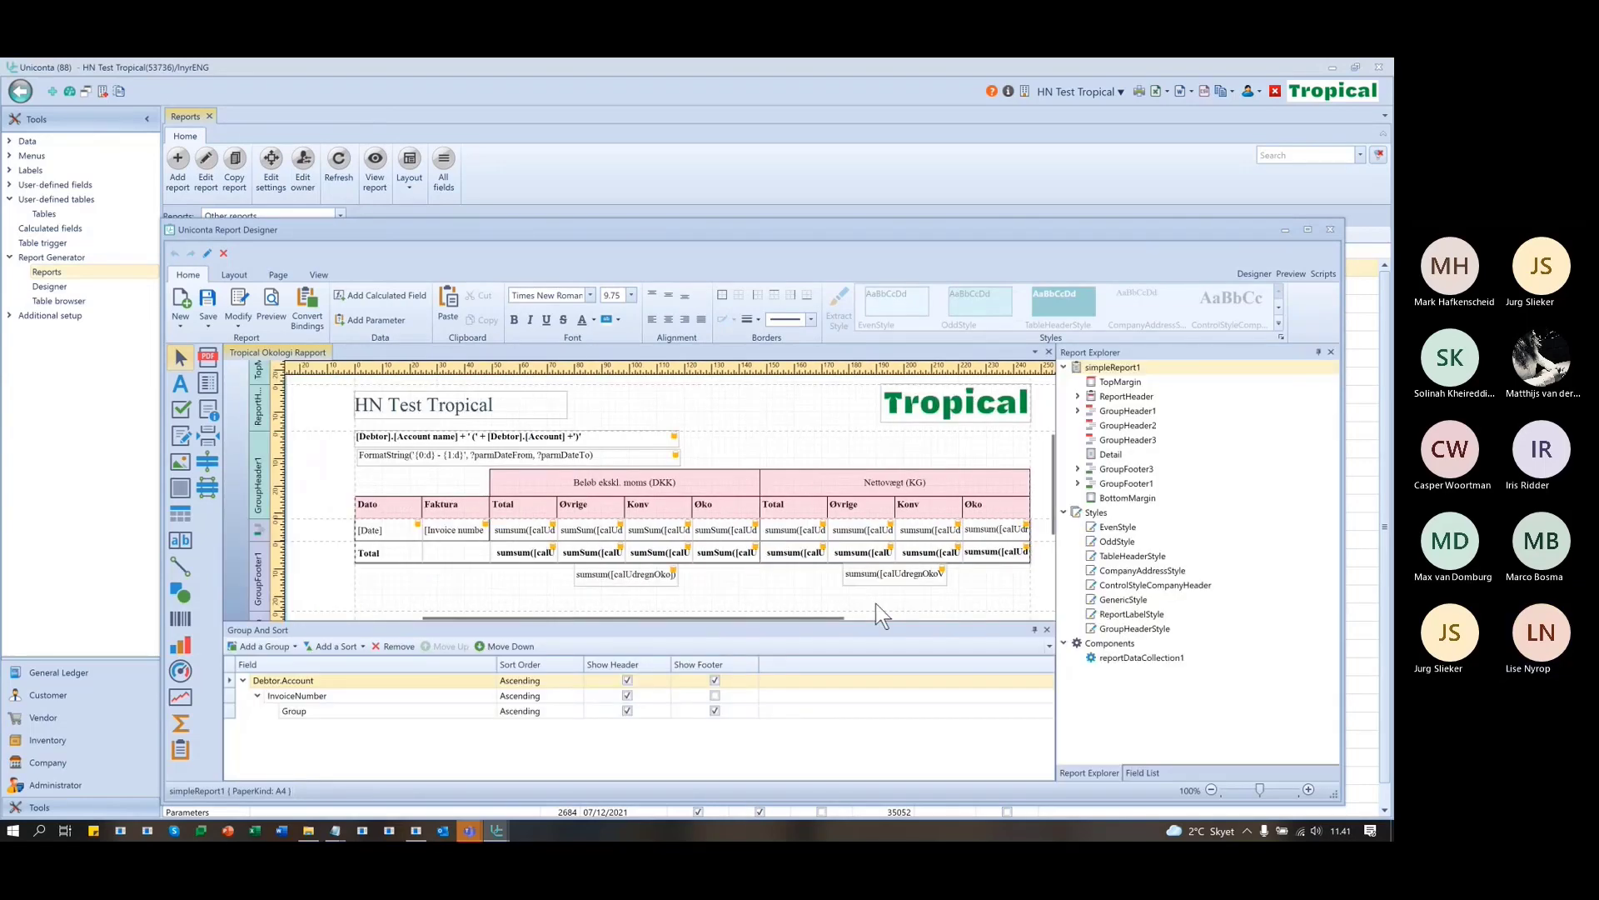
# - Maximize the designer and show the InvTransClient fields in the Field List
pyautogui.doubleClick(852, 225)
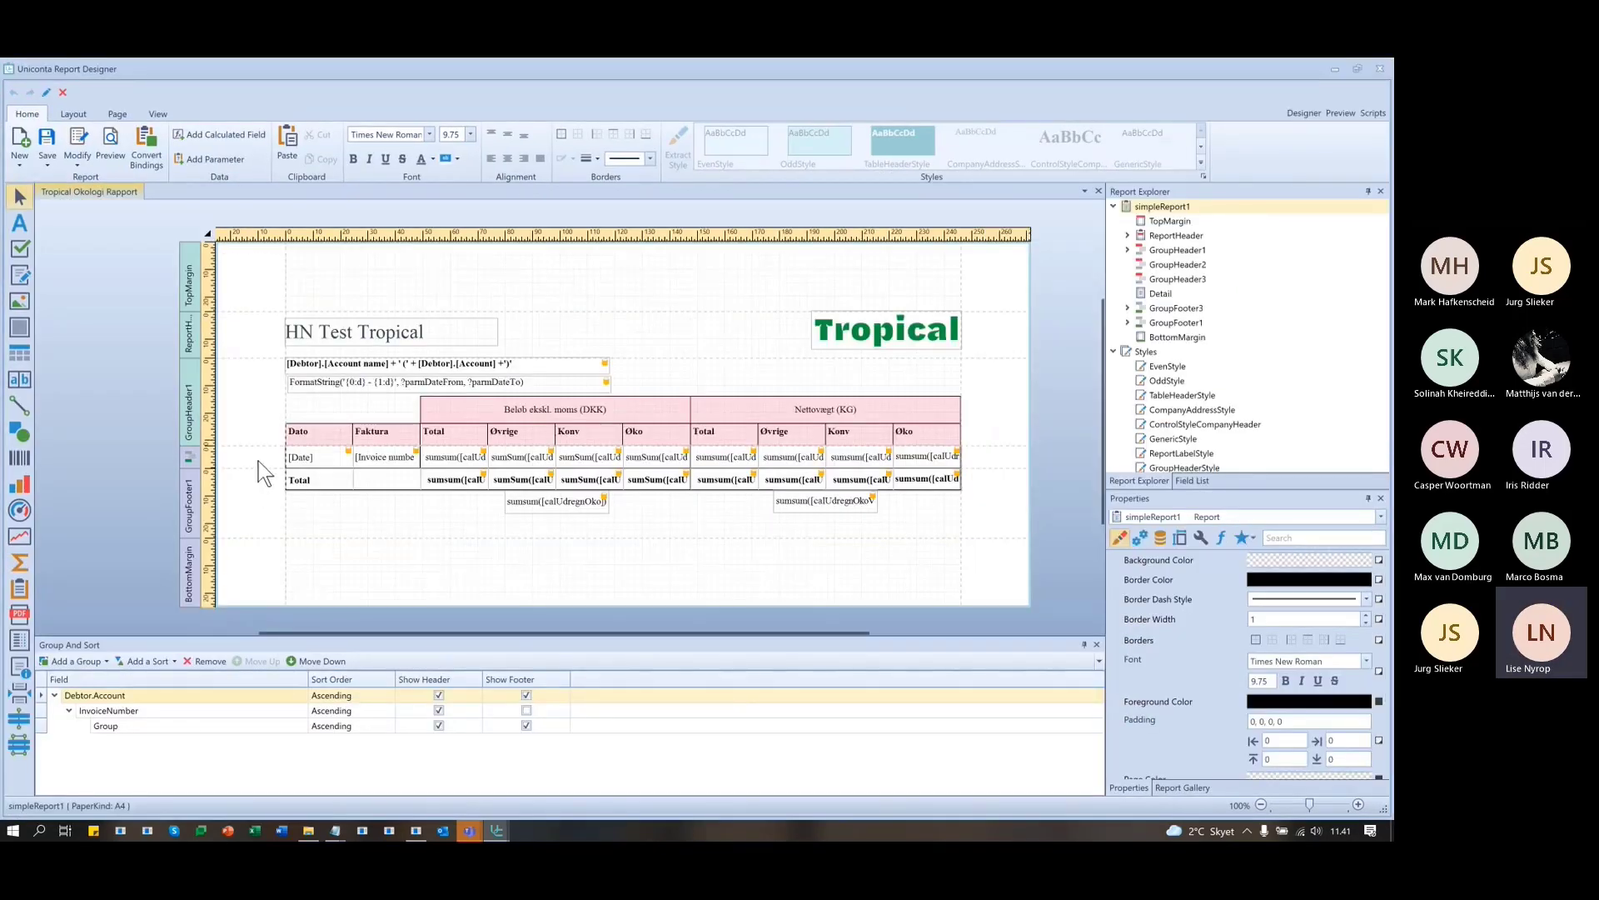
pyautogui.click(1188, 481)
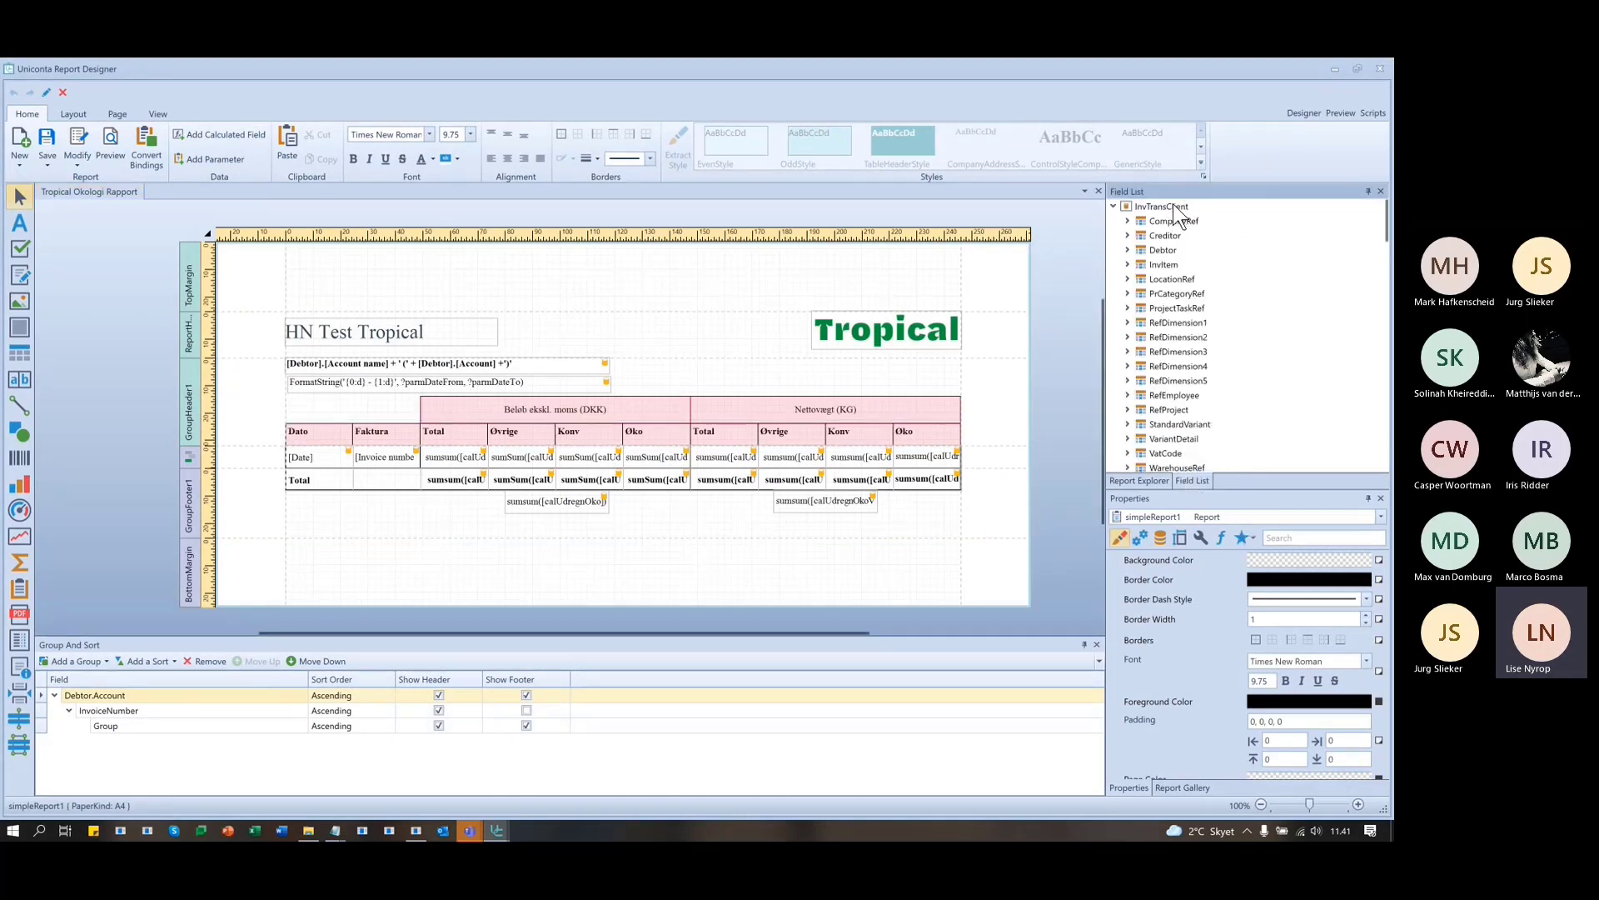
pyautogui.click(1253, 207)
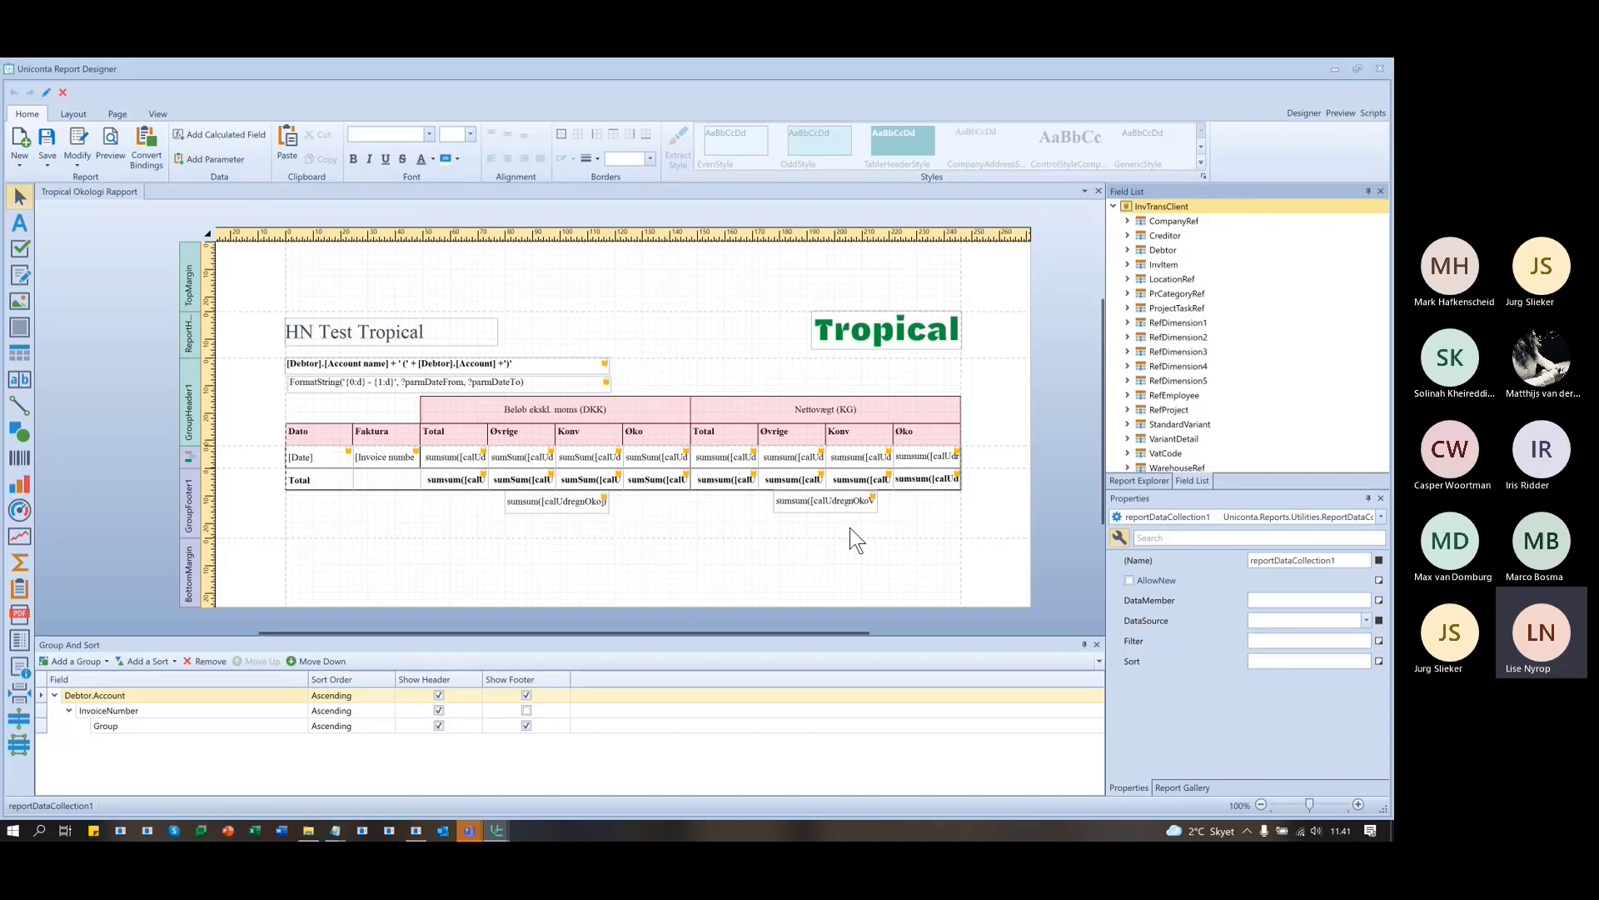
# - Start a new simple table report based on the InvTransClient table
pyautogui.click(19, 143)
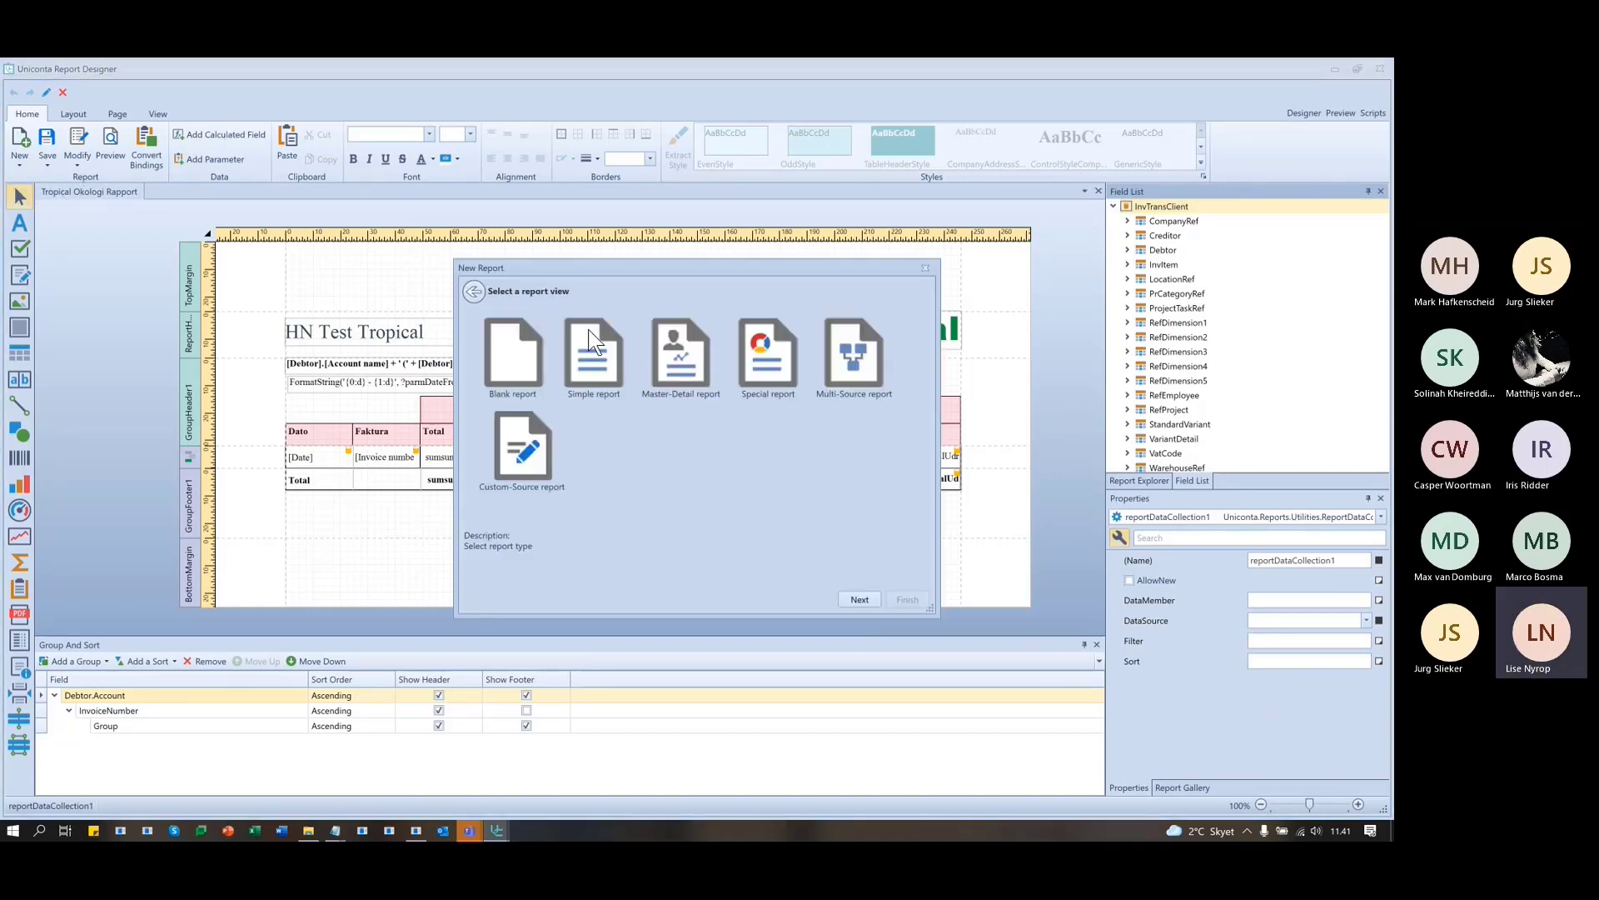
pyautogui.click(590, 340)
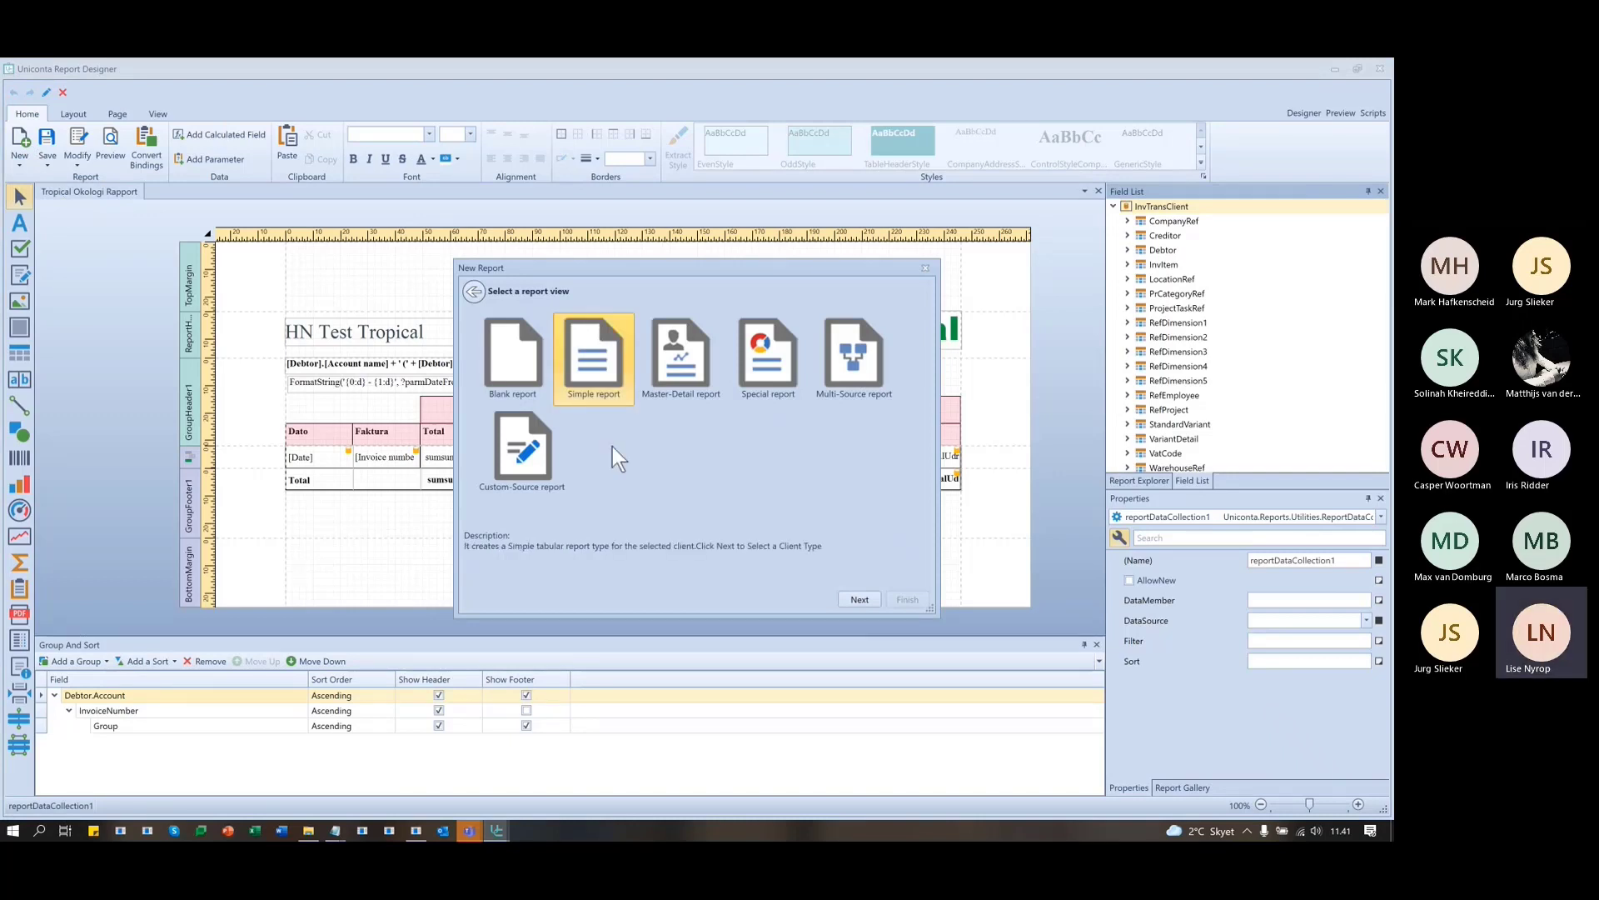
pyautogui.click(867, 602)
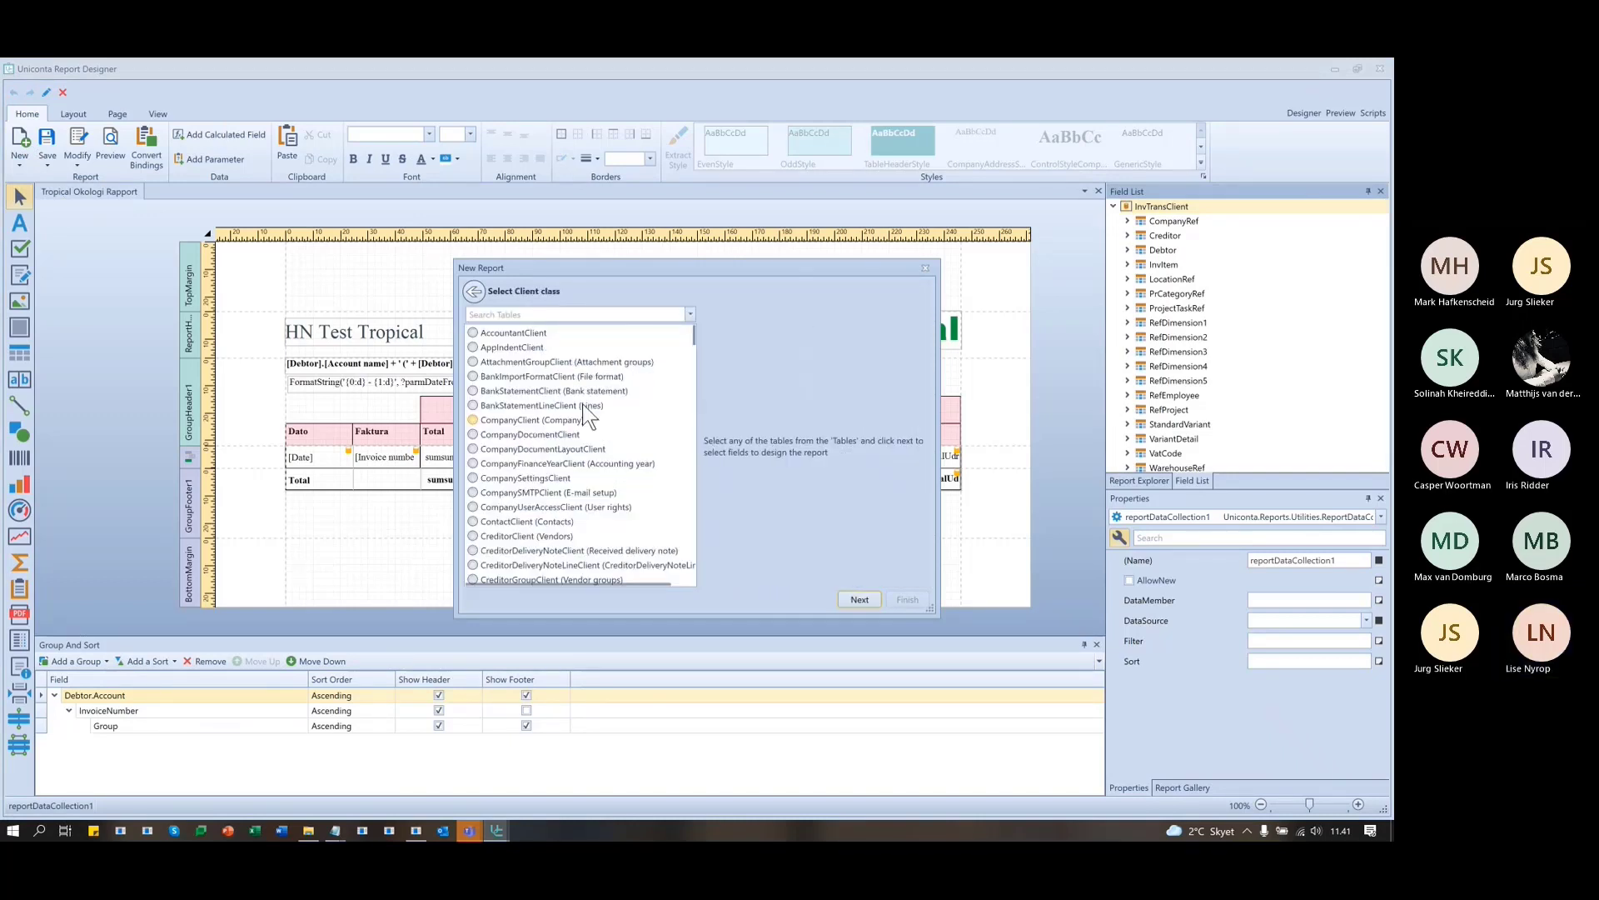
pyautogui.click(534, 316)
pyautogui.write('invtra')
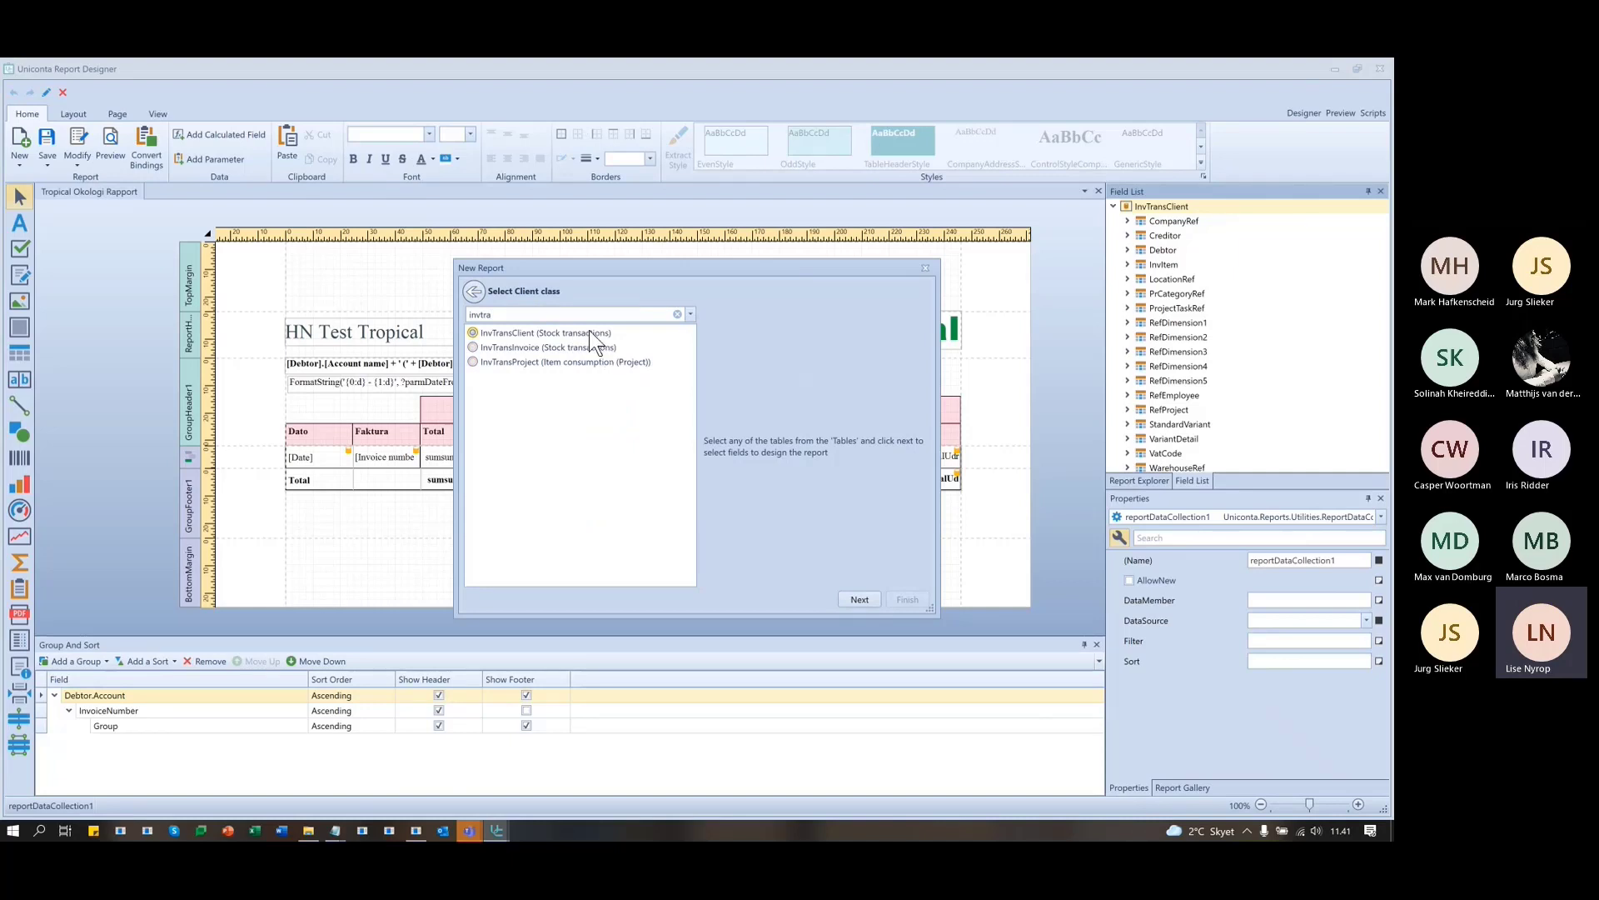
pyautogui.click(857, 600)
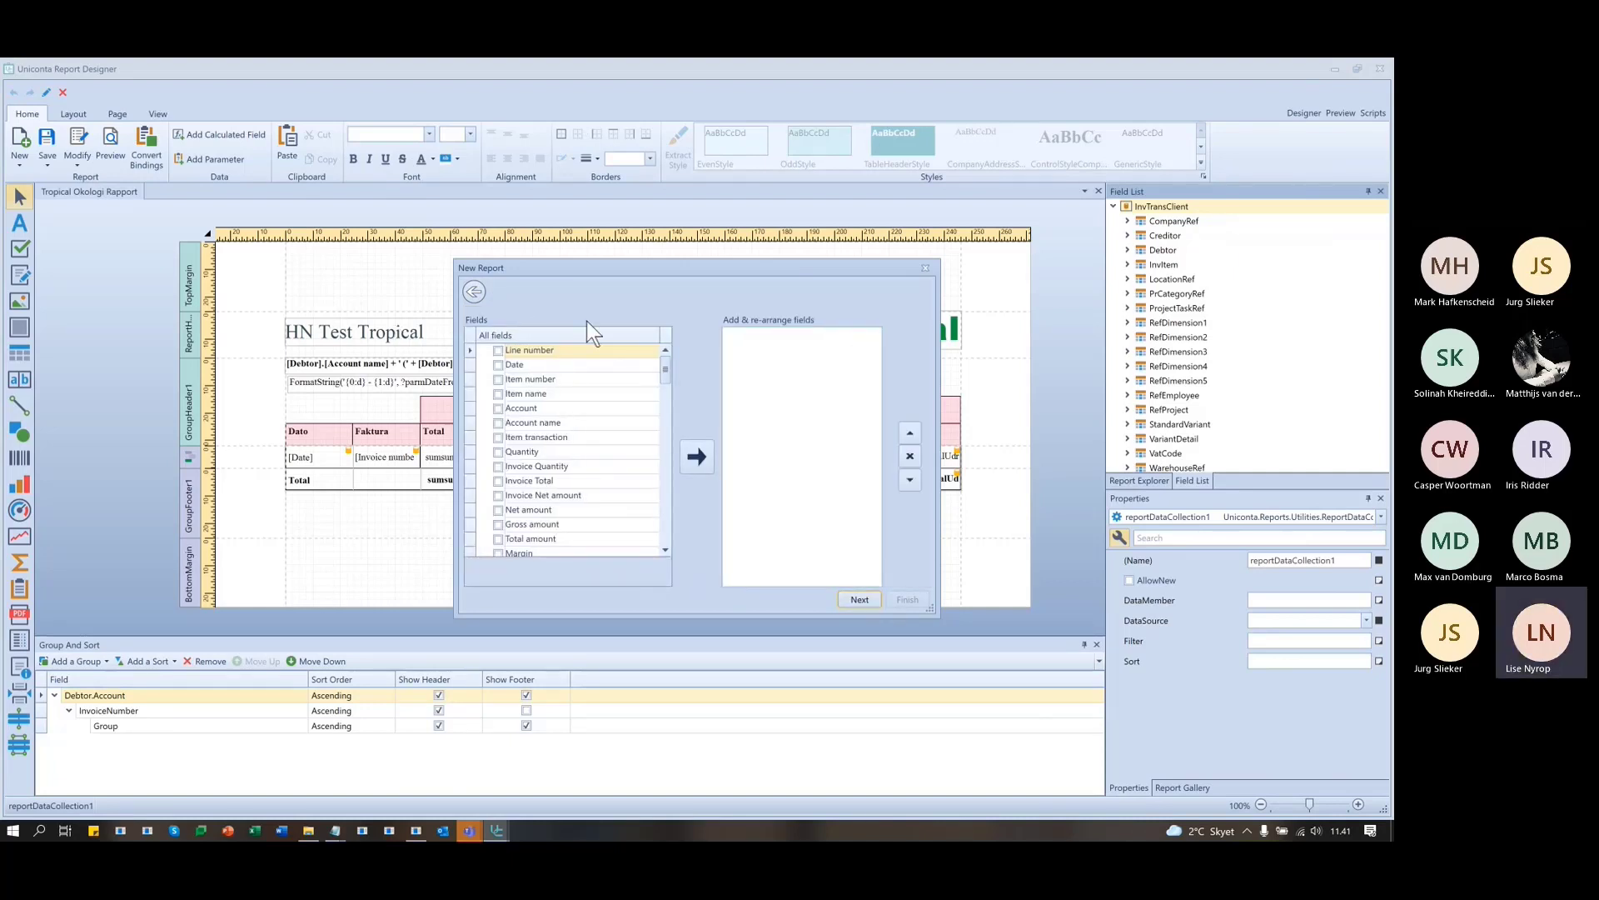
# - Tick the Date, Invoice number and Total amount fields in the wizard
pyautogui.moveTo(587, 265); pyautogui.dragTo(664, 249)
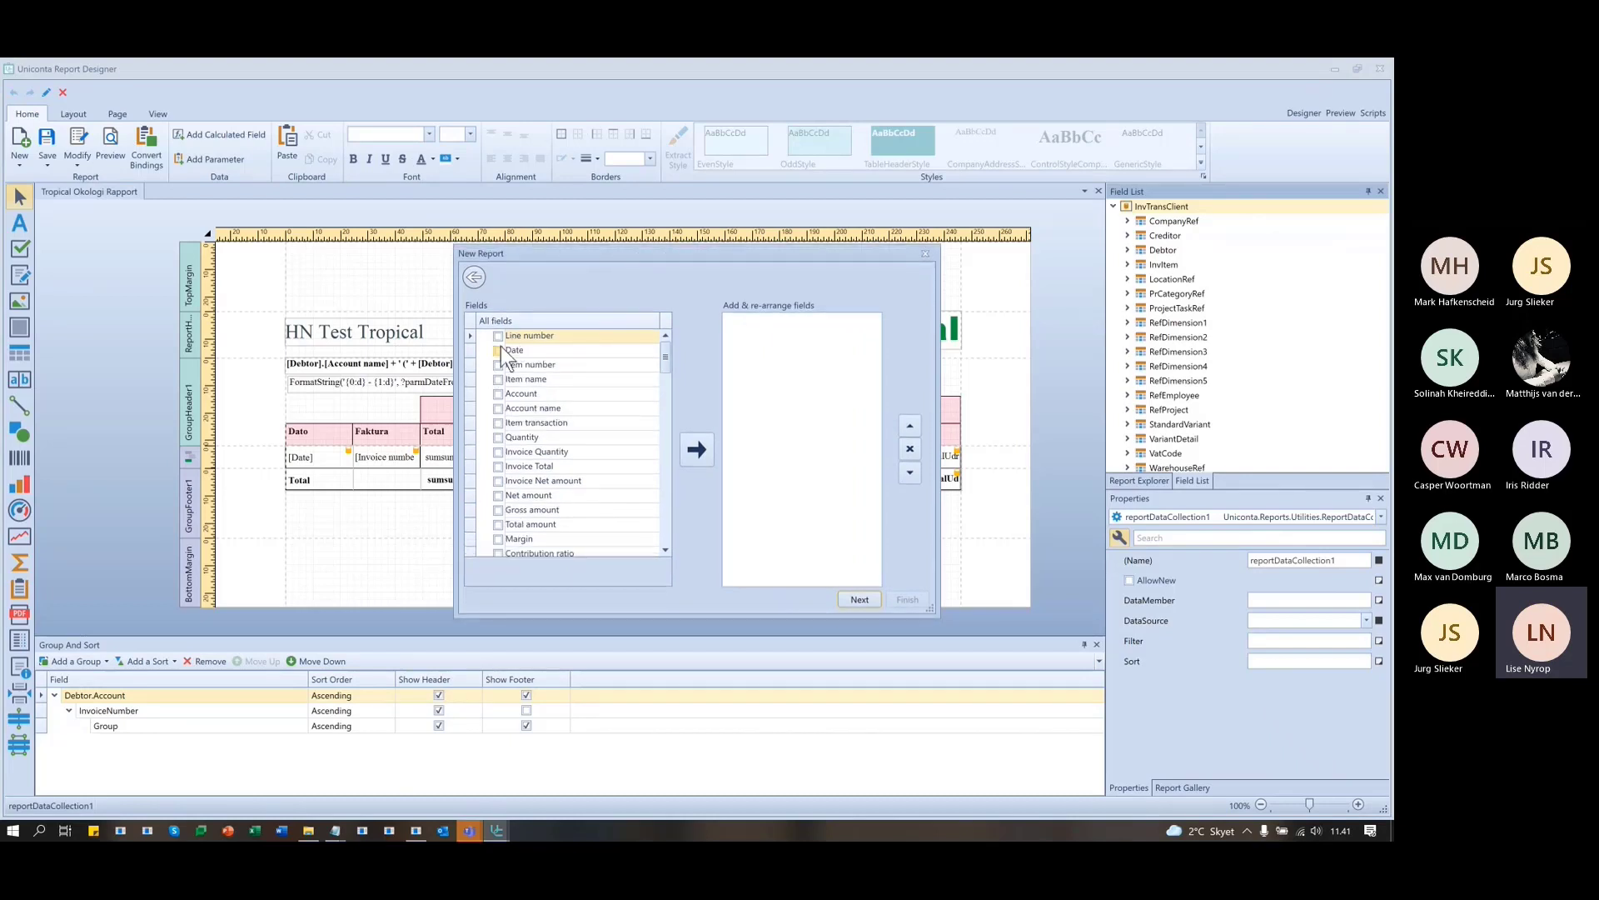
pyautogui.click(498, 350)
pyautogui.scroll(-1, 574, 475)
pyautogui.scroll(-4, 638, 466)
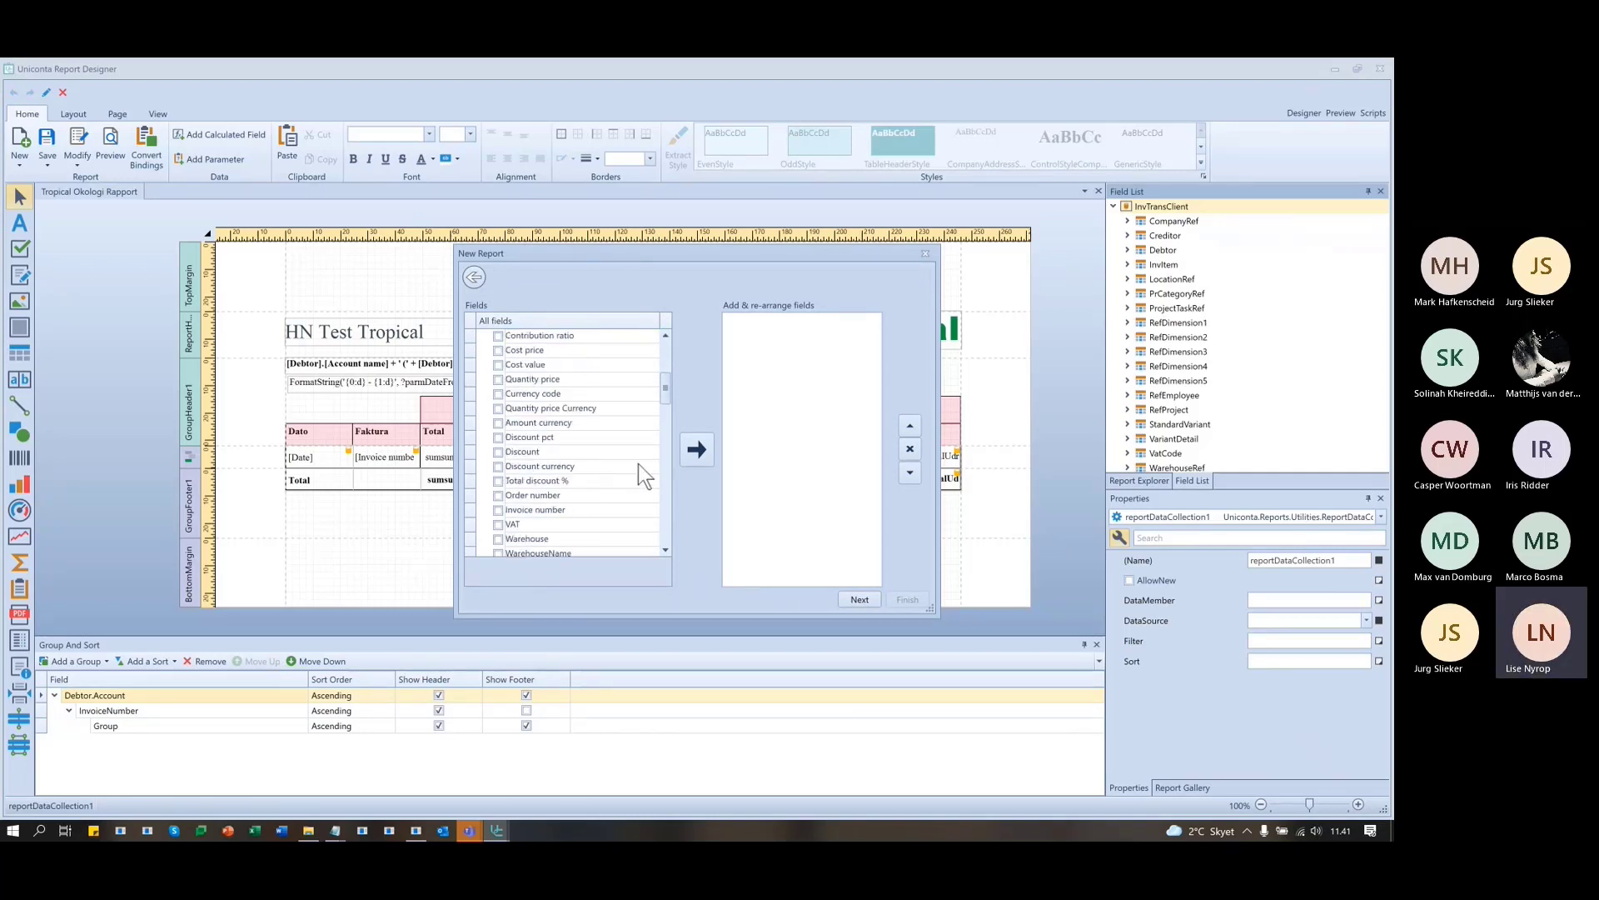
pyautogui.scroll(-1, 642, 476)
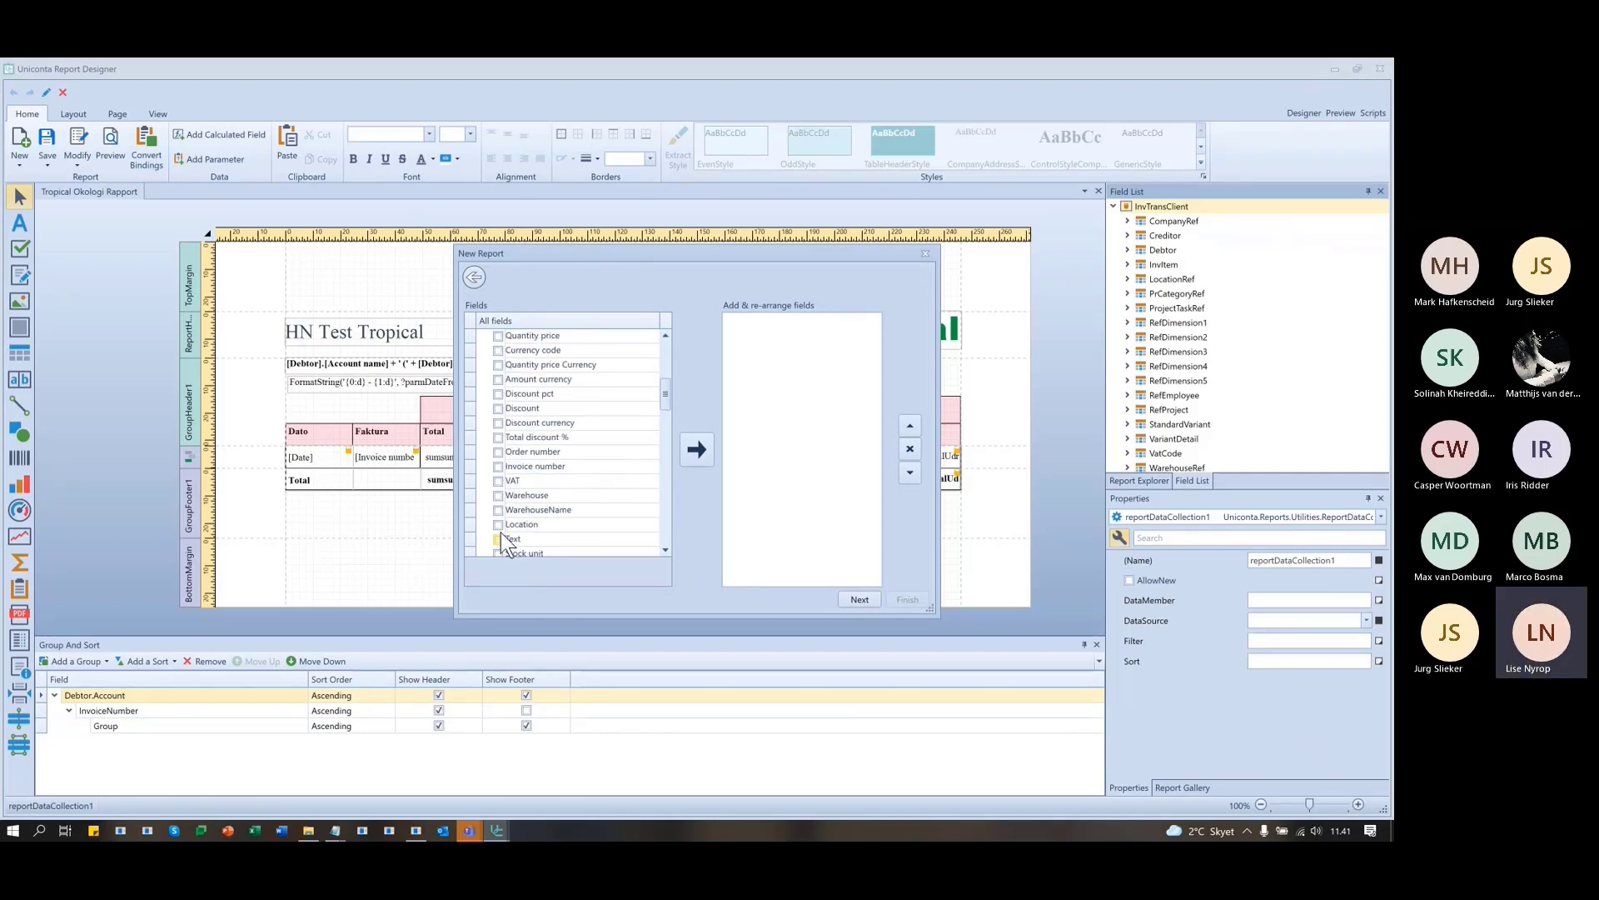
pyautogui.click(500, 467)
pyautogui.moveTo(563, 255); pyautogui.dragTo(911, 234)
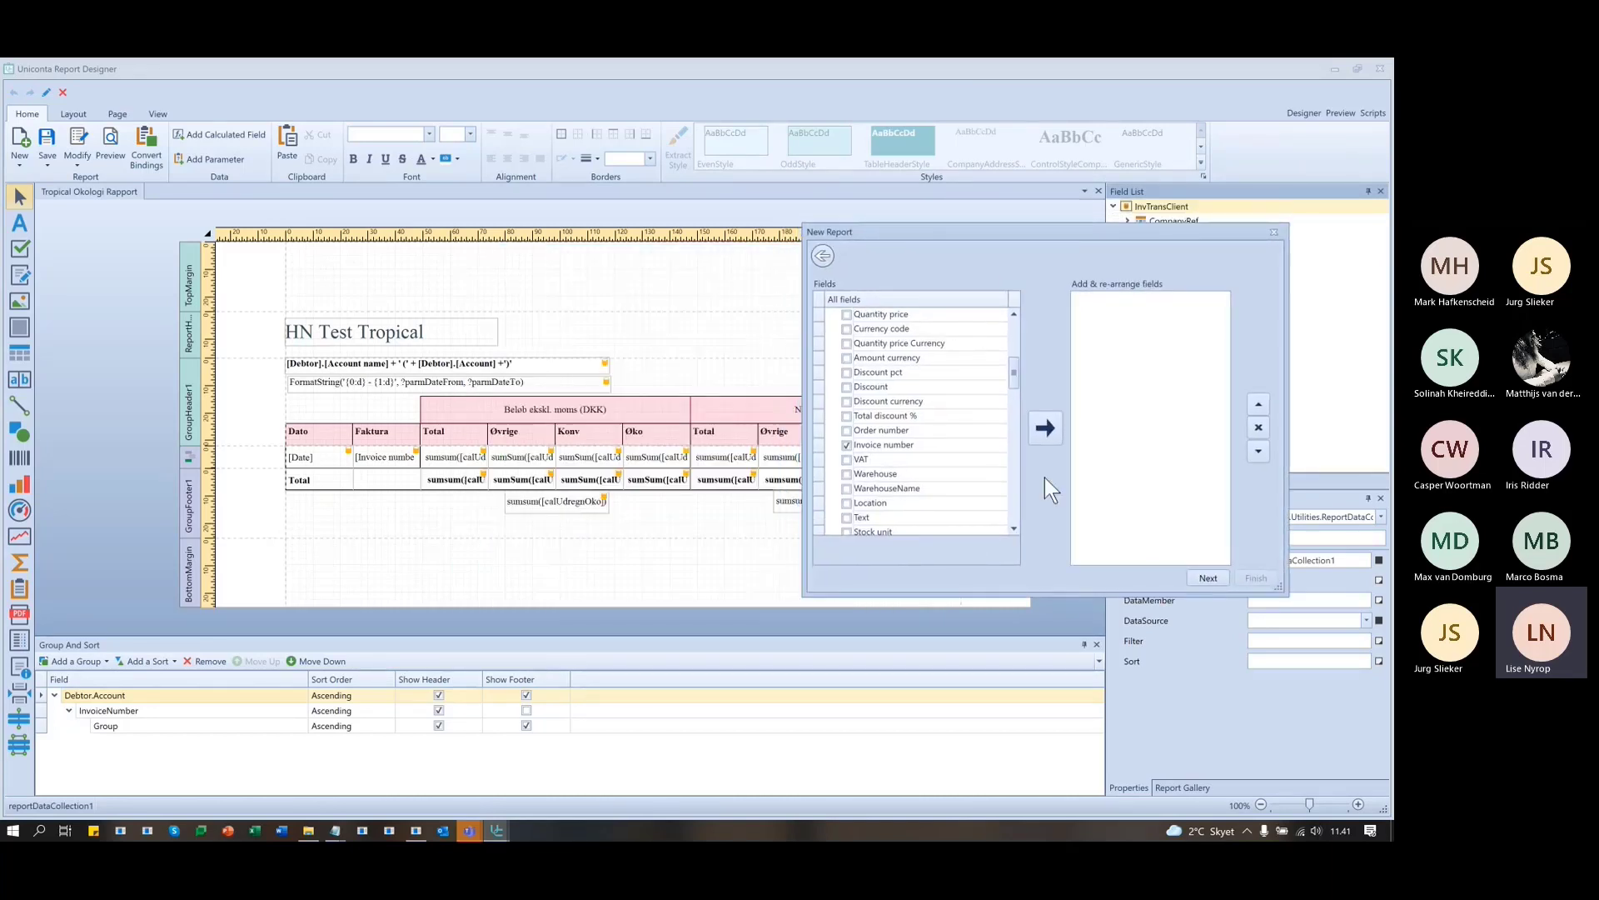
pyautogui.scroll(3, 924, 413)
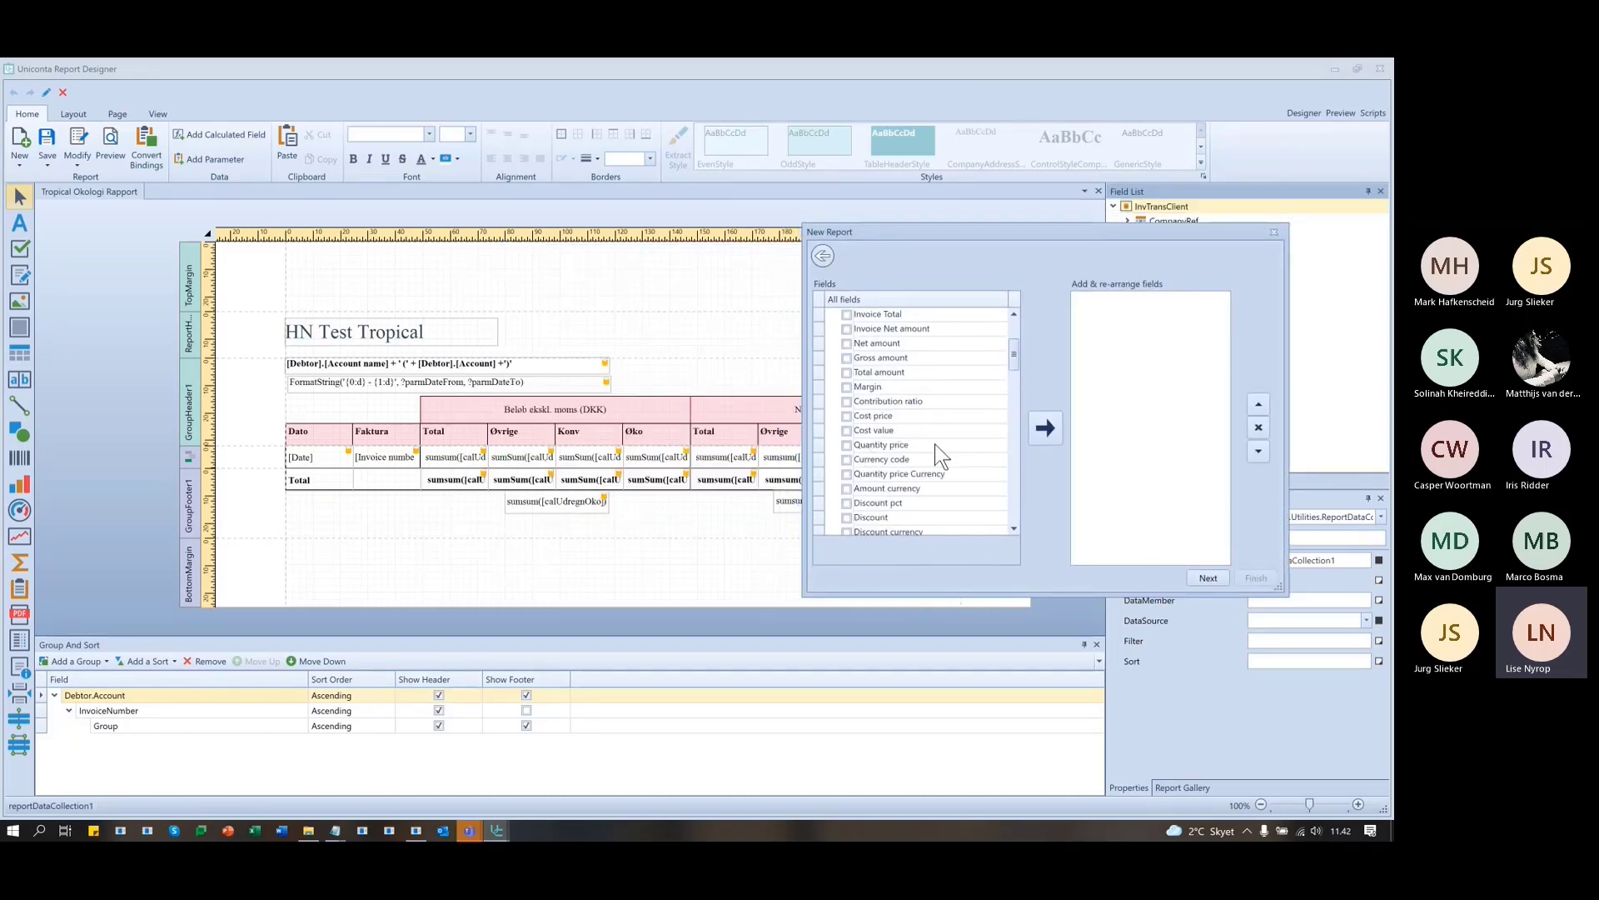
pyautogui.click(847, 373)
# - Tick Weight under InvItem and add all checked fields to the report
pyautogui.scroll(-1, 925, 358)
pyautogui.scroll(-6, 897, 428)
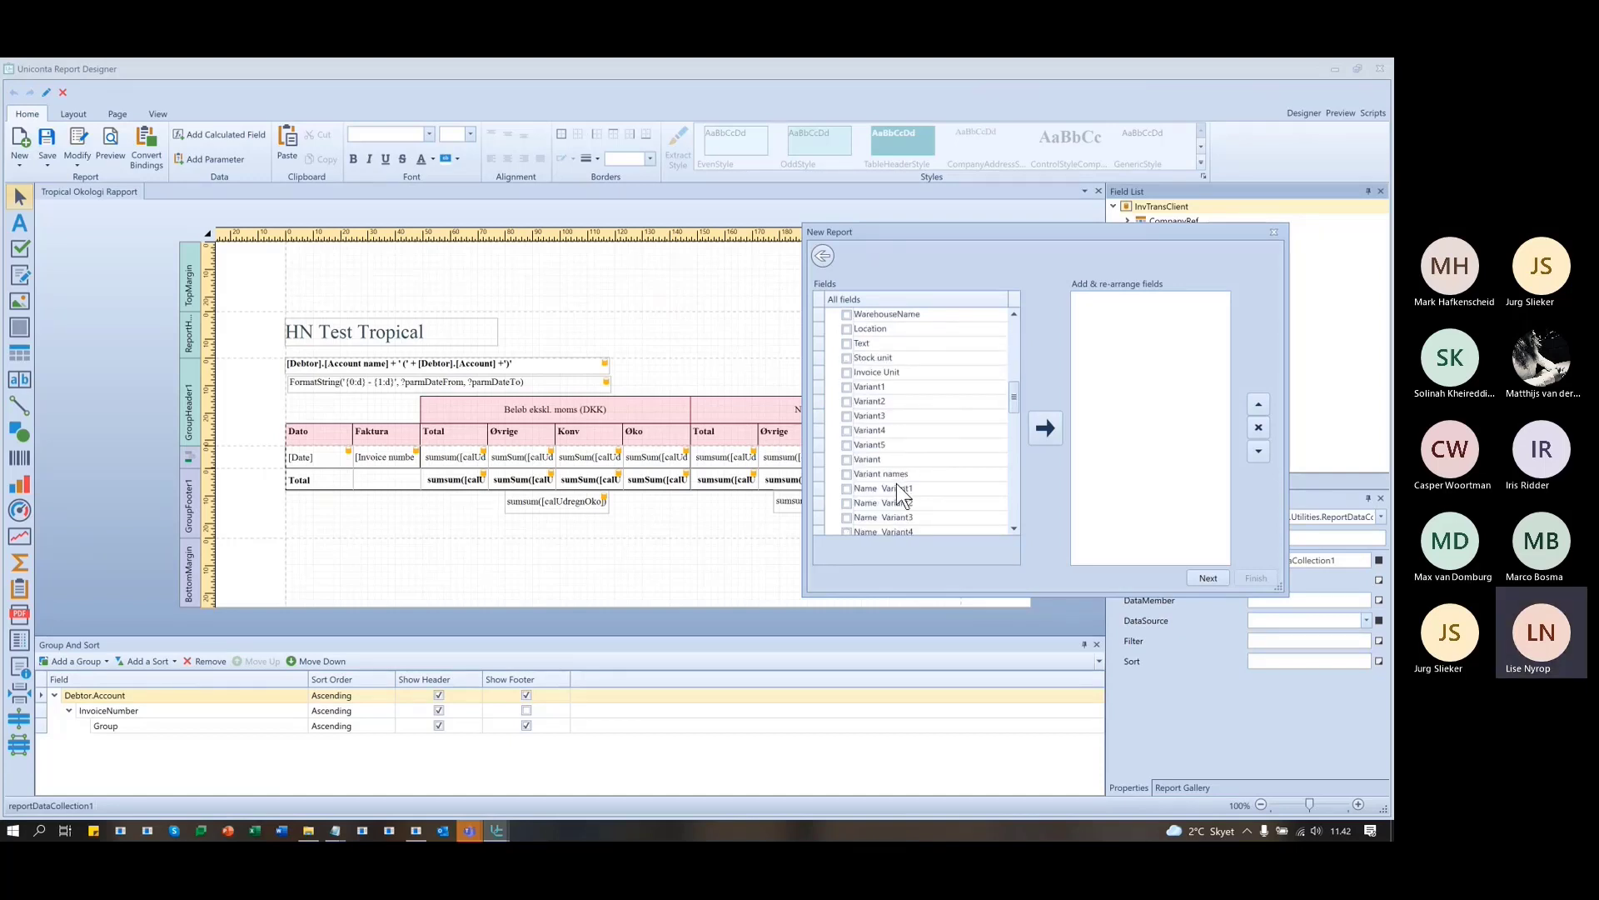
pyautogui.scroll(-3, 900, 492)
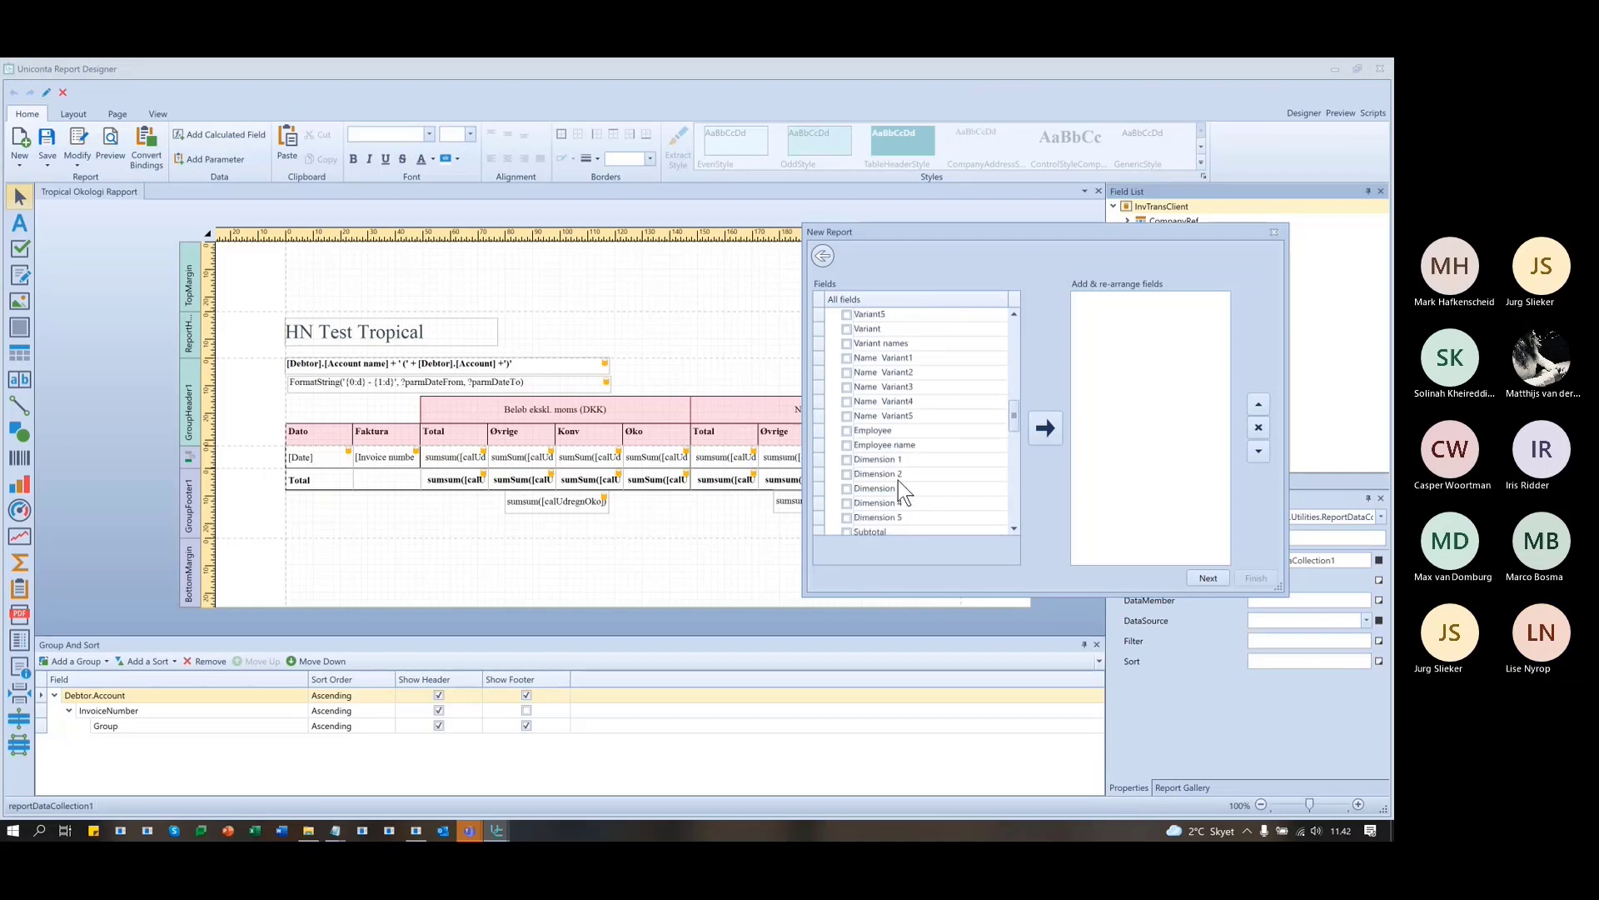
pyautogui.scroll(-1, 942, 473)
pyautogui.scroll(-5, 942, 473)
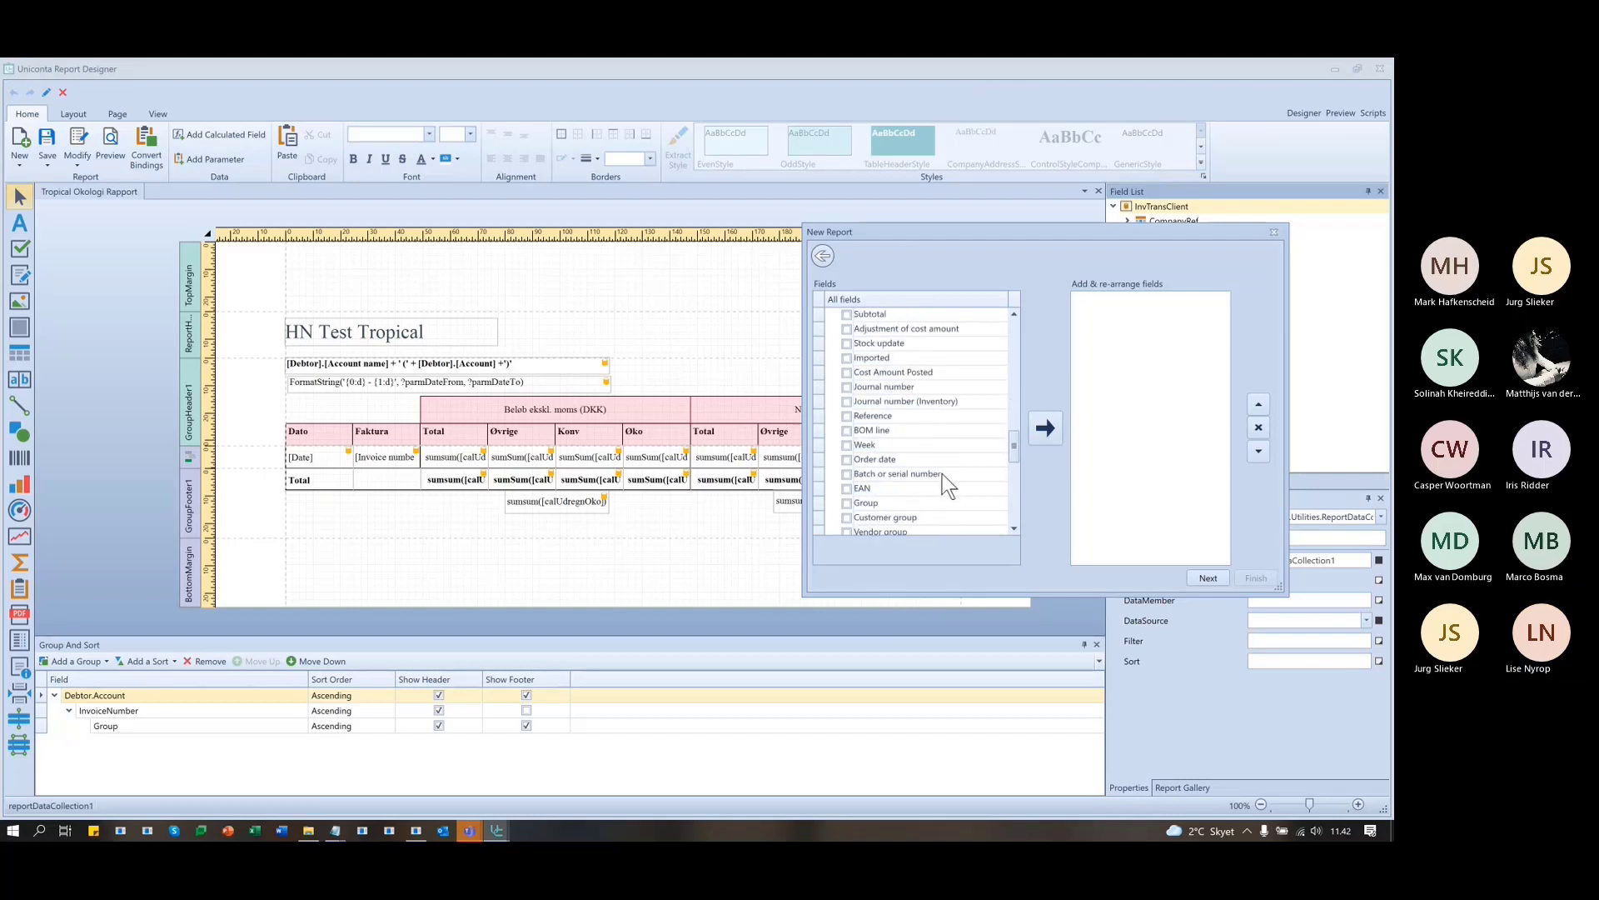
pyautogui.scroll(-2, 942, 491)
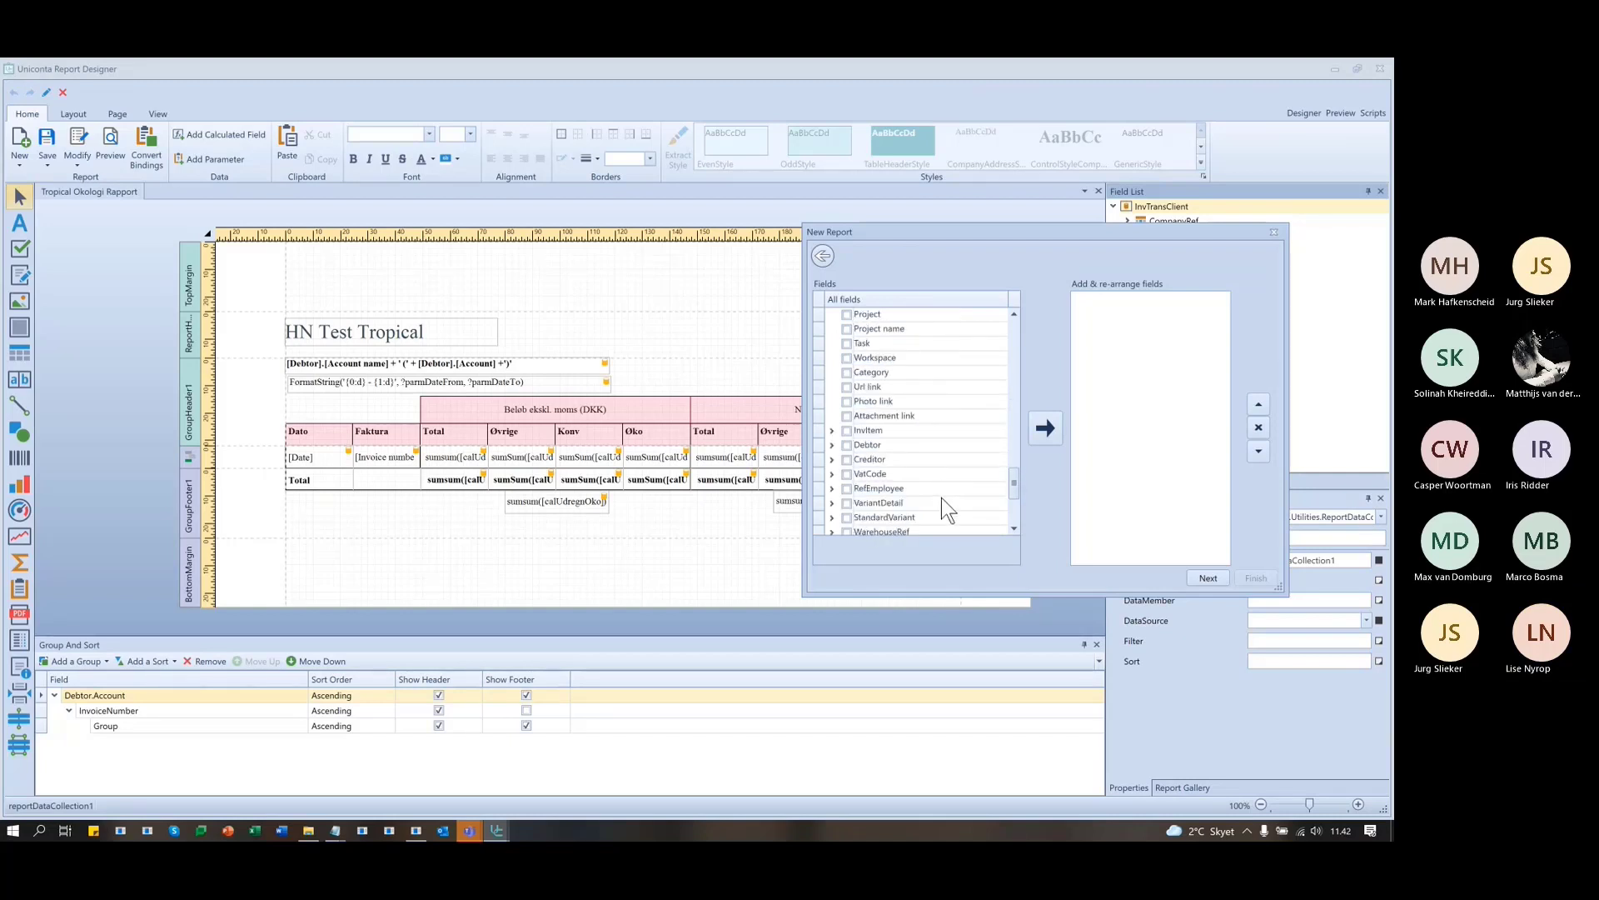
pyautogui.click(830, 429)
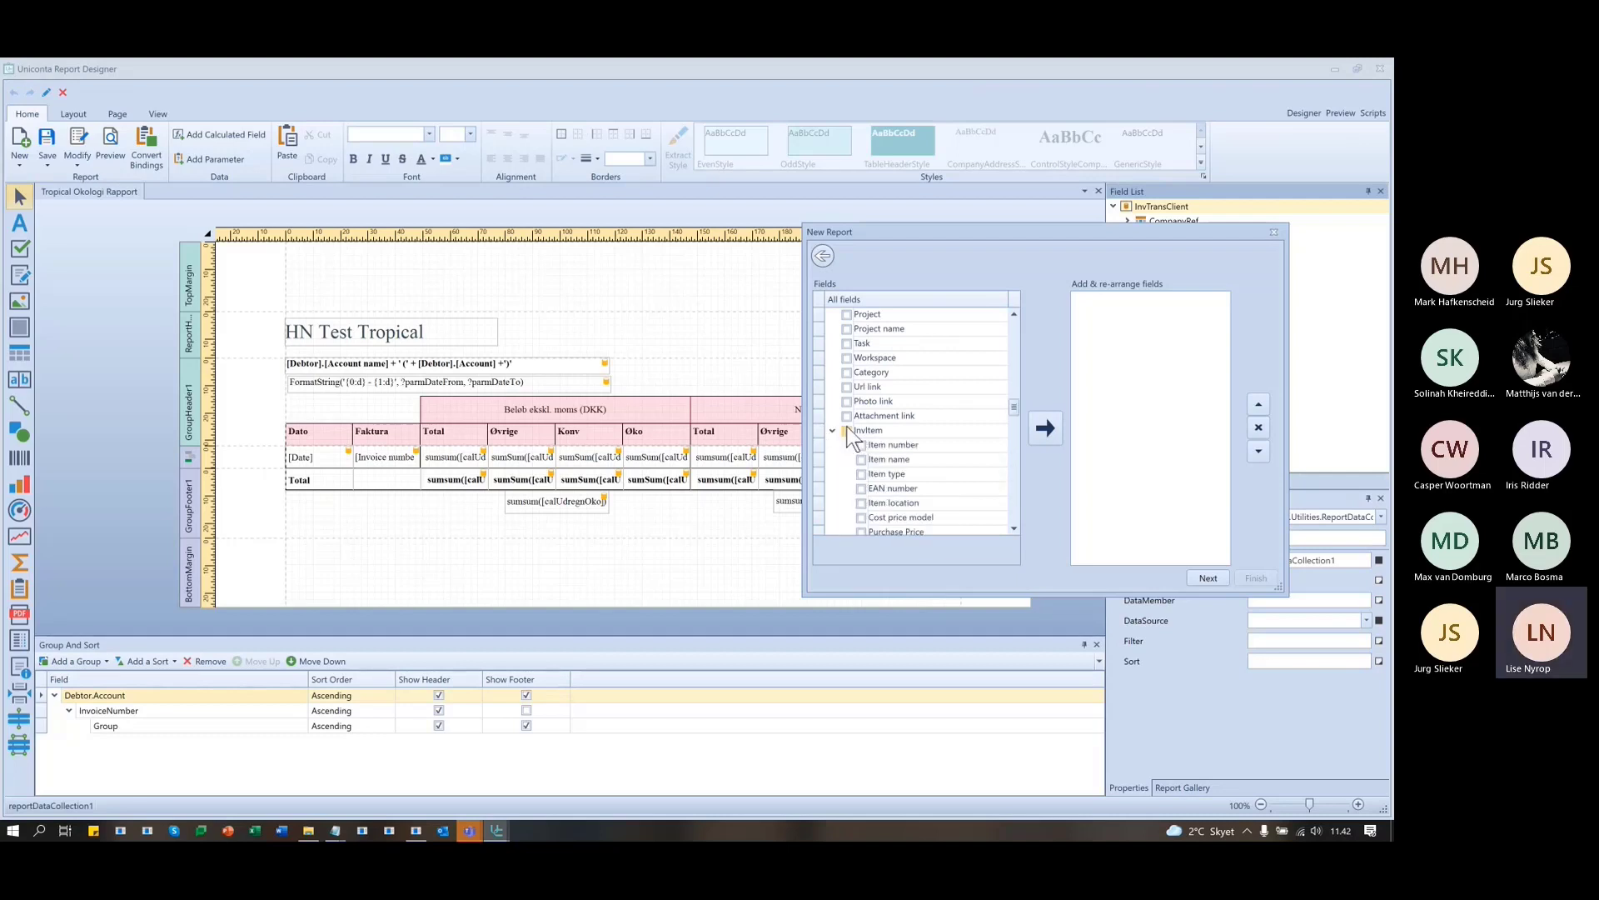
pyautogui.scroll(-3, 962, 489)
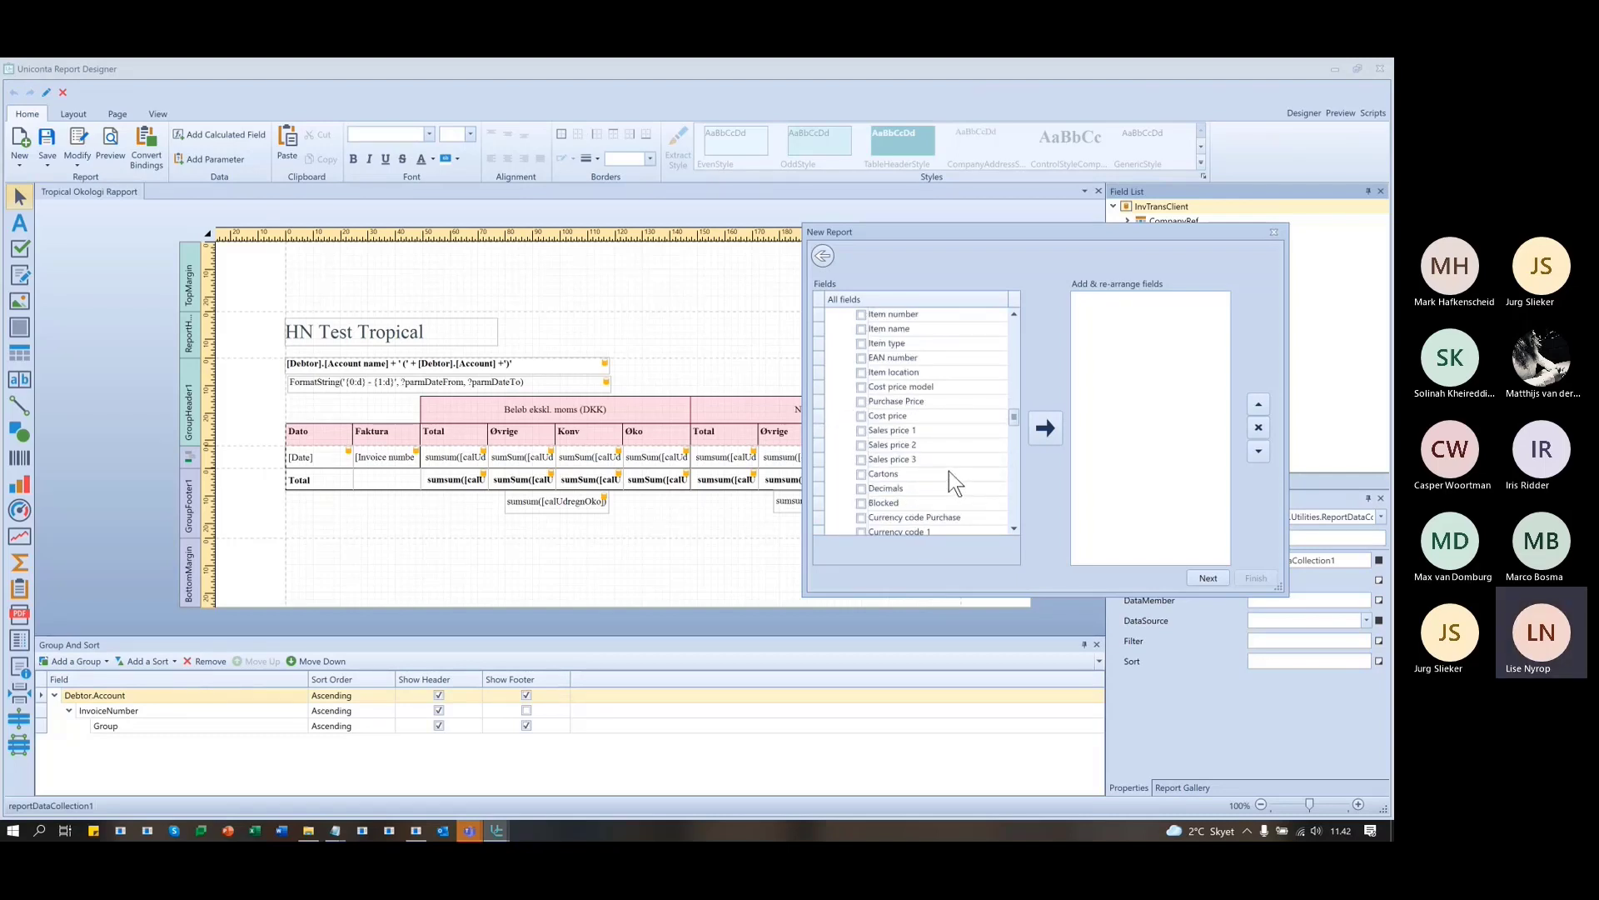
pyautogui.scroll(-8, 948, 471)
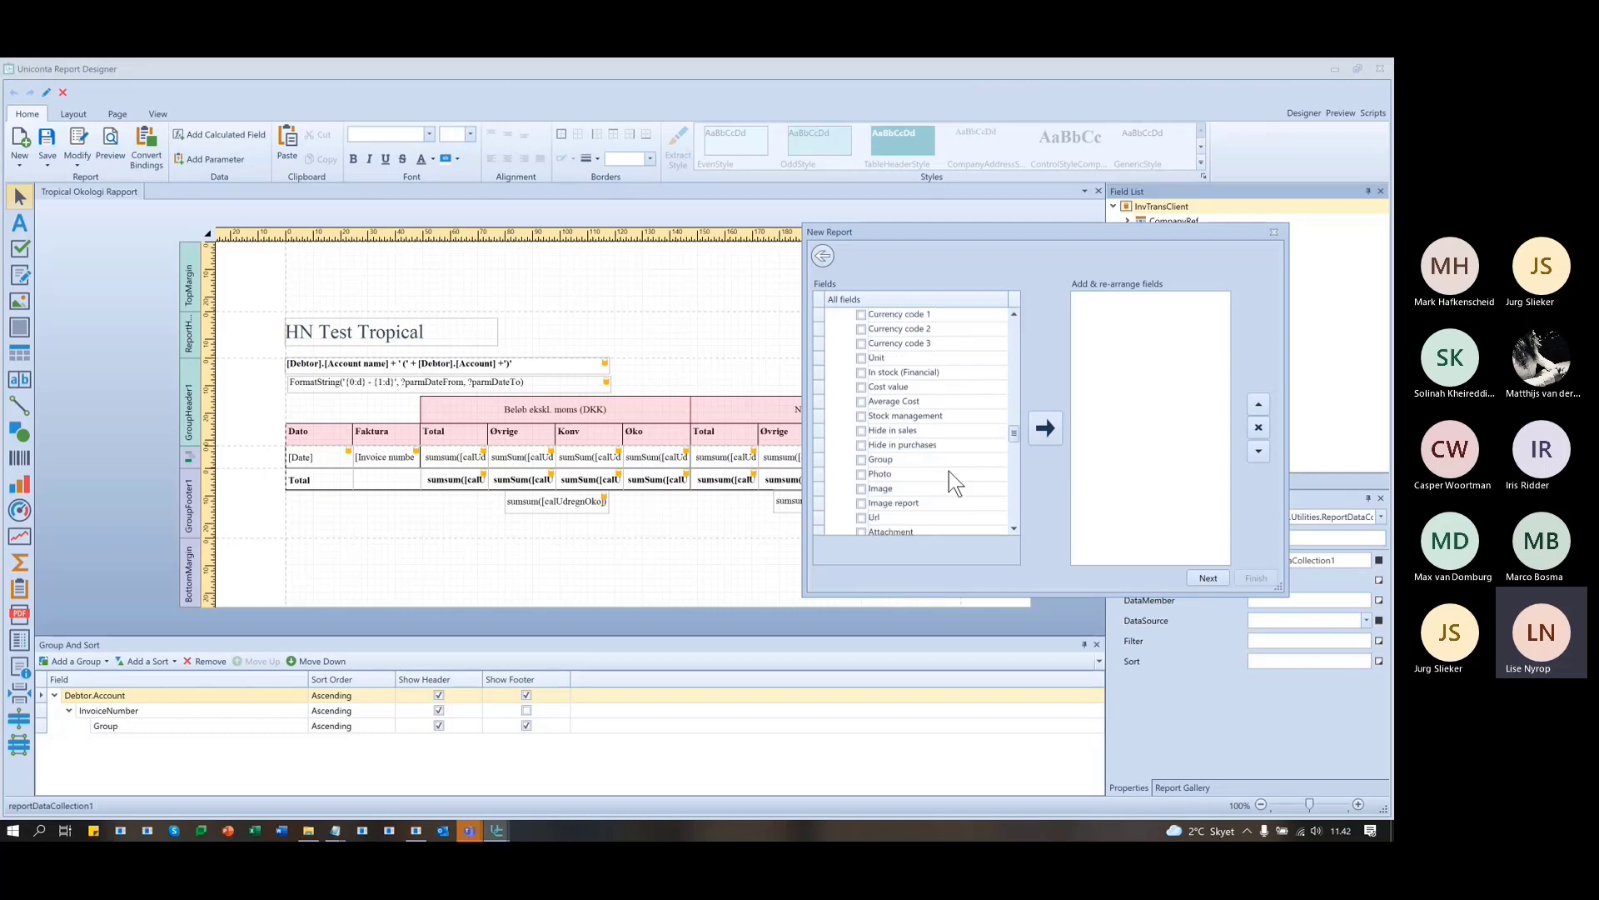
pyautogui.scroll(-5, 947, 471)
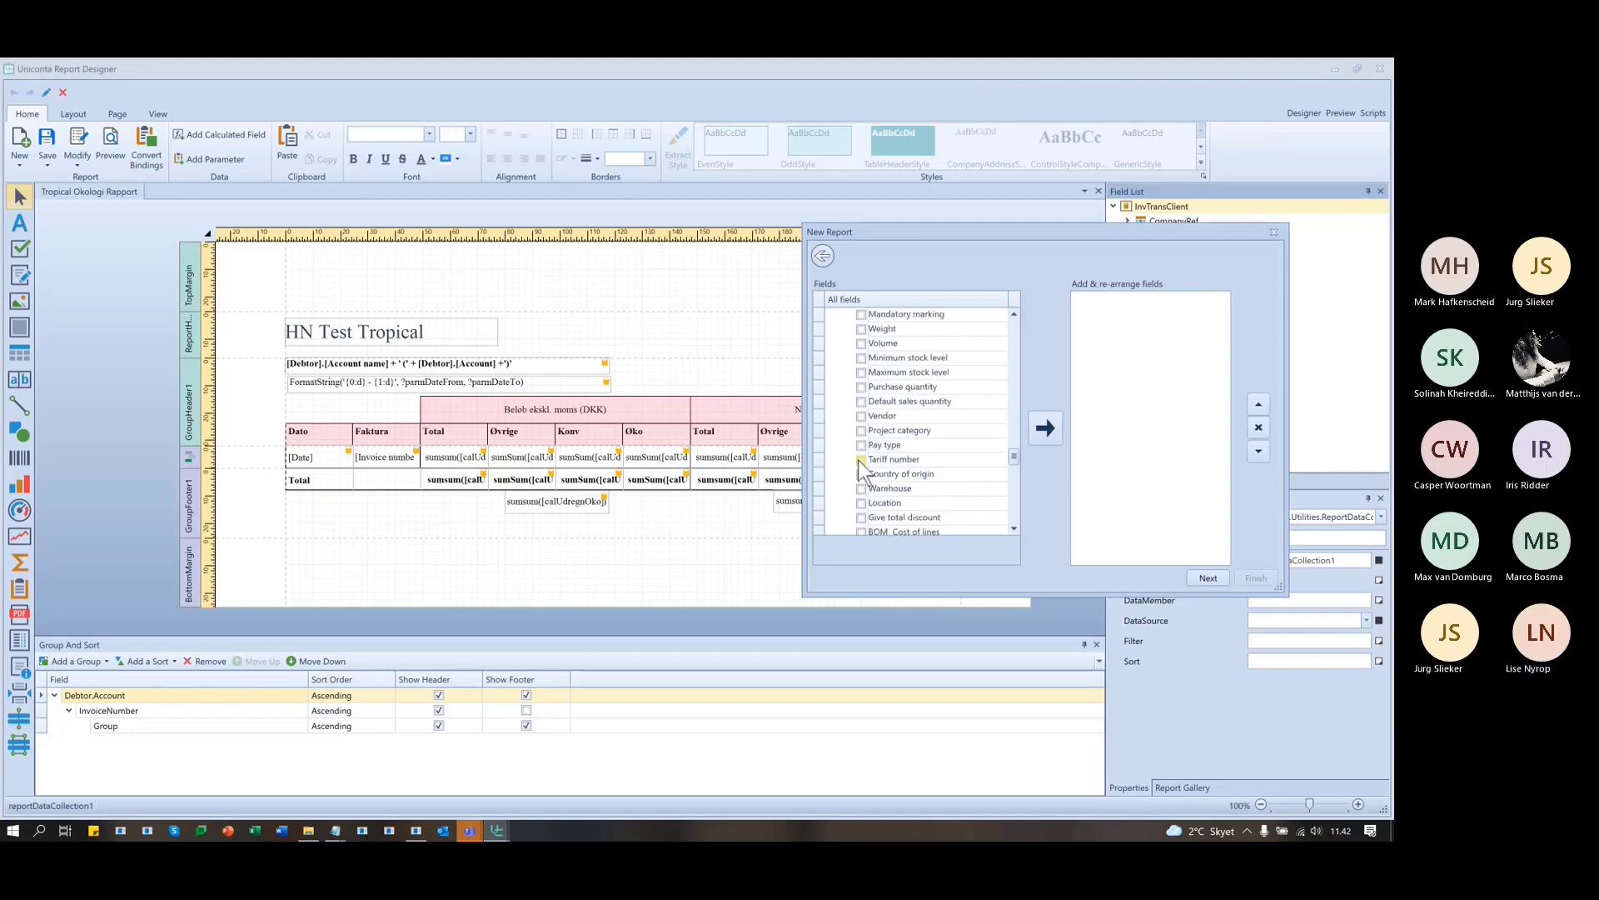
pyautogui.click(897, 328)
pyautogui.click(1045, 428)
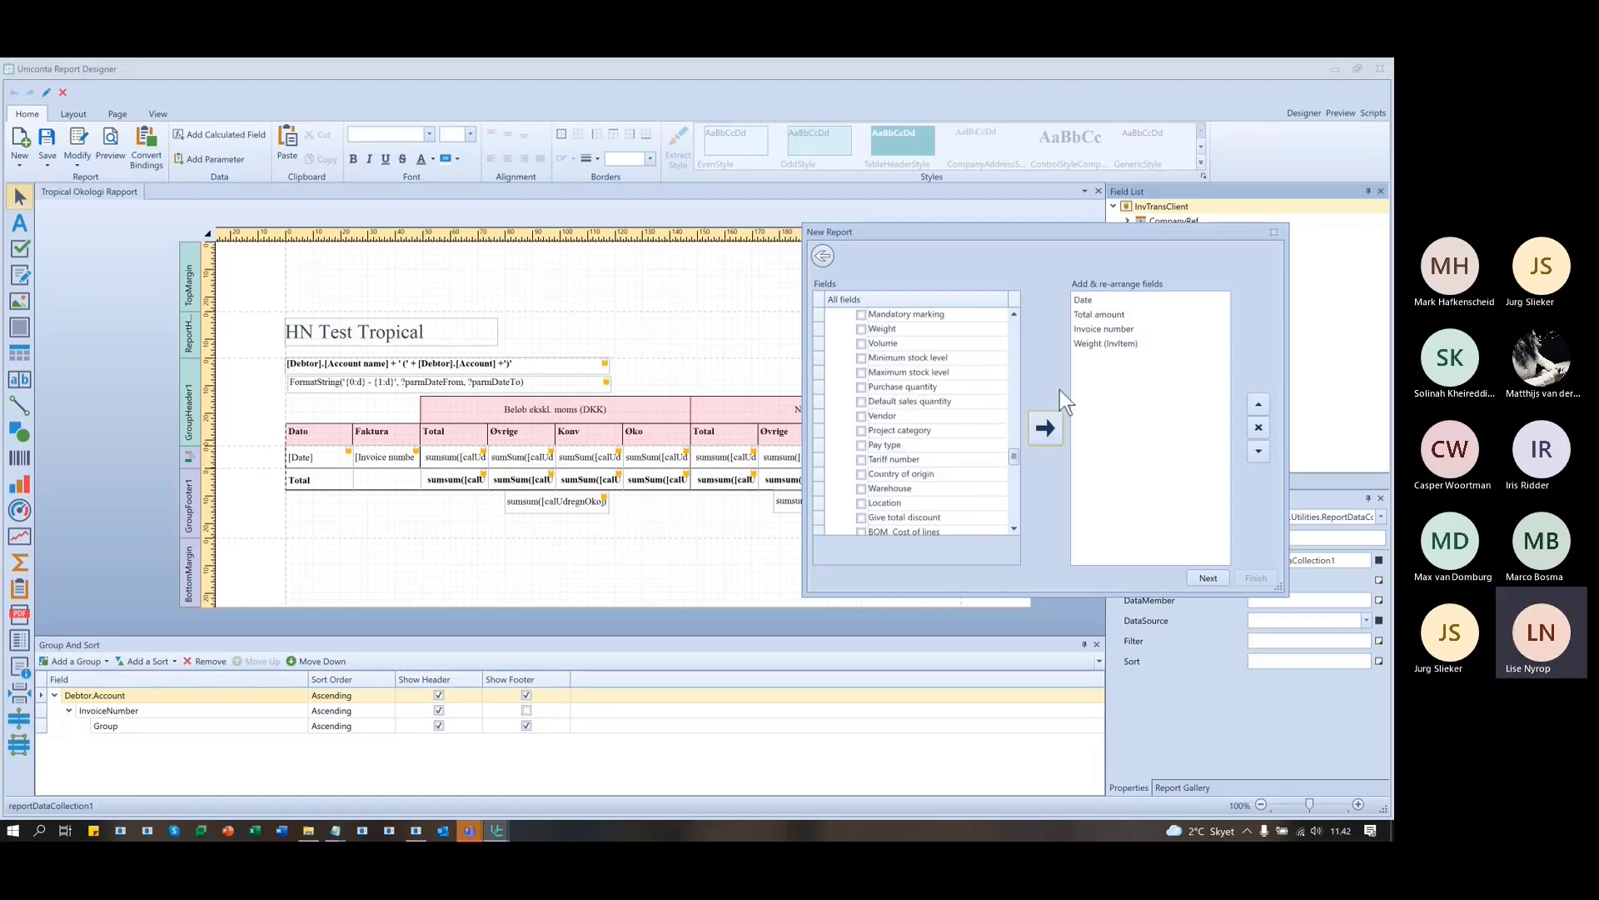
# - Finish the wizard to generate the new stock transactions report
pyautogui.click(1208, 576)
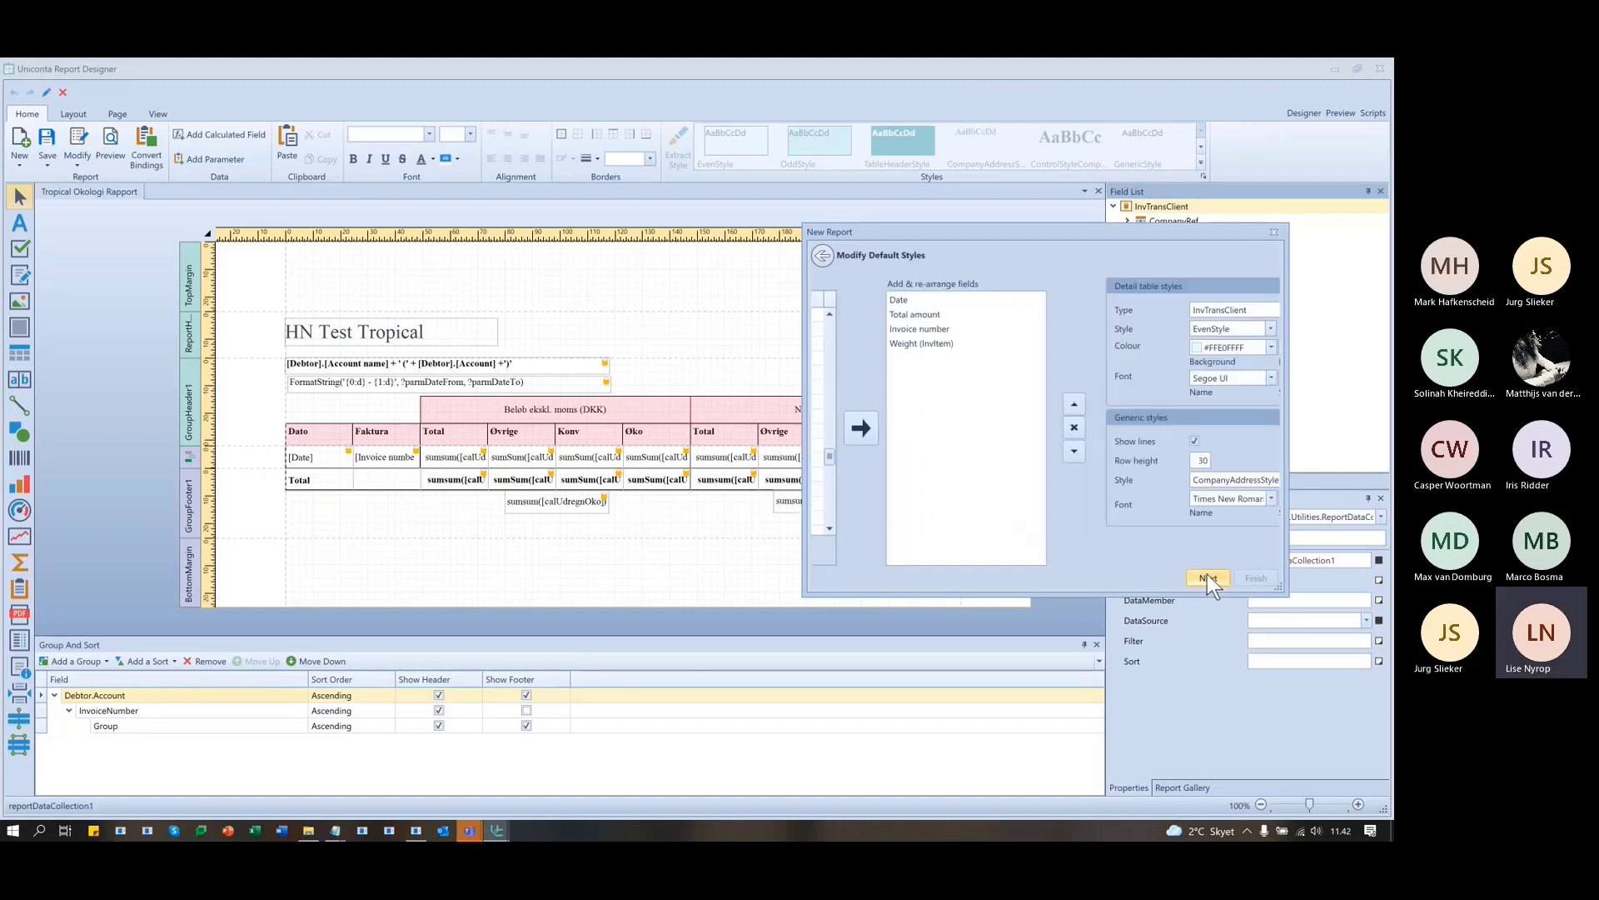
pyautogui.click(1208, 577)
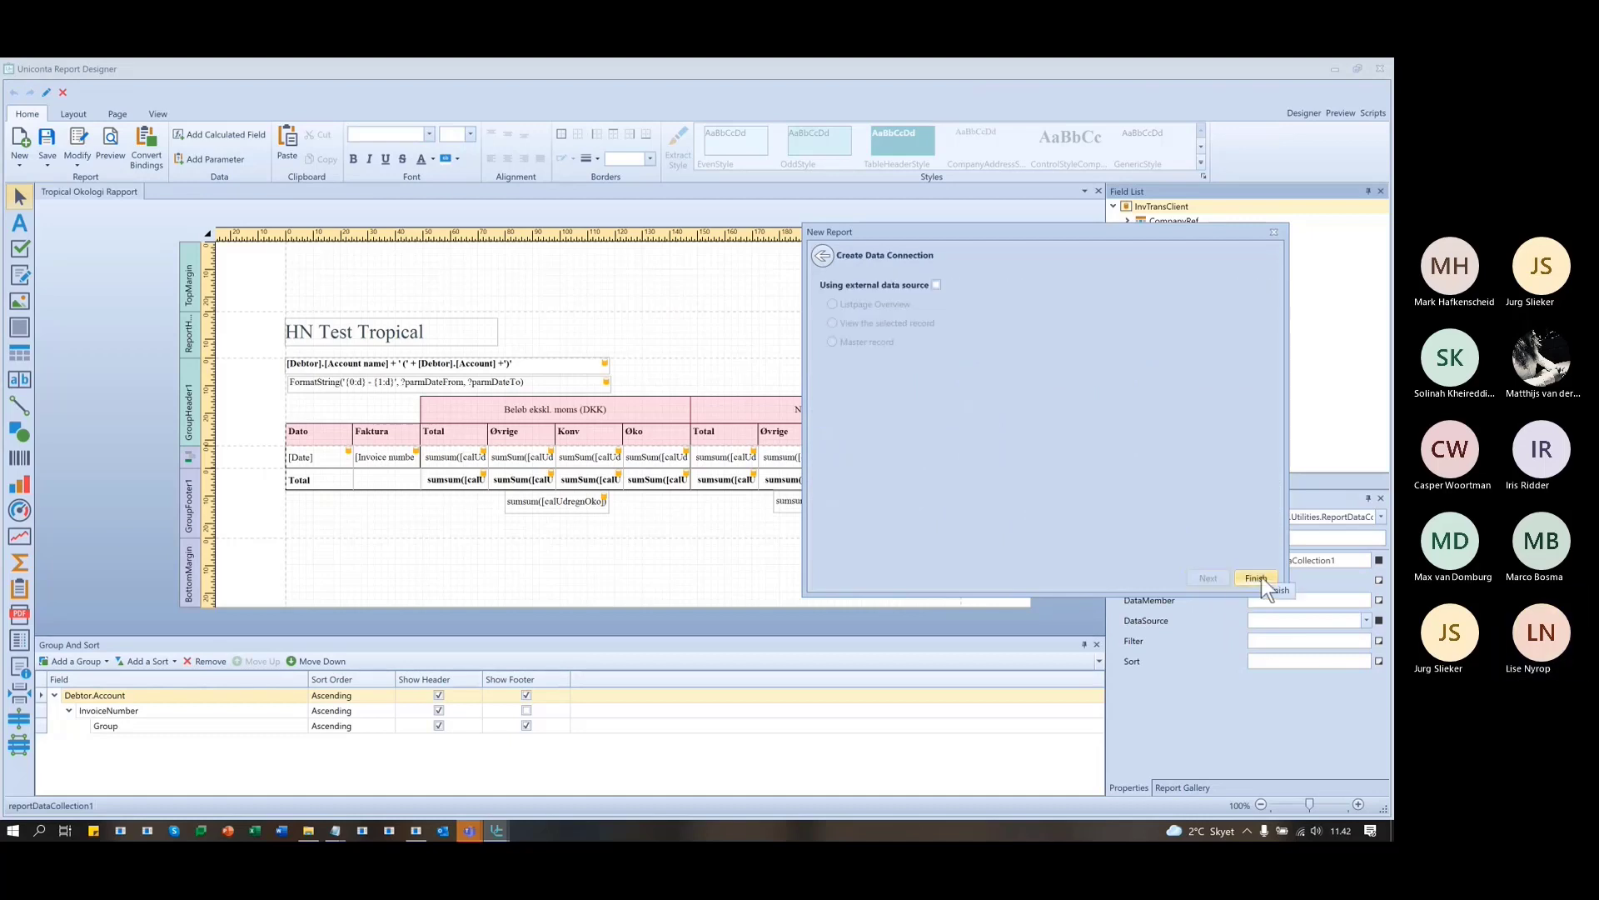
pyautogui.click(1258, 577)
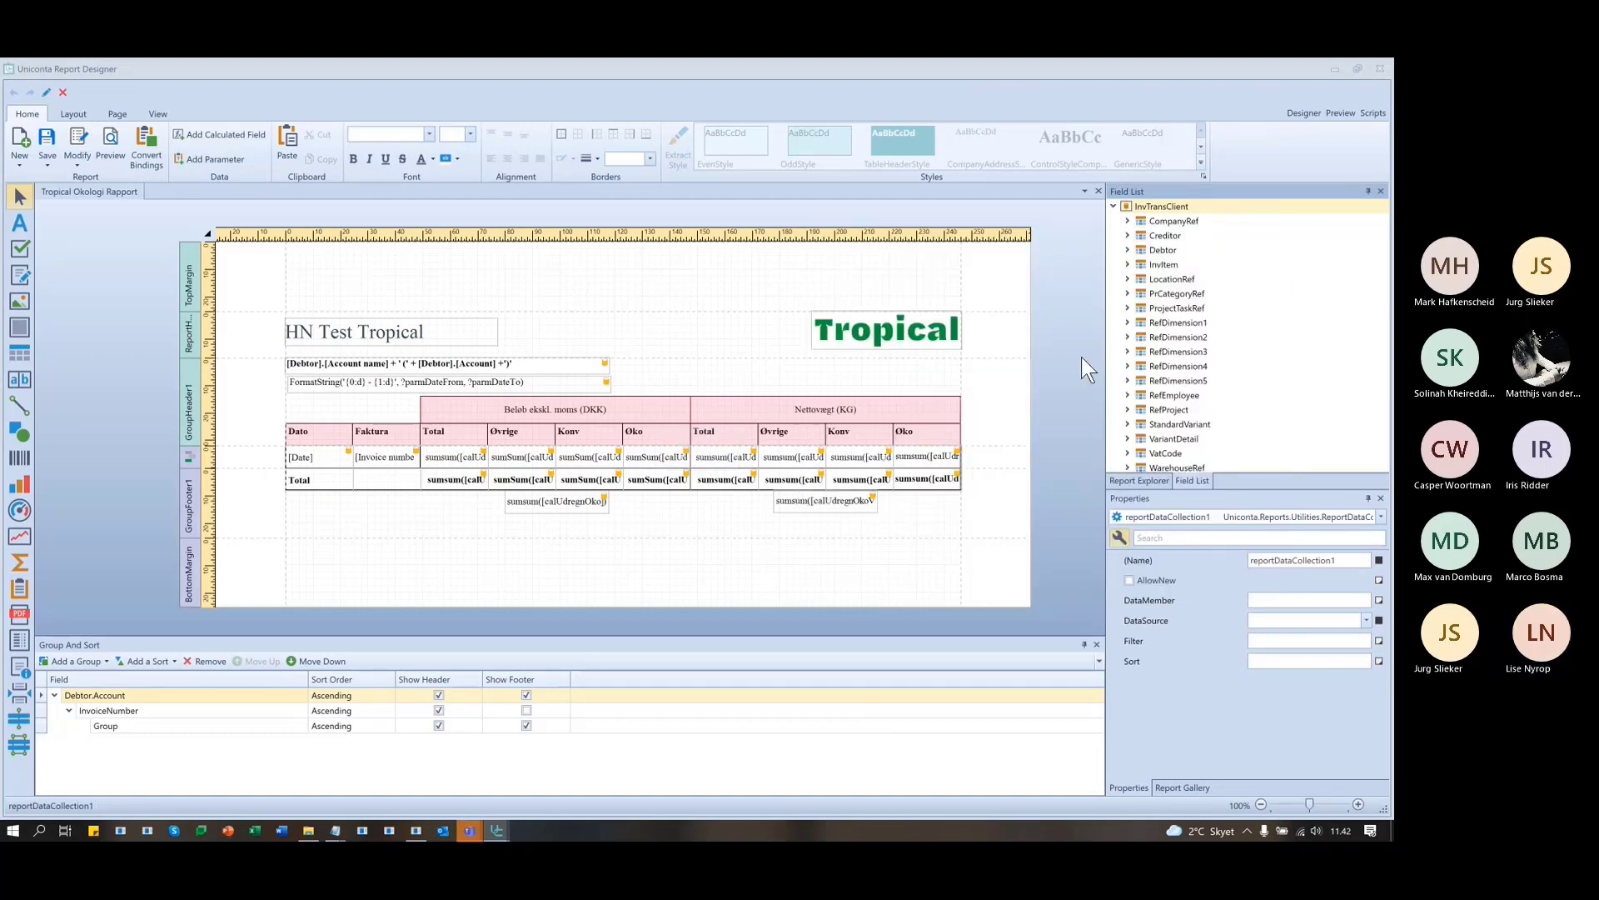
# - Preview the new report and scroll through its stock transaction rows
pyautogui.click(1339, 112)
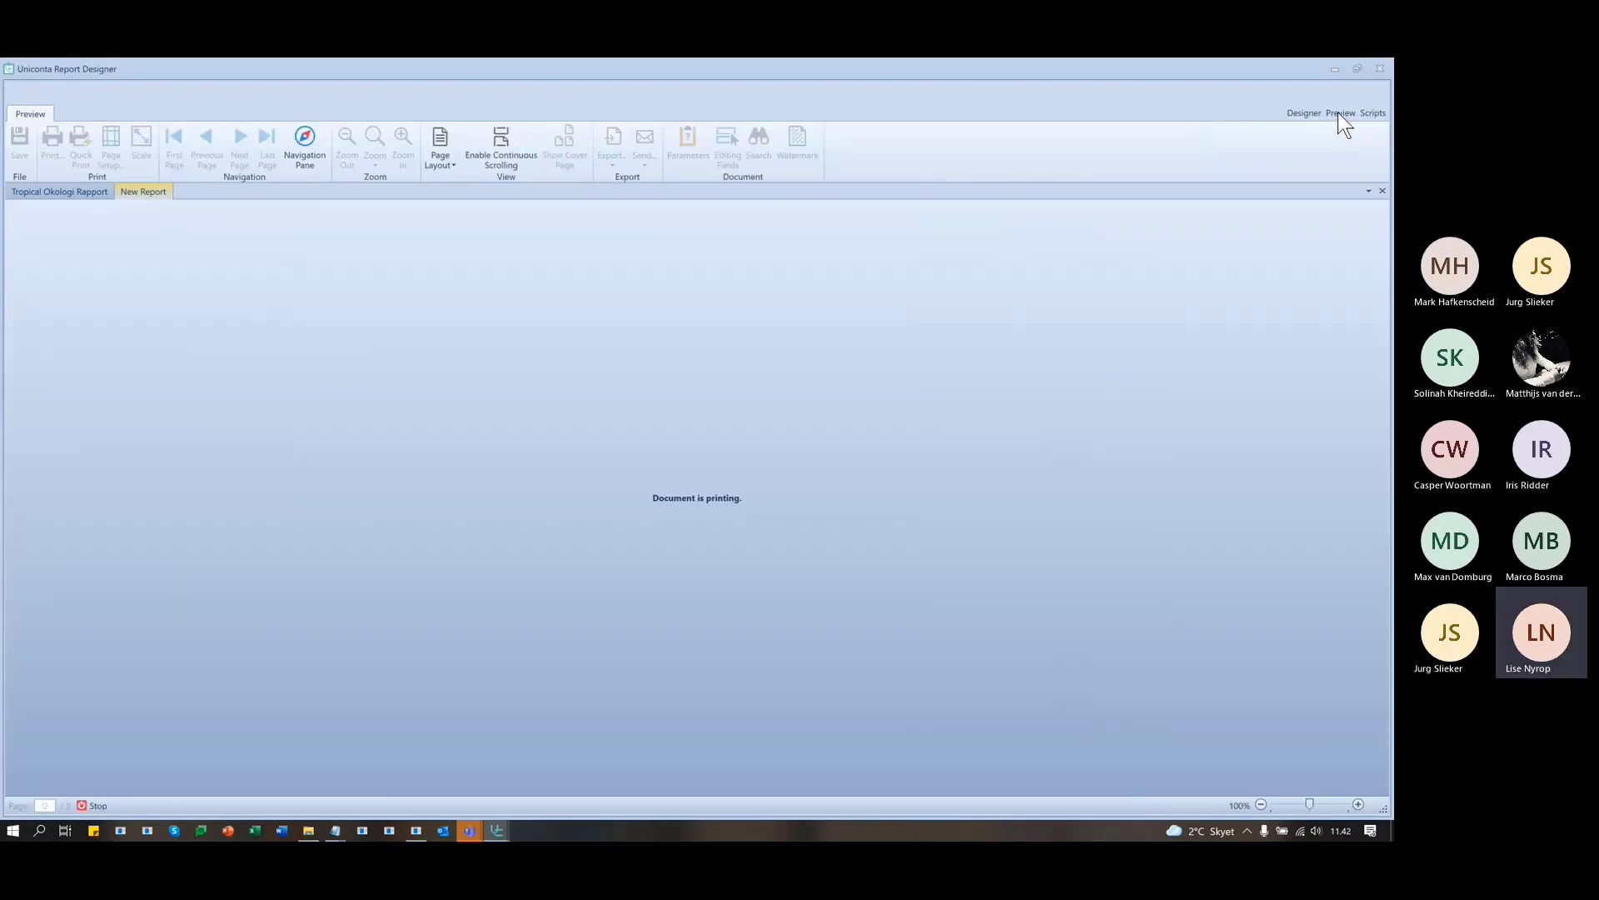
pyautogui.scroll(-2, 973, 481)
pyautogui.scroll(-12, 974, 483)
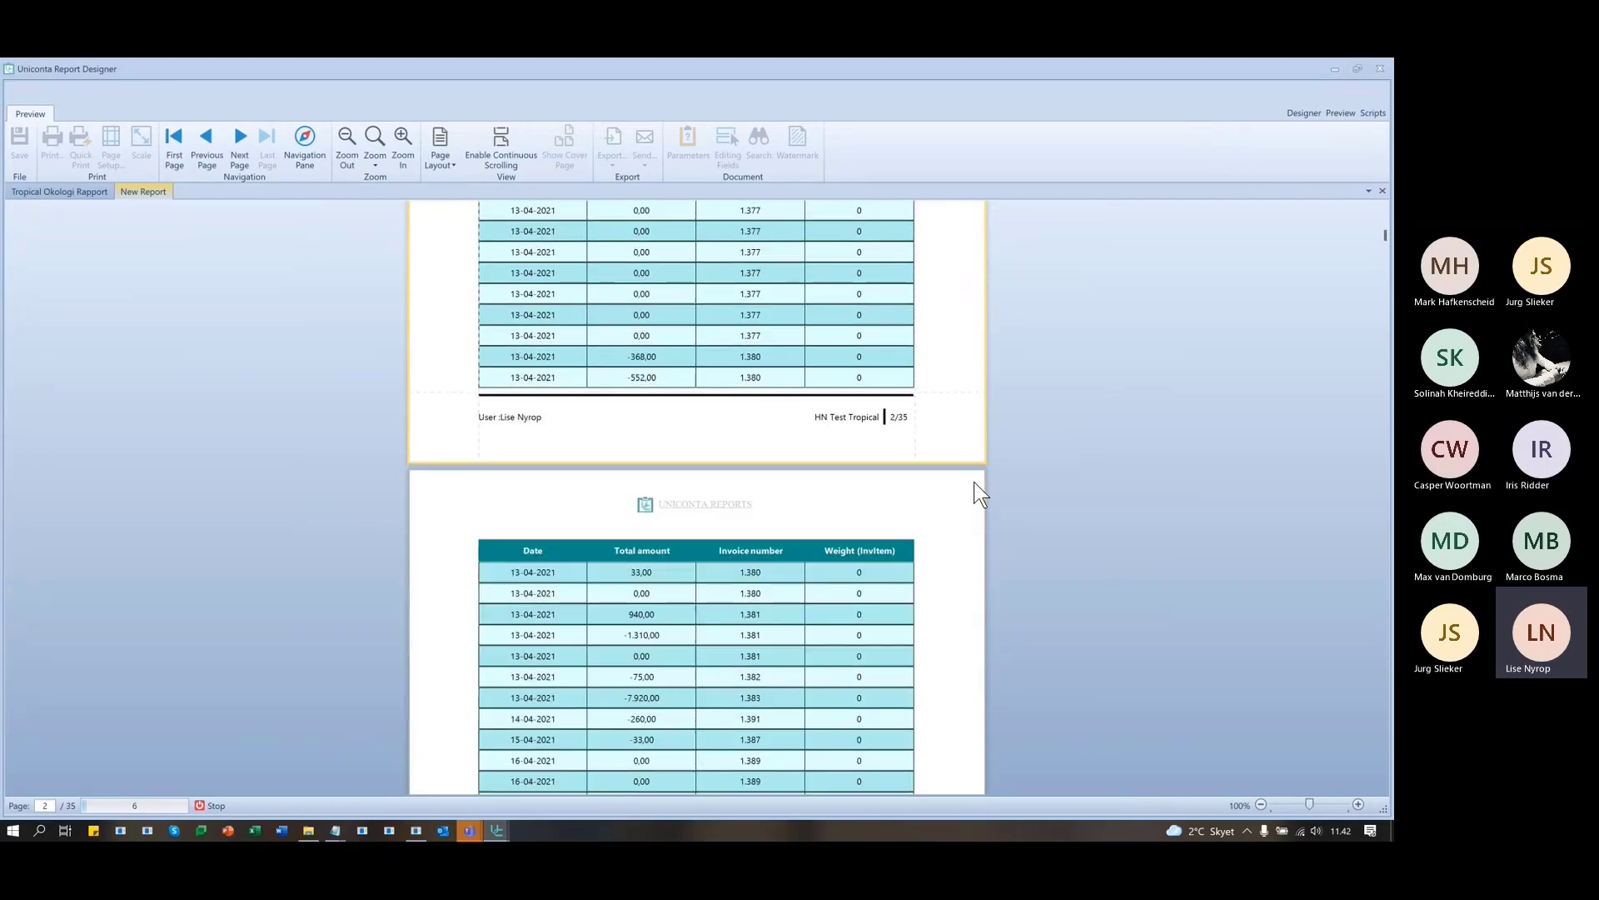
pyautogui.scroll(8, 973, 482)
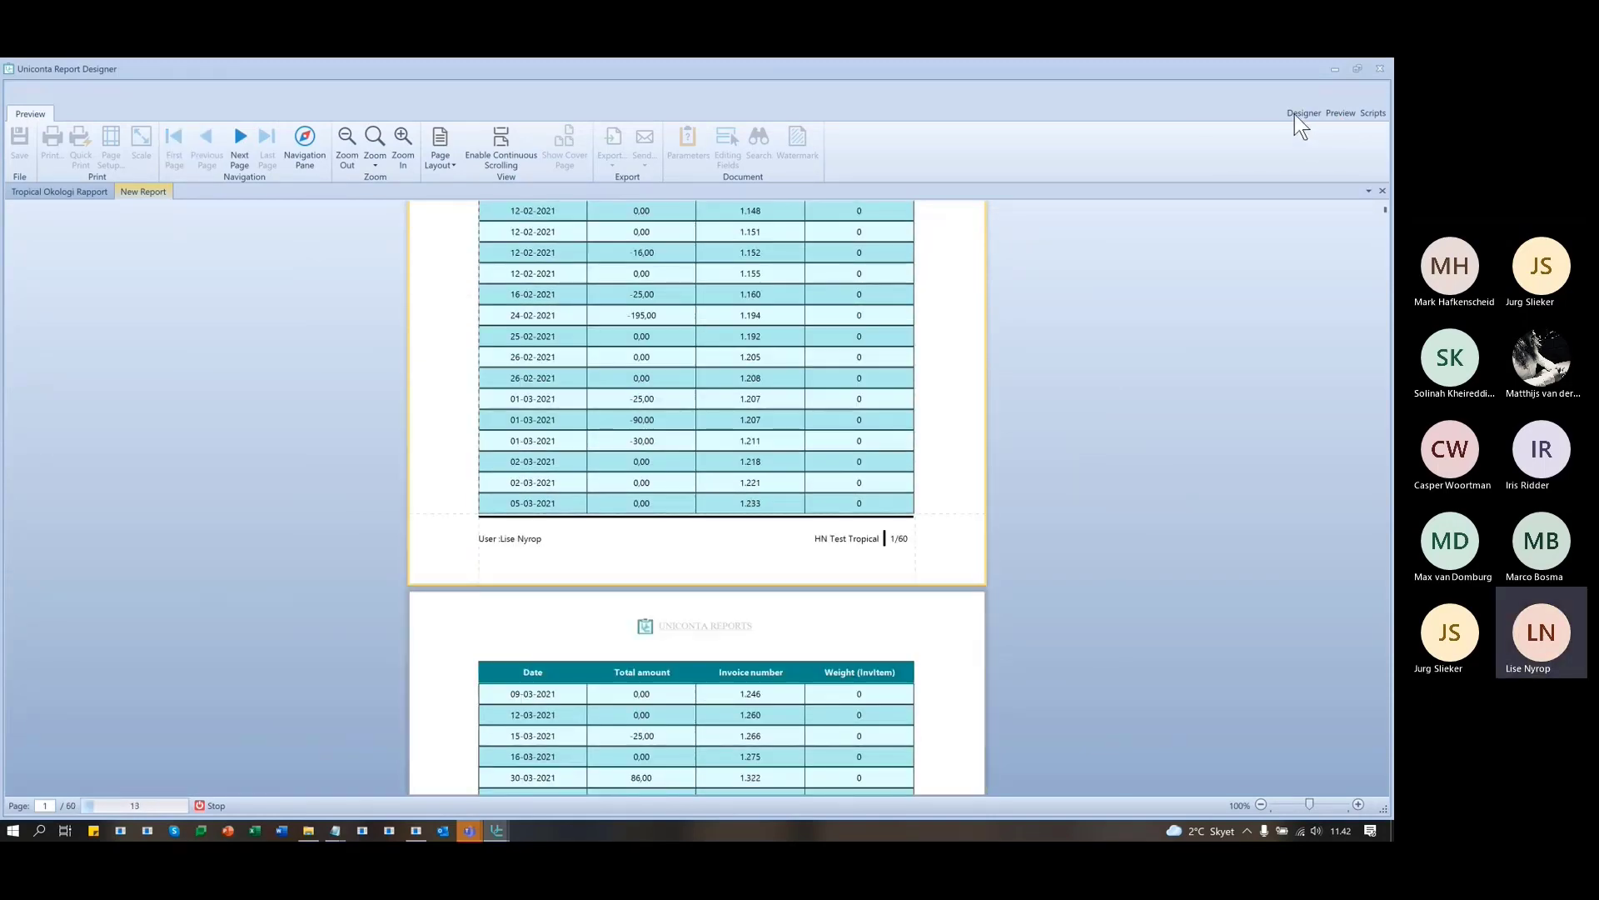
# - Go back to the Tropical Okologi Rapport layout and restore the designer to a smaller window
pyautogui.click(1296, 113)
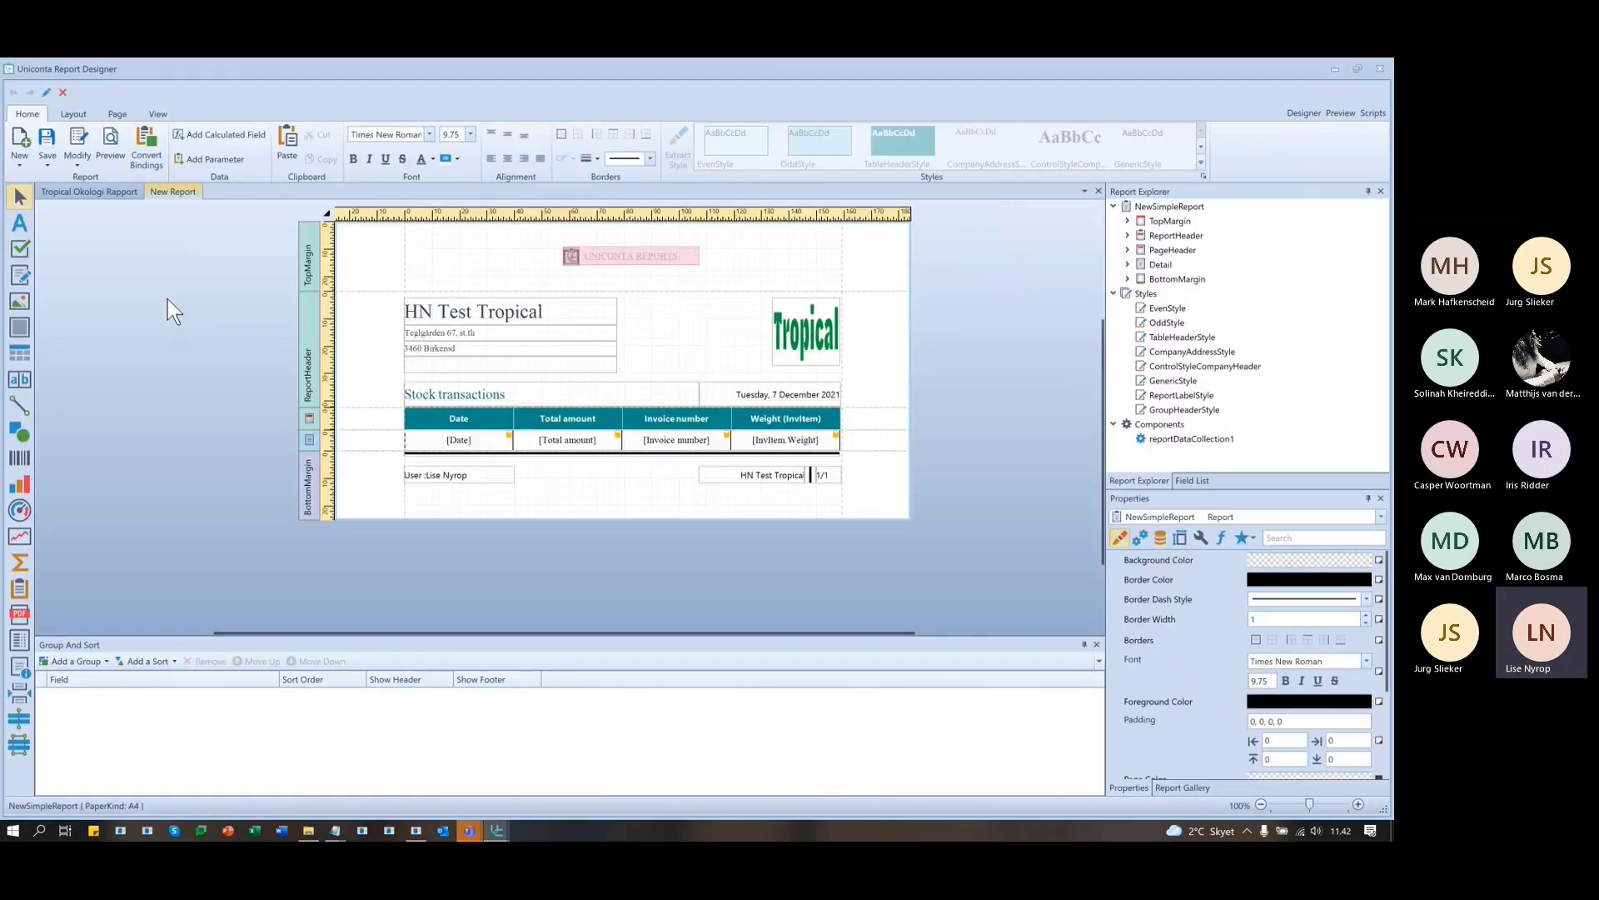
pyautogui.click(83, 192)
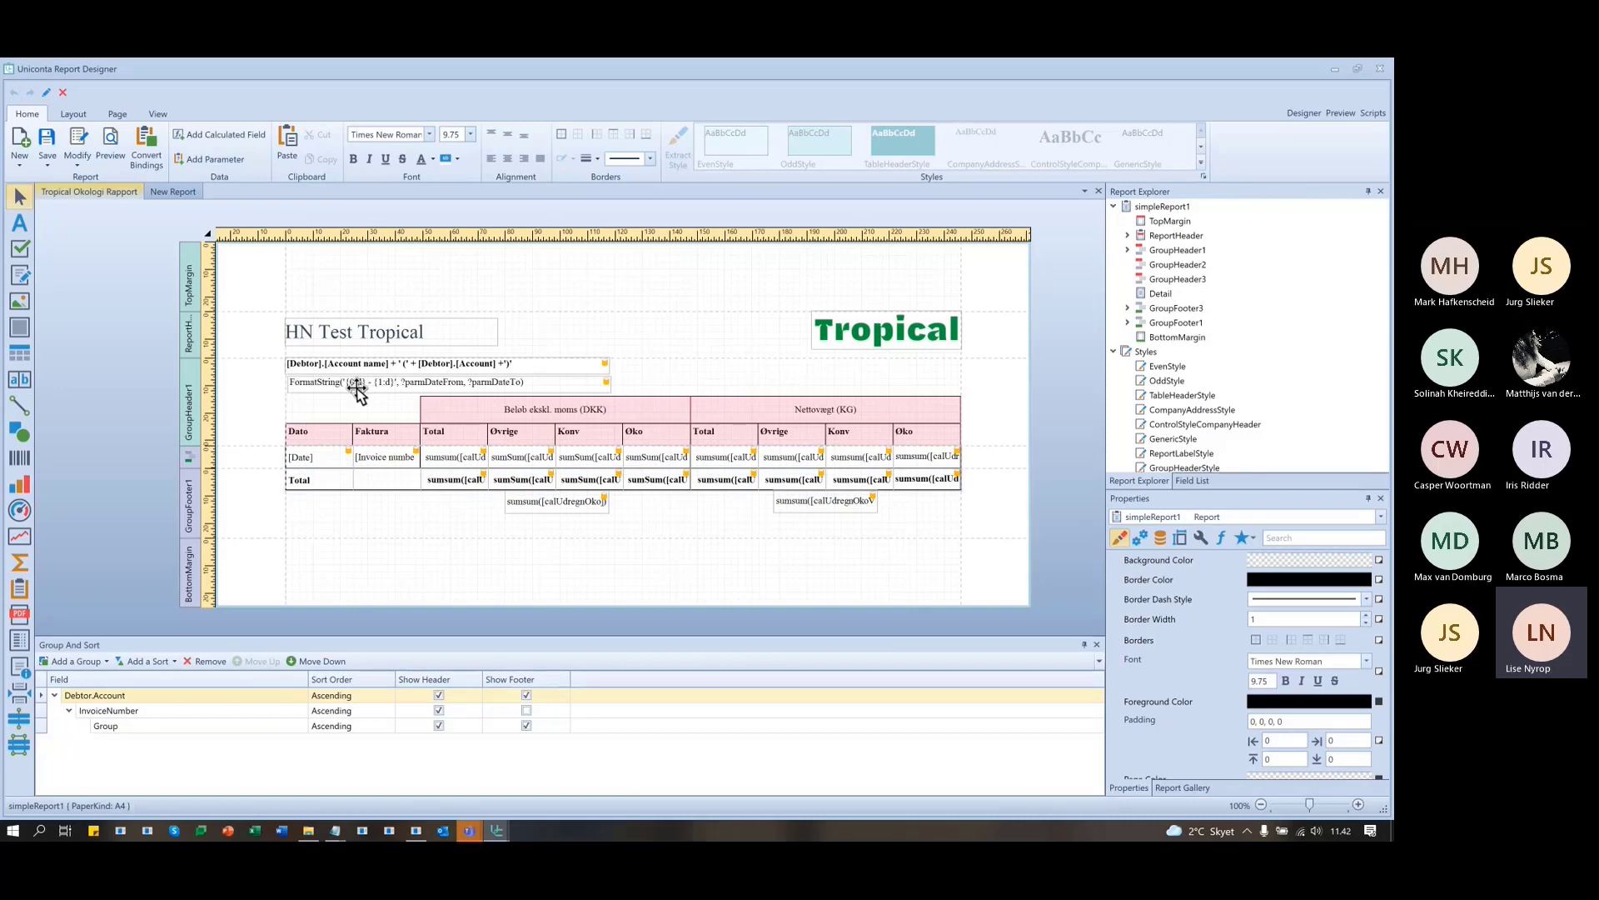
pyautogui.moveTo(341, 74); pyautogui.dragTo(1012, 286)
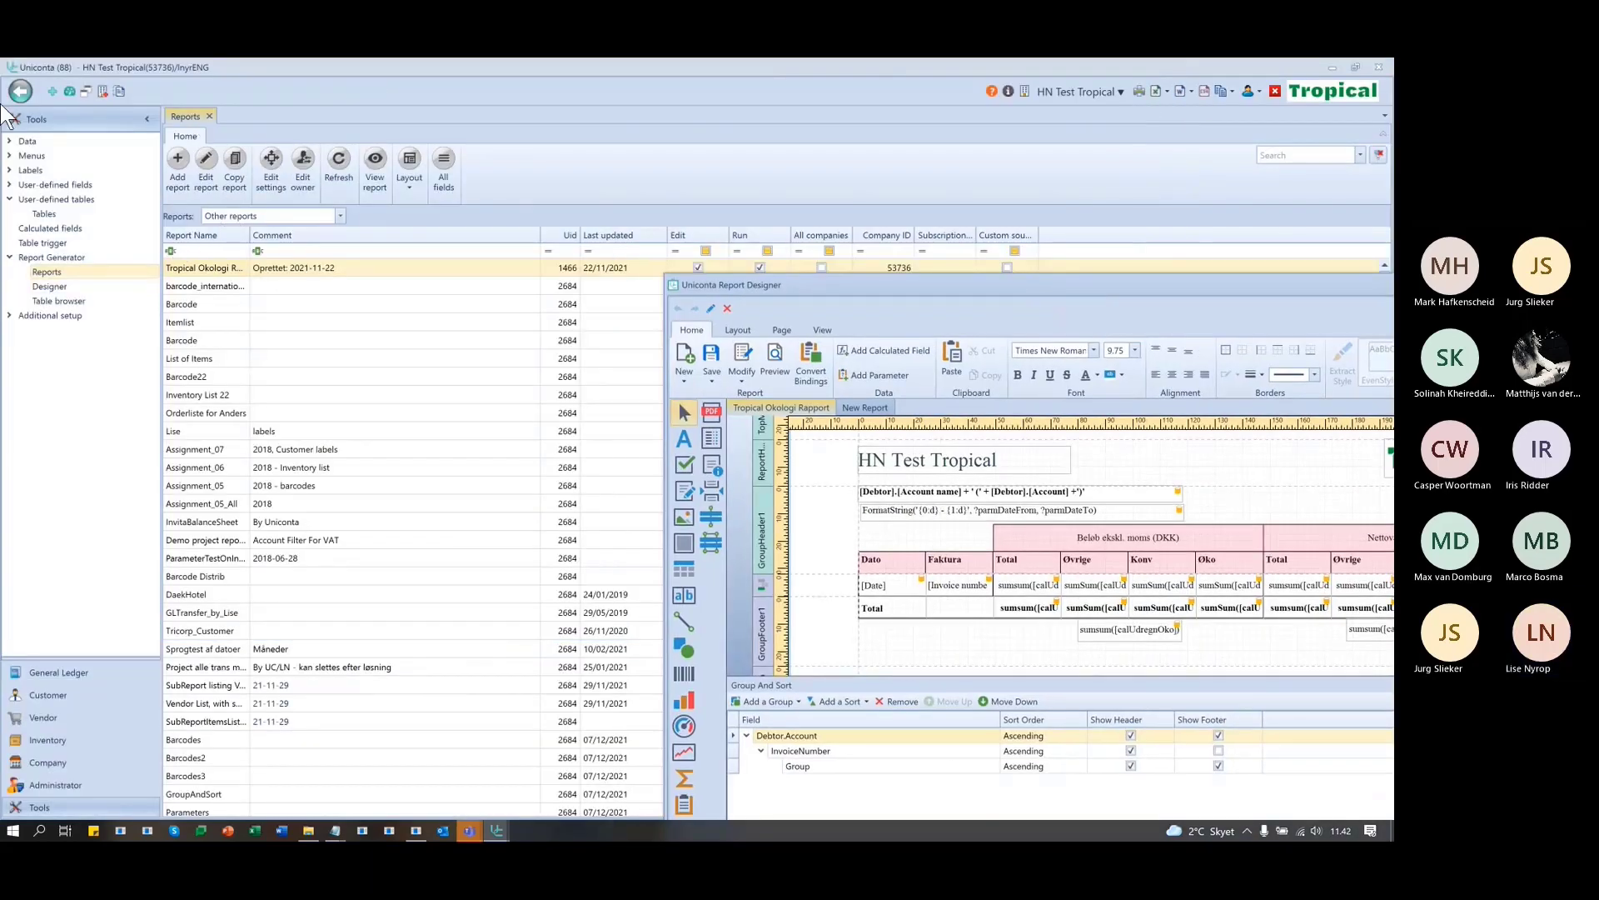
# - Run the økologirapport and check which customers the Vælg kunde list offers
pyautogui.click(41, 670)
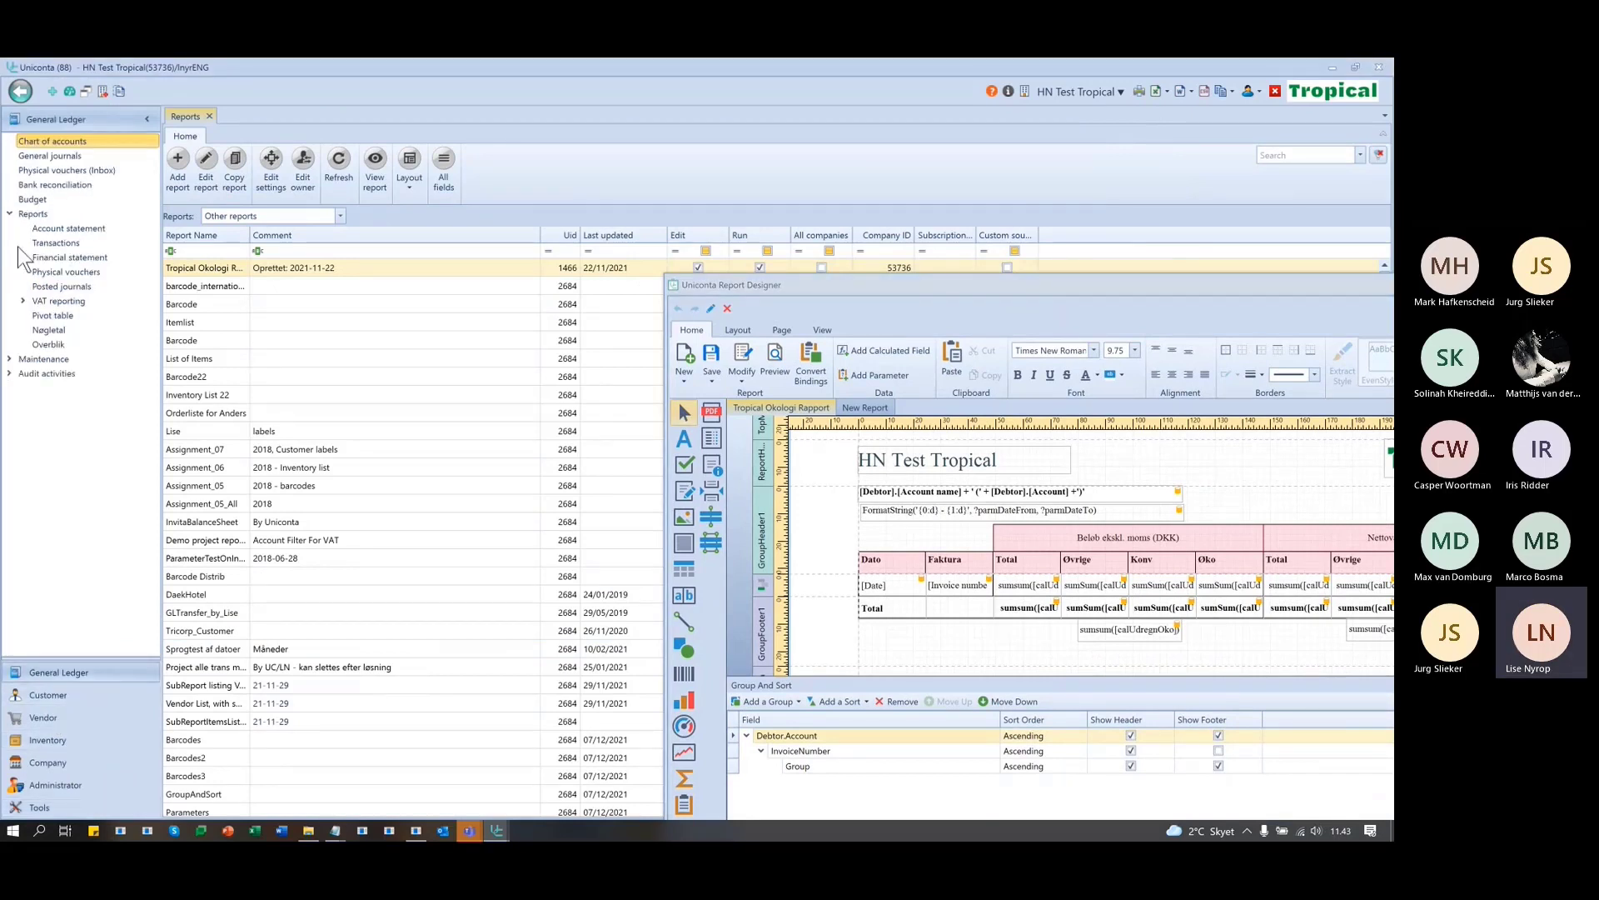
pyautogui.click(41, 695)
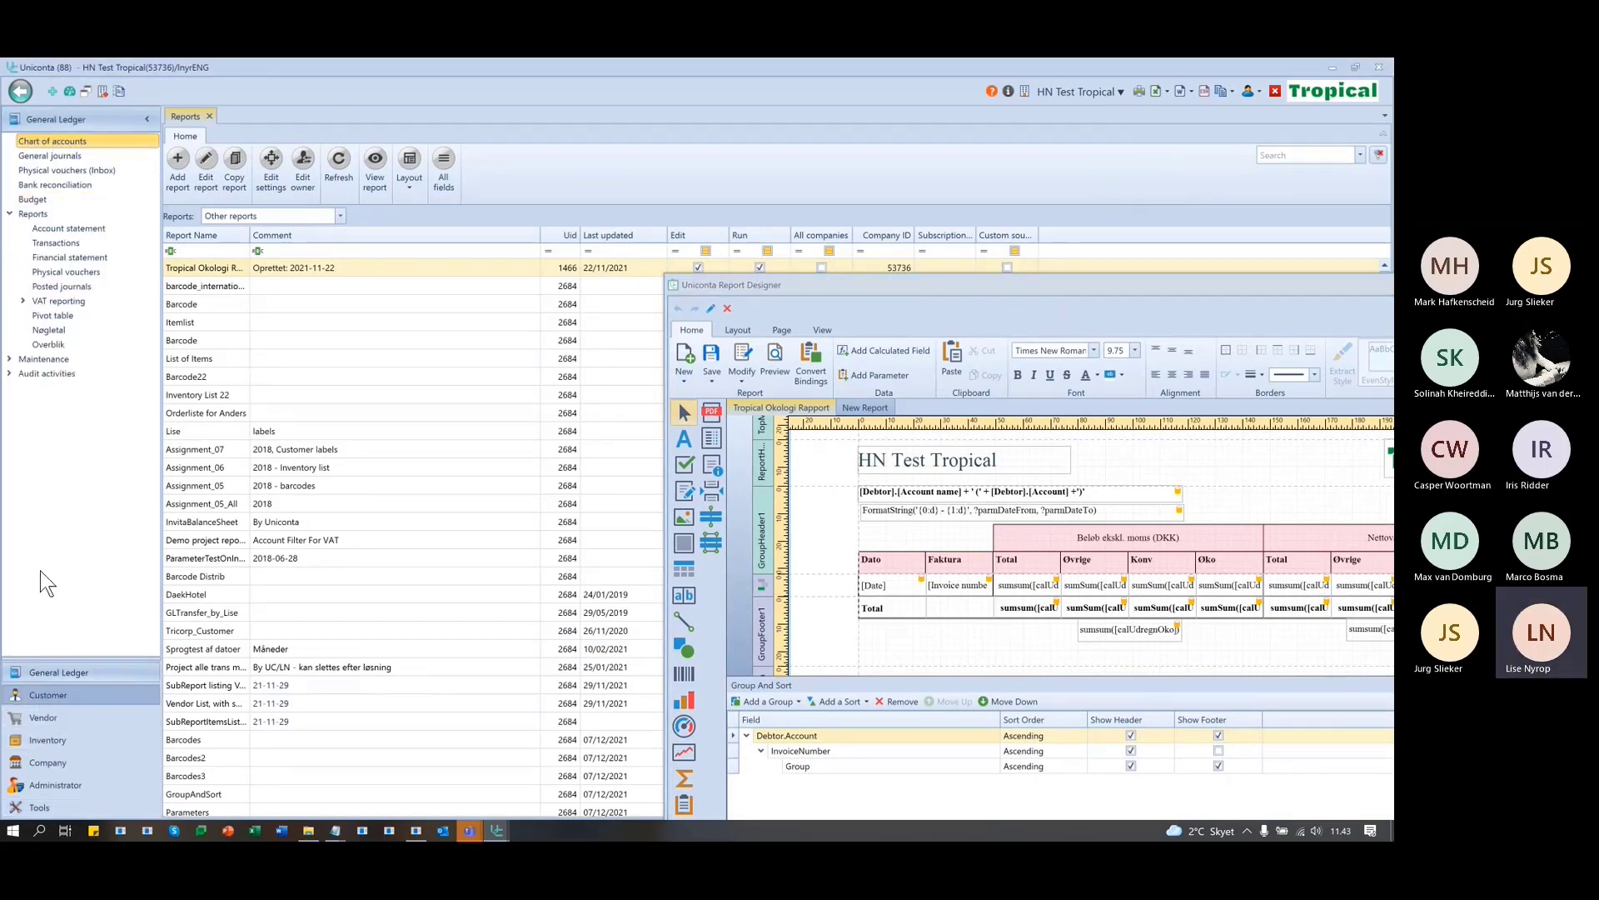
pyautogui.click(50, 142)
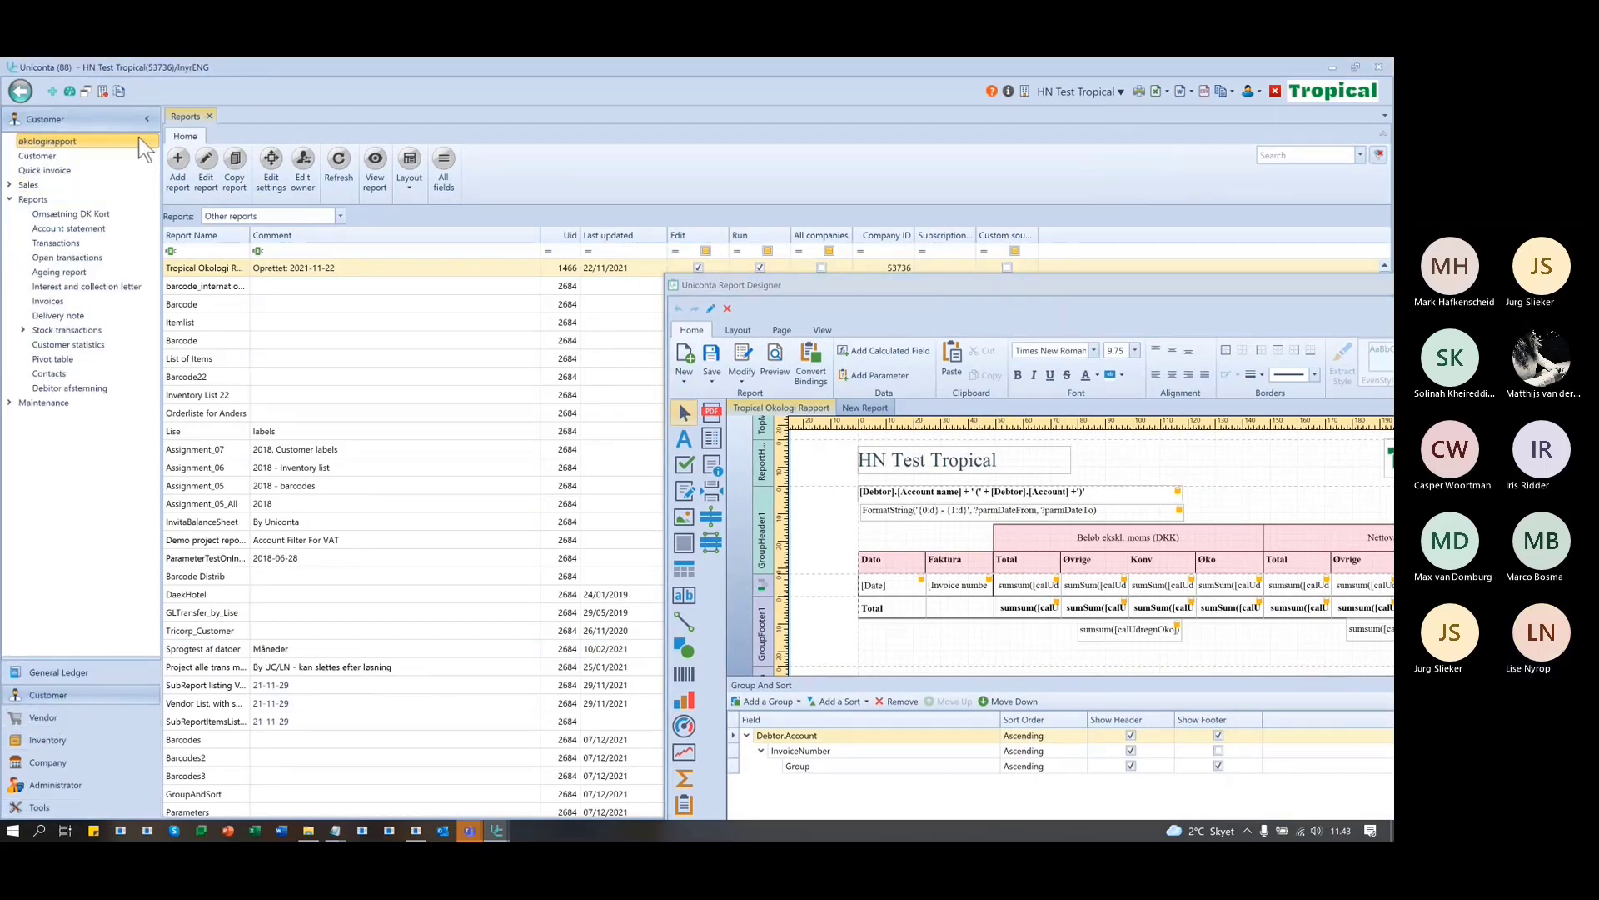
pyautogui.click(367, 283)
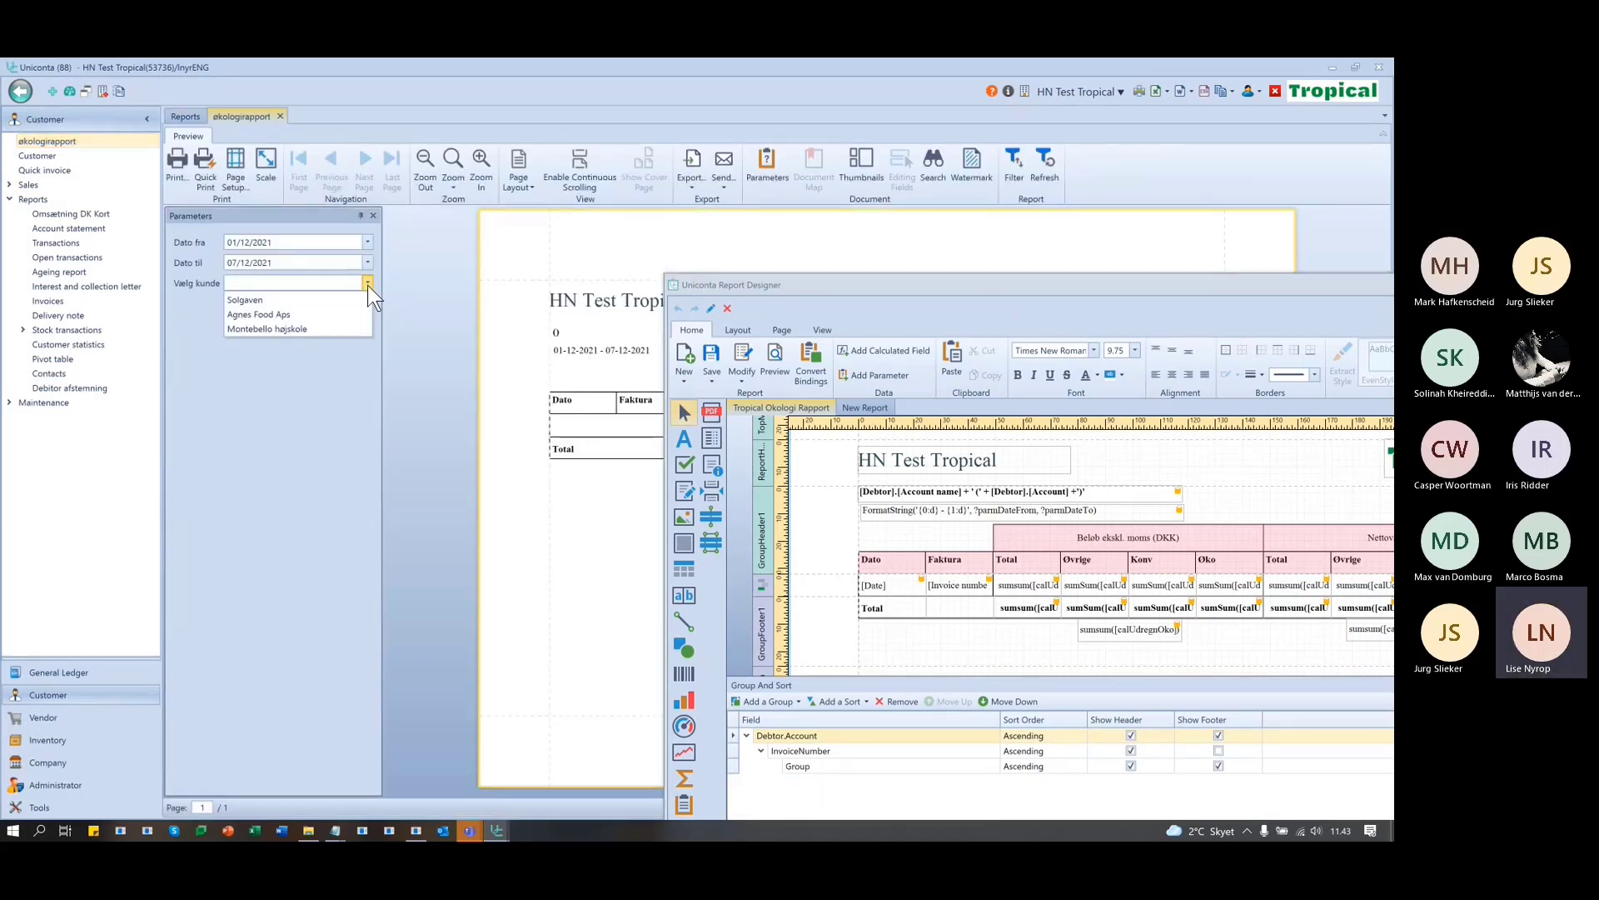
# - In the customer list, widen Spec. ØKO, check Montebello højskole's flag, then restore the designer
pyautogui.click(31, 158)
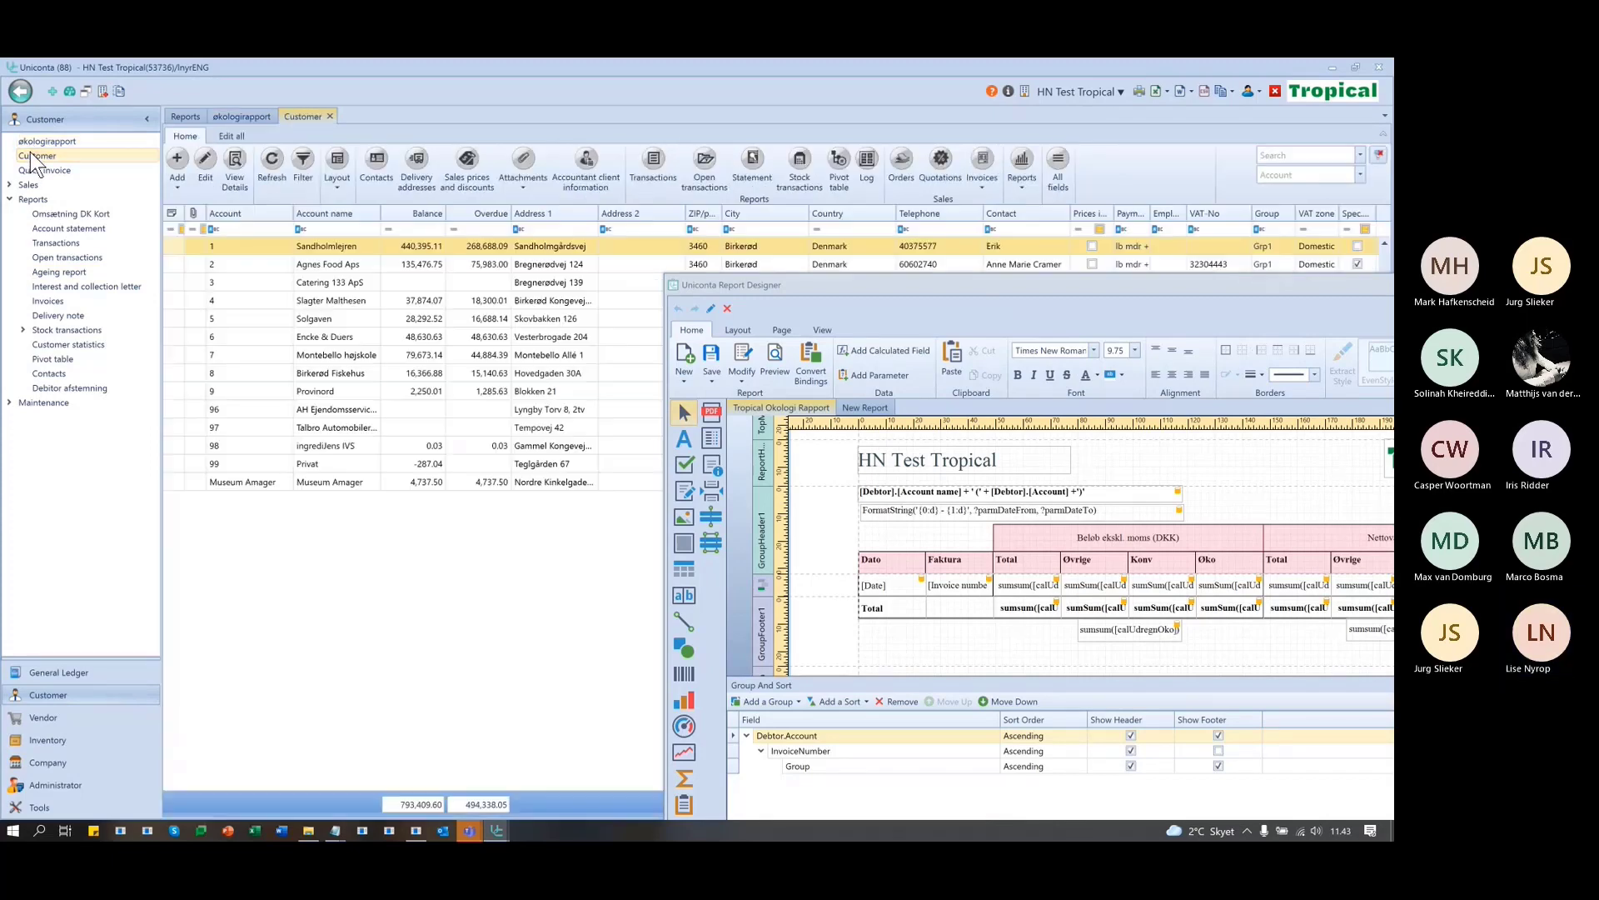
pyautogui.moveTo(829, 288); pyautogui.dragTo(950, 526)
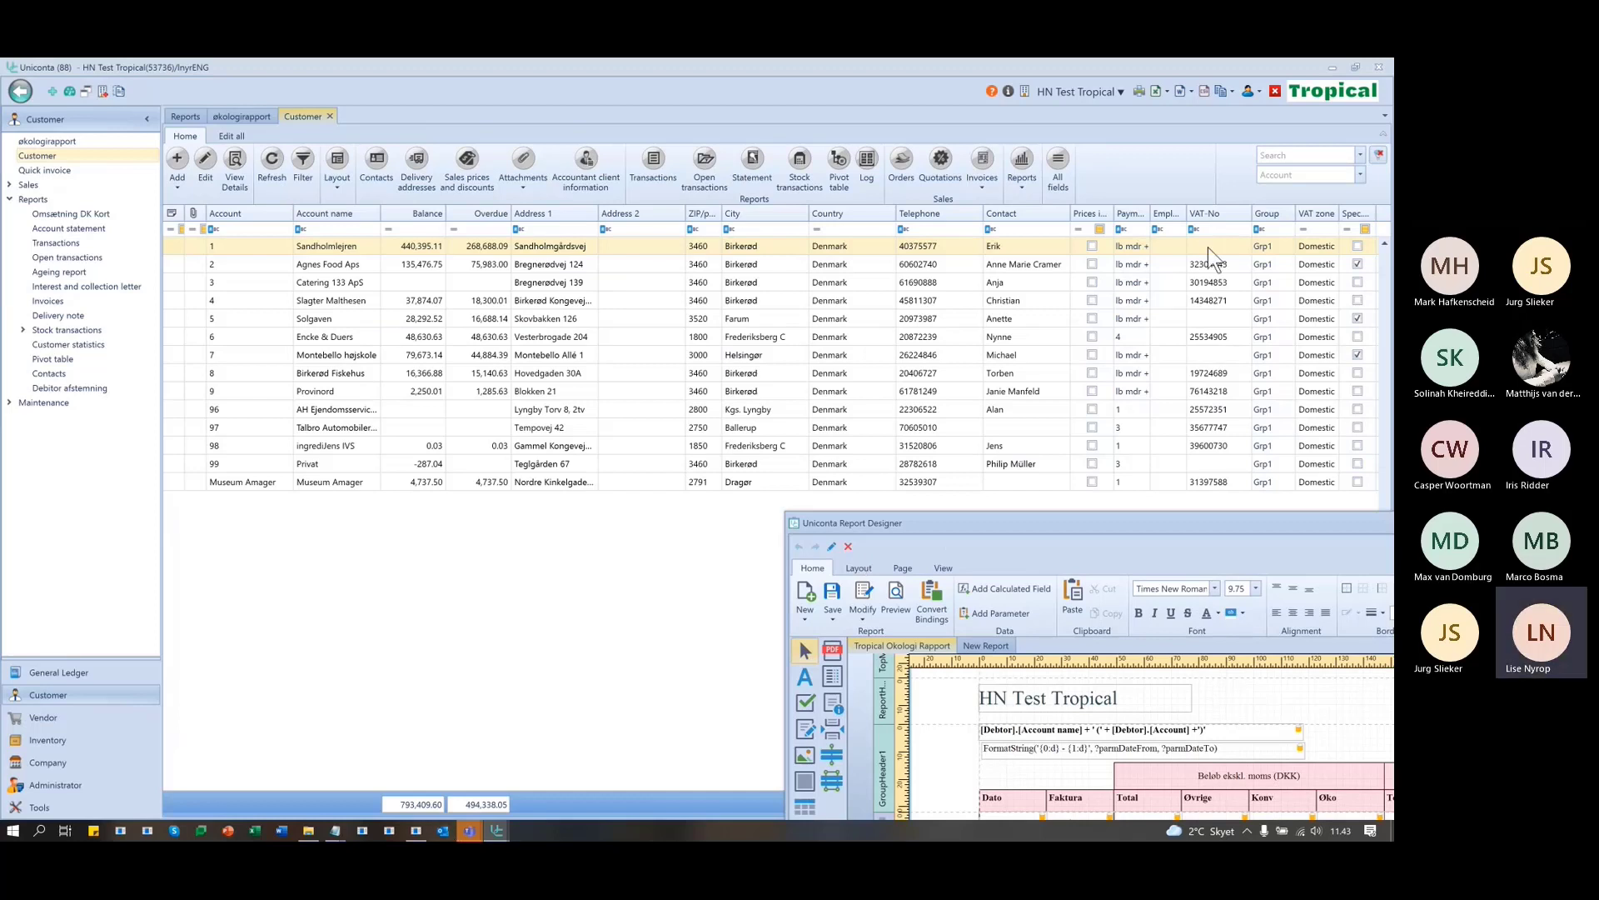
pyautogui.moveTo(1374, 208); pyautogui.dragTo(1393, 208)
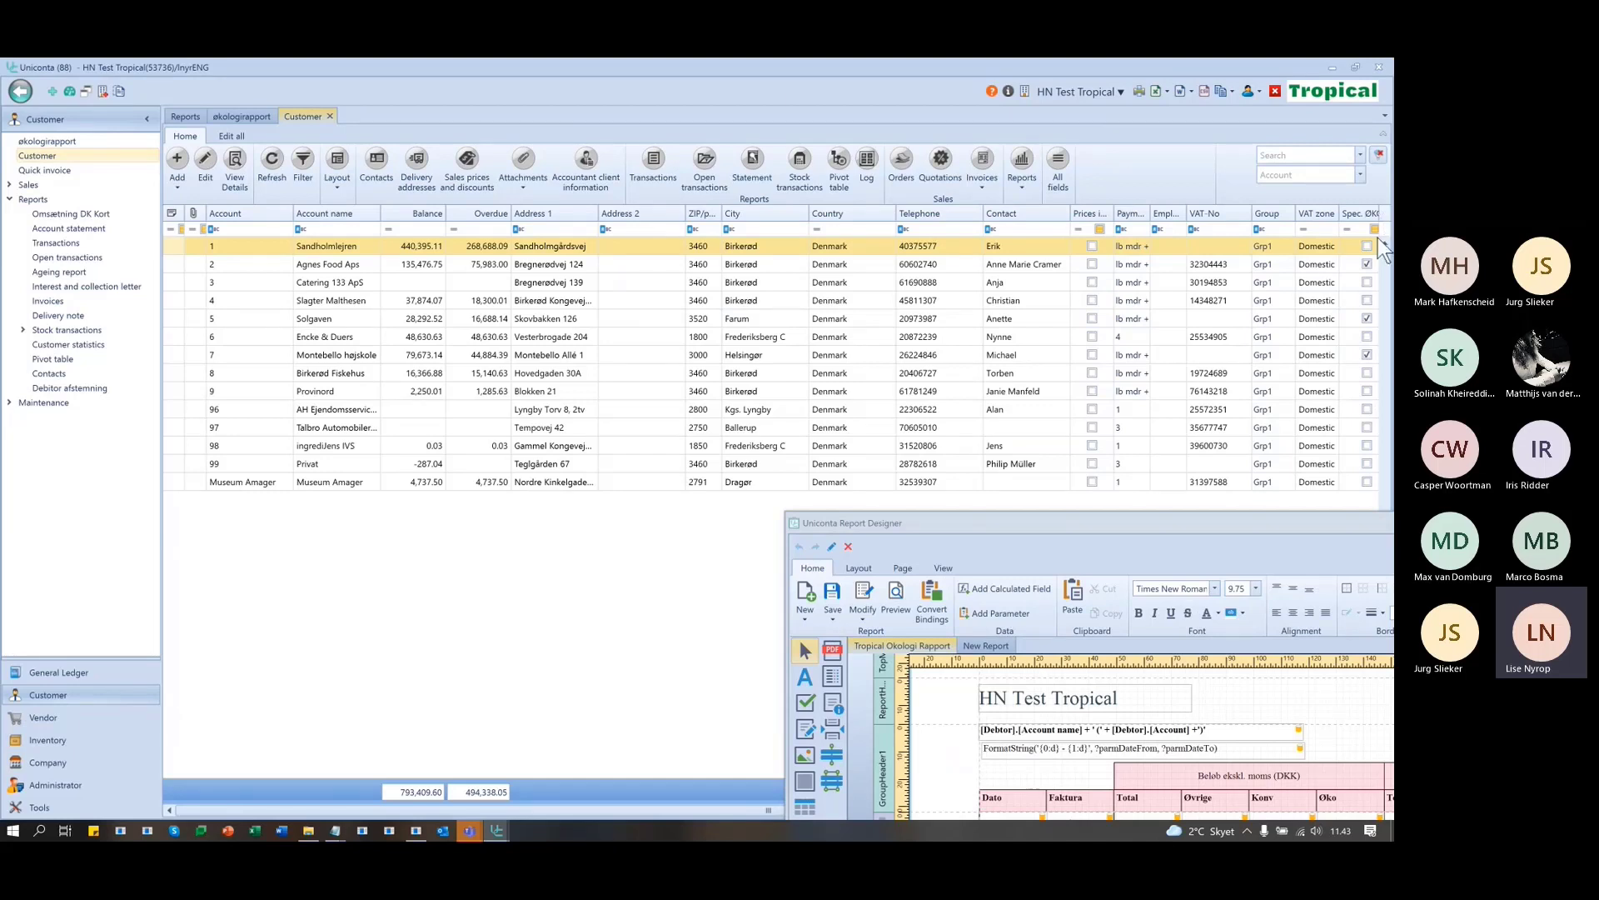
pyautogui.click(1367, 355)
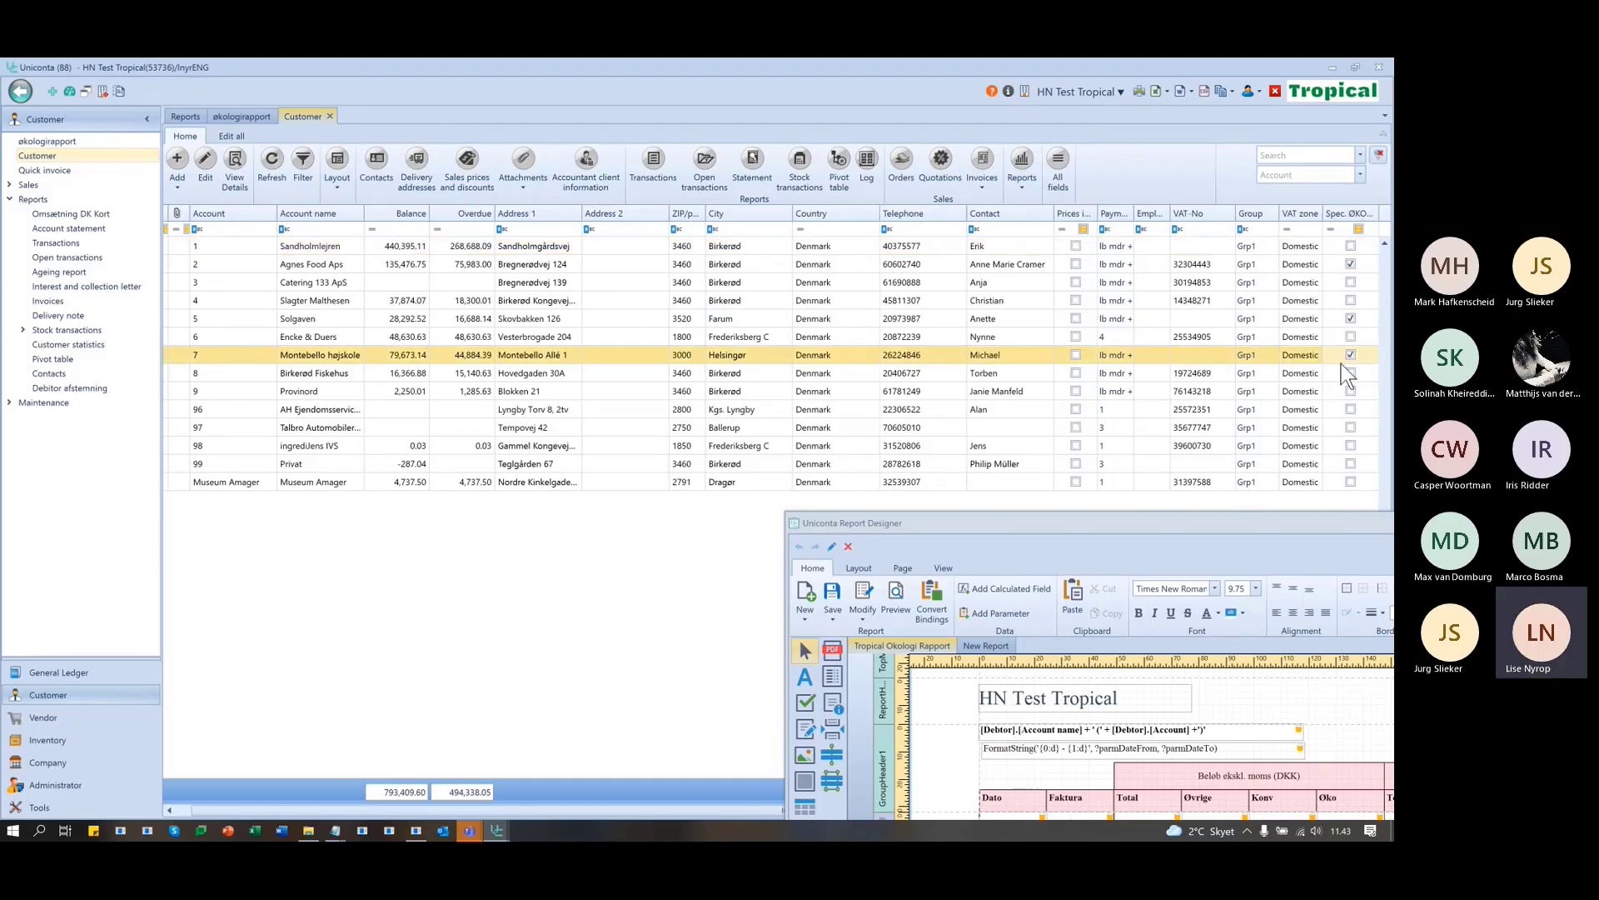
pyautogui.moveTo(1196, 518); pyautogui.dragTo(493, 107)
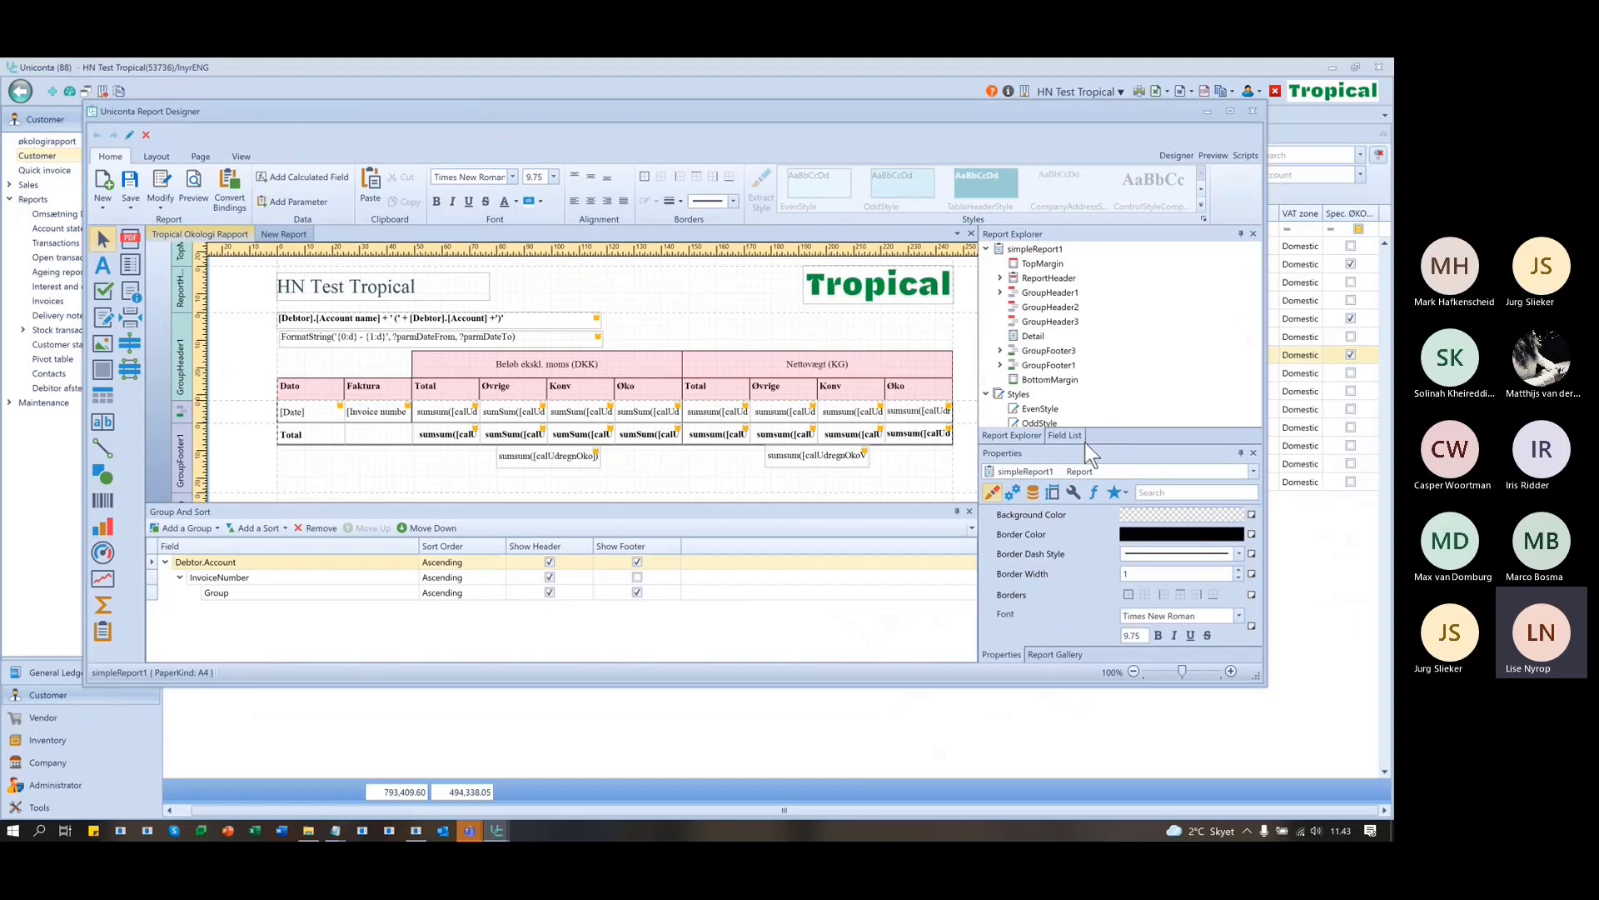
# - Add the missing closing quote to parmDebtor's filter so it reads [calVises] = 'true'
pyautogui.scroll(-2, 1086, 423)
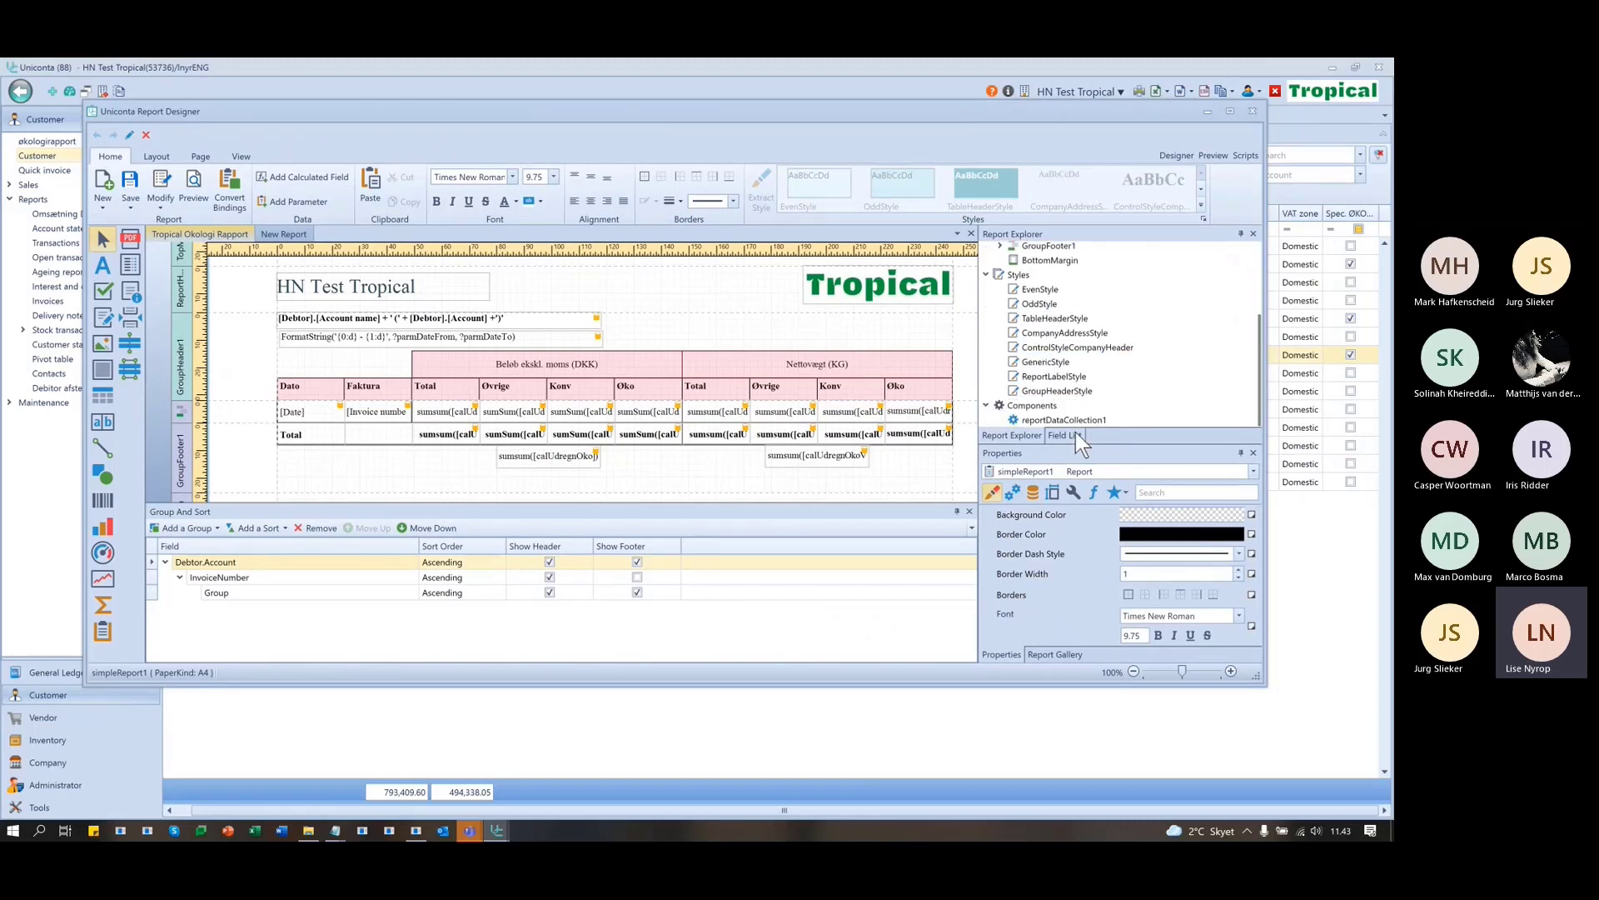
pyautogui.click(1075, 434)
pyautogui.scroll(-12, 1099, 350)
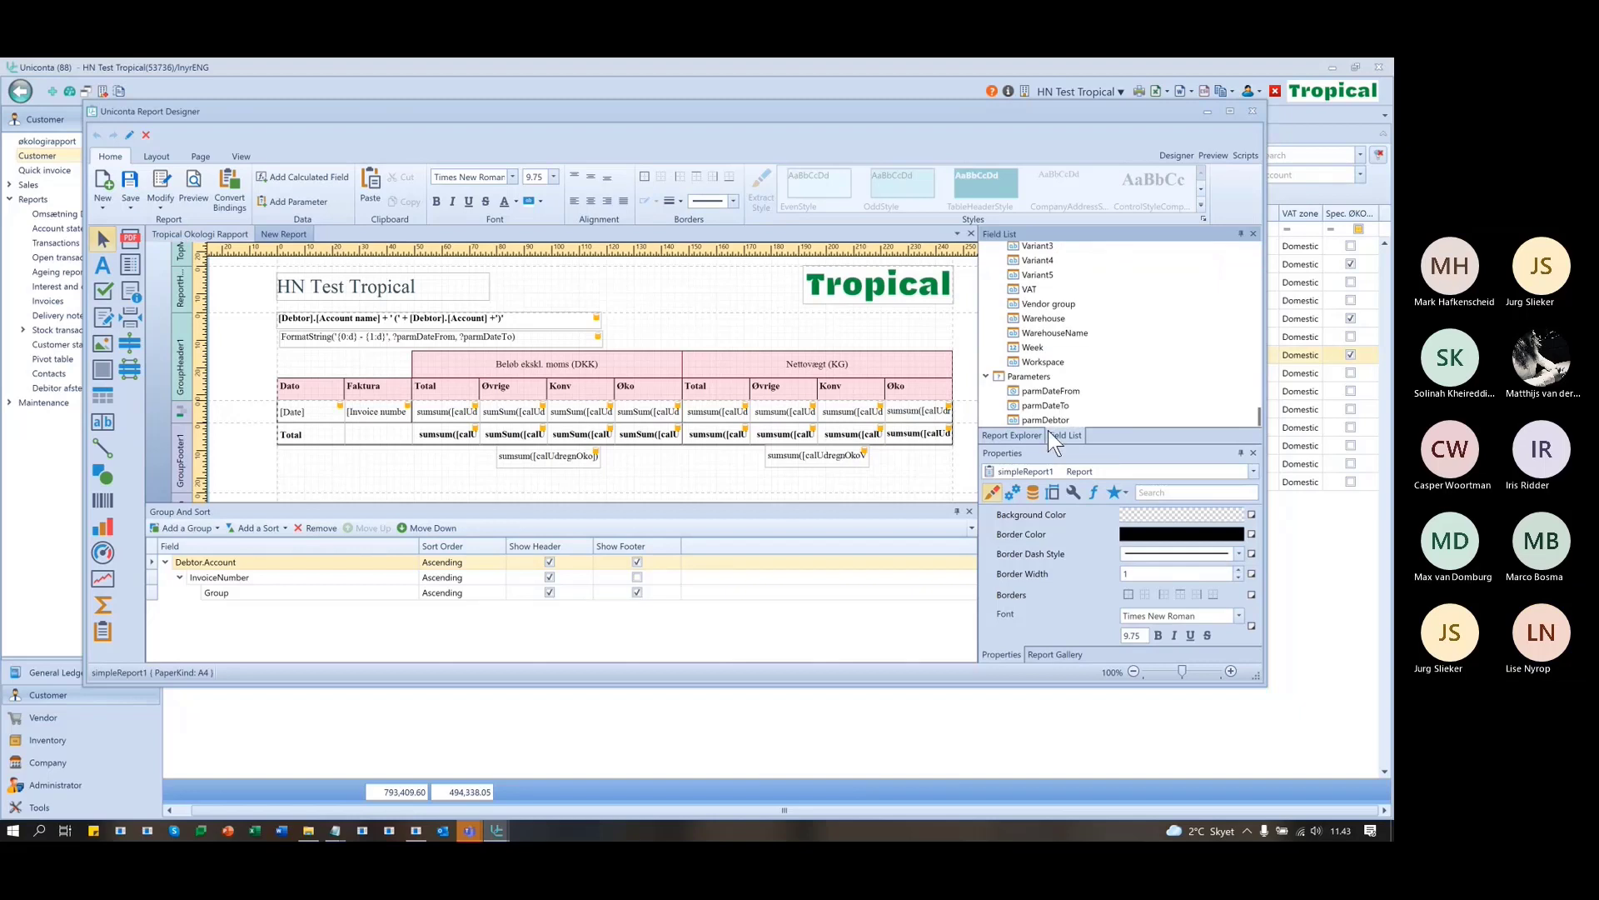
pyautogui.click(1053, 420)
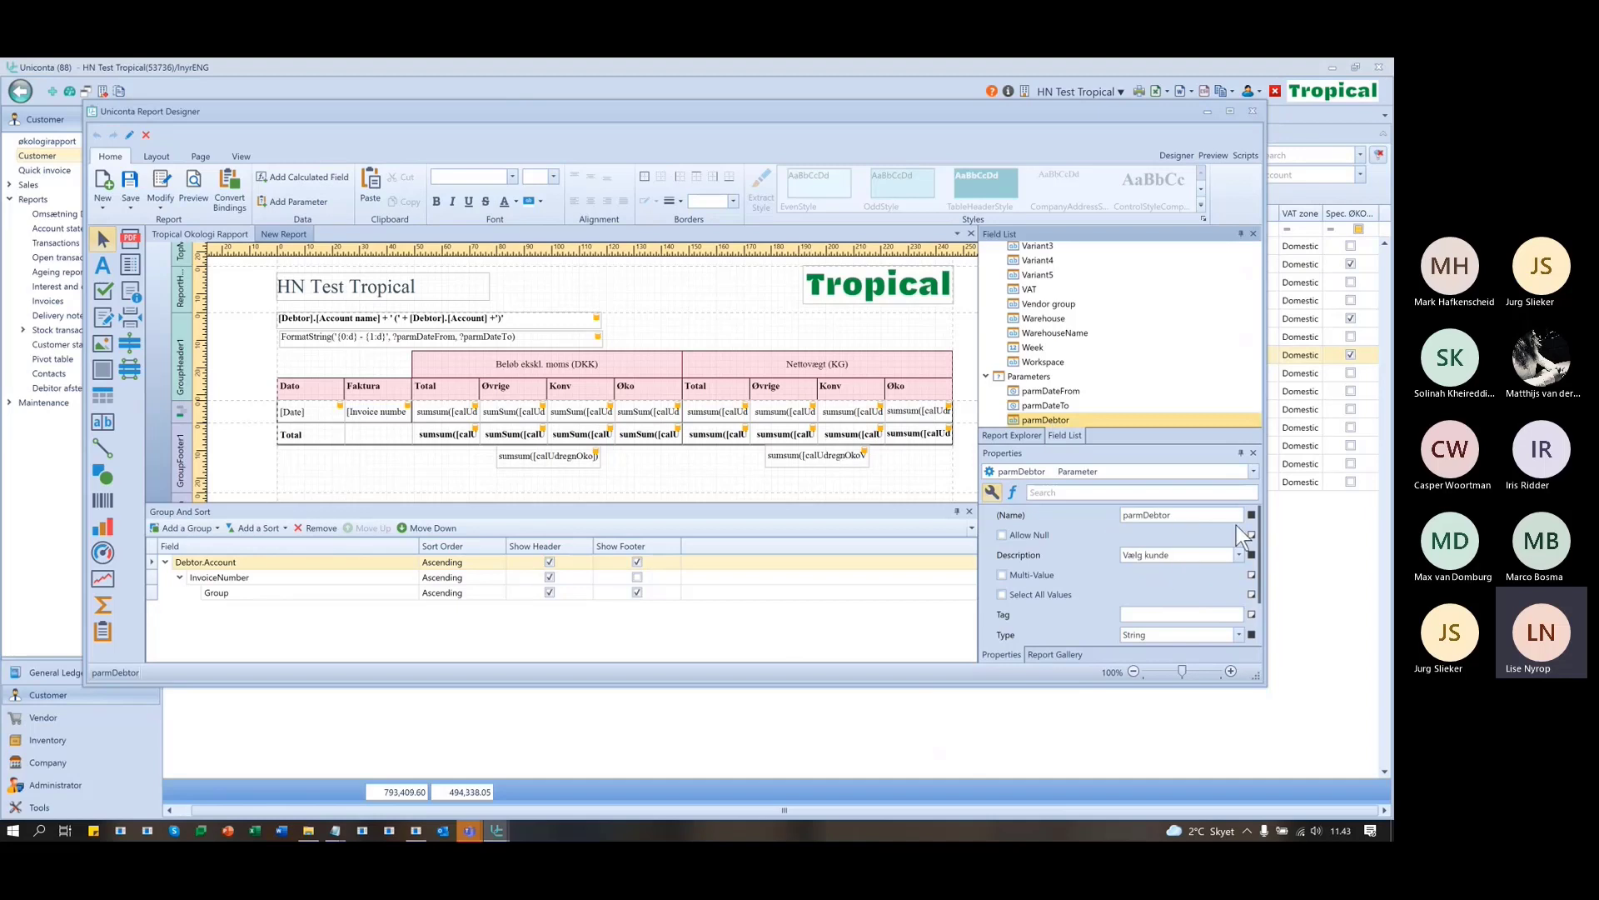
pyautogui.scroll(-2, 1236, 557)
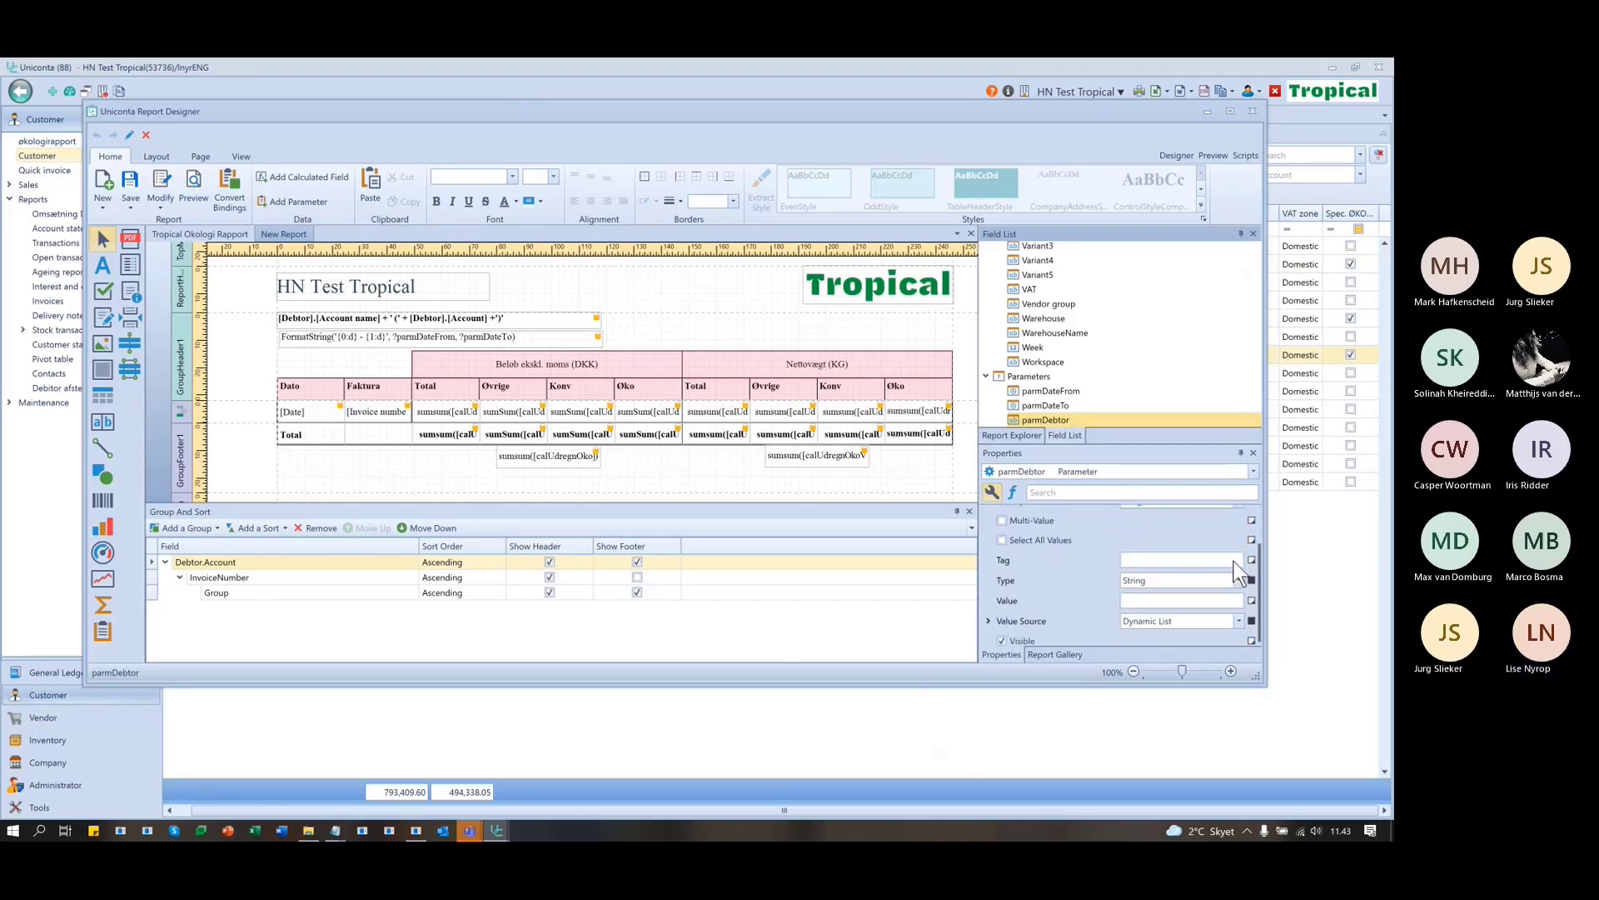
pyautogui.rightClick(1042, 422)
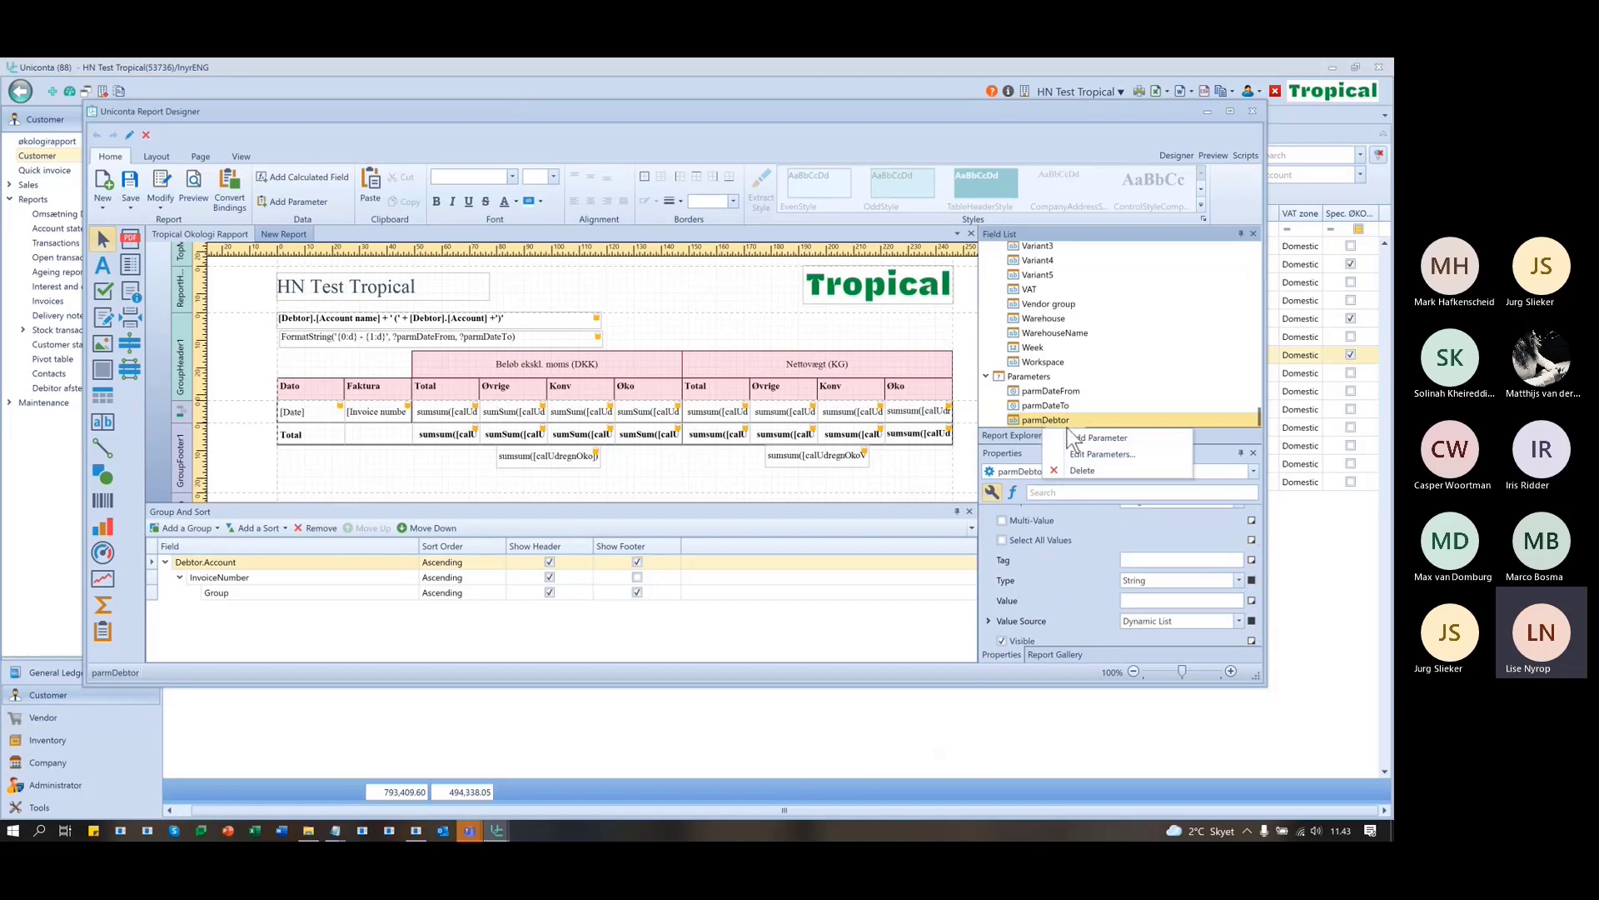
pyautogui.click(1077, 454)
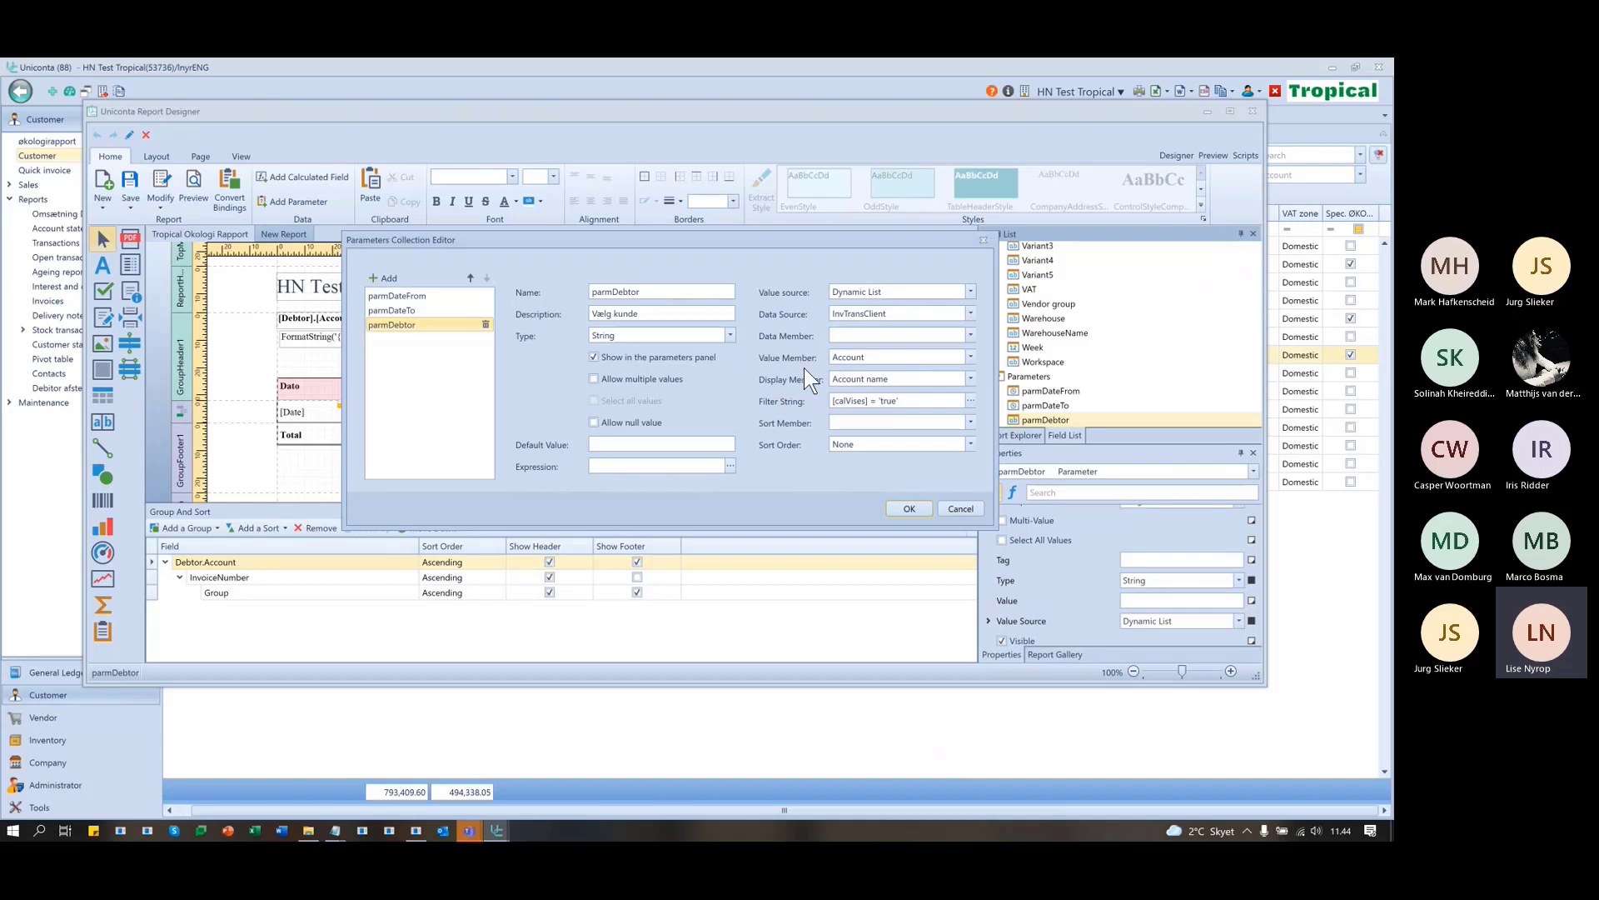
pyautogui.click(831, 401)
pyautogui.click(935, 406)
pyautogui.write("'")
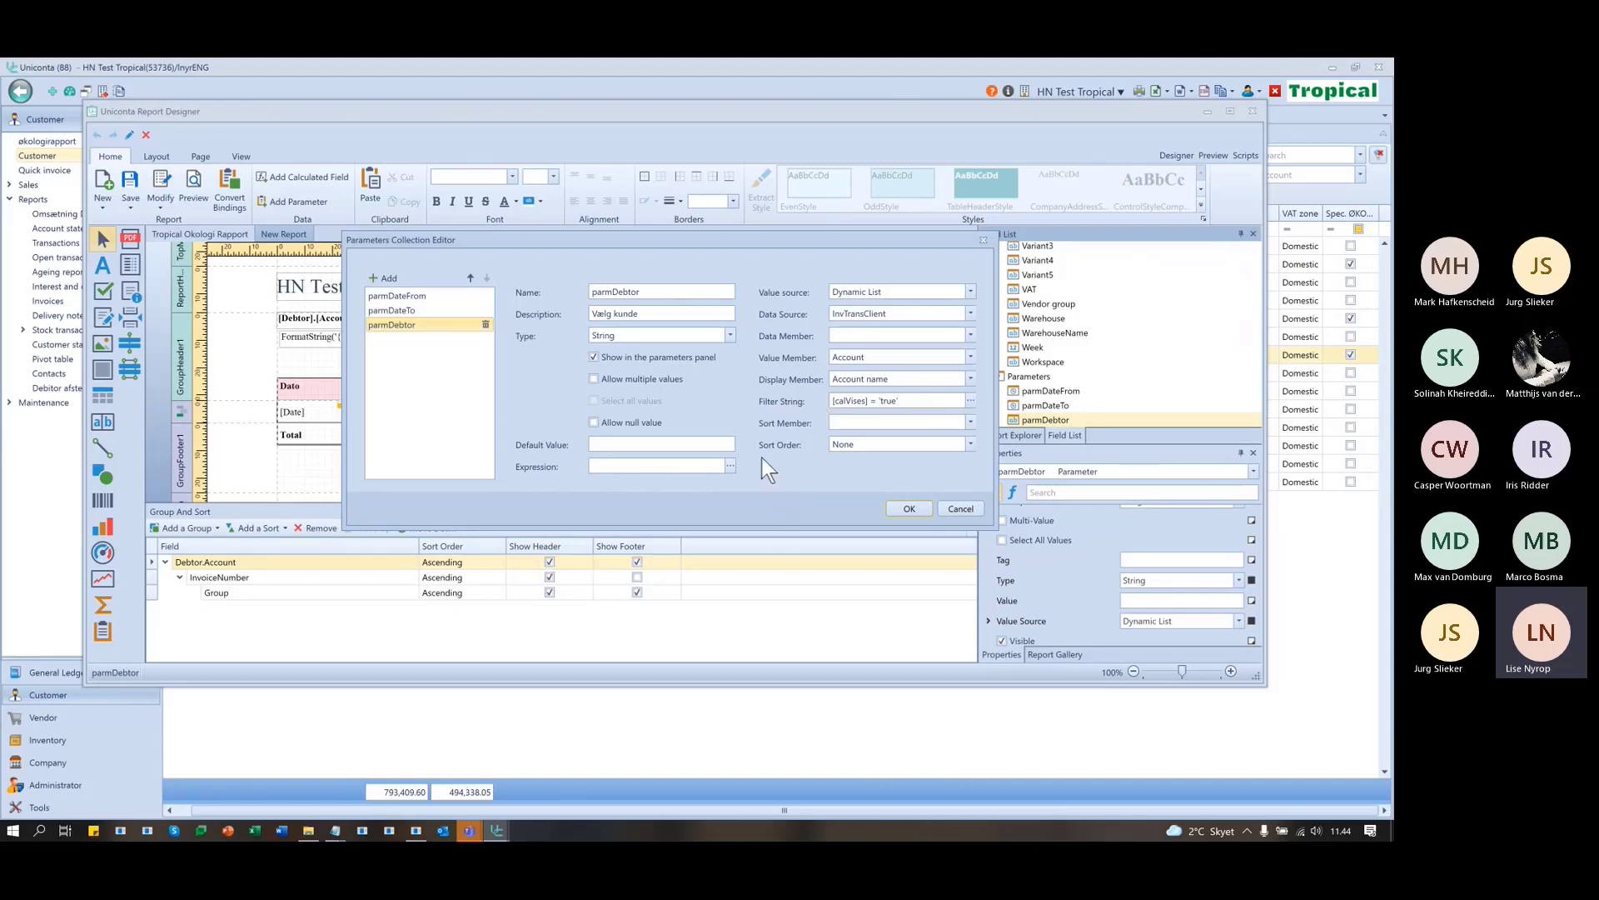
pyautogui.click(908, 508)
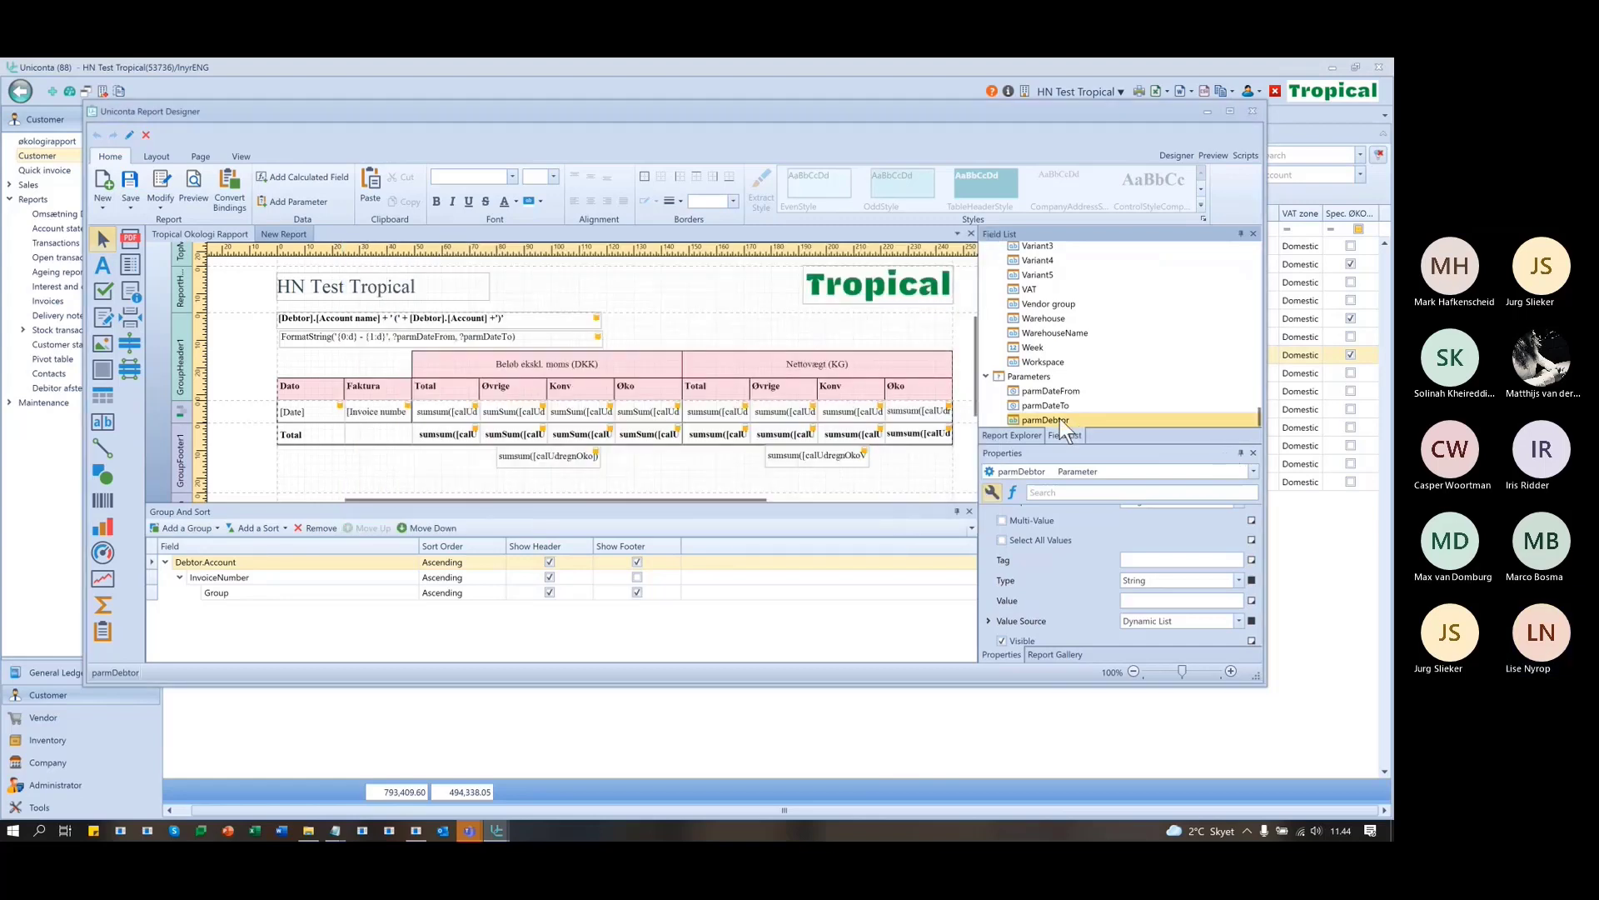
# - Preview Tropical Okologi Rapport to check its customer choices, then return to design
pyautogui.click(1212, 154)
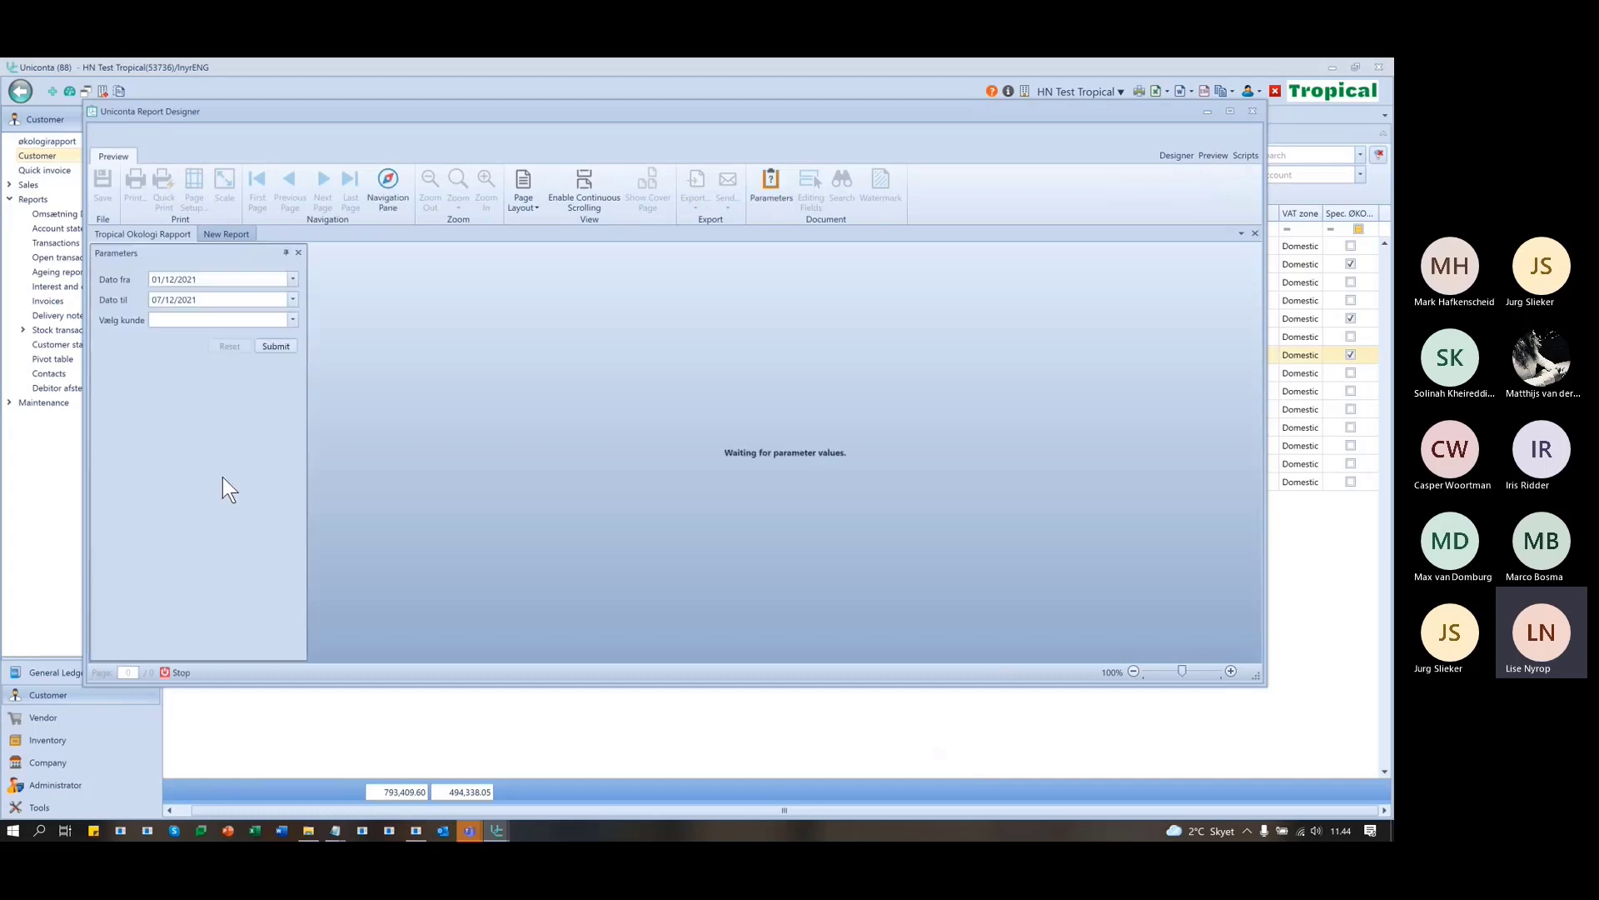
pyautogui.click(293, 320)
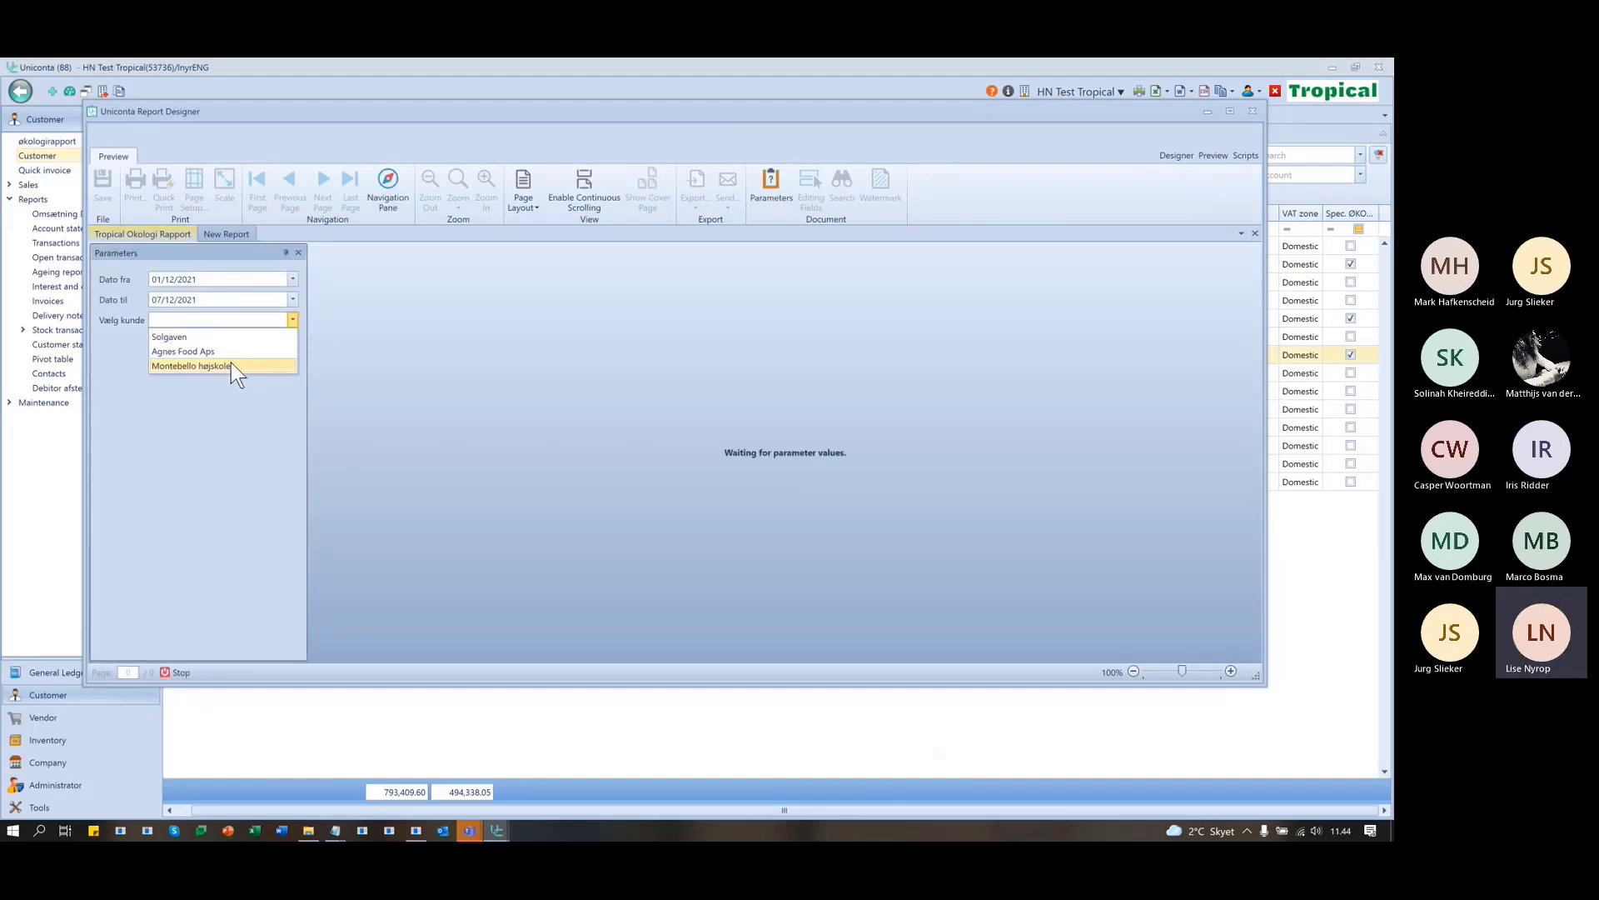
pyautogui.click(1181, 152)
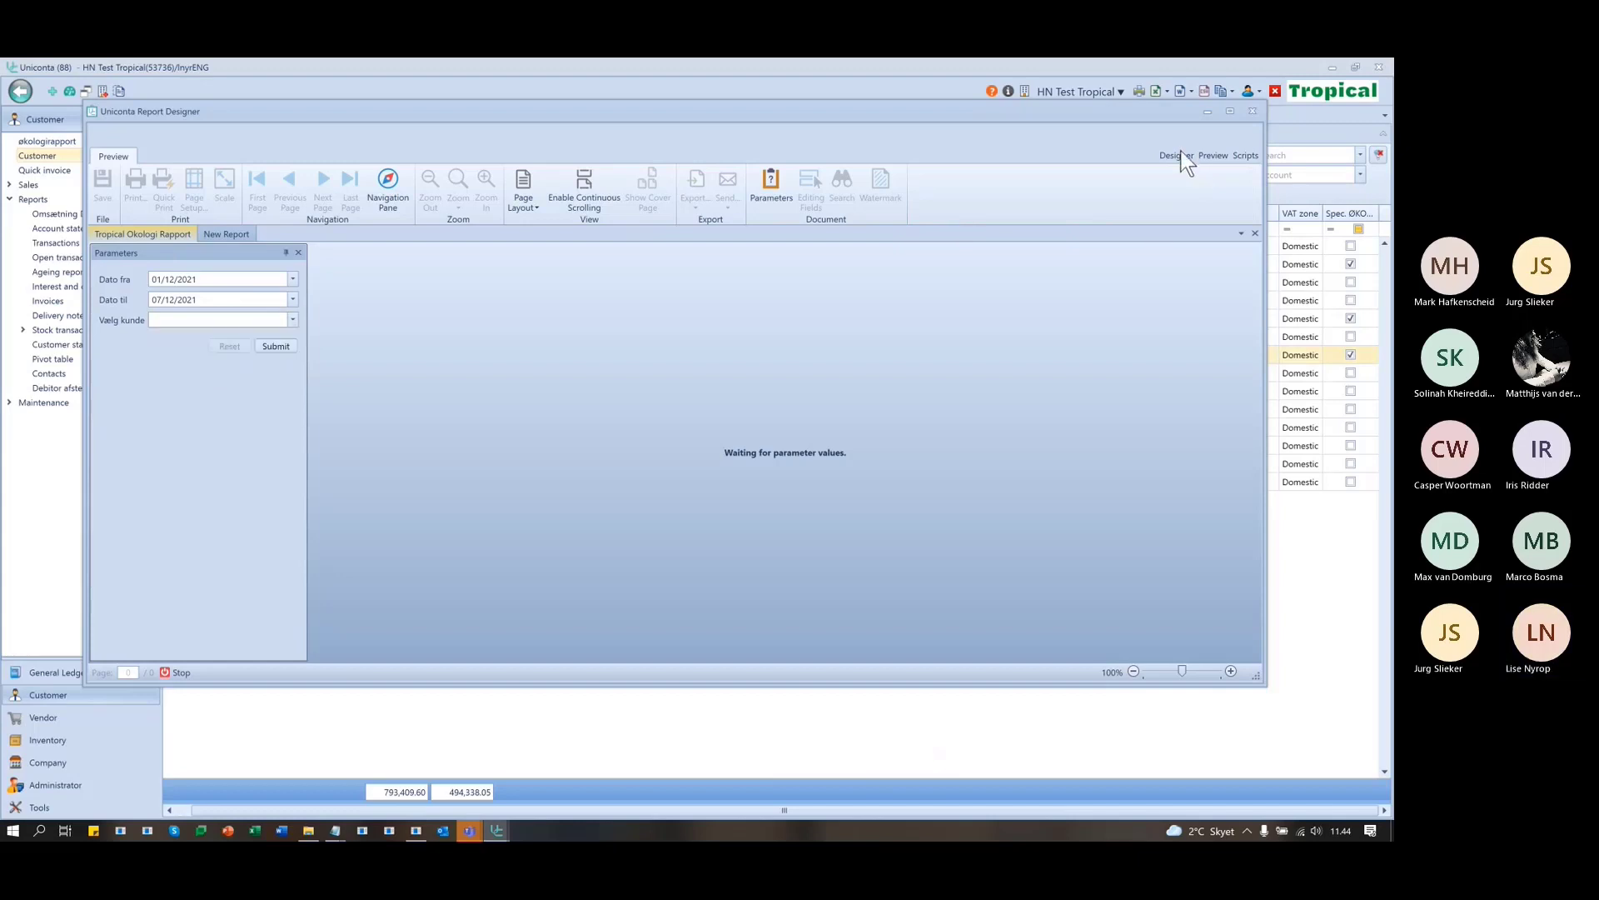
pyautogui.click(1177, 156)
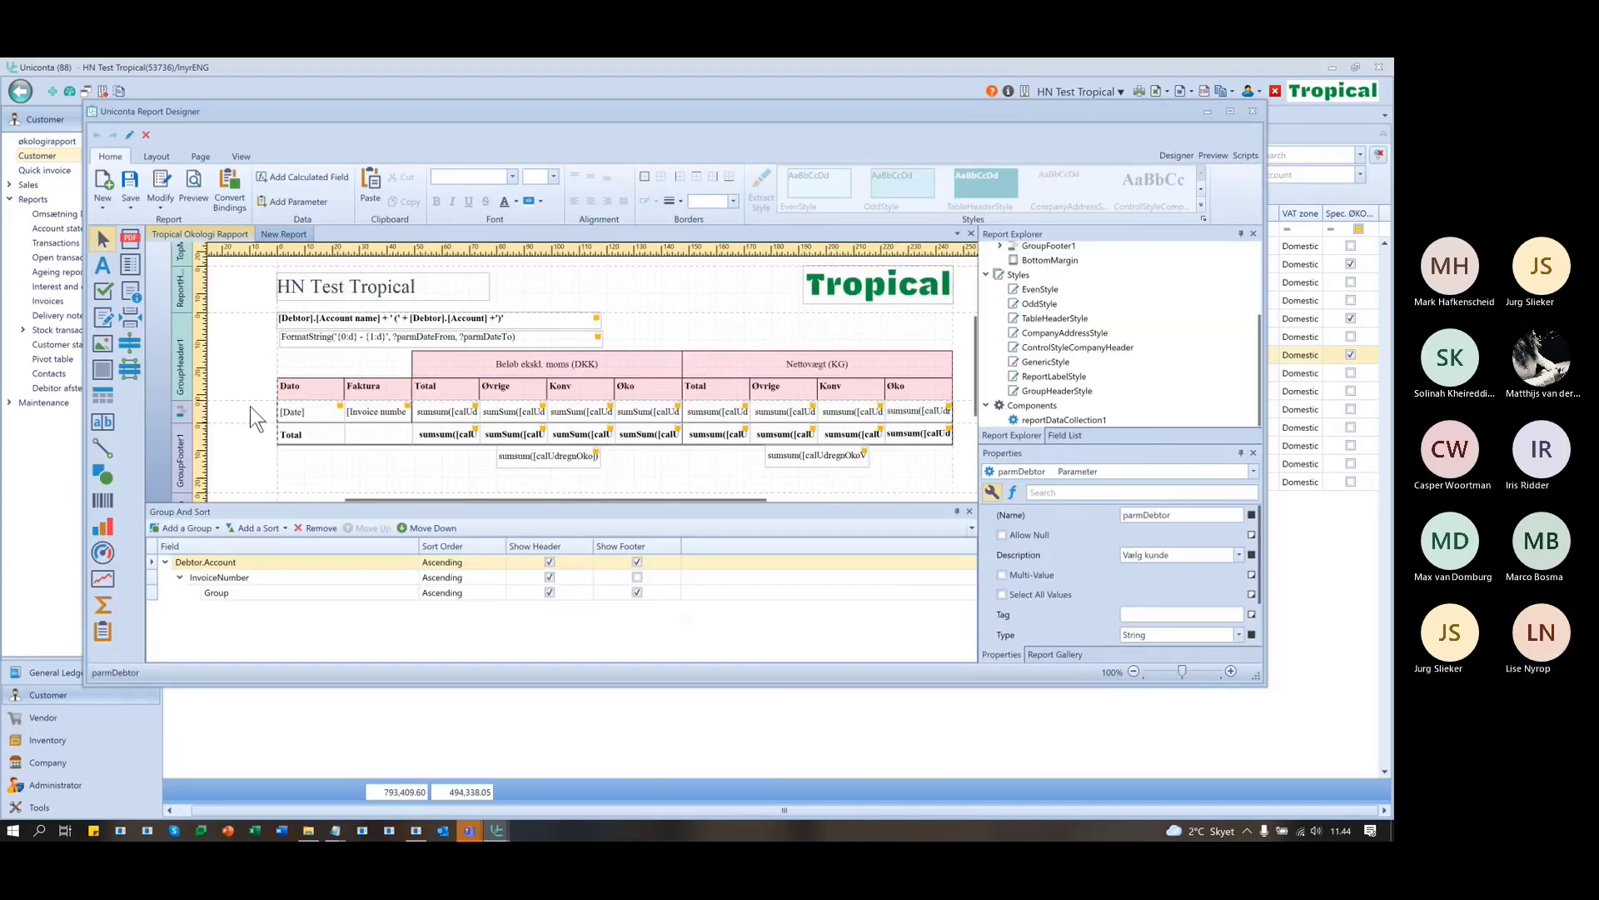
# - Preview the New Report's stock transaction rows, then return to the Tropical Okologi Rapport layout
pyautogui.click(288, 232)
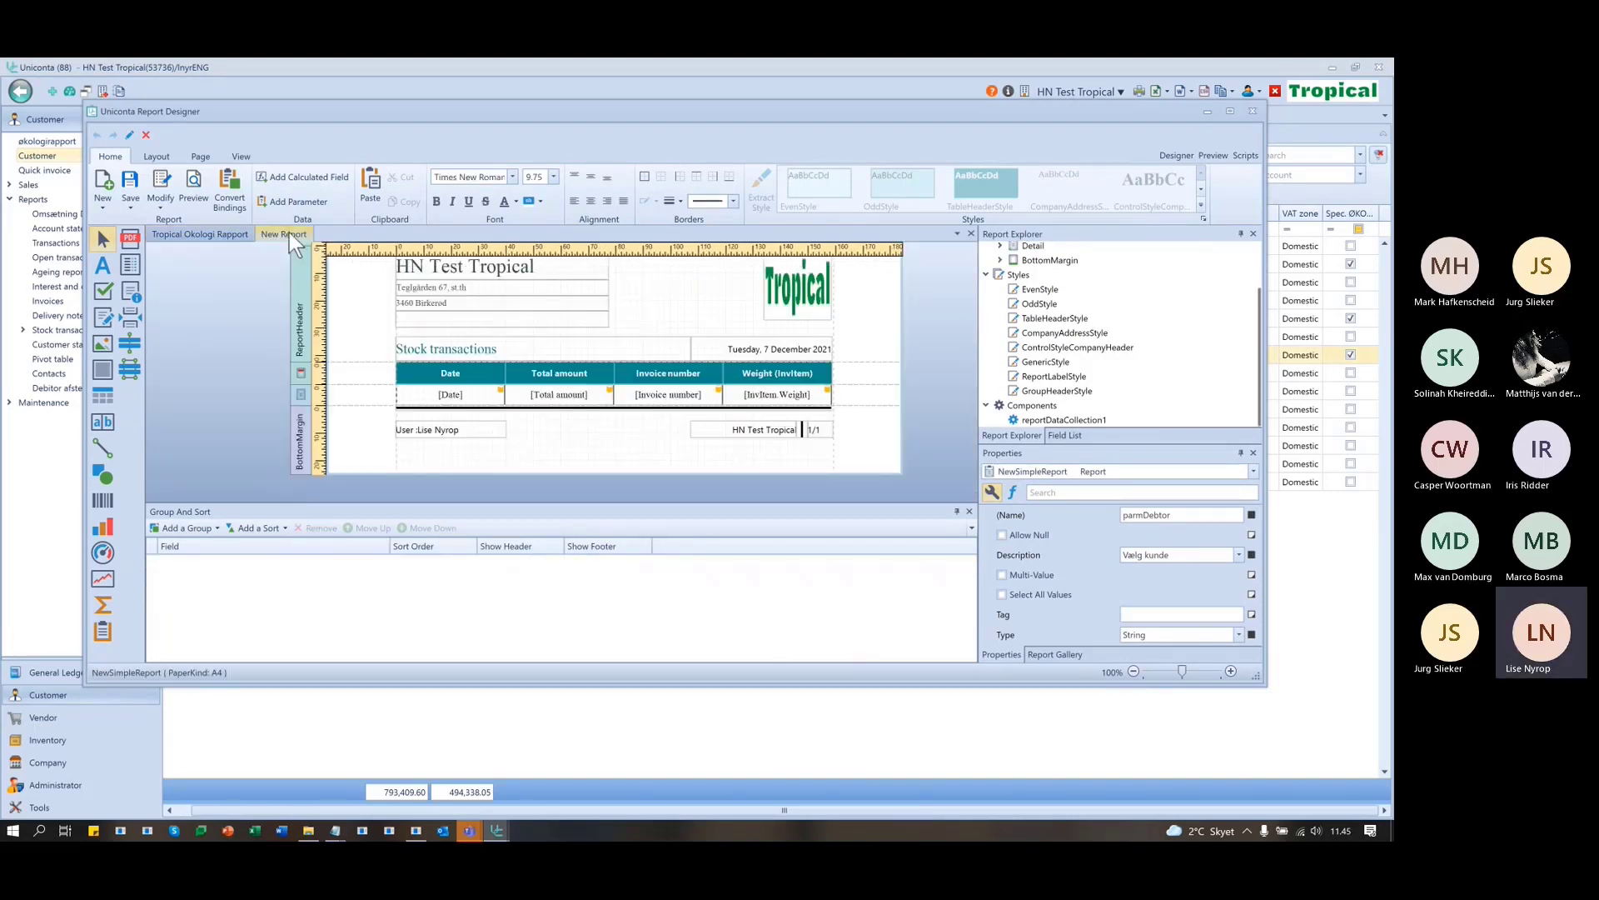
pyautogui.click(1213, 156)
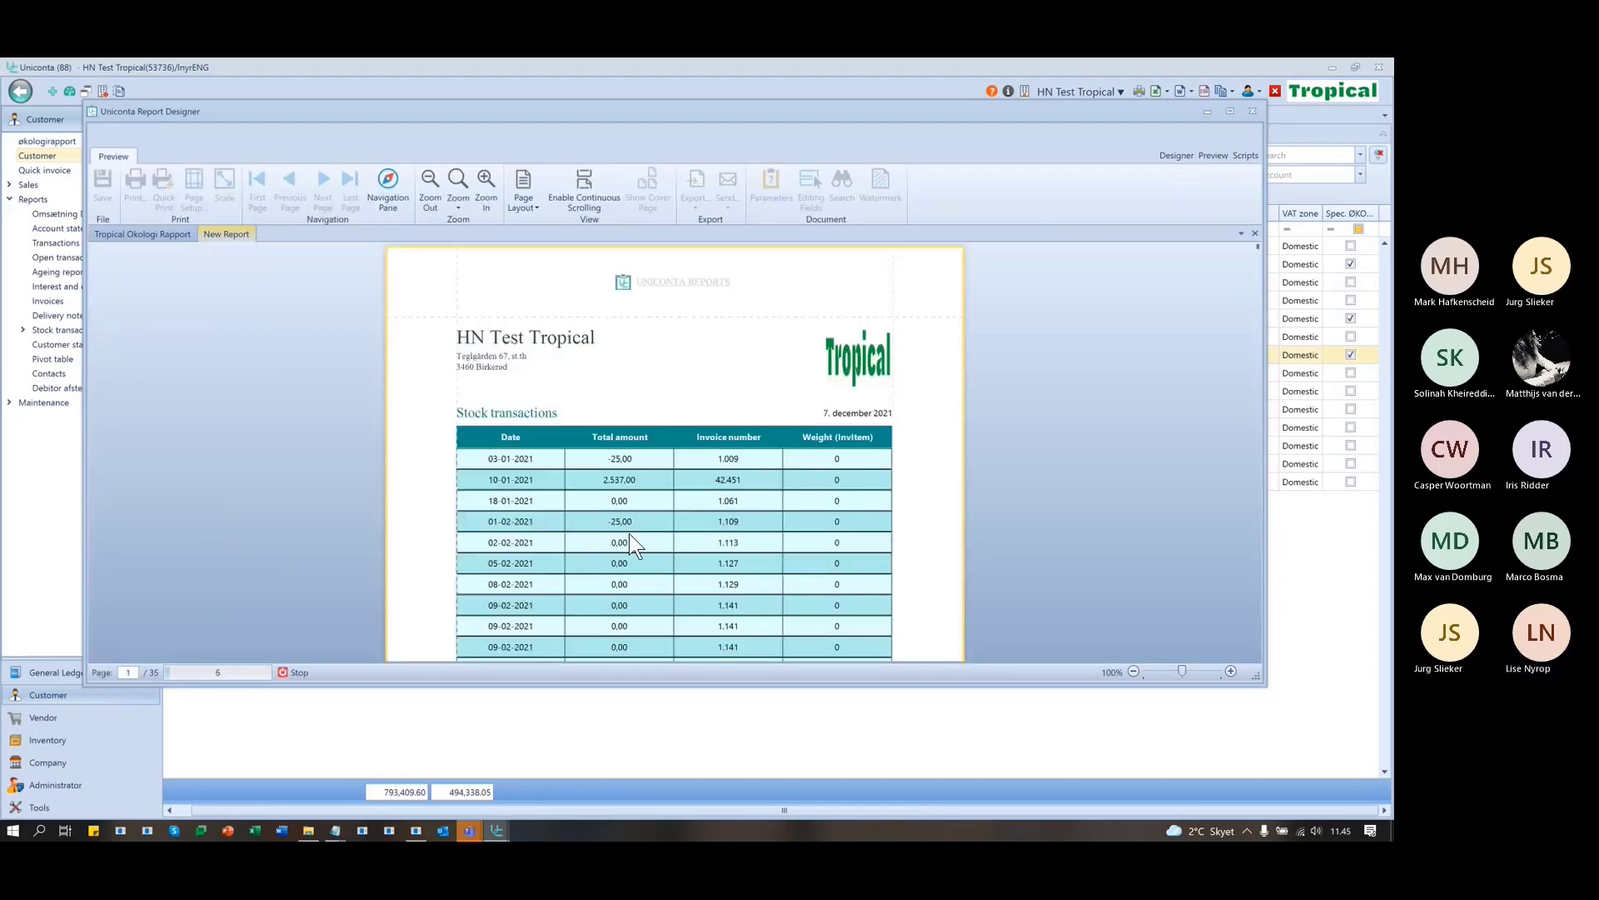
pyautogui.scroll(-1, 546, 479)
pyautogui.scroll(-3, 546, 478)
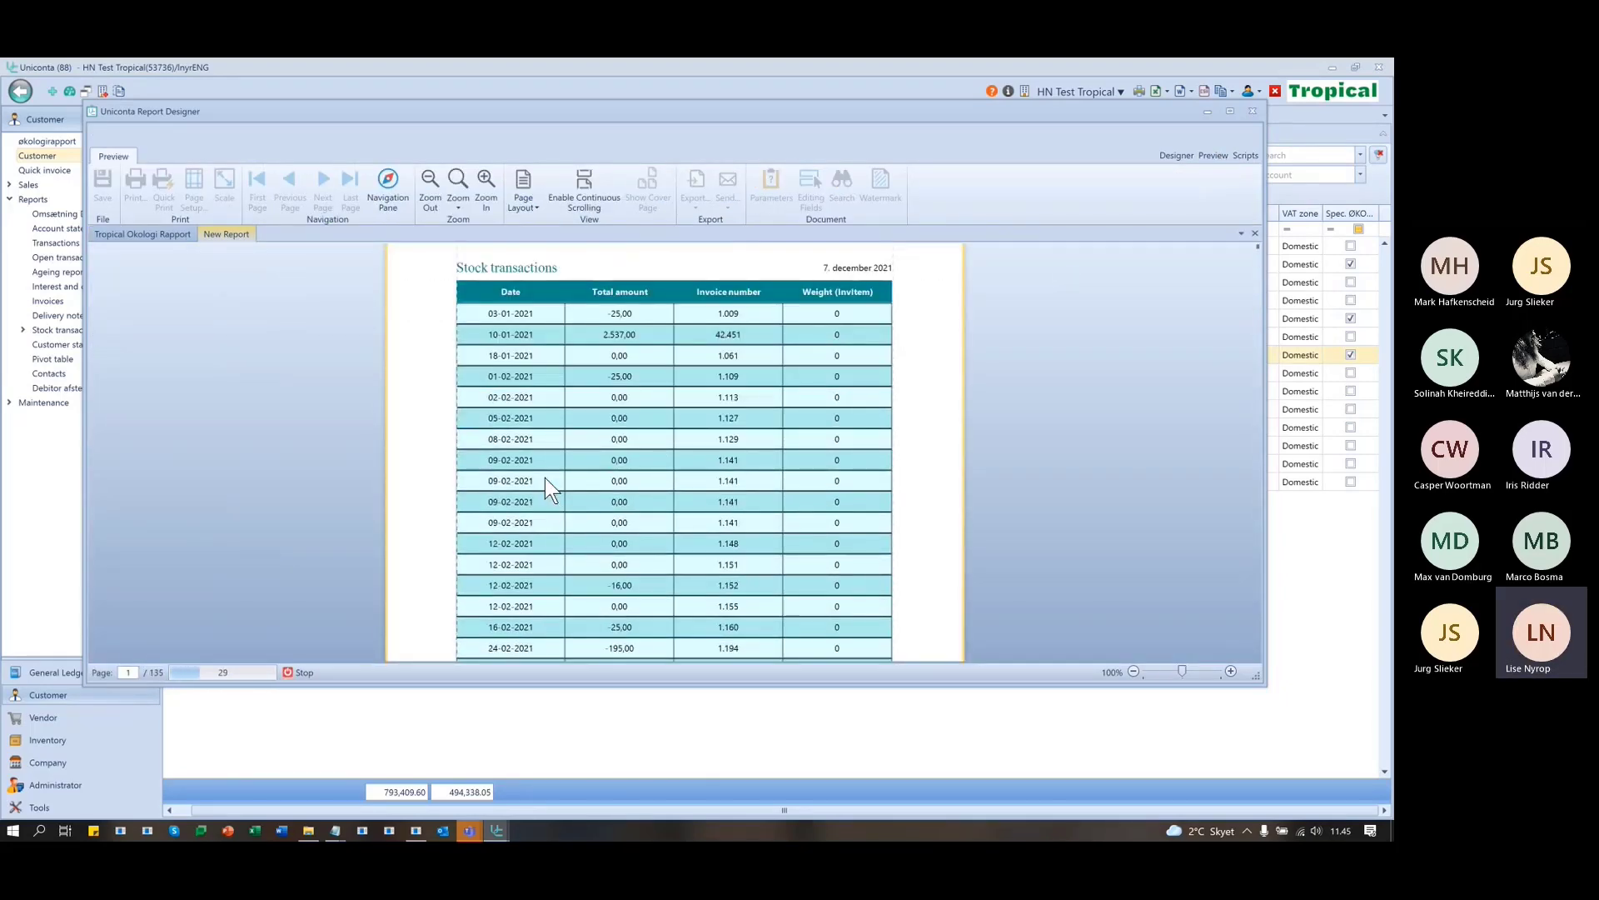
pyautogui.scroll(3, 546, 478)
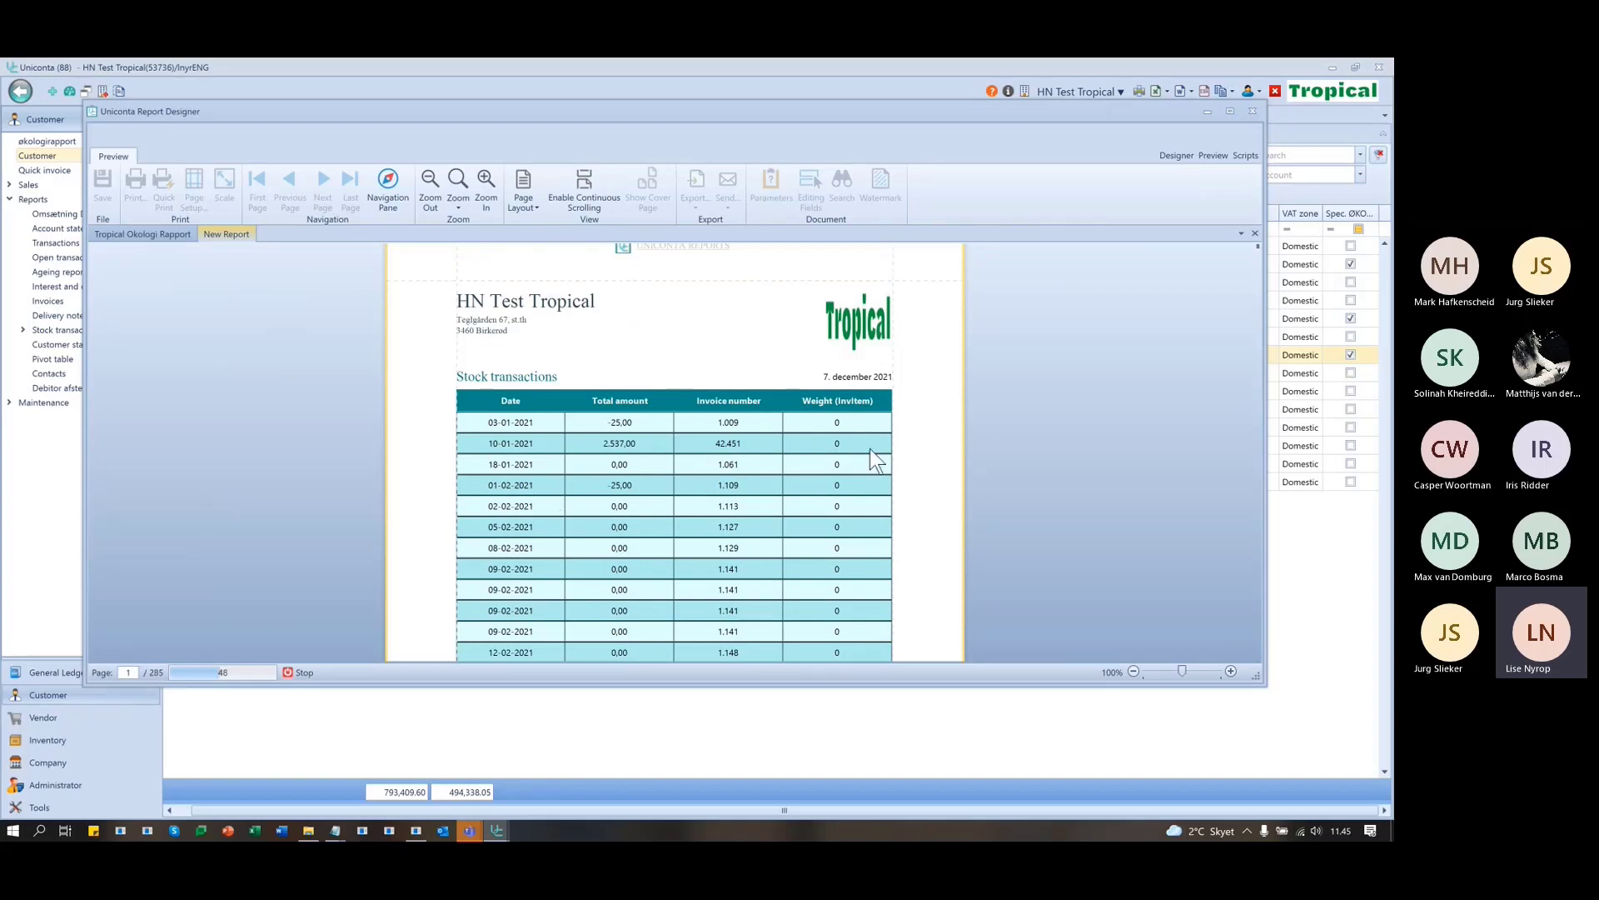
pyautogui.click(1170, 155)
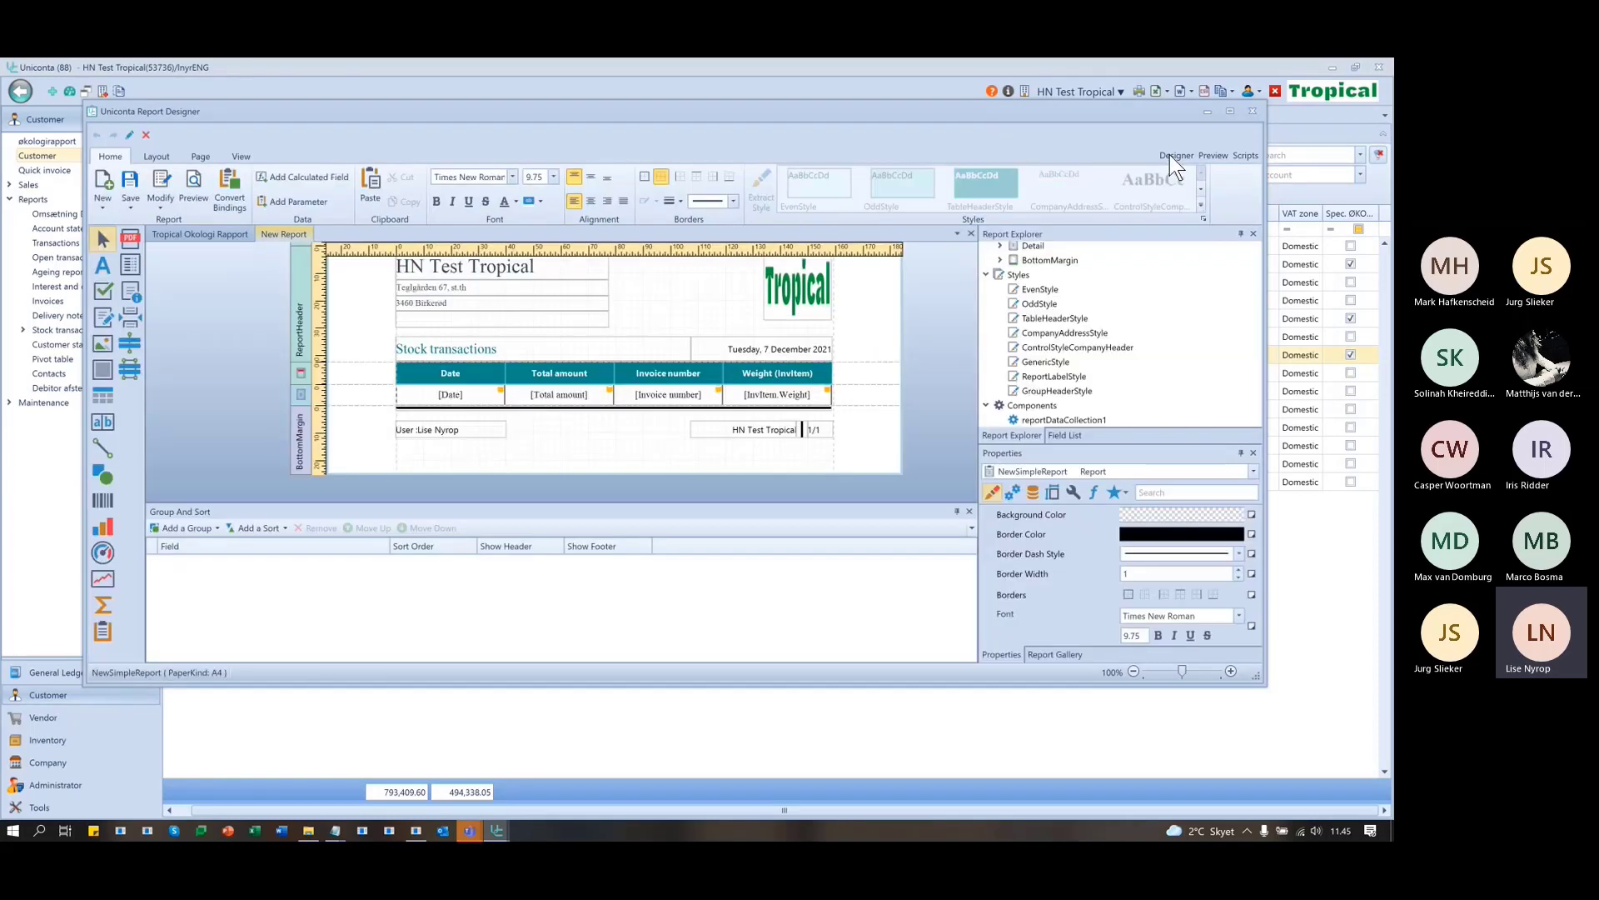
pyautogui.click(213, 235)
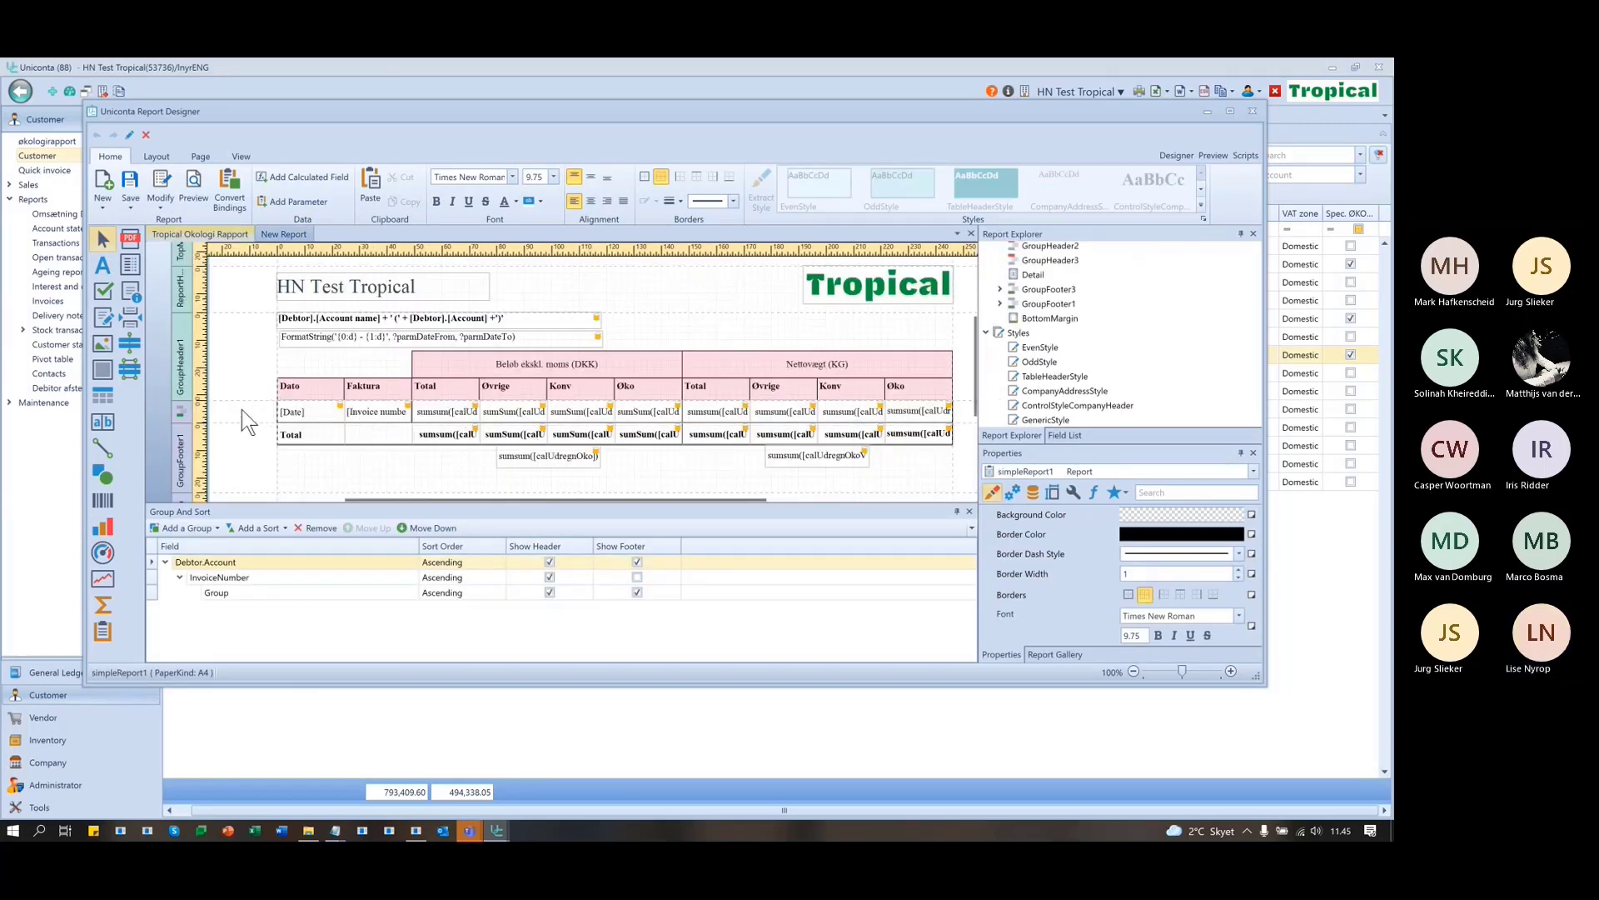
# - Select GroupFooter3, check the Debtor.Account grouping field, then drag the designer right to reveal customers
pyautogui.click(242, 408)
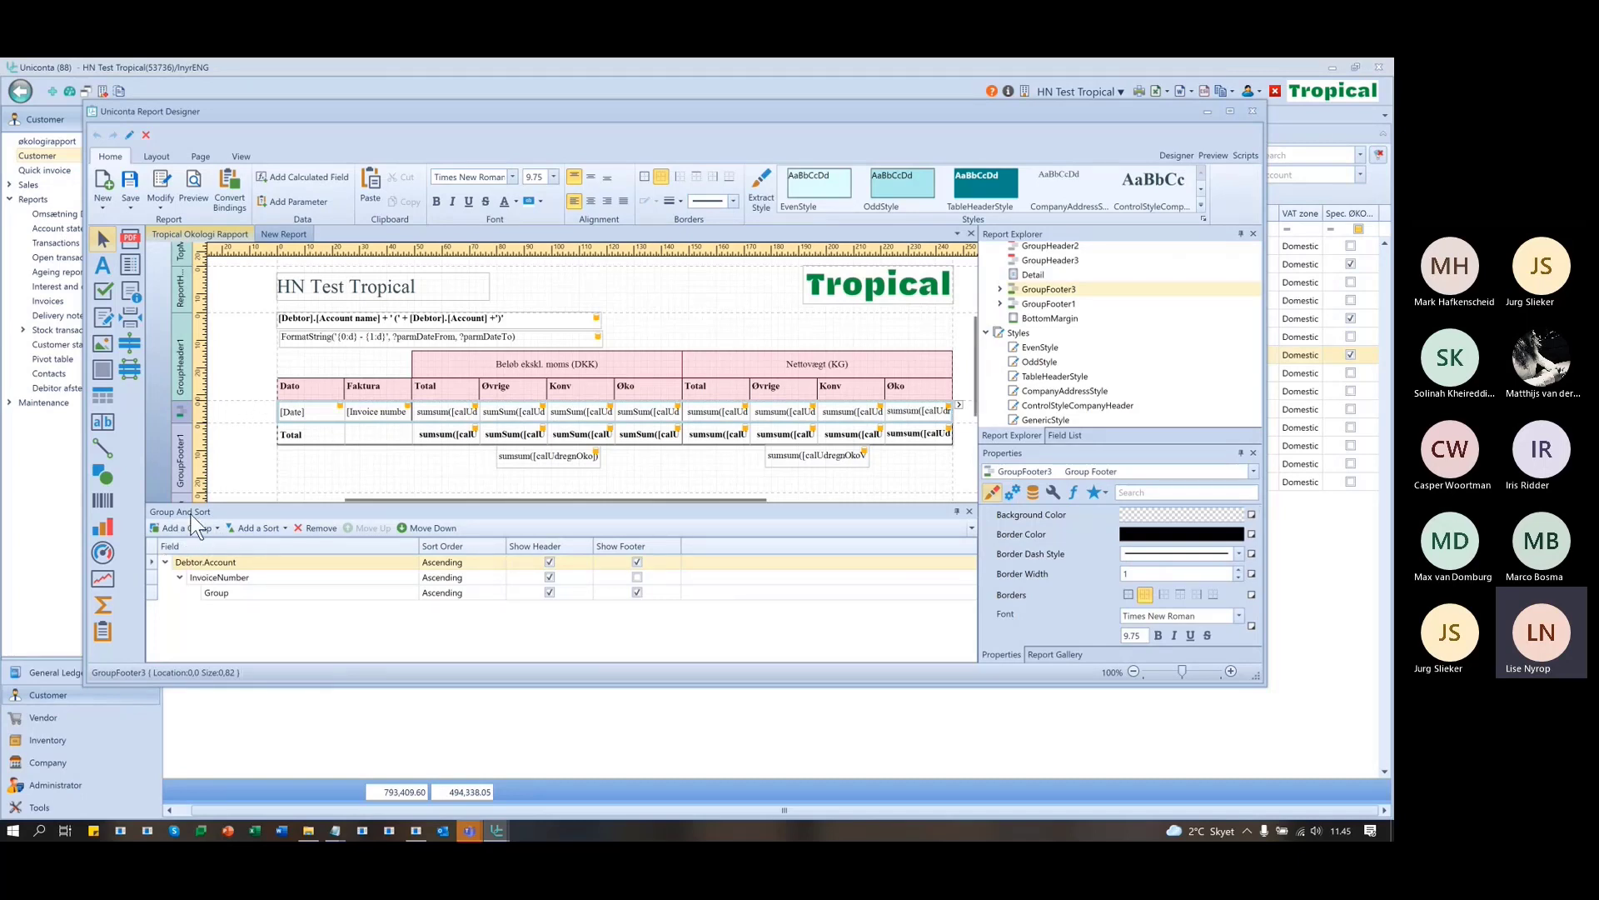
pyautogui.click(271, 563)
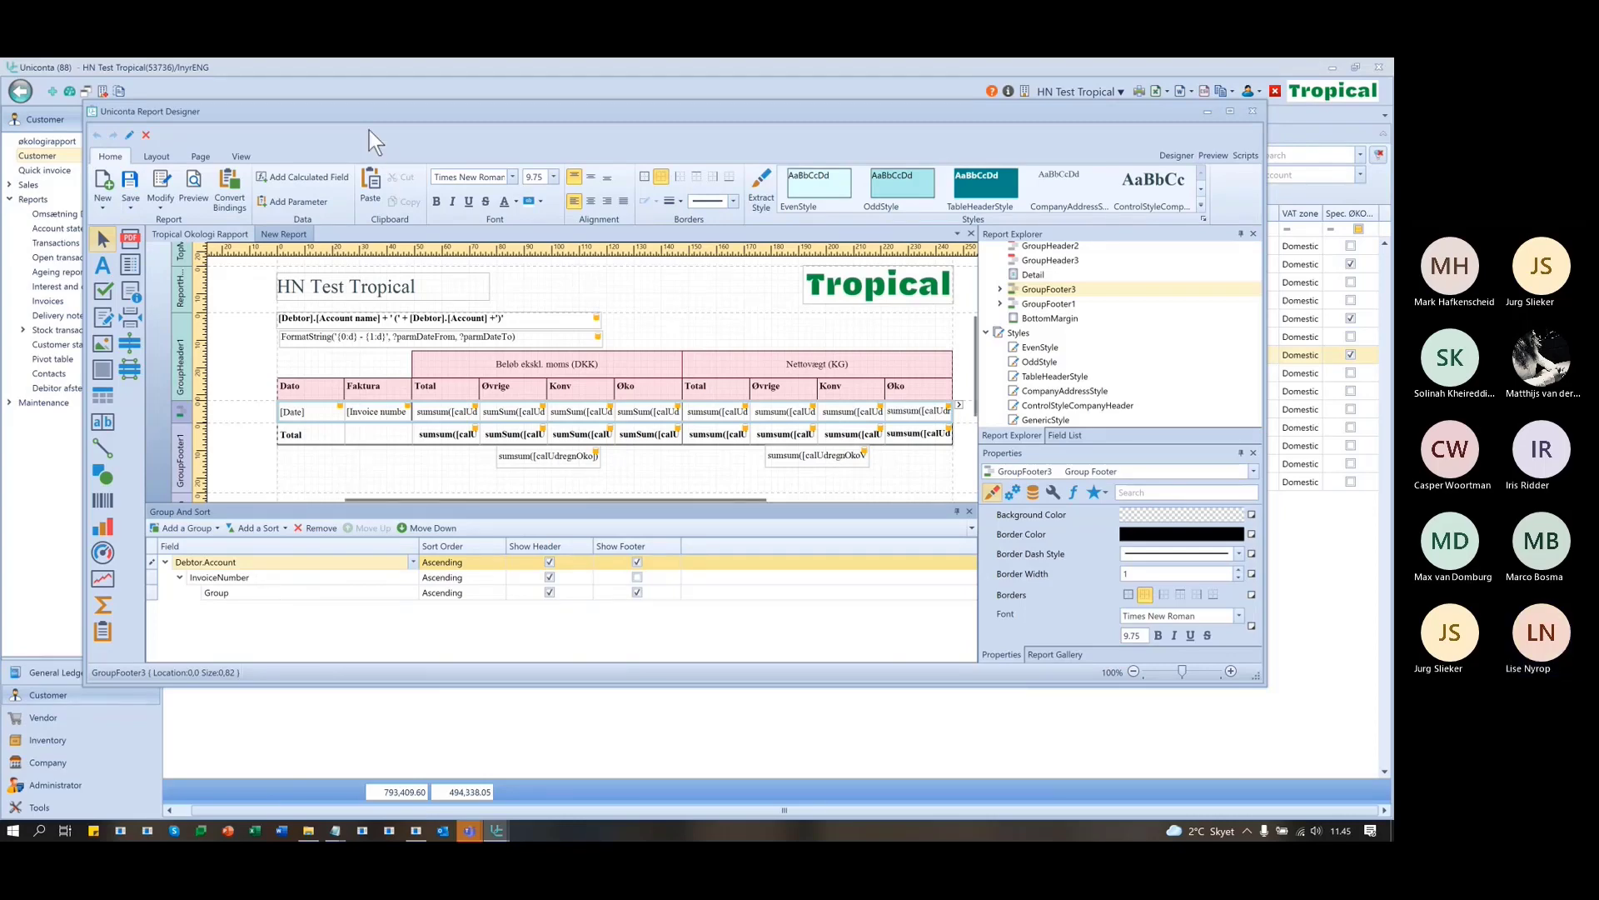
pyautogui.moveTo(363, 116); pyautogui.dragTo(855, 84)
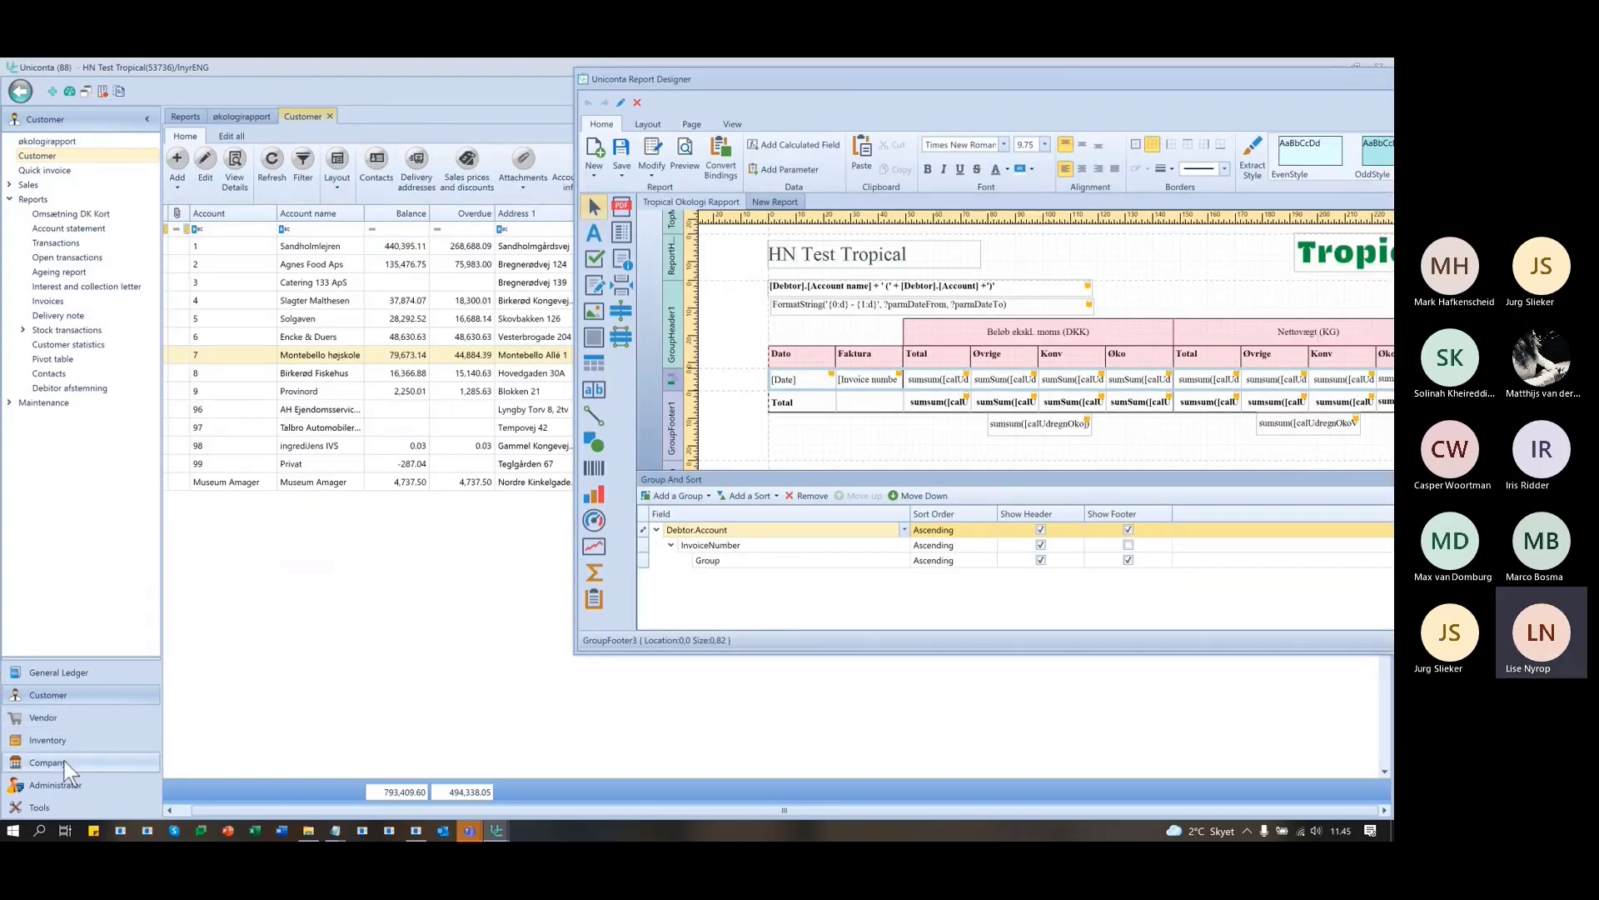
# - Open Inventory's Item groups list and look at the KONV Konventionel and ØKO varer groups
pyautogui.click(55, 740)
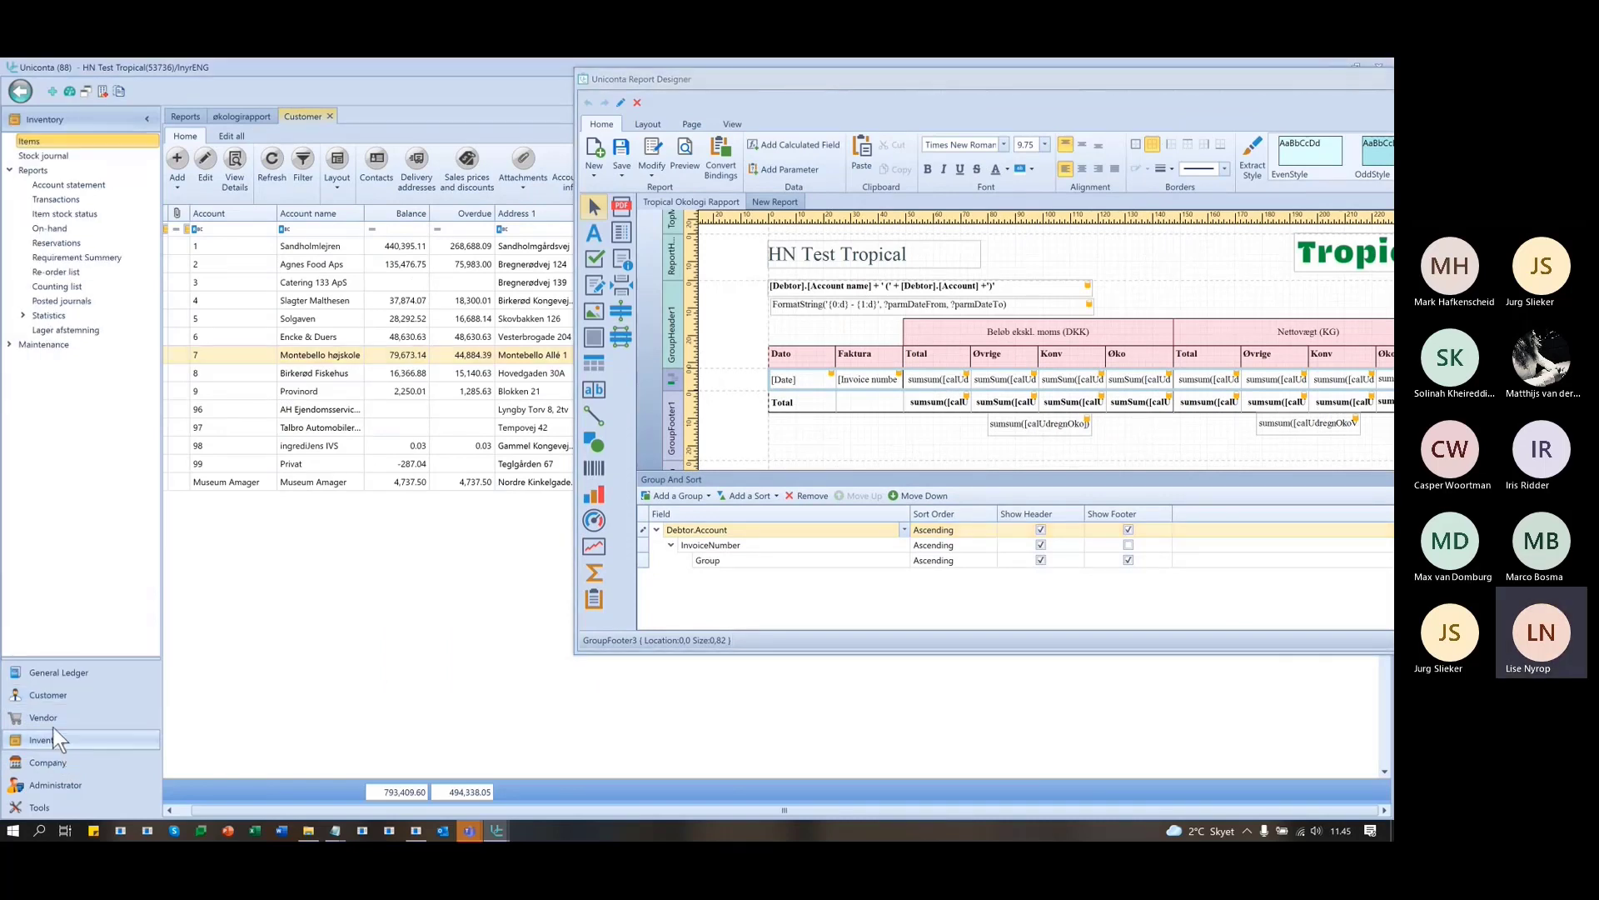
pyautogui.click(10, 344)
pyautogui.click(58, 359)
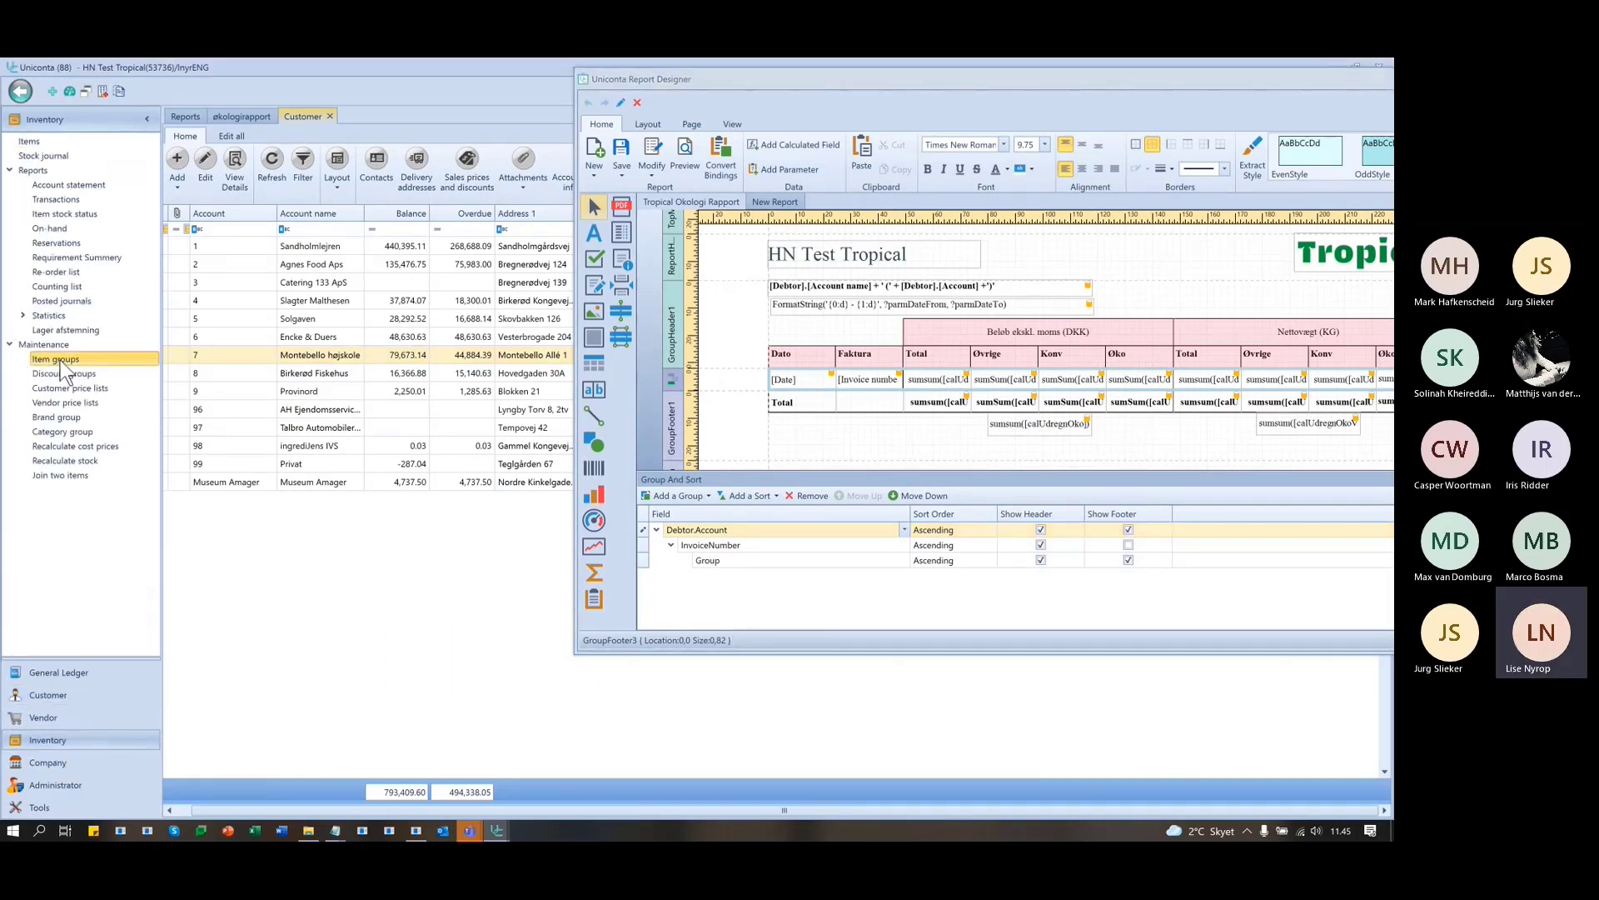
pyautogui.click(225, 305)
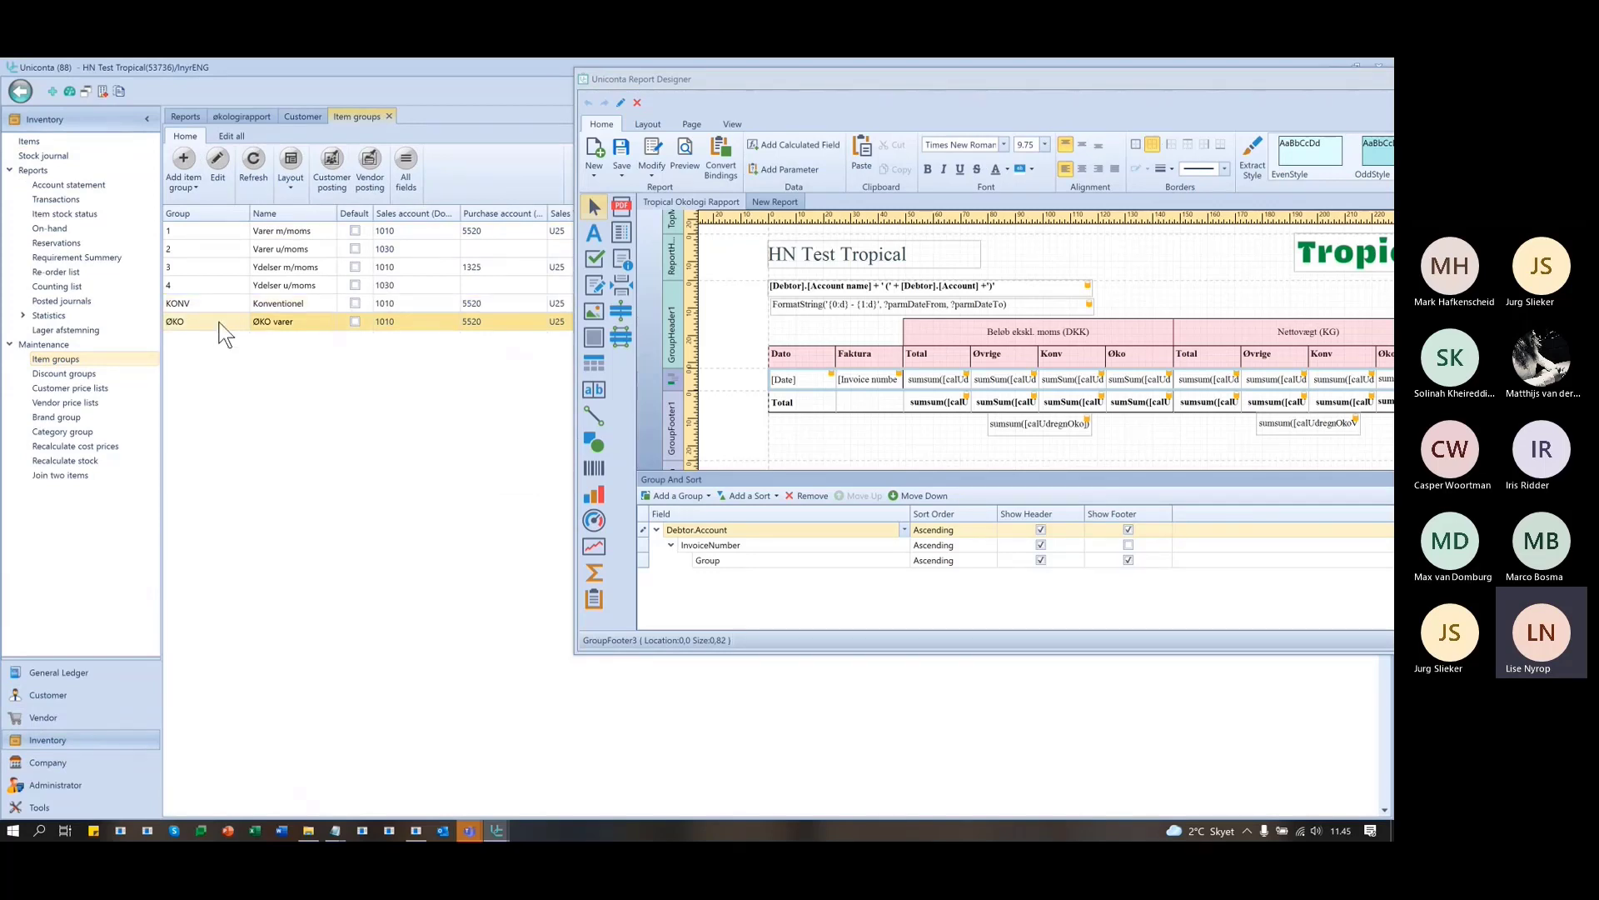
pyautogui.click(225, 322)
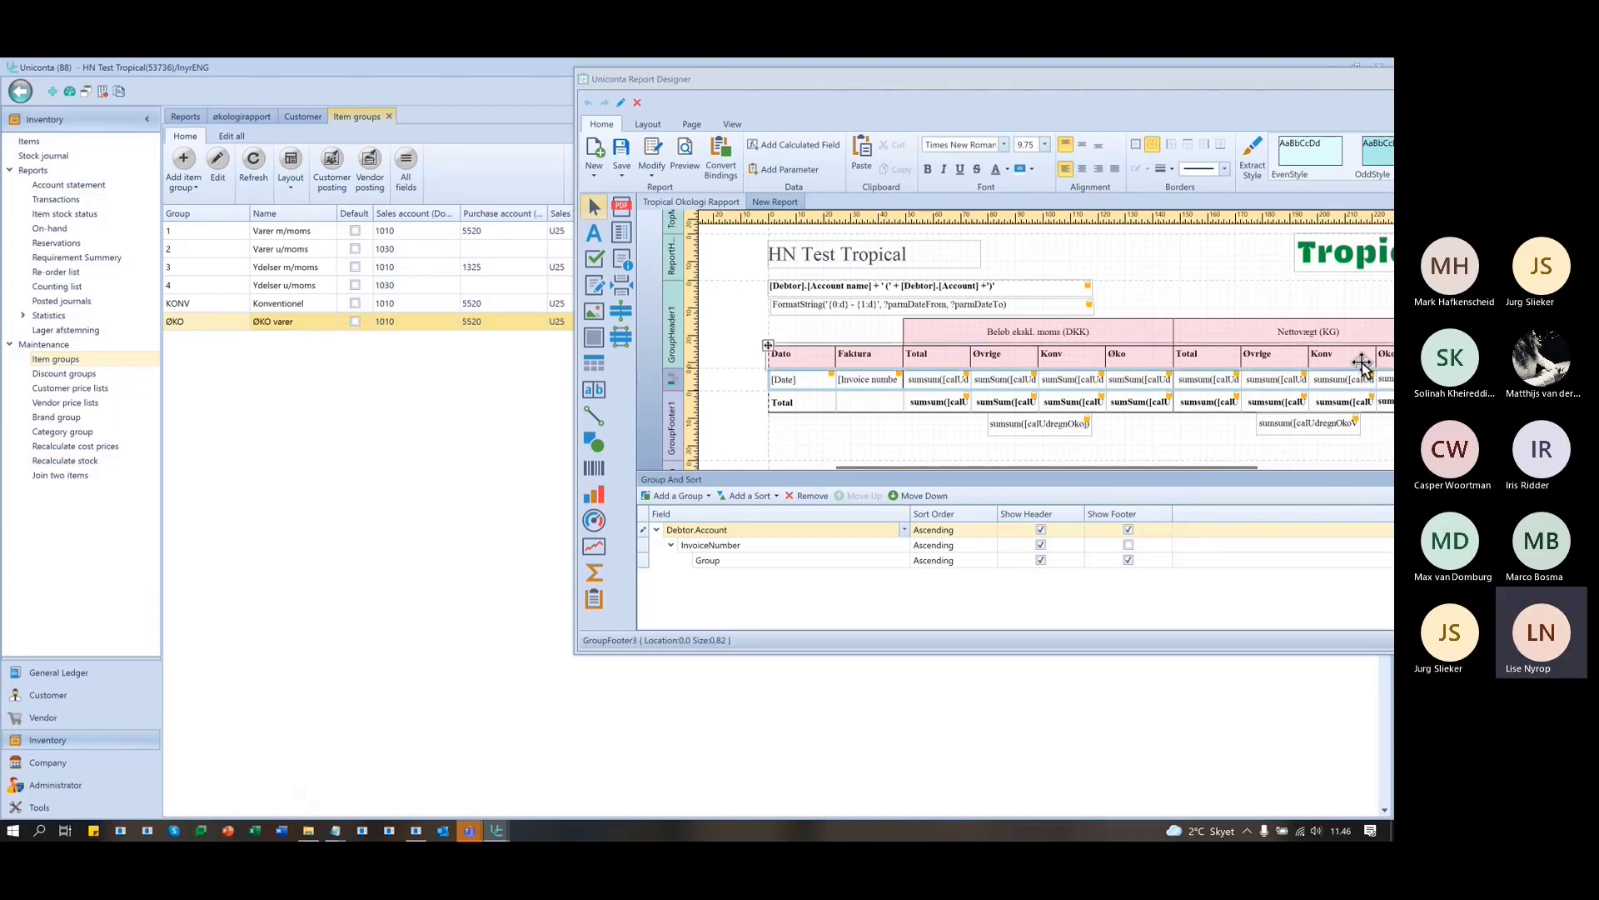
# - Slide the designer back left over the item groups and open the Group level's field choices
pyautogui.moveTo(1143, 77); pyautogui.dragTo(1060, 87)
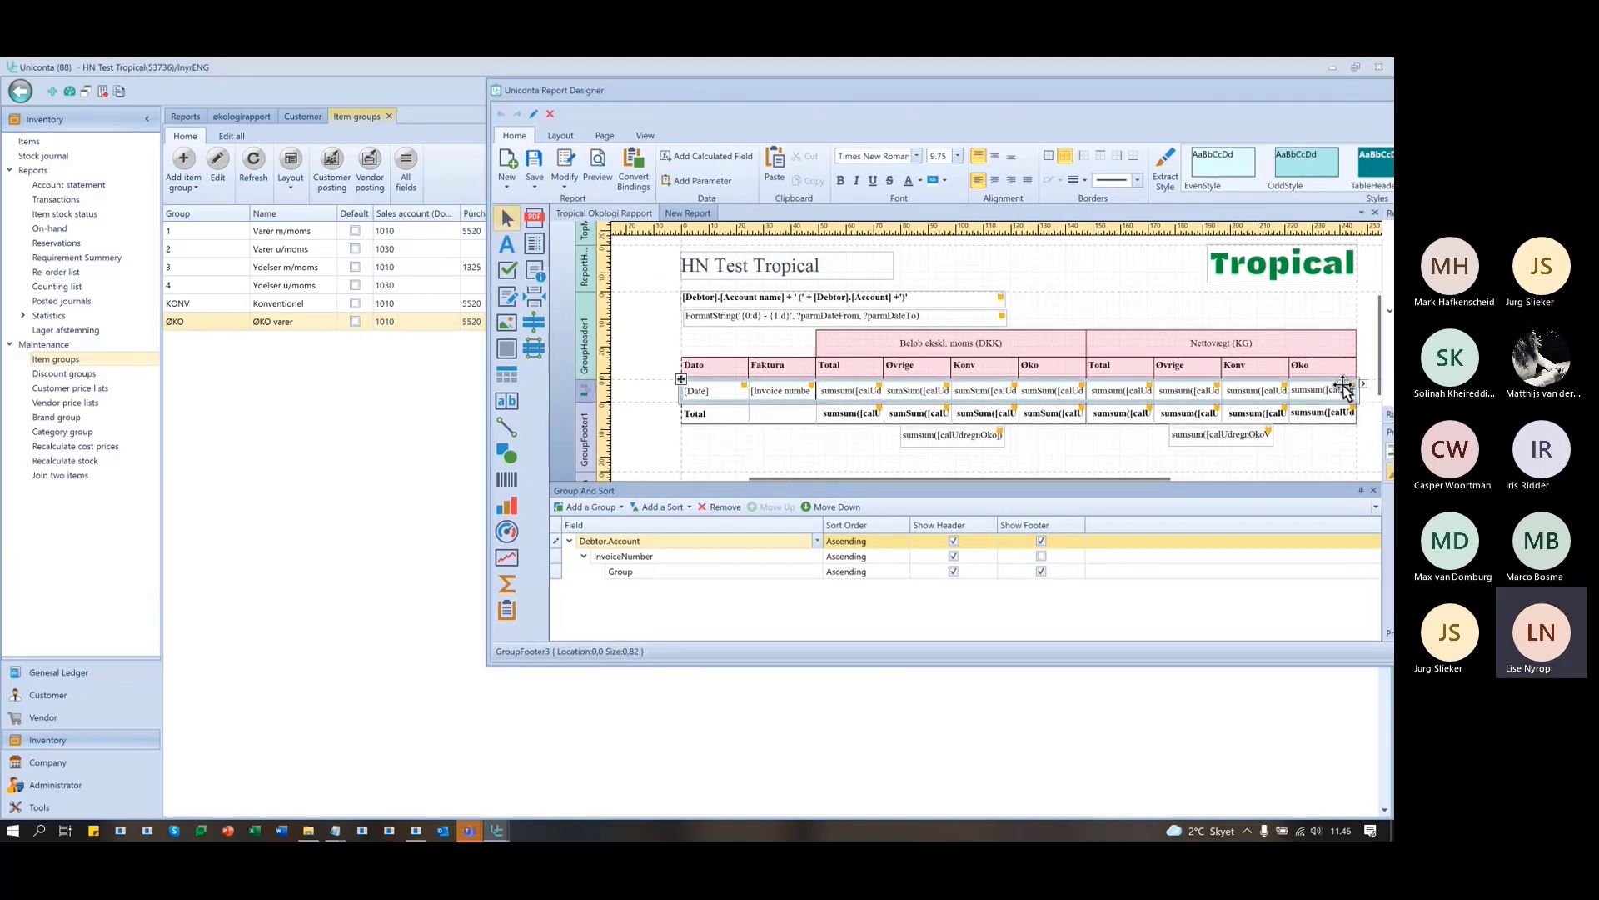
pyautogui.click(214, 303)
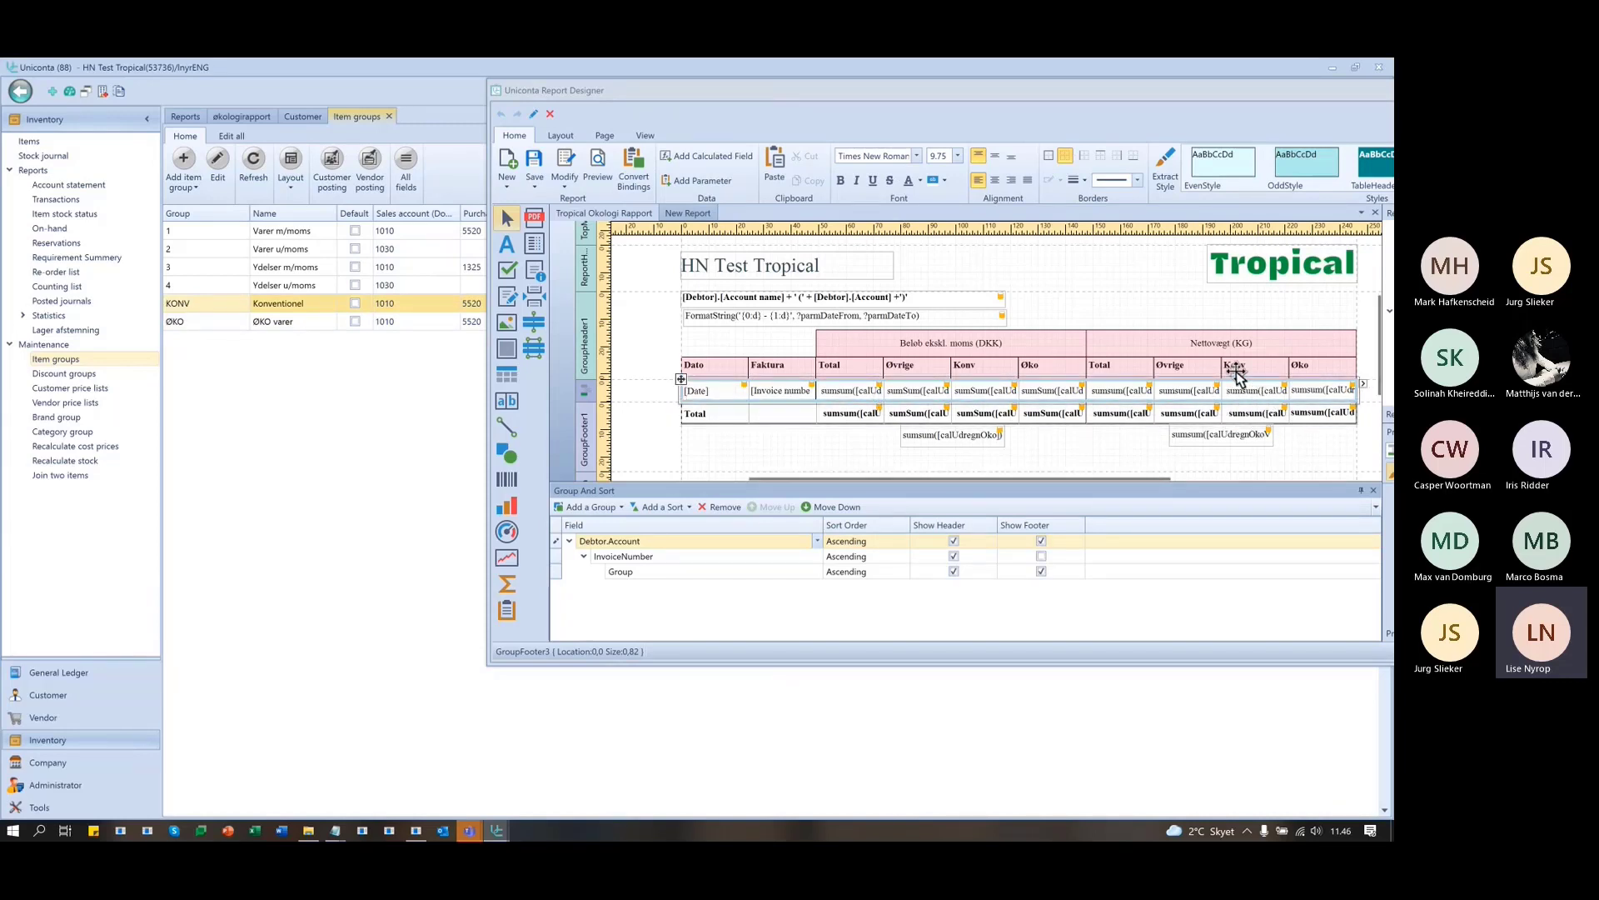
pyautogui.moveTo(1107, 91); pyautogui.dragTo(721, 104)
pyautogui.click(299, 581)
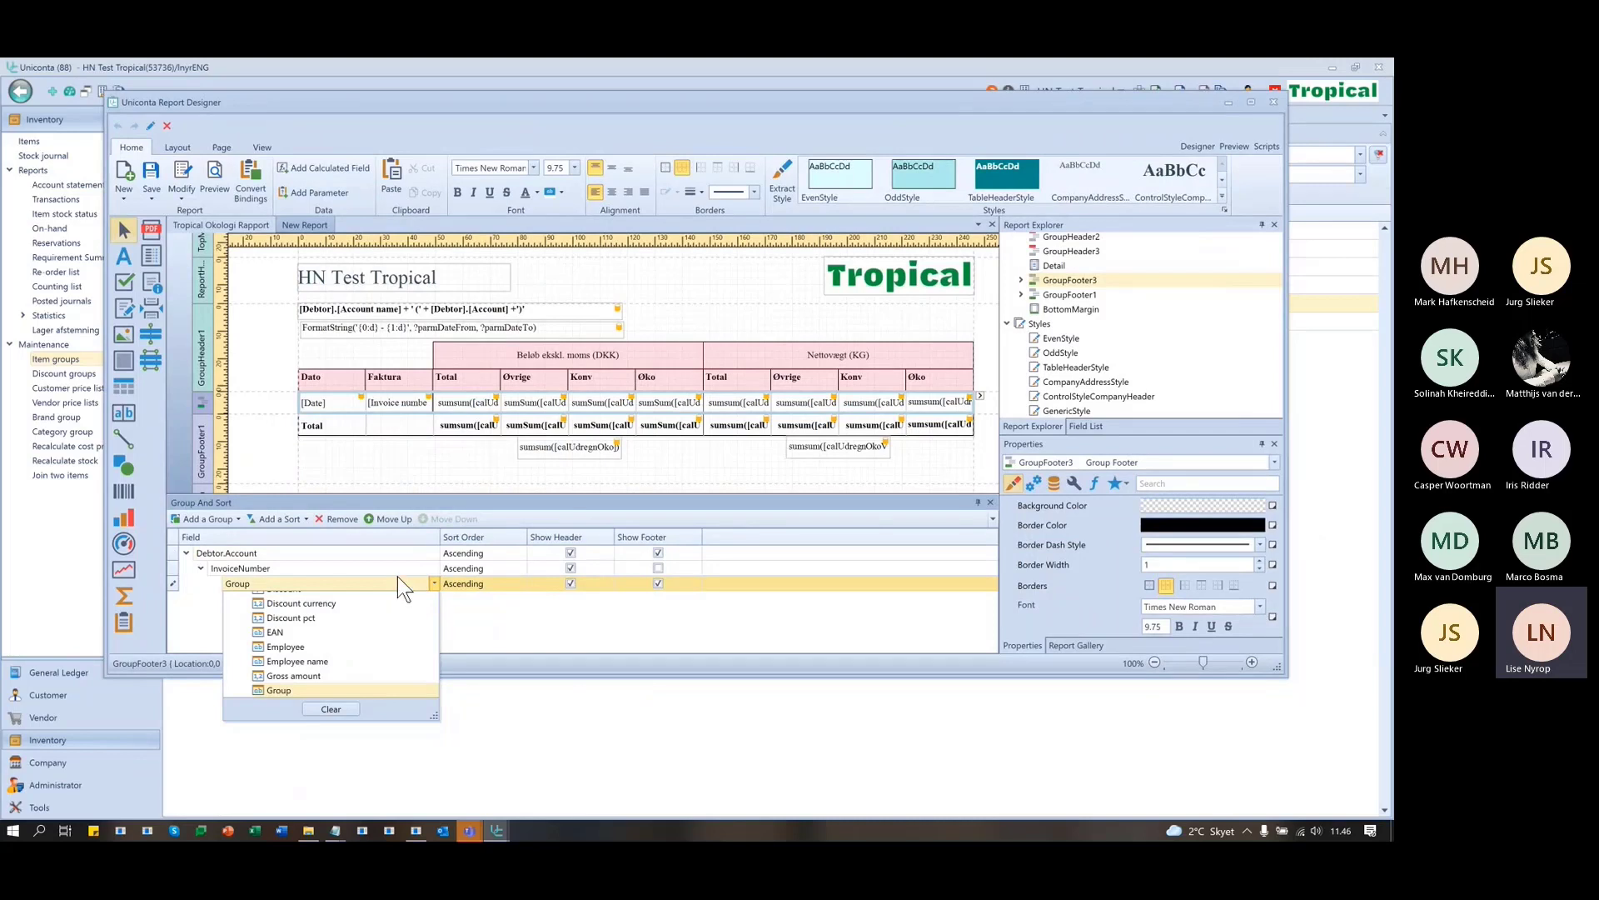
# - Leave the Group field unchanged, expand GroupHeader1, and set GroupHeader2's height to 100
pyautogui.click(493, 620)
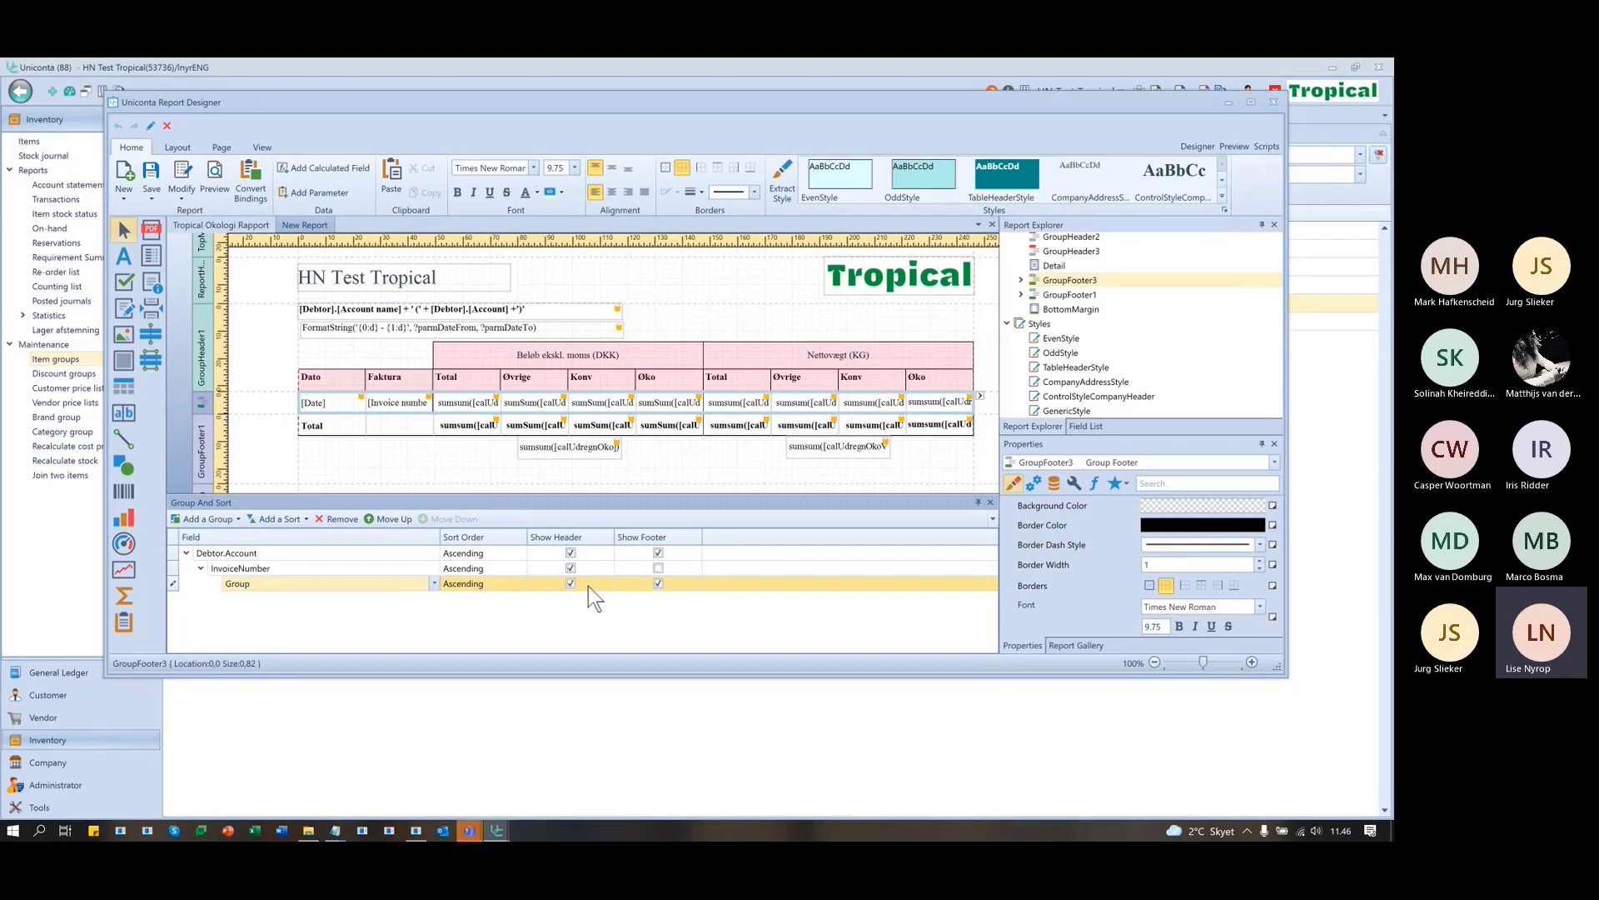
pyautogui.click(1072, 295)
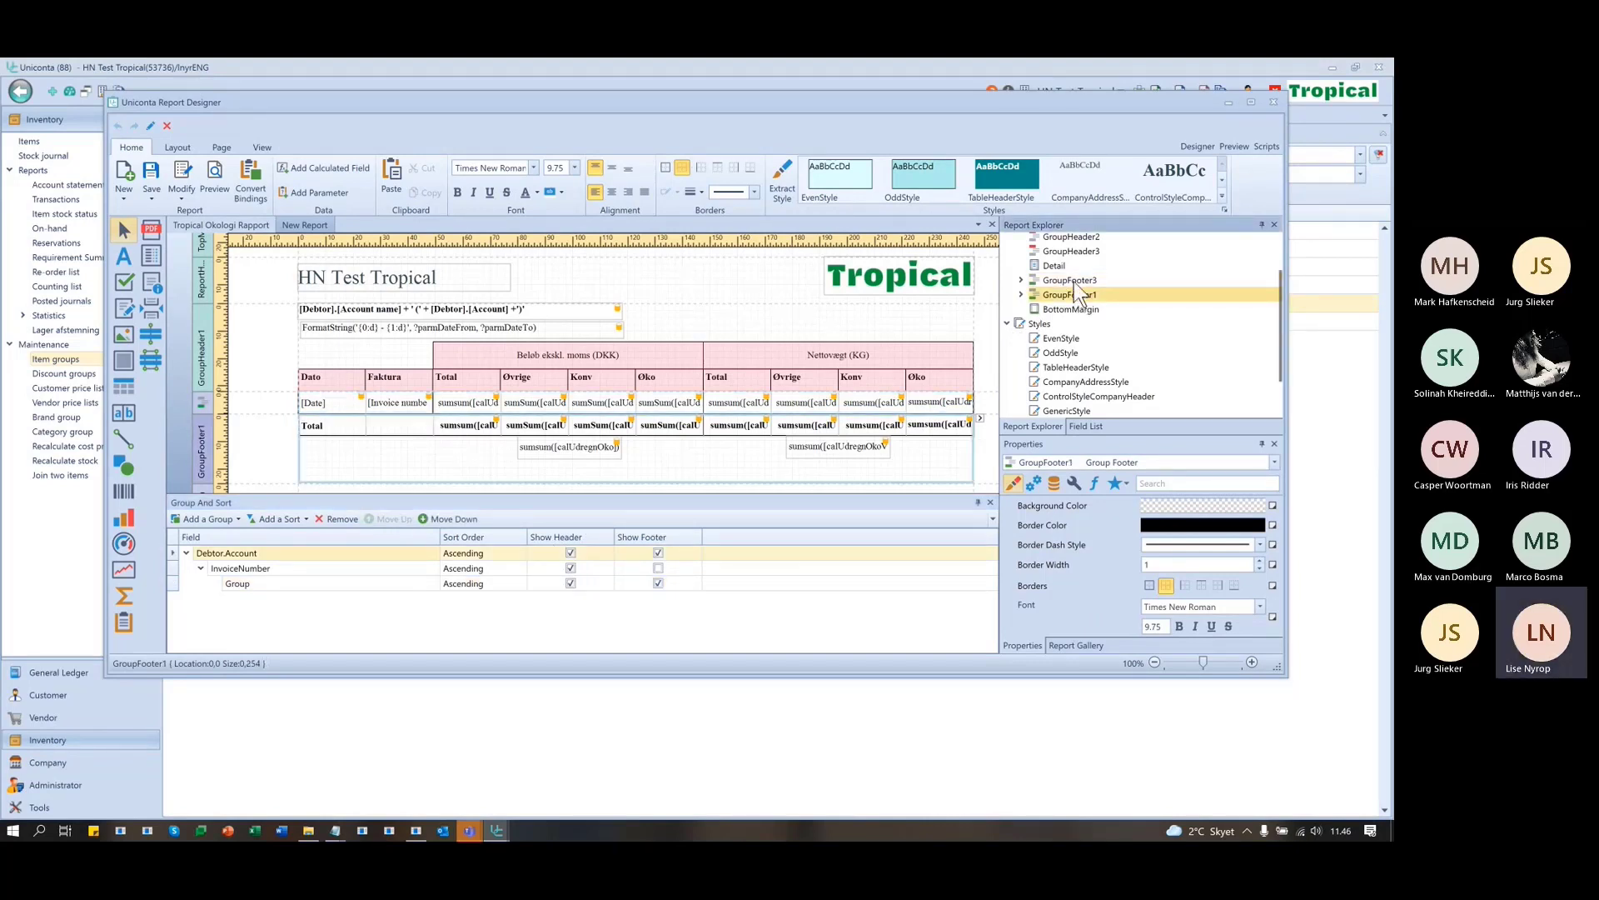
pyautogui.scroll(2, 1085, 352)
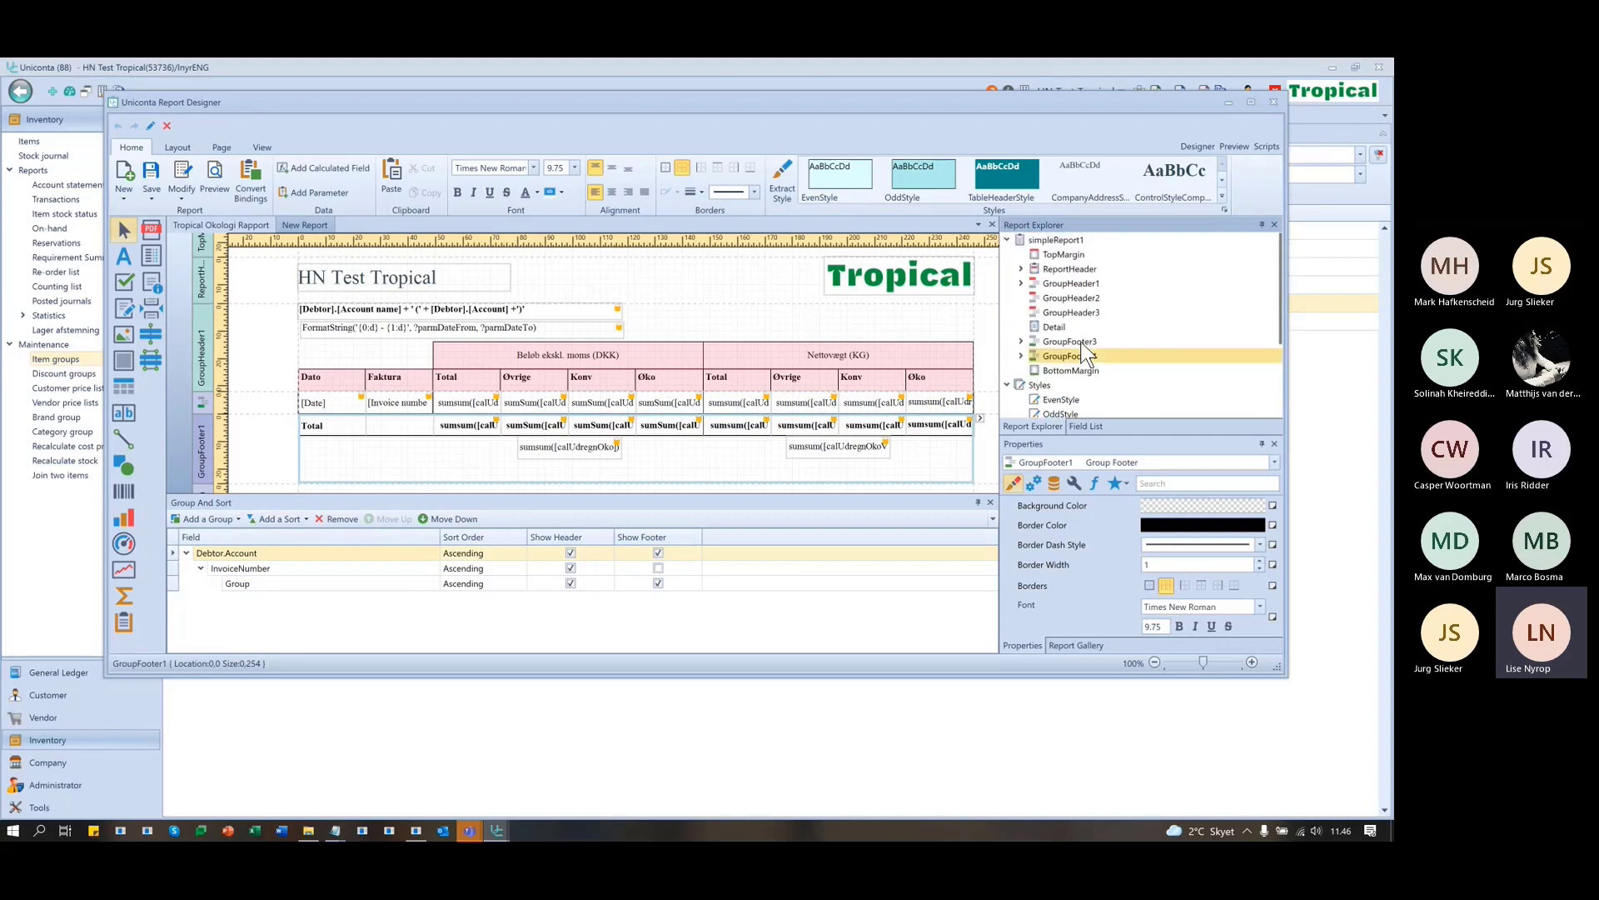
pyautogui.click(1021, 283)
pyautogui.click(1080, 286)
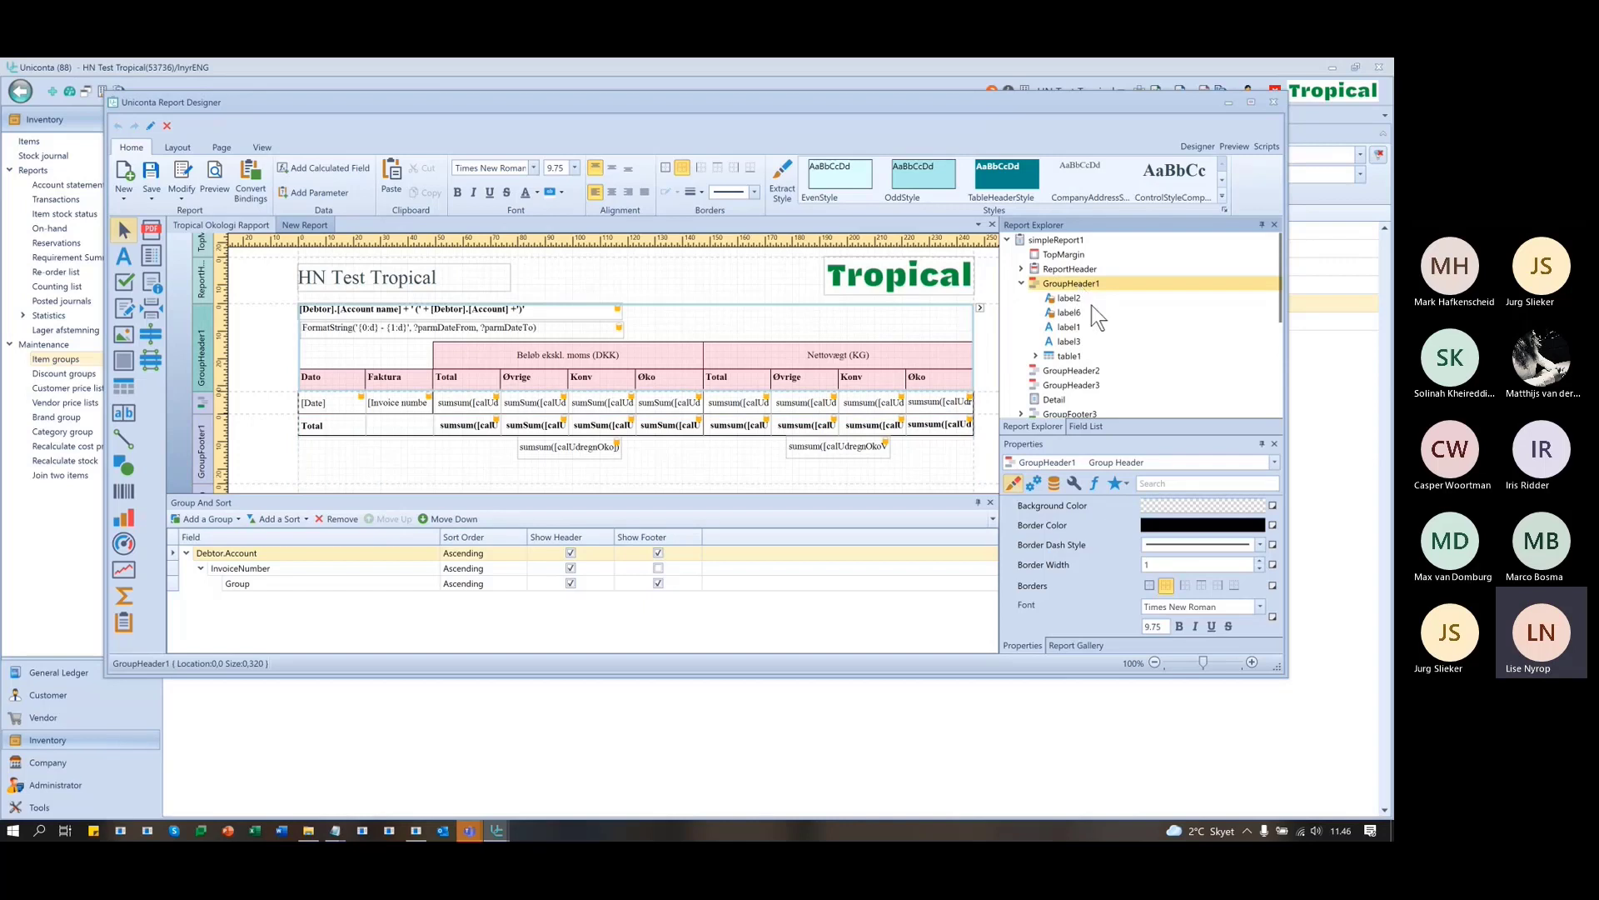
pyautogui.click(1070, 372)
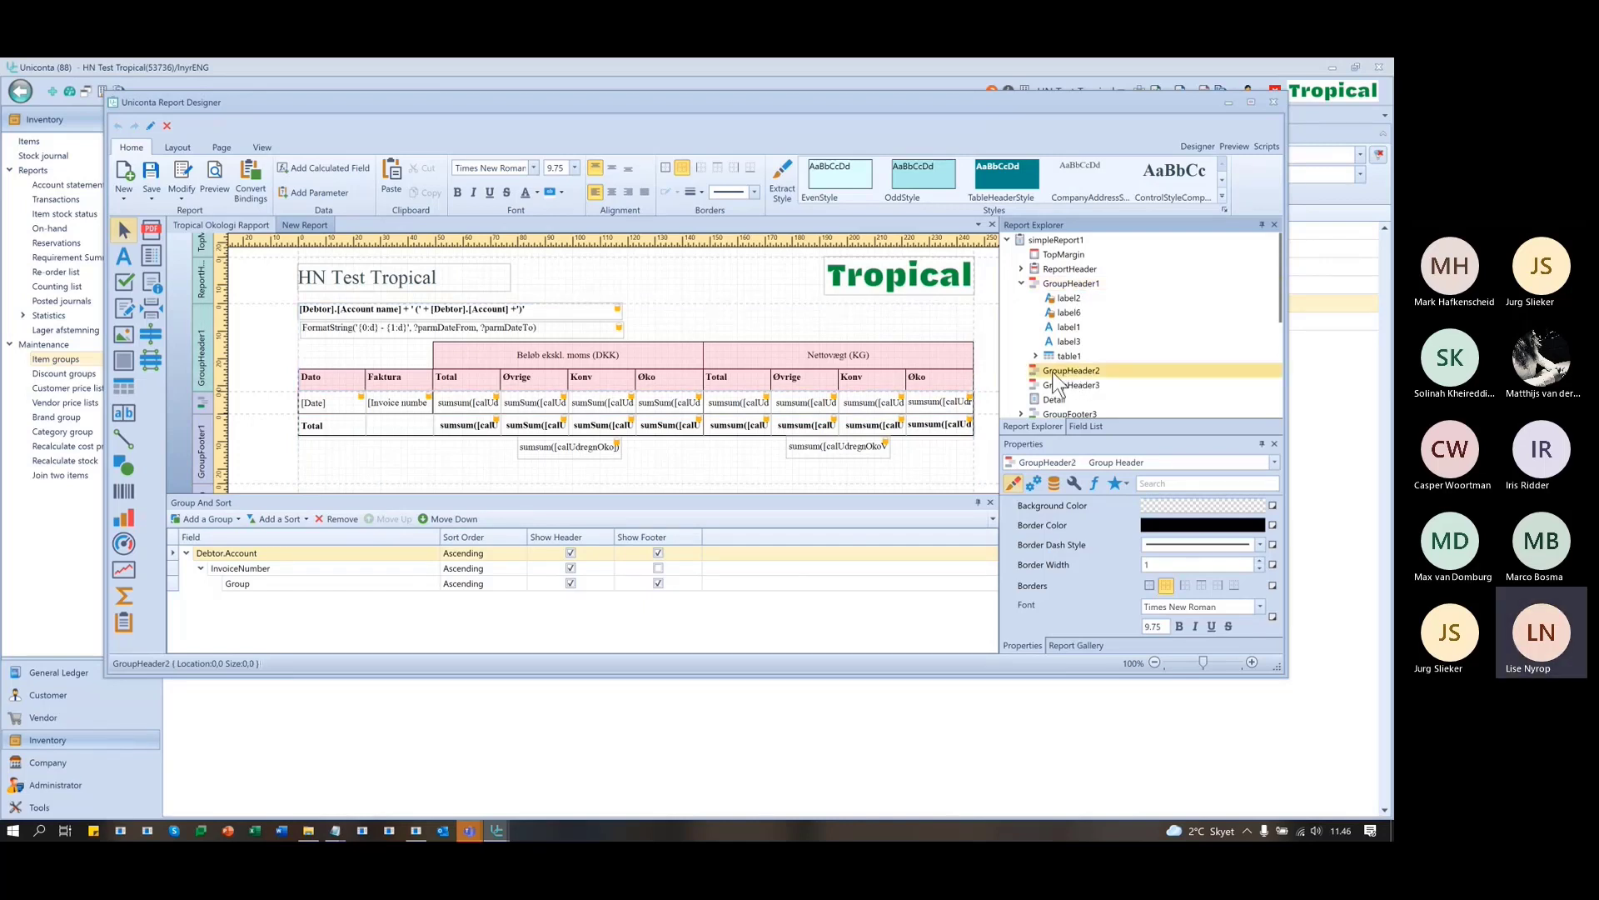
pyautogui.scroll(-3, 1101, 573)
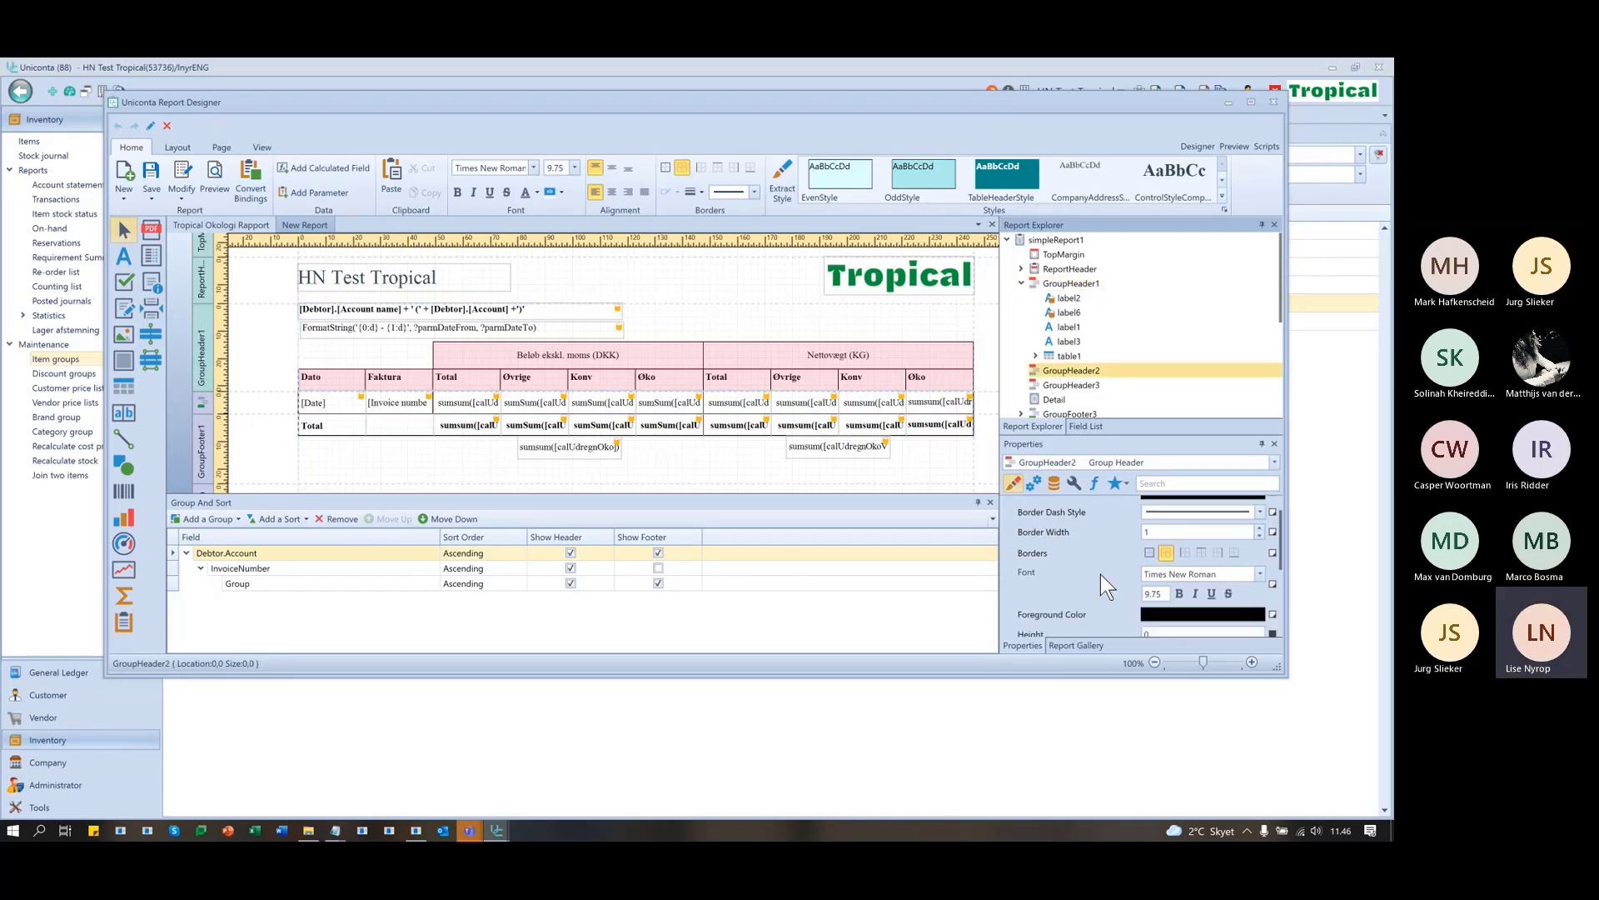
pyautogui.click(1178, 583)
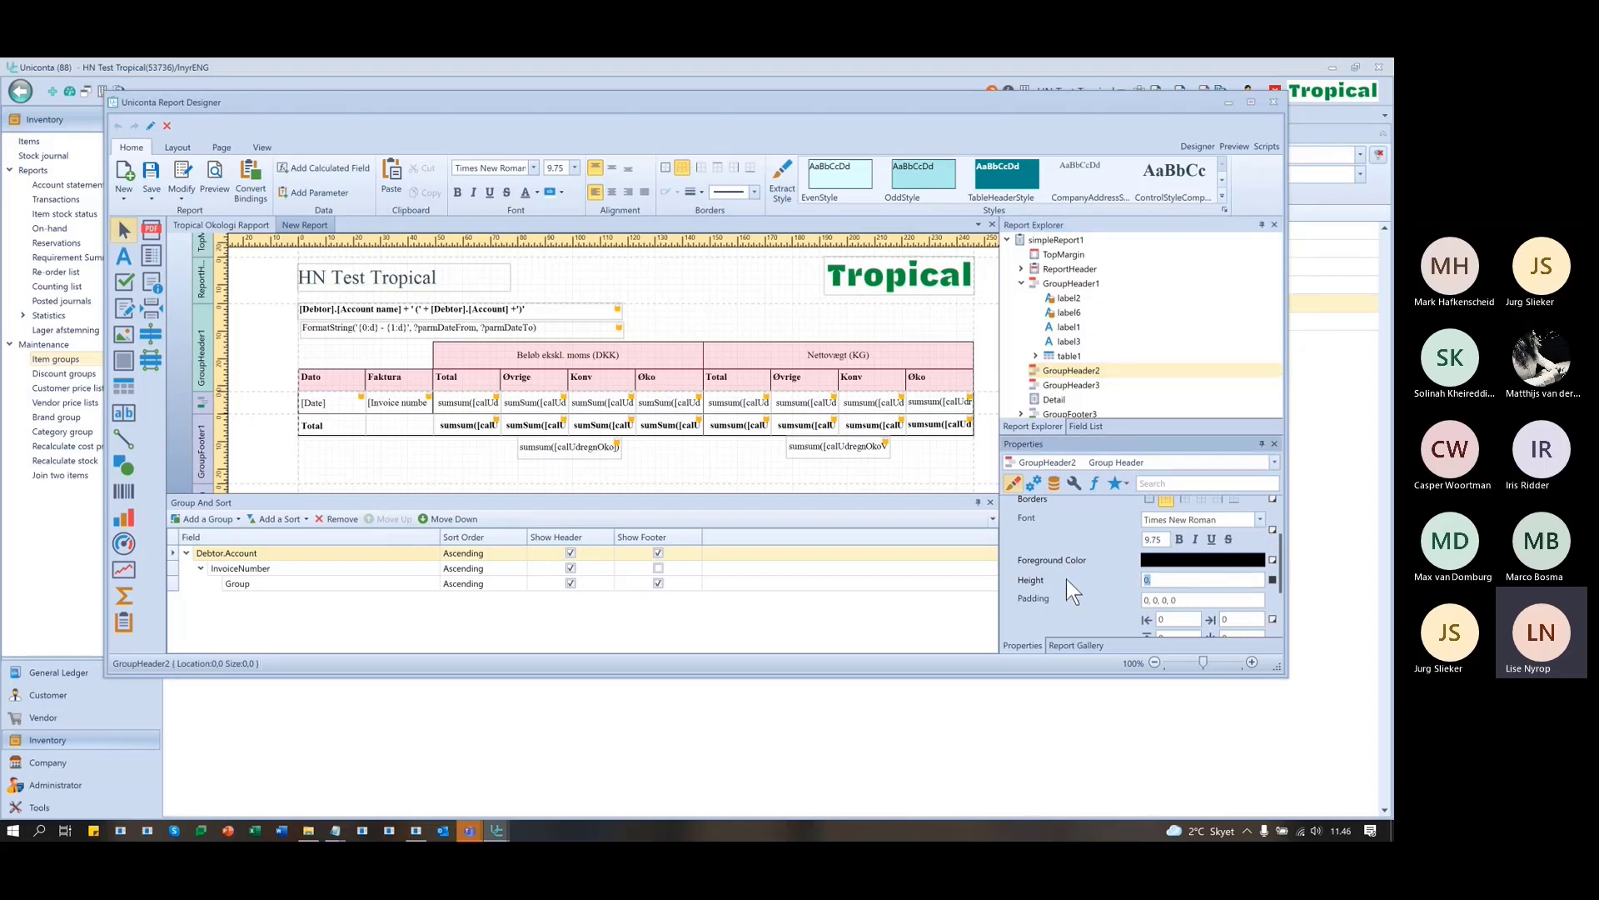
pyautogui.write('100')
pyautogui.press('Tab')
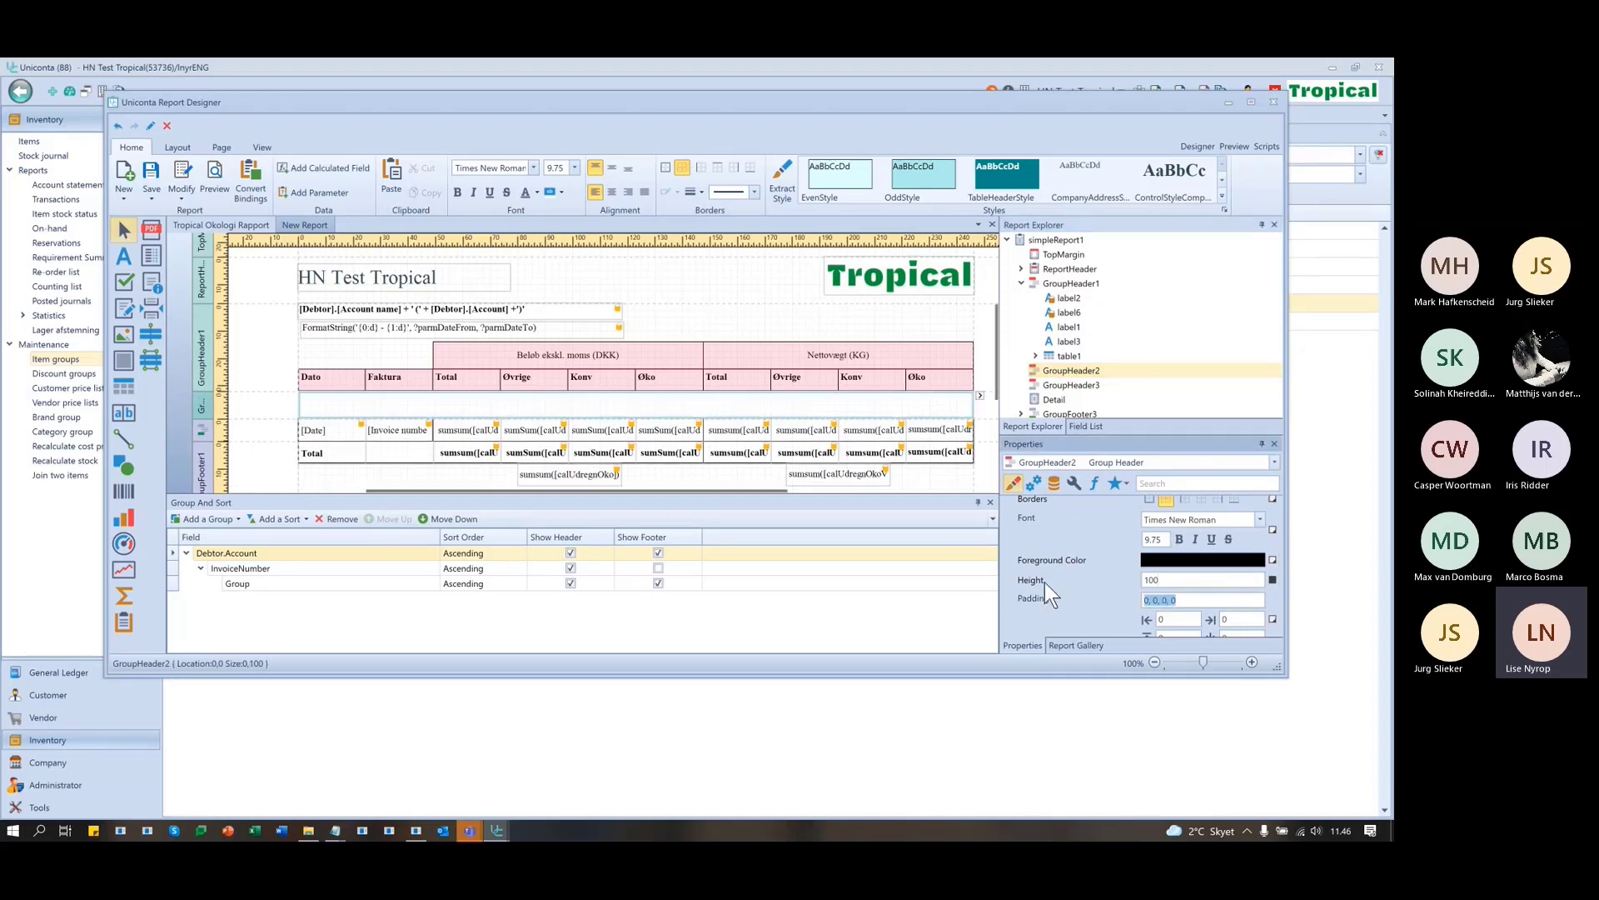
# - Set GroupHeader3's height to 100, then select GroupHeader2 in the report layout
pyautogui.click(1055, 385)
pyautogui.click(1182, 579)
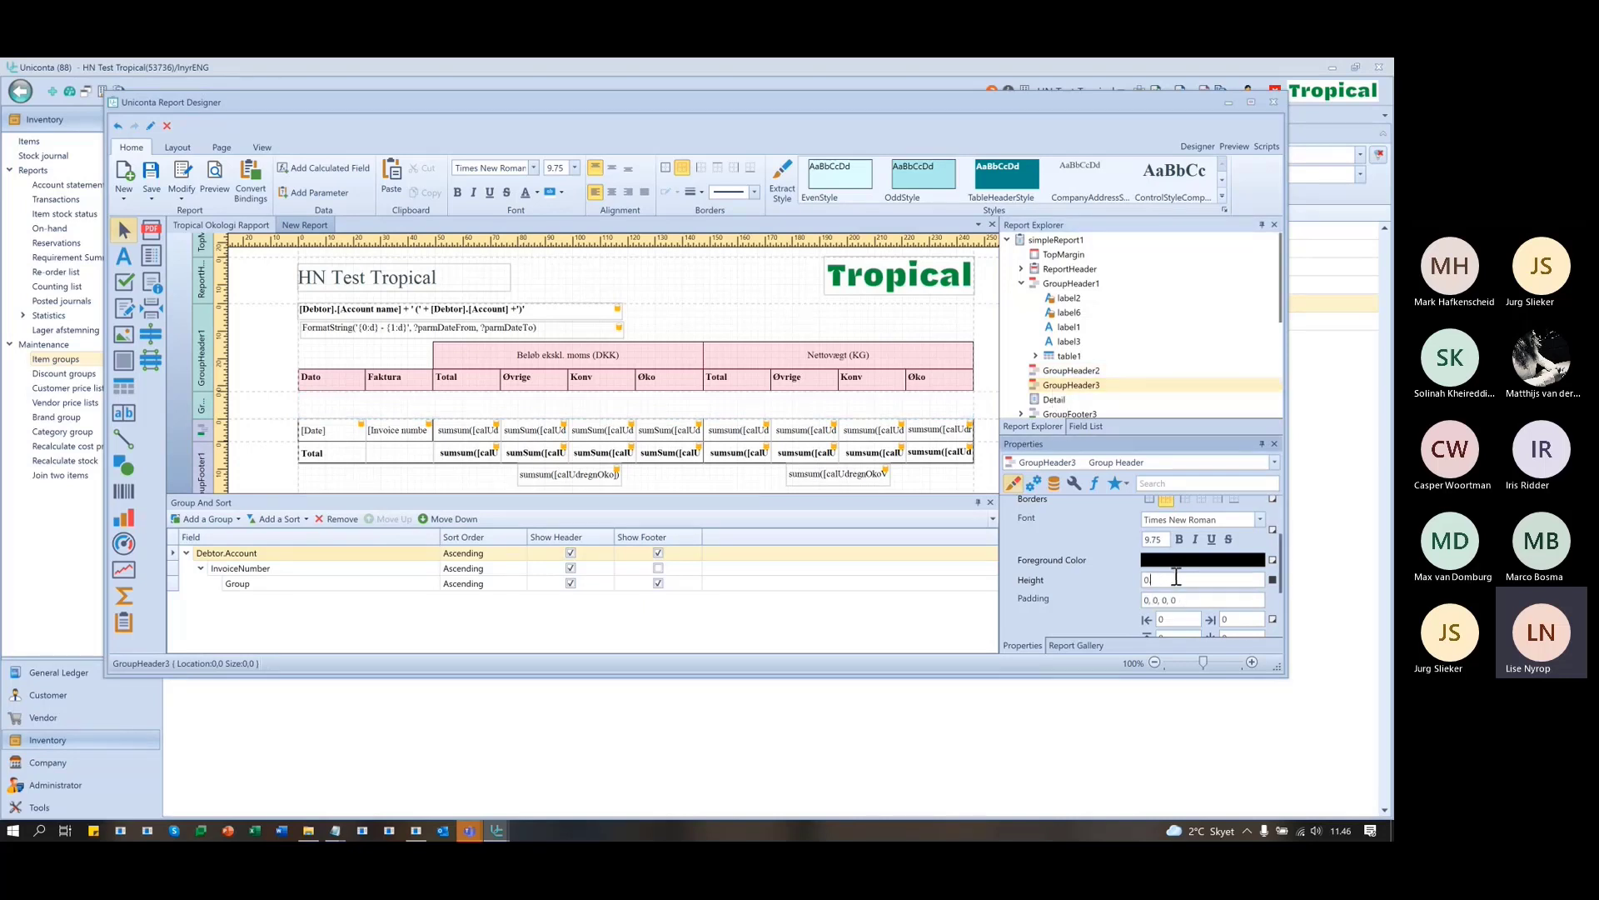
pyautogui.press('BackSpace')
pyautogui.write('100')
pyautogui.press('Tab')
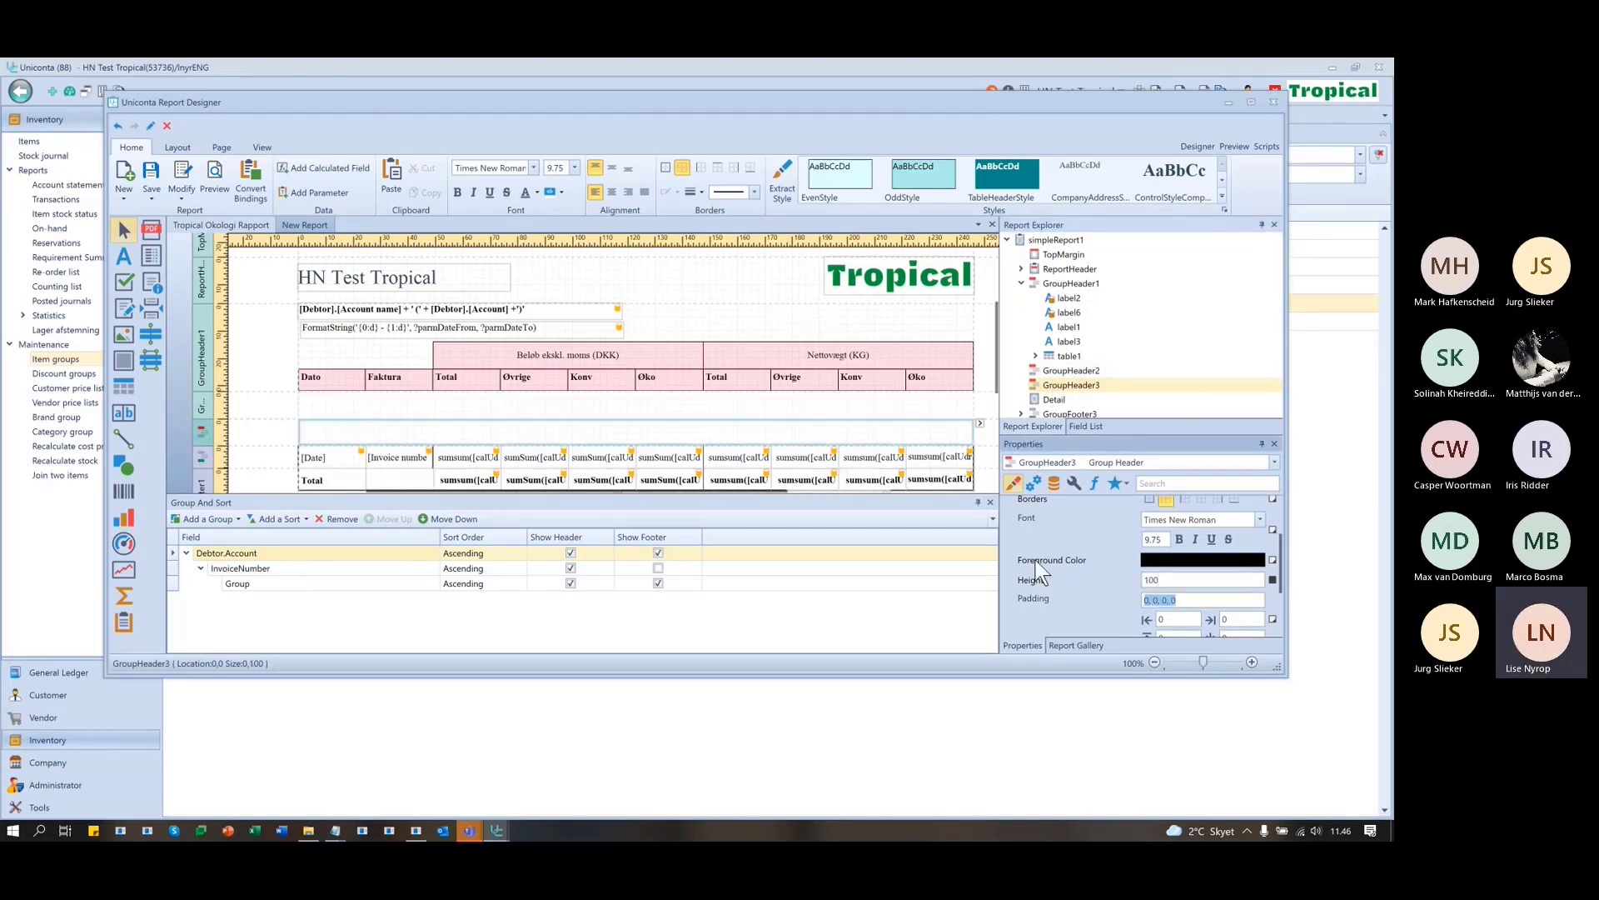
pyautogui.click(268, 428)
pyautogui.click(273, 413)
pyautogui.click(268, 440)
pyautogui.click(276, 414)
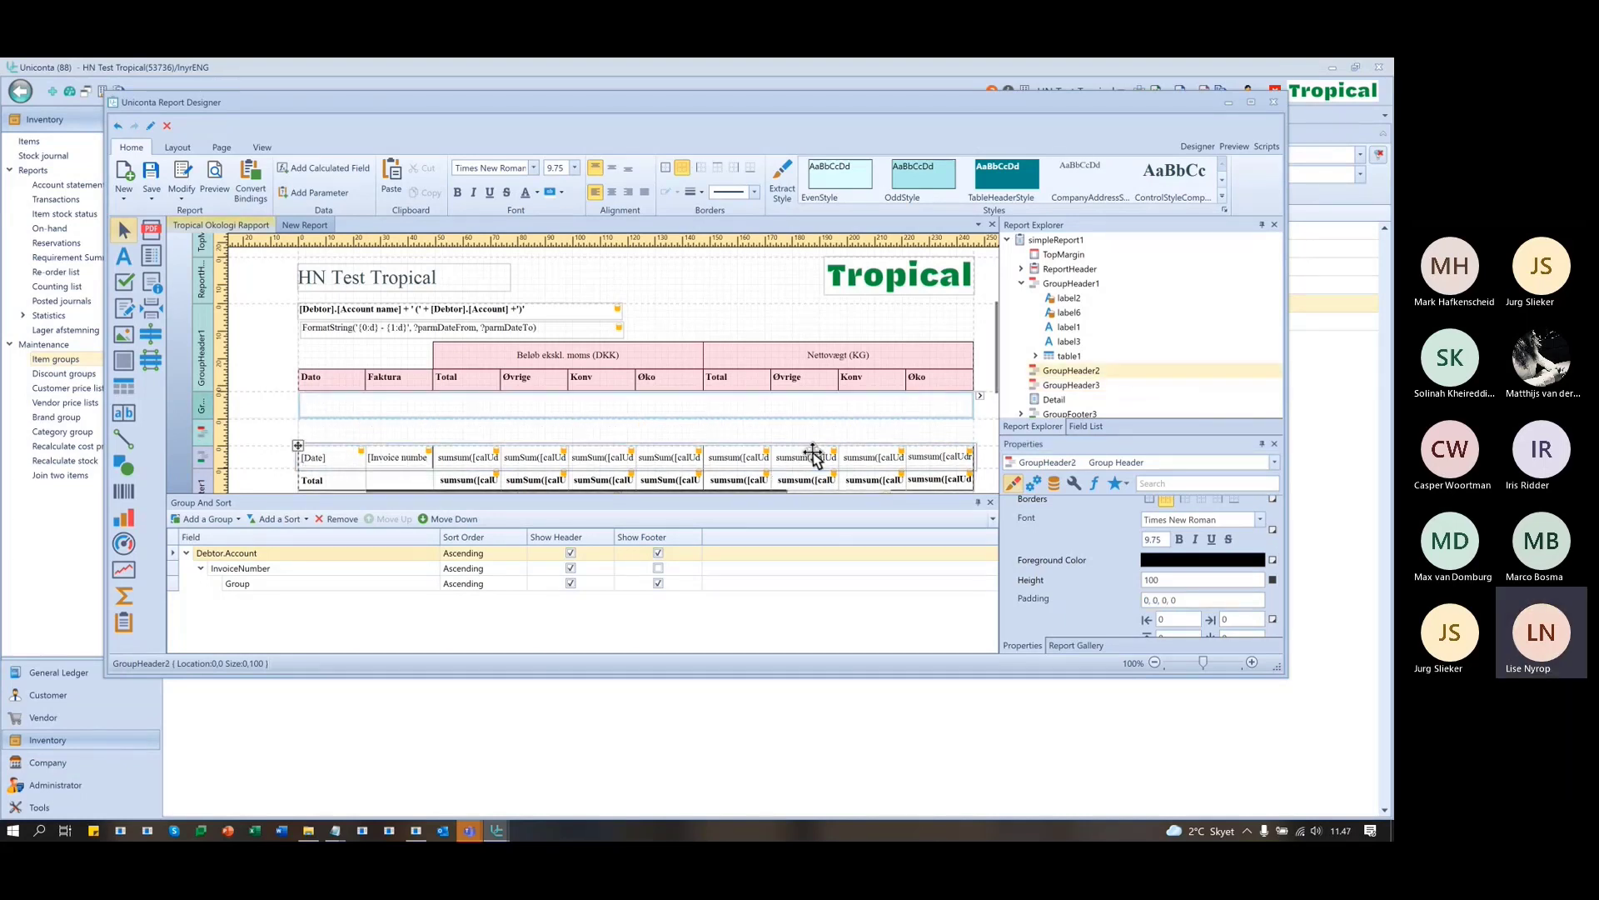
# - Show the data field list and add a footer after each invoice number group
pyautogui.scroll(-1, 868, 408)
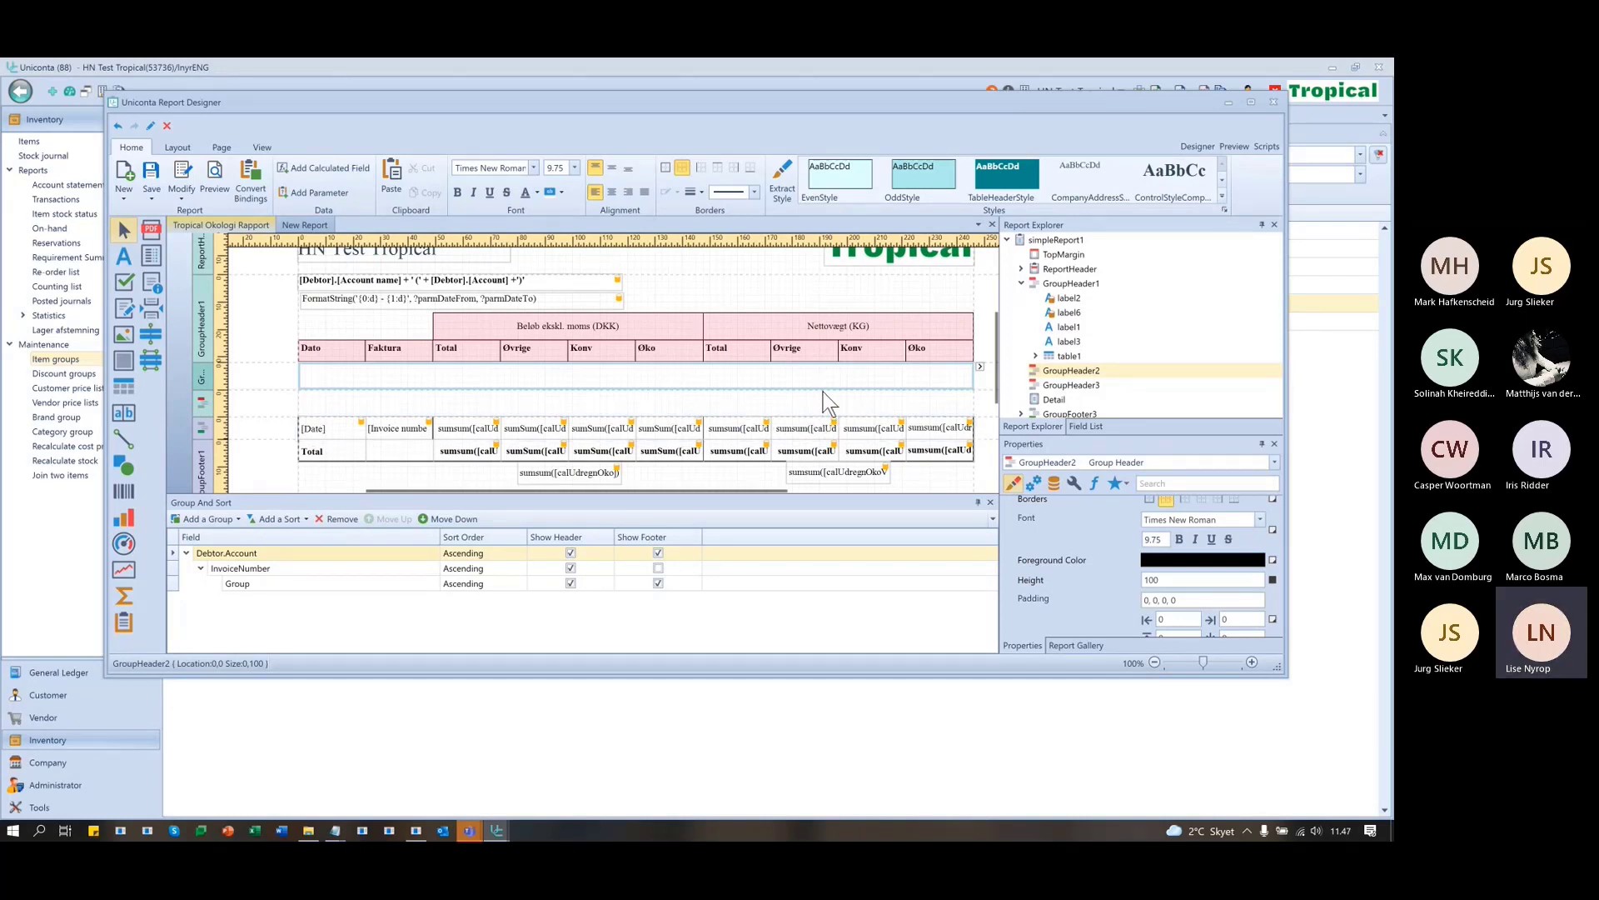
pyautogui.click(1091, 426)
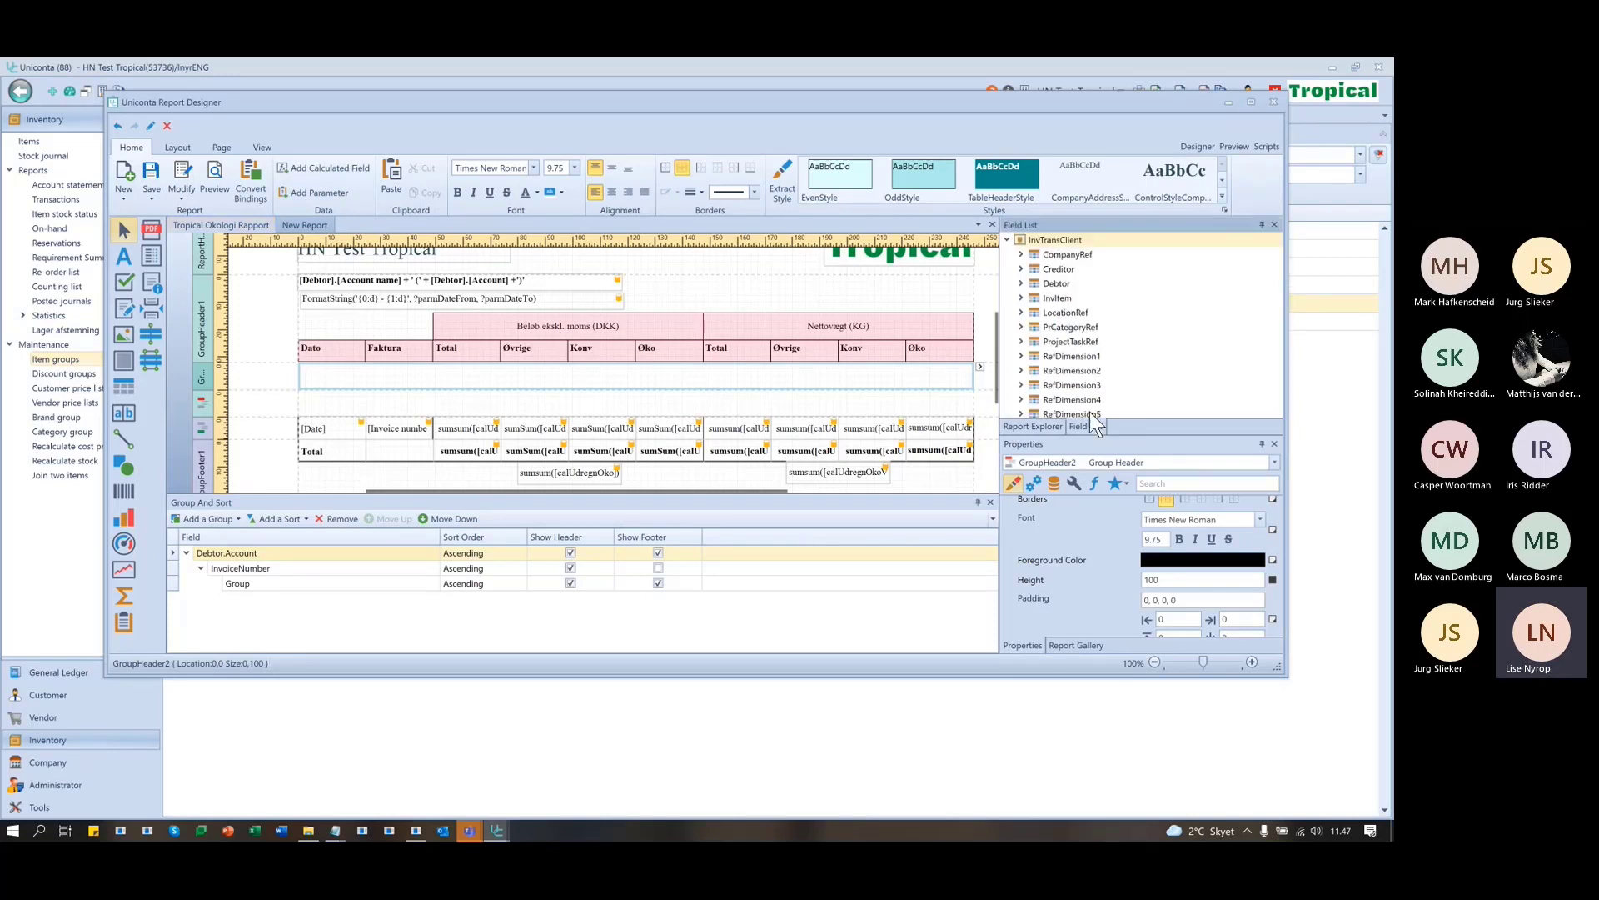
pyautogui.scroll(-5, 1091, 400)
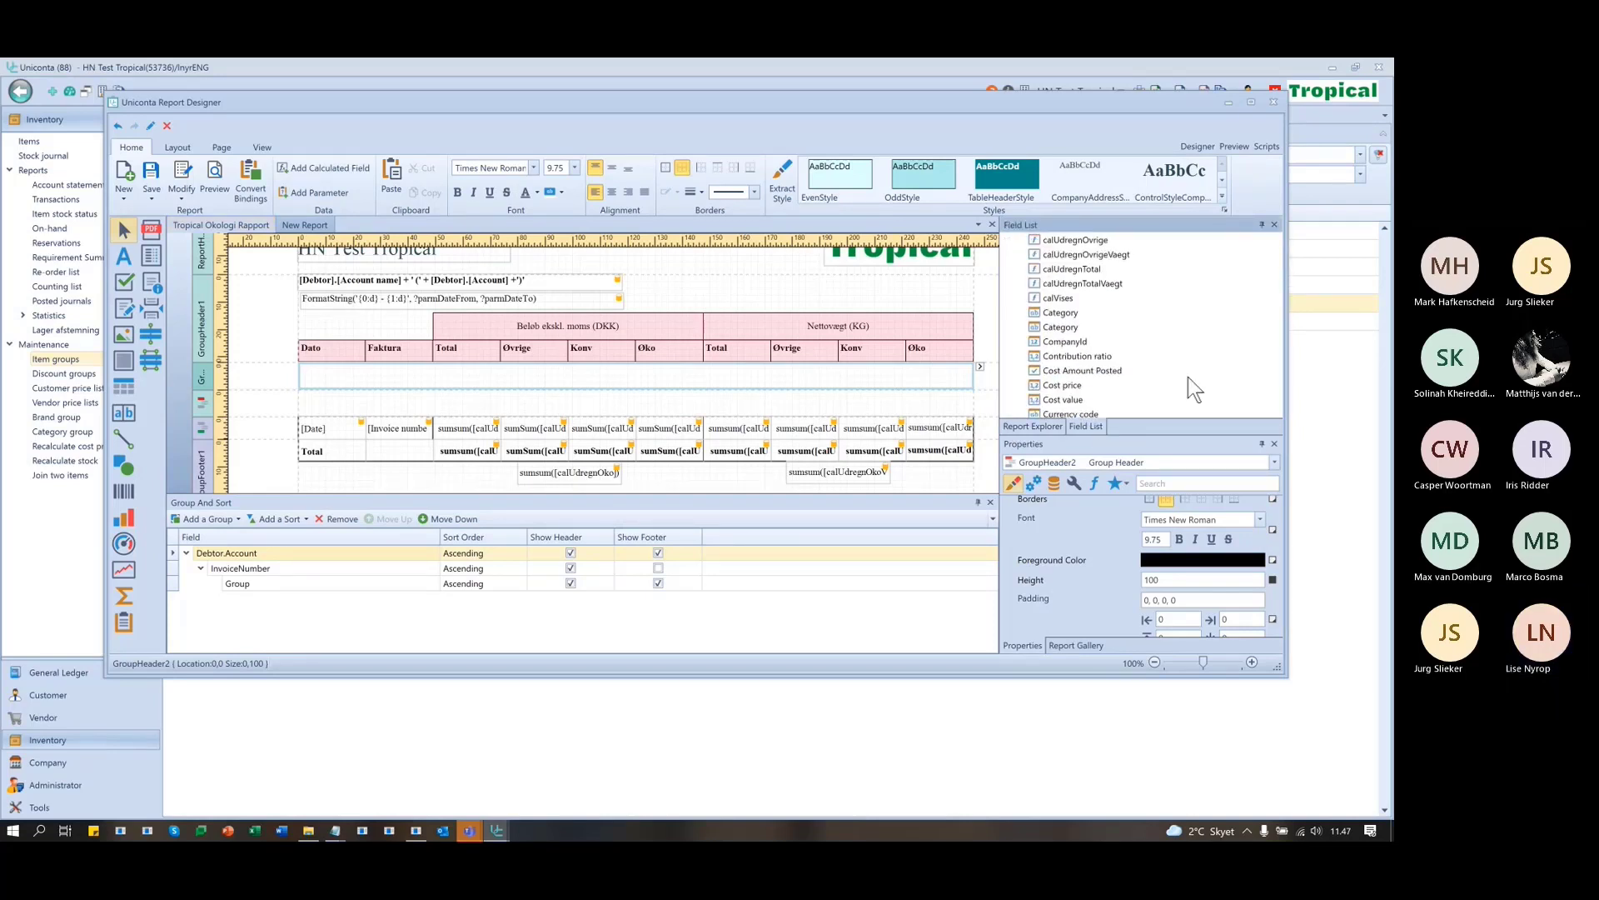
pyautogui.scroll(2, 1186, 371)
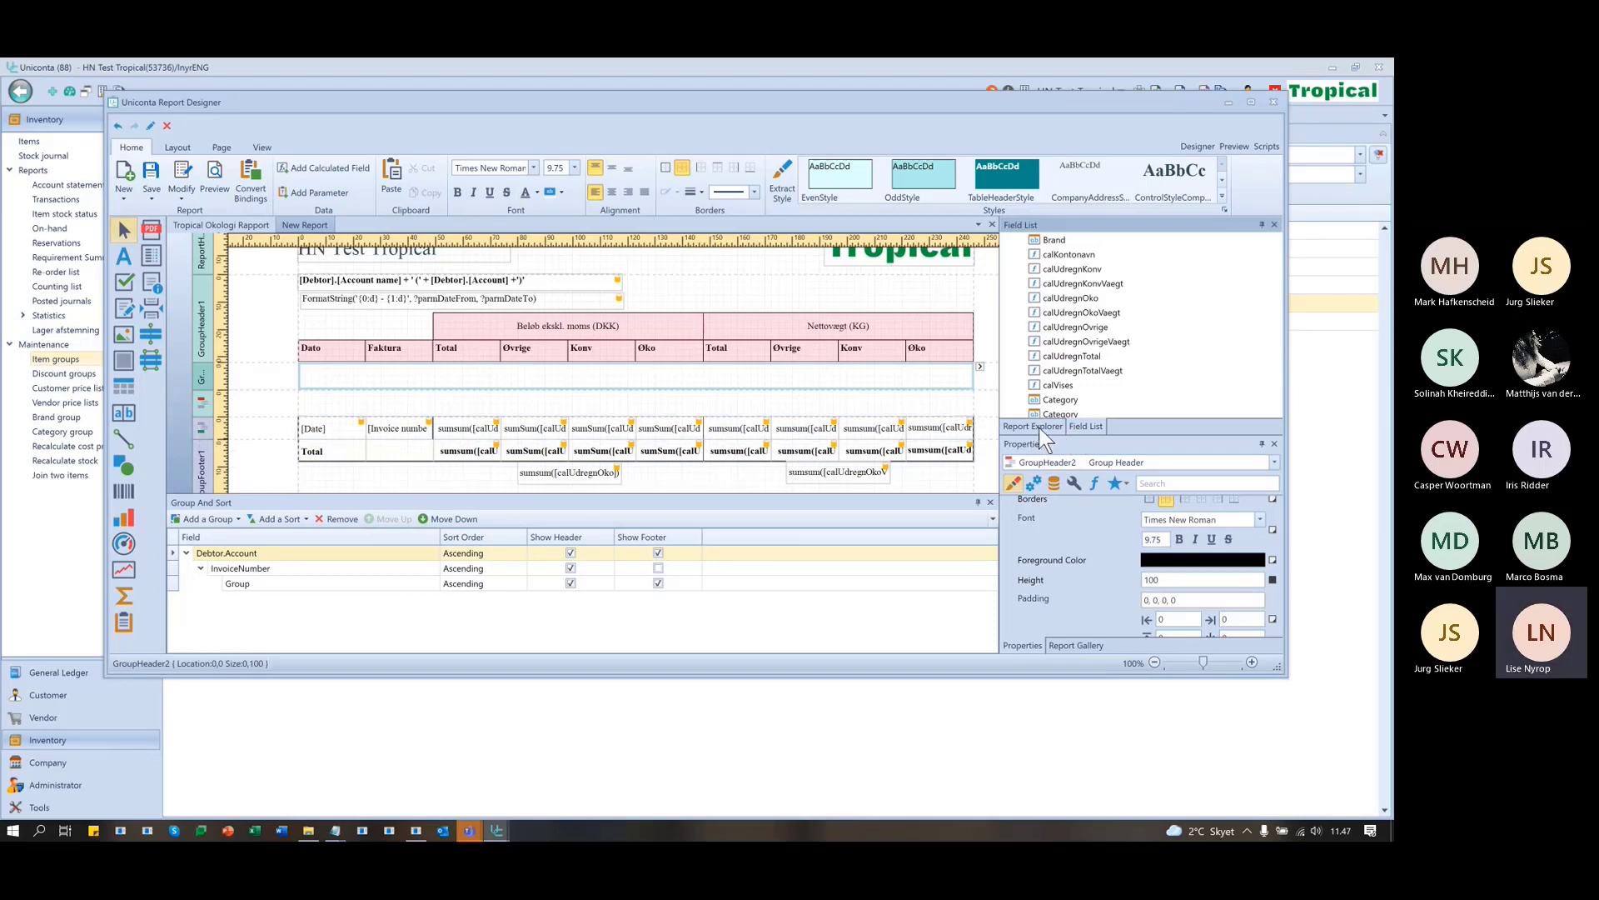
pyautogui.click(658, 569)
pyautogui.scroll(-2, 648, 427)
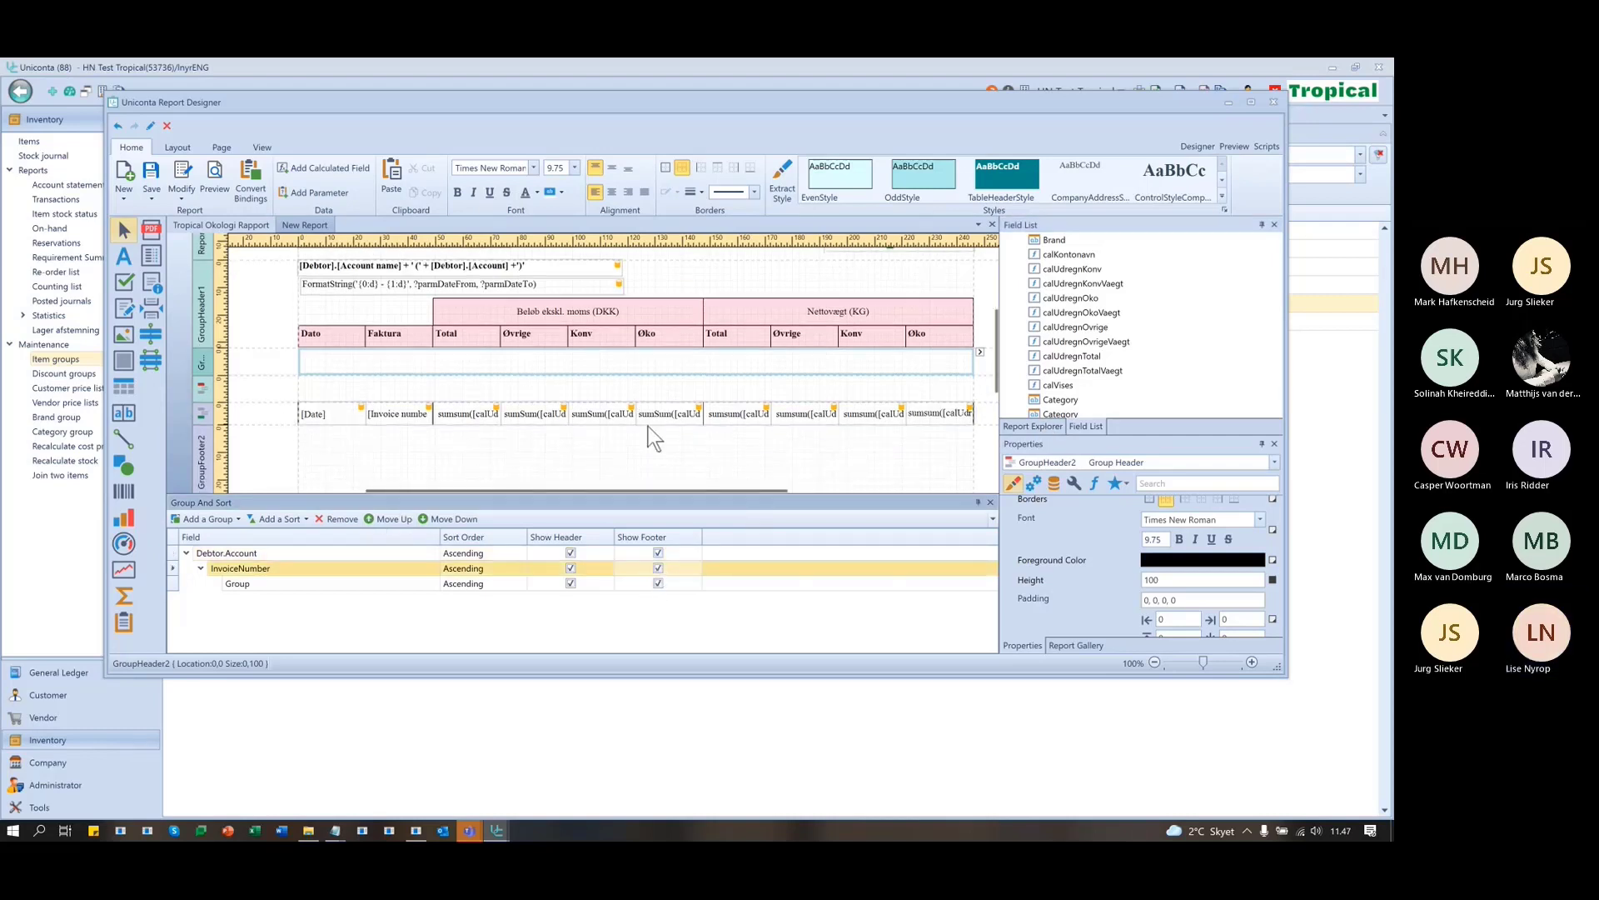
# - Collapse GroupHeader1 and inspect the GroupFooter3, GroupFooter2 and GroupFooter1 band settings and heights
pyautogui.click(1035, 423)
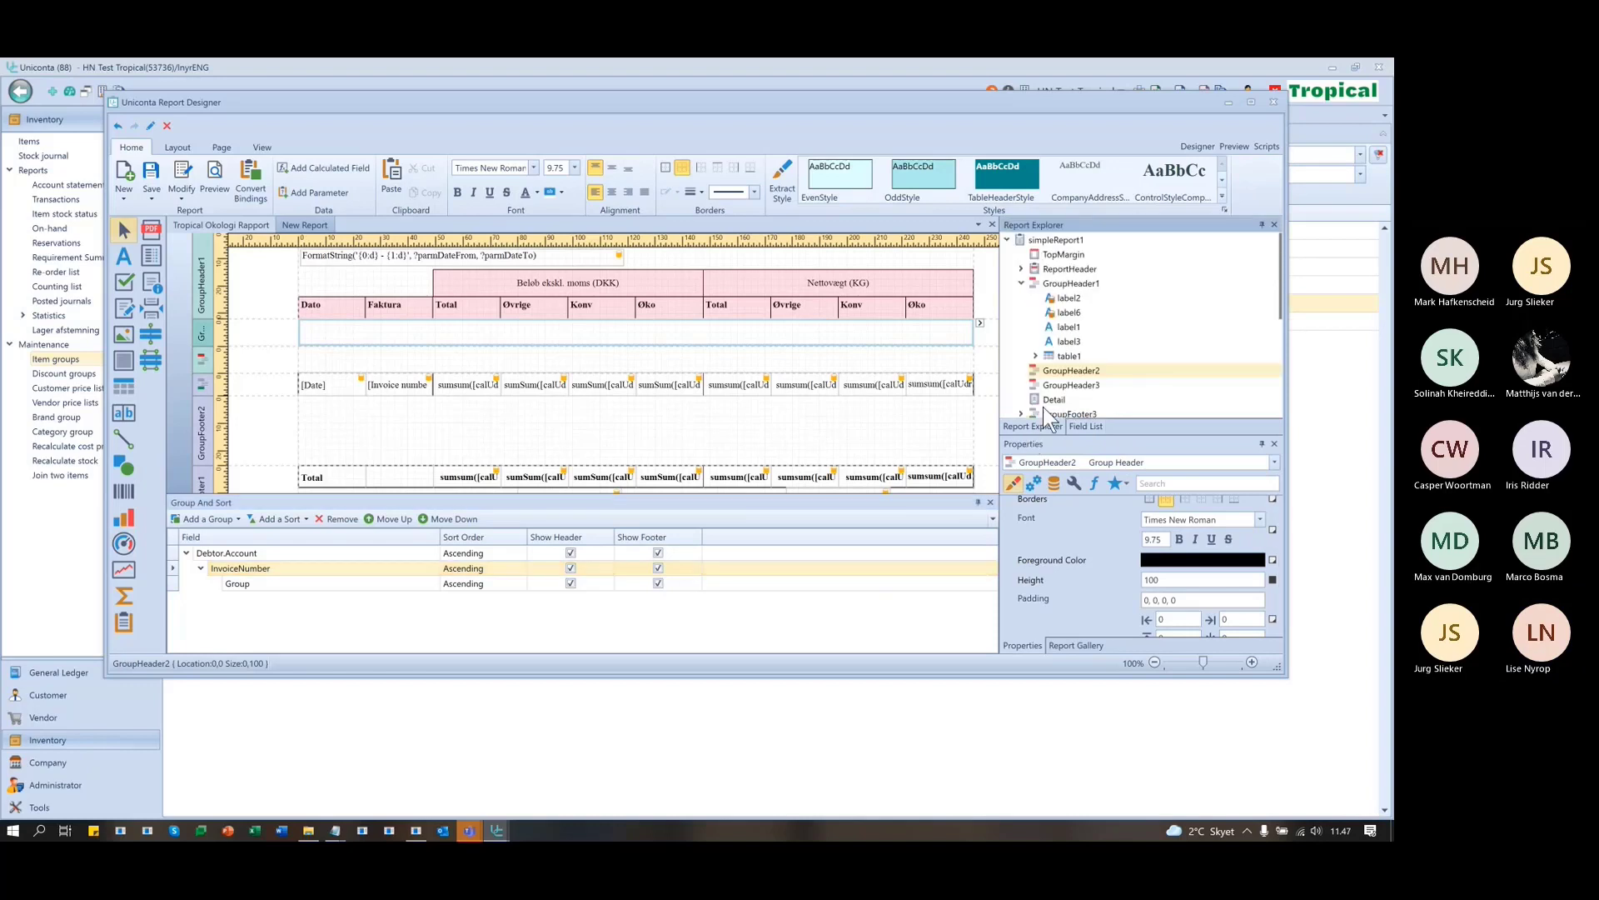
pyautogui.click(1022, 284)
pyautogui.click(1073, 342)
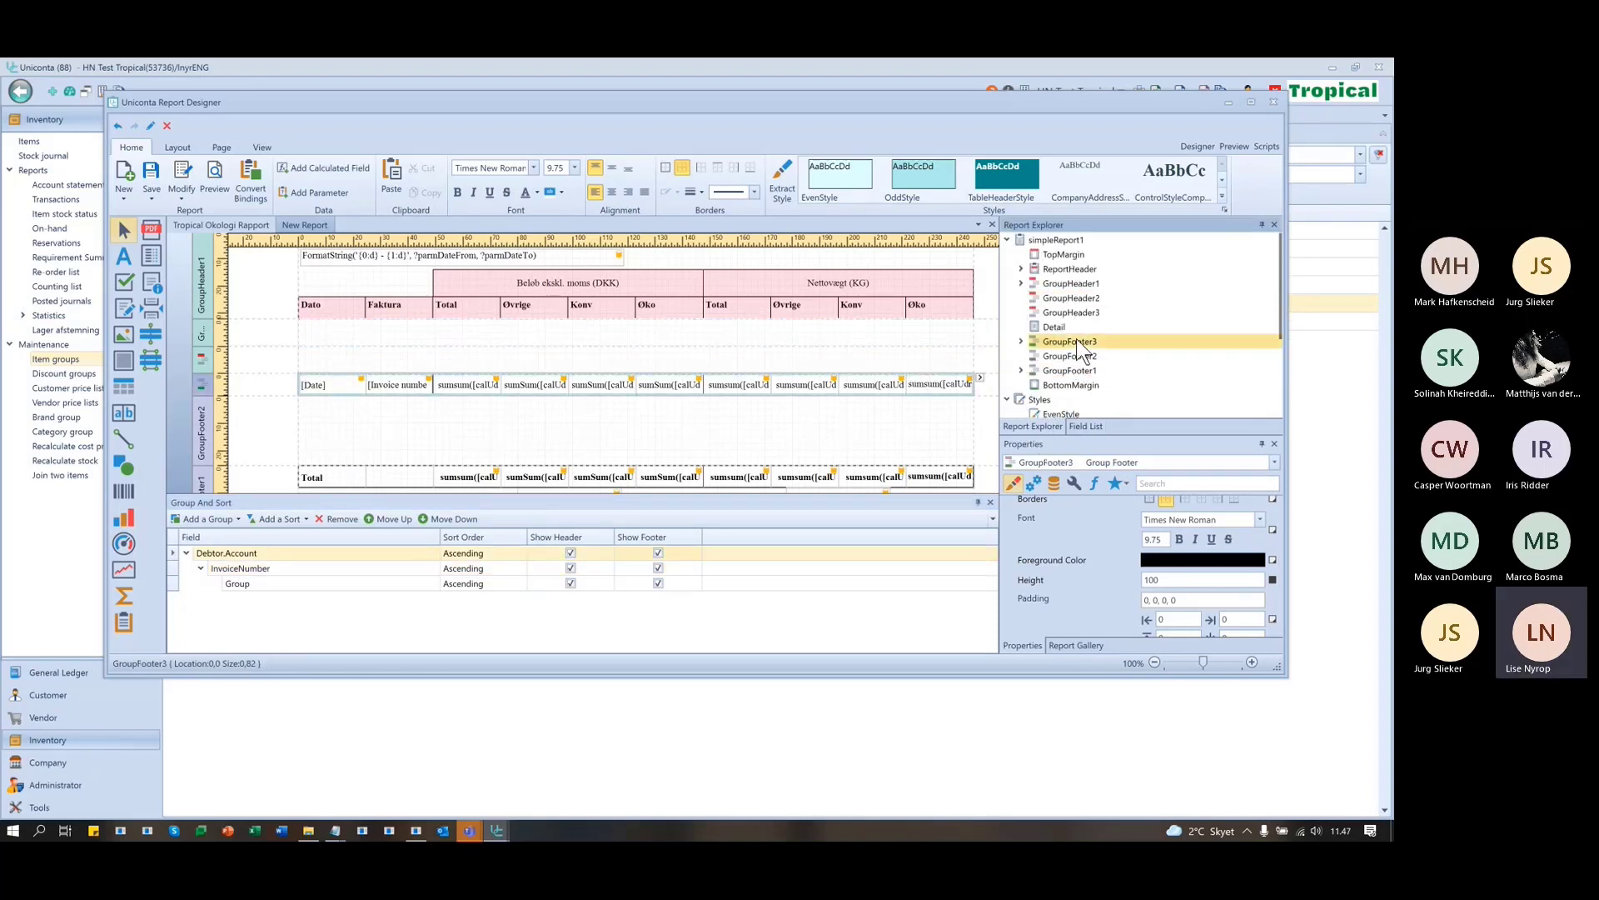
pyautogui.click(1071, 355)
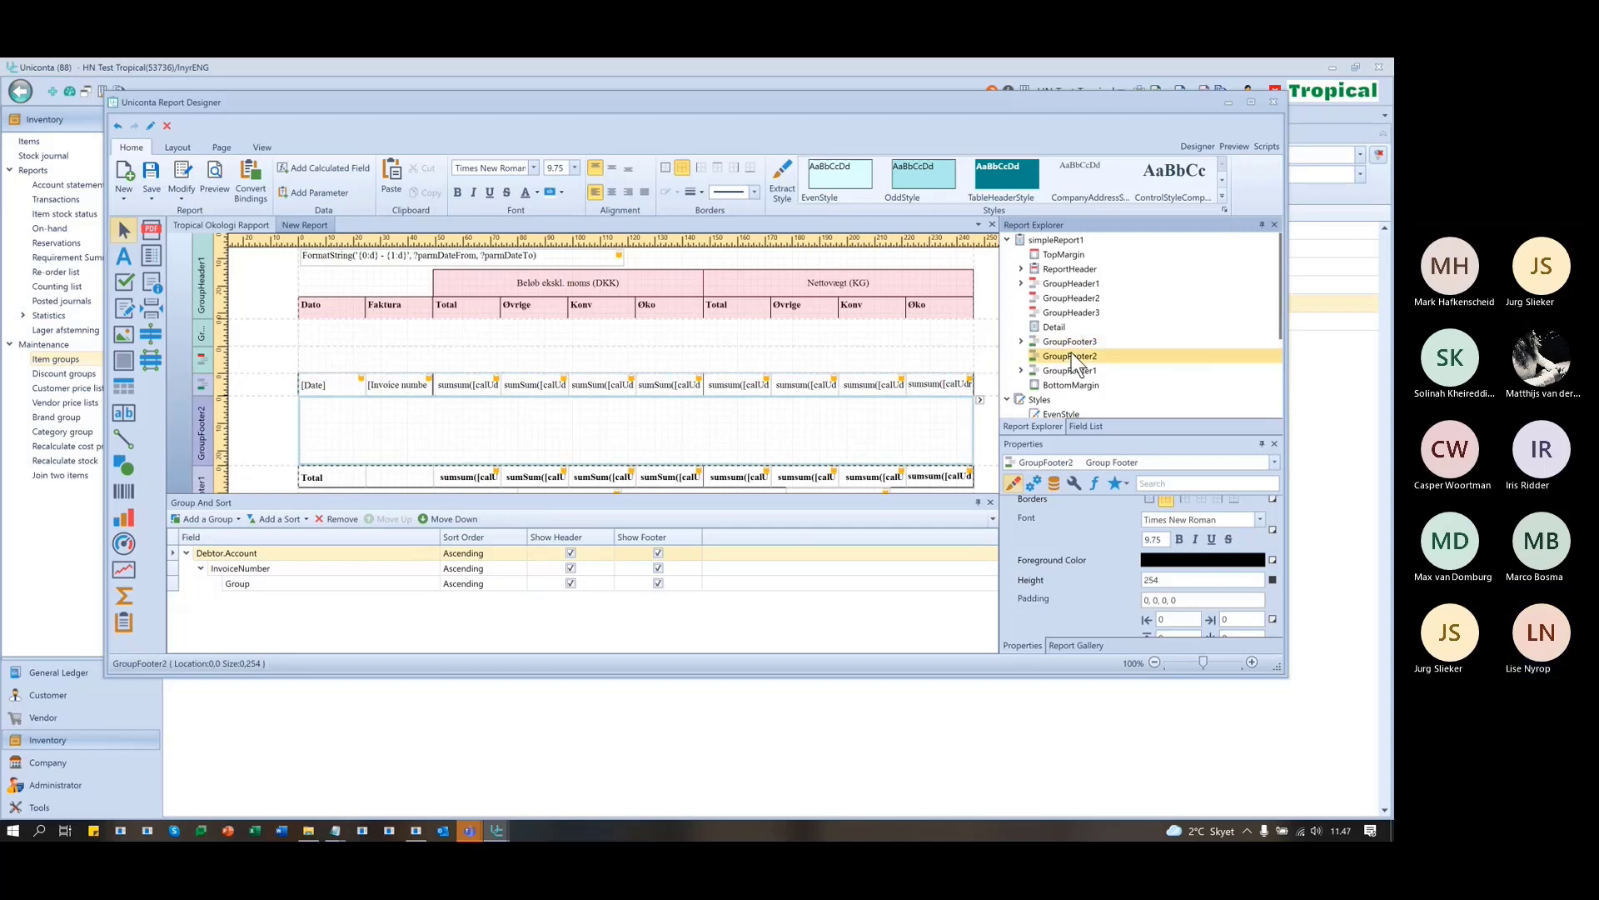
pyautogui.click(1070, 372)
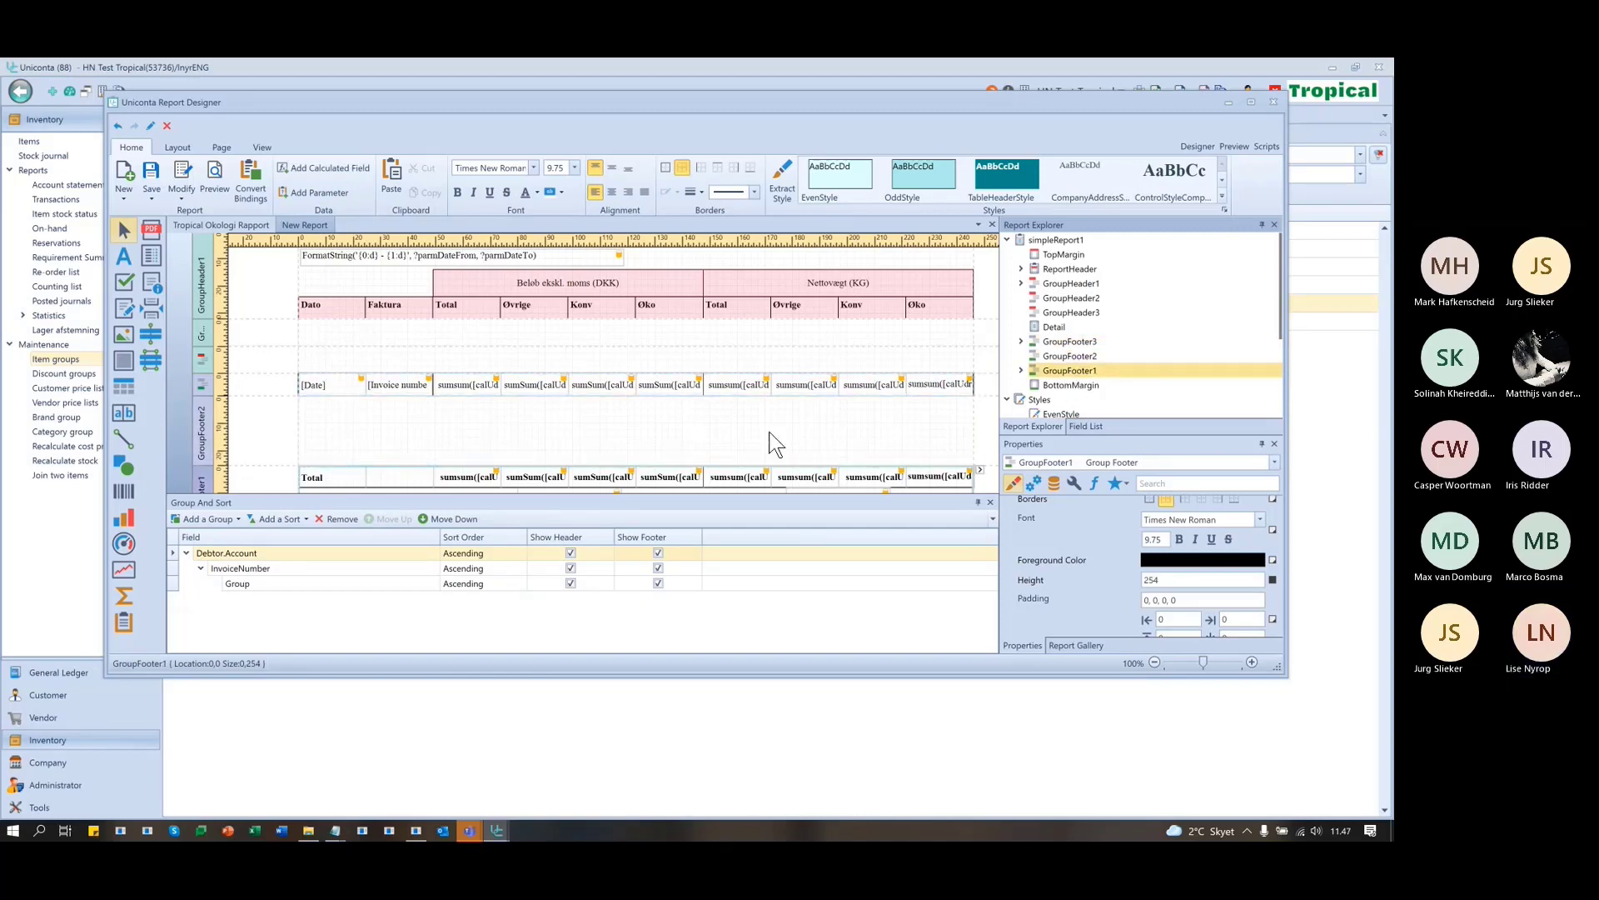
pyautogui.scroll(-3, 788, 417)
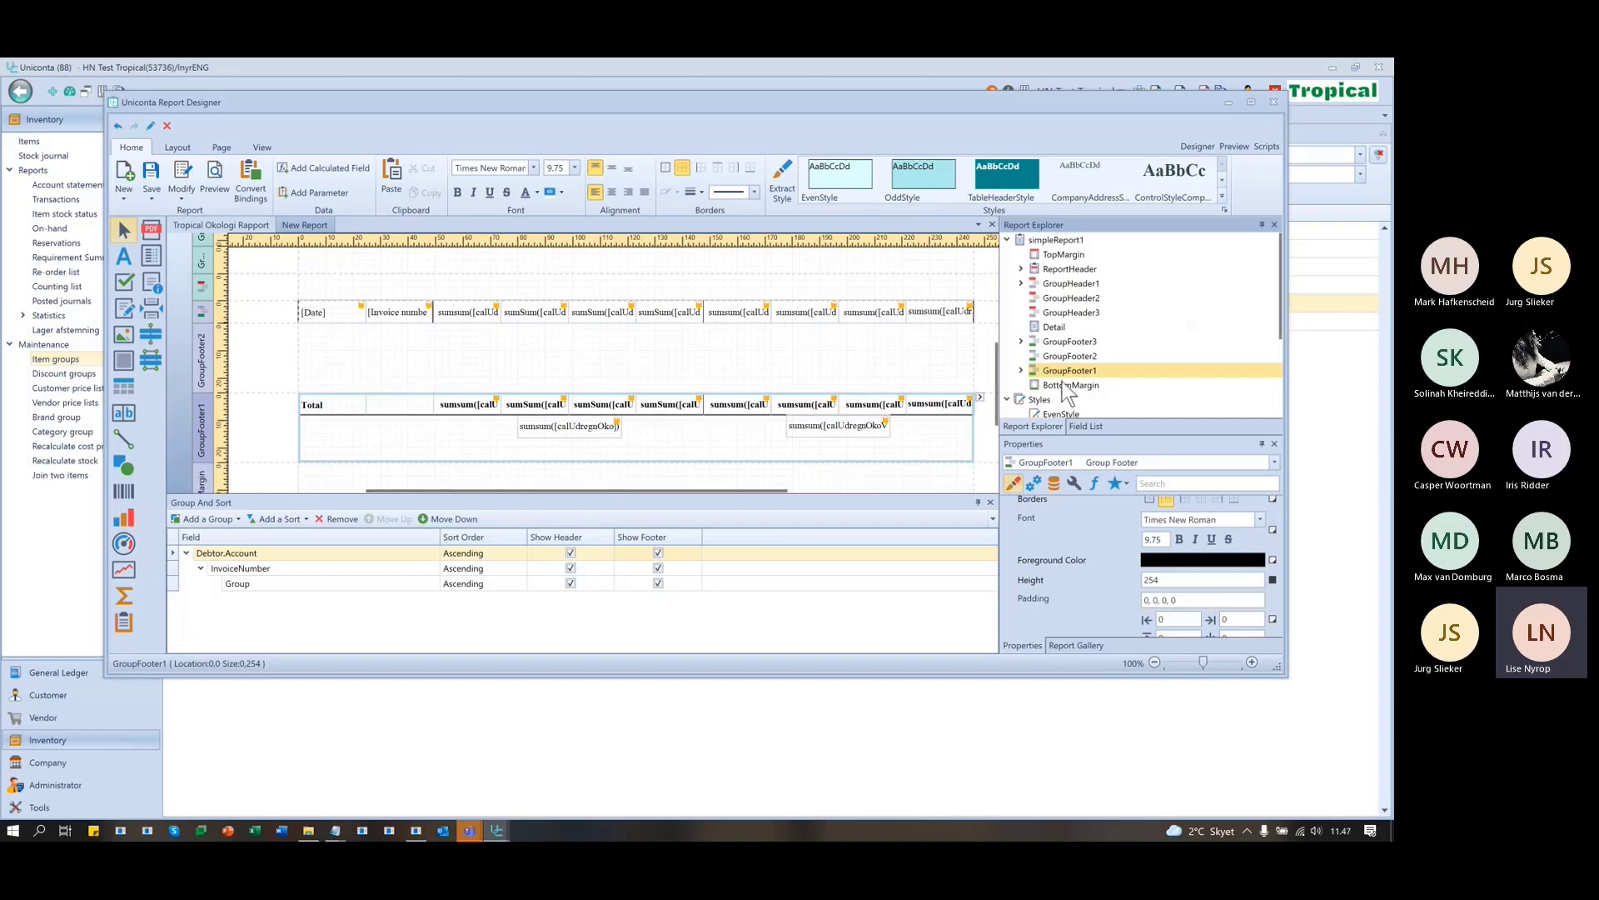
pyautogui.scroll(2, 683, 453)
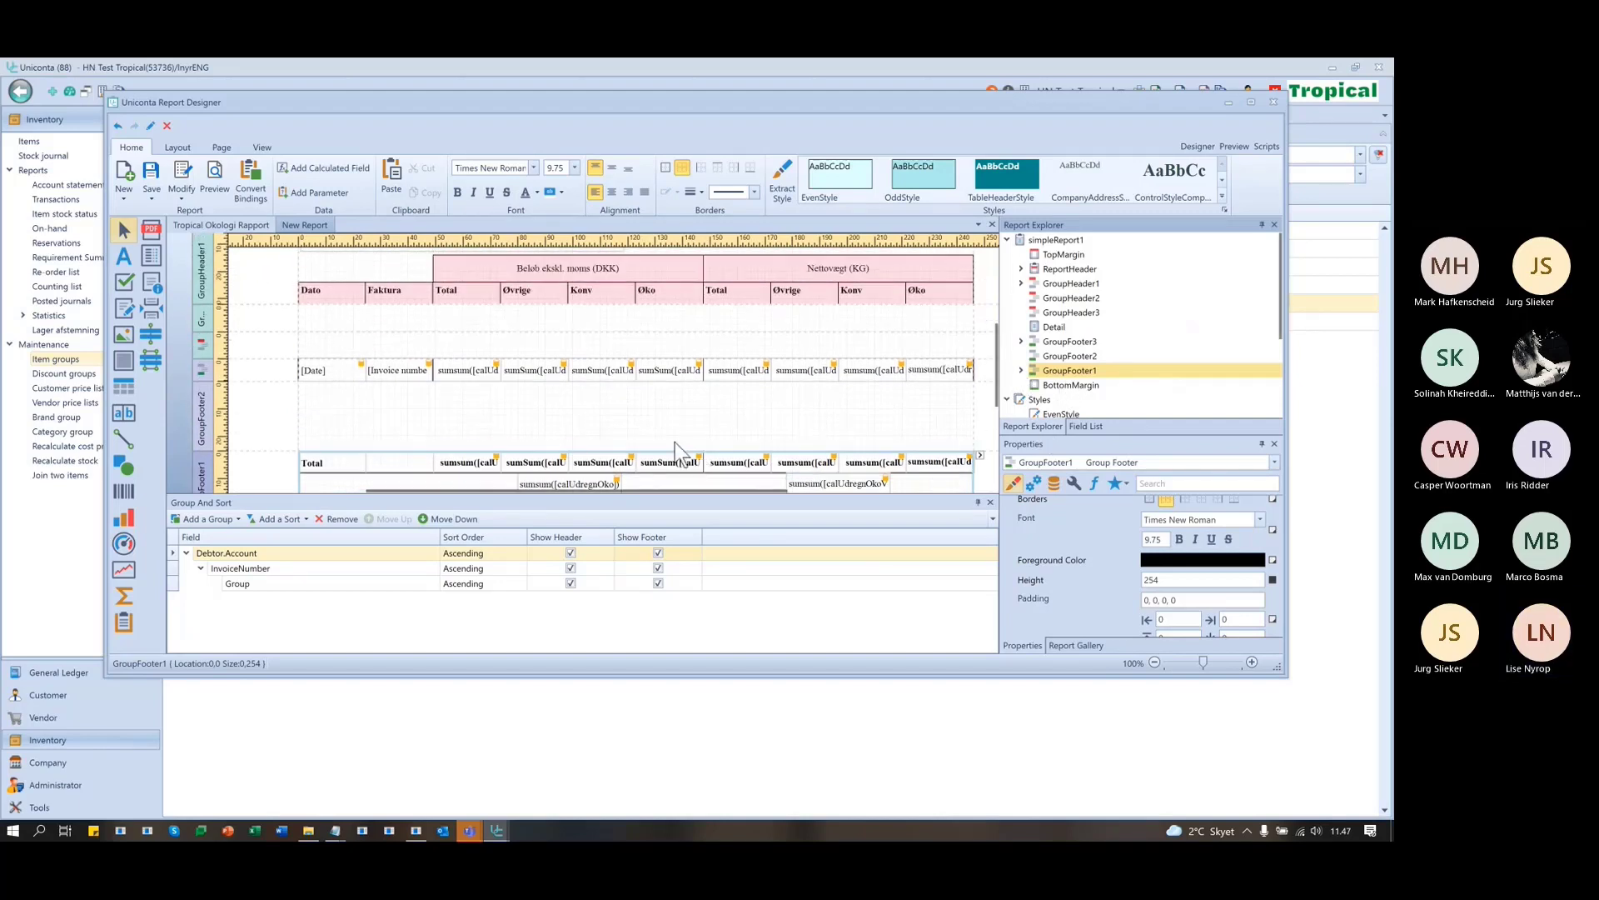
pyautogui.click(1078, 357)
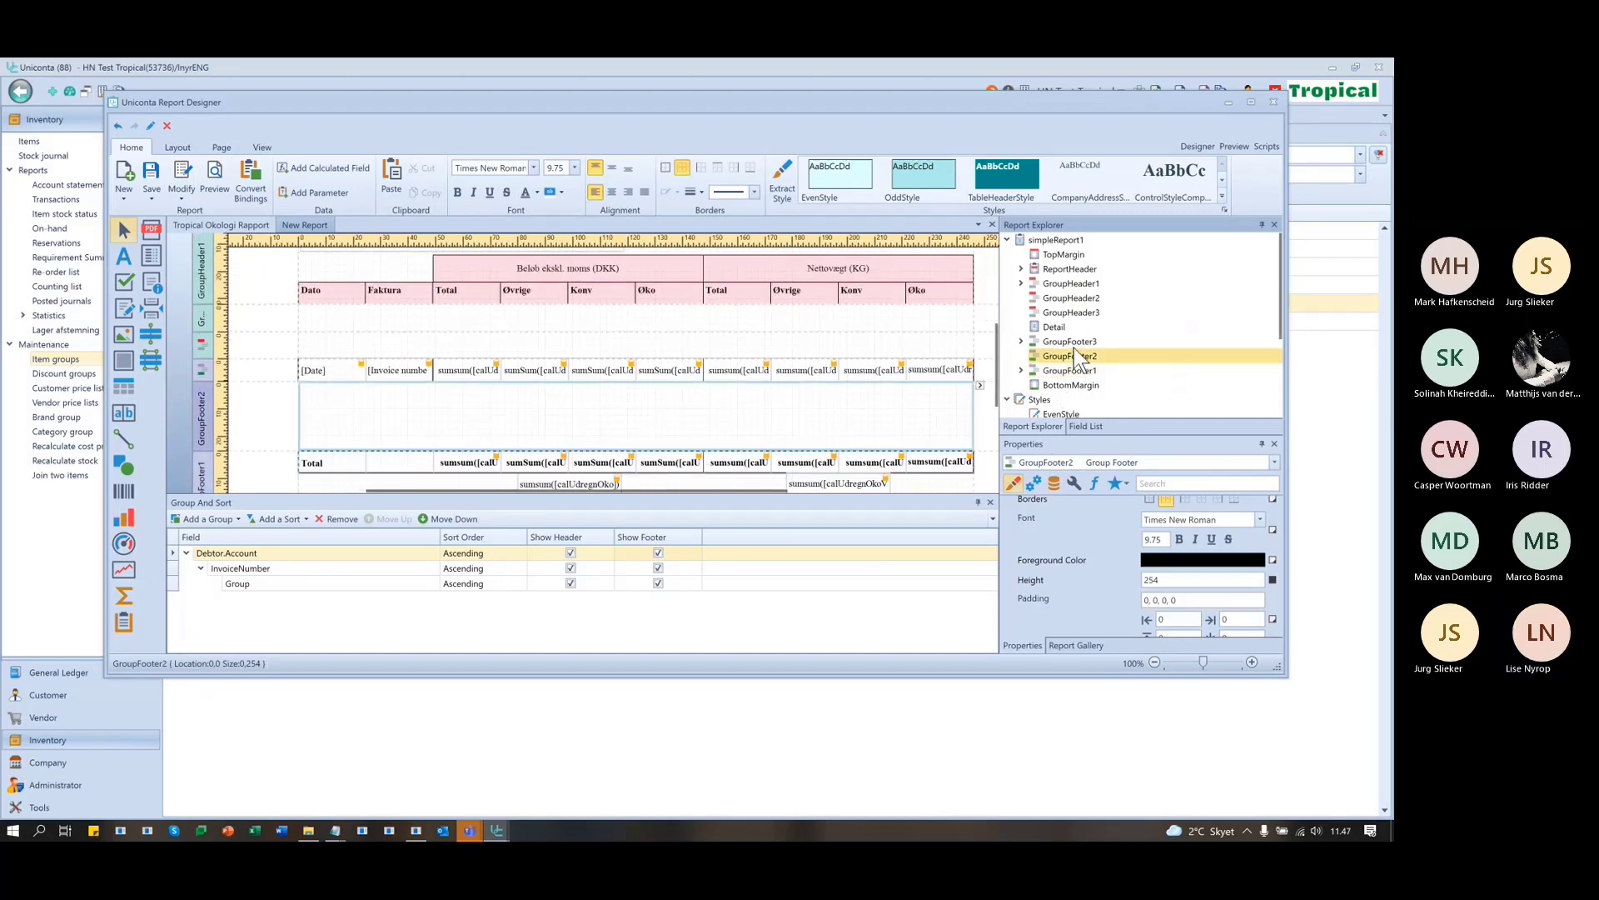
pyautogui.click(1072, 340)
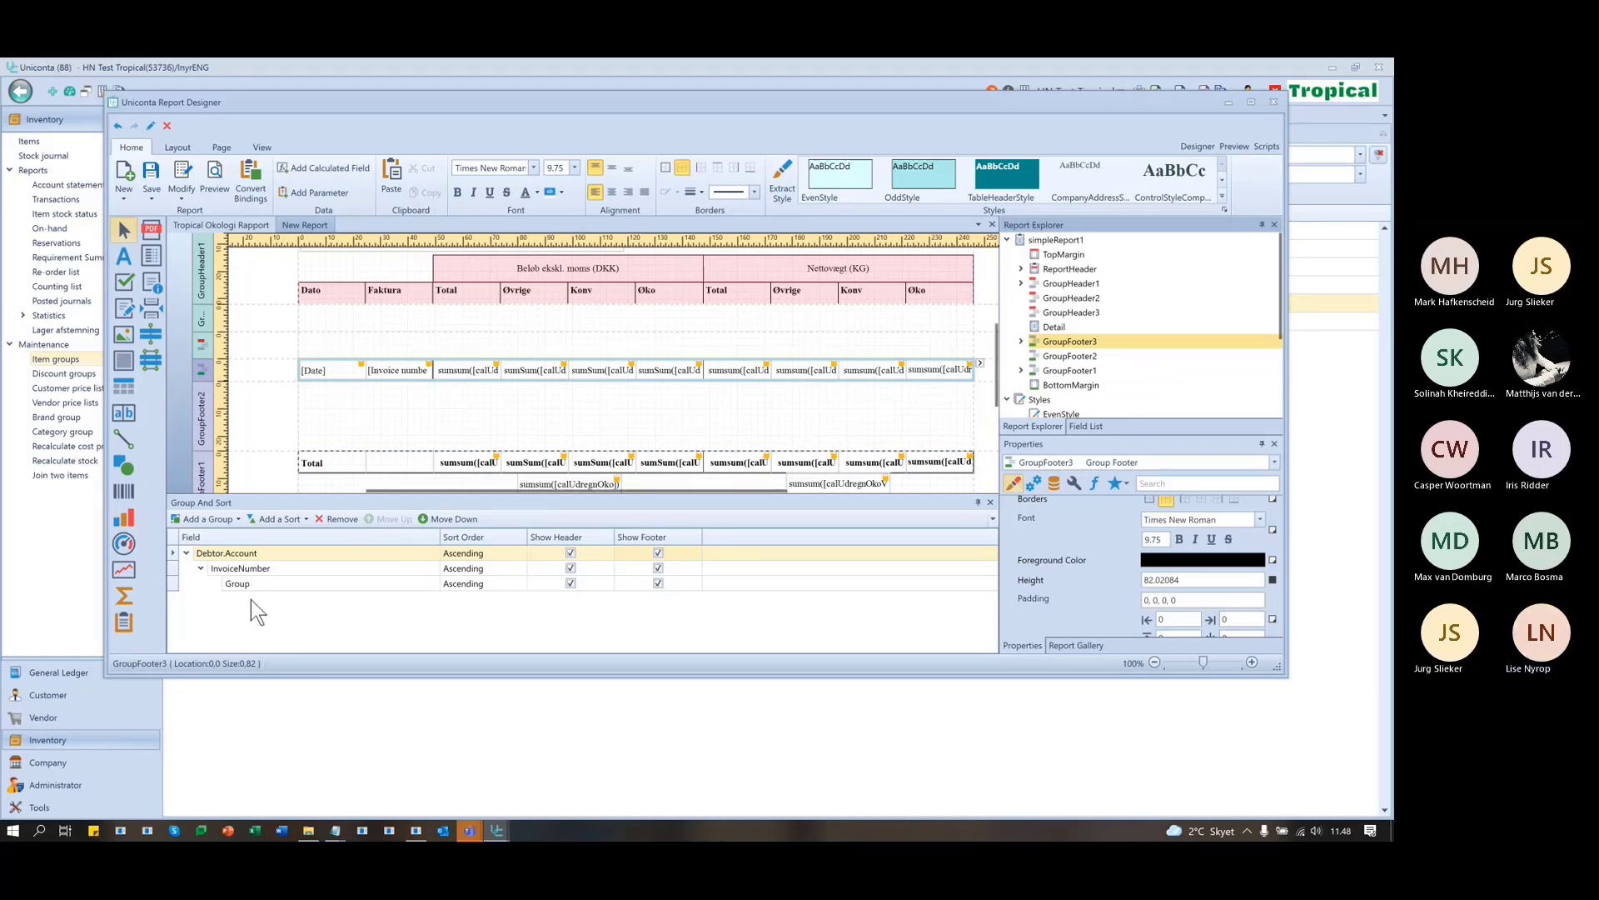
# - Check the Group level's field choices and show the report's Field List
pyautogui.click(293, 583)
pyautogui.click(293, 583)
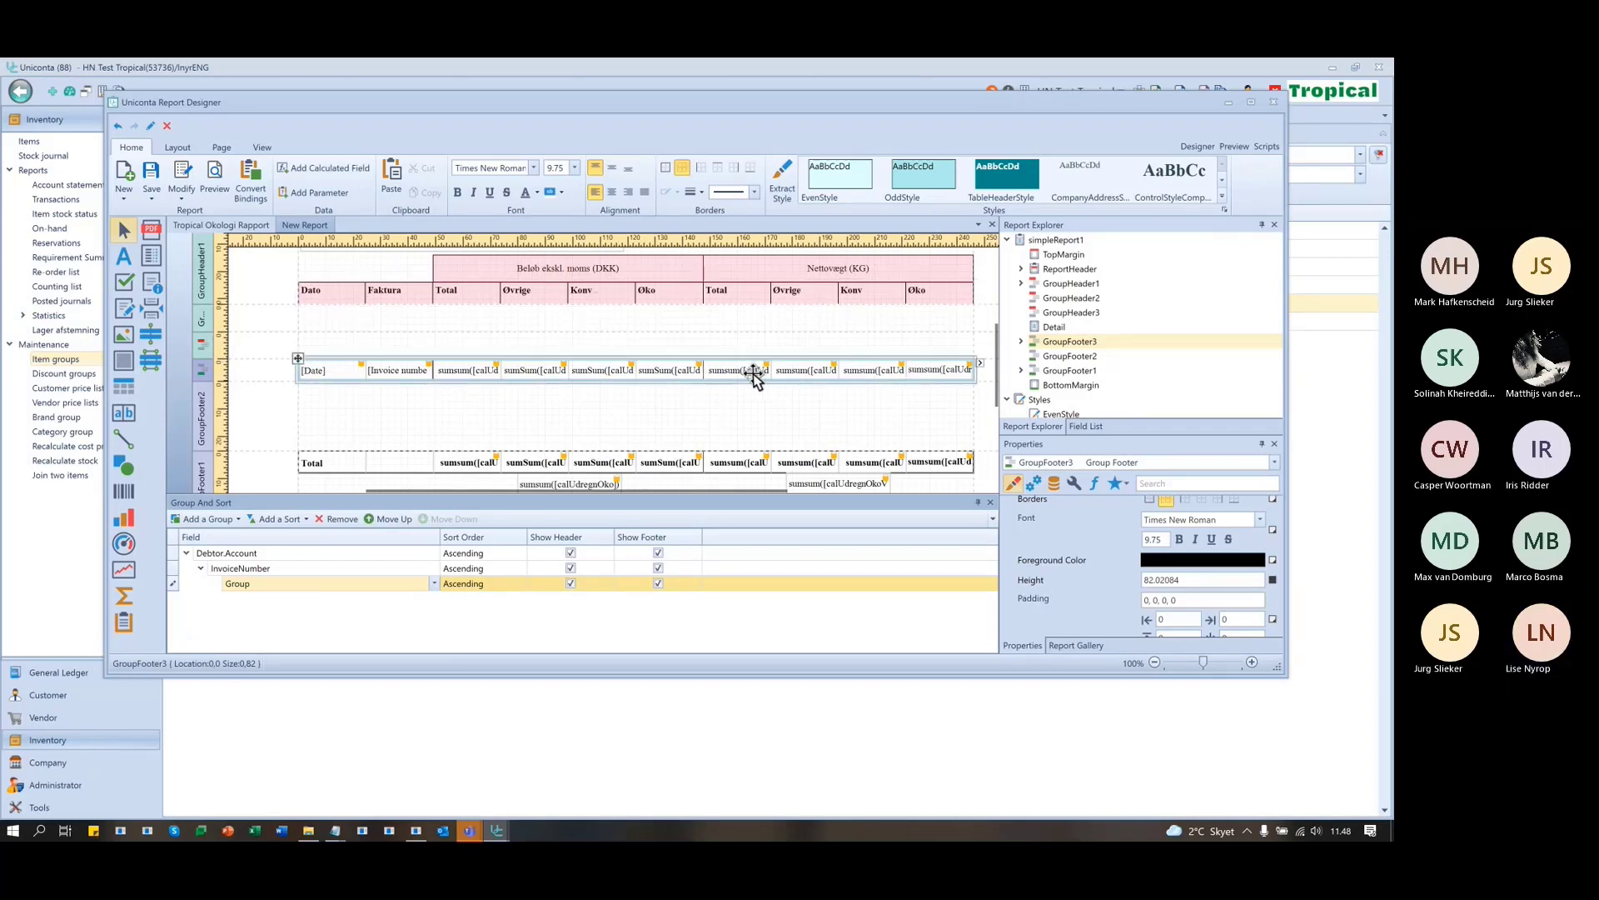
pyautogui.click(1097, 427)
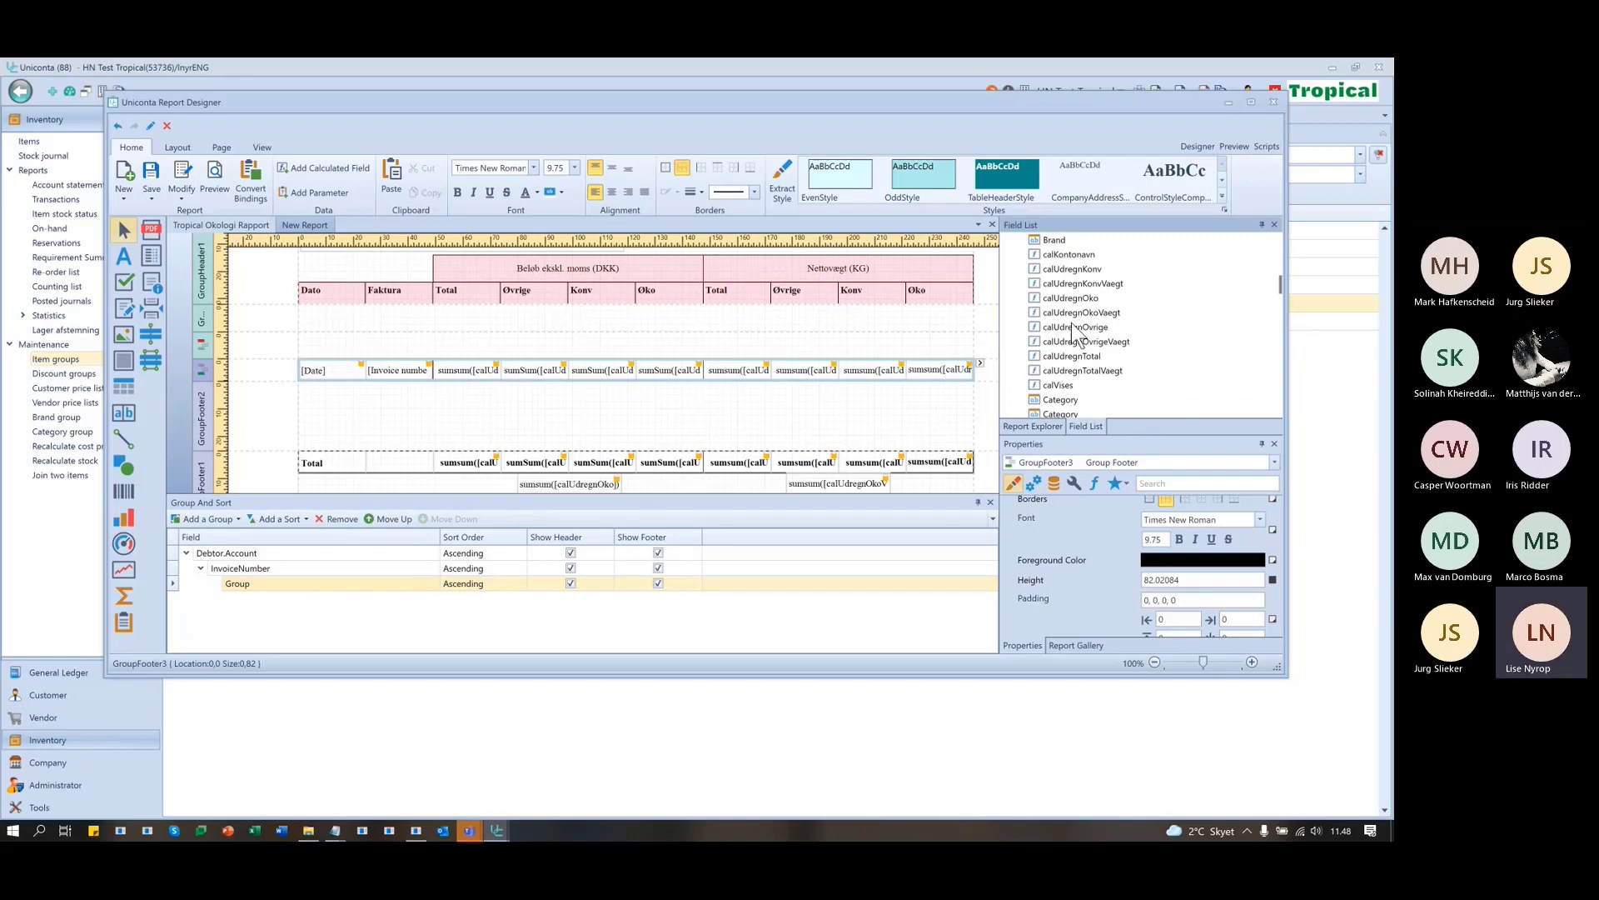
pyautogui.click(1077, 260)
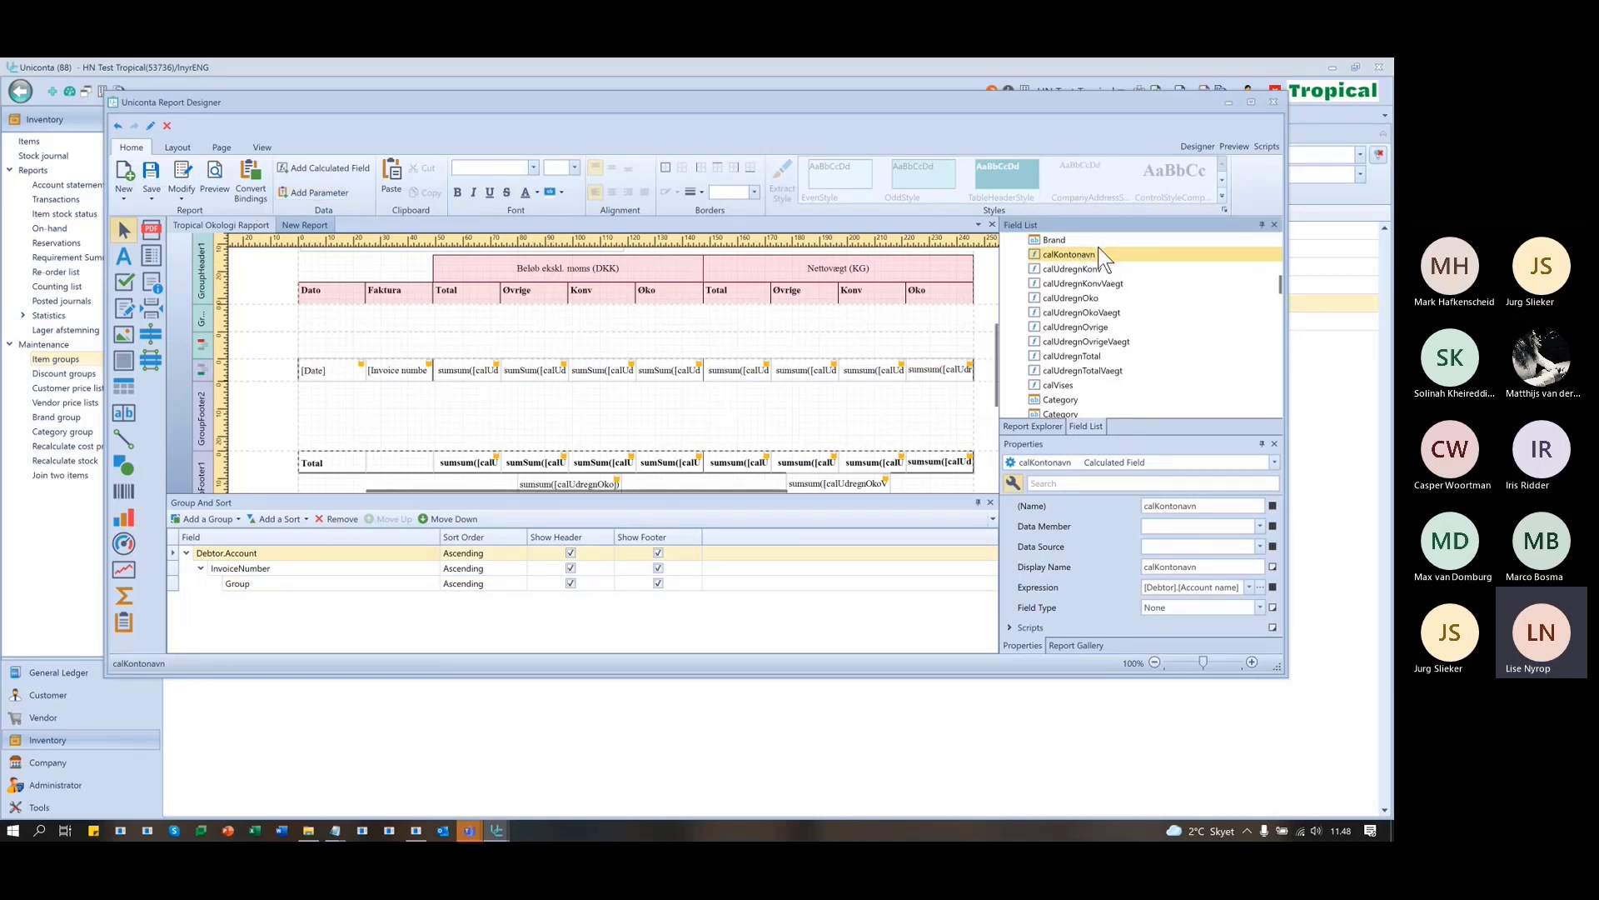
pyautogui.click(1062, 269)
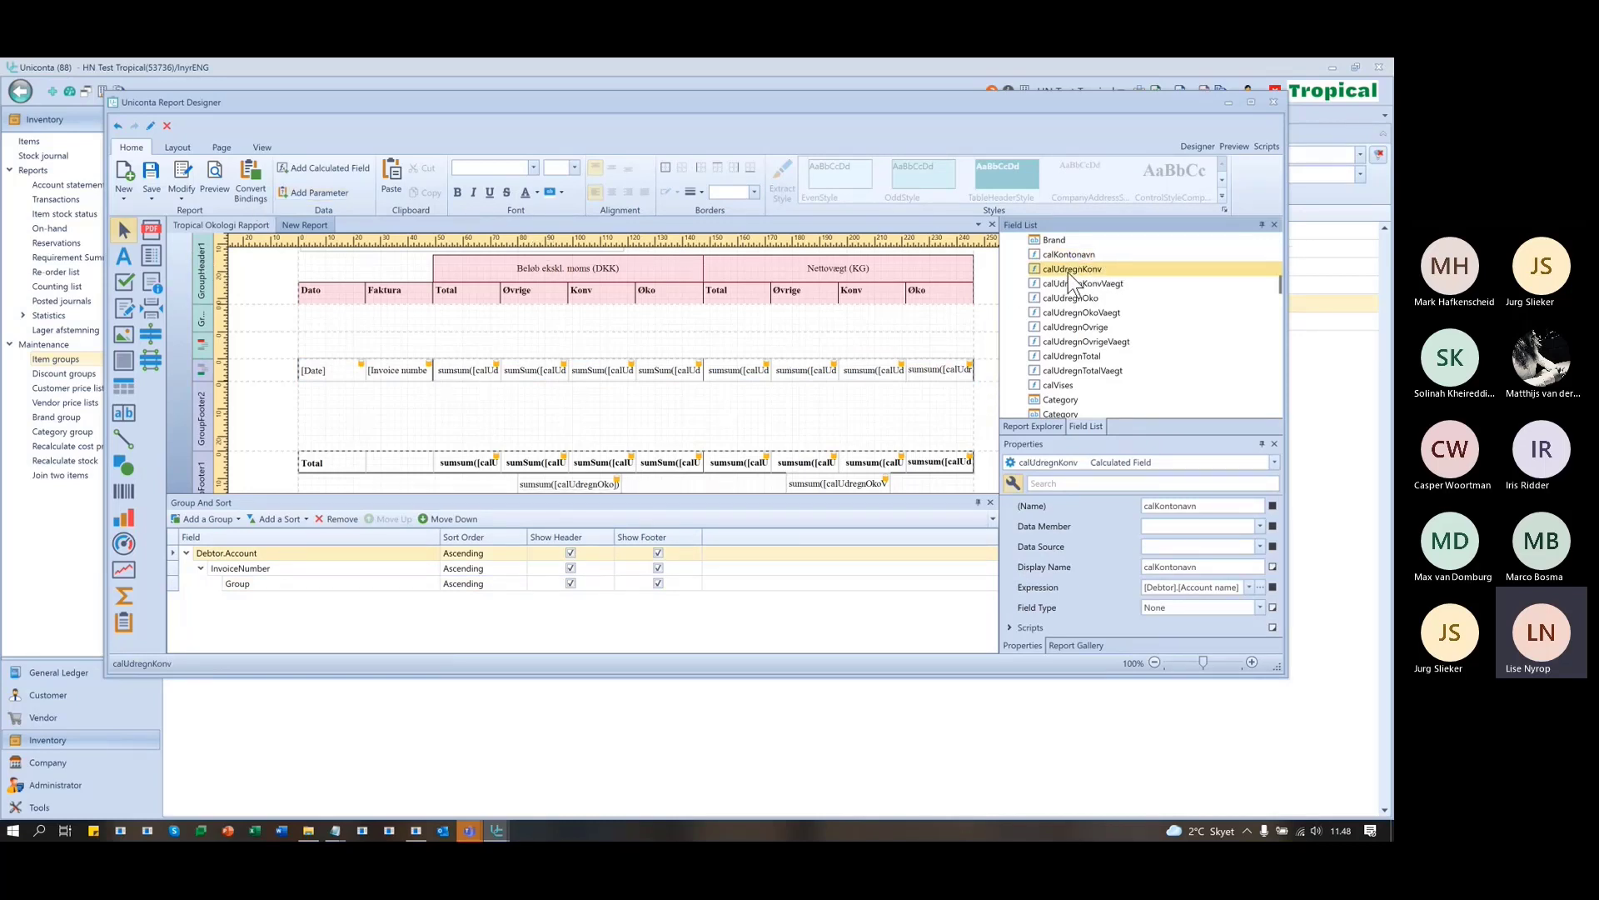
pyautogui.click(1114, 285)
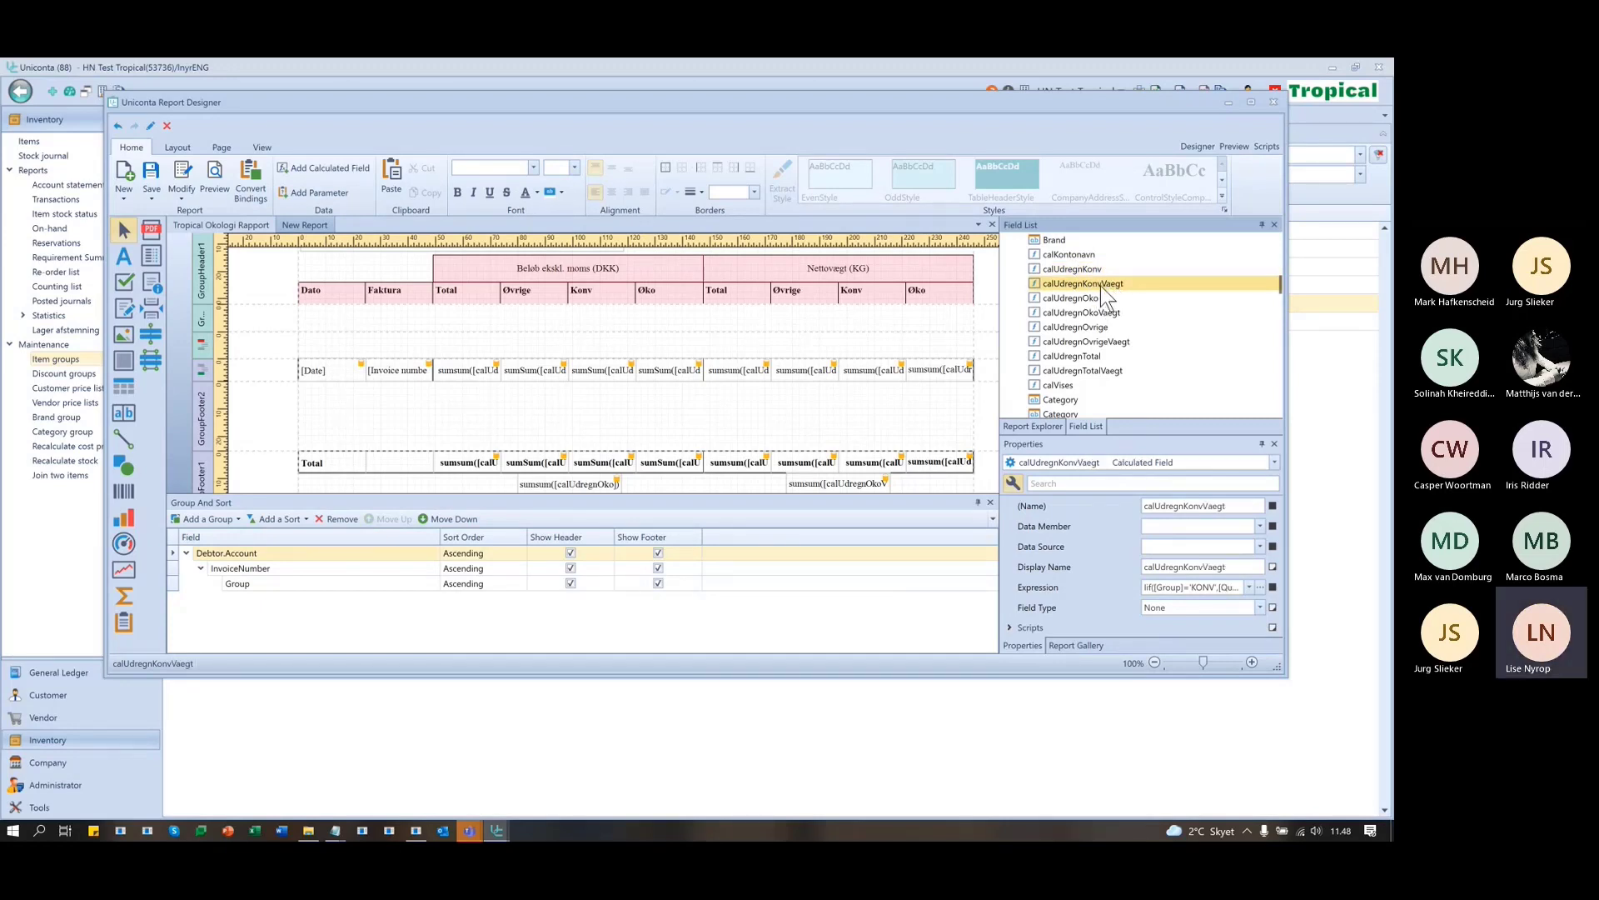
pyautogui.click(1083, 268)
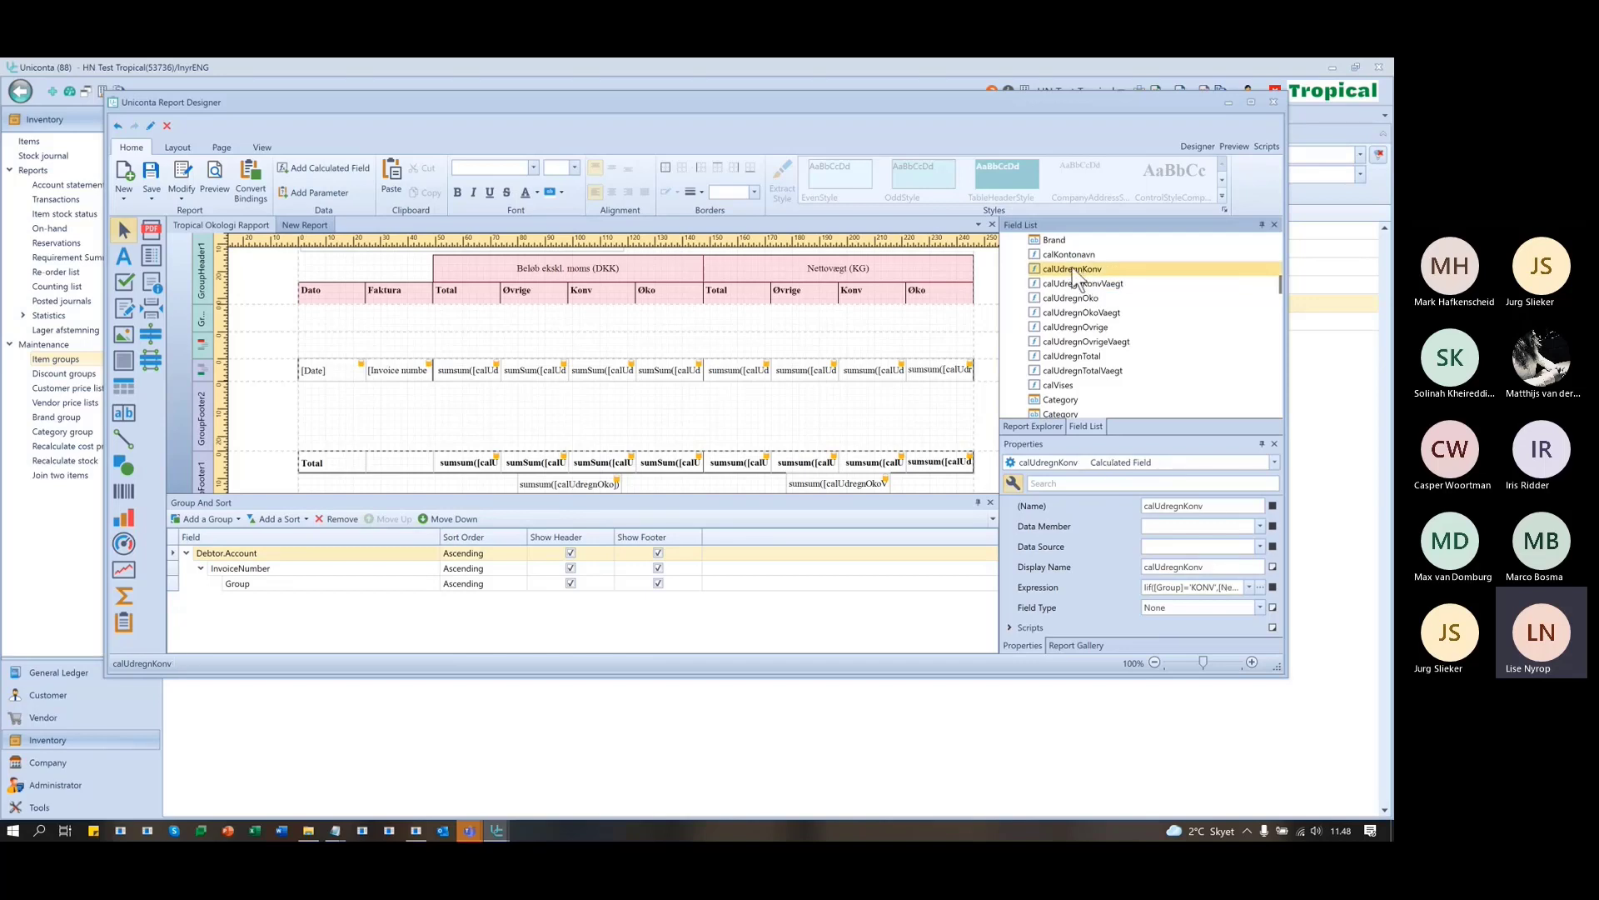
pyautogui.click(1075, 285)
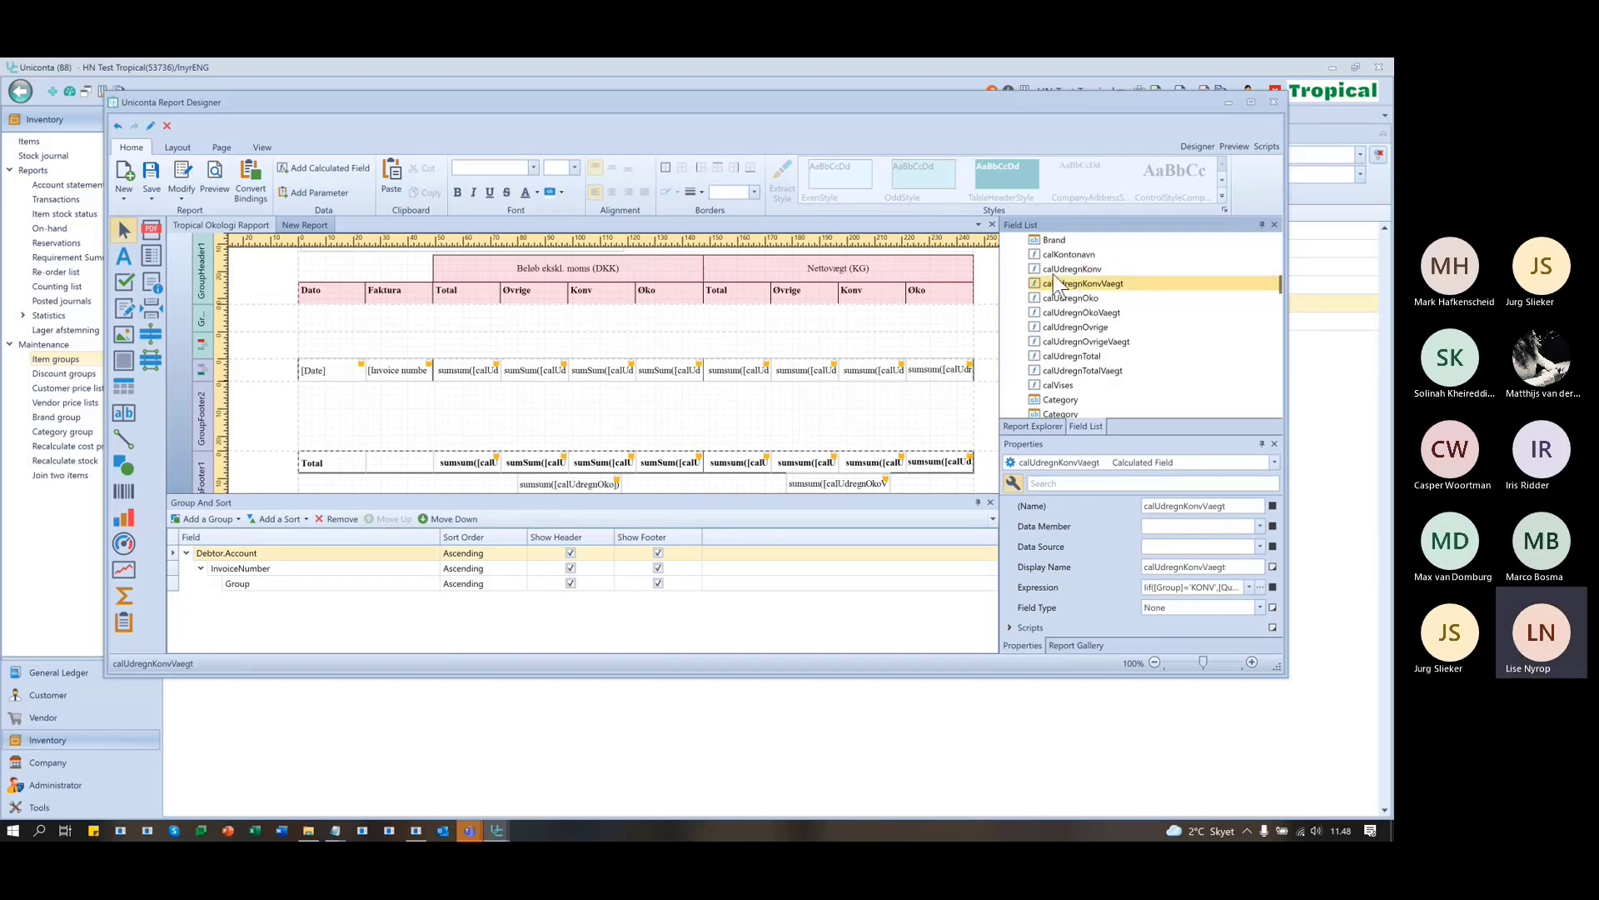
pyautogui.click(1066, 270)
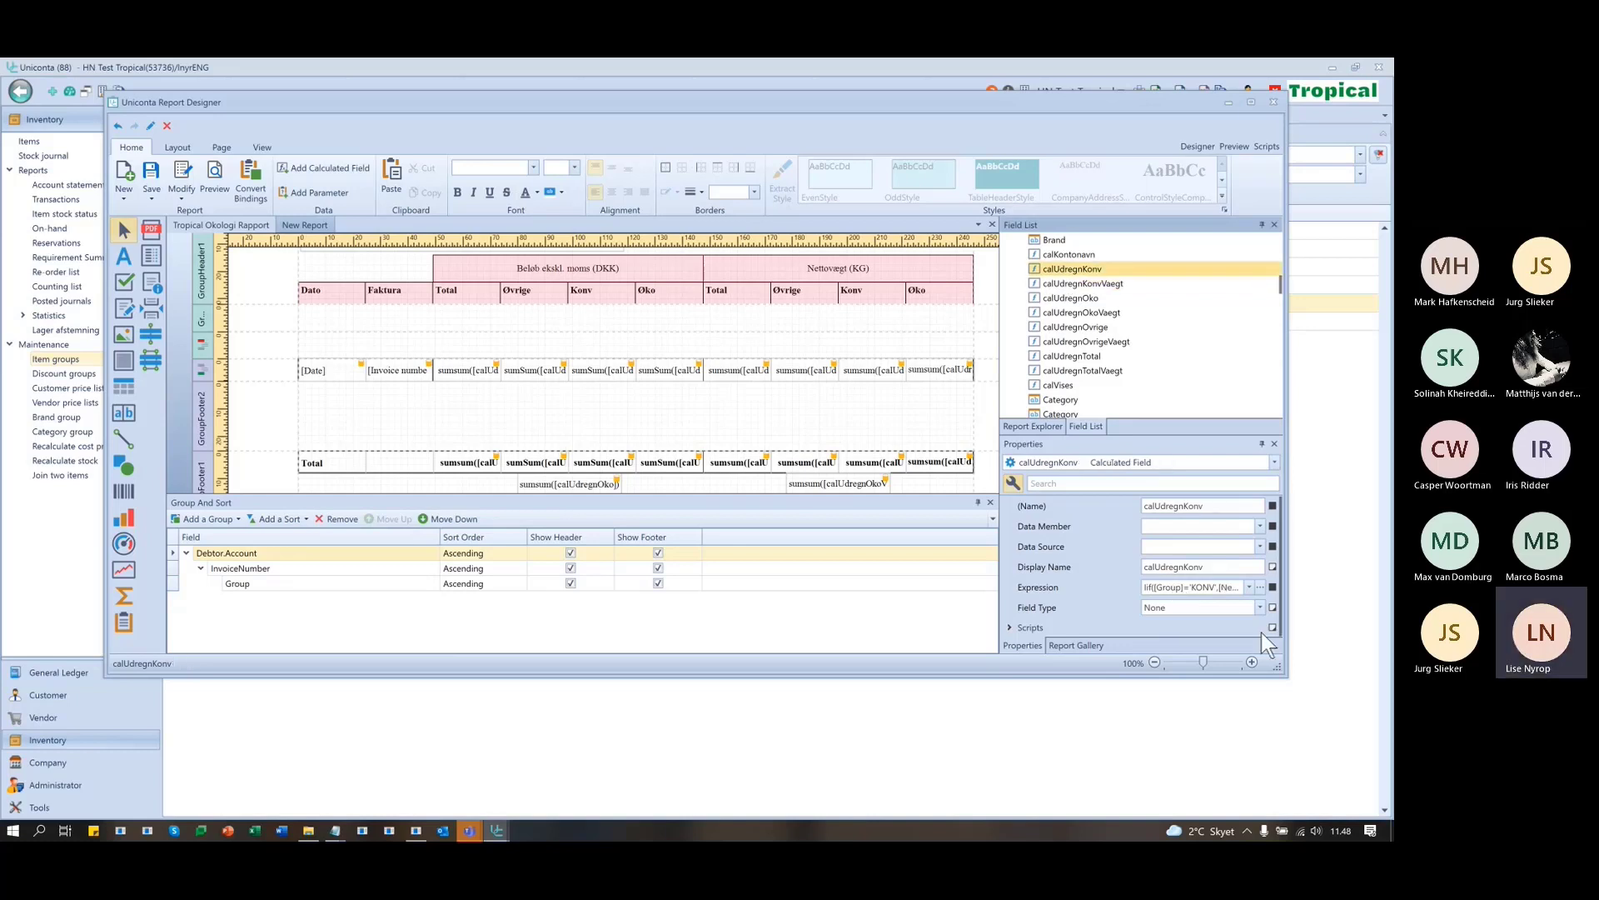
pyautogui.click(1261, 587)
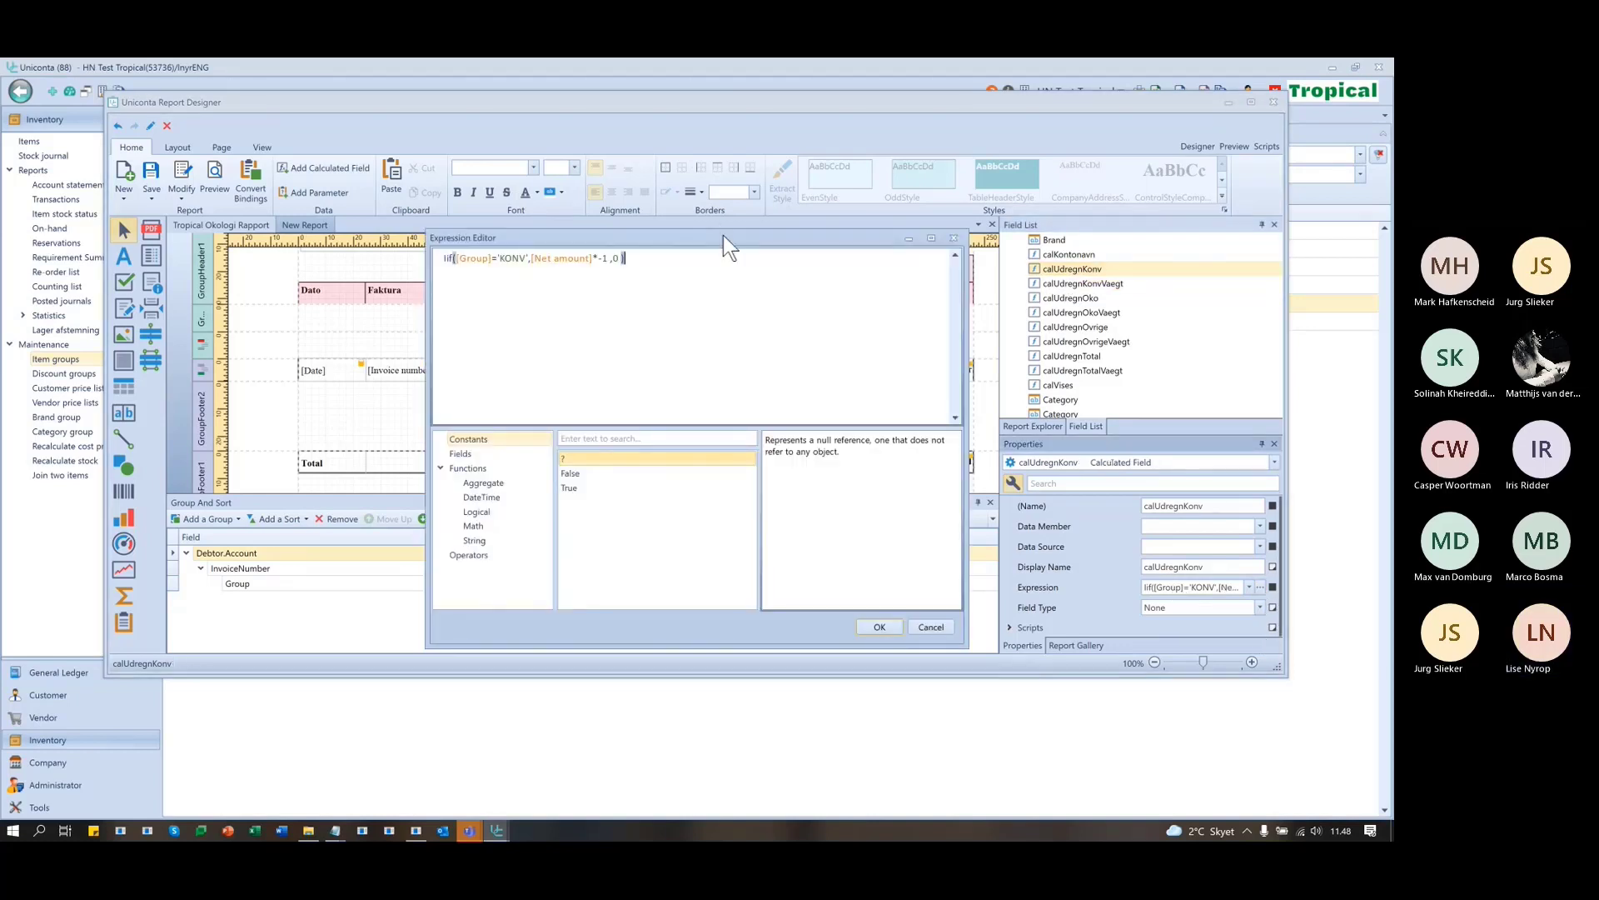
pyautogui.moveTo(723, 235); pyautogui.dragTo(747, 368)
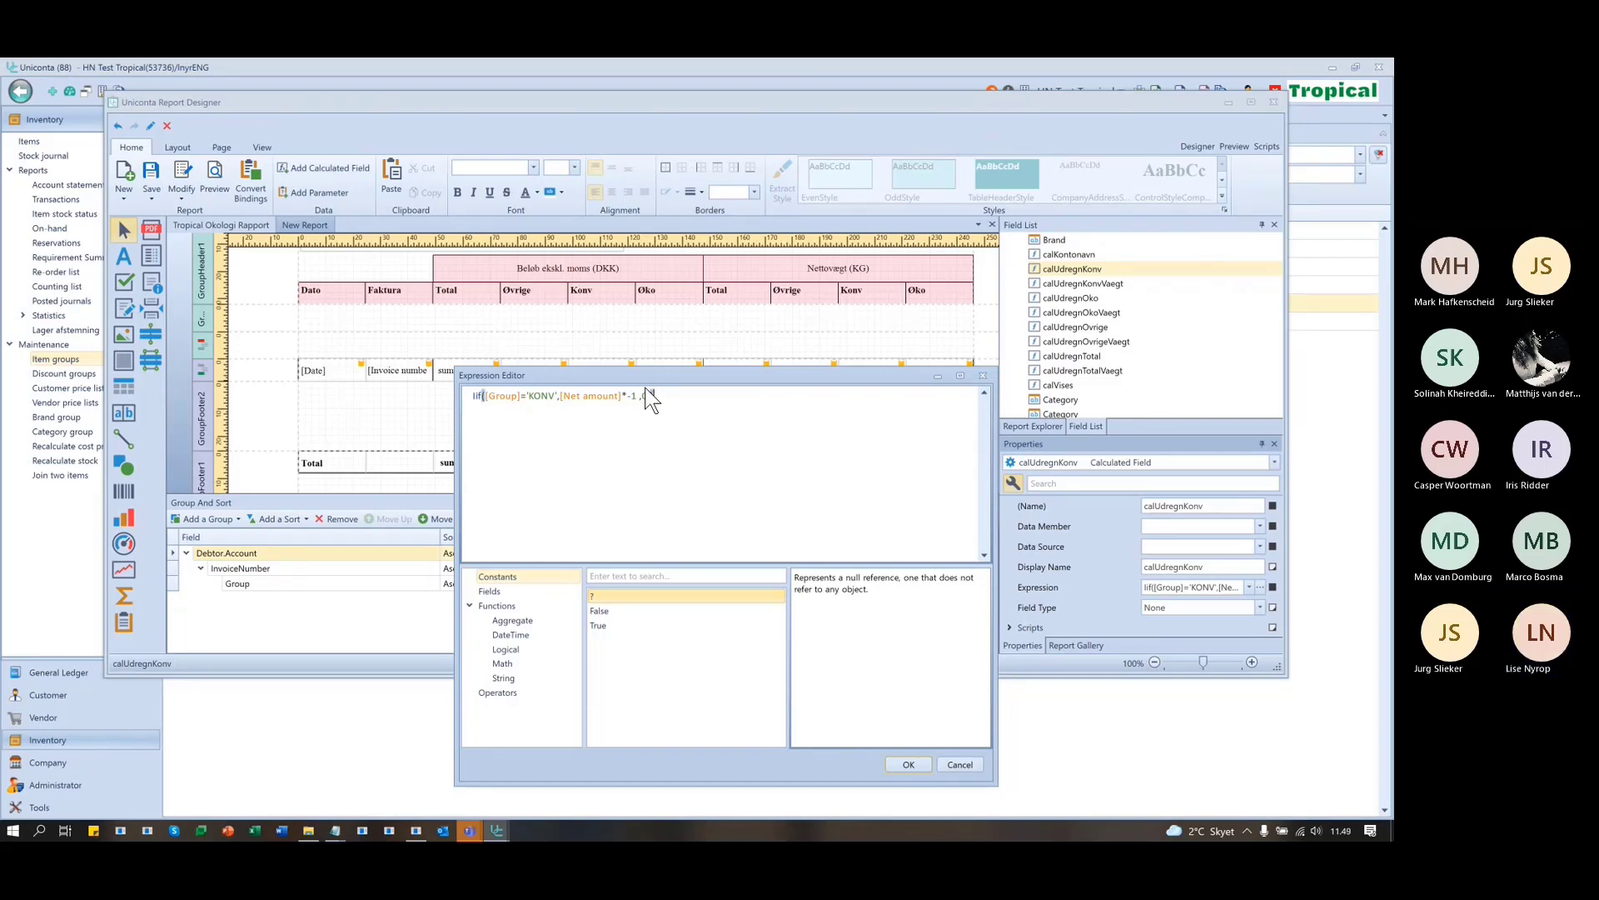
pyautogui.write('0)')
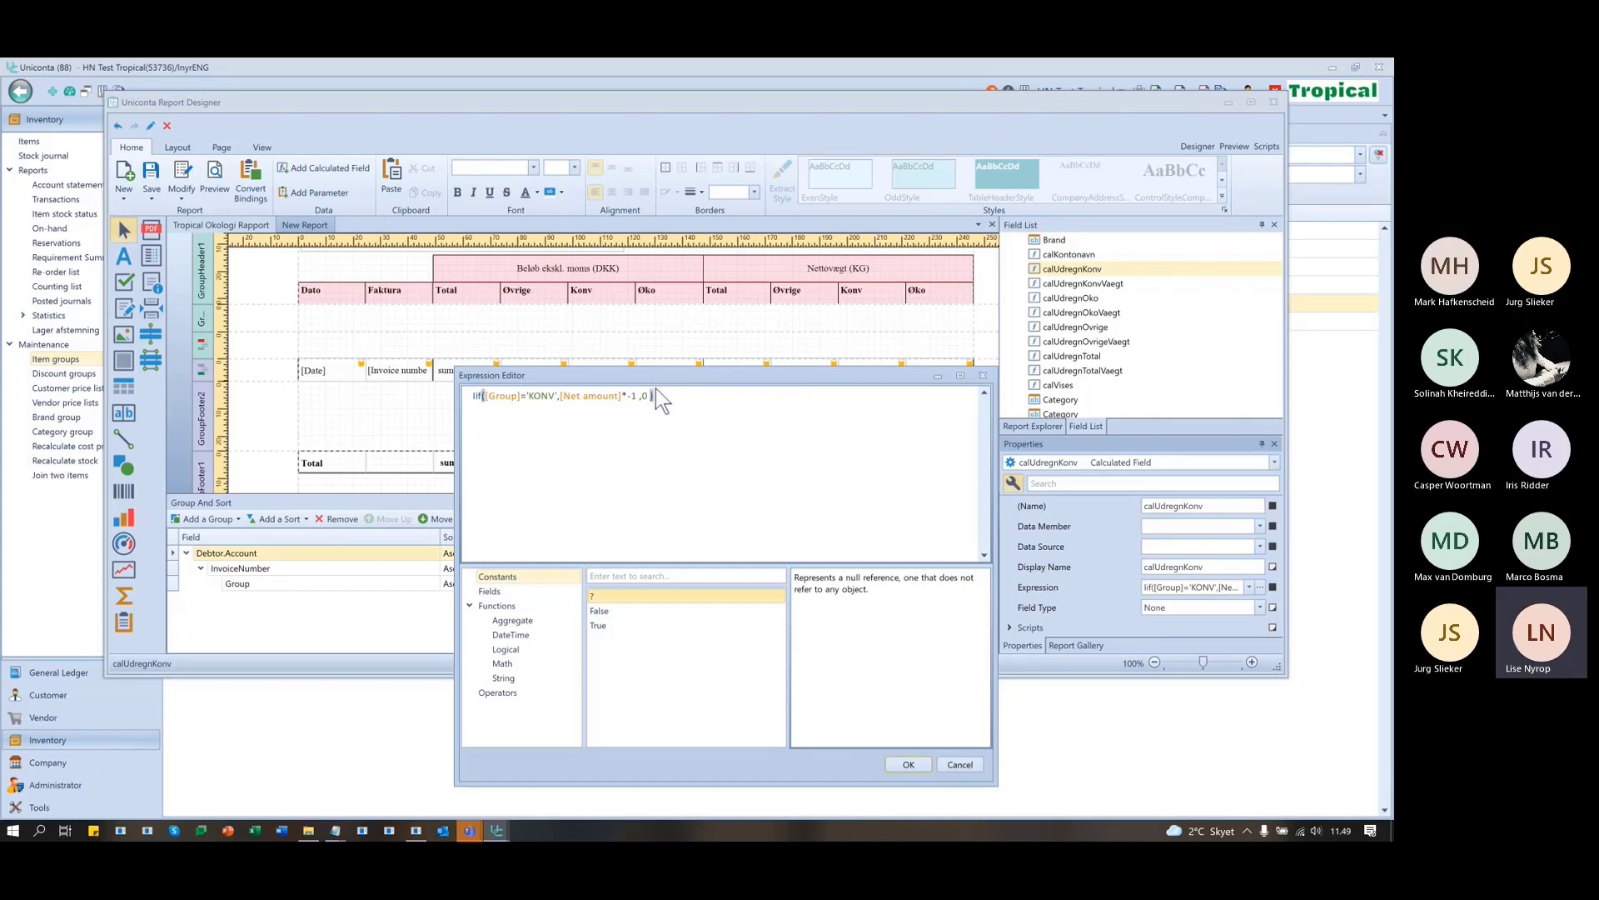
pyautogui.click(976, 762)
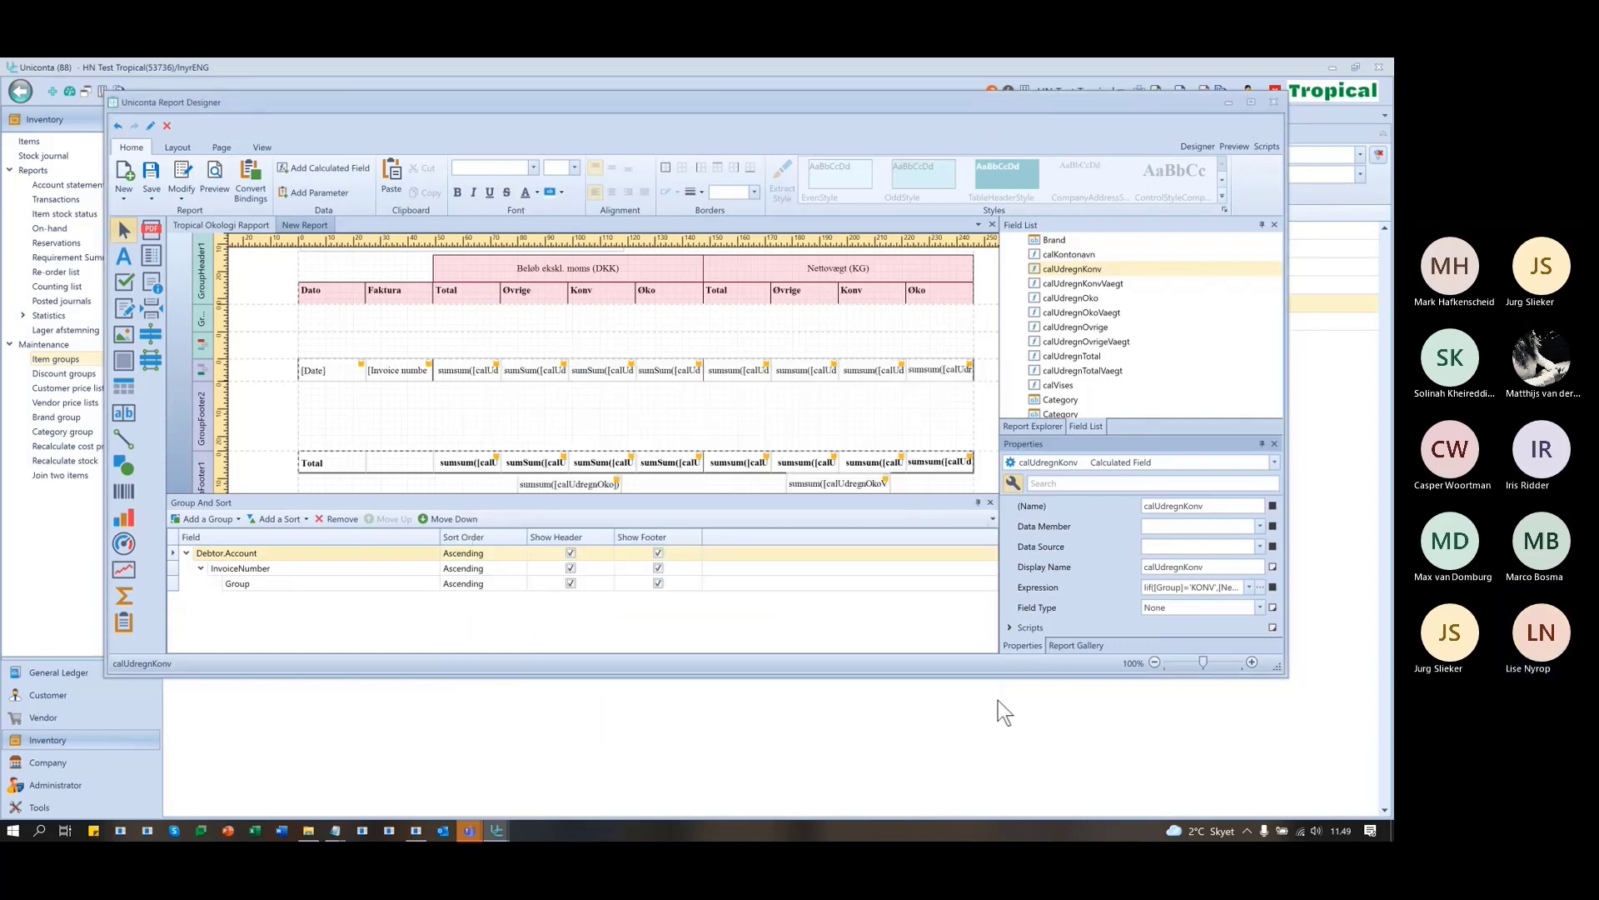
# - Drop the calUdregnKonv calculated field onto the first GroupHeader3 label
pyautogui.click(1082, 274)
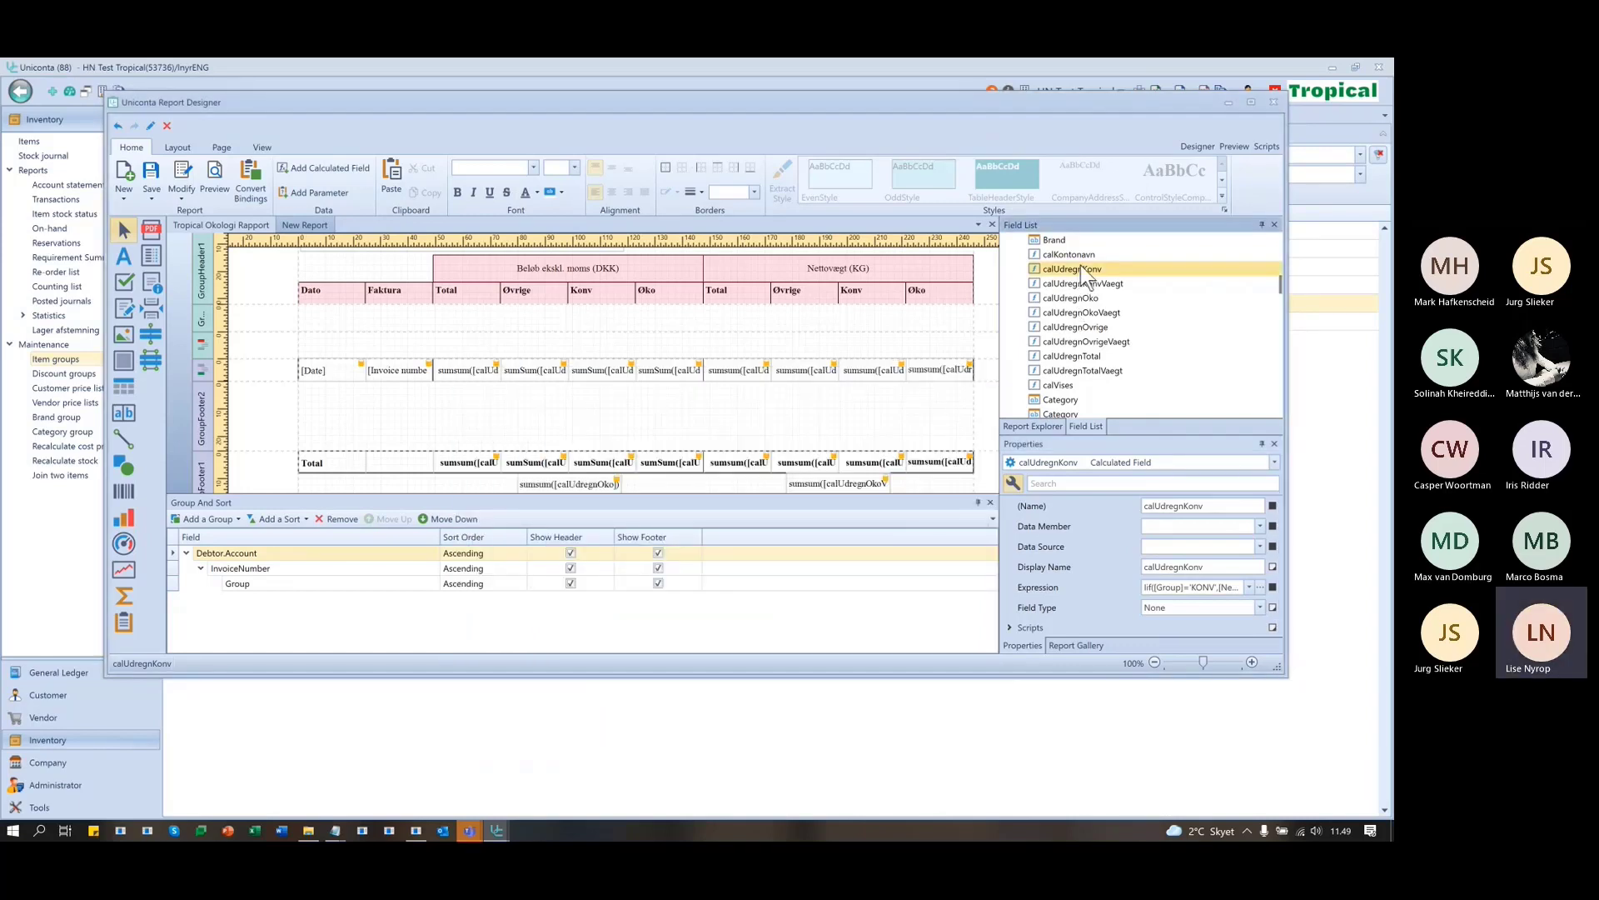
pyautogui.moveTo(1084, 266); pyautogui.dragTo(603, 353)
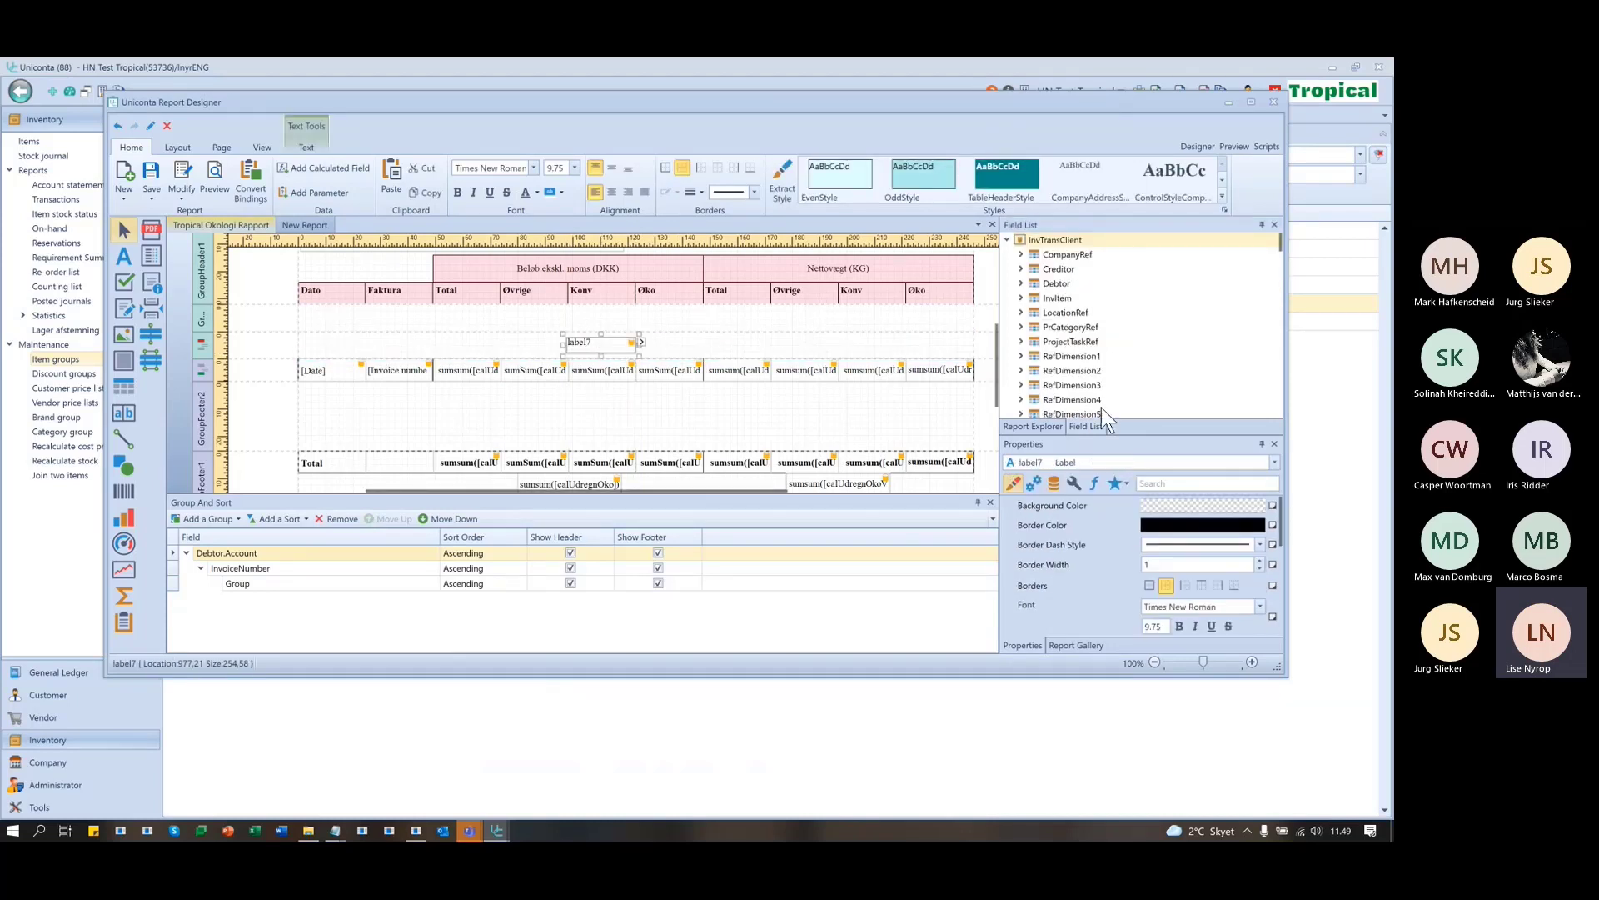
pyautogui.click(708, 347)
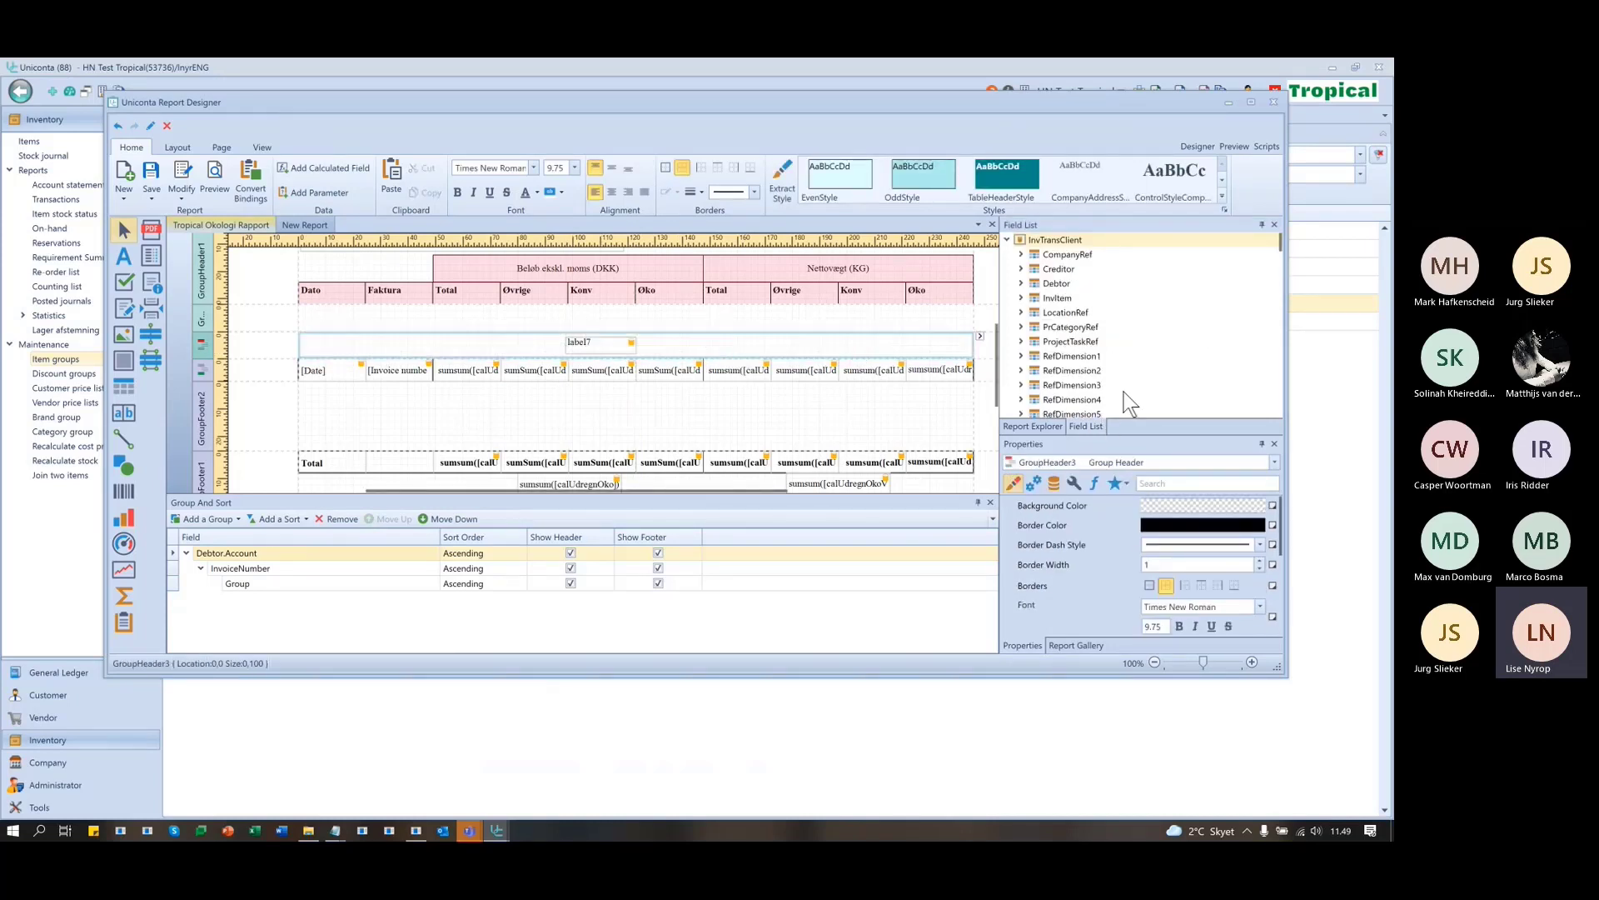
pyautogui.scroll(-10, 1125, 383)
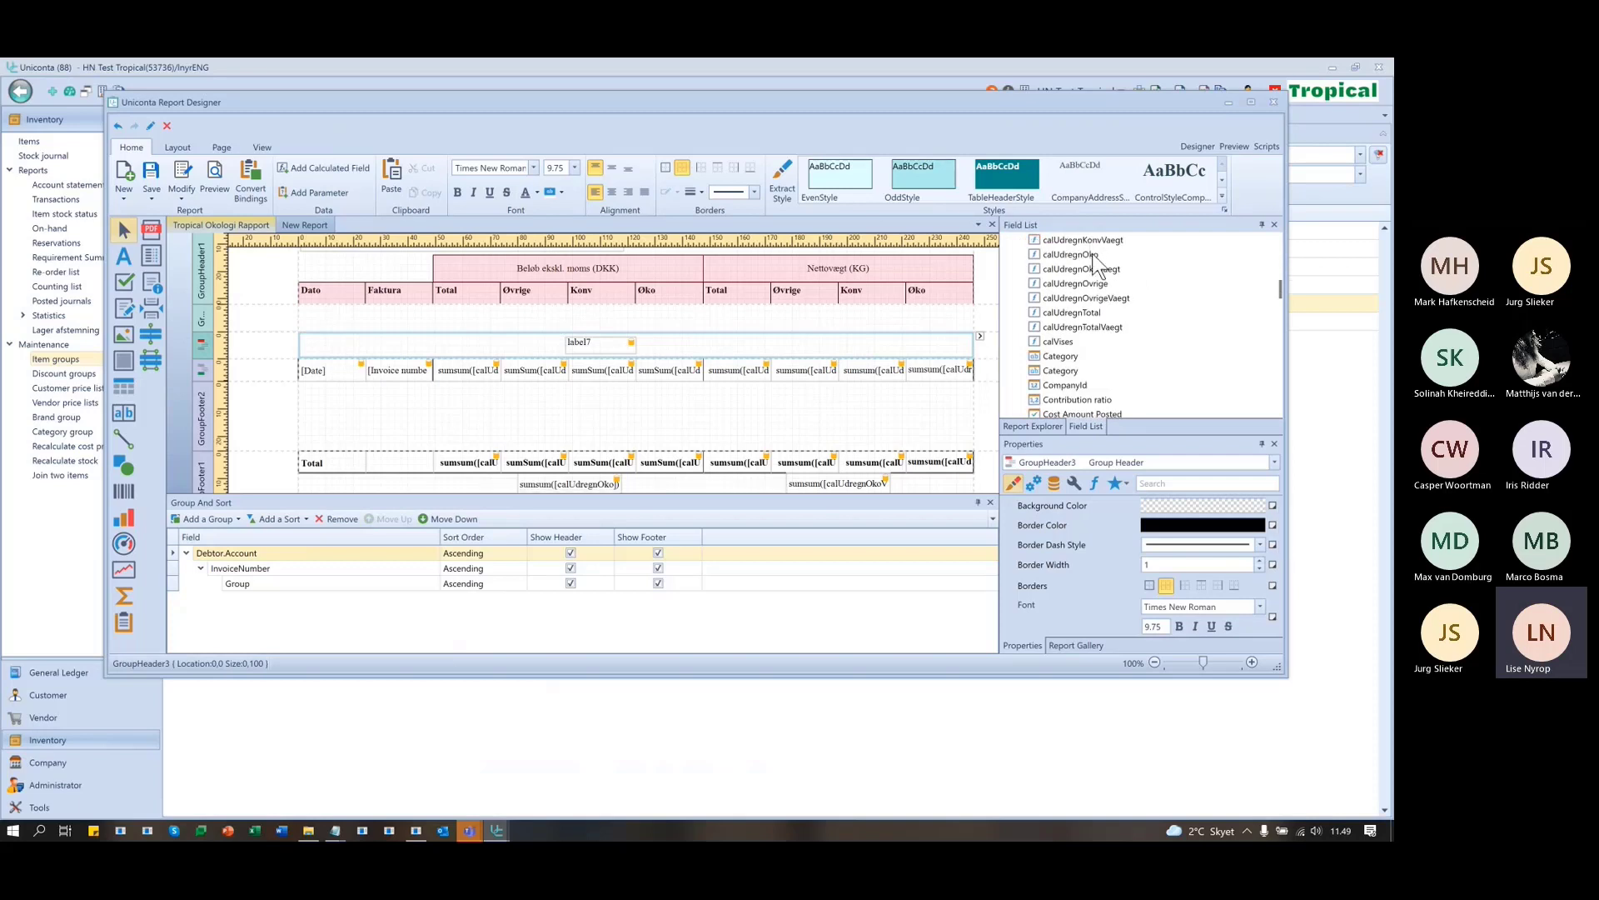
pyautogui.scroll(2, 1066, 354)
pyautogui.click(1083, 313)
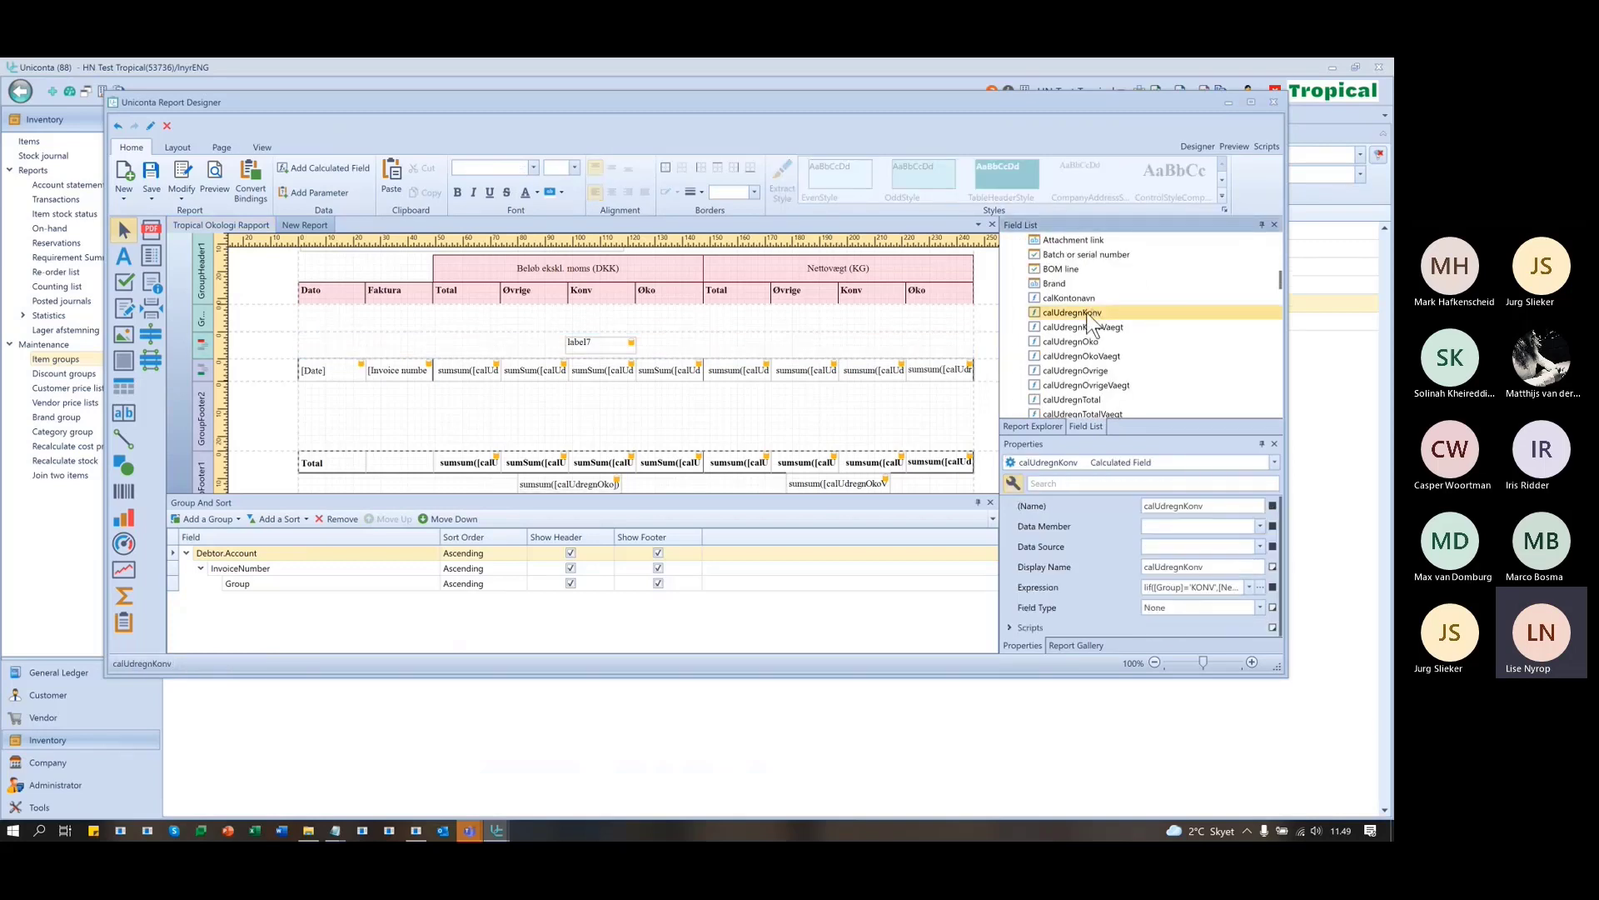
pyautogui.moveTo(1091, 321); pyautogui.dragTo(612, 343)
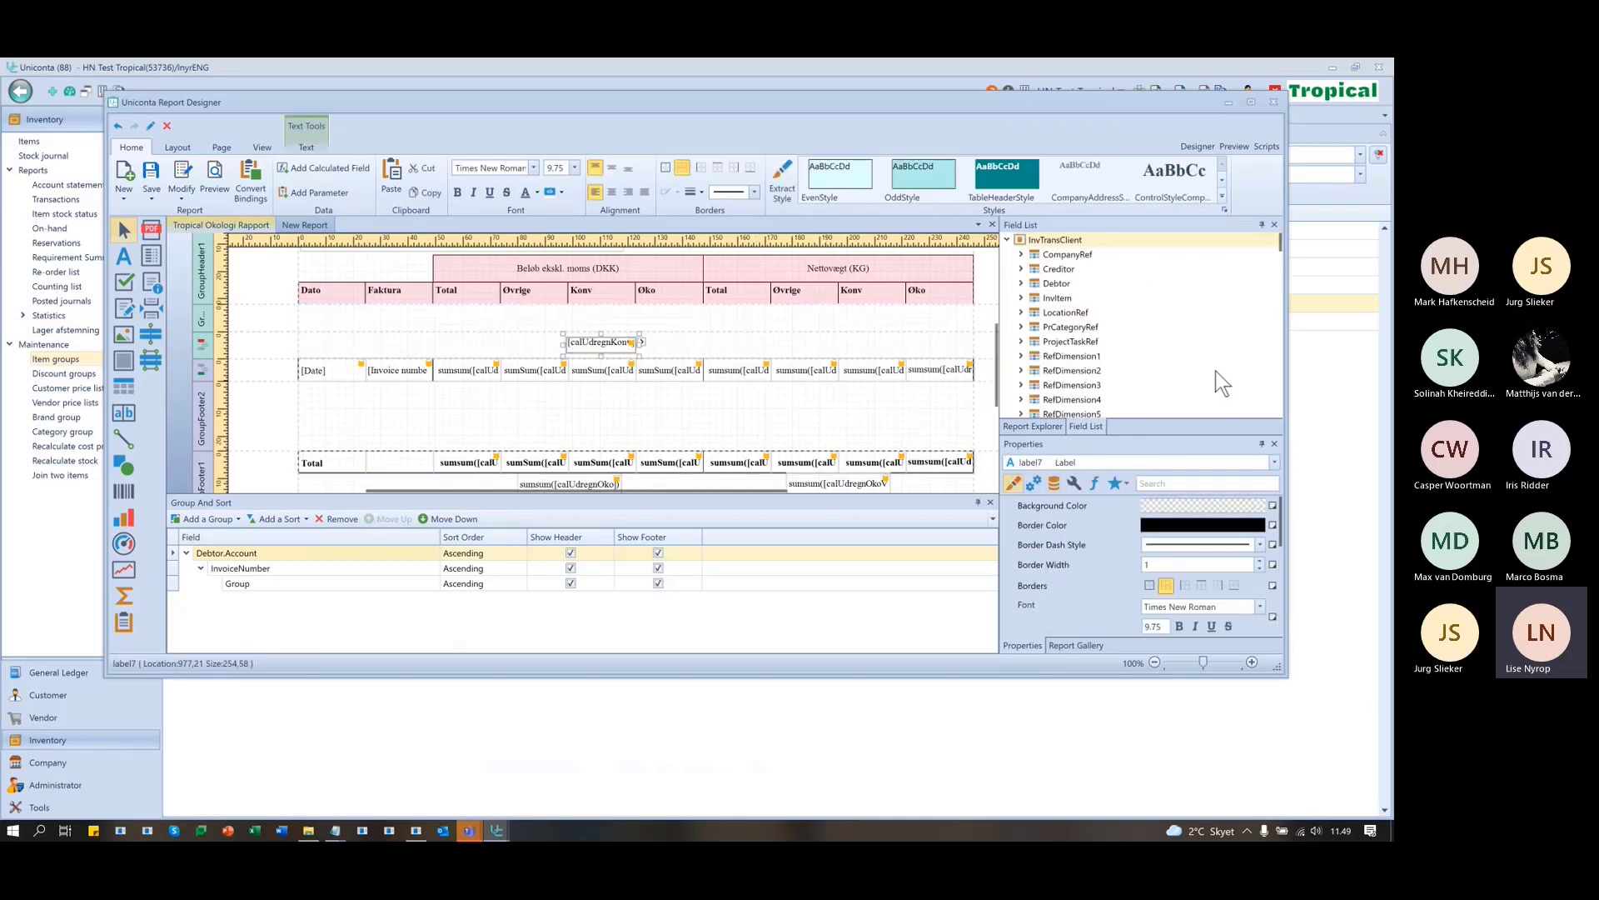
# - Place calUdregnKonvVaegt in the second GroupHeader3 label and open the report preview
pyautogui.scroll(-10, 1207, 366)
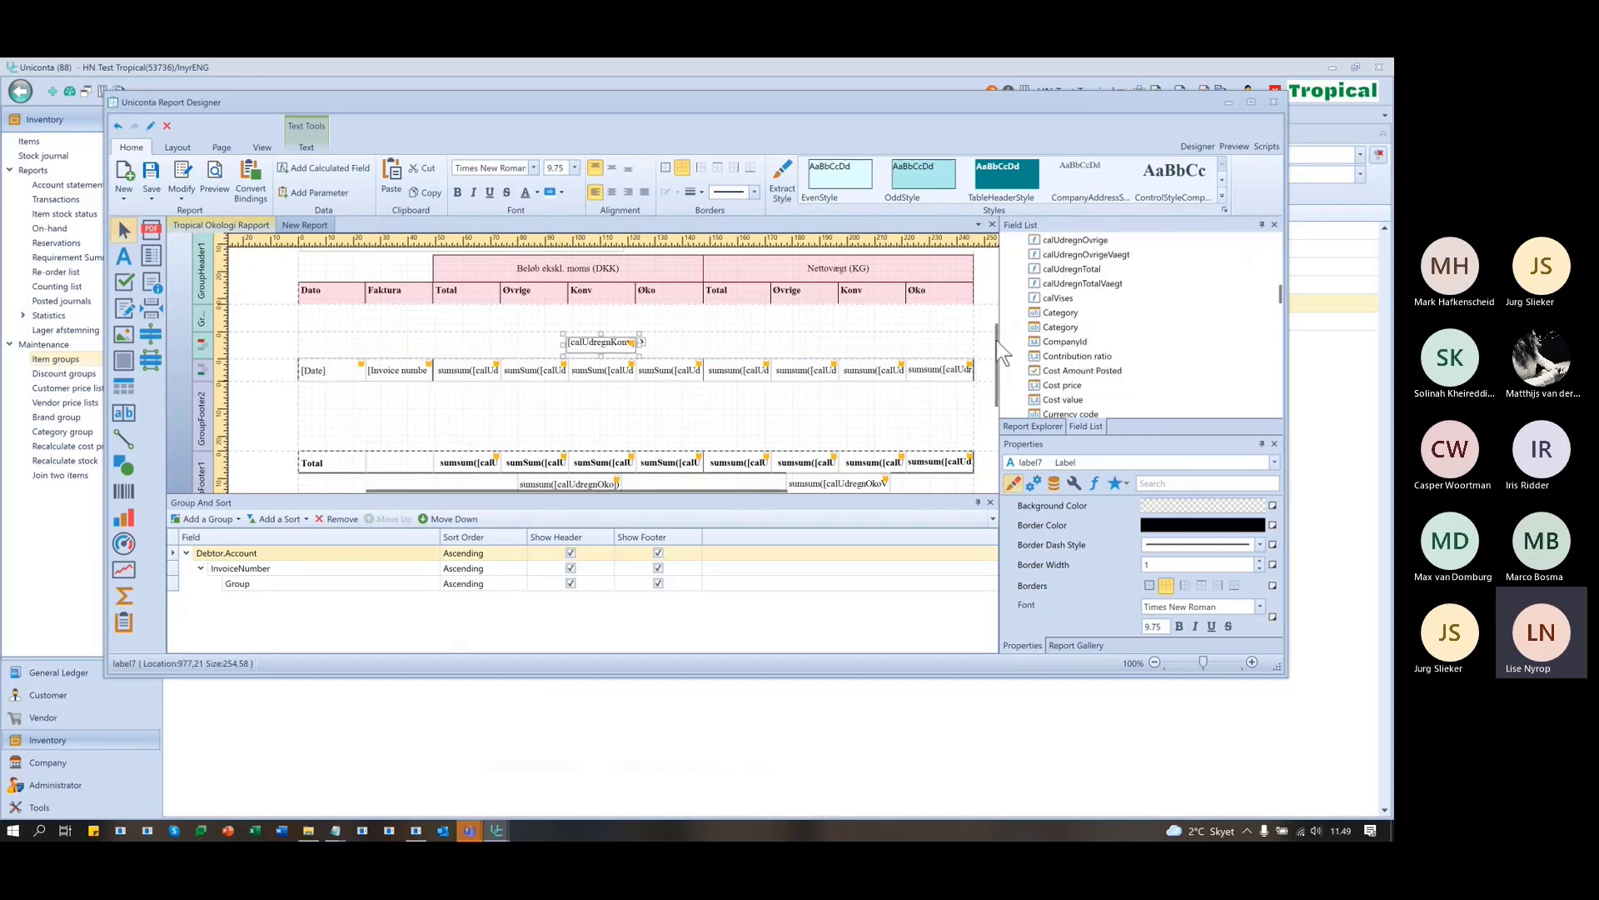
pyautogui.scroll(3, 1097, 341)
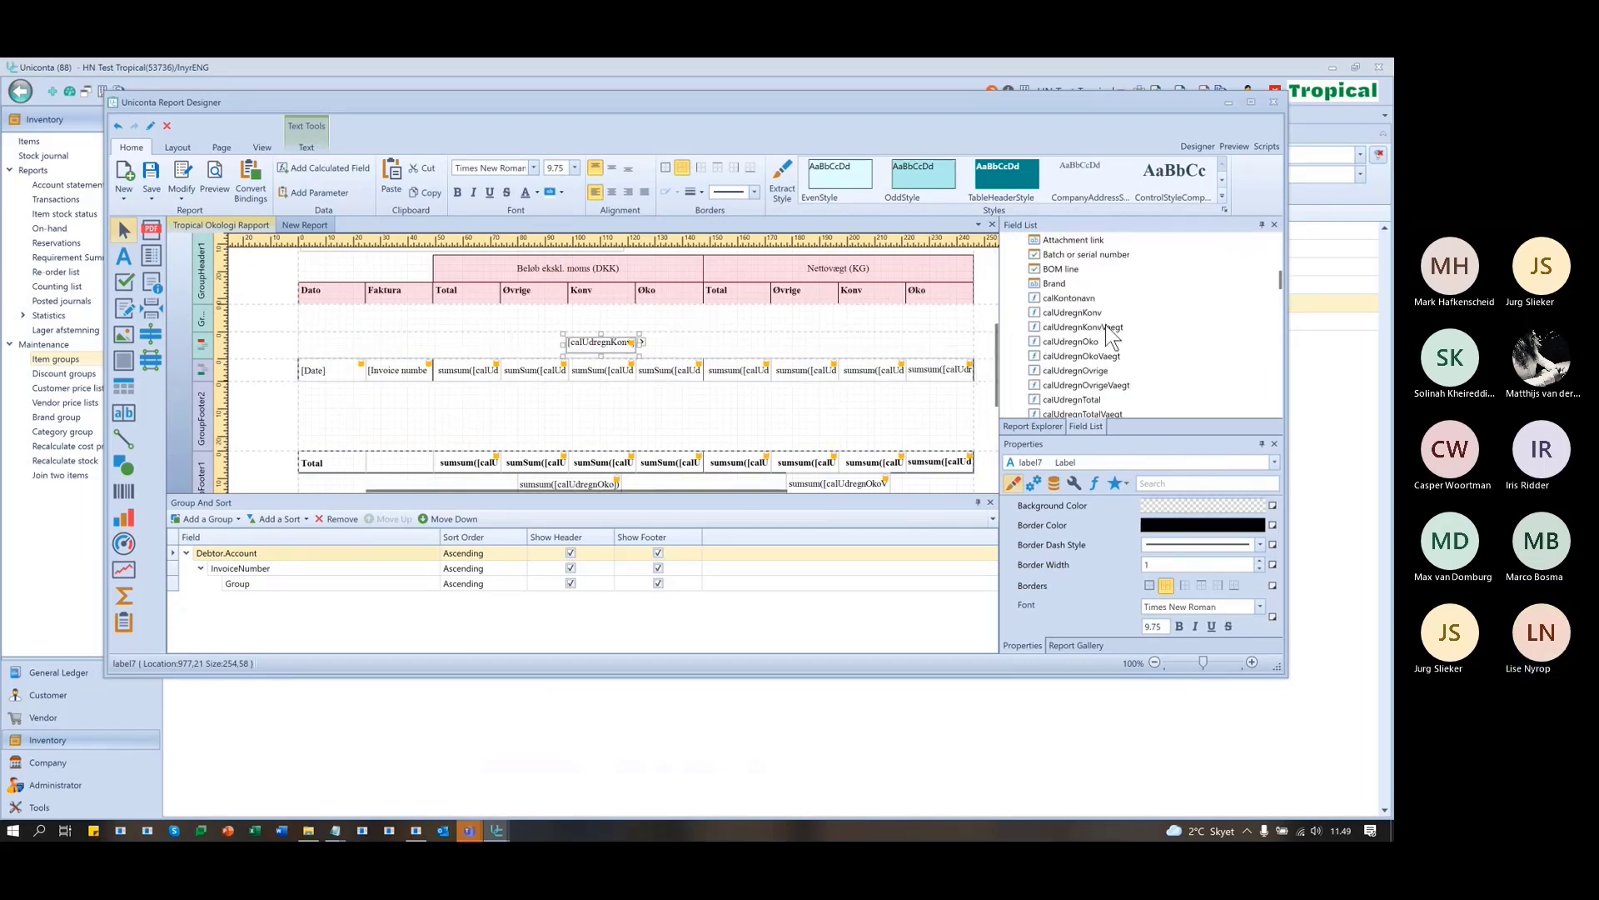
pyautogui.moveTo(1110, 336); pyautogui.dragTo(879, 350)
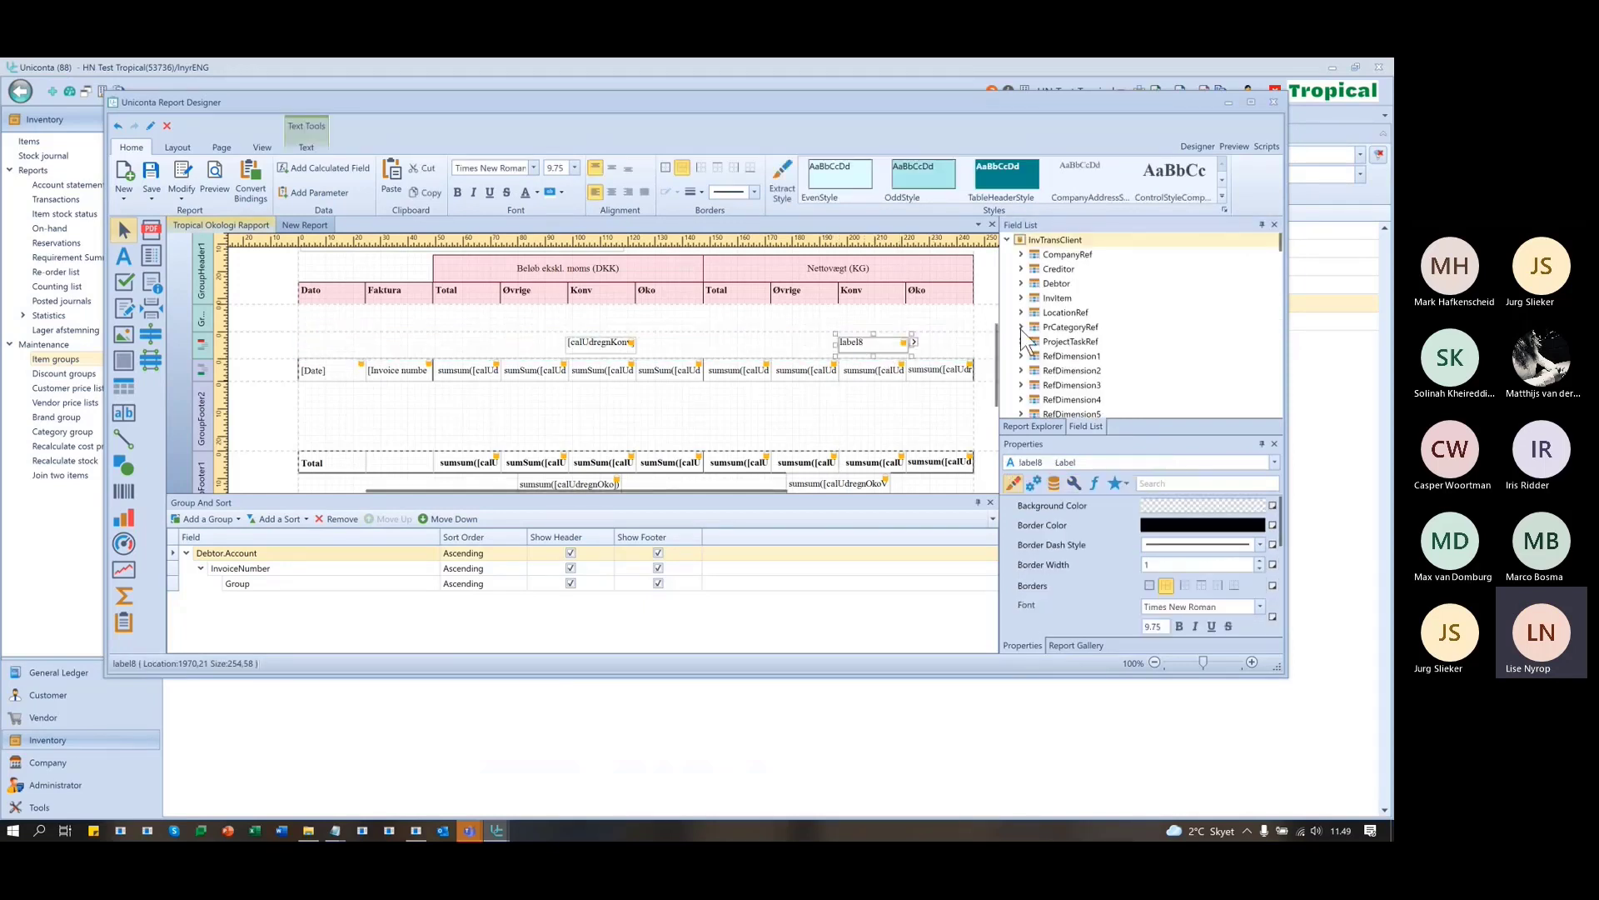
pyautogui.scroll(-10, 1129, 383)
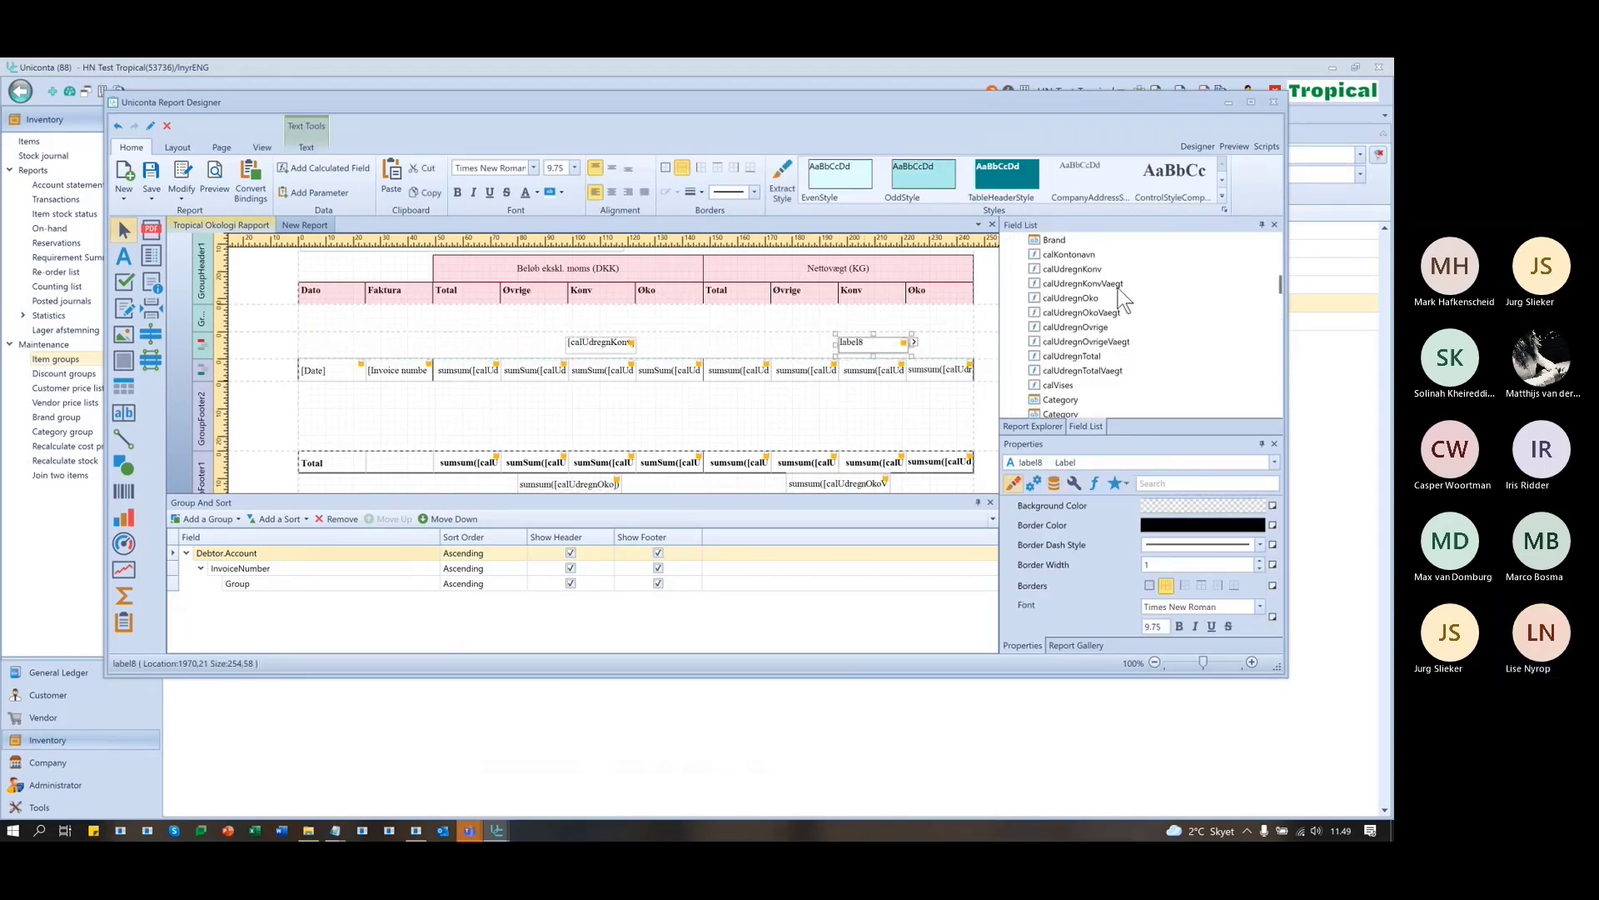
pyautogui.moveTo(1121, 284); pyautogui.dragTo(902, 351)
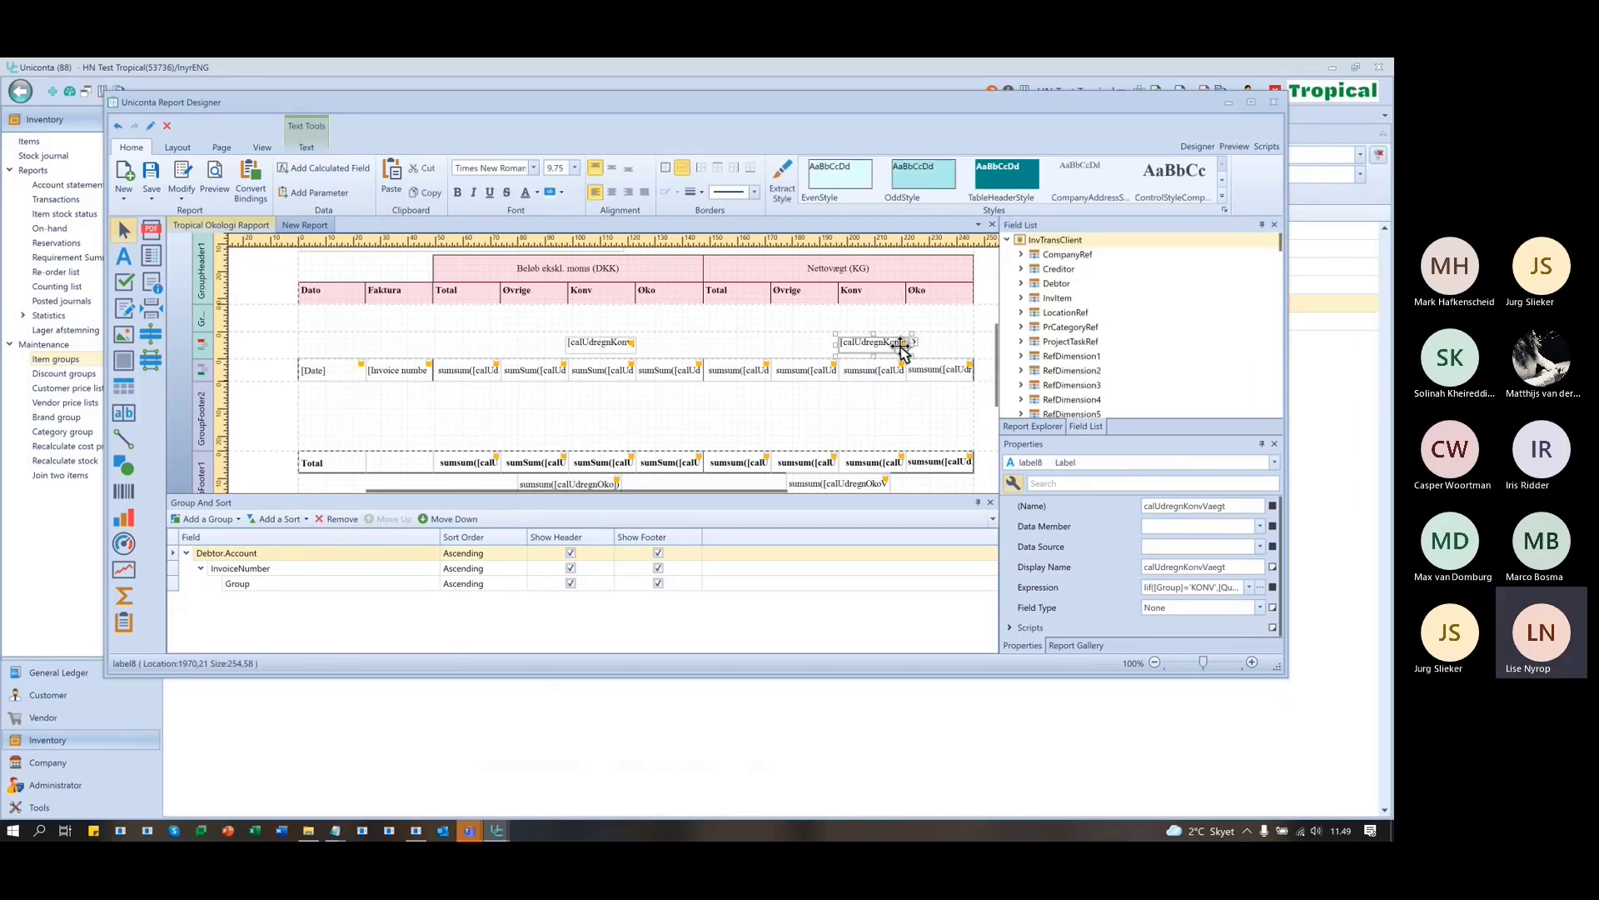
pyautogui.click(1236, 147)
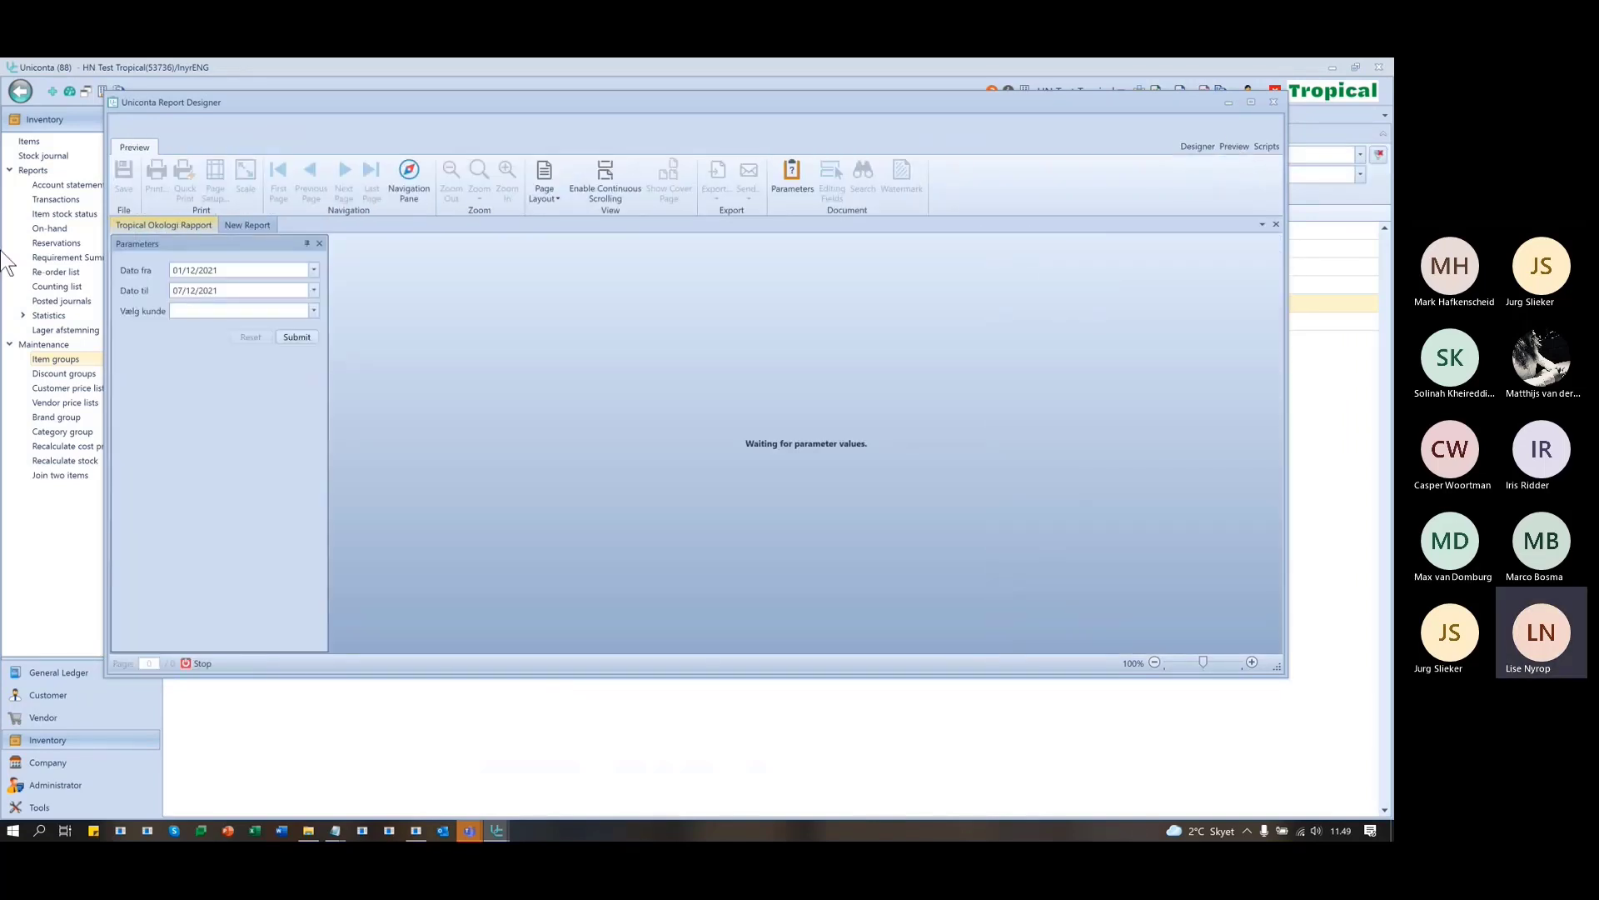
# - Preview for Agnes Food Aps, then rerun with the start date changed to 01/12/2019
pyautogui.click(315, 311)
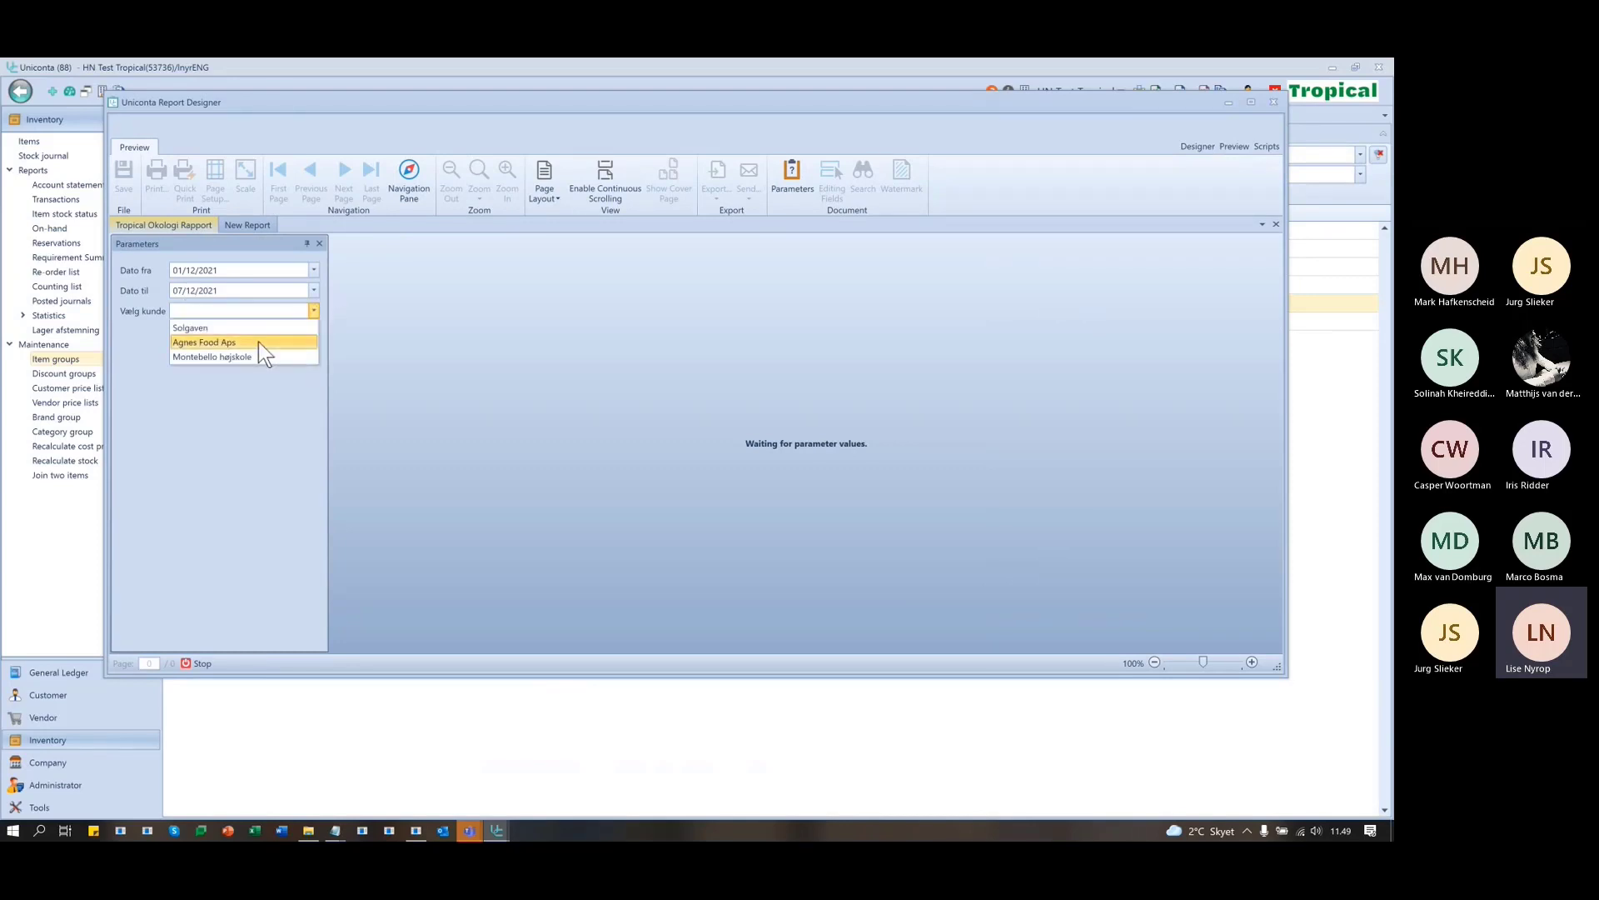
pyautogui.click(258, 341)
pyautogui.click(297, 337)
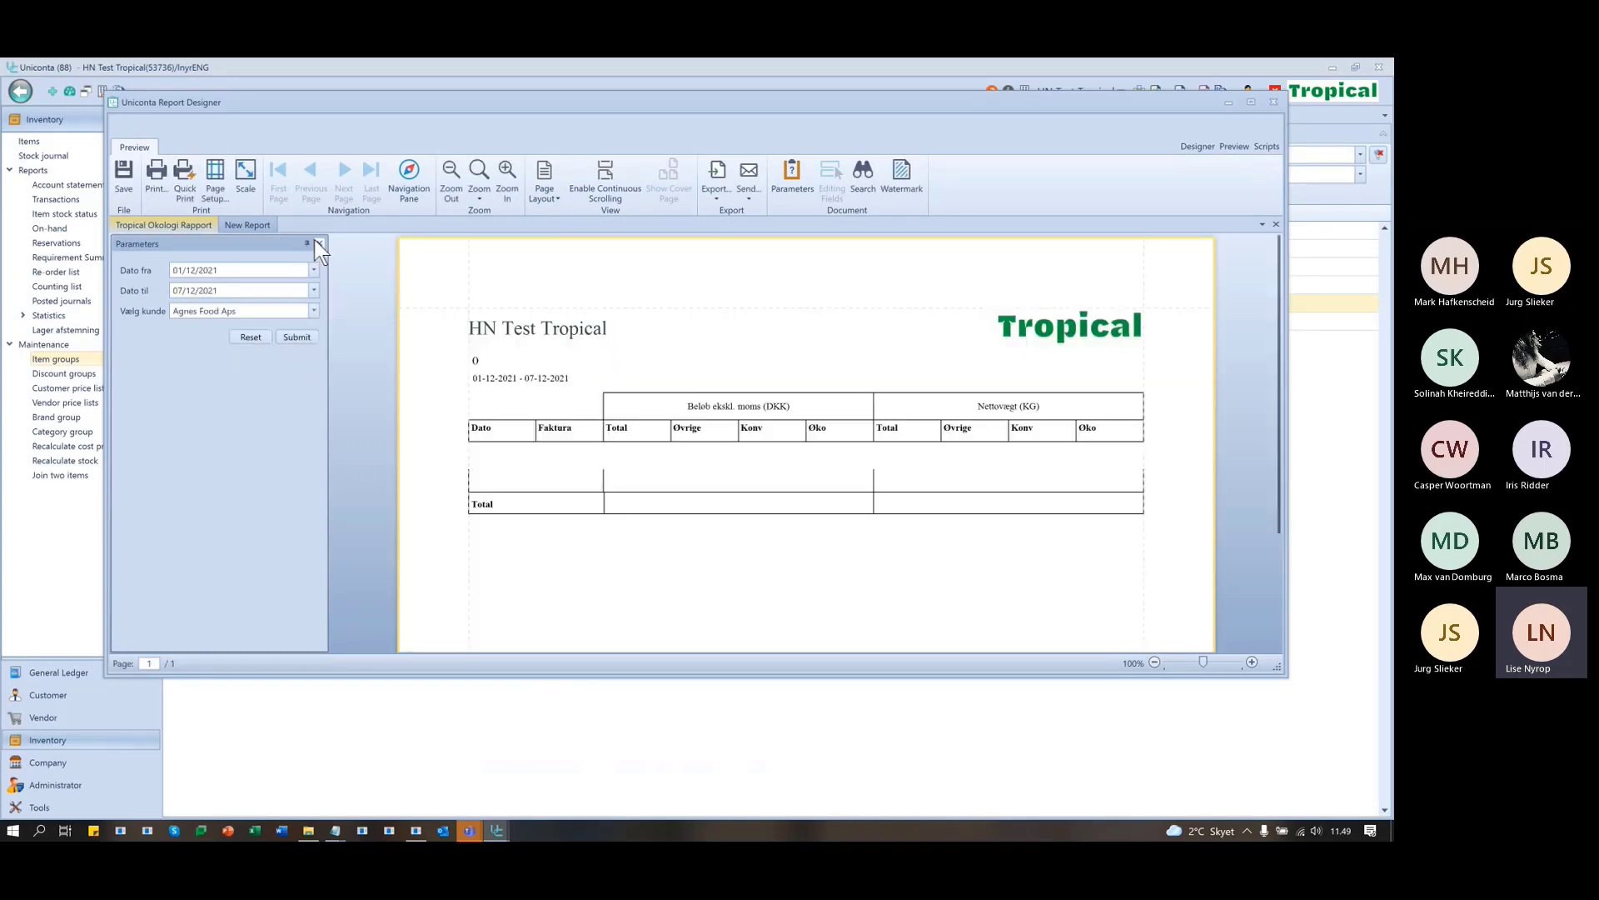
pyautogui.doubleClick(211, 271)
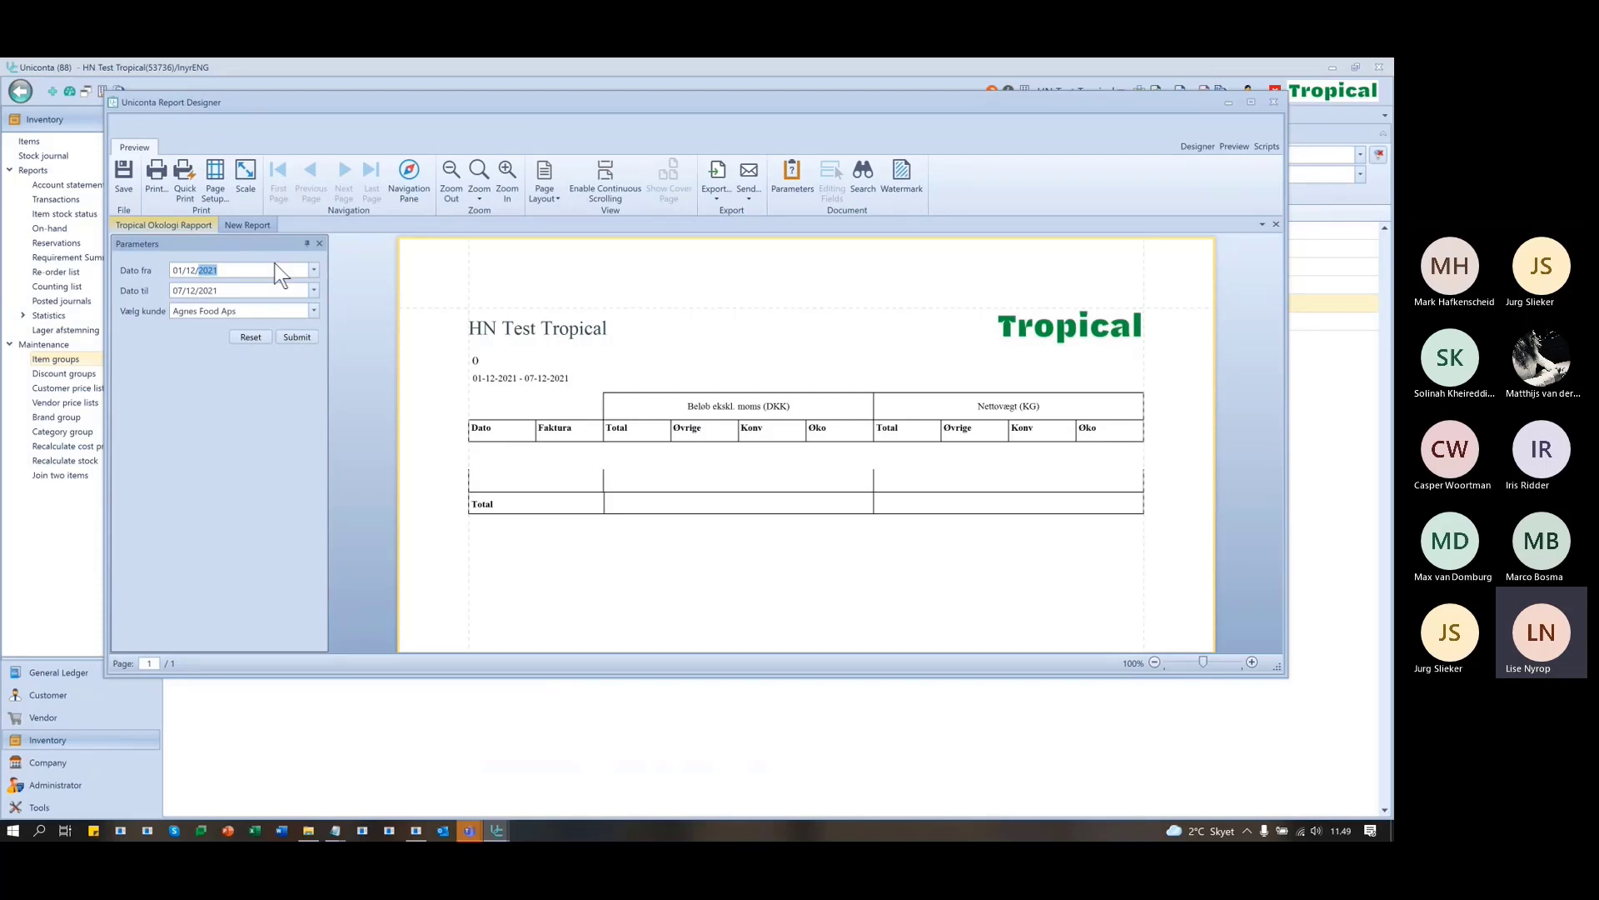
pyautogui.write('19')
pyautogui.click(289, 337)
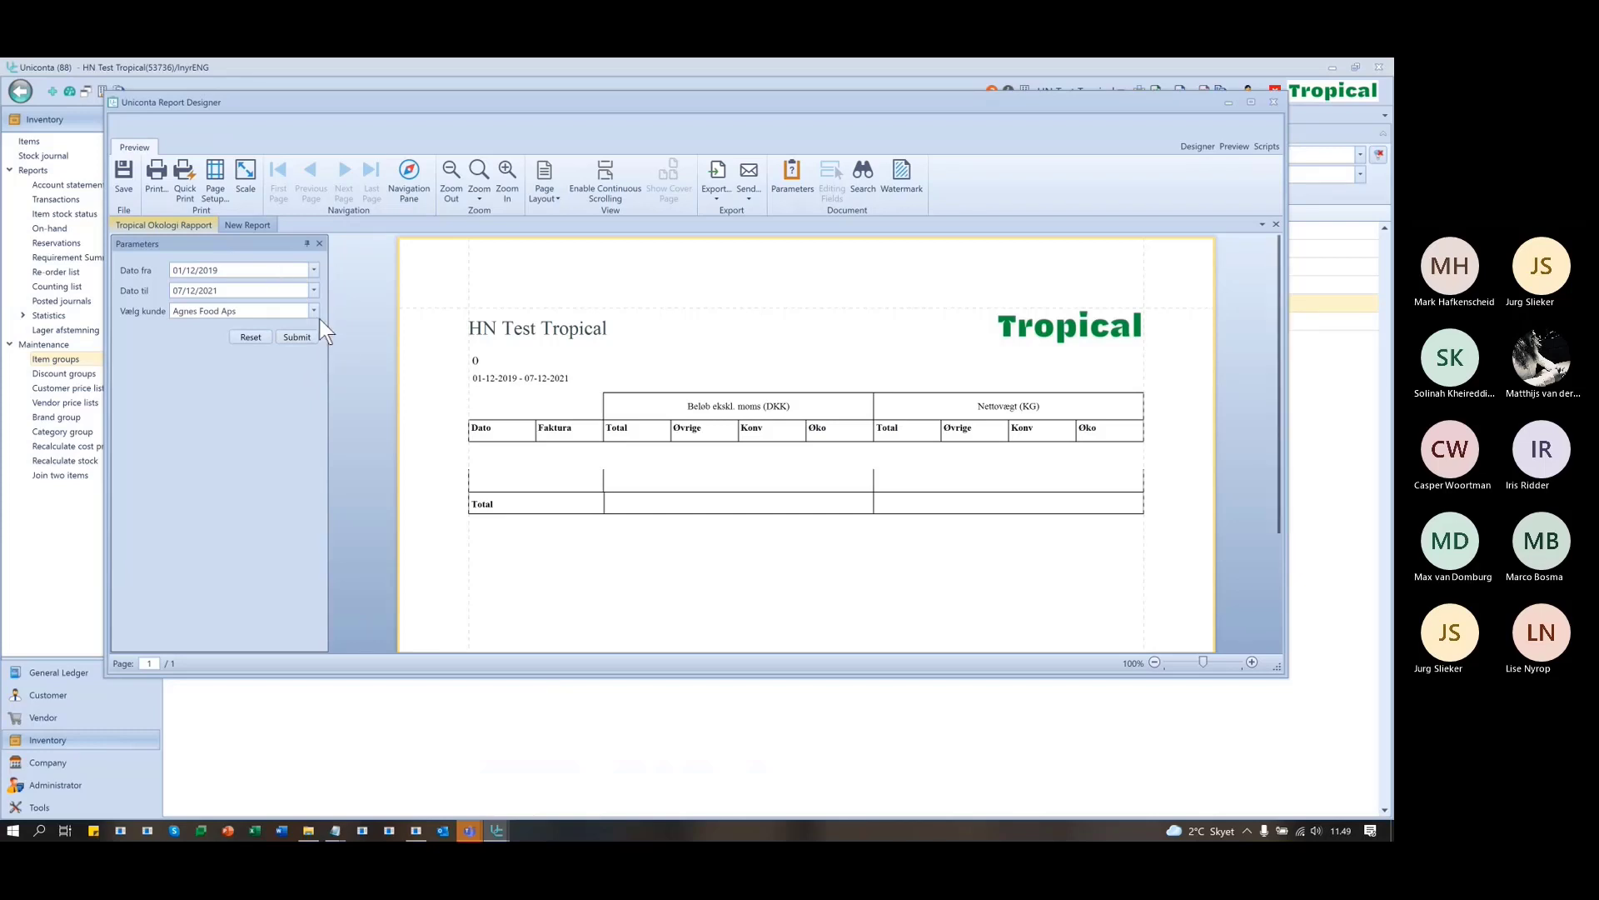
# - Rerun the preview for customers Montebello højskole and then Solgaven
pyautogui.click(314, 310)
pyautogui.click(283, 357)
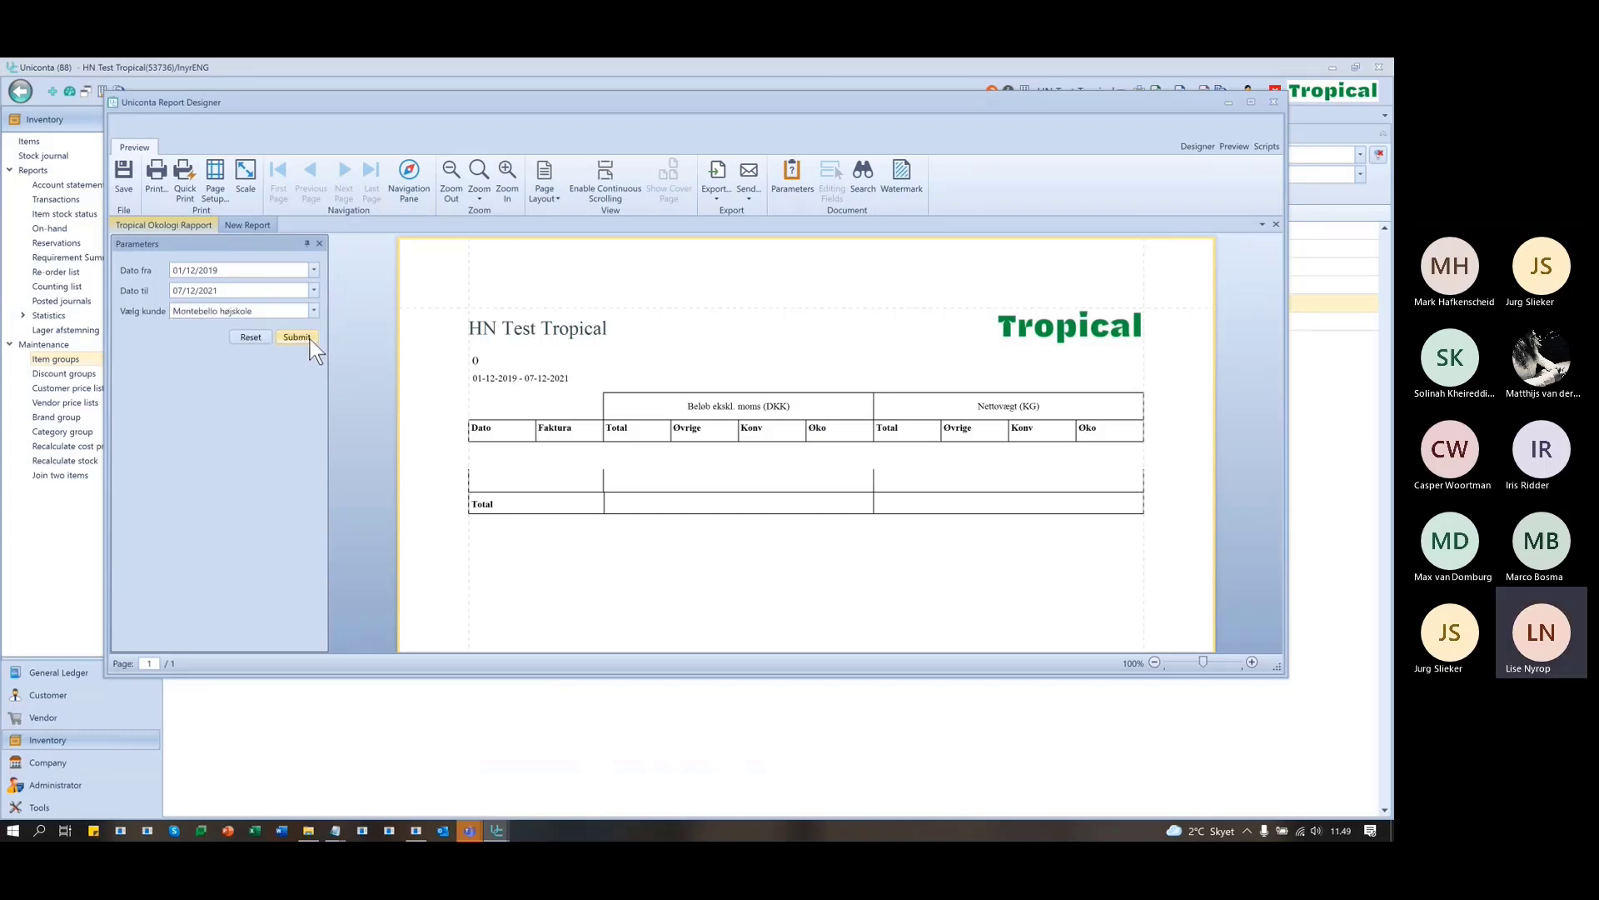
pyautogui.click(309, 338)
pyautogui.click(313, 311)
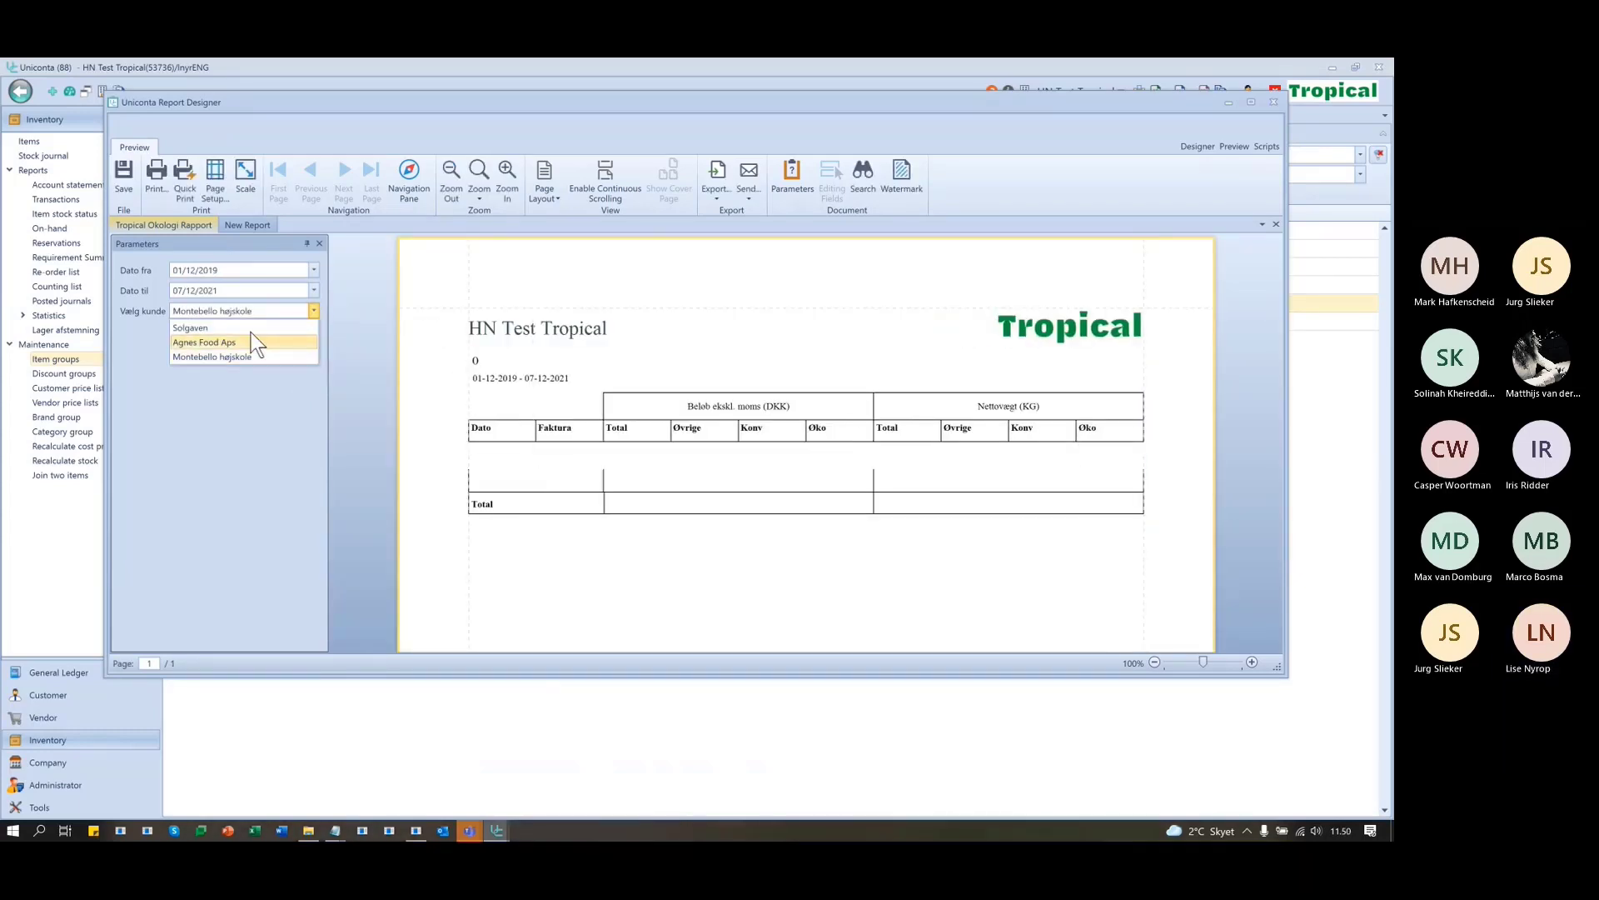
pyautogui.click(250, 327)
pyautogui.click(301, 337)
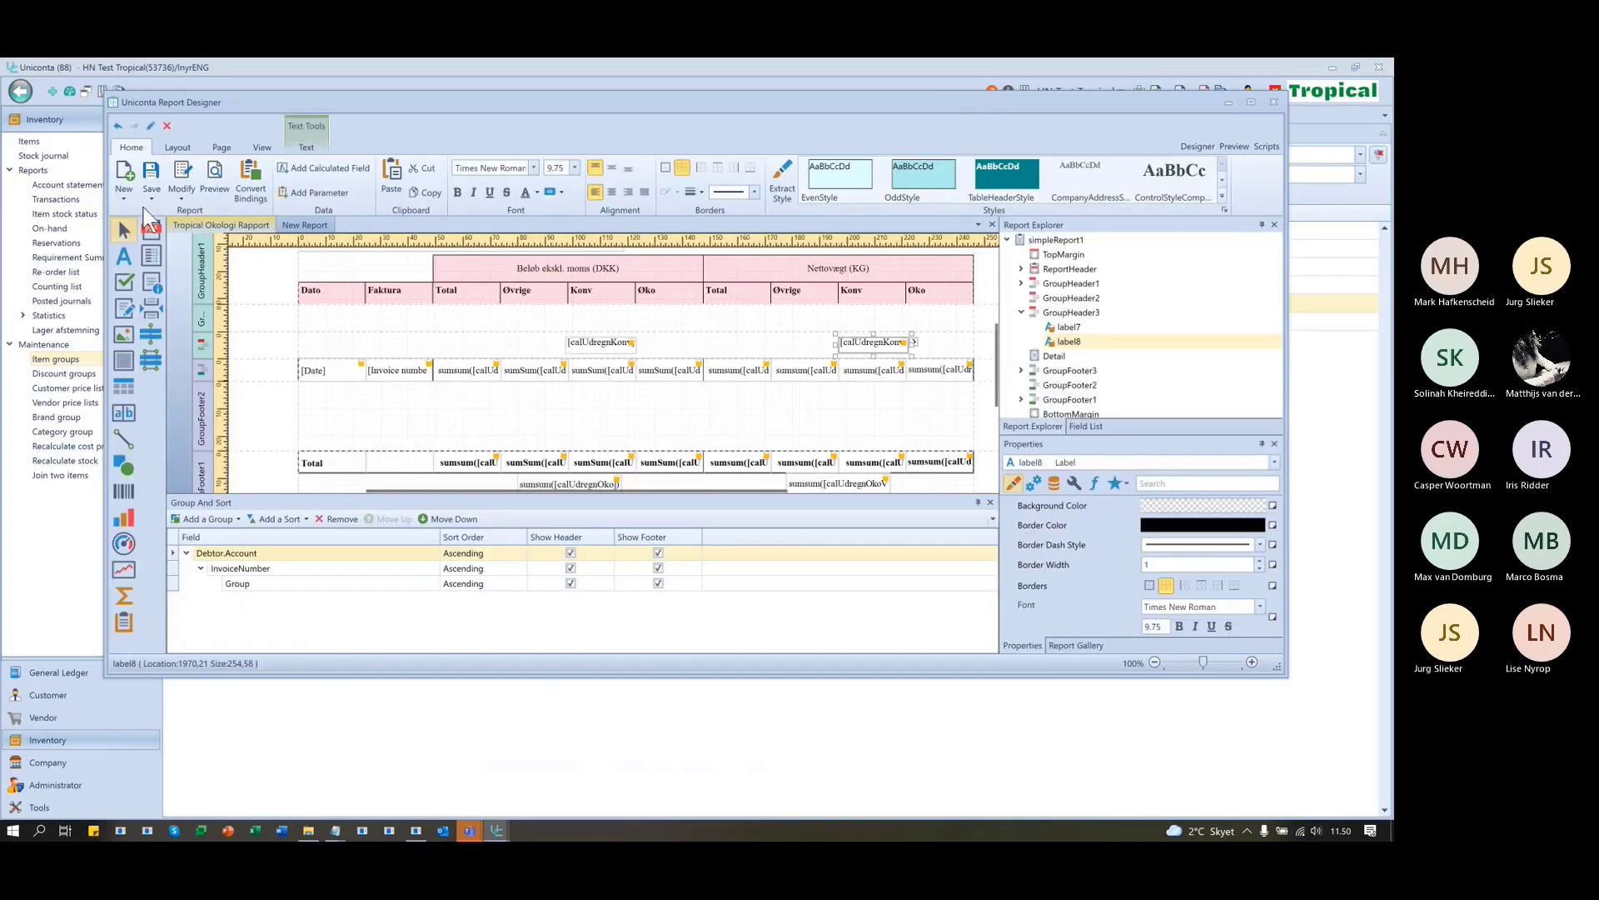
# - Remove the Item transaction equals Debitor condition from the report's filter string
pyautogui.scroll(3, 221, 311)
pyautogui.scroll(2, 222, 312)
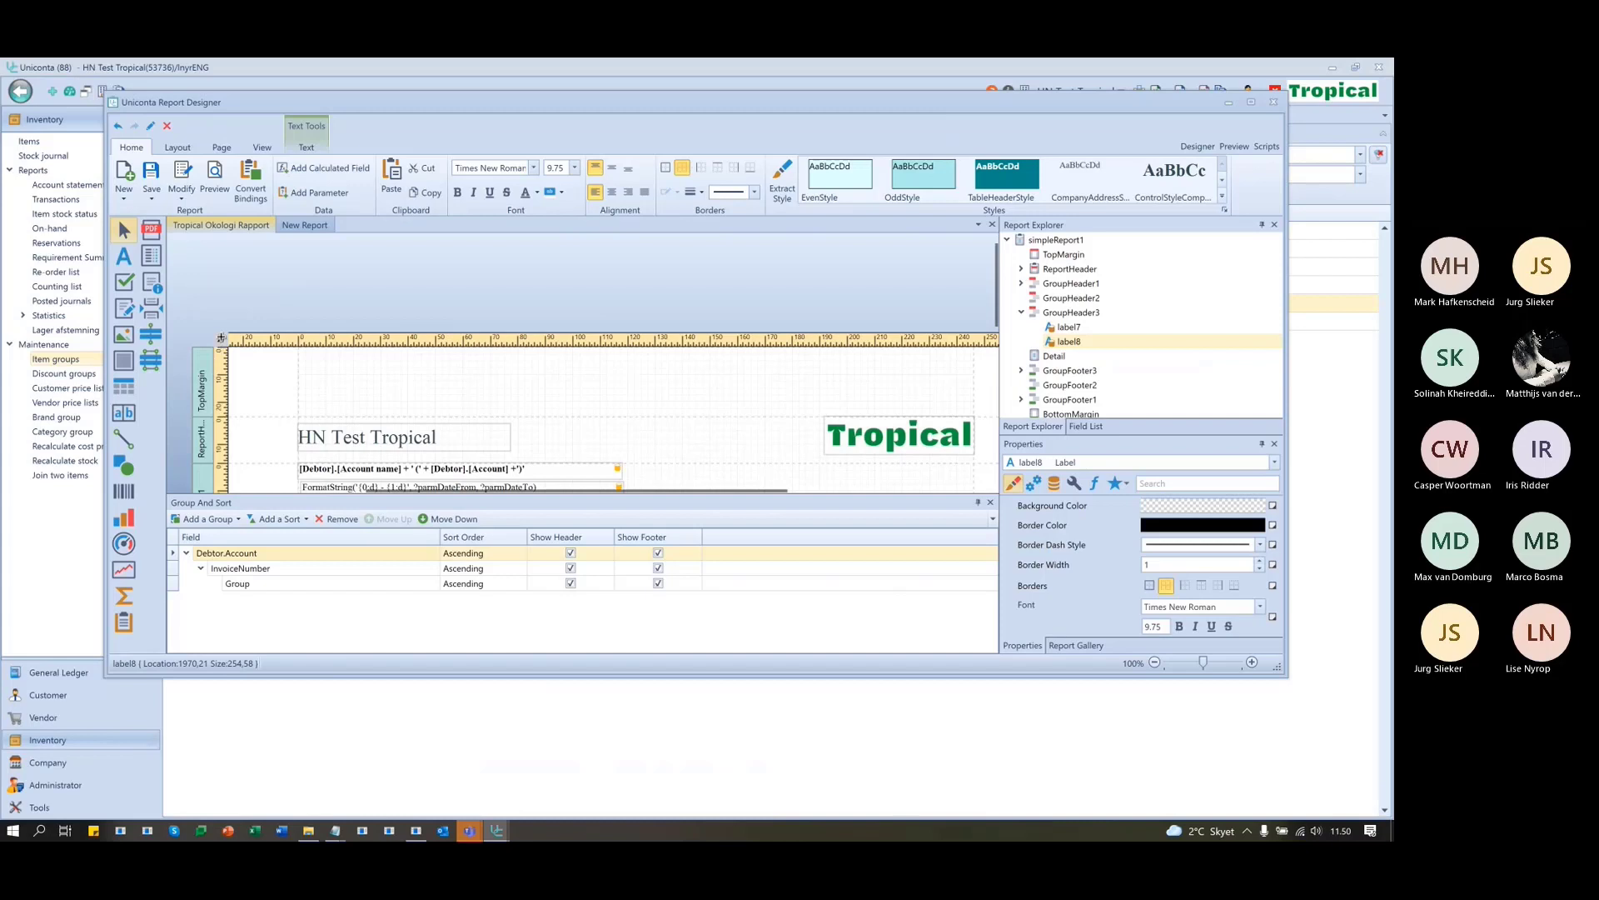
pyautogui.click(220, 338)
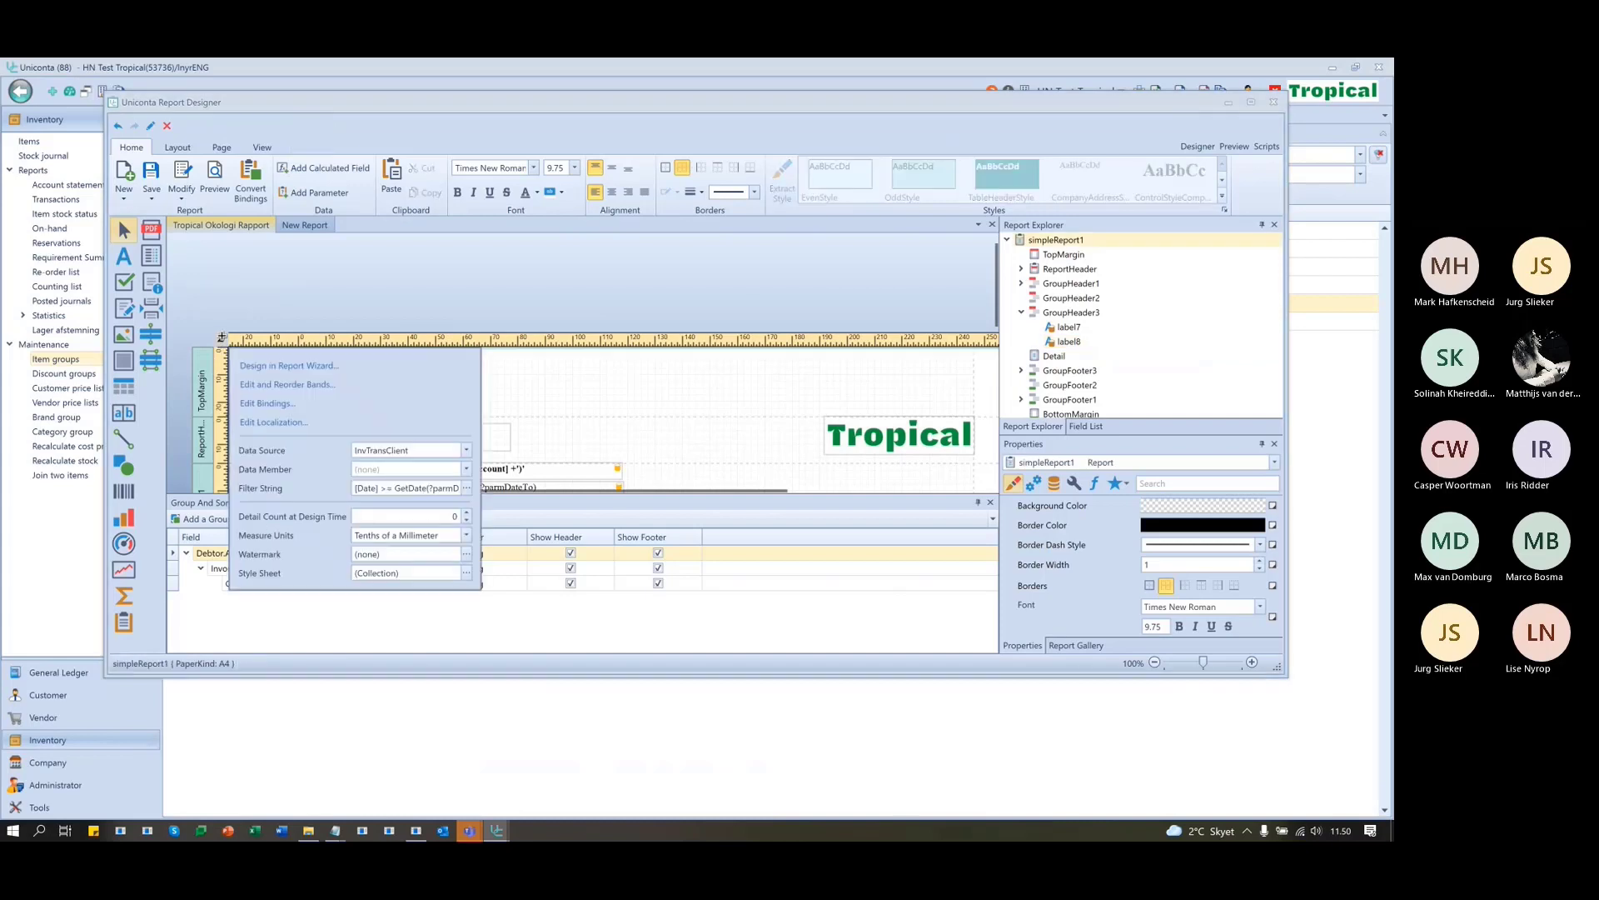
pyautogui.click(469, 491)
pyautogui.click(220, 339)
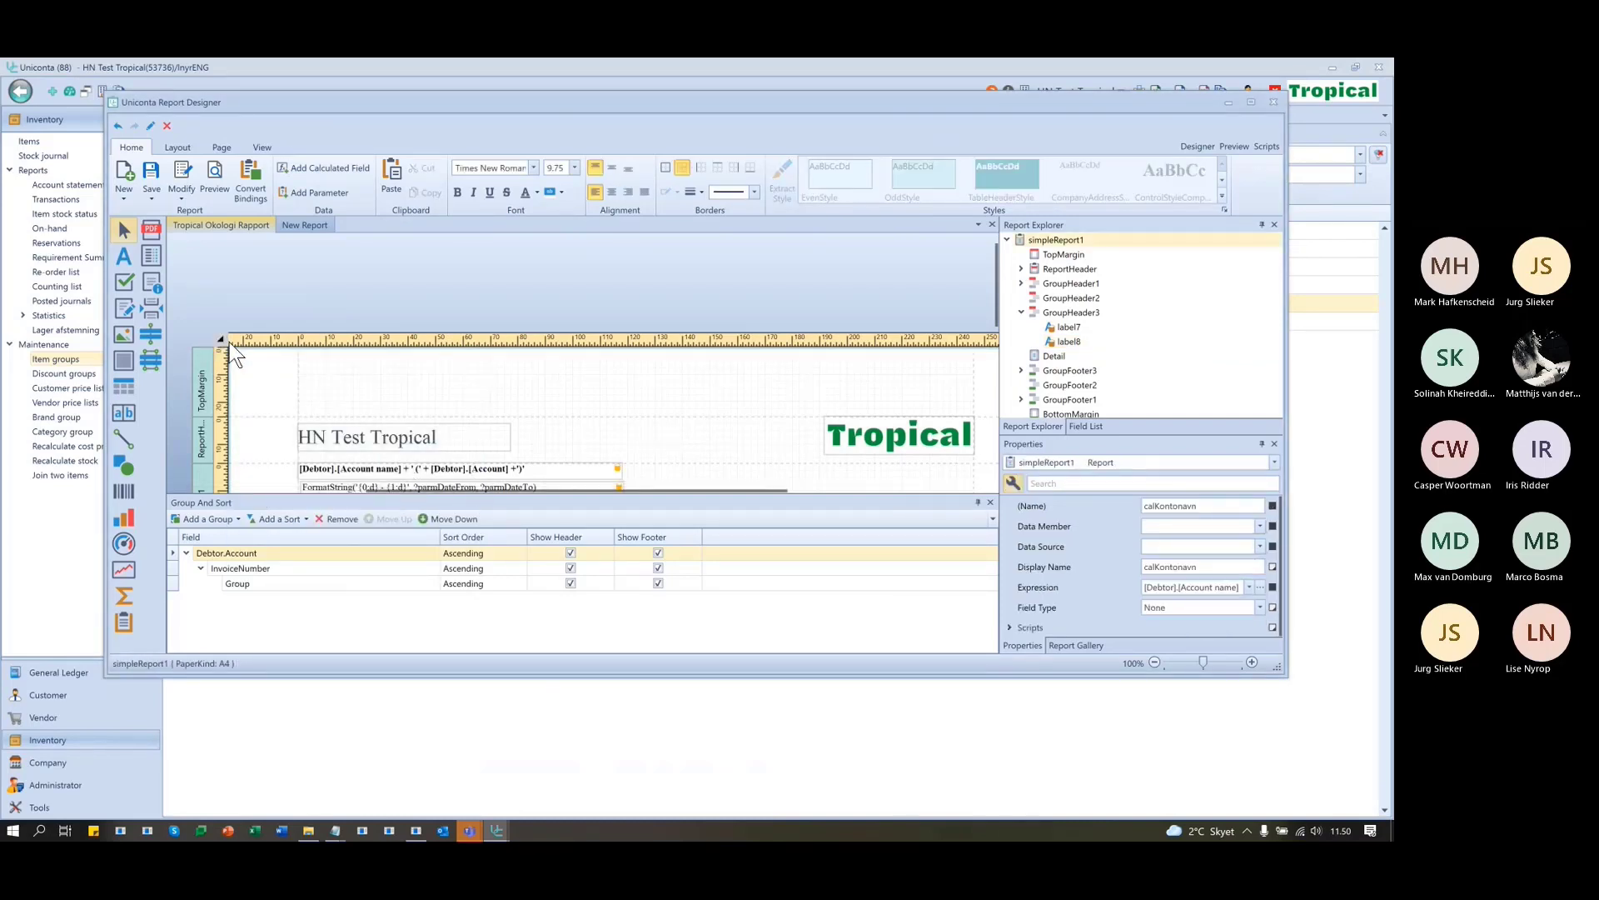
pyautogui.click(220, 338)
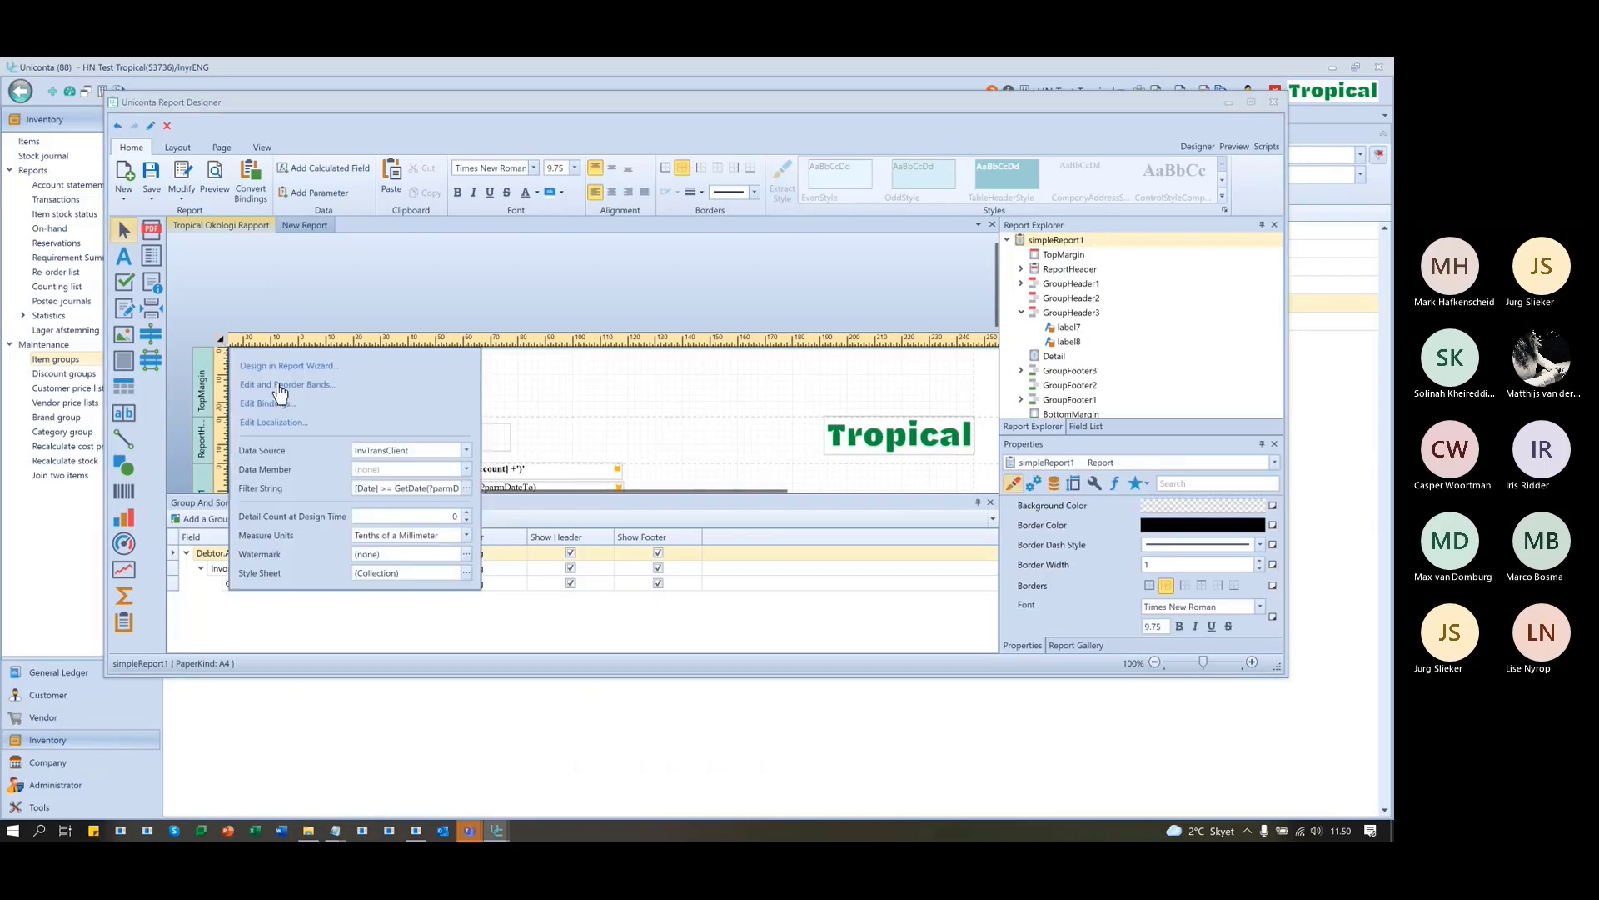
pyautogui.click(466, 488)
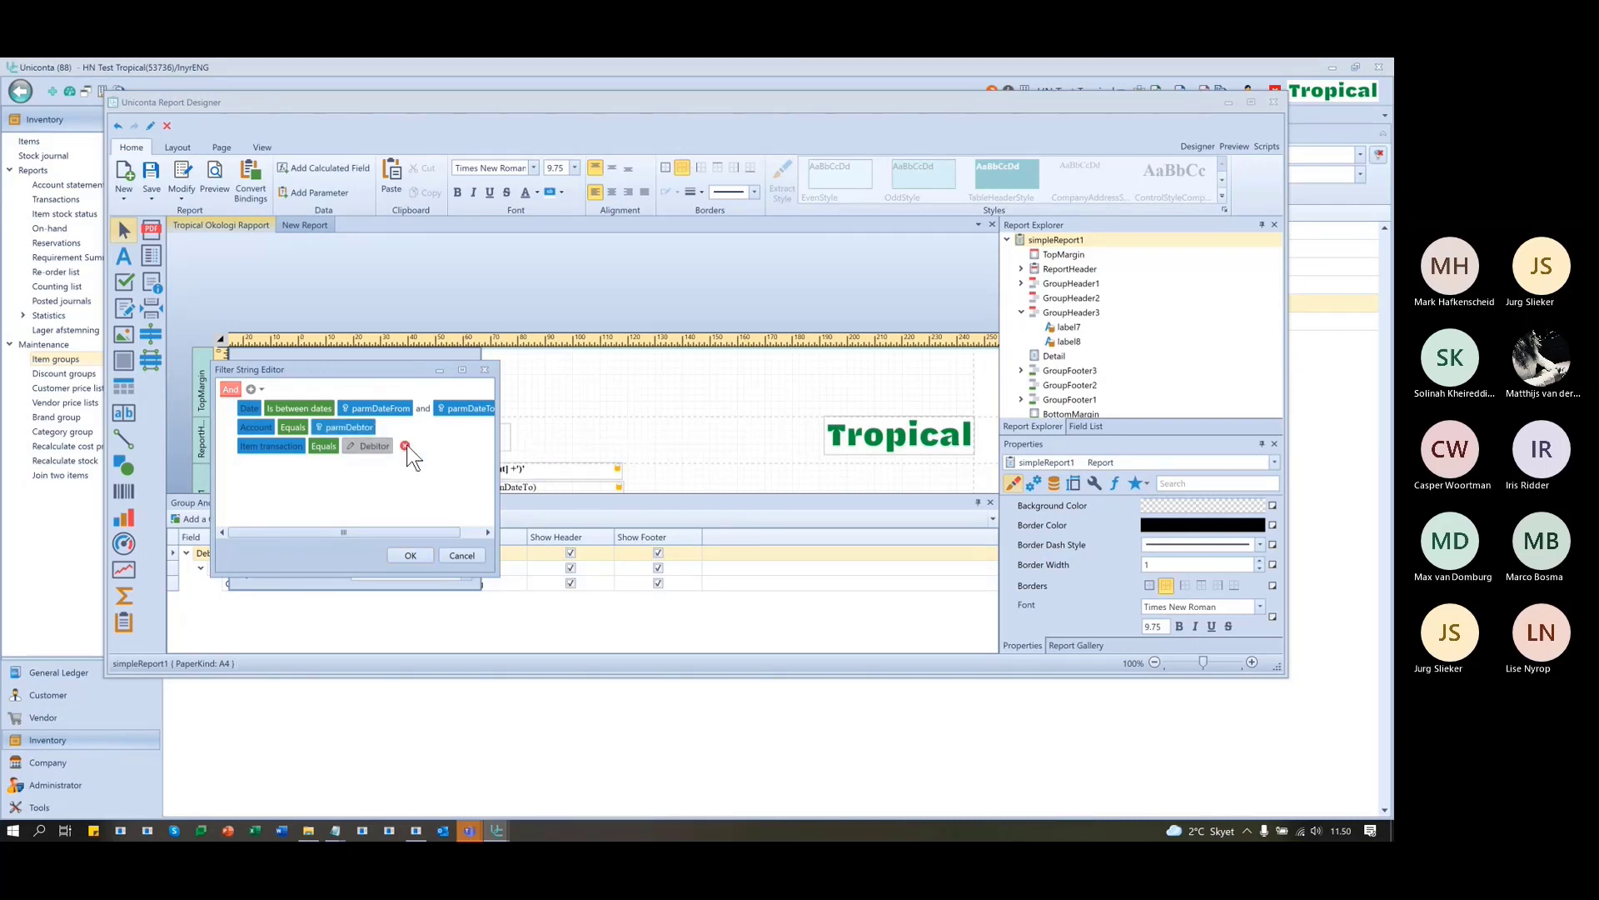
pyautogui.click(405, 446)
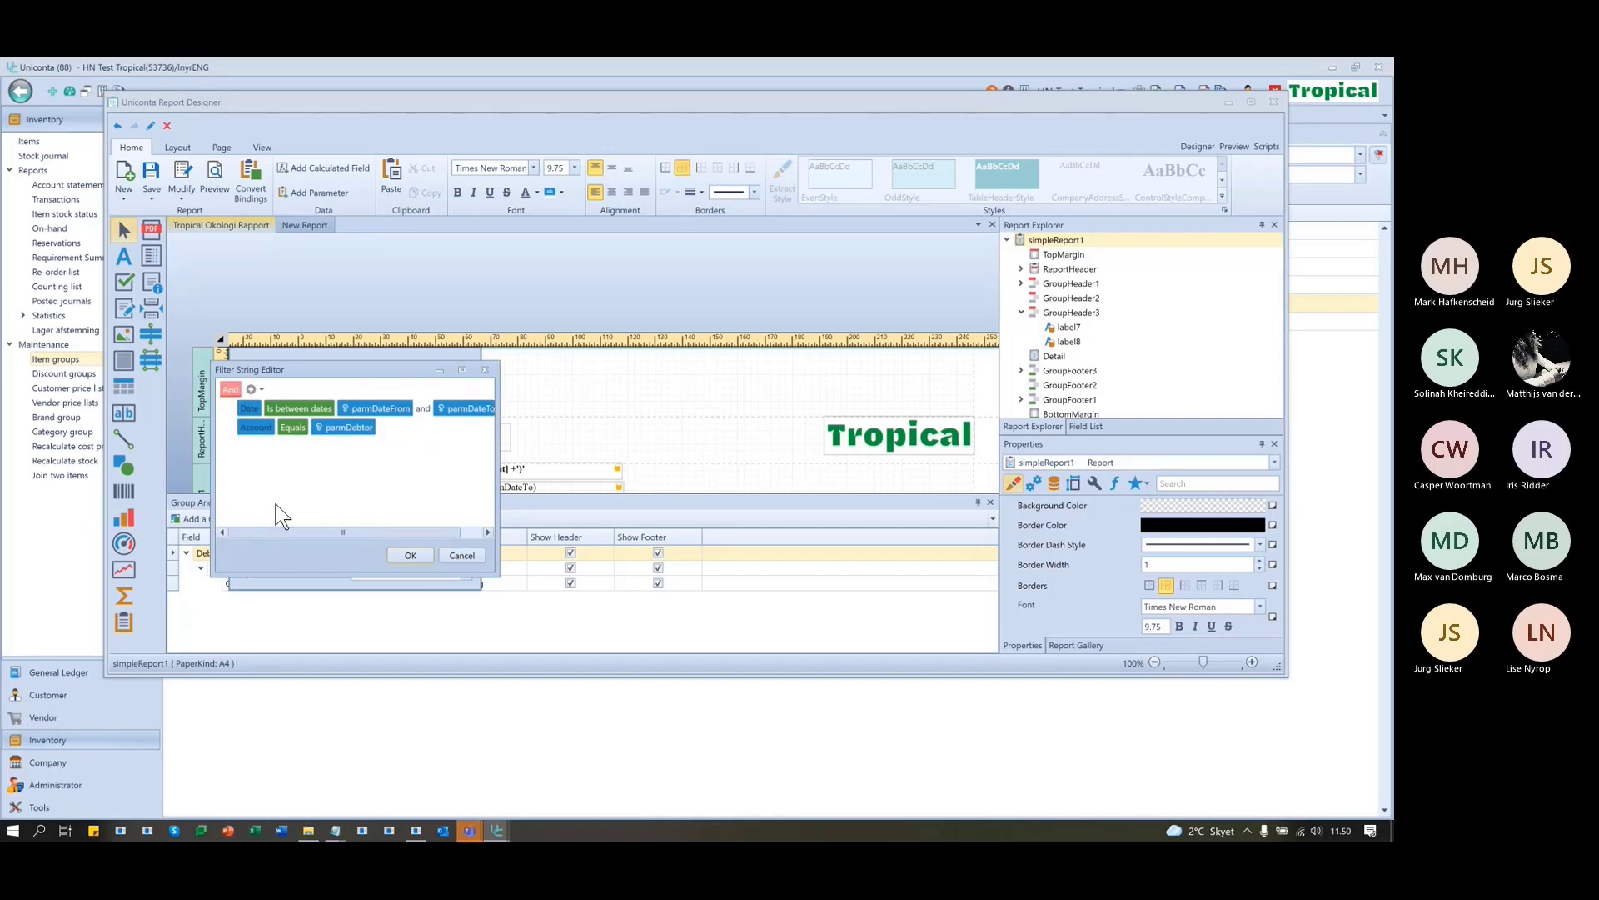
pyautogui.click(411, 557)
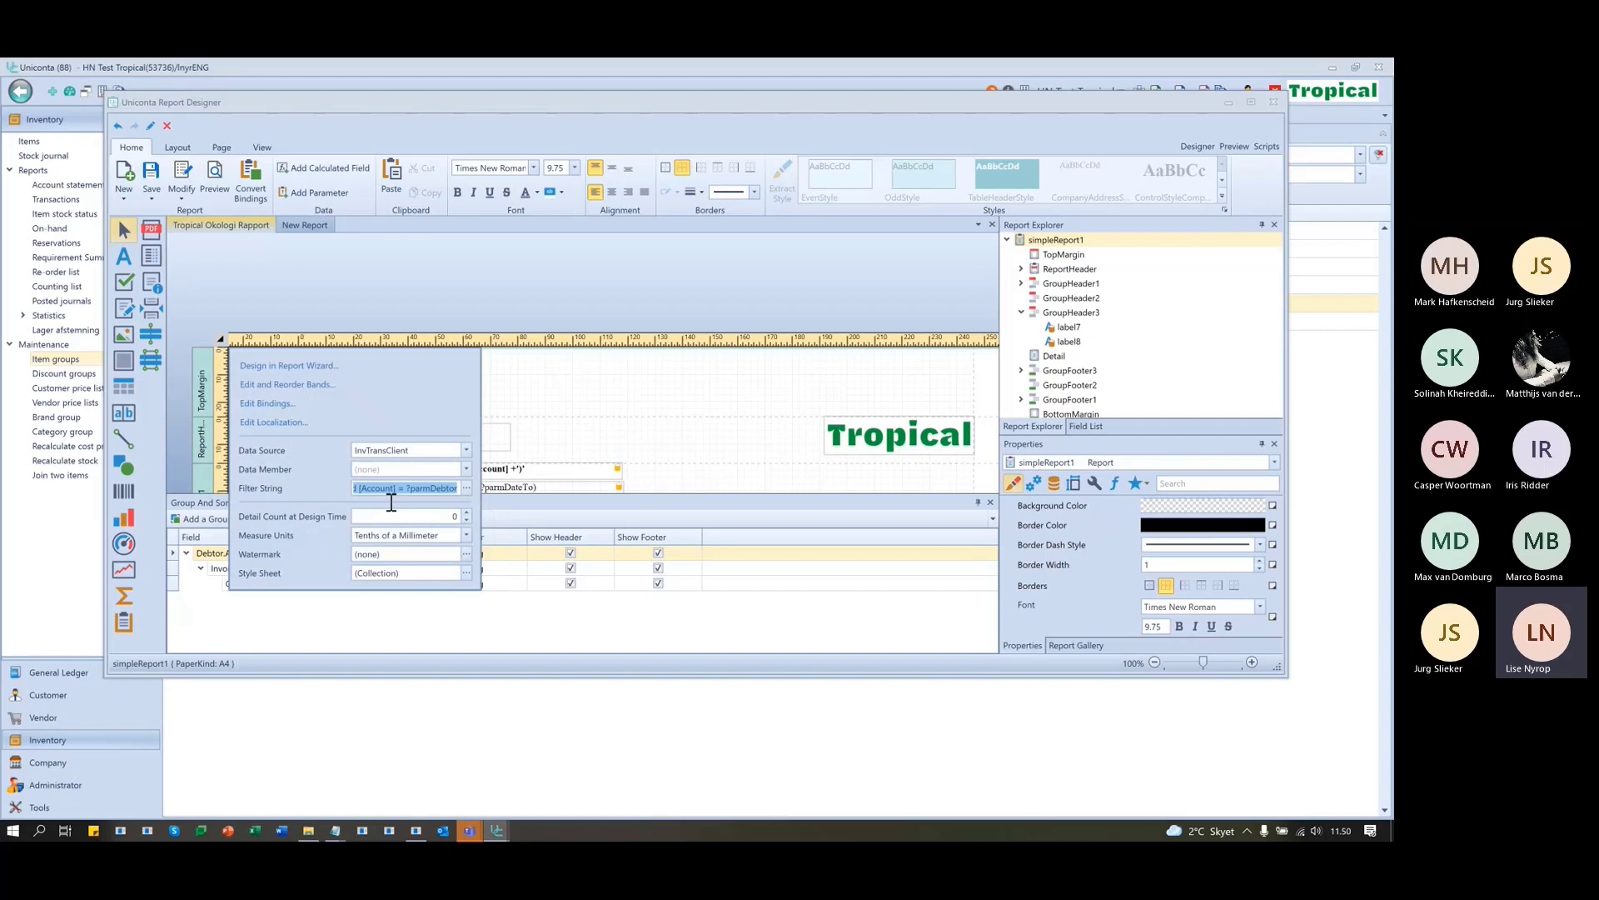
# - Save the report, confirming the prompts, and switch to the preview
pyautogui.click(366, 287)
pyautogui.click(152, 170)
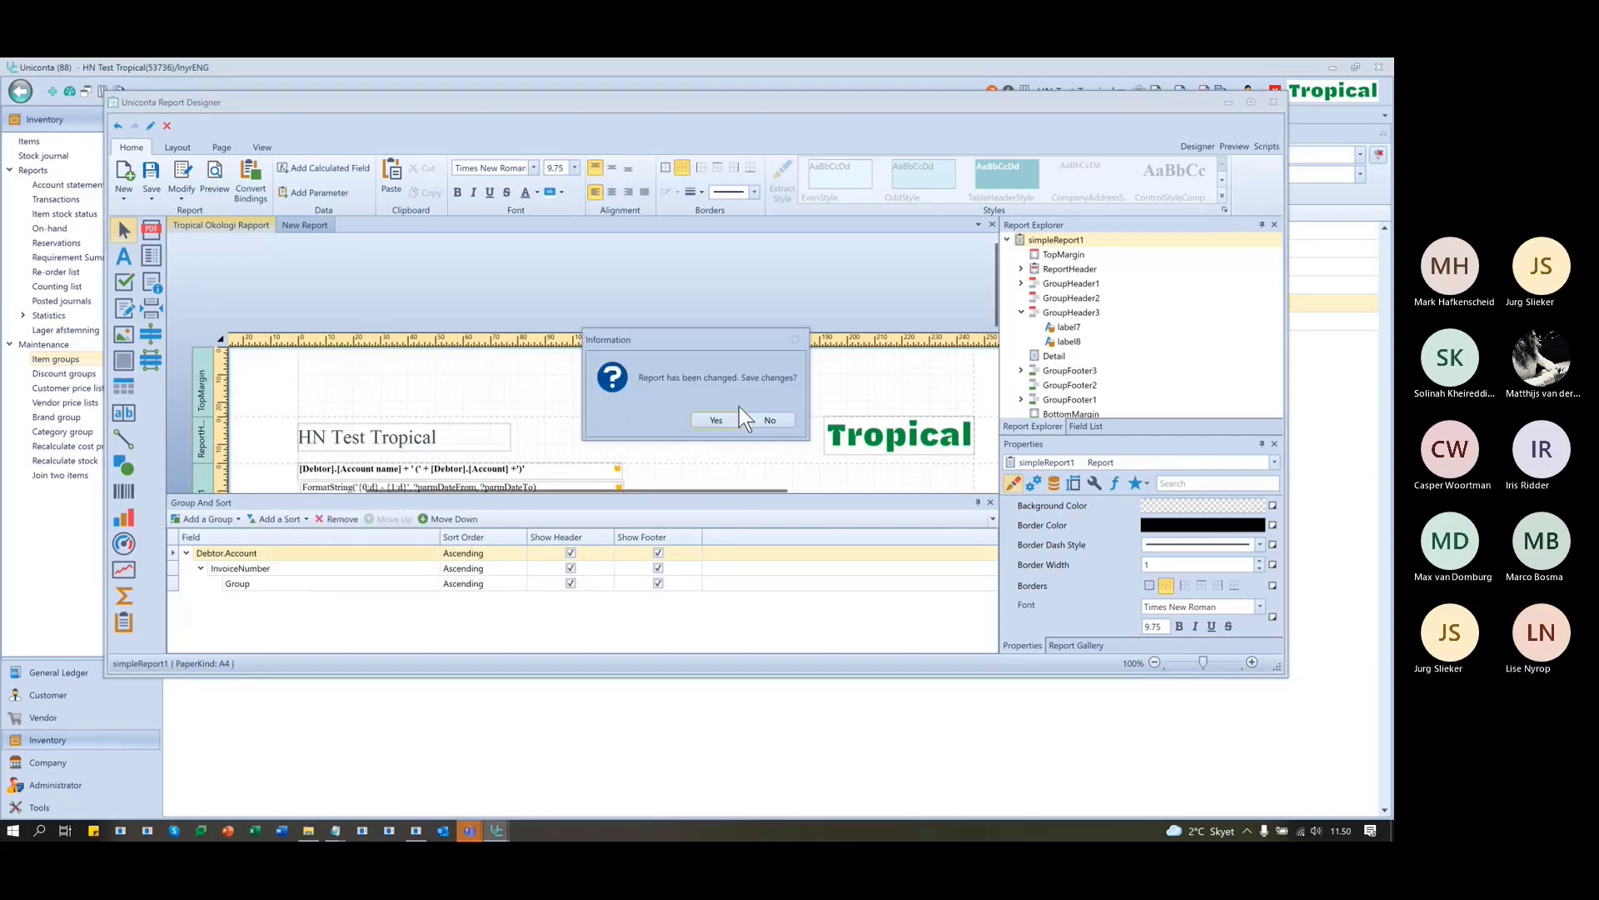
pyautogui.click(717, 419)
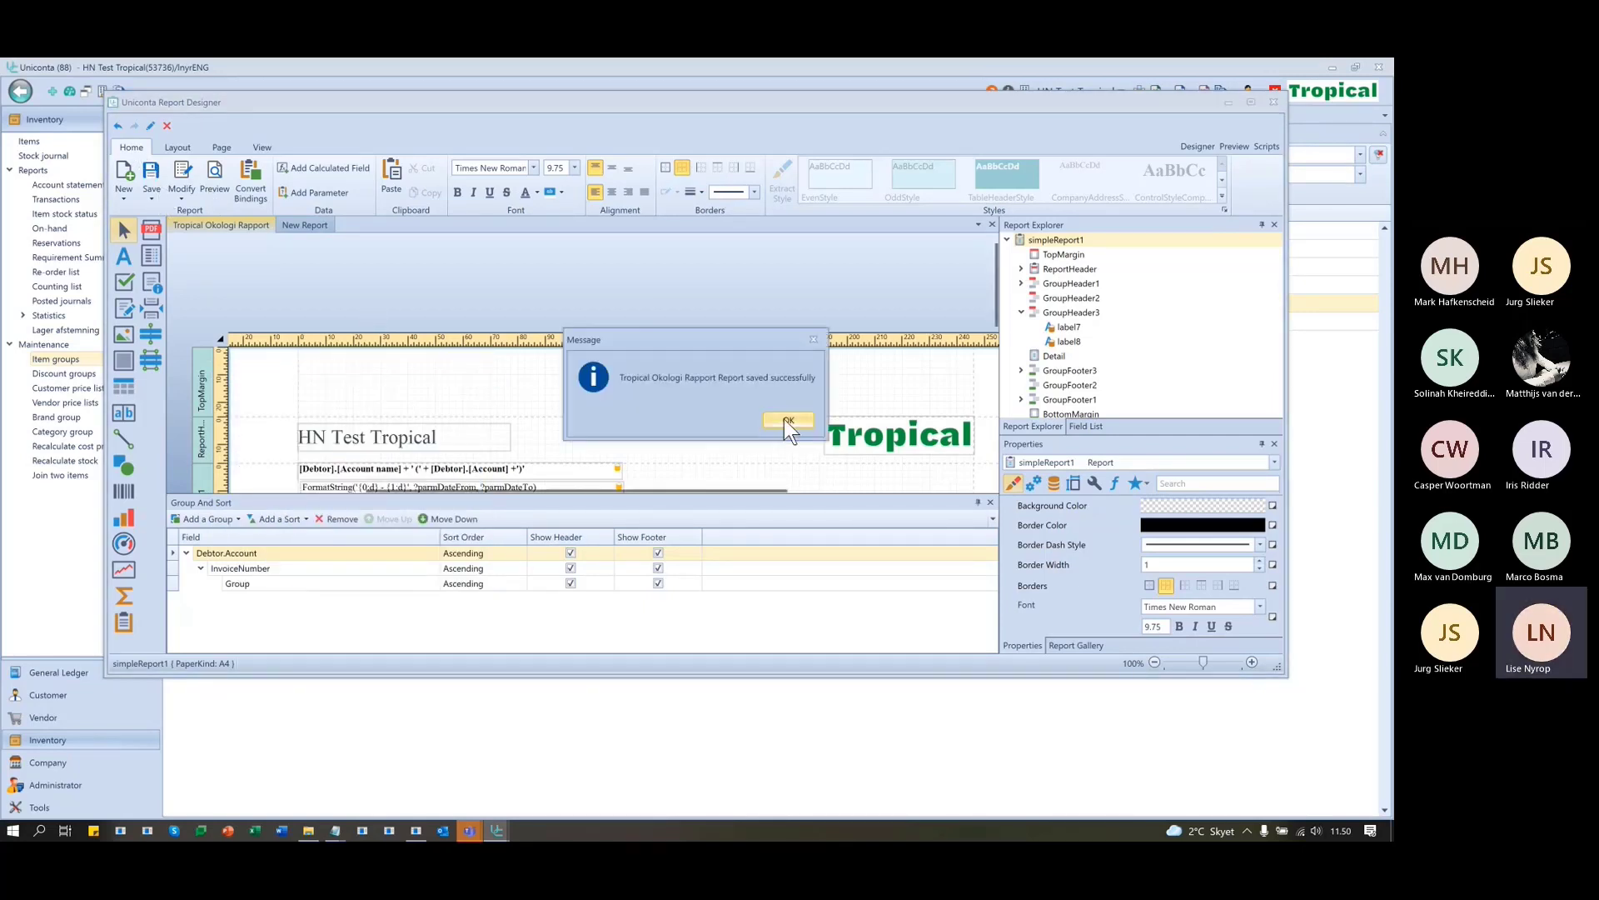
pyautogui.click(783, 420)
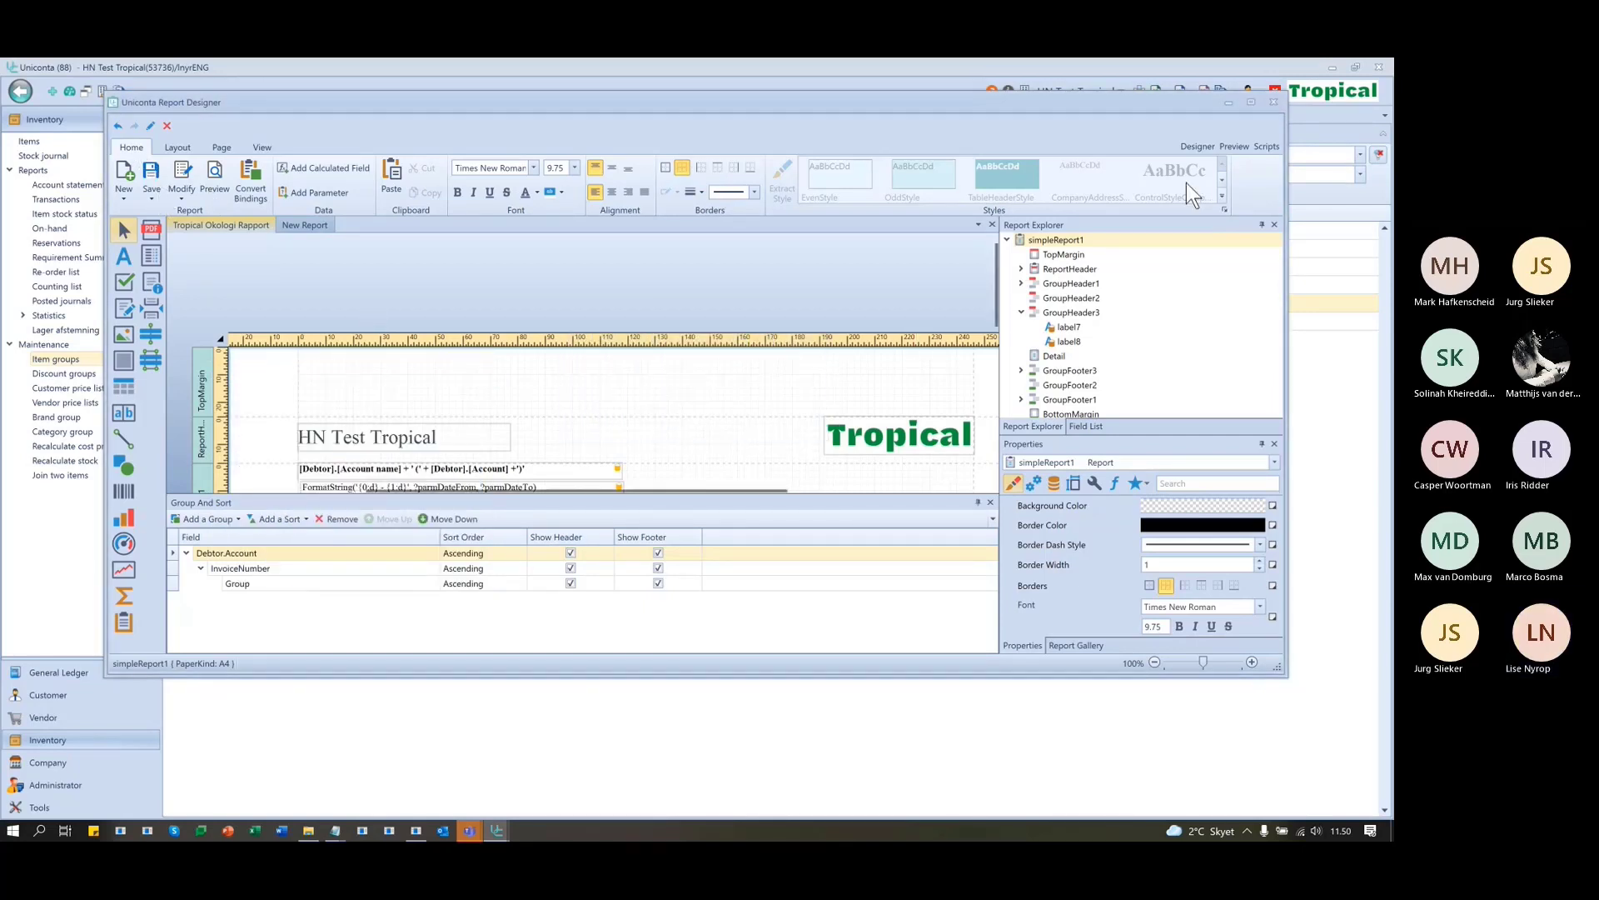
pyautogui.click(1234, 146)
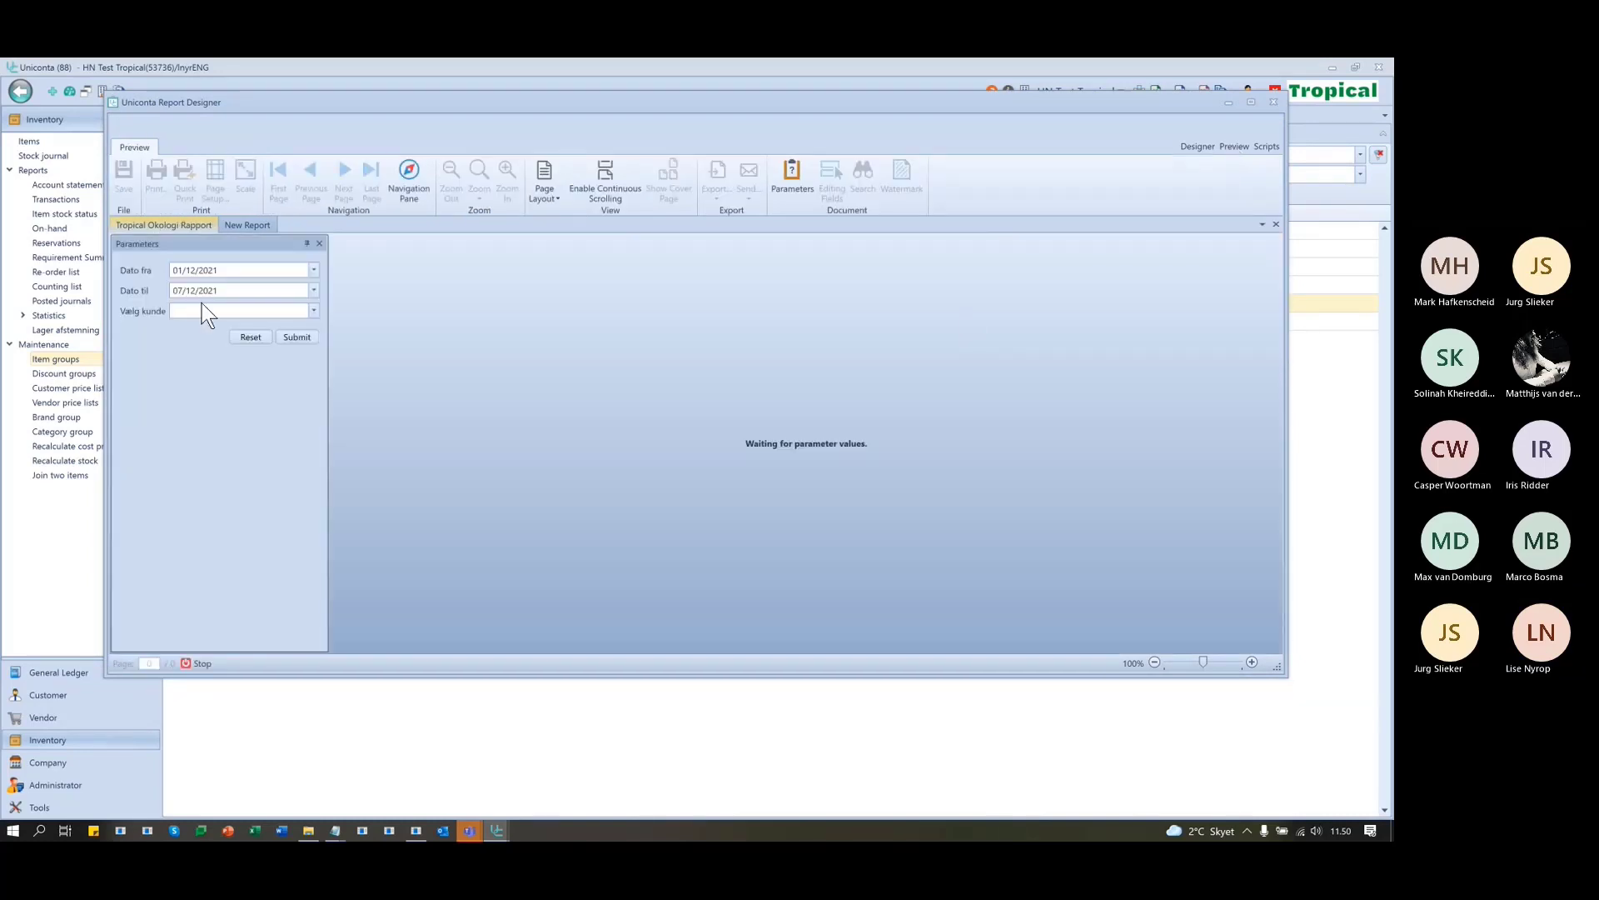
# - Run the preview for Solgaven with the start date set to 01/12/2020
pyautogui.click(313, 310)
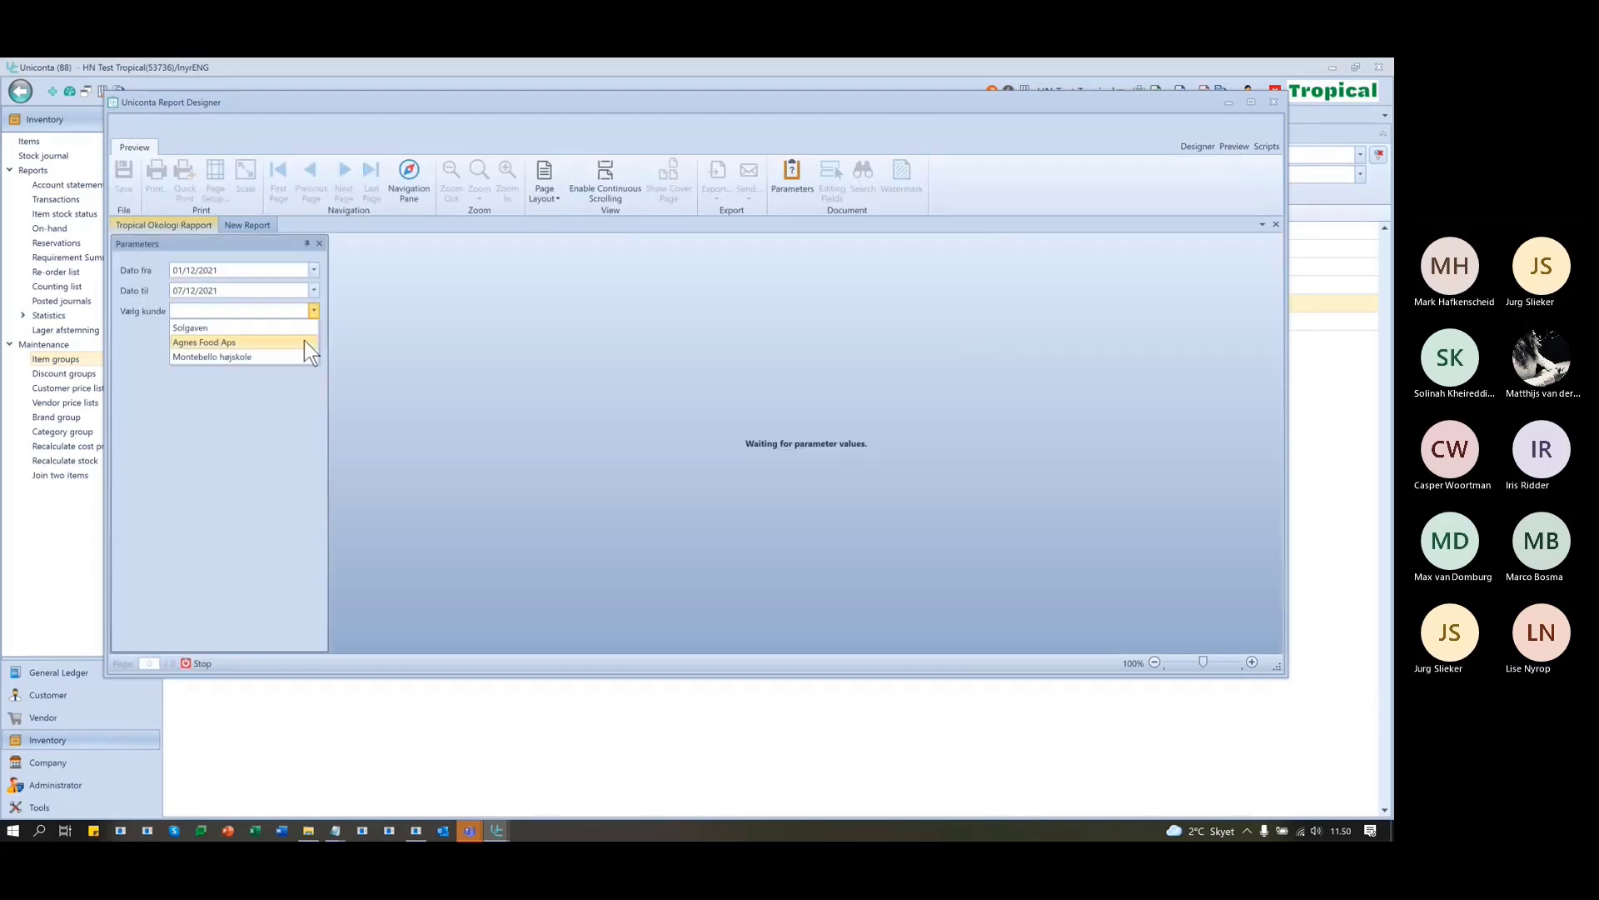
pyautogui.click(303, 340)
pyautogui.click(295, 337)
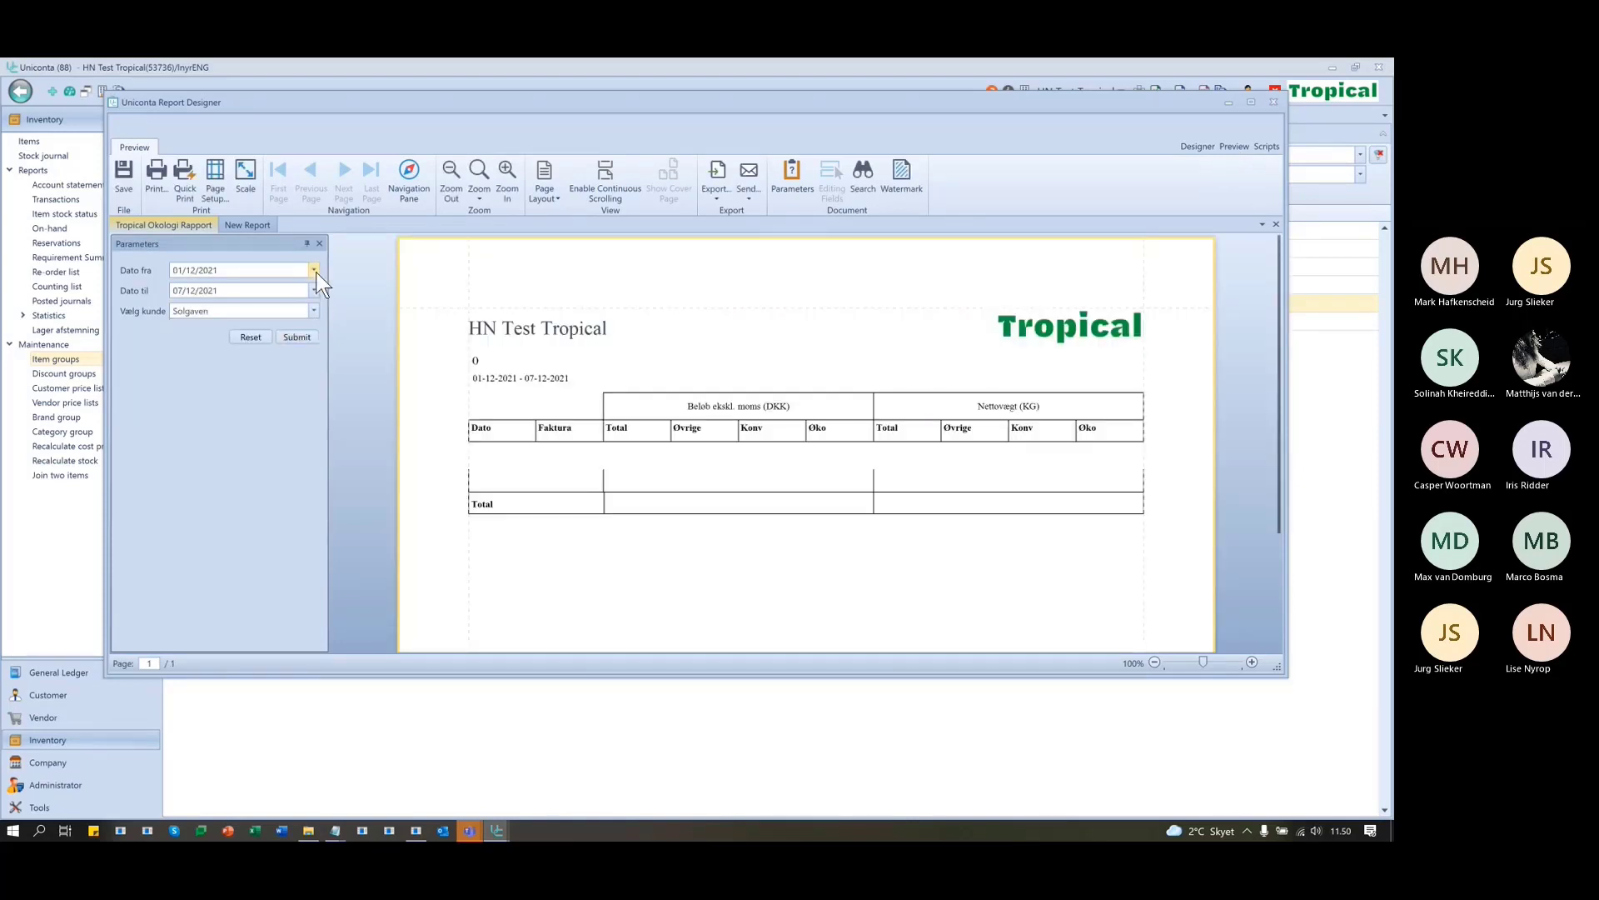
pyautogui.click(283, 270)
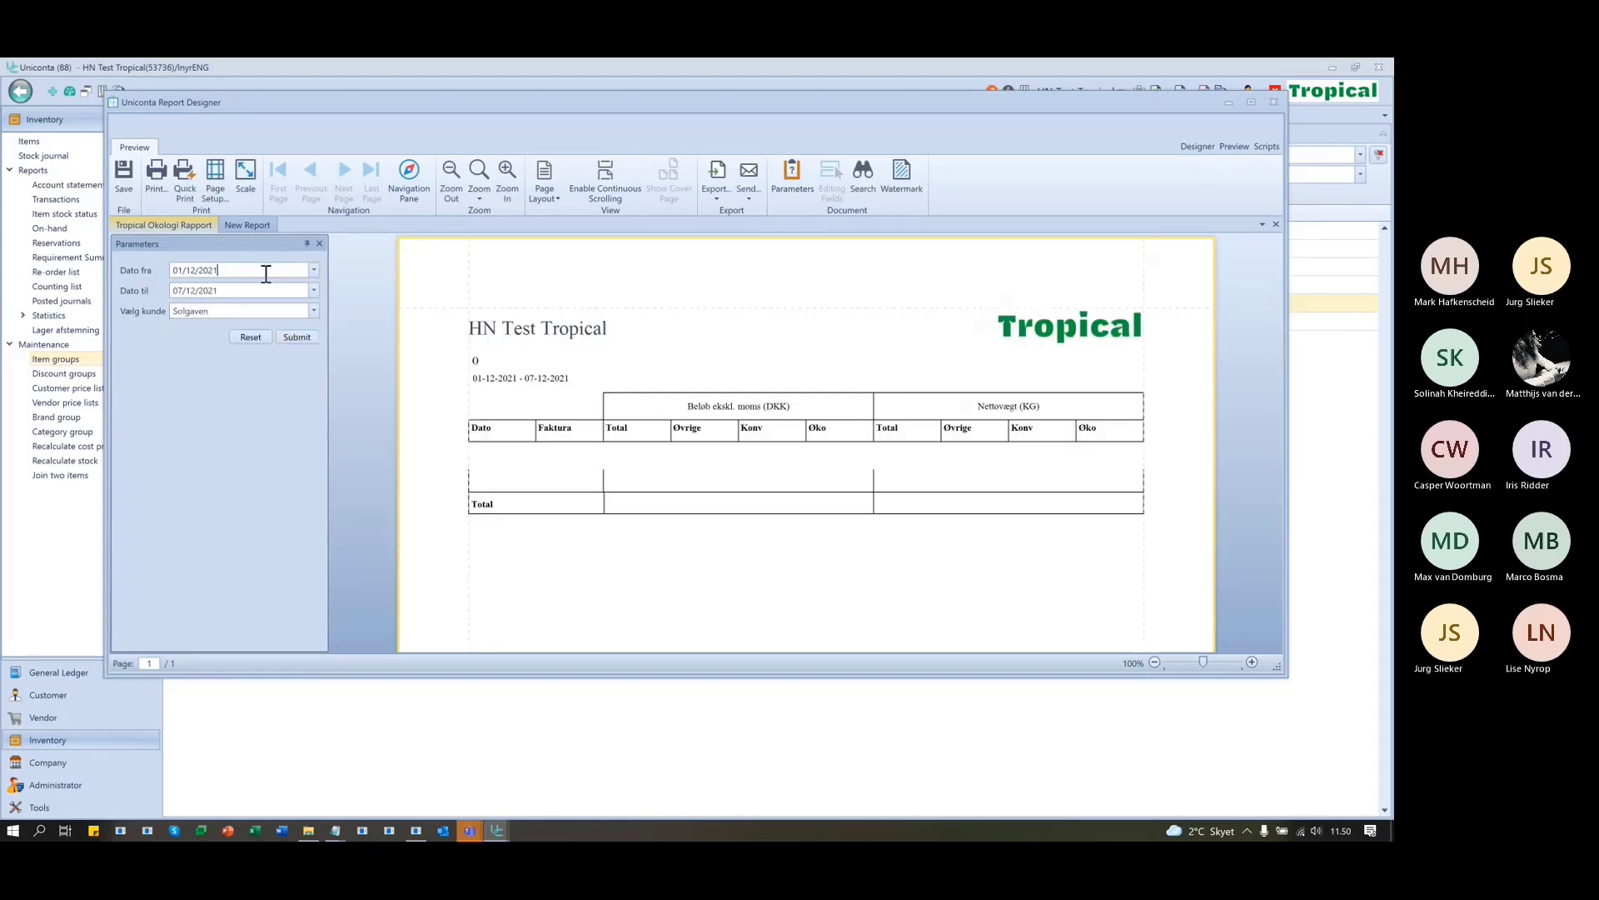
pyautogui.doubleClick(261, 265)
pyautogui.write('20')
pyautogui.click(303, 341)
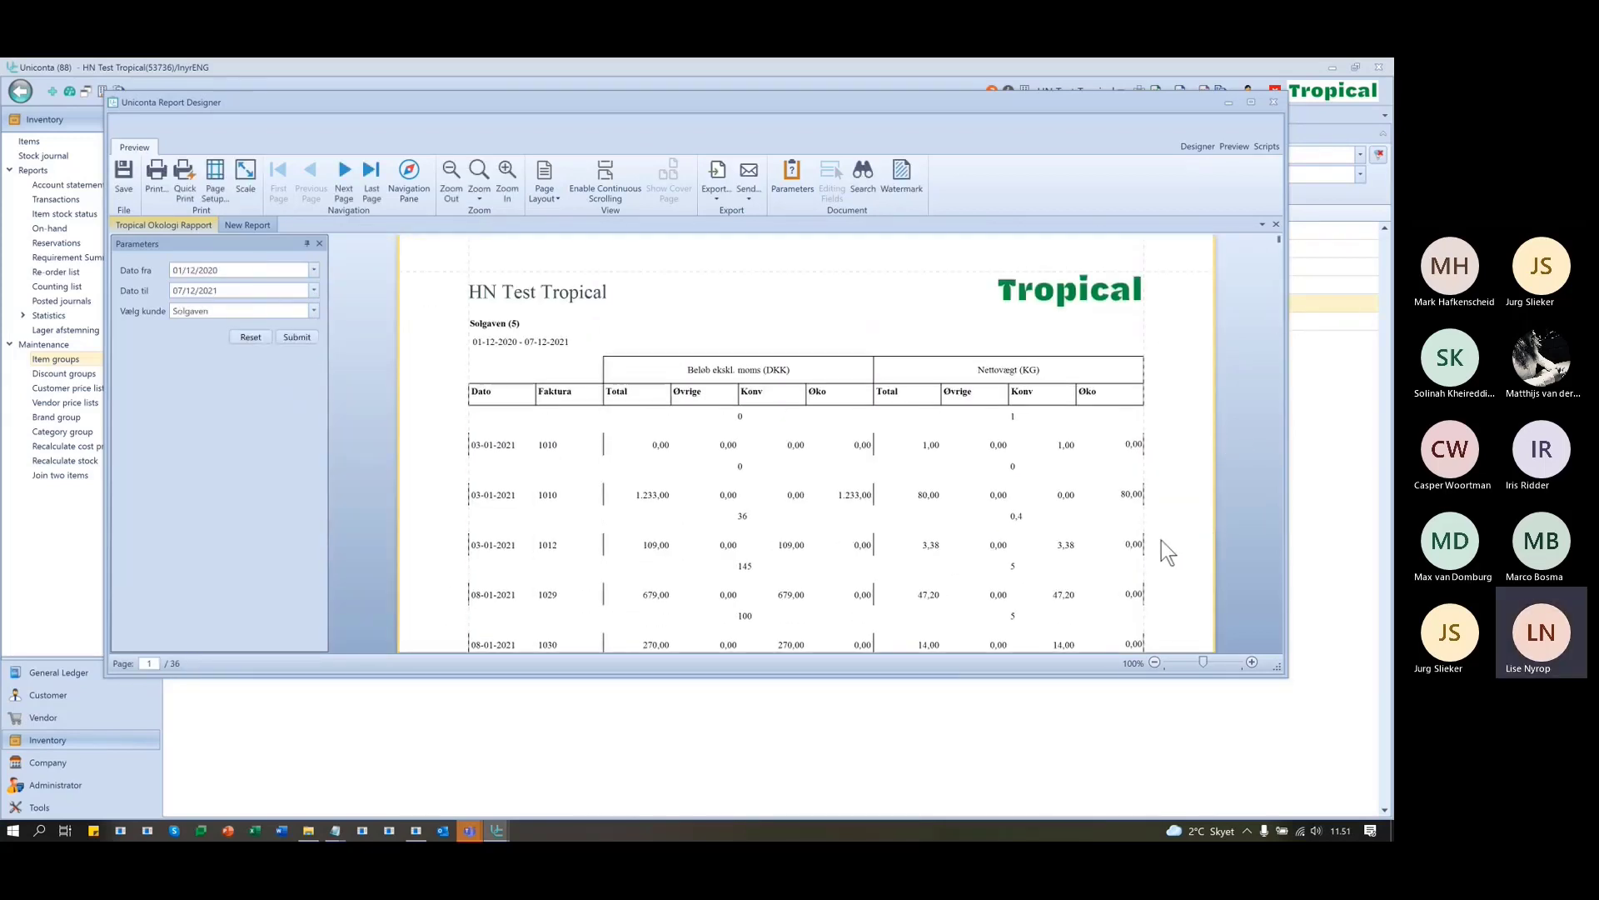
# - Scroll through the 36-page preview of Solgaven's transaction rows
pyautogui.scroll(-3, 776, 539)
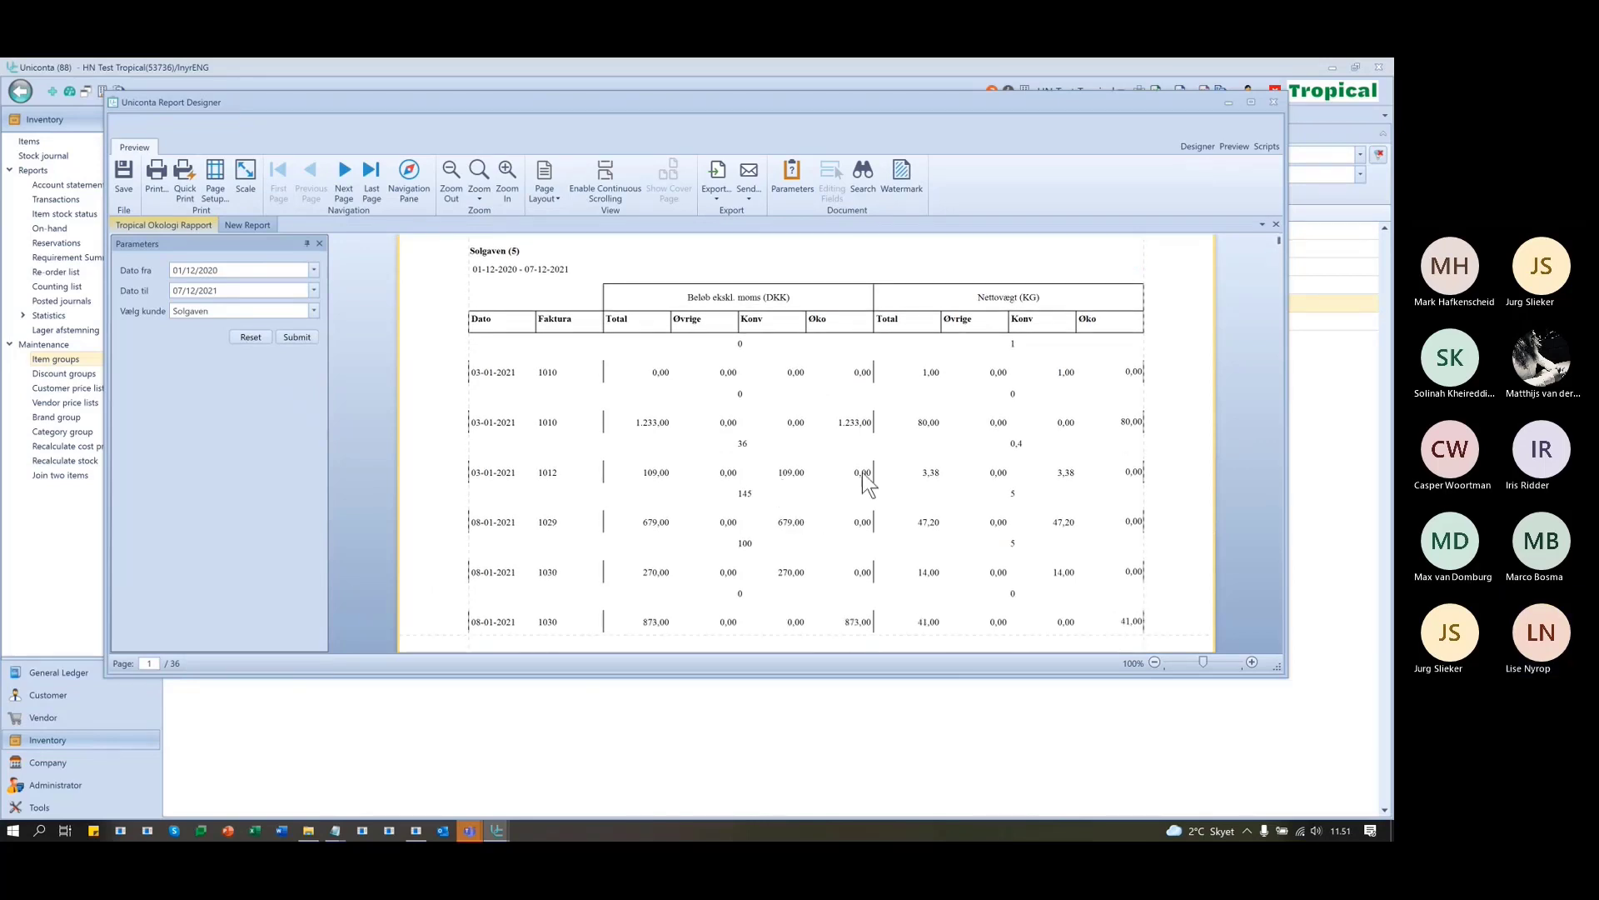
pyautogui.scroll(-6, 862, 472)
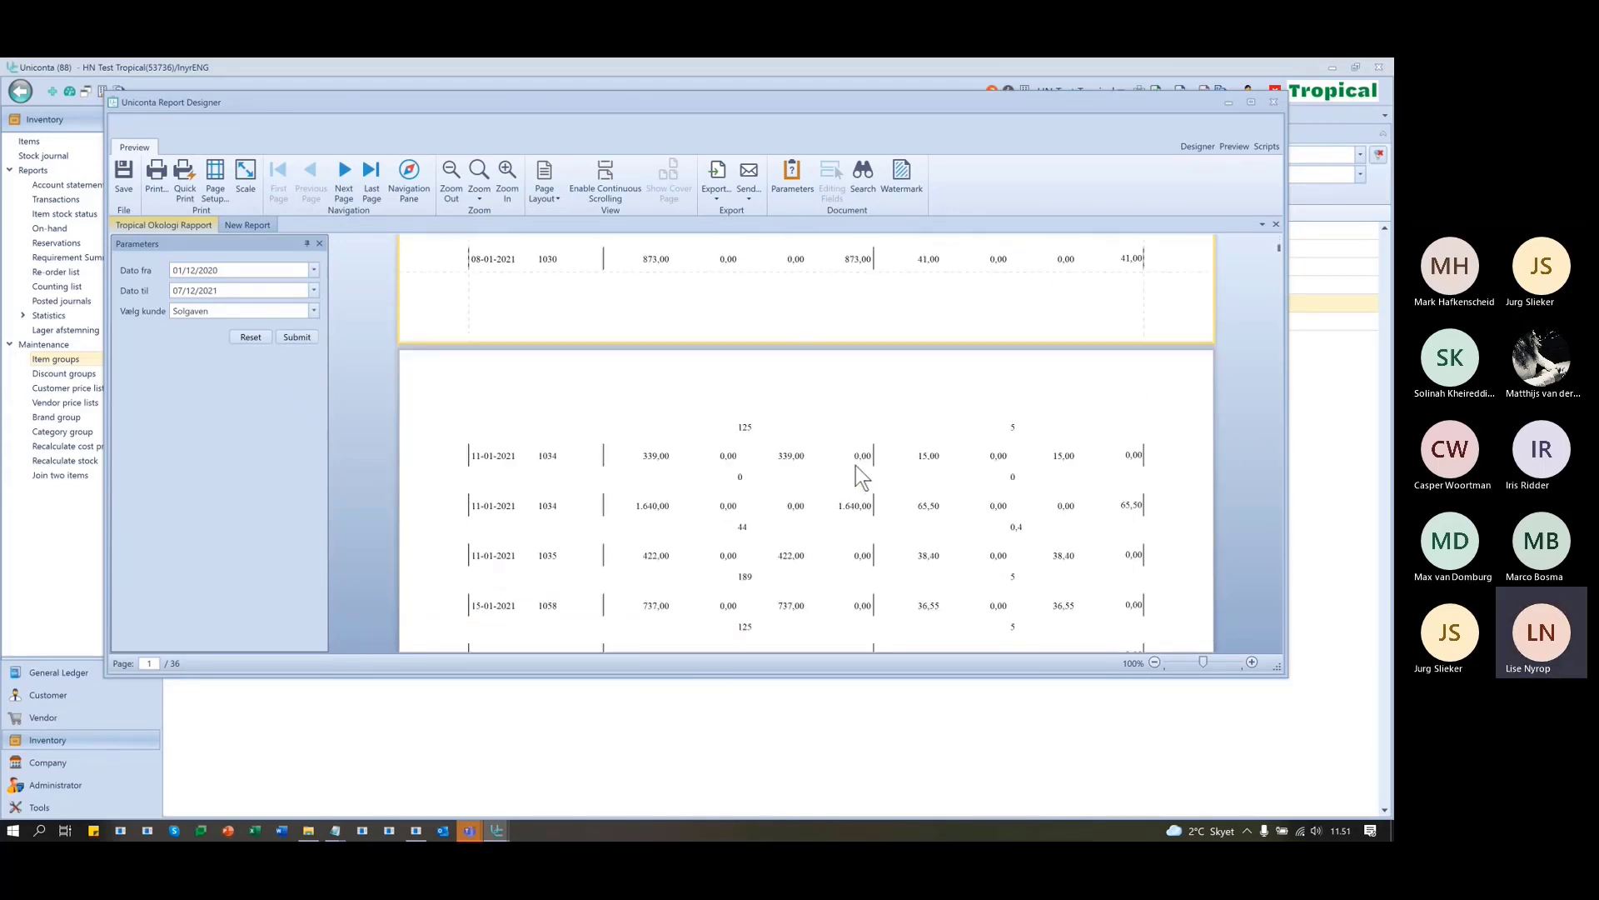
pyautogui.scroll(-5, 856, 465)
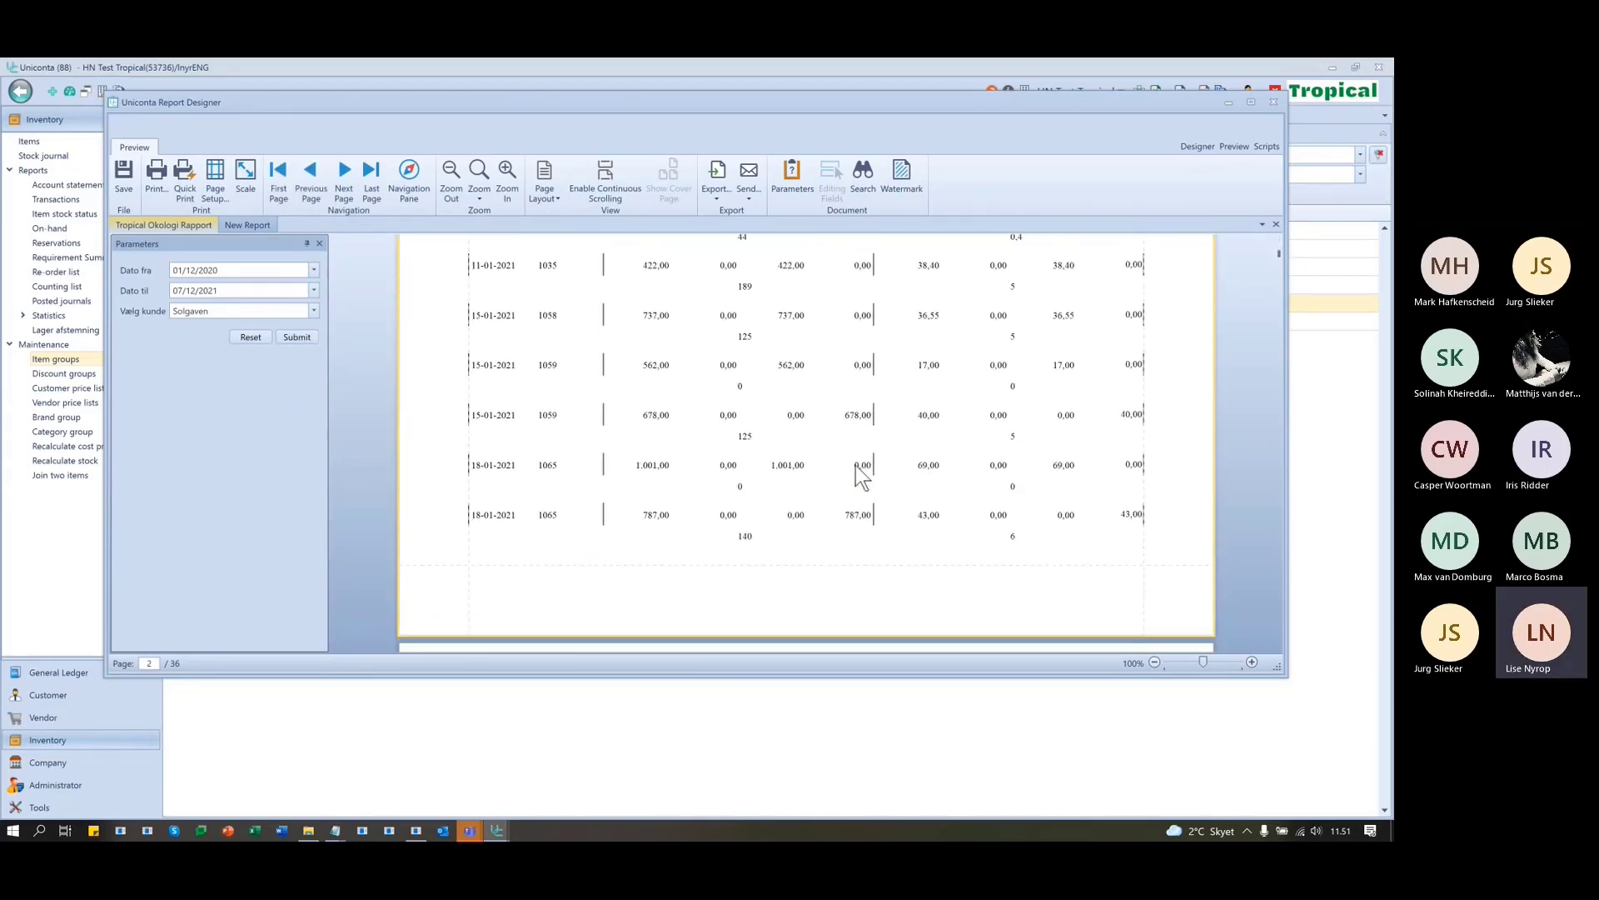
pyautogui.scroll(-15, 856, 464)
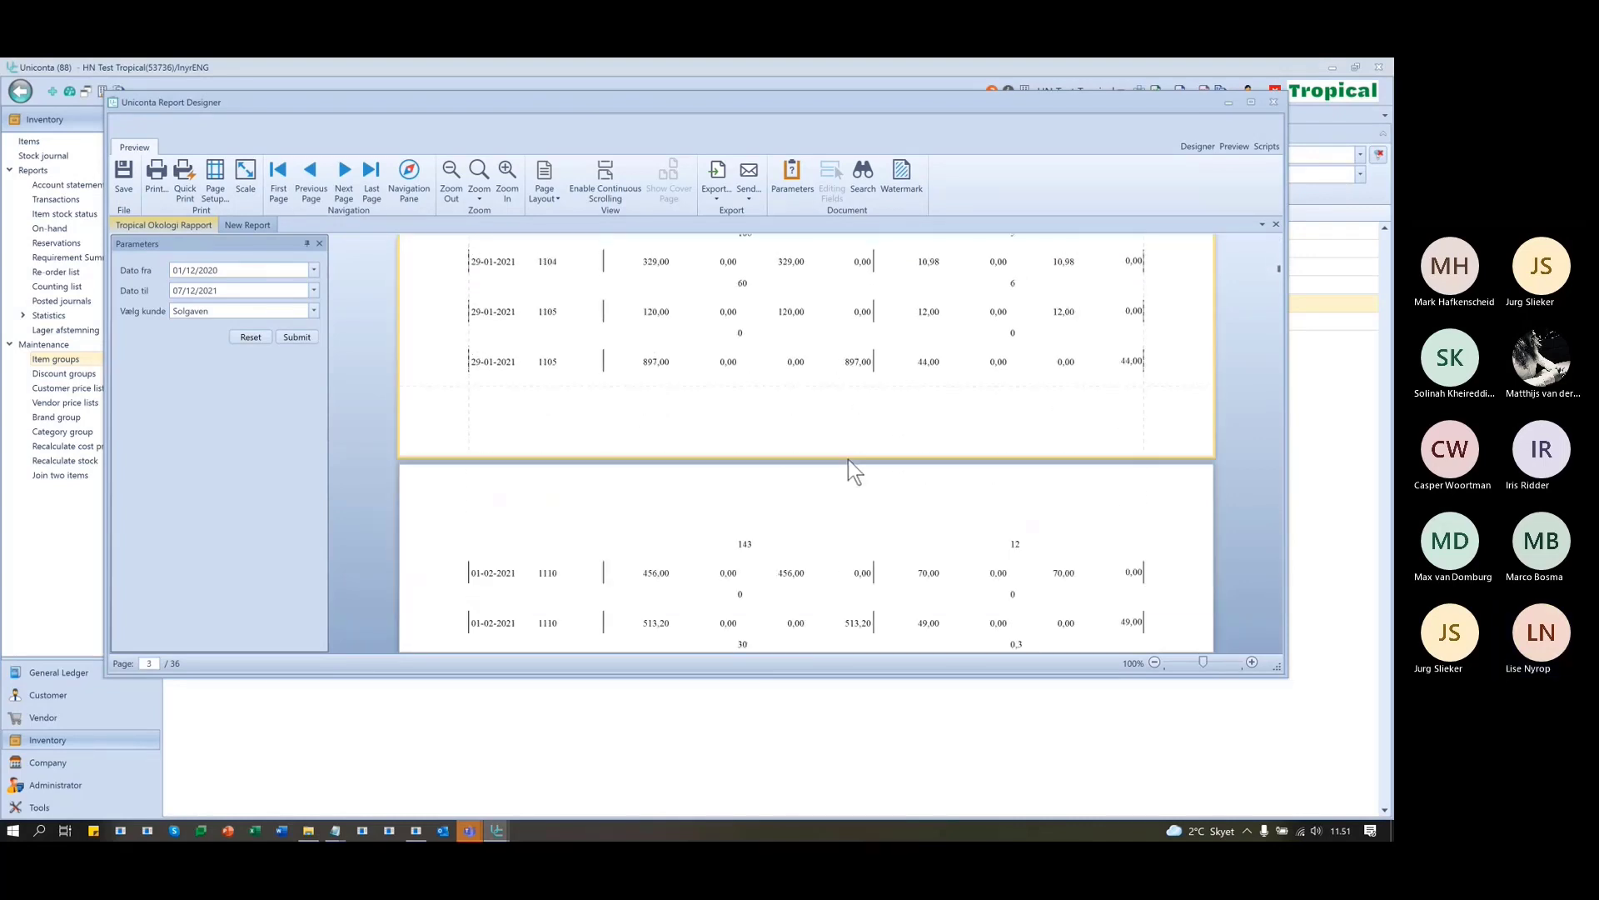
pyautogui.scroll(-4, 847, 457)
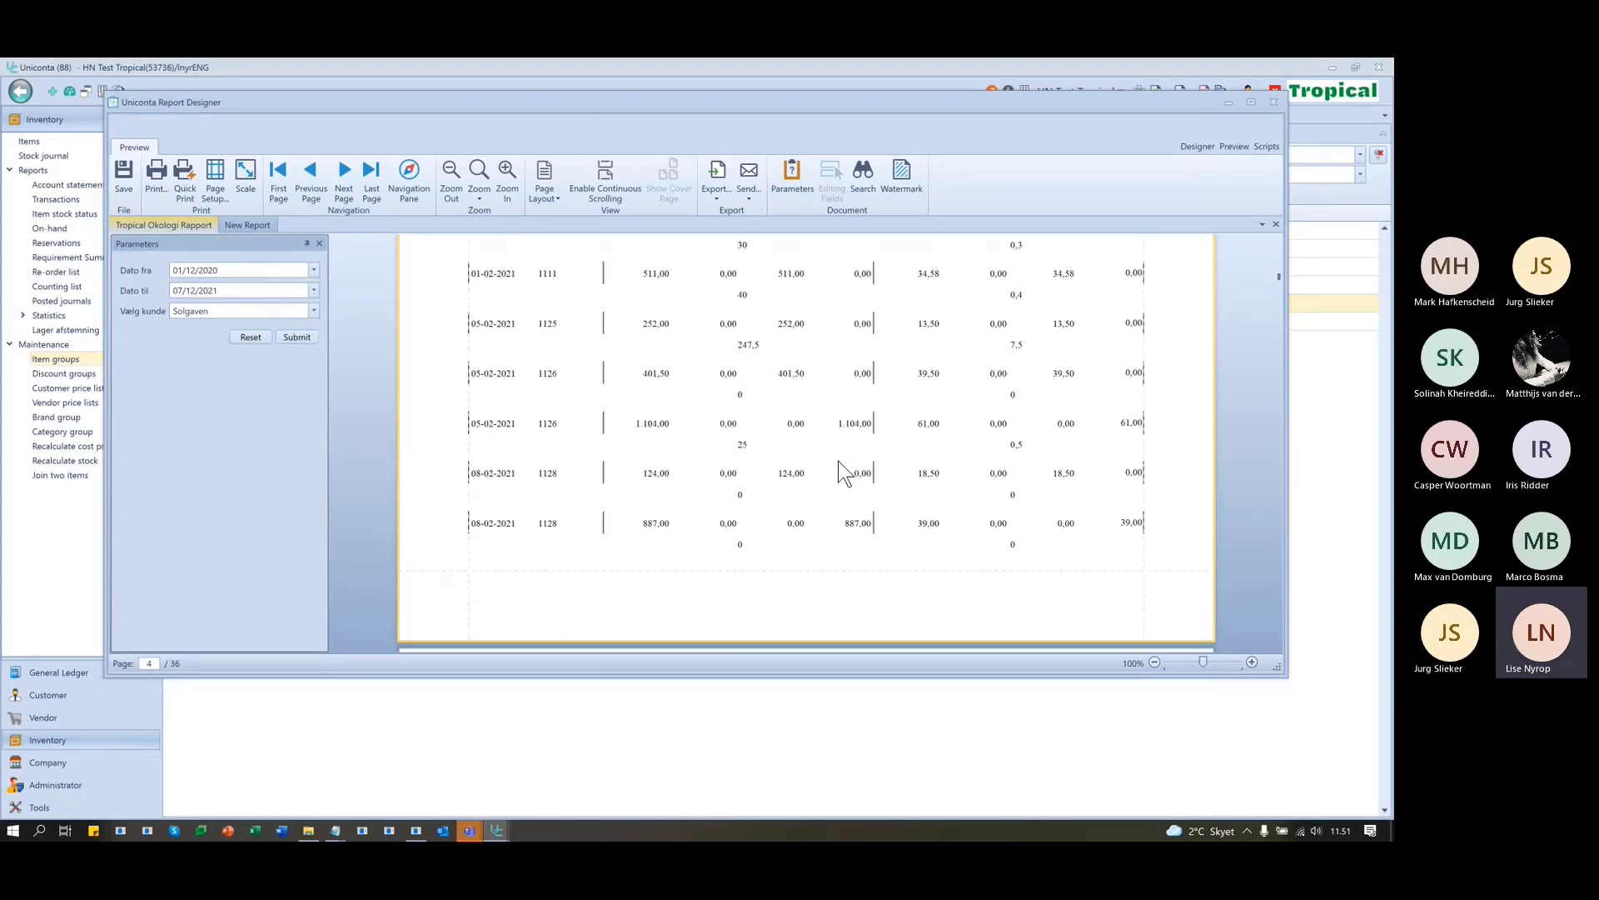
pyautogui.scroll(-1, 788, 448)
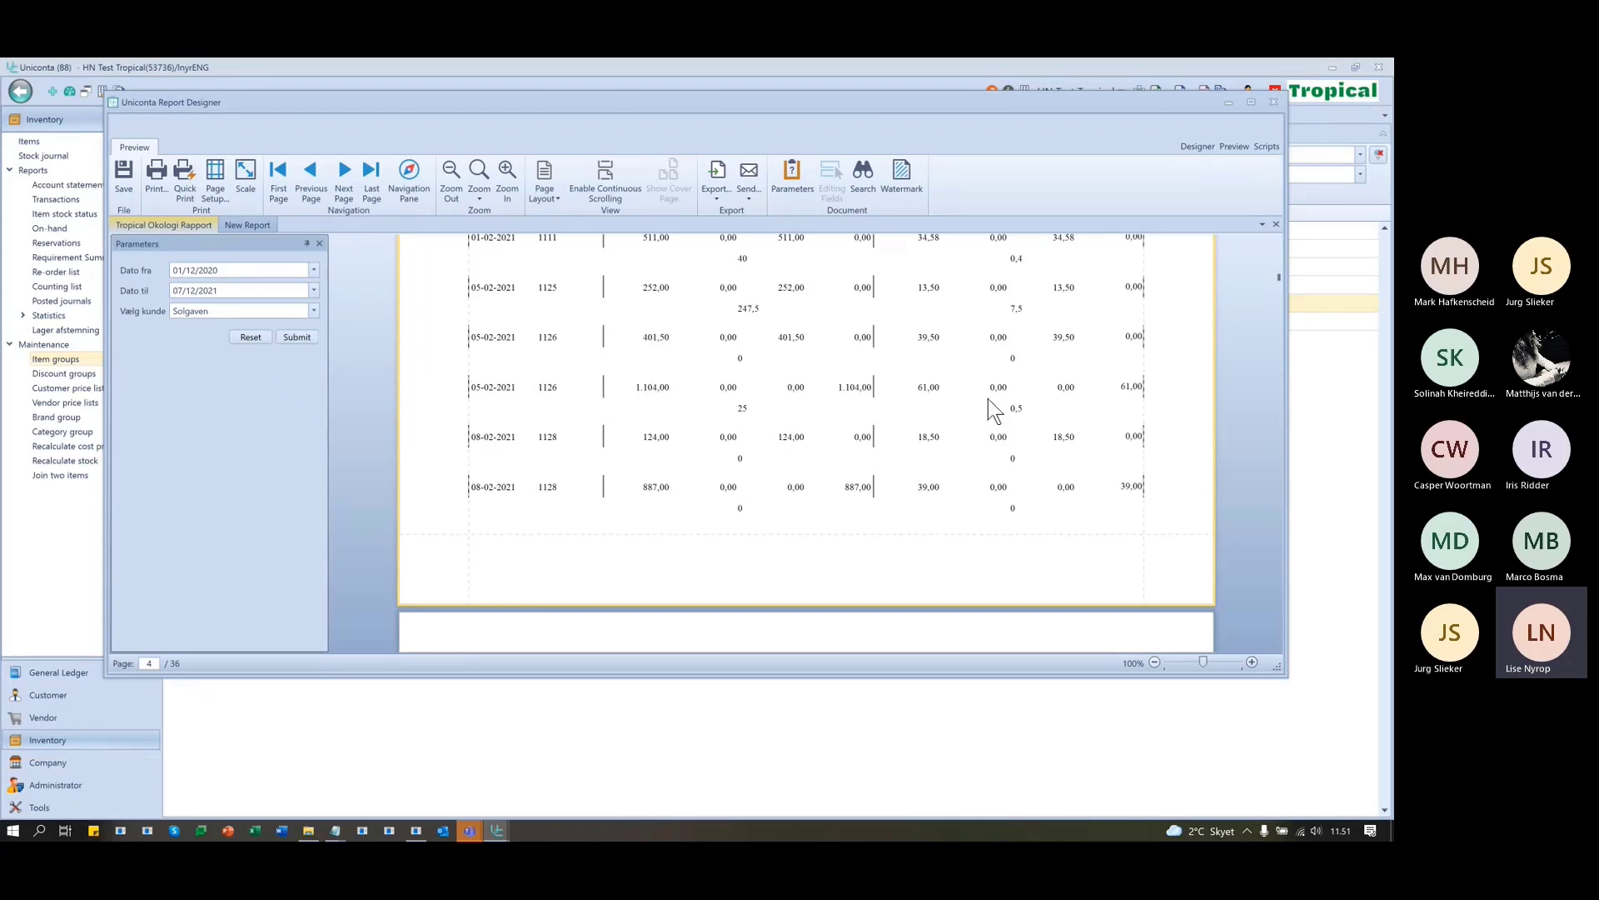
pyautogui.scroll(1, 1001, 407)
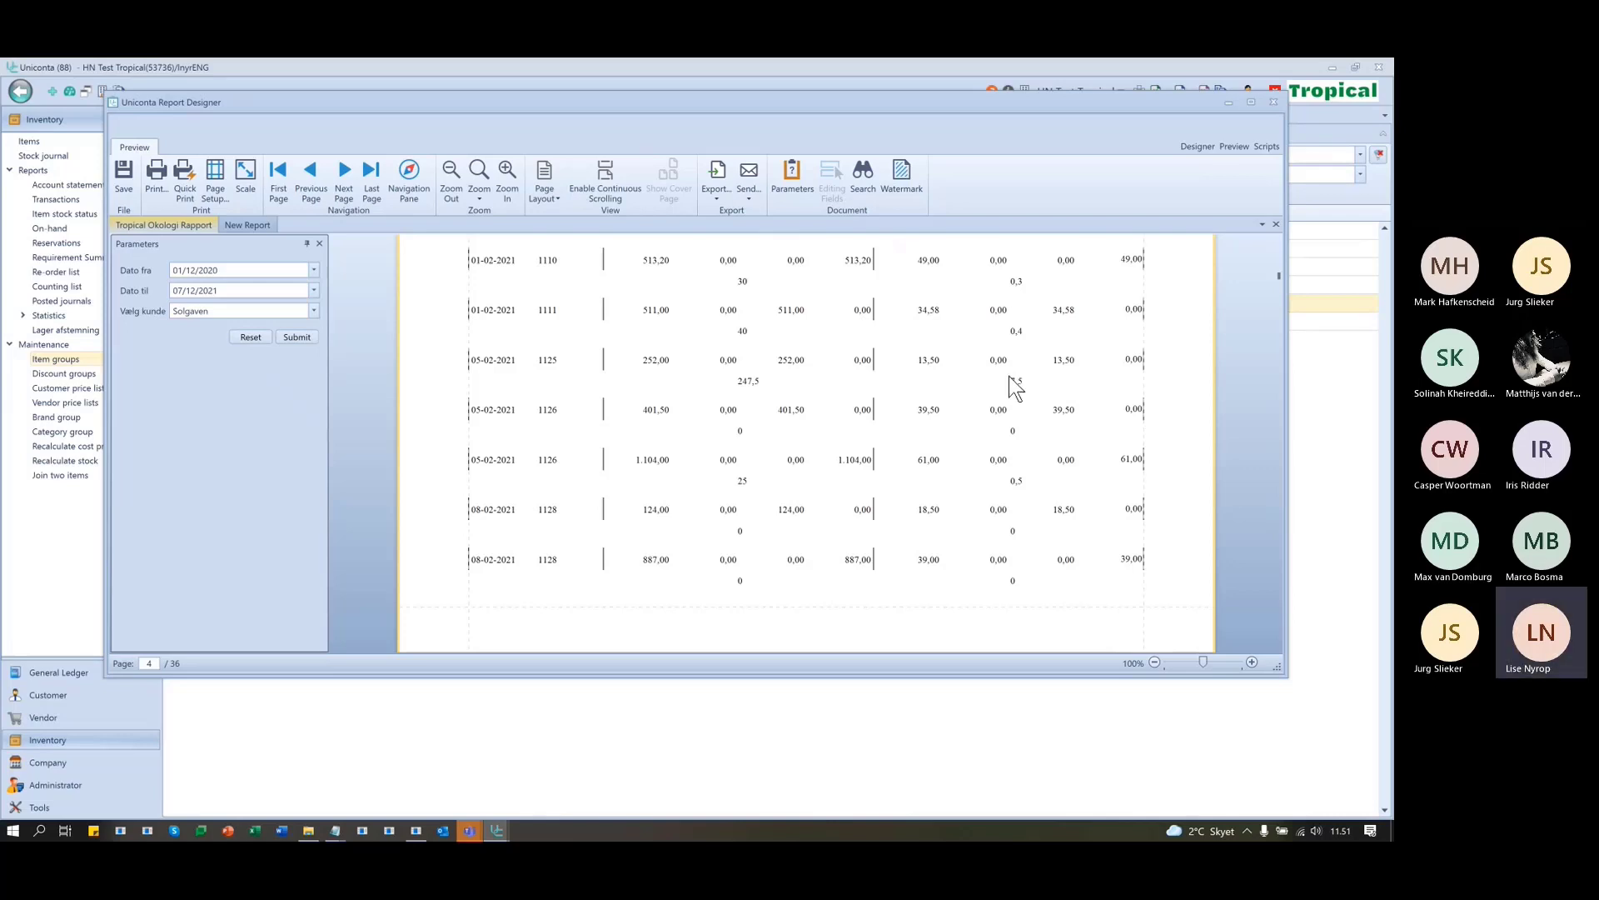
pyautogui.scroll(5, 1018, 384)
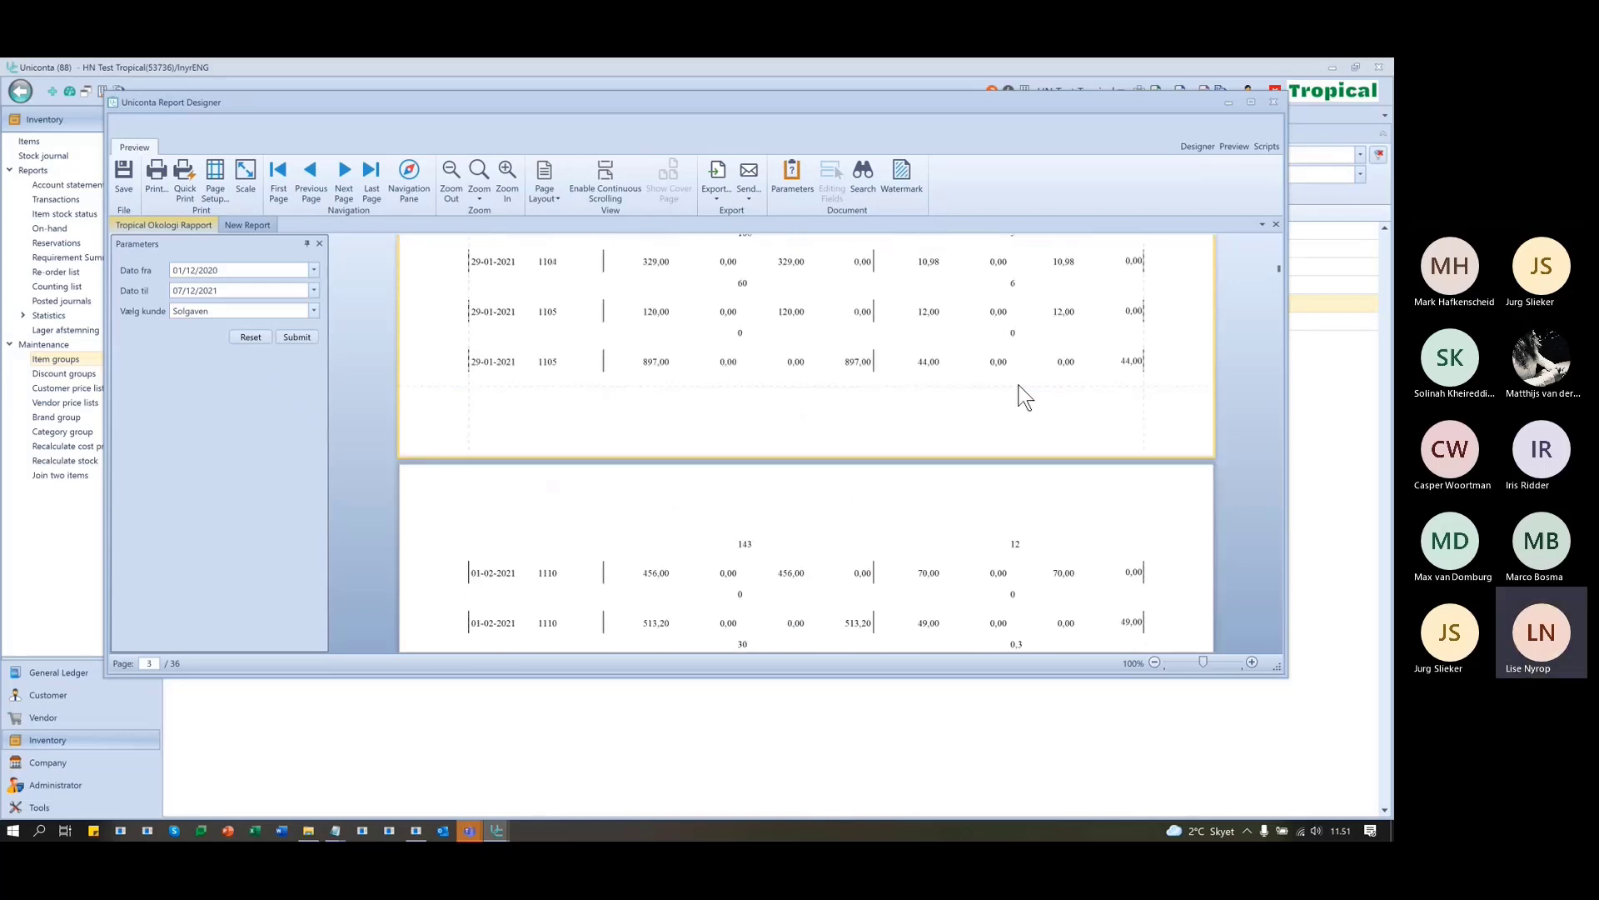
pyautogui.scroll(20, 1024, 396)
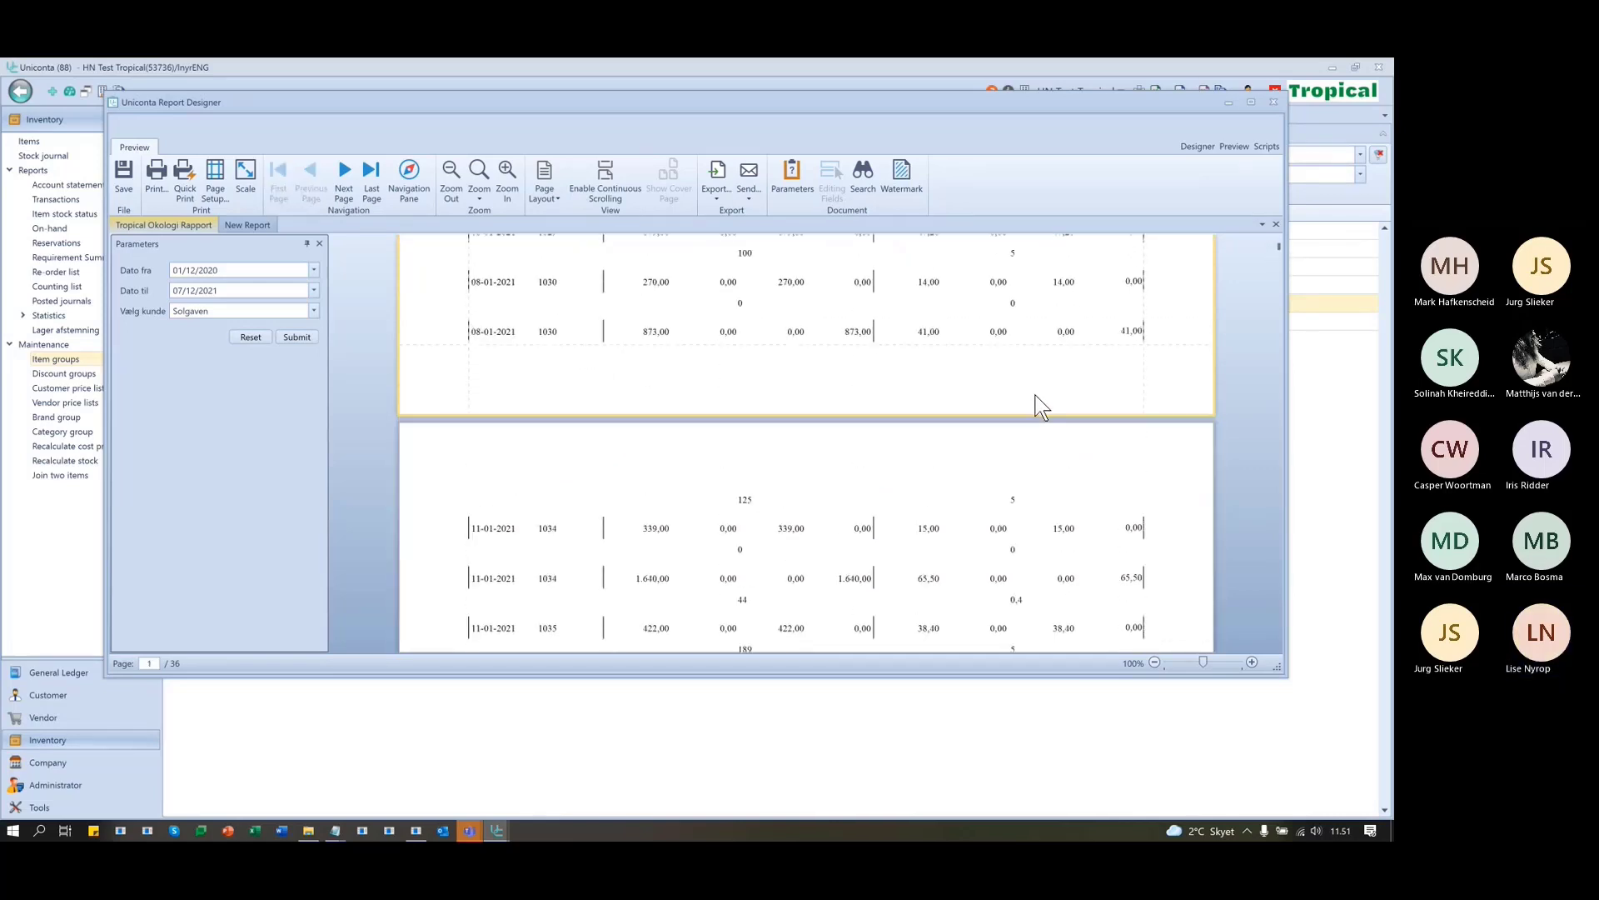
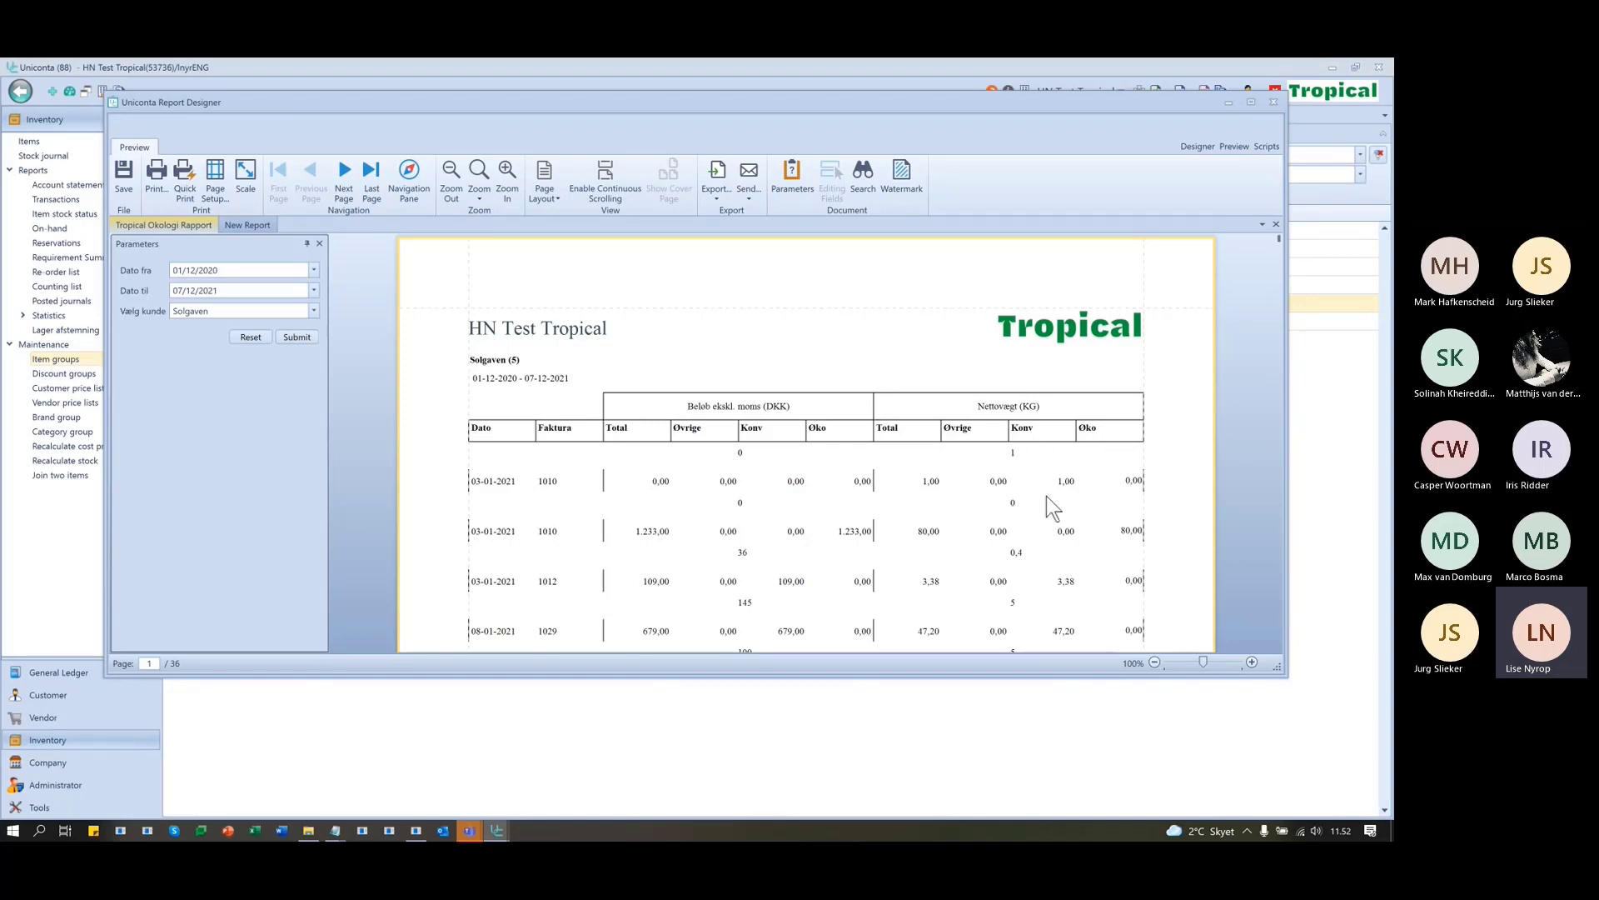
# - Leave the Solgaven preview and return to the report designer
pyautogui.scroll(-1, 562, 583)
pyautogui.scroll(-1, 563, 584)
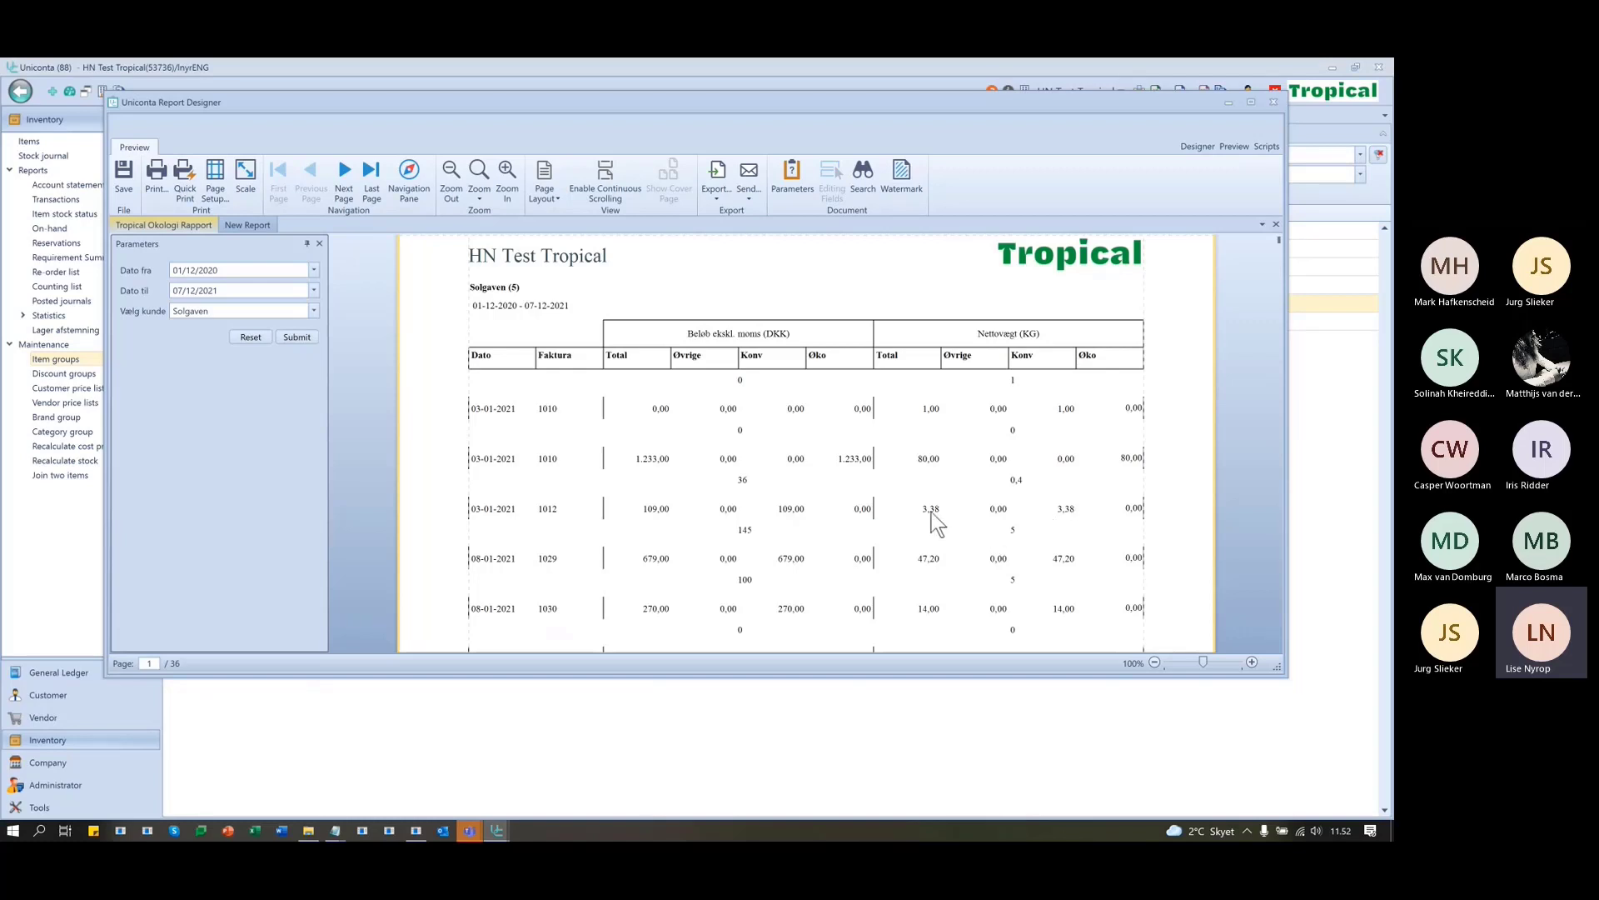
pyautogui.scroll(-1, 998, 580)
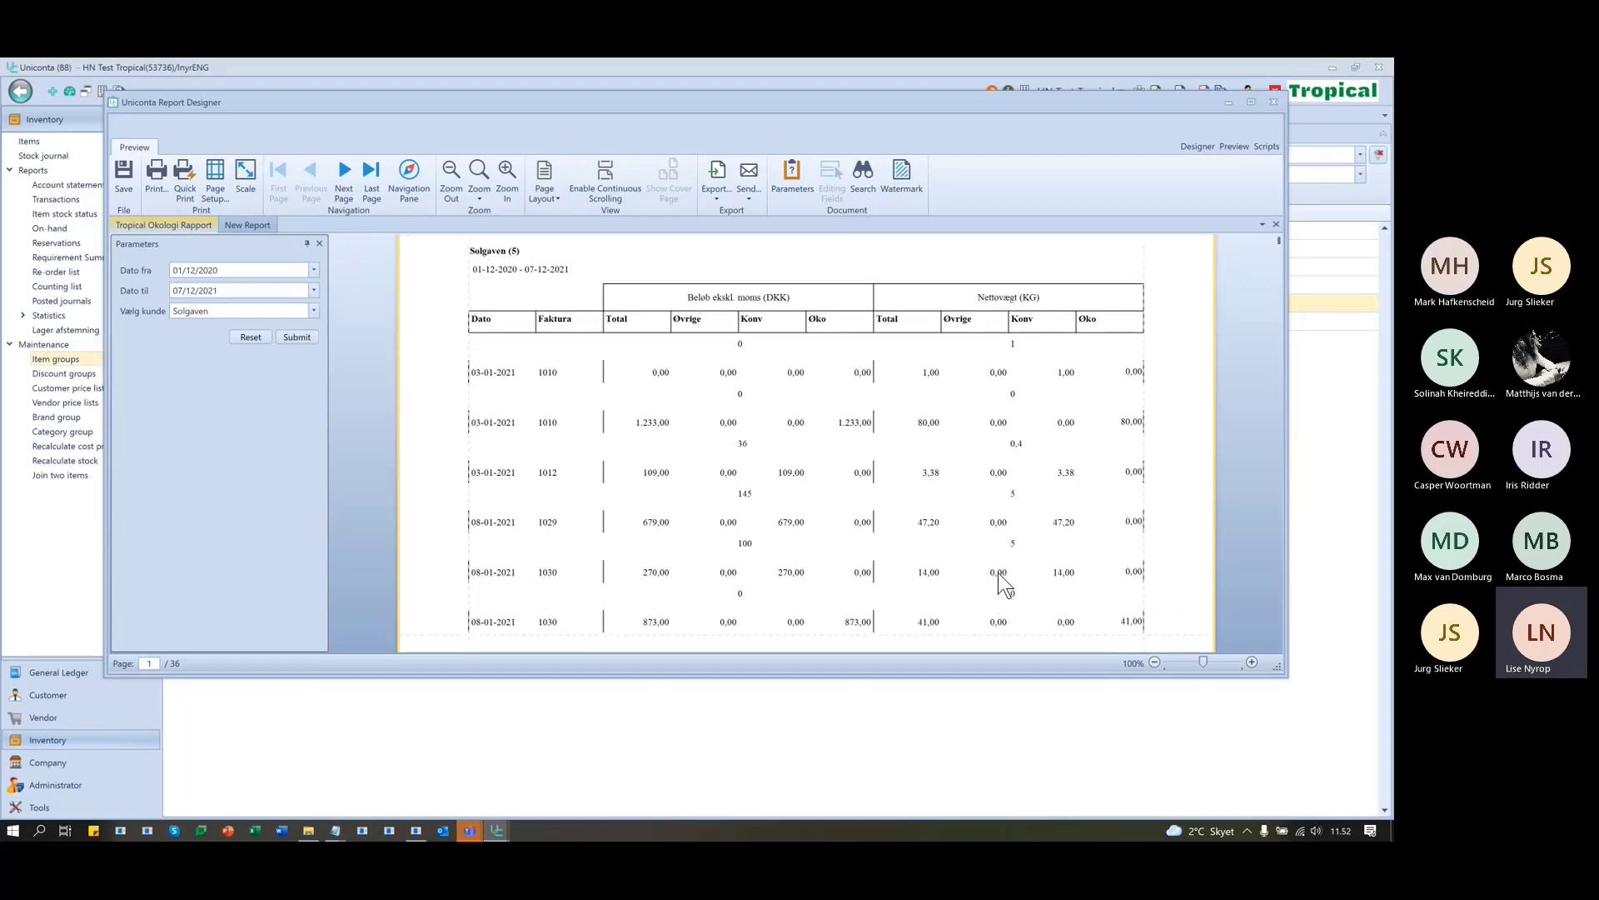
pyautogui.hotkey('alt', 'Tab')
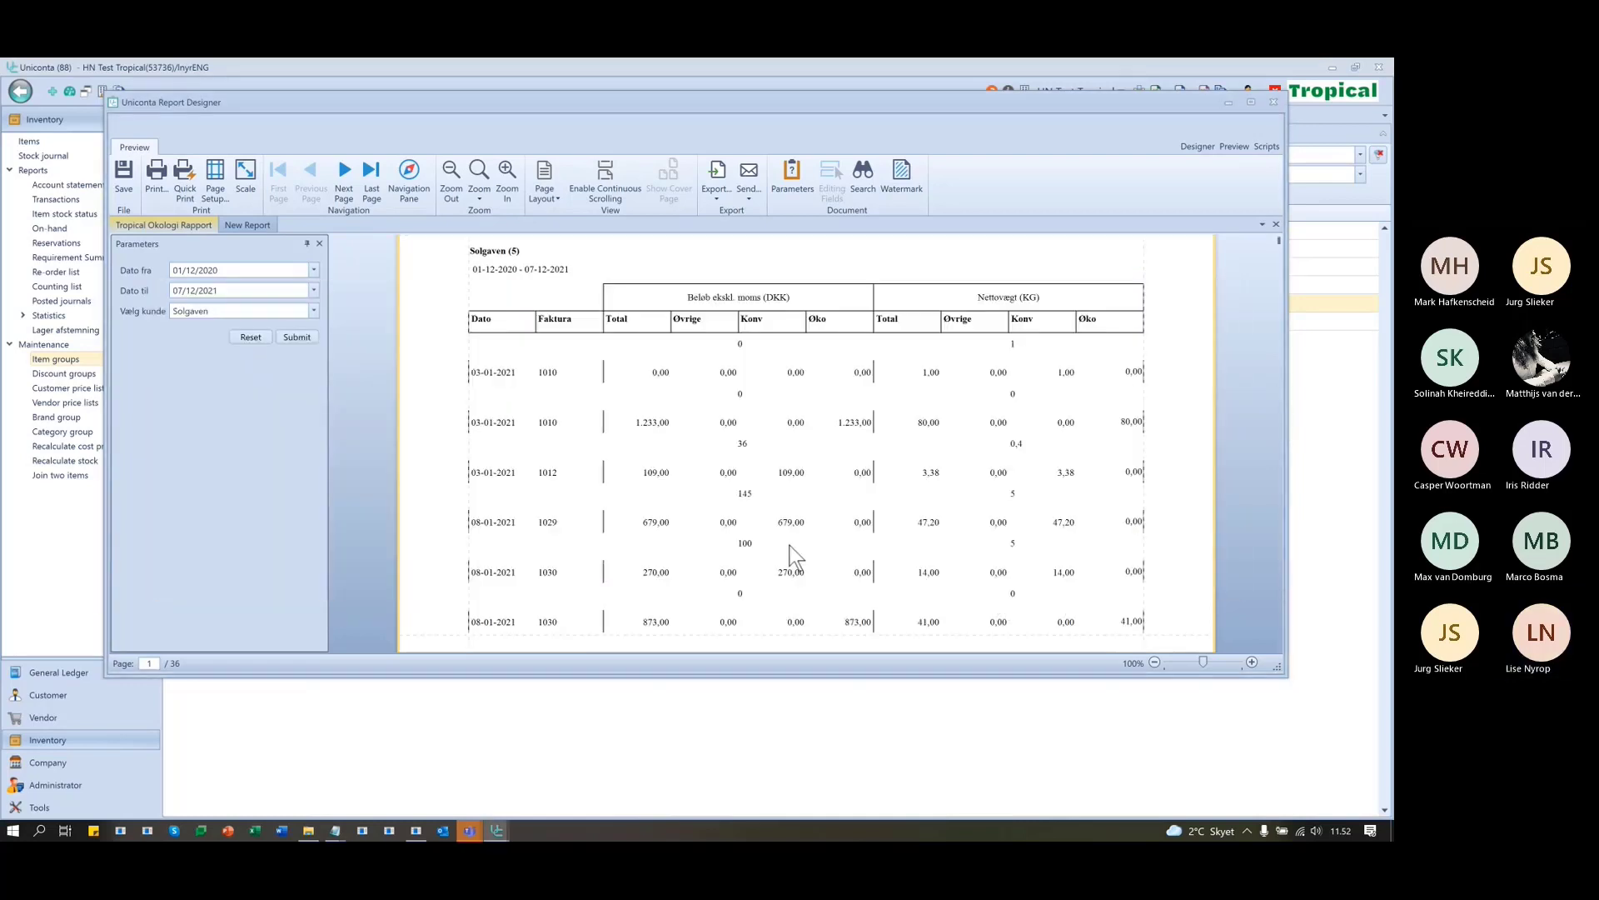
pyautogui.click(1198, 146)
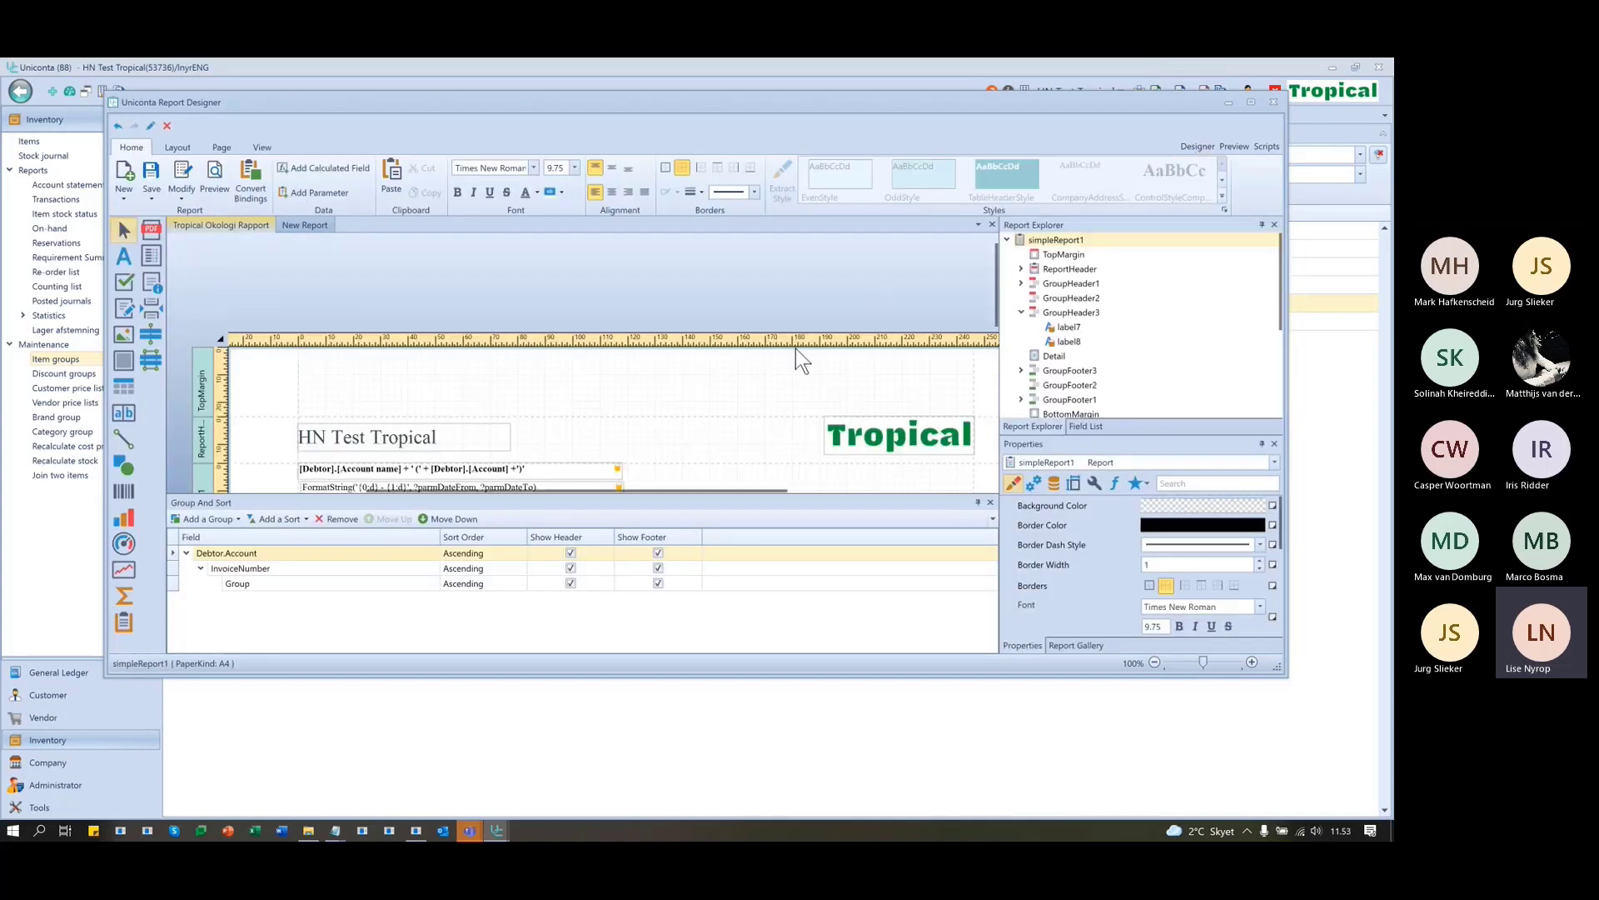
pyautogui.scroll(-5, 793, 337)
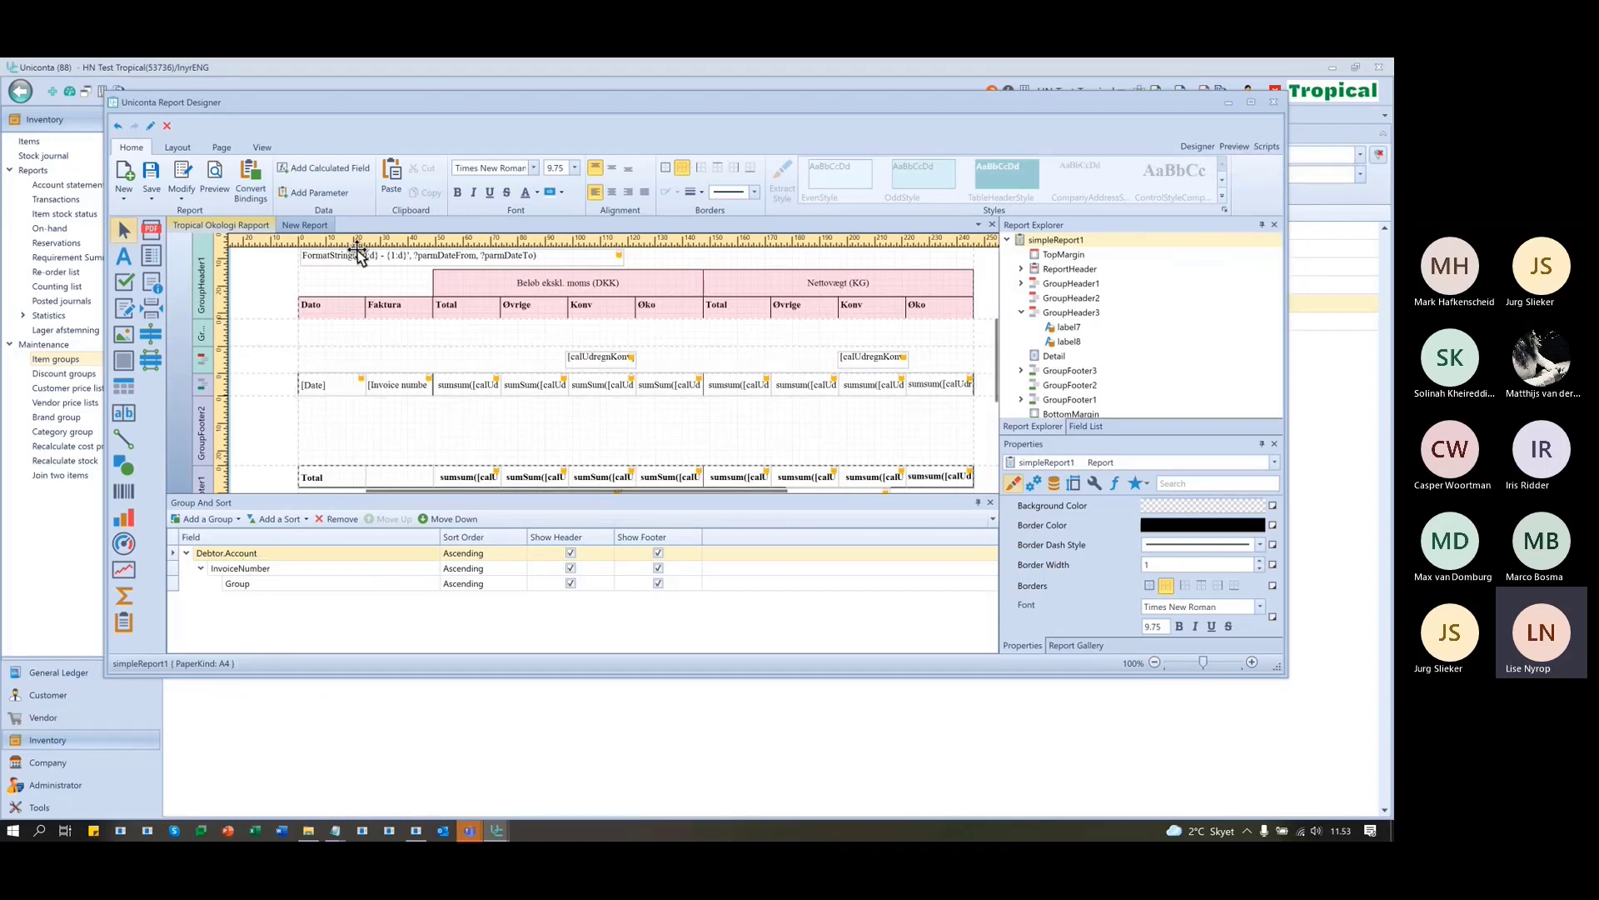
# - Preview the New Report, then go back to the Tropical Okologi Rapport layout
pyautogui.click(305, 225)
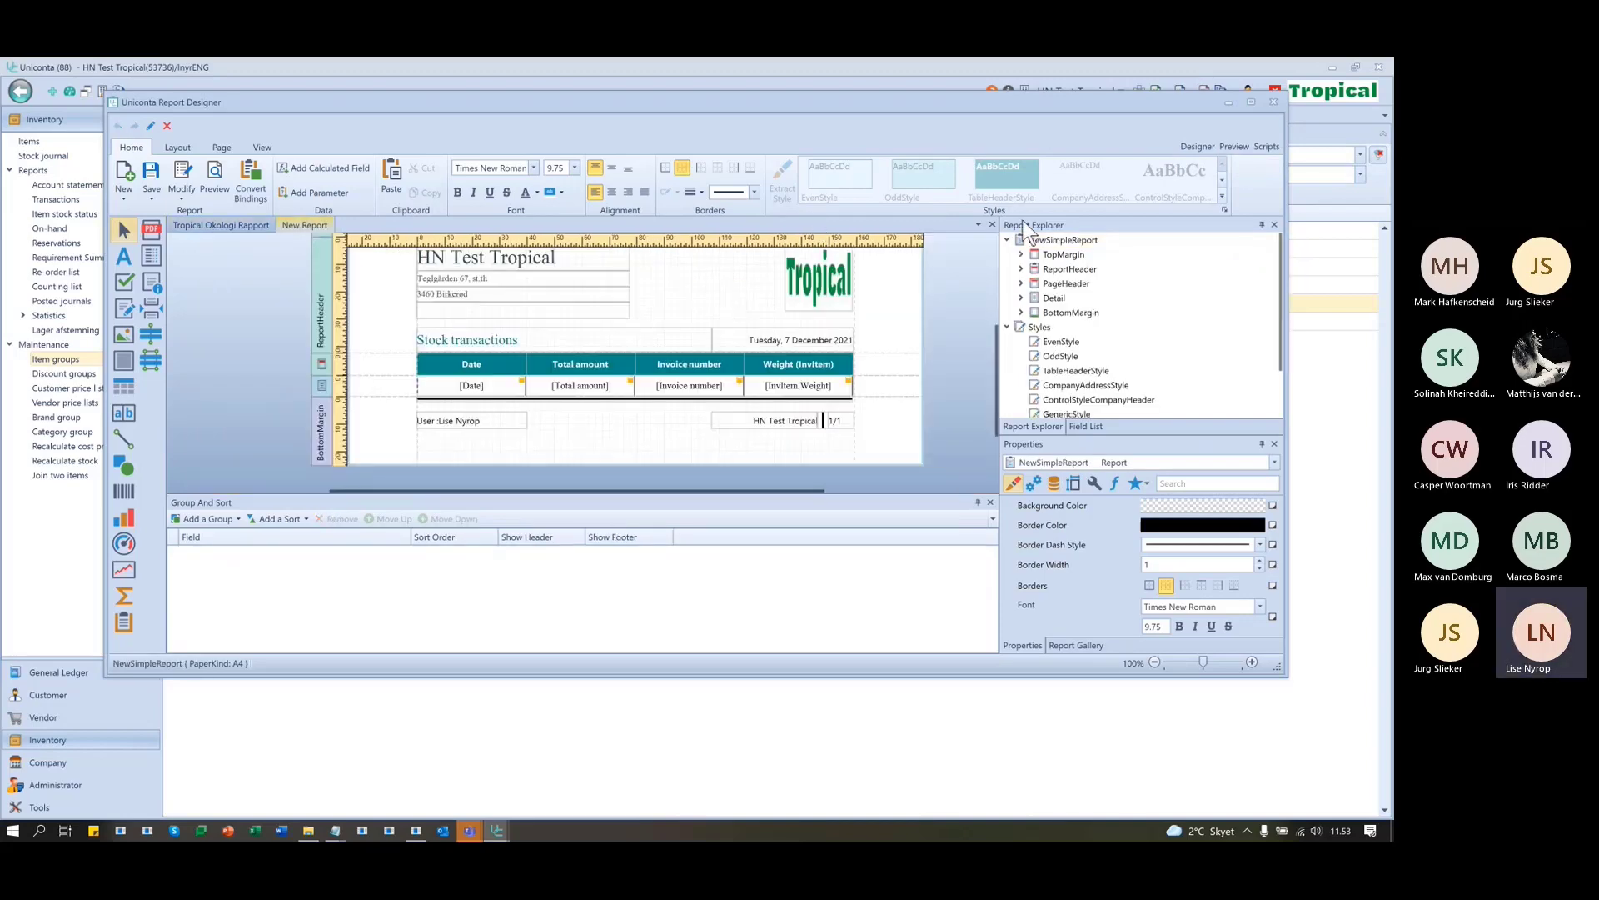
pyautogui.click(1234, 147)
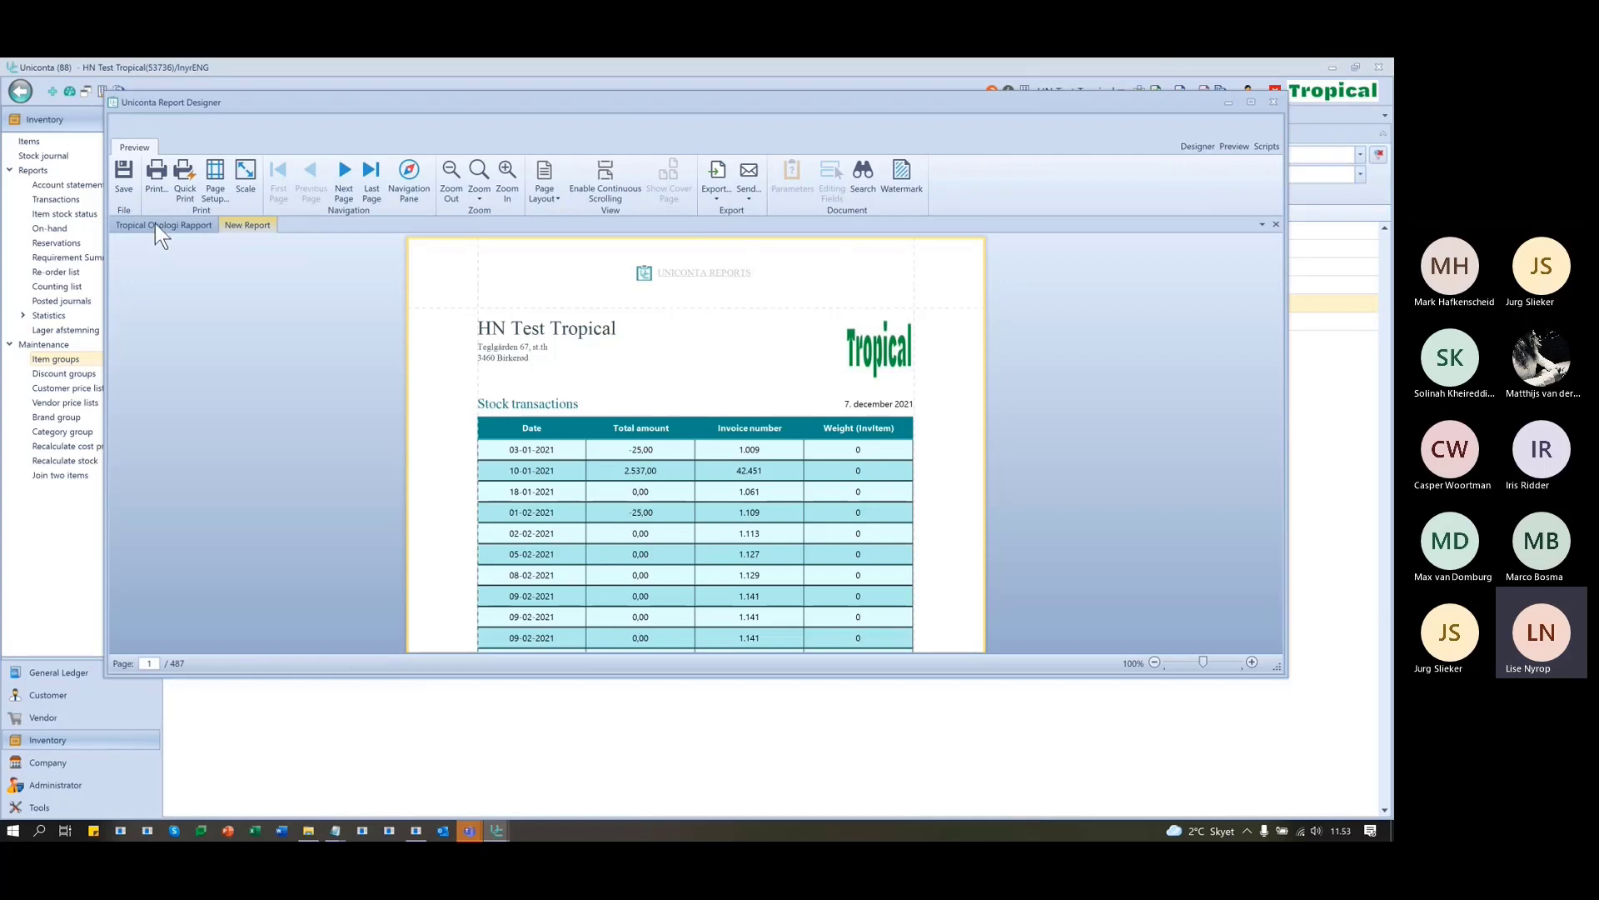
pyautogui.click(188, 223)
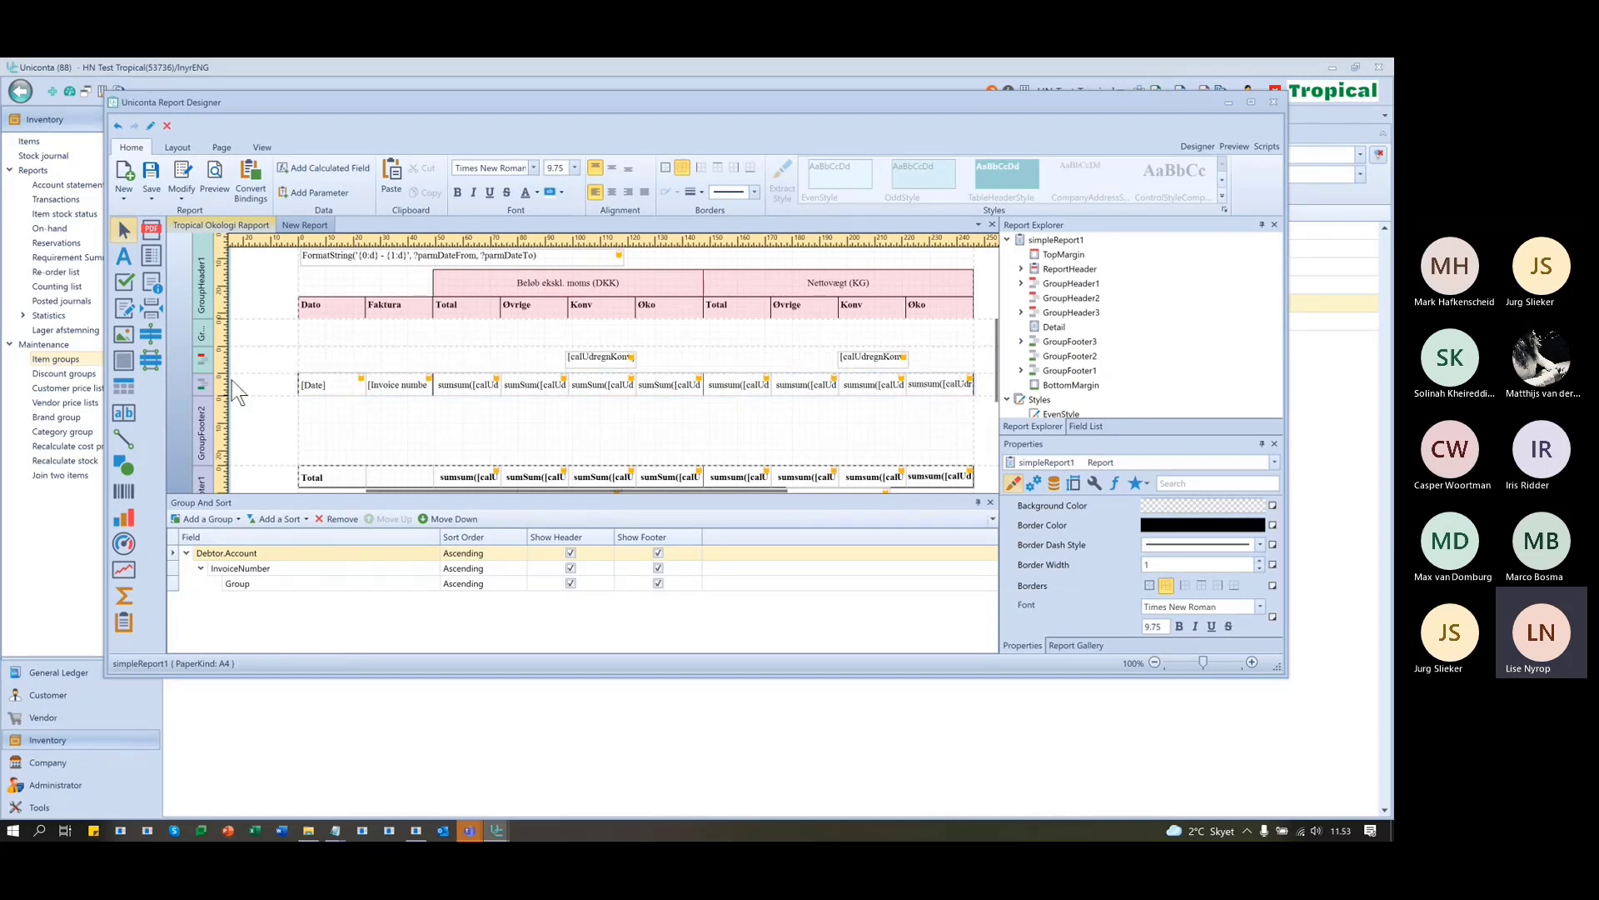
# - Select GroupFooter3 and inspect the calUdregn calculated fields, e.g. calUdregnTotal = [Net amount]*-1
pyautogui.click(198, 384)
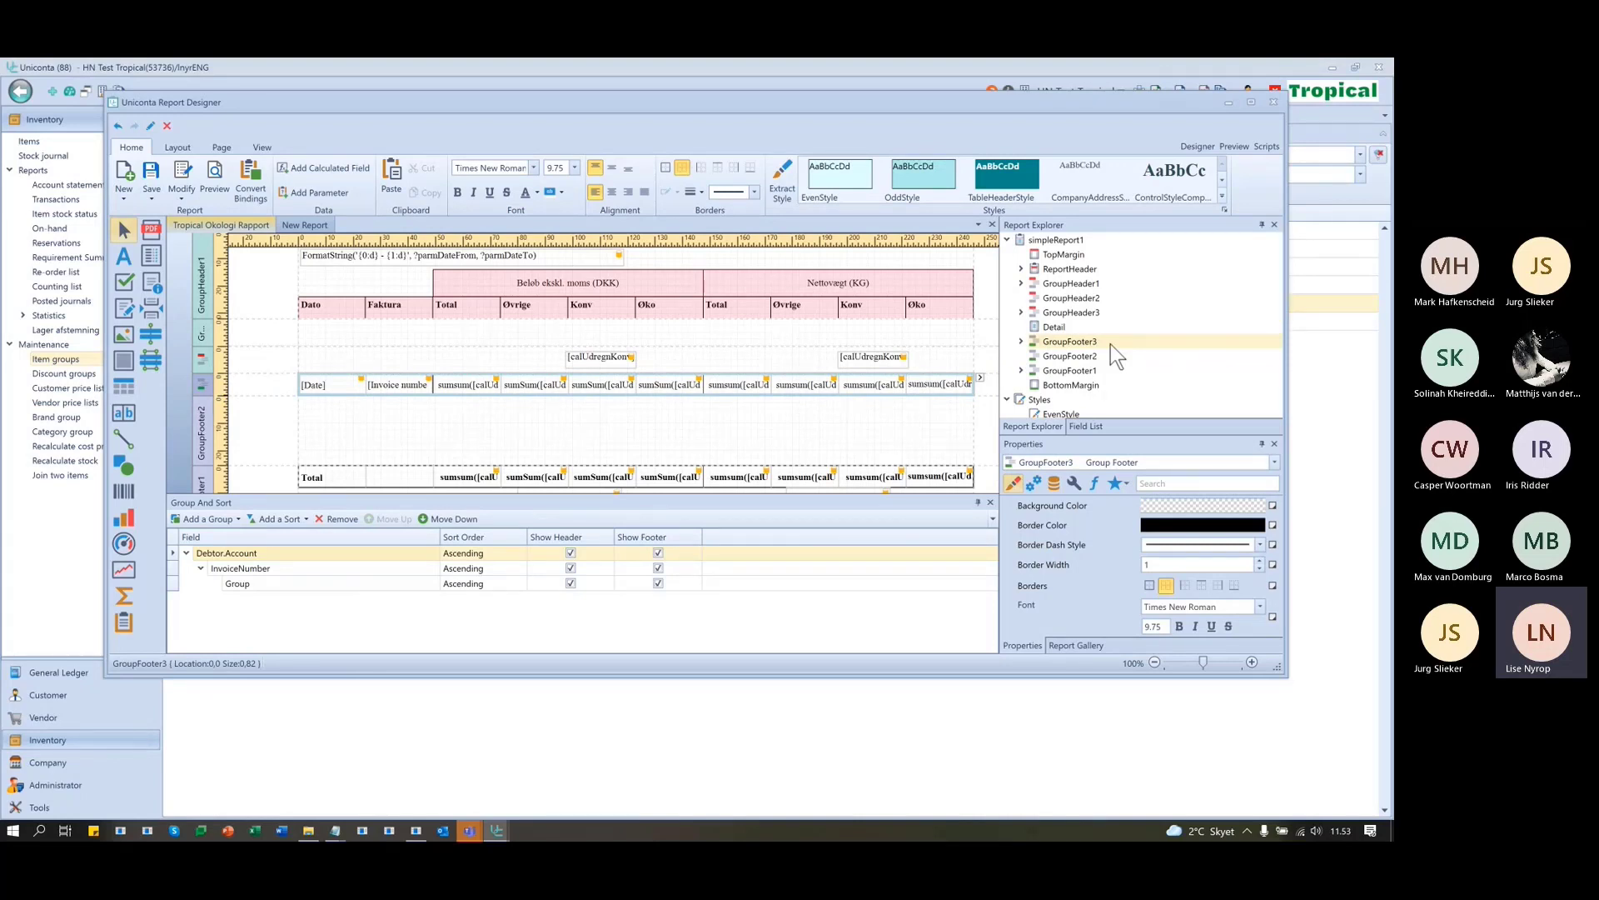
pyautogui.click(1091, 425)
pyautogui.scroll(-5, 1091, 367)
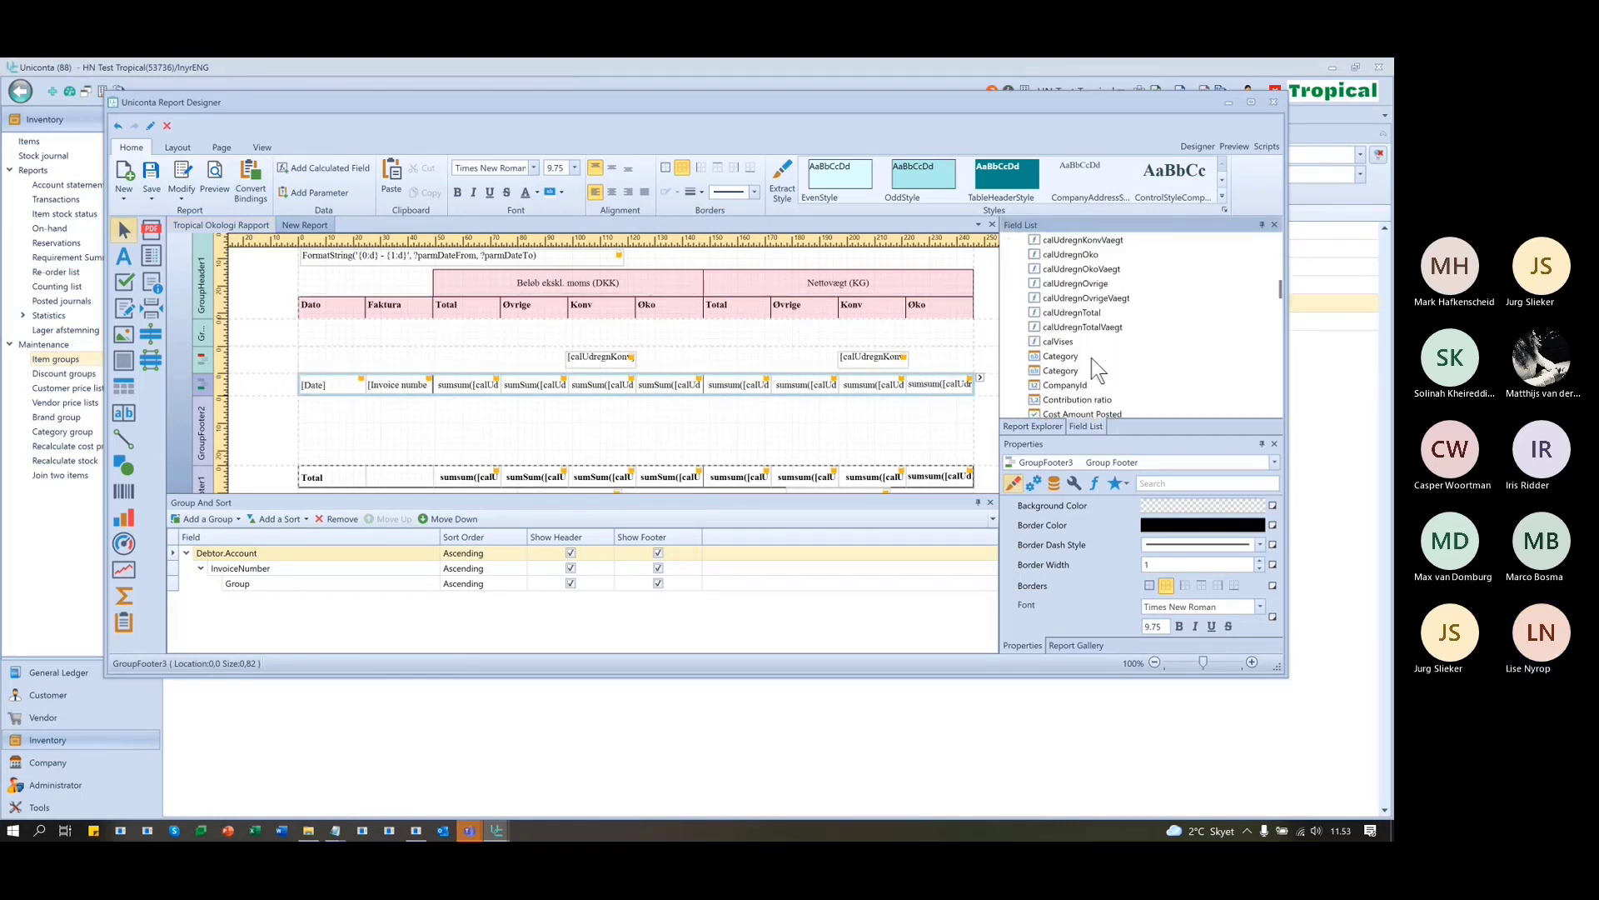
pyautogui.scroll(2, 1100, 349)
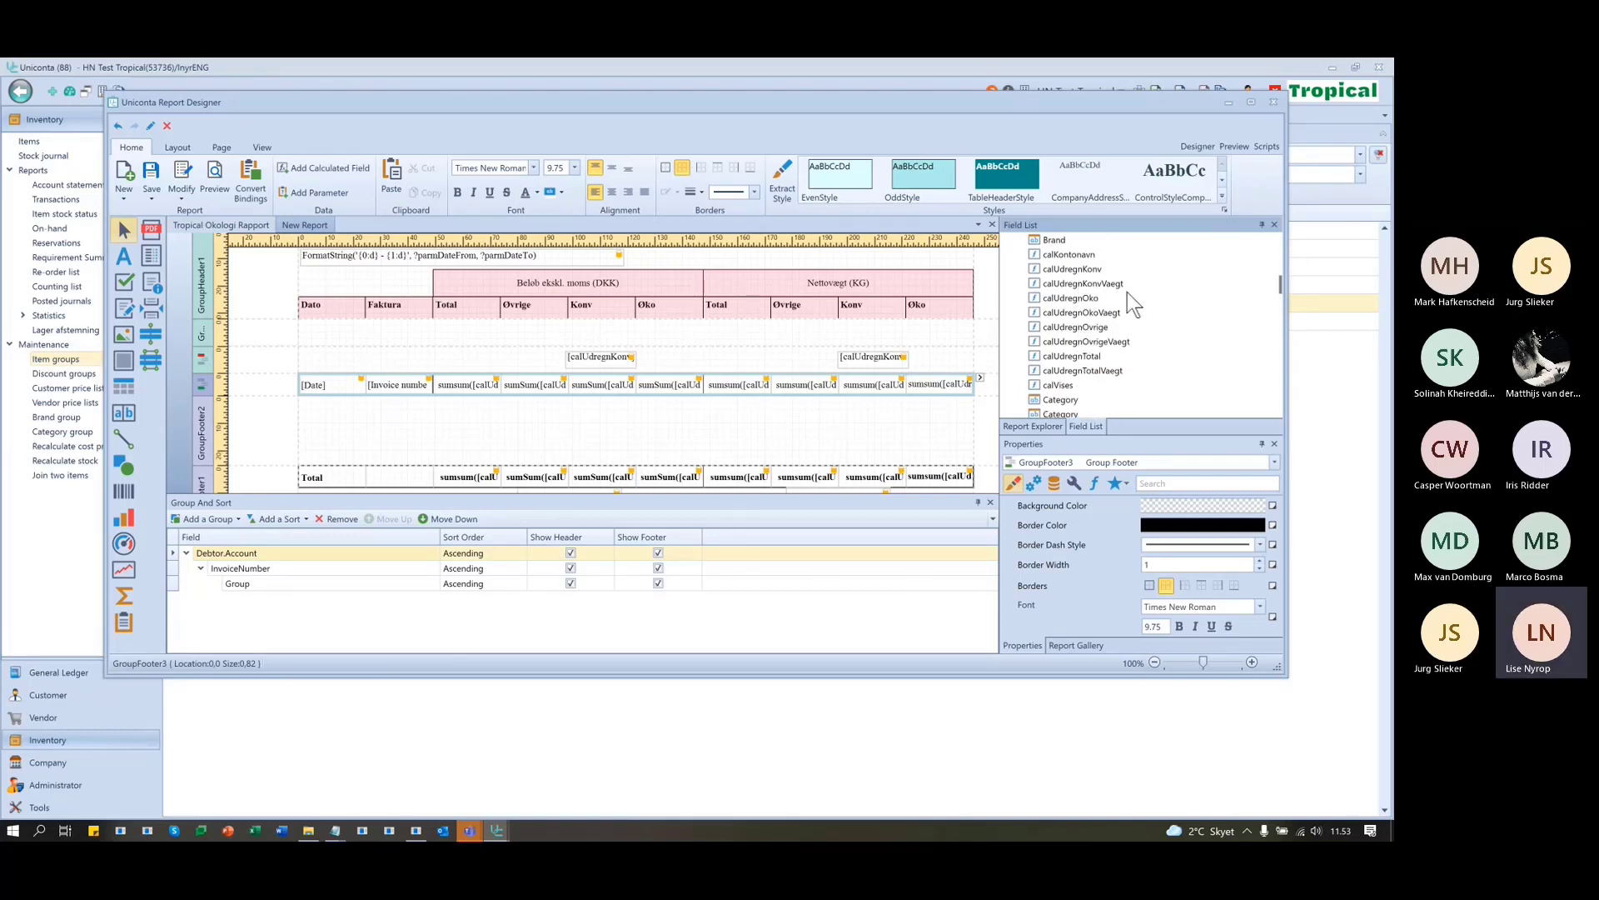
pyautogui.click(1098, 313)
pyautogui.click(1063, 327)
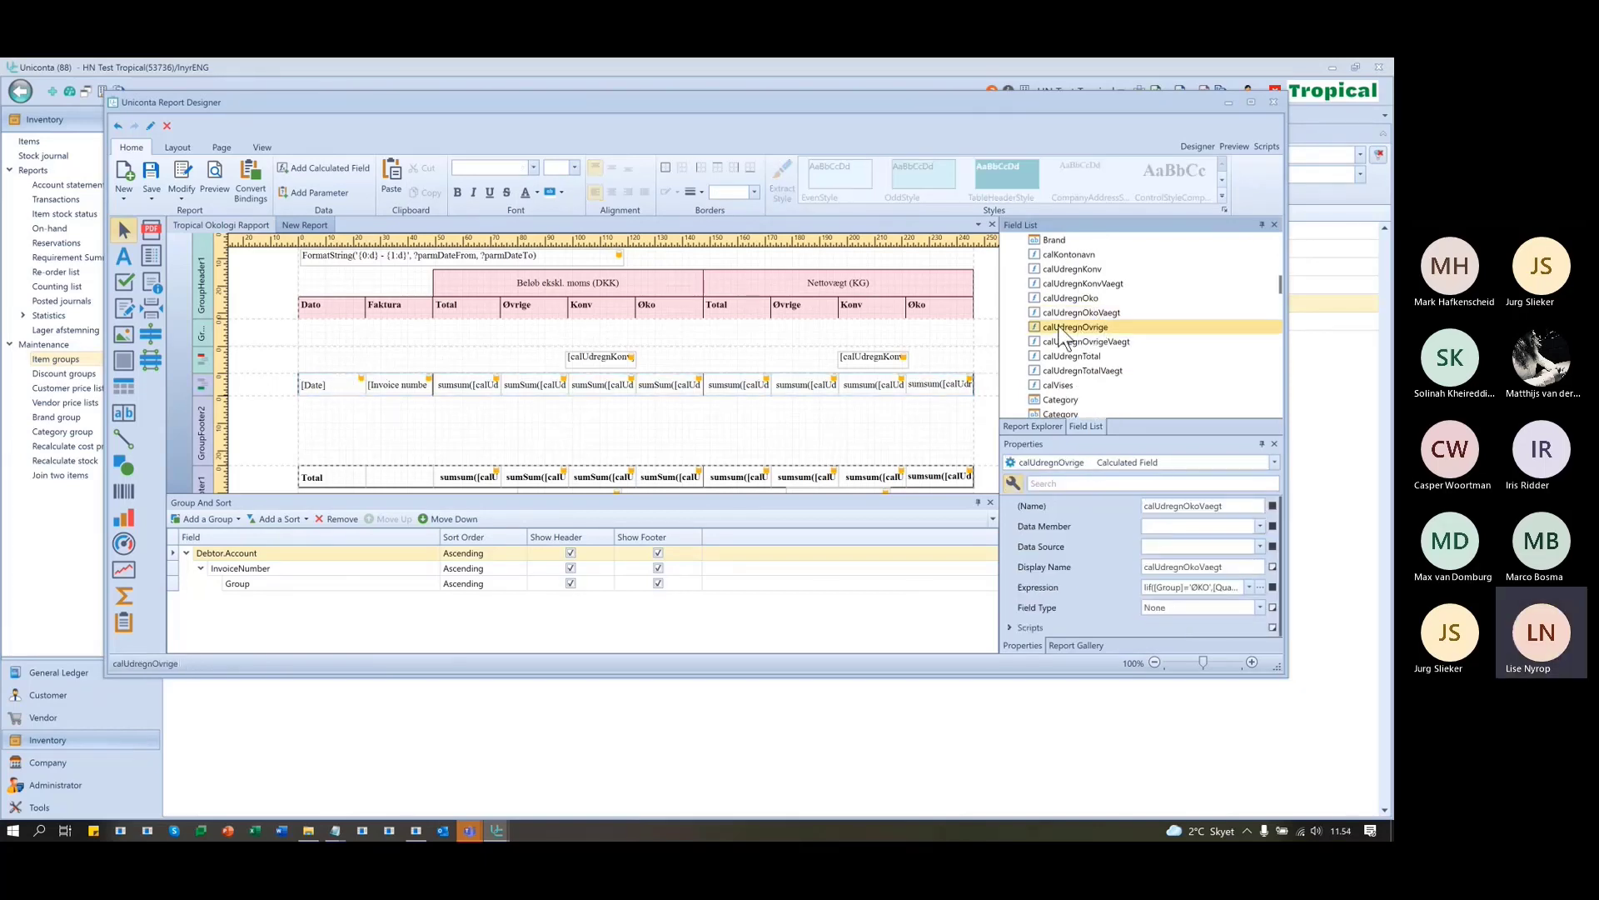
pyautogui.click(1066, 344)
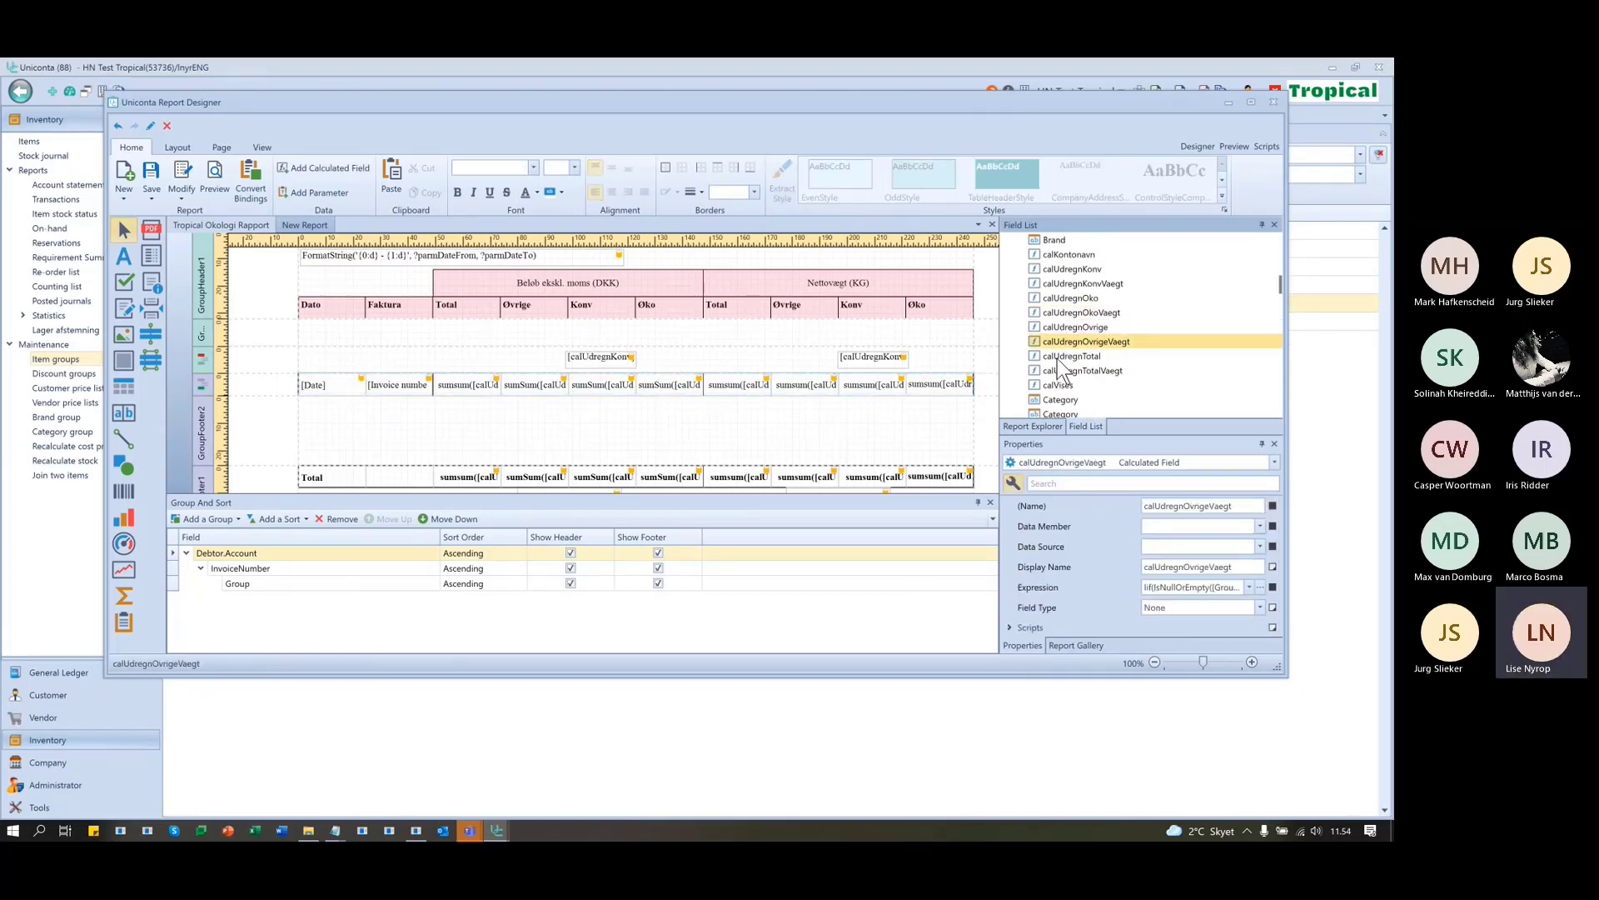
pyautogui.click(1061, 355)
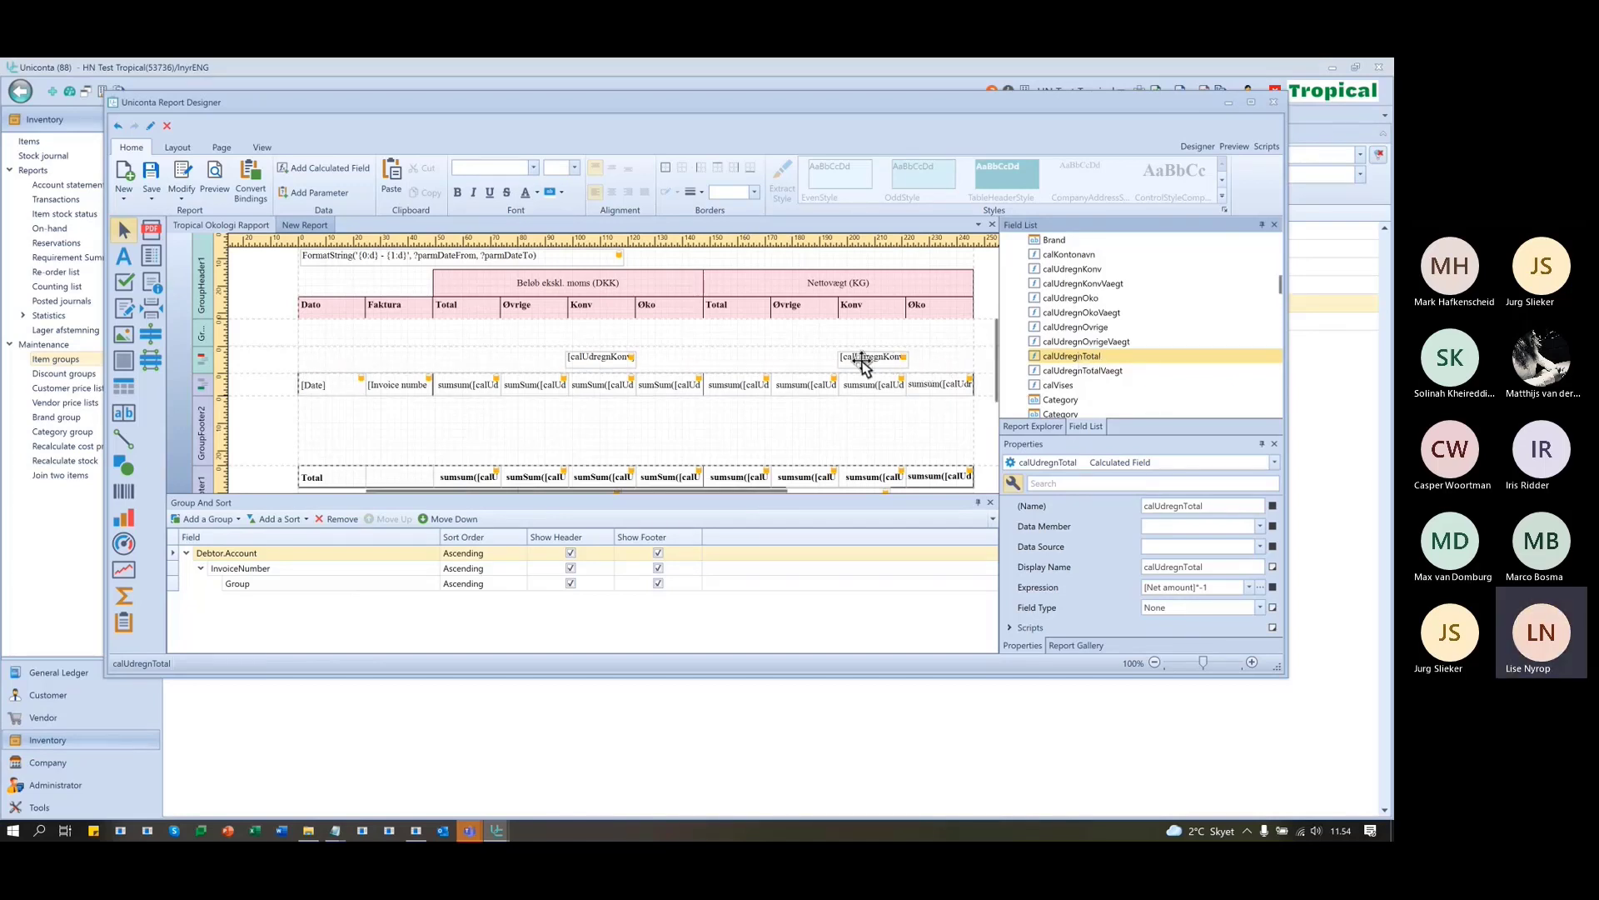
pyautogui.click(1099, 283)
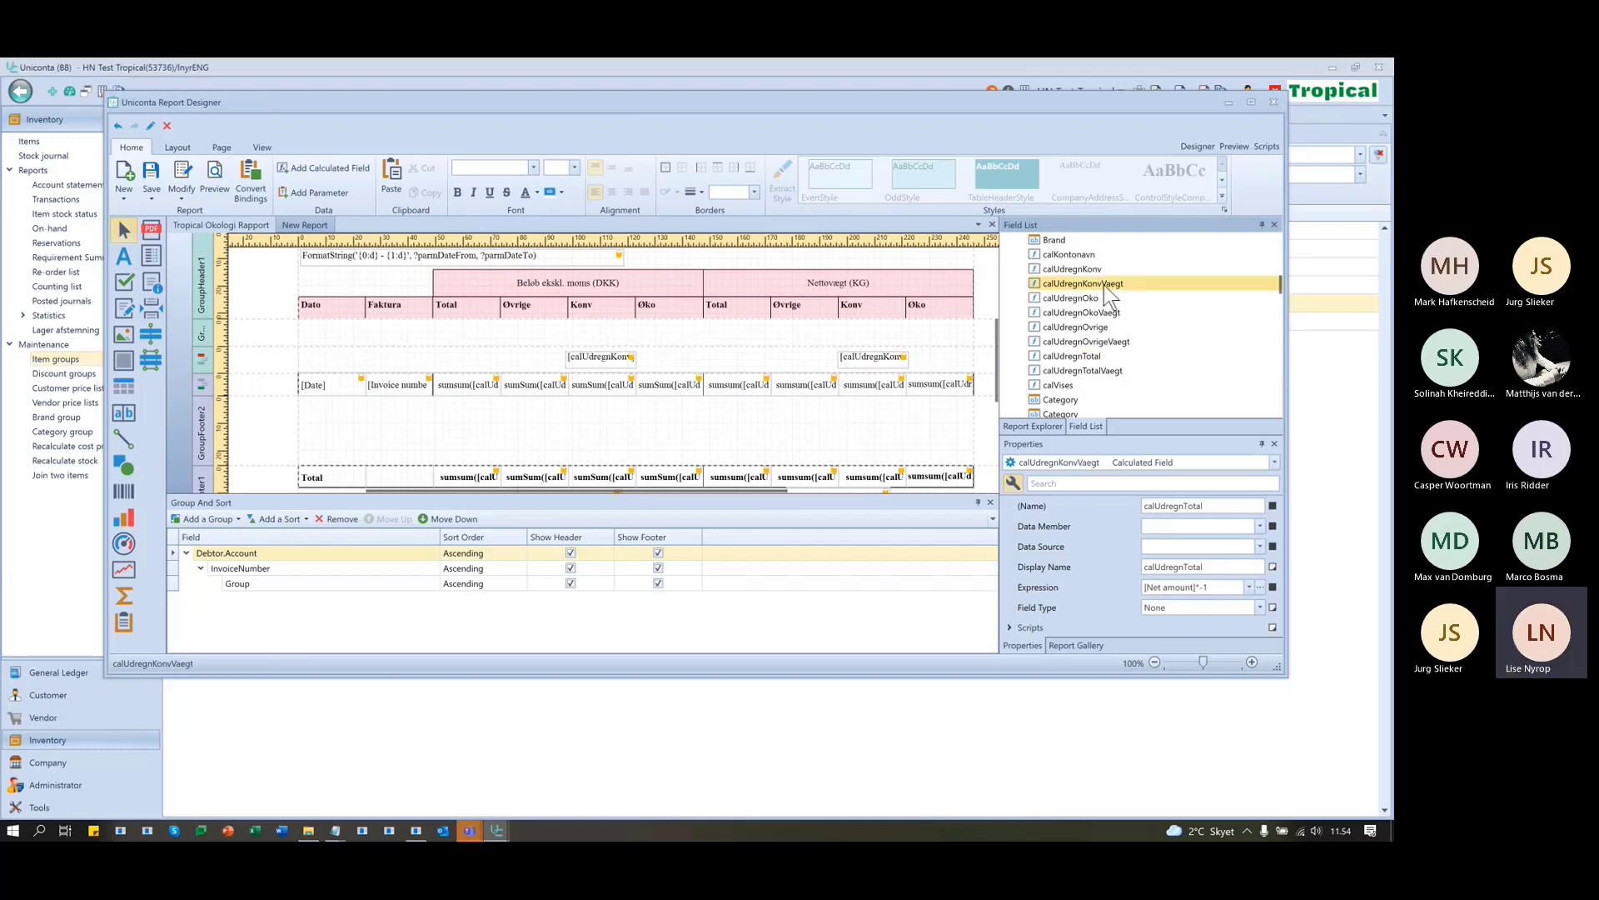
# - Add a label bound to calUdregnKonvVaegt under the Nettovægt Konv column
pyautogui.moveTo(919, 336); pyautogui.dragTo(889, 338)
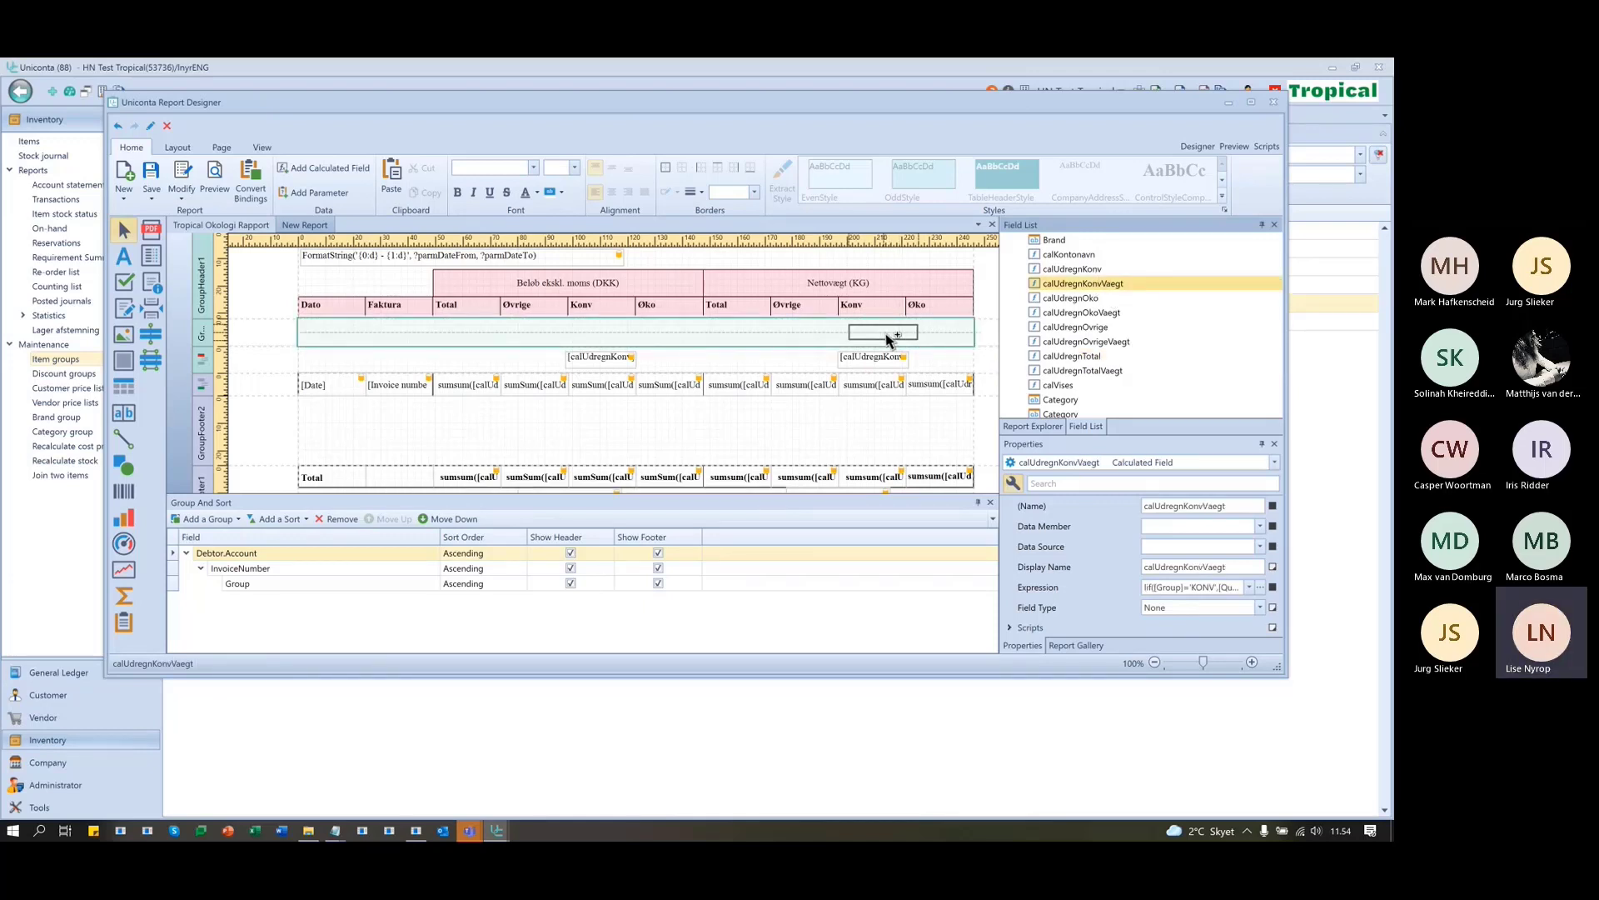
pyautogui.moveTo(888, 337); pyautogui.dragTo(888, 337)
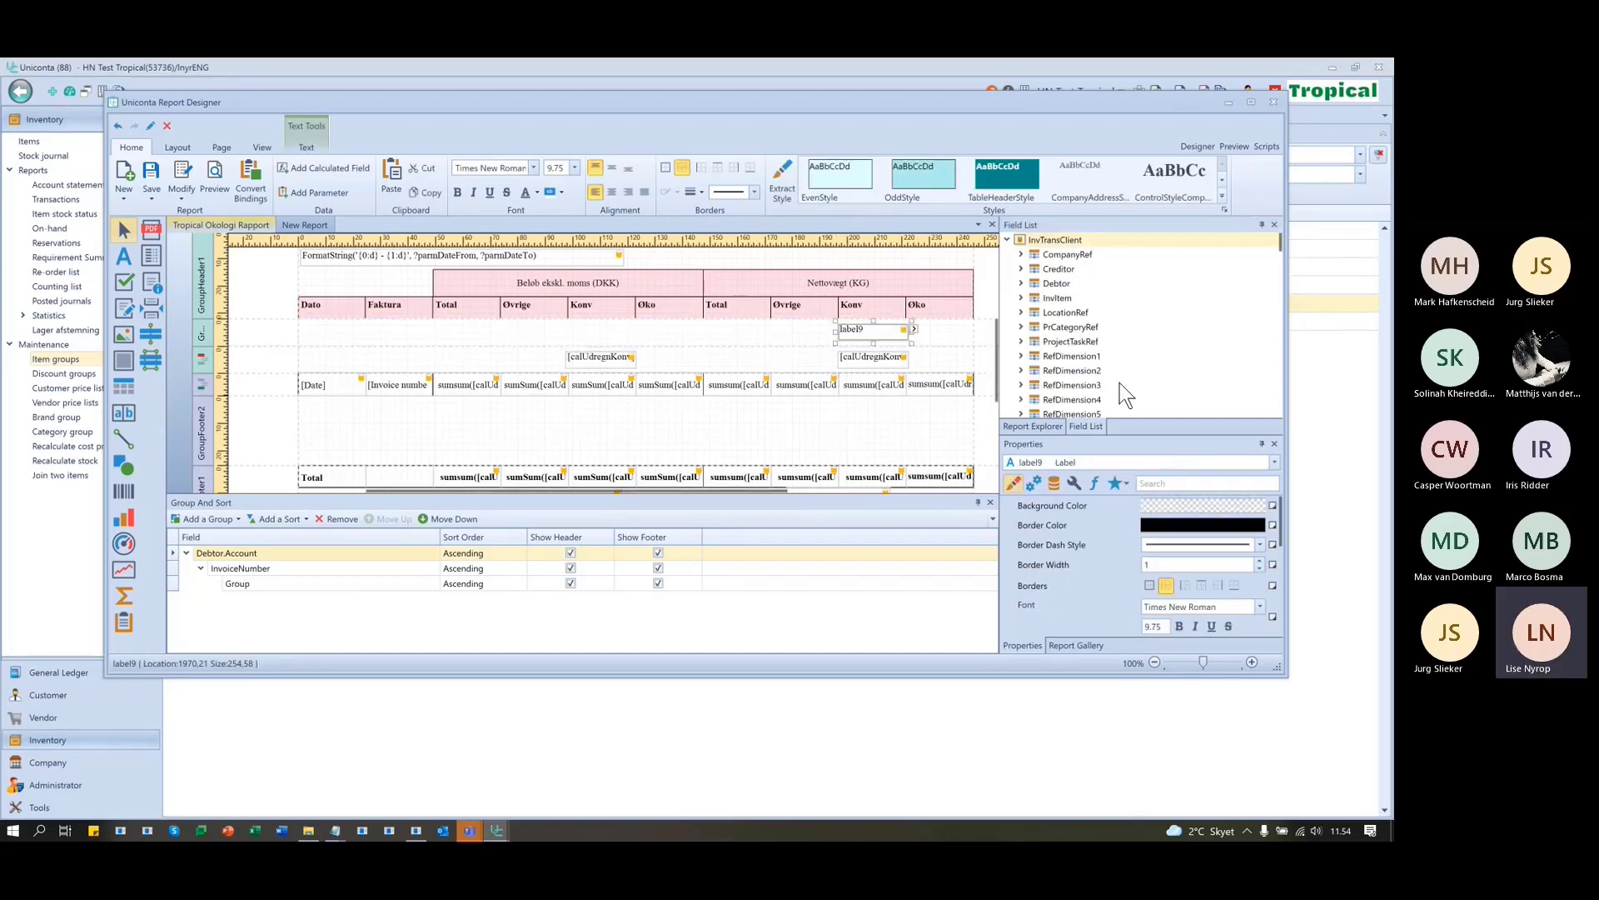
pyautogui.scroll(-8, 1119, 383)
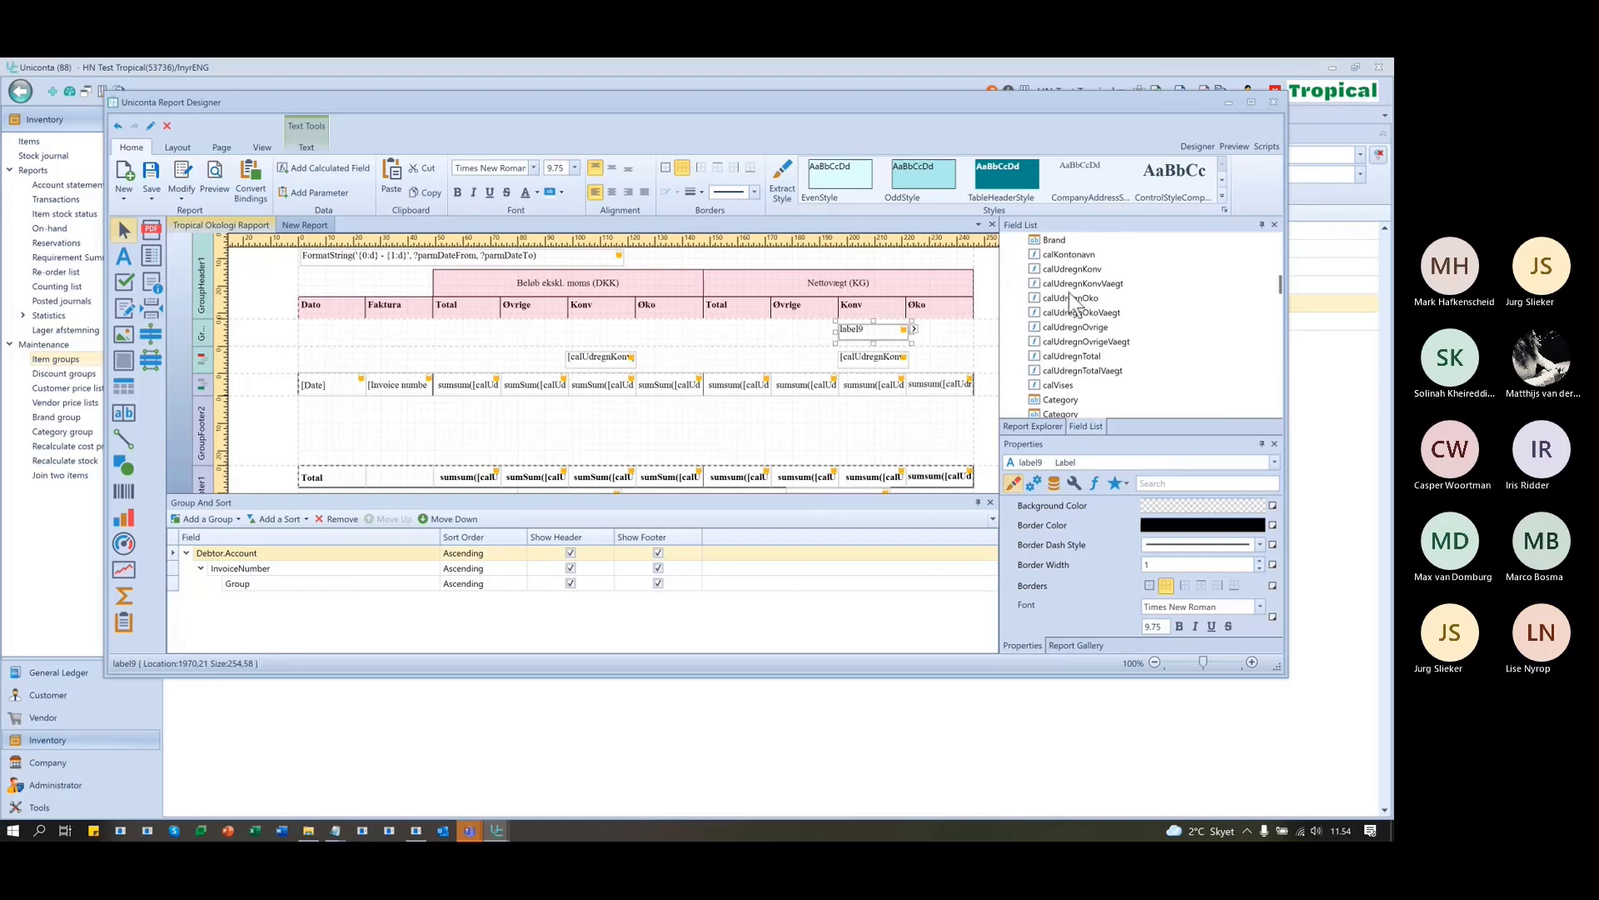
pyautogui.click(1077, 284)
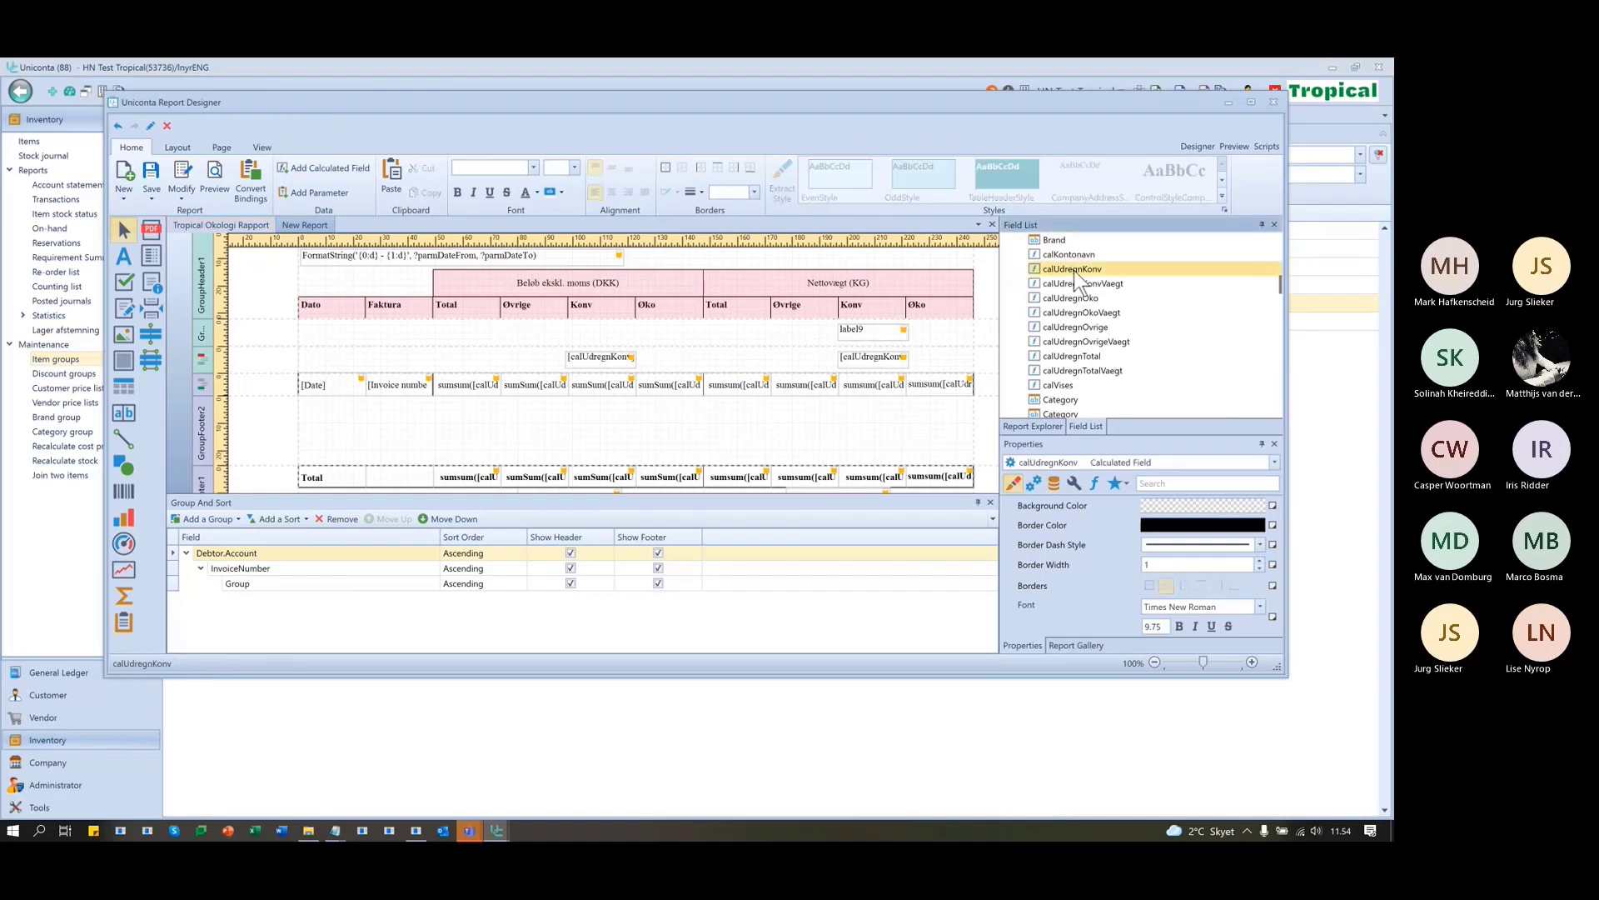
pyautogui.moveTo(1087, 287); pyautogui.dragTo(884, 341)
# - Bind a new label under the DKK Konv column to calUdregnKonv, then preview the report
pyautogui.scroll(-5, 1108, 369)
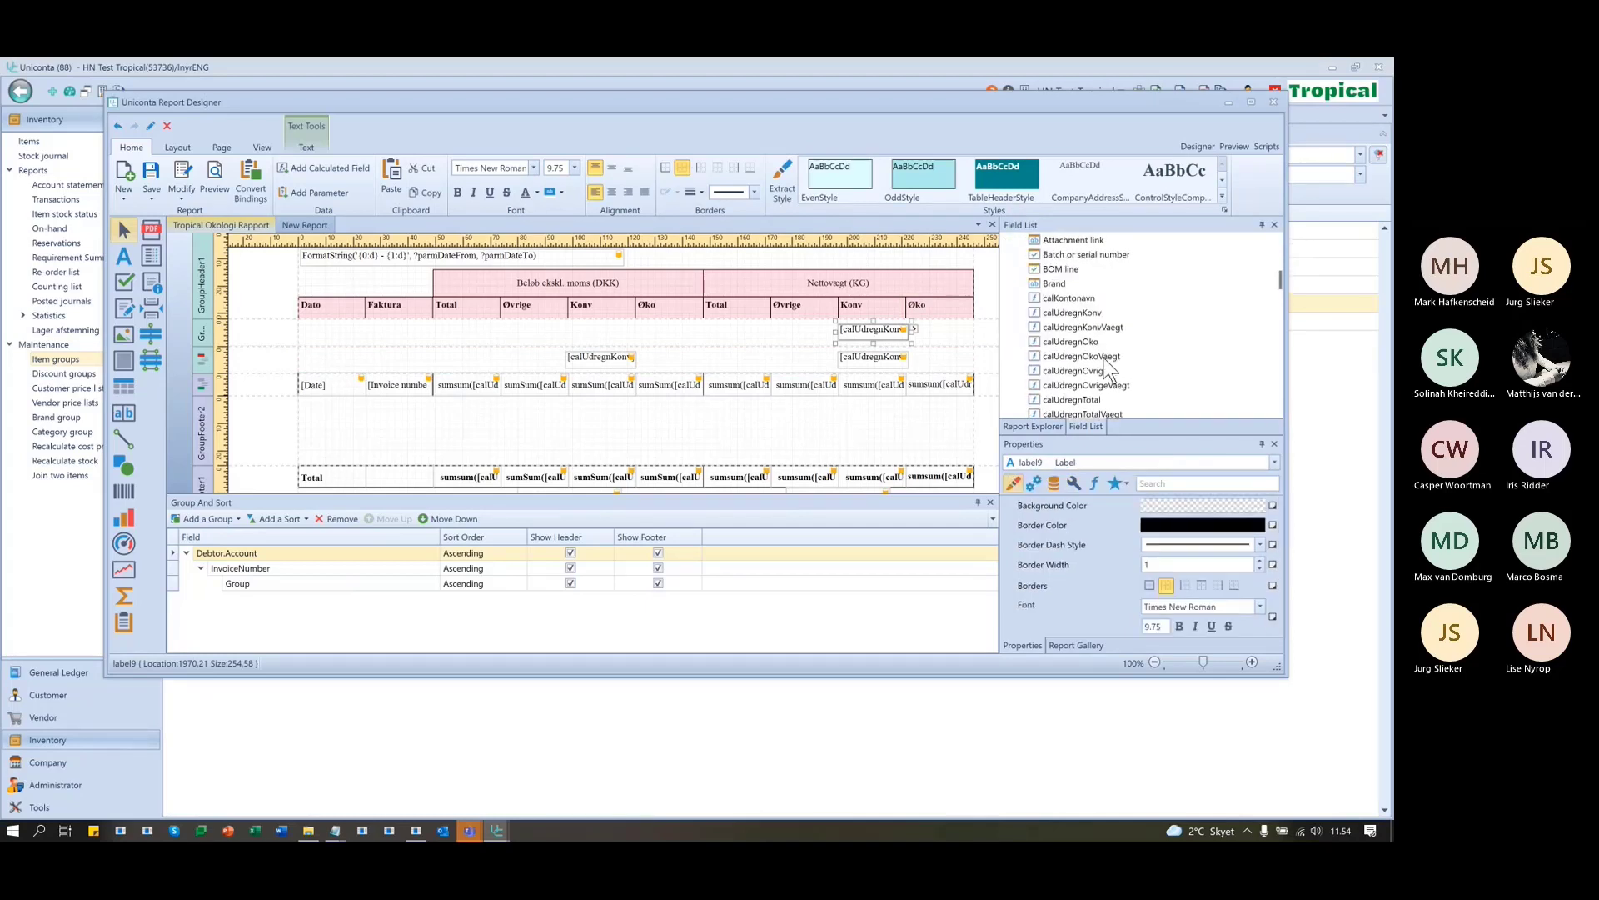
pyautogui.click(1075, 313)
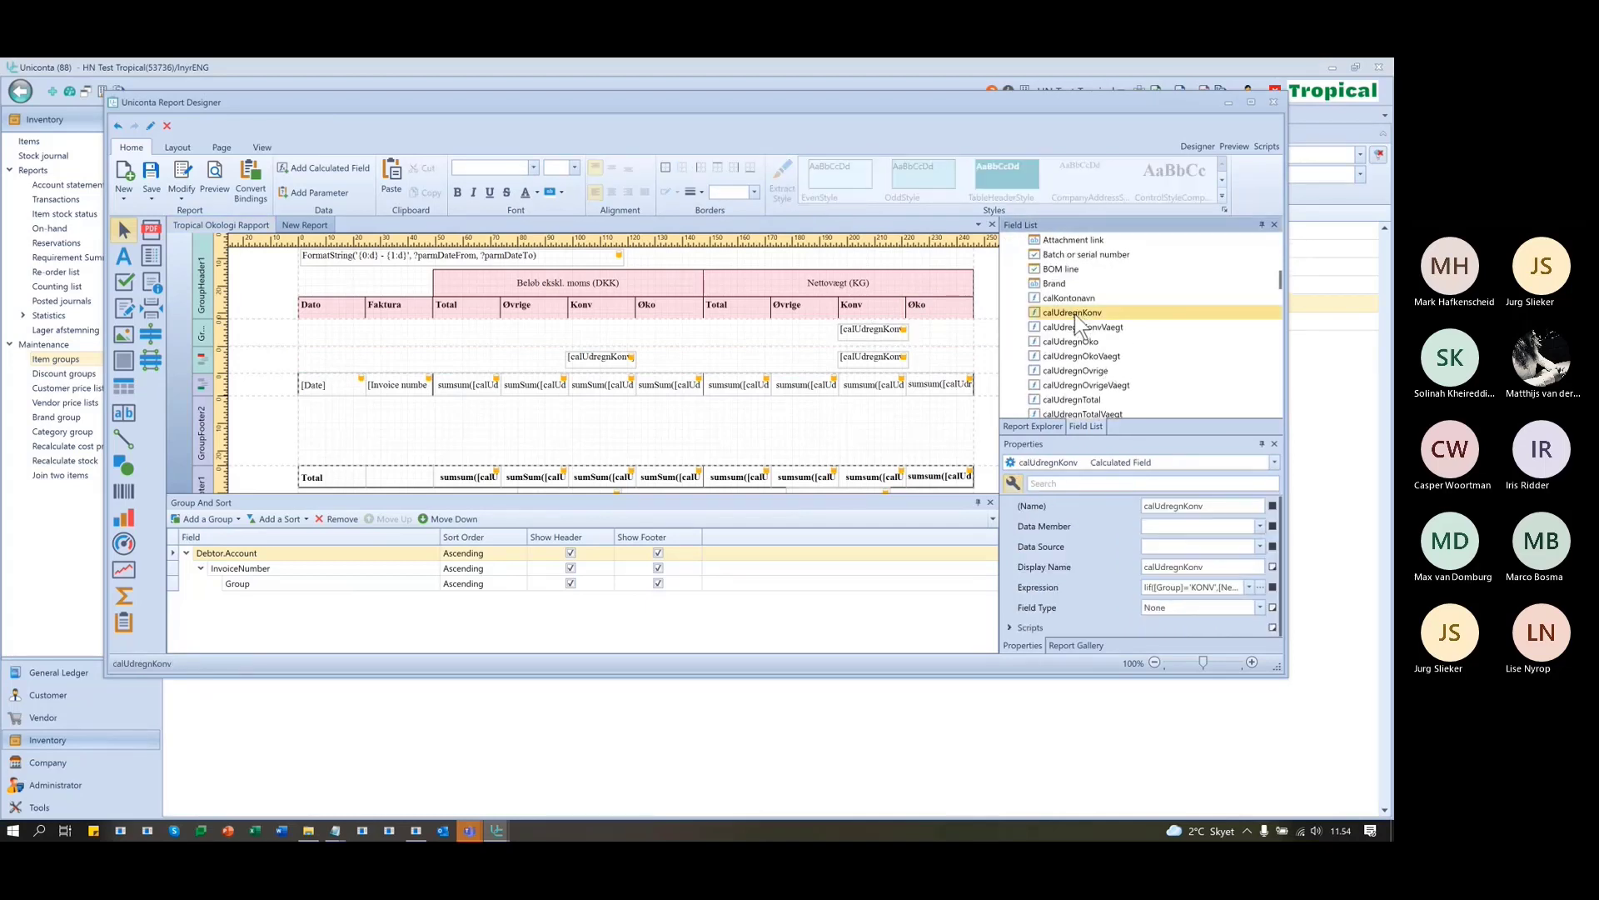
pyautogui.moveTo(1076, 316); pyautogui.dragTo(609, 337)
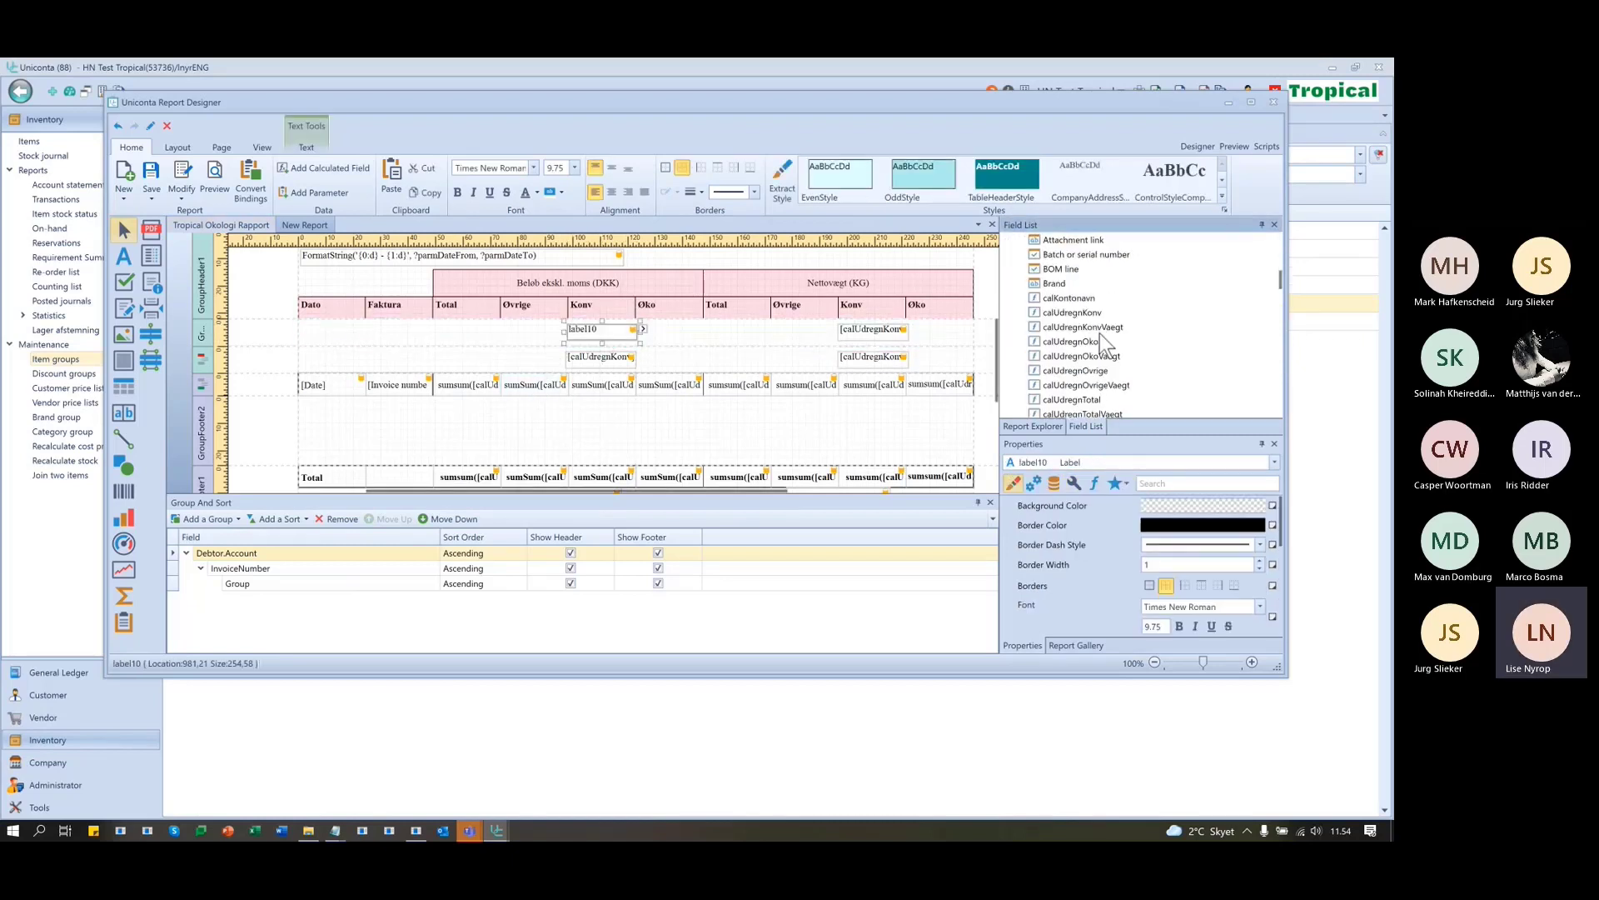
pyautogui.scroll(-1, 1099, 333)
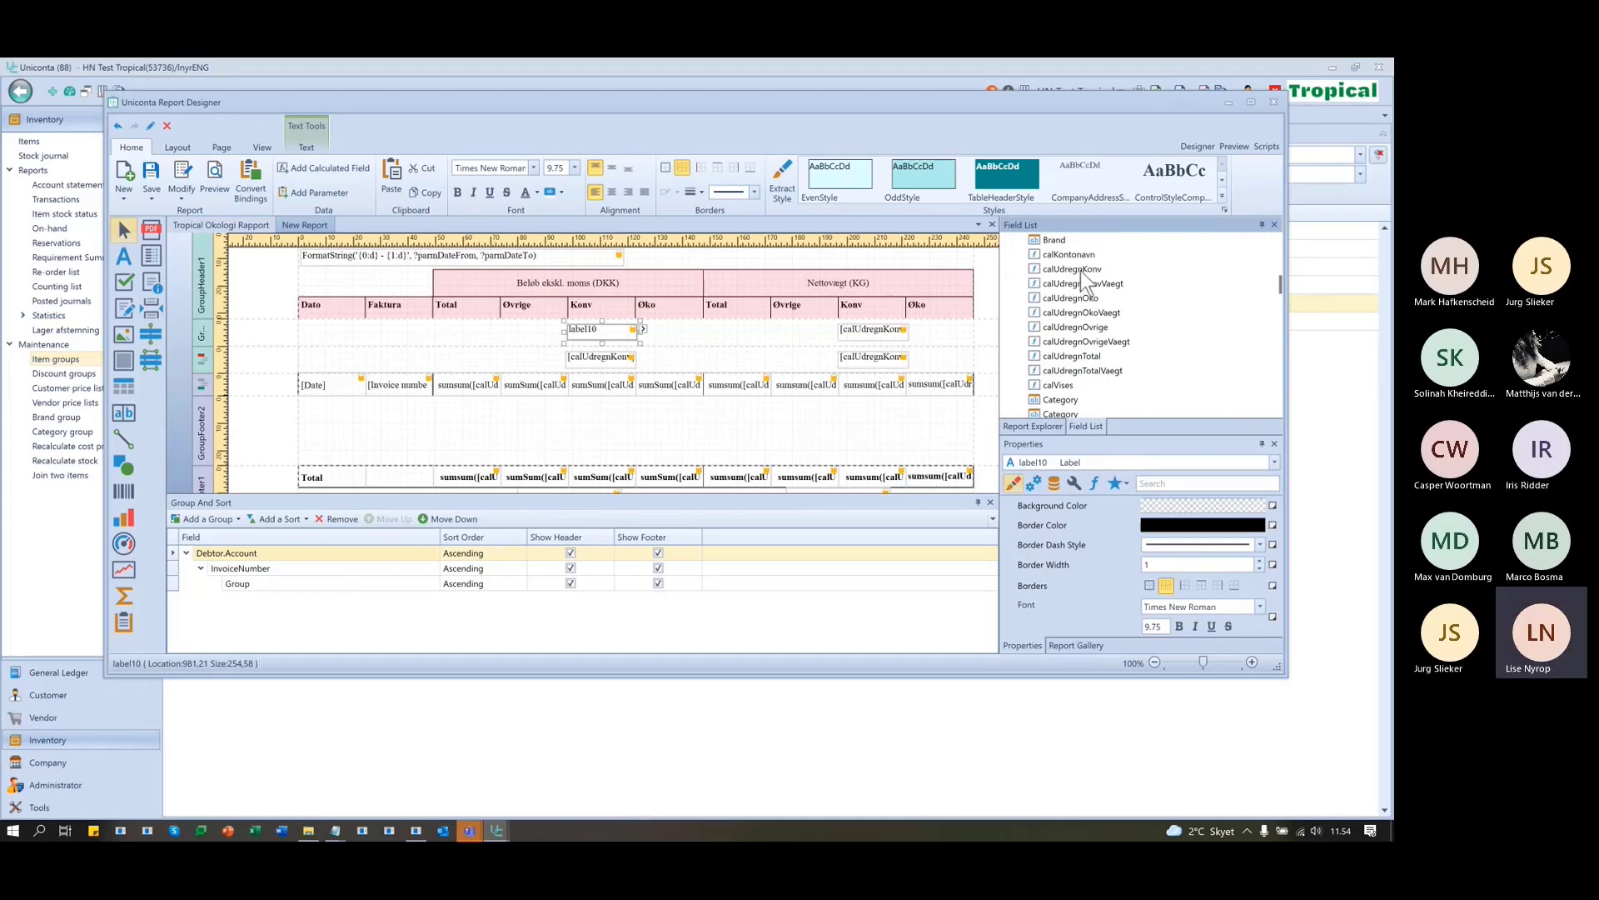
pyautogui.moveTo(1084, 281); pyautogui.dragTo(616, 333)
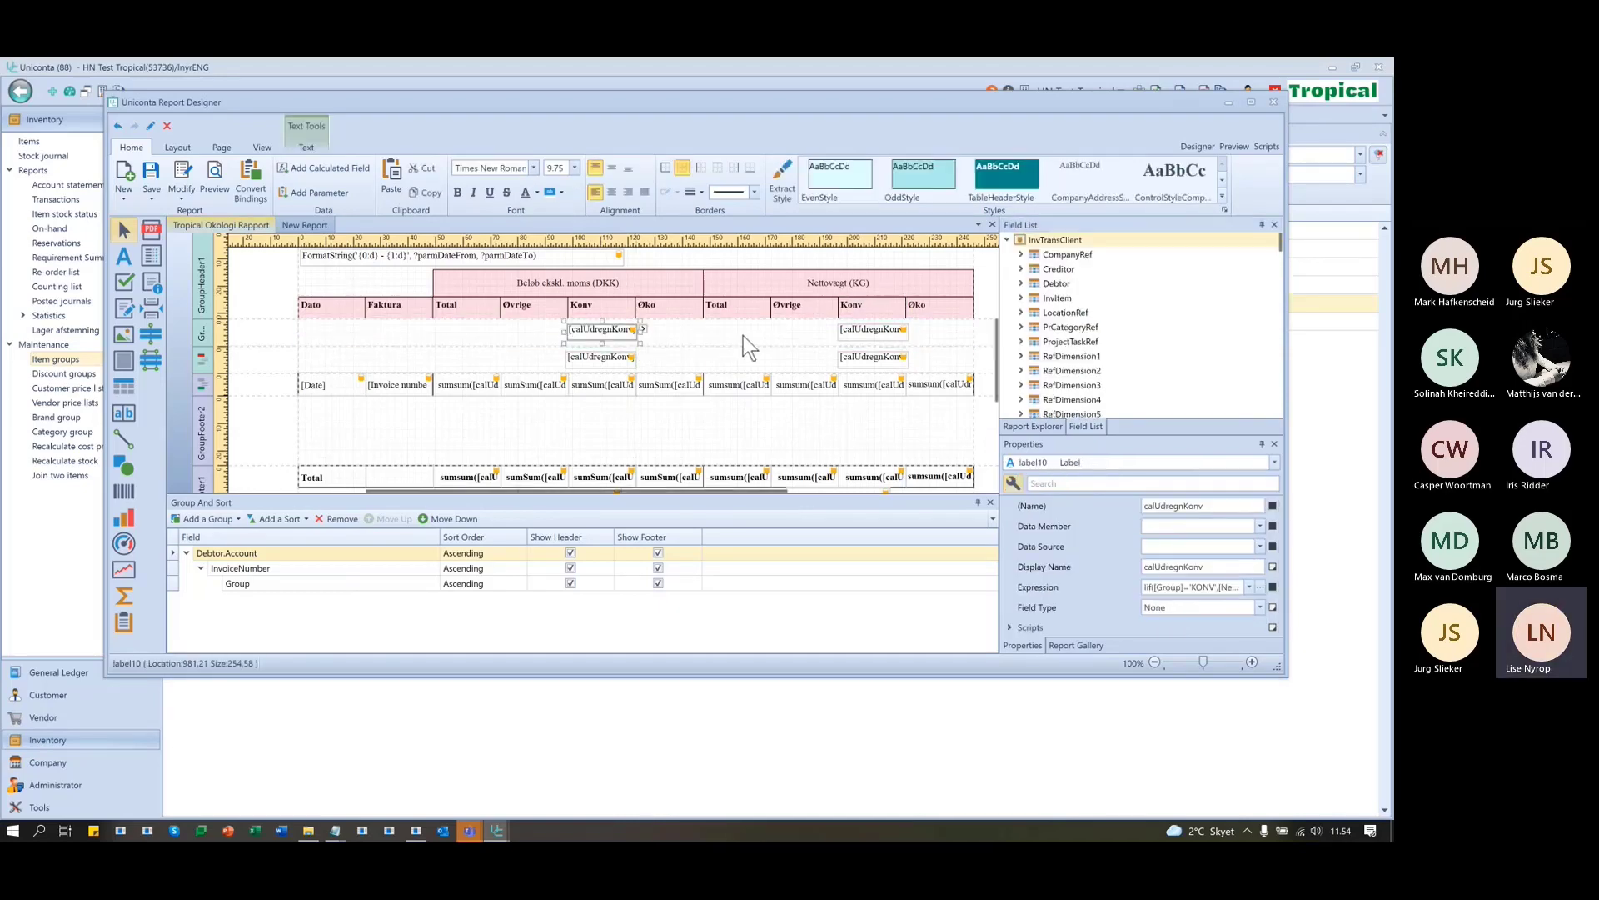
pyautogui.click(1235, 147)
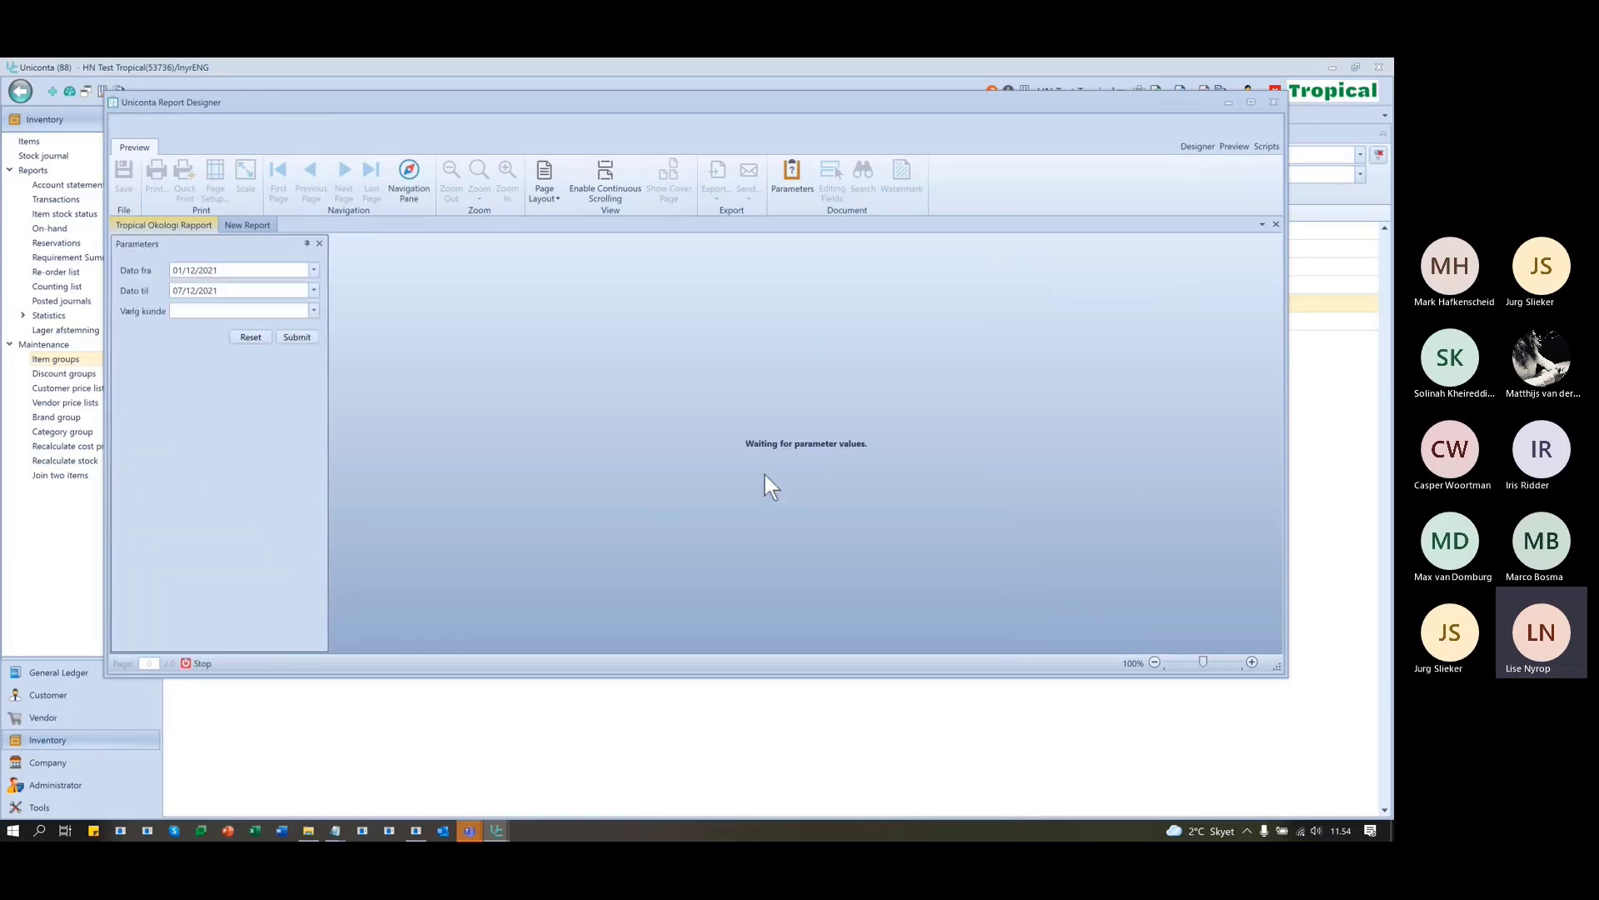
# - Run the preview with start date 01/12/2020 for the chosen customer
pyautogui.click(257, 270)
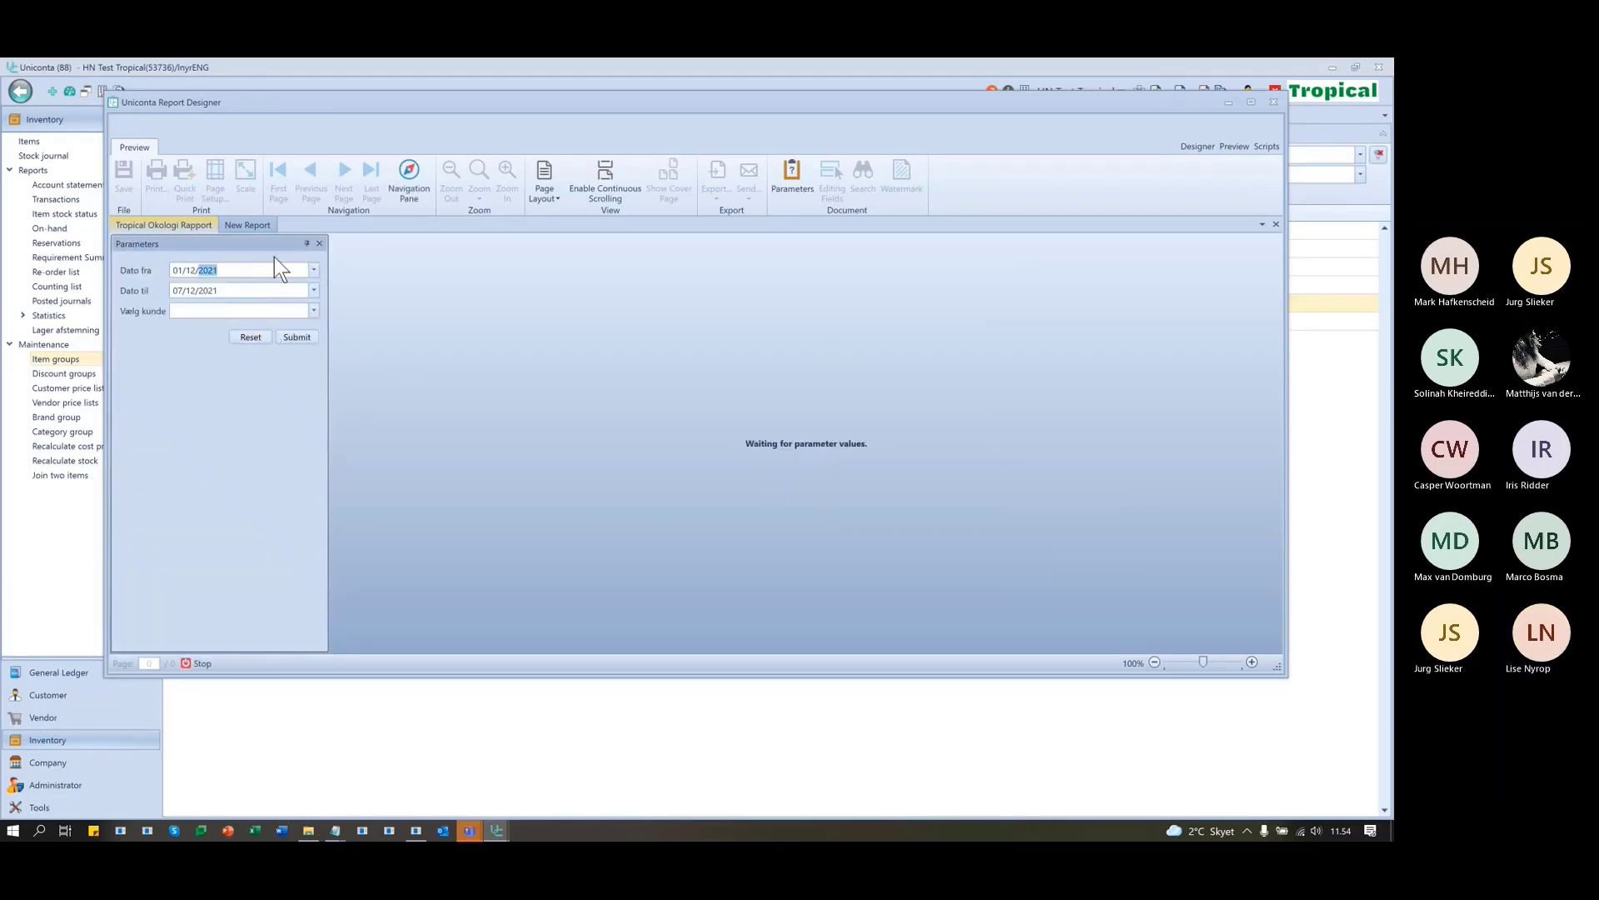
pyautogui.write('20')
pyautogui.click(310, 310)
pyautogui.click(314, 311)
pyautogui.click(307, 327)
pyautogui.click(304, 337)
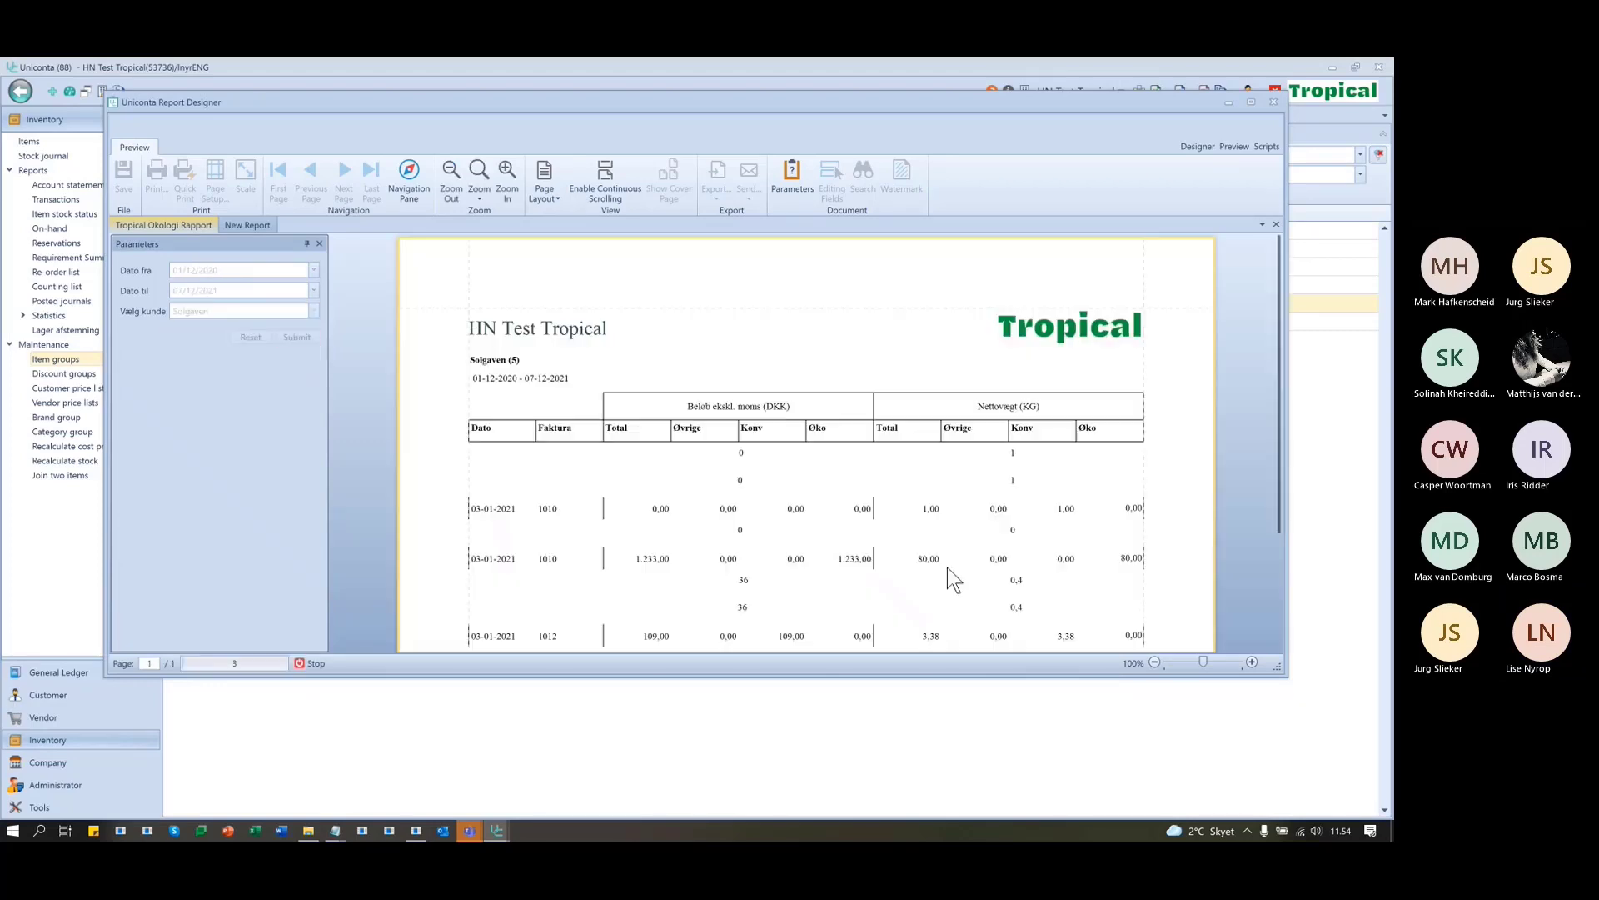
# - Scroll through the preview pages, then return to the Designer layout
pyautogui.scroll(-1, 1073, 546)
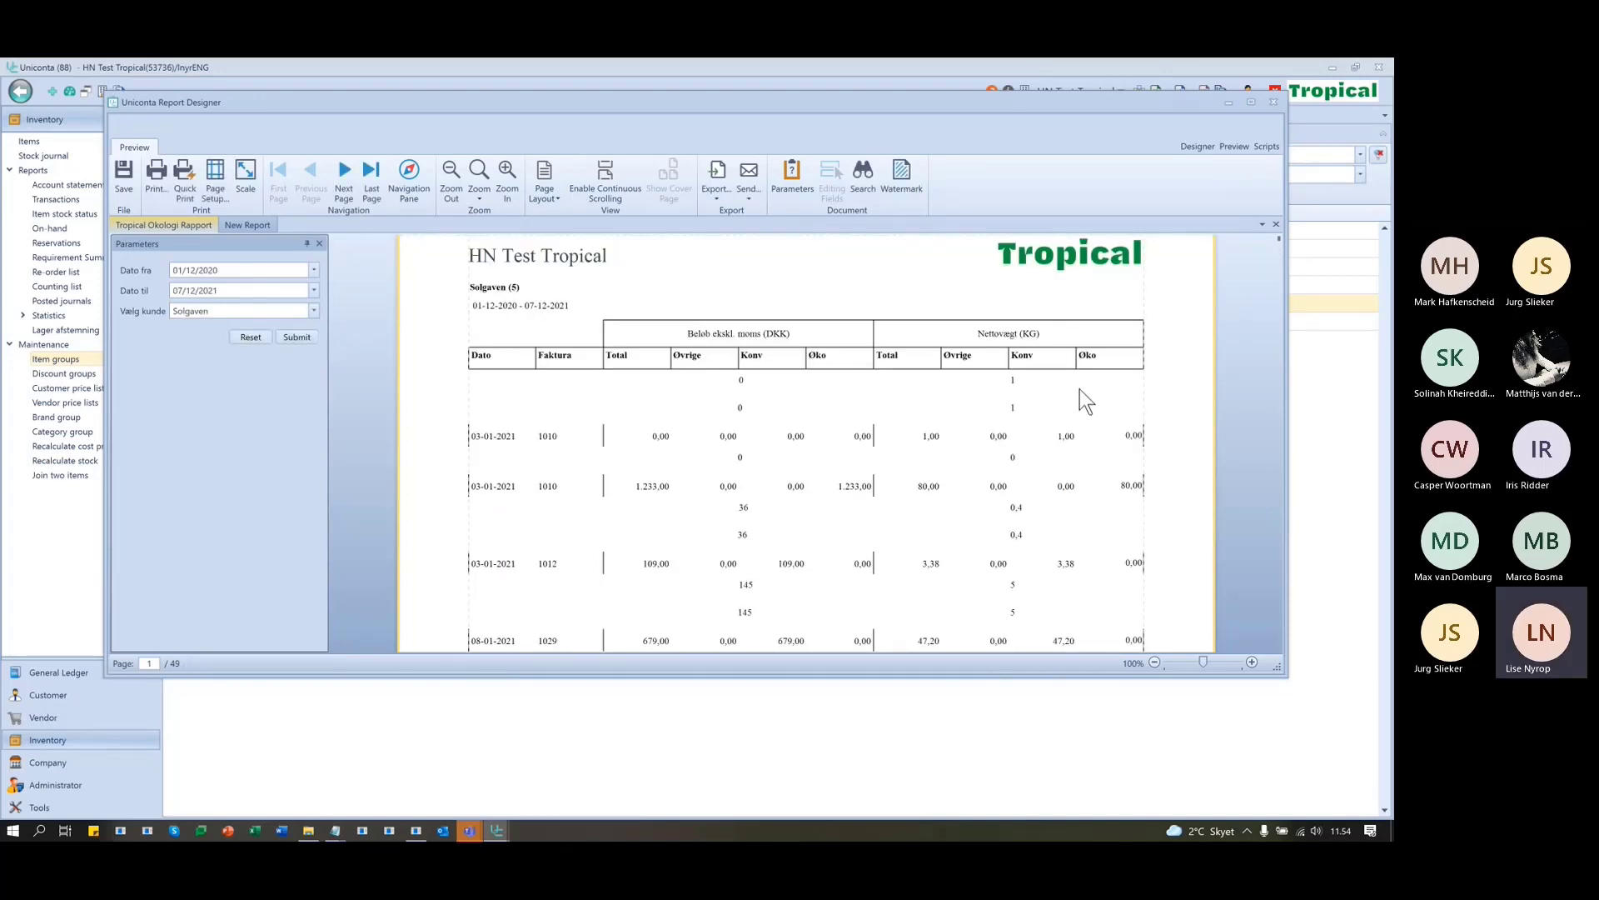
pyautogui.scroll(-1, 1042, 507)
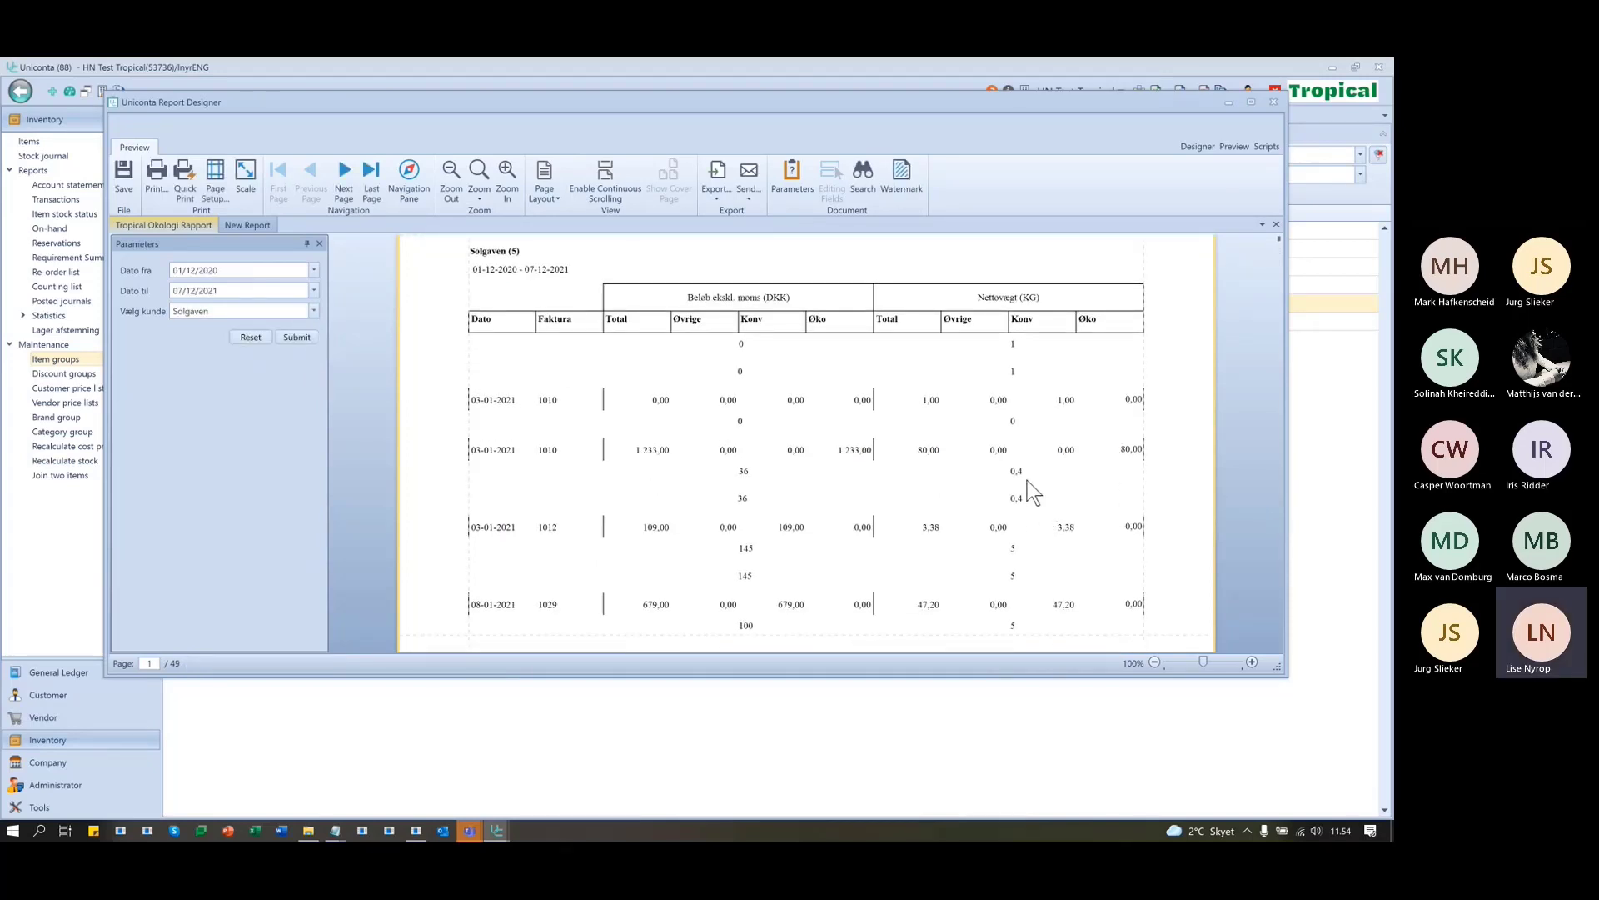
pyautogui.scroll(-5, 1026, 488)
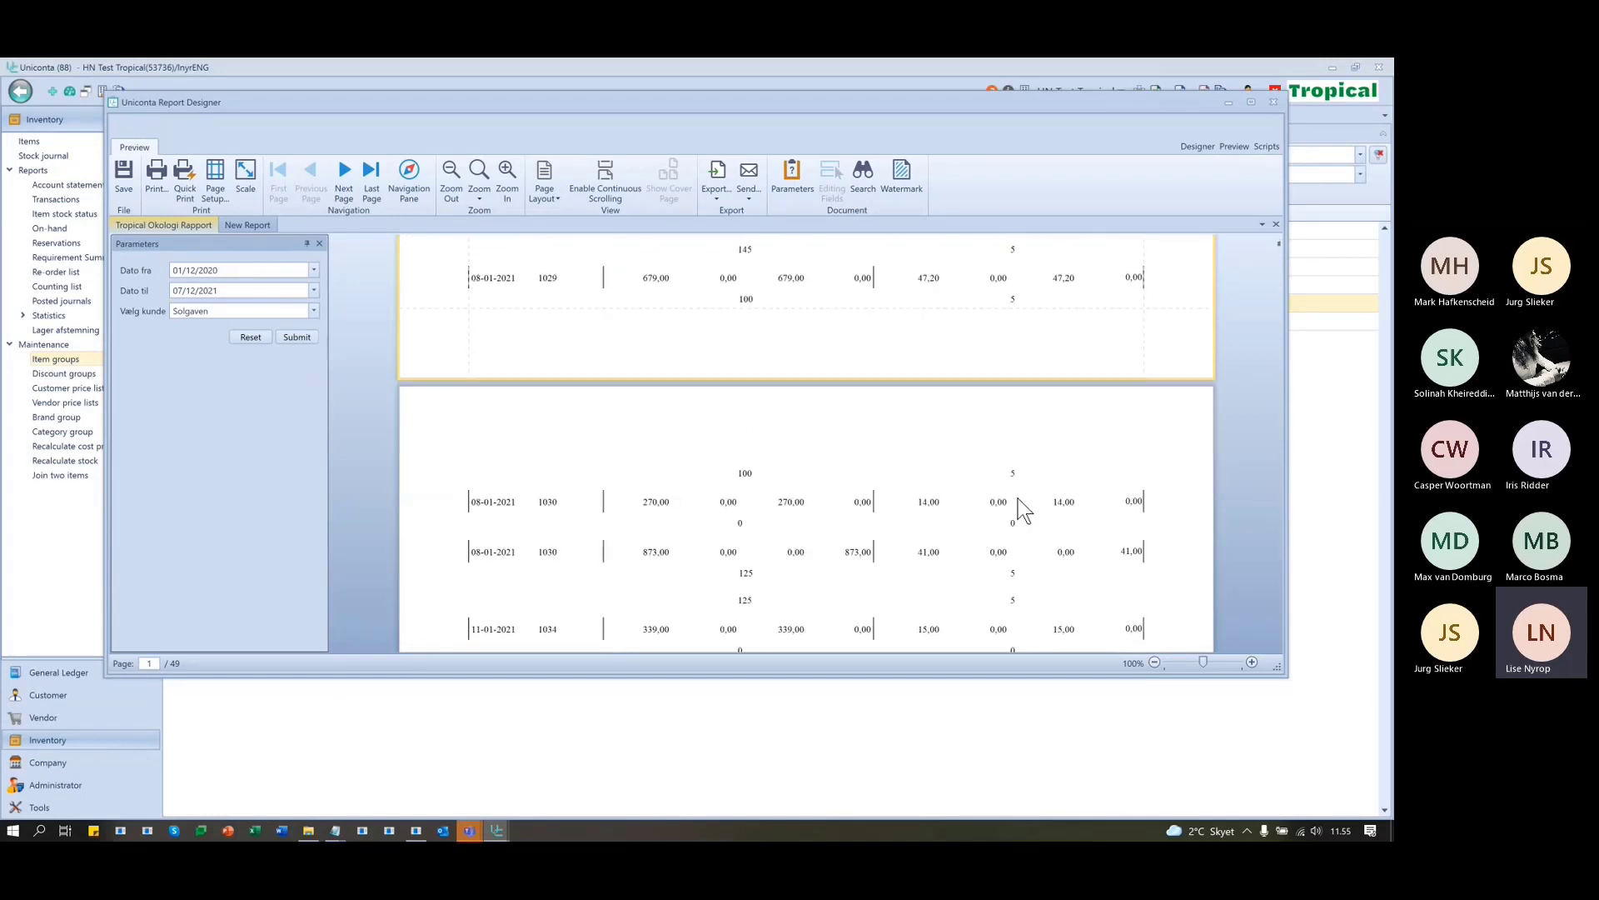
pyautogui.scroll(-1, 1018, 498)
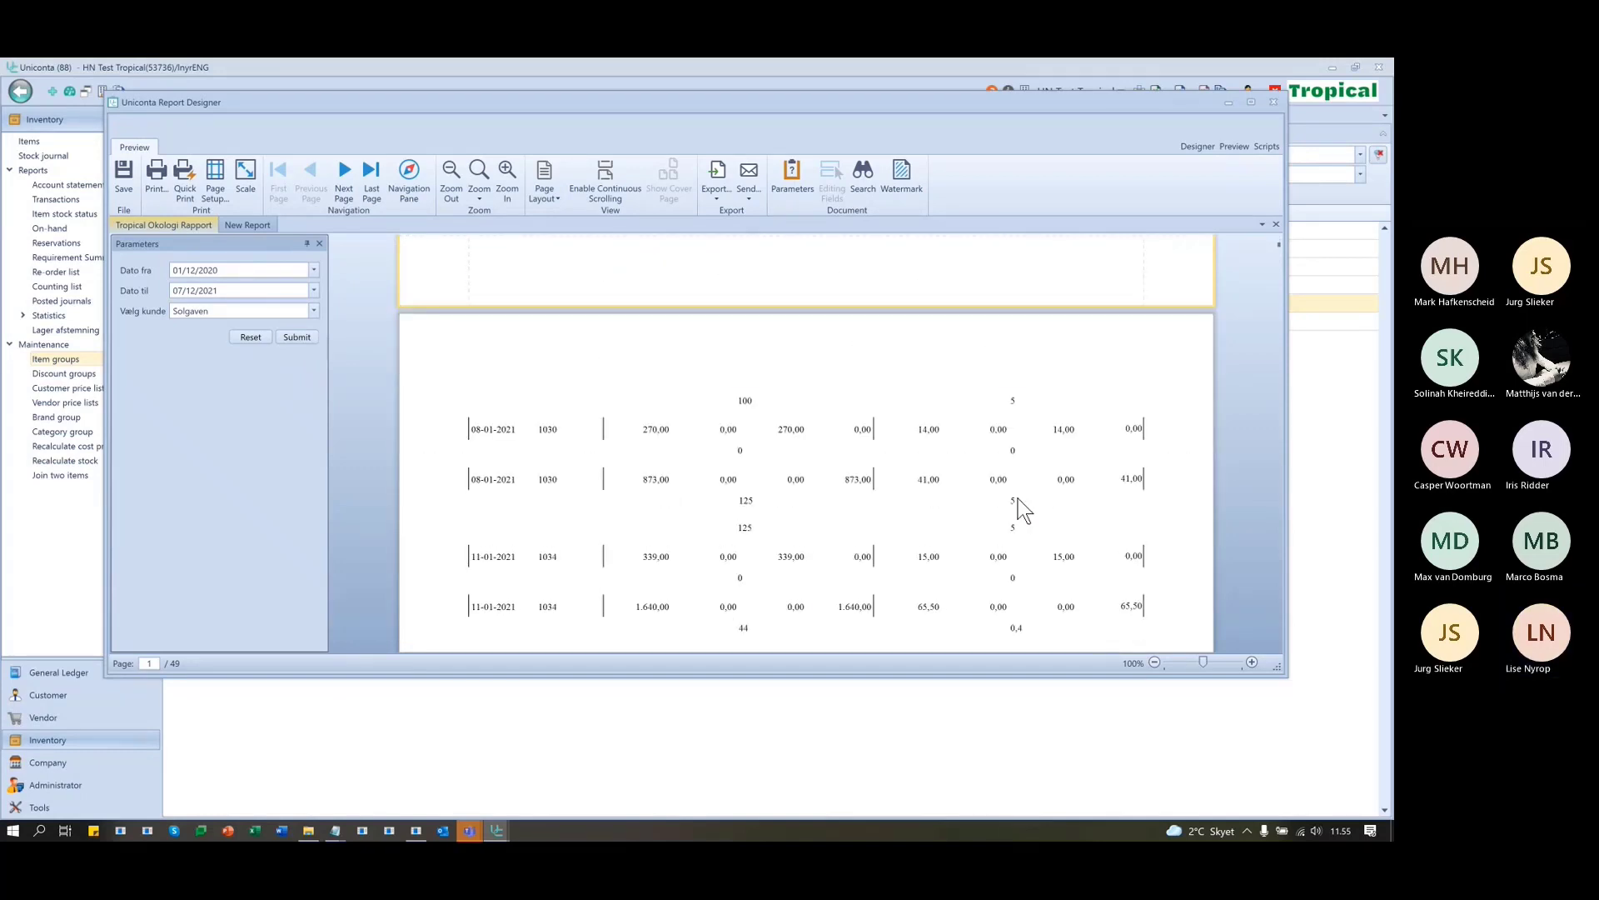
pyautogui.scroll(-3, 1018, 498)
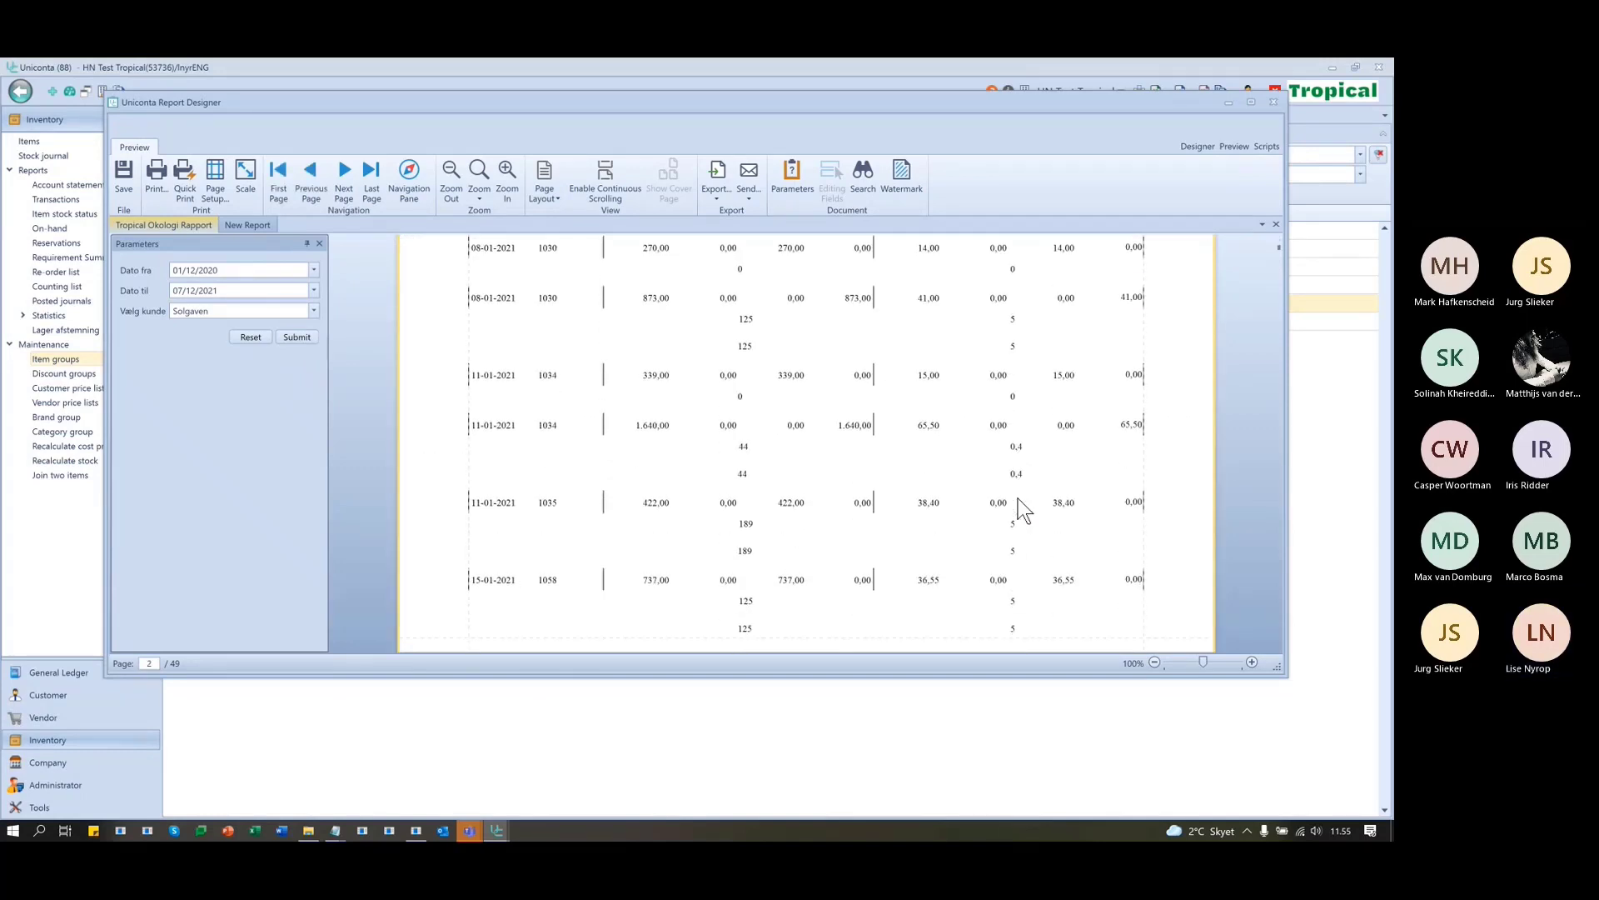
pyautogui.scroll(-1, 1018, 498)
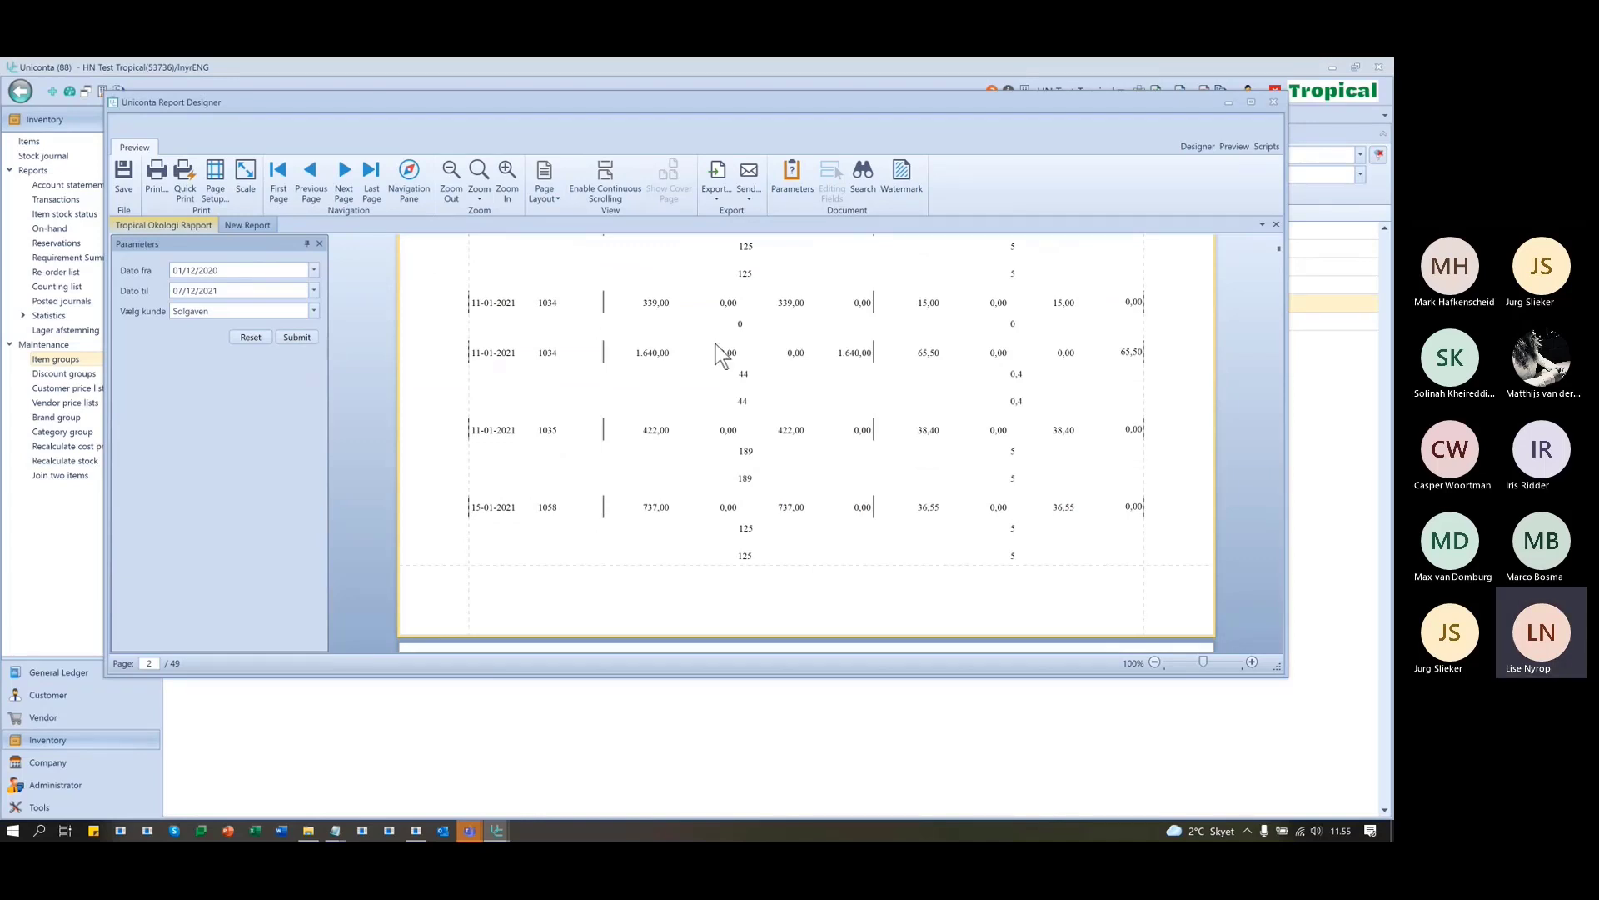
pyautogui.click(1202, 145)
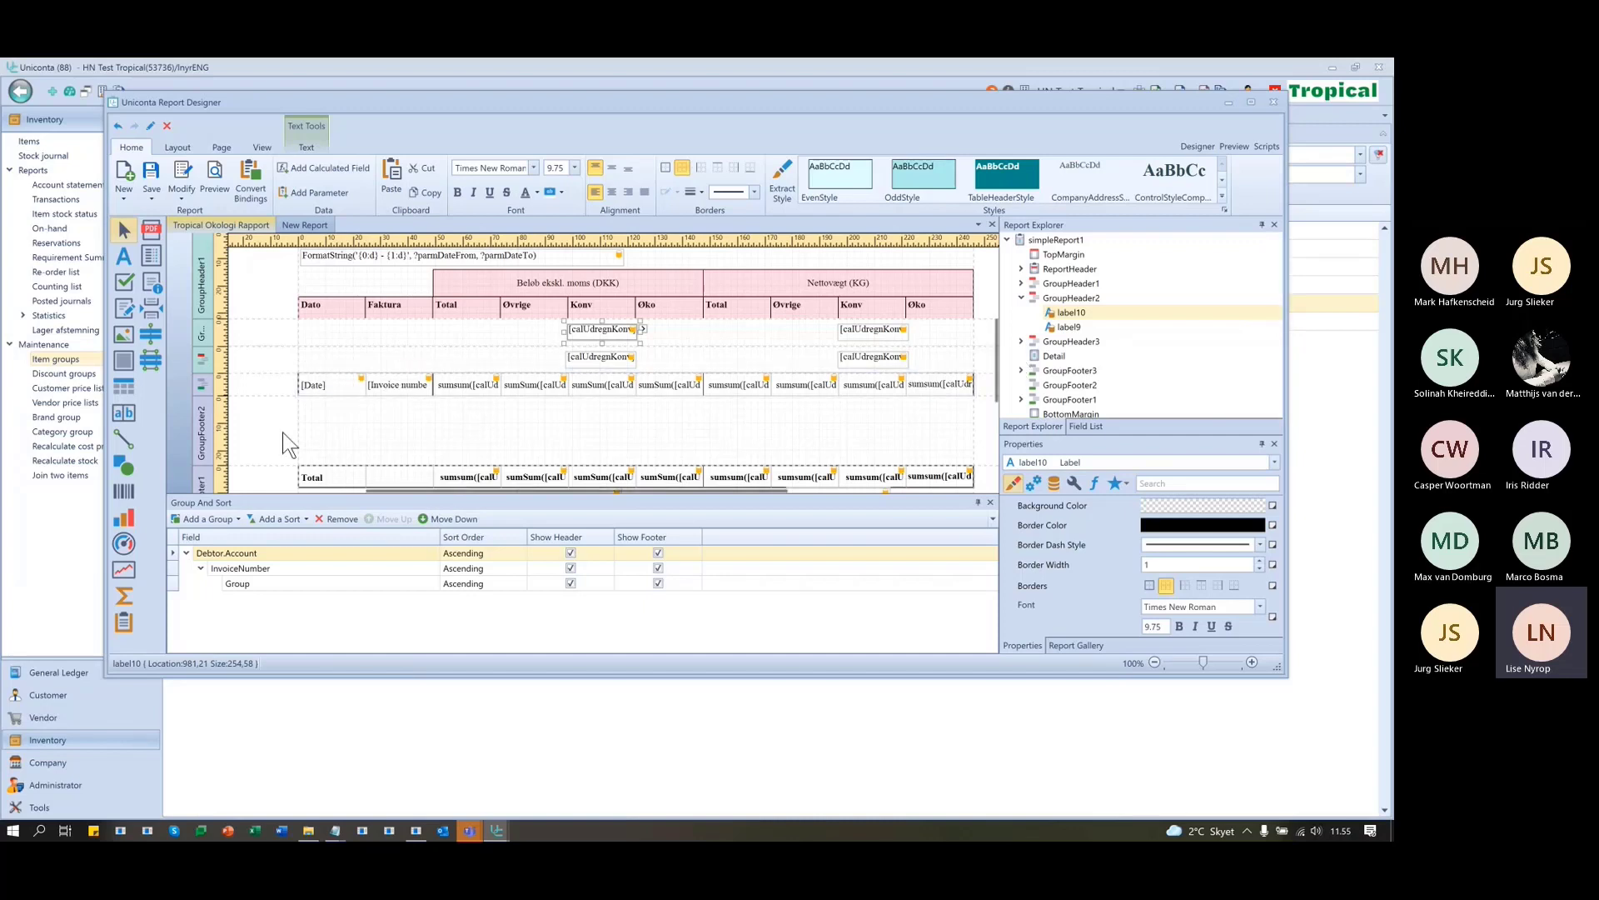
# - Check the Group sort level's field, leaving it as Group, and show the Field List
pyautogui.moveTo(277, 566); pyautogui.dragTo(290, 556)
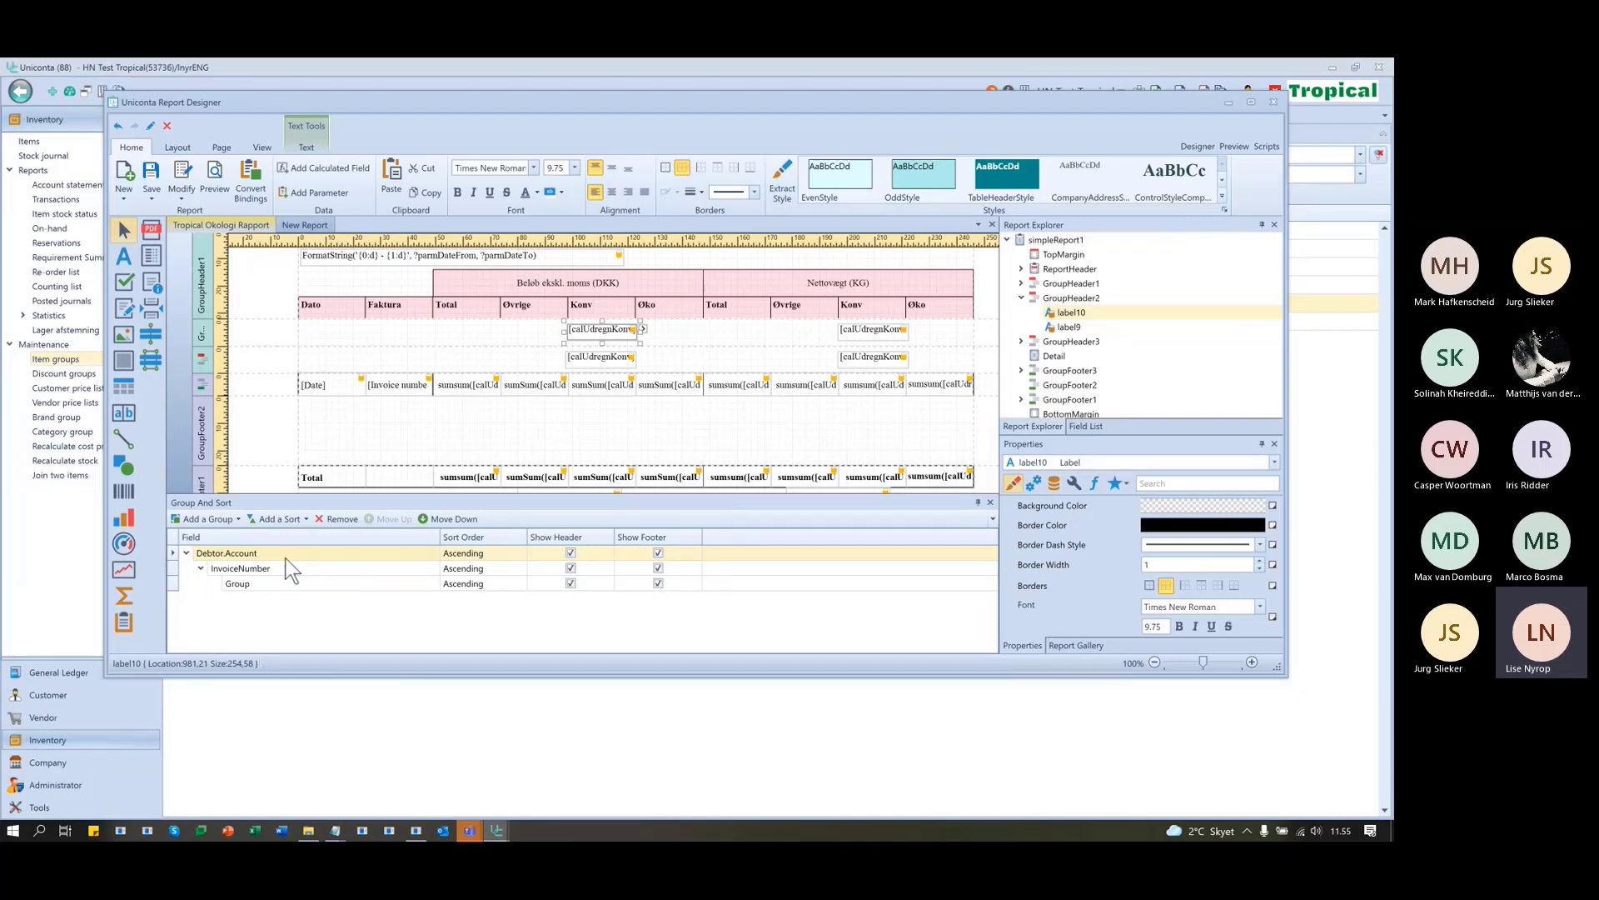
pyautogui.click(280, 584)
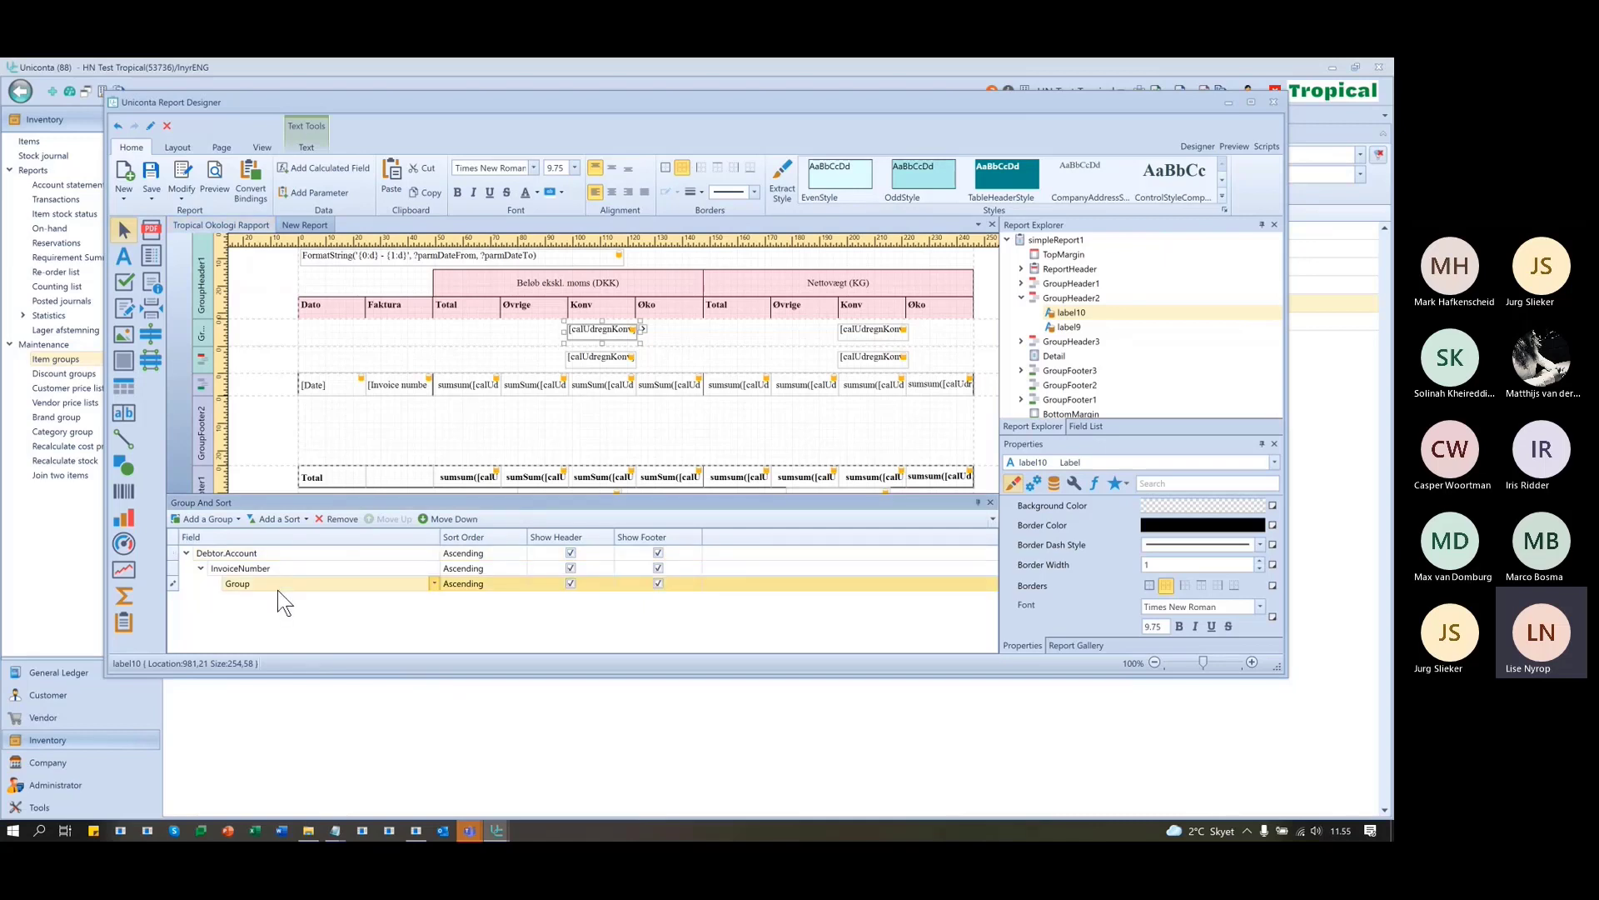
pyautogui.click(287, 581)
pyautogui.click(286, 581)
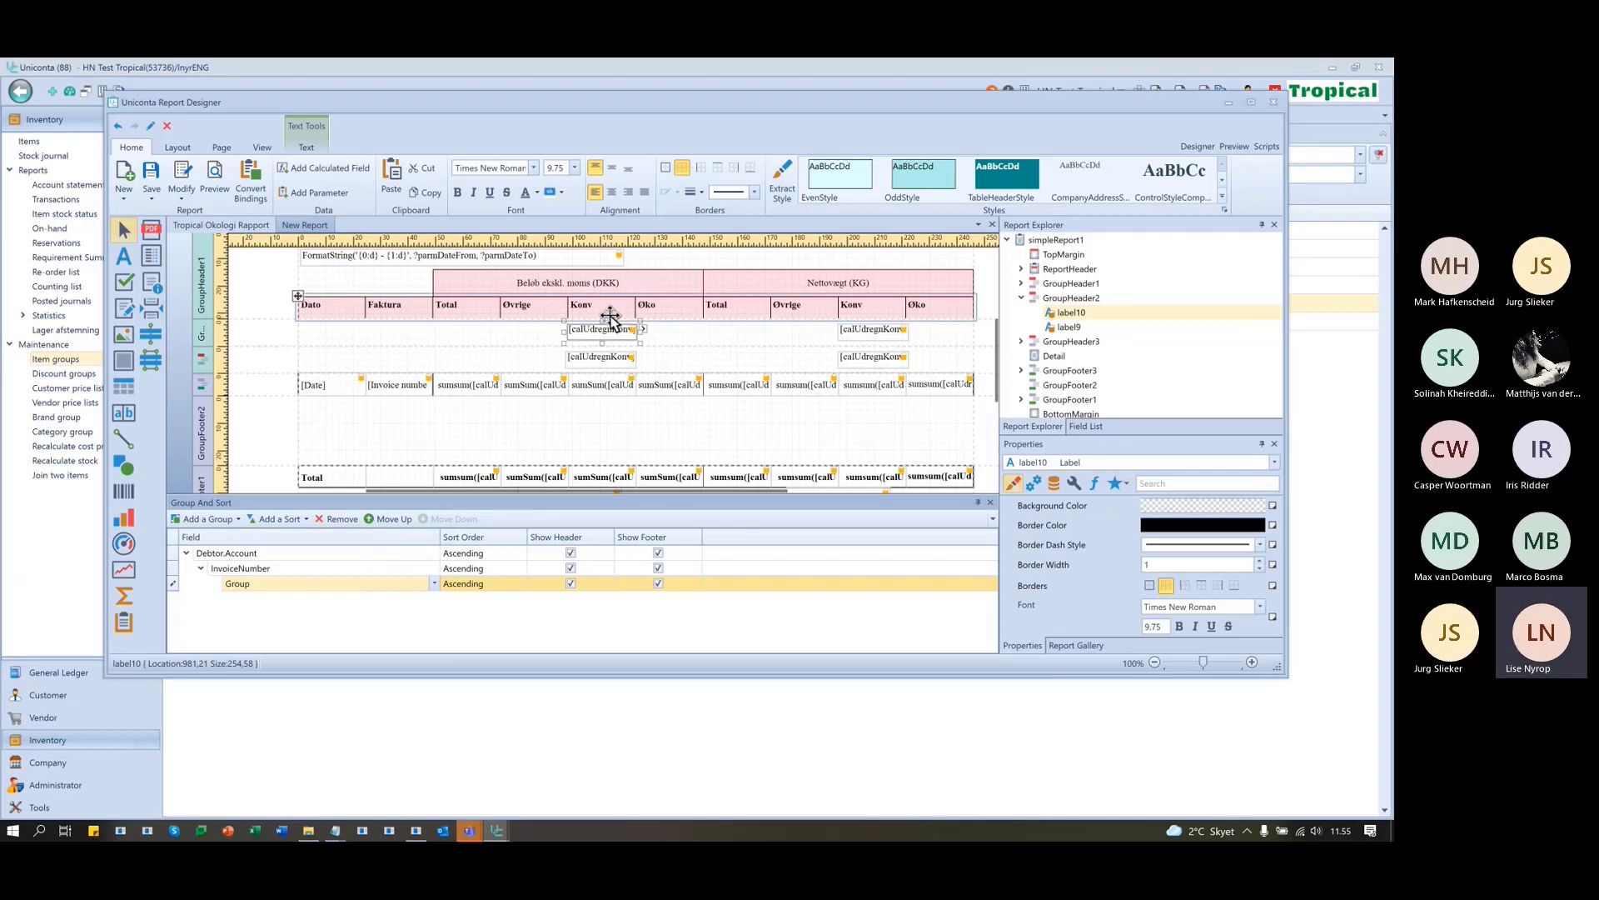
pyautogui.click(1089, 425)
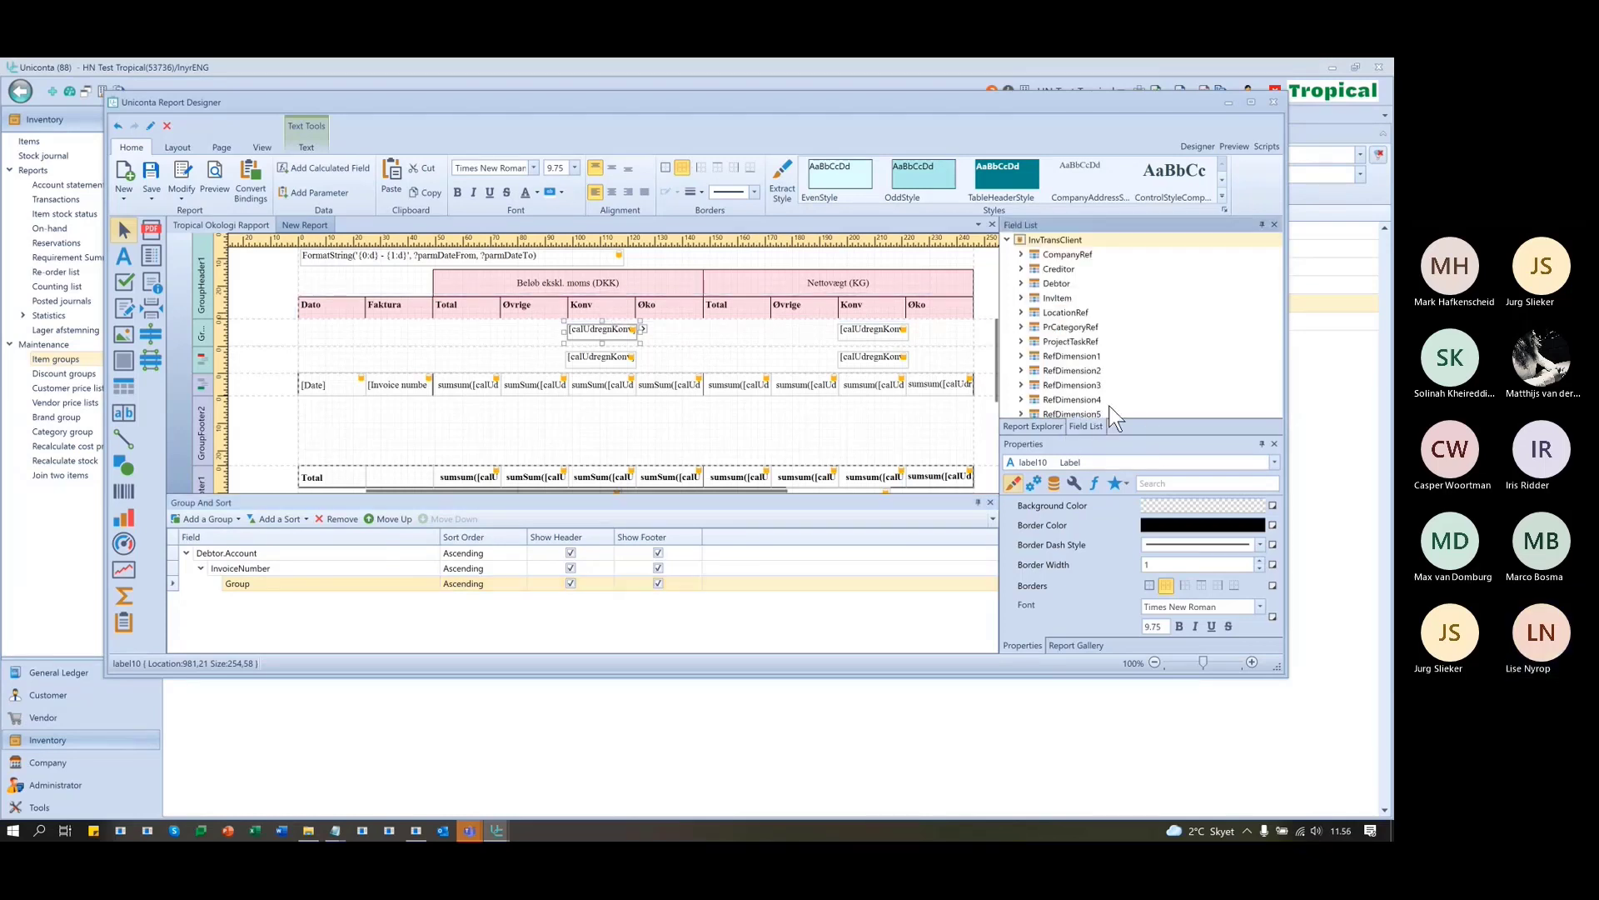
pyautogui.scroll(-4, 1123, 349)
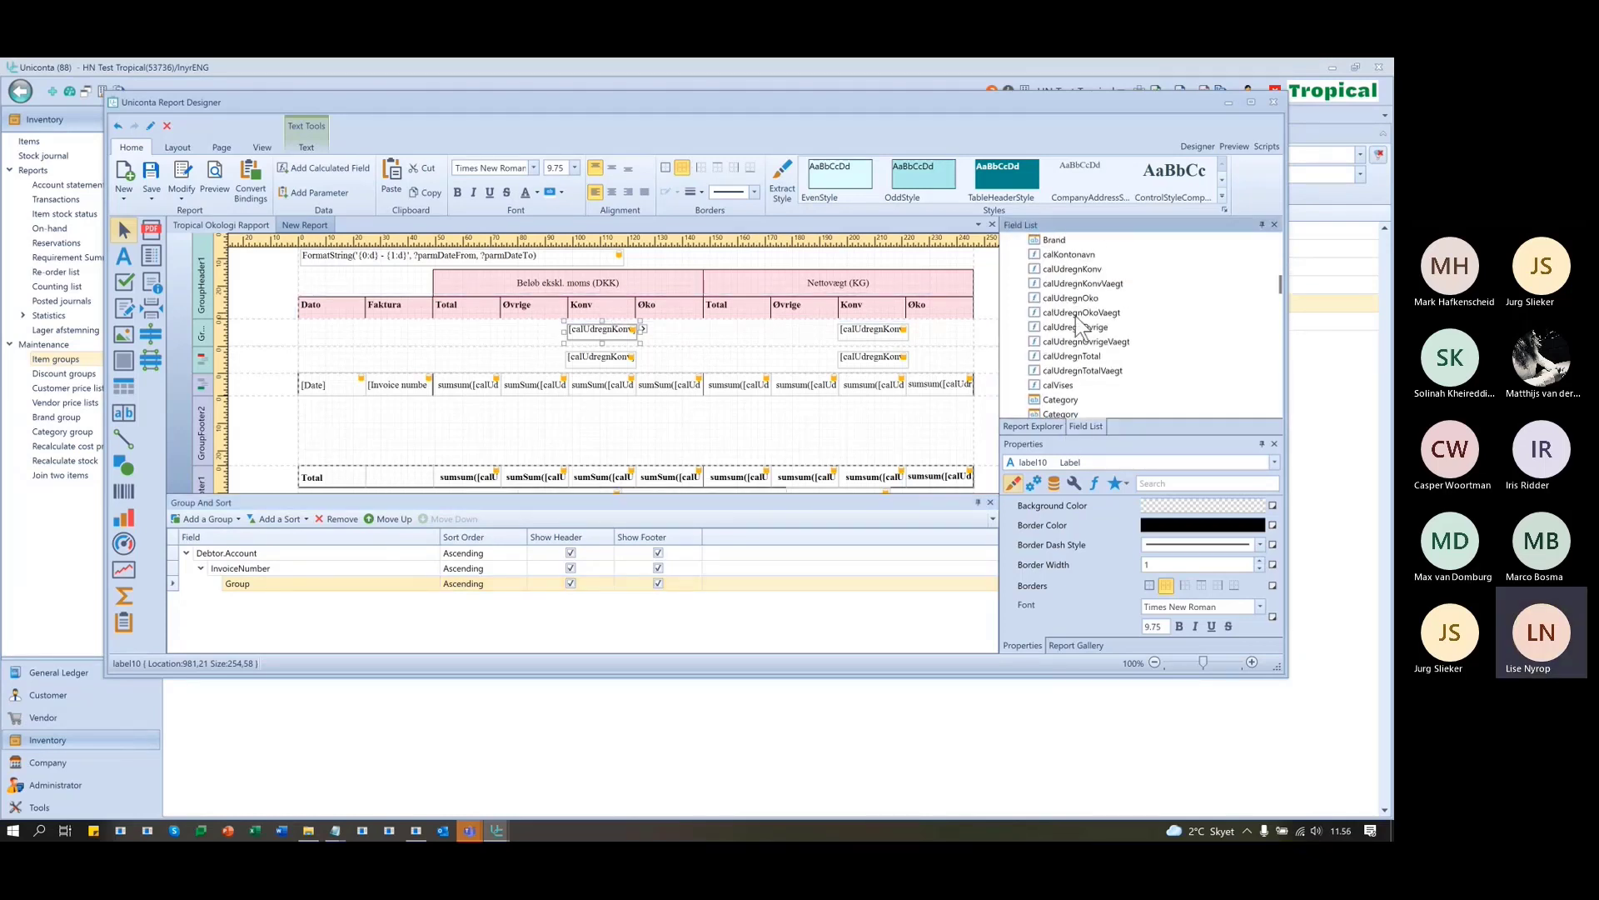
pyautogui.click(1069, 270)
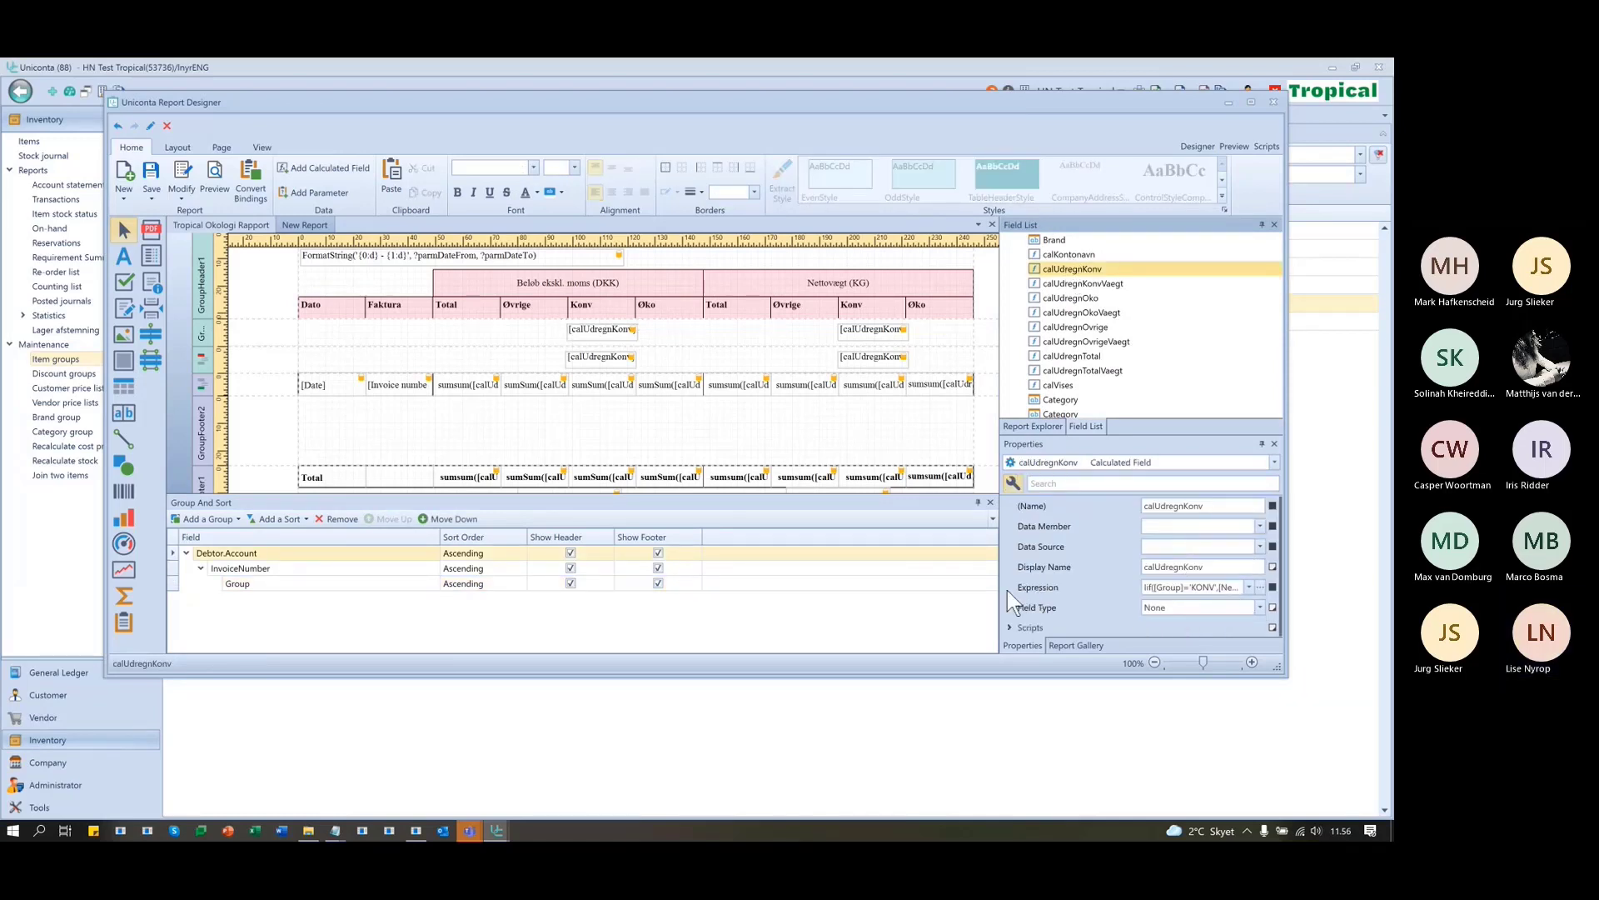
pyautogui.moveTo(1000, 590); pyautogui.dragTo(642, 587)
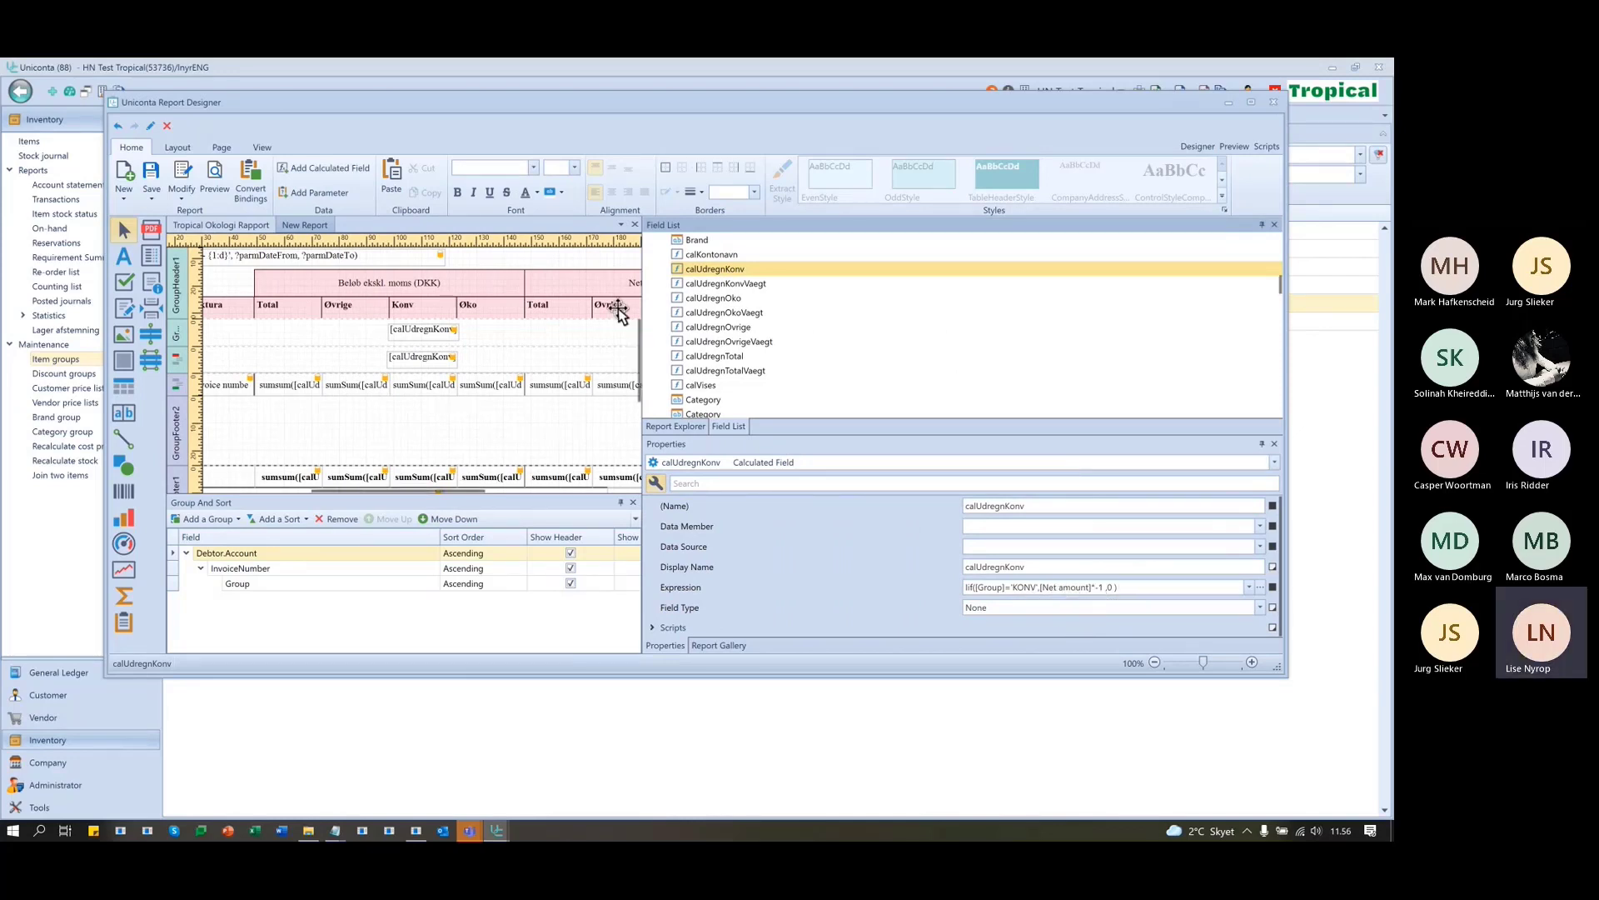
pyautogui.click(730, 284)
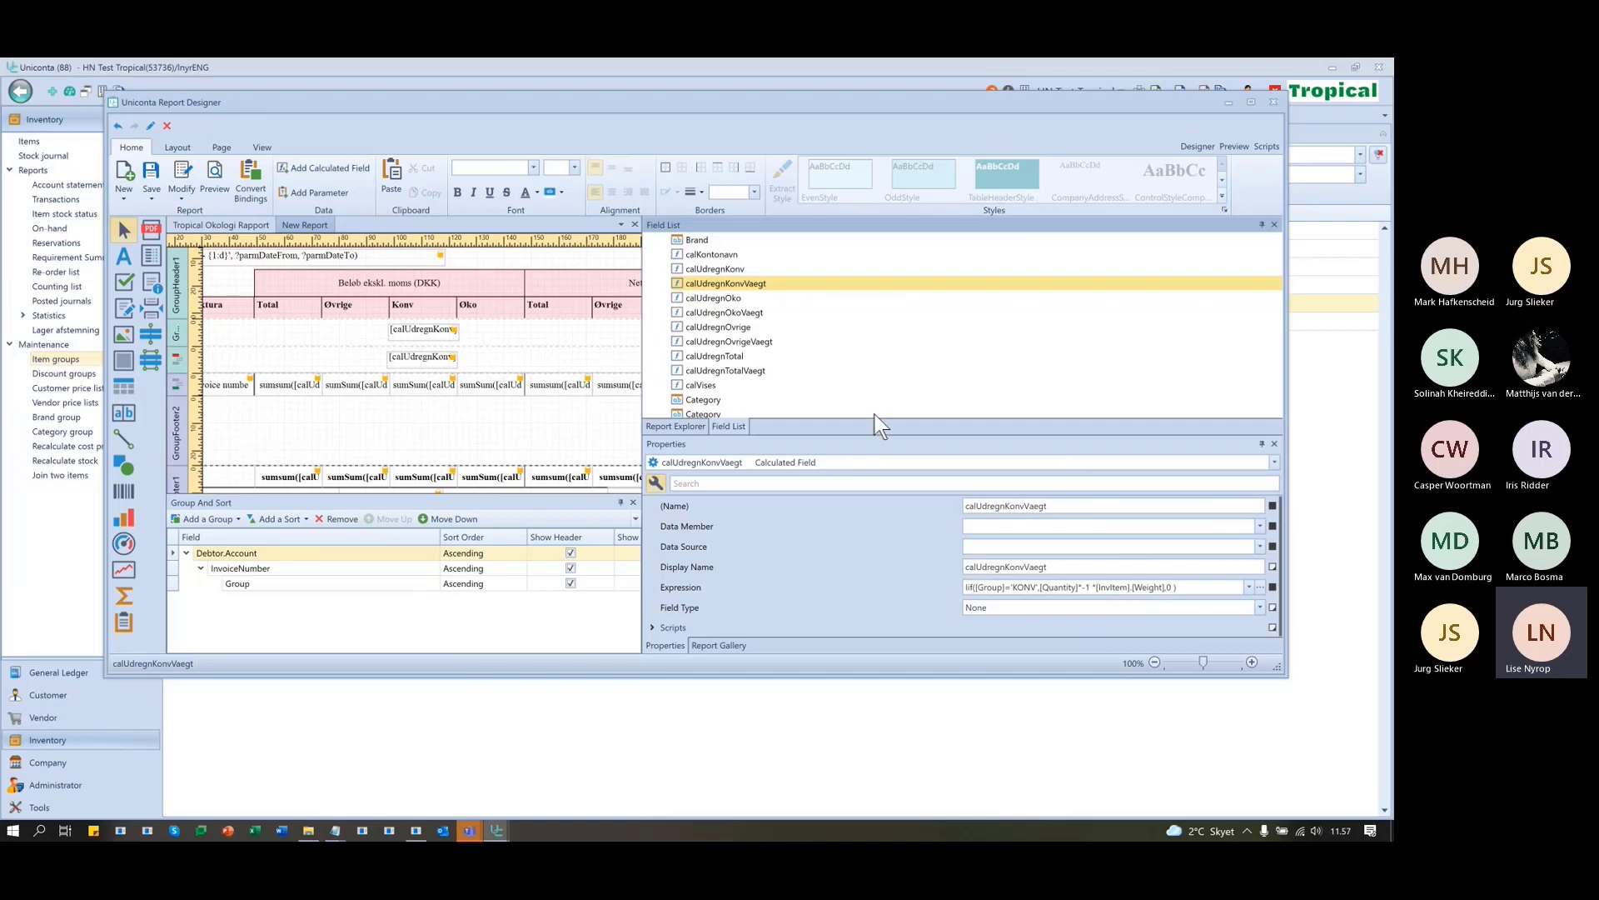
pyautogui.click(728, 299)
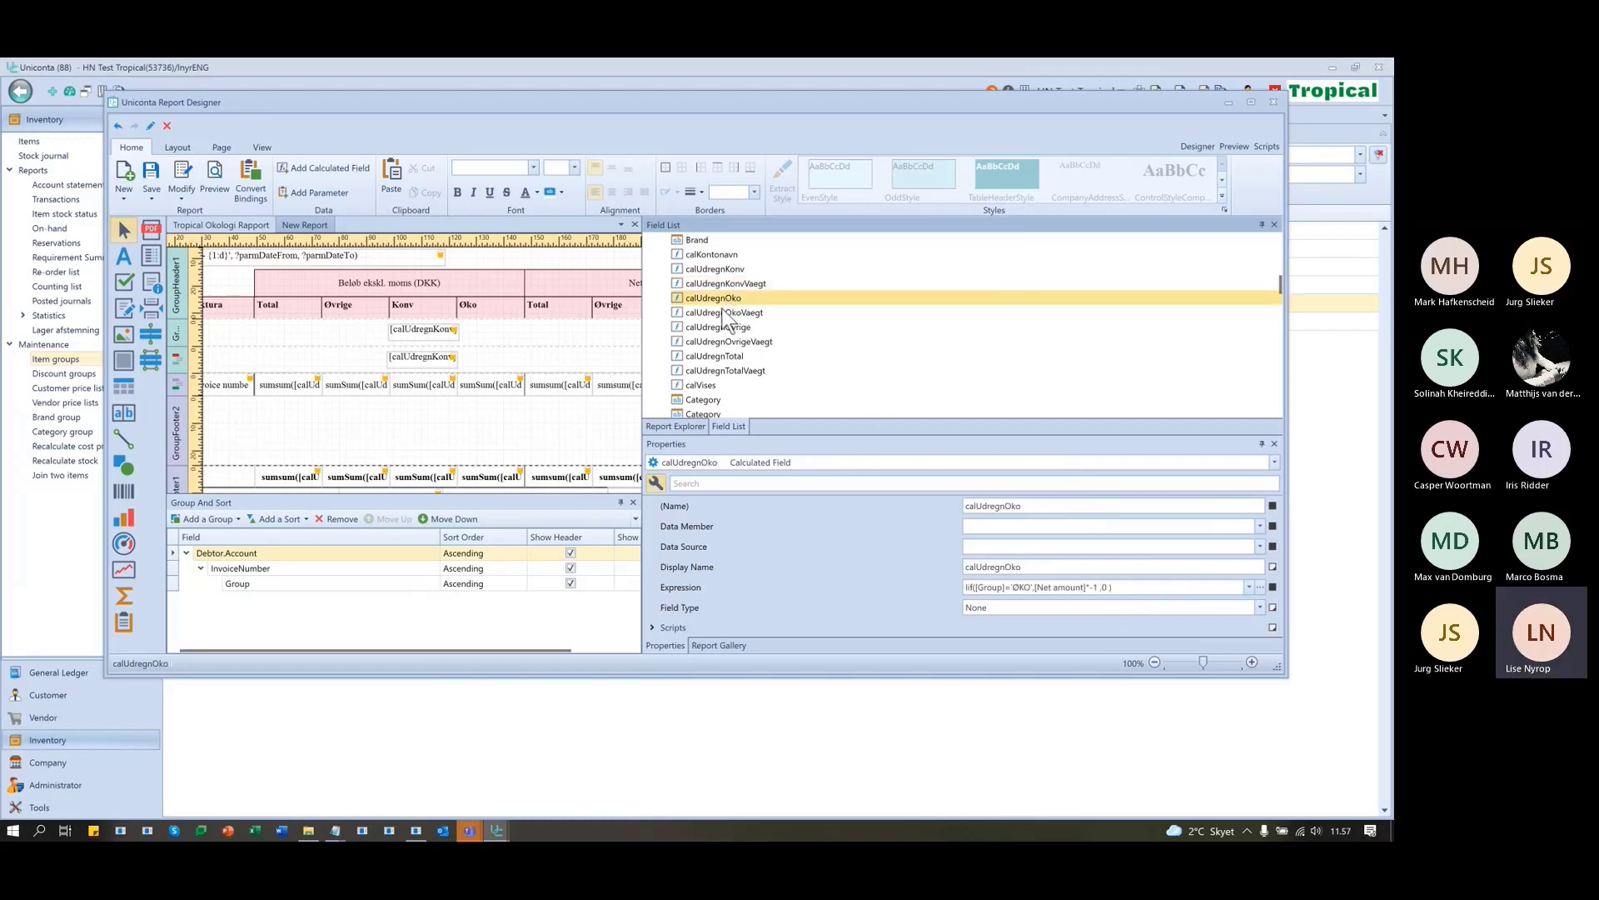
pyautogui.click(708, 315)
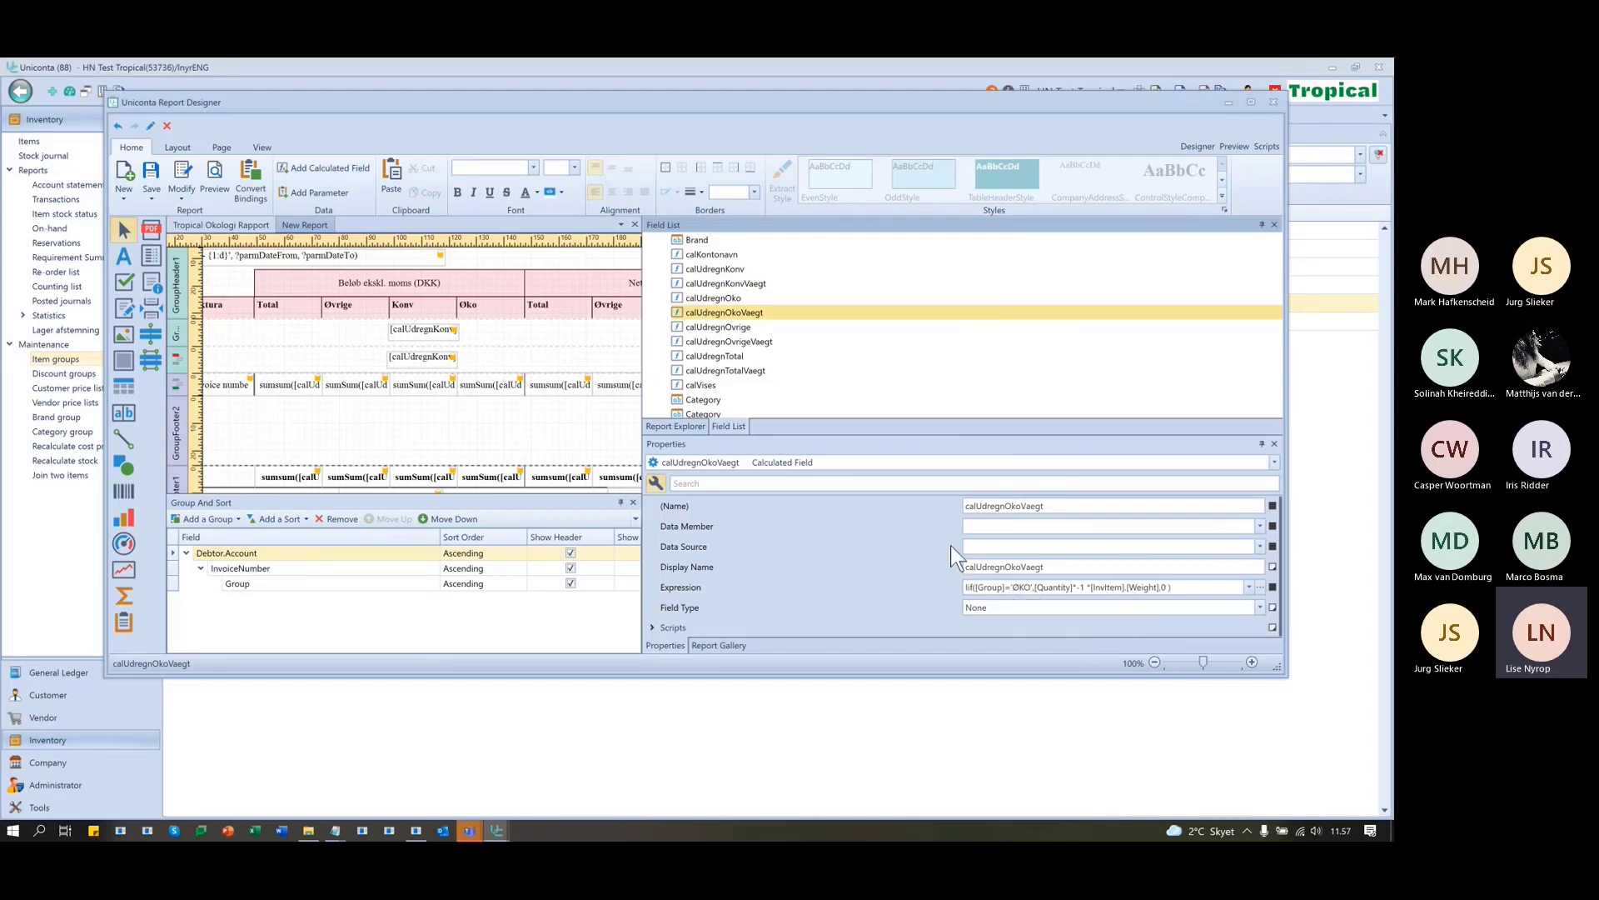
pyautogui.click(712, 328)
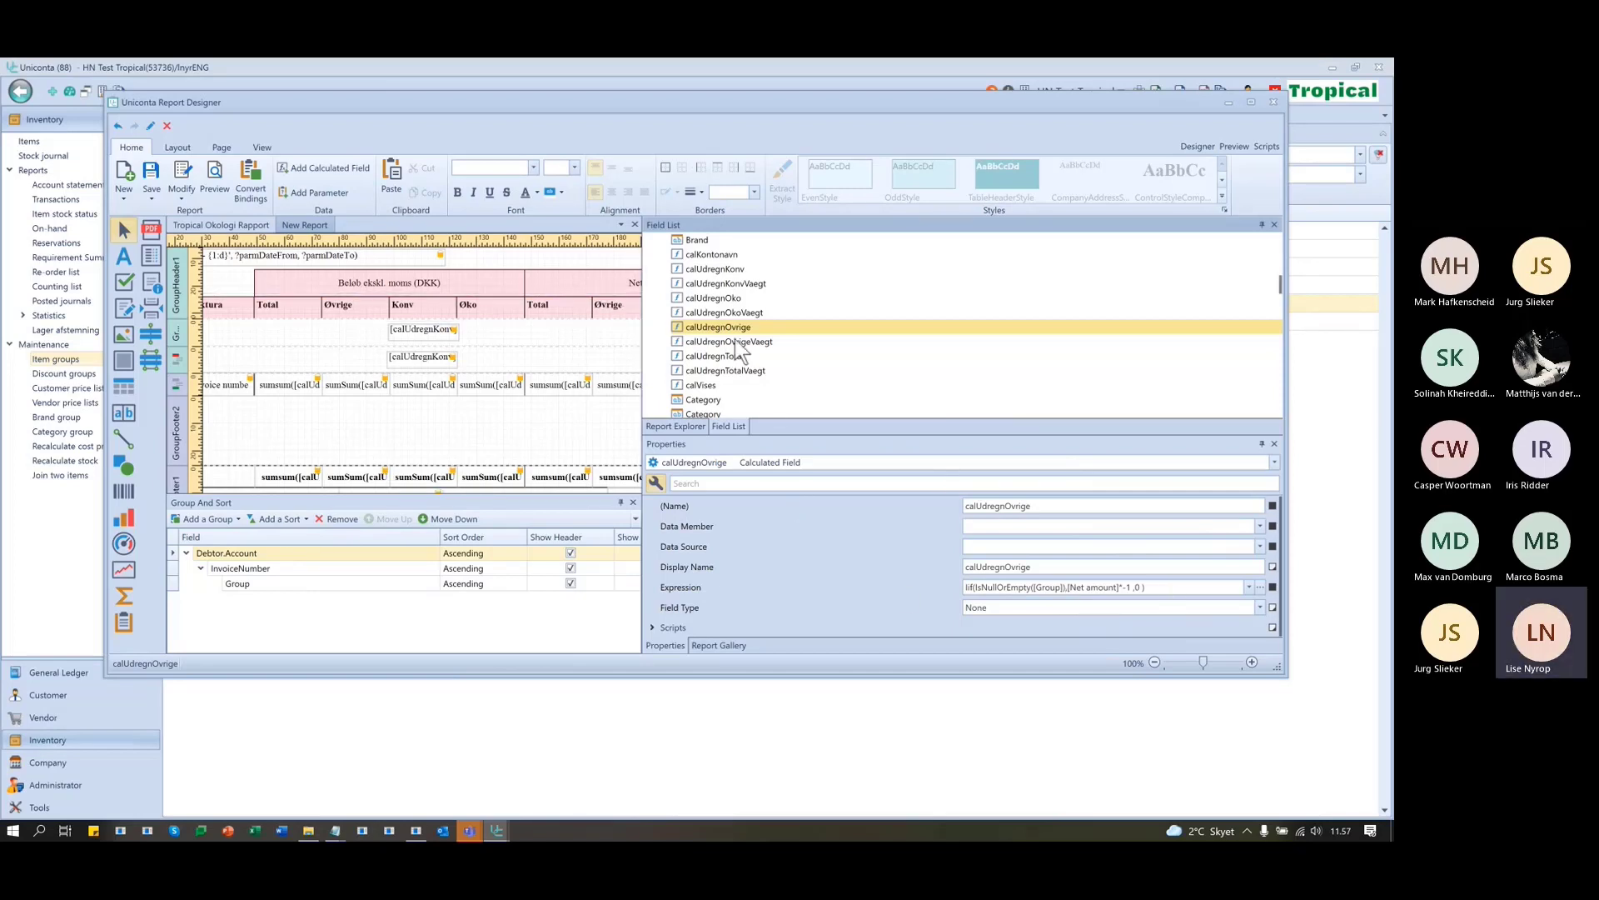
pyautogui.click(694, 358)
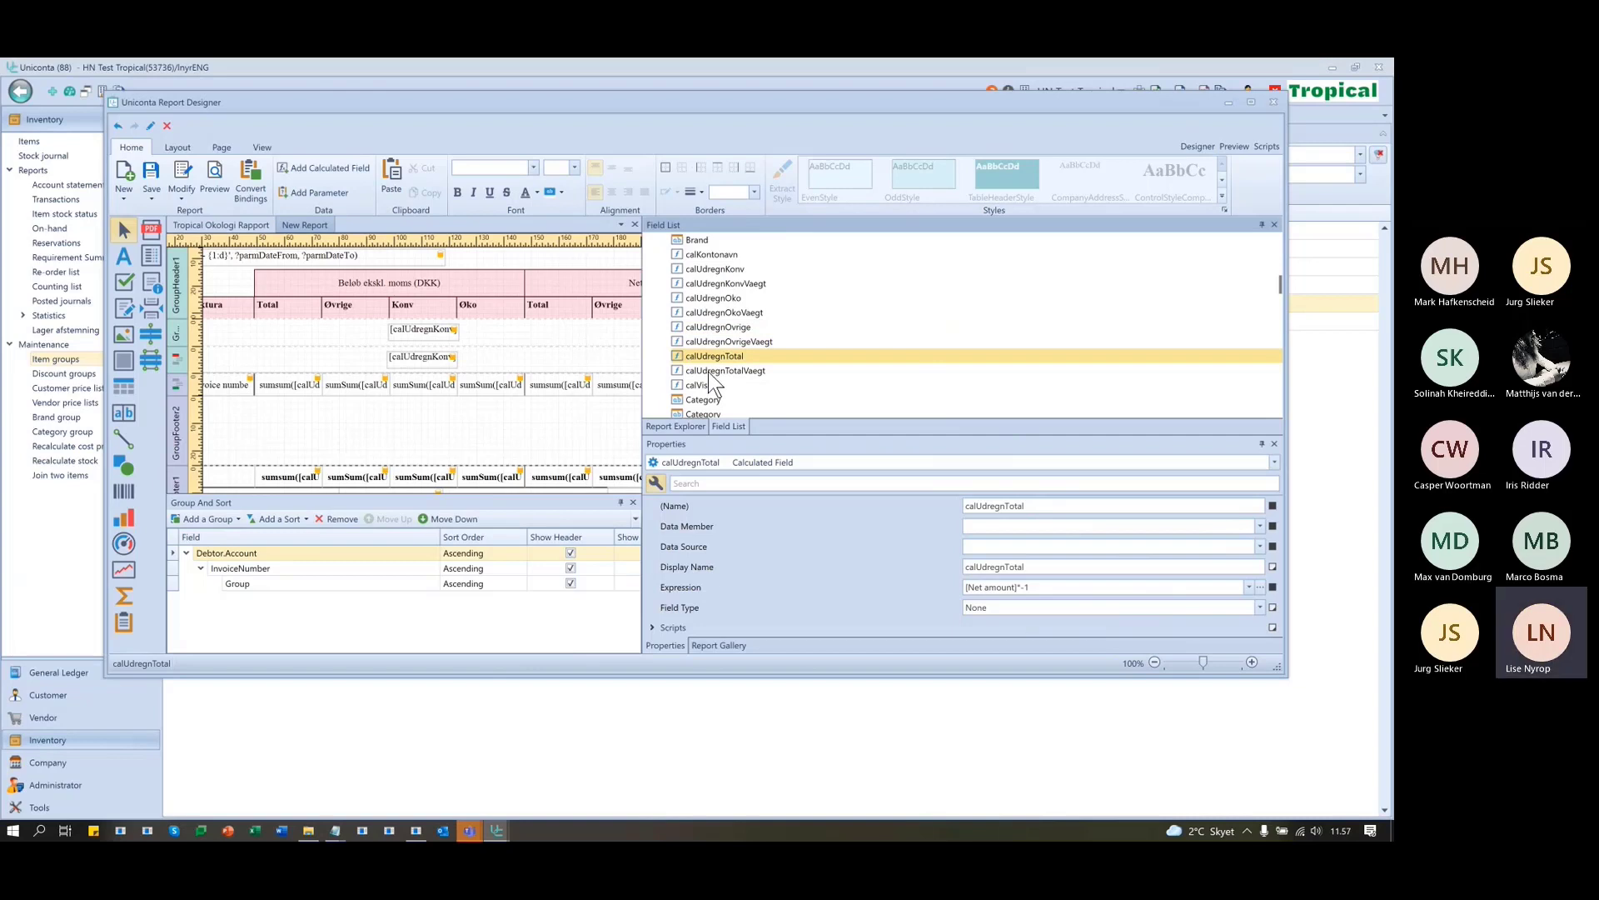
pyautogui.click(709, 372)
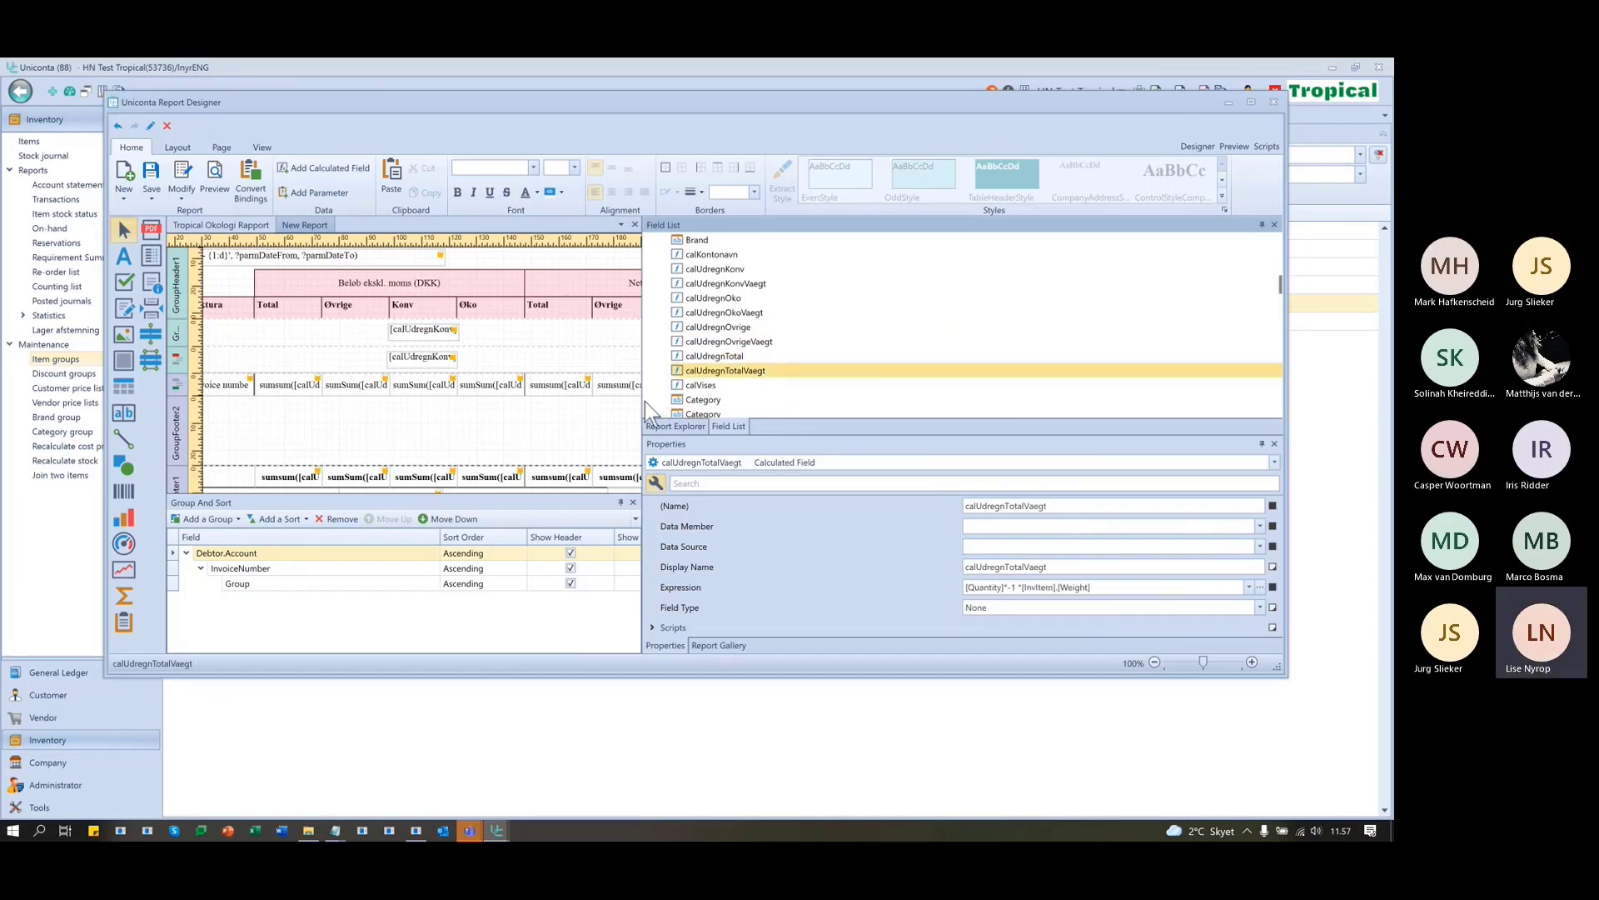
pyautogui.moveTo(643, 403); pyautogui.dragTo(1110, 378)
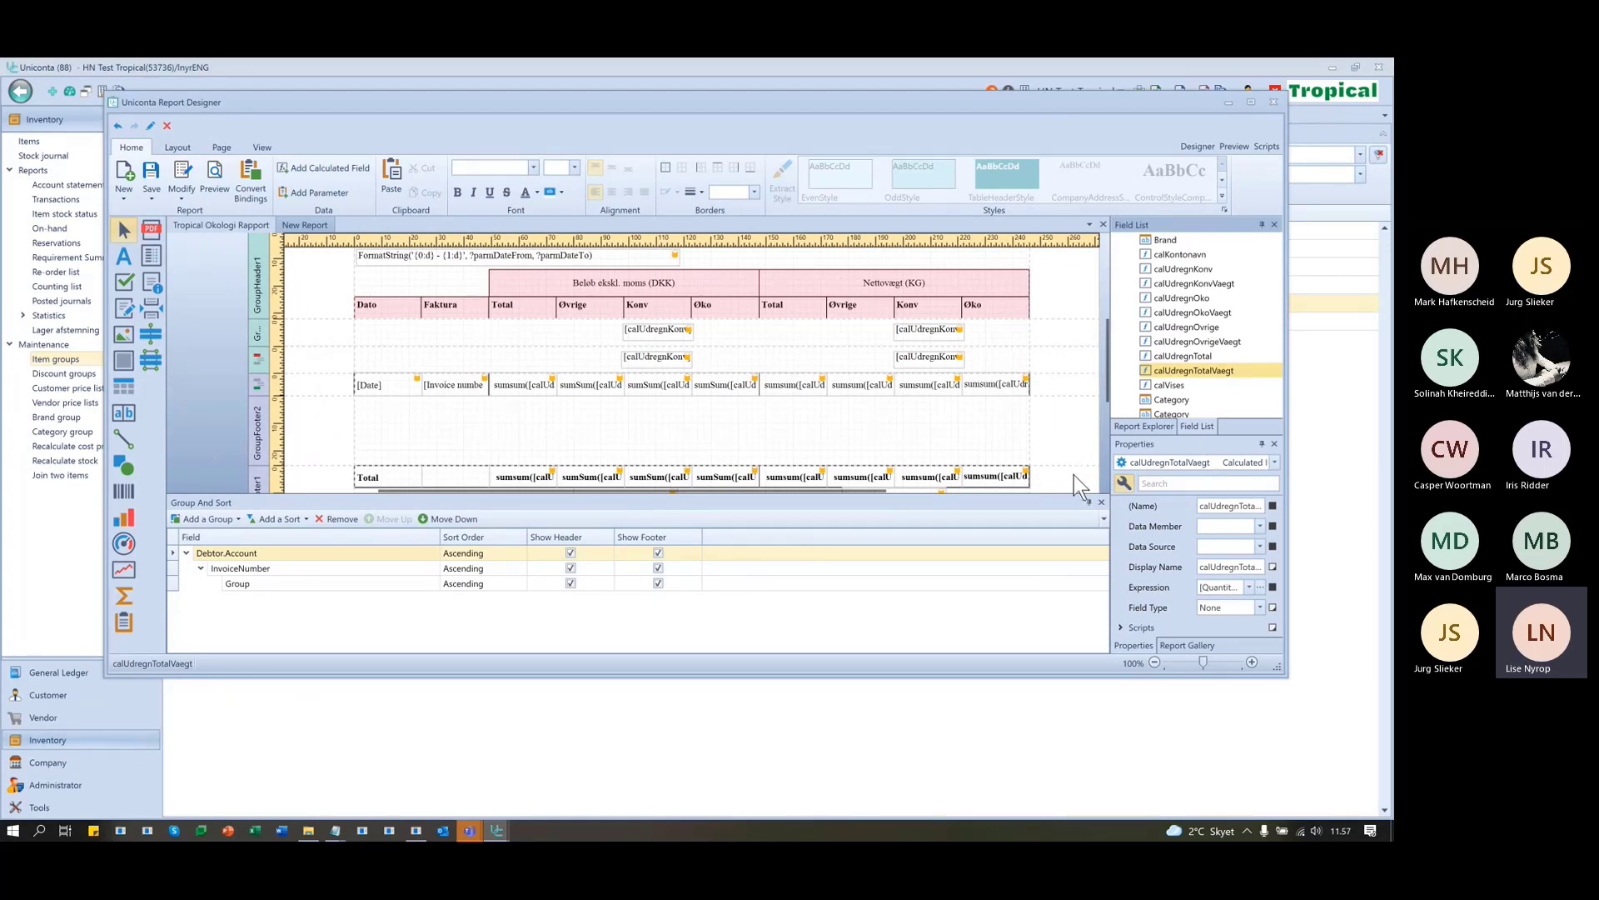
# - Move the right calUdregnKonv label up a row and delete both left calUdregnKonv labels
pyautogui.click(946, 360)
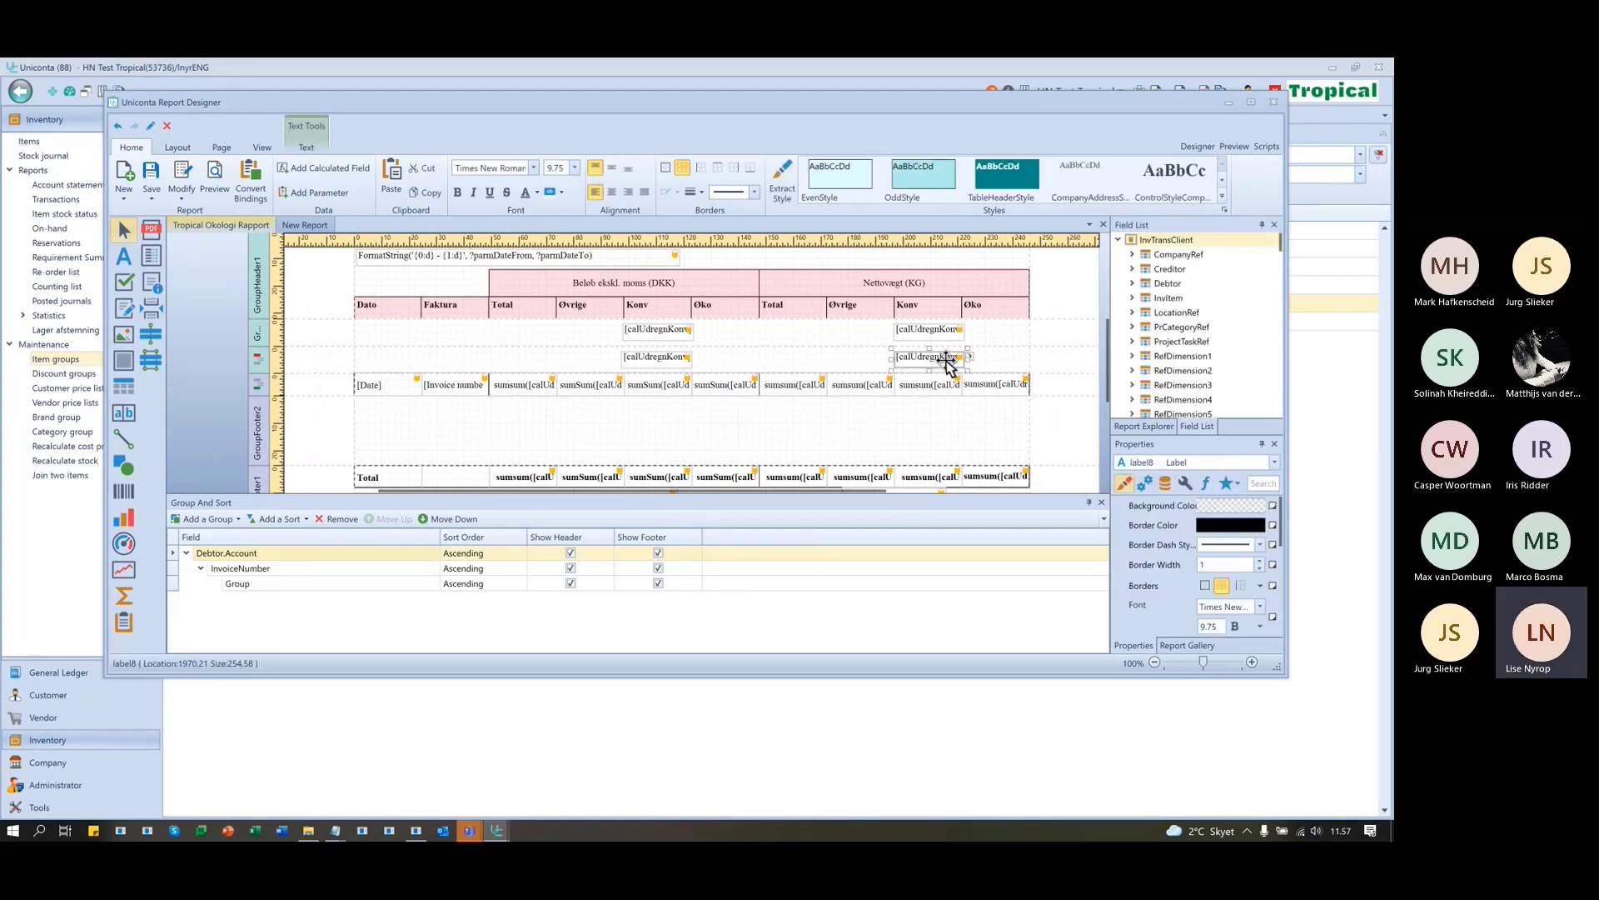
pyautogui.moveTo(950, 365); pyautogui.dragTo(935, 333)
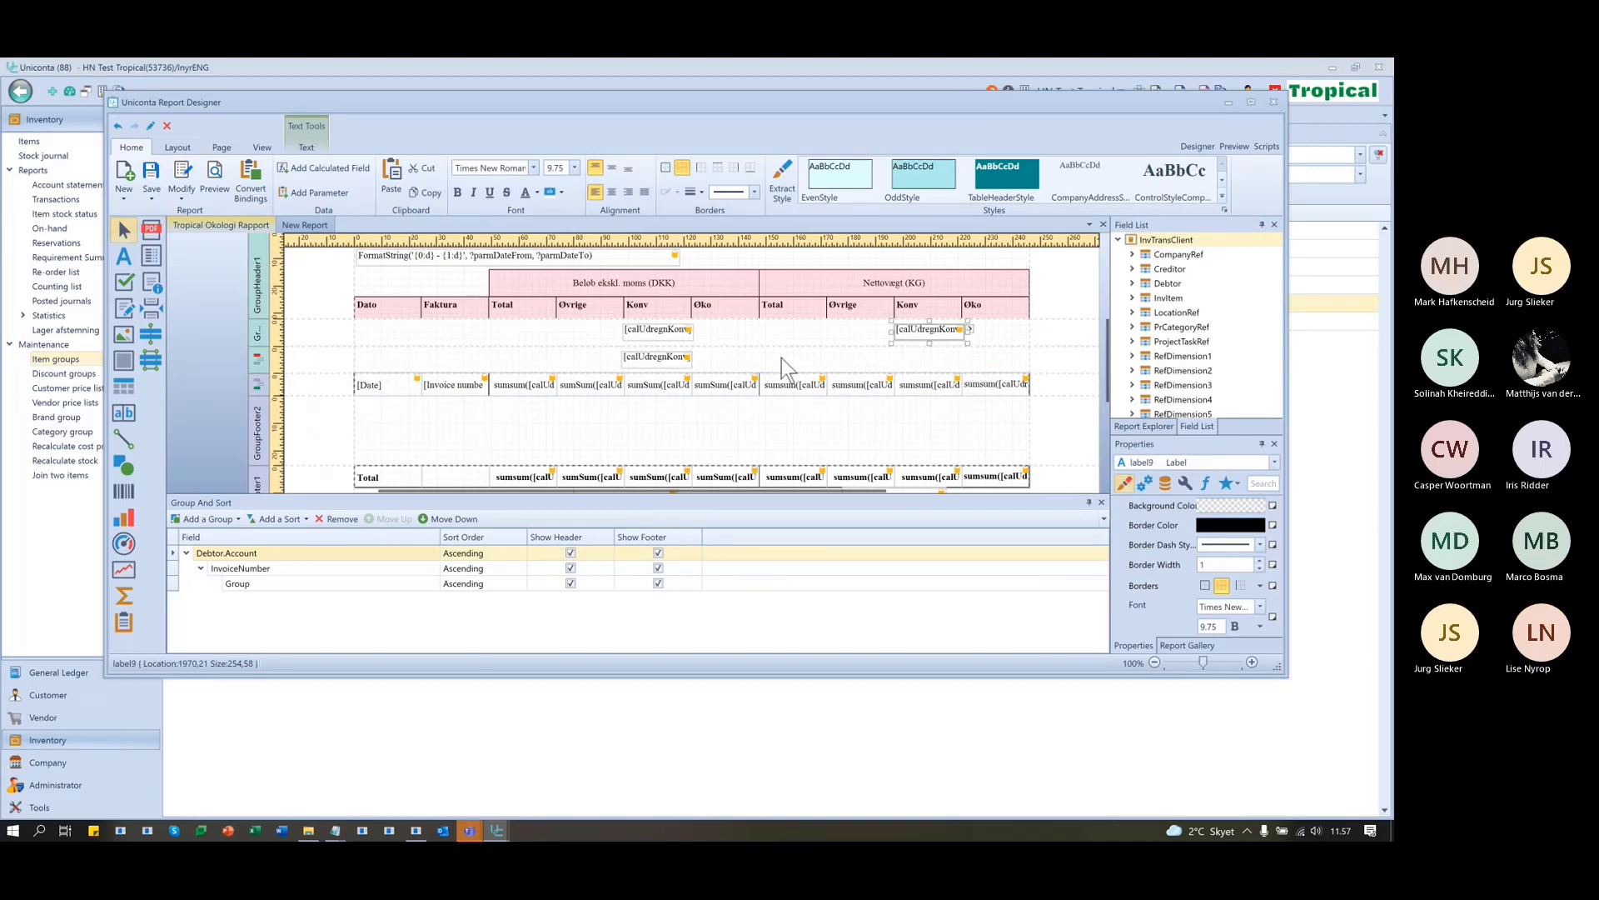
pyautogui.click(637, 331)
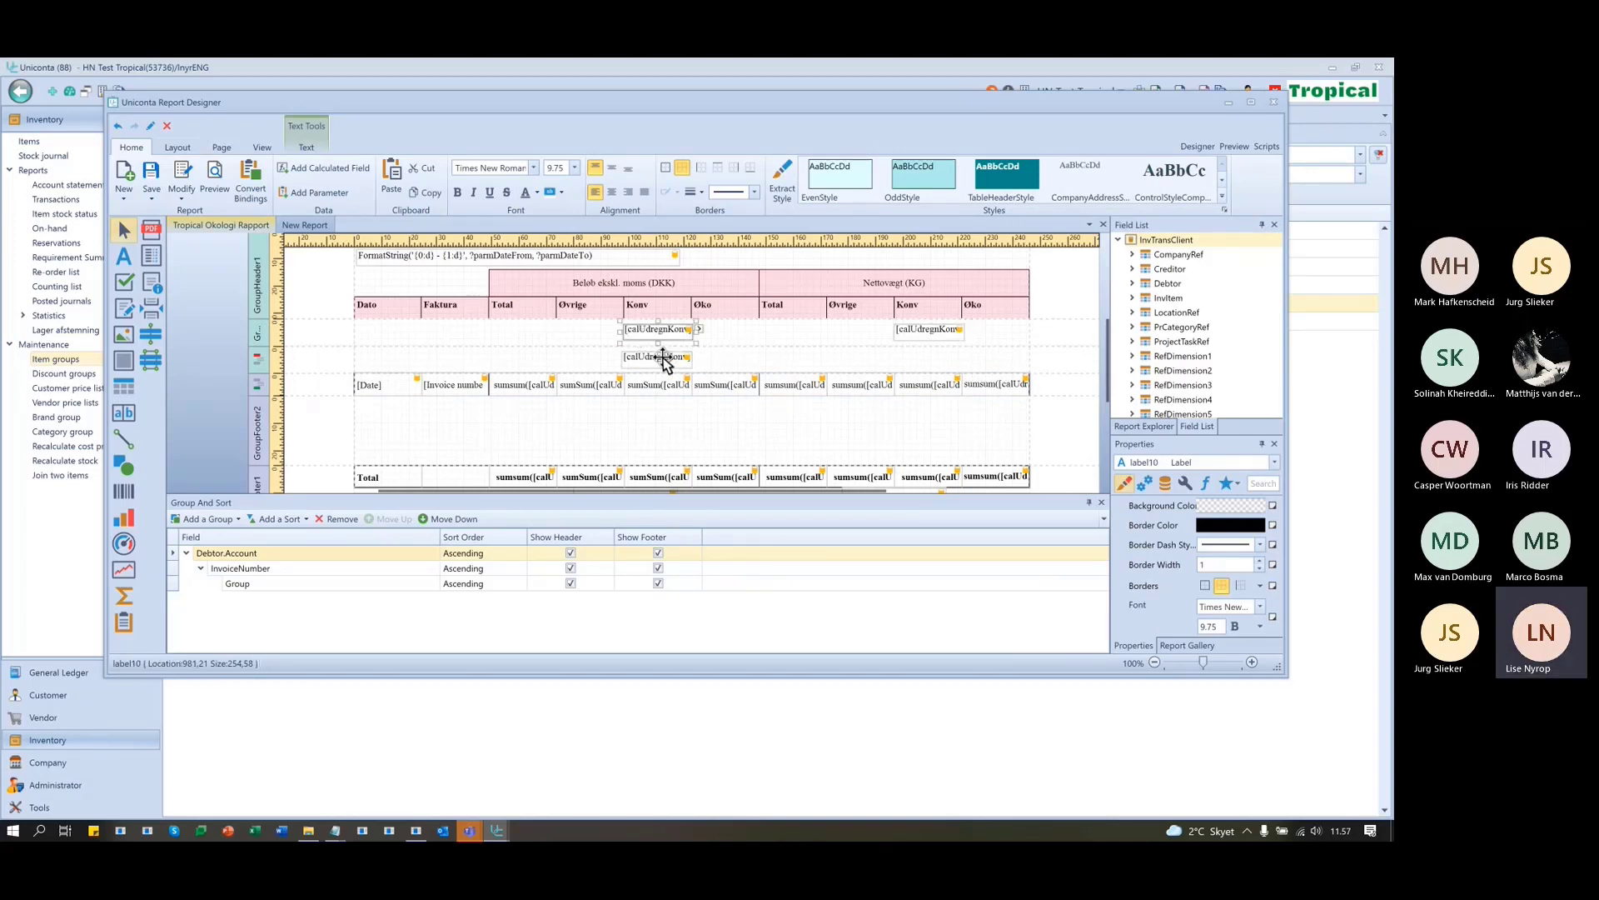
pyautogui.press('Delete')
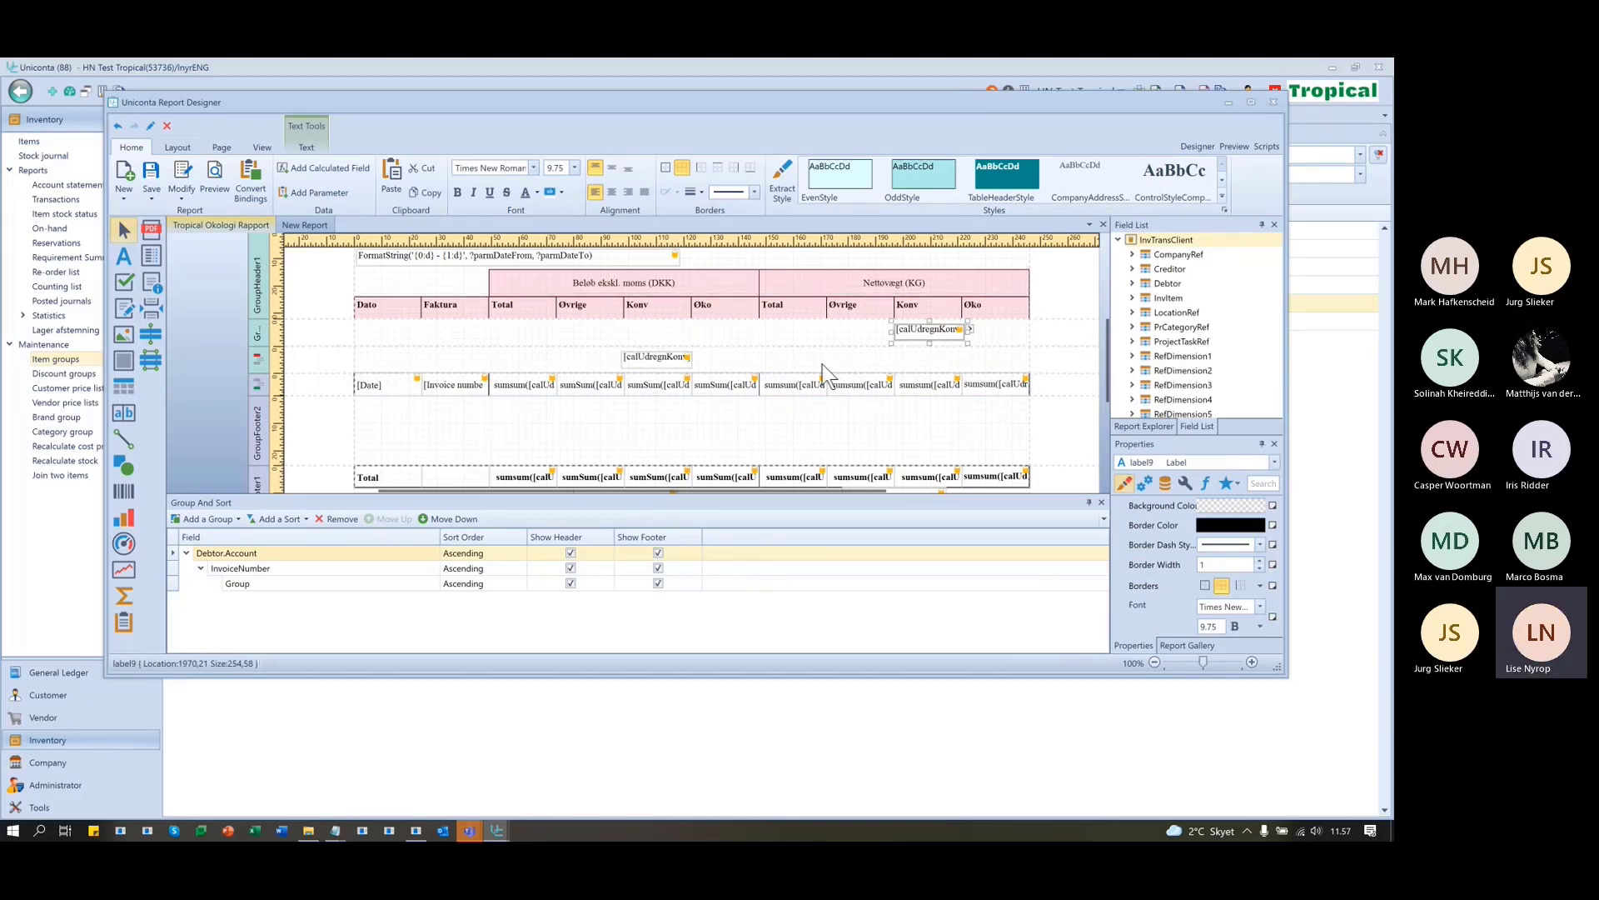
pyautogui.click(672, 356)
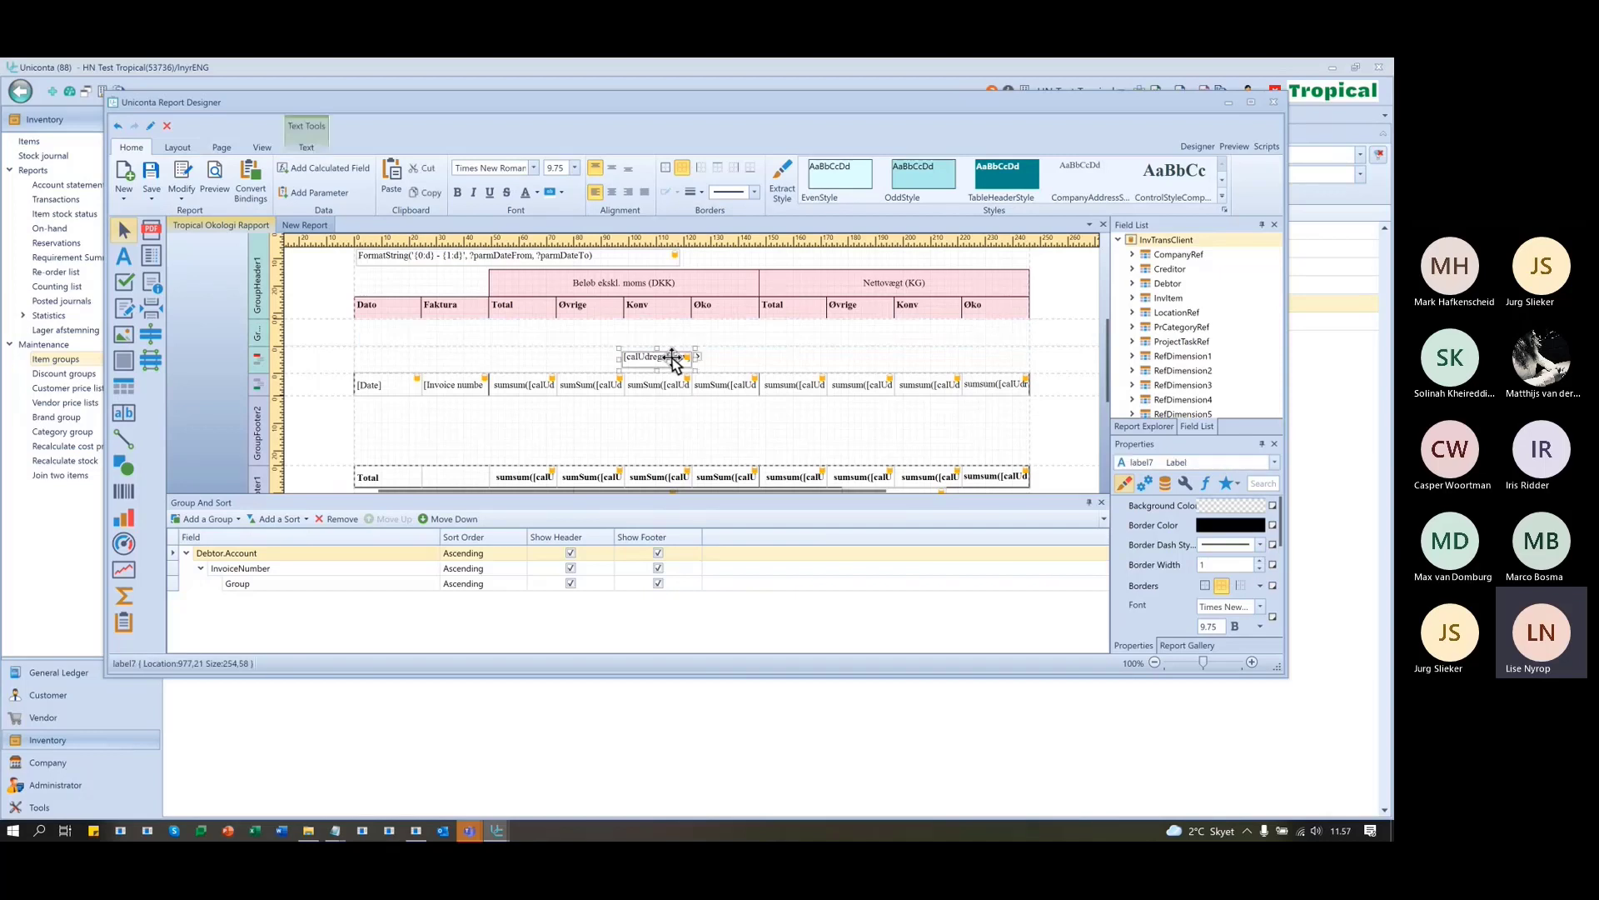
pyautogui.press('Delete')
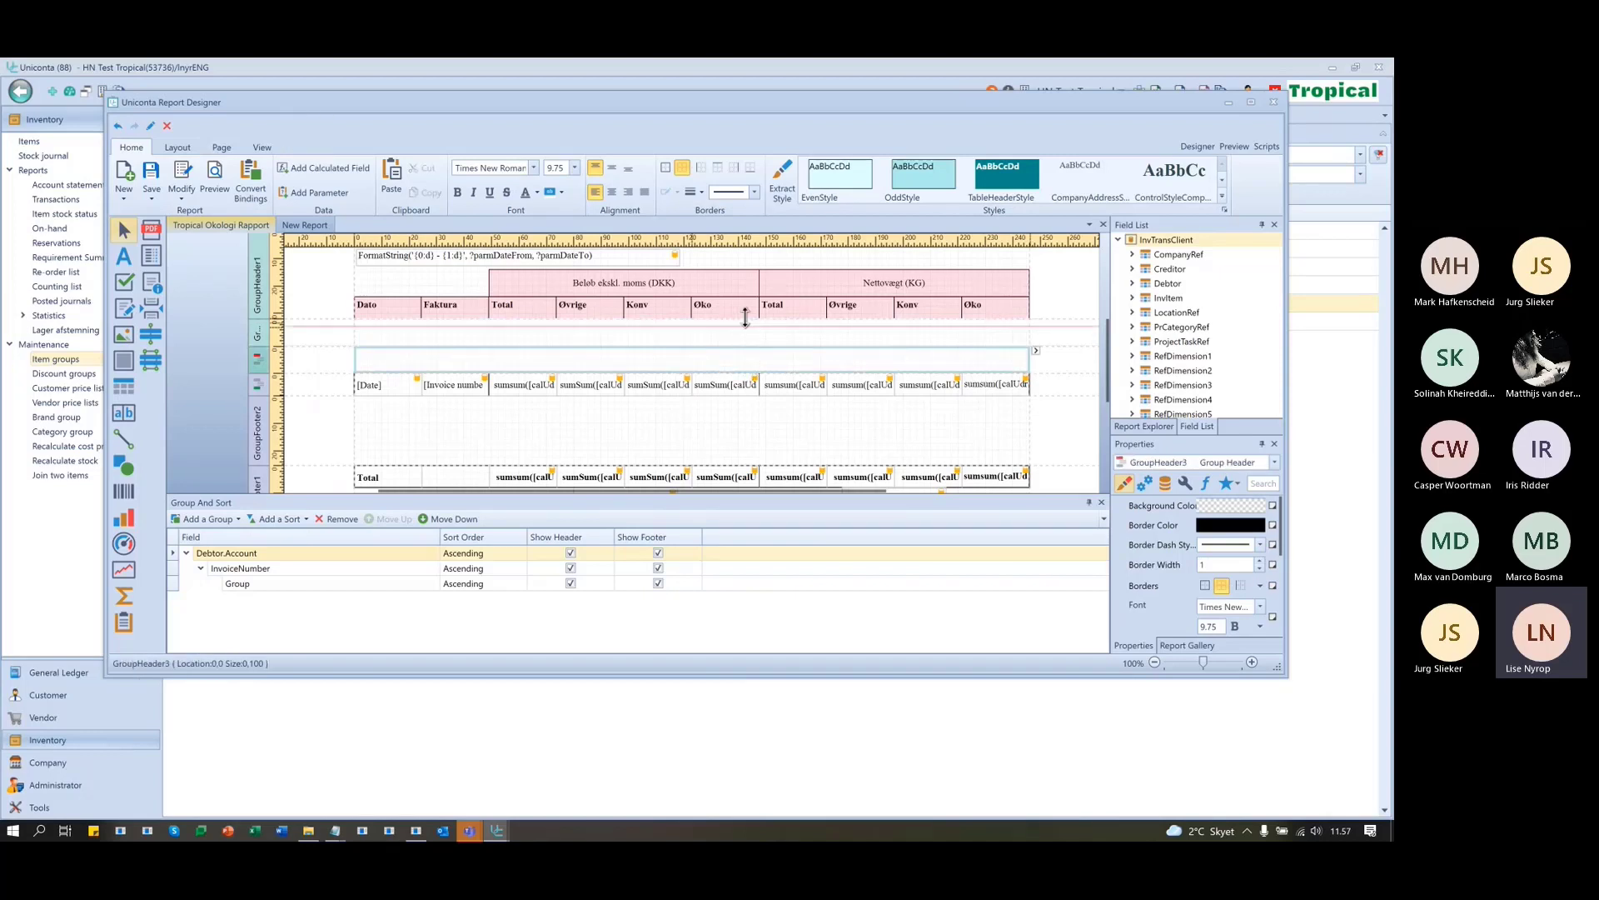
# - Shrink GroupHeader2, GroupHeader3 and GroupFooter2 to zero height so headings, detail and Total rows sit together
pyautogui.moveTo(745, 317); pyautogui.dragTo(726, 305)
pyautogui.click(712, 377)
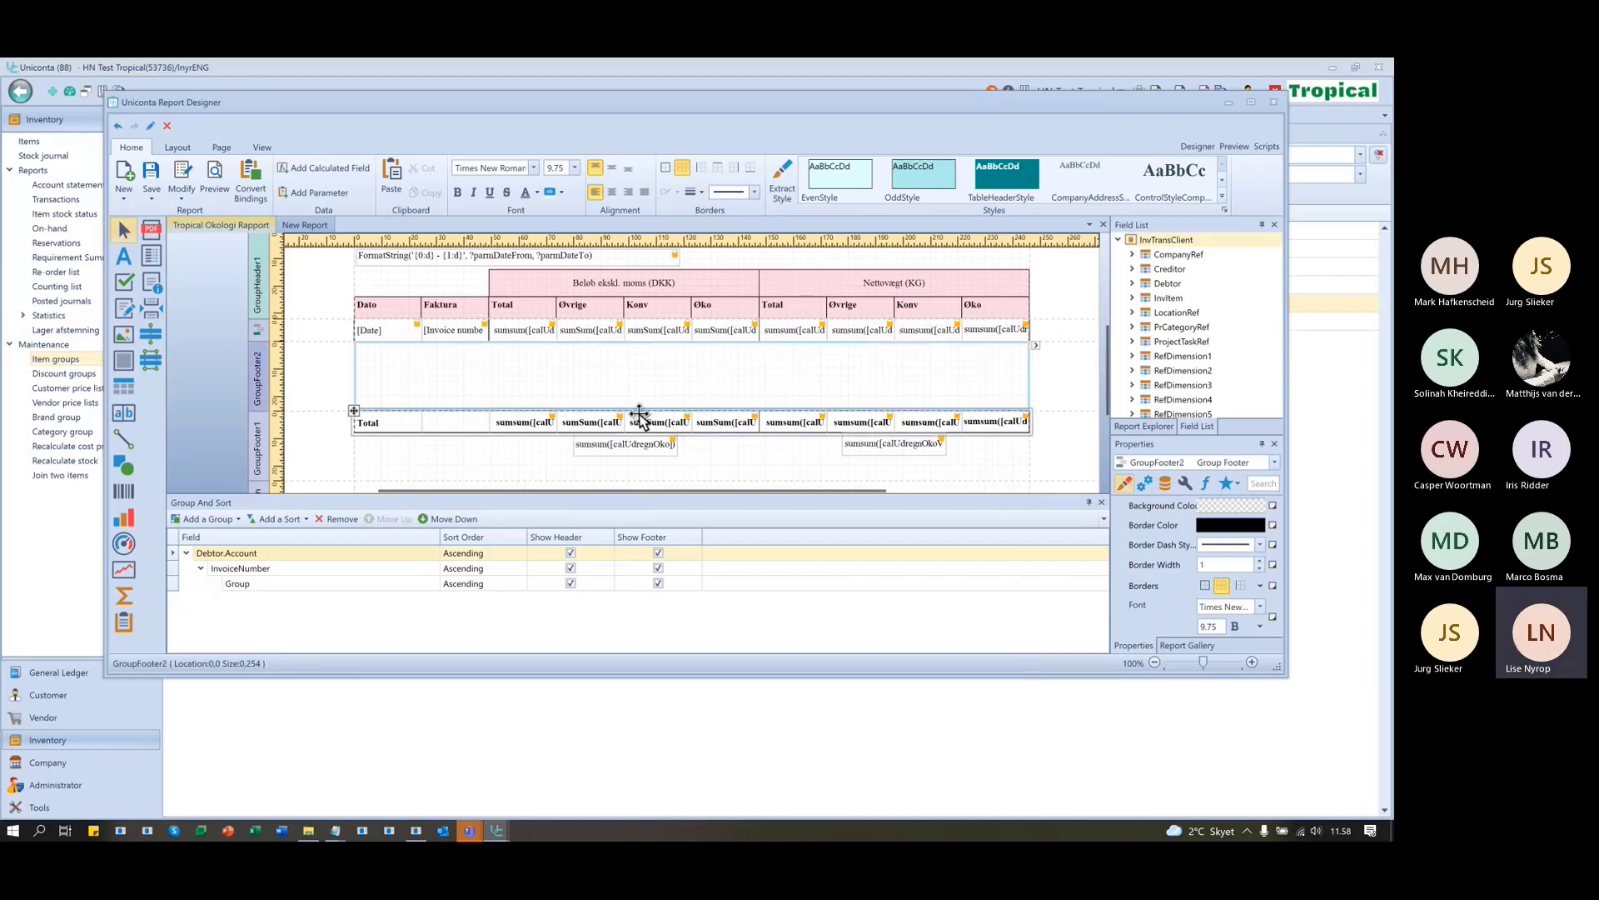
pyautogui.moveTo(640, 412); pyautogui.dragTo(640, 342)
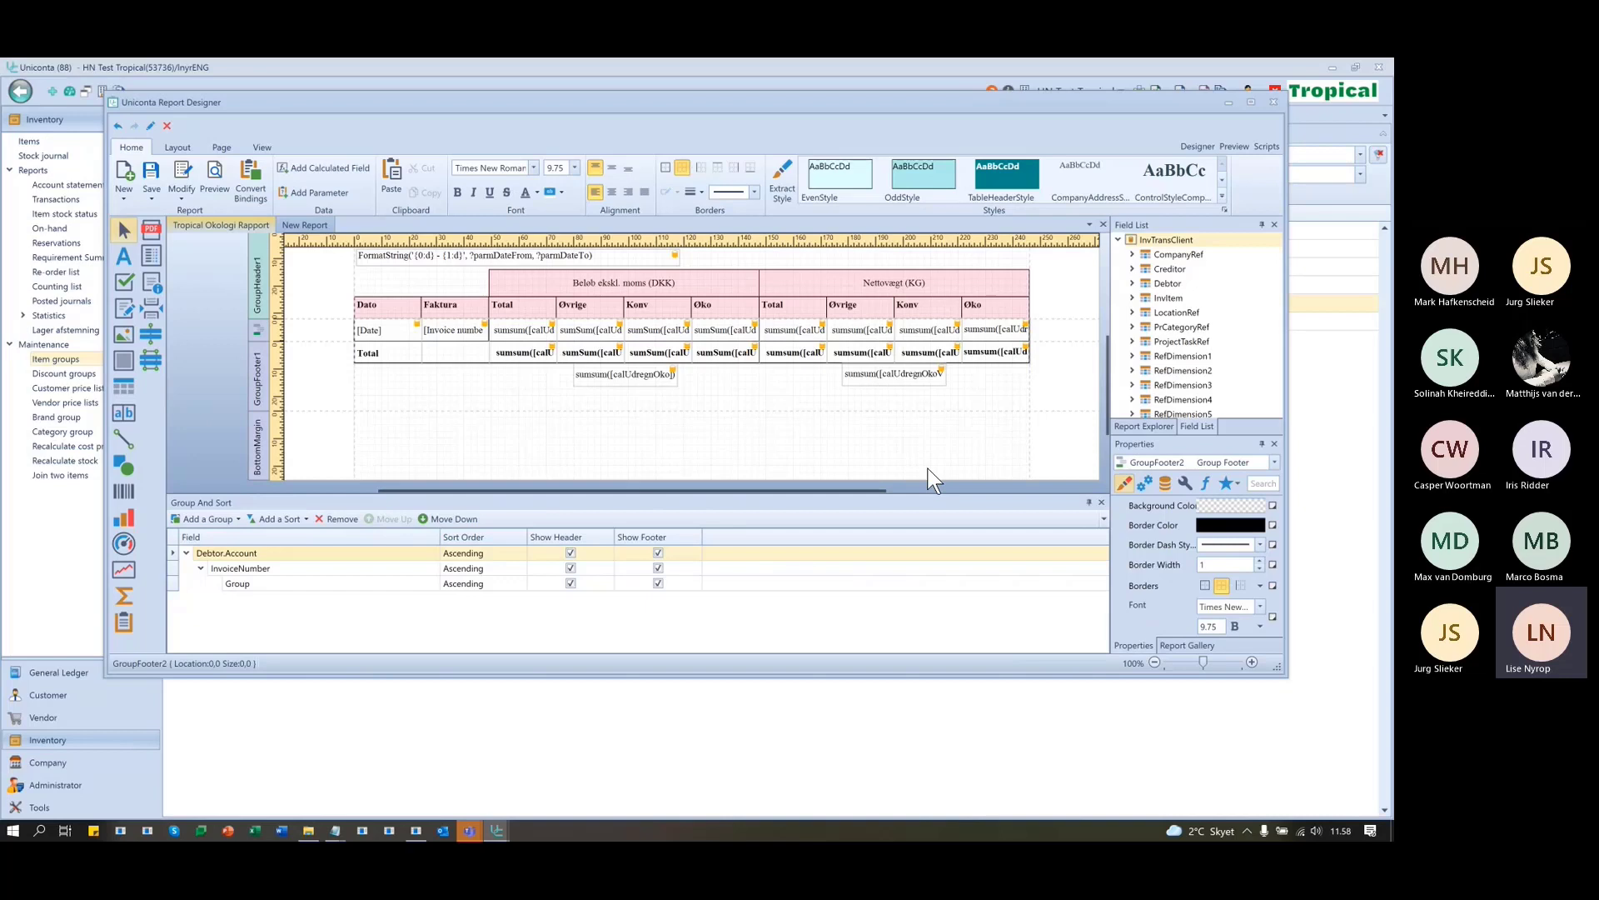
pyautogui.scroll(3, 1016, 413)
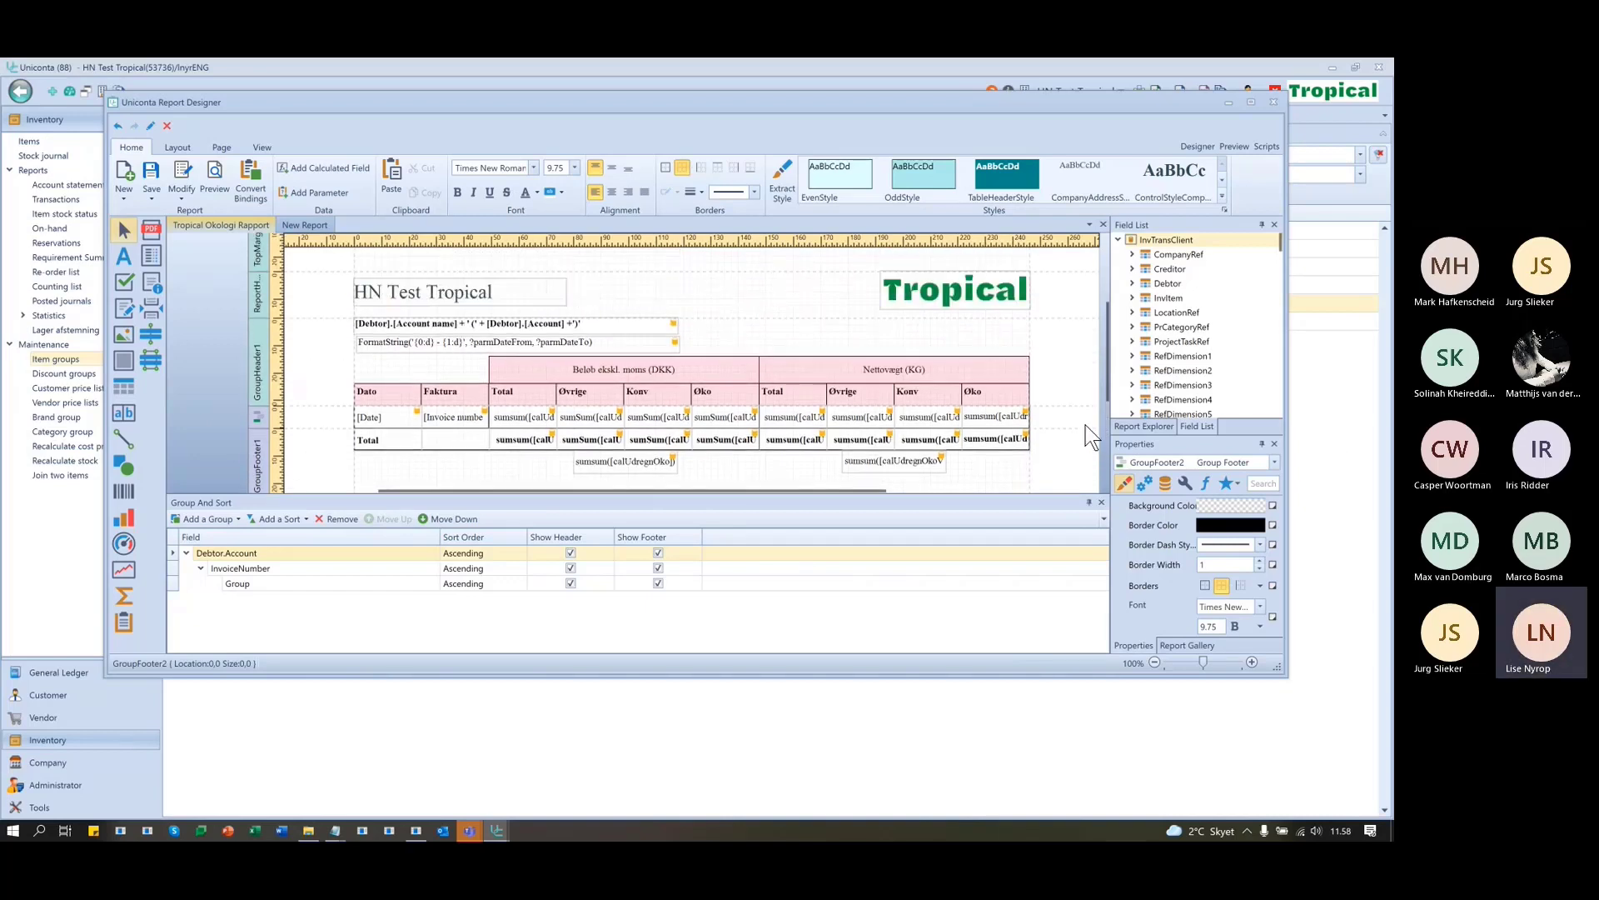